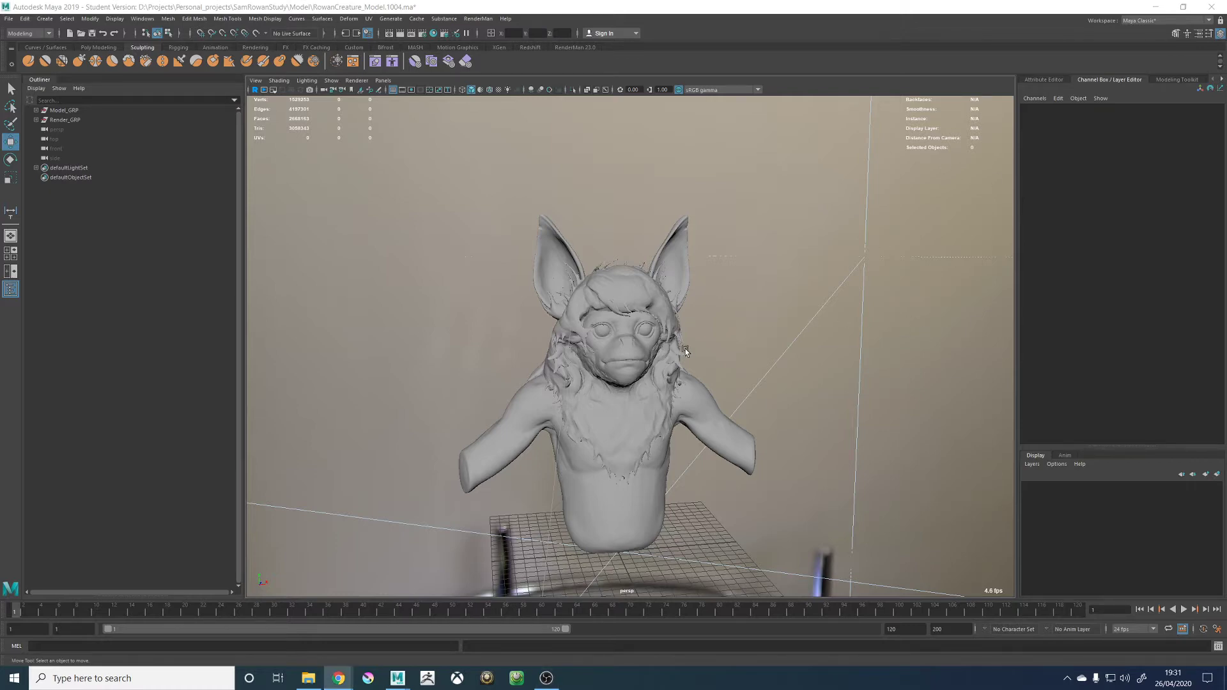
Examine the creature bust's face, eyes and overall form up close and from farther away
left_click(739, 339)
left_click_drag(739, 340, 657, 337, "alt")
right_click_drag(657, 337, 927, 419, "alt")
left_click_drag(608, 296, 658, 317, "alt")
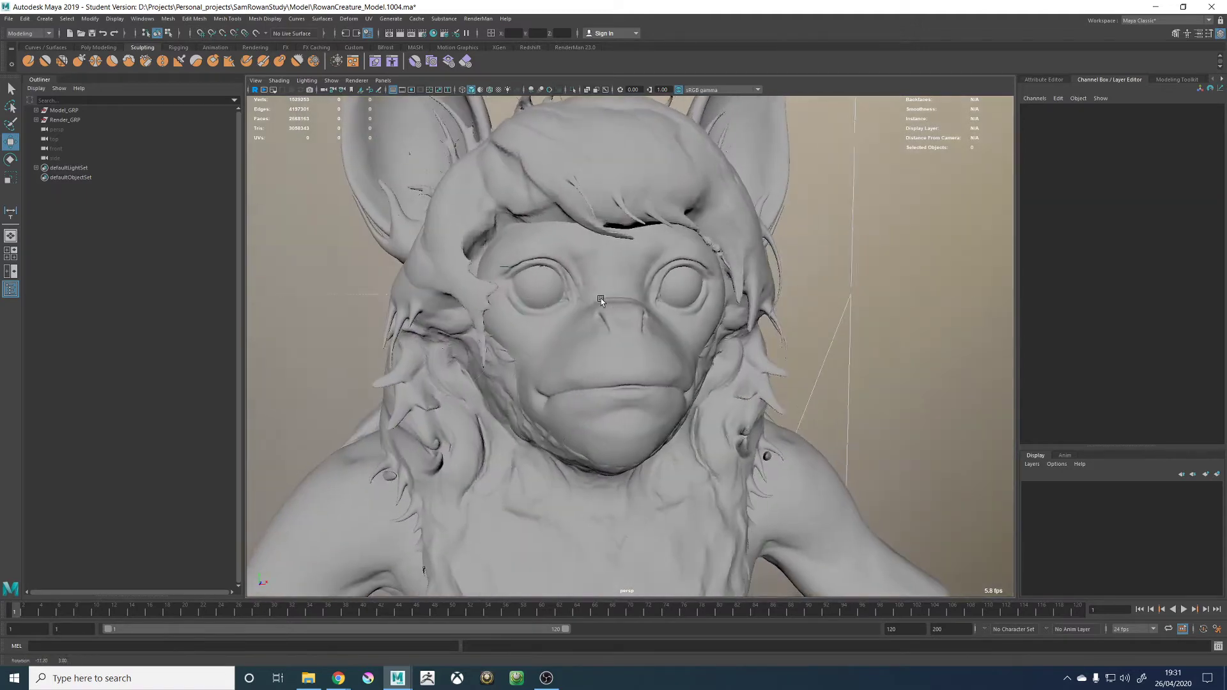
right_click_drag(757, 269, 511, 265, "alt")
middle_click_drag(639, 329, 637, 218, "alt")
right_click_drag(776, 317, 671, 311, "alt")
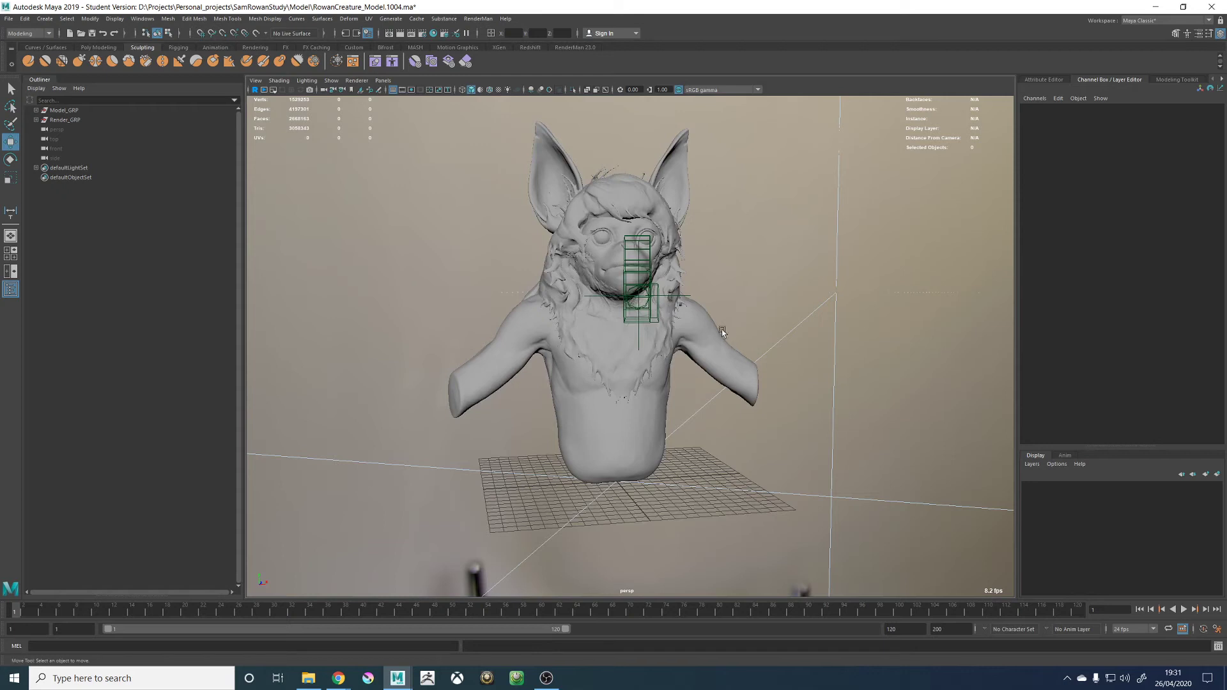
middle_click_drag(723, 328, 722, 293, "alt")
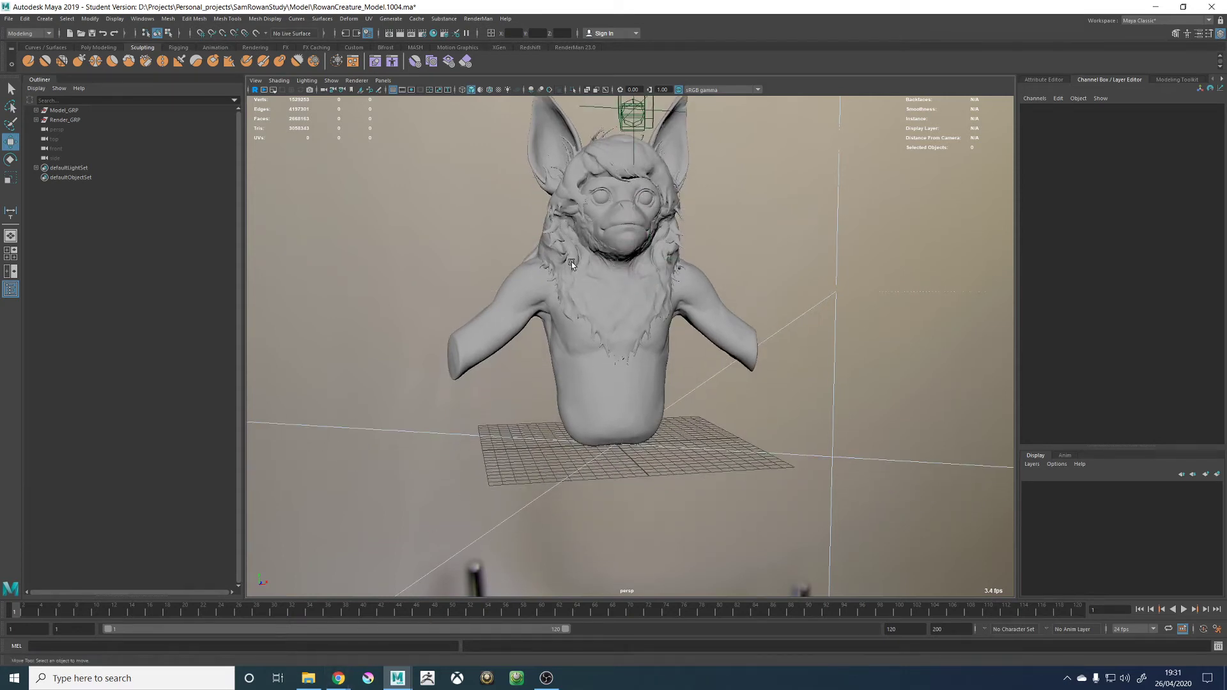
Switch to Chrome and study the macro monkey eye photos, the eye anatomy diagrams and the capuchin eye dissection figure
left_click(339, 677)
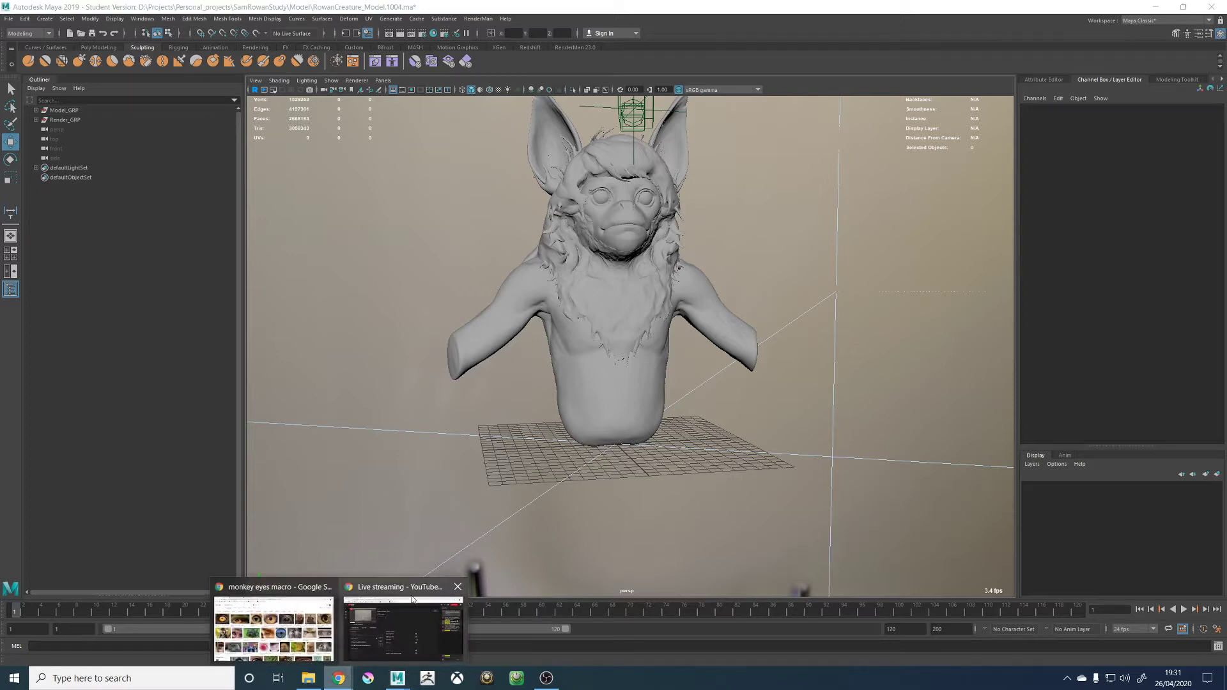
mouse_move(339, 677)
left_click(329, 632)
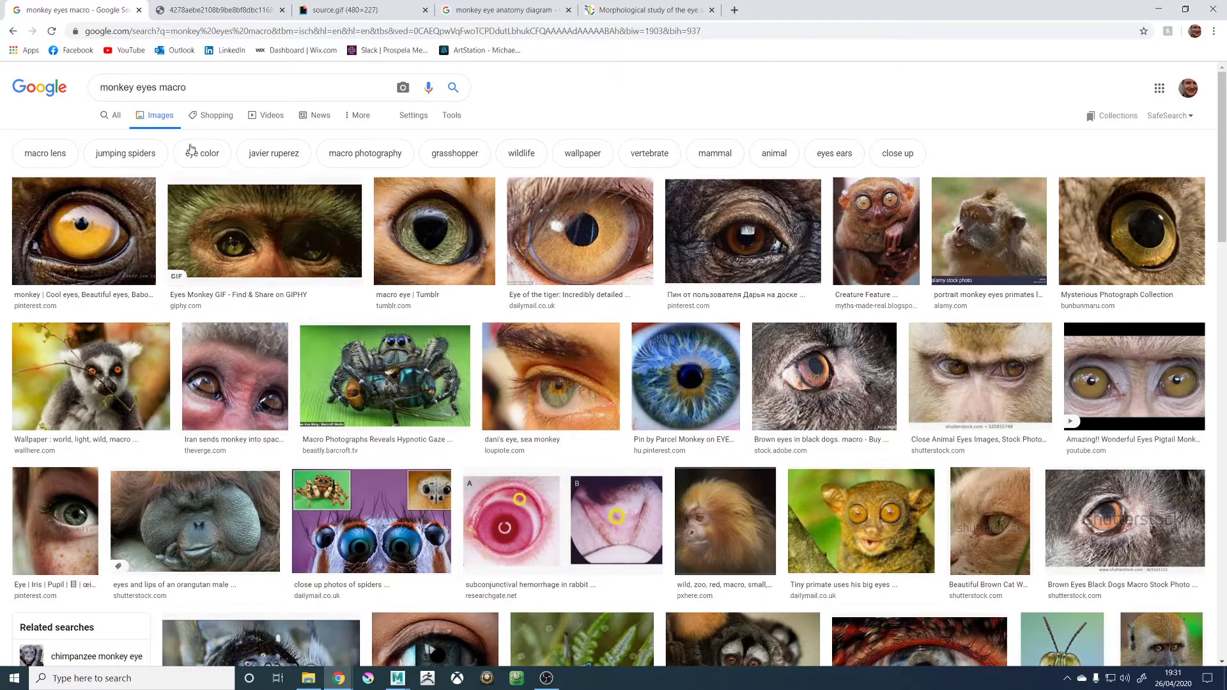
triple_click(216, 94)
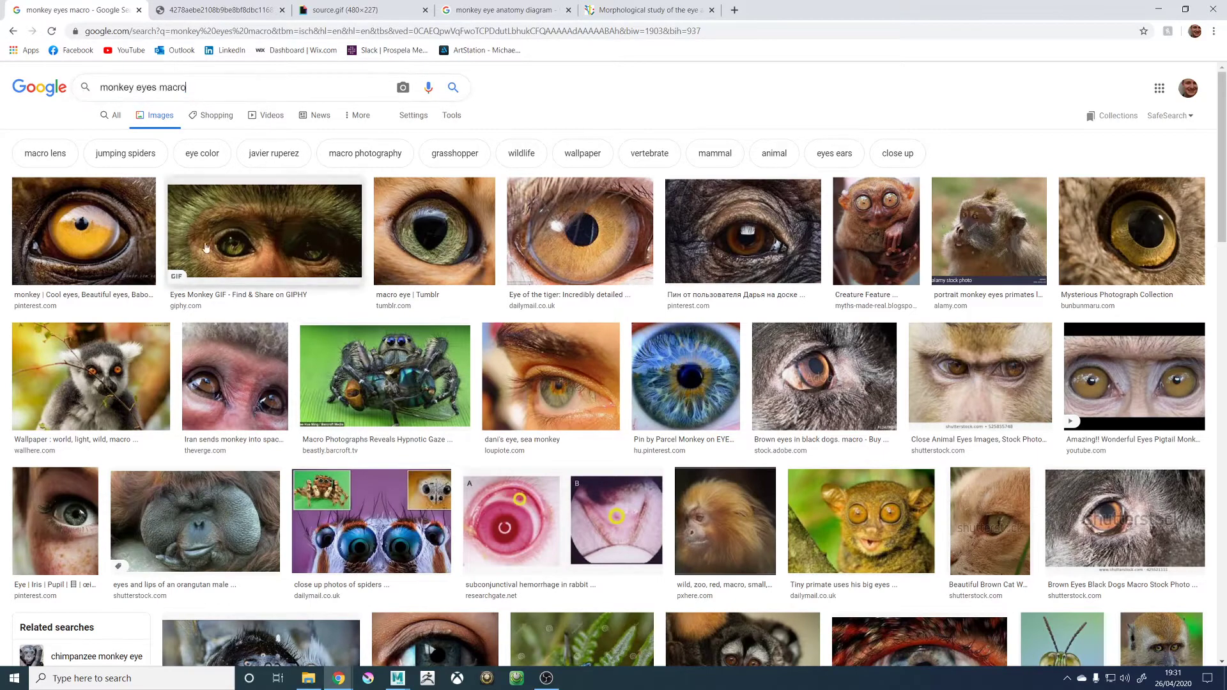
left_click(230, 9)
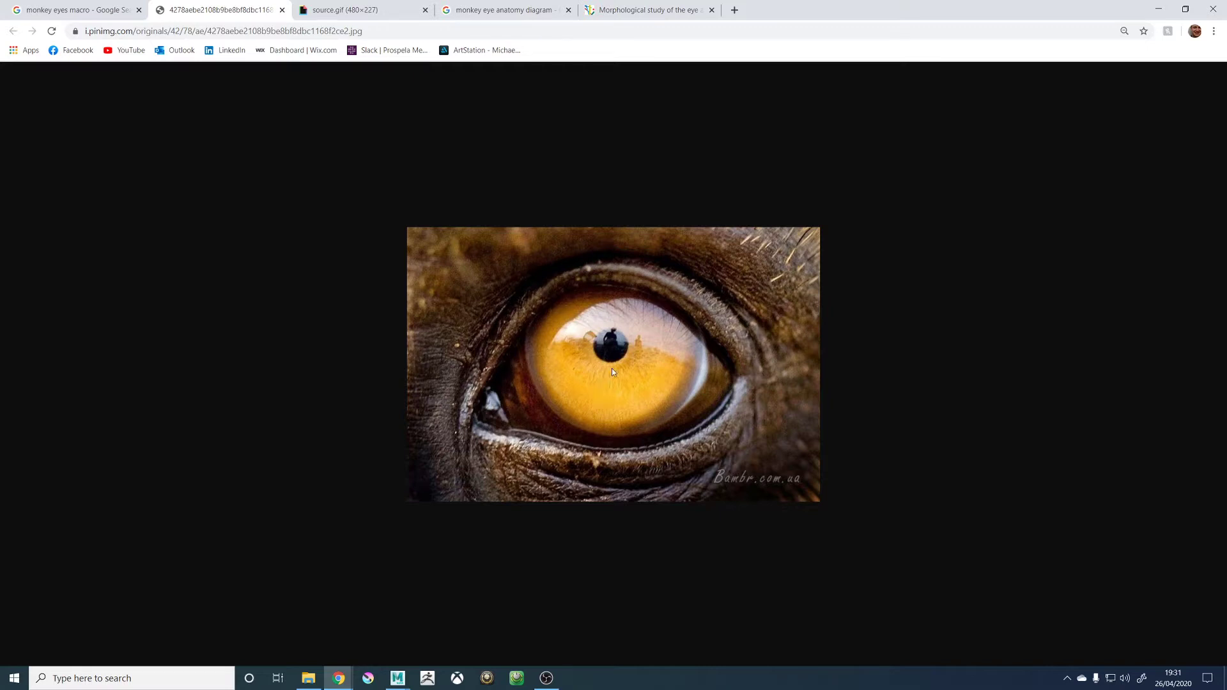
left_click(349, 18)
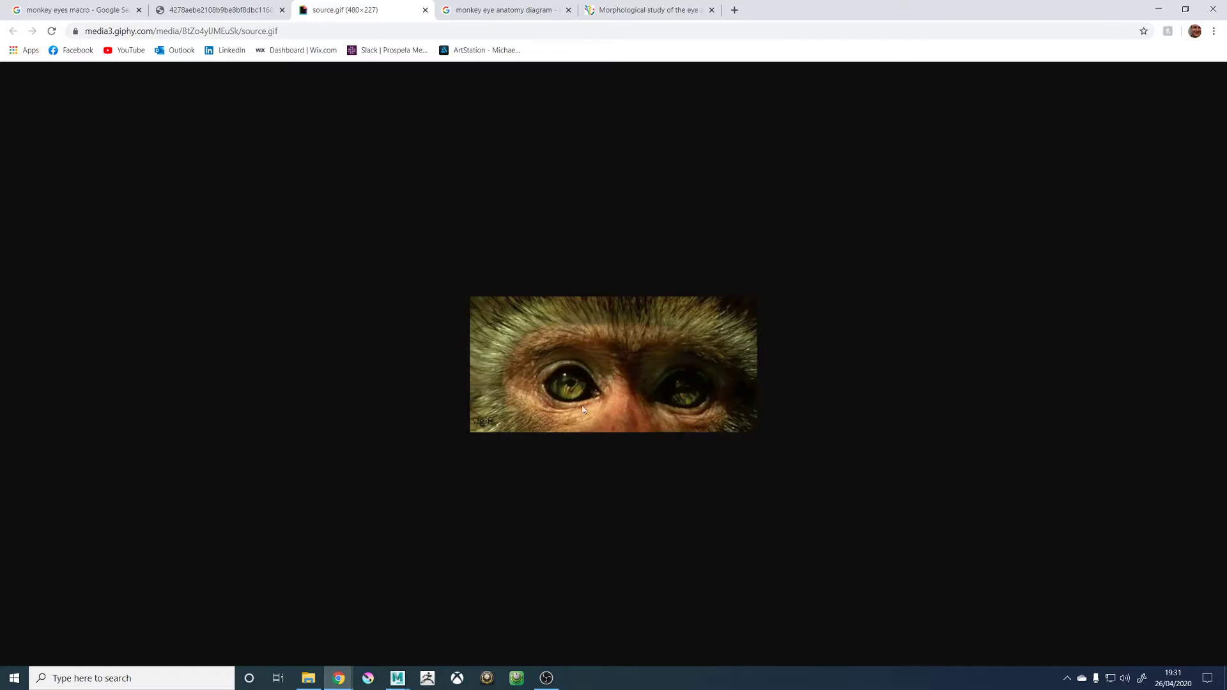
left_click(503, 5)
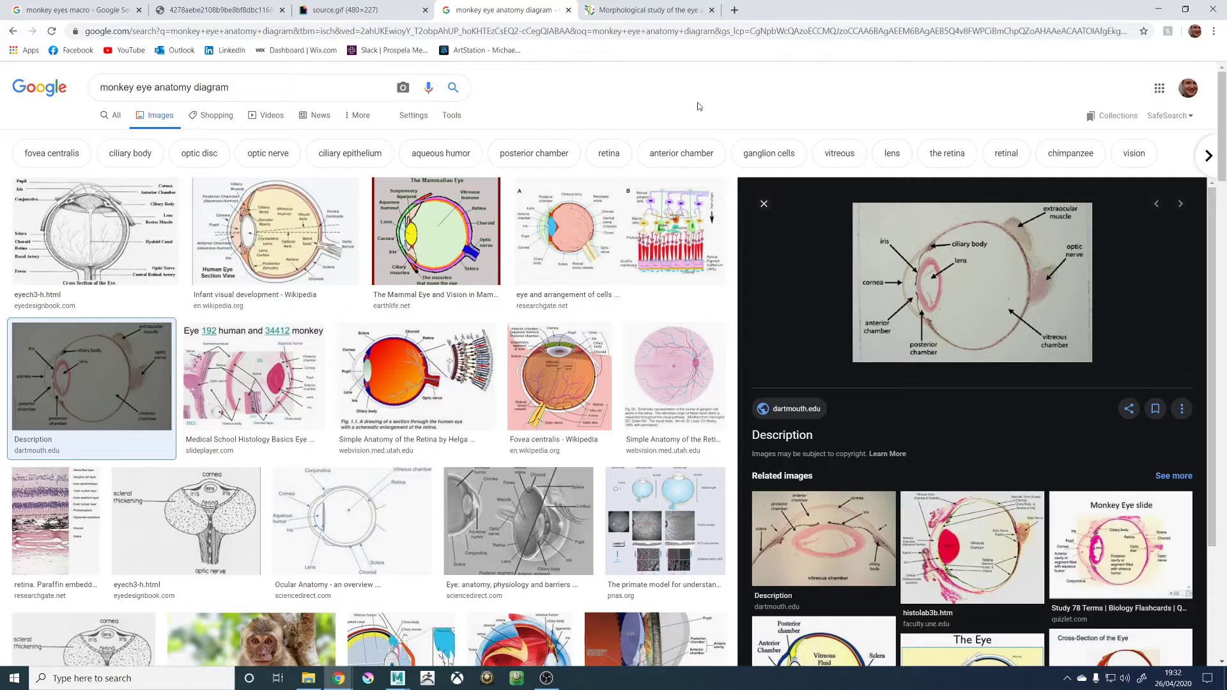
left_click(665, 11)
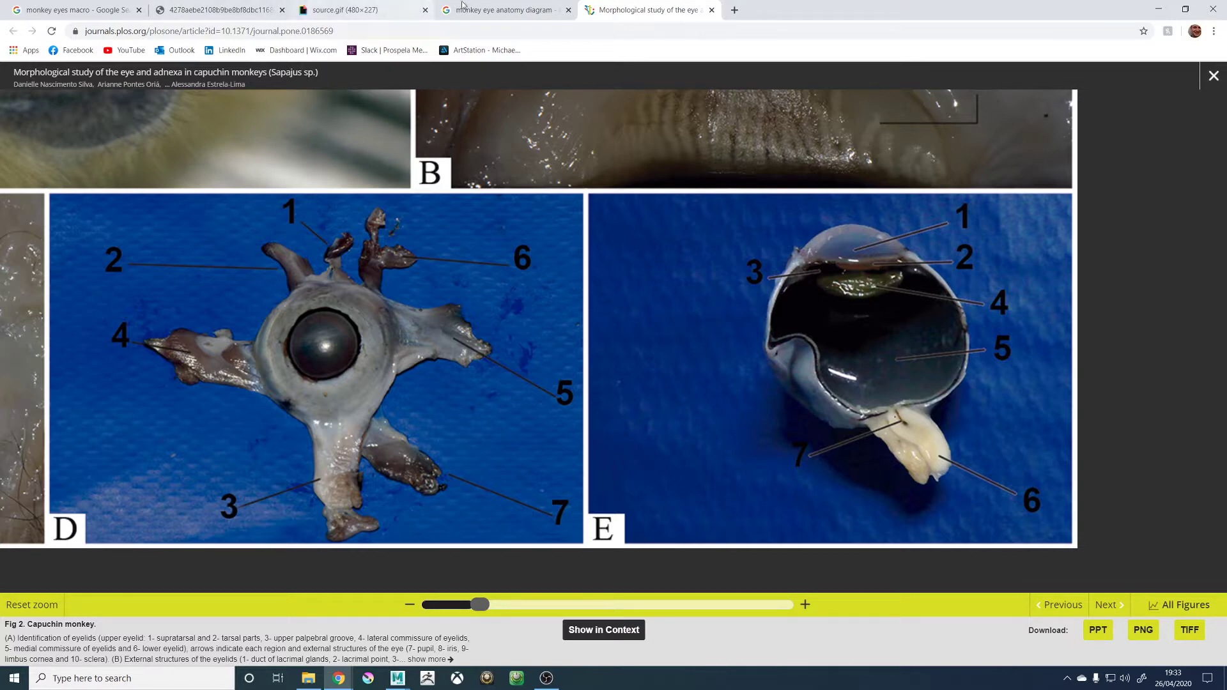
left_click(511, 10)
left_click(374, 7)
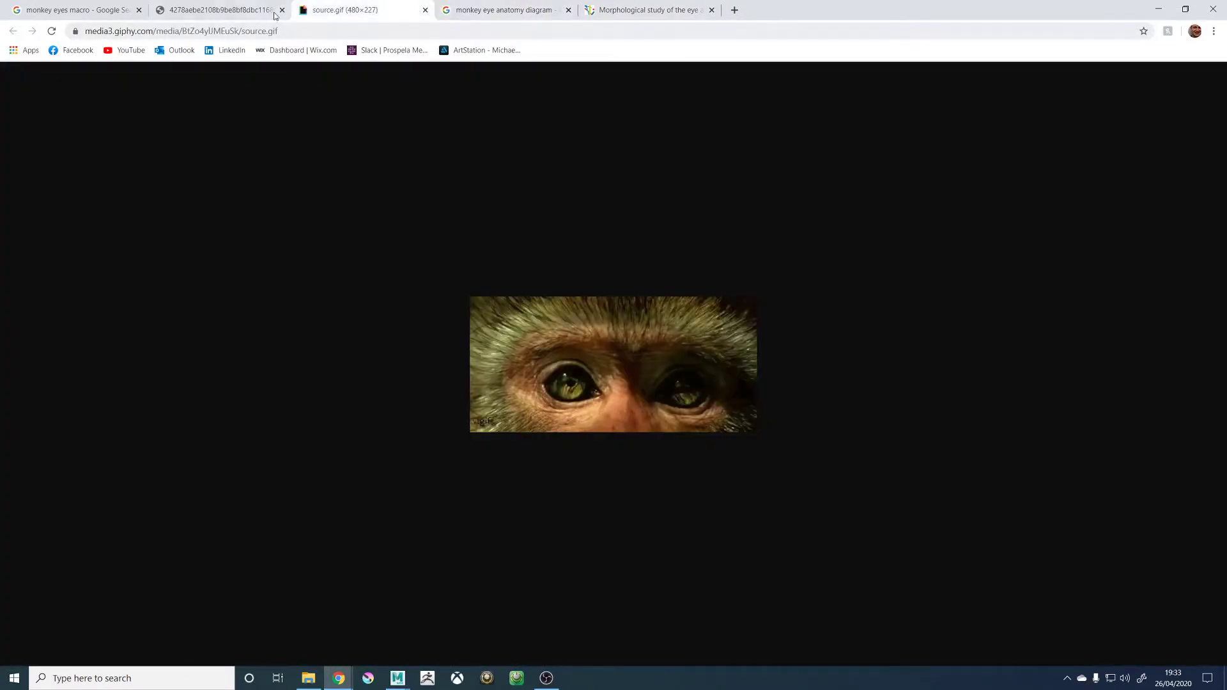
left_click(249, 5)
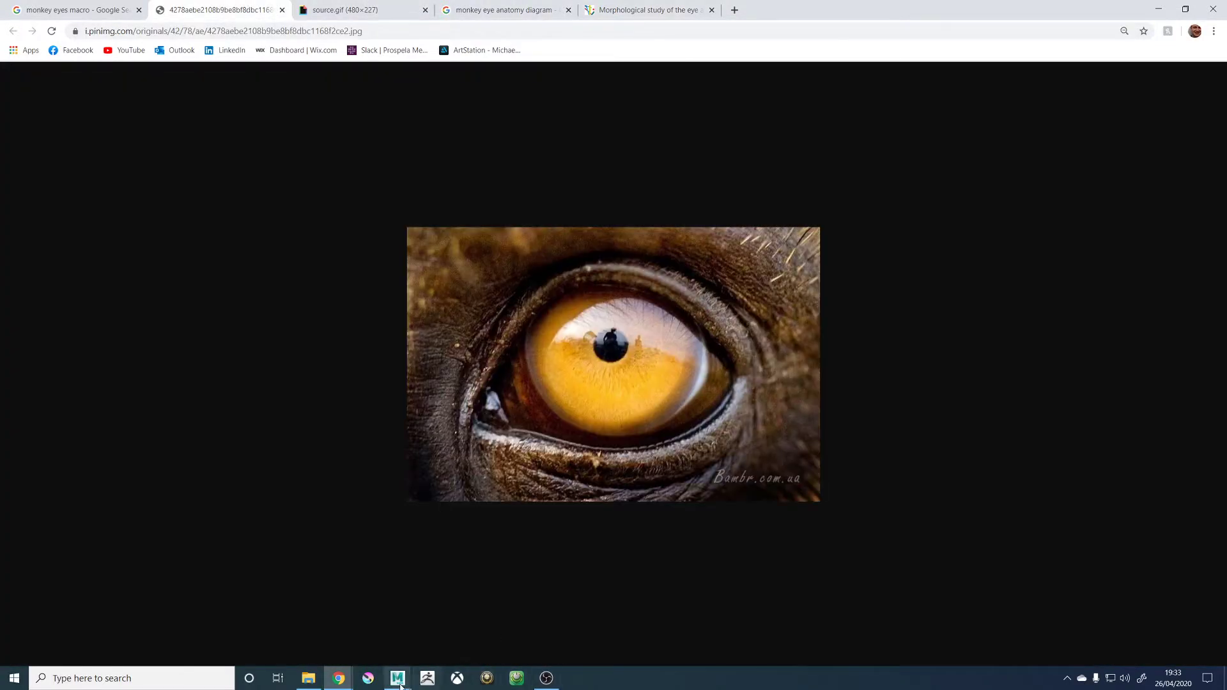
Switch back to Maya and save the RowanCreature_Model.1004.ma scene, accepting the student version notice
mouse_move(397, 677)
left_click(446, 623)
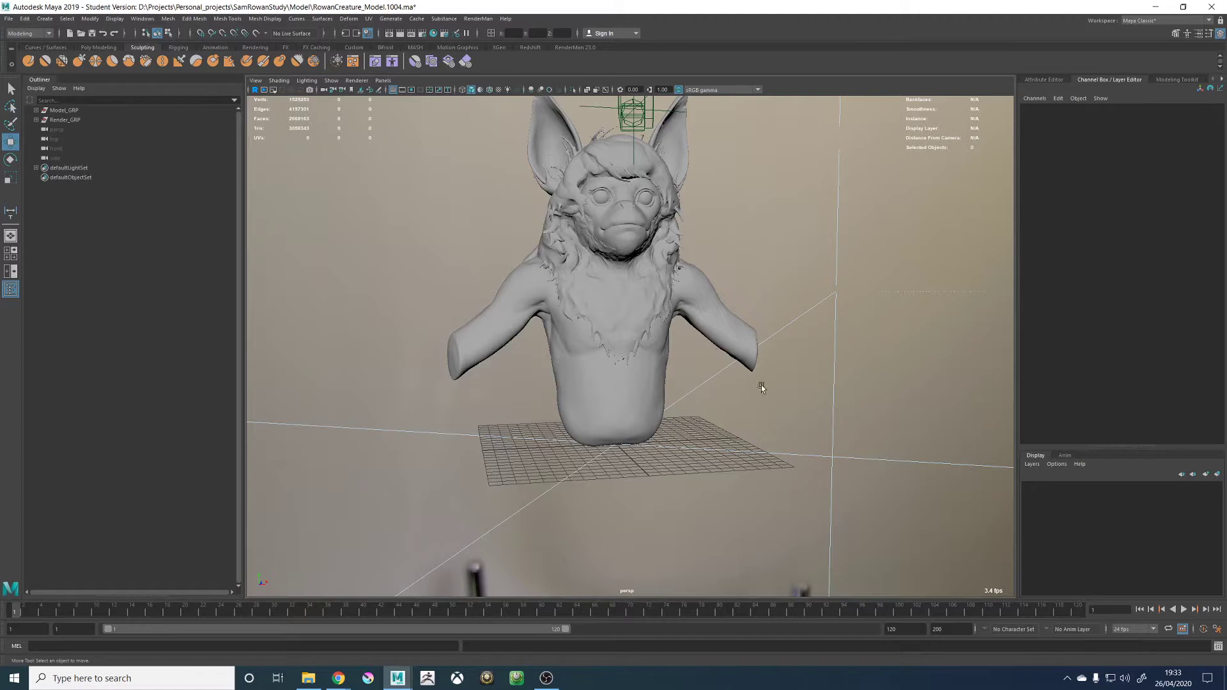
left_click(765, 452)
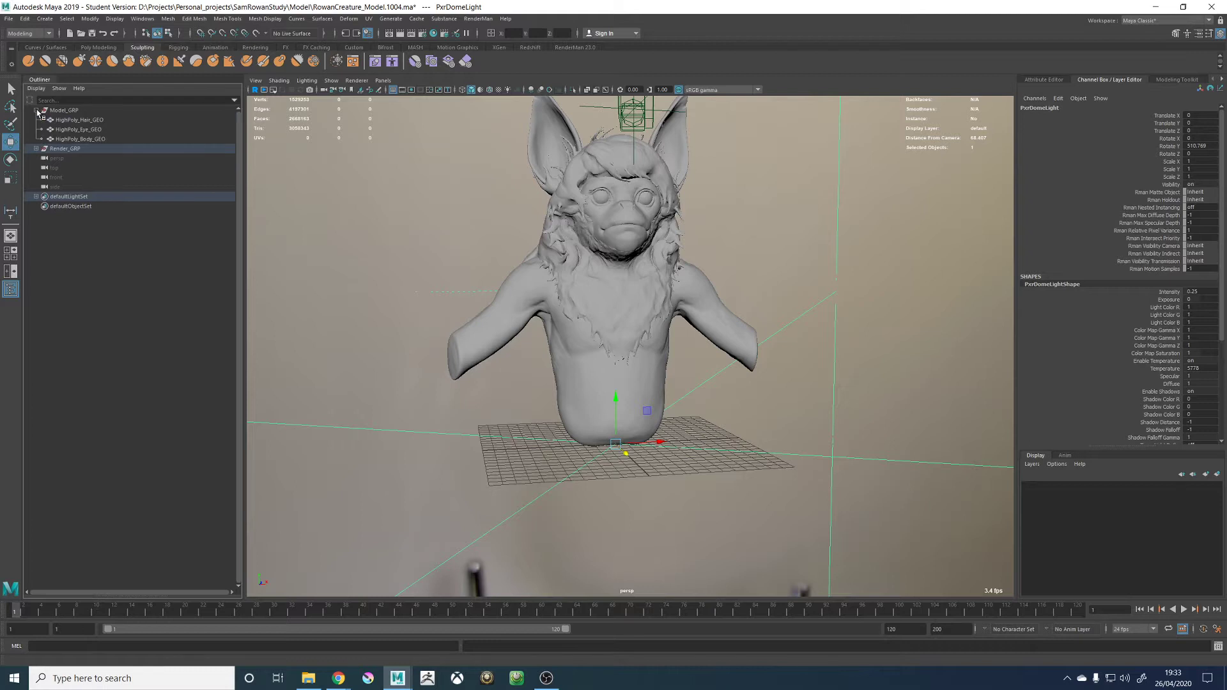
key("q")
key("ctrl+s")
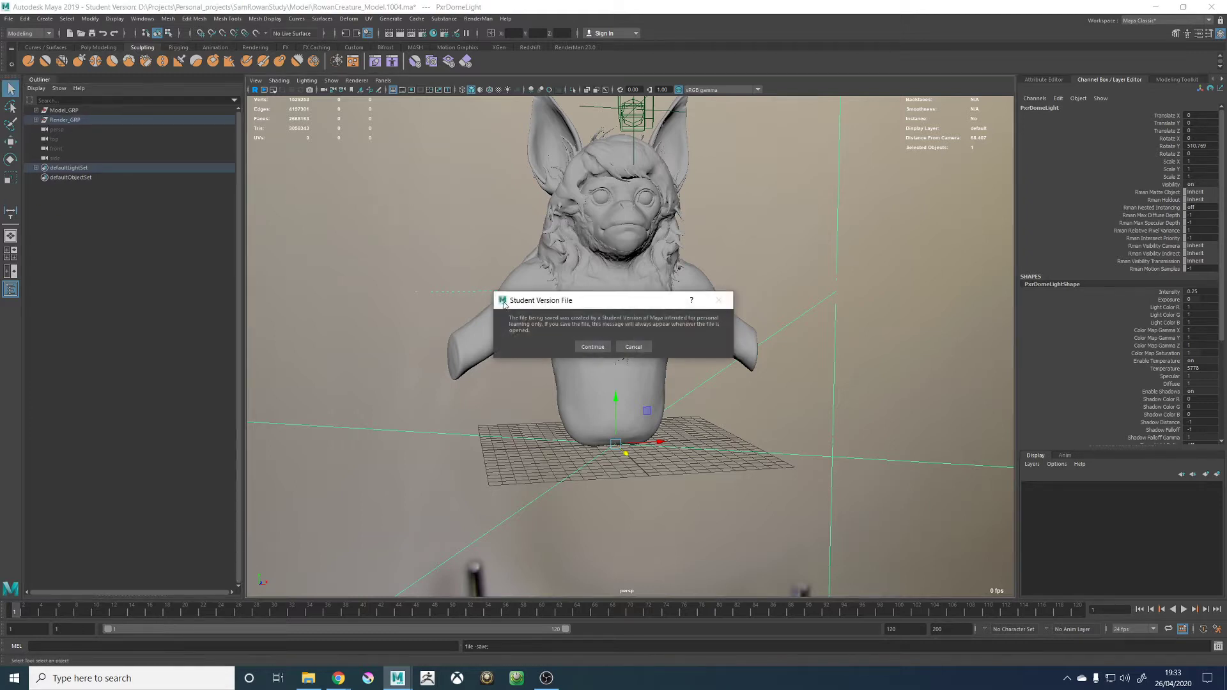
left_click(593, 345)
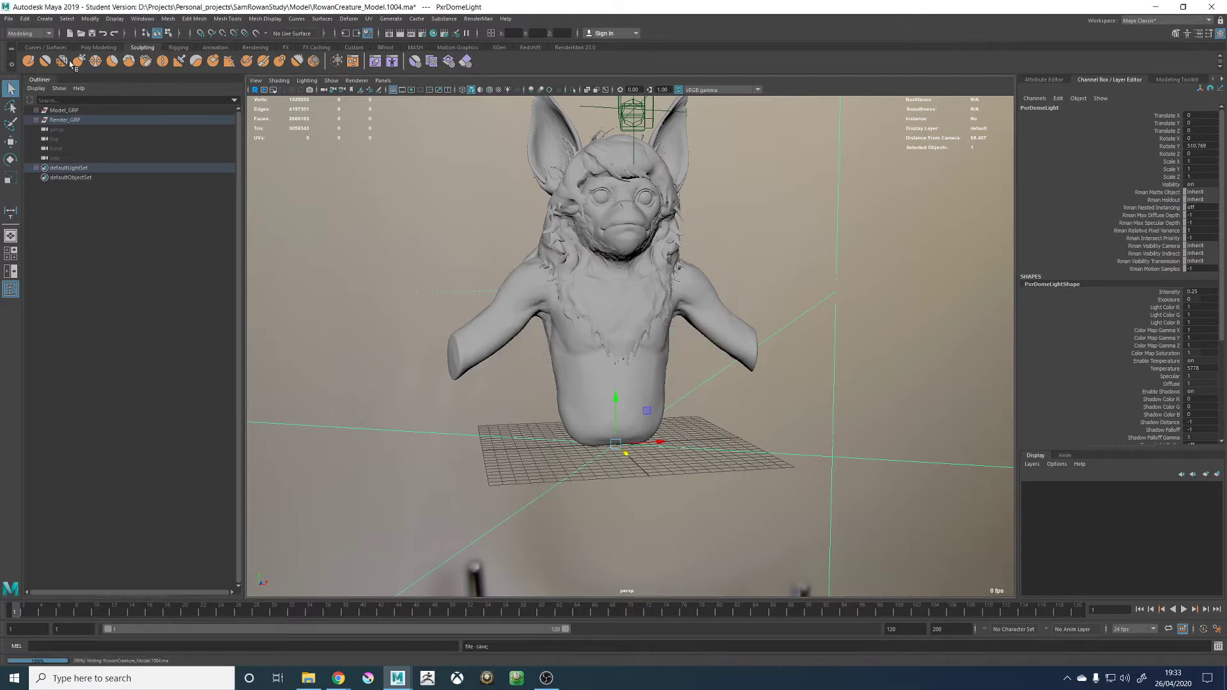
left_click(8, 18)
left_click(39, 40)
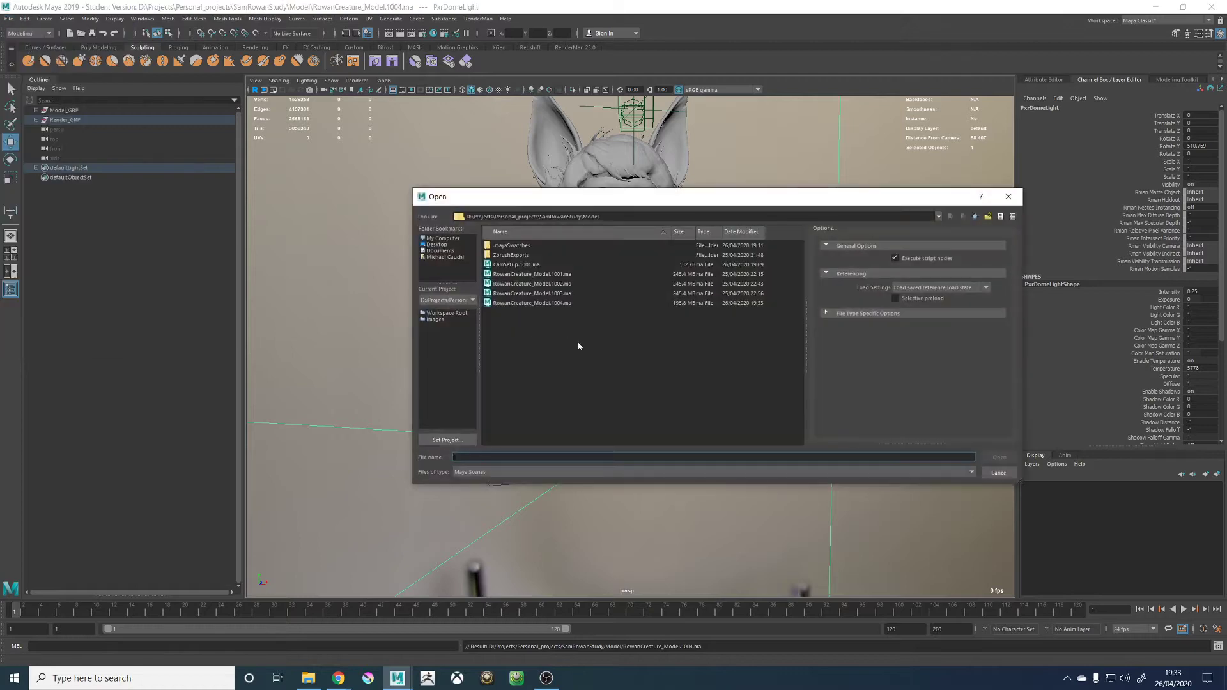
left_click(551, 303)
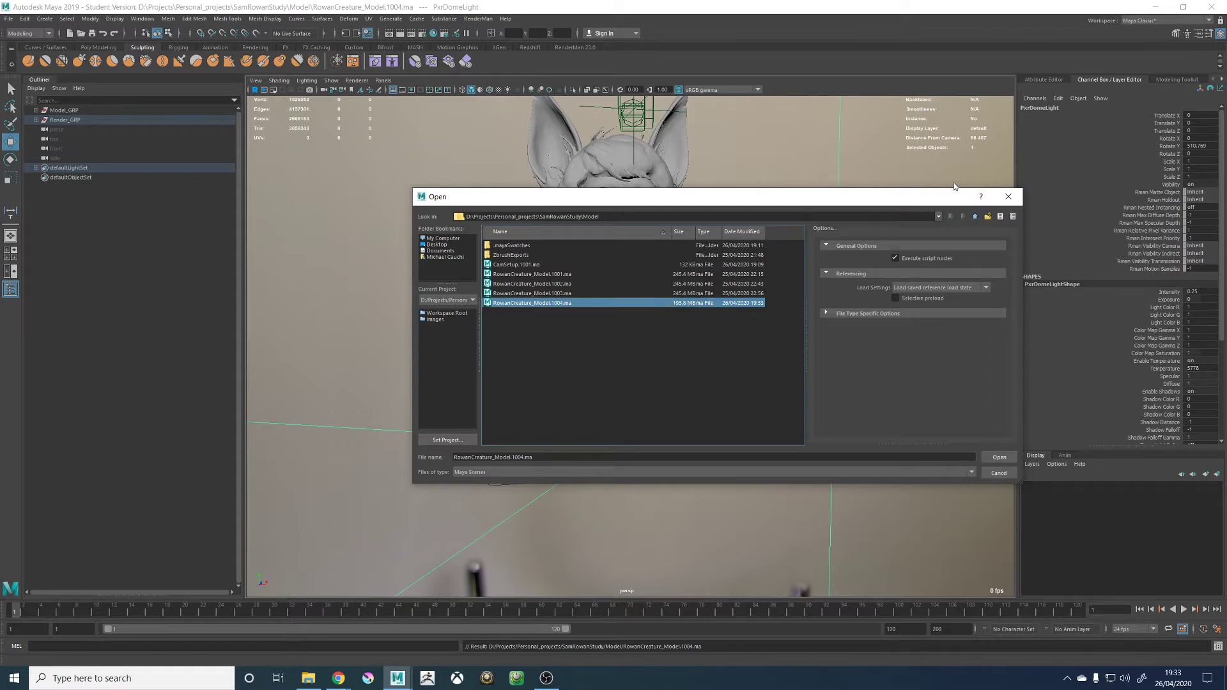
left_click(1009, 197)
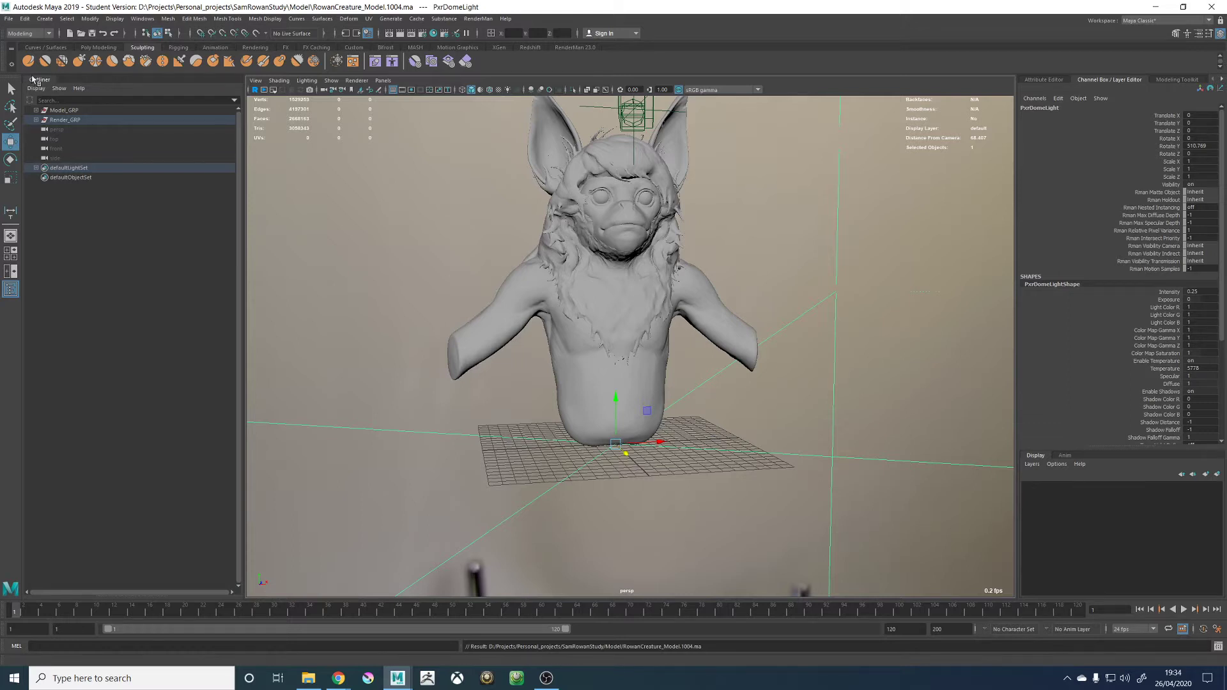
Hide the Model_GRP group and create a polygon cube at the origin
left_click(64, 110)
key("ctrl+h")
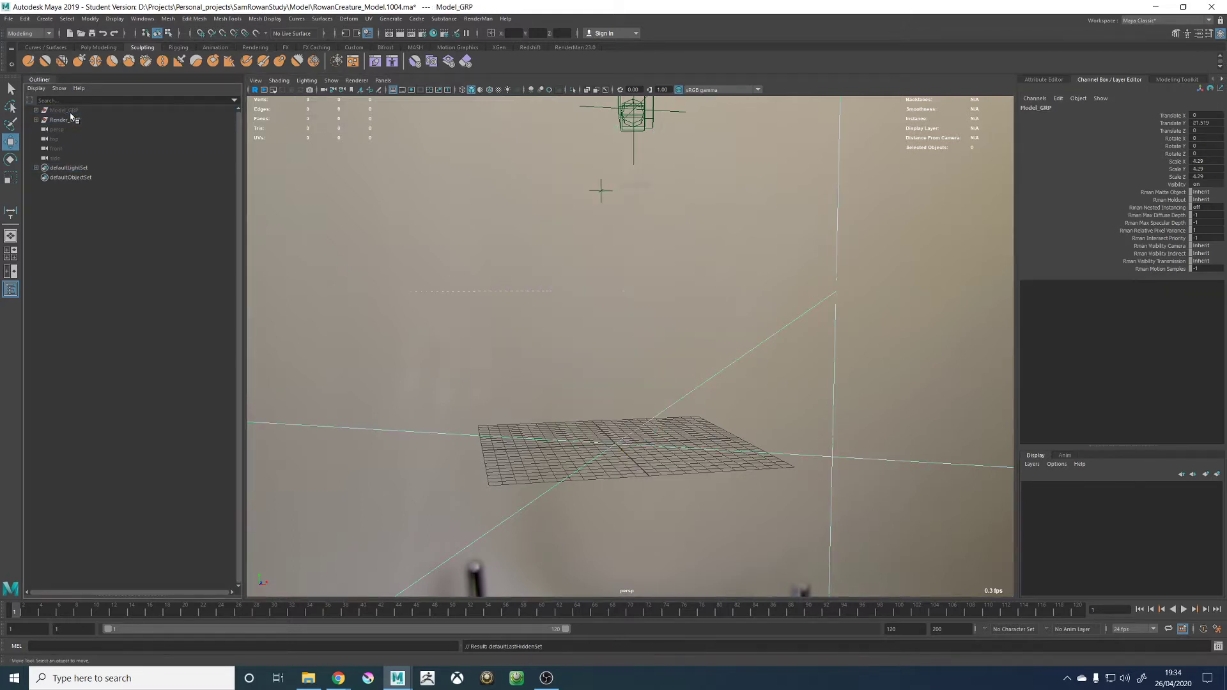
left_click_drag(596, 272, 614, 318, "alt")
left_click(614, 318)
right_click(593, 328, "shift")
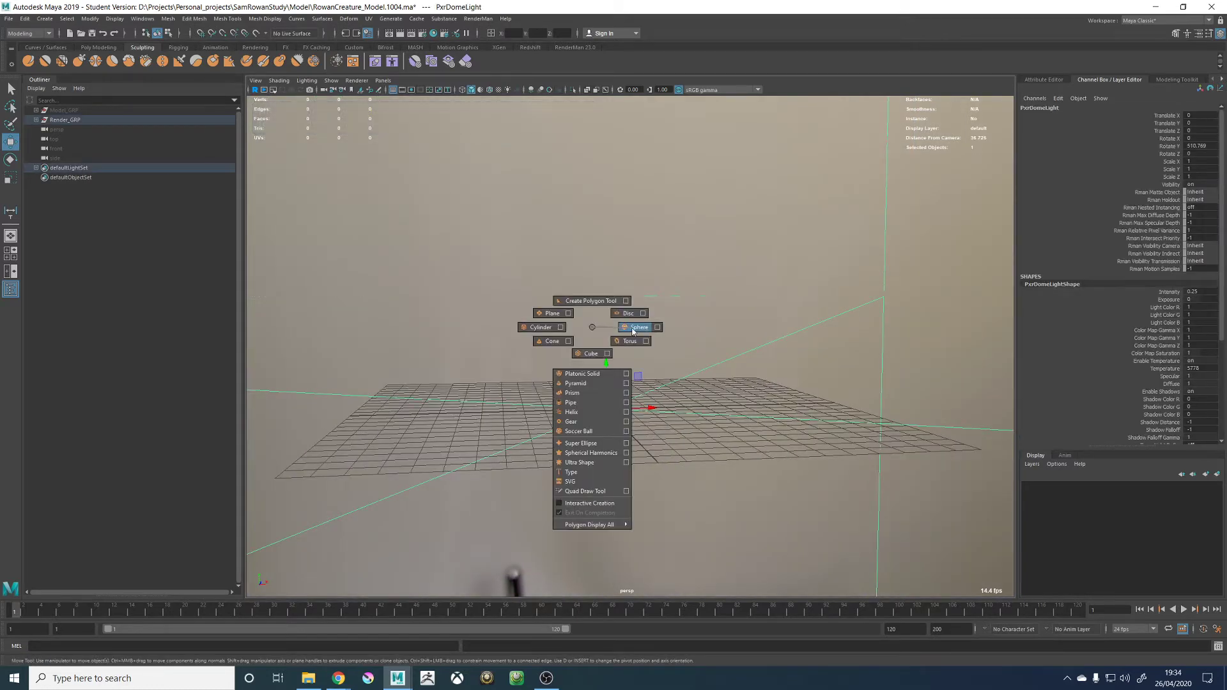
left_click(588, 355)
Put Render_GRP on a new black display layer named RenderSetup_LYR and set the layer to reference
left_click(69, 120)
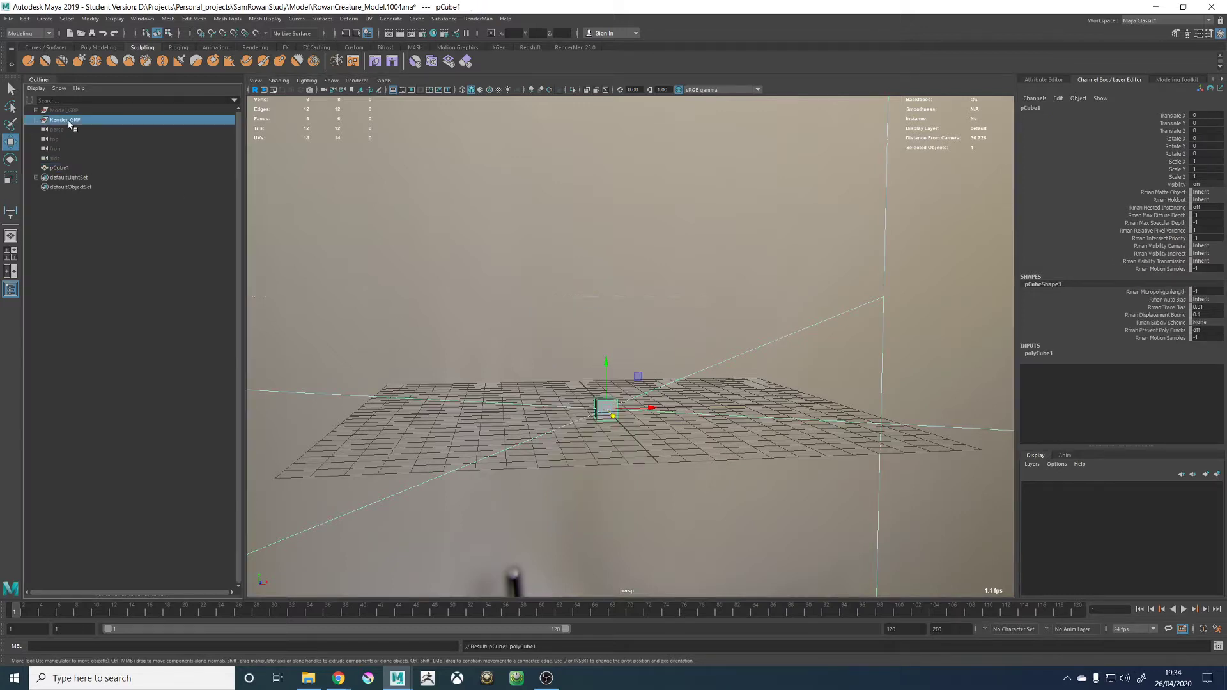
left_click(1216, 474)
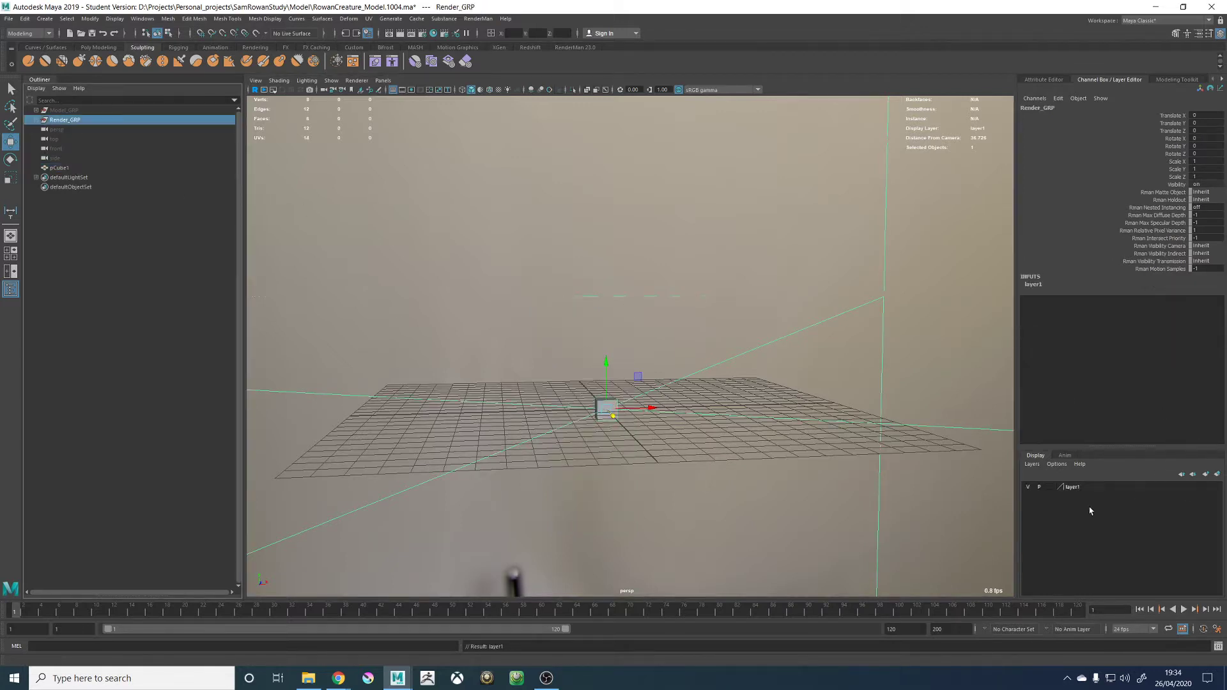
double_click(1087, 487)
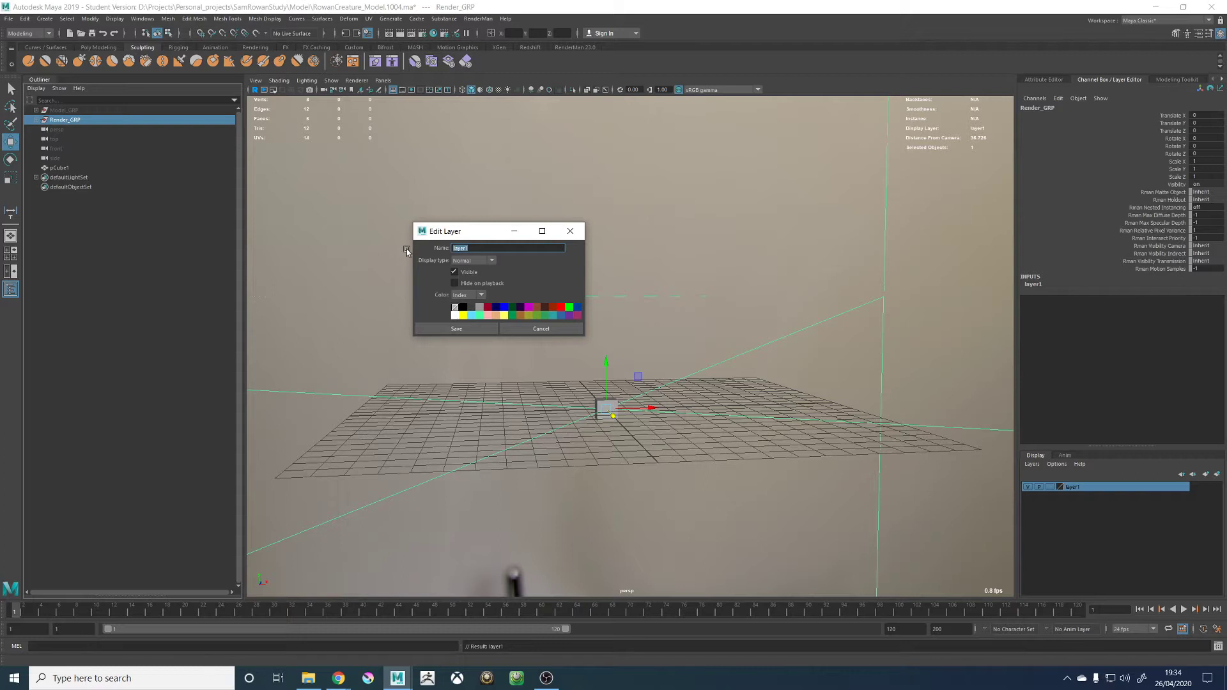
type("RenderSetup_LYR")
left_click(463, 308)
left_click(456, 329)
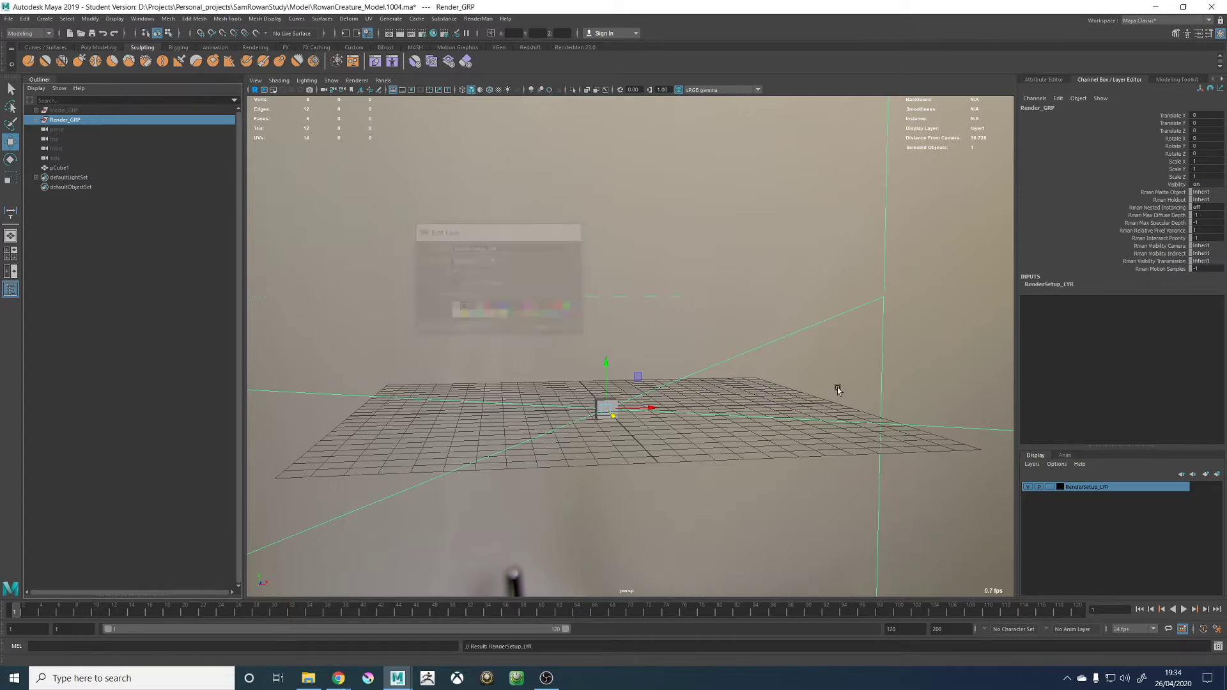
left_click(692, 375)
Smooth the polygon cube three times with one division each to turn it into an all-quad ball
scroll(591, 458, "up", 5)
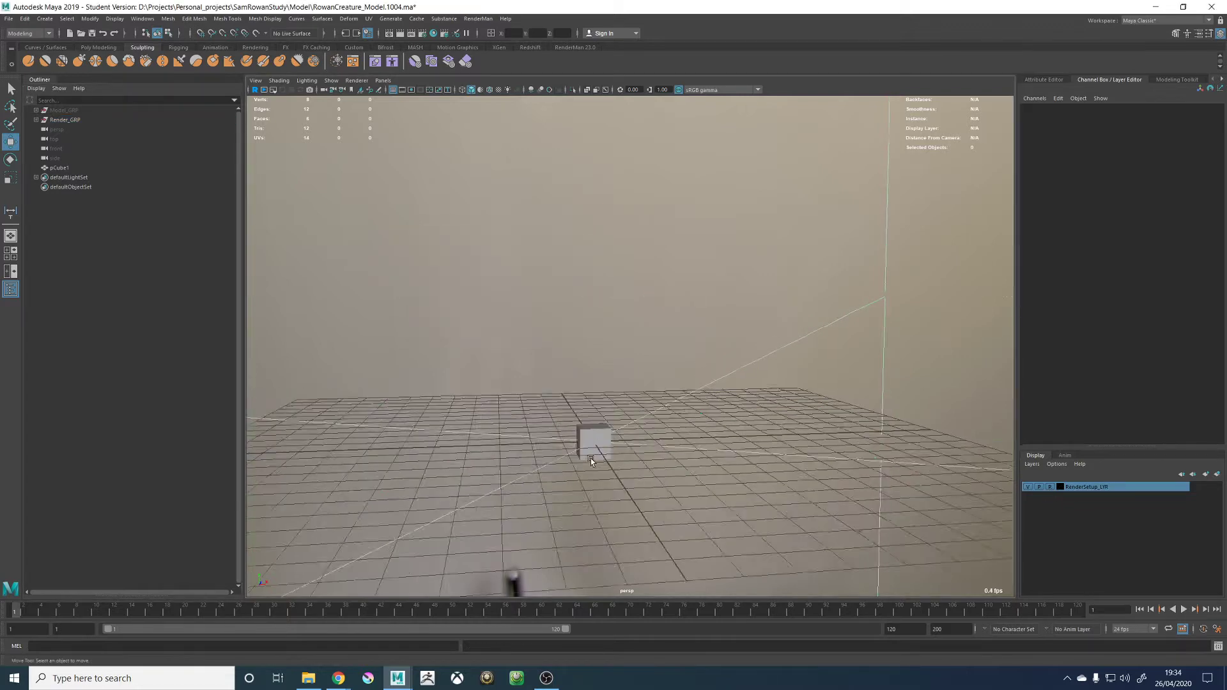
left_click(584, 467)
scroll(546, 450, "up", 5)
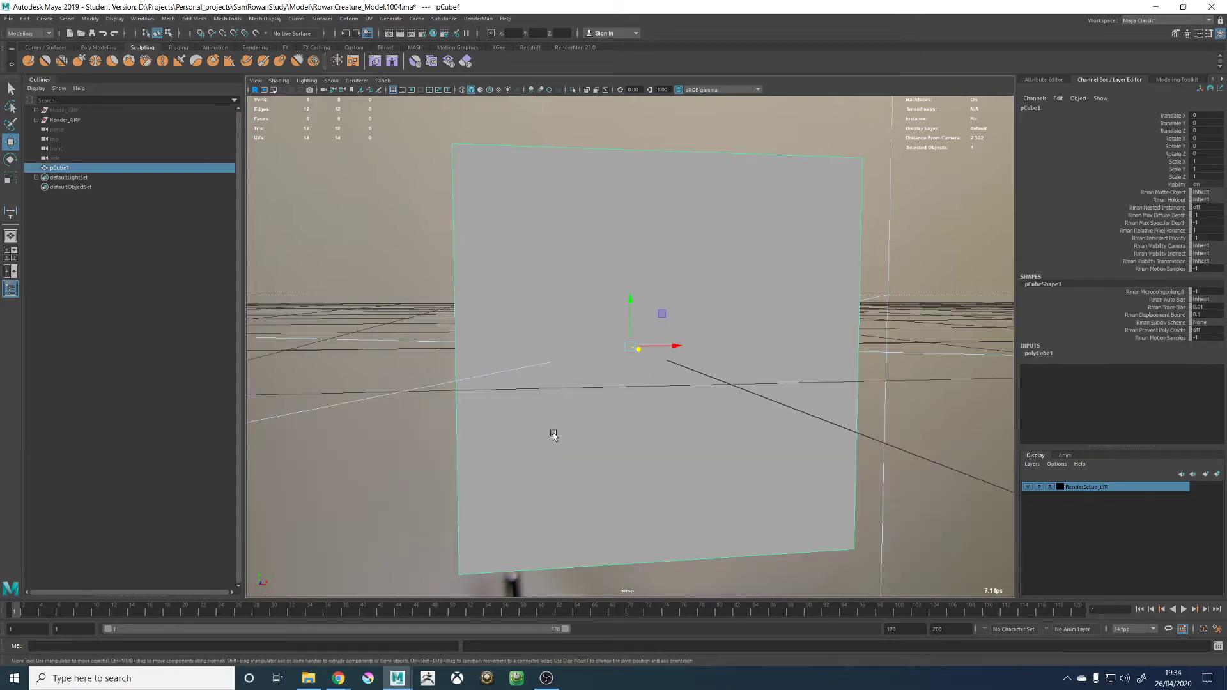
scroll(546, 409, "up", 1)
scroll(556, 377, "down", 1)
scroll(575, 377, "down", 3)
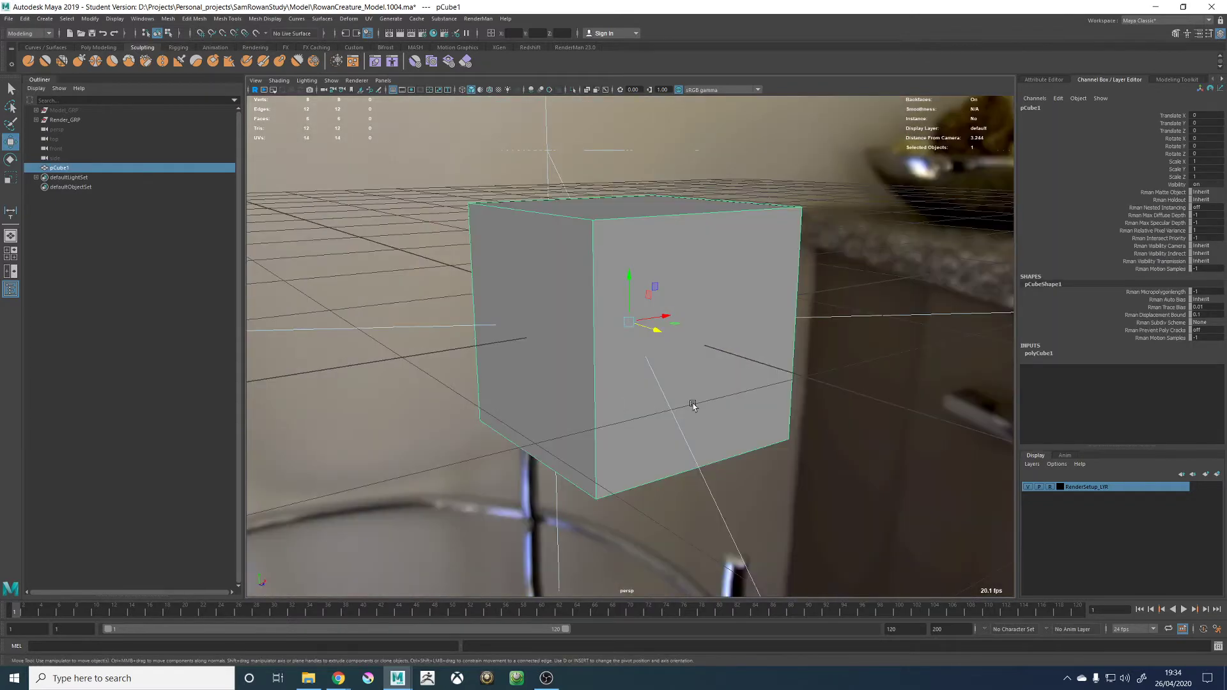
scroll(690, 402, "down", 2)
right_click_drag(784, 299, 764, 358)
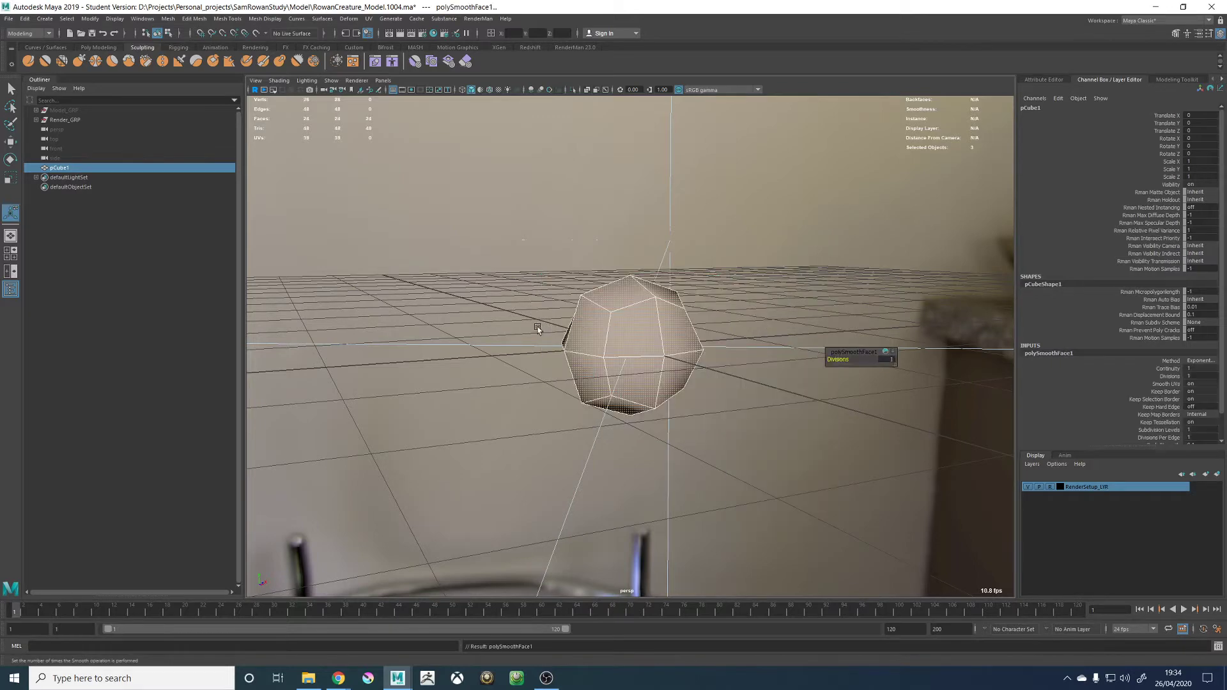
left_click_drag(593, 322, 612, 317, "alt")
key("q")
key("g")
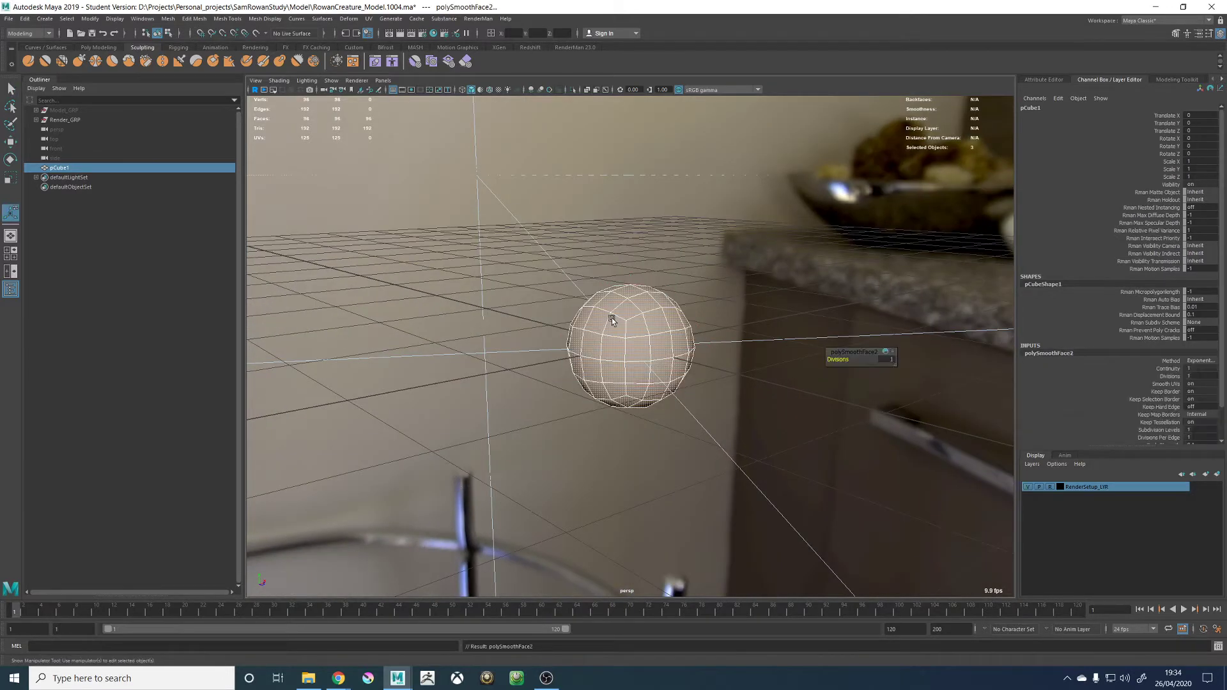
key("g")
Delete the construction history of the smoothed cube
left_click_drag(612, 317, 667, 311, "alt")
key("q")
left_click(667, 311)
key("alt+shift+d")
key("f")
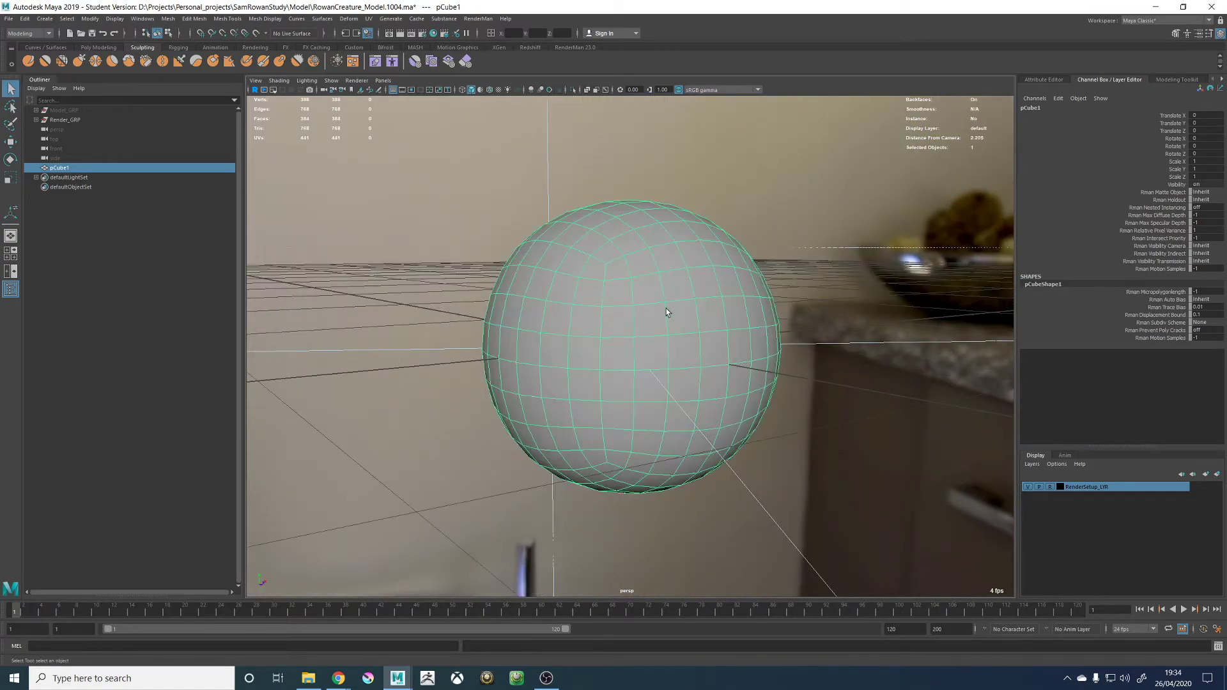
Create a standard polygon sphere at the origin to compare its topology with the smoothed cube
right_click_drag(668, 312, 409, 329, "alt")
left_click_drag(409, 329, 634, 347, "alt")
left_click(751, 343)
right_click_drag(750, 316, 796, 317, "shift")
left_click_drag(629, 300, 650, 321, "alt")
scroll(622, 350, "up", 5)
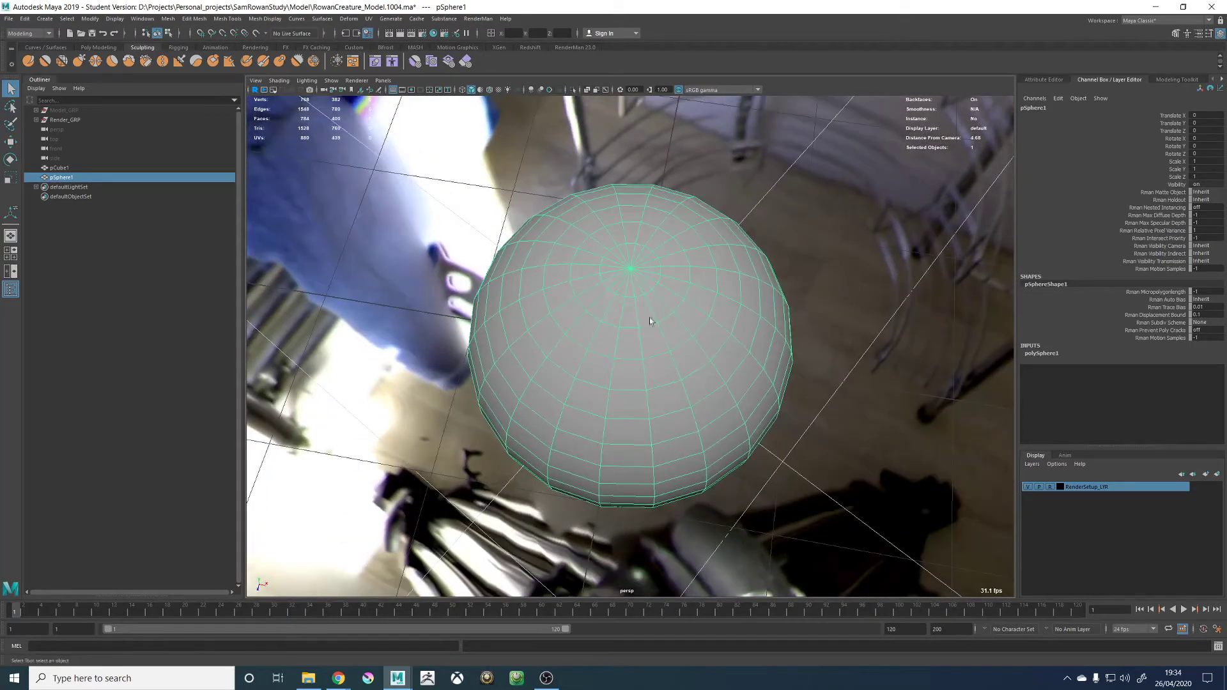
Inspect the polygon sphere's pole in smooth mesh preview and delete the sphere
left_click(854, 280)
left_click(614, 363)
key("3")
left_click_drag(665, 418, 670, 396, "alt")
left_click(922, 325)
left_click_drag(704, 279, 797, 336, "alt")
scroll(829, 385, "up", 5)
scroll(653, 361, "down", 5)
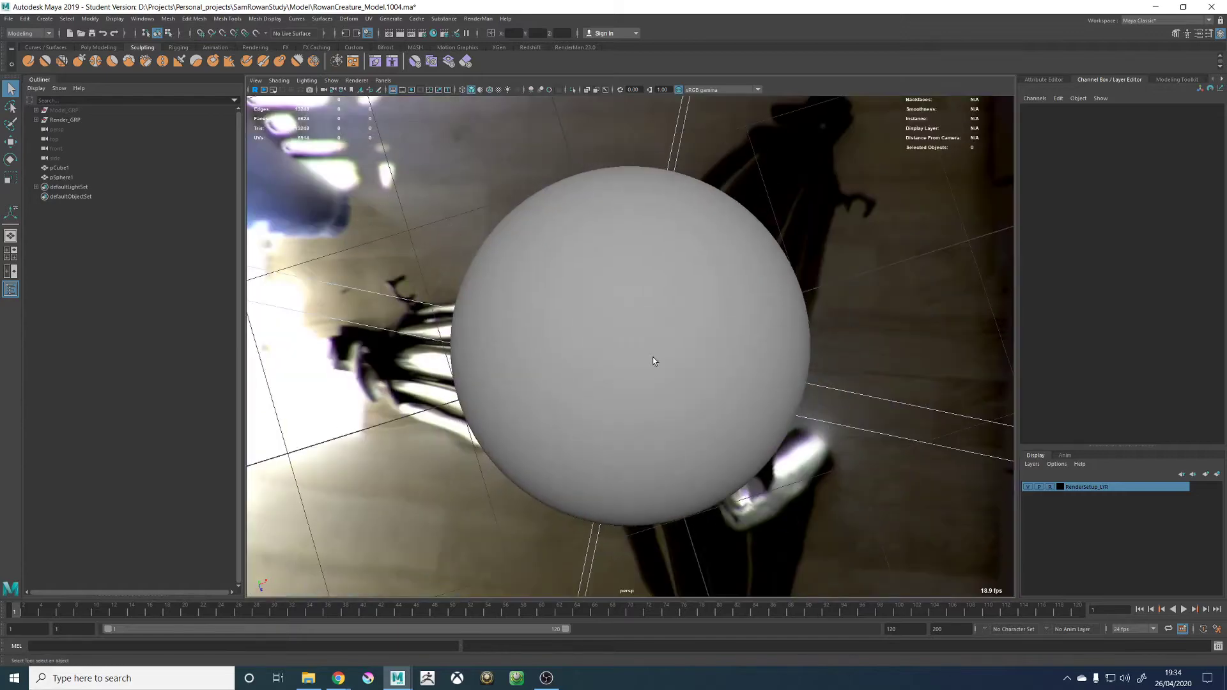
mouse_move(653, 361)
left_mouse_down("alt")
mouse_move(652, 323)
mouse_move(635, 337)
mouse_move(640, 353)
left_mouse_up("alt")
left_click(706, 360)
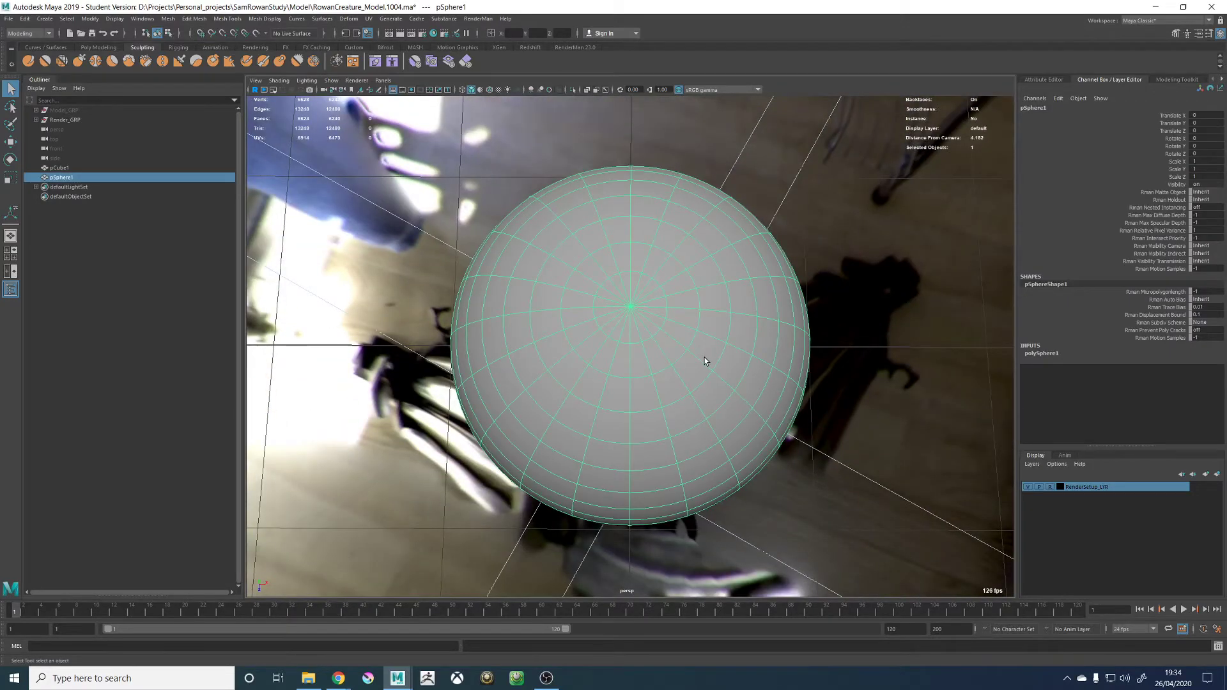
key("Delete")
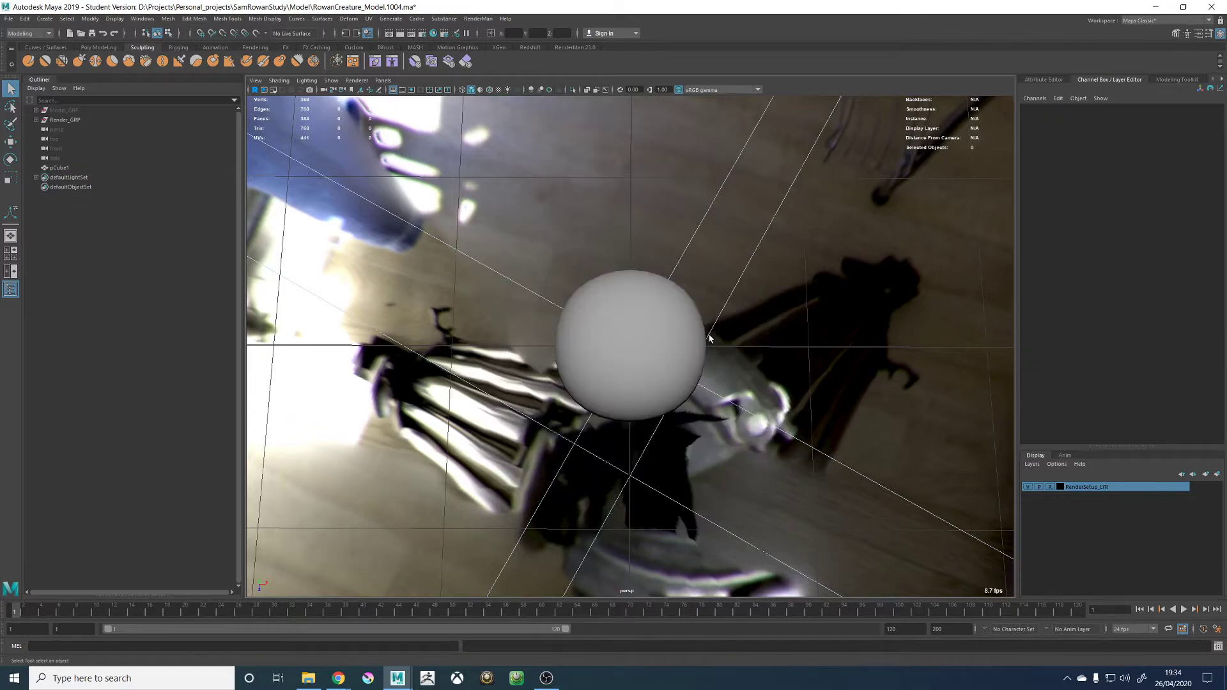
Round the smoothed cube with a Sculpt deformer, scale the sculptor up to about 2.56, and delete the ball's history
left_click(625, 395)
left_click_drag(624, 394, 489, 475, "alt")
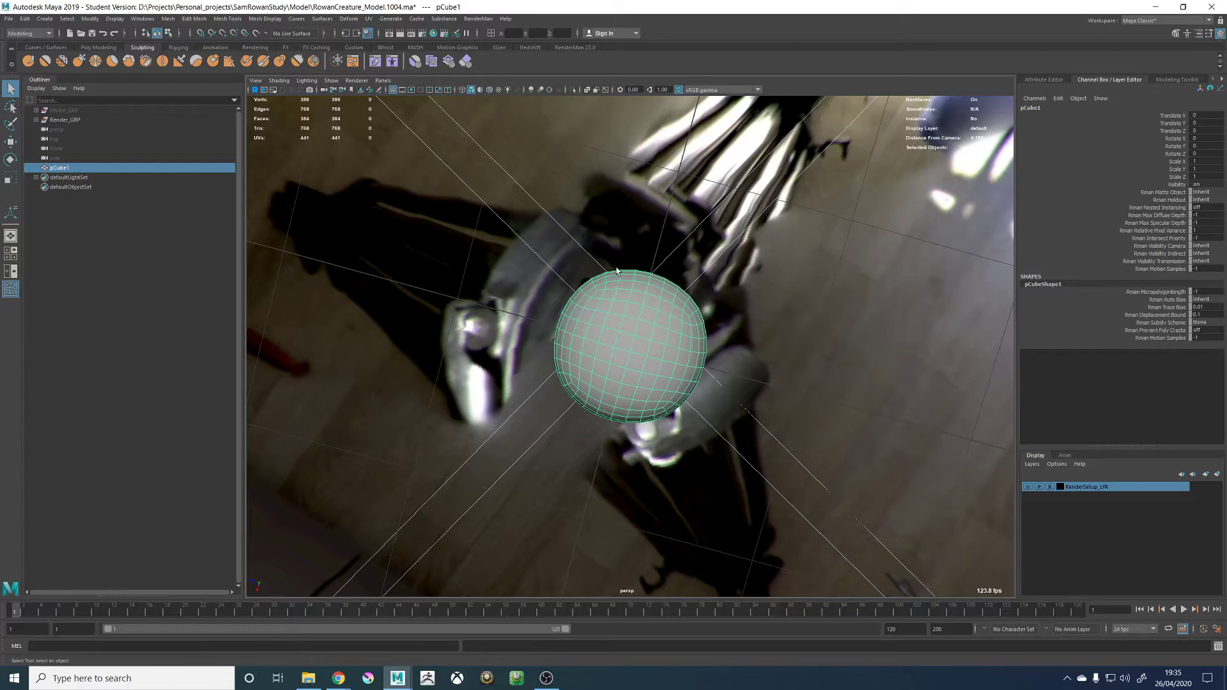
left_click_drag(629, 319, 610, 425, "alt")
left_click(348, 19)
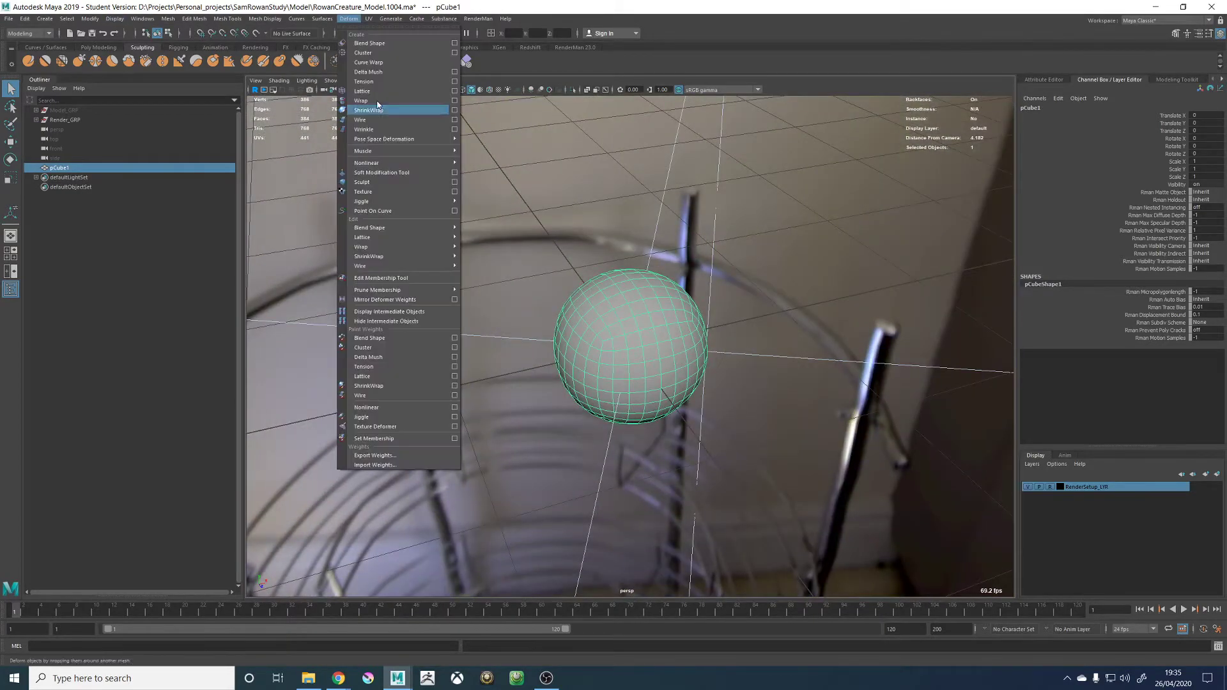
left_click(378, 183)
mouse_move(706, 374)
left_mouse_down("alt")
mouse_move(702, 307)
mouse_move(598, 307)
mouse_move(803, 342)
left_mouse_up("alt")
scroll(598, 308, "down", 5)
key("r")
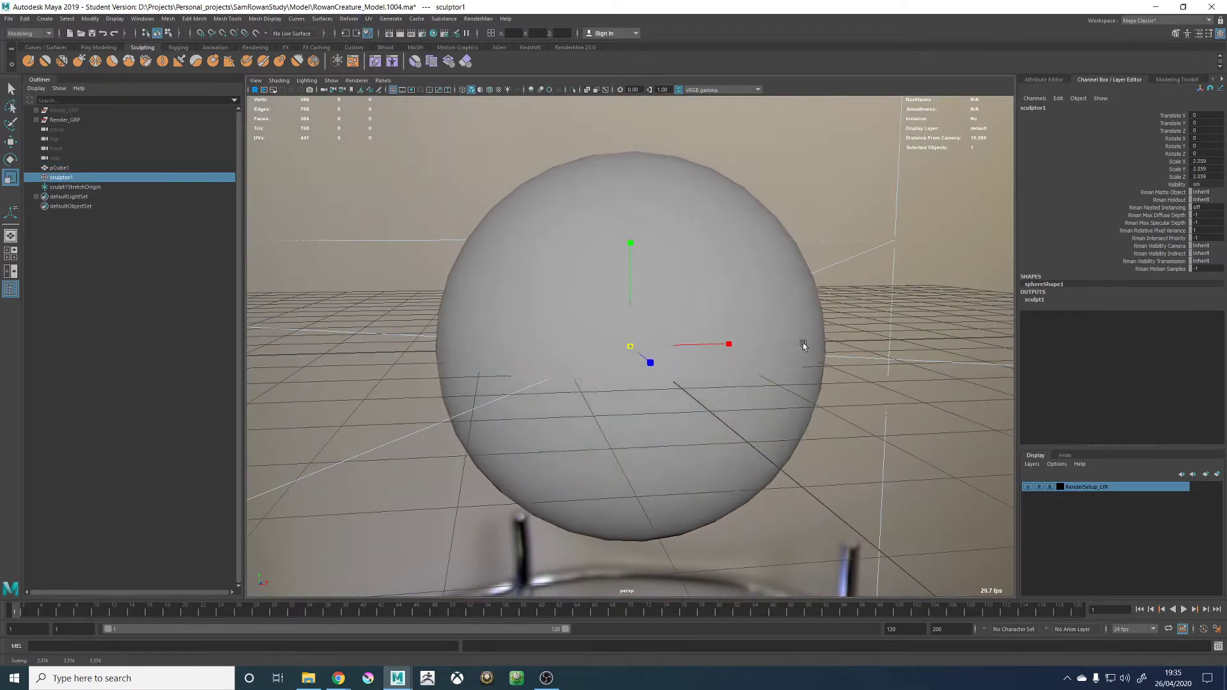
left_click(561, 186)
key("alt+shift+d")
Smooth the rounded ball once more to give it a denser quad mesh
right_click_drag(691, 229, 501, 218, "alt")
left_click_drag(603, 248, 704, 208, "alt")
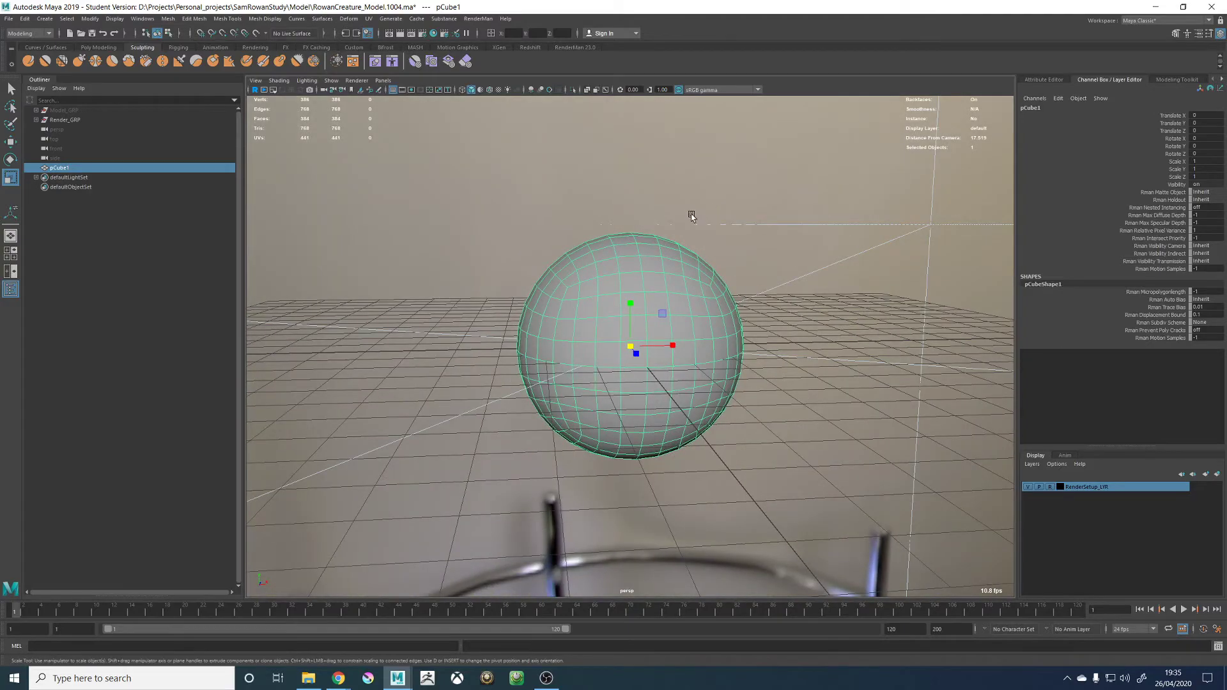
right_click_drag(714, 212, 705, 270, "shift")
left_click_drag(788, 313, 740, 302, "alt")
left_click(646, 307)
Apply another Sculpt deformer to the denser ball, scale the sculptor to about 11.94, and delete the ball's history
left_click(390, 18)
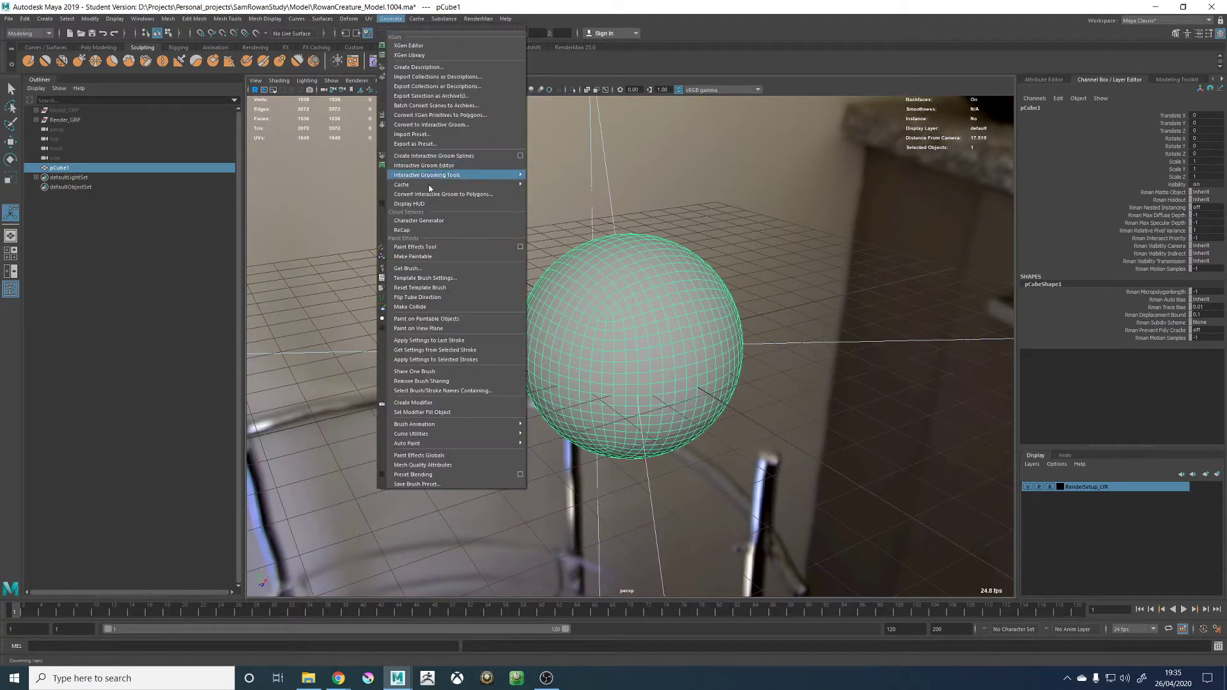
mouse_move(349, 19)
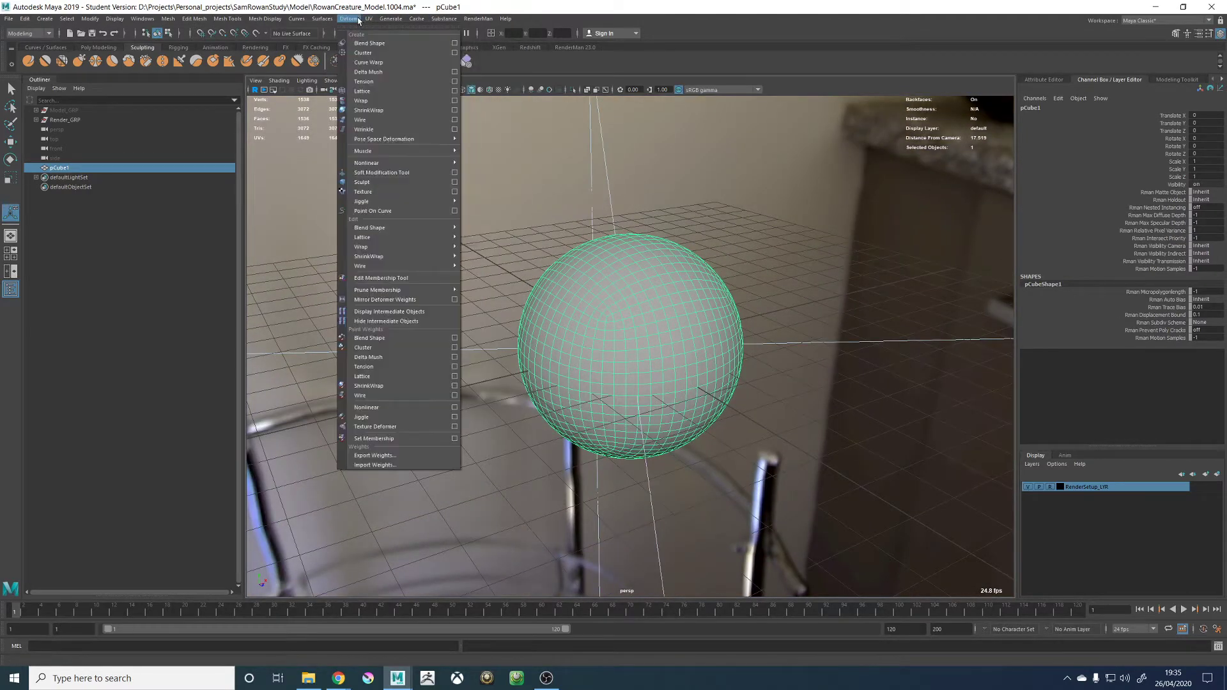
left_click(362, 183)
scroll(734, 251, "down", 3)
key("r")
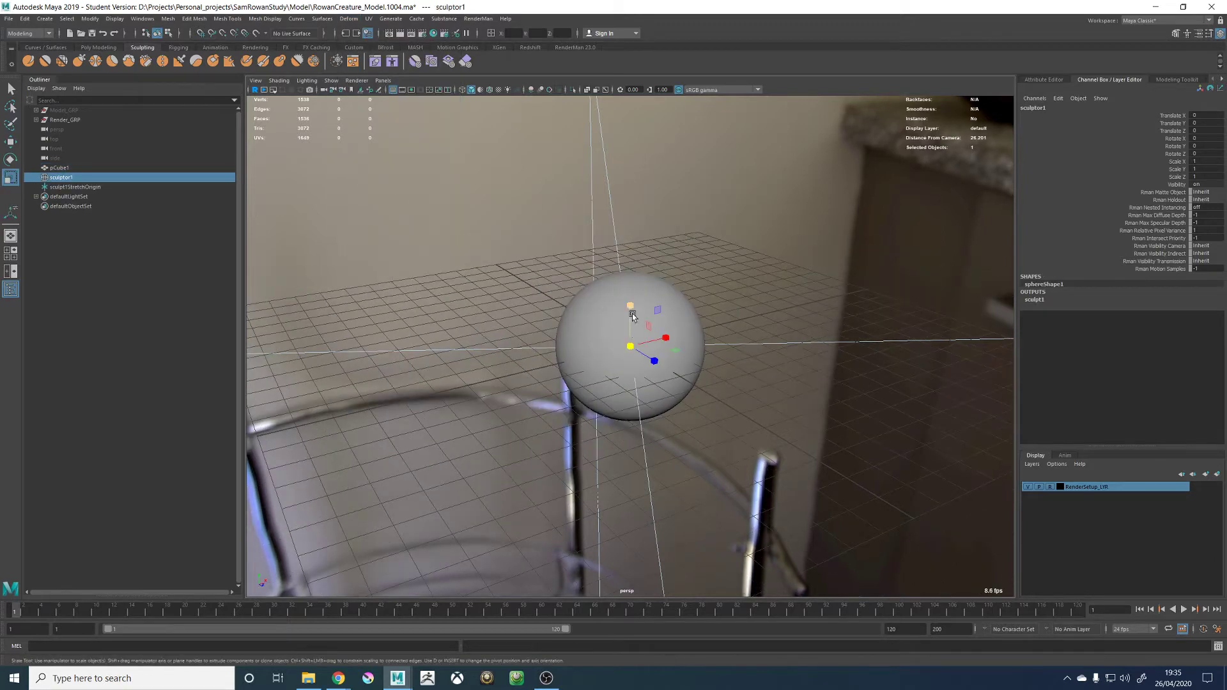
left_click_drag(631, 345, 1125, 341)
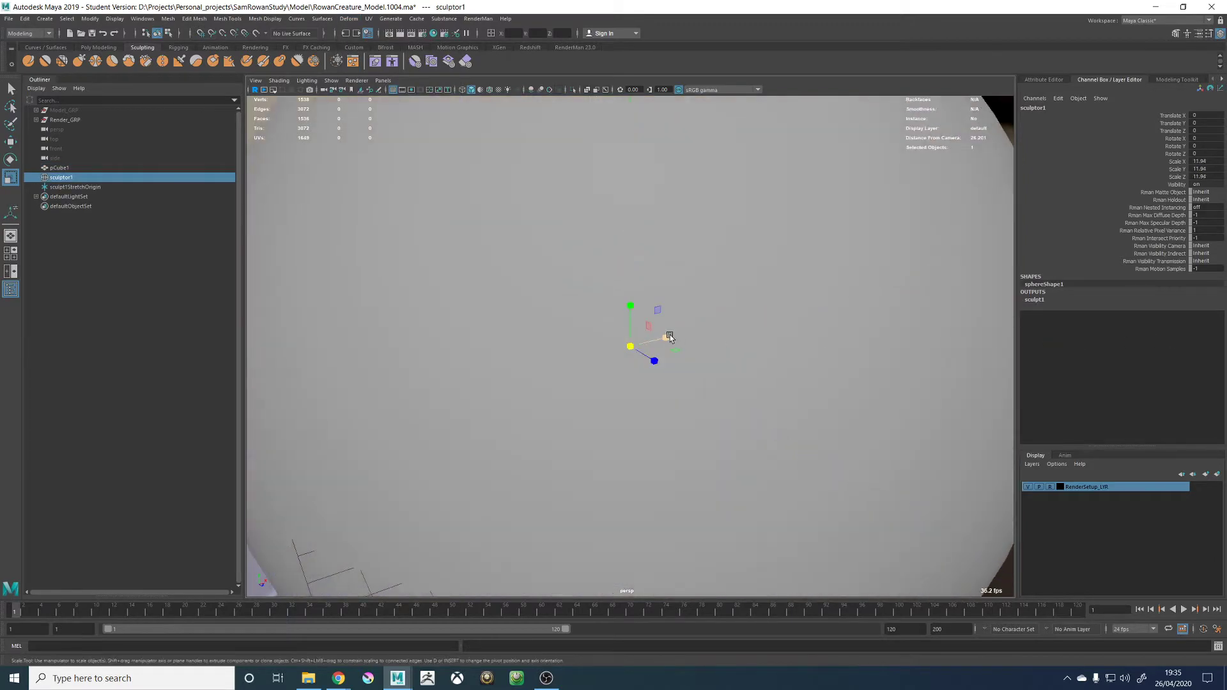
scroll(703, 319, "down", 3)
left_click(718, 309)
key("alt+shift+d")
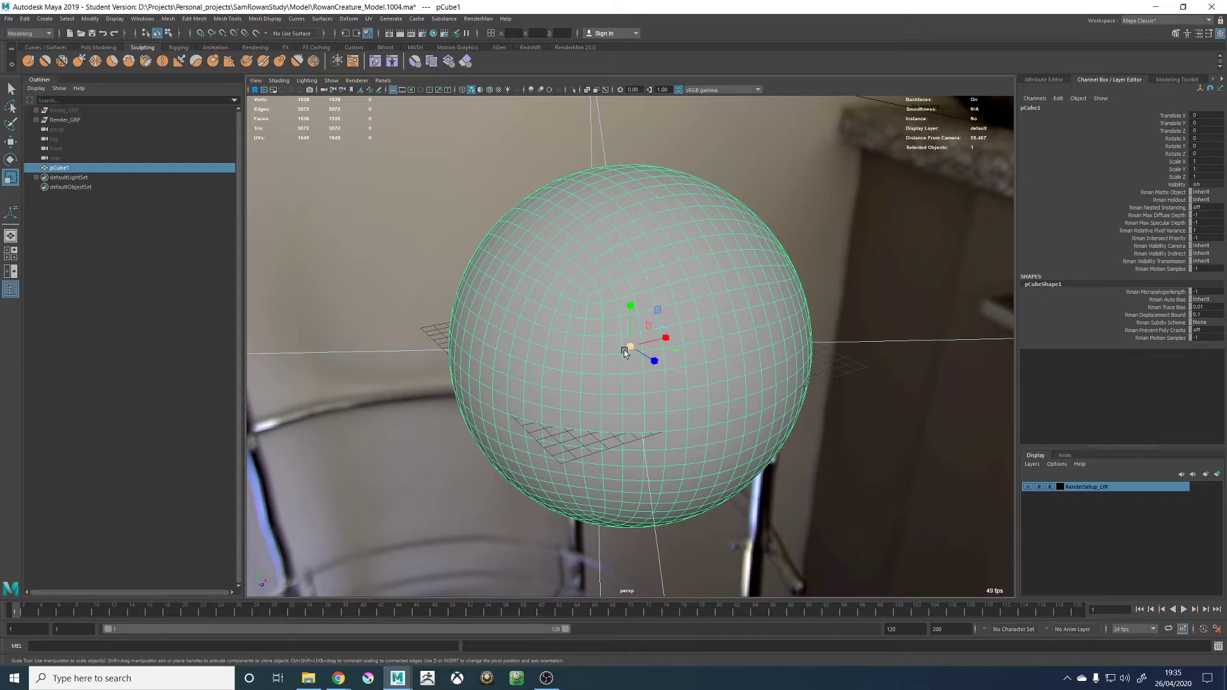
Scale the enlarged ball down uniformly to about 0.079 and deselect it
left_click_drag(627, 345, 435, 378)
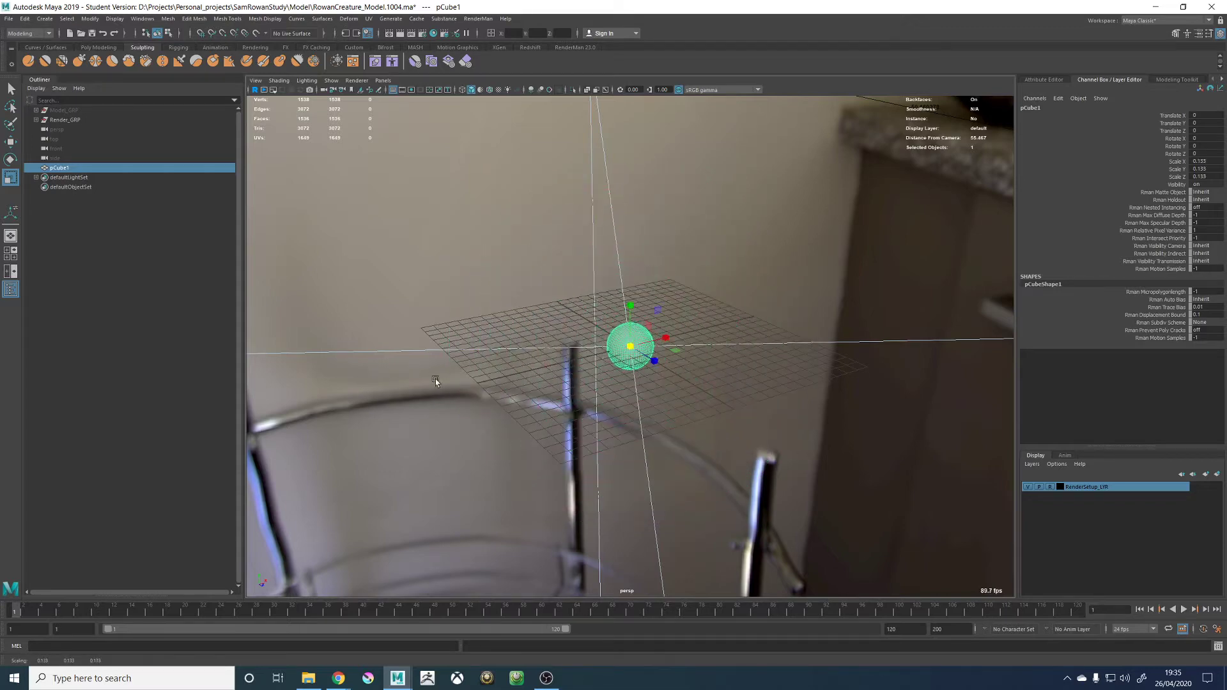
scroll(801, 251, "up", 5)
left_click_drag(802, 251, 638, 294, "alt")
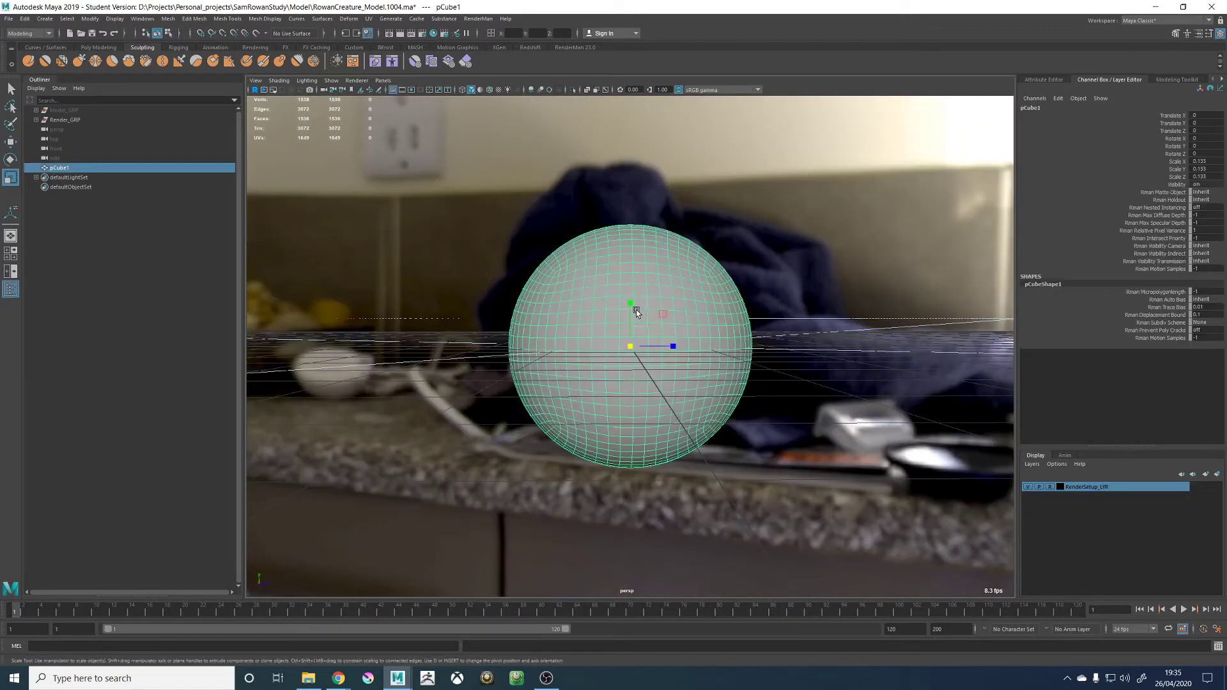
left_click_drag(629, 347, 544, 356)
left_click(797, 222)
Examine the ball's quad topology from several angles in both wireframe and shaded display
left_click_drag(797, 221, 583, 300, "alt")
scroll(643, 345, "up", 3)
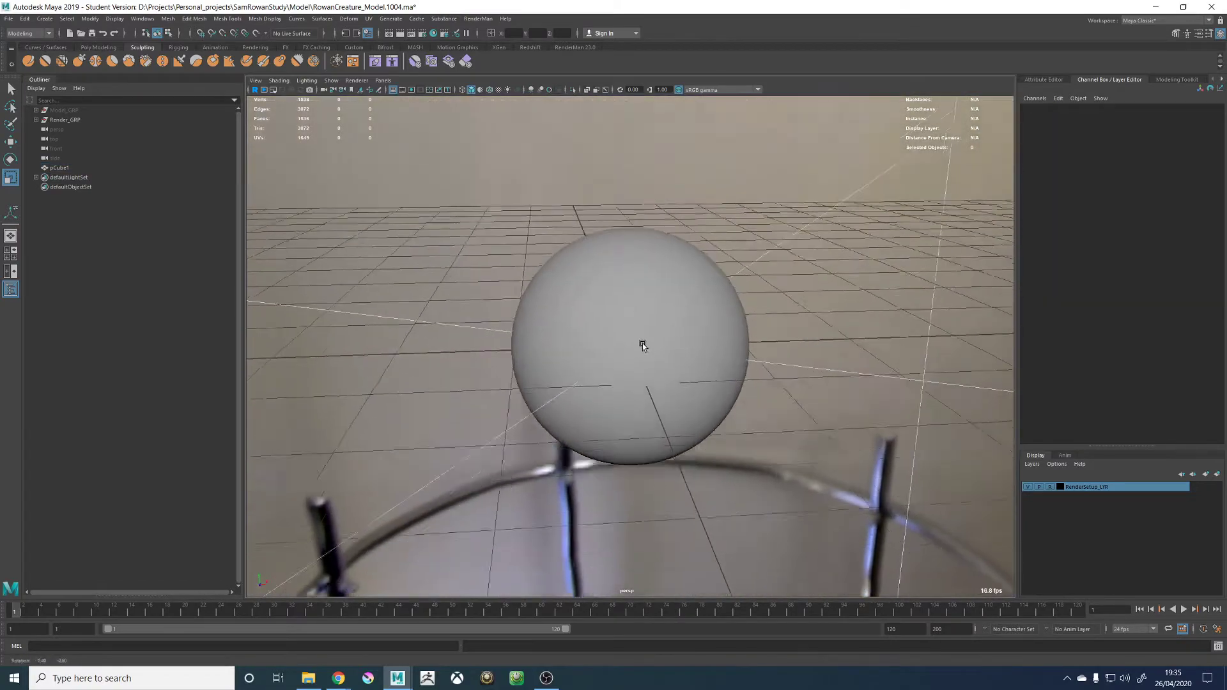
left_click_drag(642, 345, 684, 336, "alt")
scroll(740, 342, "up", 3)
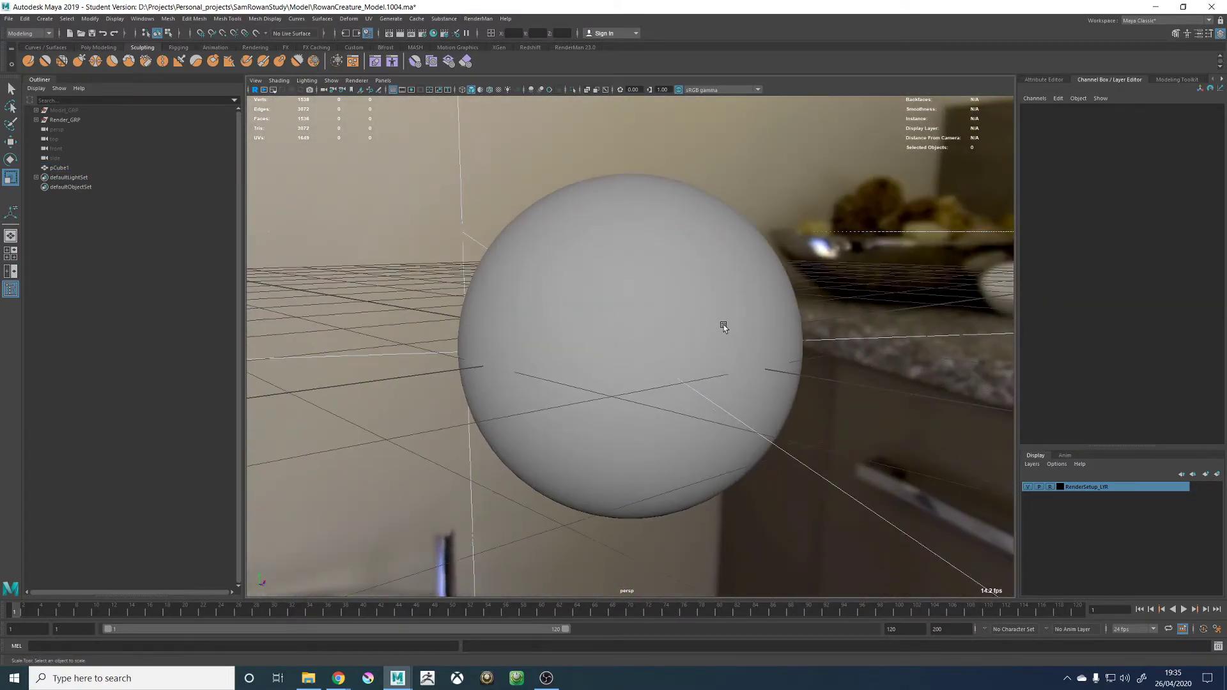
key("4")
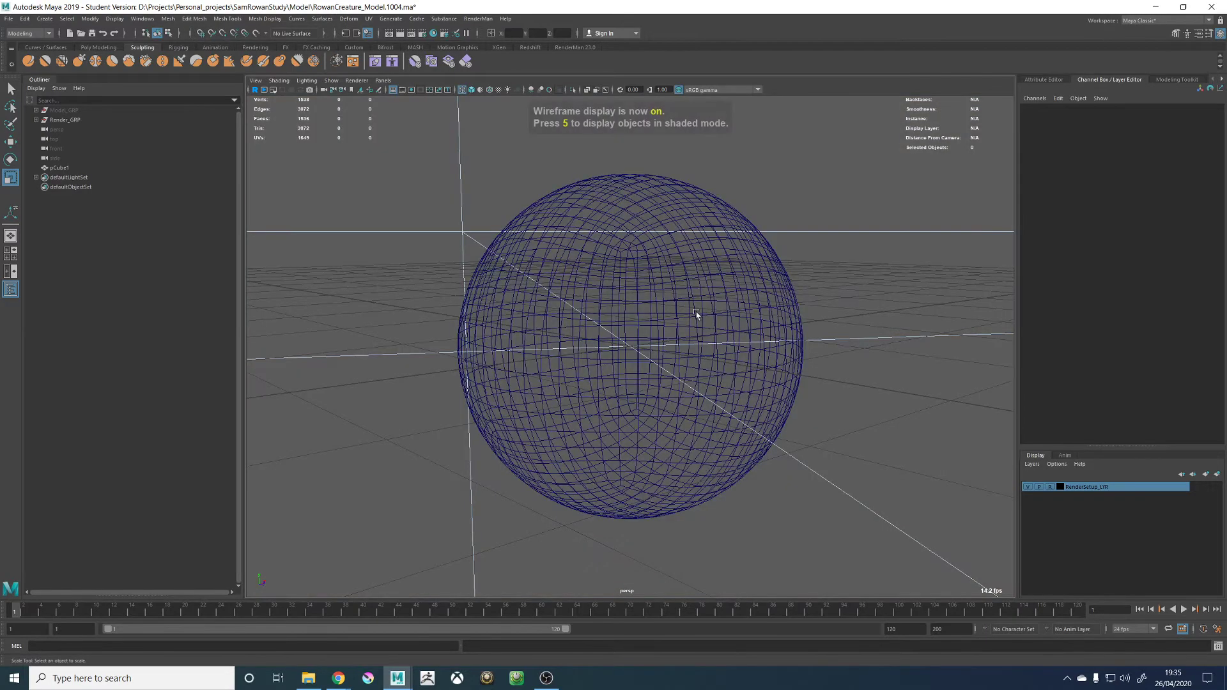
left_click_drag(693, 315, 585, 218, "alt")
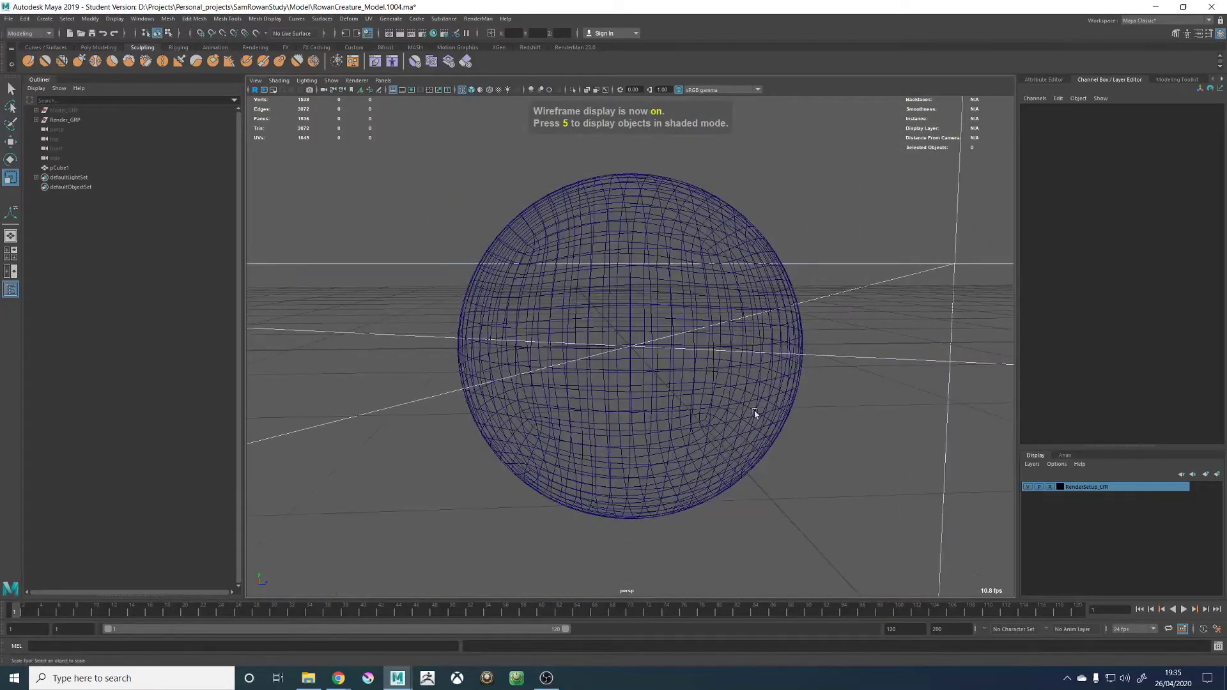
left_click_drag(775, 348, 815, 340, "alt")
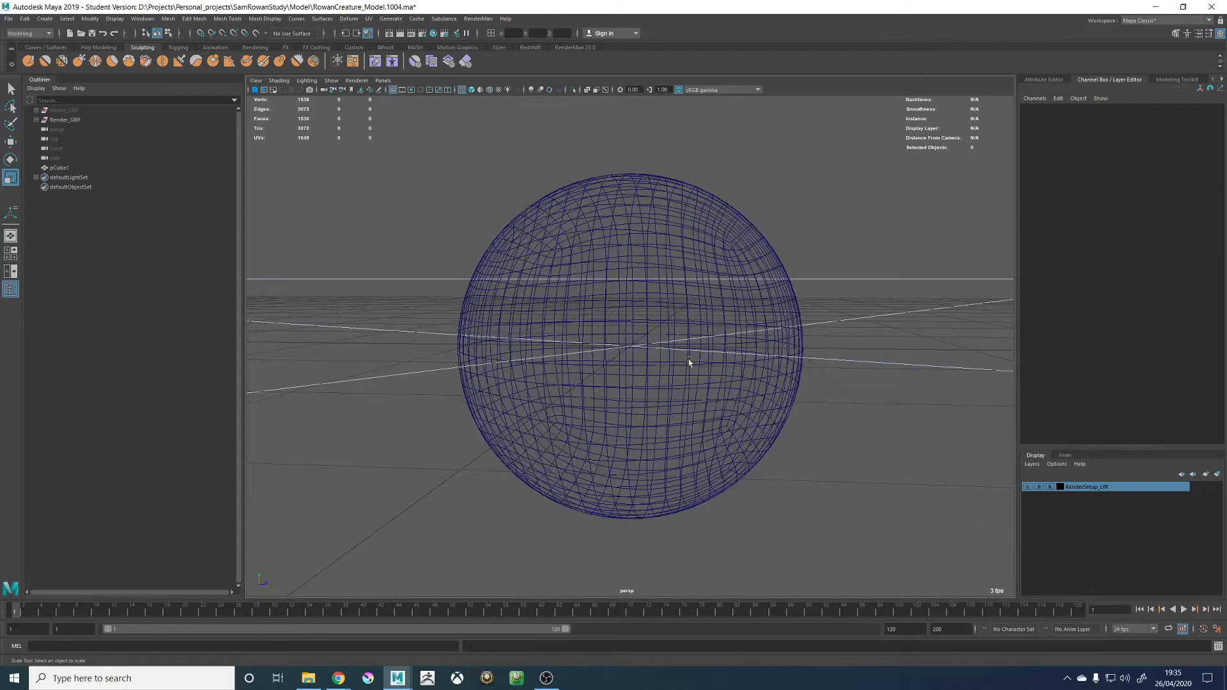
left_click_drag(605, 236, 749, 381, "alt")
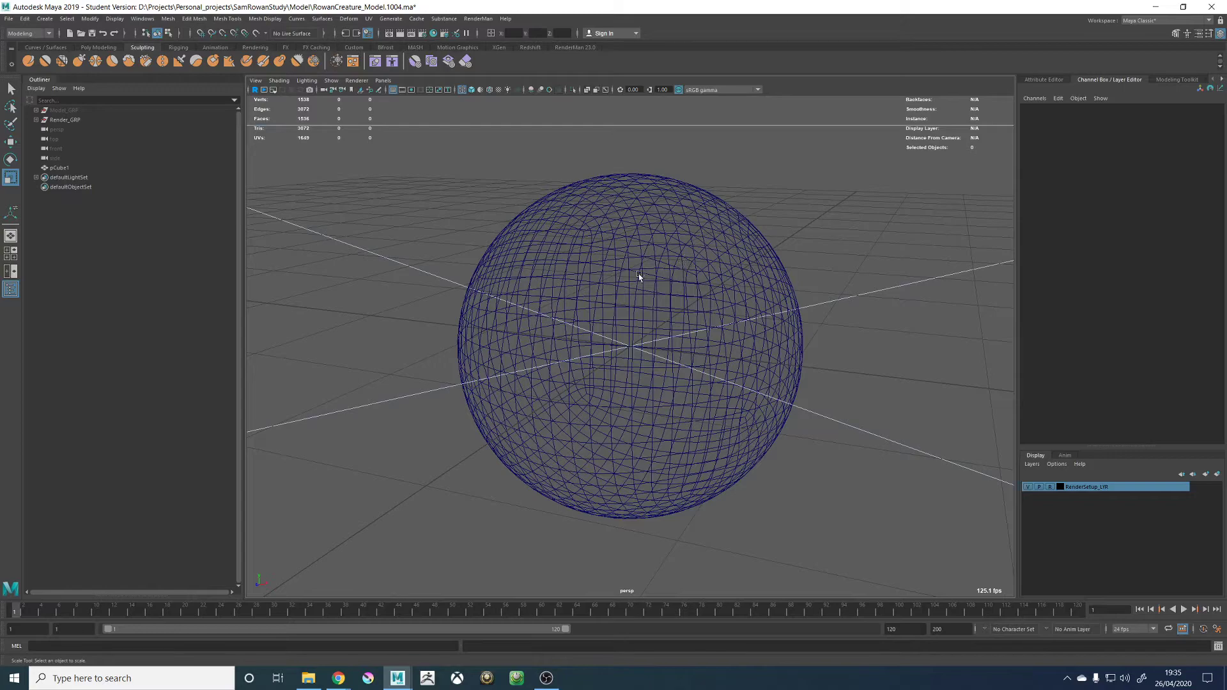
left_click_drag(638, 276, 700, 267, "alt")
left_click(701, 267)
left_click_drag(569, 273, 599, 270, "alt")
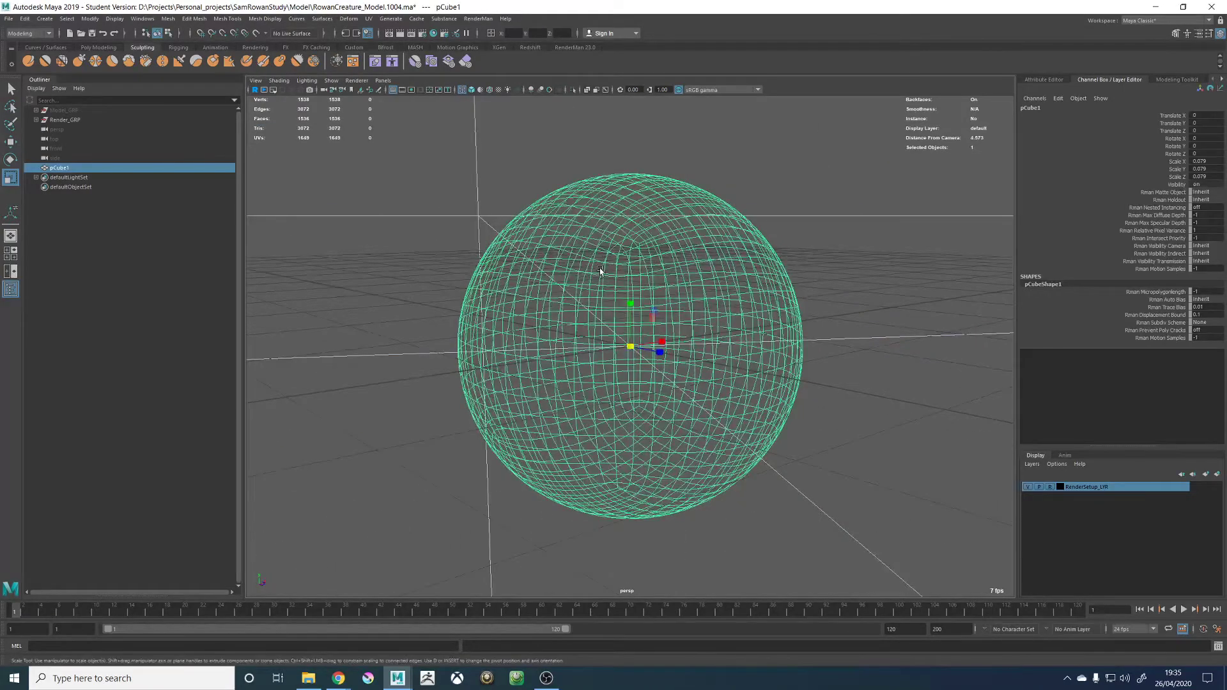
key("5")
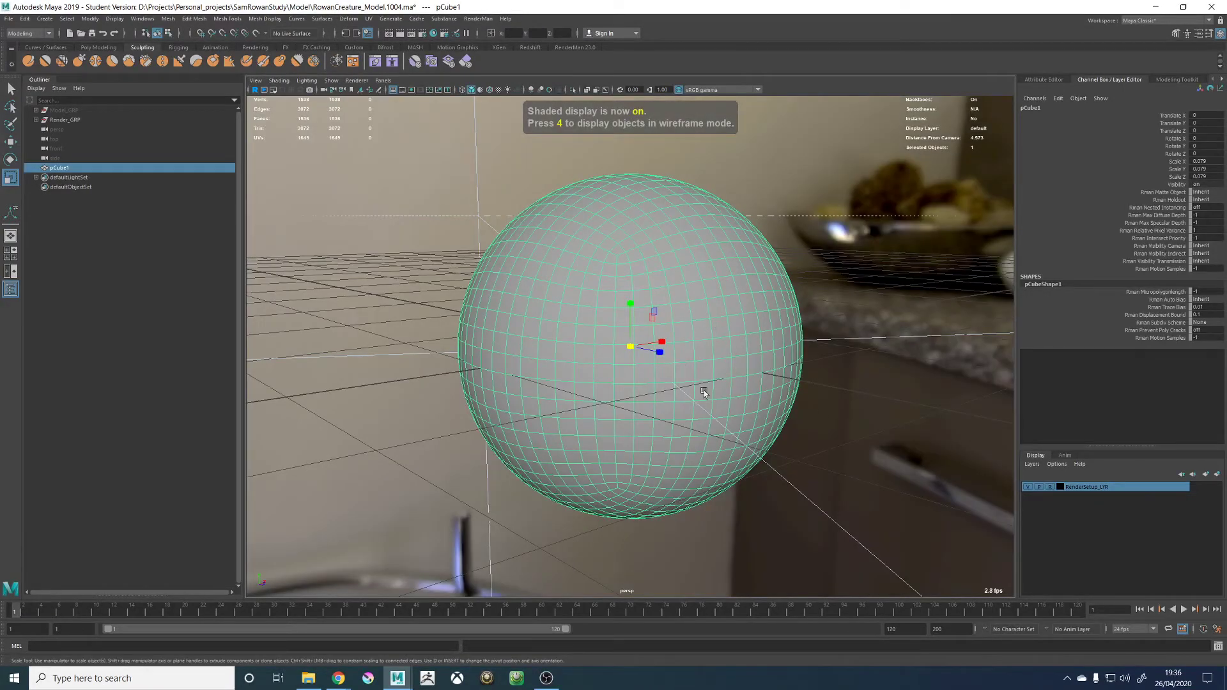
left_click_drag(703, 389, 461, 276, "alt")
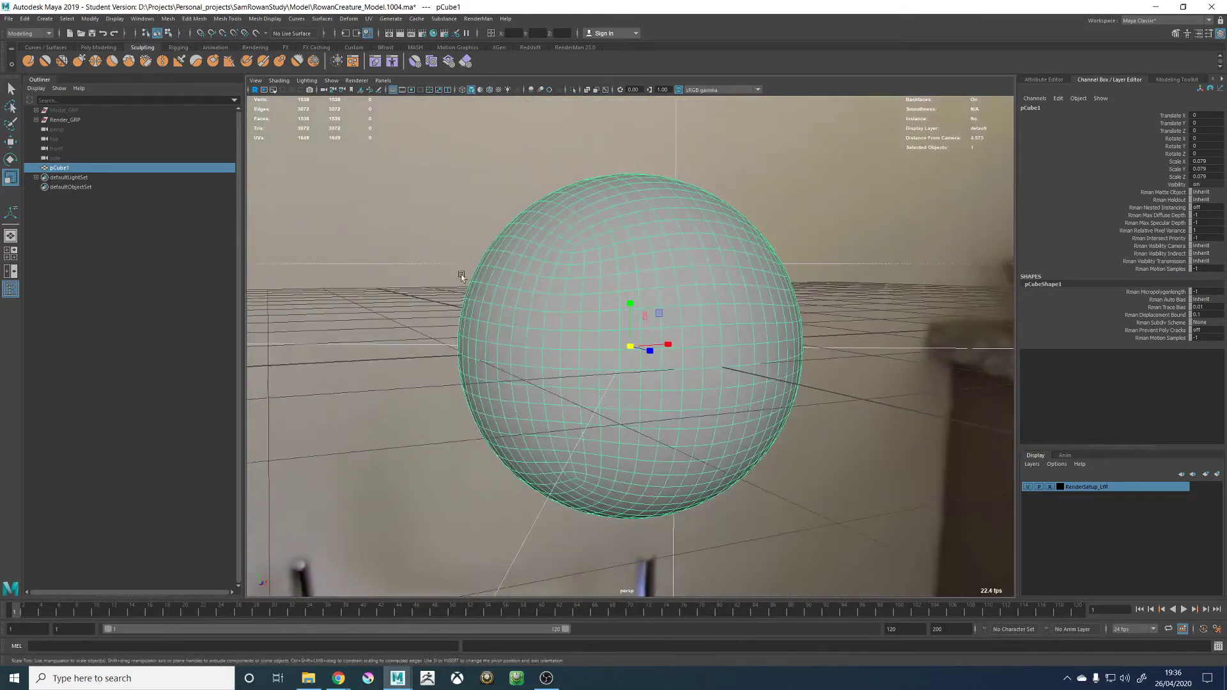
left_click_drag(734, 334, 641, 302, "alt")
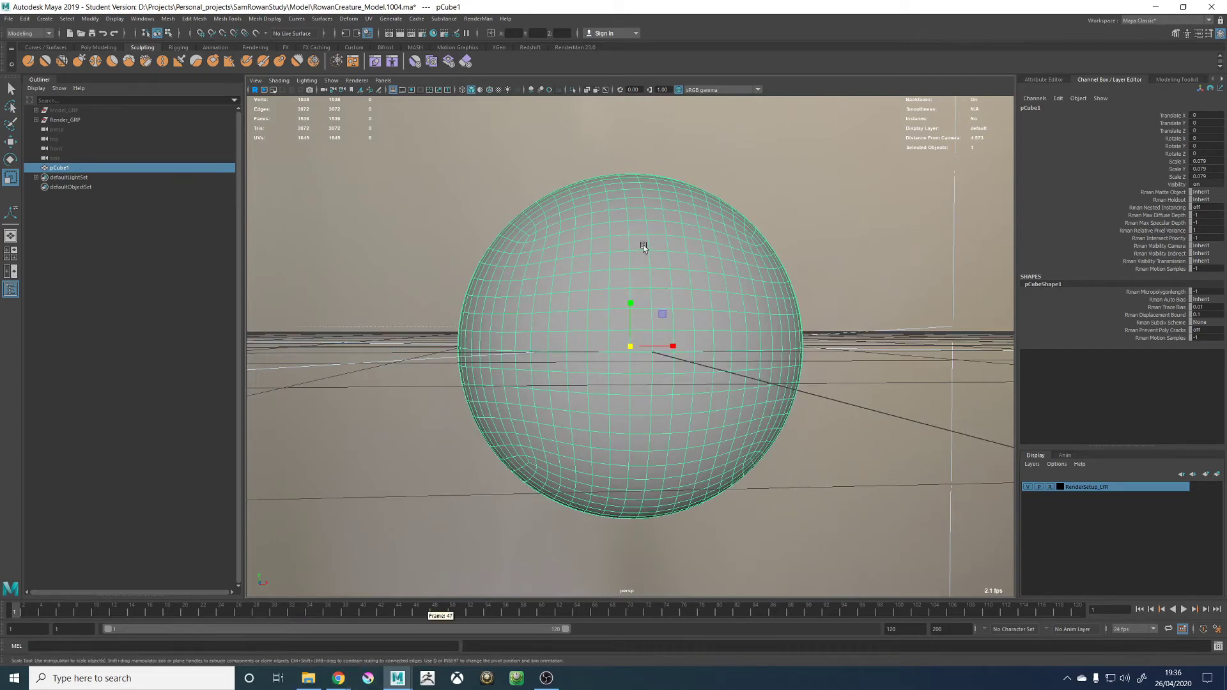
Select the centre vertex on the ball's front and enable soft selection with a falloff radius of about 0.80
right_click_drag(681, 263, 650, 263)
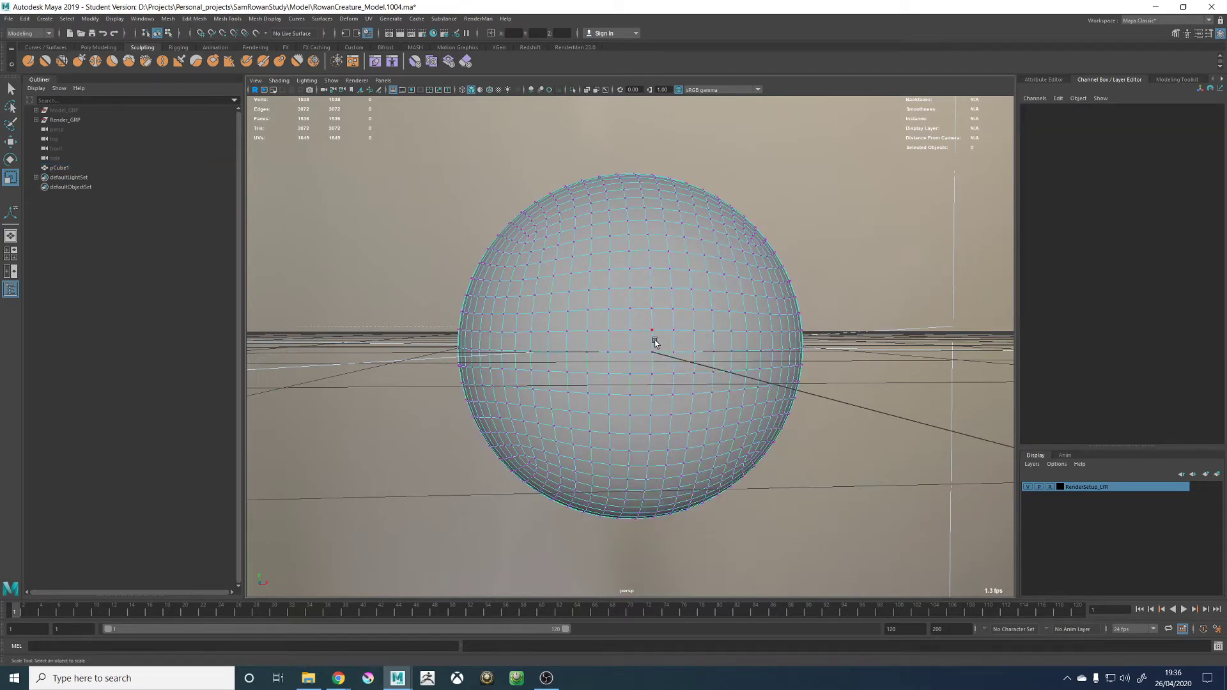
left_click(655, 343)
left_click_drag(651, 351, 630, 368, "alt")
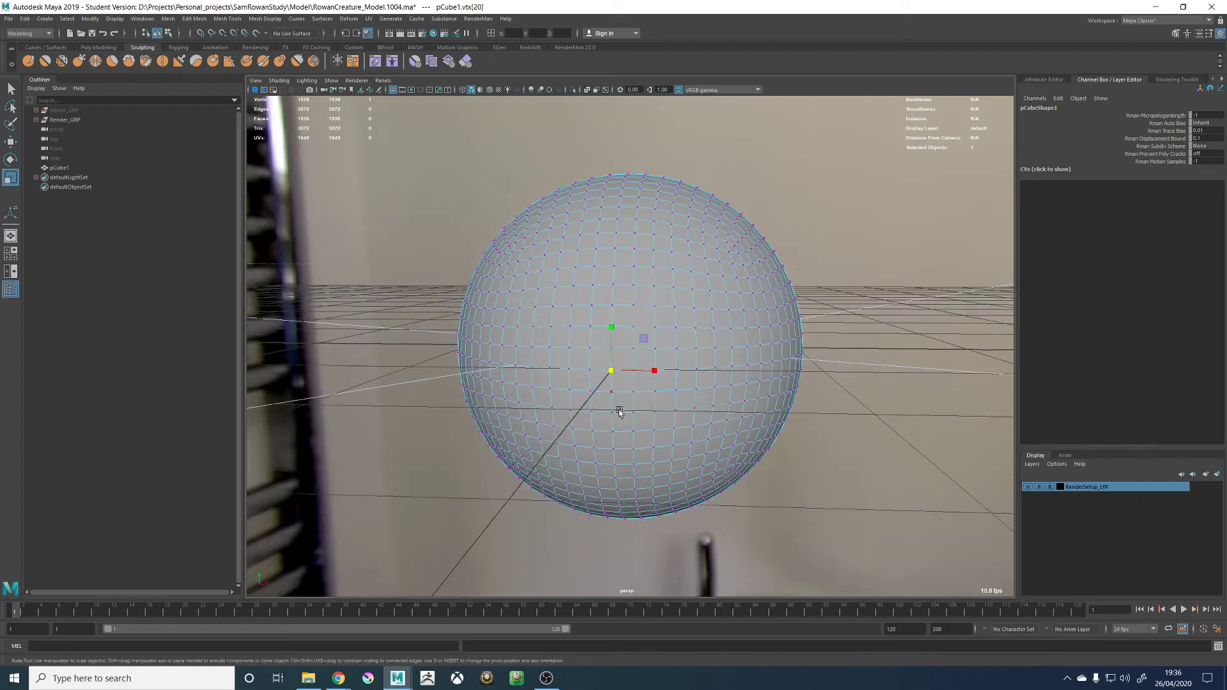
left_click_drag(619, 411, 630, 415, "alt")
key("b")
left_click_drag(704, 359, 722, 362)
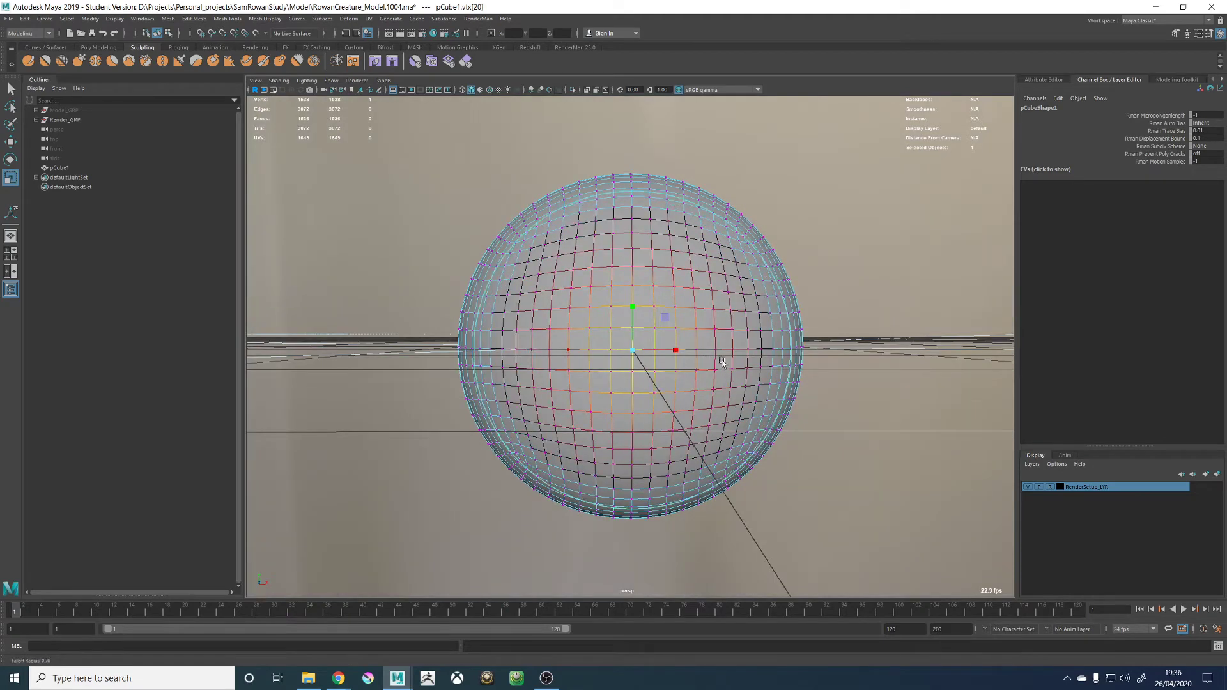
Check the soft selection falloff curve and radius in the Scale tool's settings
left_click(1209, 33)
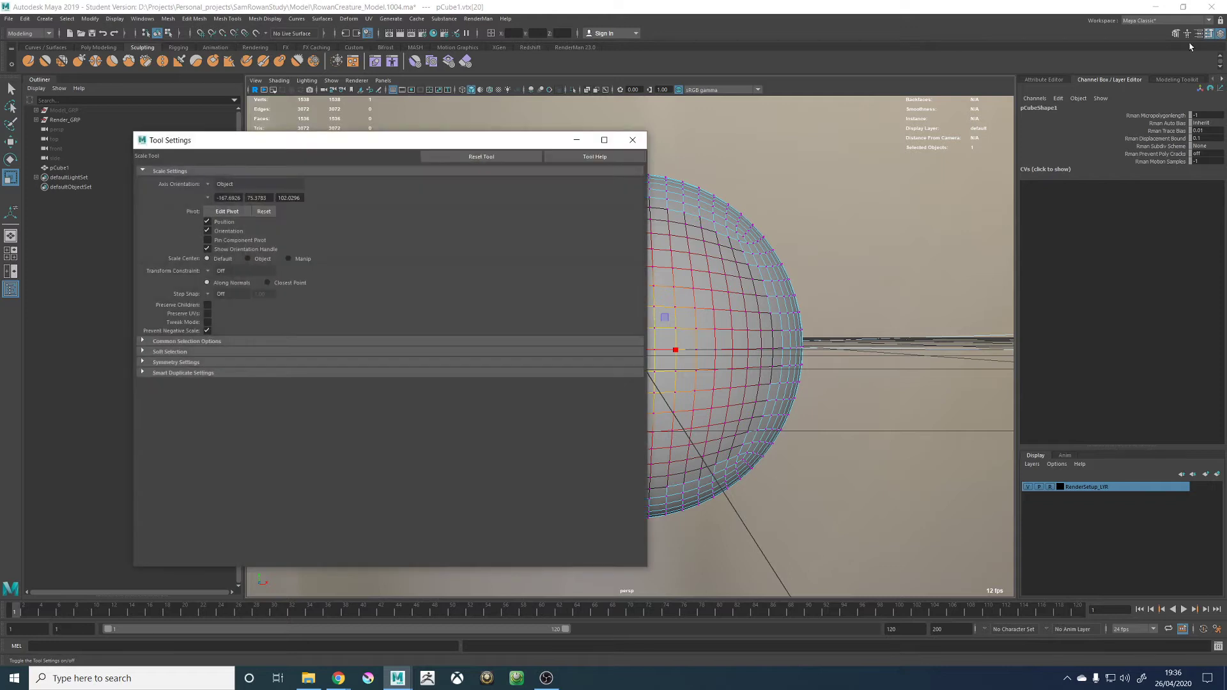
left_click(171, 352)
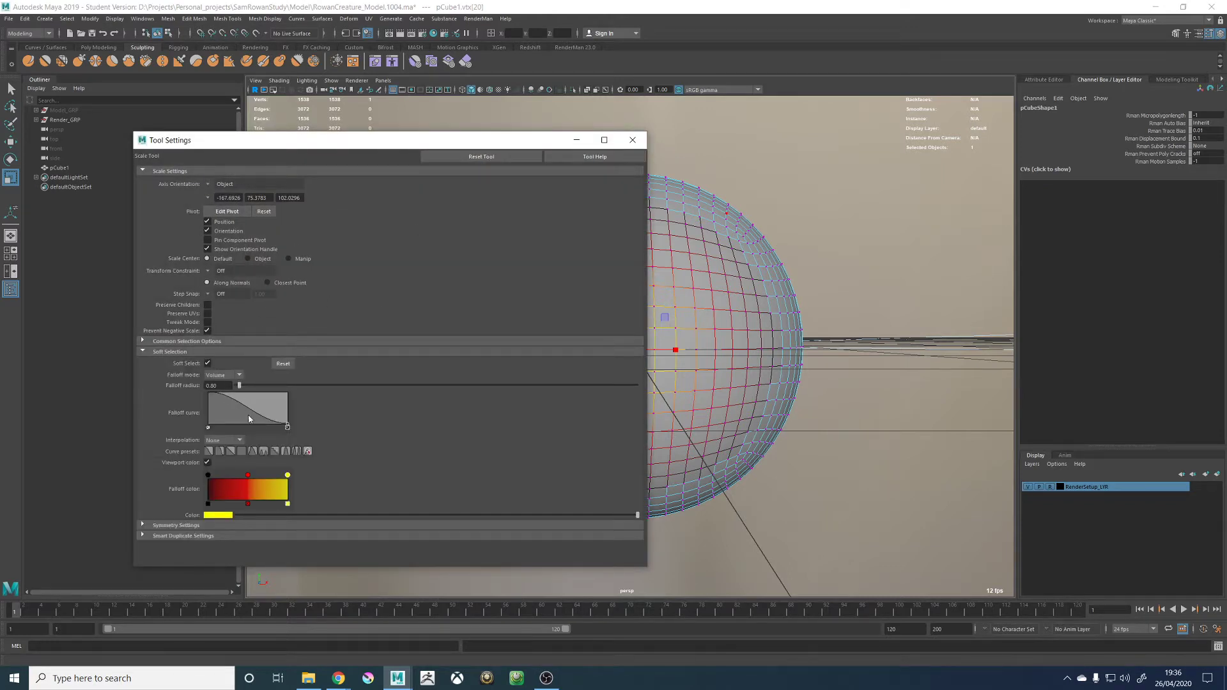
left_click(633, 140)
Show the ball in a maximized side view and hide the RenderSetup_LYR display layer
key("space")
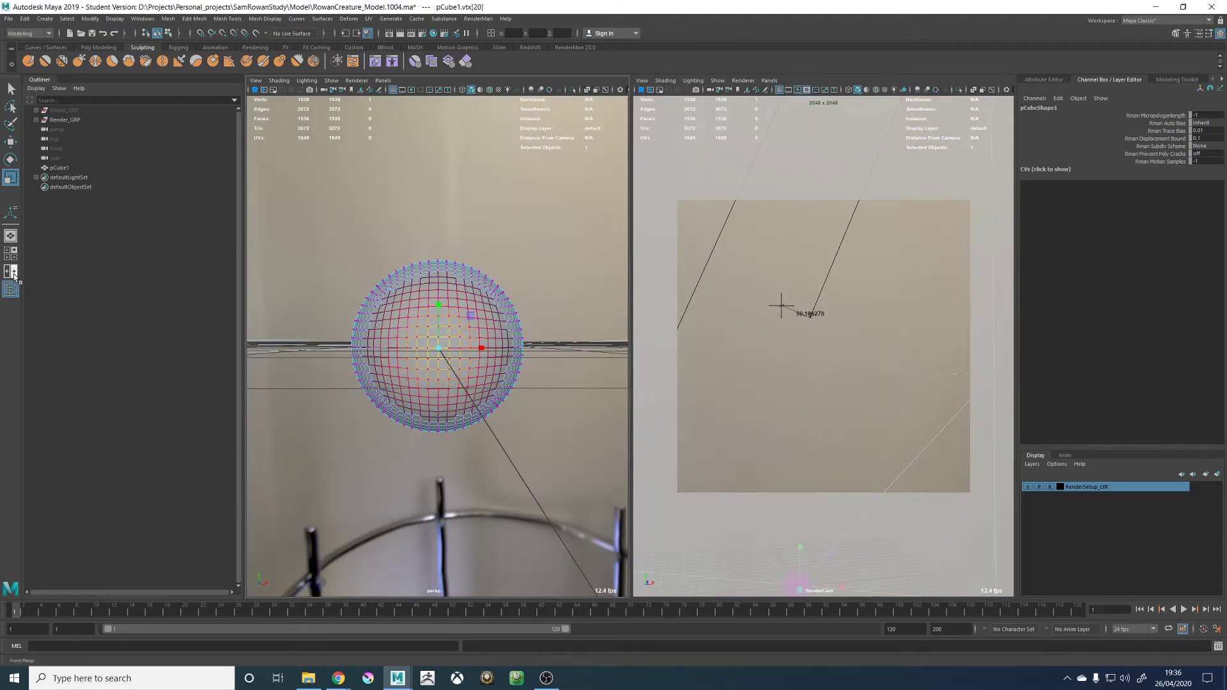
left_click(11, 254)
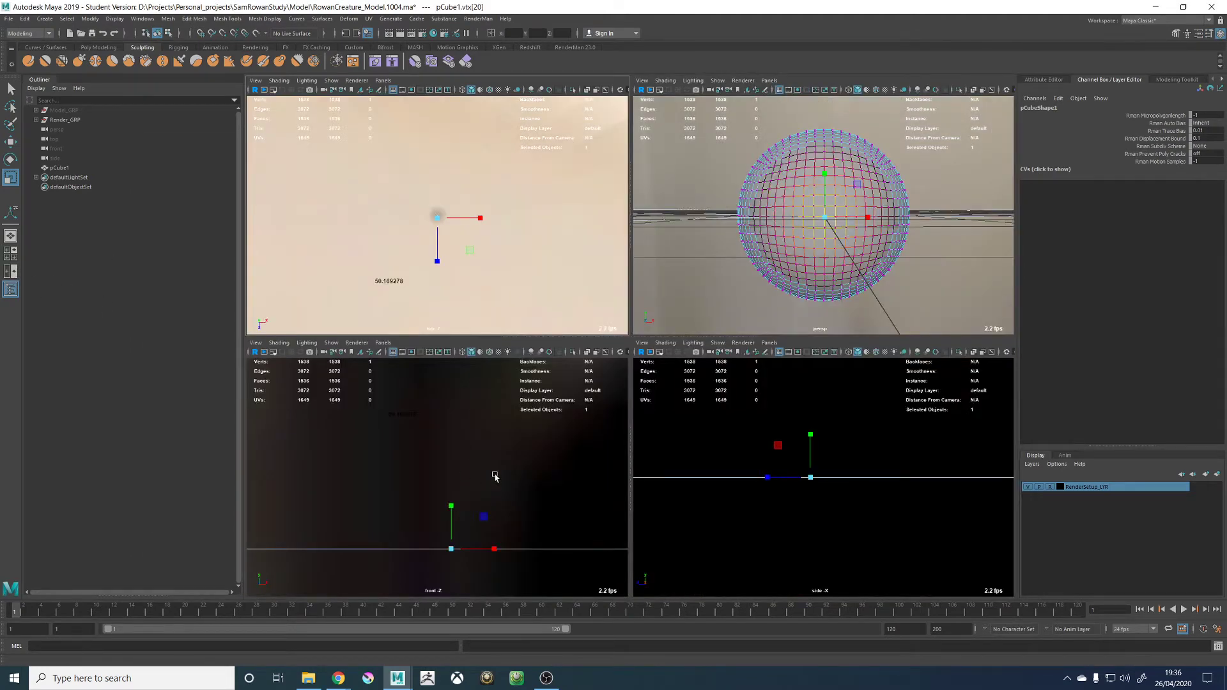
key("space")
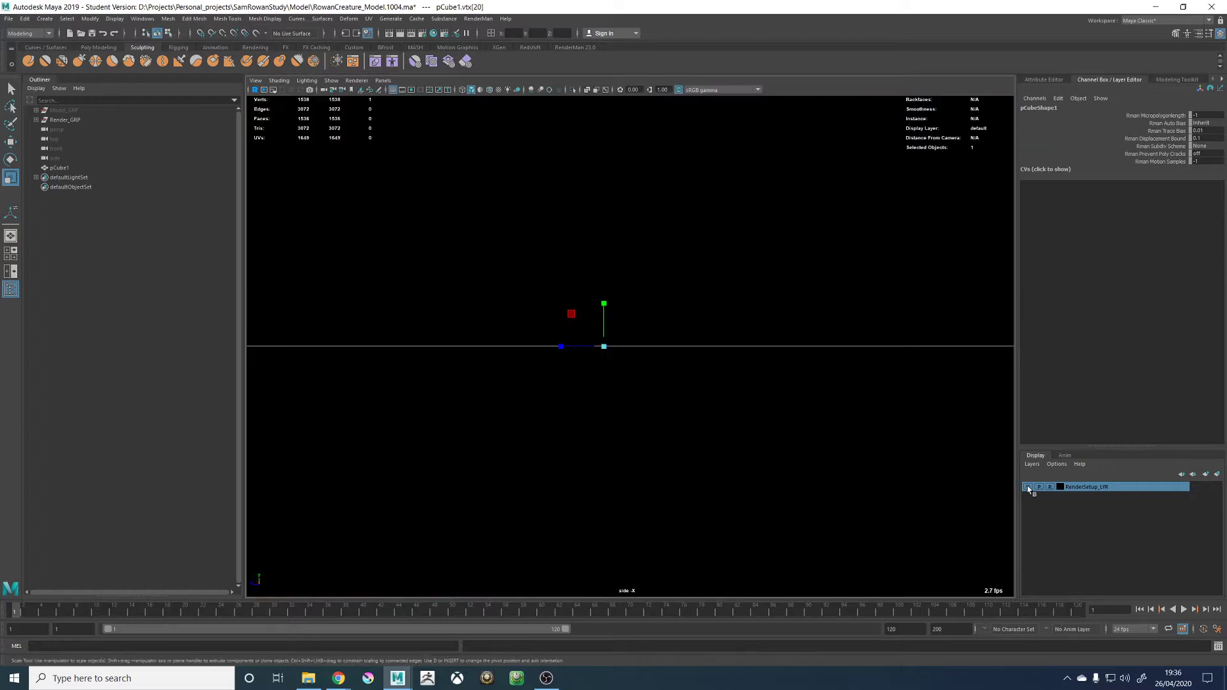
left_click(1027, 488)
right_click_drag(637, 359, 1080, 453, "alt")
middle_click_drag(510, 366, 568, 368, "alt")
right_click_drag(568, 368, 708, 417, "alt")
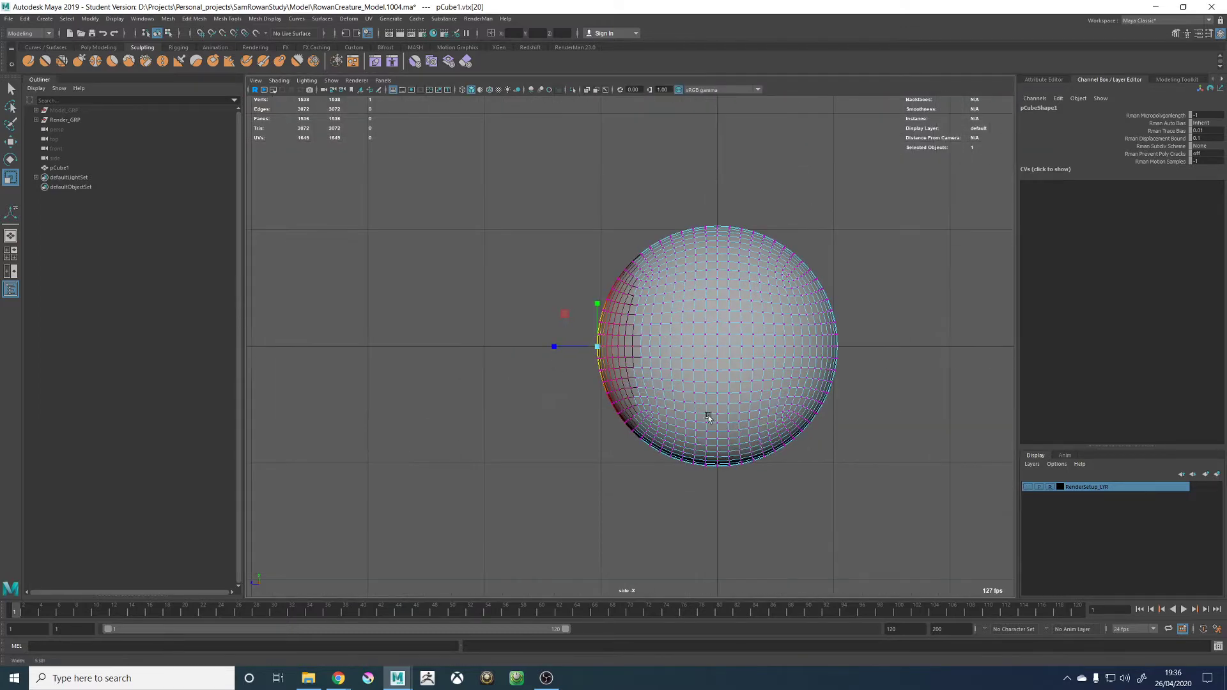
Try to pull the soft-selected front of the ball outward along Z into a bulge, and undo the move
key("w")
left_click_drag(555, 347, 538, 350)
key("ctrl+z")
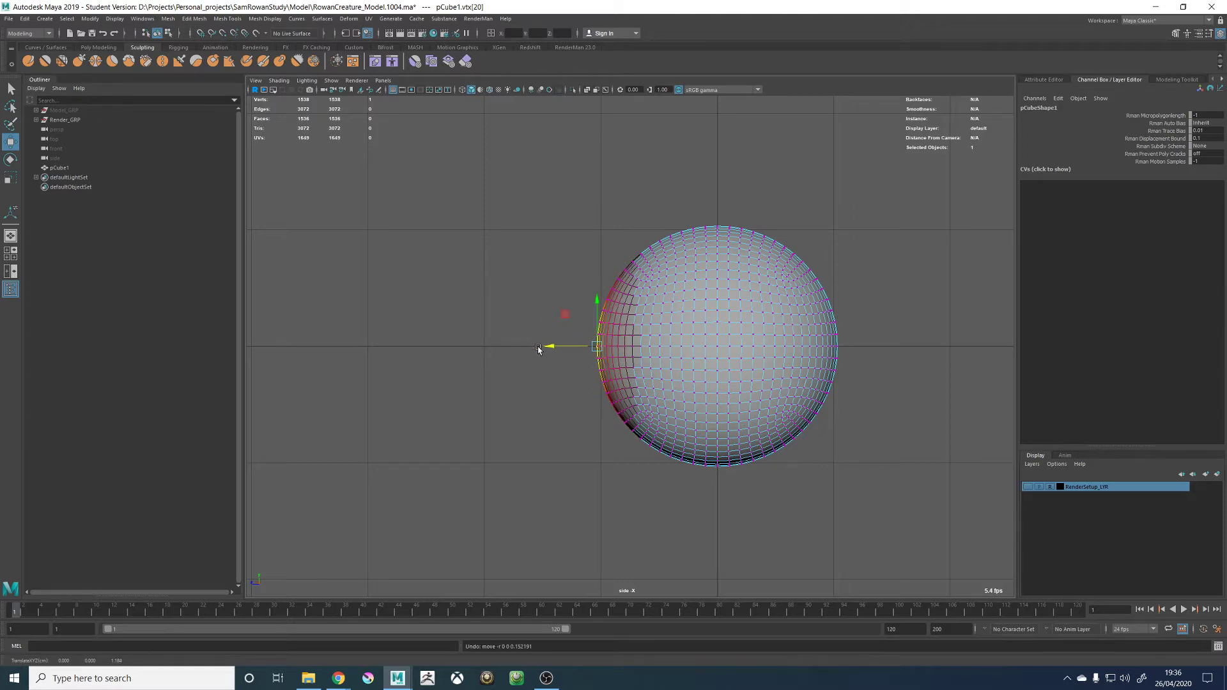
Switch to the browser and compare the macro monkey eye photo with the capuchin eye anatomy figure
mouse_move(339, 678)
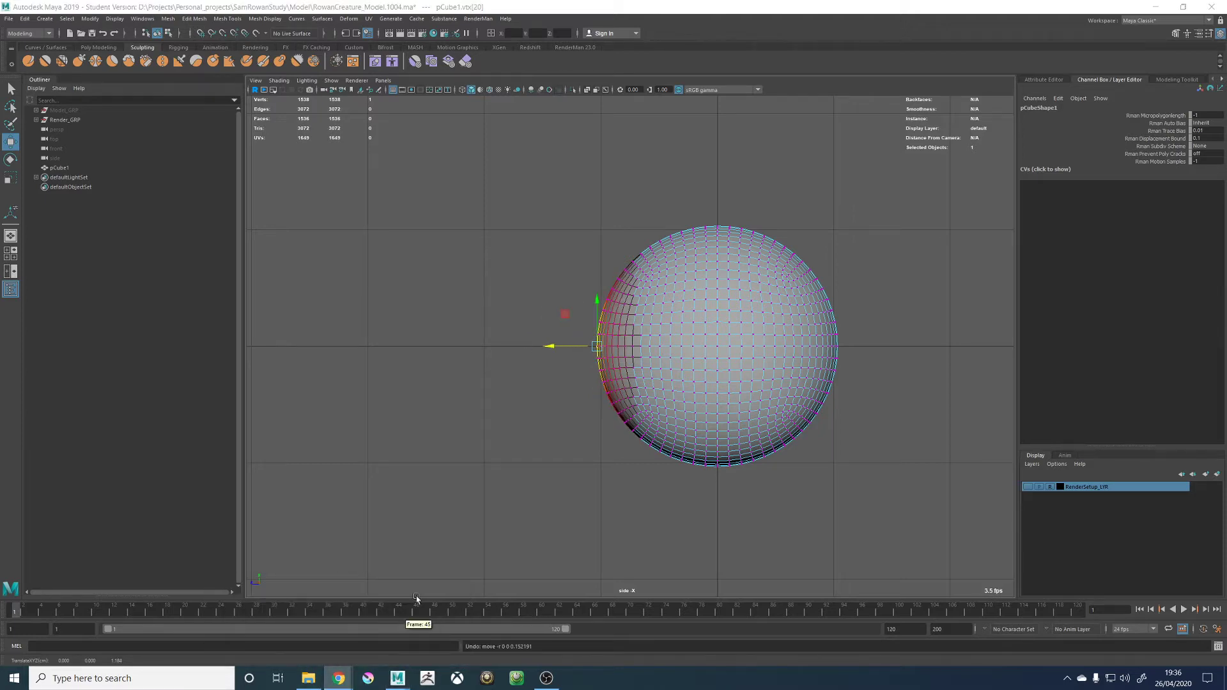
left_click(285, 628)
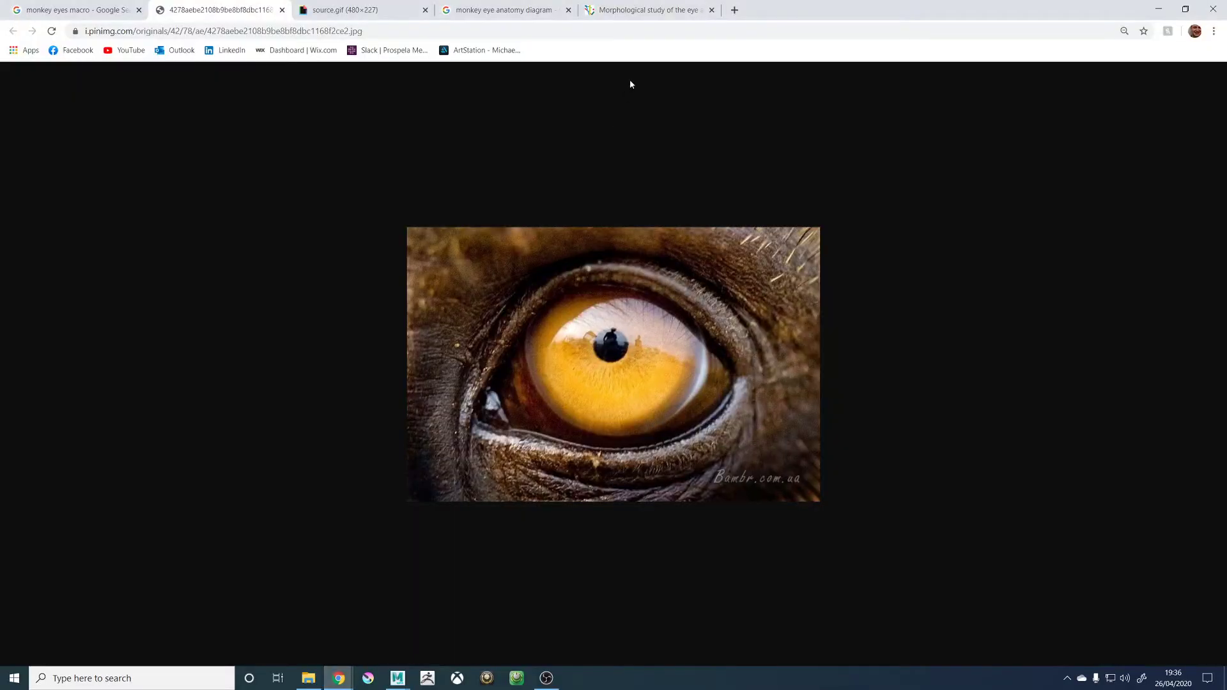
left_click(620, 11)
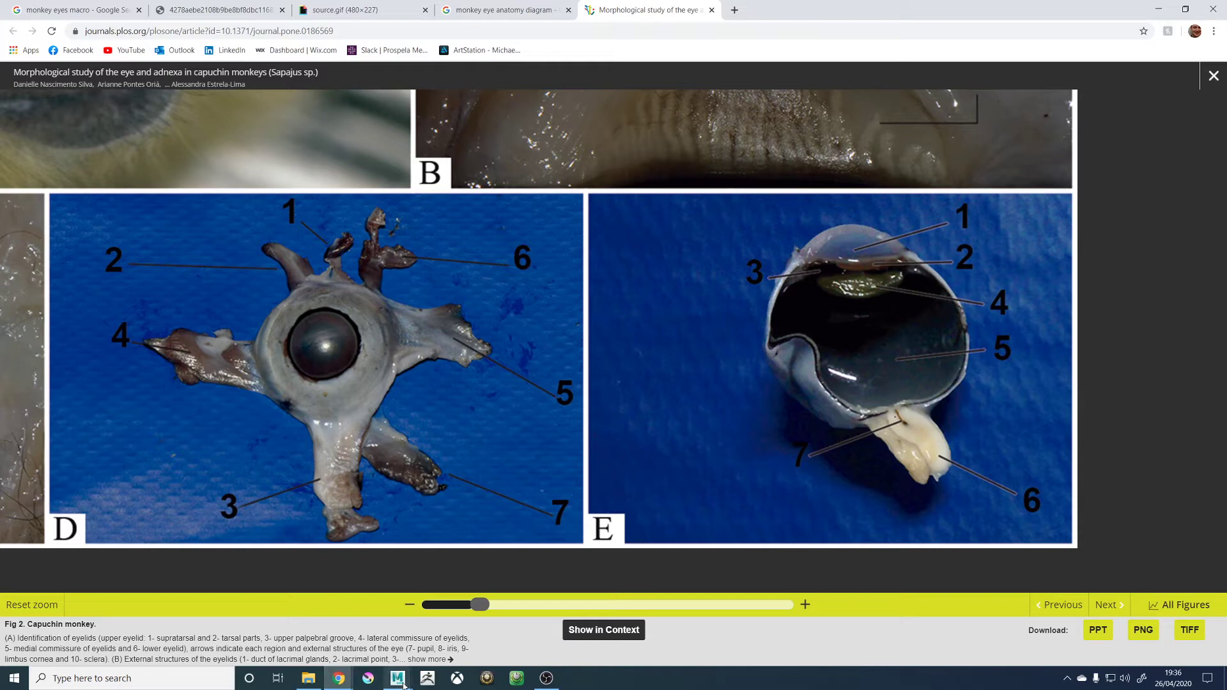
left_click(236, 5)
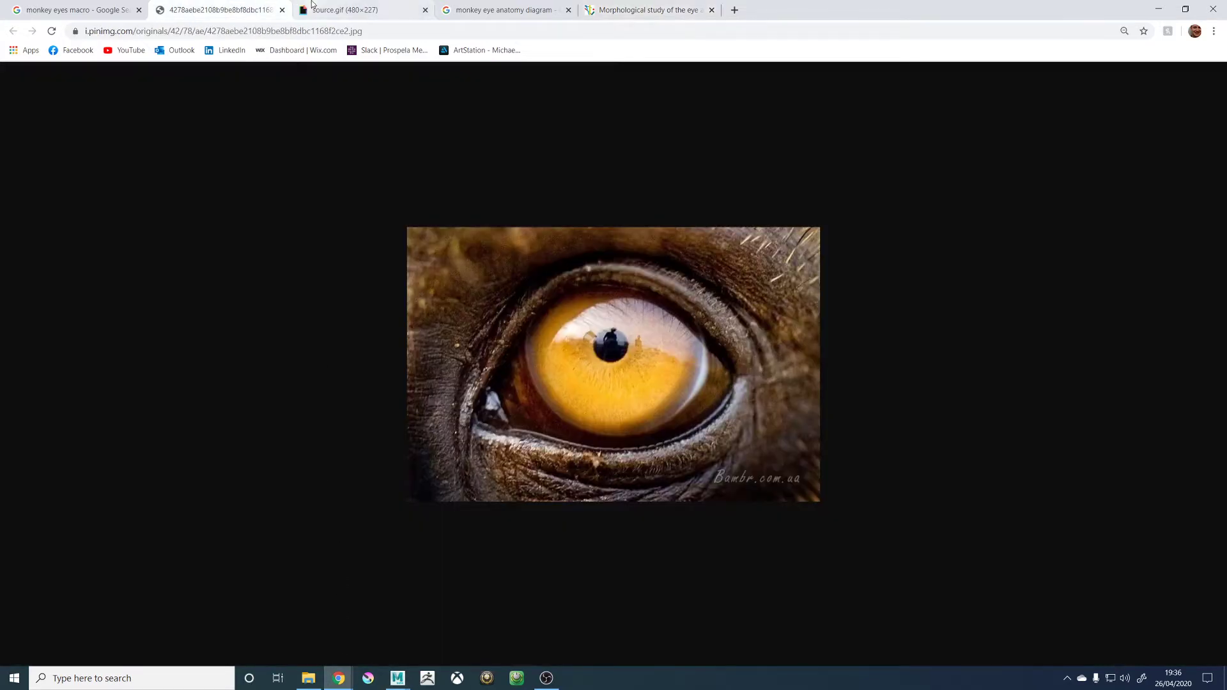
View the animated monkey eyes GIF in the browser and switch back to Maya
left_click(339, 9)
left_click(392, 685)
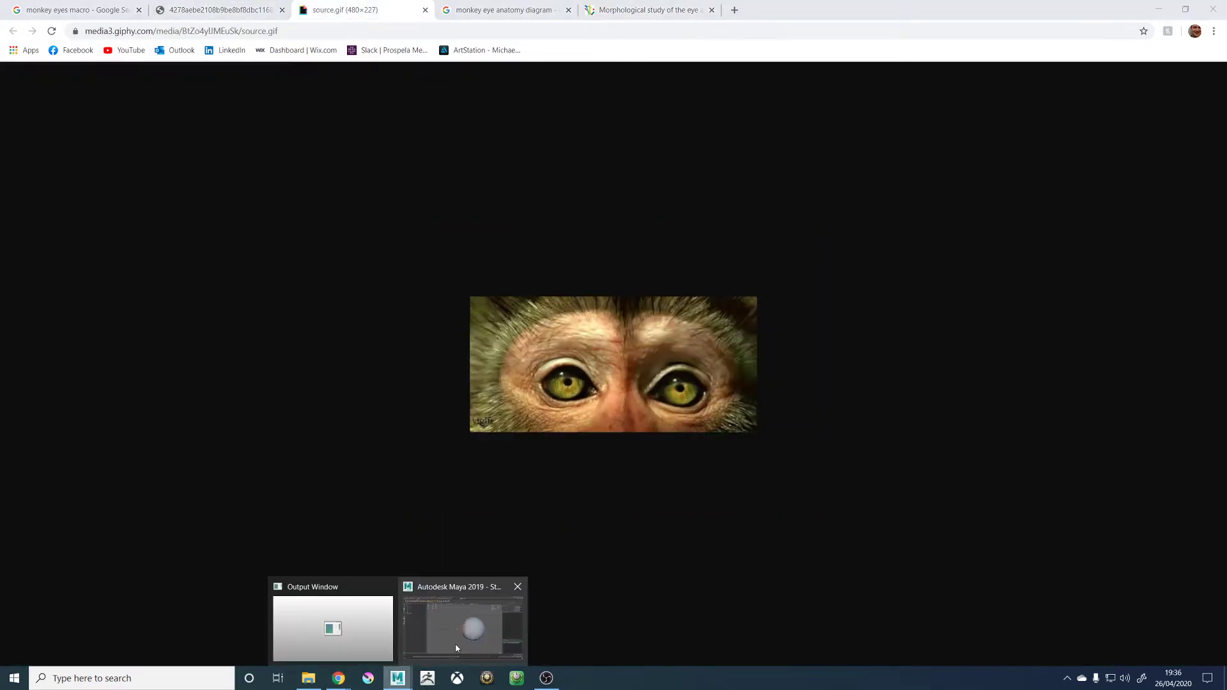
left_click(470, 626)
Try a different soft selection radius for the bulge on the ball's front and show the shape in object mode
key("b")
left_click_drag(541, 426, 536, 349)
right_click_drag(767, 241, 770, 240)
left_click(646, 248)
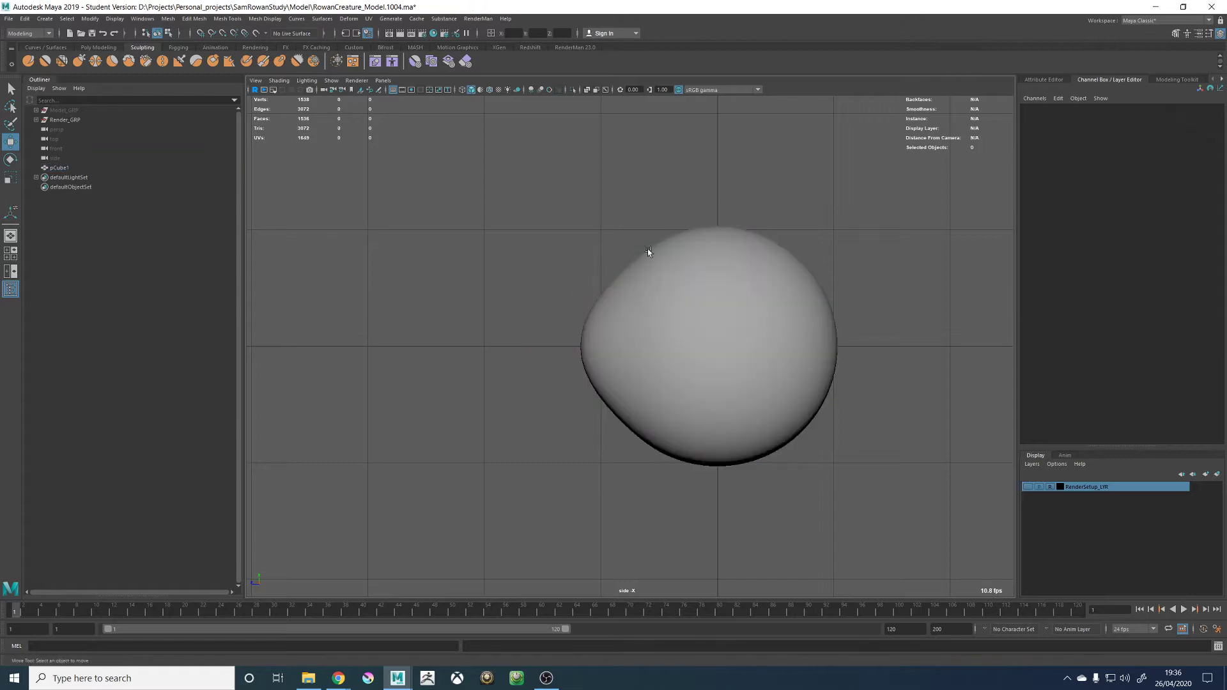
Inspect the bulged ball from several angles in the perspective view and undo the bulge
left_click_drag(556, 296, 564, 297, "alt")
key("space")
key("space")
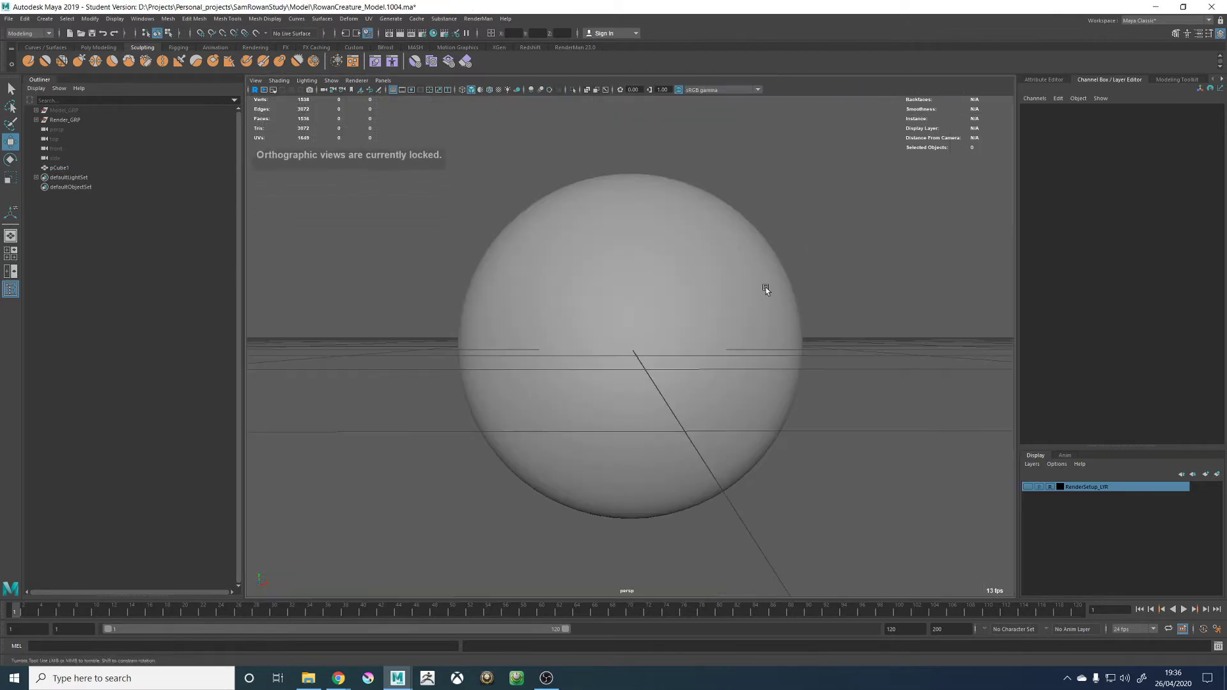
scroll(761, 285, "down", 3)
left_click_drag(665, 293, 466, 299, "alt")
right_click_drag(465, 299, 594, 356, "alt")
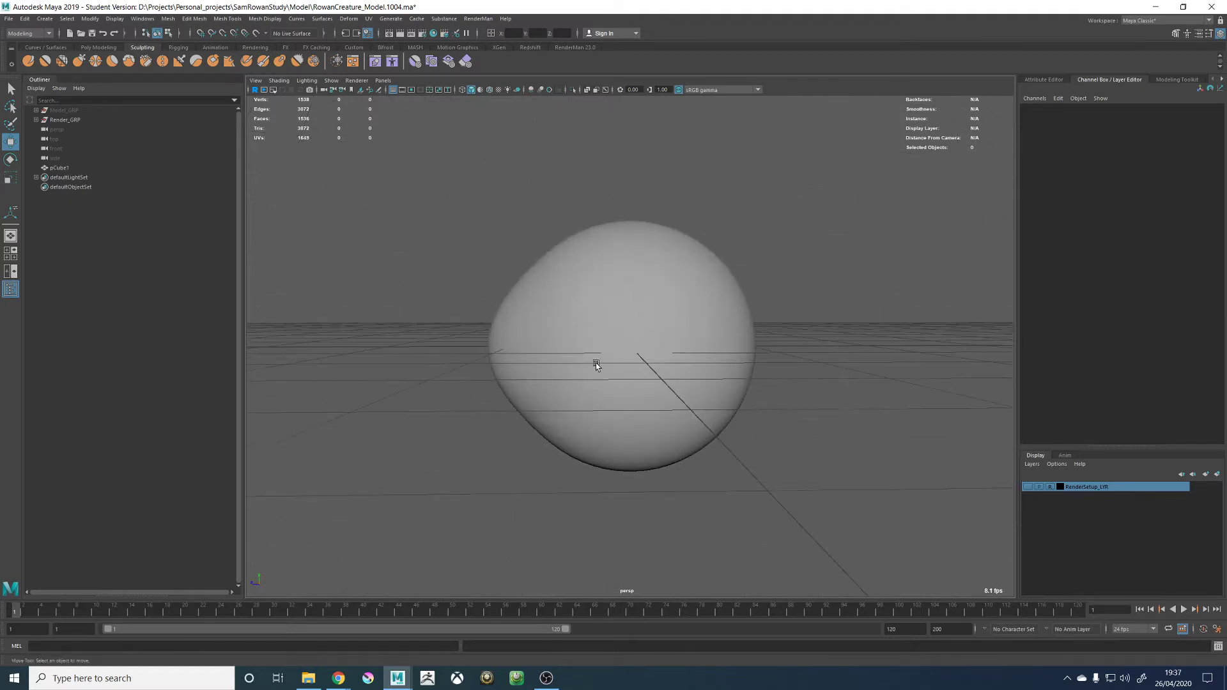
key("ctrl+z")
key("ctrl+z")
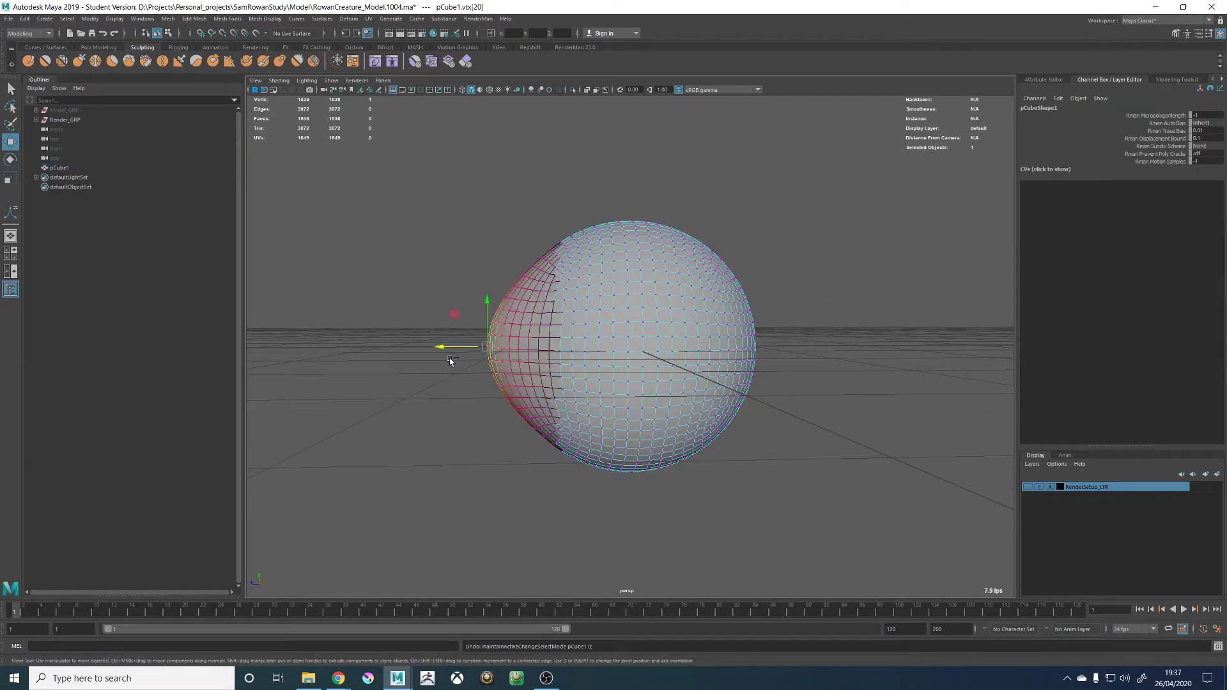
key("ctrl+z")
Try to pull the ball's front outward along Z with an adjusted soft selection radius, and undo the move
left_click_drag(473, 309, 567, 301)
left_click_drag(503, 346, 484, 349)
left_click(551, 286)
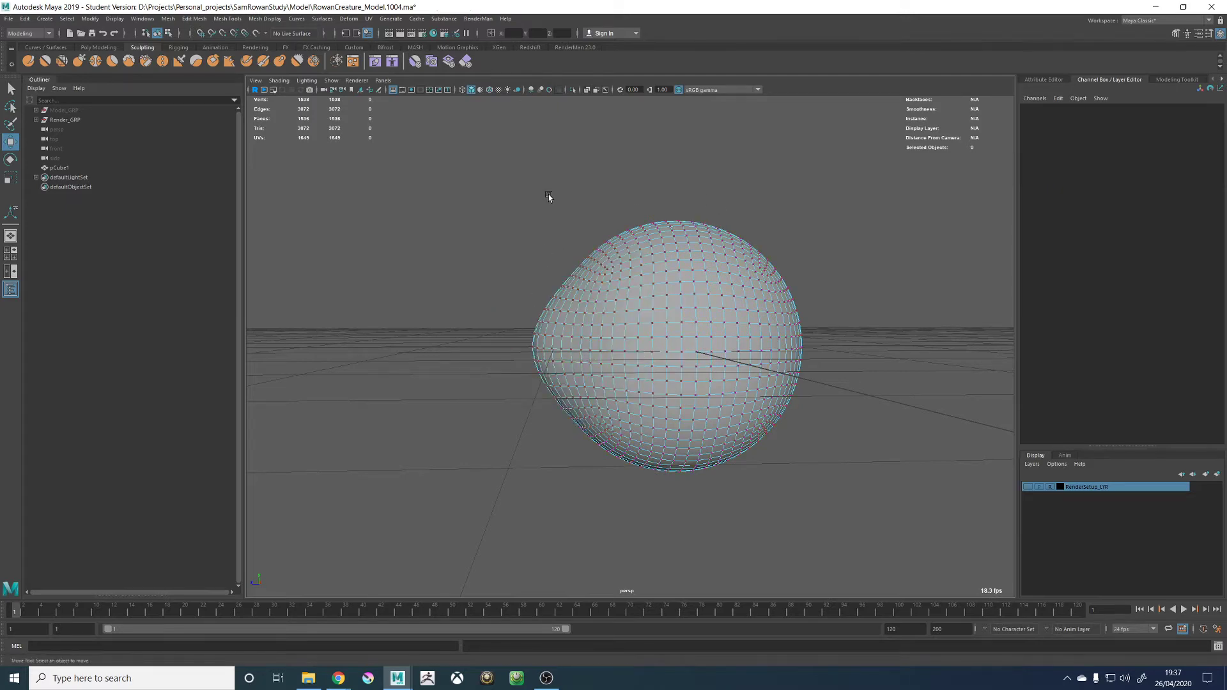
left_click_drag(484, 272, 509, 301, "alt")
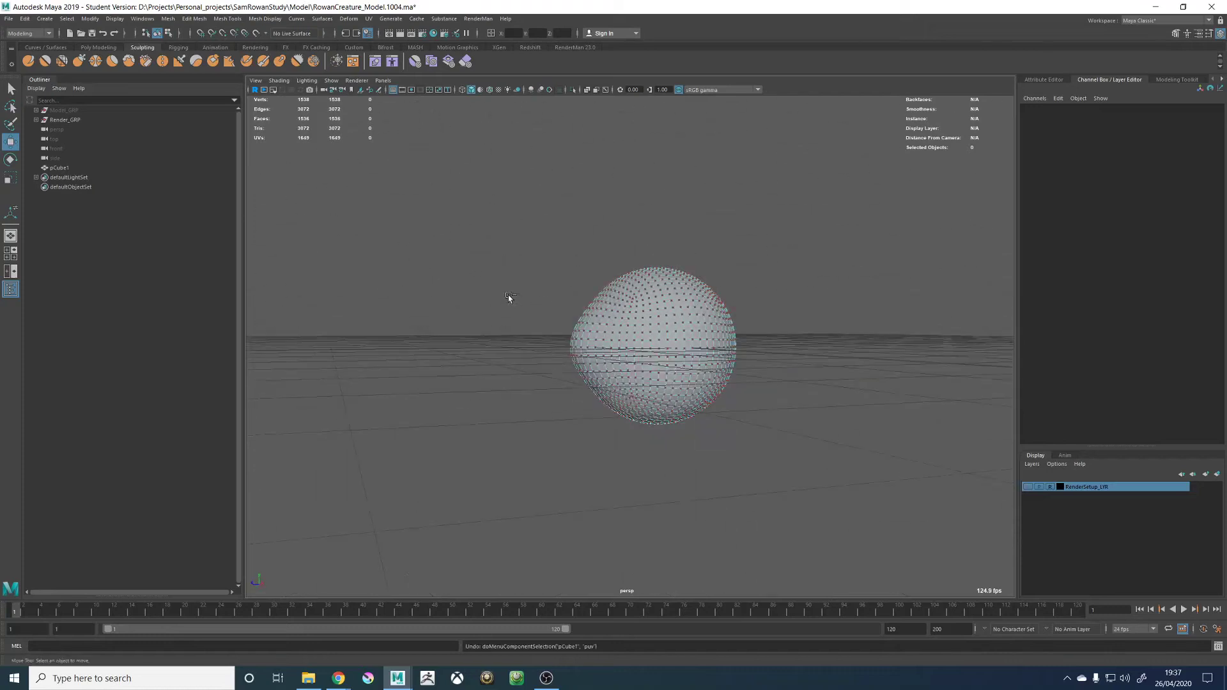
key("ctrl+z")
key("ctrl+z")
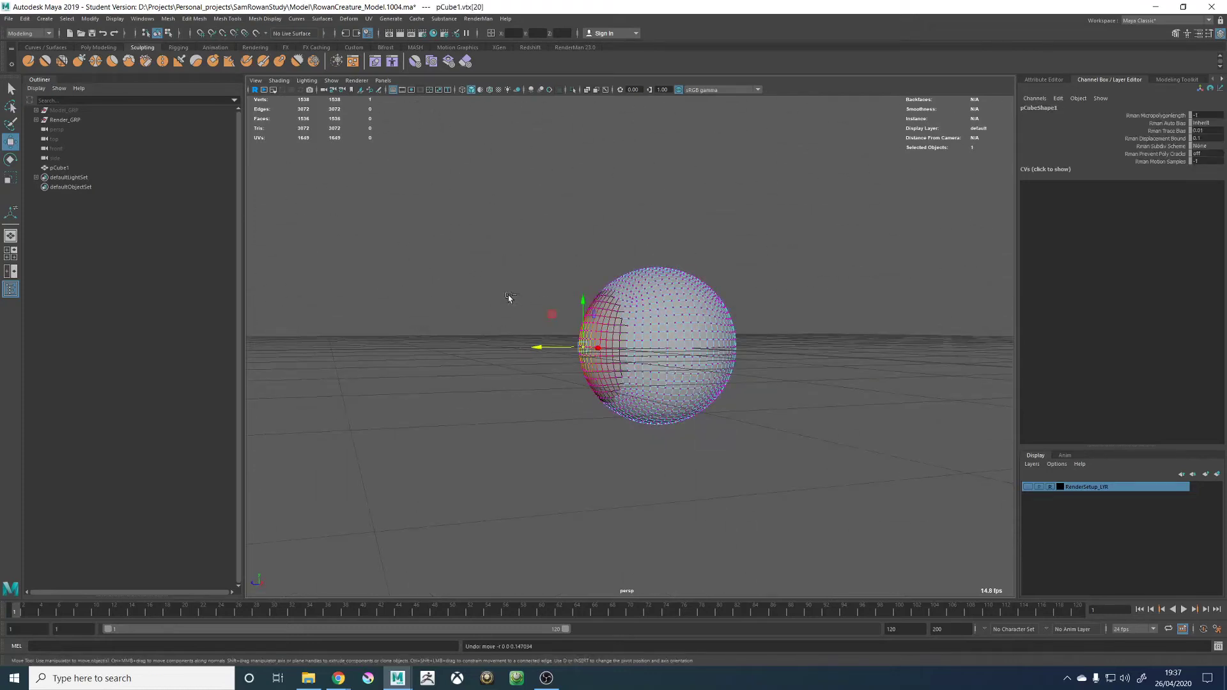
Try the soft selection falloff preset with a flat plateau, pull the ball's front outward along Z, and undo the move
left_click(1218, 34)
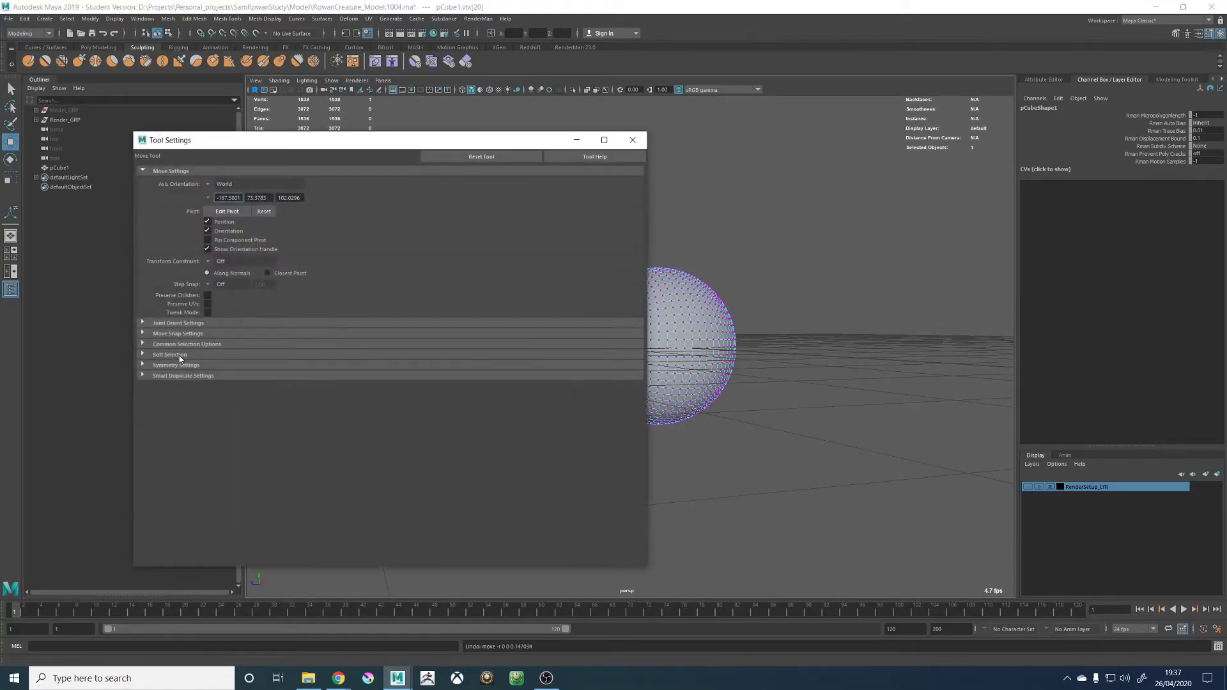
left_click(169, 355)
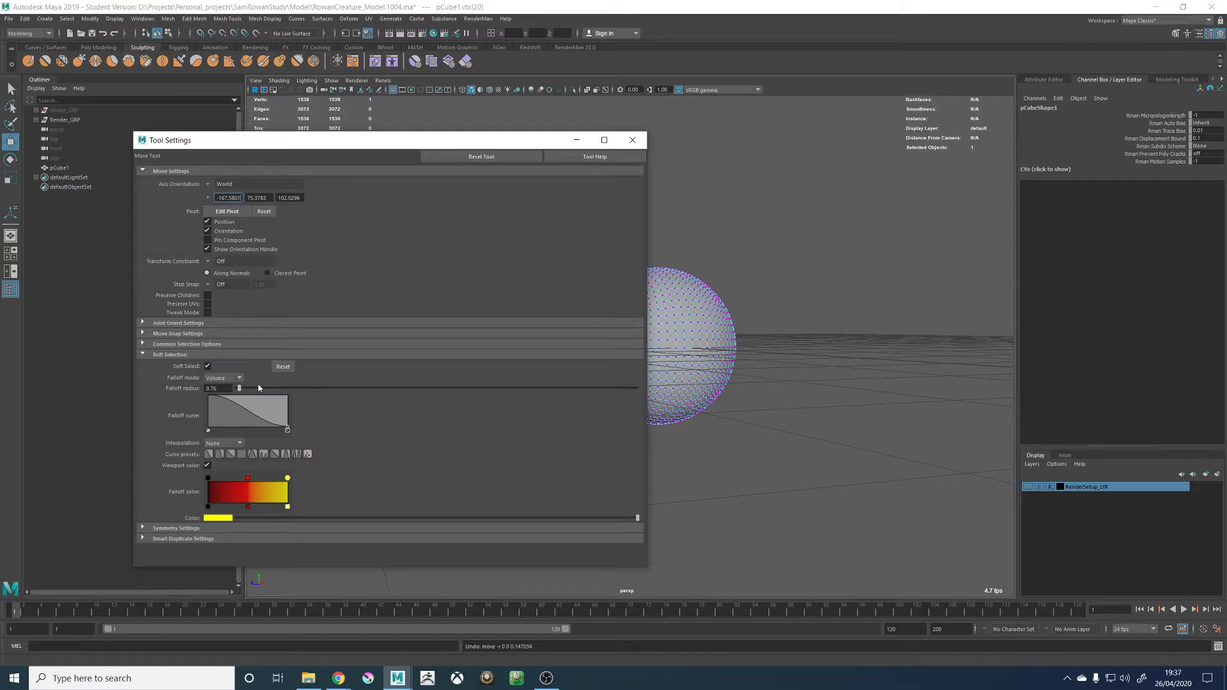
left_click(224, 381)
key("Escape")
left_click(230, 454)
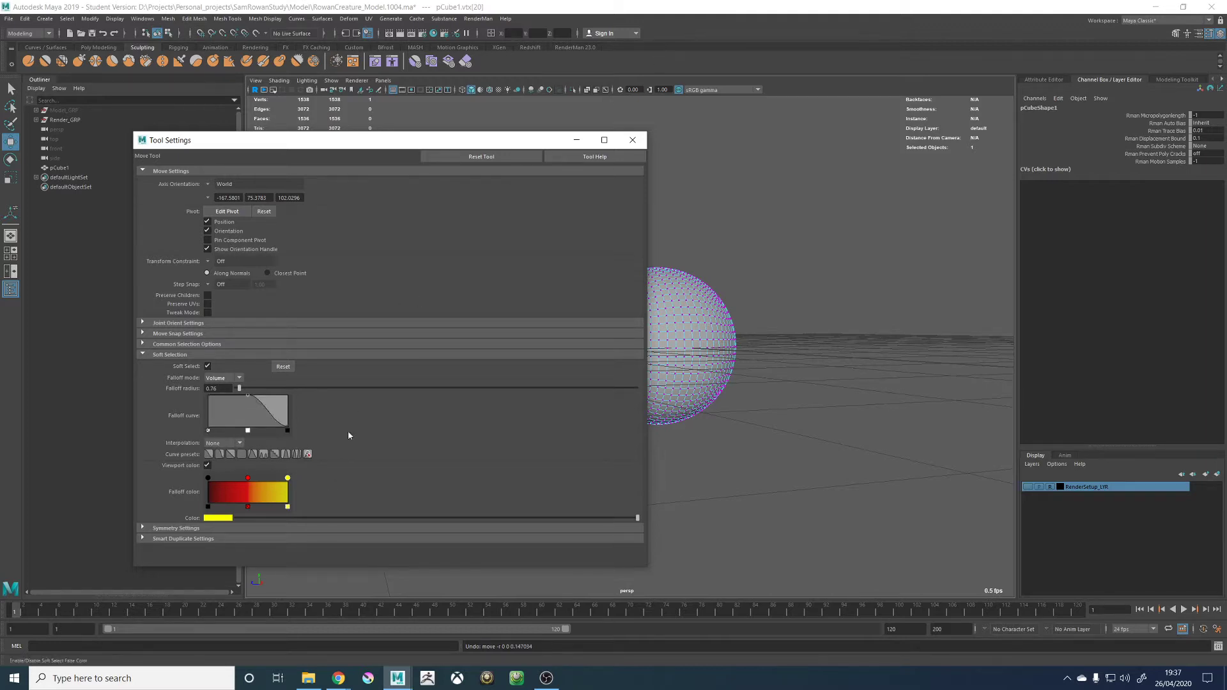
left_click(633, 140)
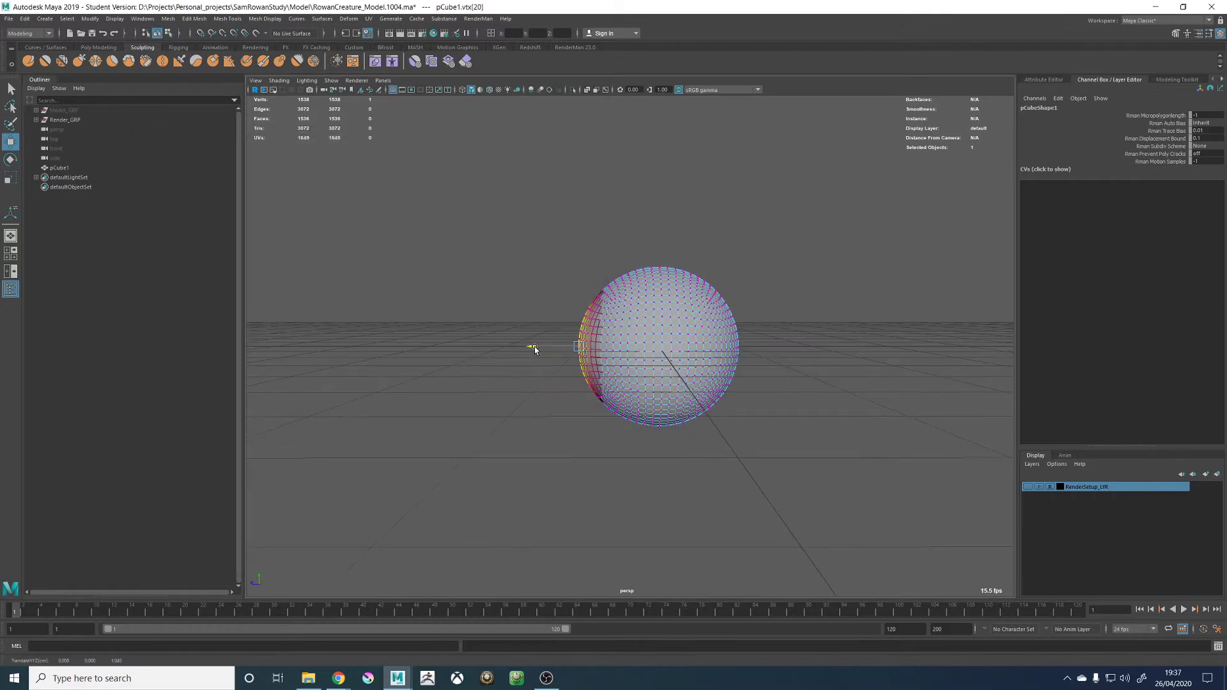
left_click_drag(534, 349, 521, 348)
key("ctrl+z")
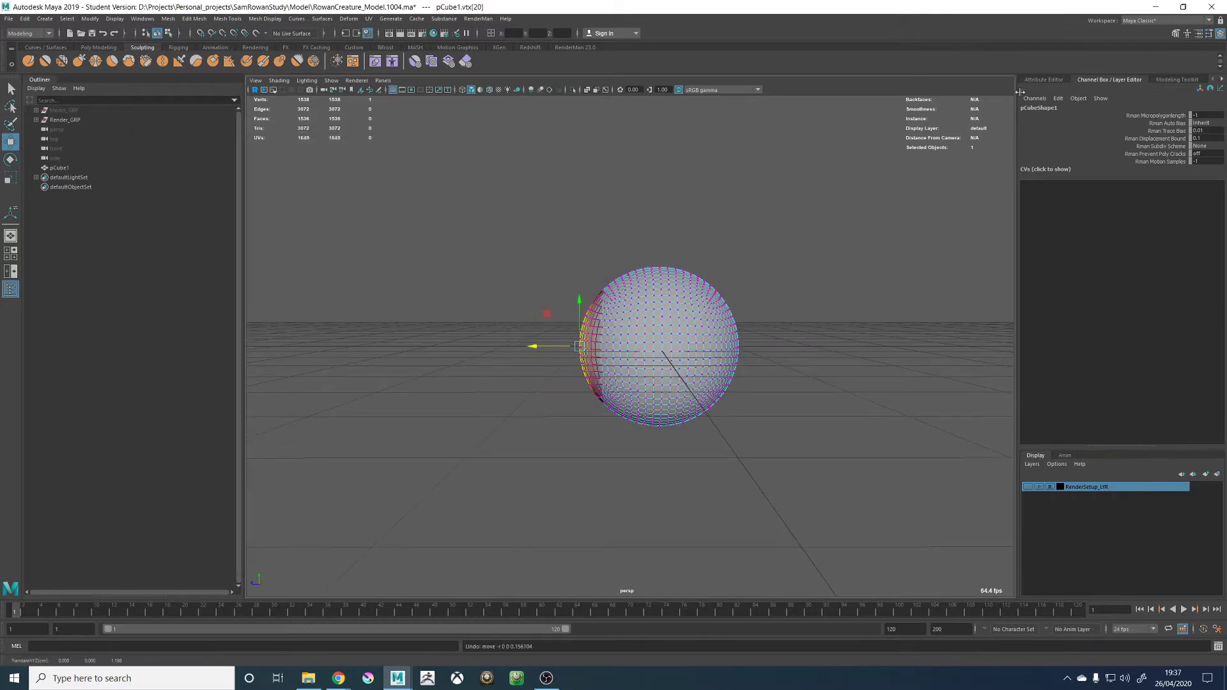
Restore the smooth soft selection falloff curve preset in the Move tool's settings
left_click(1210, 35)
left_click(160, 356)
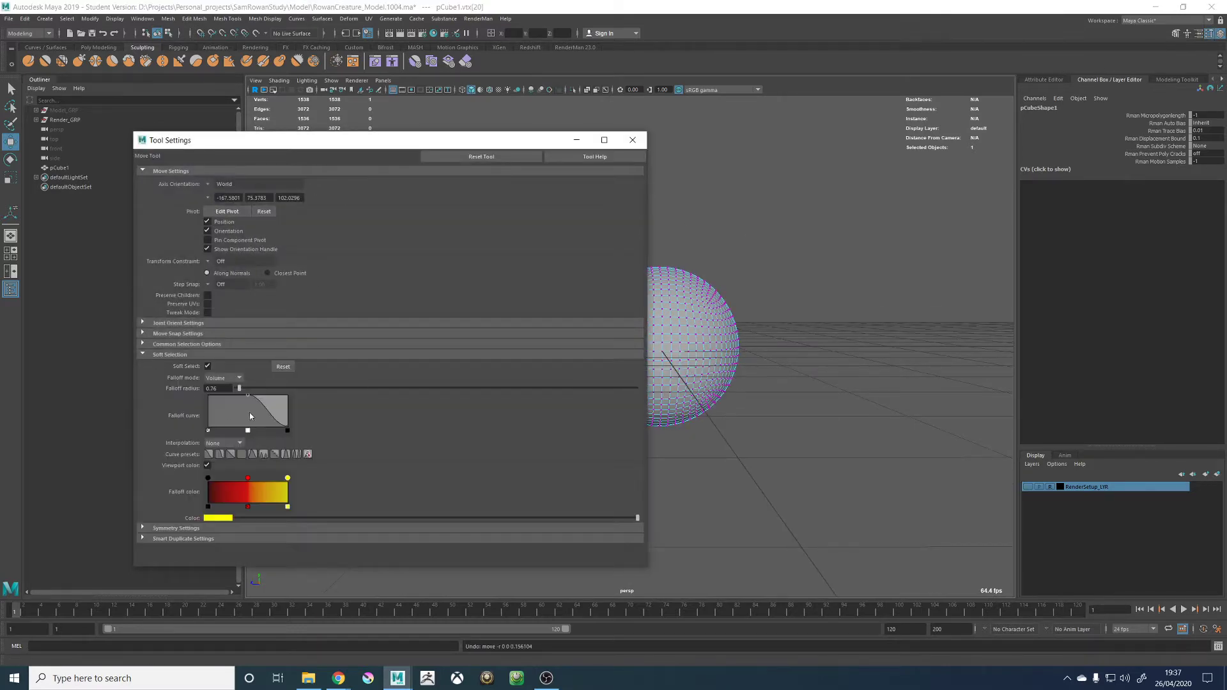
left_click(210, 454)
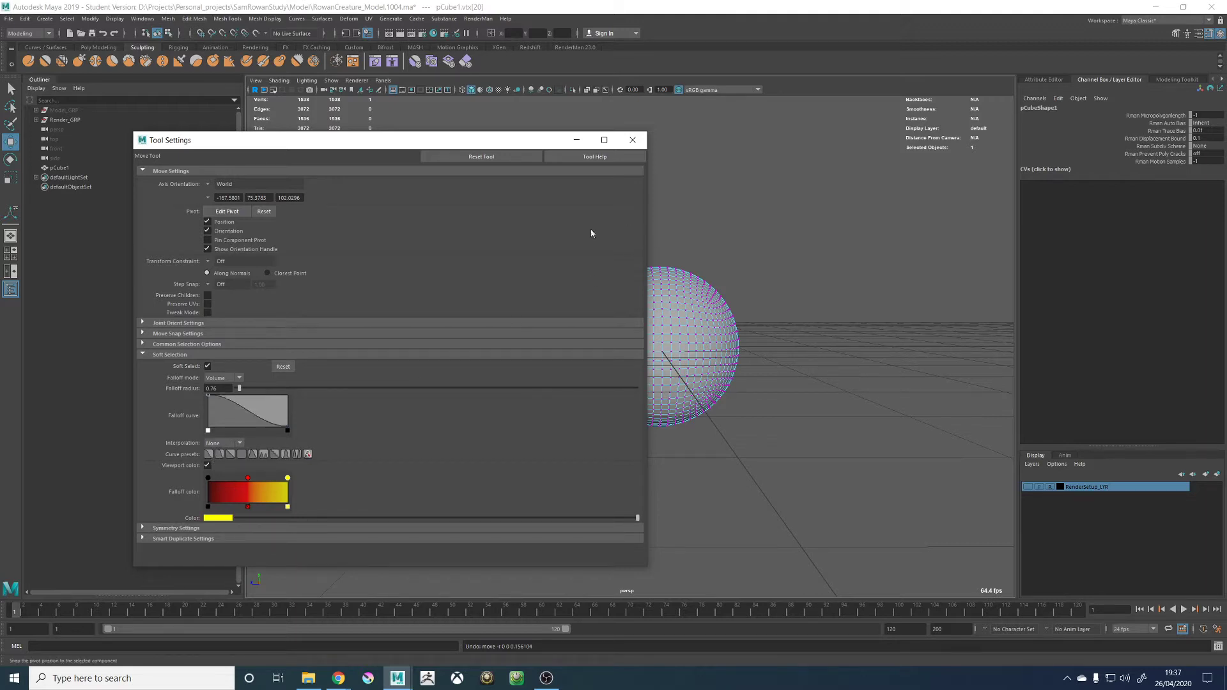
left_click(633, 139)
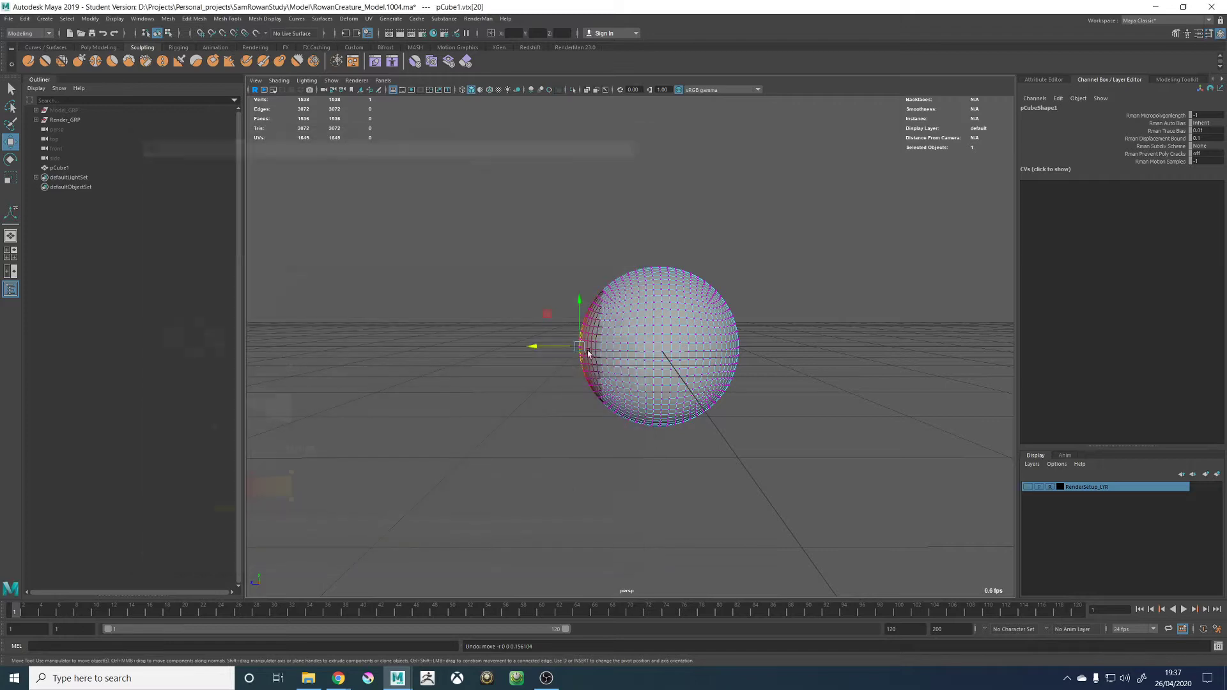
Pull the ball's front slightly outward along Z and check the shape in object mode
mouse_move(531, 347)
left_mouse_down()
mouse_move(550, 348)
mouse_move(528, 349)
left_mouse_up()
right_click_drag(625, 323, 630, 301)
left_click_drag(630, 301, 717, 430, "alt")
left_click(624, 331)
key("F9")
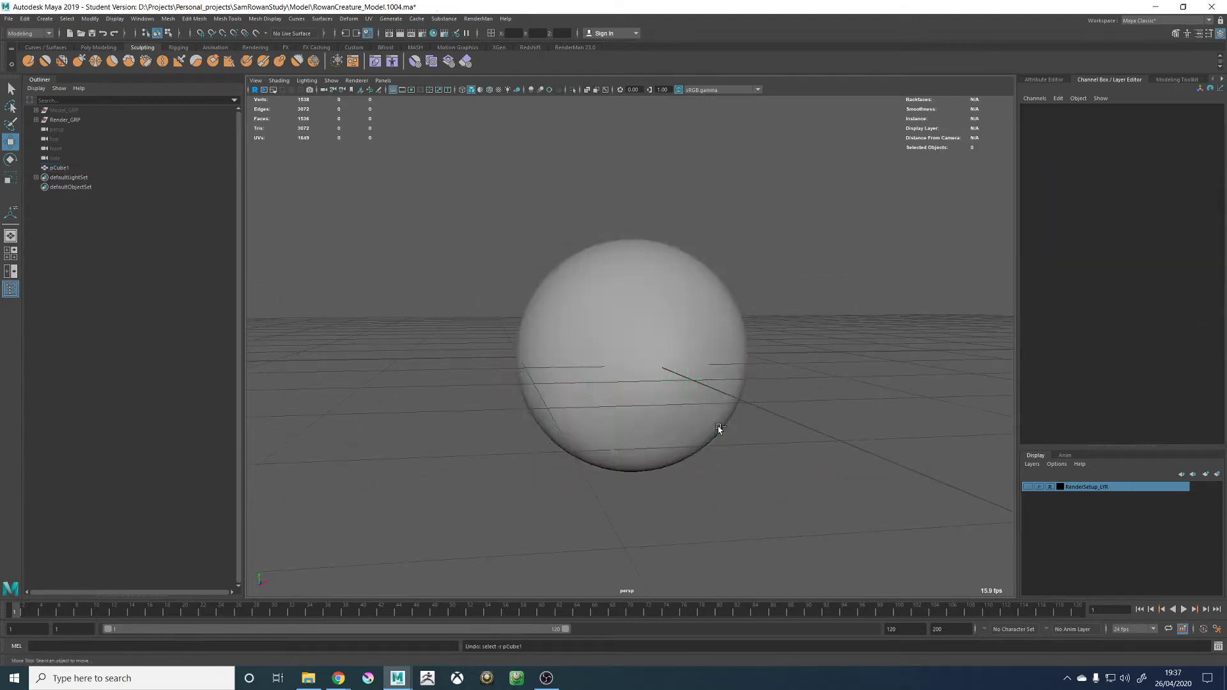
Widen the soft selection radius, pull the ball's front vertices outward along Z into a corneal bulge, and return to object mode
left_click_drag(830, 415, 528, 400, "alt")
key("b")
left_click_drag(623, 393, 652, 387)
left_click_drag(543, 368, 524, 371)
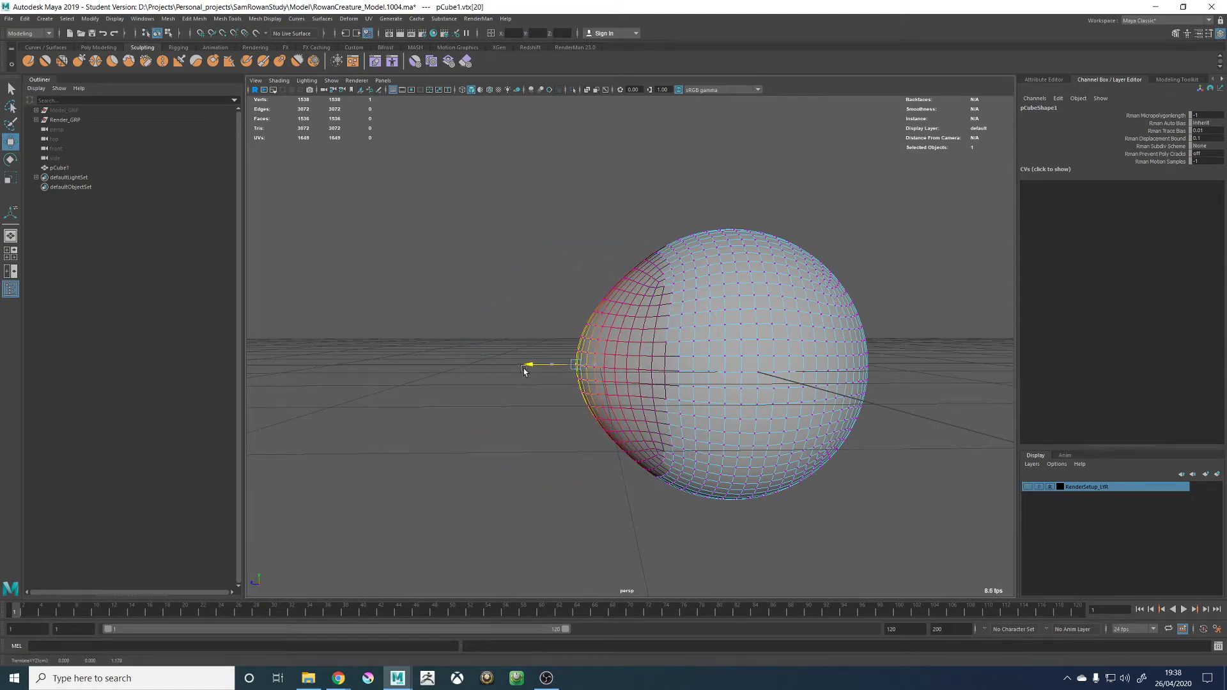
right_click_drag(754, 249, 810, 186)
left_click(666, 324)
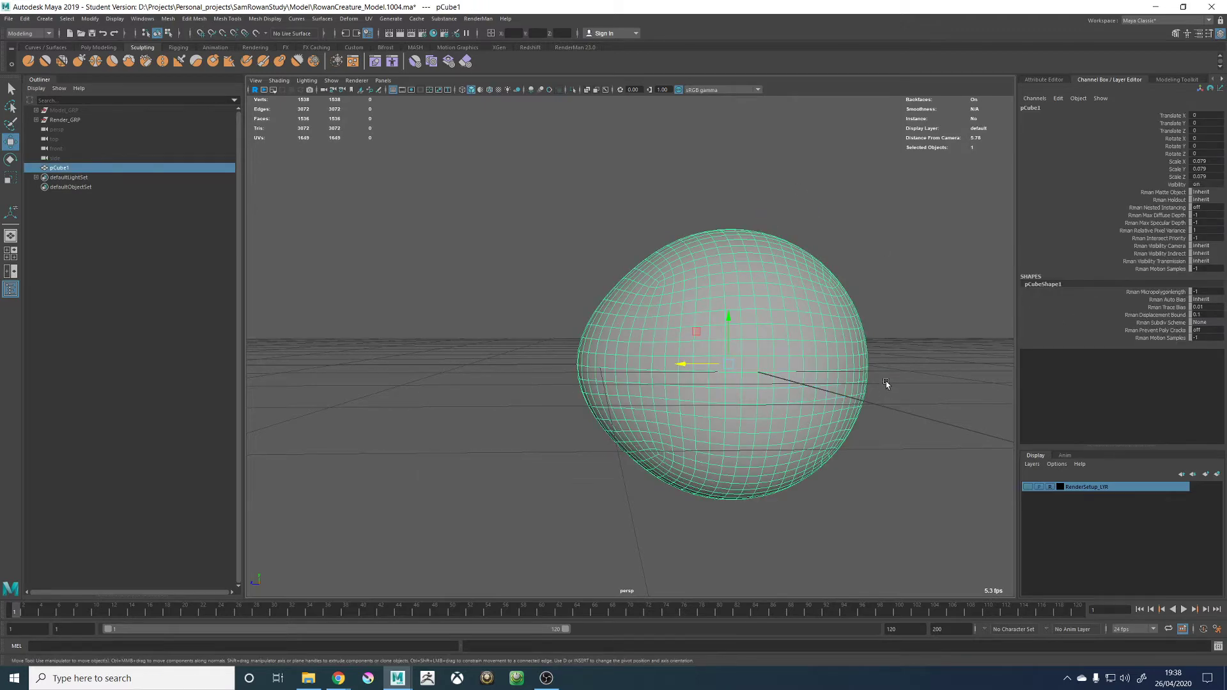
Compare the bulged eyeball's front and side profiles with the animated monkey eyes GIF in the browser
left_click_drag(885, 383, 719, 358, "alt")
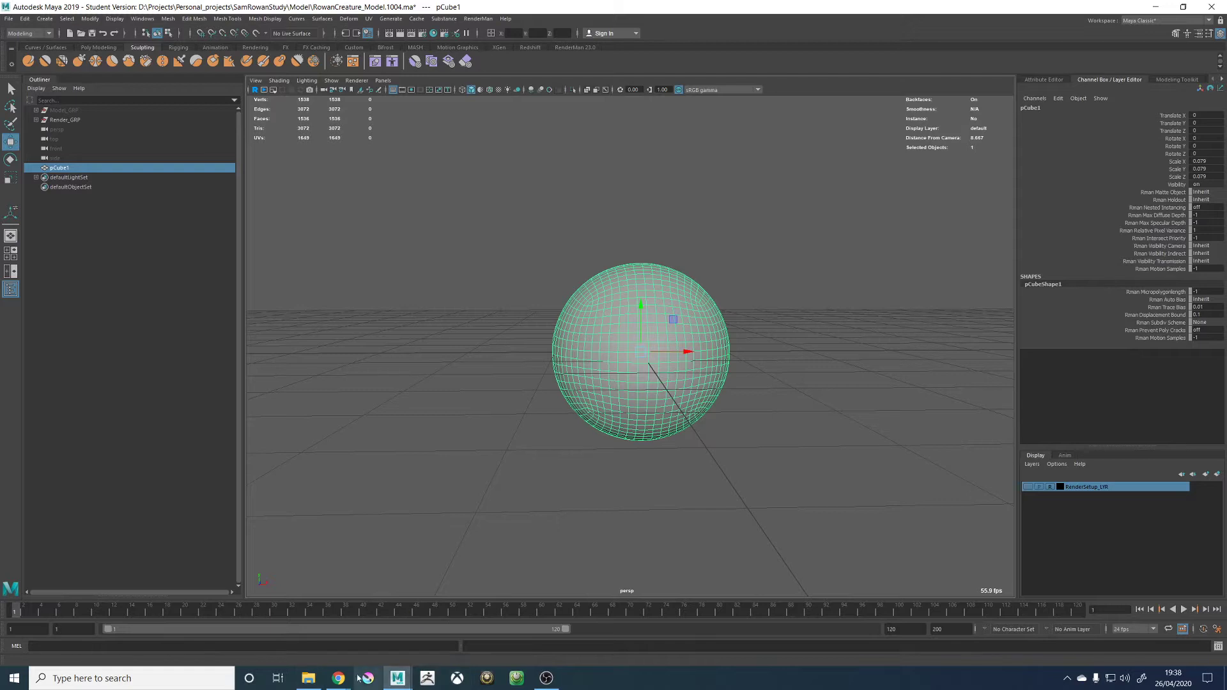
left_click(338, 678)
mouse_move(339, 678)
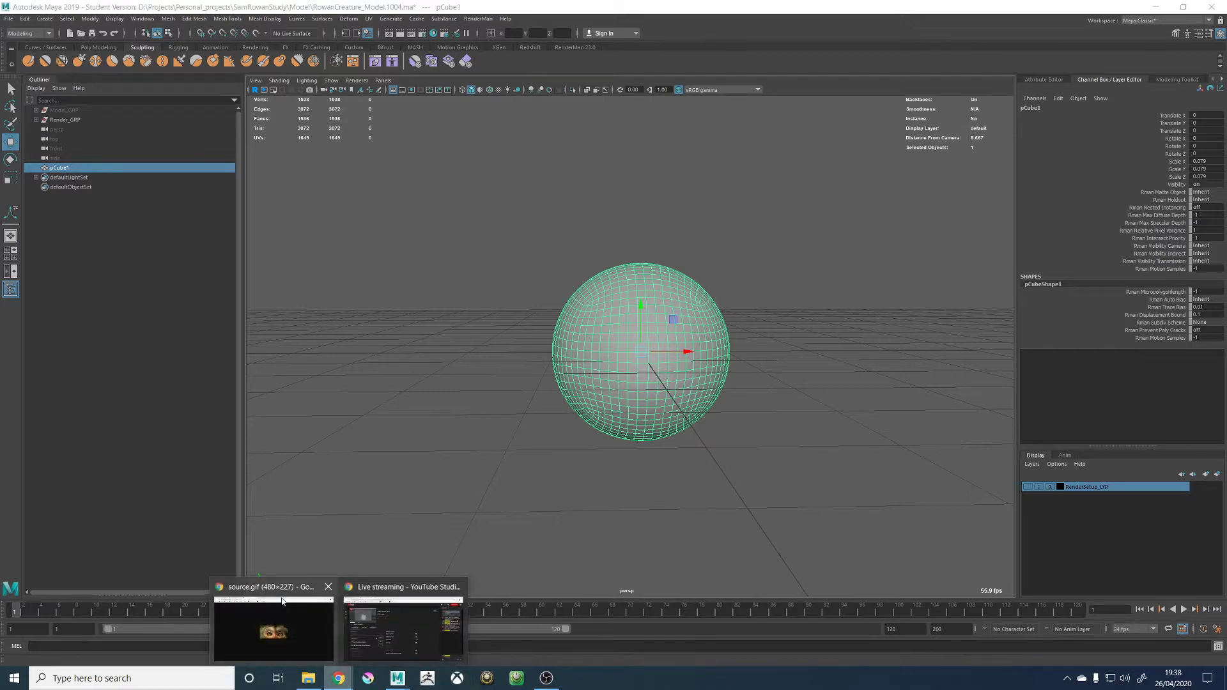
left_click(274, 627)
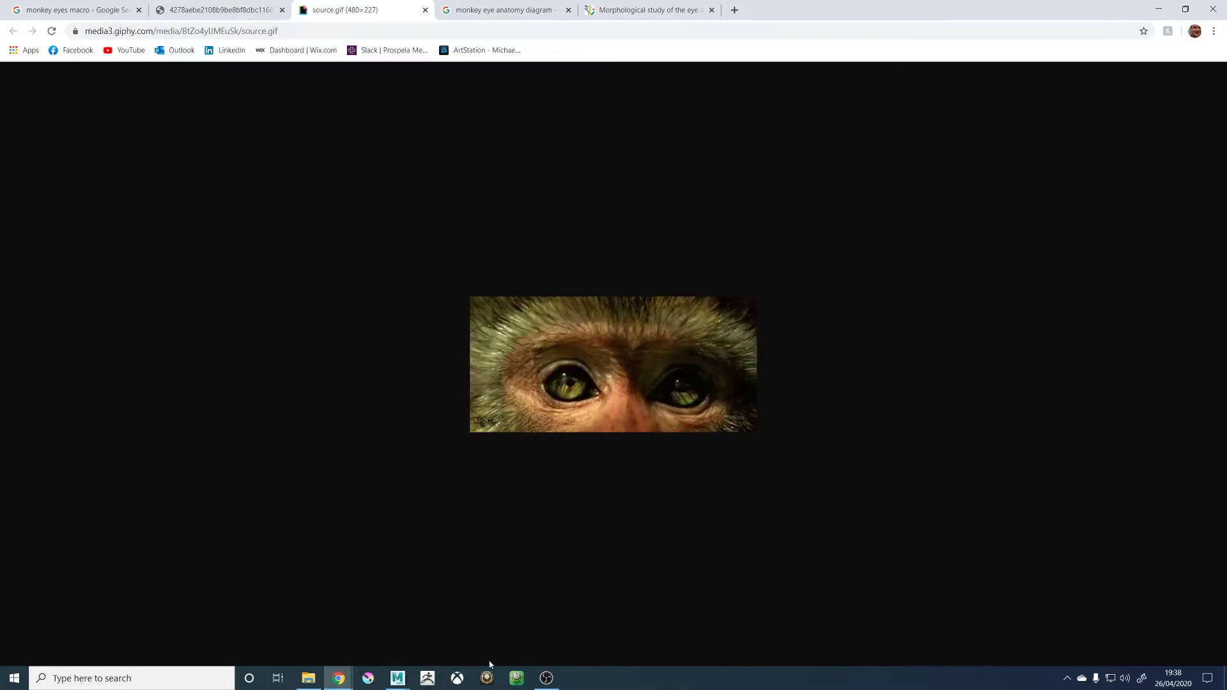
mouse_move(414, 679)
left_click(465, 633)
left_click_drag(861, 366, 619, 322, "alt")
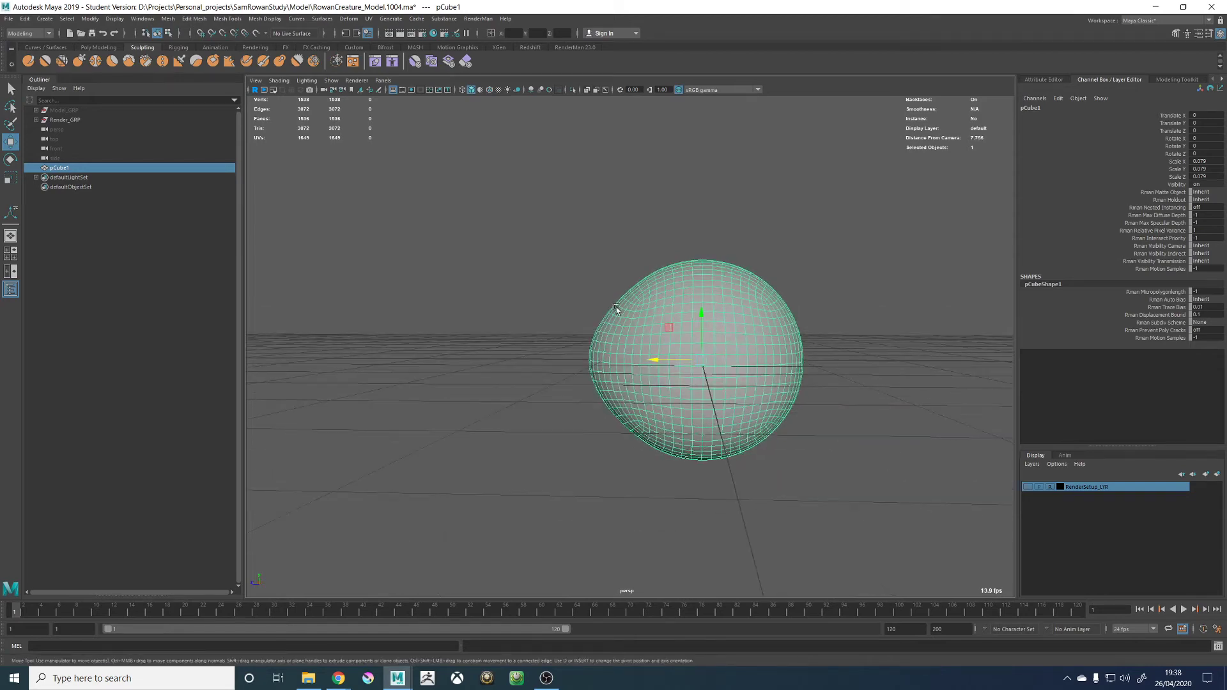
left_click_drag(480, 202, 592, 208, "alt")
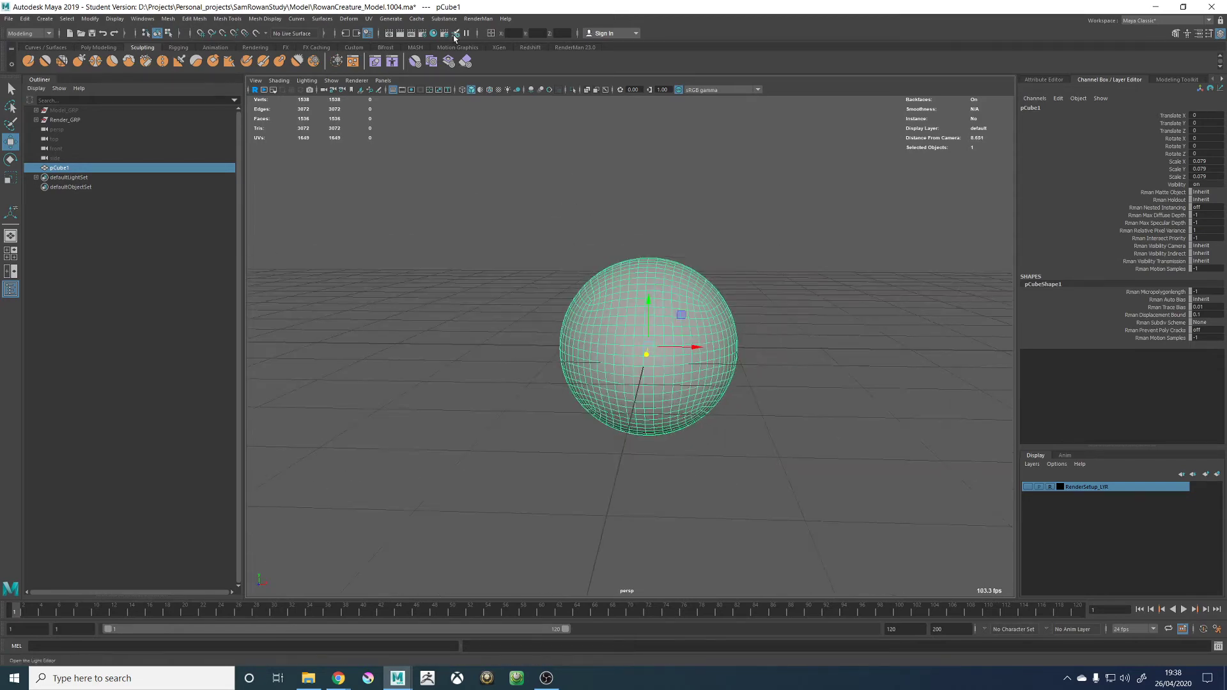
Apply a planar UV projection to the eyeball from the front and delete its construction history
right_click_drag(808, 248, 891, 386, "shift")
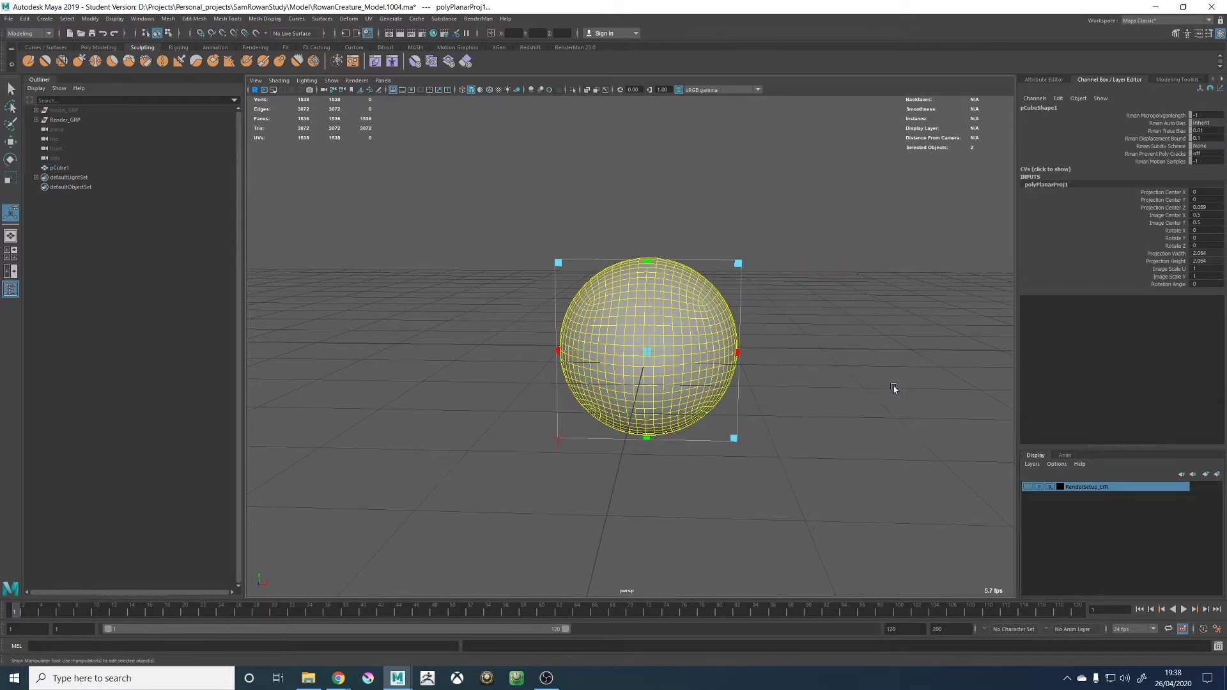
left_click_drag(626, 378, 711, 247, "alt")
left_click(652, 345)
key("alt+shift+d")
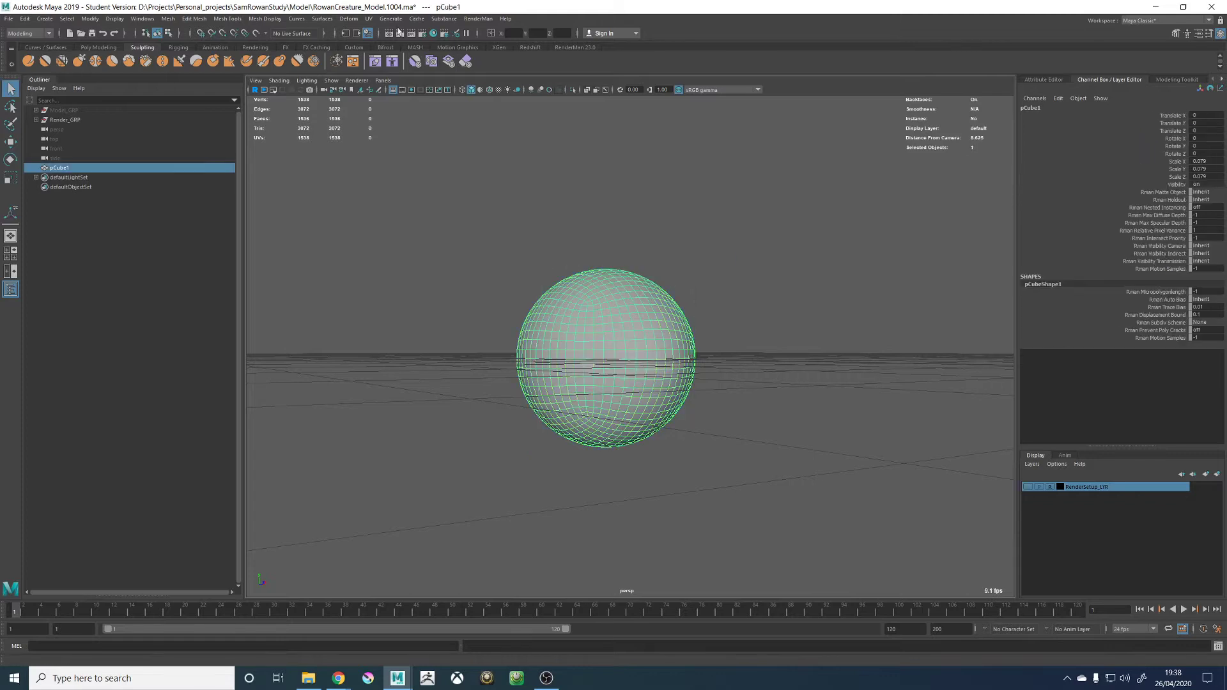
Switch to a two-pane layout with the UV Editor beside the perspective view
left_click(11, 272)
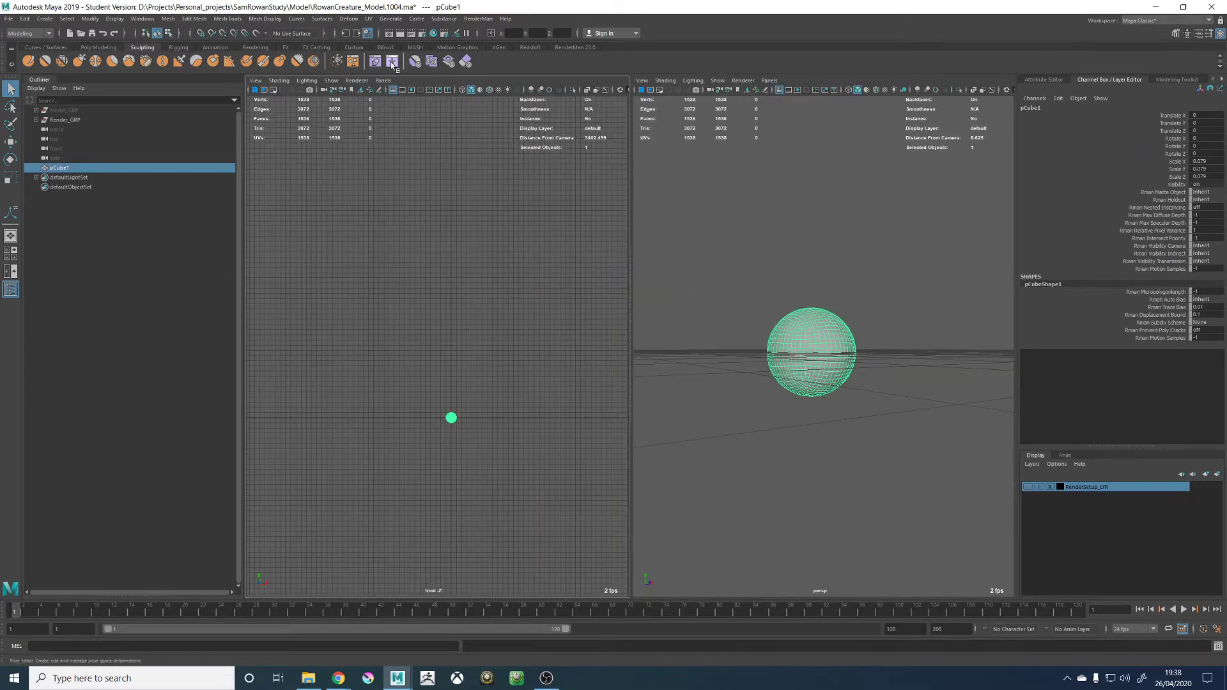
left_click(383, 81)
mouse_move(402, 131)
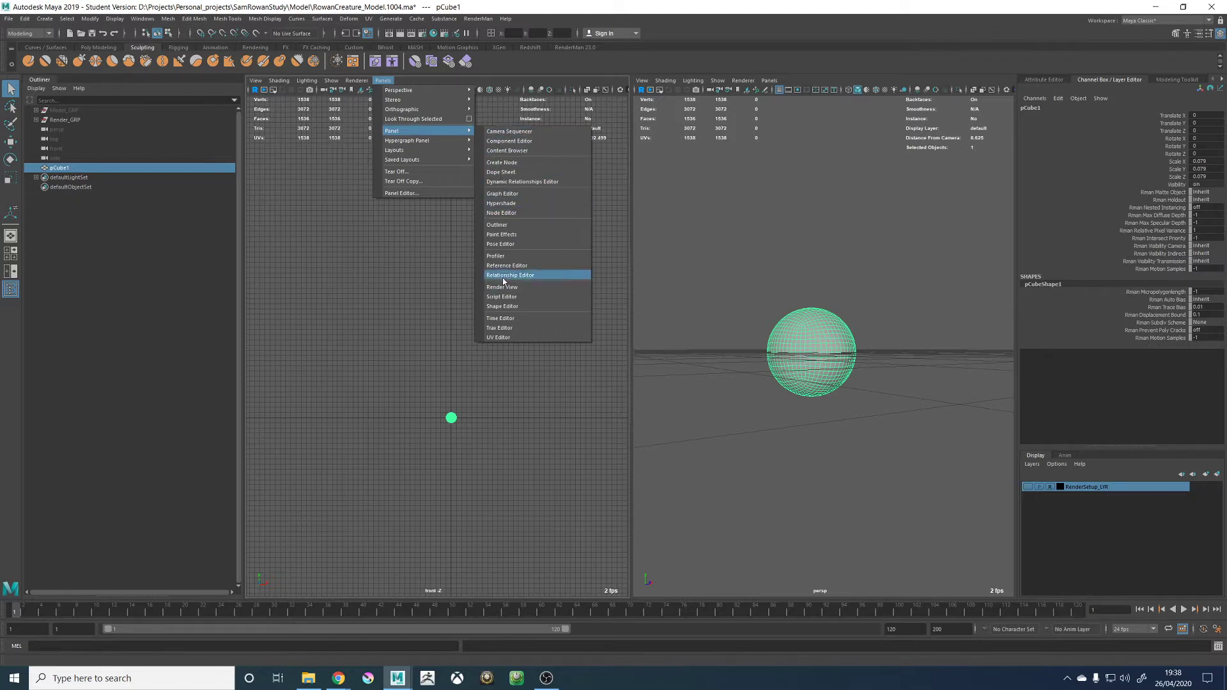
left_click(497, 336)
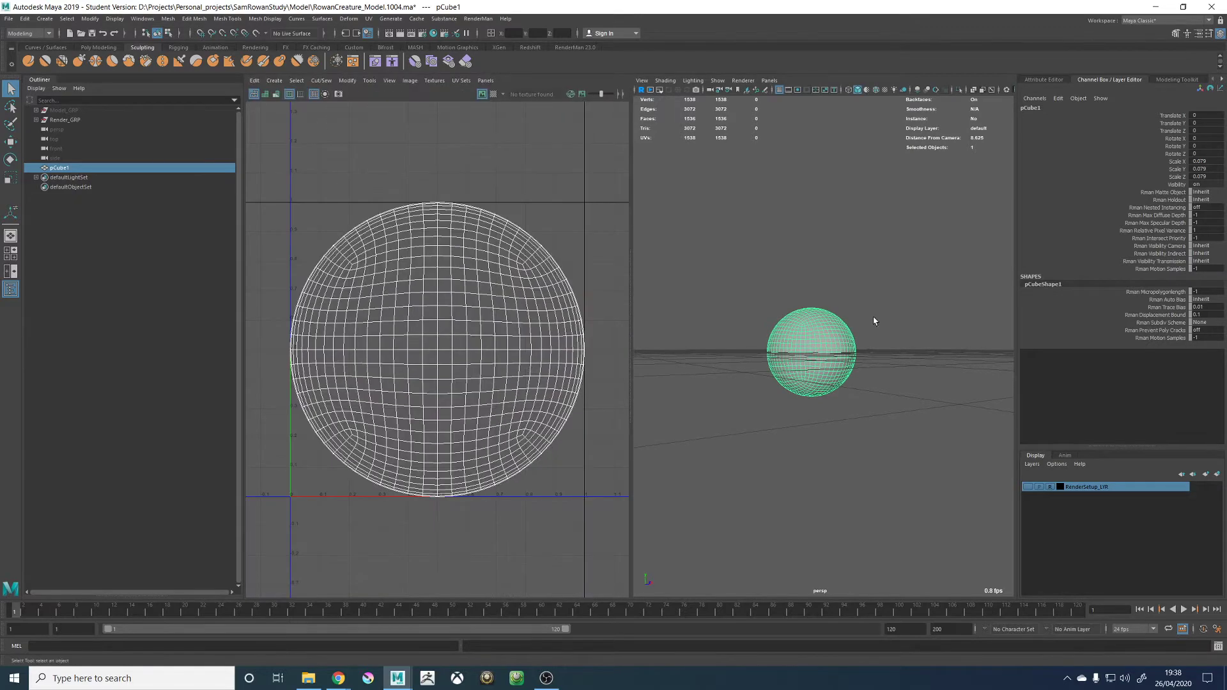
Select the edge loop around the middle of the eyeball with soft selection off, and cut the UVs along it
scroll(871, 352, "up", 3)
scroll(871, 352, "up", 3)
right_click(799, 316)
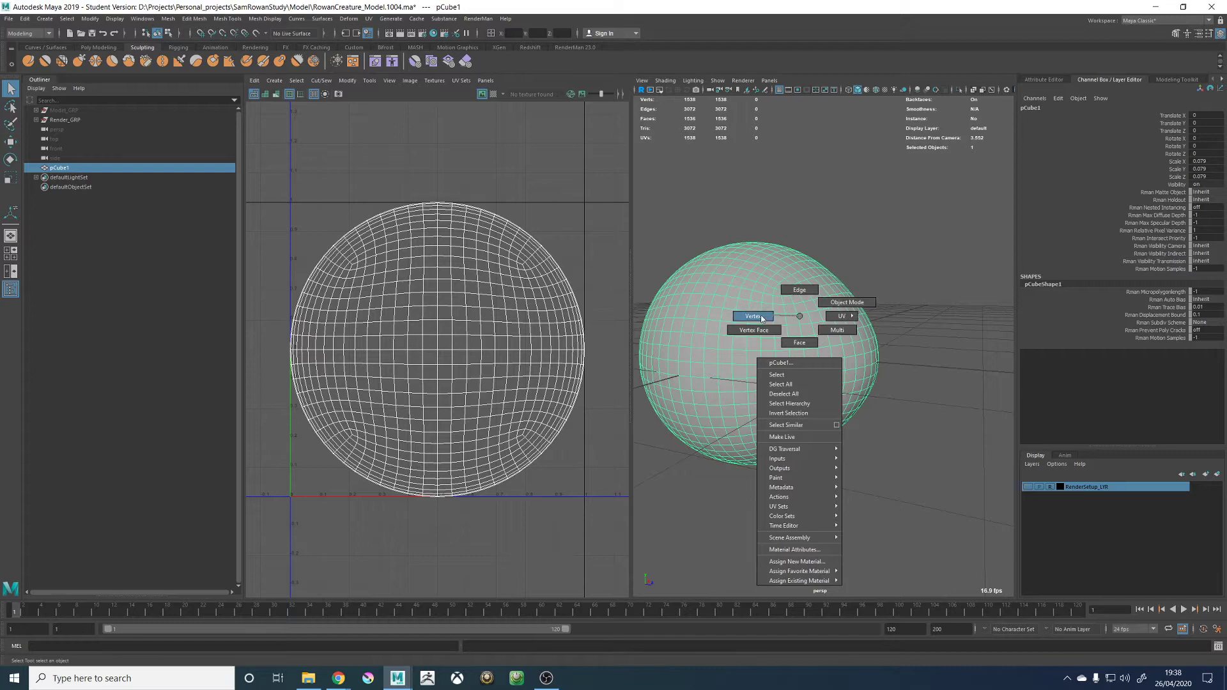
left_click(783, 307)
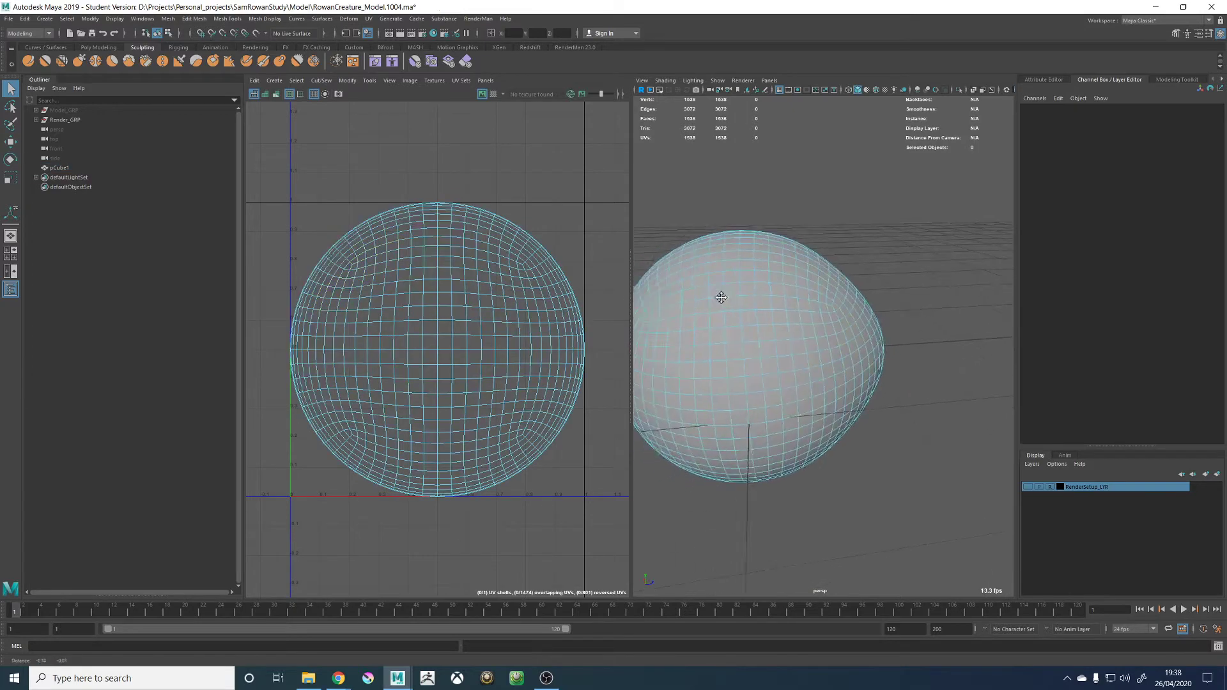
double_click(745, 303)
left_click_drag(775, 349, 777, 340, "alt")
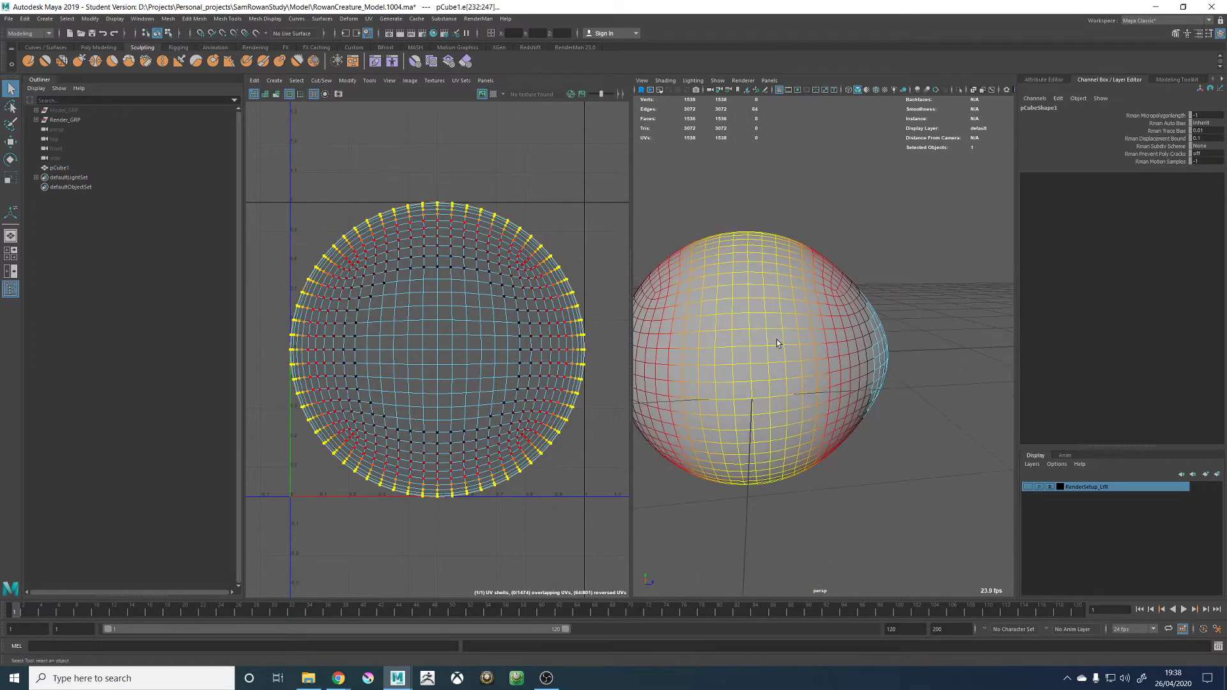
key("b")
right_click(528, 182, "shift")
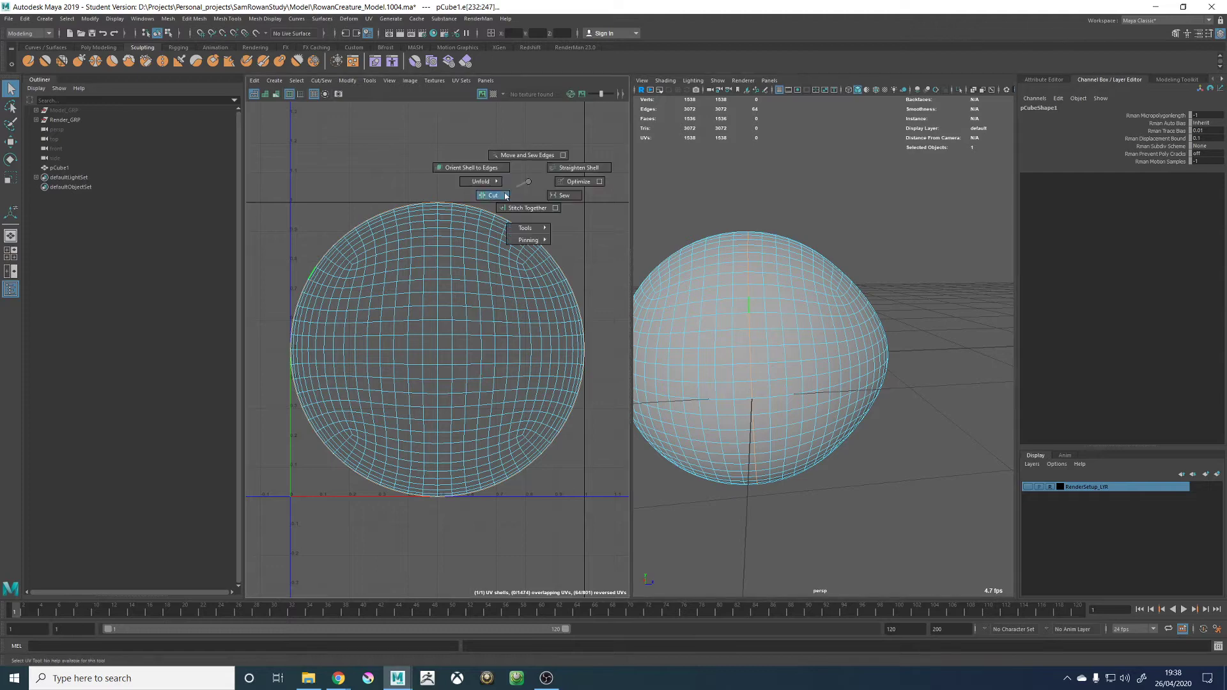
left_click(505, 196)
Select the corneal half's UV shell and try to unfold it
right_click_drag(461, 264, 426, 313)
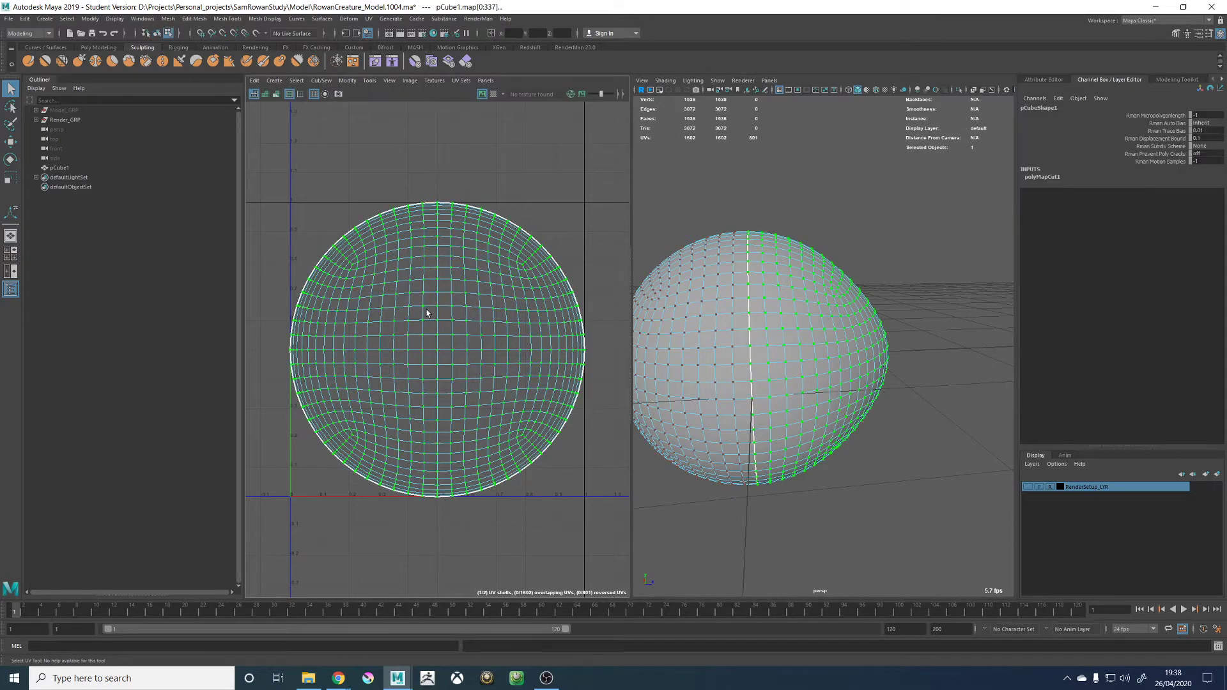
right_click(507, 210, "shift")
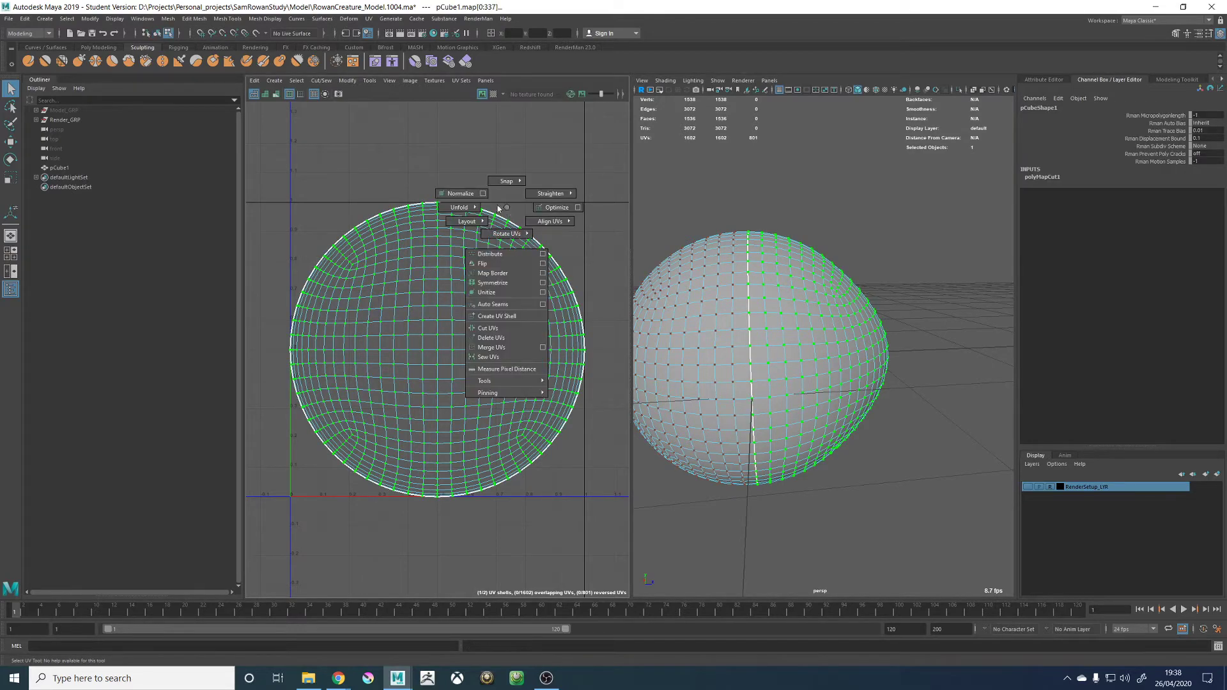
mouse_move(459, 207)
left_click(409, 203)
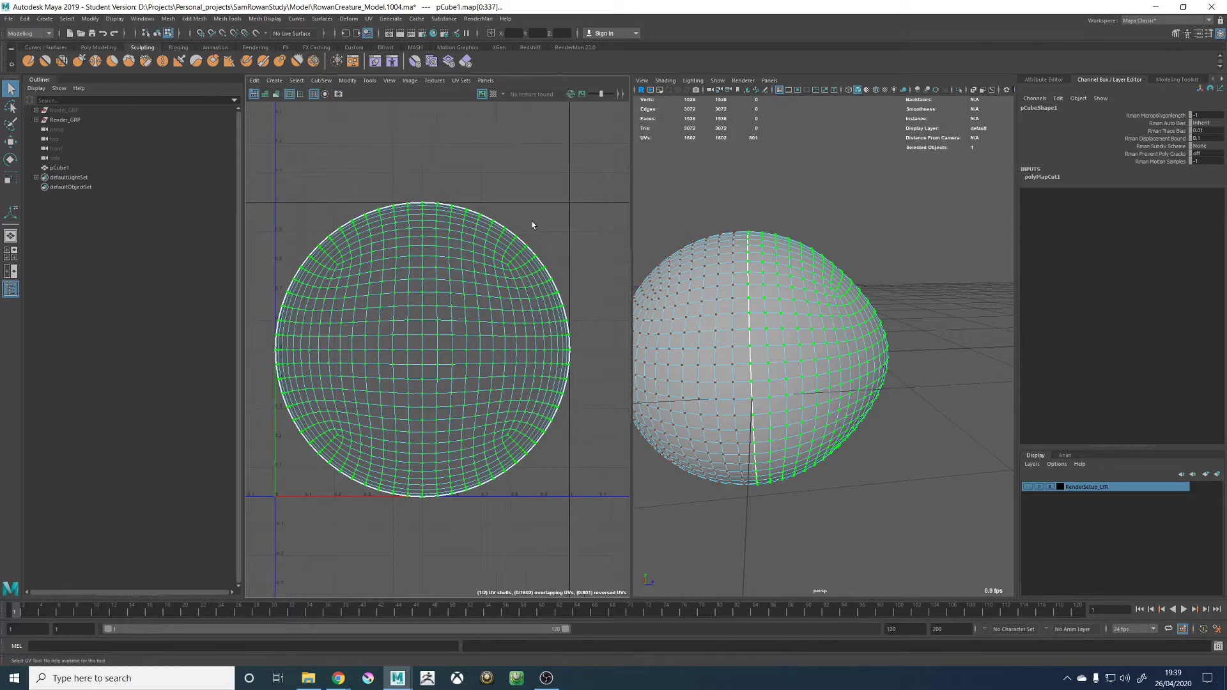
right_click_drag(535, 233, 473, 239, "shift")
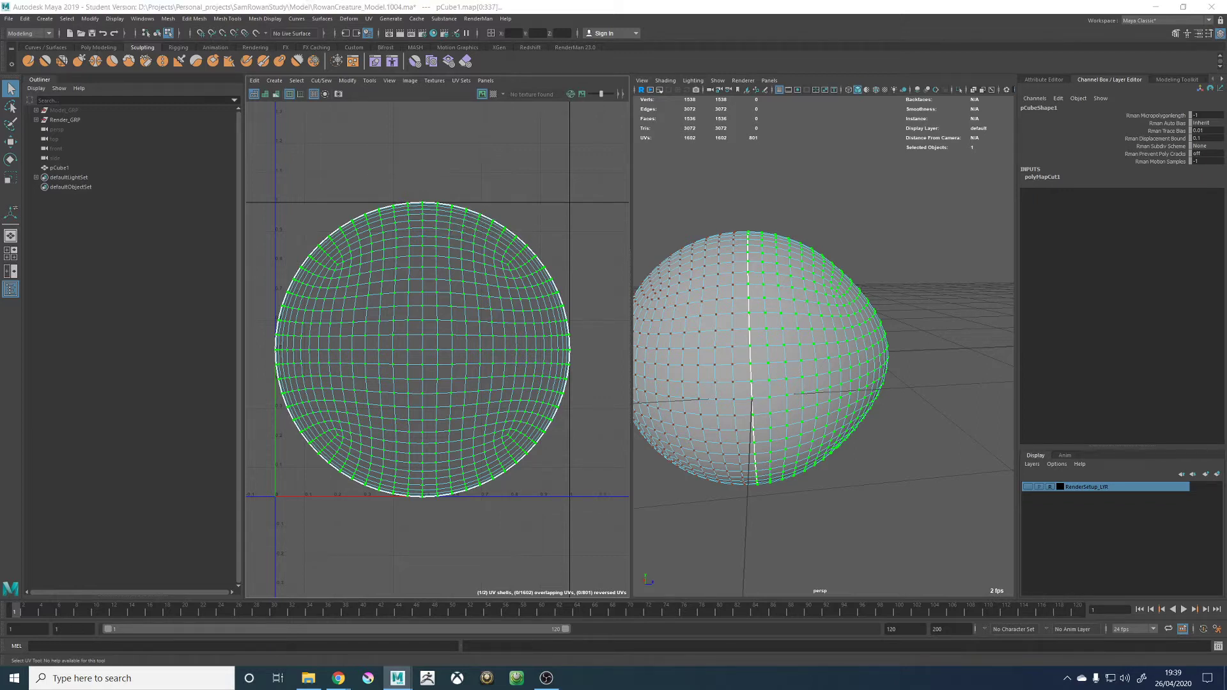
Try shifting the corneal UV shell off the back shell and unfolding the back half, and undo the shift
middle_click_drag(414, 285, 475, 277, "alt")
key("w")
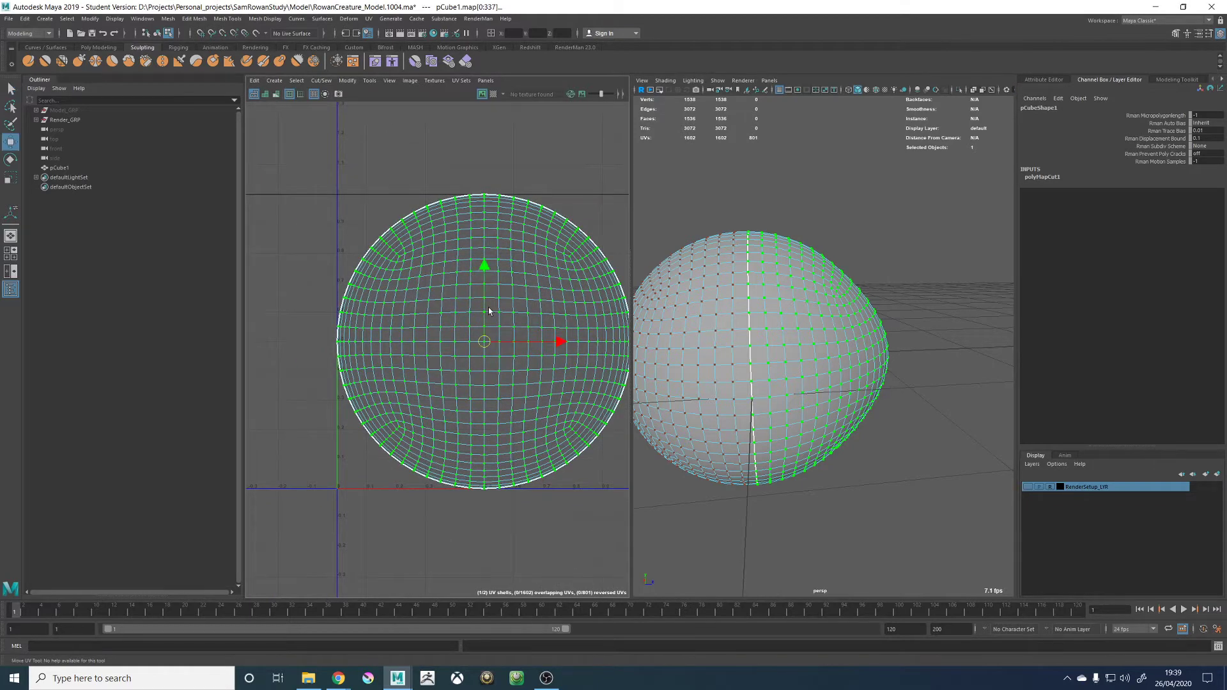
left_click_drag(558, 343, 412, 348)
left_click(540, 302)
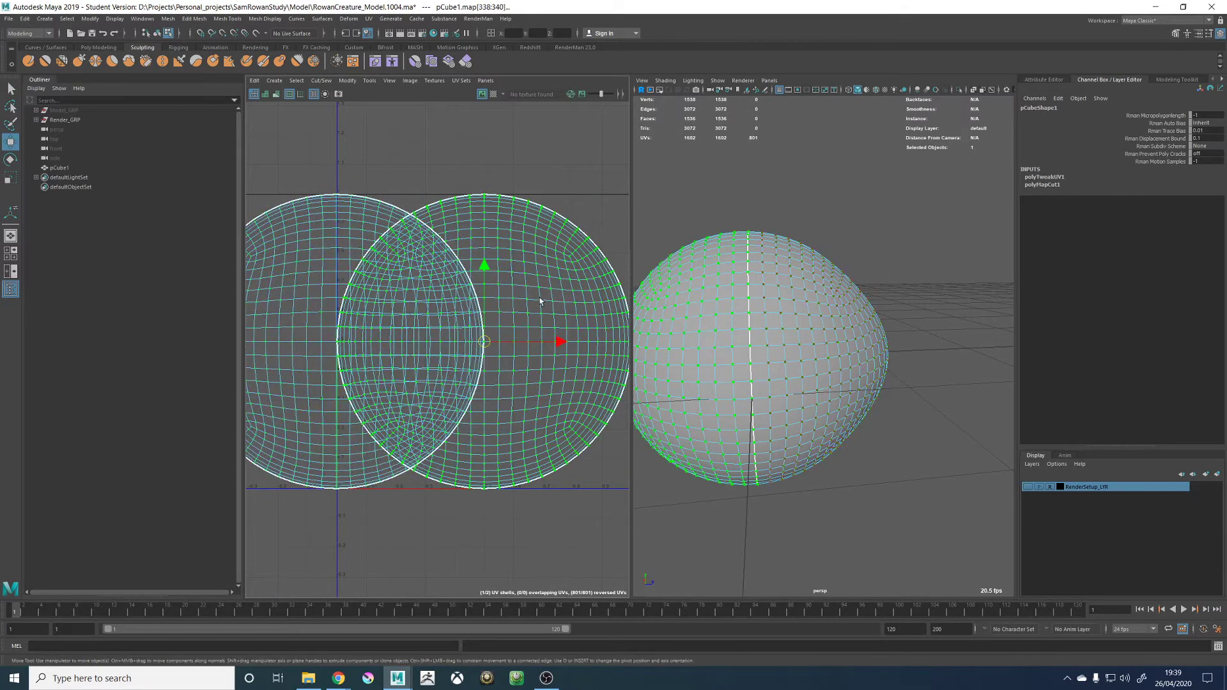
right_click(546, 229, "shift")
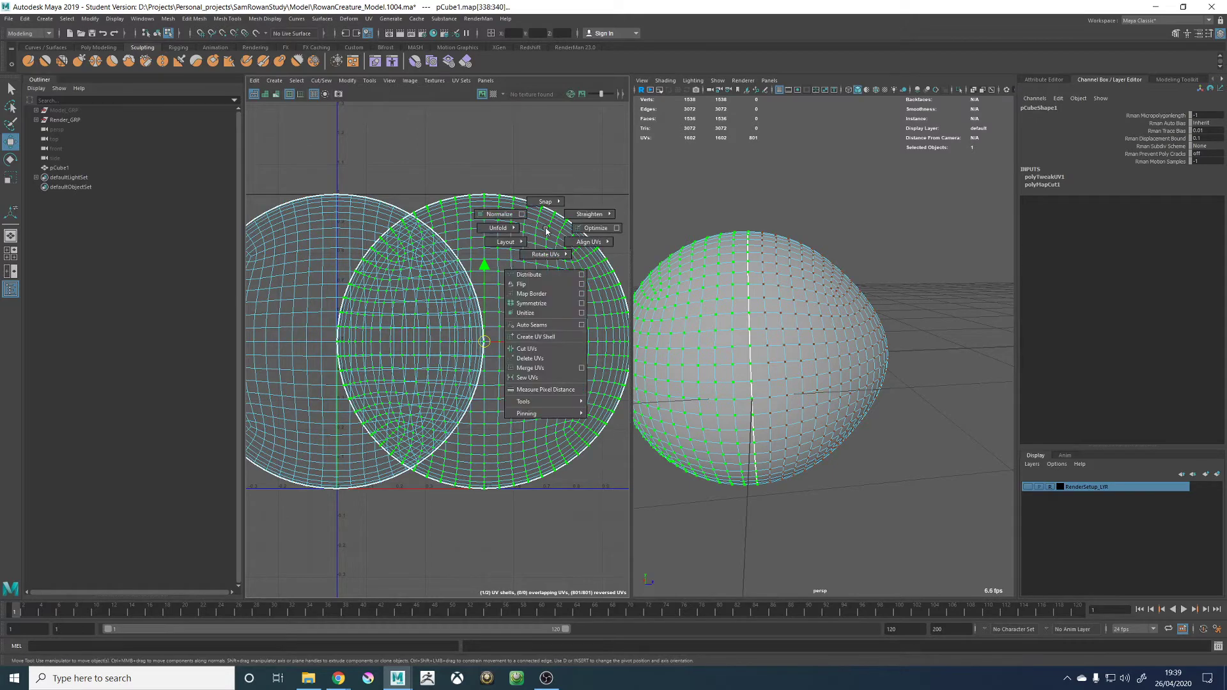
right_click_drag(534, 280, 455, 231, "shift")
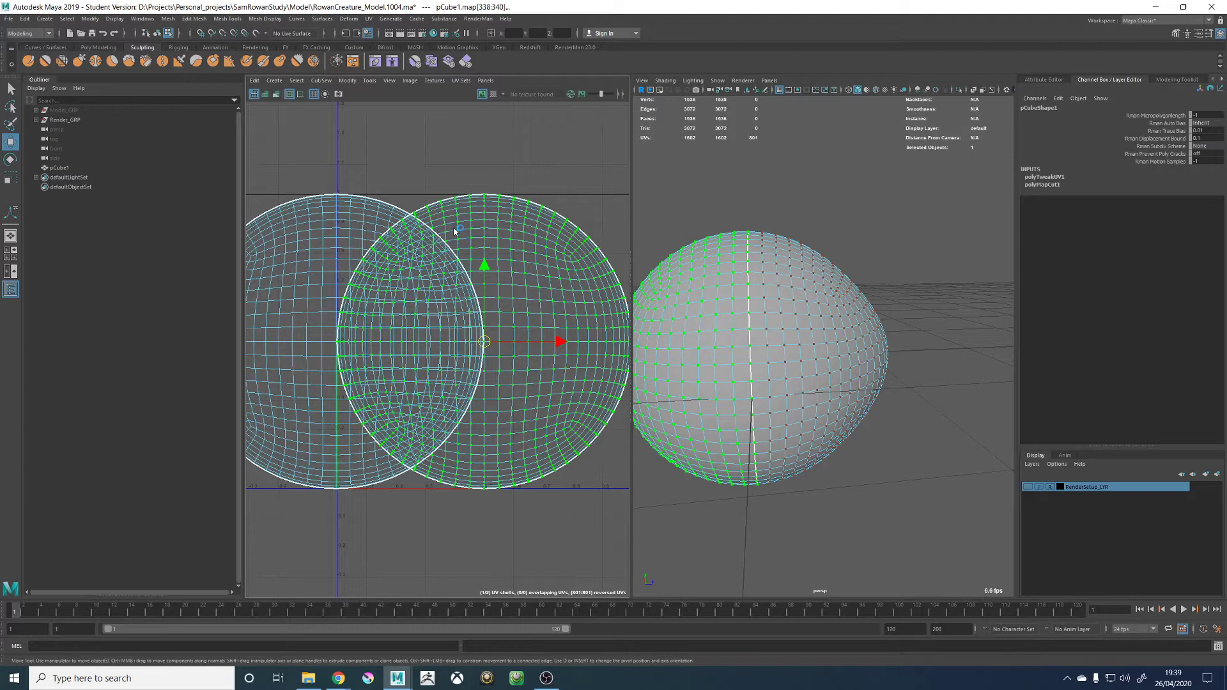
key("ctrl+z")
key("ctrl+z")
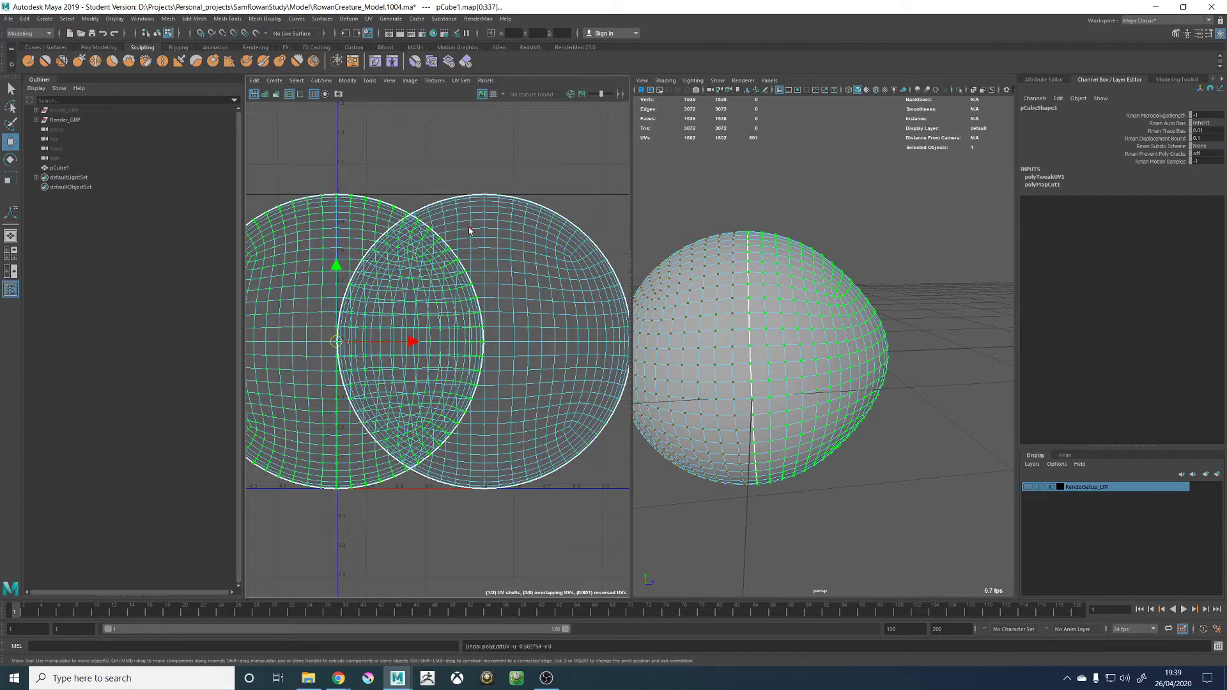
Try unfolding the corneal UV shell with the Legacy method, and undo the unfold
right_click_drag(490, 197, 419, 196, "shift")
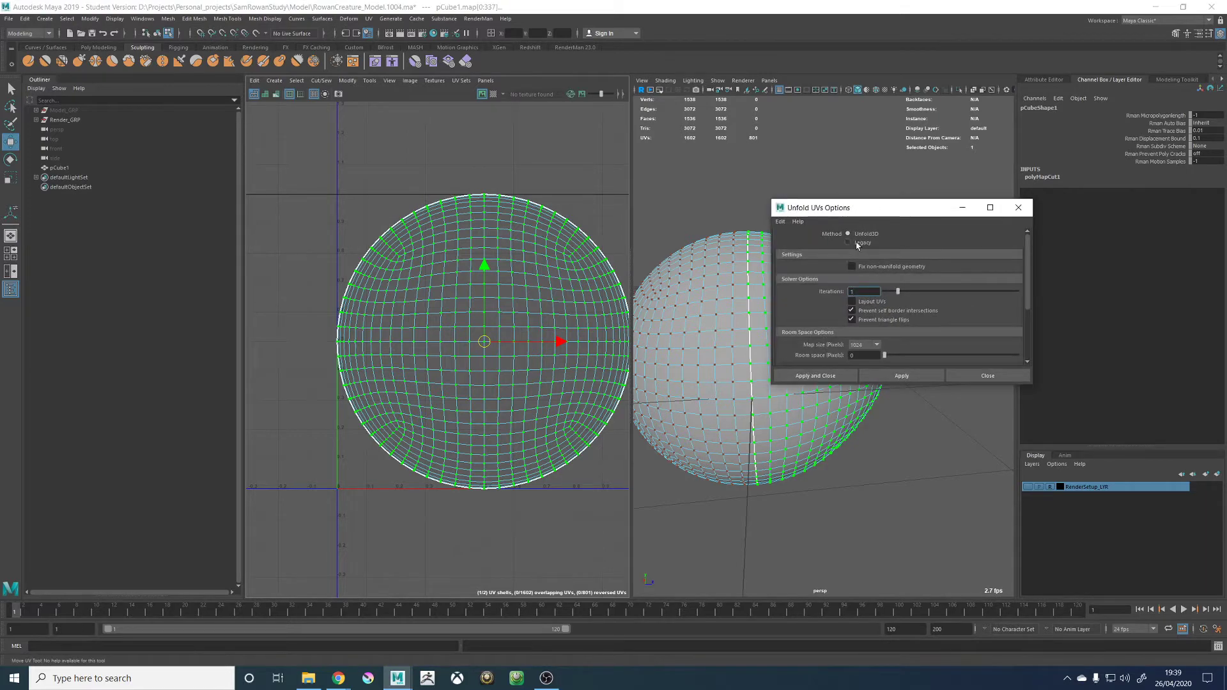
left_click(857, 244)
left_click(934, 375)
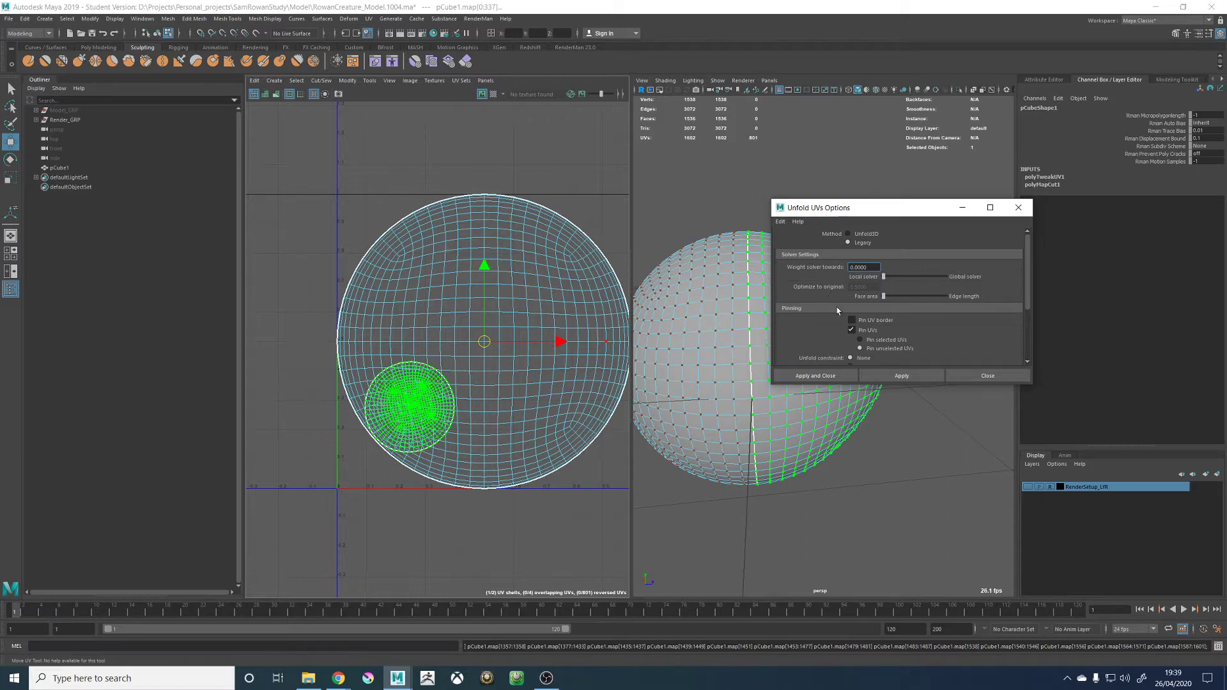
scroll(839, 319, "down", 3)
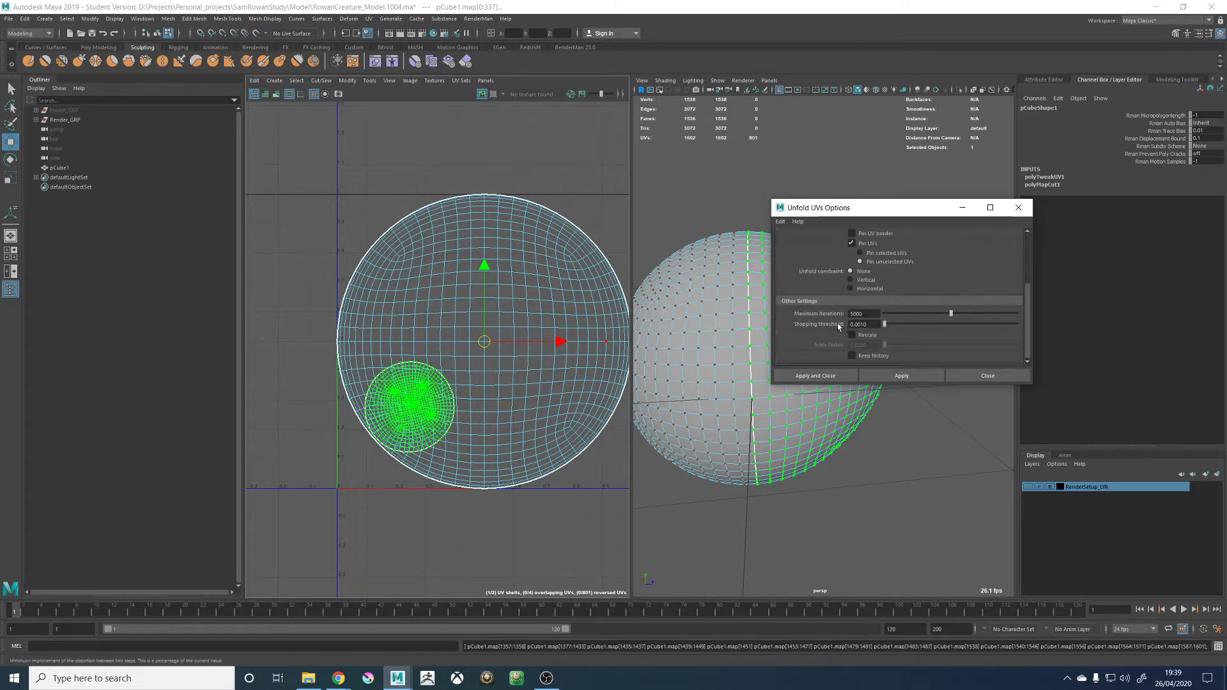
scroll(837, 327, "up", 3)
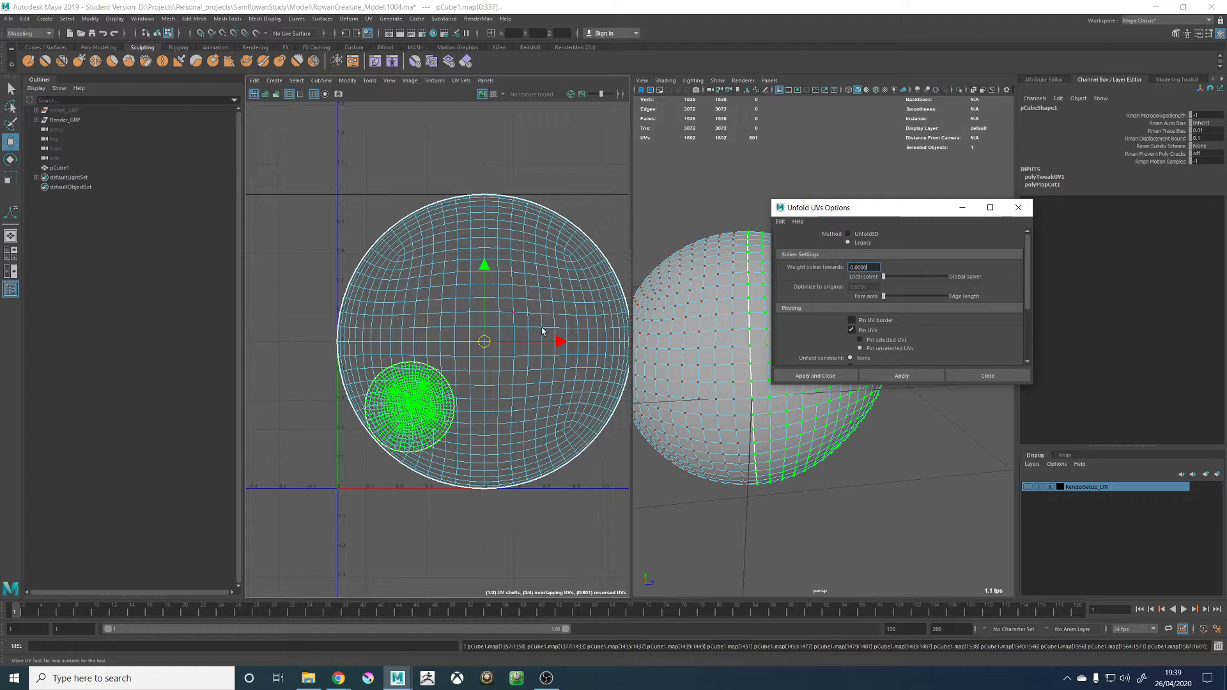
left_click(984, 375)
key("ctrl+z")
Scale the corneal UV shell down slightly, and shrink the back shell into the upper-left corner of the UV tile
left_click(508, 294)
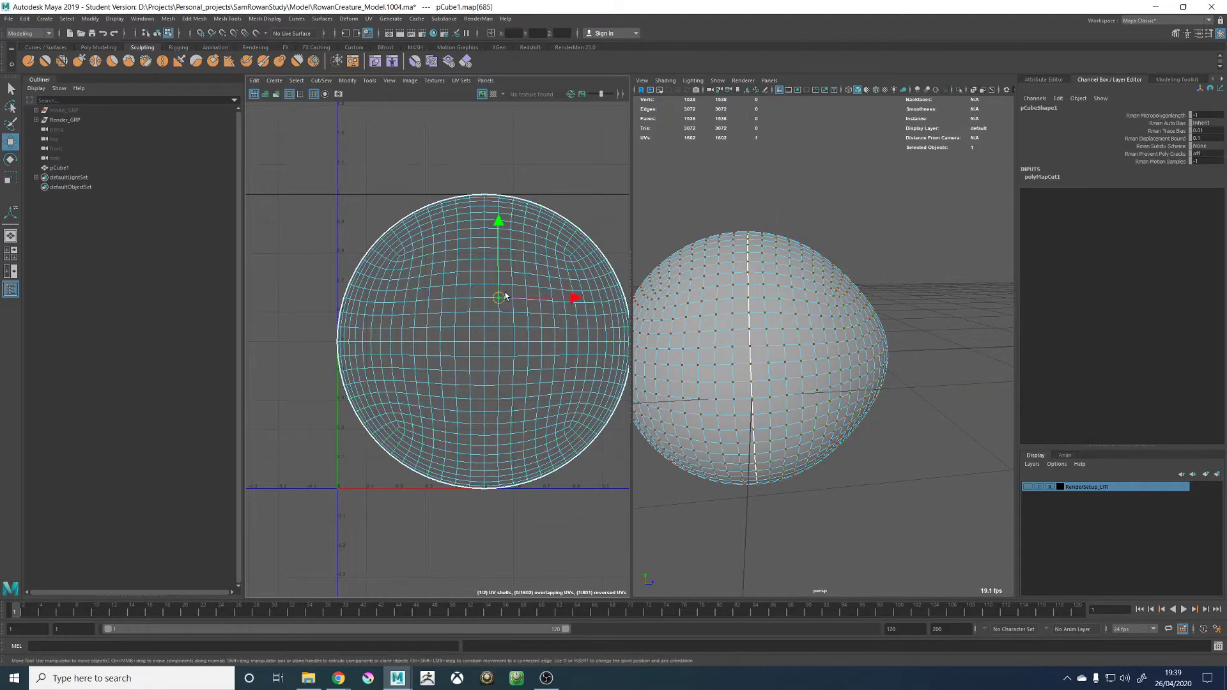
double_click(505, 295)
left_click(822, 309)
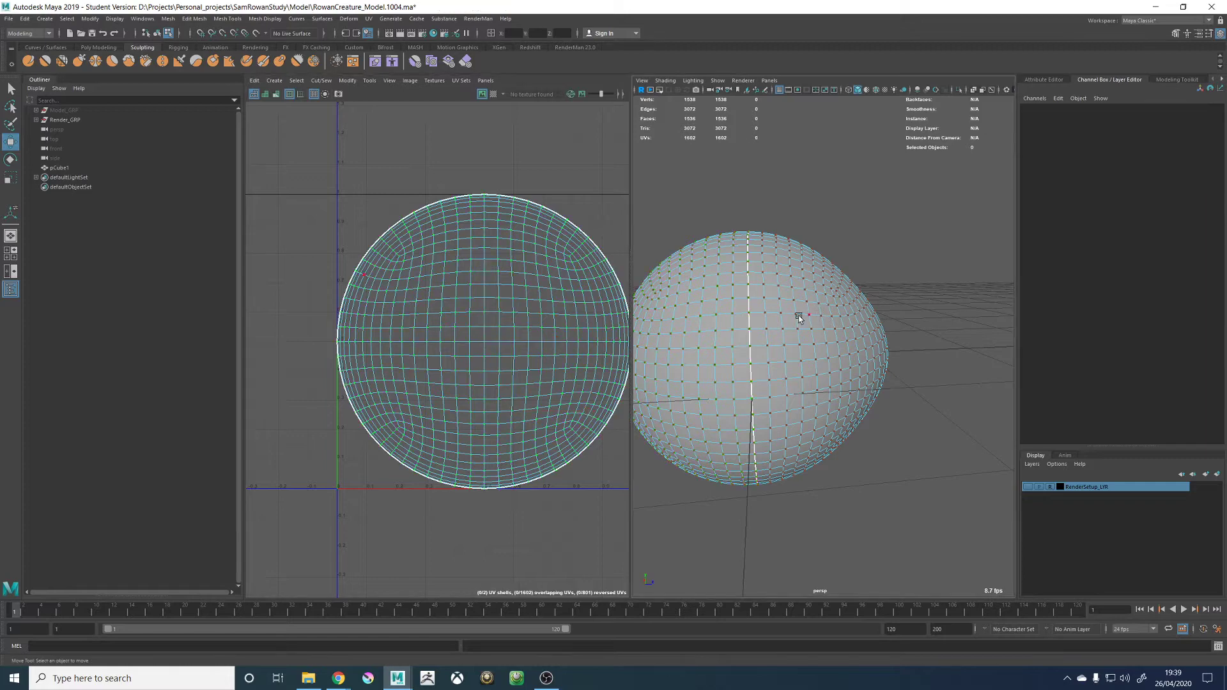
double_click(792, 314)
key("r")
left_click_drag(478, 337, 371, 228)
double_click(375, 249)
key("w")
Try the Legacy unfold on the large corneal shell again, undo it, and retry with the Unfold3D method
double_click(490, 308)
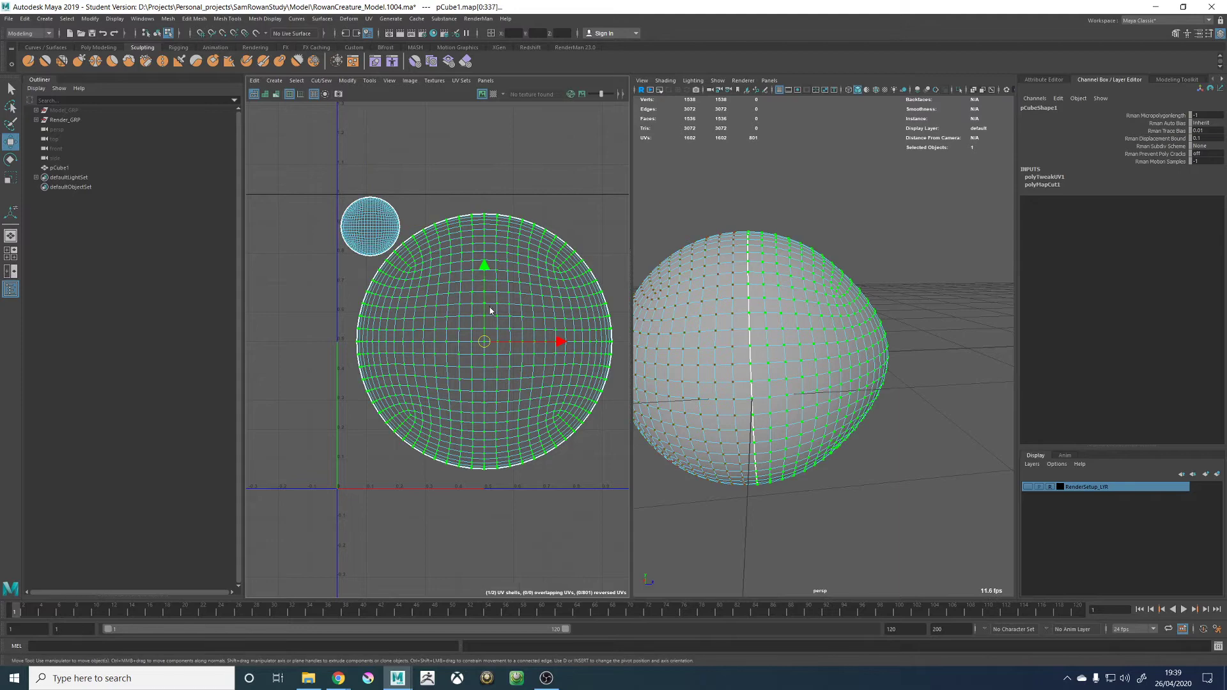
right_click_drag(489, 307, 398, 312, "shift")
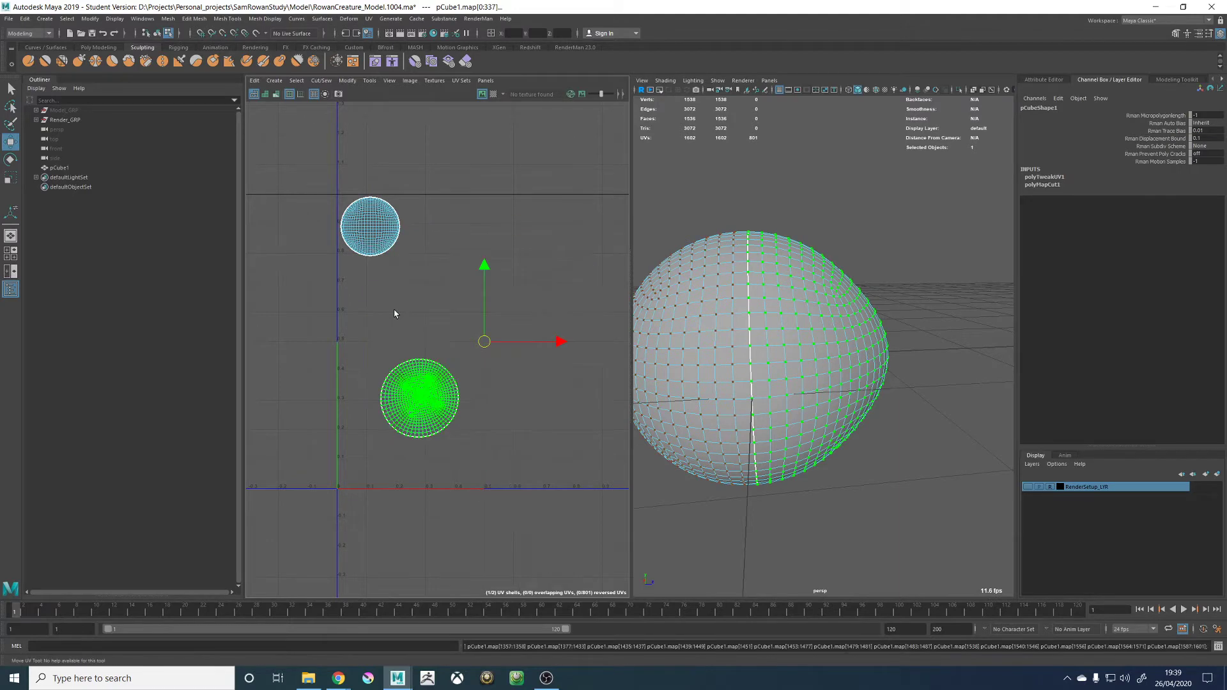
key("ctrl+z")
right_click_drag(518, 299, 455, 297, "shift")
left_click(848, 234)
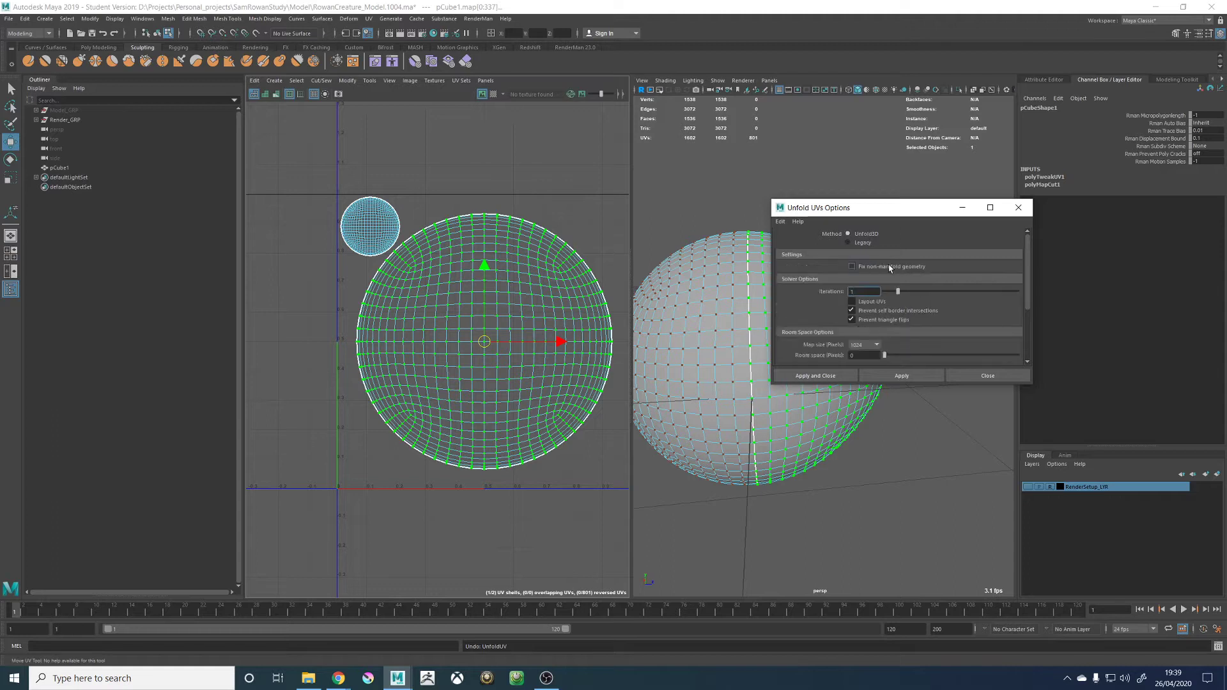
left_click(874, 376)
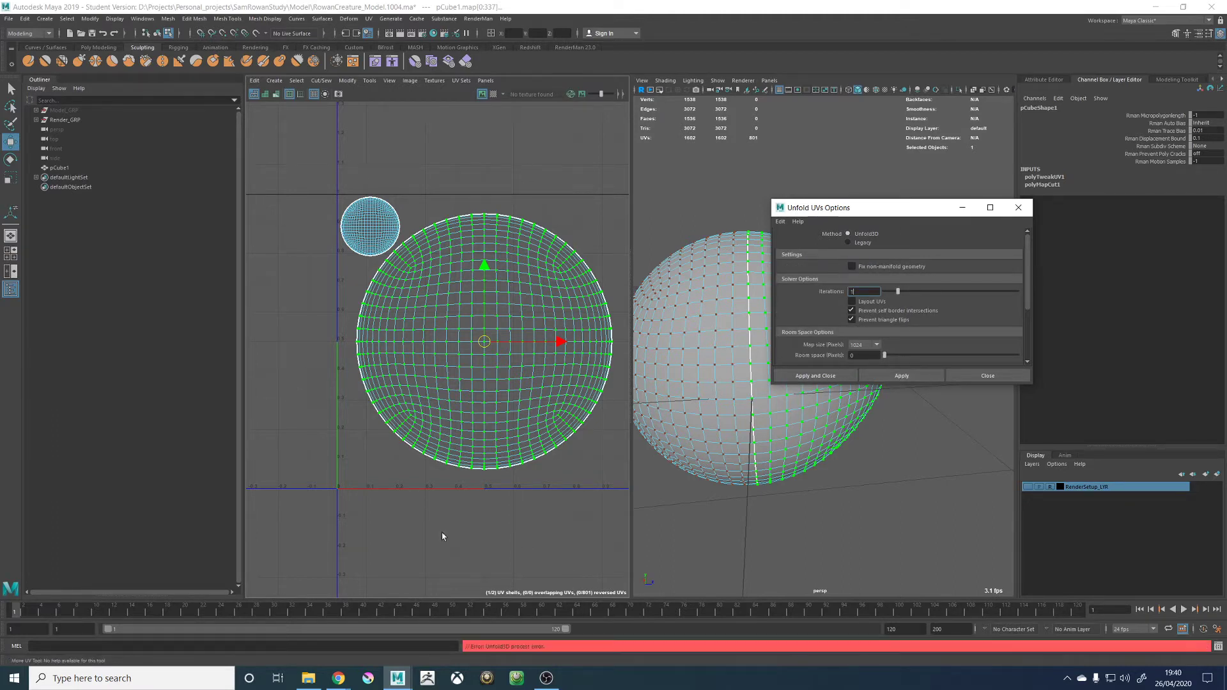
Read the unfold error in the Script Editor, and close it along with the unfold options
left_click(1218, 647)
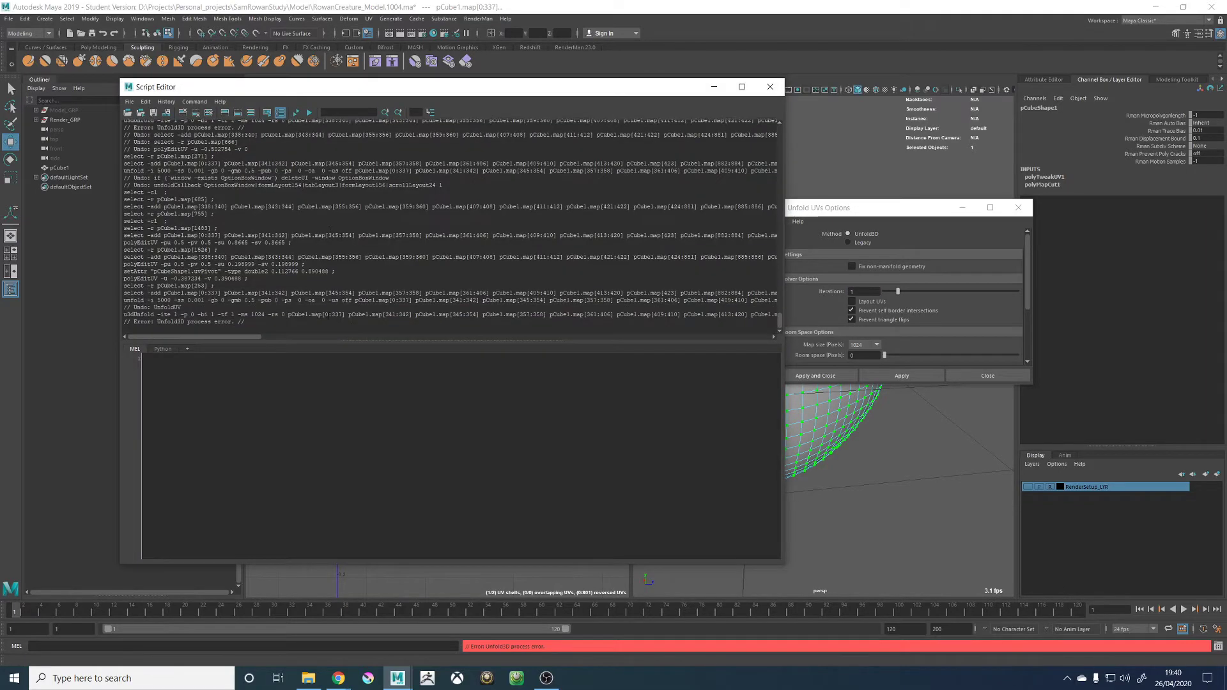
left_click(770, 86)
left_click(1018, 208)
left_click(451, 176)
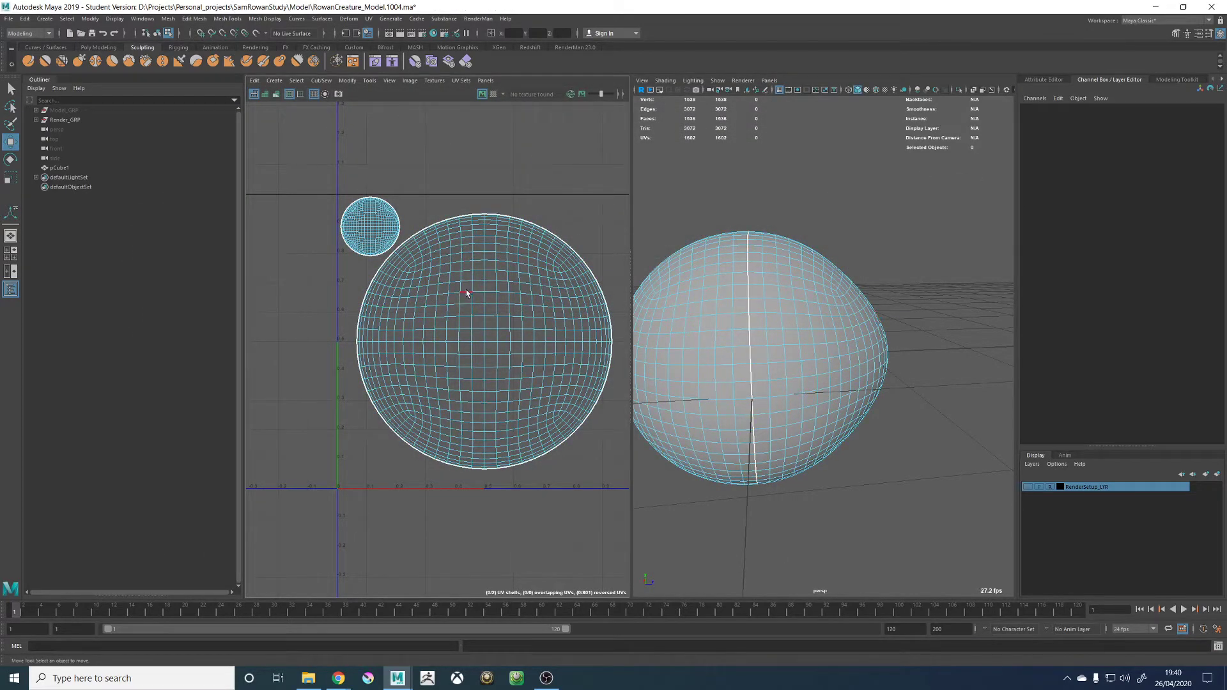
left_click(487, 282)
right_click_drag(454, 272, 476, 269)
double_click(452, 279)
Search the Plug-in Manager for "unfold" and examine the Unfold3D plug-in's information
left_click(136, 19)
mouse_move(165, 110)
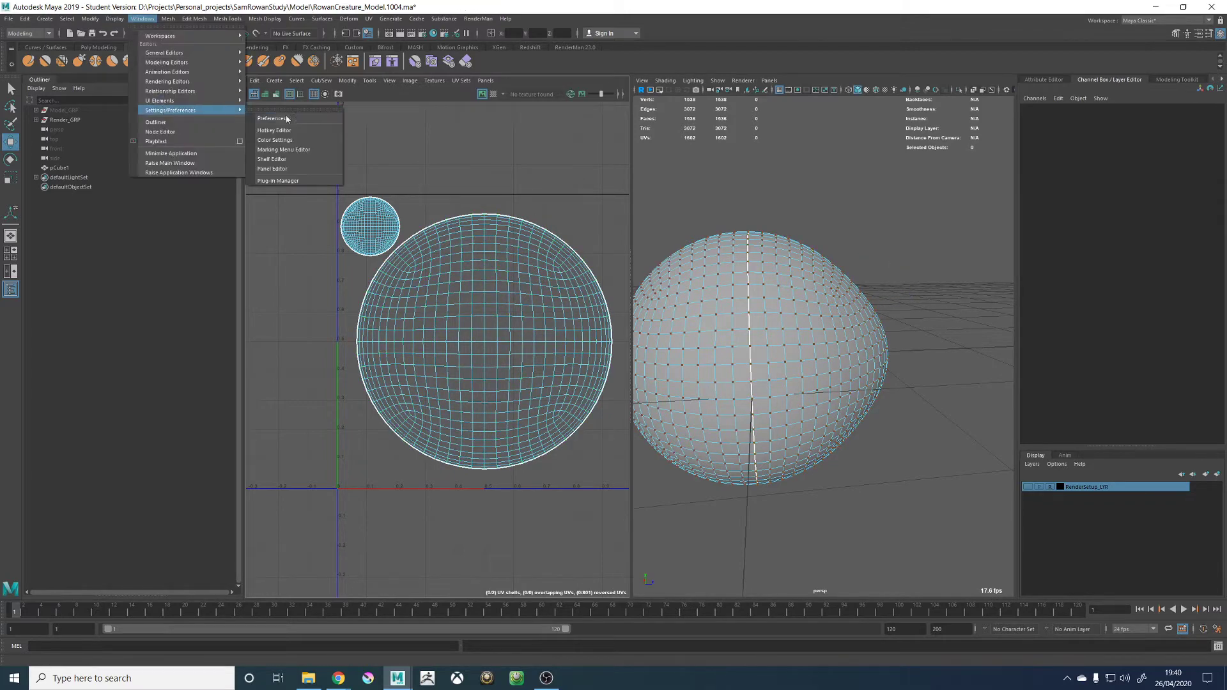
left_click(277, 181)
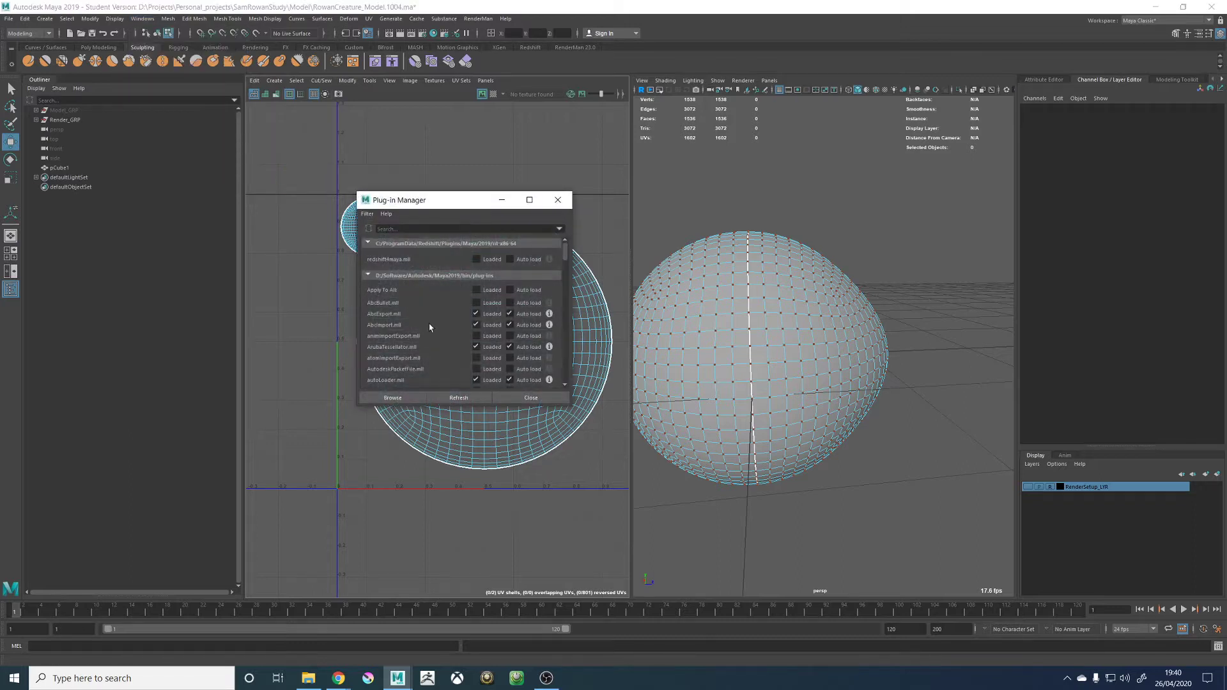
scroll(429, 324, "down", 8)
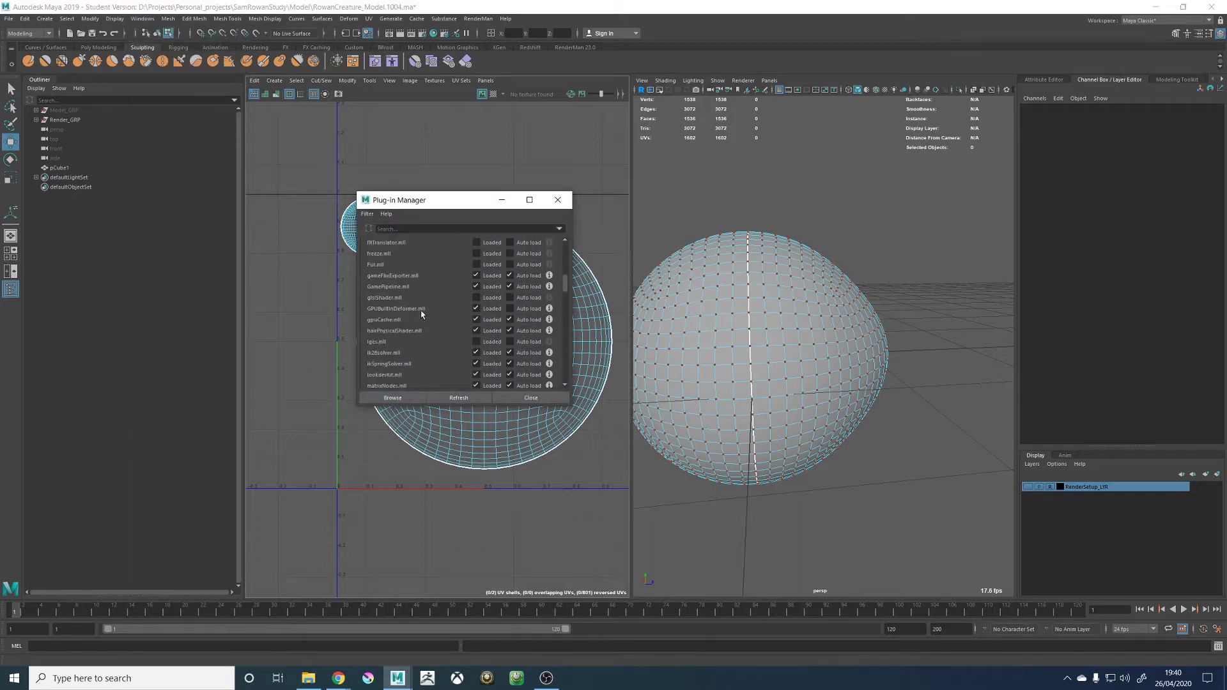
left_click(400, 228)
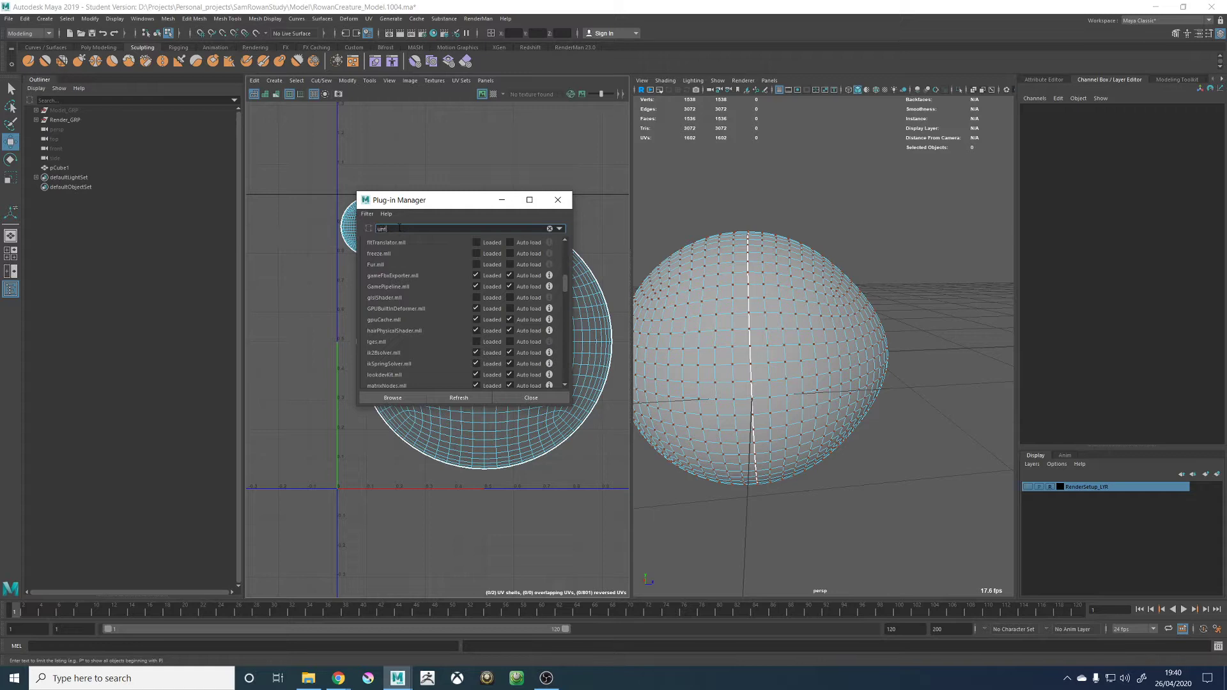
key("Return")
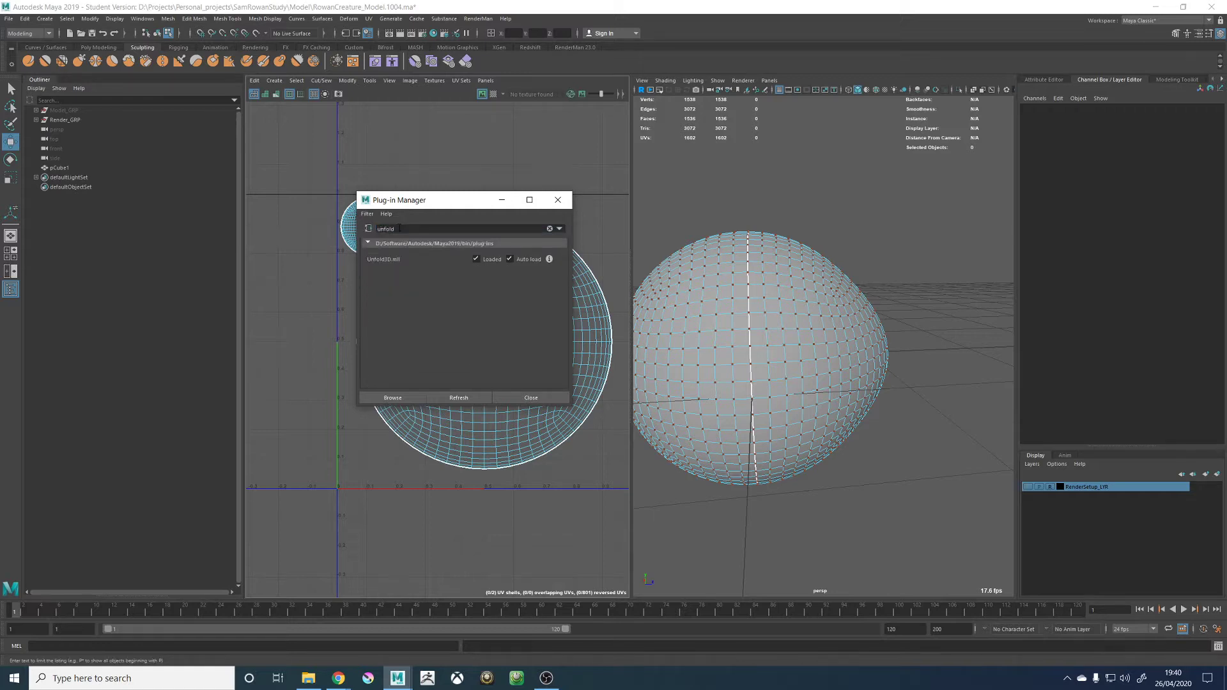
left_click(548, 259)
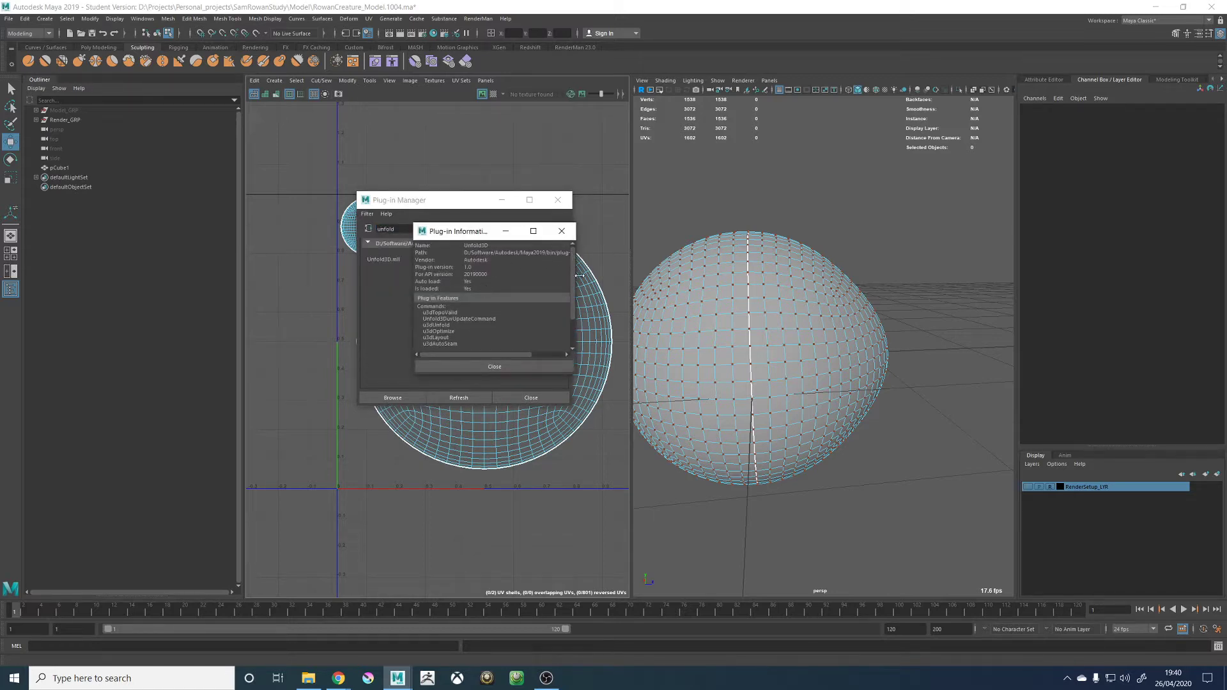
left_click_drag(579, 275, 667, 275)
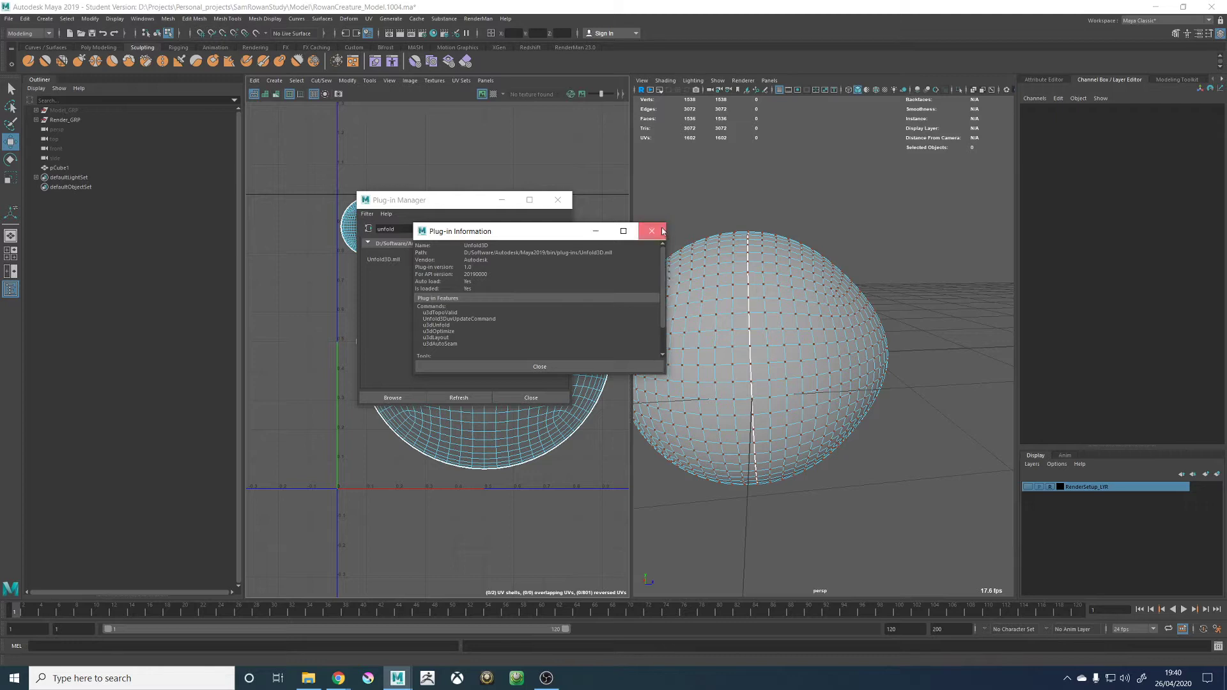
left_click(651, 231)
Unload and reload the Unfold3D plug-in, turn off its auto load, and close the Plug-in Manager
left_click(477, 260)
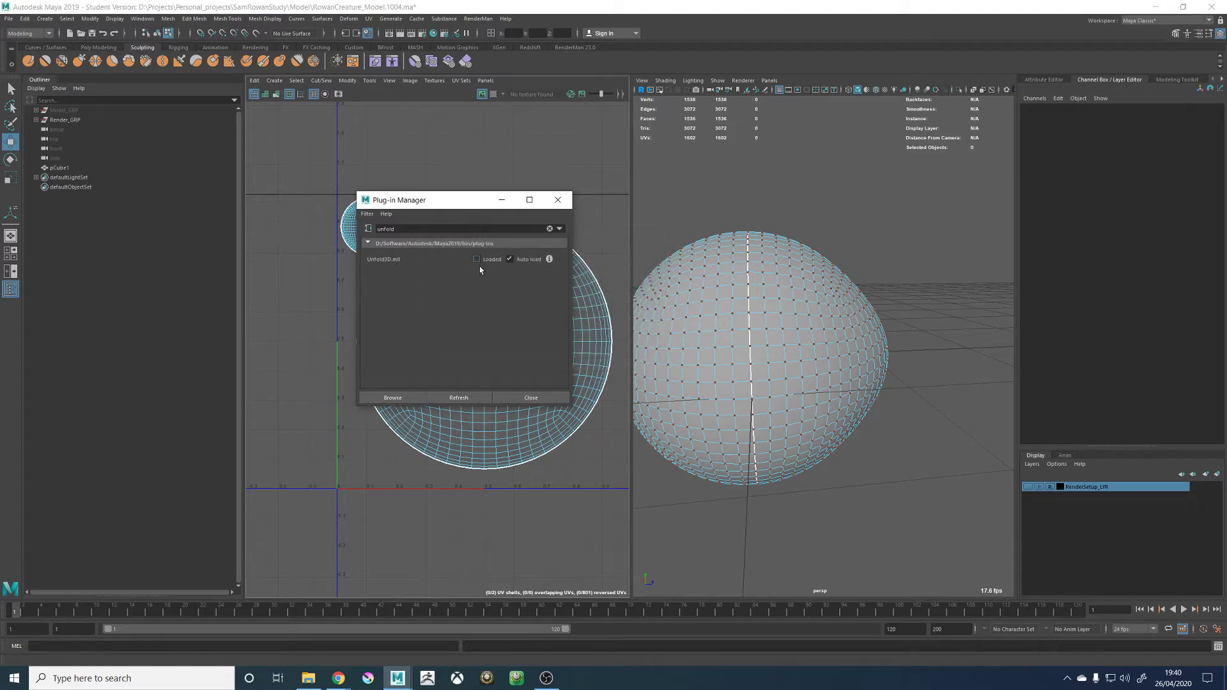
left_click(522, 259)
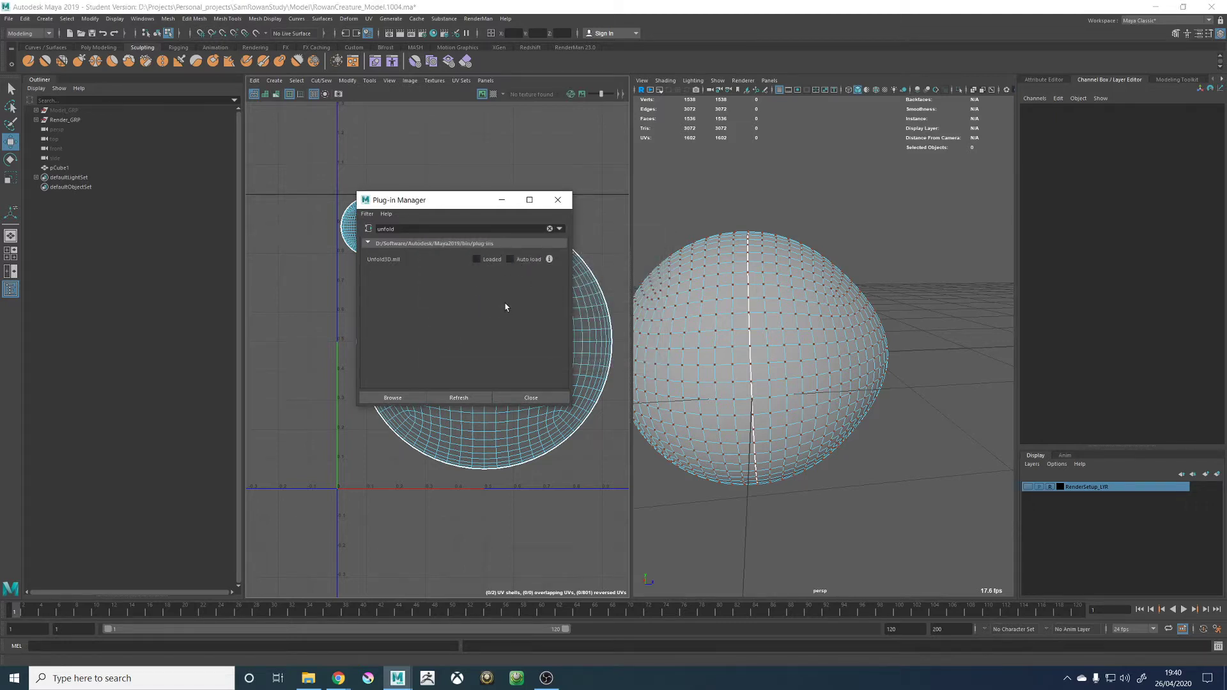
left_click(458, 397)
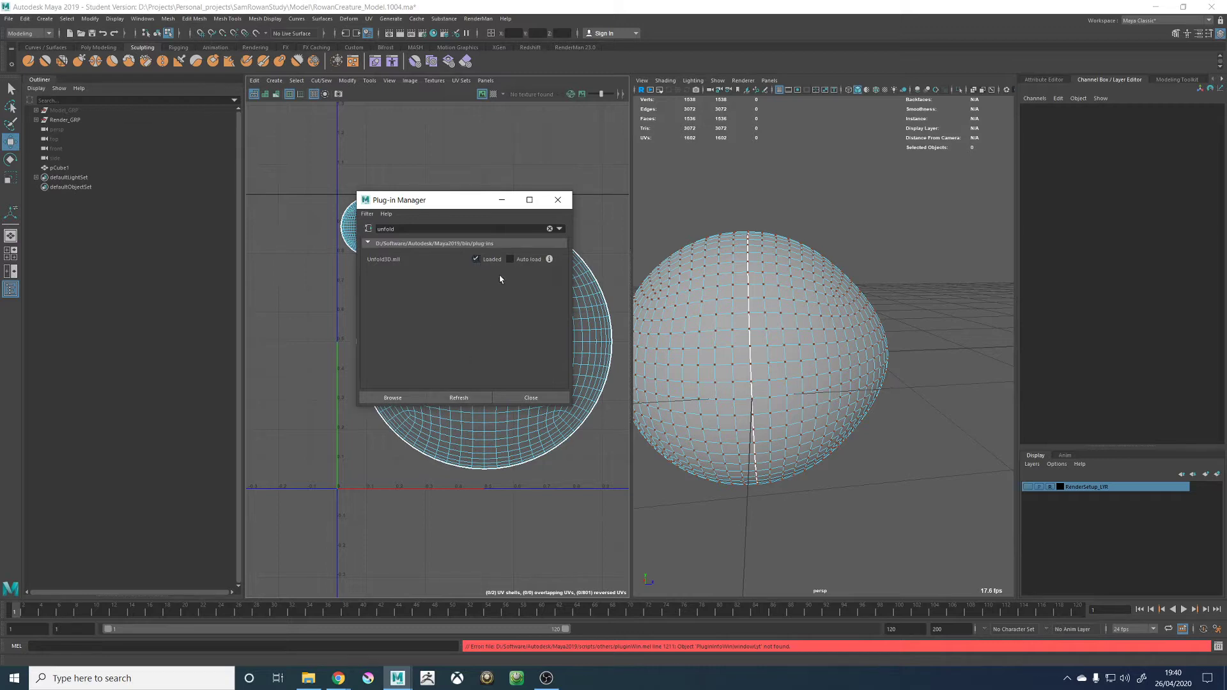
left_click(516, 397)
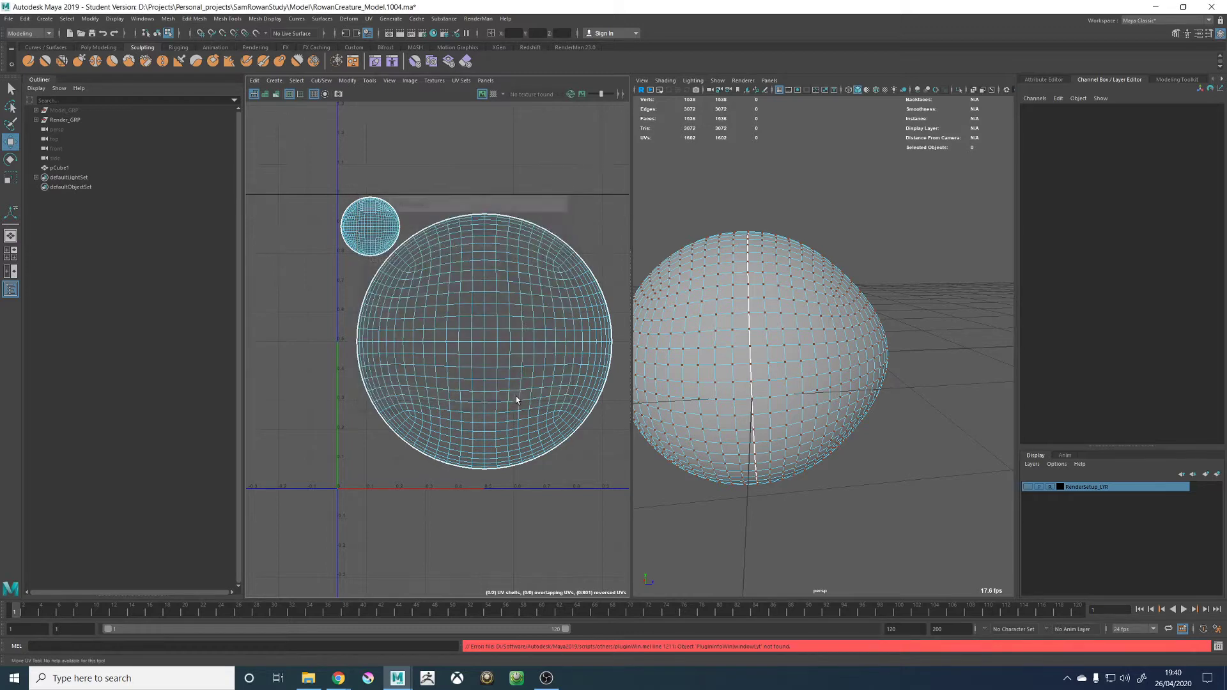
Reselect the large corneal UV shell and try to unfold it with the reloaded plug-in
right_click_drag(462, 289, 505, 291)
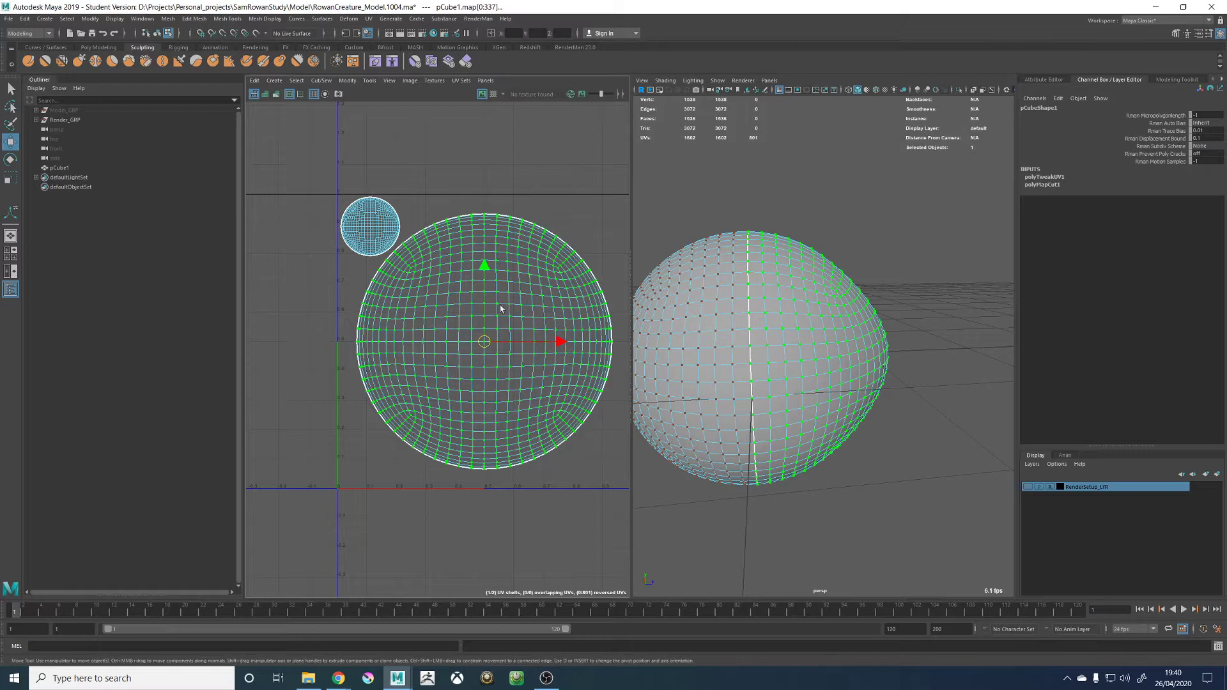
key("r")
right_click_drag(424, 222, 368, 223, "shift")
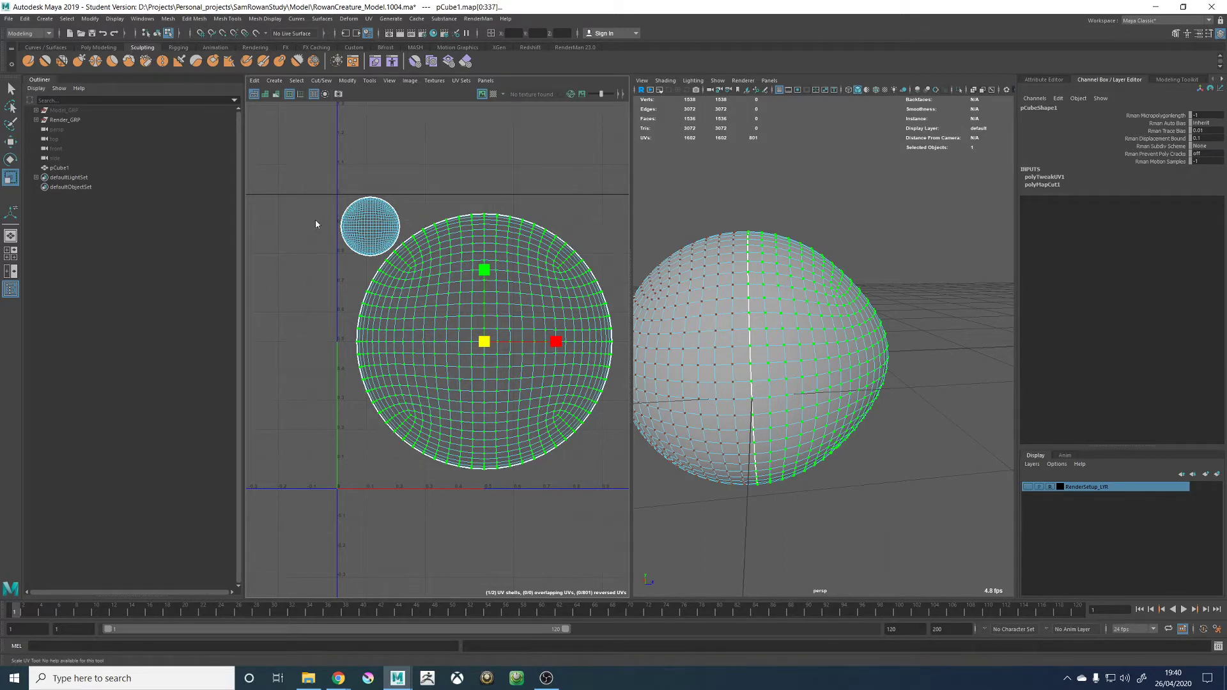
middle_click_drag(374, 253, 383, 253, "alt")
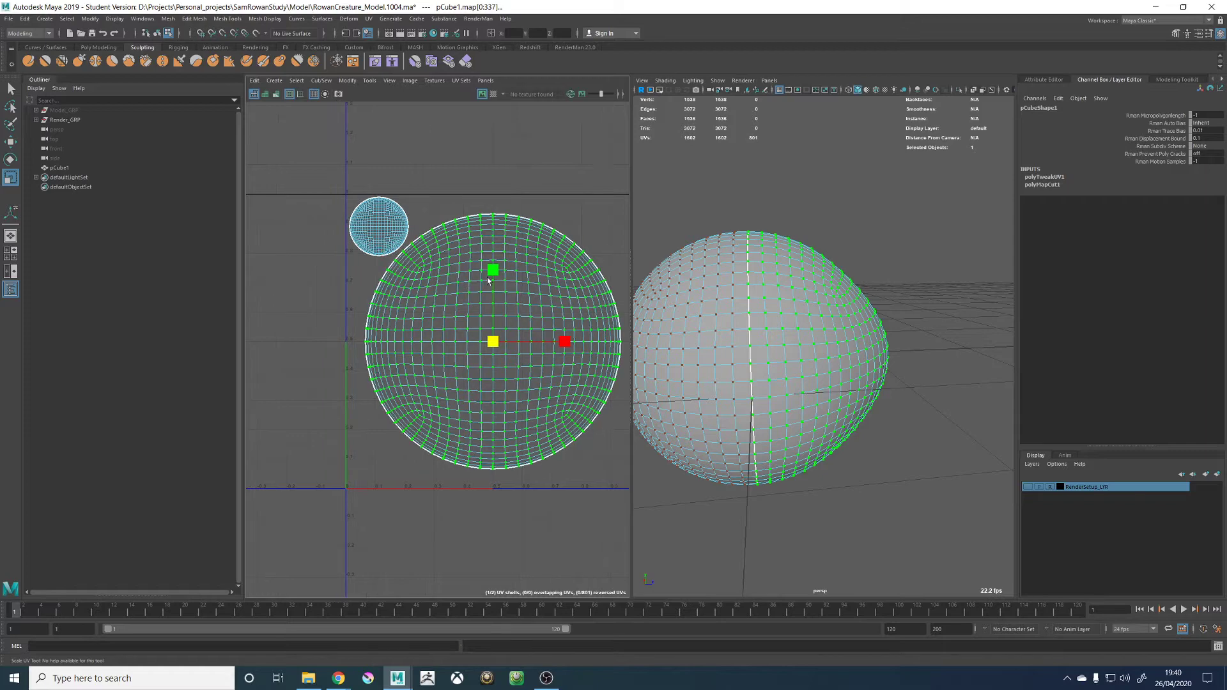
Return the eyeball to object mode, examine its bulged shape from several sides, and clear the selection
middle_click_drag(511, 290, 450, 285, "alt")
right_click_drag(790, 321, 780, 296)
mouse_move(774, 330)
left_mouse_down("alt")
mouse_move(820, 329)
mouse_move(761, 325)
left_mouse_up("alt")
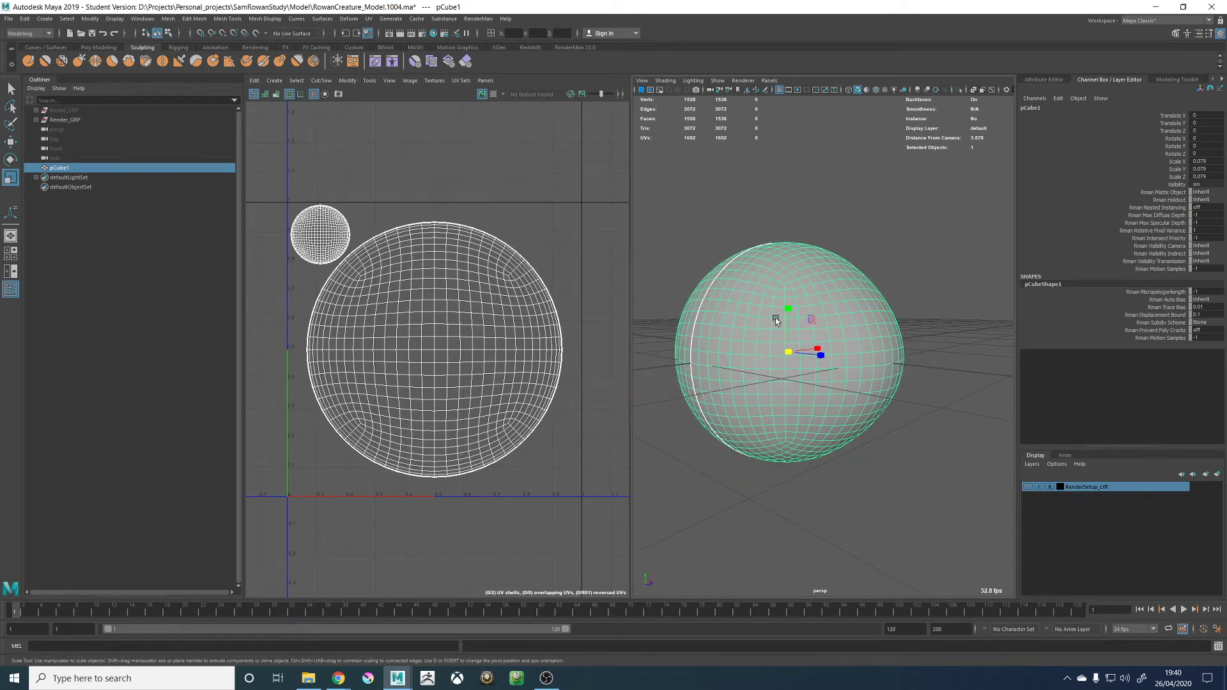
left_click_drag(839, 233, 735, 233, "alt")
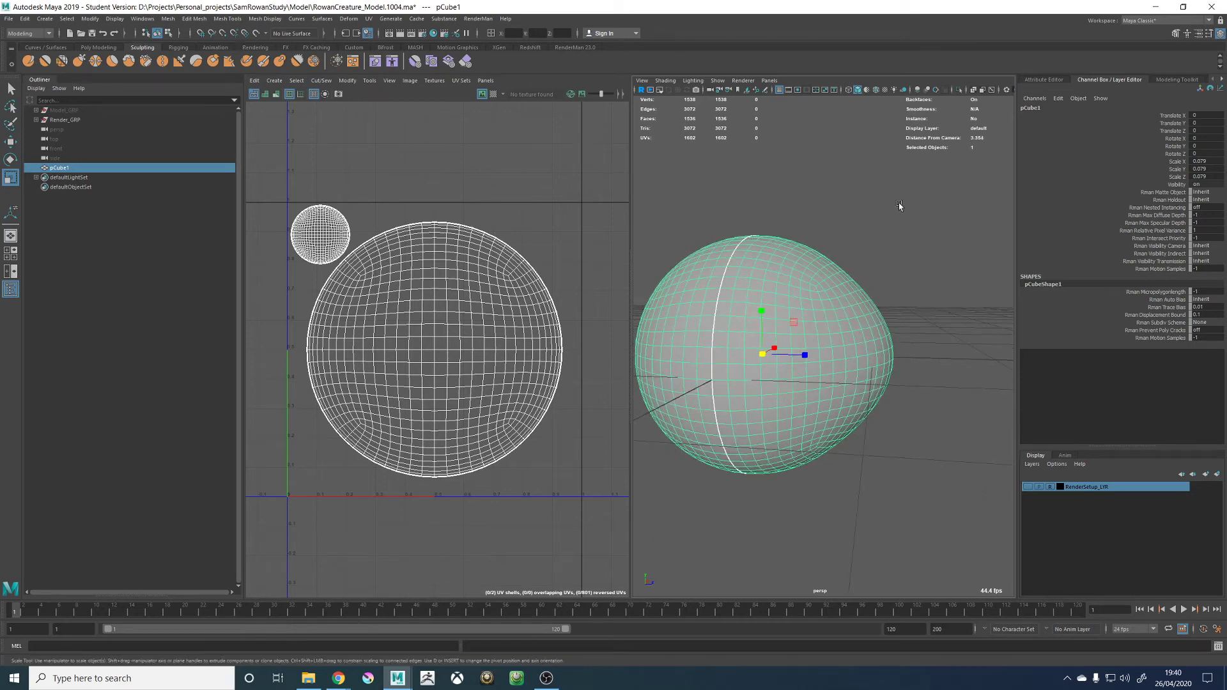
left_click_drag(899, 202, 861, 201, "alt")
left_click(841, 211)
left_click(750, 290)
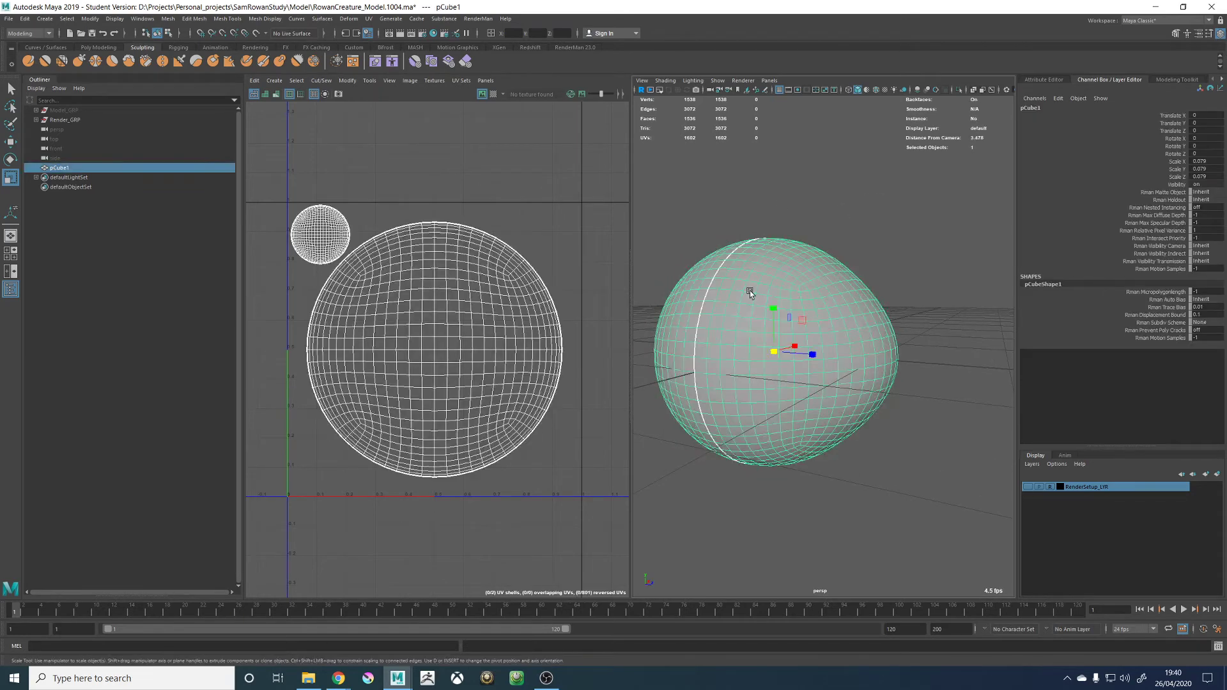
left_click_drag(750, 290, 888, 224, "alt")
left_click(883, 236)
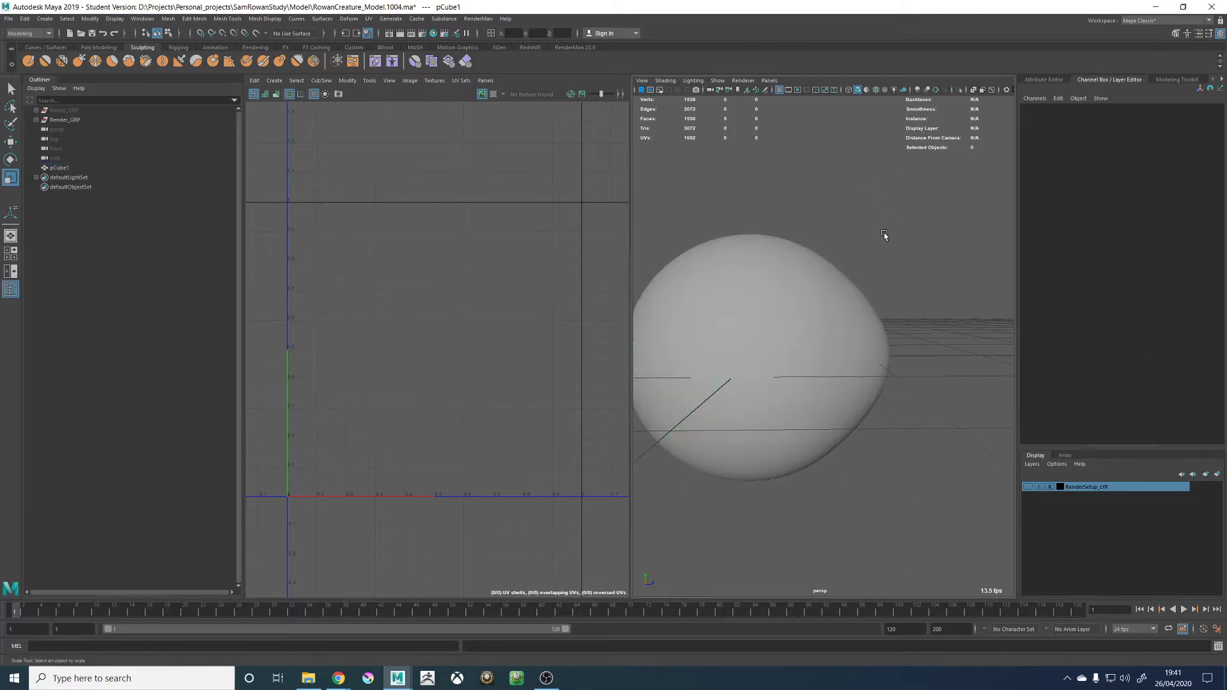
Create a polygon cylinder at the origin and rotate it 90 degrees in X to face along the eyeball's axis
right_click(877, 229, "shift")
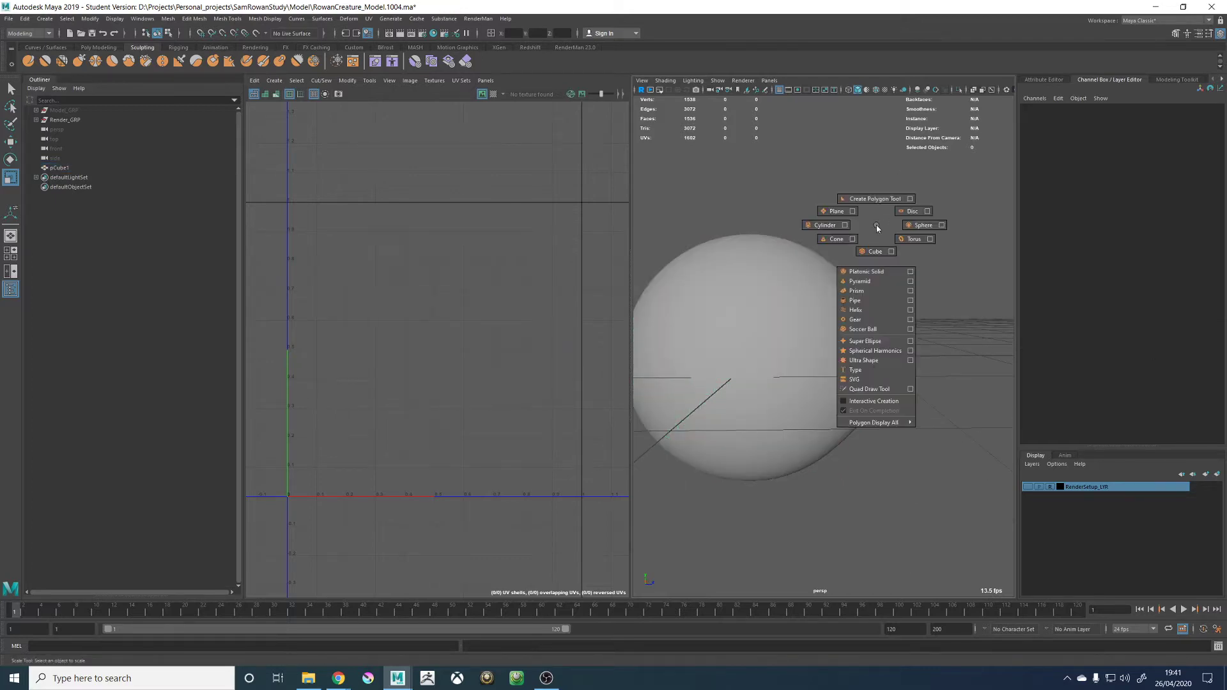
right_click_drag(876, 225, 819, 227, "shift")
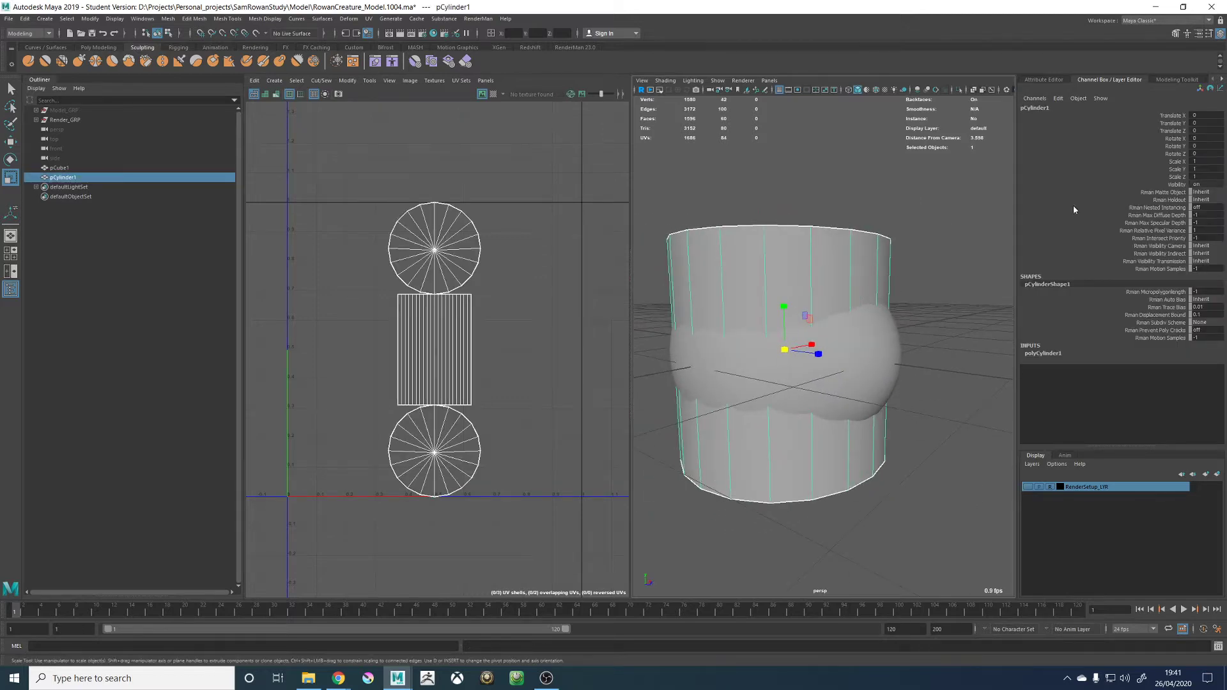
left_click_drag(888, 230, 916, 233, "alt")
key("e")
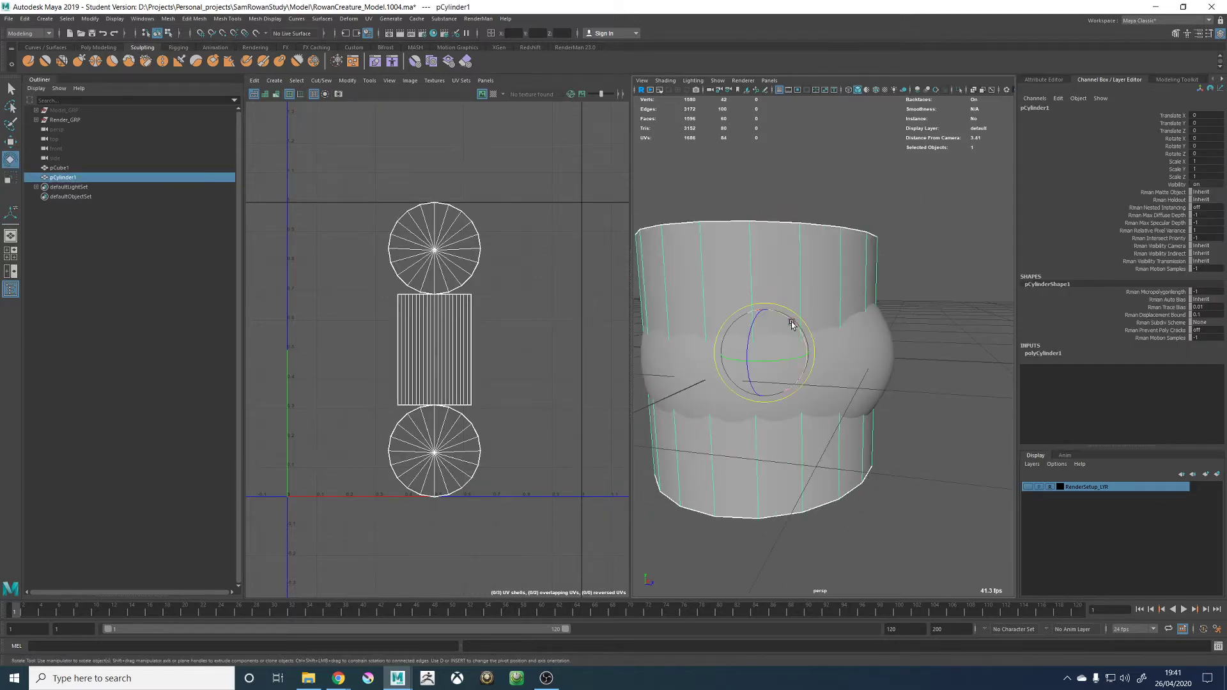
left_click_drag(792, 320, 823, 375)
Delete the cylinder's side faces and one end cap, keeping only the front-facing circular cap
right_click_drag(933, 277, 713, 238, "alt")
left_click_drag(713, 238, 759, 233, "alt")
right_click_drag(743, 227, 744, 252)
left_click_drag(687, 251, 747, 494)
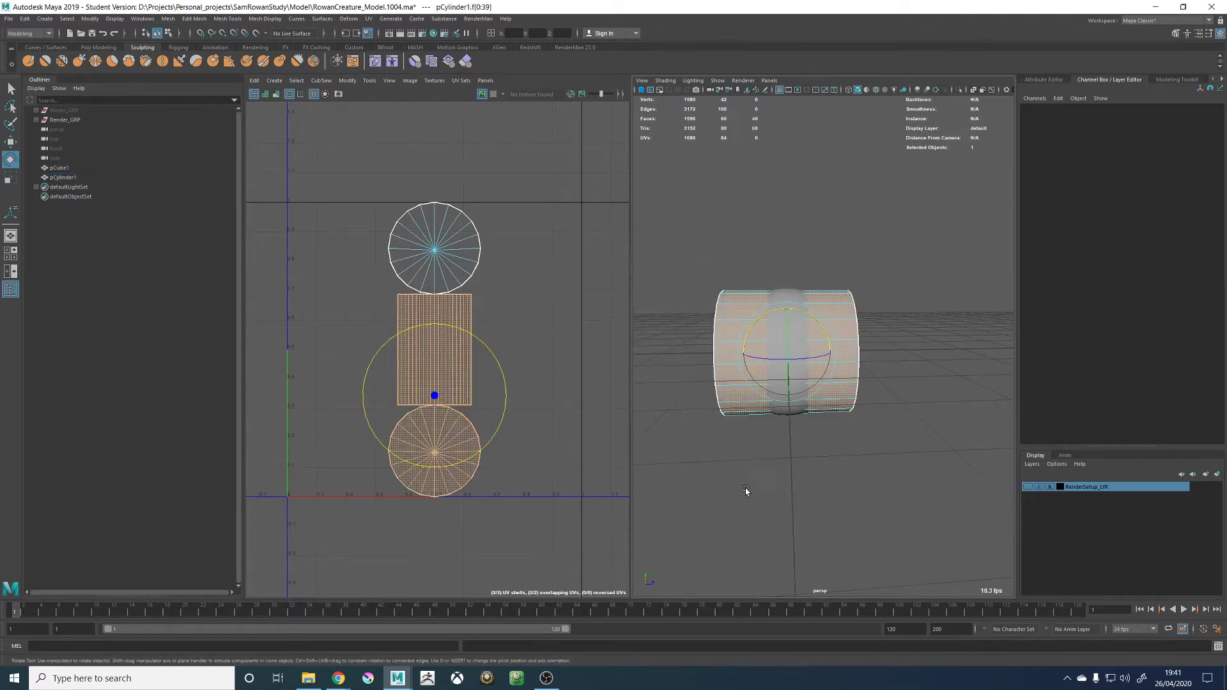
key("Delete")
left_click_drag(907, 366, 806, 364, "alt")
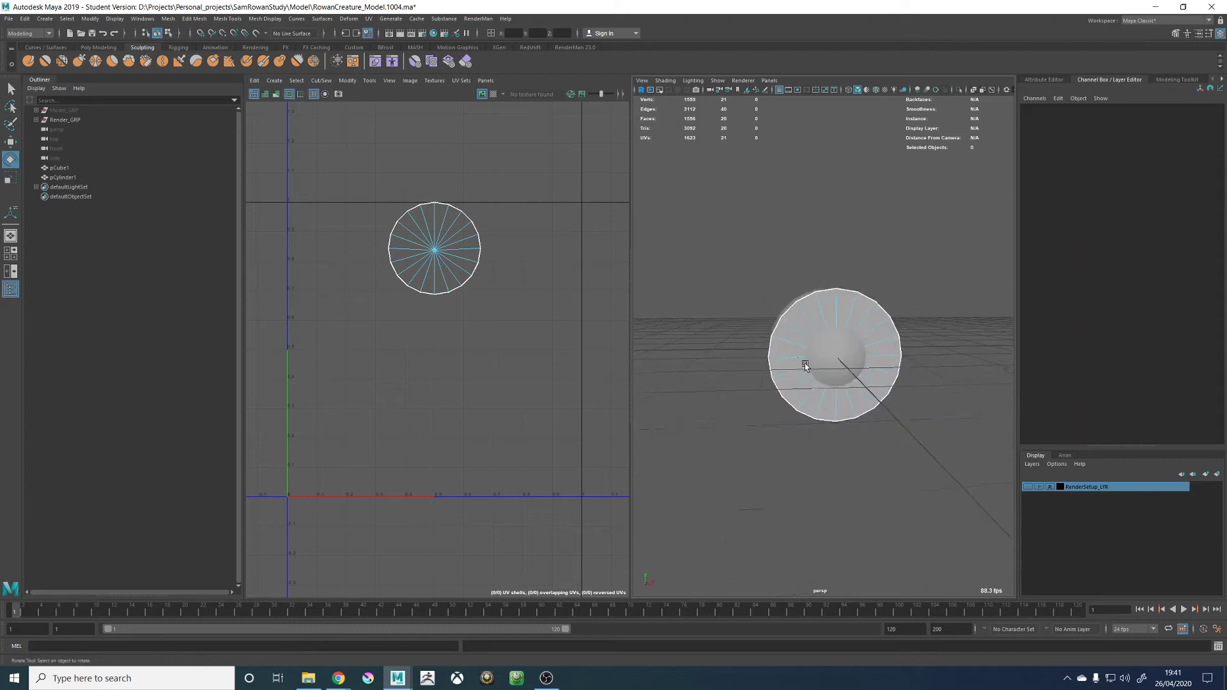
Extrude the cap's outer border edge loop outward to form a wide flat ring around it
right_click_drag(806, 364, 856, 351, "alt")
right_click_drag(794, 278, 794, 241)
left_click(793, 257)
double_click(794, 258)
right_click_drag(770, 152, 776, 183, "shift")
right_click_drag(875, 255, 763, 266, "alt")
left_click_drag(905, 318, 1013, 275)
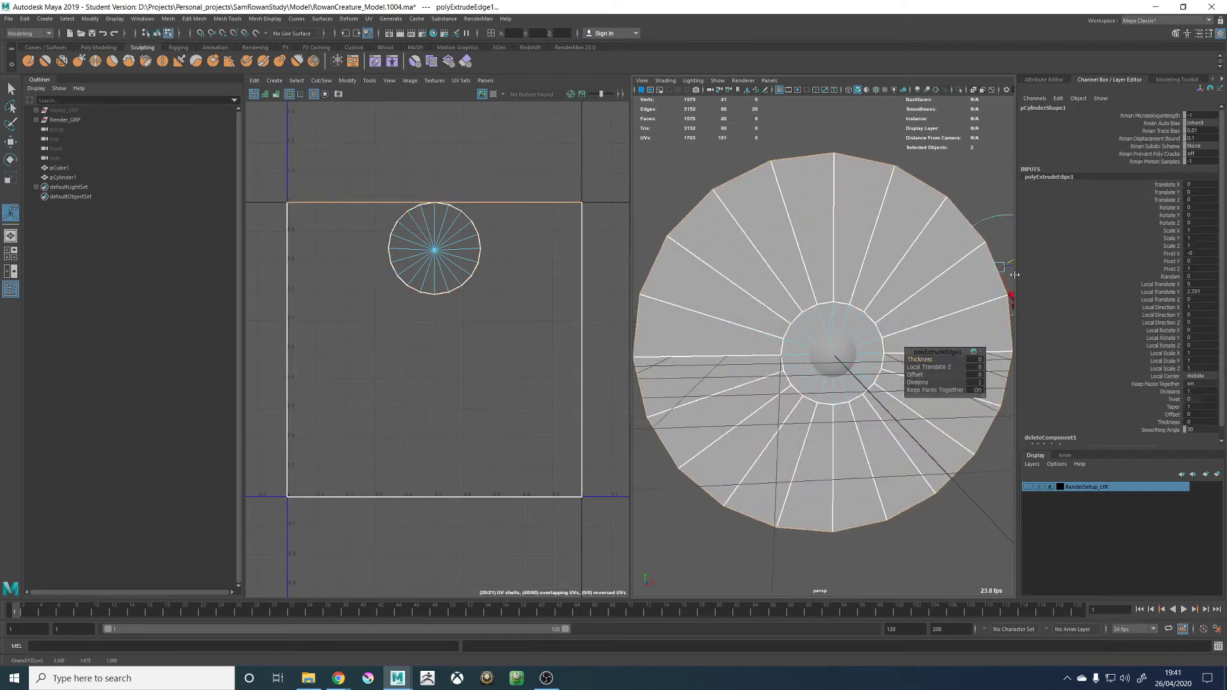
Delete the faces of the original inner cap to open a pupil hole, and return to object mode
right_click_drag(810, 324, 811, 358)
left_click_drag(805, 328, 835, 368)
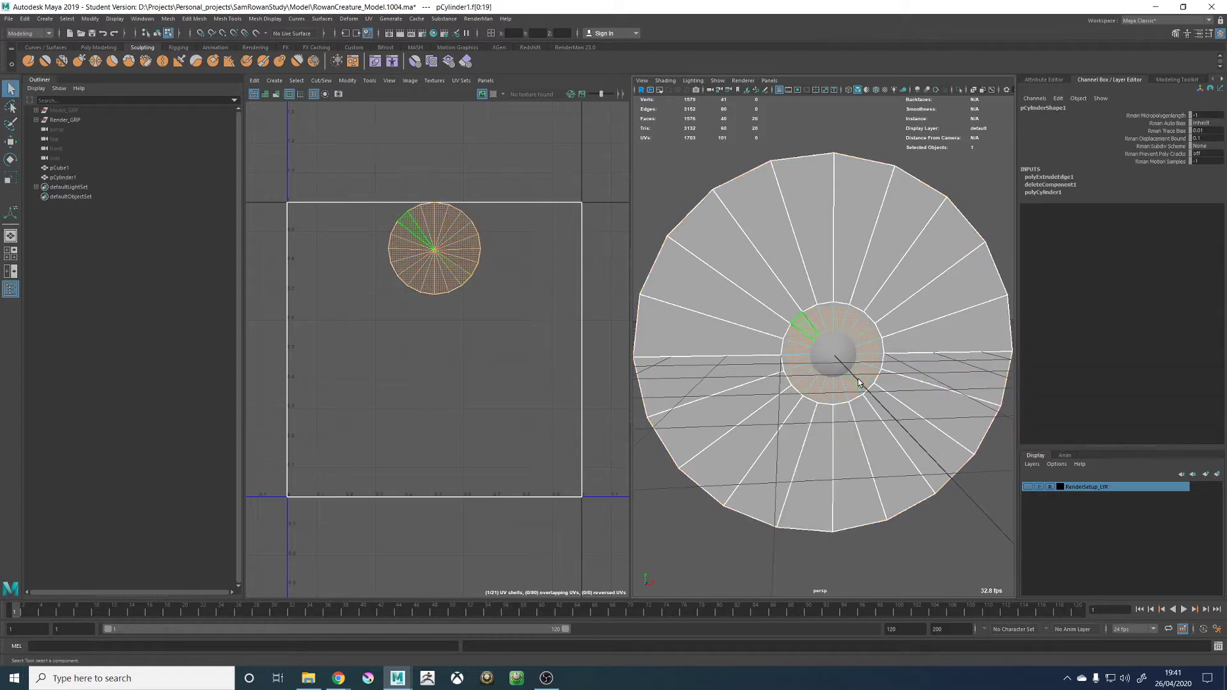
key("Delete")
key("F8")
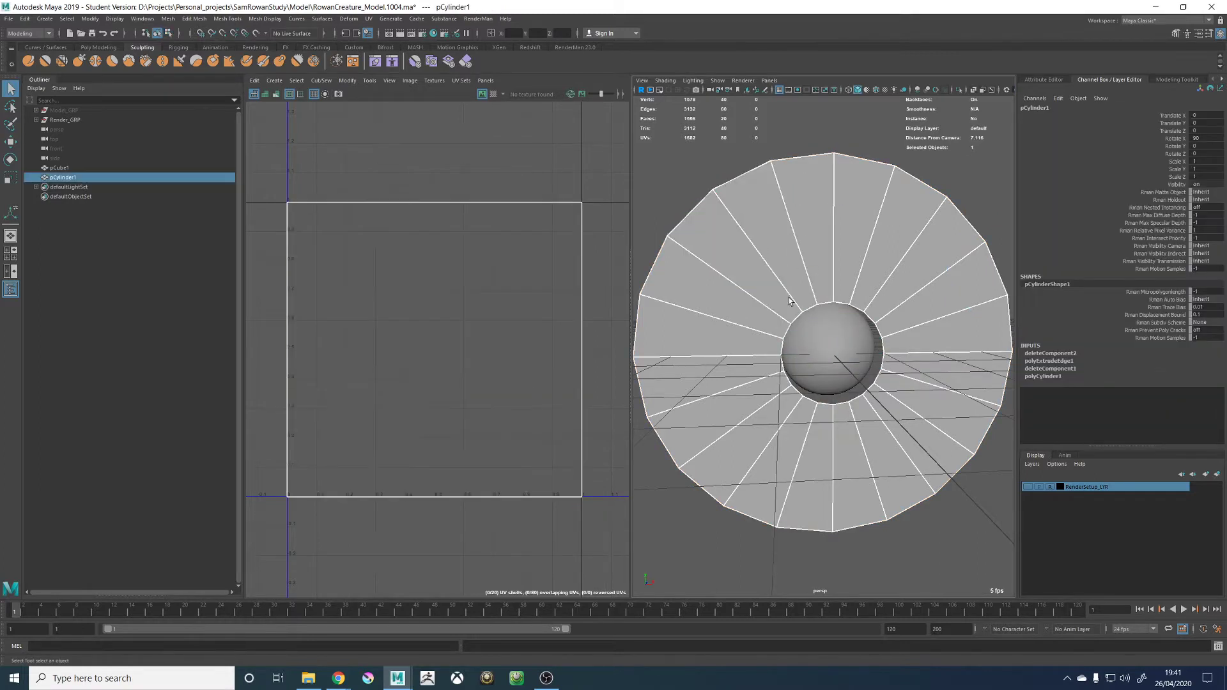
Apply a planar UV projection to the ring's faces along Z, and return the ring to object mode
right_click_drag(831, 223, 900, 361)
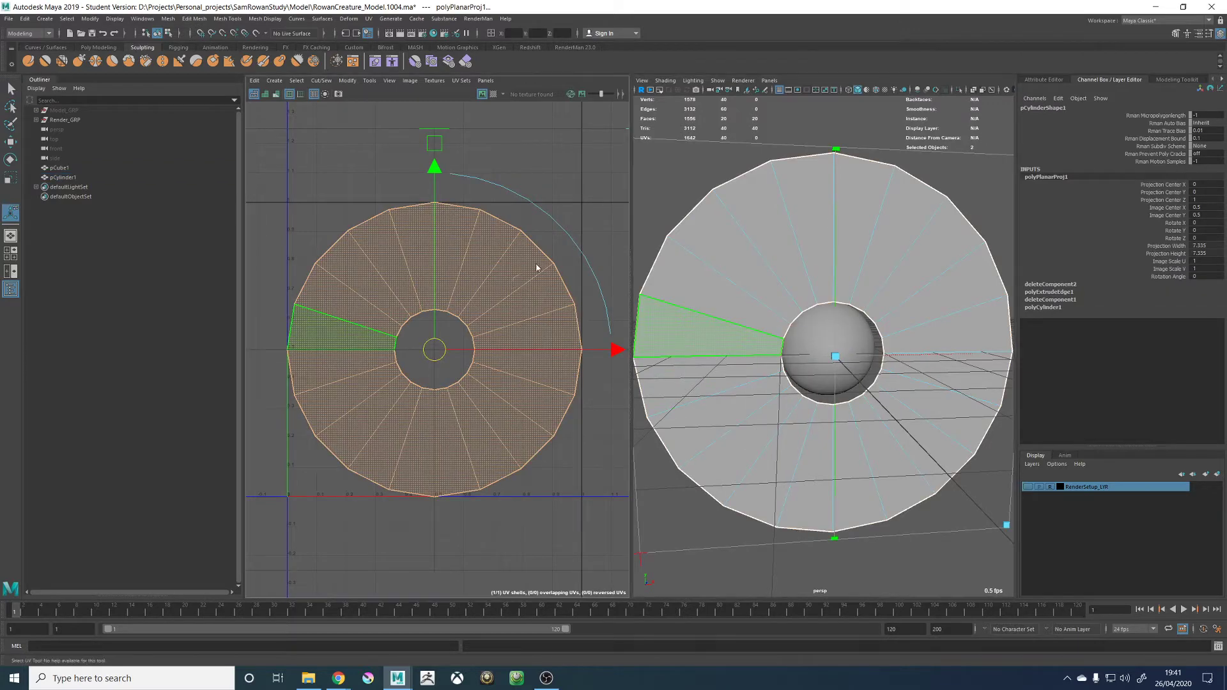
left_click(556, 237)
right_click_drag(457, 292, 501, 284)
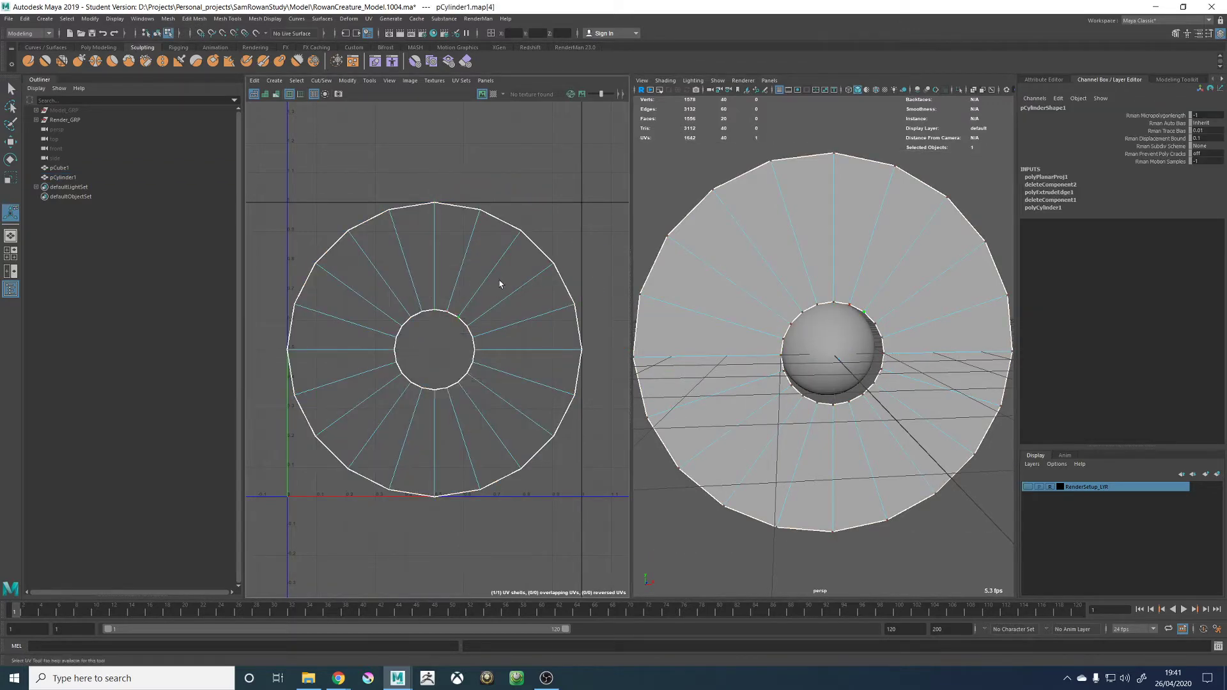
right_click_drag(798, 287, 818, 239)
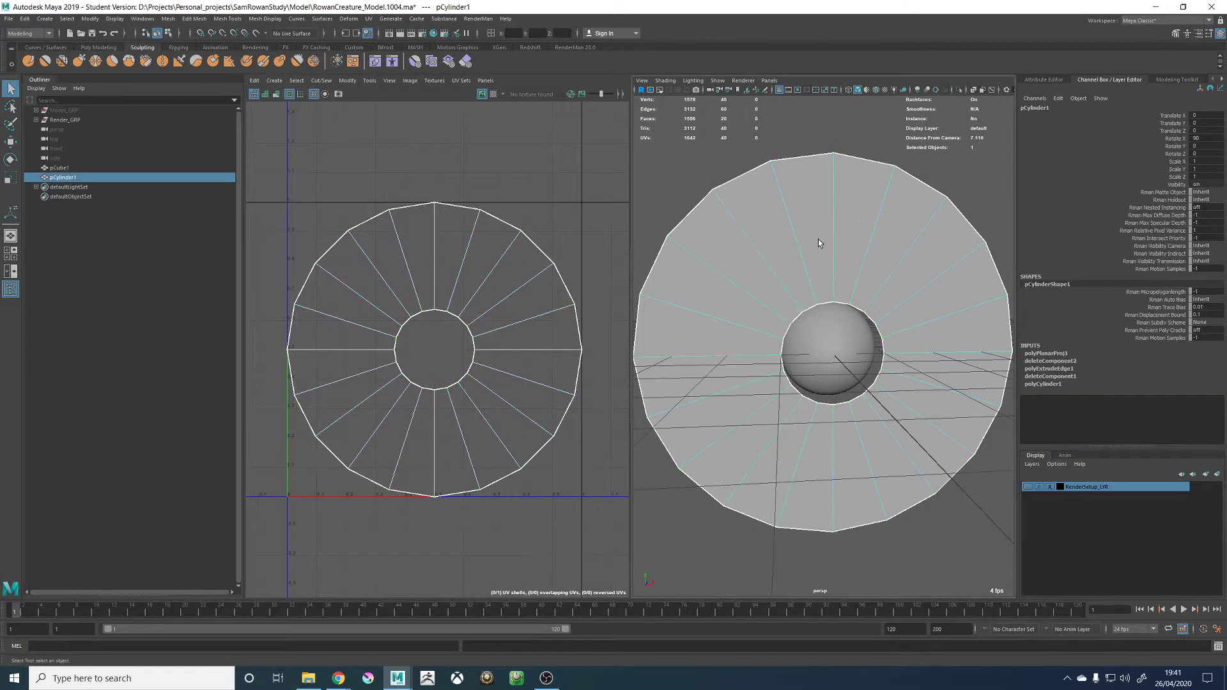
Scale the ring down uniformly to 0.207 so it fits inside the eyeball, using wireframe display to check the fit
key("r")
left_click_drag(824, 347, 641, 392)
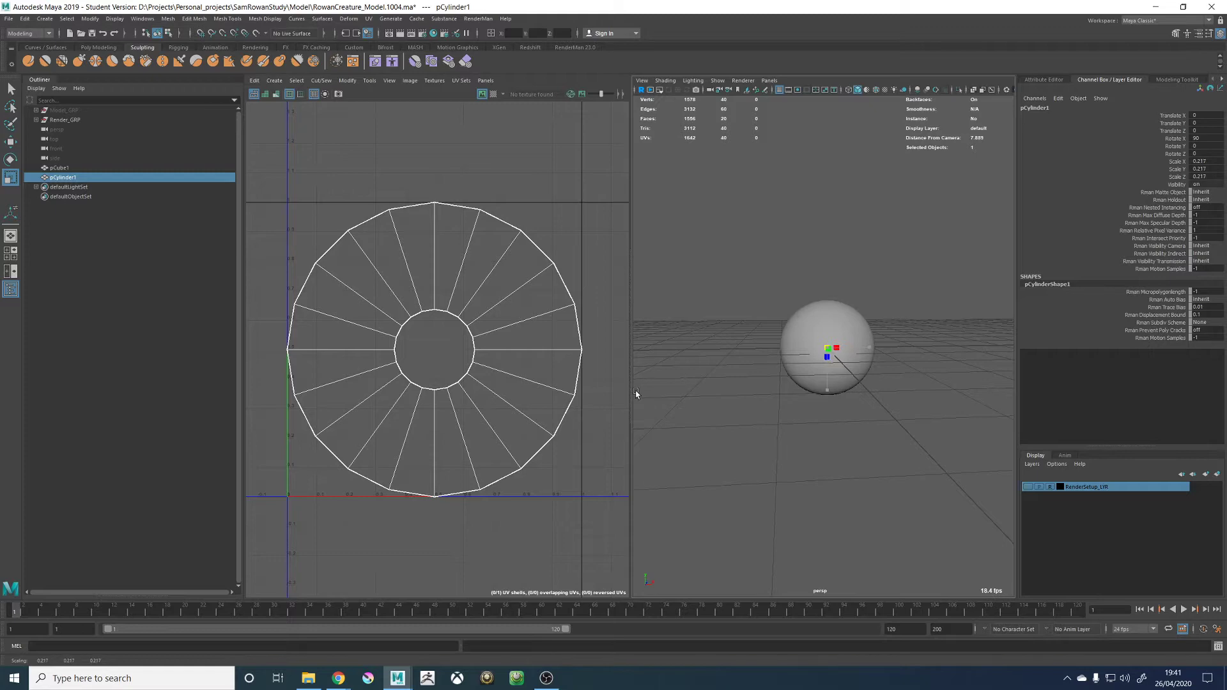
key("4")
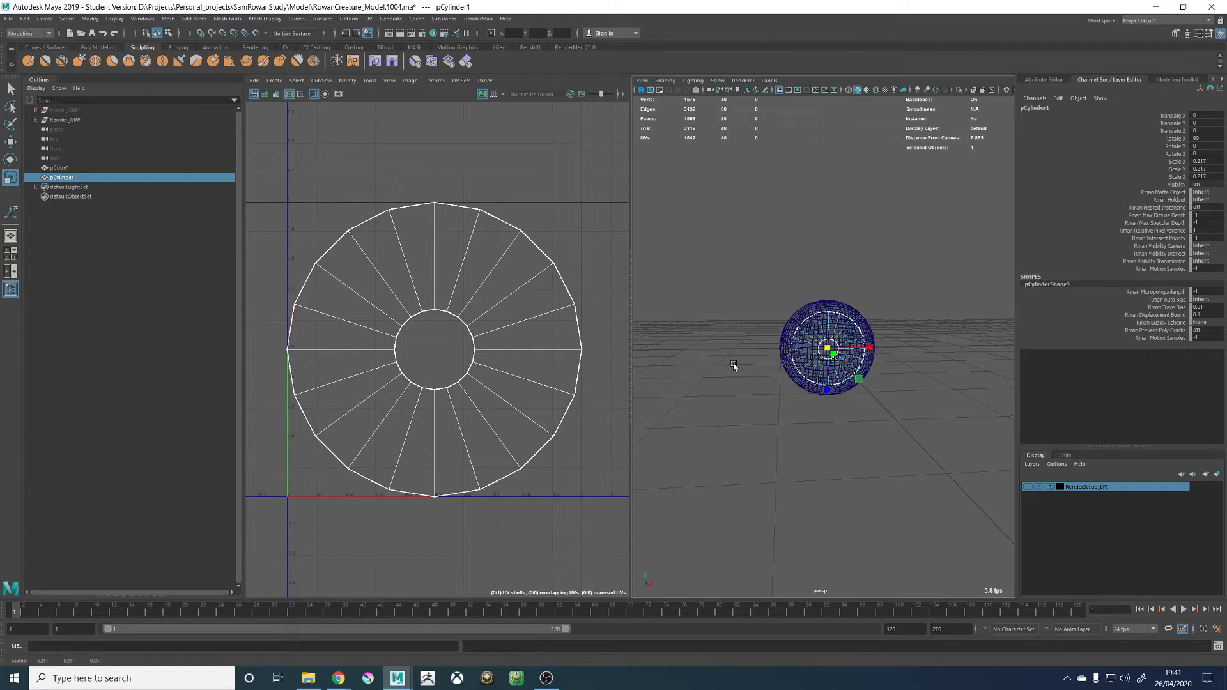
left_click_drag(734, 296, 818, 294, "alt")
right_click_drag(819, 293, 817, 333, "alt")
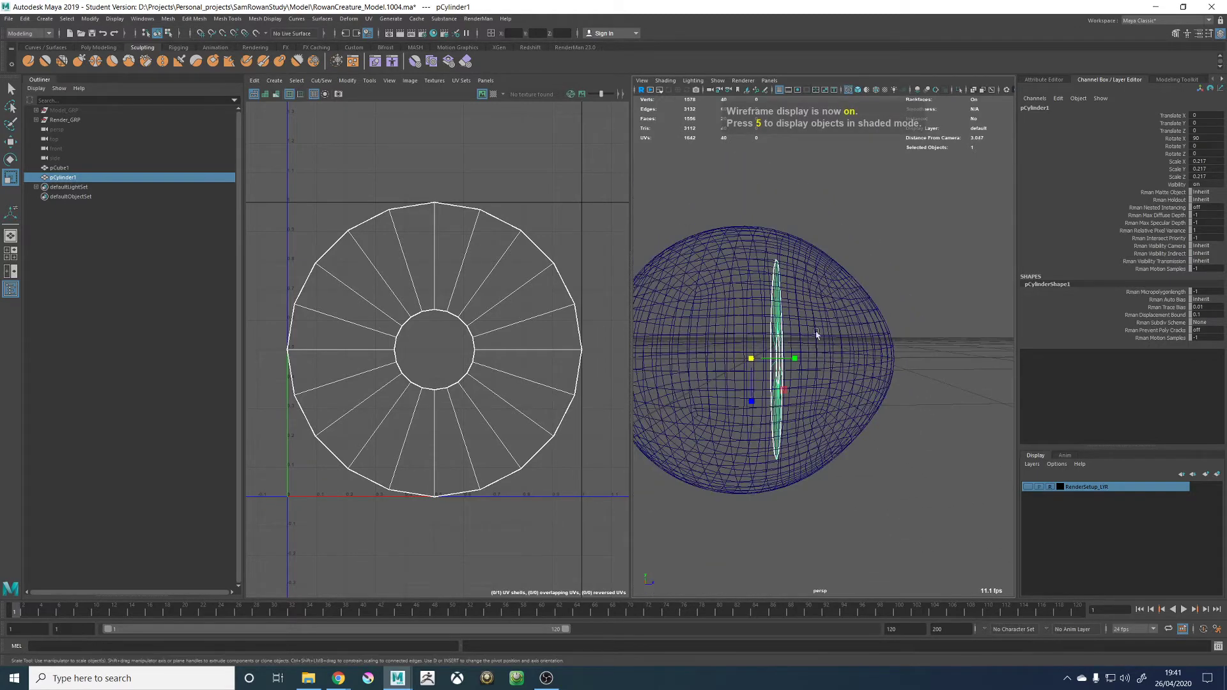
left_click_drag(751, 361, 816, 361)
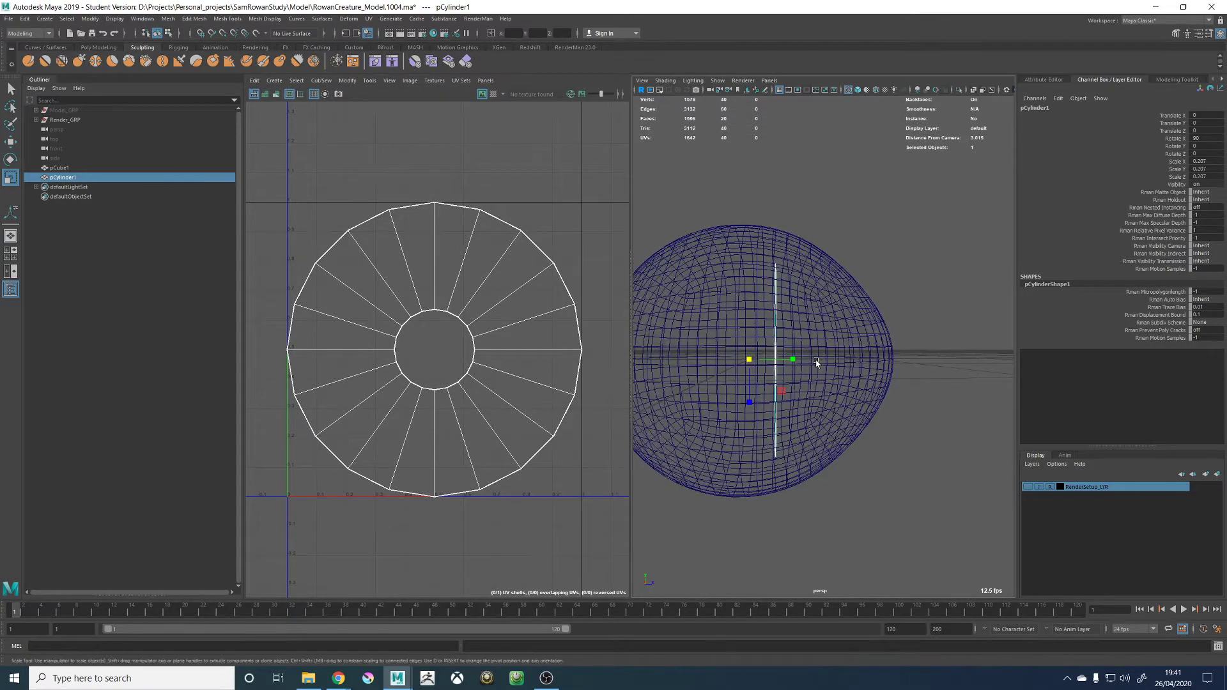
middle_click_drag(764, 345, 774, 350, "alt")
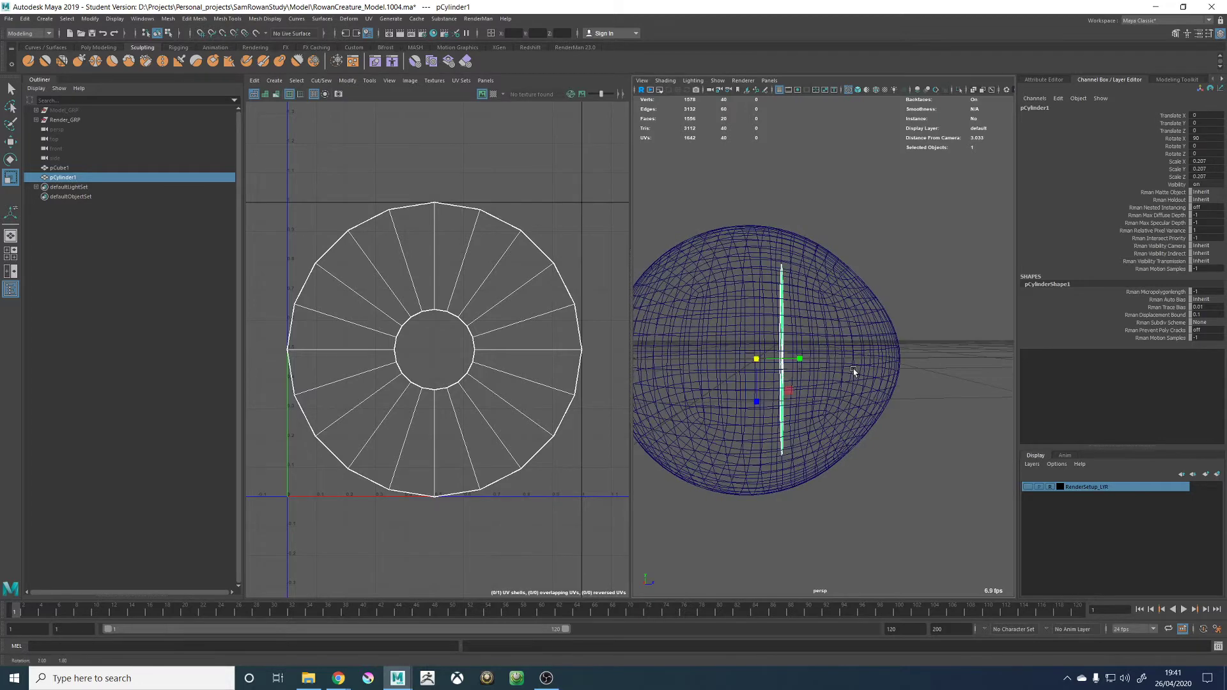
Center the ring's pivot, move the ring forward to Translate Z 0.492, and scale it uniformly to 0.19
key("space")
key("space")
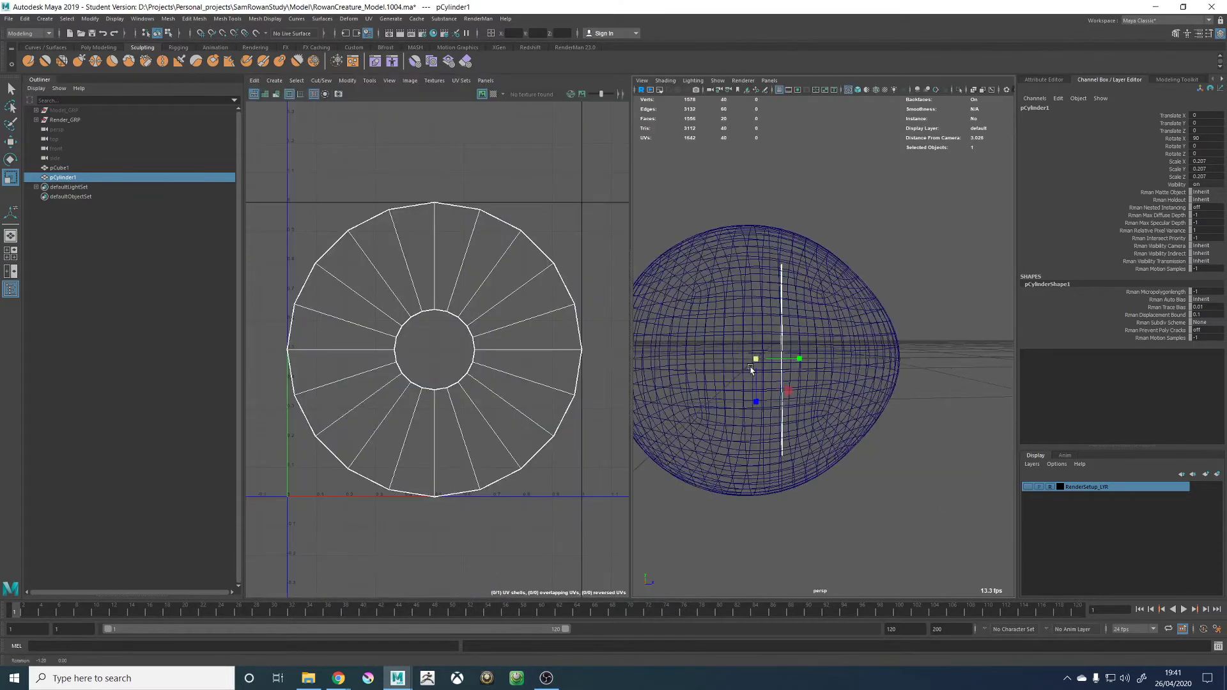
key("w")
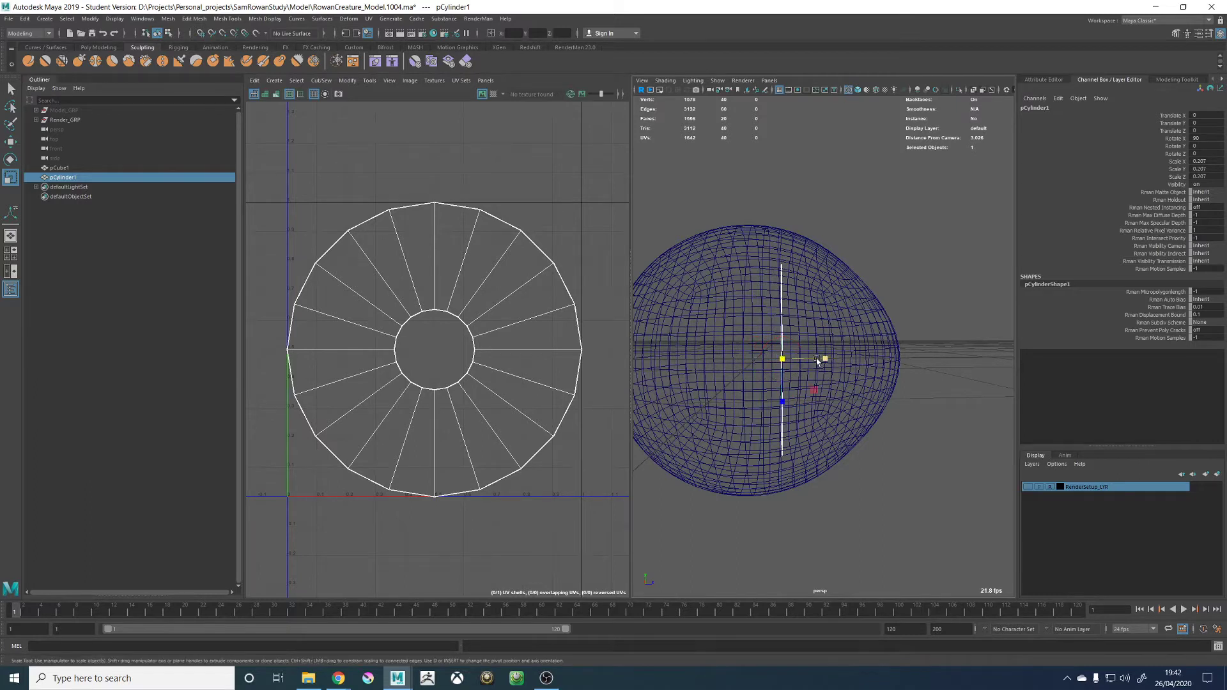
left_click_drag(821, 358, 817, 317)
key("r")
key("w")
left_click(888, 221)
left_click(807, 317)
left_click(758, 394)
Restore shaded display and turn on X-Ray shading so the iris ring shows through the eyeball
mouse_move(753, 396)
left_mouse_down("alt")
mouse_move(895, 383)
mouse_move(802, 391)
left_mouse_up("alt")
key("5")
right_click_drag(802, 391, 792, 401, "alt")
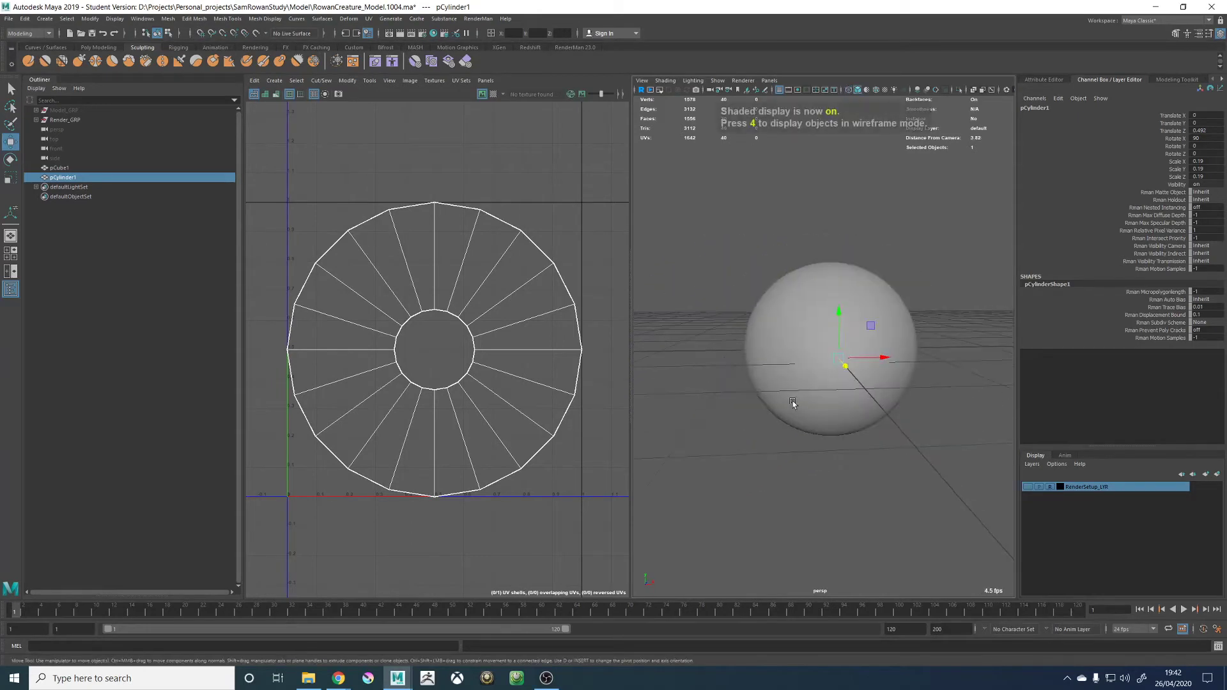
left_click_drag(792, 400, 795, 352, "alt")
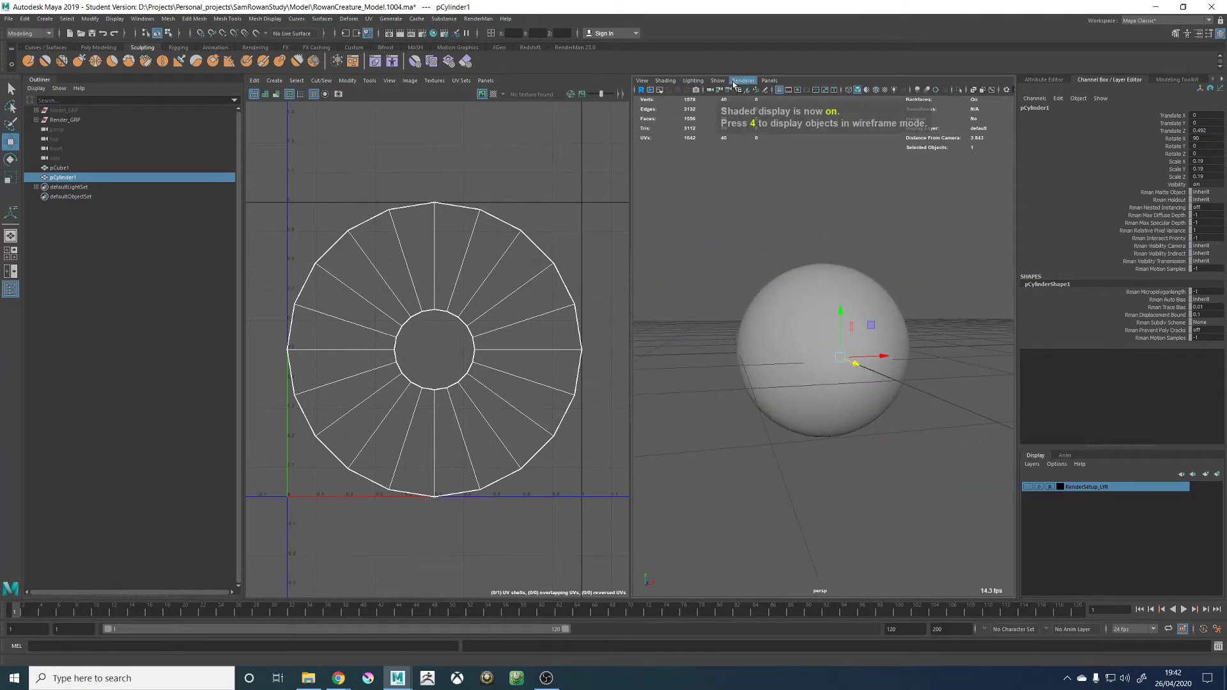
left_click(693, 80)
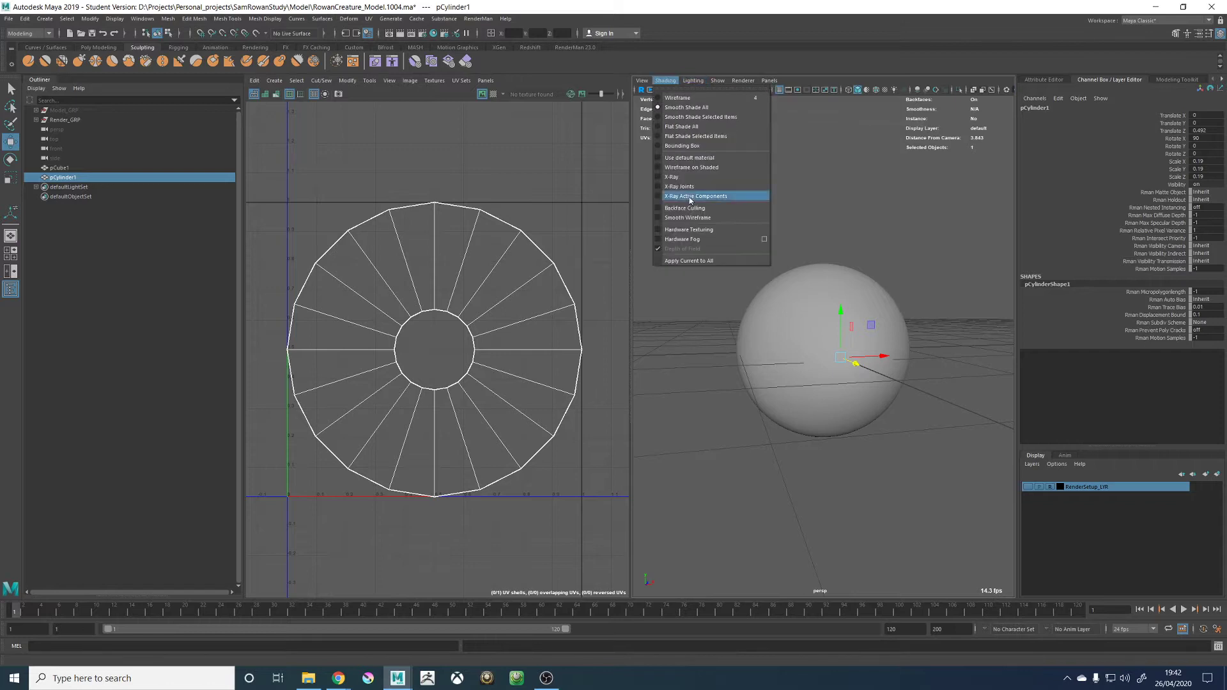
left_click(690, 196)
left_click(758, 267)
mouse_move(758, 267)
left_mouse_down("alt")
mouse_move(842, 267)
mouse_move(780, 271)
mouse_move(830, 302)
mouse_move(786, 301)
mouse_move(826, 298)
mouse_move(897, 392)
left_mouse_up("alt")
left_click(842, 326)
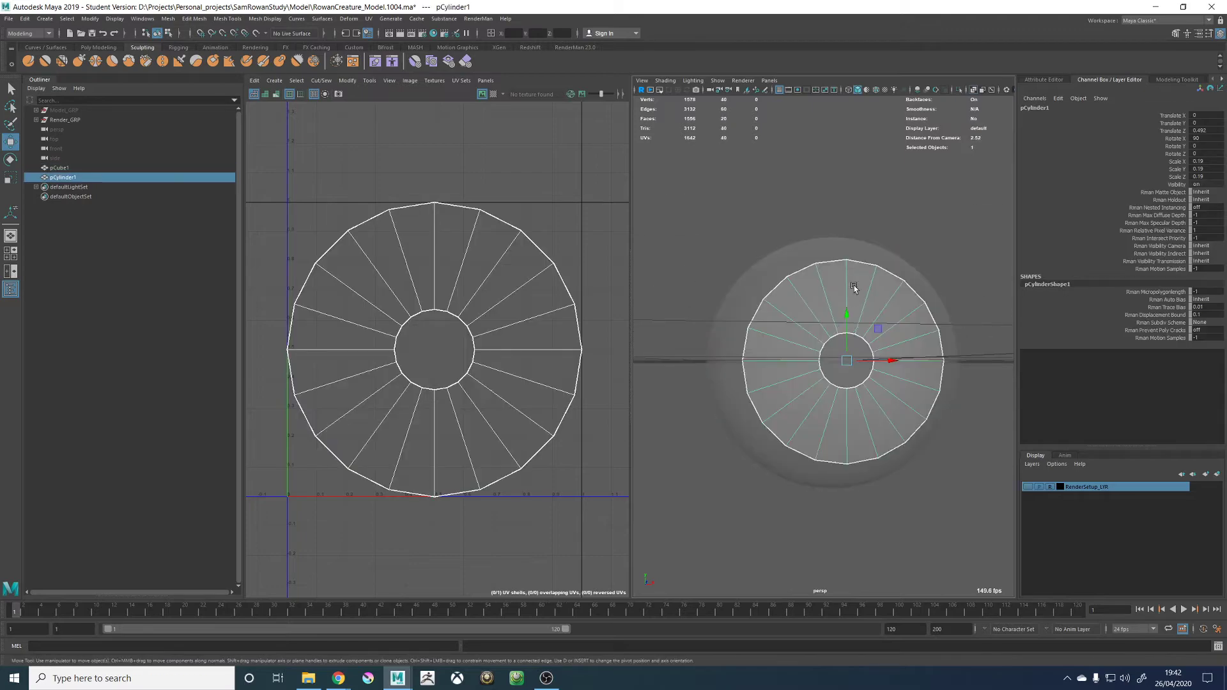
Scale the iris ring down to 0.175 and move it forward to Translate Z 0.53 behind the cornea
key("r")
left_click_drag(848, 361, 841, 361)
left_click_drag(841, 361, 898, 374, "alt")
key("w")
left_click(934, 335)
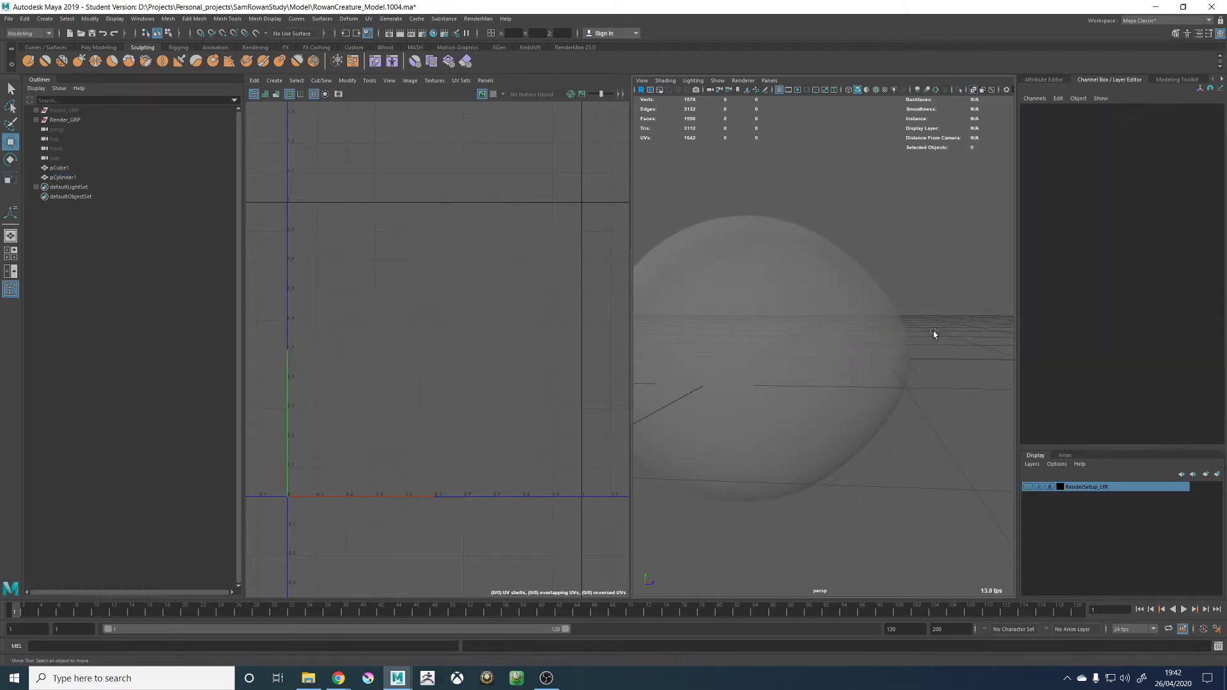
left_click_drag(934, 334, 843, 409, "alt")
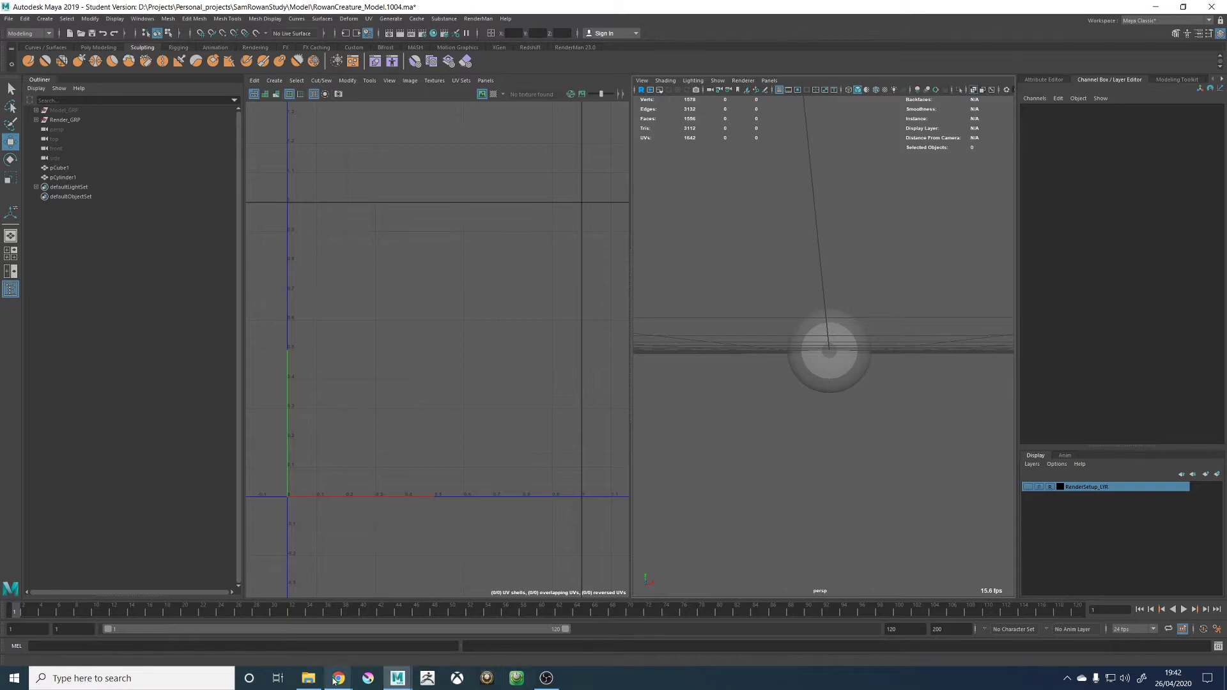
Switch to Chrome to examine the monkey eye reference images for iris and pupil proportions, and return to Maya
mouse_move(341, 679)
left_click(271, 623)
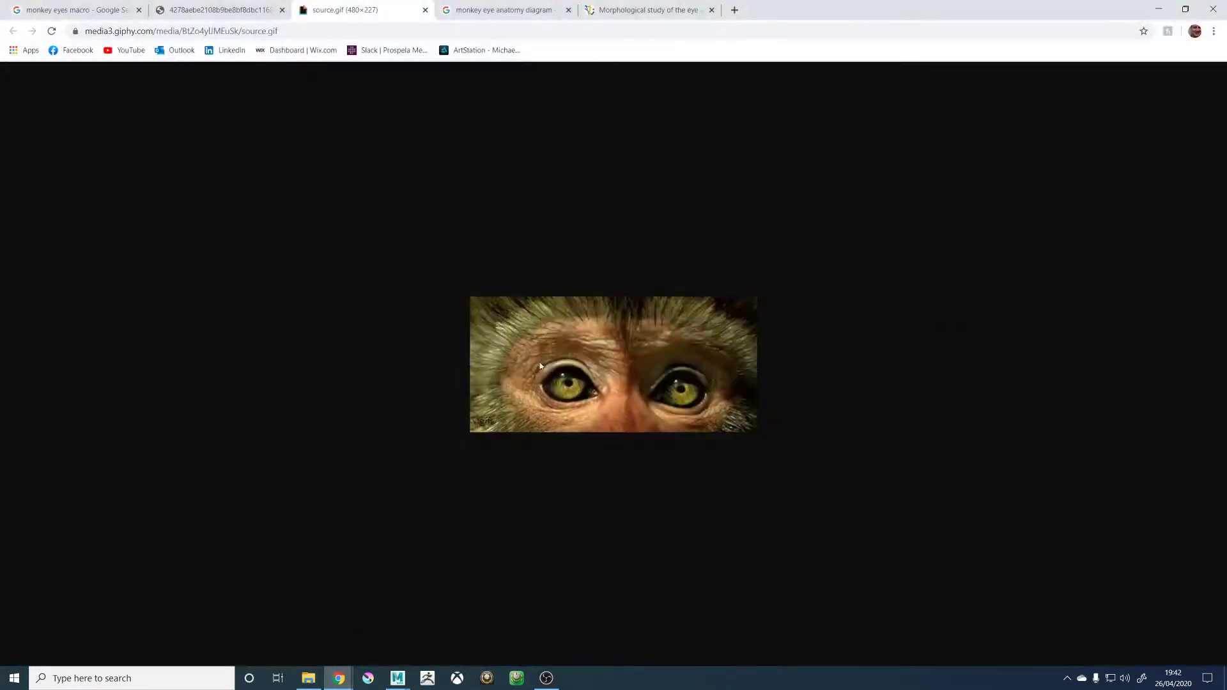
left_click(208, 5)
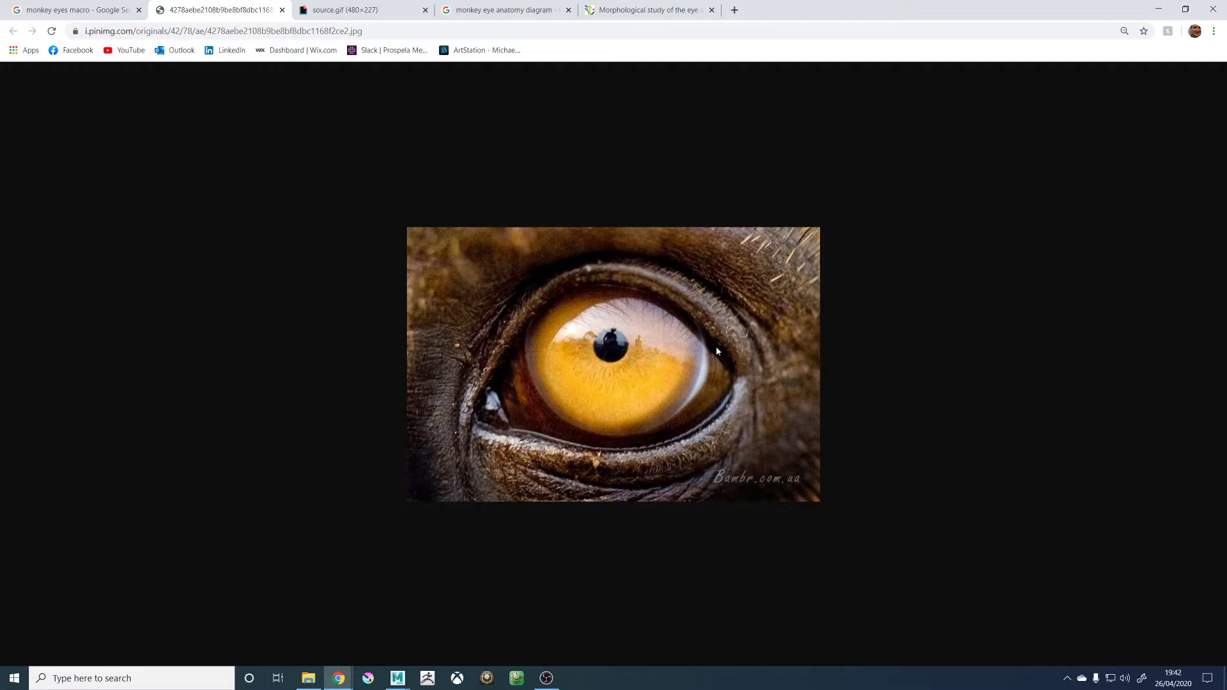
left_click(397, 678)
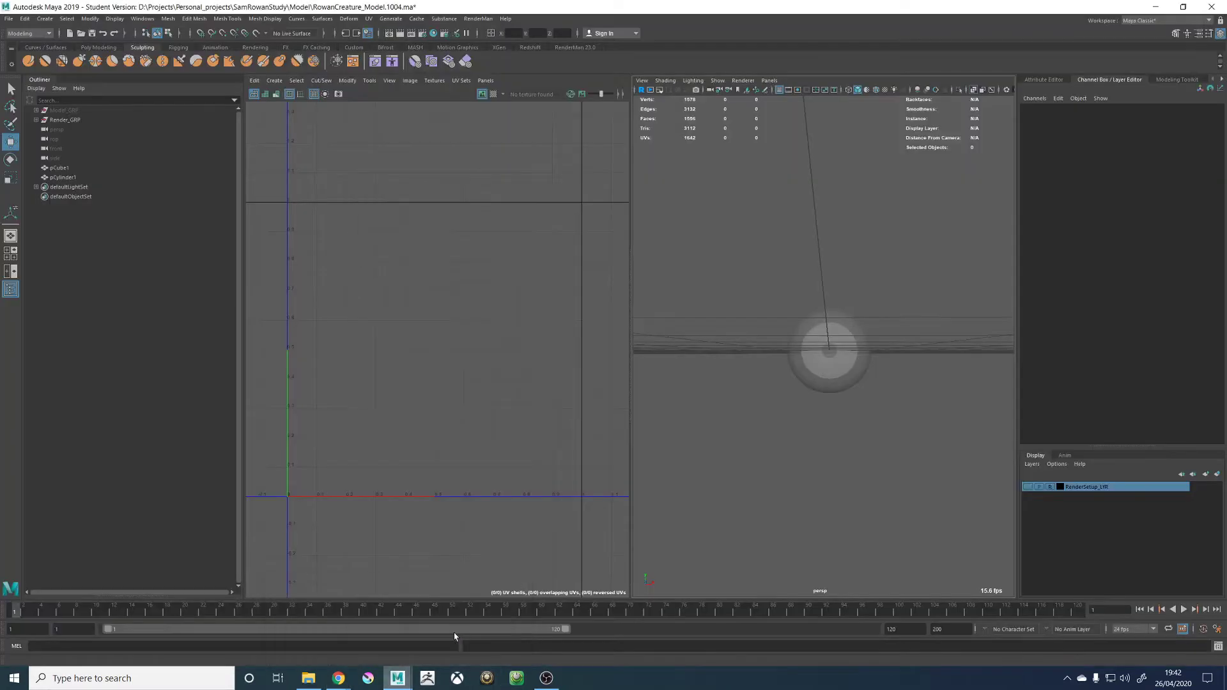
Duplicate the eyeball and iris ring with an offset from the originals, and undo the duplication
left_click_drag(829, 427, 827, 428, "alt")
right_click_drag(827, 428, 916, 469, "alt")
left_click_drag(917, 469, 891, 494, "alt")
left_click_drag(891, 493, 855, 422)
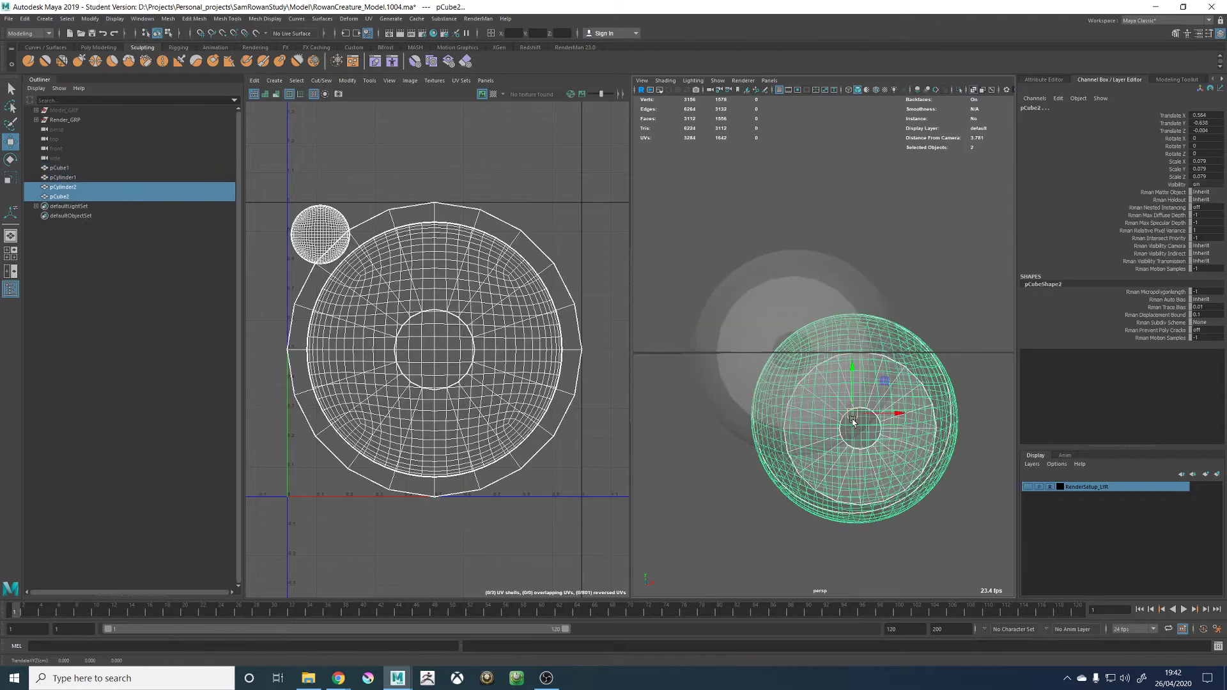
key("ctrl+z")
Scale the iris ring up uniformly to 0.18 and clear the selection
left_click_drag(870, 464, 863, 410, "ctrl")
key("r")
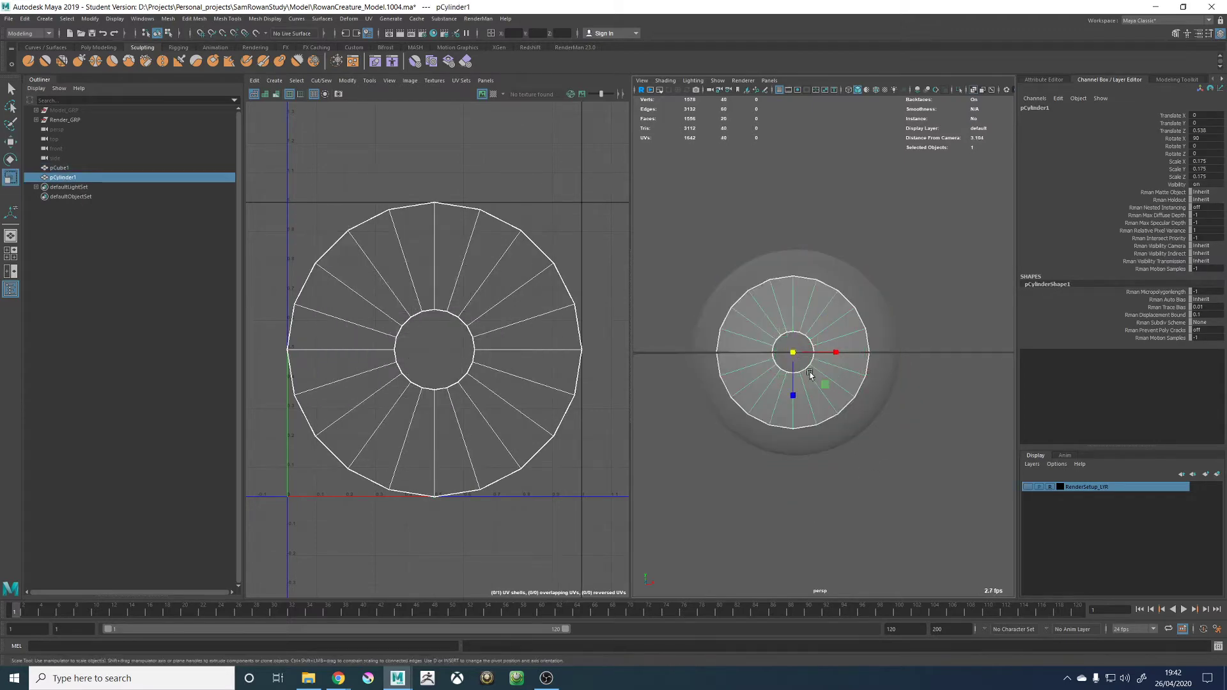
left_click_drag(792, 355, 822, 390)
key("w")
left_click(928, 237)
Insert three concentric edge loops around the iris ring with the Multi-Cut tool
left_click(836, 313)
left_click(832, 311)
left_click_drag(832, 311, 865, 274, "alt")
right_click(867, 245, "shift")
left_click(809, 246)
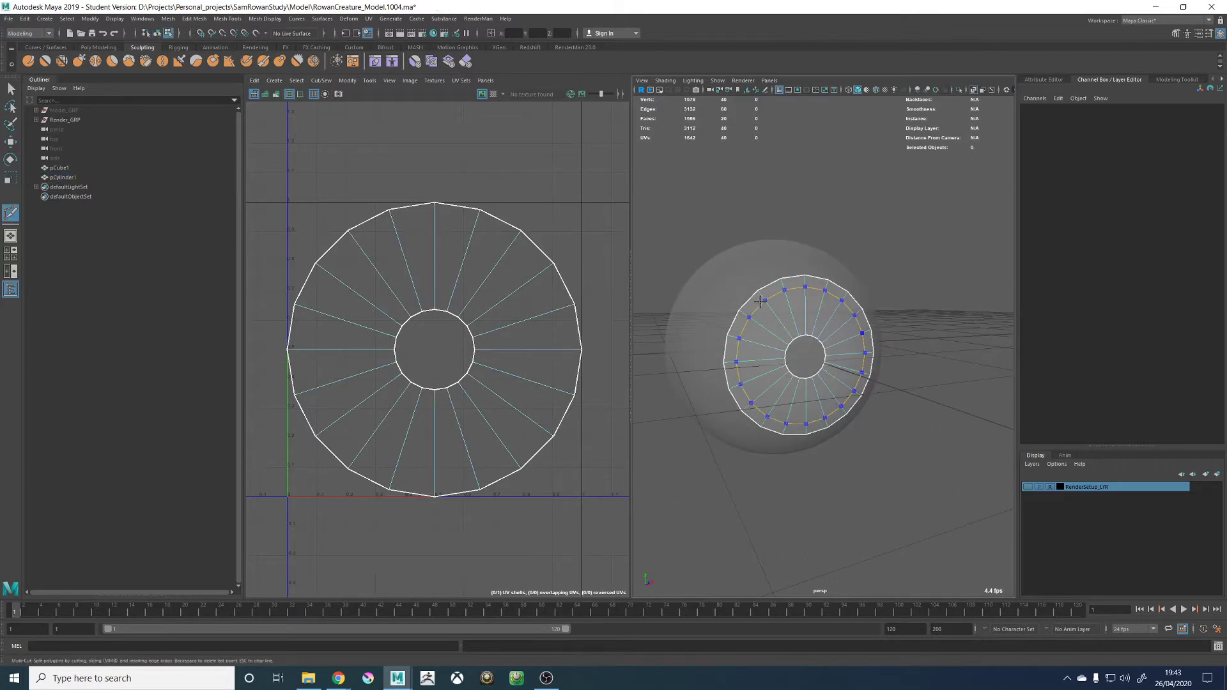
left_click(751, 323, "ctrl")
left_click(772, 307, "ctrl")
Leave the Multi-Cut tool, return the iris ring to object mode, and select the eyeball
left_click_drag(968, 385, 904, 362, "alt")
right_click_drag(904, 361, 850, 373, "alt")
left_click_drag(850, 374, 902, 387, "alt")
key("w")
key("F8")
left_click(789, 311)
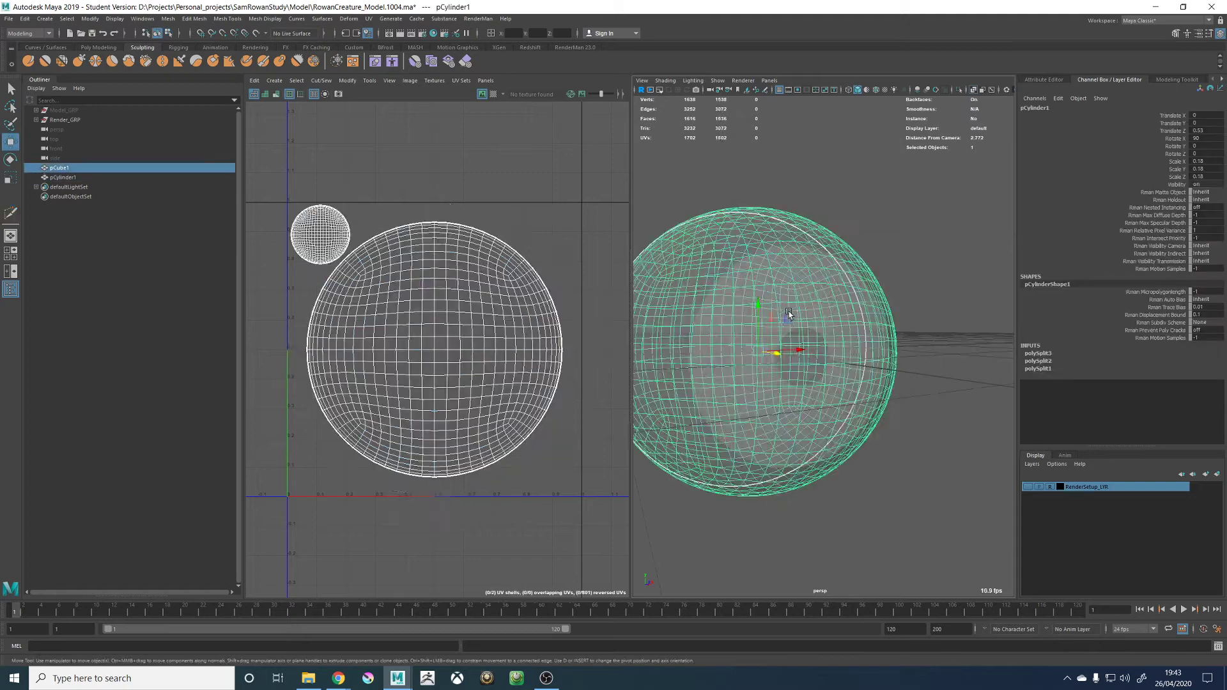
Add a Sculpt deformer to the iris ring and move its sculptor sphere to about 0.571 along Z
left_click(830, 256)
left_click_drag(833, 257, 901, 268, "alt")
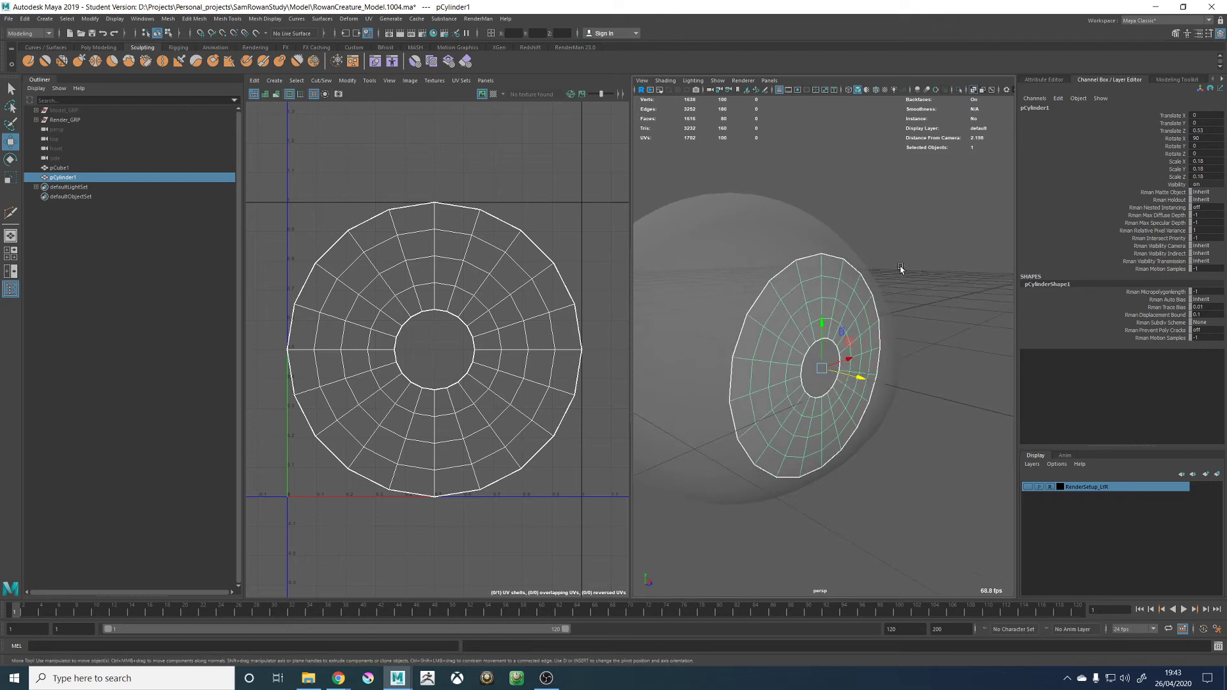
left_click_drag(956, 317, 1003, 299, "alt")
right_click_drag(1003, 299, 887, 286, "alt")
left_click_drag(887, 286, 887, 275, "alt")
left_click(837, 202)
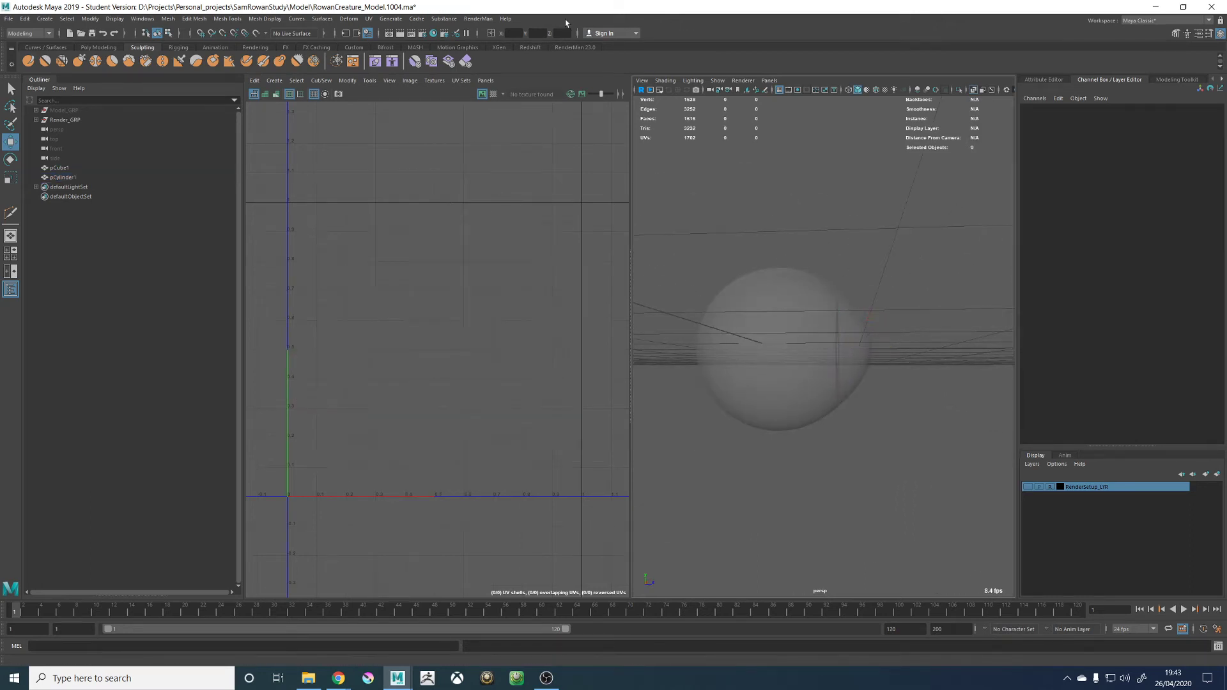
left_click(835, 299)
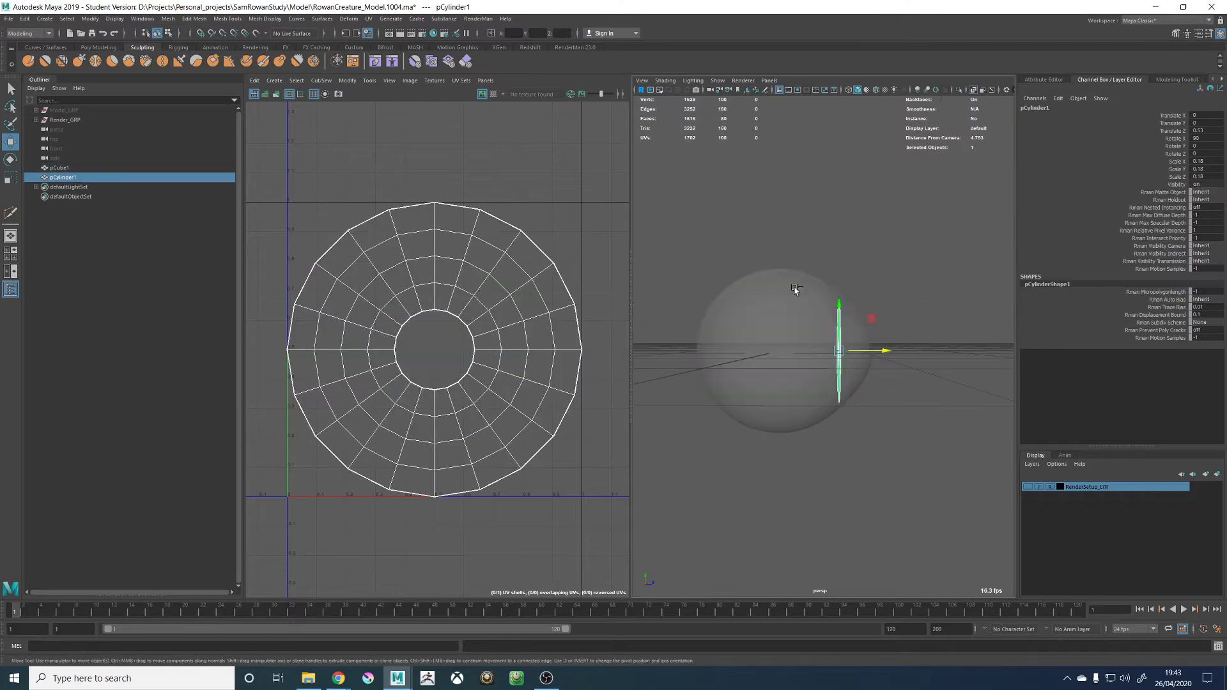
left_click(344, 19)
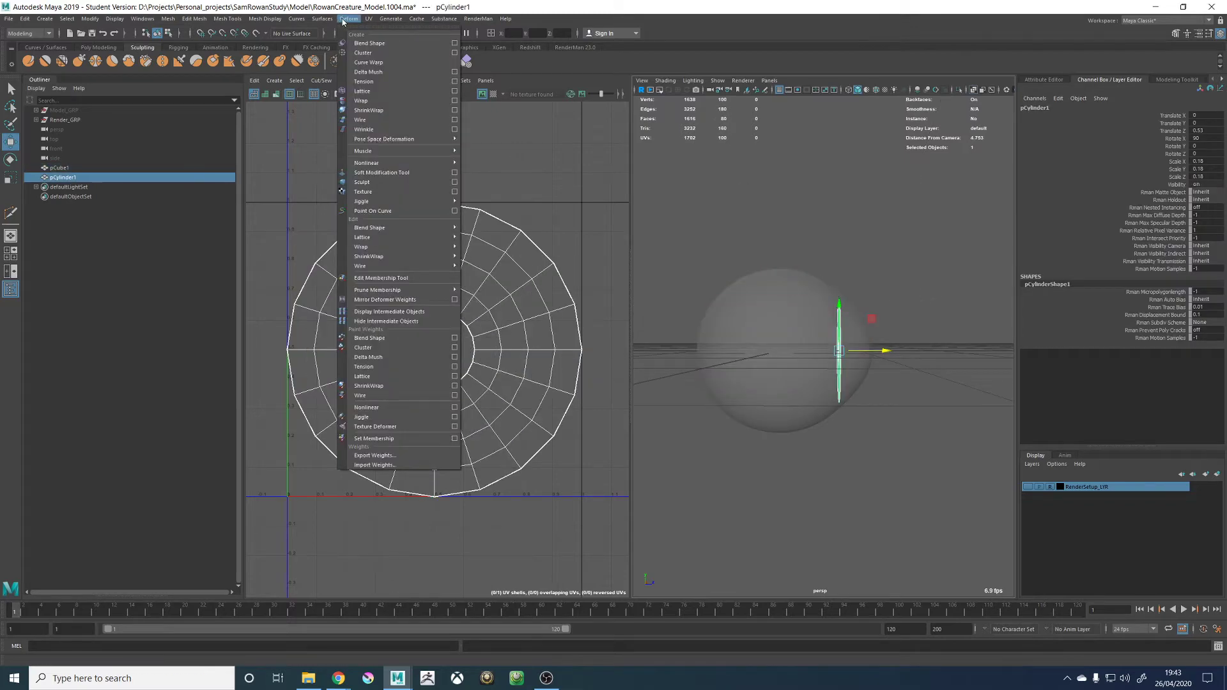
left_click(362, 183)
mouse_move(883, 360)
left_mouse_down("alt")
mouse_move(912, 394)
mouse_move(852, 358)
mouse_move(803, 356)
mouse_move(893, 359)
left_mouse_up("alt")
mouse_move(904, 359)
left_mouse_down()
mouse_move(945, 363)
mouse_move(878, 362)
left_mouse_up()
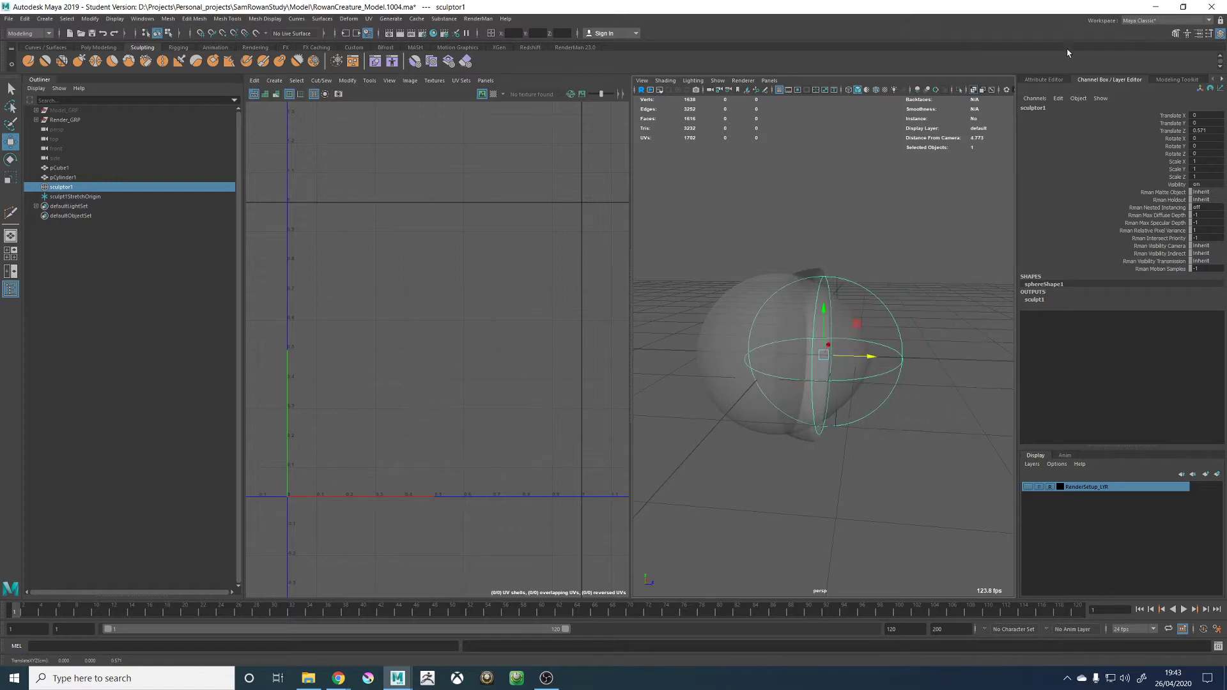
Set the sculpt deformer's mode to project and shift the sculptor sphere along Z
left_click(1043, 79)
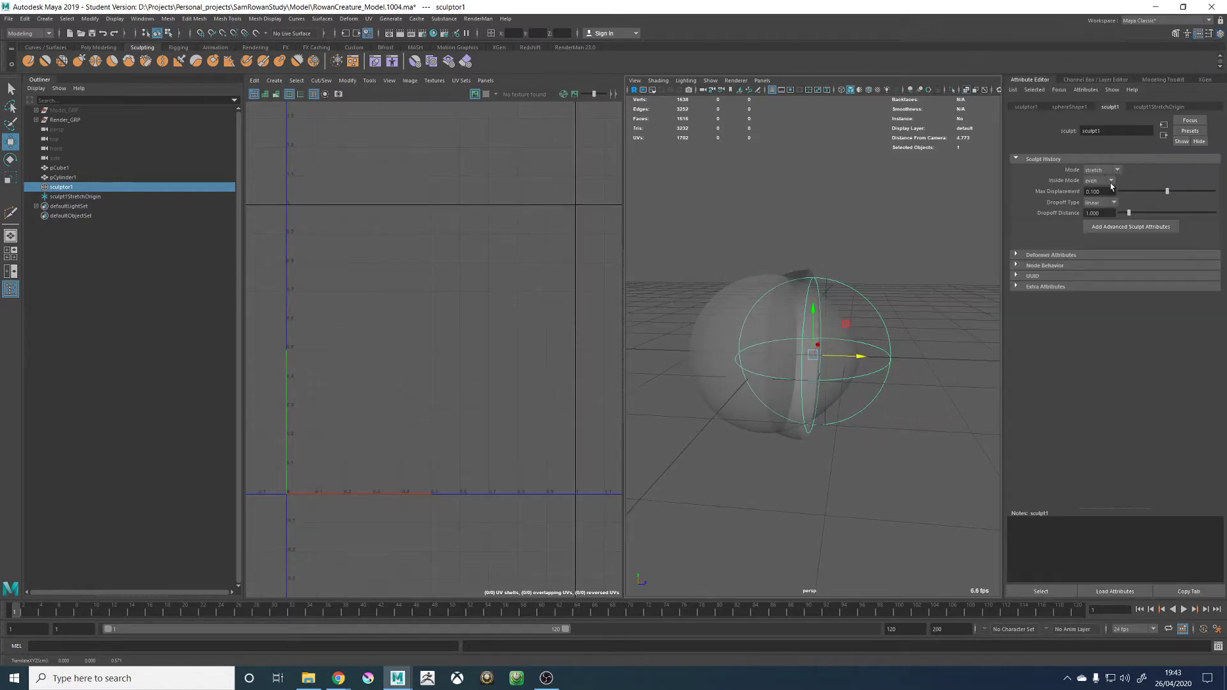
left_click(1099, 170)
left_click(1102, 186)
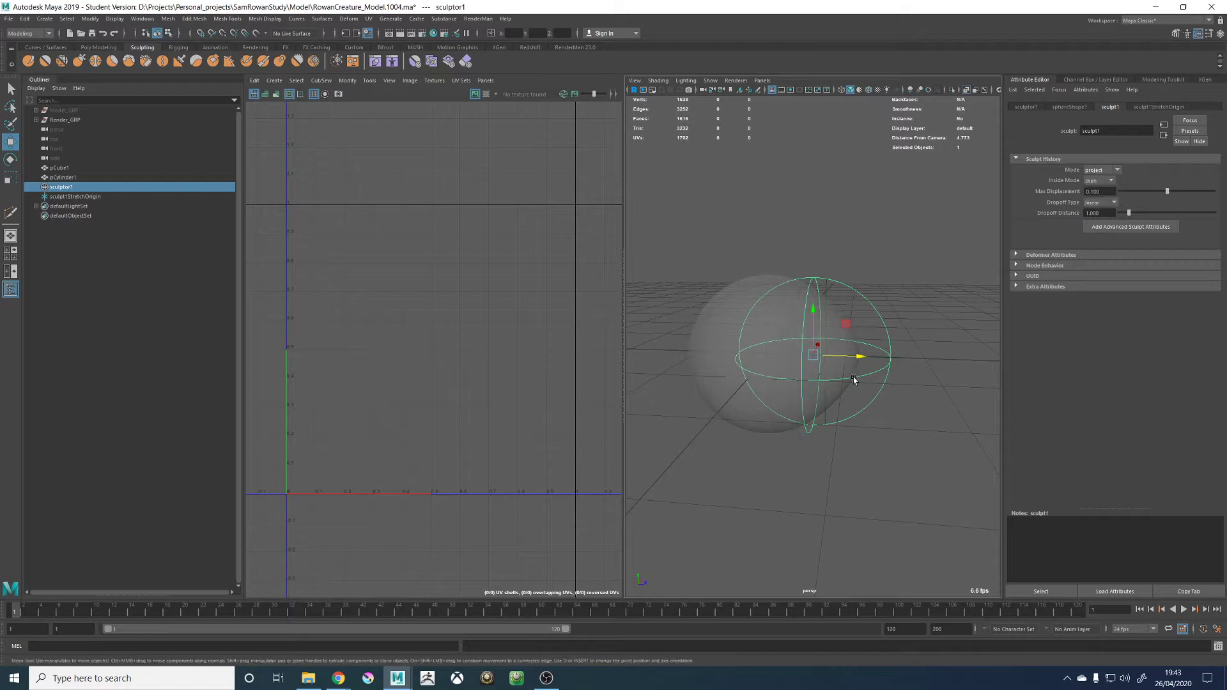
mouse_move(860, 357)
left_mouse_down("alt")
mouse_move(825, 356)
mouse_move(882, 357)
mouse_move(824, 351)
left_mouse_up("alt")
right_click_drag(824, 351, 963, 377, "alt")
left_click_drag(962, 377, 856, 356, "alt")
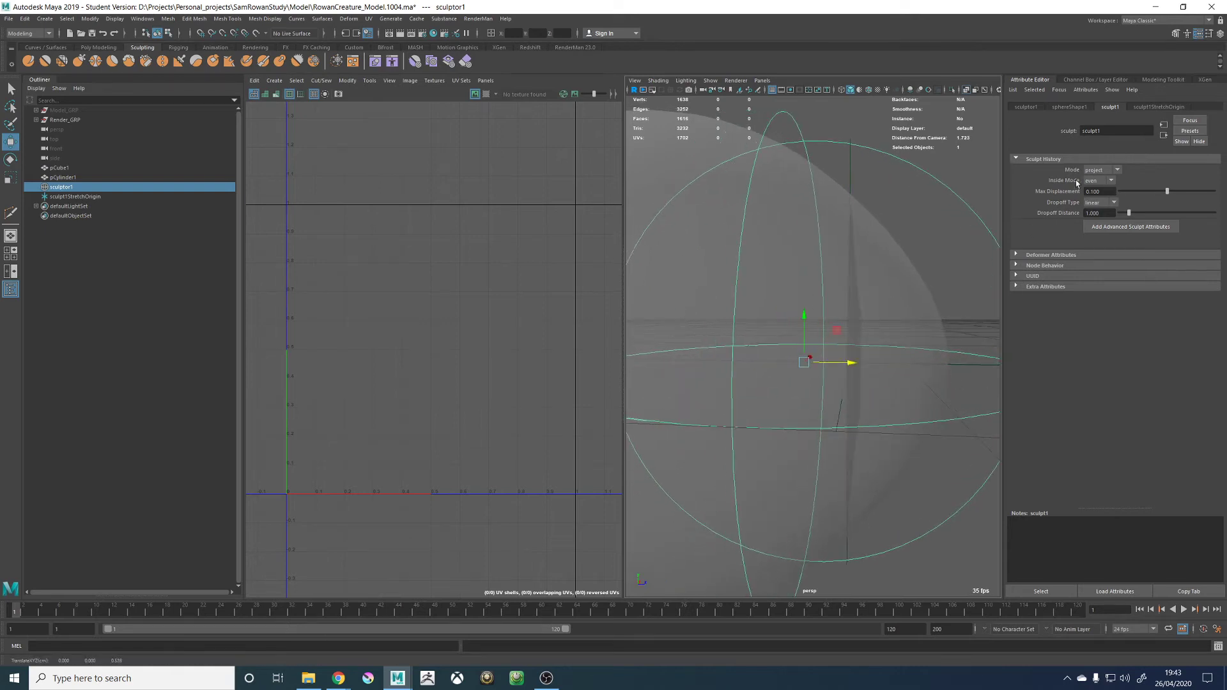
Set the sculpt deformer's dropoff type to none and move the sculptor sphere forward towards the front of the eyeball
left_click(1094, 203)
left_click(1092, 213)
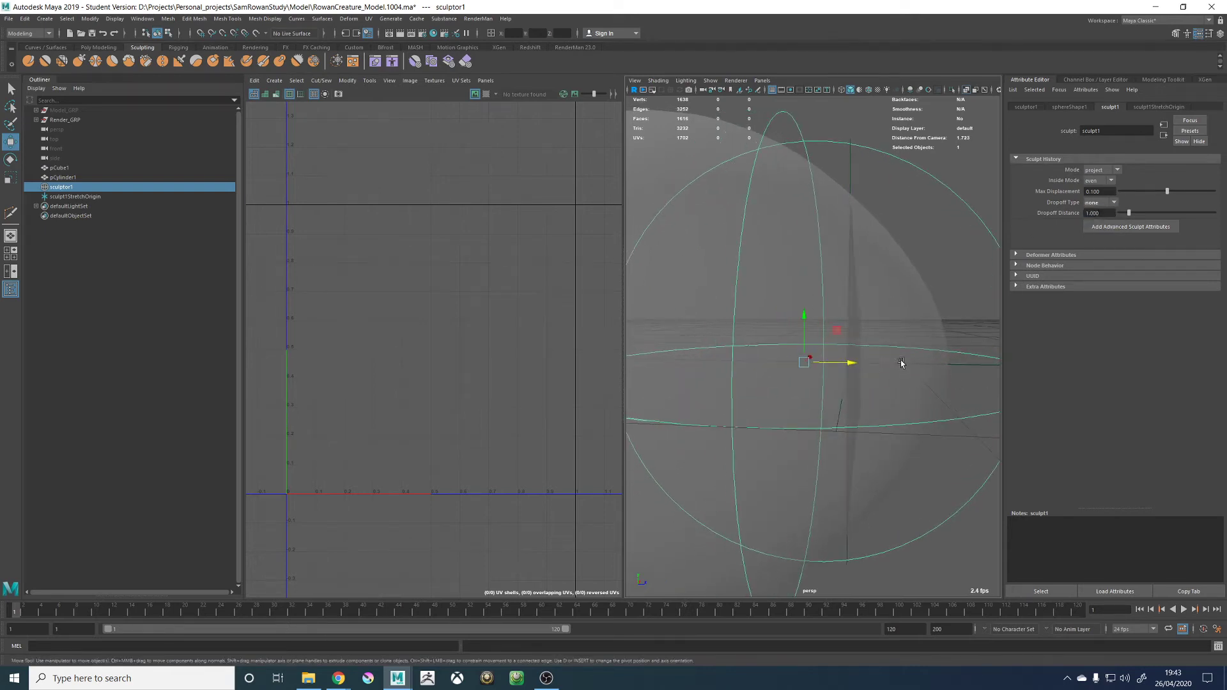
scroll(795, 363, "down", 5)
right_click_drag(805, 358, 852, 383, "alt")
mouse_move(852, 383)
left_mouse_down("alt")
mouse_move(819, 381)
mouse_move(889, 350)
mouse_move(937, 359)
mouse_move(860, 366)
left_mouse_up("alt")
Set the sculpt deformer's mode to flip, then move the sculptor sphere back through the eyeball and enlarge it
left_click(1107, 171)
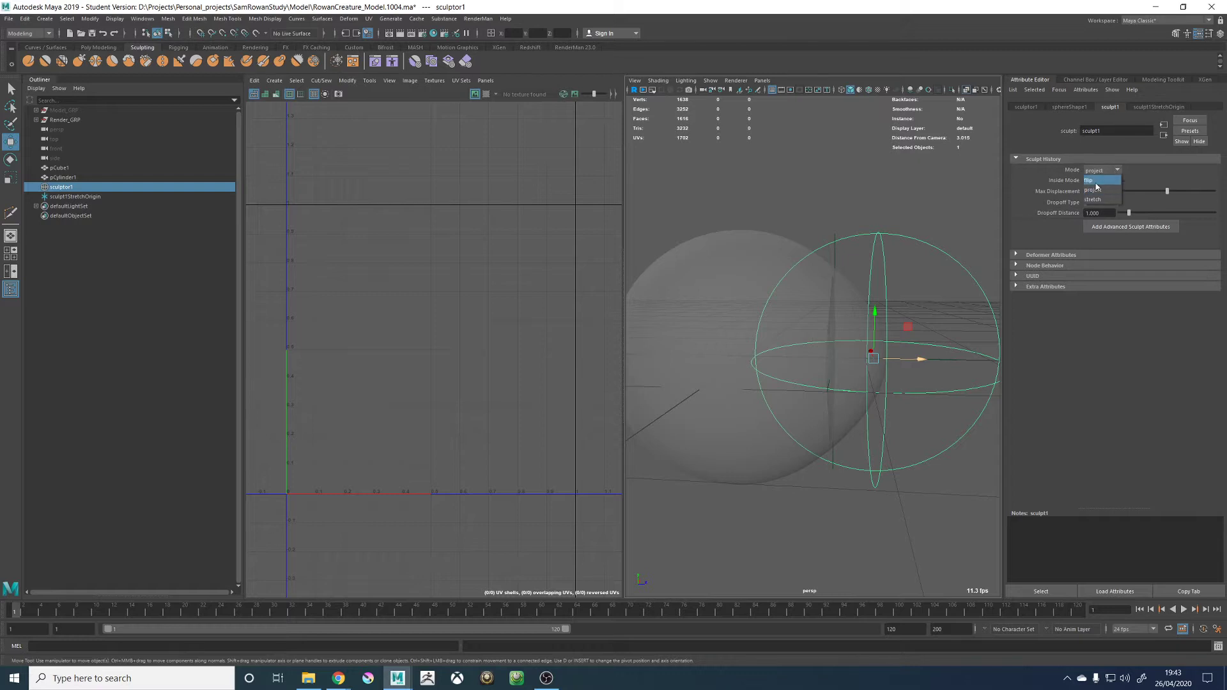
left_click(1098, 182)
mouse_move(921, 355)
left_mouse_down()
mouse_move(746, 351)
mouse_move(928, 350)
mouse_move(872, 313)
mouse_move(829, 343)
mouse_move(719, 361)
mouse_move(848, 334)
mouse_move(865, 342)
mouse_move(724, 350)
mouse_move(749, 352)
left_mouse_up()
key("r")
key("w")
key("r")
key("w")
right_click_drag(749, 352, 845, 355, "alt")
Turn off X-Ray display and adjust the enlarged sculptor sphere's position behind the eyeball along Z
left_click(686, 81)
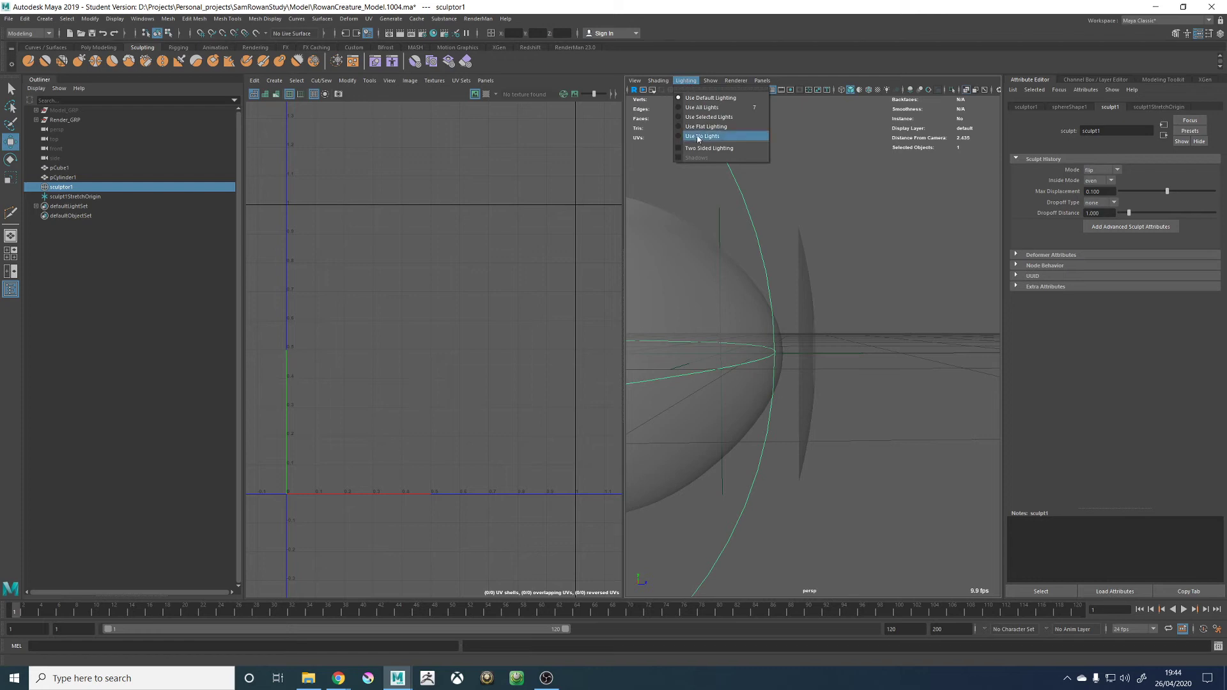
mouse_move(663, 81)
left_click(666, 176)
mouse_move(869, 265)
left_mouse_down("alt")
mouse_move(857, 265)
mouse_move(874, 271)
left_mouse_up("alt")
right_click_drag(873, 271, 738, 271, "alt")
middle_click_drag(738, 271, 764, 271, "alt")
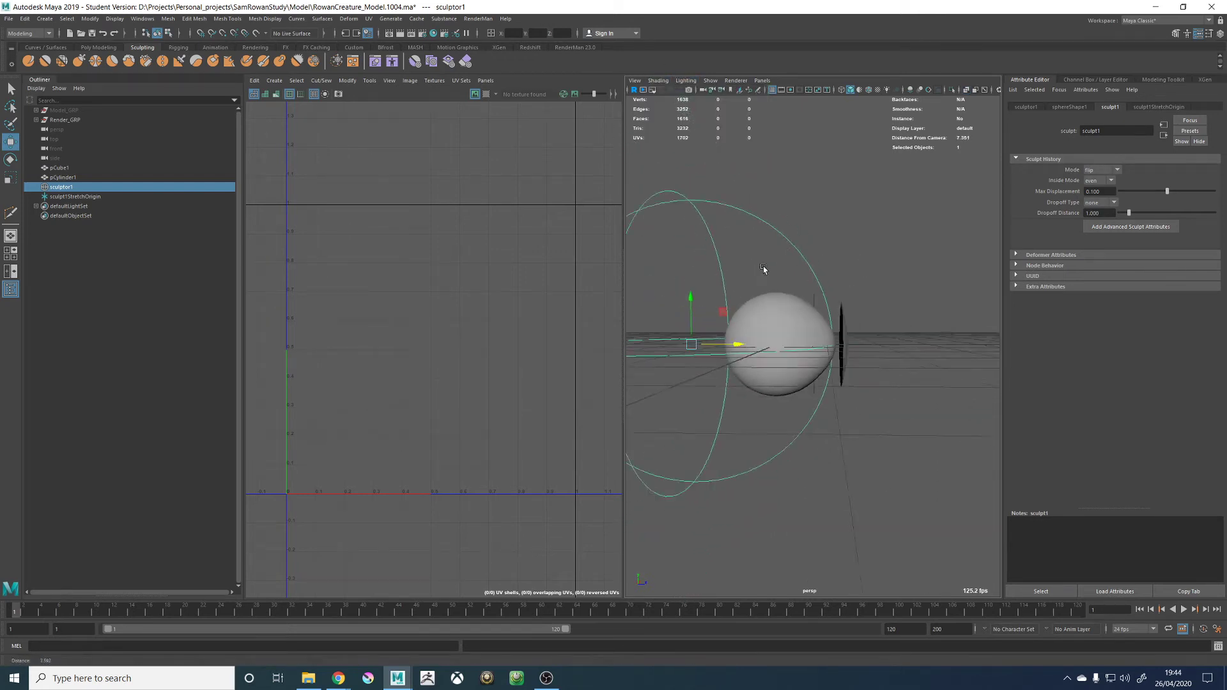
right_click_drag(765, 270, 741, 275, "alt")
left_click_drag(766, 344, 756, 343)
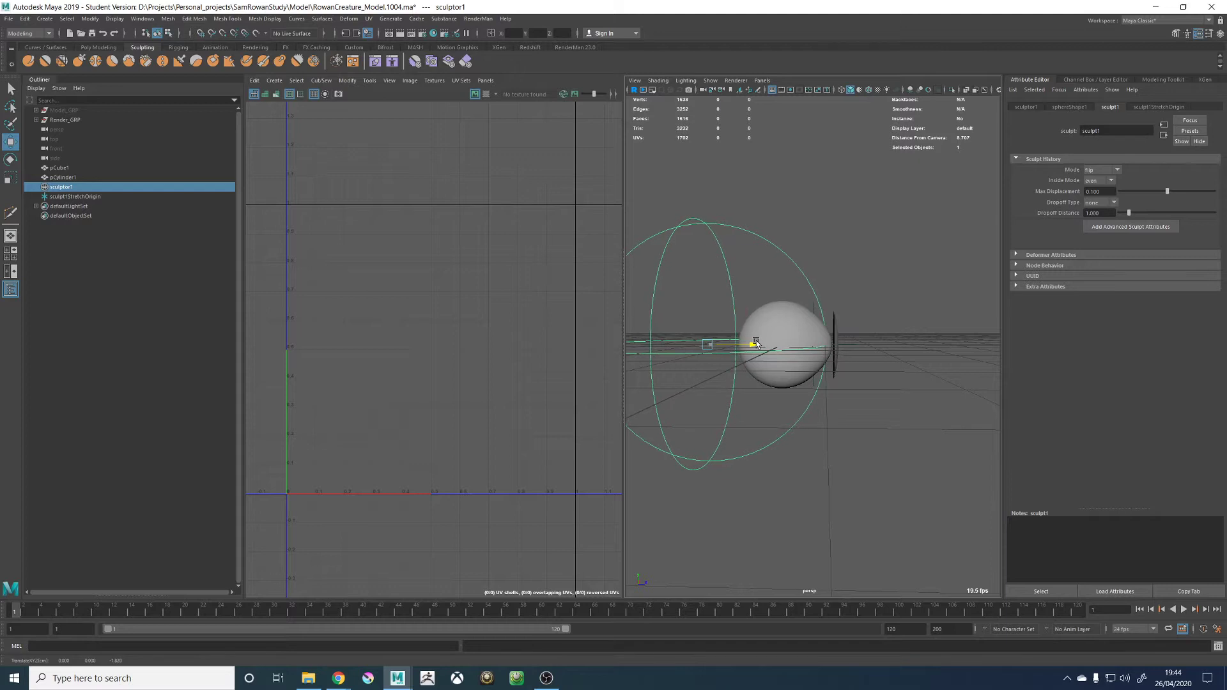
Delete the curved iris ring's history and move the ring back inside the front of the eyeball along Z
right_click_drag(795, 336, 851, 332, "alt")
left_click(848, 331)
key("alt+shift+d")
left_click_drag(922, 345, 821, 351, "alt")
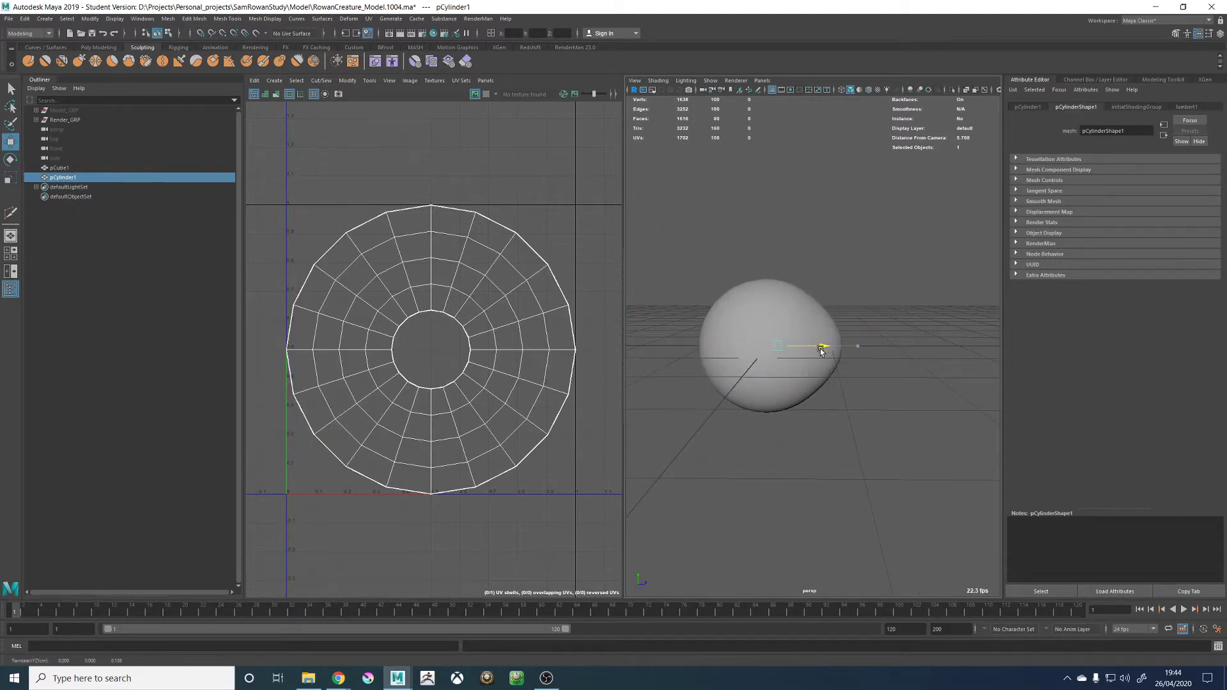
Switch to wireframe display and extrude the iris ring to give it a slight thickness
key("4")
key("f")
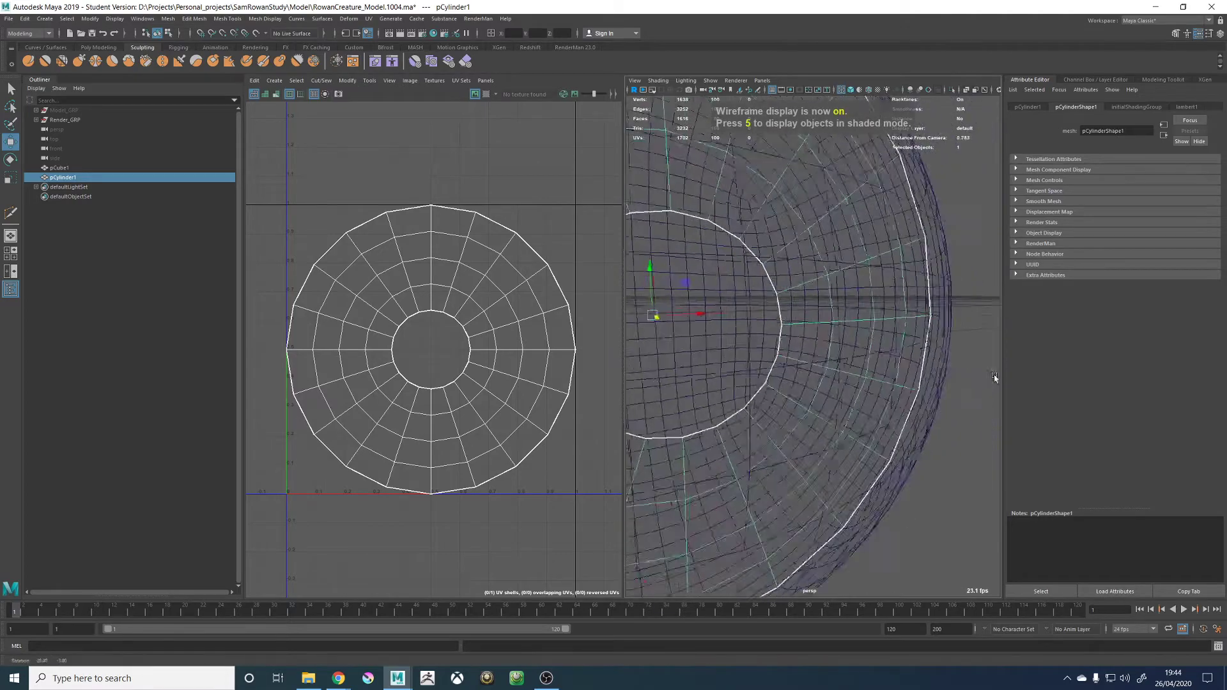
scroll(918, 373, "down", 3)
left_click(918, 372)
left_click_drag(918, 372, 896, 420, "alt")
key("ctrl+z")
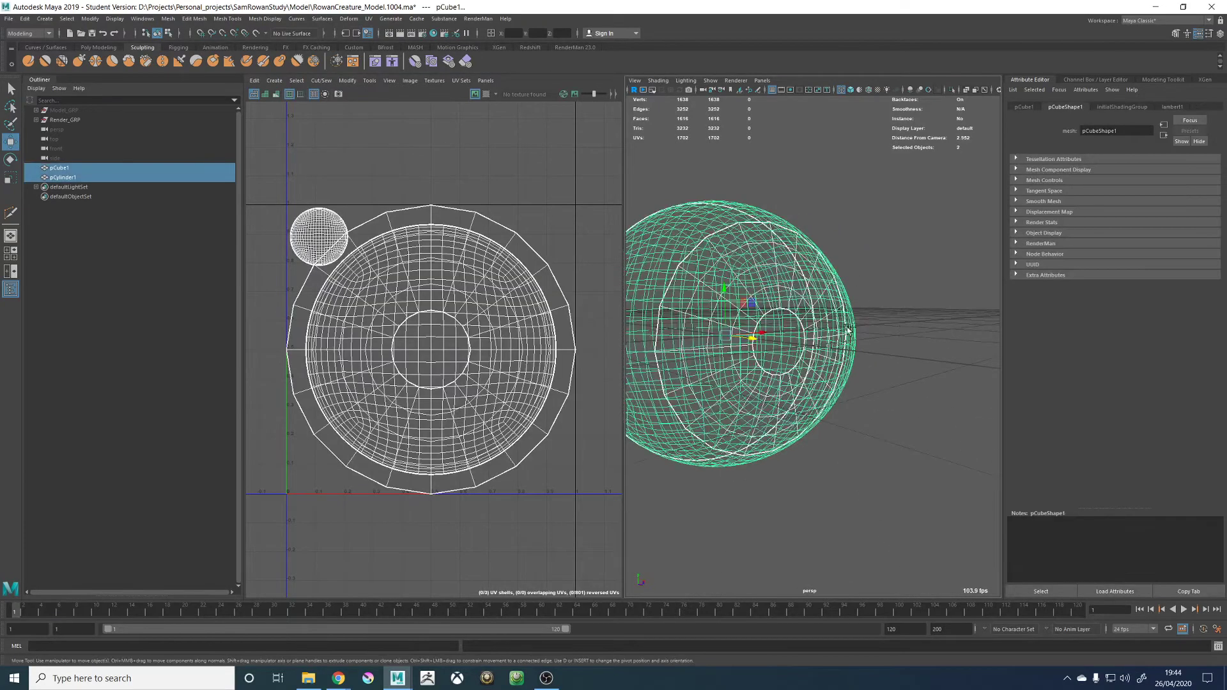
mouse_move(884, 212)
right_mouse_down("shift")
mouse_move(878, 358)
mouse_move(875, 232)
right_mouse_up("shift")
left_click_drag(838, 270, 756, 297, "alt")
left_click(877, 264)
key("q")
left_click(791, 302)
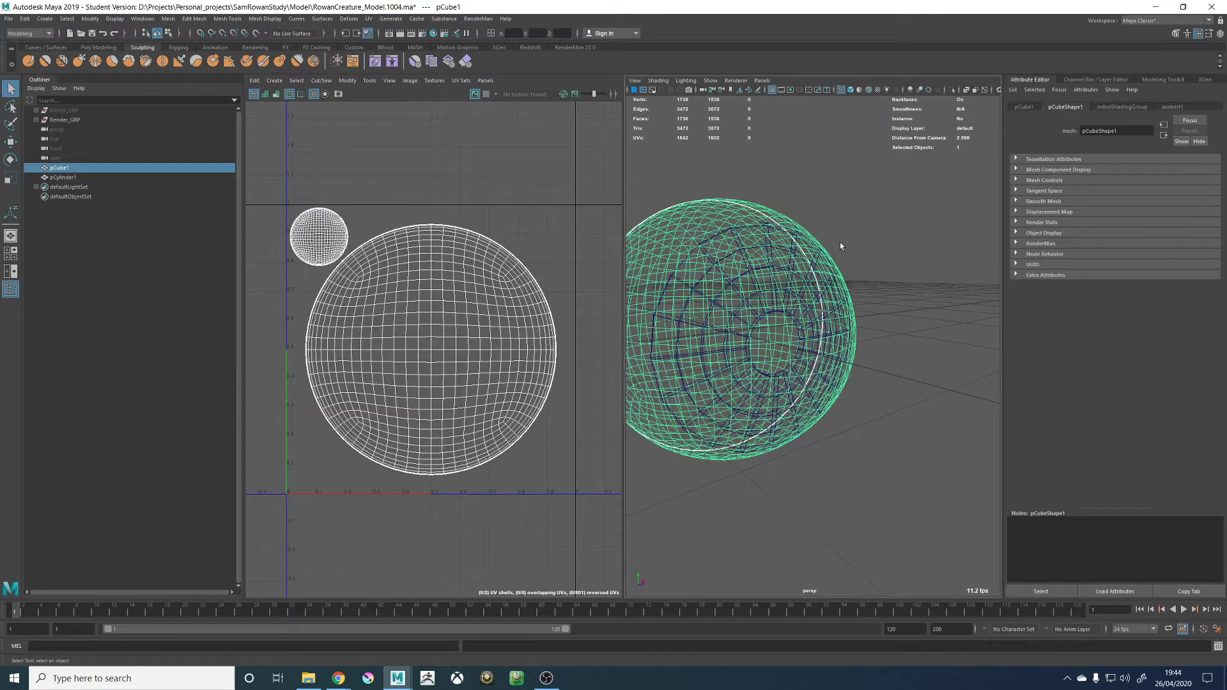
Isolate the iris ring in shaded display and reverse its normals
left_click(816, 252)
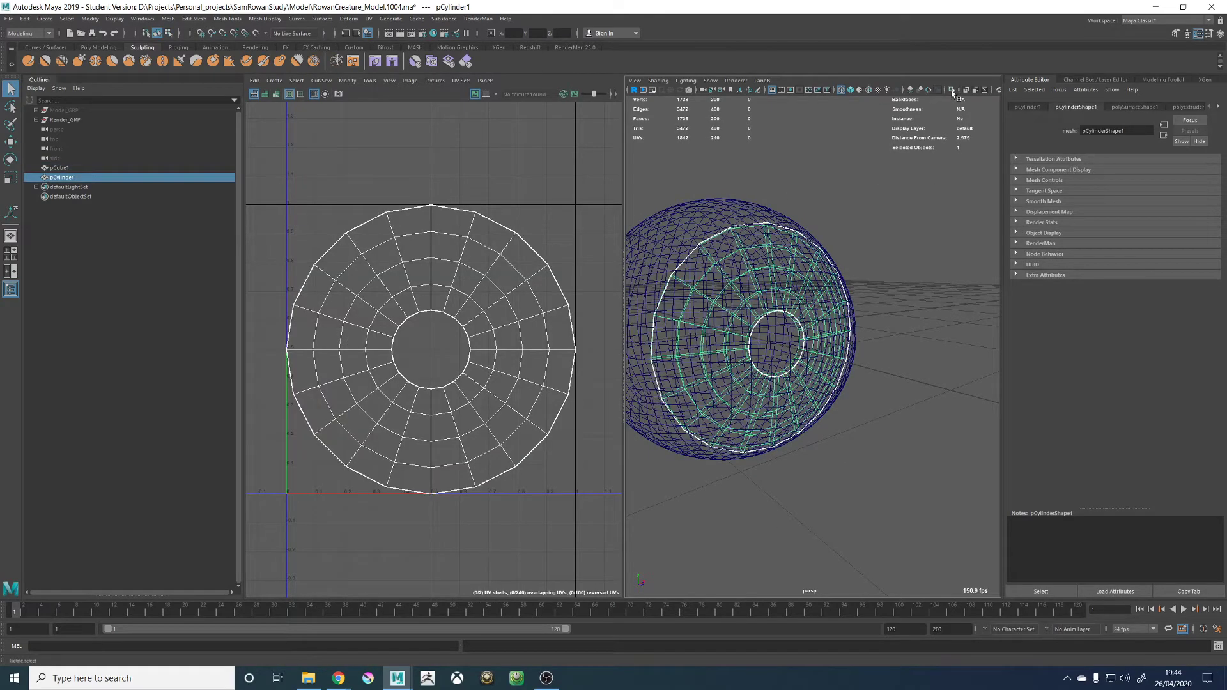
left_click(952, 93)
key("5")
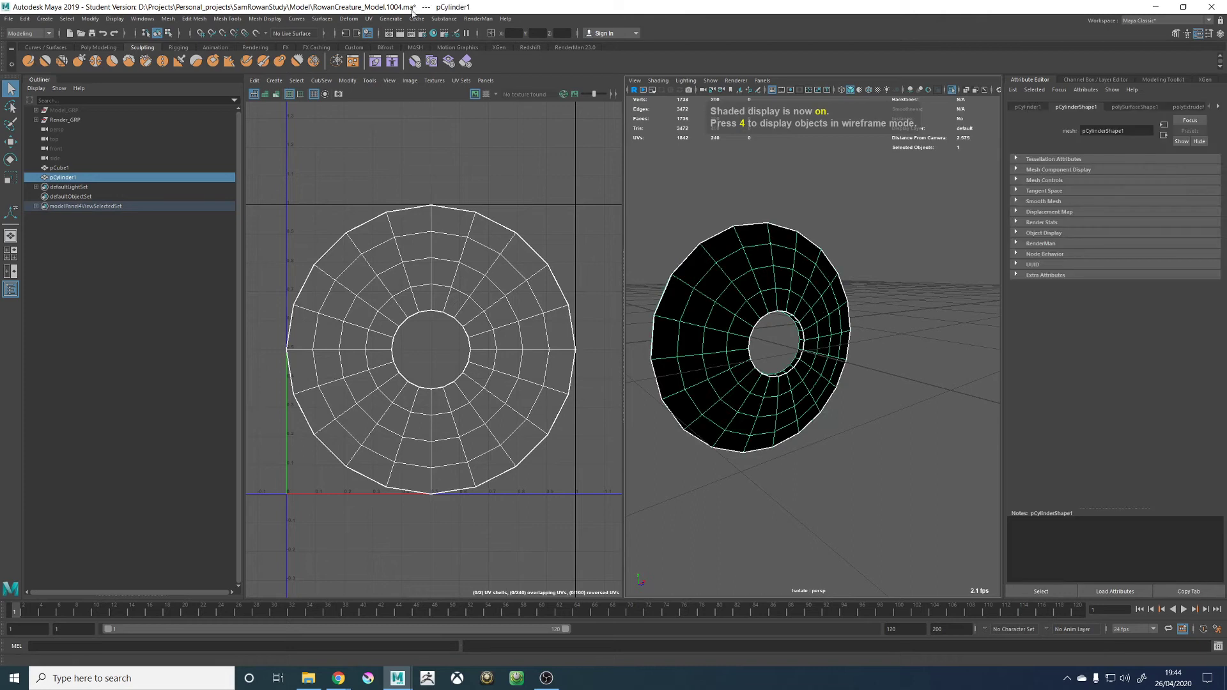
left_click(262, 18)
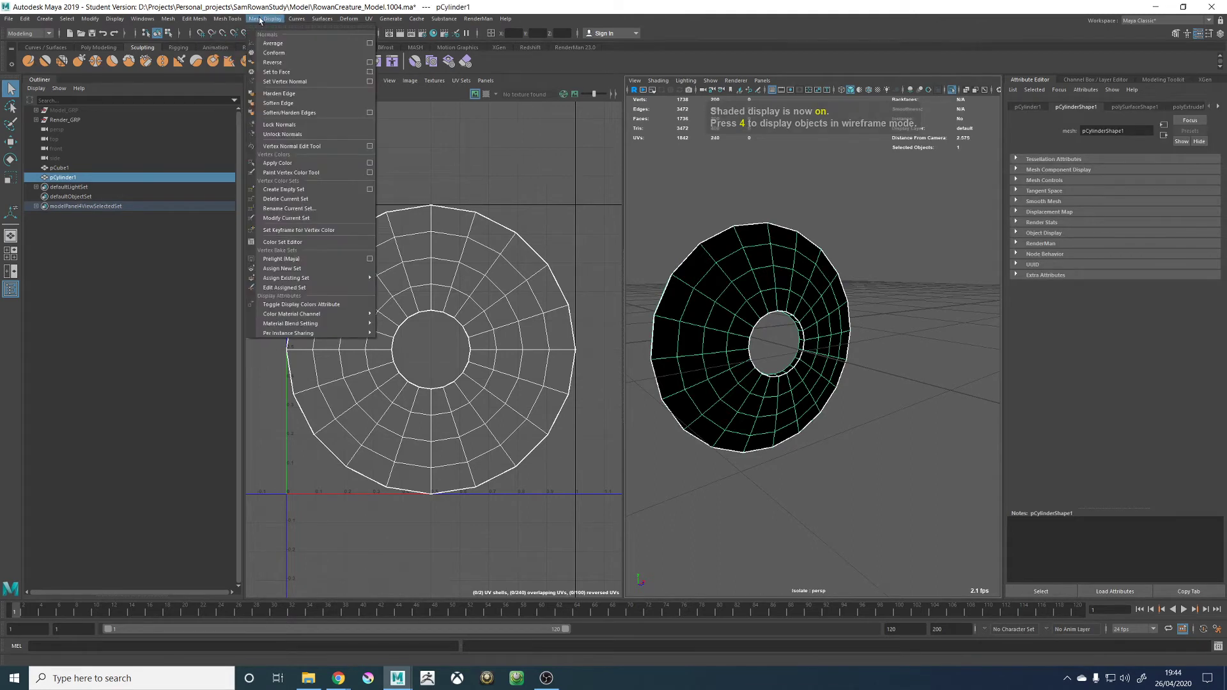
left_click(278, 63)
left_click(843, 280)
left_click(764, 284)
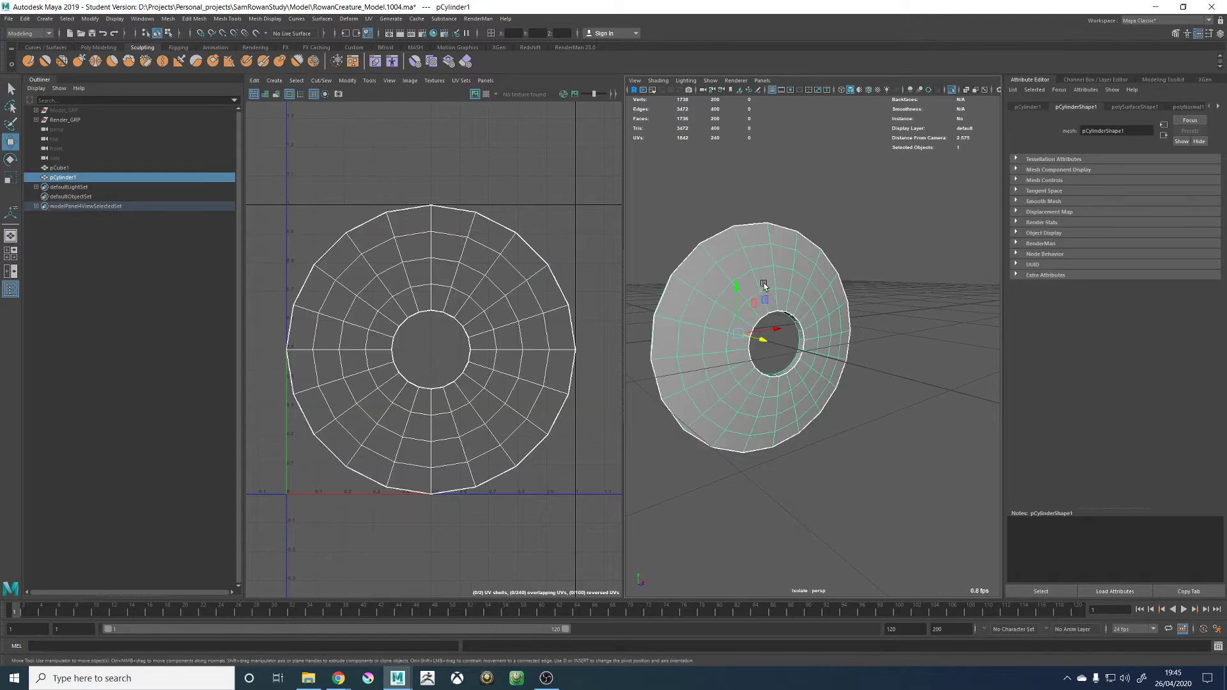
Select the full loop of thickness faces lining the iris ring's pupil hole
left_click_drag(763, 281, 808, 276, "alt")
right_click_drag(808, 276, 968, 390, "alt")
left_click_drag(772, 301, 812, 243, "alt")
middle_click_drag(777, 204, 819, 279, "alt")
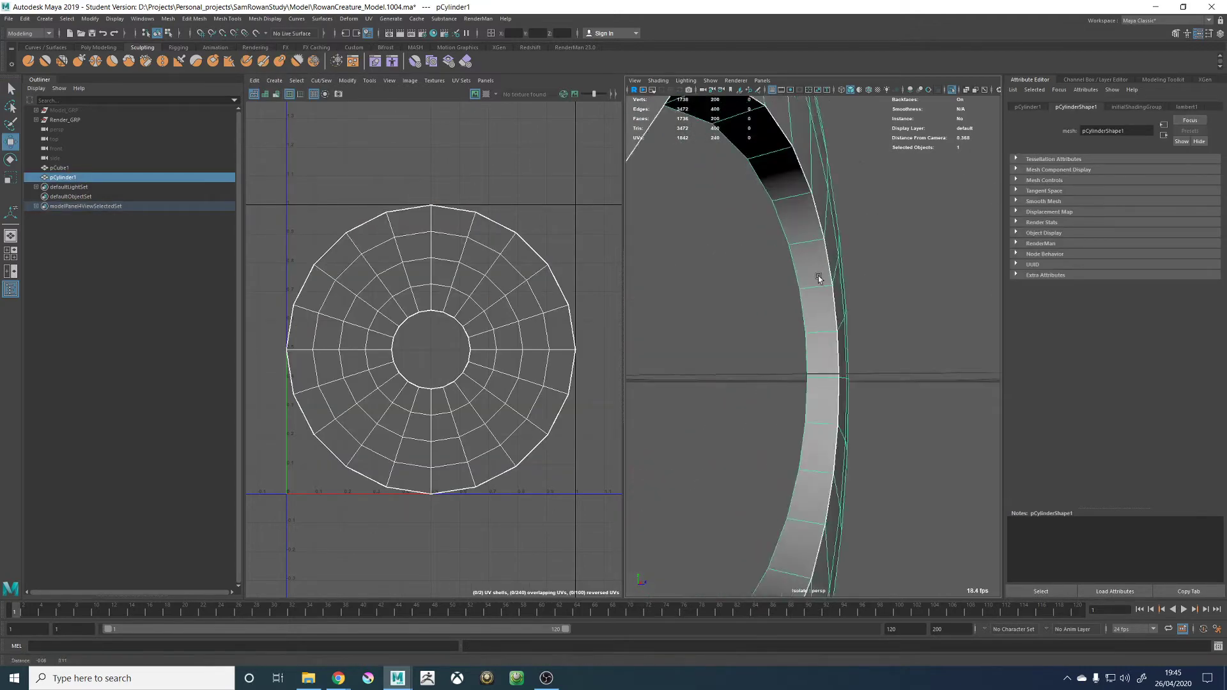
left_click_drag(819, 279, 815, 252, "alt")
right_click_drag(815, 251, 814, 277)
left_click_drag(815, 250, 833, 331)
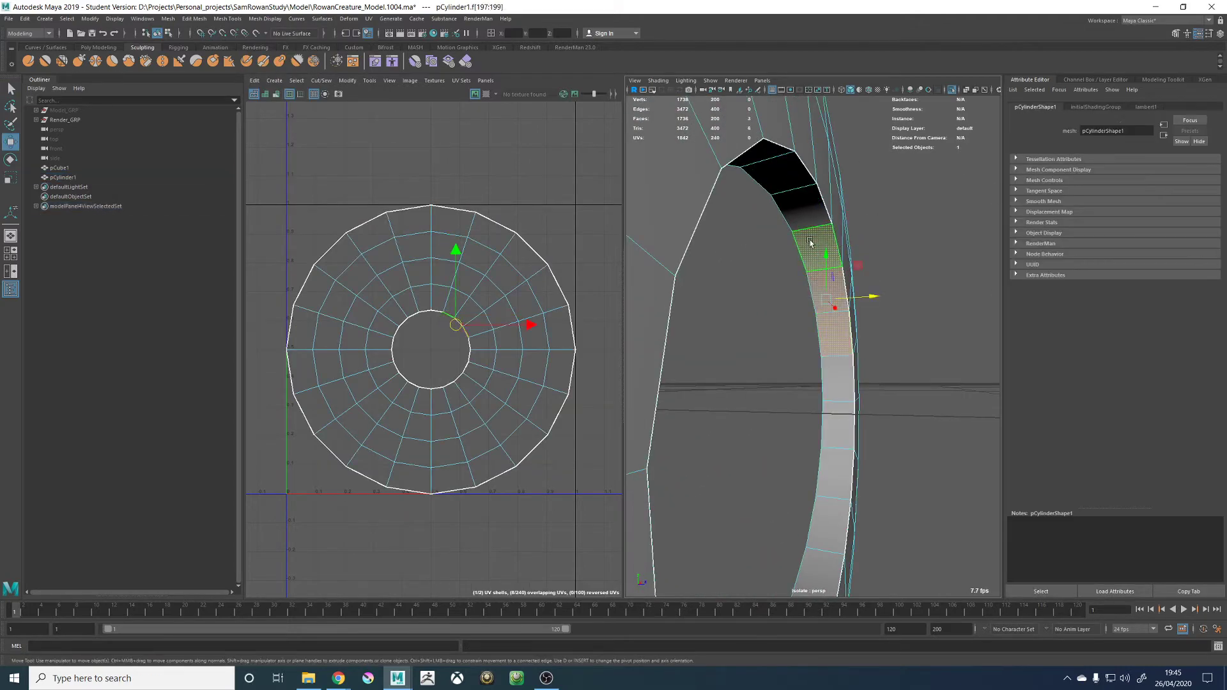
double_click(800, 220, "shift")
Add the outer rim's face loop to the selection and bevel both rims with a fraction of 0.25
right_click_drag(800, 219, 673, 209, "alt")
left_click_drag(674, 208, 719, 289, "alt")
right_click_drag(719, 288, 831, 268, "alt")
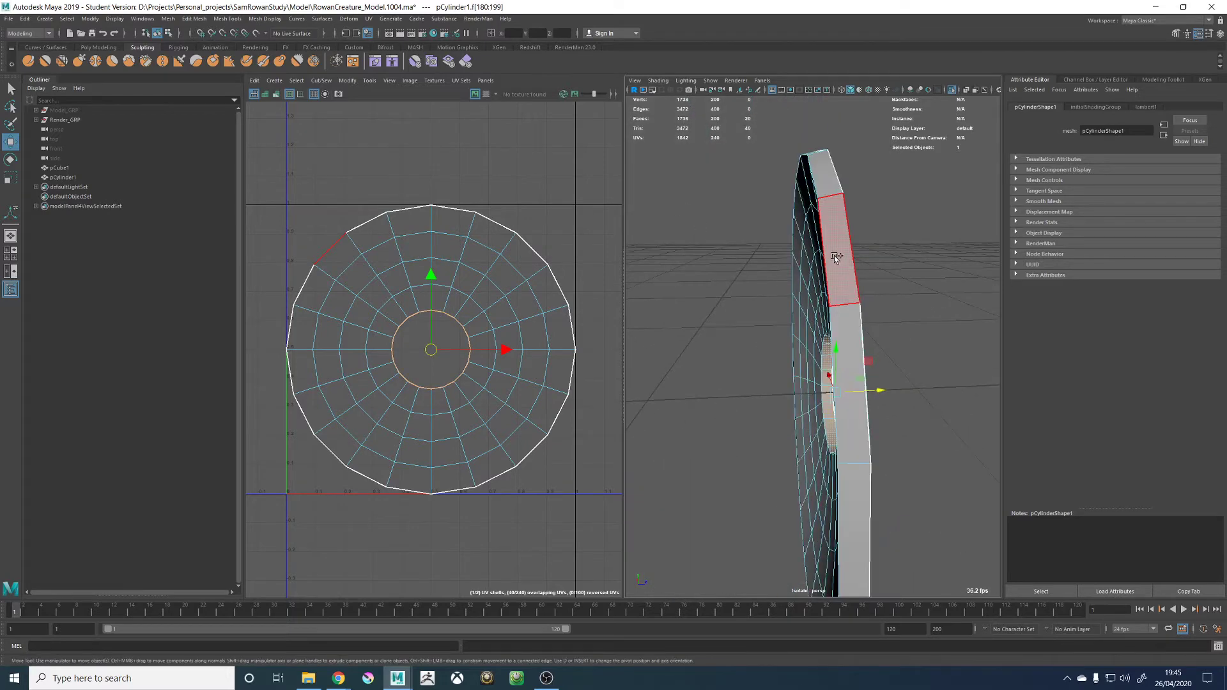
left_click(834, 256, "shift")
double_click(839, 308, "shift")
right_click_drag(893, 232, 942, 231, "shift")
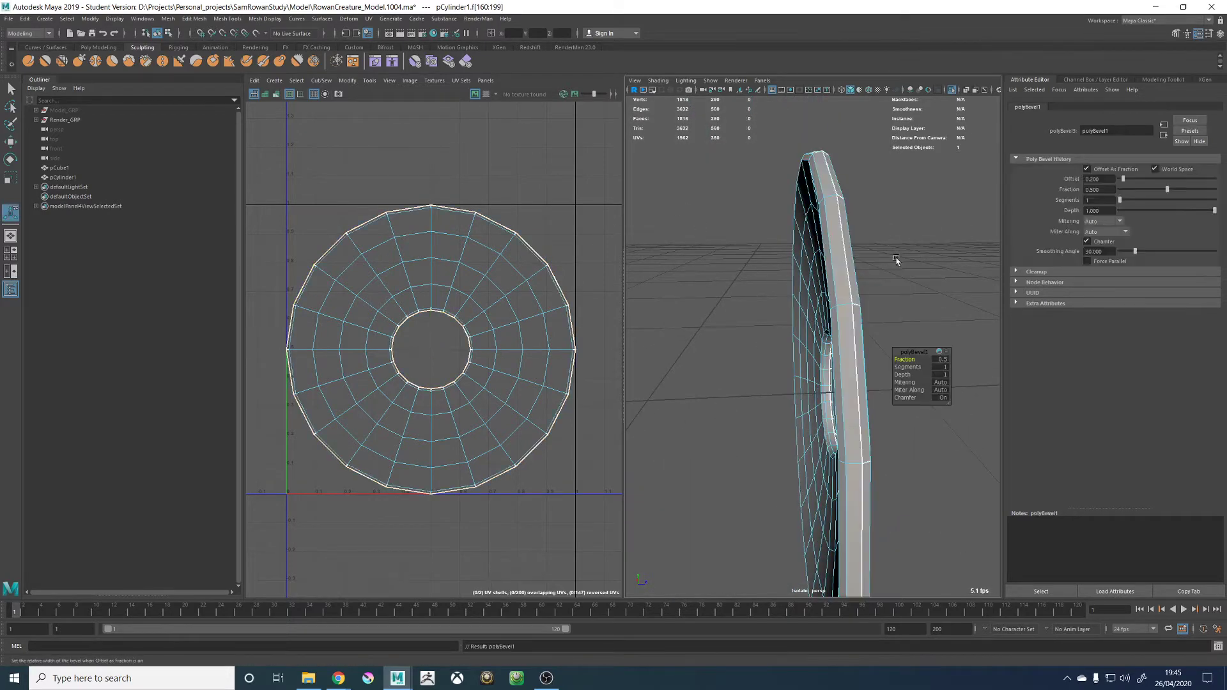
left_click_drag(897, 262, 832, 267, "alt")
middle_click_drag(766, 276, 669, 286)
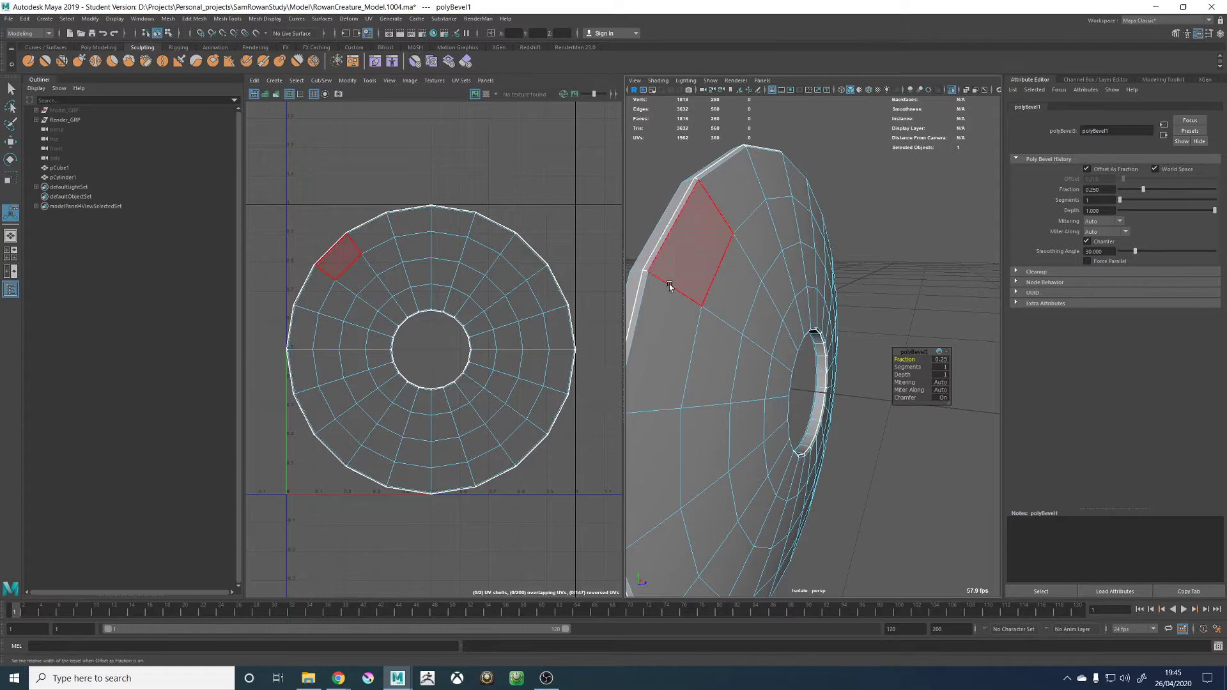
key("q")
left_click(853, 202)
Preview the bevelled iris ring in smooth mesh display from several angles and return to unsmoothed display
left_click(831, 276)
key("3")
left_click(863, 279)
right_click_drag(952, 287, 895, 312, "alt")
left_click_drag(896, 313, 806, 340, "alt")
right_click_drag(783, 351, 823, 372, "alt")
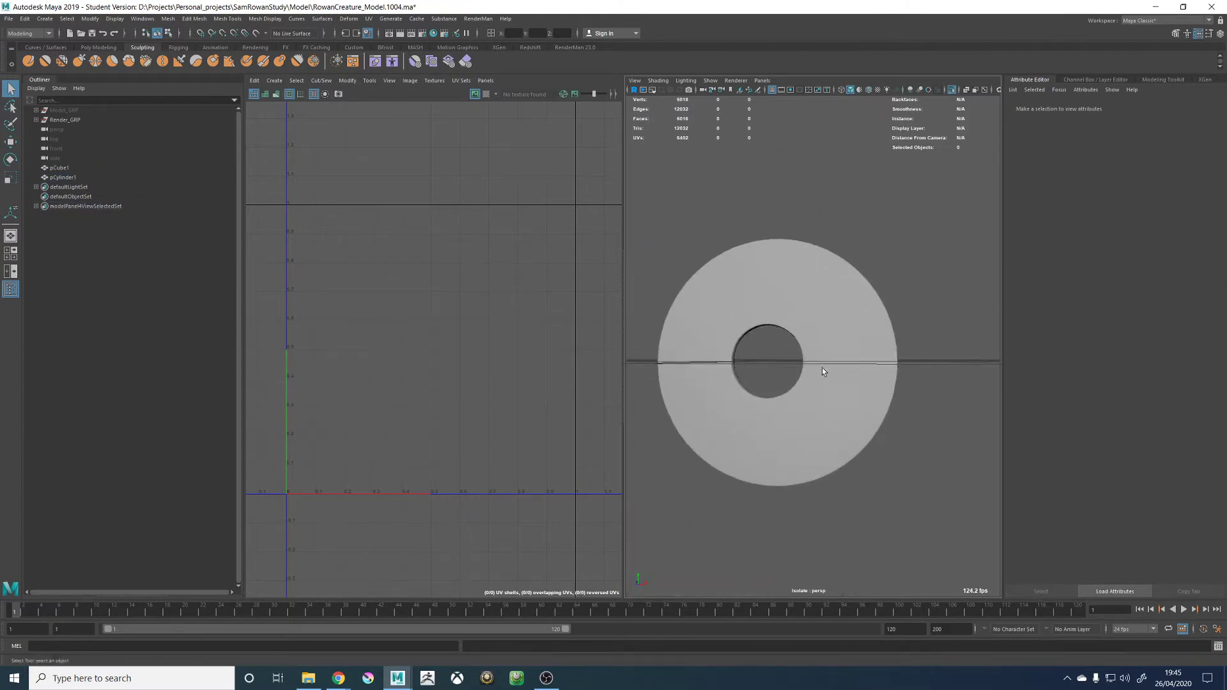
left_click_drag(823, 372, 809, 324, "alt")
left_click(812, 322)
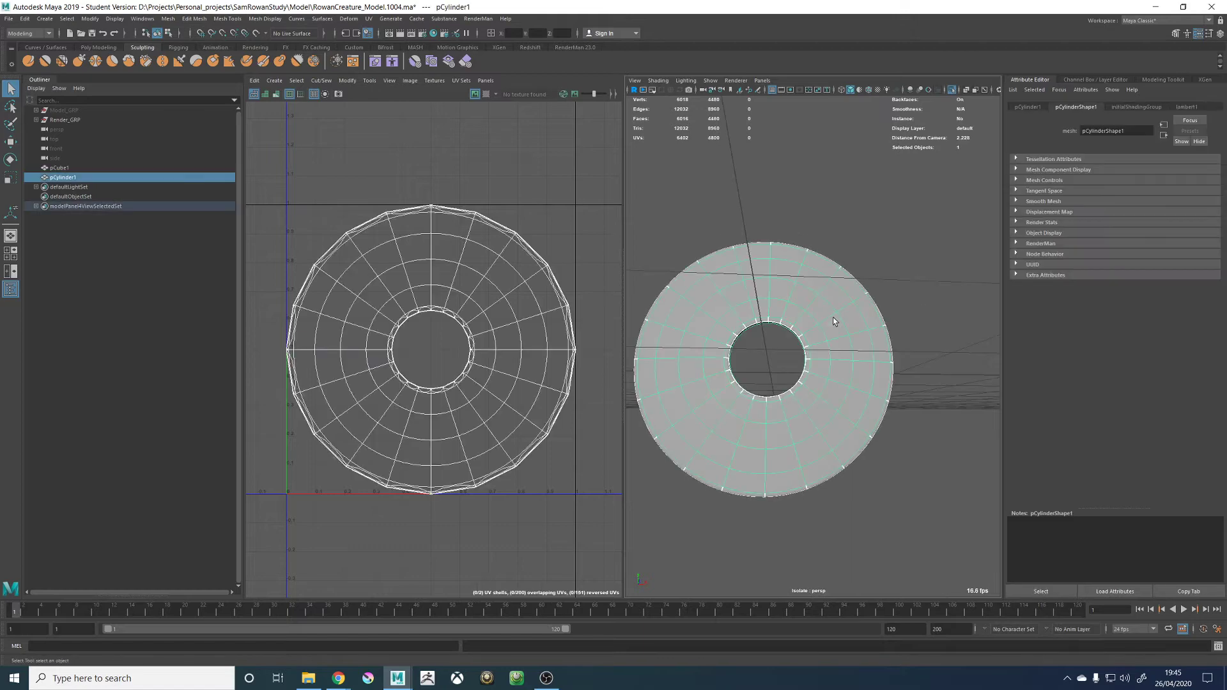
key("1")
left_click_drag(909, 339, 837, 299, "alt")
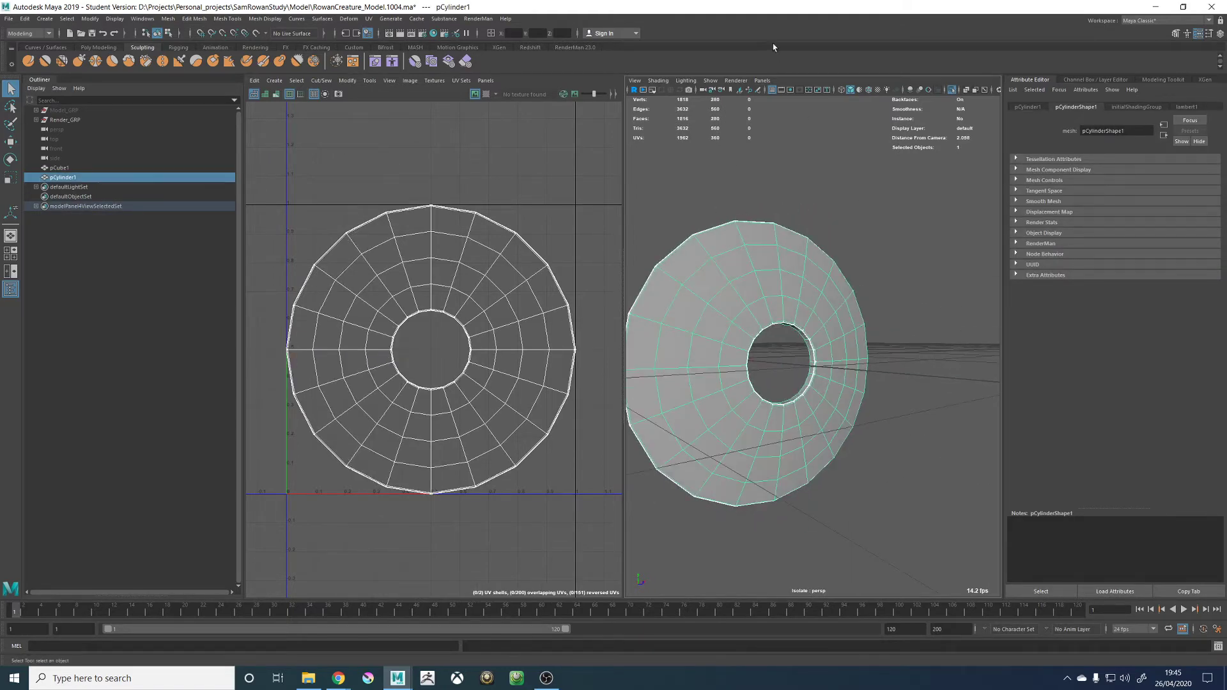
Turn off isolation to show all objects and rename the eyeball R_Eye_Cornea_GEO
left_click(952, 90)
scroll(898, 334, "down", 8)
scroll(788, 348, "up", 5)
left_click_drag(898, 333, 867, 272, "alt")
left_click(792, 339)
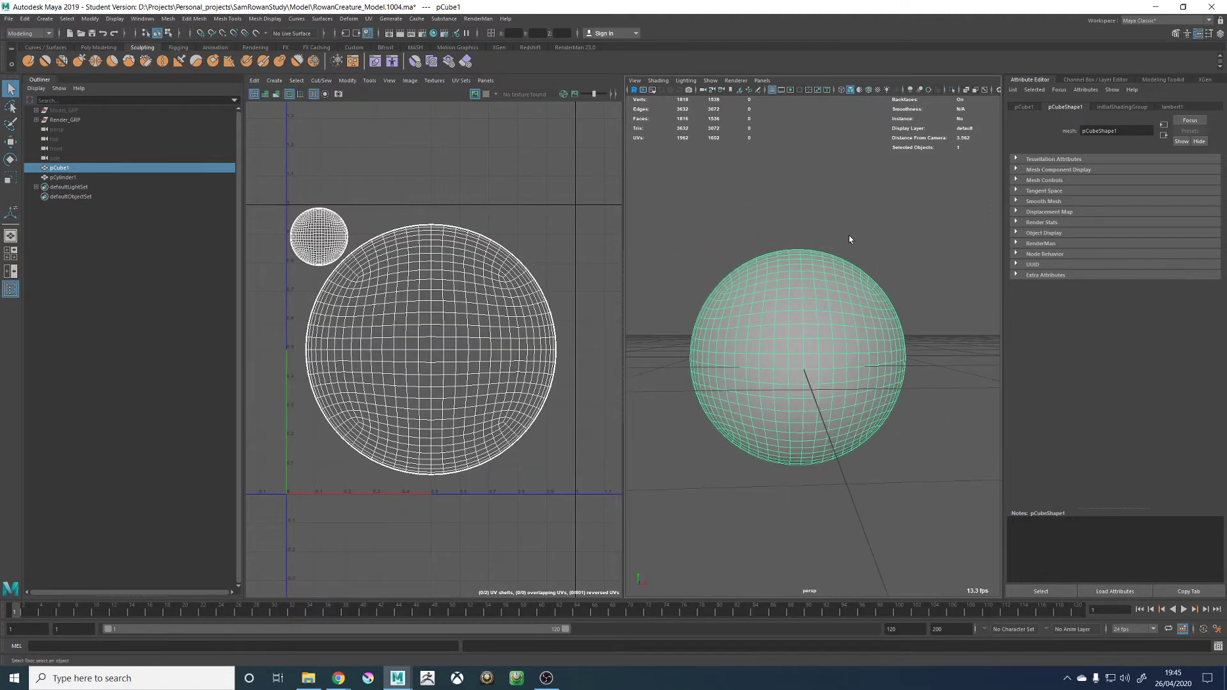
double_click(72, 169)
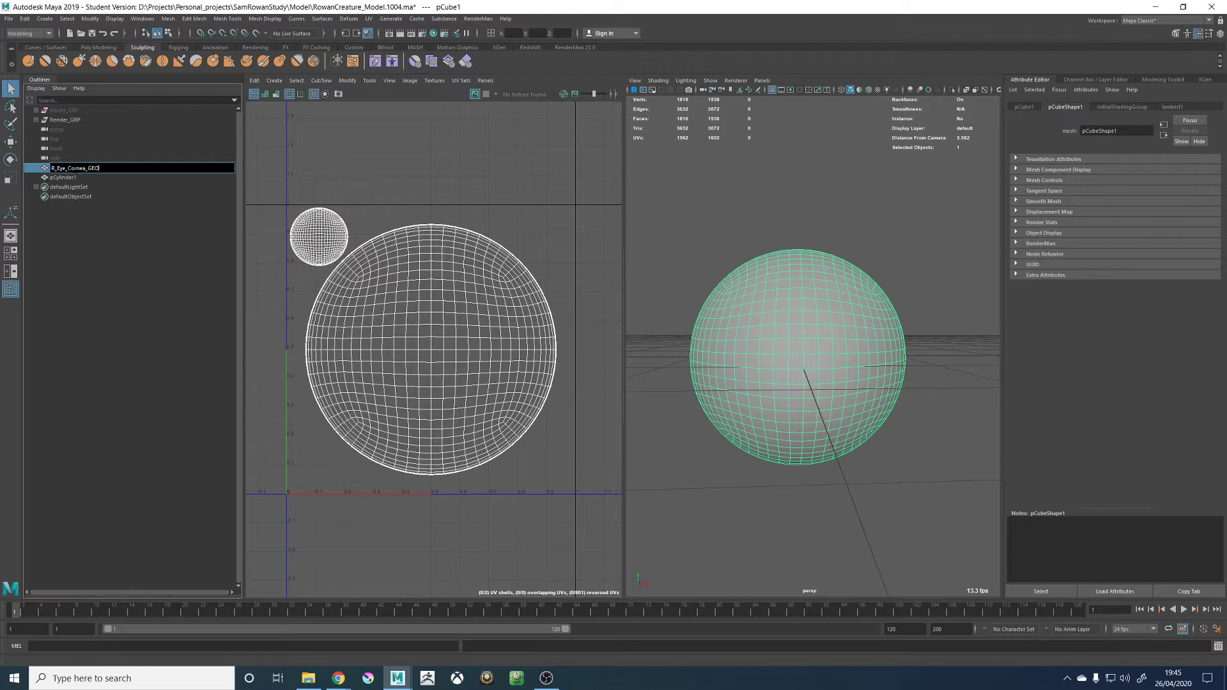
key("Return")
Rename the iris ring R_Eye_Iris_GEO, reusing the cornea's naming pattern
double_click(82, 168)
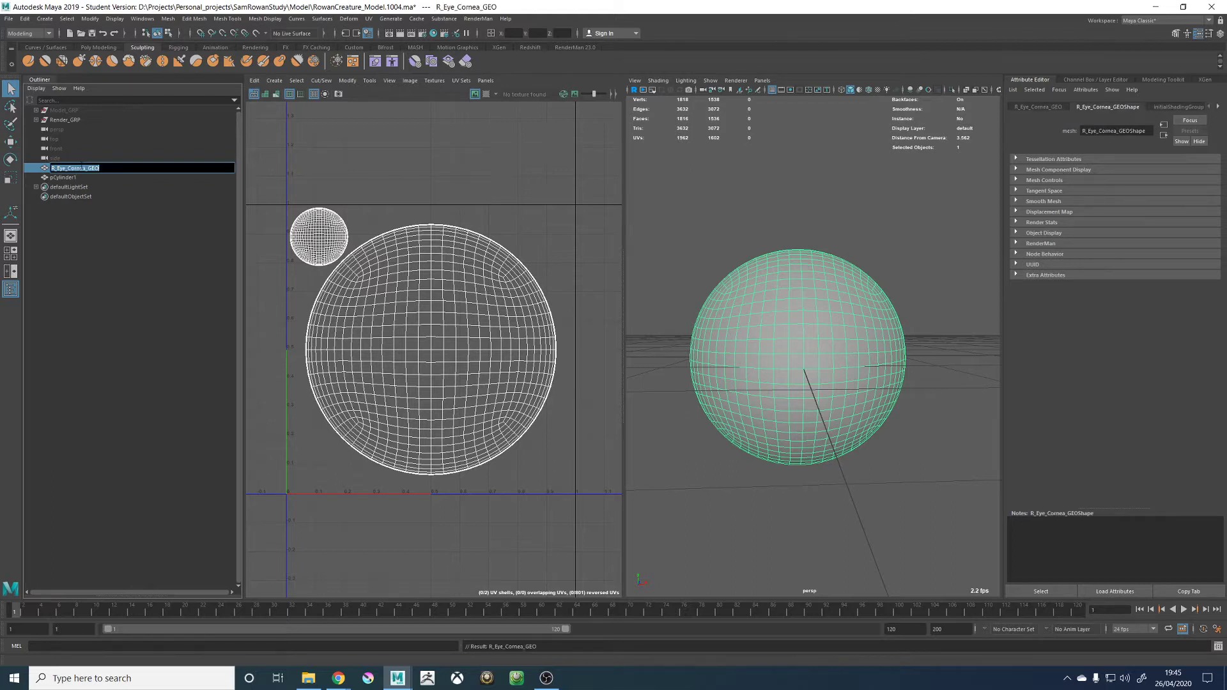
double_click(70, 178)
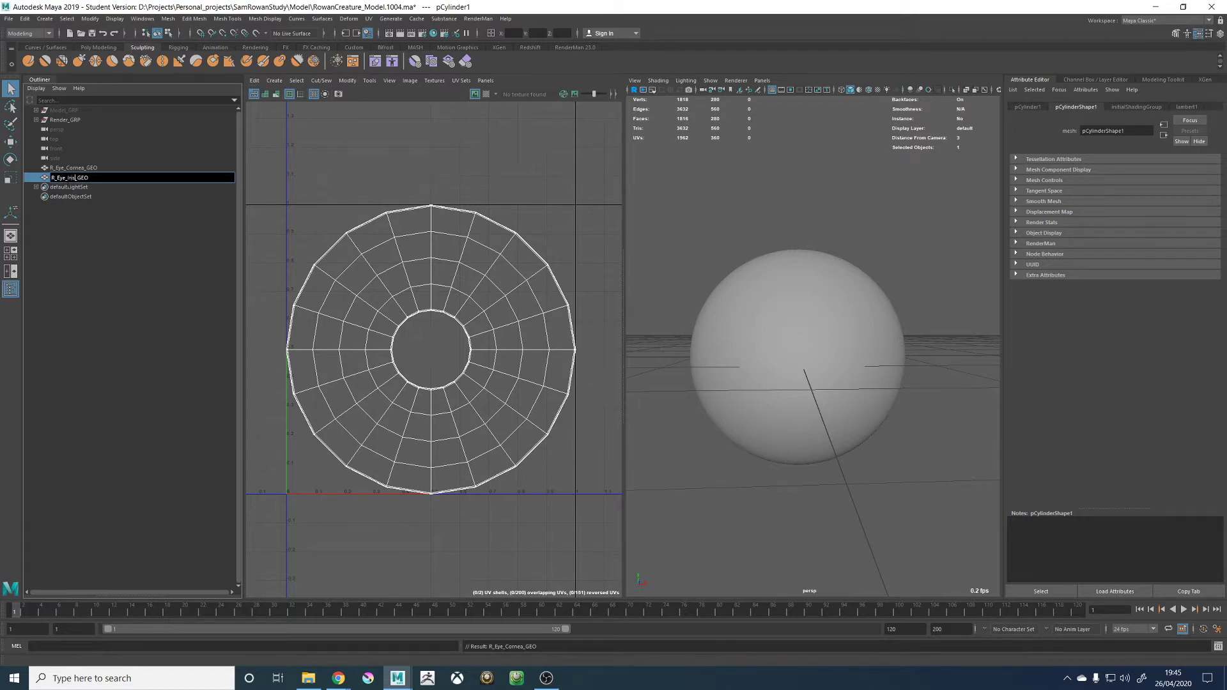
key("Return")
Group the cornea and iris objects together and name the group R_Eye_GRP
left_click(79, 168, "ctrl")
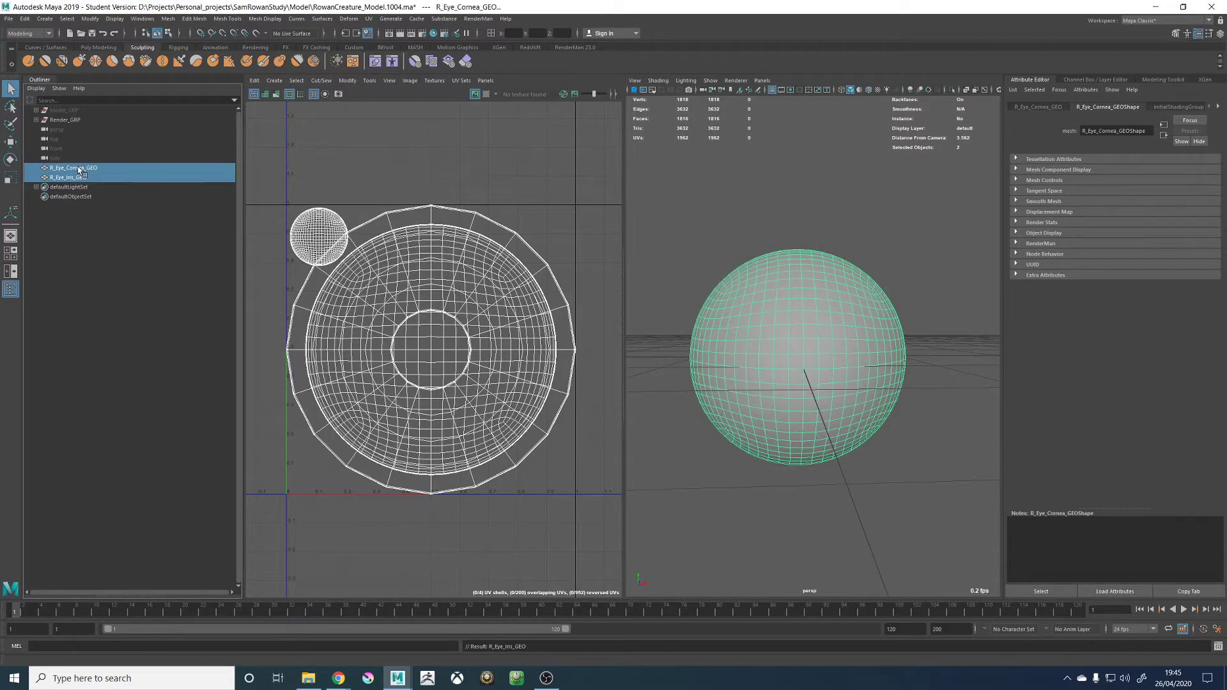
key("ctrl+g")
double_click(60, 168)
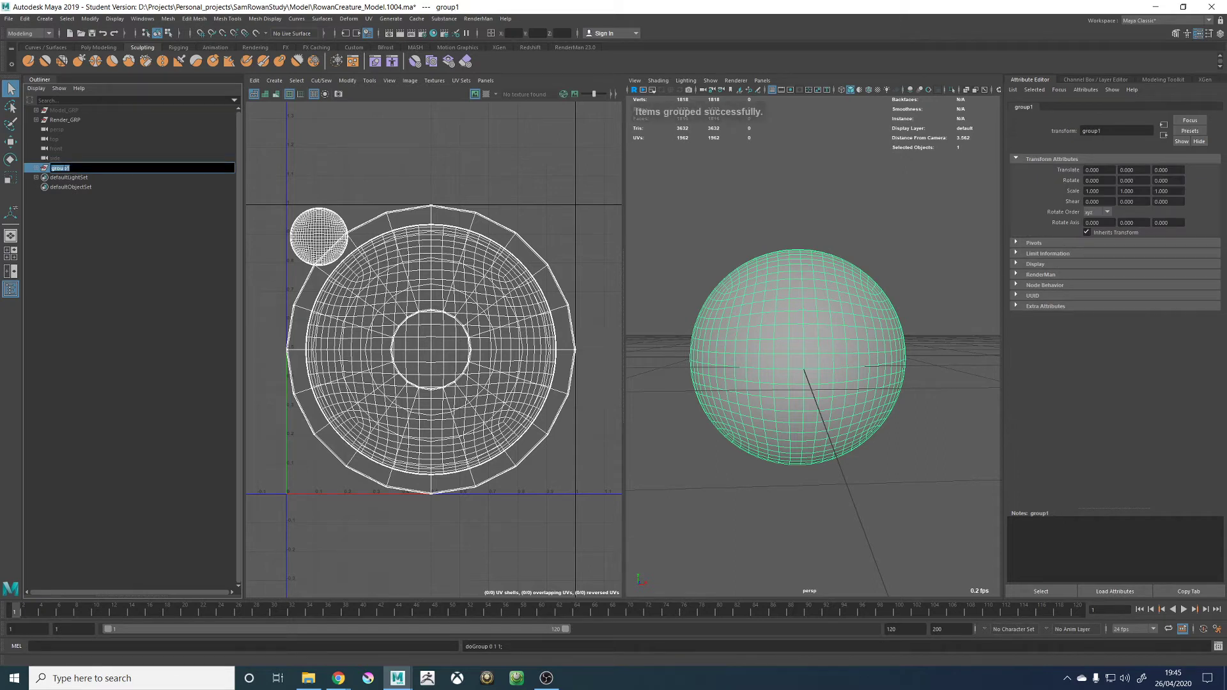
type("R_EyeGRP")
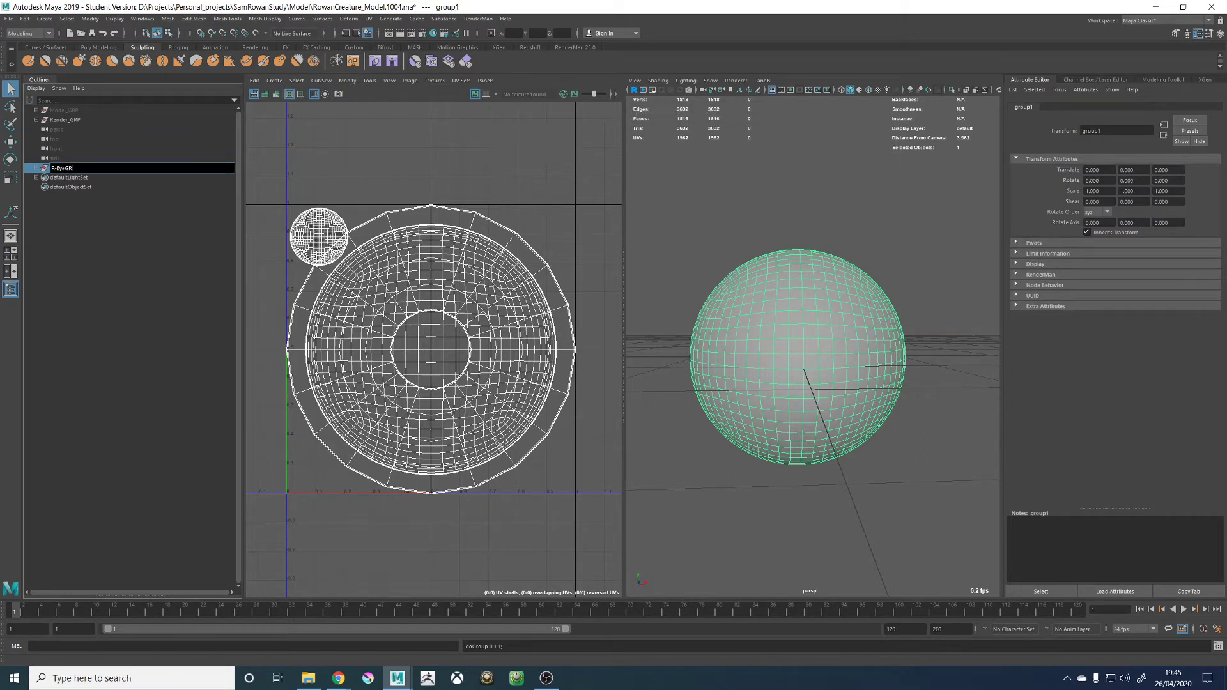
key("Return")
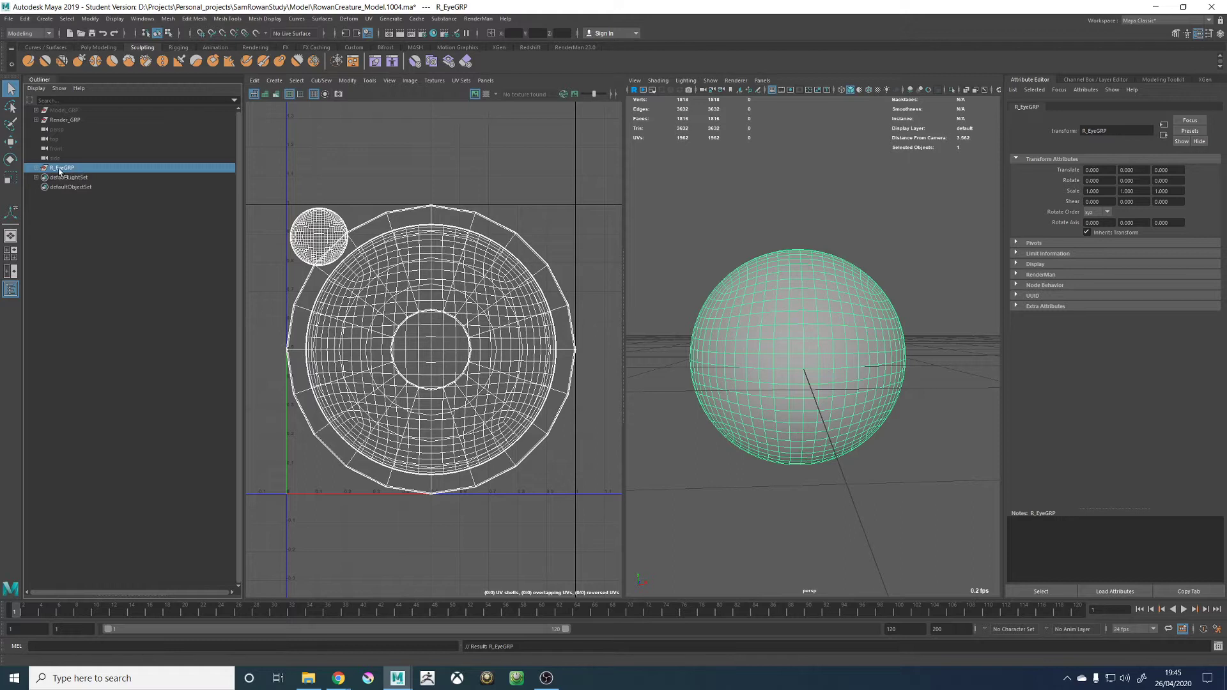
double_click(62, 169)
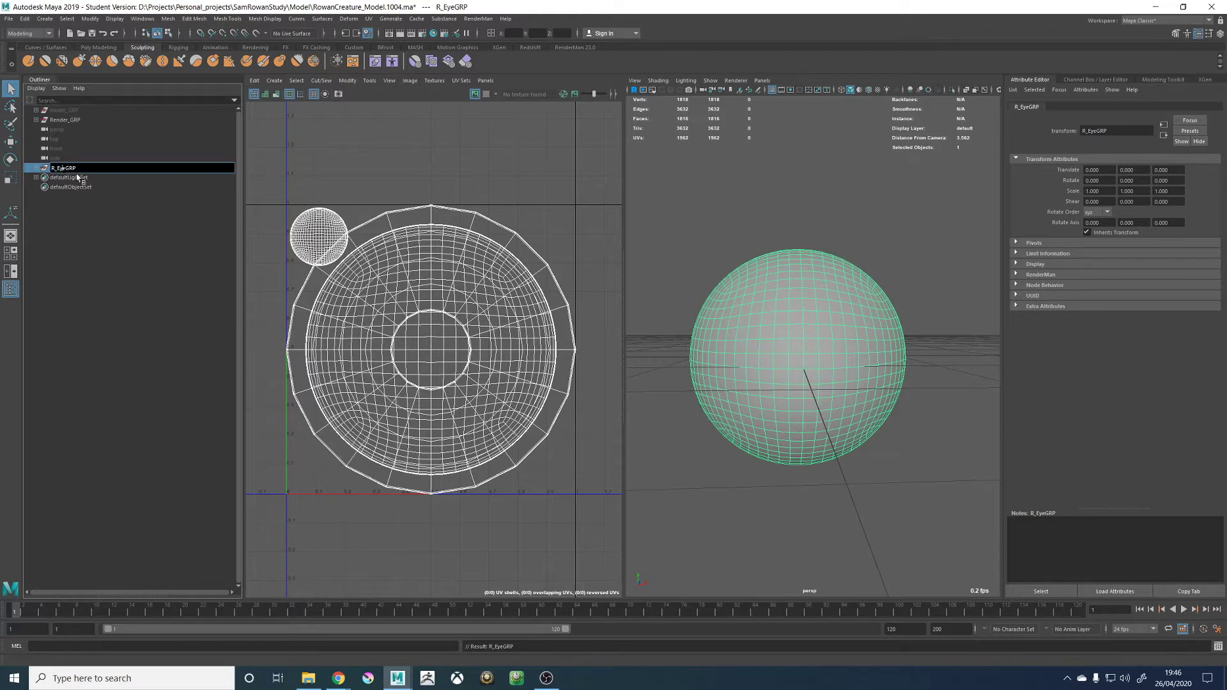
type("_")
key("Return")
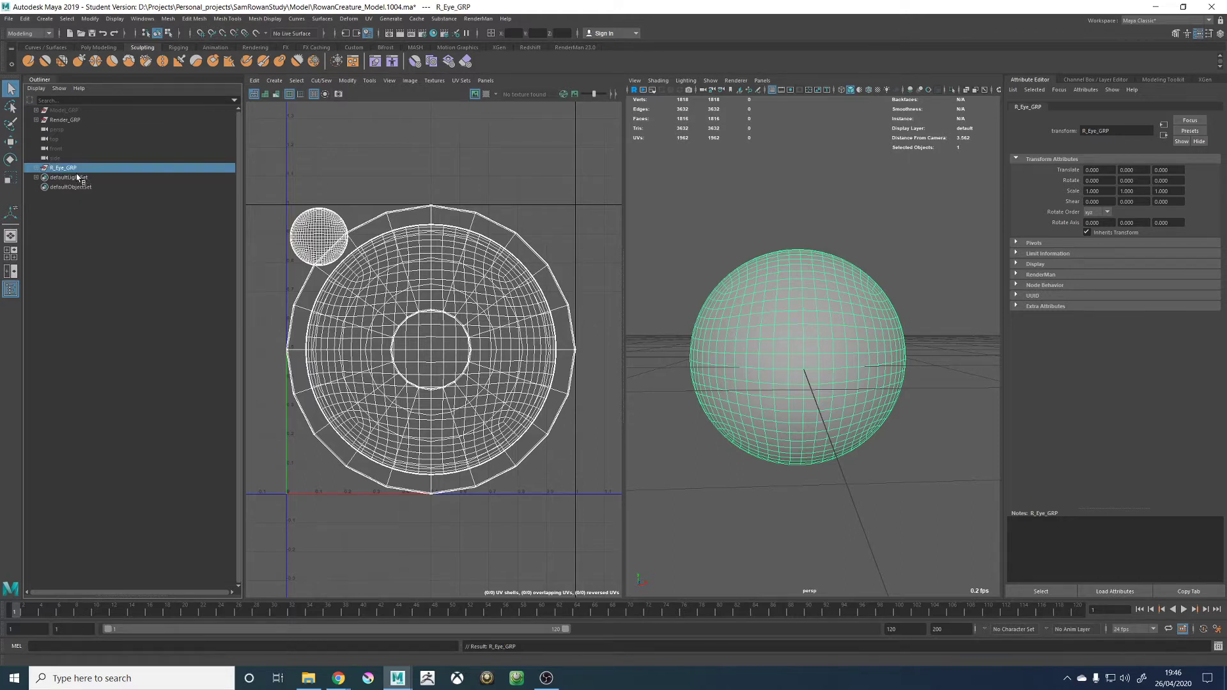
Nest the right eye's group inside a new parent group named Eye_GRP
key("ctrl+g")
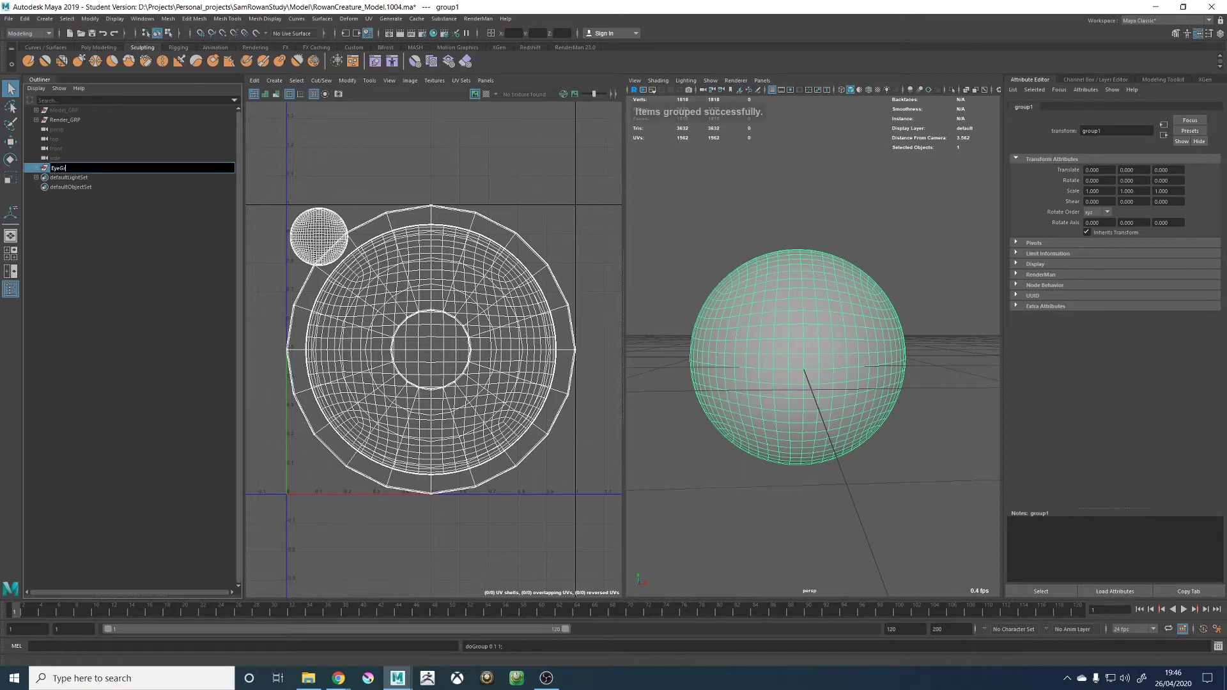
key("BackSpace")
key("BackSpace")
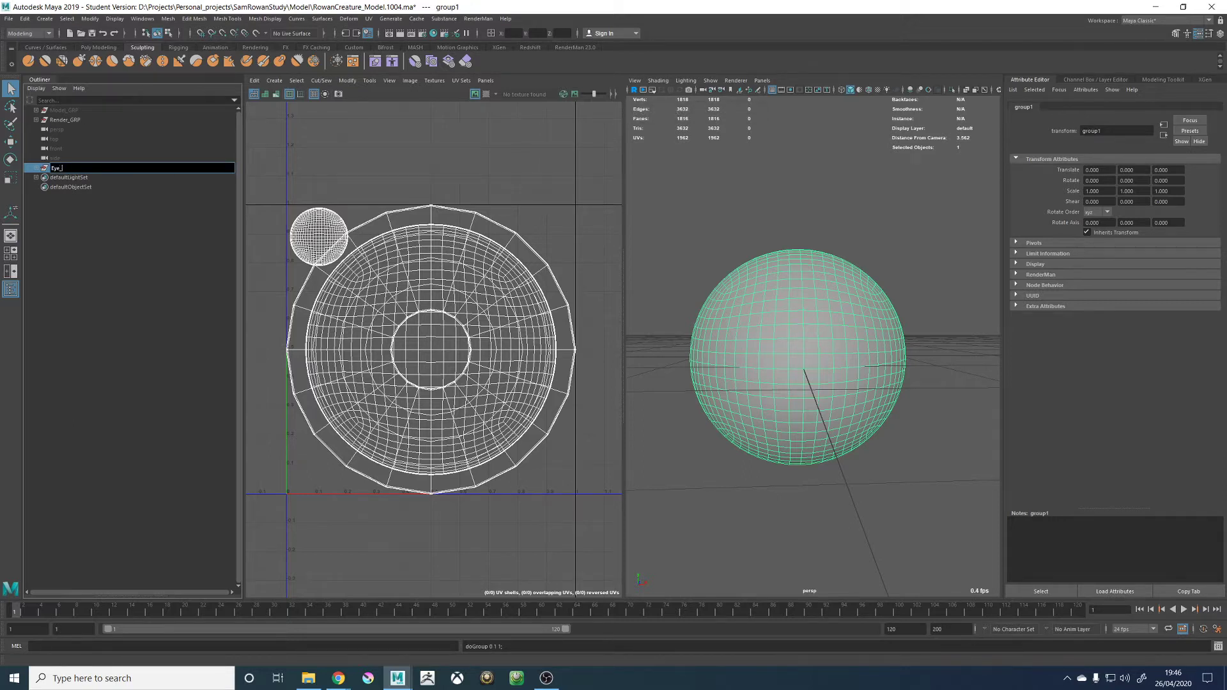
key("Return")
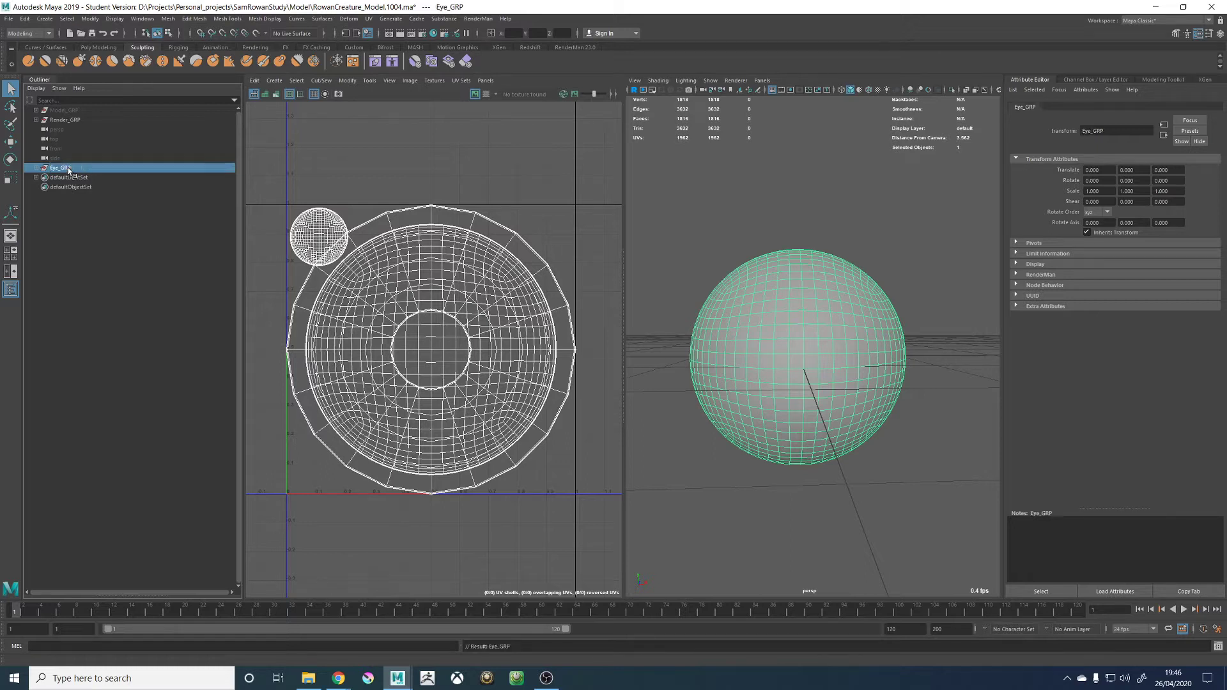
left_click(796, 269)
right_click(844, 209)
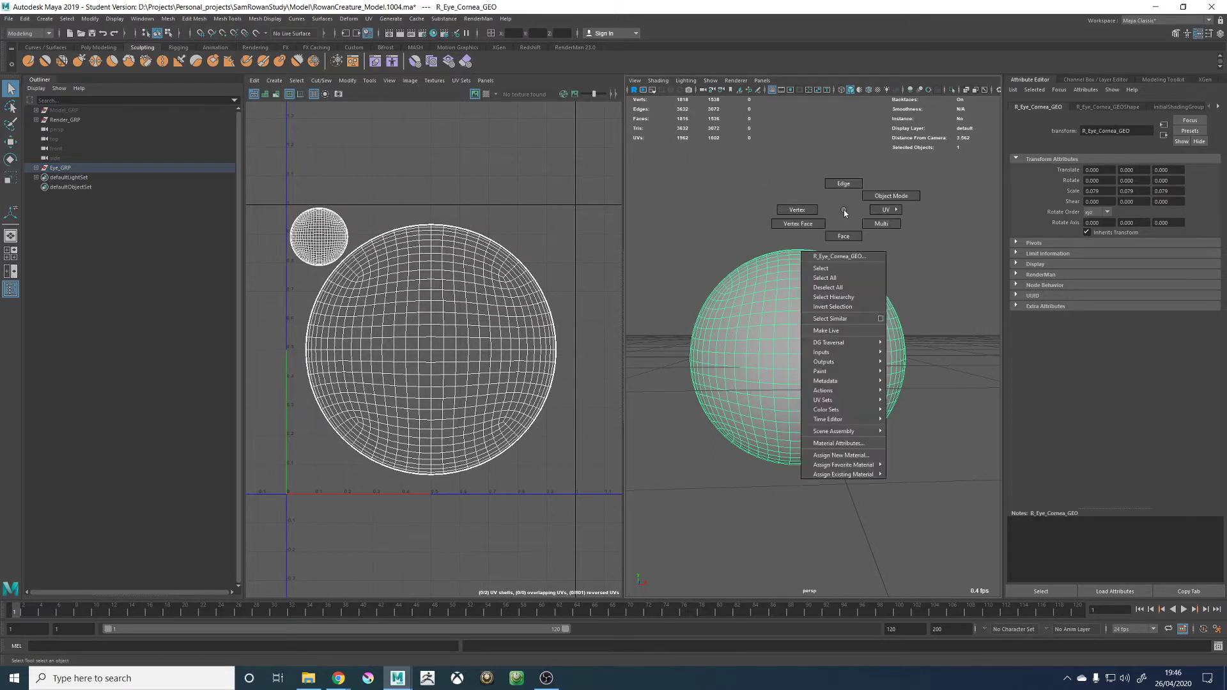
left_click(841, 455)
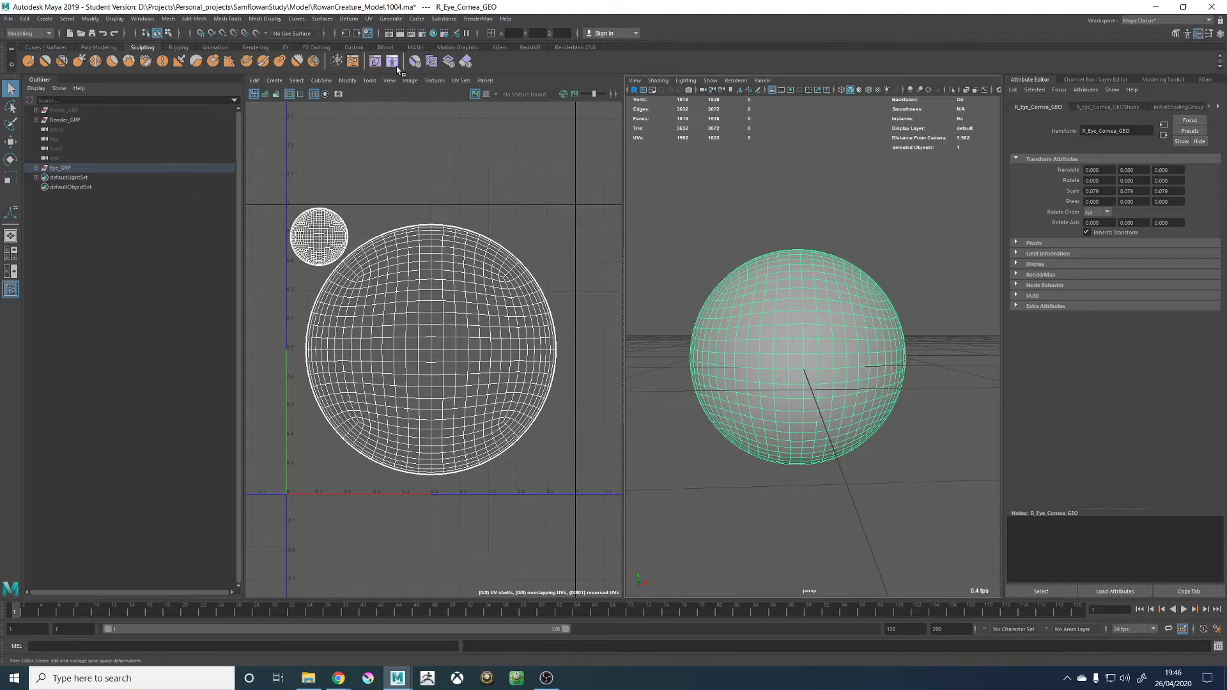
left_click(484, 80)
mouse_move(499, 92)
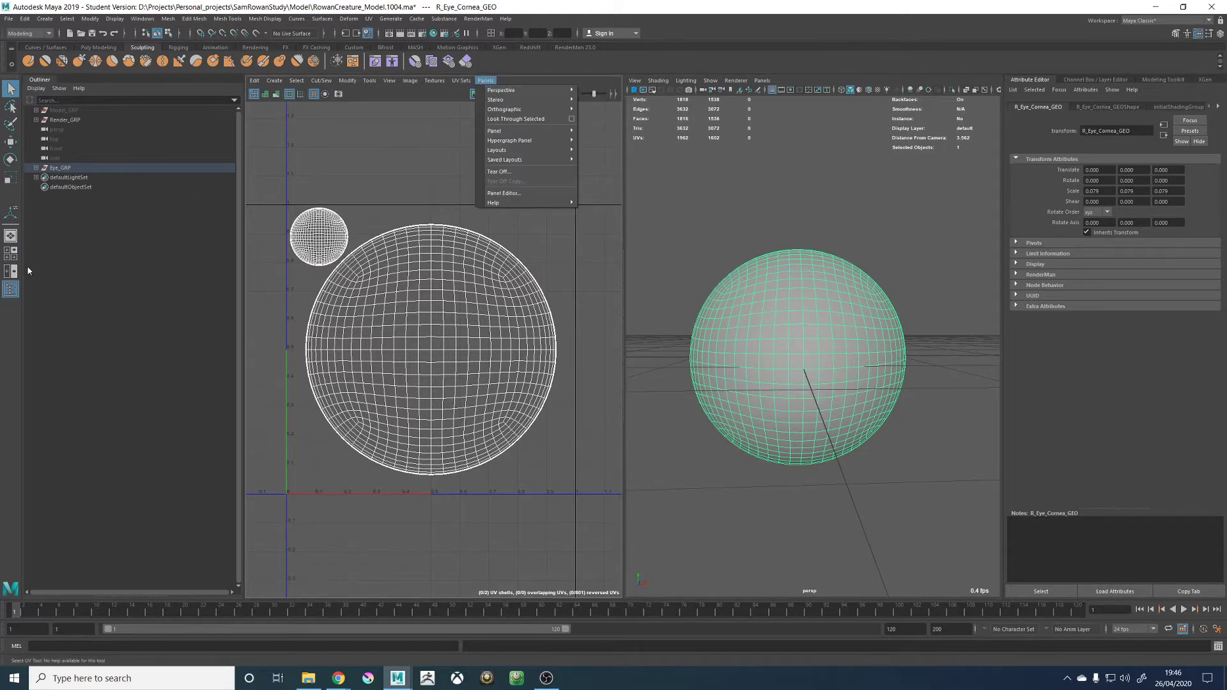
Maximise the perspective view in place of the split UV layout and select the cornea
left_click(734, 215)
key("space")
scroll(743, 199, "down", 2)
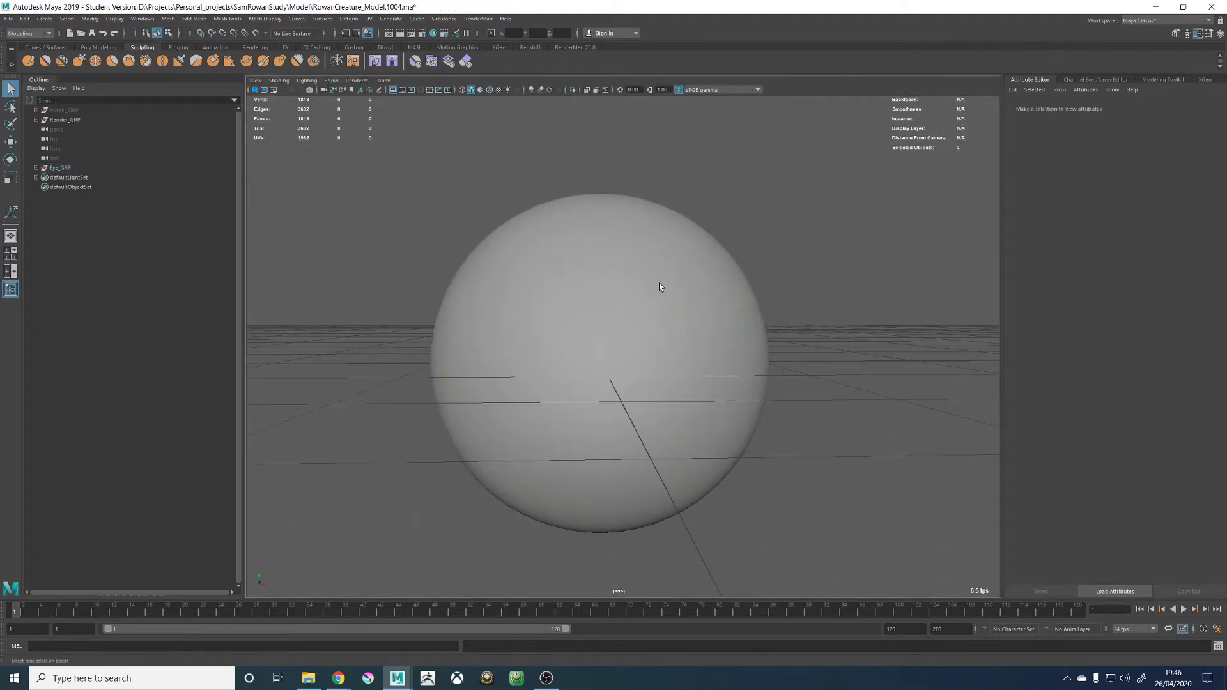
left_click(605, 329)
left_click_drag(709, 300, 844, 306, "alt")
right_click_drag(843, 306, 689, 292, "alt")
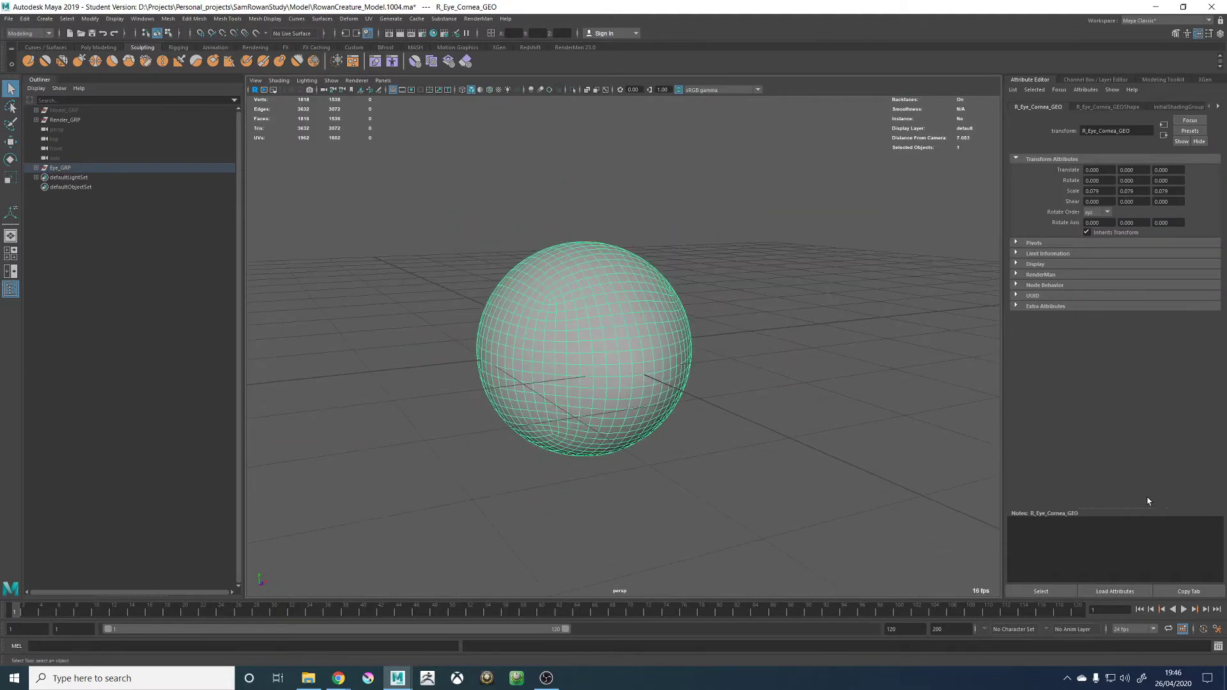
Turn on visibility of the RenderSetup_LYR display layer
left_click(1089, 80)
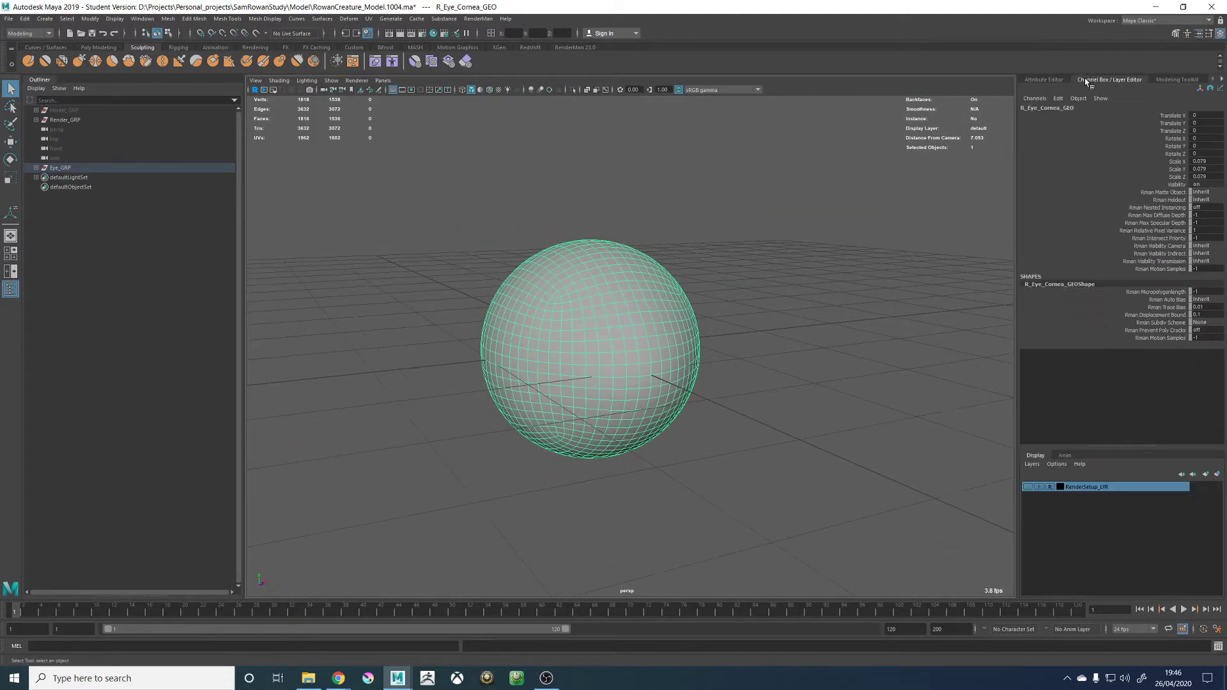
left_click(1027, 487)
left_click(779, 368)
Assign a new RenderMan PxrSurface material to the cornea
left_click(620, 328)
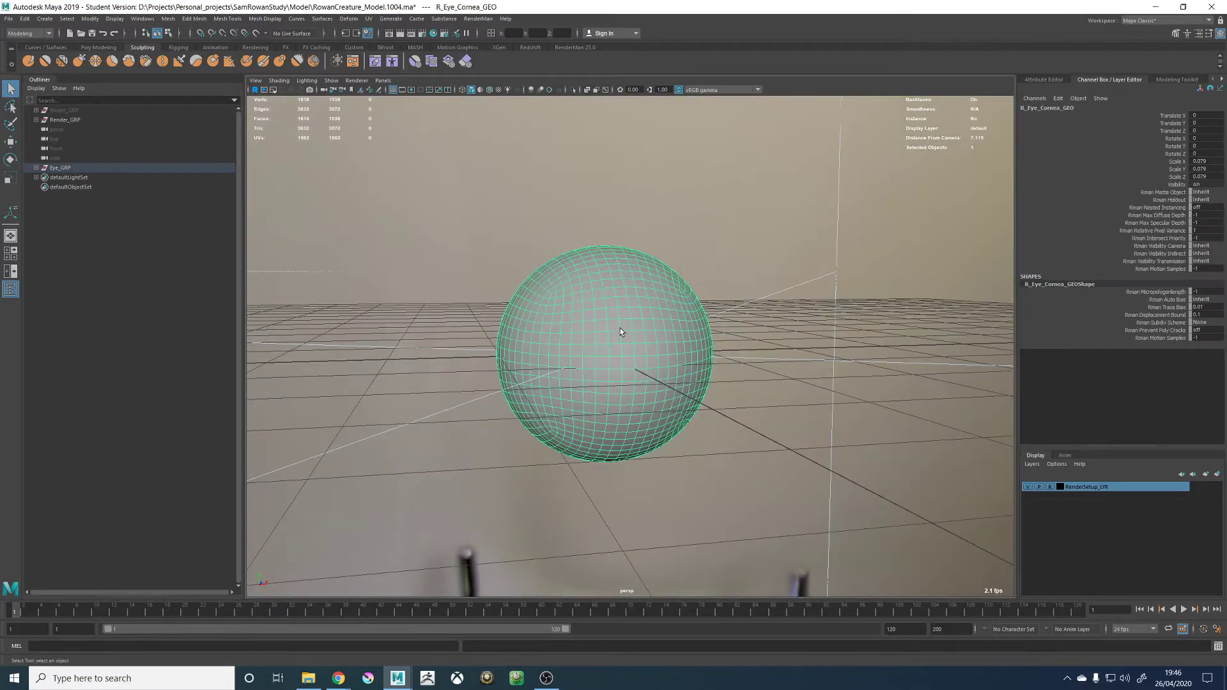
scroll(639, 315, "up", 3)
right_click(727, 220)
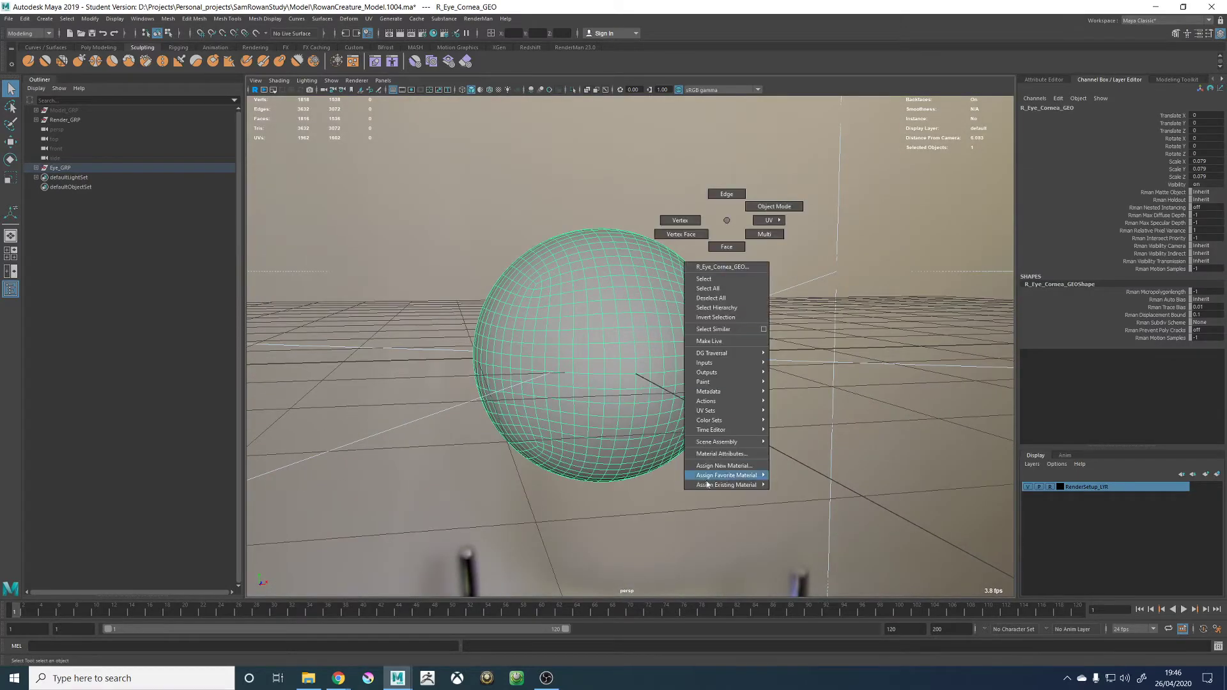
left_click(726, 466)
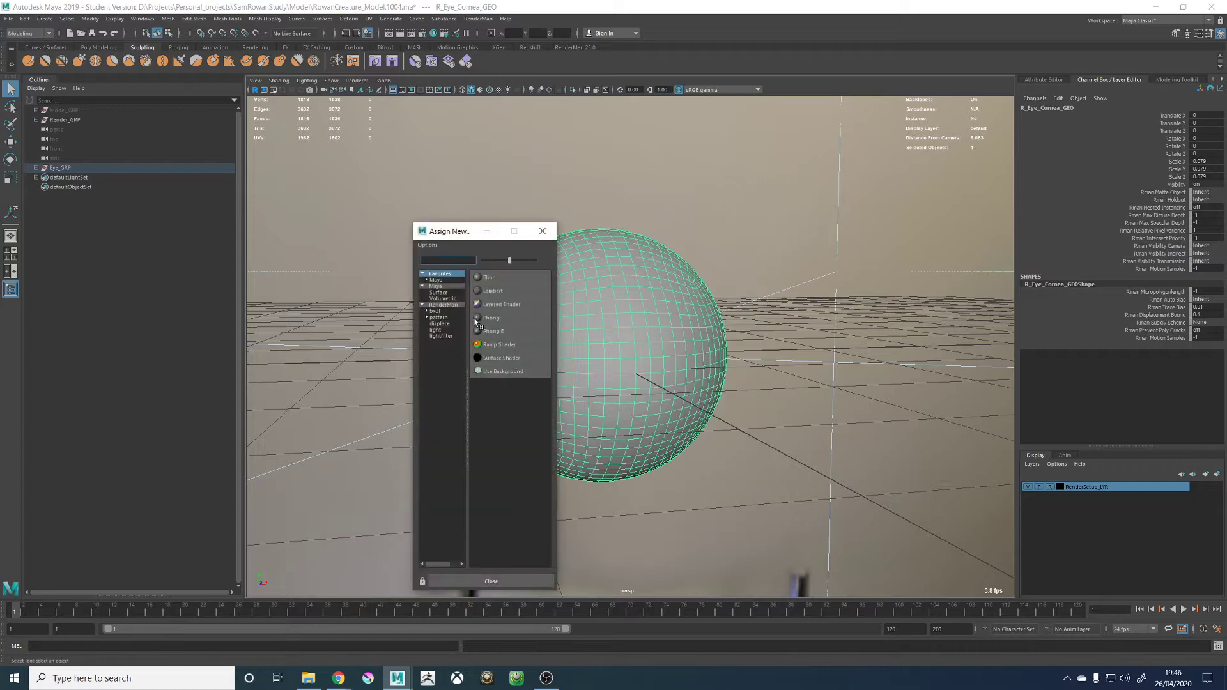
left_click(434, 311)
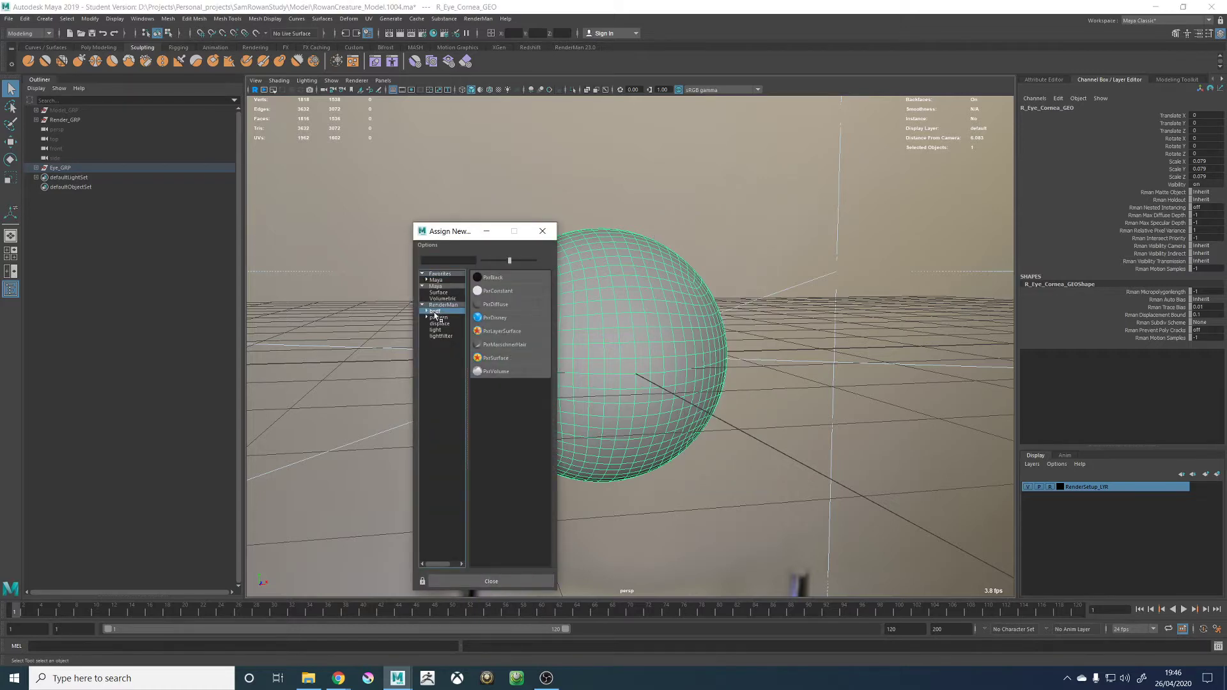
left_click(497, 358)
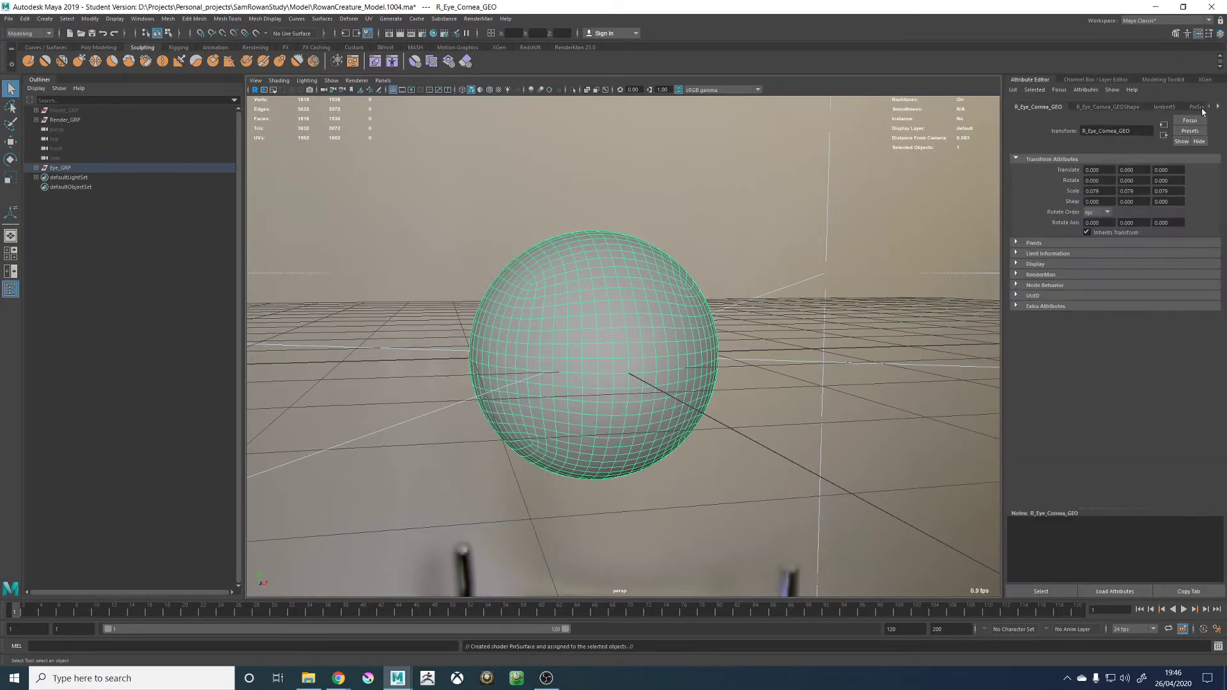
Open the cornea's new PxrSurface material attributes and rename the material Eye_Cornea_MAT
left_click(1219, 108)
left_click(1196, 106)
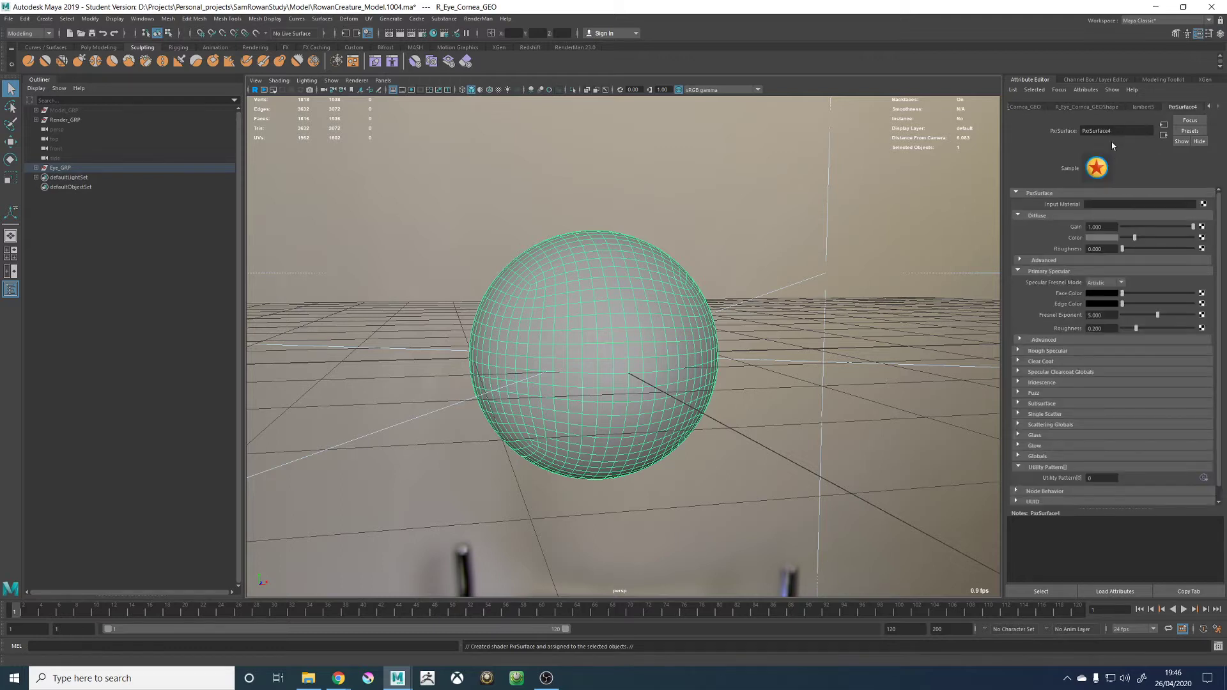
double_click(1081, 132)
type("Eye_Cornea_MAT")
key("Return")
Select the iris inside the cornea and assign it a new RenderMan PxrSurface material
left_click_drag(731, 254, 543, 323, "alt")
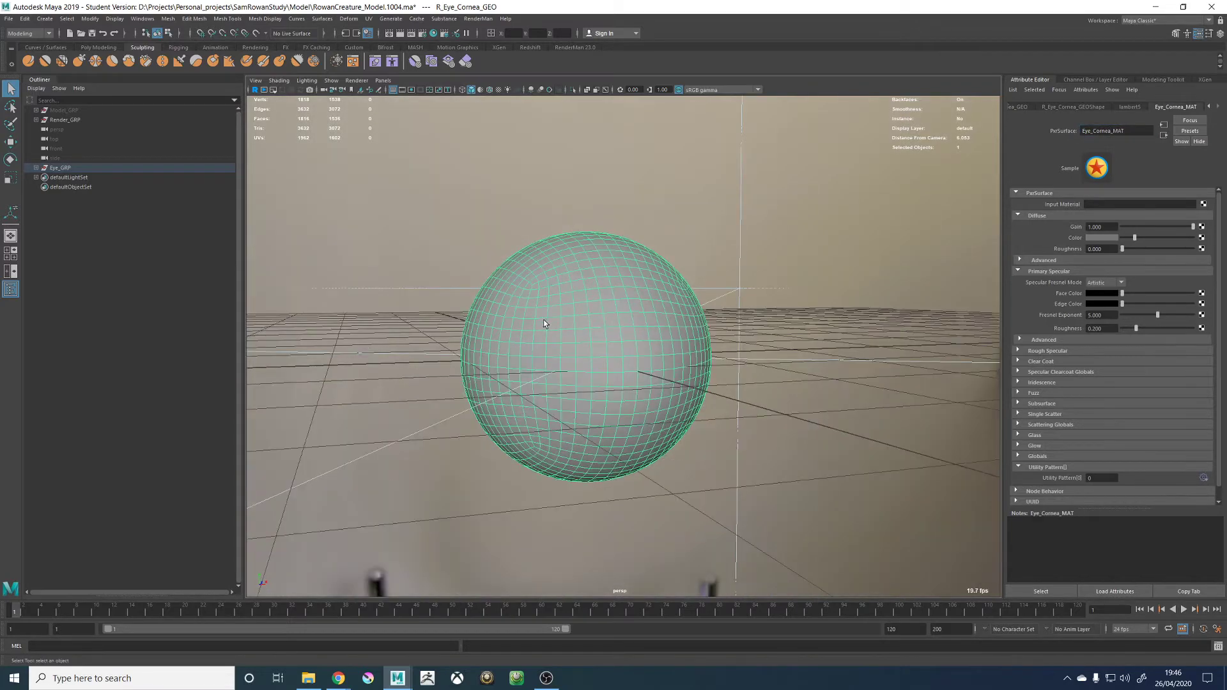
left_click(646, 338)
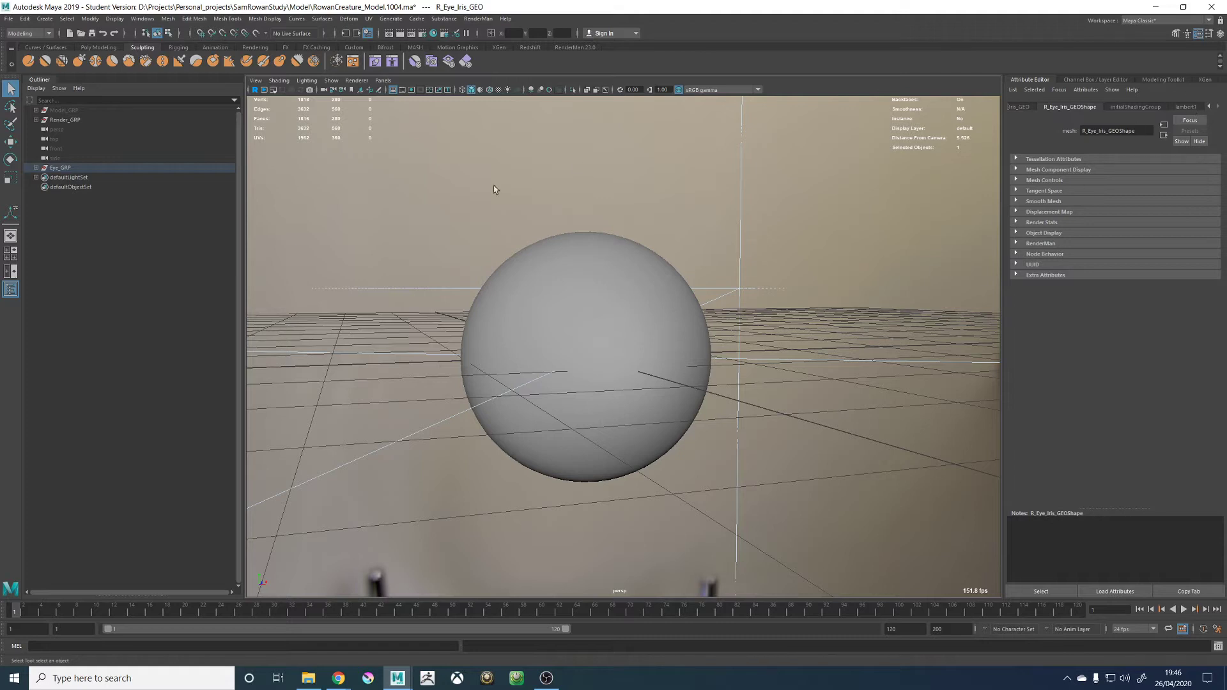
right_click_drag(679, 209, 671, 473)
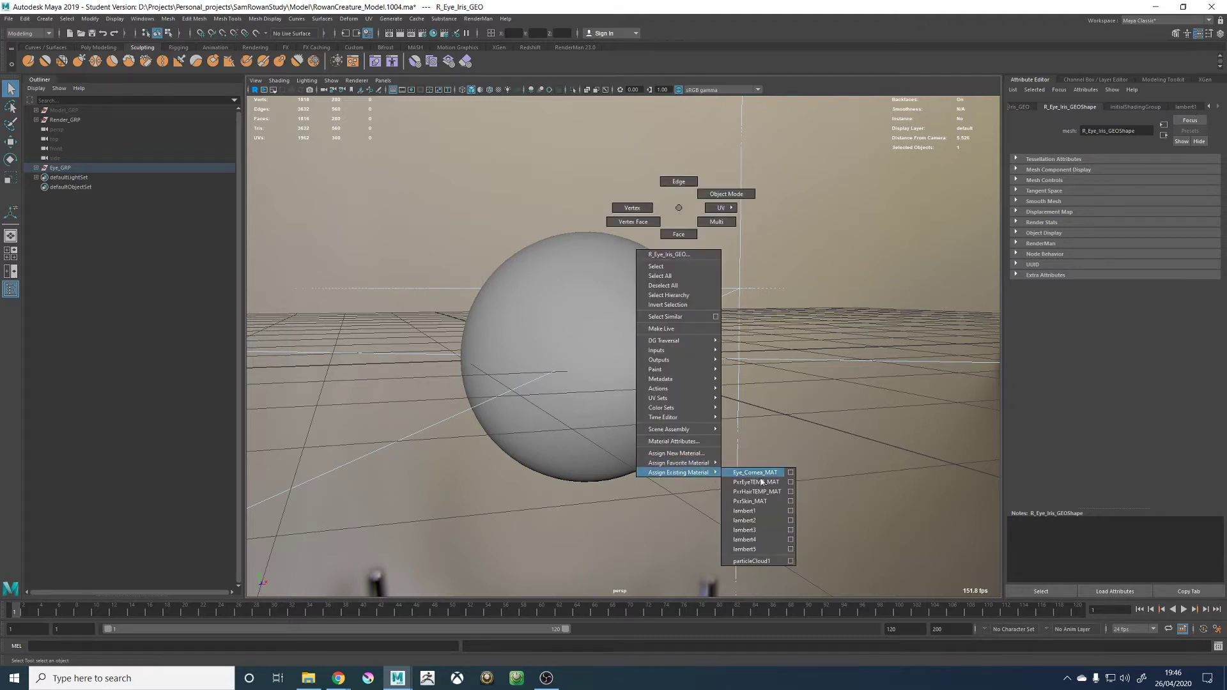
left_click(676, 453)
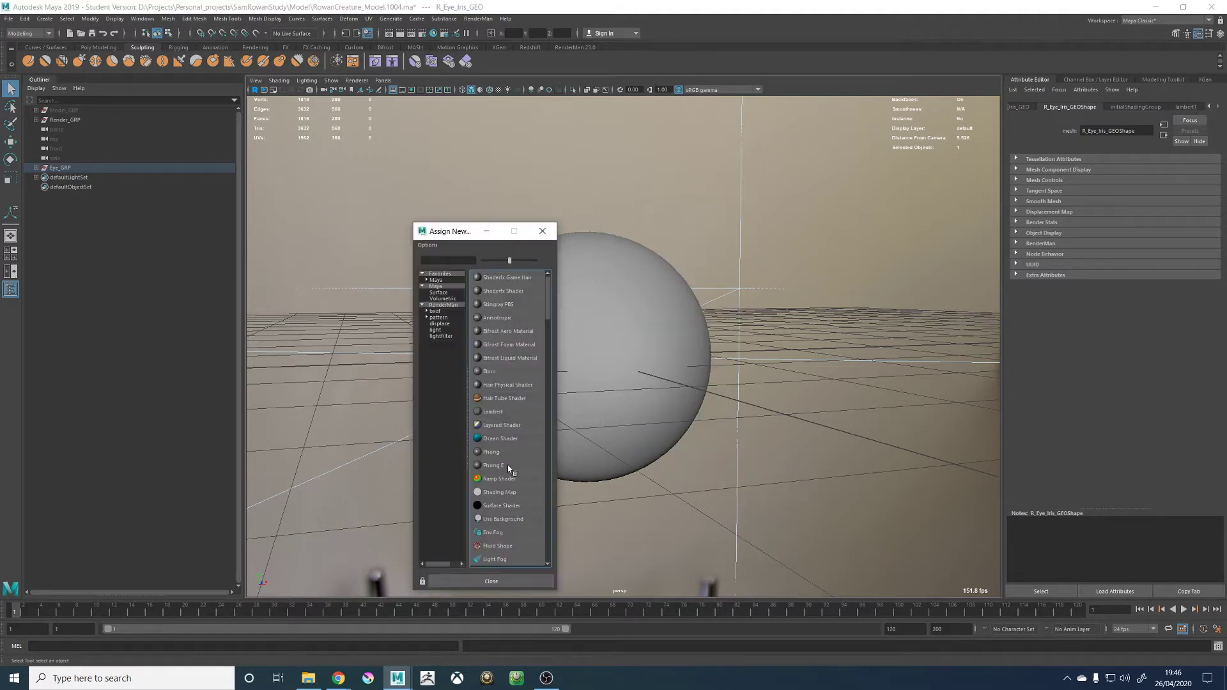
left_click(436, 312)
left_click(495, 358)
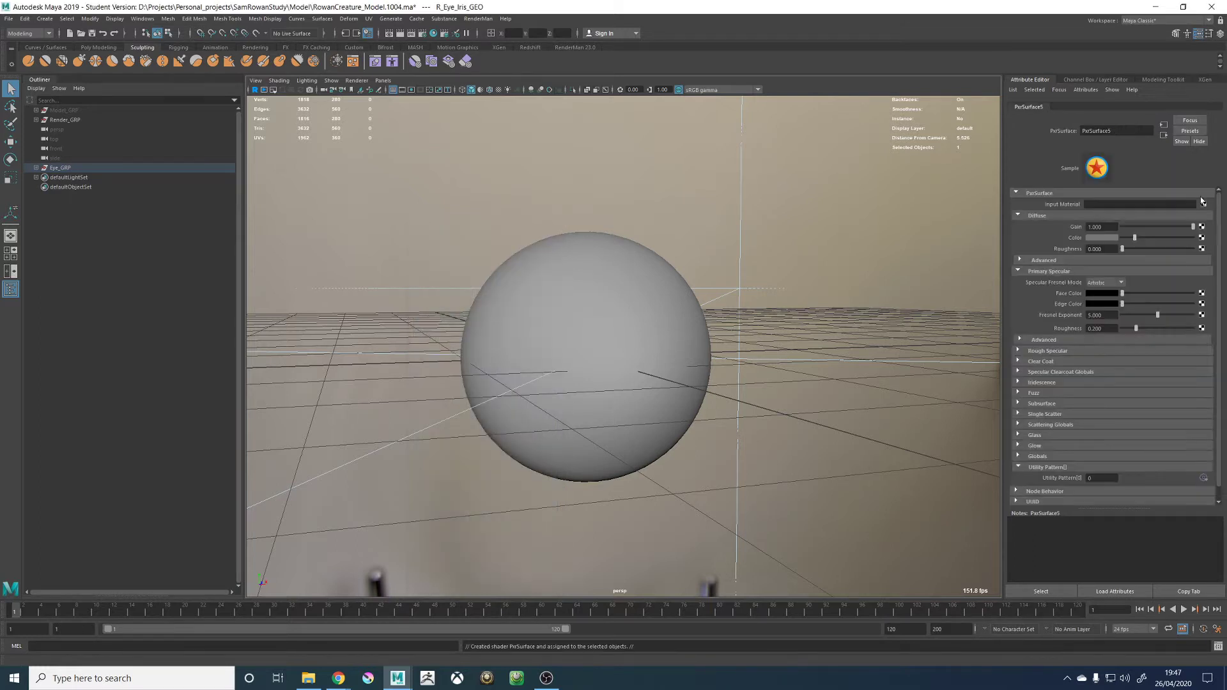
Rename the iris's new PxrSurface material Eye_Iris_MAT
double_click(1112, 131)
type("Eye_Iris_MAT")
key("Return")
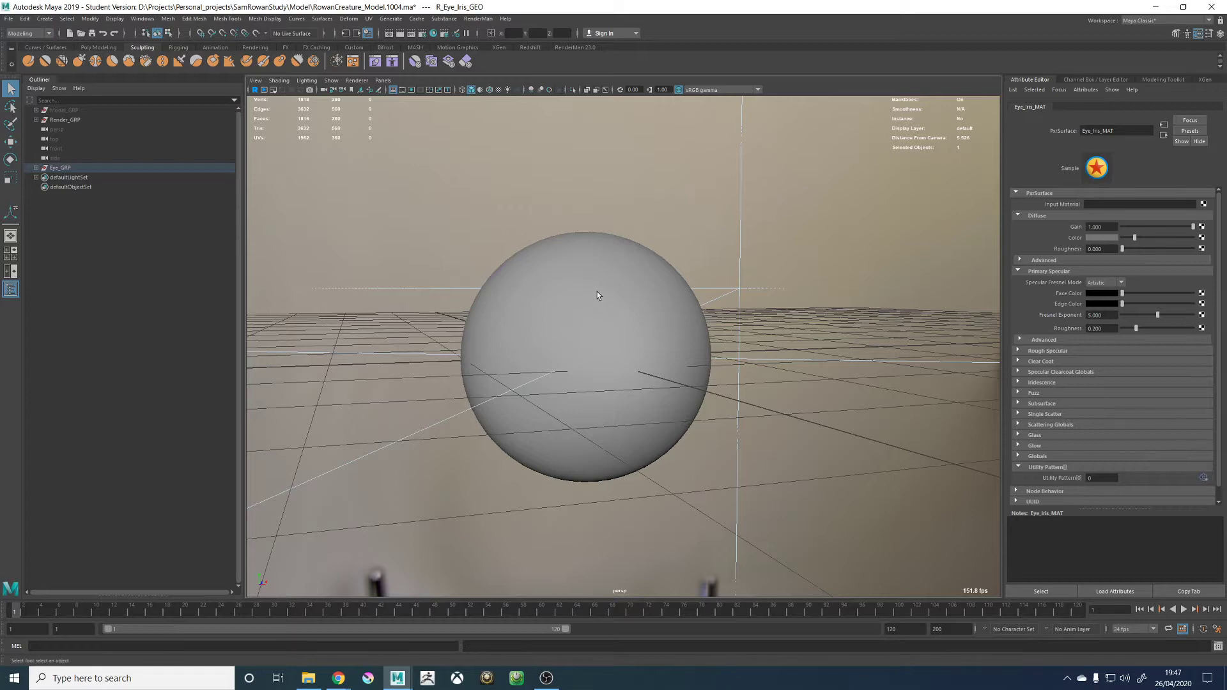
Select the cornea and display the resolution gate around it in the perspective view
left_click(597, 294)
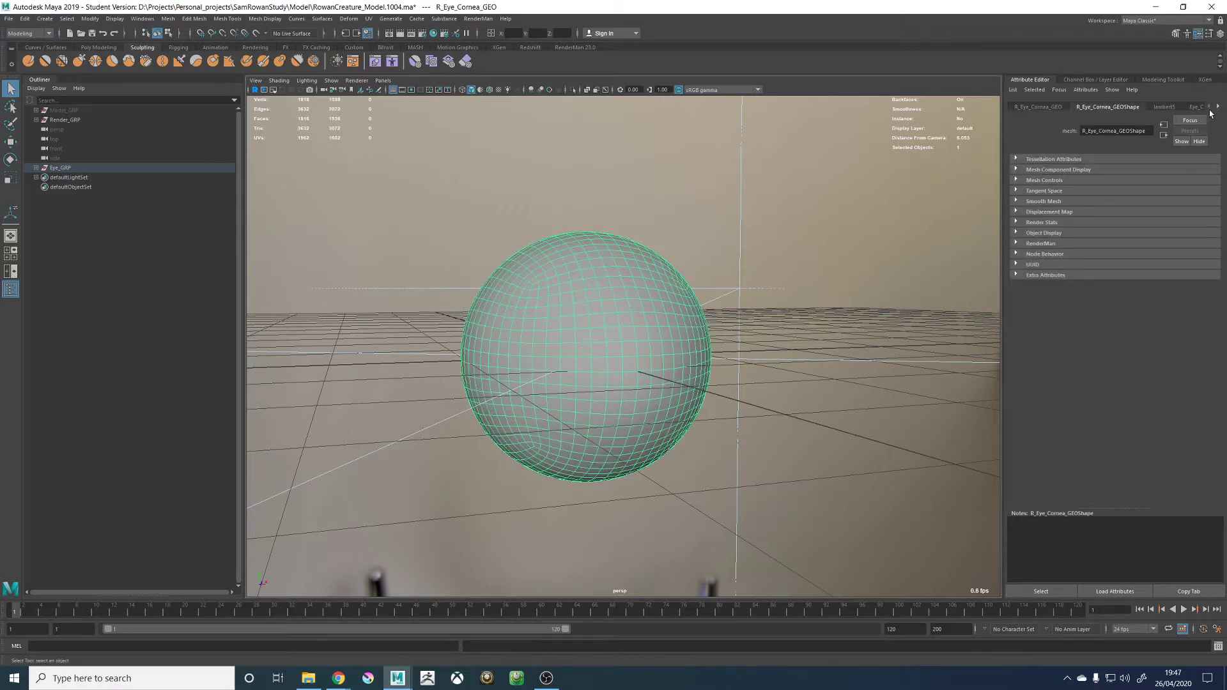
left_click_drag(593, 216, 550, 186, "alt")
left_click(412, 90)
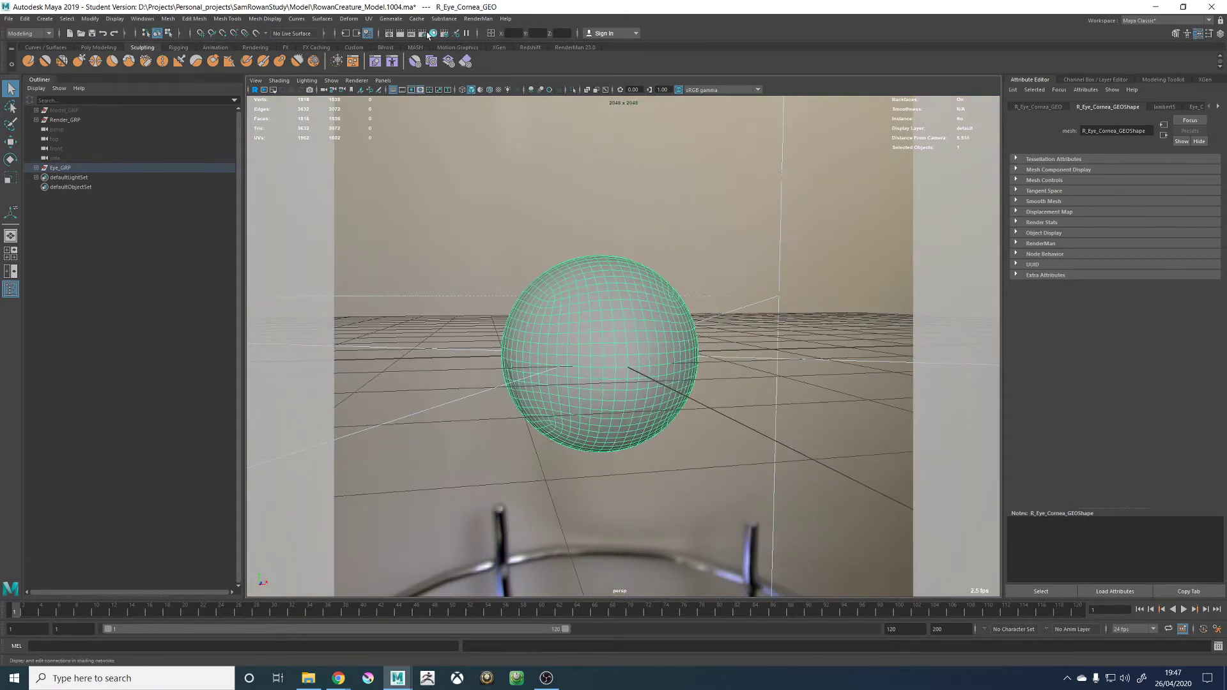
Set the renderable camera to persp in the render settings
left_click(428, 34)
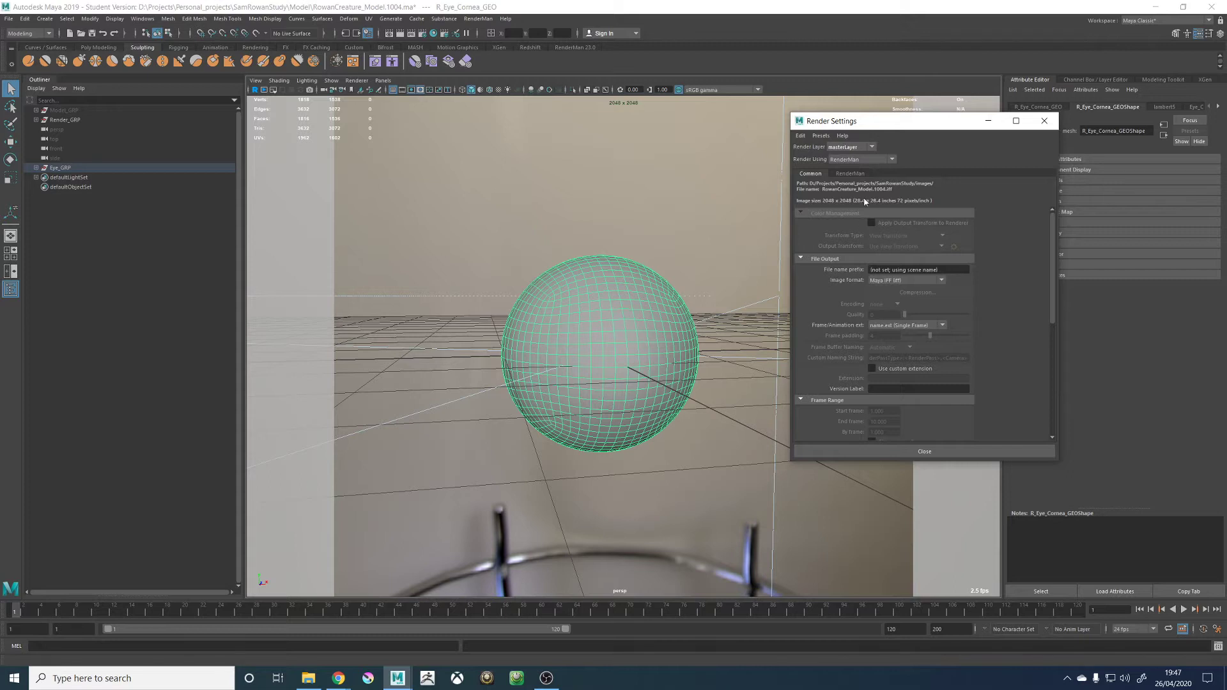
scroll(838, 320, "down", 3)
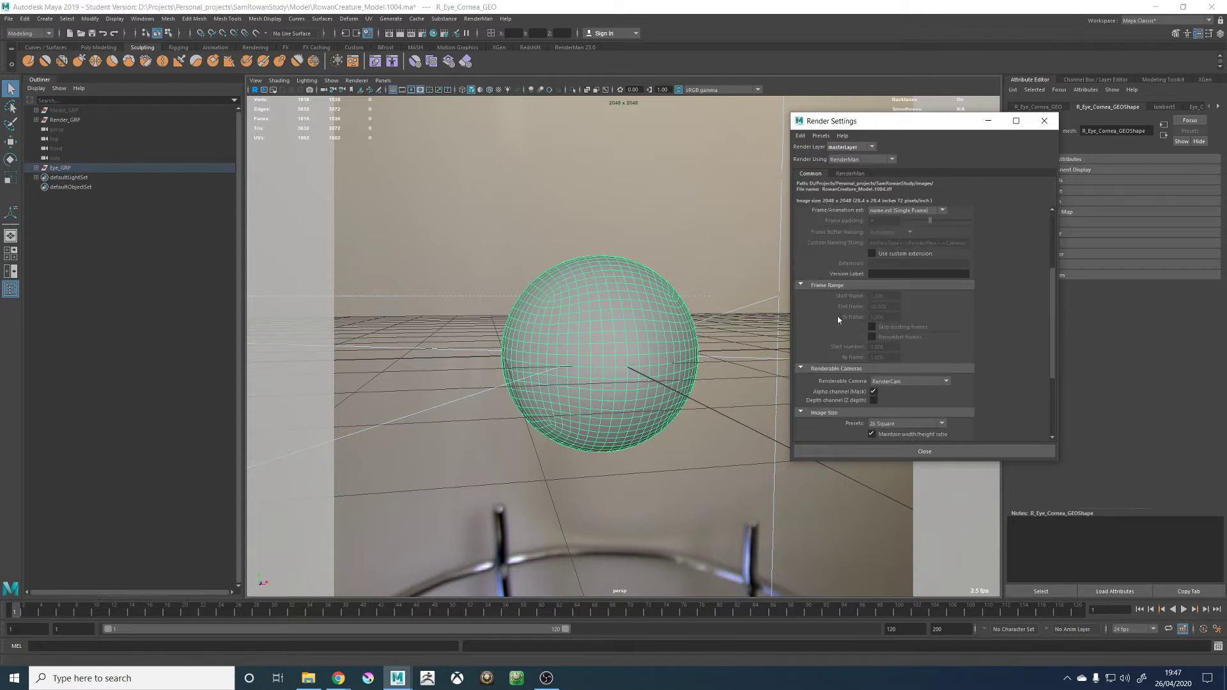
left_click(901, 379)
left_click(834, 369)
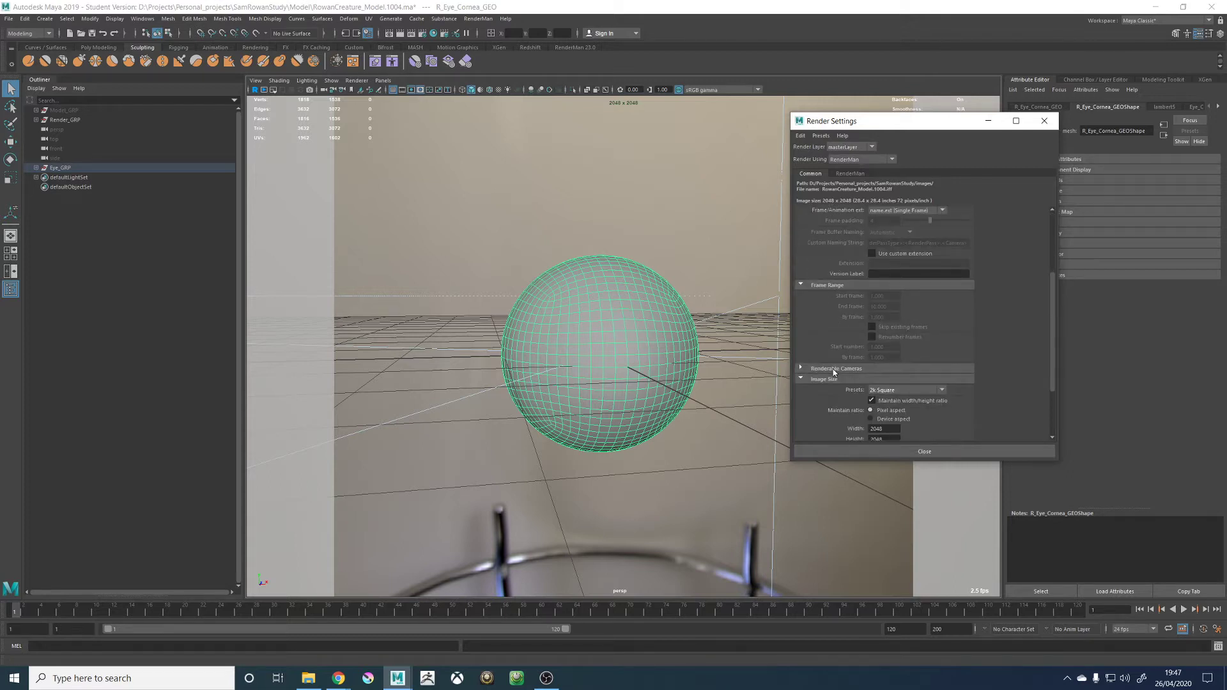
left_click(871, 369)
left_click(894, 381)
left_click(885, 395)
Set the render image size preset to HD 1080 and close the render settings
scroll(884, 401, "down", 1)
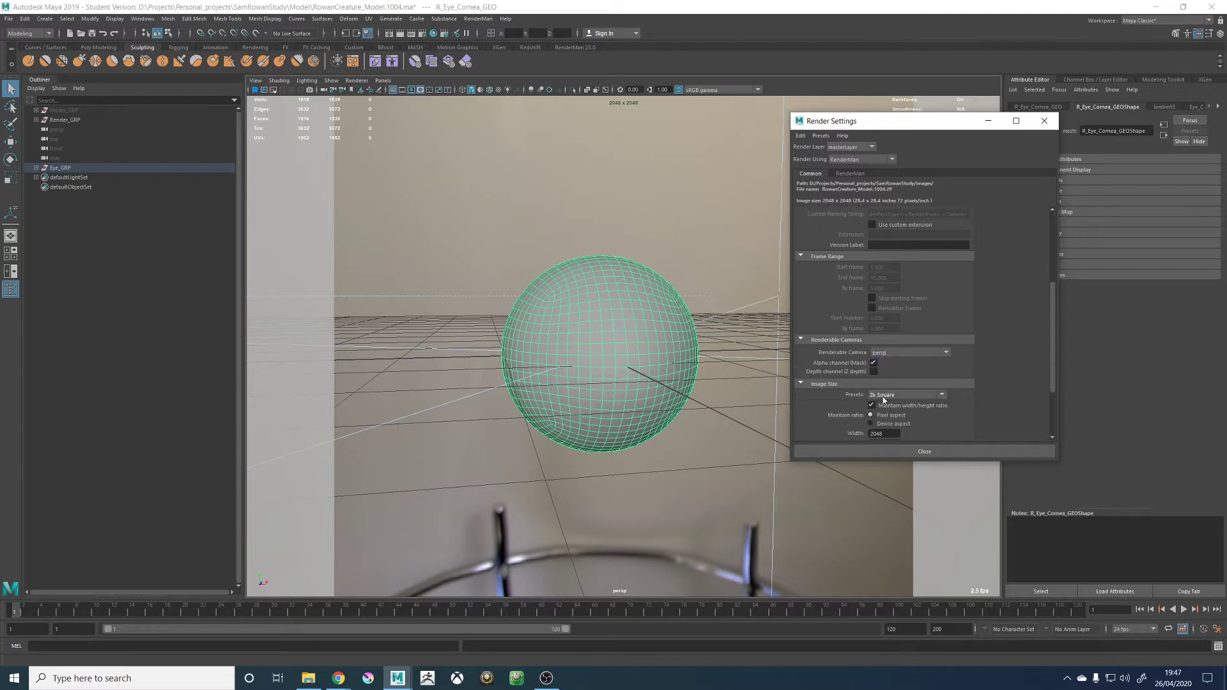
left_click(883, 396)
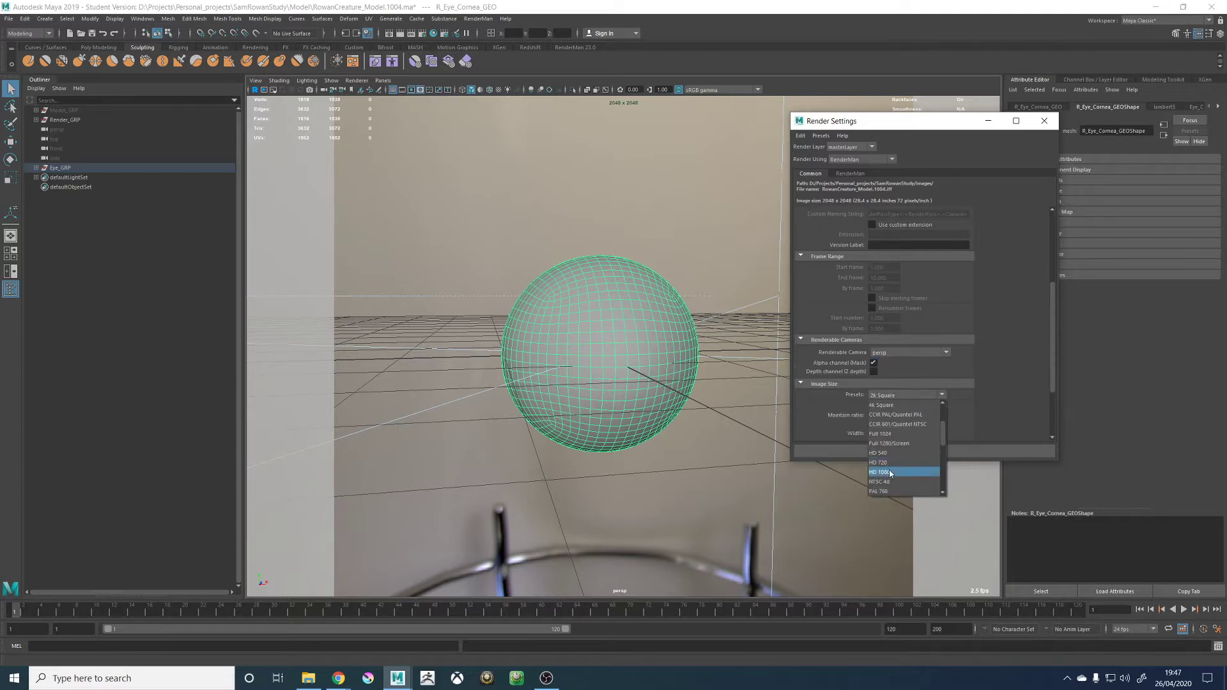
left_click(890, 472)
left_click(910, 450)
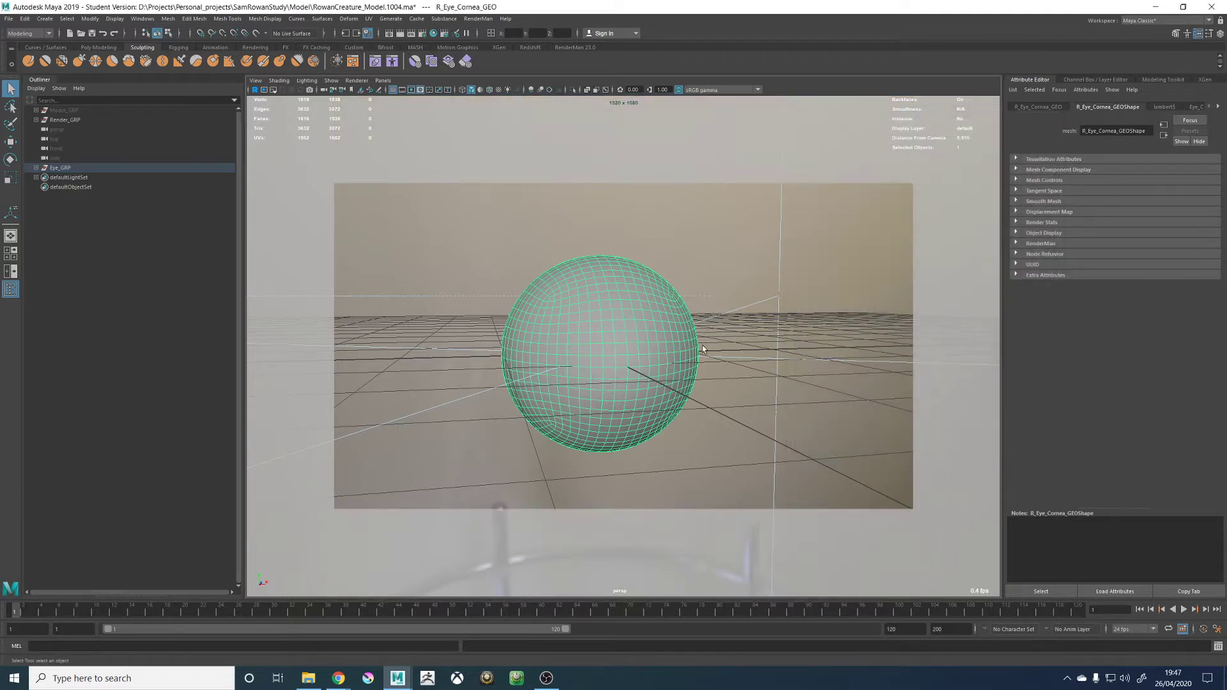
Show the eye in a live RenderMan viewport render and set Eye_Cornea_MAT's diffuse color to black
left_click_drag(702, 345, 636, 334, "alt")
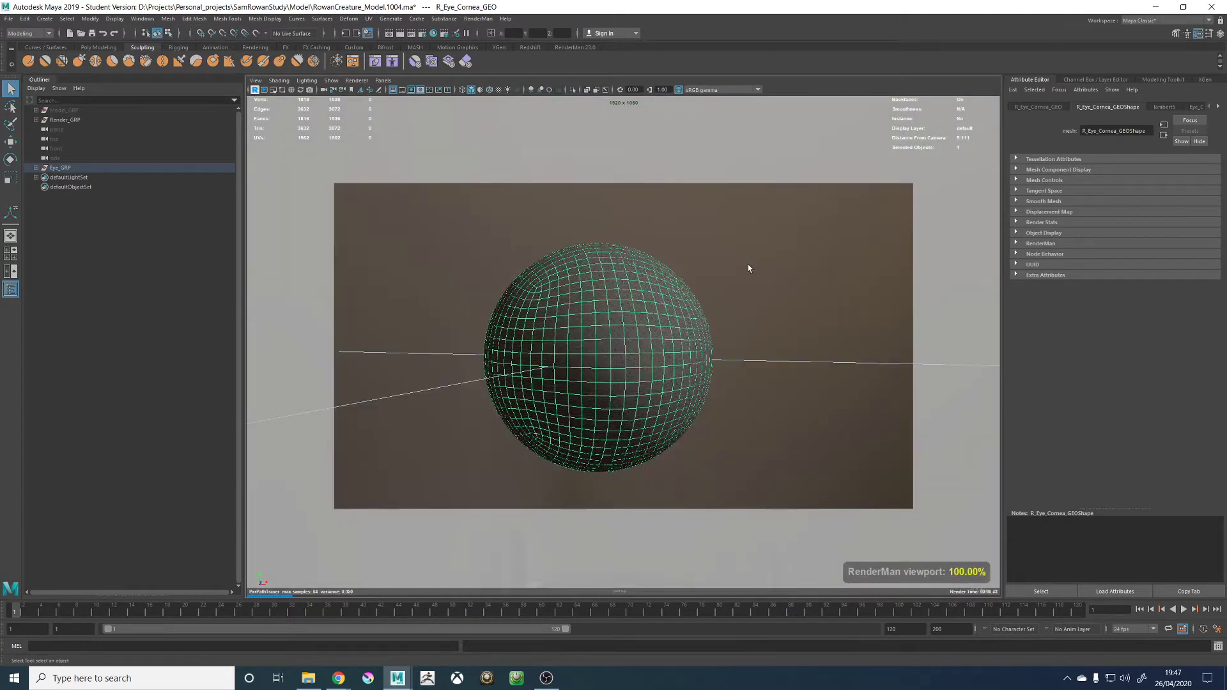
left_click(748, 264)
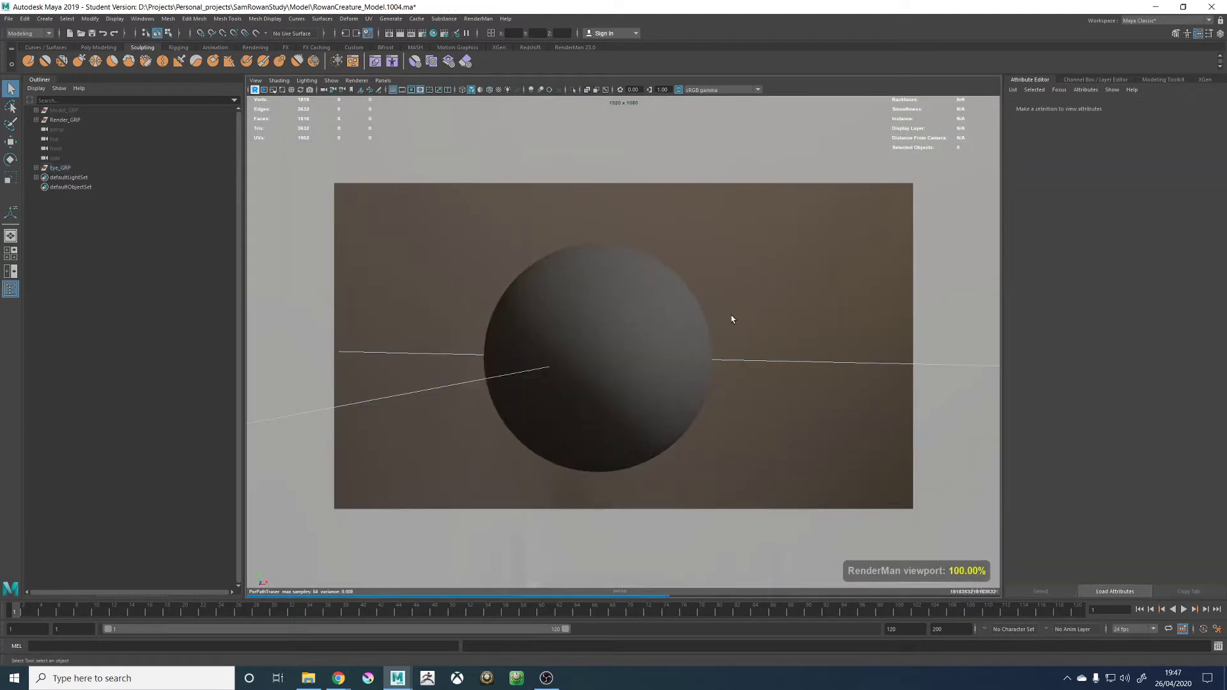
left_click(638, 333)
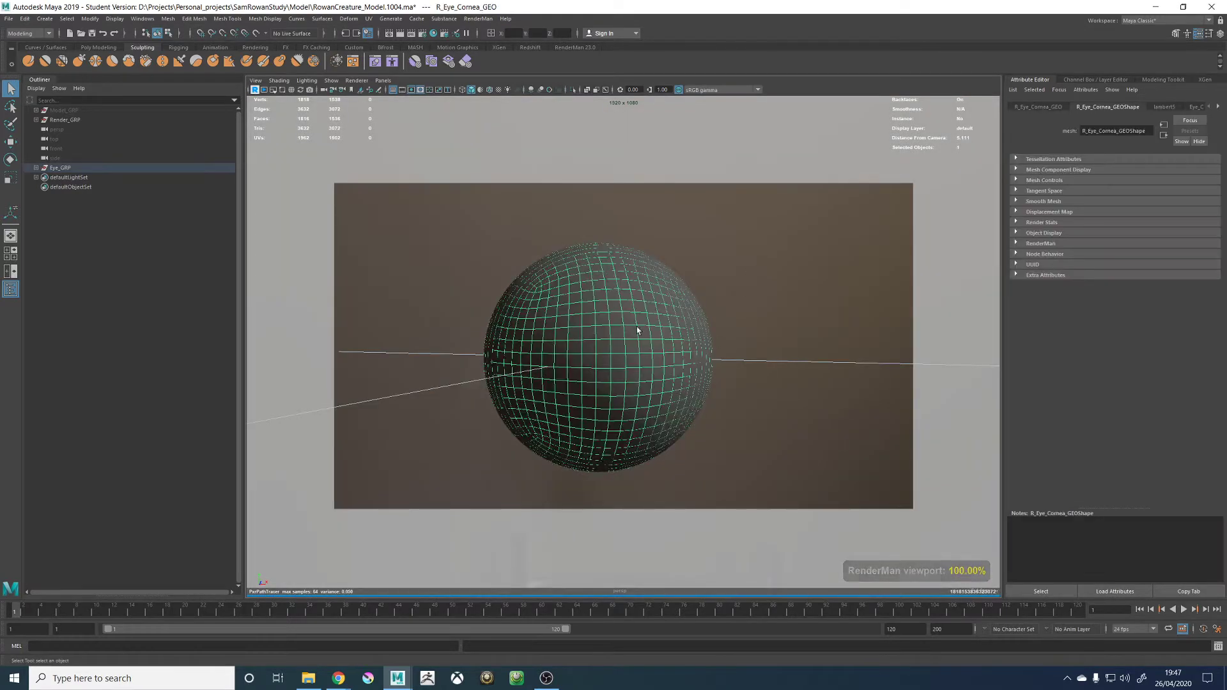
left_click(1013, 91)
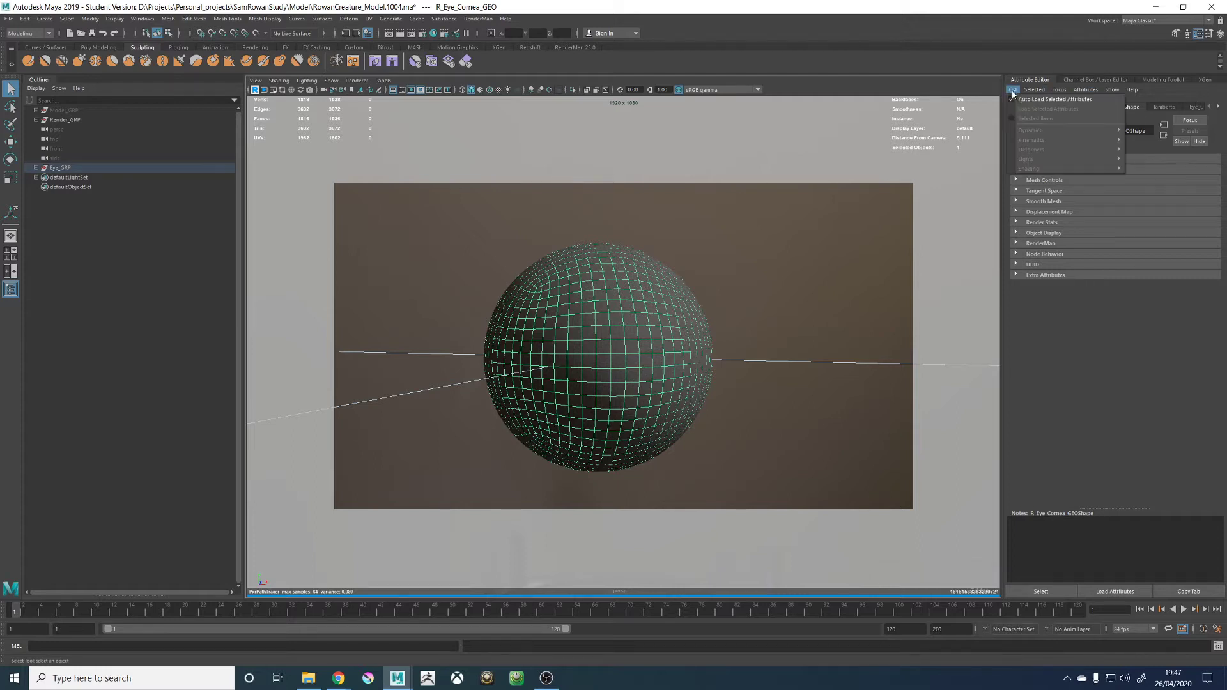
left_click(1075, 99)
left_click(1217, 109)
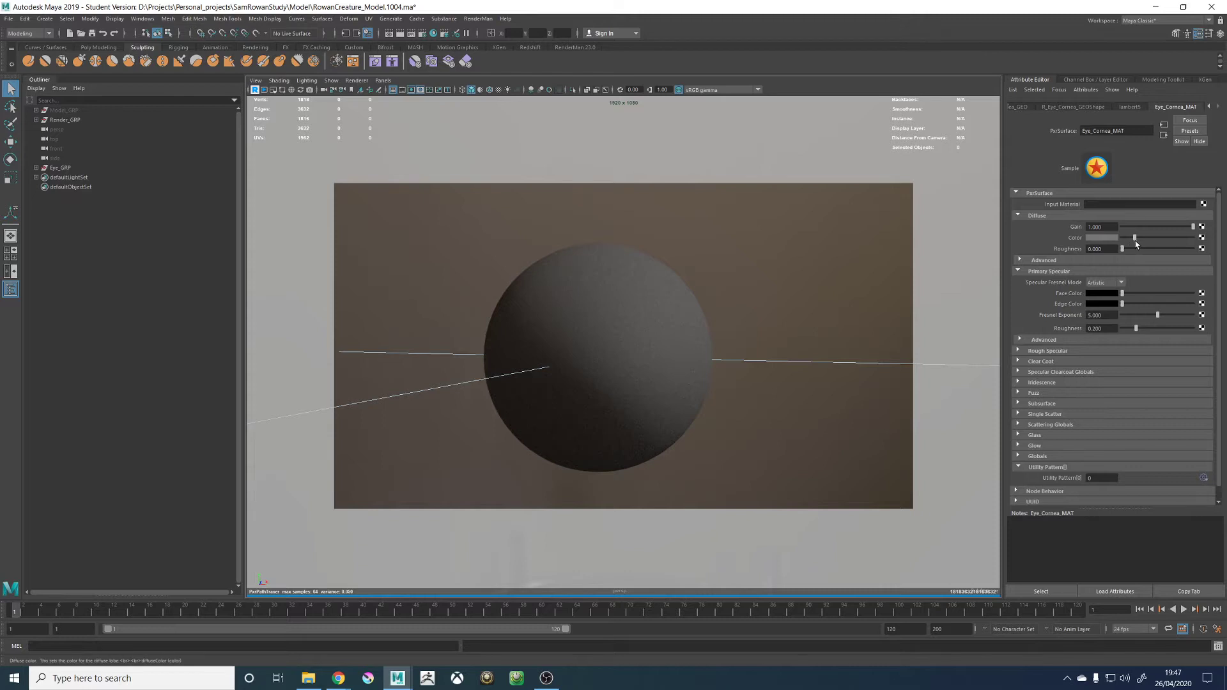
left_click_drag(1132, 240, 1120, 239)
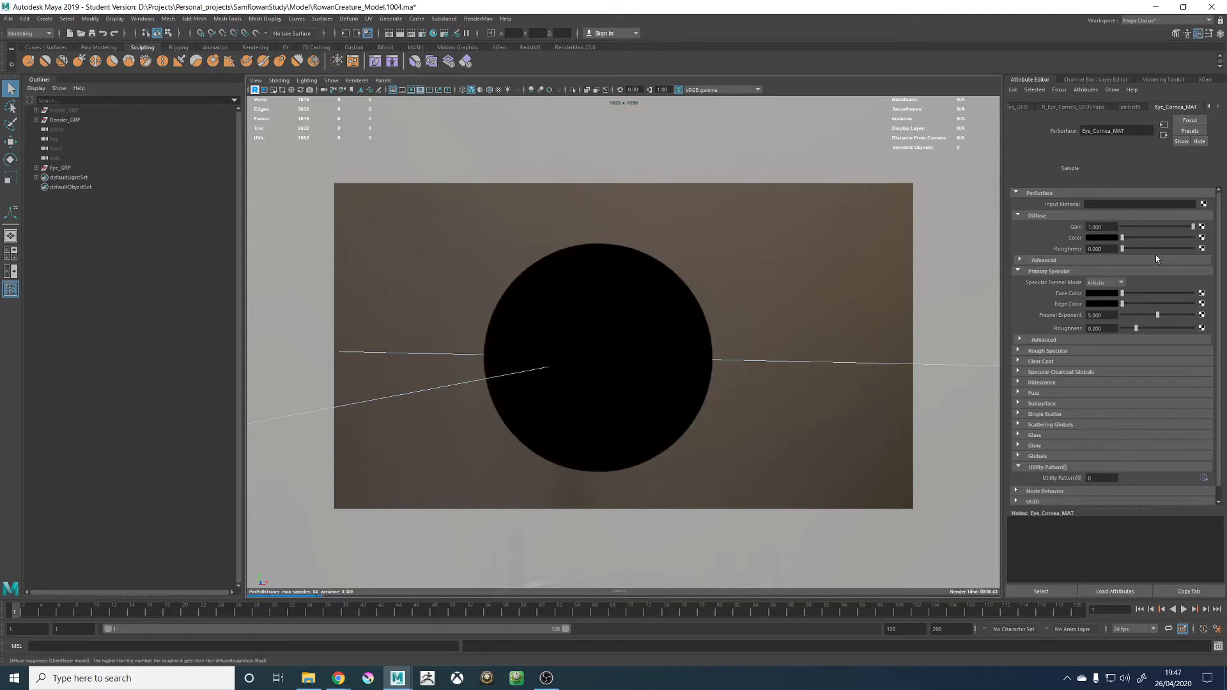
Set the cornea material's primary specular Fresnel mode to Physical and its edge color to white
left_click(1105, 283)
left_click(1105, 293)
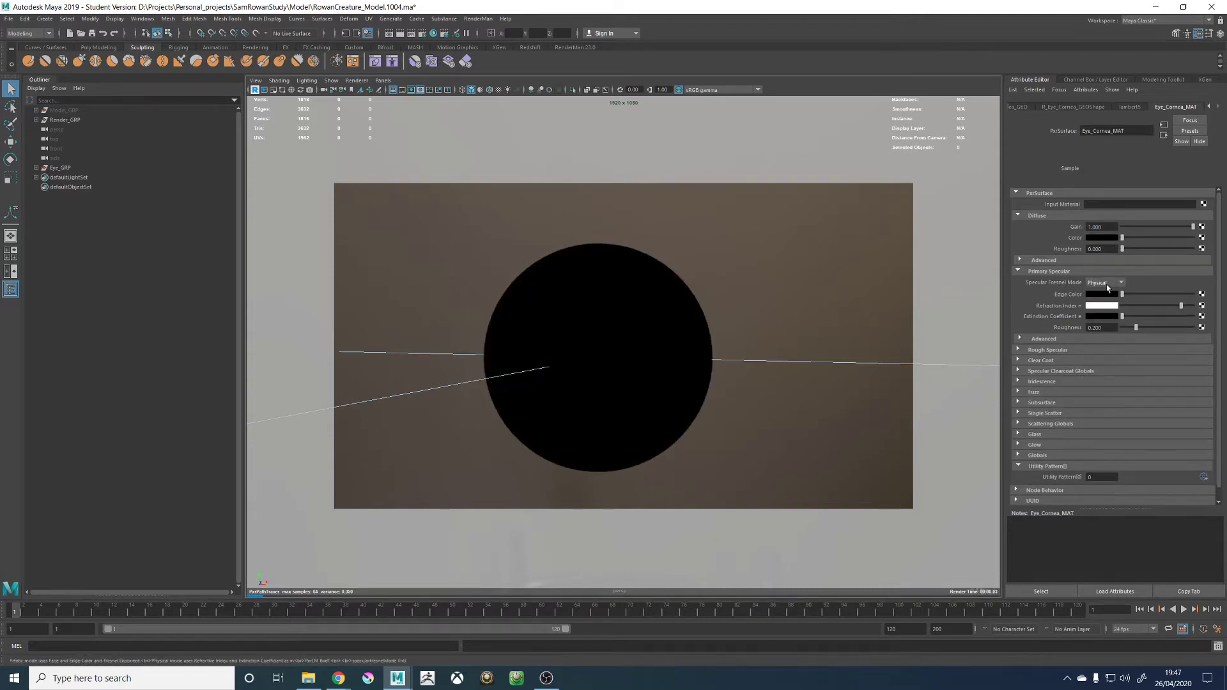
left_click_drag(1125, 295, 1192, 294)
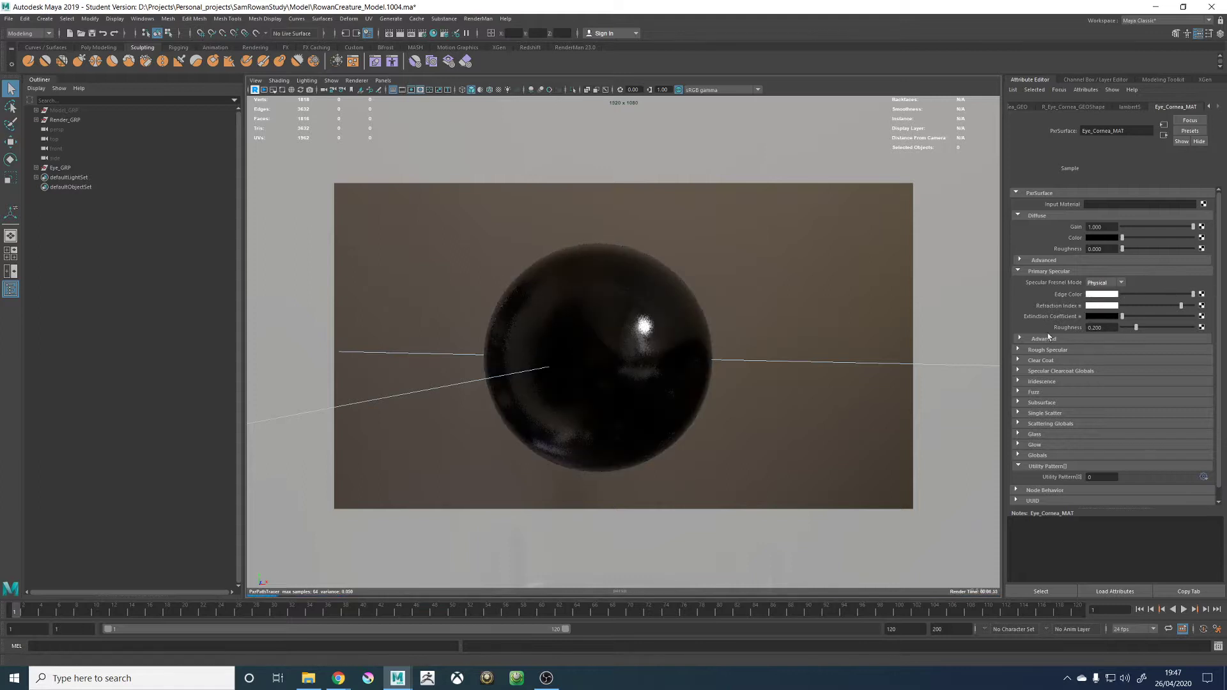
Set the cornea material's primary specular roughness to 0.1 and its refraction index color value to 1.33
left_click(1096, 328)
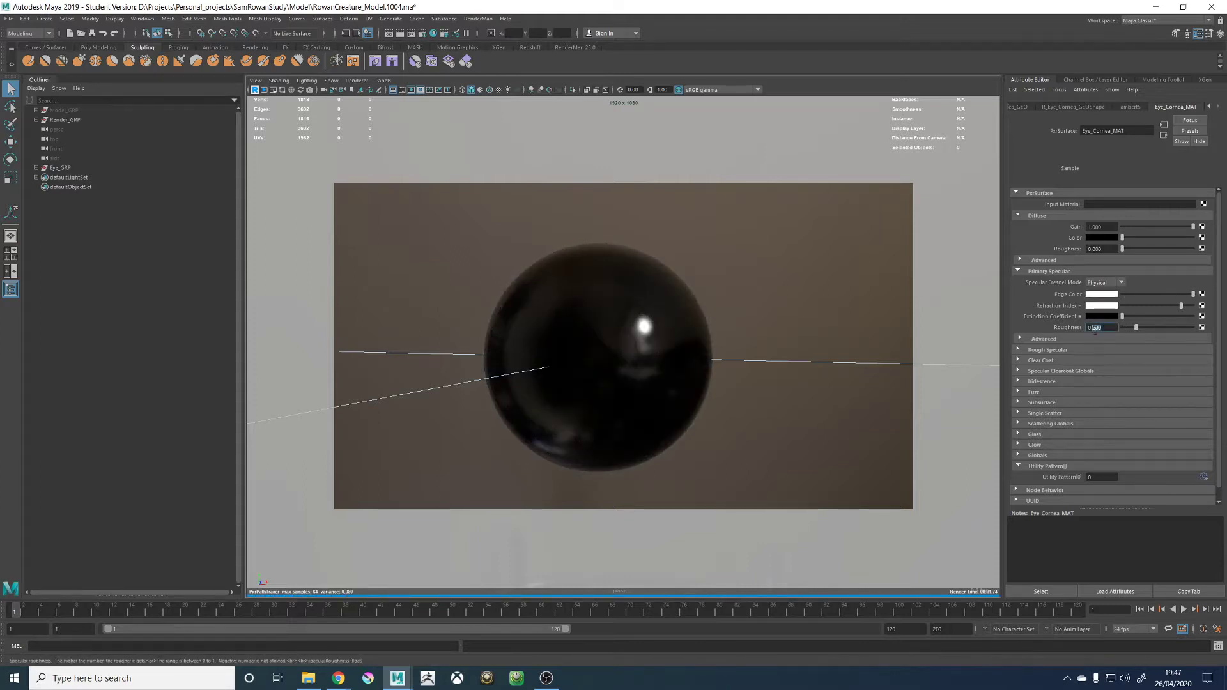
left_click(1136, 328)
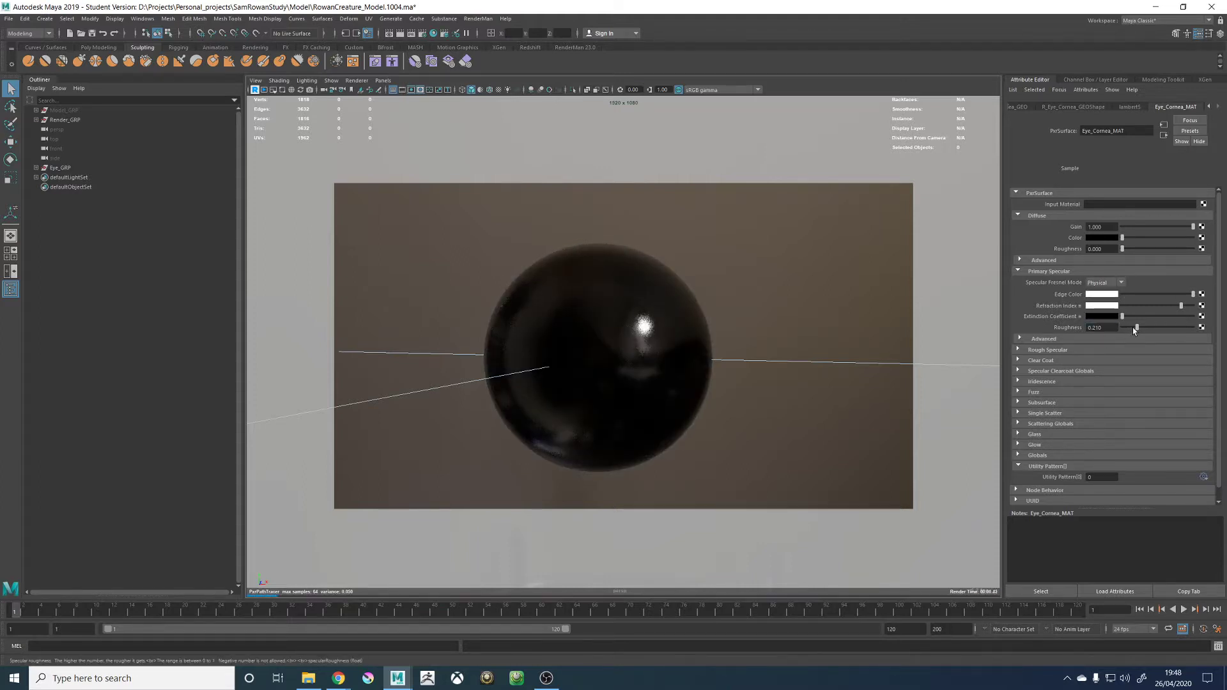
left_click(1093, 329)
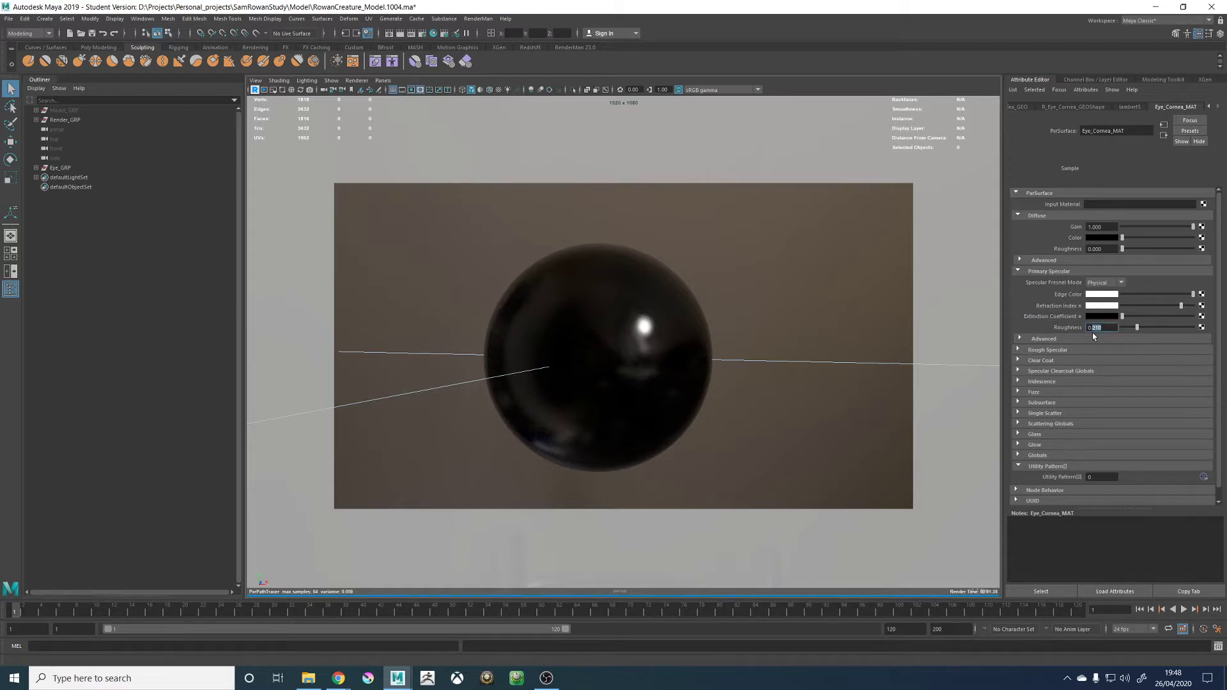
type("0.1")
key("Return")
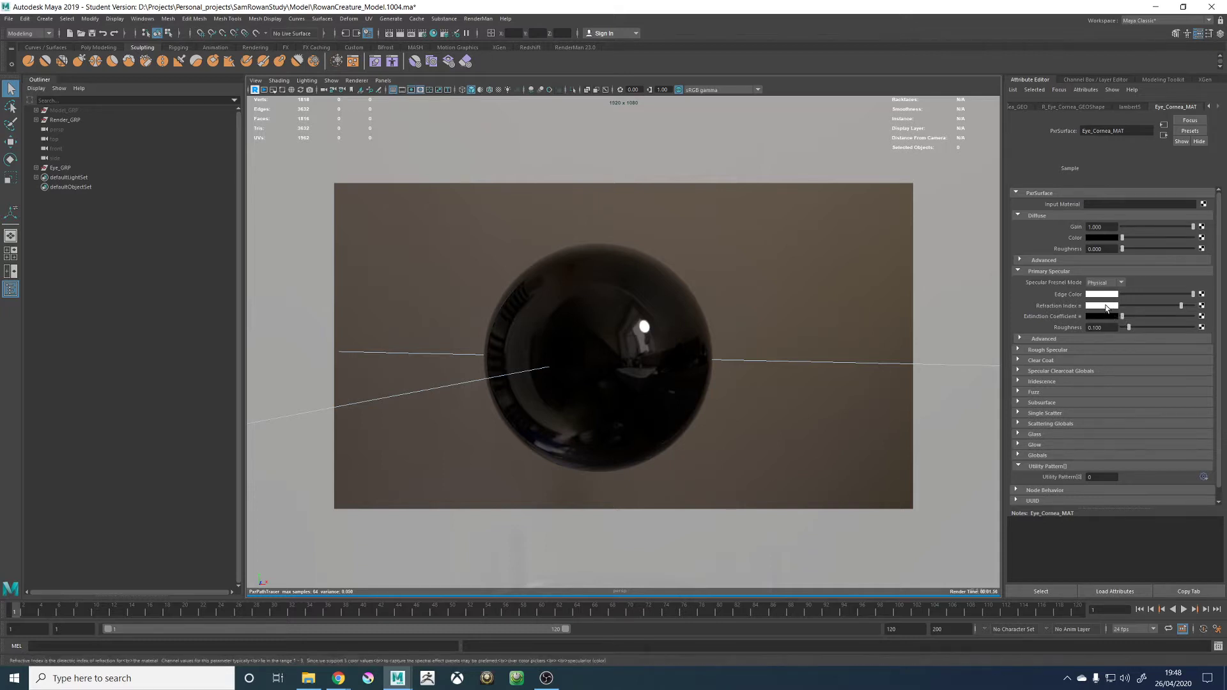
left_click(1103, 306)
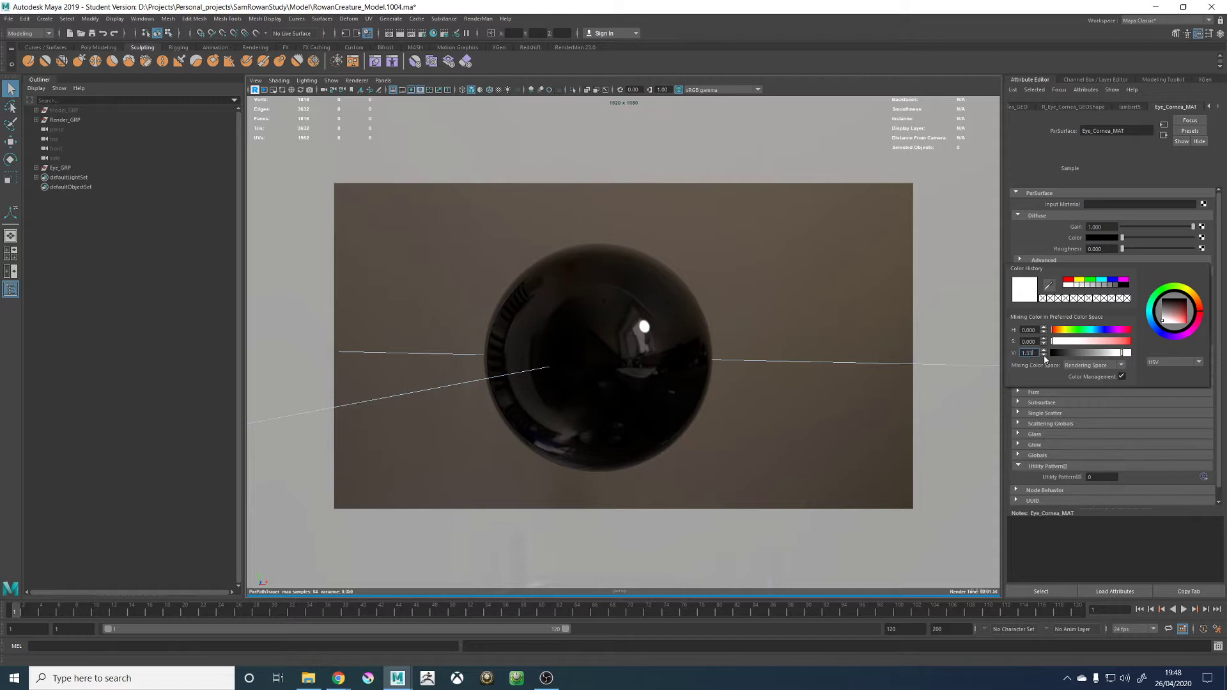
key("Return")
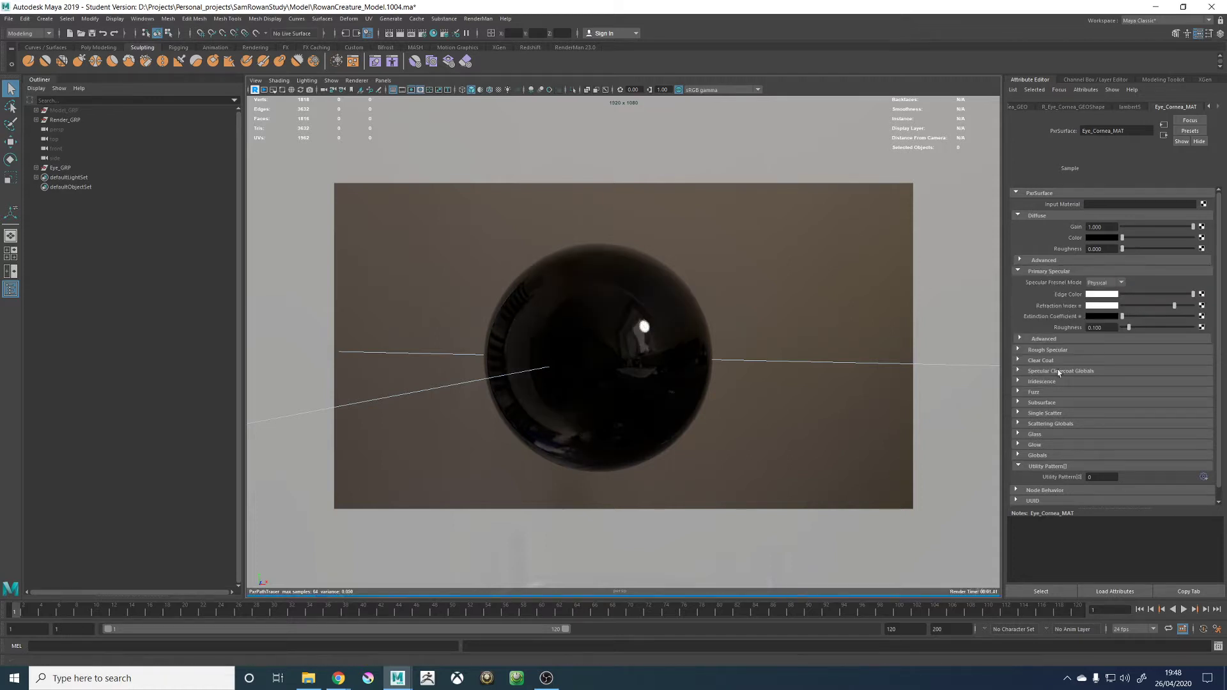
Set the cornea material's glass refraction gain and reflection gain to 1
scroll(1058, 373, "down", 1)
left_click(1035, 423)
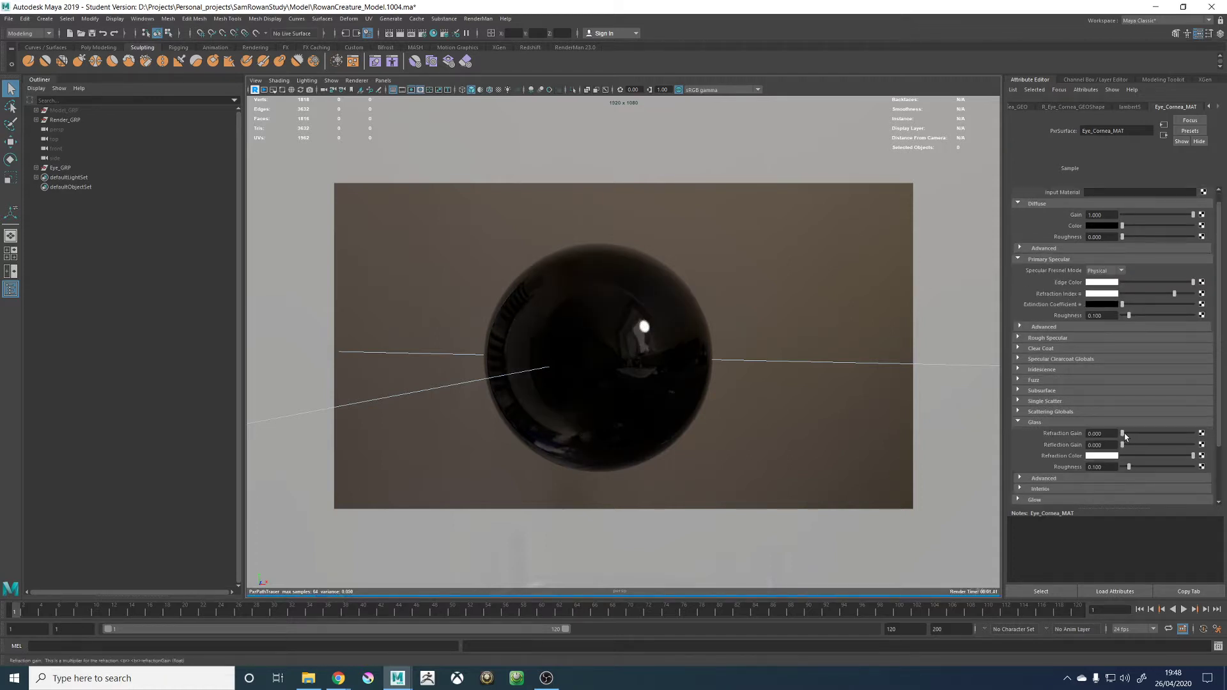
left_click_drag(1144, 445, 1195, 445)
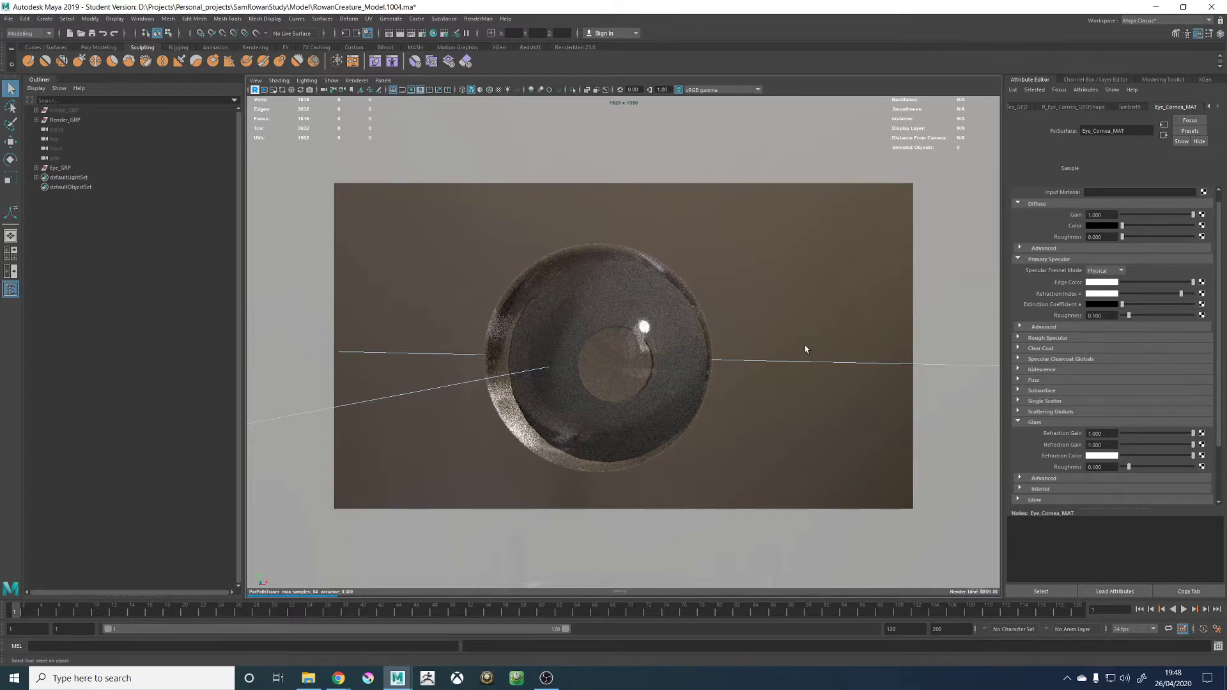
left_click_drag(806, 349, 770, 334, "alt")
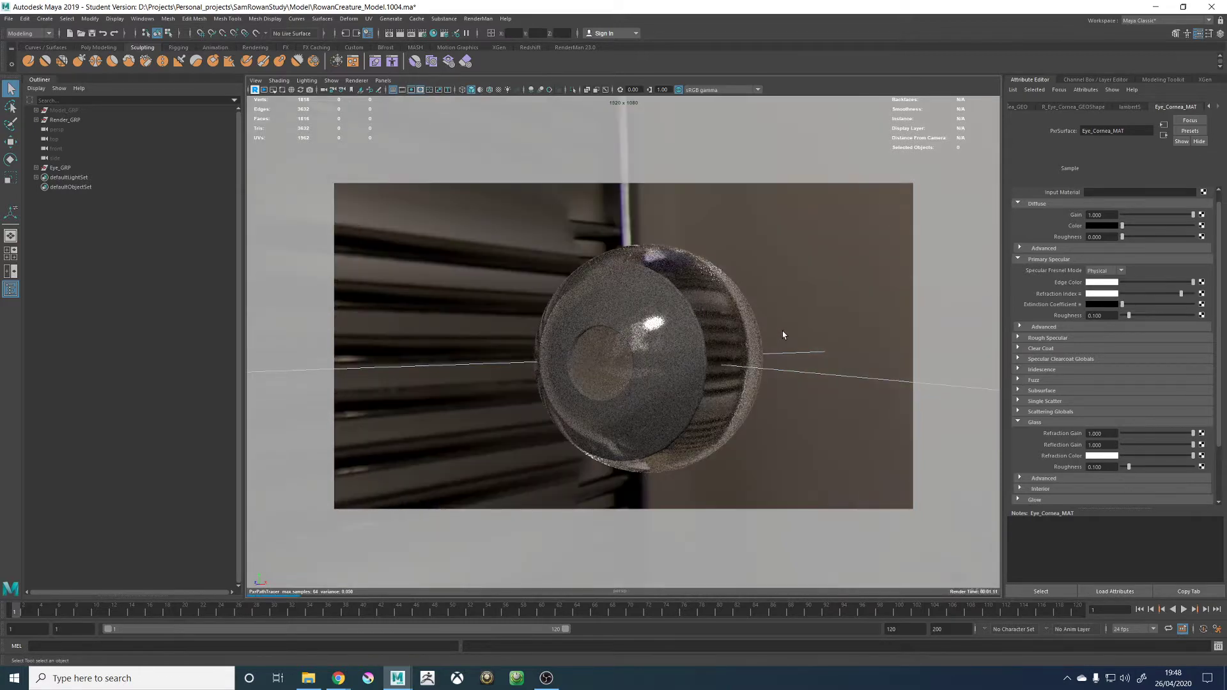
Enable Manifold Walk in the cornea material's advanced glass settings and set the glass refractive index to 1.335
left_click(1038, 478)
scroll(1046, 448, "down", 1)
scroll(1047, 442, "down", 2)
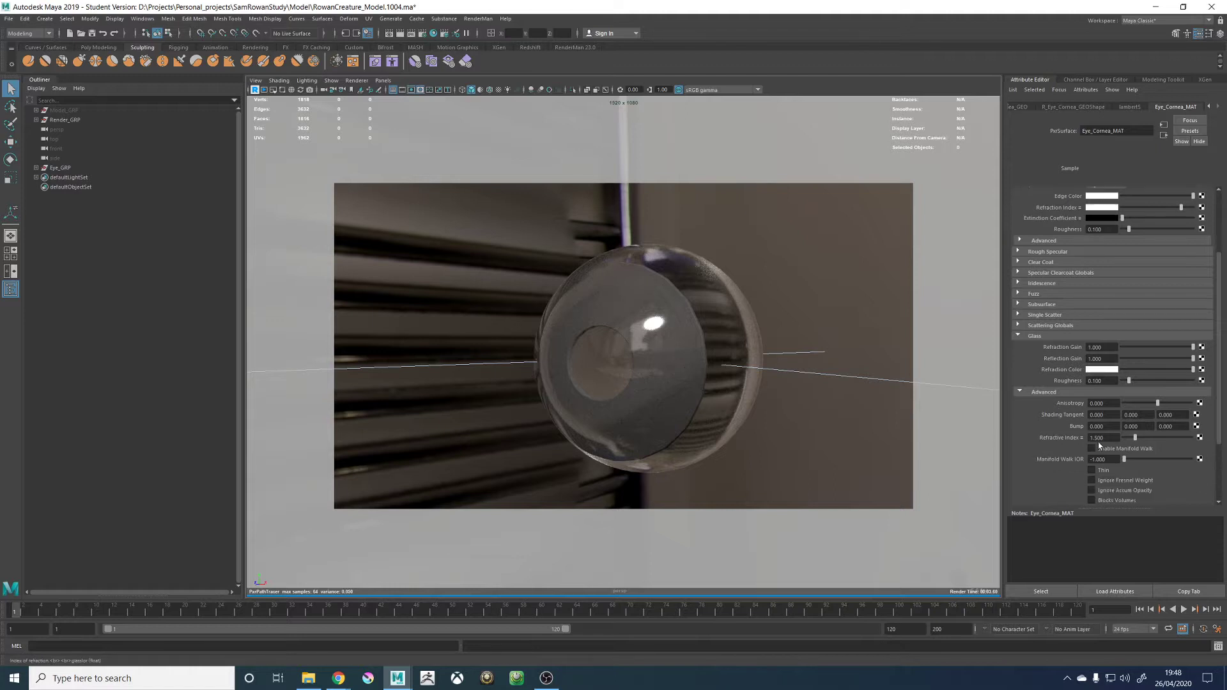
left_click(1101, 449)
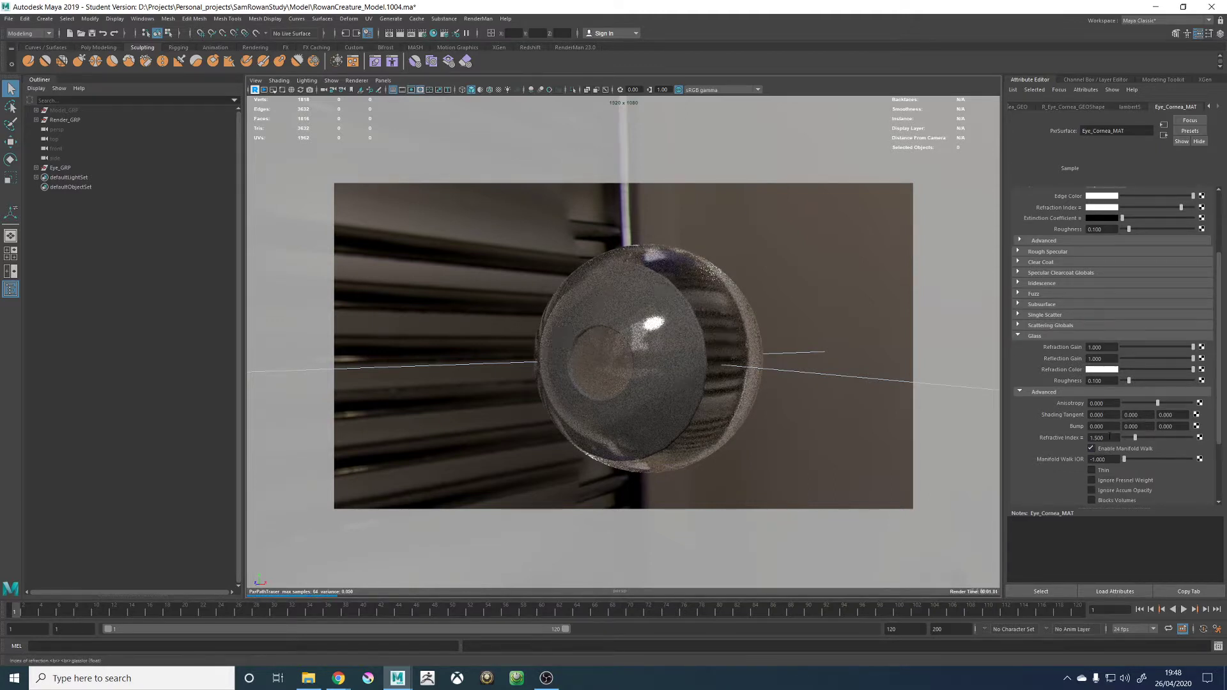
left_click(1097, 438)
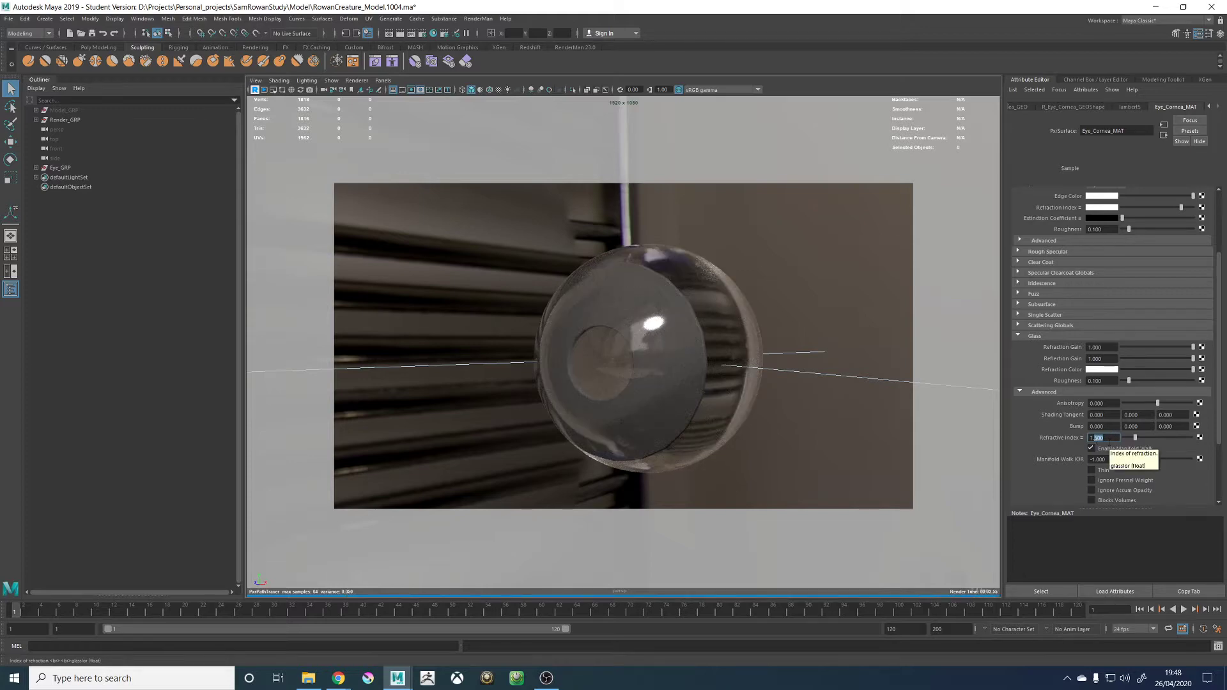
type("1.335")
key("Return")
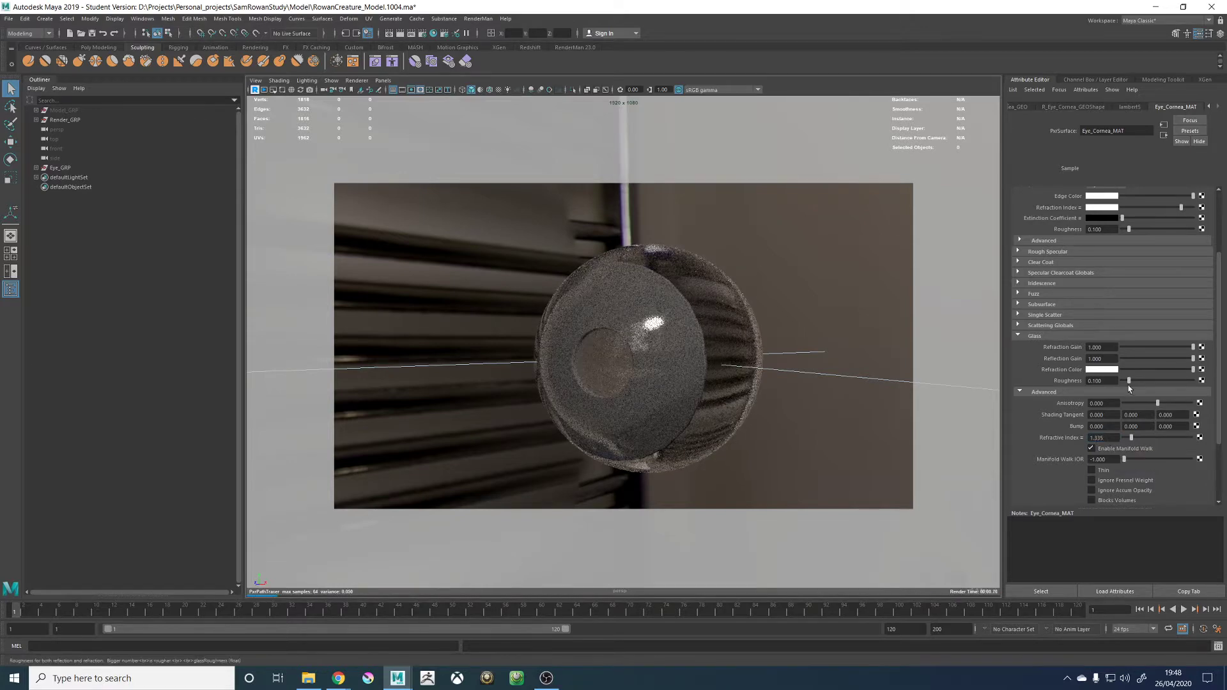
left_click_drag(899, 385, 939, 385, "alt")
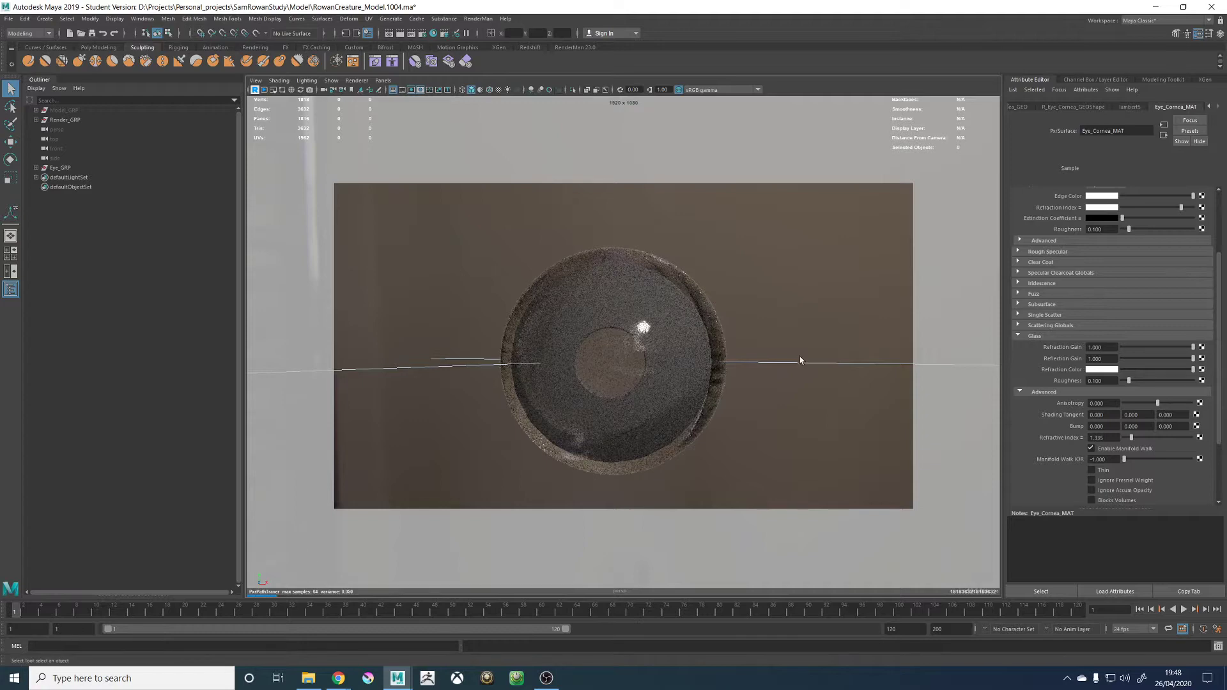
left_click_drag(799, 357, 820, 353, "alt")
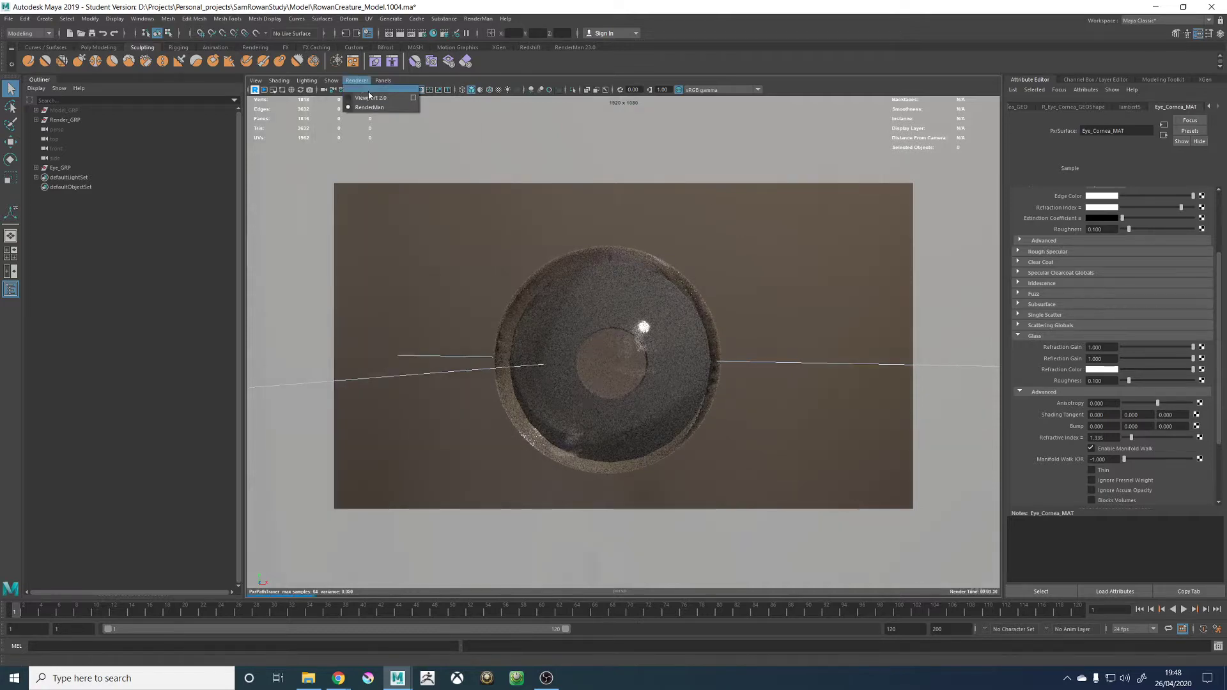
Return the view to Viewport 2.0 and set the cornea mesh's RenderMan subdivision scheme to Catmull-Clark
left_click(636, 313)
left_click_drag(619, 370, 643, 369, "alt")
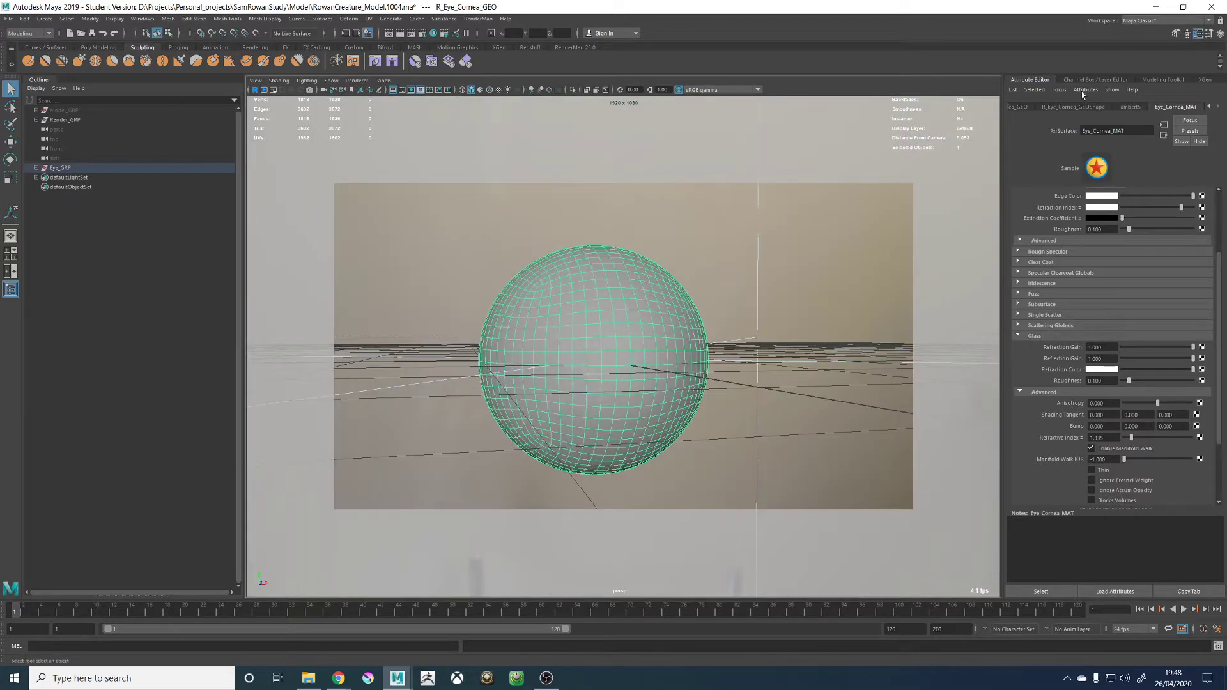
left_click(1071, 107)
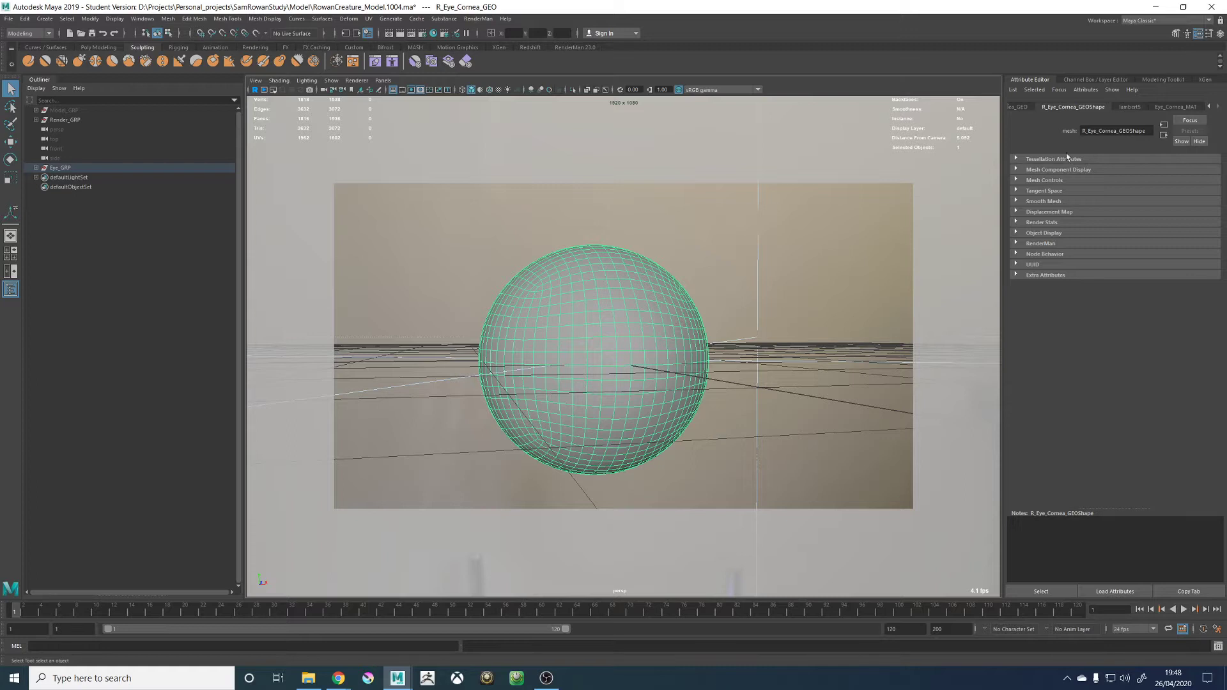
left_click(1044, 243)
scroll(1034, 327, "down", 3)
left_click(1104, 406)
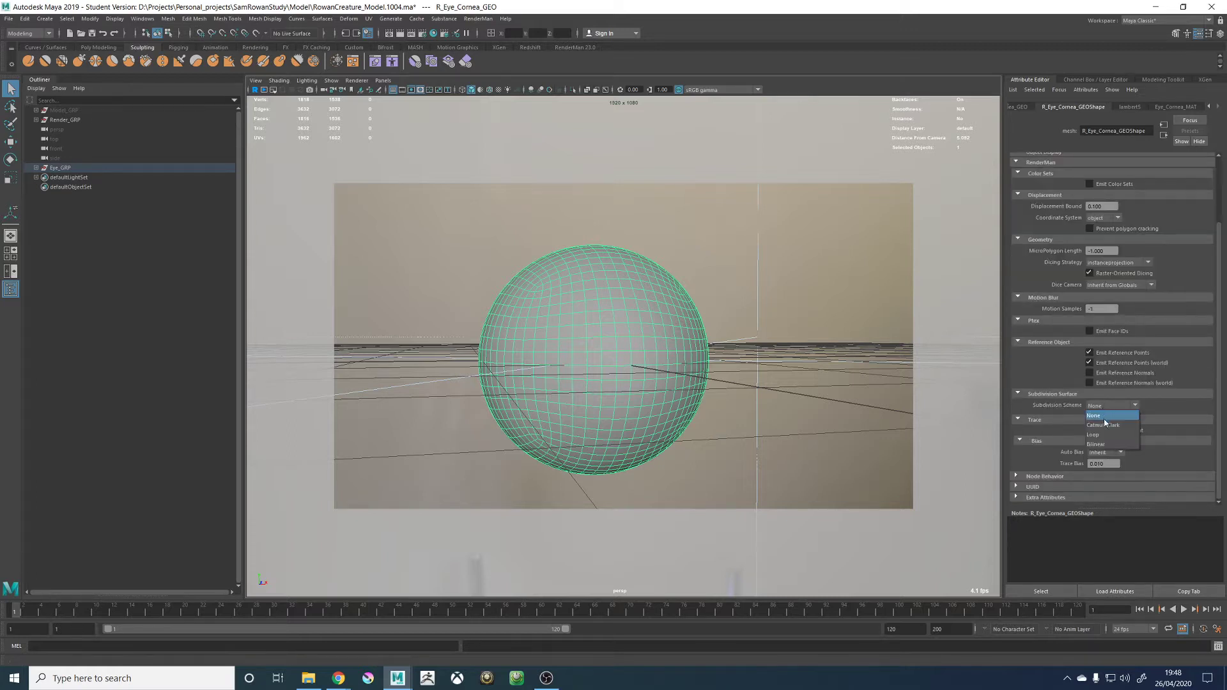
left_click(1103, 425)
Bring up the iris mesh's RenderMan attributes and inspect the eye from an angle in a live RenderMan render
left_click(689, 373)
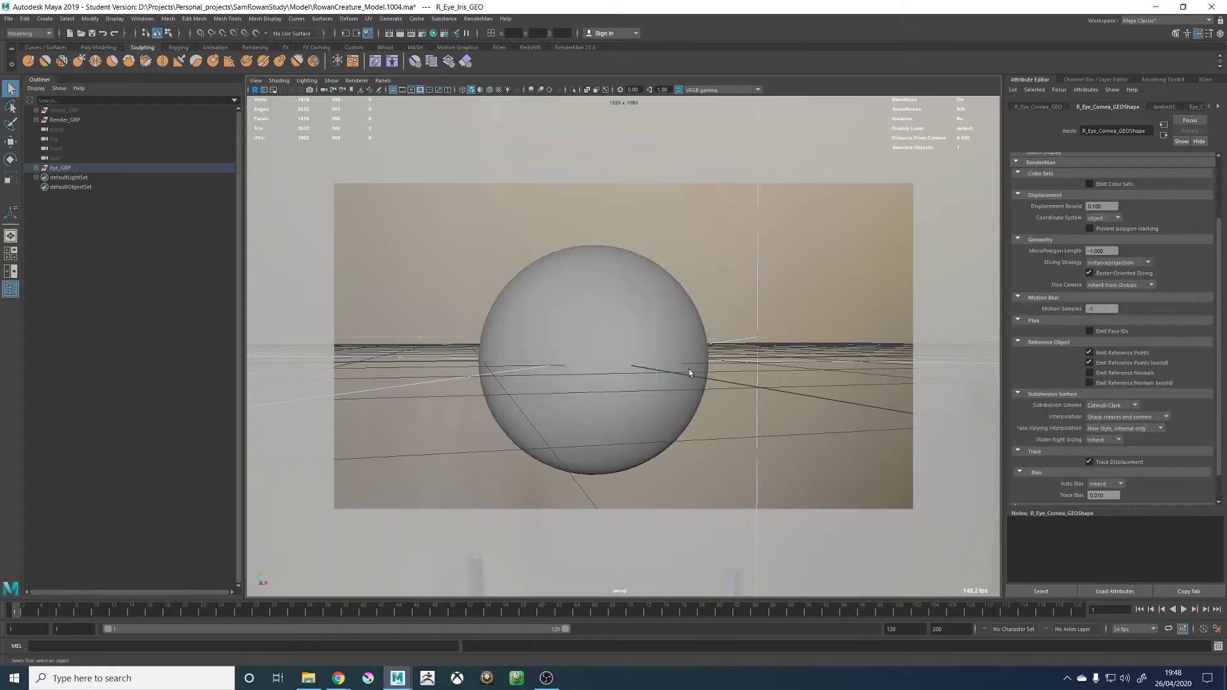
left_click(654, 368)
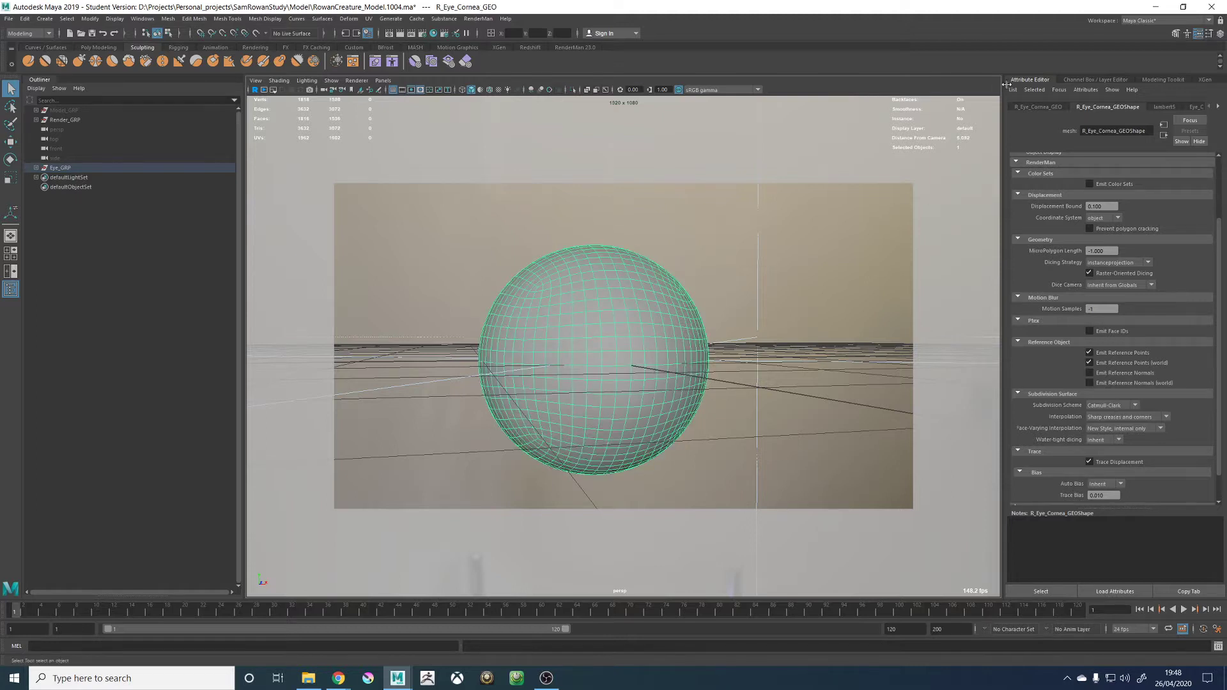
left_click(601, 327)
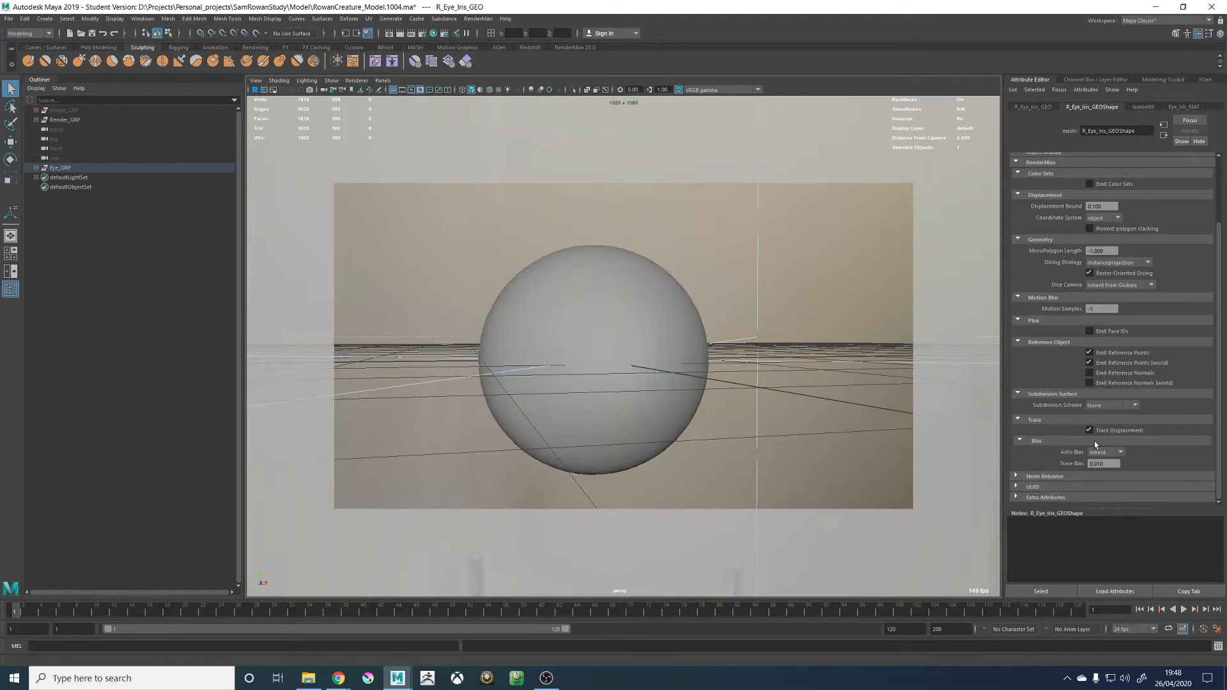
left_click(791, 320)
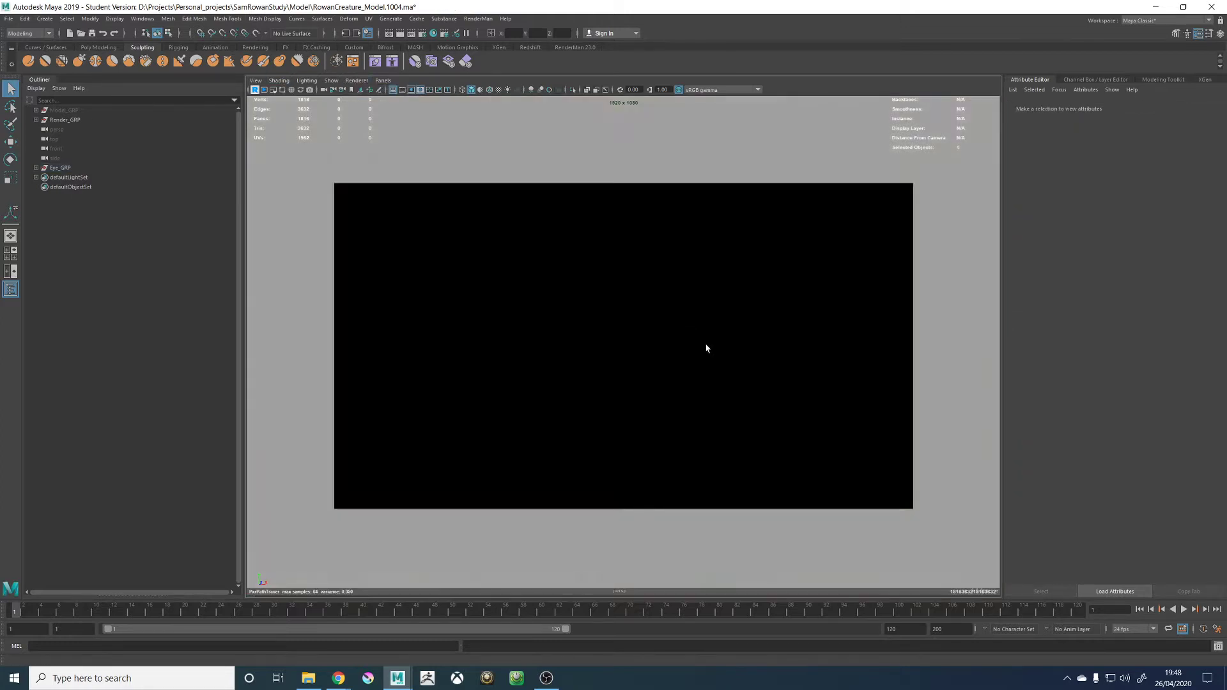
left_click_drag(750, 323, 702, 276, "alt")
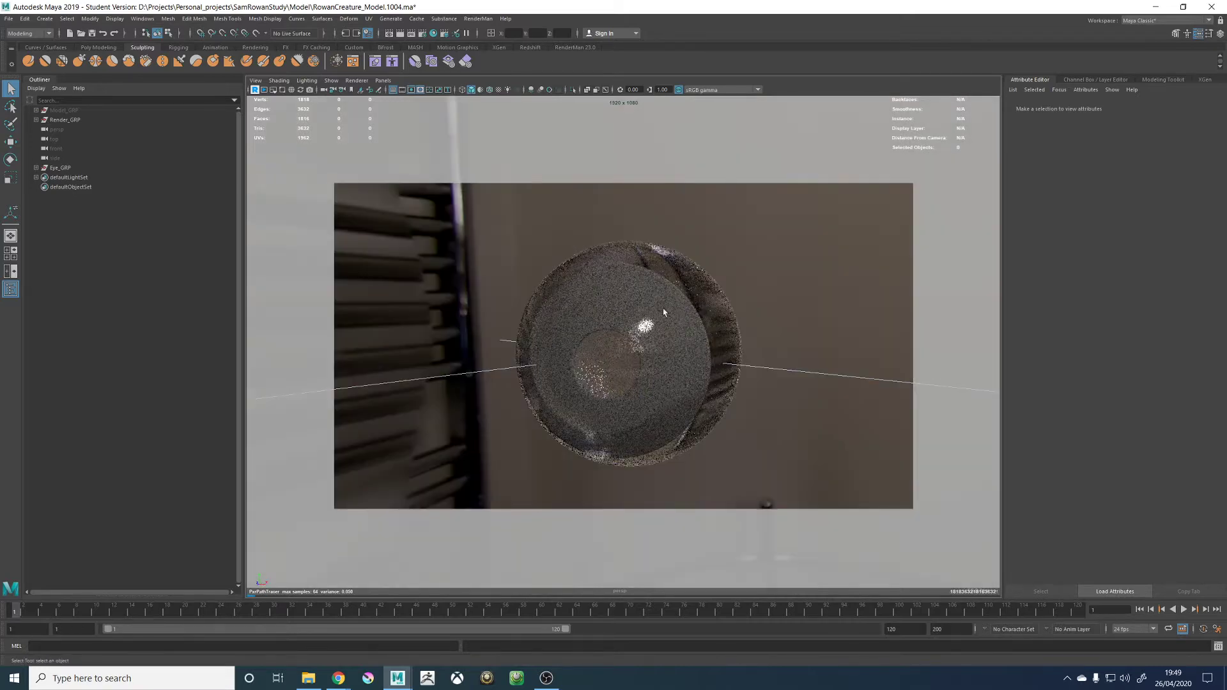
Switch the view back to Viewport 2.0 in wireframe and create a polygon cube at the centre of the eyeball
left_click(356, 80)
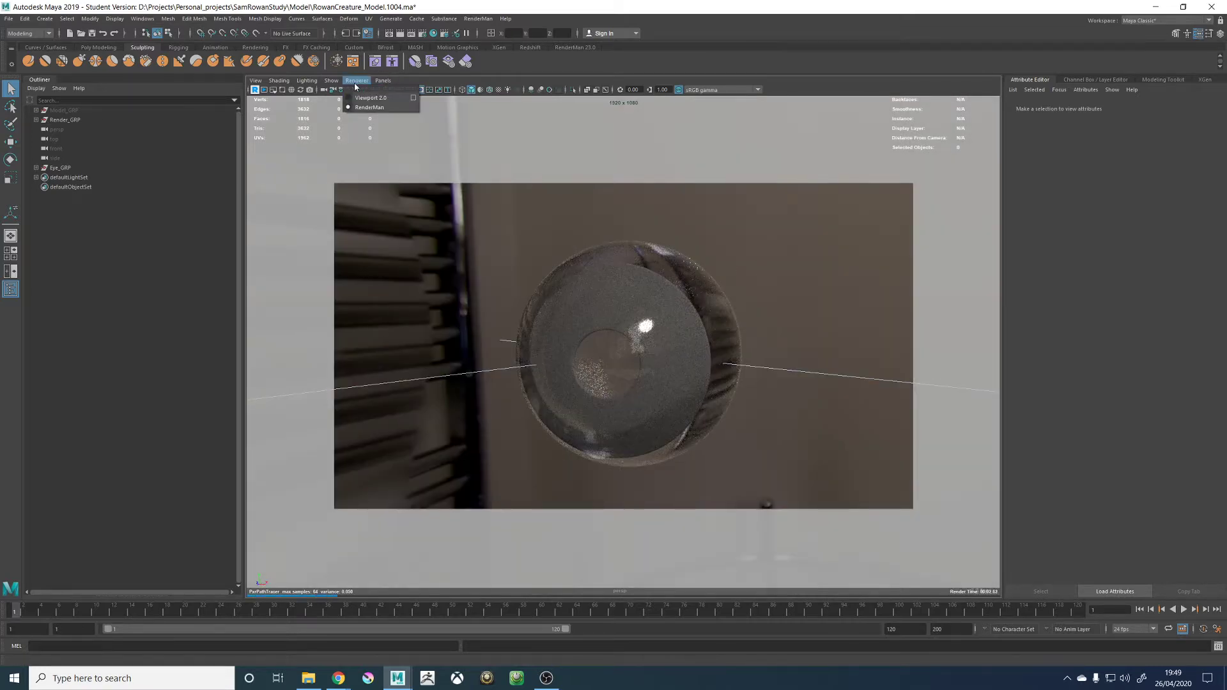
left_click(371, 91)
mouse_move(403, 271)
left_mouse_down("alt")
mouse_move(810, 275)
mouse_move(786, 294)
mouse_move(776, 340)
left_mouse_up("alt")
key("5")
key("4")
right_click_drag(771, 354, 771, 379, "shift")
left_click_drag(729, 393, 750, 389, "alt")
Round the cube into a sphere with two successive Smooth operations and deselect it
right_click_drag(719, 287, 705, 348, "shift")
left_click_drag(703, 345, 710, 338, "alt")
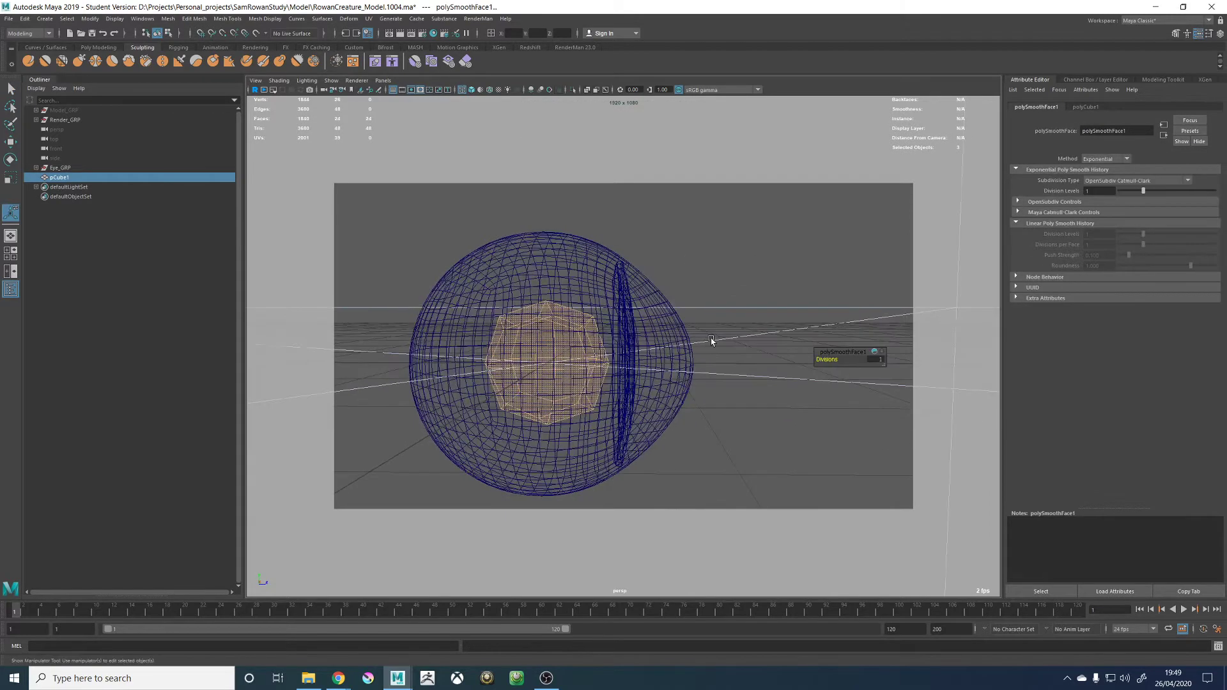
key("g")
key("g")
key("ctrl+z")
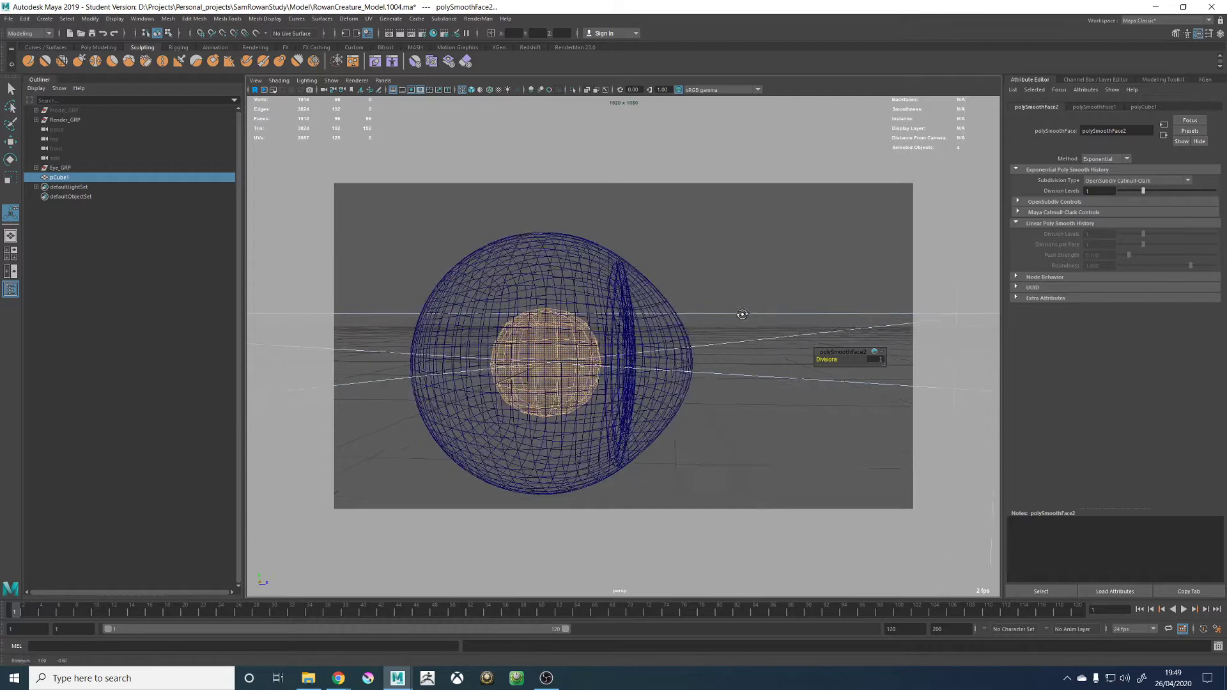
left_click(573, 359)
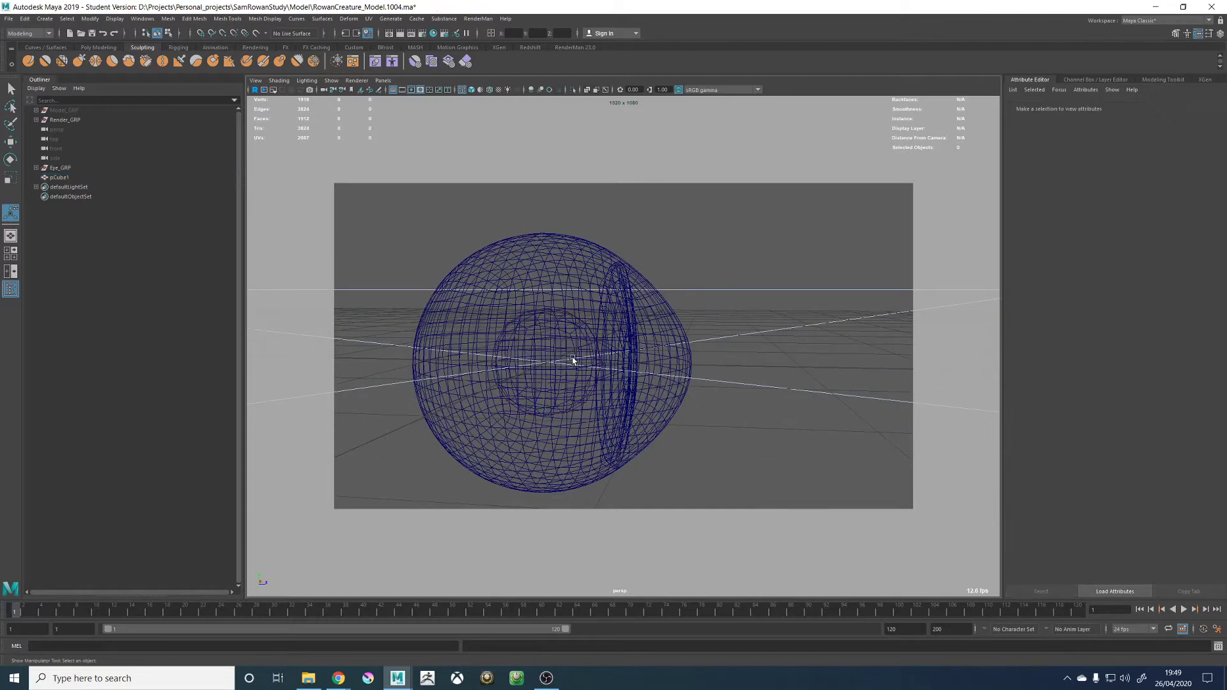
Apply a Sculpt deformer to the small inner sphere to make it perfectly round, and delete the mesh's history
left_click(572, 353)
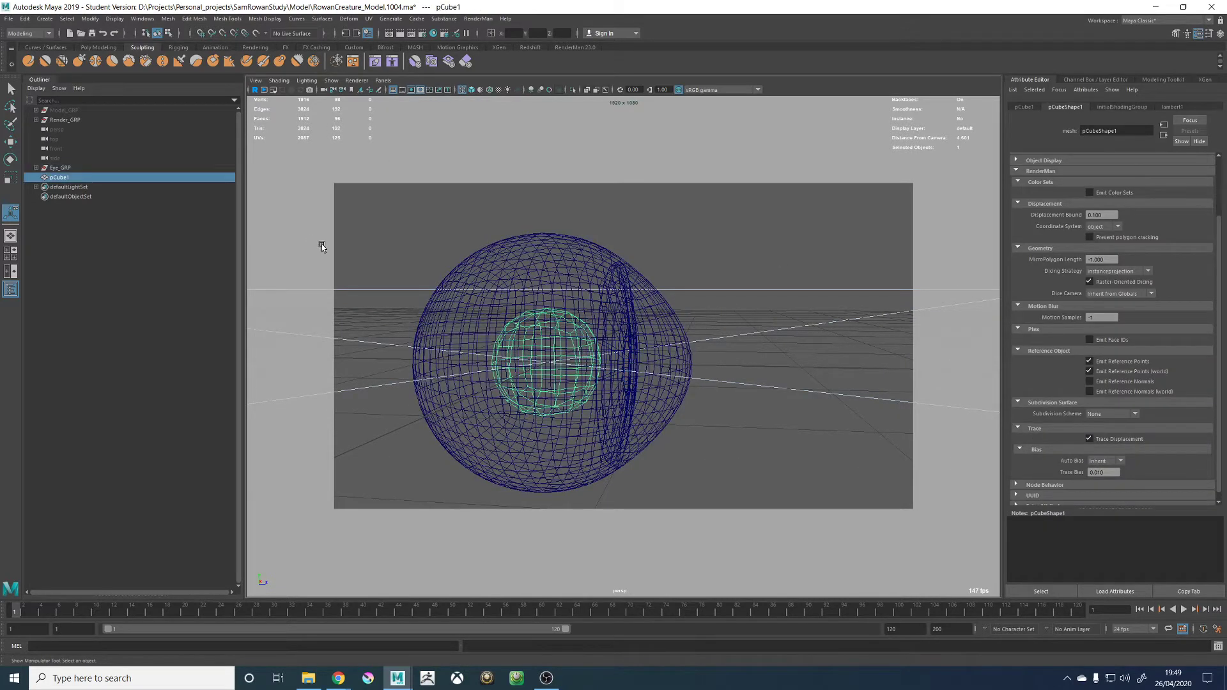
left_click(322, 18)
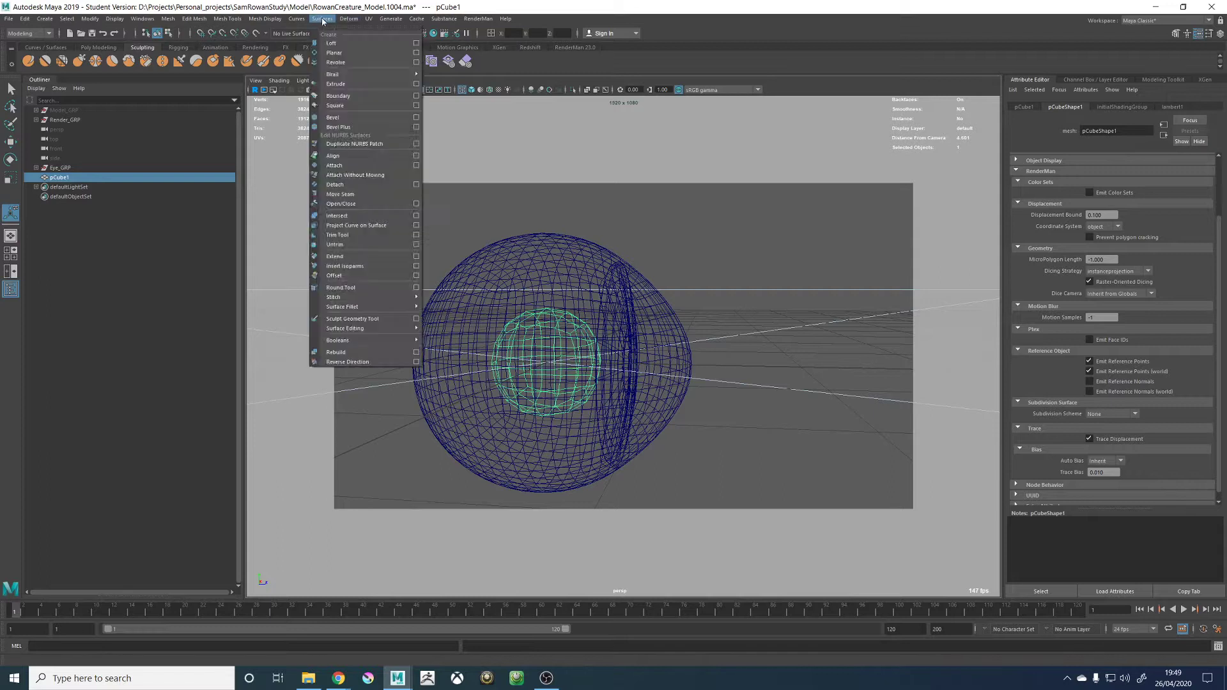
mouse_move(348, 19)
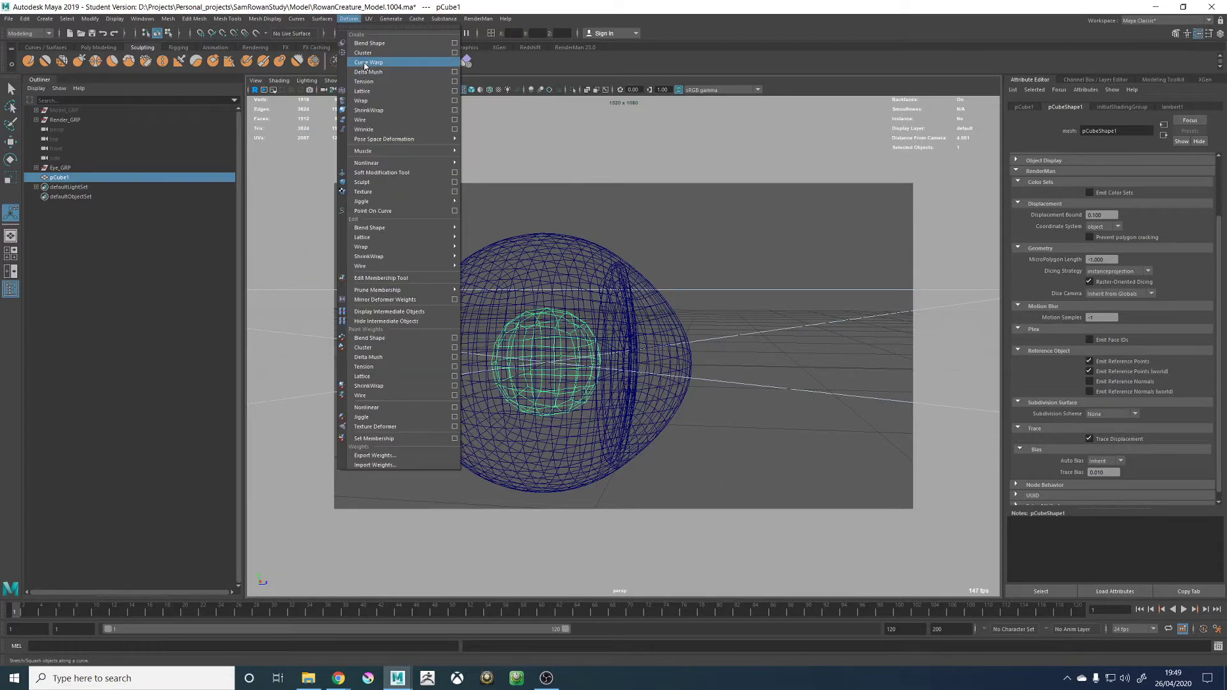
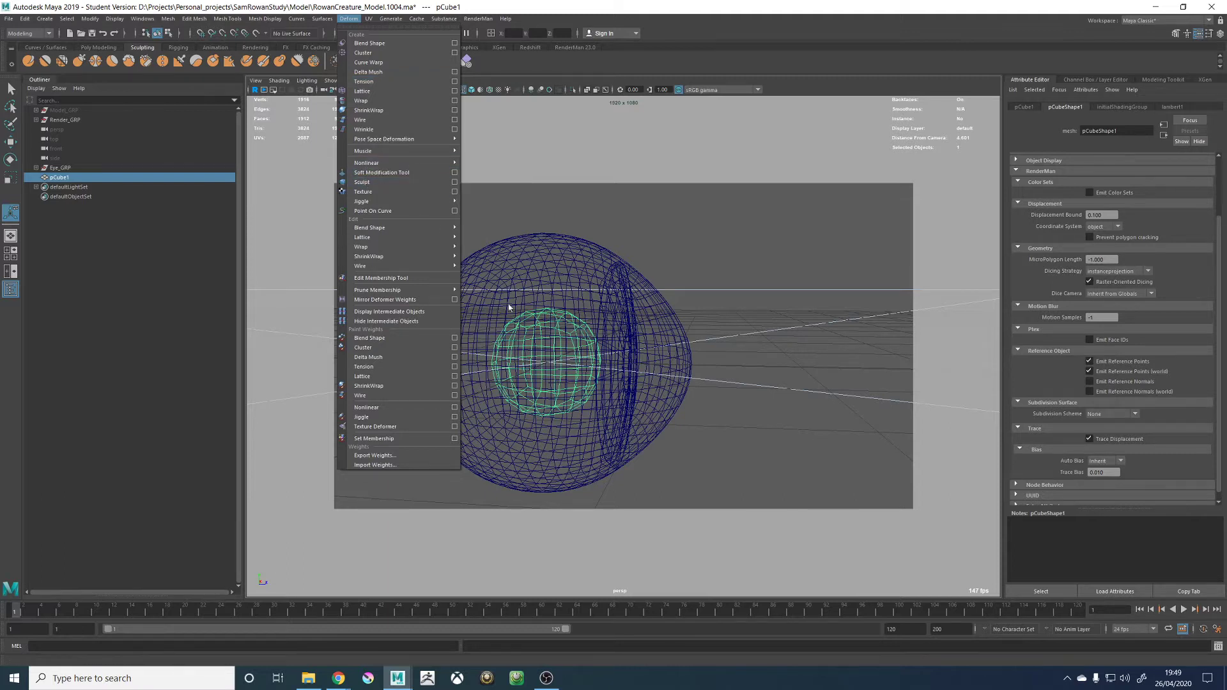
left_click(368, 182)
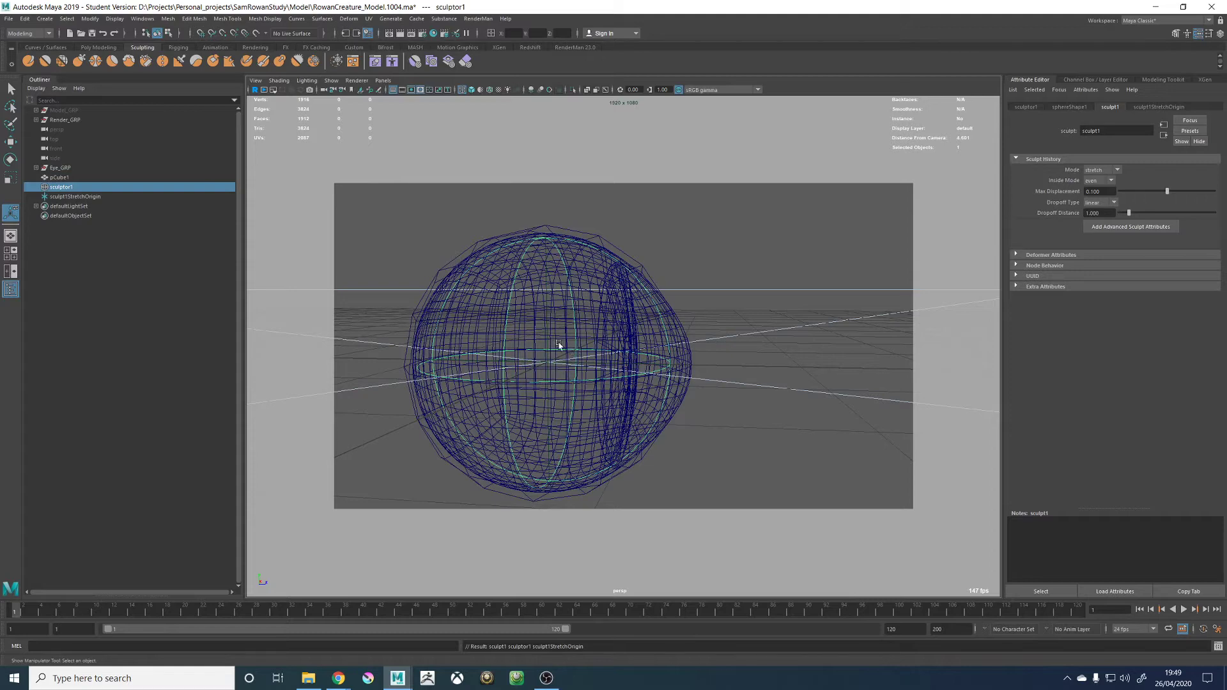
left_click_drag(562, 333, 585, 326, "alt")
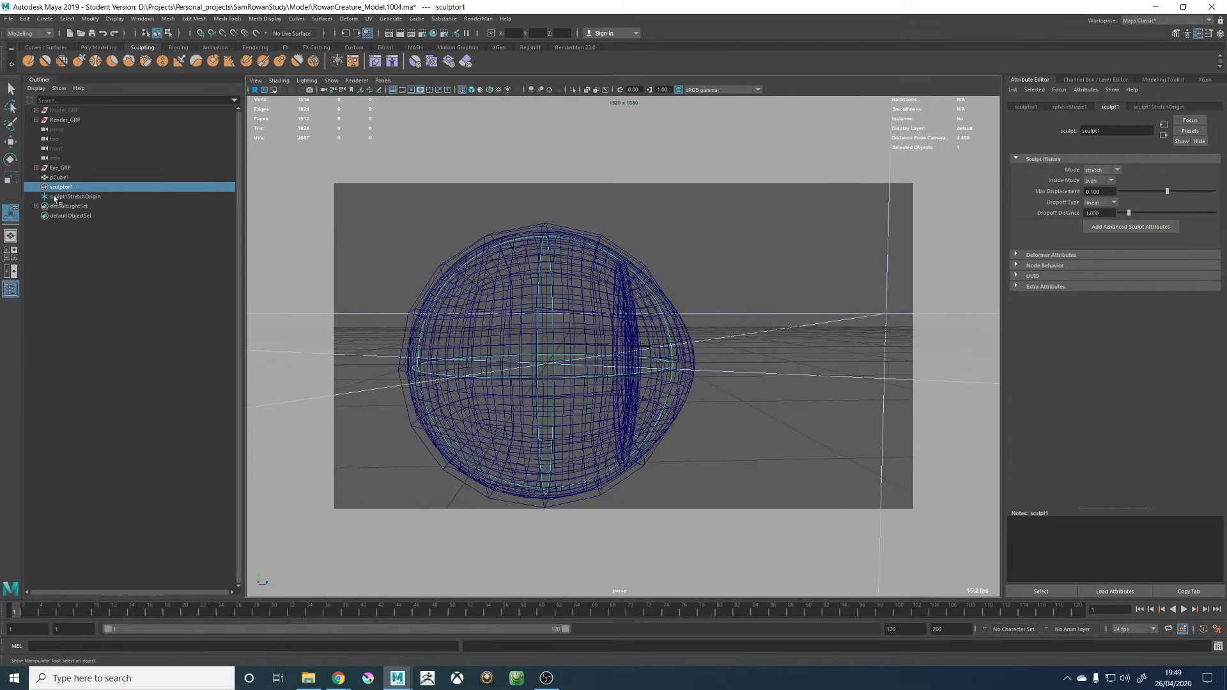
left_click(71, 187)
left_click(69, 179)
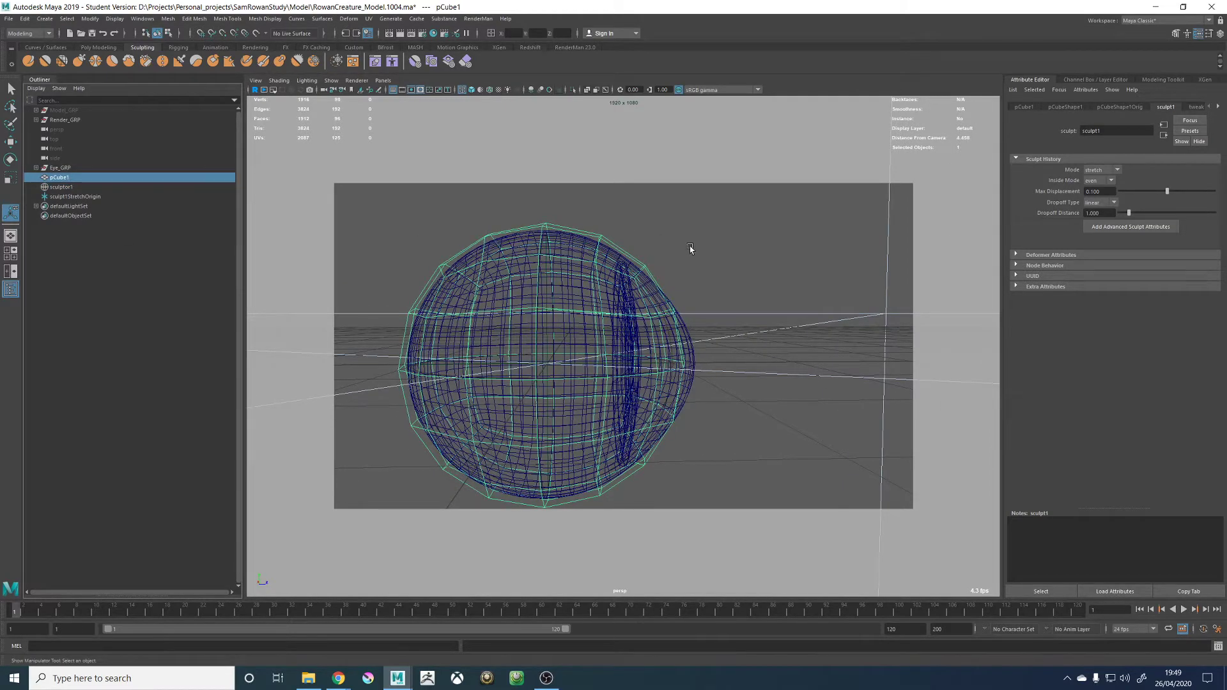
key("alt+shift+d")
Scale the rounded sphere down to lens size and place it just behind the pupil opening of the iris
key("r")
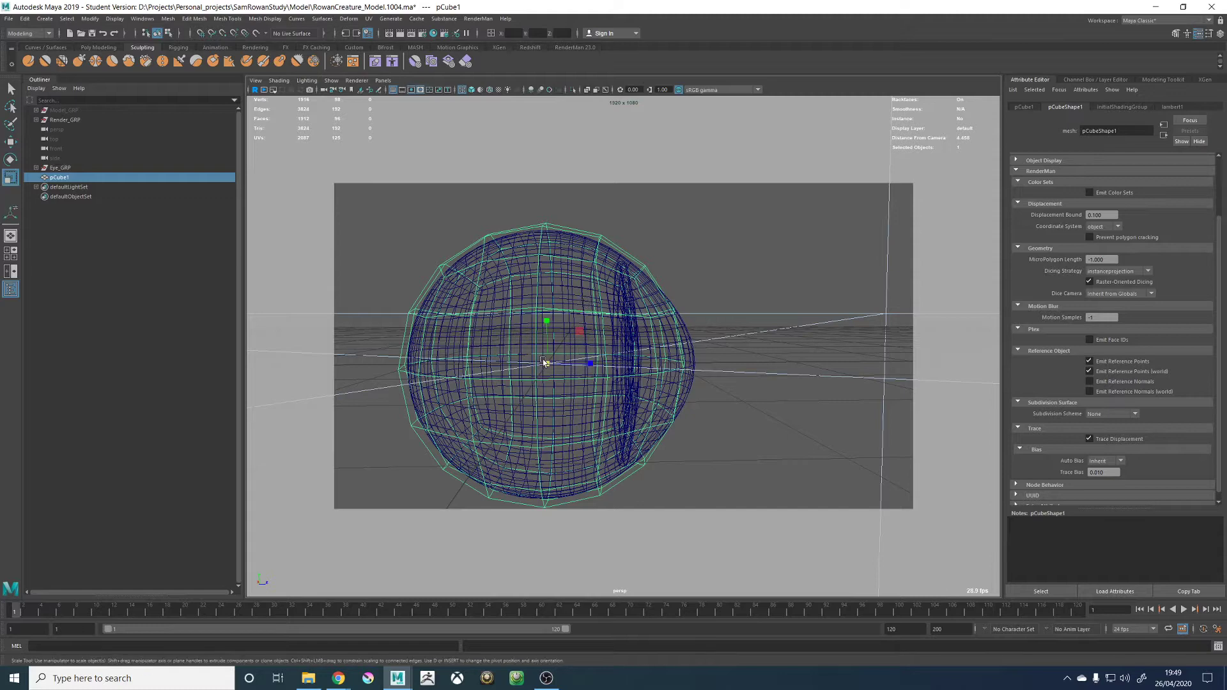
left_click_drag(547, 365, 416, 367)
left_click_drag(597, 370, 665, 379)
key("w")
key("f")
scroll(555, 363, "down", 4)
key("r")
key("w")
left_click(676, 344)
Rename the sphere to R_Eye_Lens_GEO, following the iris mesh's naming, and parent it under R_Eye_GRP
left_click(70, 177)
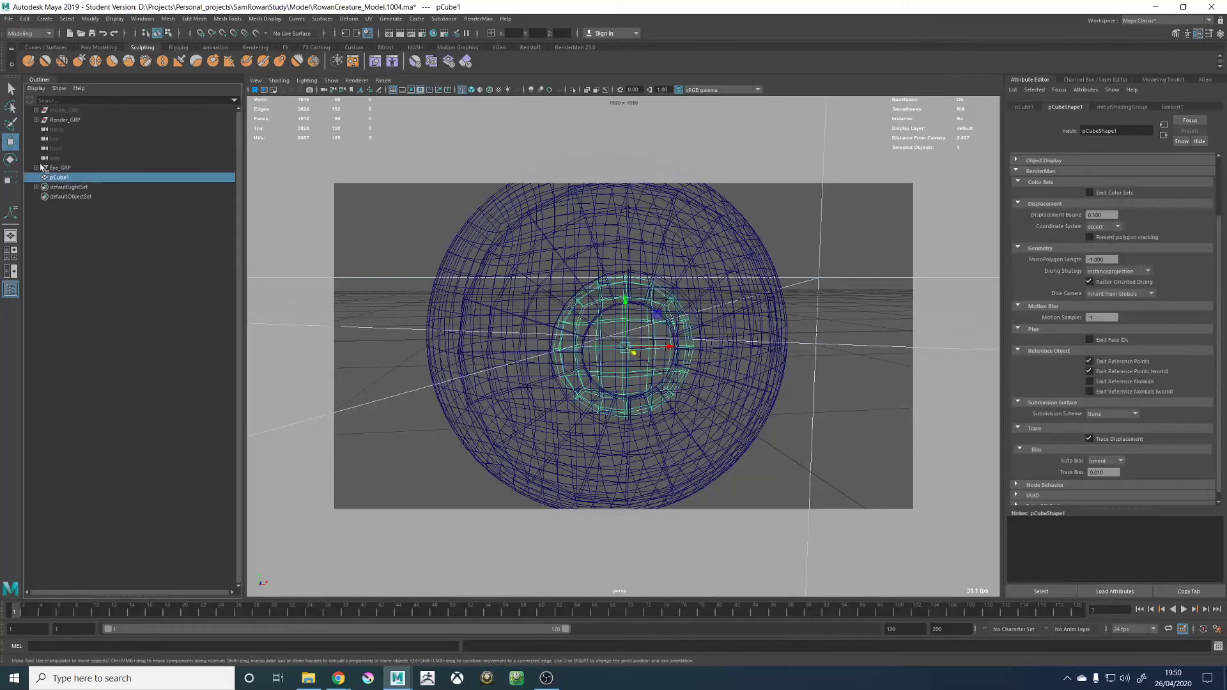
left_click(36, 168)
left_click(41, 177)
double_click(80, 187)
key("ctrl+c")
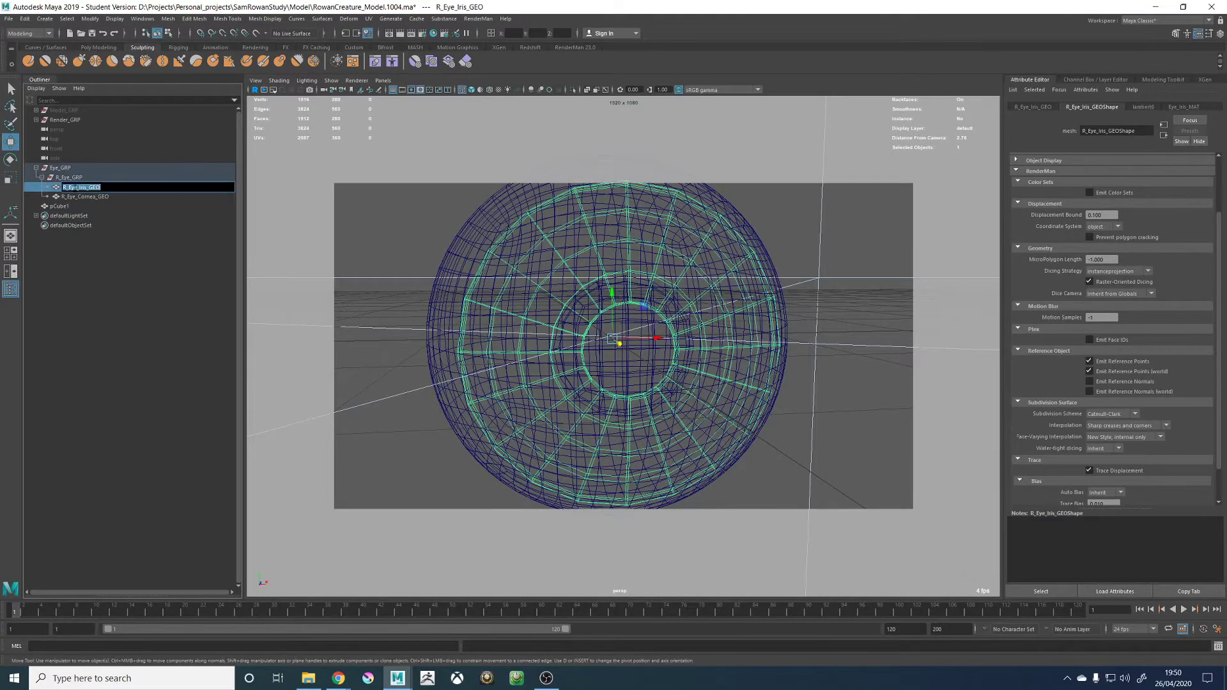
left_click(73, 200)
double_click(64, 206)
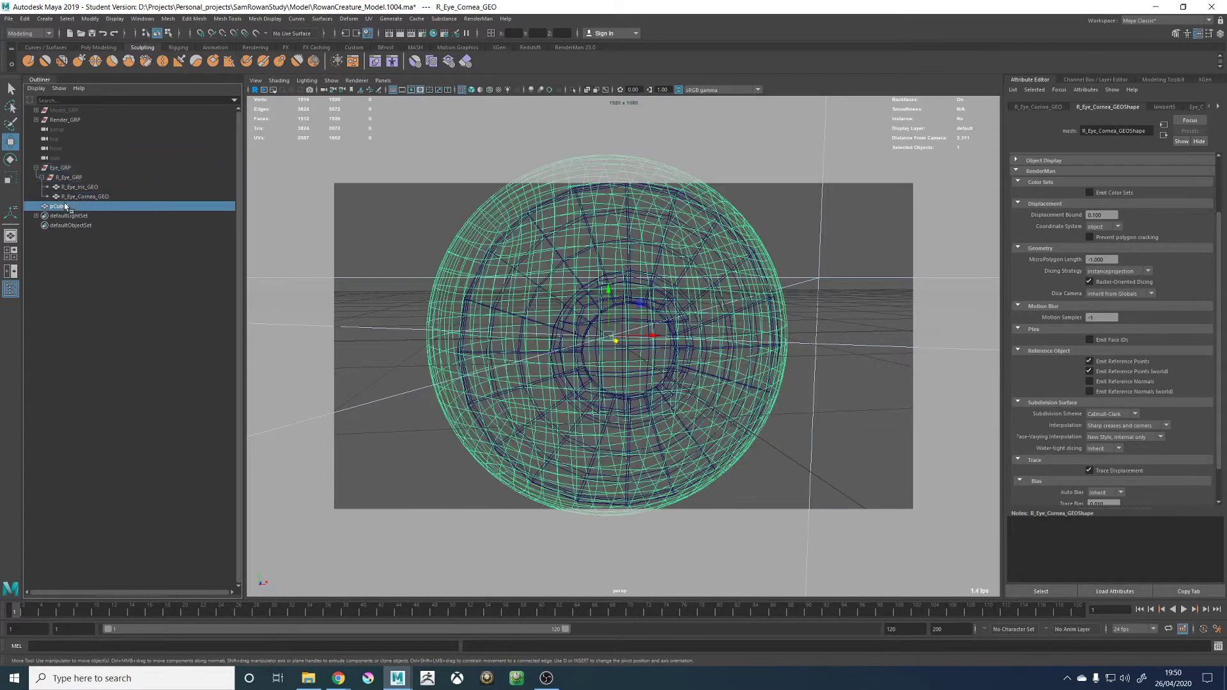
key("ctrl+v")
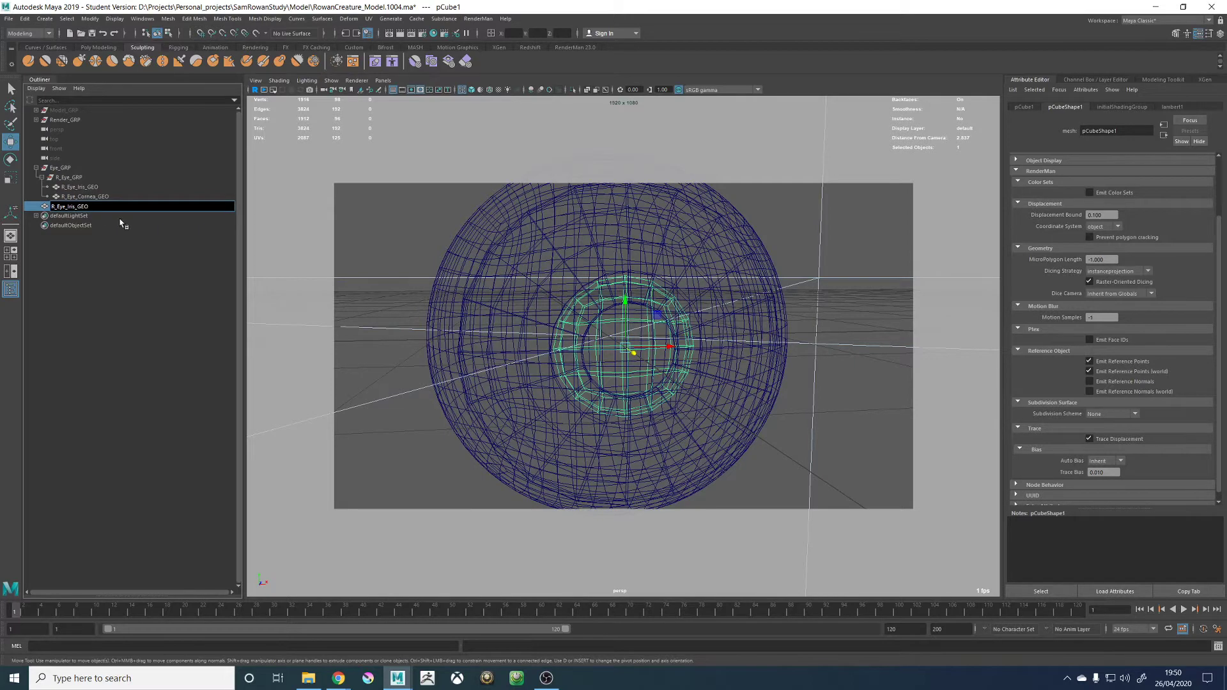
key("BackSpace")
key("BackSpace")
type("Lens")
key("Return")
middle_click_drag(87, 212, 86, 178)
Assign a new PxrSurface material to the lens and name it Eye_Lens_MAT
right_click(827, 248)
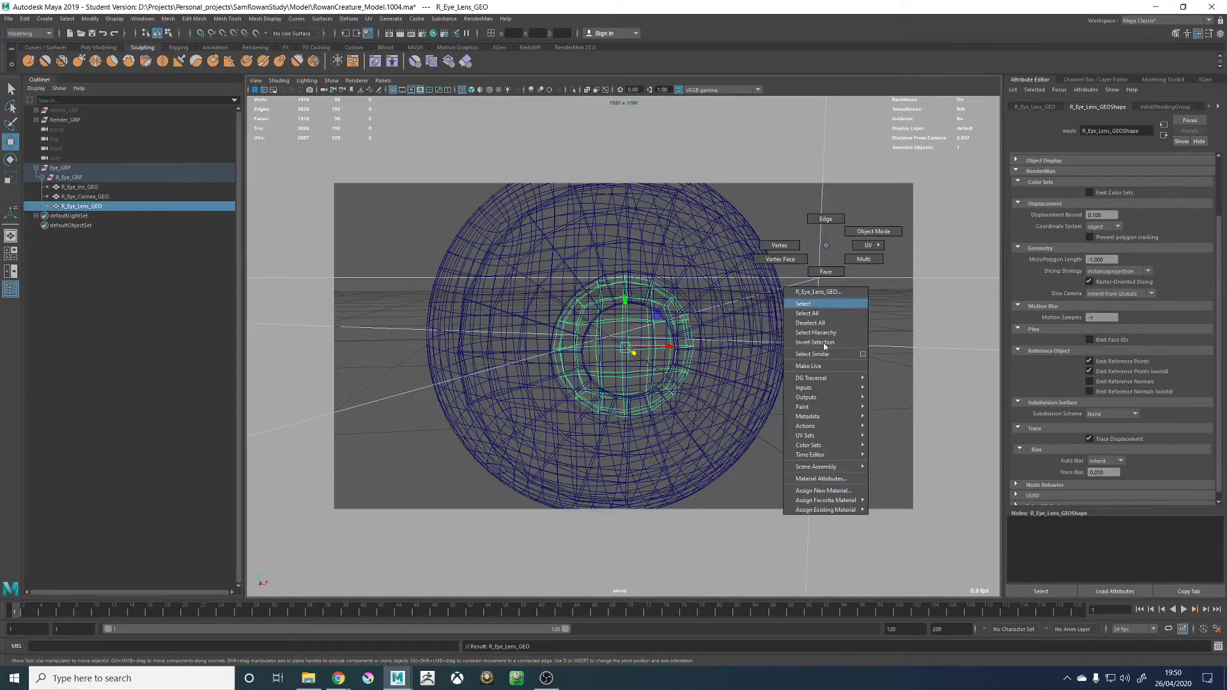
left_click(832, 490)
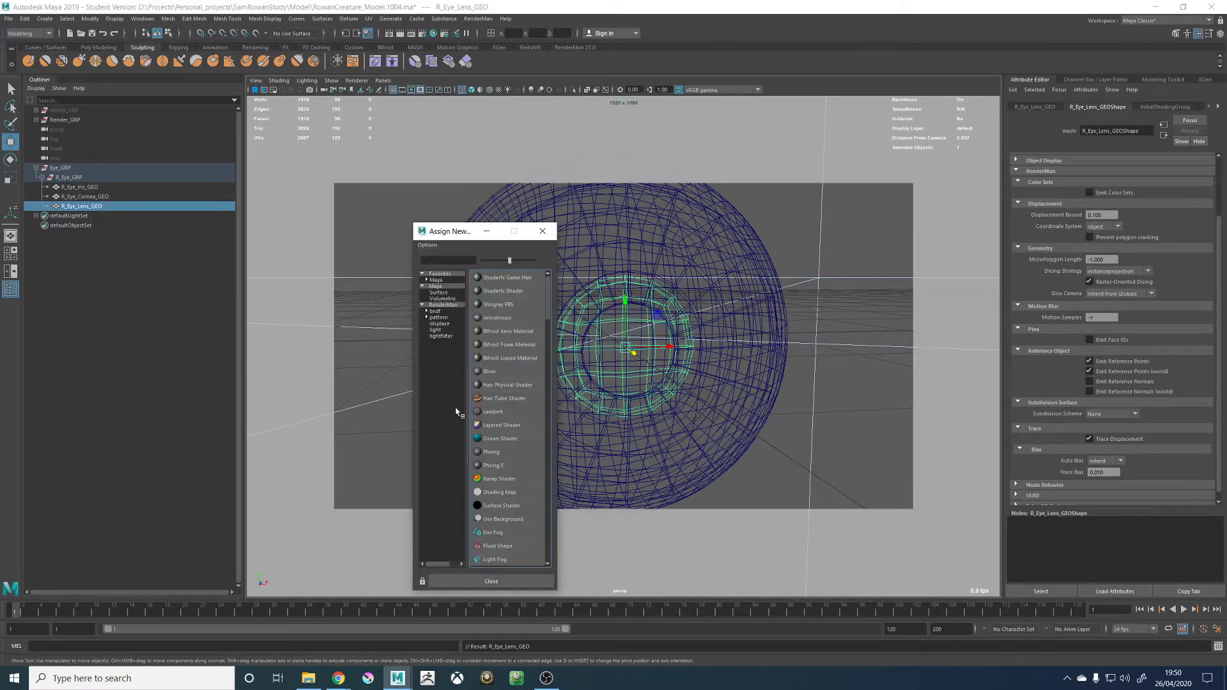
left_click(436, 311)
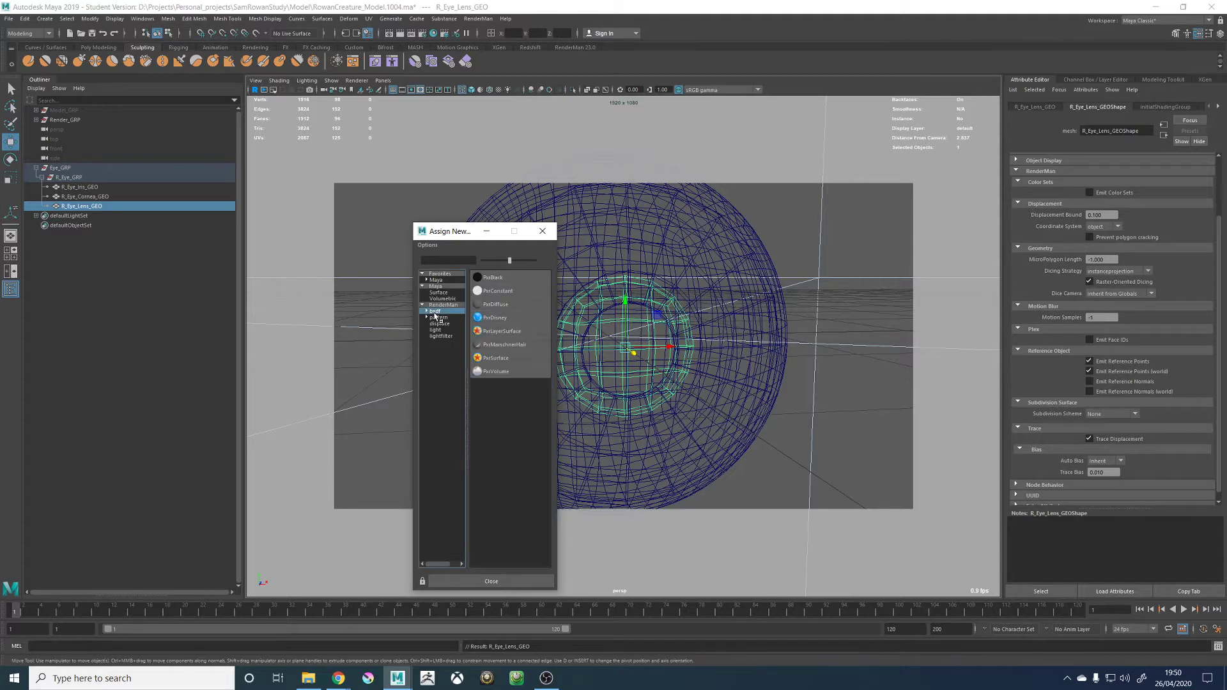
left_click(496, 358)
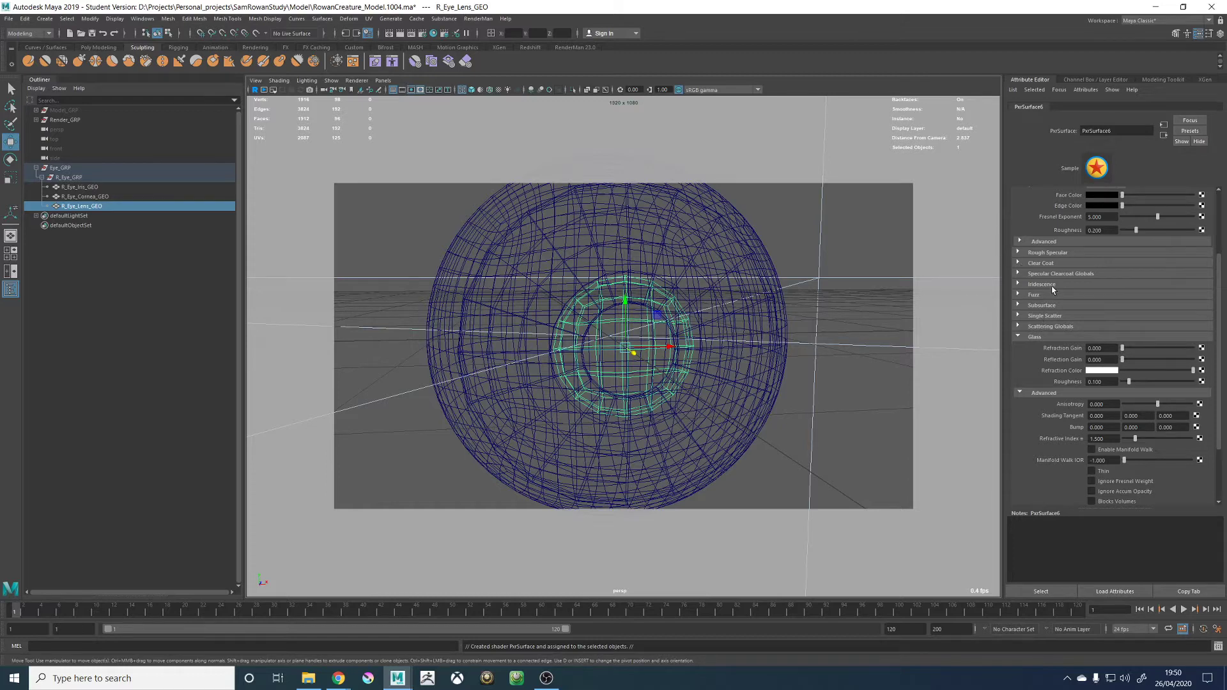
scroll(1051, 301, "up", 4)
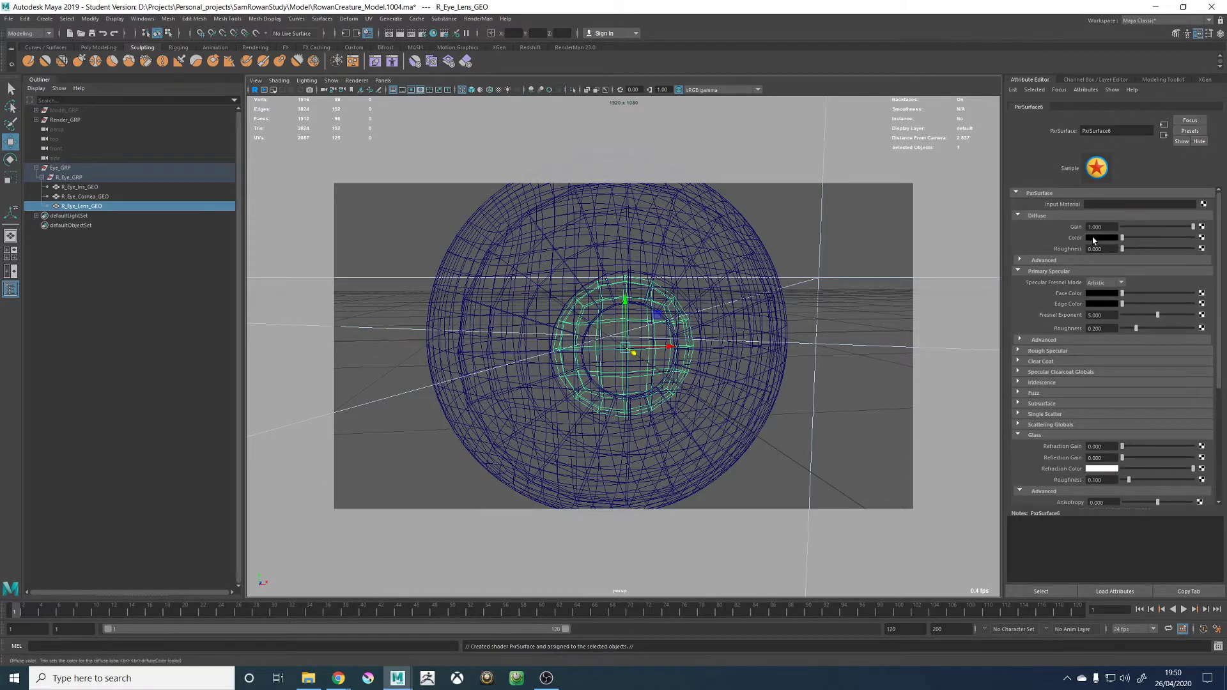
double_click(1122, 136)
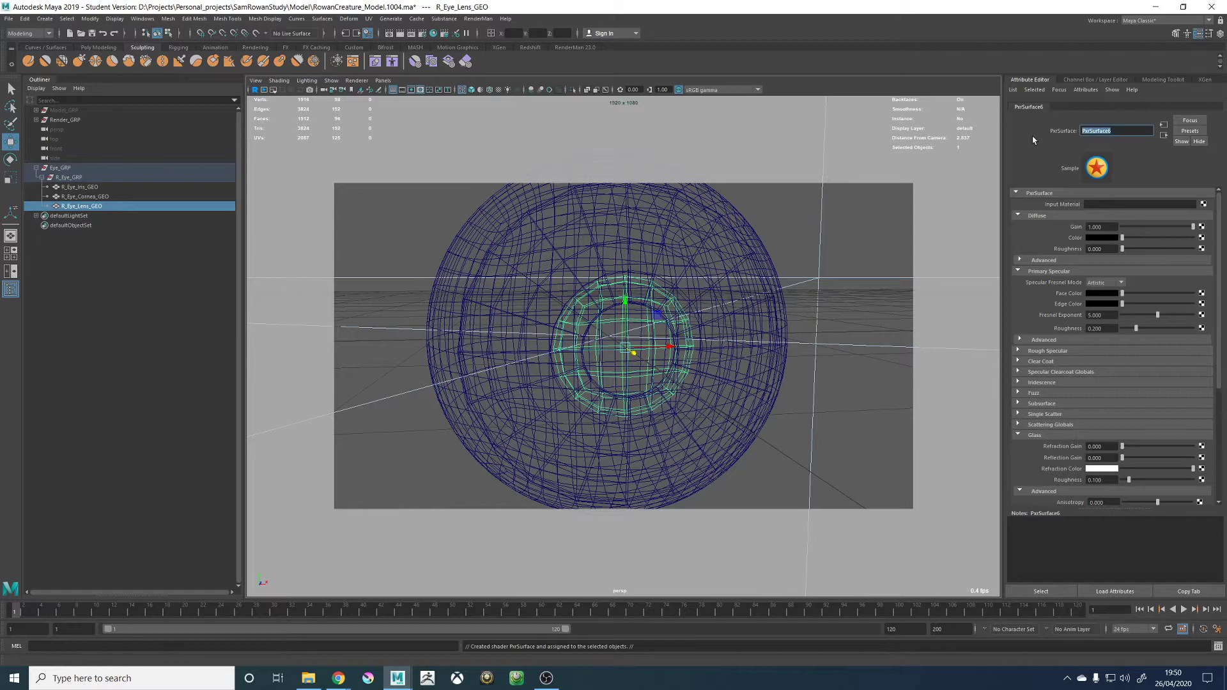
type("Eye_Lens_MAT")
key("Return")
Check the eye with its new lens in a live RenderMan render, and return the view to Viewport 2.0
scroll(849, 334, "down", 3)
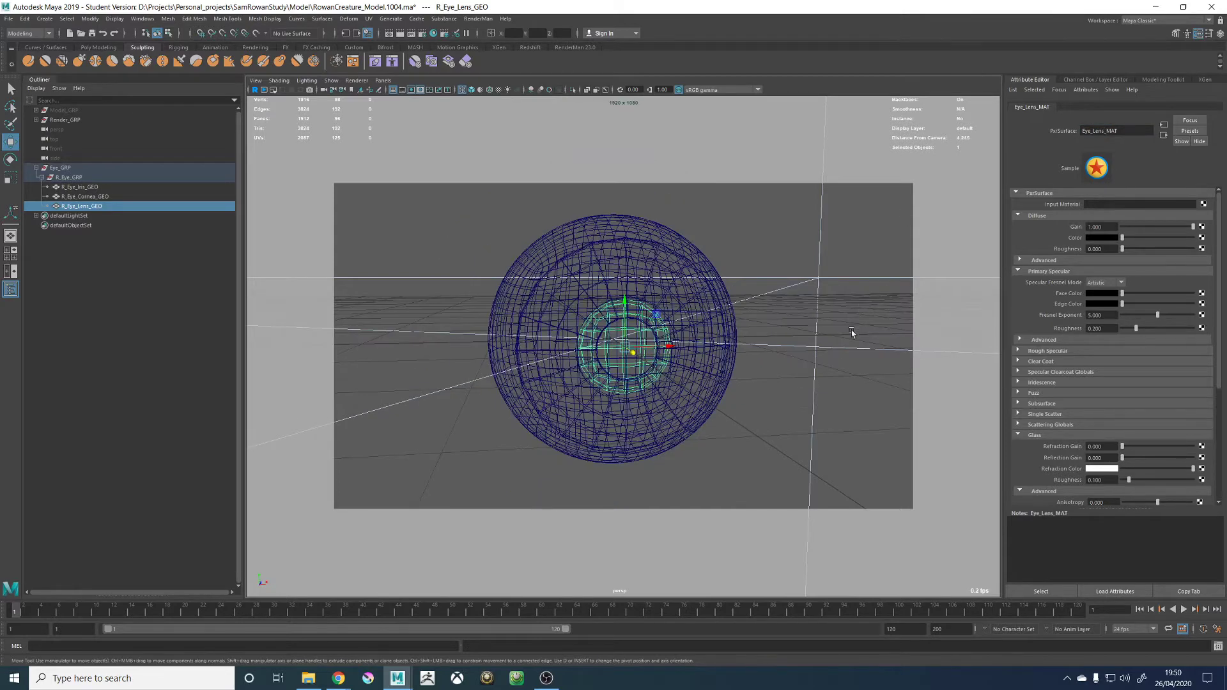
left_click(875, 419)
left_click(357, 80)
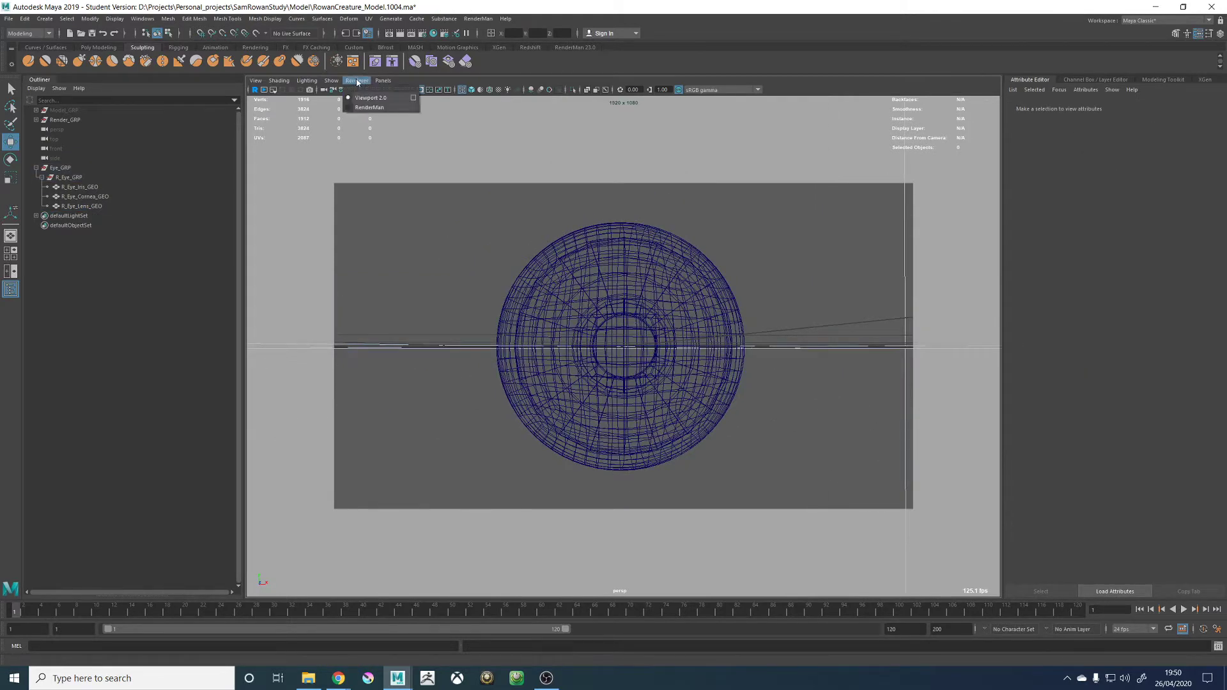
left_click(377, 107)
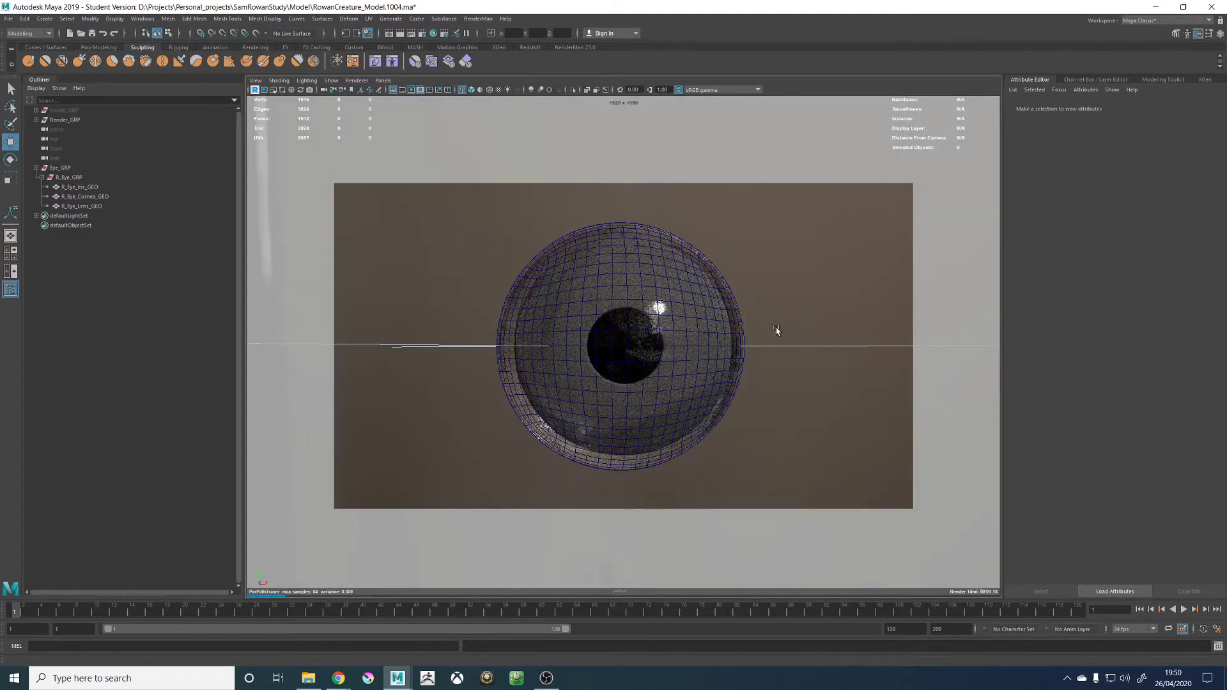
left_click_drag(761, 240, 772, 252, "alt")
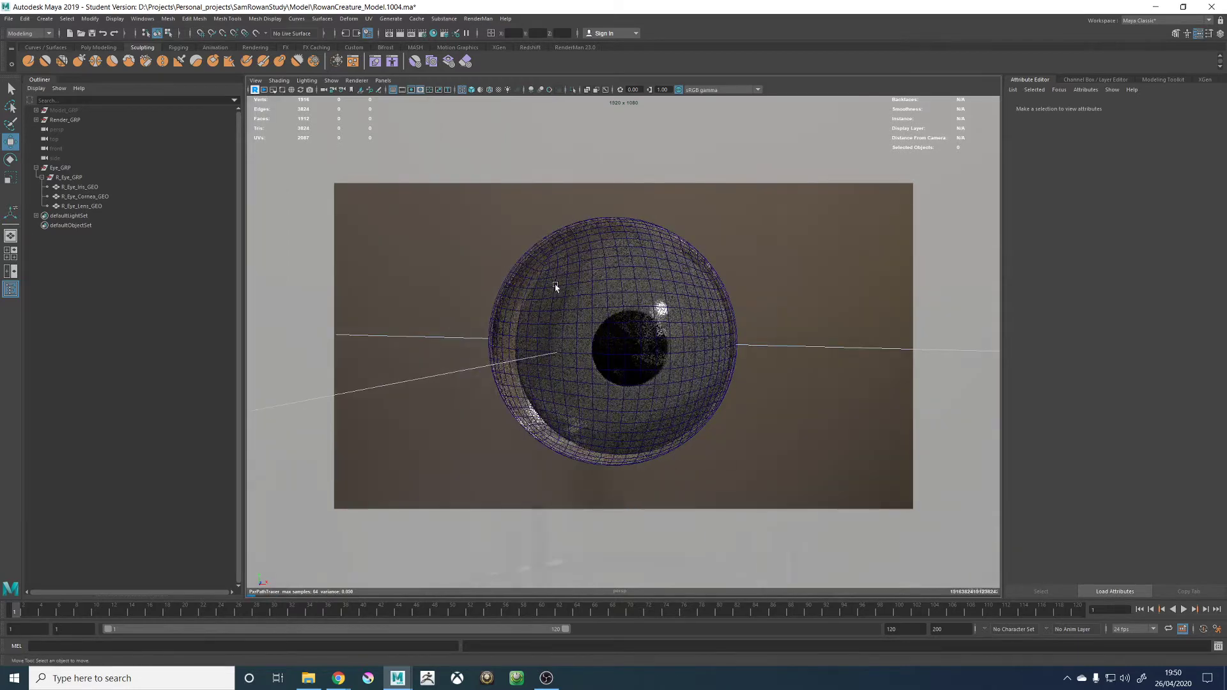
left_click(357, 81)
left_click(371, 97)
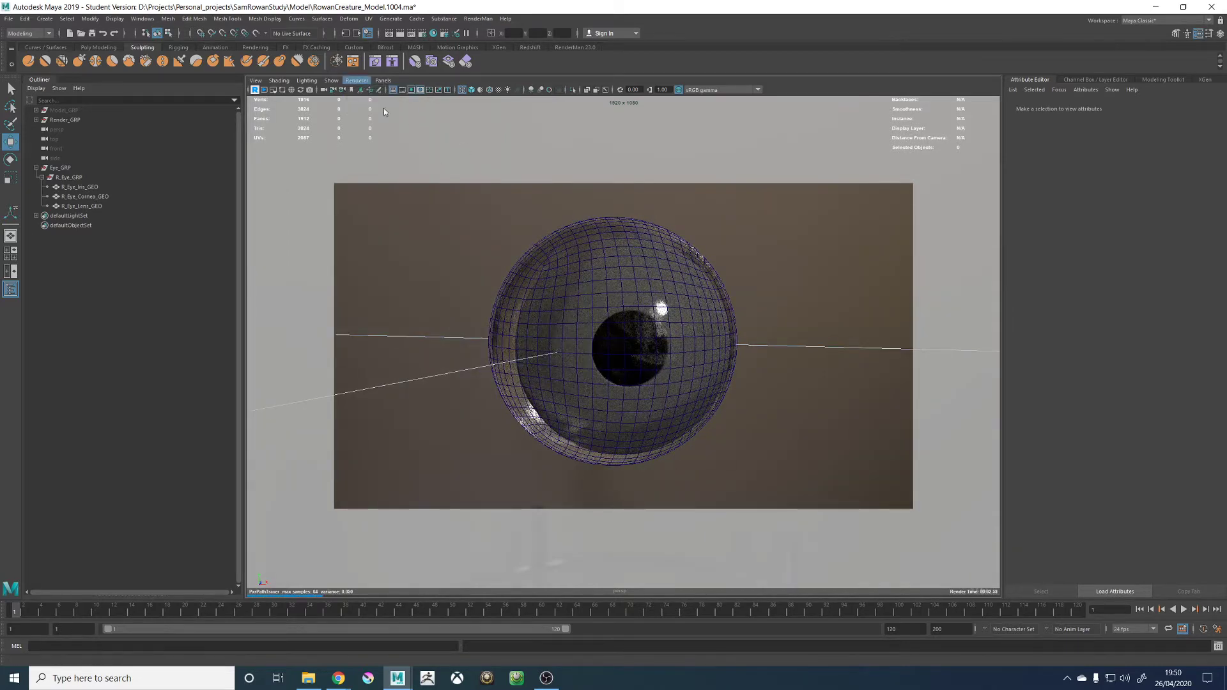
Select the cornea mesh, hide the Outliner, and set up a split layout with a widened Hypershade beside the perspective view
left_click(623, 267)
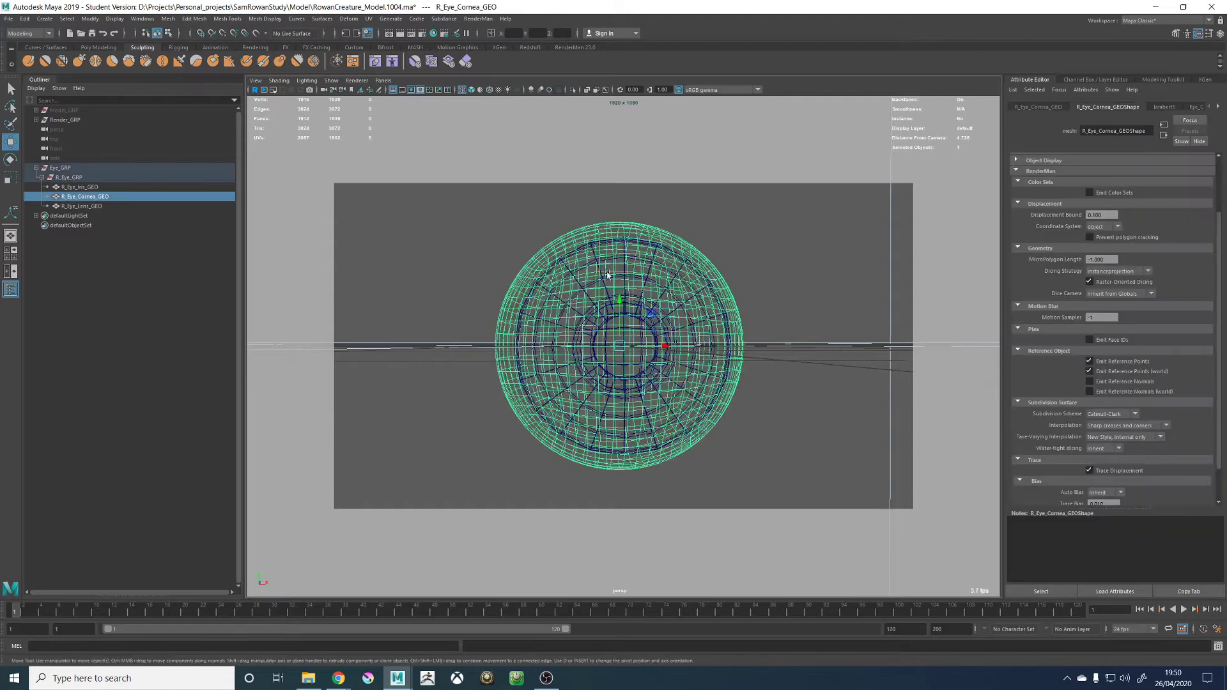
left_click_drag(608, 275, 573, 241, "alt")
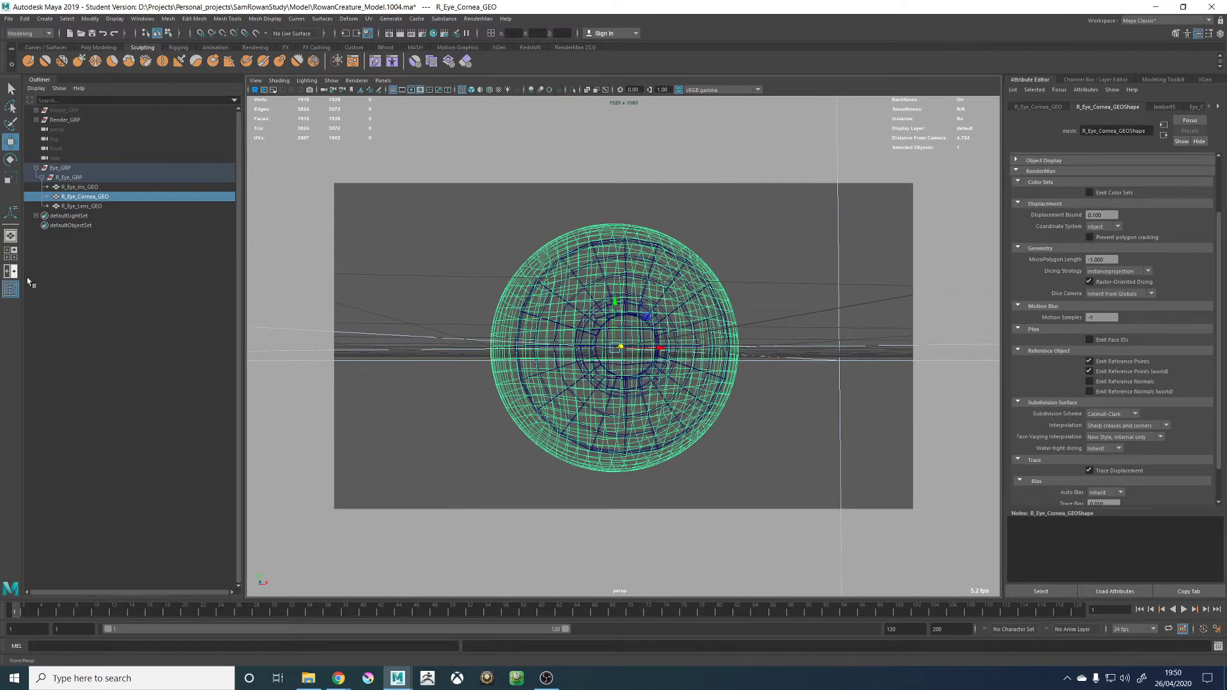
left_click(11, 290)
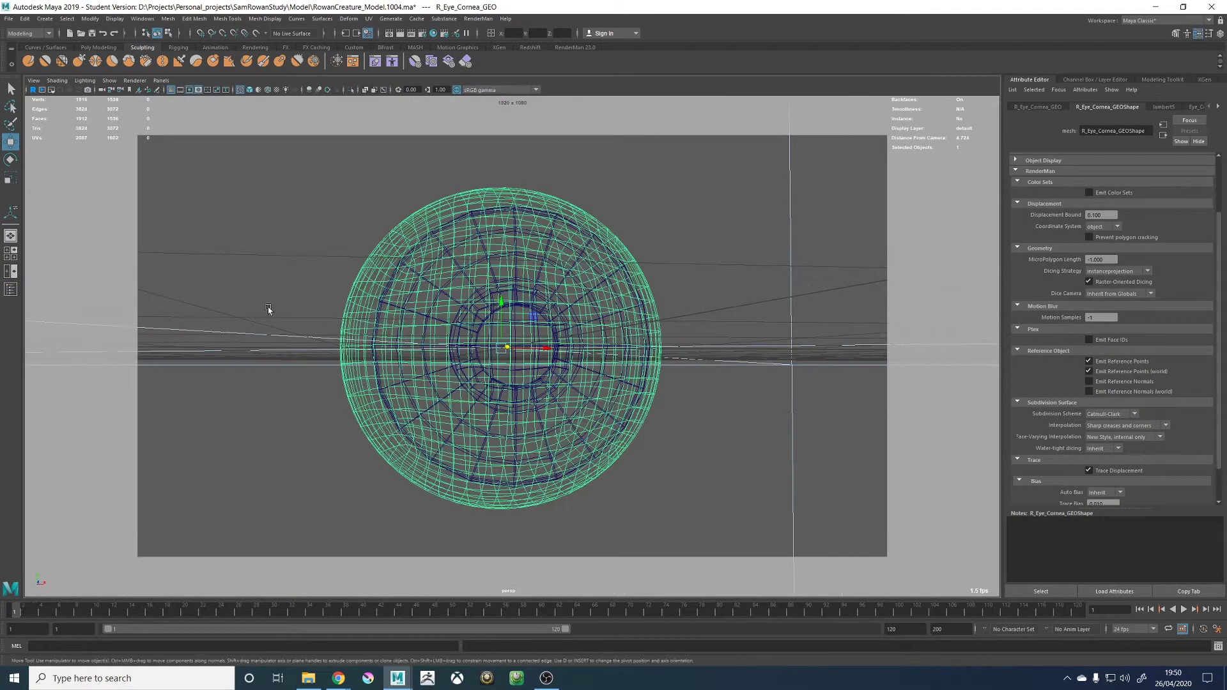
key("space")
left_click(262, 81)
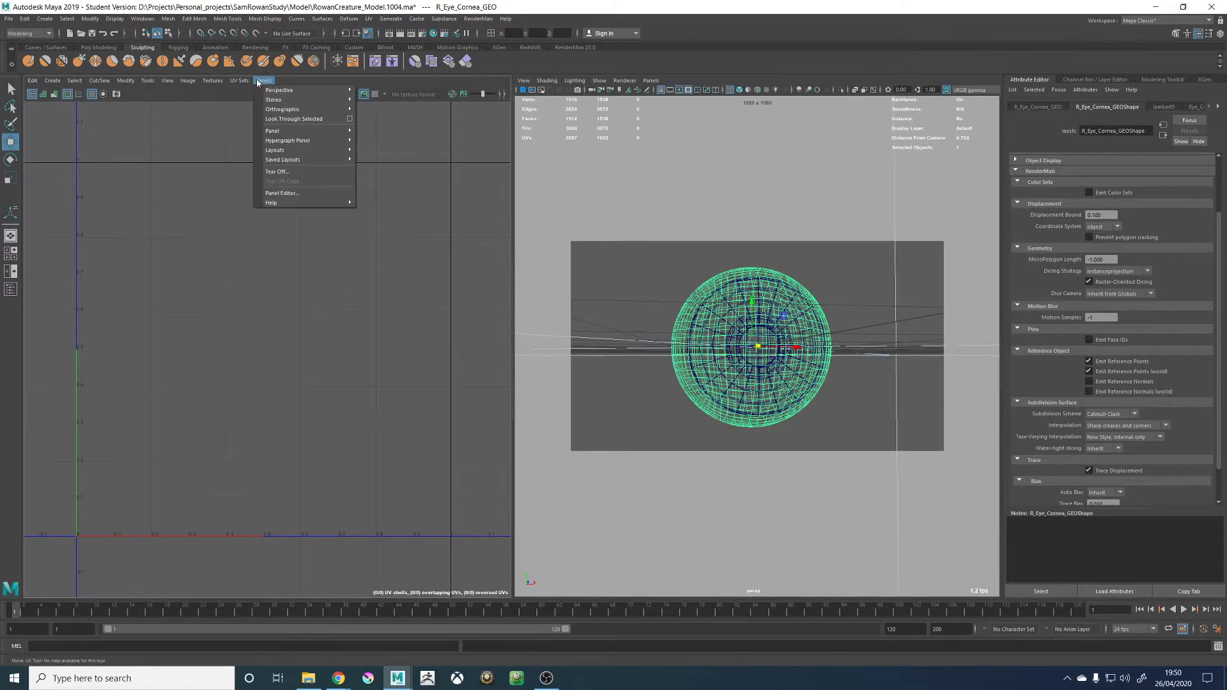
mouse_move(295, 131)
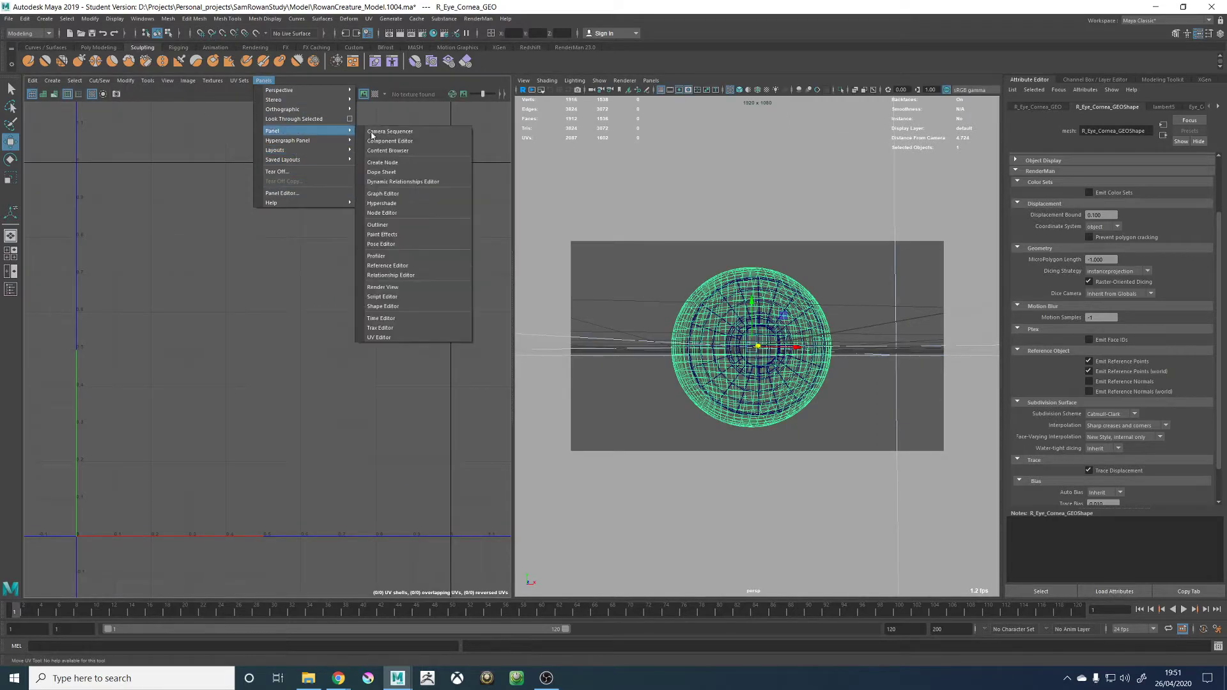
left_click(394, 208)
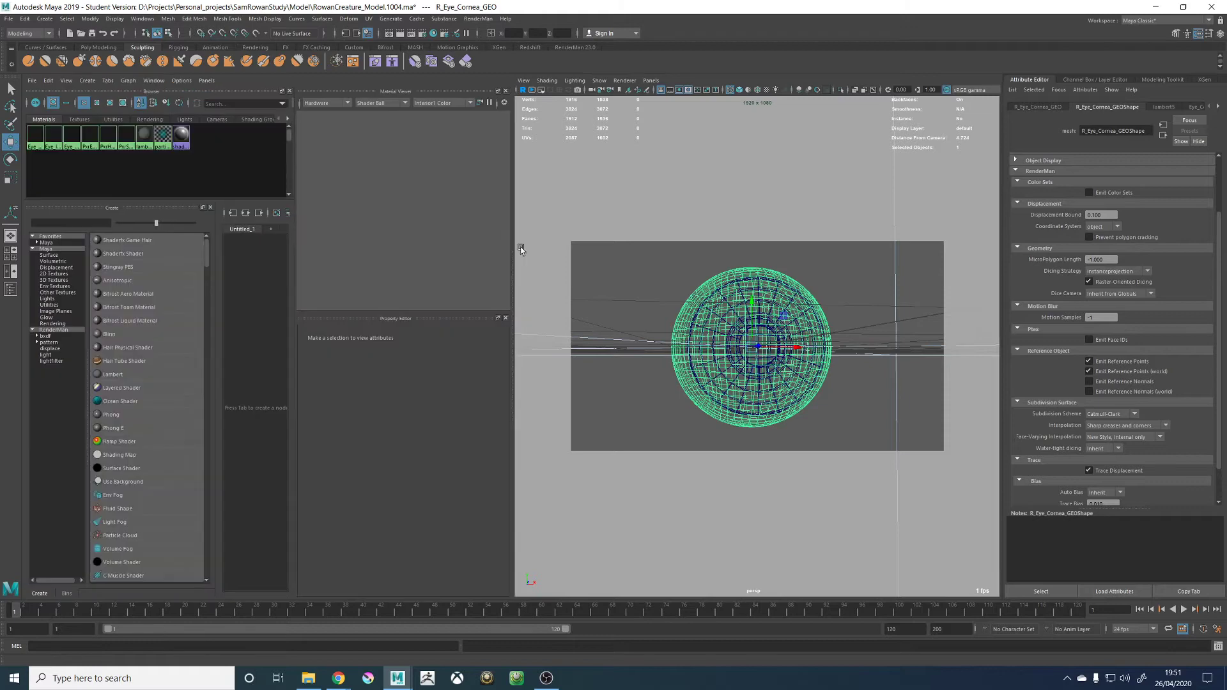
left_click_drag(513, 245, 616, 245)
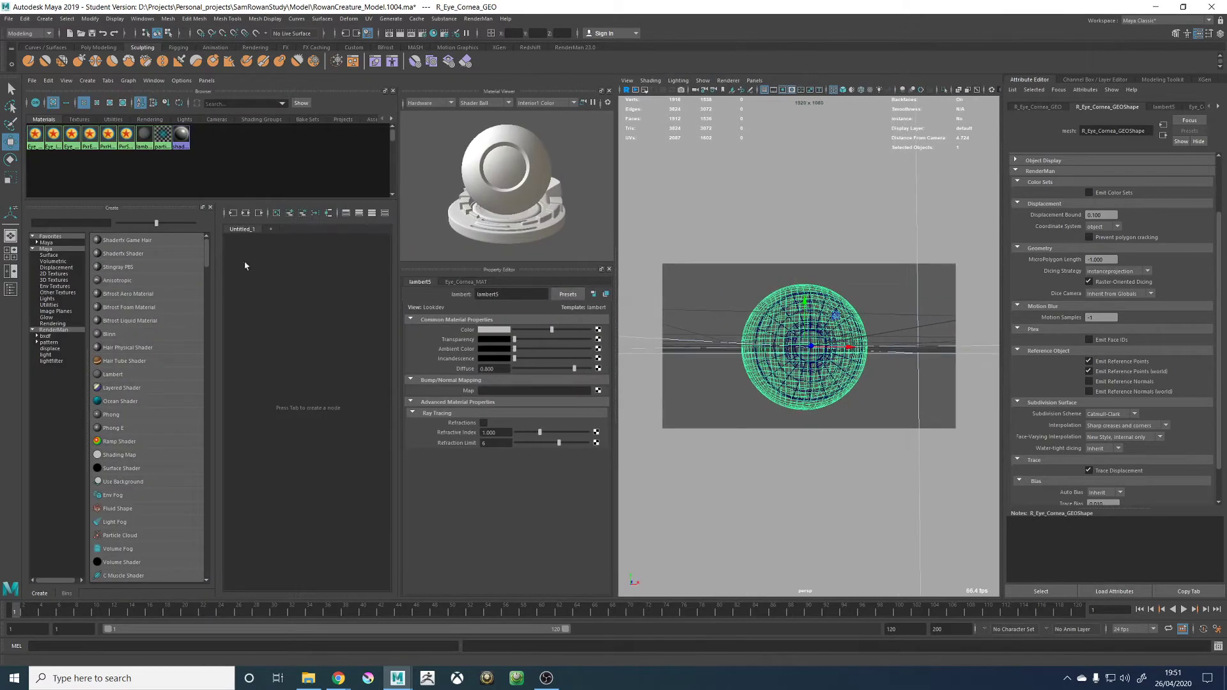
Close the Hypershade's Create, Browser, Bins, Material Viewer and Property Editor panes, leaving only the node graph
left_click(210, 207)
left_click(392, 91)
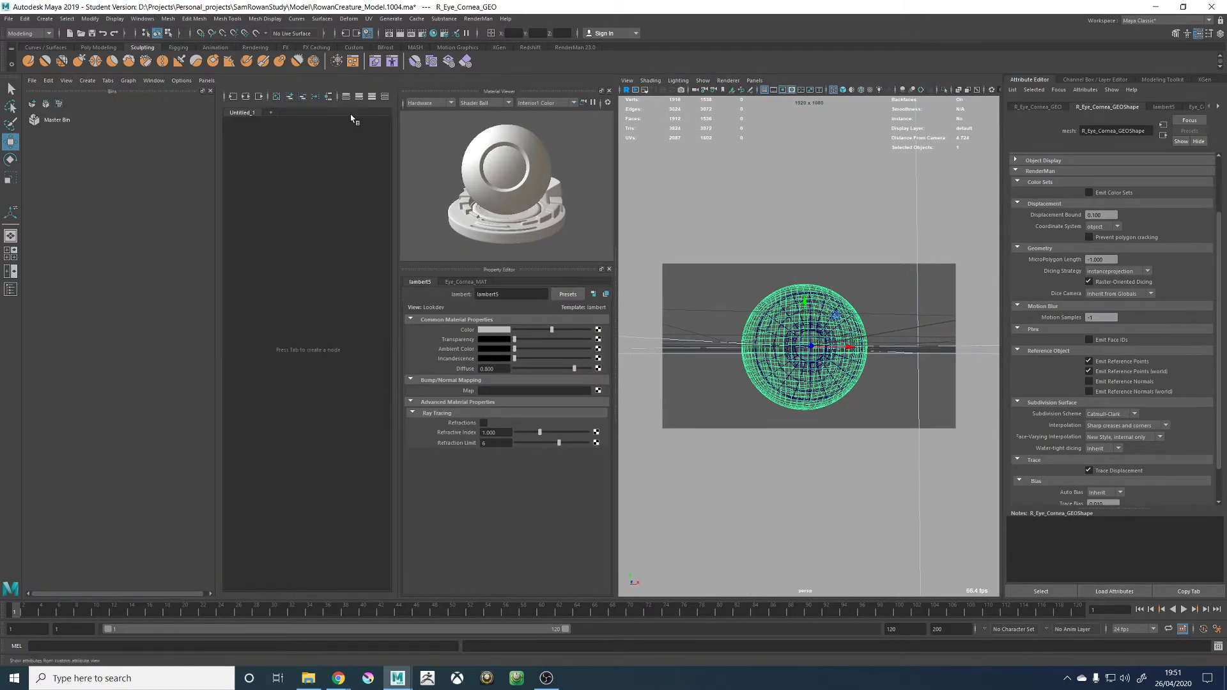
left_click(210, 92)
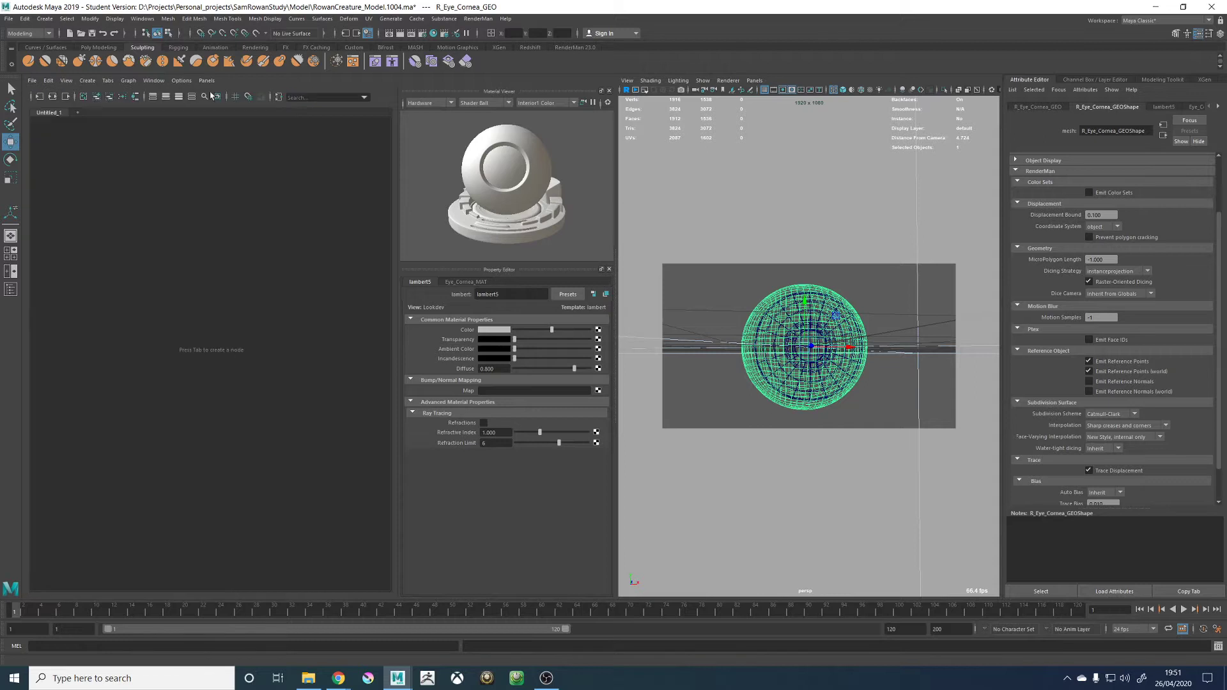
left_click(609, 91)
left_click(609, 91)
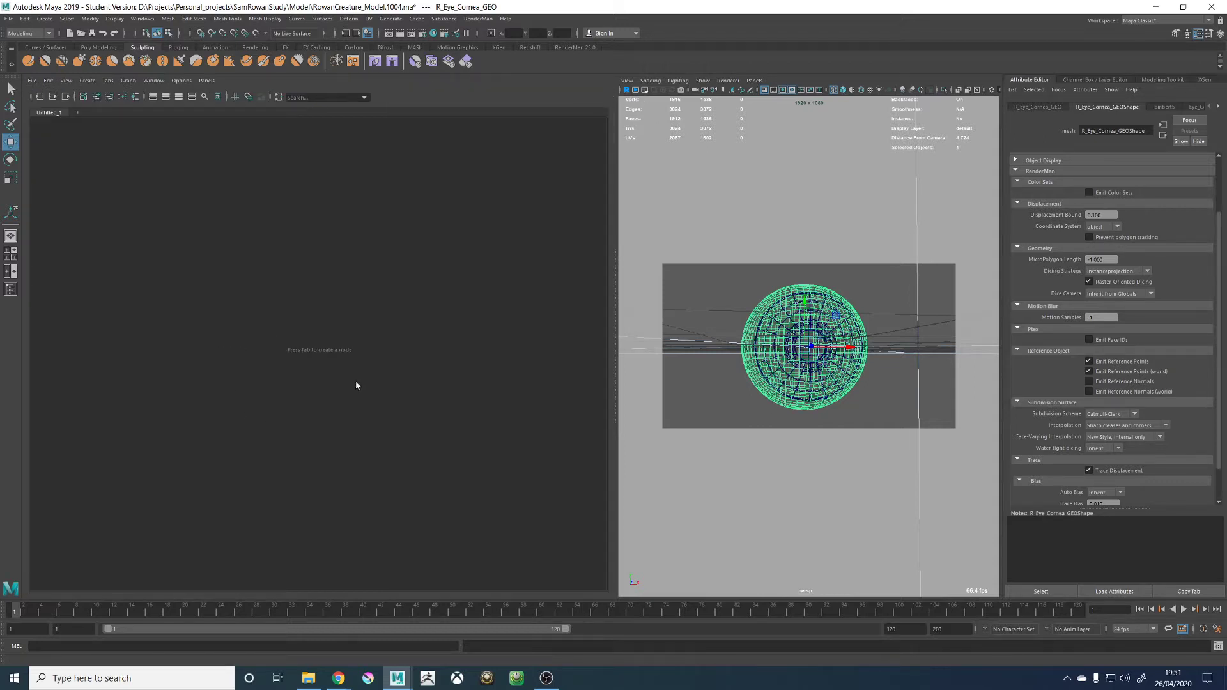
Graph the cornea's shading network with its Eye_Cornea_MAT connections and rebalance the node graph and viewport widths
left_click(53, 95)
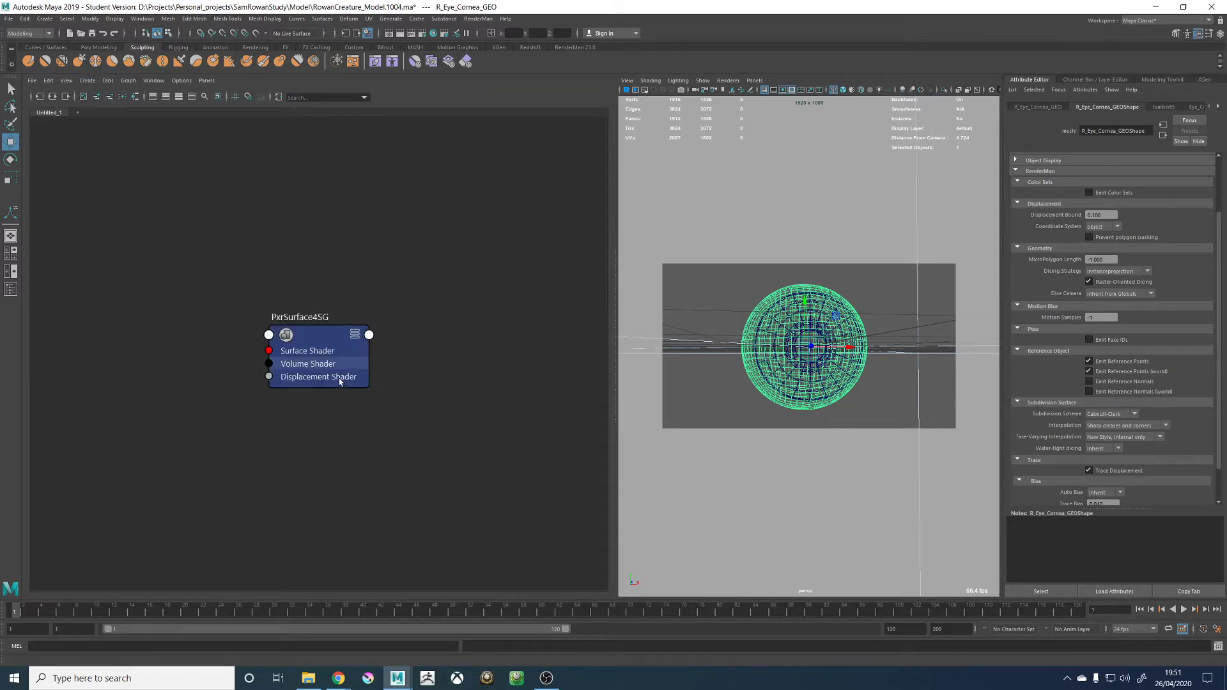
left_click_drag(624, 326, 520, 327)
left_click(318, 345)
left_click(53, 96)
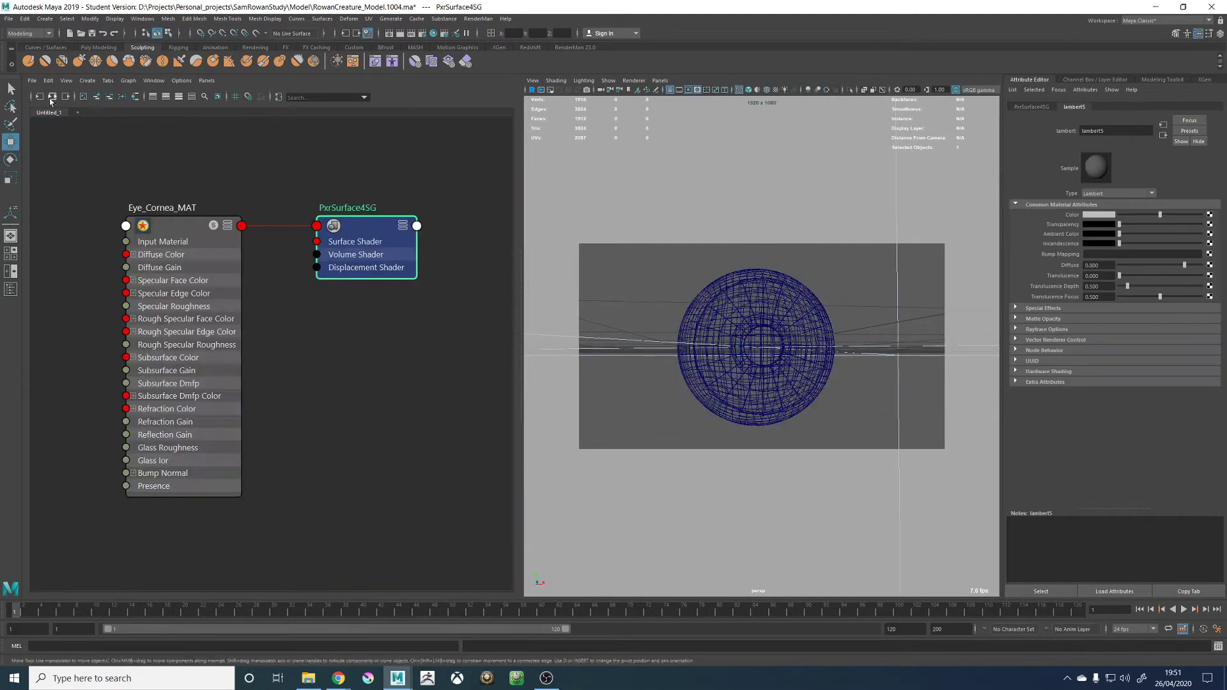
Rename the cornea's shading group node to Eye_Cornea_MATSG, matching its material's name
double_click(177, 208)
key("ctrl+c")
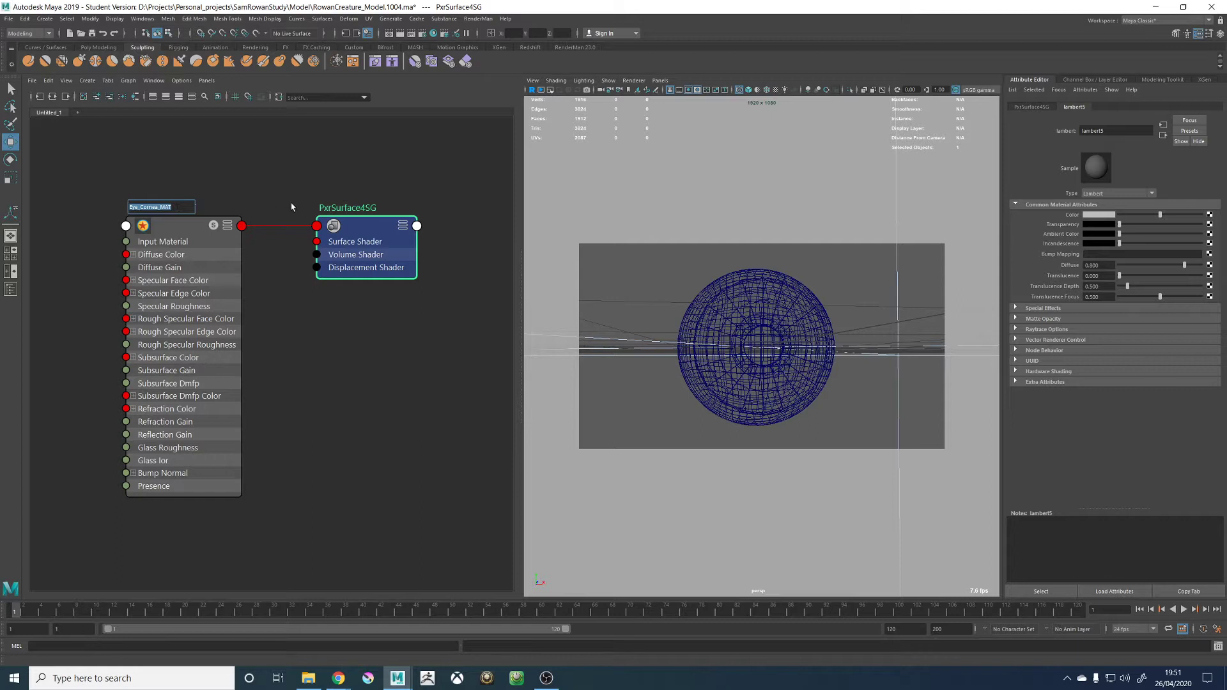
double_click(347, 208)
key("ctrl+v")
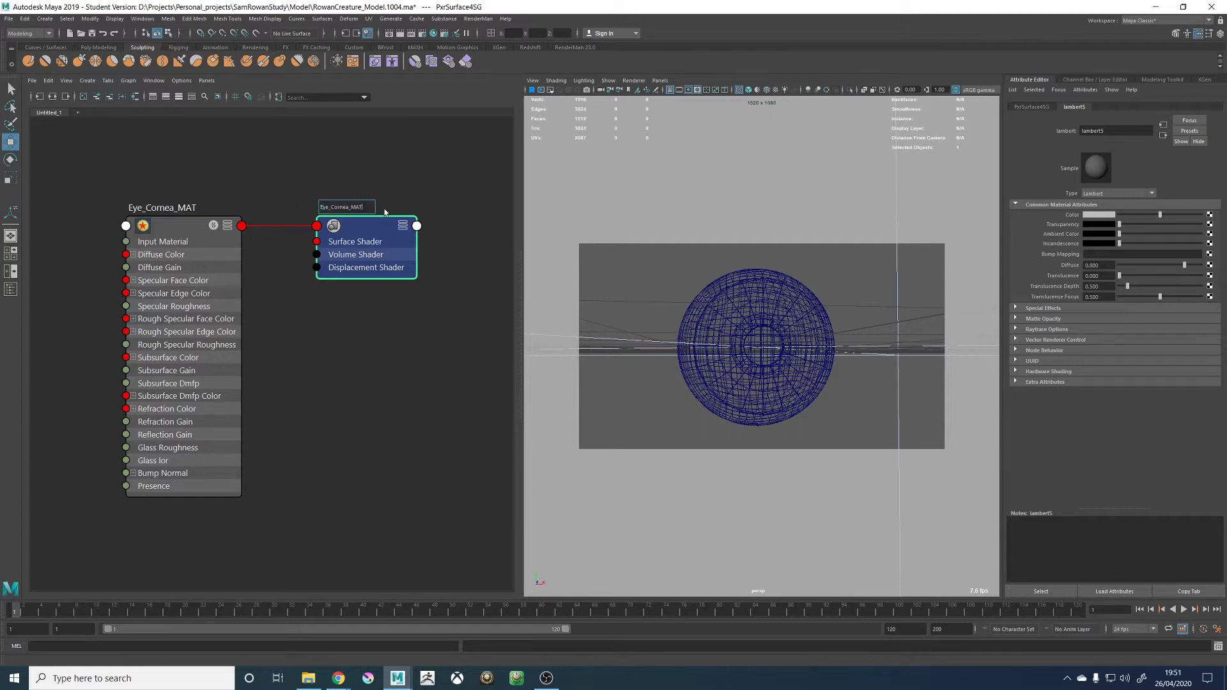
key("Return")
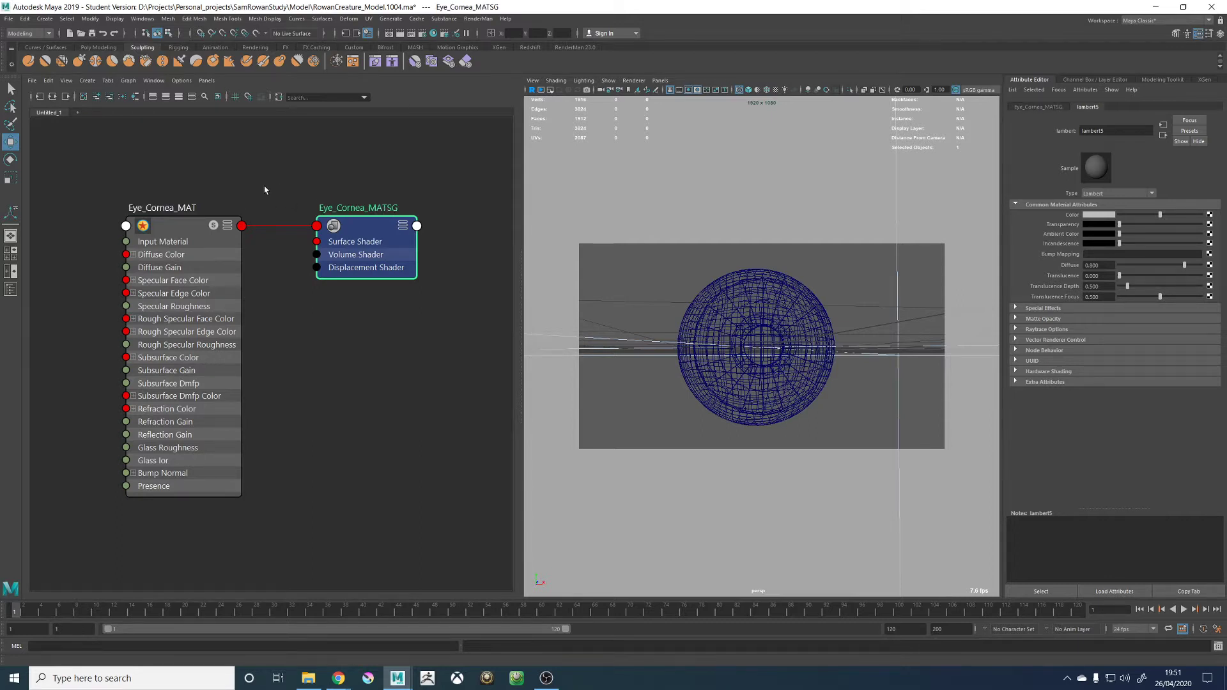
Select the Eye_Cornea_MAT node to load its attributes, and save the scene as a student version file
middle_click_drag(215, 180, 360, 181)
left_click(336, 239)
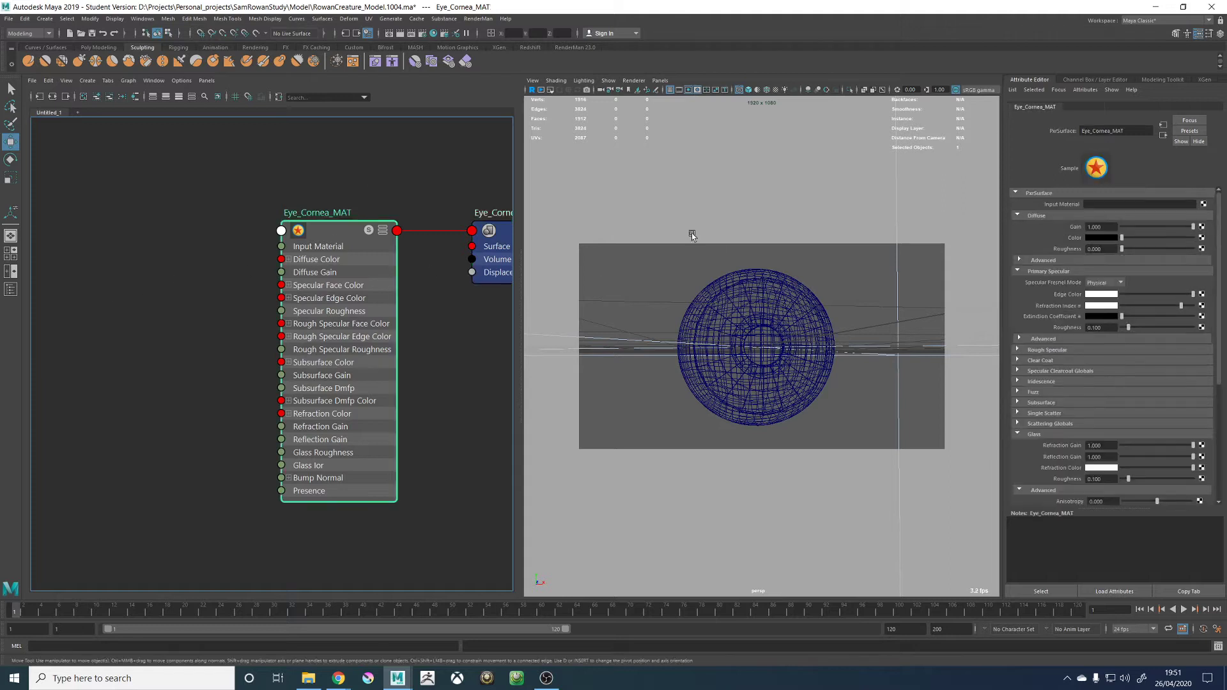
key("ctrl+s")
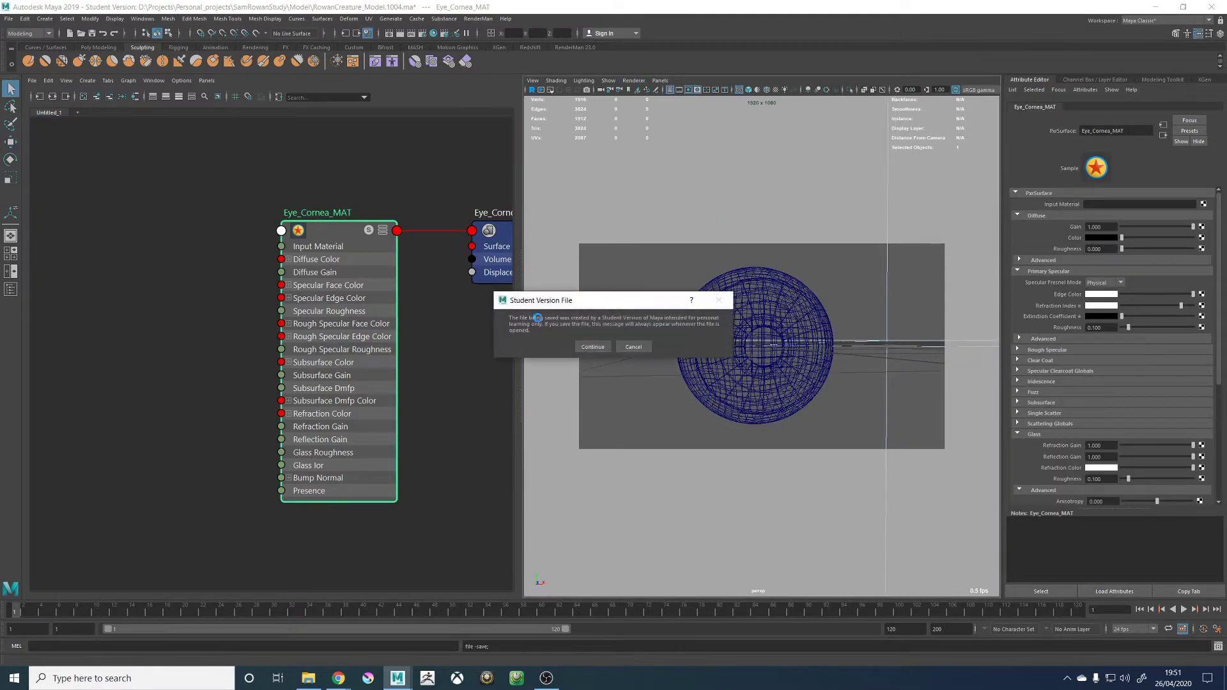
left_click(589, 346)
key("w")
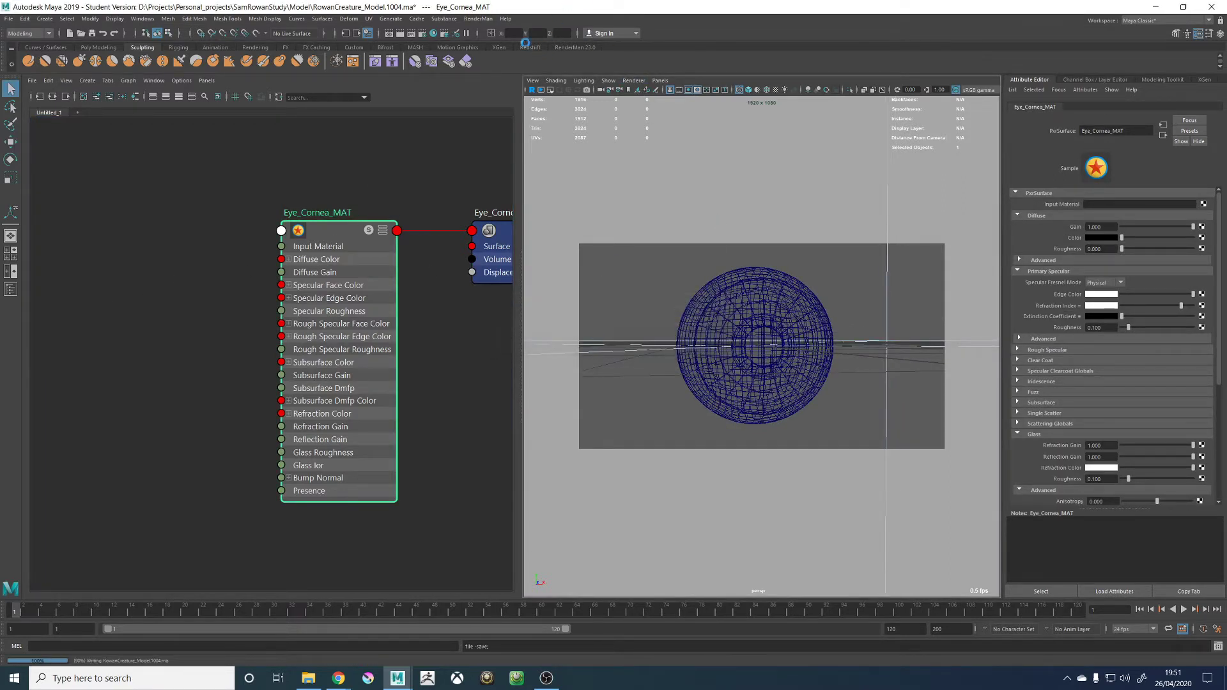
Enable Allow Caustics and Accumulate Opacity for the PxrPathTracer integrator in the RenderMan render settings
left_click(444, 33)
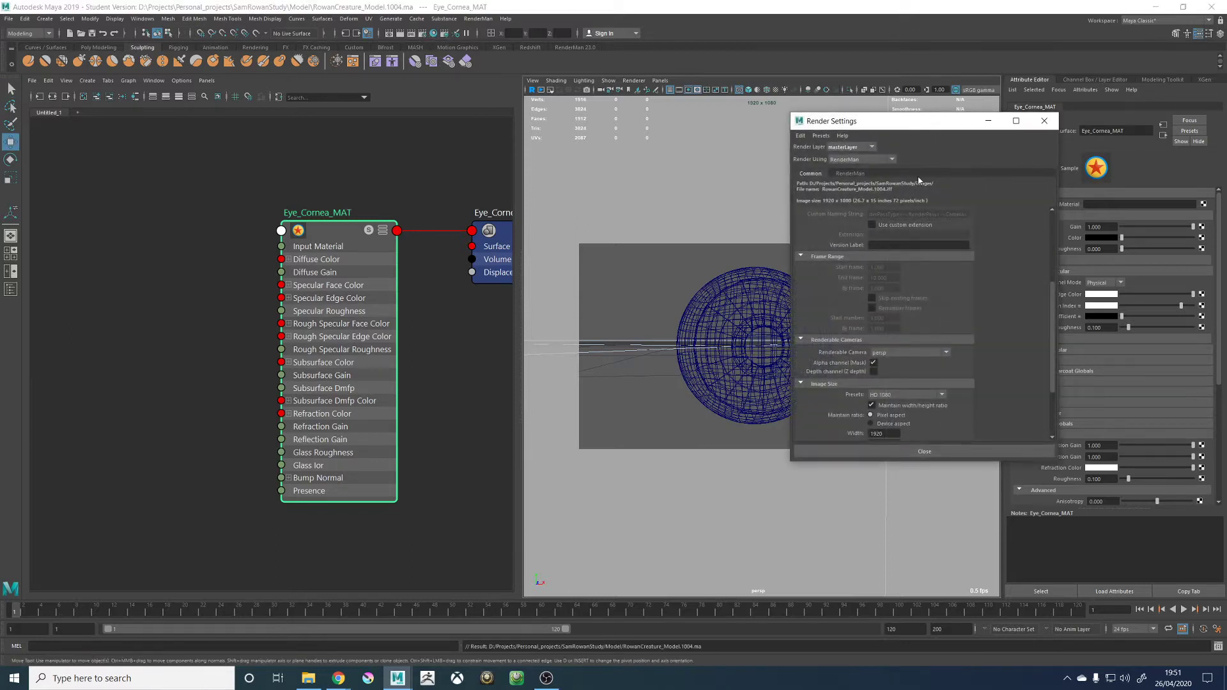
left_click(851, 175)
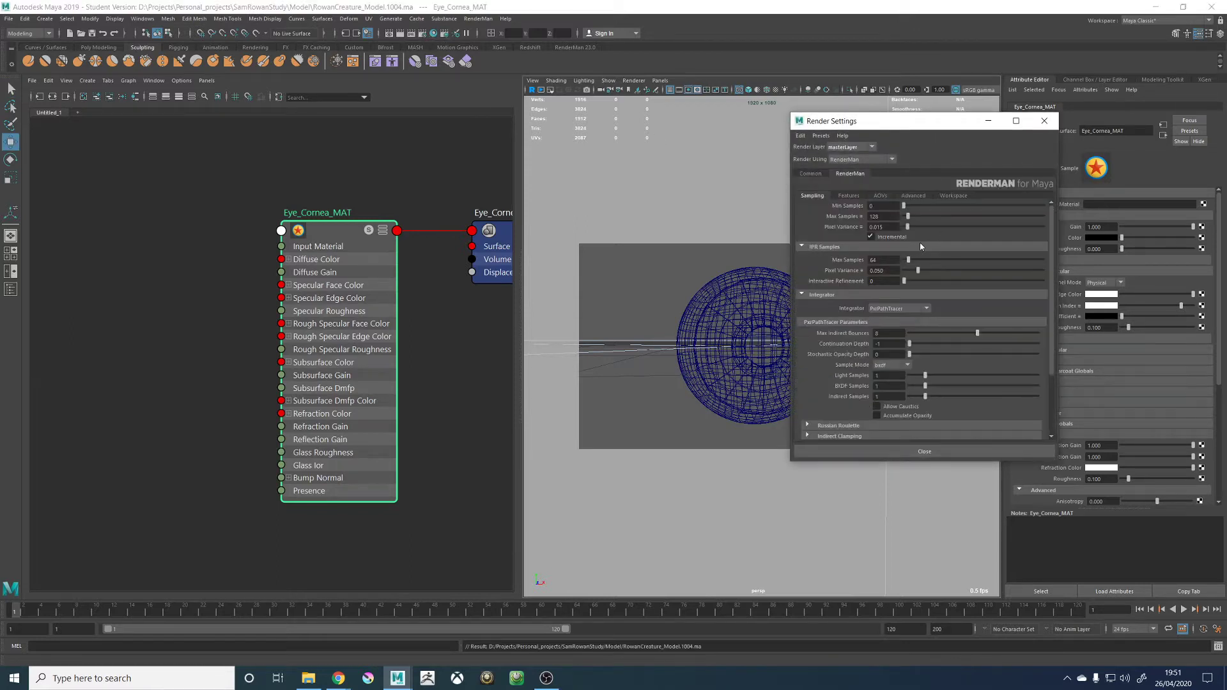
left_click(919, 195)
scroll(821, 315, "down", 3)
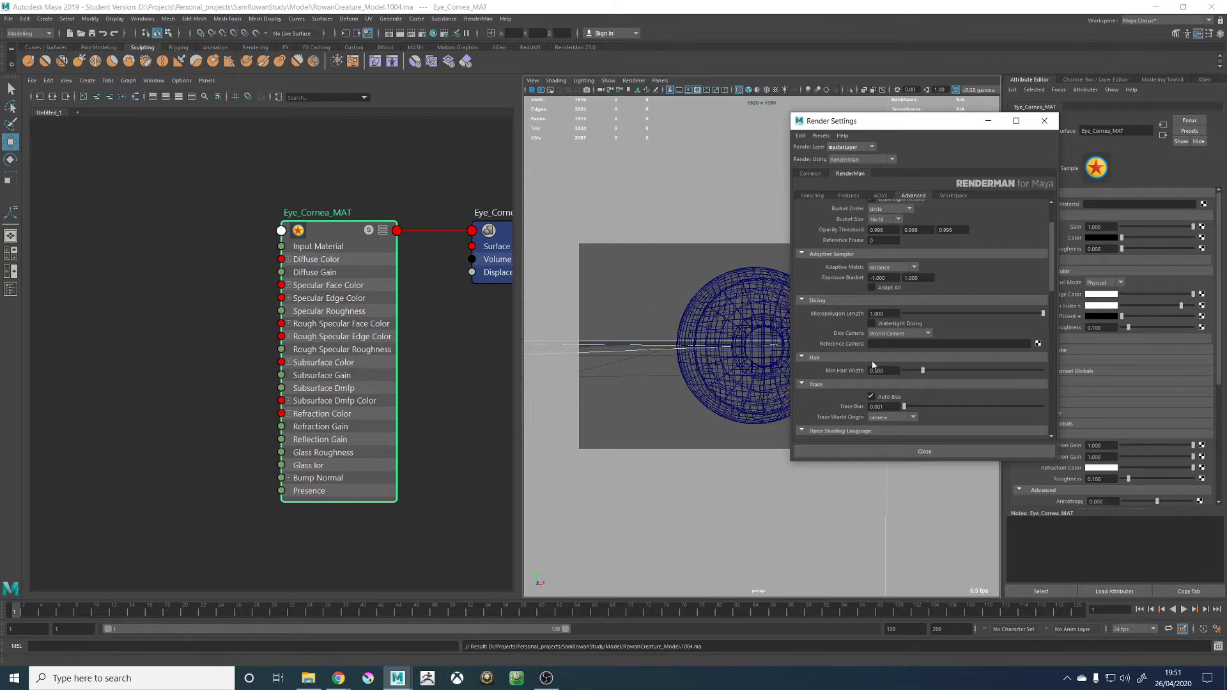
scroll(818, 335, "down", 4)
scroll(818, 335, "down", 1)
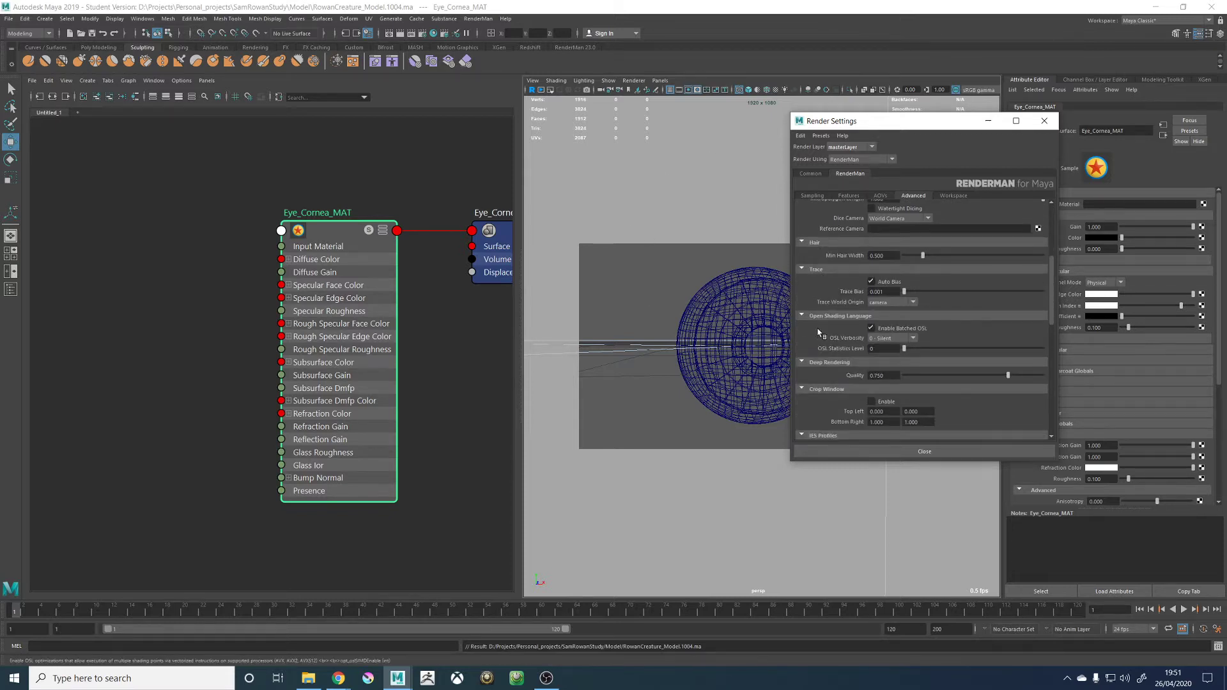
scroll(819, 333, "up", 6)
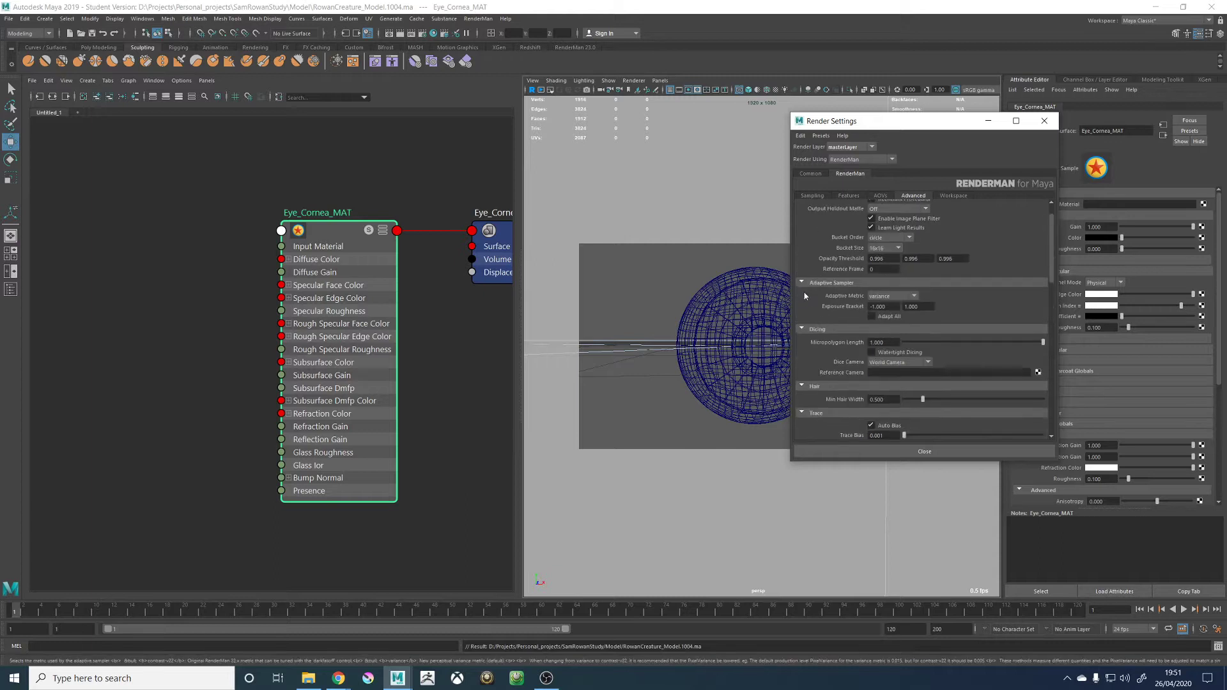
left_click(821, 196)
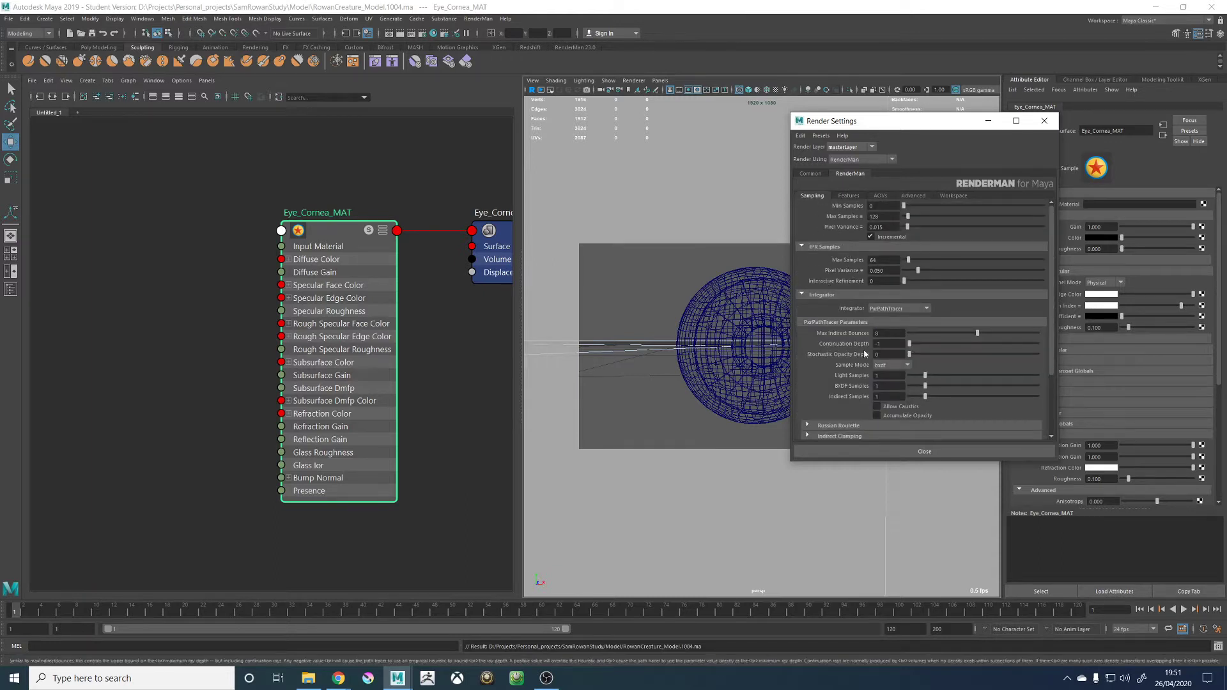
left_click(893, 407)
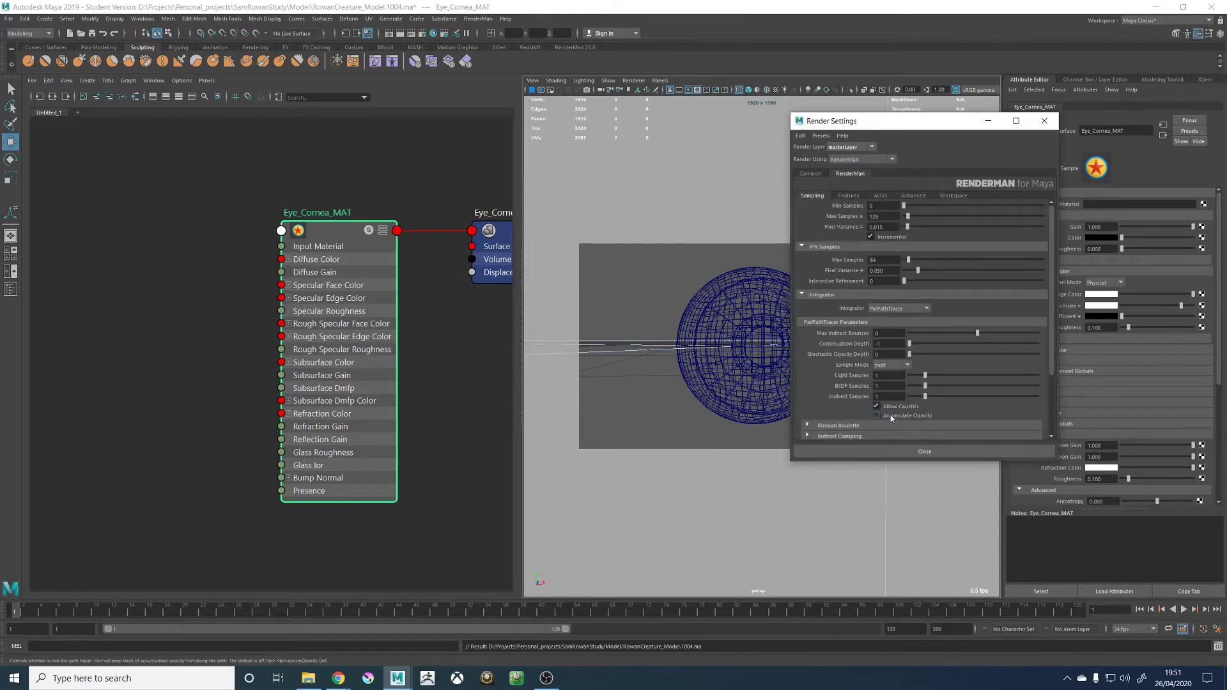
left_click(891, 416)
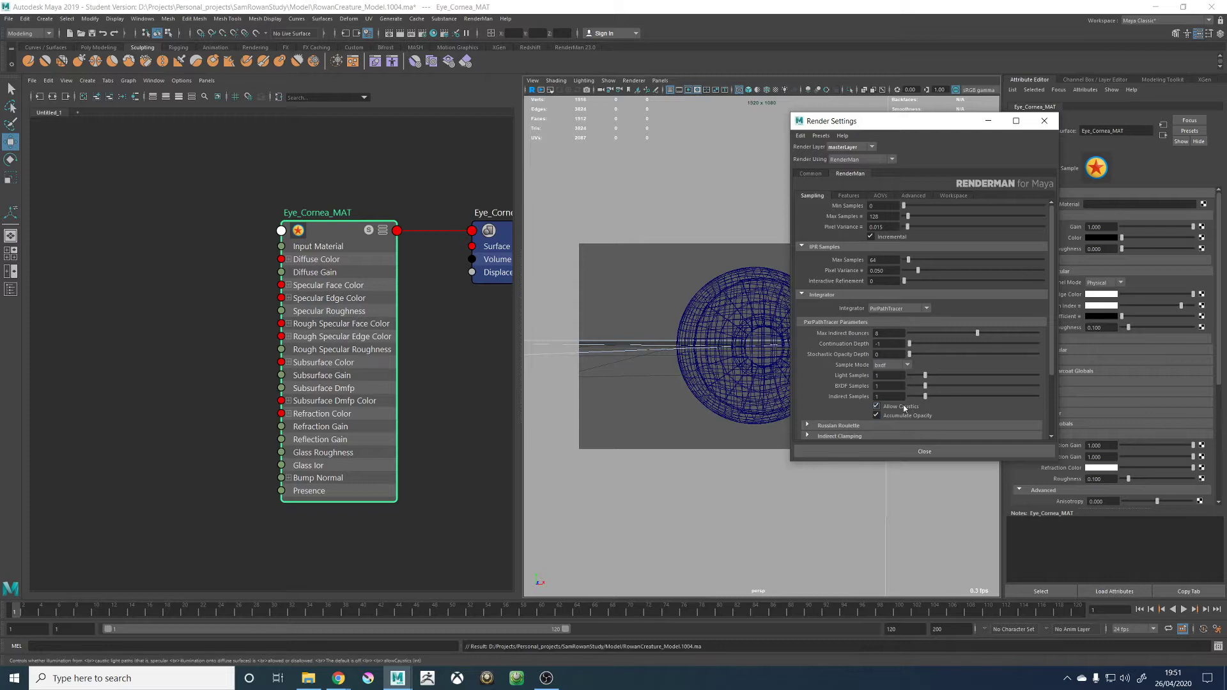
Set the final render sampling to a pixel variance of 0.01 and 256 max samples
left_click(886, 227)
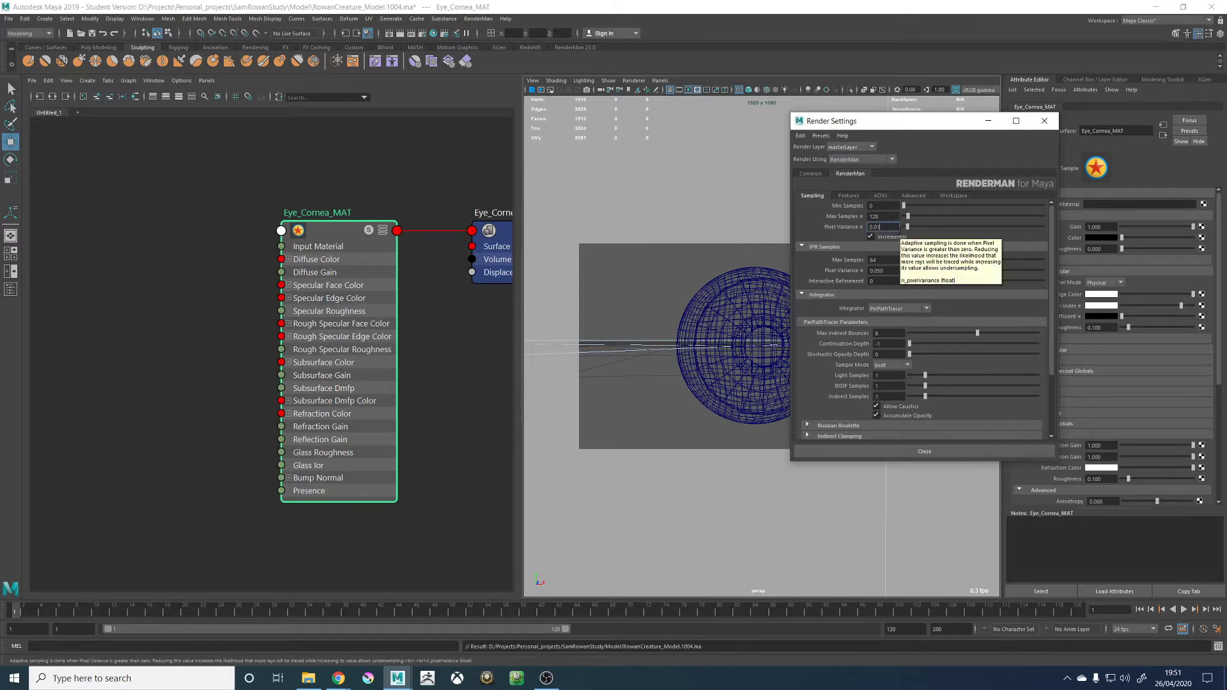
key("BackSpace")
key("Return")
double_click(880, 217)
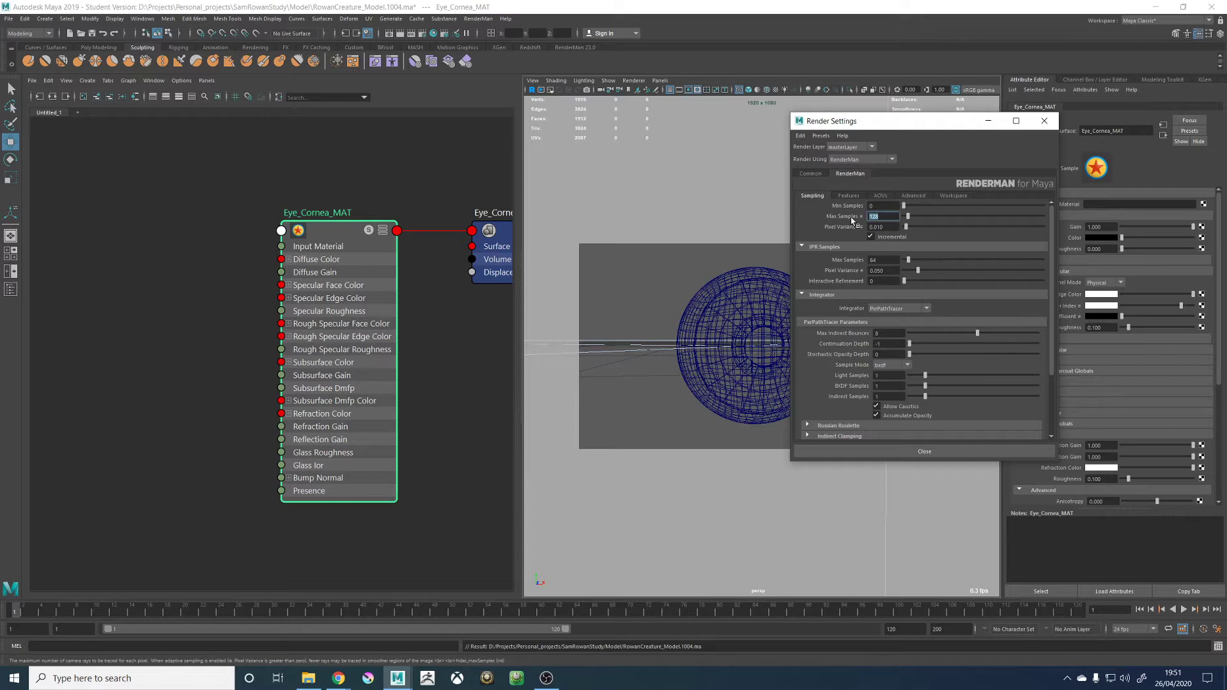
type("256")
key("Return")
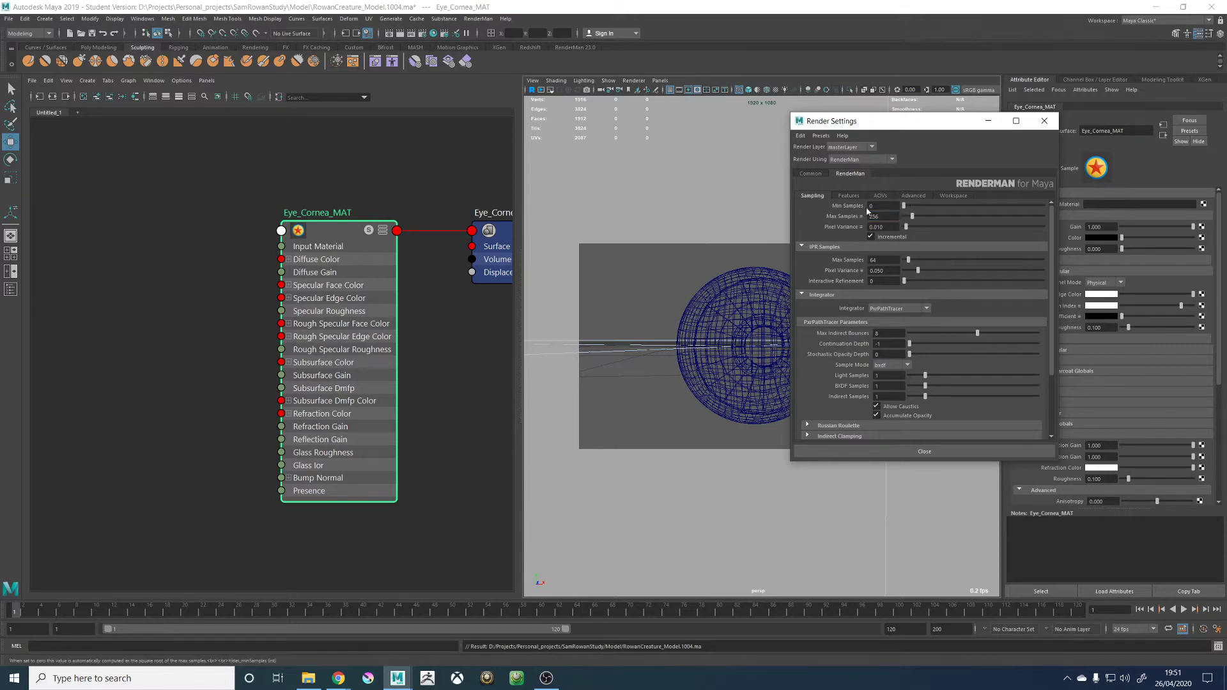
Set the IPR sampling to a pixel variance of 0.025 and 128 max samples
left_click(882, 271)
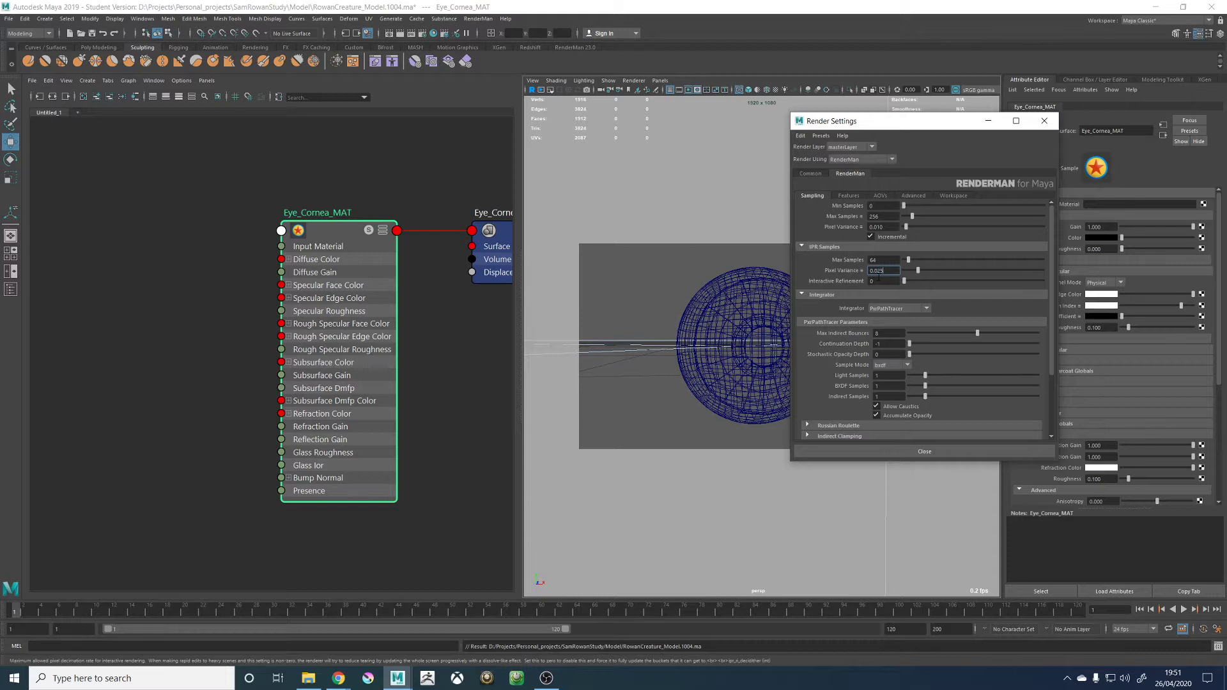
left_click_drag(880, 260, 839, 261)
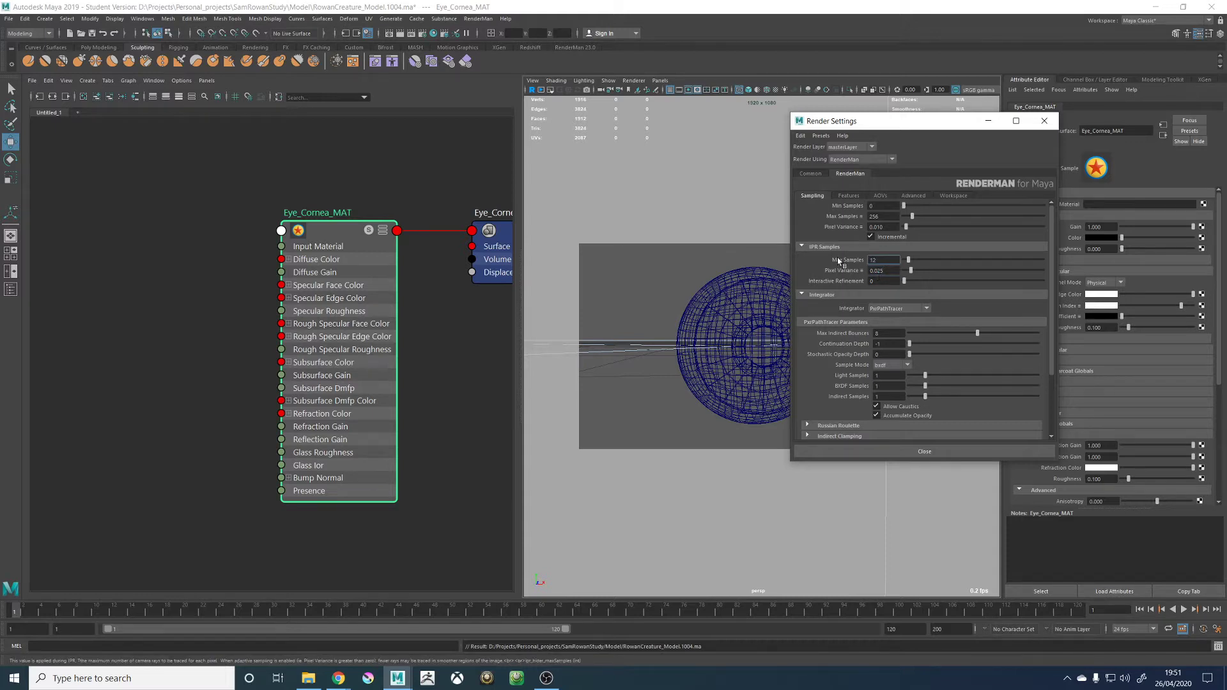
type("128")
key("Return")
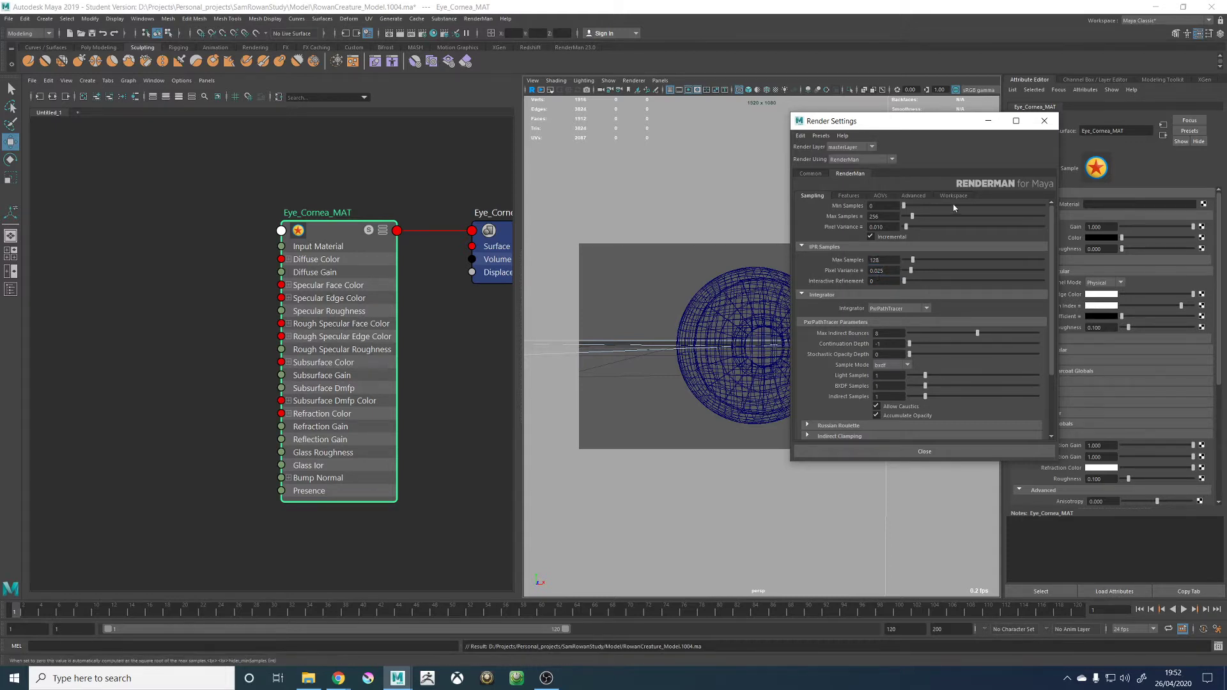
Set the Max Diffuse Depth under the default ray depth to 3, and close the render settings
left_click(858, 196)
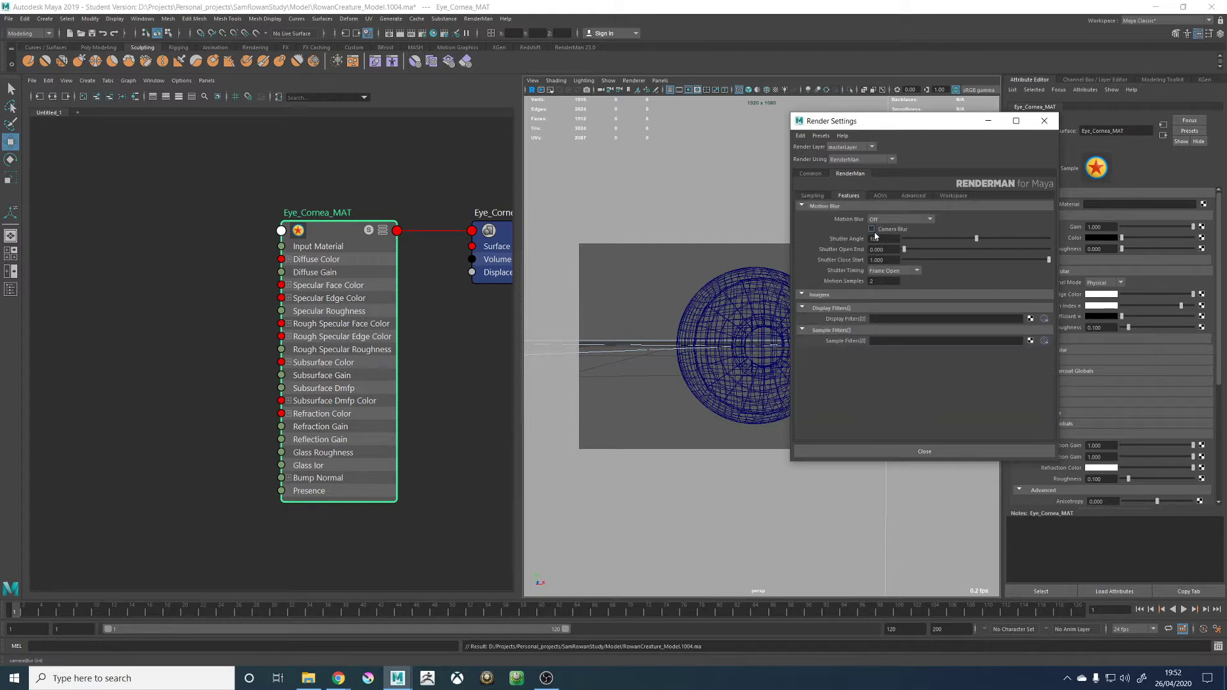
left_click(880, 196)
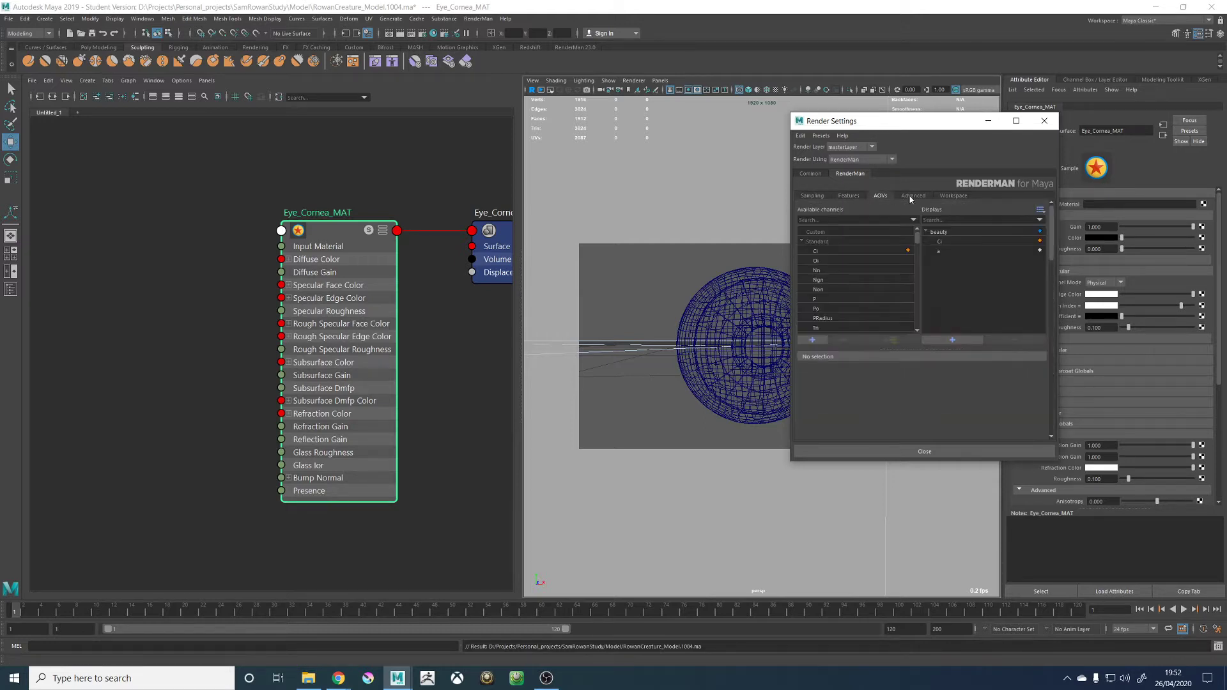
left_click(913, 195)
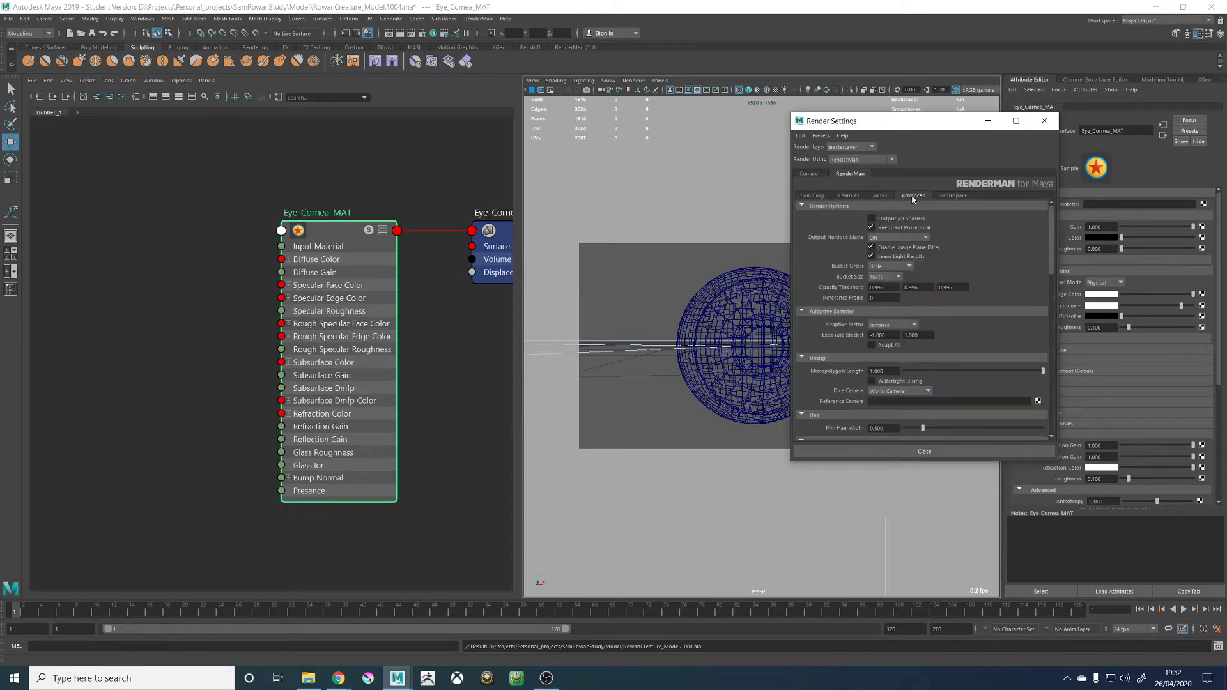
left_click(813, 195)
scroll(840, 348, "down", 4)
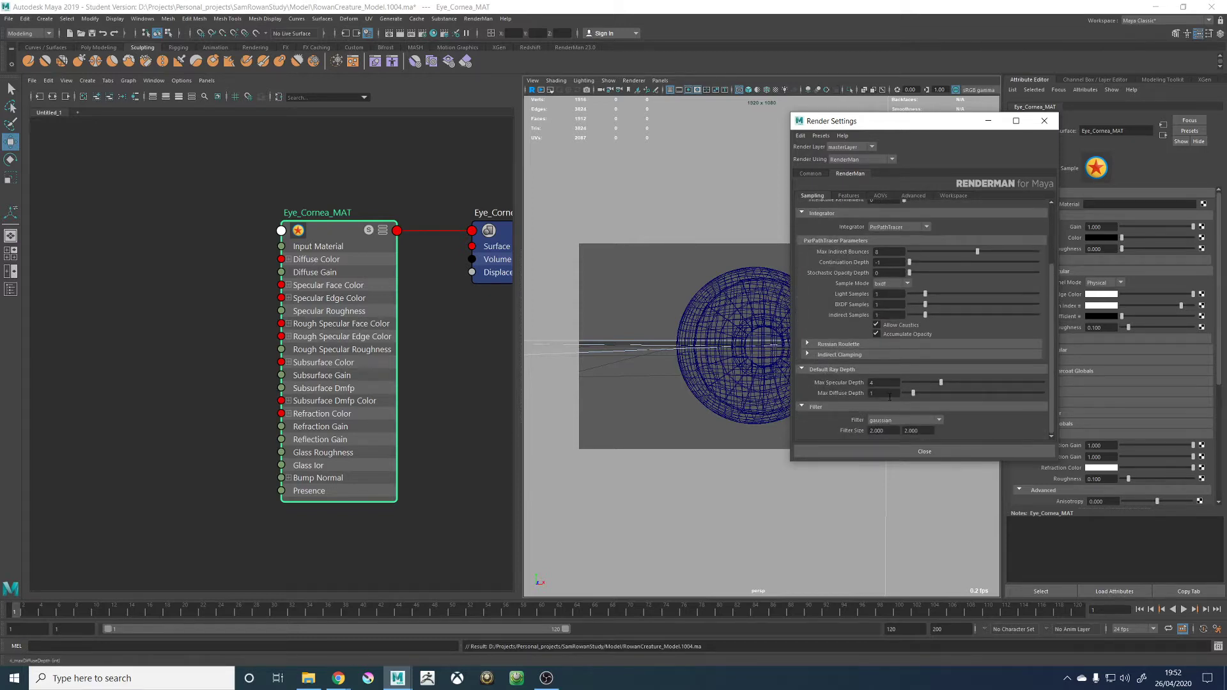
left_click(889, 393)
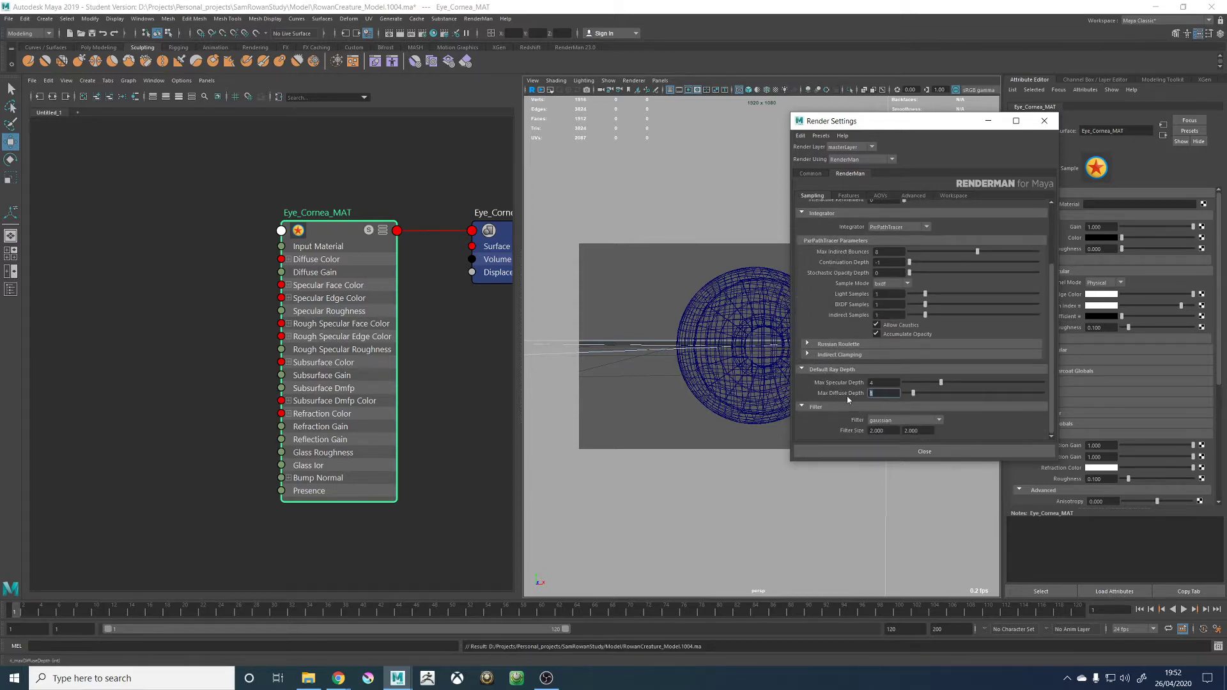
type("4")
key("Return")
left_click(887, 394)
type("3")
key("Return")
left_click(892, 394)
left_click(839, 343)
left_click(838, 342)
left_click(924, 451)
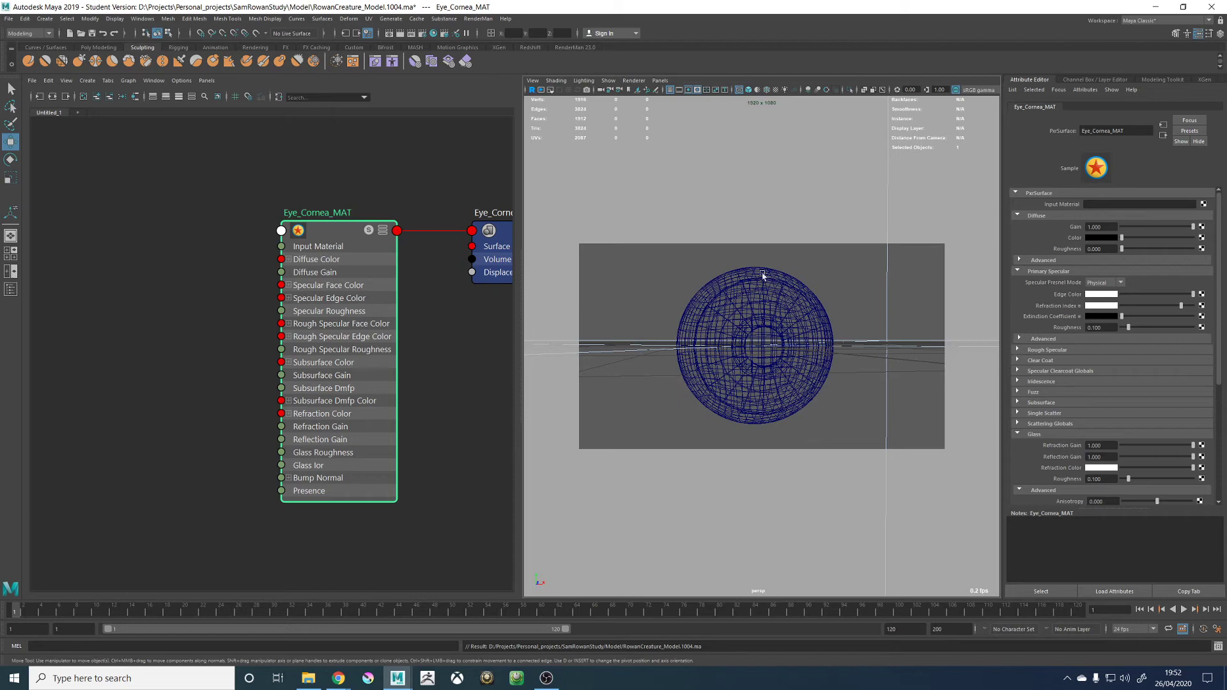
Clear the selection and save the scene with the new render settings
left_click(798, 231)
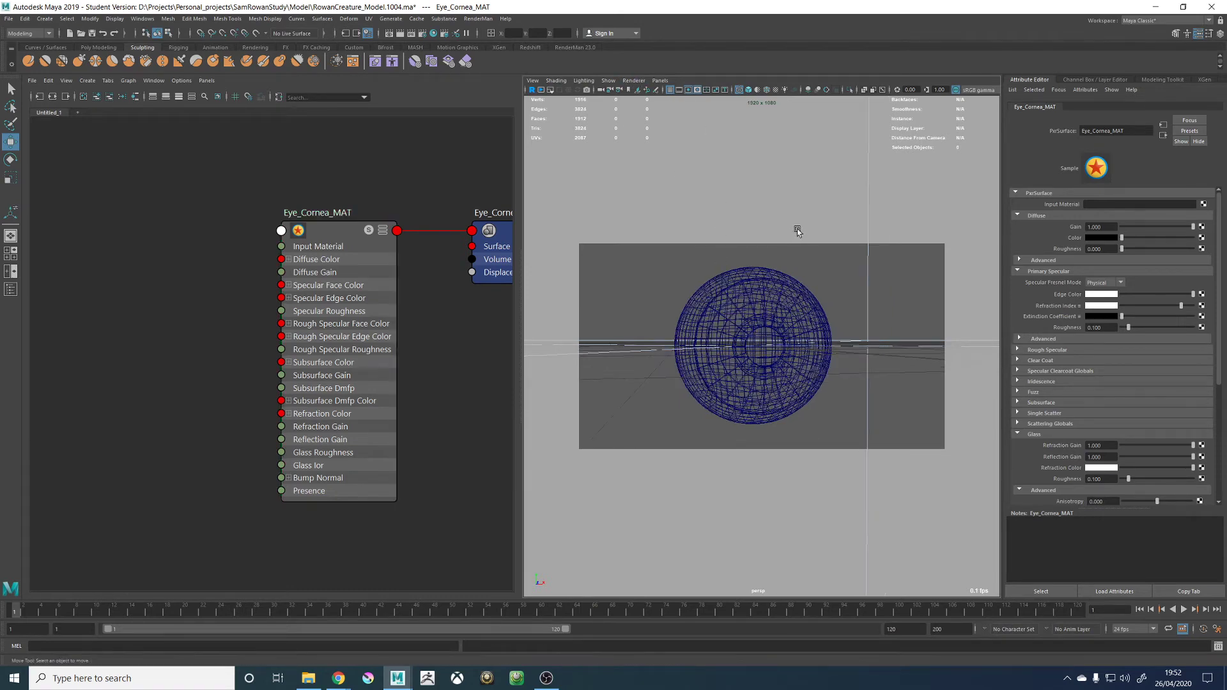
key("ctrl+s")
left_click(595, 344)
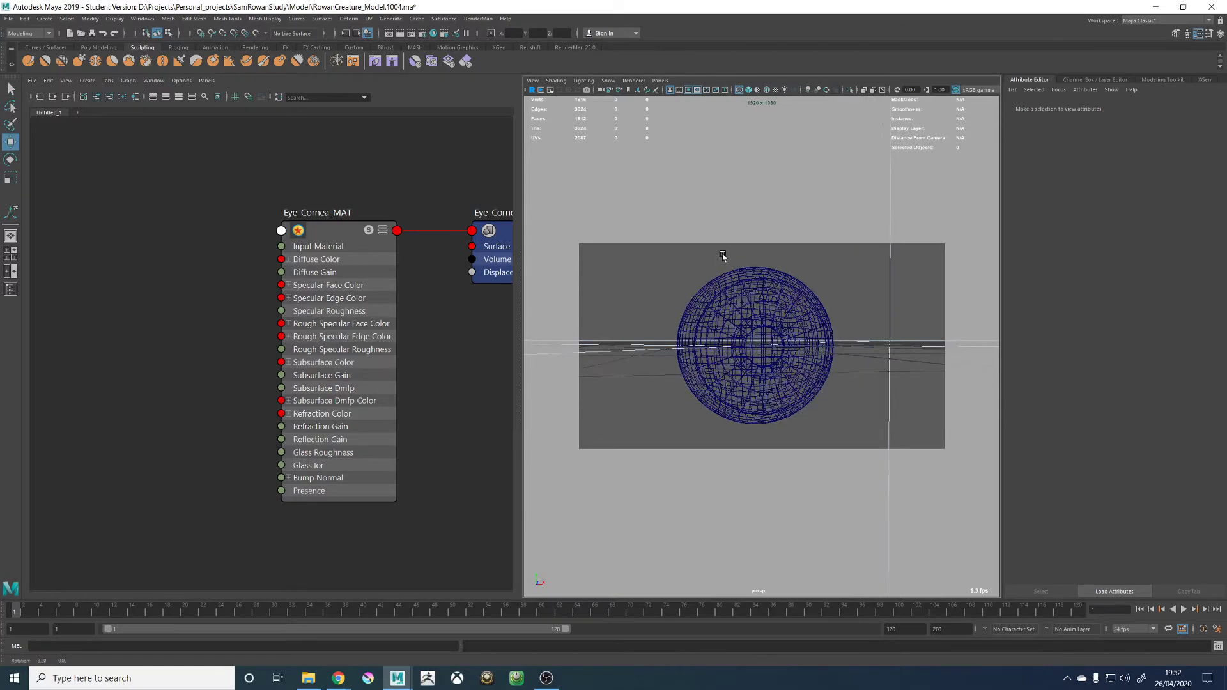
key("w")
Start a RenderMan render of the eye and place the image viewer as a smaller window showing the whole picture
left_click(478, 18)
left_click(549, 160)
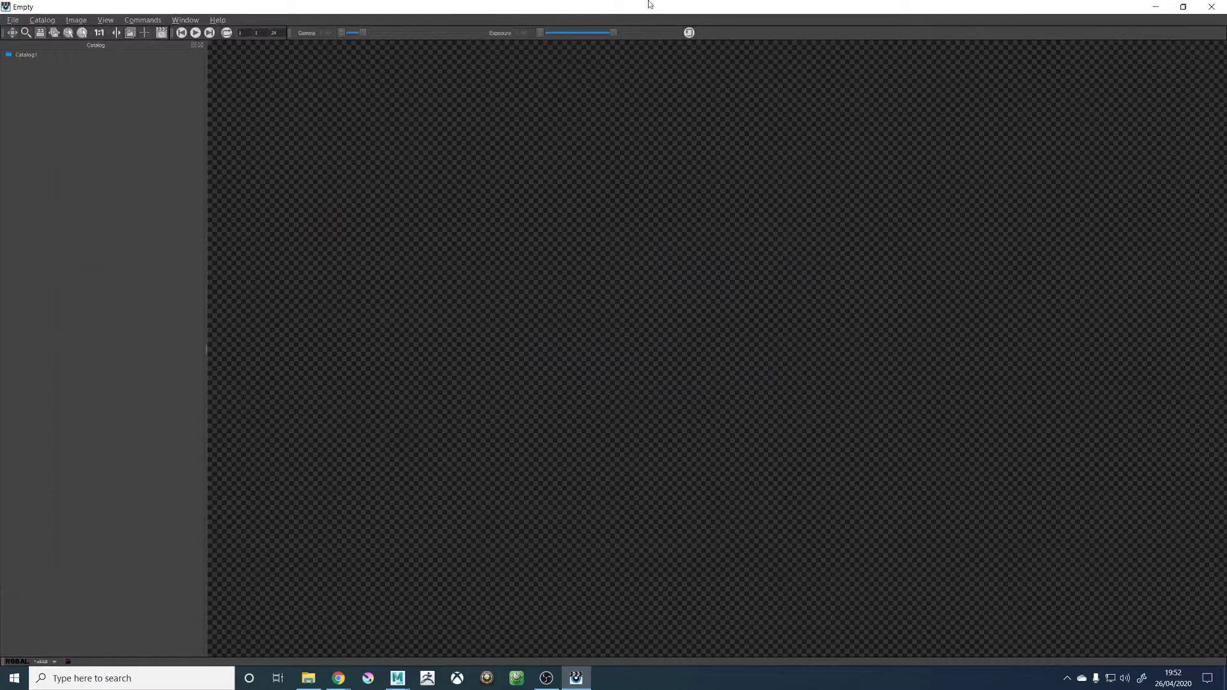
double_click(648, 4)
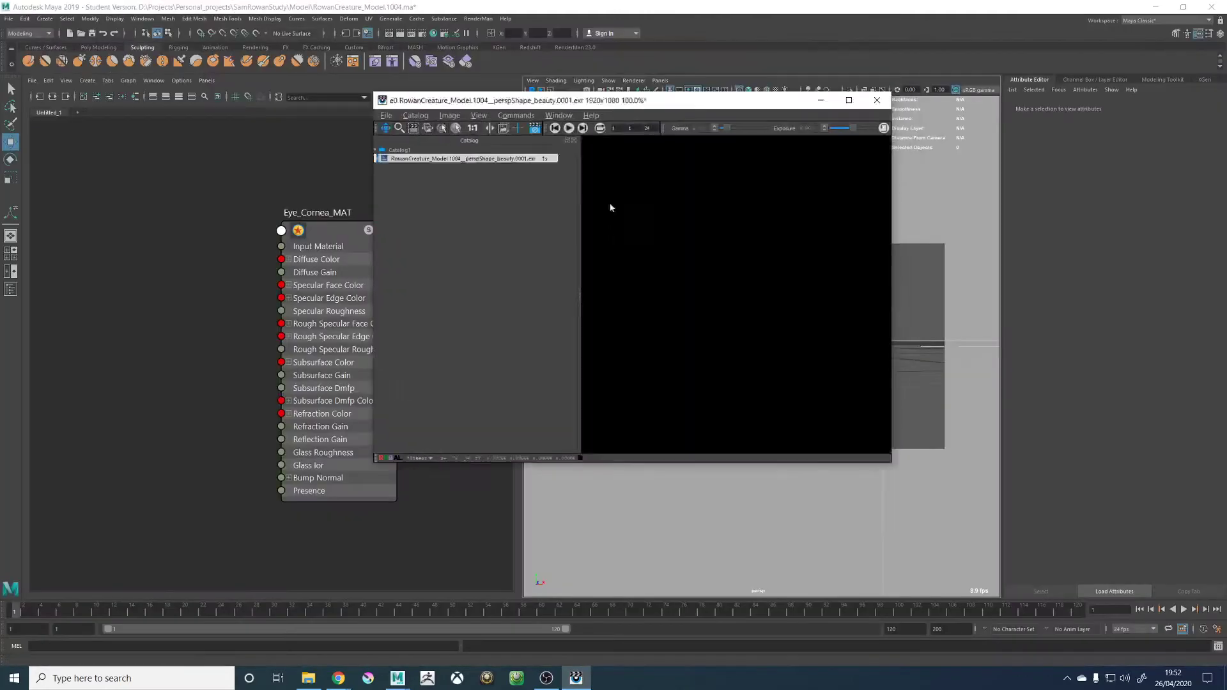
left_click_drag(630, 104, 752, 91)
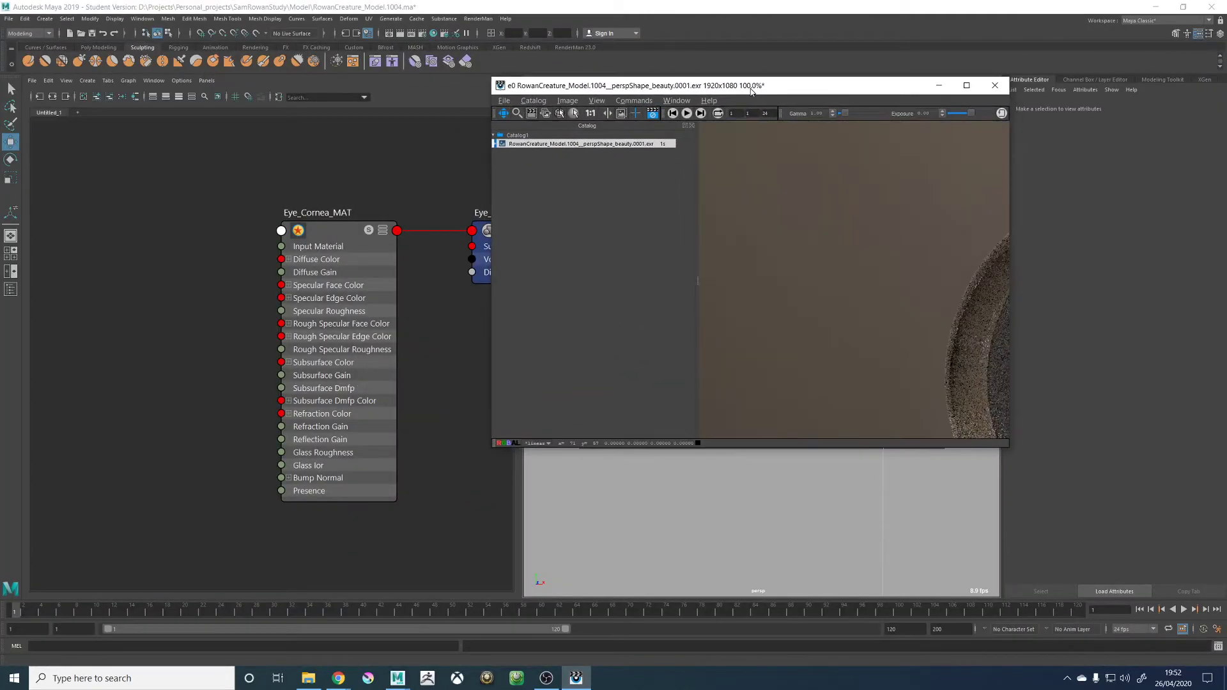
scroll(815, 377, "down", 5)
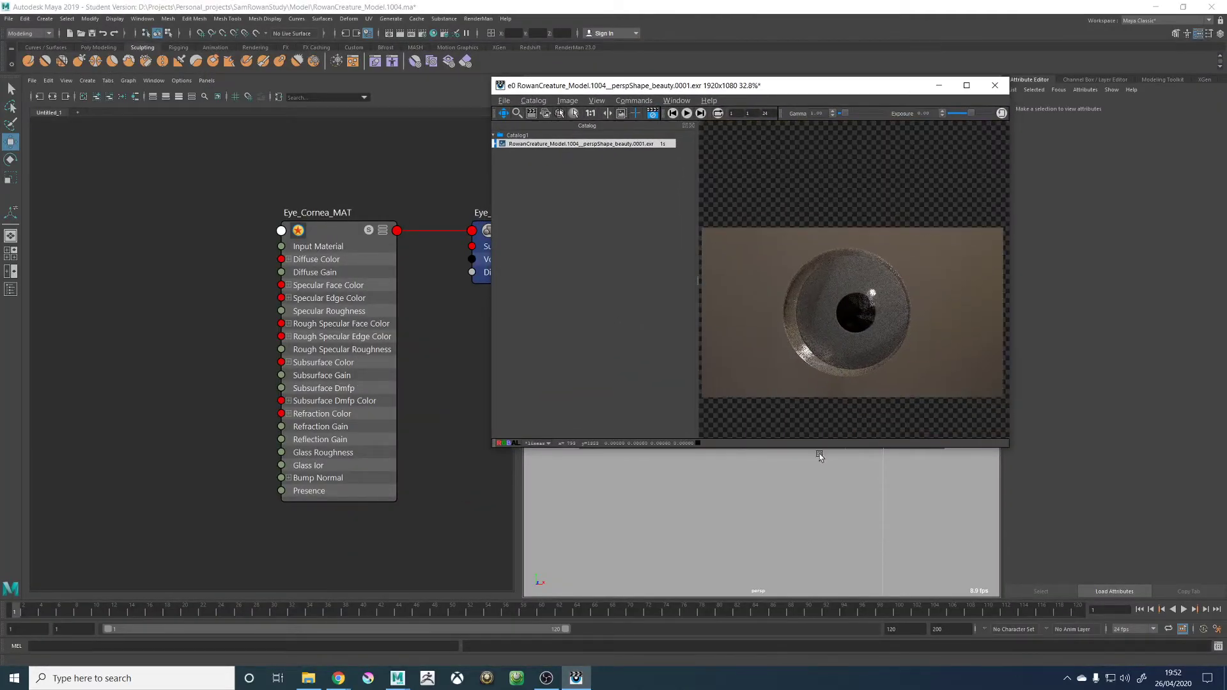
Make the render viewer taller, close its Catalog pane, fit the image, and return to Maya's node graph
left_click_drag(821, 450, 836, 599)
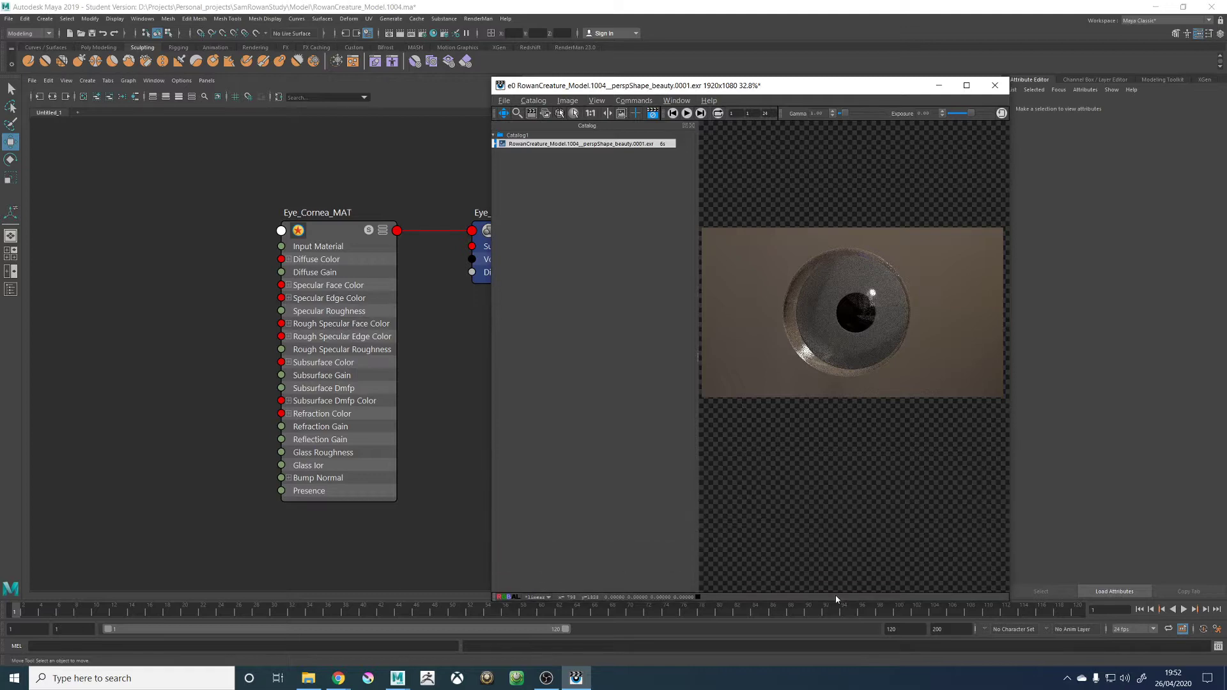
left_click(693, 125)
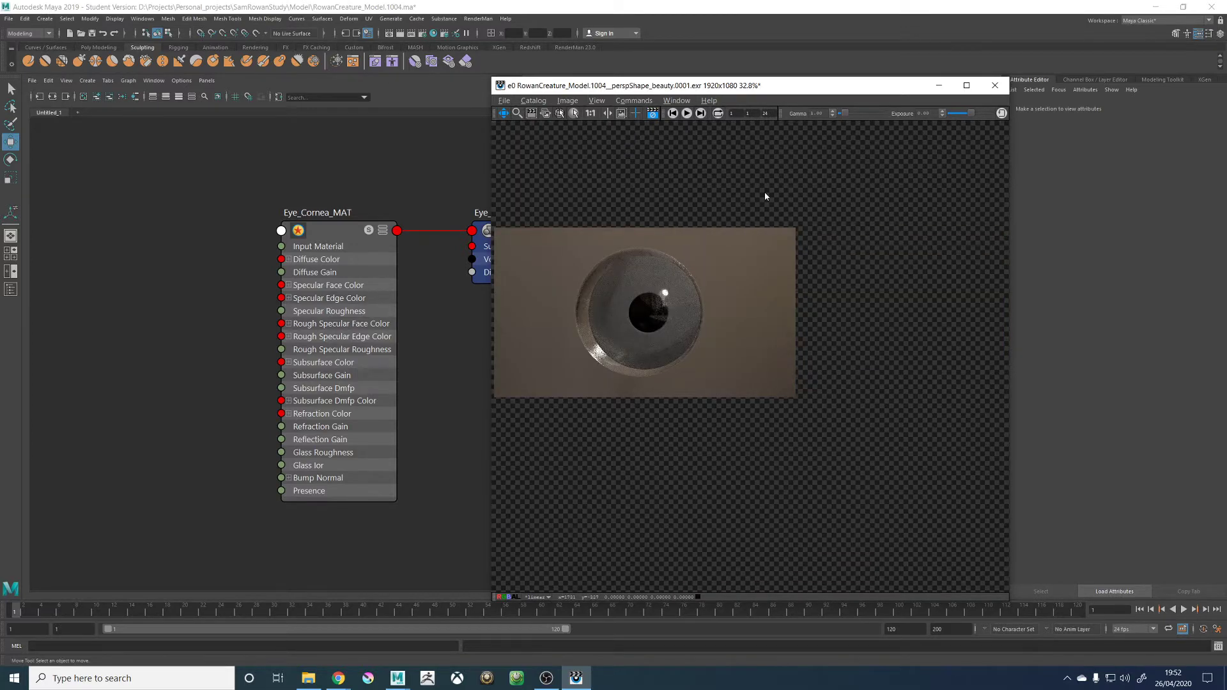
key("f")
left_click(394, 191)
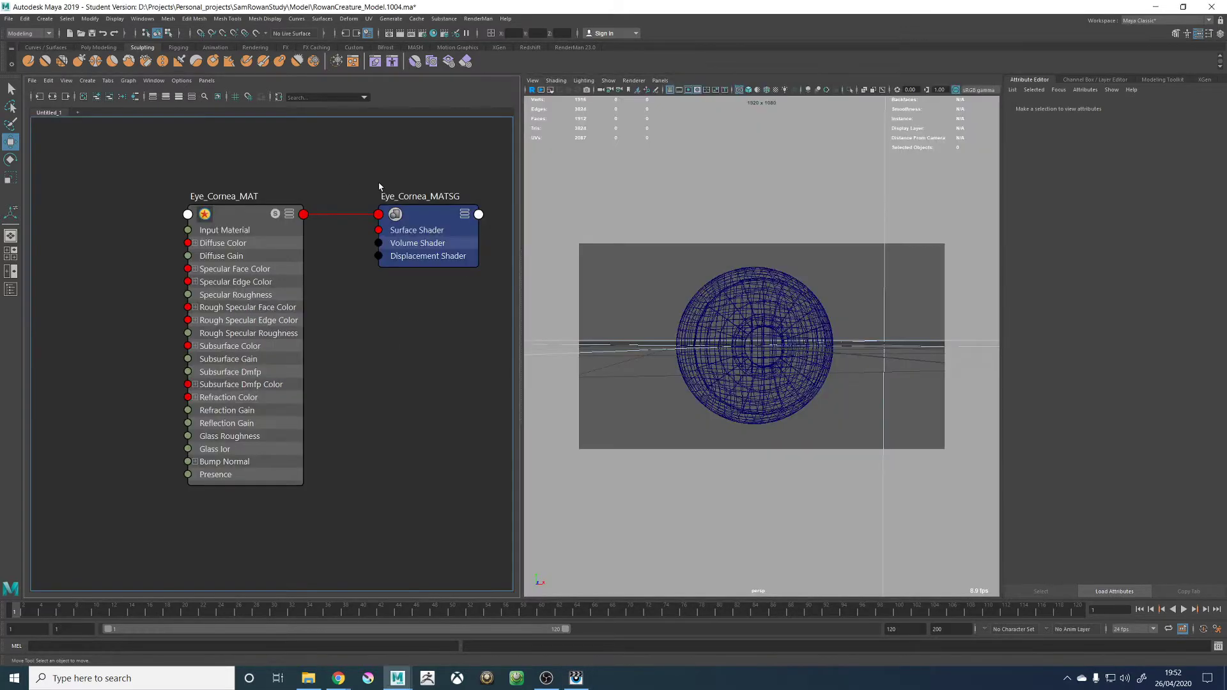
Bring up the RenderMan image viewer to check the eye render, and close it, discarding the modified session
left_click(576, 678)
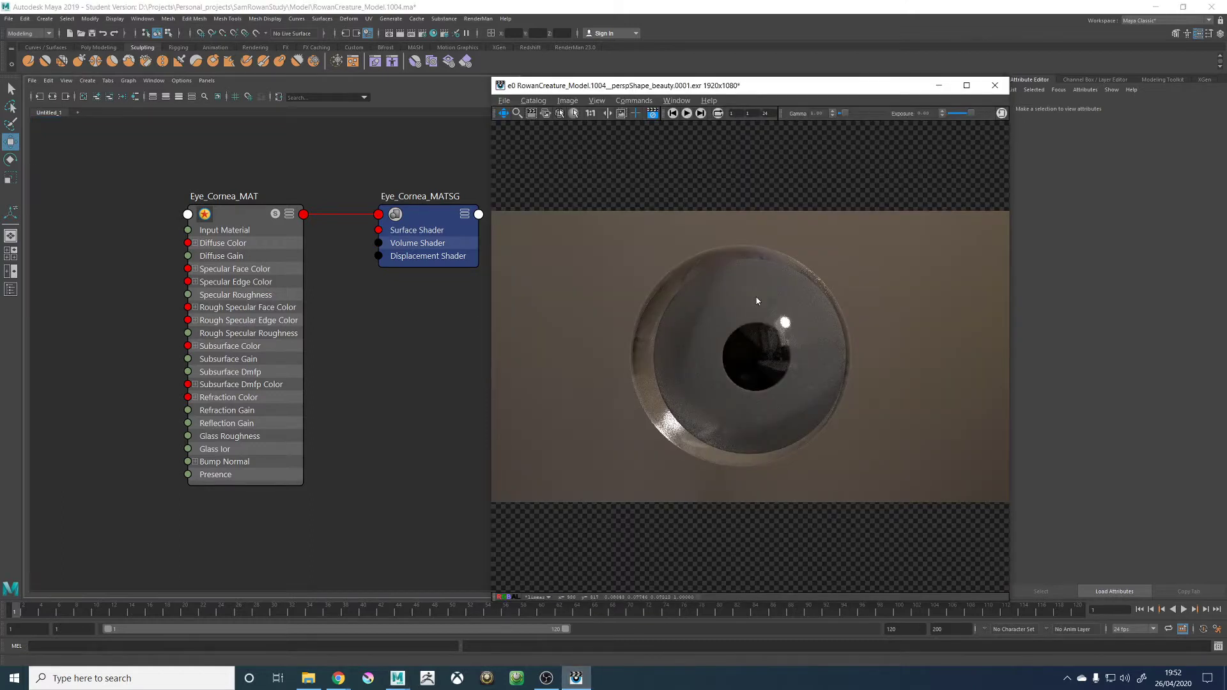
right_click(735, 89)
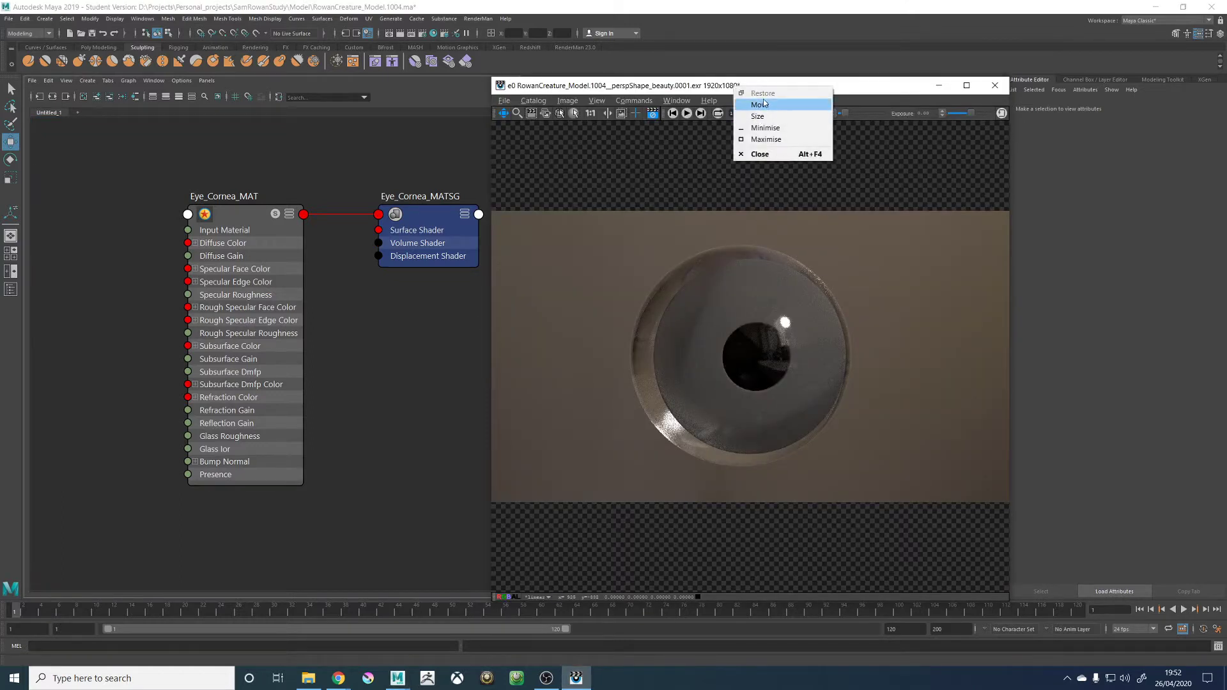
left_click(631, 90)
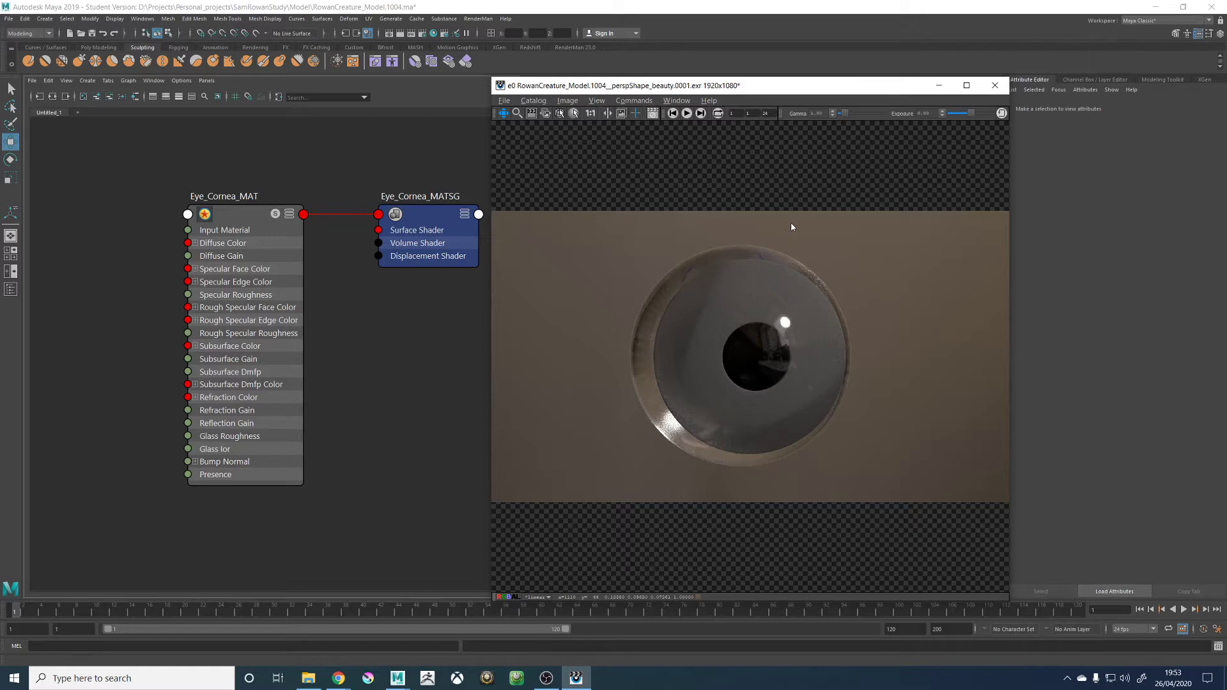
left_click(995, 85)
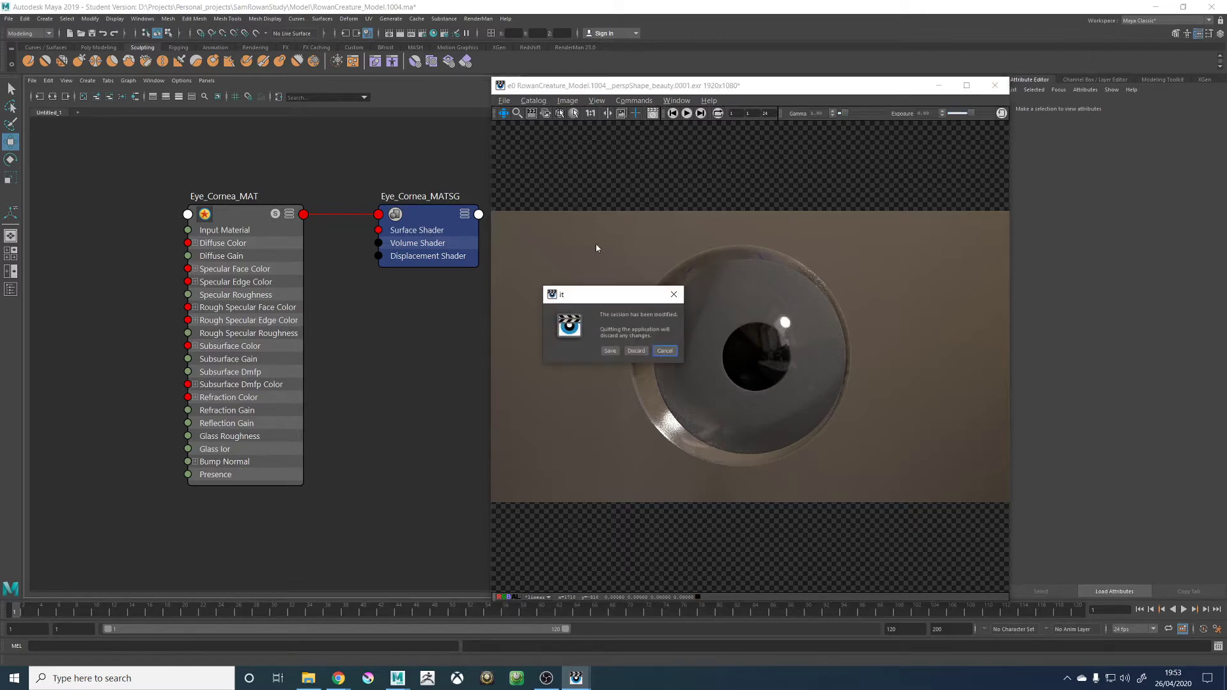
left_click(636, 353)
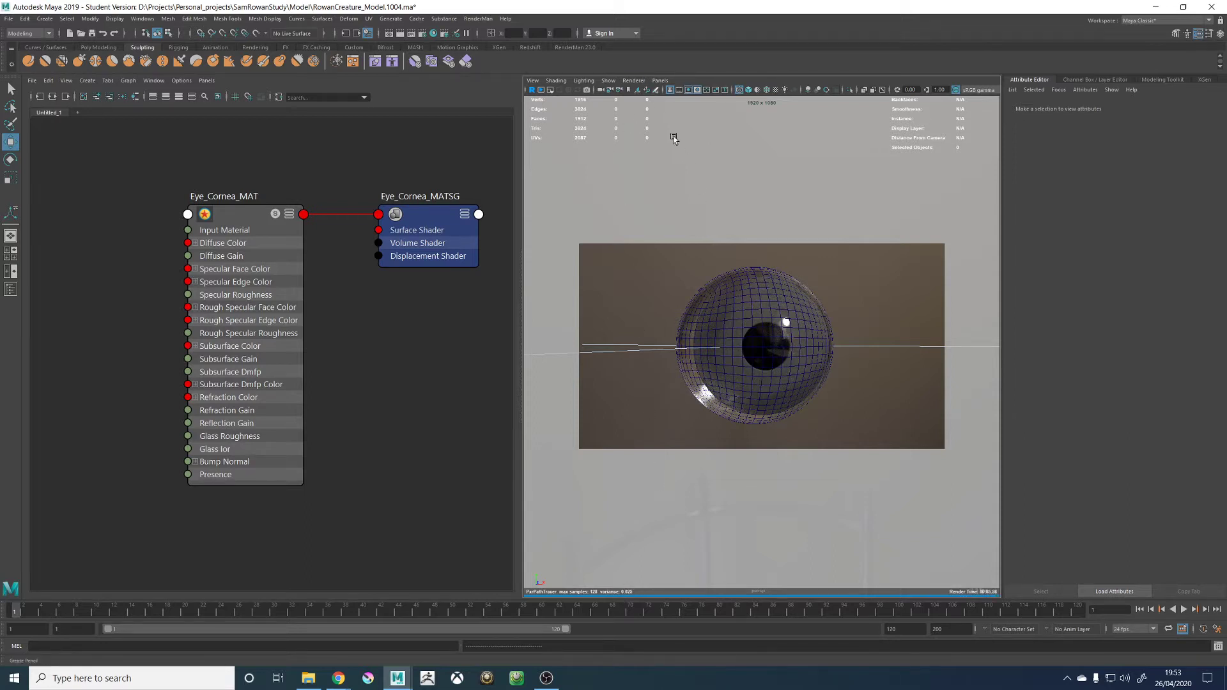
Hide the wireframe overlay and the resolution gate in the live-rendered perspective view of the eye
left_click(749, 91)
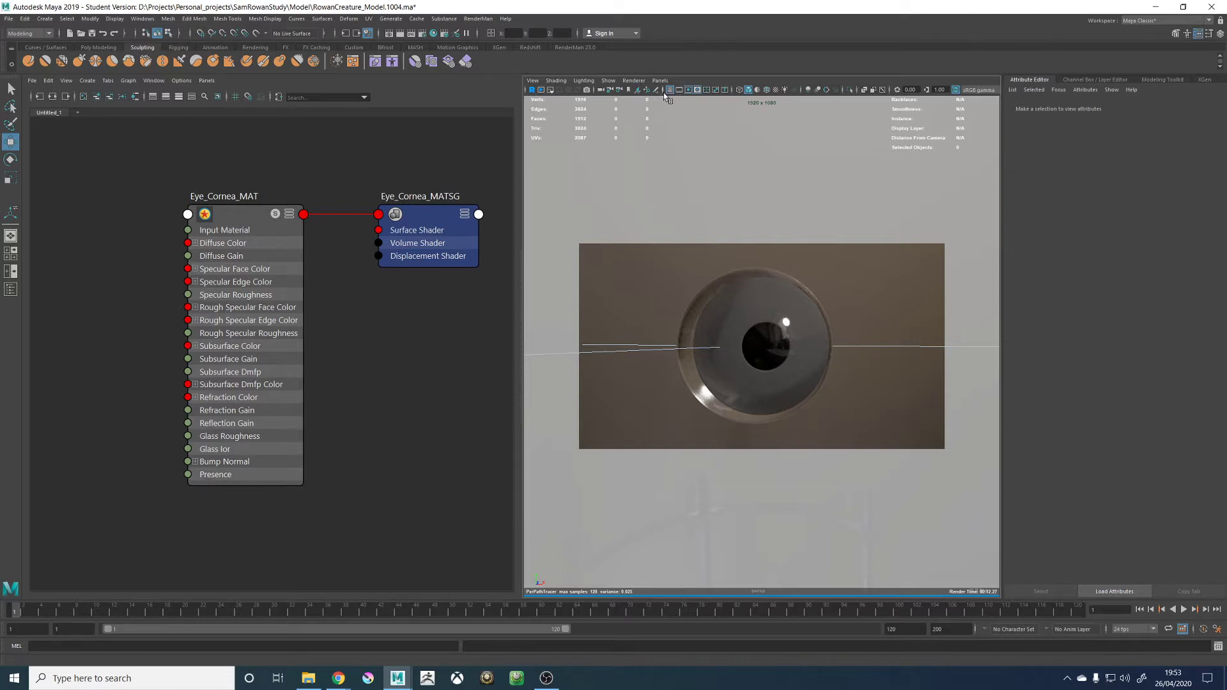
left_click(697, 91)
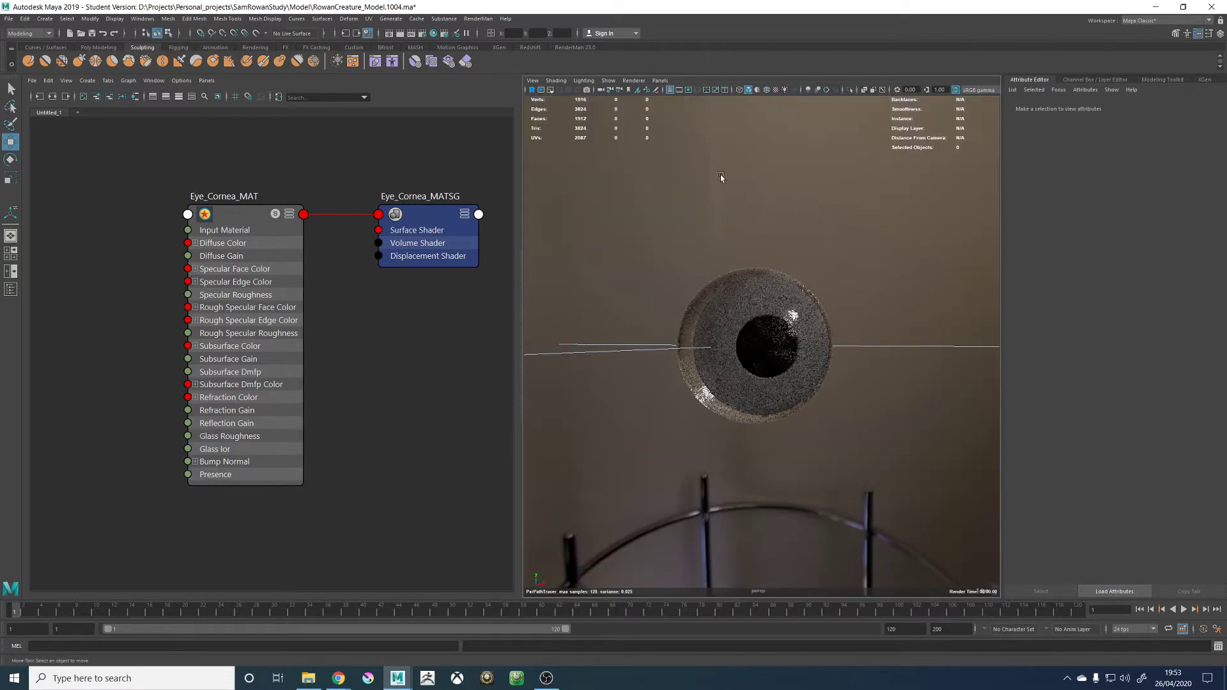
scroll(784, 211, "up", 1)
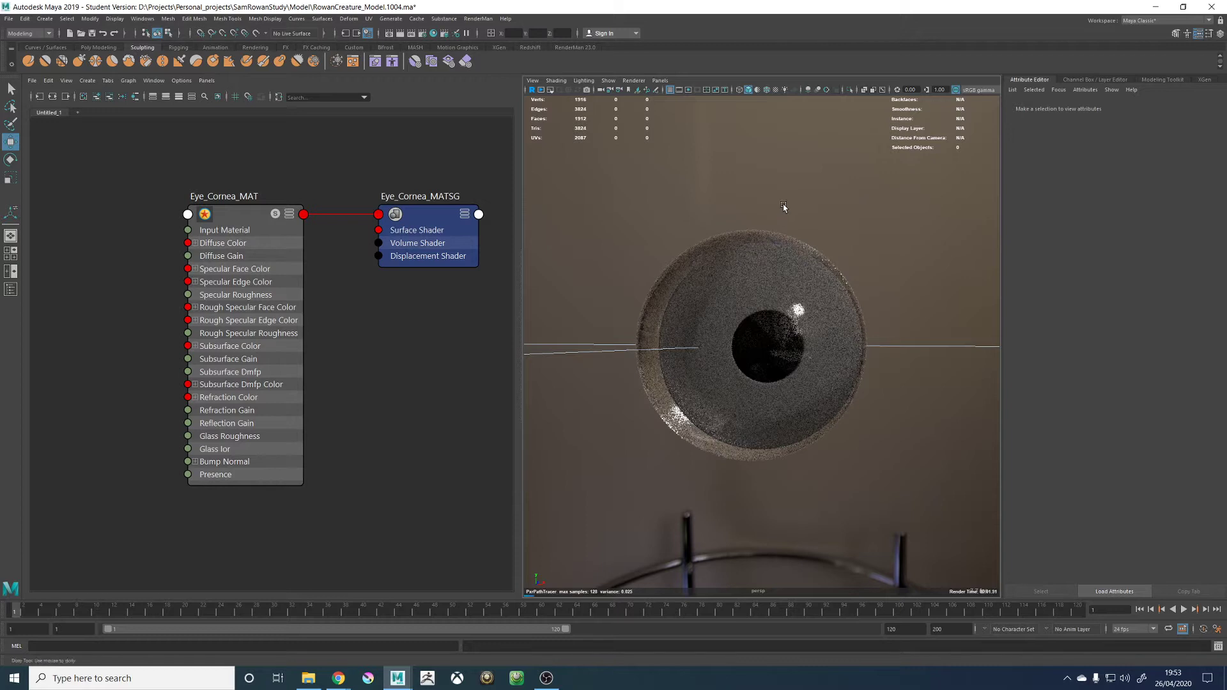
scroll(792, 208, "up", 1)
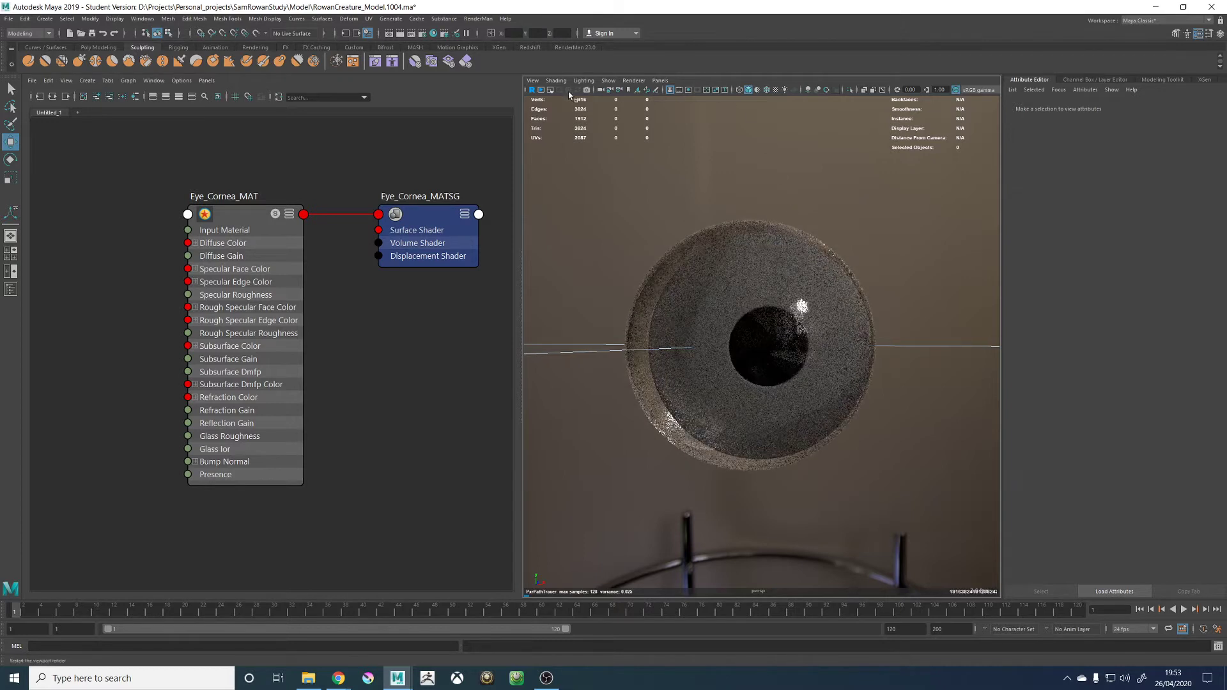
Switch the perspective view from RenderMan to Viewport 2.0, save the scene, and restart the RenderMan live render in the view
left_click(633, 81)
left_click(648, 98)
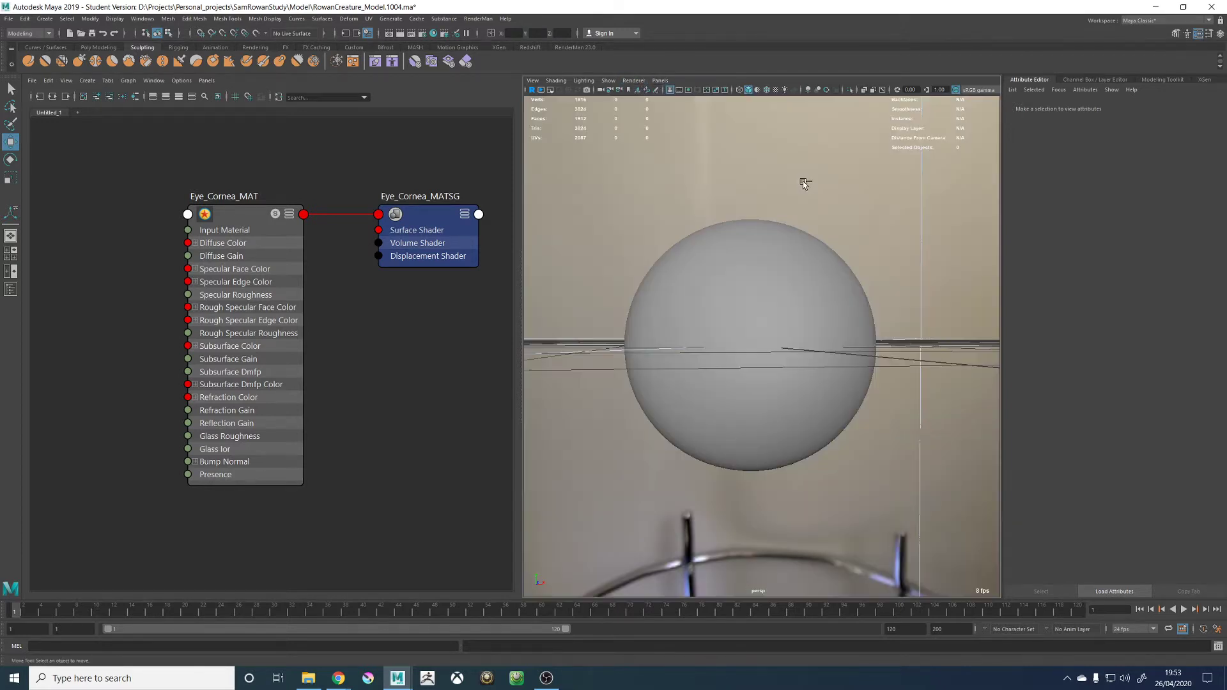
key("ctrl+s")
left_click(589, 346)
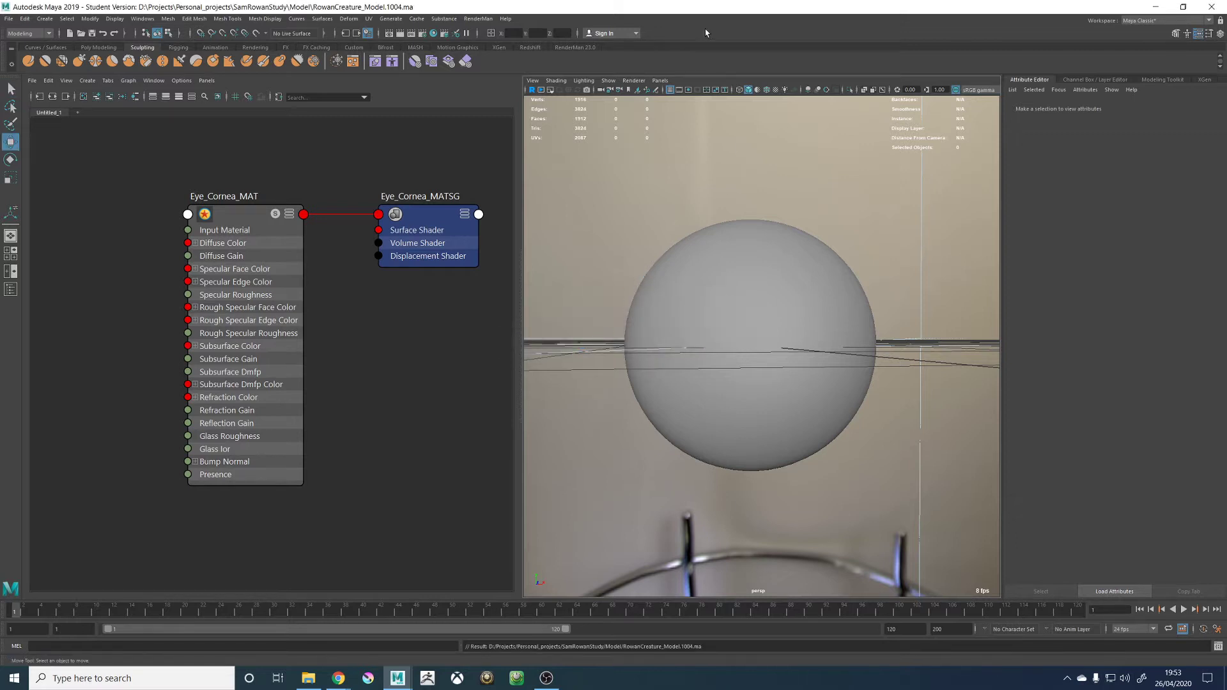
left_click(635, 80)
left_click(646, 110)
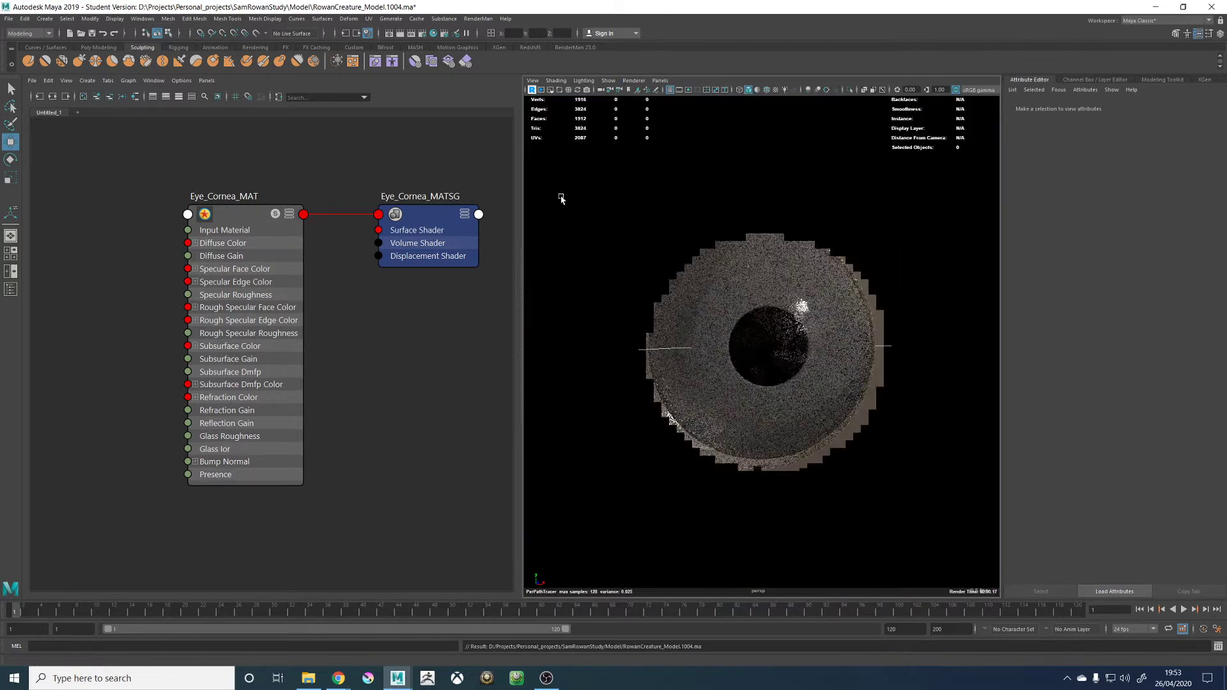
Make room beside the Eye_Cornea_MAT input attributes in the node graph and open the node creation search there
middle_click_drag(138, 200, 277, 200, "alt")
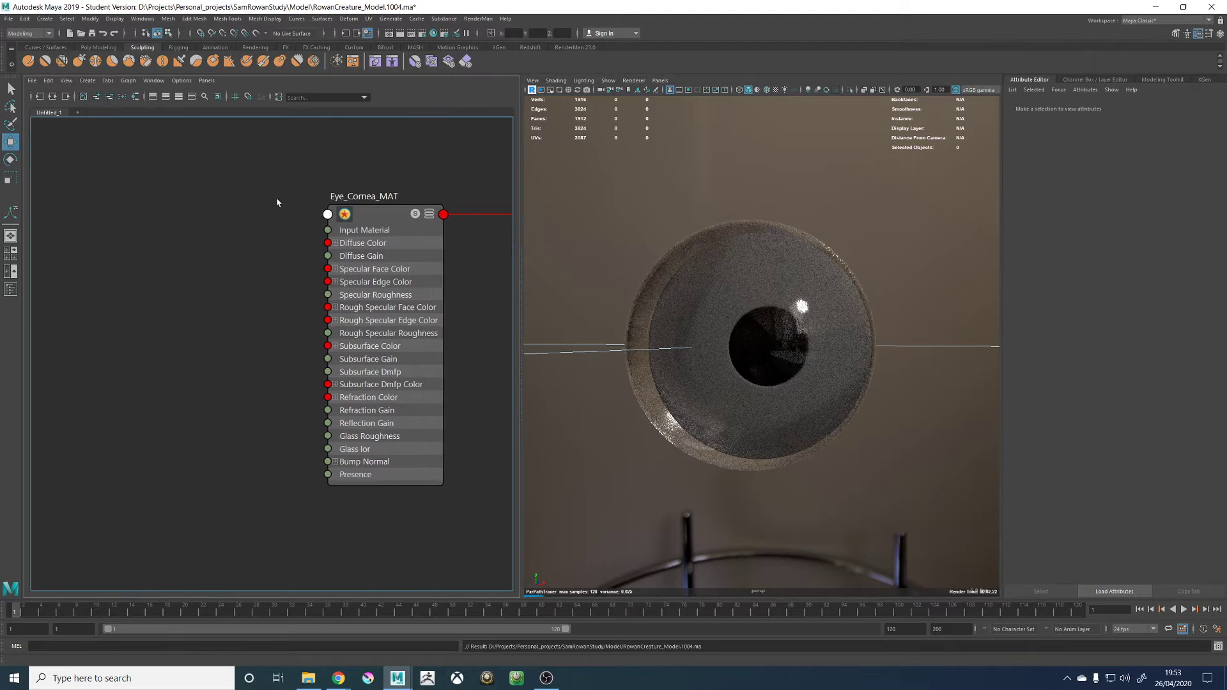
scroll(277, 200, "down", 3)
middle_click_drag(203, 291, 257, 295, "alt")
key("Tab")
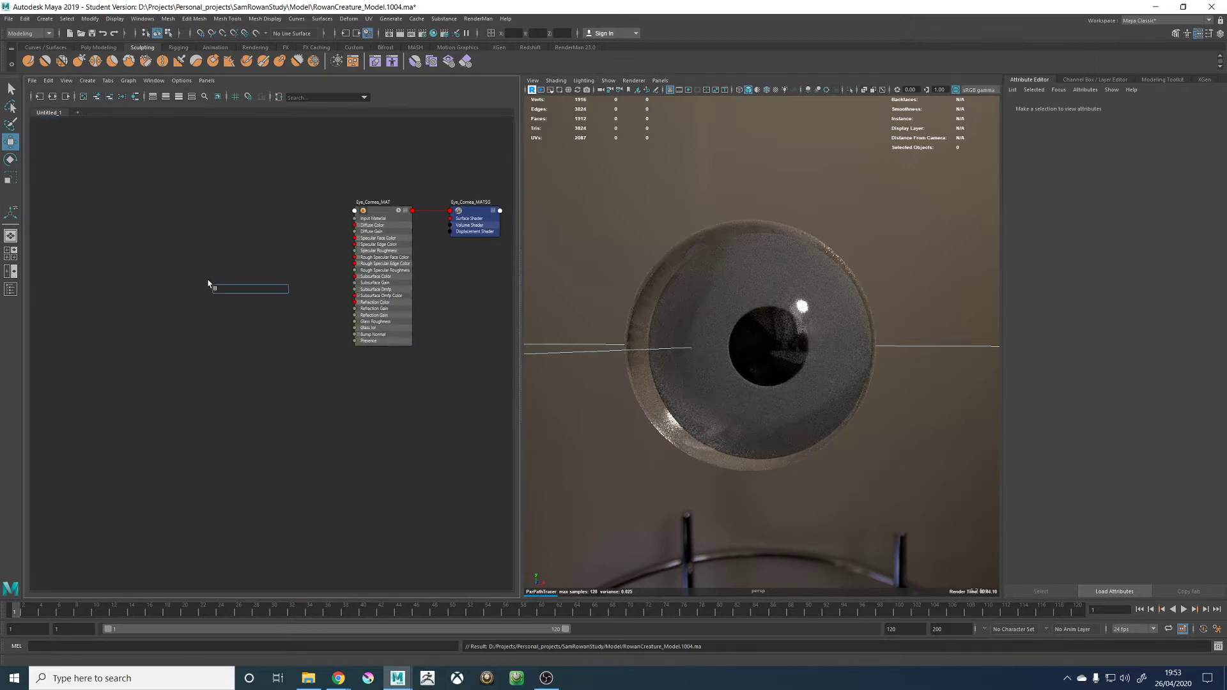
type("p")
key("BackSpace")
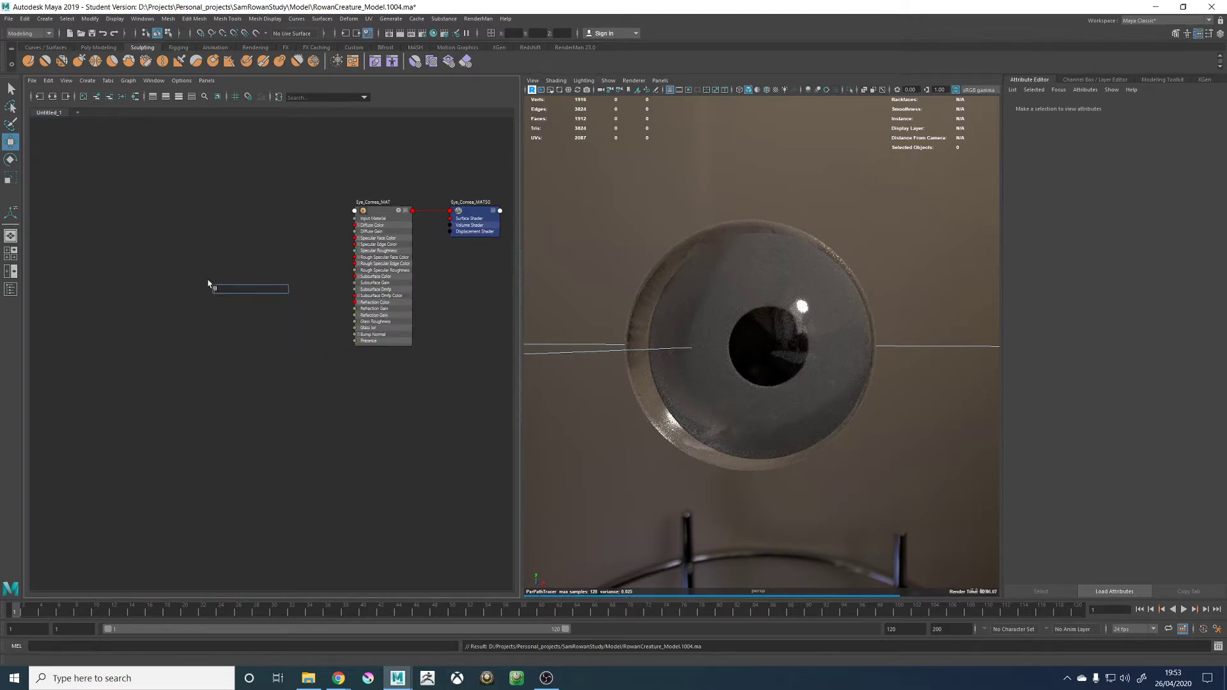
Create a ramp texture node and arrange it and its place2dTexture node beside the Eye_Cornea_MAT material
type("ramp")
key("Down")
key("Down")
key("Down")
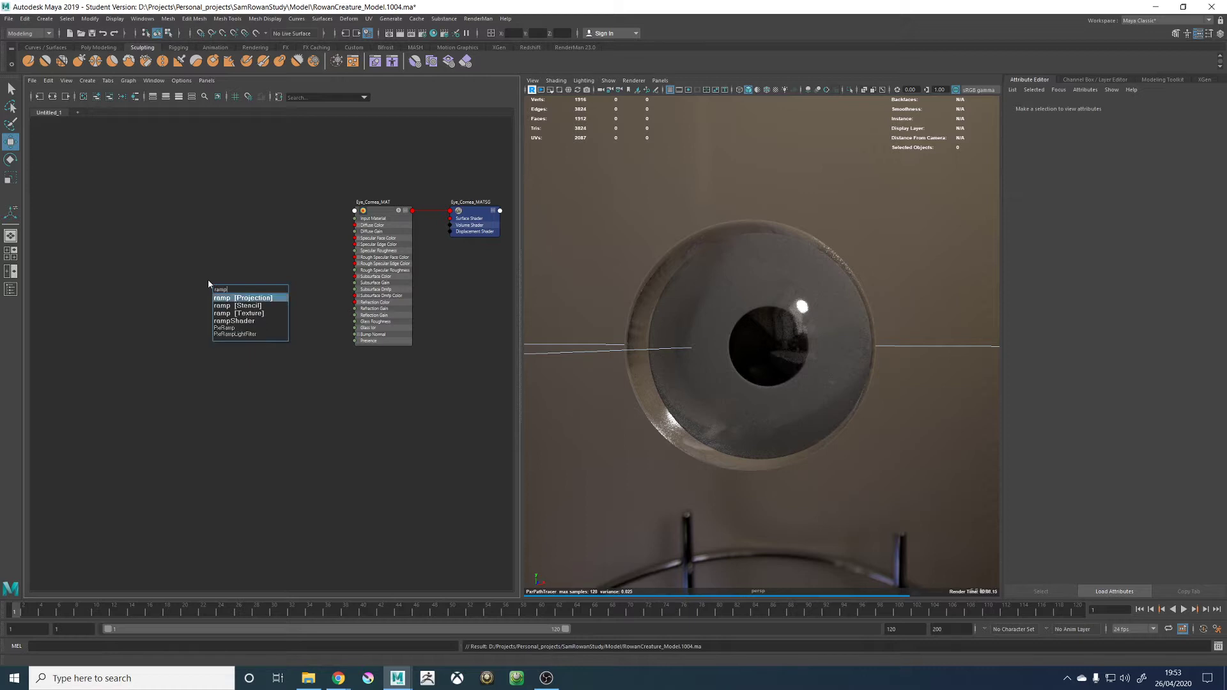
key("Return")
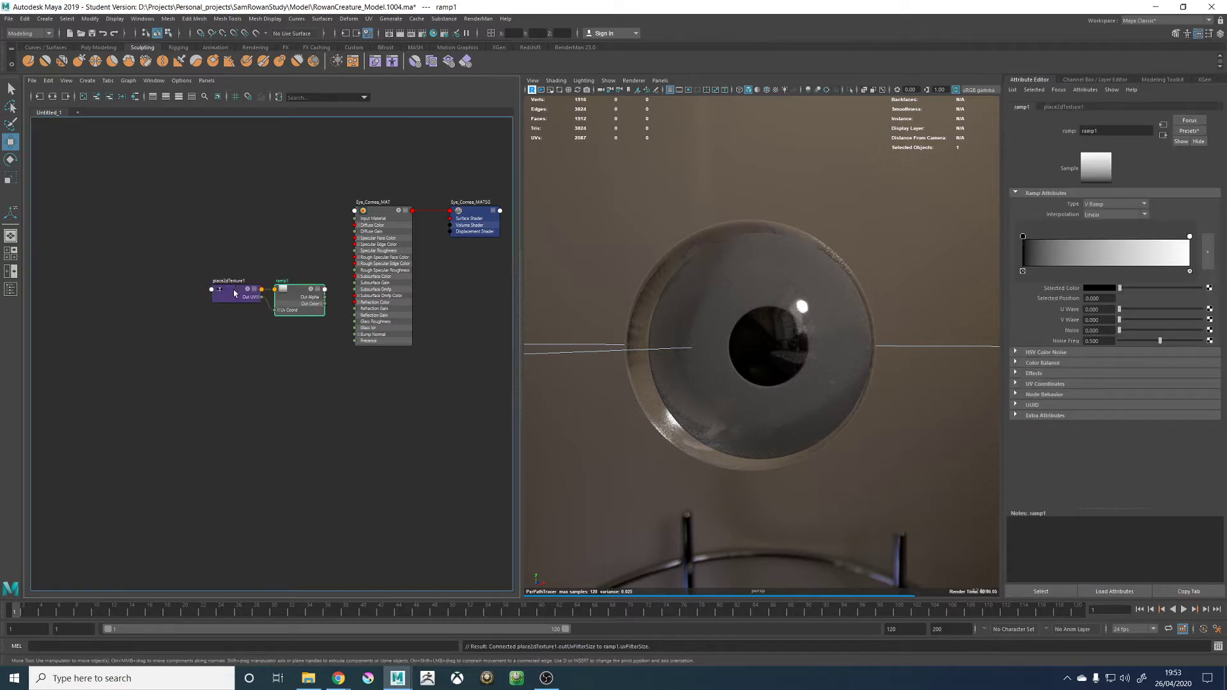
left_click_drag(234, 288, 187, 283)
left_click_drag(303, 297, 236, 264)
Expand the ramp's Out Color channels and connect Out Color R to the Refraction Gain of Eye_Cornea_MAT
scroll(275, 236, "up", 3)
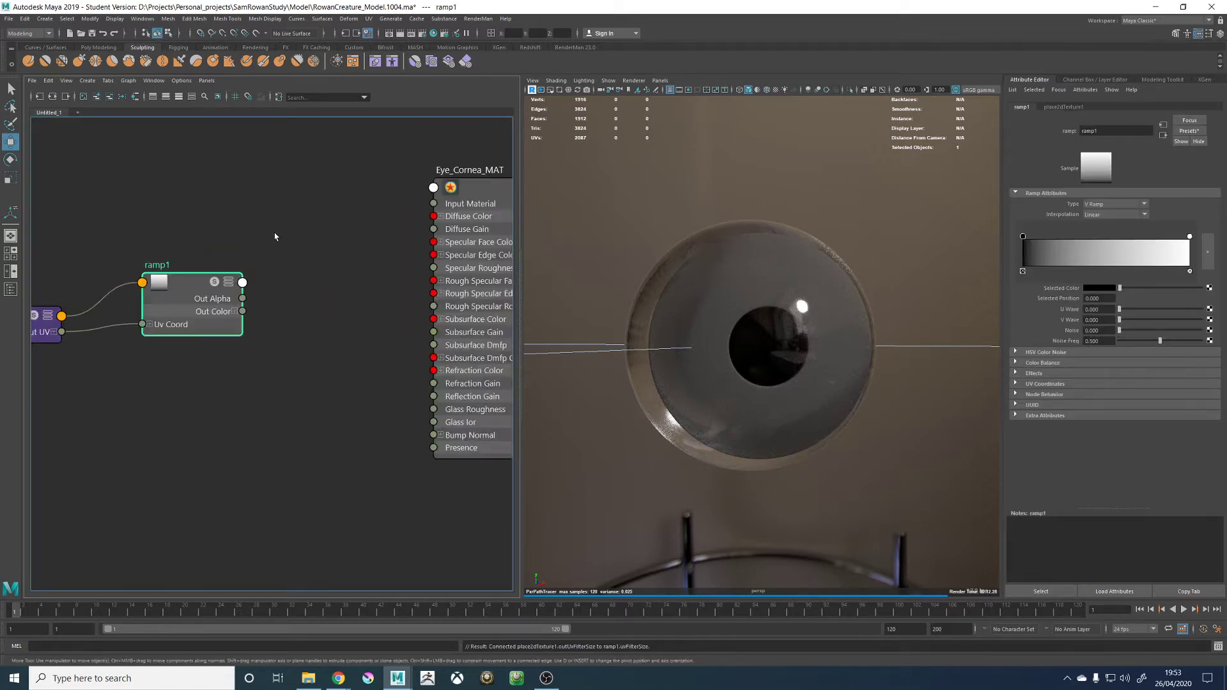
scroll(256, 246, "down", 3)
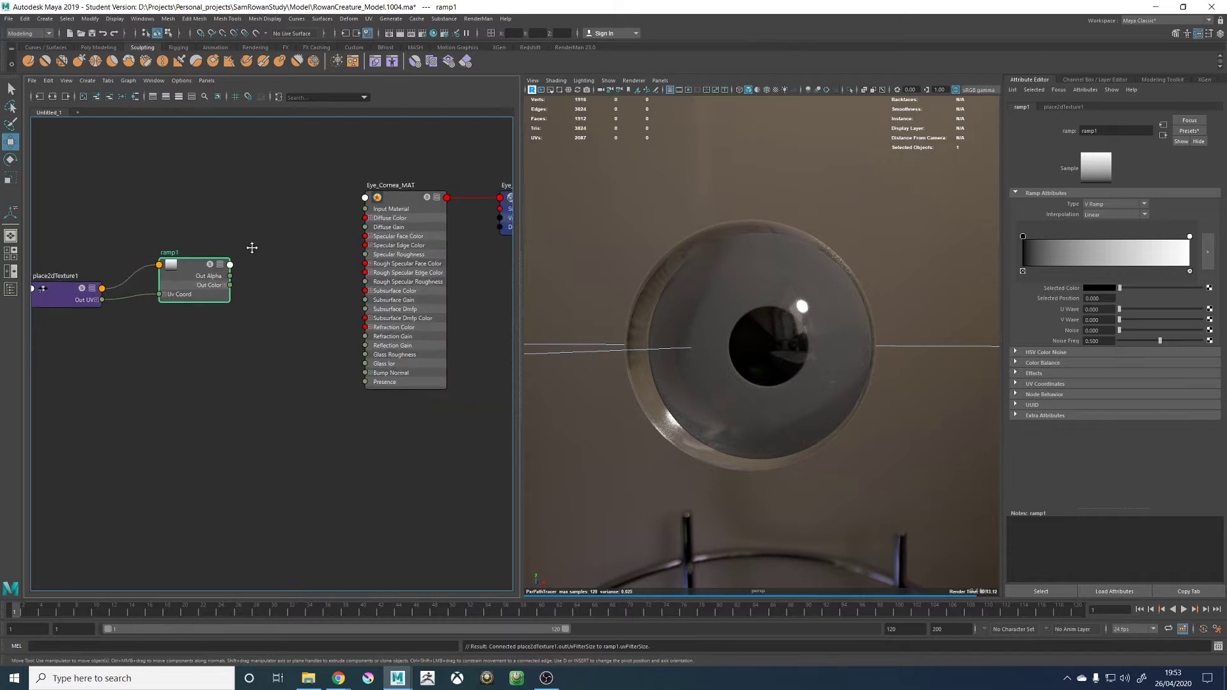
left_click(220, 284)
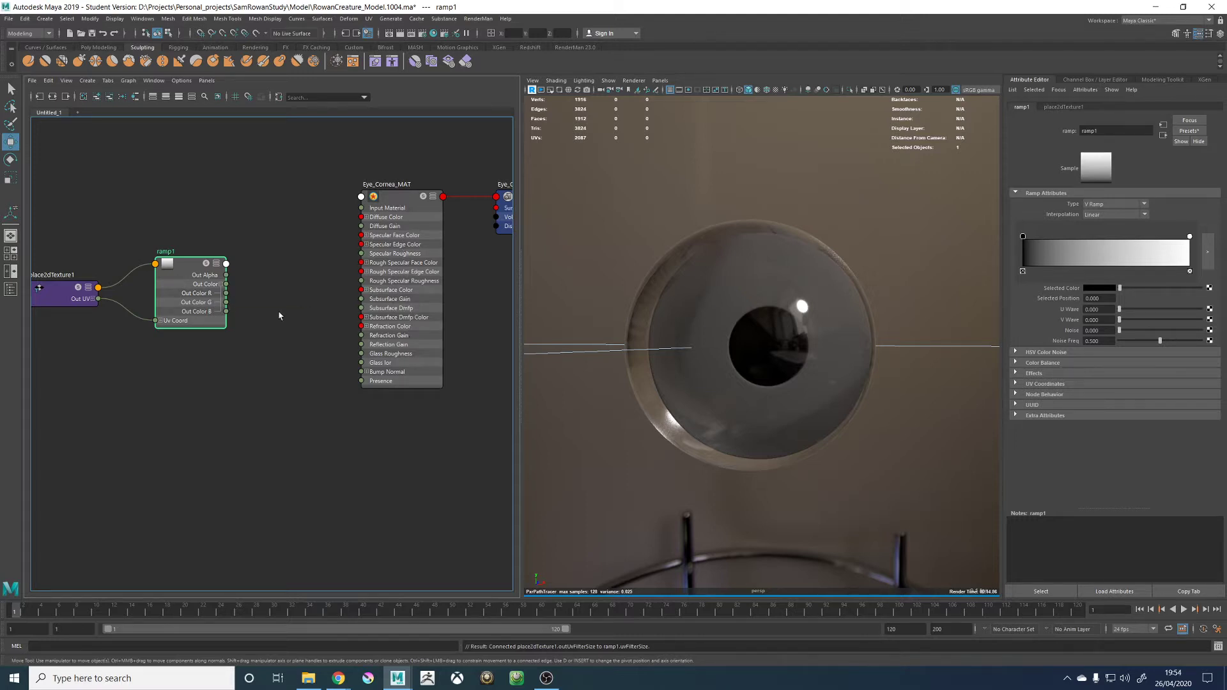
left_click_drag(227, 292, 365, 338)
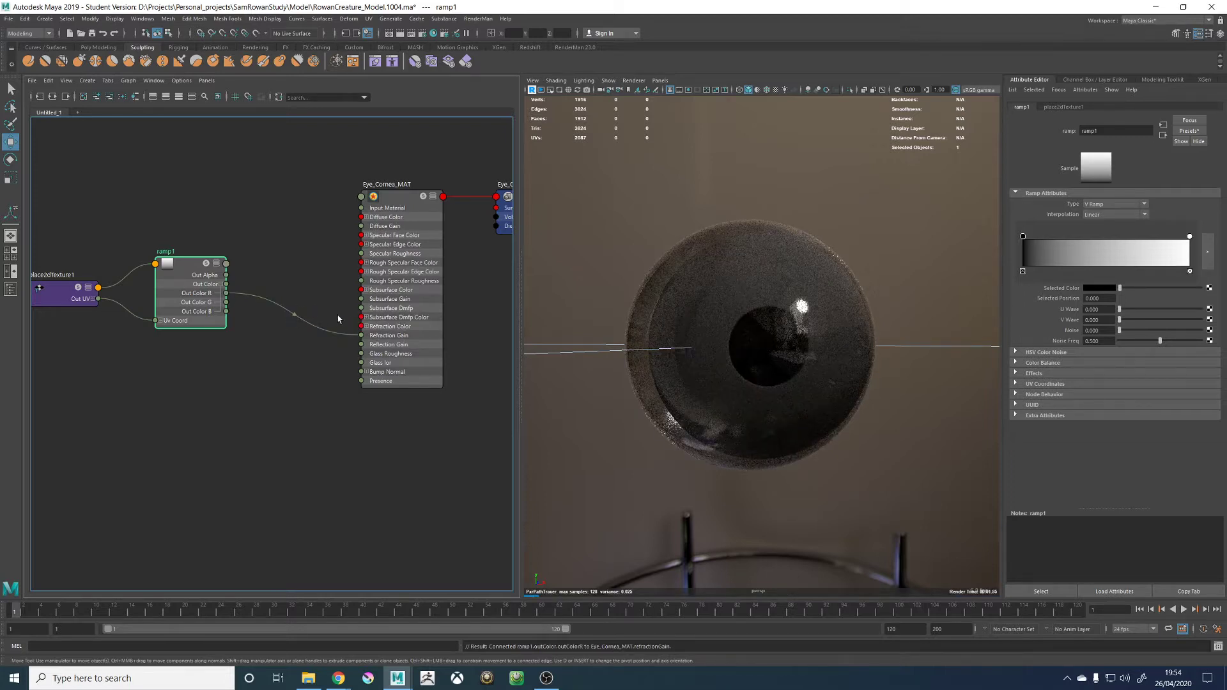
Make the ramp a Circular Ramp with the white stop at position 0 and the black stop at about 0.341
left_click(1079, 204)
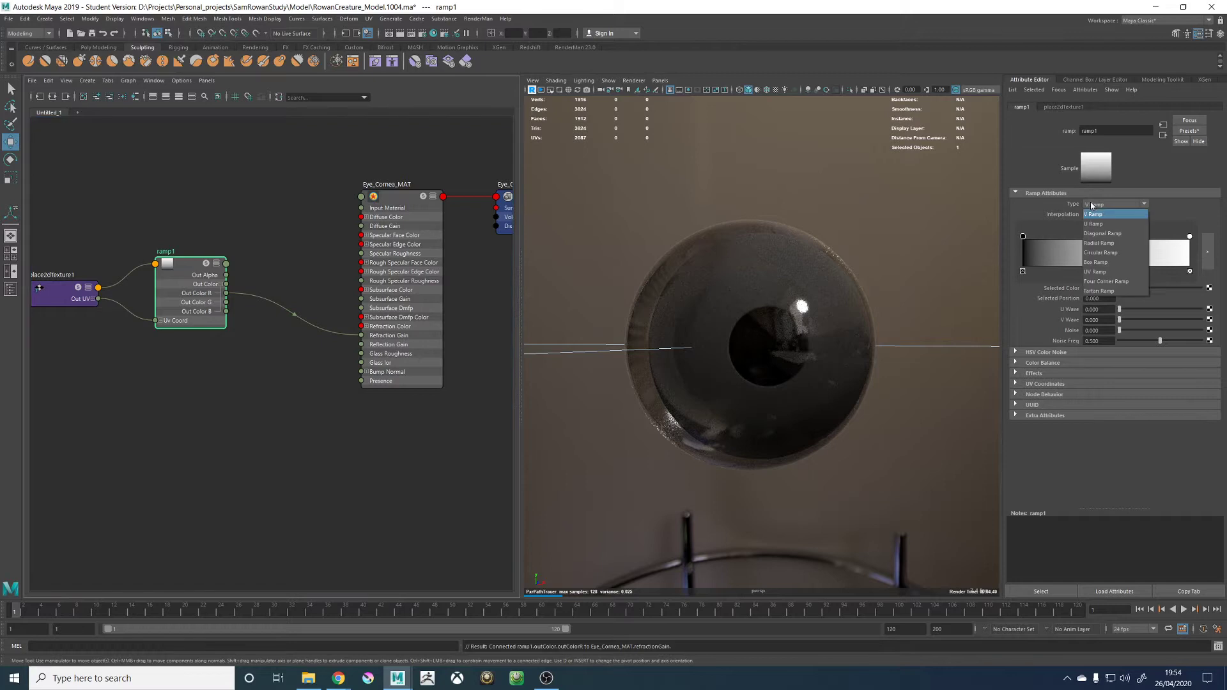
left_click(1103, 253)
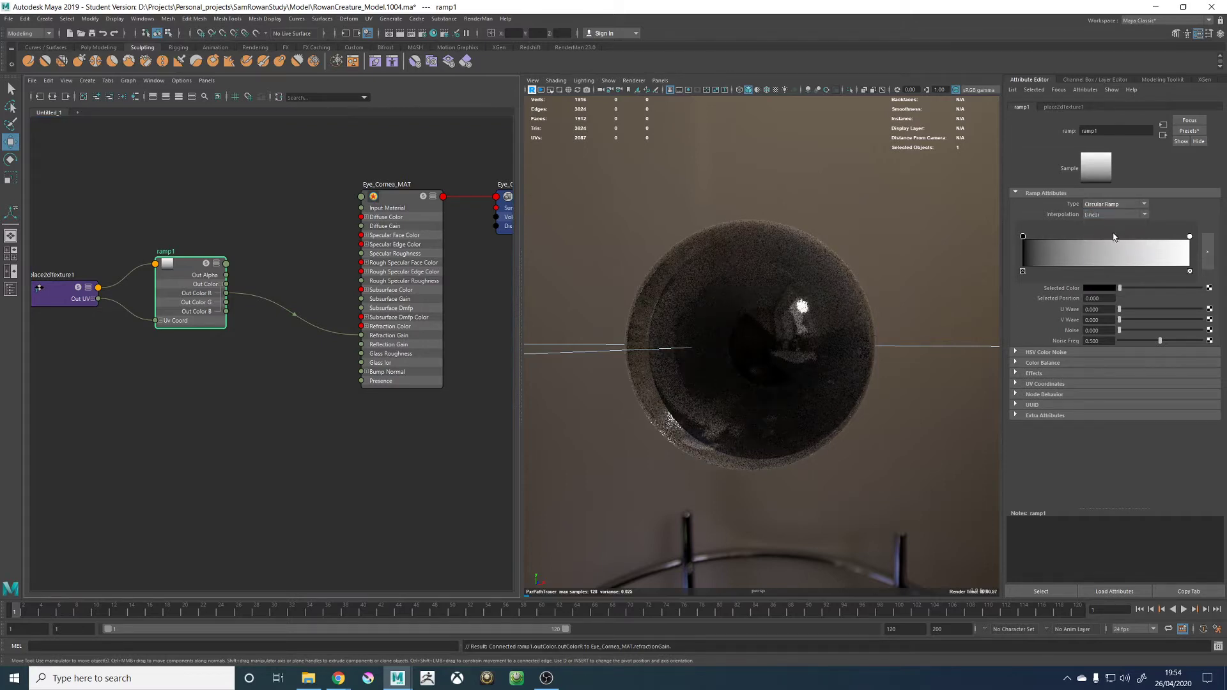
left_click_drag(1024, 239, 1089, 238)
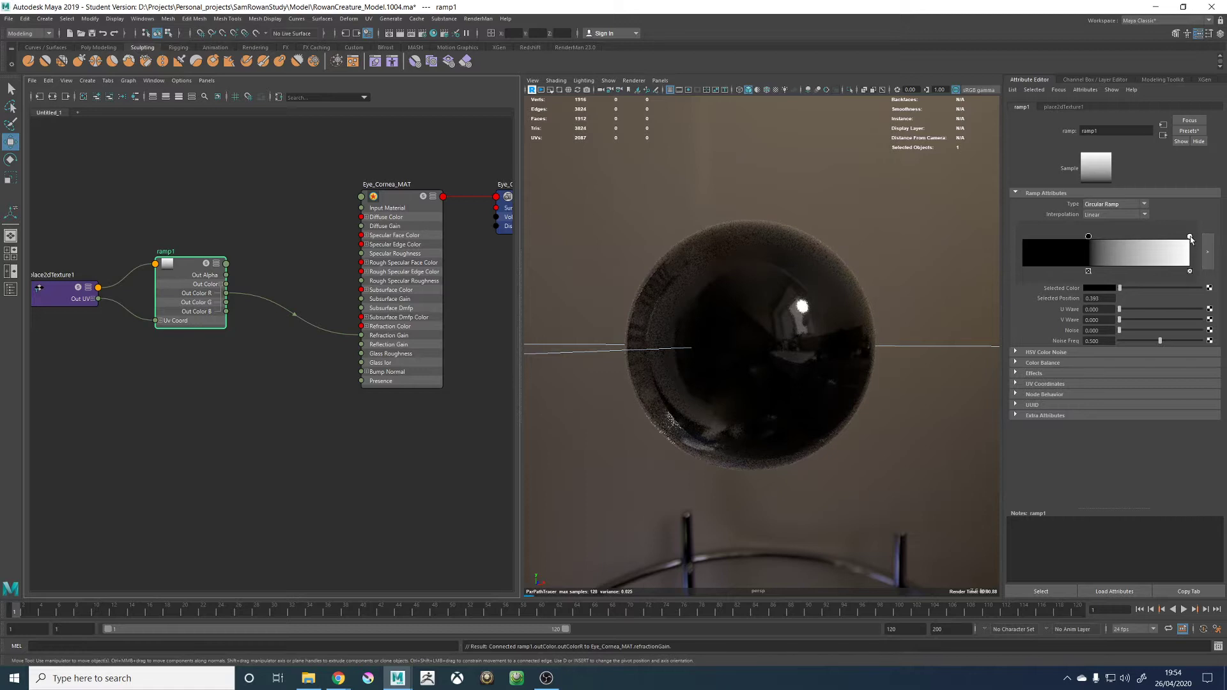
left_click_drag(1189, 236, 968, 244)
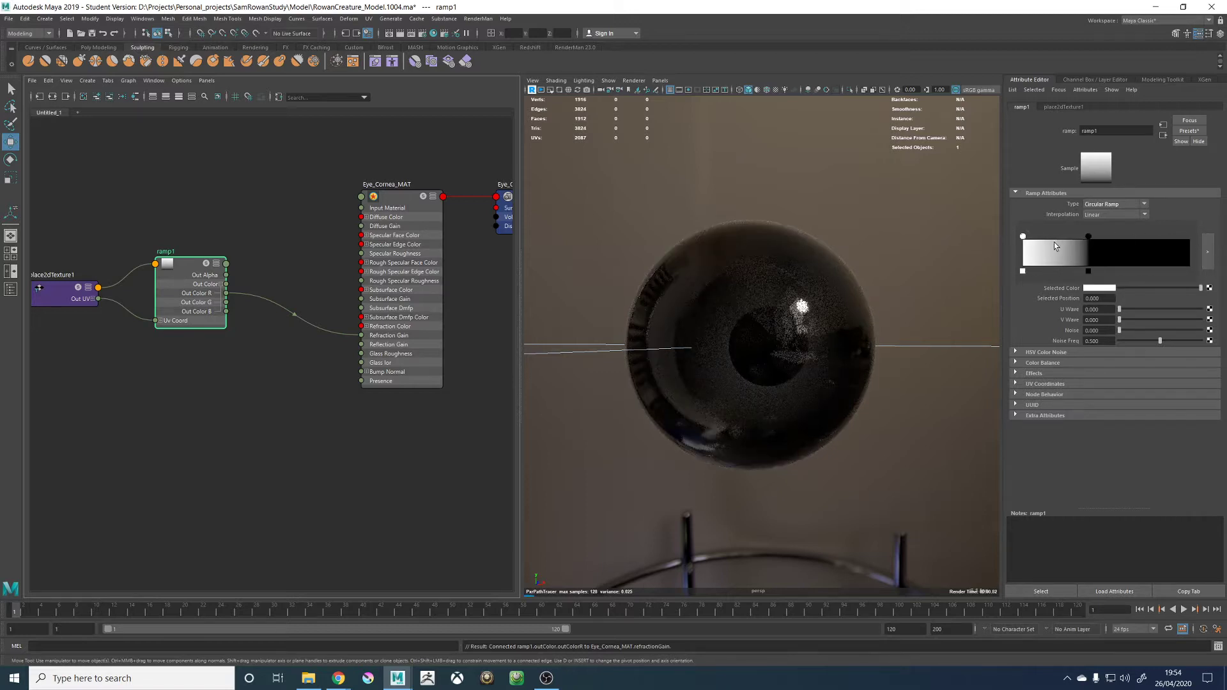
mouse_move(1090, 238)
left_mouse_down()
mouse_move(1059, 240)
mouse_move(1080, 238)
left_mouse_up()
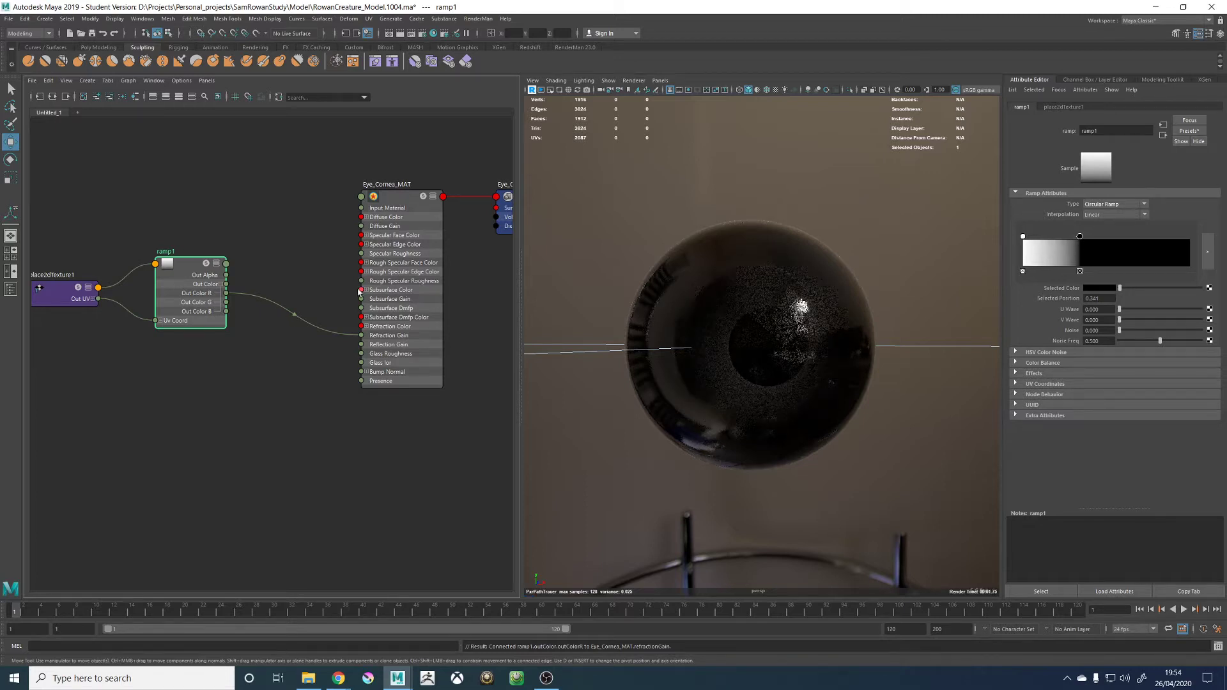
Set the ramp interpolation to None and shift the black stop to about position 0.410
left_click(1094, 216)
left_click(1092, 226)
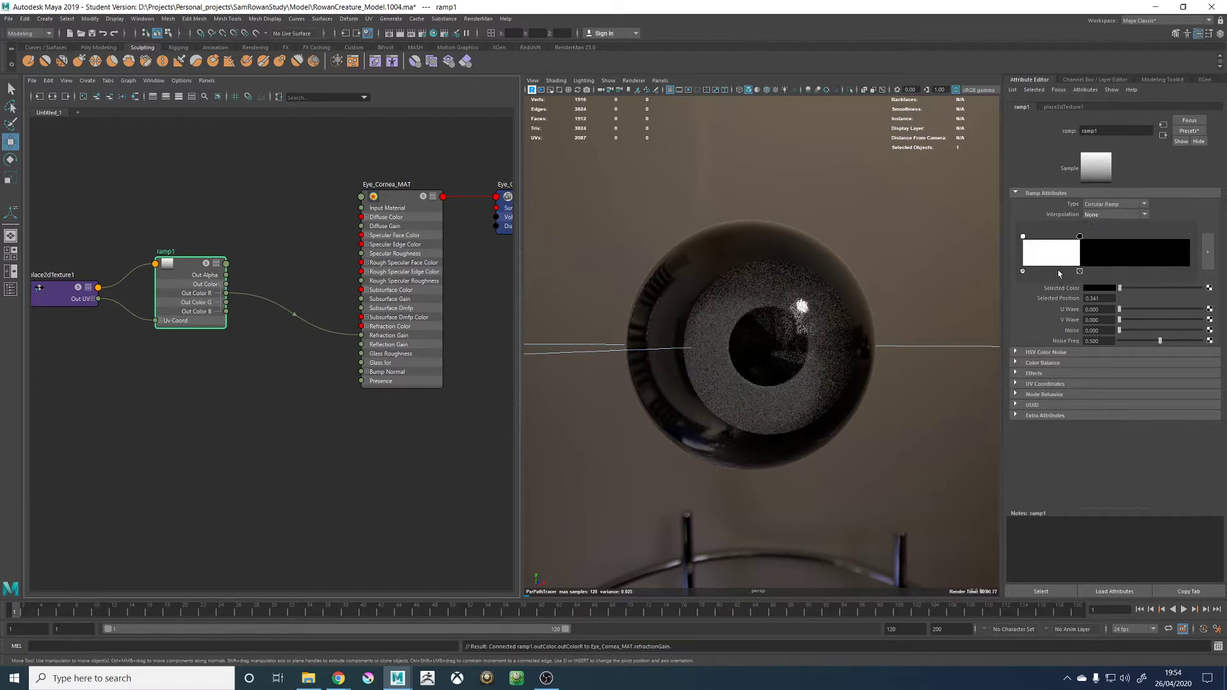
left_click_drag(1079, 236, 1097, 238)
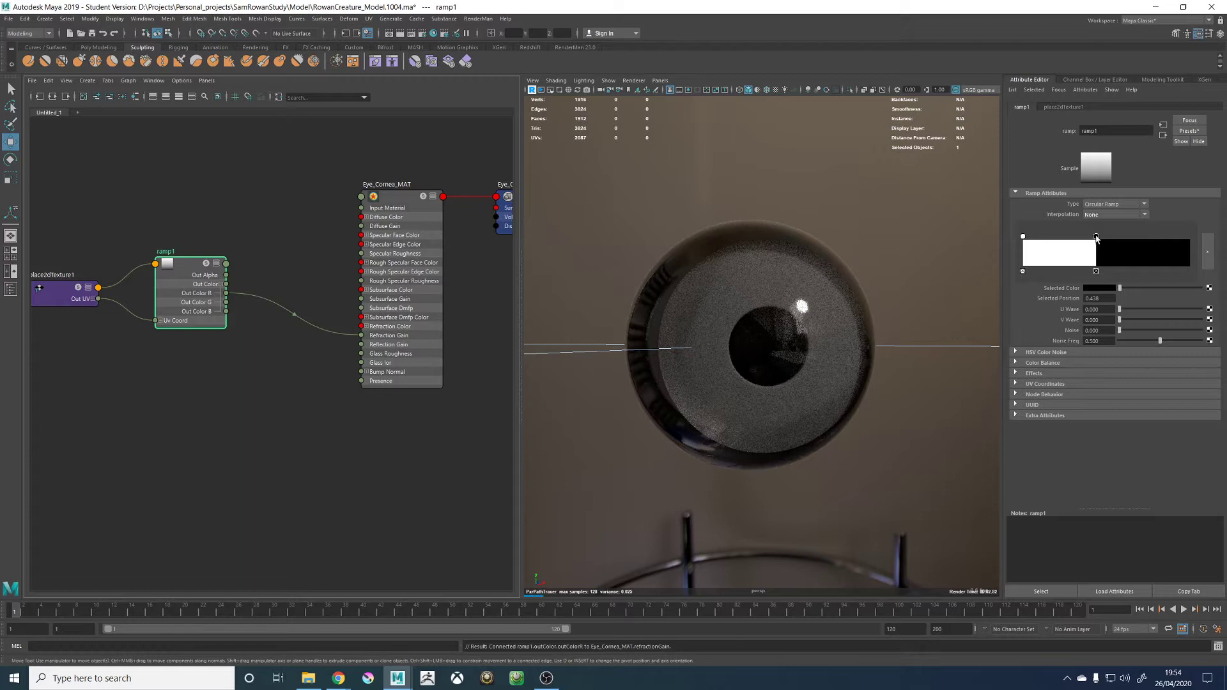
left_click_drag(1097, 238, 1091, 238)
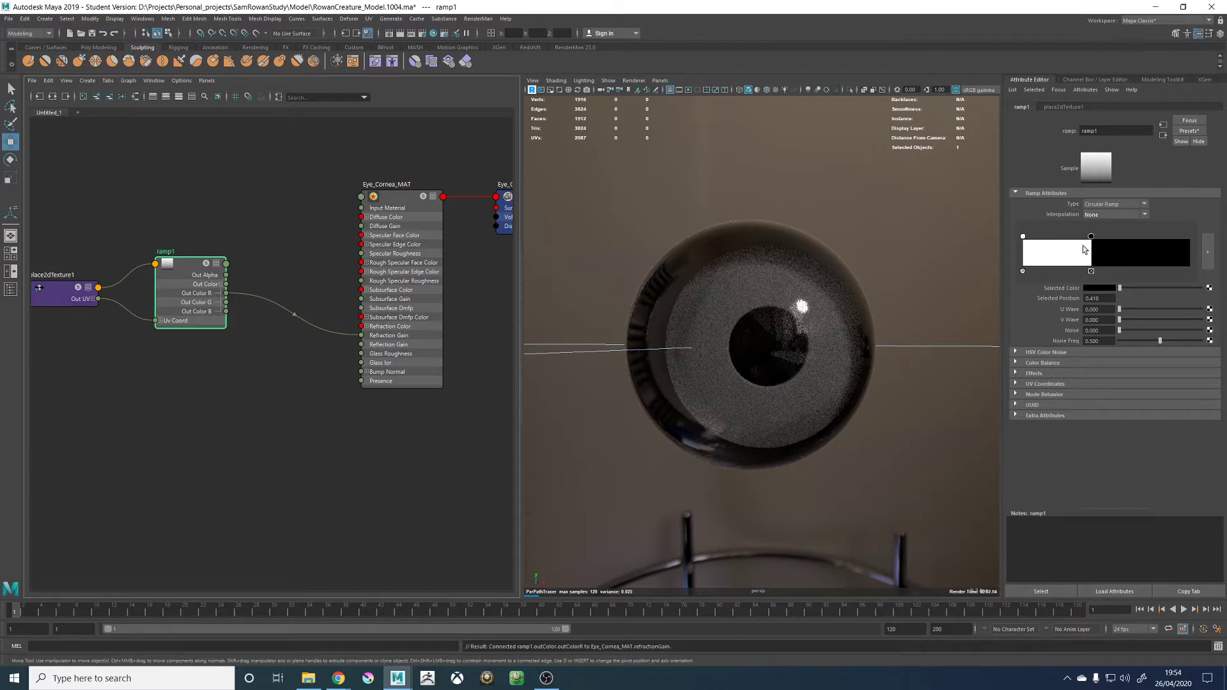
Add a white stop at about 0.378 with Linear interpolation and move the black stop to about 0.415
left_click(1085, 250)
left_click(1096, 218)
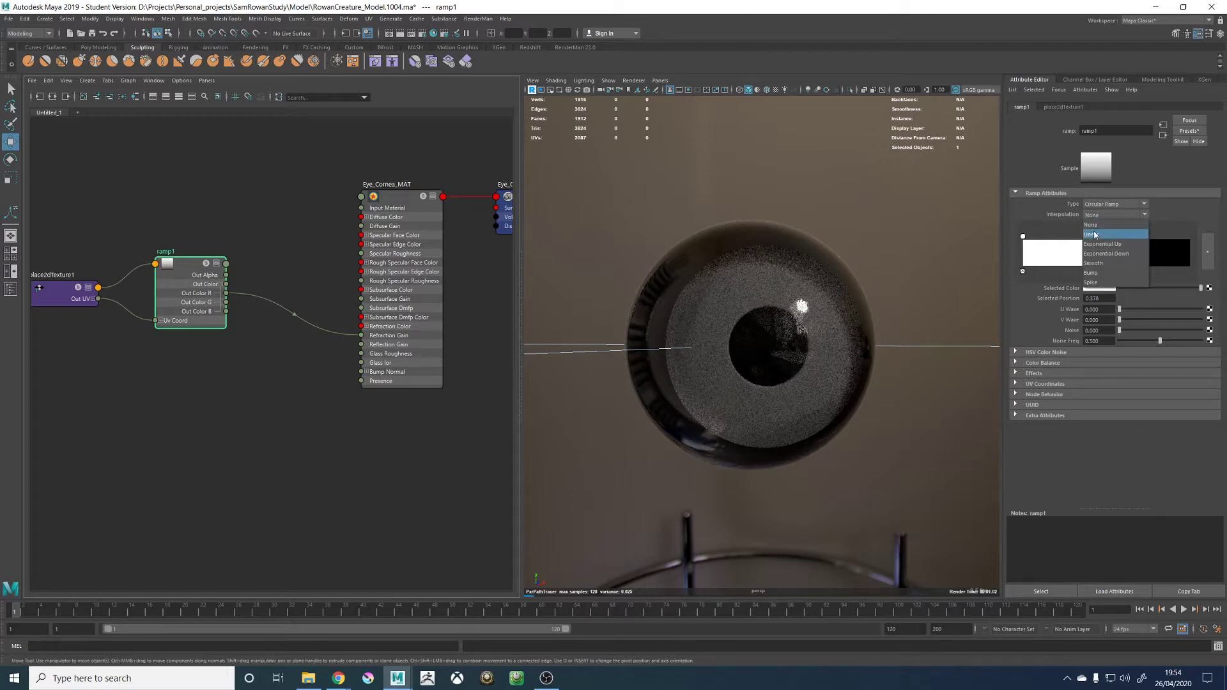
left_click(1093, 234)
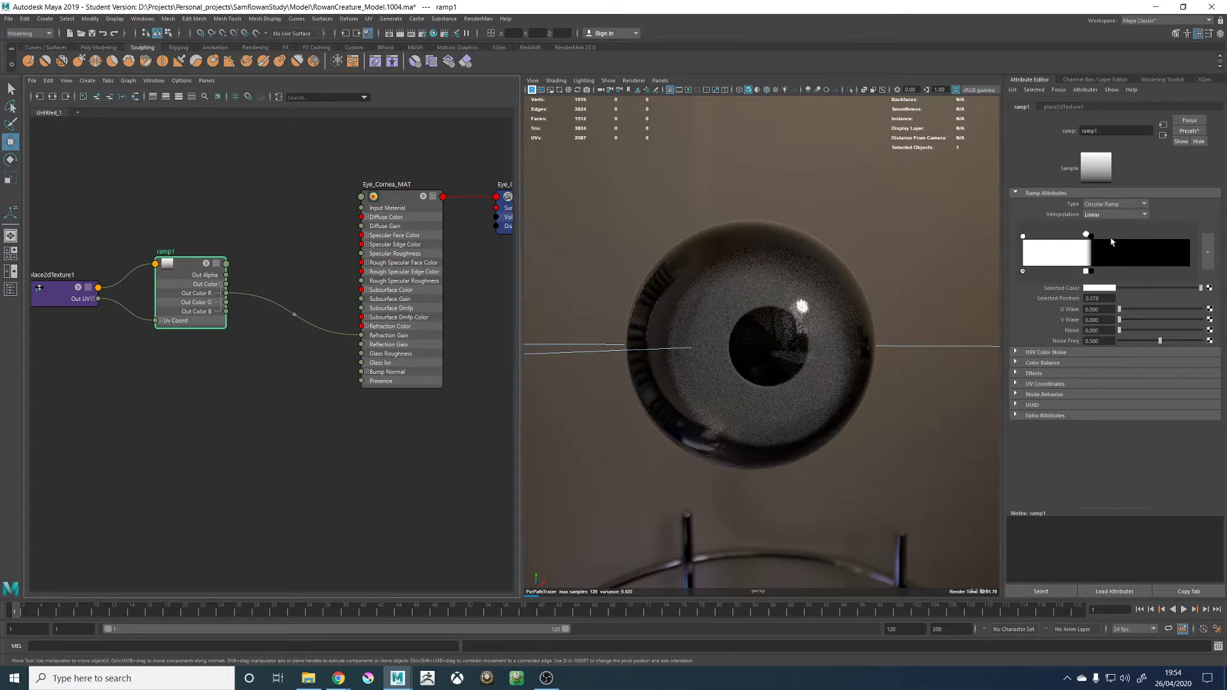
left_click(1093, 238)
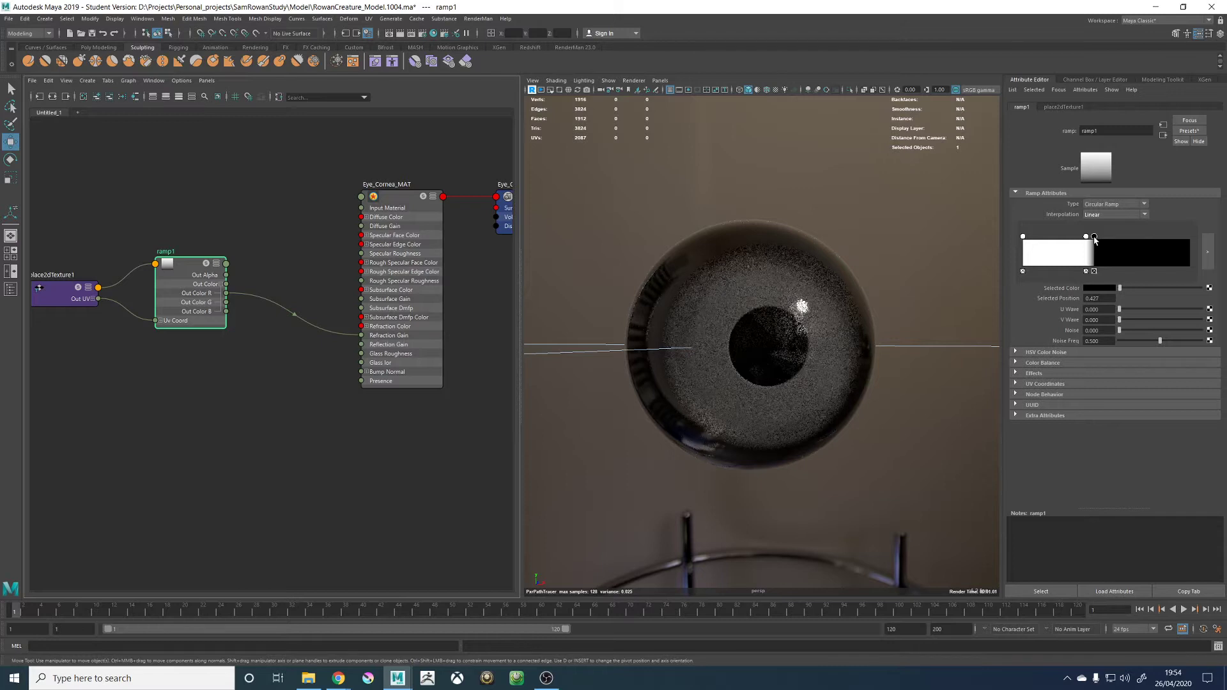
left_click_drag(1094, 238, 1092, 238)
Solo the ramp in the render, compare Exponential Up, Exponential Down and Smooth interpolation from several angles, and keep Smooth
left_click(207, 264)
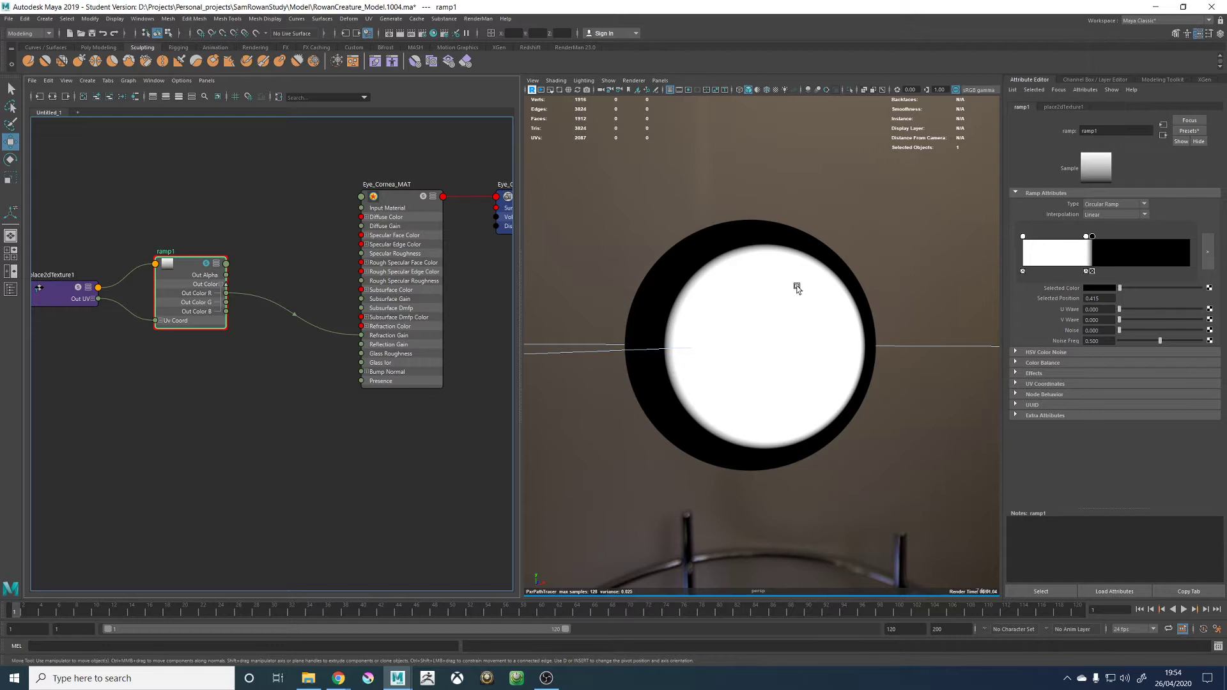
left_click_drag(761, 170, 803, 269, "alt")
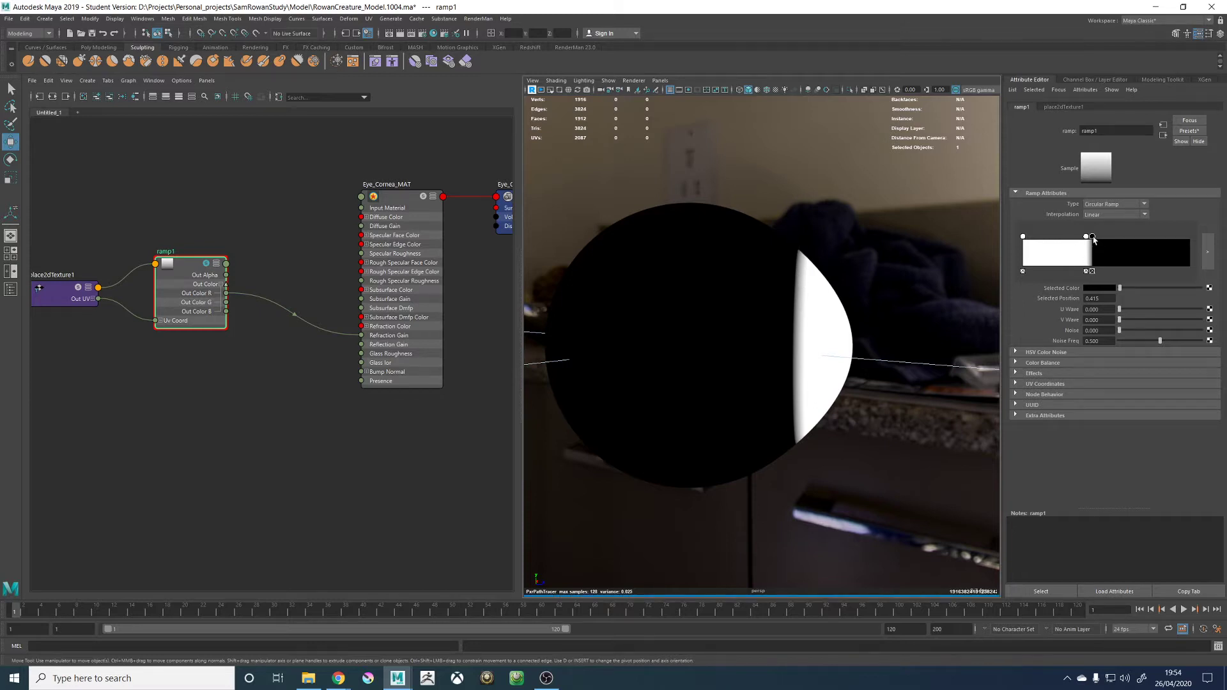
left_click(1105, 214)
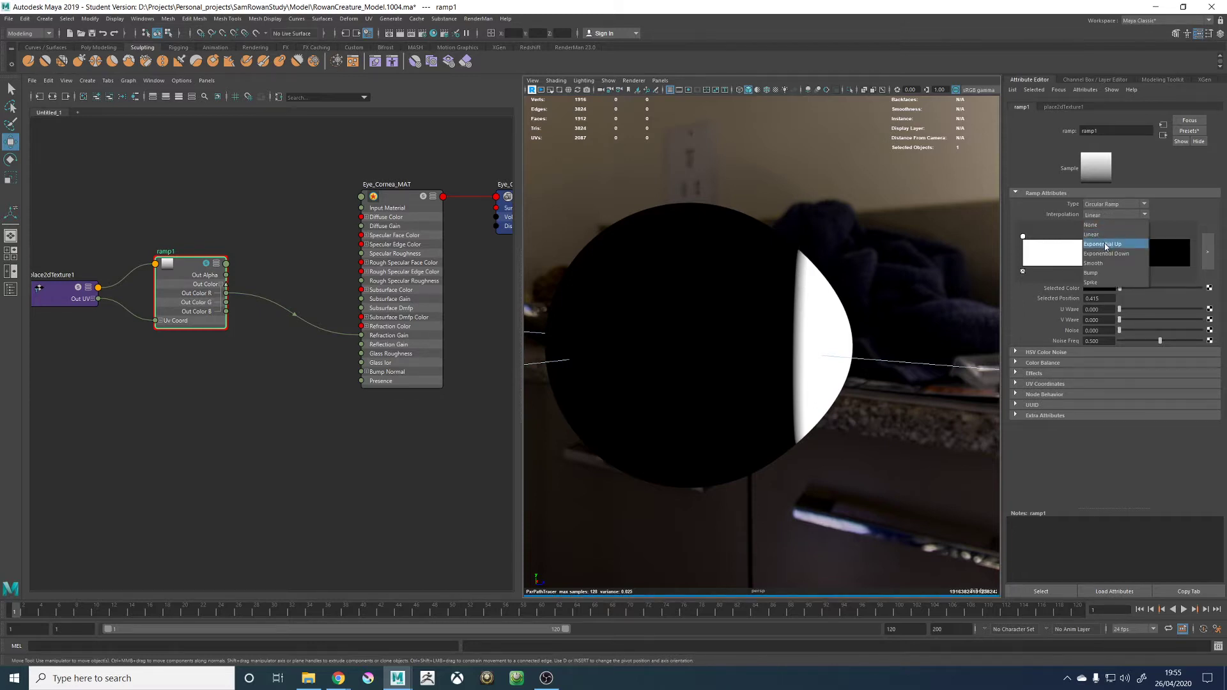
left_click(1094, 234)
left_click(1112, 214)
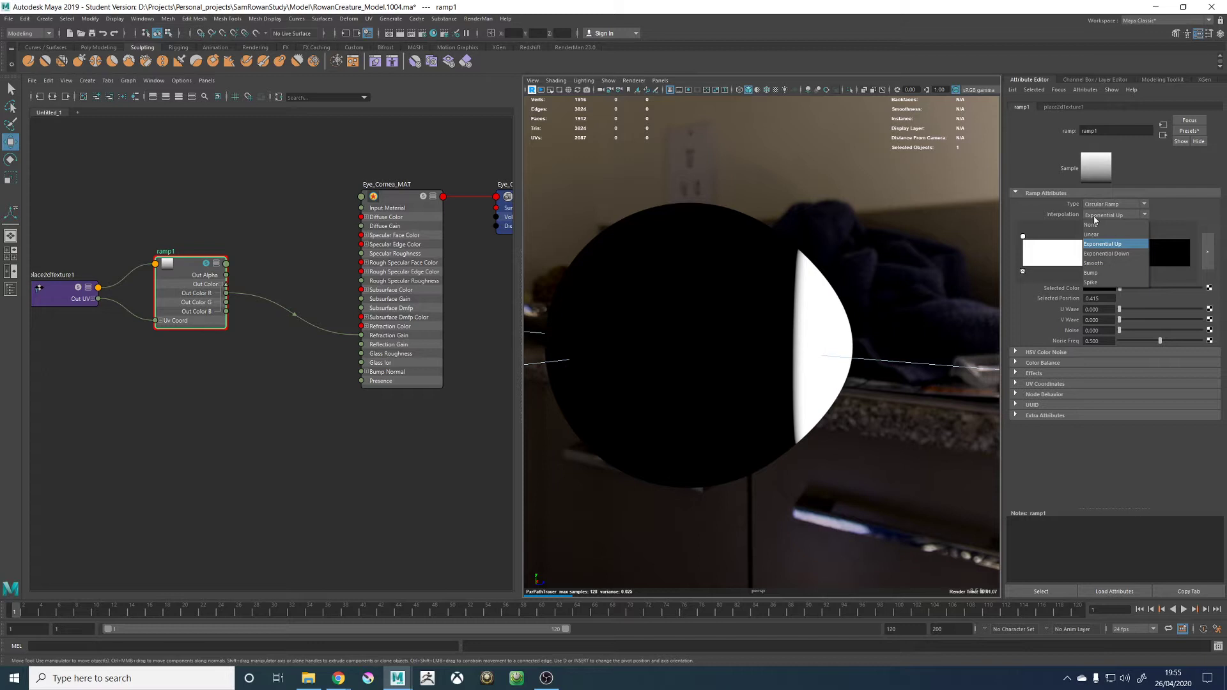
left_click(1106, 255)
left_click(1115, 214)
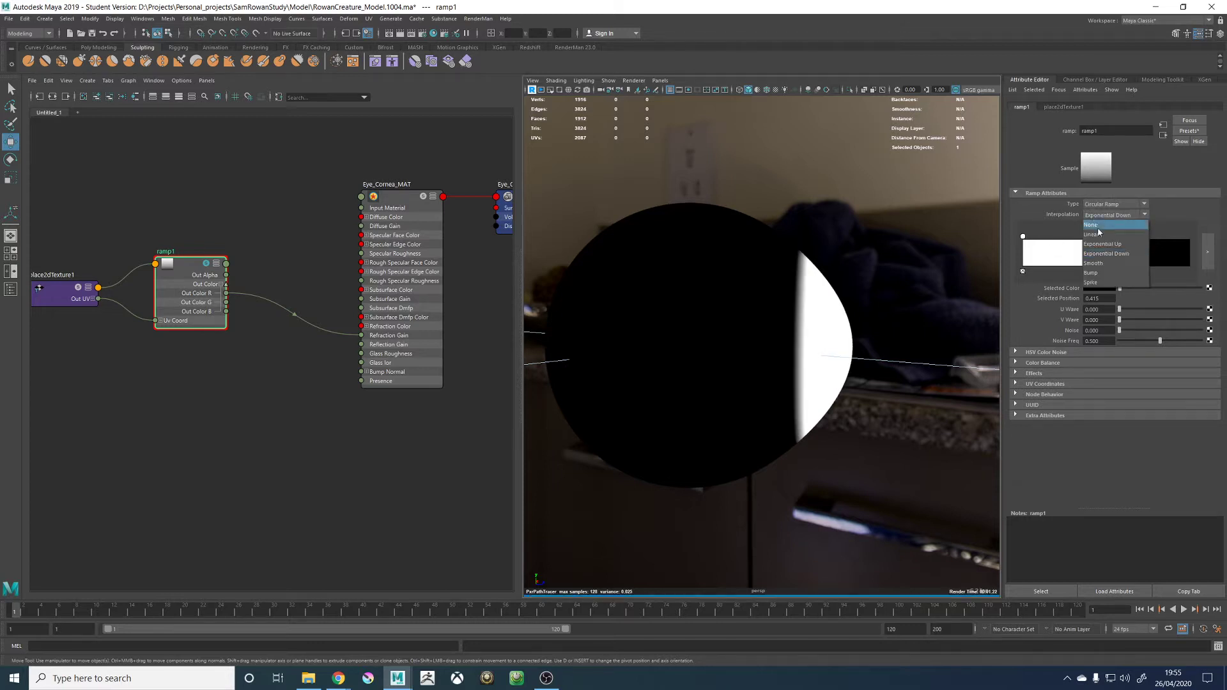
left_click(1102, 263)
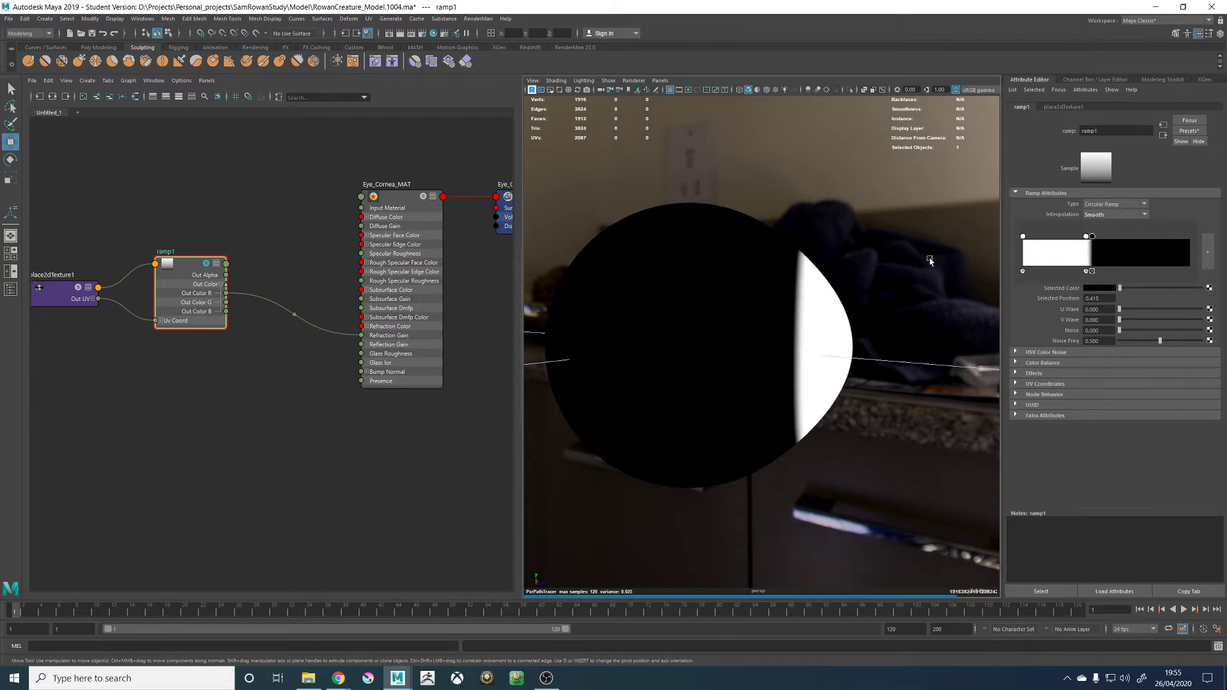
left_click(1097, 215)
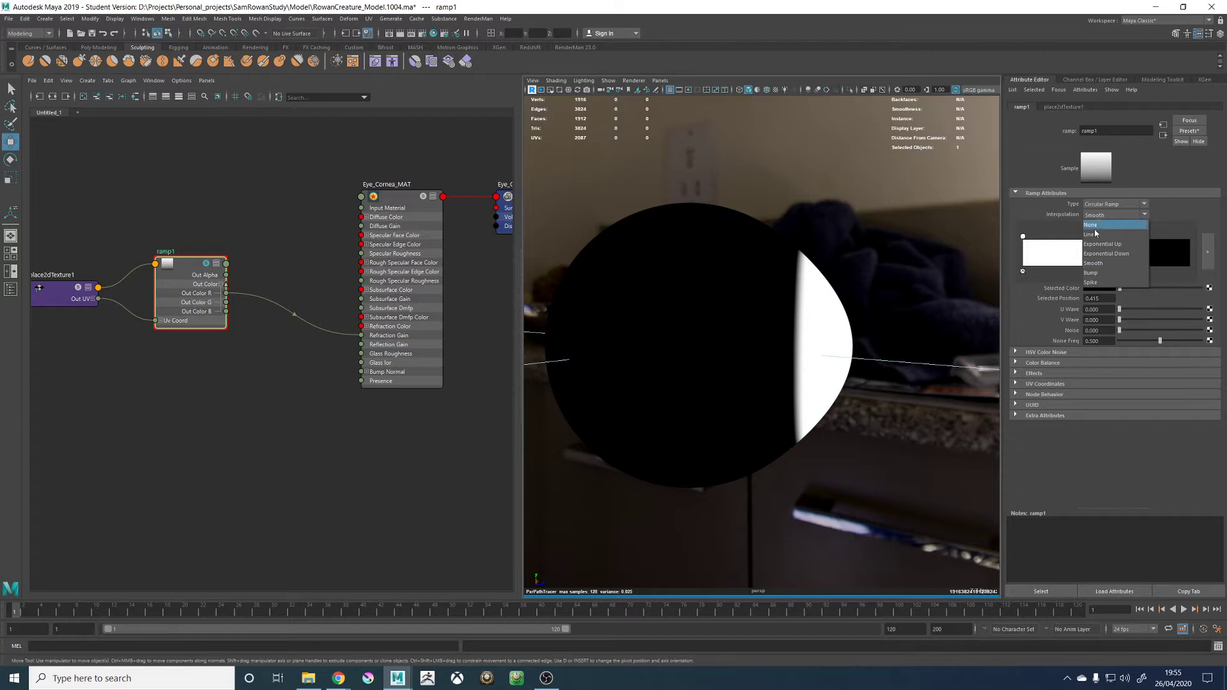
left_click(1099, 262)
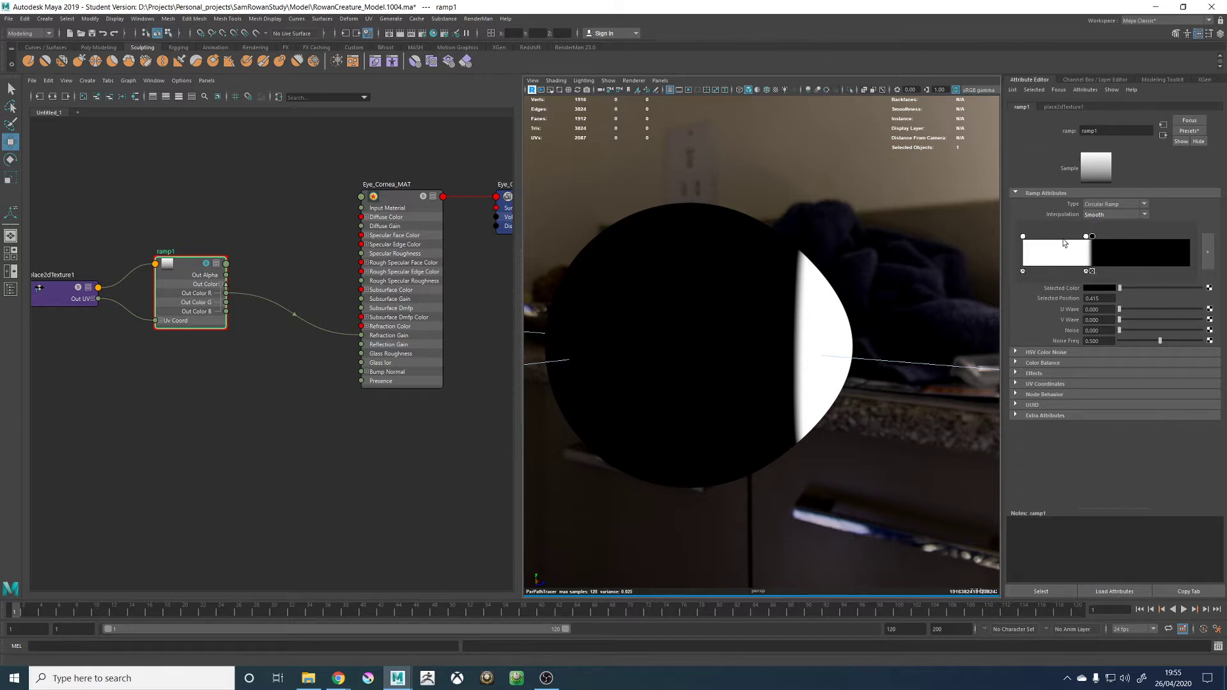
left_click_drag(862, 255, 821, 252, "alt")
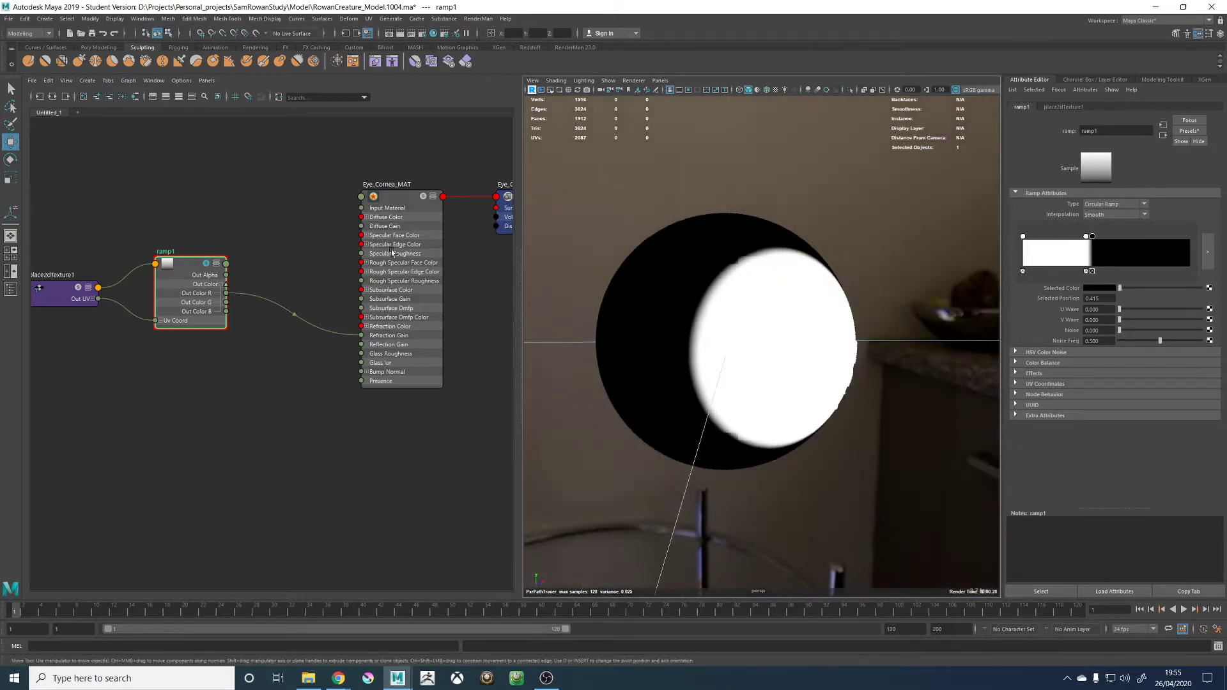
Rename the ramp node as ISO_Cornea
double_click(166, 252)
key("BackSpace")
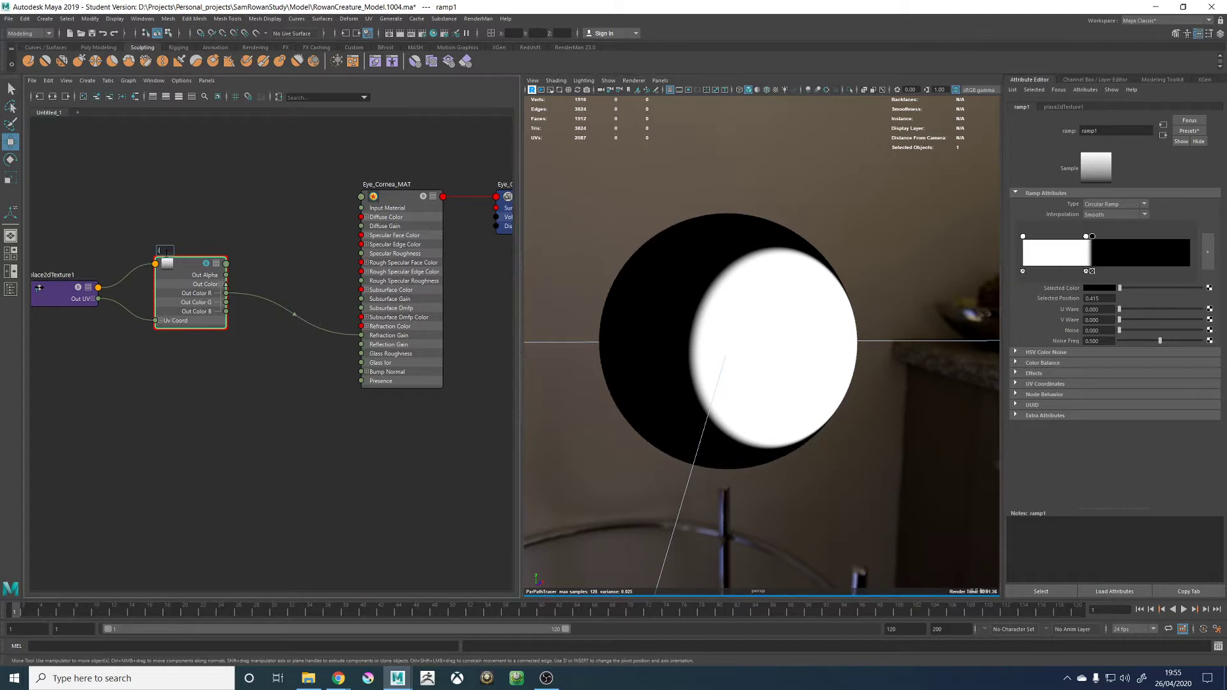
type("ISO_Corne")
type("a")
key("Return")
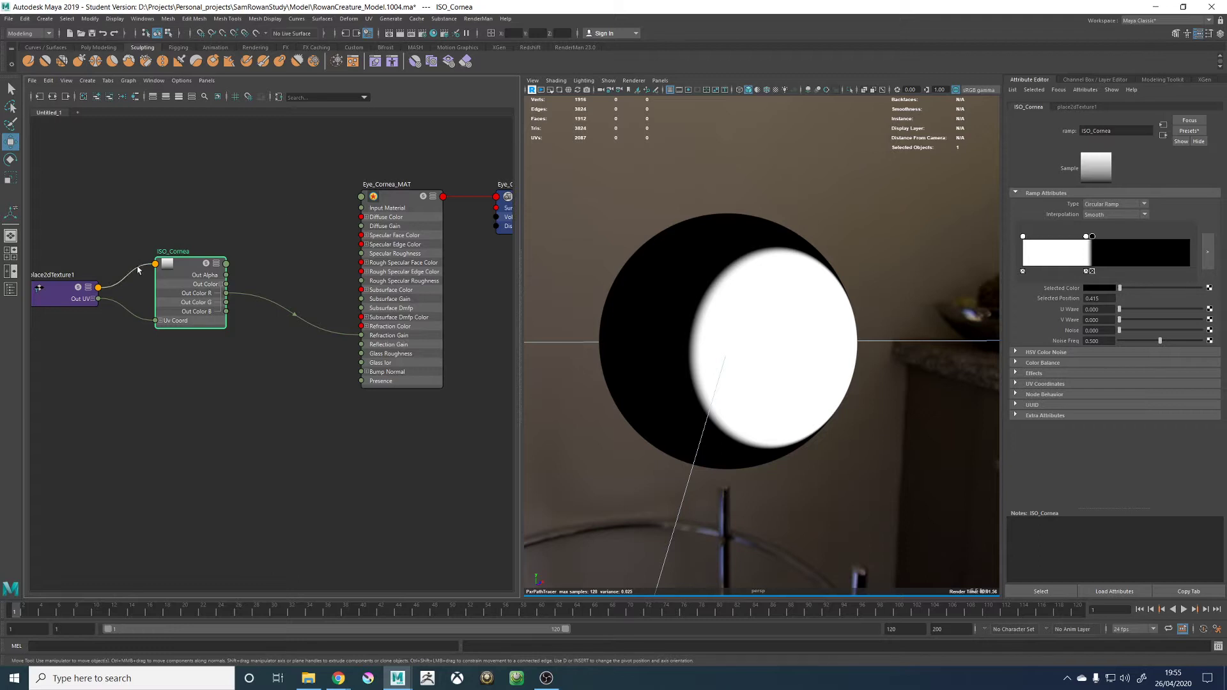
Create a PxrInvert node above the ISO_Cornea ramp in the node graph
middle_click_drag(219, 219, 230, 222, "alt")
left_click(230, 222)
key("Tab")
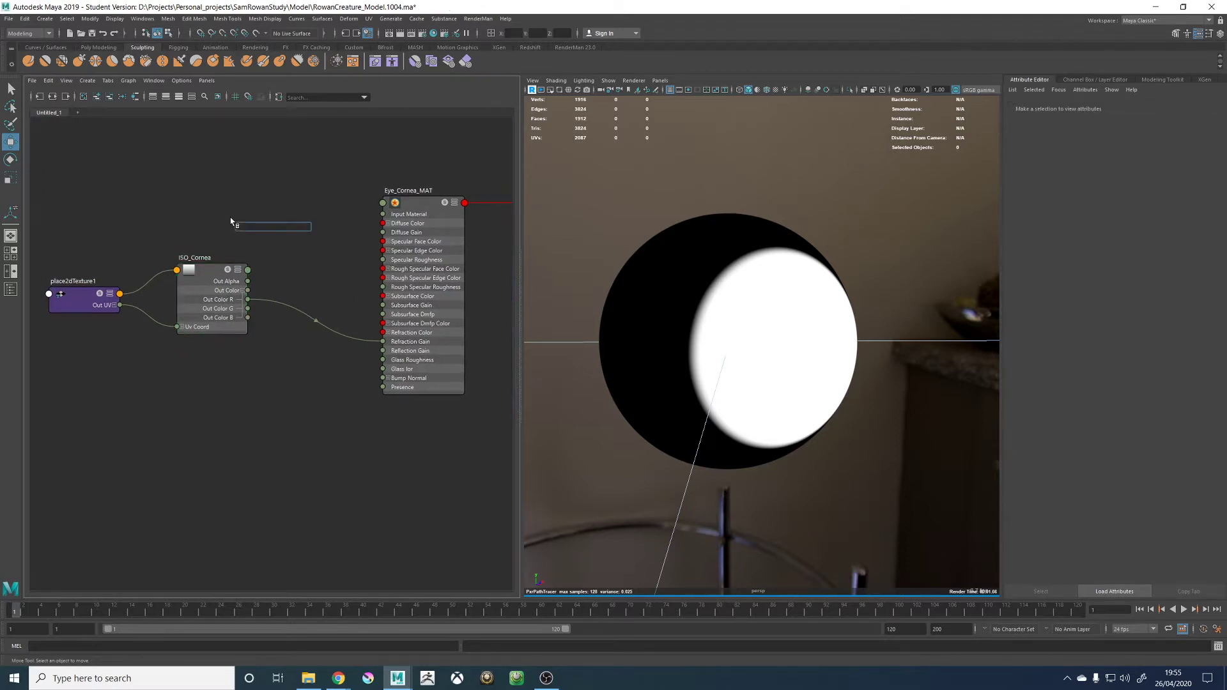
type("rever")
key("Down")
key("Return")
type("pxr")
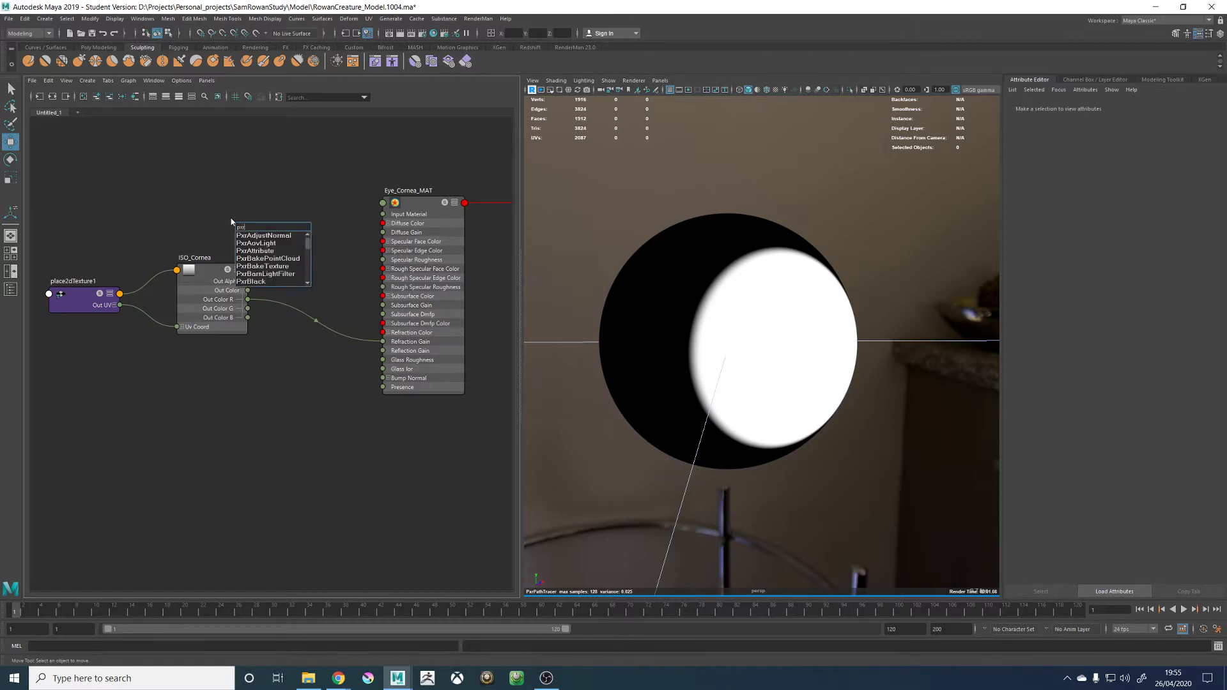
type("inv")
key("Down")
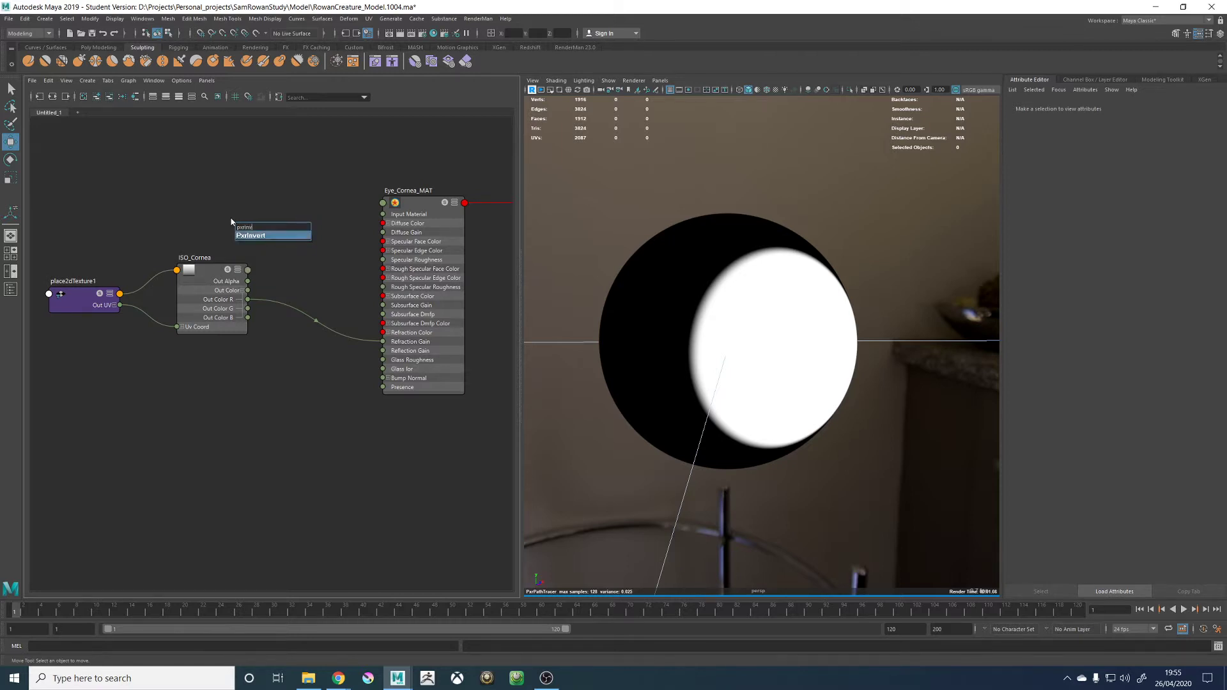
key("Return")
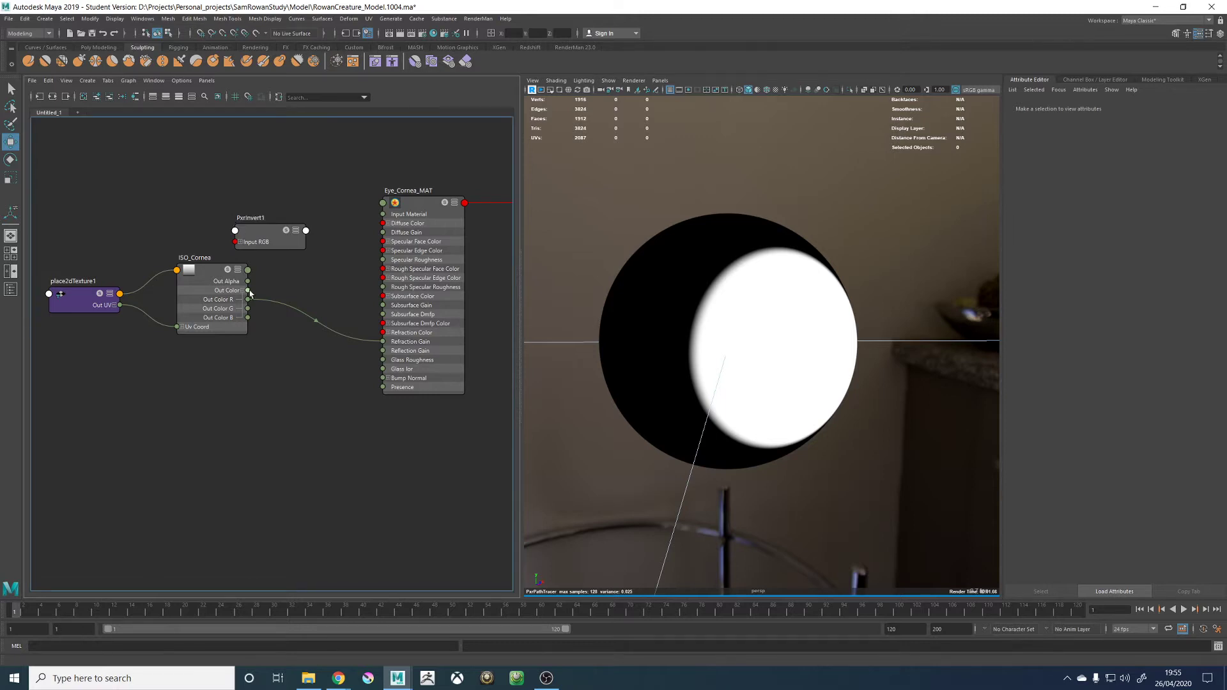
Connect ISO_Cornea's Out Color to the PxrInvert node's Input RGB, then expand and reposition the invert node
left_click_drag(249, 290, 236, 241)
left_click(296, 231)
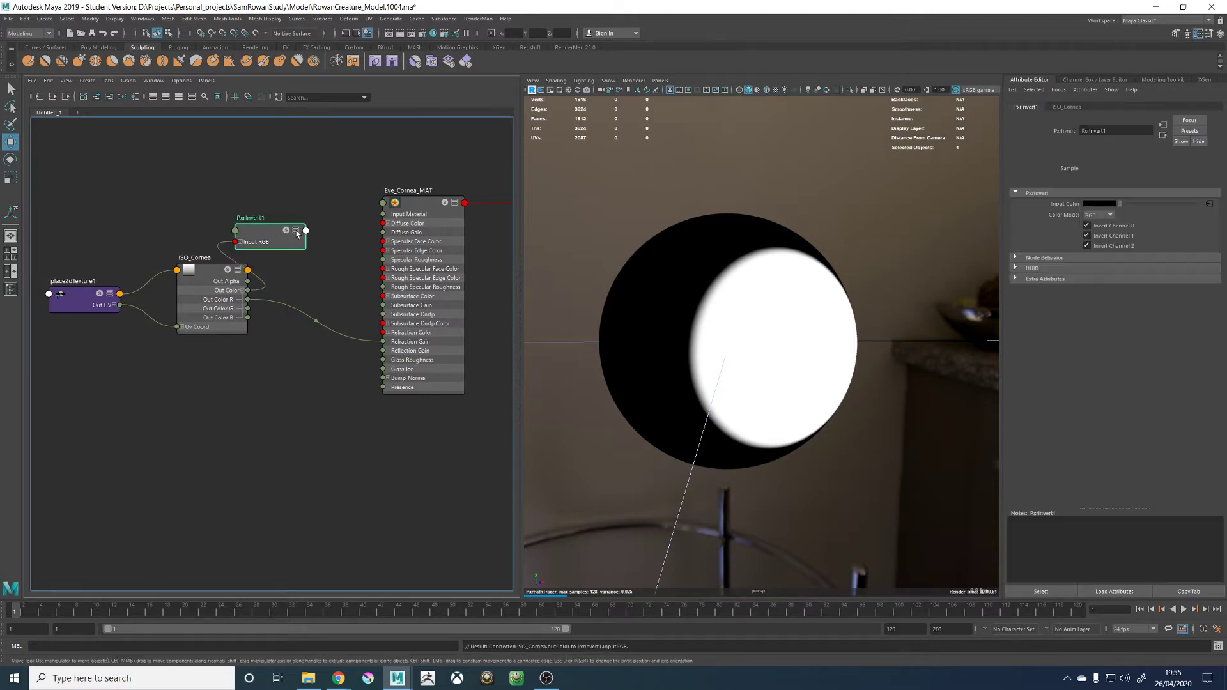
left_click(296, 230)
left_click_drag(252, 230, 267, 223)
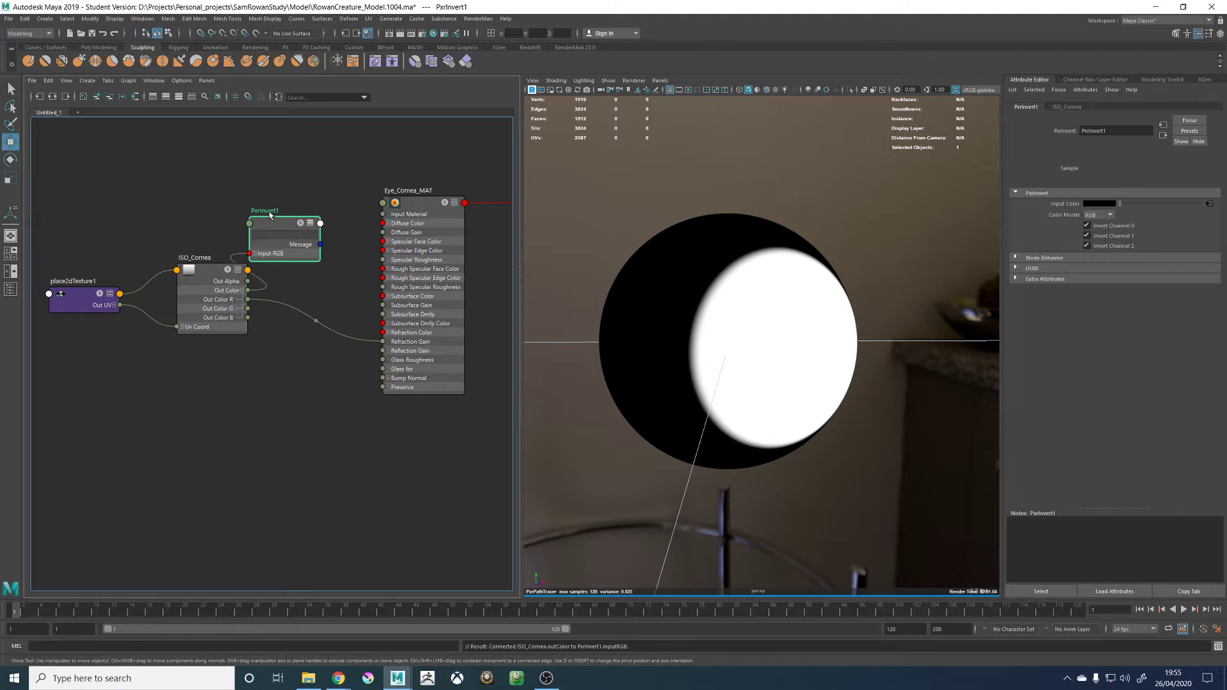
Rename the PxrInvert node as ISO_Sclera
double_click(272, 211)
type("ISO")
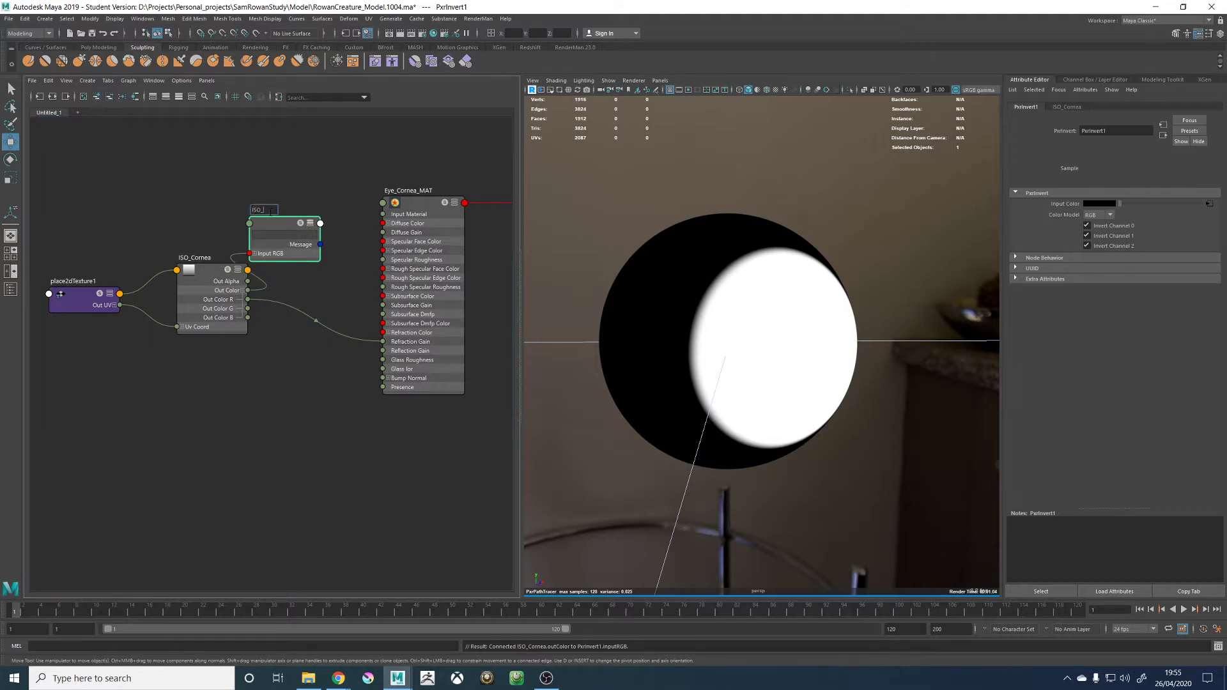
type("_Sch")
key("Return")
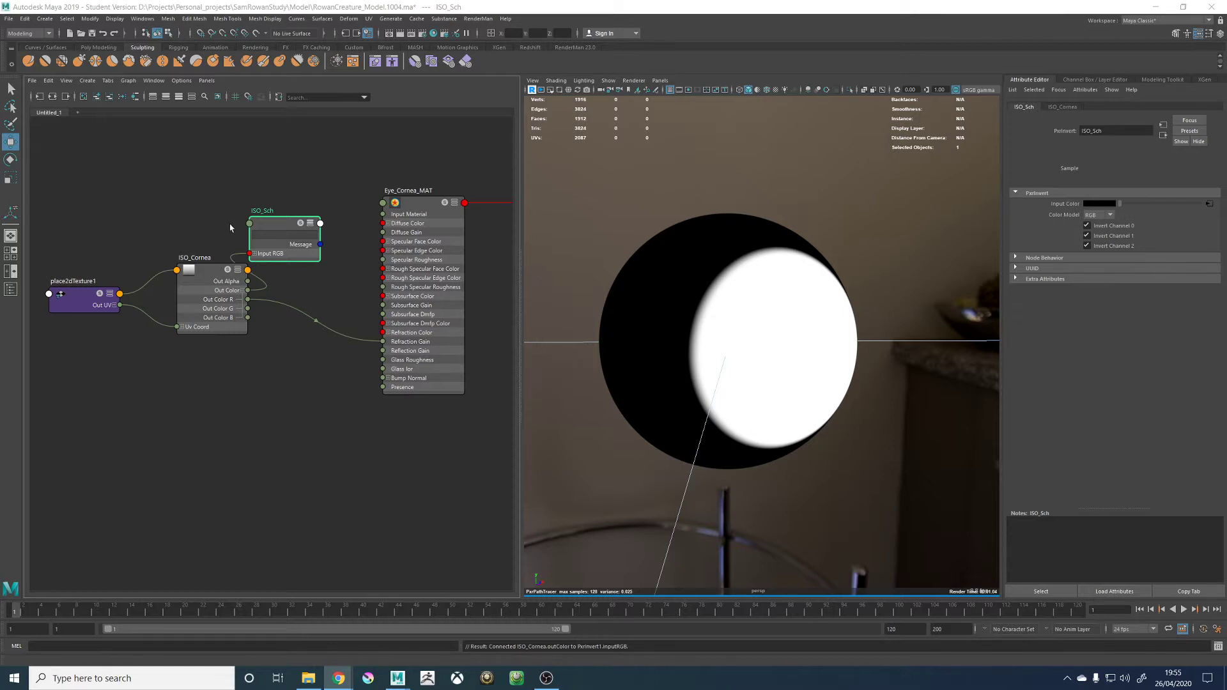
left_click(274, 213)
double_click(273, 213)
left_click(271, 211)
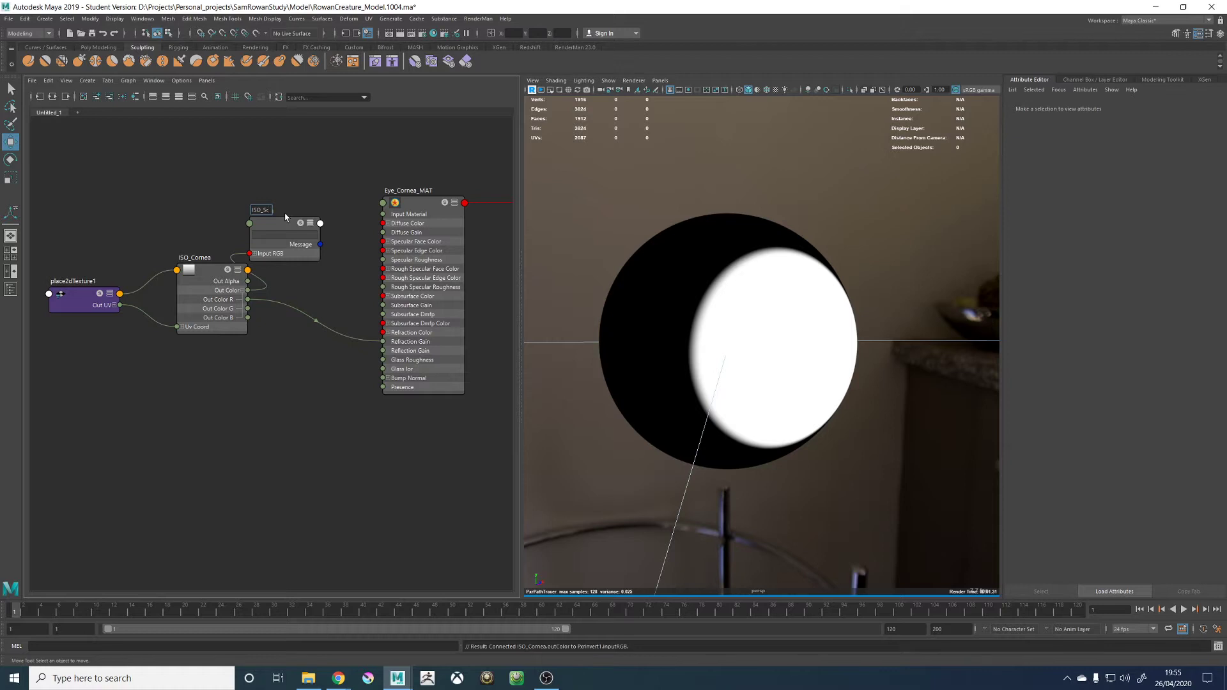
type("lera")
key("Return")
Expand the ISO_Sclera node to show all its attributes and move it up, clear of the ISO_Cornea node
left_click(302, 227)
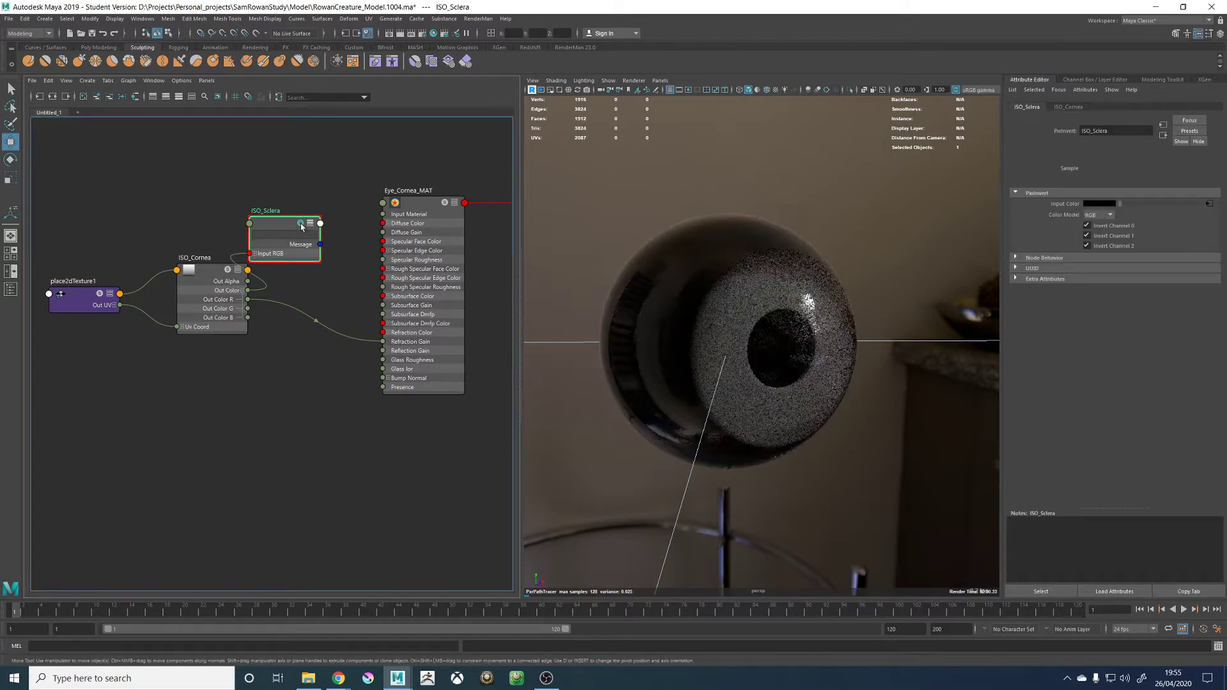
left_click(310, 223)
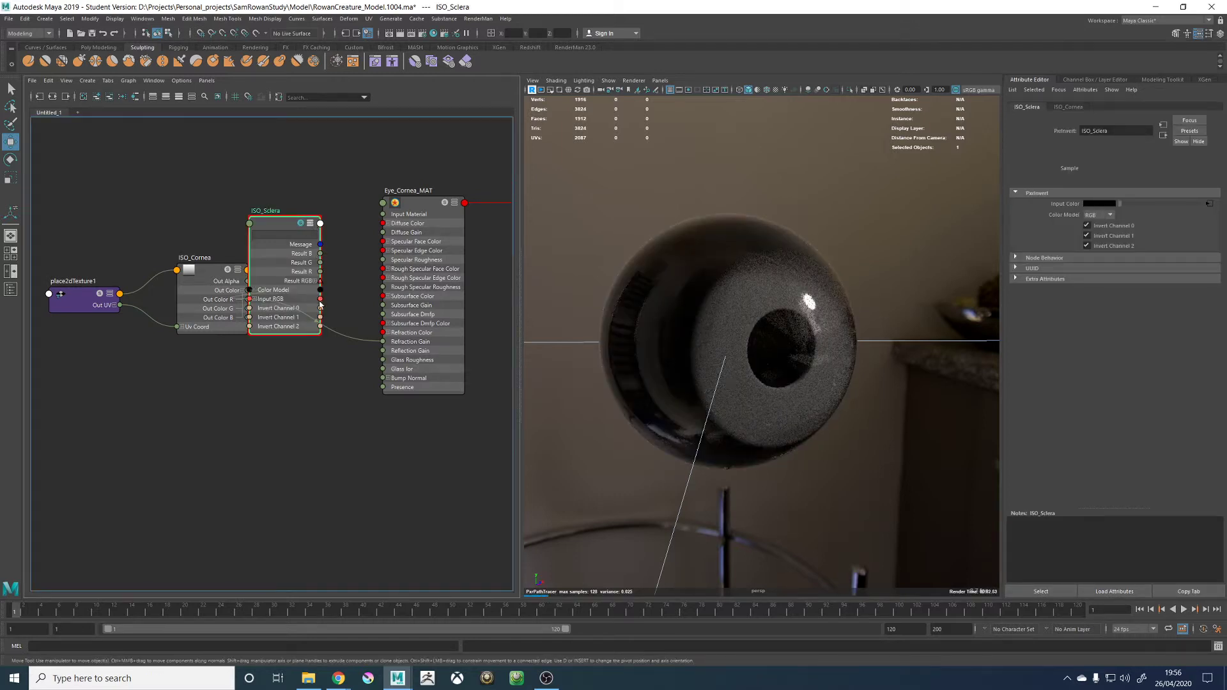
left_click_drag(284, 226, 300, 161)
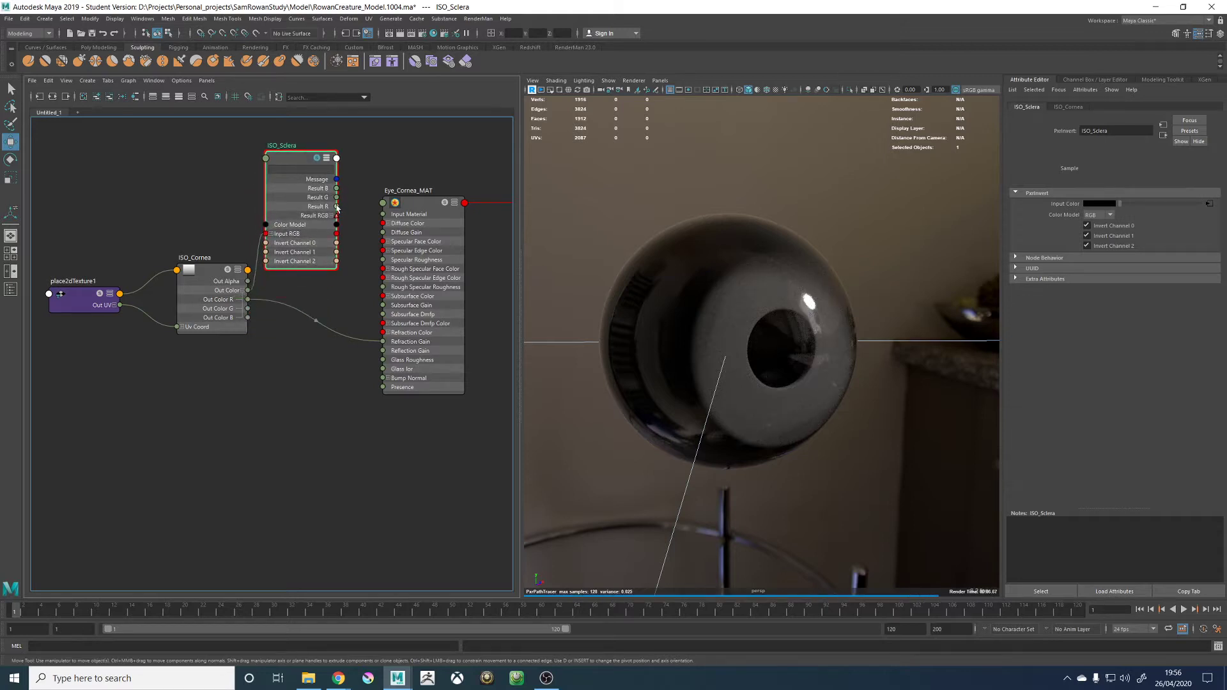
Connect ISO_Sclera's Result R to Eye_Cornea_MAT's Presence and solo ISO_Sclera to preview the inverted mask
left_click_drag(337, 206, 383, 387)
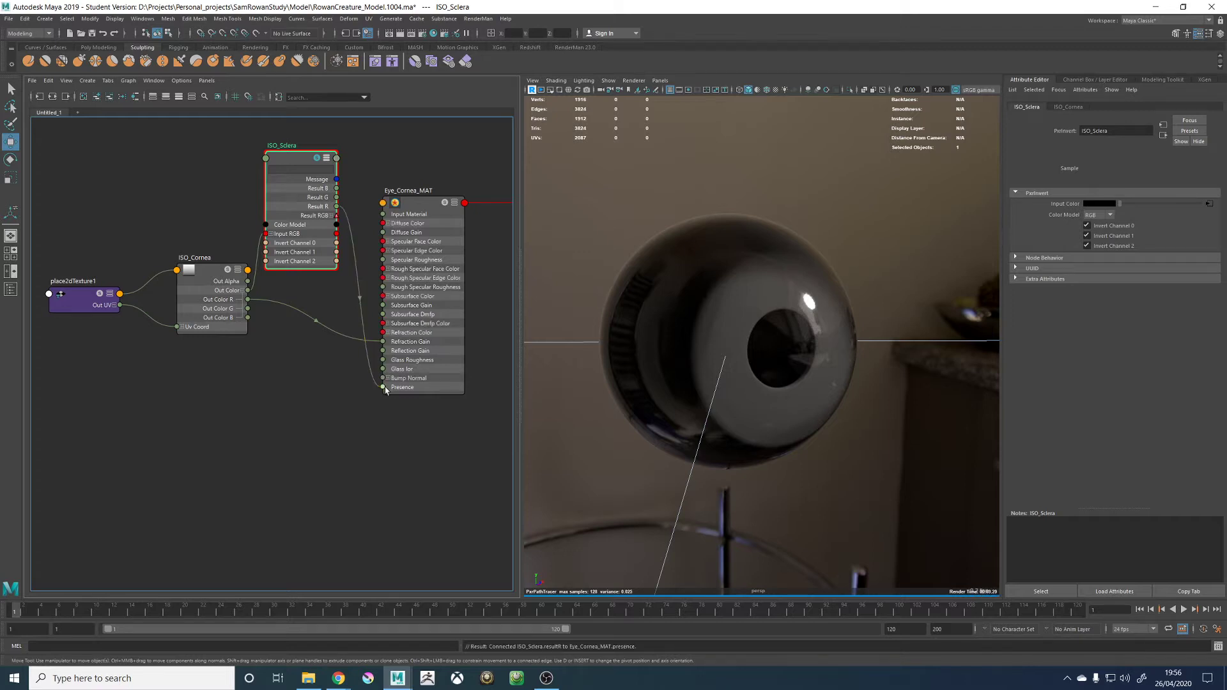
left_click(316, 159)
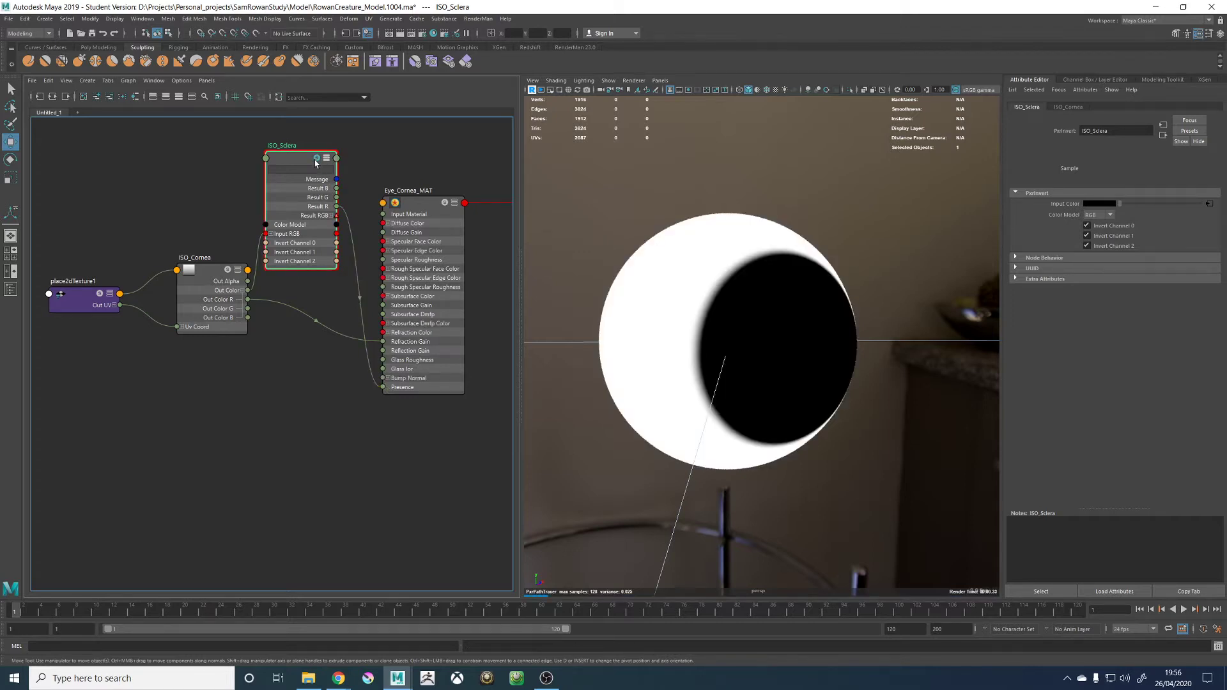
left_click_drag(298, 157, 318, 153)
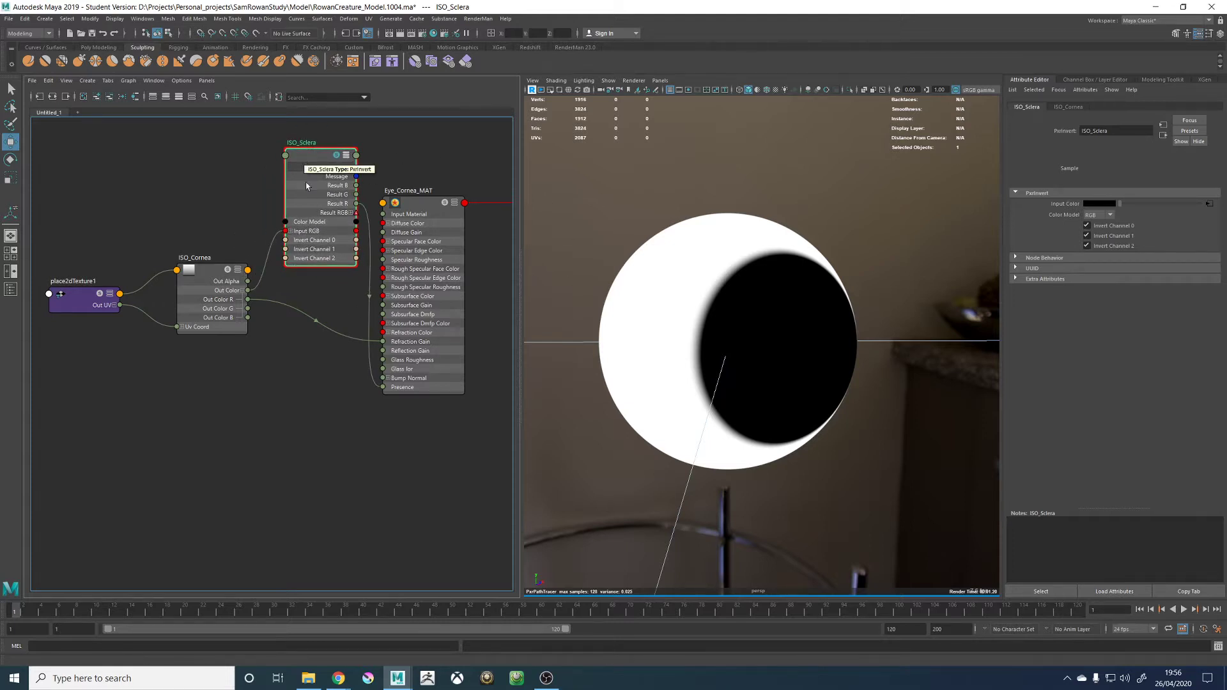
Delete the connection from ISO_Sclera to Eye_Cornea_MAT's Presence
left_click(369, 370)
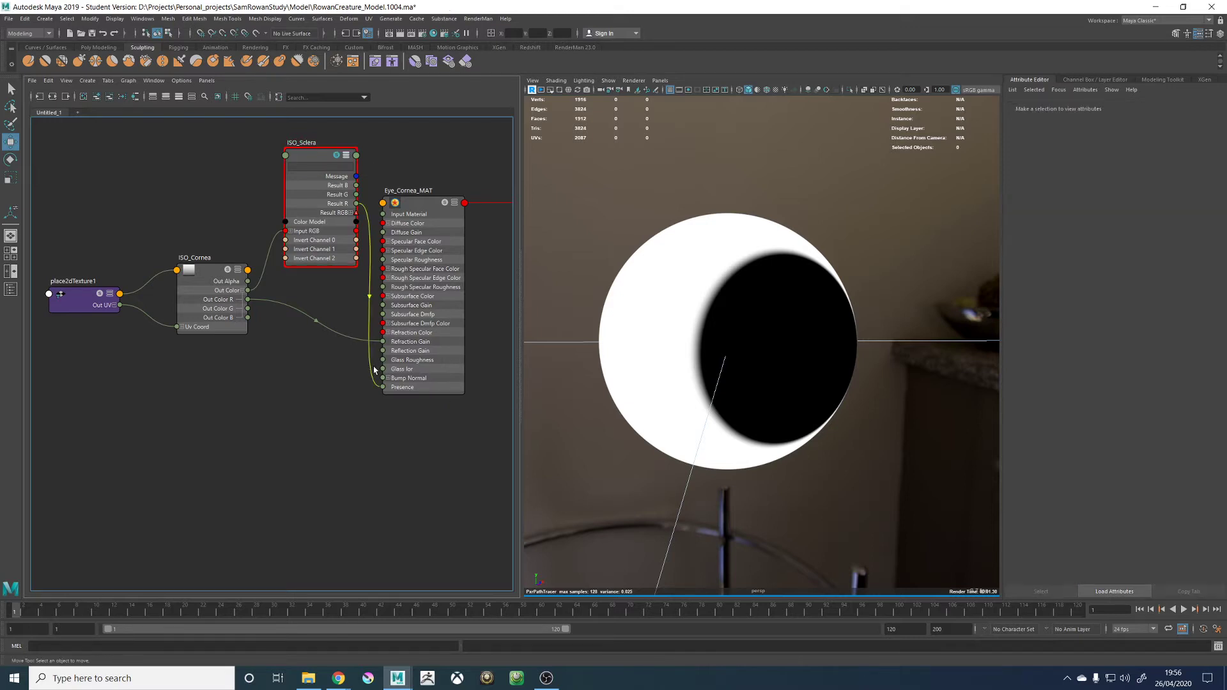
key("Delete")
left_click(300, 199)
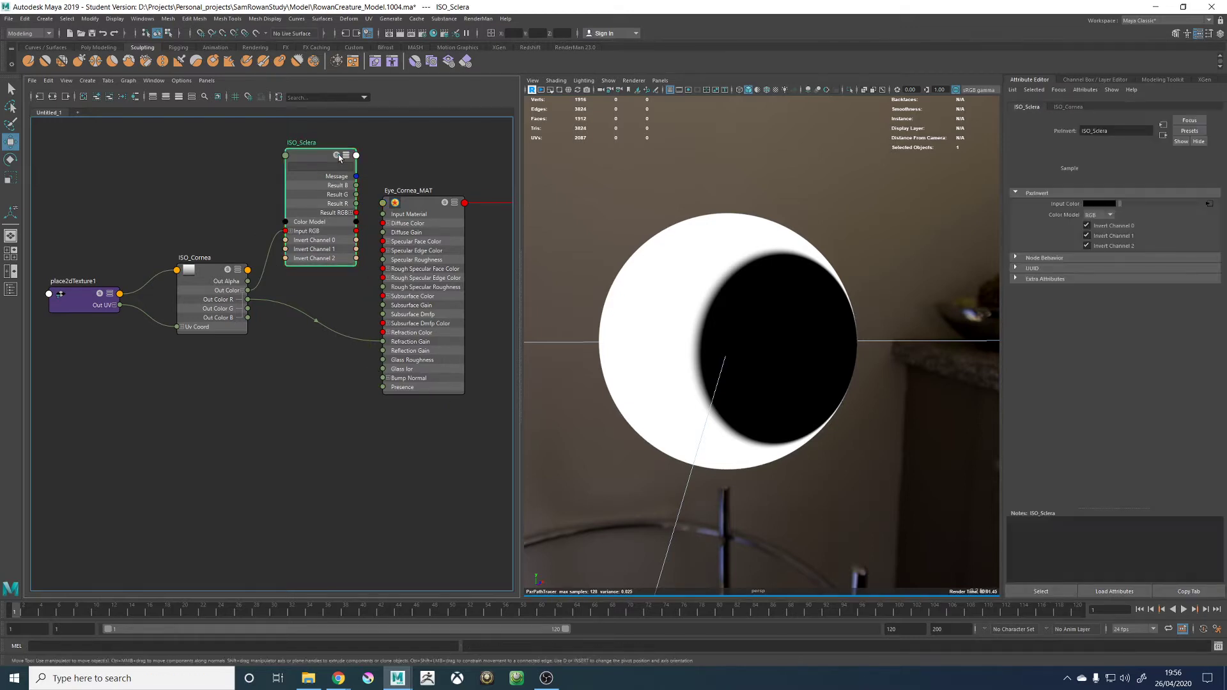
Select the Eye_Cornea_MAT material and expand its Globals attributes
left_click(428, 202)
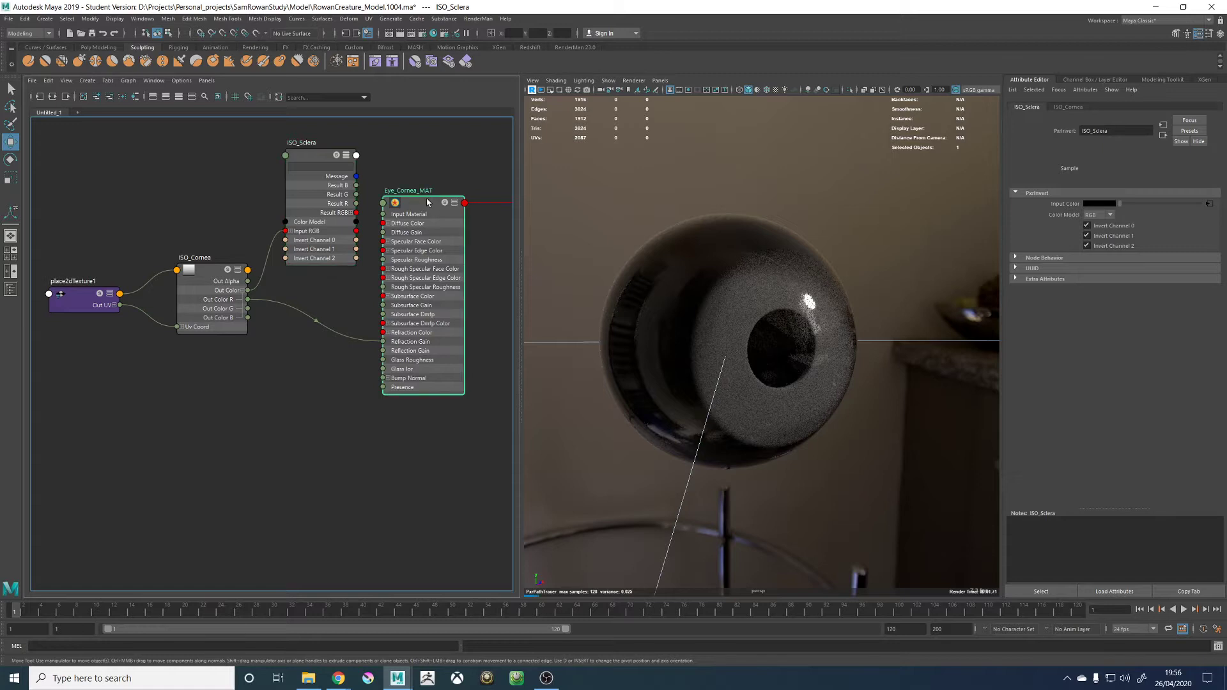
key("alt+Tab")
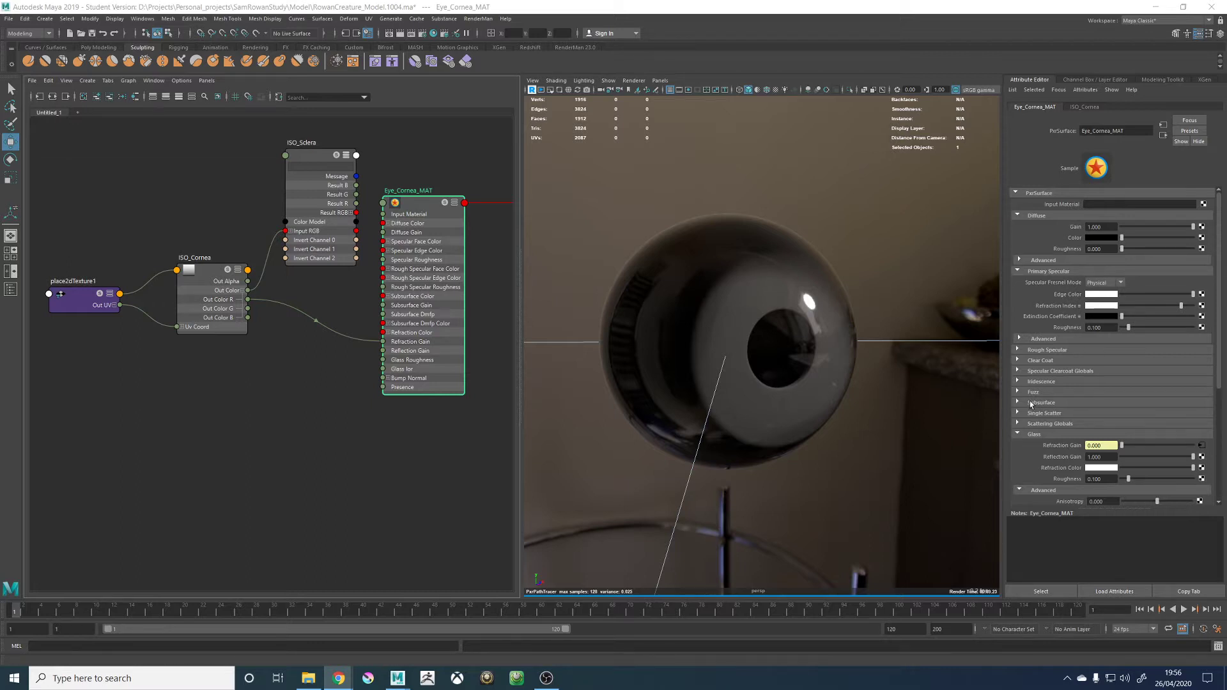
scroll(1035, 402, "down", 5)
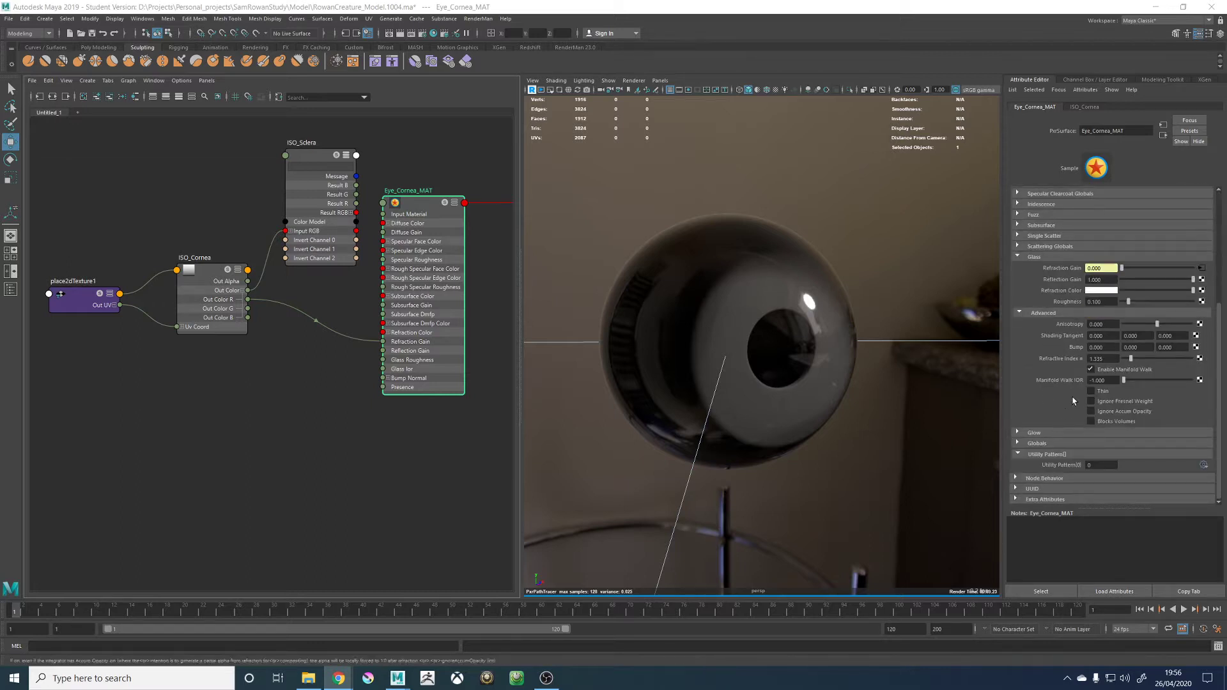
scroll(1051, 369, "up", 1)
scroll(1040, 434, "down", 1)
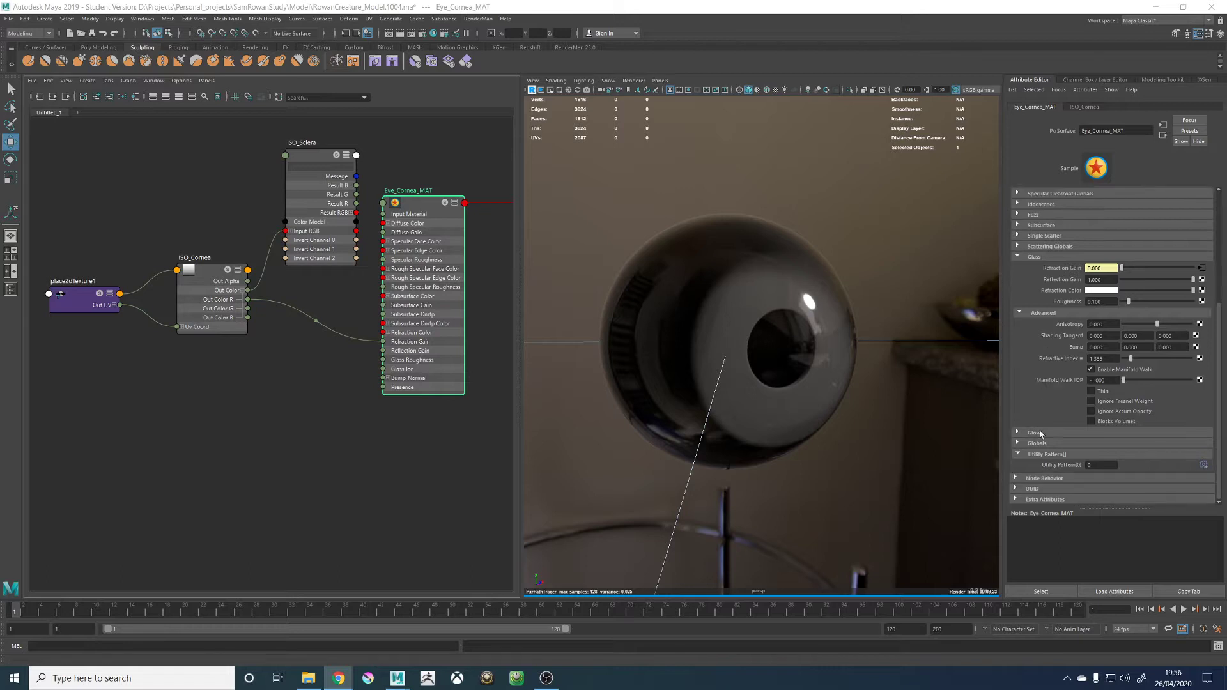
left_click(1038, 443)
scroll(1044, 447, "down", 1)
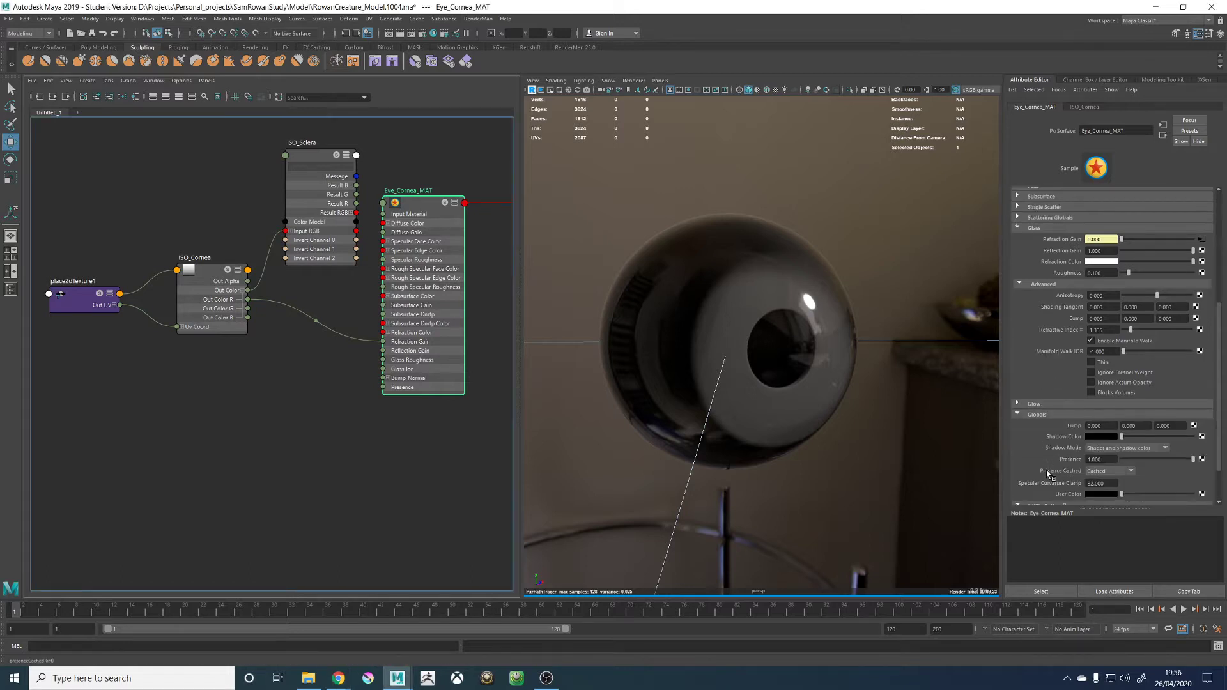
Try a Presence of 0 on Eye_Cornea_MAT and set it back to 1
left_click(1094, 459)
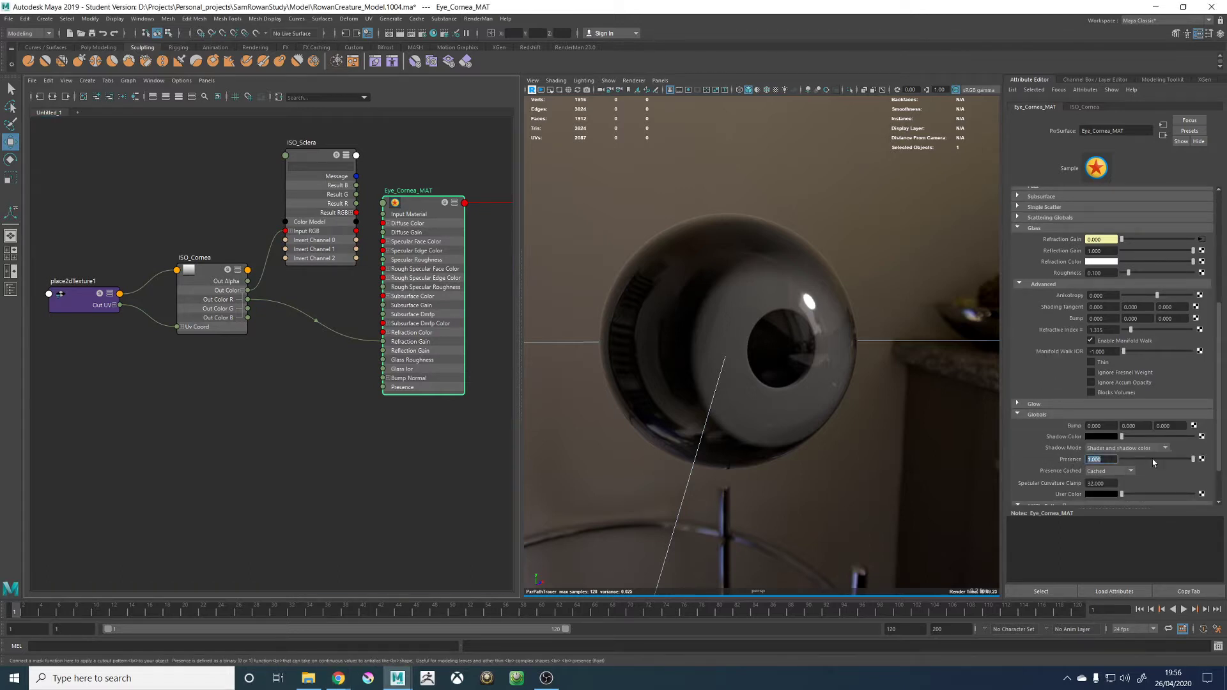
left_click_drag(1154, 463, 1051, 457)
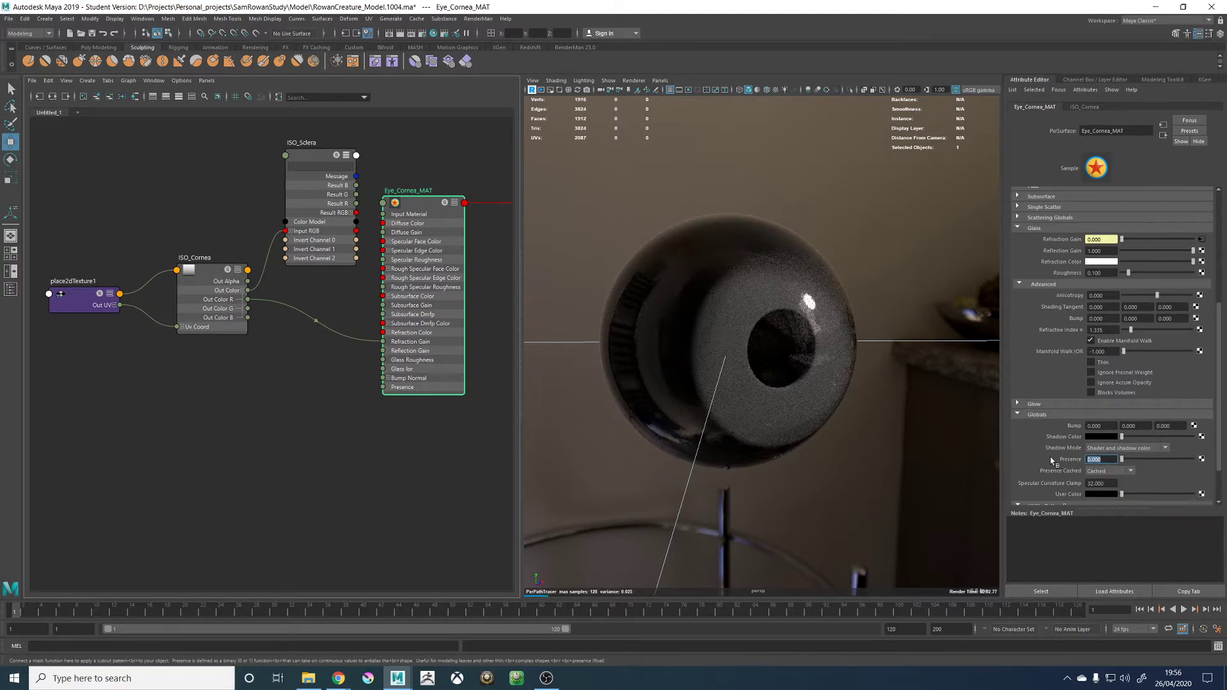
type("1")
key("Return")
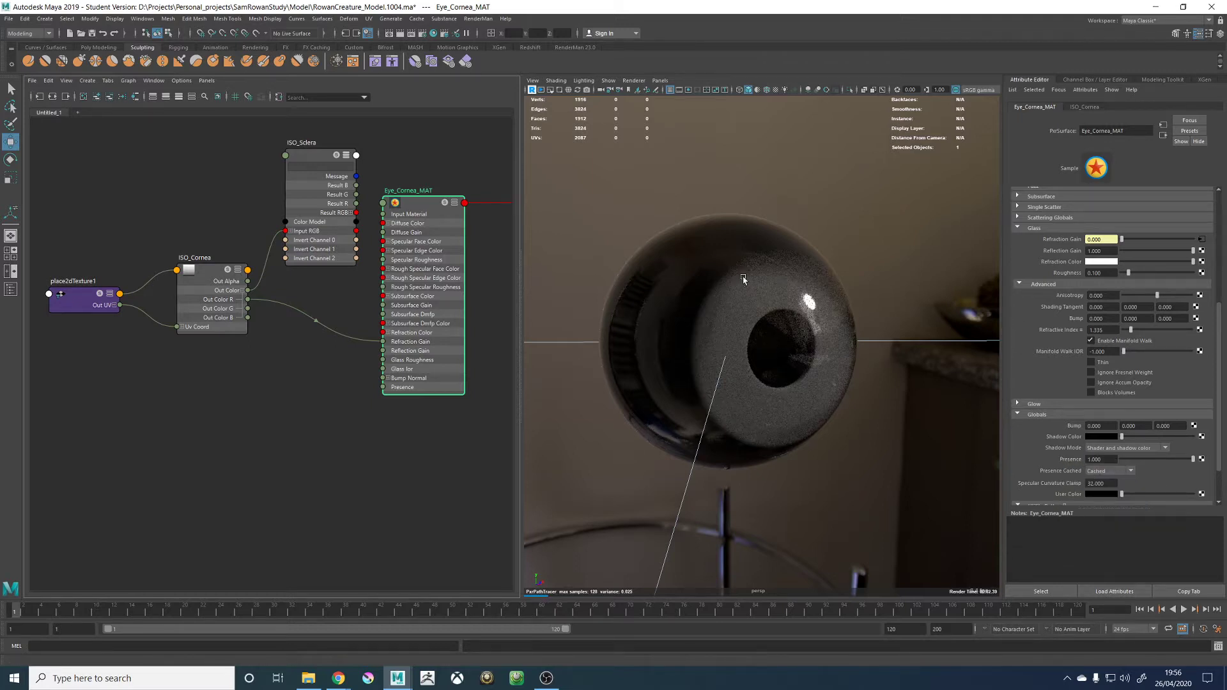
Switch the glass Thin option on and off to compare the cornea's refraction in the render
left_click(1092, 364)
left_click(1091, 363)
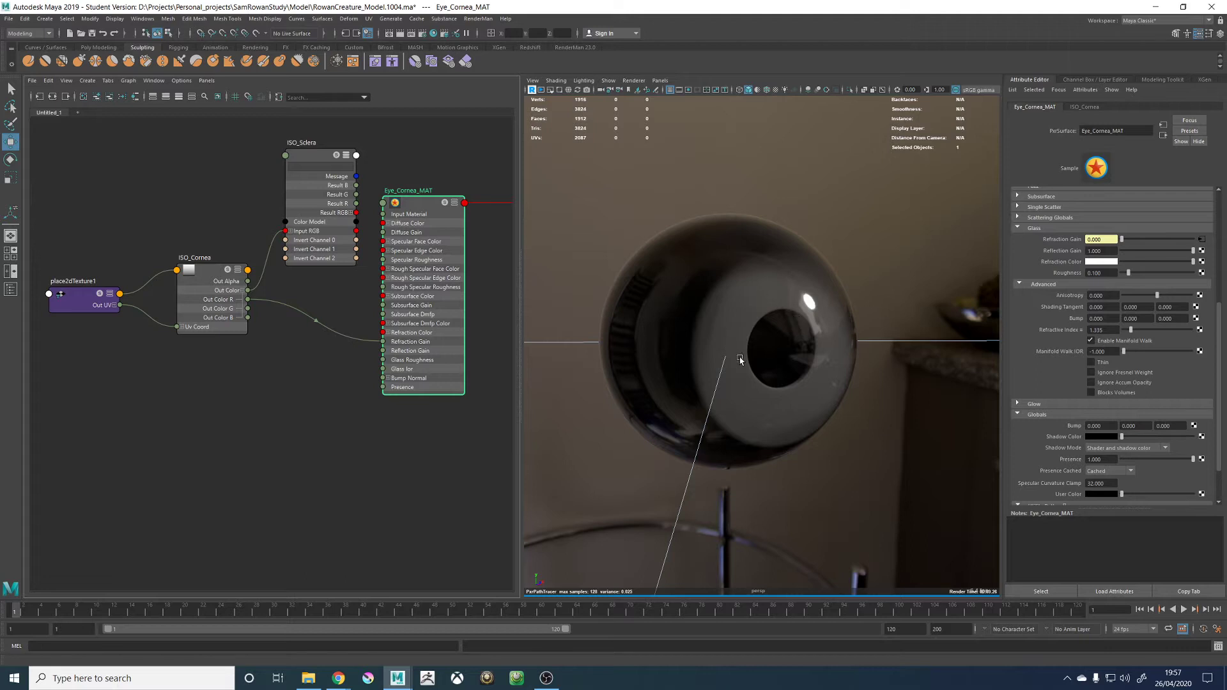
left_click(1091, 362)
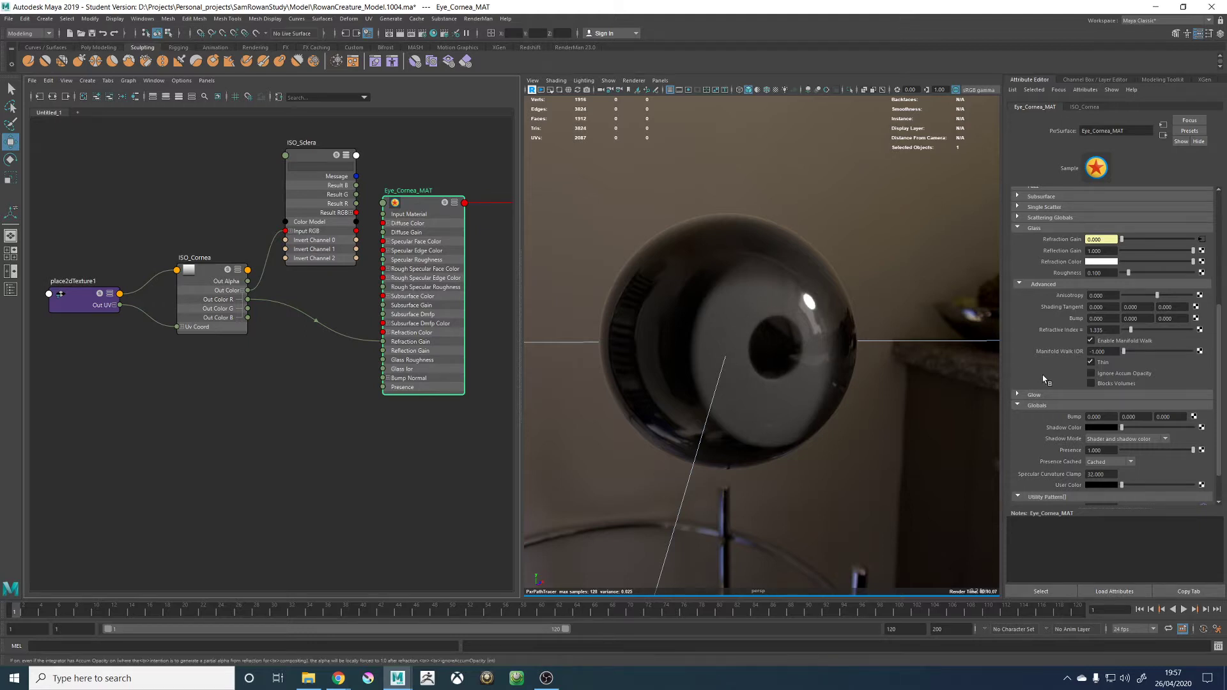
left_click(1090, 363)
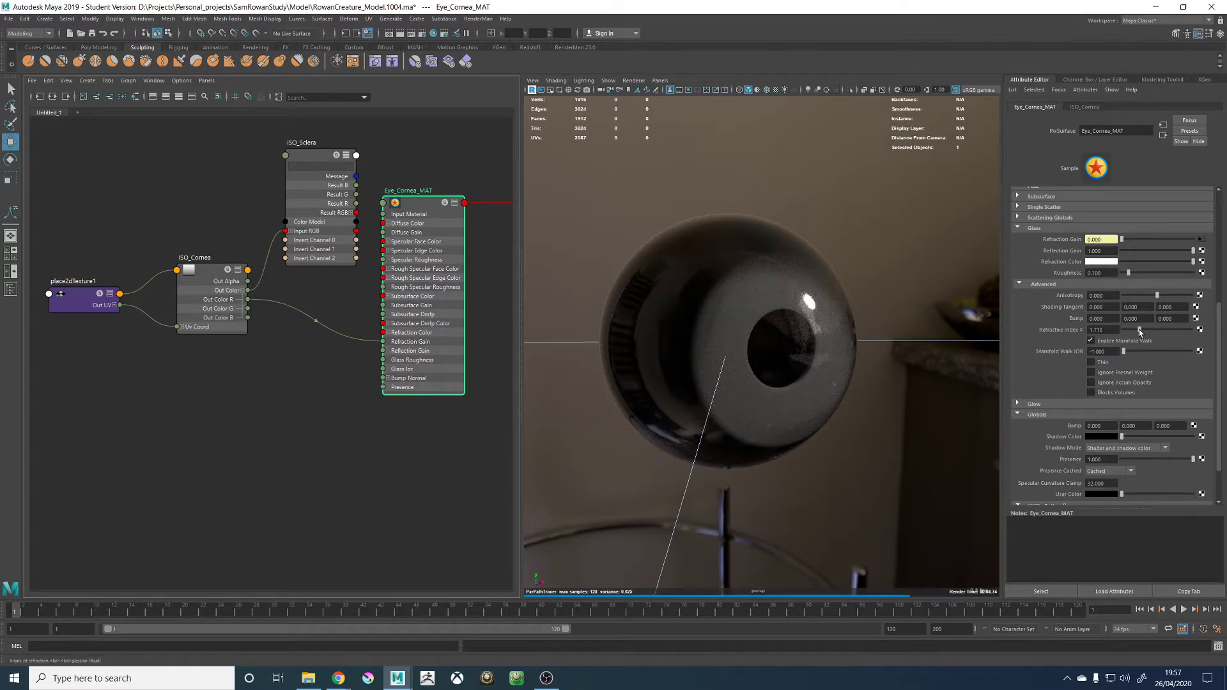
Compare refractive index values between about 1.26 and 2.19 with Thin on and off, leaving Thin off
left_click_drag(1137, 330, 1147, 330)
left_click(1091, 362)
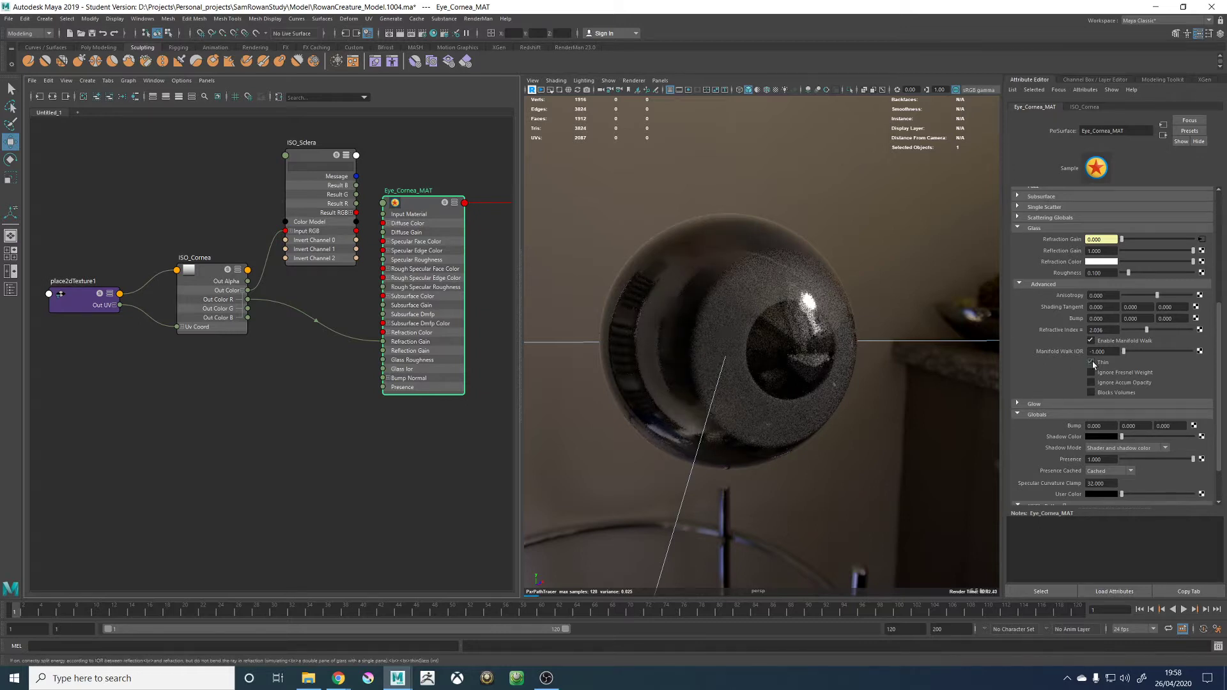
left_click_drag(1147, 330, 1130, 333)
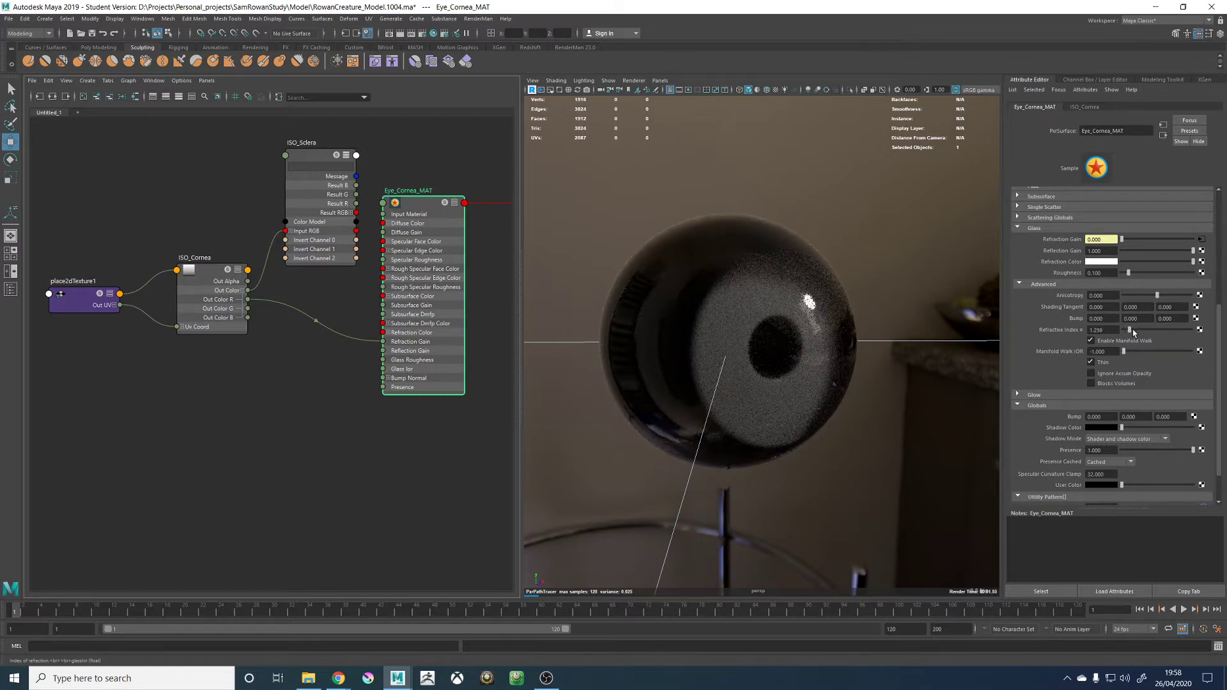
left_click_drag(1149, 331, 1150, 332)
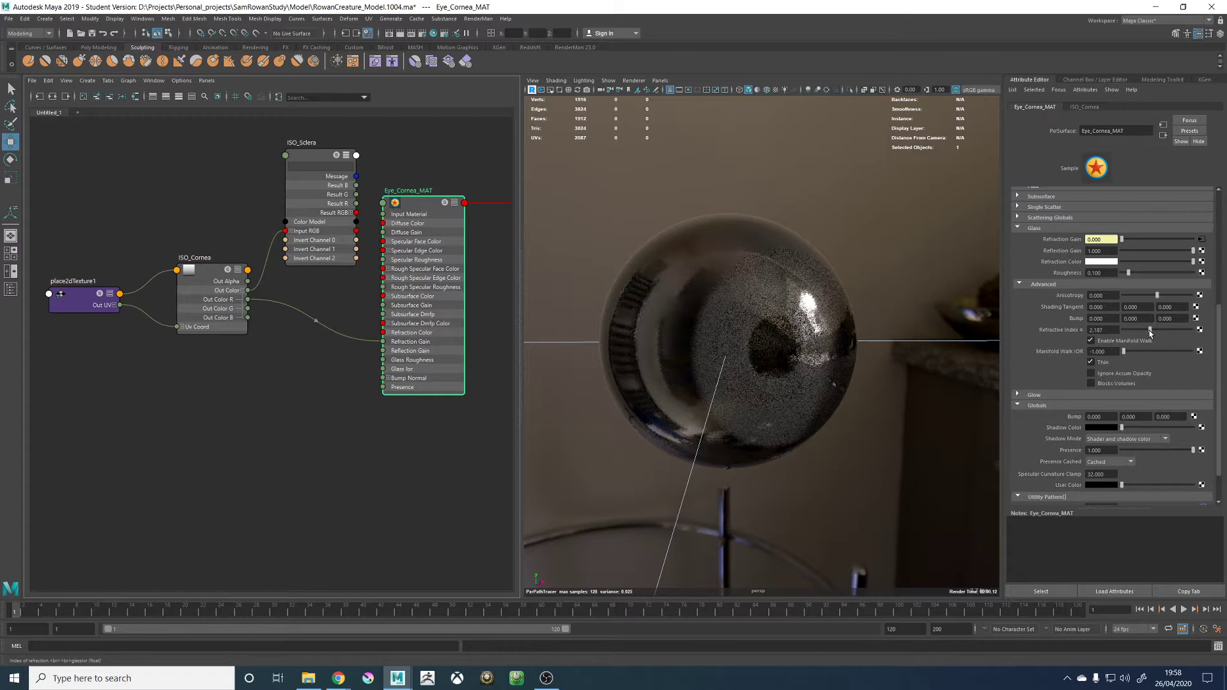
left_click(1103, 364)
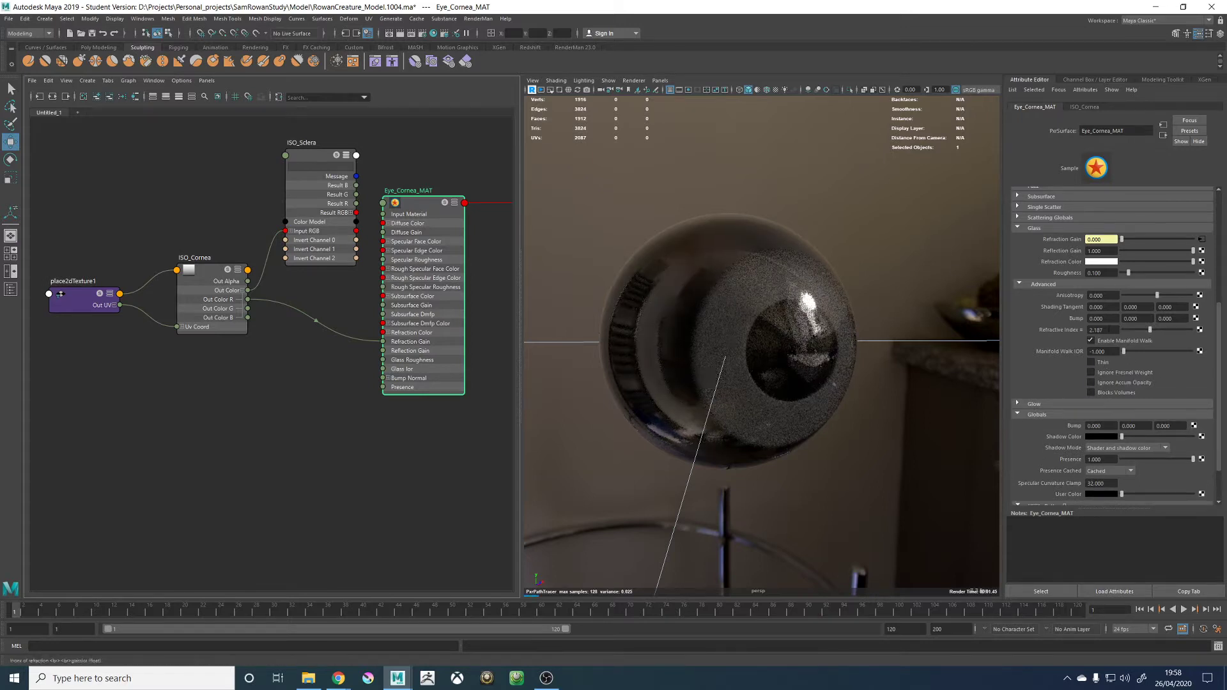
Set the glass refractive index to 1.335
left_click(1102, 330)
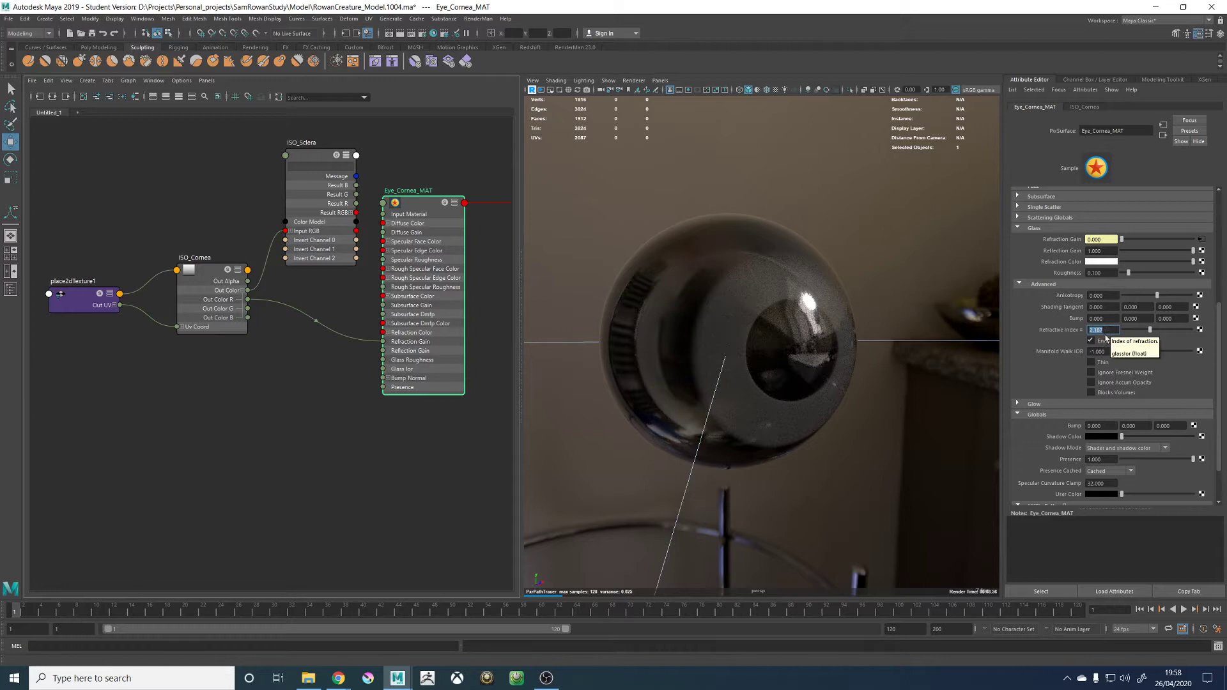
left_click(1107, 330)
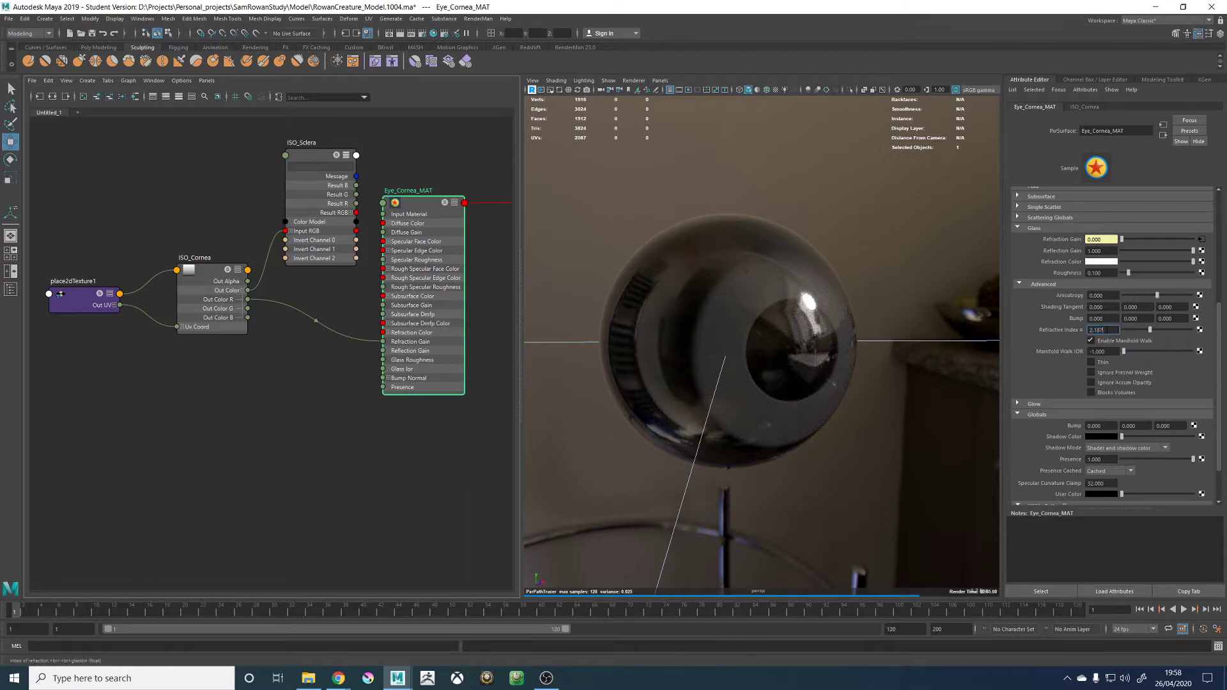
left_click_drag(1104, 330, 1081, 331)
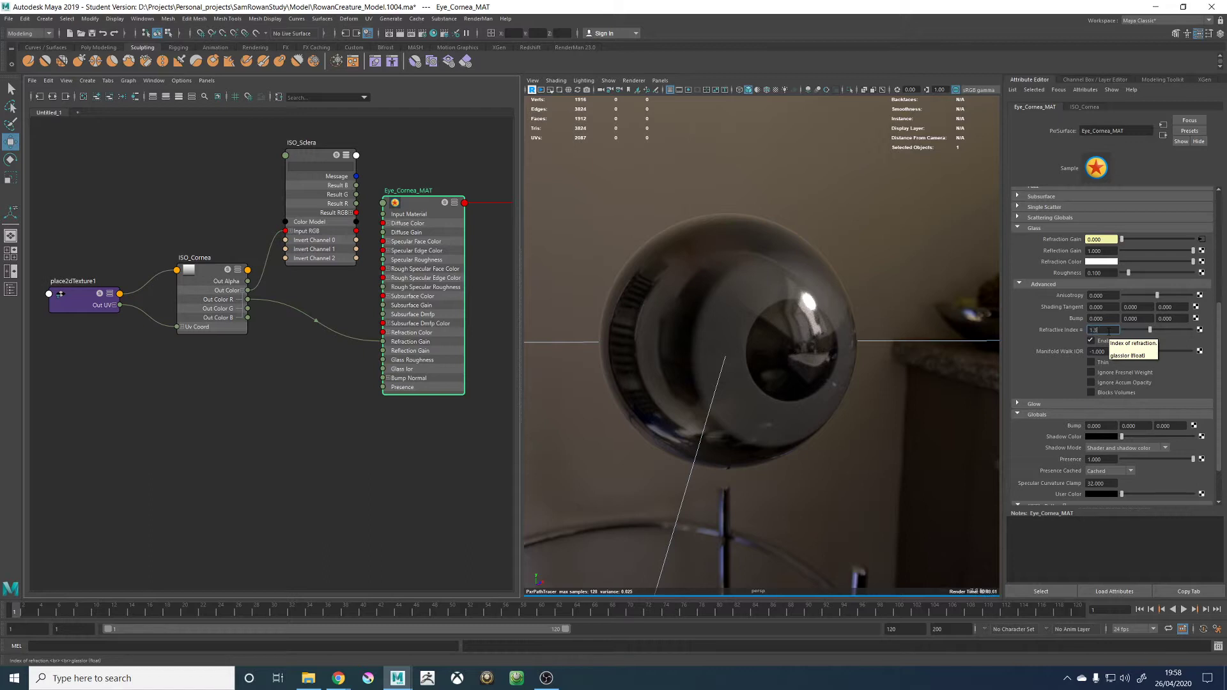
type("1.335")
key("Return")
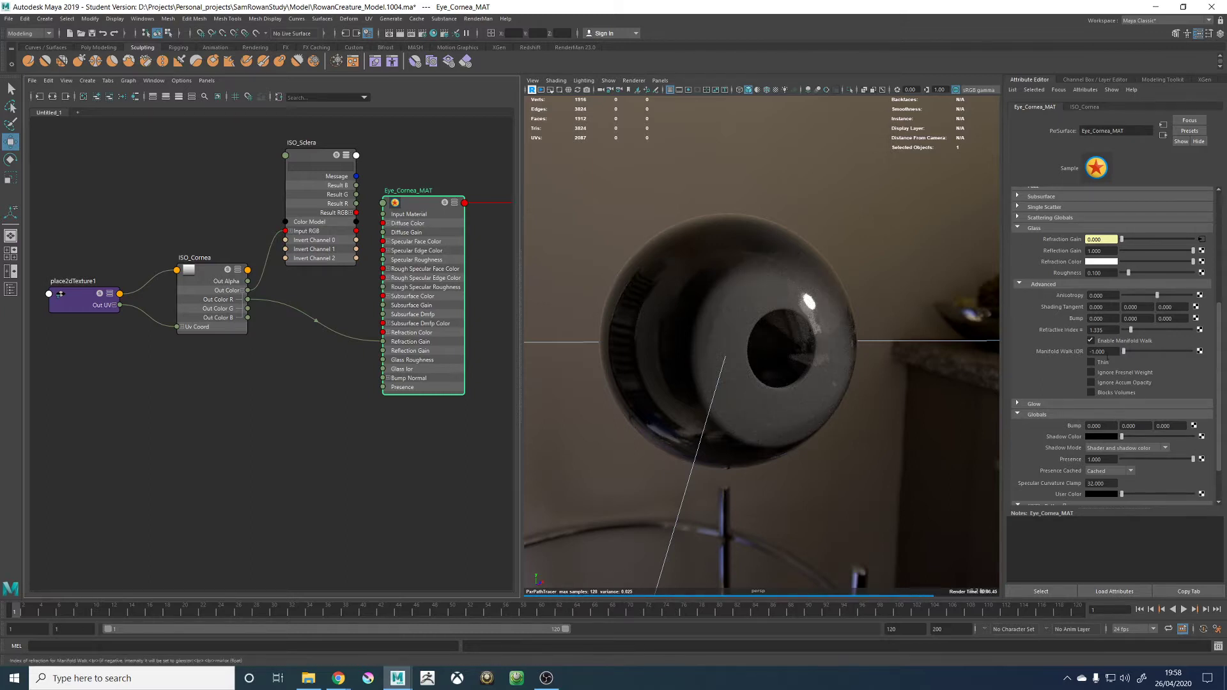
Try the Ignore Fresnel Weight, Ignore Accum Opacity and Blocks Volumes options, leaving all three off
left_click(1105, 375)
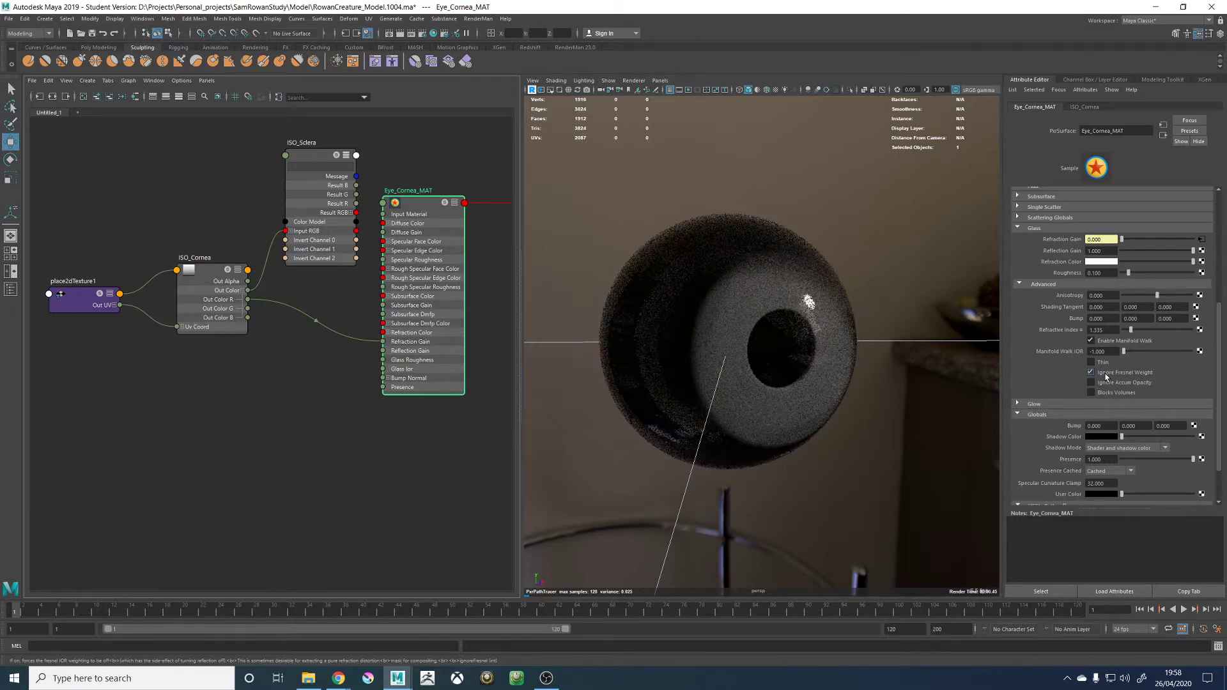
left_click(1106, 376)
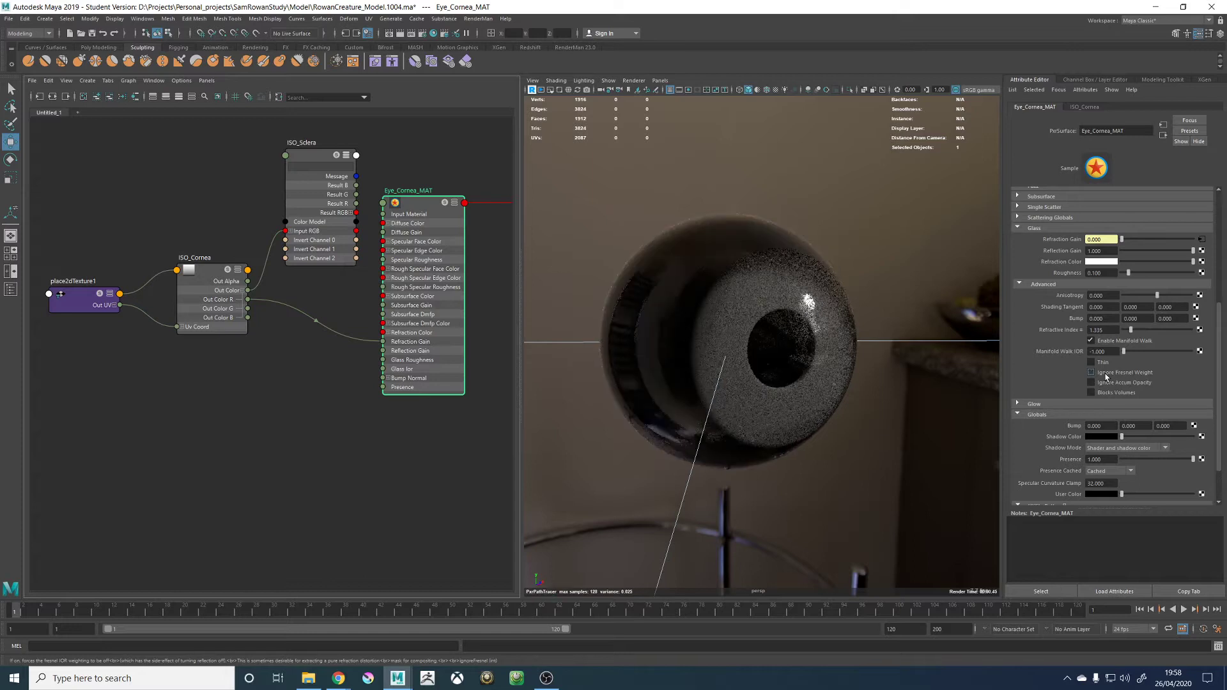
left_click(1107, 384)
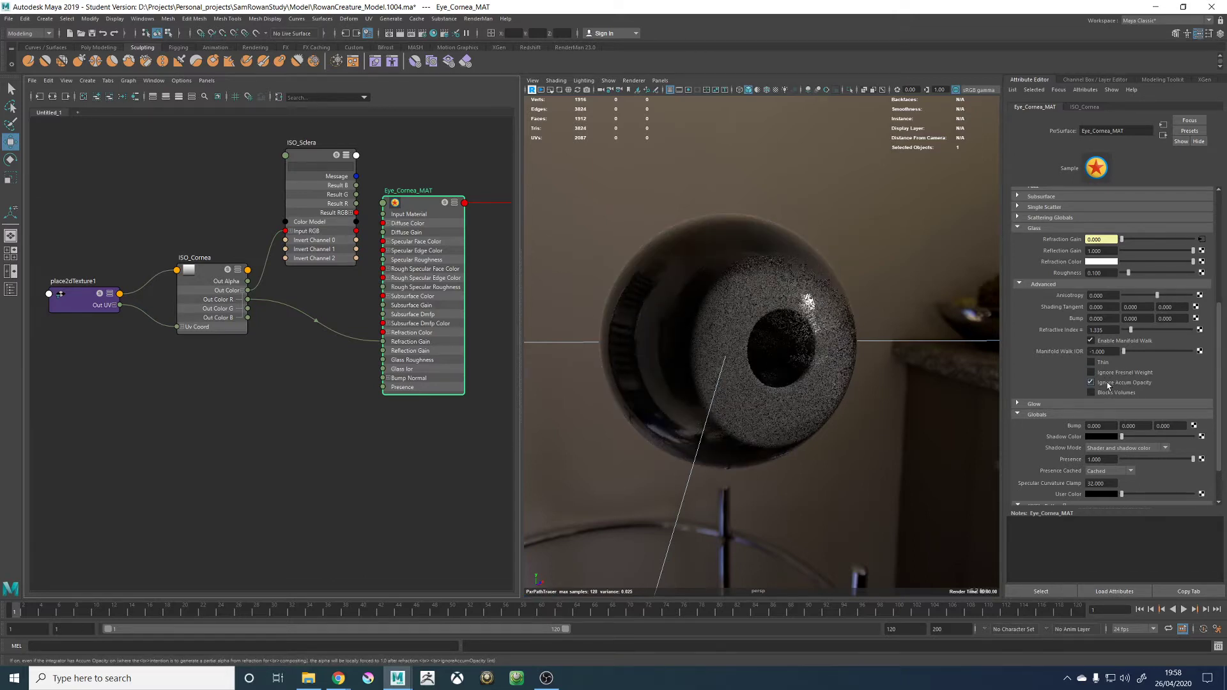
left_click(1106, 394)
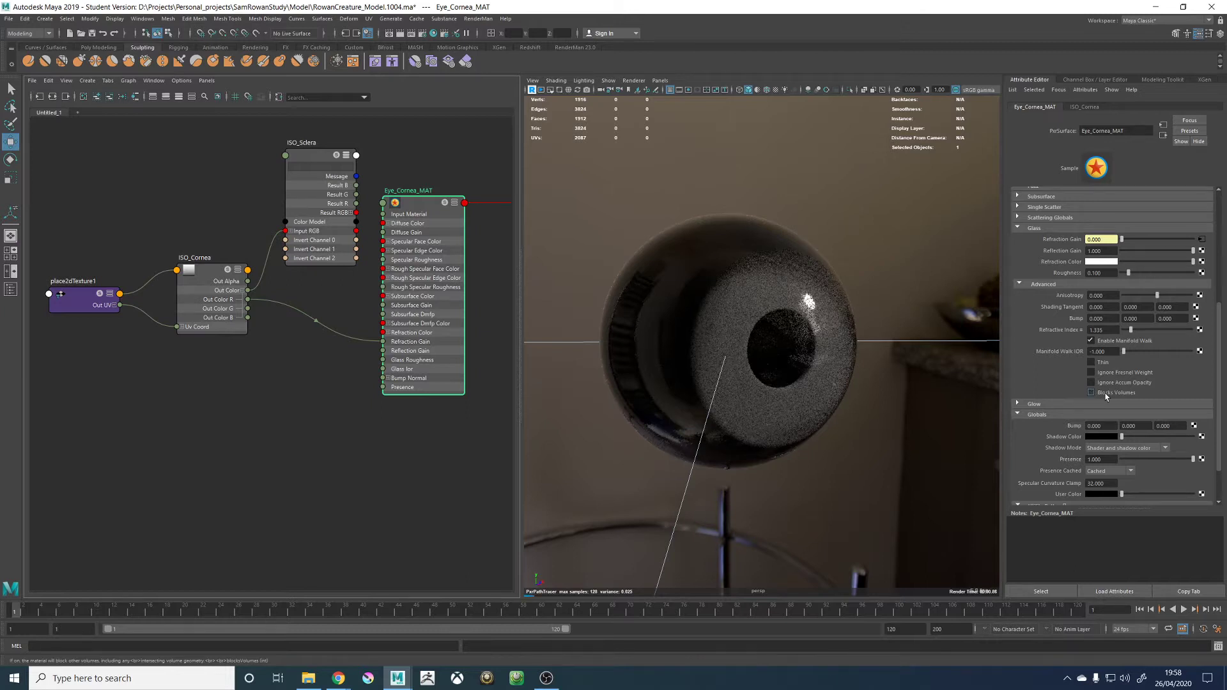
left_click(1045, 402)
left_click(1046, 403)
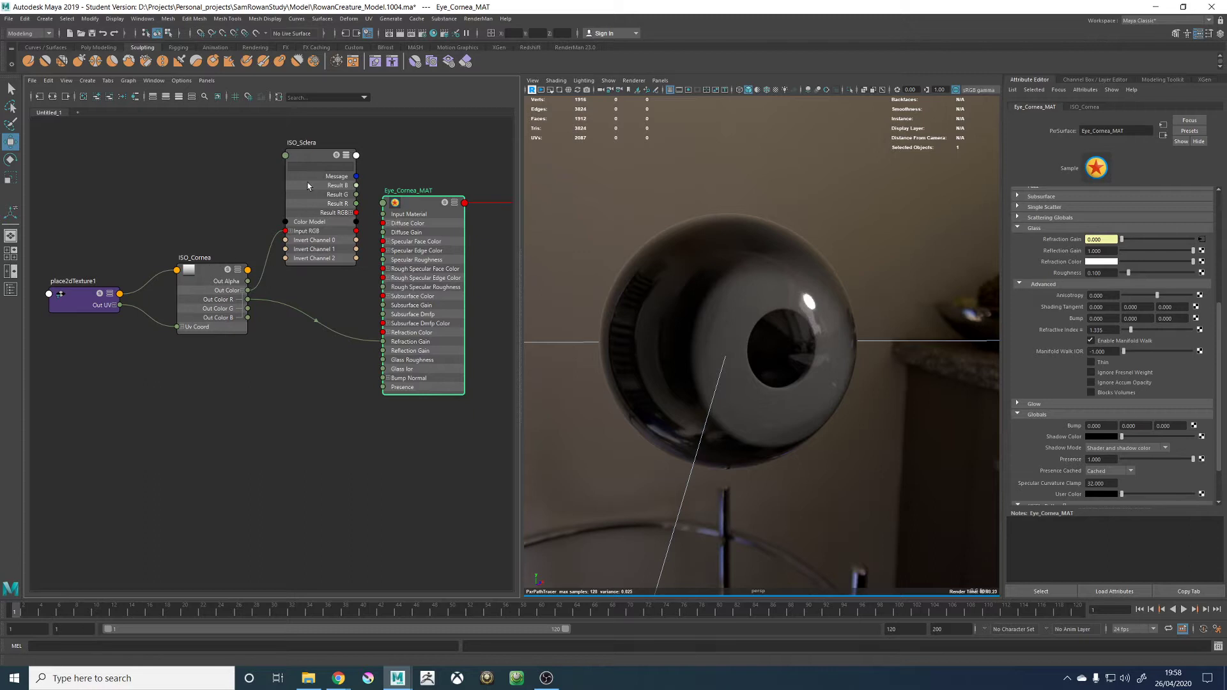
Move the place2dTexture1, ISO_Cornea and ISO_Sclera nodes away from Eye_Cornea_MAT and check the cornea in the render
left_click_drag(75, 153, 309, 374)
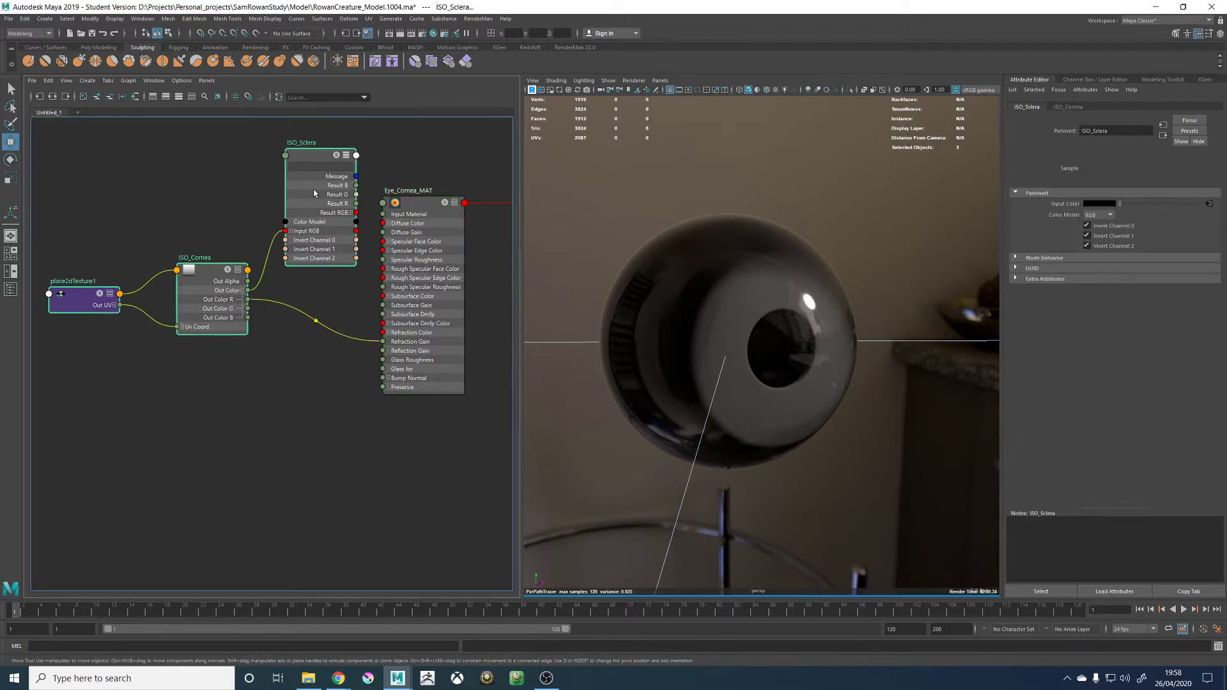
left_click_drag(313, 189, 210, 172)
left_click(250, 300)
middle_click_drag(201, 352, 325, 366, "alt")
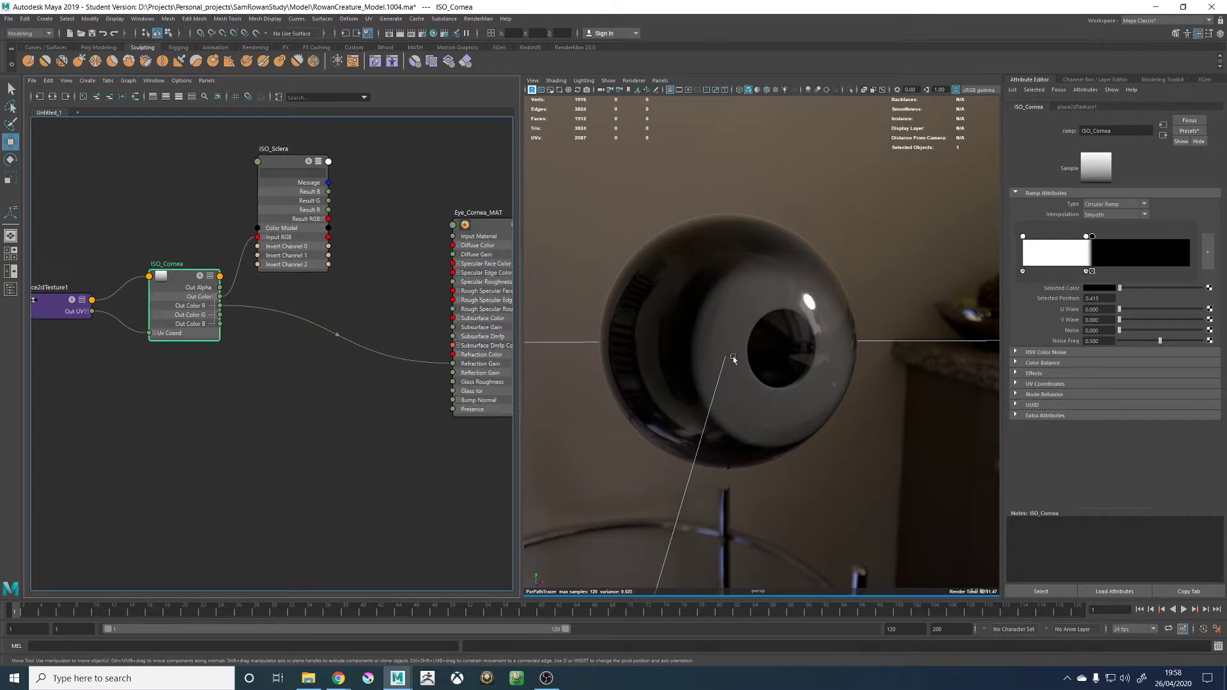
left_click_drag(924, 376, 900, 369, "alt")
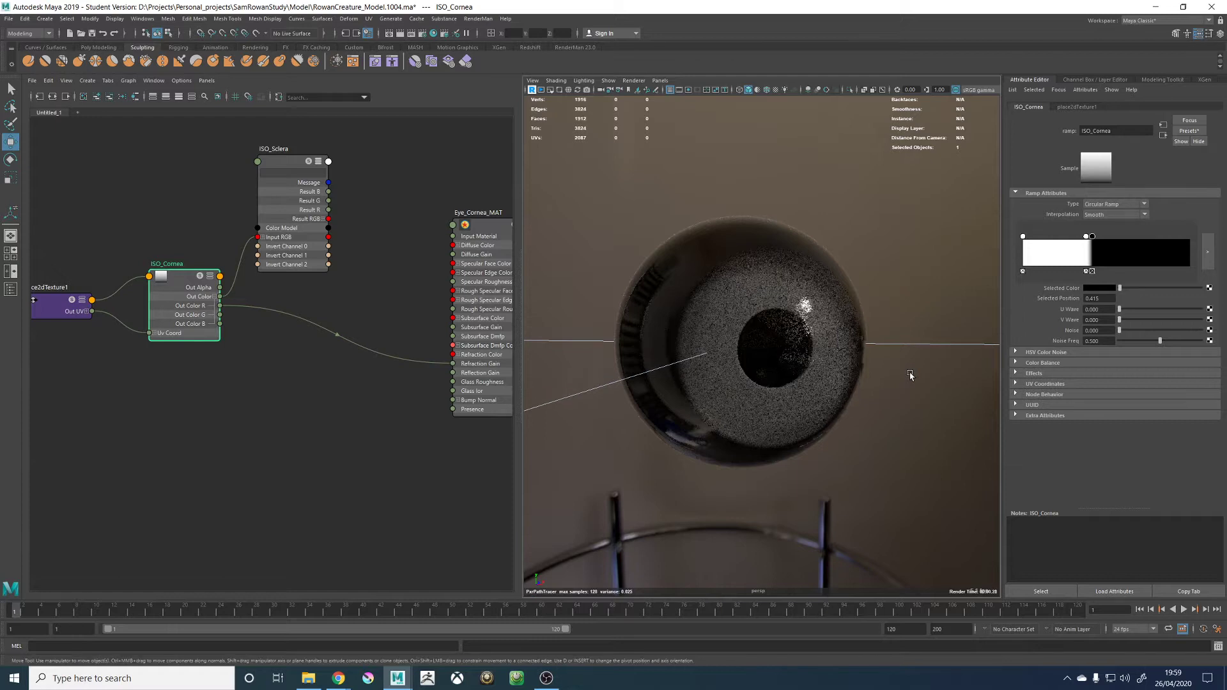
left_click_drag(891, 293, 897, 295, "alt")
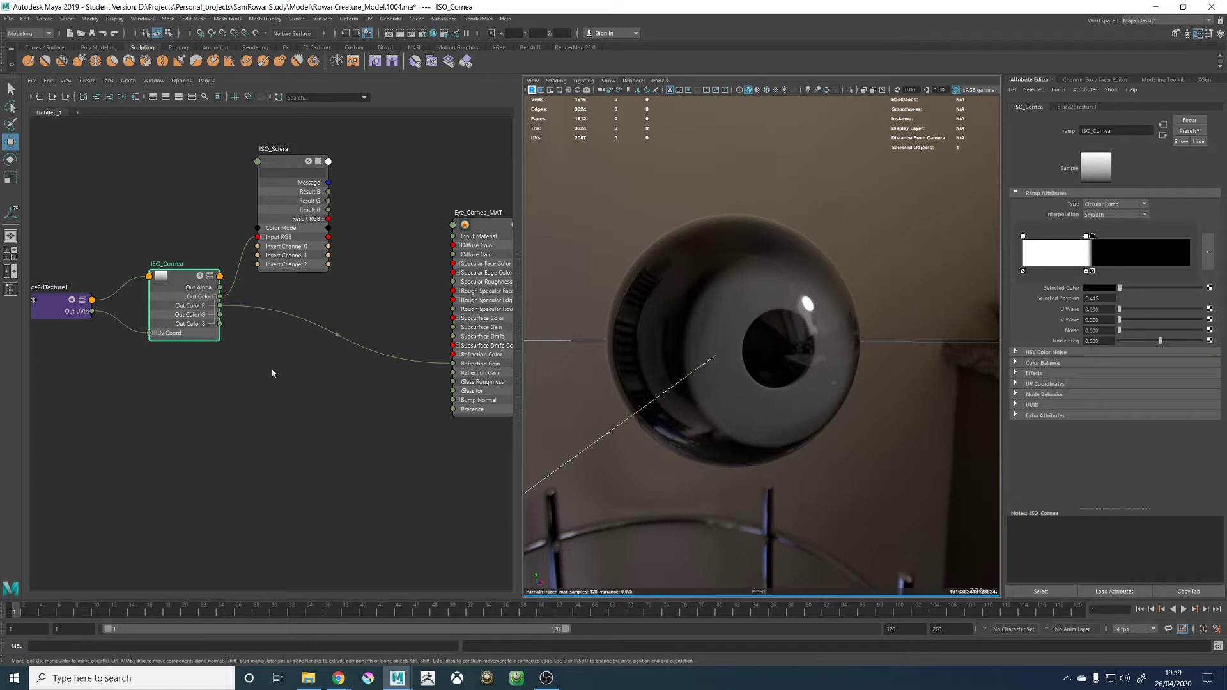
left_click(316, 397)
key("Tab")
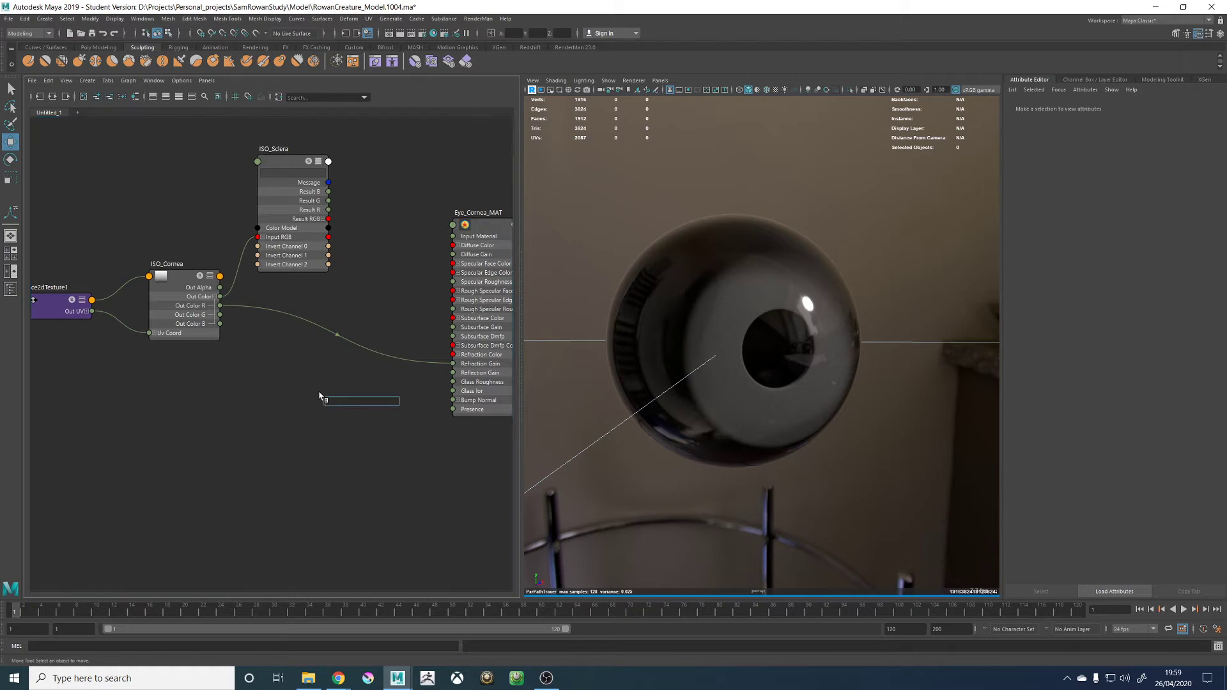
type("px")
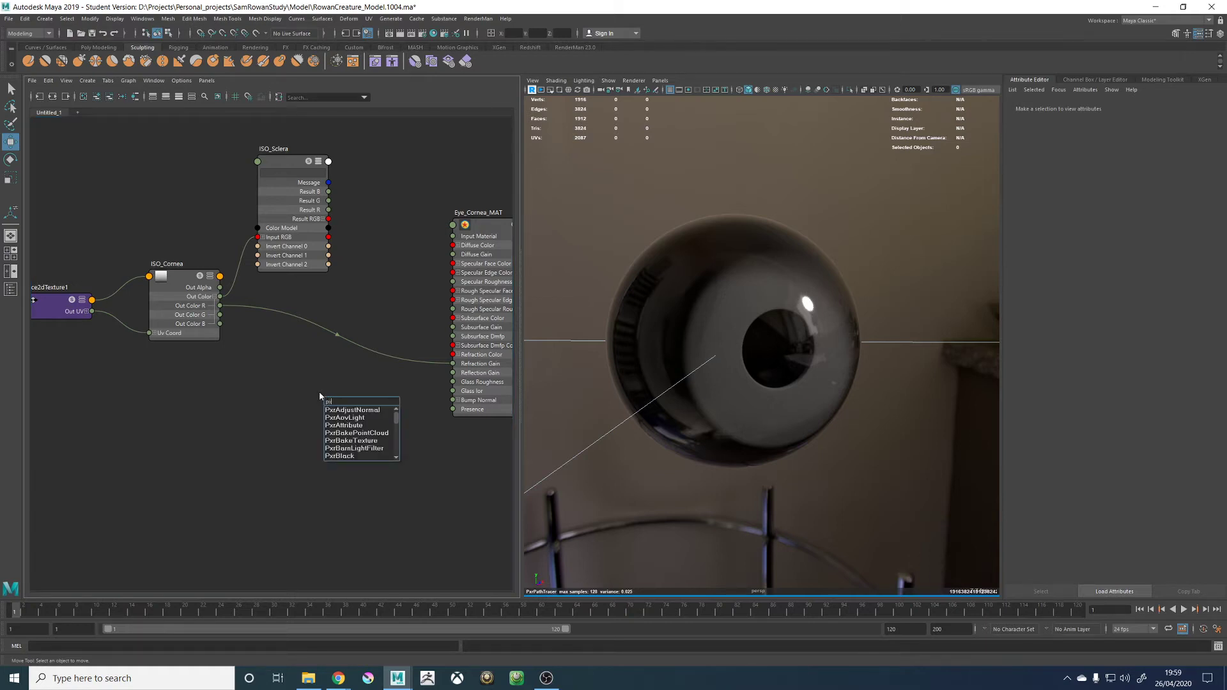
type("remap")
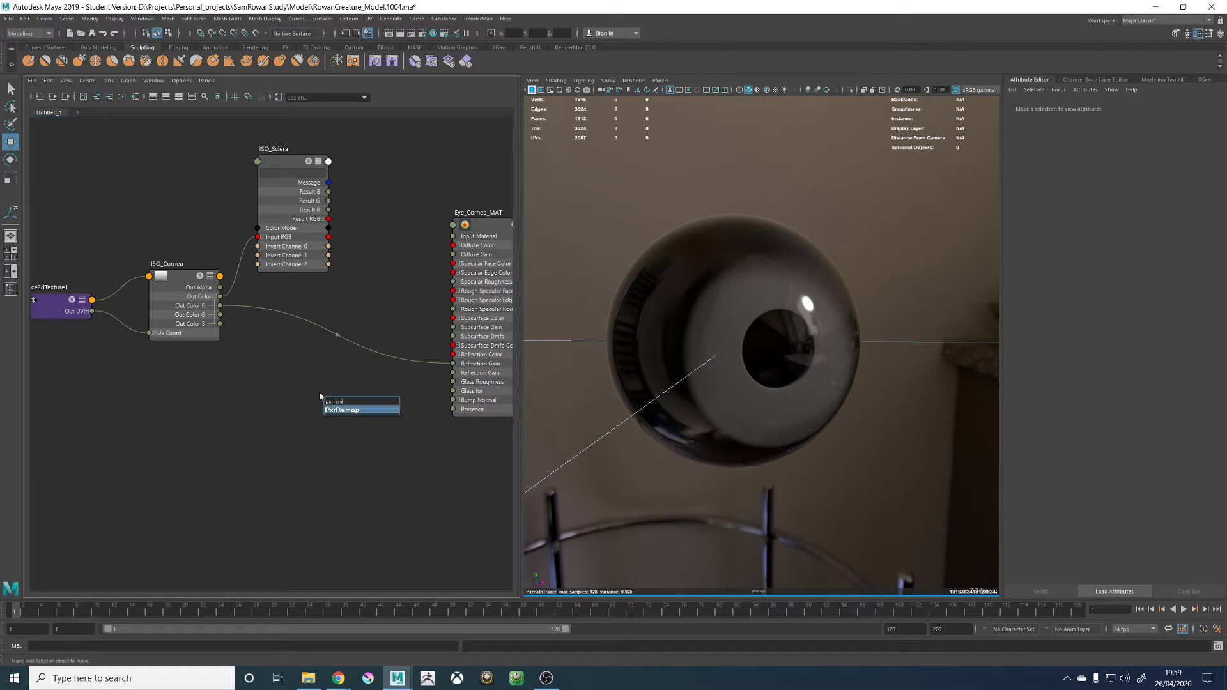
key("Return")
left_click(344, 411)
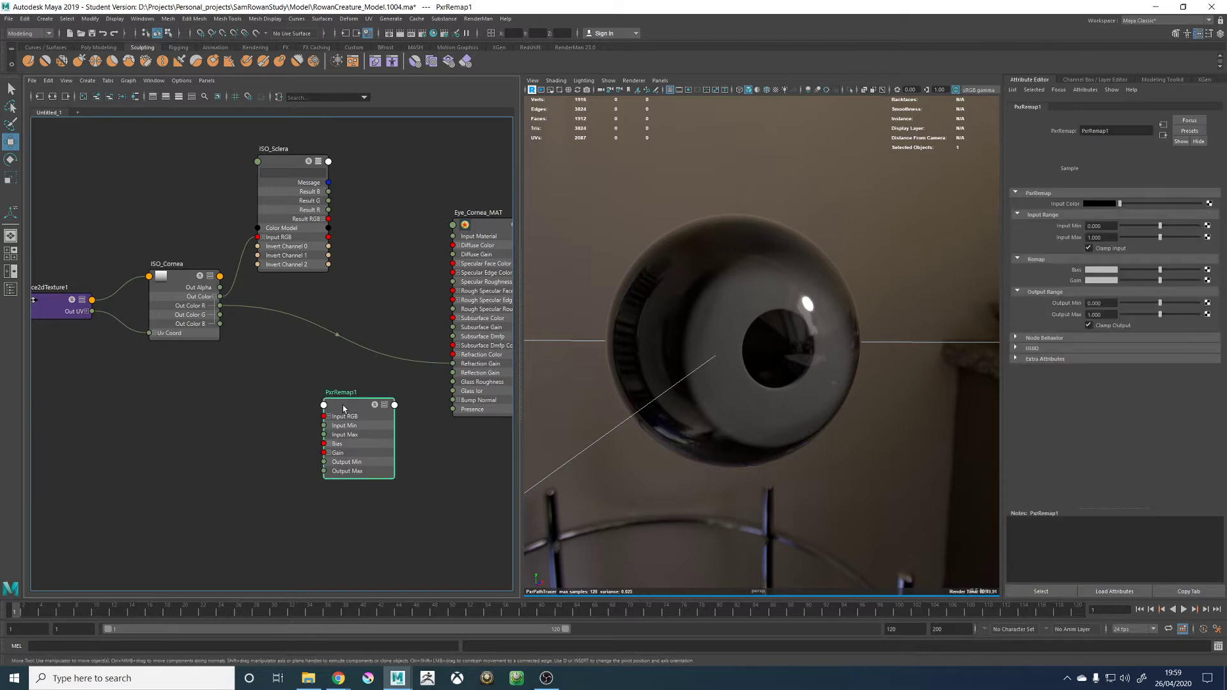
left_click_drag(344, 409, 317, 412)
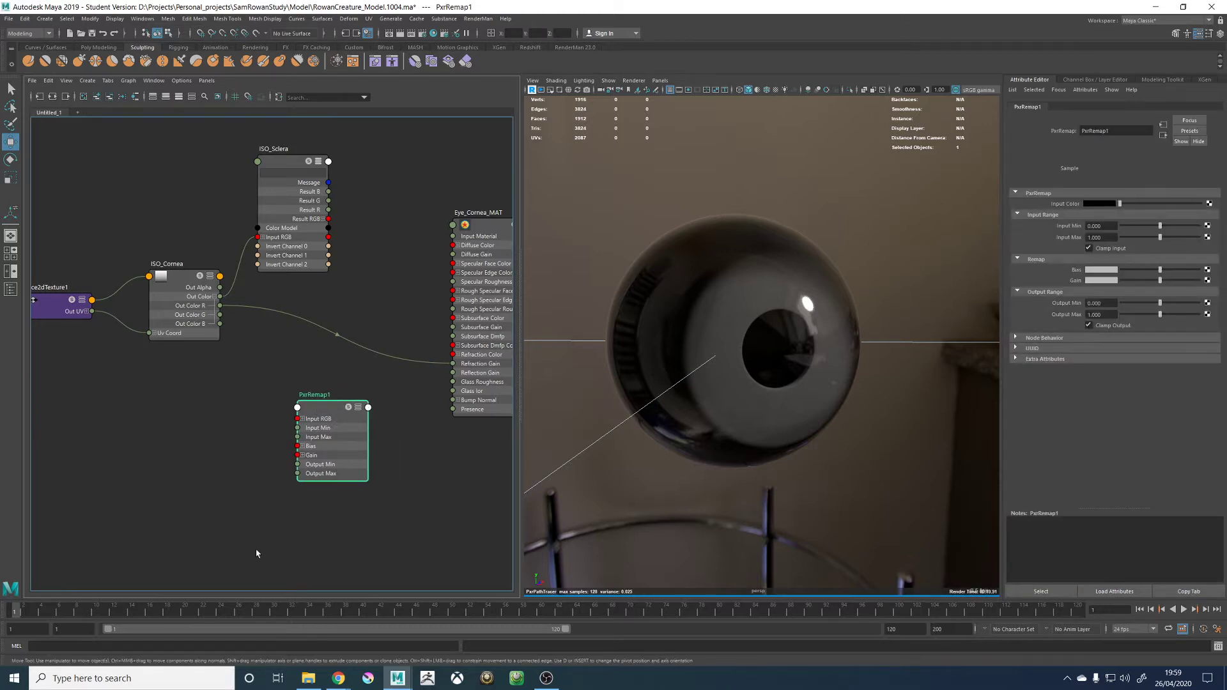
key("Delete")
Add a remapValue node to the graph below the ISO_Cornea connection
key("Tab")
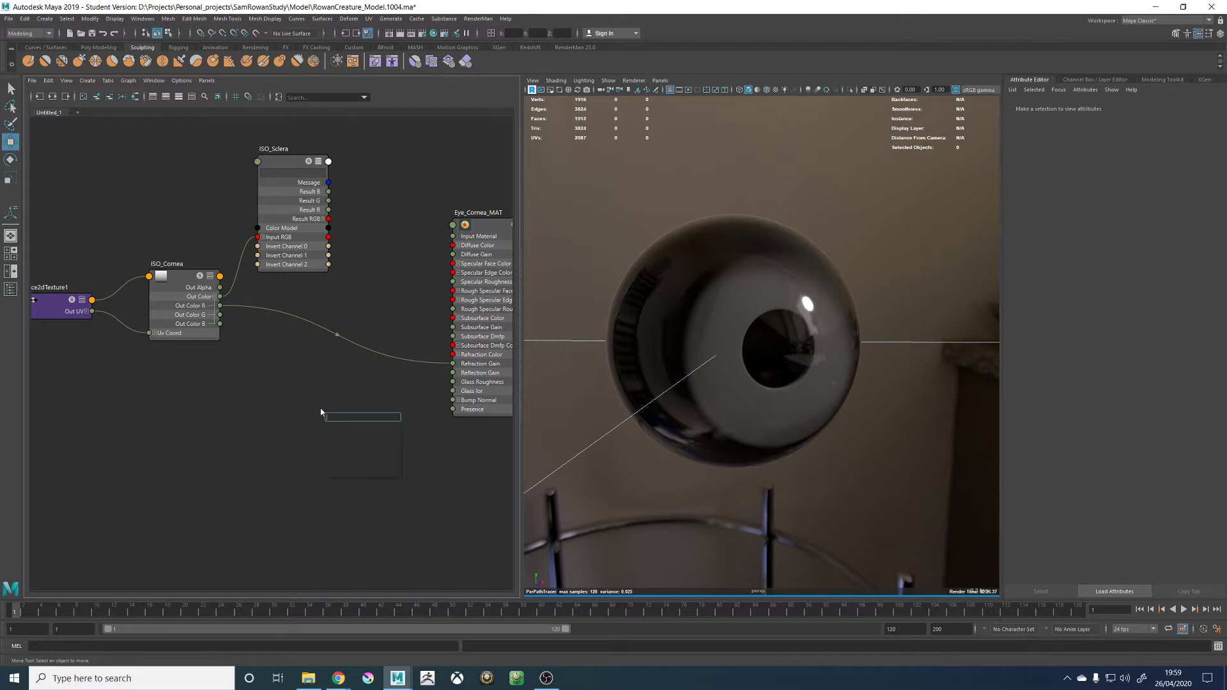
type("pxrle")
key("BackSpace")
key("BackSpace")
key("BackSpace")
key("BackSpace")
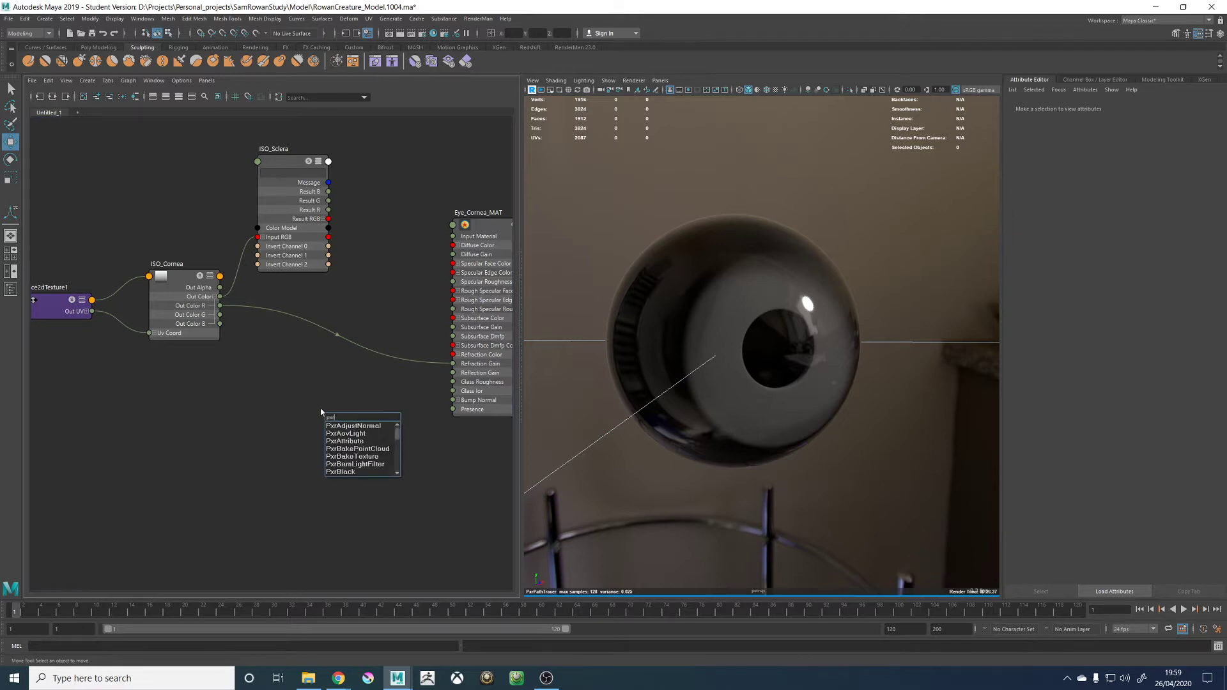
type("x")
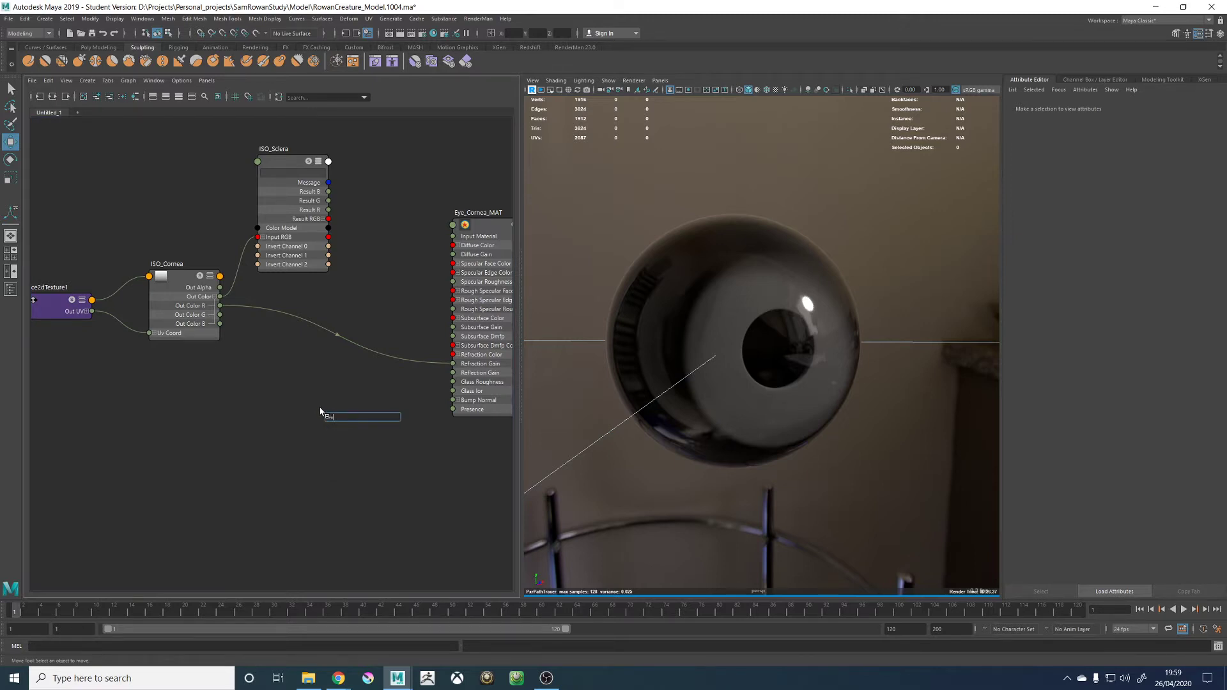
type("amp")
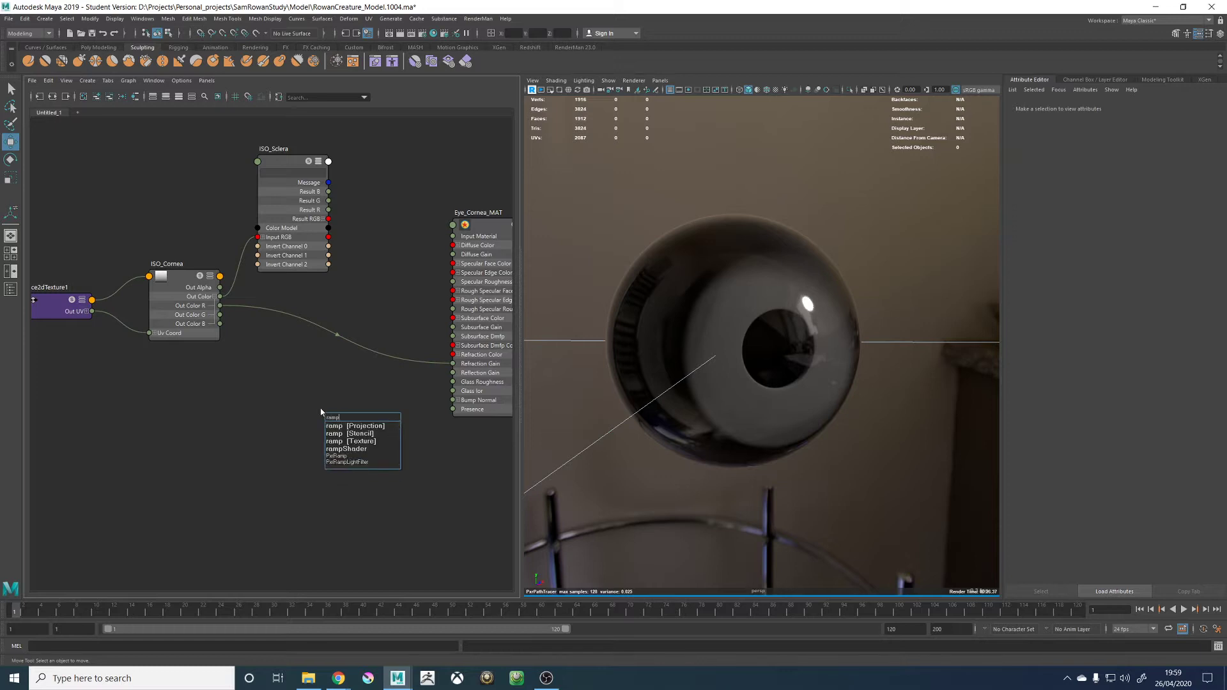
key("BackSpace")
key("BackSpace")
key("BackSpace")
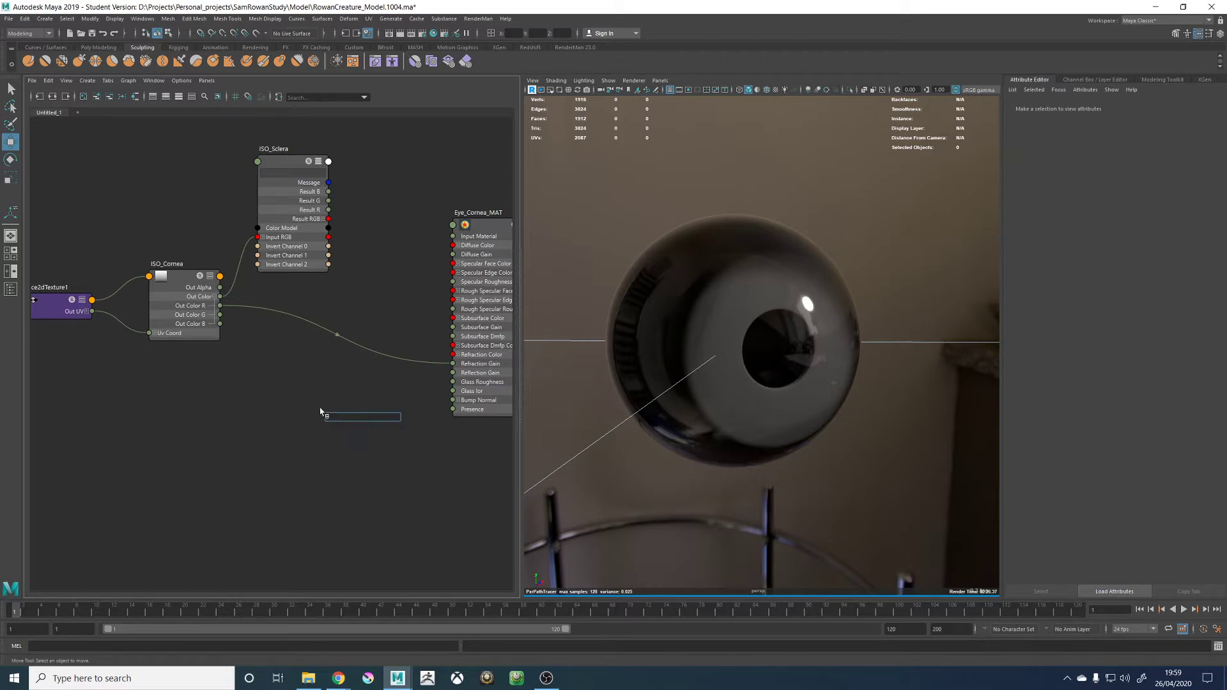
type("emap")
key("Down")
key("Down")
key("Down")
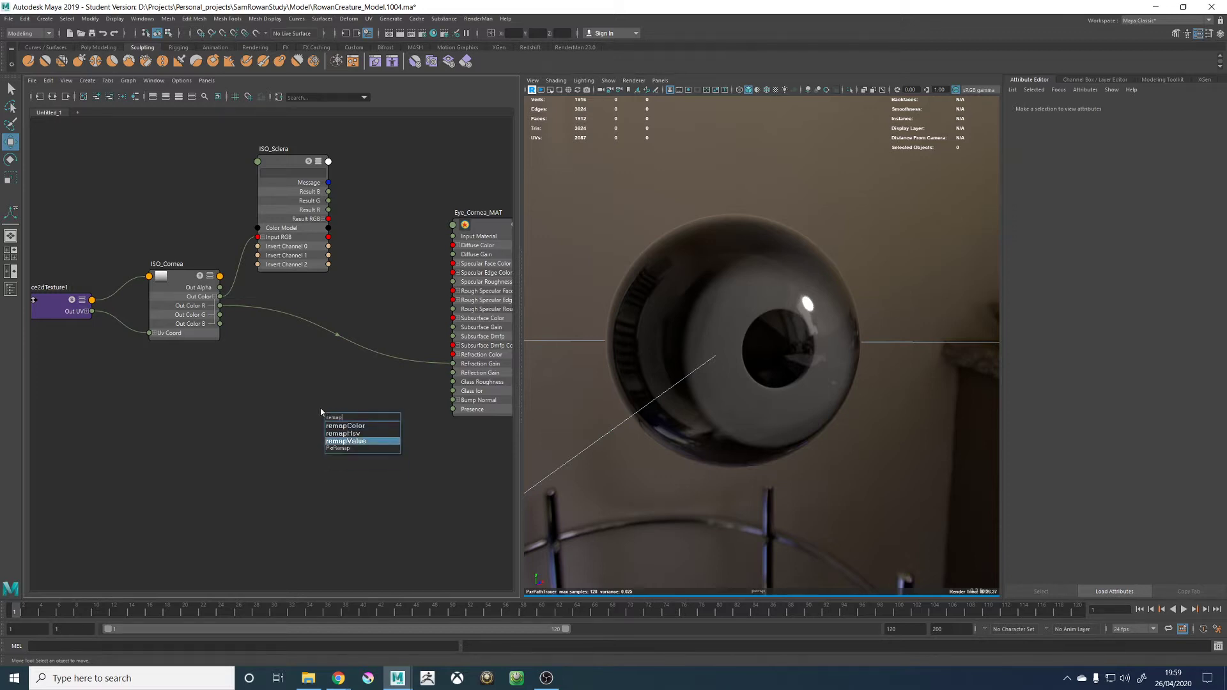
key("Return")
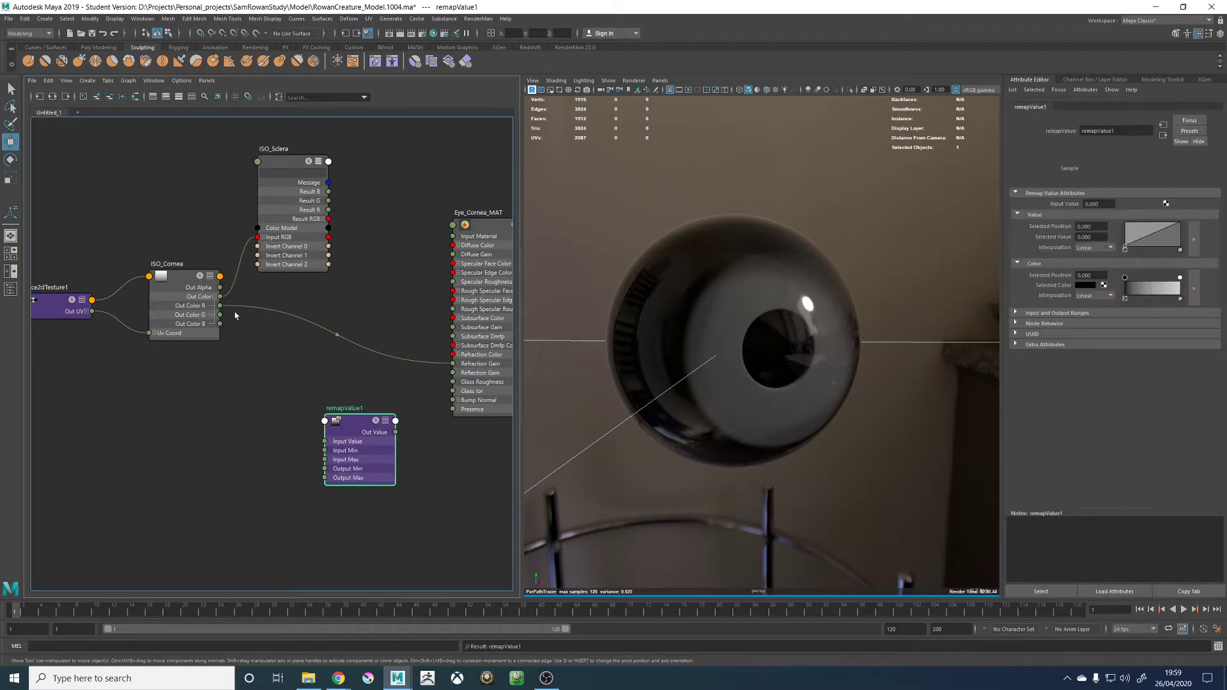
Connect ISO_Cornea's Out Color R to the remapValue node's Input Value and its Out Value to Eye_Cornea_MAT's Specular Roughness
left_click_drag(219, 305, 360, 312)
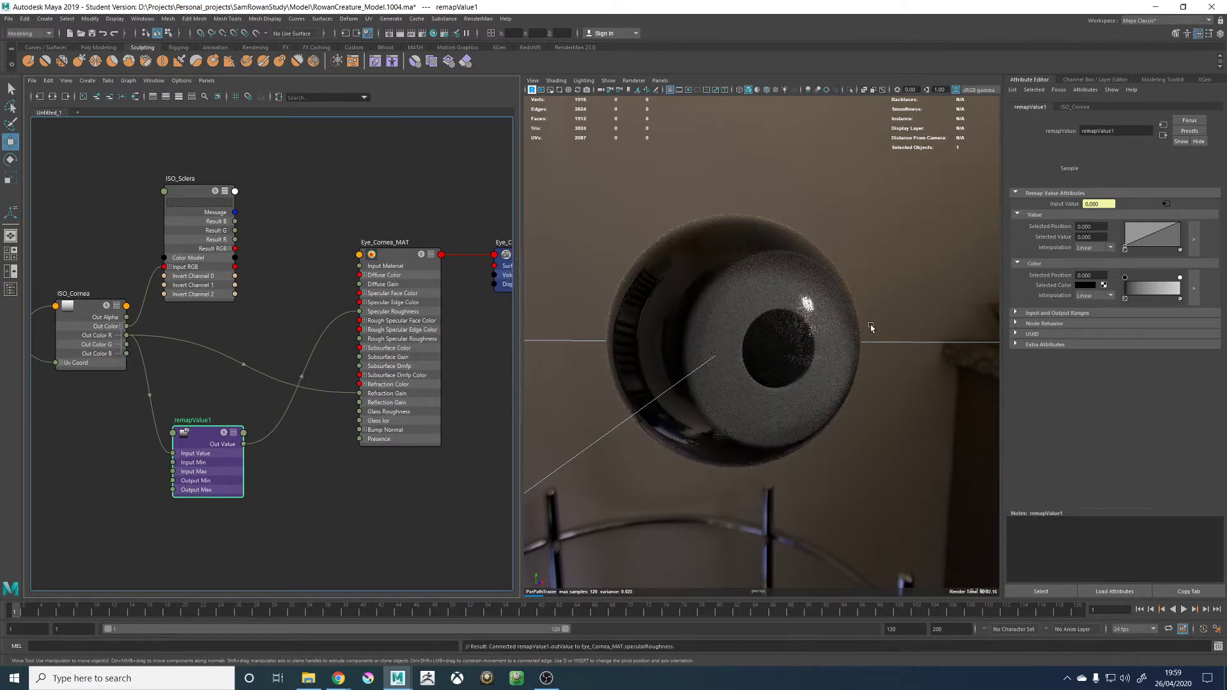
left_click_drag(900, 329, 876, 327, "alt")
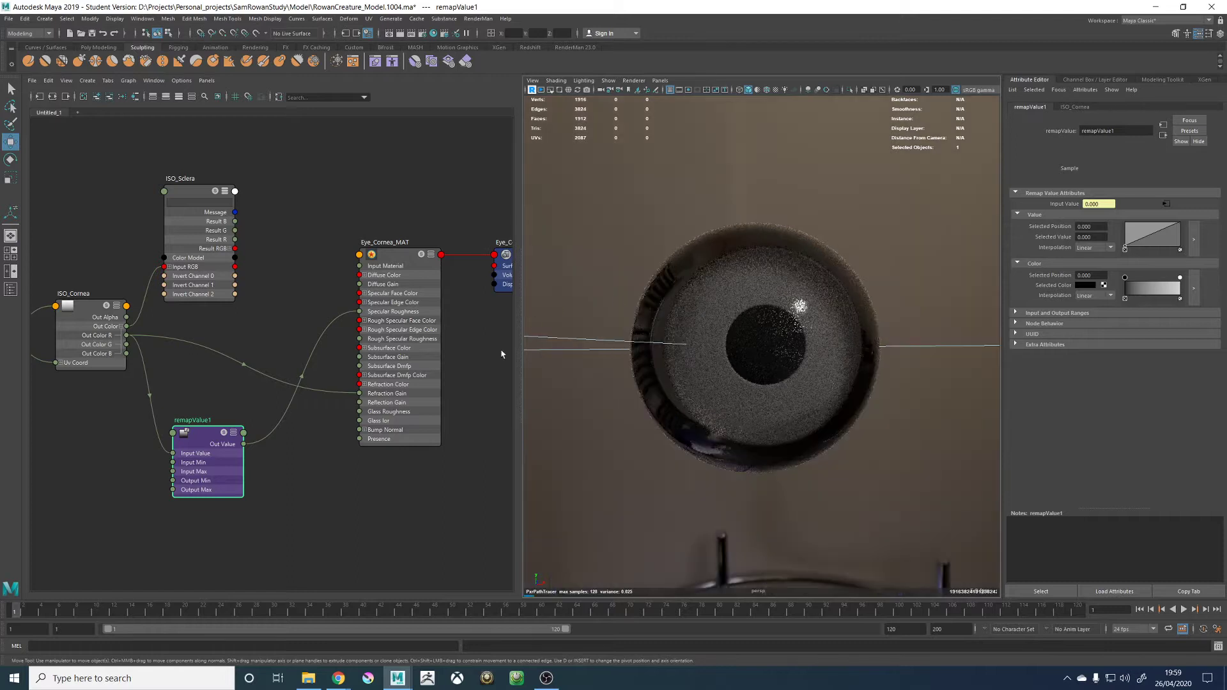
left_click_drag(749, 210, 761, 214, "alt")
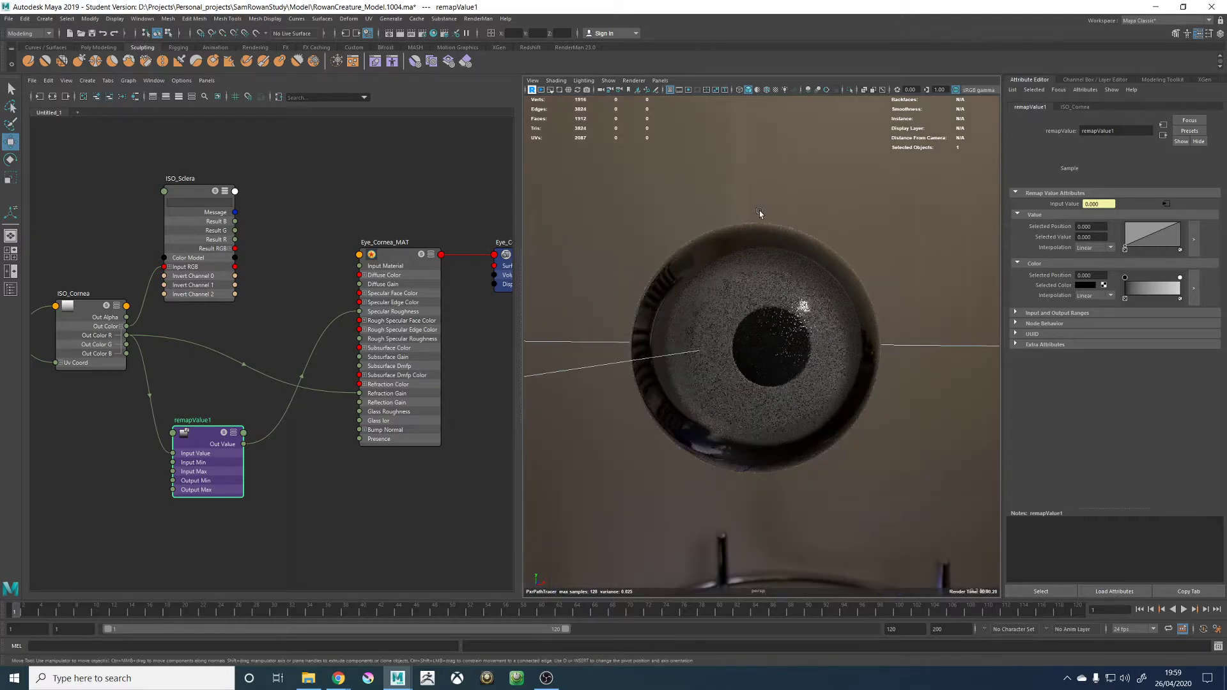
Disconnect ISO_Cornea from Eye_Cornea_MAT's Refraction Gain and inspect the eye's surface in the render
left_click(341, 389)
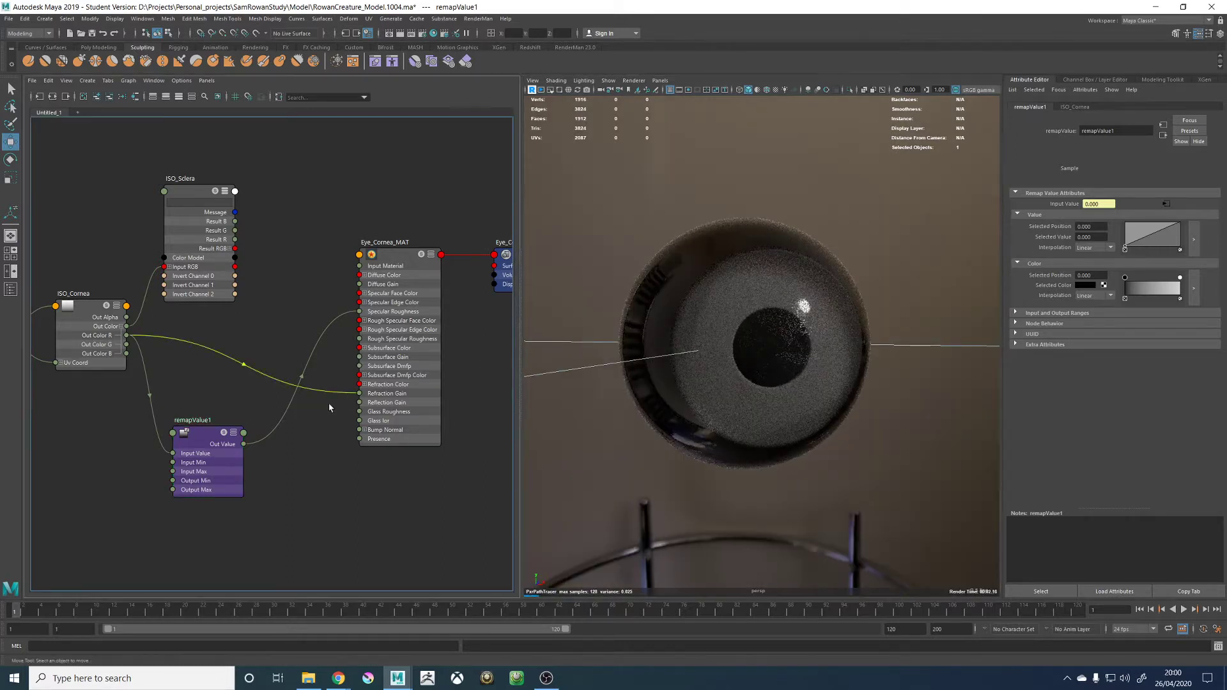
key("Delete")
mouse_move(793, 504)
left_mouse_down("alt")
mouse_move(863, 504)
mouse_move(882, 487)
mouse_move(822, 473)
mouse_move(901, 430)
mouse_move(896, 444)
mouse_move(922, 453)
mouse_move(767, 259)
left_mouse_up("alt")
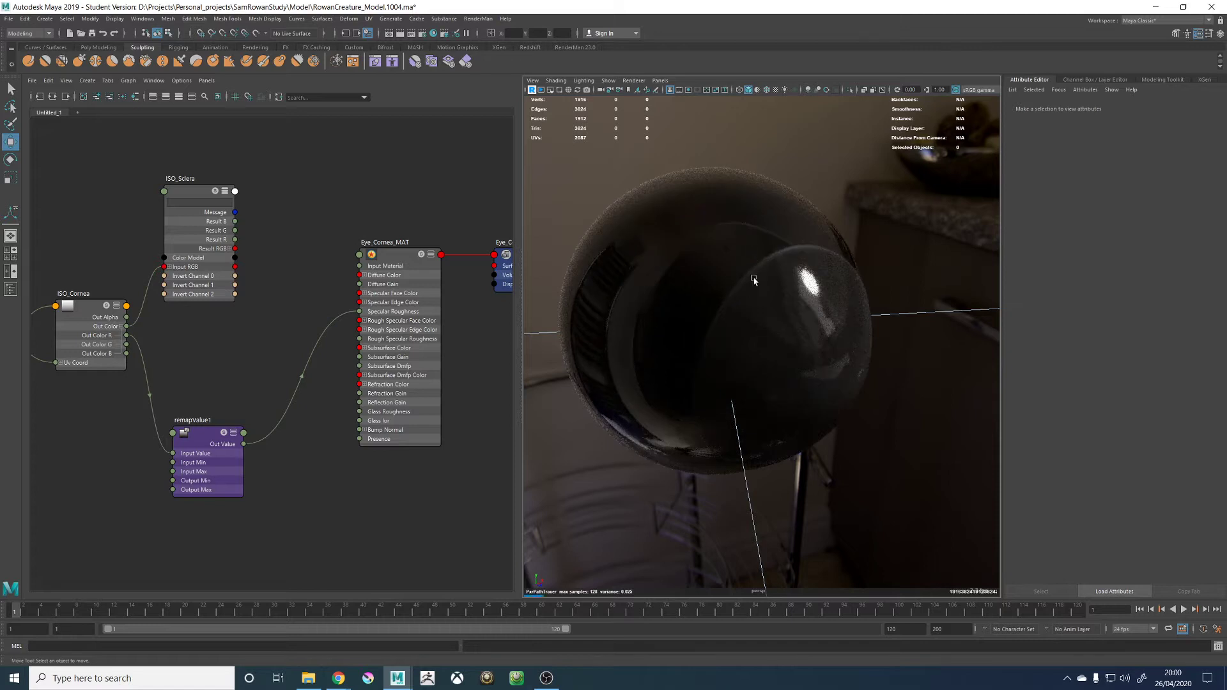
left_click_drag(905, 377, 912, 362, "alt")
mouse_move(867, 355)
left_mouse_down("alt")
mouse_move(900, 345)
mouse_move(904, 356)
mouse_move(862, 377)
left_mouse_up("alt")
Preview the remapValue mask alone on the eye and try connecting its Out Value to Rough Specular Roughness as well
left_click(200, 430)
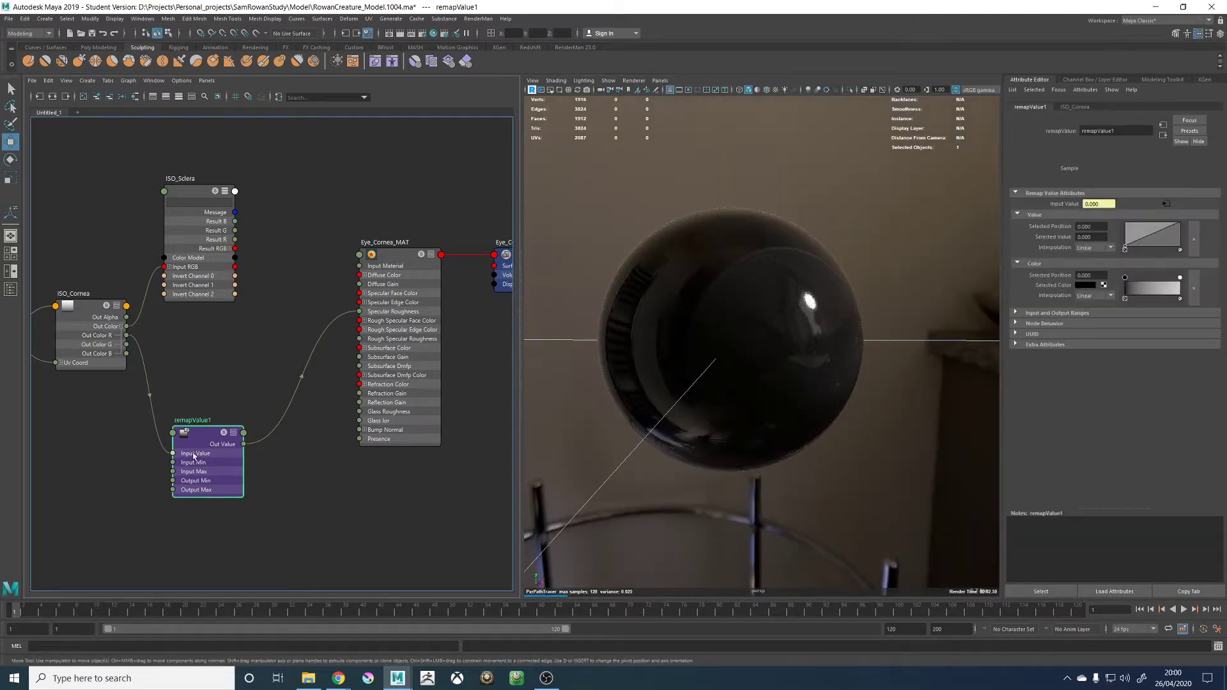
left_click(229, 437)
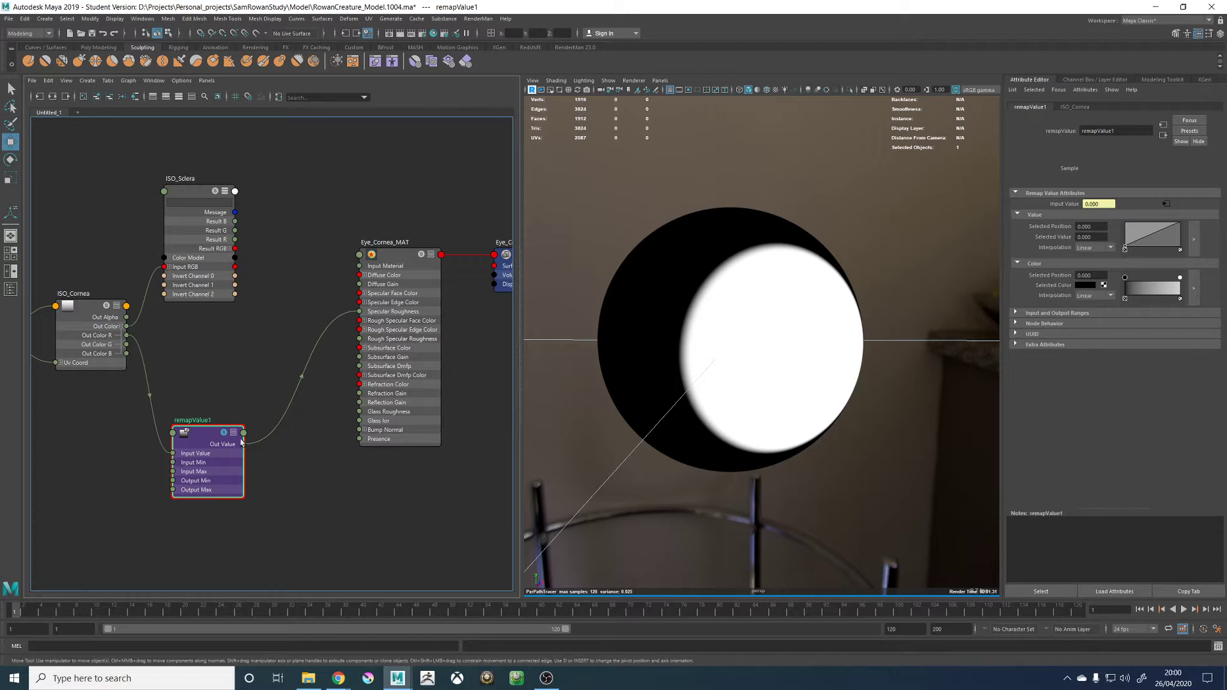
left_click_drag(244, 447, 359, 338)
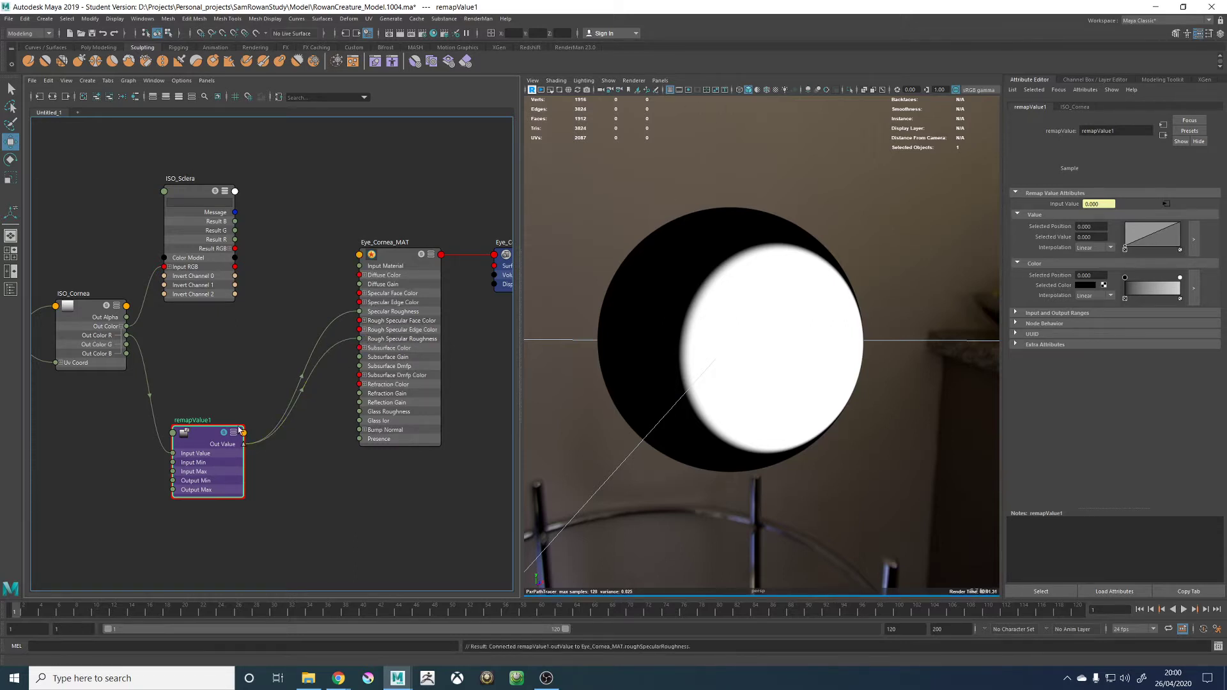
mouse_move(811, 479)
left_mouse_down("alt")
mouse_move(849, 476)
mouse_move(551, 402)
left_mouse_up("alt")
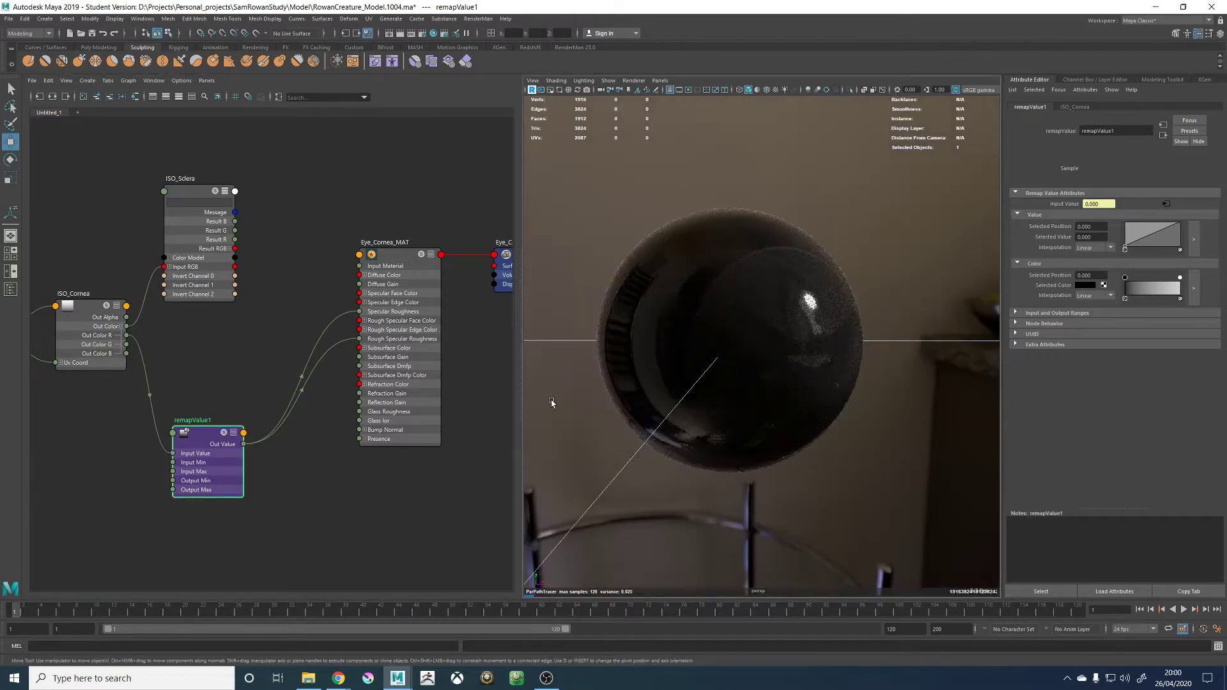
Check Eye_Cornea_MAT's specular settings and remove the remapValue connection from Rough Specular Roughness
left_click(397, 257)
scroll(1056, 341, "up", 5)
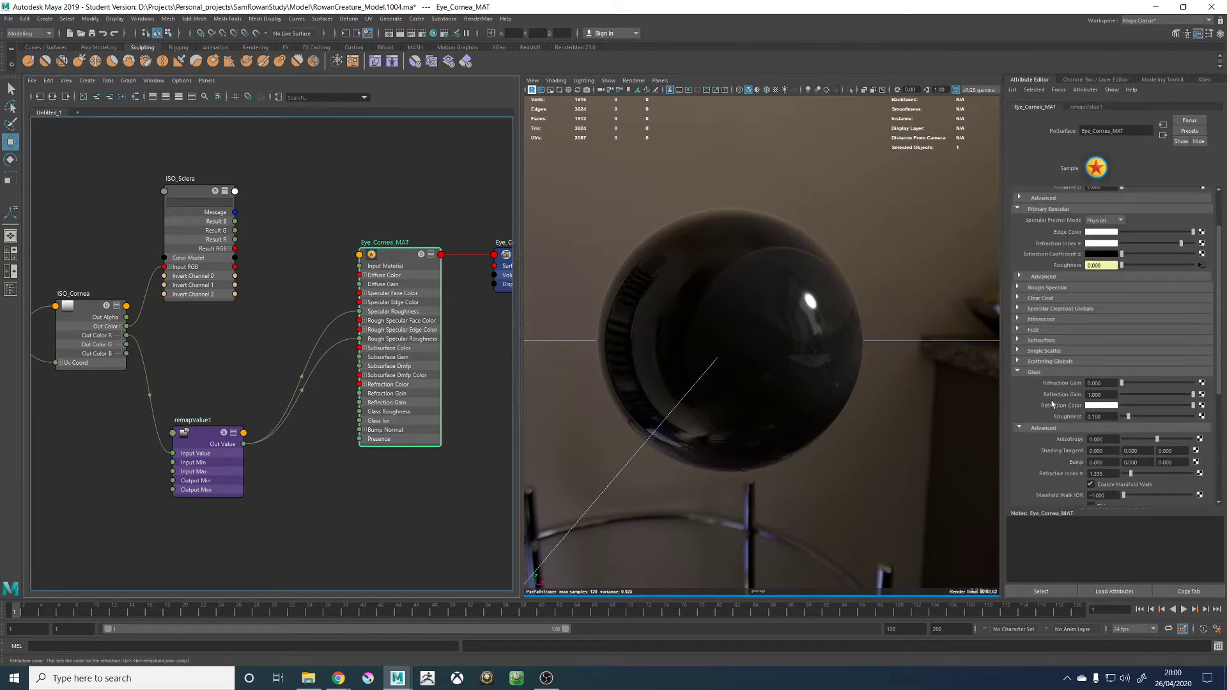
scroll(1110, 333, "up", 2)
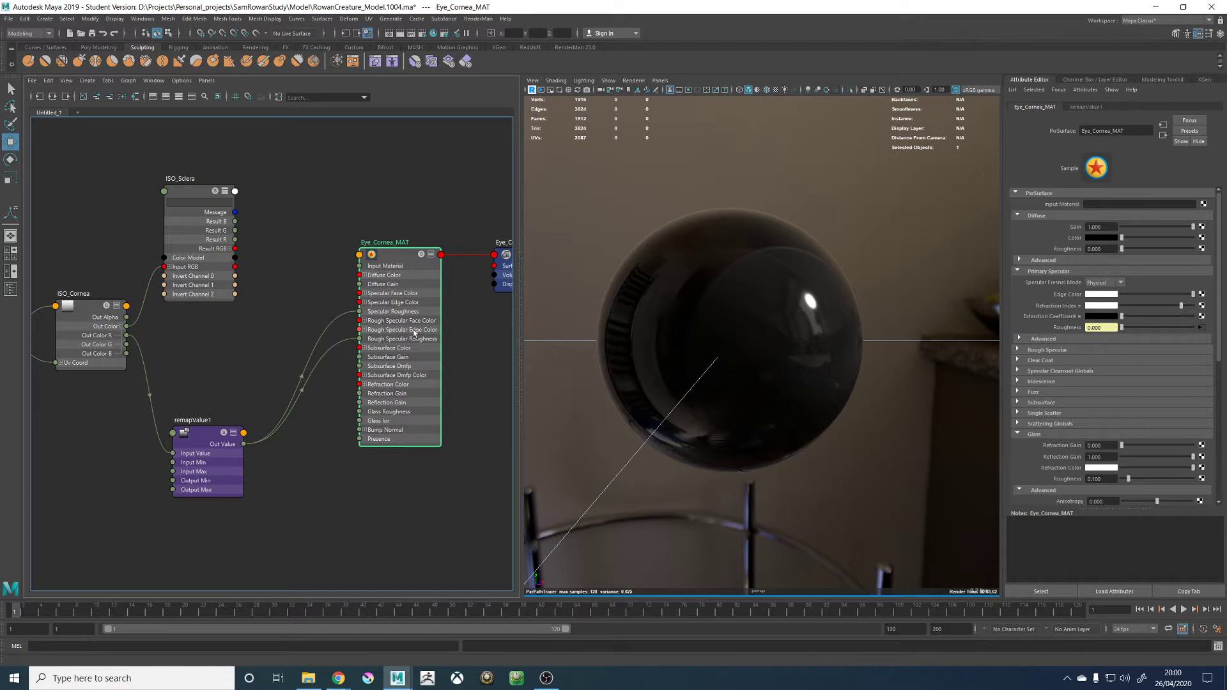
left_click_drag(332, 334, 338, 366)
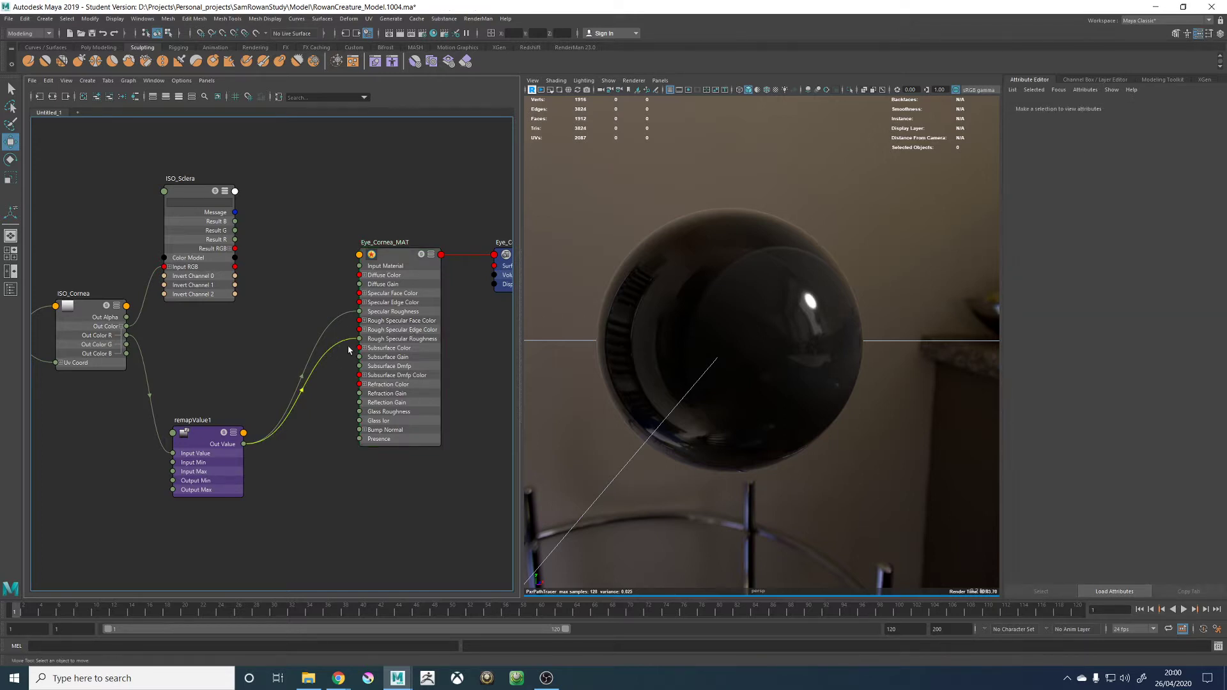
key("Delete")
Review Eye_Cornea_MAT's advanced Primary Specular options and its Glass settings
left_click(404, 284)
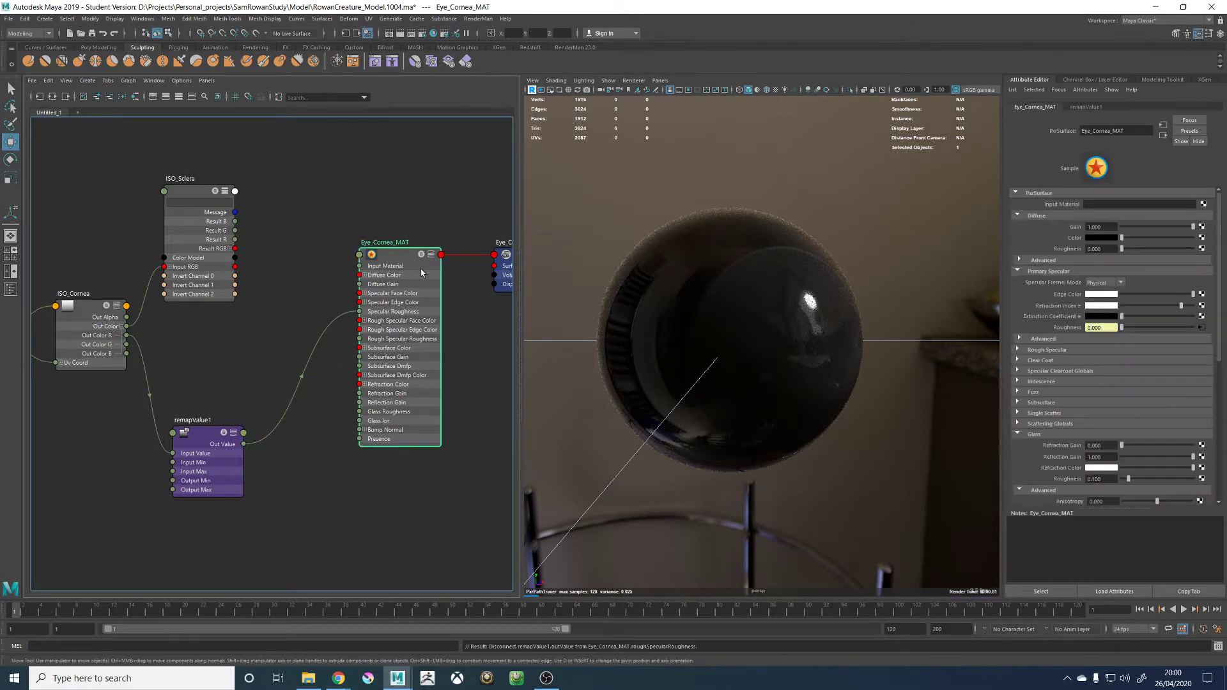
left_click(1072, 336)
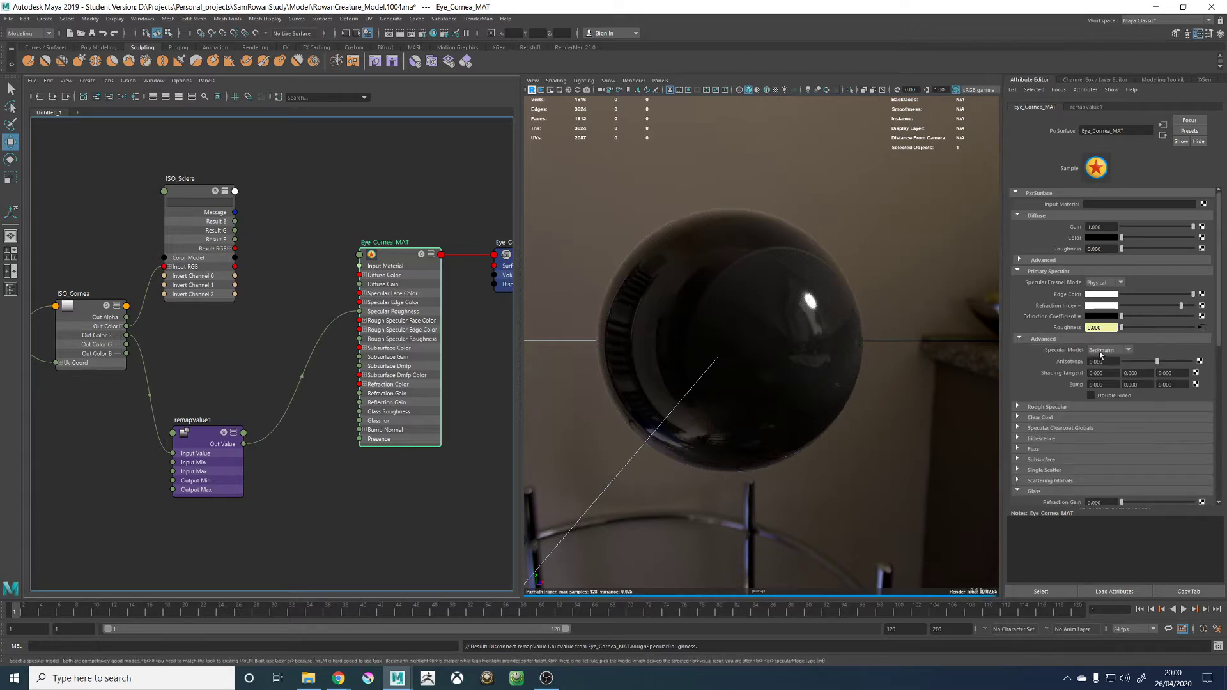
scroll(1050, 401, "down", 5)
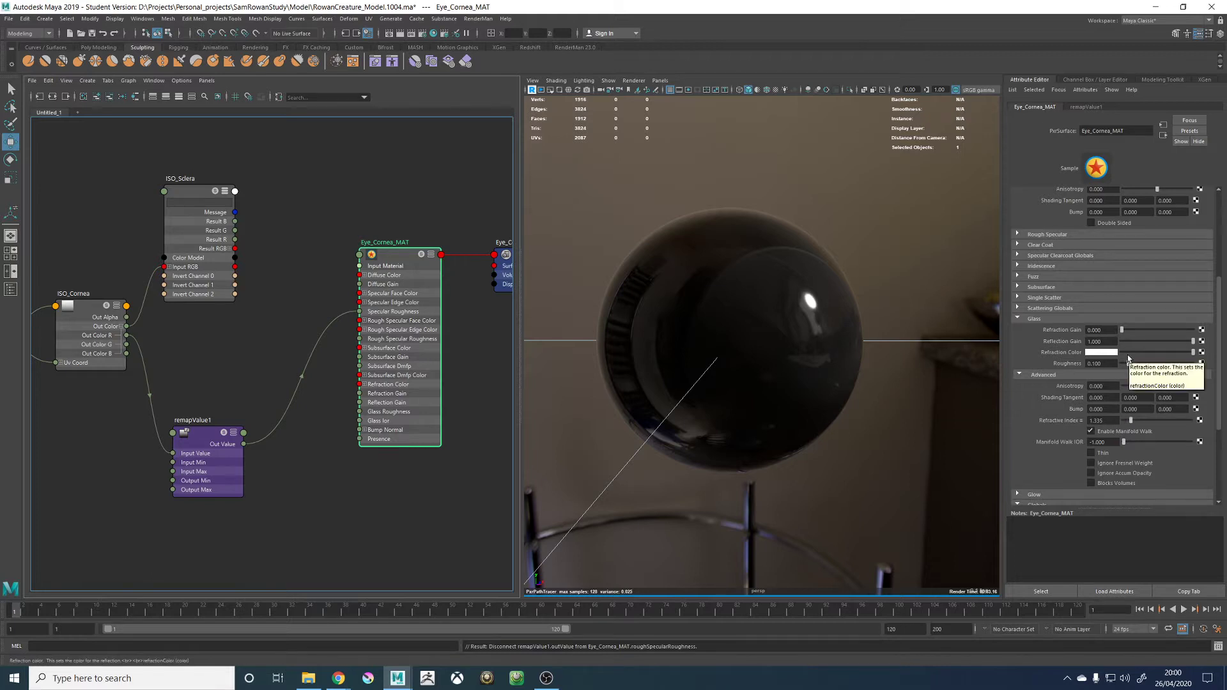
Try lowering the end point of the remapValue curve, return its value to 1, and compare the eye's specular roughness in the render
left_click(198, 440)
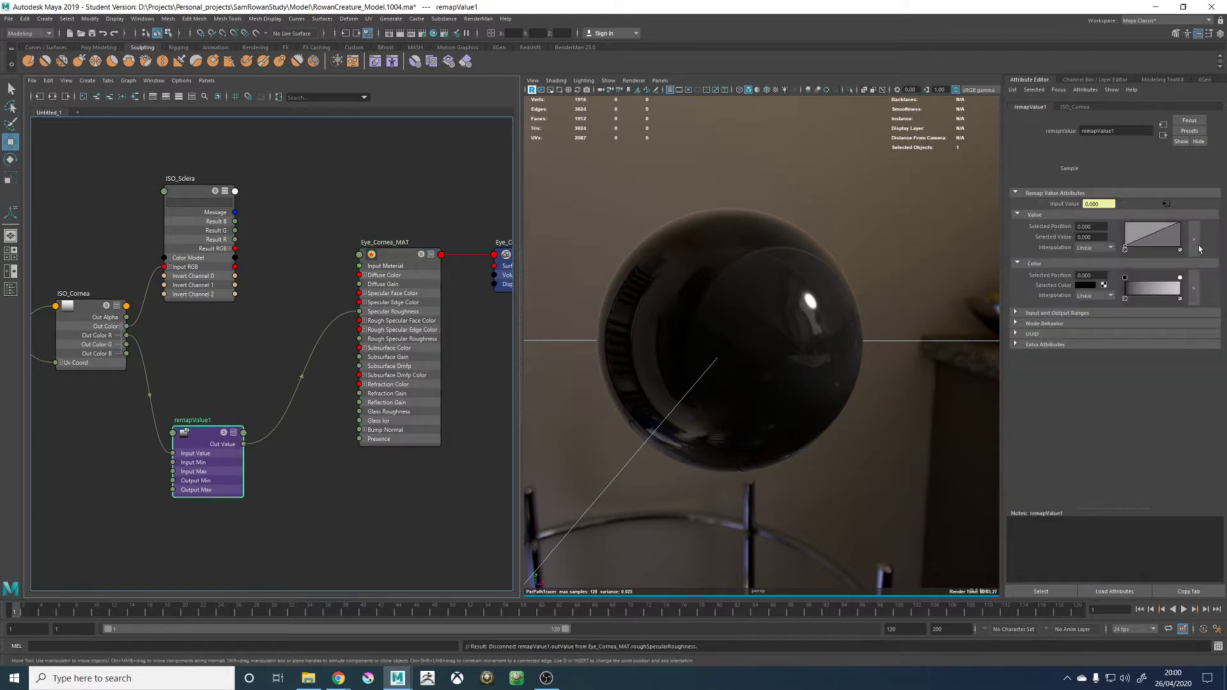
left_click_drag(1180, 225, 1191, 269)
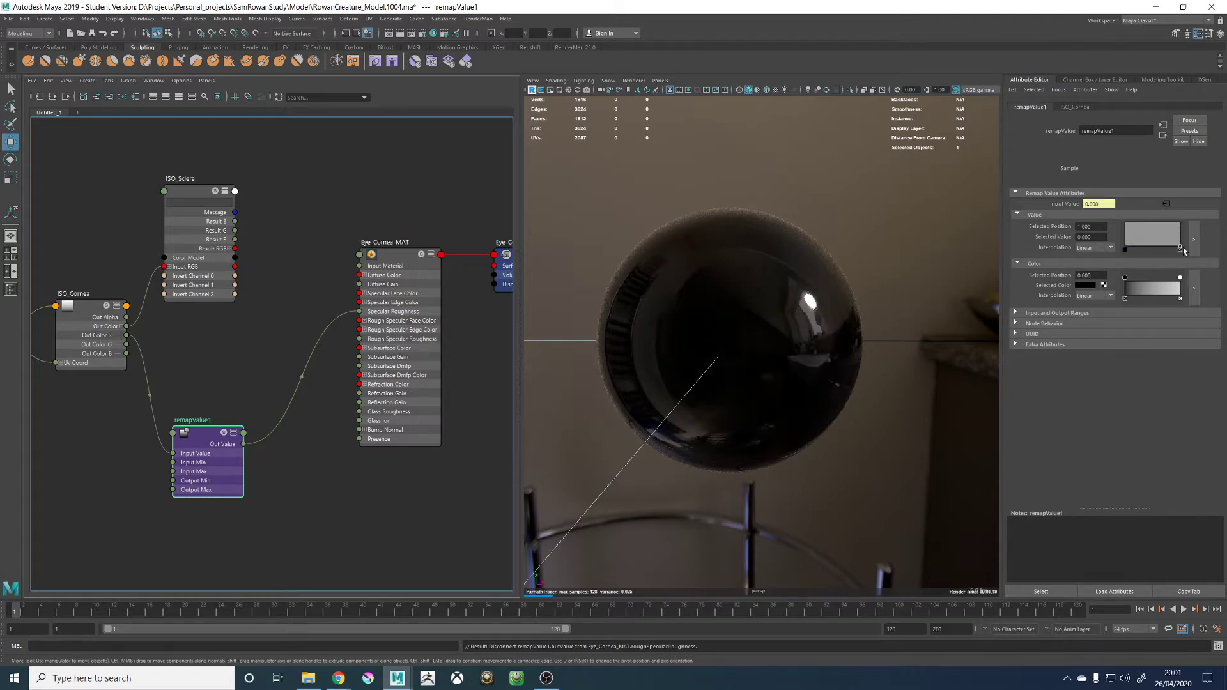
left_click_drag(1180, 247, 1192, 218)
left_click_drag(1163, 169, 1190, 174)
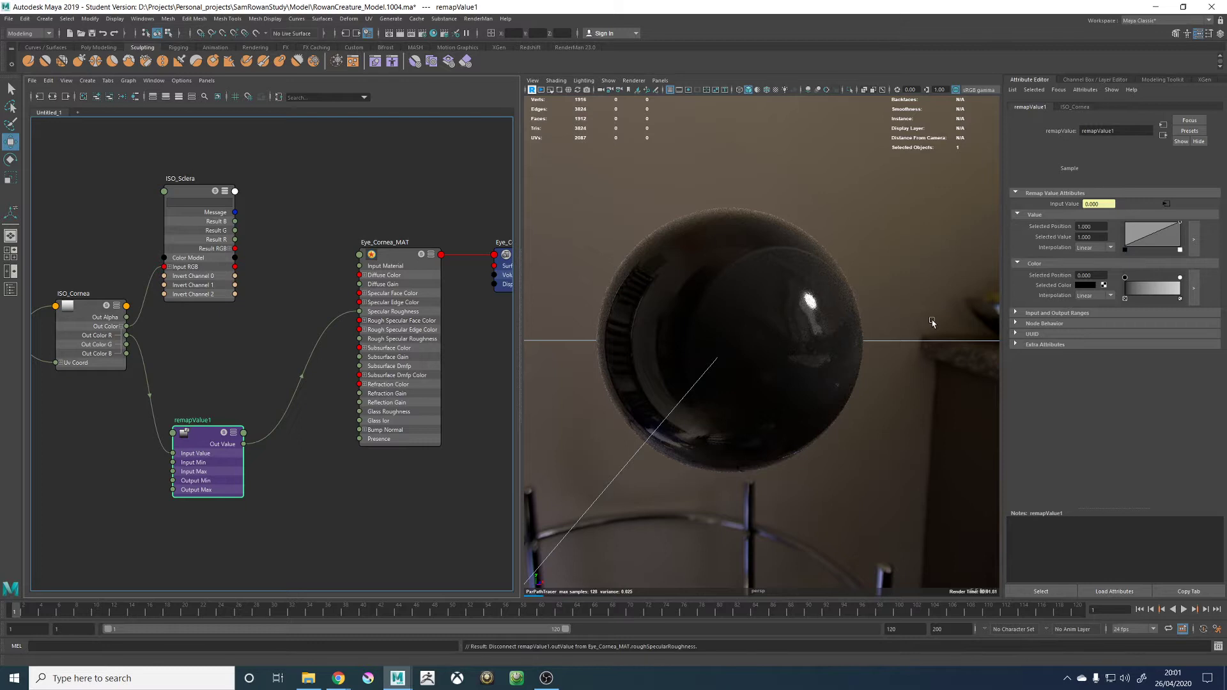
left_click_drag(926, 323, 775, 311, "alt")
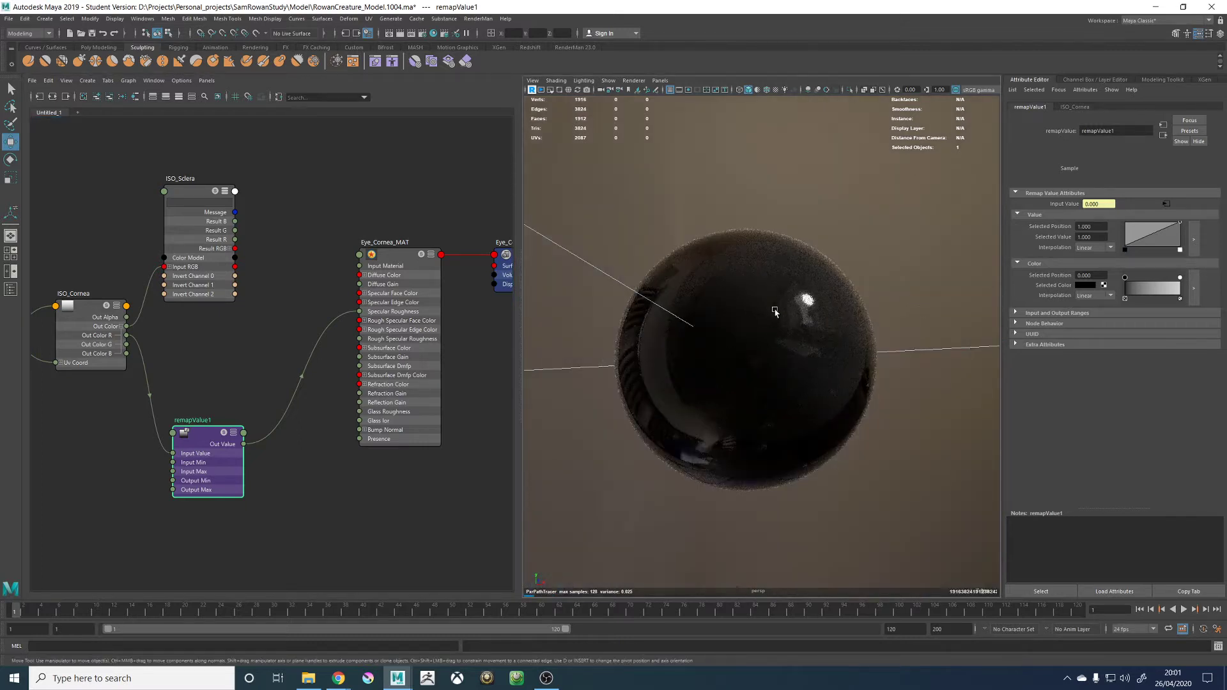
Select the cornea geometry and set Eye_Cornea_MAT's Primary Specular model to Ggx in its advanced options
left_click(775, 311)
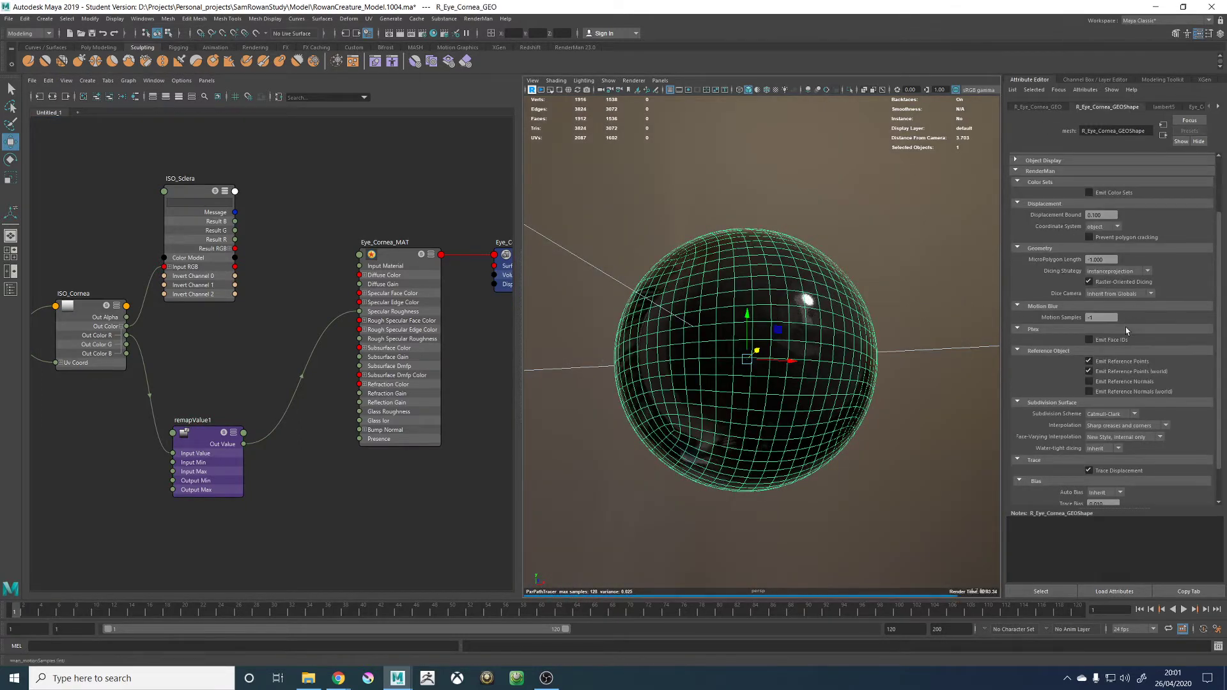
left_click(1207, 110)
left_click(1176, 107)
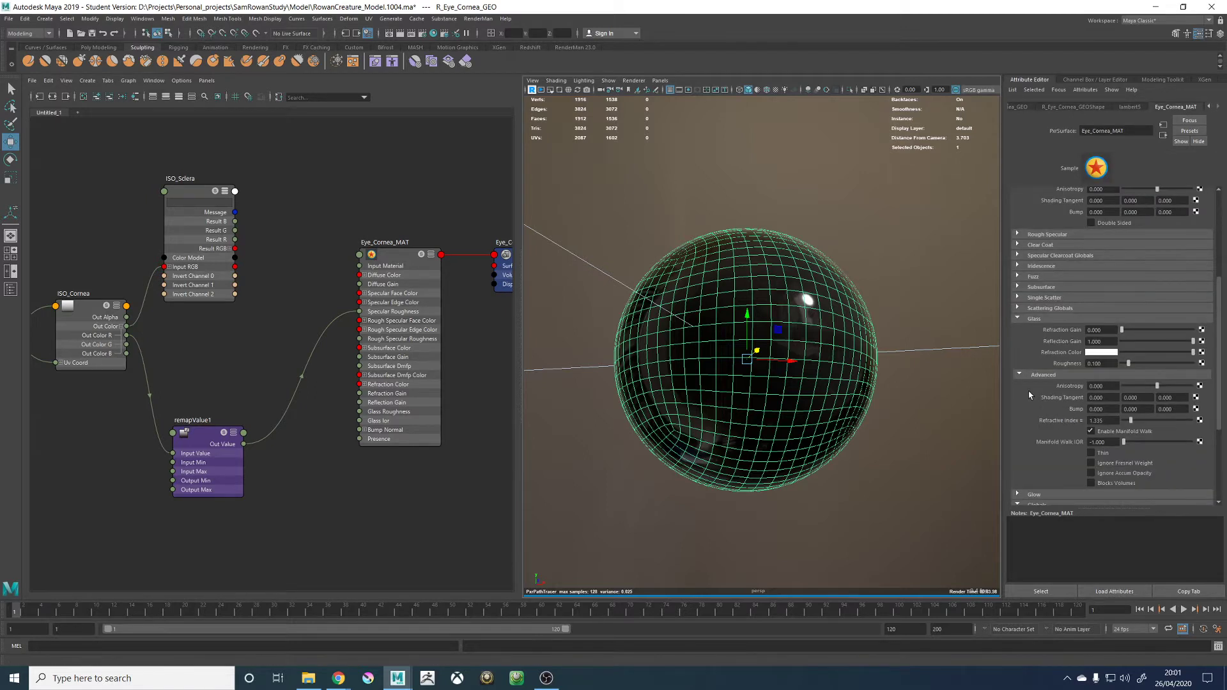
scroll(1048, 358, "up", 2)
scroll(1048, 319, "up", 3)
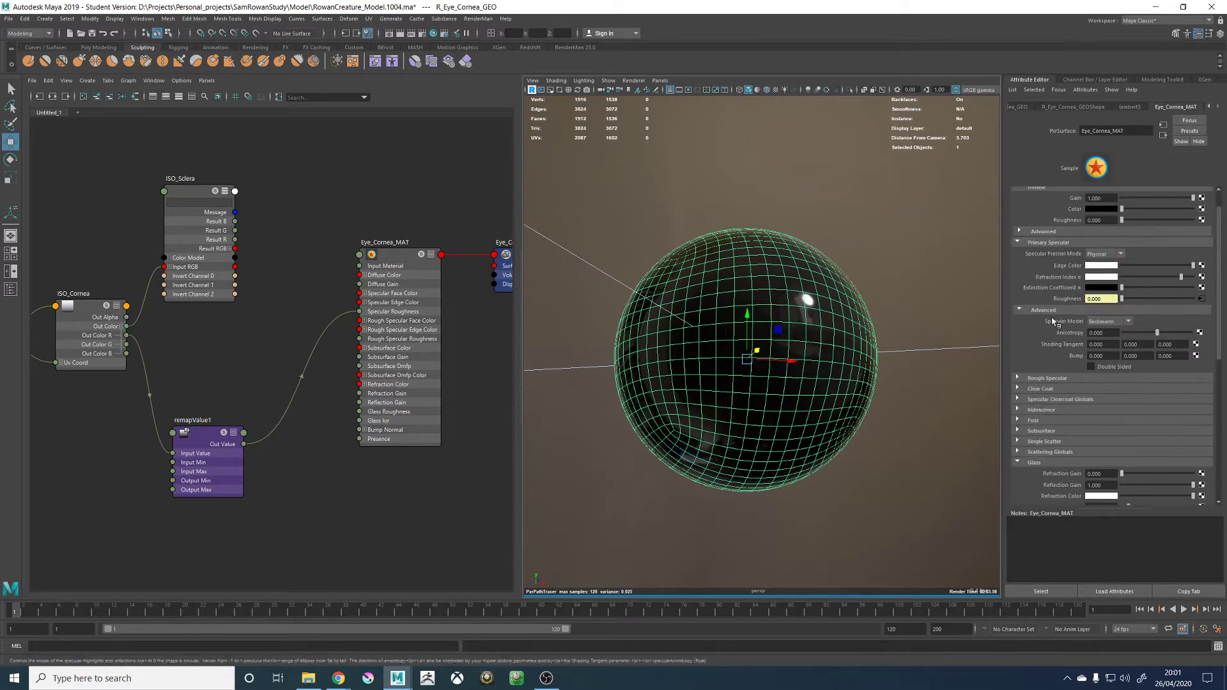
left_click(1052, 233)
left_click(1052, 233)
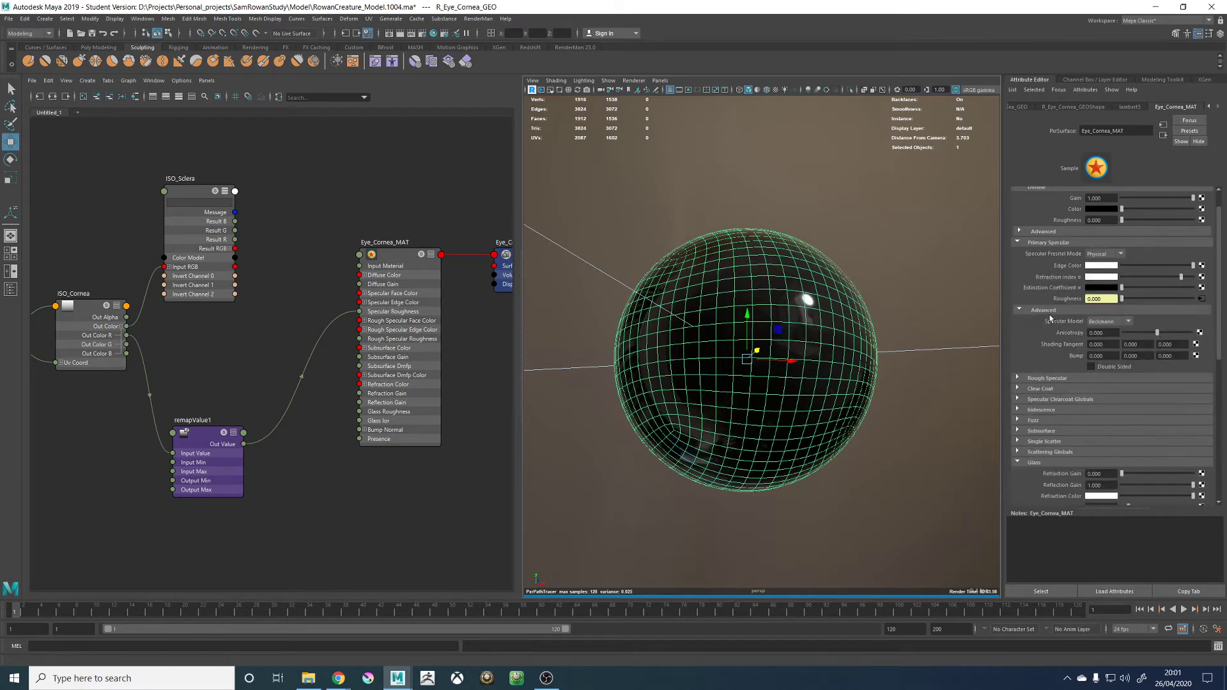
left_click(1106, 322)
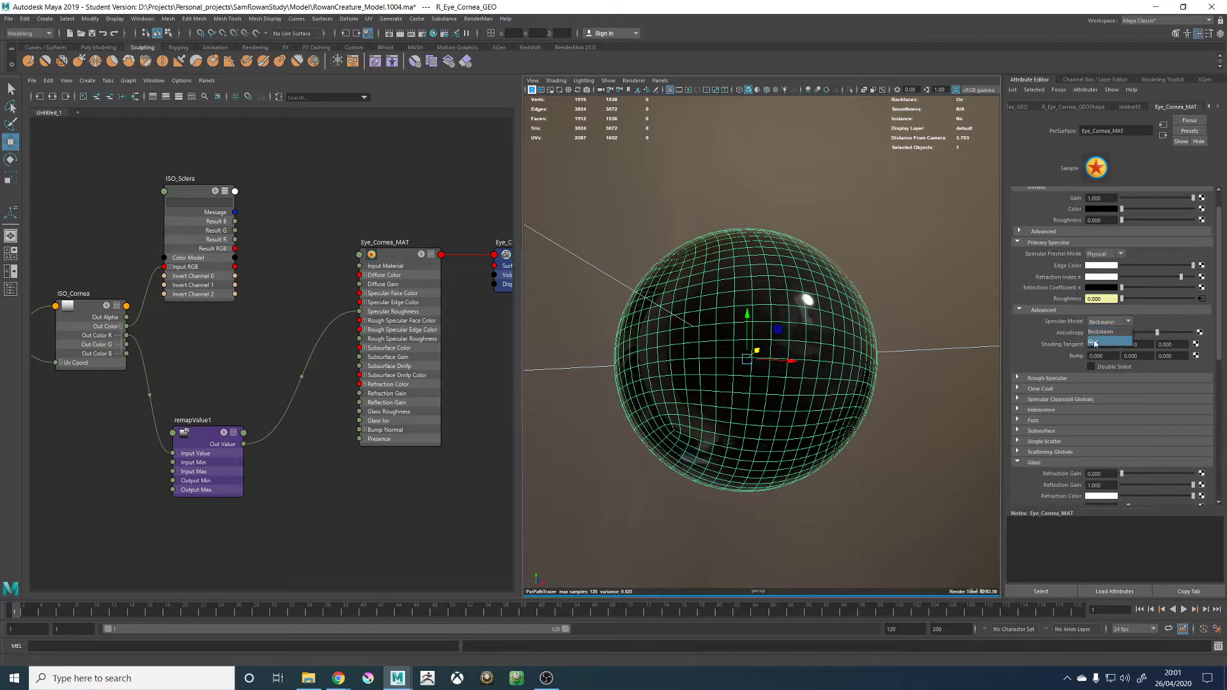
left_click(1102, 340)
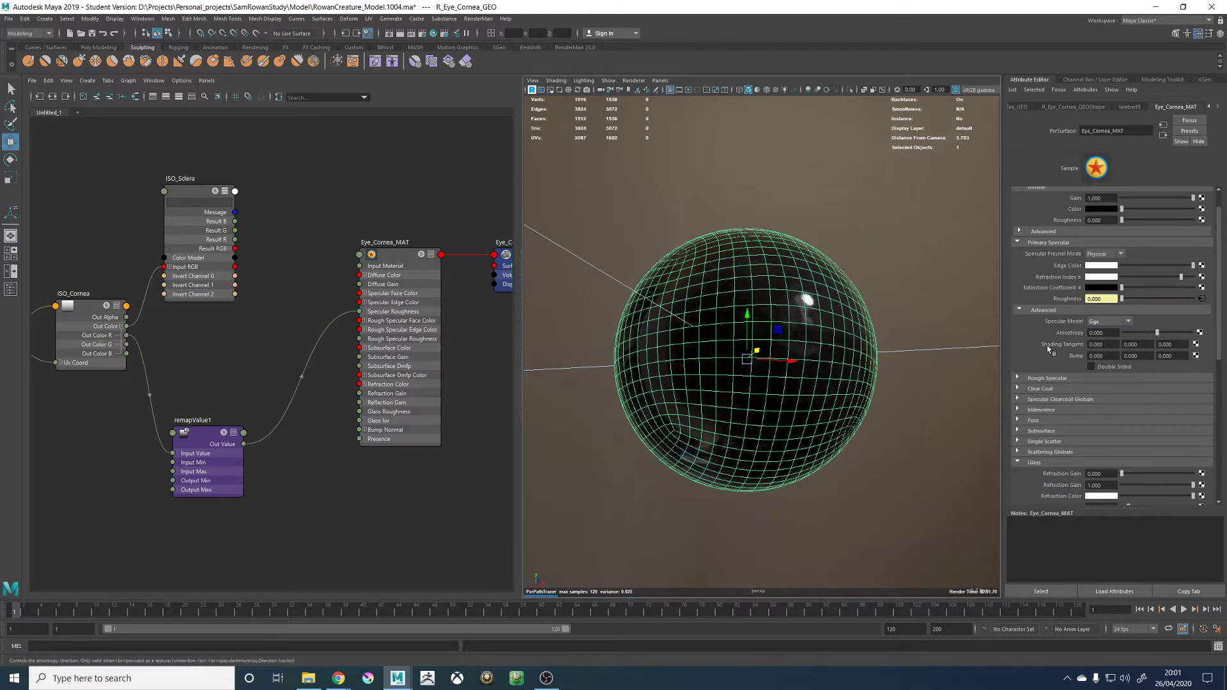
Review Eye_Cornea_MAT's Clear Coat settings and examine the cornea highlight, keeping the remapValue1 curve's end point at 1
left_click(1041, 389)
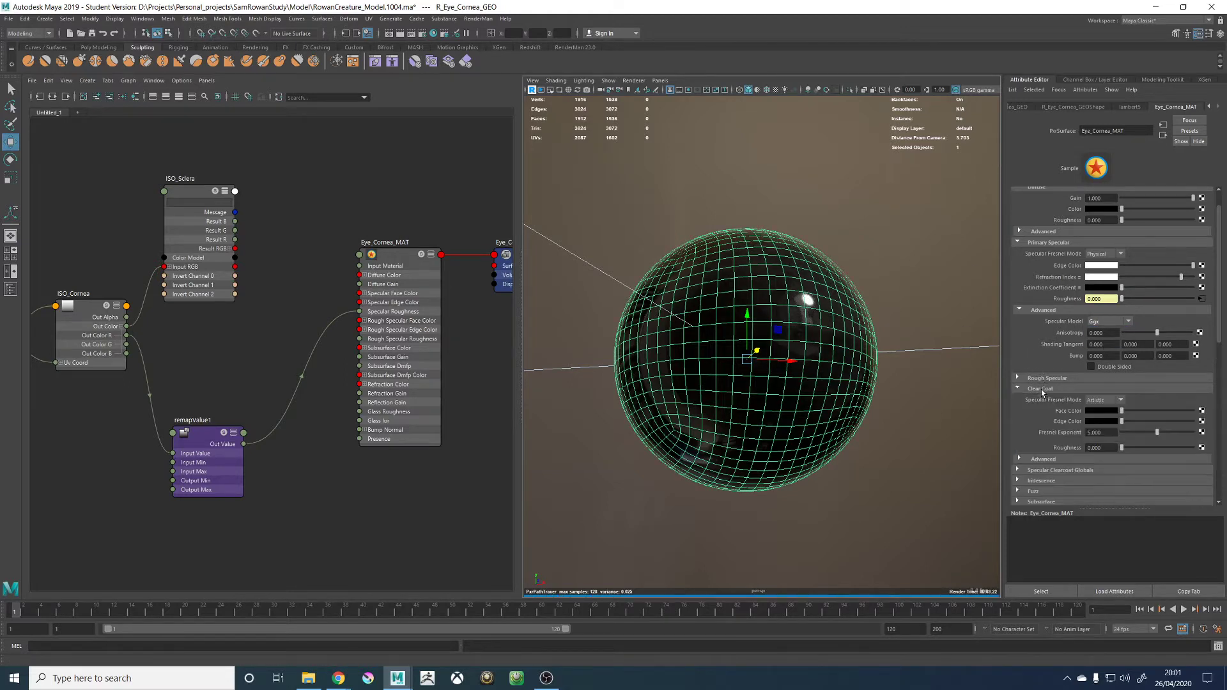
scroll(1040, 403, "down", 2)
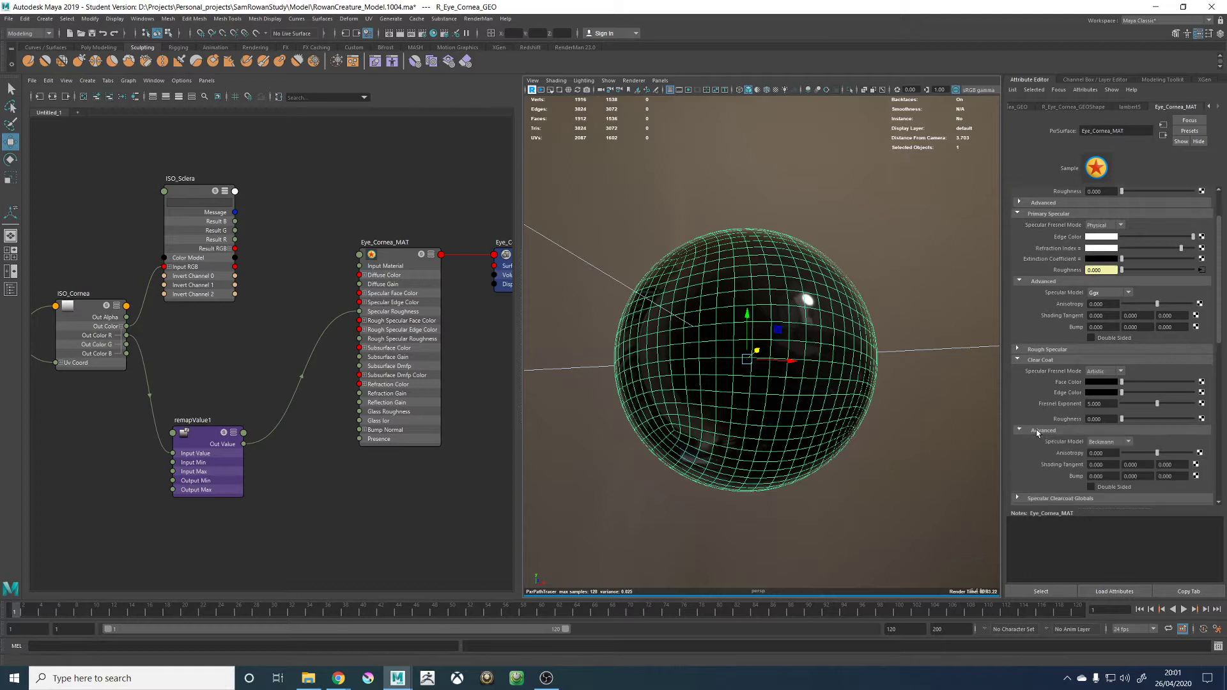
left_click(830, 217)
left_click_drag(820, 265, 813, 336, "alt")
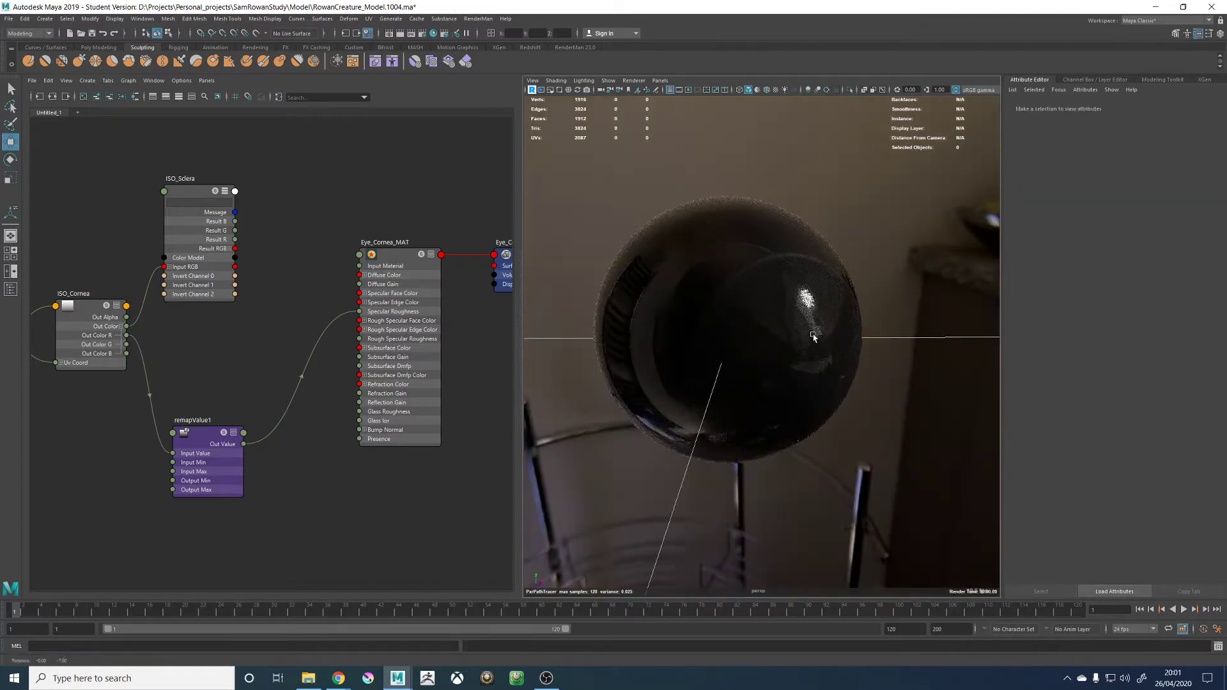
left_click(204, 440)
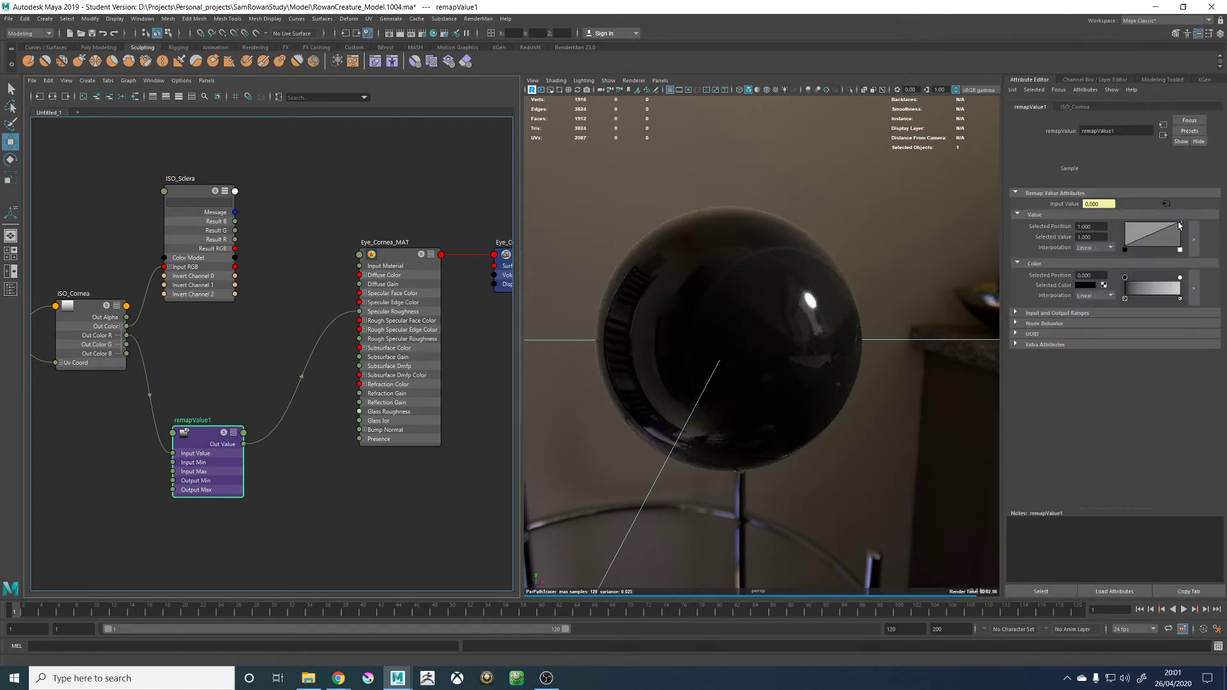
mouse_move(1180, 226)
left_mouse_down()
mouse_move(1150, 225)
mouse_move(1181, 219)
left_mouse_up()
Try a green Primary Specular Edge Color on Eye_Cornea_MAT and inspect the tint on the rendered eye
left_click(396, 254)
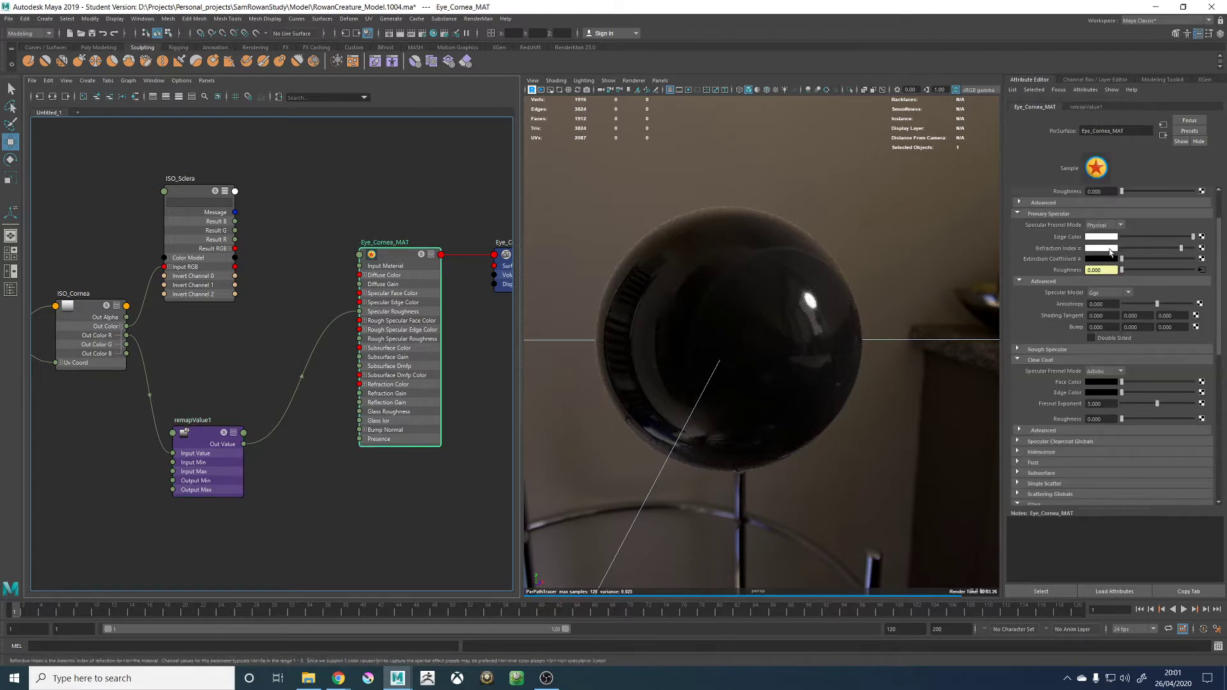
left_click(1102, 238)
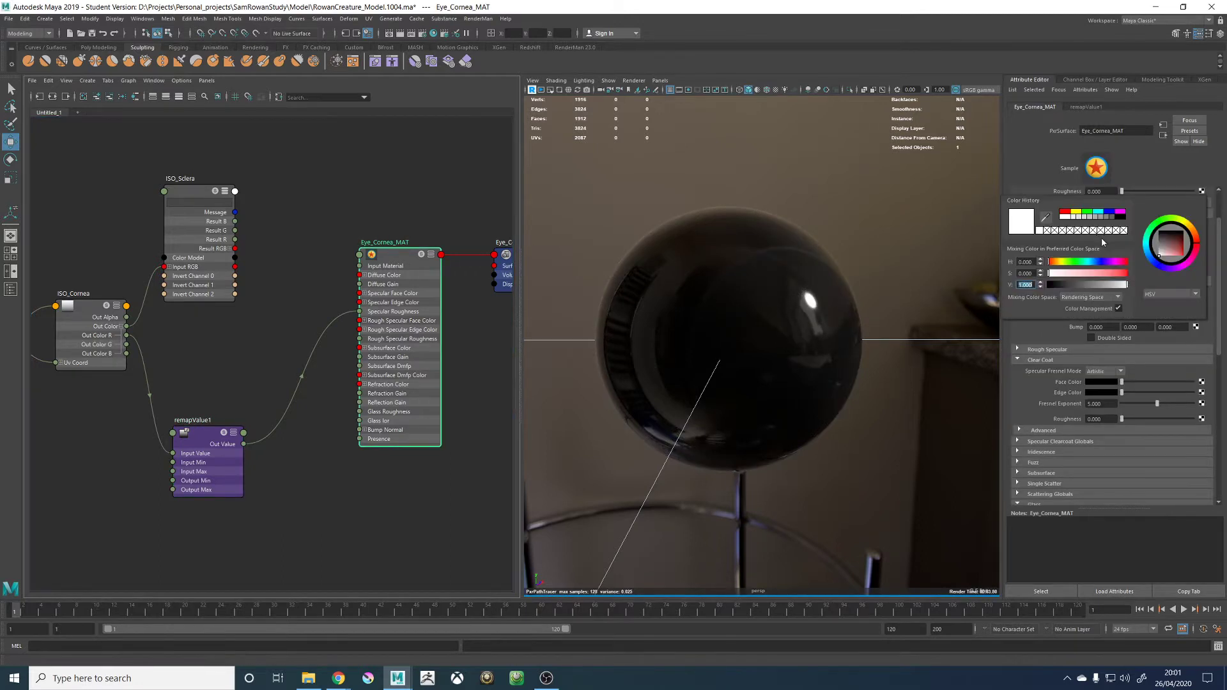
key("Escape")
left_click(1107, 238)
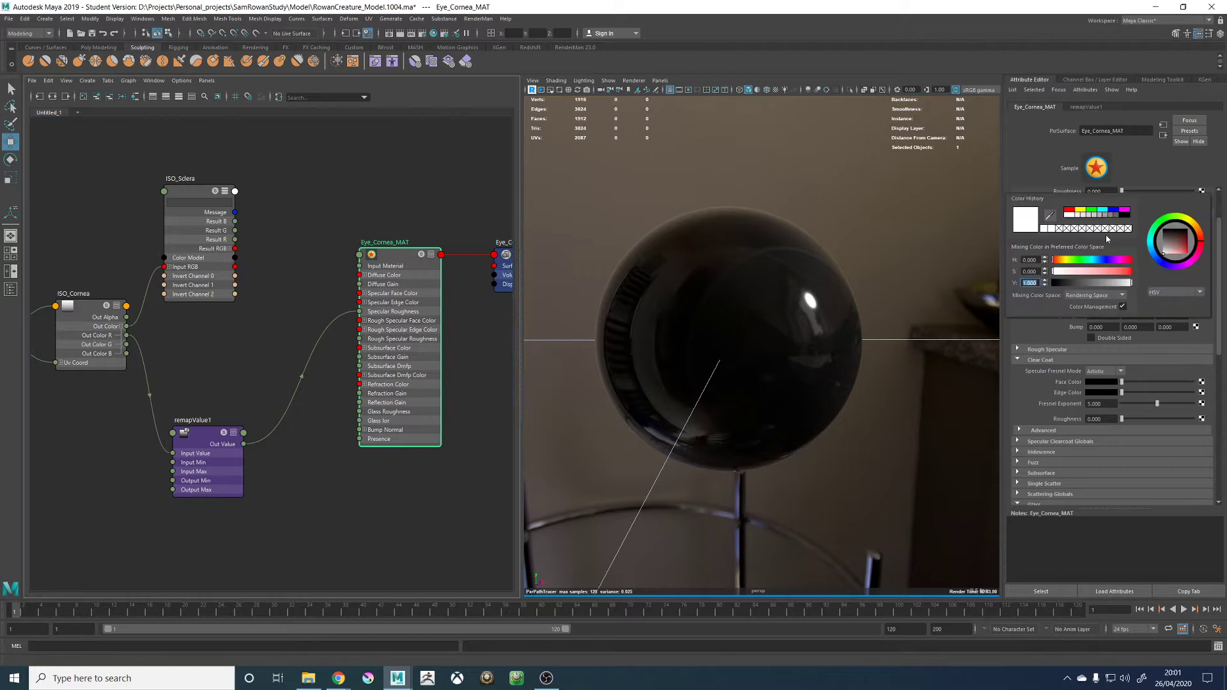
left_click(1085, 264)
left_click(1092, 275)
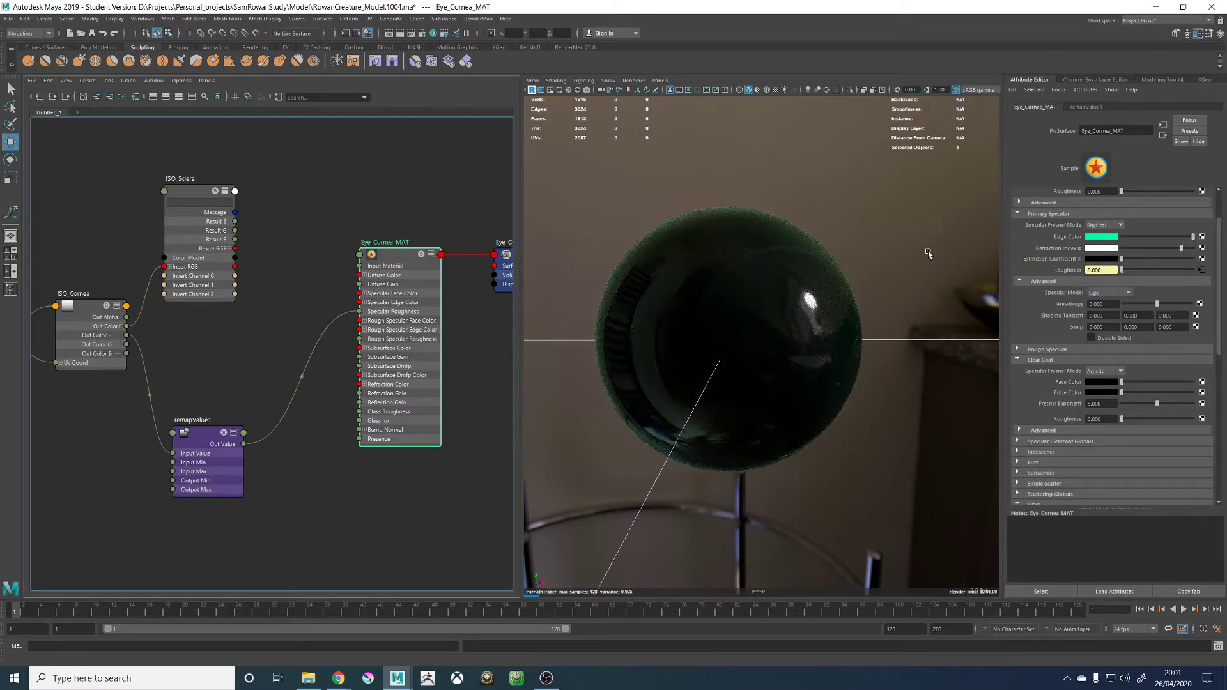
mouse_move(928, 299)
left_mouse_down("alt")
mouse_move(898, 286)
mouse_move(914, 287)
left_mouse_up("alt")
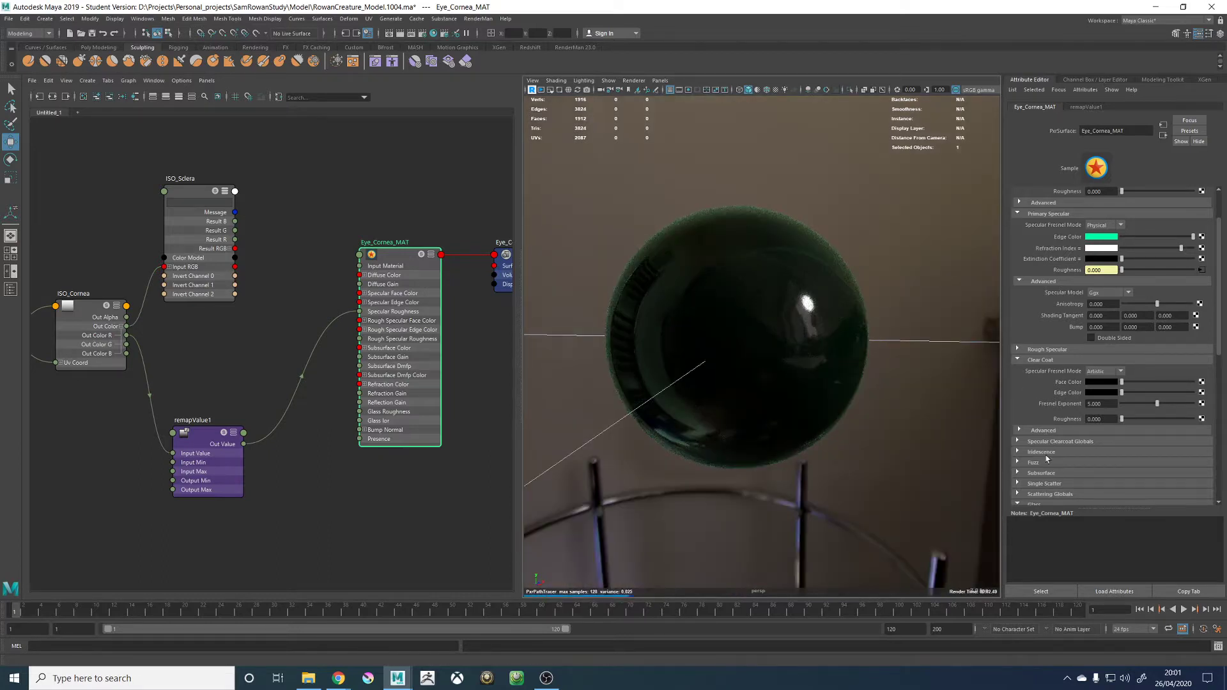
Lower the Reflection Gain in Eye_Cornea_MAT's Glass settings to 0 and check the eye's reflections
scroll(1048, 472, "down", 3)
scroll(1044, 453, "down", 3)
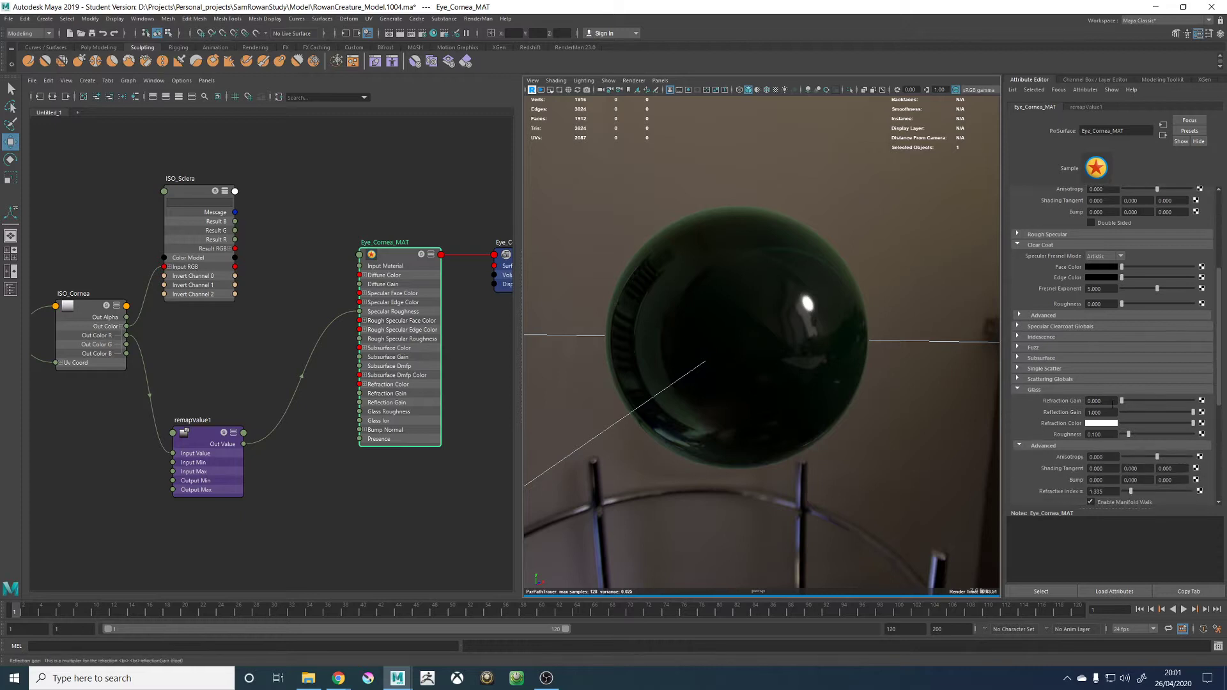
left_click_drag(1192, 412, 1118, 413)
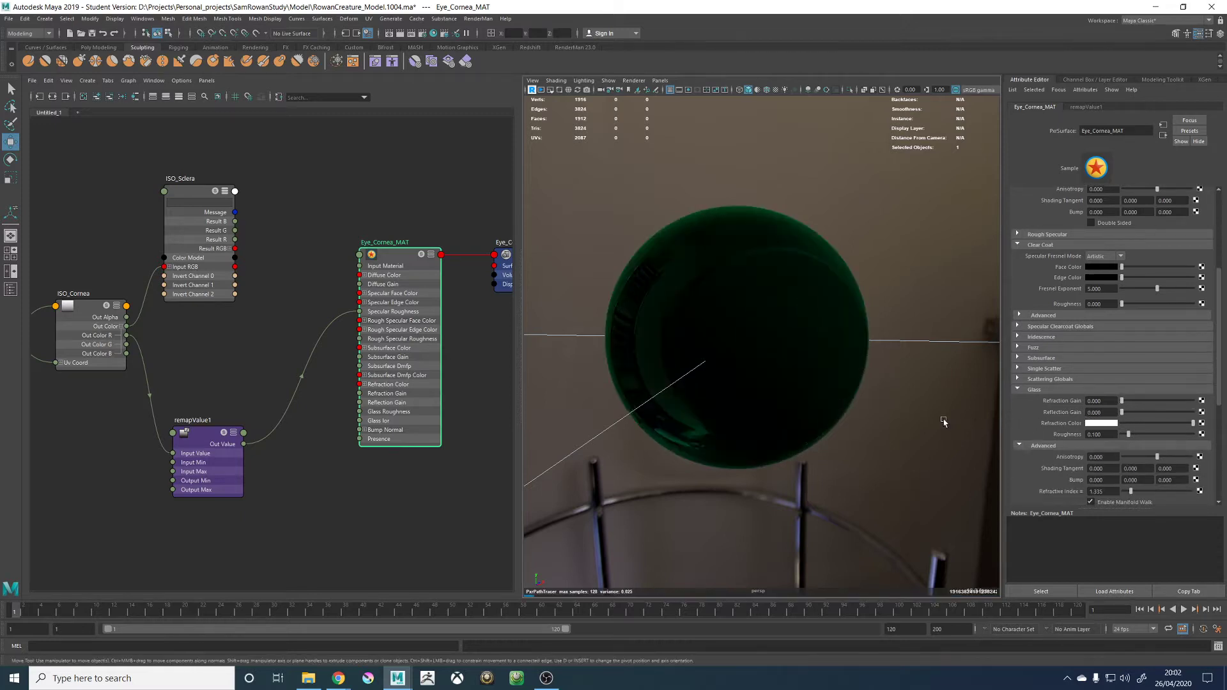
mouse_move(938, 393)
left_mouse_down("alt")
mouse_move(844, 394)
mouse_move(938, 405)
left_mouse_up("alt")
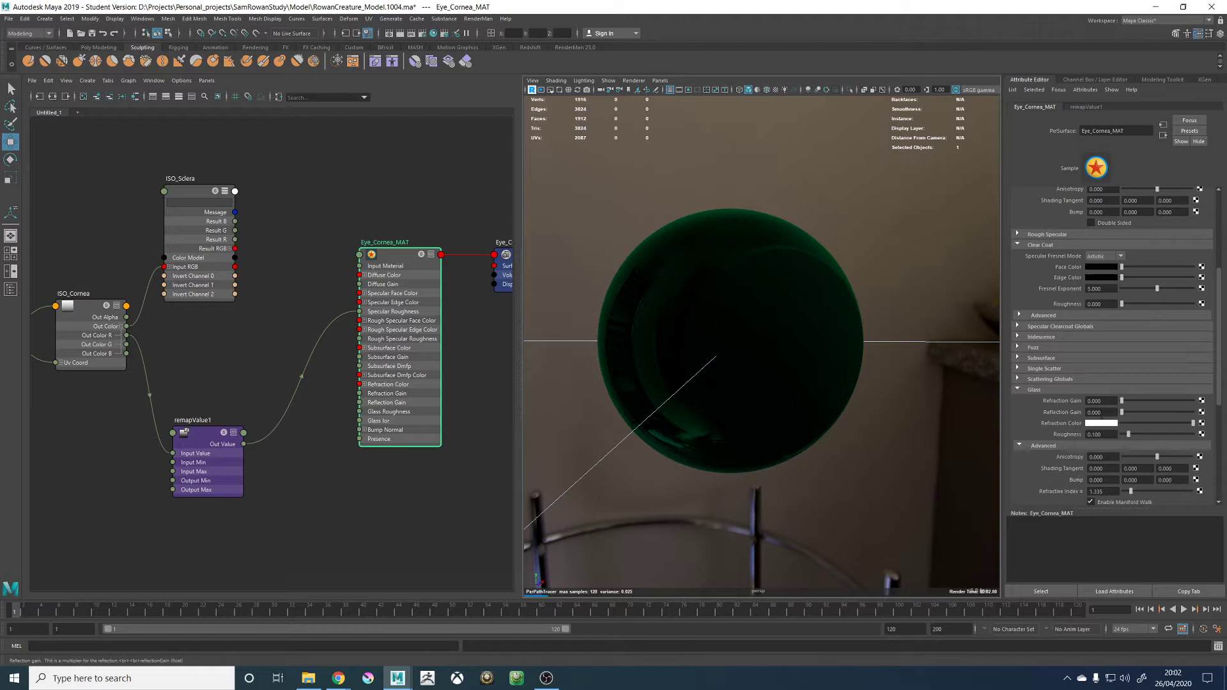
left_click(1102, 412)
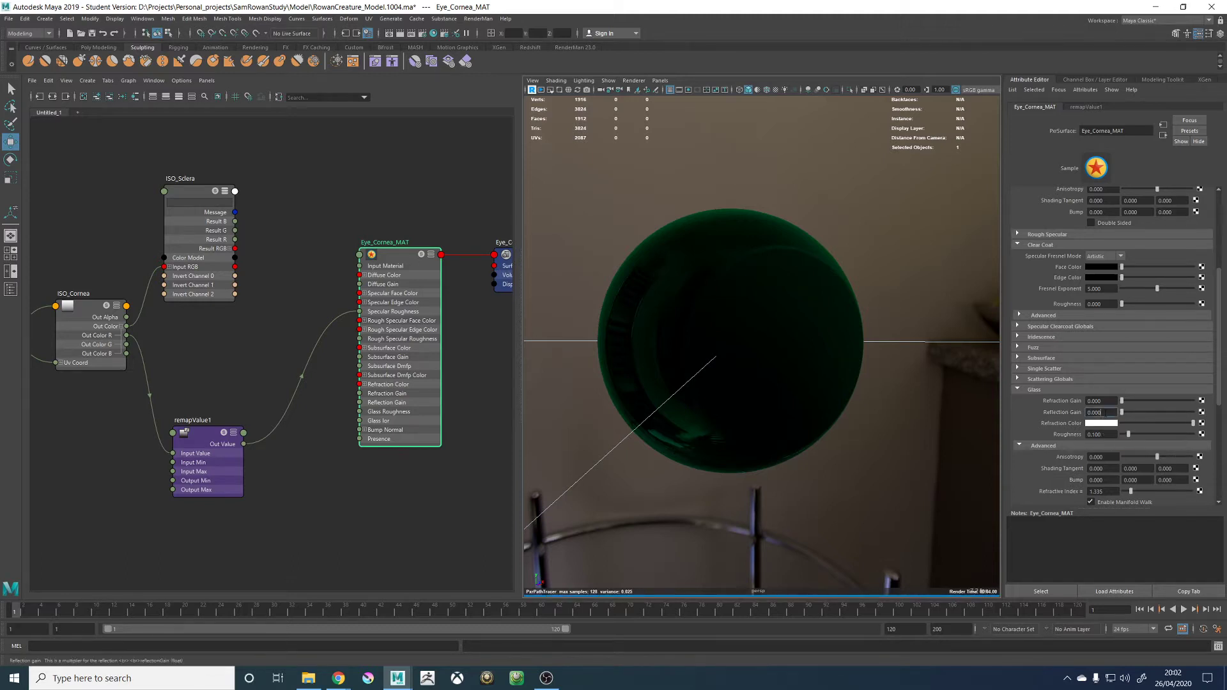
double_click(1102, 413)
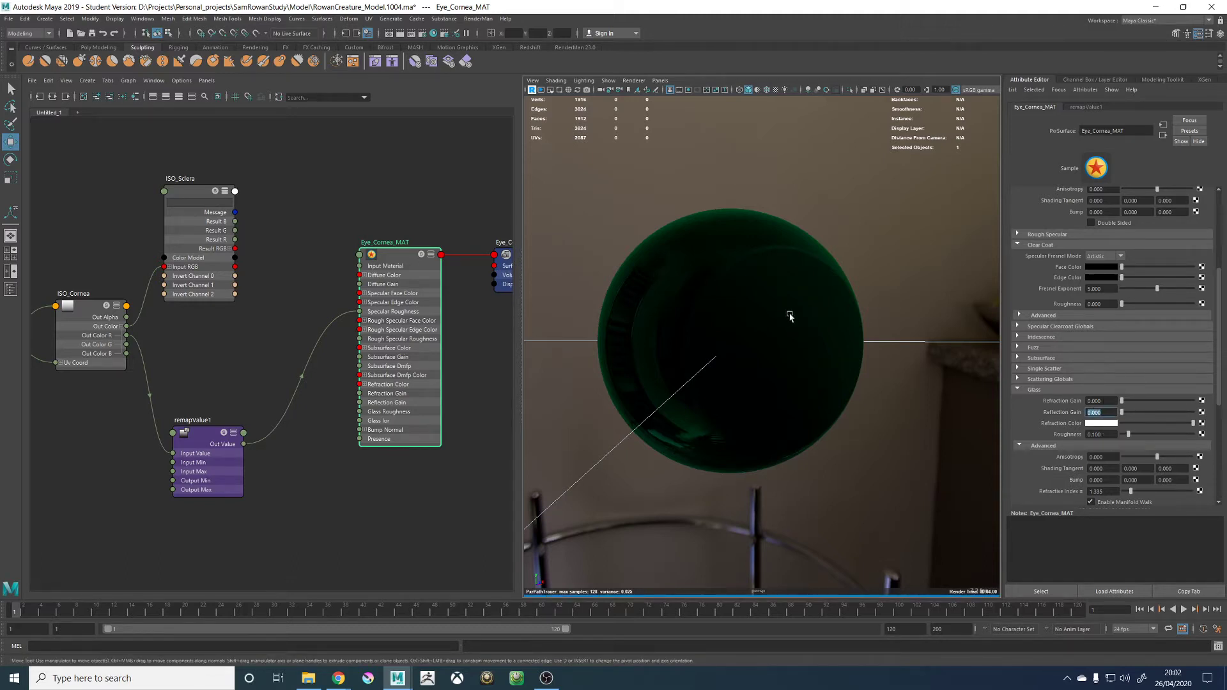
Return Eye_Cornea_MAT's Primary Specular Edge Color to white
left_click(206, 436)
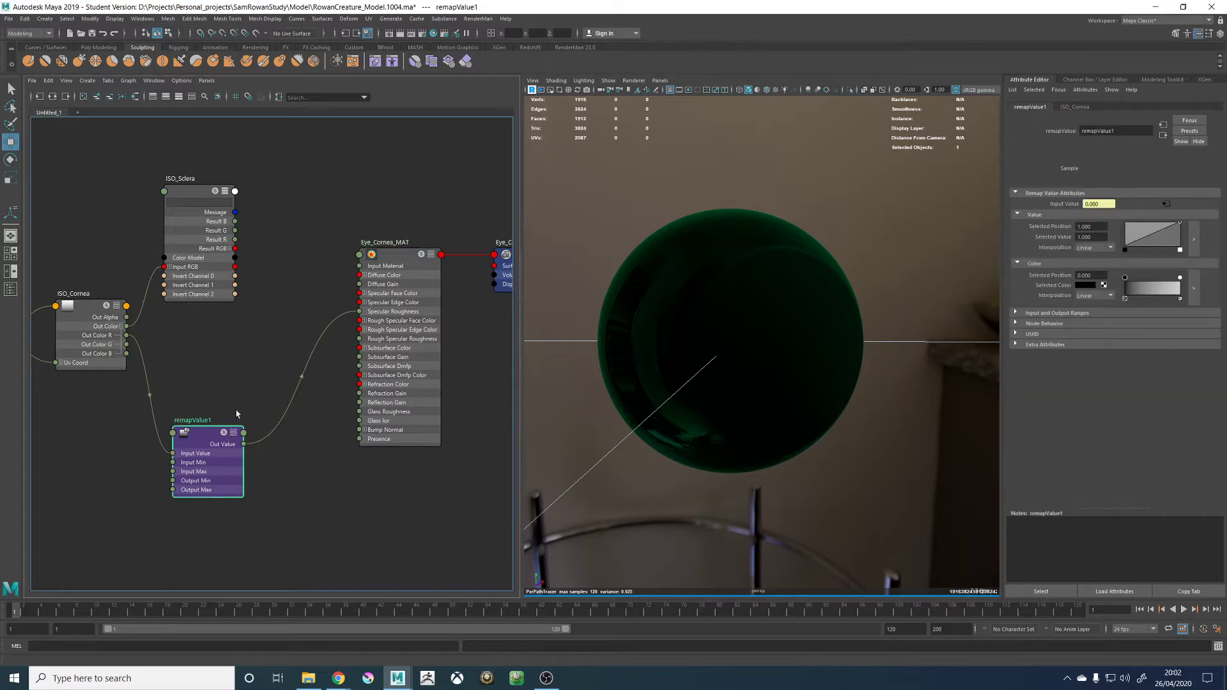
left_click(391, 256)
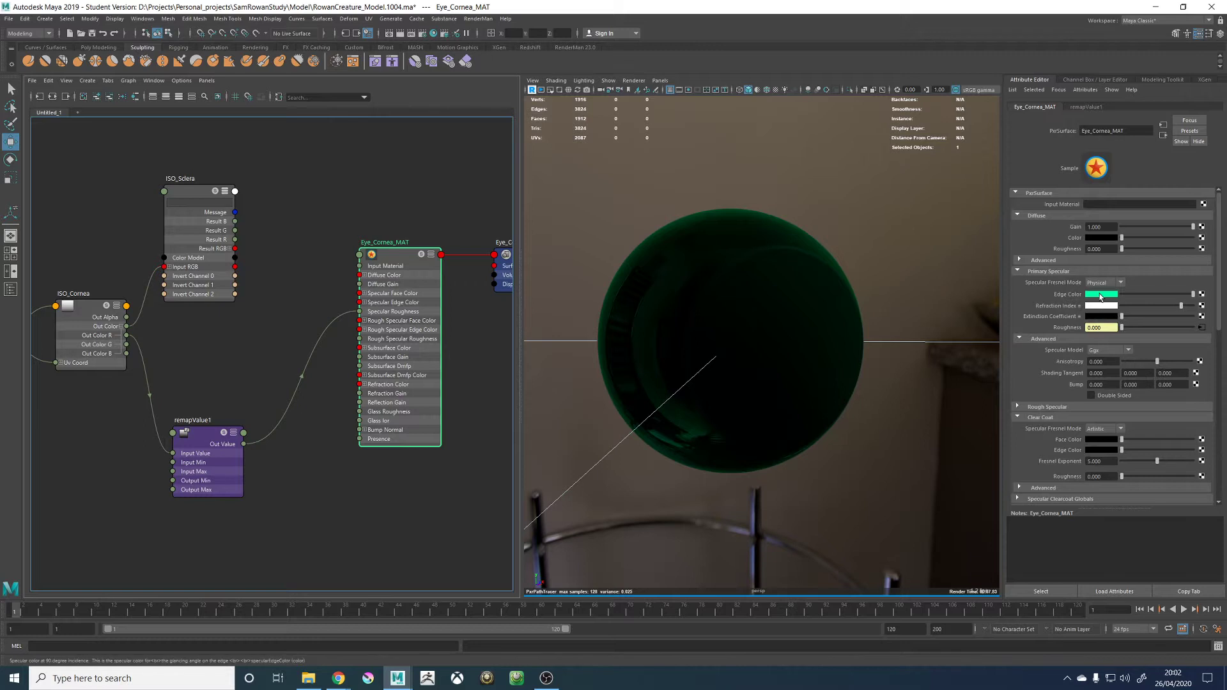
left_click(1099, 294)
left_click_drag(1062, 330, 1044, 331)
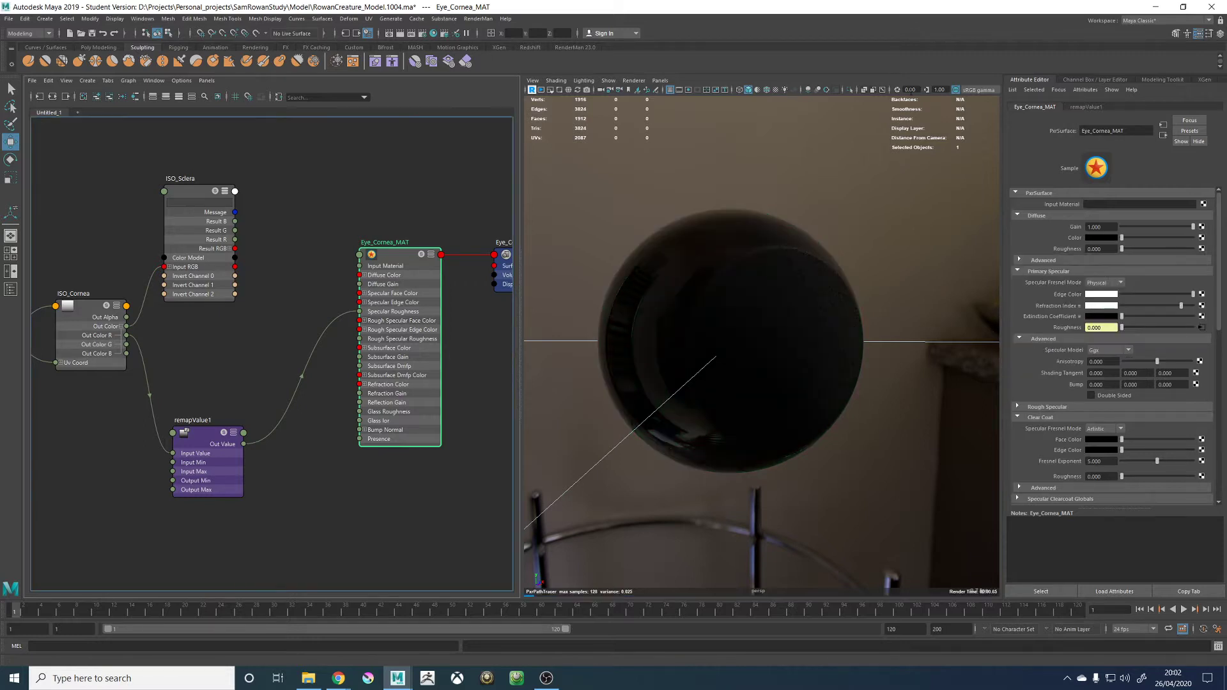
Lower the end point of the remapValue1 curve to 0.2 while comparing the cornea highlight in the render
left_click(199, 421)
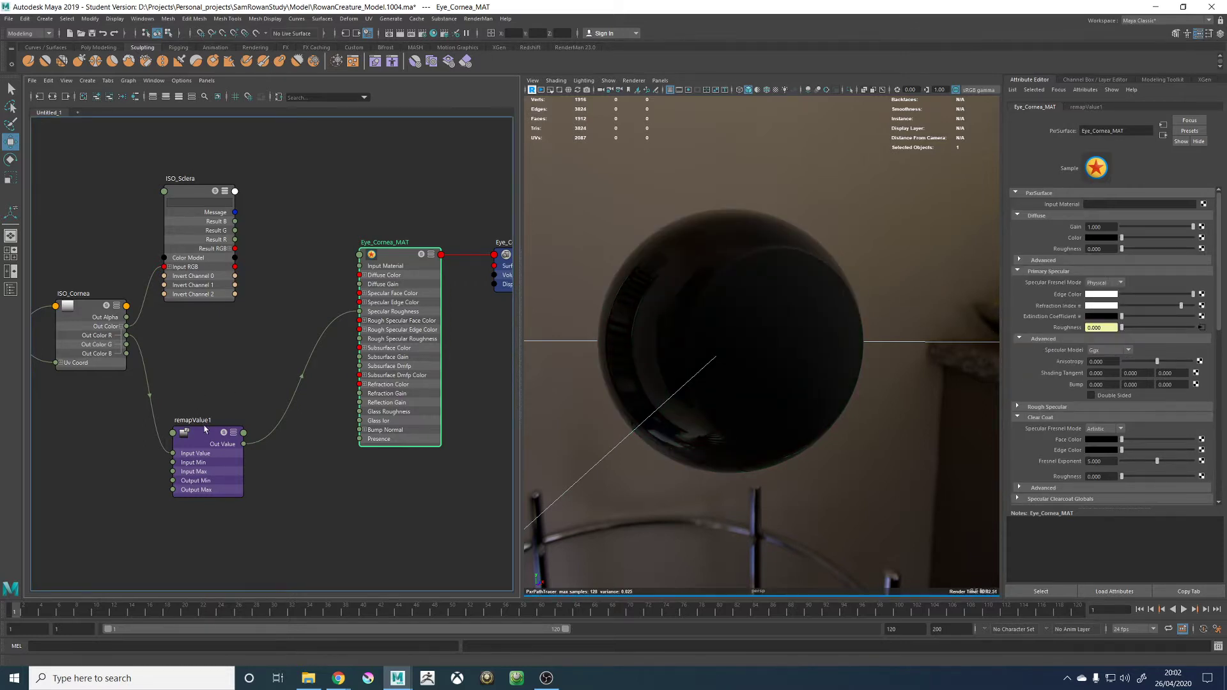
mouse_move(710, 303)
left_mouse_down("alt")
mouse_move(739, 315)
mouse_move(726, 309)
left_mouse_up("alt")
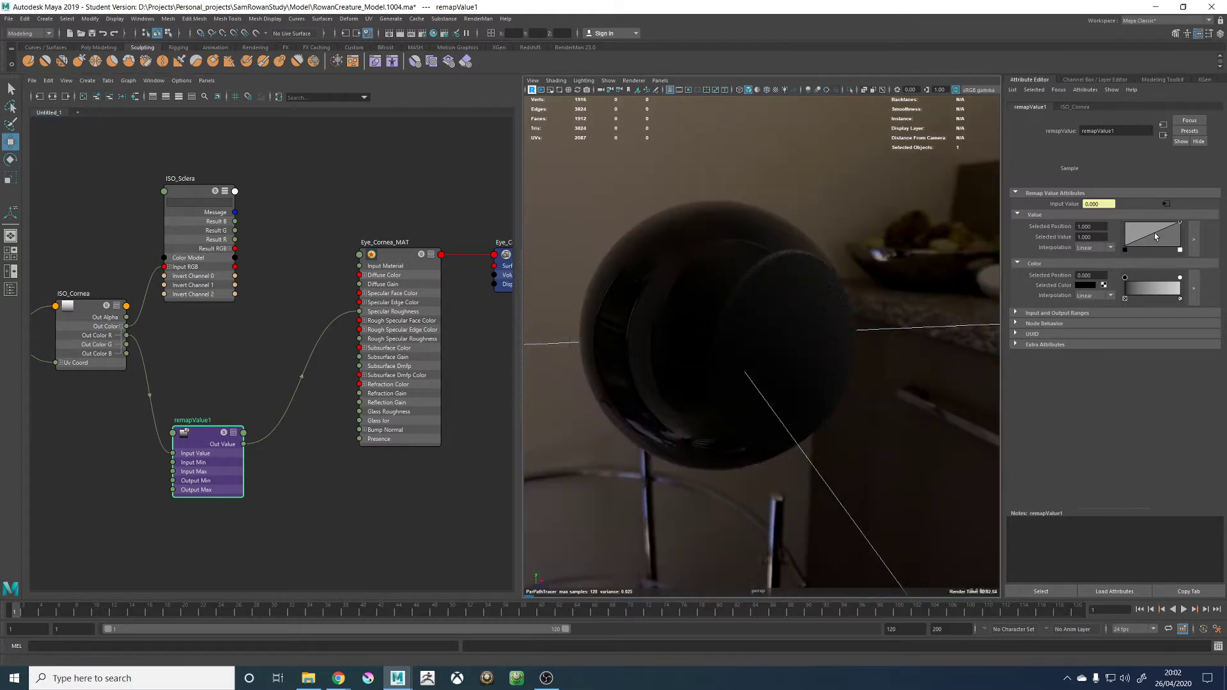
left_click_drag(1180, 225, 1189, 246)
left_click_drag(939, 330, 933, 317, "alt")
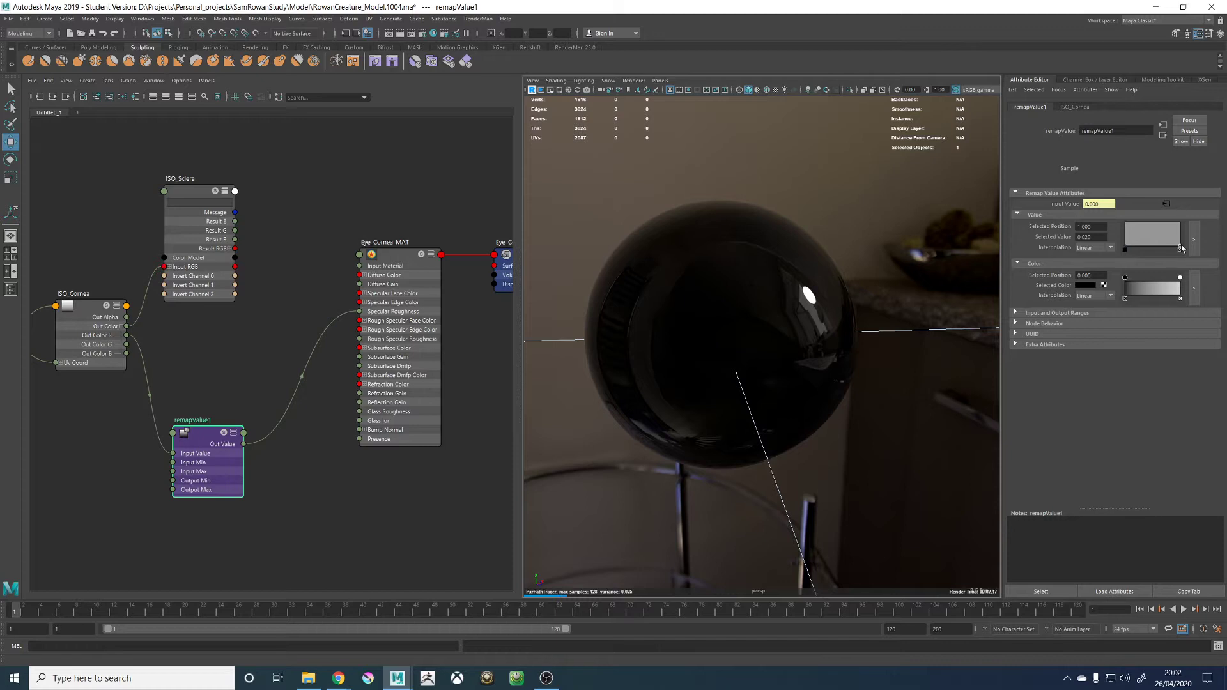
left_click_drag(1182, 249, 1184, 243)
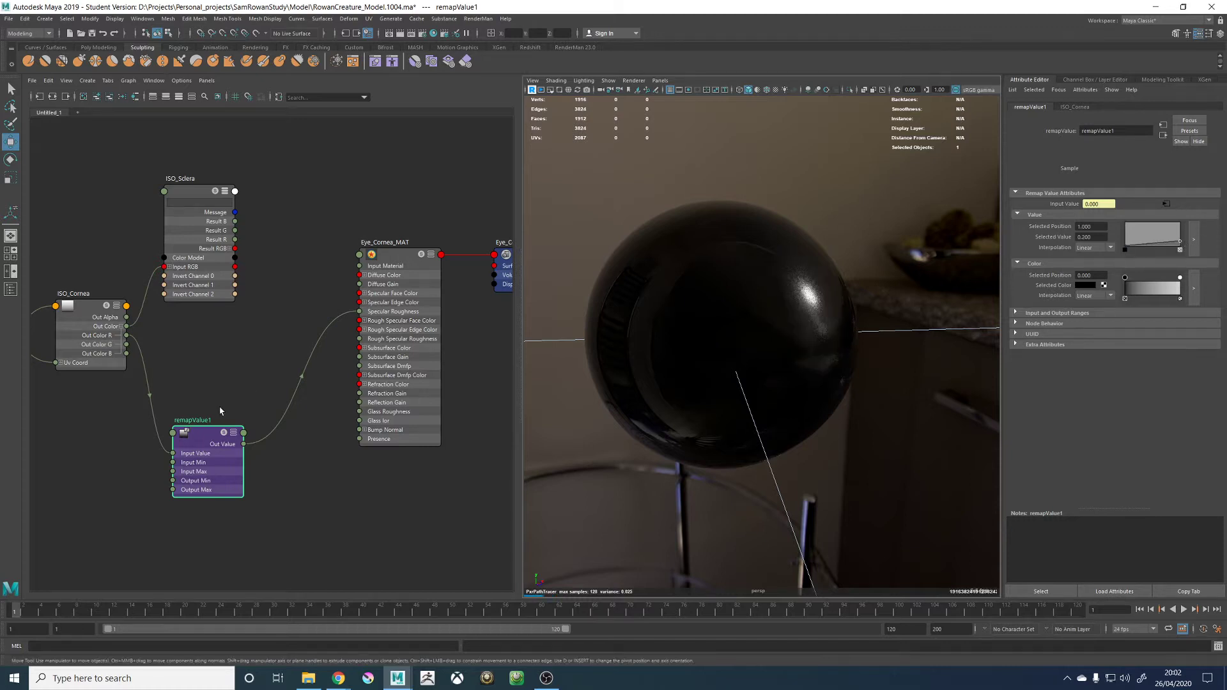
Preview the remapValue1 output alone on the eye and raise its curve's start point value to about 0.34
left_click(225, 433)
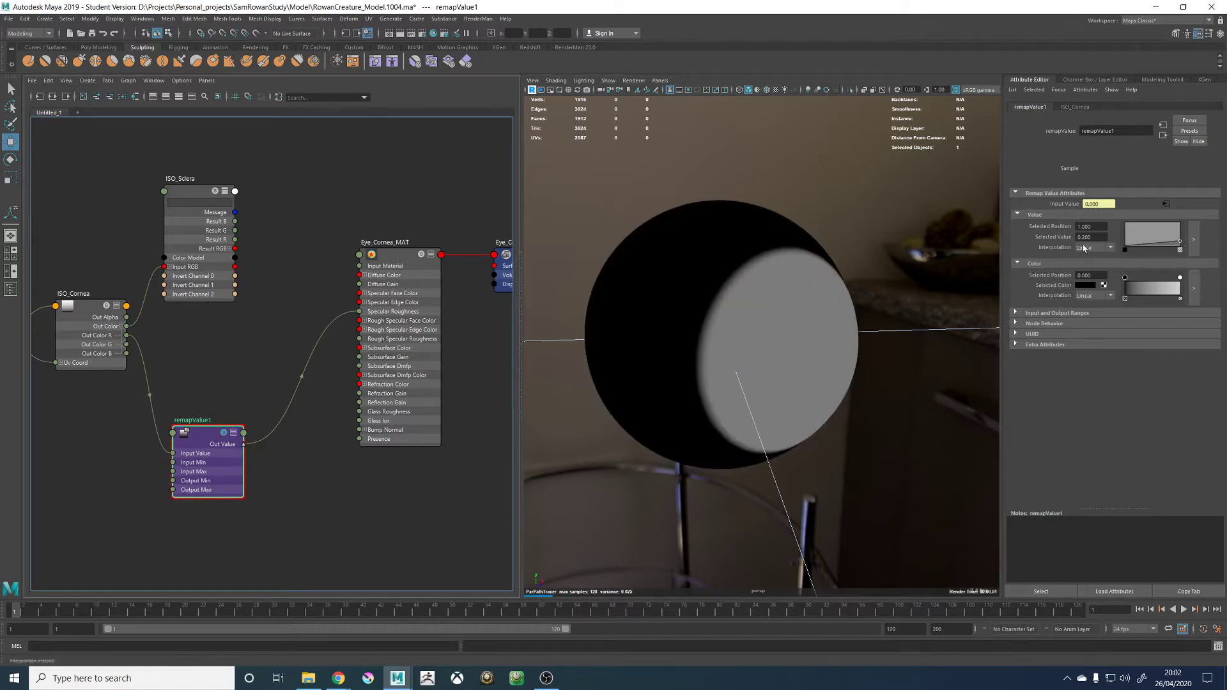
left_click(1126, 242)
left_click_drag(1126, 242, 1125, 241)
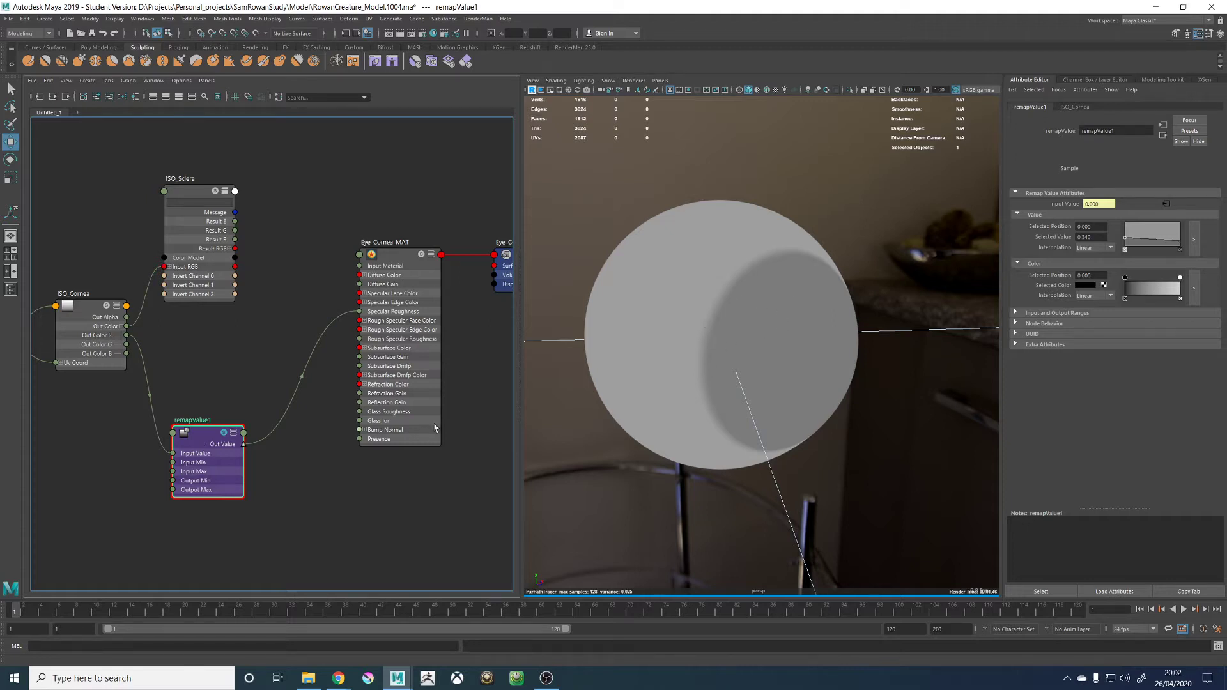
left_click(1092, 238)
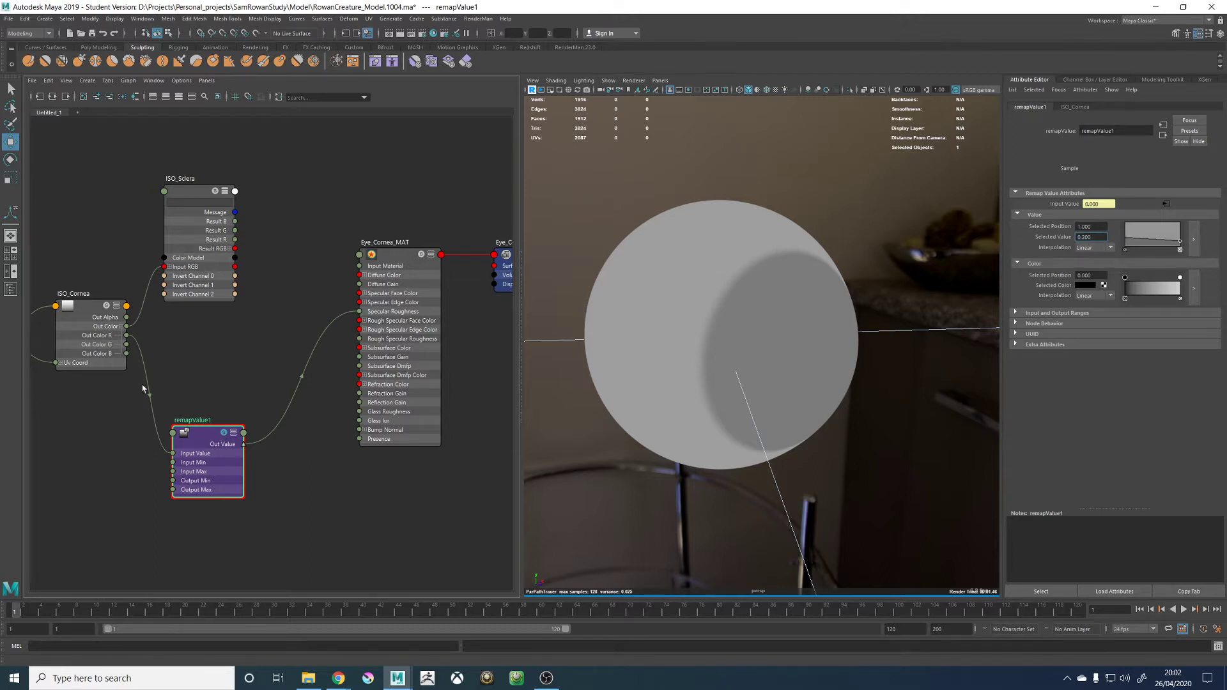
Preview the ISO_Cornea mask, set the remapValue1 curve's end point value to 0.05, and preview the remapped mask on the eye
left_click(106, 309)
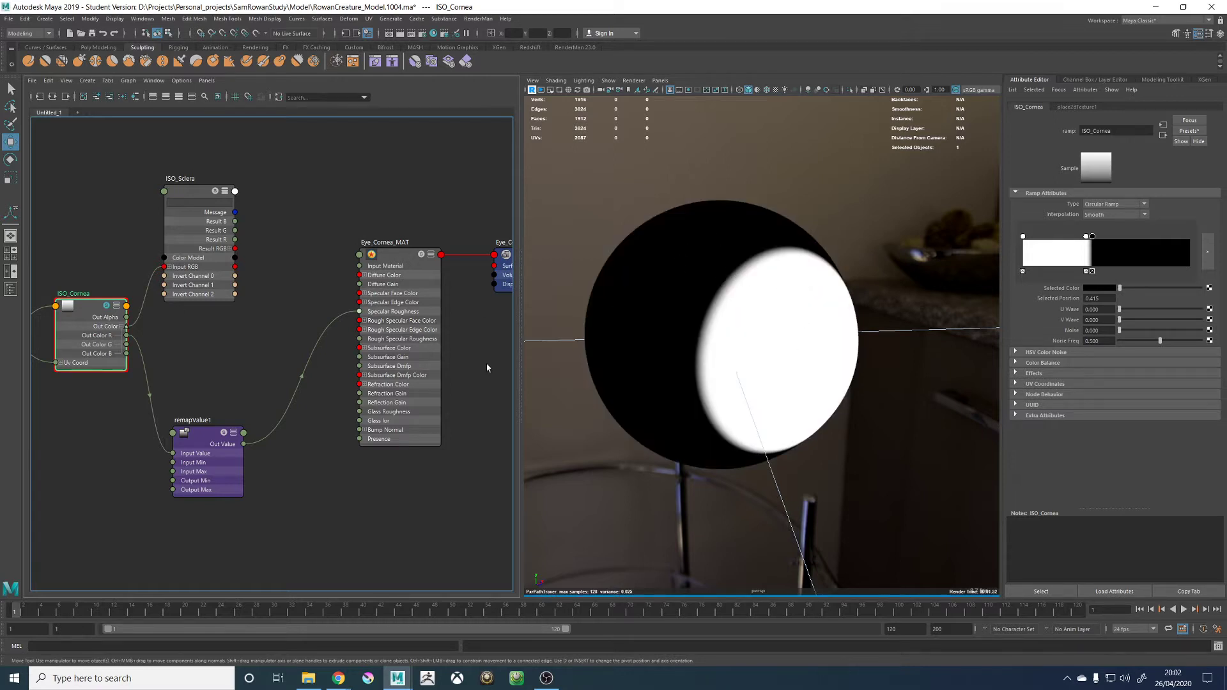
left_click(202, 437)
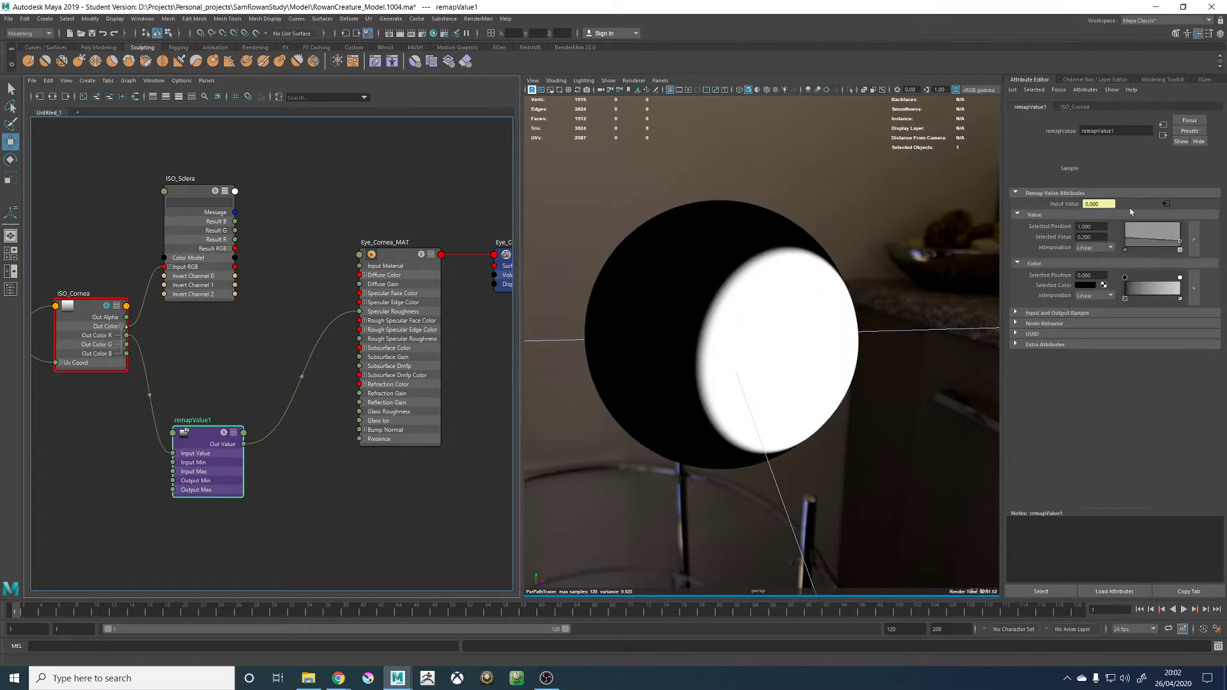
left_click(1127, 241)
left_click(1087, 237)
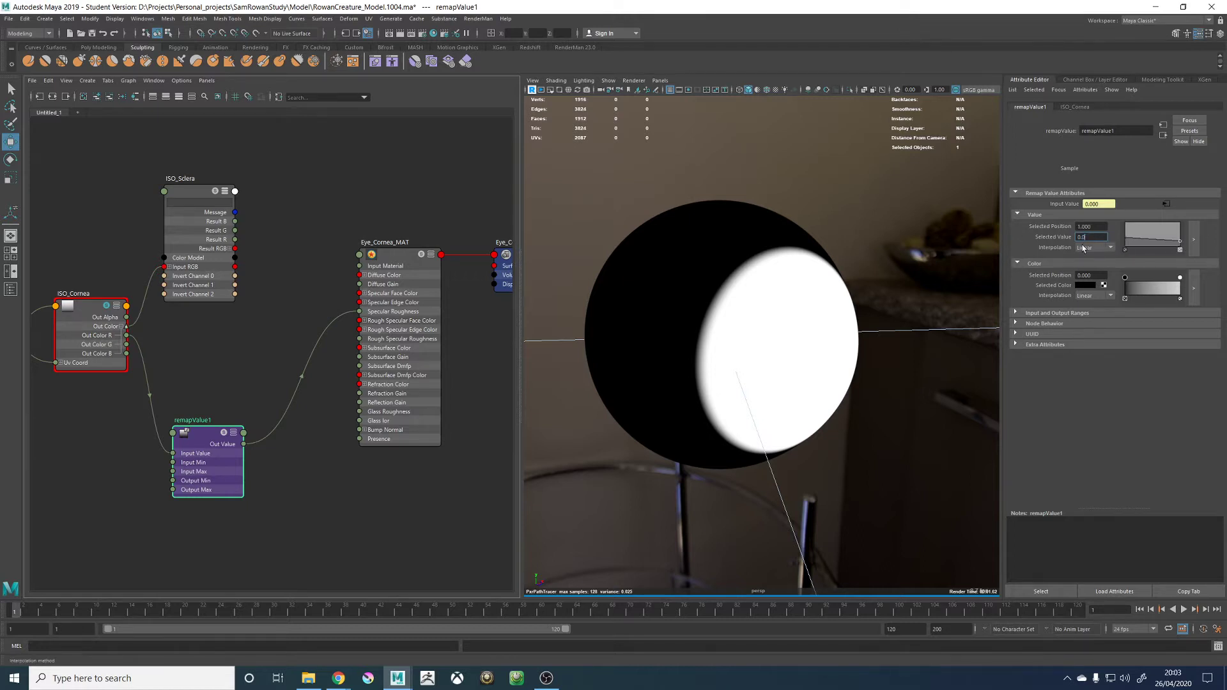
key("Return")
left_click(1103, 237)
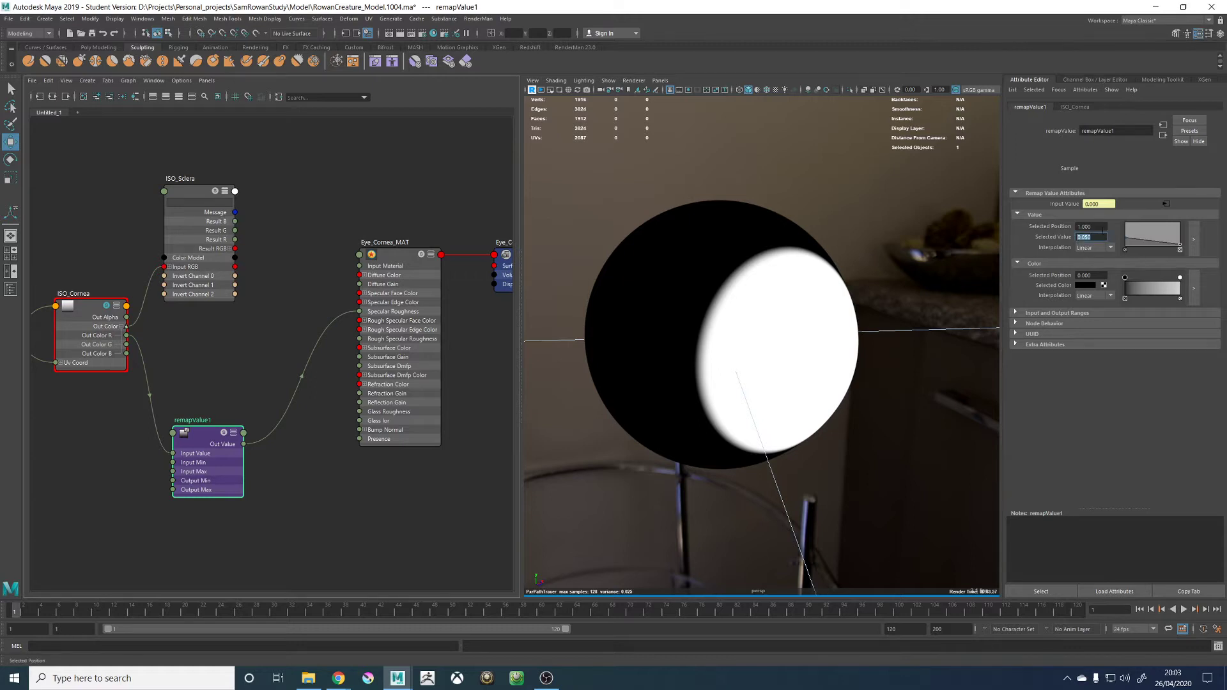
left_click(224, 436)
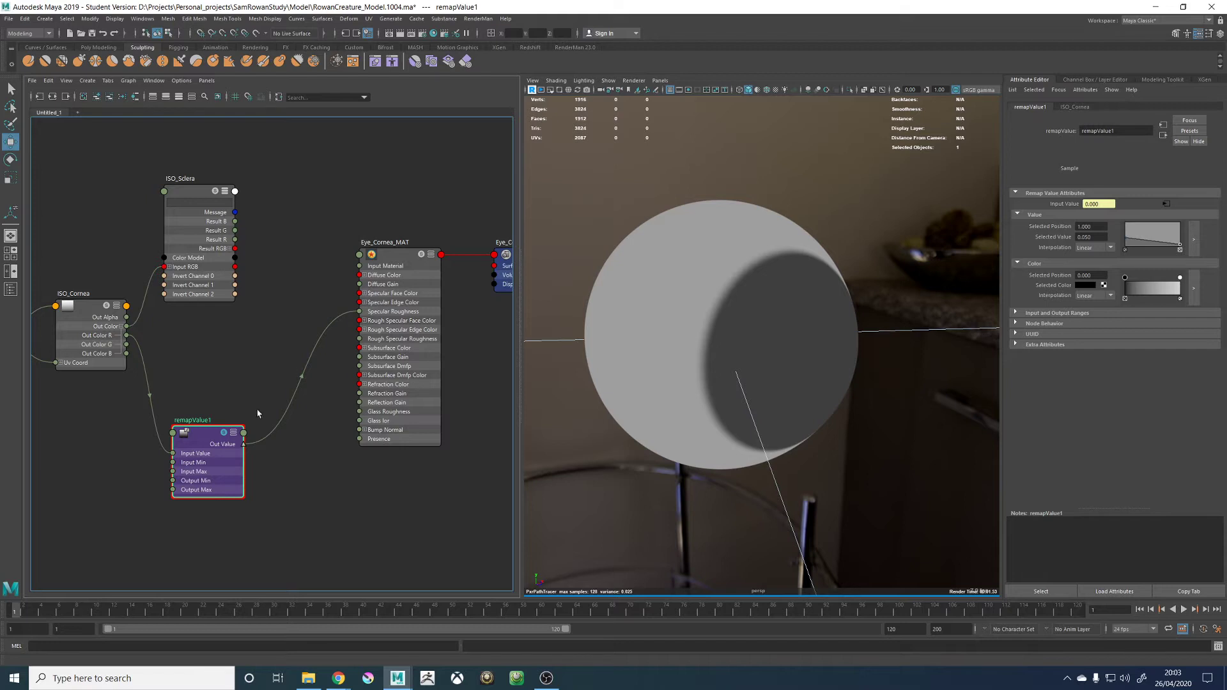
Stop previewing remapValue1 on its own and fine-tune its curve's end point value to 0.05 against the rendered cornea highlight
left_click(225, 434)
left_click_drag(905, 429, 868, 409, "alt")
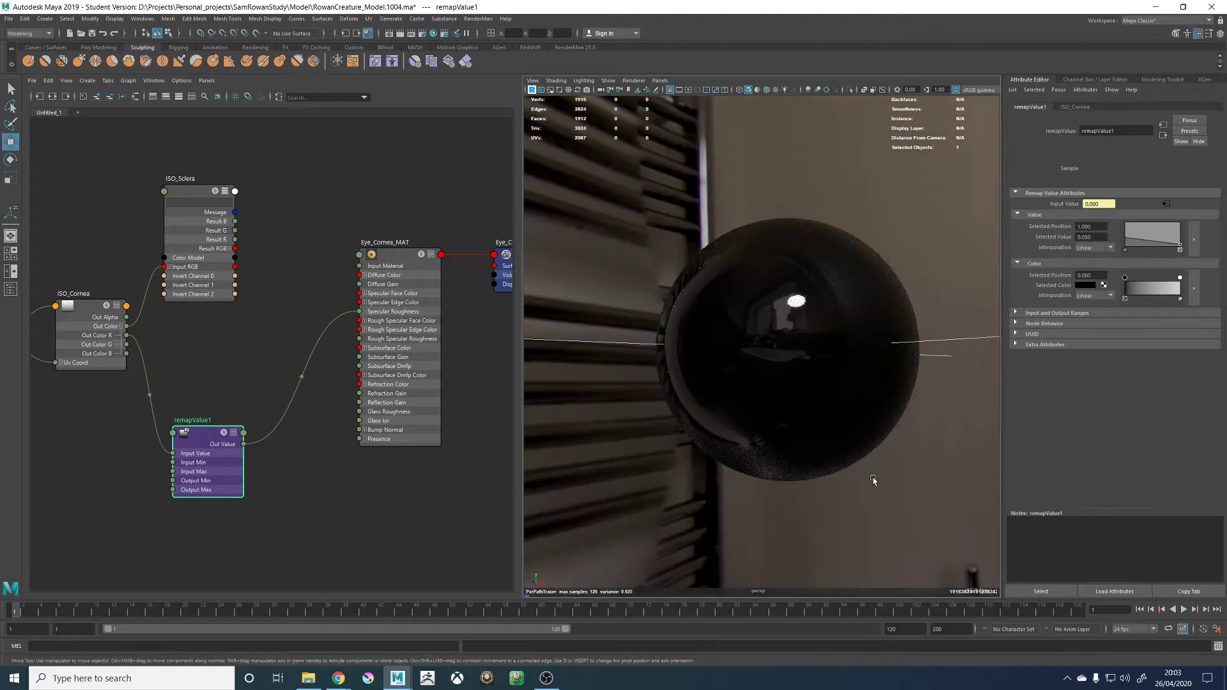
left_click_drag(1180, 245, 1190, 246)
left_click_drag(892, 224, 891, 218, "alt")
left_click_drag(878, 219, 894, 243, "alt")
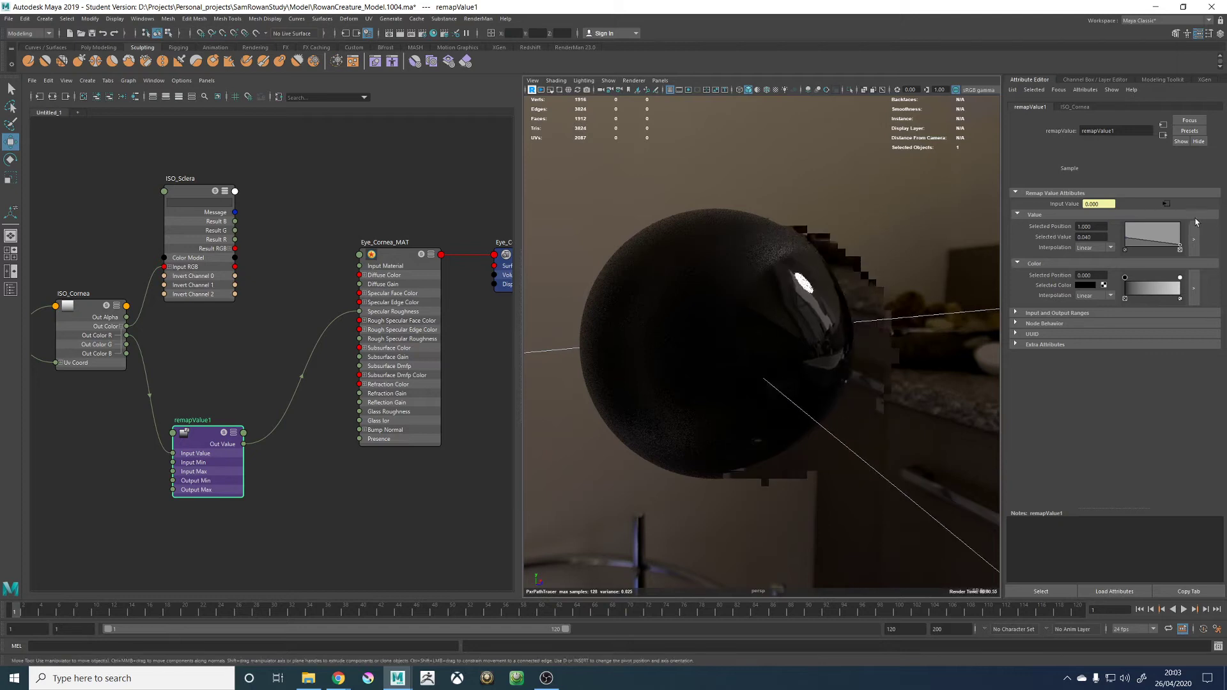
left_click_drag(1085, 237, 1110, 248)
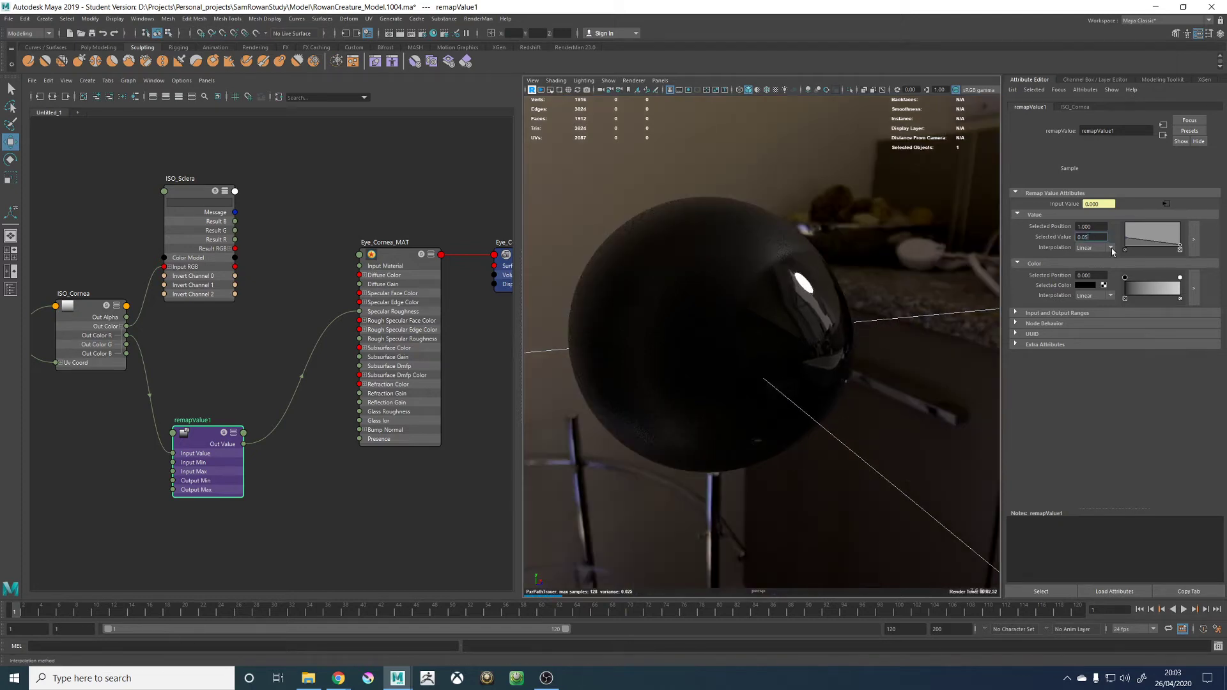
type("5")
key("Return")
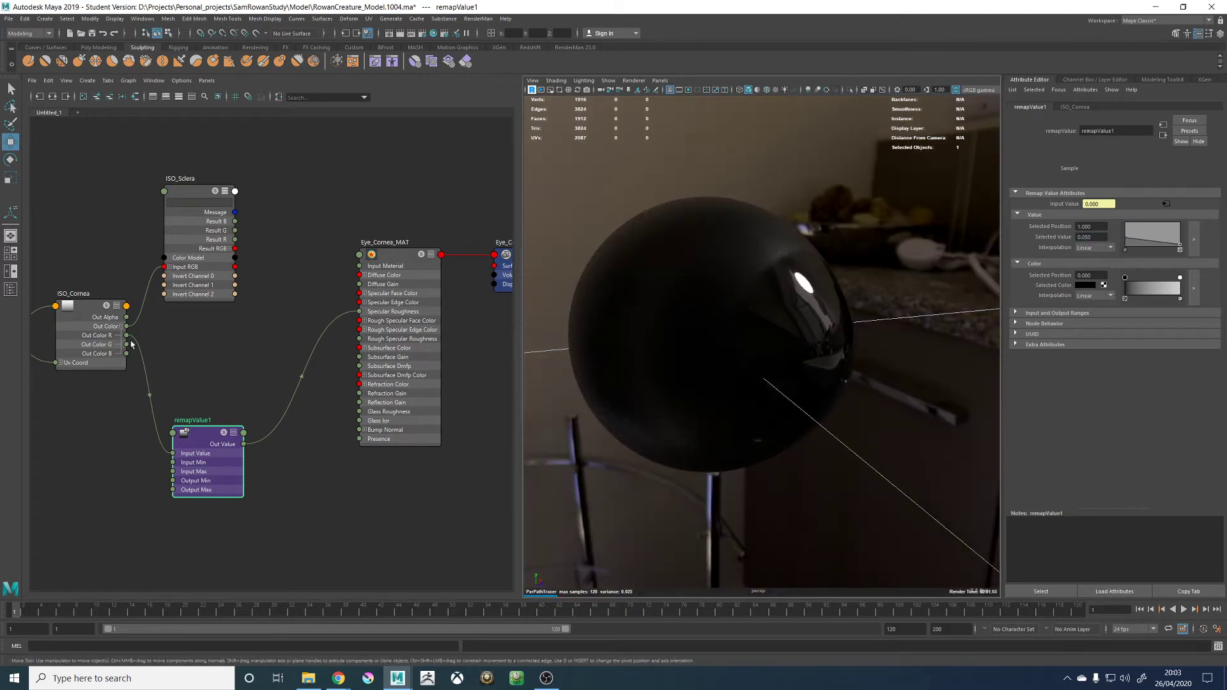
Connect ISO_Cornea's Out Color R to both Refraction Gain and Reflection Gain of Eye_Cornea_MAT
left_click_drag(126, 334, 370, 393)
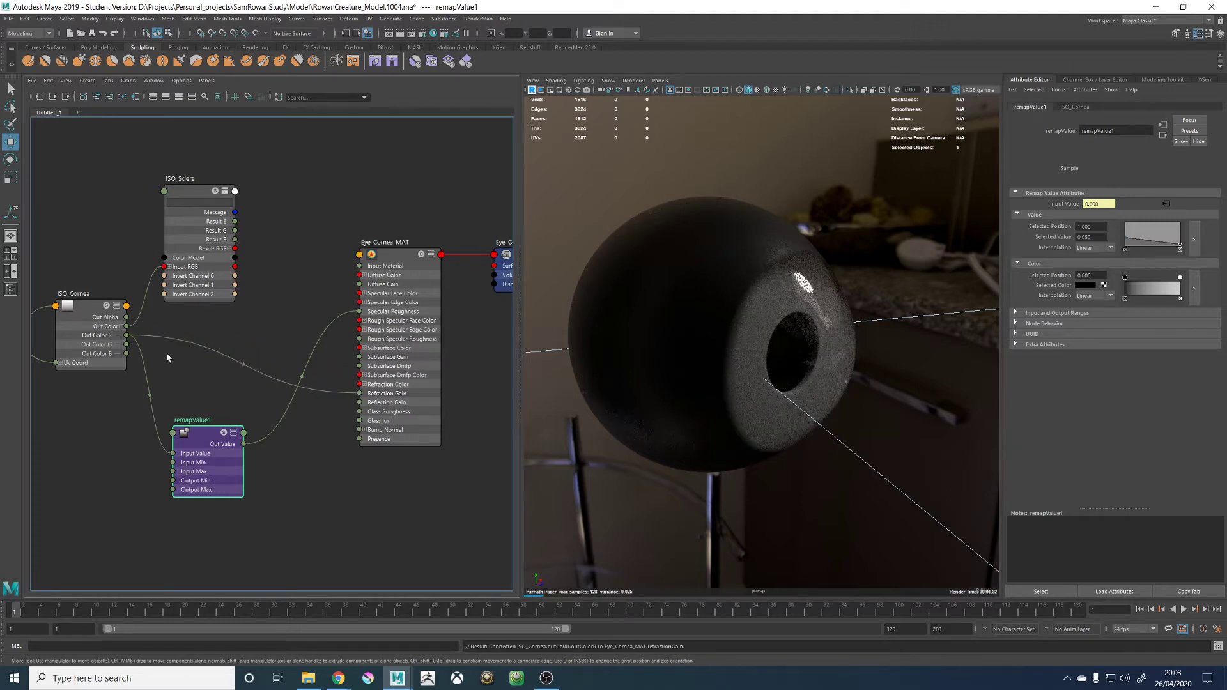
left_click_drag(127, 335, 378, 403)
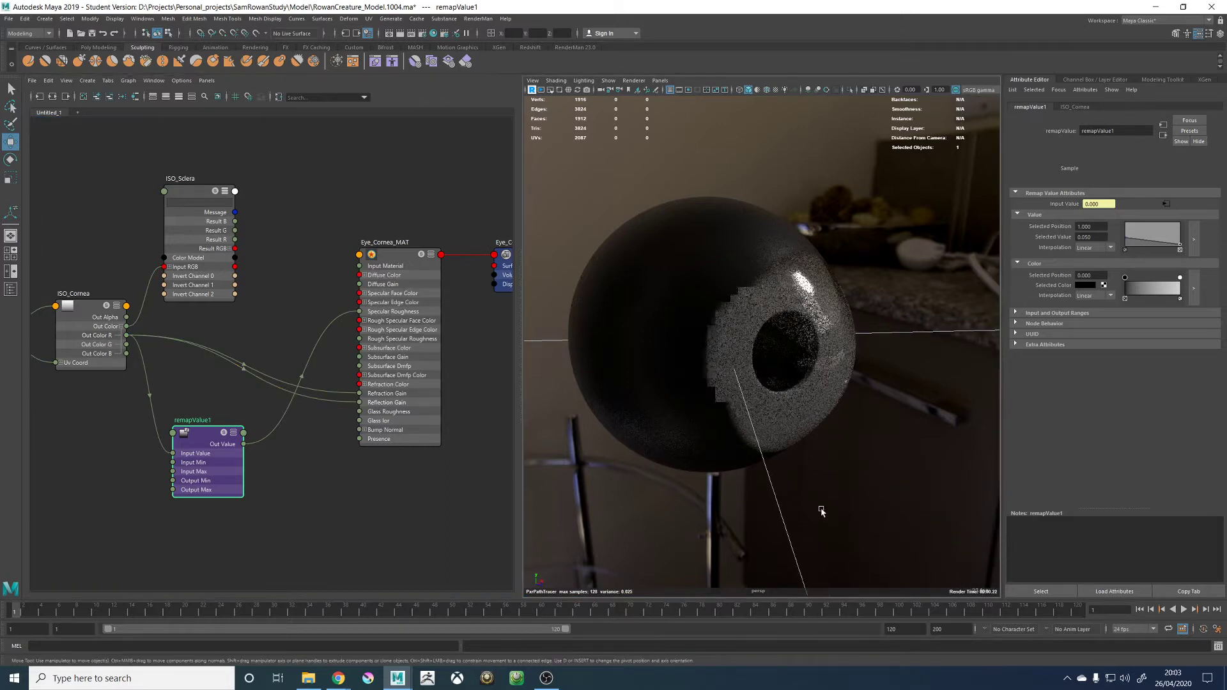
left_click_drag(821, 512, 836, 493, "alt")
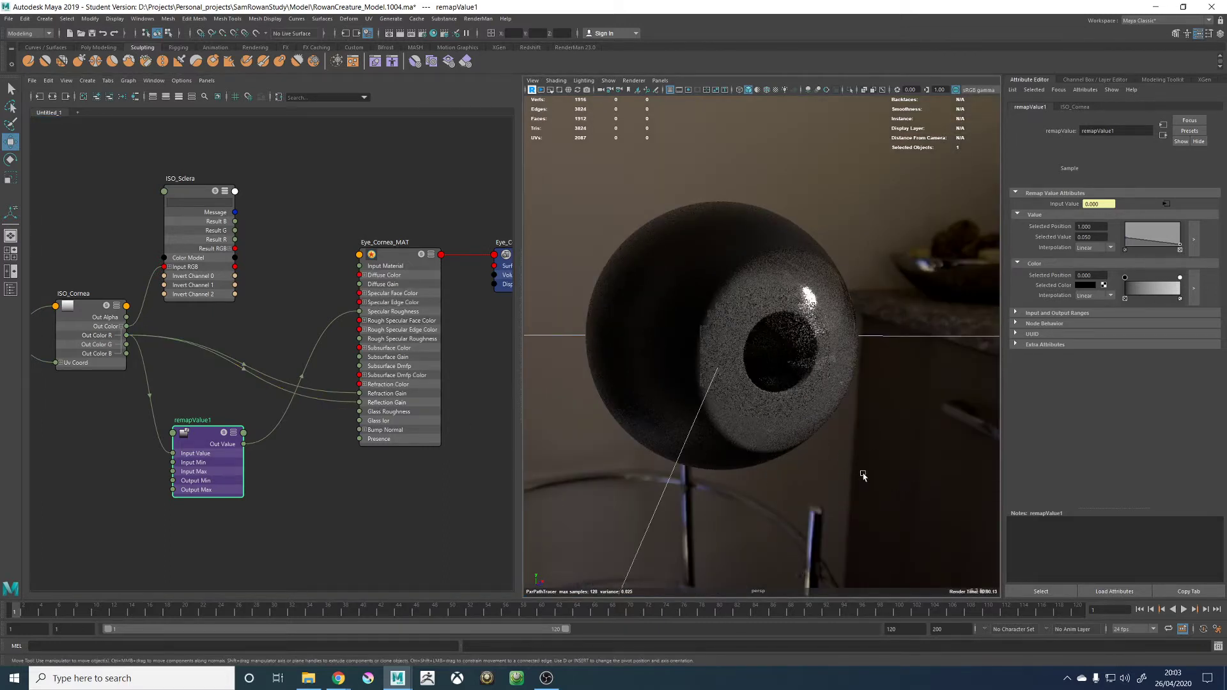
Compare the eye with Reflection Gain disconnected and set to 1.000, ending with ISO_Cornea's Out Color R reconnected to it
left_click(418, 256)
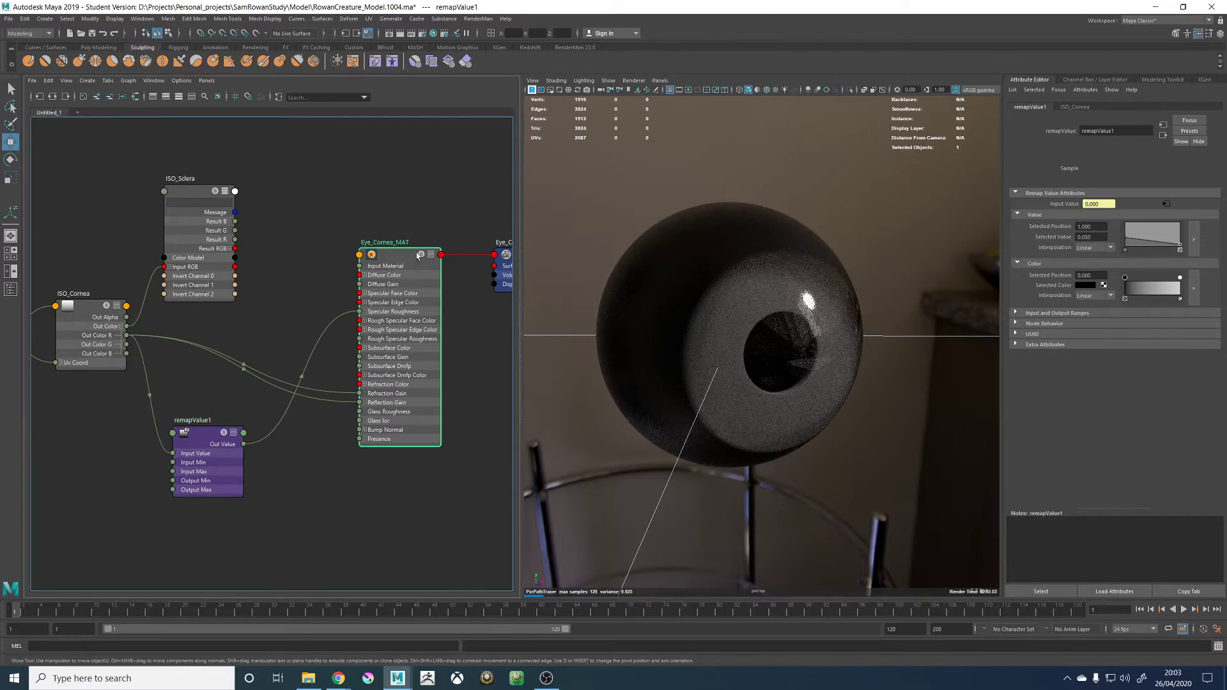
scroll(1107, 409, "down", 10)
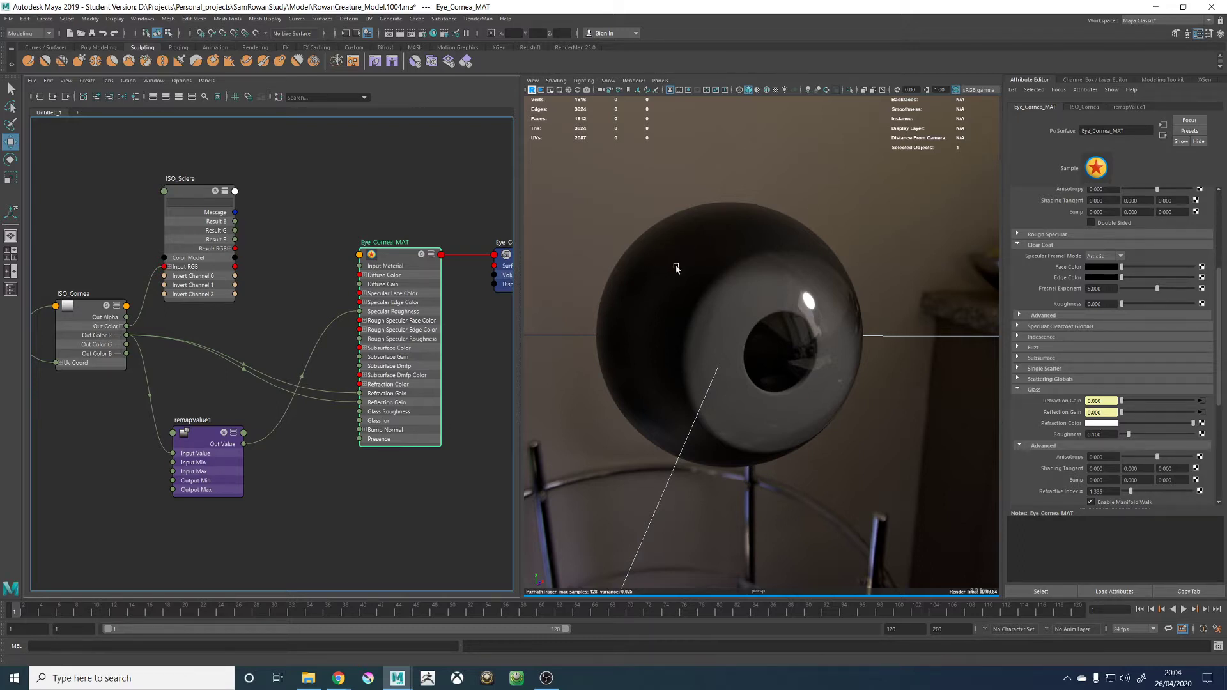
left_click(333, 407)
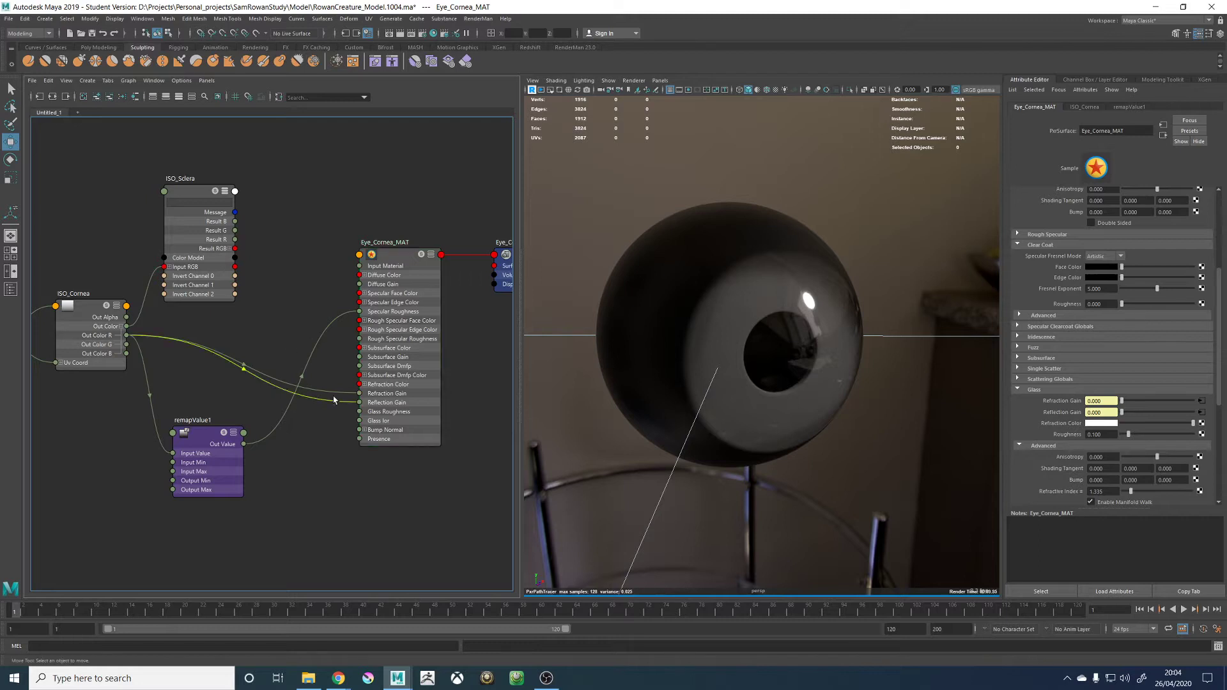
key("Delete")
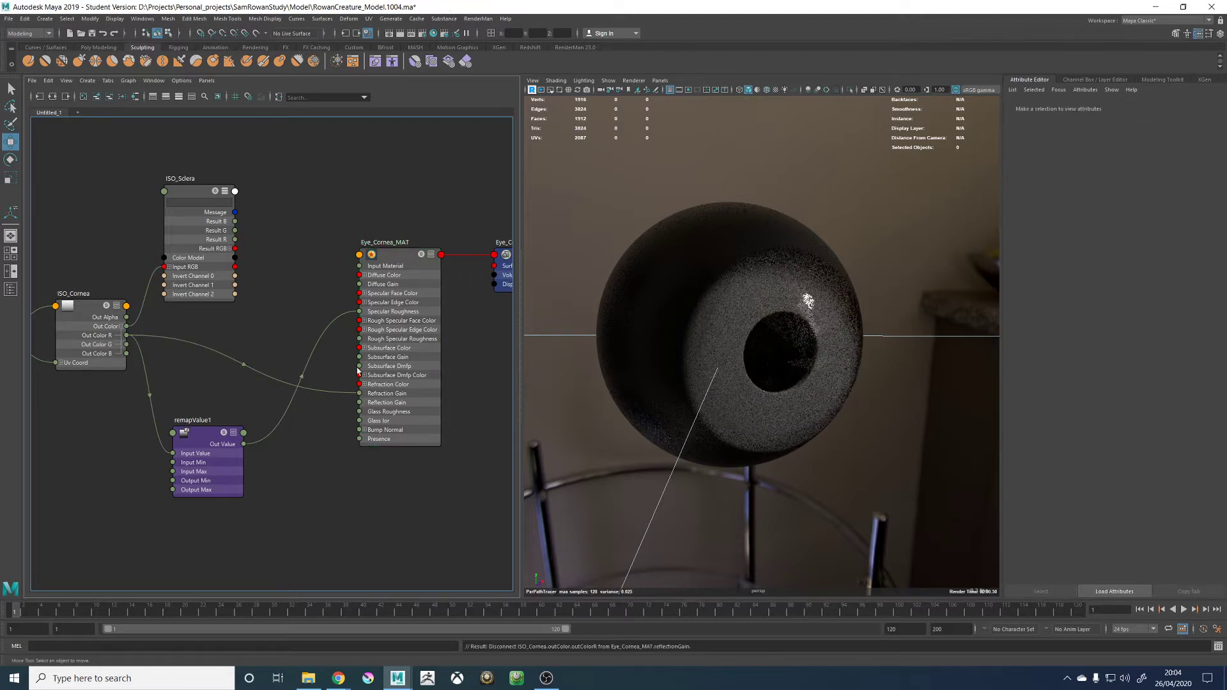
left_click(394, 254)
left_click_drag(1123, 416, 1150, 416)
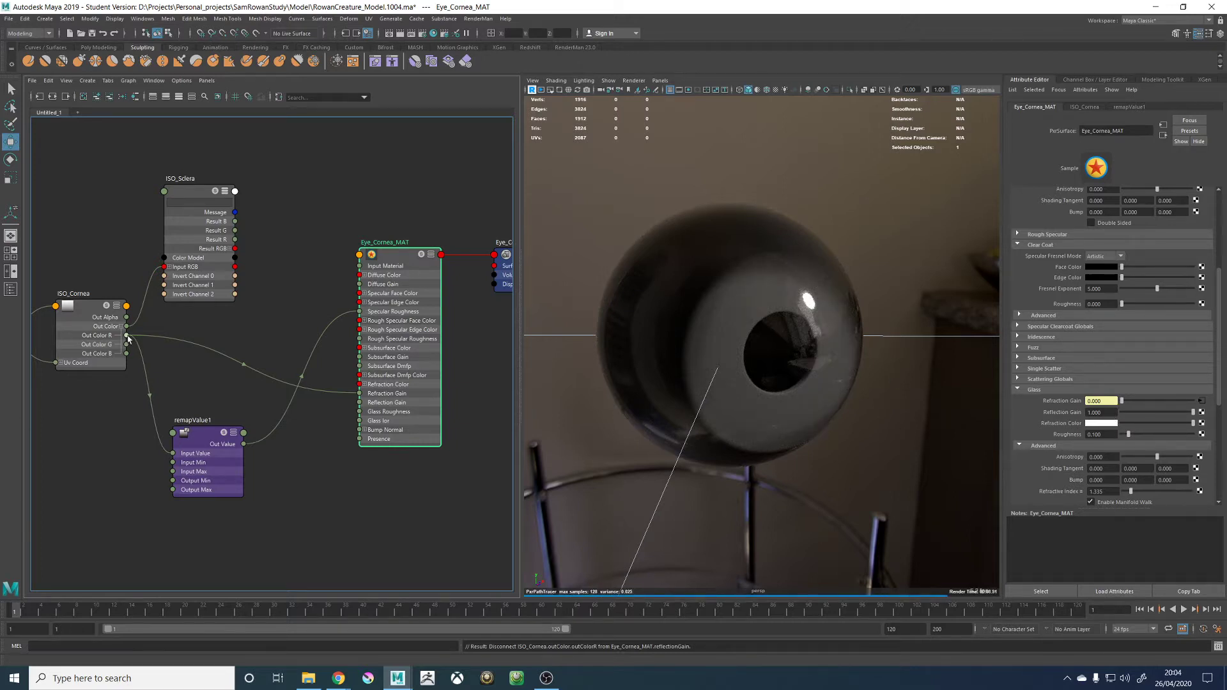
left_click_drag(127, 335, 361, 403)
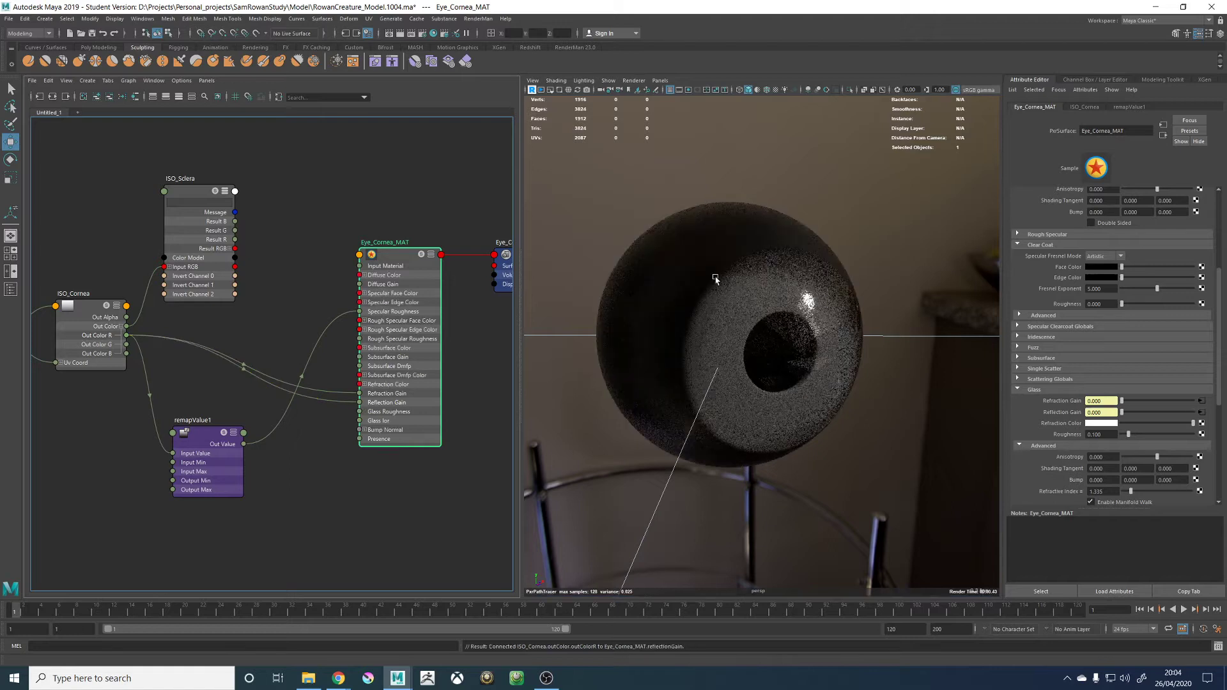
Examine the rendered cornea from several angles and compare it with the eyes in the original concept painting
left_click(937, 445)
mouse_move(936, 445)
left_mouse_down("alt")
mouse_move(915, 433)
mouse_move(926, 441)
left_mouse_up("alt")
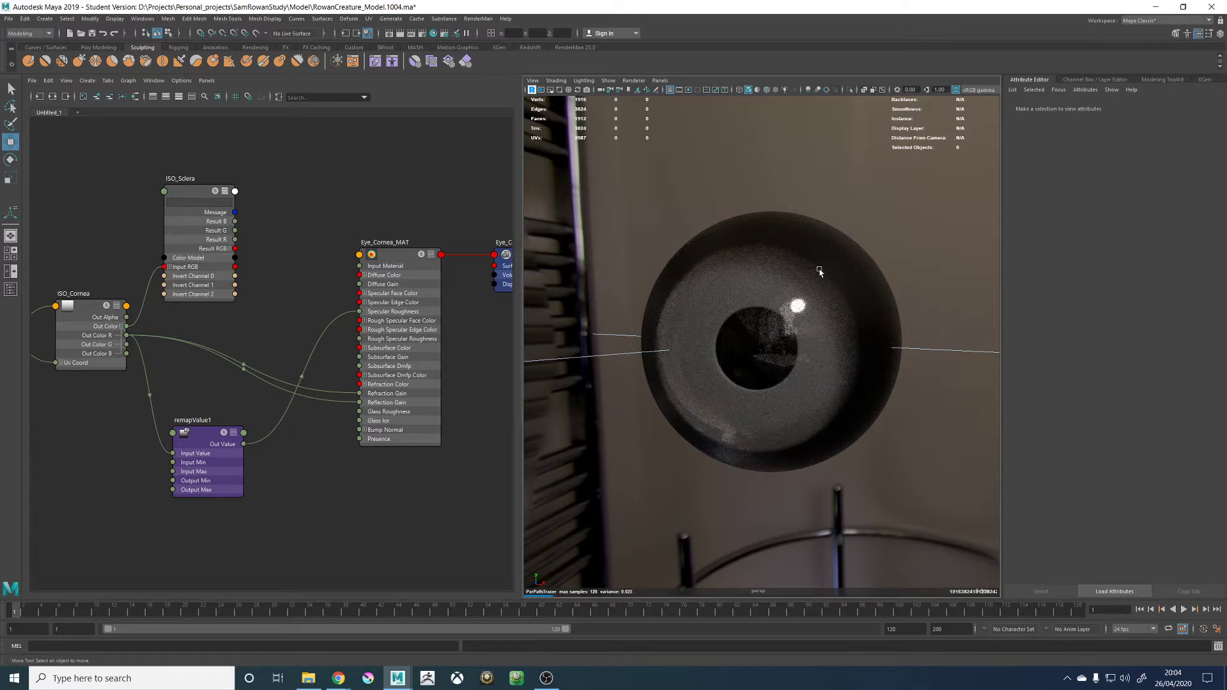
mouse_move(859, 365)
left_mouse_down("alt")
mouse_move(893, 230)
mouse_move(914, 229)
left_mouse_up("alt")
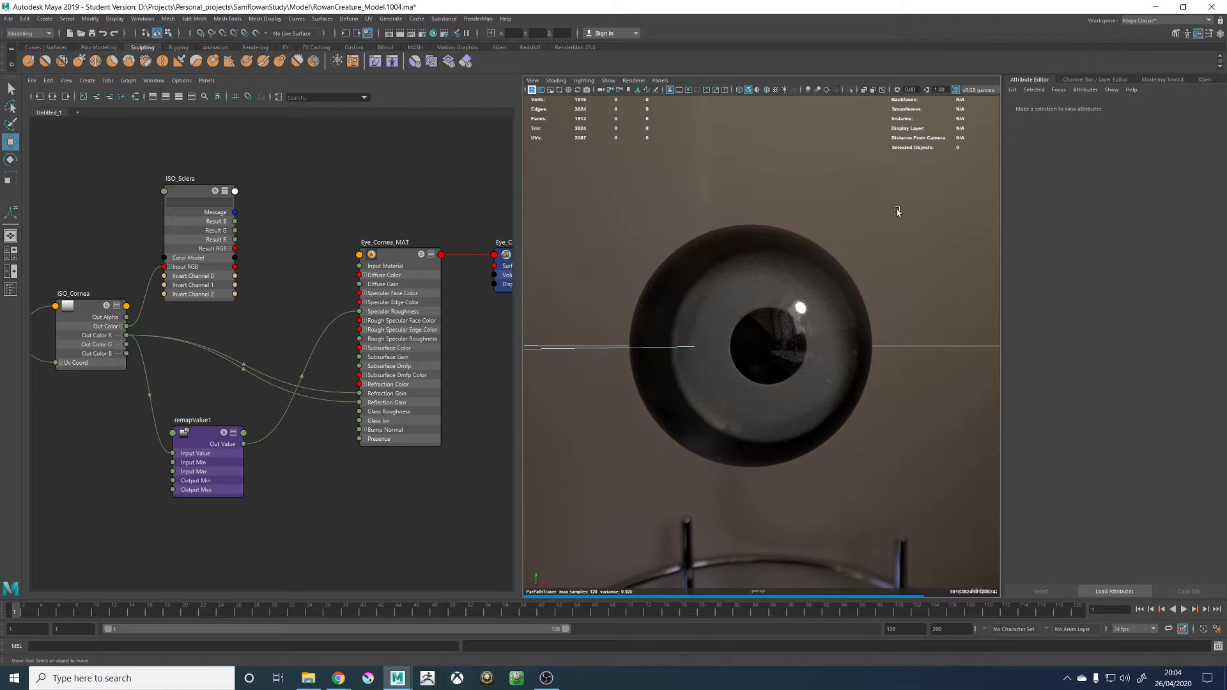
left_click(391, 255)
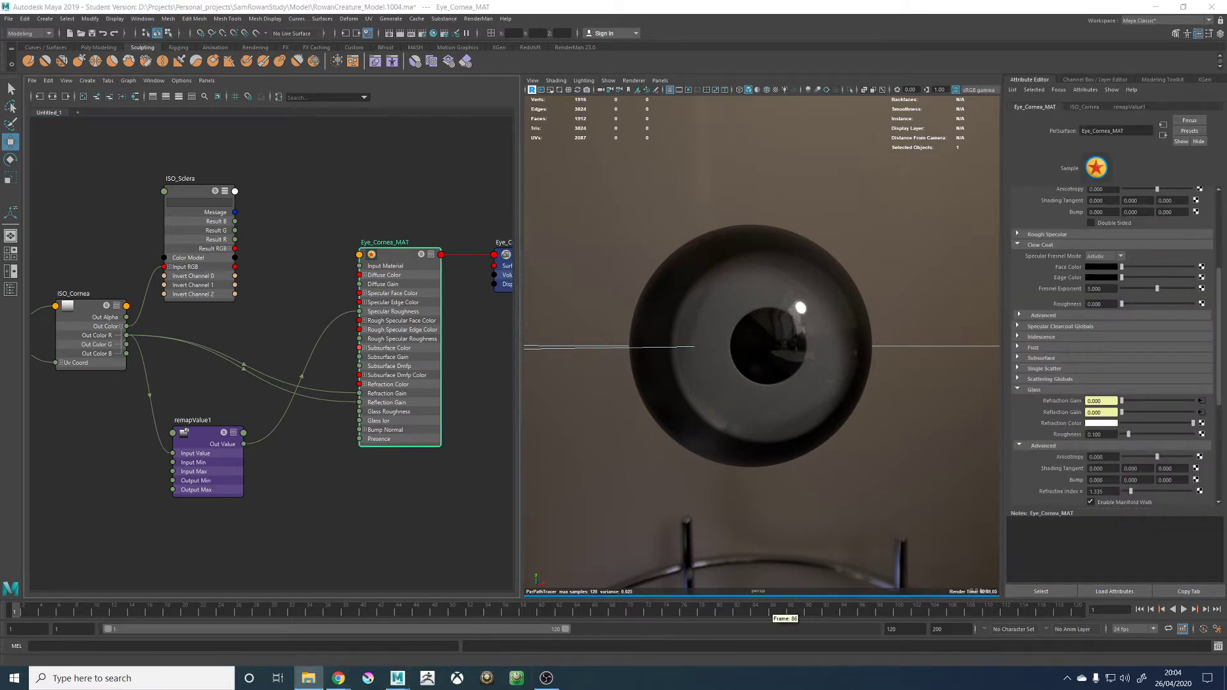
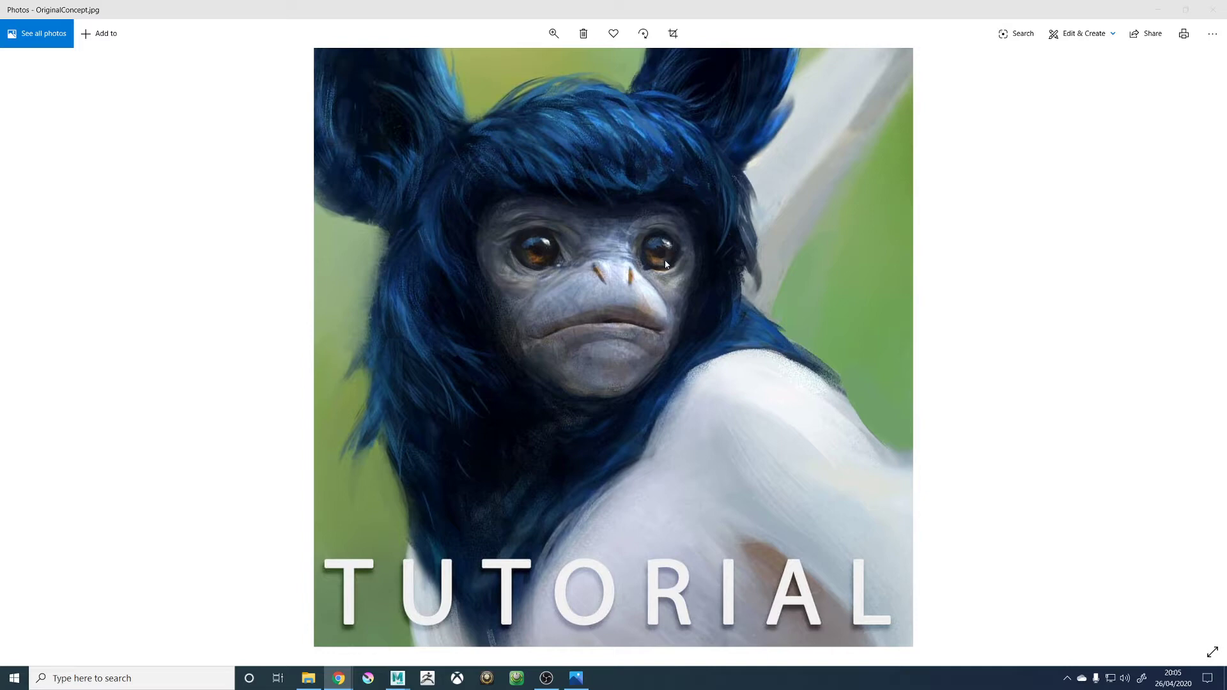
left_click(1215, 14)
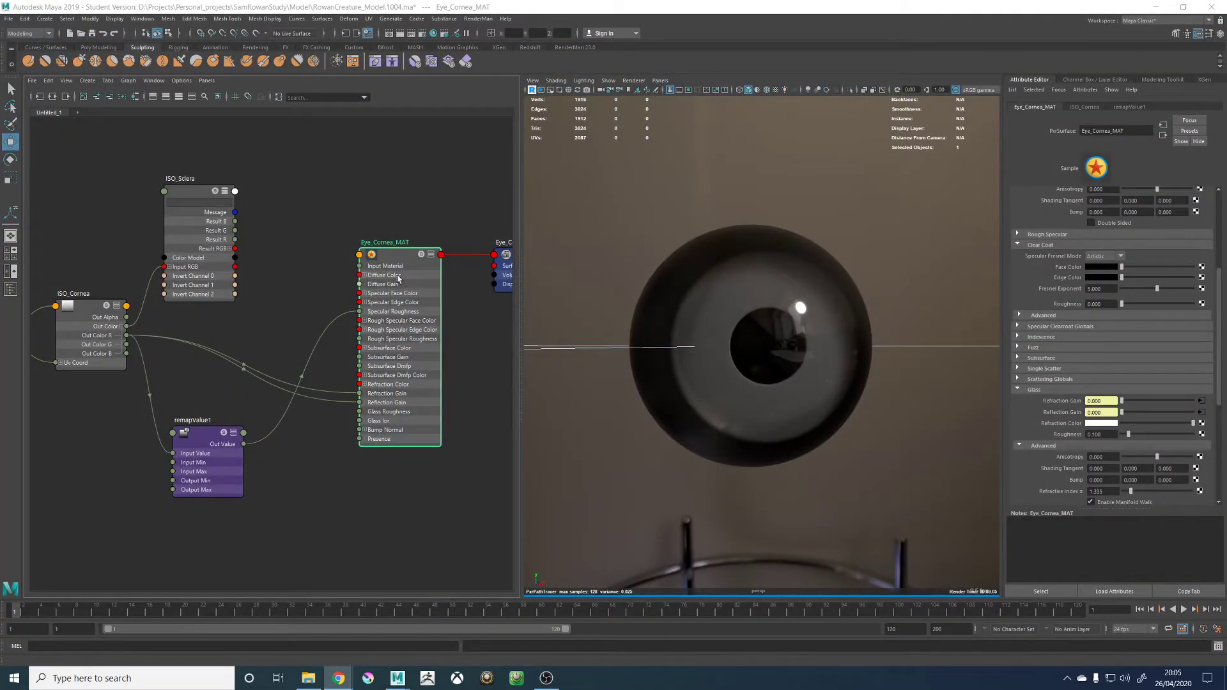
Inspect the Primary Specular refraction index and try Glass Manifold Walk IOR at 0 and about 3.57, ending back at -1
scroll(1047, 306, "up", 5)
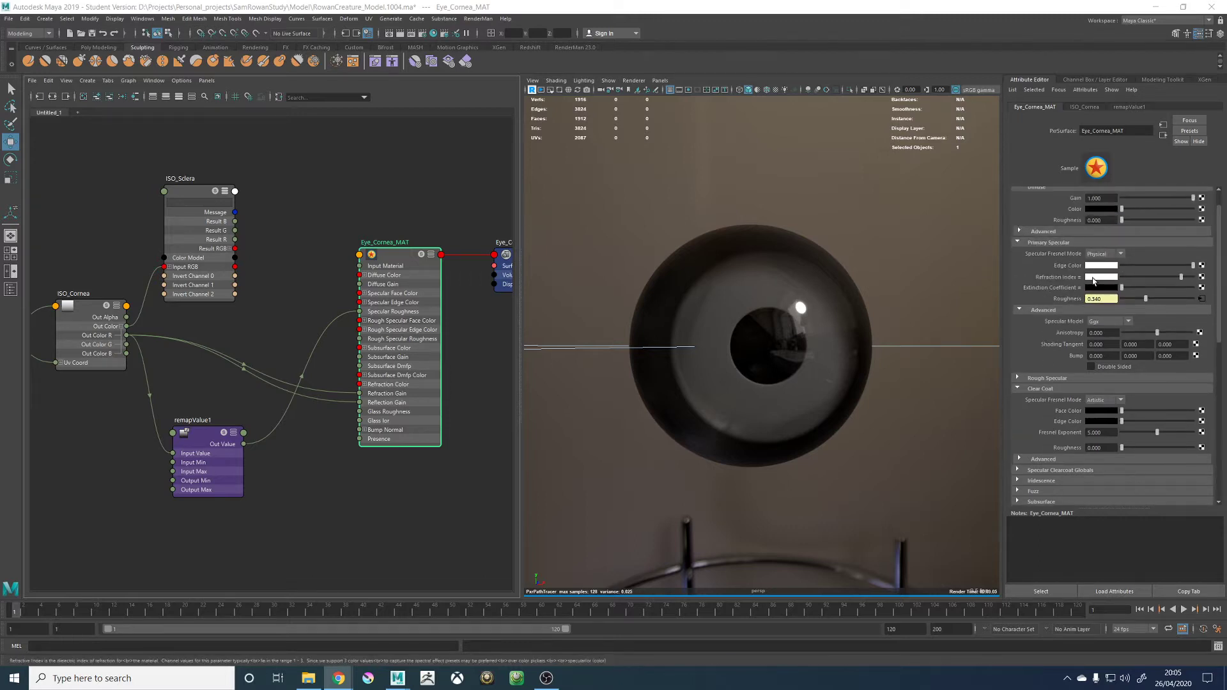
left_click(1100, 277)
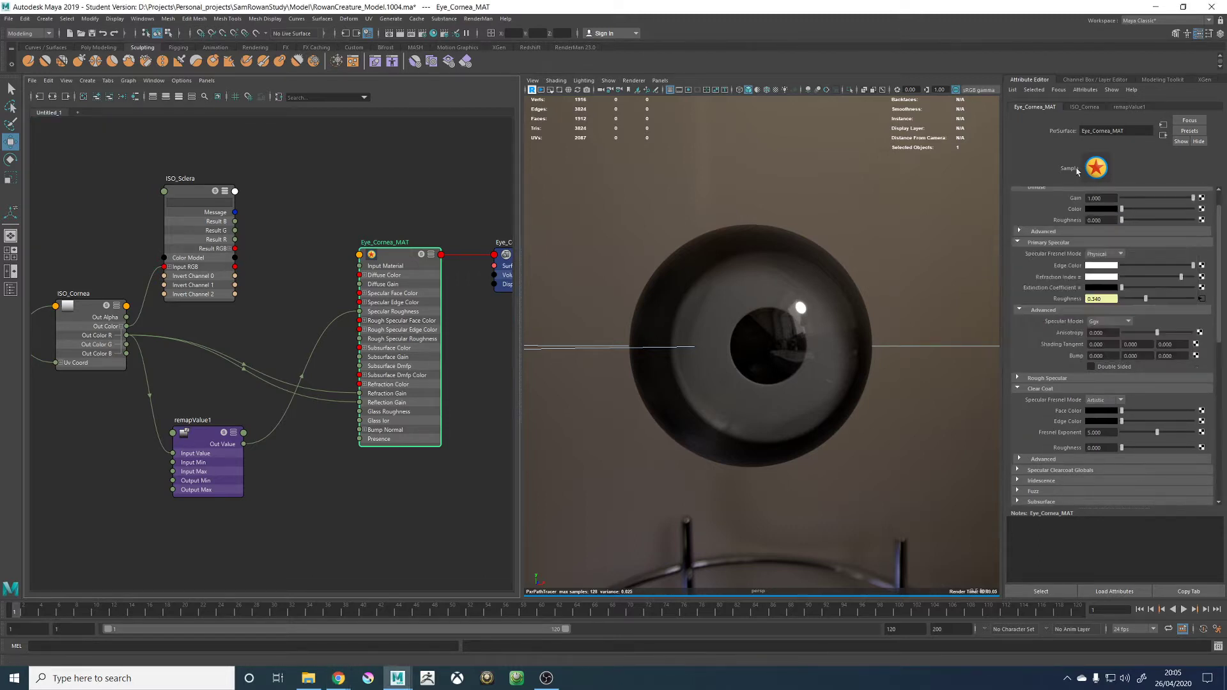
scroll(1046, 428, "down", 5)
scroll(1046, 428, "down", 1)
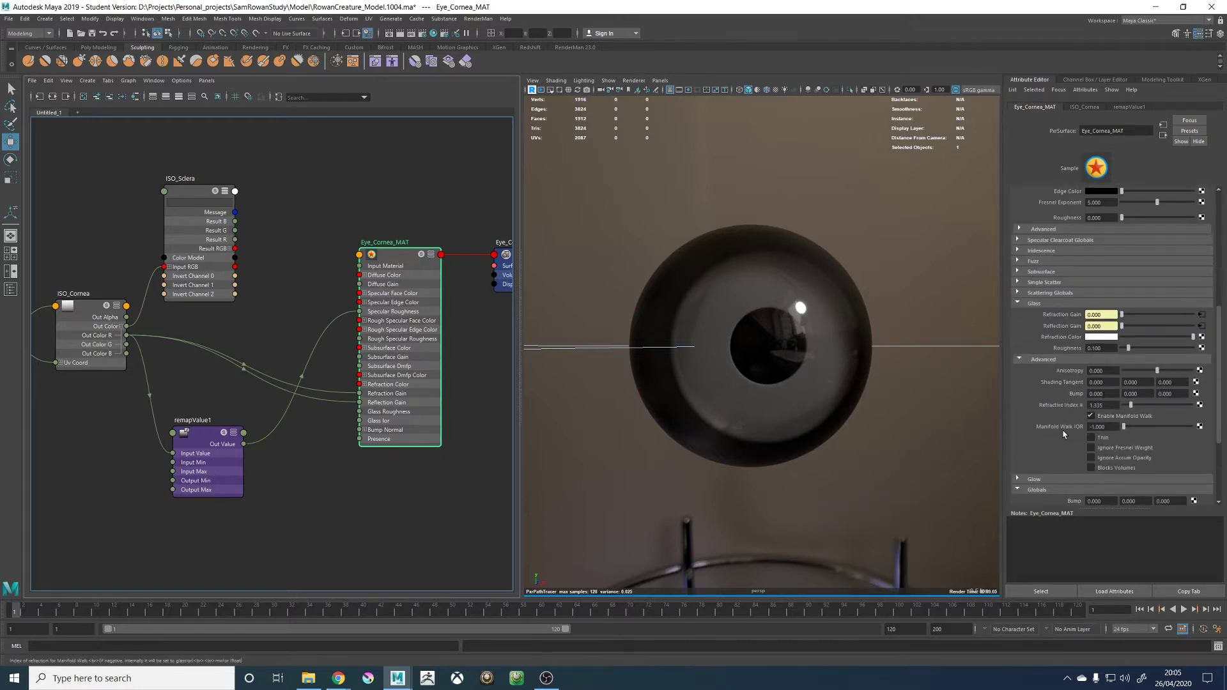
mouse_move(1064, 427)
left_click_drag(1109, 427, 1046, 440)
type("0")
key("Return")
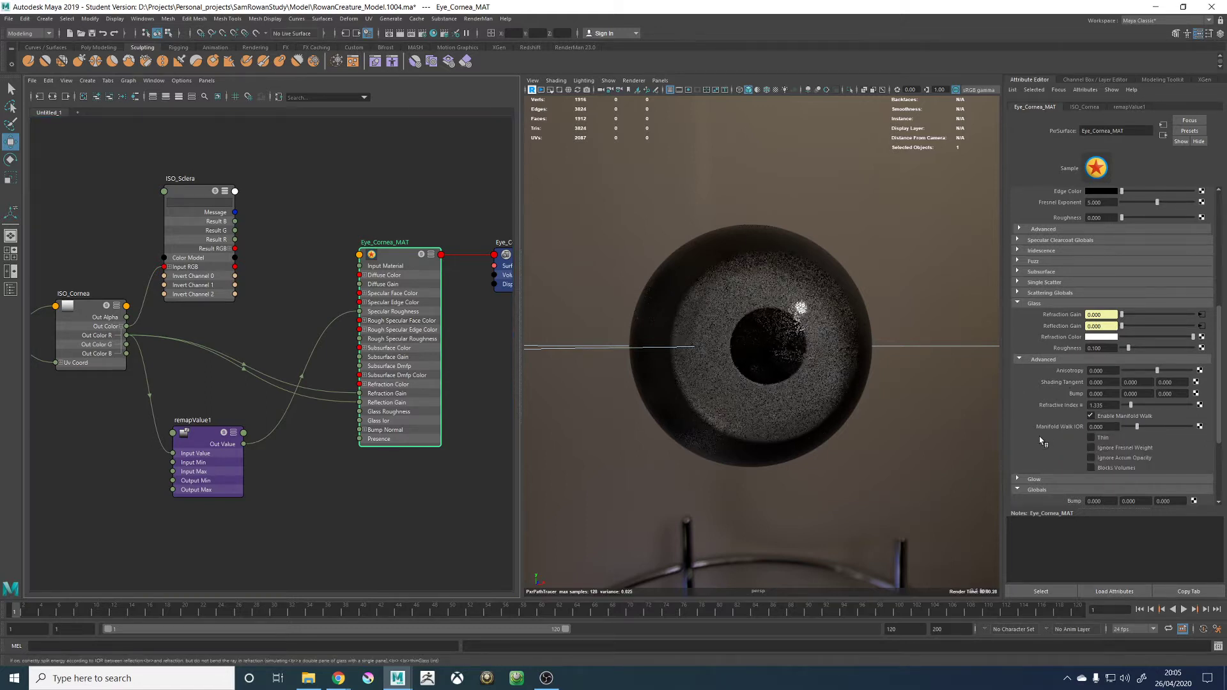
left_click_drag(1137, 427, 1184, 432)
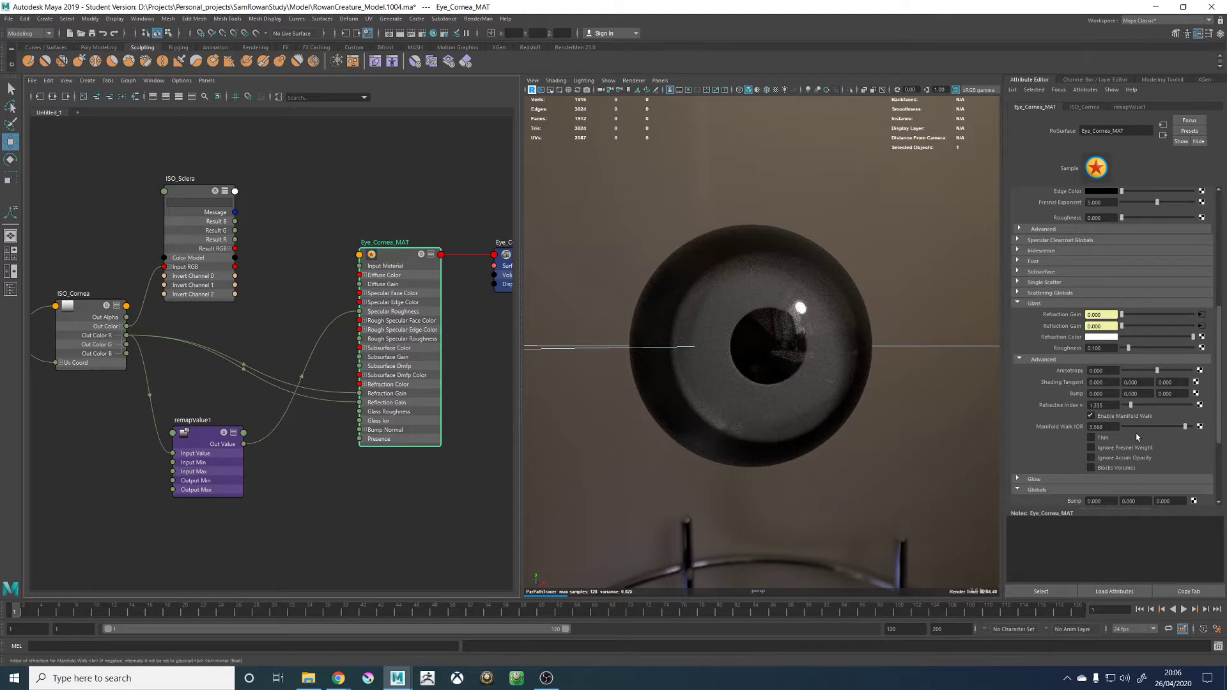
left_click_drag(1107, 427, 1078, 430)
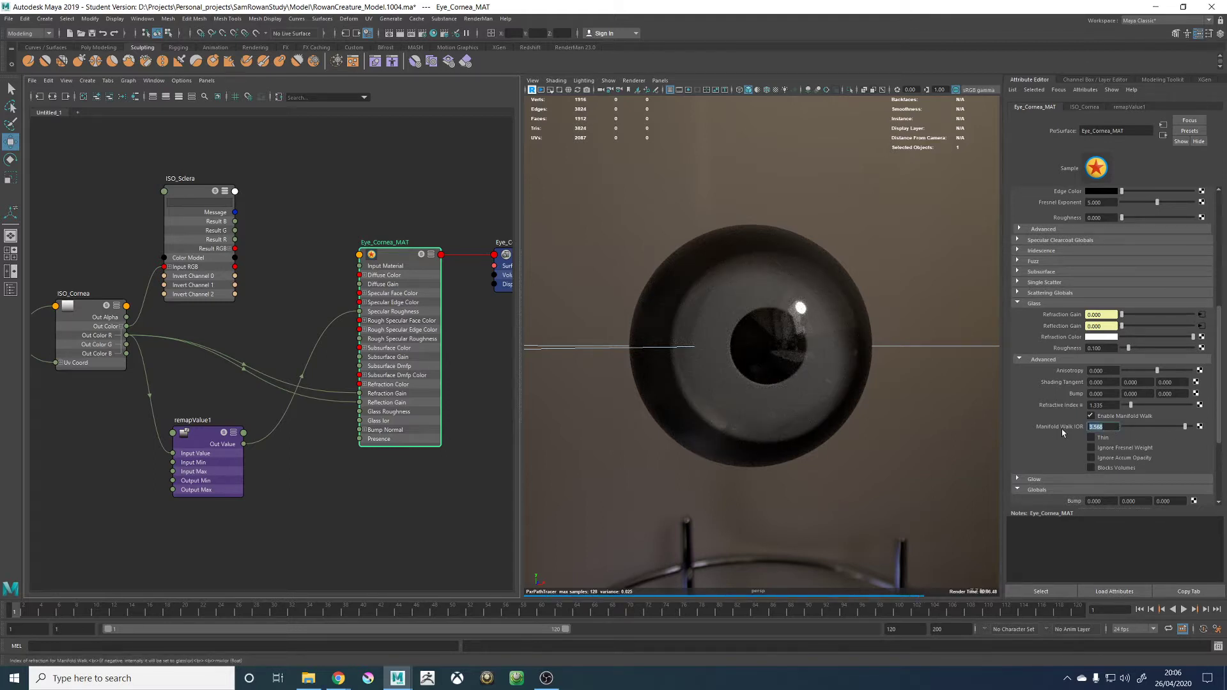
type("-1")
key("Return")
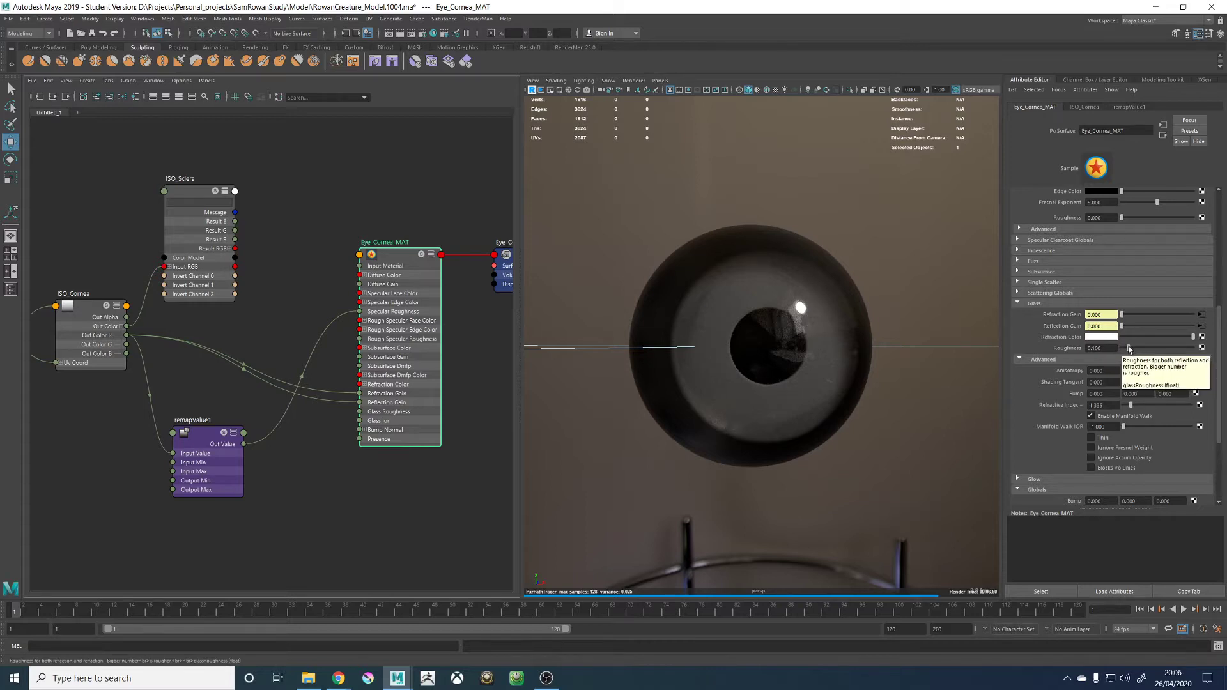
Try Glass Roughness at 0.51 and 0 on Eye_Cornea_MAT, ending back at 0.1
left_click_drag(1129, 349, 1158, 348)
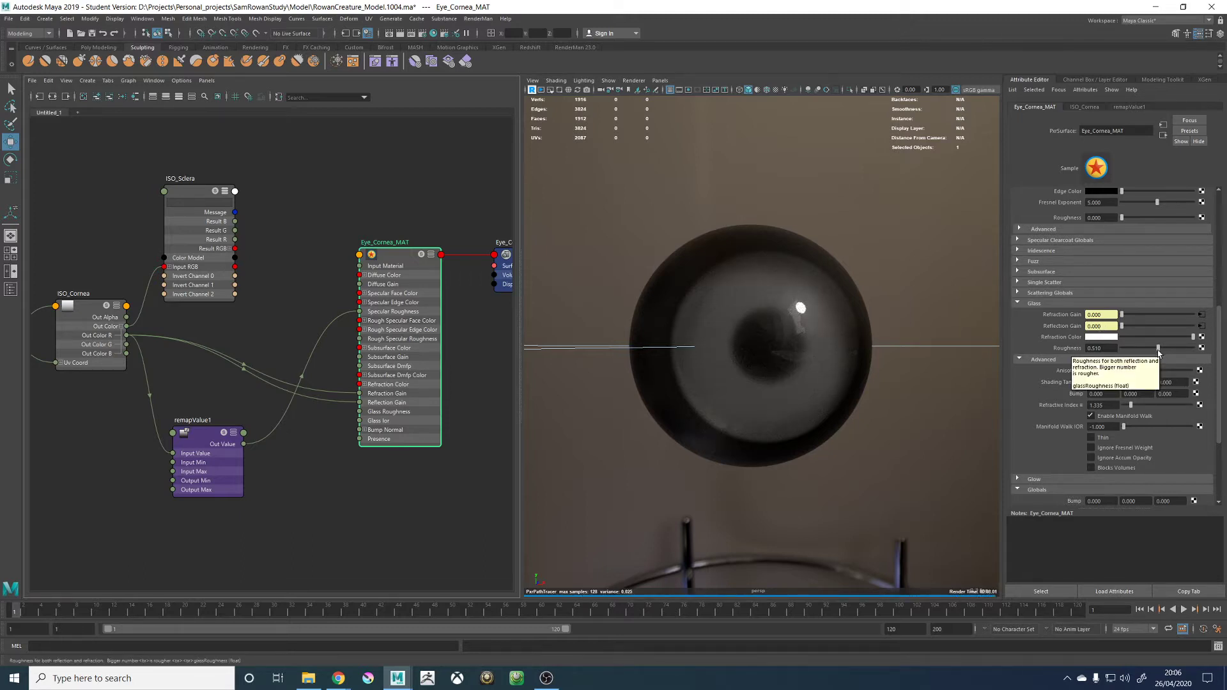
left_click_drag(1158, 348, 1080, 360)
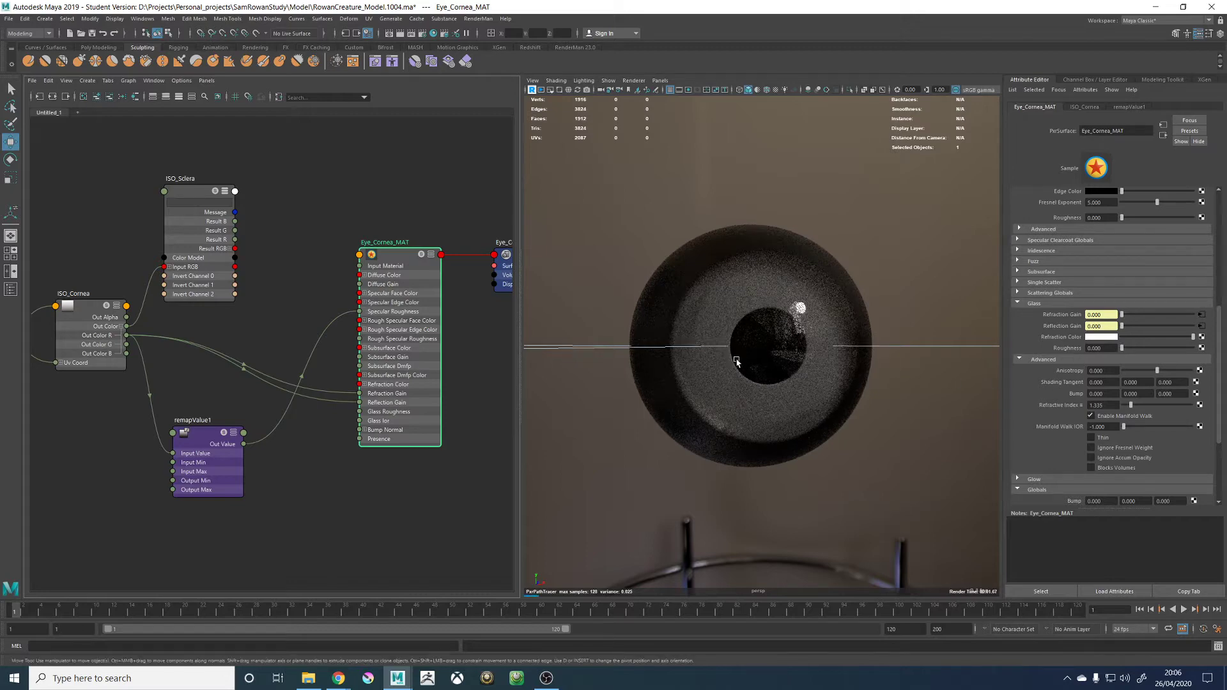
scroll(735, 355, "up", 4)
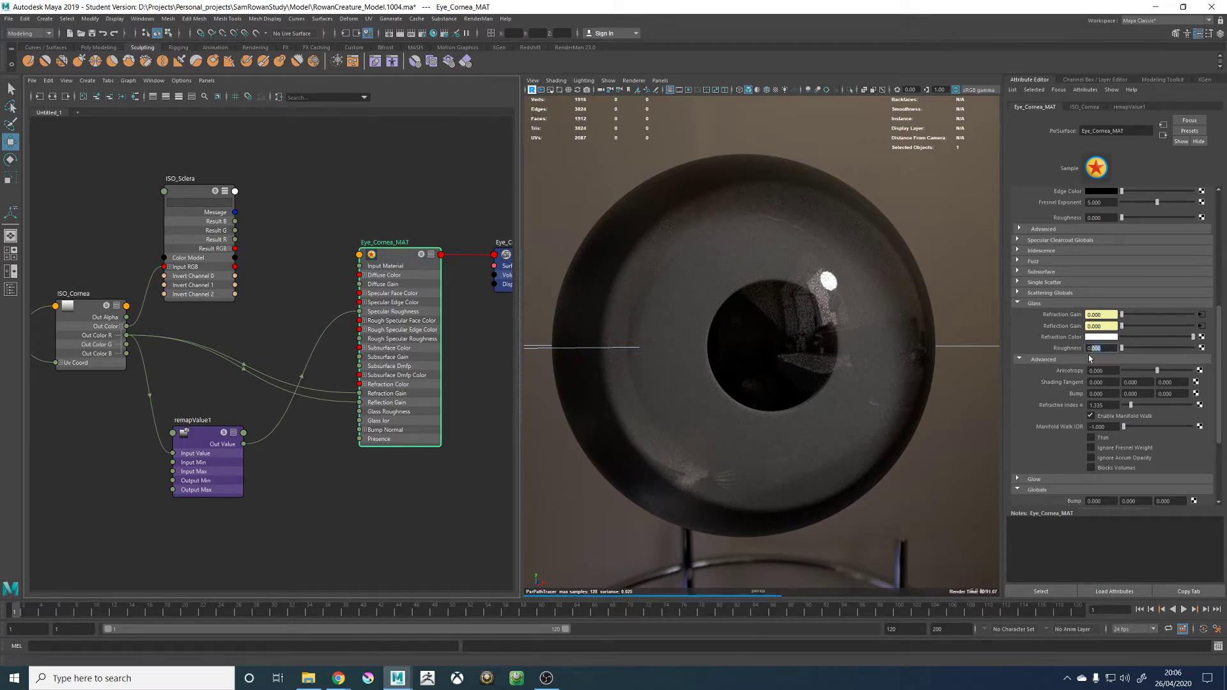
type("0.1")
key("Return")
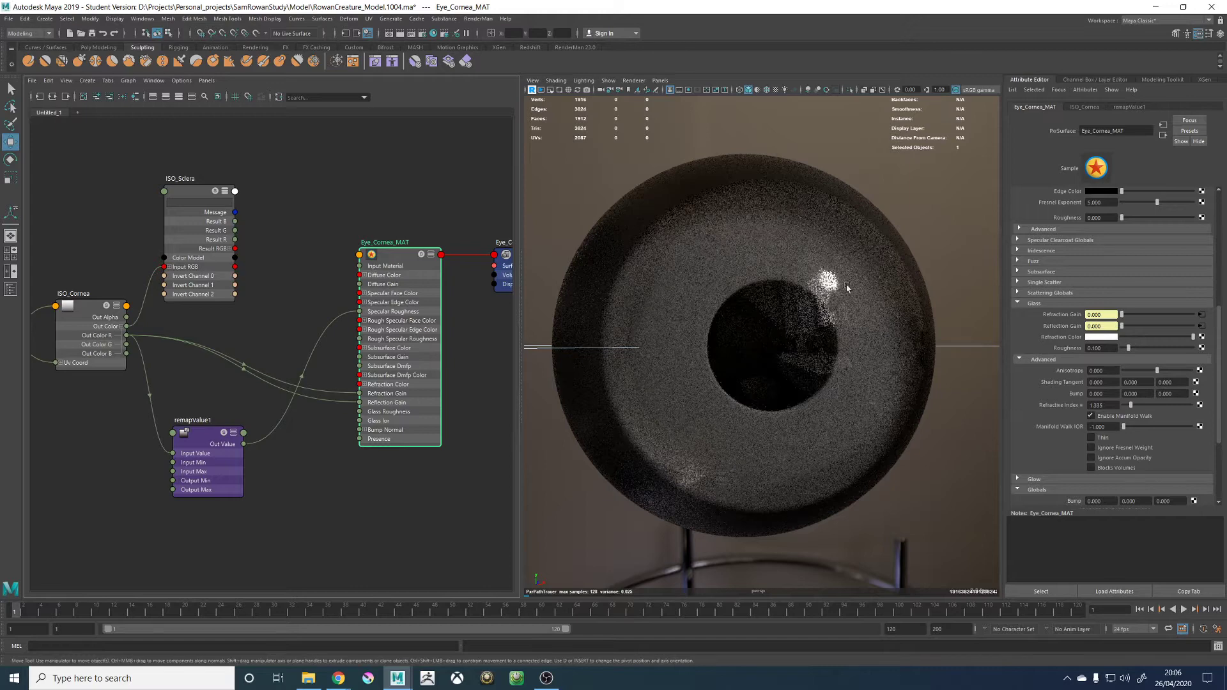
scroll(837, 284, "down", 4)
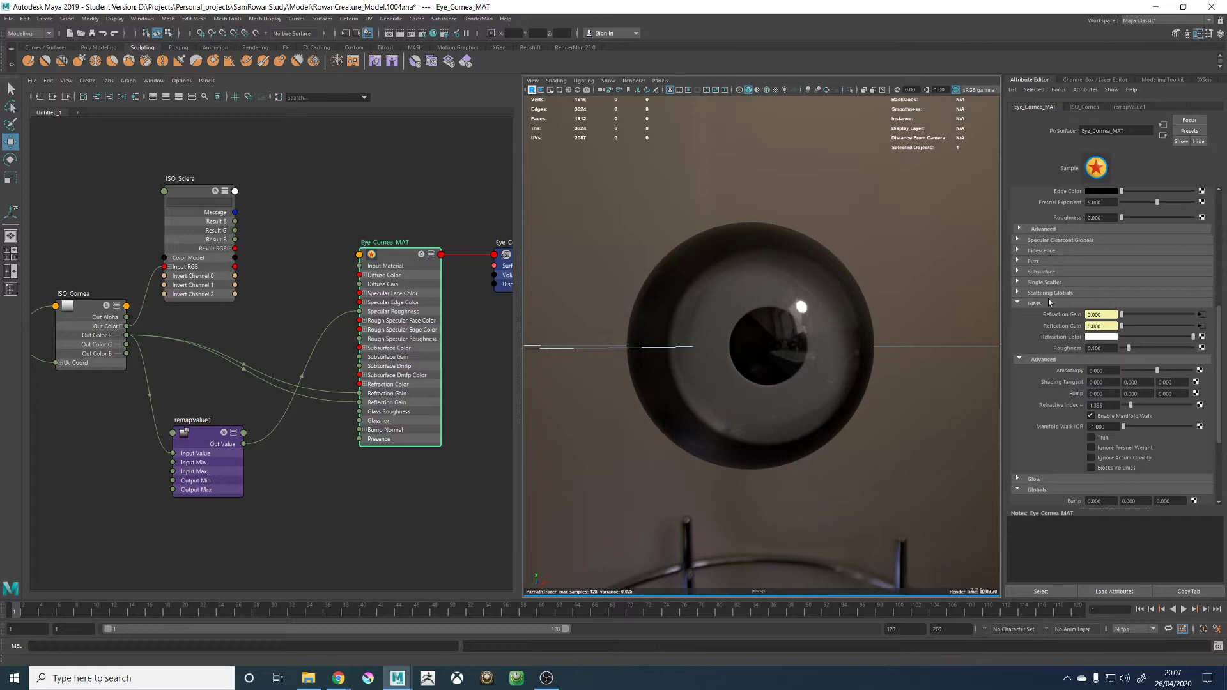
Try the artistic Iridescence settings of Eye_Cornea_MAT, with Edge gain up to 1.000 and Face gain at about 0.09
left_click(1043, 251)
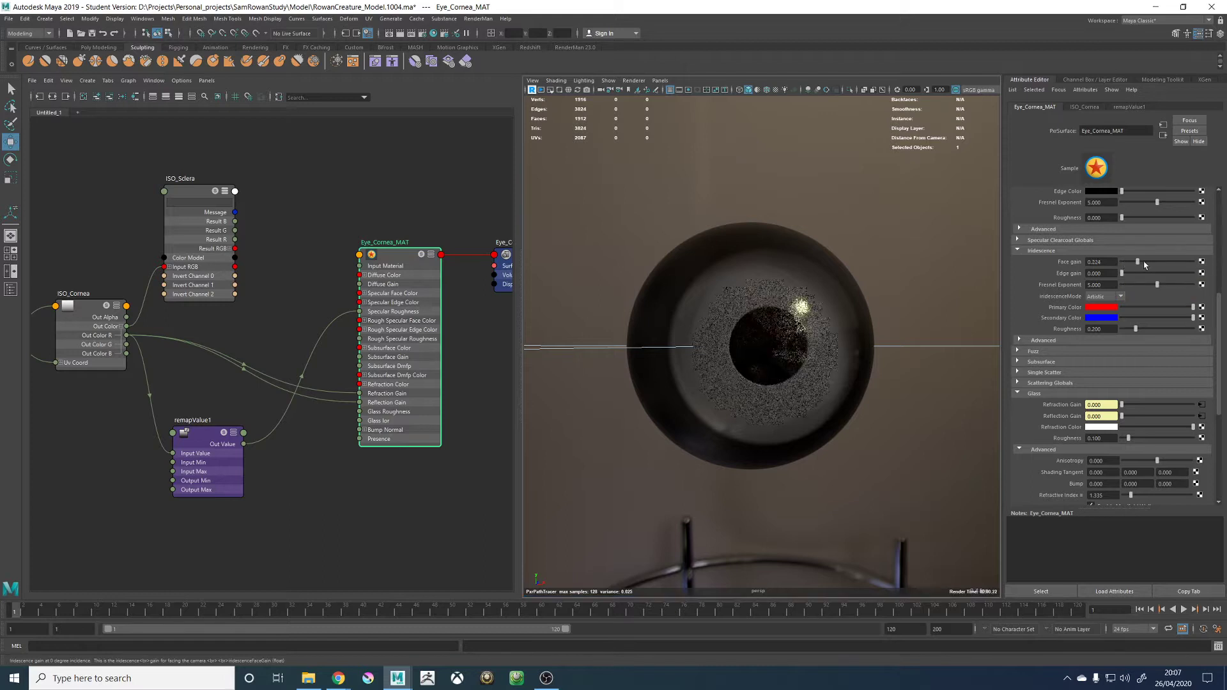
mouse_move(1123, 266)
left_mouse_down()
mouse_move(1149, 266)
mouse_move(1122, 262)
mouse_move(1138, 276)
left_mouse_up()
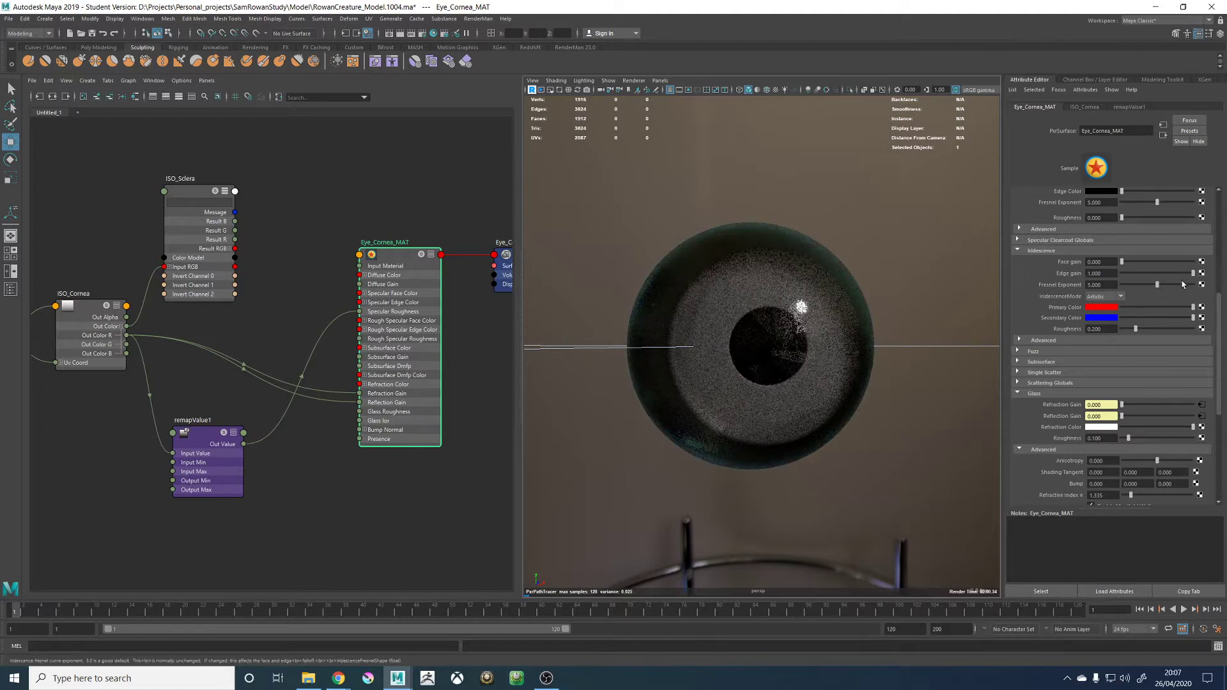
left_click_drag(1163, 272, 1125, 262)
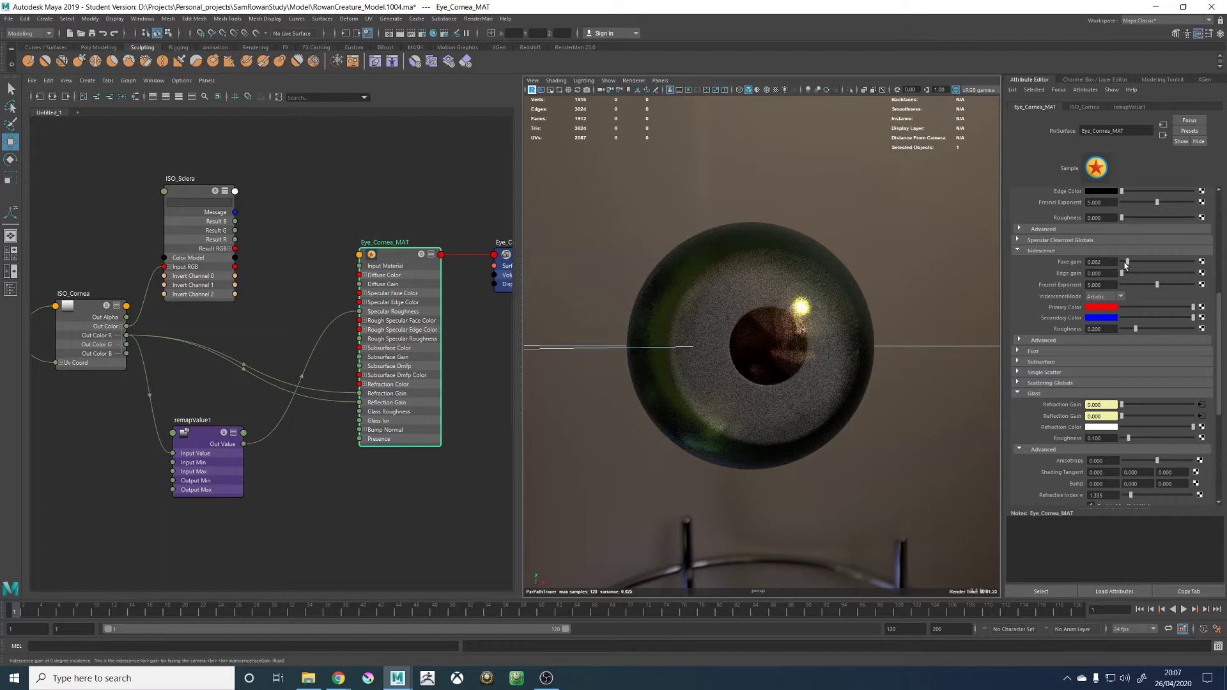
Switch the Iridescence mode to Physical and raise its Face gain to 1.000
left_click(1112, 297)
left_click(1102, 308)
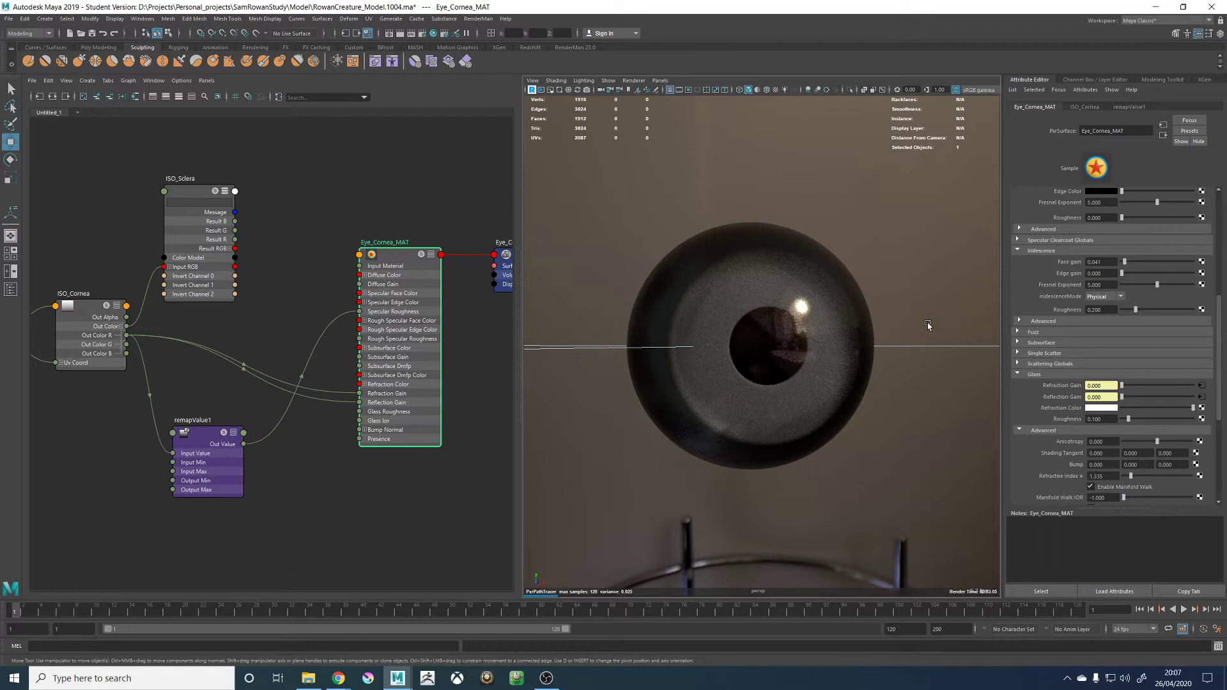
left_click(1137, 262)
left_click_drag(1136, 263, 1194, 262)
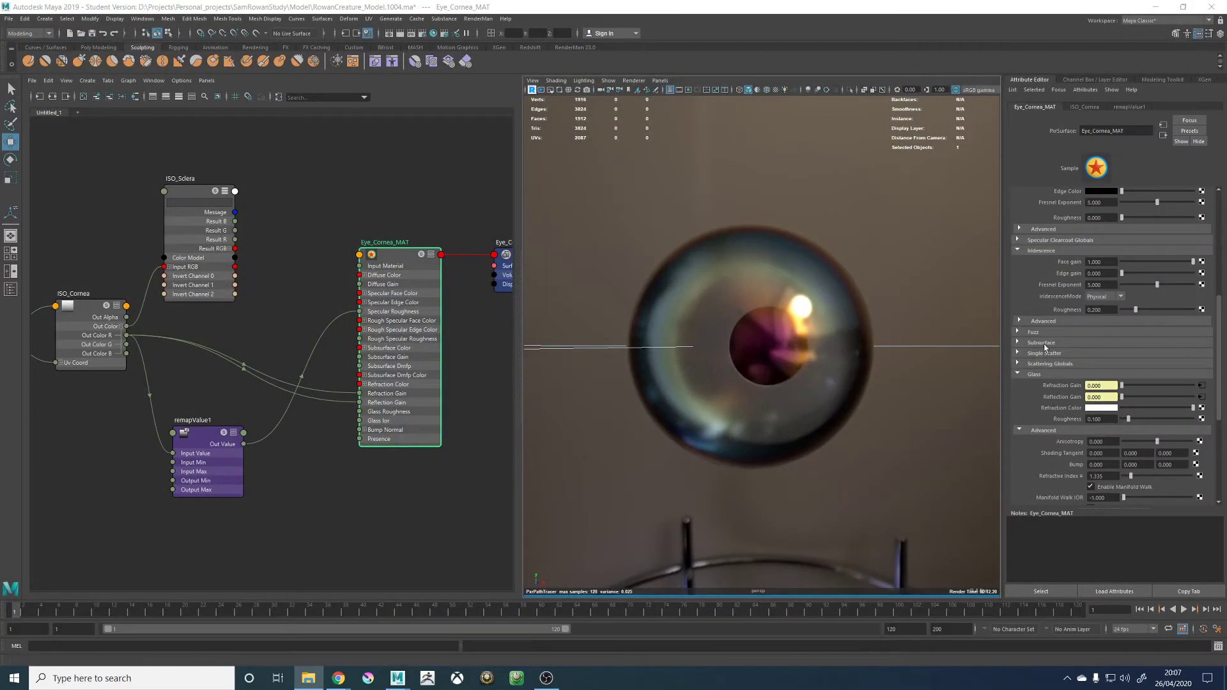
Try several Iridescence Roughness values on Eye_Cornea_MAT, including about 0.05, and set it to 0.175
left_click(1155, 310)
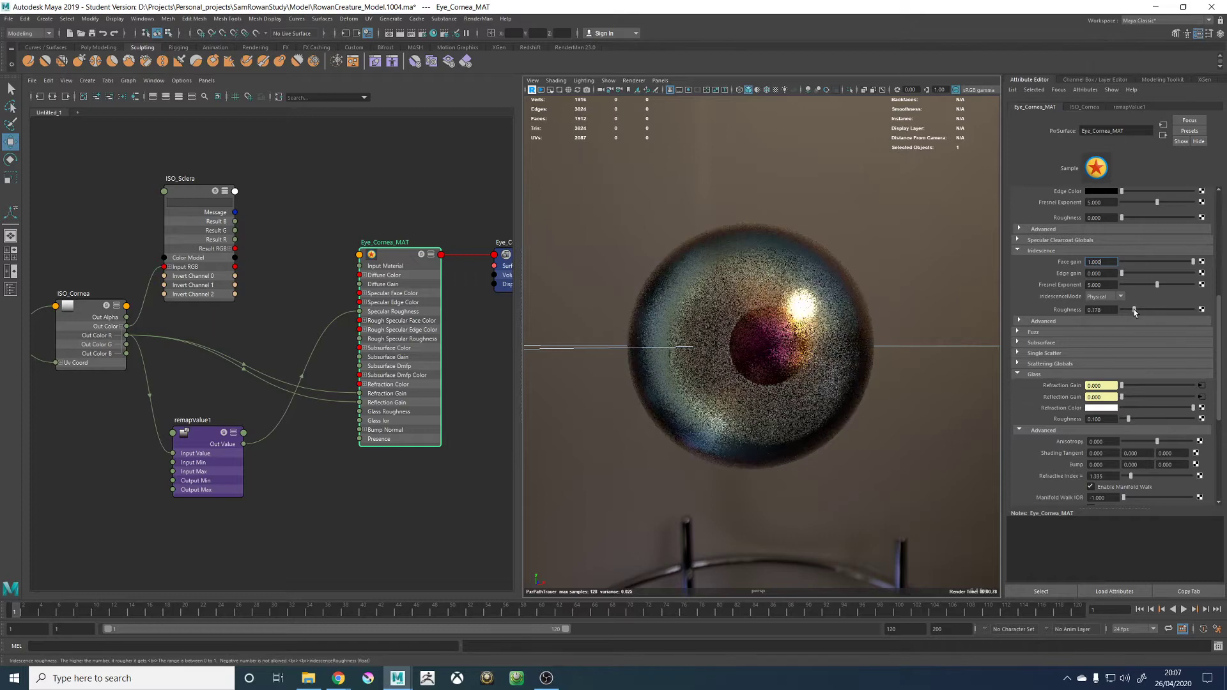
left_click_drag(1140, 310, 1124, 310)
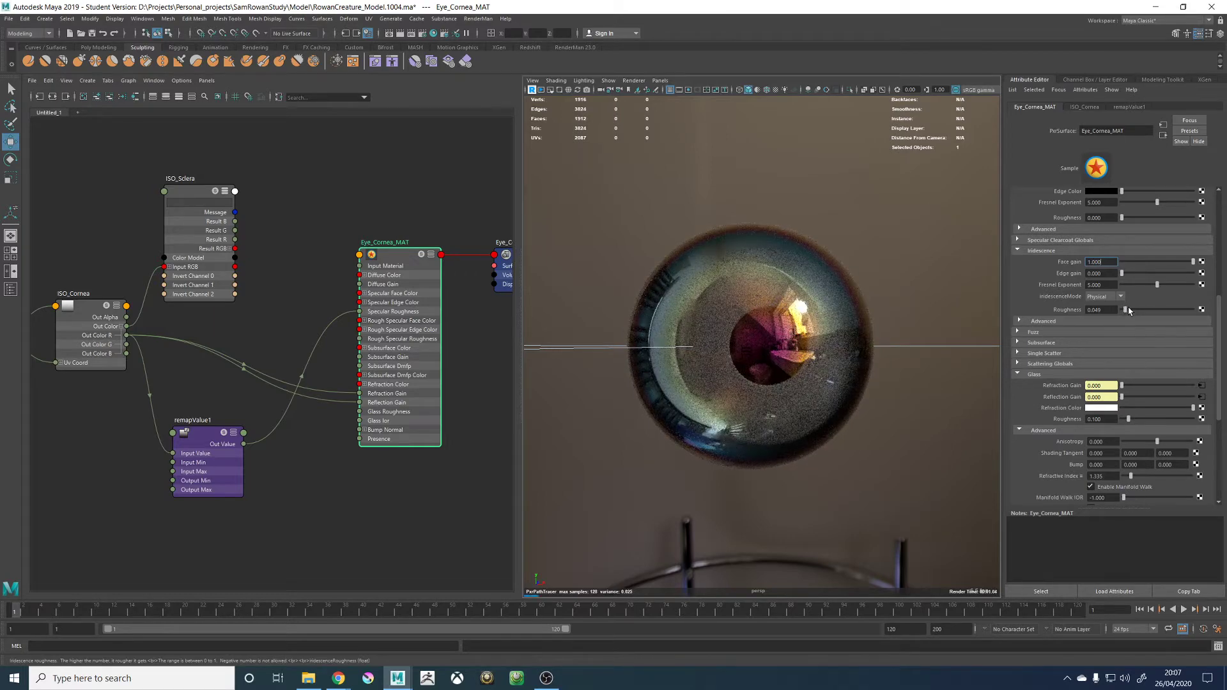
left_click(1129, 310)
left_click(1135, 310)
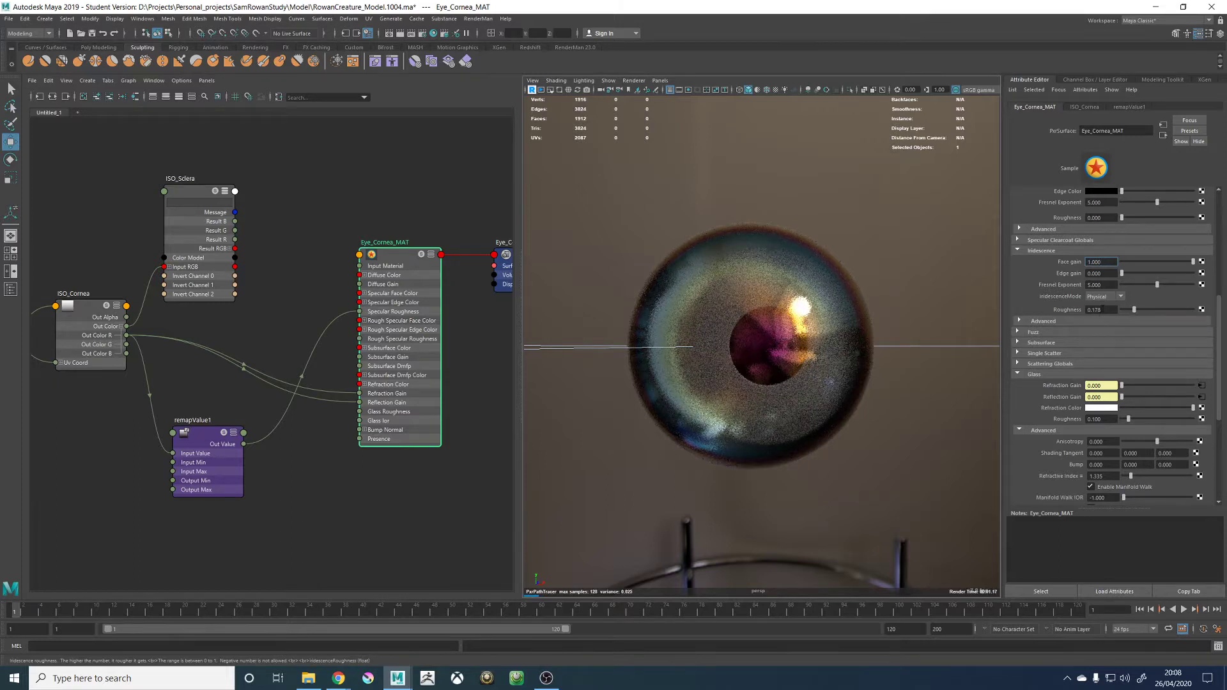
left_click_drag(1104, 310, 1100, 313)
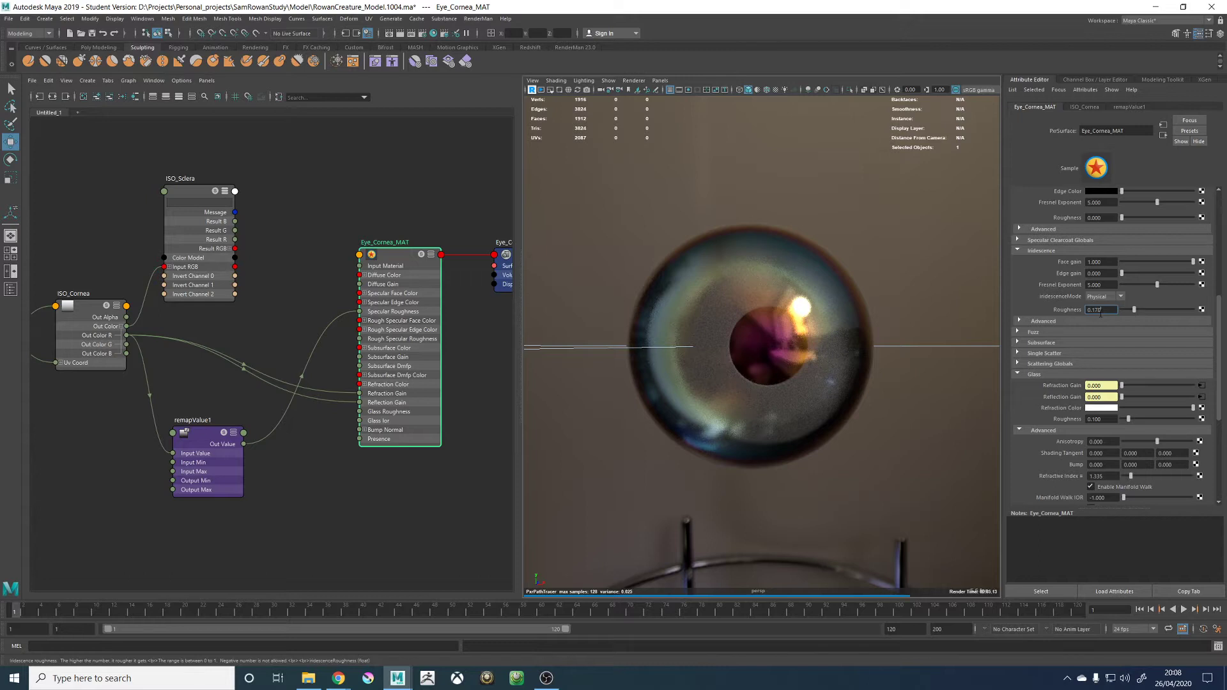
key("Return")
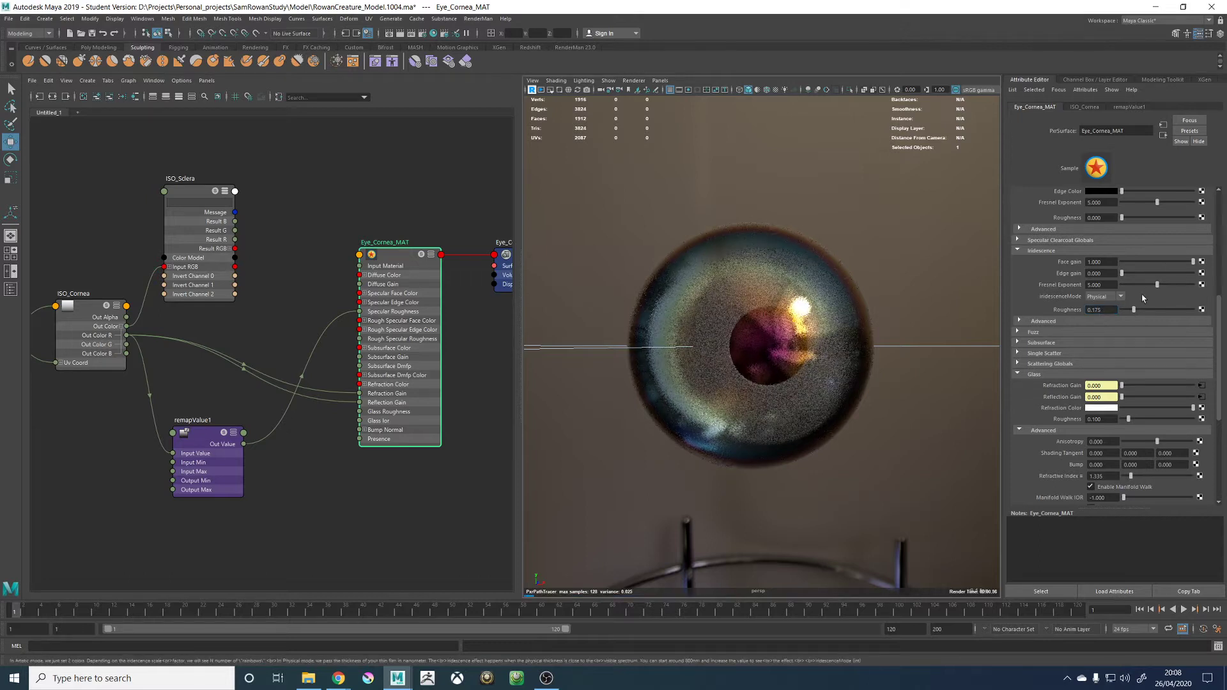
Set Iridescence Face gain to 0 and Edge gain to 1.000, and try high and low Fresnel Exponents, ending at about 1.63
left_click(1148, 285)
left_click_drag(1149, 285, 1120, 292)
left_click(1182, 285)
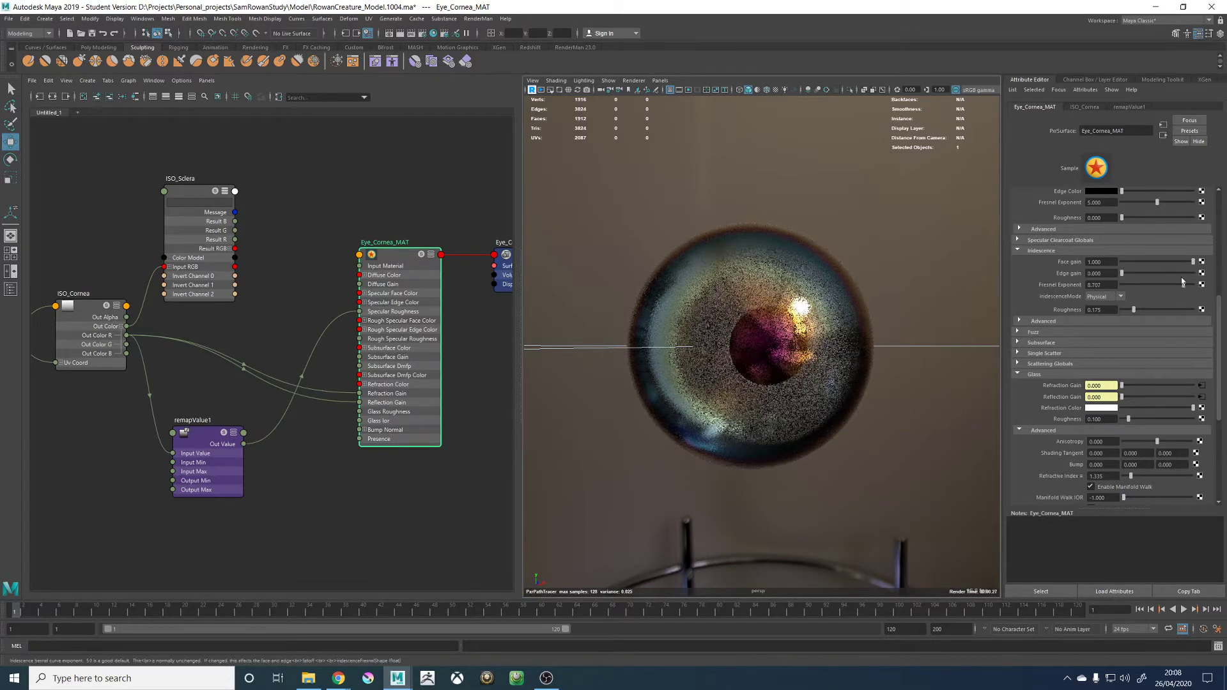
left_click(1124, 262)
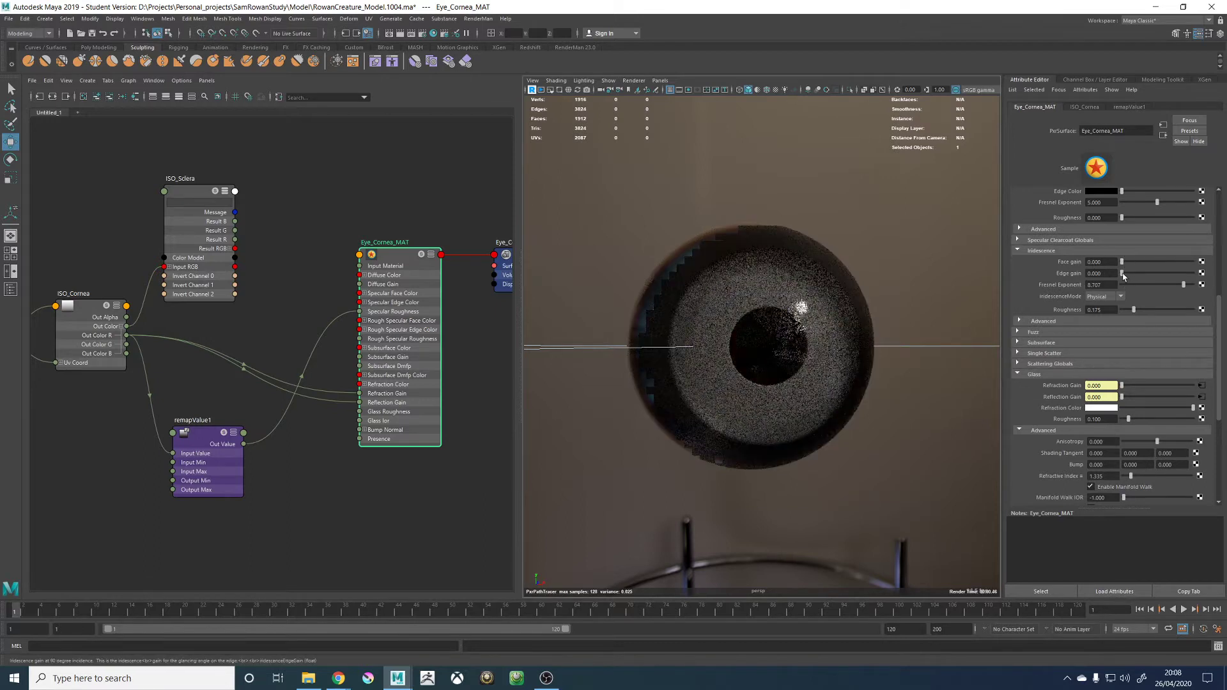
left_click_drag(1122, 273, 1193, 275)
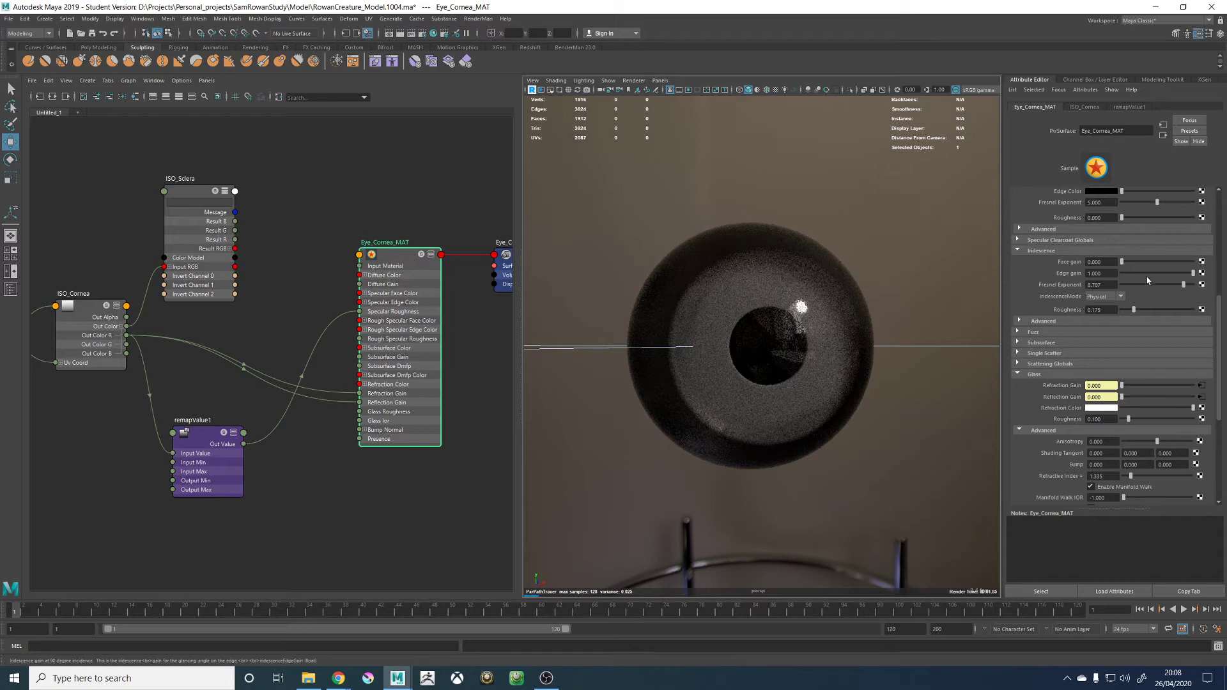
left_click(1132, 285)
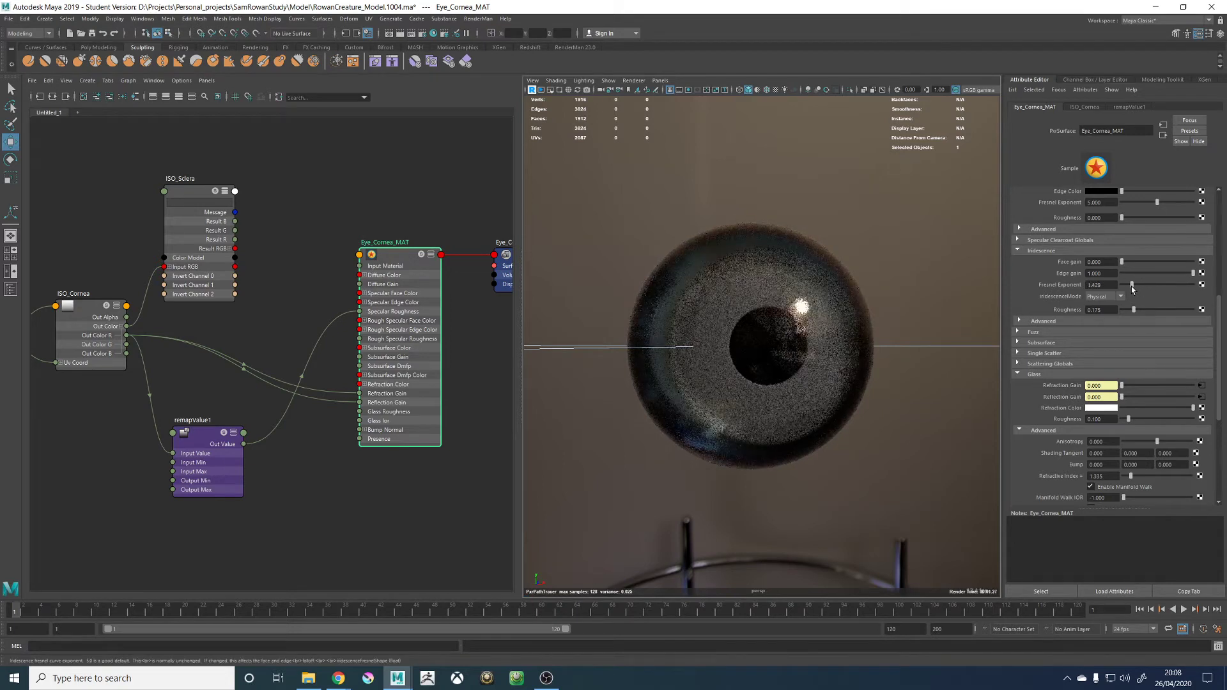
left_click_drag(1131, 286, 1133, 286)
Set the Iridescence Face gain to 0.040 and the Edge gain to 0.200
left_click(1127, 263)
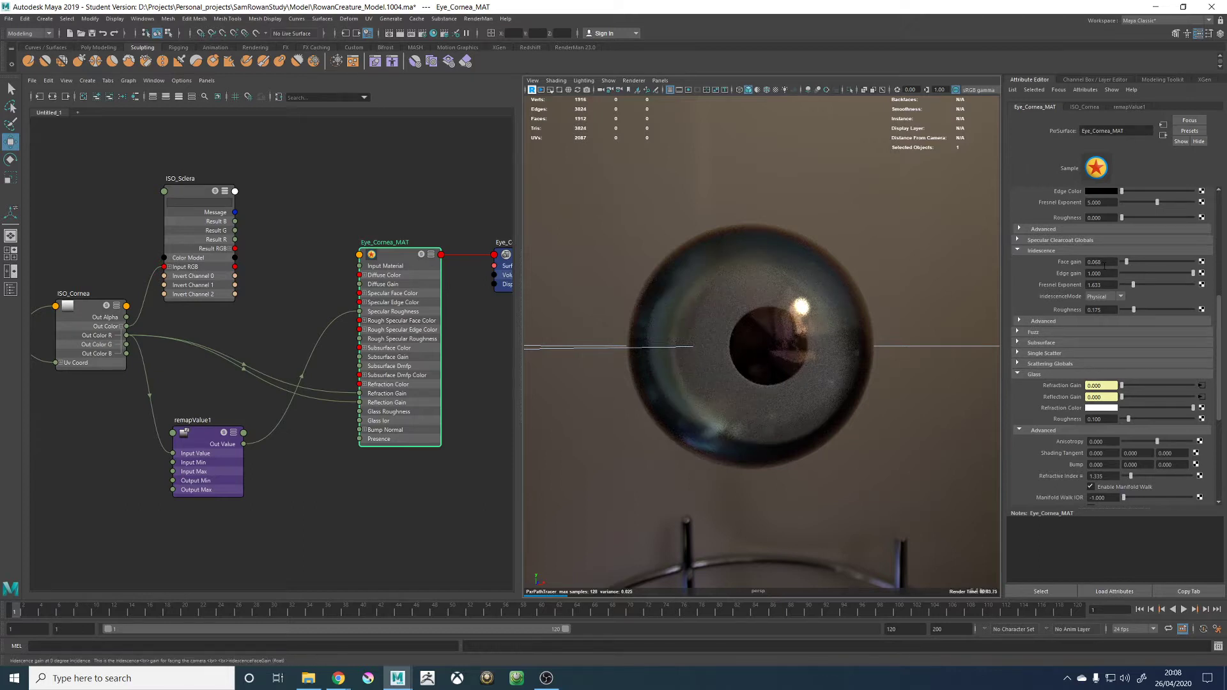
double_click(1103, 264)
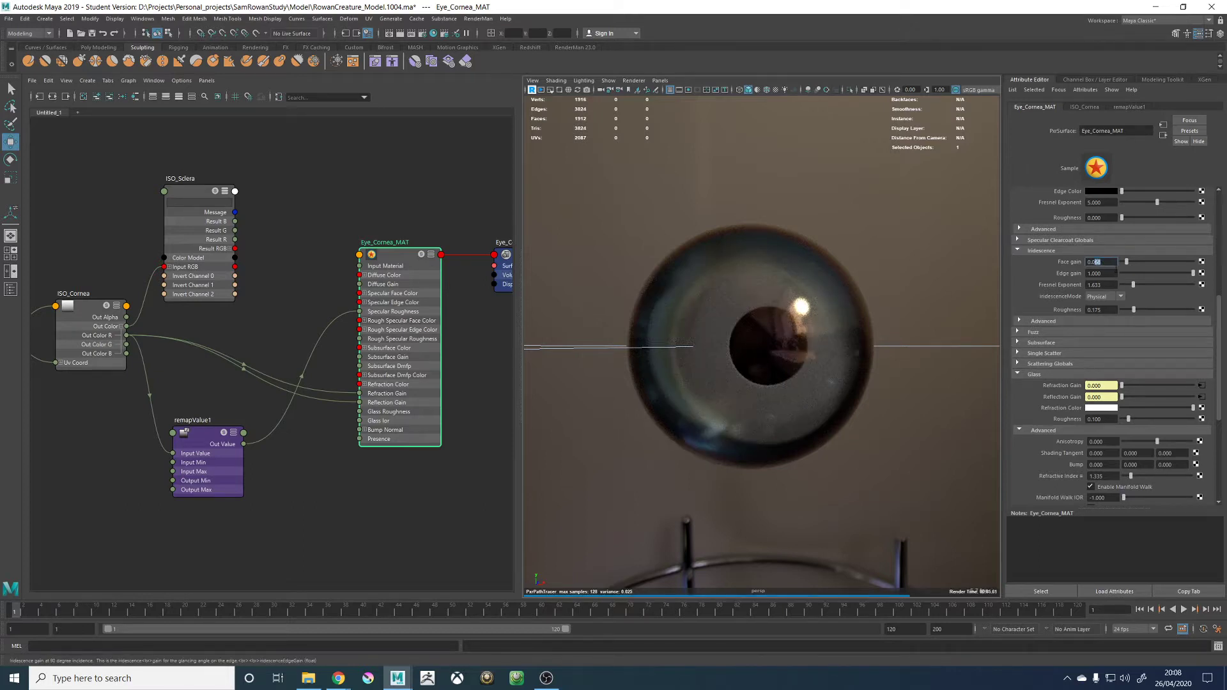
type("4")
key("Tab")
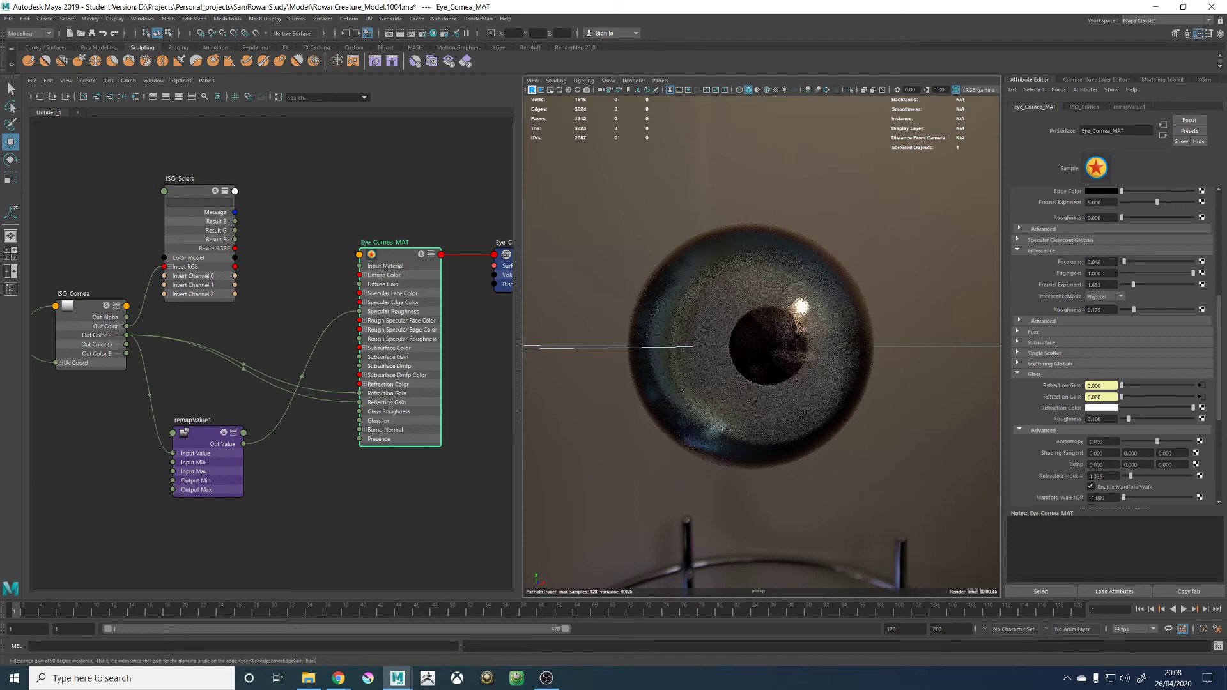
type("0.2")
key("Return")
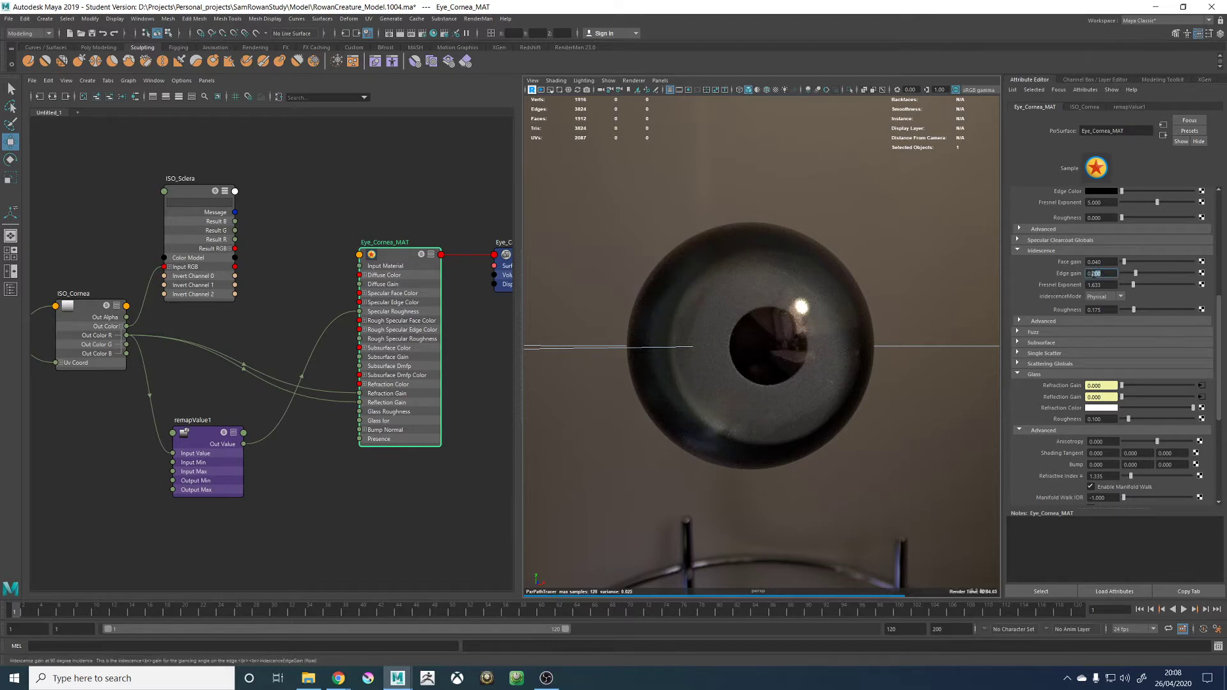
Reduce the Iridescence Edge gain to 0.100 and the Face gain to 0.025
type("1")
key("Return")
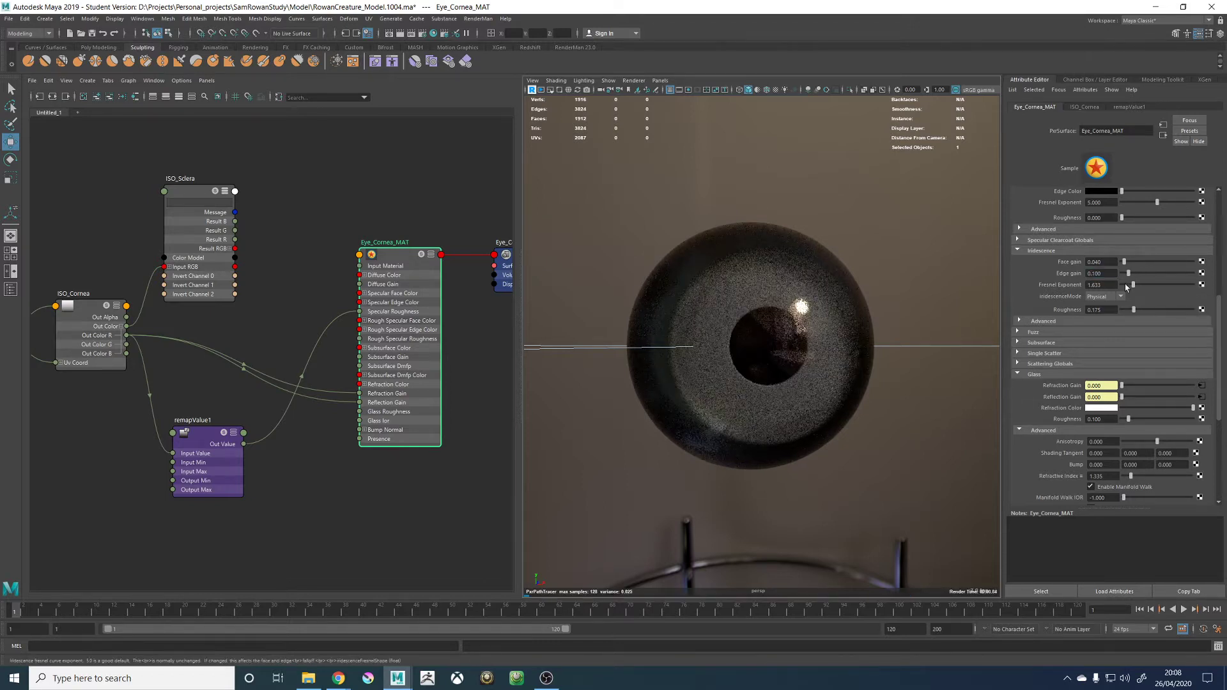
left_click(1105, 262)
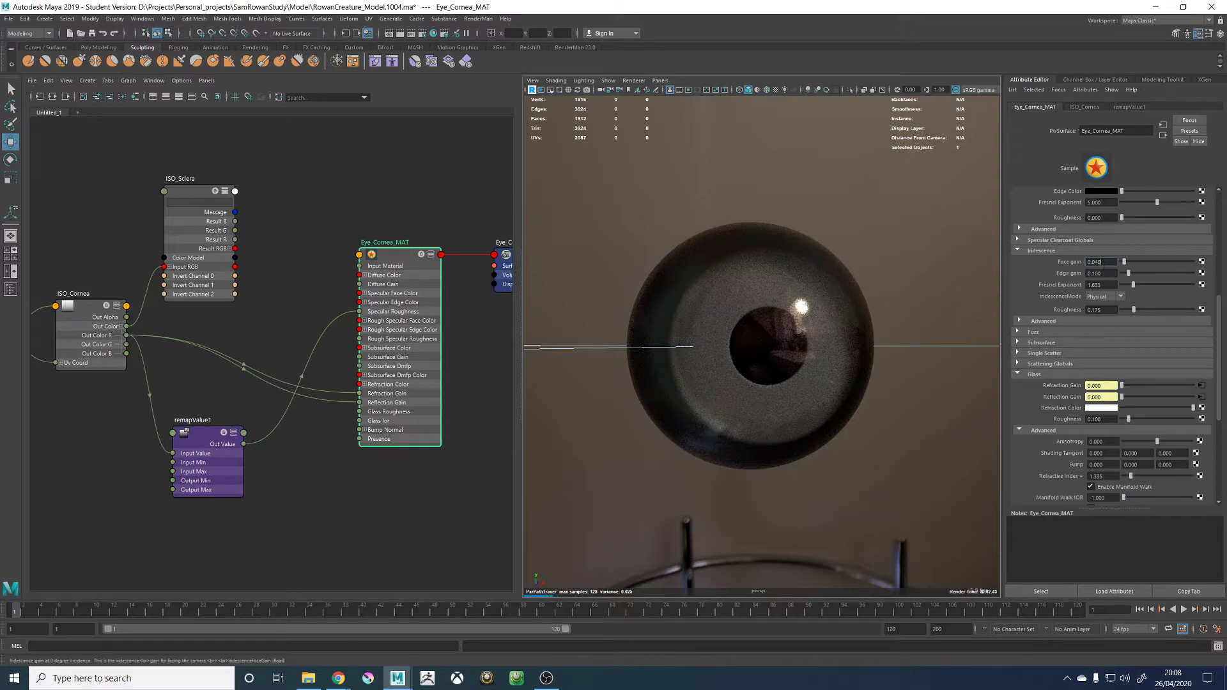
type("5")
key("Return")
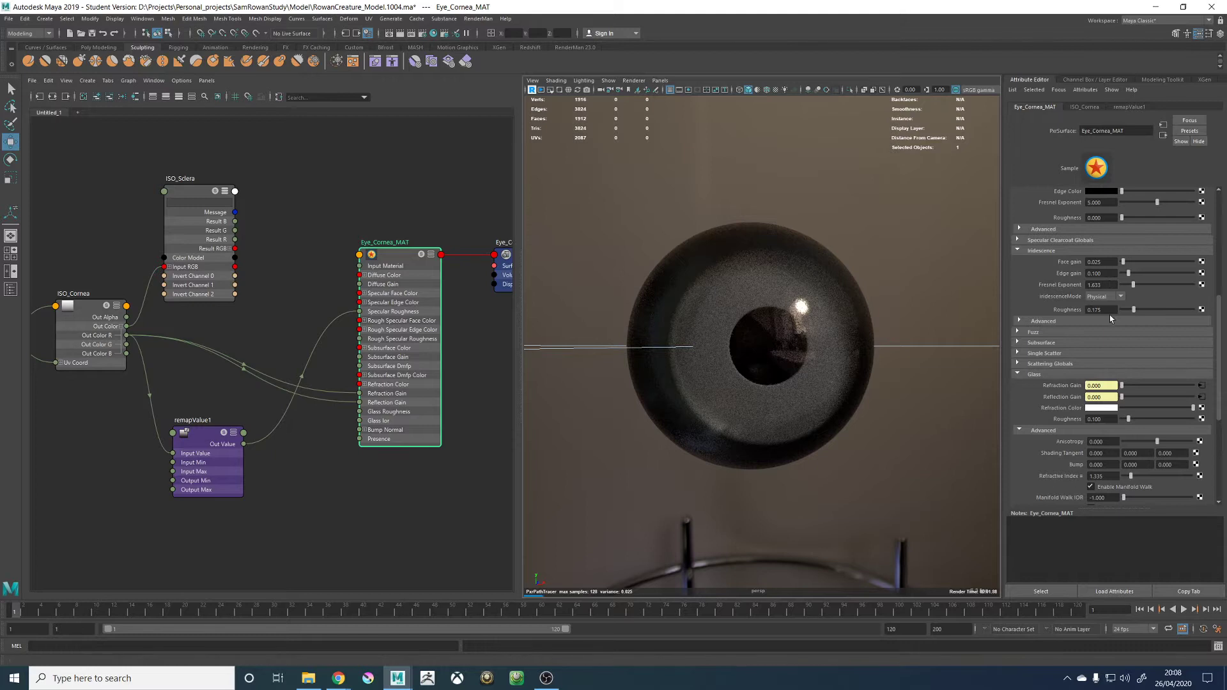
Try an Iridescence Roughness of about 0.42, then set it to 0.150
left_click_drag(1139, 312, 1152, 310)
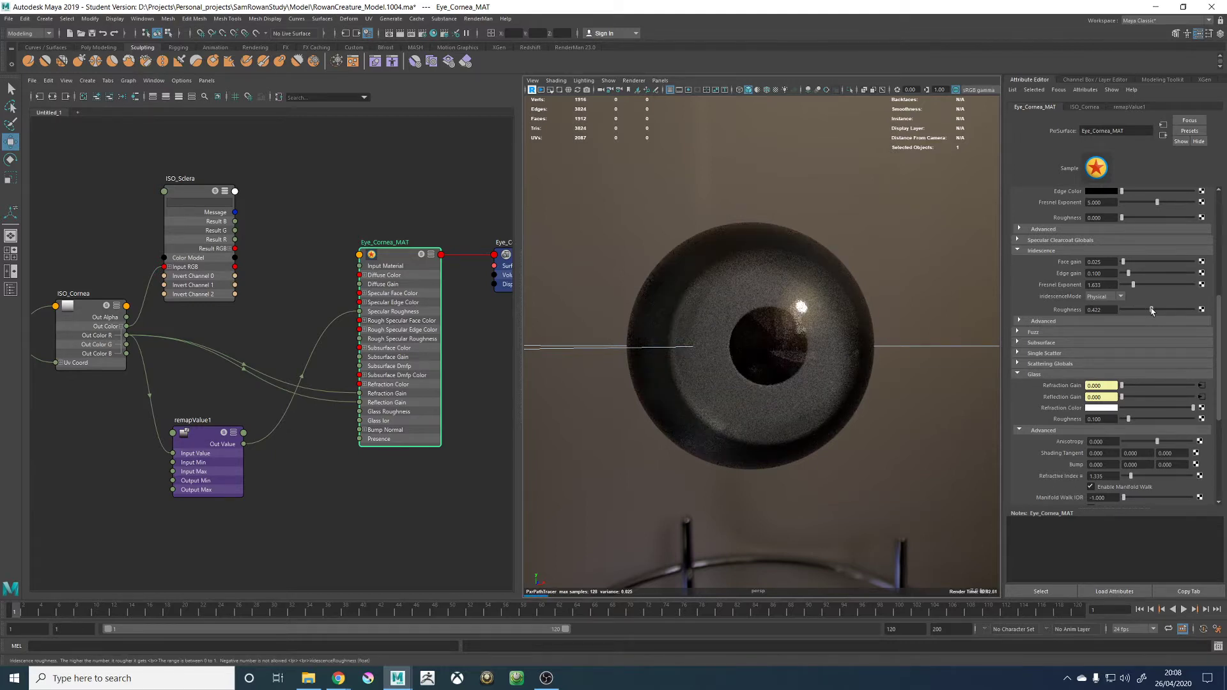
left_click_drag(1151, 311, 1096, 312)
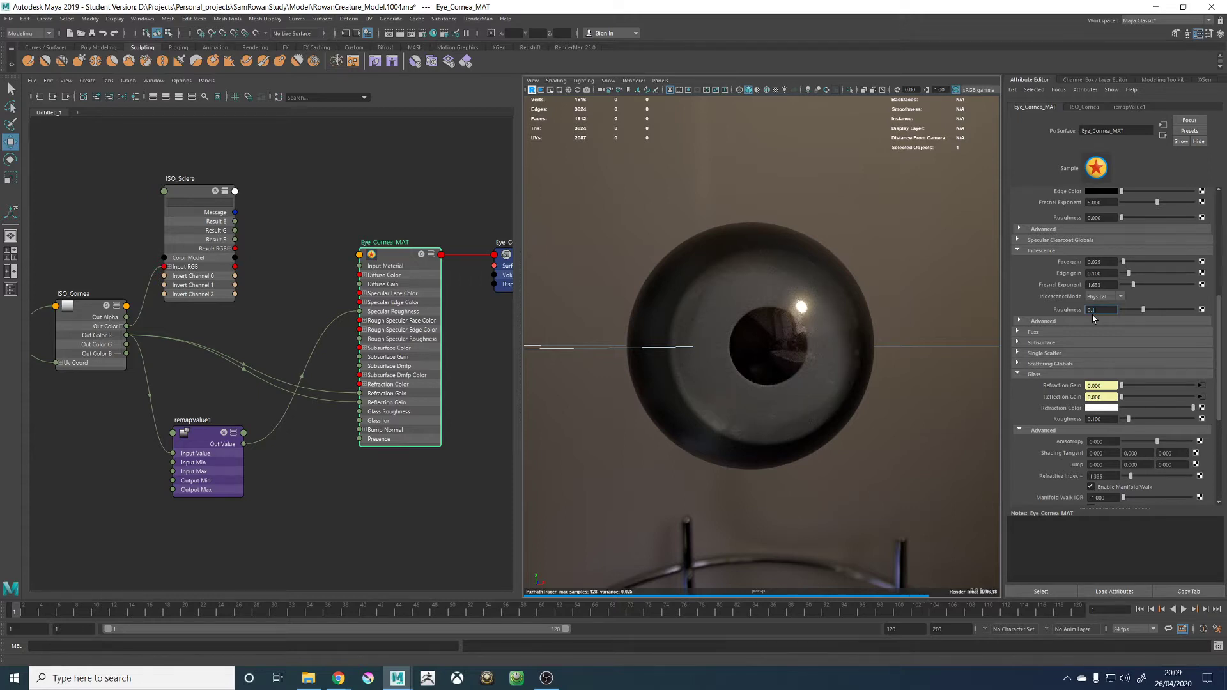
key("Return")
Switch the Iridescence mode to Artistic, with a green Primary Color and a yellow Secondary Color
left_click(1104, 297)
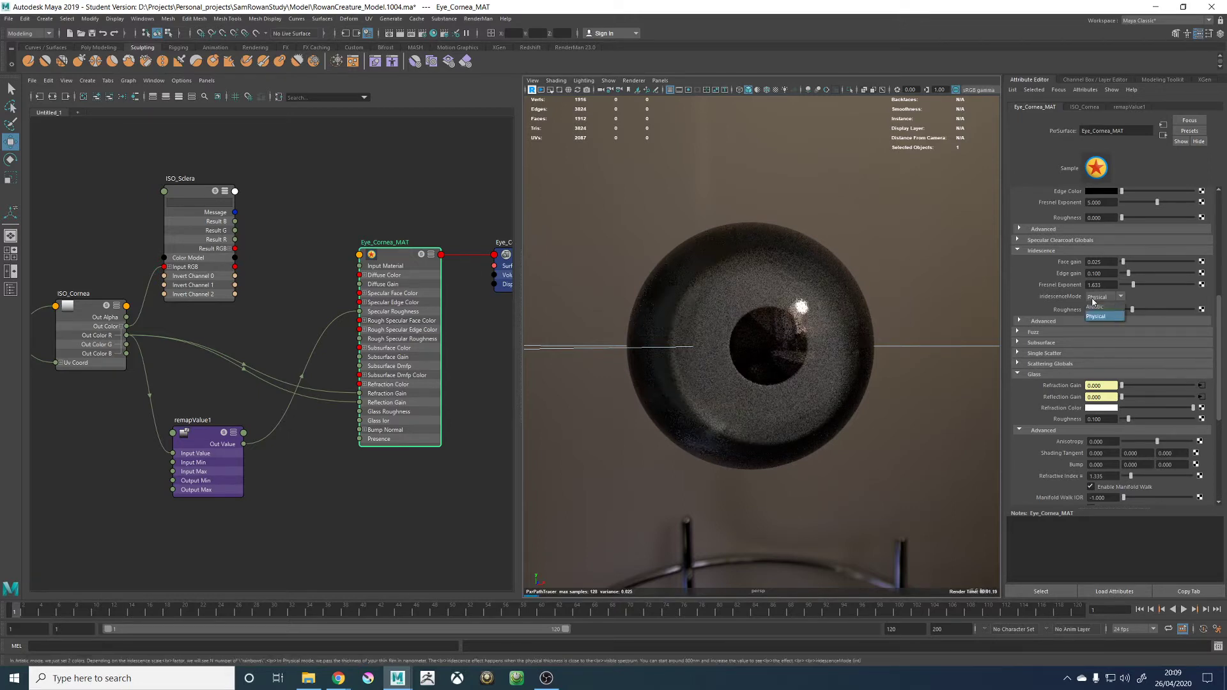
left_click(1097, 307)
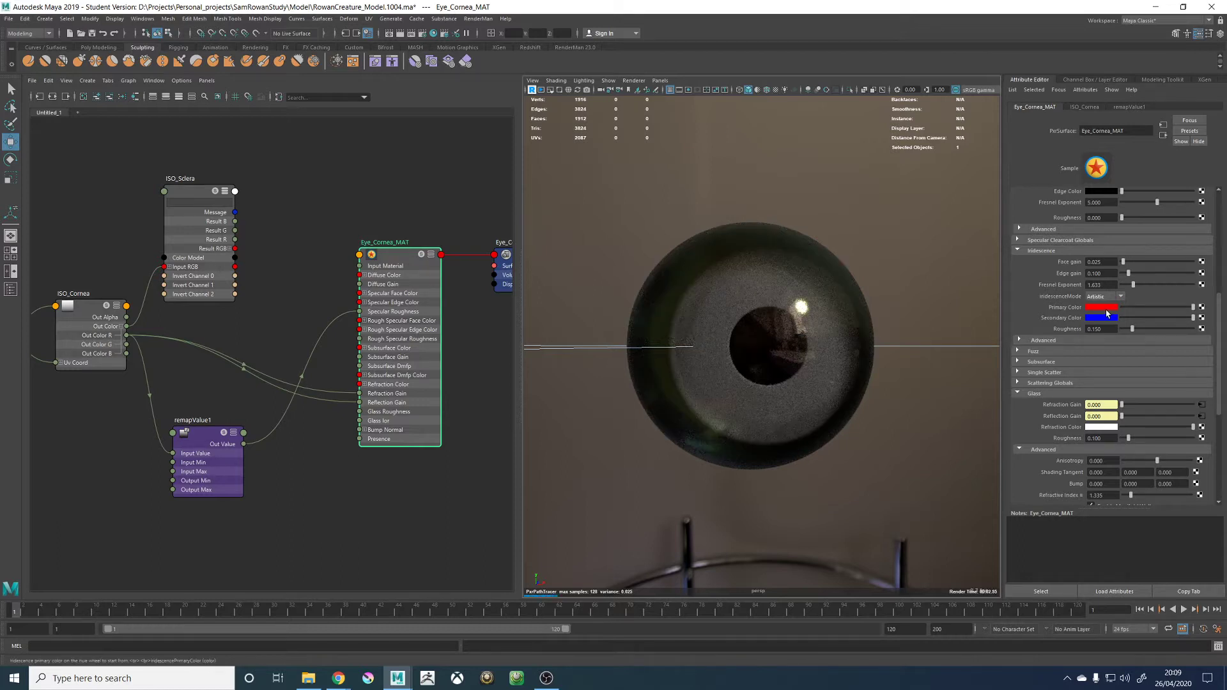
left_click(1105, 310)
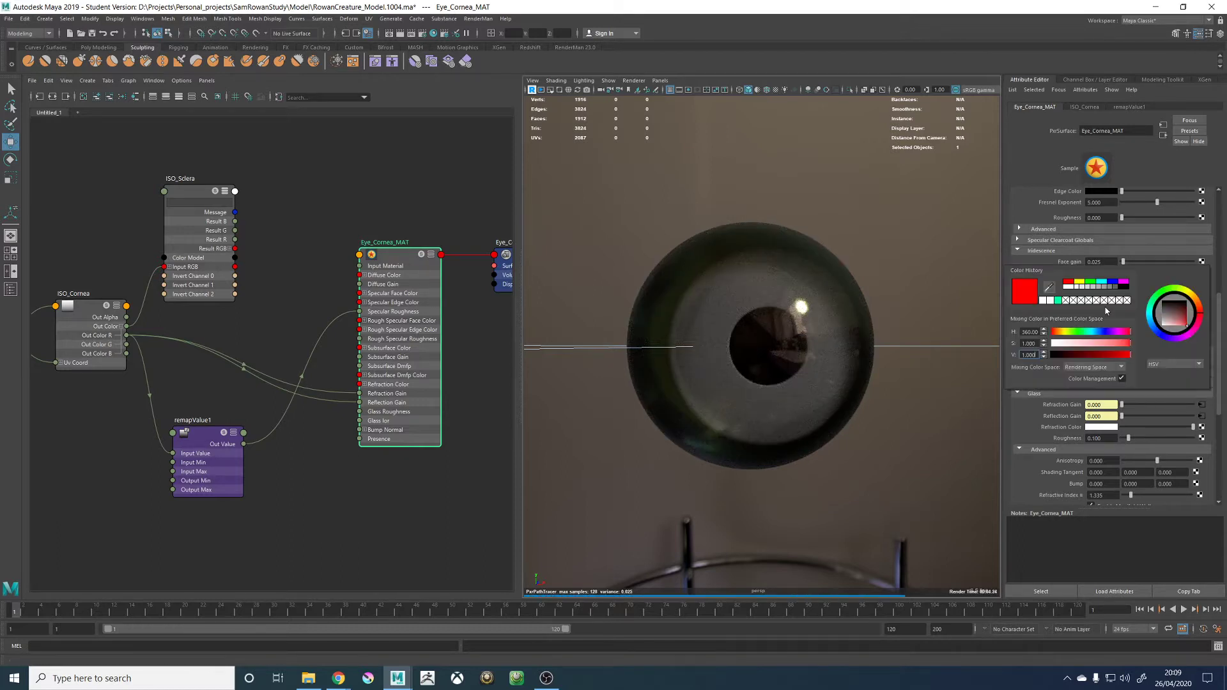
left_click(1083, 333)
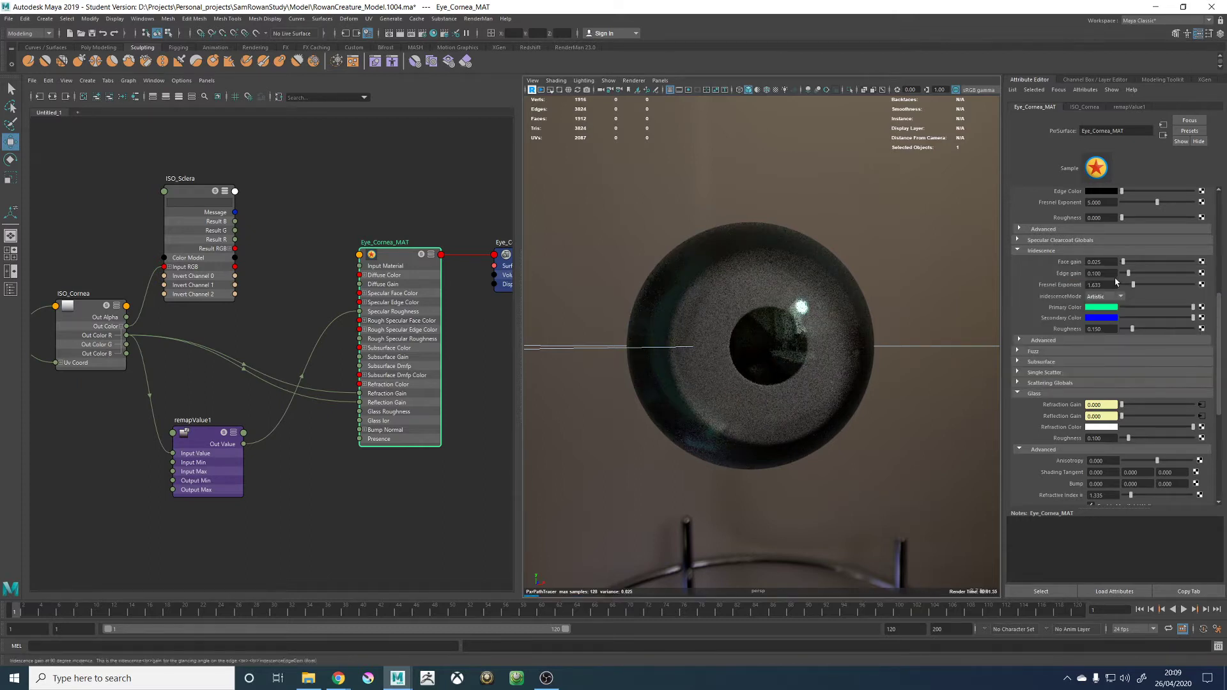
left_click(1101, 322)
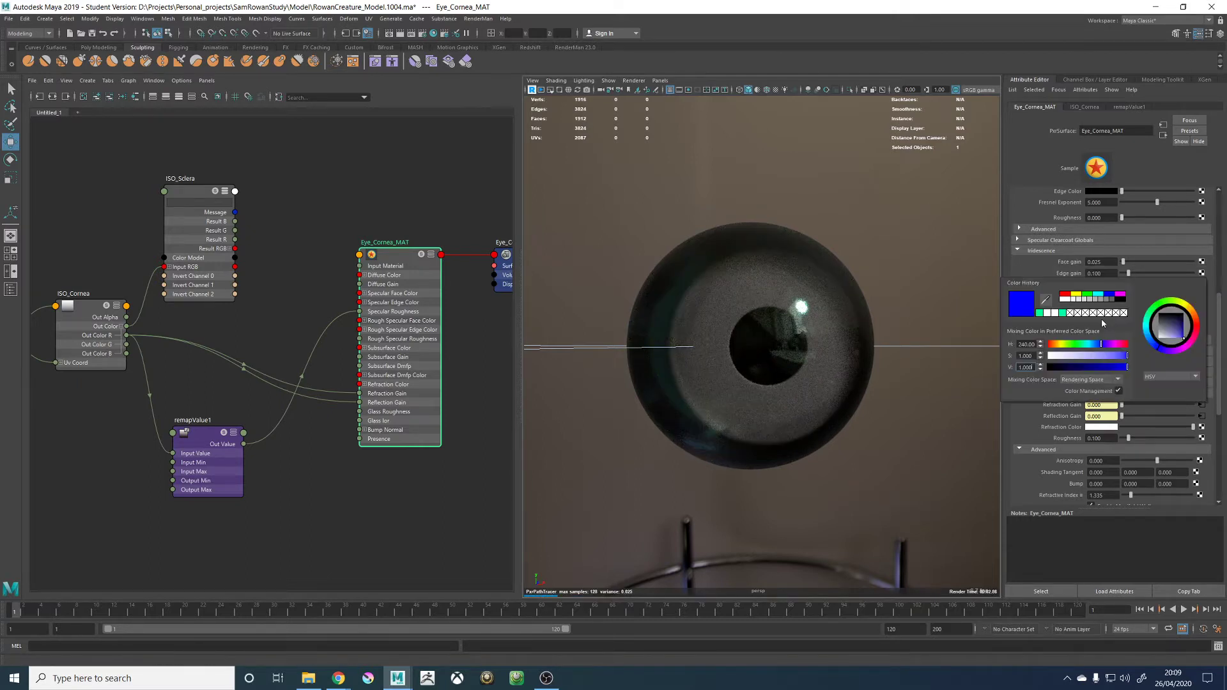
left_click(1190, 309)
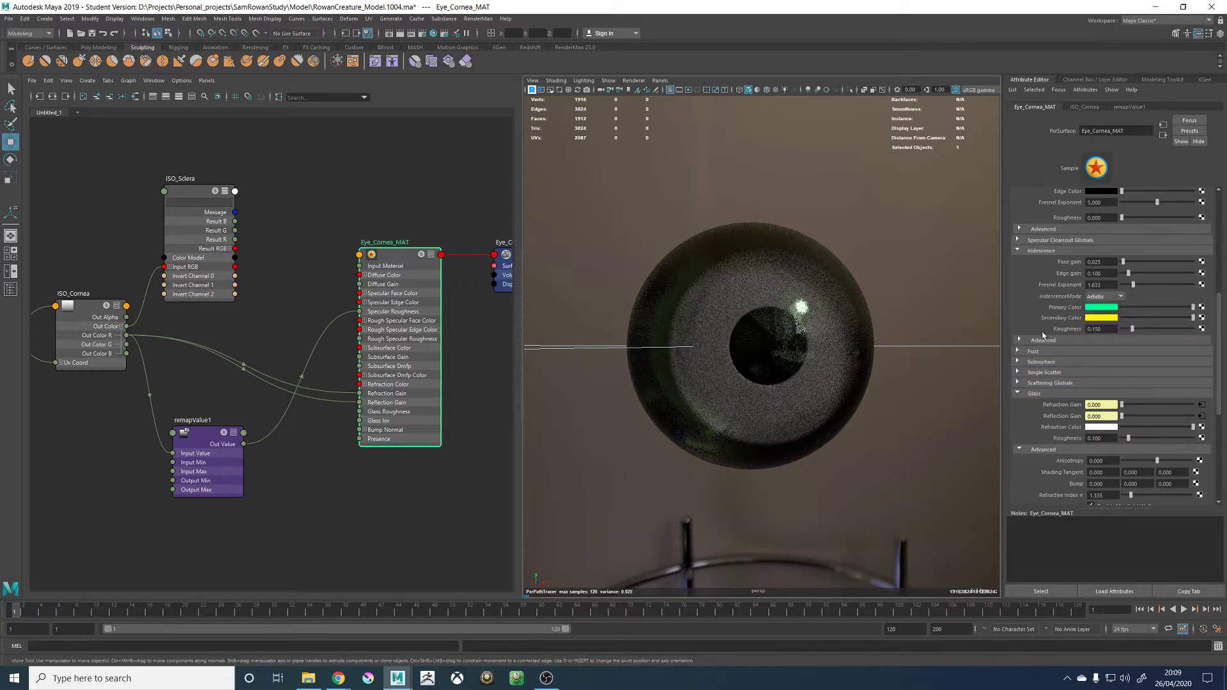
Raise Iridescence Face gain and Edge gain to 1.000, make the Primary Color cyan and try other hues, including green, for the Secondary Color
left_click_drag(1123, 262, 1194, 274)
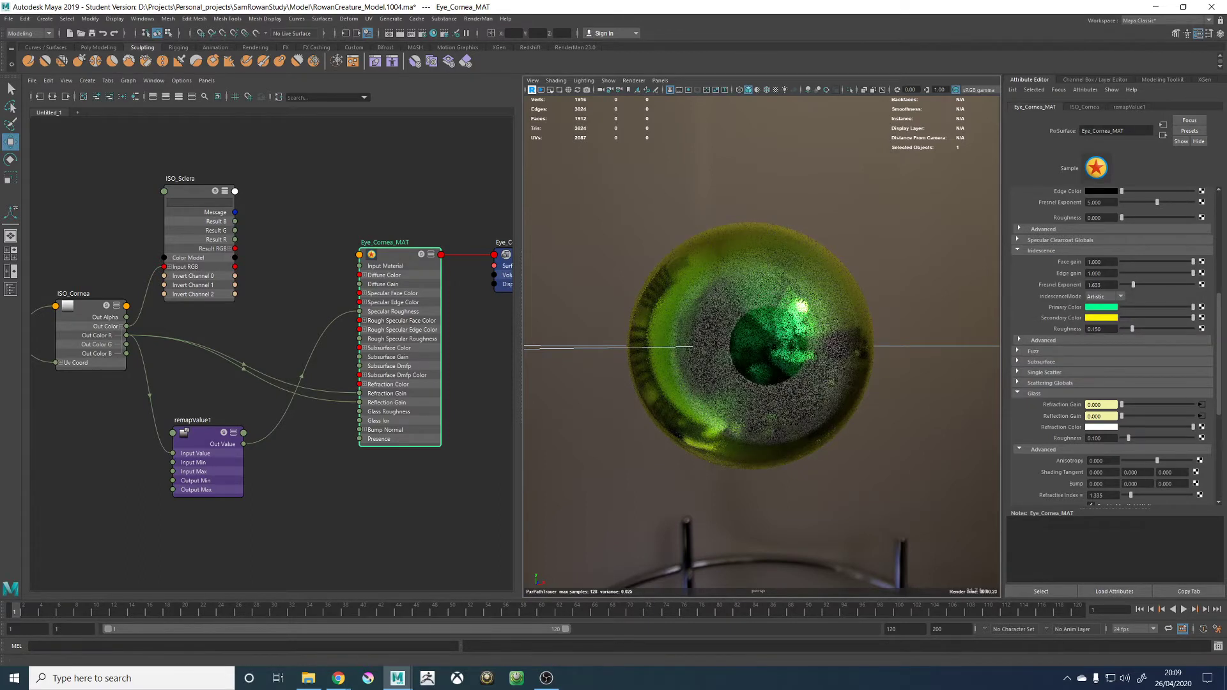
left_click(1110, 306)
left_click(1095, 331)
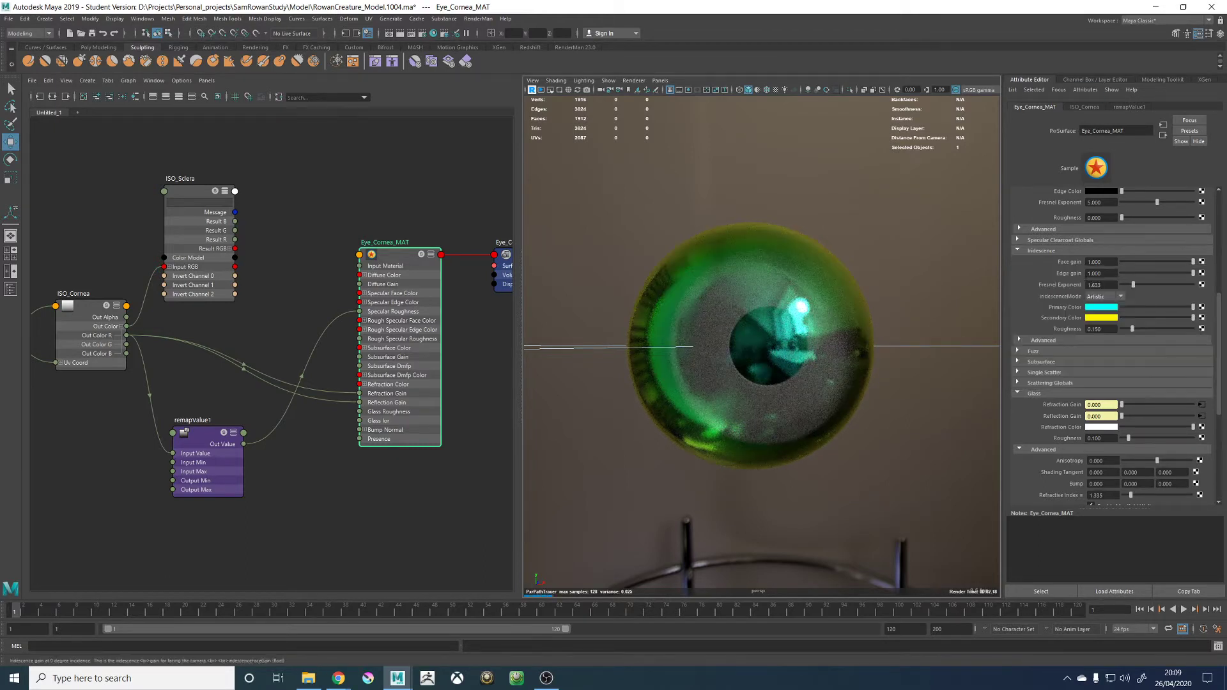
left_click(1101, 319)
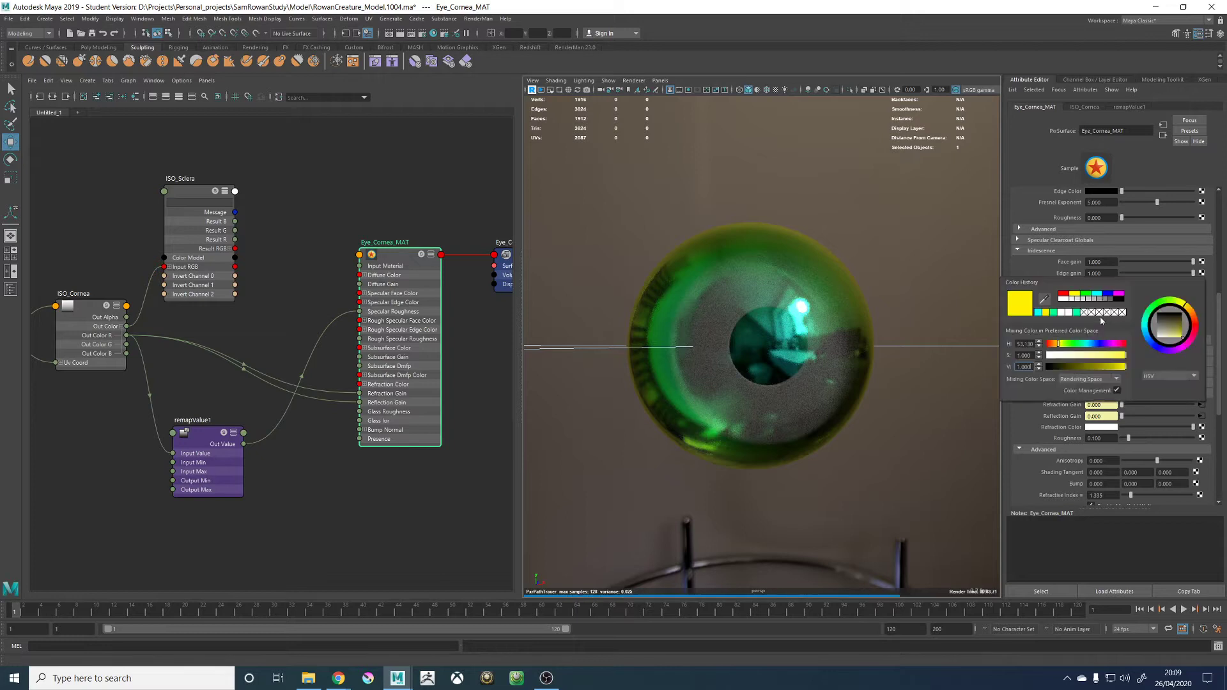
left_click(1071, 343)
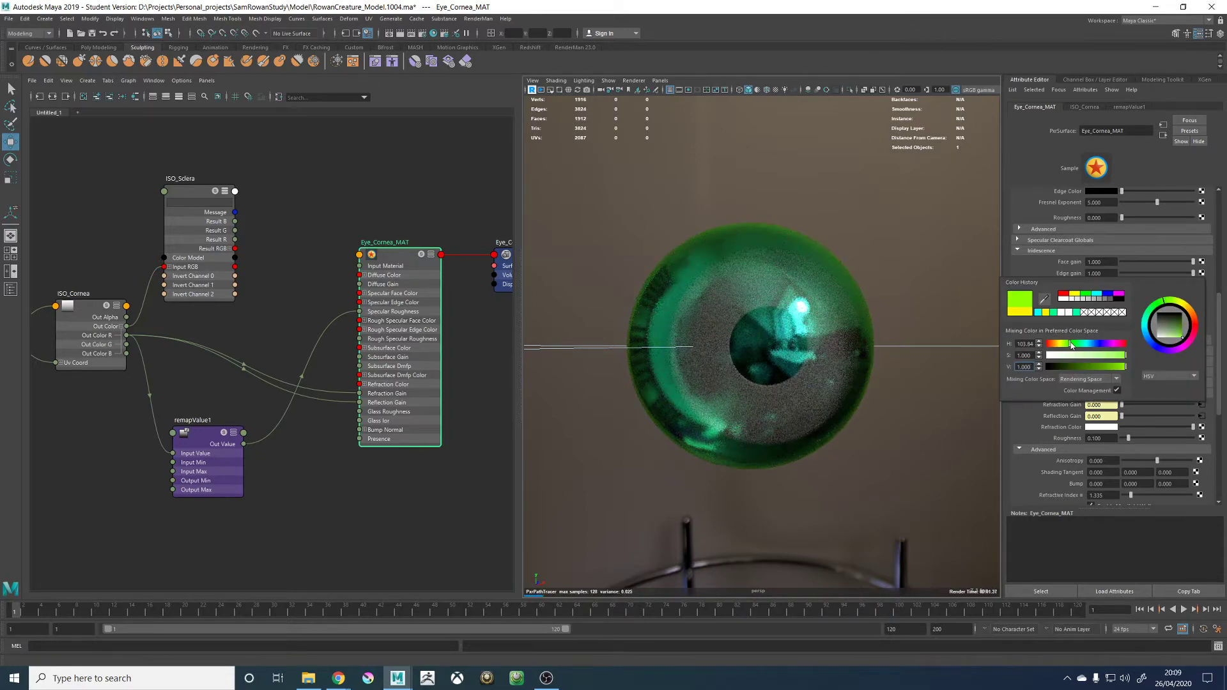
left_click_drag(1071, 344, 1038, 349)
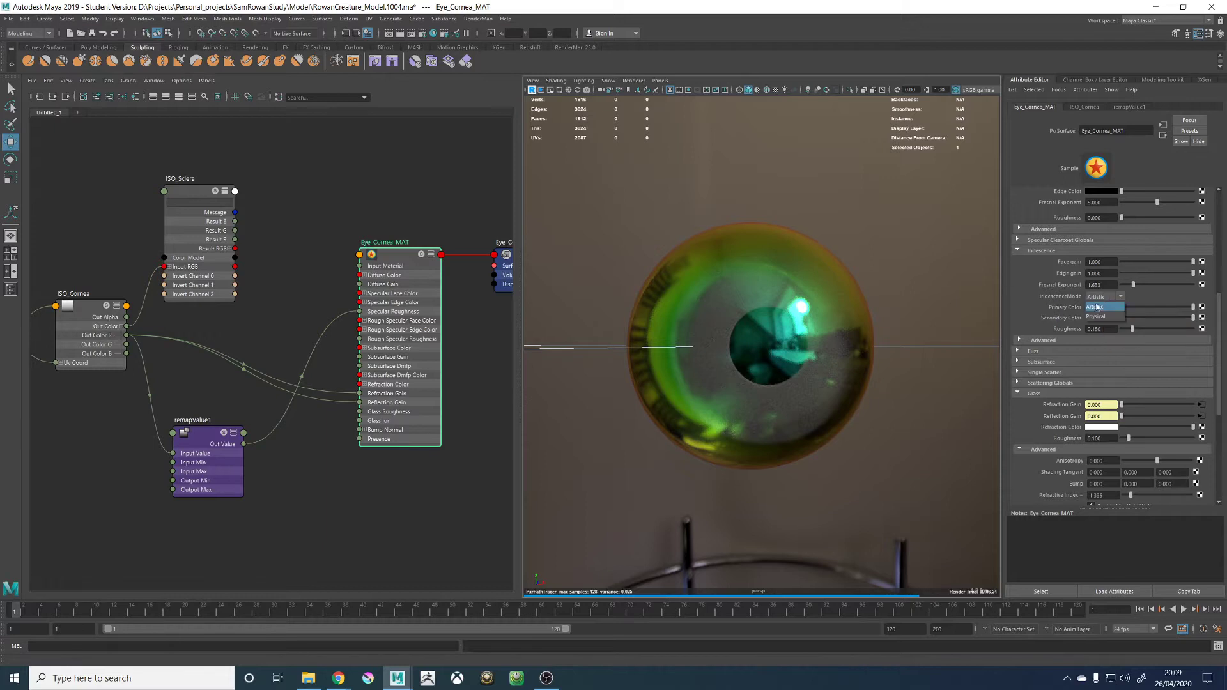
Switch the Iridescence mode back to Physical and toggle Double Sided on and off in its advanced settings
left_click(1095, 318)
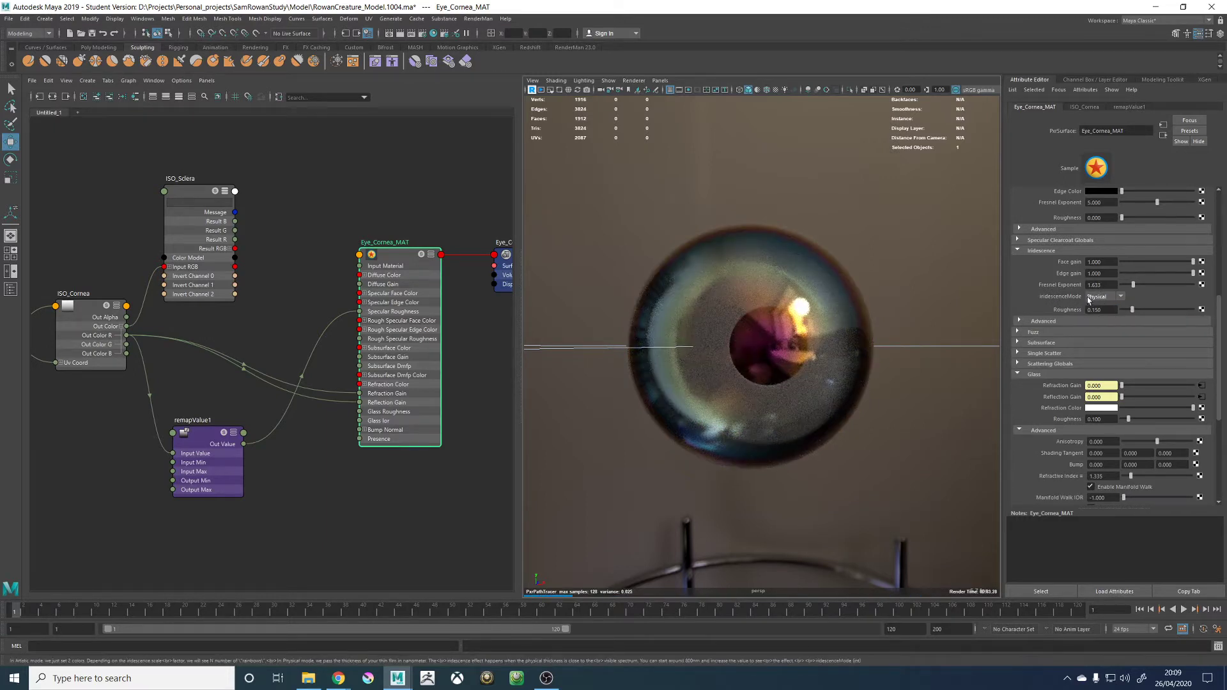
left_click(1050, 320)
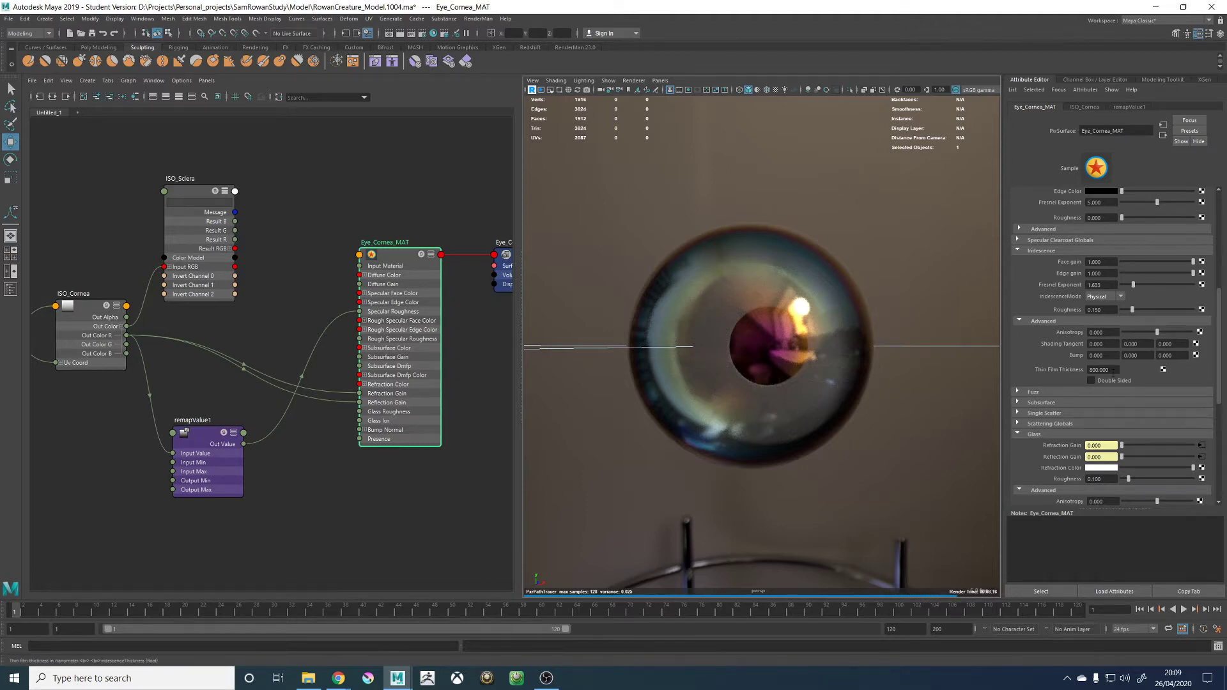
left_click(1090, 380)
left_click(1092, 382)
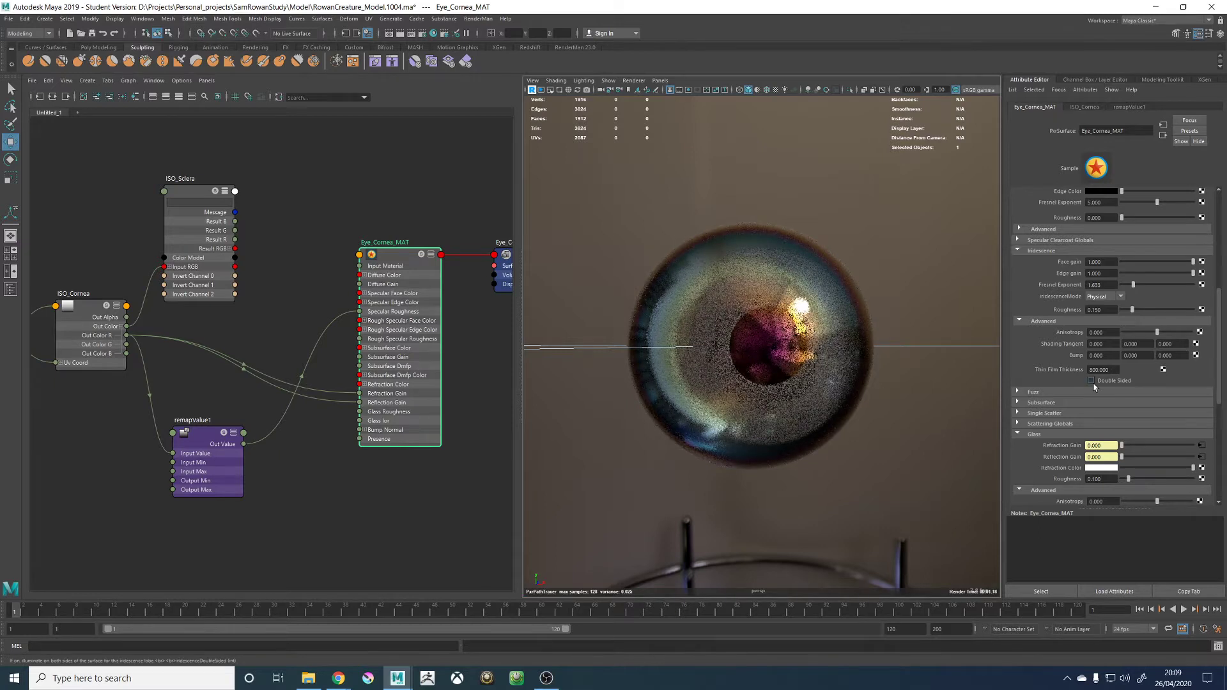
Try an Iridescence Thin Film Thickness of 200, then set it to 1600
left_click_drag(1112, 370, 1049, 367)
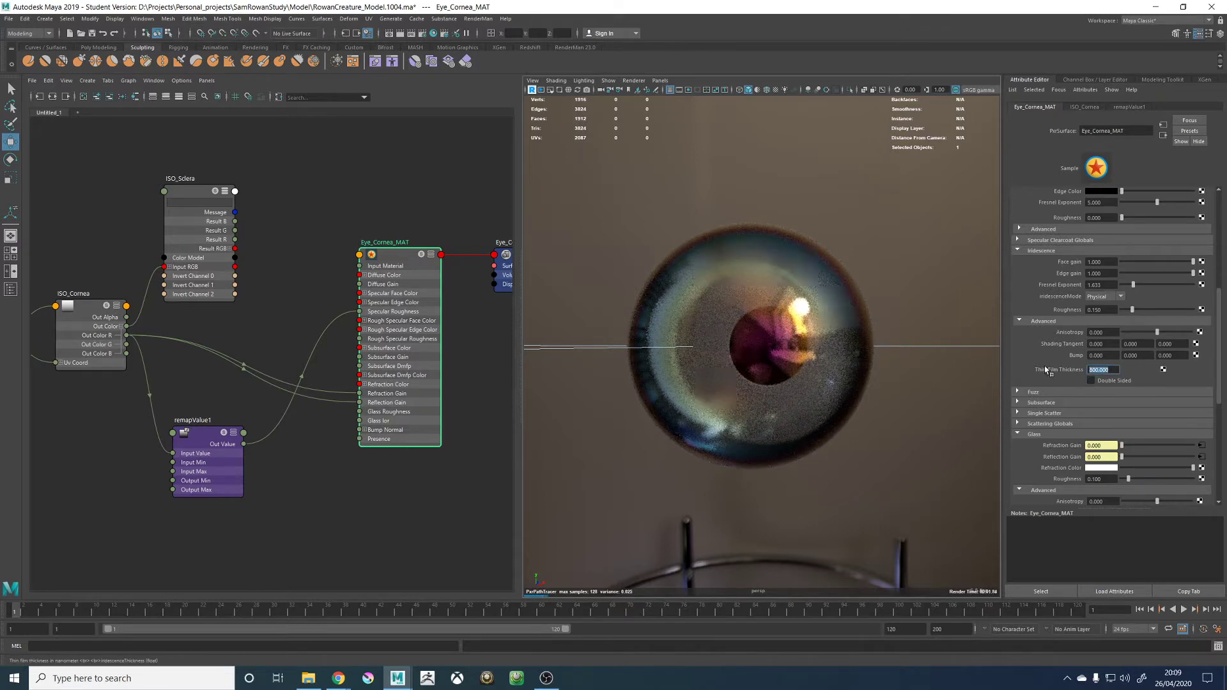
type("200")
key("Return")
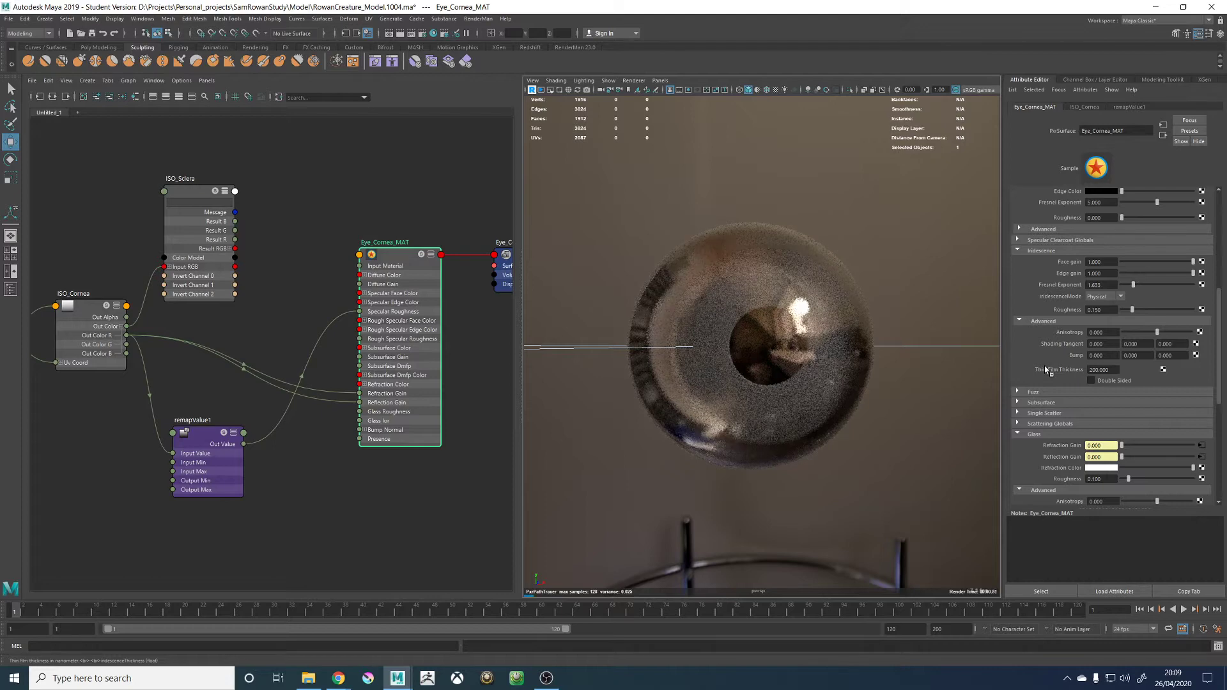
left_click_drag(1115, 370, 1061, 371)
type("1600")
key("Return")
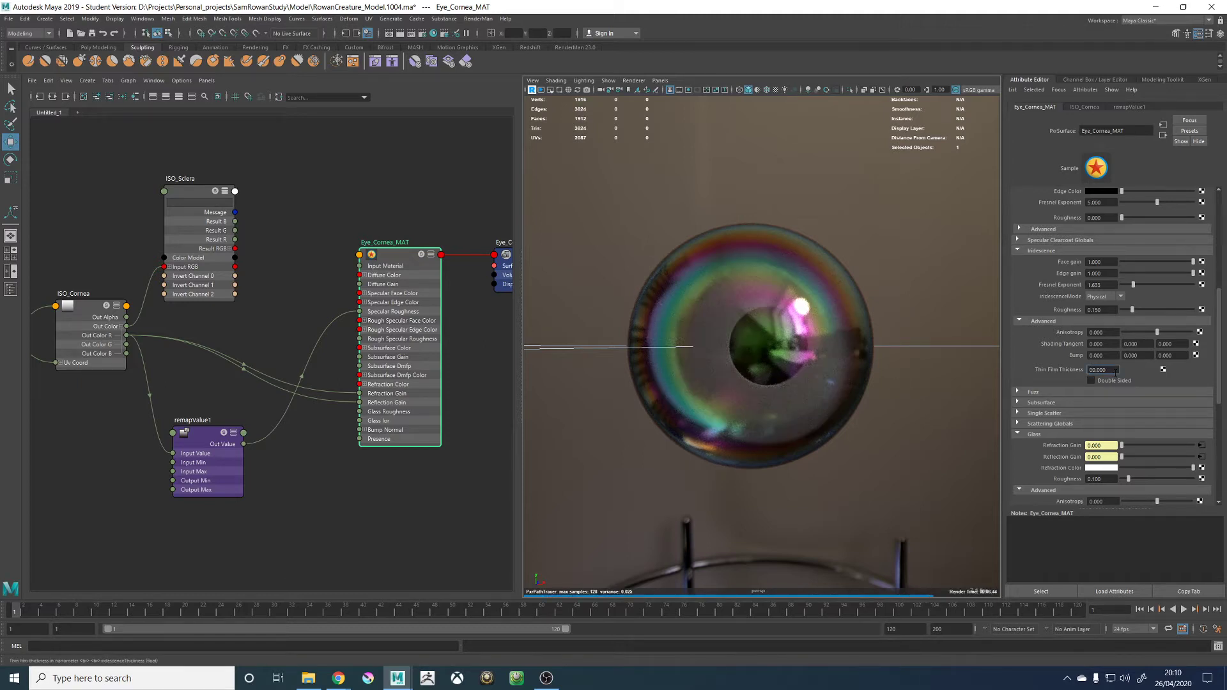
Try Iridescence Thin Film Thickness values of 2400, 24000, 800 and 400 on the cornea material
key("Return")
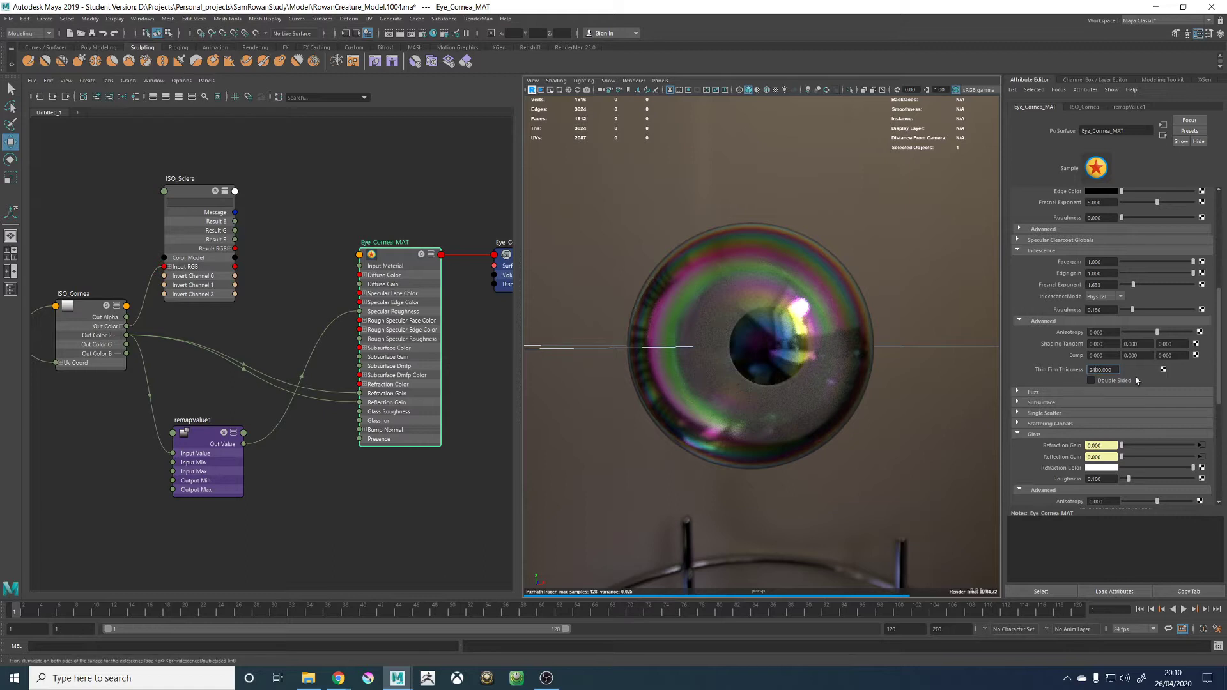
key("Return")
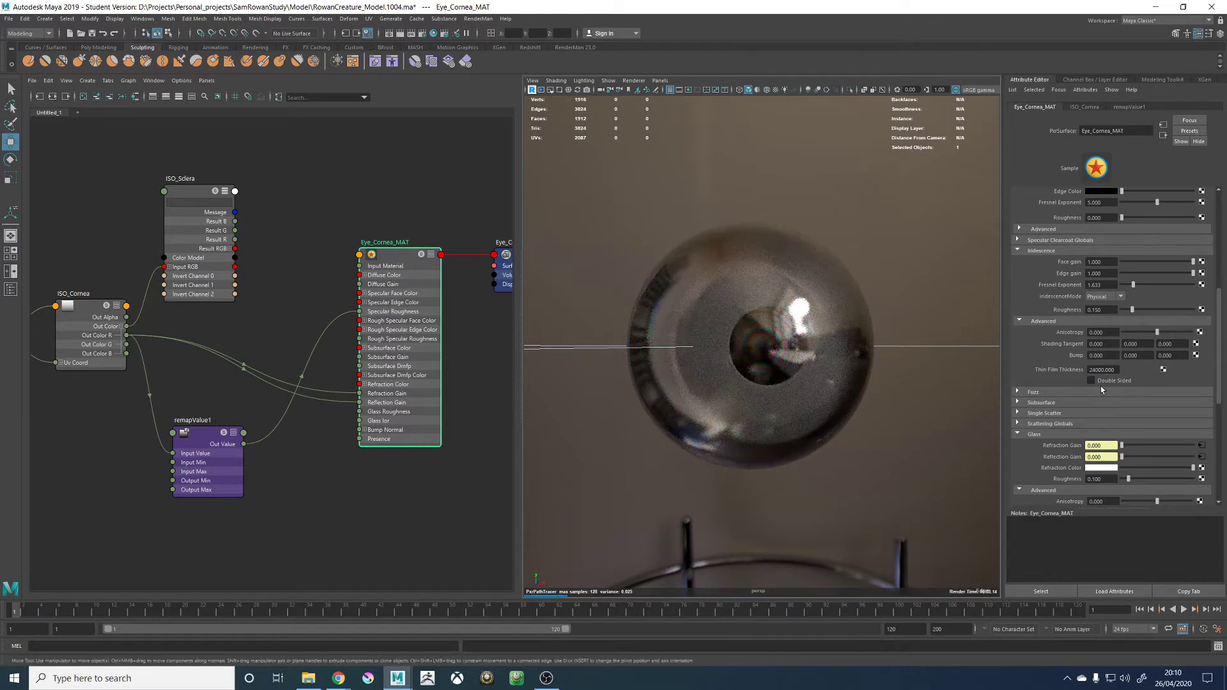
left_click_drag(1097, 370, 1029, 374)
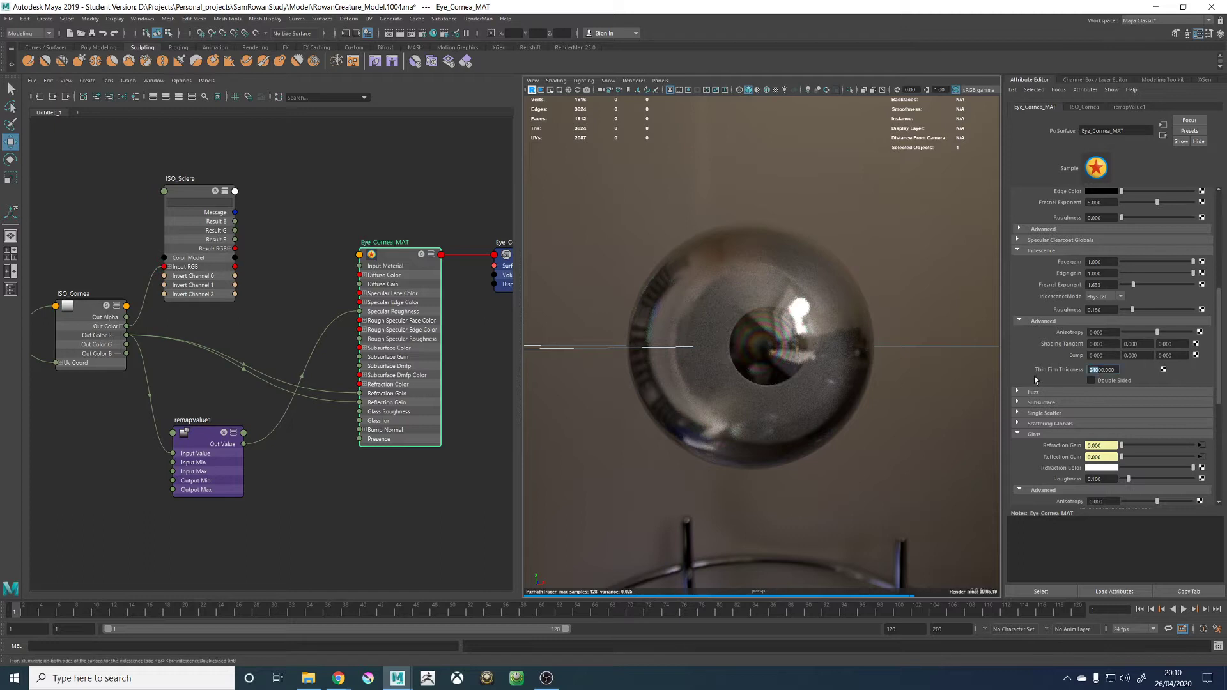
type("8")
key("Return")
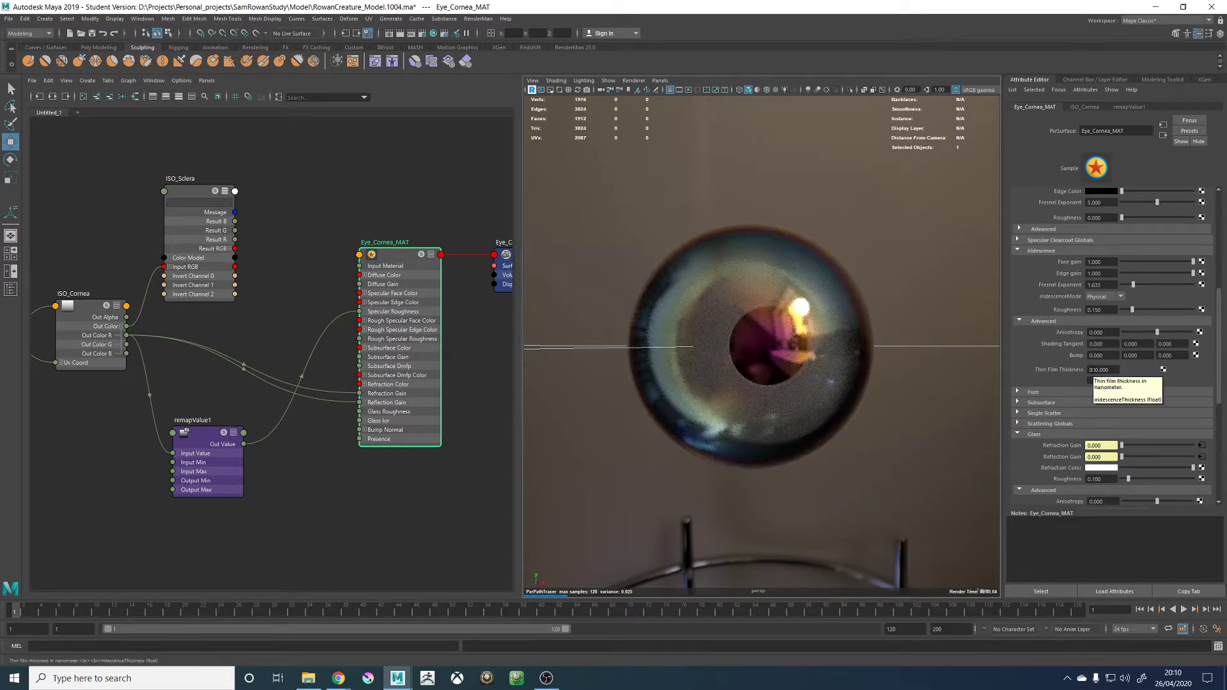
left_click_drag(1093, 370, 1067, 372)
type("4")
key("Return")
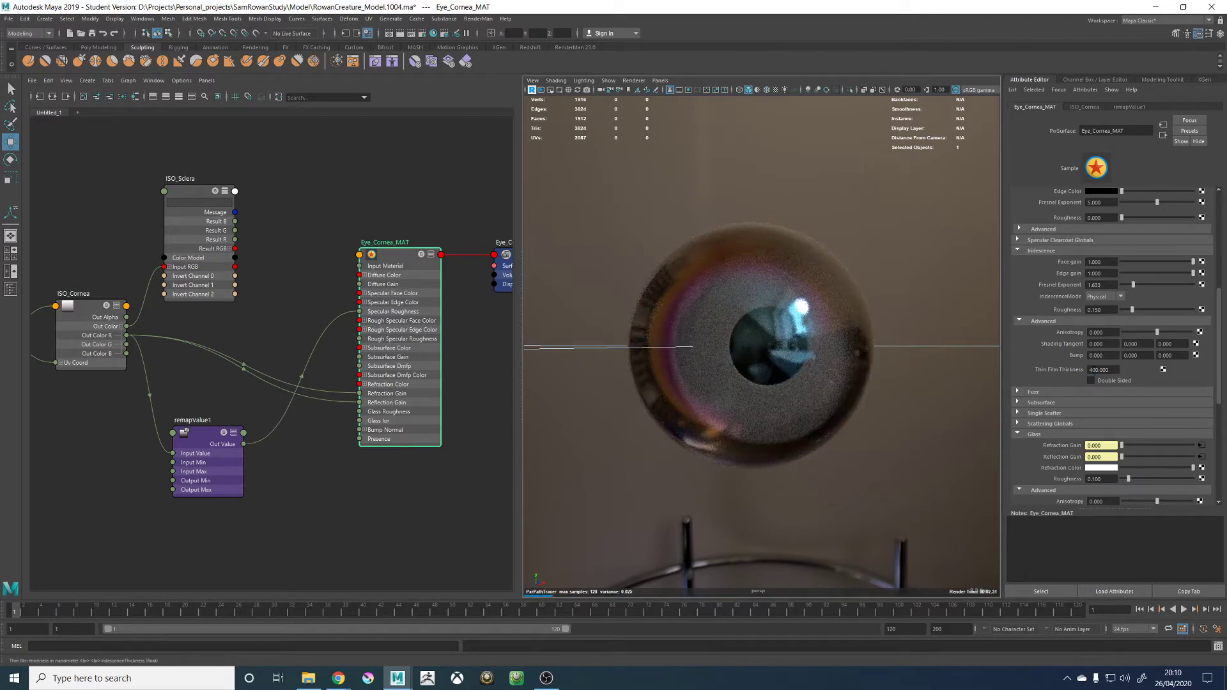
Set the cornea material's Iridescence Thin Film Thickness to 800
left_click_drag(1100, 370, 1080, 372)
type("8")
key("Return")
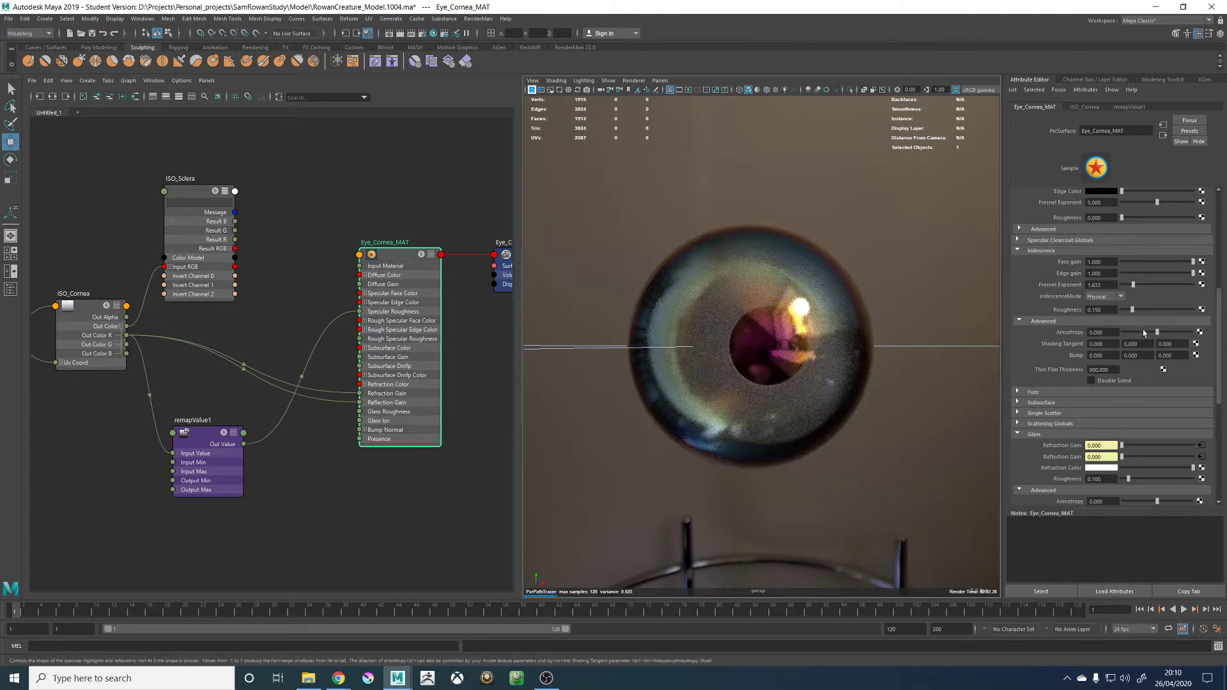
Try an Iridescence Anisotropy of 1.000 on the cornea material, then reset it to 0
left_click_drag(1143, 333, 1207, 336)
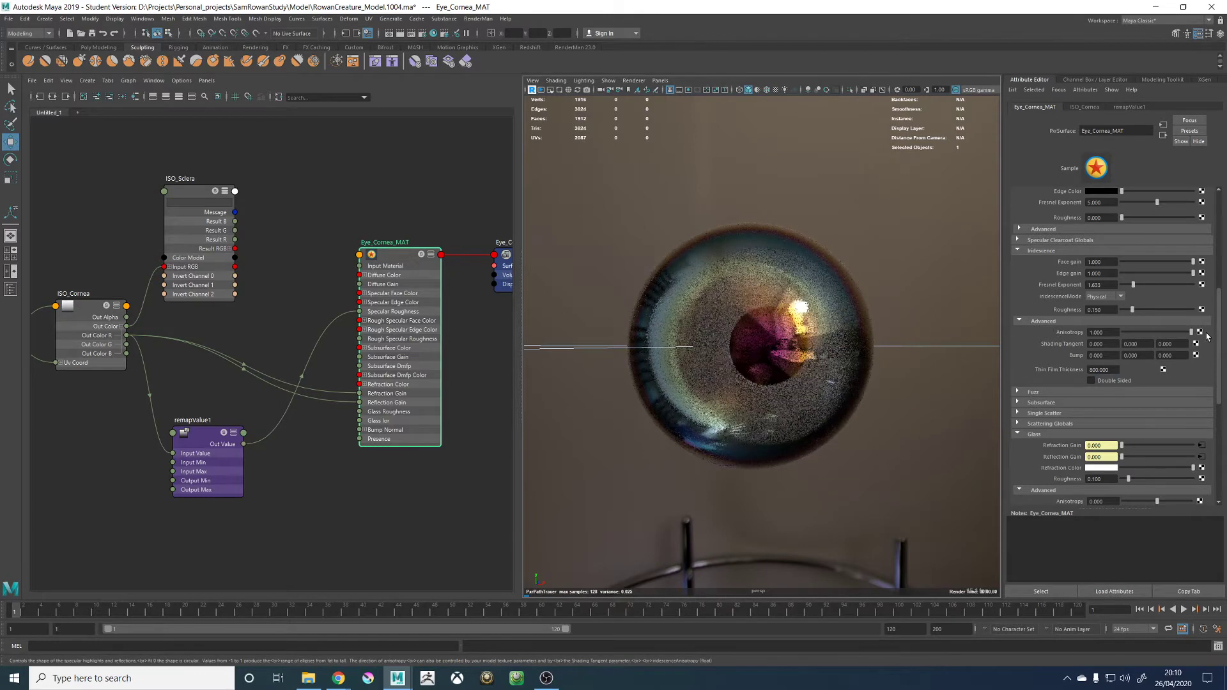
left_click(1102, 332)
type("0")
key("Return")
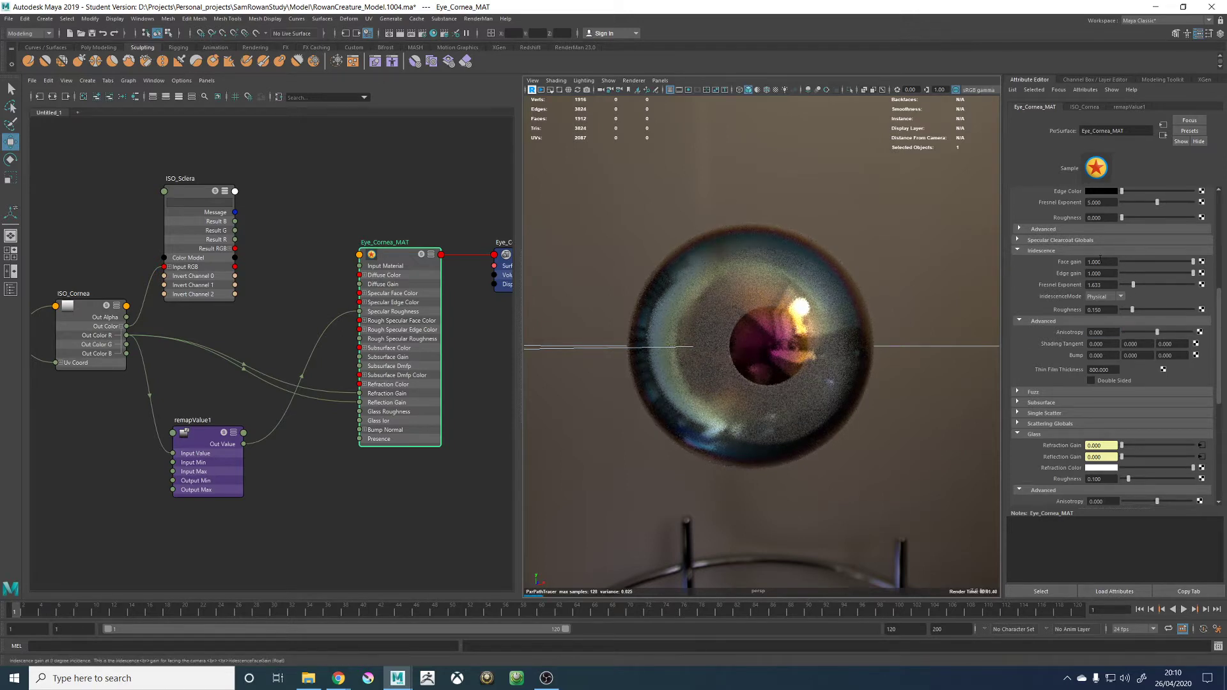
Set the cornea's Iridescence Face gain to 0.04, Edge gain to 0.08 and Fresnel Exponent to about 5.5
left_click(1112, 262)
type("0.")
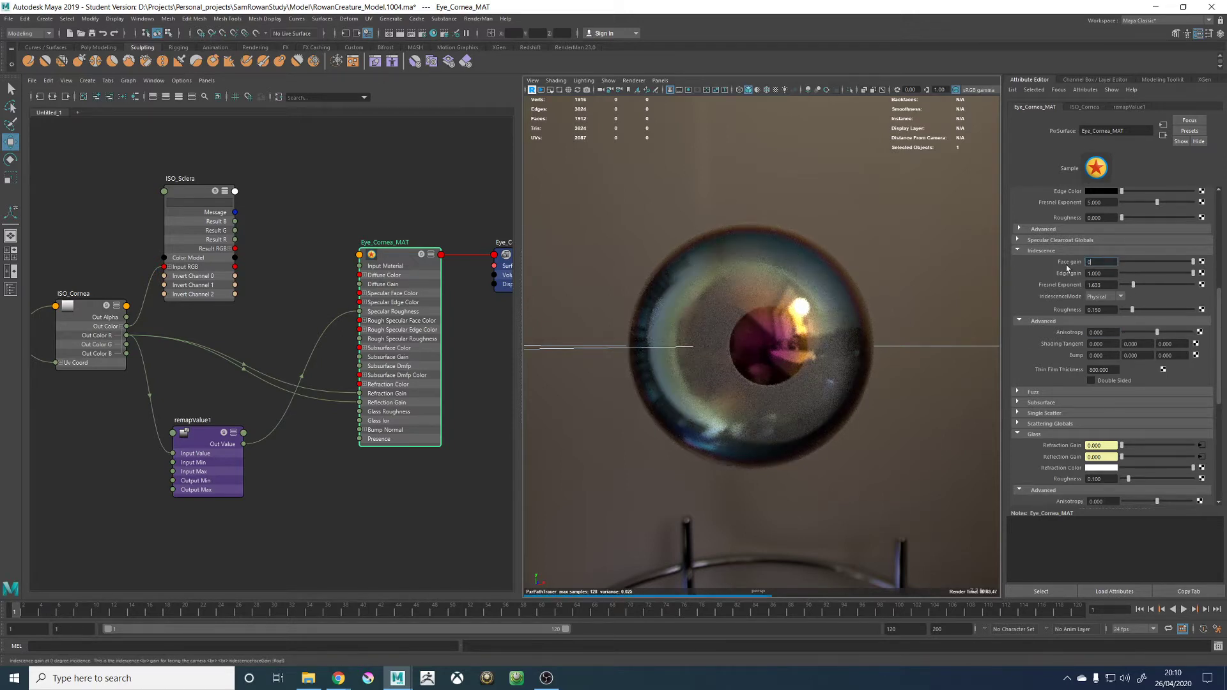
type("04")
key("Tab")
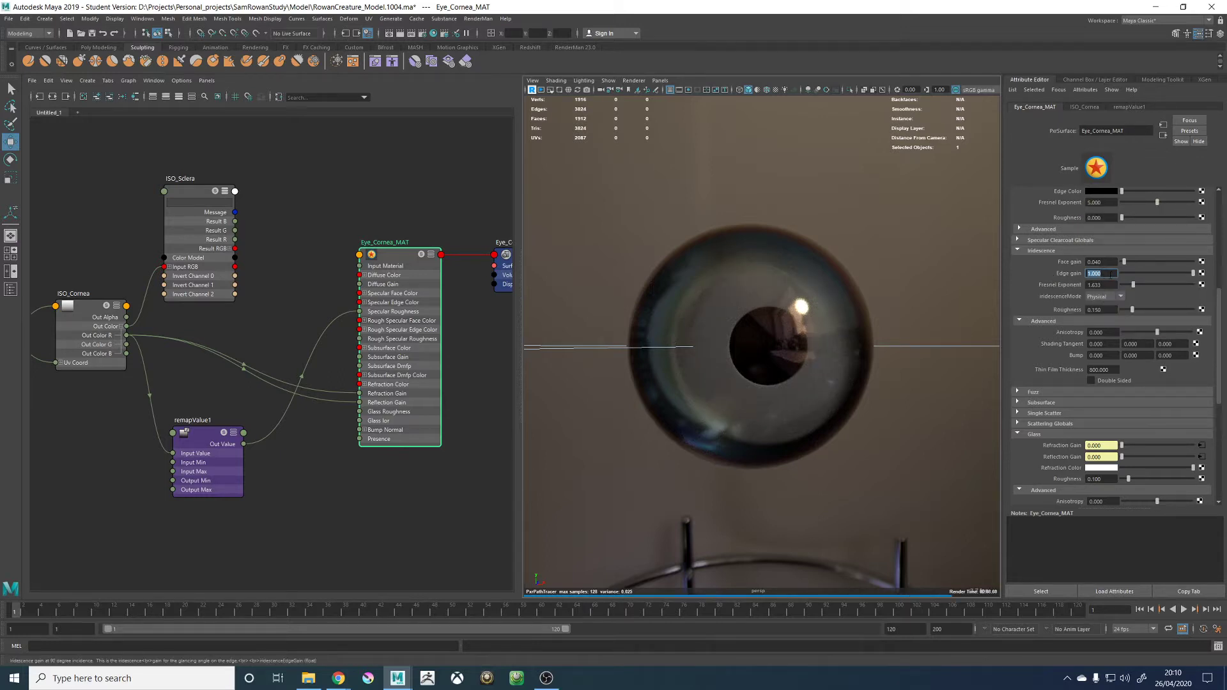
type("0.0")
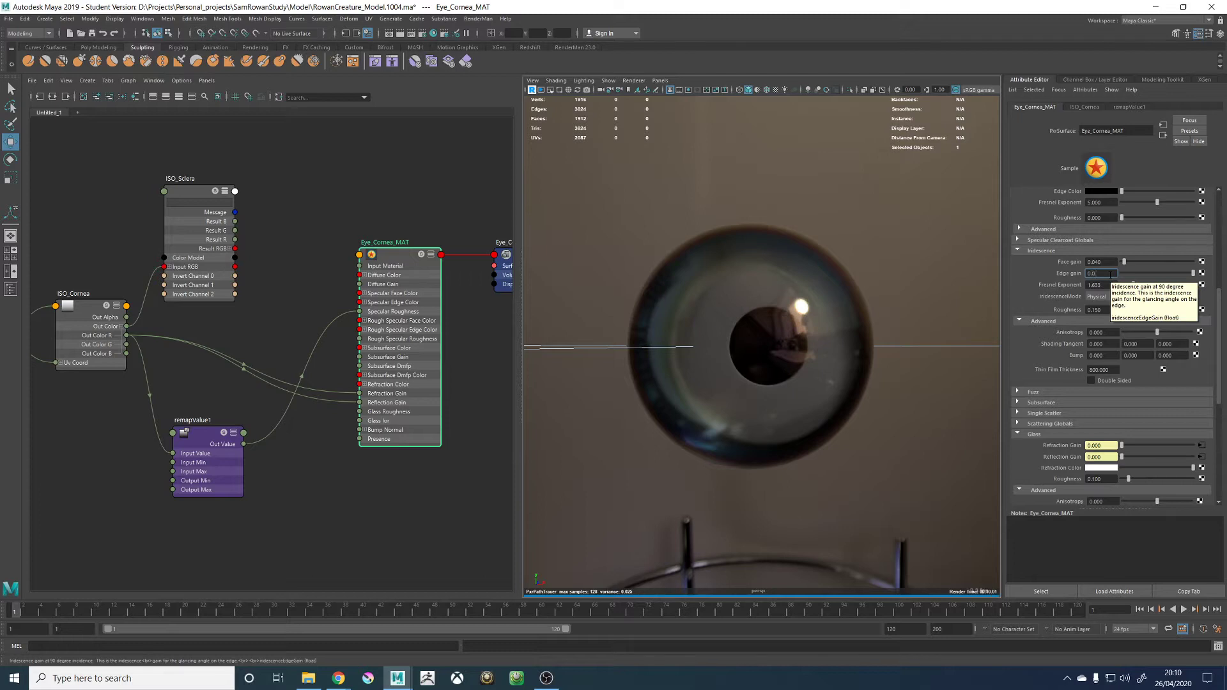
type("8")
key("Return")
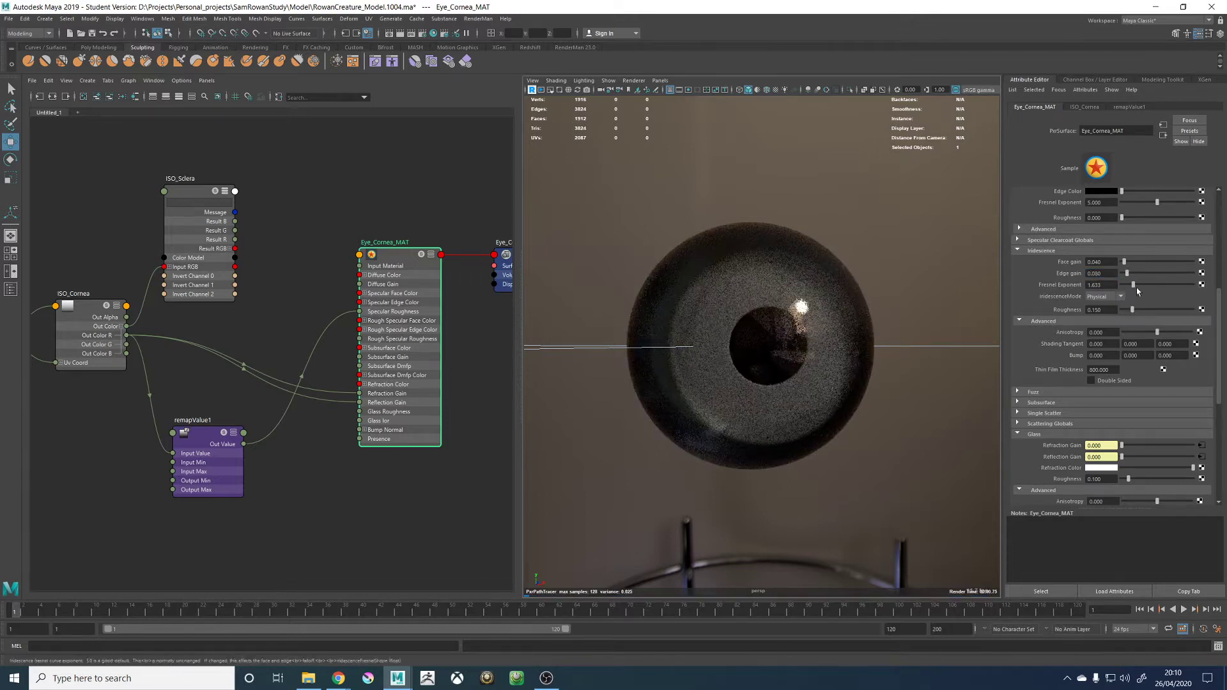
left_click_drag(1148, 285, 1161, 285)
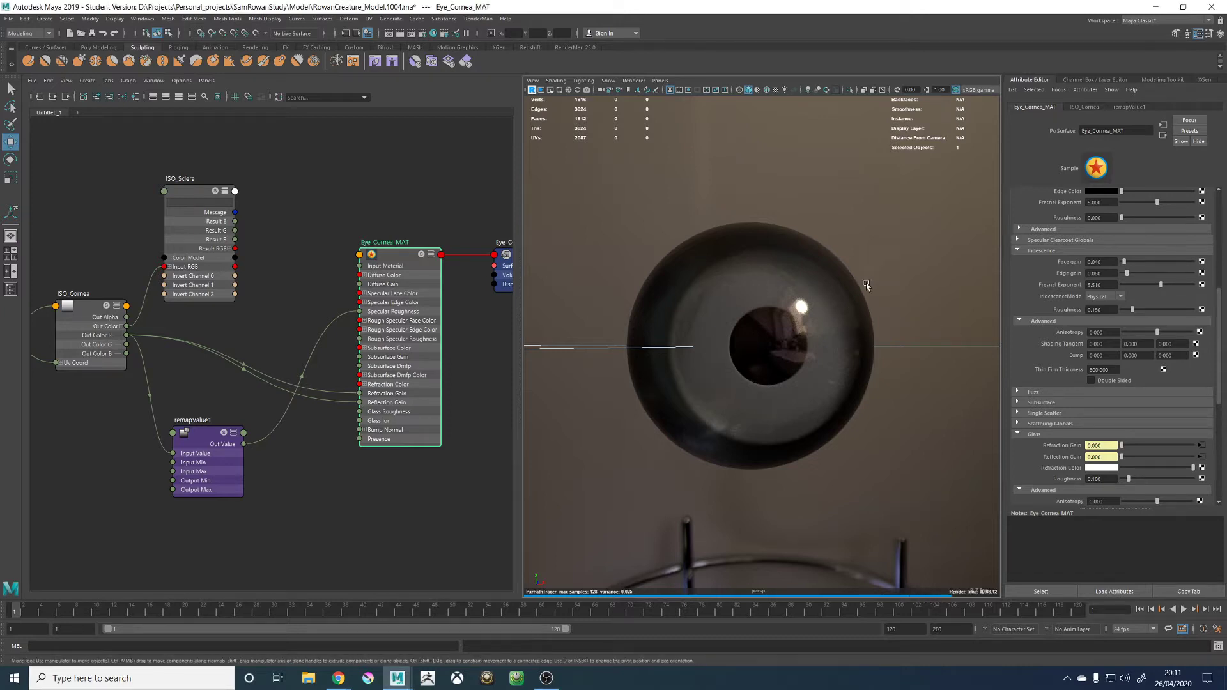
Lower the cornea's Iridescence Face gain to 0.02 and inspect the effect from the side and front of the eye
mouse_move(908, 314)
left_mouse_down("alt")
mouse_move(890, 309)
mouse_move(868, 260)
mouse_move(760, 180)
mouse_move(882, 186)
mouse_move(865, 205)
mouse_move(926, 255)
mouse_move(923, 278)
mouse_move(949, 299)
mouse_move(956, 336)
mouse_move(933, 348)
mouse_move(891, 327)
left_mouse_up("alt")
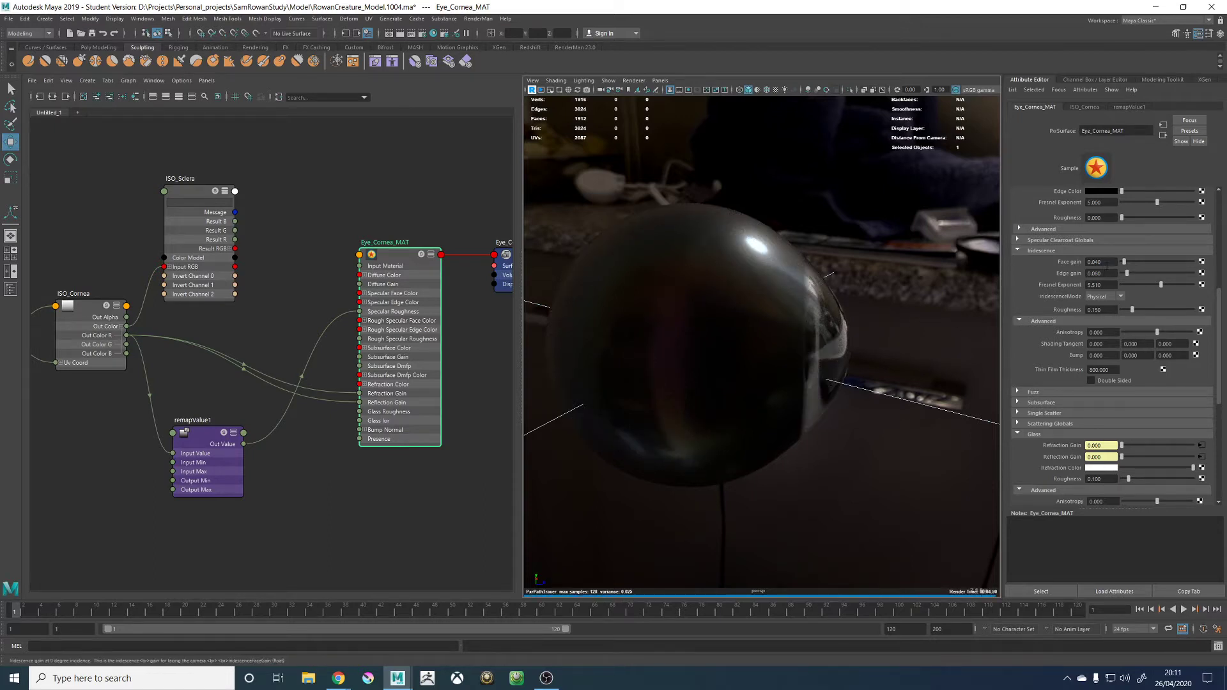
key("Return")
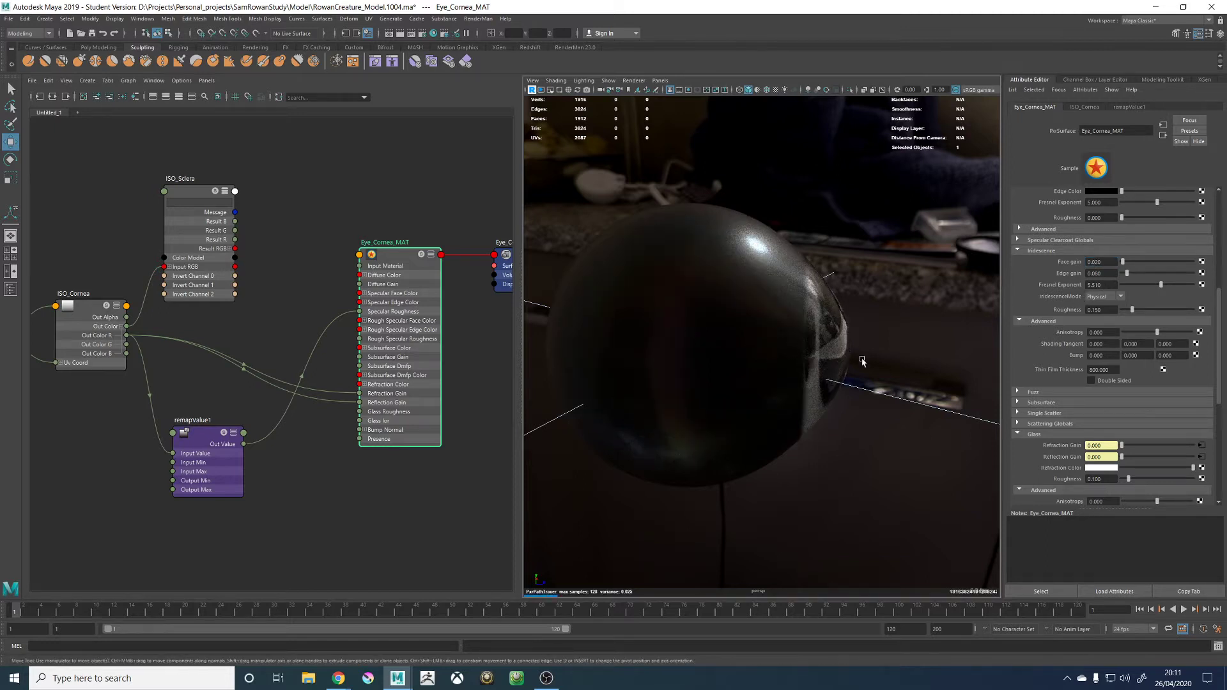
mouse_move(860, 358)
left_mouse_down("alt")
mouse_move(905, 384)
mouse_move(852, 365)
left_mouse_up("alt")
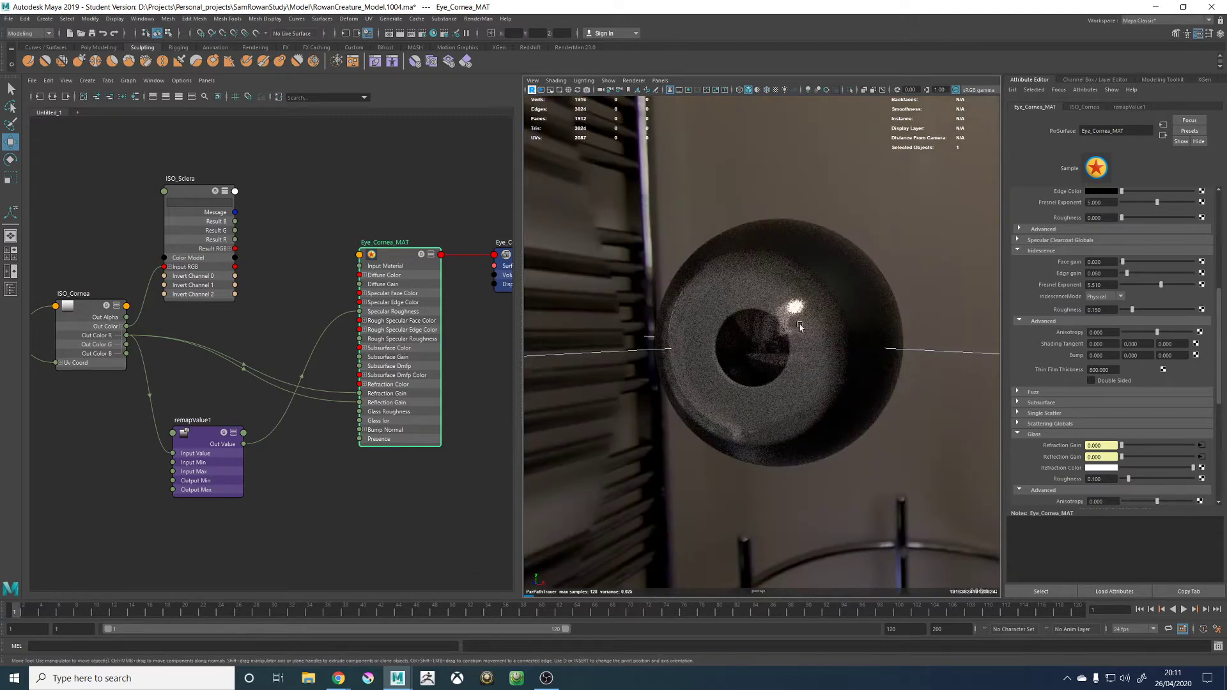
mouse_move(852, 209)
left_mouse_down("alt")
mouse_move(873, 204)
mouse_move(849, 197)
mouse_move(903, 219)
mouse_move(933, 269)
left_mouse_up("alt")
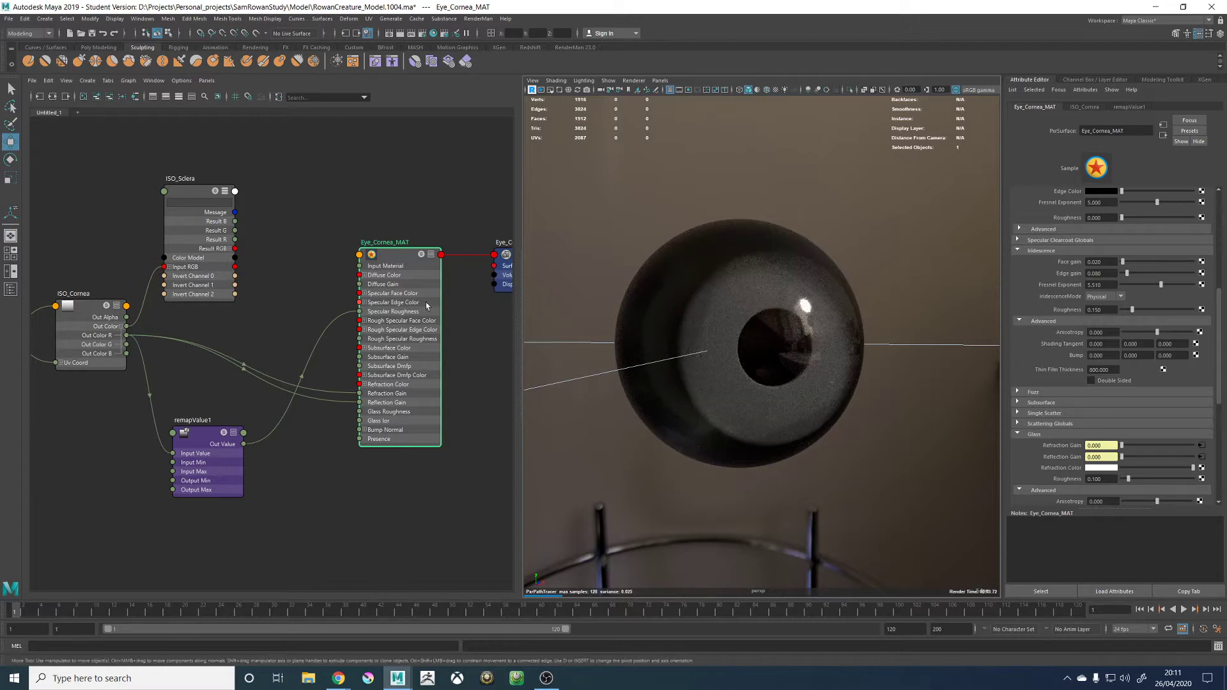
Move the ISO_Sclera node slightly higher in the node graph and reselect the Eye_Cornea_MAT node
left_click_drag(184, 197, 185, 182)
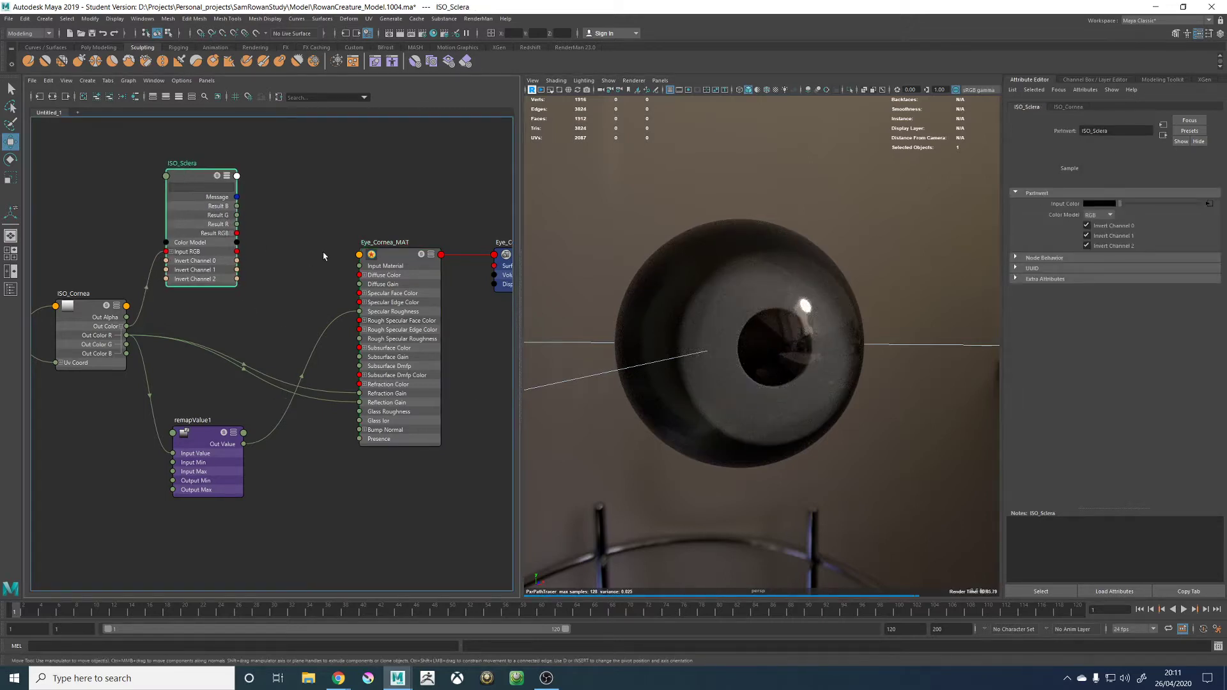
left_click(400, 250)
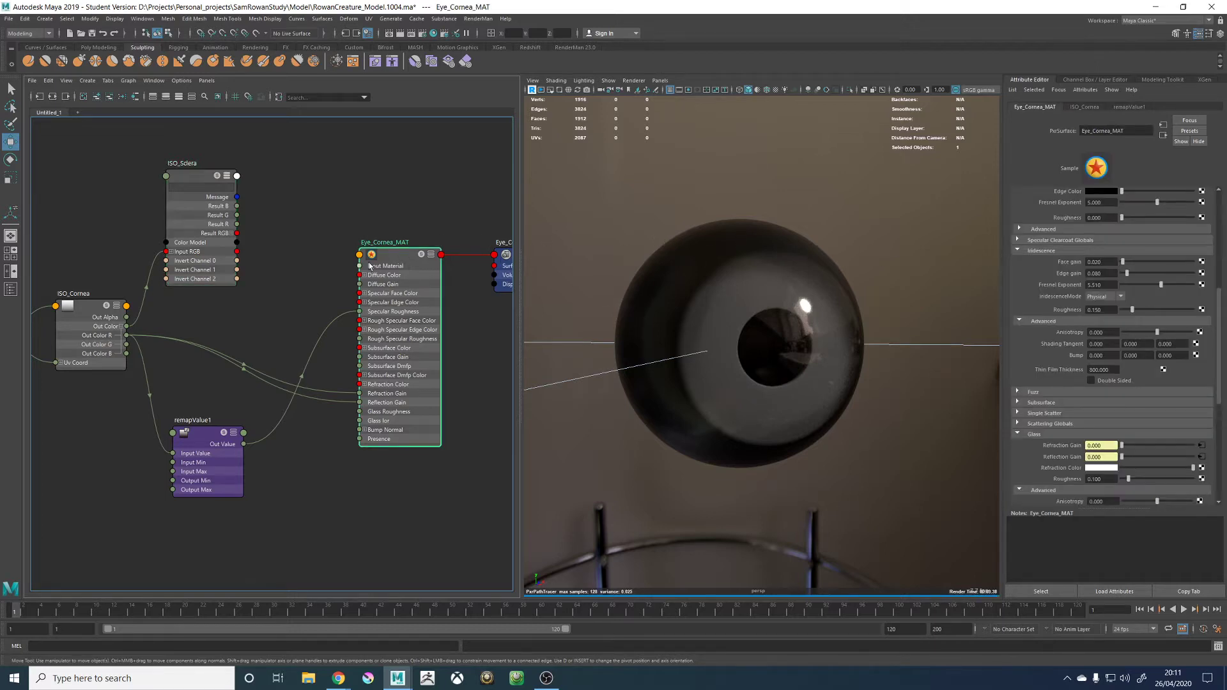
scroll(370, 266, "down", 3)
middle_click_drag(303, 236, 333, 237)
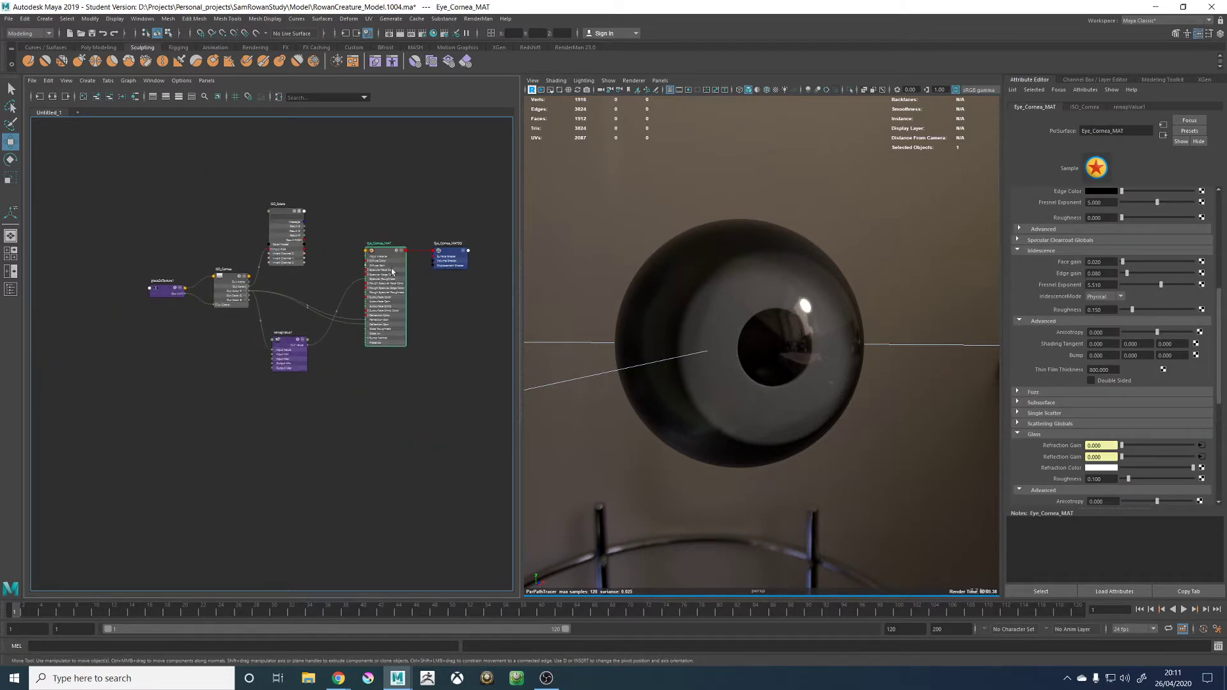
Select the iris geometry and set the Diffuse Color of Eye_Iris_MAT to bright yellow
left_click(815, 297)
left_click_drag(892, 249, 841, 329)
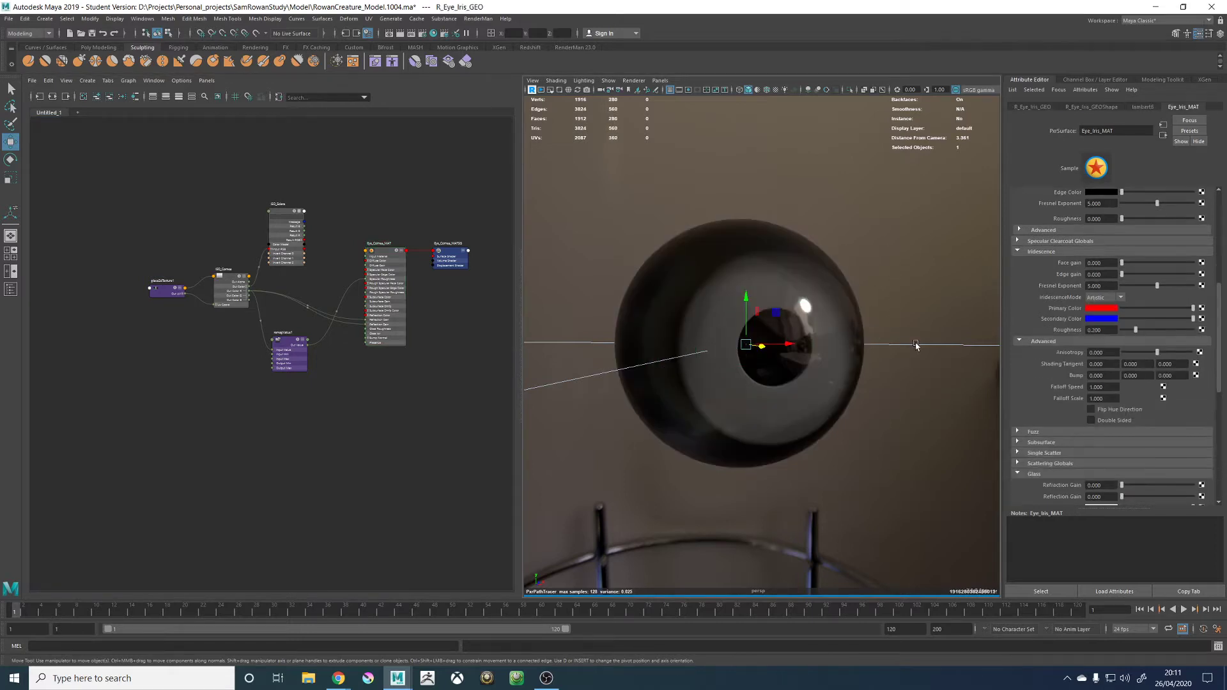
left_click(1015, 91)
left_click(1044, 186)
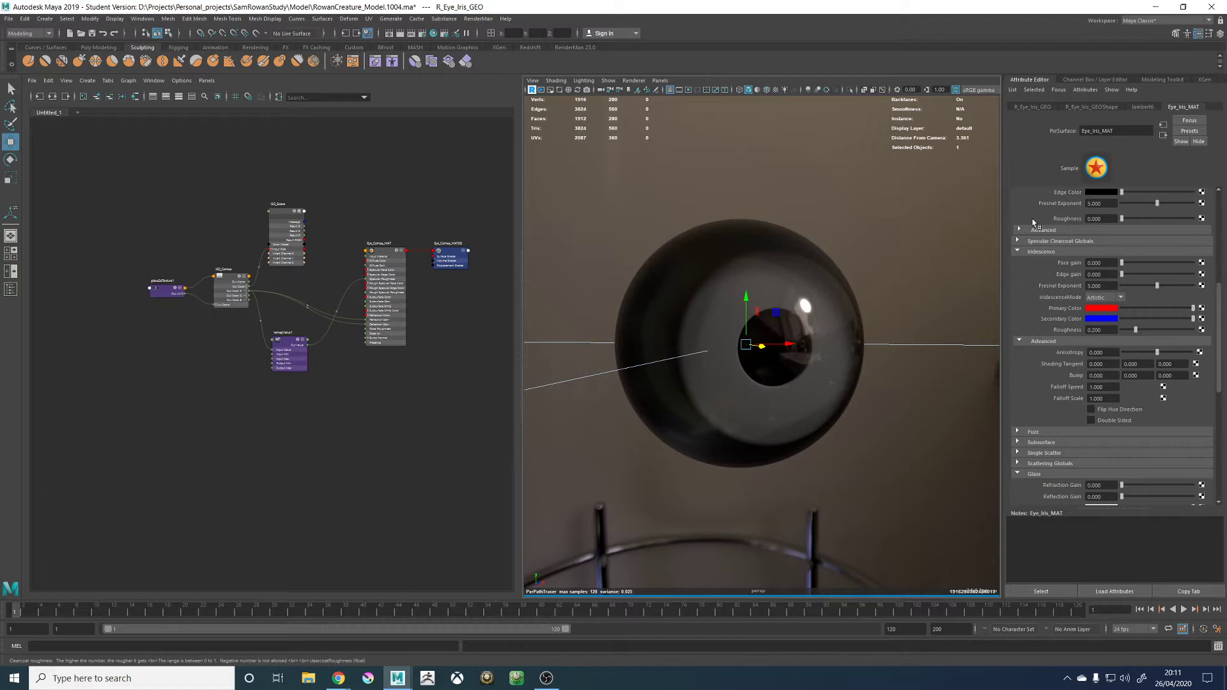
scroll(1040, 217, "up", 5)
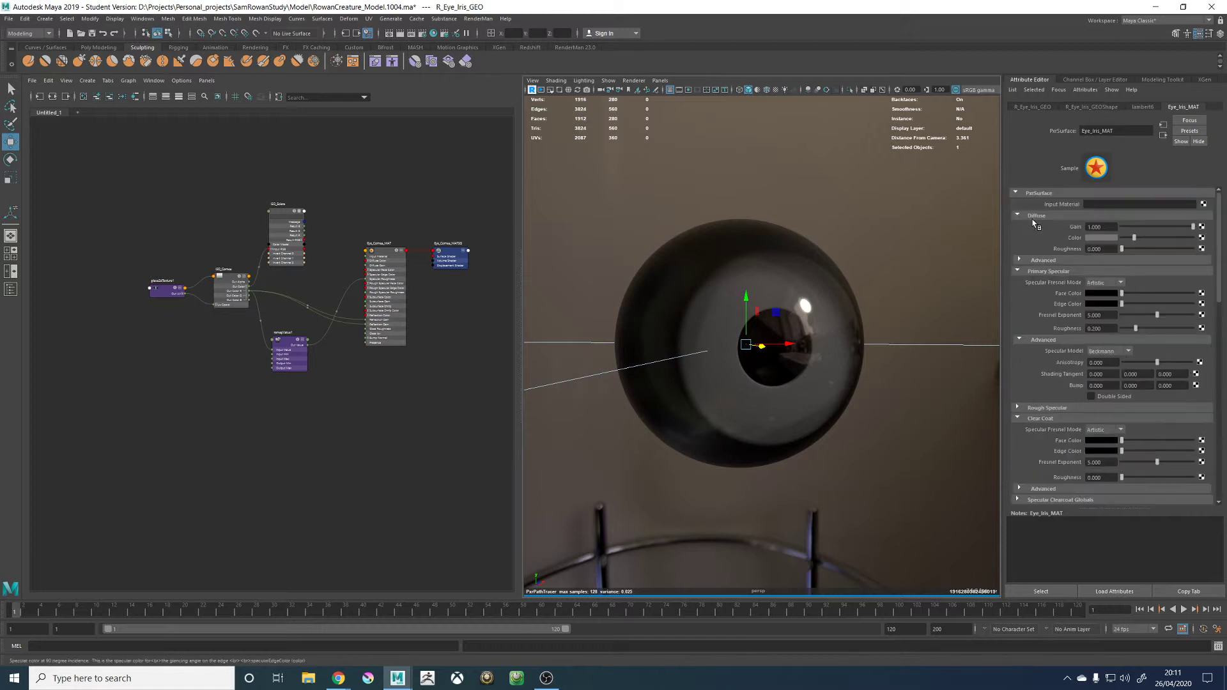
left_click(1012, 91)
left_click(1021, 101)
left_click(1098, 239)
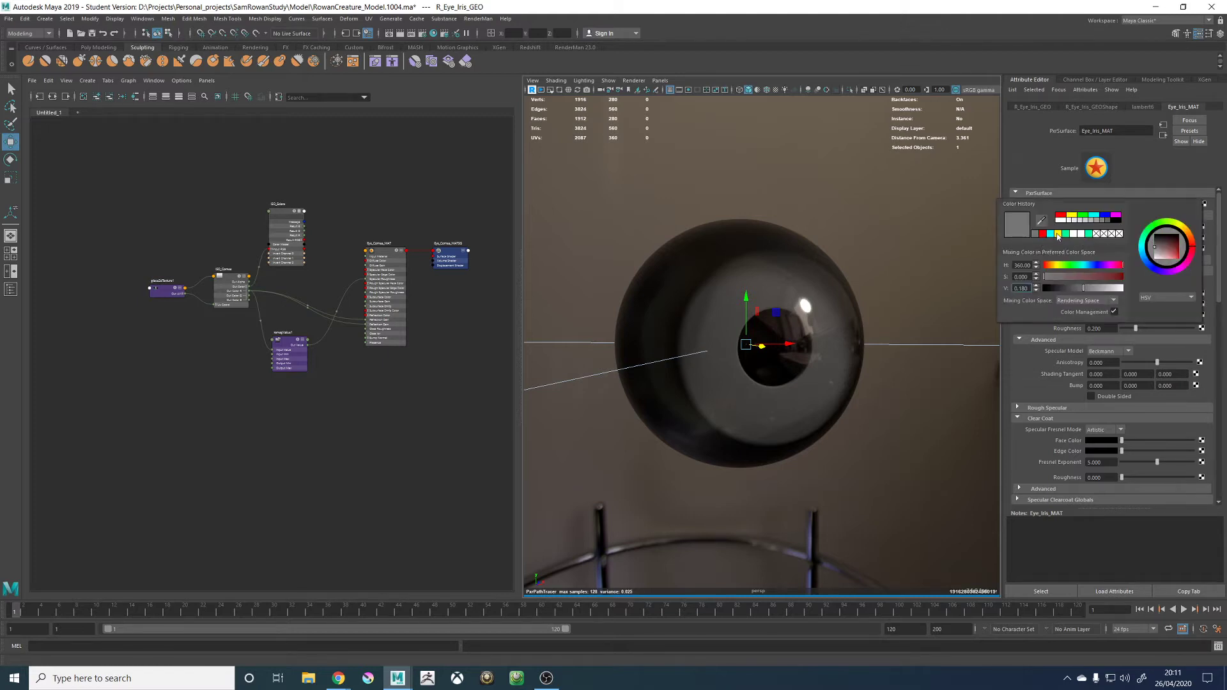
left_click(1058, 234)
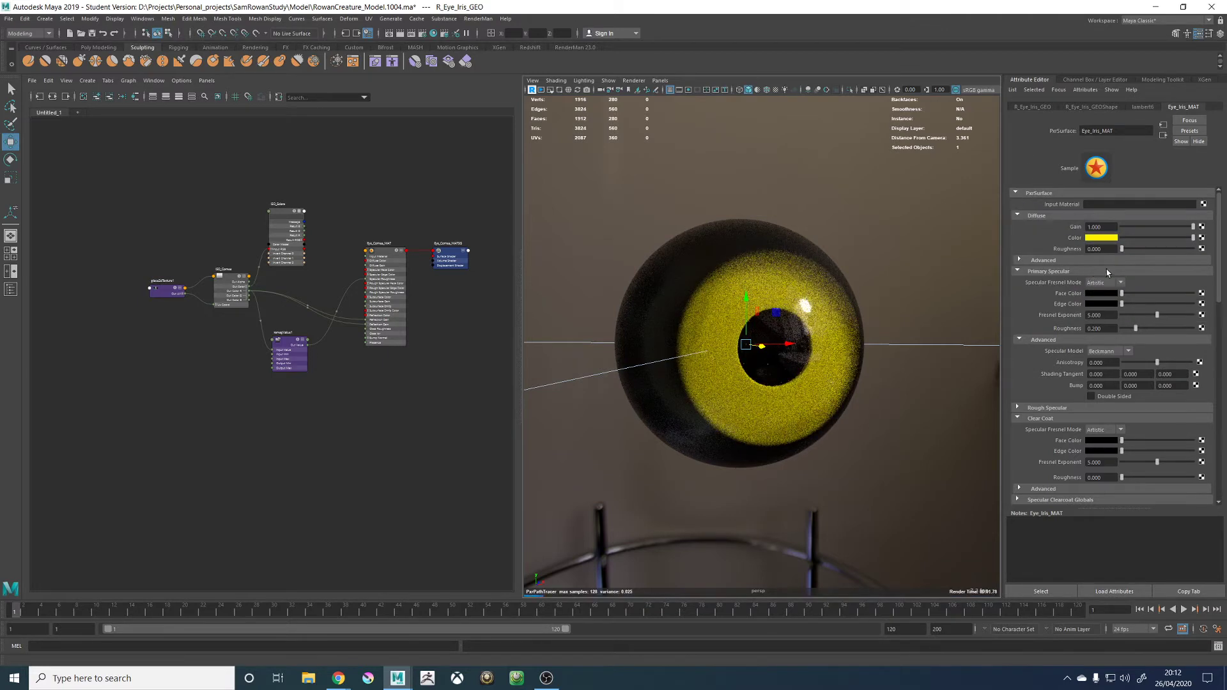
Check the eye colour in OriginalConcept.jpg and change the iris Diffuse Color to golden brown, about hue 37, saturation 0.76, value 0.23
left_click(309, 679)
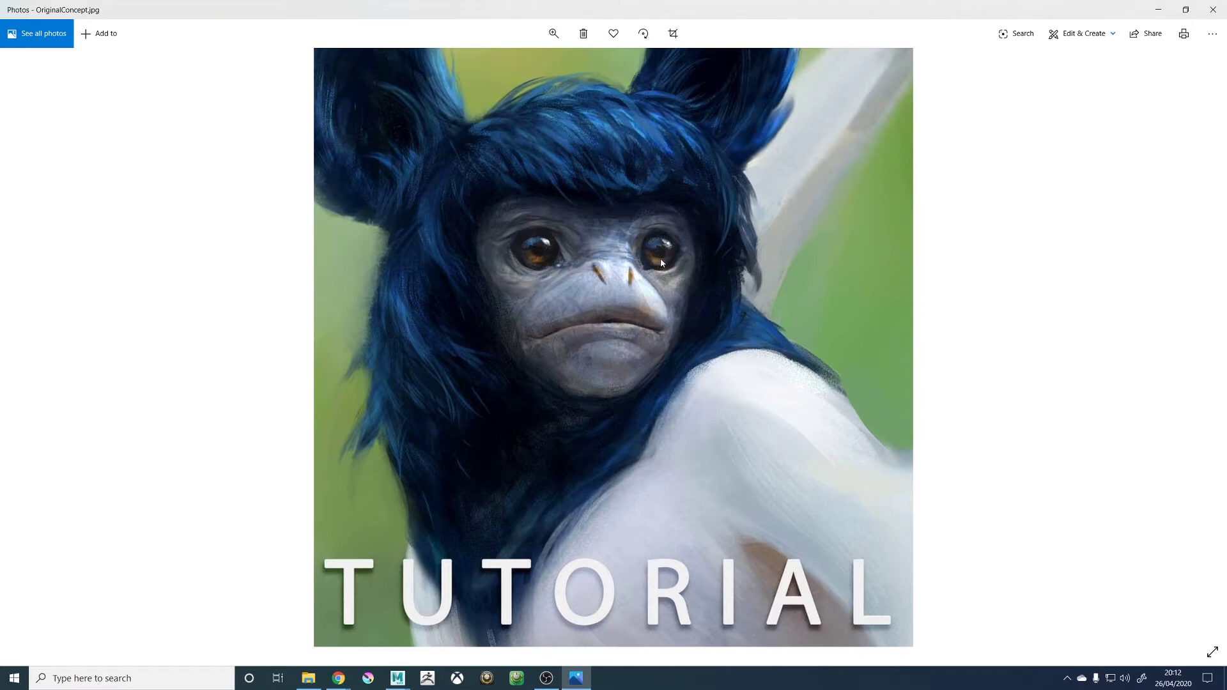
left_click(1213, 10)
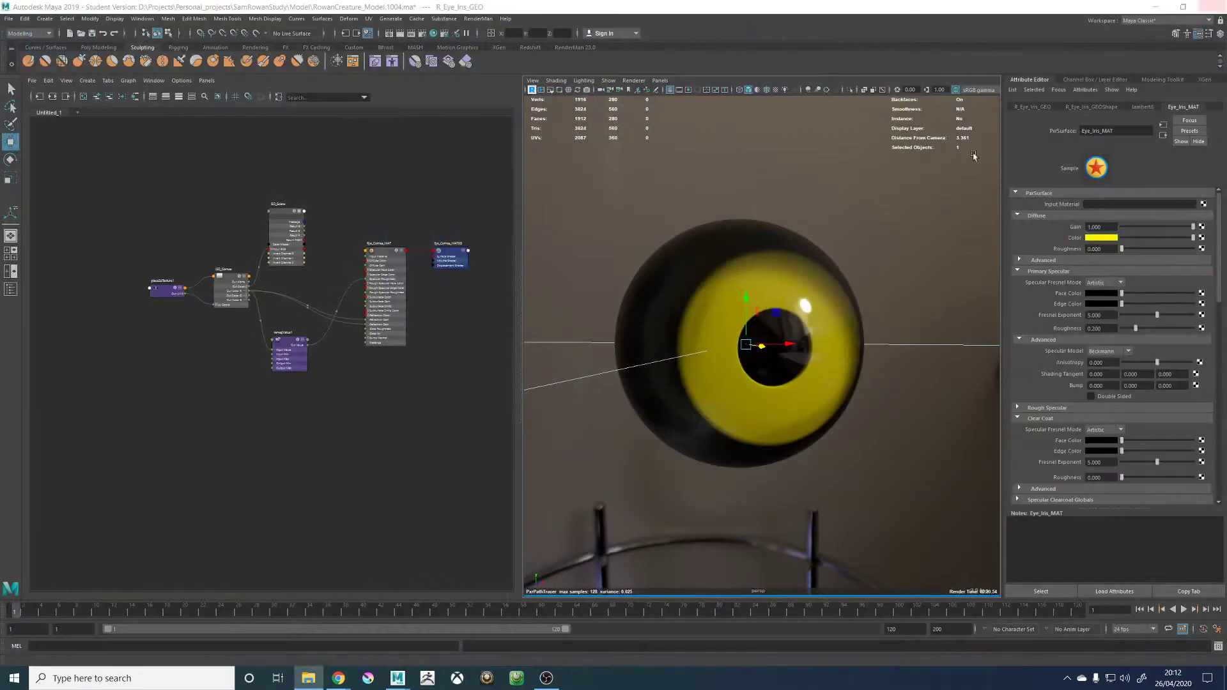
left_click(1103, 238)
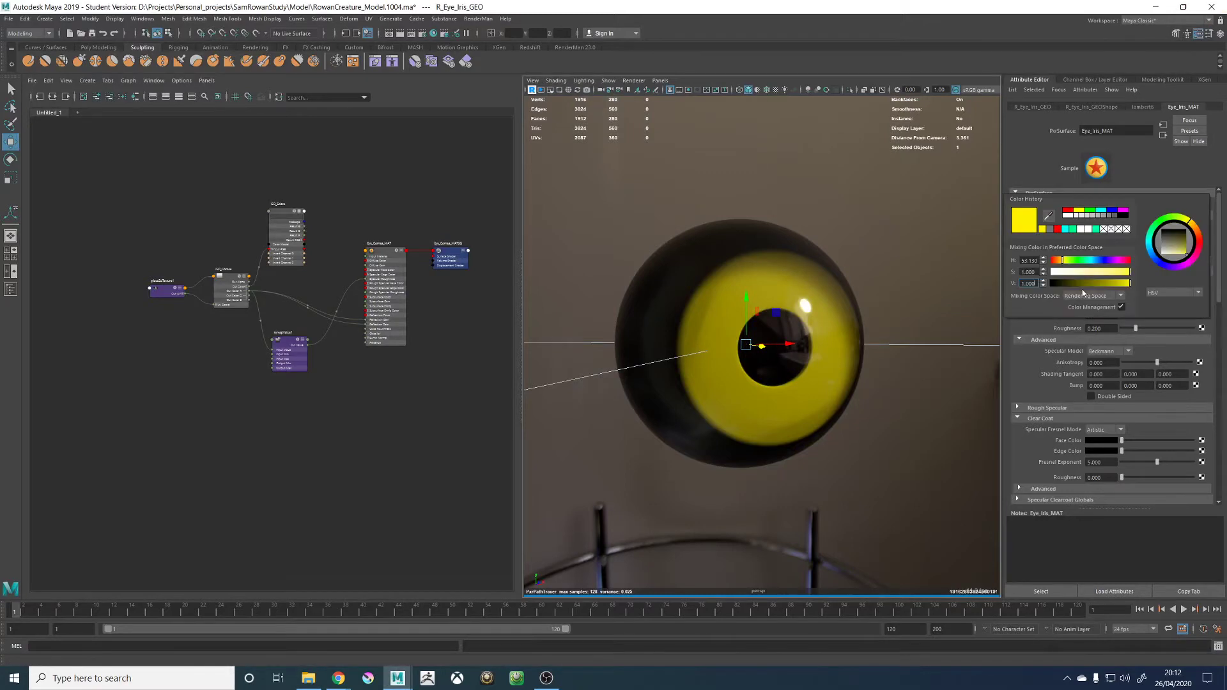
left_click(1059, 261)
left_click(1103, 273)
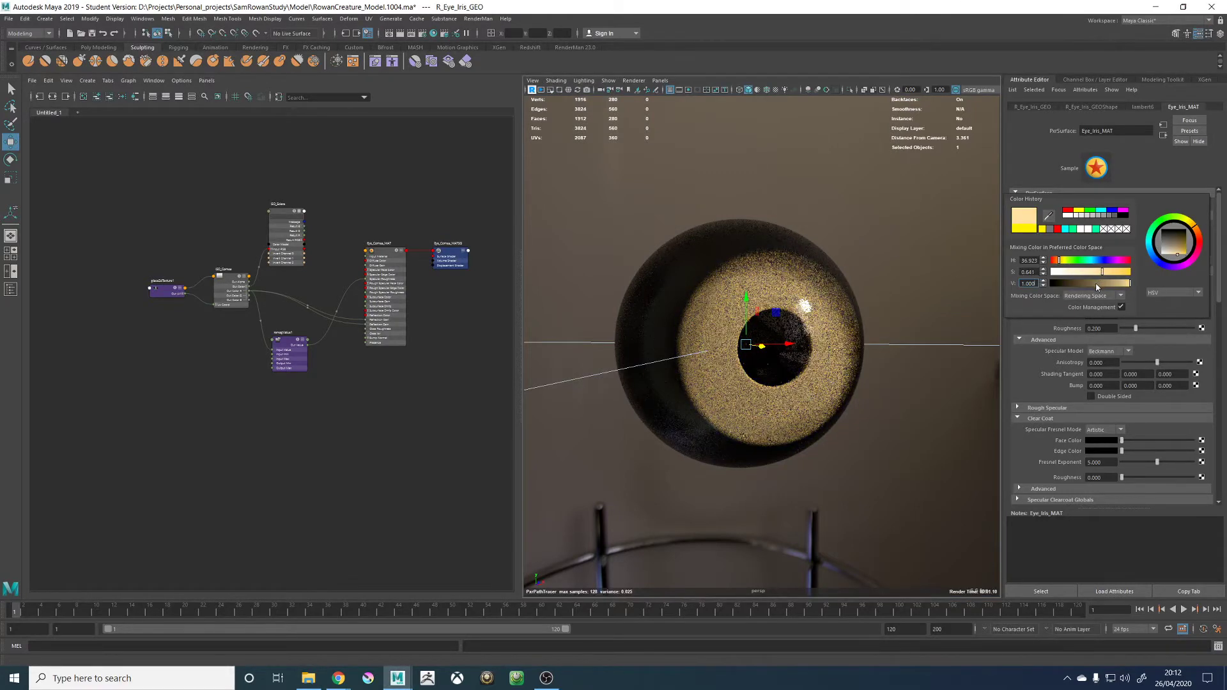
left_click(1096, 285)
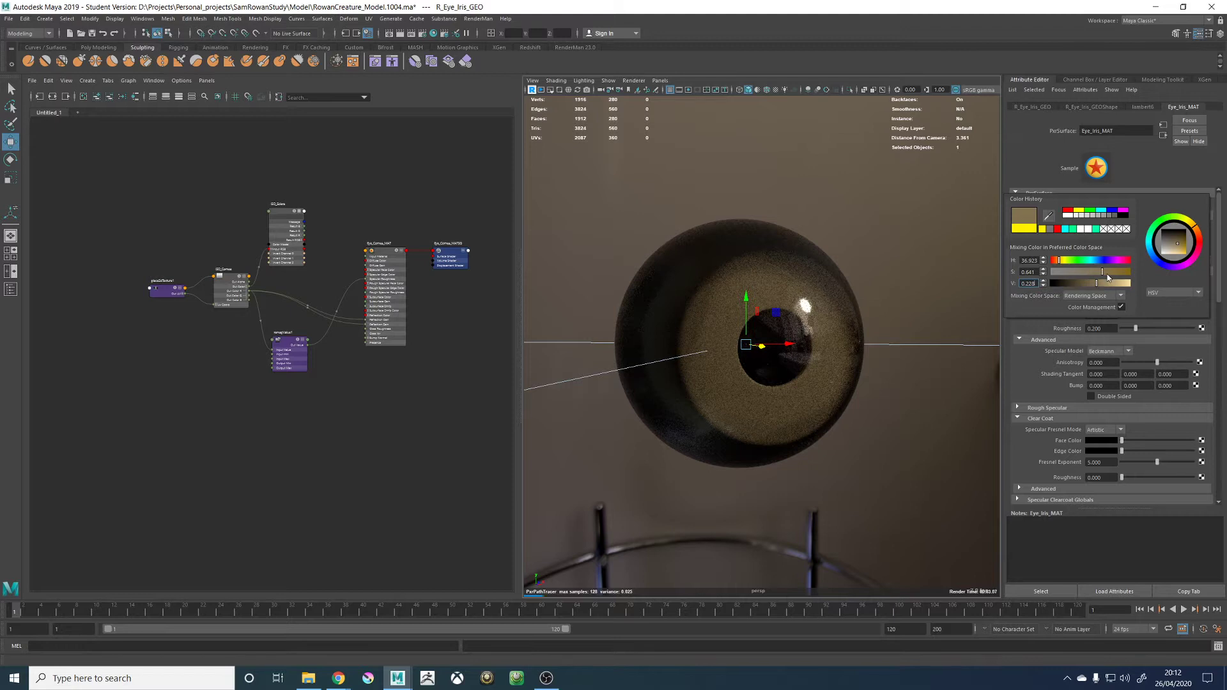
left_click(1110, 274)
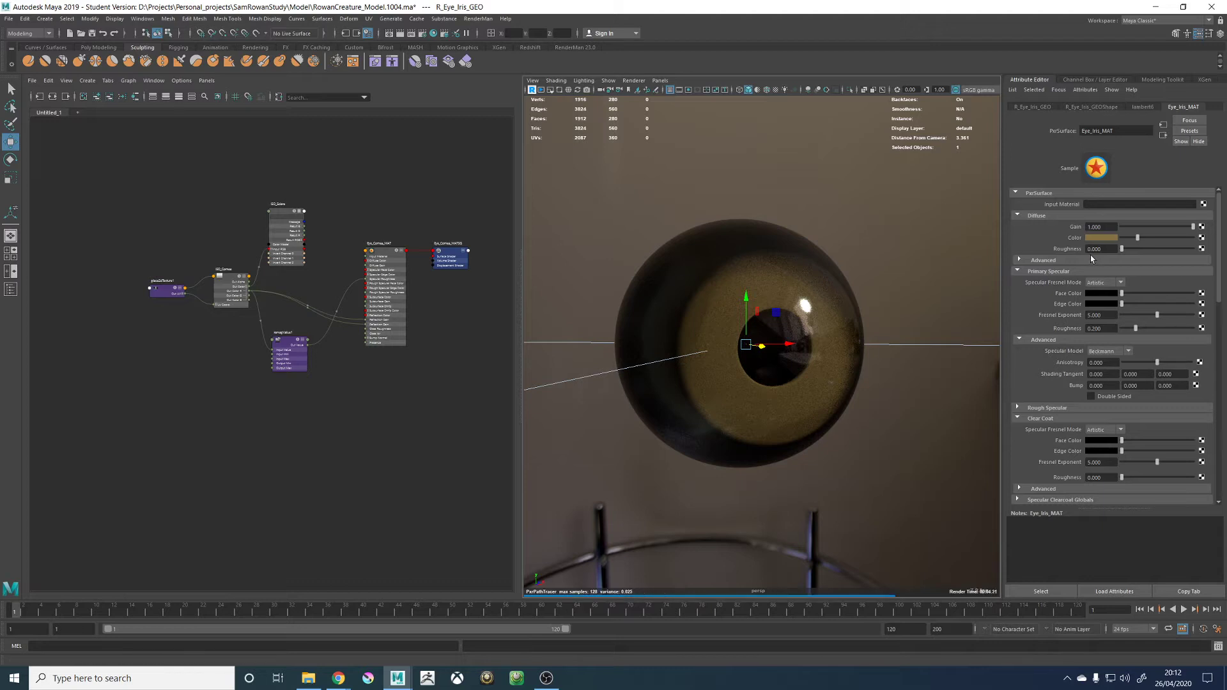
Darken the iris Diffuse Color to a deep brown and deselect the iris geometry
left_click(1113, 237)
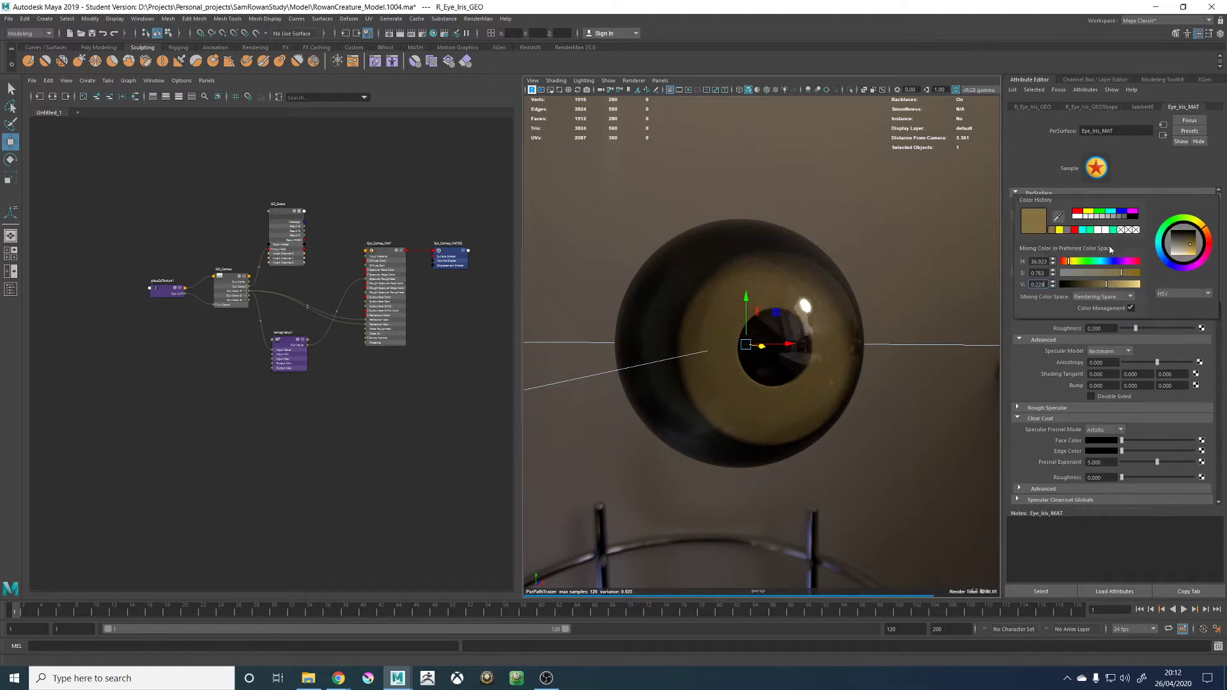
left_click(1090, 284)
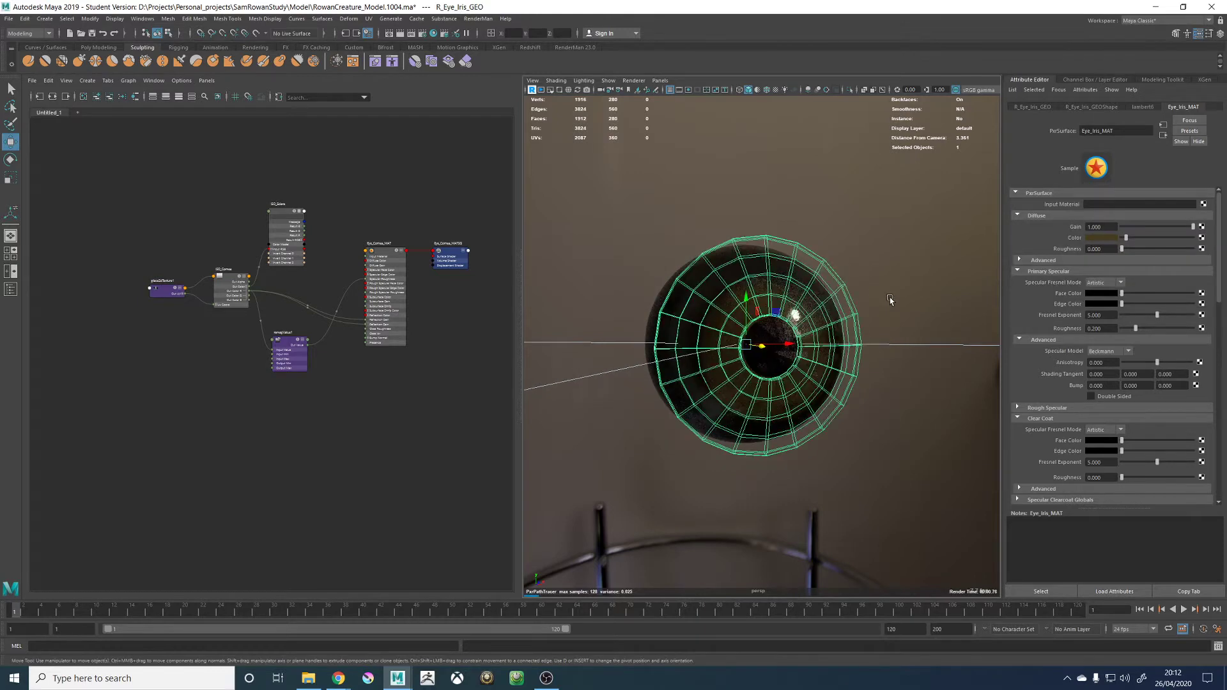
left_click(928, 283)
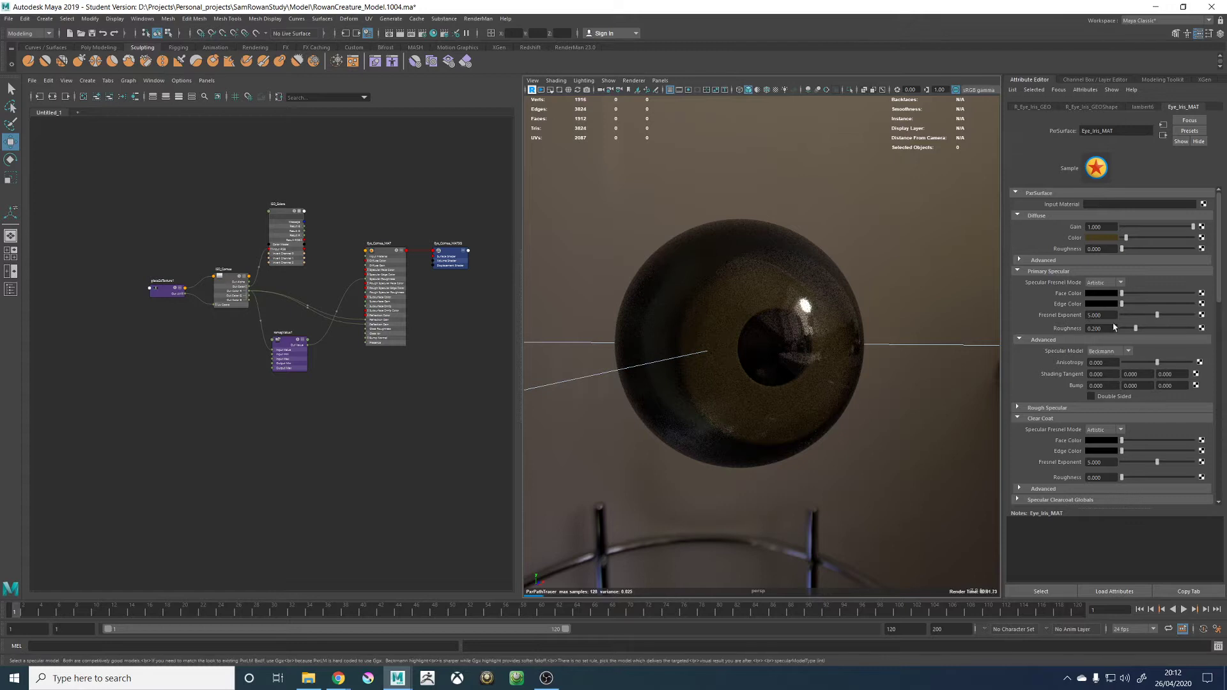
Switch the iris material's Primary Specular Fresnel Mode to Physical
left_click(1108, 285)
left_click(1113, 294)
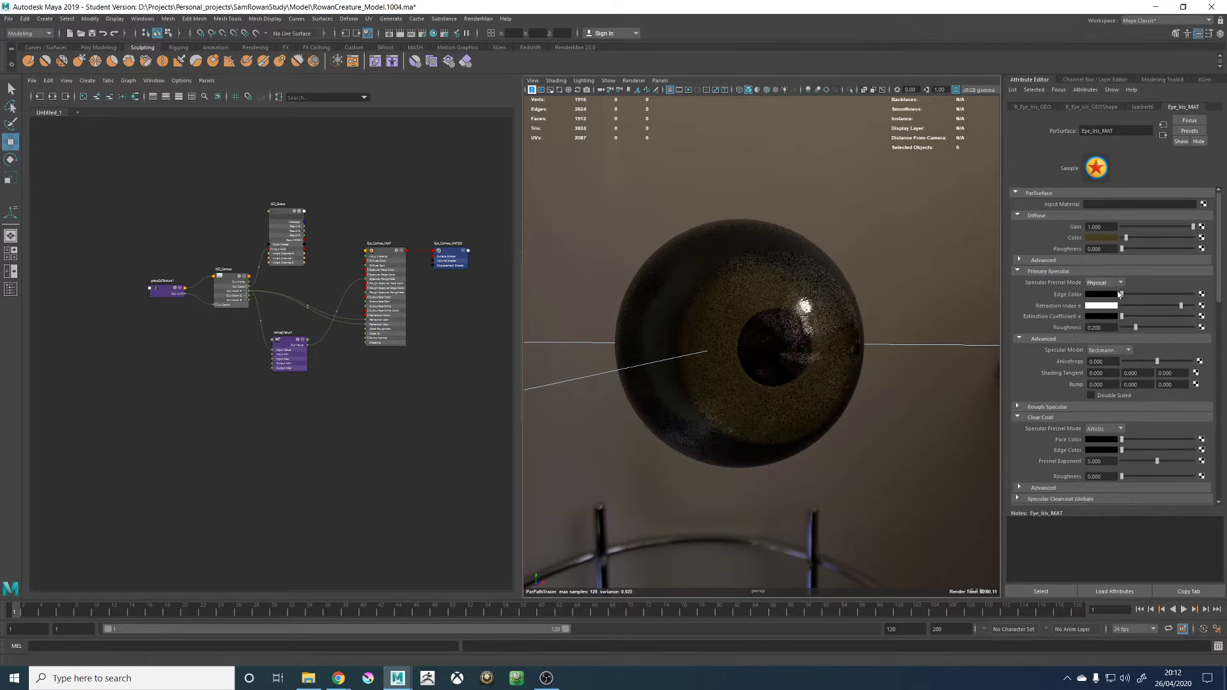
Set the iris material's Primary Specular Edge Color to golden yellow and its Roughness to 0.721, checking the eye from several angles
left_click_drag(1122, 296, 1192, 294)
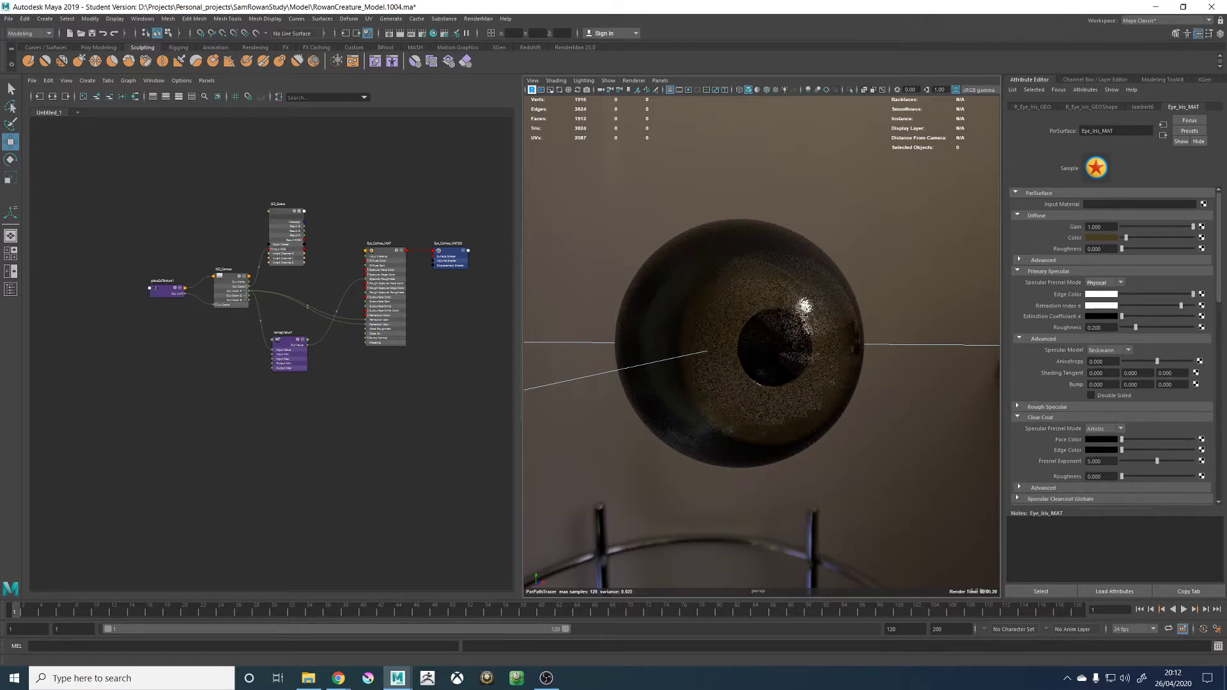
left_click(1095, 295)
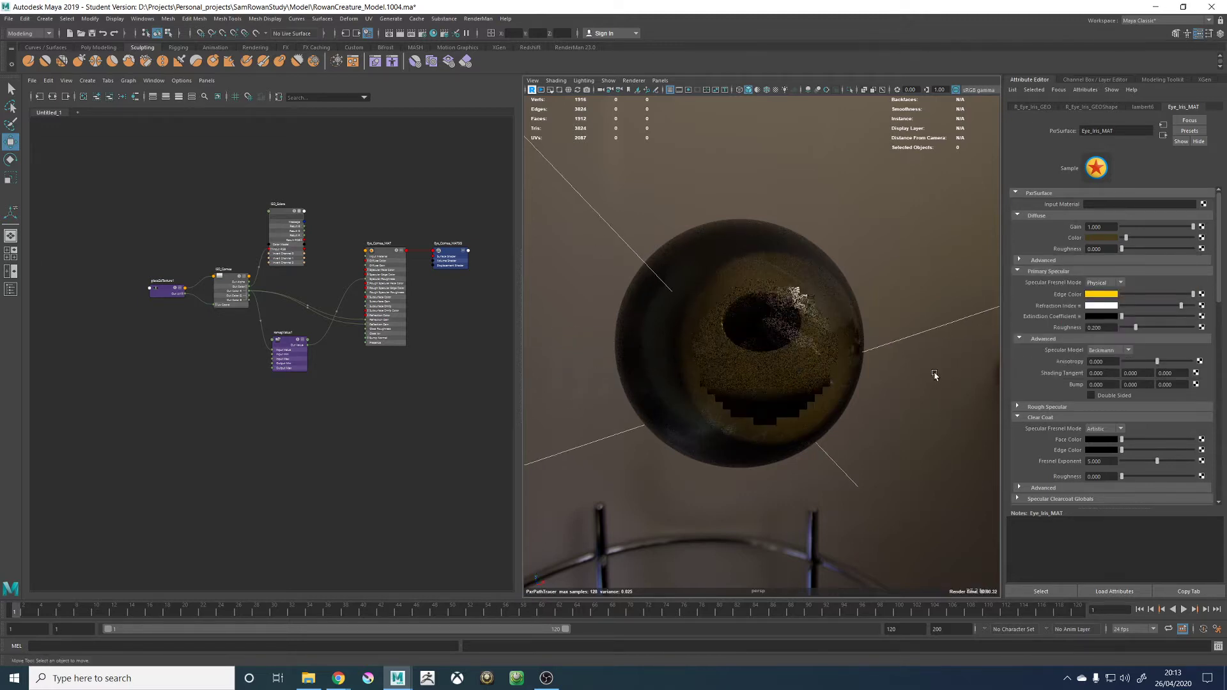
left_click_drag(934, 381, 1016, 377, "alt")
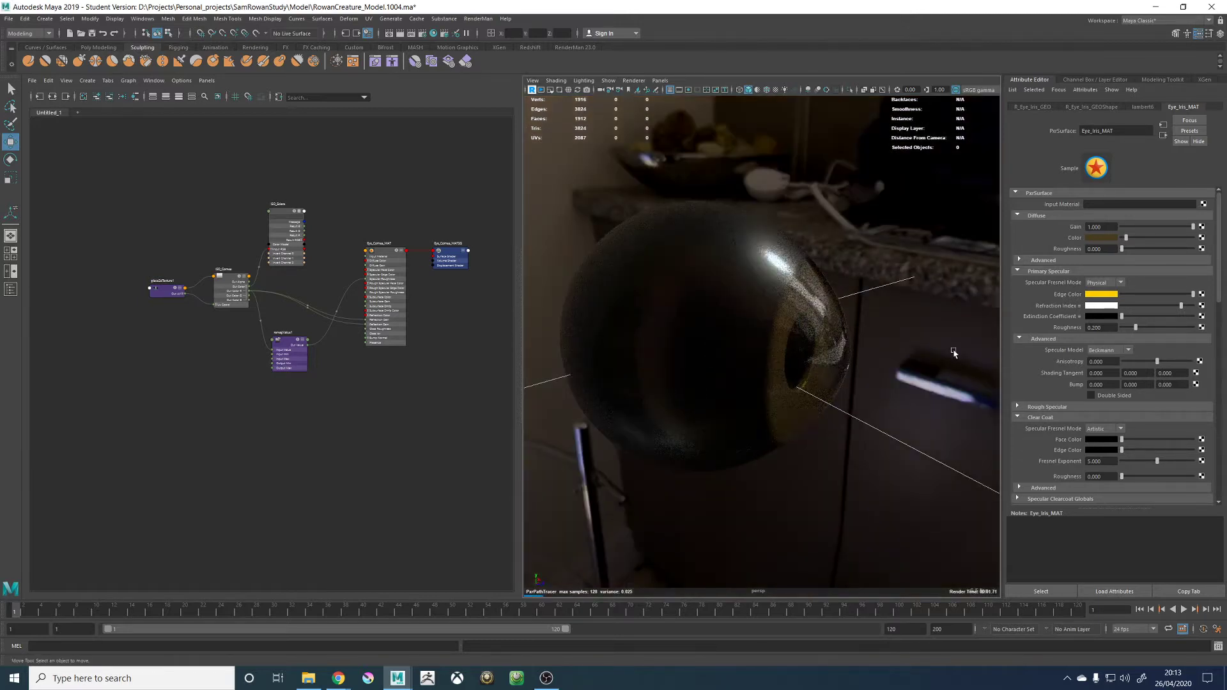
left_click_drag(956, 351, 732, 383, "alt")
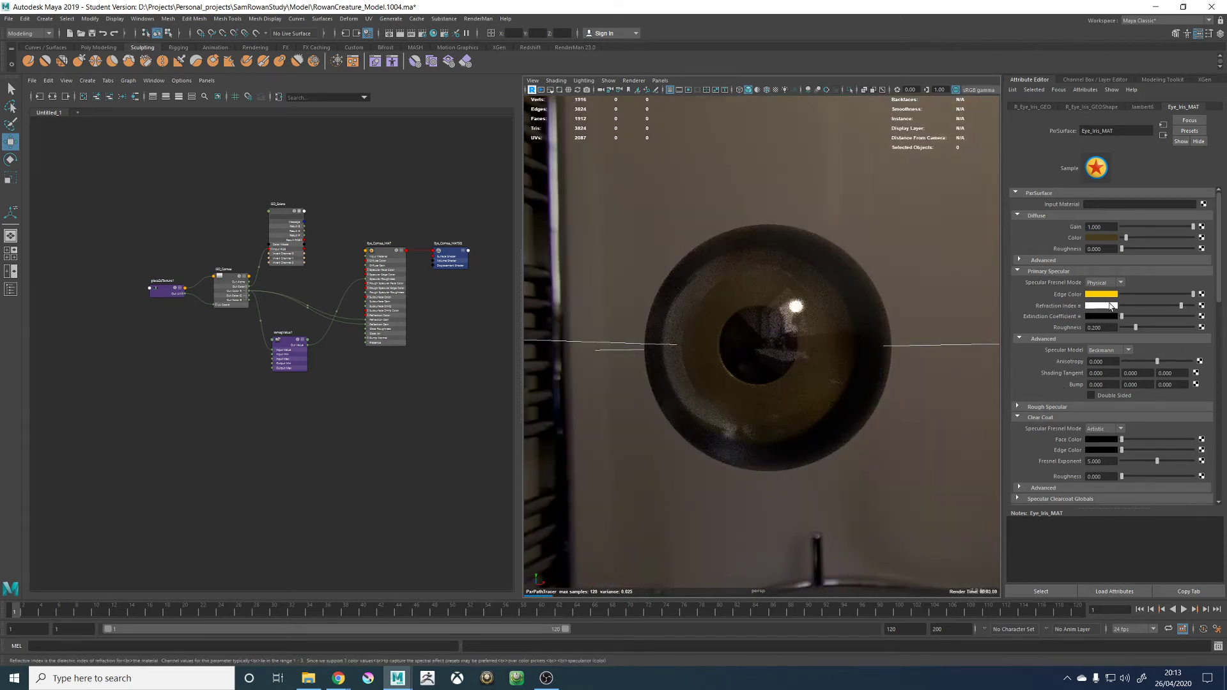
left_click_drag(1137, 327, 1173, 331)
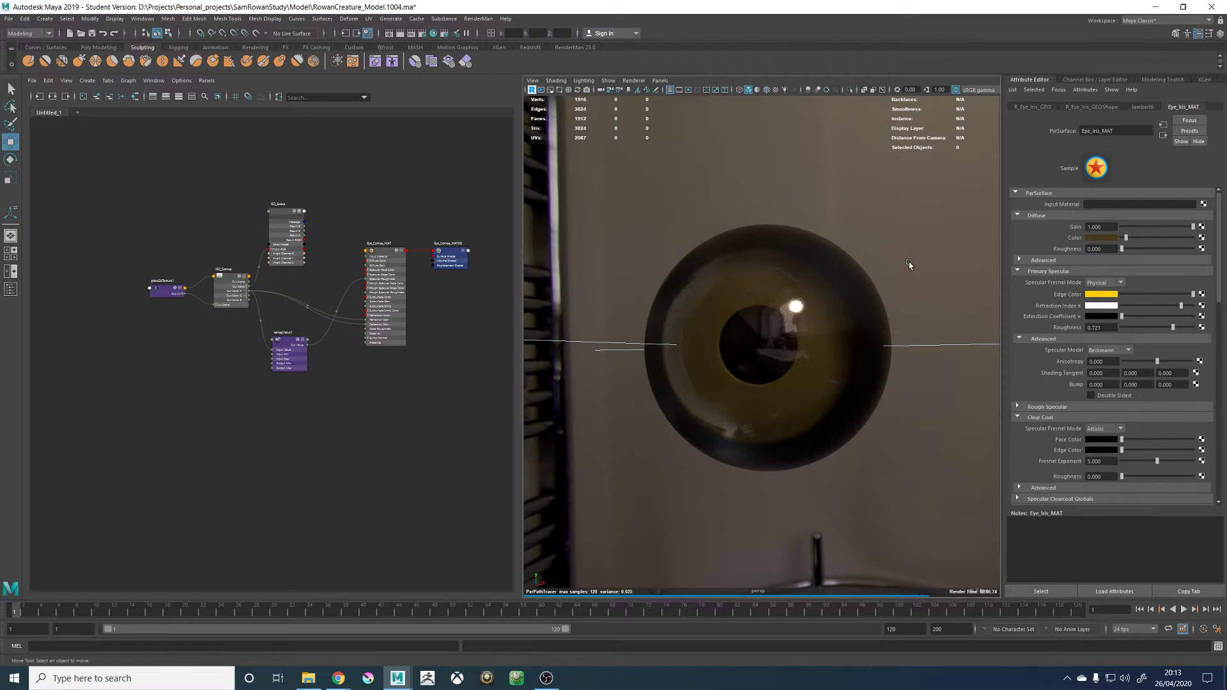
left_click_drag(913, 265, 929, 281, "alt")
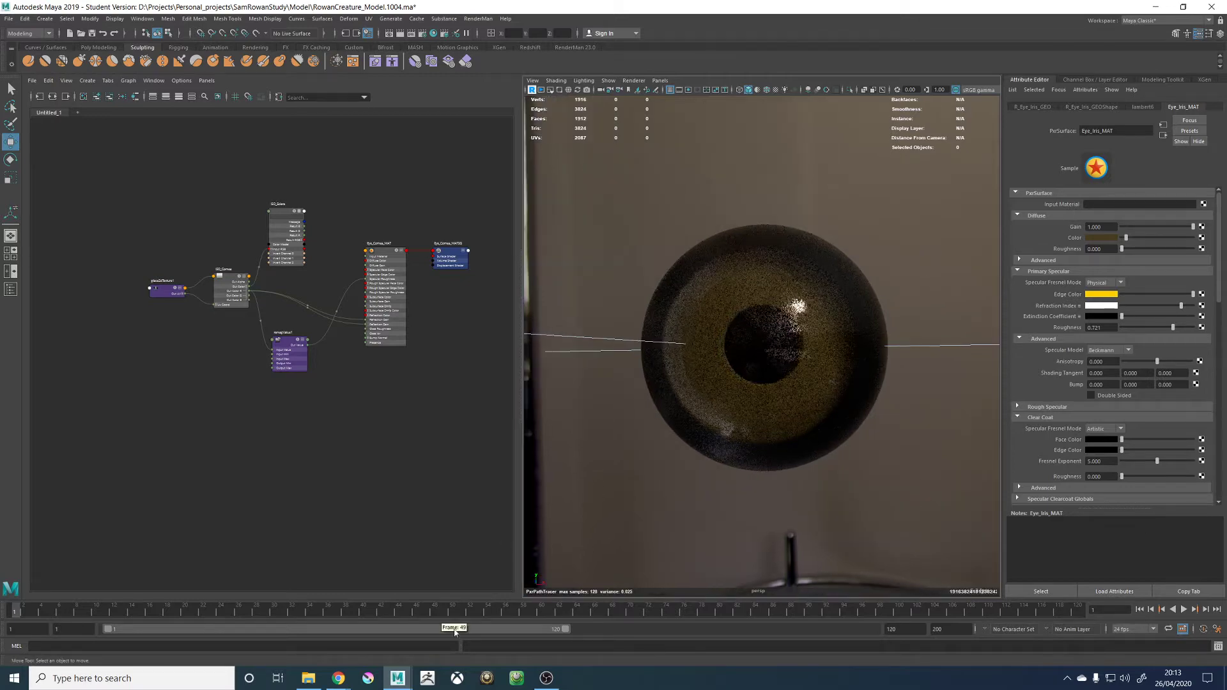
Check the eye colour in OriginalConcept.jpg and change the iris's specular Edge Color to bright yellow
left_click(308, 677)
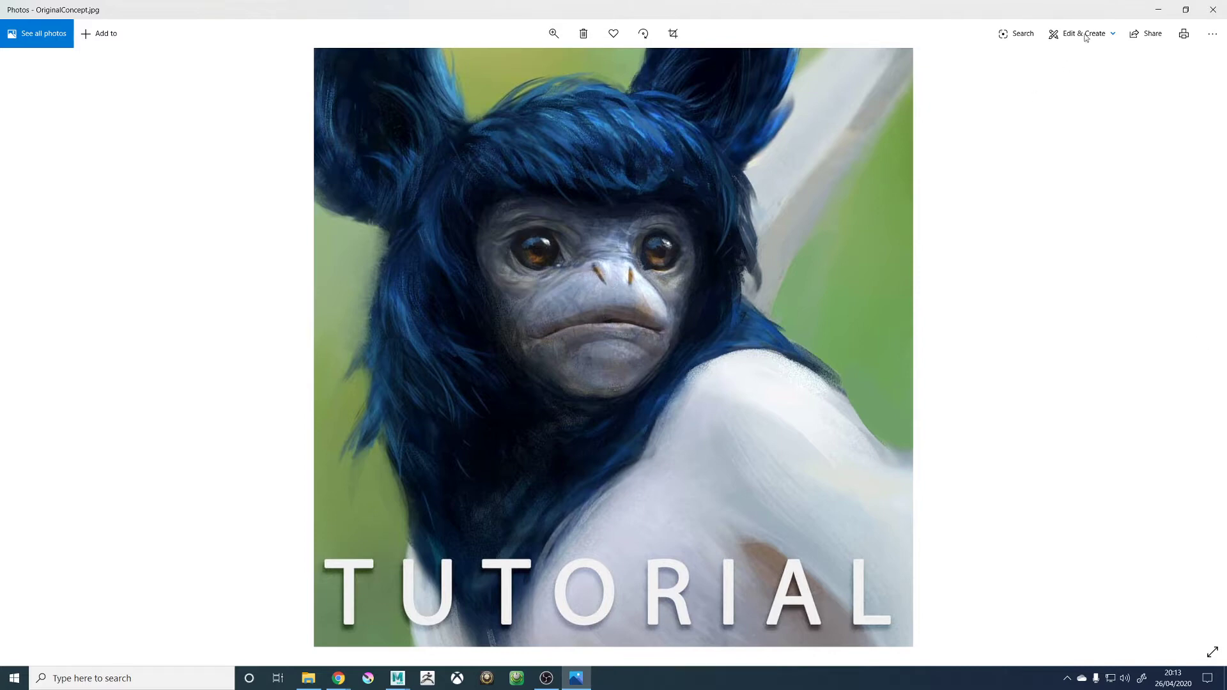
left_click(1213, 10)
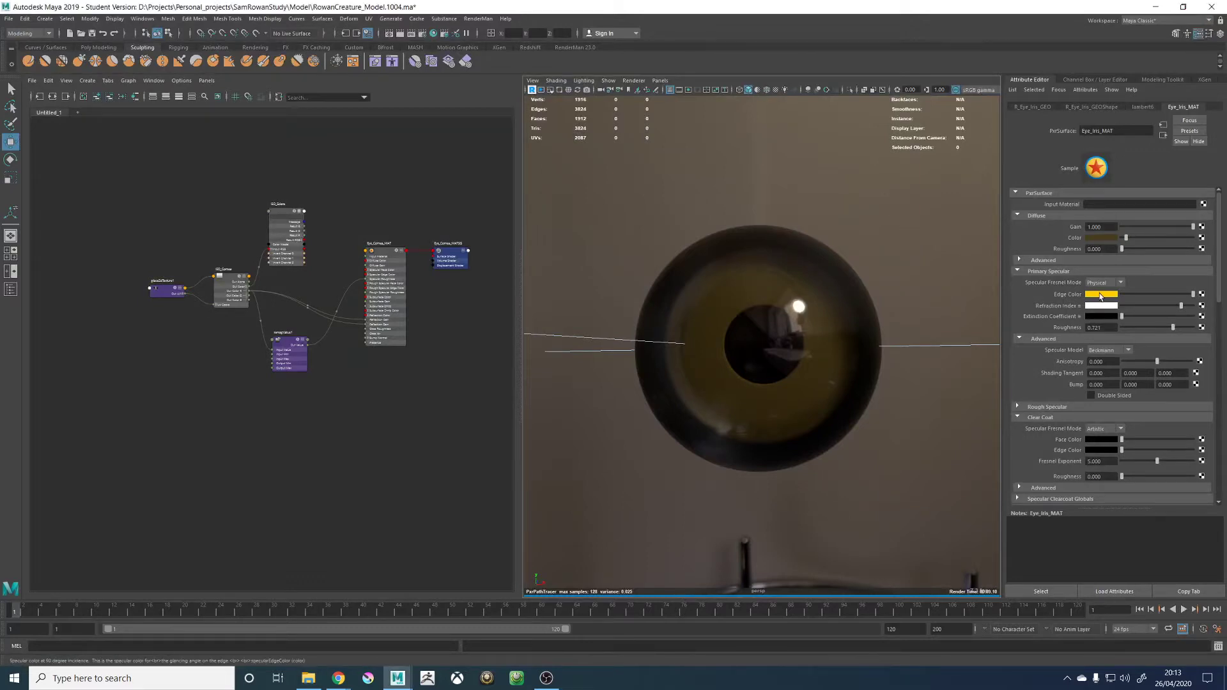
left_click(1100, 294)
left_click(1092, 288)
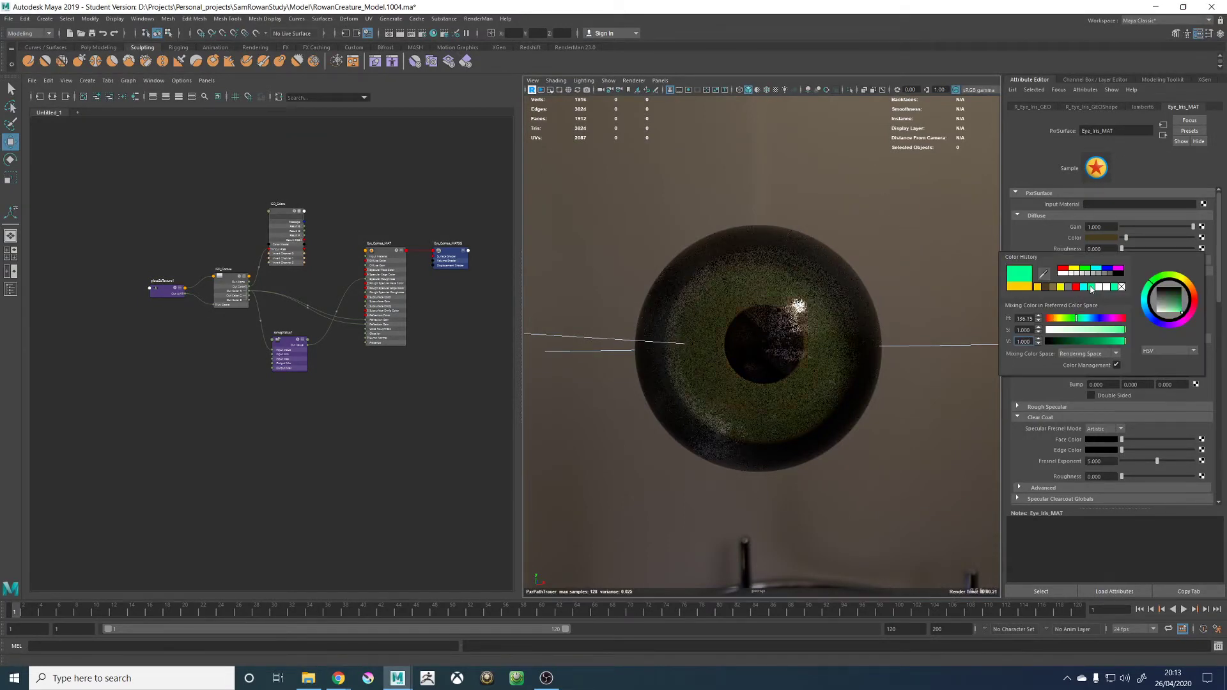
left_click(1061, 288)
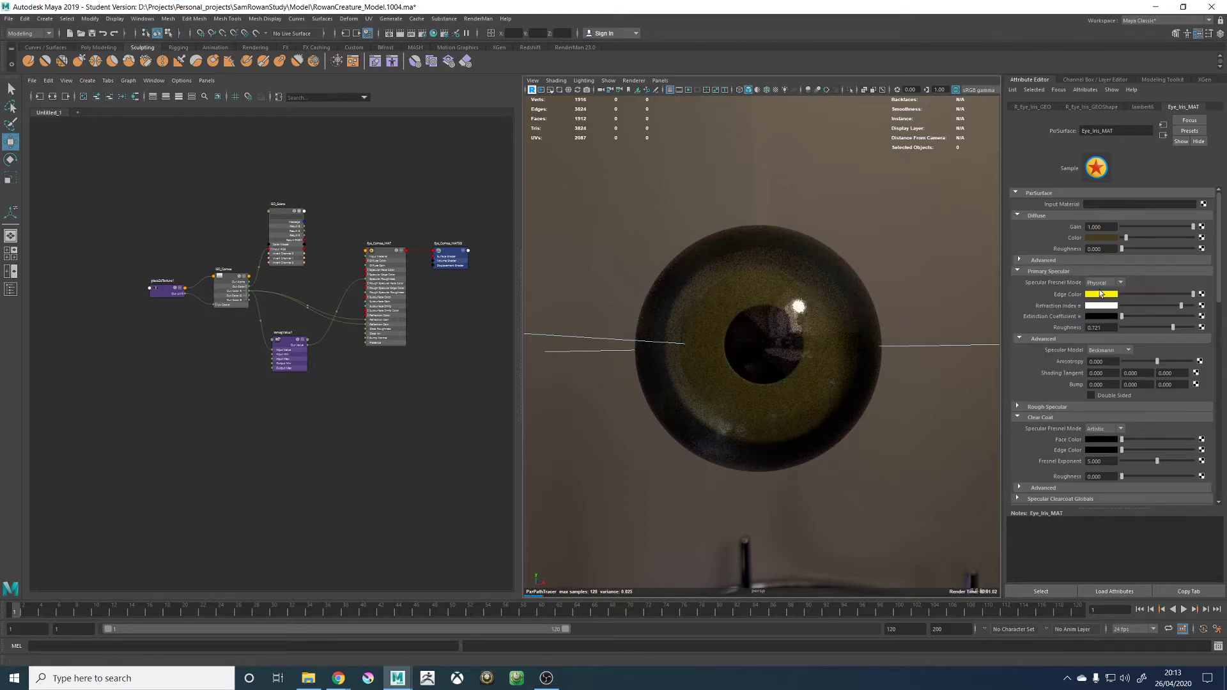
left_click(1101, 295)
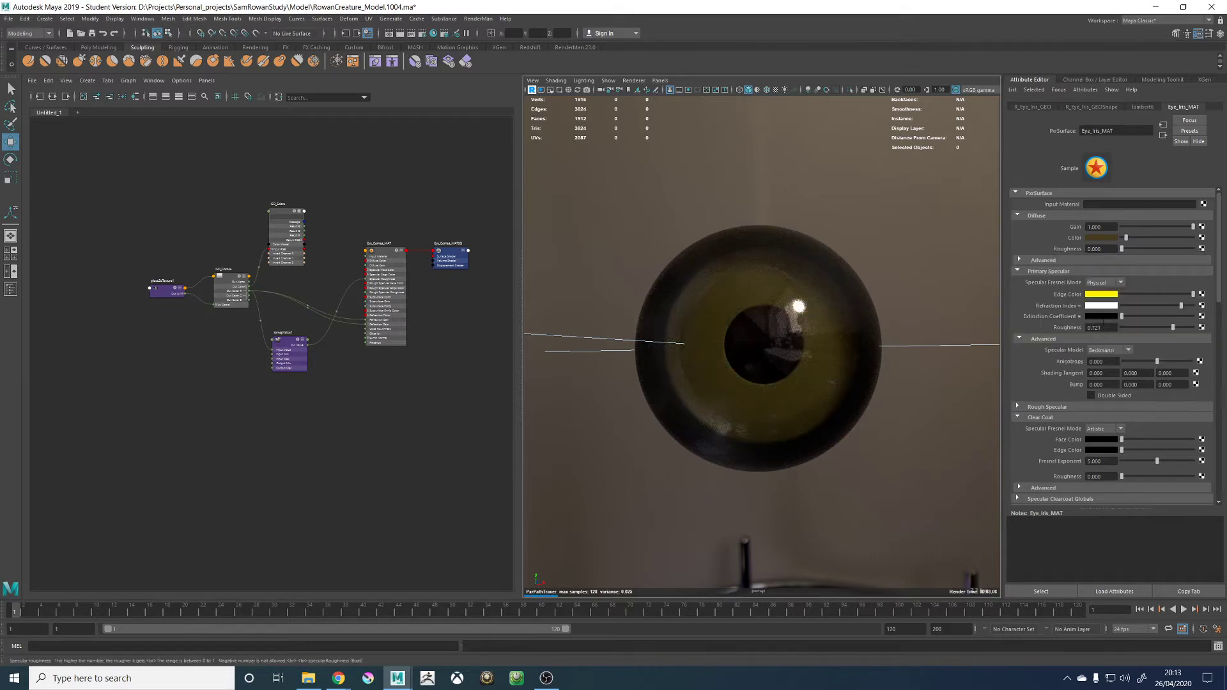
Lower the brightness value of the iris material's Primary Specular Refraction Index
left_click(1101, 306)
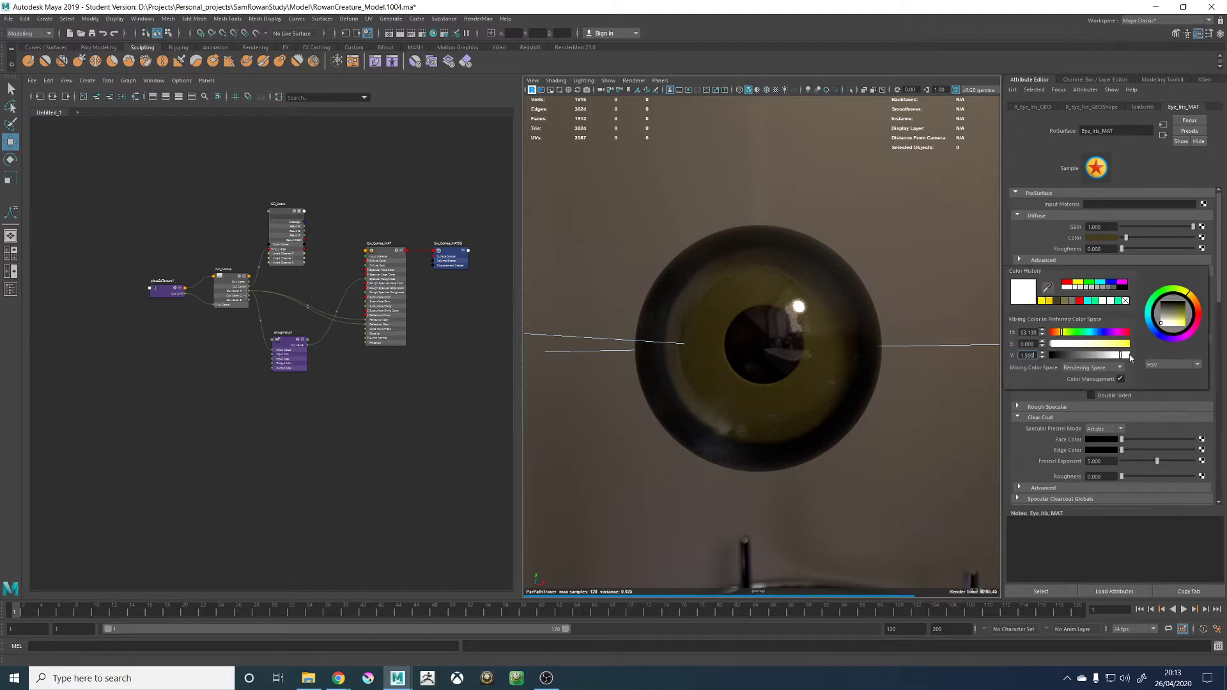
left_click_drag(1125, 355, 1124, 356)
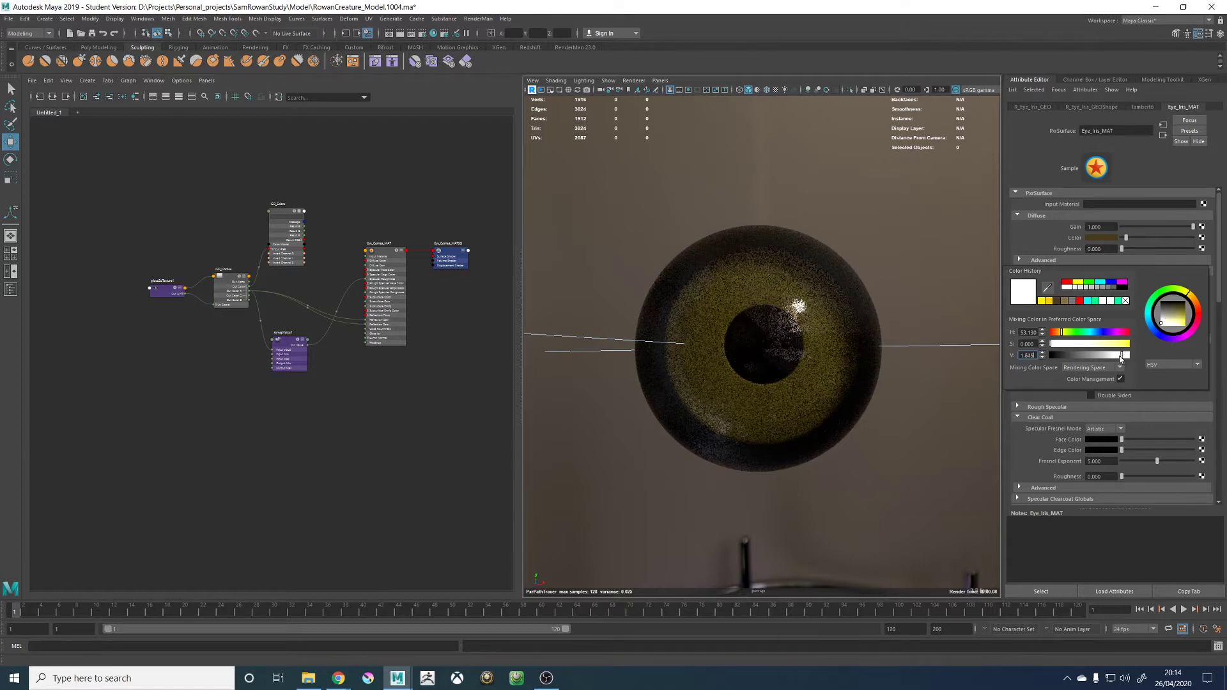
left_click_drag(1120, 359, 1118, 357)
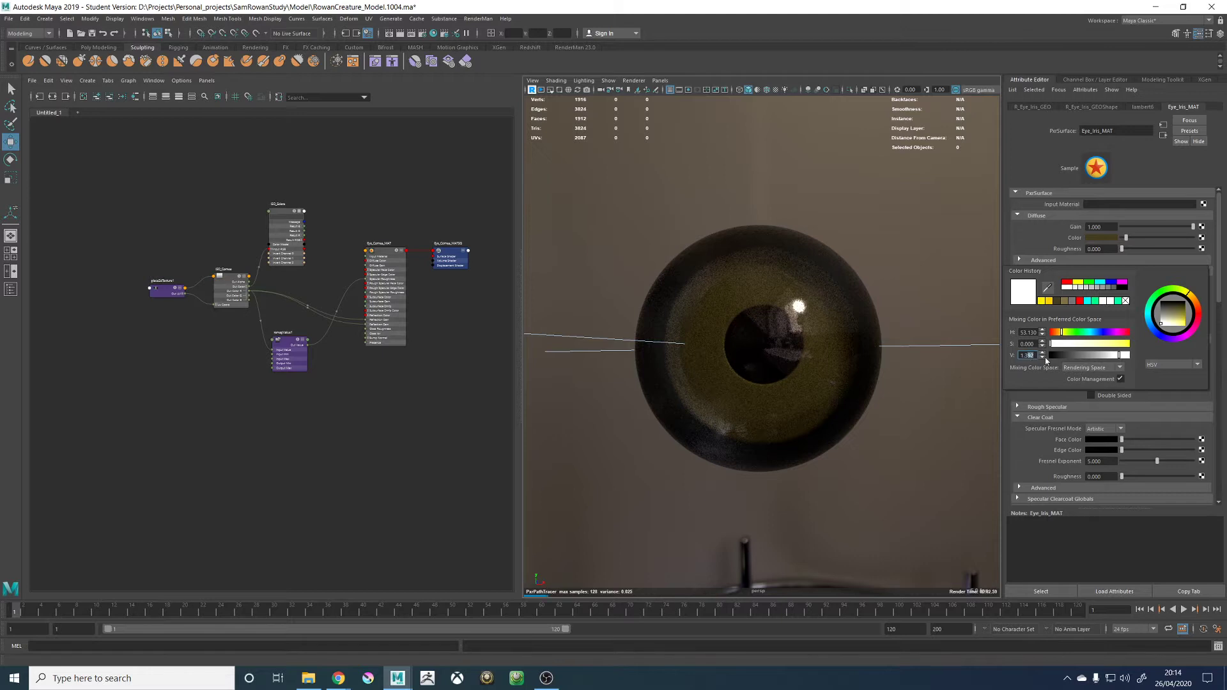
key("Return")
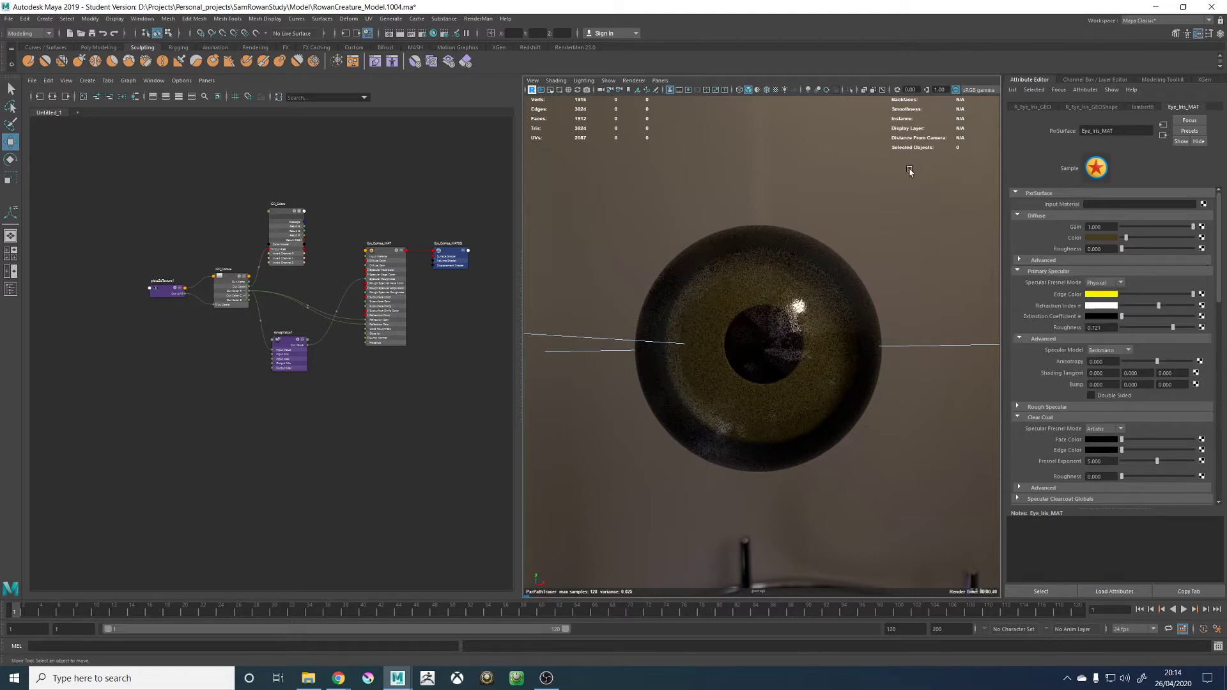
Set the iris's Primary Specular Roughness to 0.456 and inspect the rendered eye from the front and side
left_click(1149, 328)
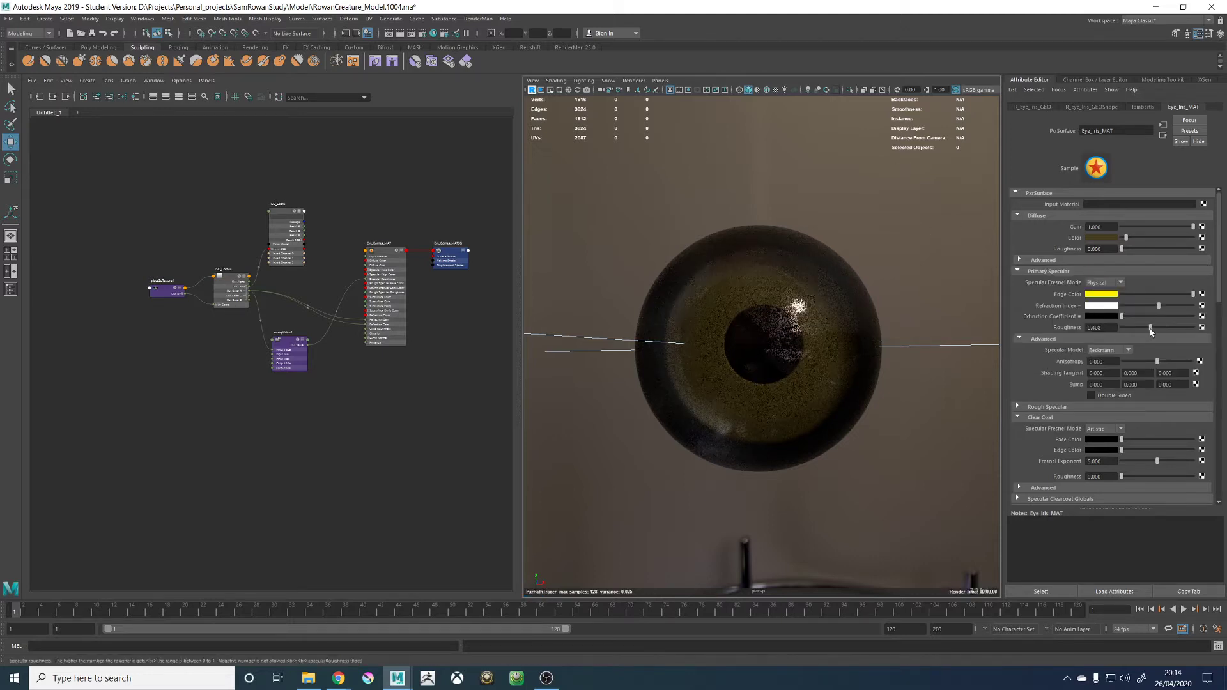
left_click_drag(1150, 328, 1153, 327)
scroll(894, 275, "down", 5)
left_click_drag(895, 275, 934, 336, "alt")
scroll(920, 294, "up", 5)
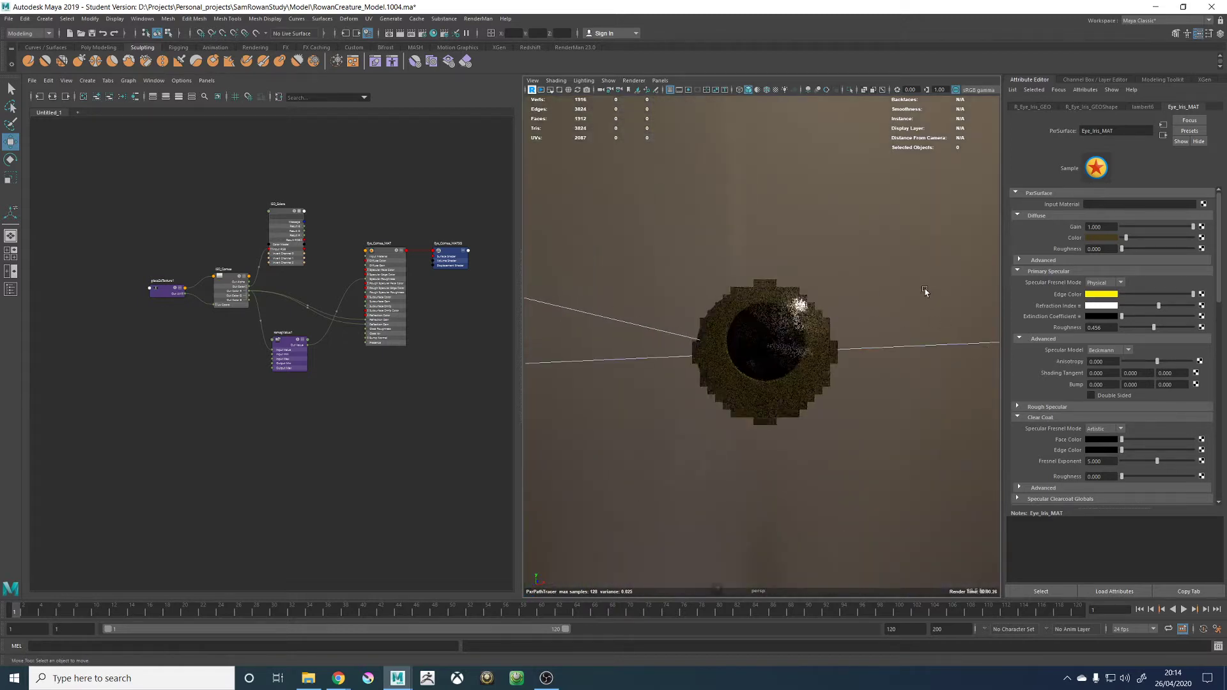
left_click_drag(911, 277, 930, 285, "alt")
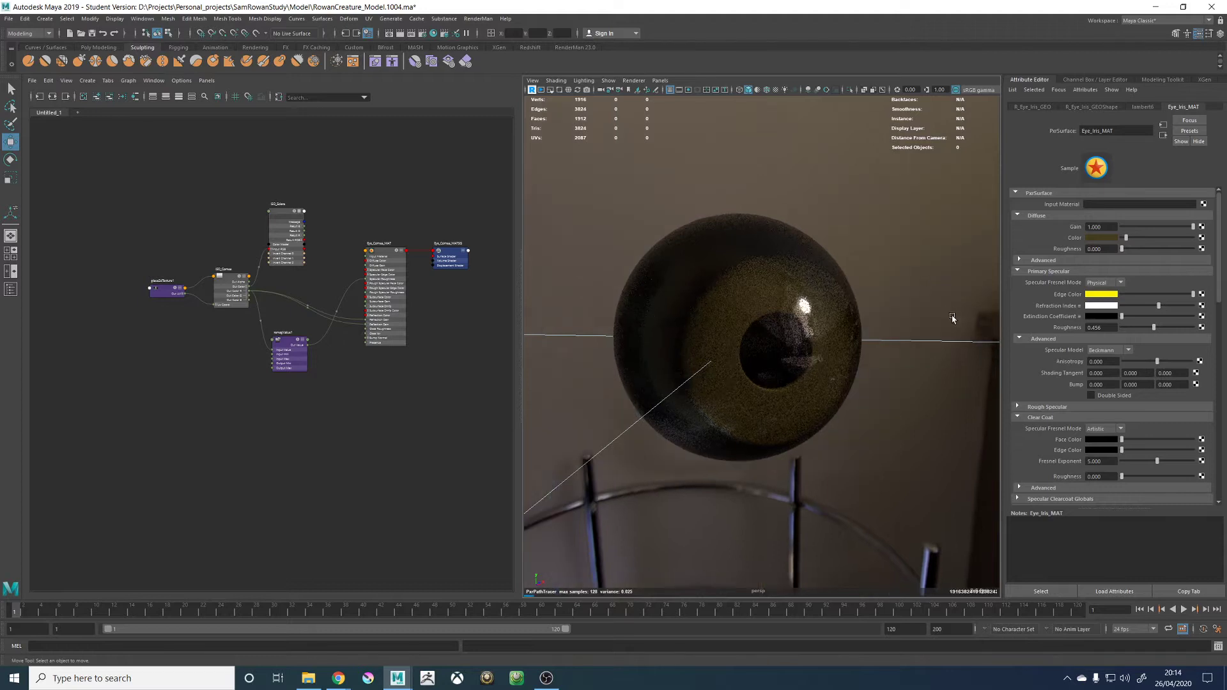
left_click_drag(952, 317, 938, 315, "alt")
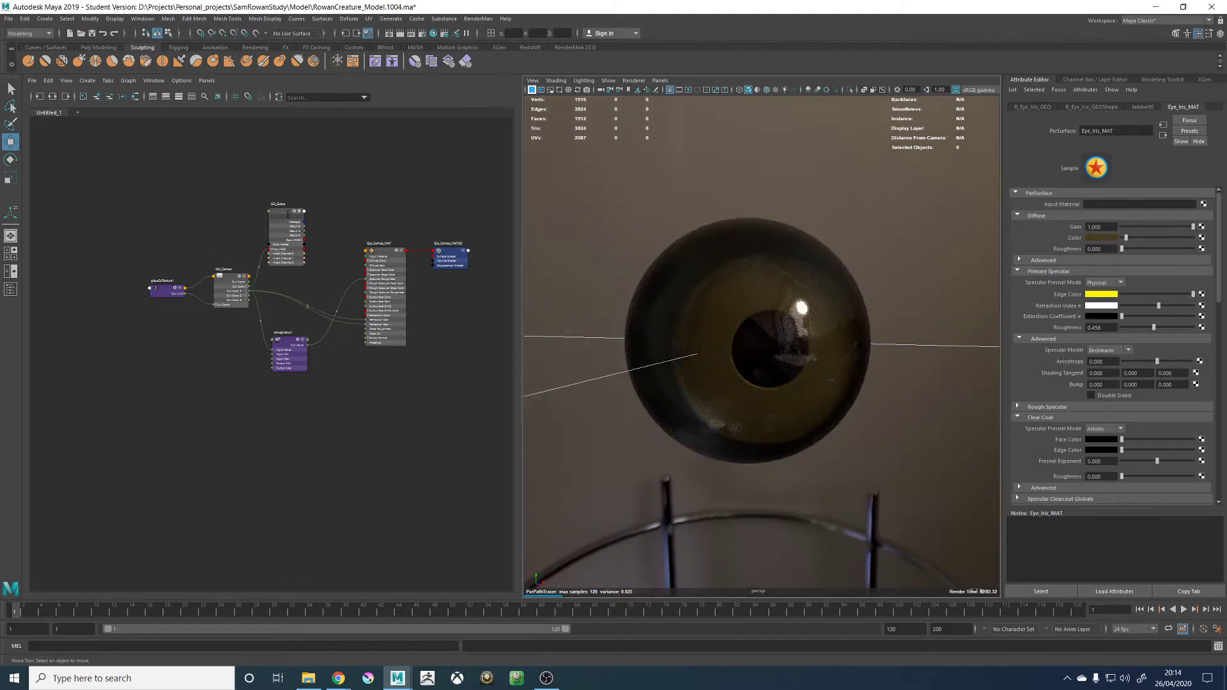
Move the ISO_Sclera node higher in the node graph and study the orange monkey eye photo in Chrome before returning to Maya
left_click_drag(288, 214, 271, 183)
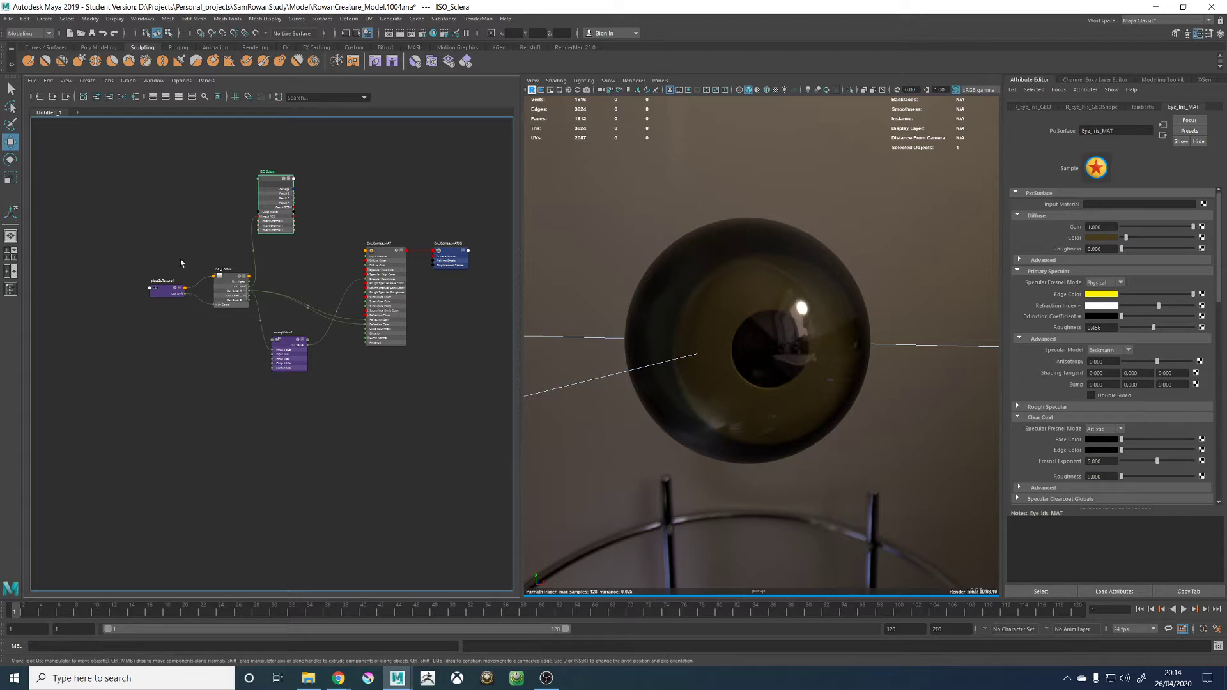
left_click(339, 677)
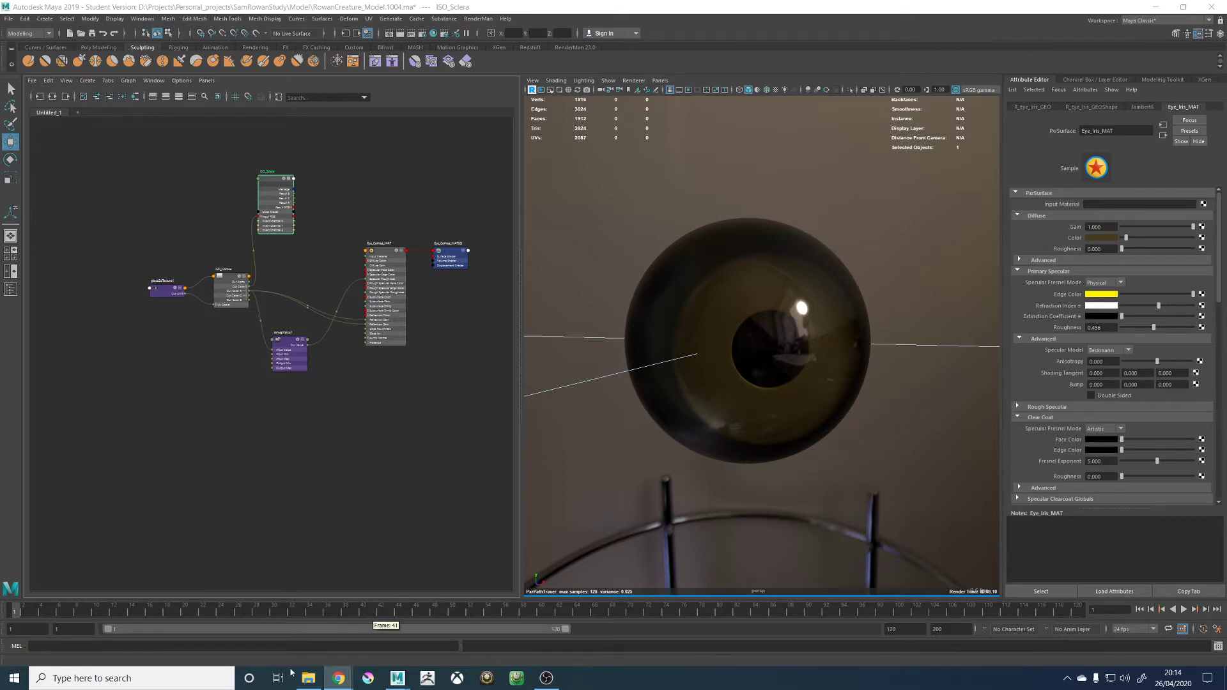
mouse_move(338, 677)
left_click(319, 631)
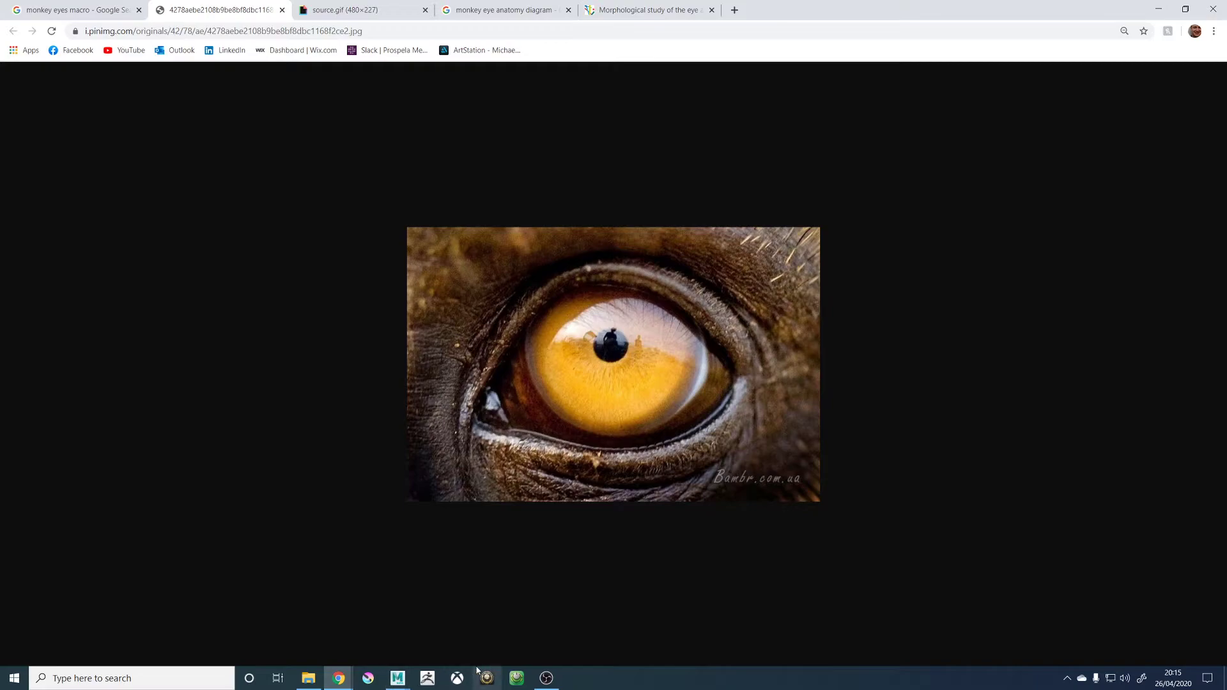
mouse_move(397, 677)
left_click(430, 624)
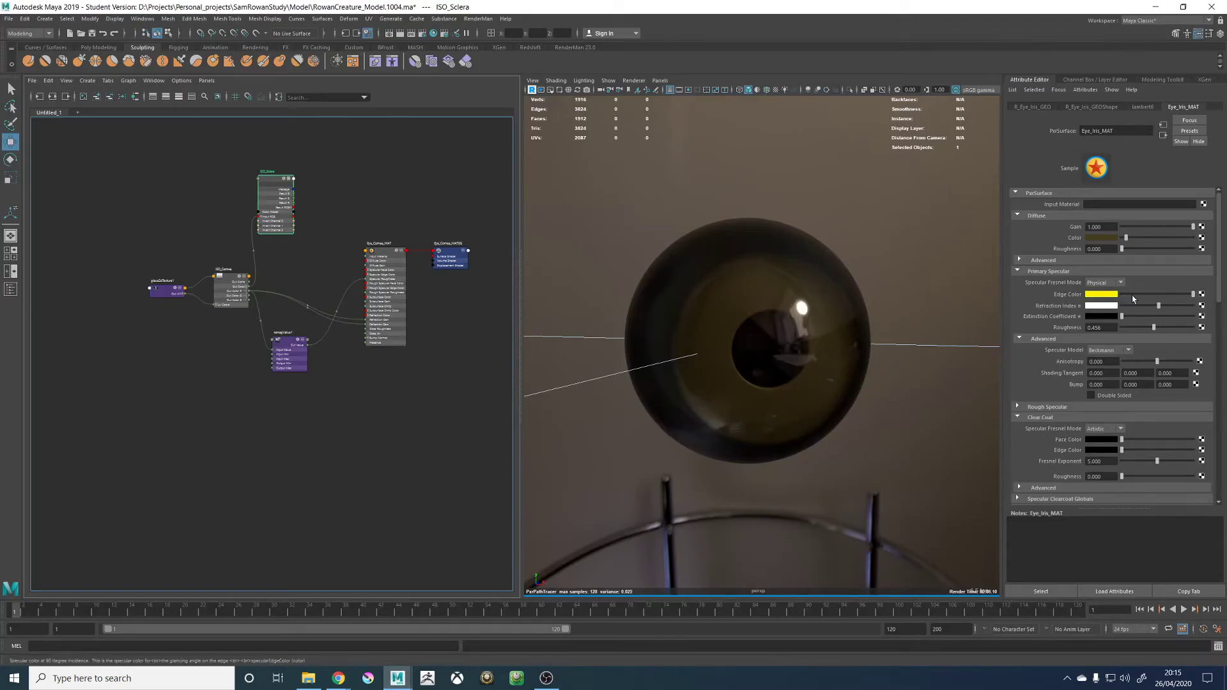
Set the iris's specular Edge Color to black and map a Ramp texture to its Diffuse Color, graphing the ramp's connections
left_click_drag(1133, 296, 1120, 296)
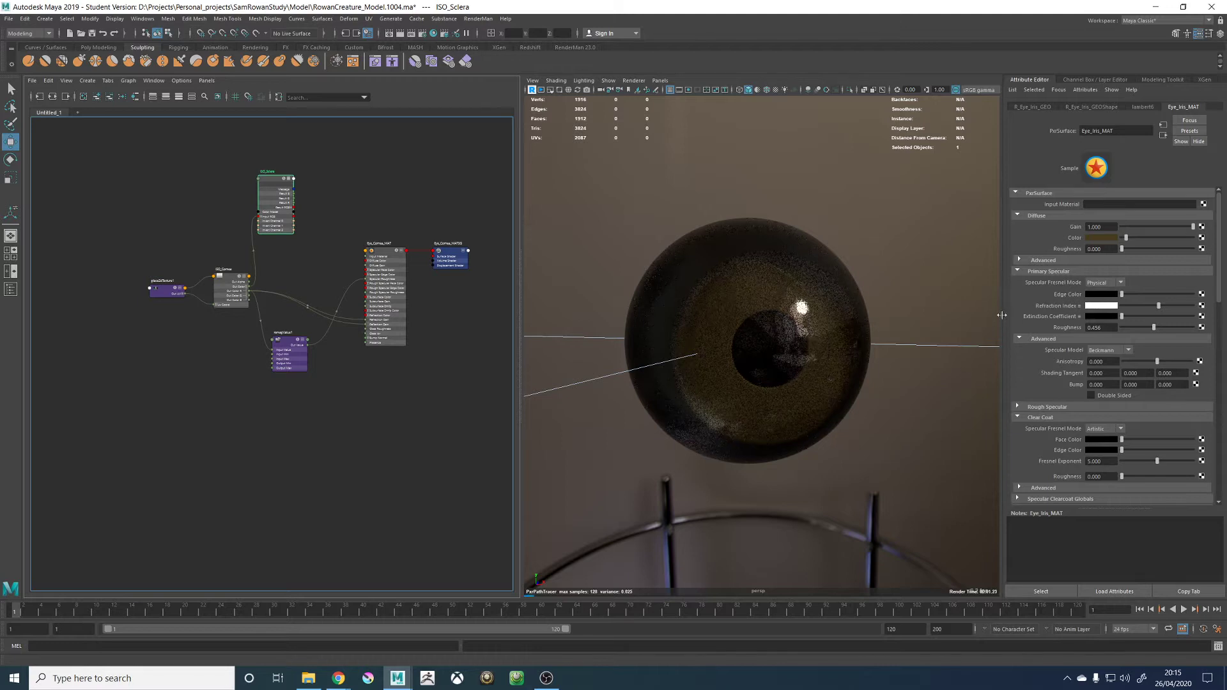
left_click(1201, 238)
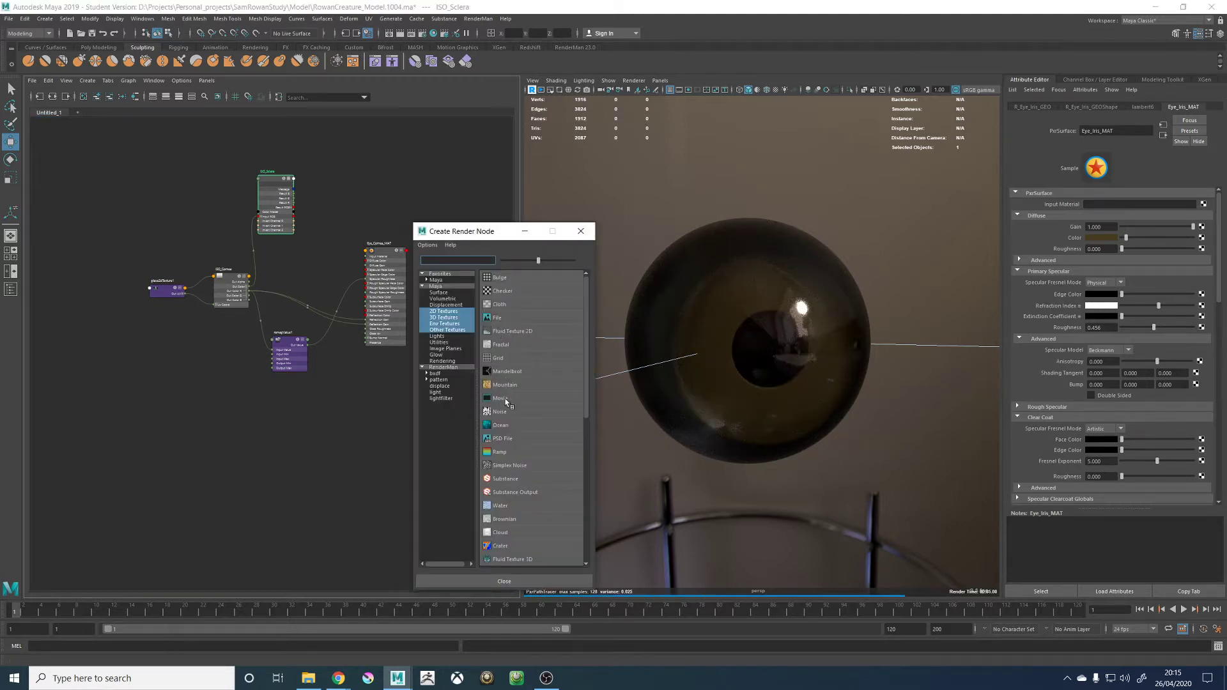
left_click(500, 452)
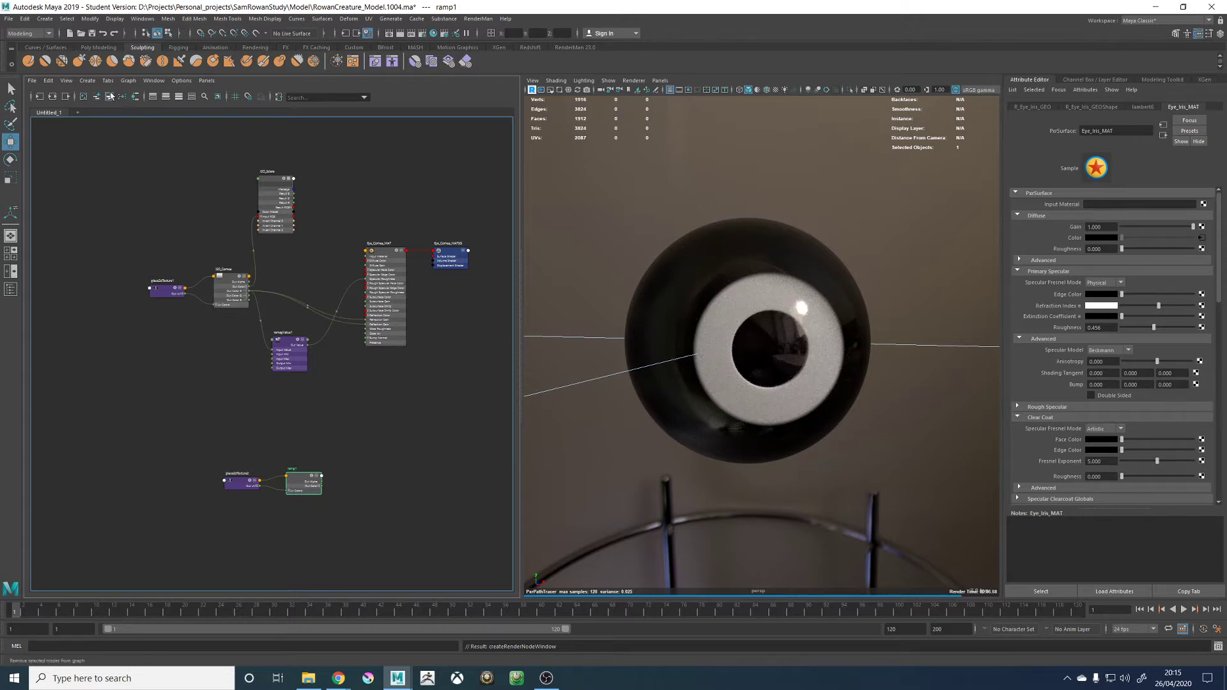
left_click(53, 97)
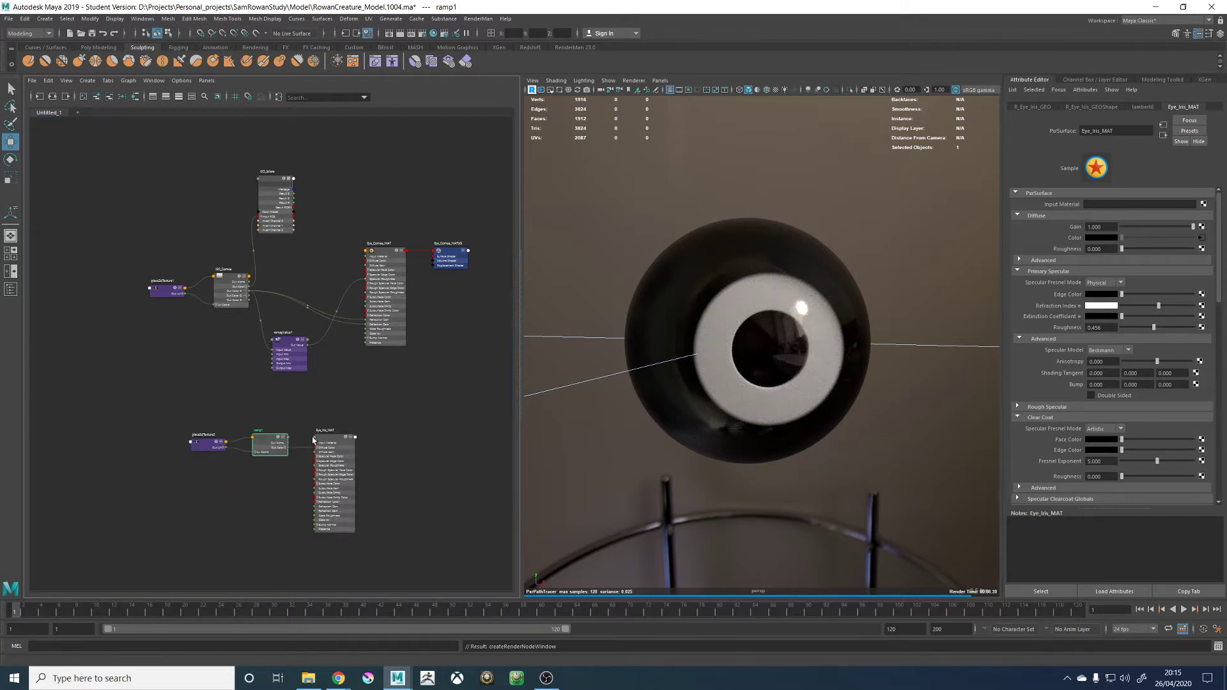
scroll(313, 439, "up", 5)
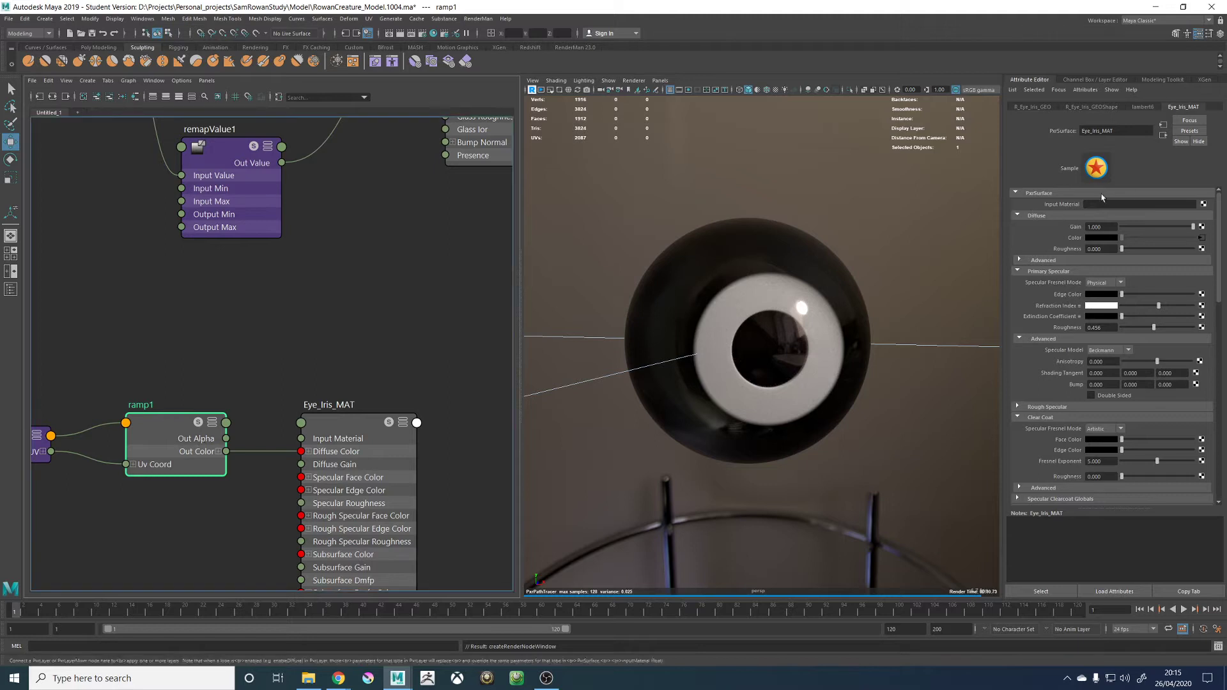
Load the attributes of ramp1 and set its Type to Circular Ramp after trying Radial Ramp
left_click(1012, 91)
left_click(1039, 99)
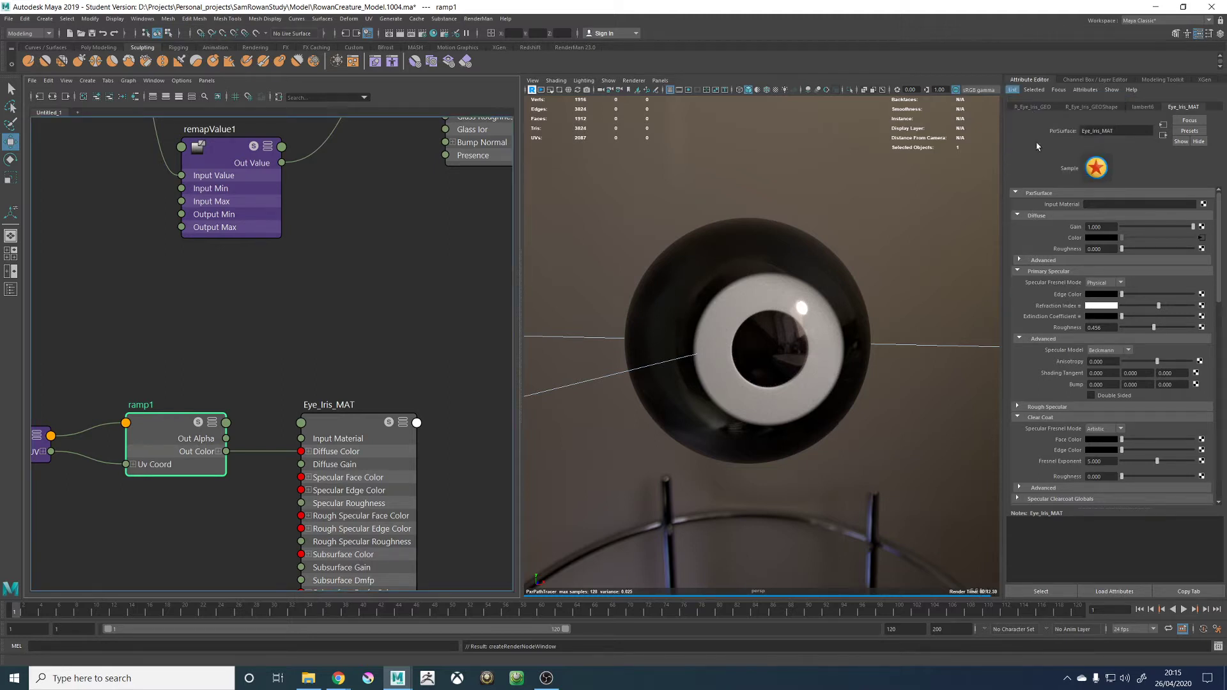
left_click(1106, 205)
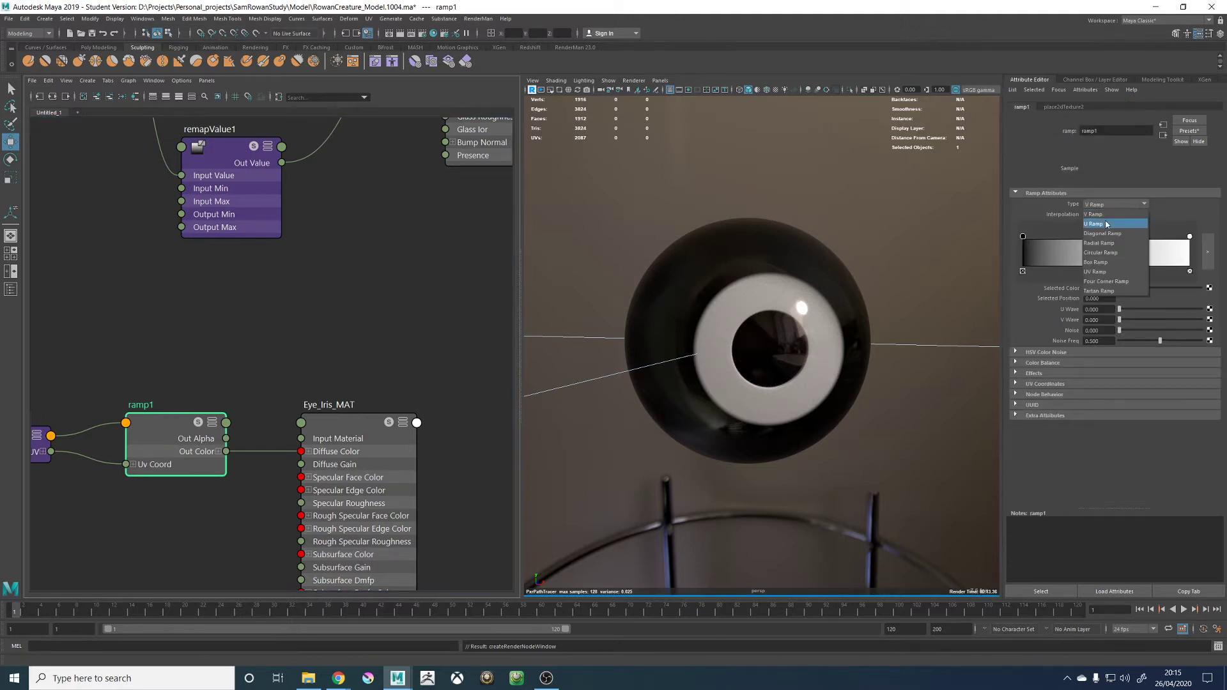
left_click(1106, 245)
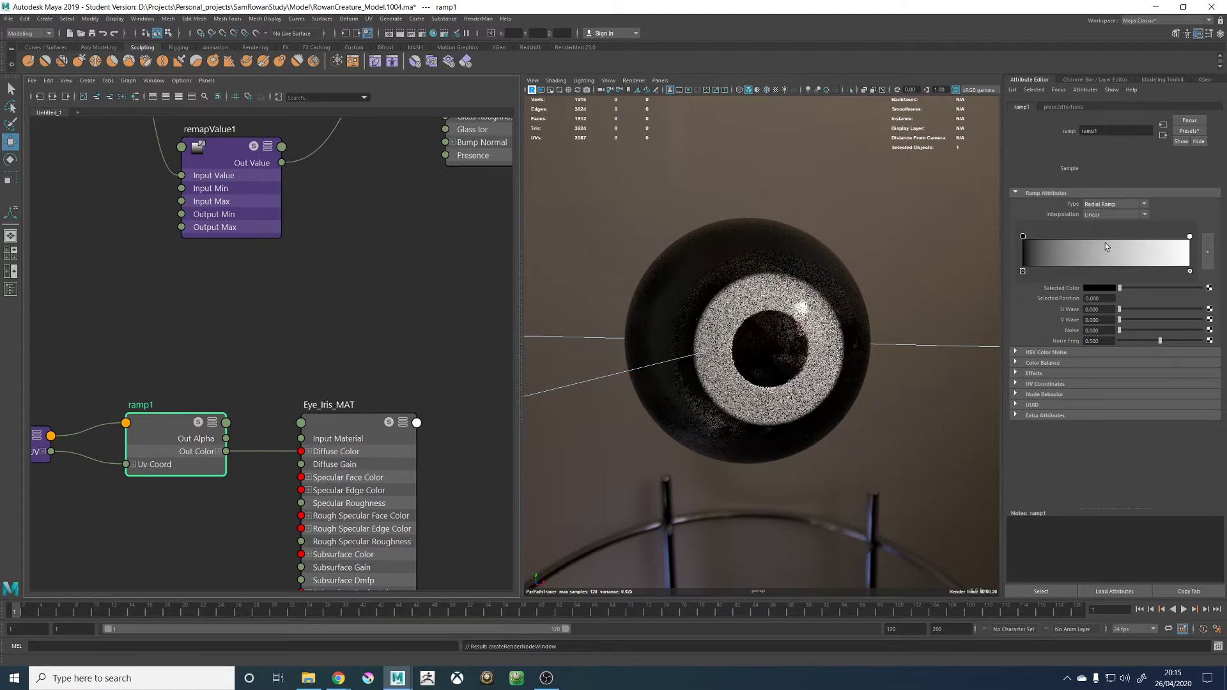
left_click(1096, 205)
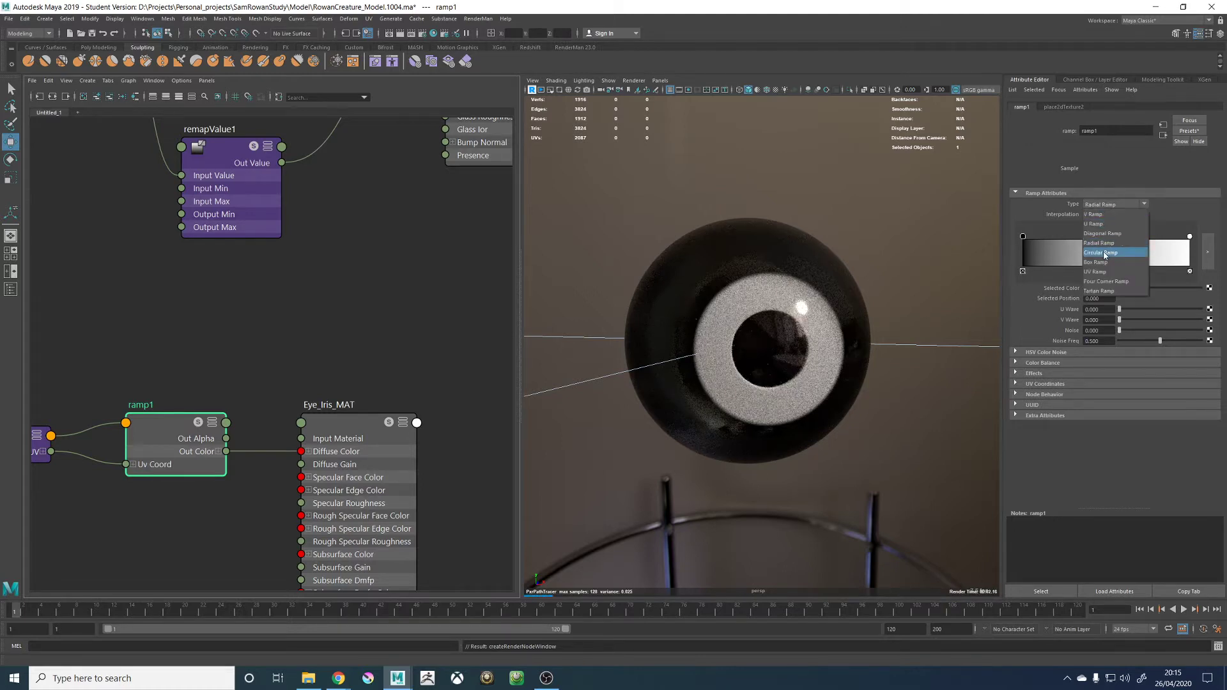
left_click(1104, 253)
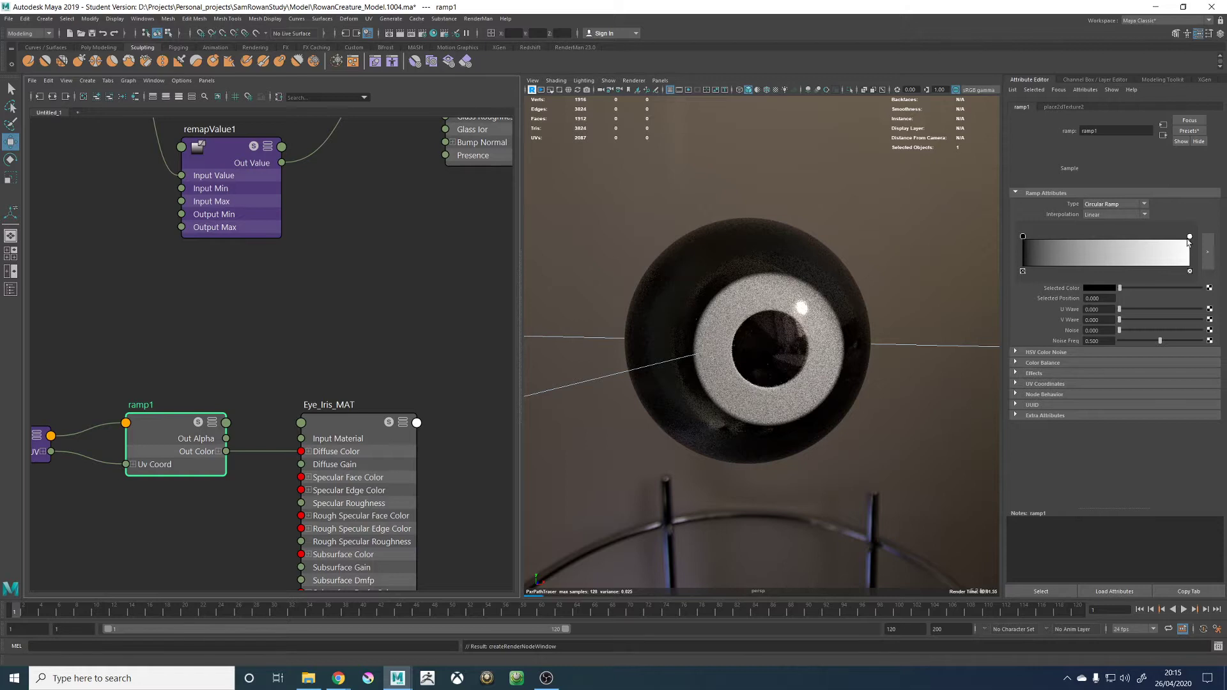
Place the ramp's black stop at position 1.000 and the white one about a third along, and select the Eye_Iris_MAT node
mouse_move(1188, 242)
left_mouse_down()
mouse_move(1048, 252)
mouse_move(1190, 238)
left_mouse_up()
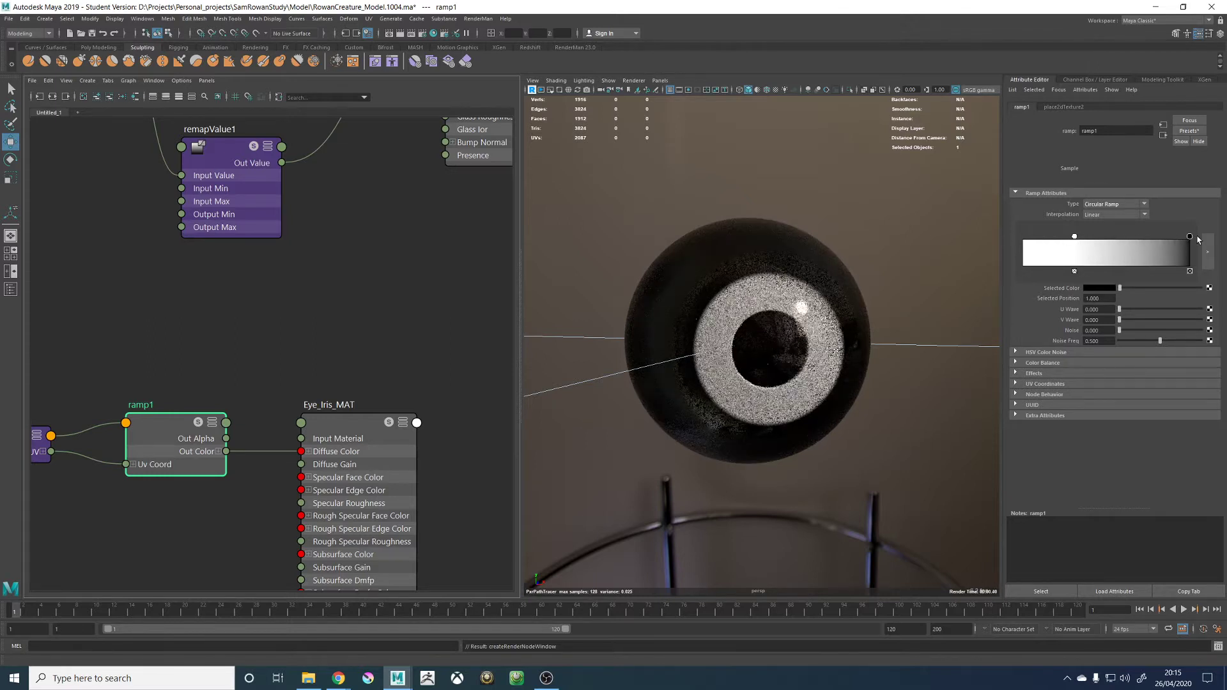
left_click(352, 425)
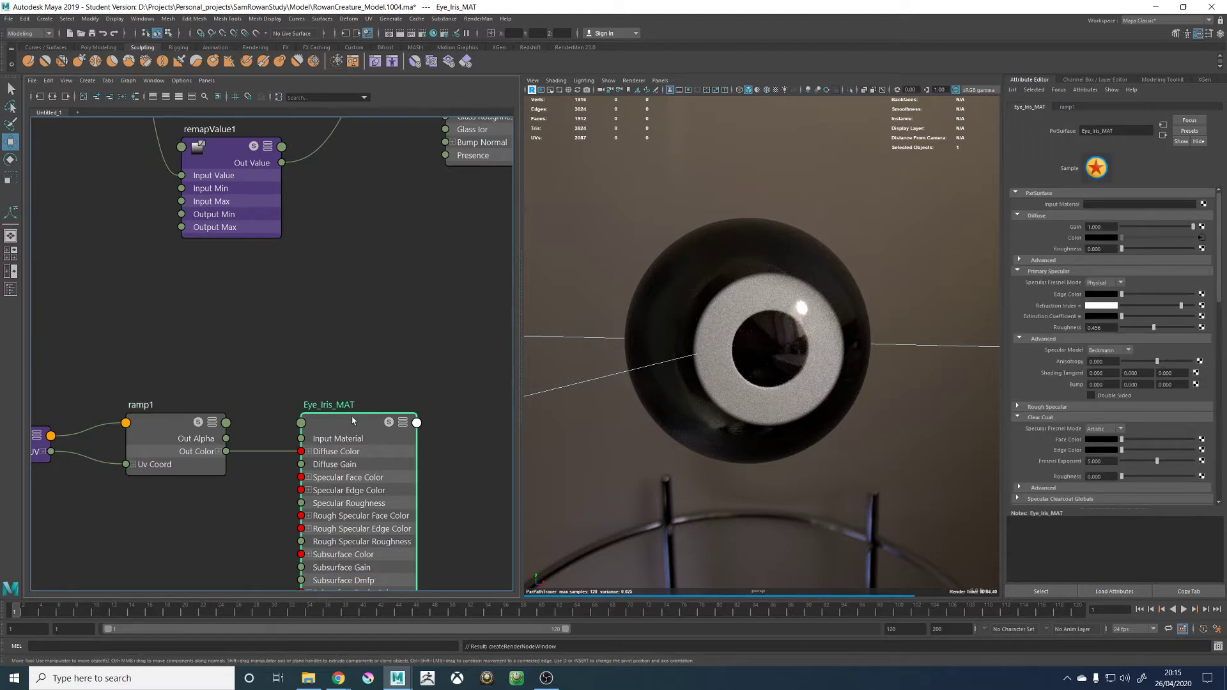
Hide the outer cornea mesh around the eye and select the iris geometry inside it
left_click(203, 429)
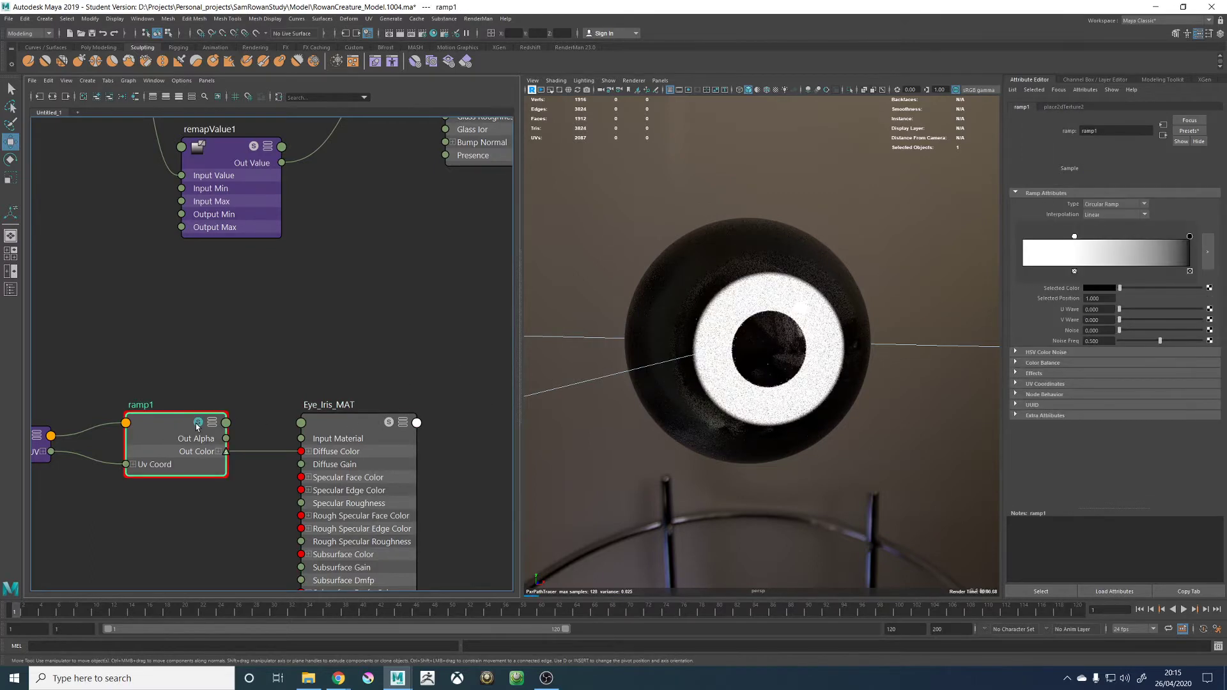
left_click(787, 246)
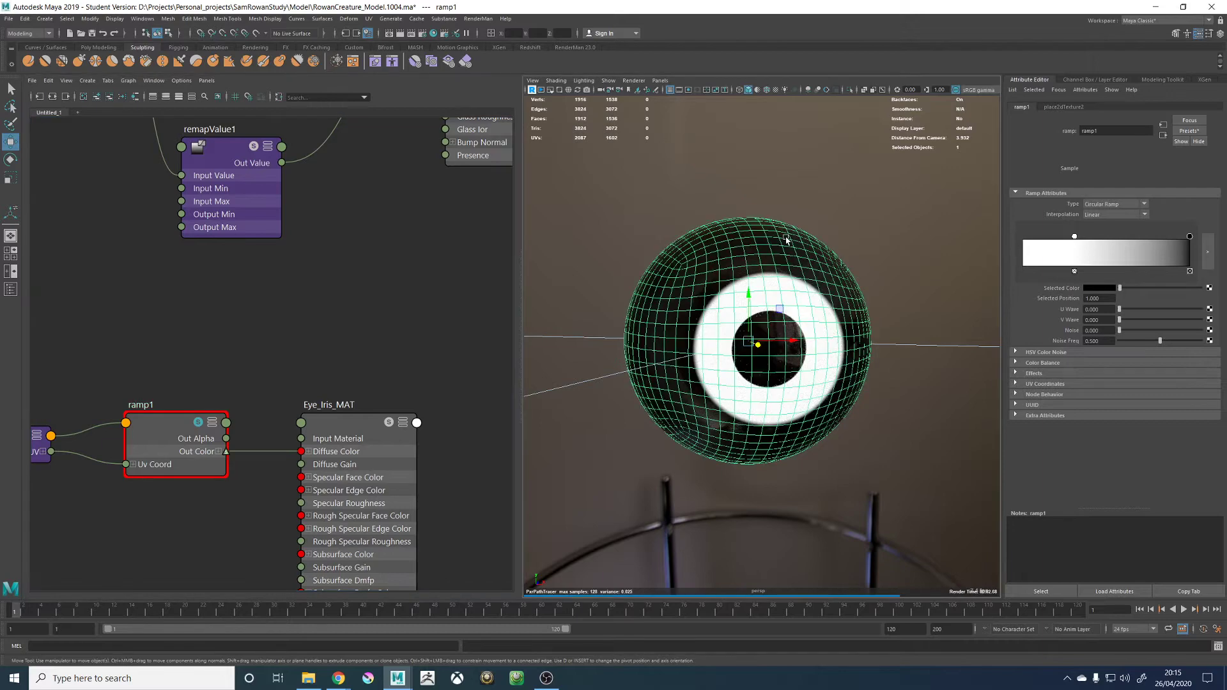
key("ctrl+h")
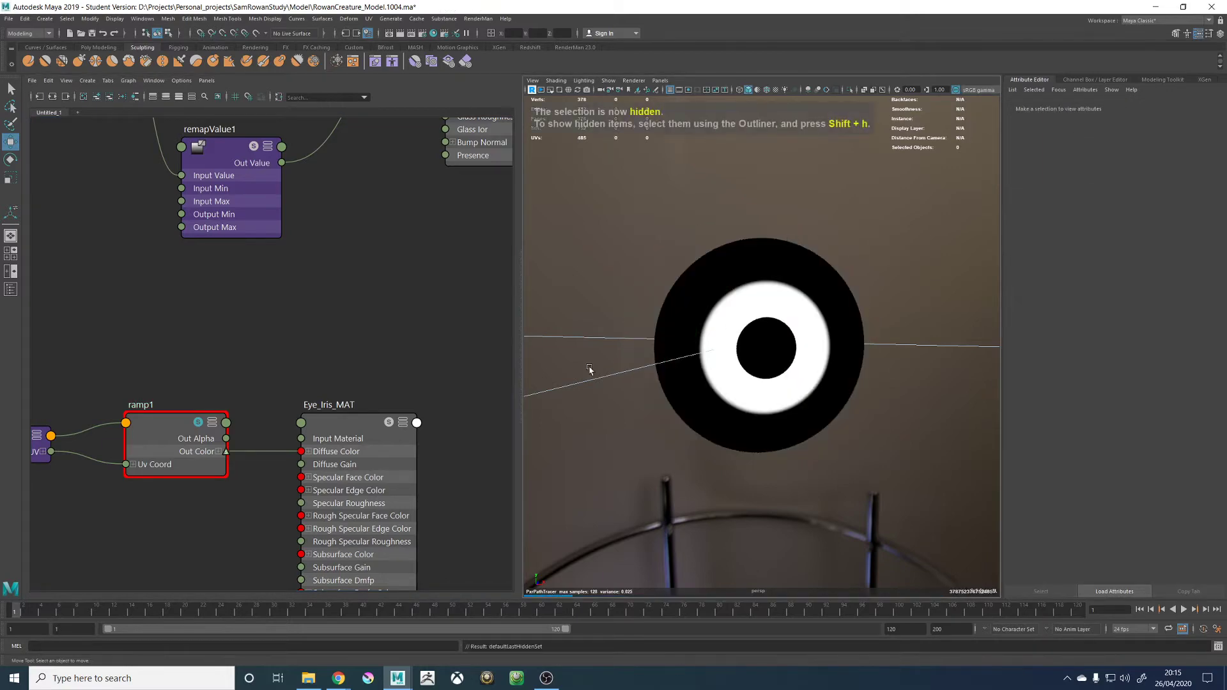
left_click(744, 323)
left_click(802, 280)
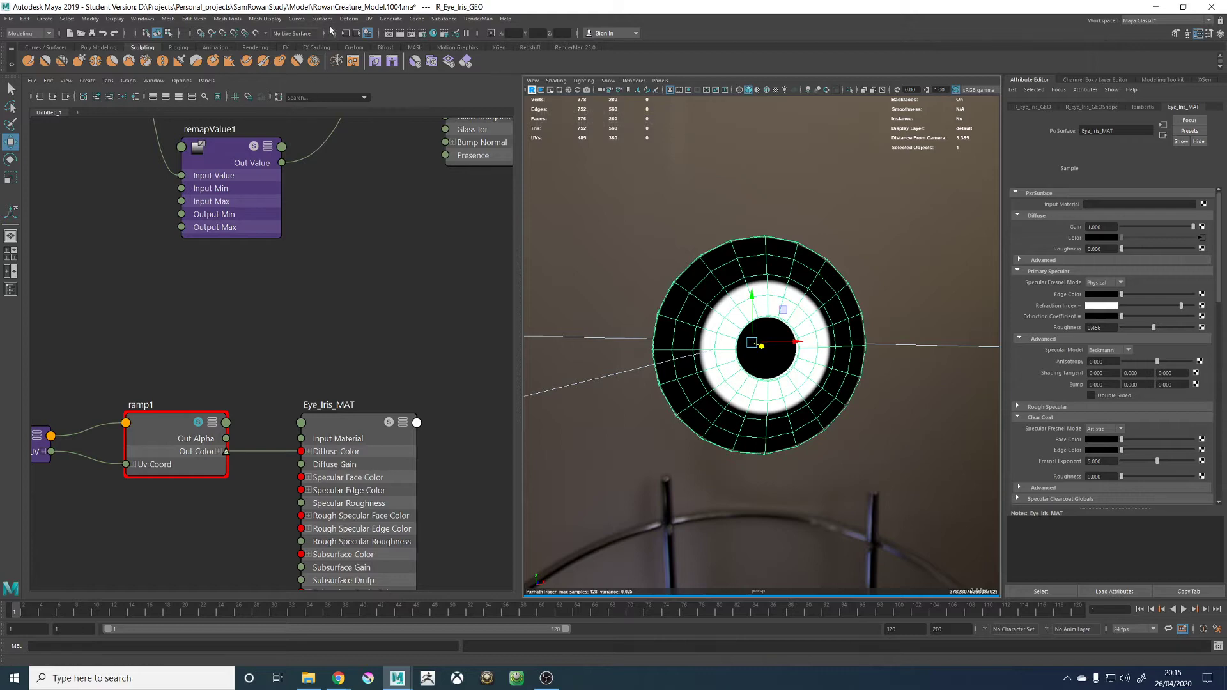
Open the iris's UV layout in the UV Editor and check it with the checker map switched on and off
left_click(369, 20)
left_click(380, 34)
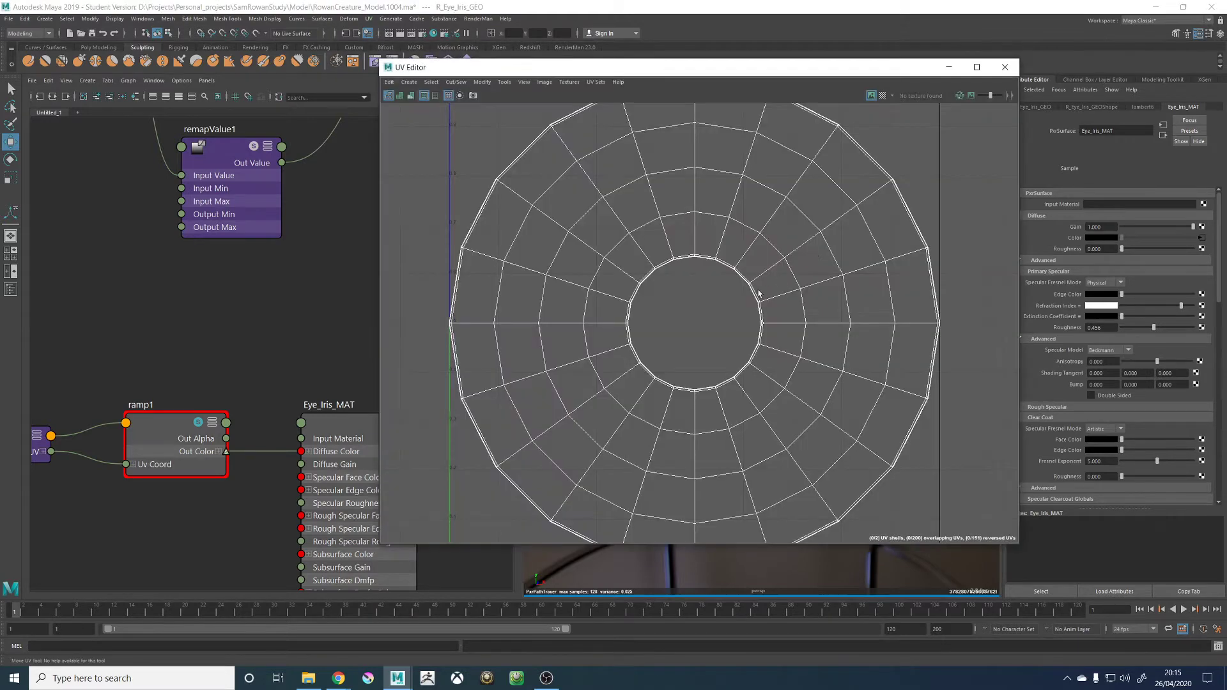
left_click(882, 96)
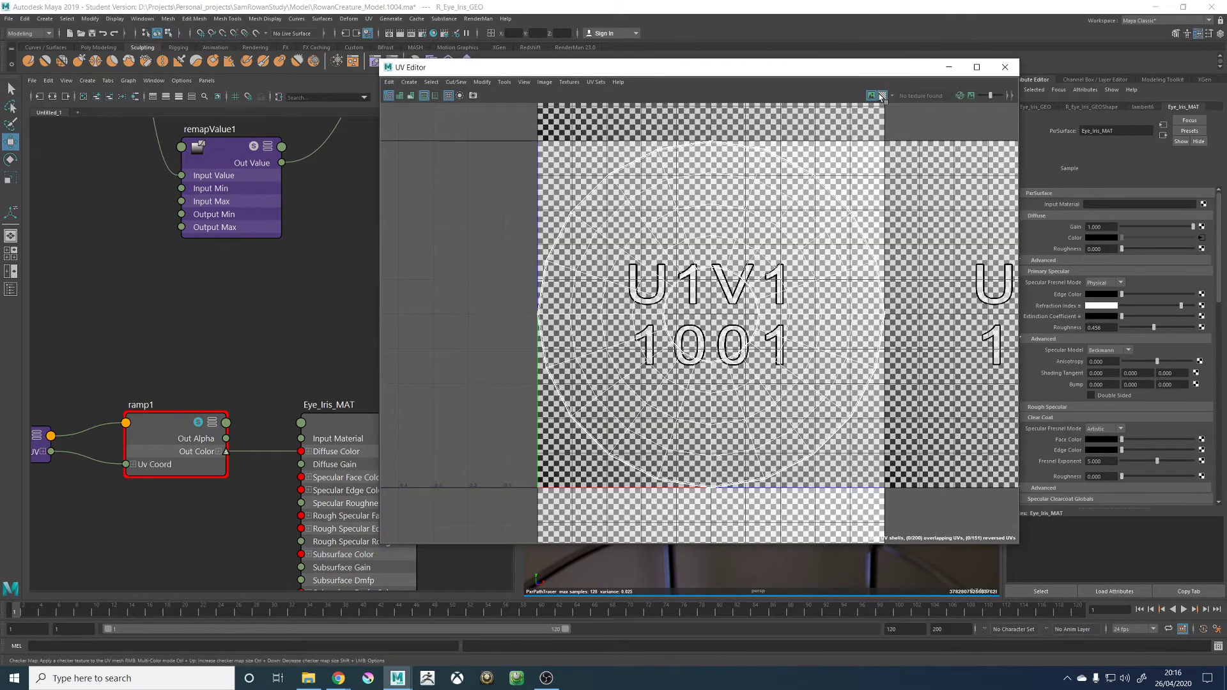
left_click(882, 95)
Scale all of the iris UVs down slightly about their centre so they sit inside the UV tile, and close the UV Editor
right_click_drag(747, 250, 747, 232)
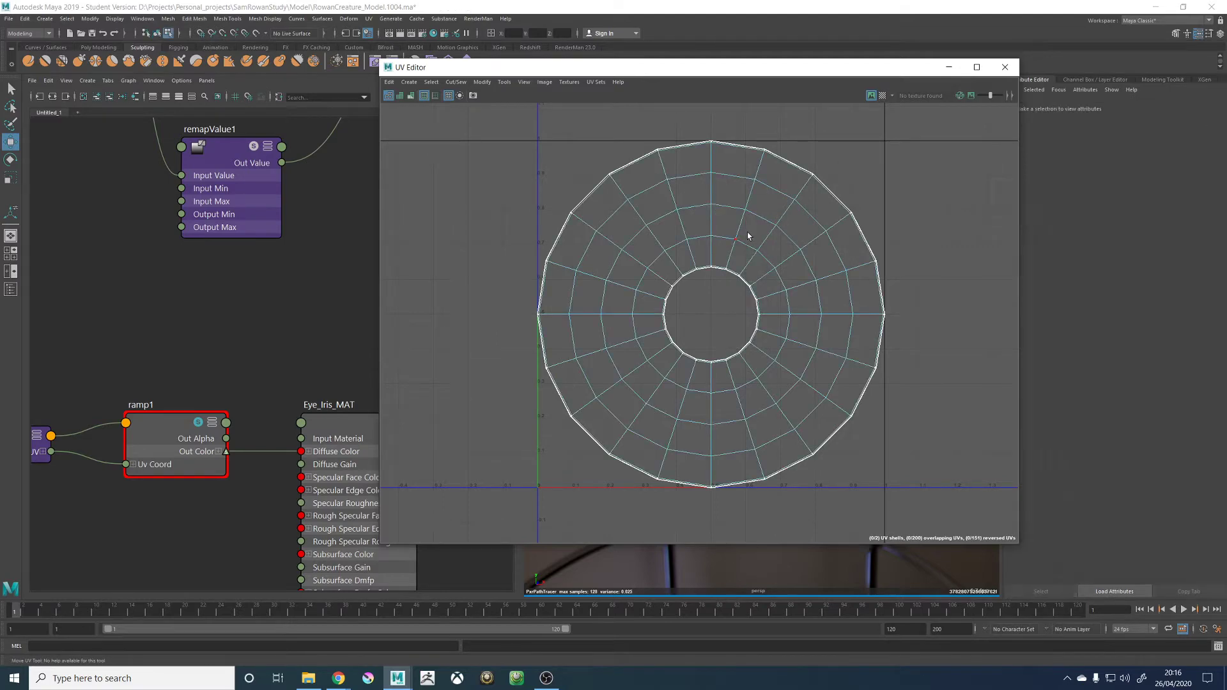
key("r")
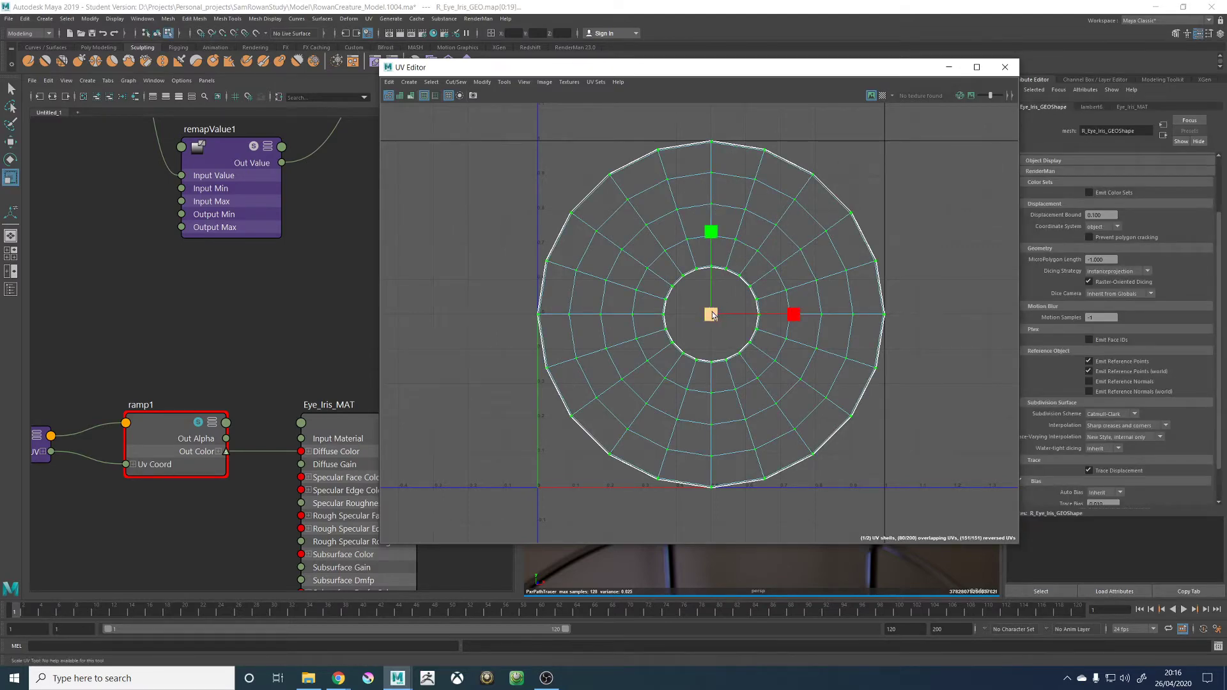
left_click_drag(711, 315, 649, 324)
key("ctrl+z")
left_click(875, 368)
scroll(875, 368, "down", 1)
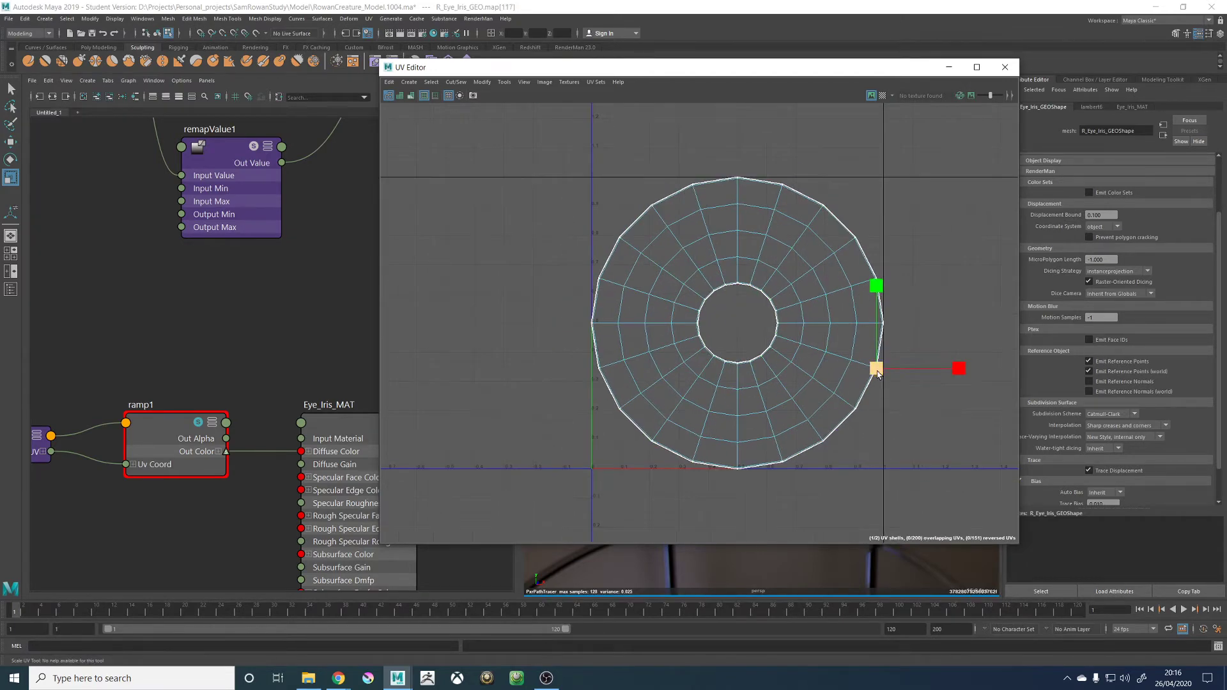
left_click_drag(933, 507, 572, 167)
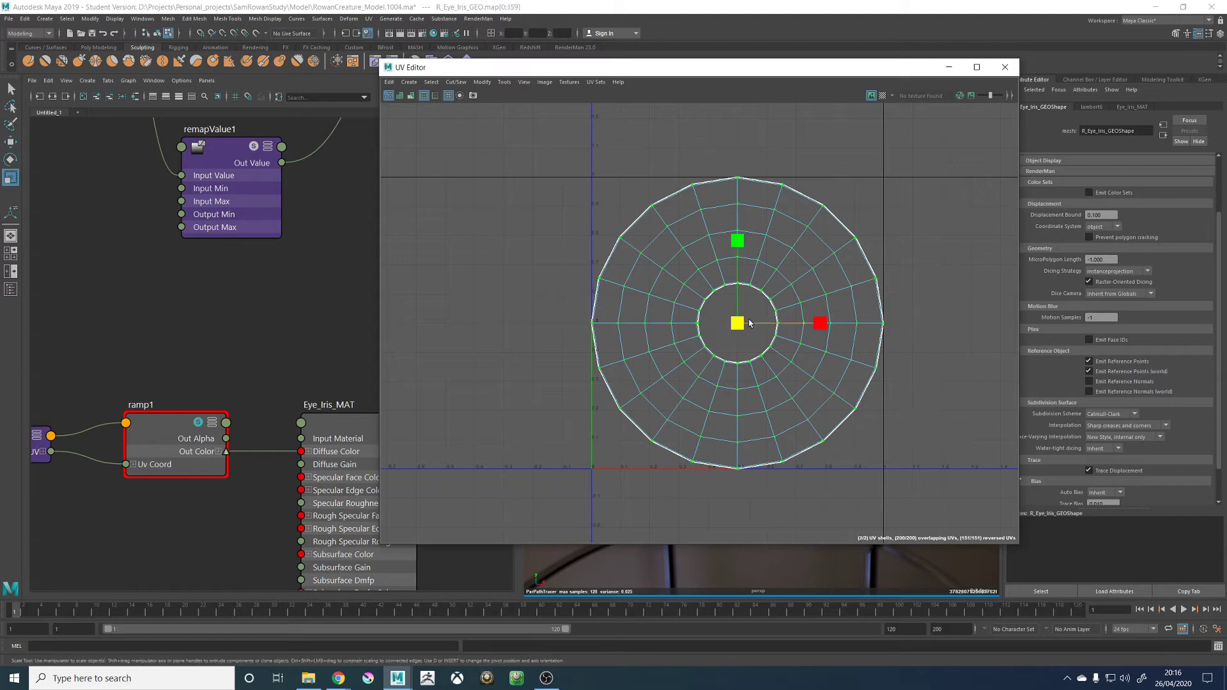
left_click_drag(738, 322, 733, 322)
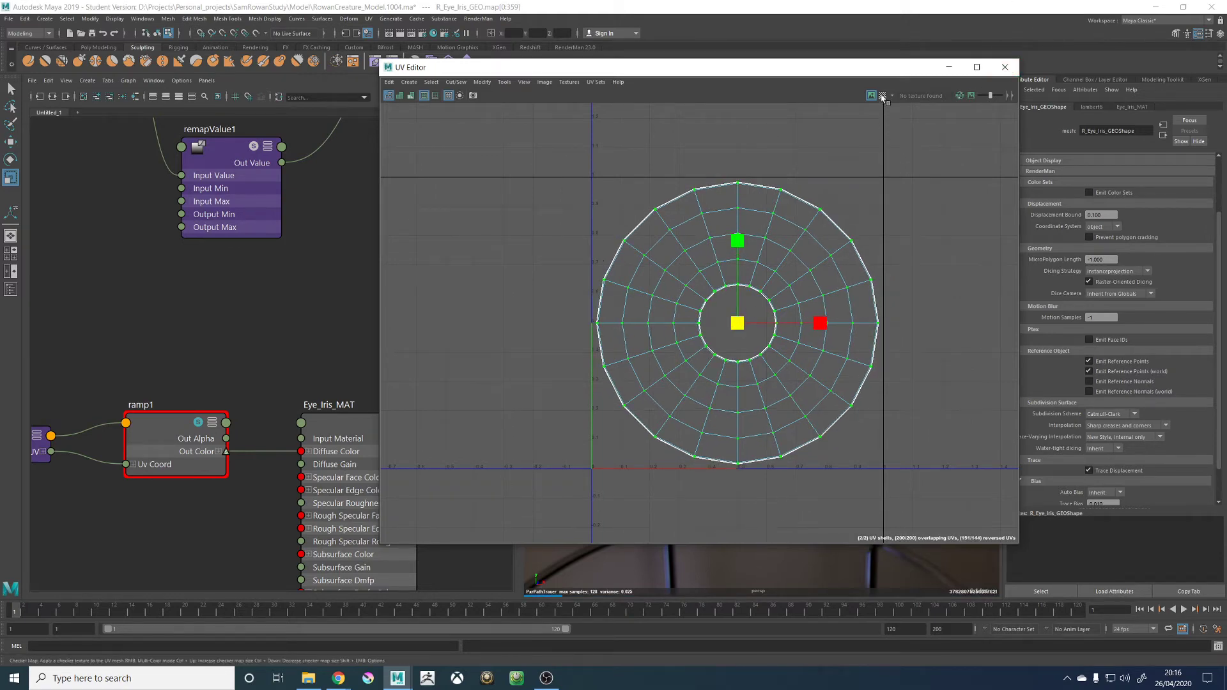
left_click(1004, 67)
Load ramp1's attributes and restart the RenderMan viewport render by switching to the regular viewport display and back
left_click(184, 428)
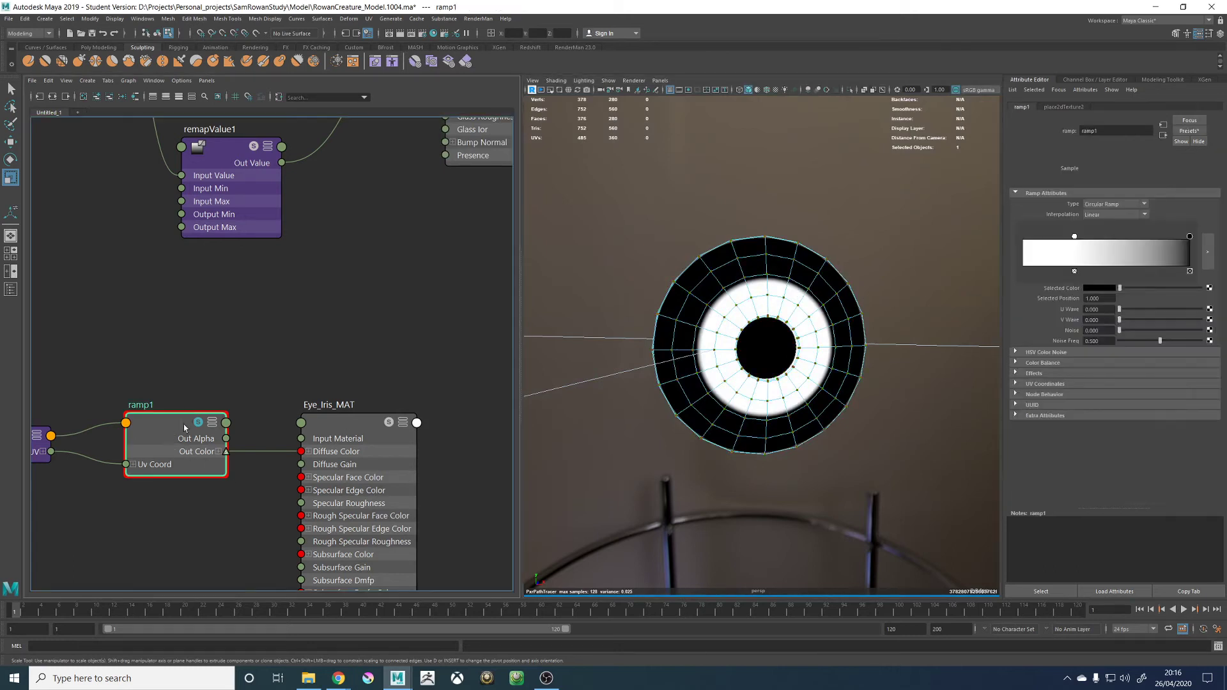
left_click(635, 82)
left_click(644, 90)
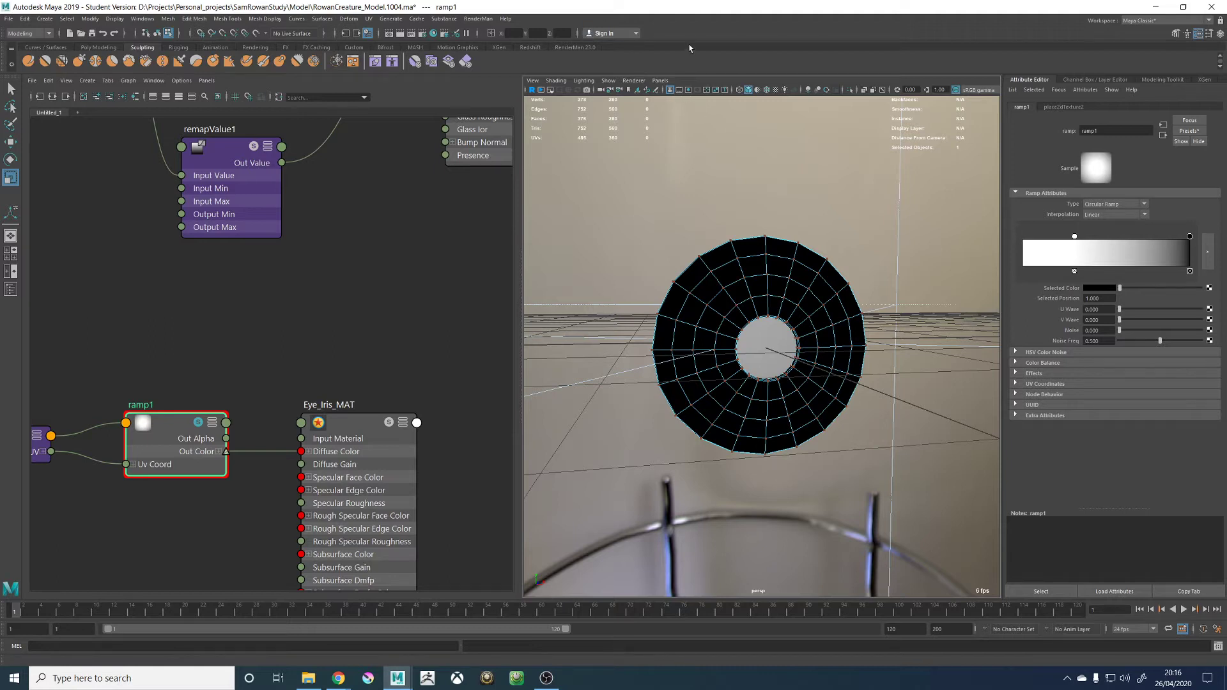
left_click(634, 80)
left_click(646, 96)
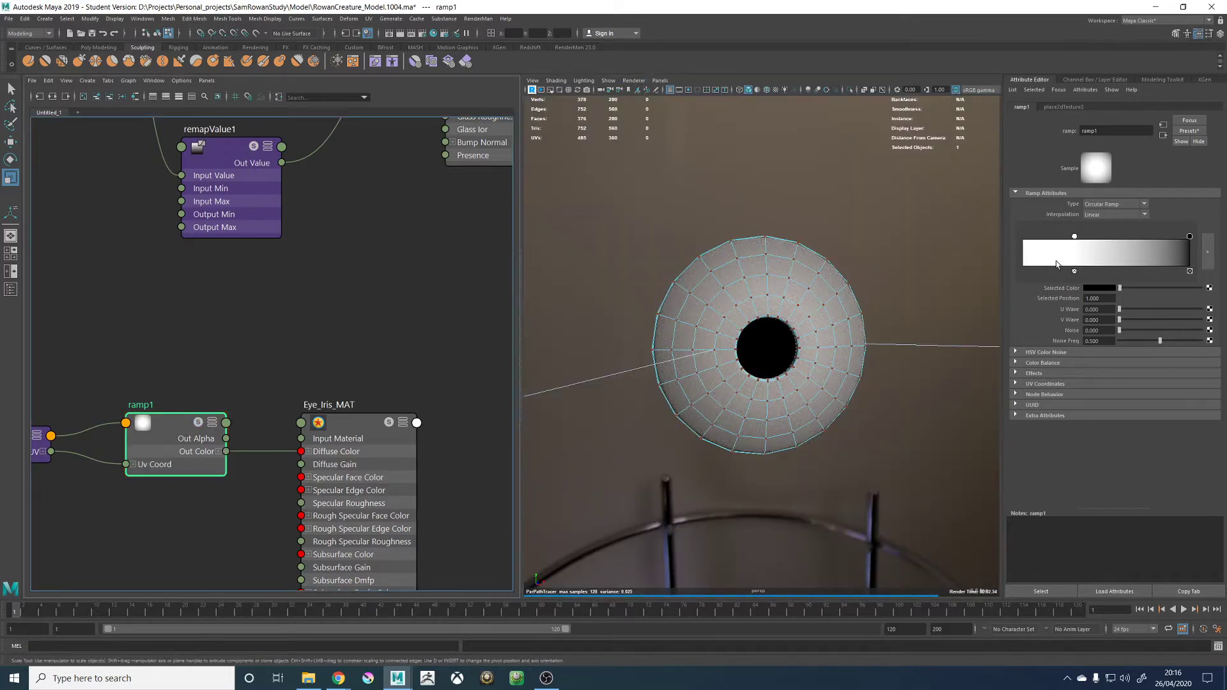
Move the ramp's white stop to the start and the black one to position 0.662, and study the orange eye photo in Chrome before returning
left_click_drag(1076, 238, 1049, 238)
left_click_drag(1189, 236, 1135, 243)
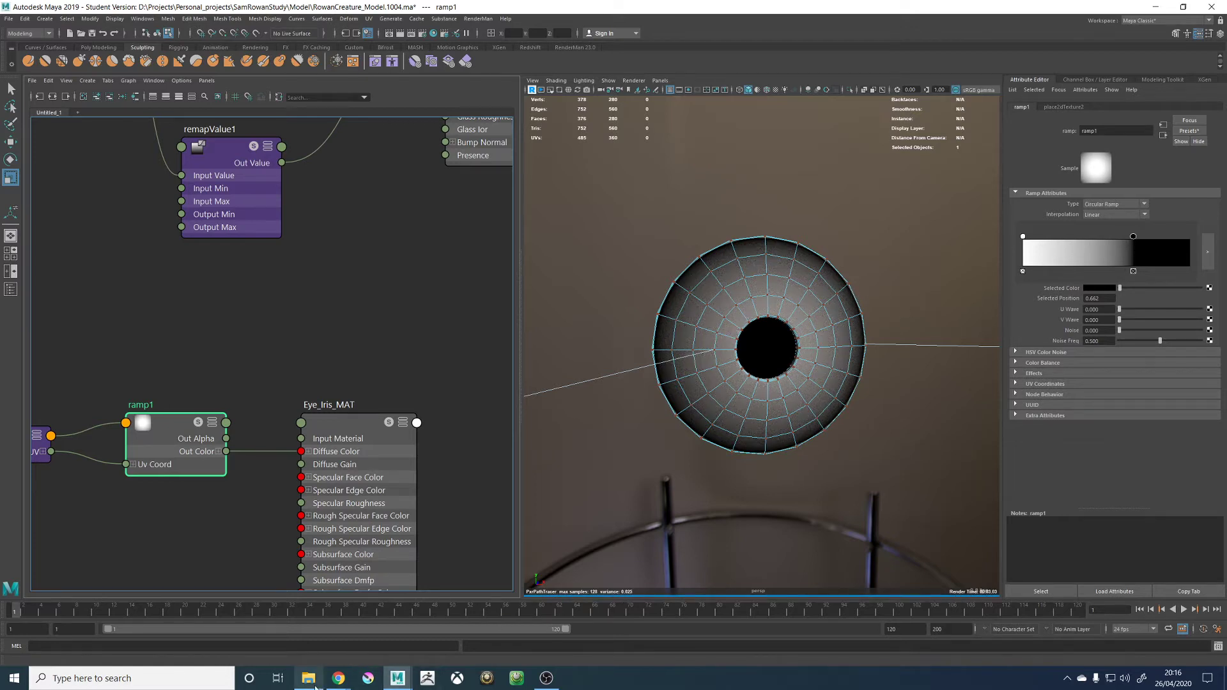
left_click(339, 678)
left_click(340, 678)
left_click(282, 630)
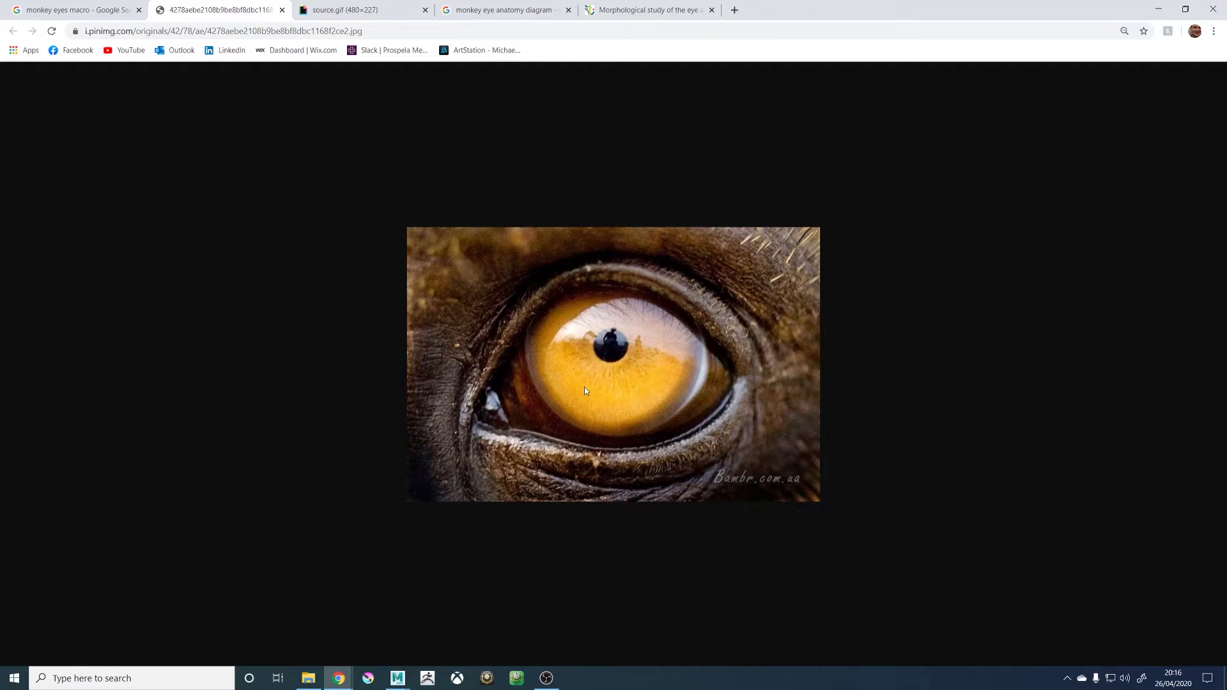
key("alt+Tab")
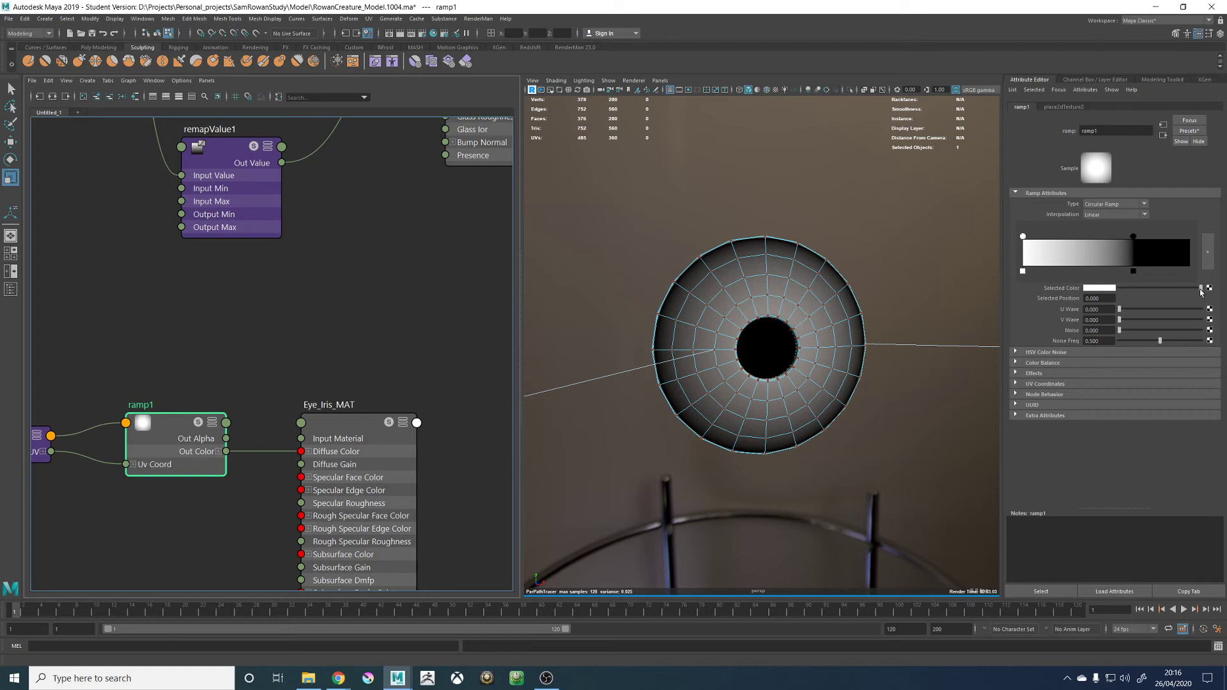
Colour the ramp's first stop golden orange and its black stop dark brown, keeping the dark stop about two thirds along
left_click(1109, 289)
left_click(1053, 268)
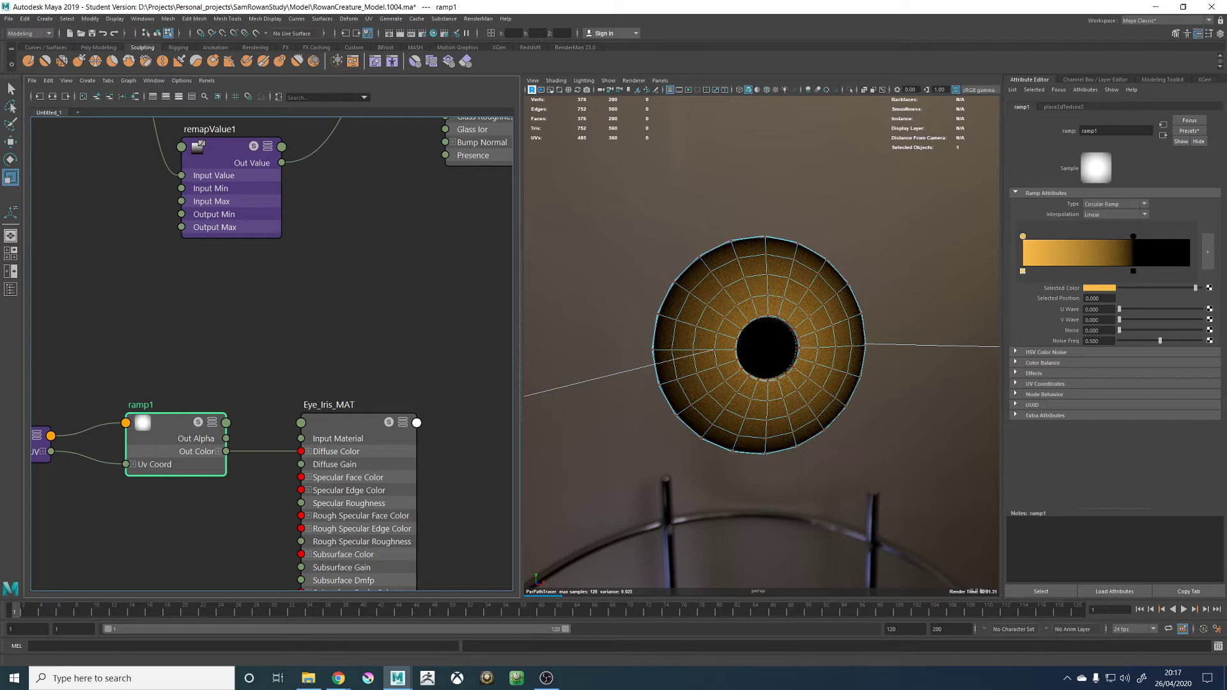
left_click(1130, 254)
left_click(1134, 273)
left_click_drag(1131, 240, 1134, 241)
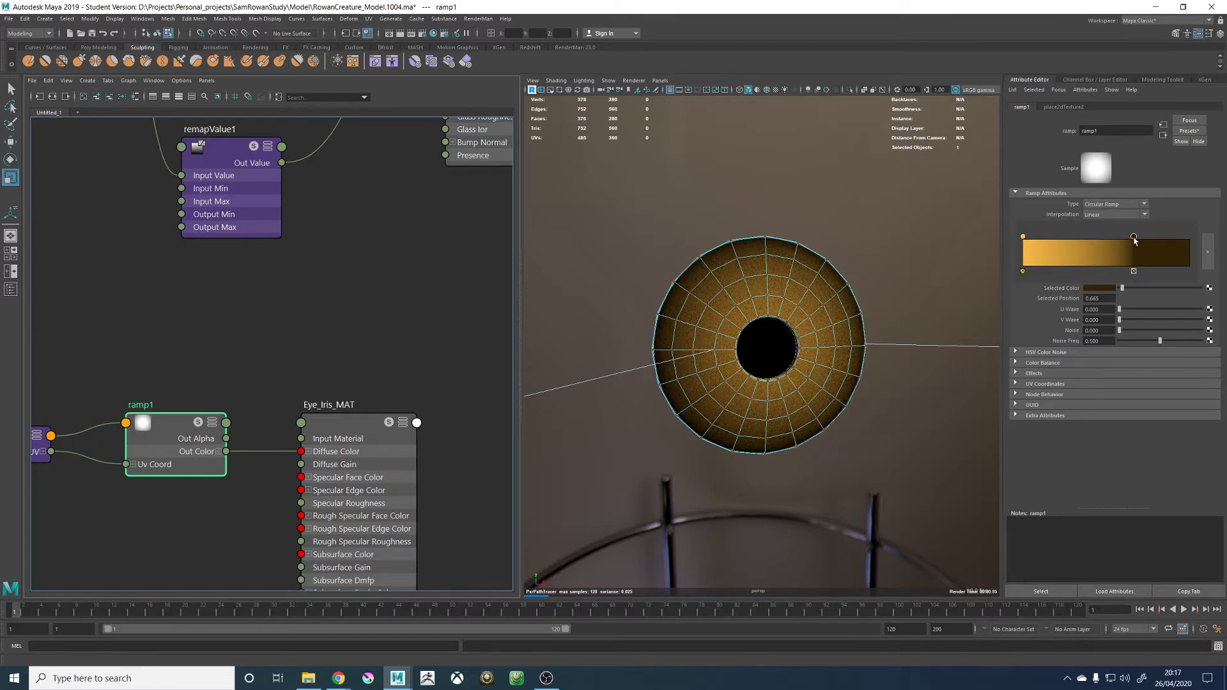
Add a slightly darker orange stop about a third along the ramp, trying and removing an extra stop before it
left_click(1074, 258)
left_click(1112, 289)
left_click(1129, 335)
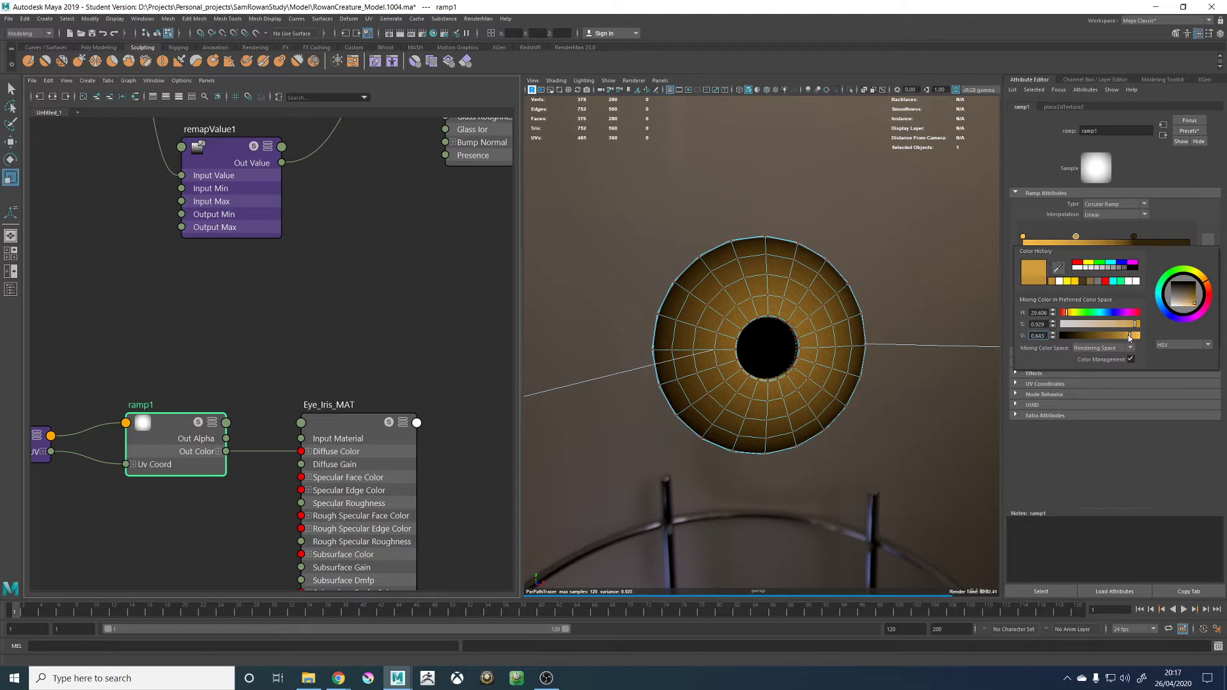
left_click(1069, 315)
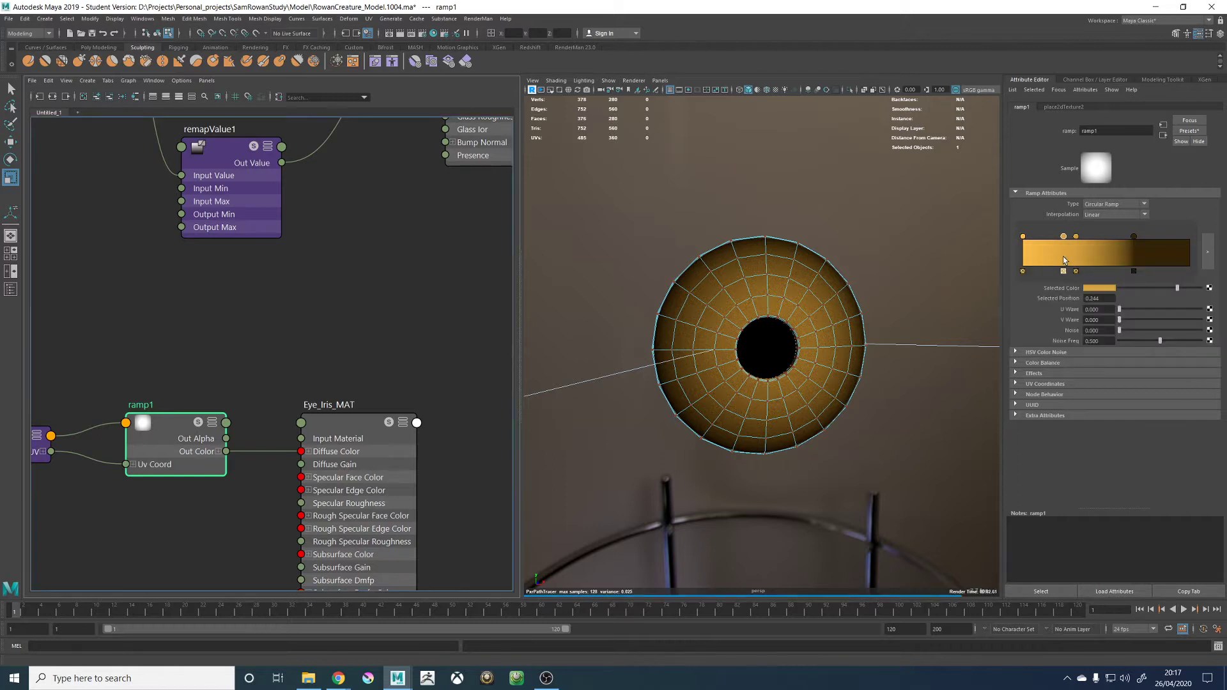
mouse_move(1065, 260)
left_mouse_down()
mouse_move(1024, 260)
mouse_move(1048, 260)
left_mouse_up()
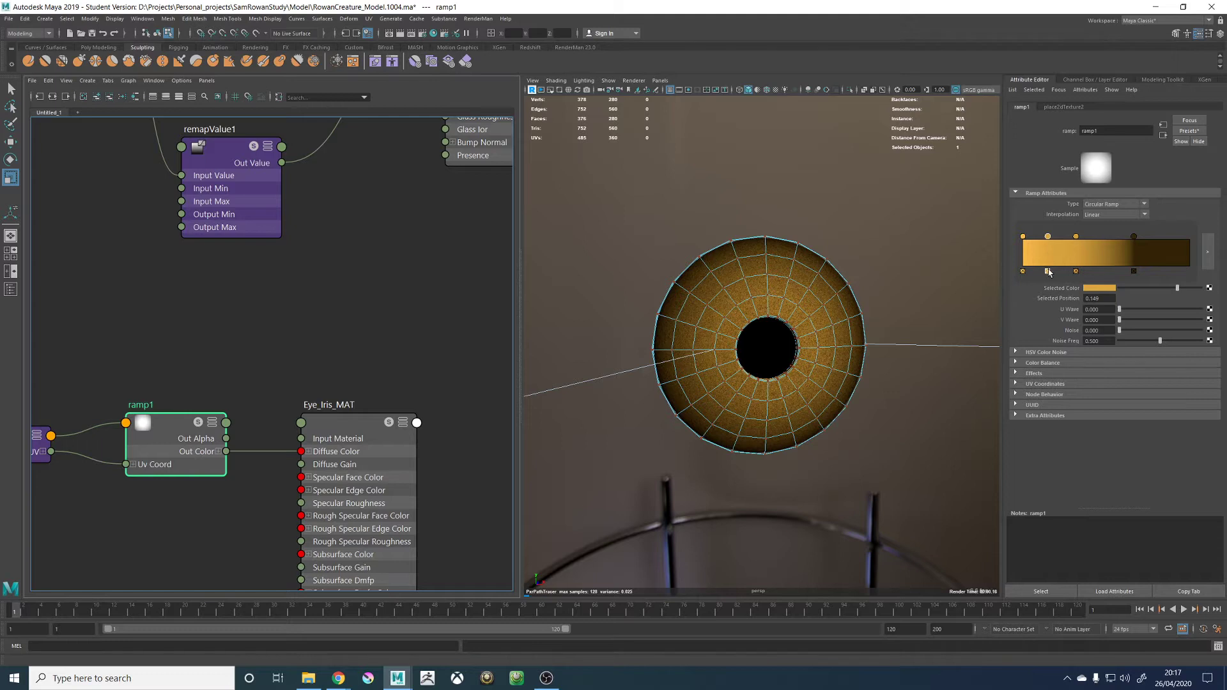
left_click(1048, 271)
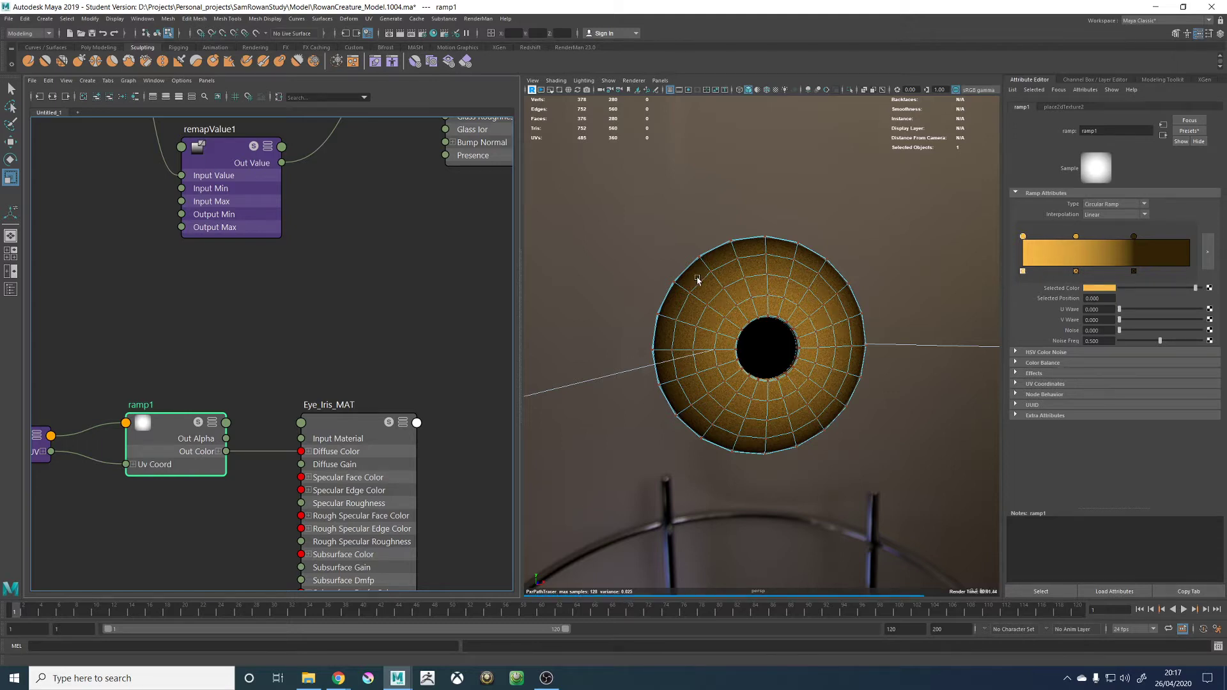
Unhide R_Eye_Cornea_GEO from the Outliner, close the Outliner and inspect the complete eye in the render
left_click(744, 339)
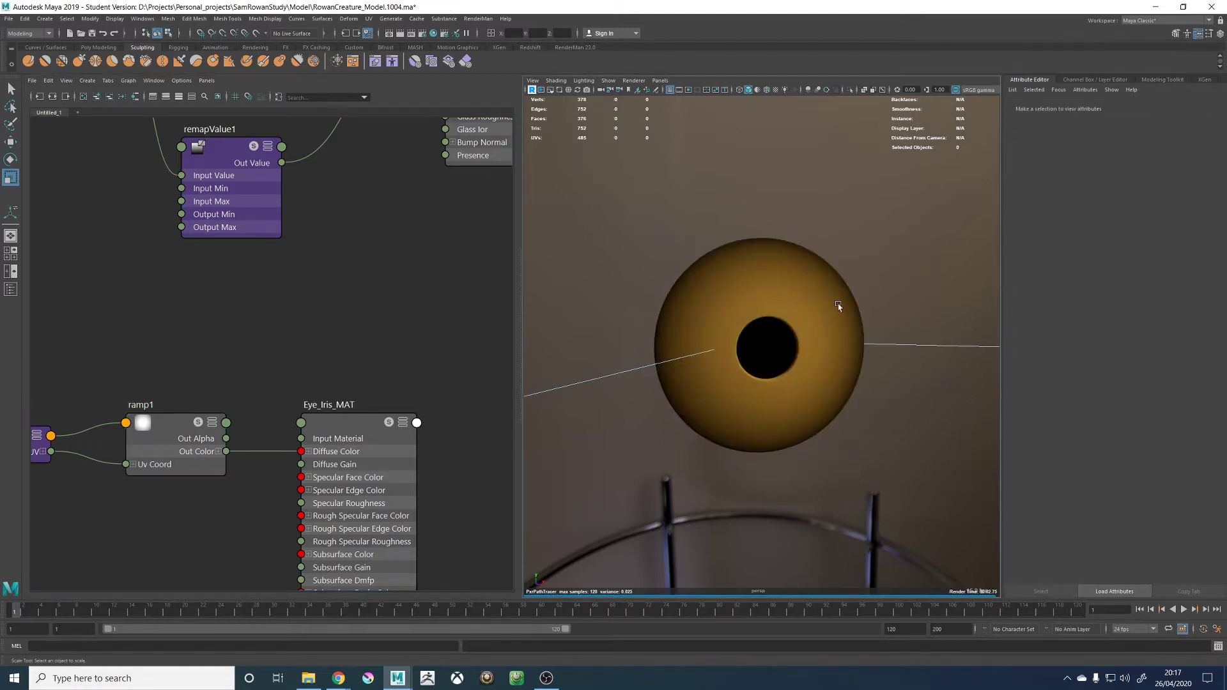
left_click(745, 281)
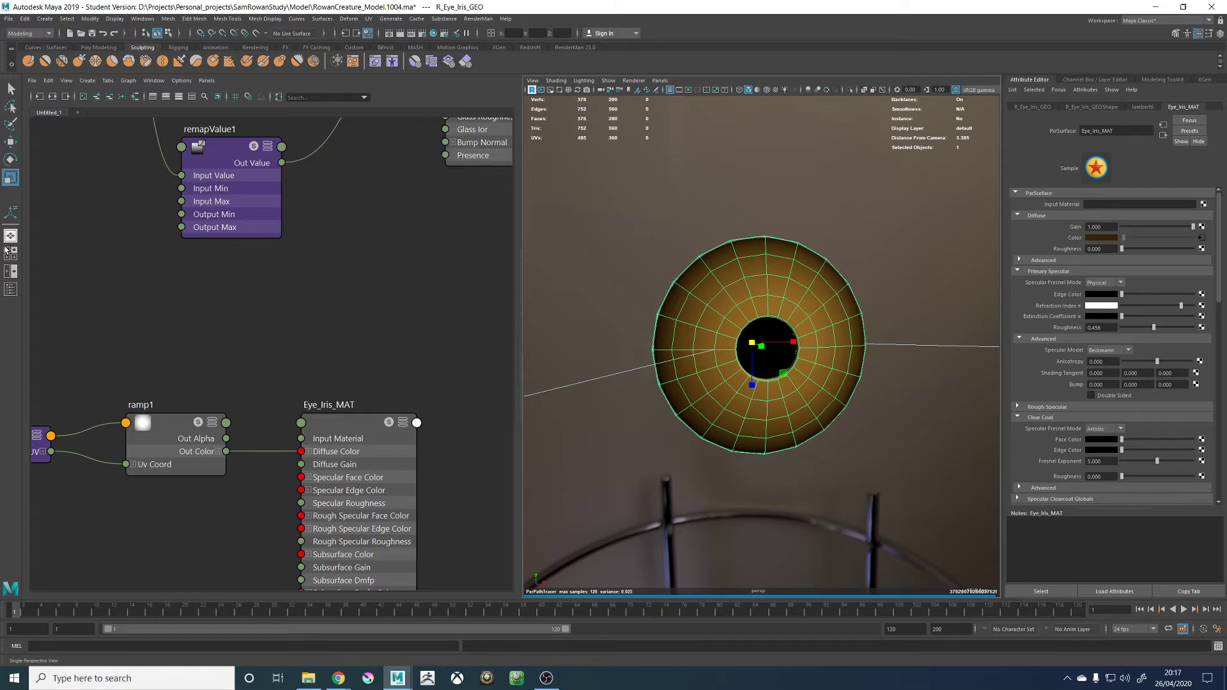
left_click(10, 289)
left_click(82, 196)
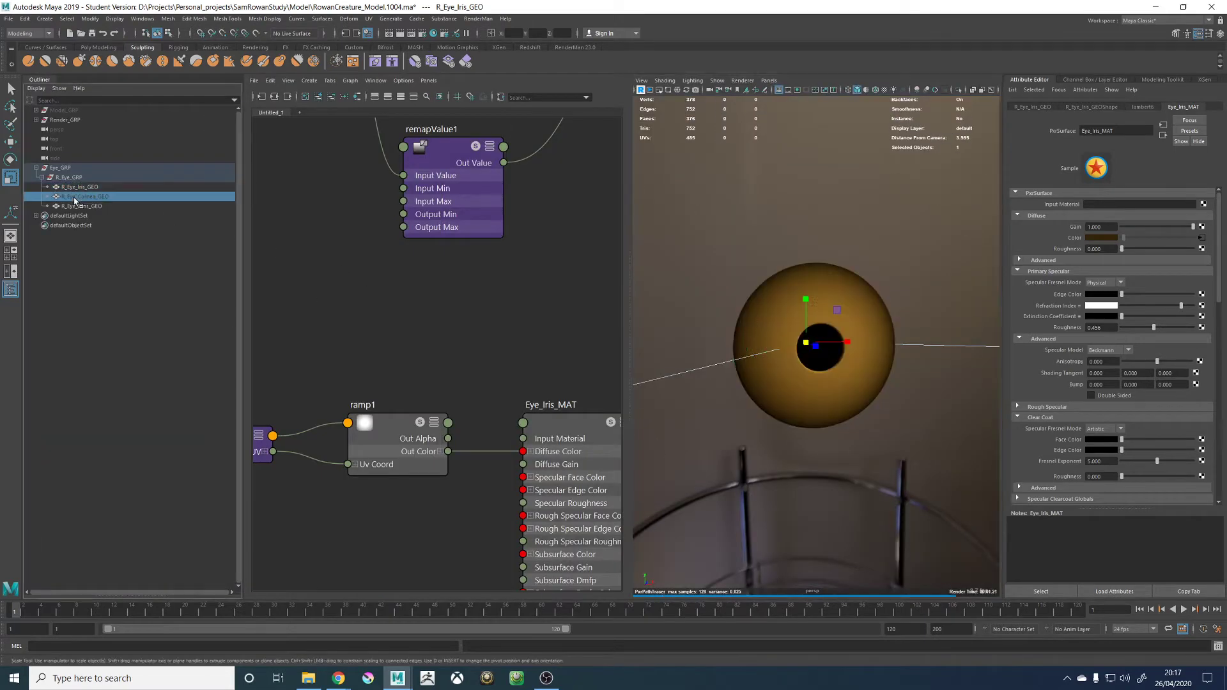
key("shift+h")
left_click(717, 197)
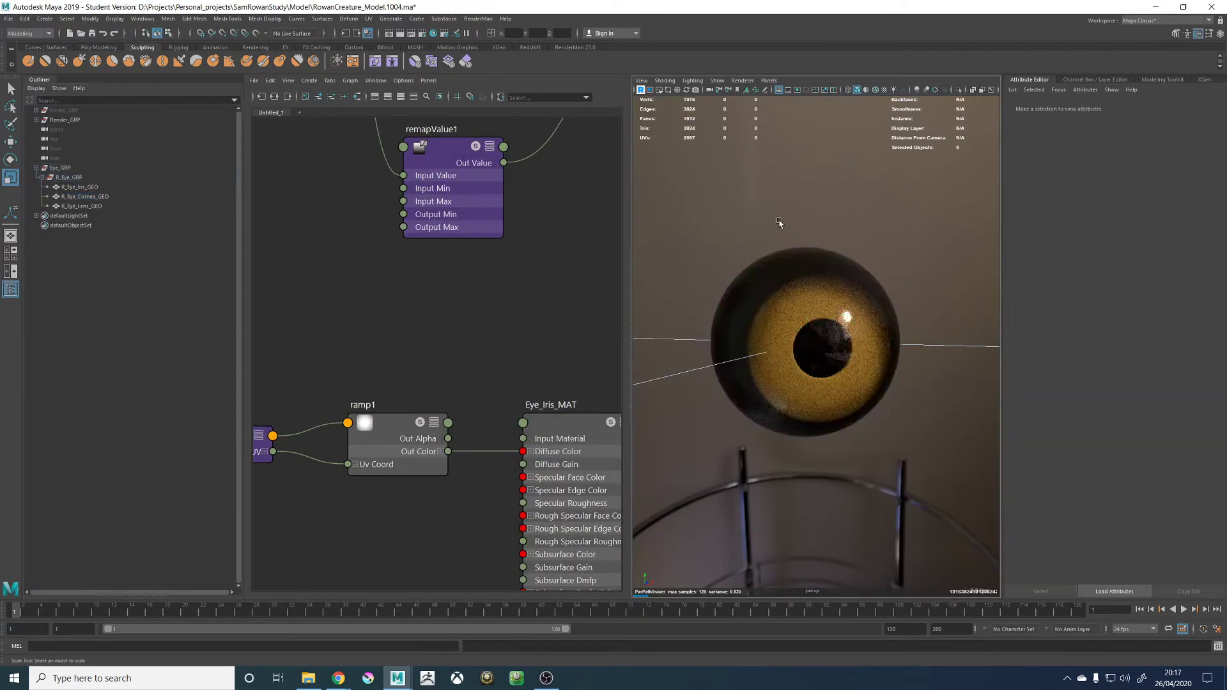
left_click_drag(760, 205, 771, 210, "alt")
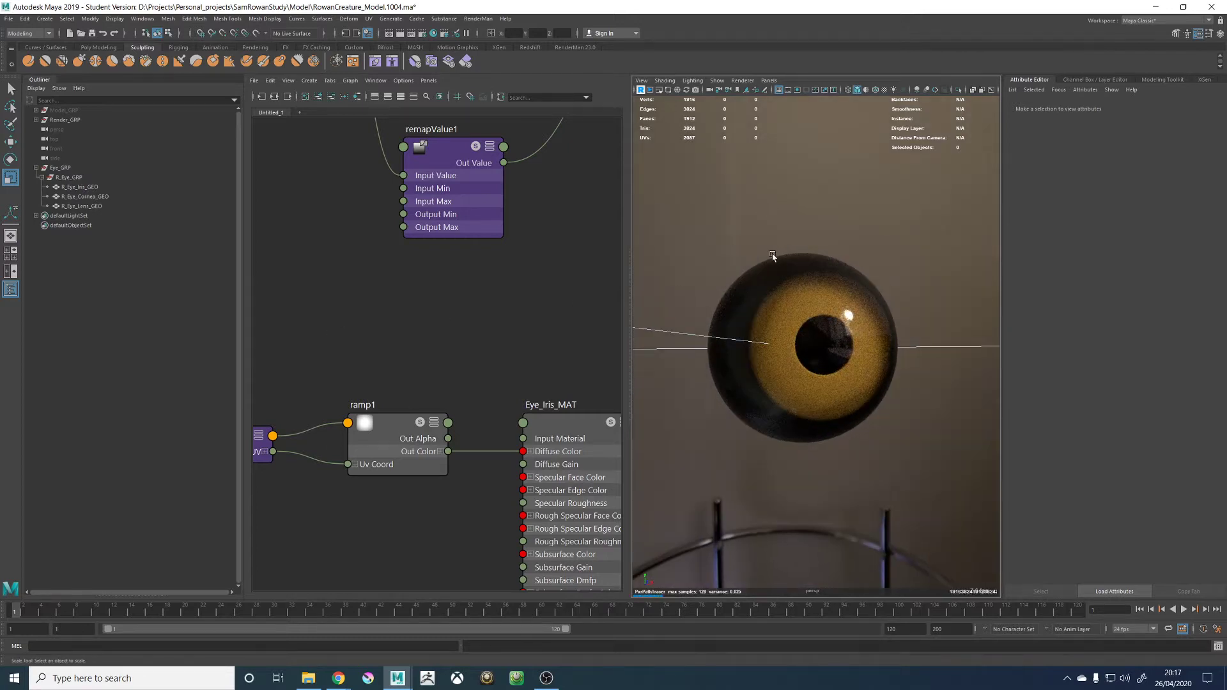
scroll(489, 354, "down", 5)
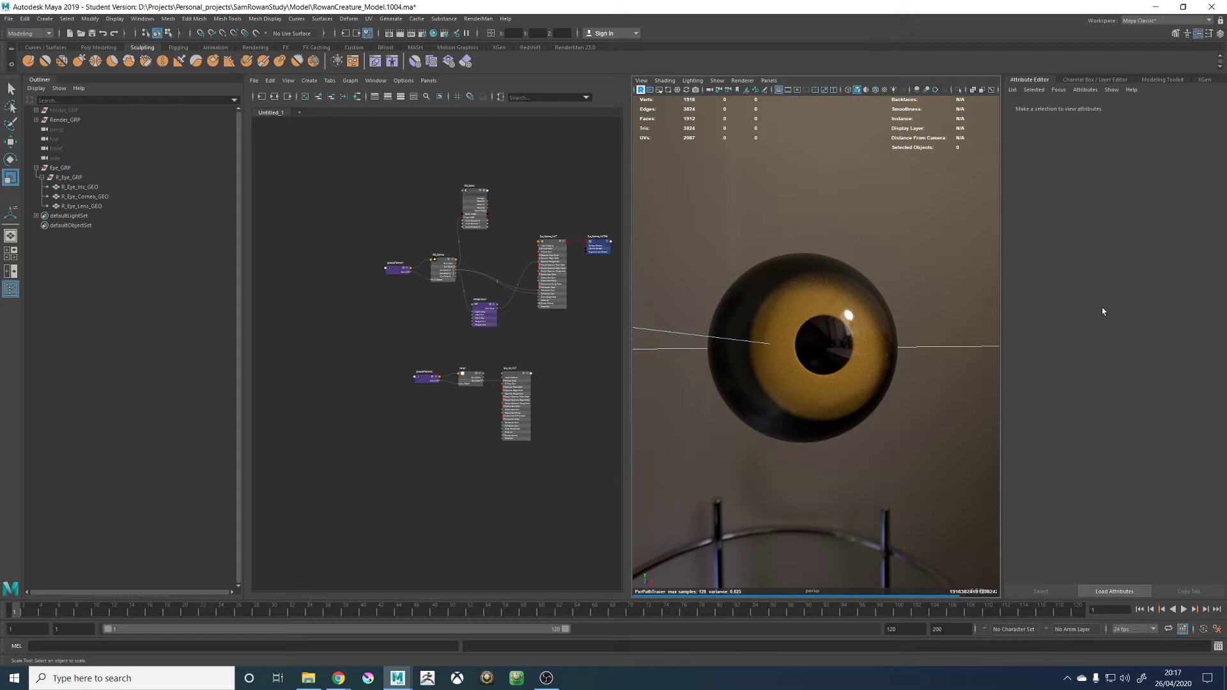
left_click(11, 291)
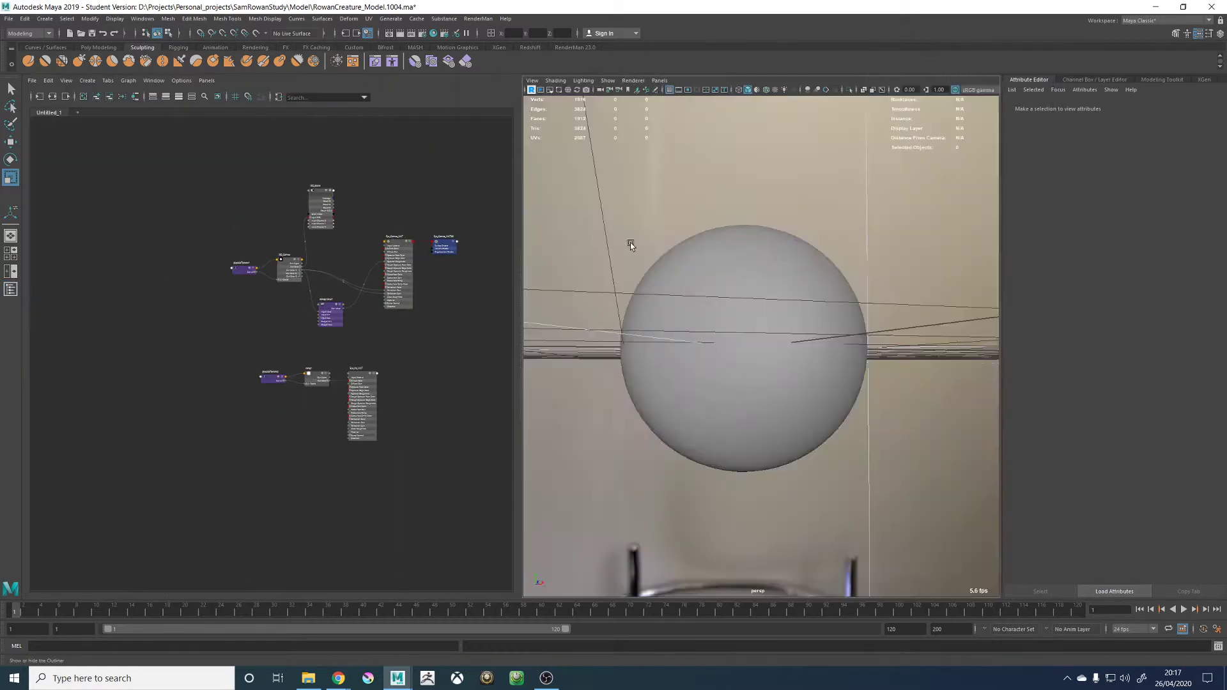
left_click_drag(776, 160, 782, 173, "alt")
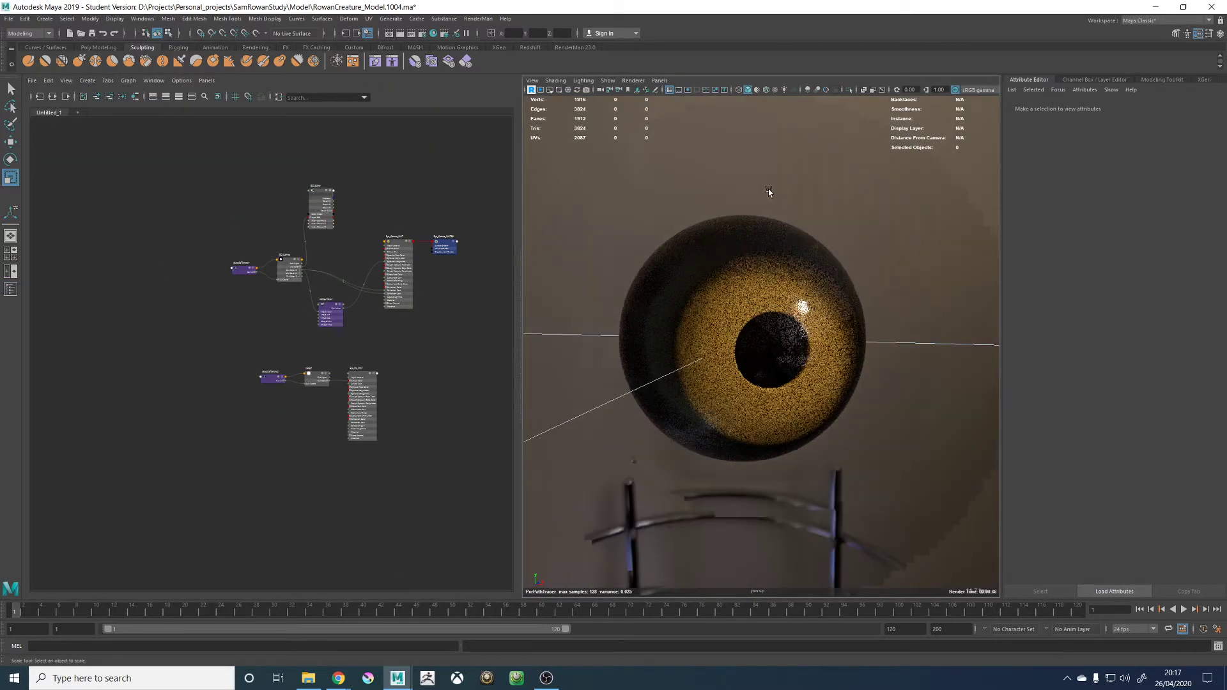
Spread out the cornea network by moving the ISO_Cornea, its place2dTexture, remapValue1 and ISO_Sclera nodes further from Eye_Cornea_MAT
scroll(330, 351, "up", 5)
middle_click_drag(180, 352, 185, 414, "alt")
scroll(185, 409, "down", 2)
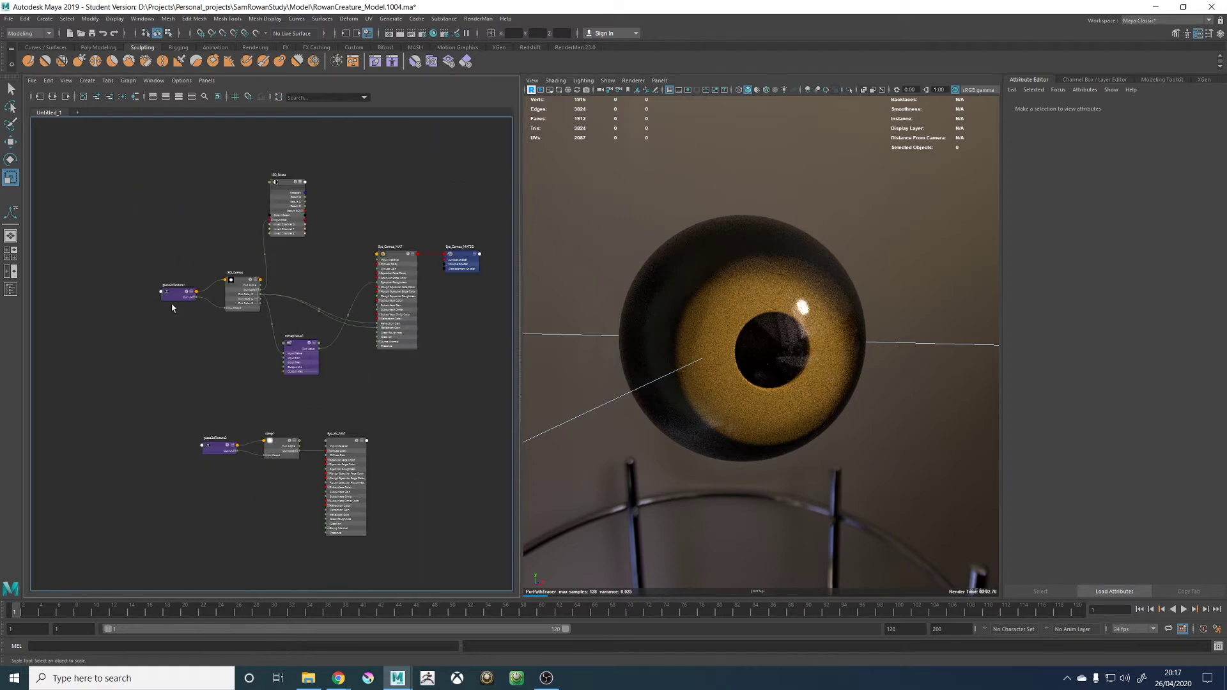
left_click_drag(252, 329, 239, 353)
left_click_drag(239, 297, 119, 287)
left_click_drag(305, 364, 267, 363)
left_click_drag(289, 211, 260, 210)
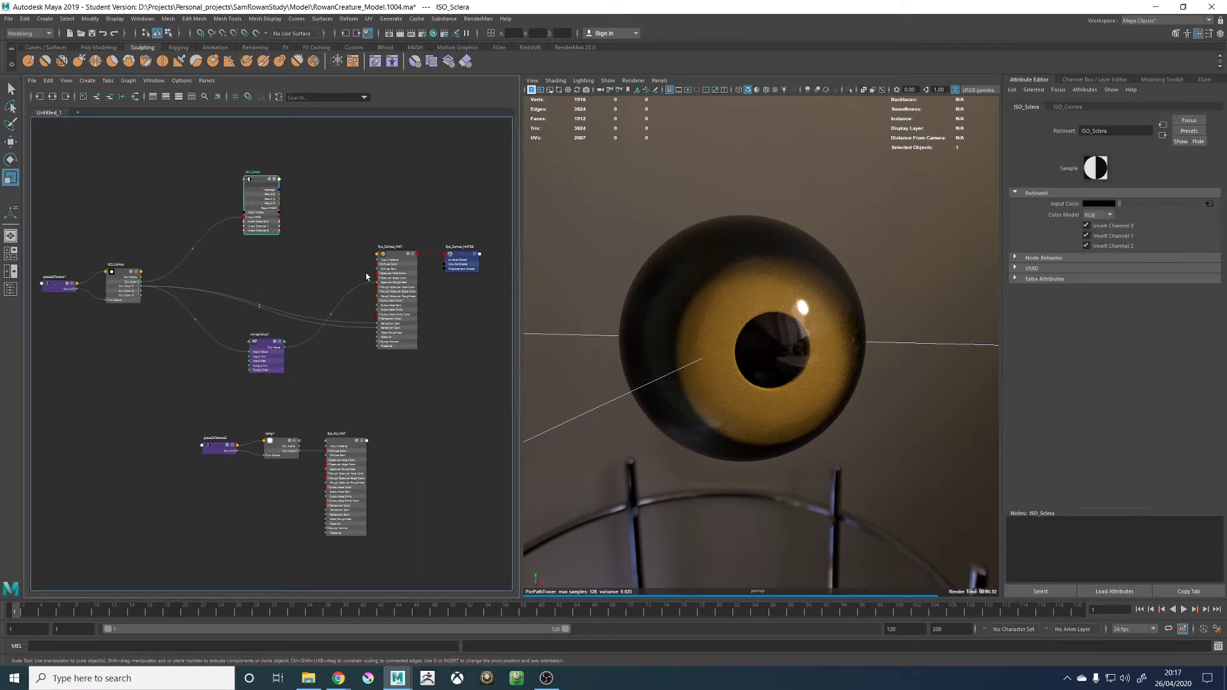
Bring up the orange monkey eye photo in Chrome to compare it with the rendered eye
scroll(412, 258, "up", 4)
middle_click_drag(326, 210, 354, 285, "alt")
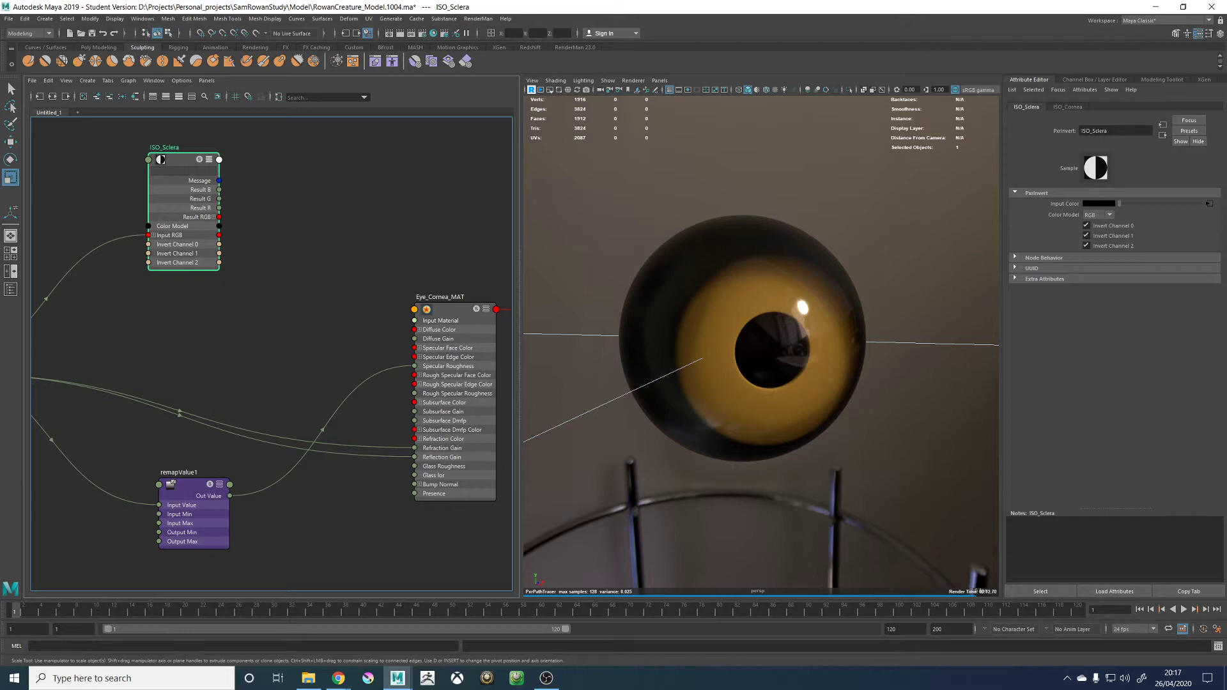
left_click(334, 679)
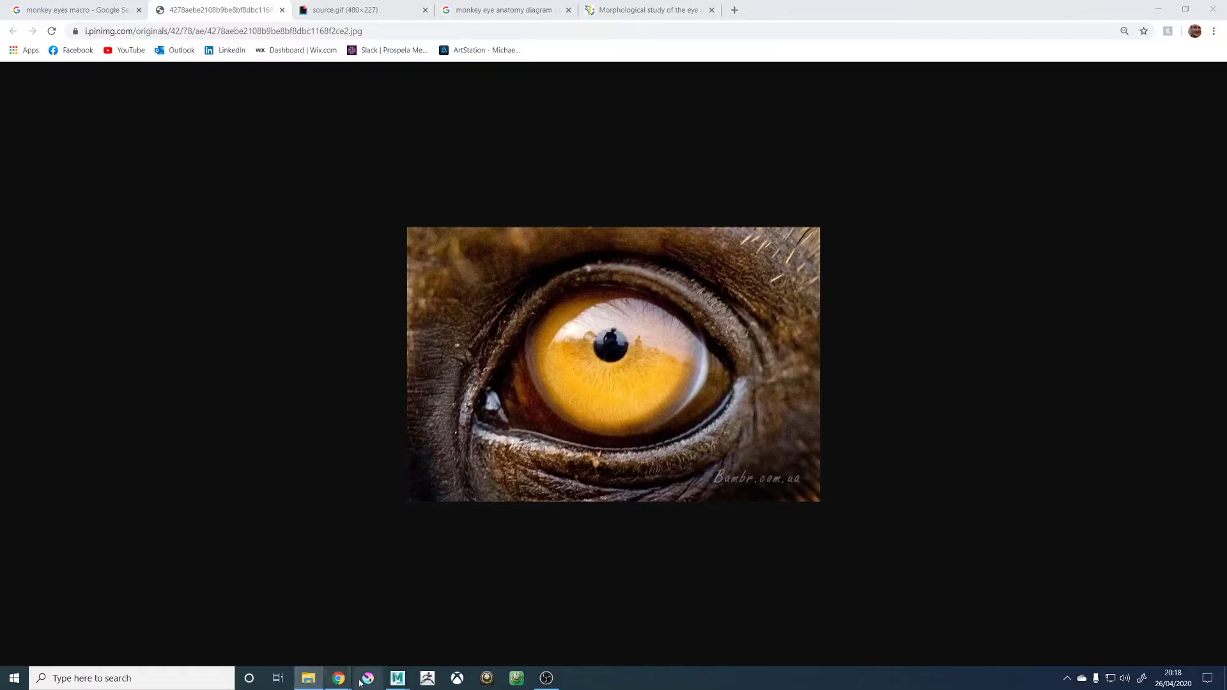
Switch back to Maya and connect ramp1's Out Color to the Specular Edge Color of Eye_Iris_MAT
mouse_move(397, 678)
left_click(432, 639)
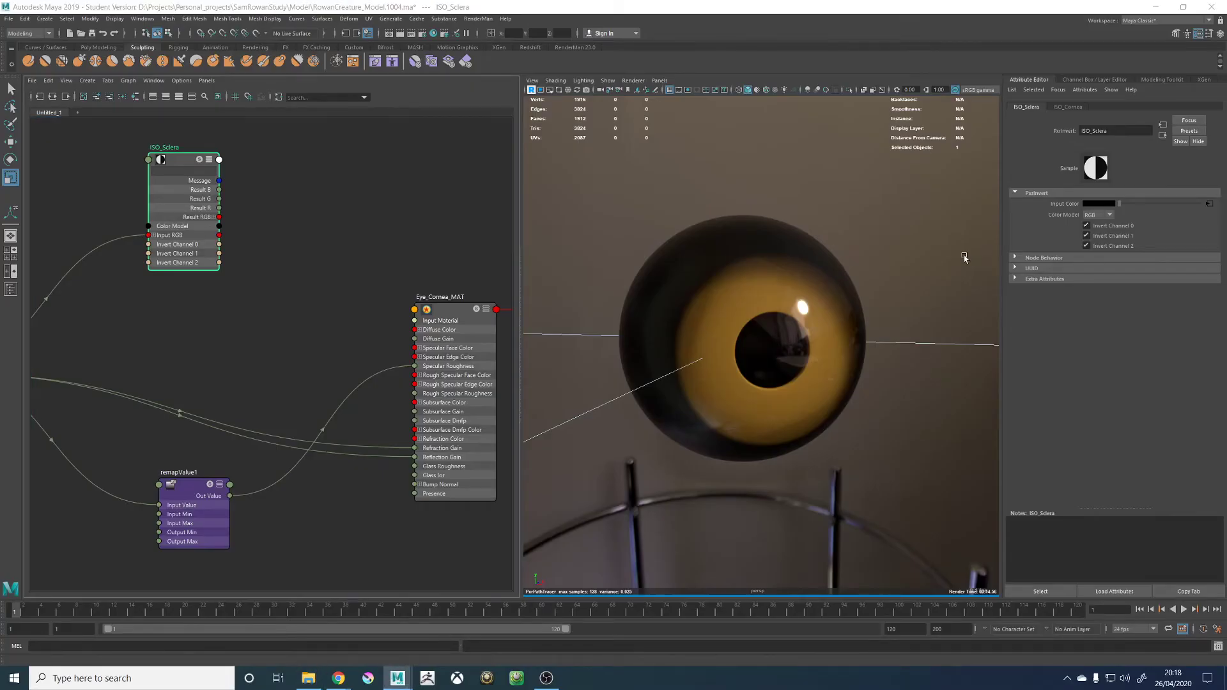
left_click_drag(898, 262, 887, 262, "alt")
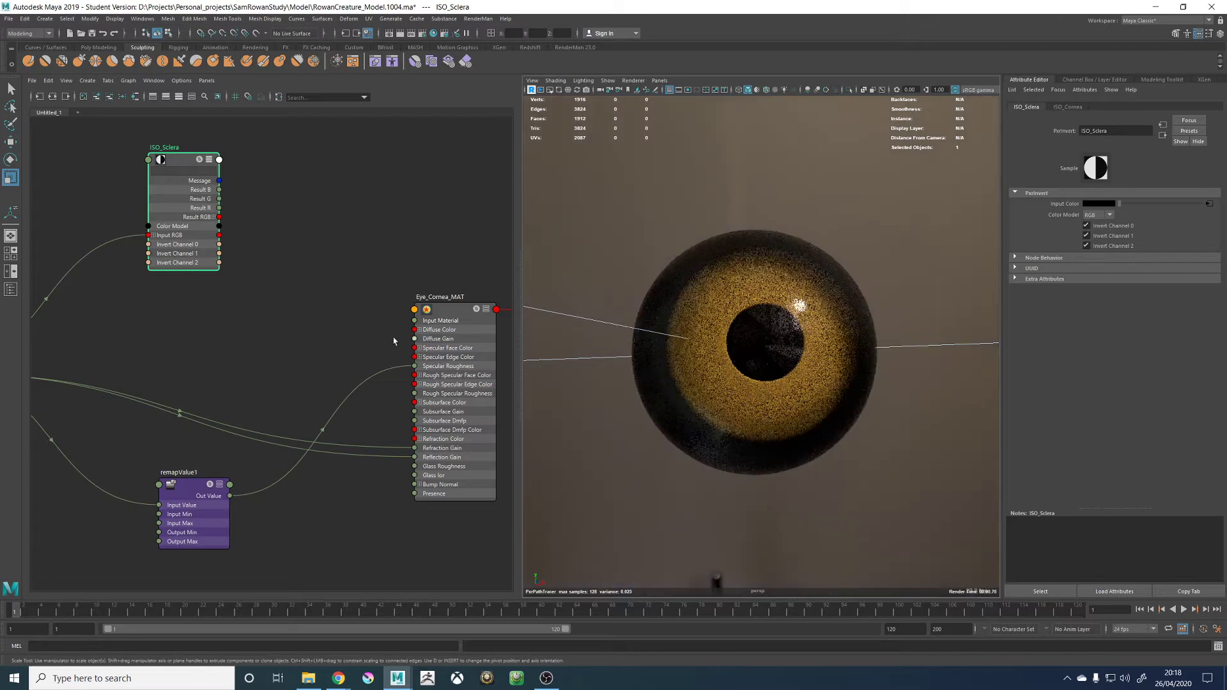
scroll(266, 421, "down", 3)
middle_click_drag(278, 481, 276, 469, "alt")
scroll(276, 469, "up", 5)
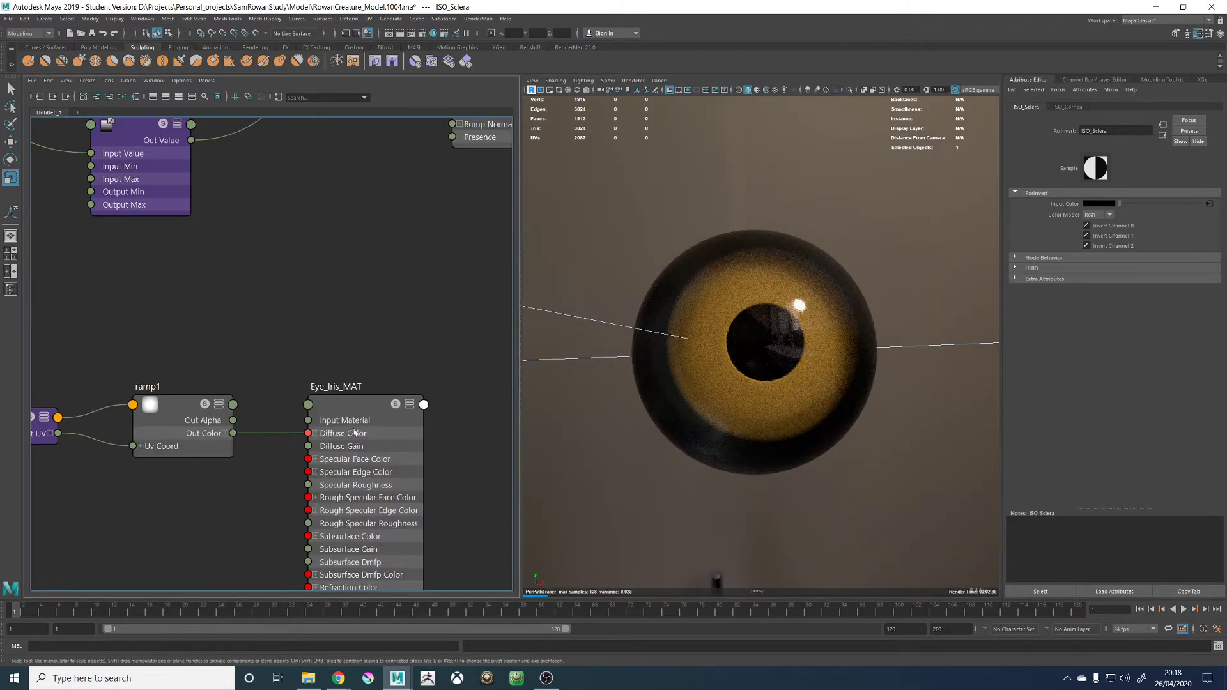
left_click(352, 415)
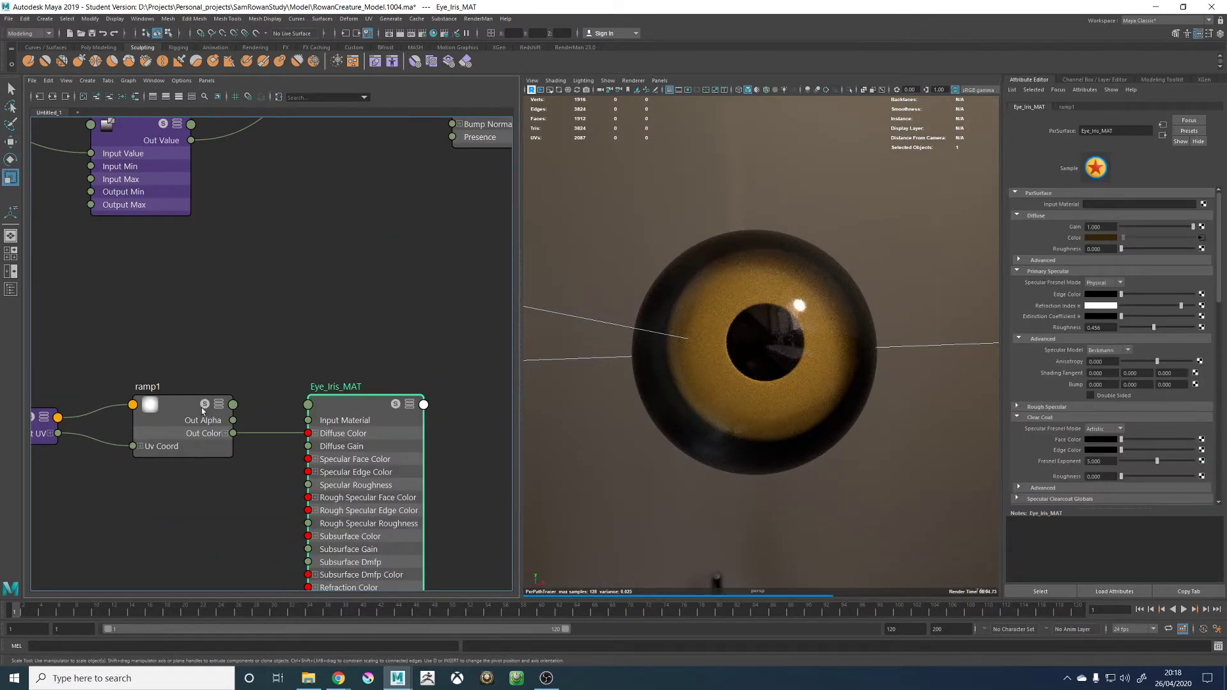
left_click_drag(234, 434, 309, 402)
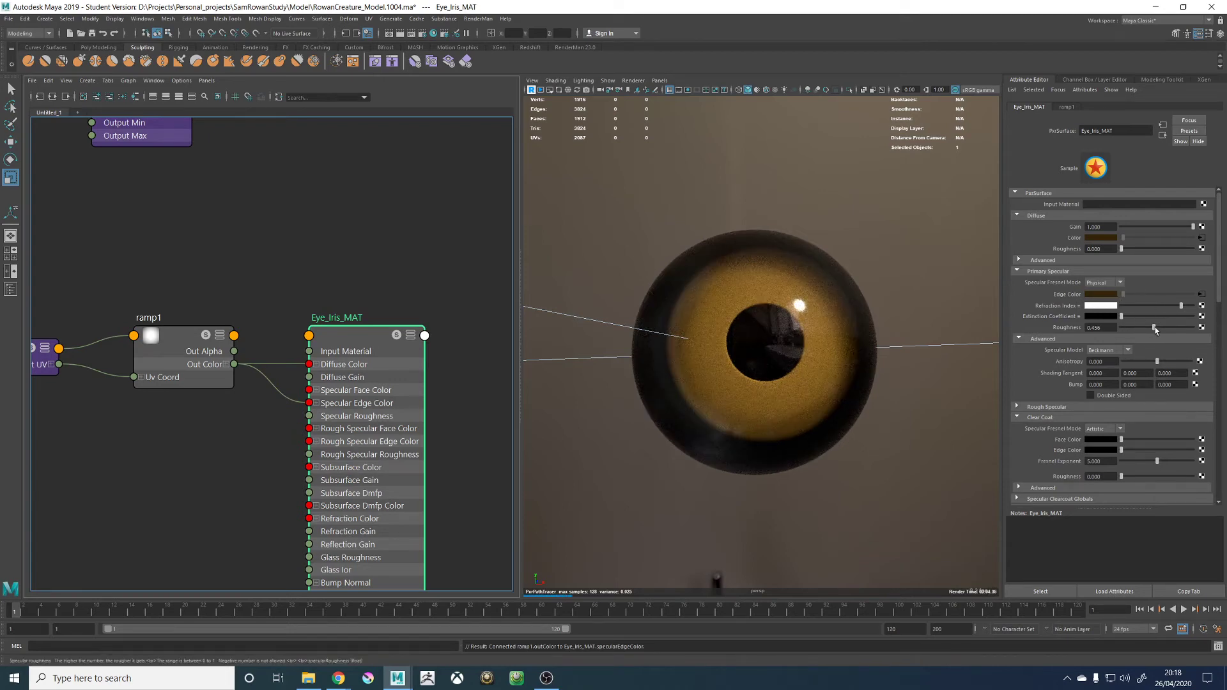
Set the primary specular roughness of Eye_Iris_MAT to about 0.351, check its refraction index color and inspect the eye render from several angles
mouse_move(1155, 329)
left_mouse_down()
mouse_move(1125, 336)
mouse_move(1147, 338)
left_mouse_up()
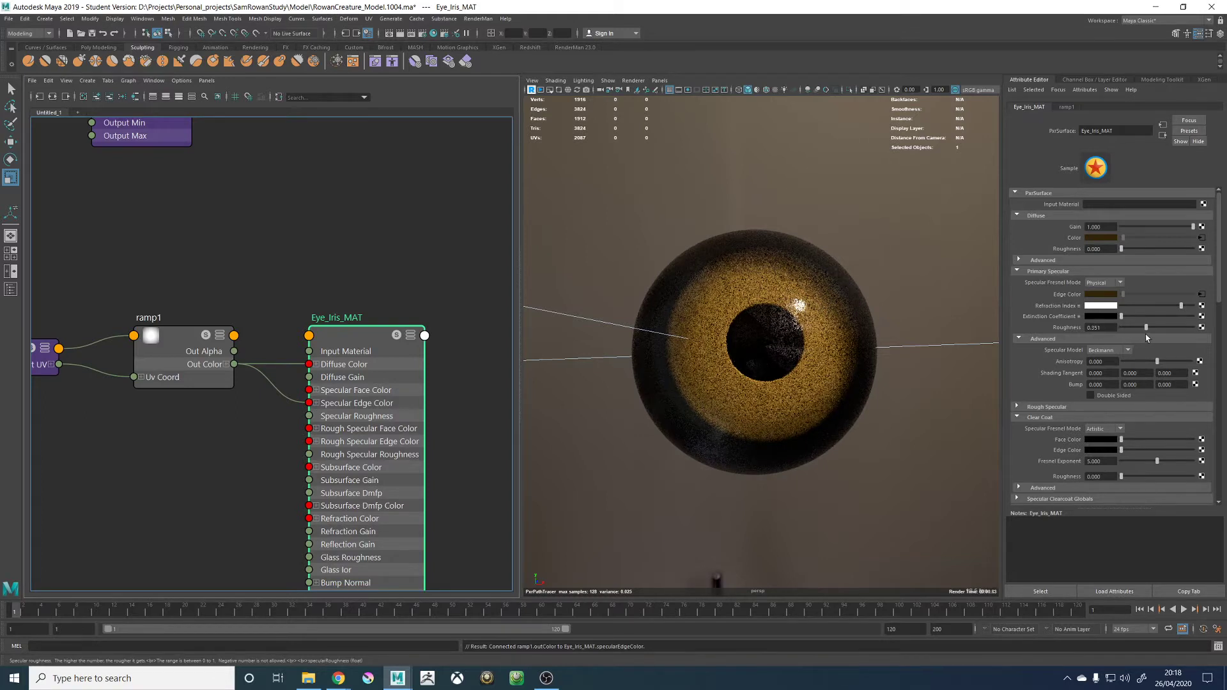
left_click(1099, 306)
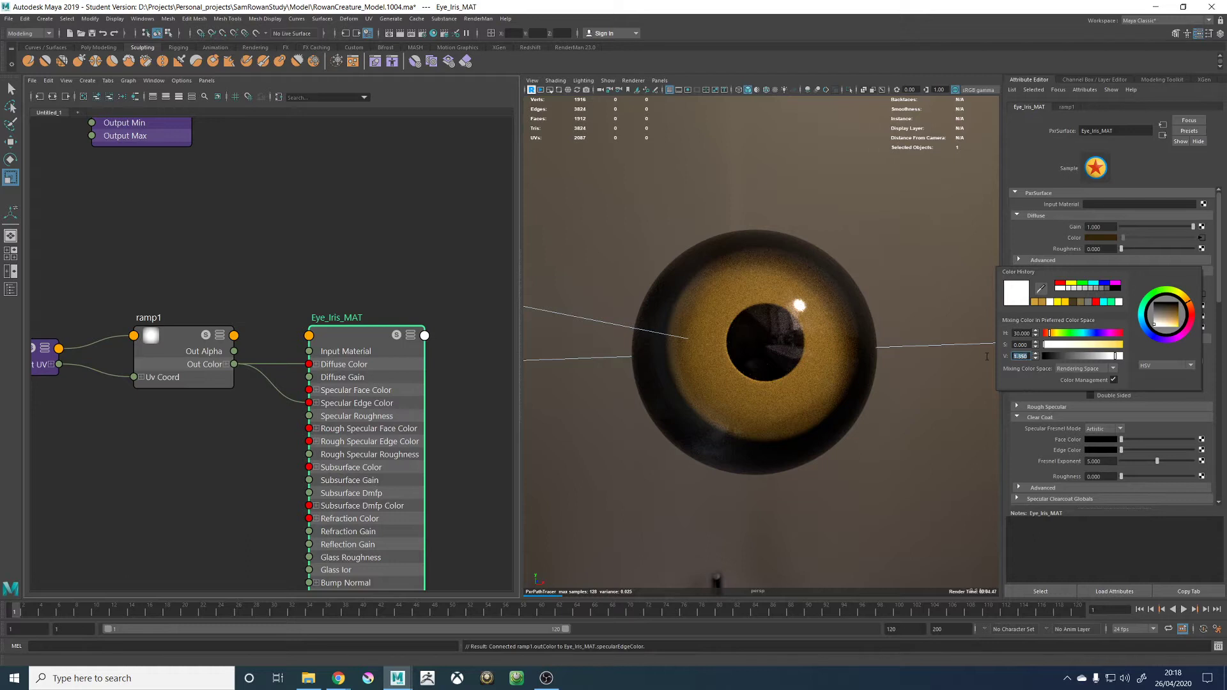
key("Return")
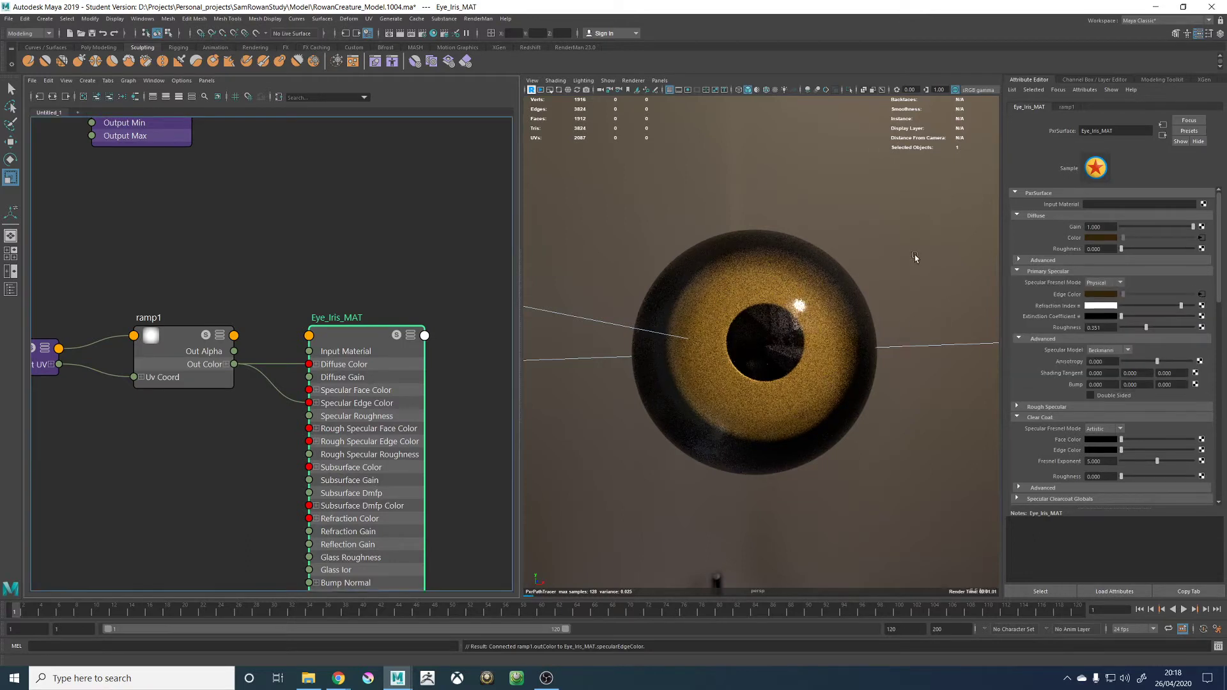
left_click_drag(915, 254, 1003, 386, "alt")
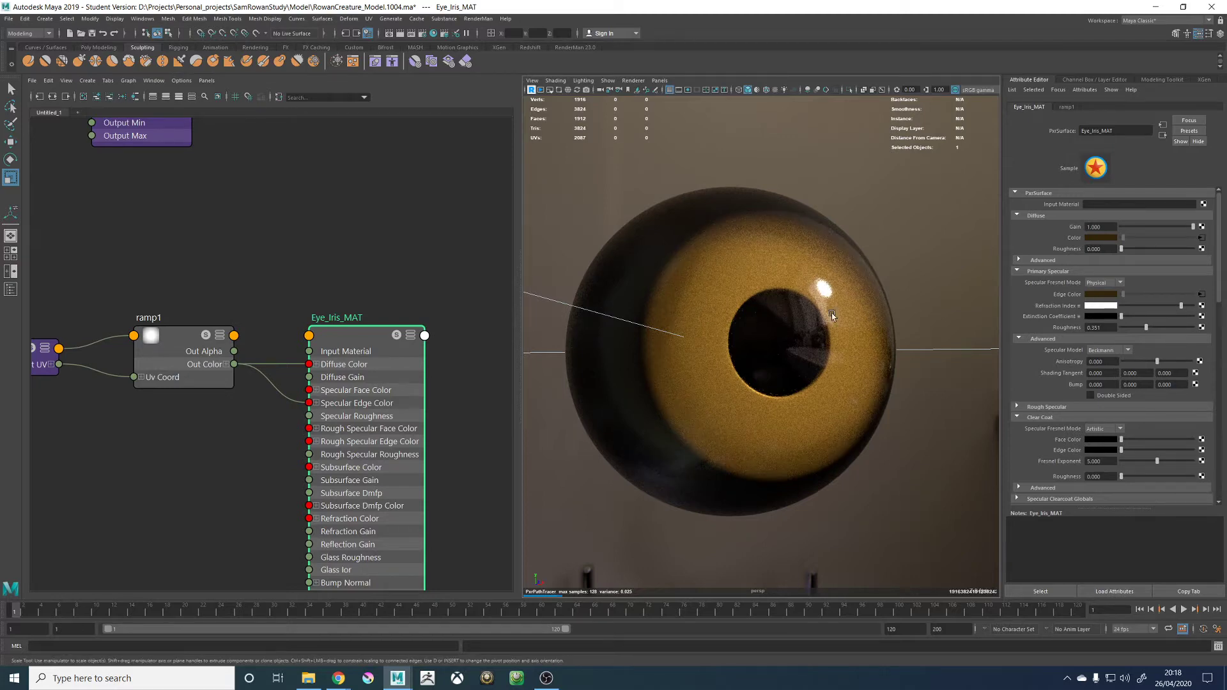
left_click_drag(934, 287, 951, 294, "alt")
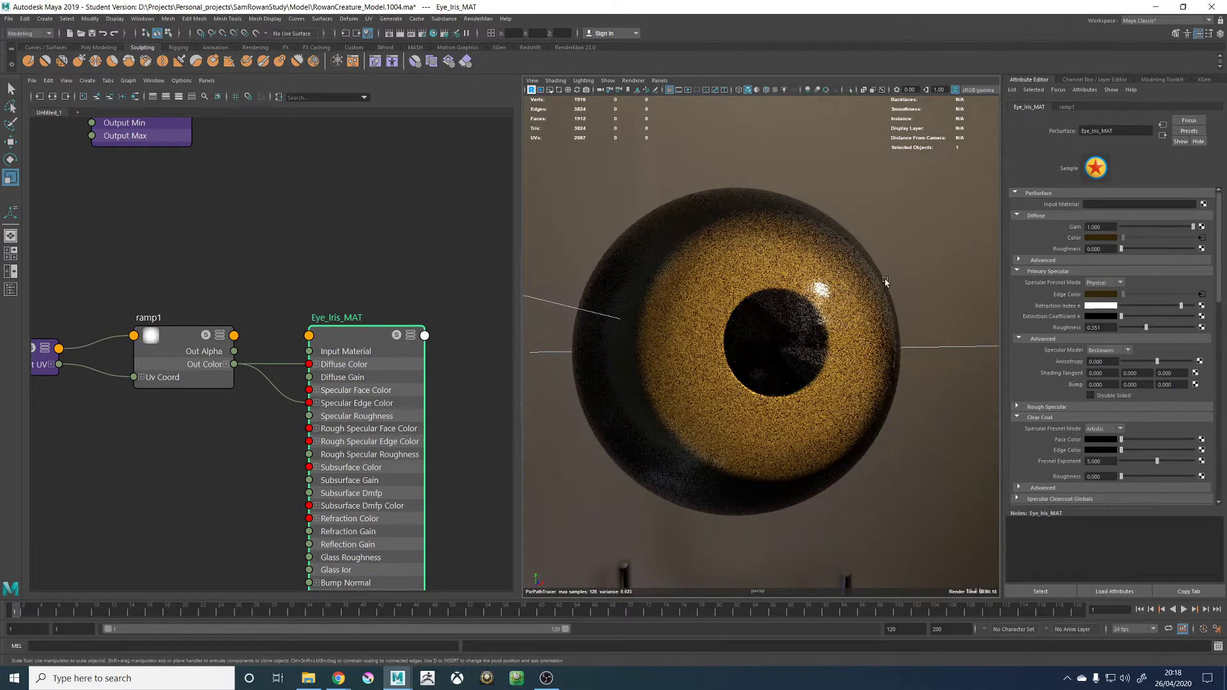
right_click_drag(885, 279, 871, 227, "alt")
left_click_drag(871, 228, 871, 233, "alt")
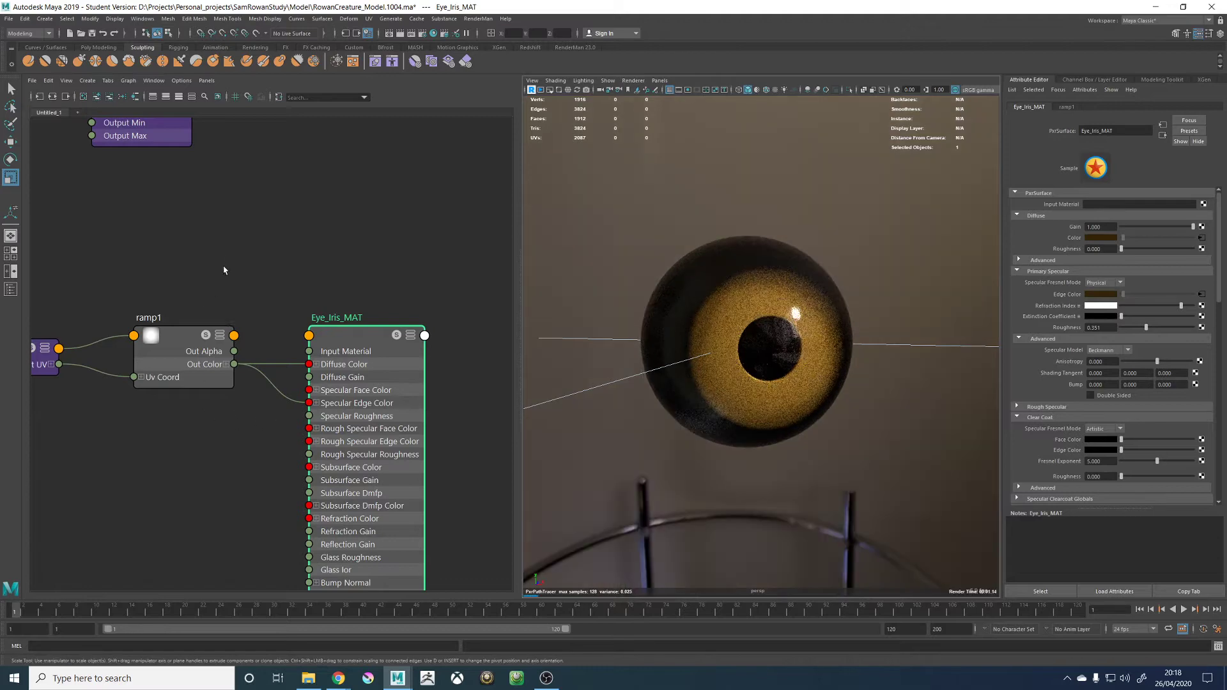
Create a PxrVoronoise node in the empty graph area beside ISO_Sclera, above Eye_Cornea_MAT
scroll(230, 255, "down", 3)
middle_click_drag(230, 250, 354, 441, "alt")
scroll(356, 405, "down", 5)
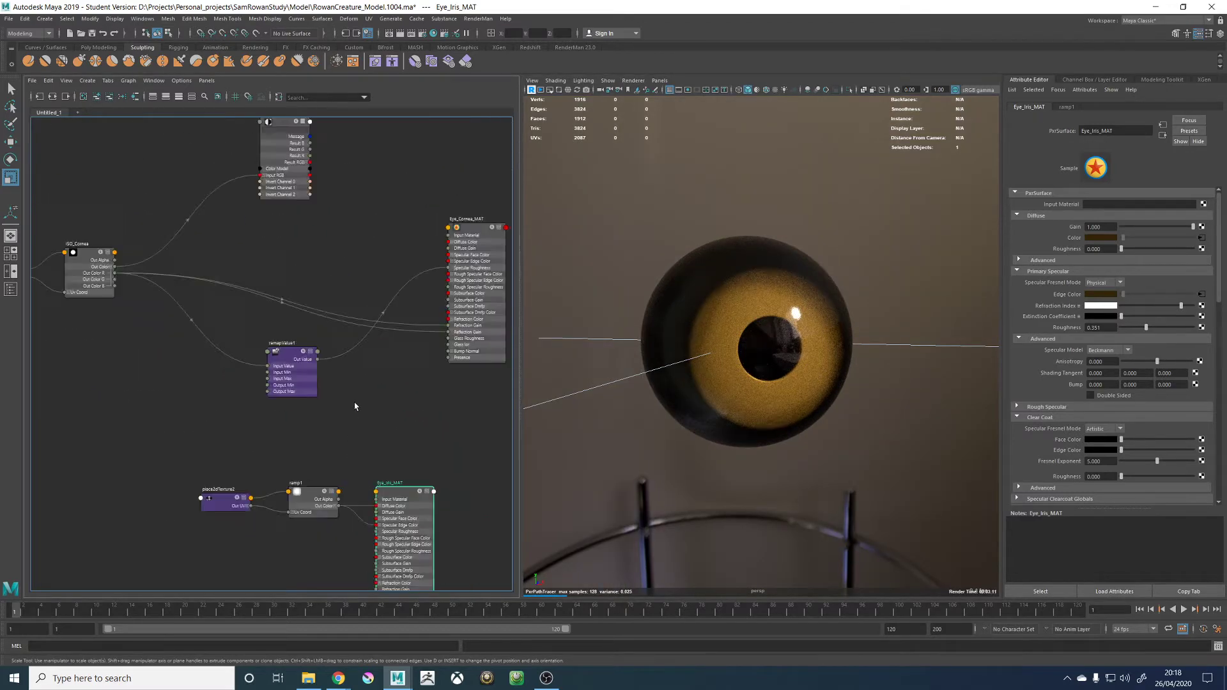
middle_click_drag(375, 277, 357, 319, "alt")
left_click(348, 334)
scroll(349, 334, "up", 5)
scroll(359, 343, "down", 2)
key("Tab")
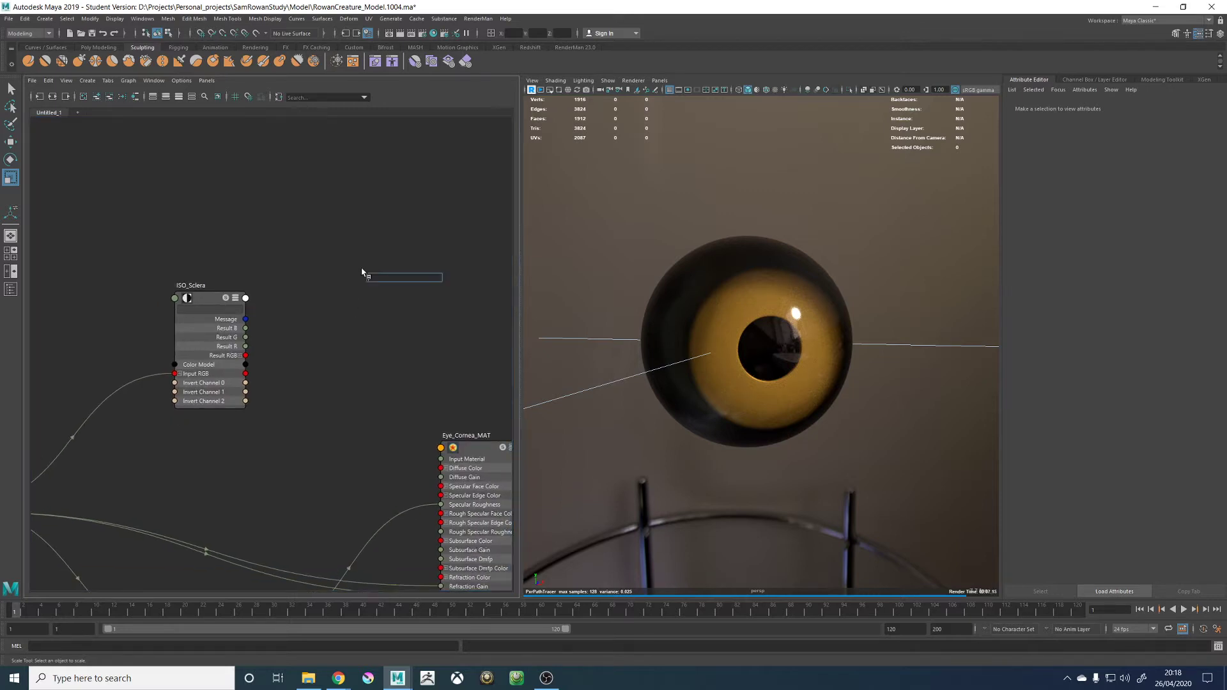
type("pxrvo")
key("Return")
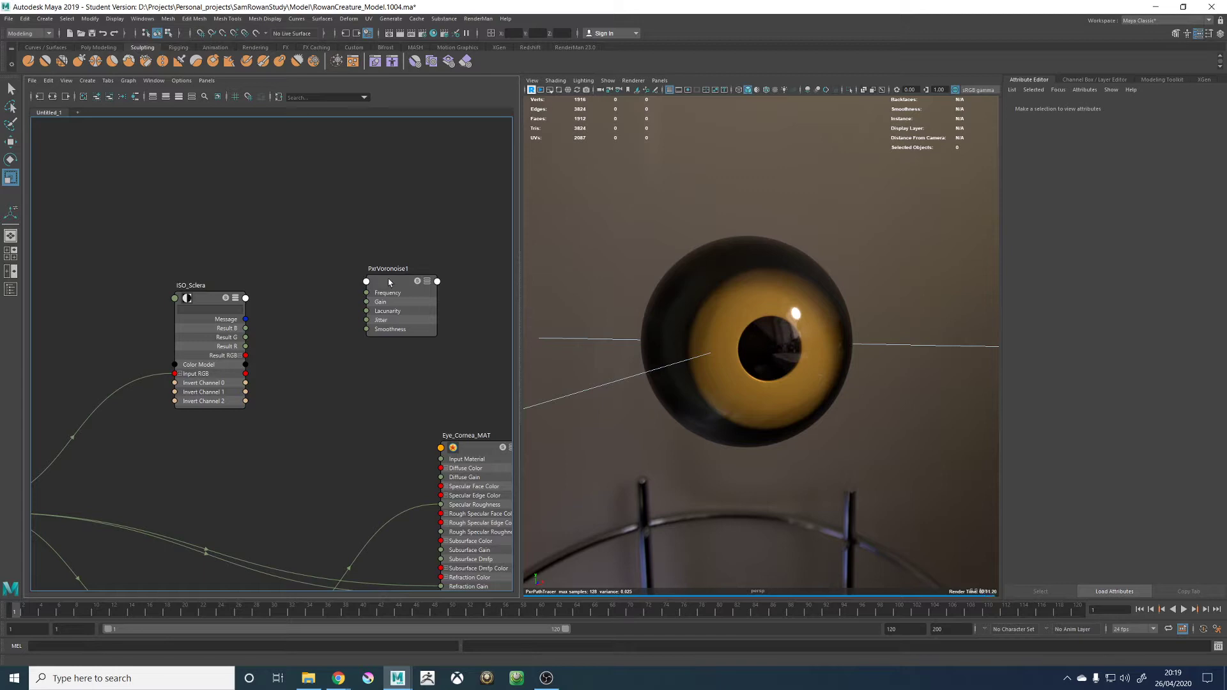
Expand the PxrVoronoise node to its full attributes and connect its Result RGB to the Diffuse Color of Eye_Cornea_MAT
left_click(427, 282)
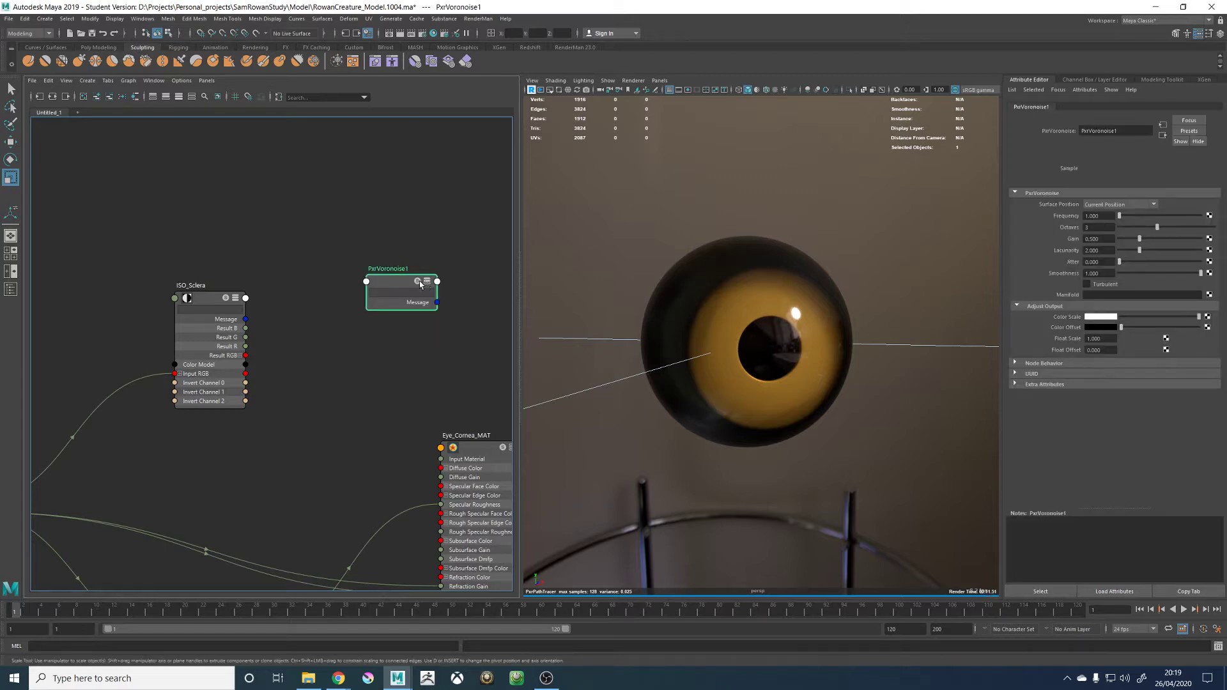
left_click(428, 282)
left_click_drag(392, 281, 307, 197)
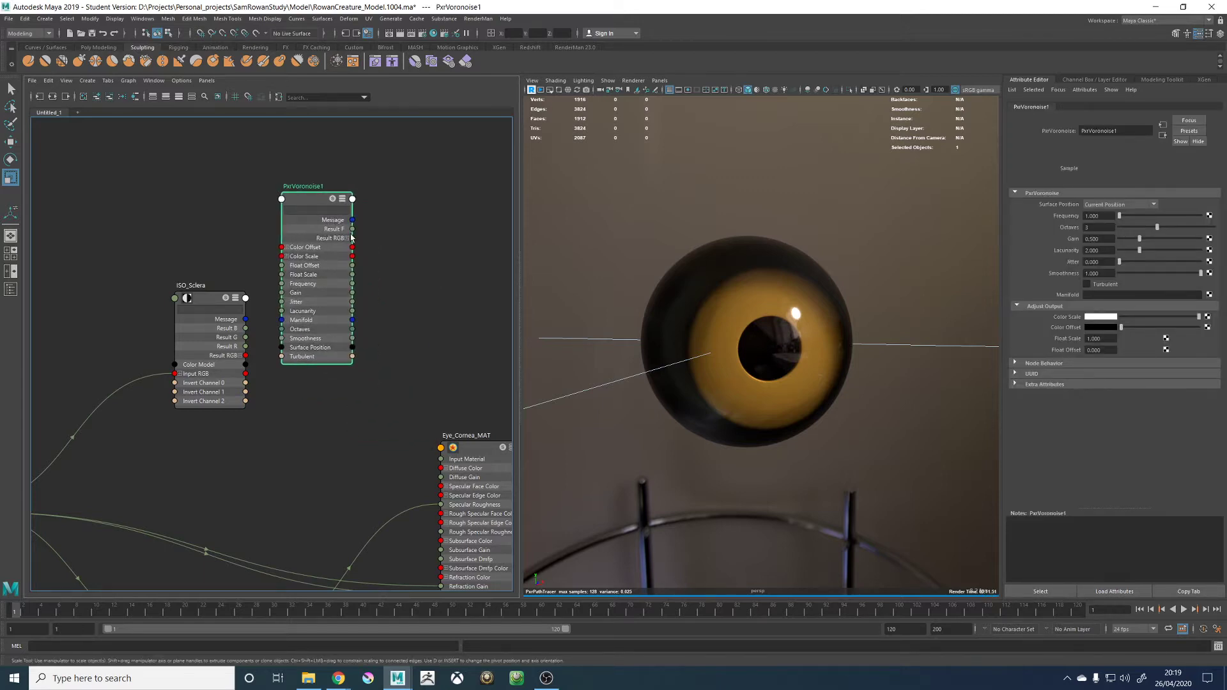
left_click_drag(350, 238, 391, 406)
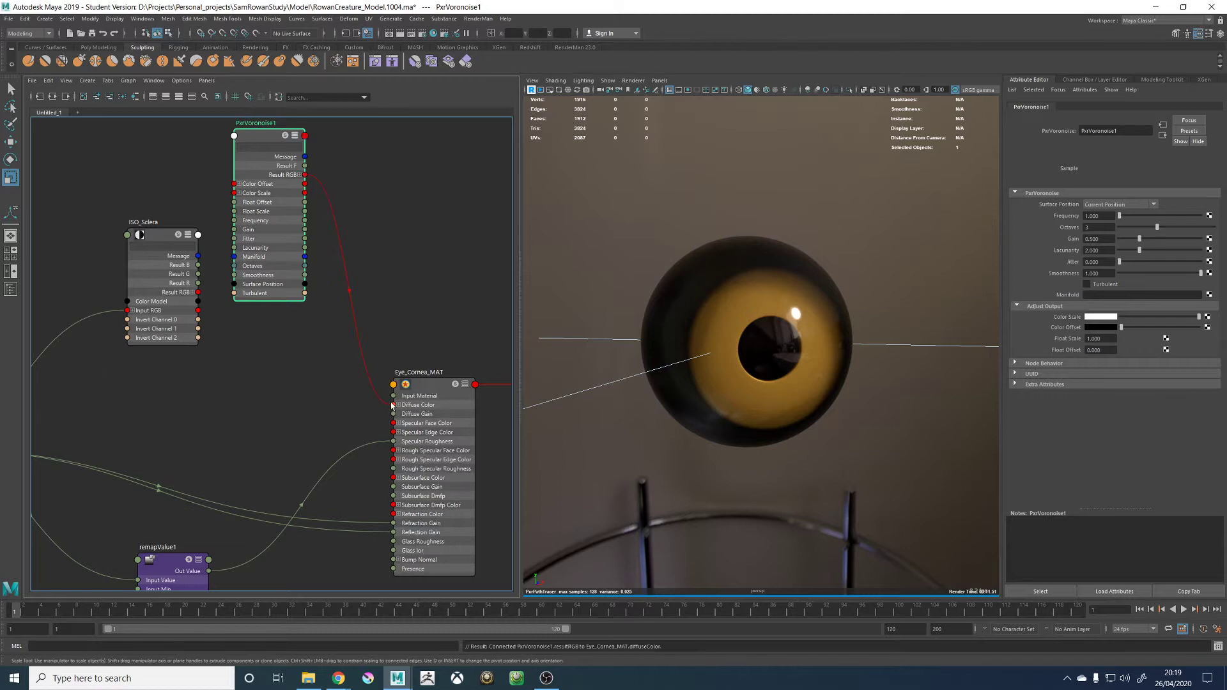
left_click(437, 385)
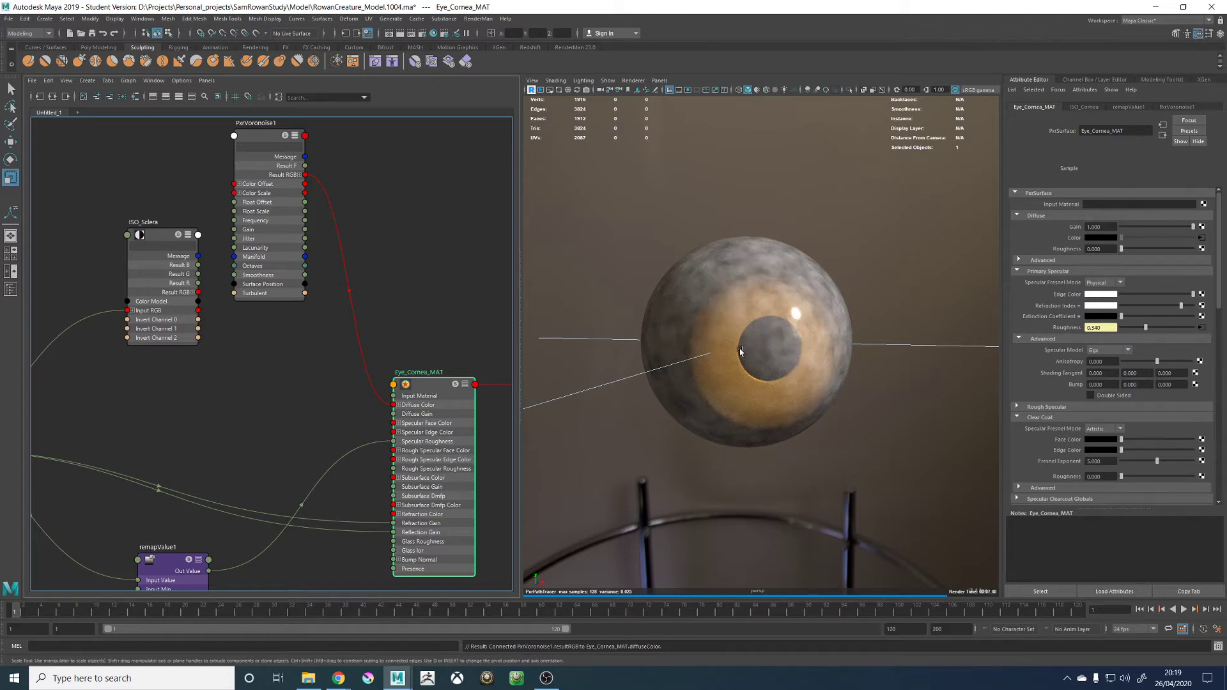
Connect ISO_Sclera's Result R to the Diffuse Gain of Eye_Cornea_MAT and shift ISO_Sclera further from the noise node
left_click(158, 240)
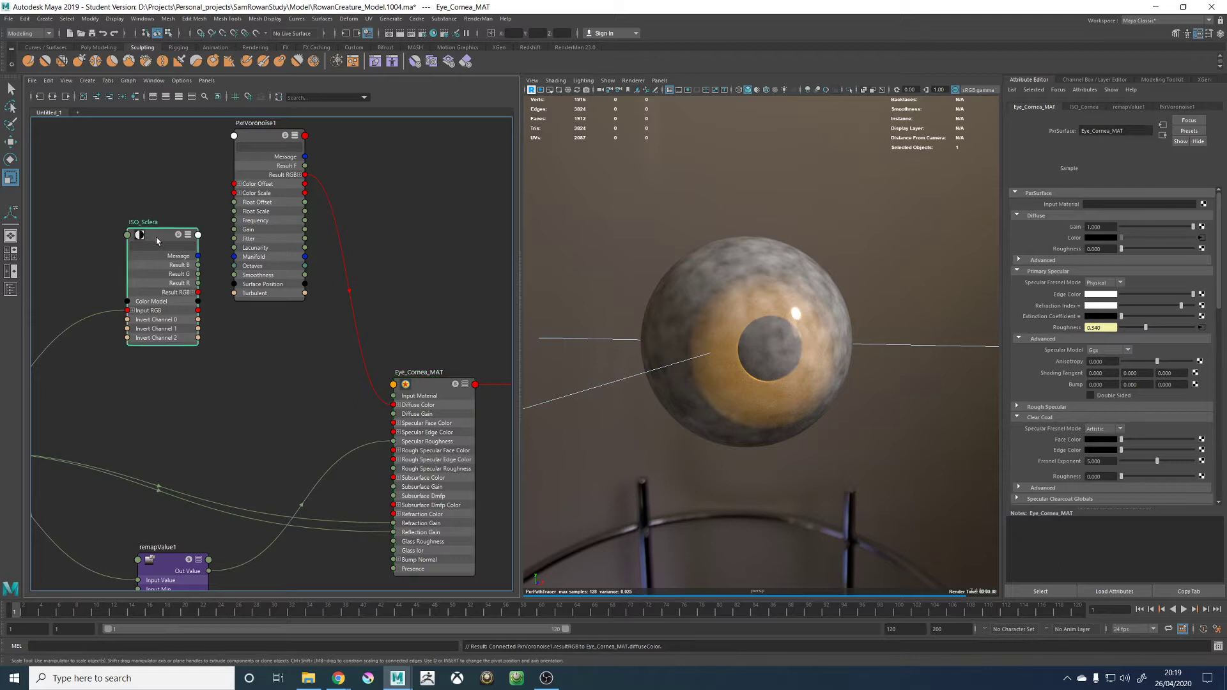
left_click_drag(158, 240, 153, 244)
left_click(266, 139)
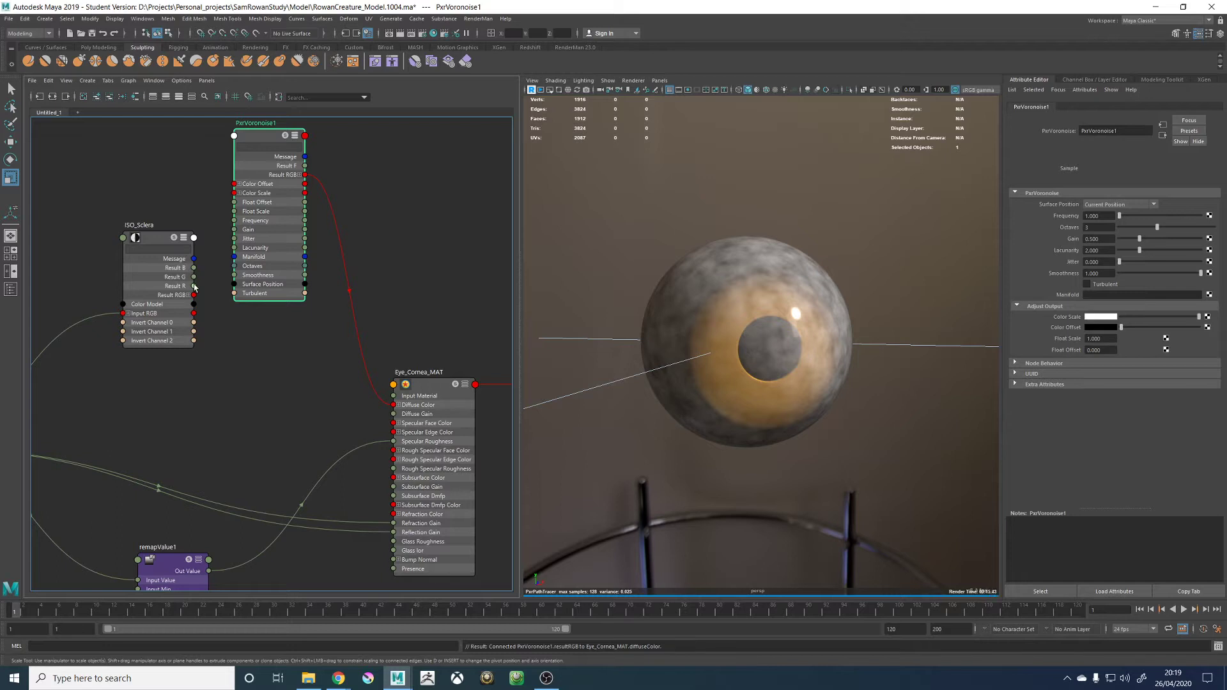
left_click_drag(194, 286, 393, 414)
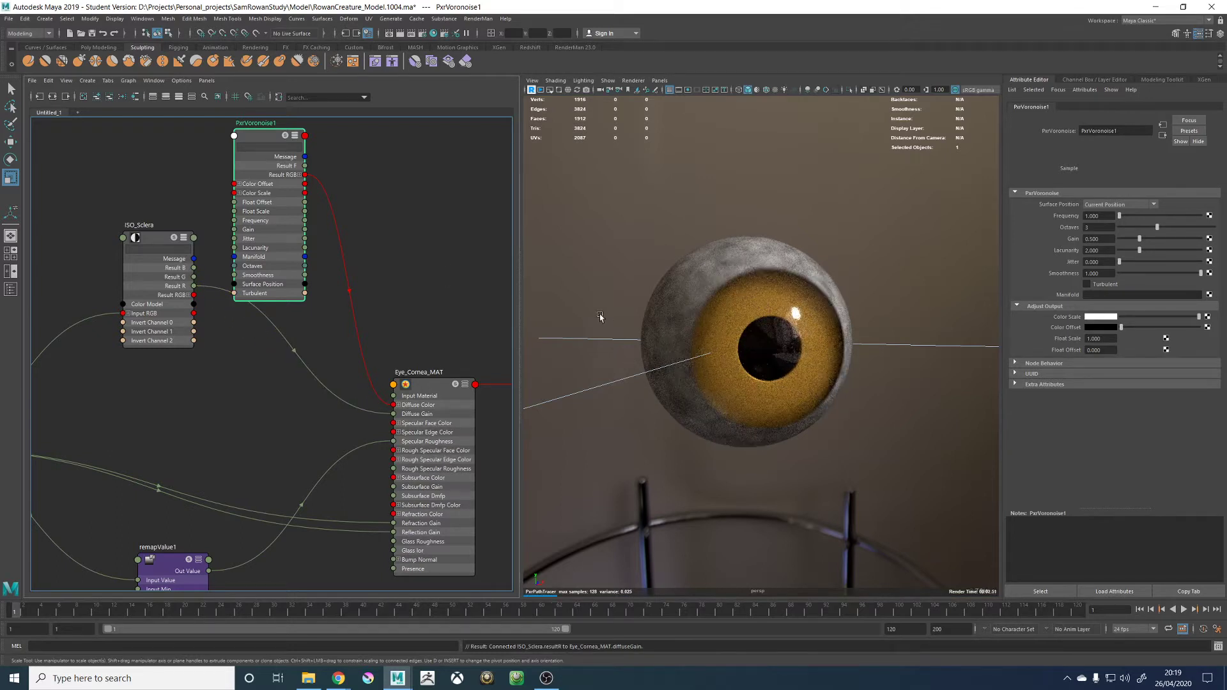
left_click_drag(155, 243, 142, 248)
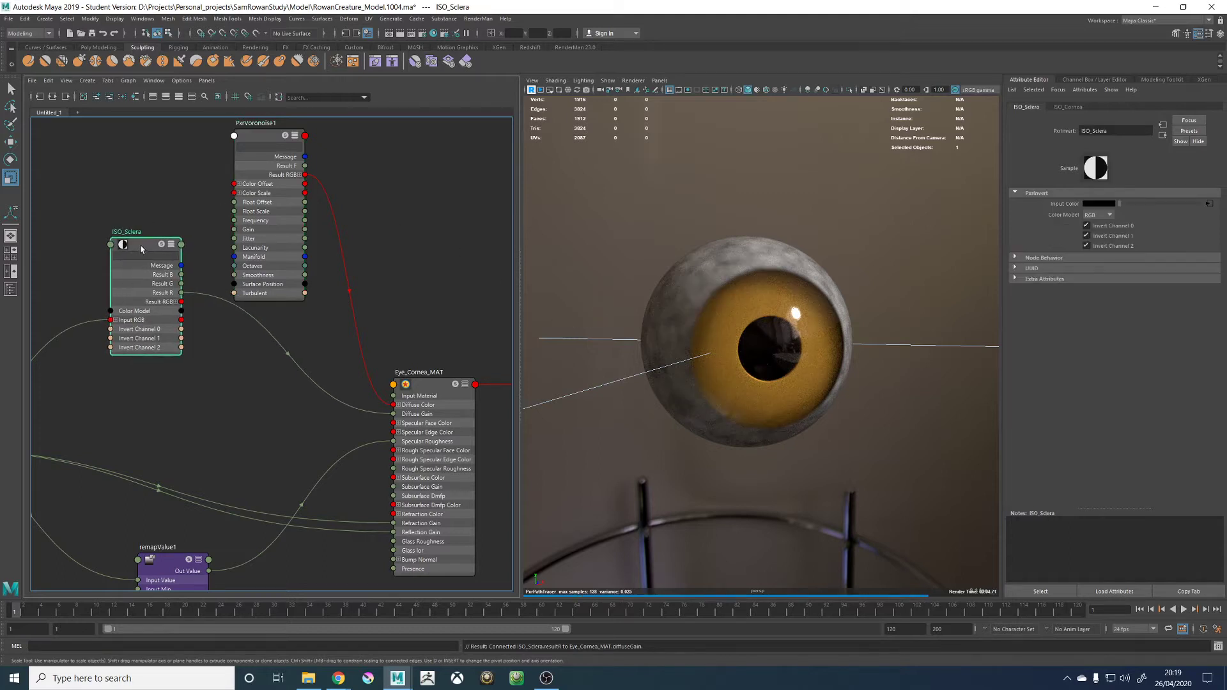
Create a multiplyDivide node in the free space above Eye_Cornea_MAT
left_click(266, 143)
left_click(430, 273)
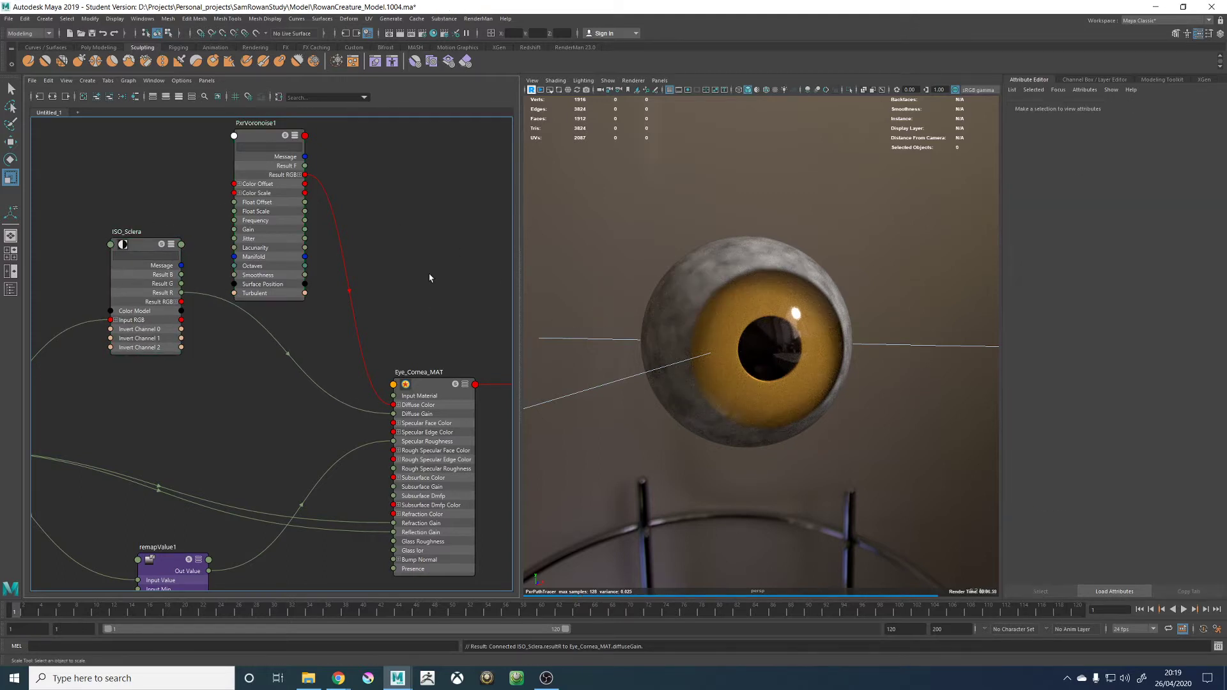
key("Tab")
type("multi")
key("Return")
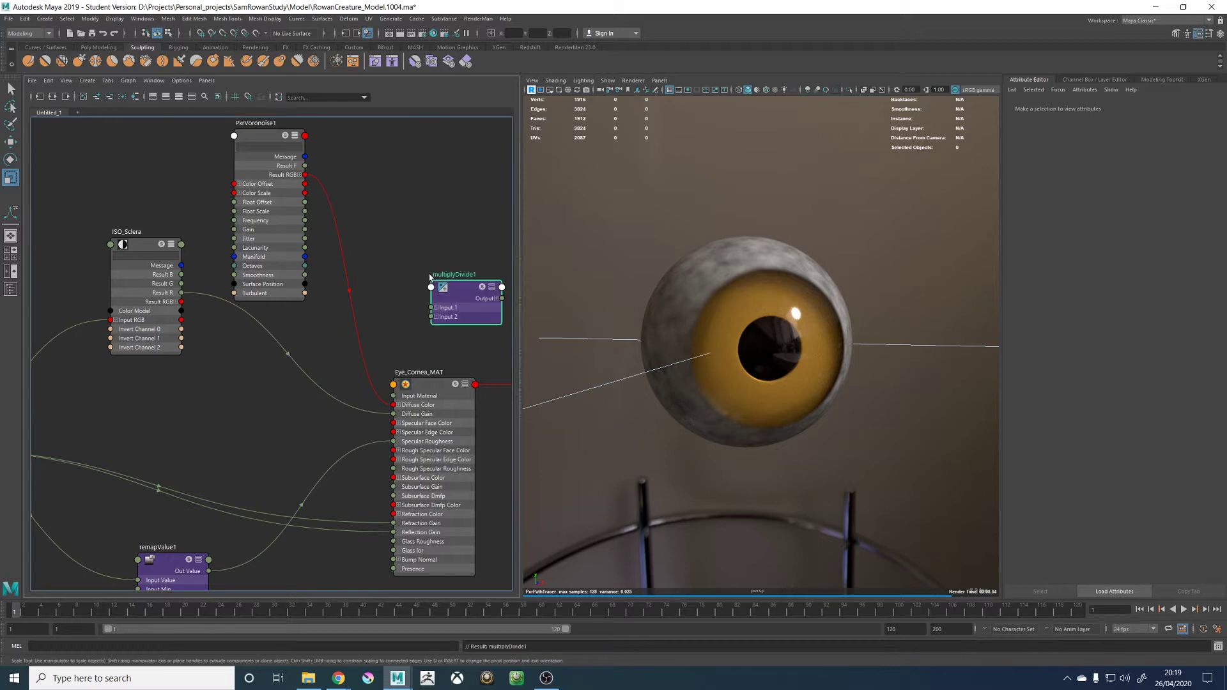
Delete the Diffuse Gain link, then feed PxrVoronoise and ISO_Sclera Result RGB through the multiplyDivide node into Eye_Cornea_MAT's Diffuse Color
left_click(357, 426)
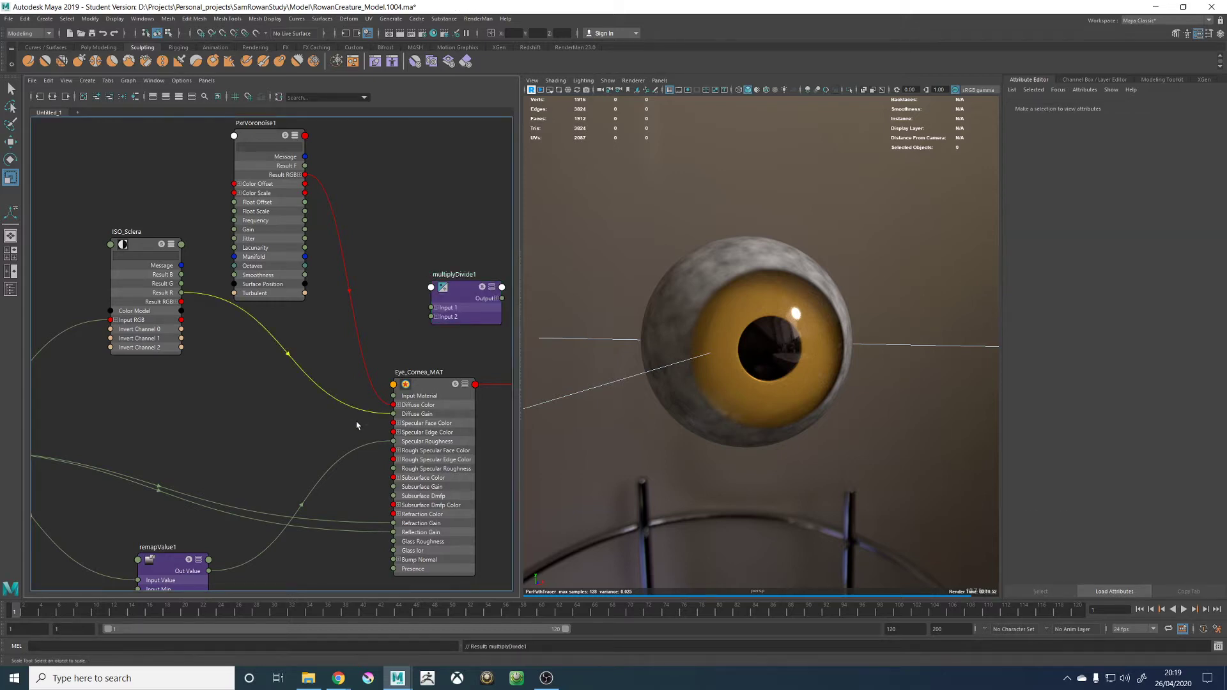
key("Delete")
left_click_drag(303, 179, 435, 308)
left_click_drag(182, 303, 432, 316)
left_click_drag(502, 299, 393, 405)
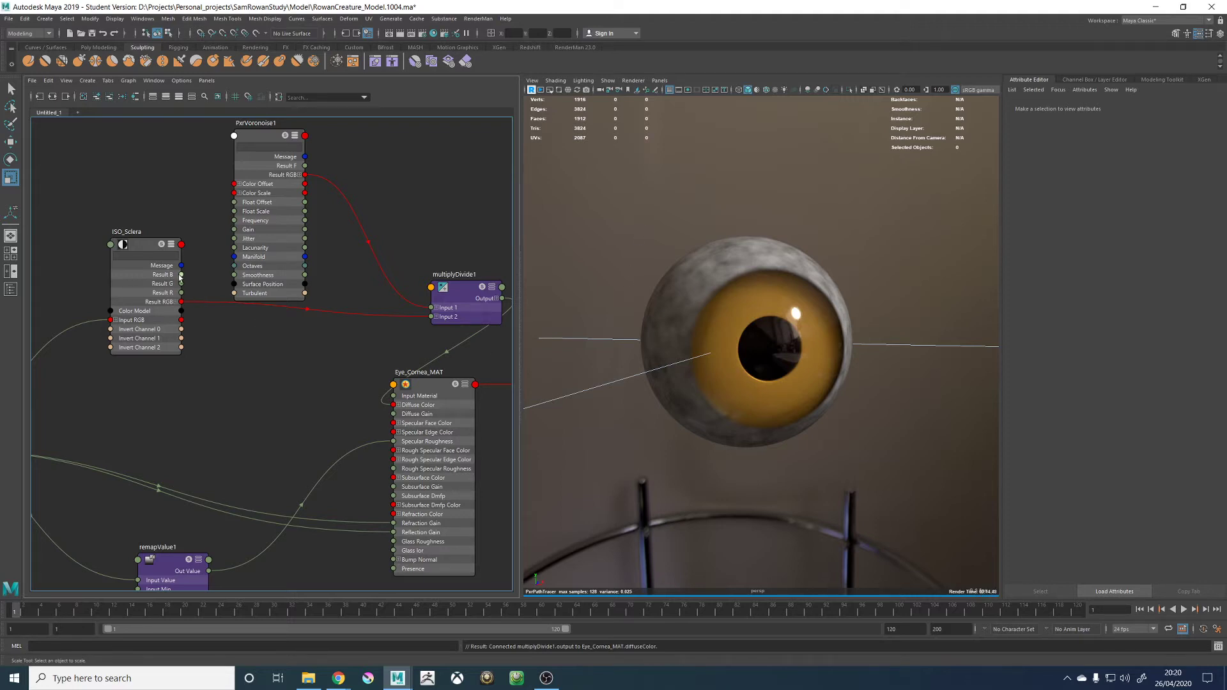
left_click_drag(181, 292, 245, 351)
Rename the multiplyDivide node as Diffuse_Mult
scroll(459, 312, "down", 3)
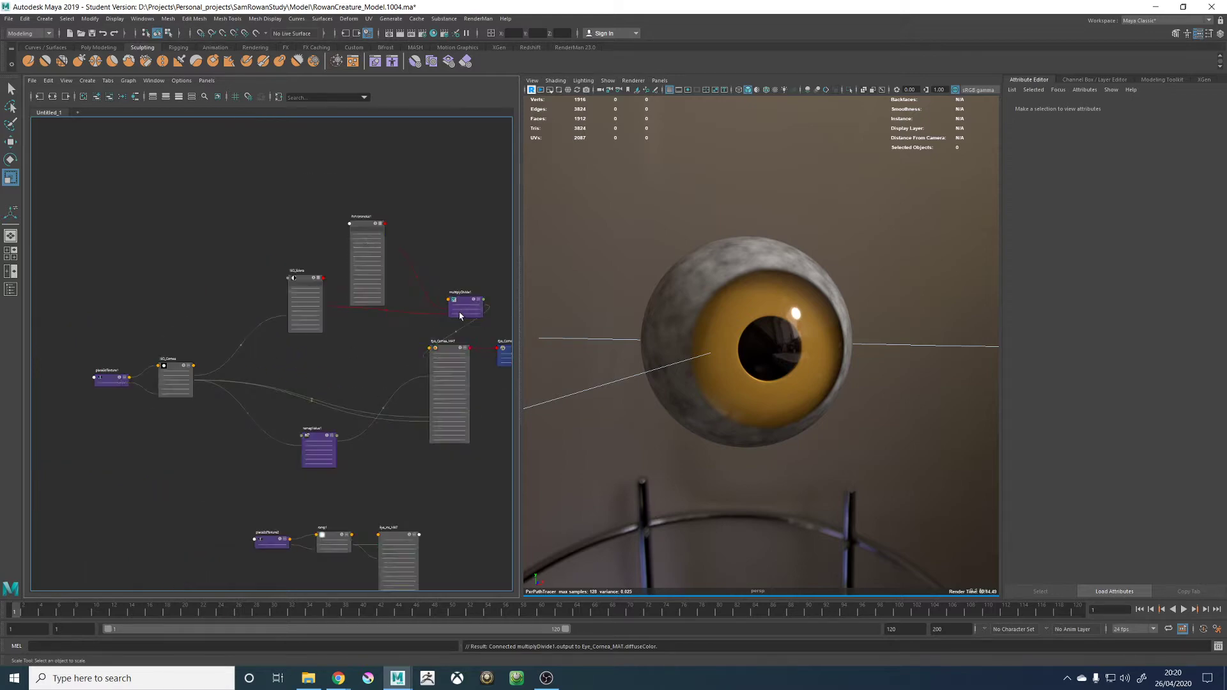
scroll(464, 312, "up", 4)
double_click(454, 282)
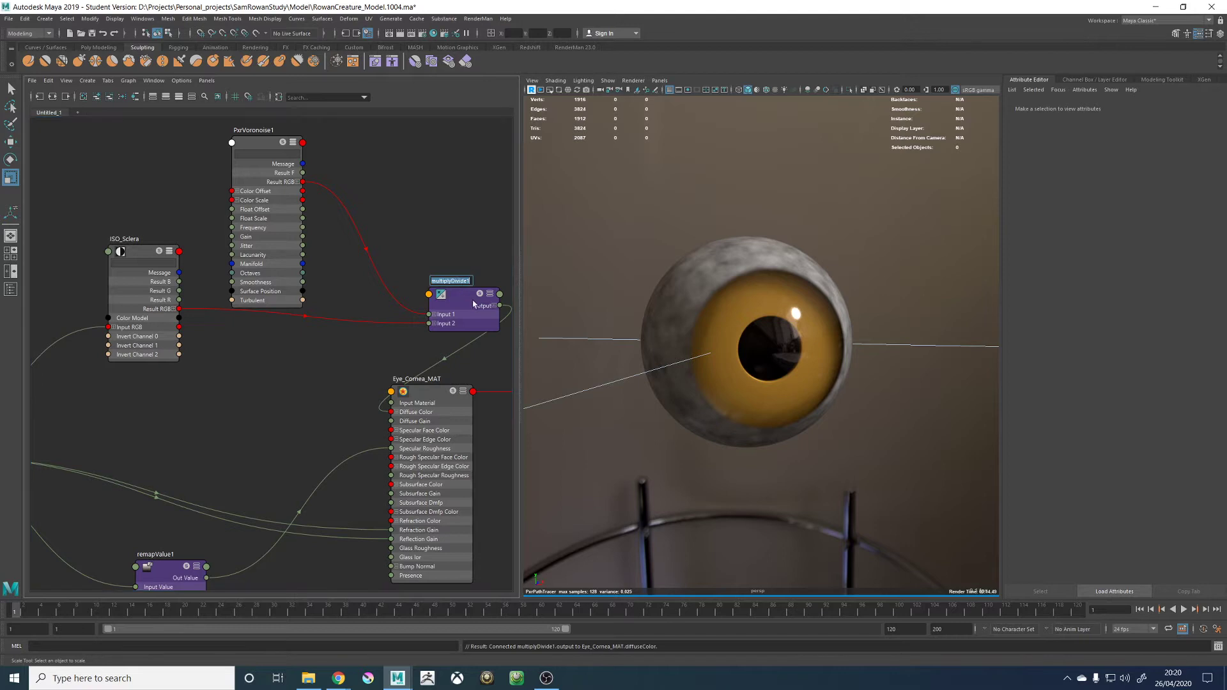
type("Diffuse_Mult")
key("Return")
scroll(425, 249, "down", 2)
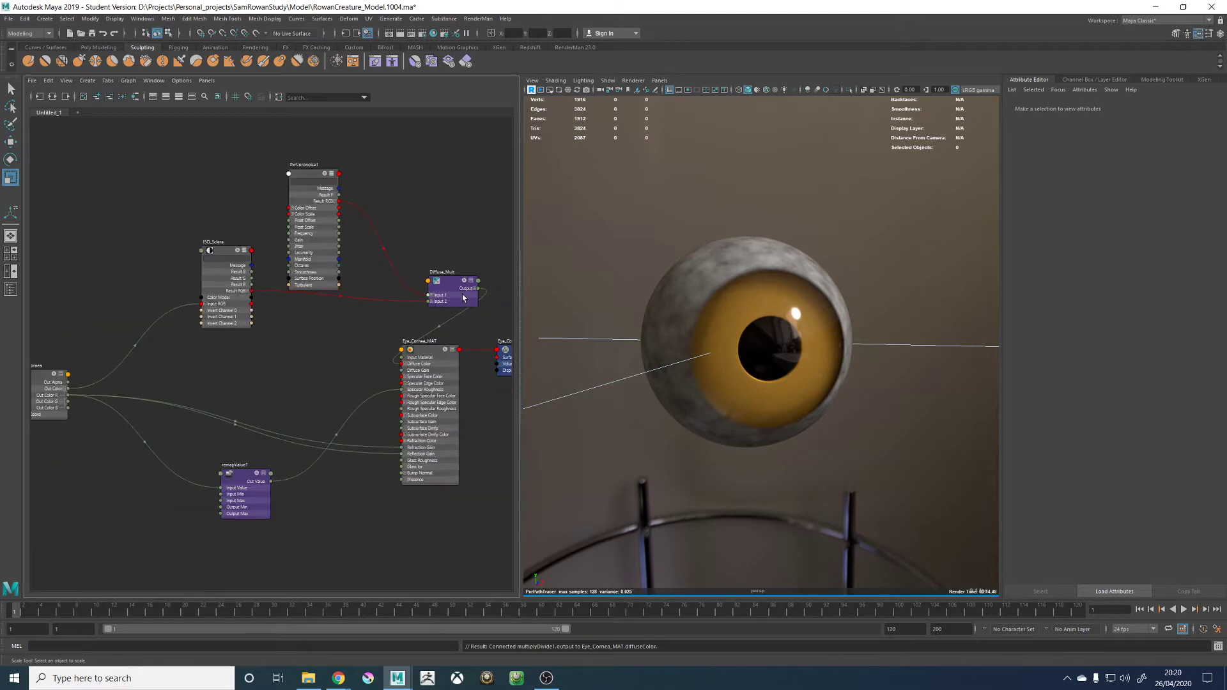
Select all nodes of the cornea and iris networks, rearrange the graph automatically and clear the selection
scroll(435, 287, "down", 4)
left_click_drag(124, 213, 493, 502)
left_click(116, 97)
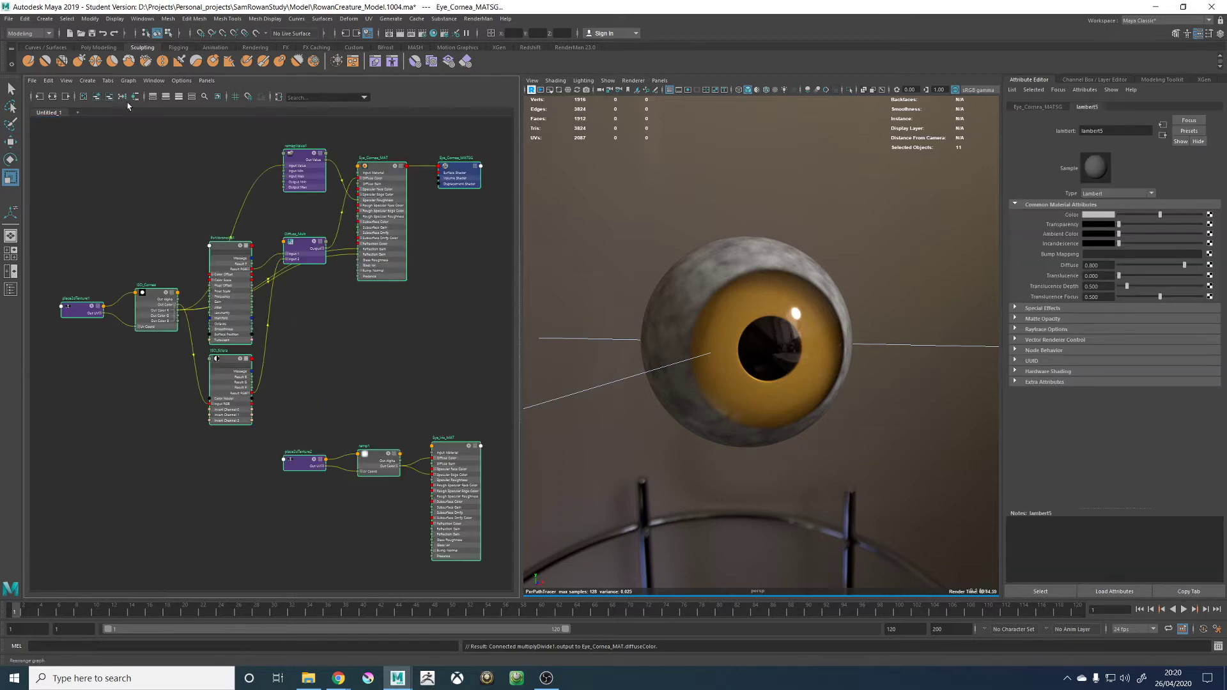
left_click(282, 281)
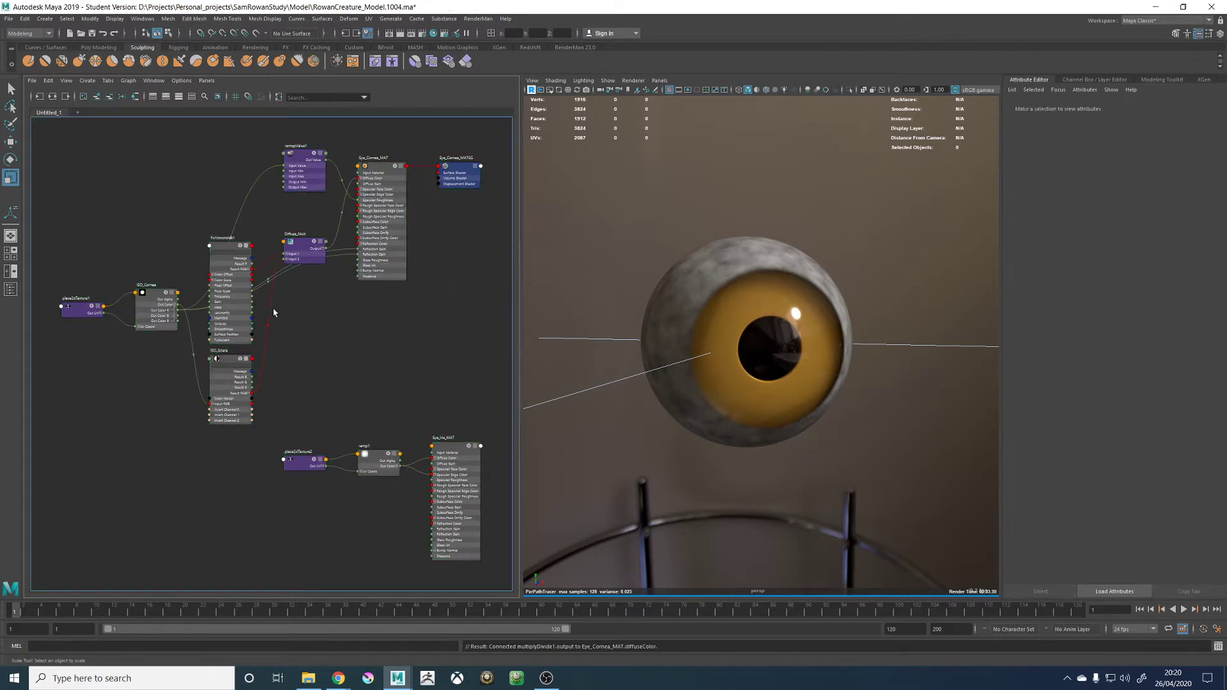
Reduce the remapValue1 and Diffuse_Mult nodes to their connected attributes and select the PxrVoronoise node
left_click(226, 248)
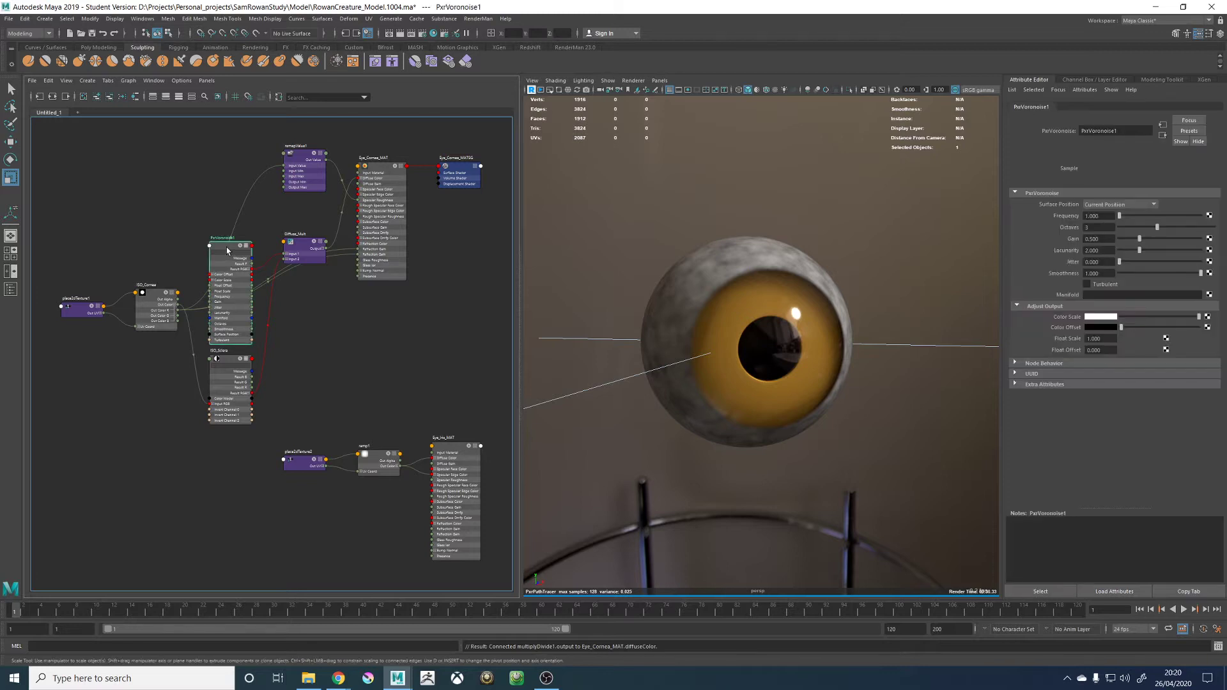
left_click(305, 155)
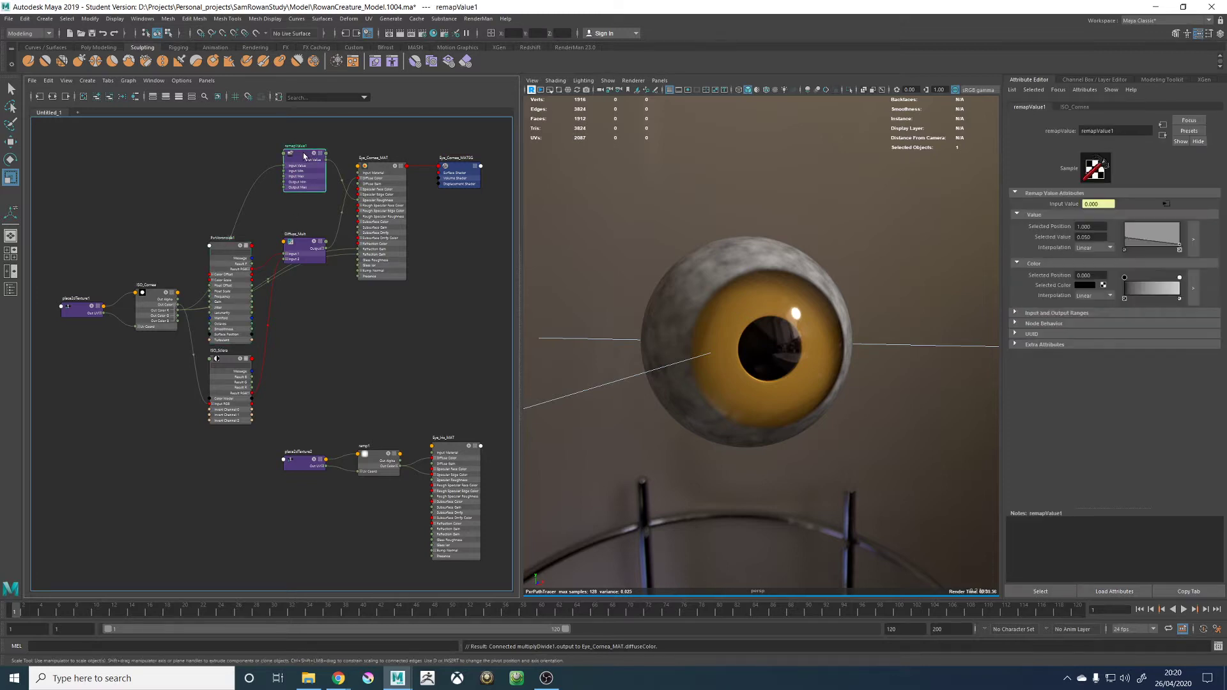
left_click(309, 240, "shift")
key("2")
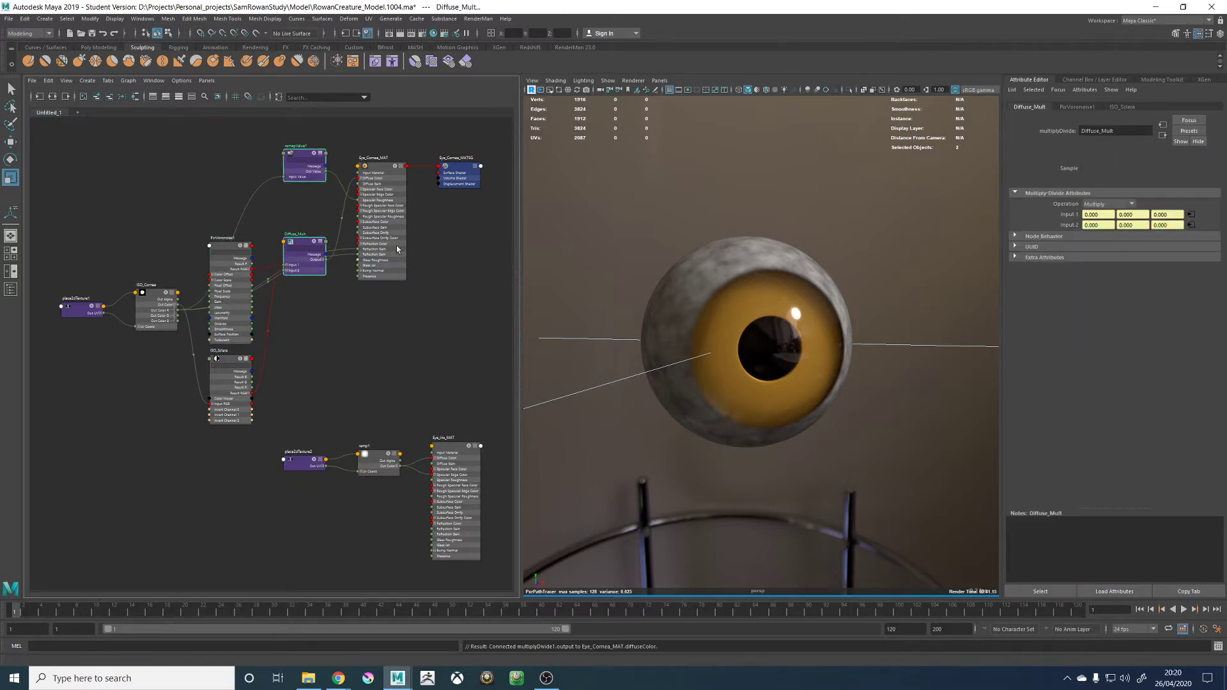
left_click(227, 248)
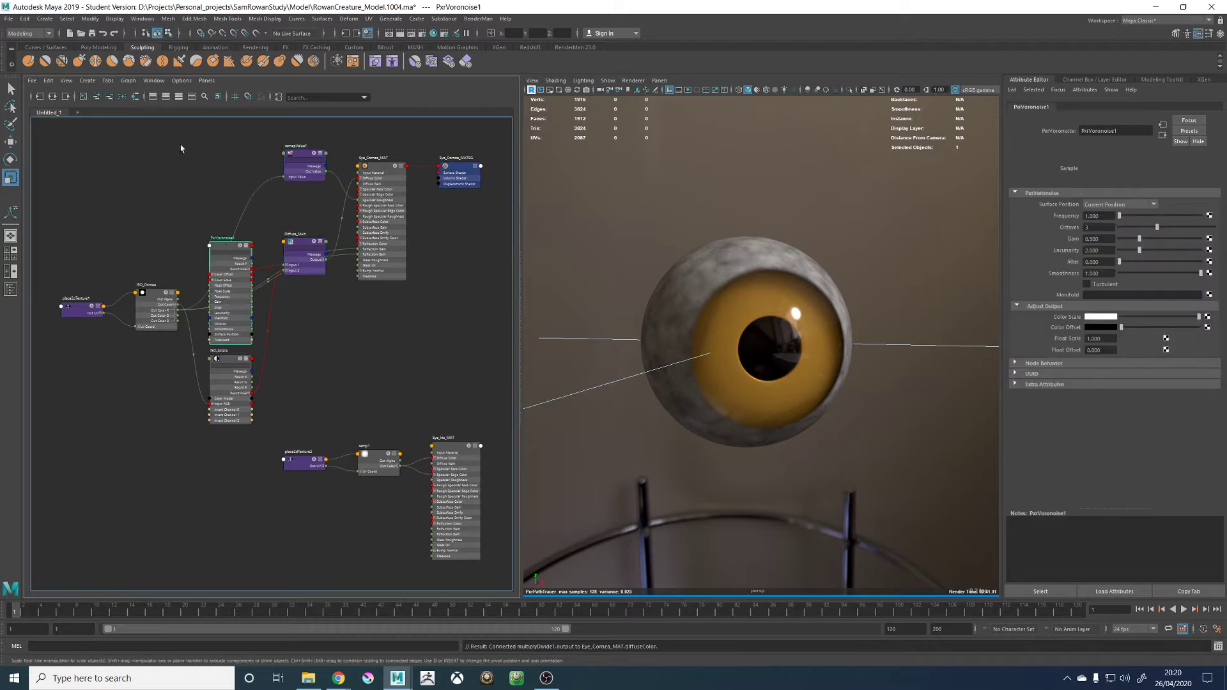
Collapse the PxrVoronoise1, ISO_Sclera, ISO_Cornea, place2dTexture1, Diffuse_Mult and remapValue1 nodes to their title bars and clear the selection
left_click(225, 362, "shift")
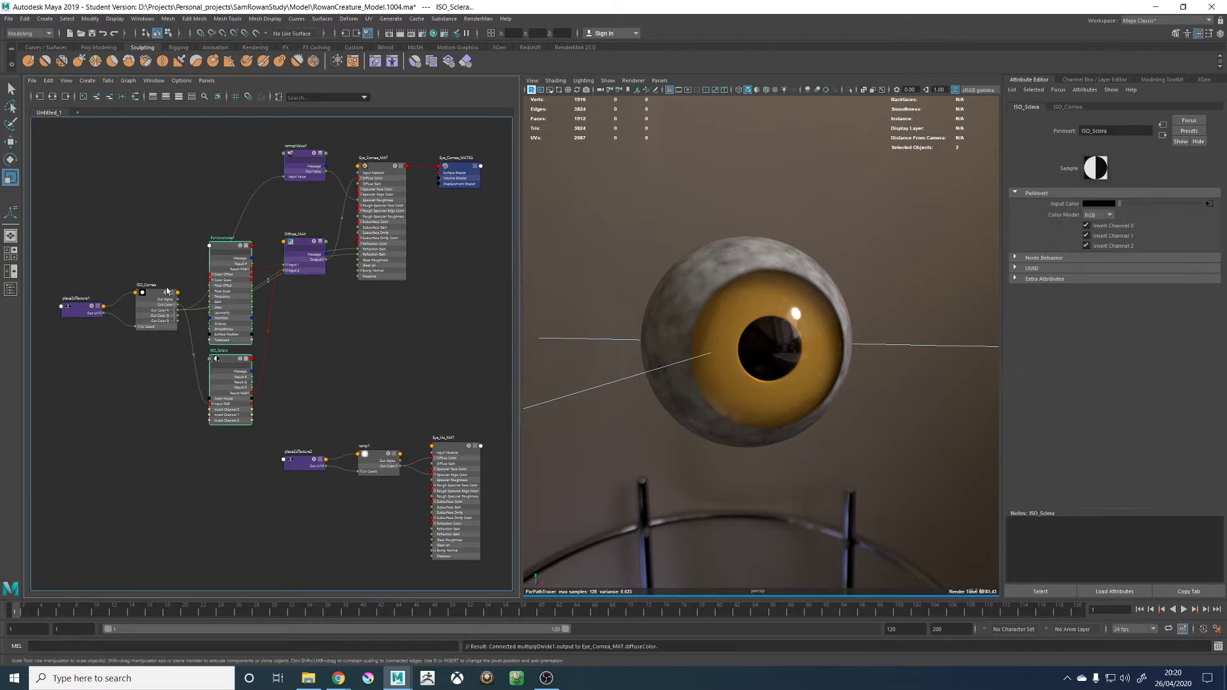
left_click(154, 295, "shift")
left_click(85, 301, "shift")
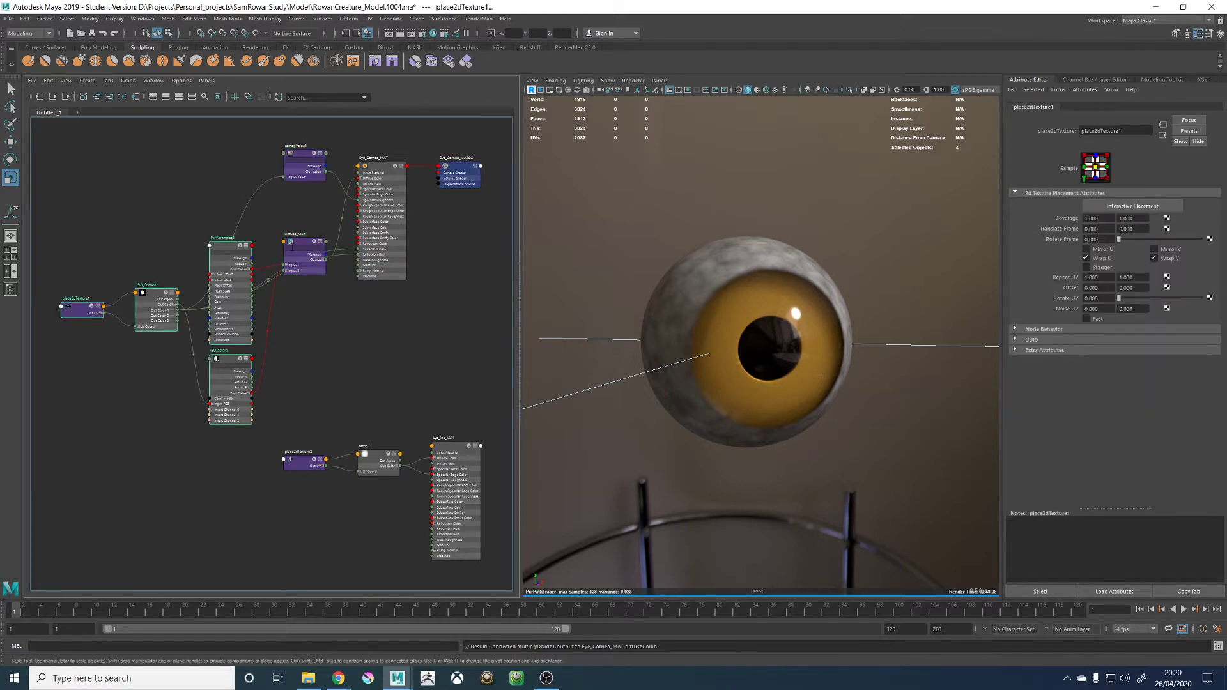
left_click(304, 247, "shift")
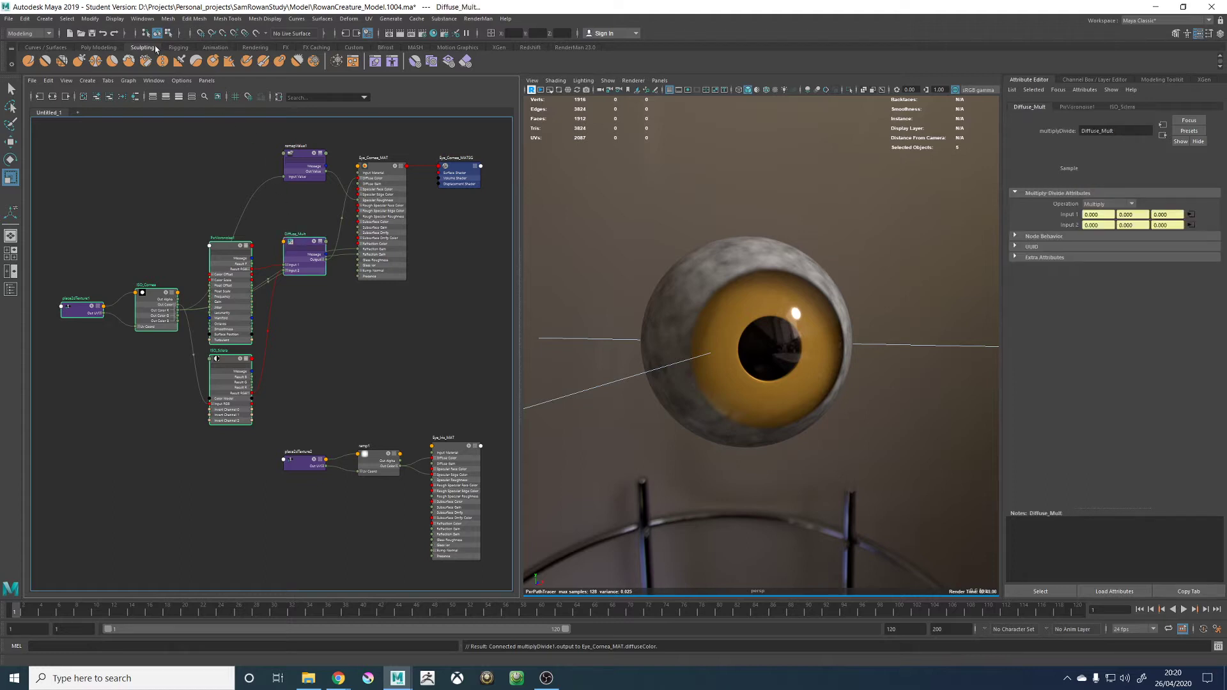
left_click(152, 96)
left_click(349, 316)
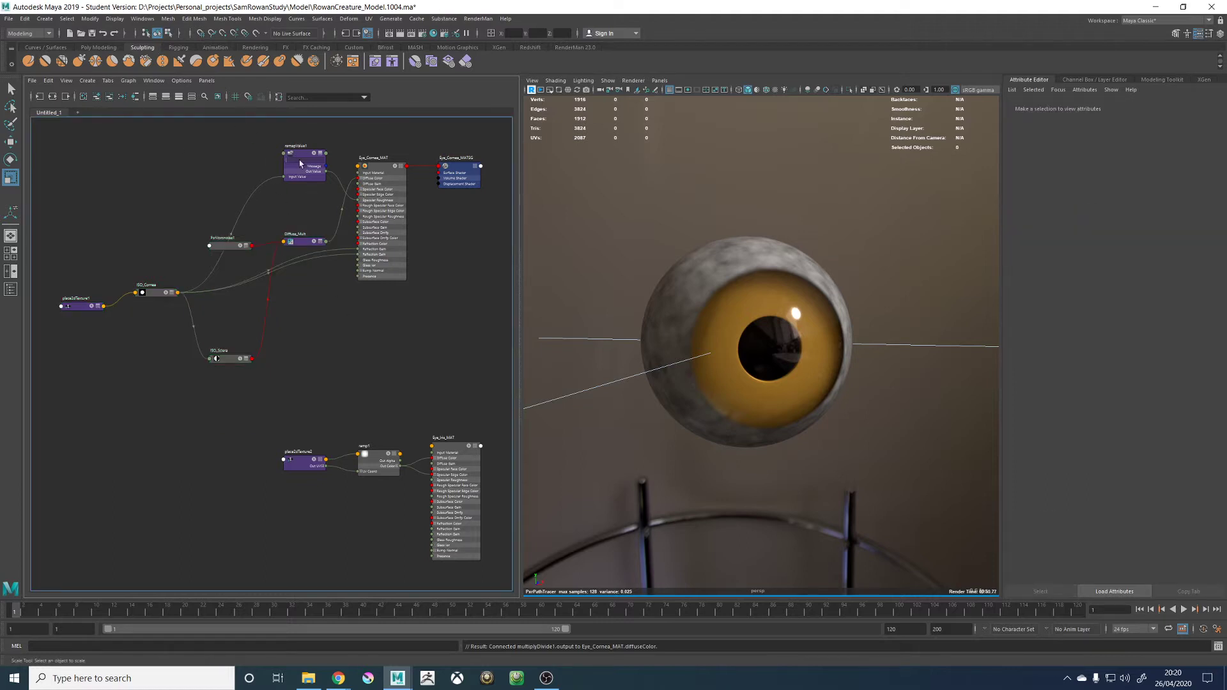
left_click(297, 159)
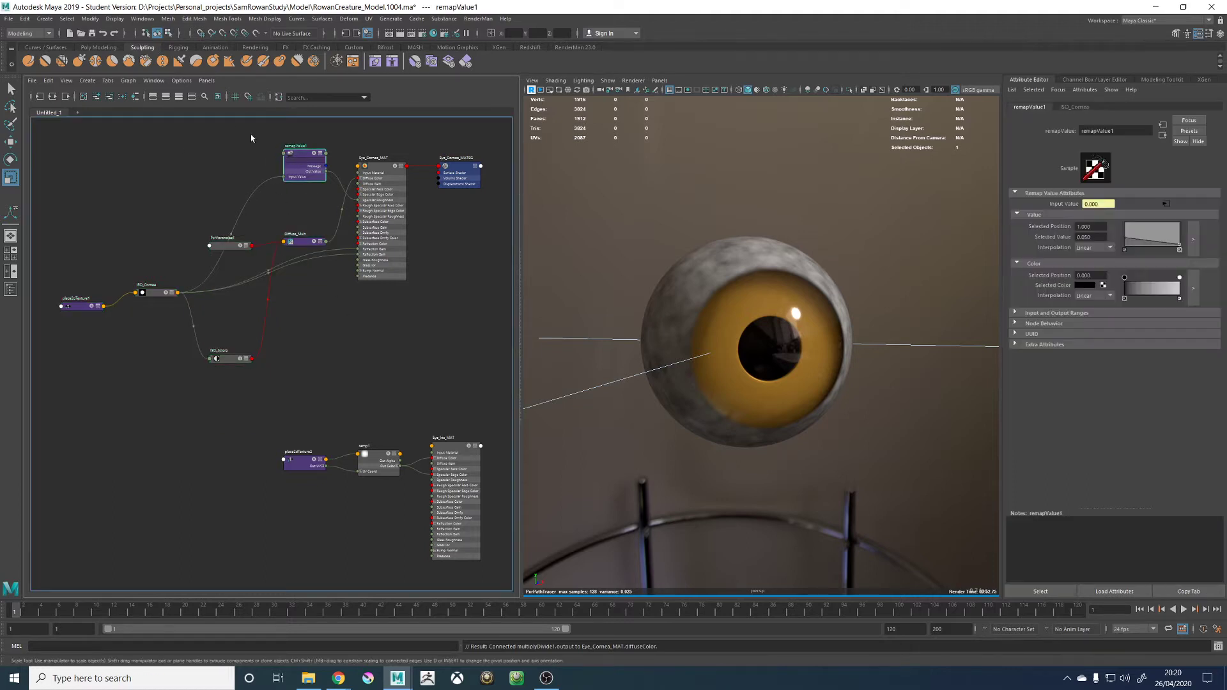
left_click(152, 97)
left_click(340, 294)
Expand the PxrVoronoise1, ISO_Cornea and ISO_Sclera nodes to show only their connected attributes, and clear the selection
scroll(324, 304, "up", 3)
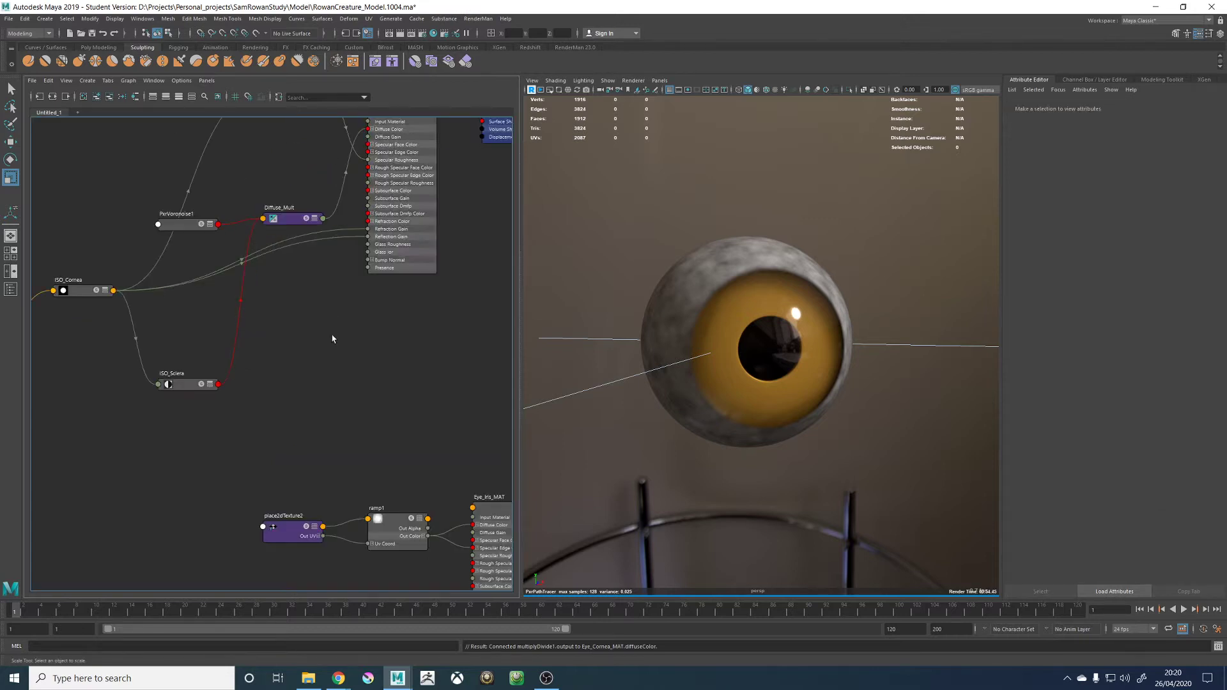
middle_click_drag(332, 336, 365, 427, "alt")
left_click(231, 338)
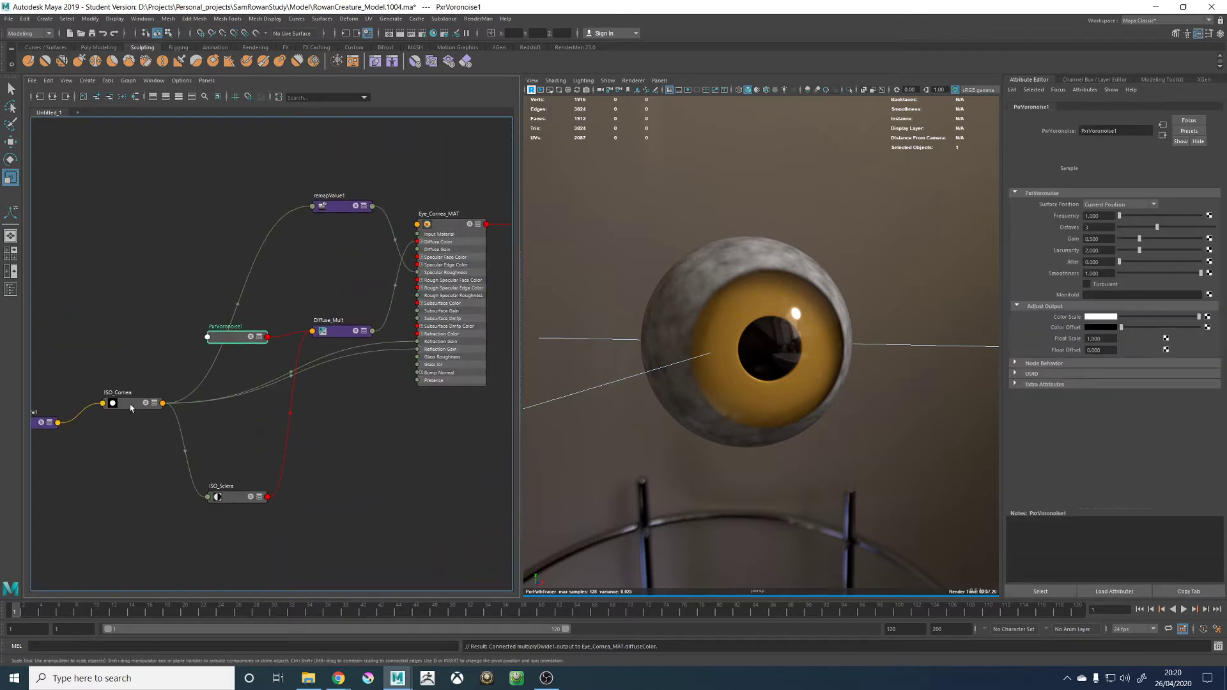
left_click(130, 406, "shift")
left_click(238, 503, "shift")
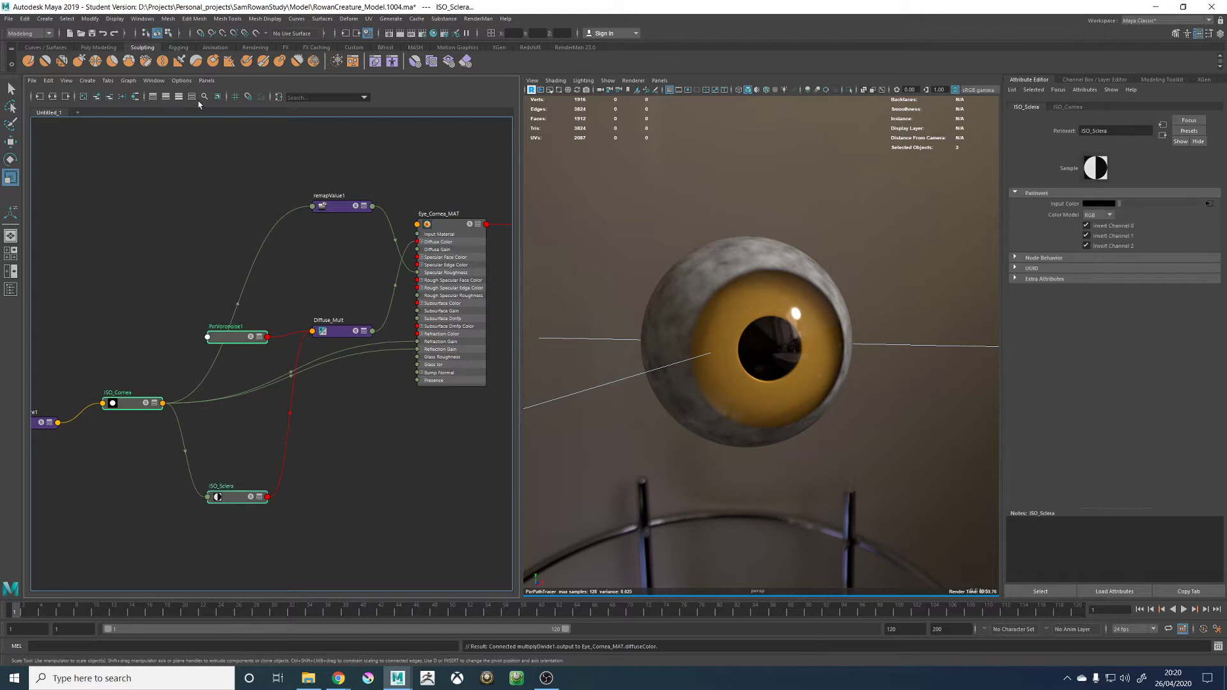
left_click(165, 96)
left_click(352, 490)
Move place2dTexture1 and ISO_Cornea up and away from the other cornea nodes, and shift Diffuse_Mult slightly upward
scroll(370, 473, "down", 4)
scroll(300, 448, "up", 3)
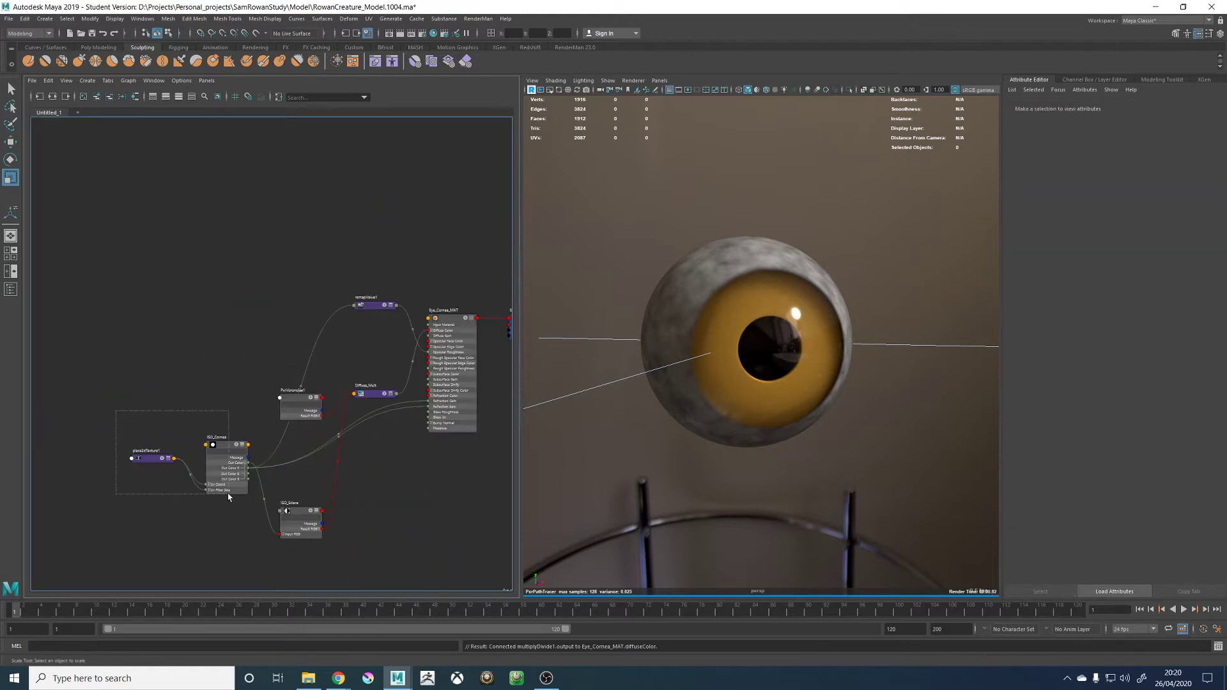
left_click_drag(229, 497, 165, 390)
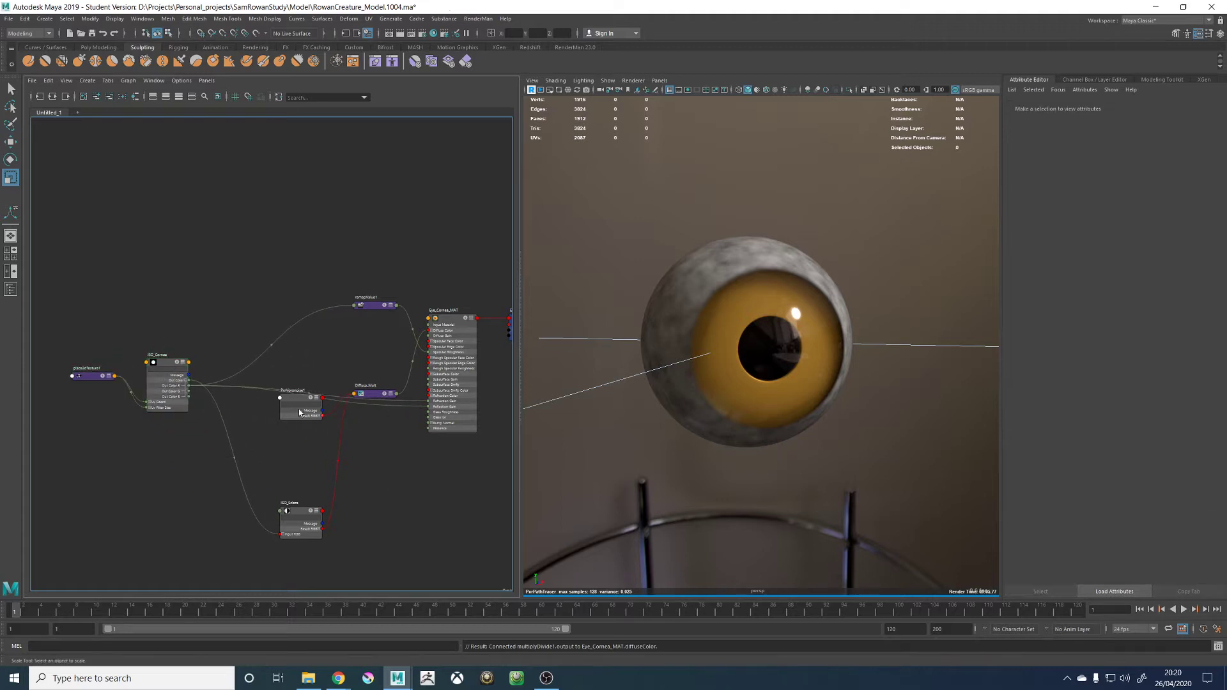
left_click_drag(355, 396, 358, 381)
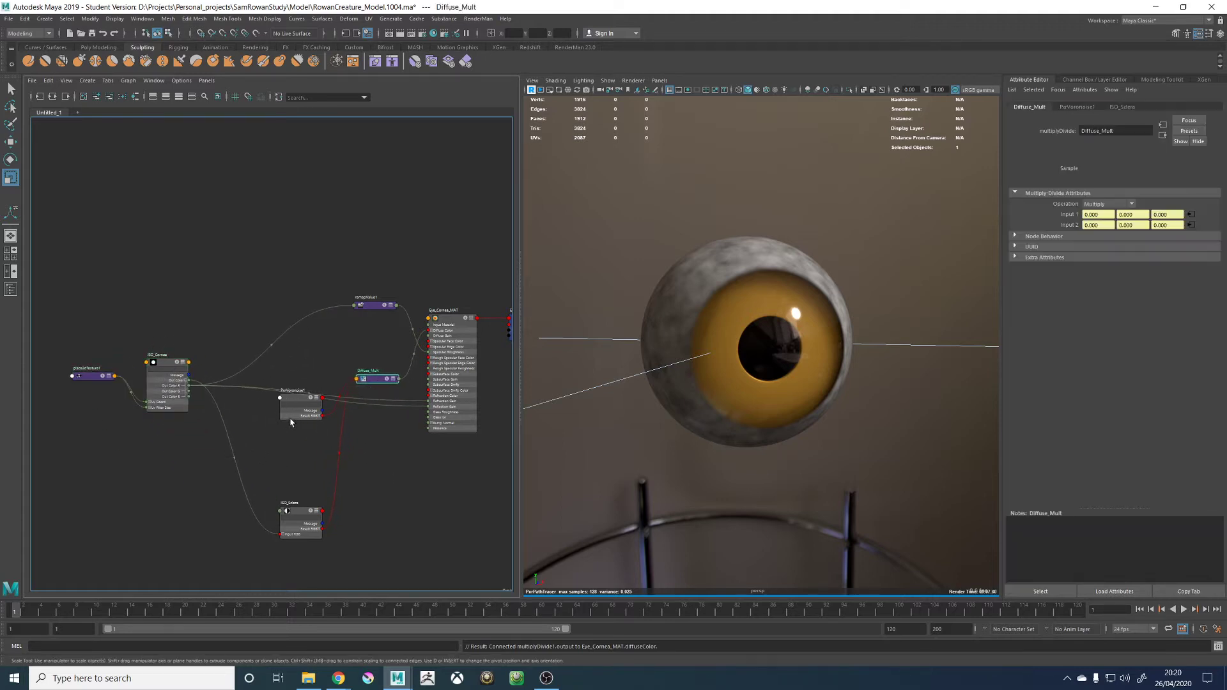
Rearrange the shader graph: PxrVoronoise1 above ISO_Sclera, and Diffuse_Mult above remapValue1 in front of the Eye_Cornea_MAT material
left_click_drag(287, 405, 206, 262)
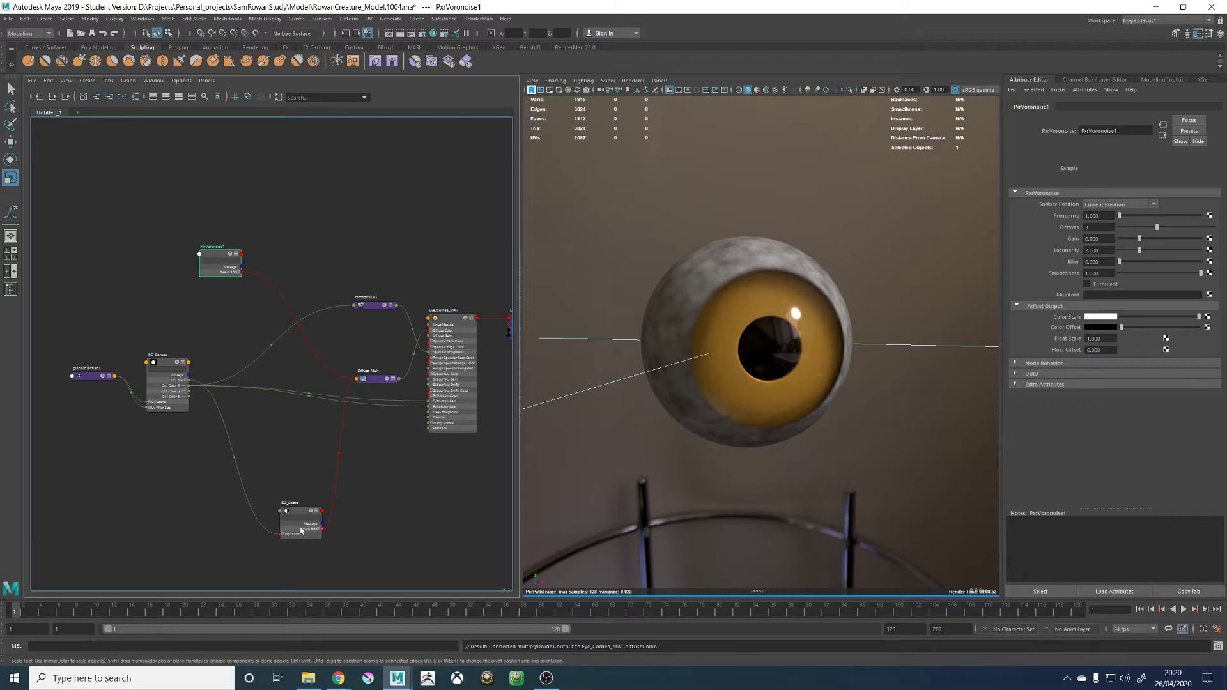
left_click_drag(301, 530, 263, 480)
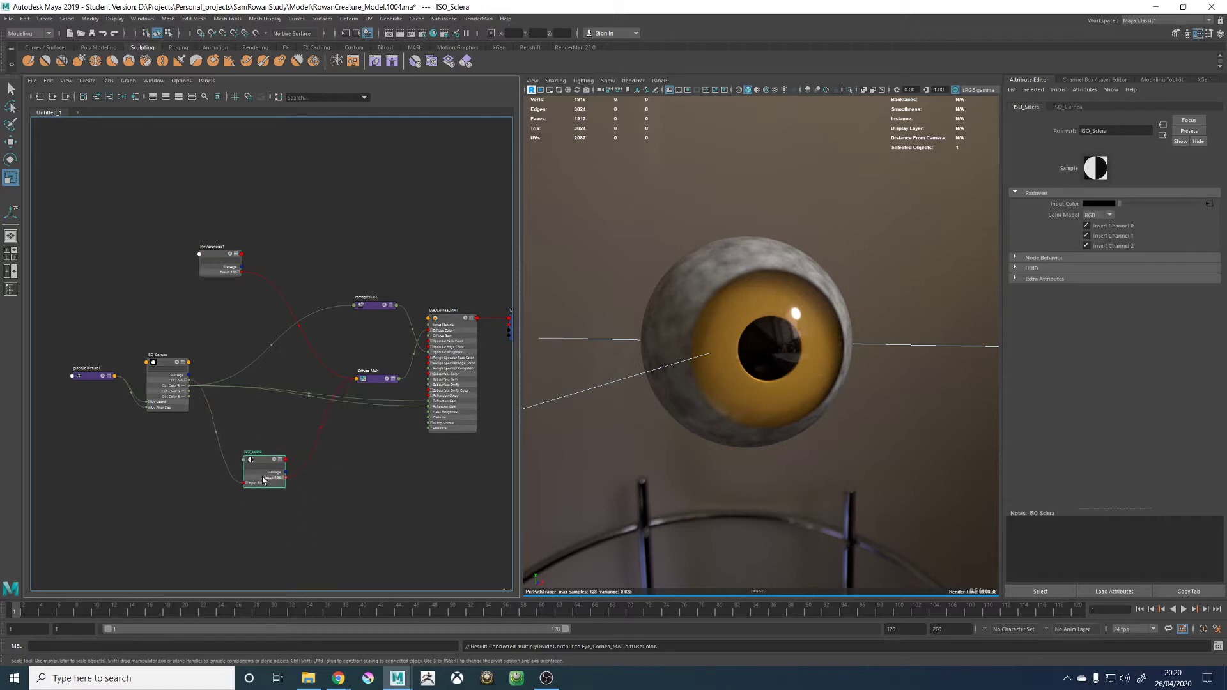
mouse_move(376, 307)
left_mouse_down()
mouse_move(377, 344)
mouse_move(382, 314)
left_mouse_up()
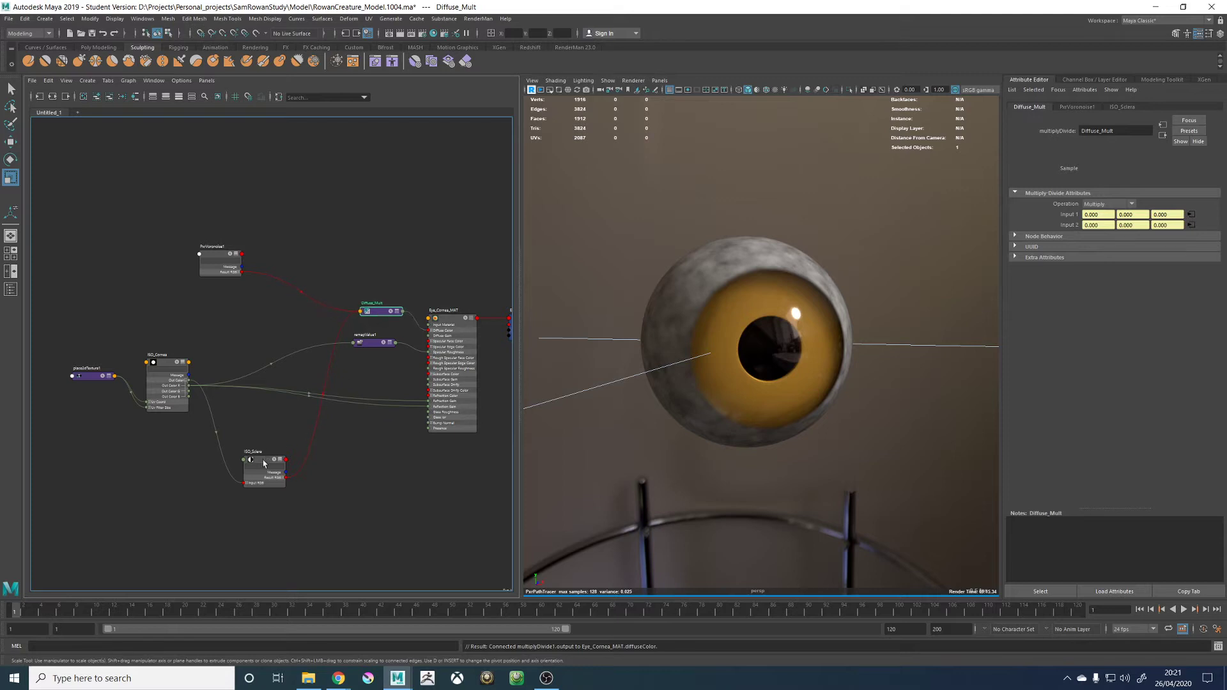
left_click_drag(264, 463, 255, 313)
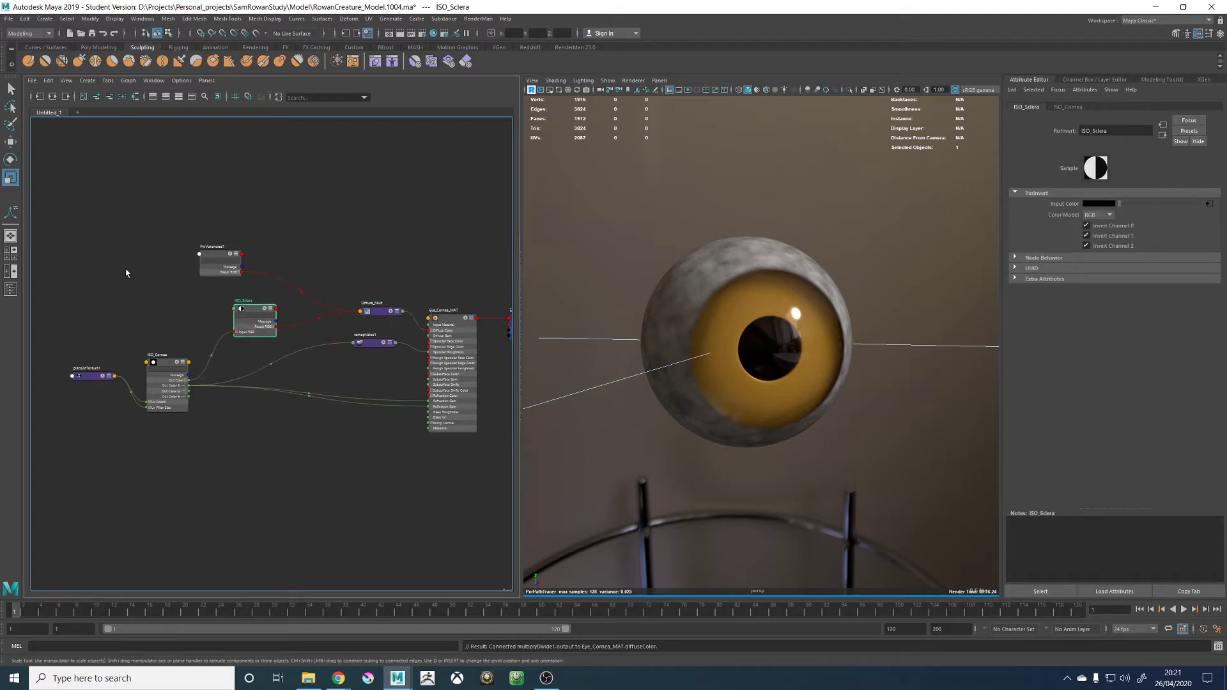
left_click_drag(411, 452, 412, 451)
left_click_drag(369, 344, 367, 360)
left_click(366, 316)
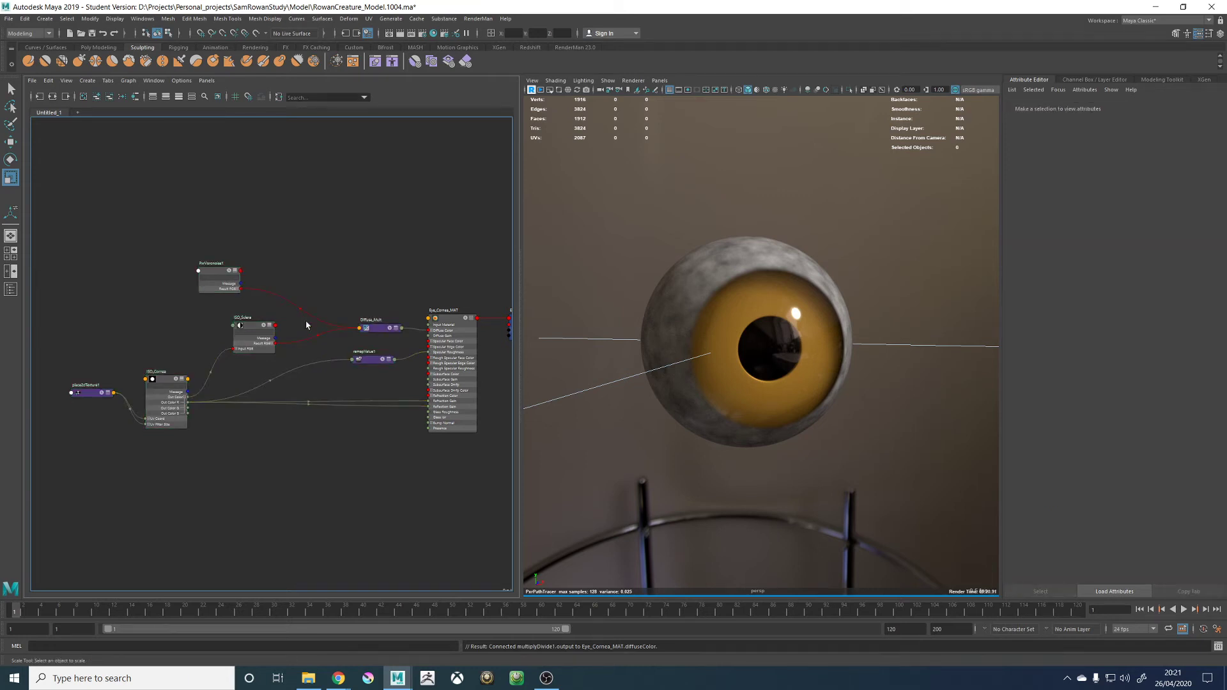
Enable Turbulent on the PxrVoronoise1 node and inspect the sclera pattern in the rendered eye
left_click(225, 274)
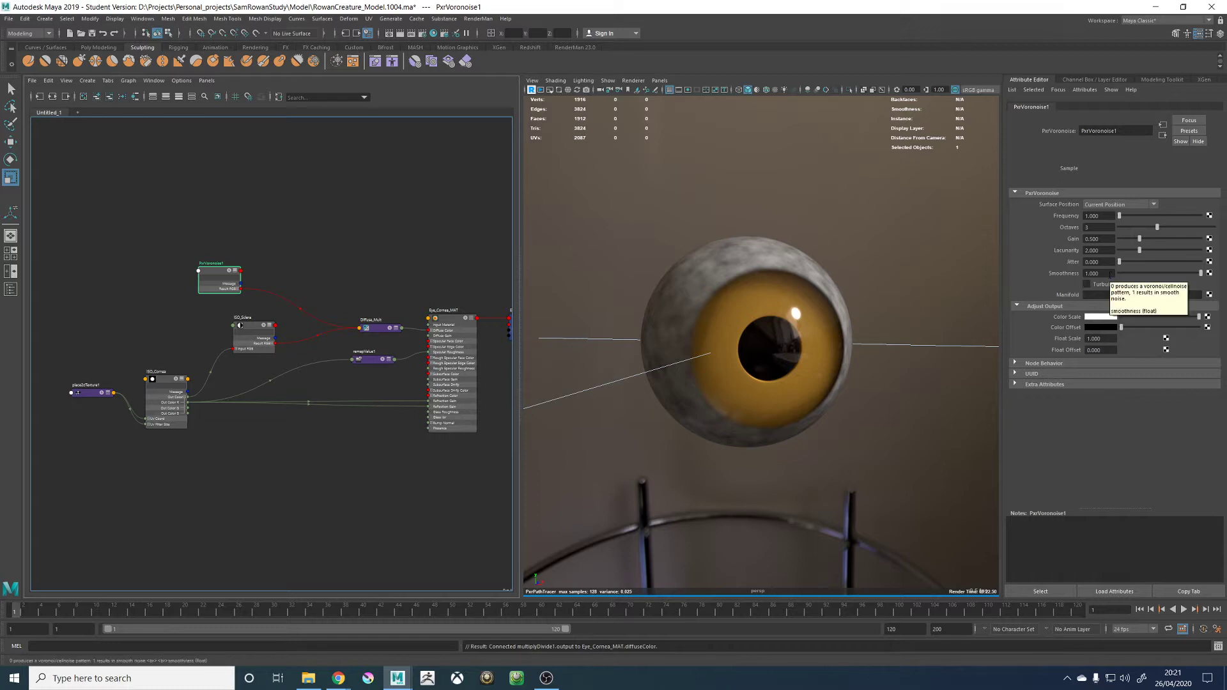
left_click(1086, 283)
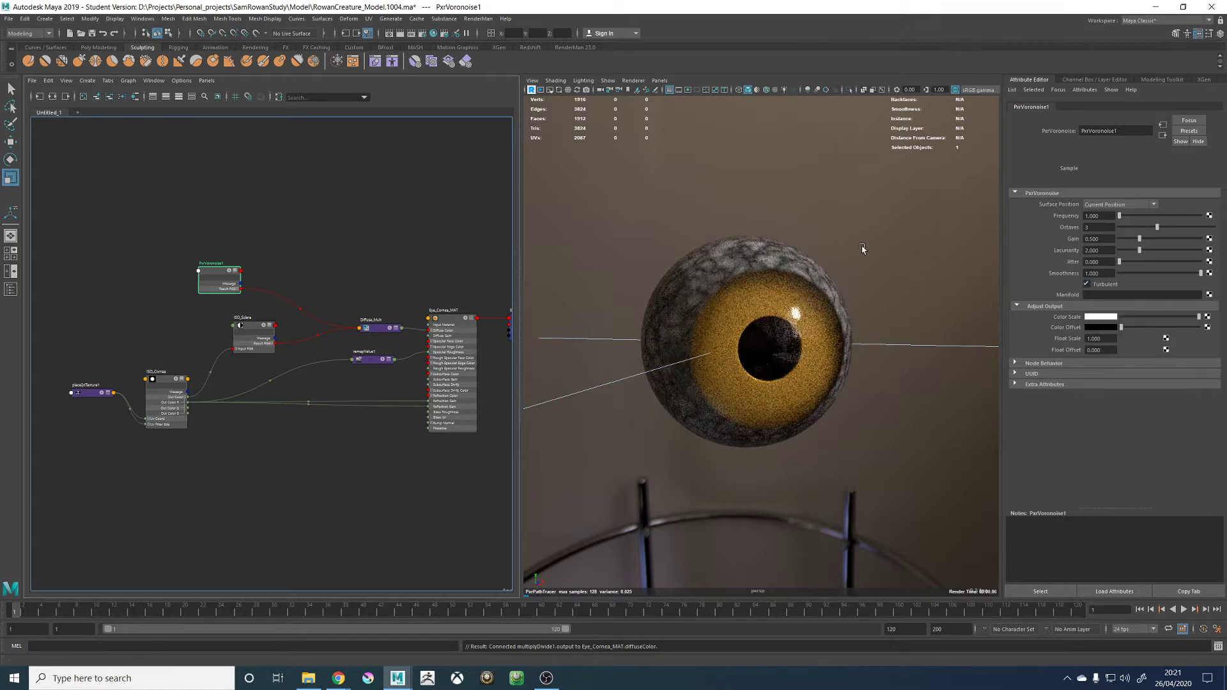
left_click_drag(816, 213, 834, 216, "alt")
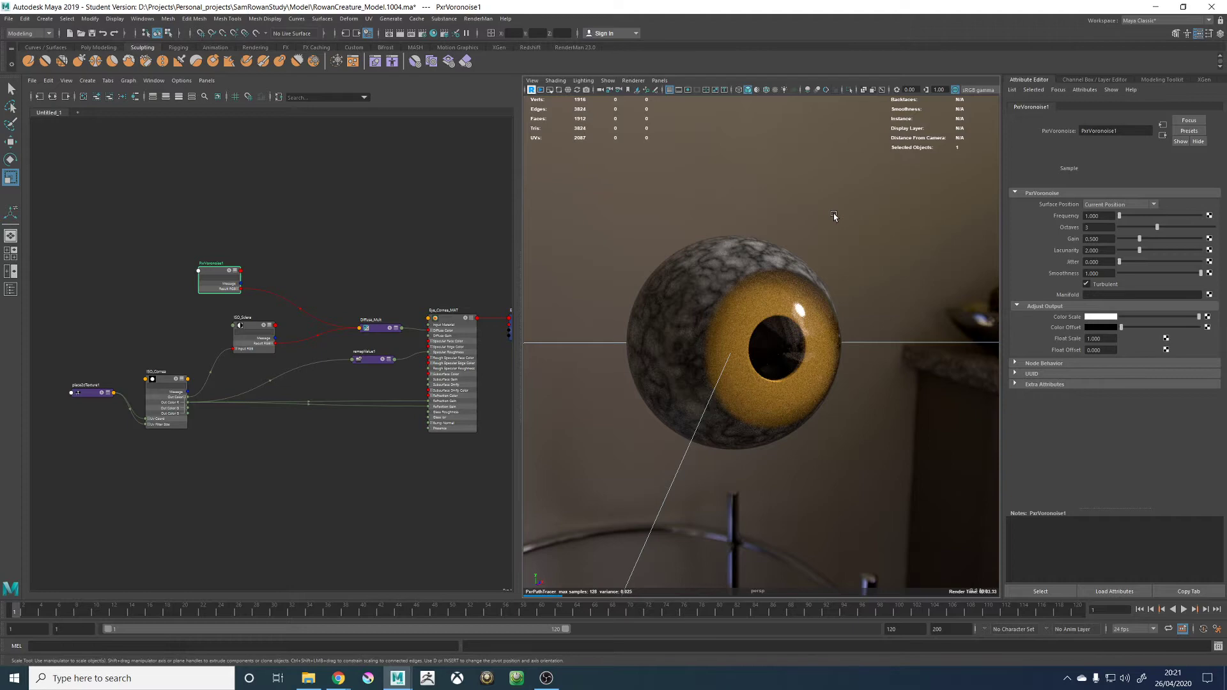
Switch to Chrome, examine the monkey eye reference images, and return to Maya
mouse_move(339, 677)
left_click(288, 618)
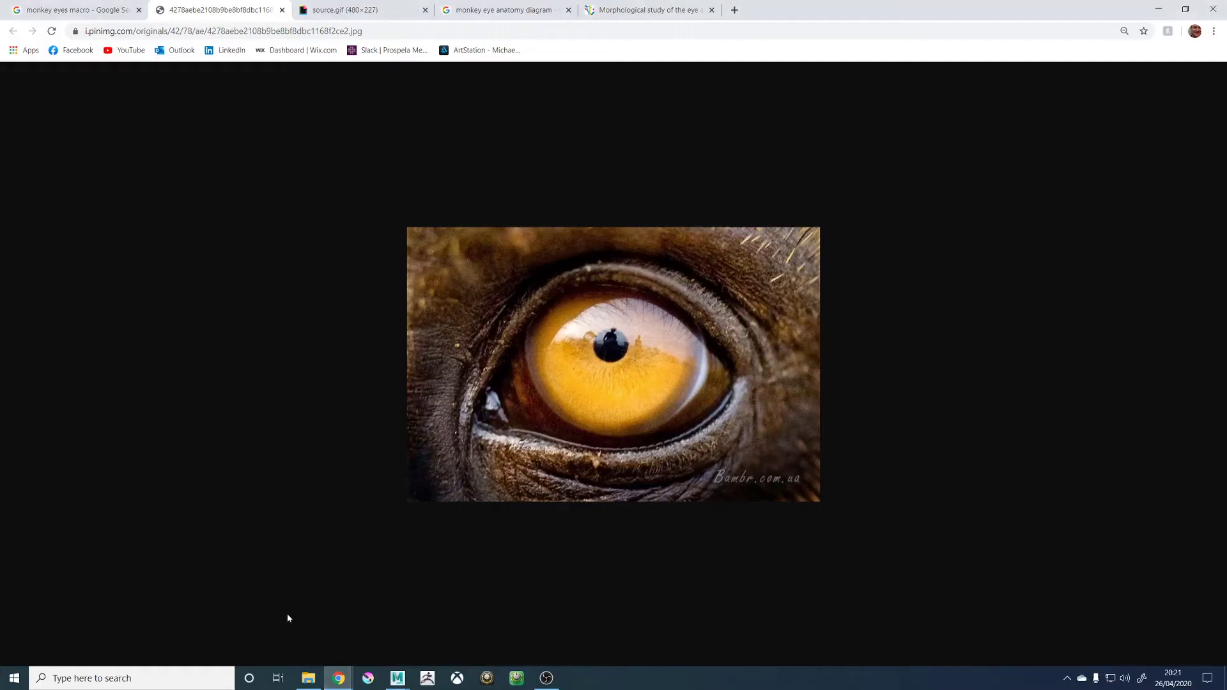
left_click(345, 9)
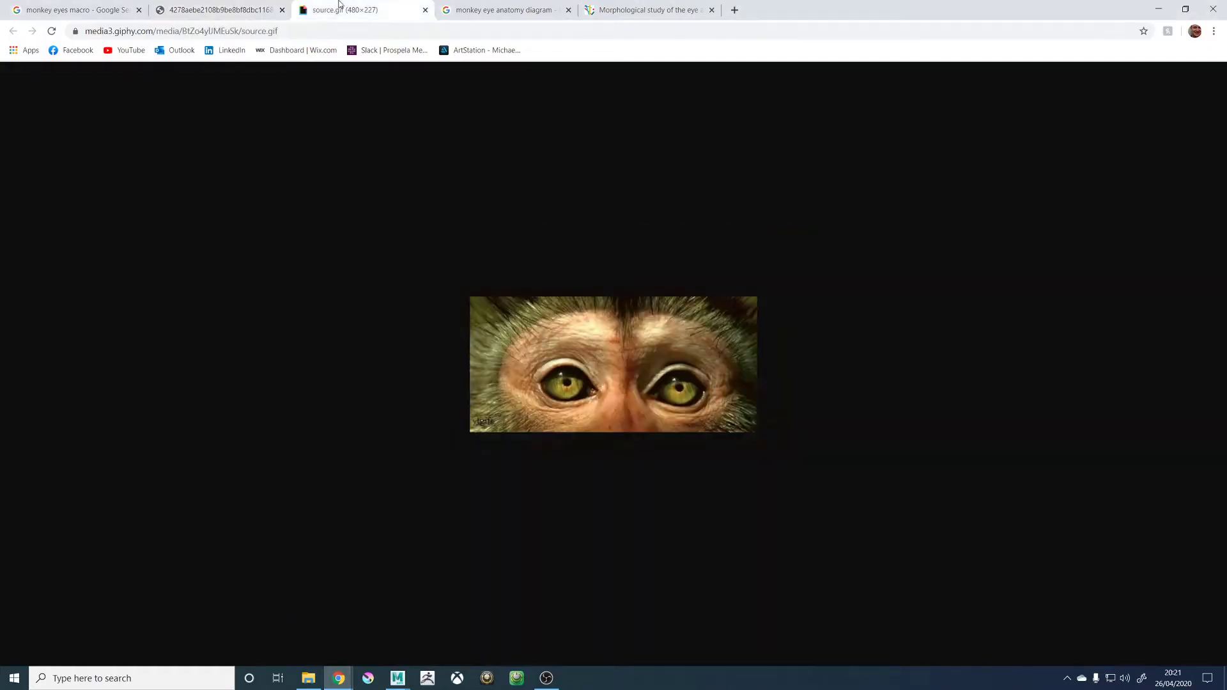
left_click(89, 10)
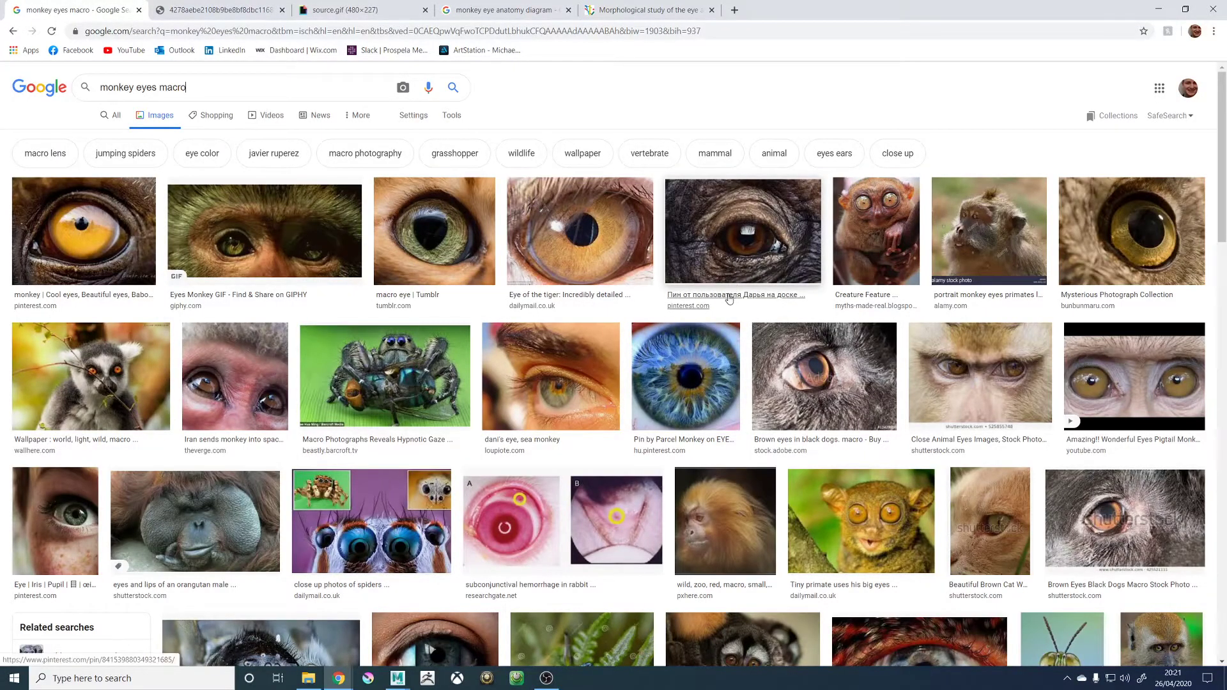
left_click(339, 678)
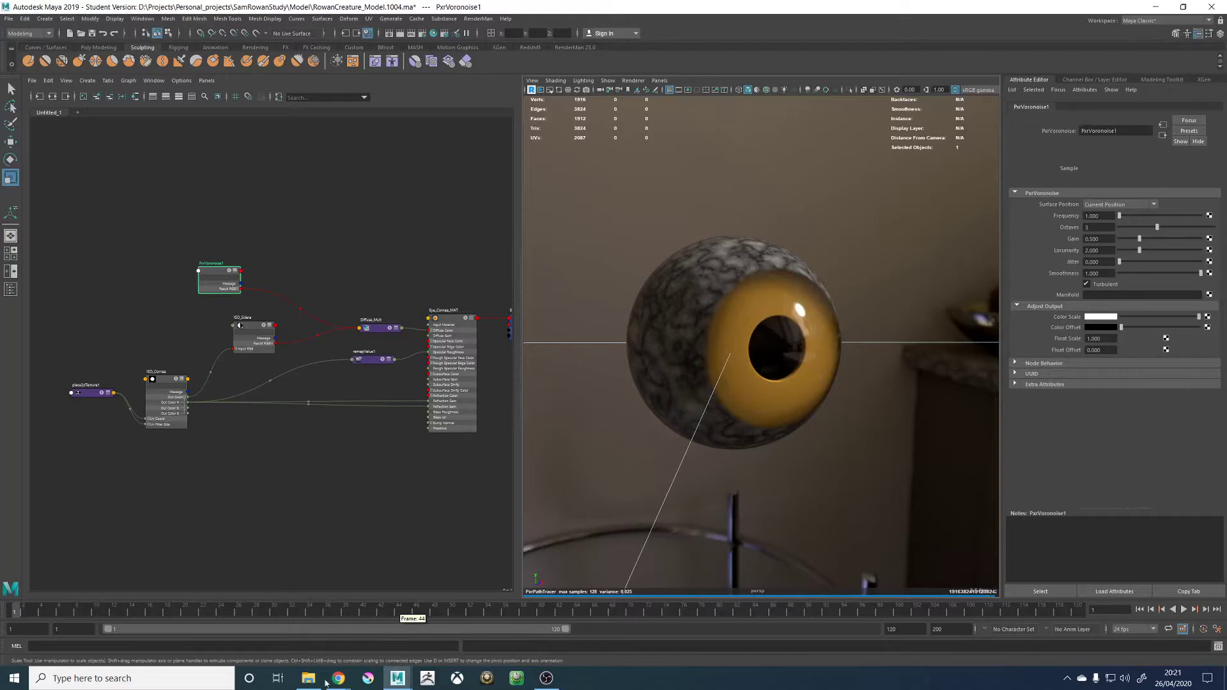
Save the scene, accepting the student version notice, and set the viewport renderer to Viewport 2.0
key("ctrl+s")
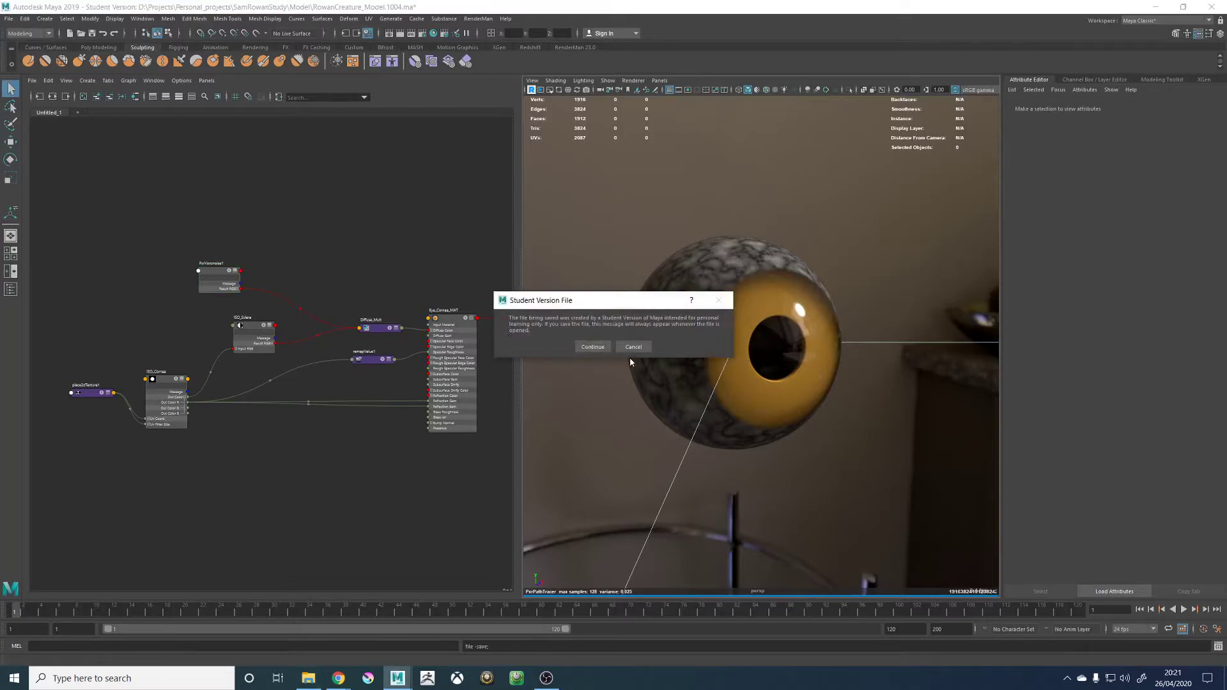
left_click(592, 345)
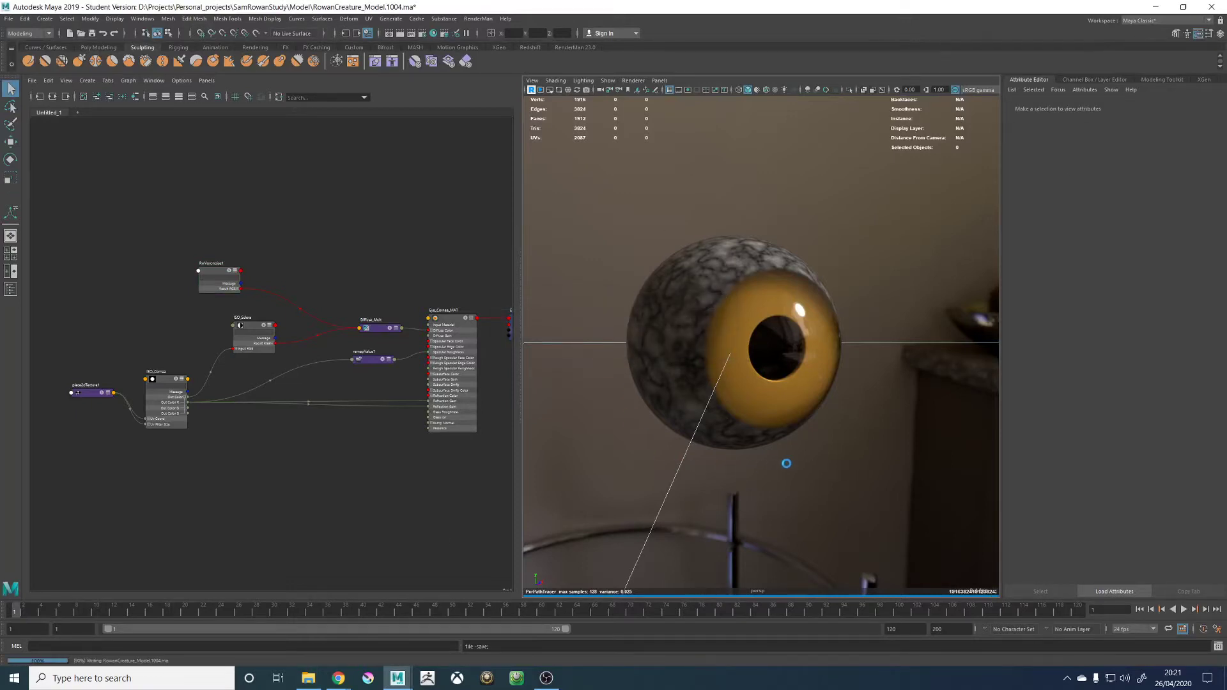
left_click(633, 80)
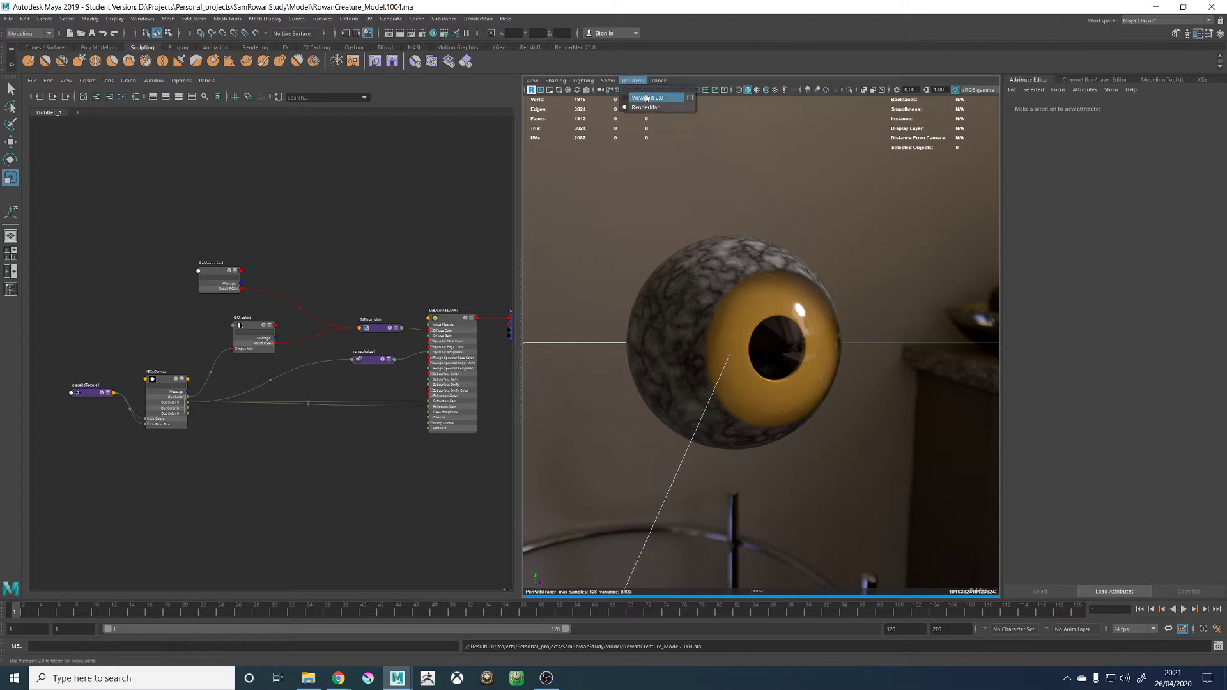
left_click(658, 99)
Save the scene as a new incremental version and set the viewport renderer back to RenderMan
key("r")
key("q")
key("ctrl+alt+s")
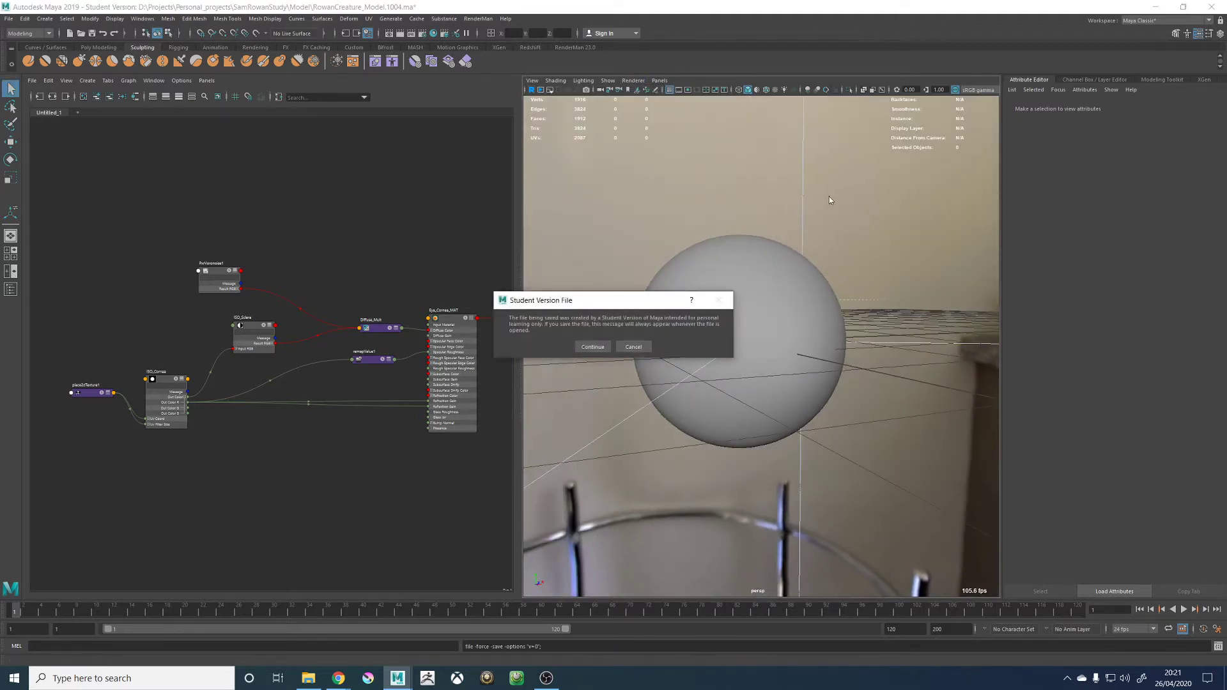
left_click(593, 345)
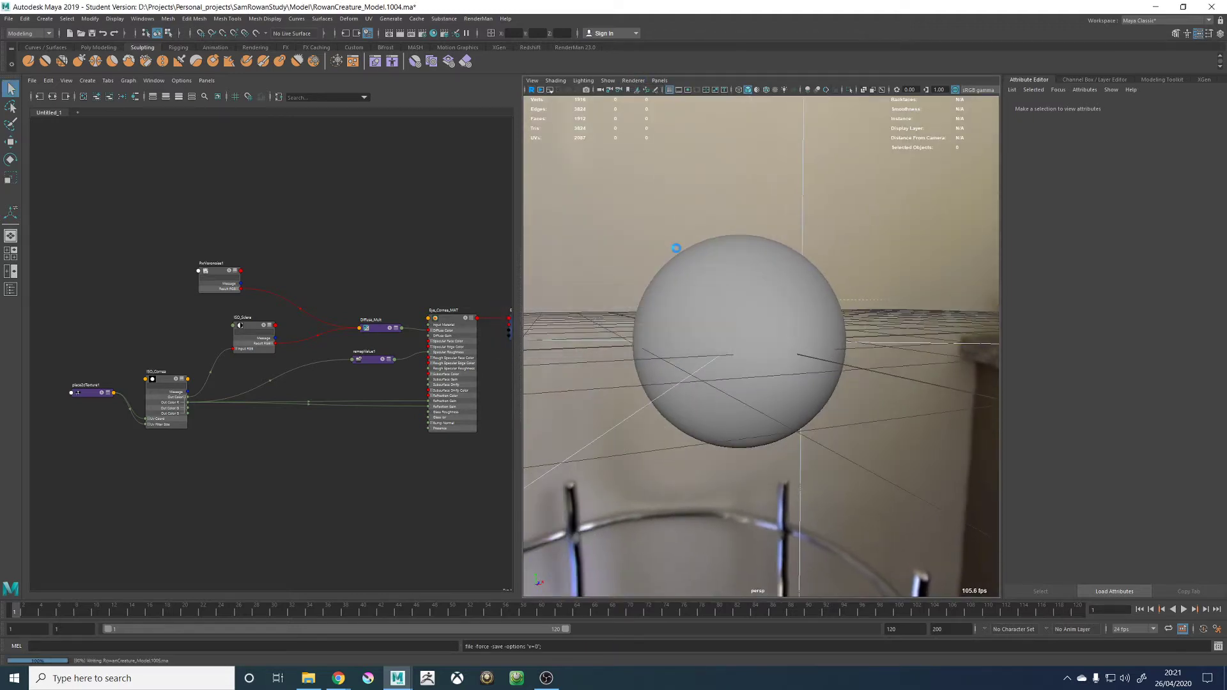
key("r")
left_click(633, 81)
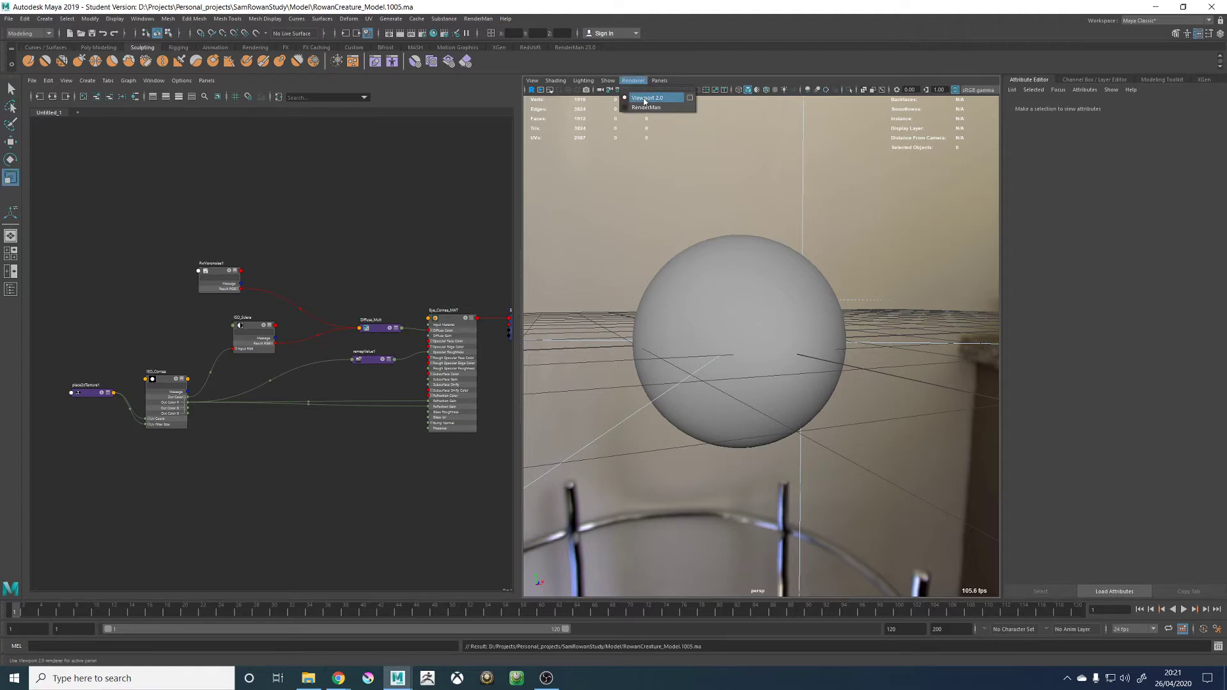
left_click(644, 99)
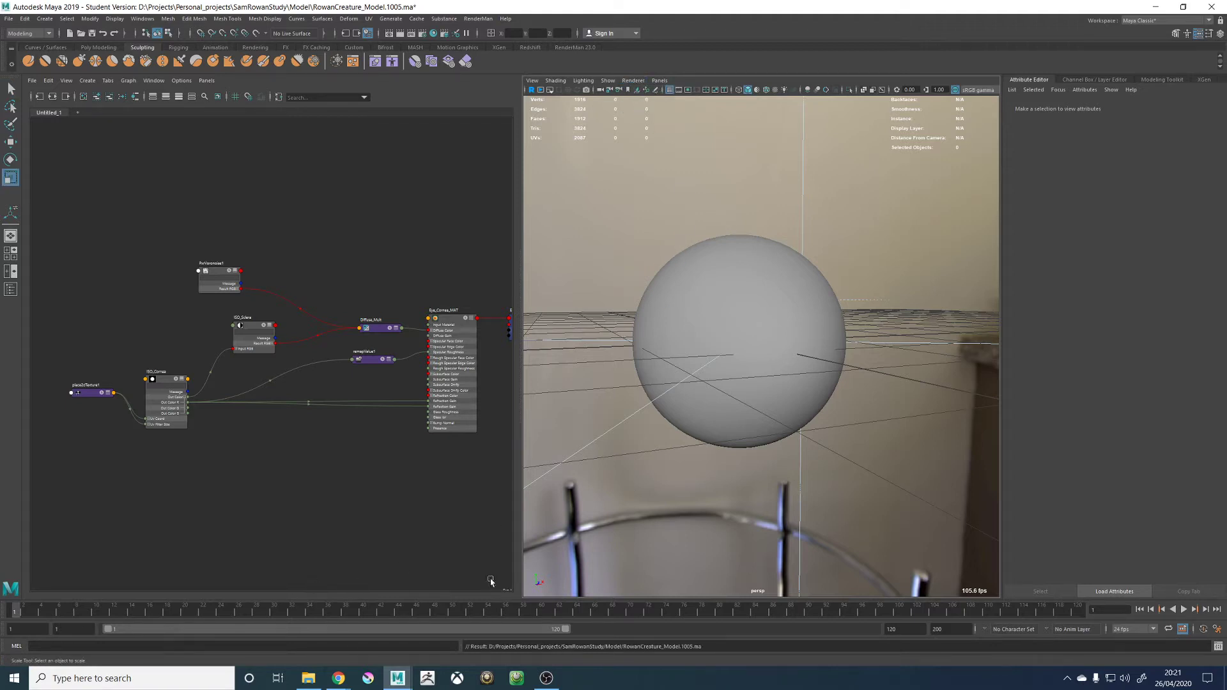
Switch to Chrome, look over the macro monkey eye photos, and search Google Images for "monkey sclera"
mouse_move(338, 677)
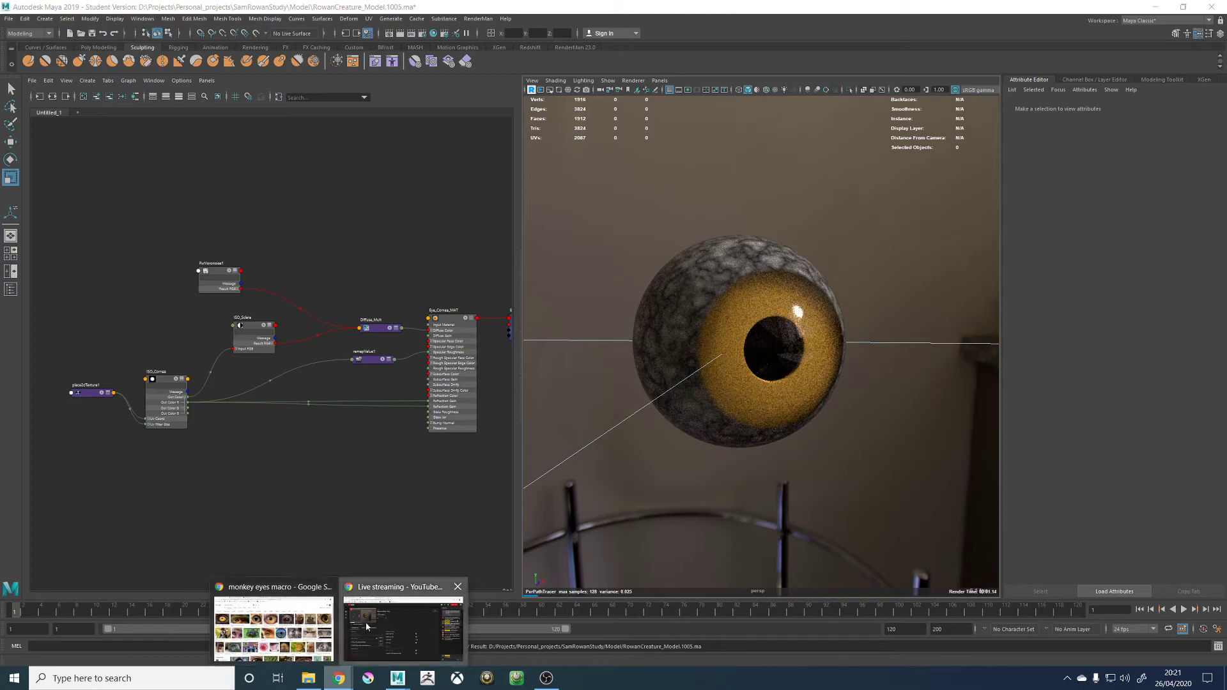
left_click(297, 637)
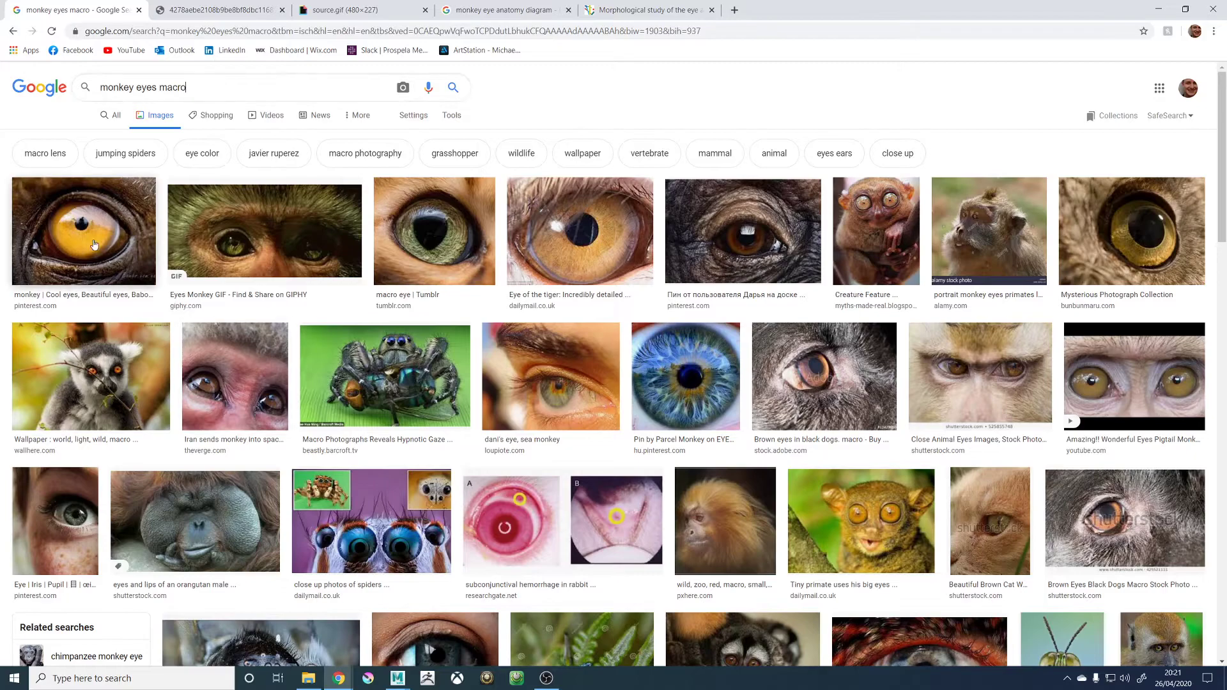
scroll(231, 280, "down", 5)
scroll(231, 279, "up", 5)
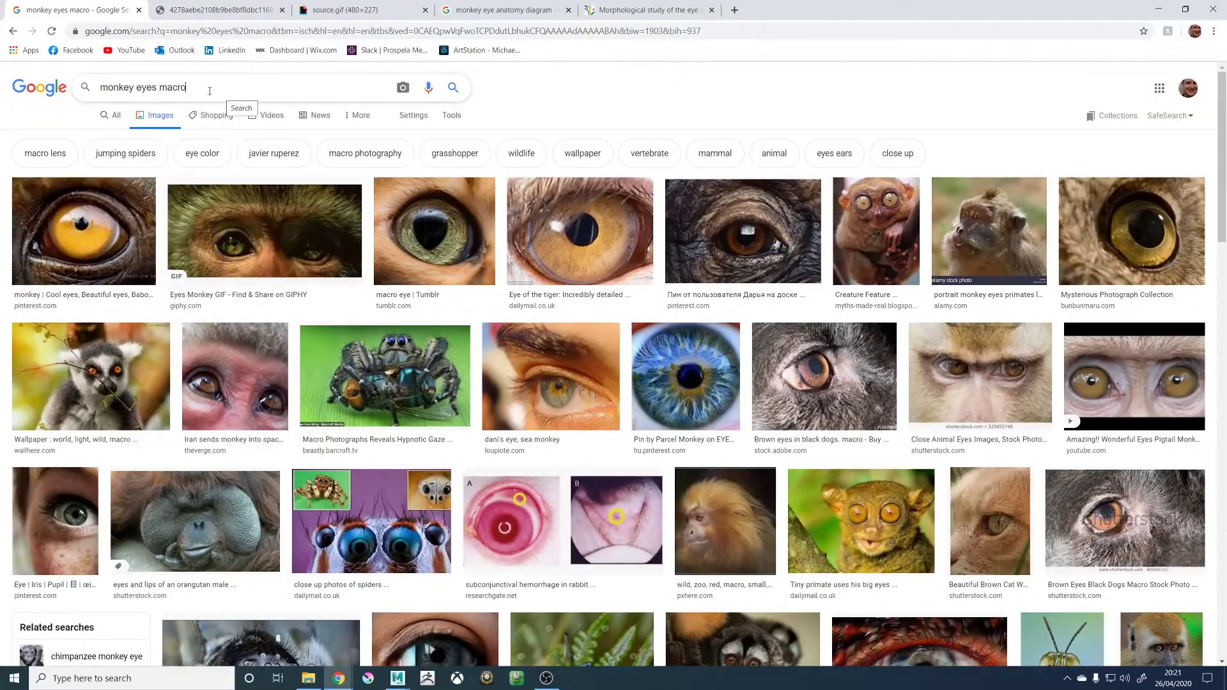
left_click_drag(188, 88, 139, 94)
key("BackSpace")
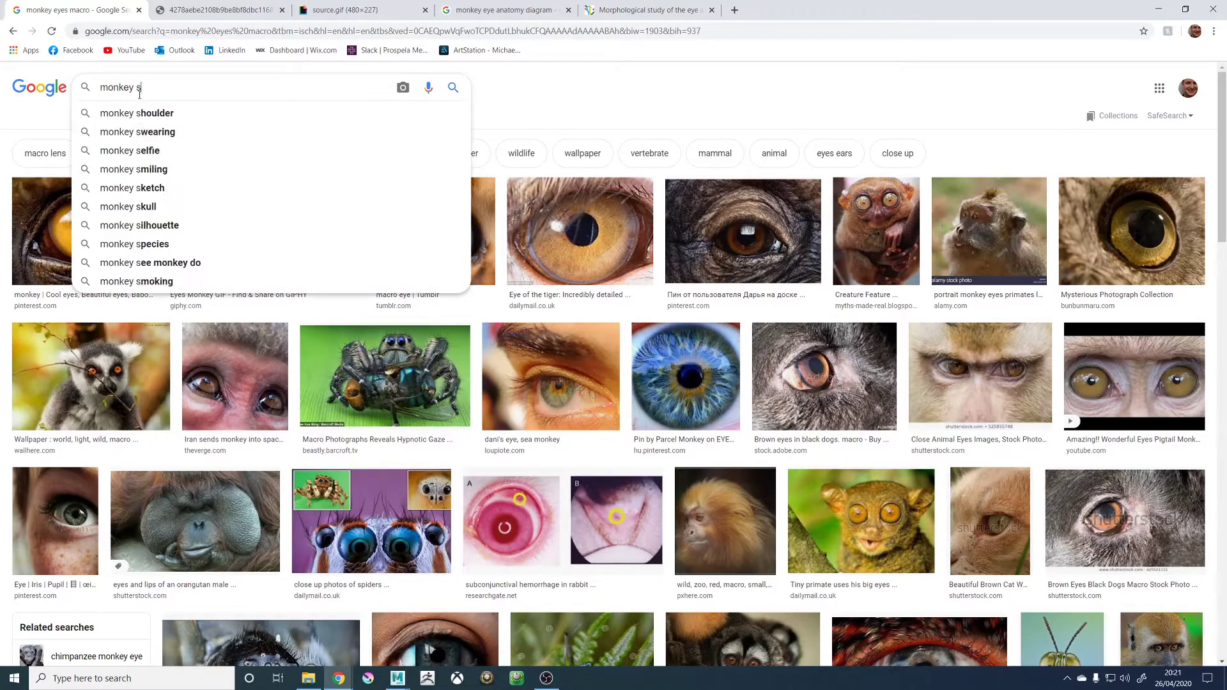
type("sclera")
key("Return")
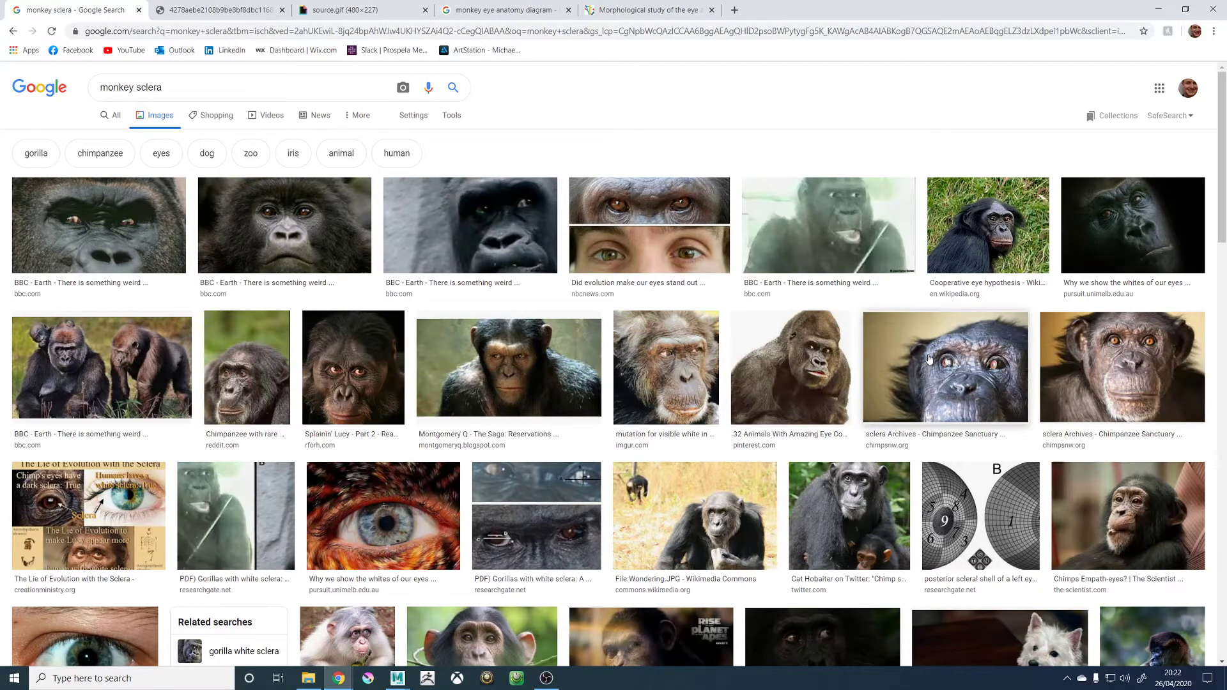
Examine the chimpanzee and gorilla photos and the monkey eyes GIF for the look of the sclera
left_click(1007, 369)
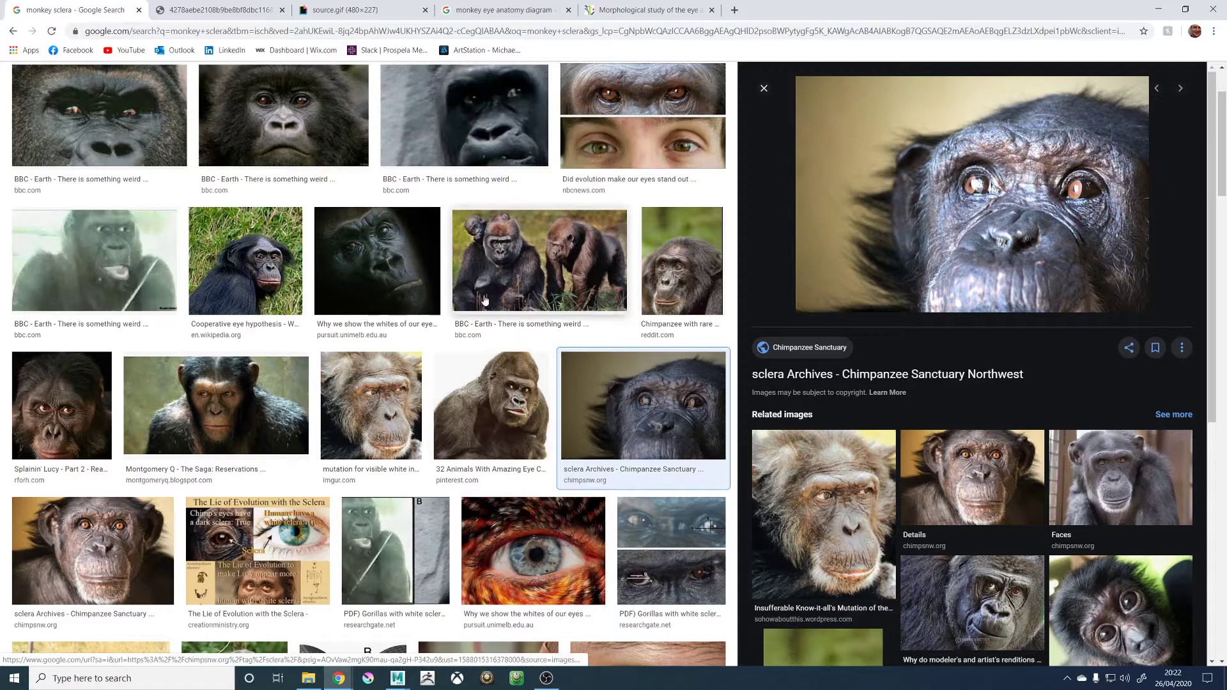
left_click(122, 526)
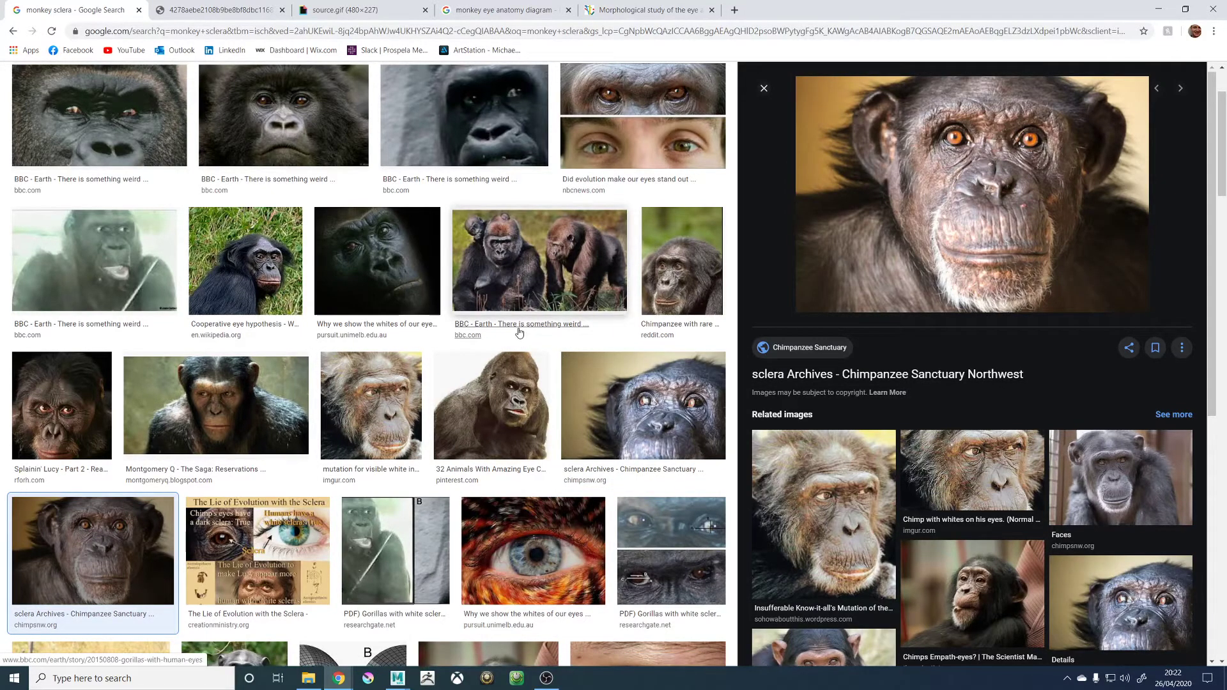
scroll(519, 333, "down", 3)
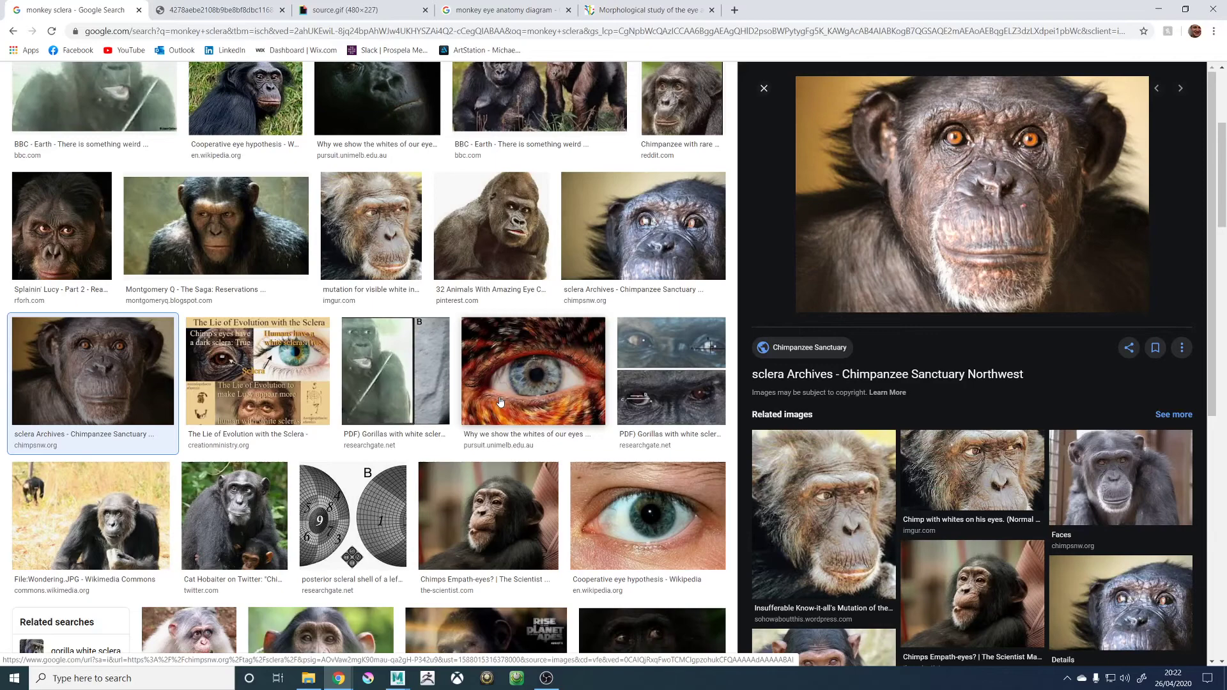
scroll(503, 380, "up", 5)
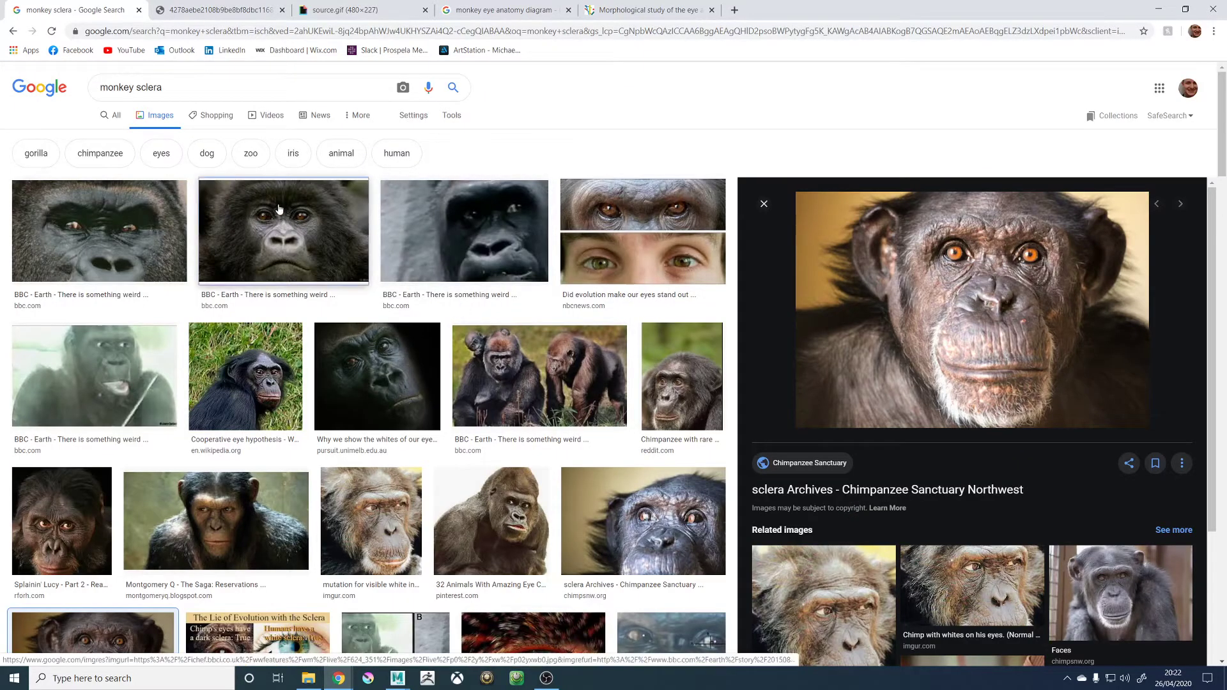
left_click(287, 223)
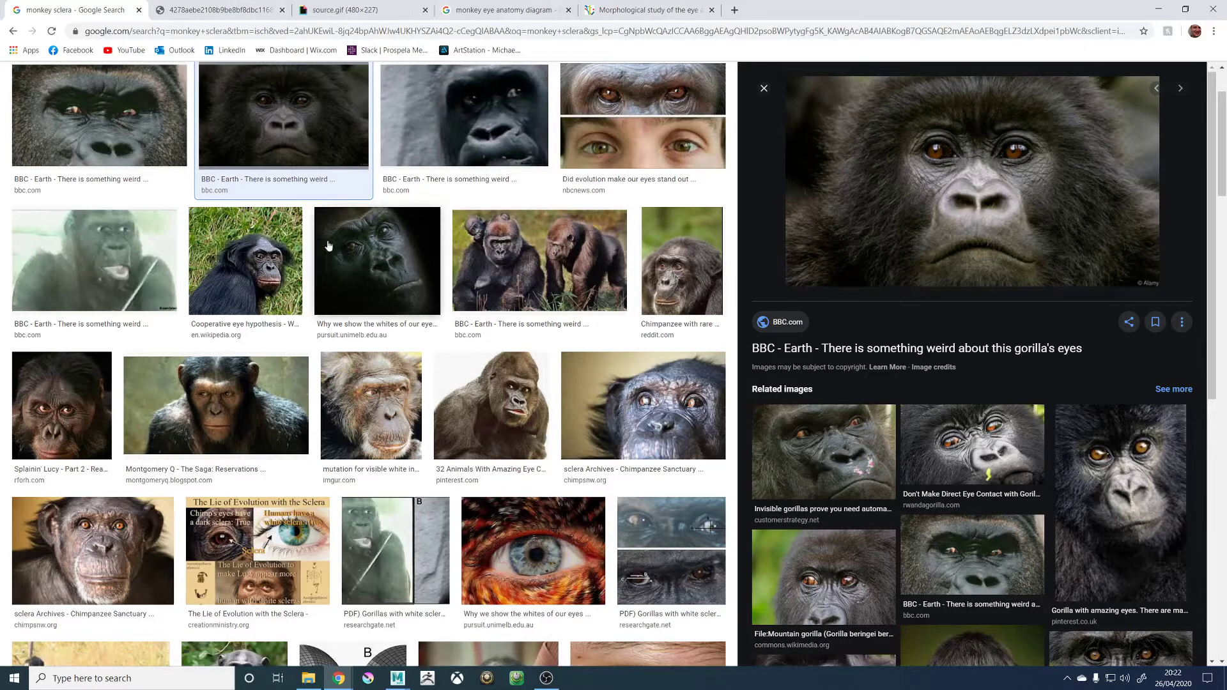
left_click(337, 9)
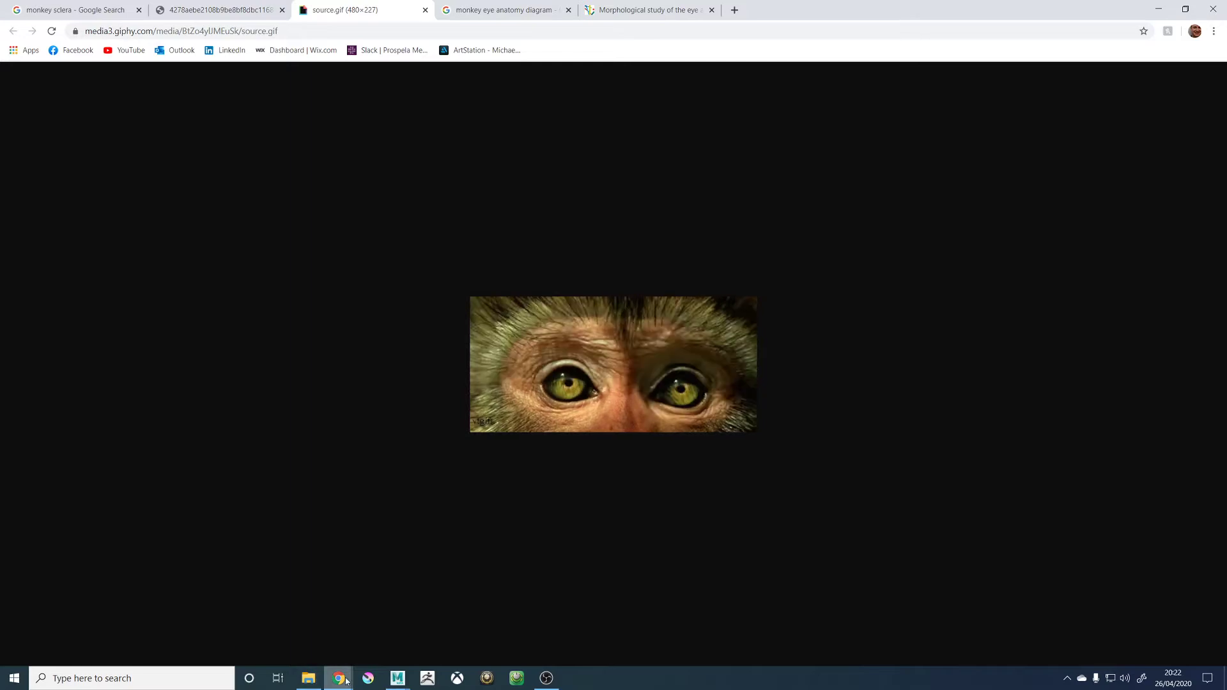
Switch back to Maya and align the PxrVoronoise1 node directly above ISO_Sclera in the shader graph
mouse_move(408, 684)
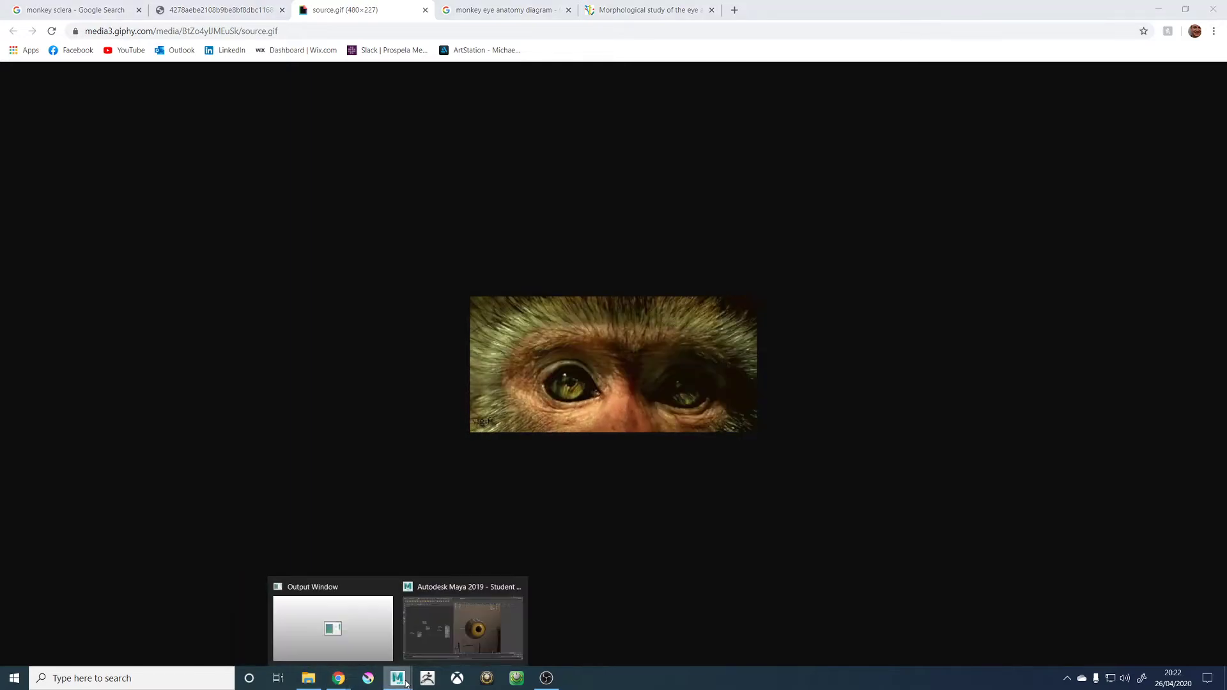
left_click(465, 623)
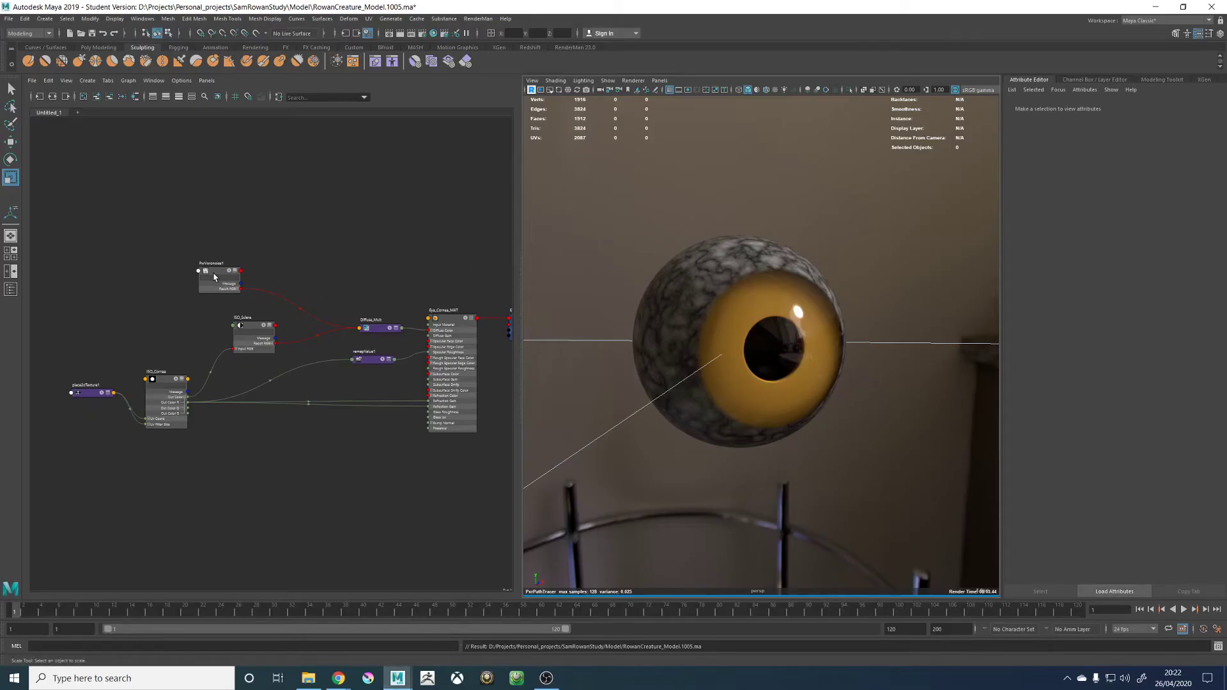
left_click_drag(214, 277, 250, 283)
scroll(310, 372, "up", 2)
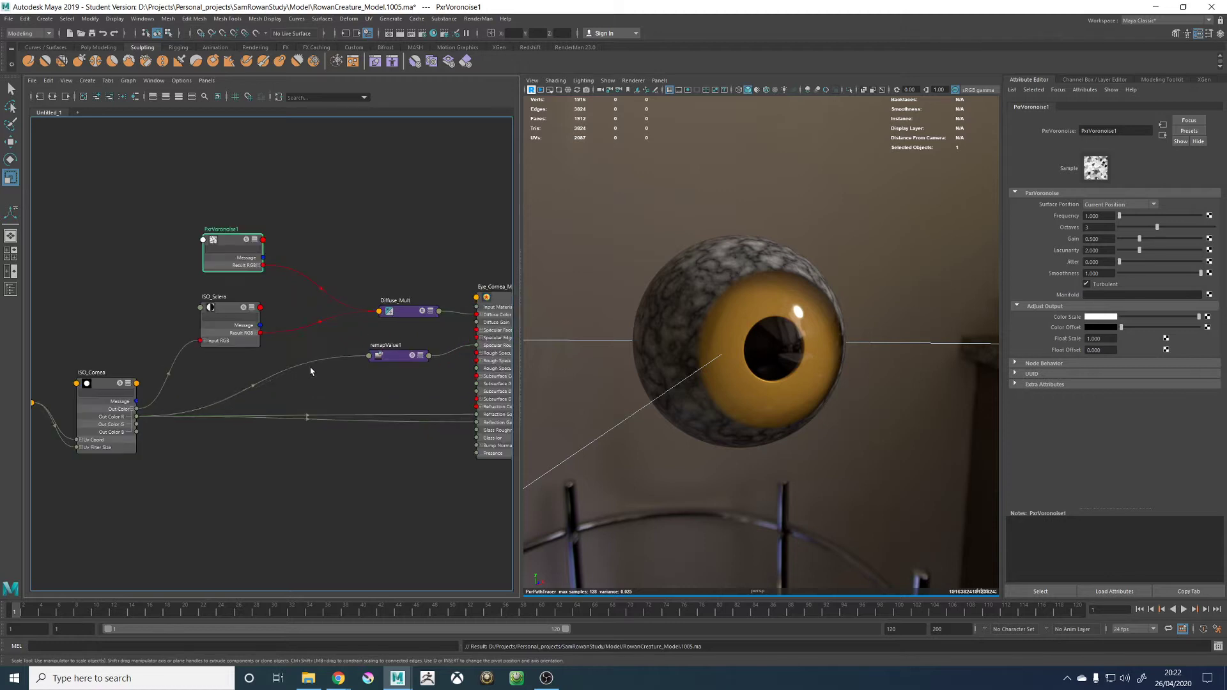
scroll(285, 323, "down", 3)
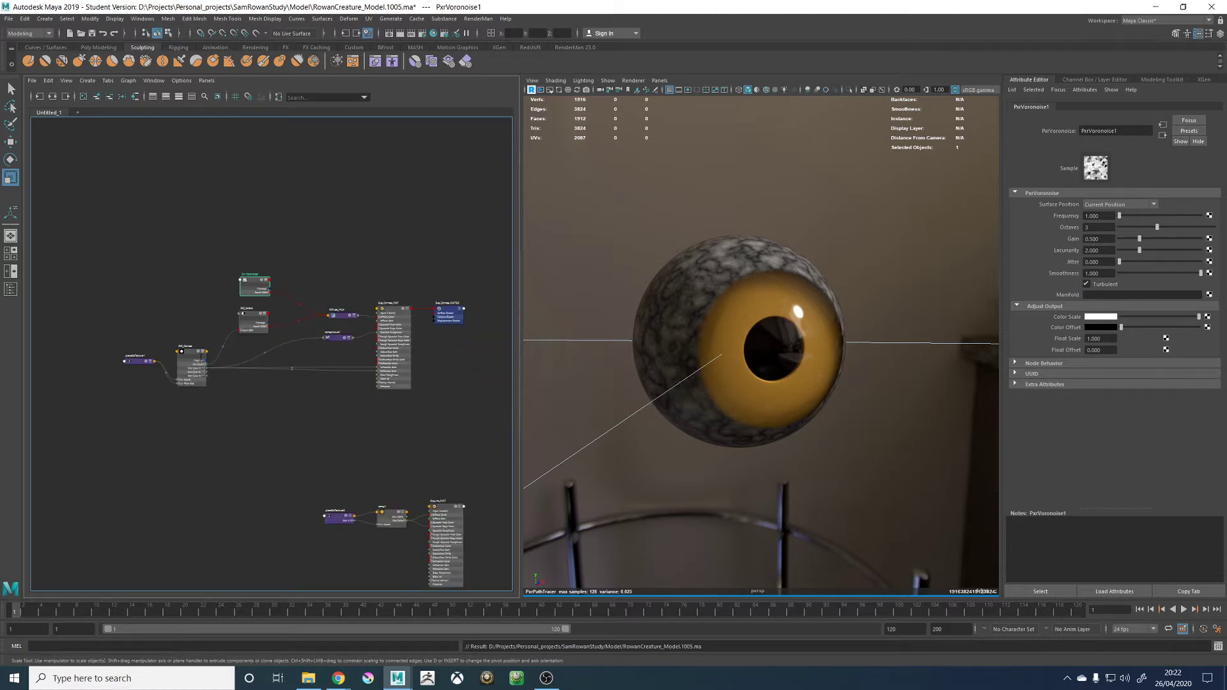
scroll(354, 395, "up", 1)
middle_click_drag(250, 287, 285, 376, "alt")
scroll(247, 321, "up", 3)
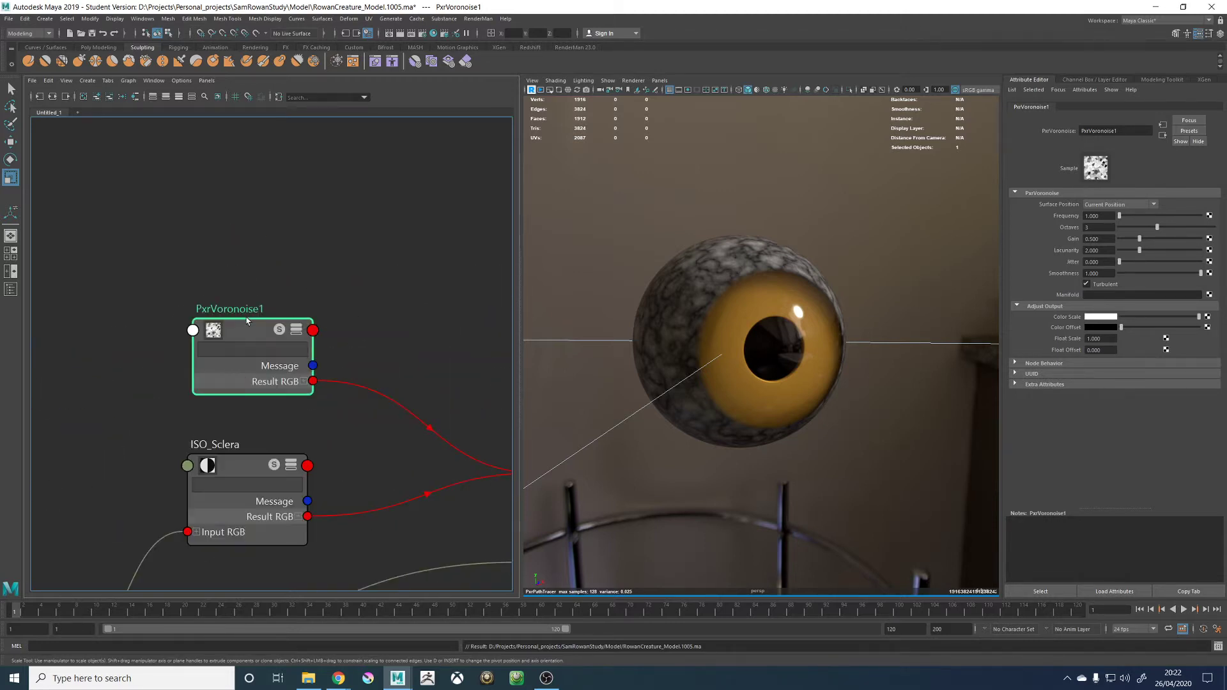
Raise the frequency of PxrVoronoise1 to about 2.286 and check the finer sclera noise on the eye from its side
scroll(356, 482, "down", 3)
middle_click_drag(508, 429, 463, 365, "alt")
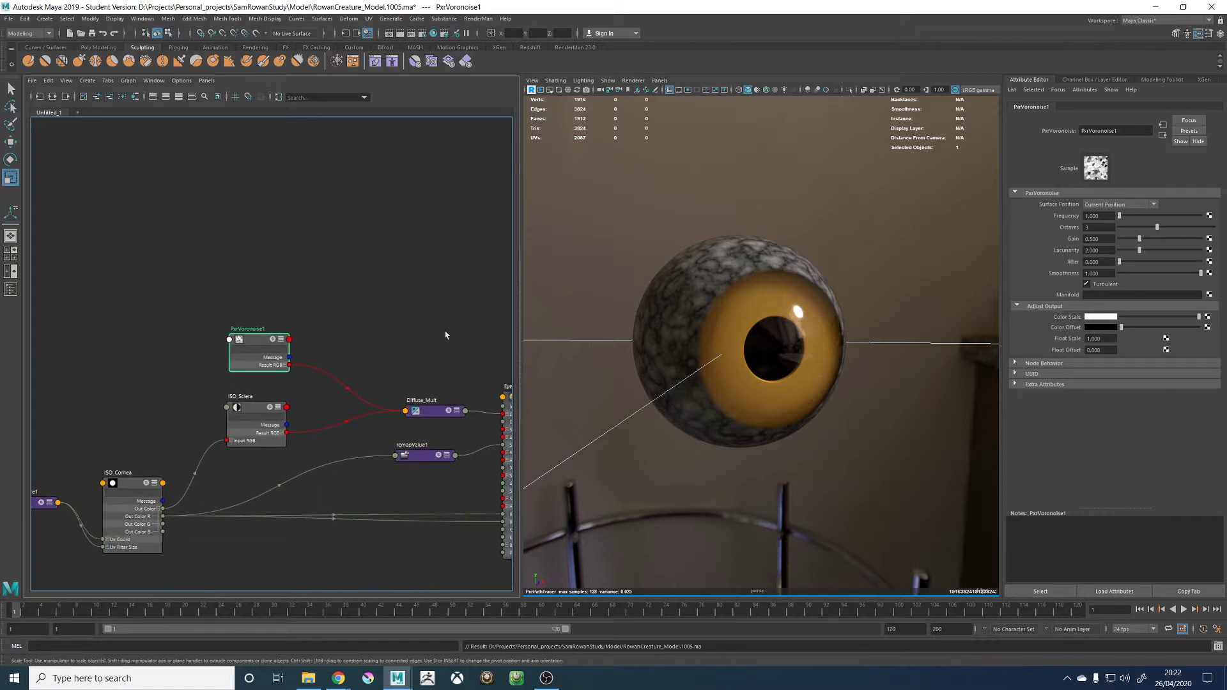
left_click_drag(1120, 217, 1131, 217)
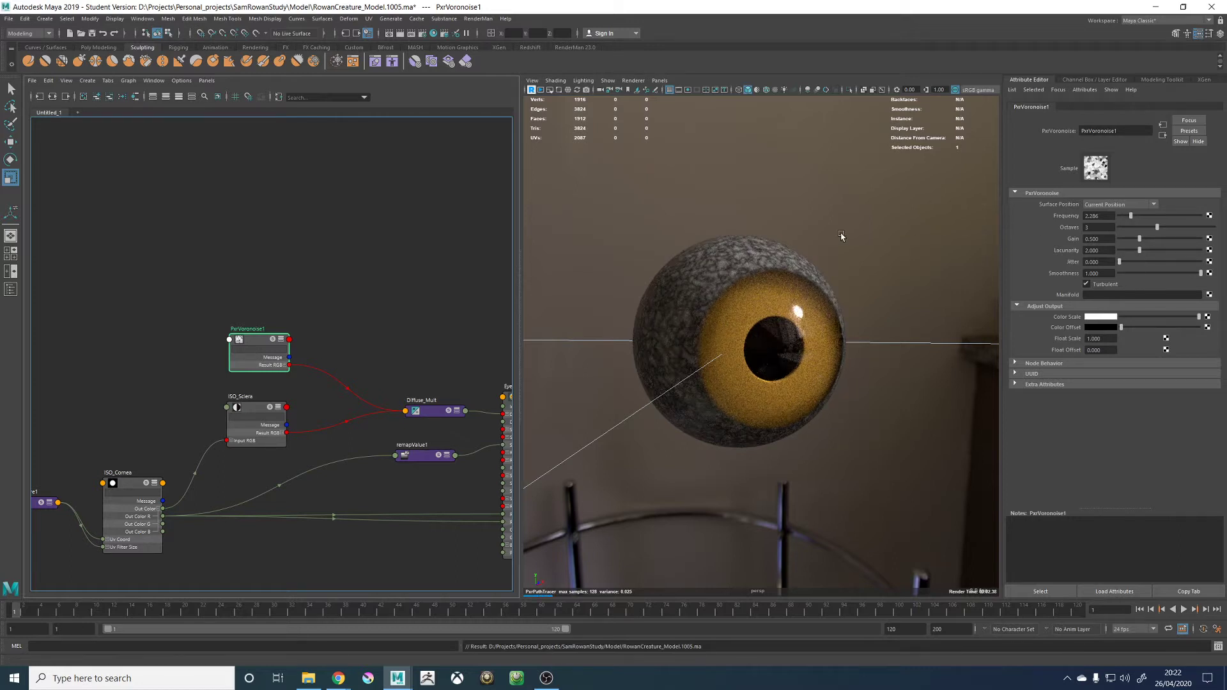
left_click_drag(737, 202, 759, 274, "alt")
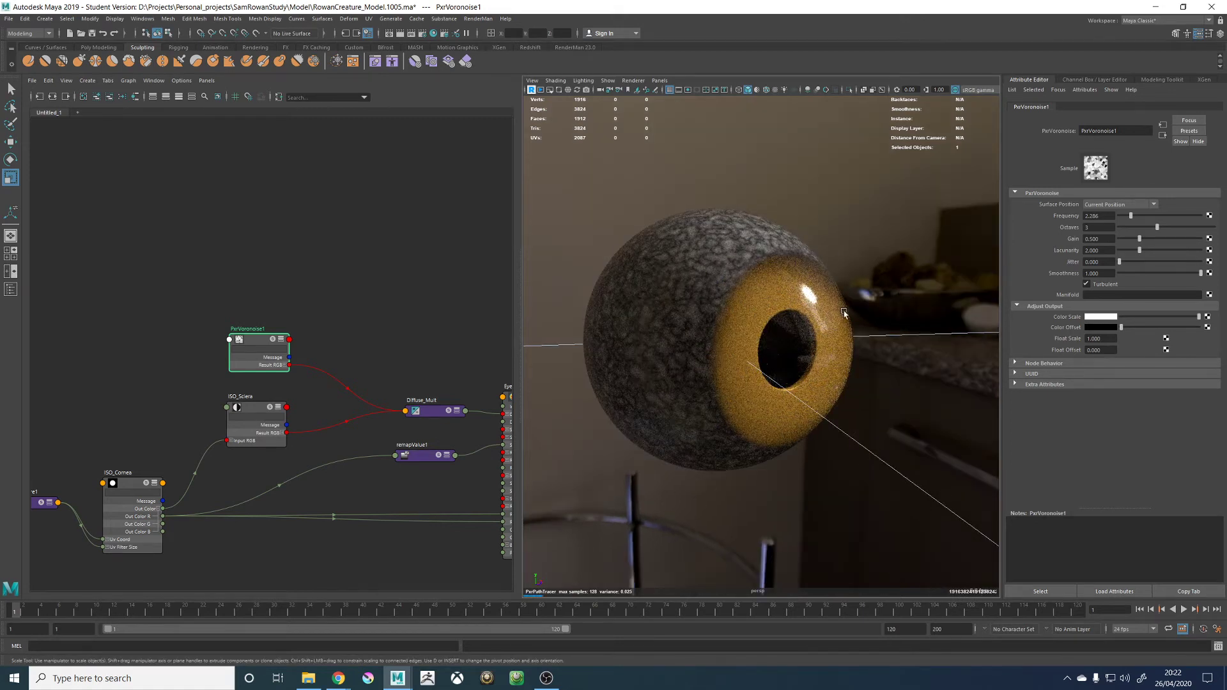
Add a PxrRamp node to the graph, place it above Diffuse_Mult and expand it to show all its attributes
left_click(359, 348)
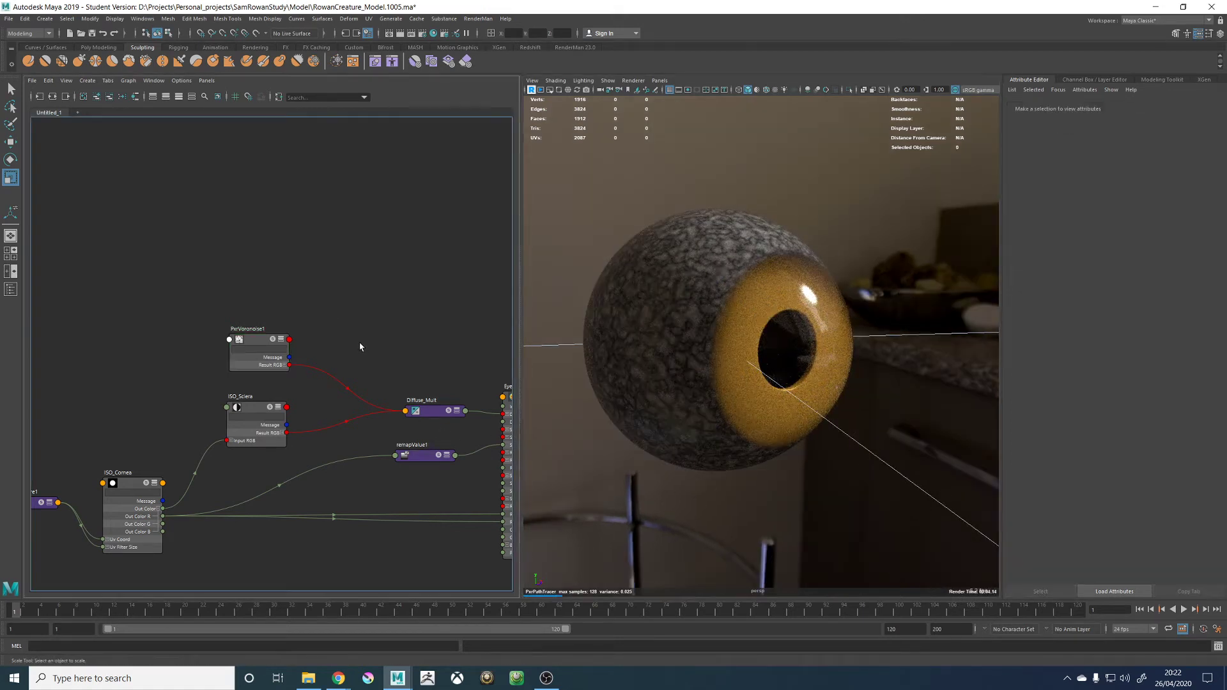
key("Tab")
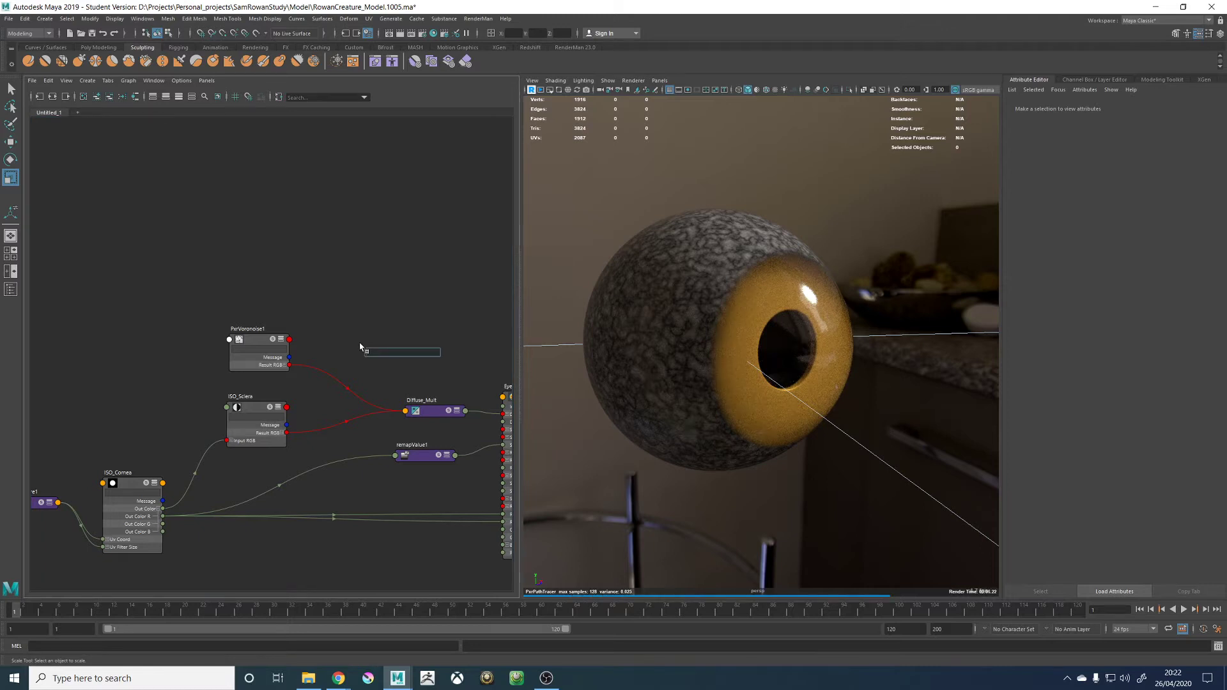
type("pxrramp")
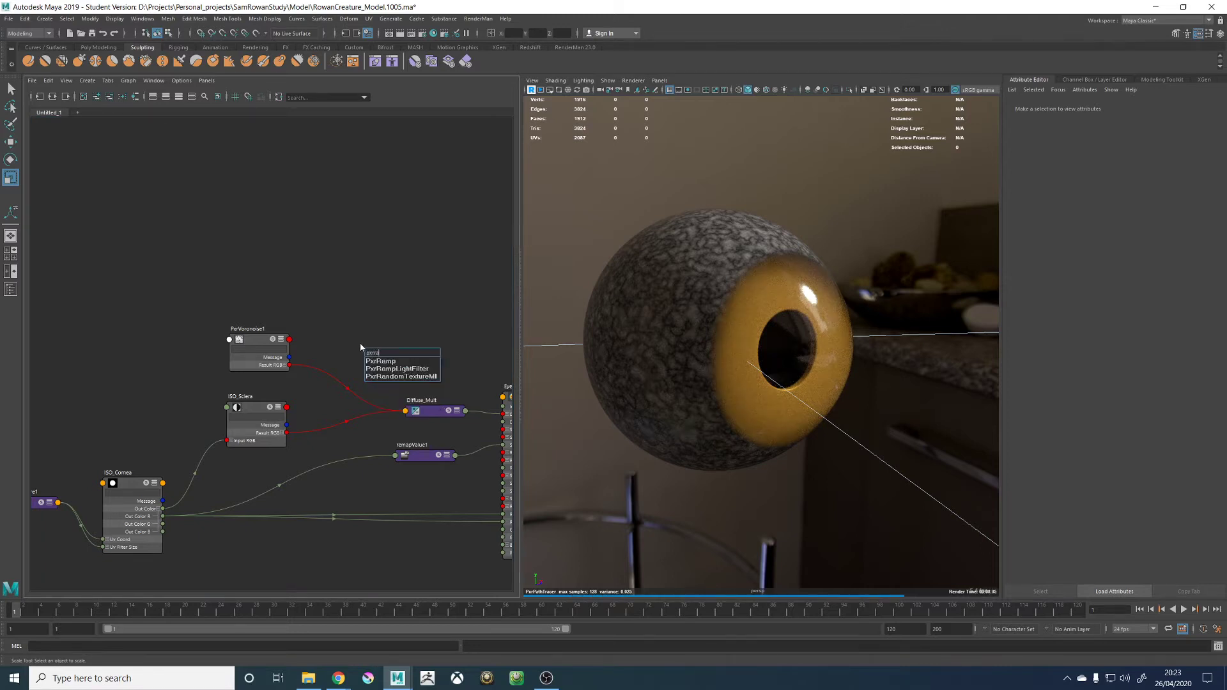
key("Return")
left_click(384, 355)
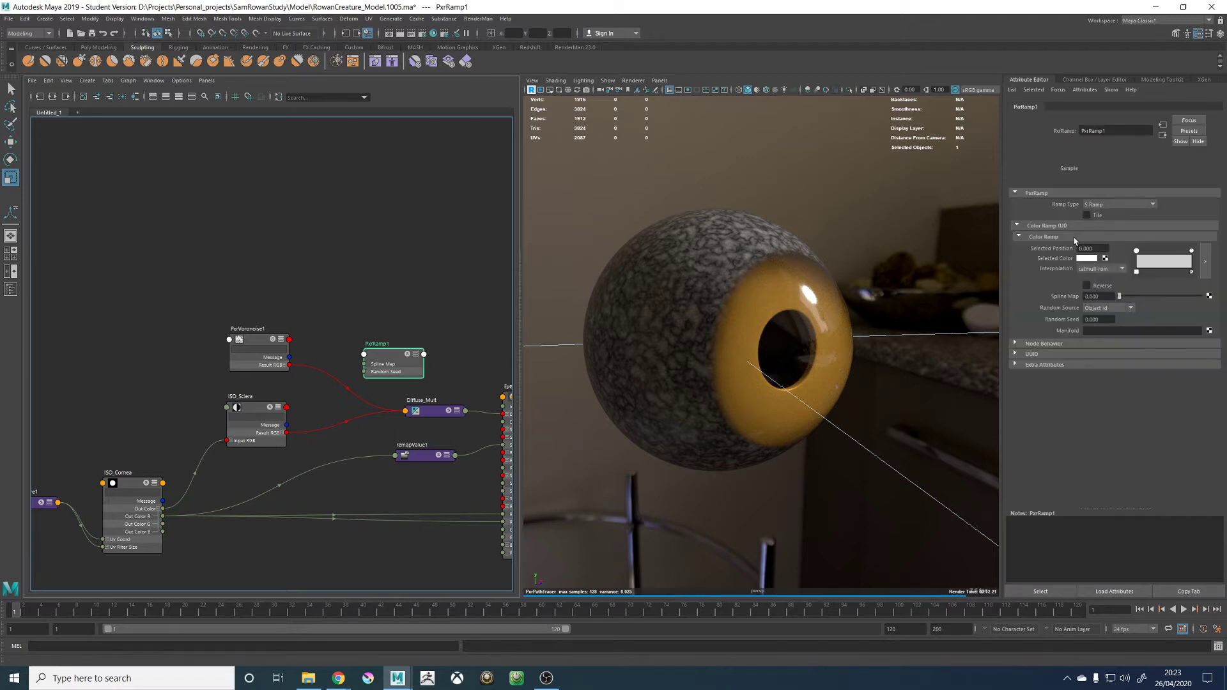
left_click_drag(389, 359, 386, 216)
left_click(412, 338)
left_click(412, 338)
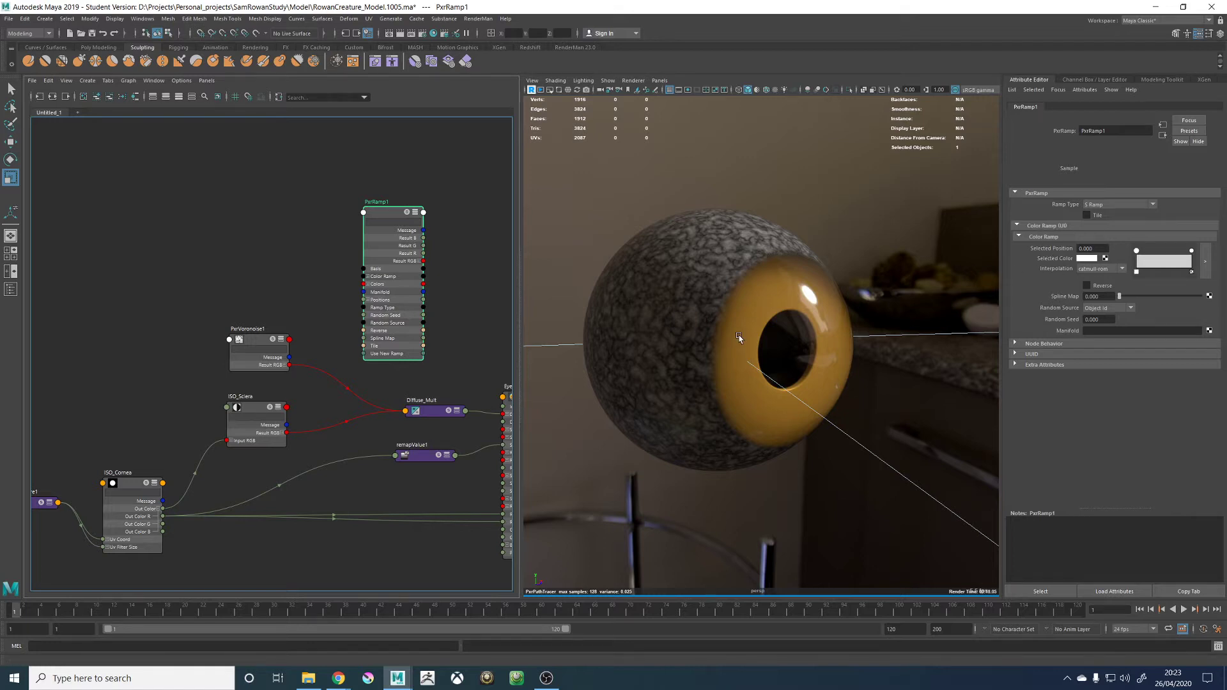
Connect the Result RGBR output of PxrVoronoise1 to the Spline Map input of PxrRamp1
scroll(370, 285, "up", 2)
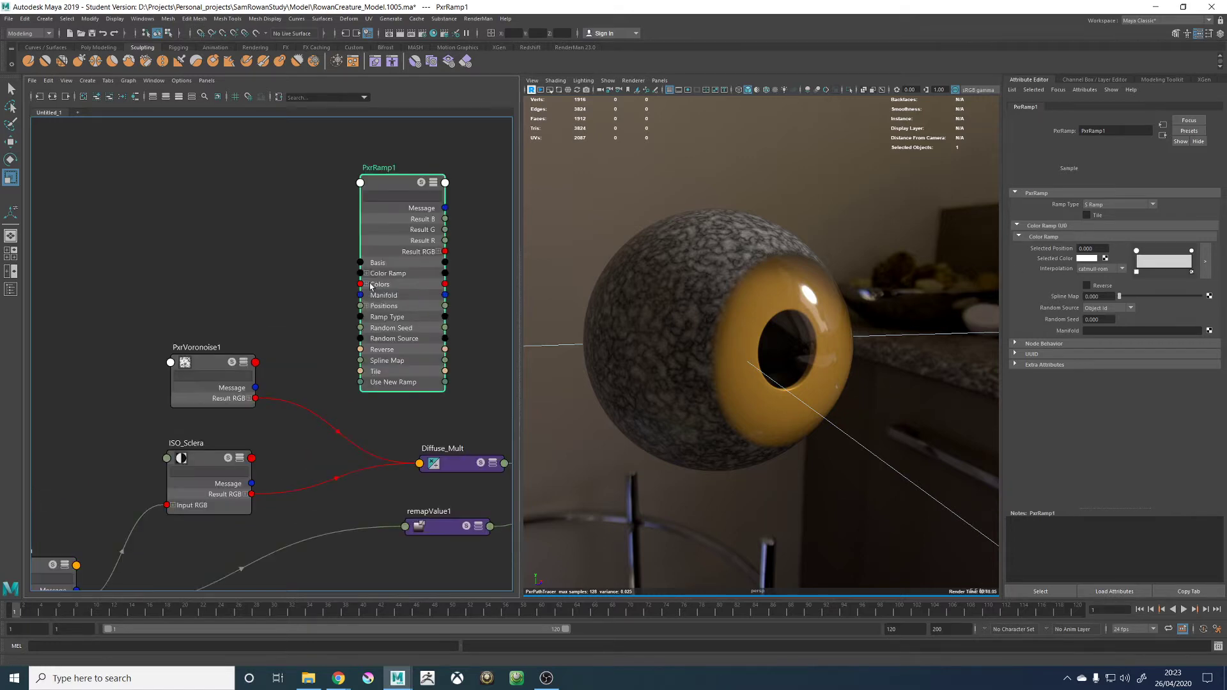
left_click(249, 399)
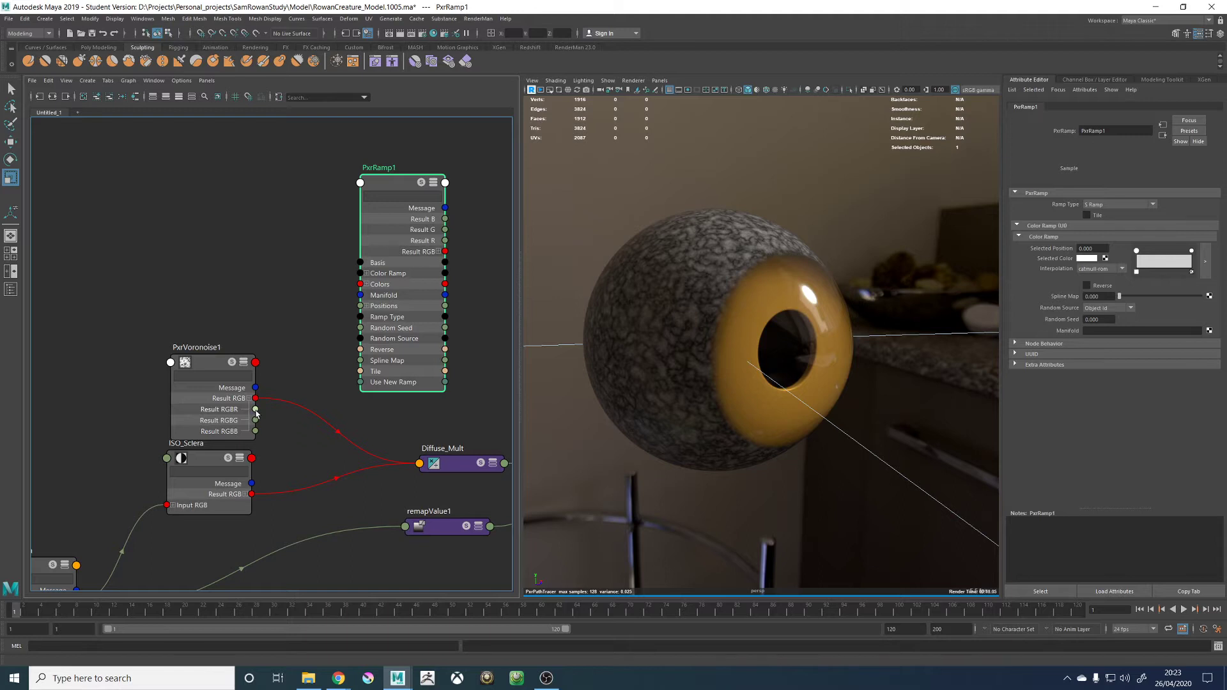
left_click_drag(255, 410, 370, 361)
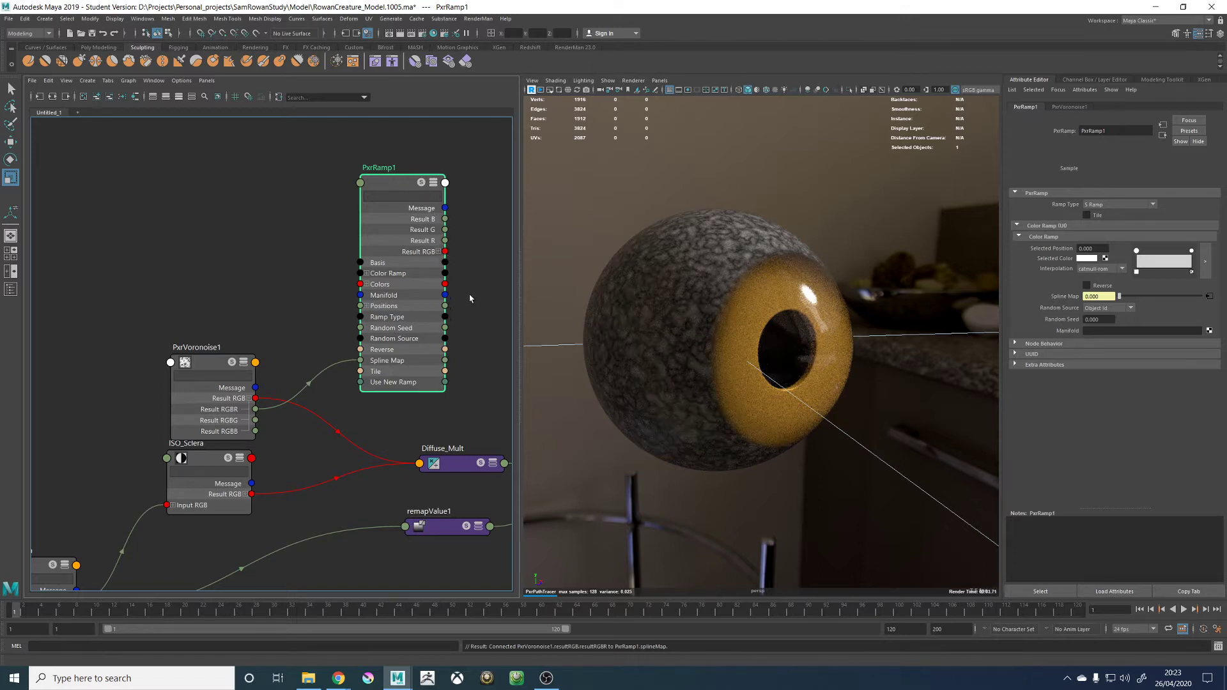
middle_click_drag(469, 298, 372, 283, "alt")
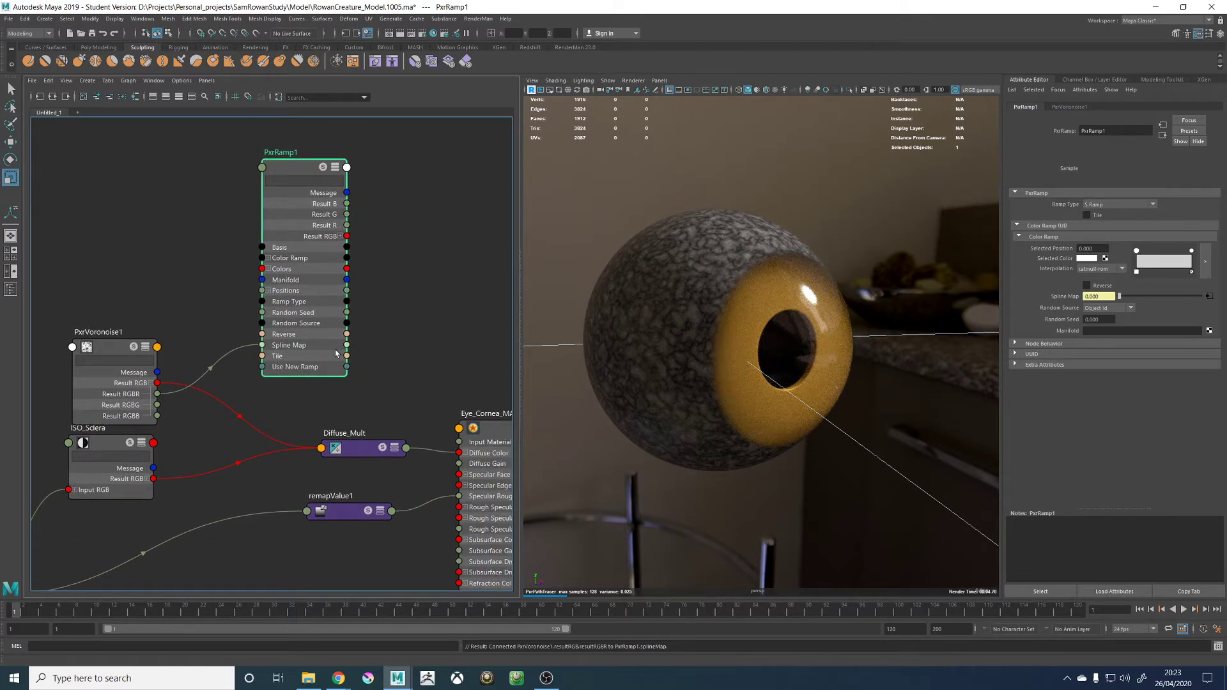
left_click(386, 451)
left_click(383, 449)
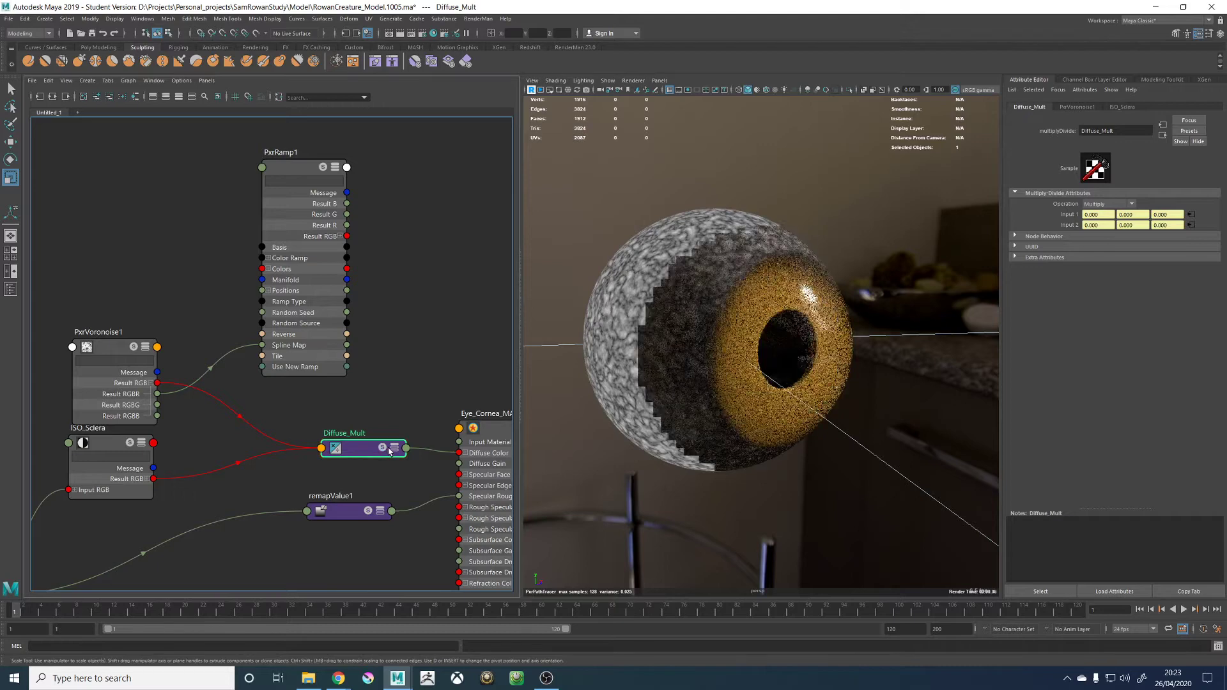
left_click(383, 449)
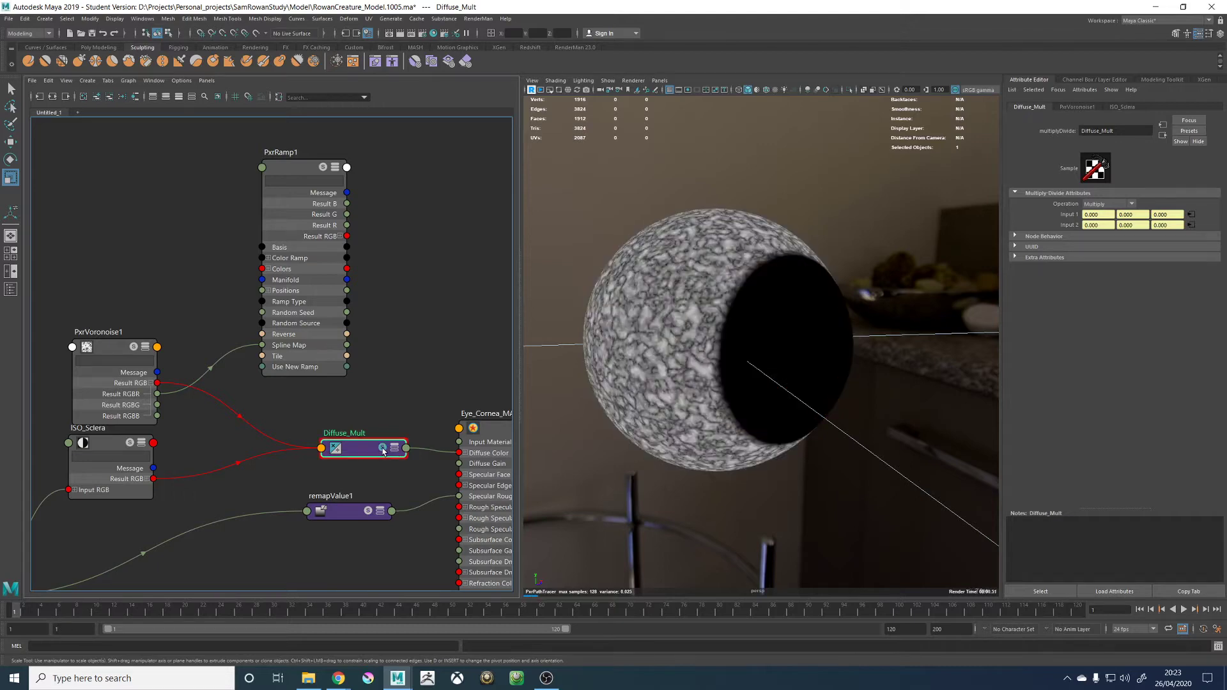
left_click(383, 448)
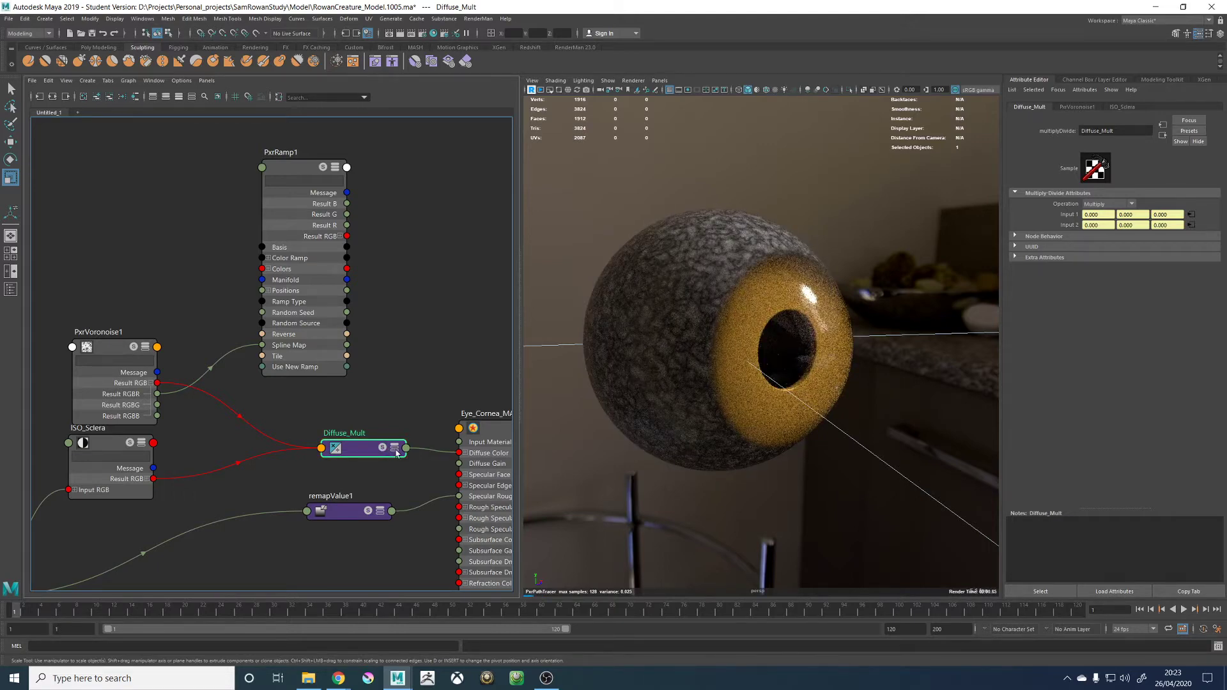
Expand Diffuse_Mult and connect PxrRamp1's Result RGB to its Input 1 in place of the Voronoise output
left_click(395, 449)
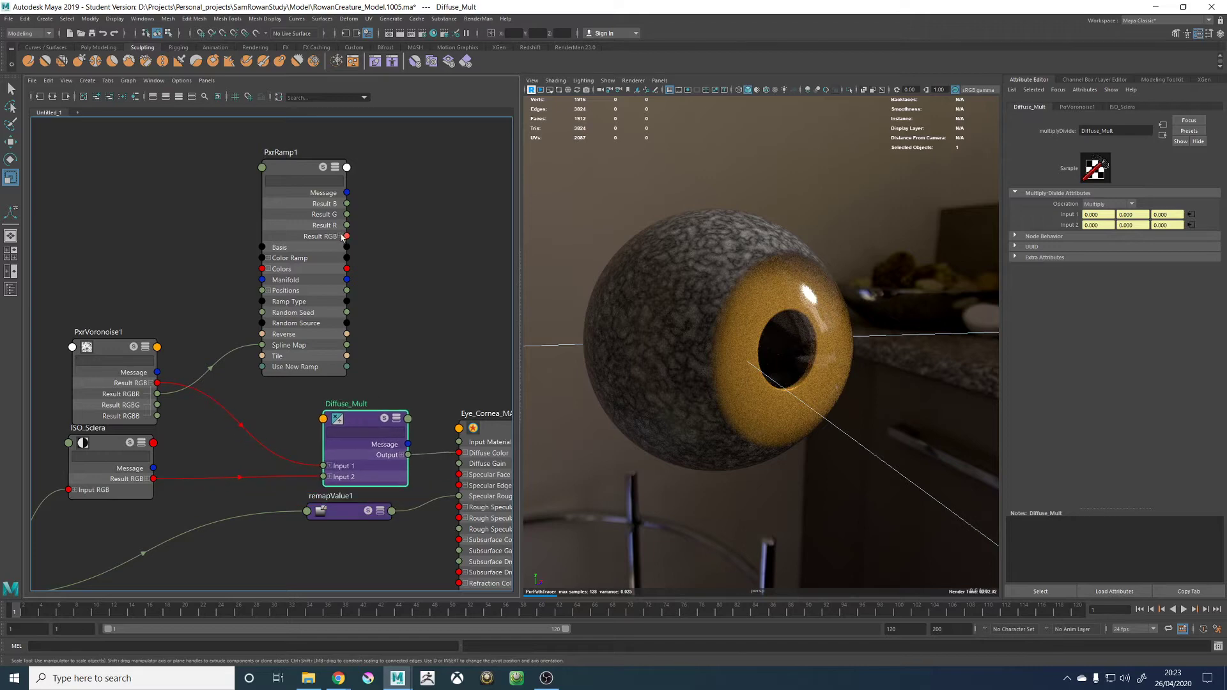
left_click_drag(345, 236, 323, 466)
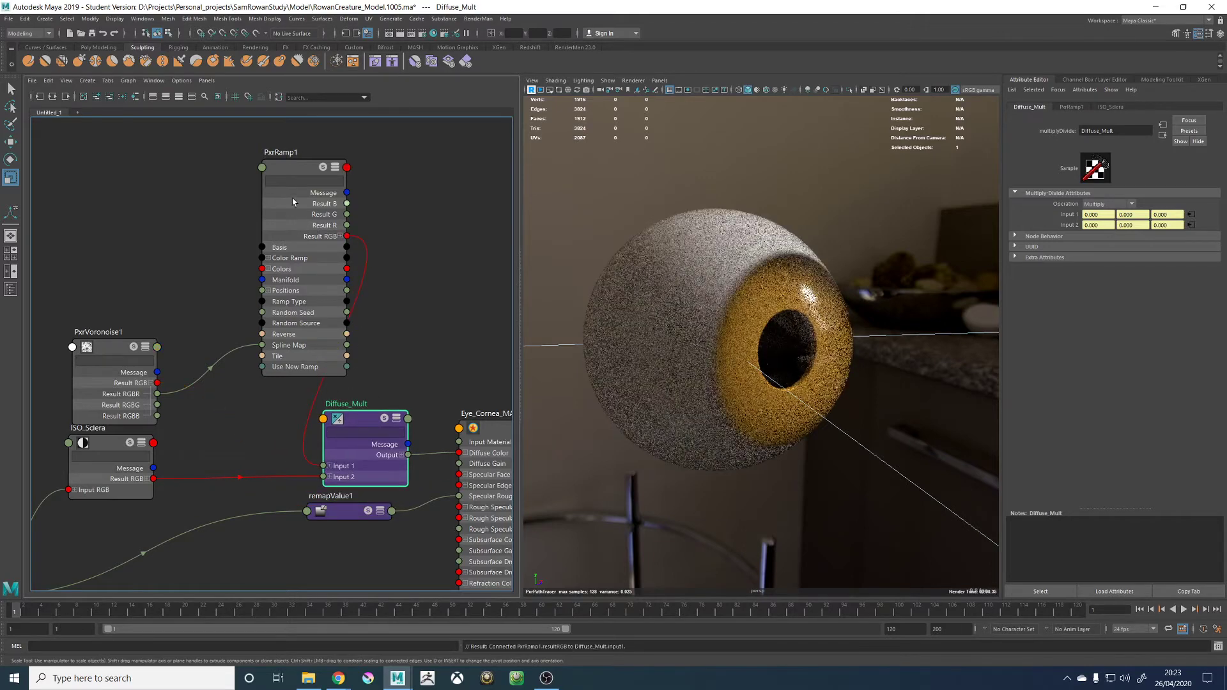
left_click_drag(297, 175, 271, 177)
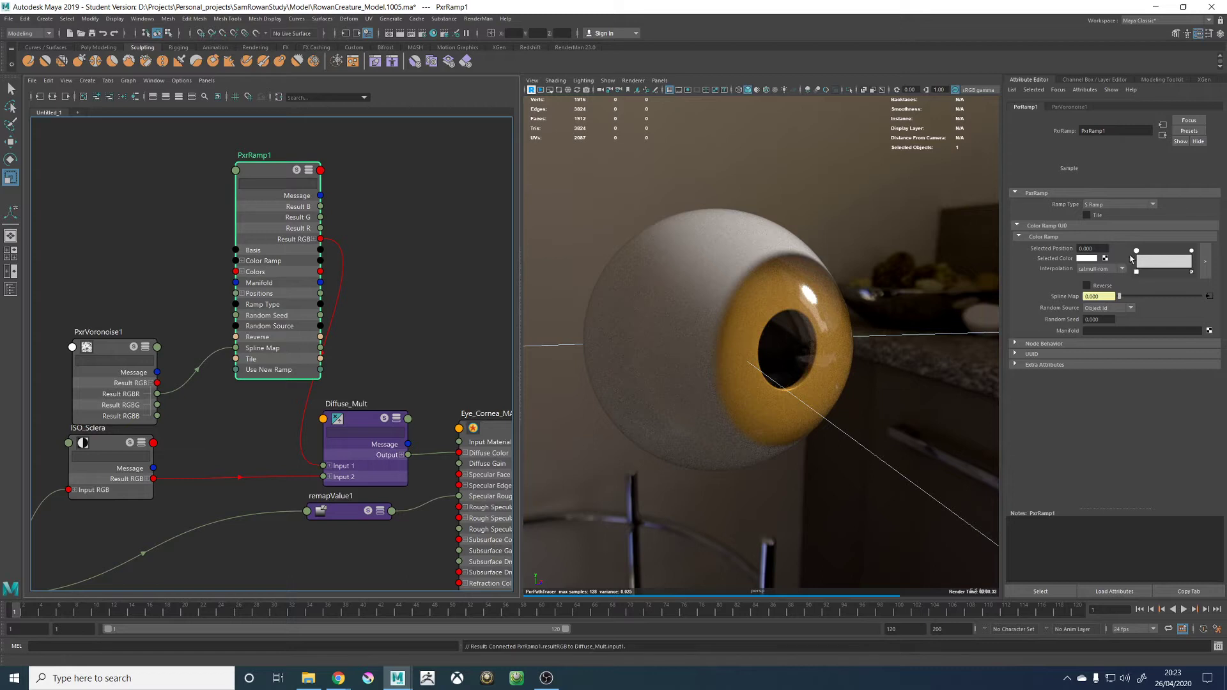
Set PxrRamp1's colour at position 0 to black and look over its interpolation and ramp type options
left_click(1080, 258)
left_click_drag(1041, 307, 1025, 307)
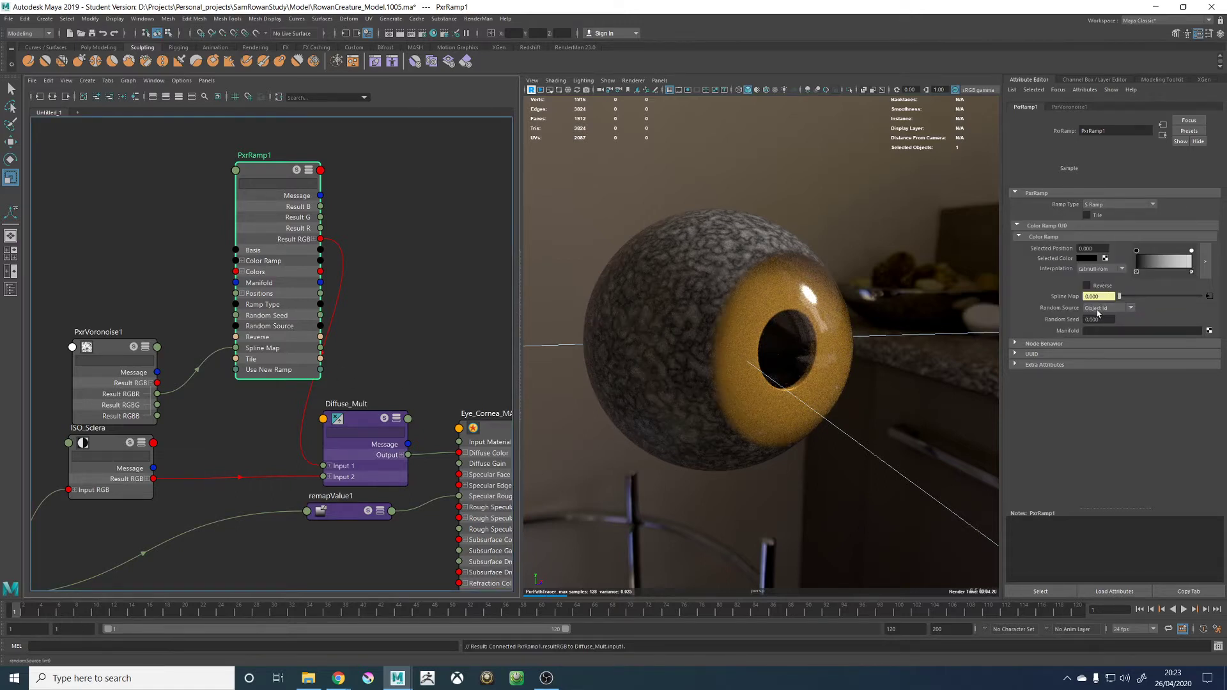
left_click(1103, 269)
left_click(1093, 298)
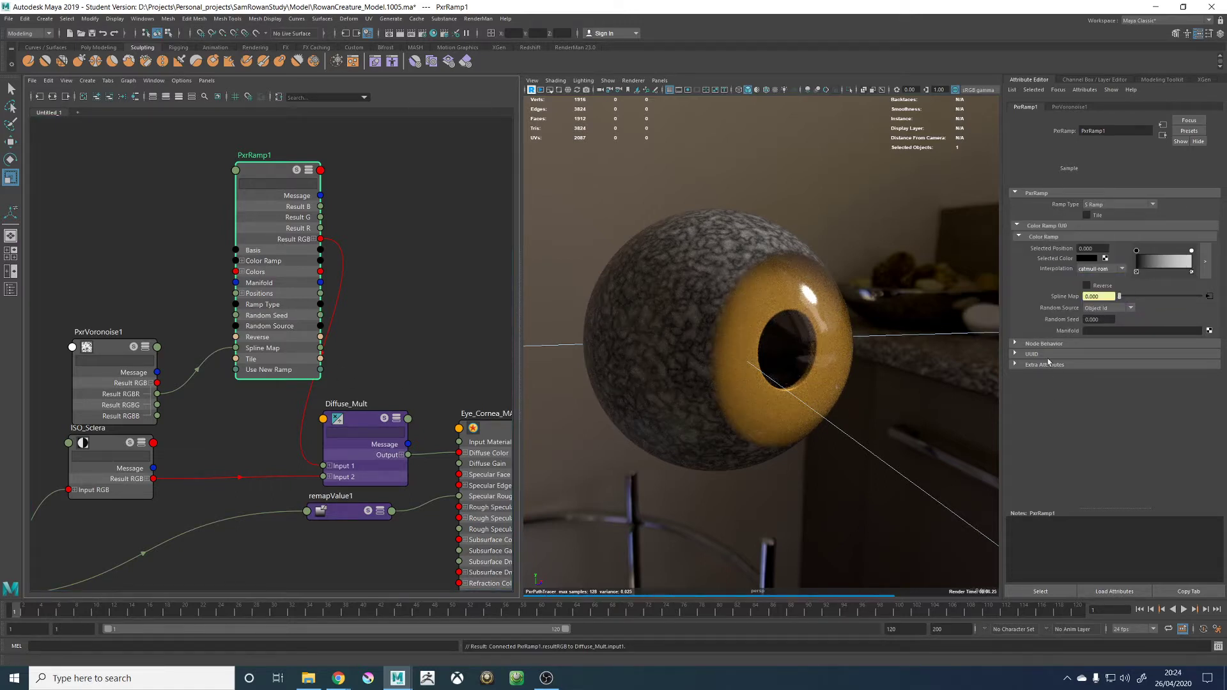
left_click(1118, 204)
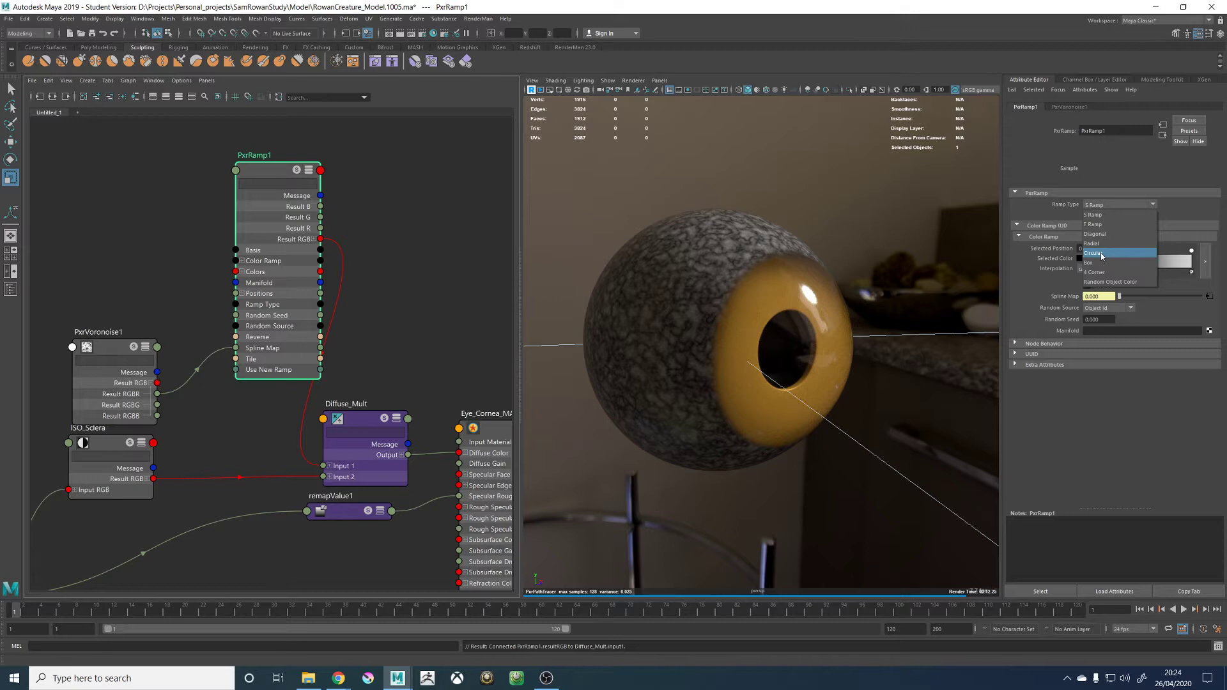
left_click(925, 219)
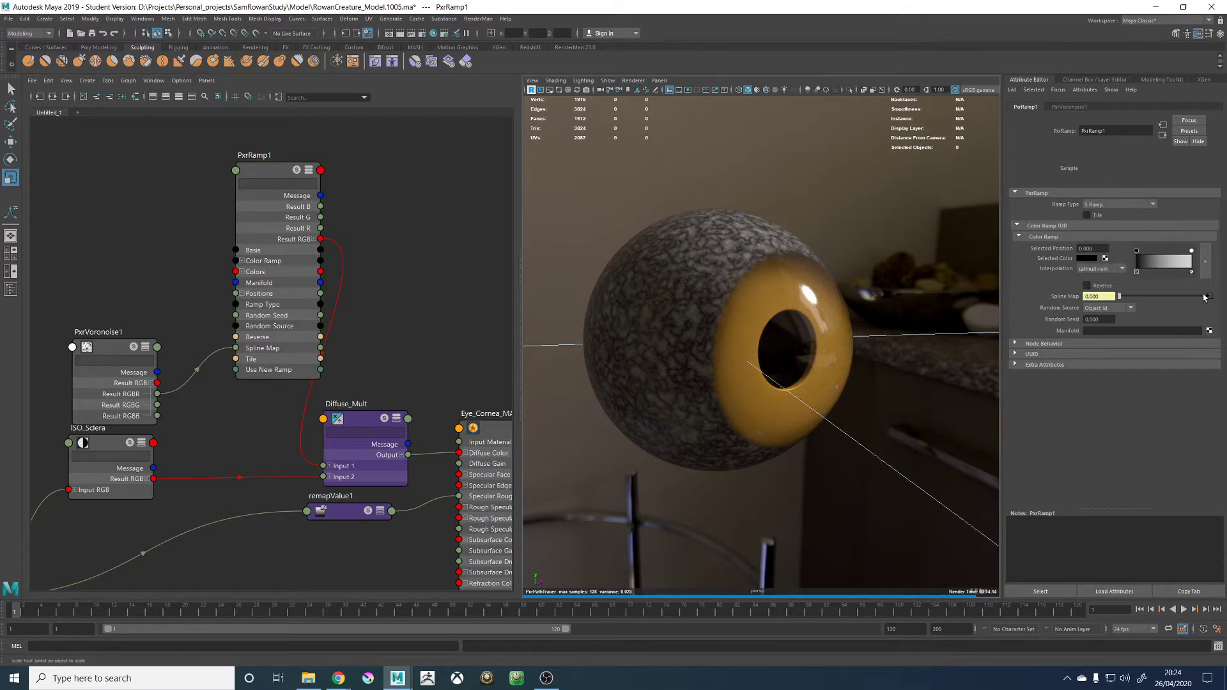
left_click_drag(267, 172, 244, 181)
left_click(434, 287)
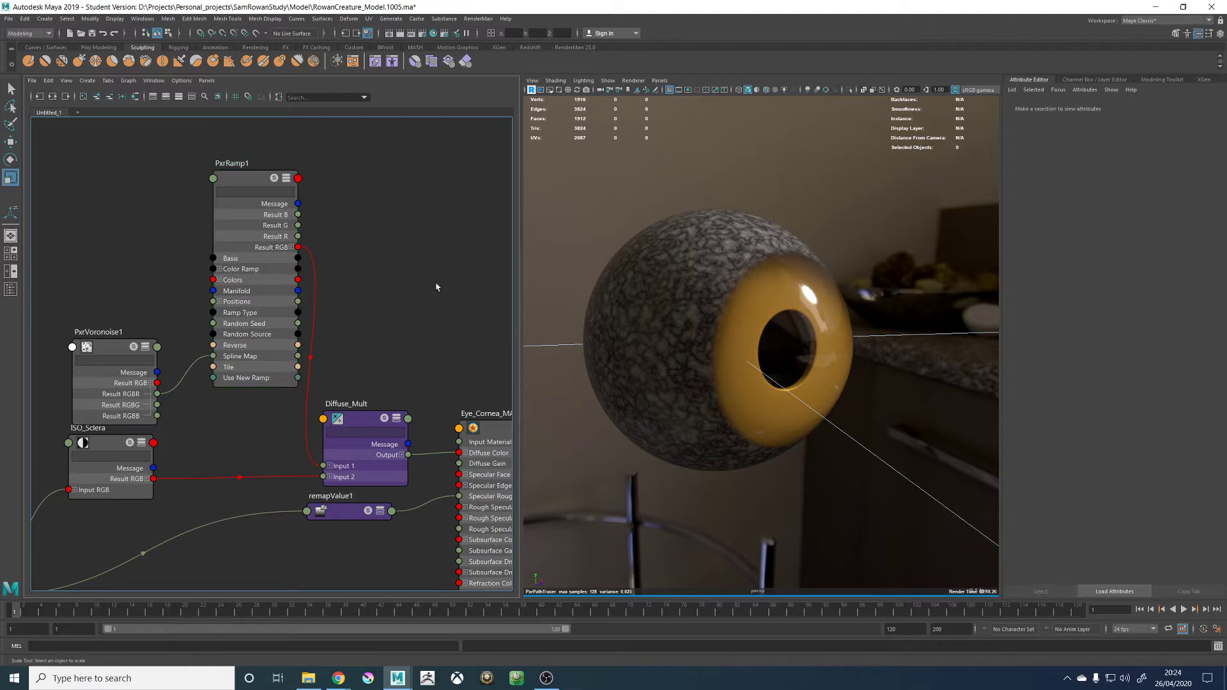
key("Tab")
type("pxrm")
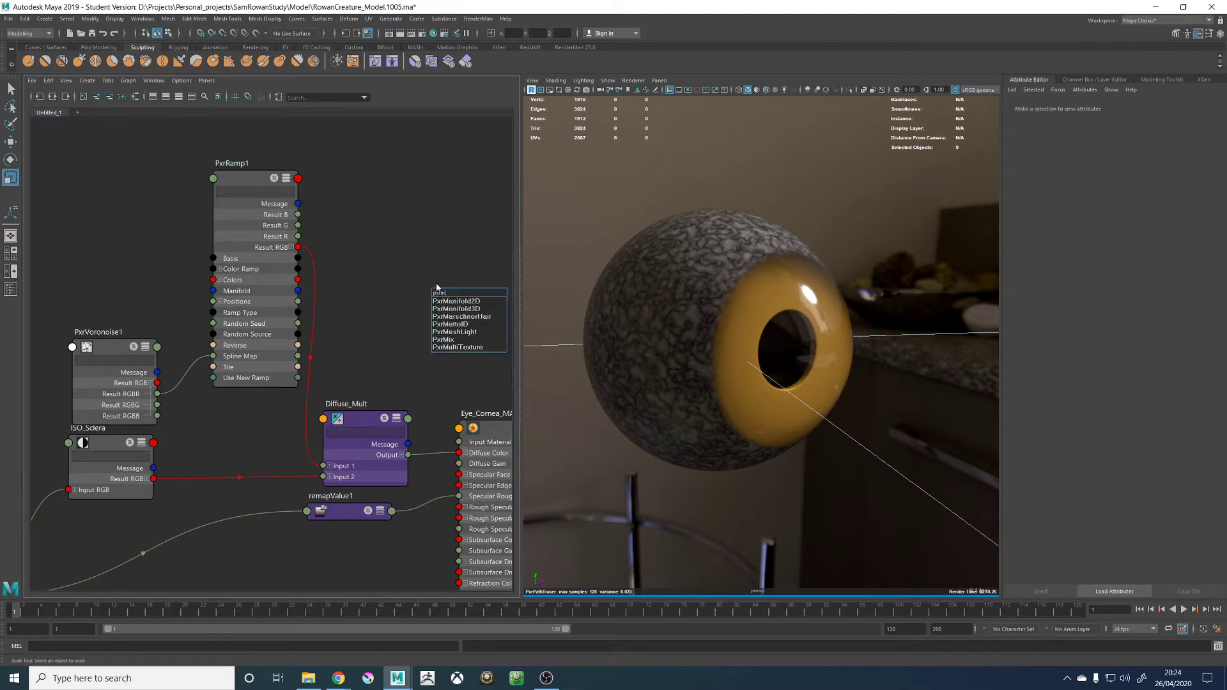
type("ul")
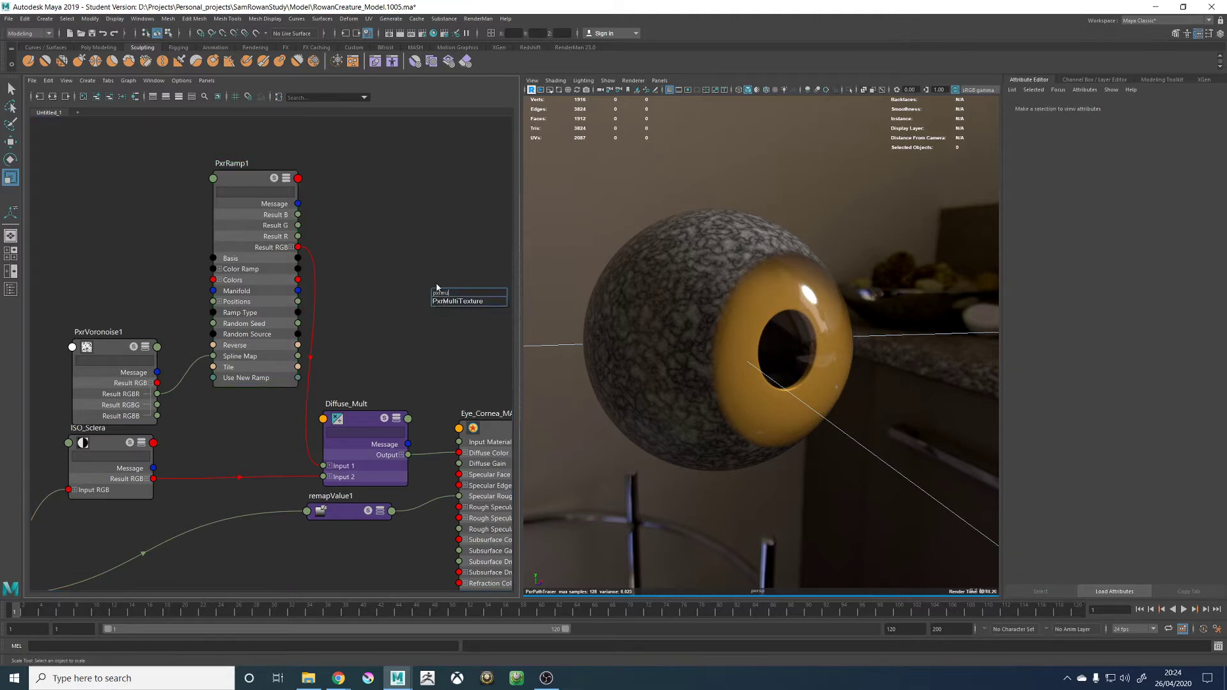
key("BackSpace")
key("BackSpace")
key("BackSpace")
type("math")
key("BackSpace")
key("BackSpace")
key("BackSpace")
key("BackSpace")
type("blen")
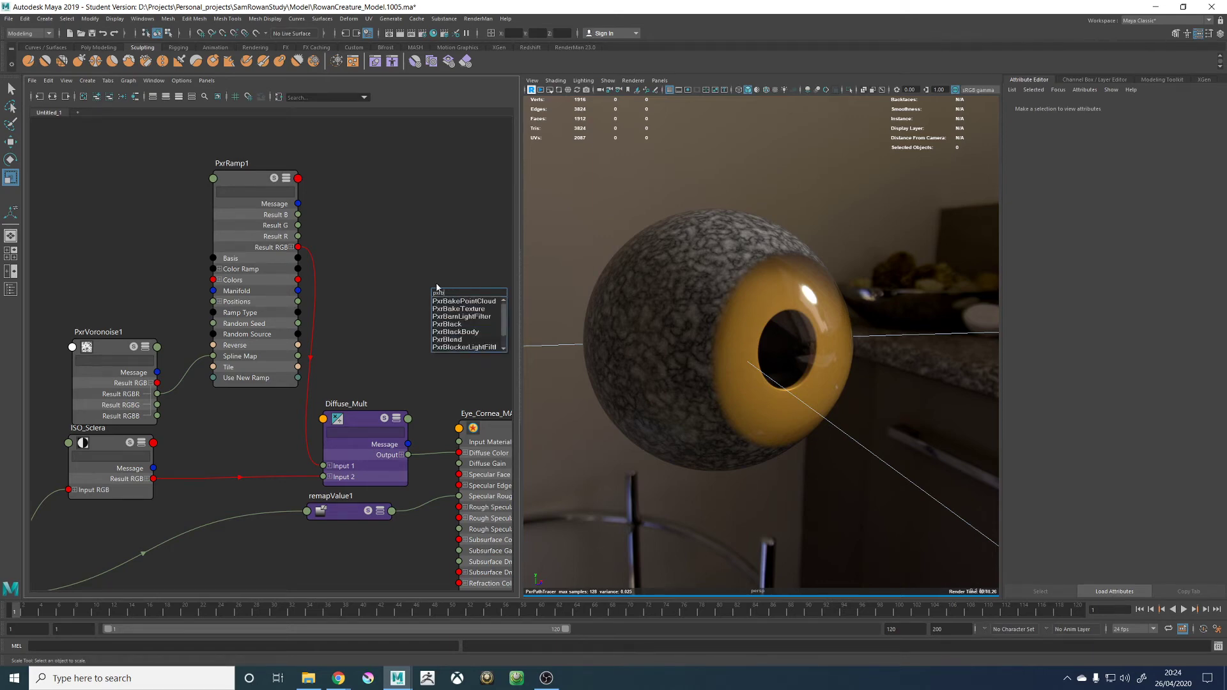
key("BackSpace")
key("BackSpace")
key("BackSpace")
key("BackSpace")
key("BackSpace")
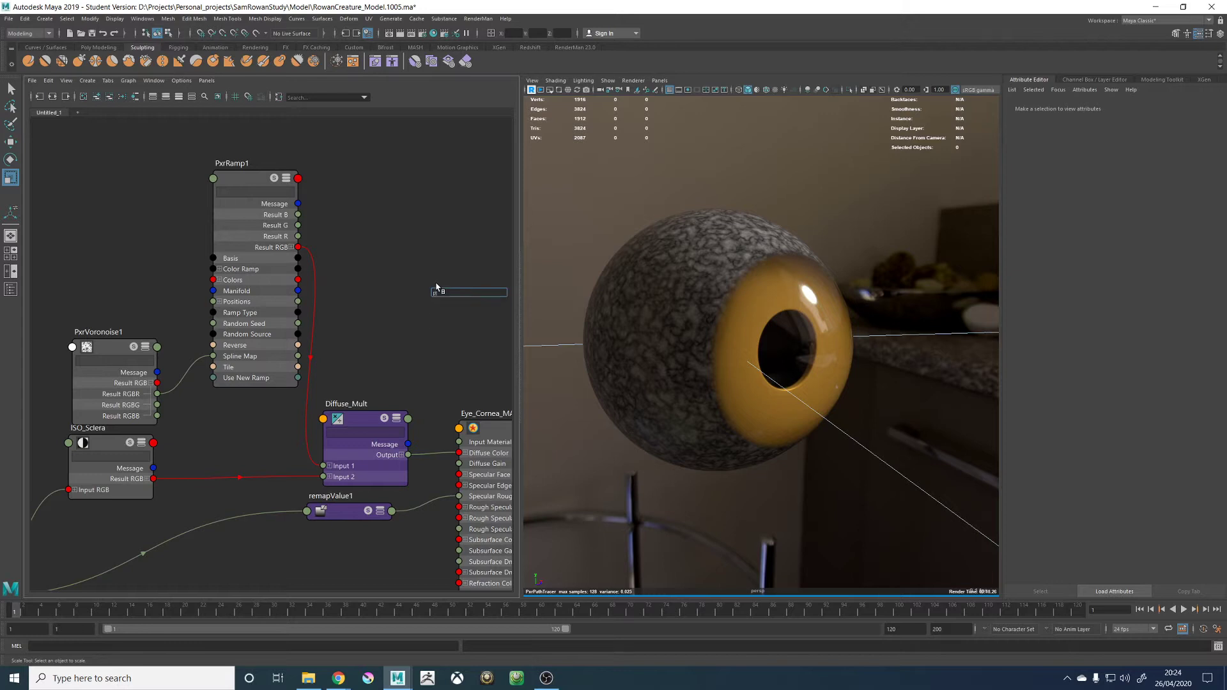
left_click(240, 175)
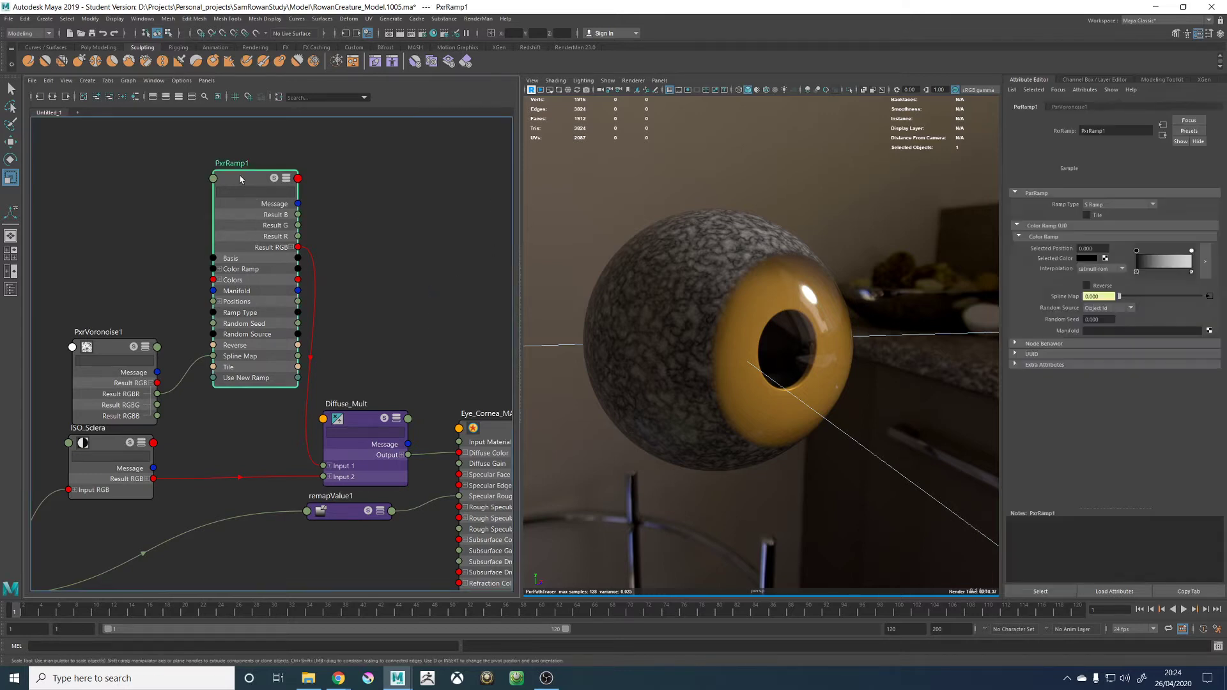
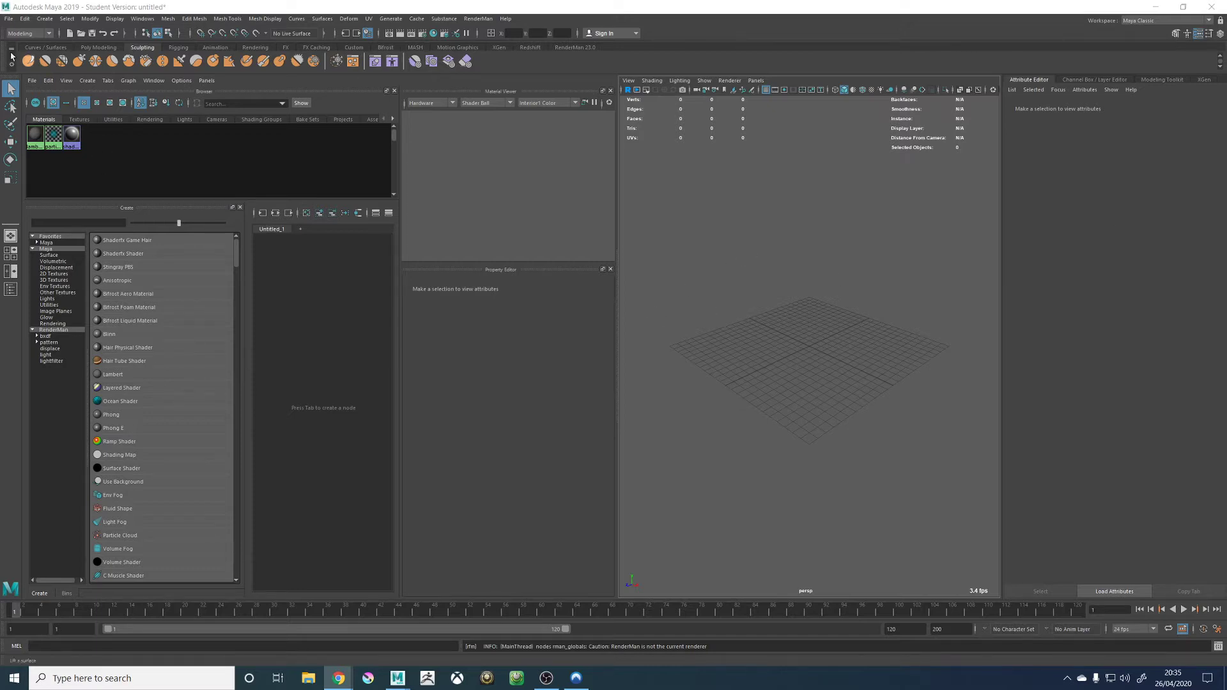
Open RowanCreature_Model.1005.ma from the project's Model folder, discarding the untitled scene and accepting the student version notice
left_click(9, 18)
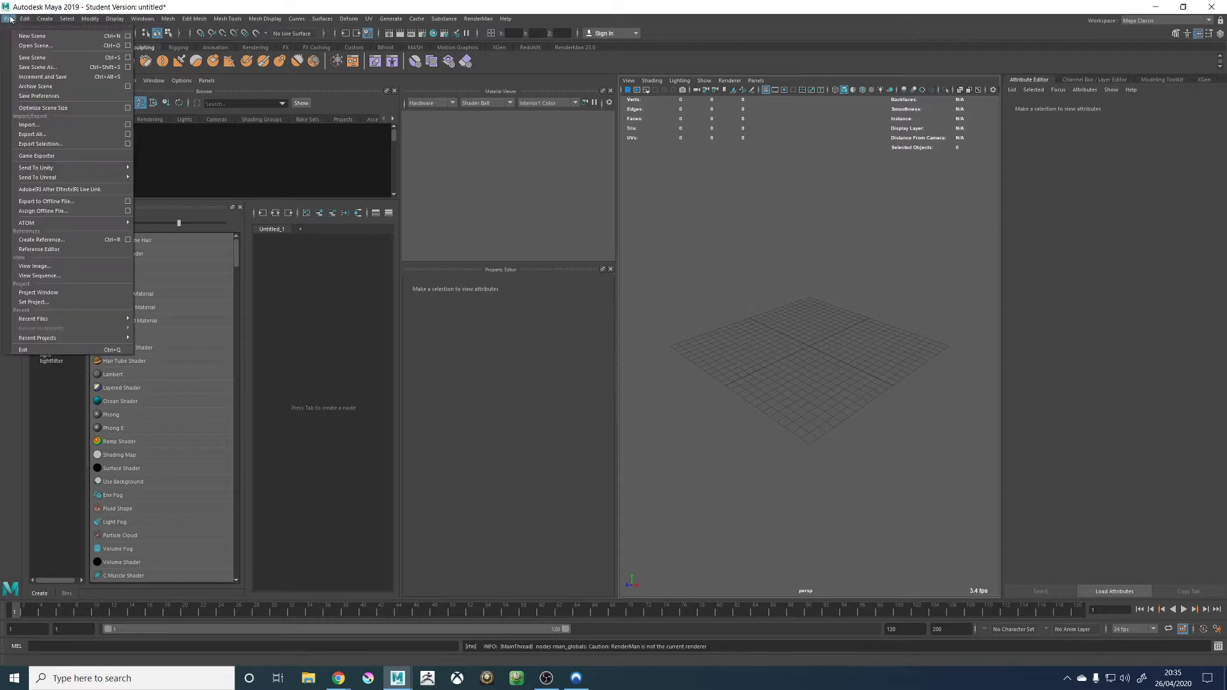
left_click(32, 46)
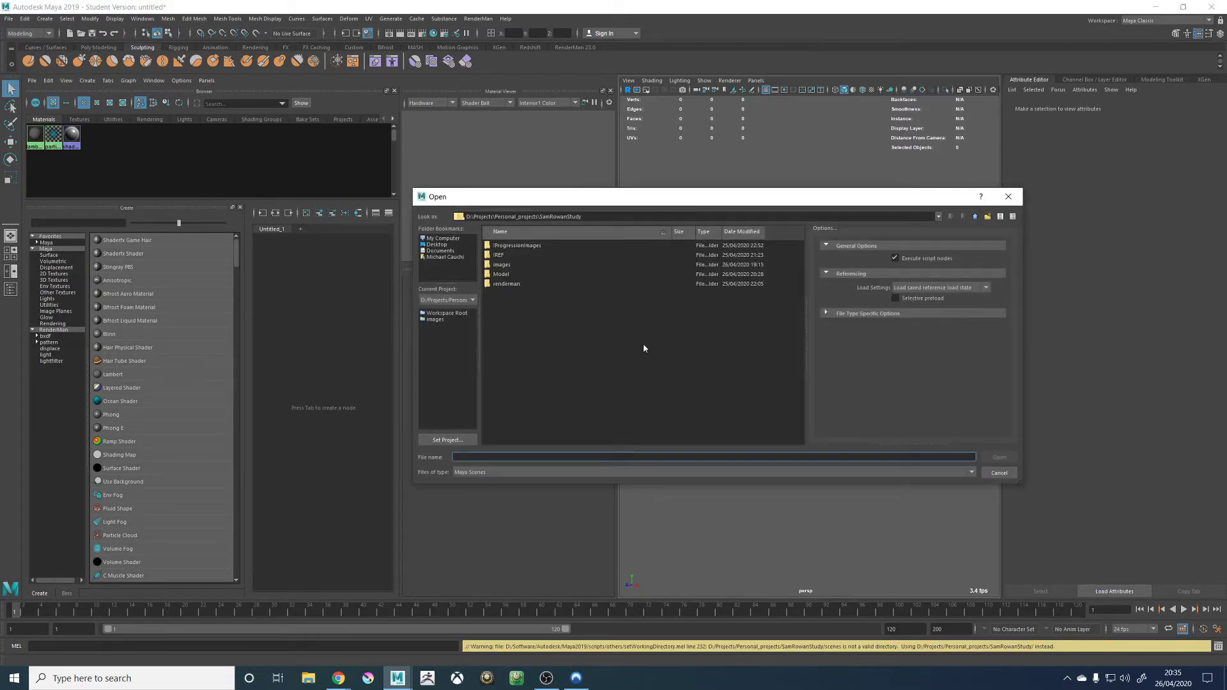
double_click(511, 273)
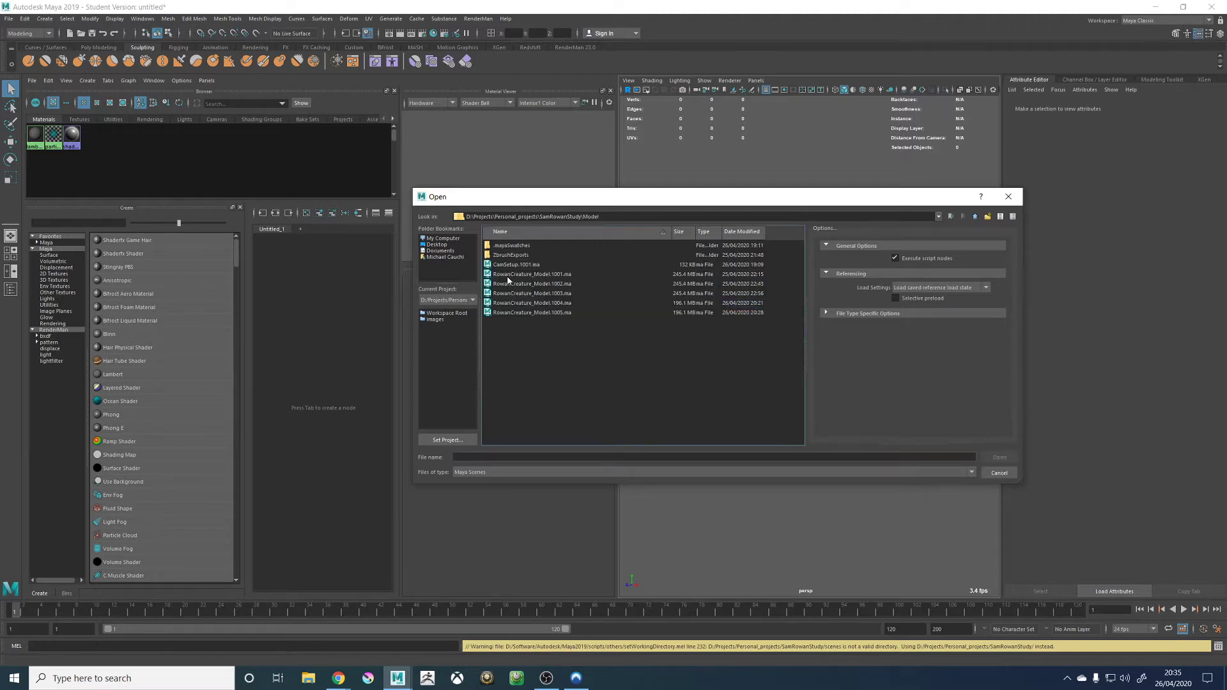
double_click(542, 312)
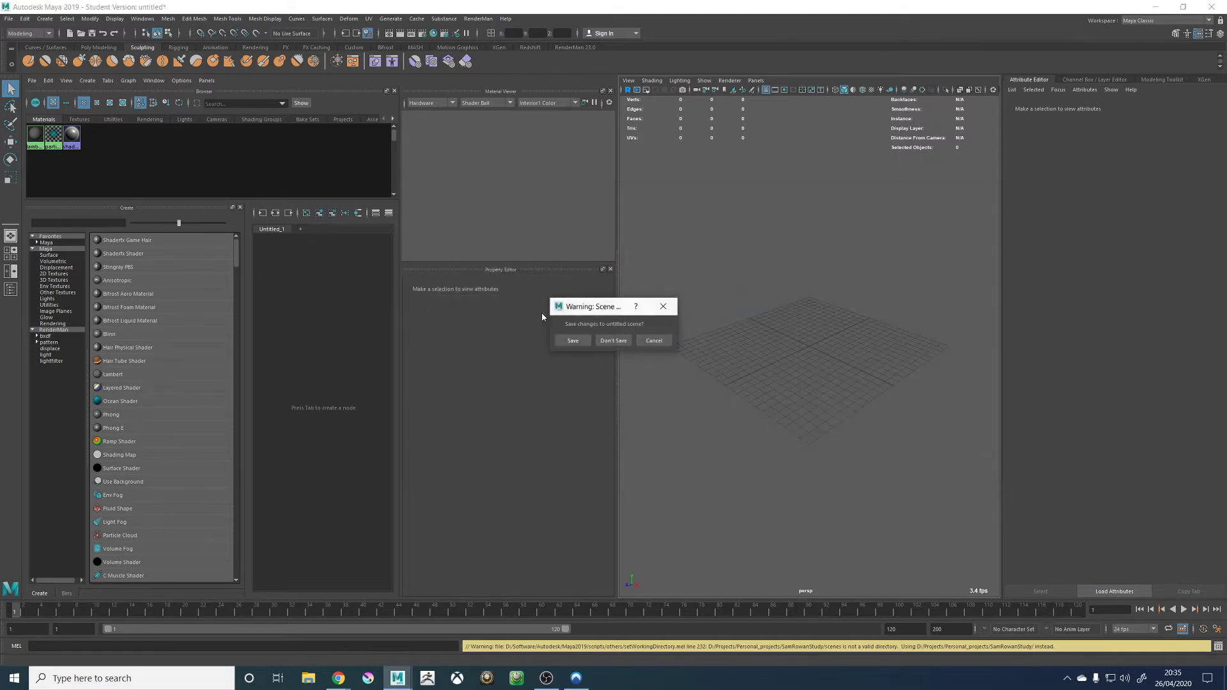
left_click(610, 343)
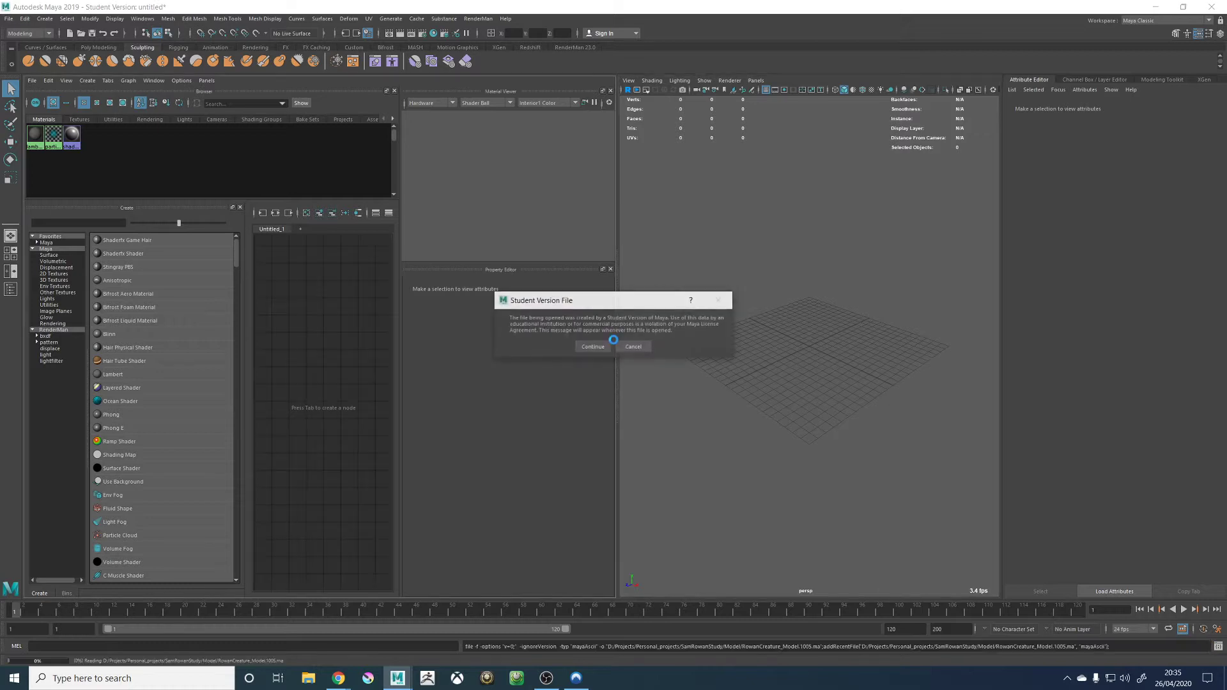
left_click(587, 347)
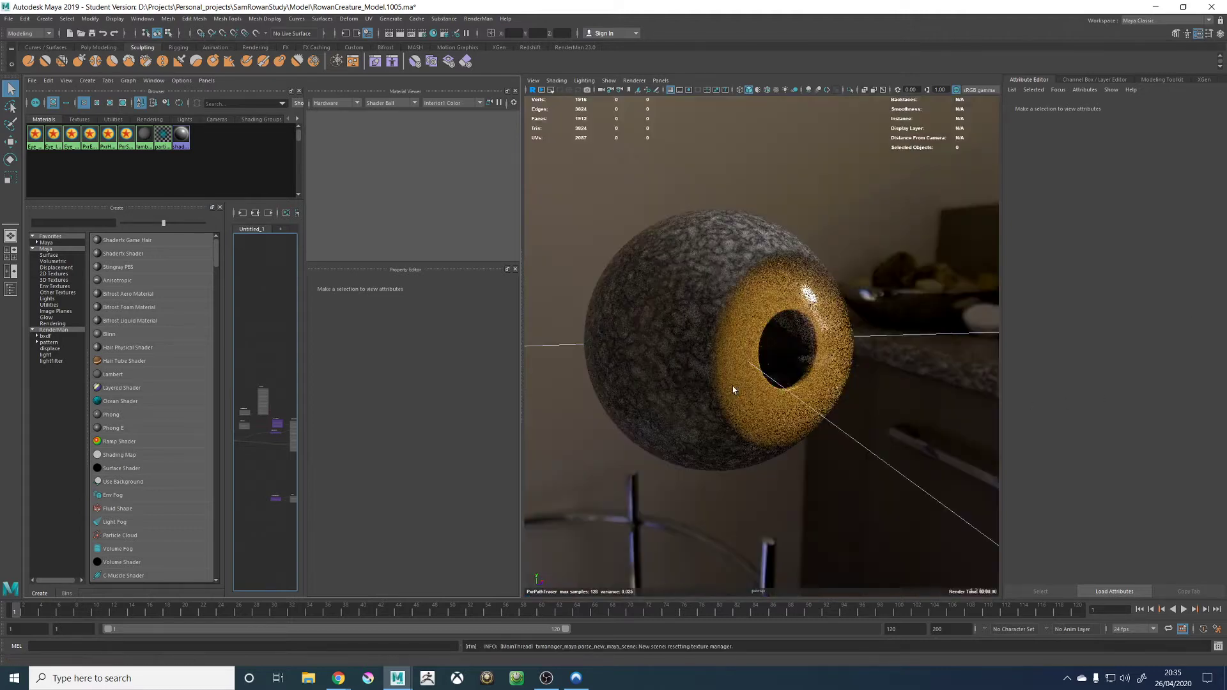
Switch the viewport renderer to Viewport 2.0 and close the Hypershade's Create, Bin, Material Viewer and Property Editor panels
left_click(635, 80)
left_click(644, 97)
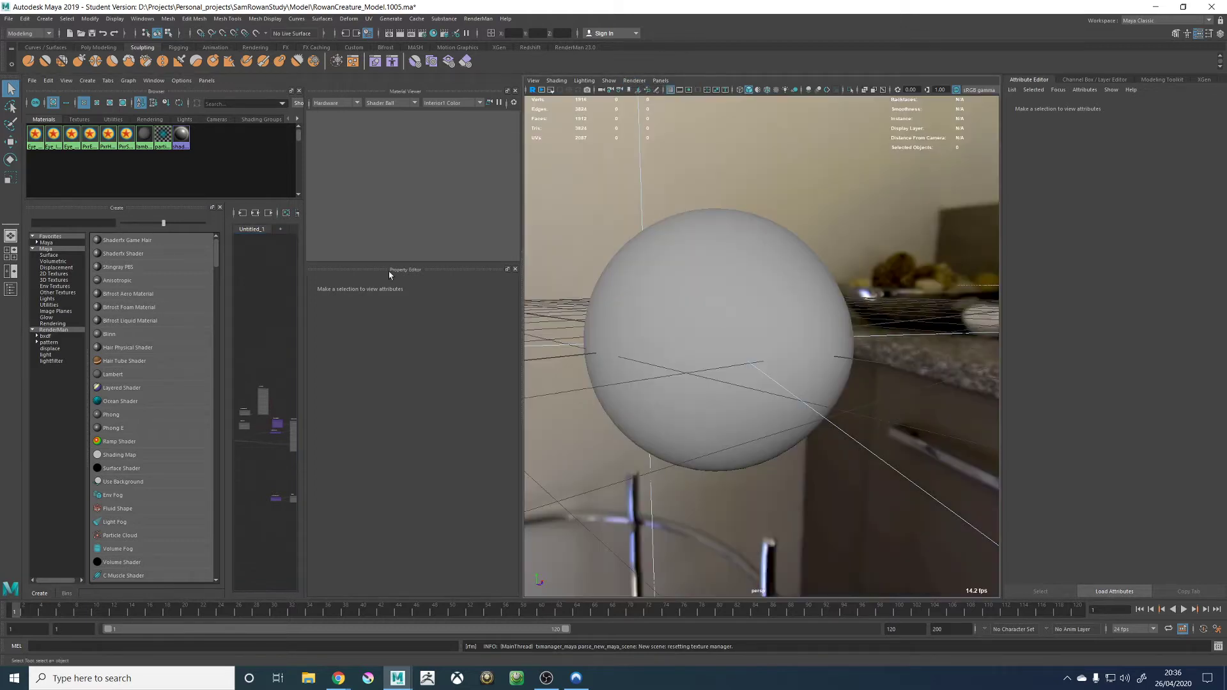
left_click(220, 207)
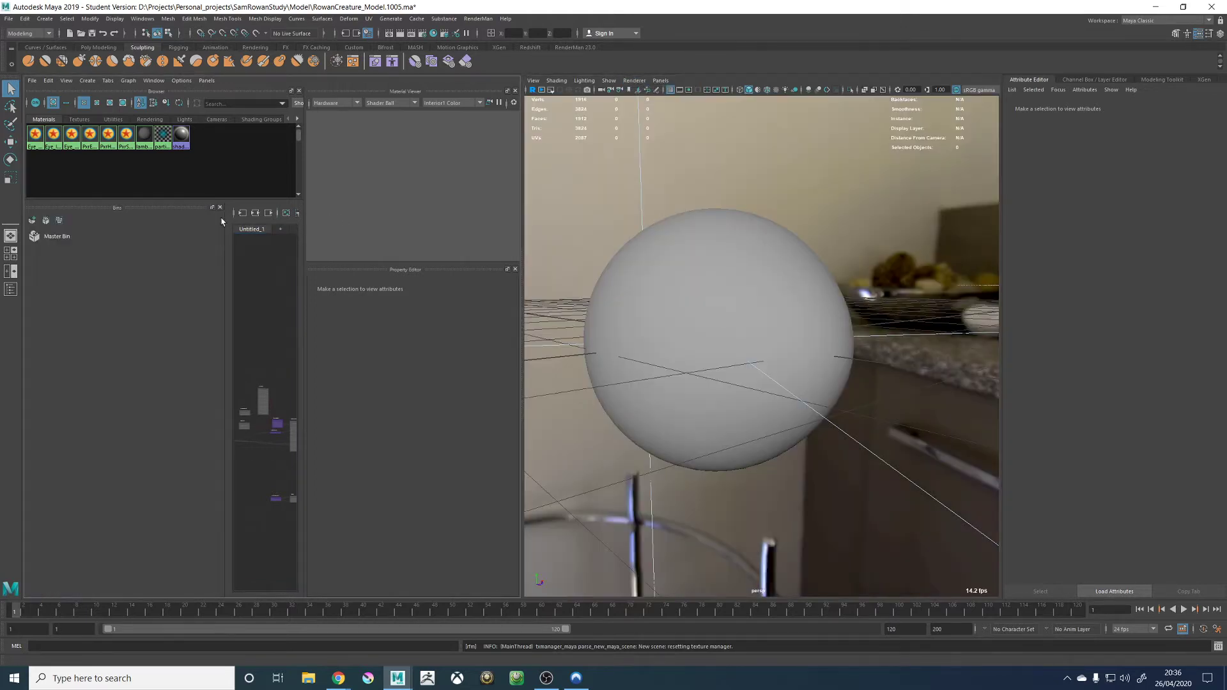
left_click(219, 207)
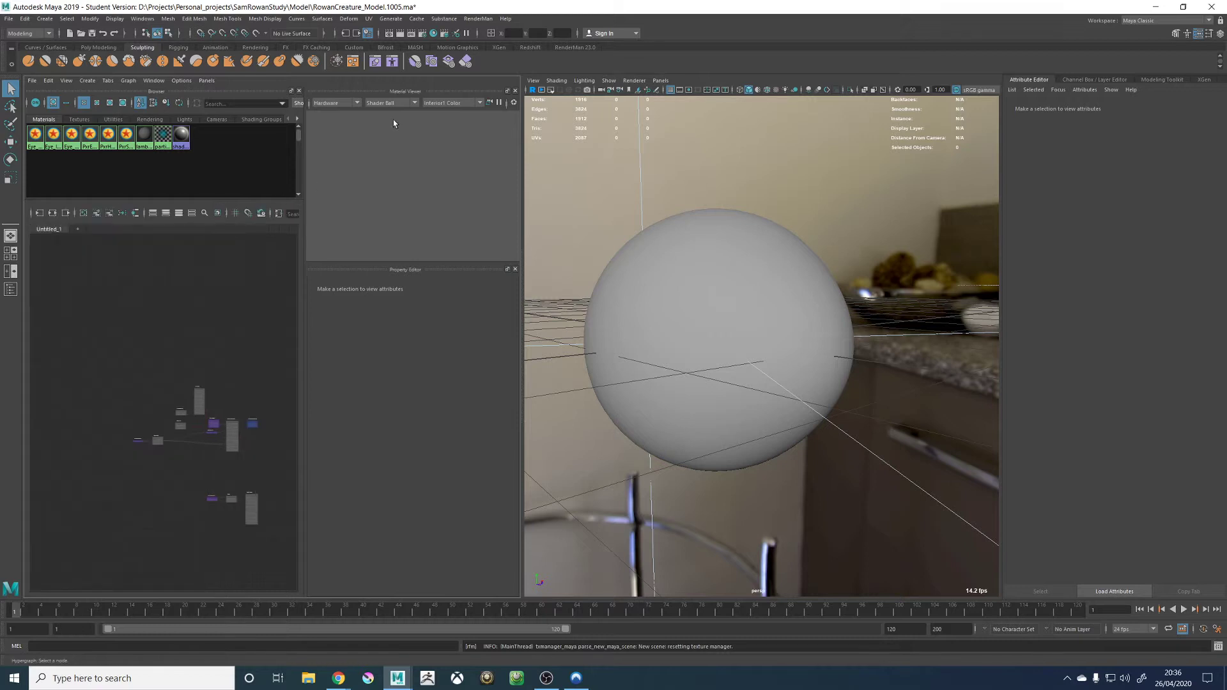
left_click(515, 91)
left_click(515, 91)
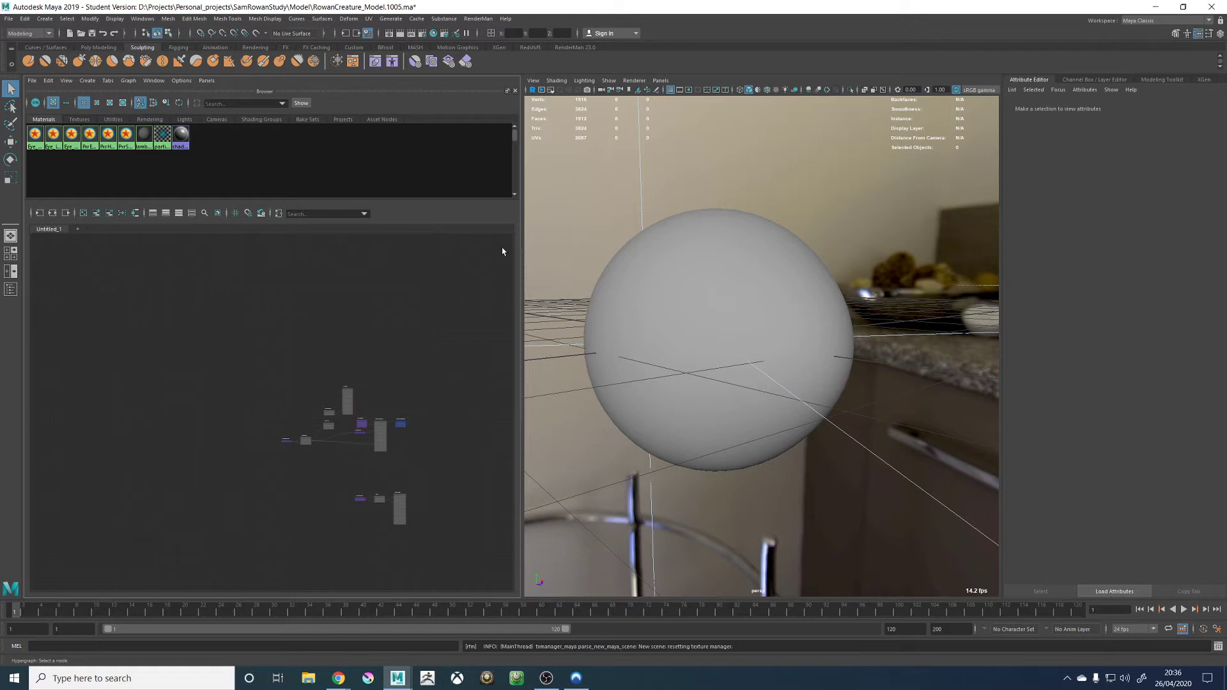
Select PxrRamp1 in the node graph and set its colour at position 1 to a dark brown
scroll(406, 323, "up", 2)
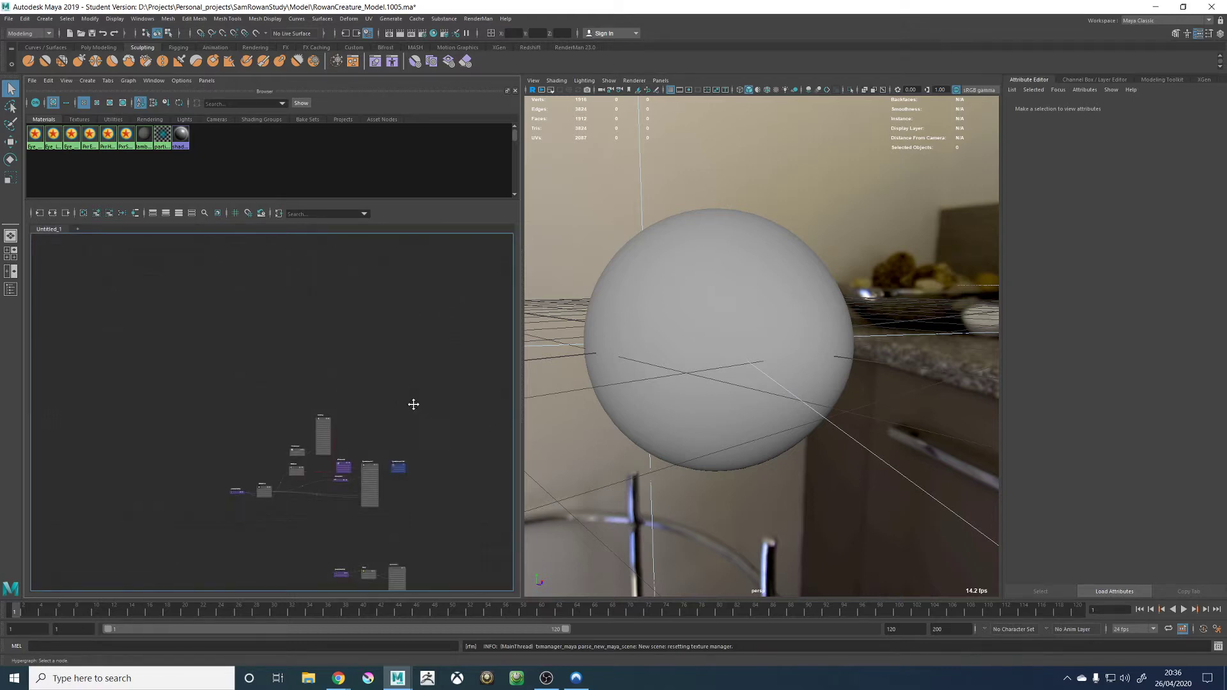
middle_click_drag(414, 405, 408, 338, "alt")
scroll(314, 366, "up", 5)
scroll(385, 328, "down", 1)
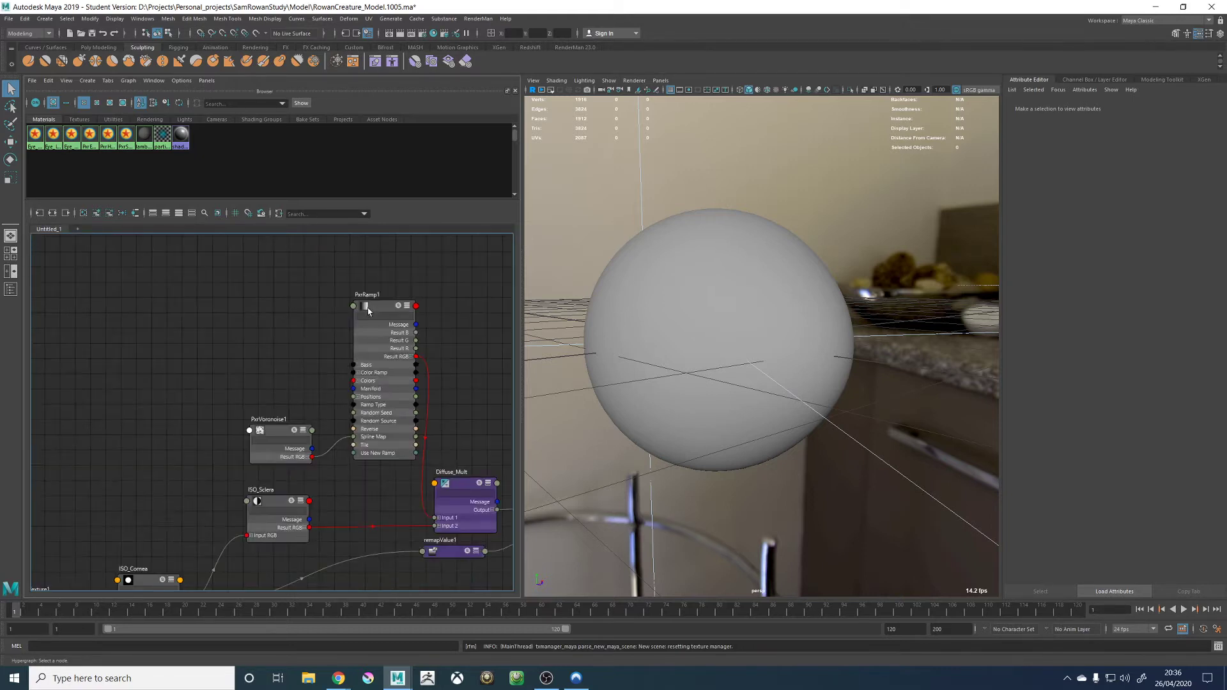
left_click(403, 327)
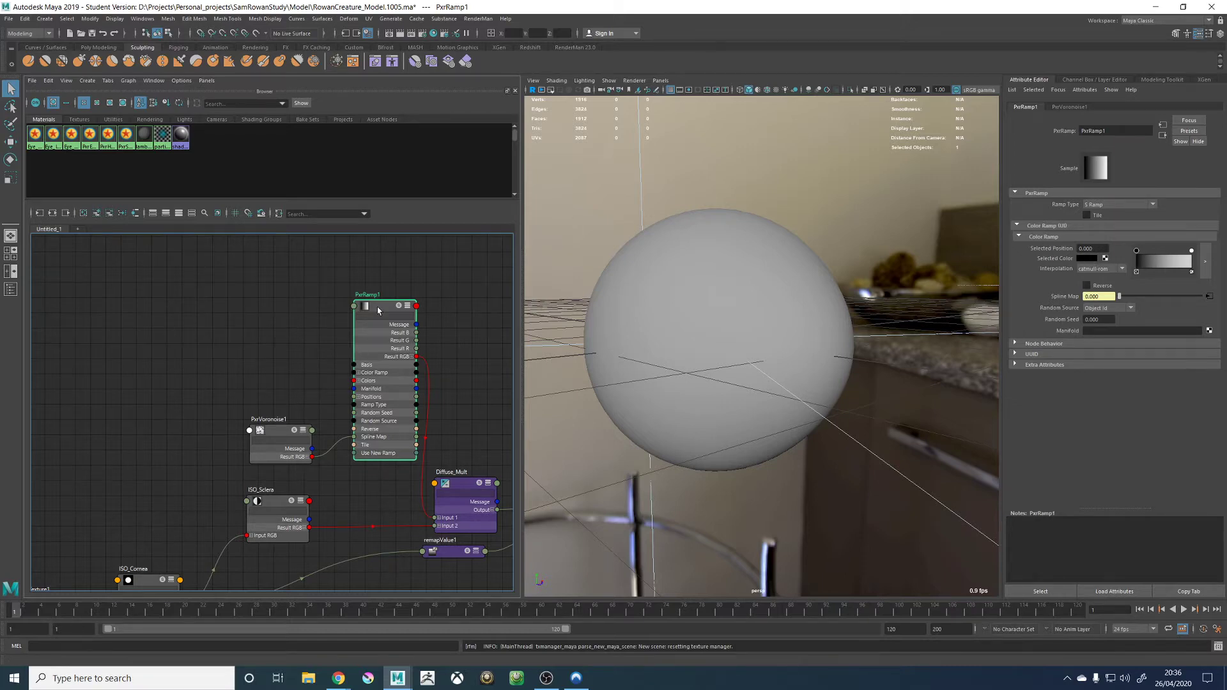
left_click(1193, 253)
left_click(1087, 258)
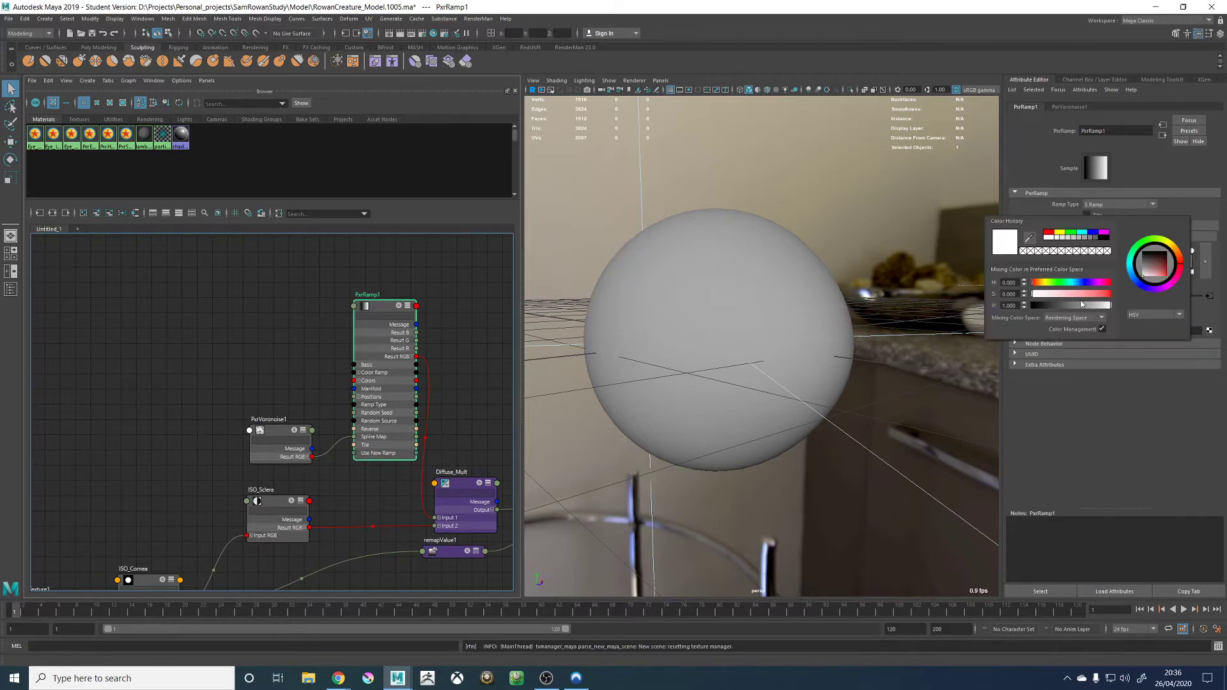
left_click_drag(1046, 283, 1039, 284)
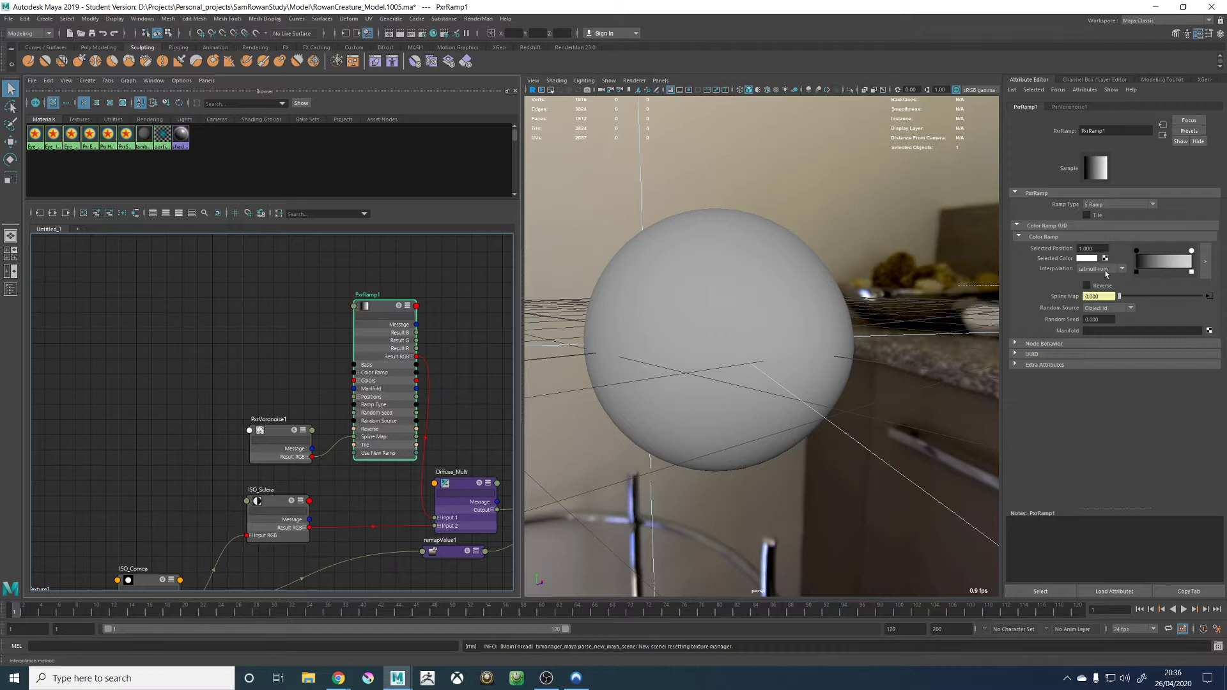
left_click(1090, 259)
left_click_drag(1085, 296, 1054, 310)
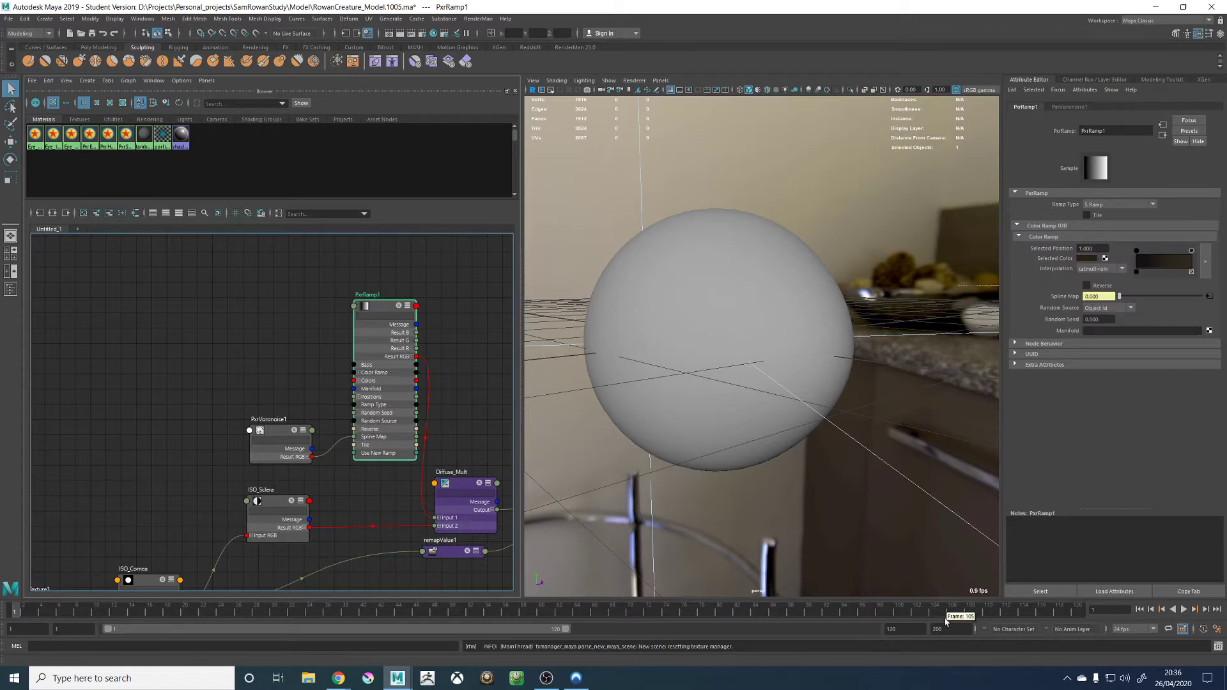
Quit BlueJeans and one more background application running in the system tray
left_click(1067, 678)
right_click(1064, 659)
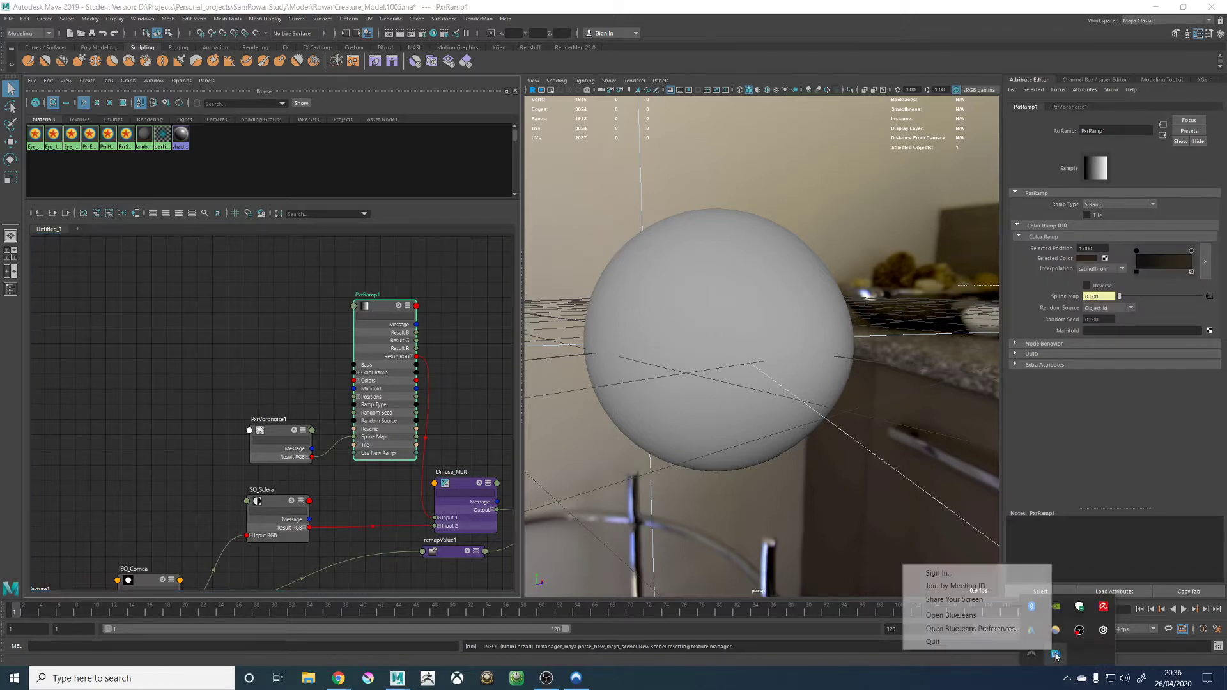
left_click(1048, 647)
left_click(1066, 678)
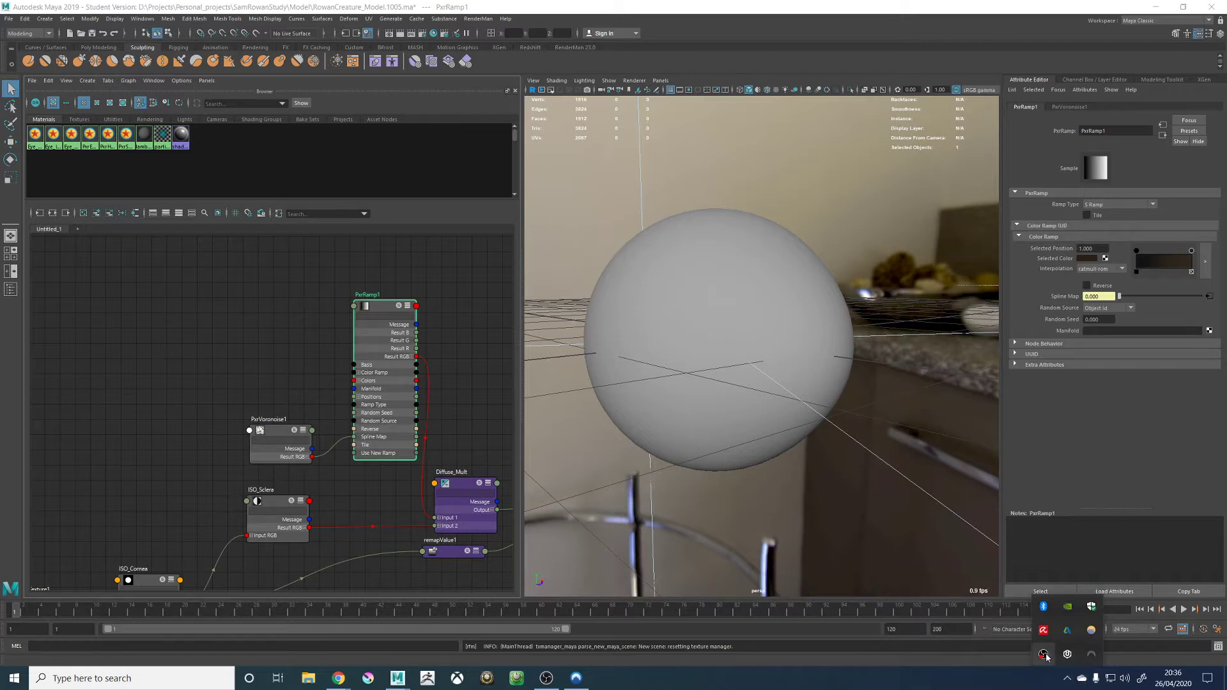
left_click(1090, 653)
left_click(1044, 636)
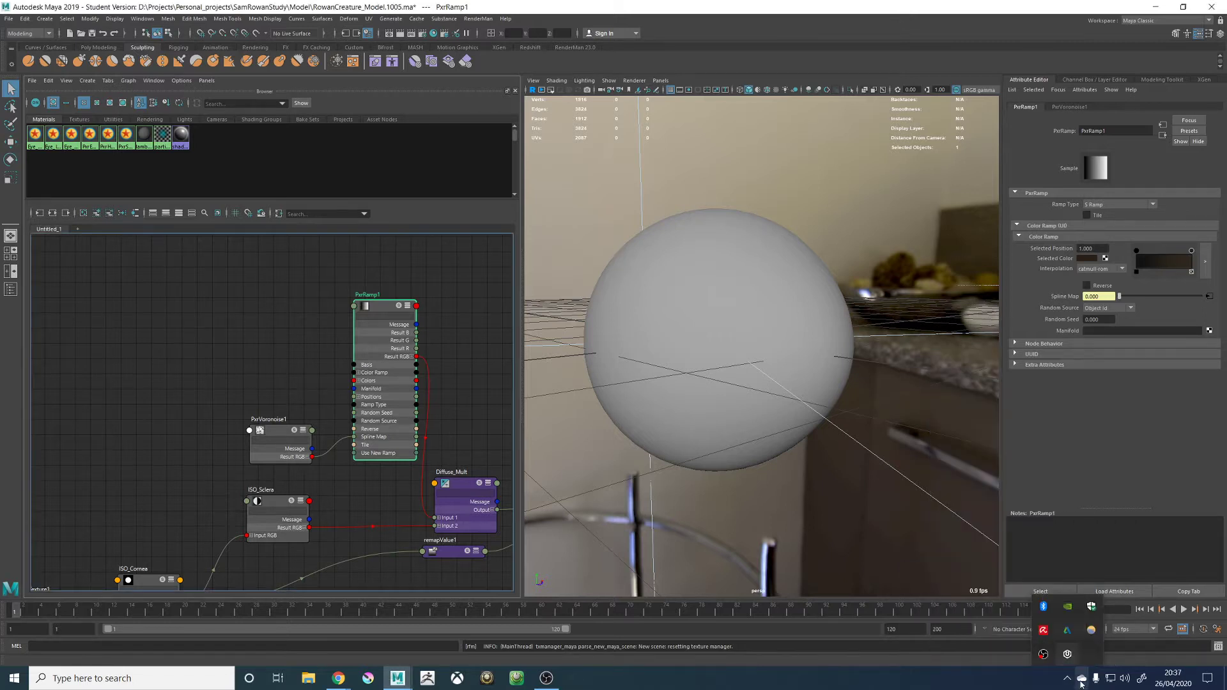
Disable f.lux until sunrise
right_click(1090, 634)
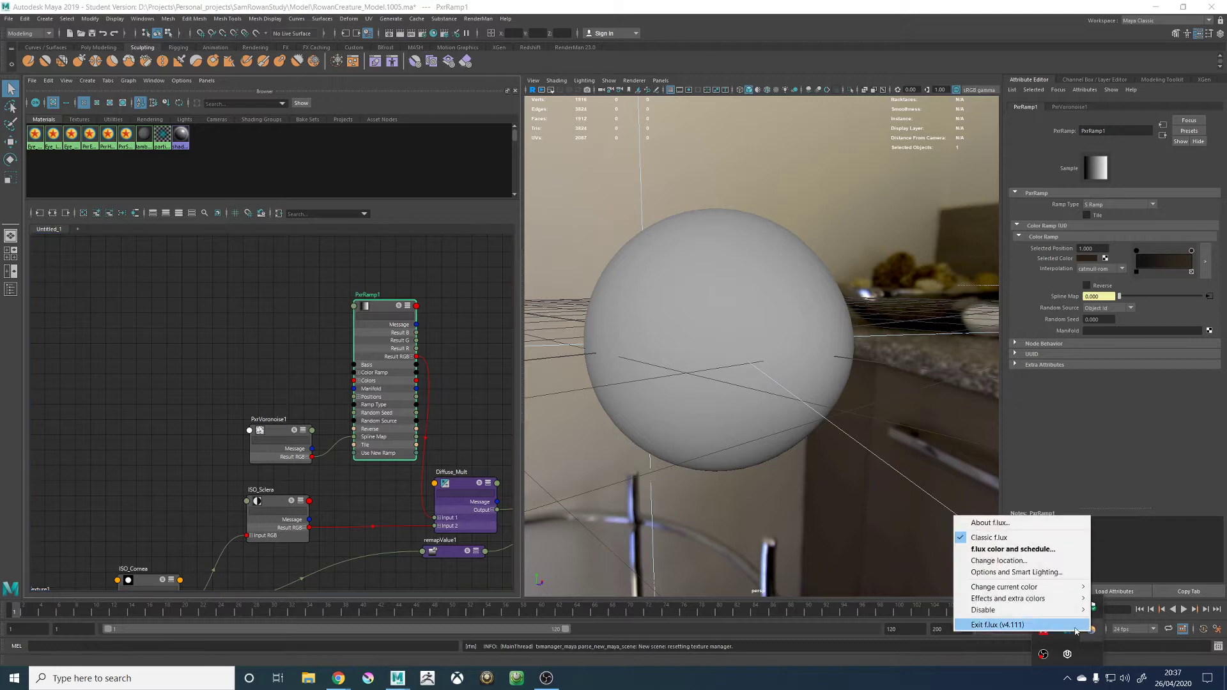
mouse_move(998, 612)
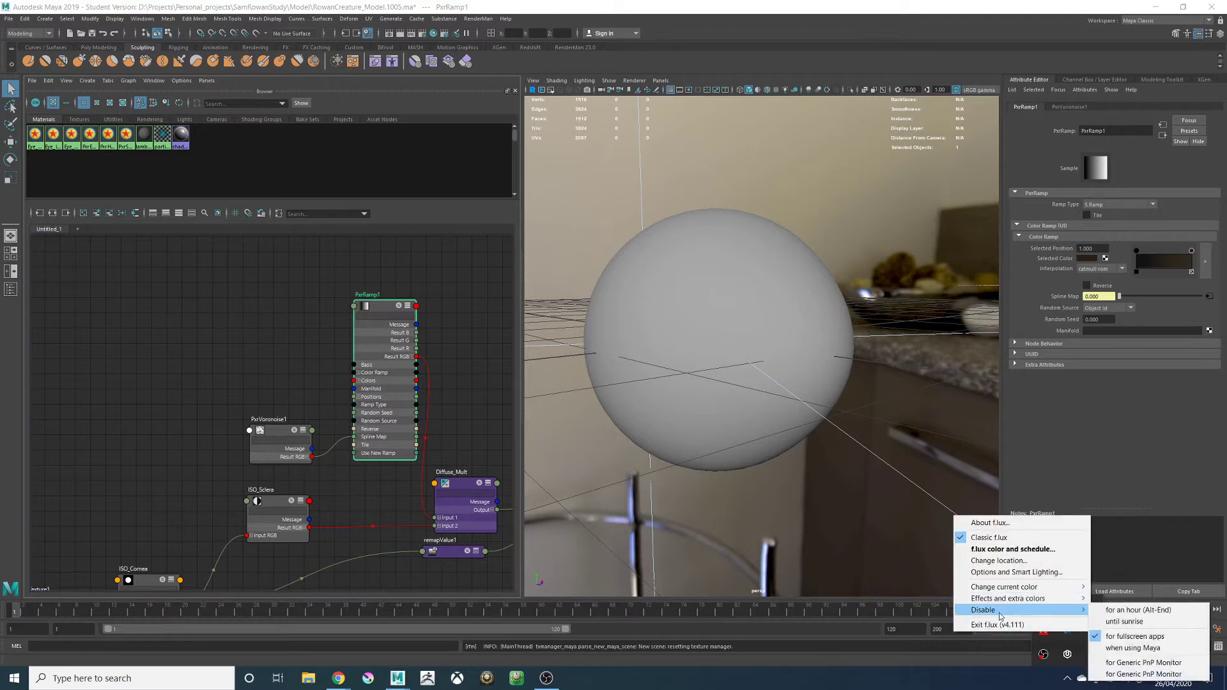
left_click(1126, 623)
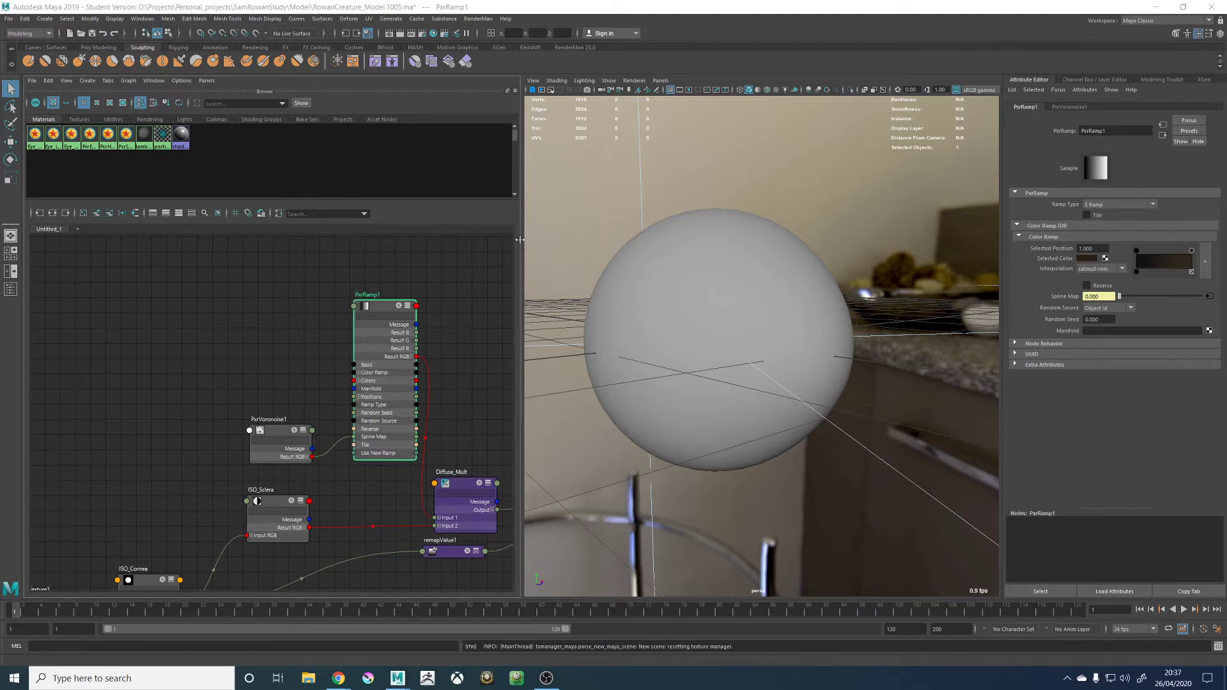
Widen the viewport slightly and switch its renderer back to RenderMan
left_click_drag(520, 239, 500, 241)
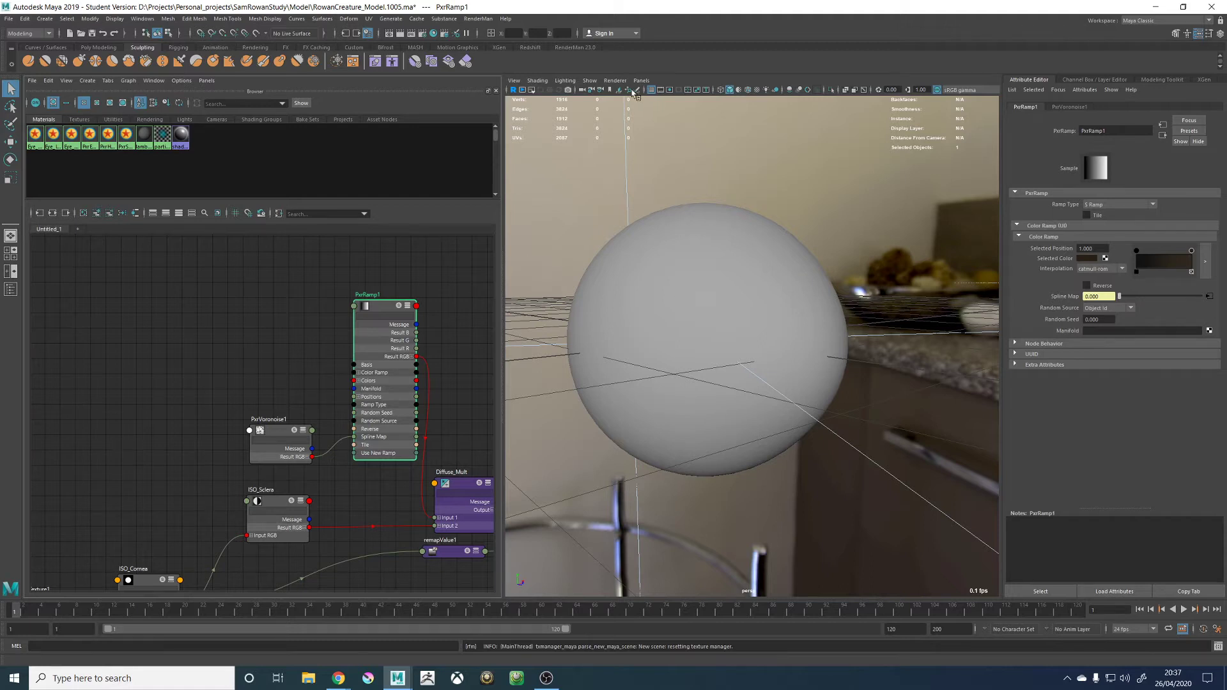
left_click(685, 188)
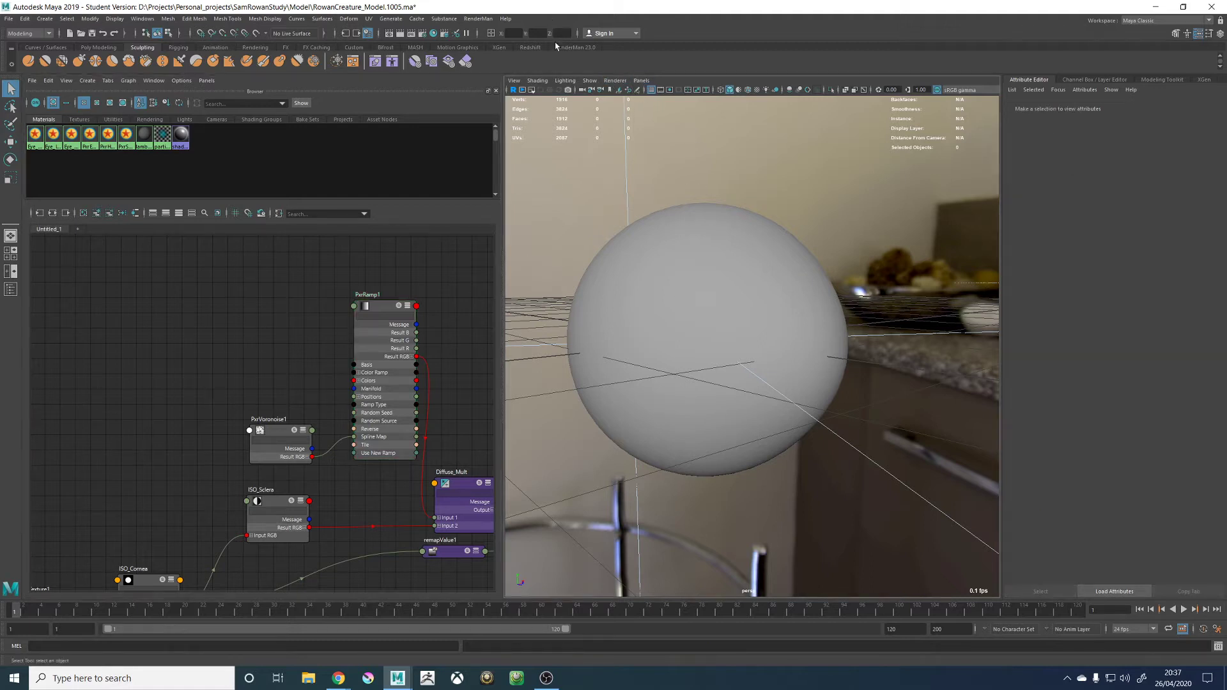
left_click(586, 81)
left_click(625, 104)
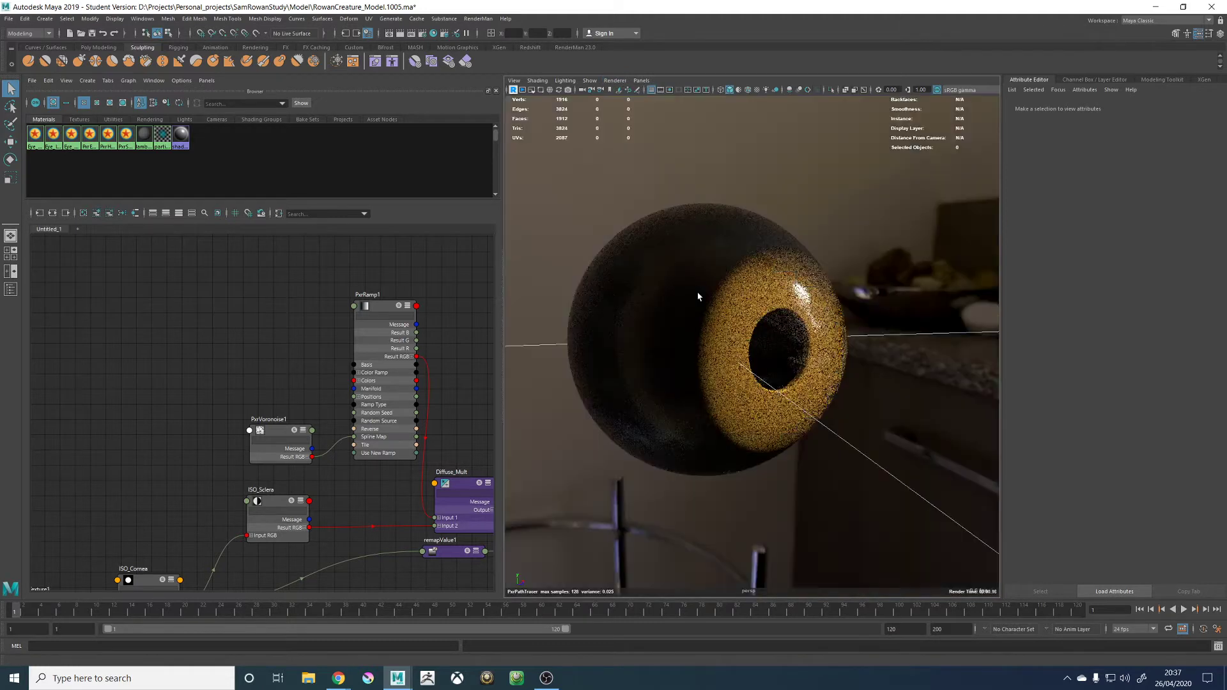
Select PxrRamp1 and lighten its colour at position 1 to a medium brown, judging it on the rendered eye
left_click(398, 309)
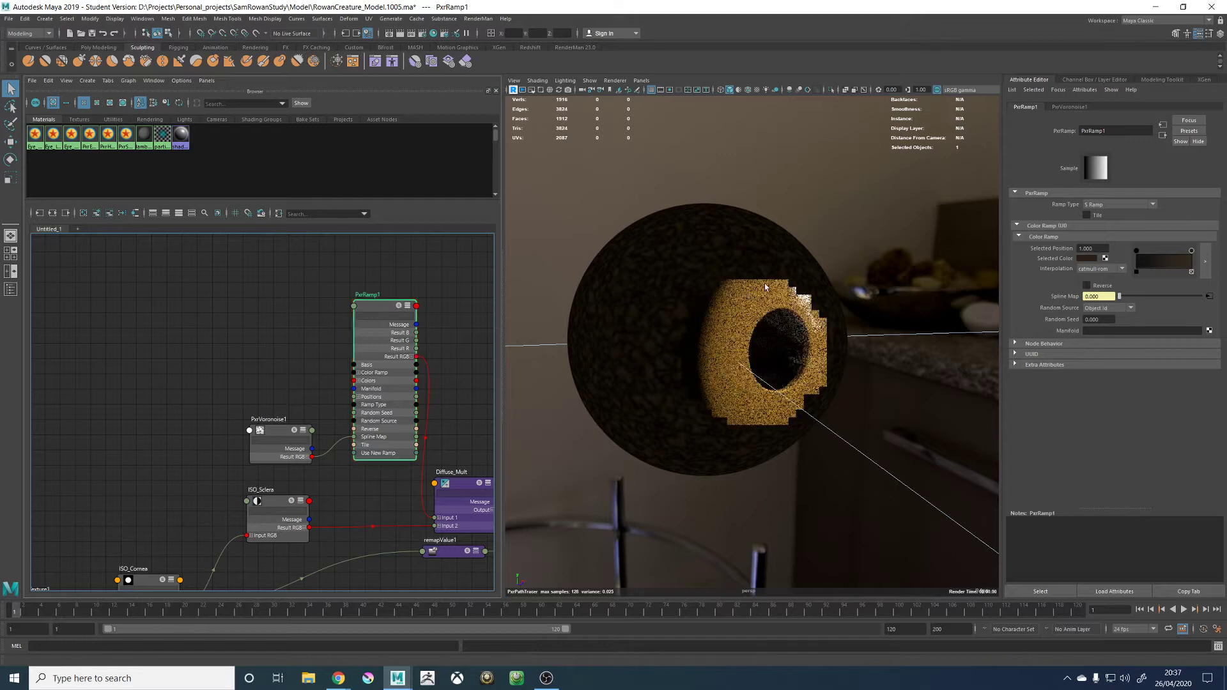
left_click_drag(844, 230, 732, 260, "alt")
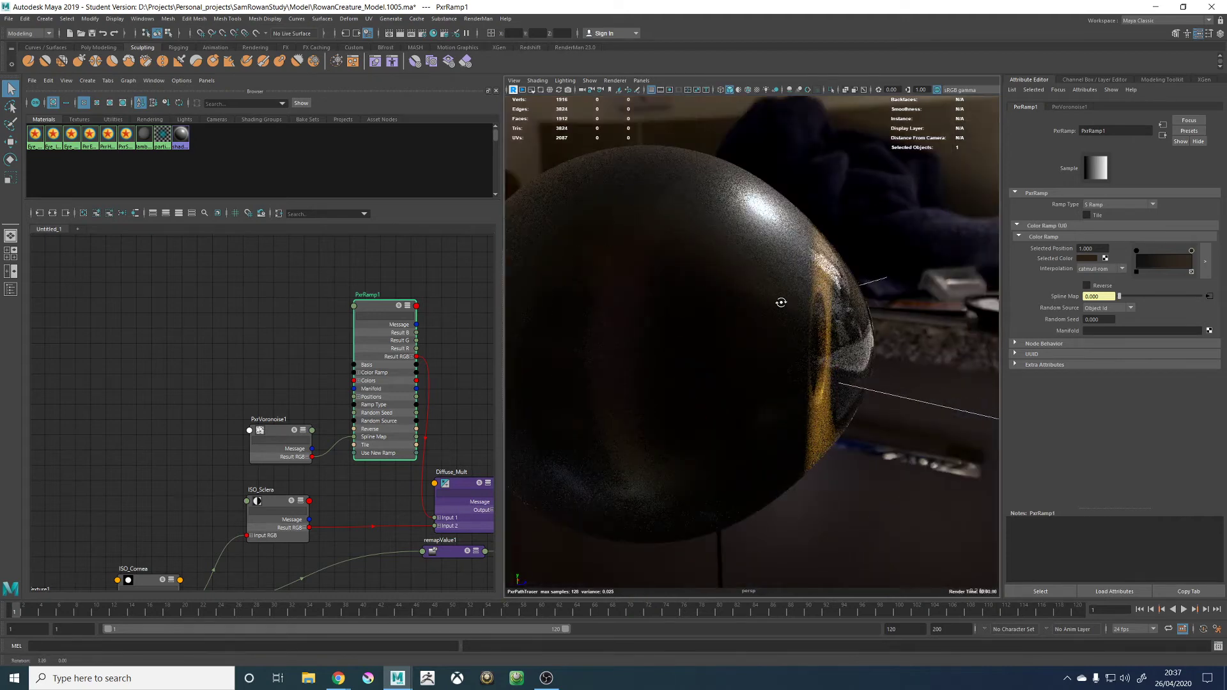
left_click_drag(780, 301, 756, 306, "alt")
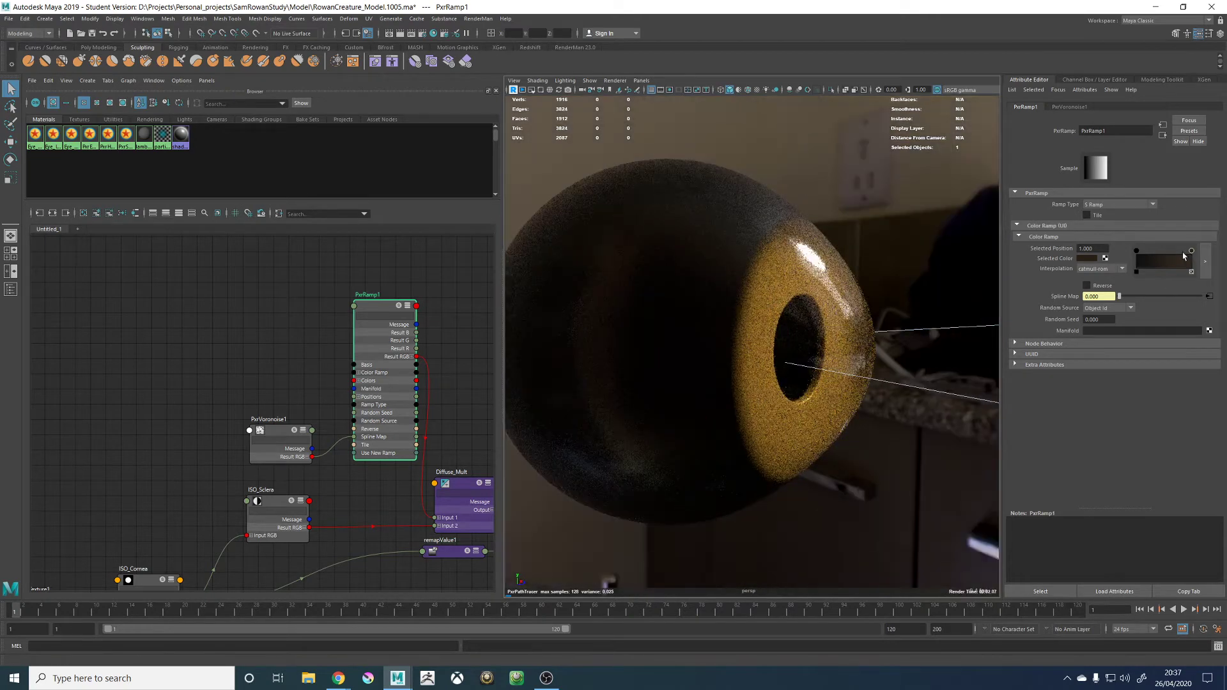
left_click(1080, 259)
left_click_drag(1061, 310, 1055, 311)
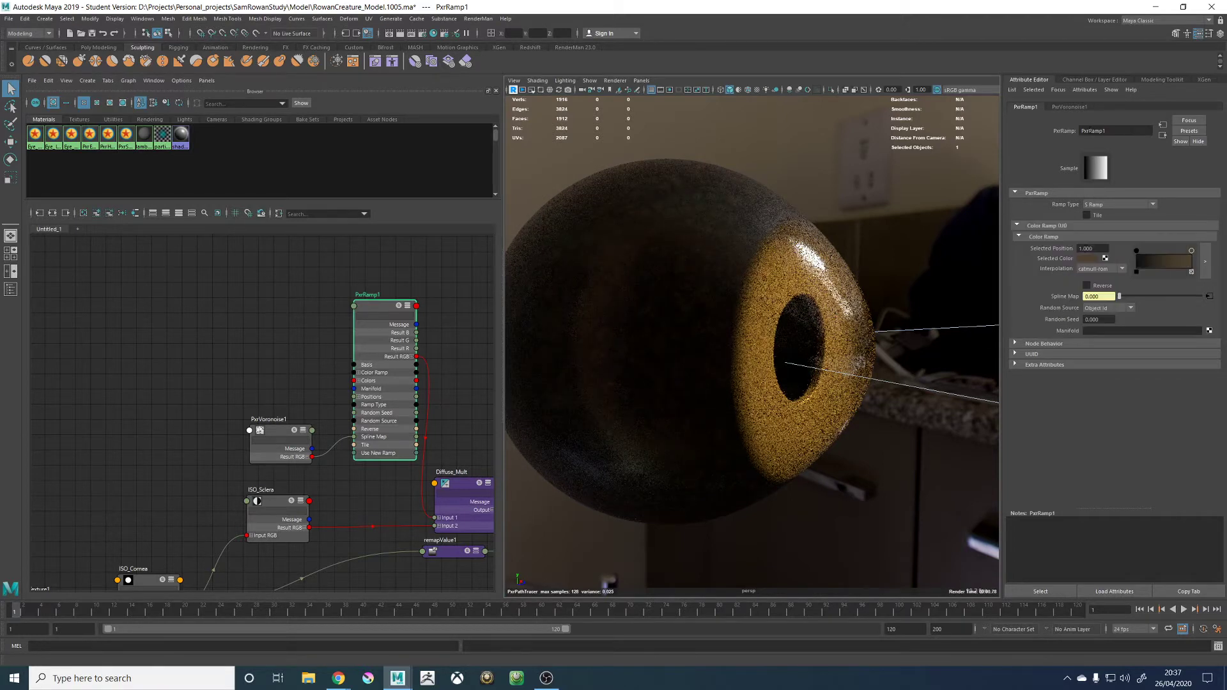
Set PxrRamp1's colour at position 0 to a very dark brown and check the rendered eye from several angles
left_click(1081, 259)
left_click_drag(1057, 306, 1041, 306)
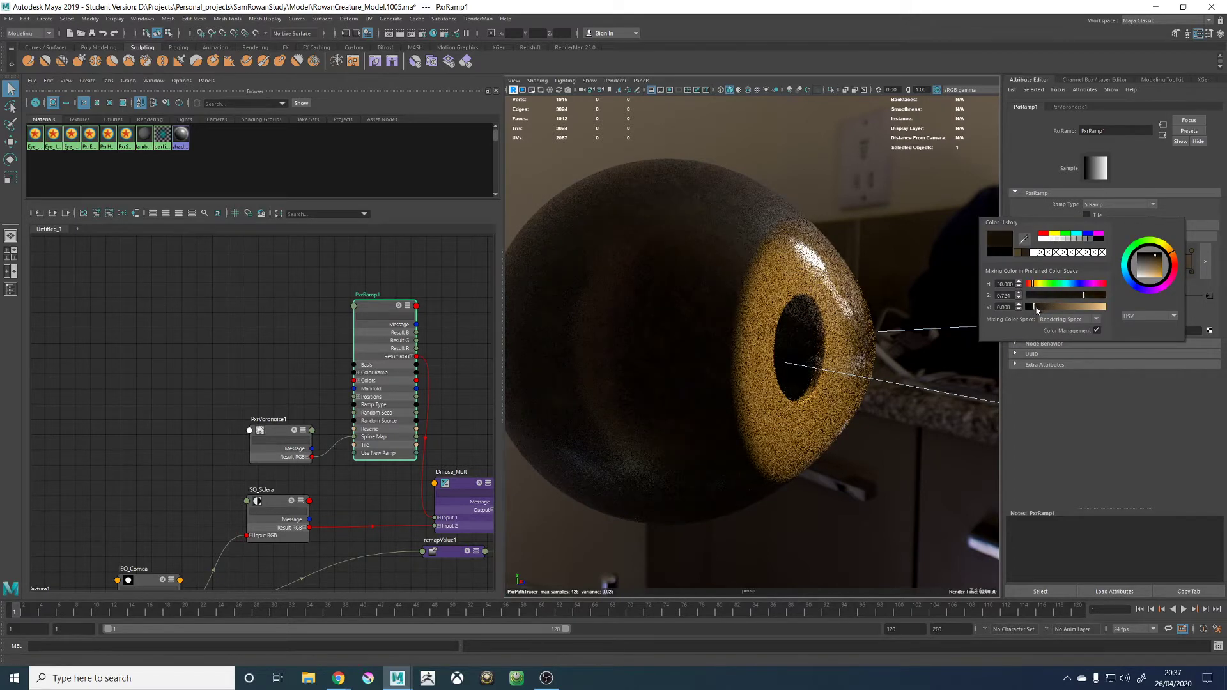
scroll(822, 192, "down", 5)
left_click_drag(822, 192, 829, 309, "alt")
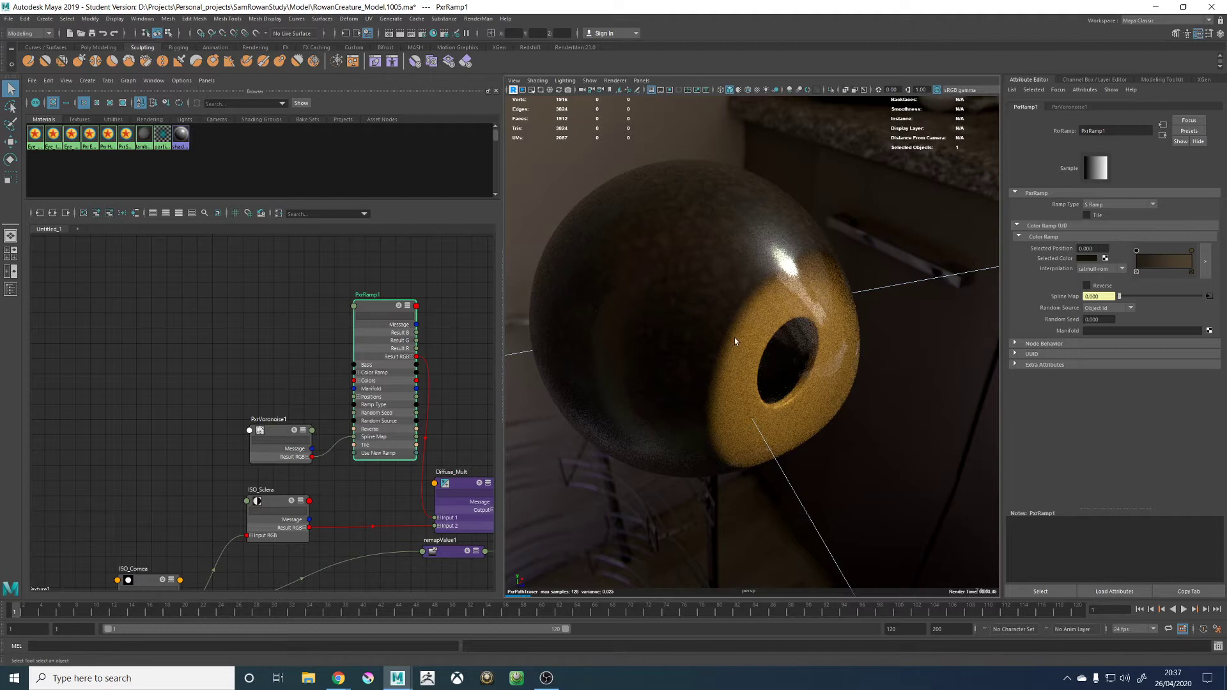
scroll(852, 332, "down", 3)
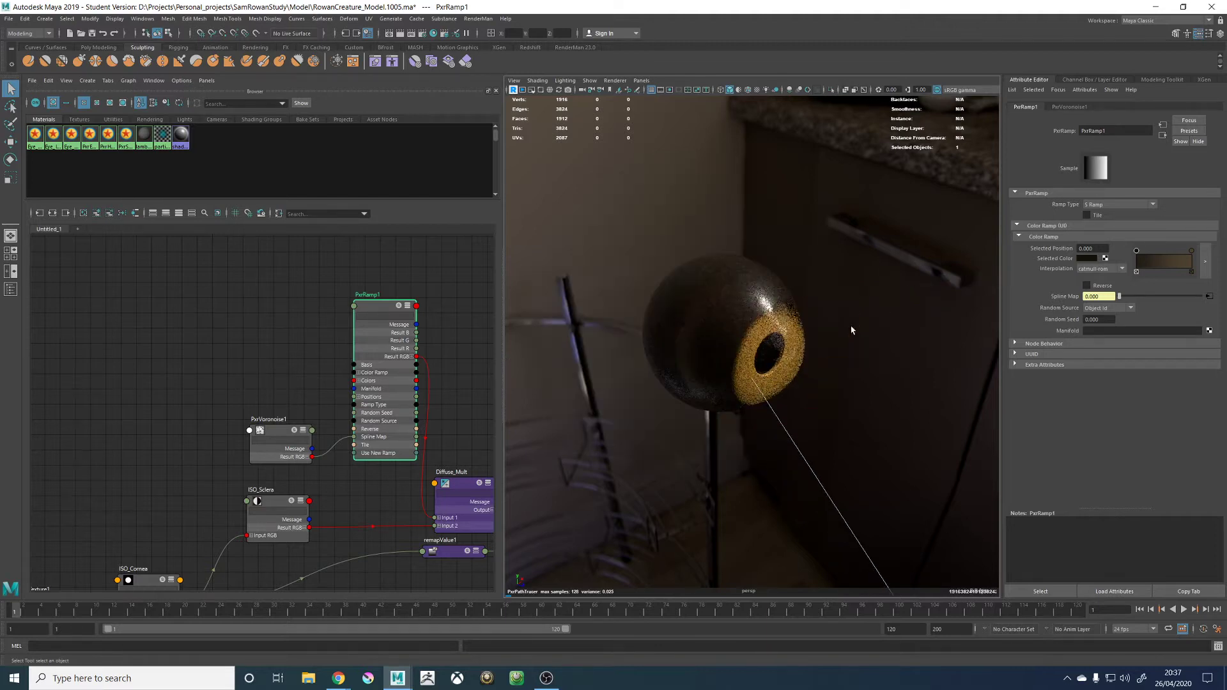
left_click_drag(858, 320, 799, 326, "alt")
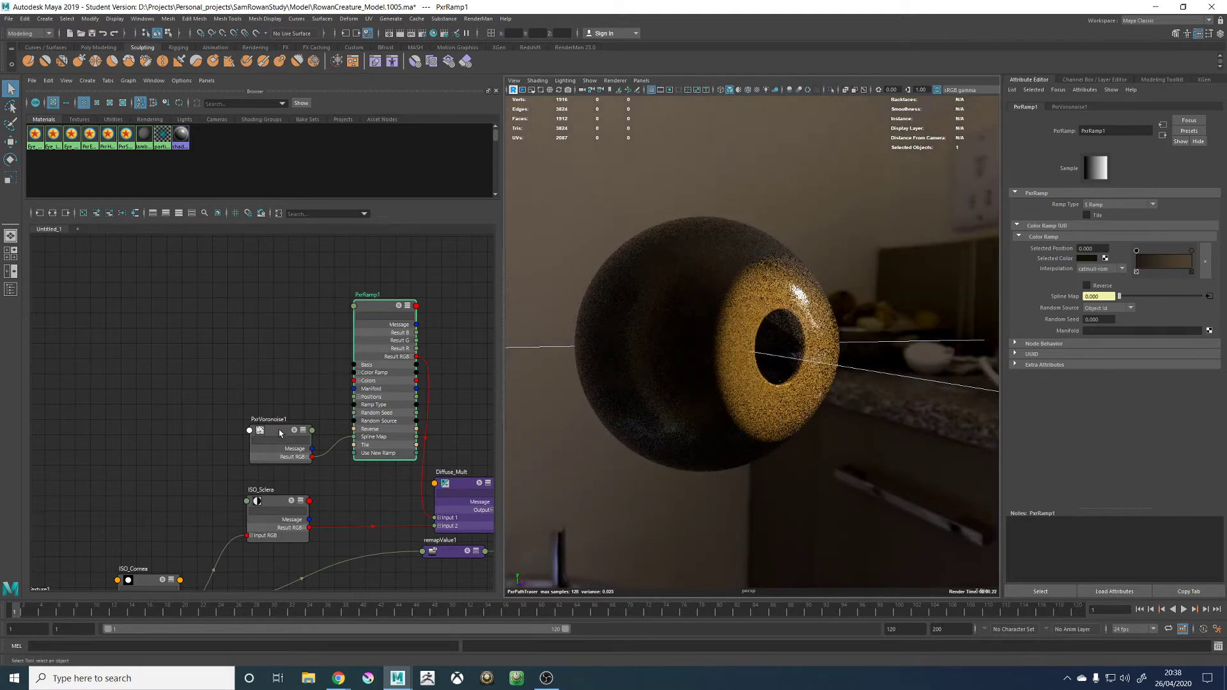
Set PxrVoronoise1's Frequency to 4 and inspect the sclera pattern up close in the render
left_click(280, 432)
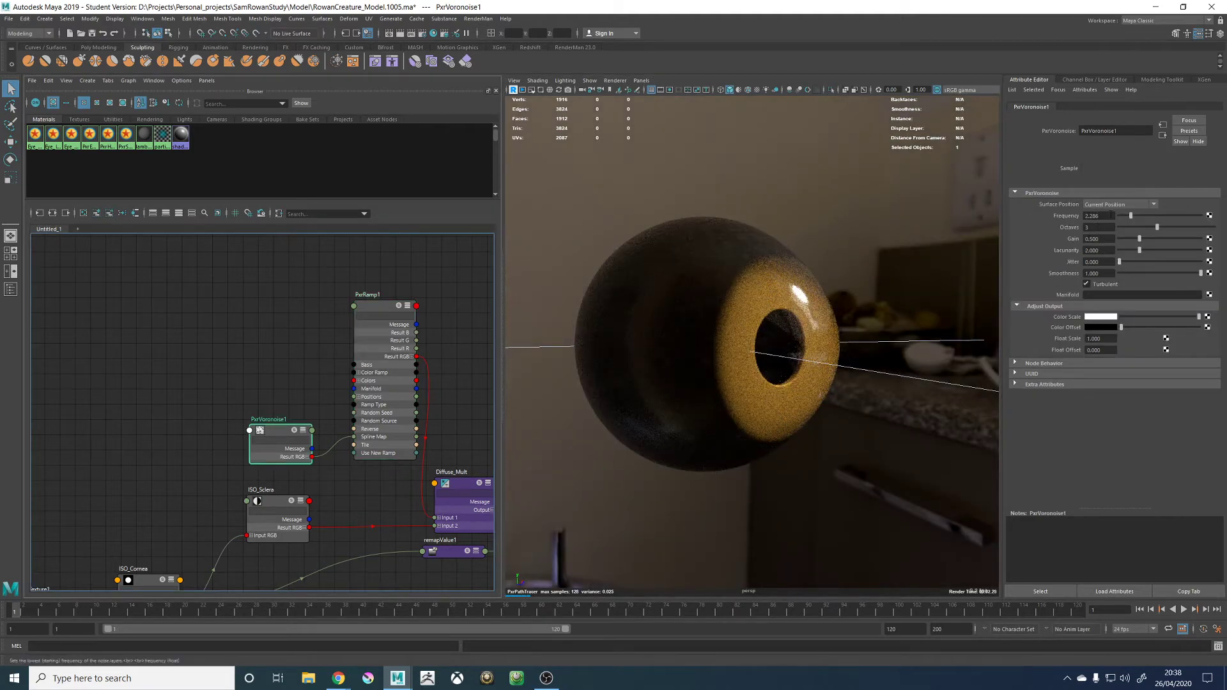
left_click(1099, 215)
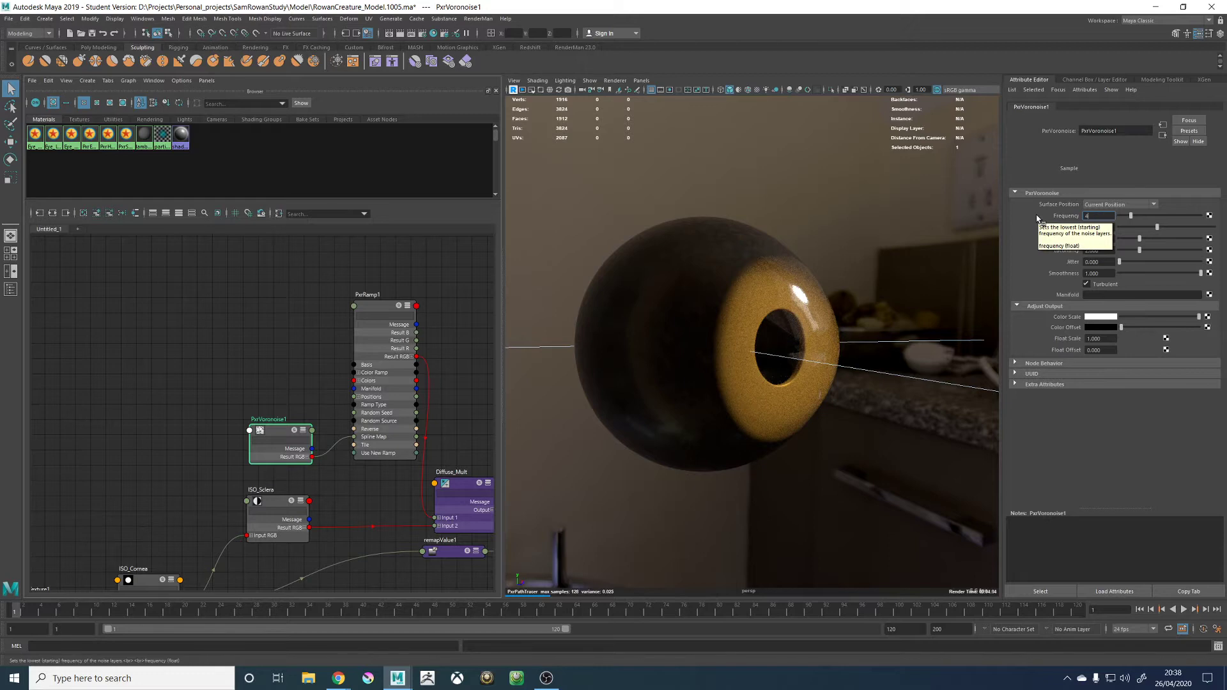
type("4")
key("Return")
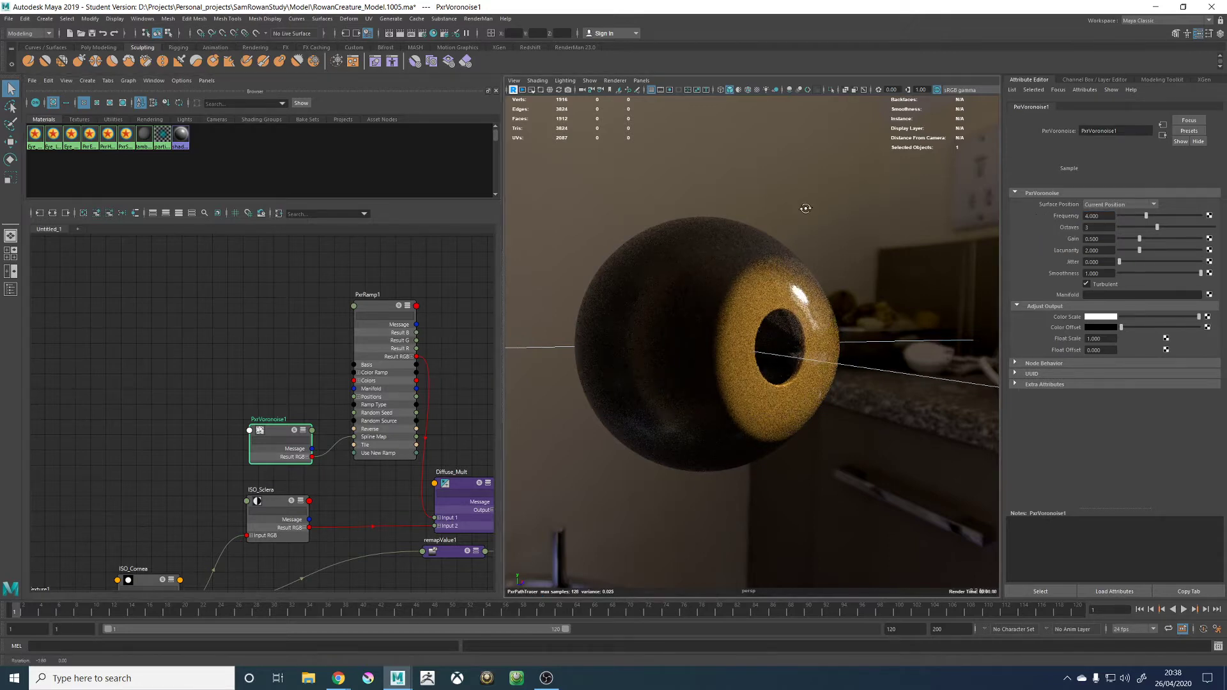
left_click_drag(796, 208, 743, 234, "alt")
scroll(709, 224, "up", 5)
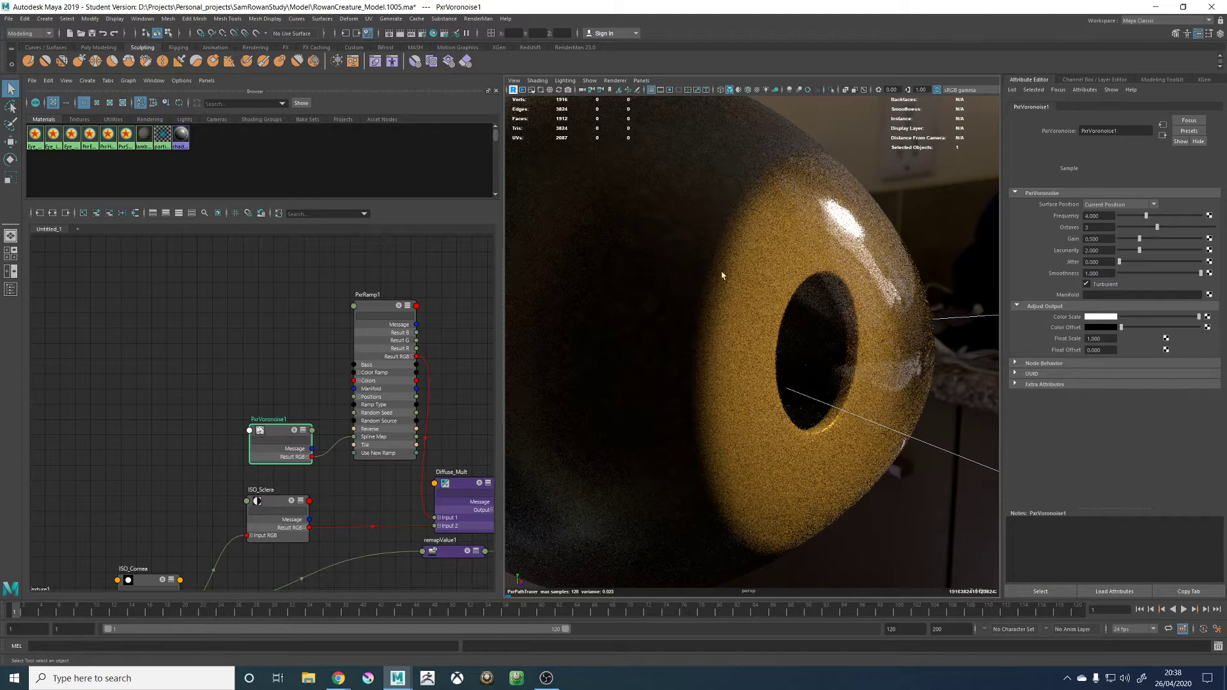
Create a PxrBump node in the empty graph area below the cornea shading network
scroll(268, 379, "down", 6)
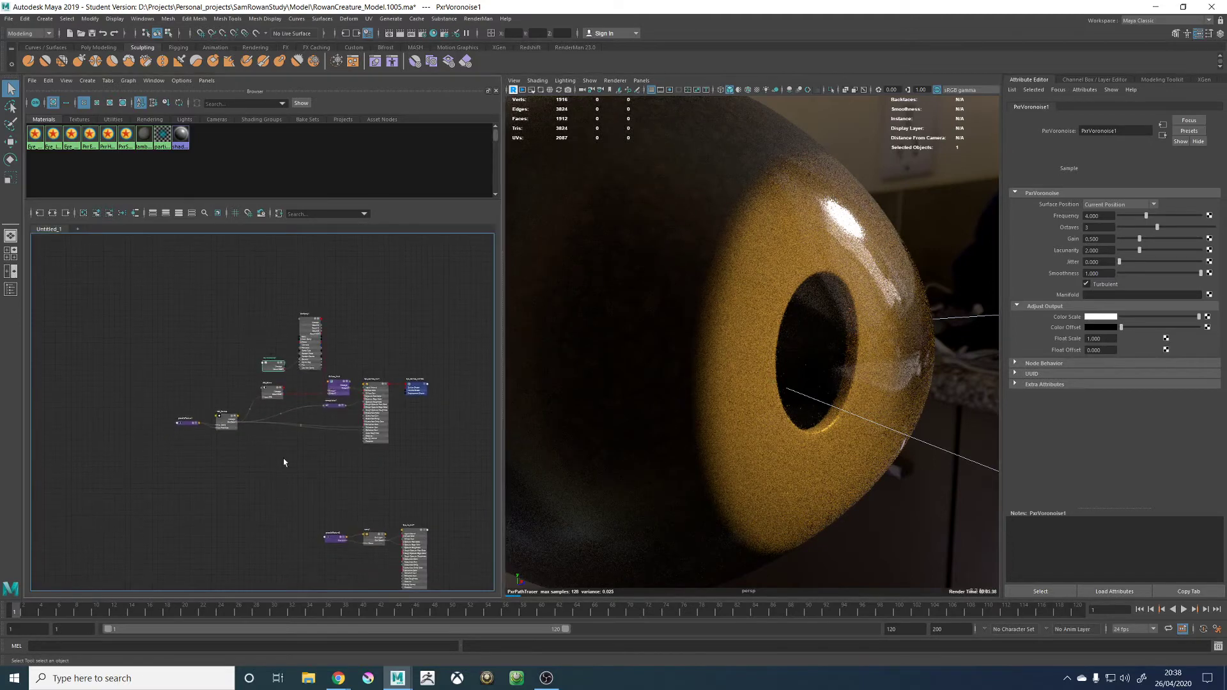
left_click(296, 479)
key("Tab")
type("pxrbu")
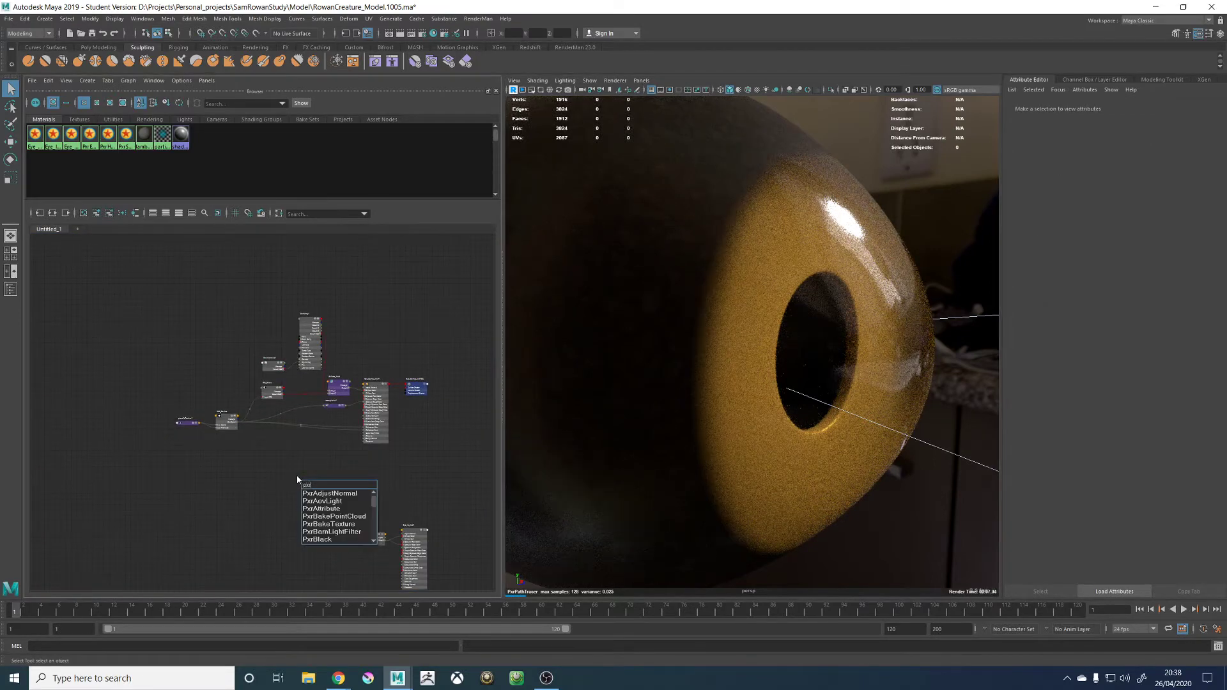
key("Down")
key("Return")
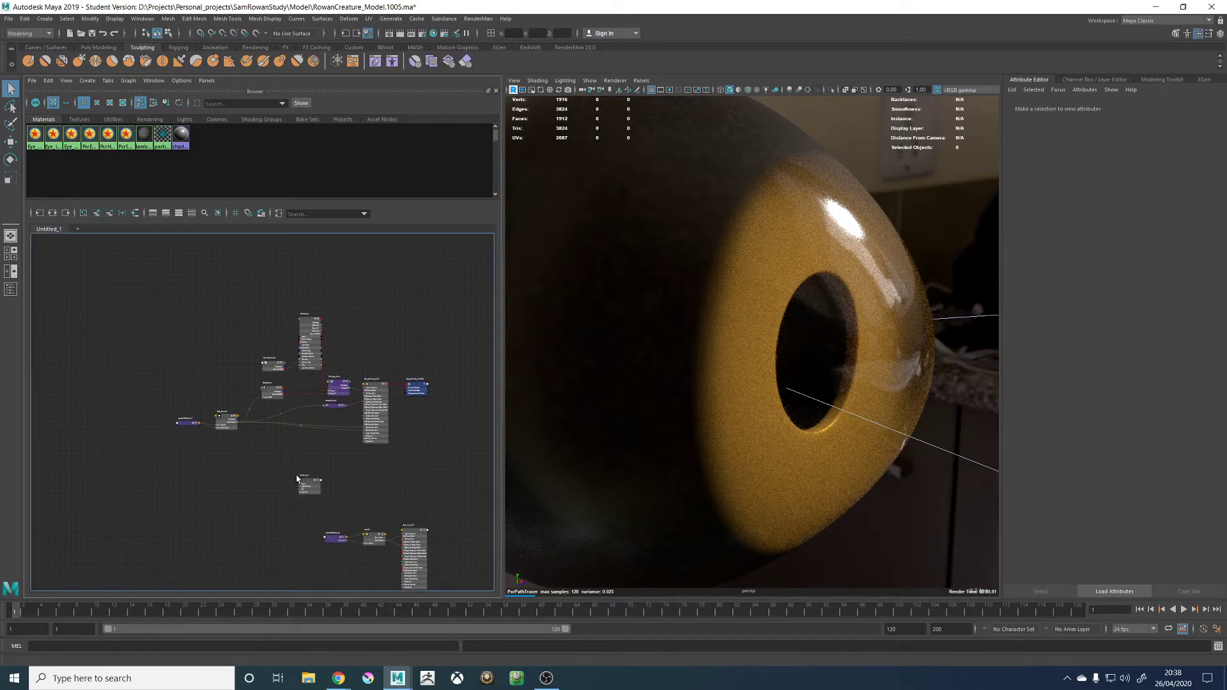
Switch the viewport to Viewport 2.0, place PxrBump1 beside the cornea material and connect its Result N to Eye_Cornea_MAT's Bump Normal
left_click(628, 81)
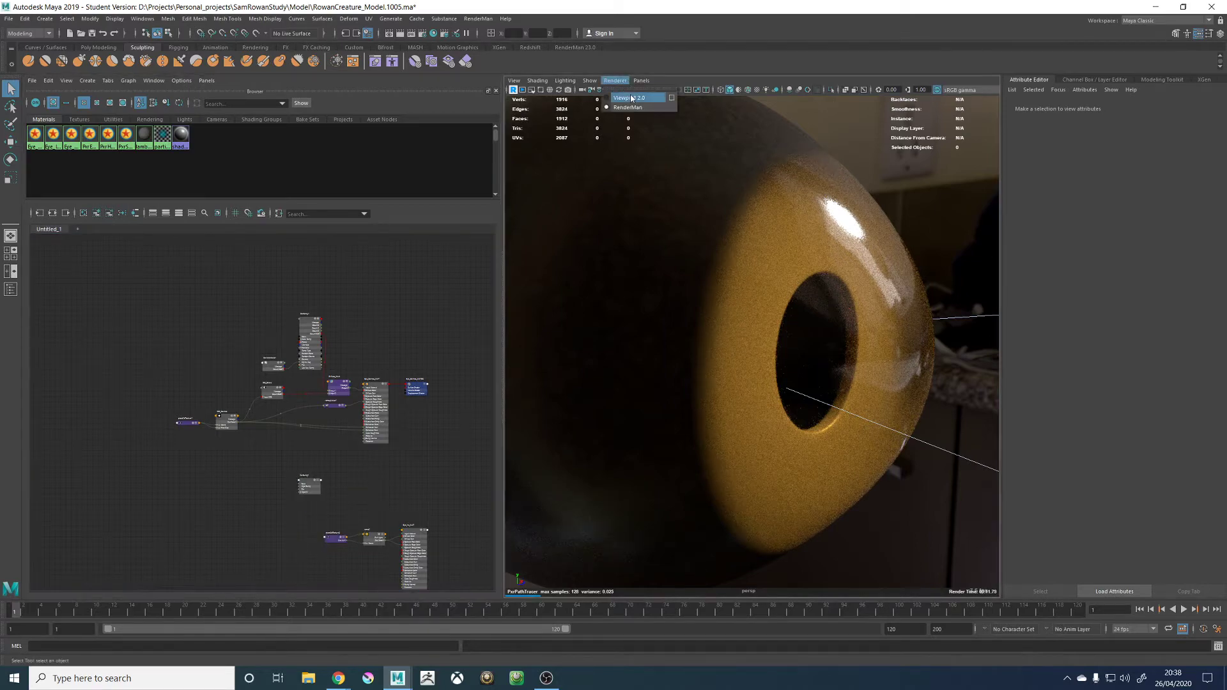
left_click(617, 91)
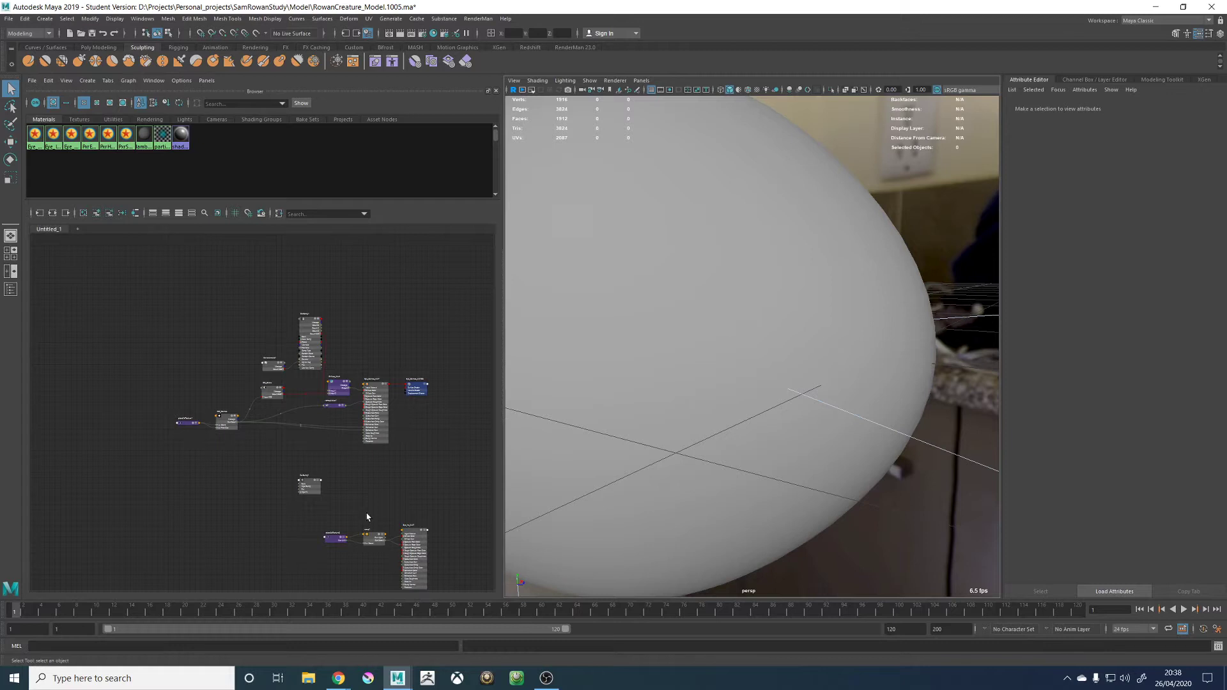
scroll(306, 488, "up", 4)
left_click_drag(306, 478, 380, 370)
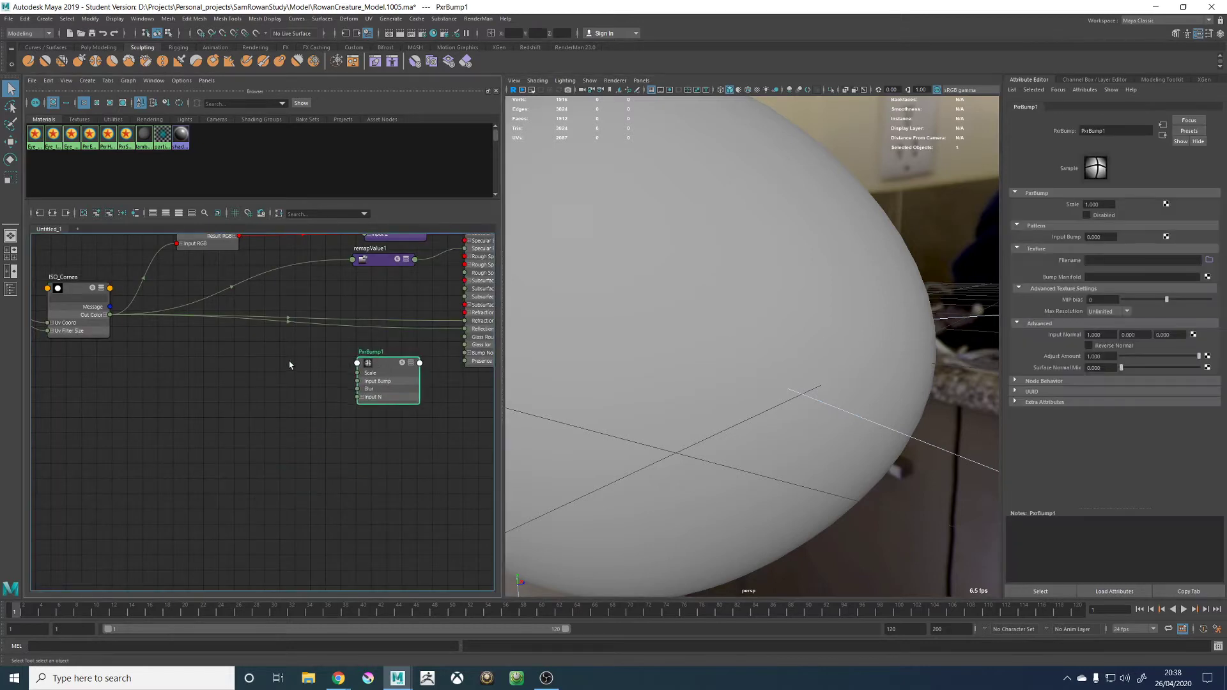
middle_click_drag(289, 365, 231, 395, "alt")
left_click(354, 393)
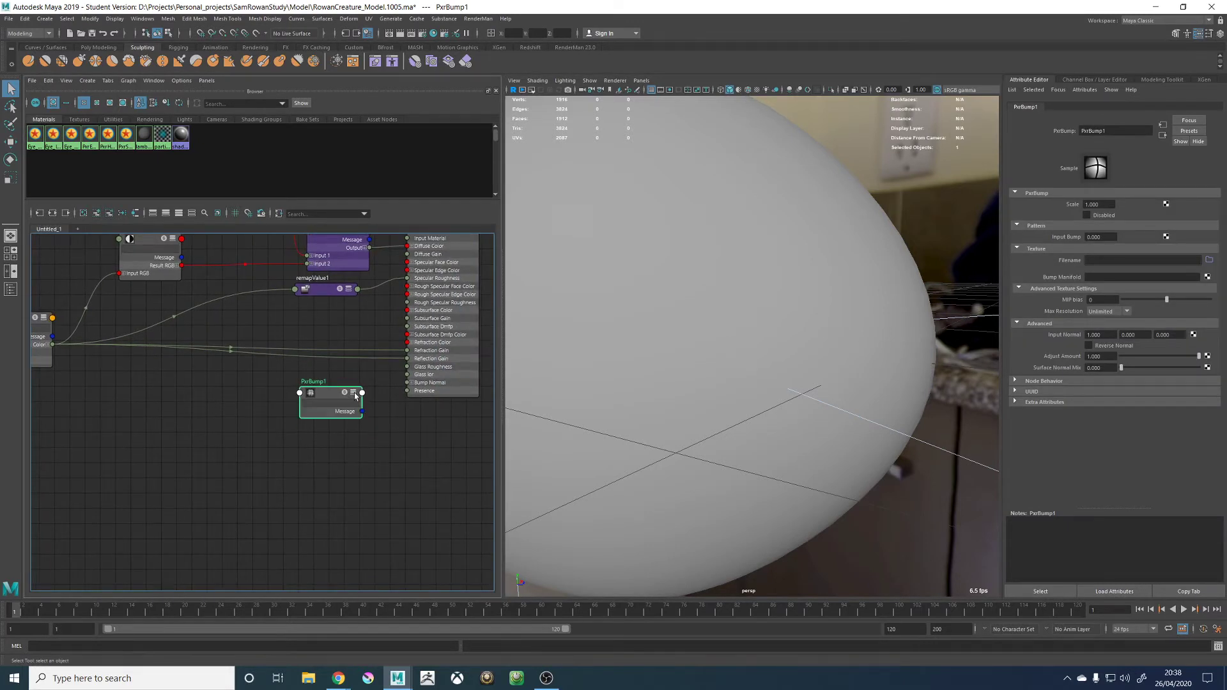
left_click(354, 393)
left_click_drag(364, 422, 407, 382)
Connect PxrVoronoise1's Result RGBR to PxrBump1's Input Bump
scroll(257, 385, "down", 5)
scroll(257, 385, "up", 4)
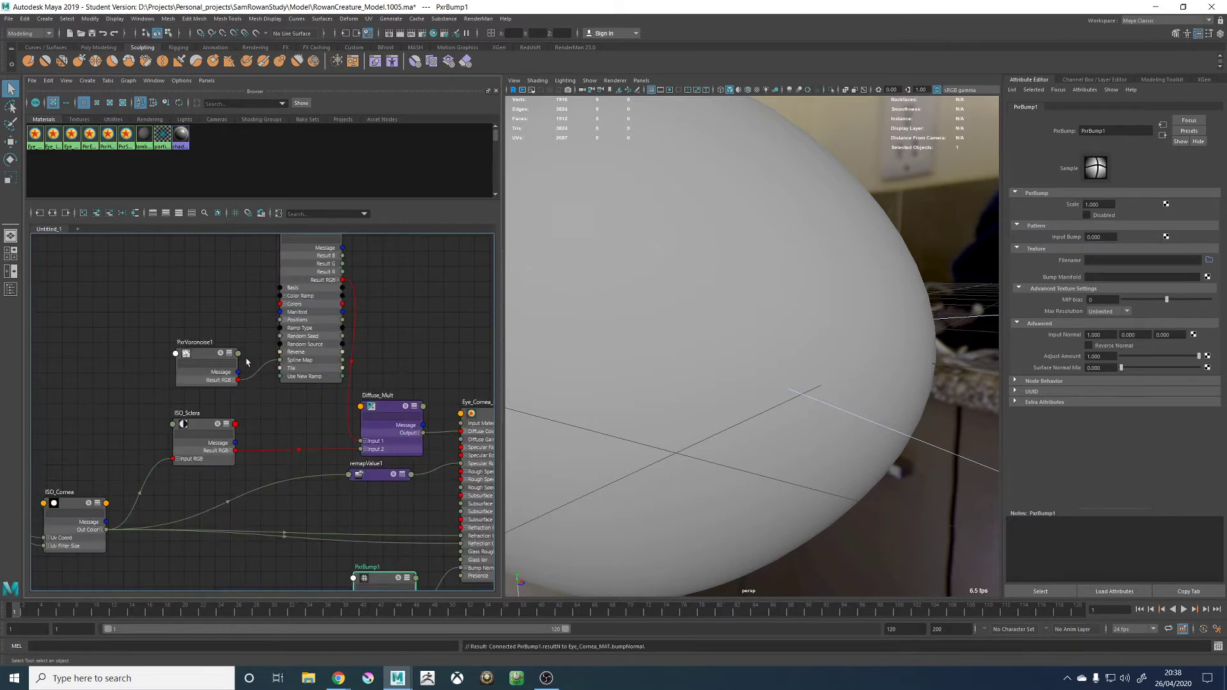
left_click(233, 380)
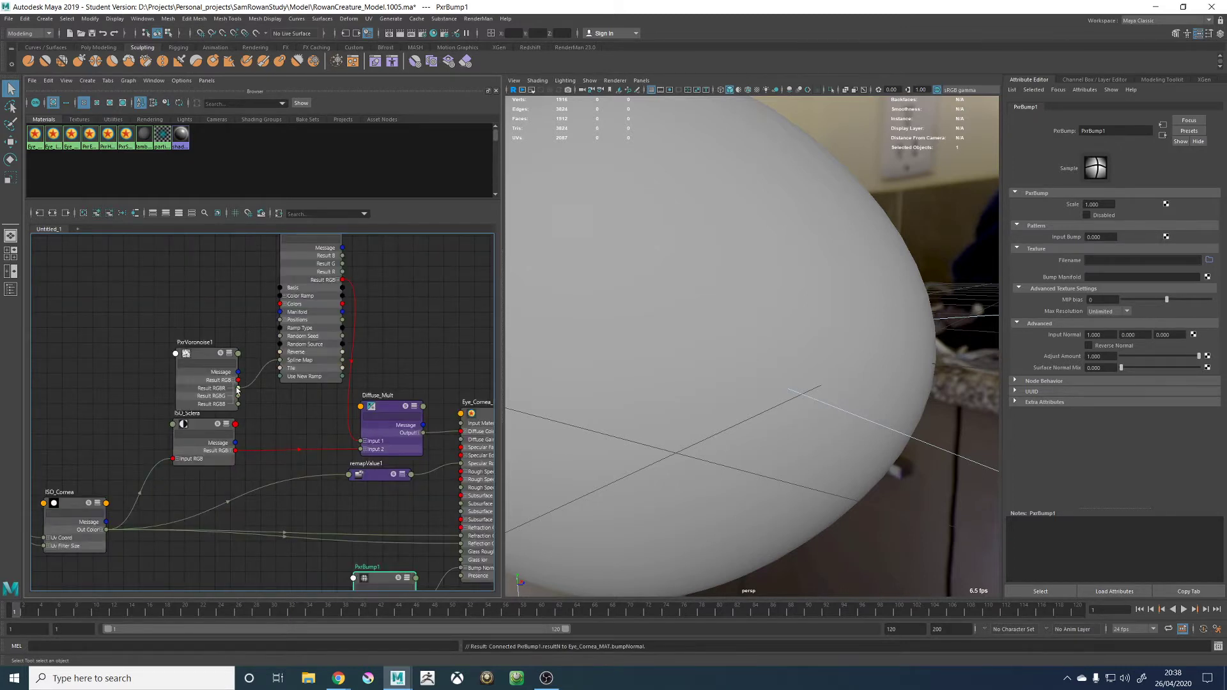
left_click_drag(237, 388, 307, 407)
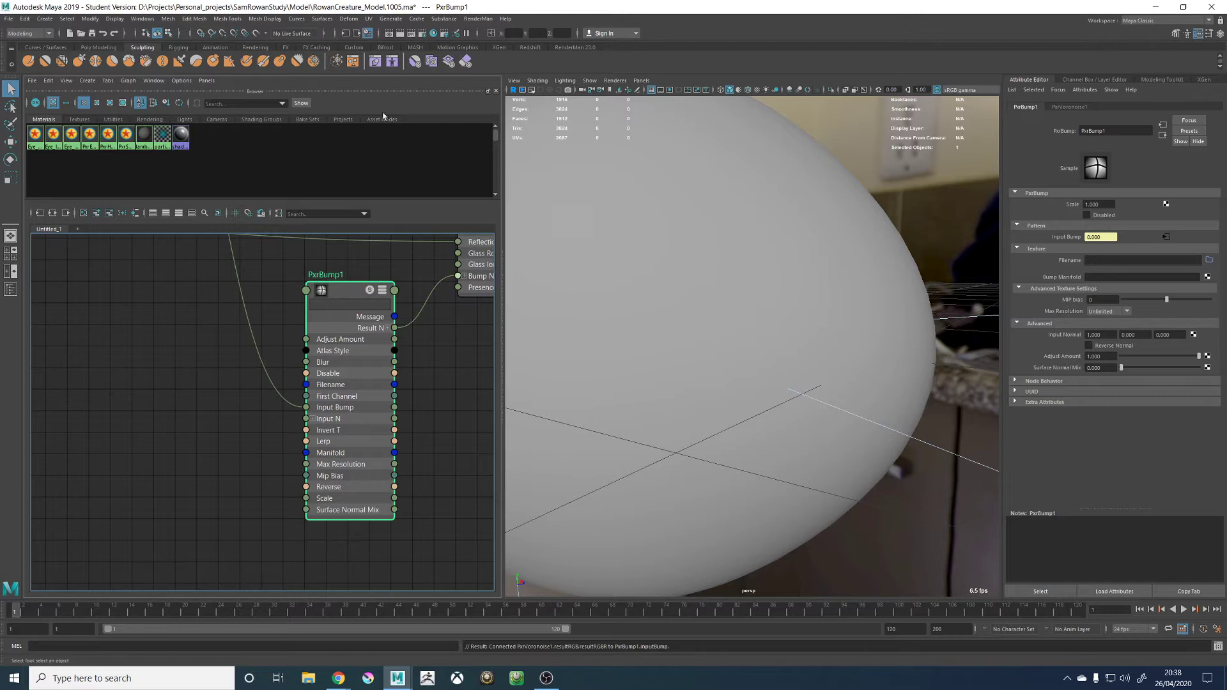
Switch the viewport back to RenderMan and check the bump on the whole eye
key("a")
left_click(615, 81)
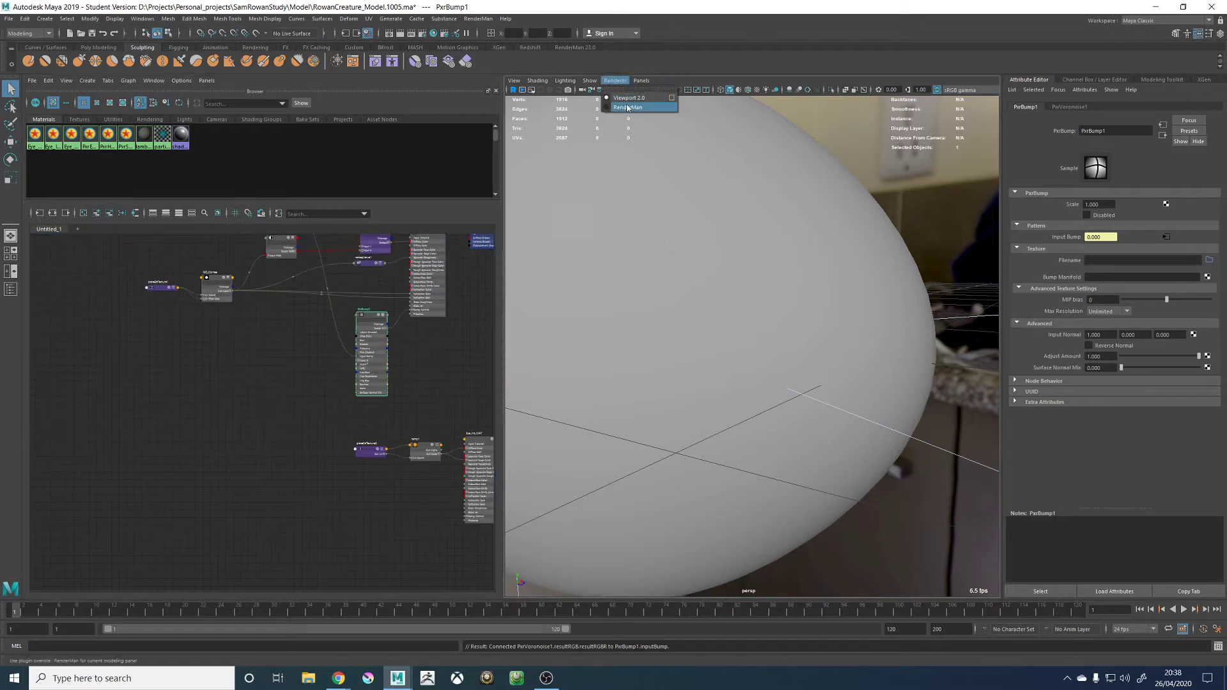
left_click(628, 108)
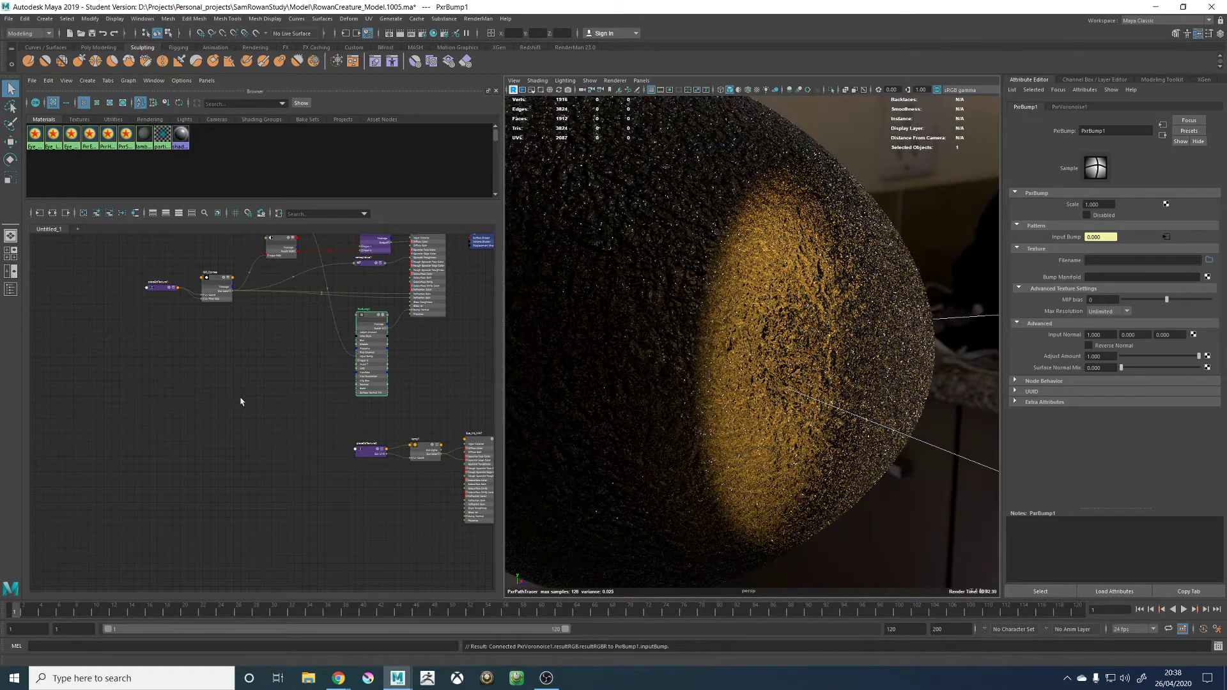
scroll(242, 399, "down", 3)
mouse_move(639, 384)
left_mouse_down("alt")
mouse_move(703, 358)
mouse_move(657, 336)
mouse_move(653, 364)
left_mouse_up("alt")
scroll(251, 384, "up", 5)
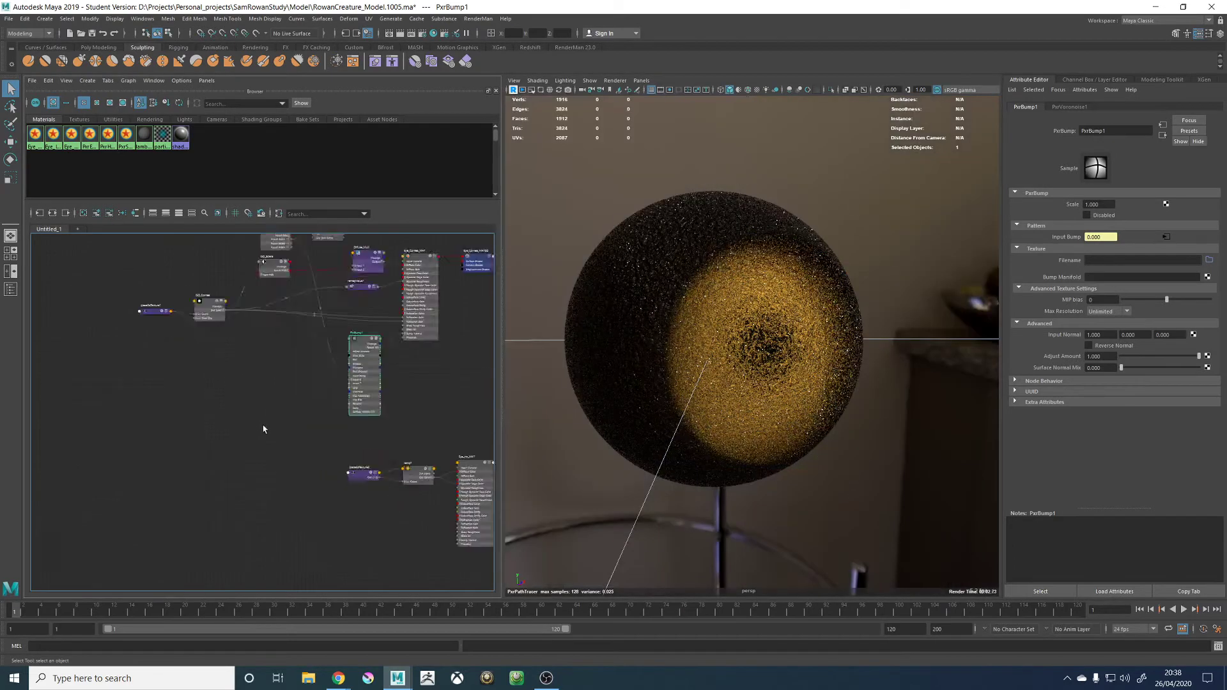
Create a multiplyDivide node in the empty graph area beside PxrBump1
left_click(313, 446)
middle_click_drag(291, 388, 285, 440, "alt")
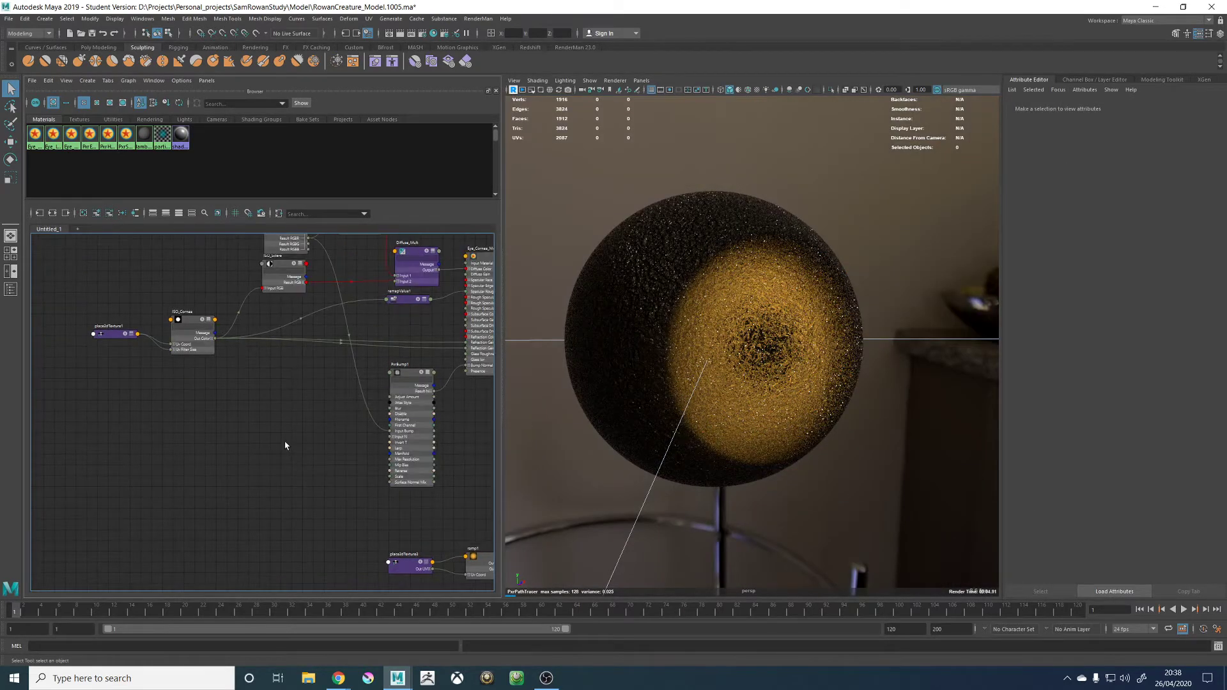
key("Tab")
type("multu")
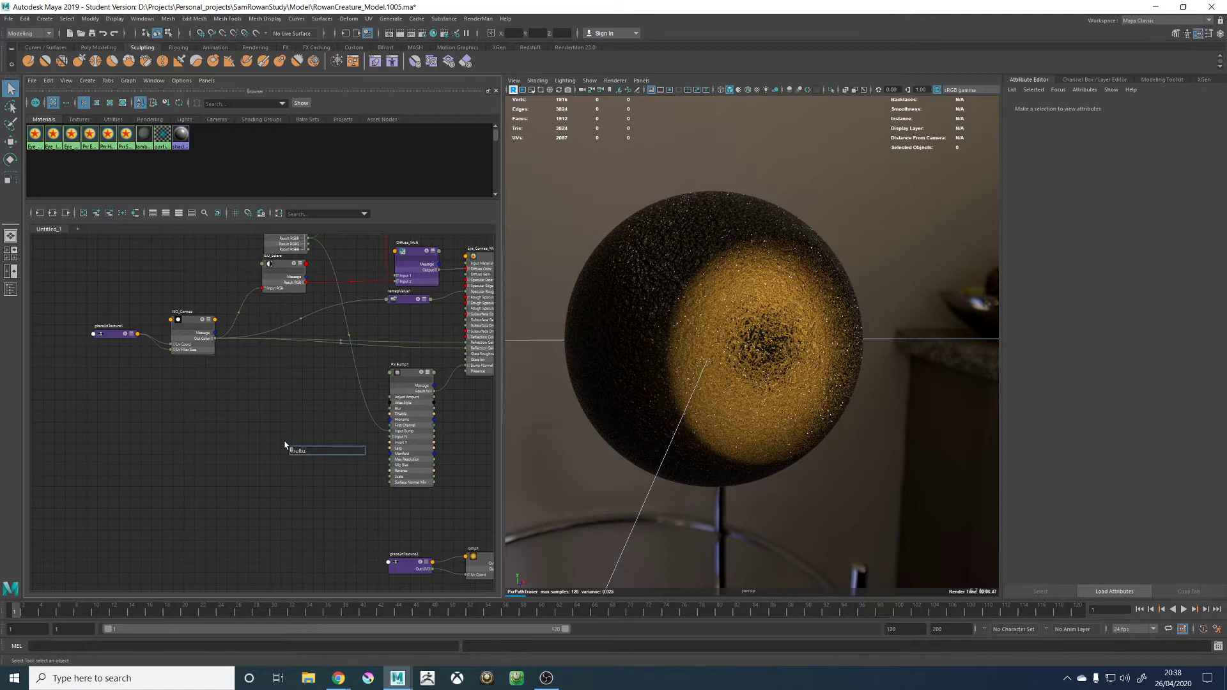
key("BackSpace")
key("Down")
key("Down")
key("Down")
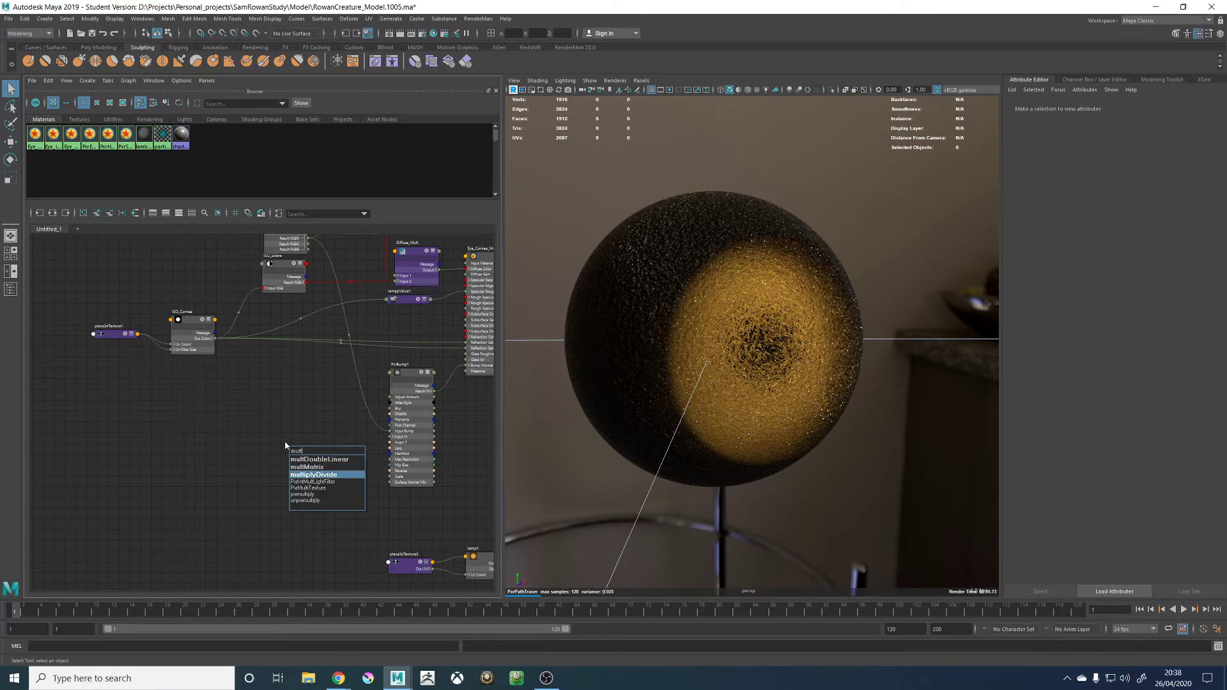
key("Return")
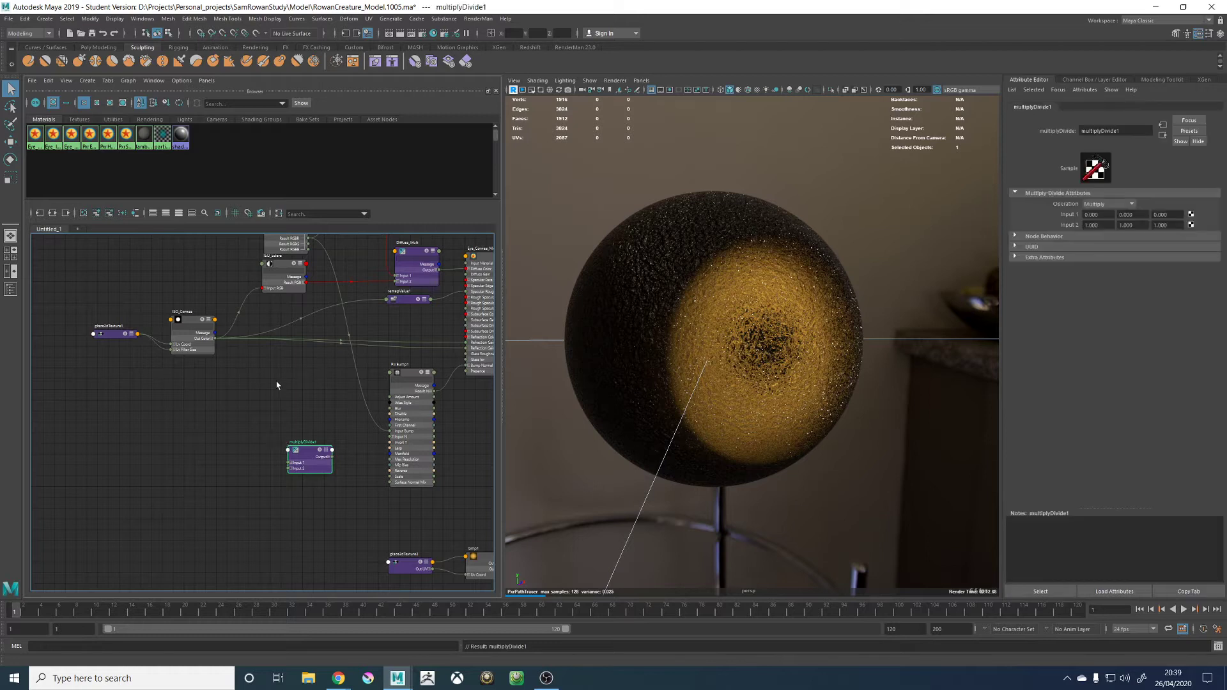
Connect PxrVoronoise1's and ISO_Sclera's Result RGB to multiplyDivide1's Input 1 and Input 2, and its Output X to PxrBump1's Input Bump
middle_click_drag(286, 325, 285, 368, "alt")
left_click_drag(297, 337, 289, 505)
middle_click_drag(414, 277, 429, 279, "alt")
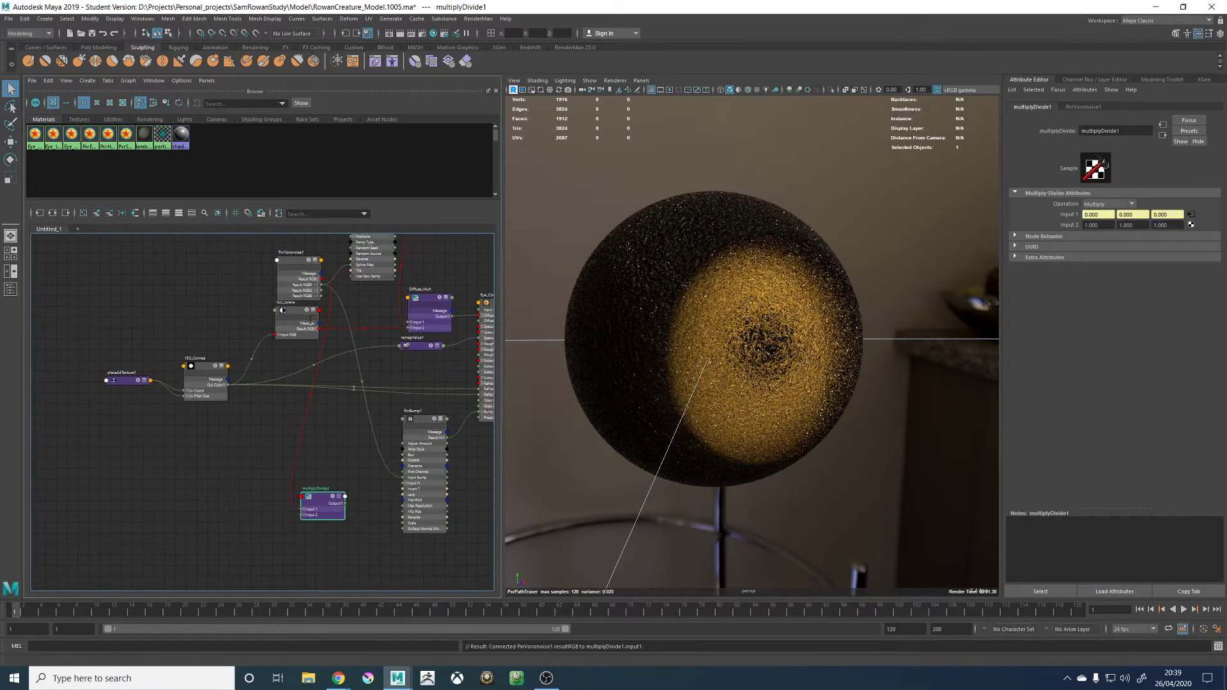
left_click_drag(318, 329, 462, 436)
scroll(344, 508, "up", 3)
left_click(339, 487)
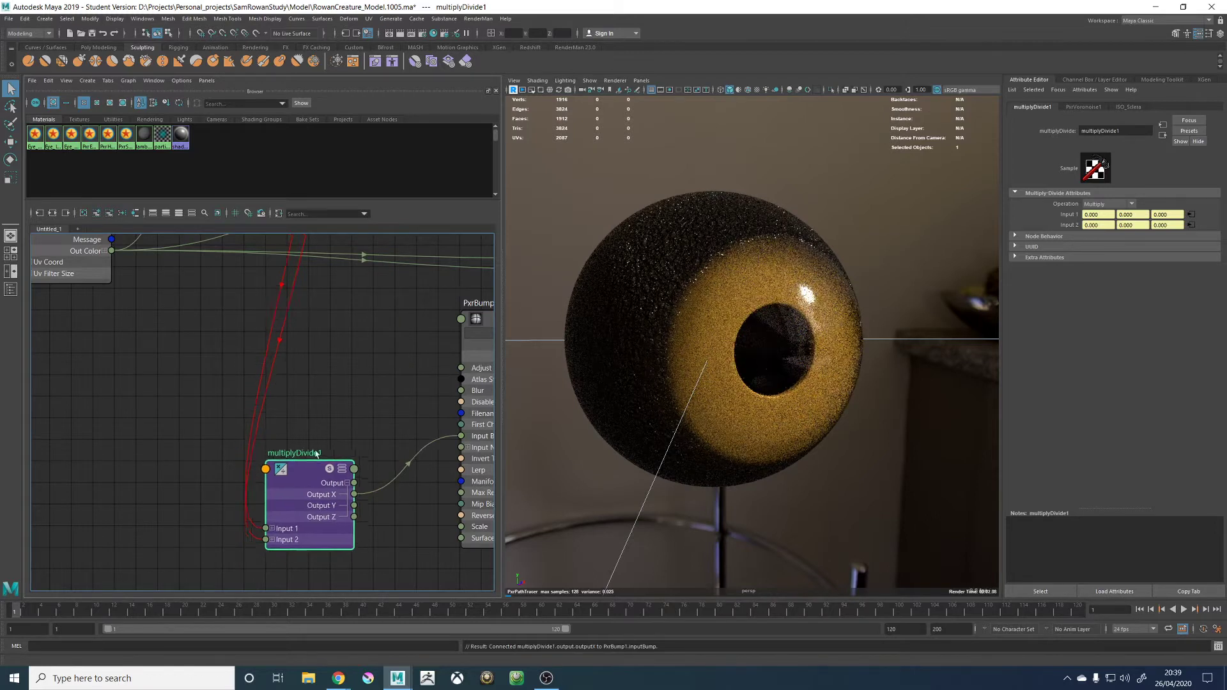
Move multiplyDivide1 closer to PxrBump1 and rename it ScleraBump_MULT
left_click_drag(297, 475, 347, 377)
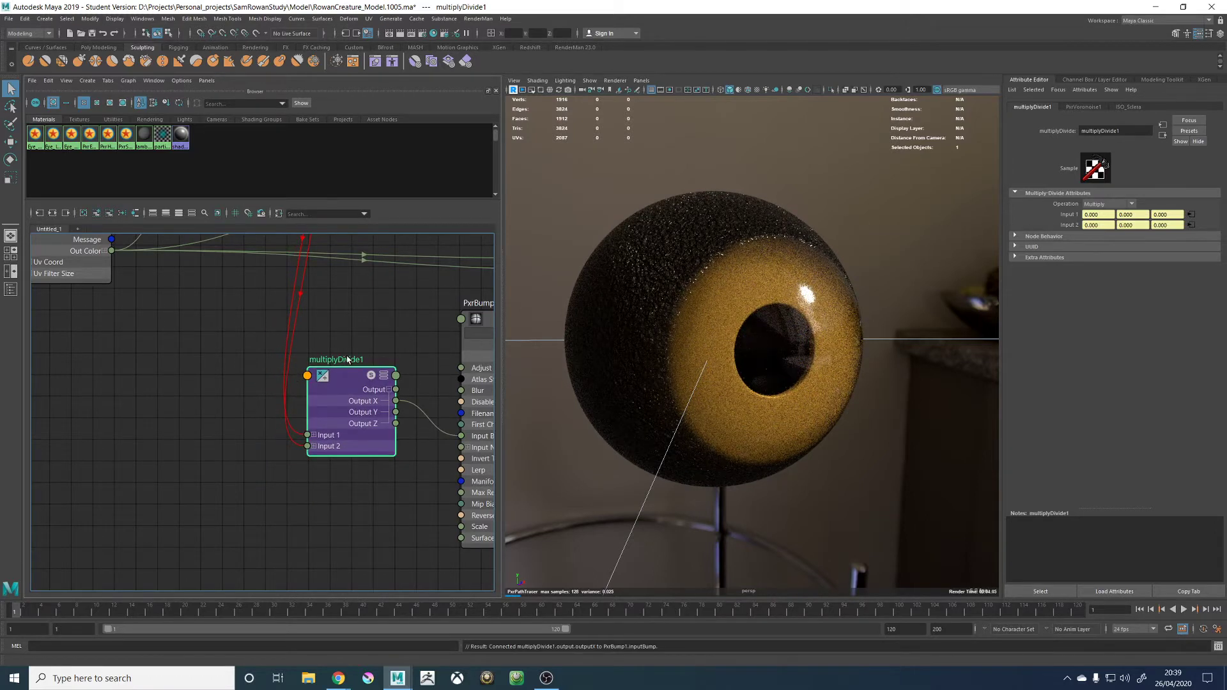
double_click(347, 359)
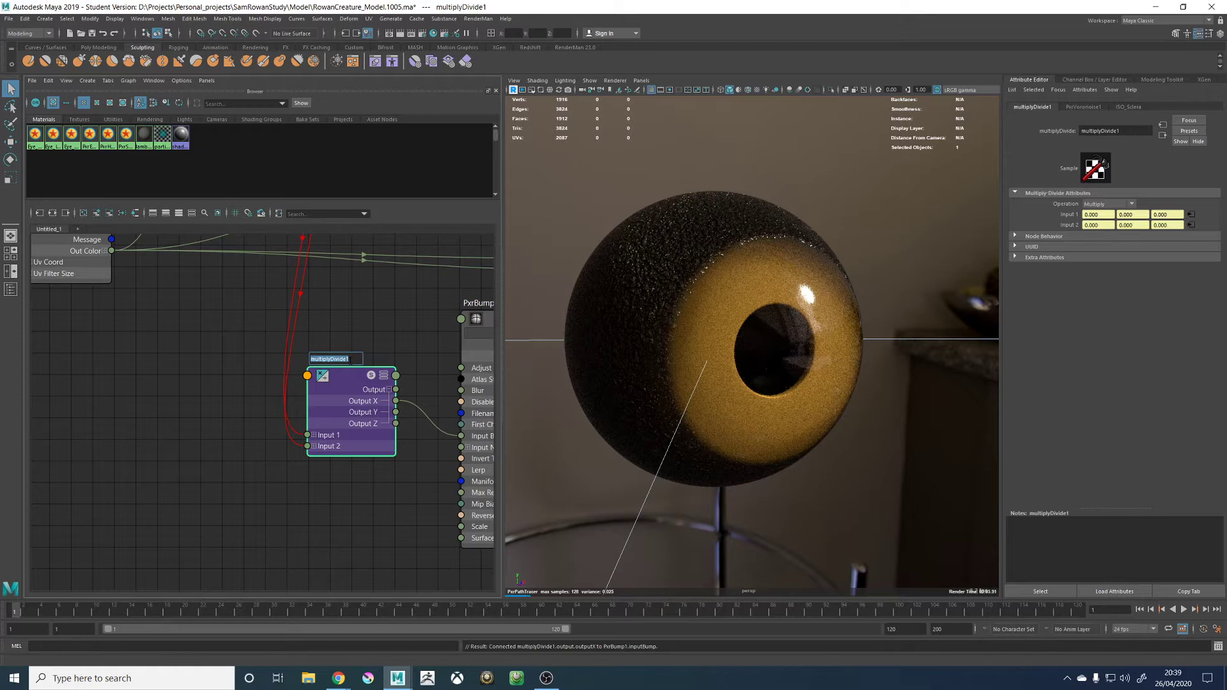
type("s")
key("Return")
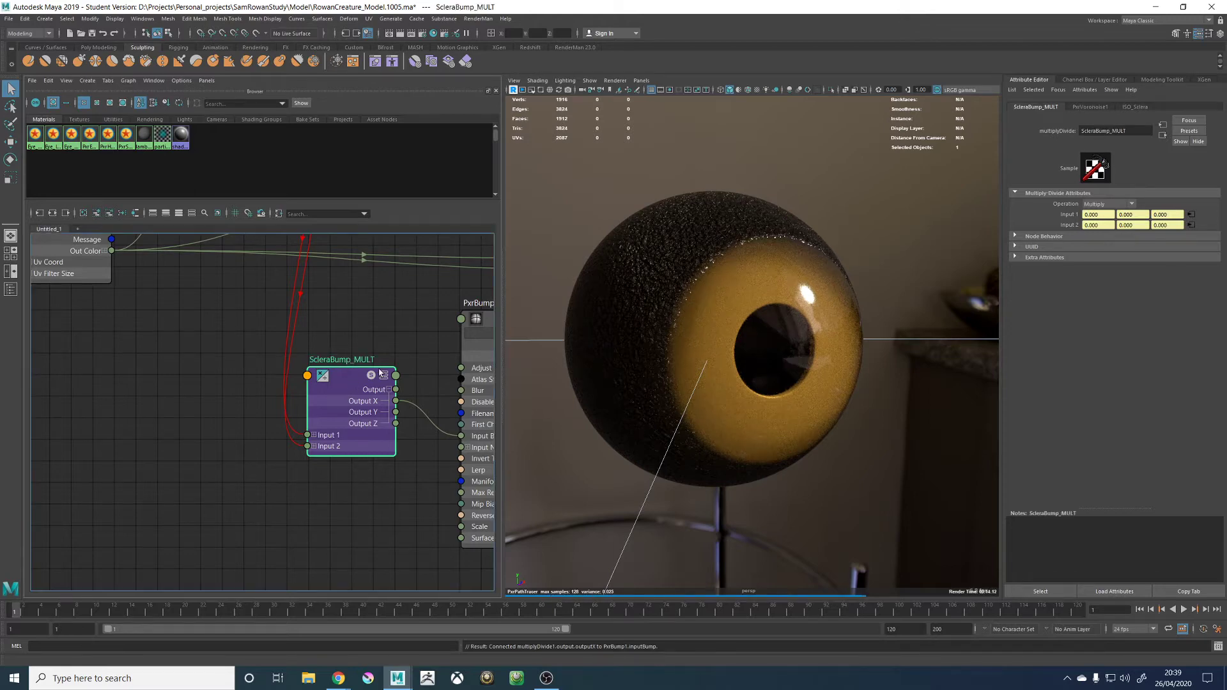
Lower PxrBump1's Scale to 0.05, trying 0.01 and 0.1 first and judging the sclera bump in the render
left_click(474, 325)
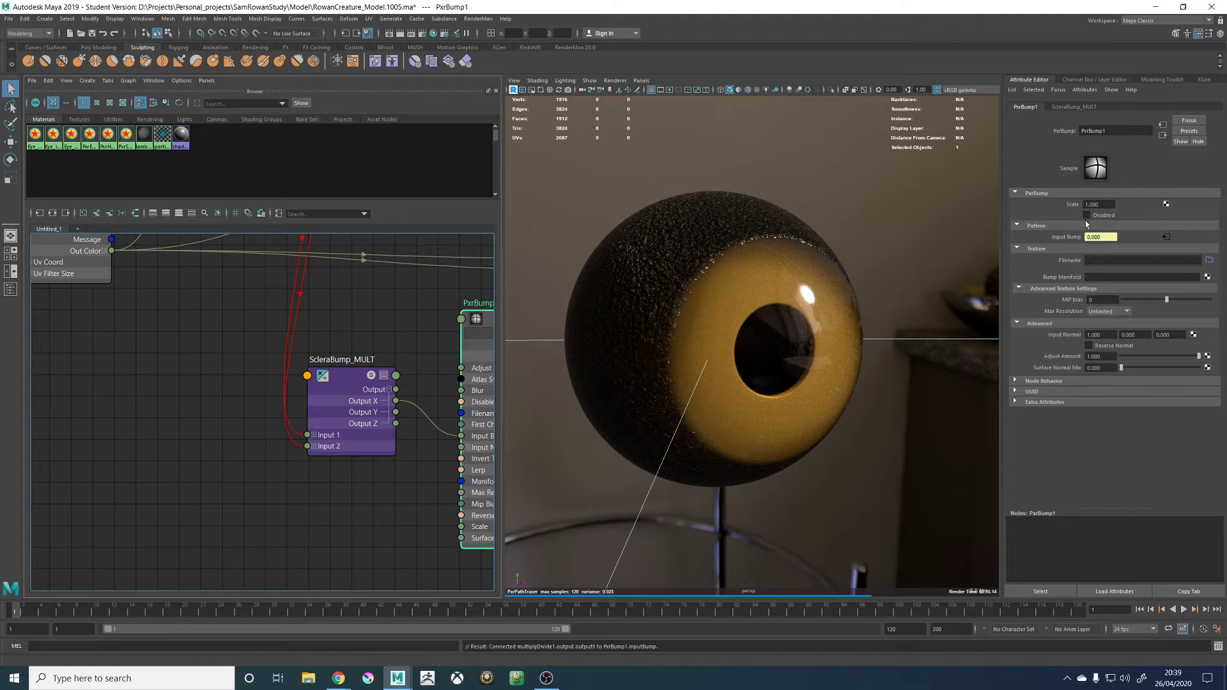
left_click(1100, 205)
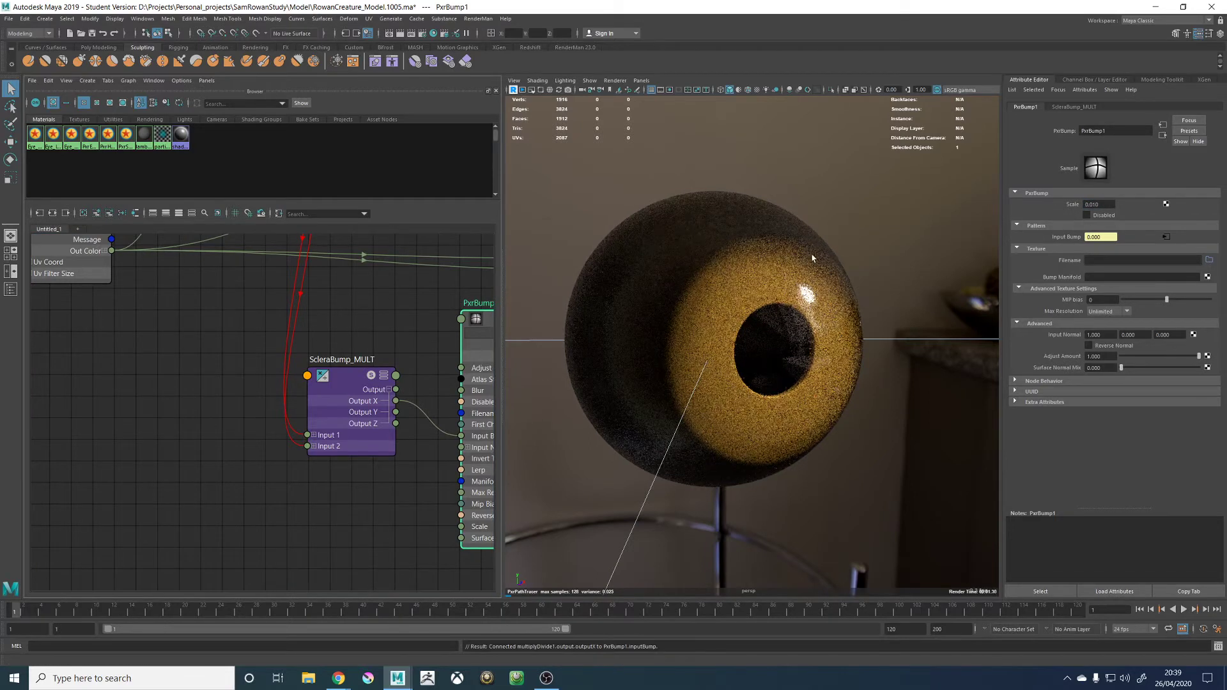
left_click(1098, 205)
type("0.1")
key("Return")
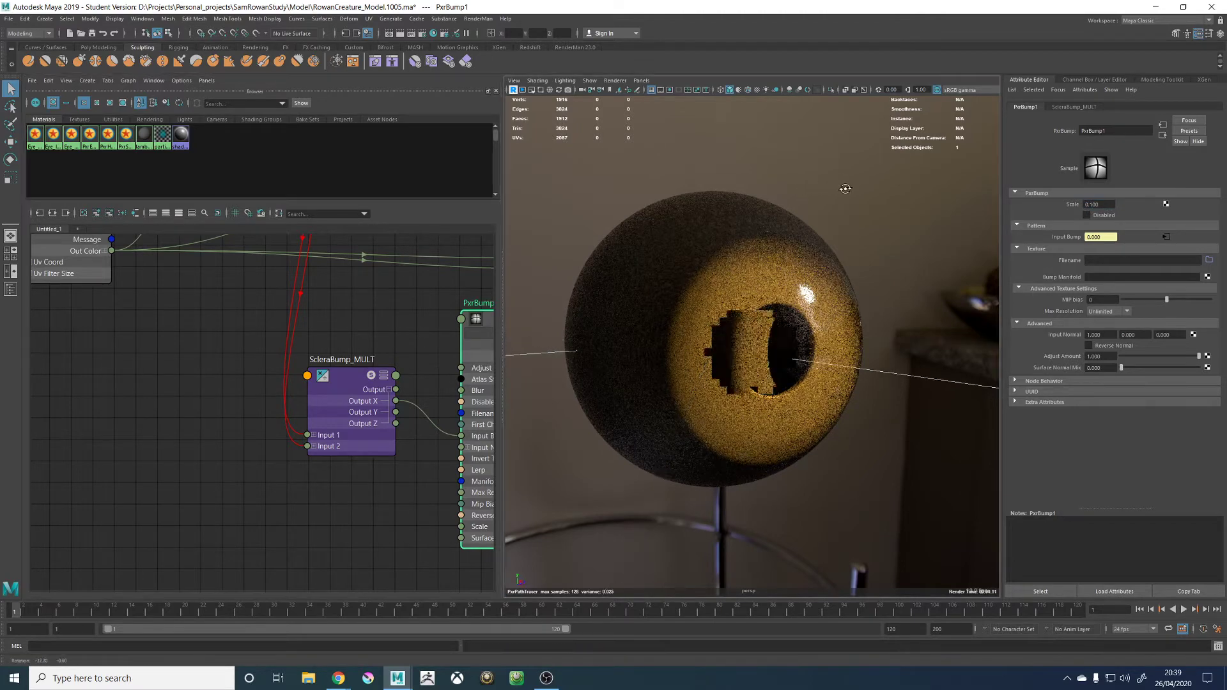
left_click_drag(846, 189, 978, 251, "alt")
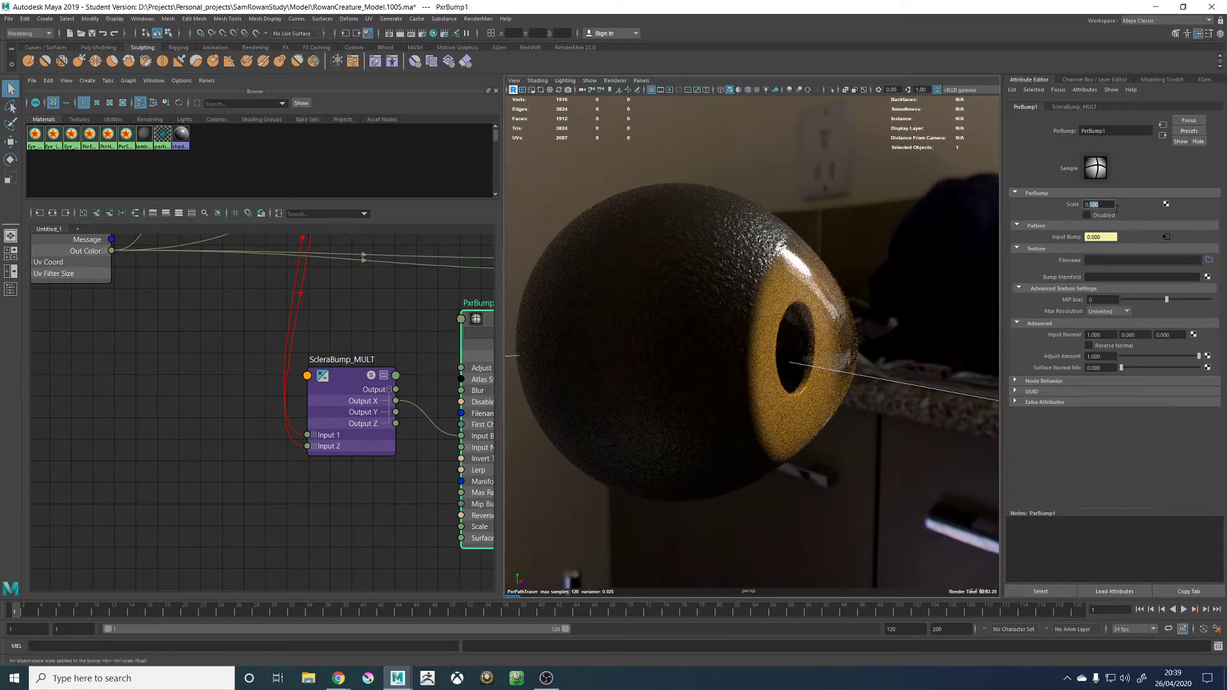
key("Return")
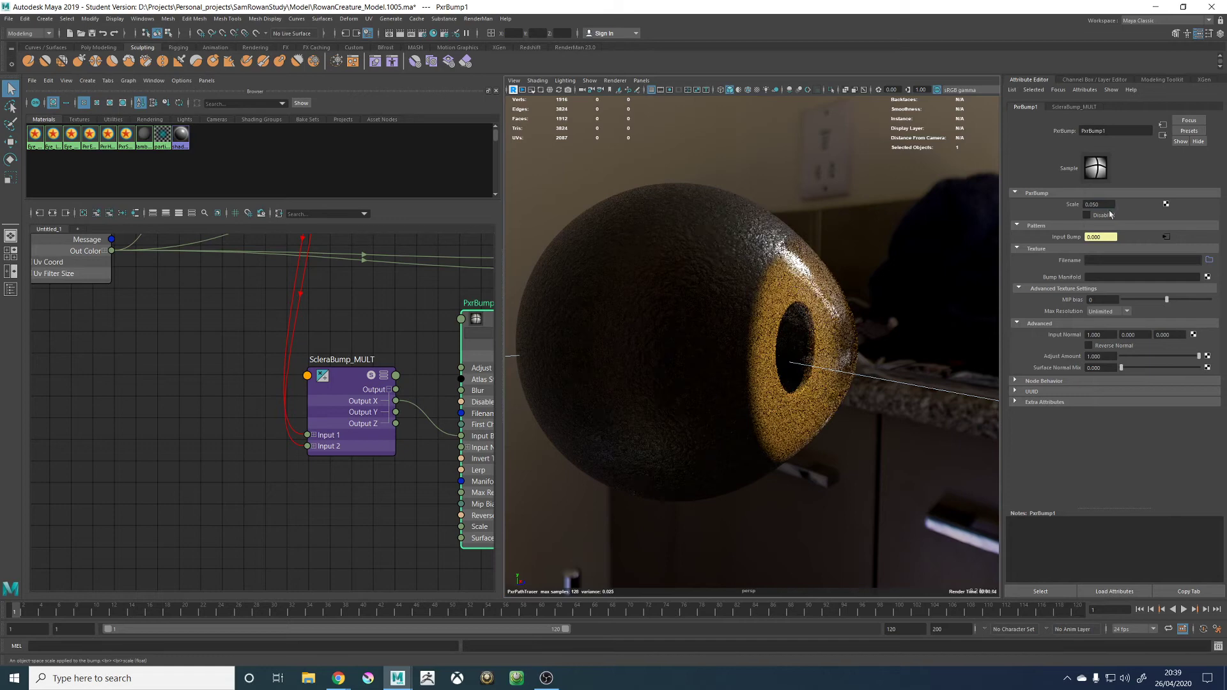
Examine the sclera bump on the rendered eye from the front, above and behind, and review the shading network
left_click_drag(875, 253, 817, 289, "alt")
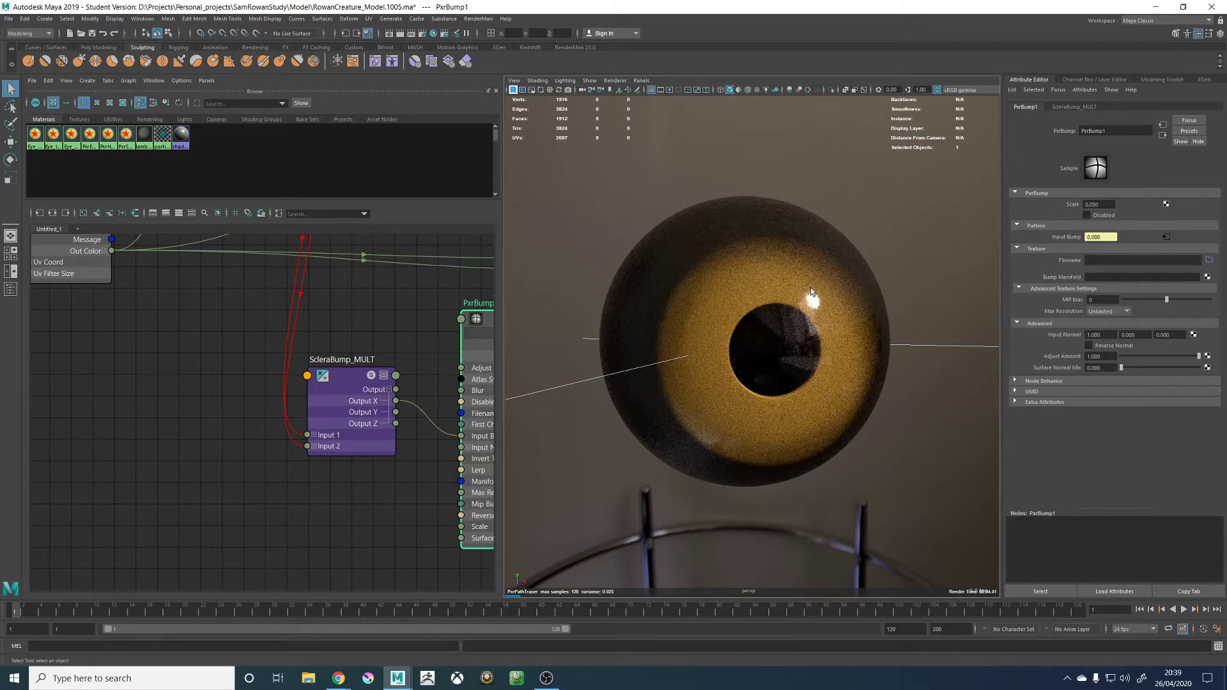
left_click_drag(703, 234, 878, 234, "alt")
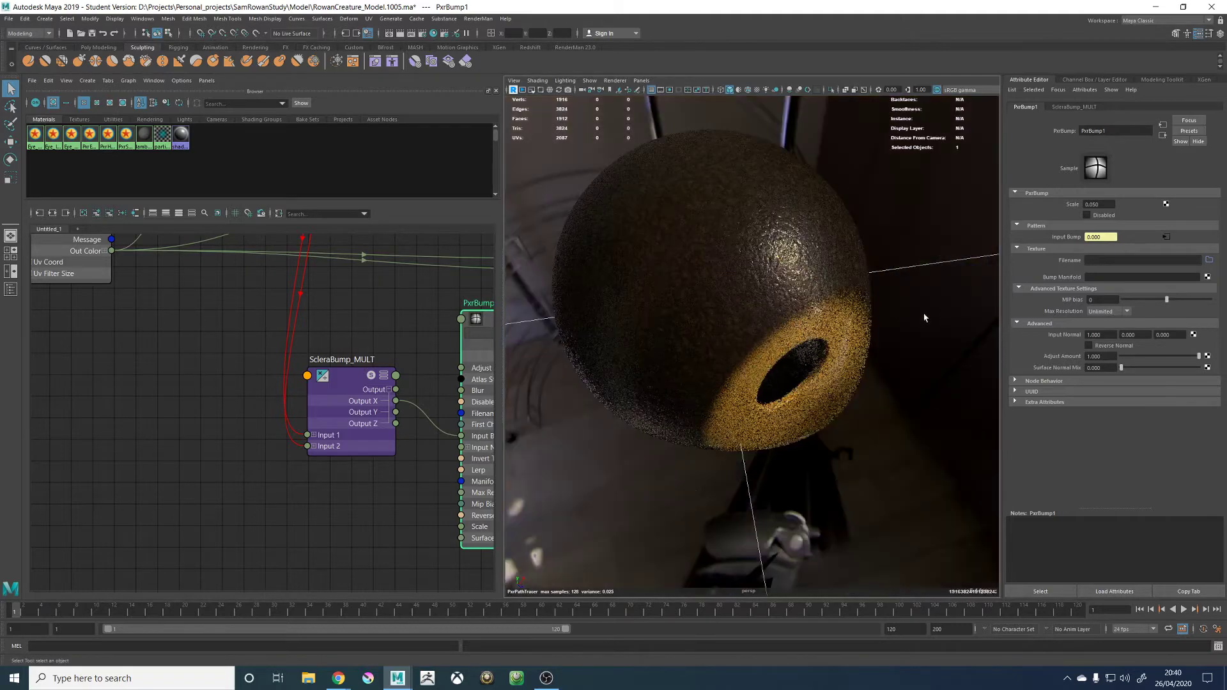
left_click_drag(885, 289, 718, 287, "alt")
scroll(756, 301, "up", 3)
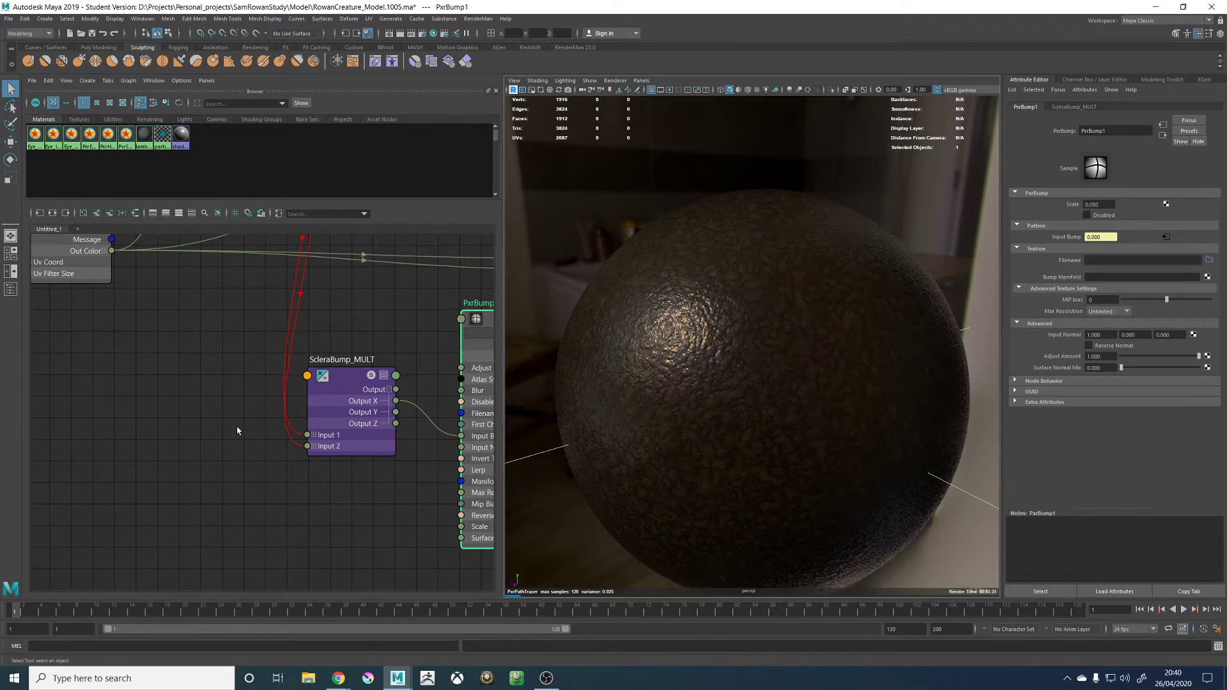
scroll(246, 425, "down", 2)
scroll(258, 365, "down", 2)
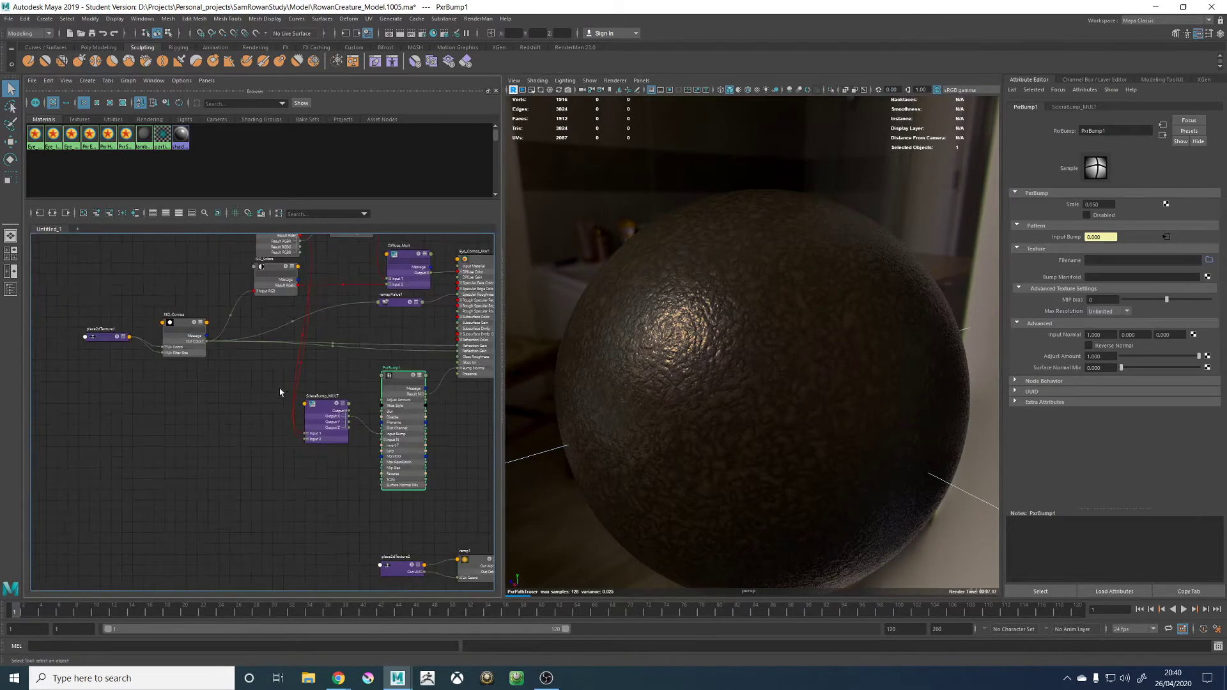
middle_click_drag(256, 391, 250, 435)
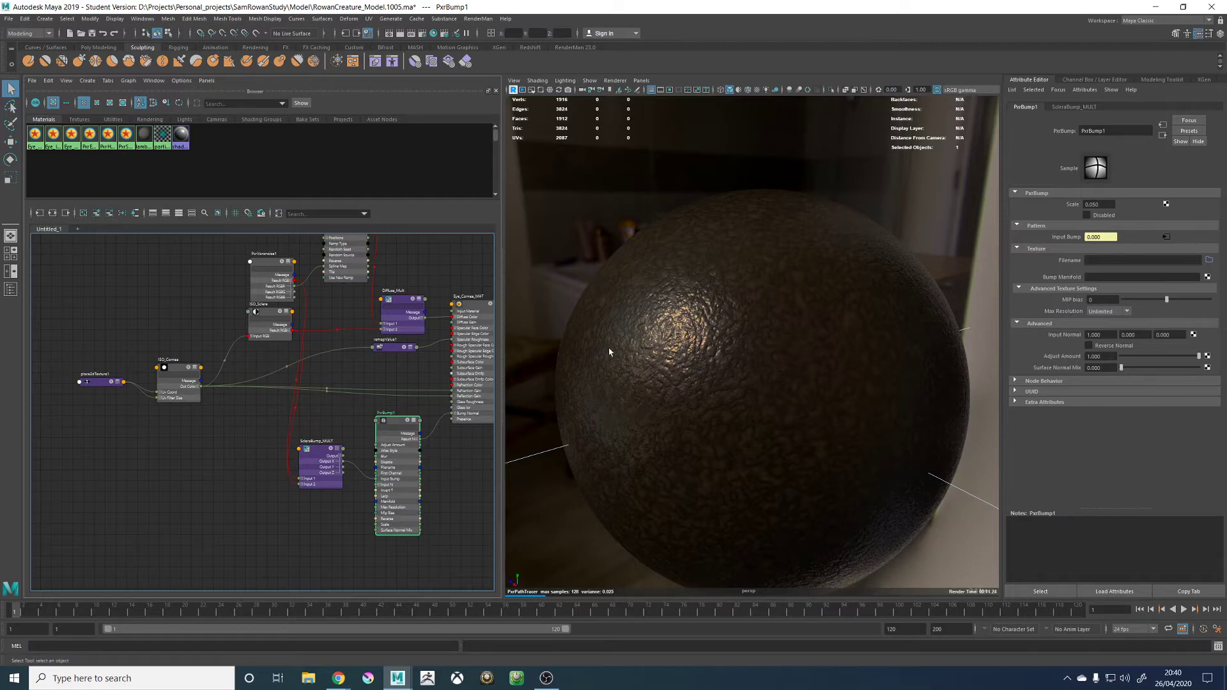
scroll(207, 294, "down", 2)
middle_click_drag(202, 279, 133, 331)
left_click(232, 306)
scroll(237, 299, "up", 5)
left_click_drag(625, 308, 829, 365, "alt")
right_click_drag(730, 353, 364, 446, "alt")
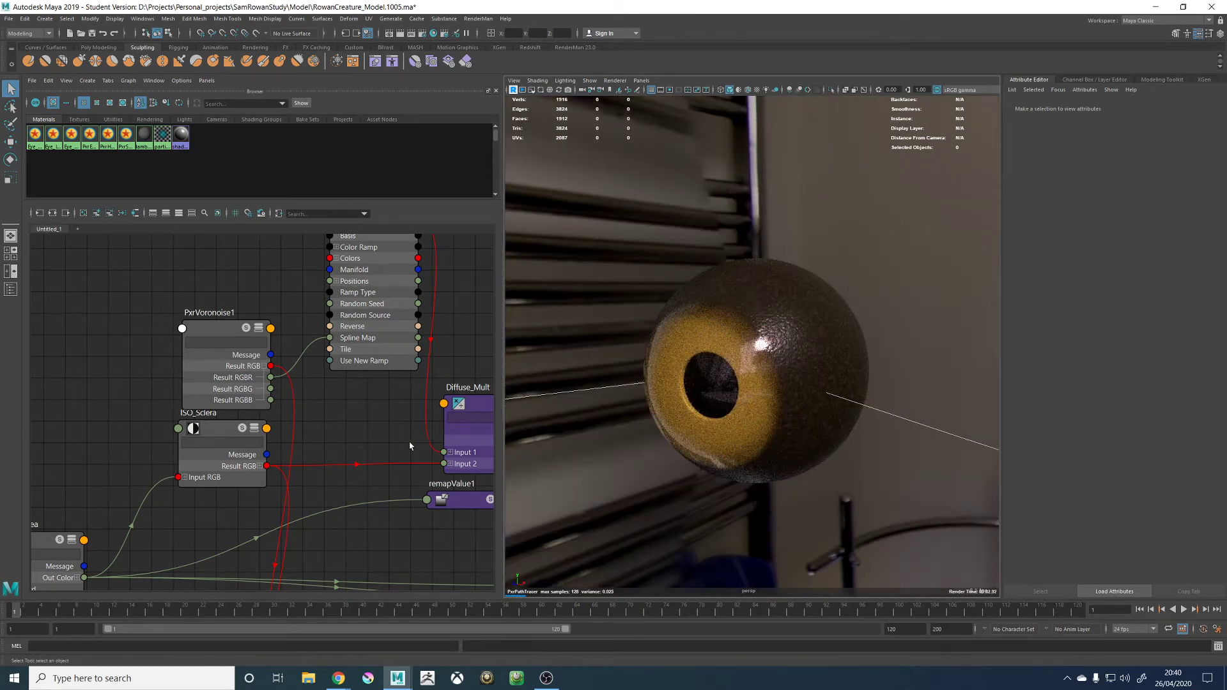
Move PxrVoronoise1, ISO_Sclera and ISO_Cornea with its place2dTexture1 further left in the graph to space out the cornea network
middle_click_drag(388, 411, 336, 372, "alt")
middle_click_drag(291, 335, 352, 372, "alt")
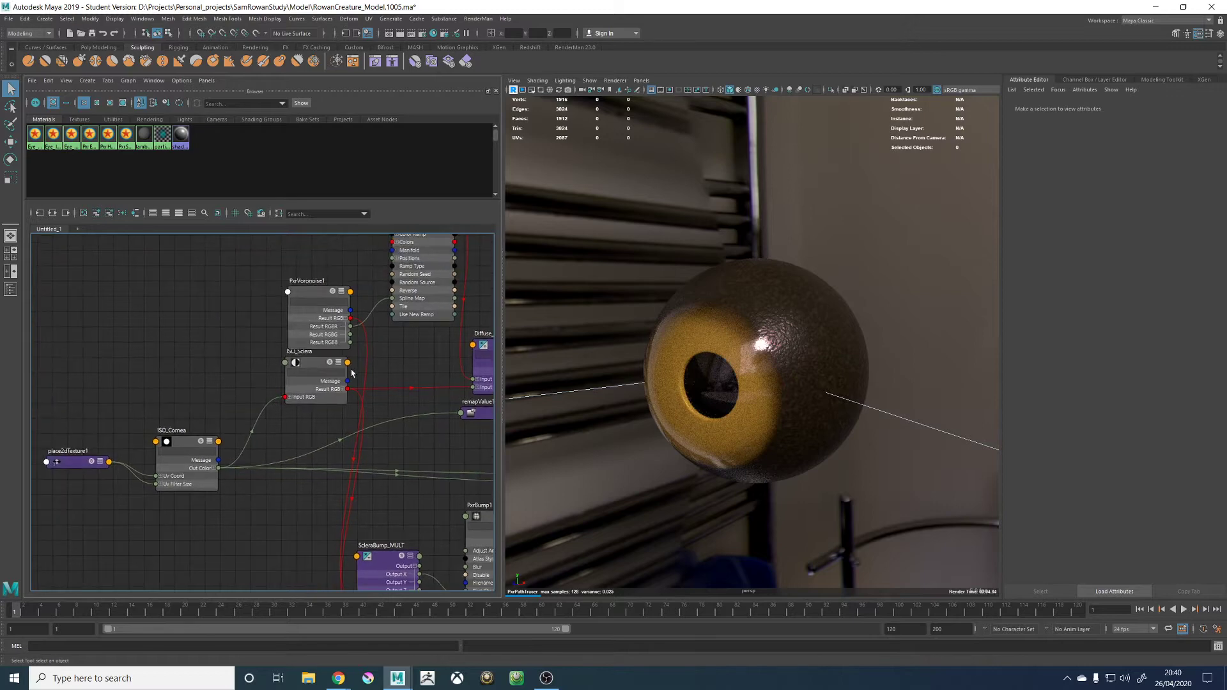
left_click_drag(308, 290, 172, 272)
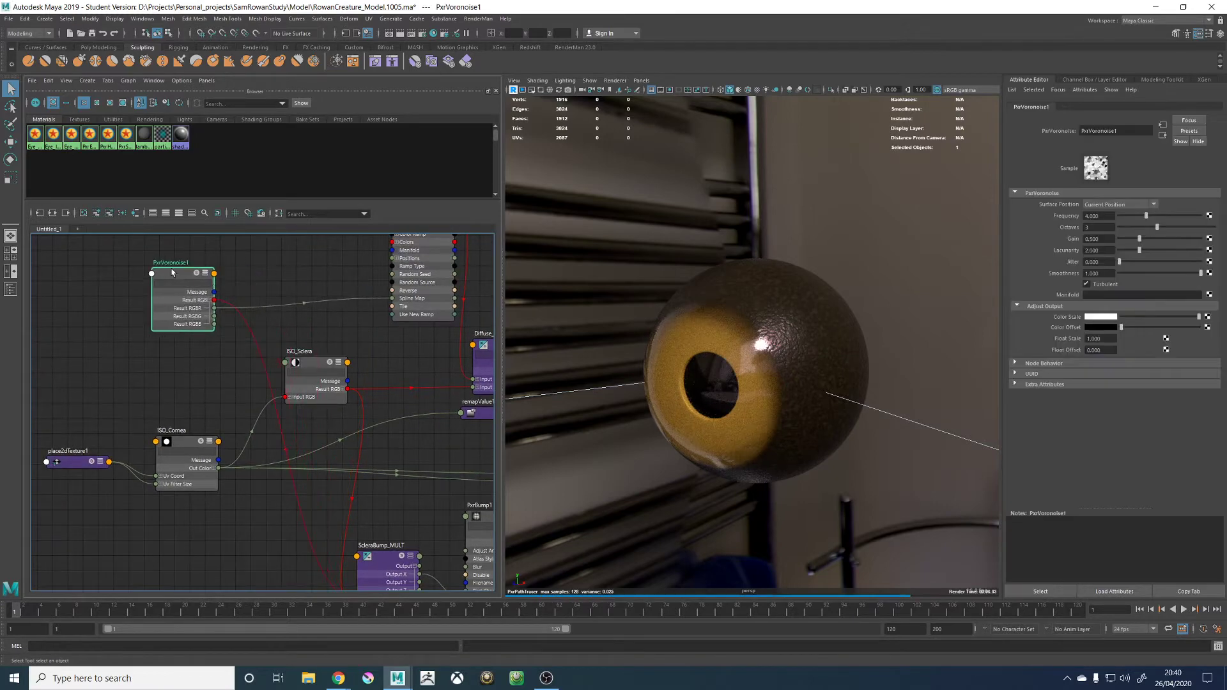
scroll(338, 325, "down", 3)
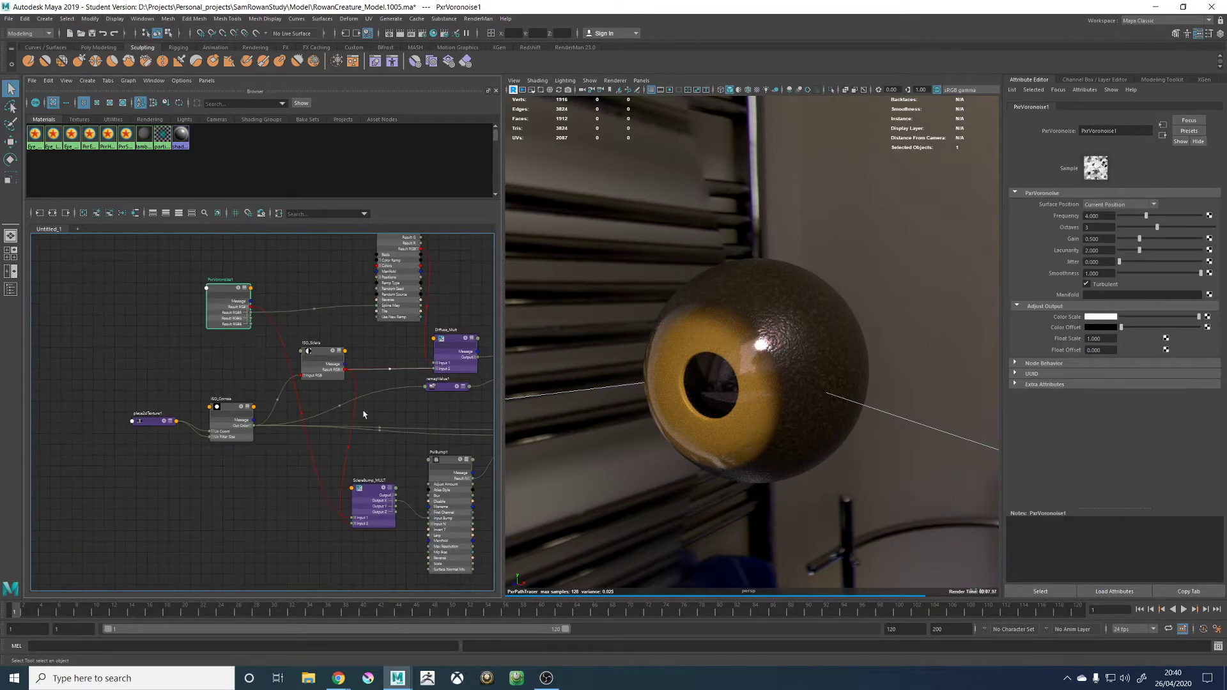
left_click(223, 408)
left_click_drag(224, 408, 122, 397)
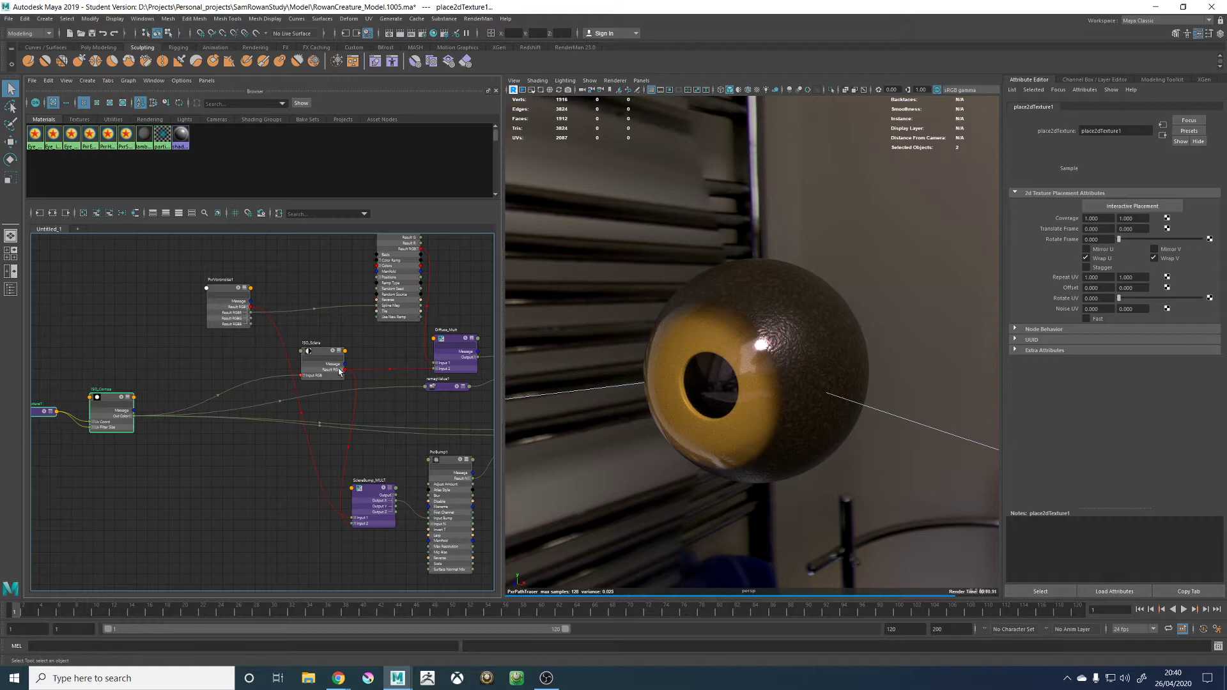
left_click_drag(325, 355, 234, 363)
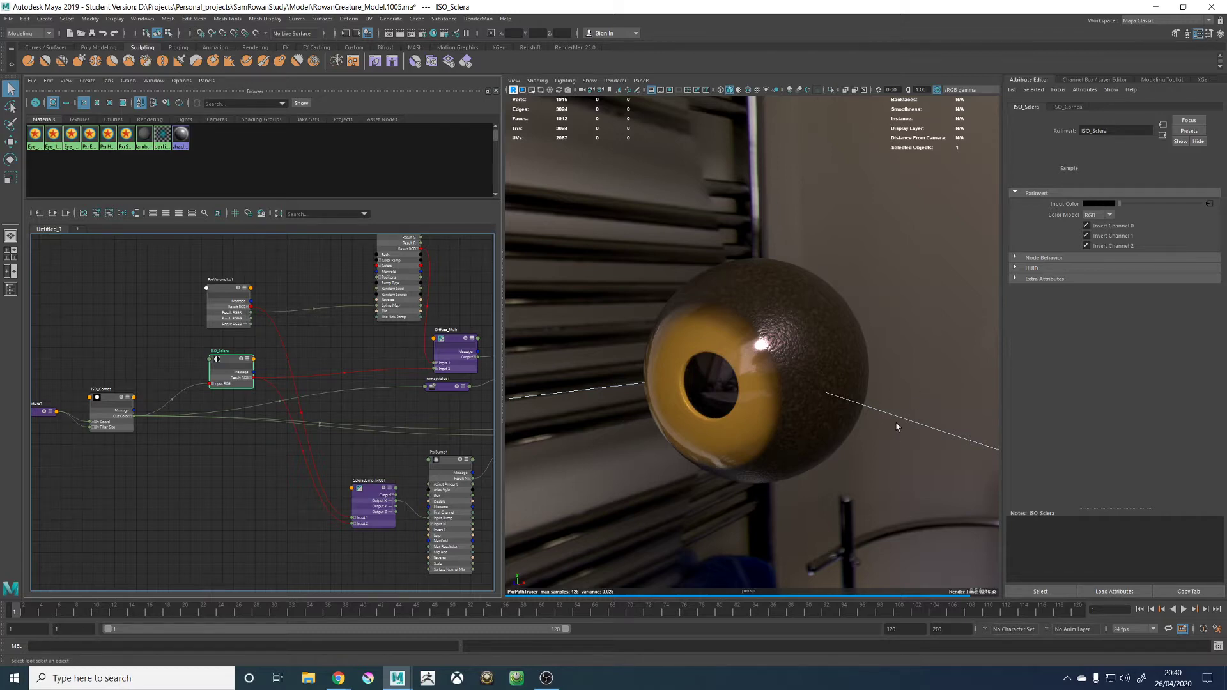
Select the Eye_Cornea_MAT shader in the graph and open its Clear Coat settings
left_click_drag(896, 427, 440, 398, "alt")
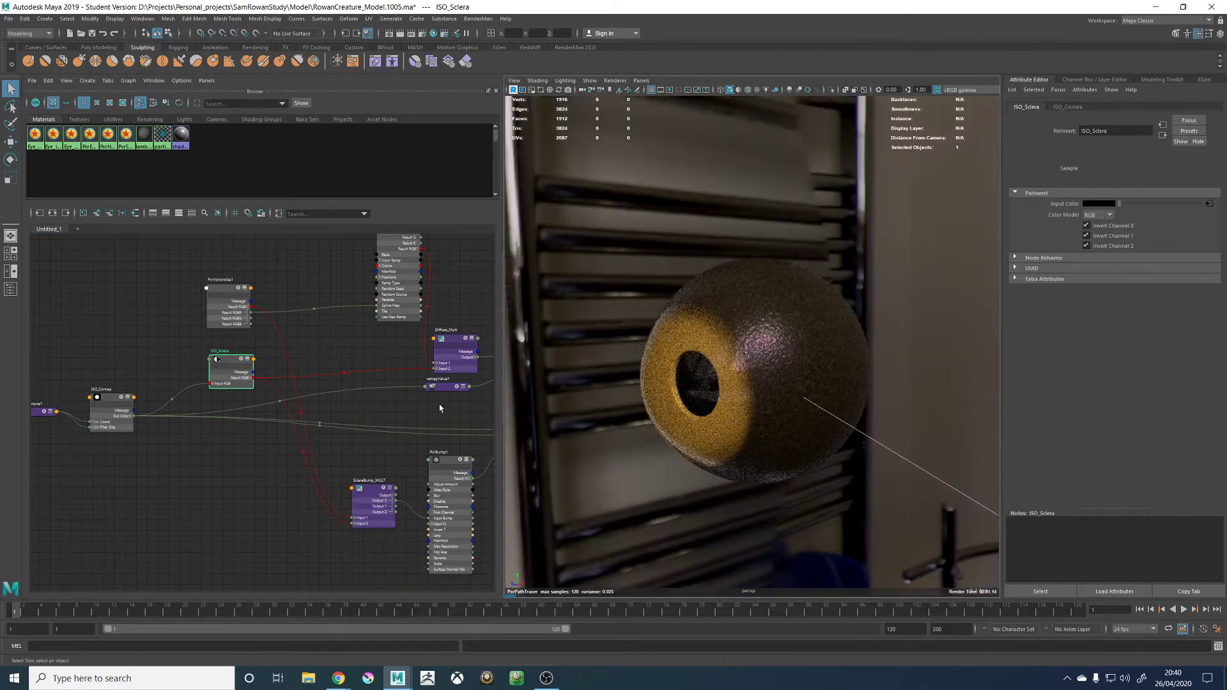
middle_click_drag(440, 407, 243, 404, "alt")
scroll(337, 391, "up", 3)
left_click(345, 358)
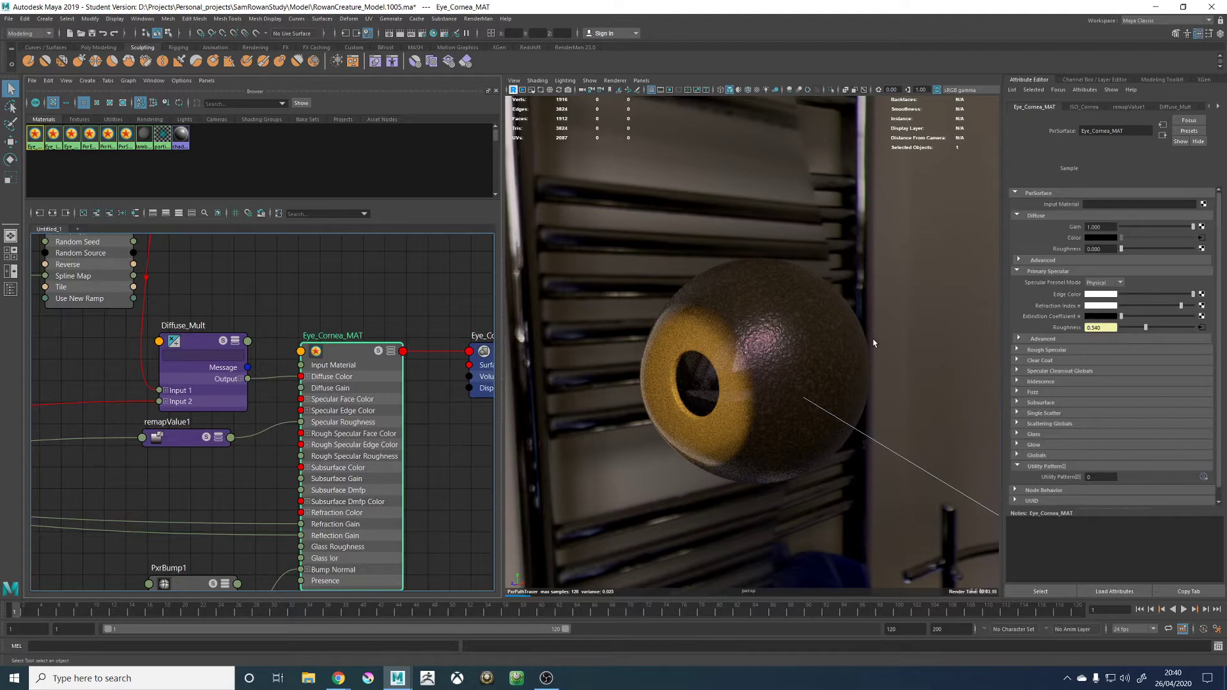
left_click(1041, 360)
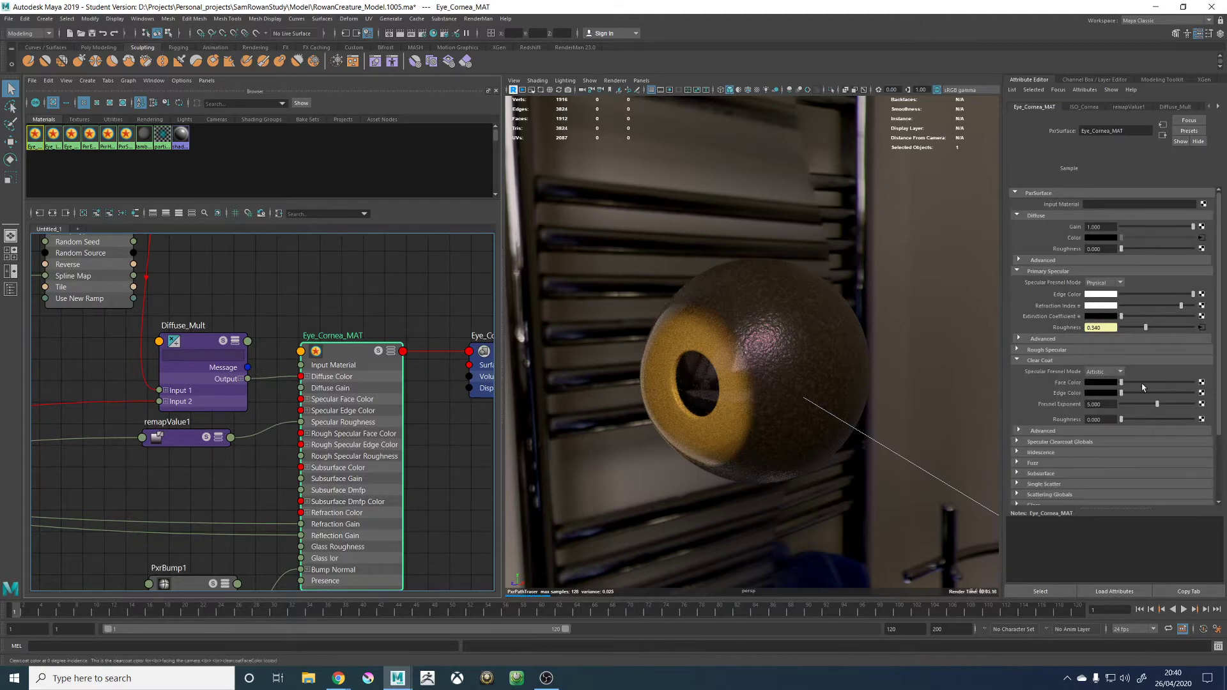
Add a second remapValue node to the graph and place it just below remapValue1
right_click_drag(257, 305, 312, 307, "alt")
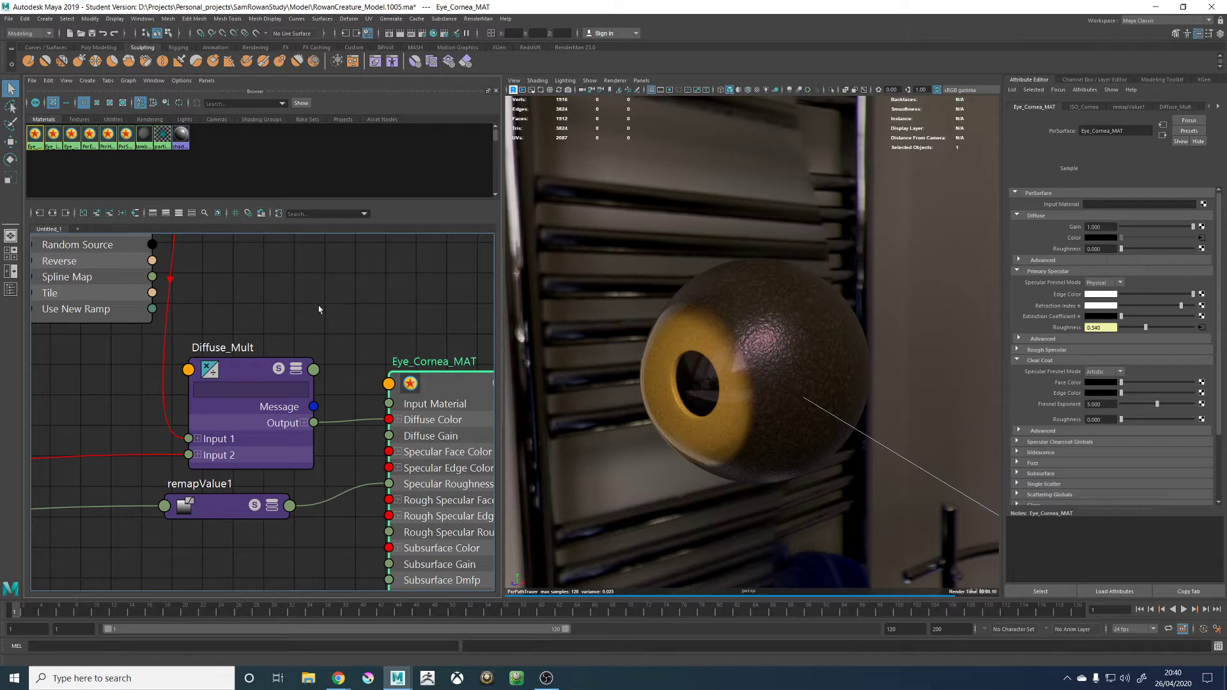
scroll(299, 331, "down", 5)
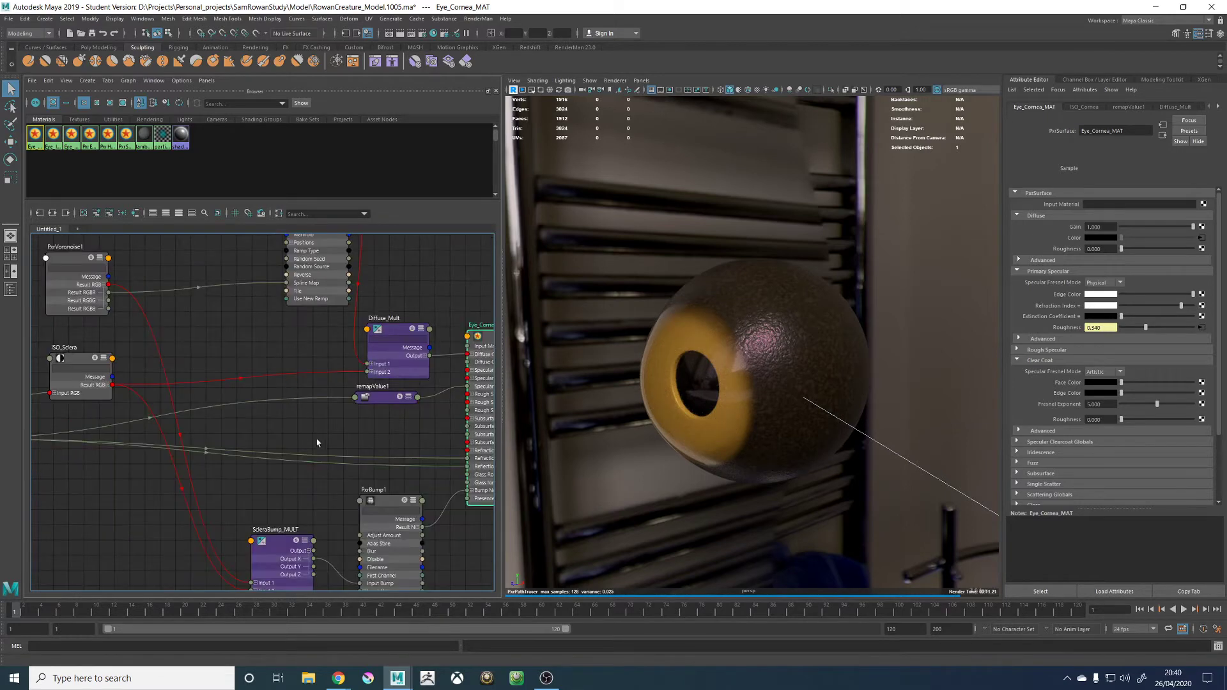
left_click(344, 437)
key("Tab")
type("remap")
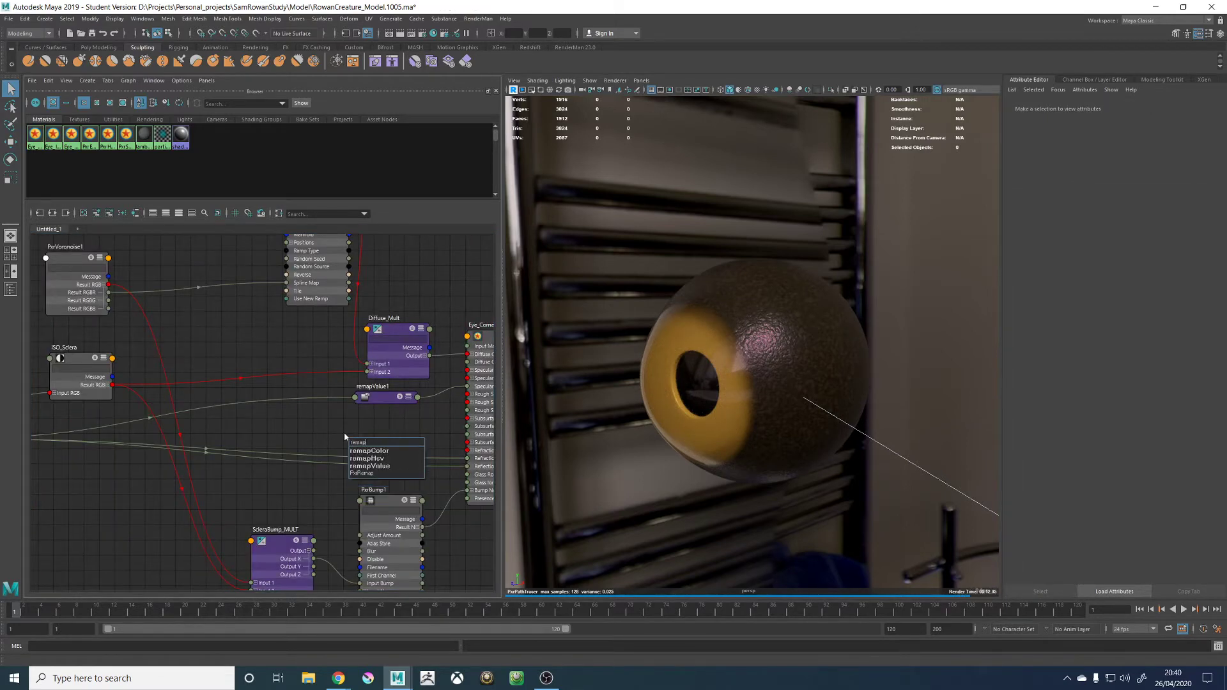
key("Down")
key("Return")
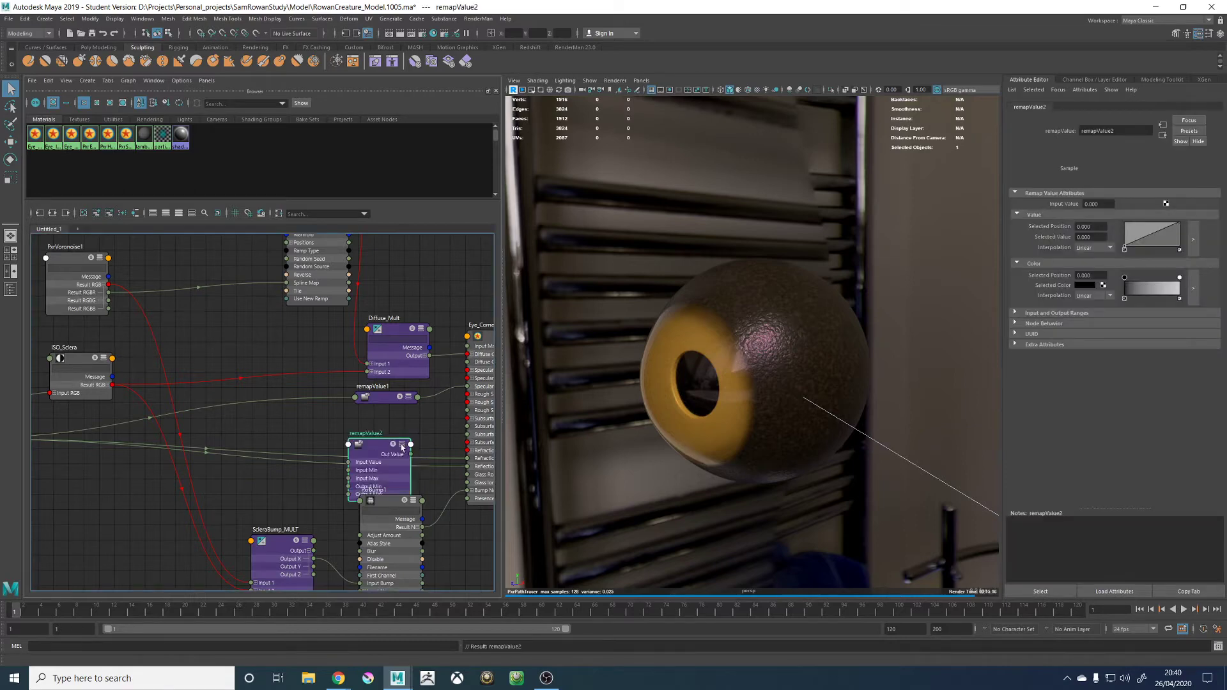
left_click_drag(385, 446, 391, 435)
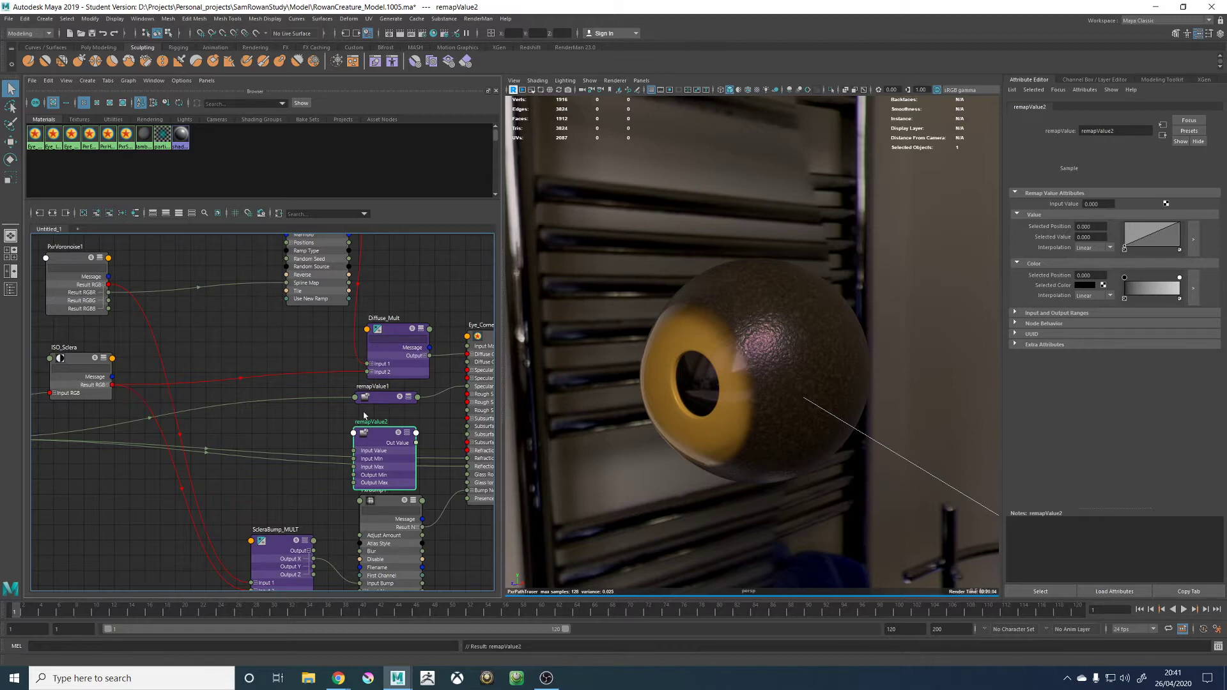
Connect the red channel of ISO_Sclera's Result RGB to the Input Value of remapValue2
left_click(408, 397)
left_click(409, 397)
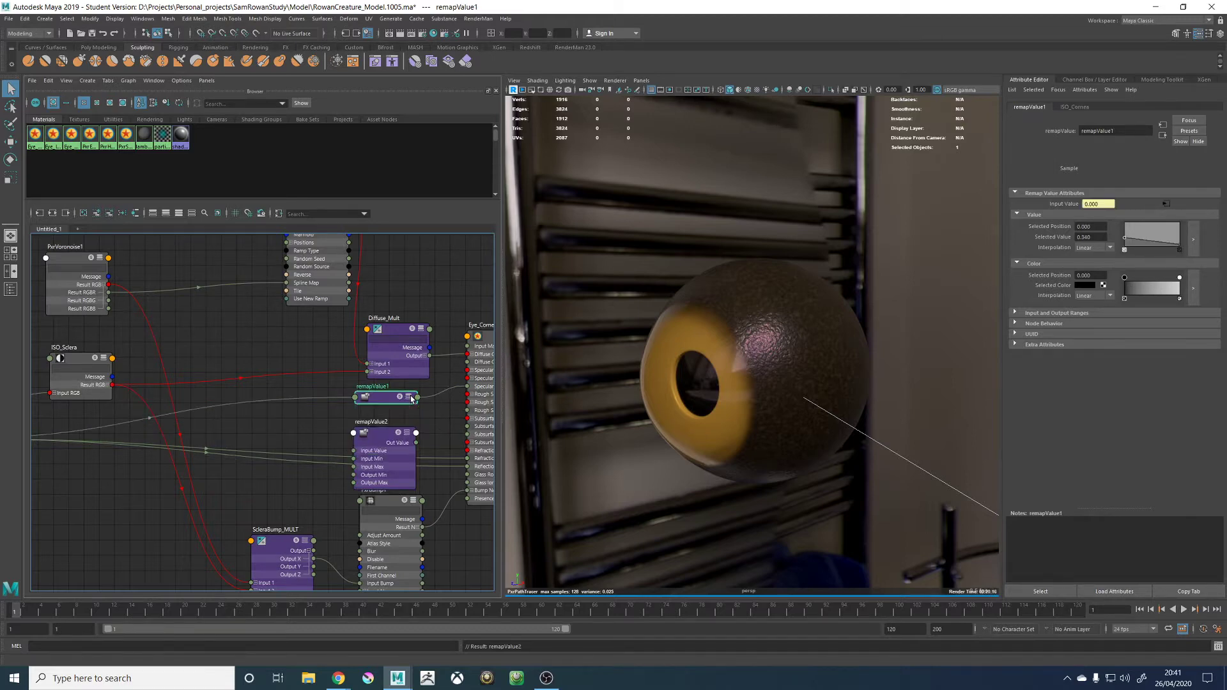
left_click(106, 385)
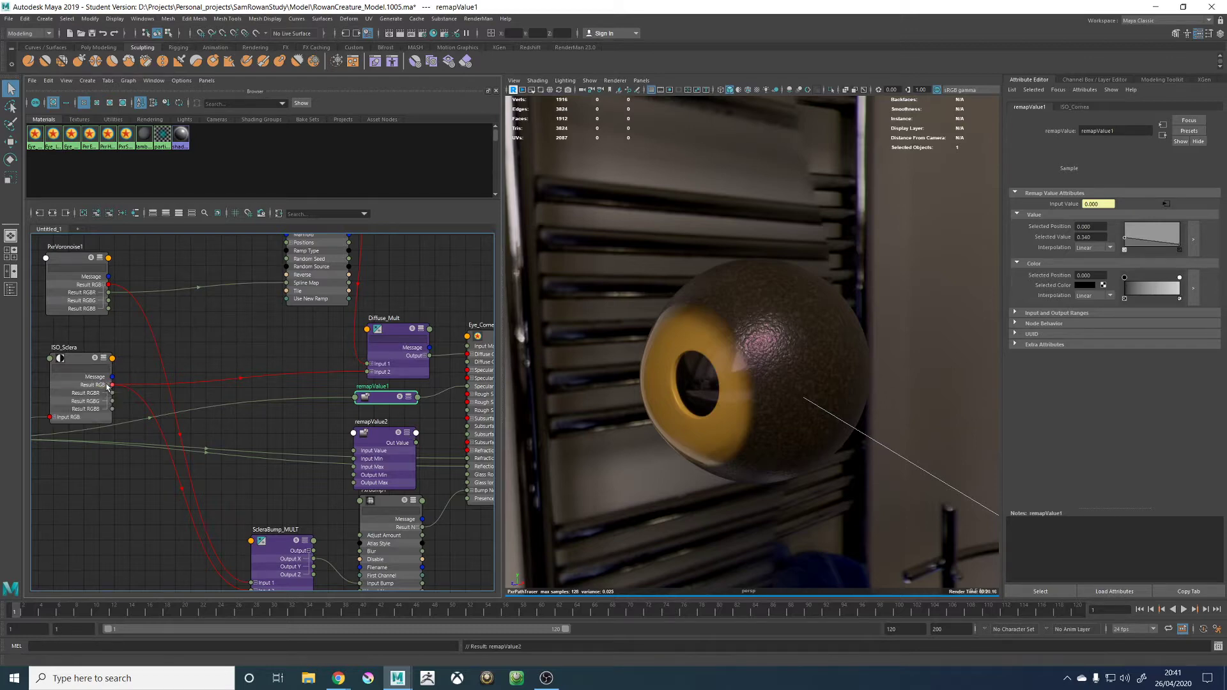
left_click_drag(111, 393, 414, 438)
middle_click_drag(420, 440, 378, 440, "alt")
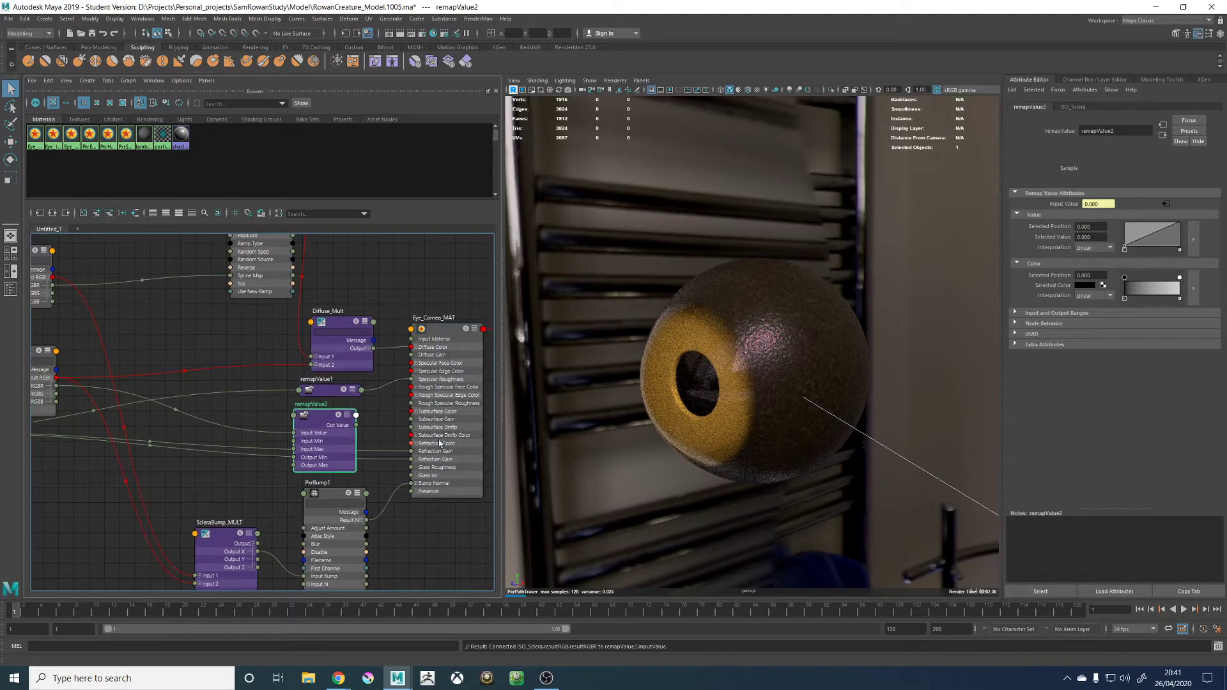
Stop the viewport render, connect remapValue2's Out Color to Eye_Cornea_MAT's Clear Coat Edge Color, and set the Clear Coat Specular Fresnel Mode to Physical
left_click(443, 319)
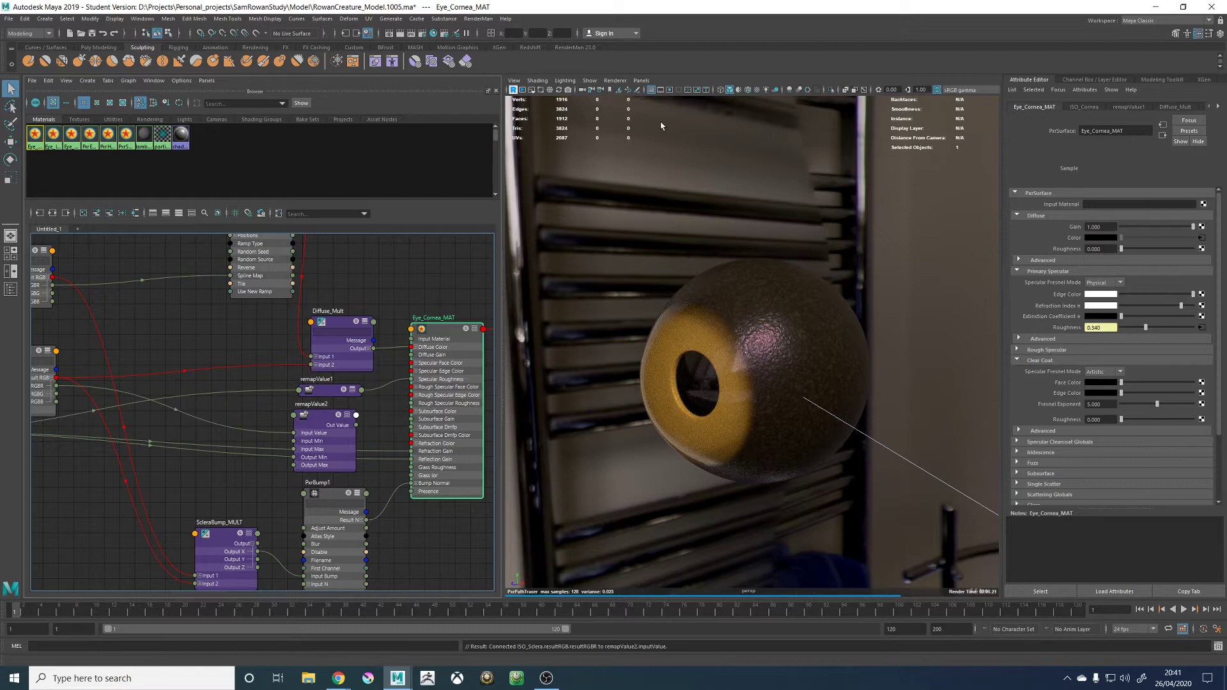
left_click(615, 80)
left_click(629, 99)
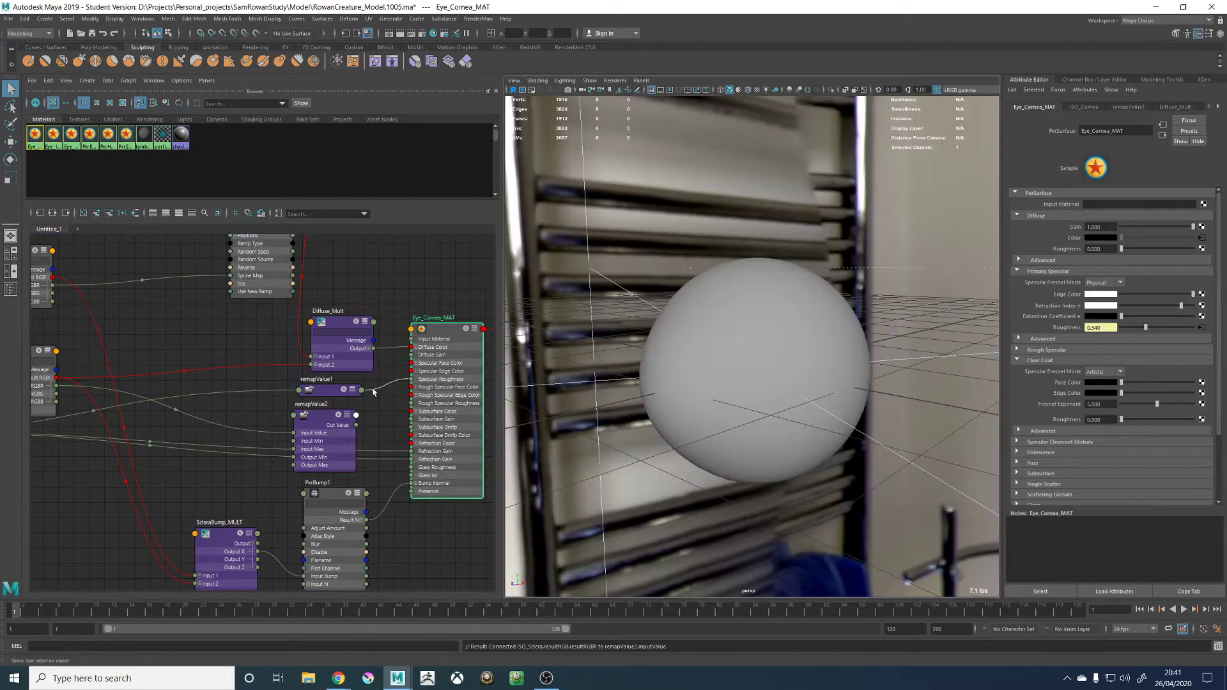
middle_click_drag(1179, 379, 1065, 395)
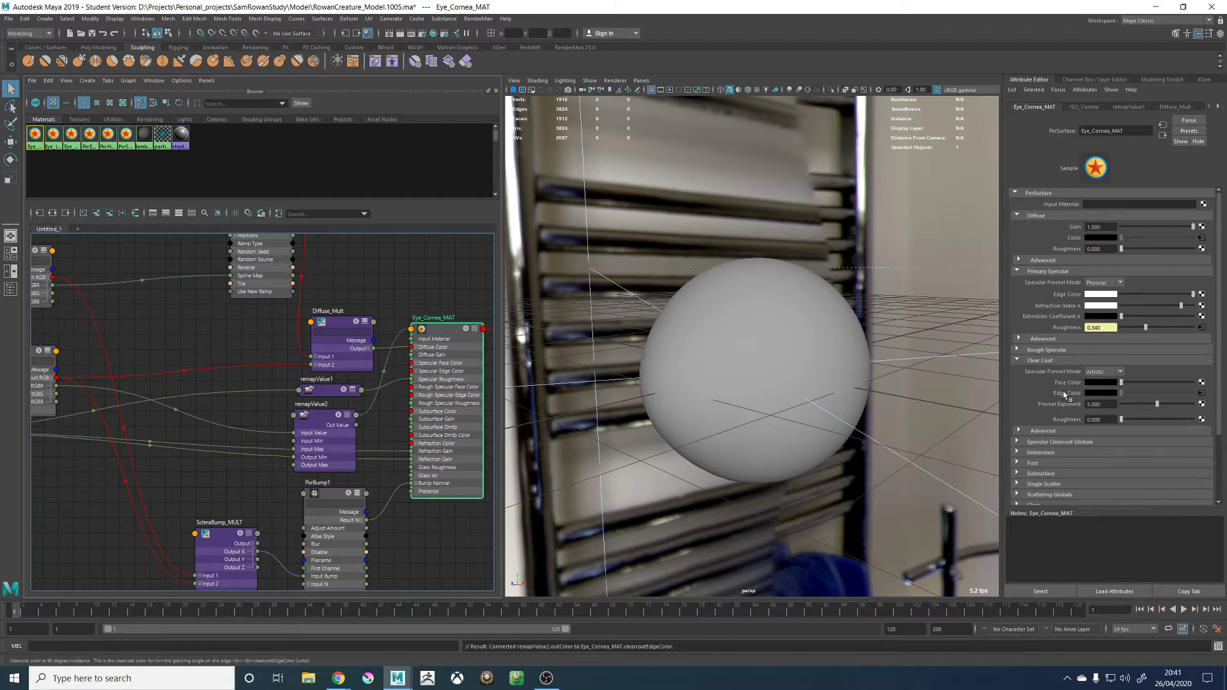
left_click(1103, 372)
left_click(1090, 392)
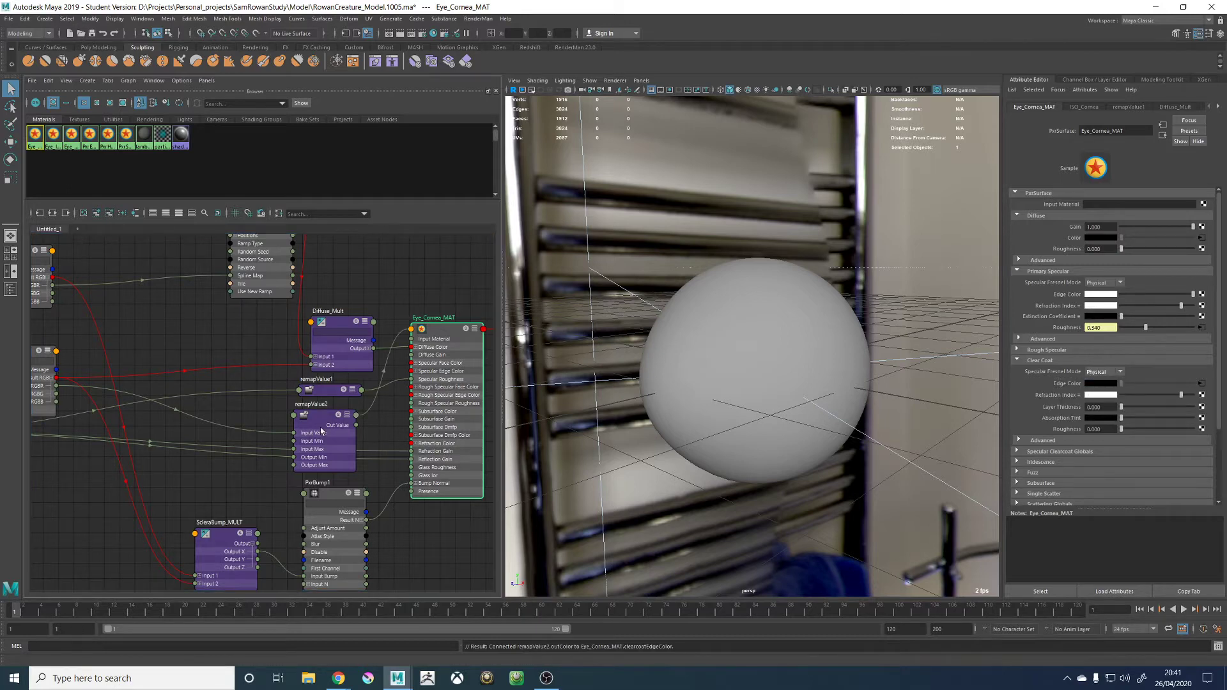
Tidy the graph by showing only Eye_Cornea_MAT's connected attributes and collapsing remapValue2, placed a little lower beneath remapValue1
left_click_drag(318, 421, 318, 415)
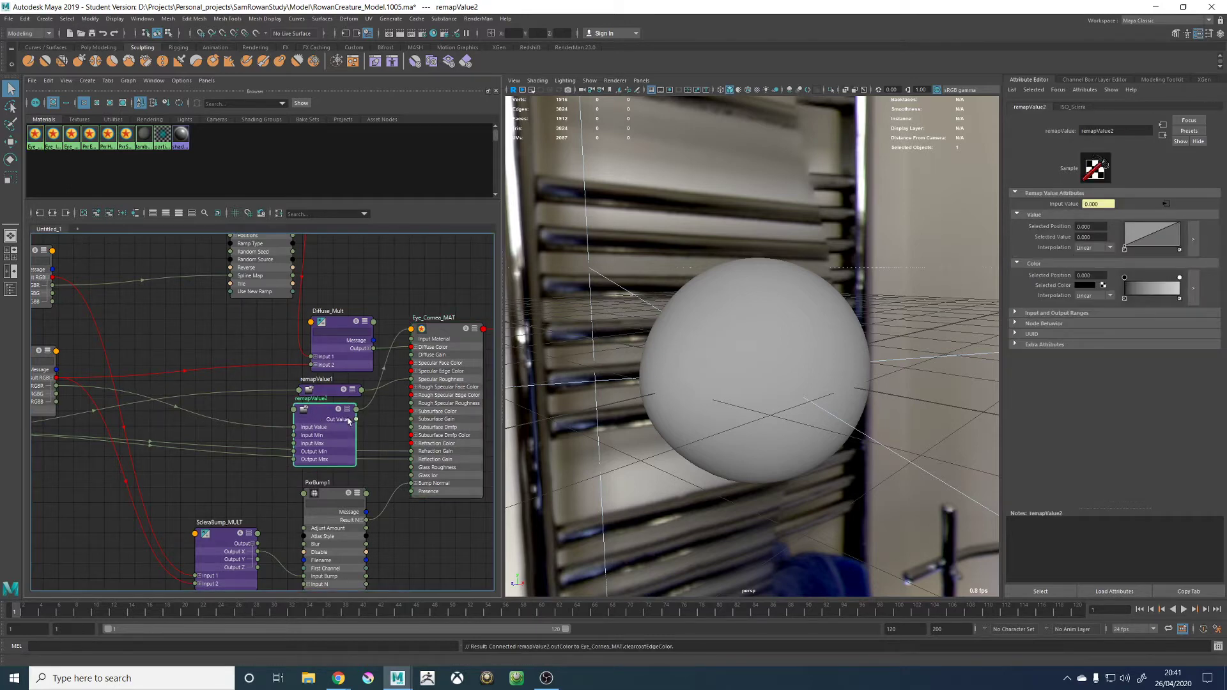
left_click(347, 409)
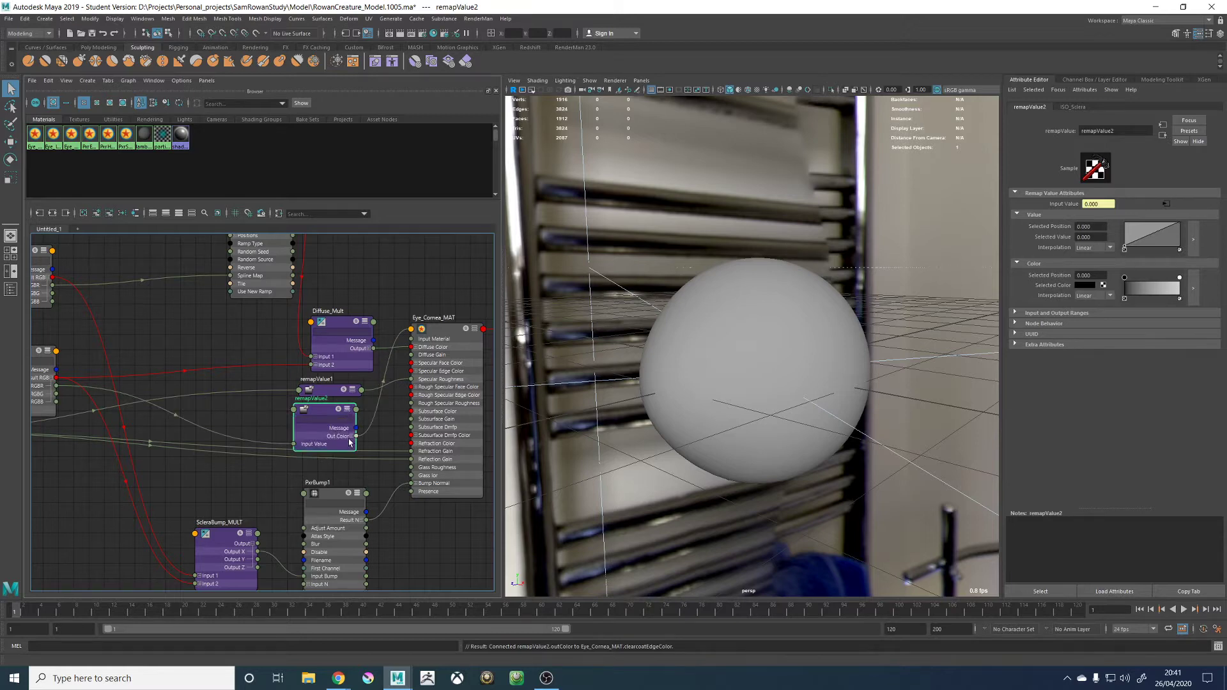
left_click(351, 436)
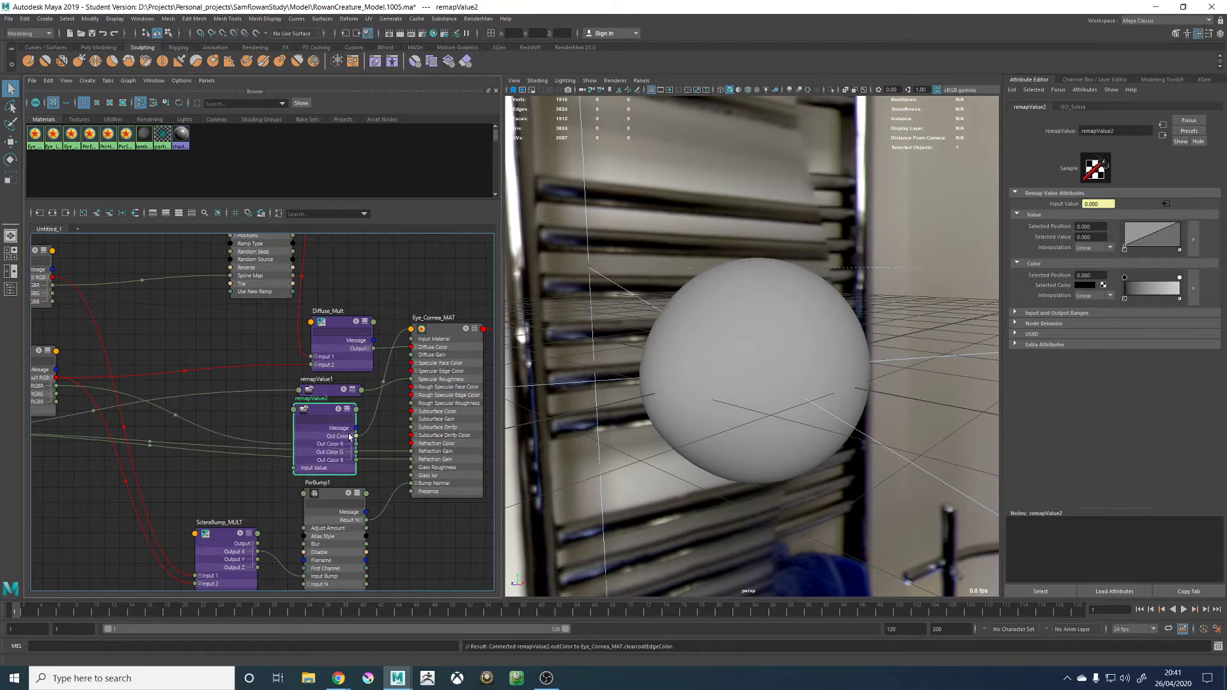
left_click(472, 329)
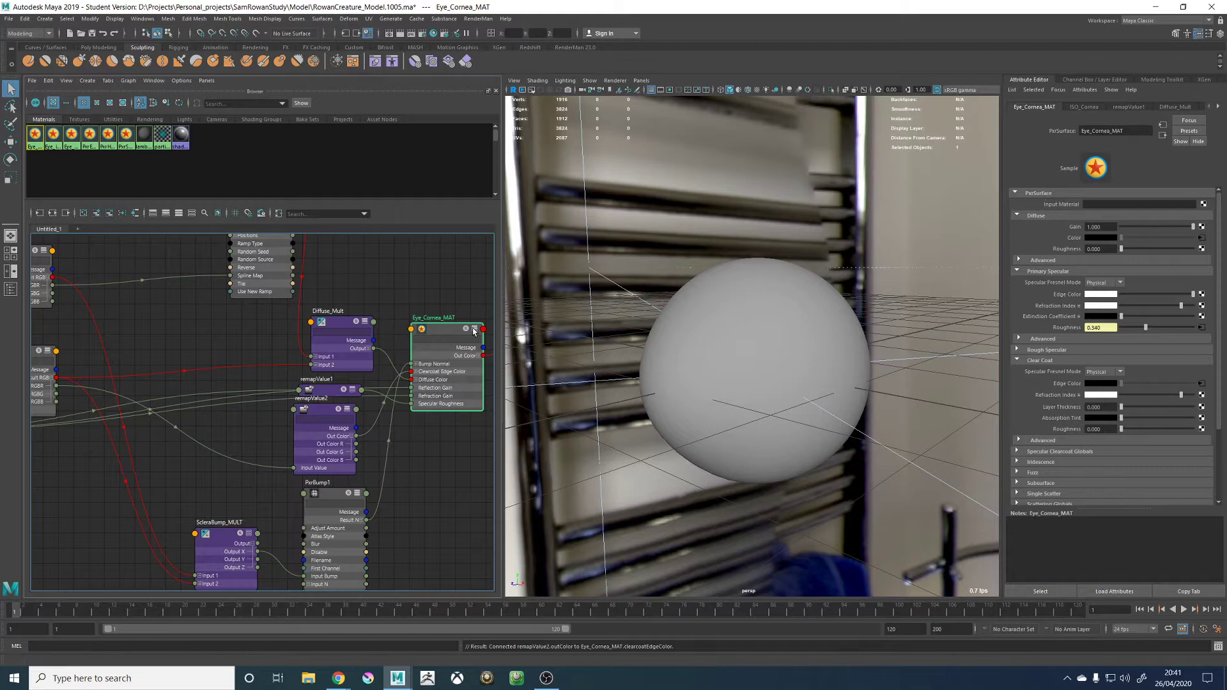
left_click(474, 329)
left_click(473, 329)
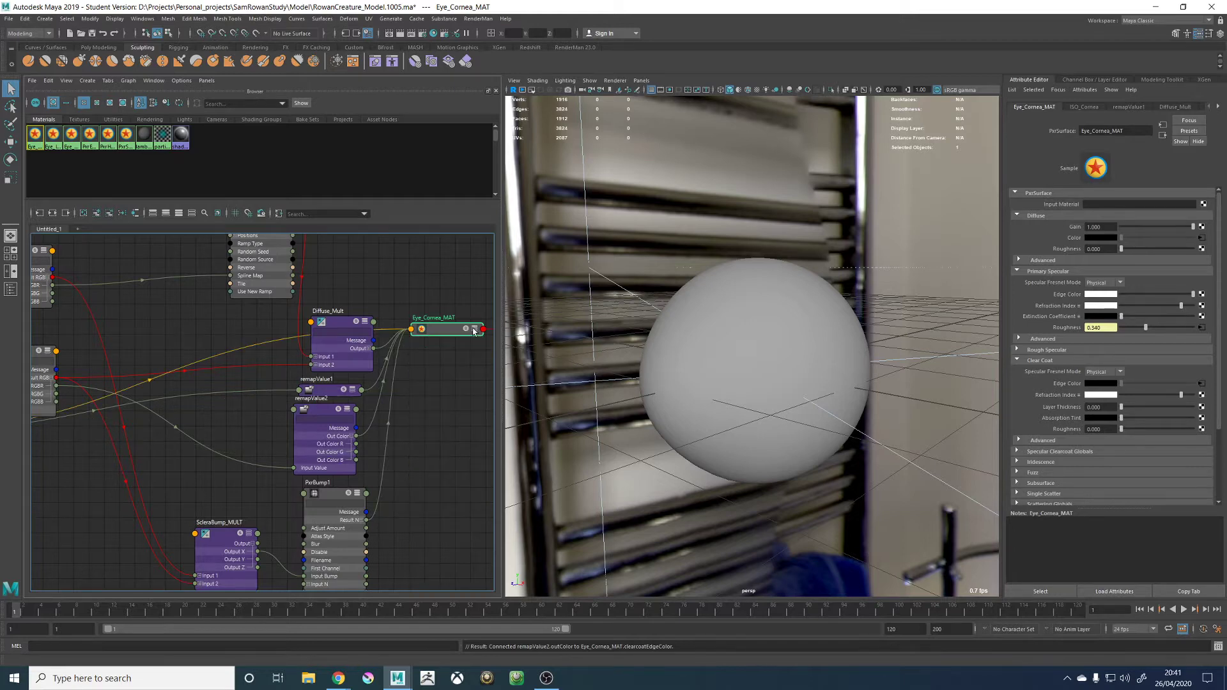
left_click(349, 410)
left_click_drag(315, 412, 322, 438)
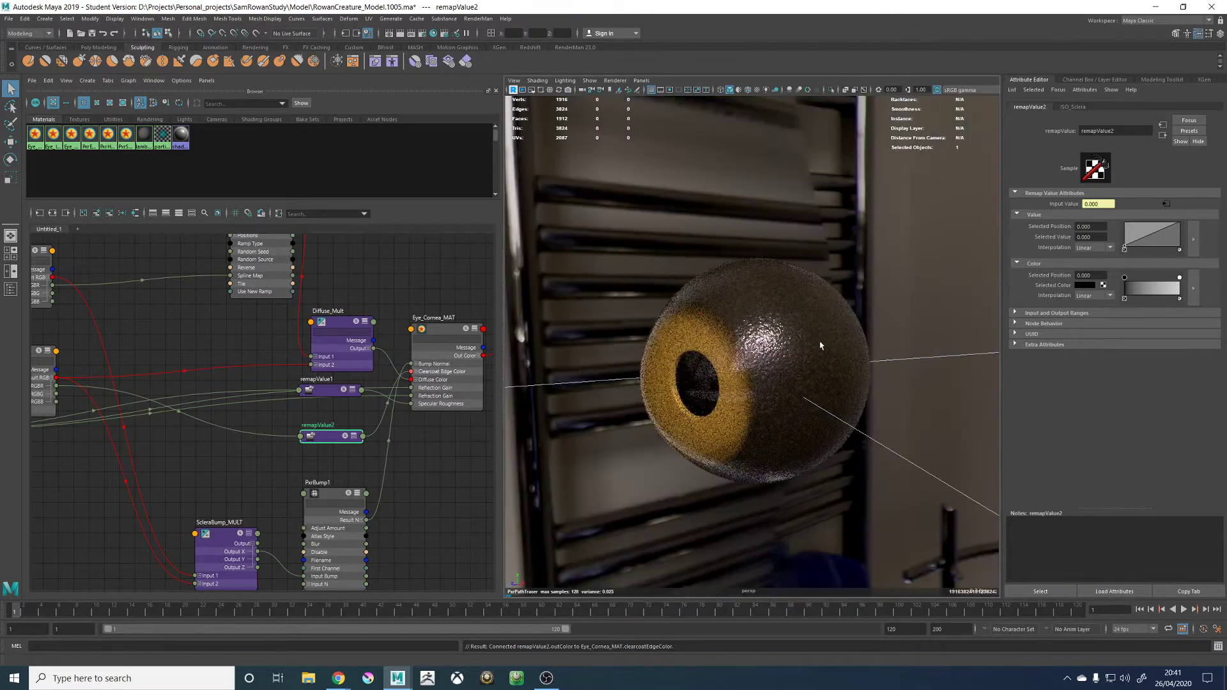
Check the clear coat on the rendered eye and set Eye_Cornea_MAT's Clear Coat Specular Model to Ggx in the advanced settings
scroll(803, 354, "up", 2)
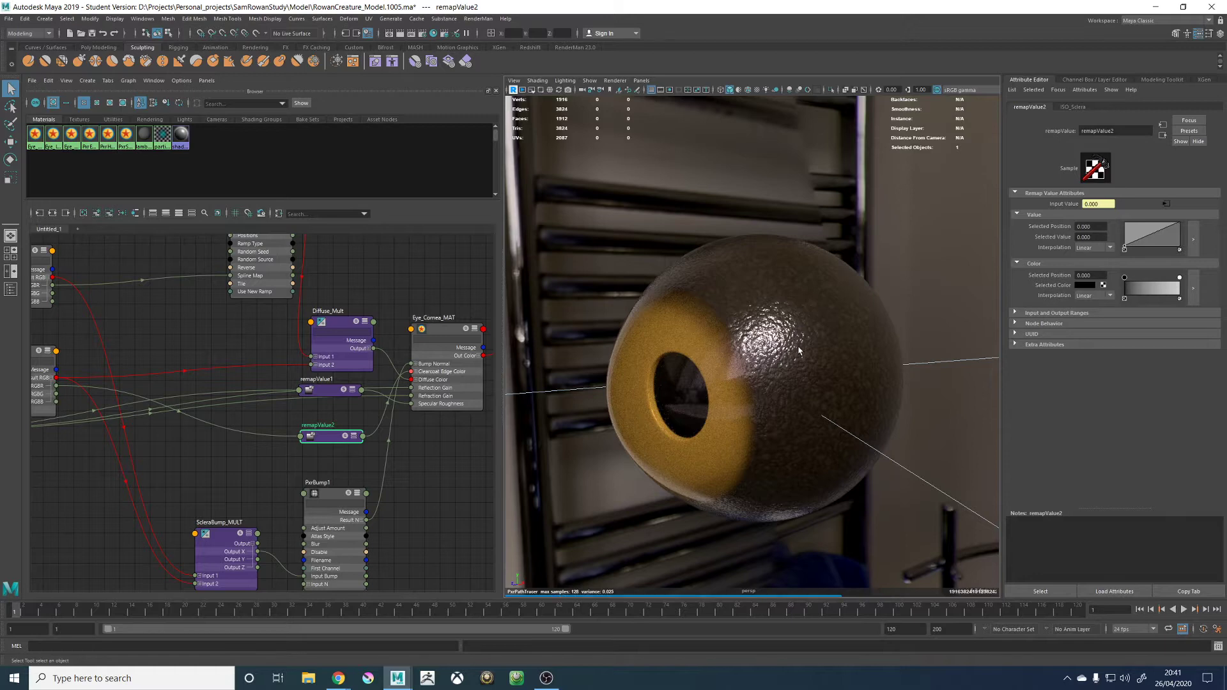
left_click_drag(697, 275, 821, 298, "alt")
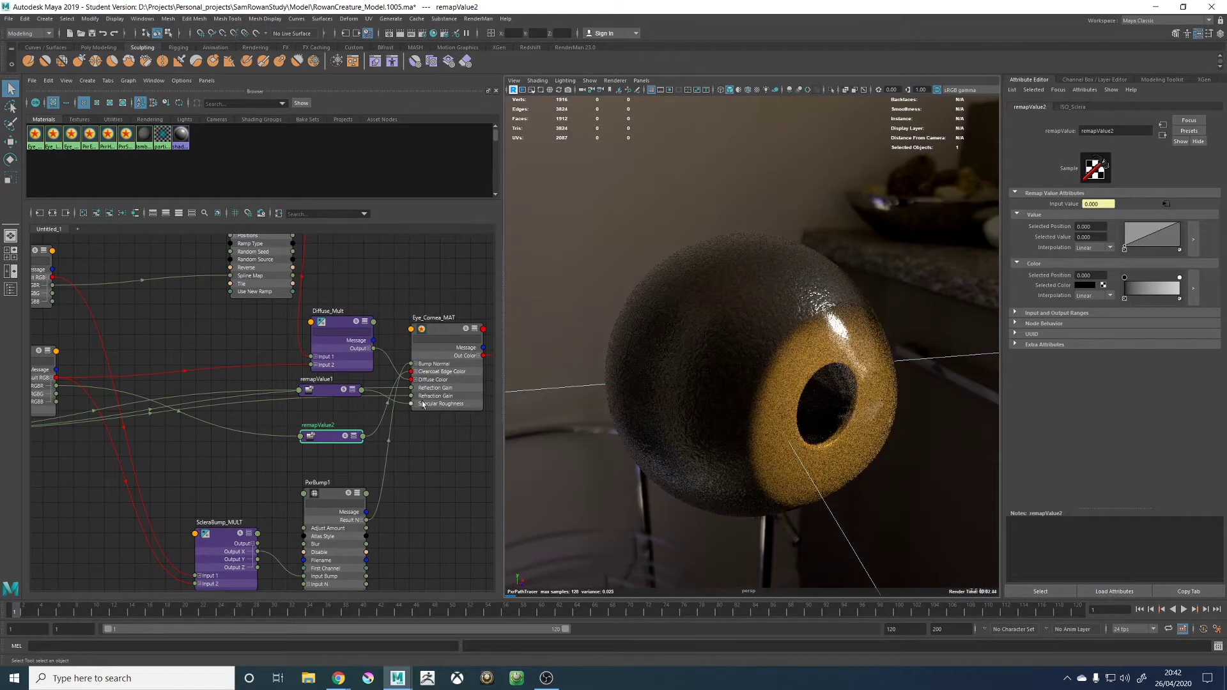
left_click_drag(430, 335, 439, 341)
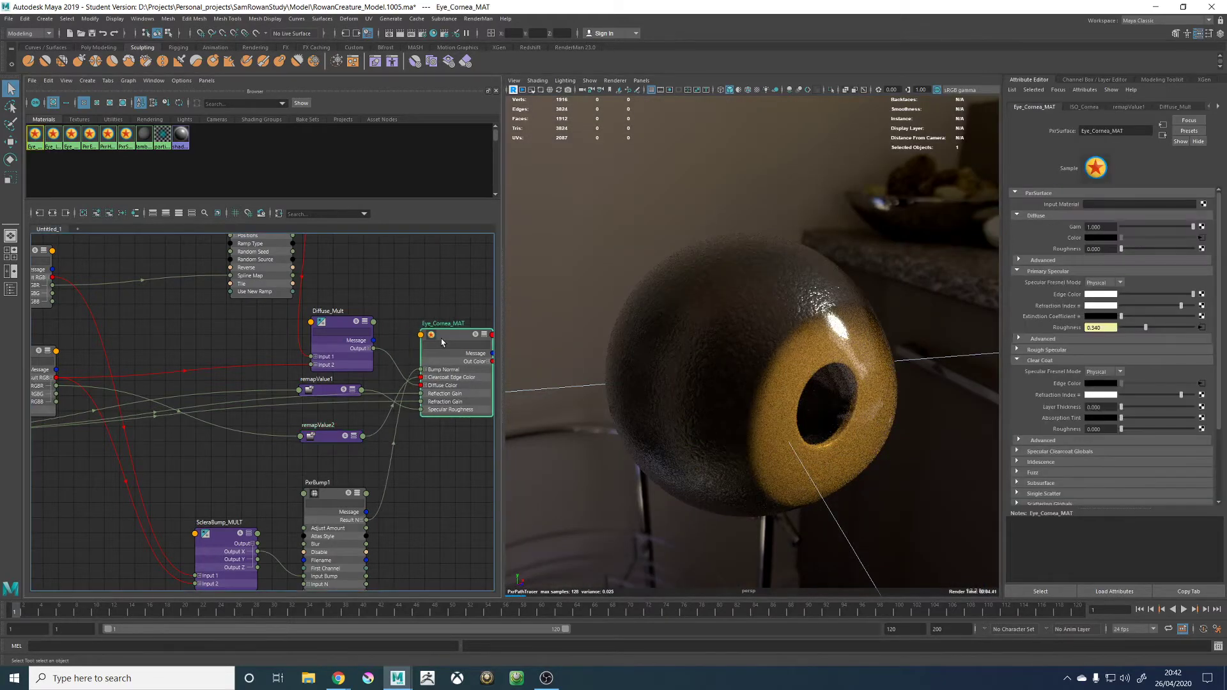
left_click(1048, 440)
scroll(1087, 435, "down", 1)
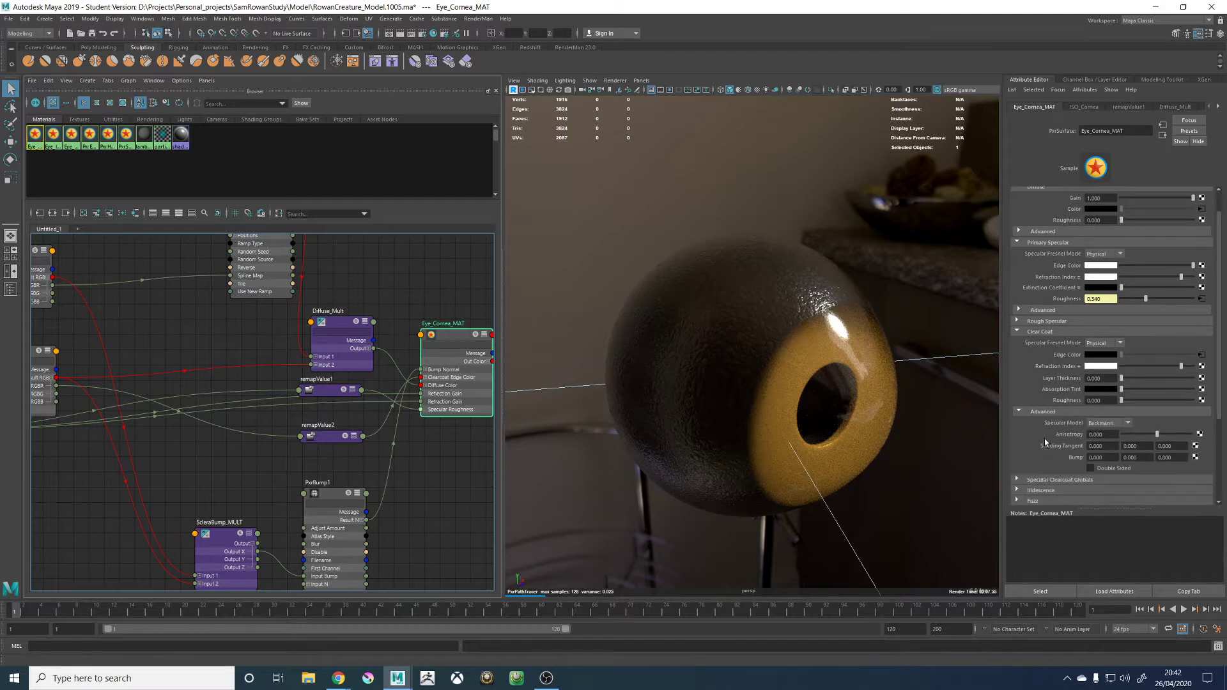
left_click(1108, 423)
left_click(1106, 445)
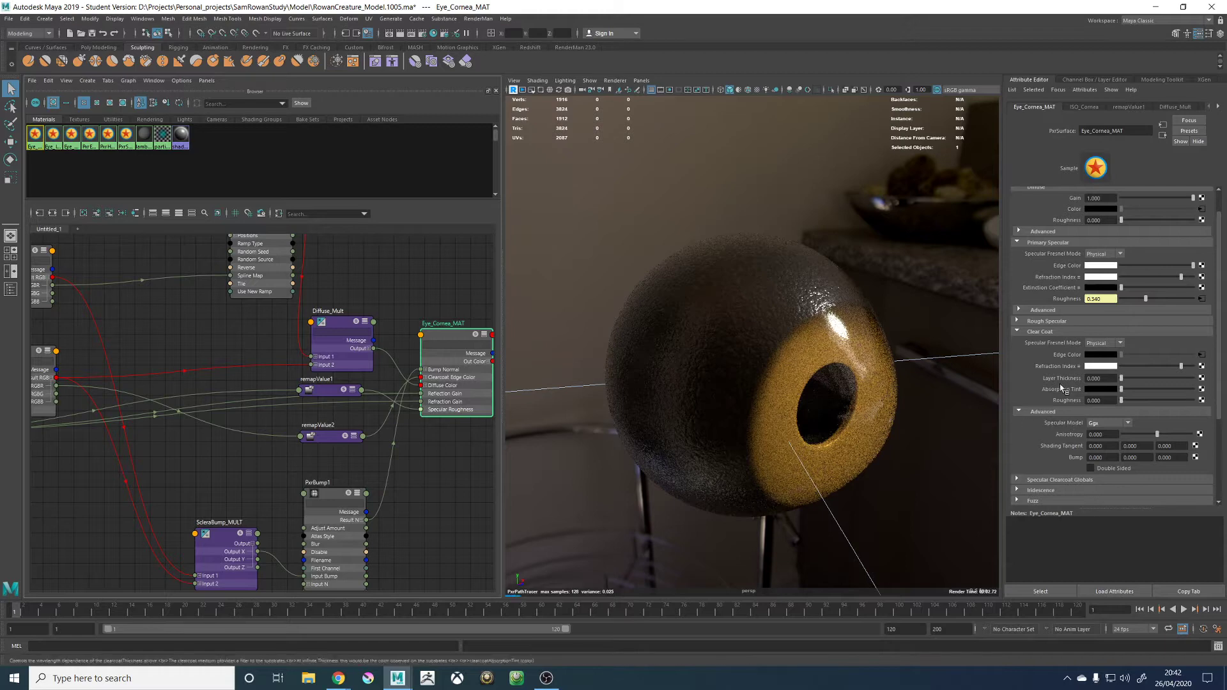
Connect PxrBump1 to the Primary Specular Bump of Eye_Cornea_MAT and disconnect it from the shader's global Bump Normal
left_click(1043, 310)
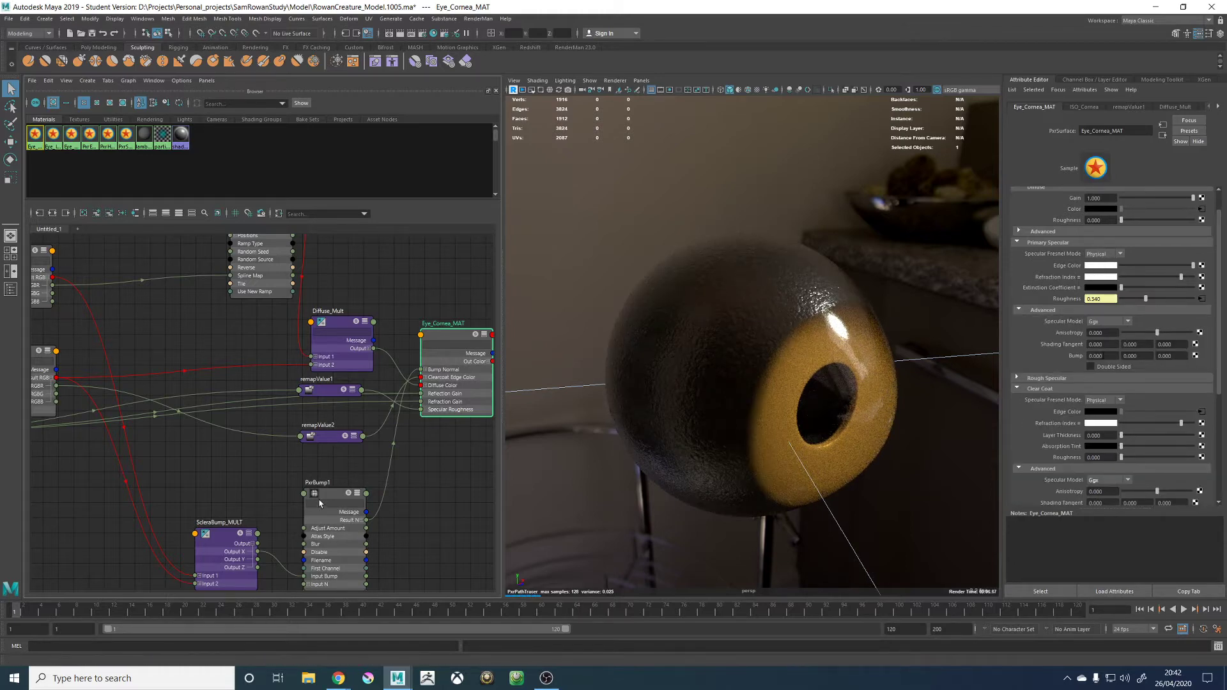
middle_click_drag(320, 504, 1074, 356)
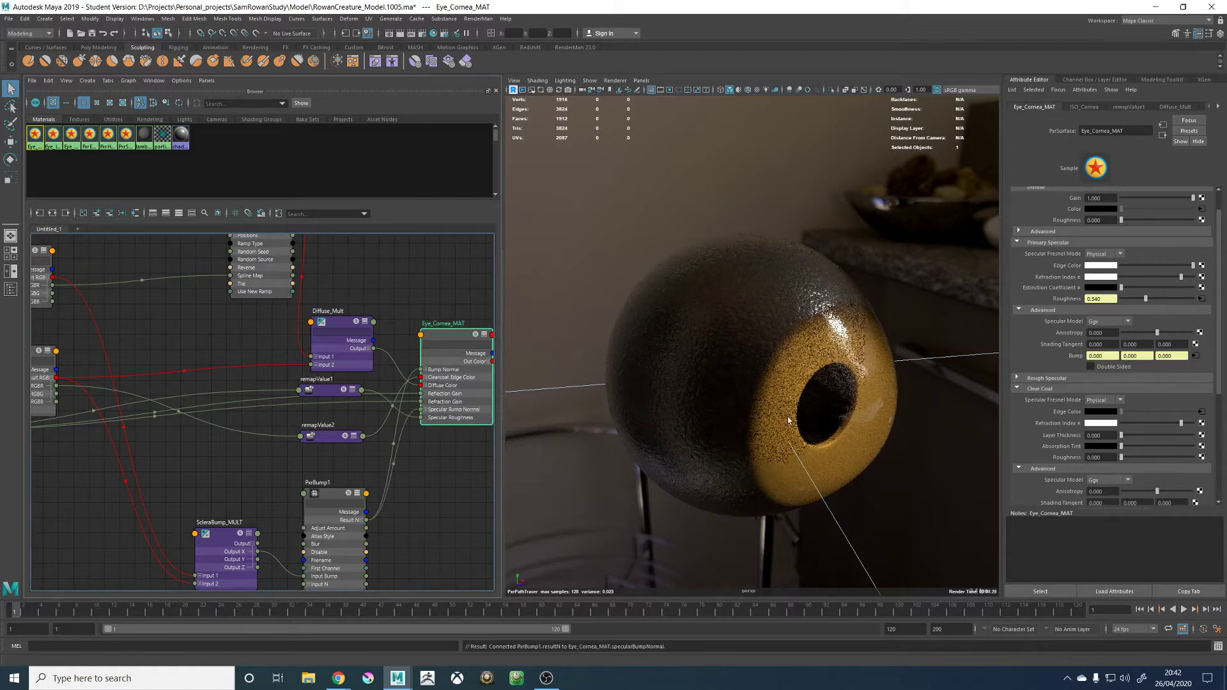
left_click(412, 449)
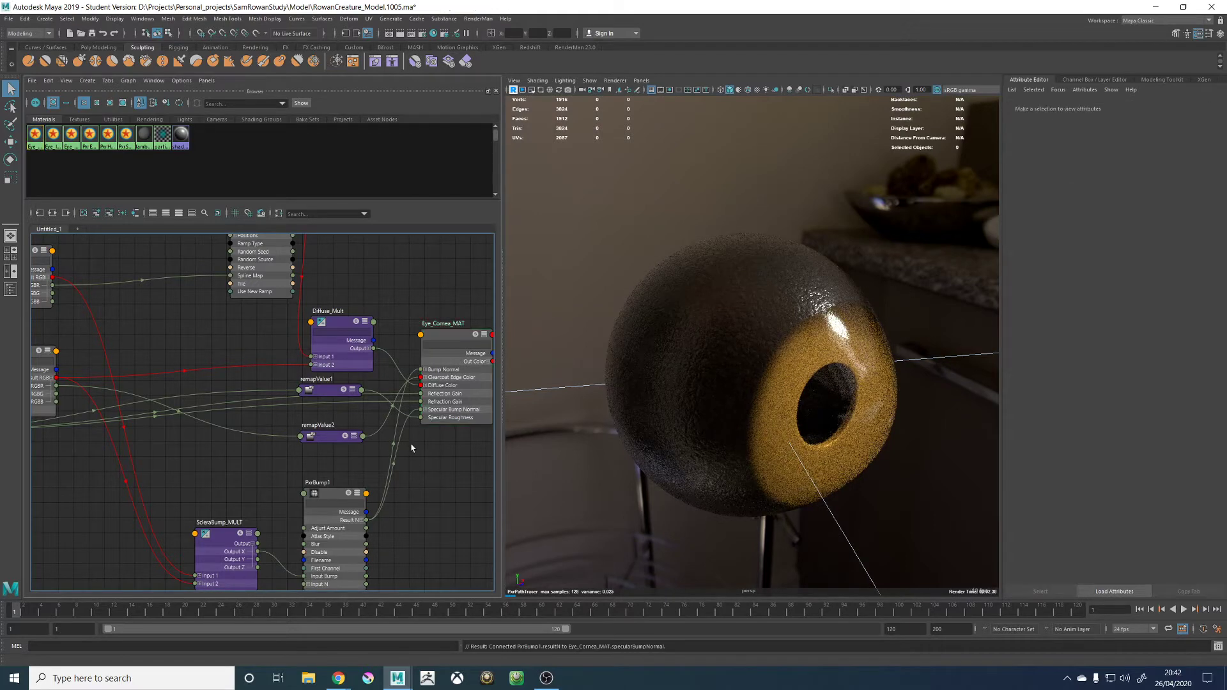
left_click_drag(416, 374, 417, 375)
key("Delete")
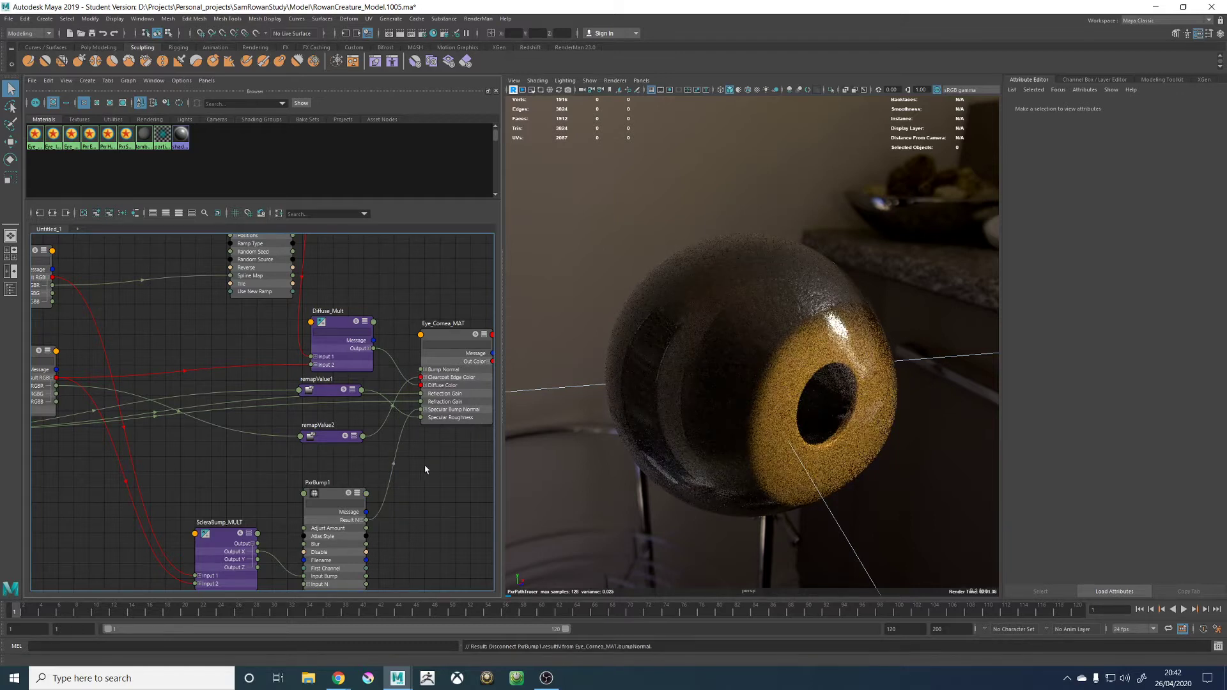
Add a second PxrBump node to the graph, to the right of PxrBump1
mouse_move(732, 352)
left_mouse_down("alt")
mouse_move(778, 324)
mouse_move(748, 348)
left_mouse_up("alt")
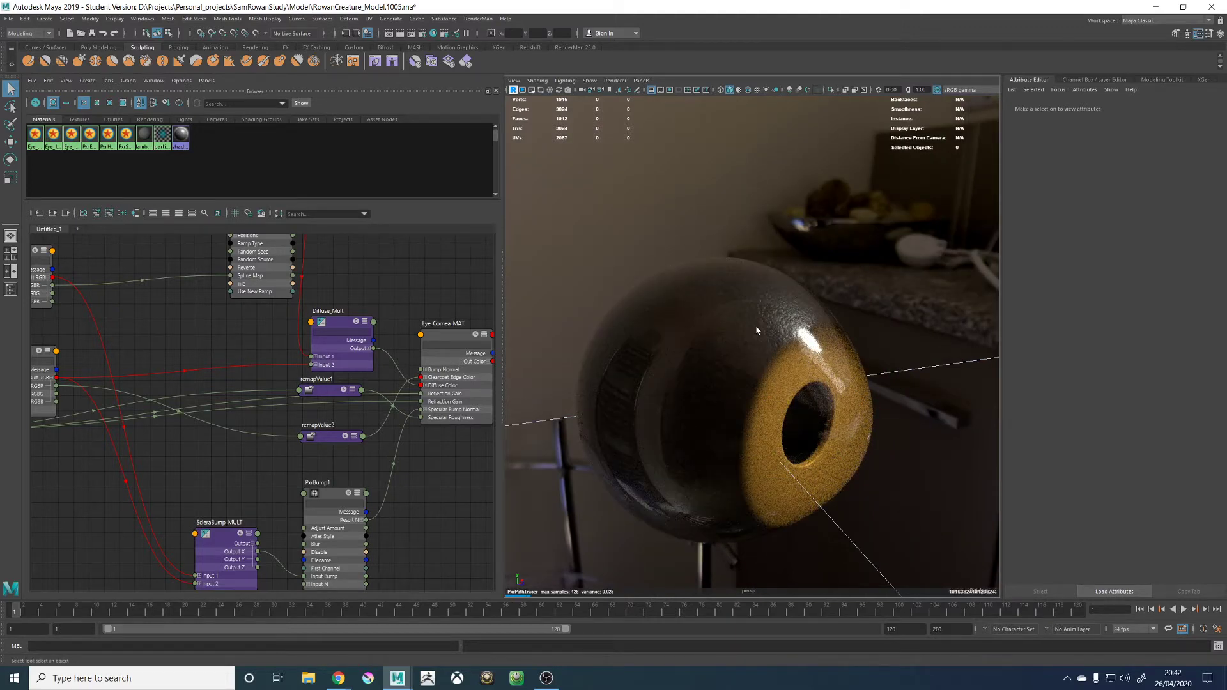
middle_click_drag(411, 493, 411, 439, "alt")
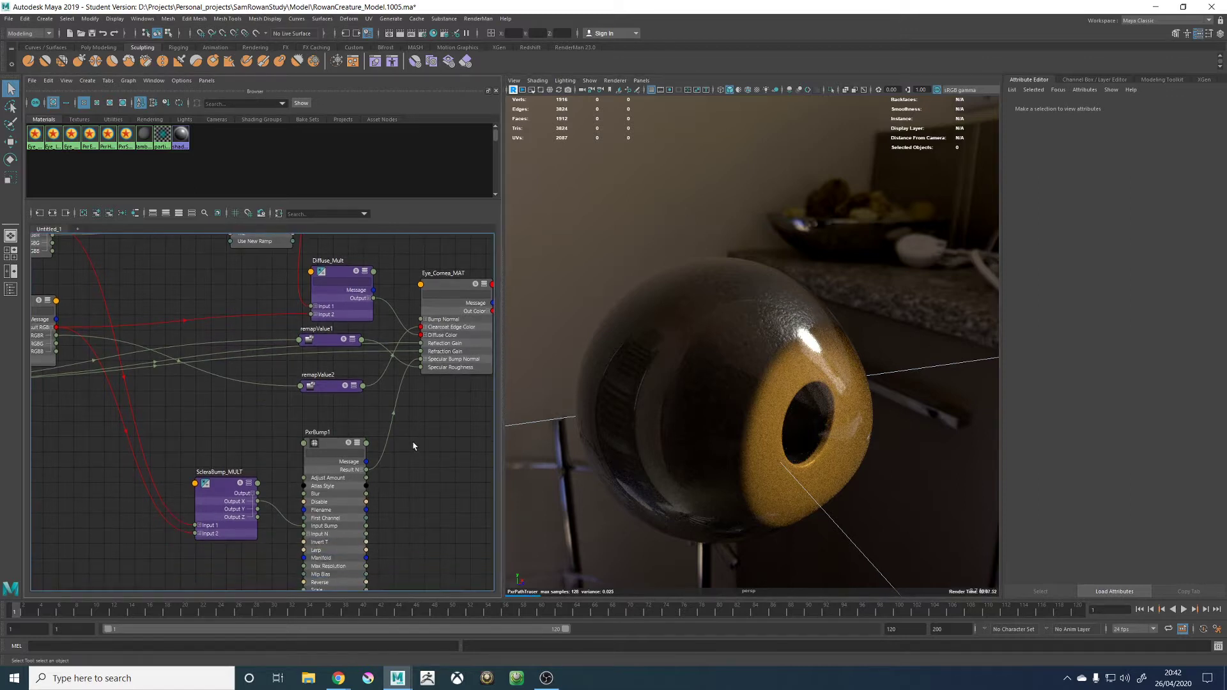
left_click(327, 446)
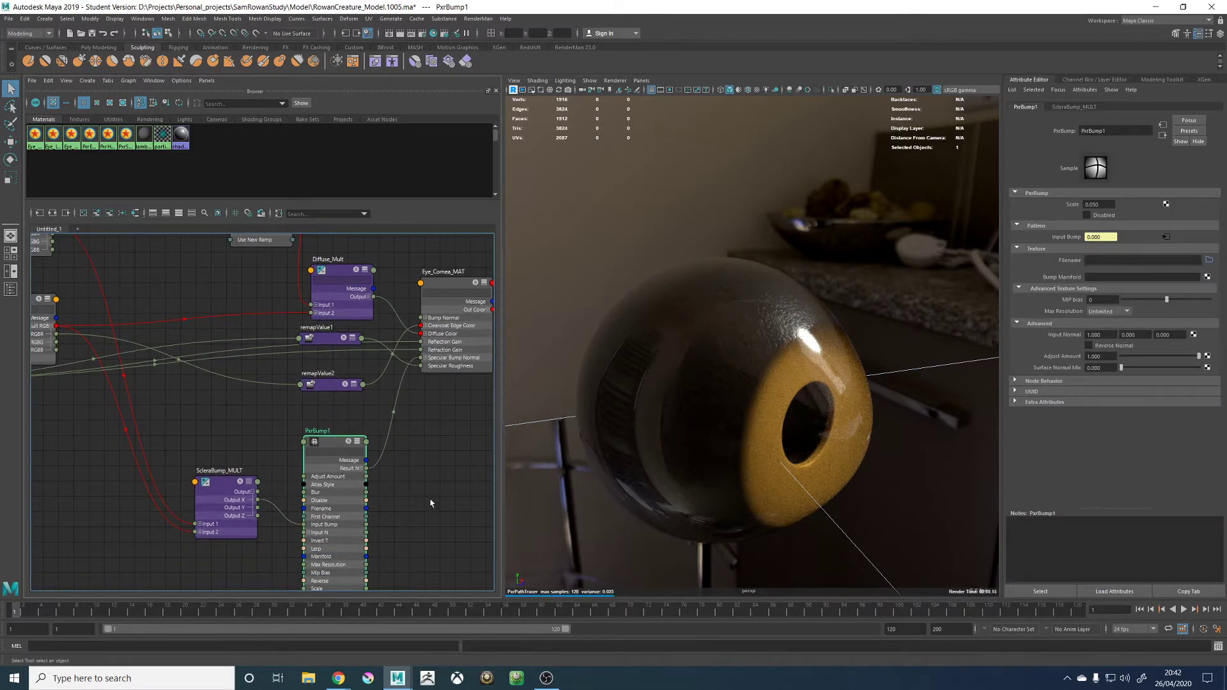
middle_click_drag(364, 456, 370, 415, "alt")
left_click(440, 458)
key("Tab")
type("pxrbum")
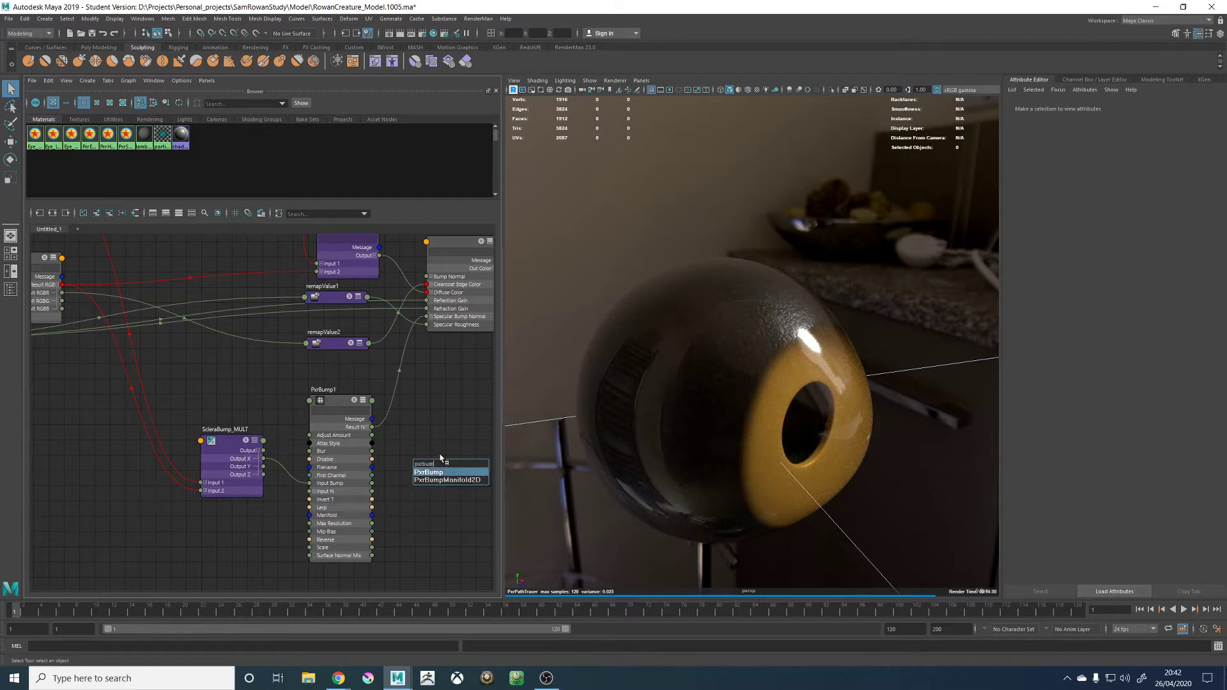
key("Return")
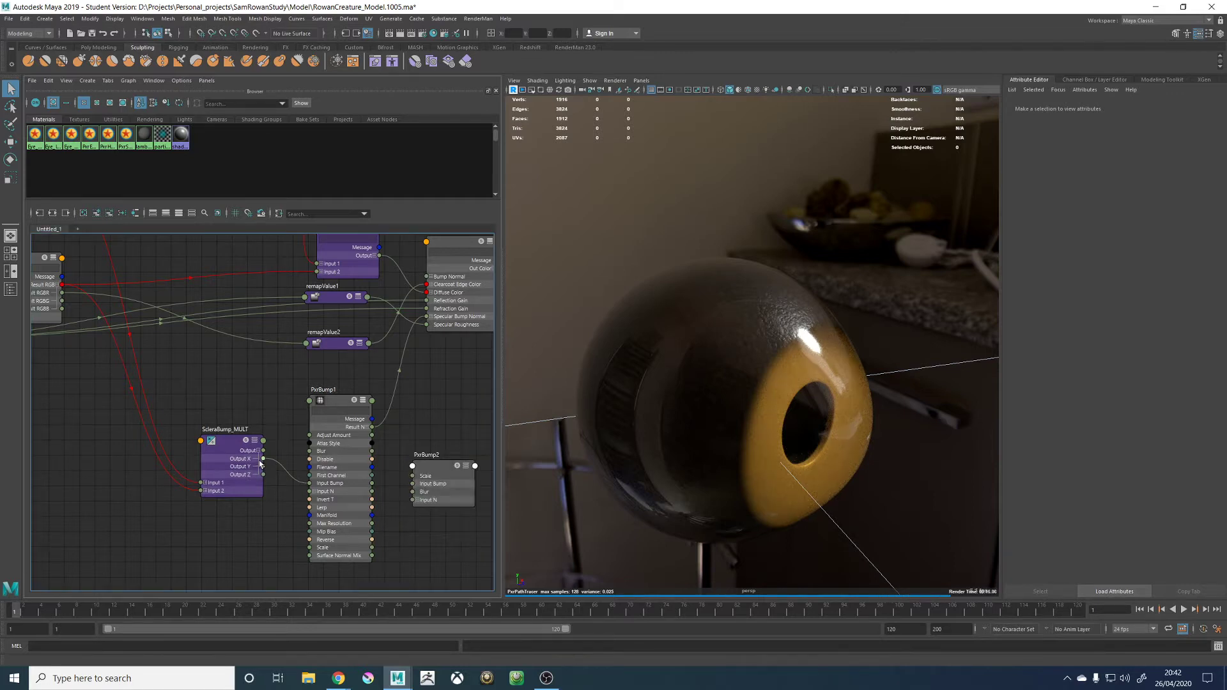
Connect Output X of ScleraBump_MULT to PxrBump2's Input Bump and remove the mistaken connection to its Scale
left_click_drag(261, 460, 439, 506)
middle_click_drag(389, 446, 405, 398, "alt")
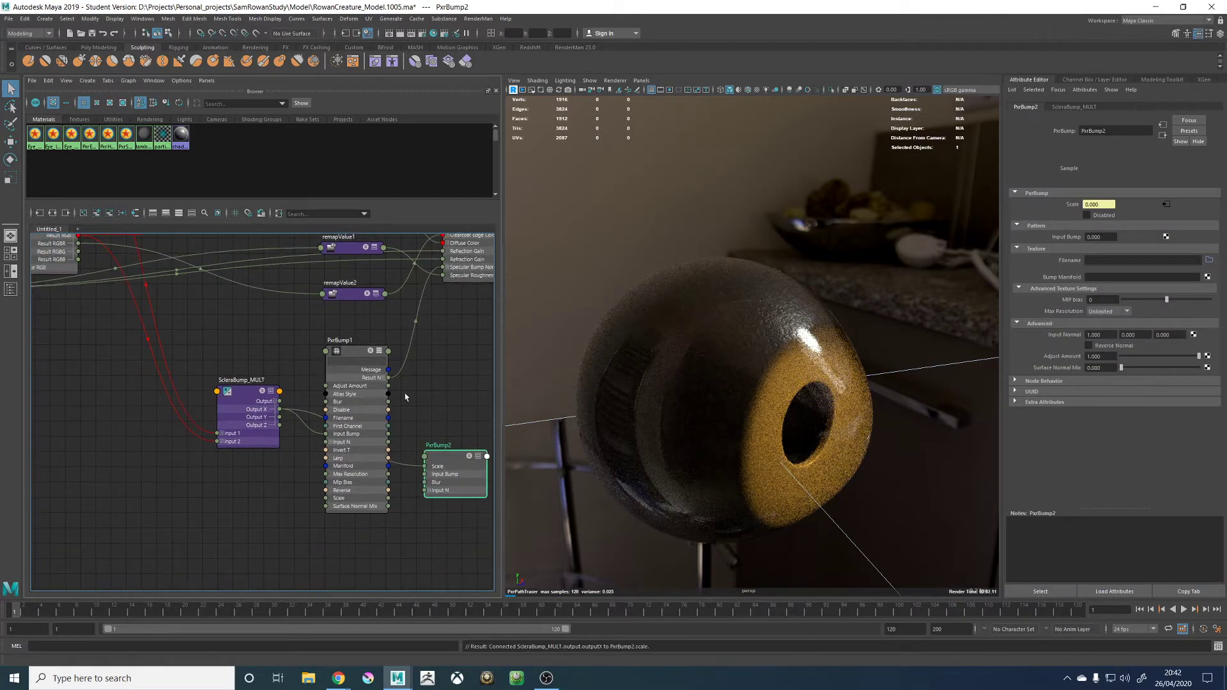
left_click_drag(279, 410, 424, 474)
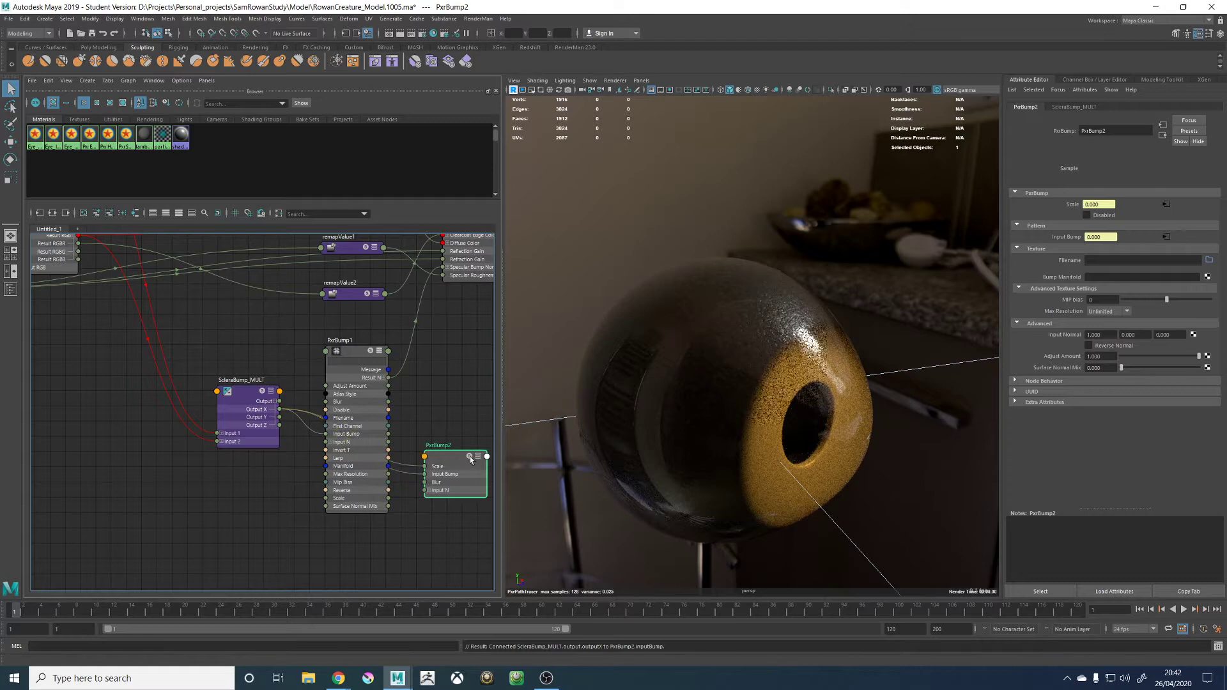
left_click(409, 468)
key("Delete")
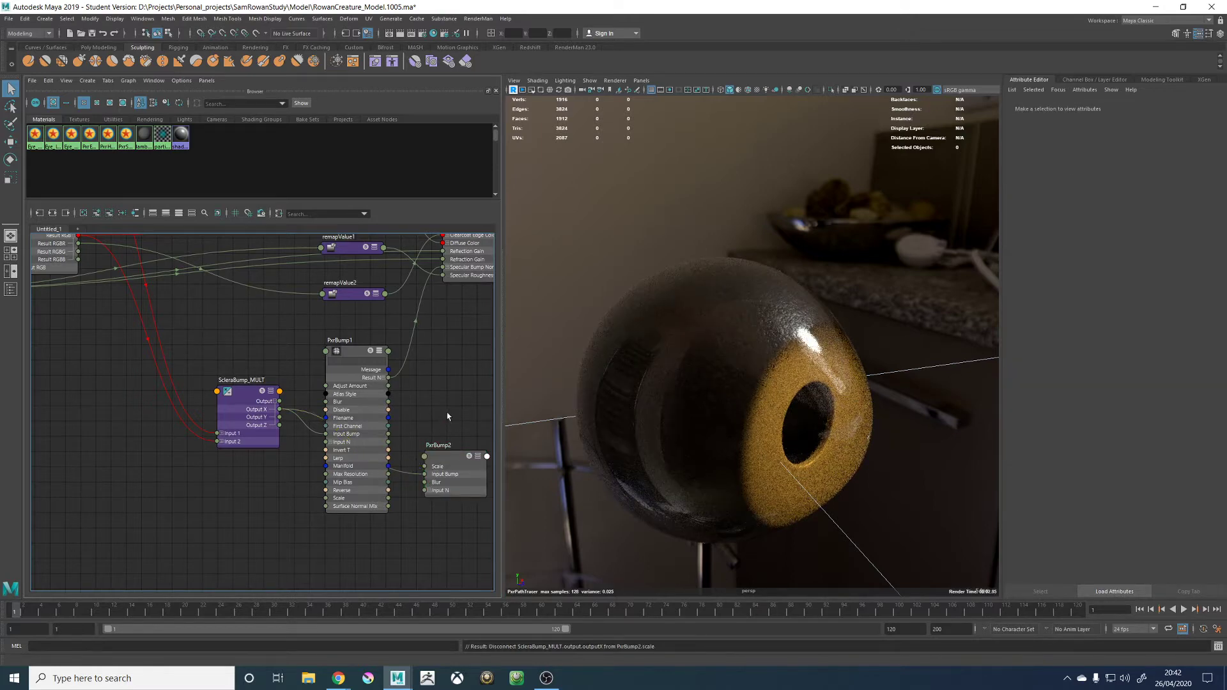
Connect PxrBump2 to the Bump attribute in Eye_Cornea_MAT's advanced Clear Coat settings
middle_click_drag(442, 416, 403, 462, "alt")
middle_click_drag(461, 358, 449, 388, "alt")
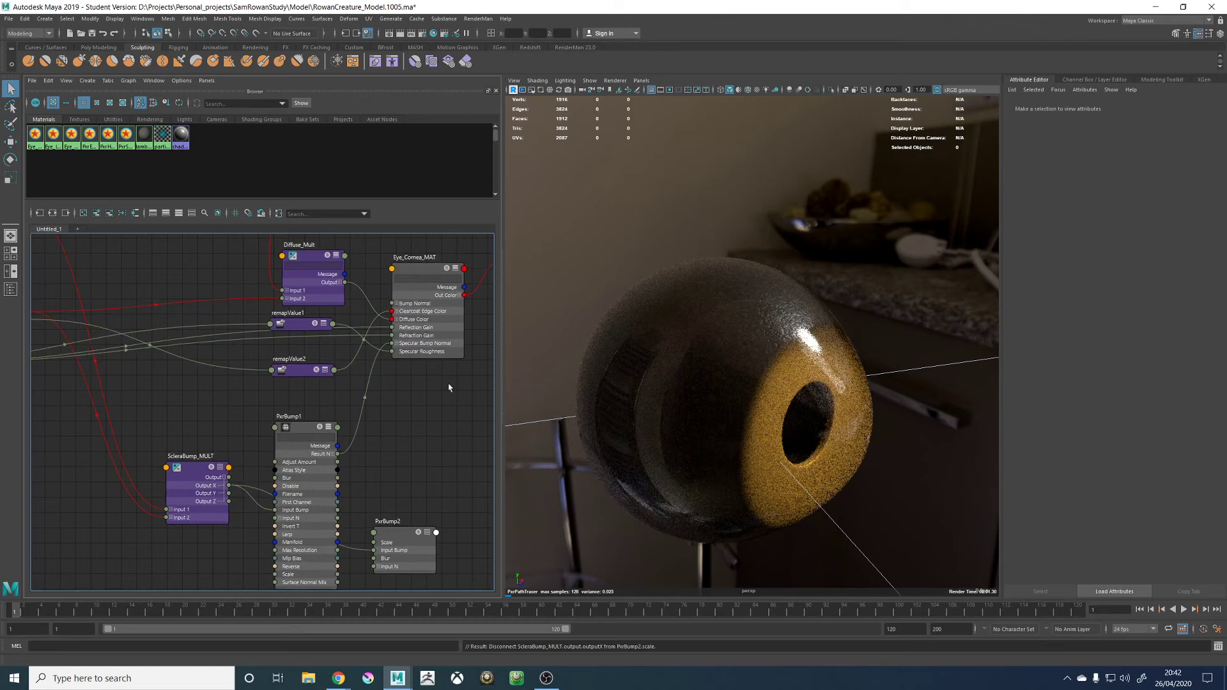
left_click(454, 271)
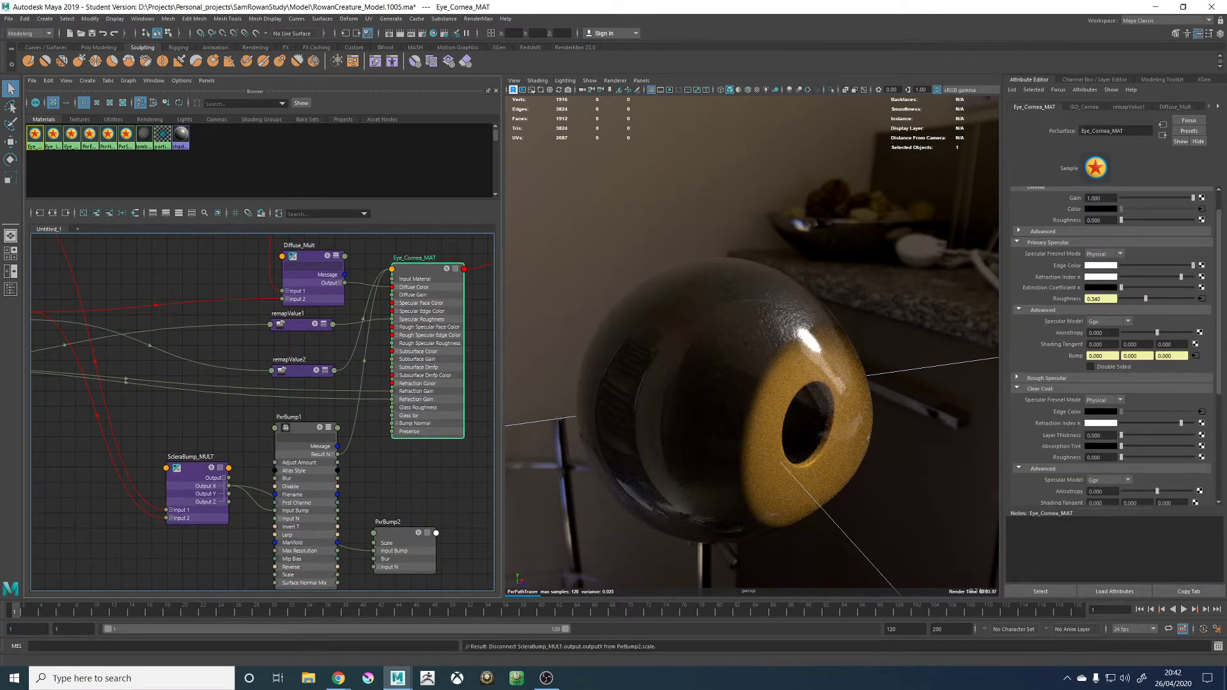
scroll(1048, 358, "down", 3)
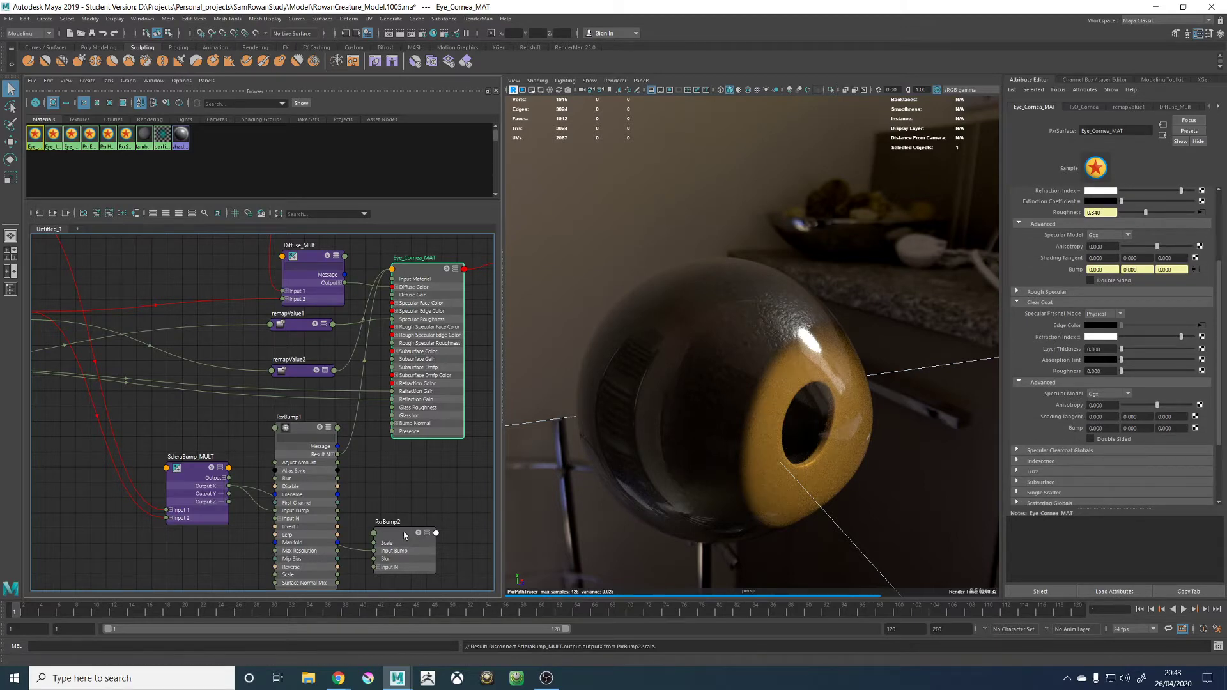
middle_click_drag(404, 536, 1068, 431)
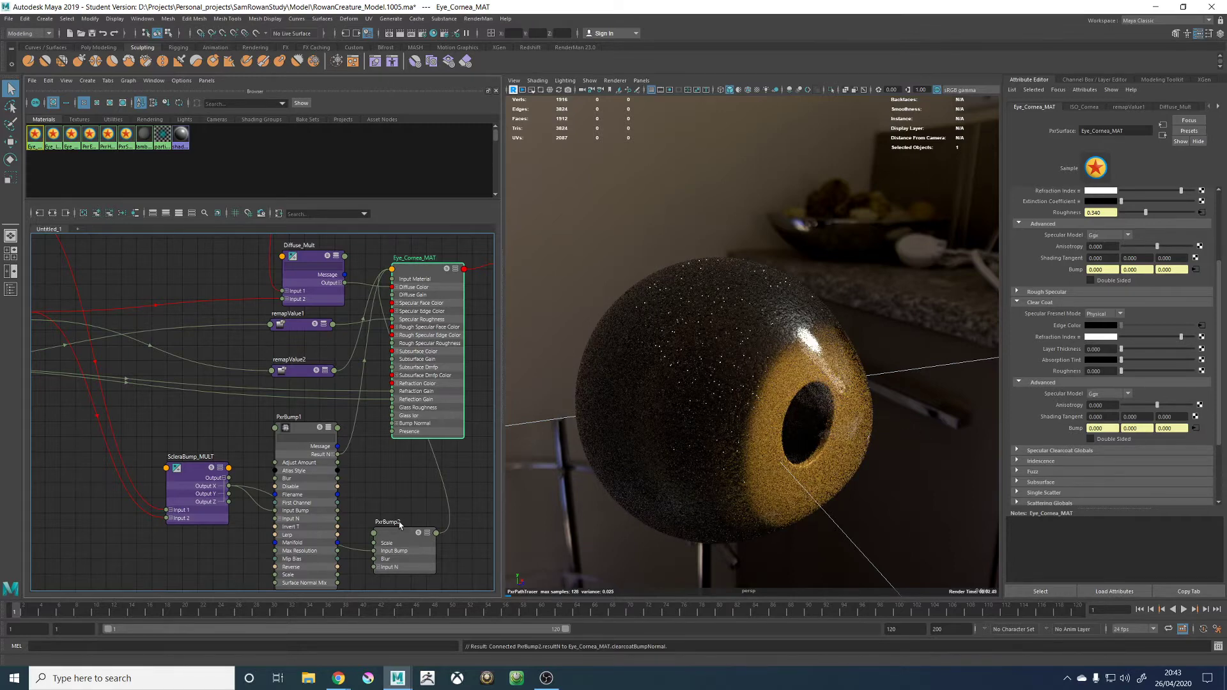
Shorten PxrBump1's attribute list, shift the node slightly right and place PxrBump2 directly beneath it
left_click_drag(399, 521, 358, 537)
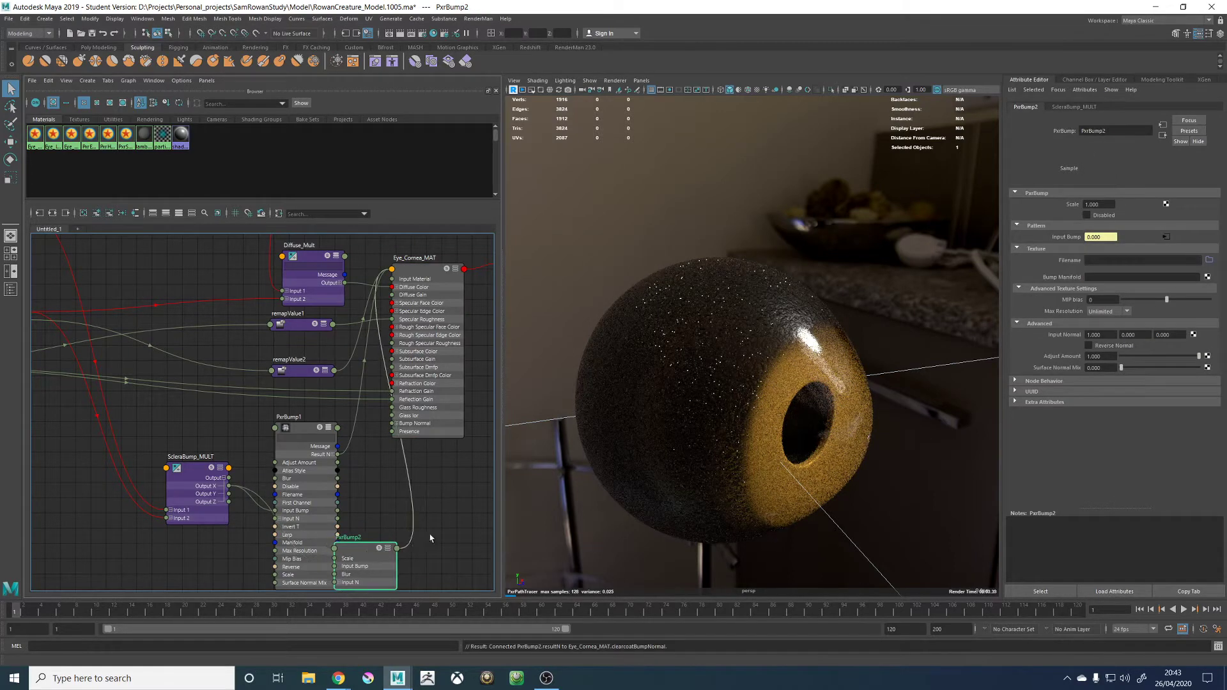
left_click(327, 428)
left_click_drag(298, 427, 324, 428)
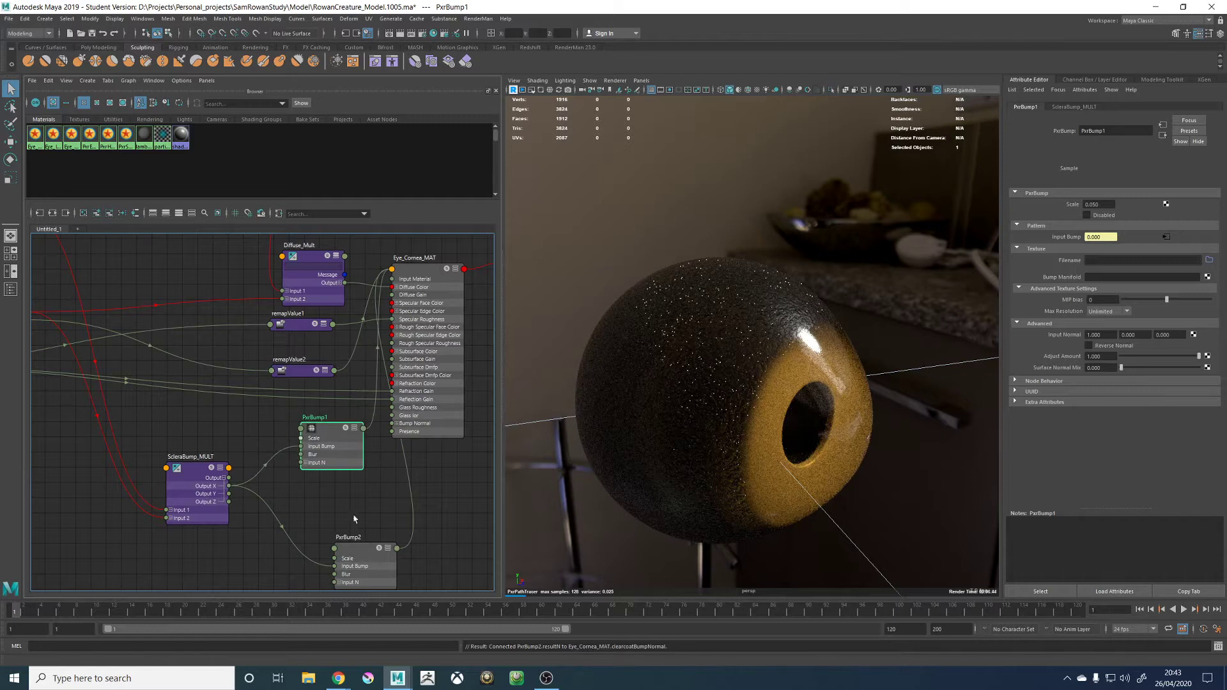
left_click_drag(363, 553, 318, 542)
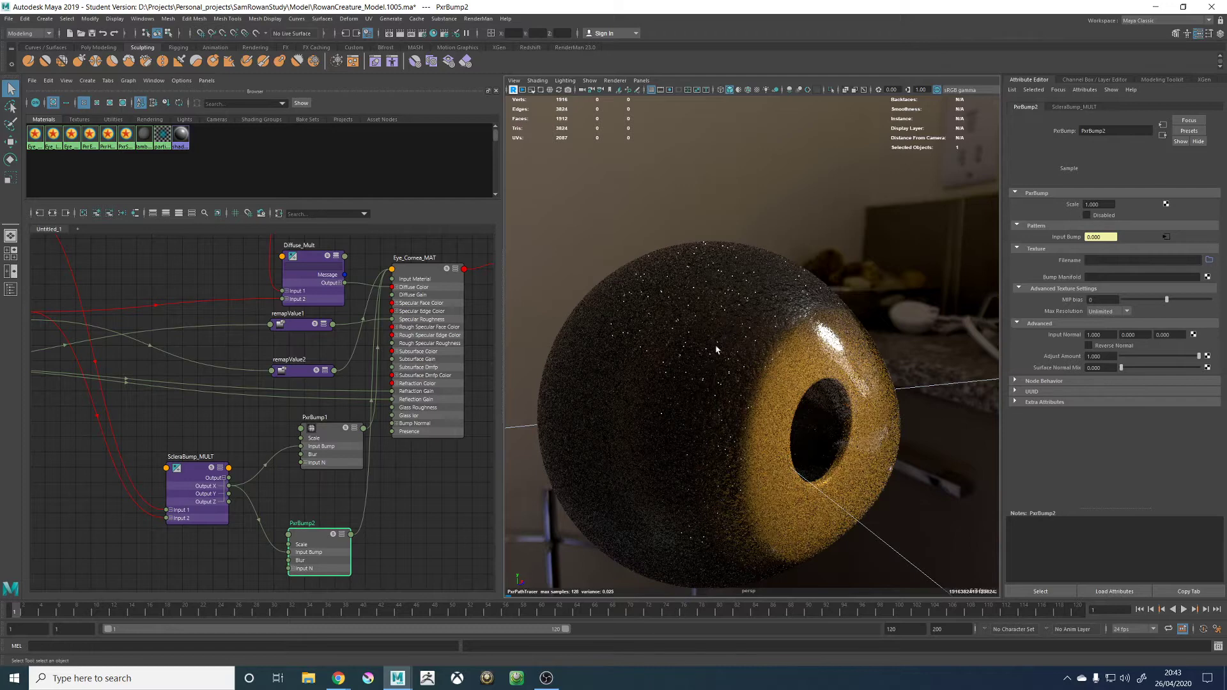
left_click(310, 537)
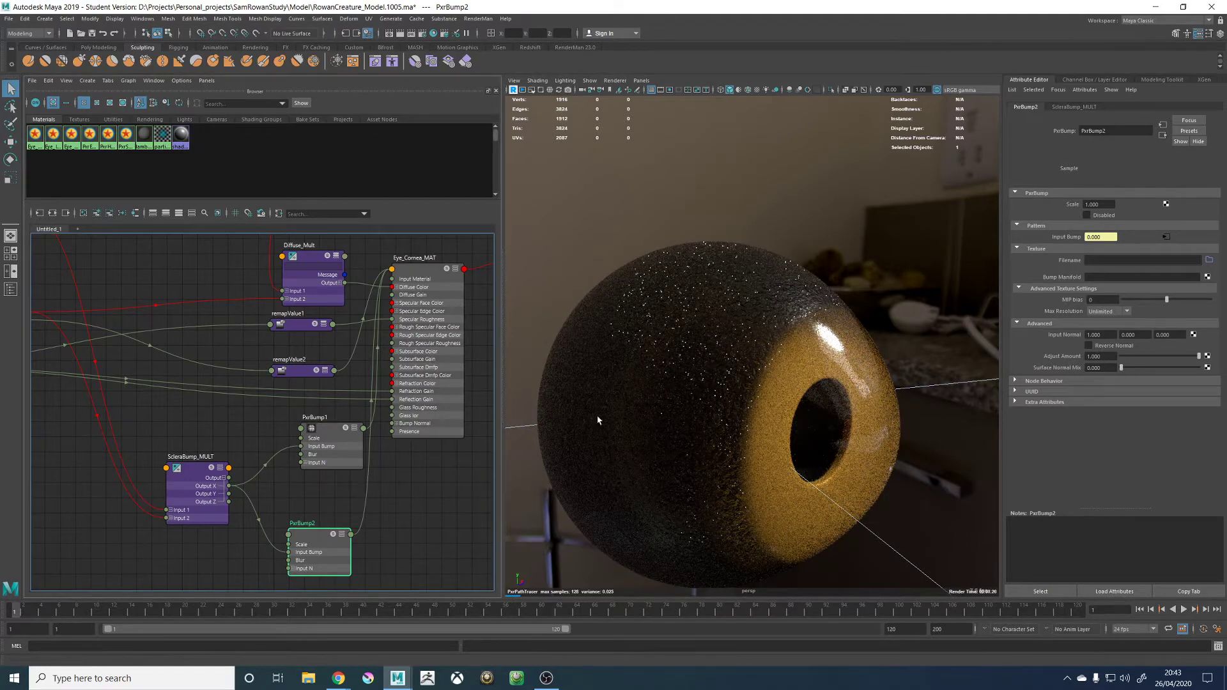
left_click_drag(321, 538, 328, 536)
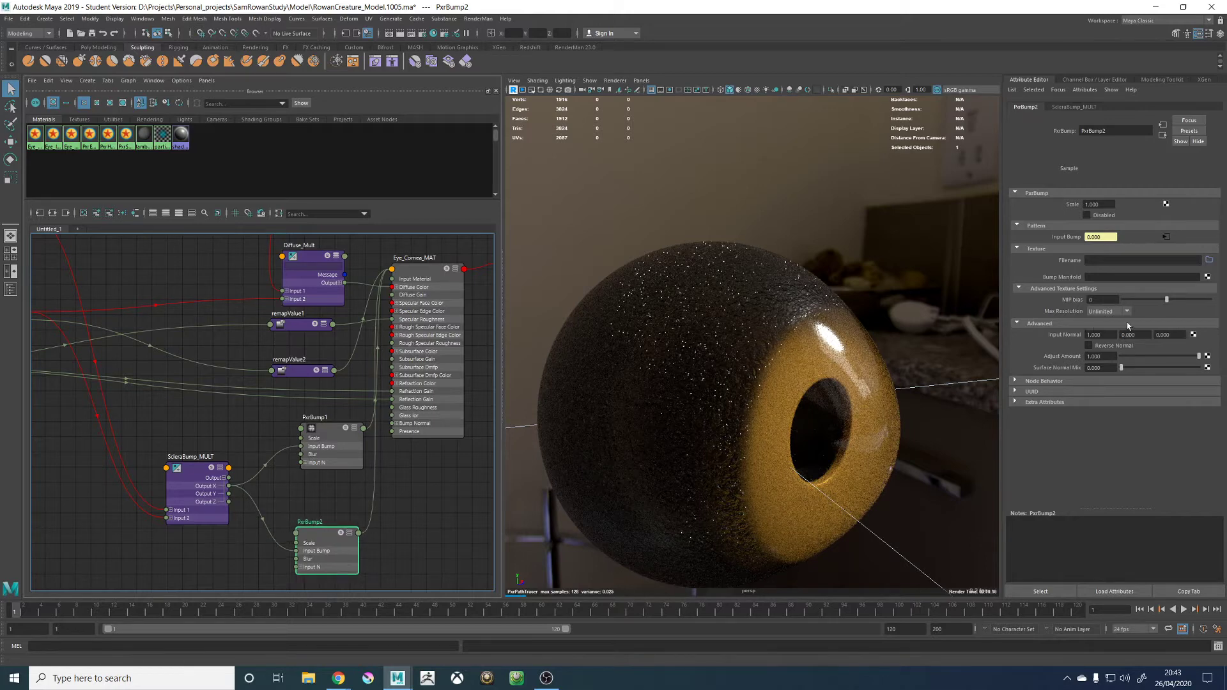
Compare PxrBump2 with Eye_Cornea_MAT's clear coat bump and with PxrBump1, and set PxrBump2's Scale to 0.05
left_click(423, 273)
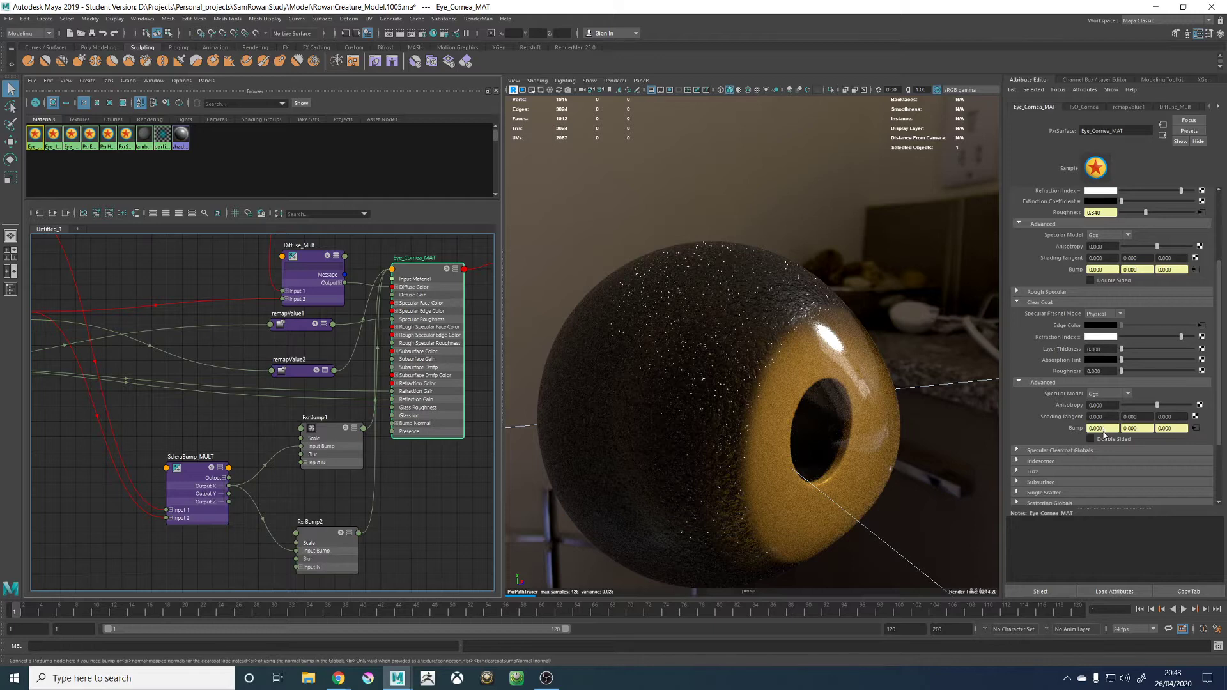
left_click(329, 544)
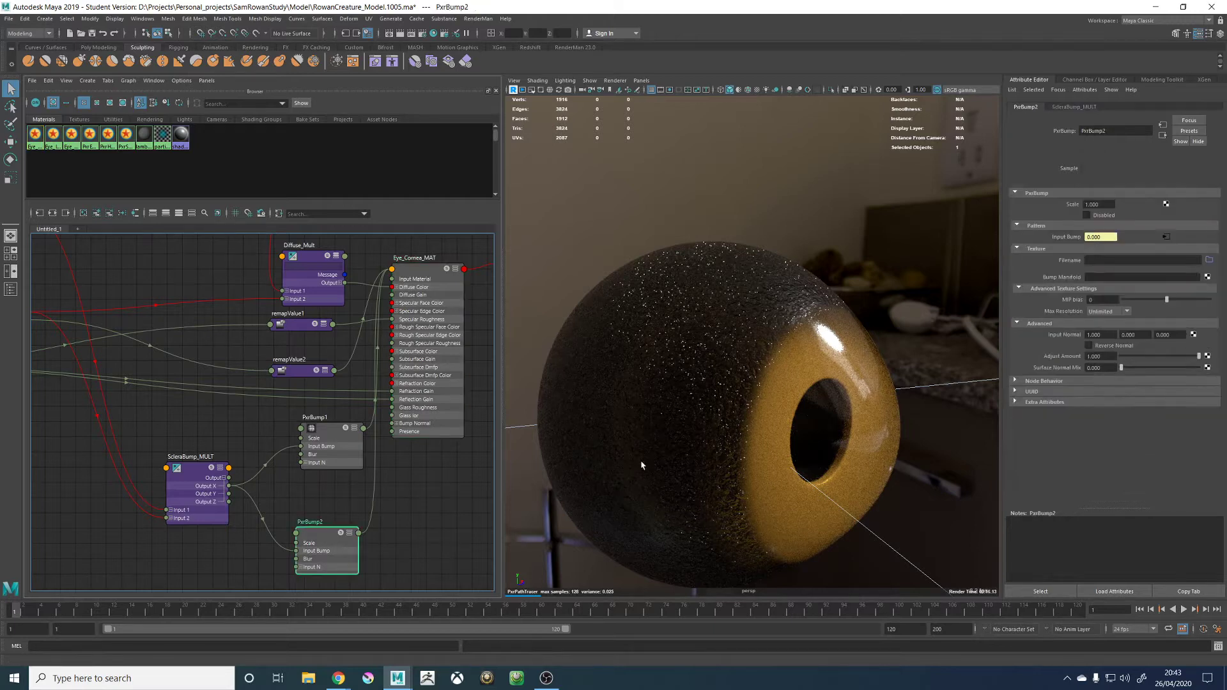
left_click(315, 427)
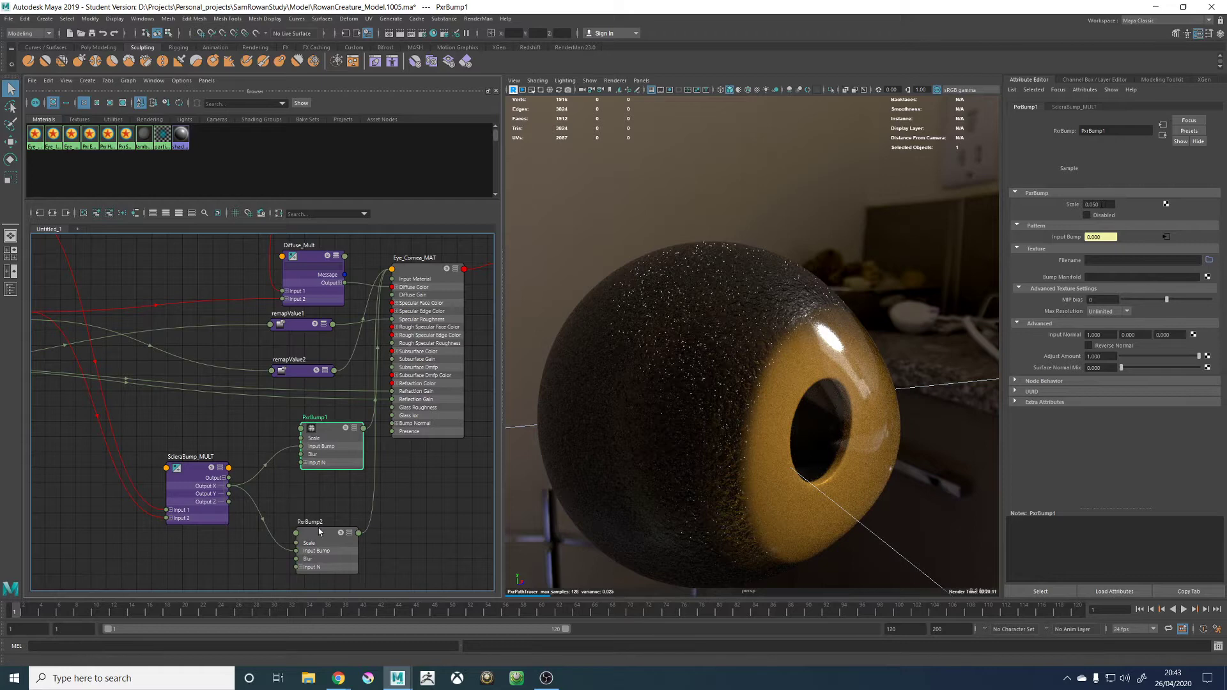
left_click(320, 532)
left_click(1098, 205)
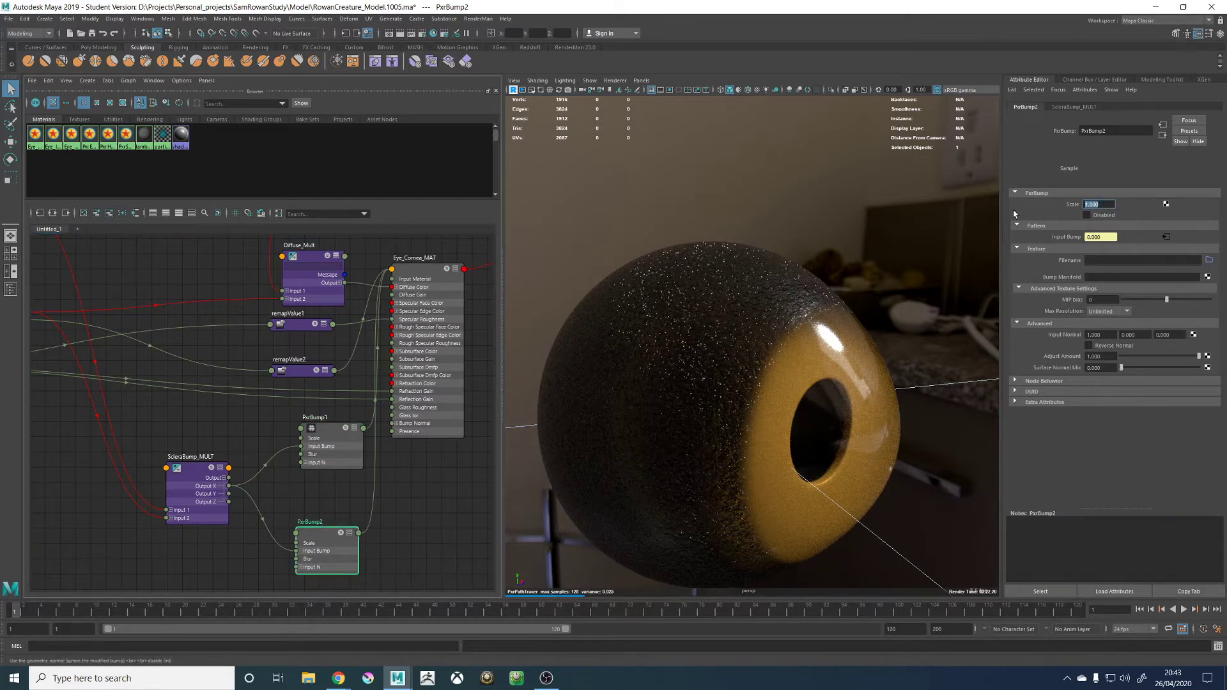
type("0.05")
key("Return")
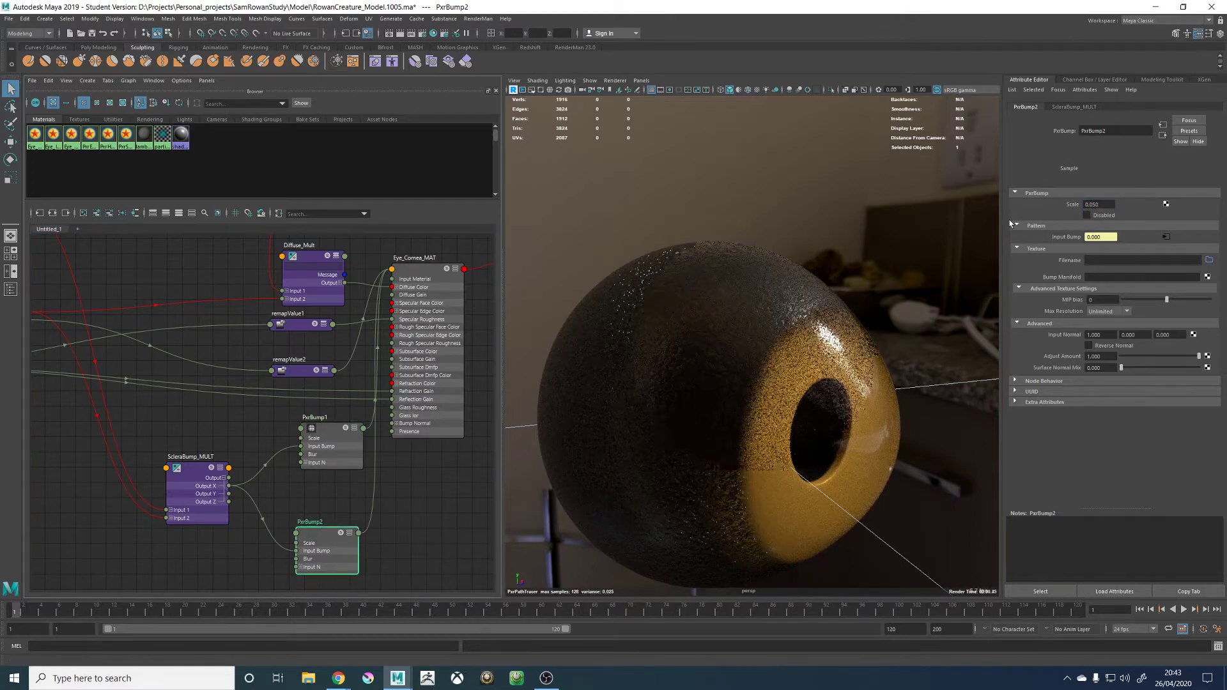
Inspect the bump from several sides of the eye and lower PxrBump2's Scale to 0.01
left_click_drag(797, 317, 652, 337, "alt")
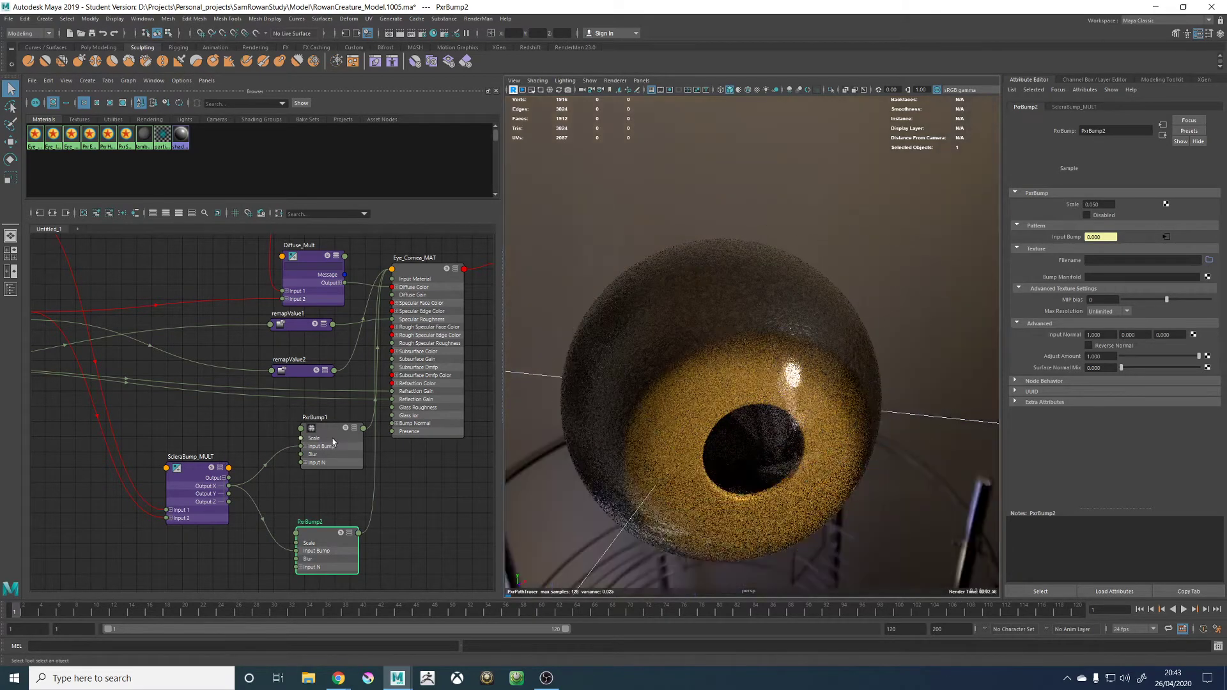
left_click_drag(727, 323, 769, 387, "alt")
left_click_drag(712, 361, 736, 377, "alt")
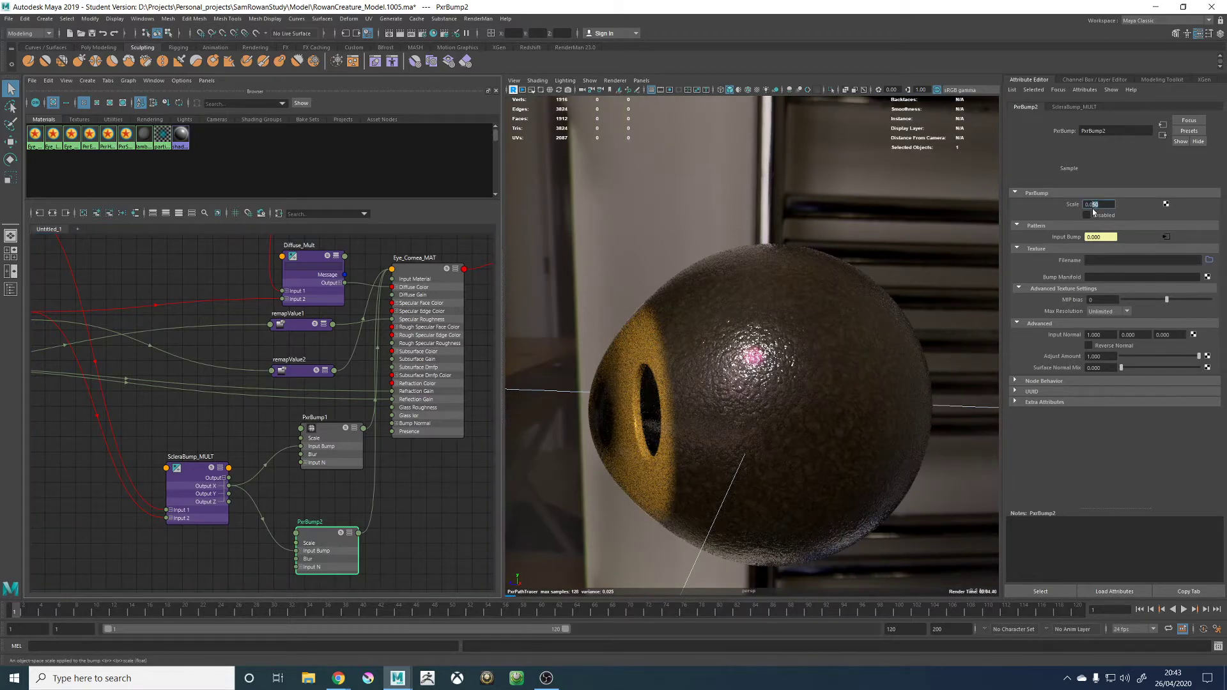
type("1")
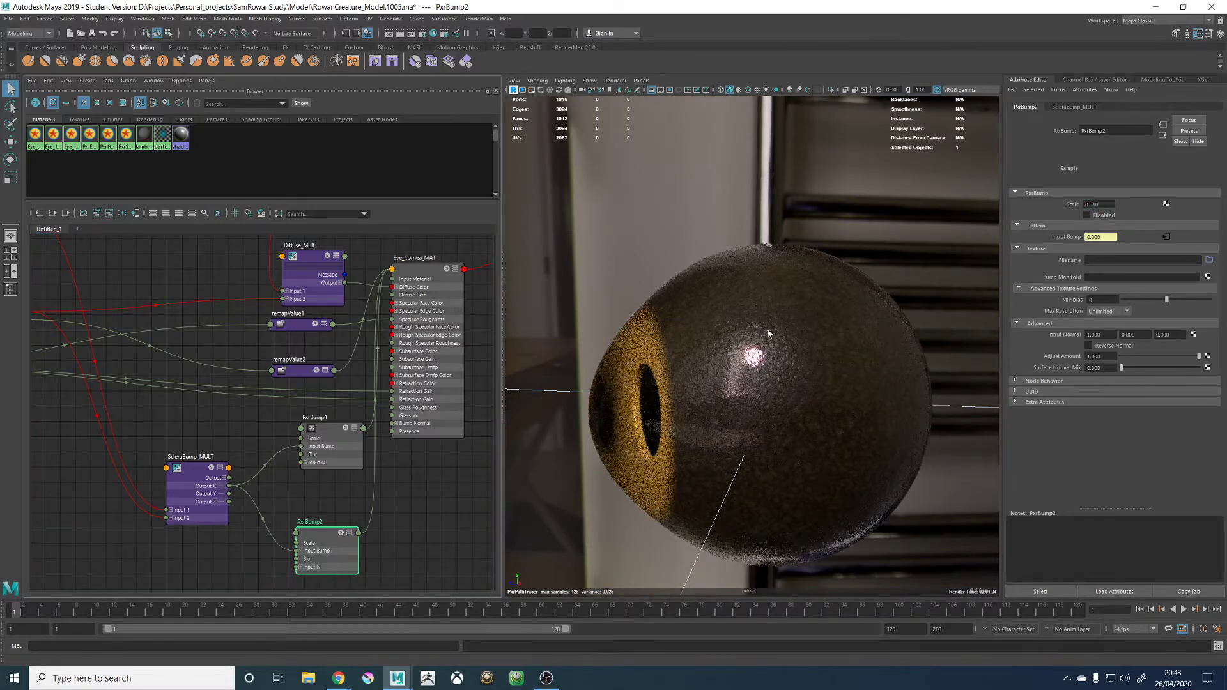
left_click_drag(711, 331, 823, 319, "alt")
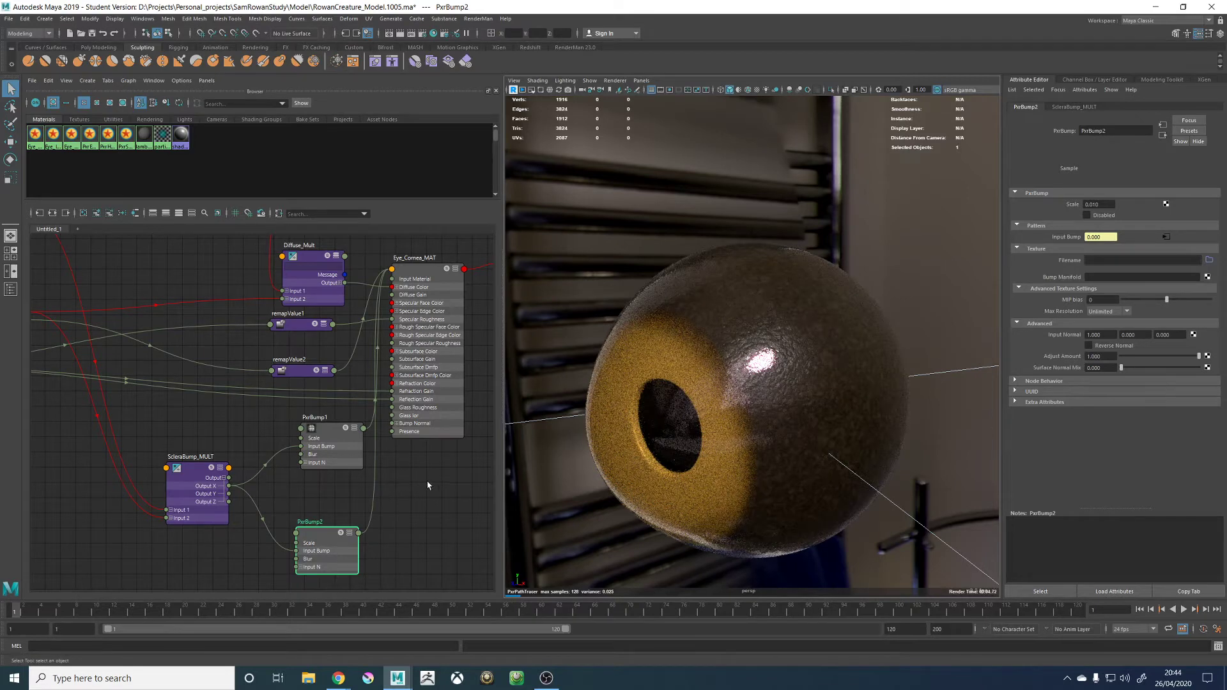
Try PxrBump2 Scale values of 0.05 and 0.025 on a close-up of the dark sclera
left_click_drag(682, 422, 777, 383, "alt")
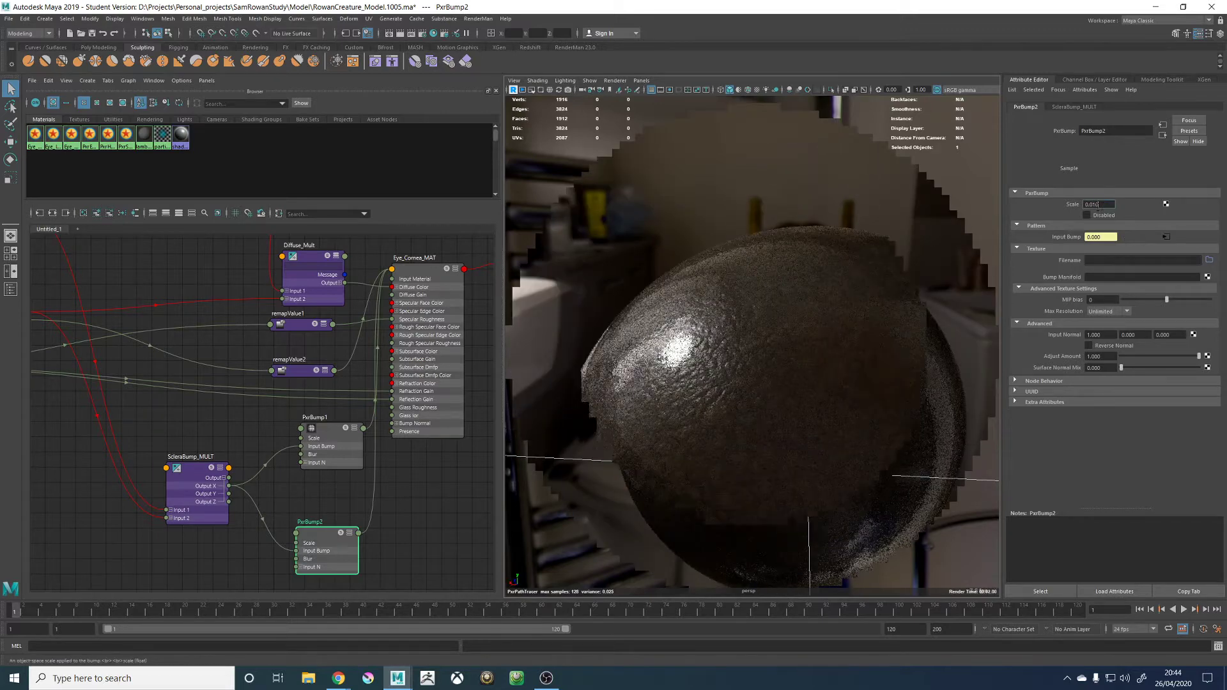
key("Return")
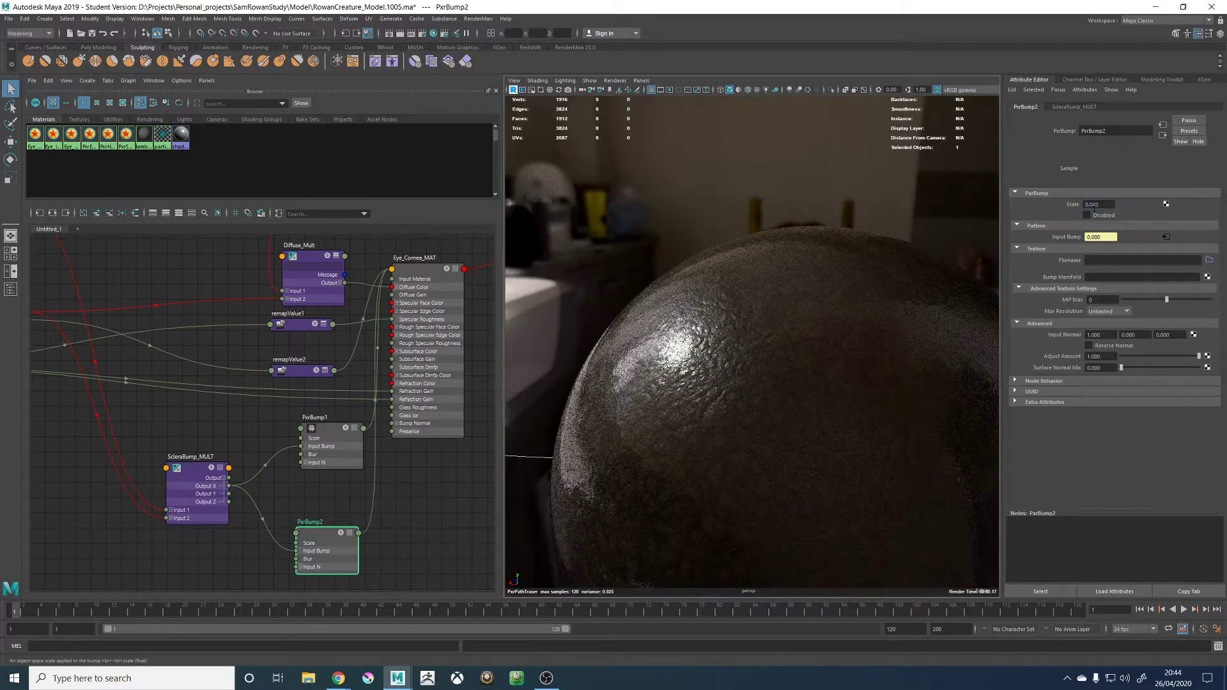
left_click(1111, 204)
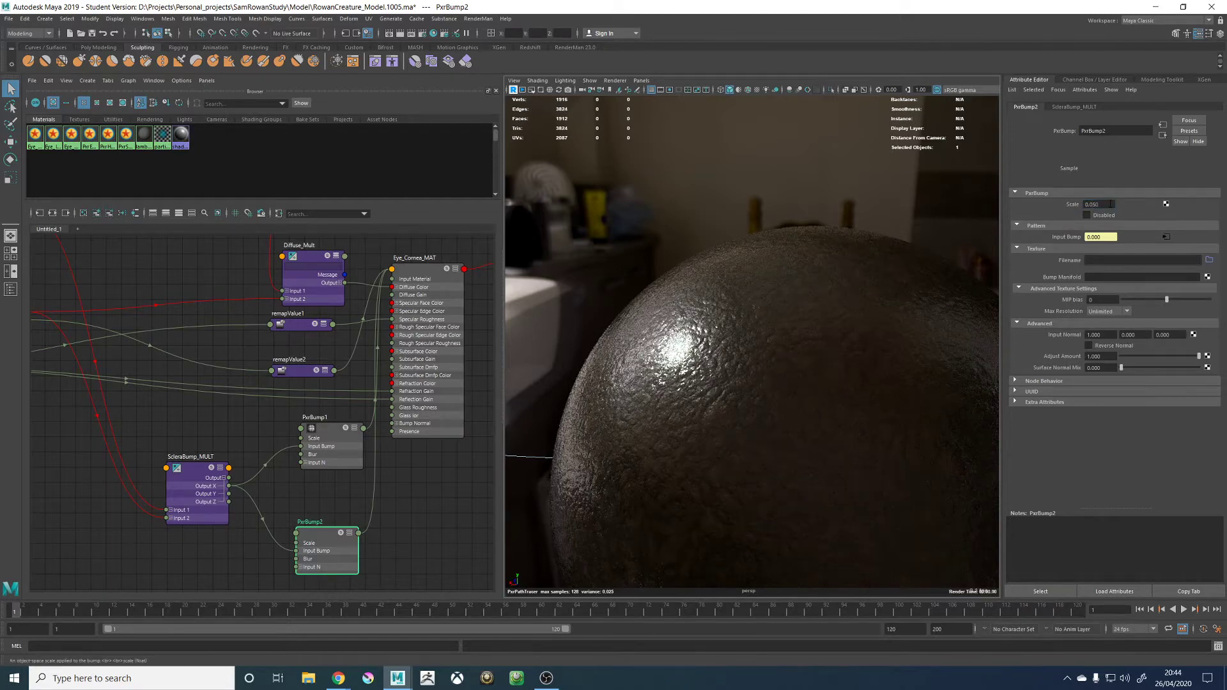
type("0.050")
key("Return")
key("Return")
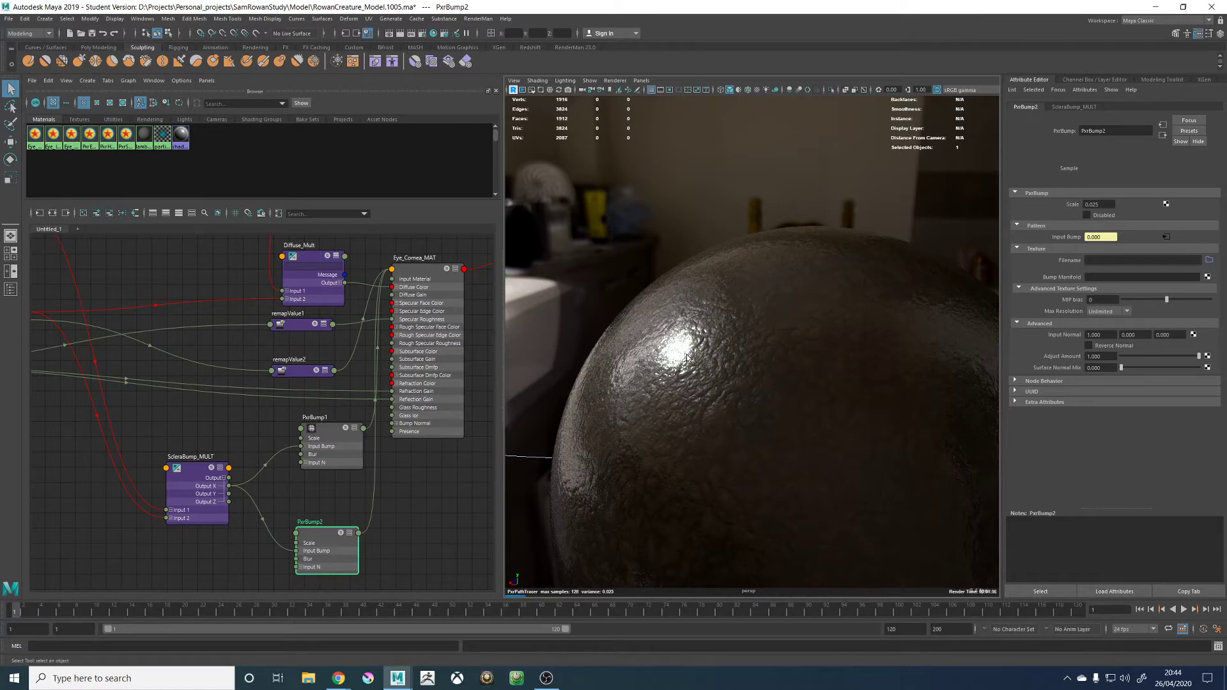
left_click(416, 537)
key("Tab")
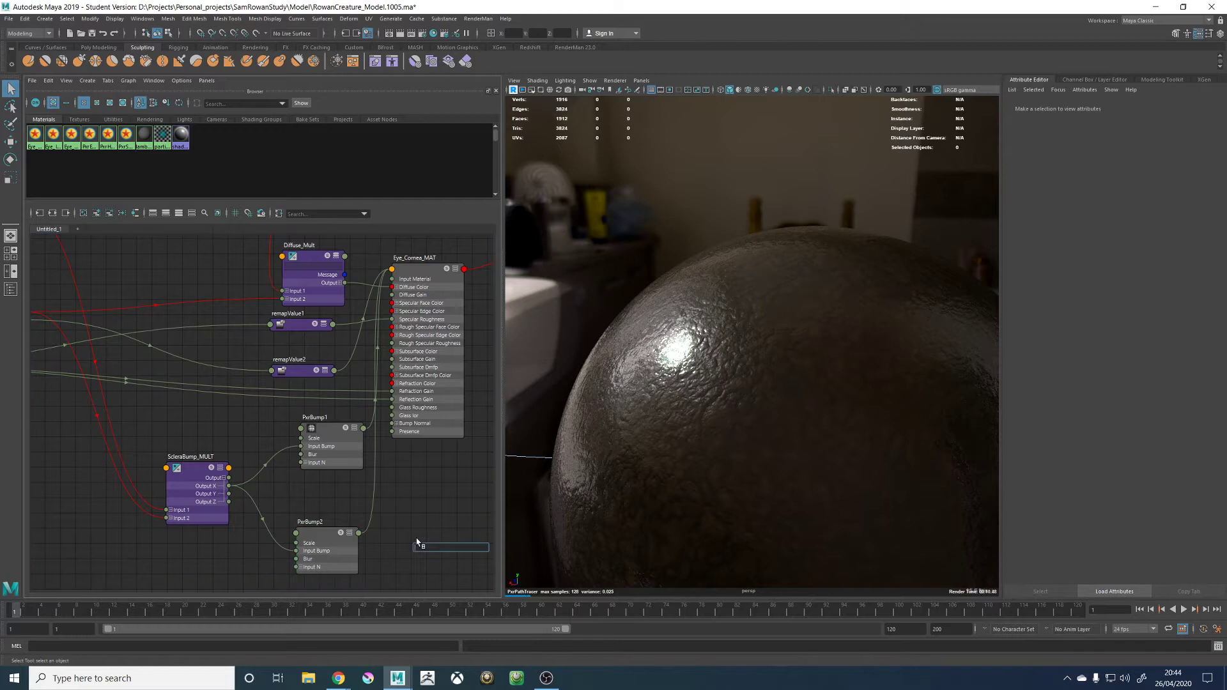
type("bl")
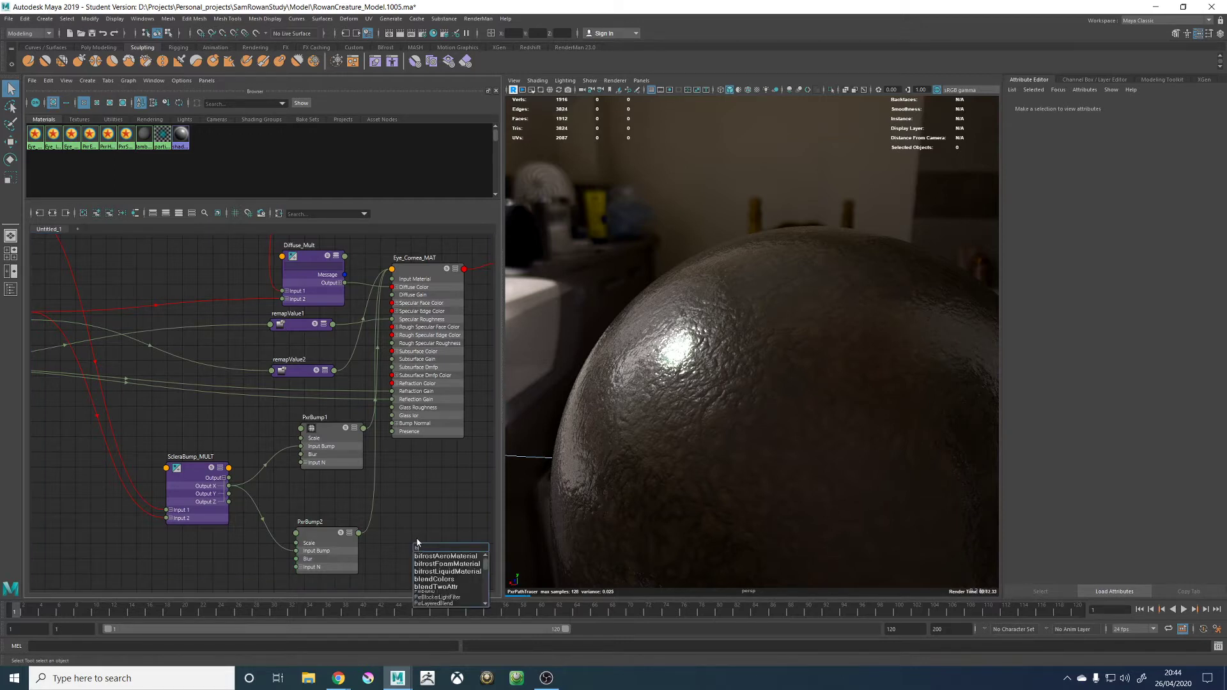
key("BackSpace")
key("BackSpace")
key("Escape")
Set PxrBump2's Scale to 0.013 and check the sclera highlight from close up and farther away
left_click_drag(655, 208, 694, 208, "alt")
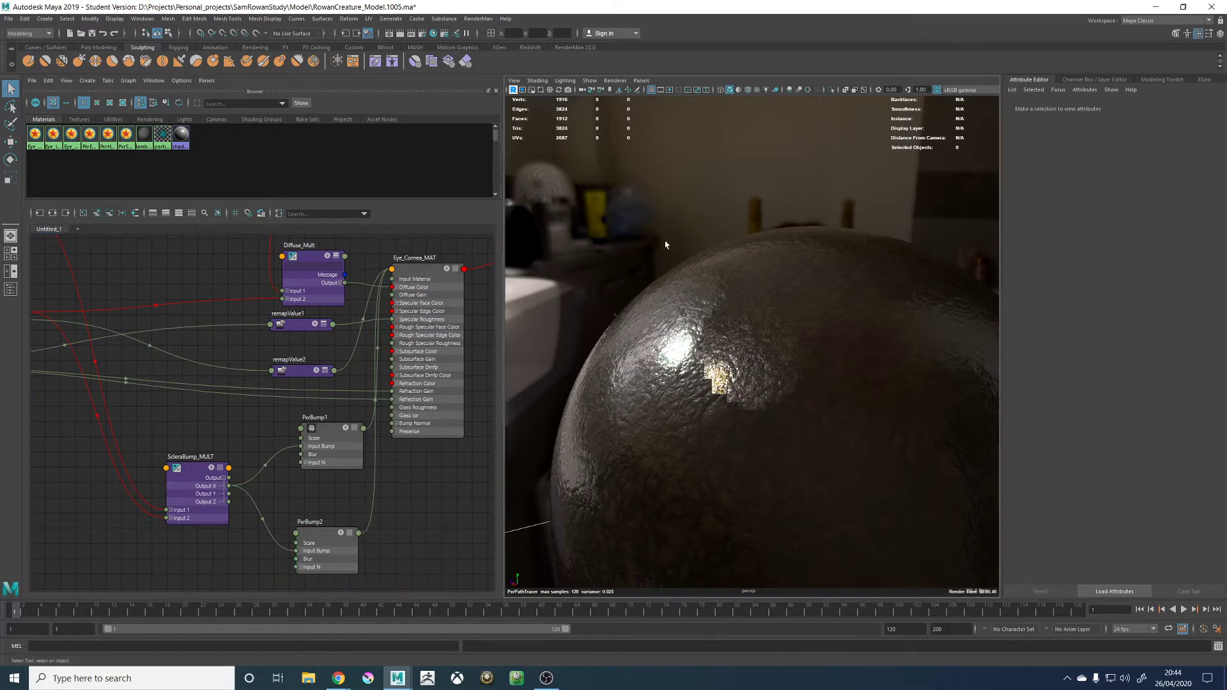
left_click(323, 540)
left_click_drag(1099, 205, 1093, 213)
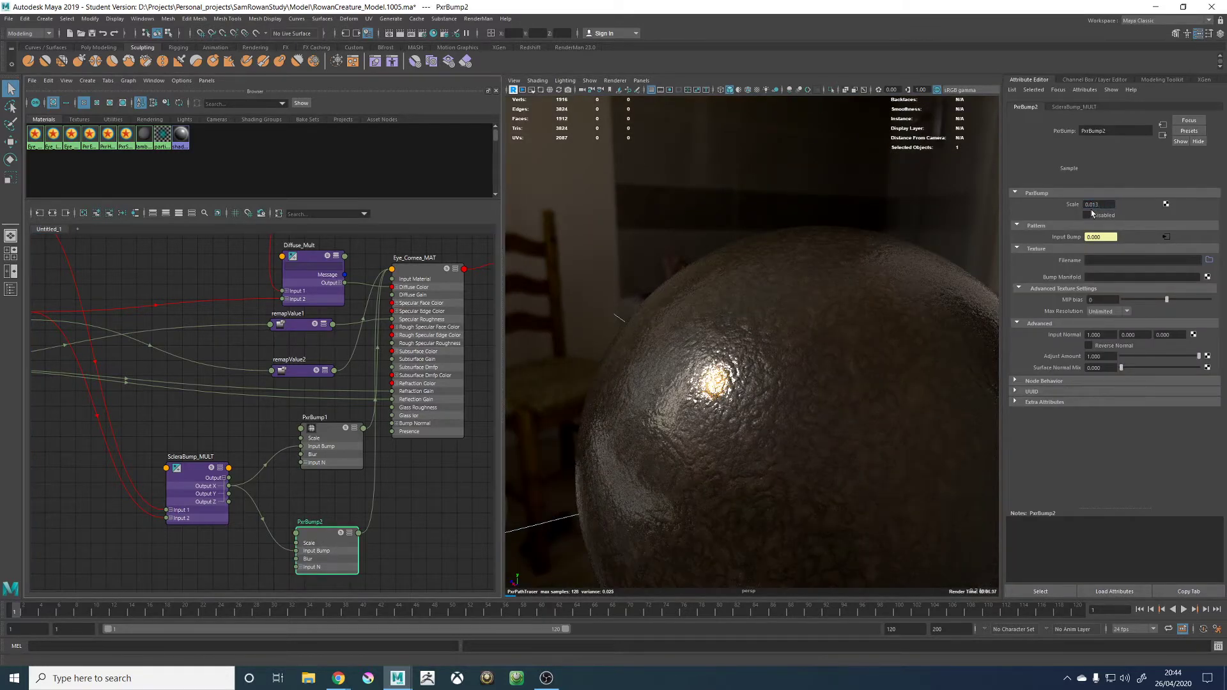
left_click_drag(868, 288, 833, 312, "alt")
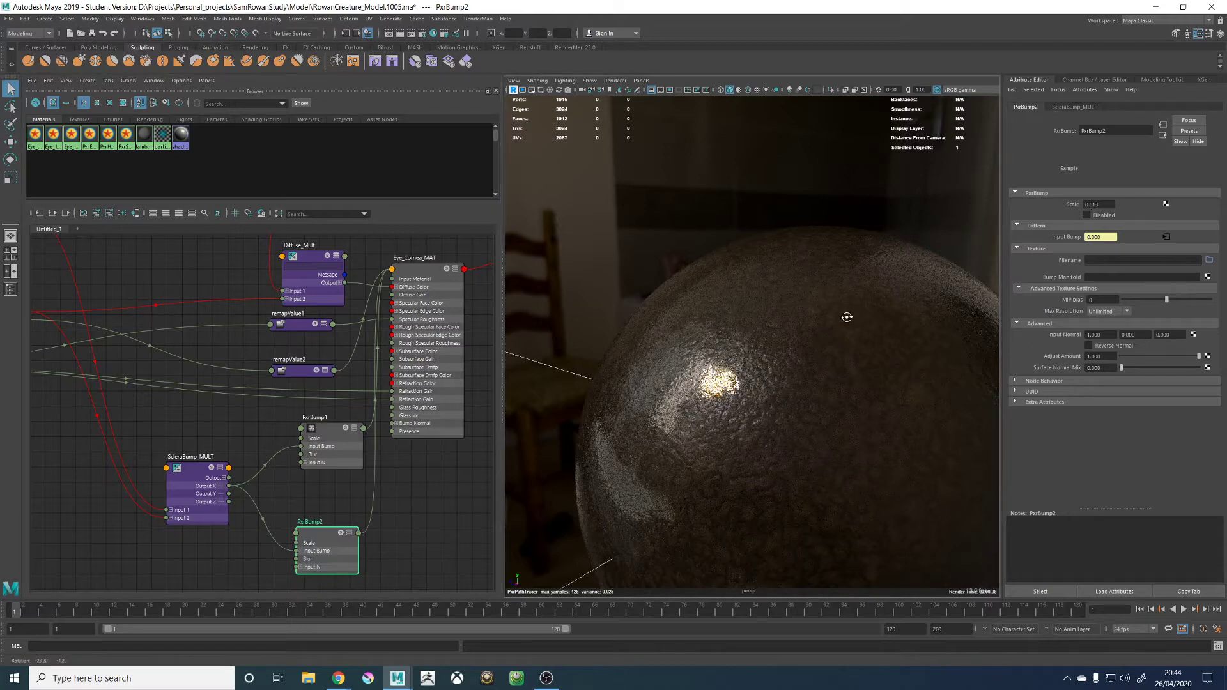
right_click_drag(846, 317, 729, 350, "alt")
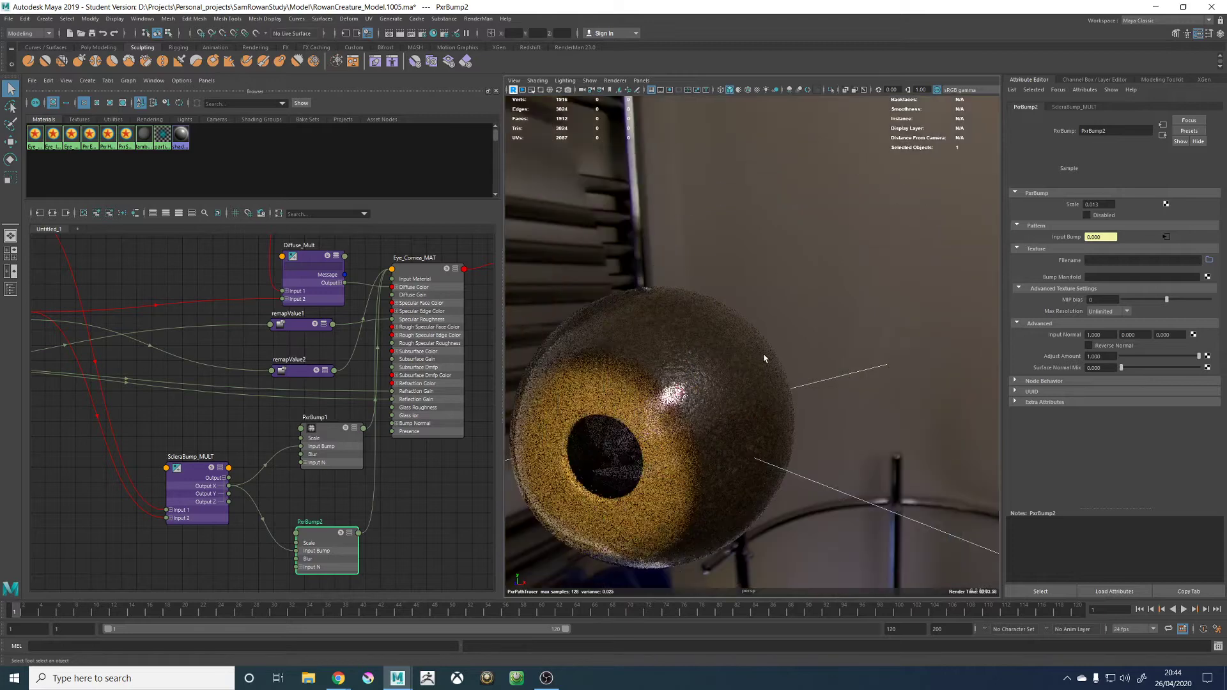
left_click_drag(765, 359, 728, 359, "alt")
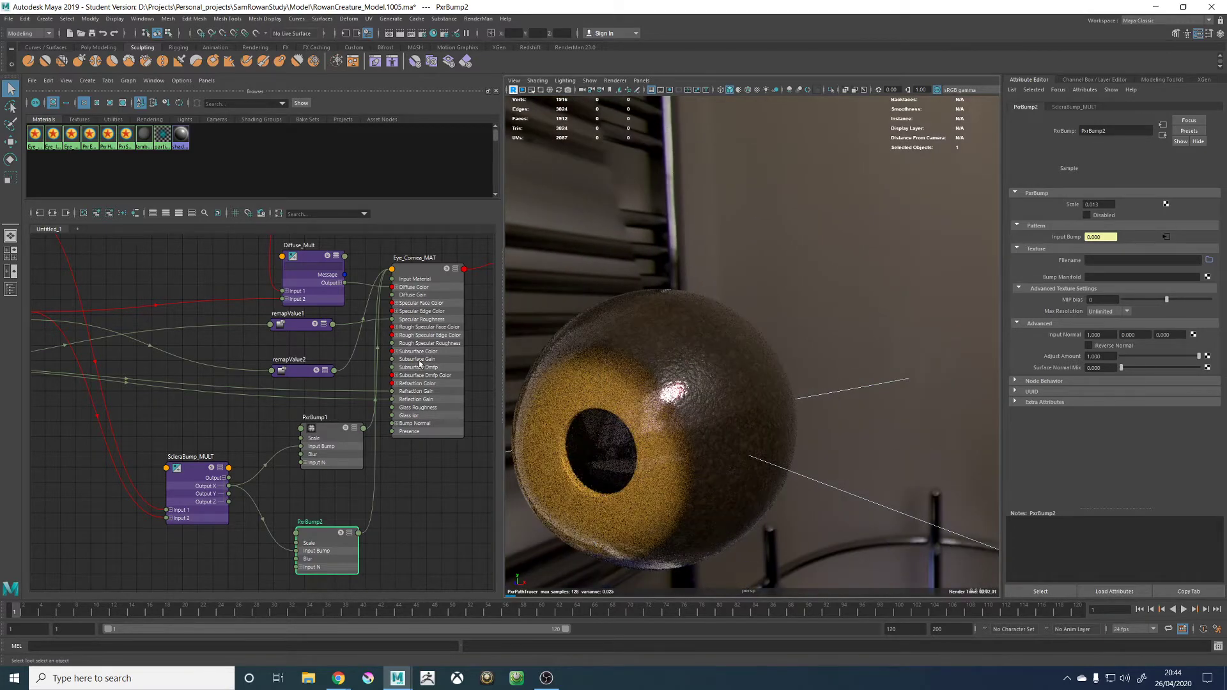
Try a black primary specular Edge Color on Eye_Cornea_MAT, inspect the eye, and restore it to white
left_click(424, 274)
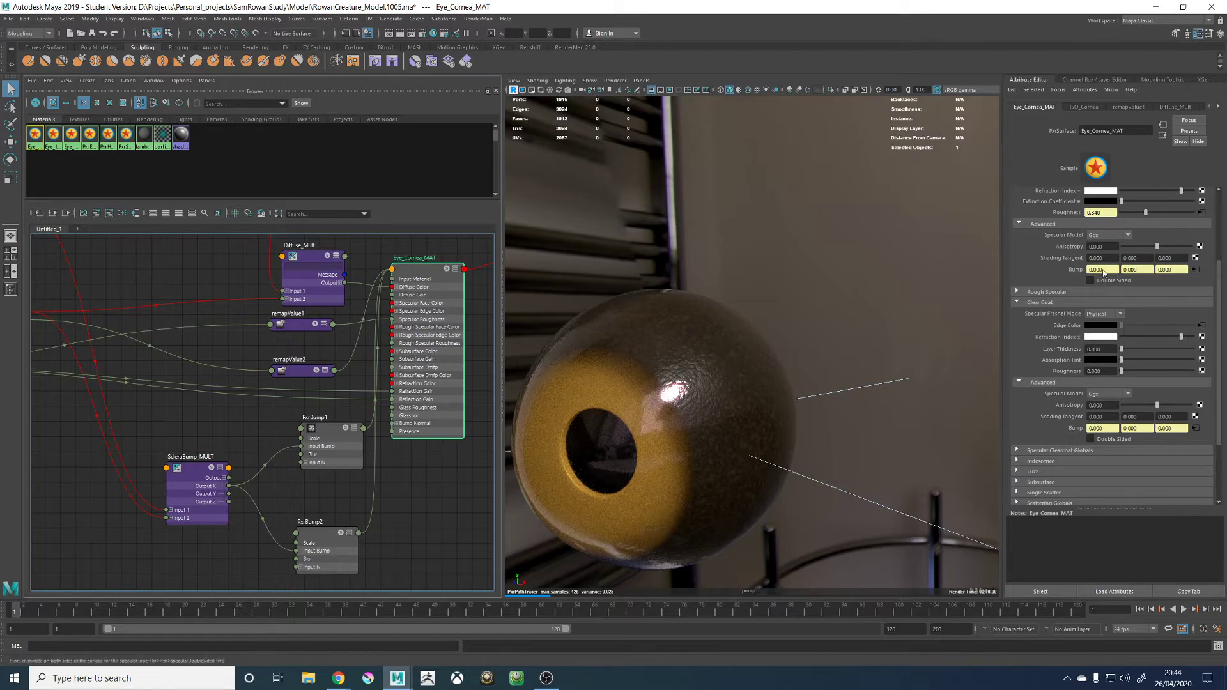
scroll(1049, 328, "up", 3)
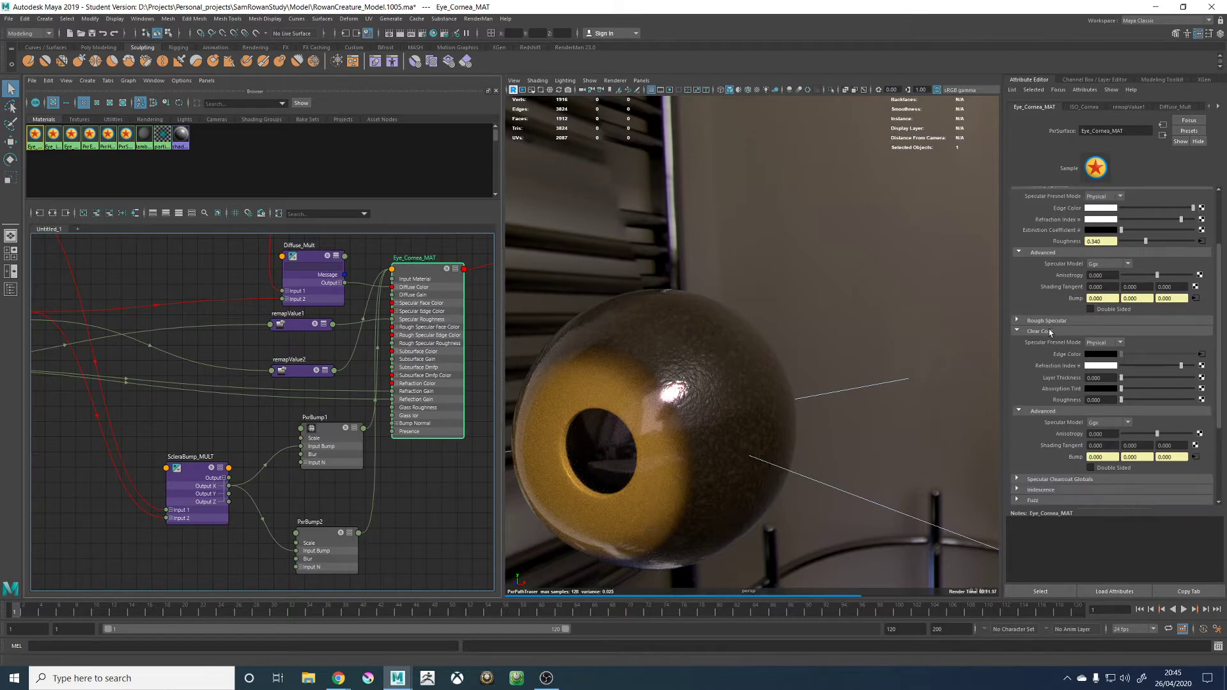
scroll(1049, 329, "up", 3)
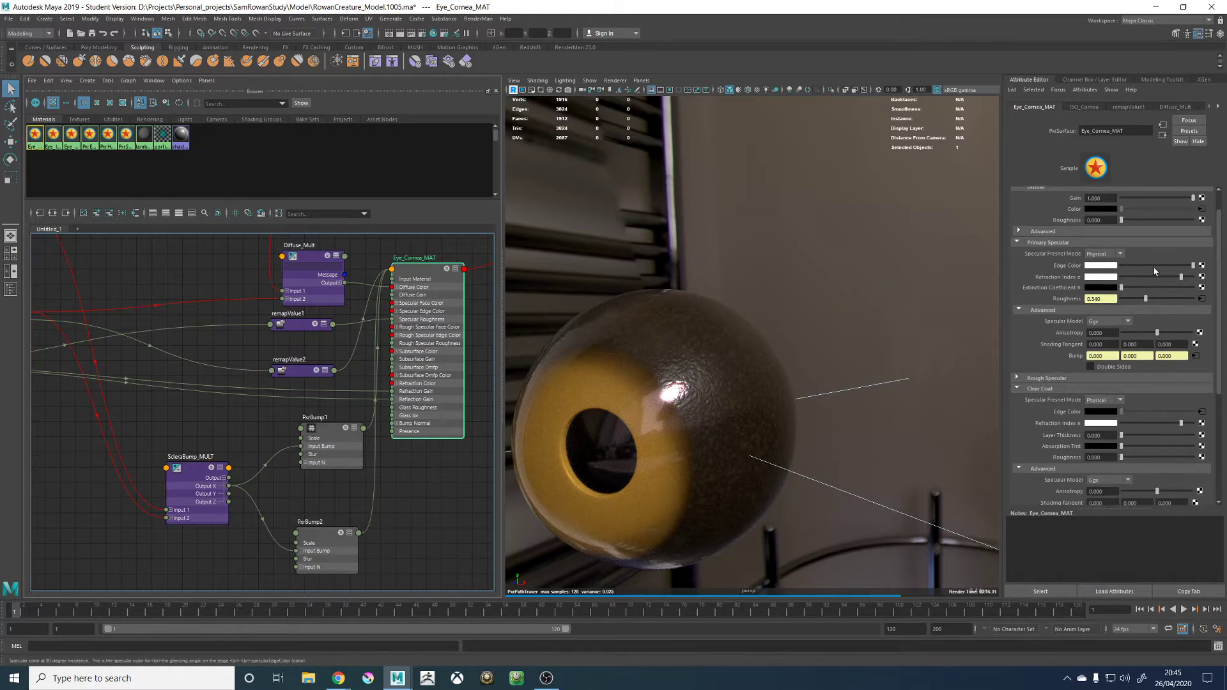
left_click_drag(1155, 271, 1017, 266)
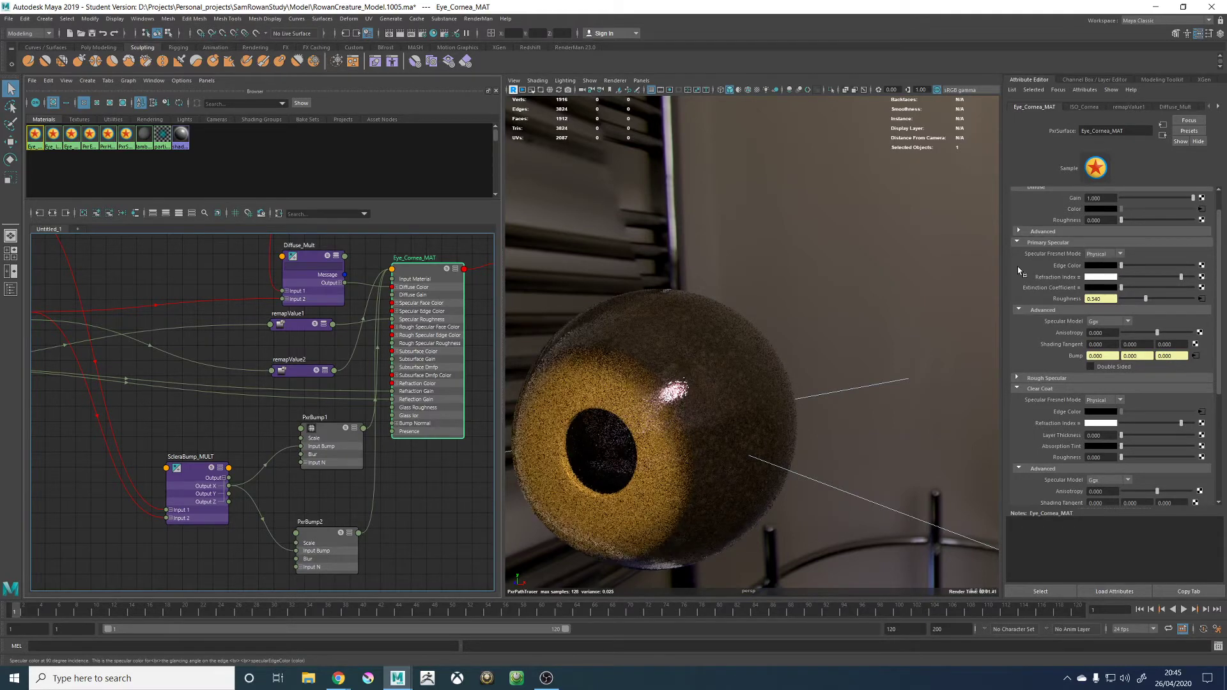
left_click_drag(882, 290, 837, 289, "alt")
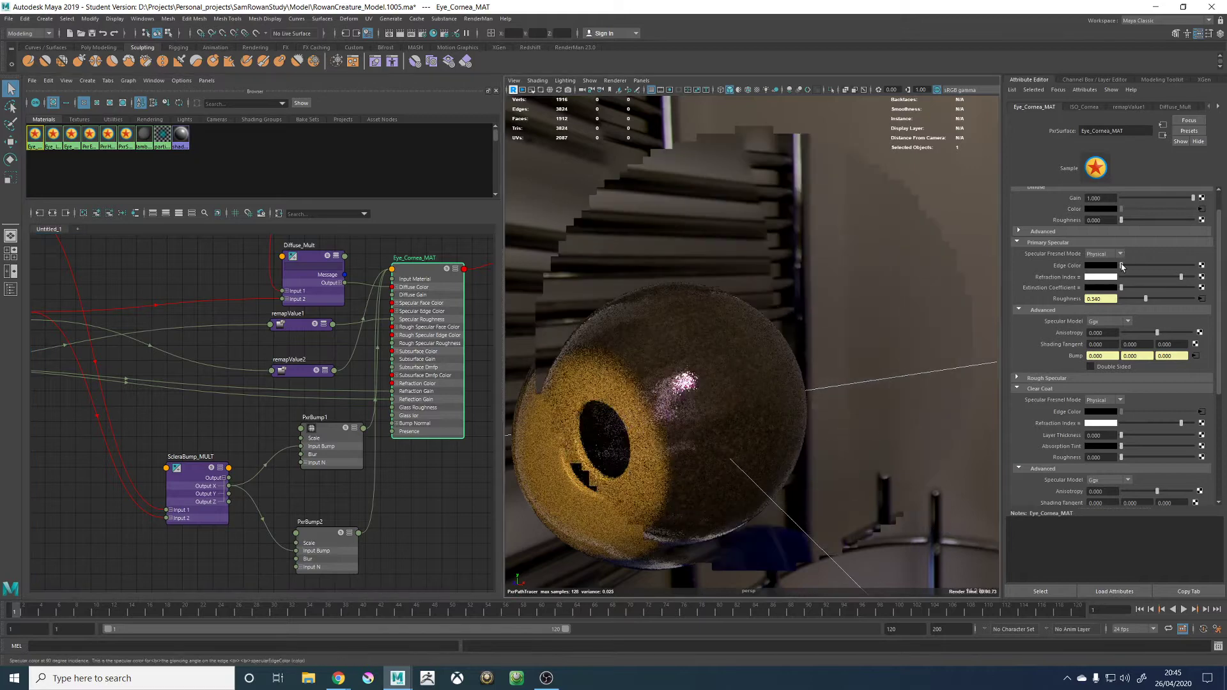
left_click_drag(1122, 267, 1213, 267)
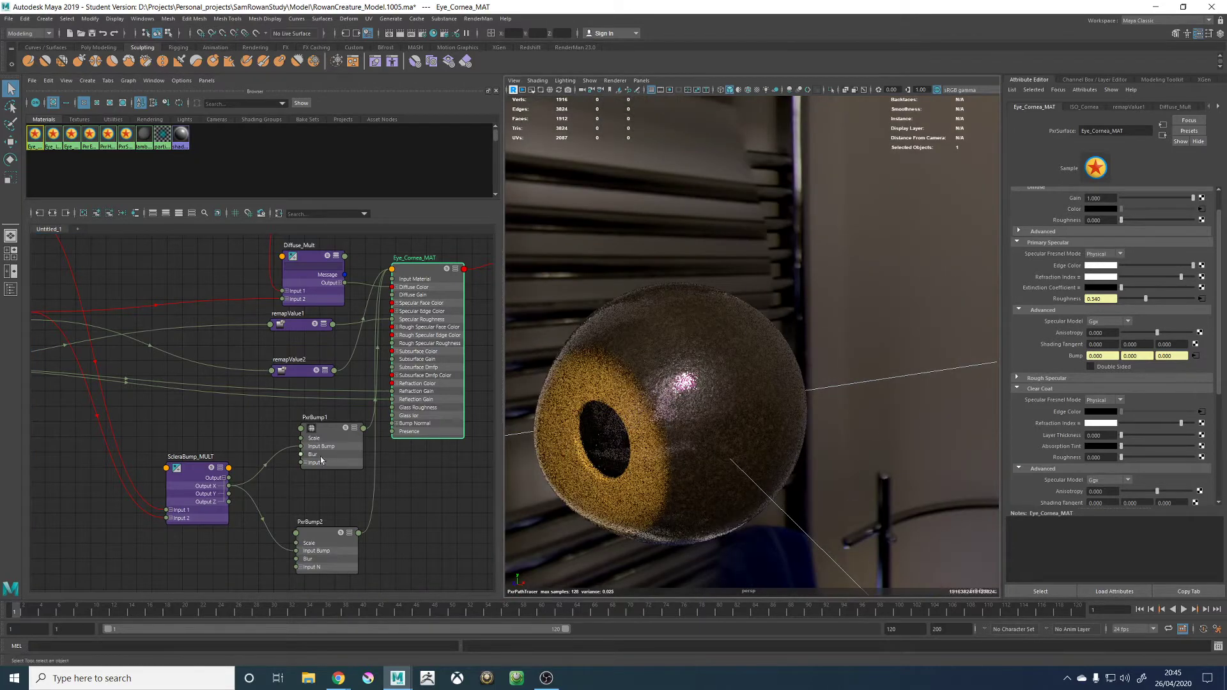
Expand the PxrBump1 node's outputs and connect its Result N to Eye_Cornea_MAT's Bump Normal
left_click_drag(335, 434, 316, 437)
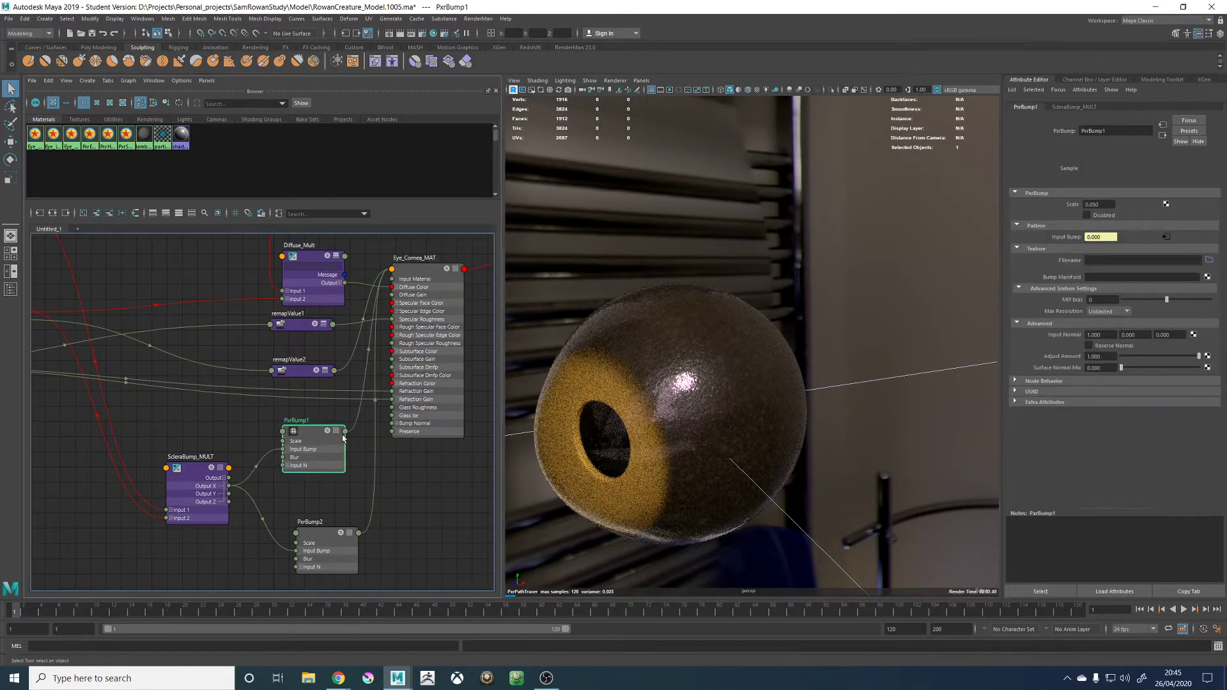
left_click(336, 431)
left_click(336, 431)
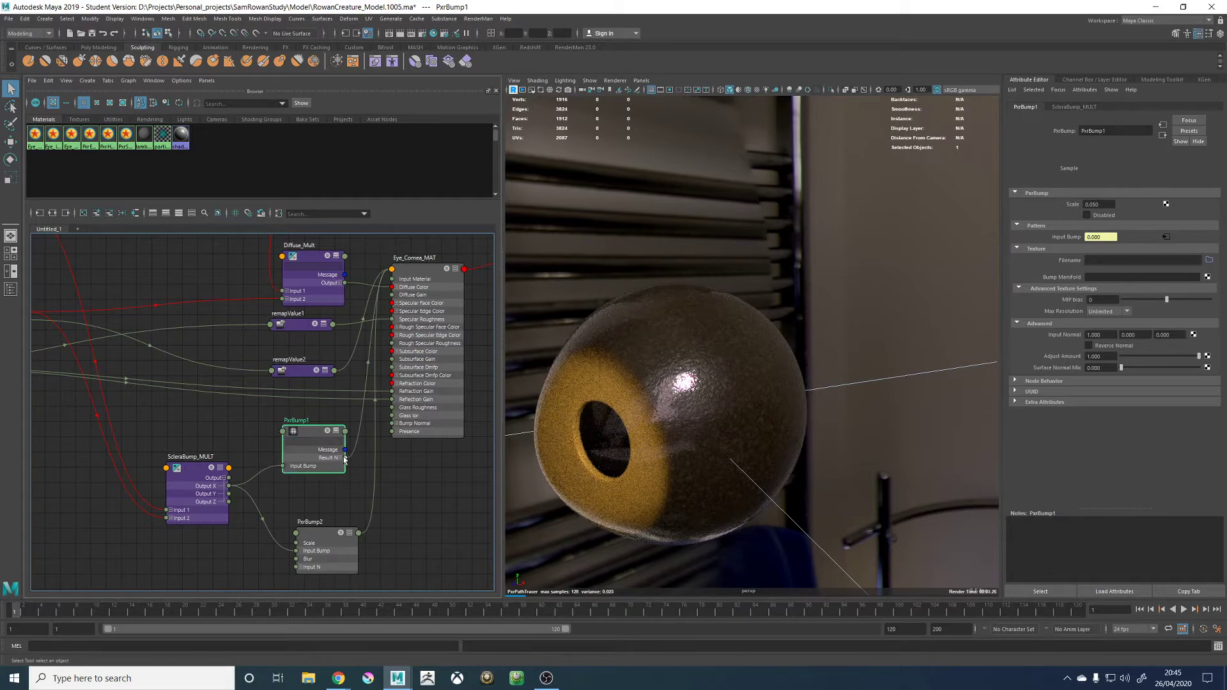
left_click_drag(345, 457, 393, 423)
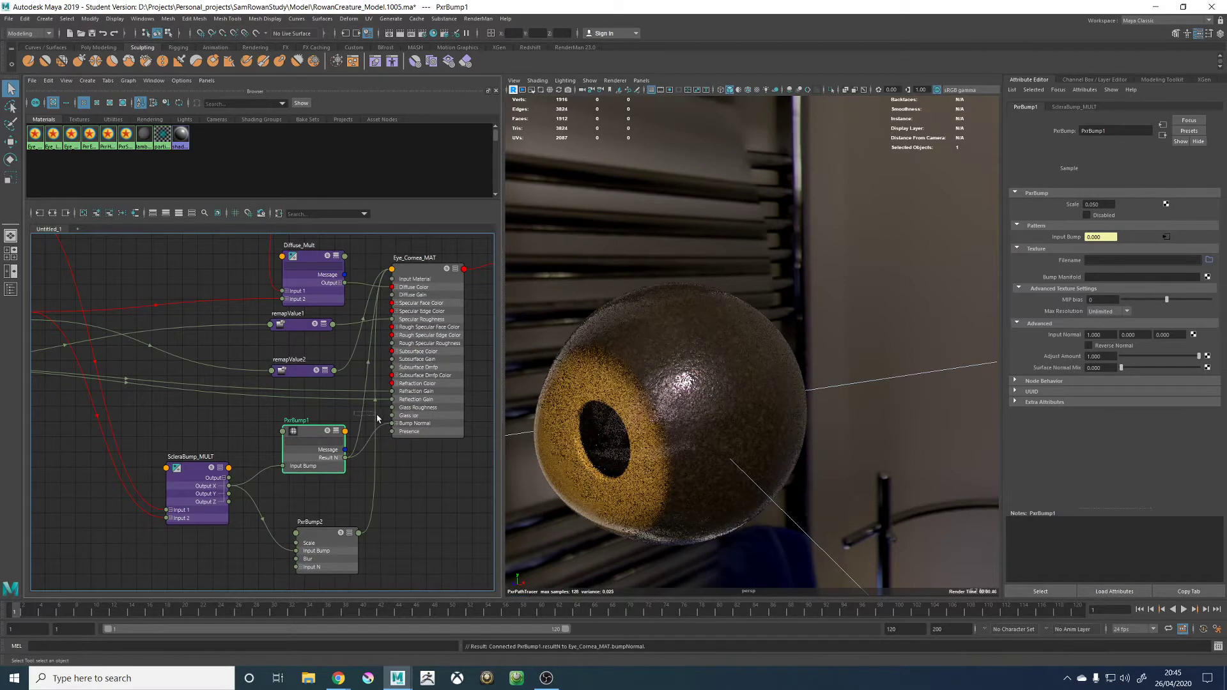
Remove the separate primary specular and clear coat bump connections into Eye_Cornea_MAT and delete the PxrBump2 node
left_click(377, 419)
key("Delete")
left_click(320, 535)
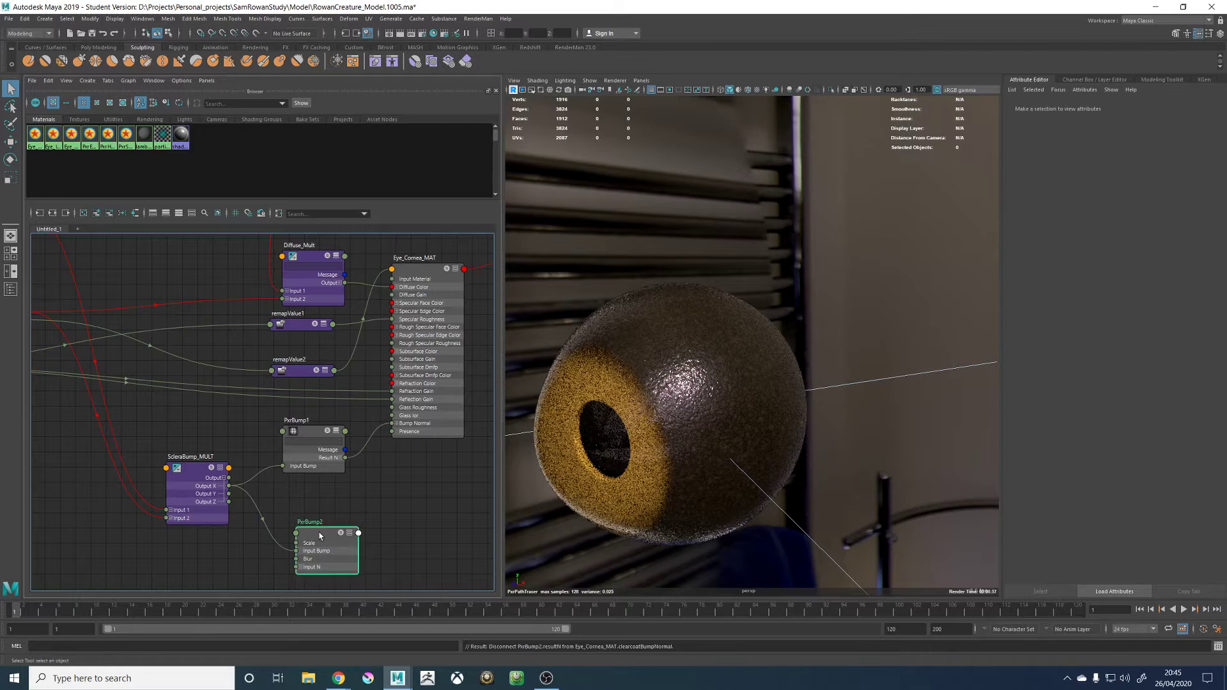
key("Delete")
Set PxrBump1's Scale to 0.025 and check the sclera highlight on the rendered eye
left_click(312, 441)
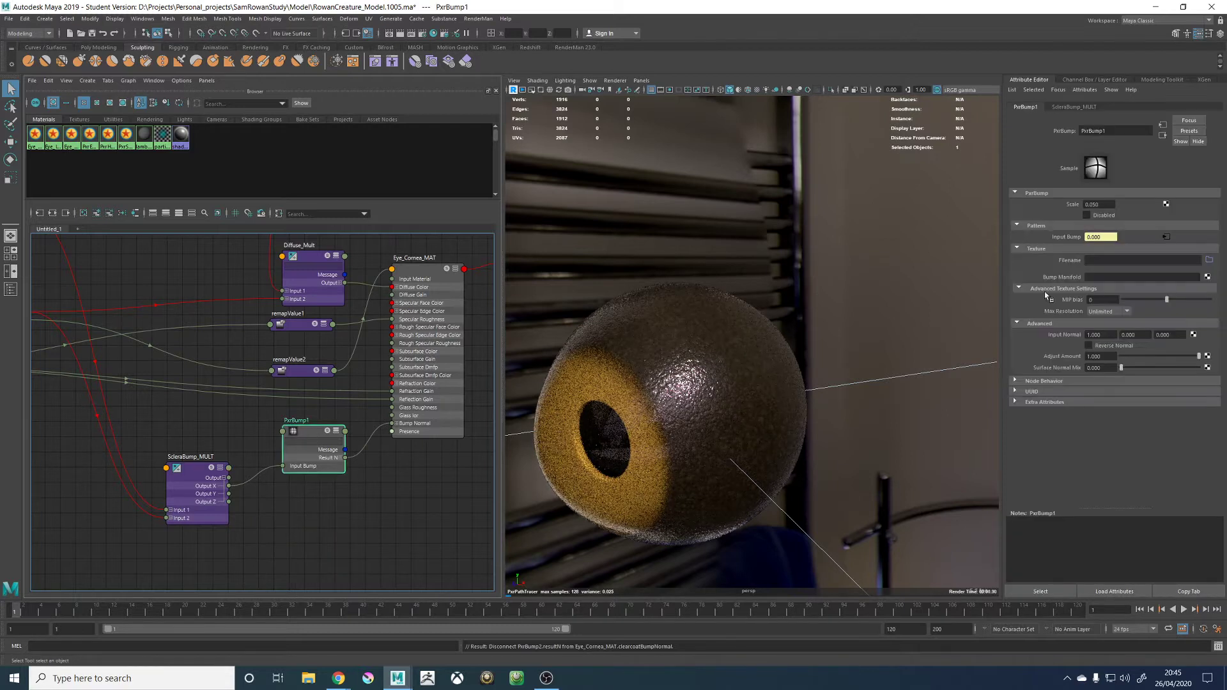
left_click(1104, 204)
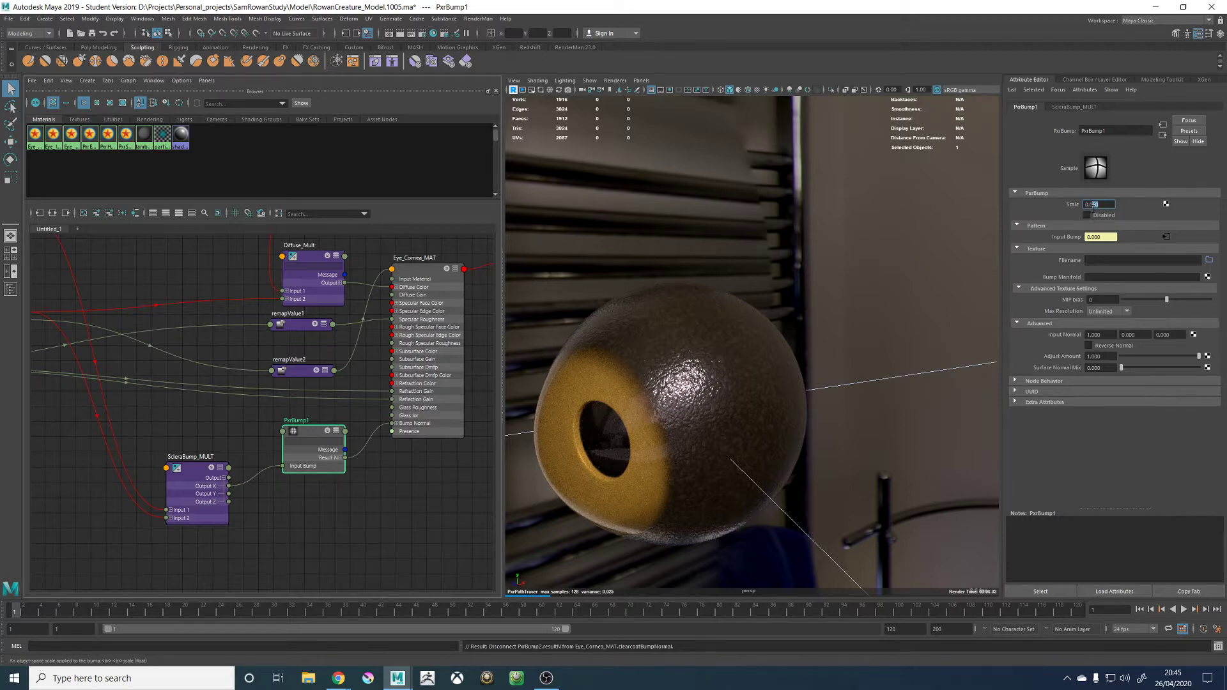
type("5")
key("Return")
left_click_drag(757, 236, 769, 299, "alt")
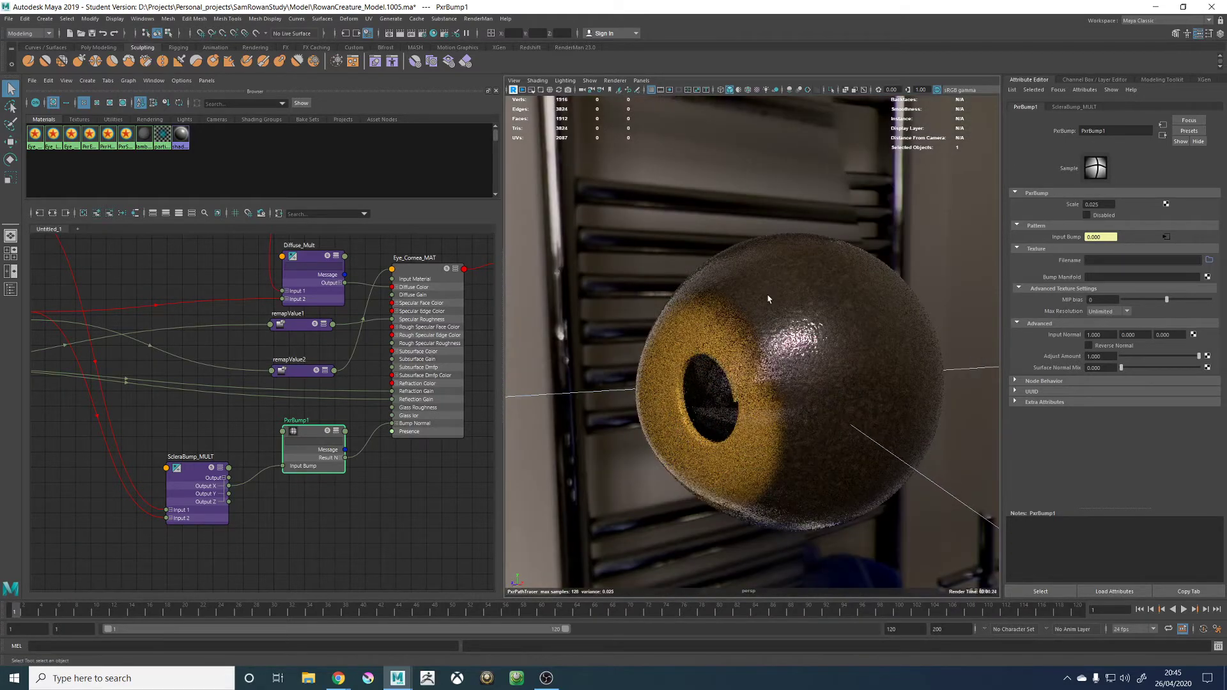
Make room below Diffuse_Mult by lowering remapValue1, and place a new remapValue node there
scroll(366, 519, "down", 2)
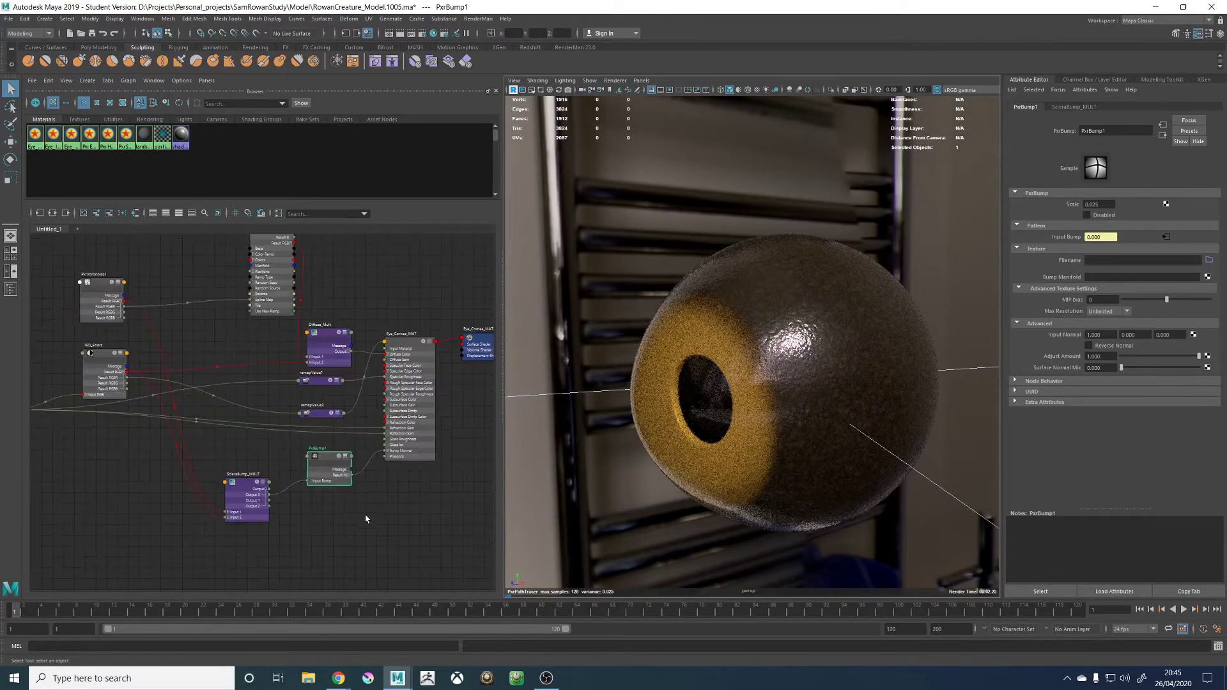
scroll(402, 480, "up", 2)
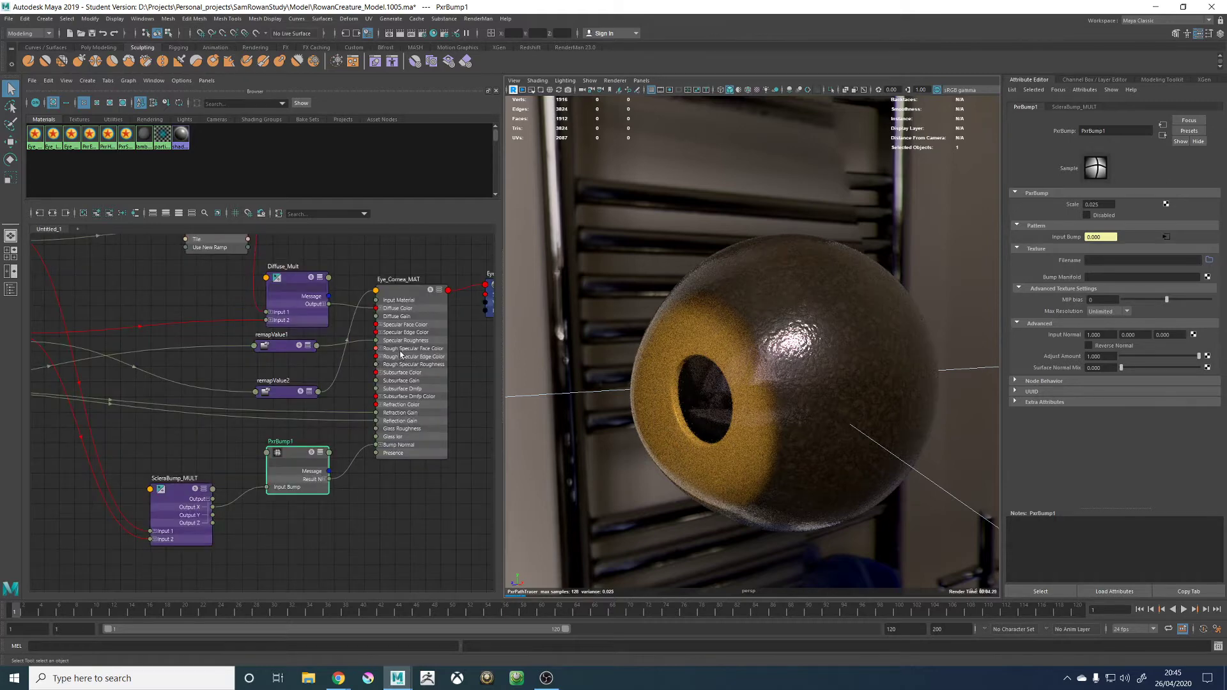
left_click_drag(285, 347, 289, 374)
left_click(273, 345)
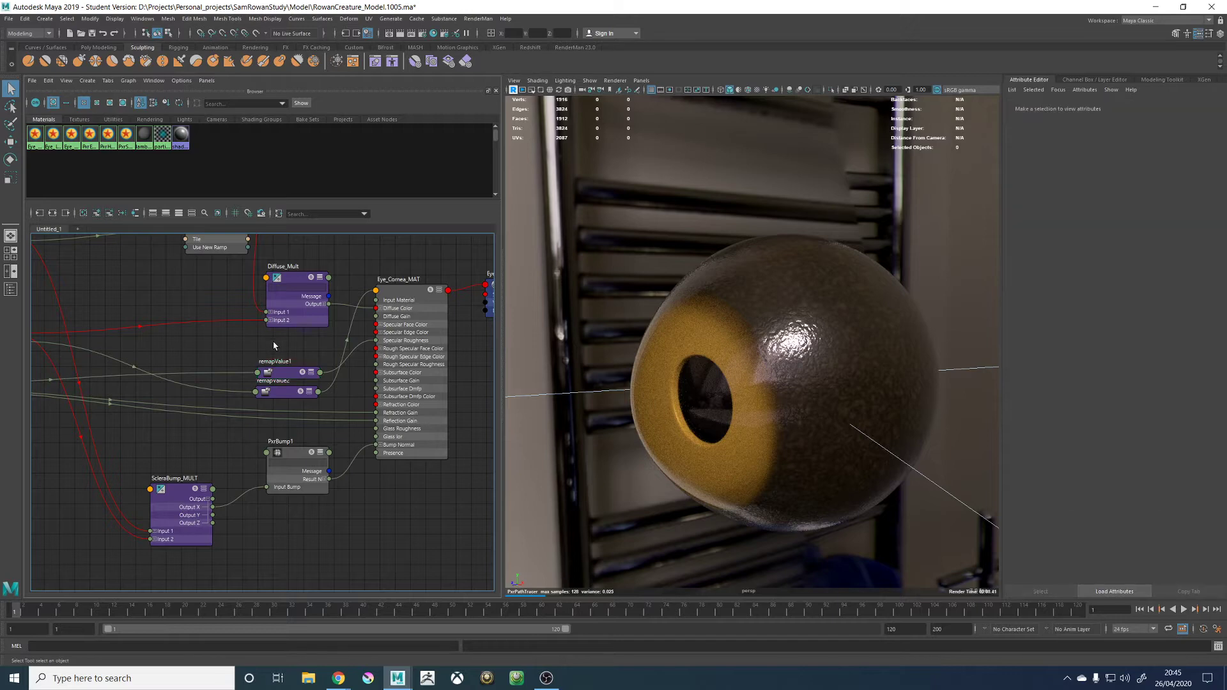
key("Tab")
type("remap")
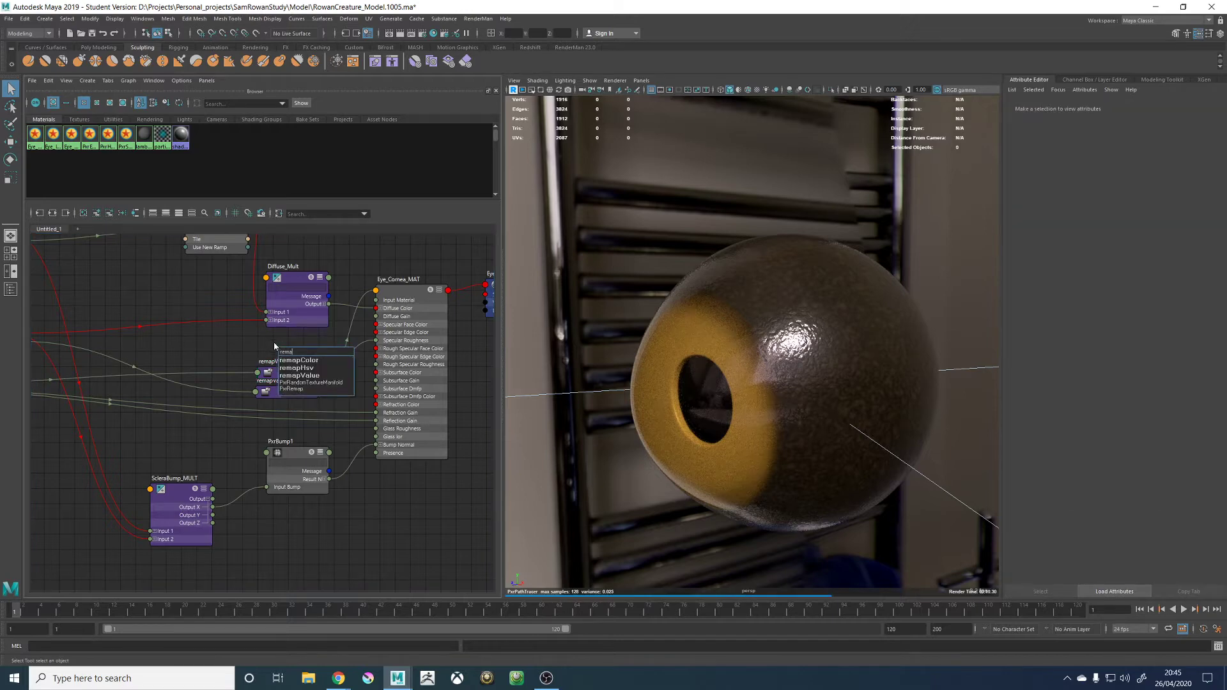
key("Down")
key("Down")
key("Down")
key("Return")
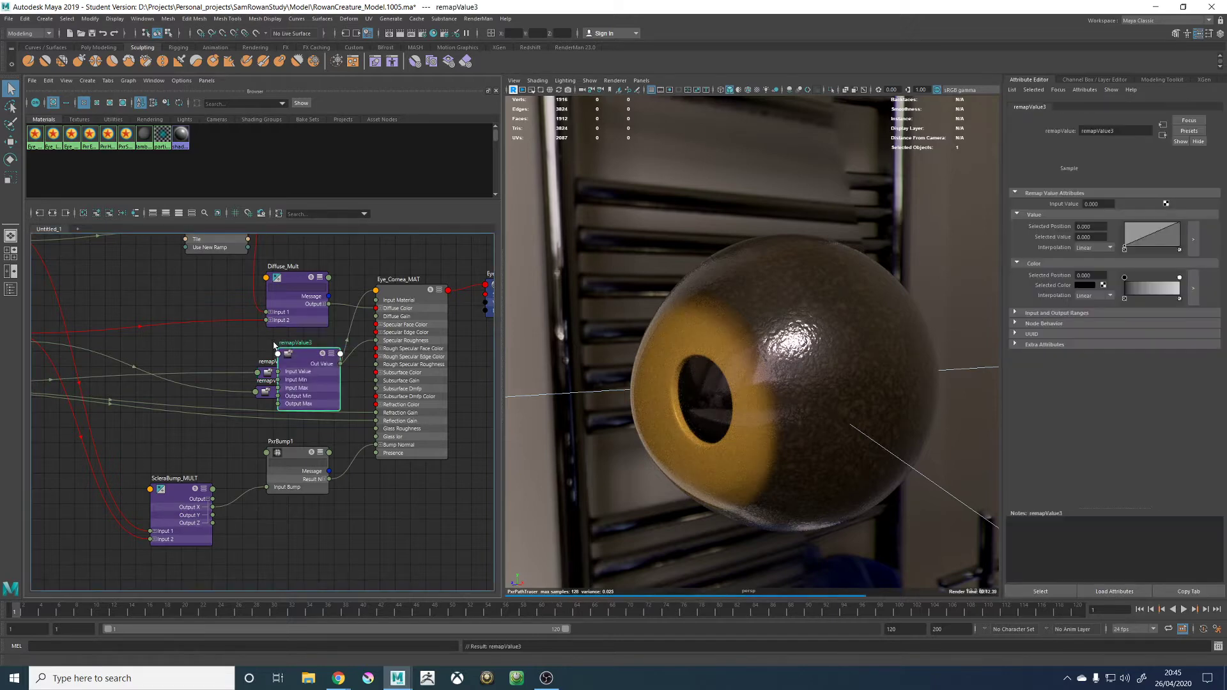
left_click_drag(311, 356, 272, 343)
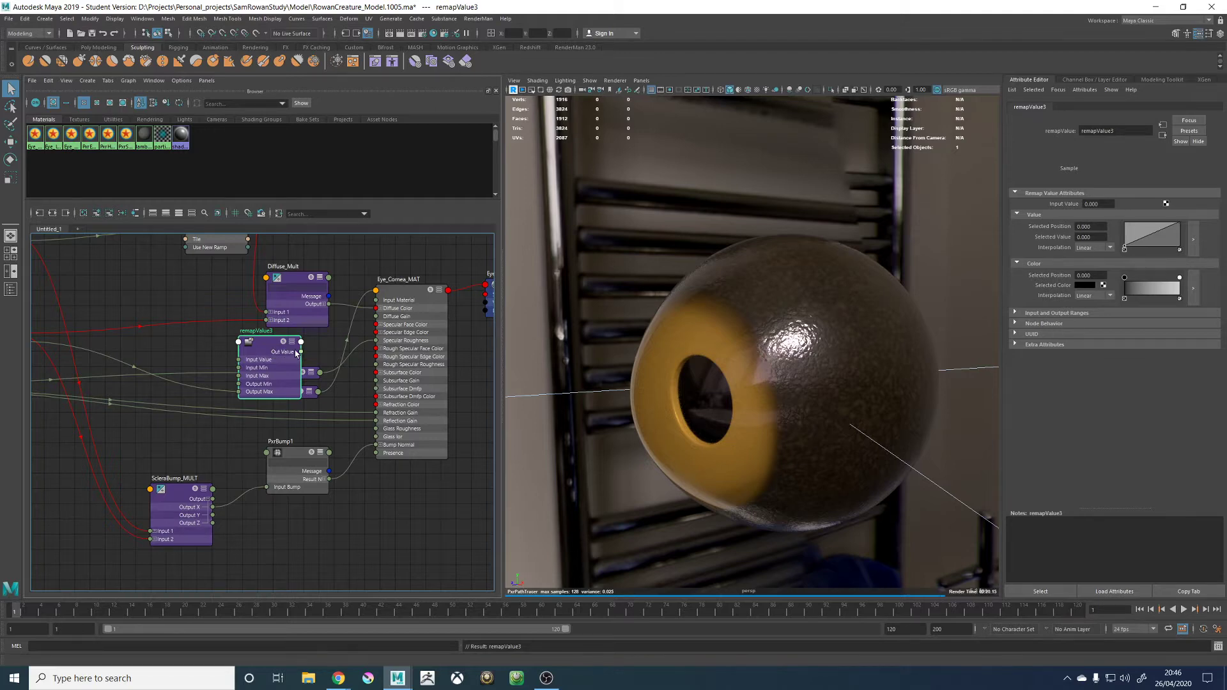
Connect remapValue3's Out Value to the R, G and B channels of Eye_Cornea_MAT's Specular Edge Color
scroll(296, 353, "up", 2)
scroll(345, 348, "down", 1)
middle_click_drag(400, 331, 328, 356, "alt")
scroll(363, 350, "up", 1)
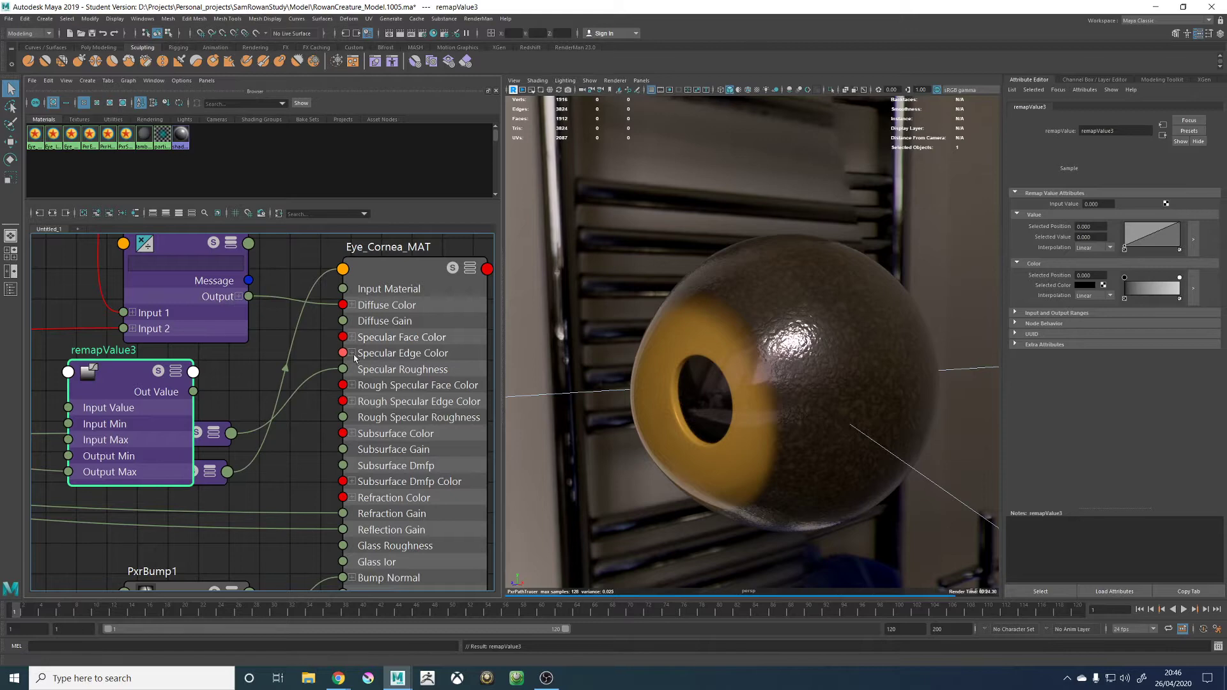
left_click(352, 353)
left_click_drag(193, 391, 343, 369)
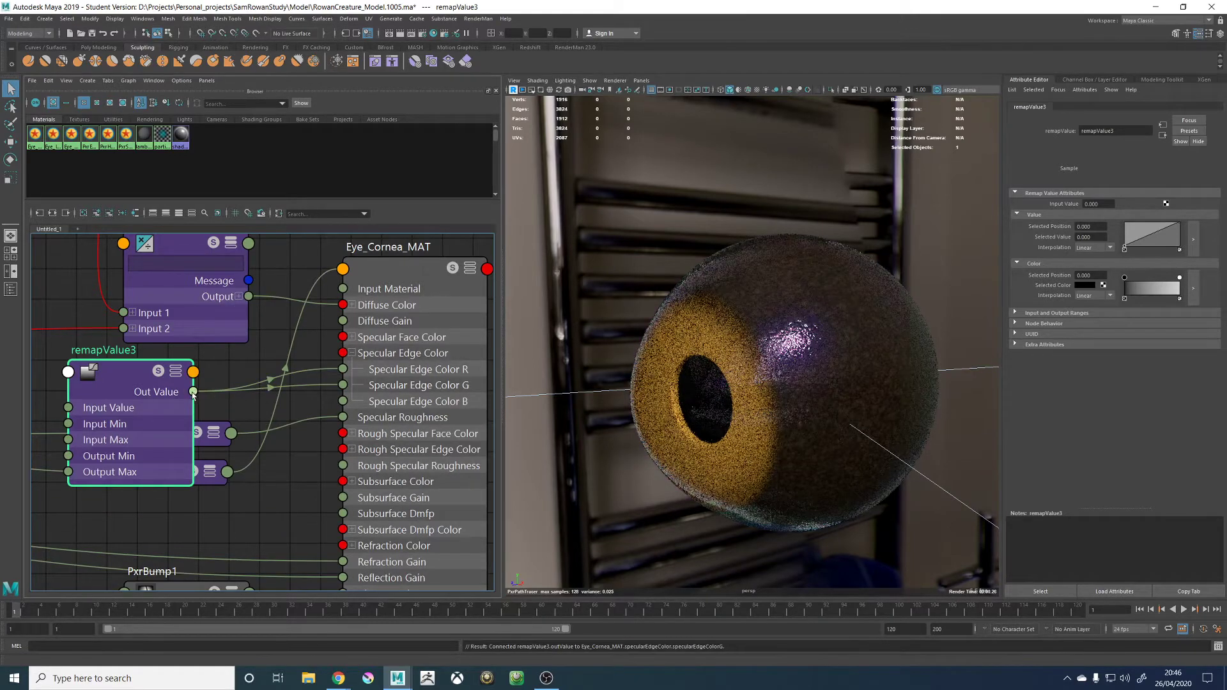
left_click_drag(194, 391, 358, 400)
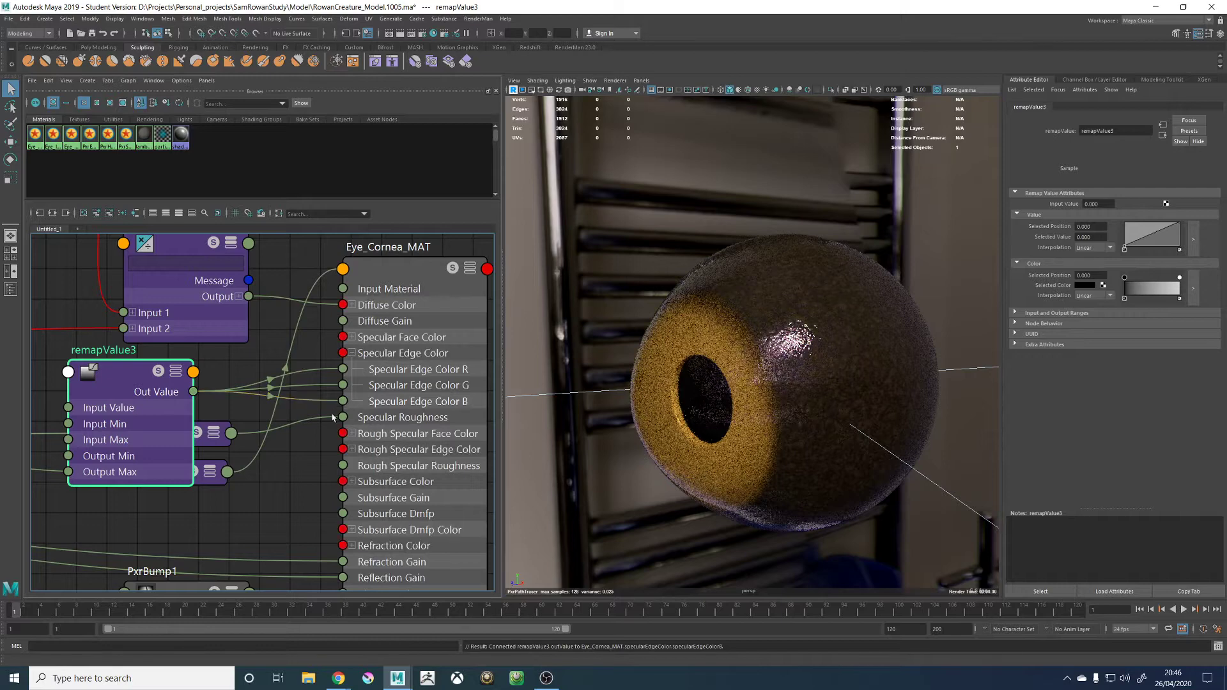
Connect ISO_Sclera's Result RGBR to remapValue3's Input Value and preview the node's mask in solo
scroll(234, 347, "down", 3)
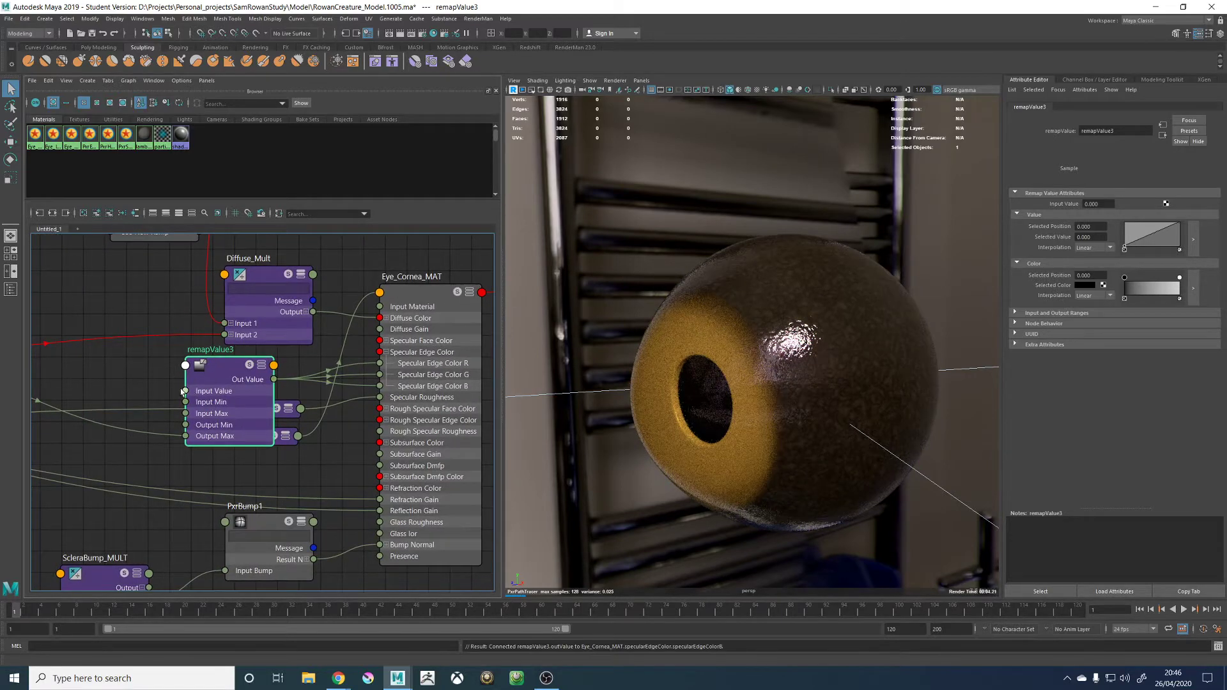
left_click(184, 391)
middle_click_drag(143, 386, 318, 385, "alt")
middle_click_drag(230, 378, 344, 383, "alt")
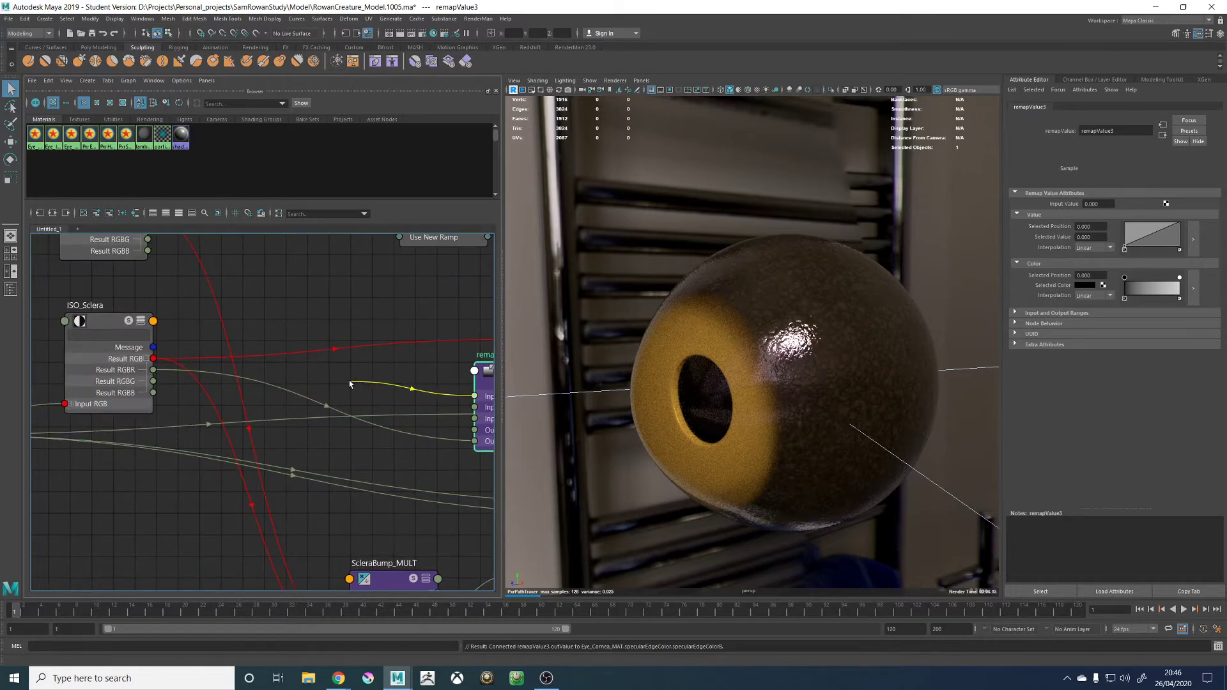
left_click(154, 369)
middle_click_drag(390, 369, 271, 366, "alt")
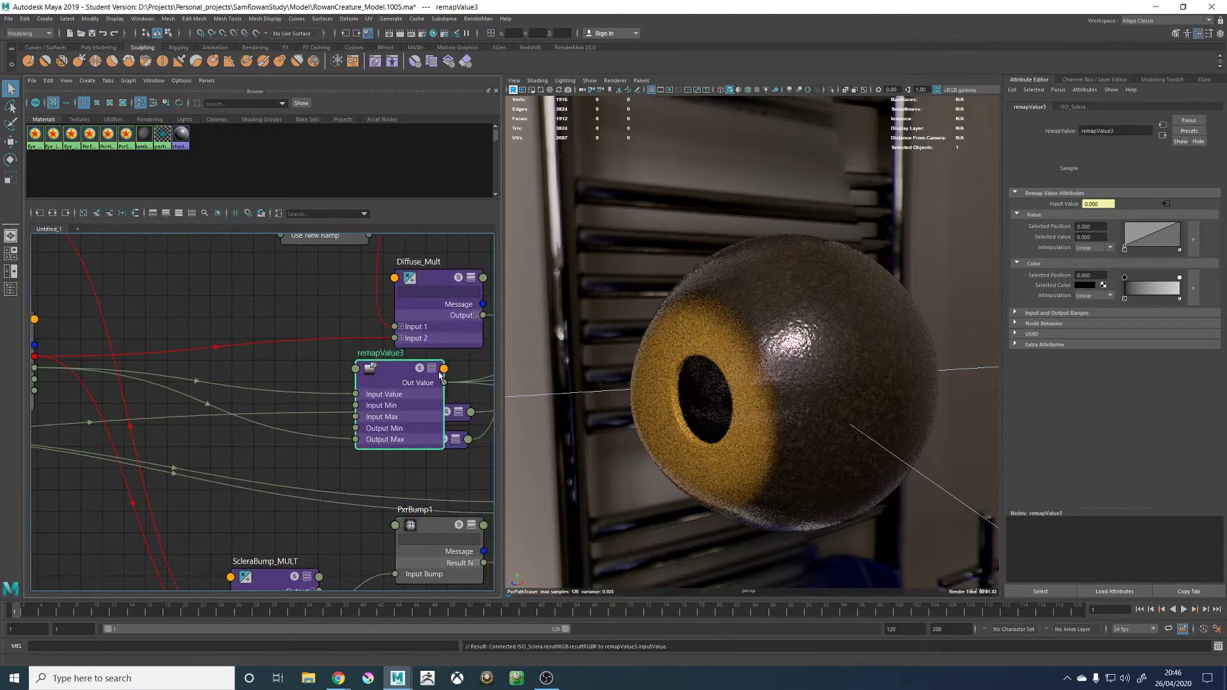
left_click(419, 369)
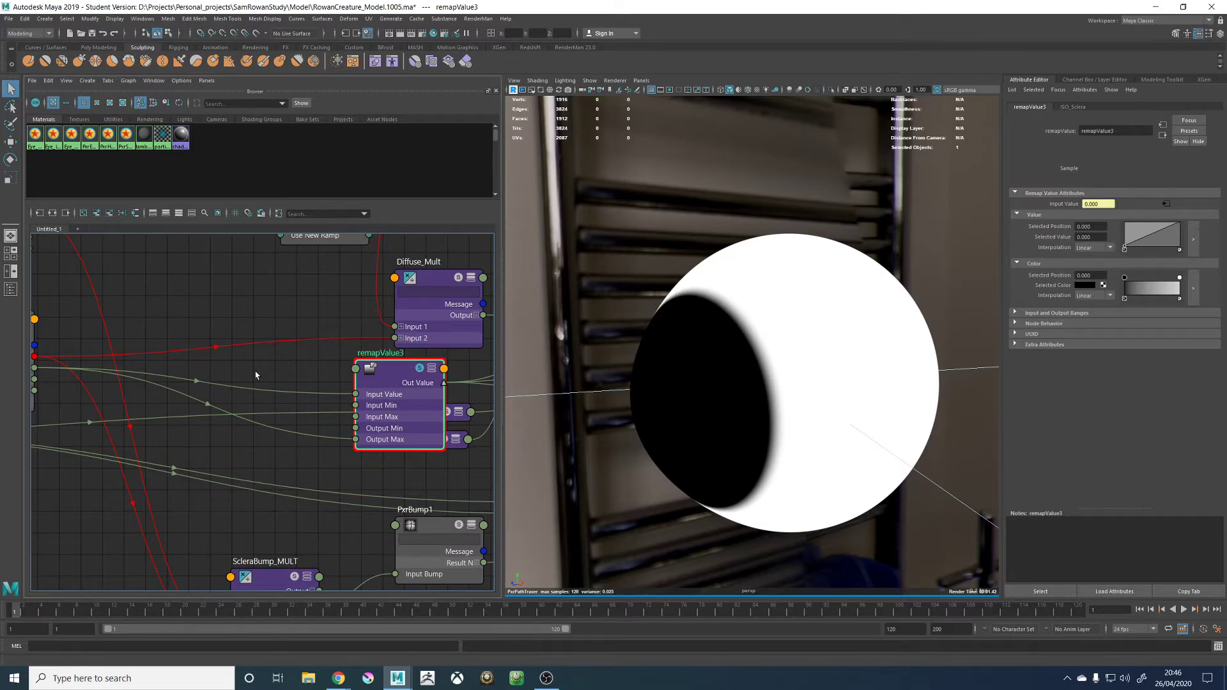
Replace remapValue3's Input Value source with ISO_Cornea's Out Color R
scroll(256, 375, "down", 2)
middle_click_drag(114, 403, 287, 389, "alt")
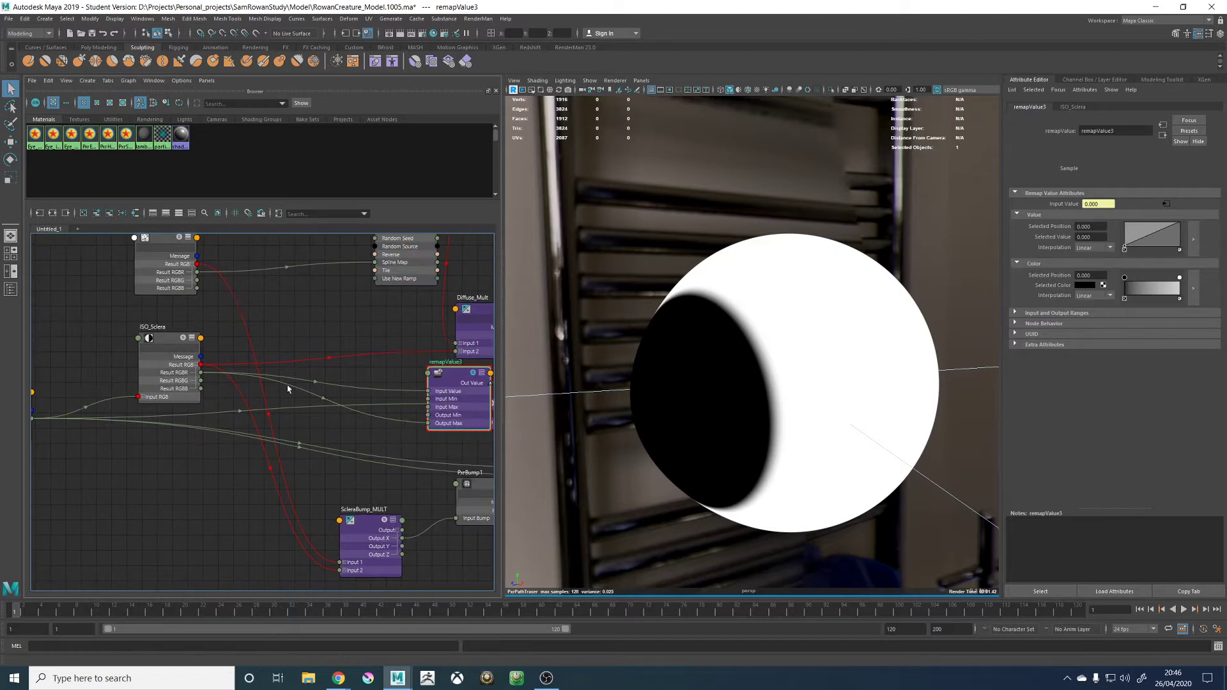
left_click_drag(427, 391, 194, 398)
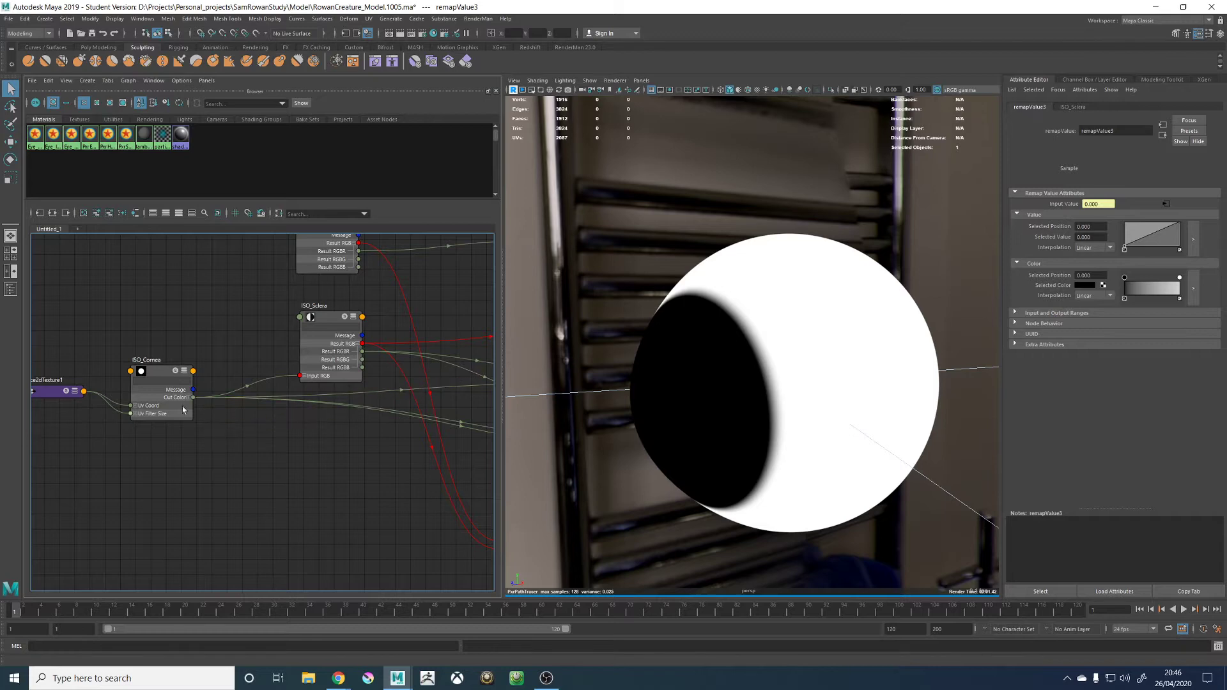
left_click(189, 398)
middle_click_drag(365, 464, 217, 467, "alt")
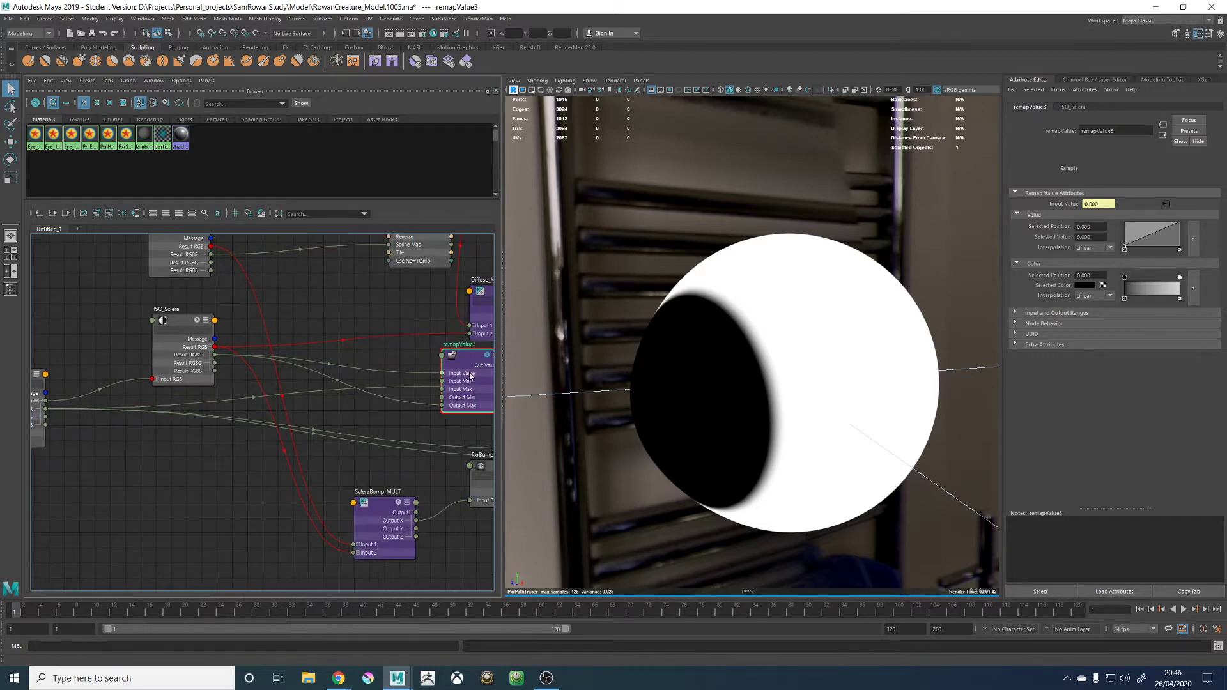
left_click_drag(445, 379, 152, 418)
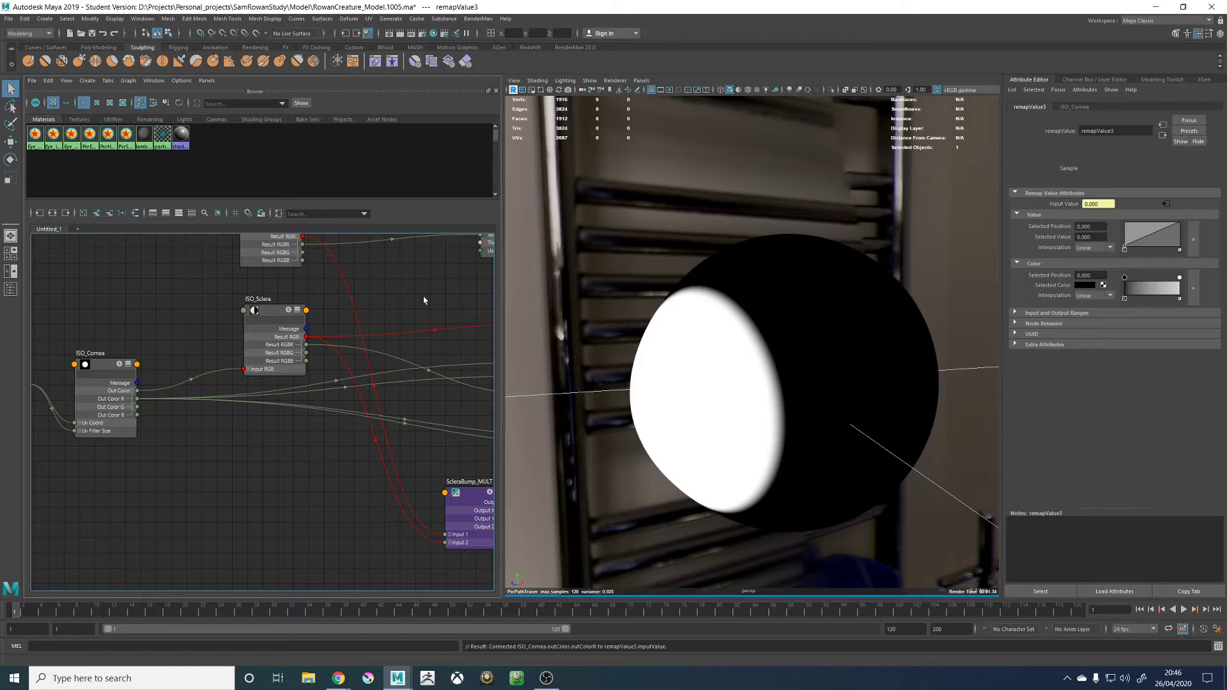
End remapValue3's solo preview, raise its Value curve's start point to 0.640, and check the eye from the front
middle_click_drag(404, 386, 276, 402, "alt")
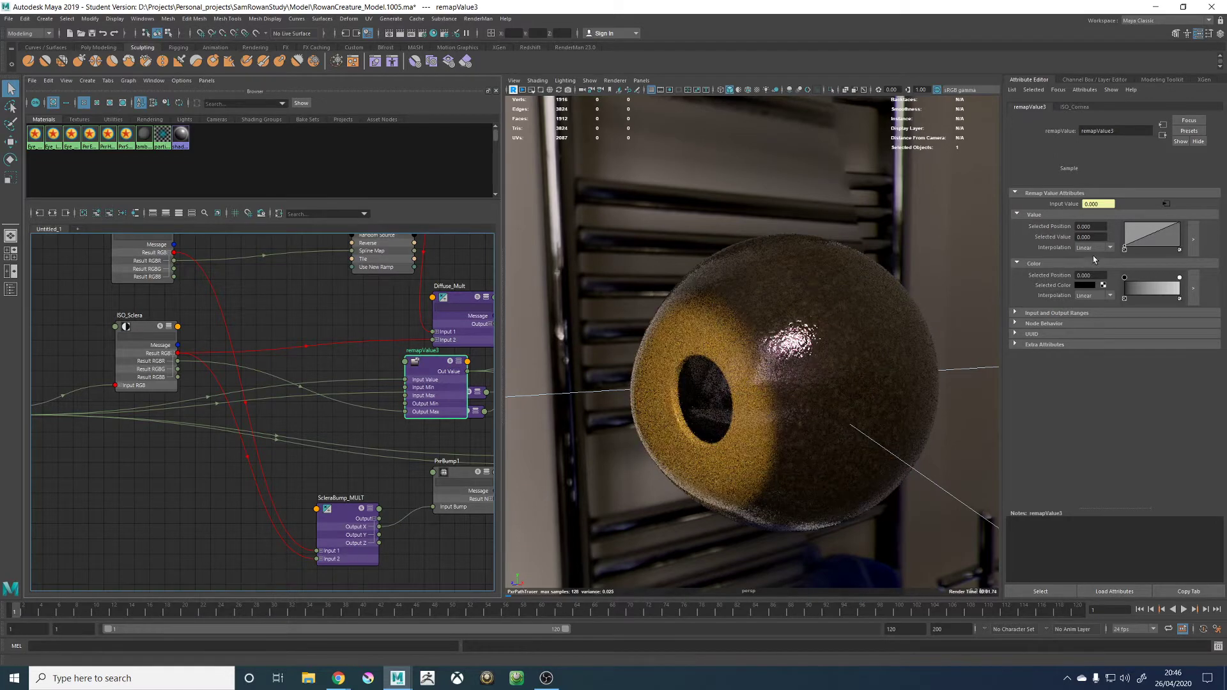
left_click_drag(1125, 248, 1116, 233)
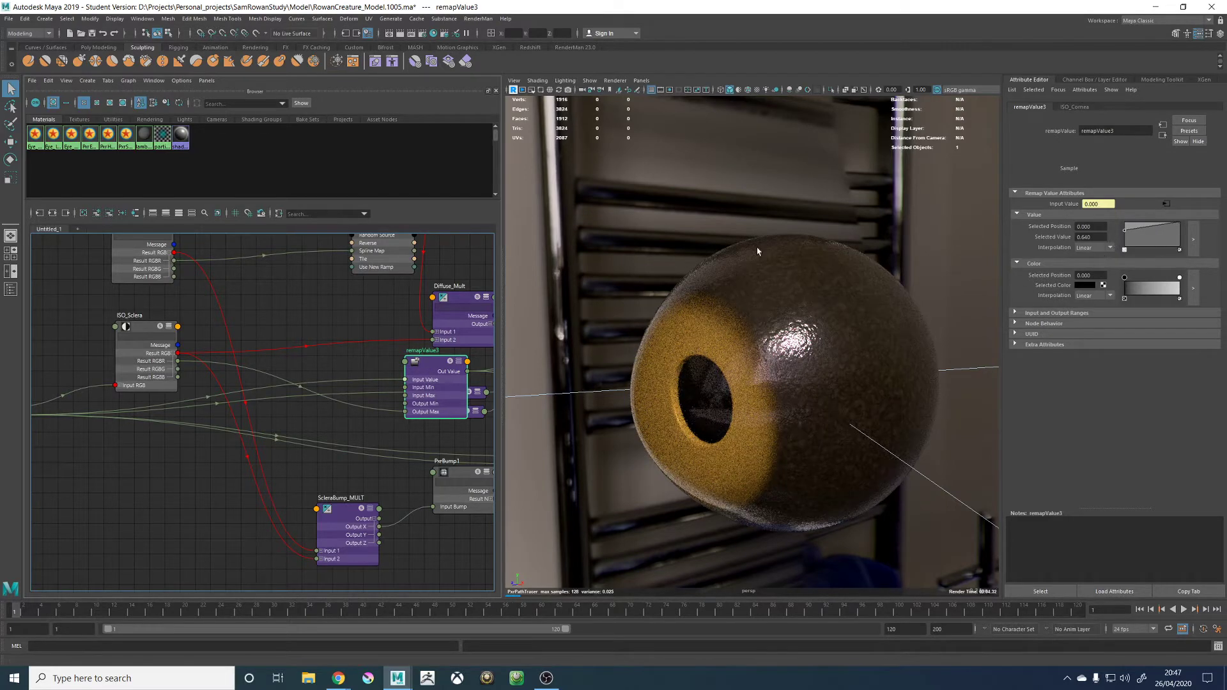
left_click_drag(757, 251, 832, 224, "alt")
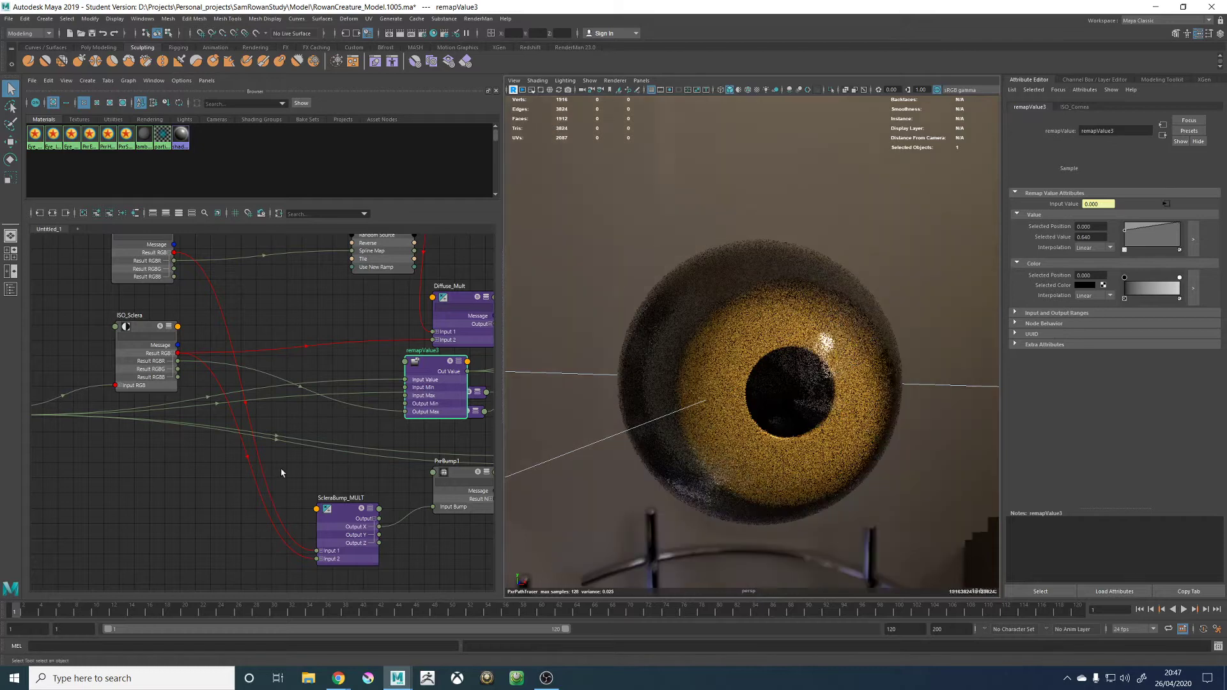
Lower the Clear Coat Refraction Index of the Eye_Cornea_MAT material
scroll(338, 360, "down", 2)
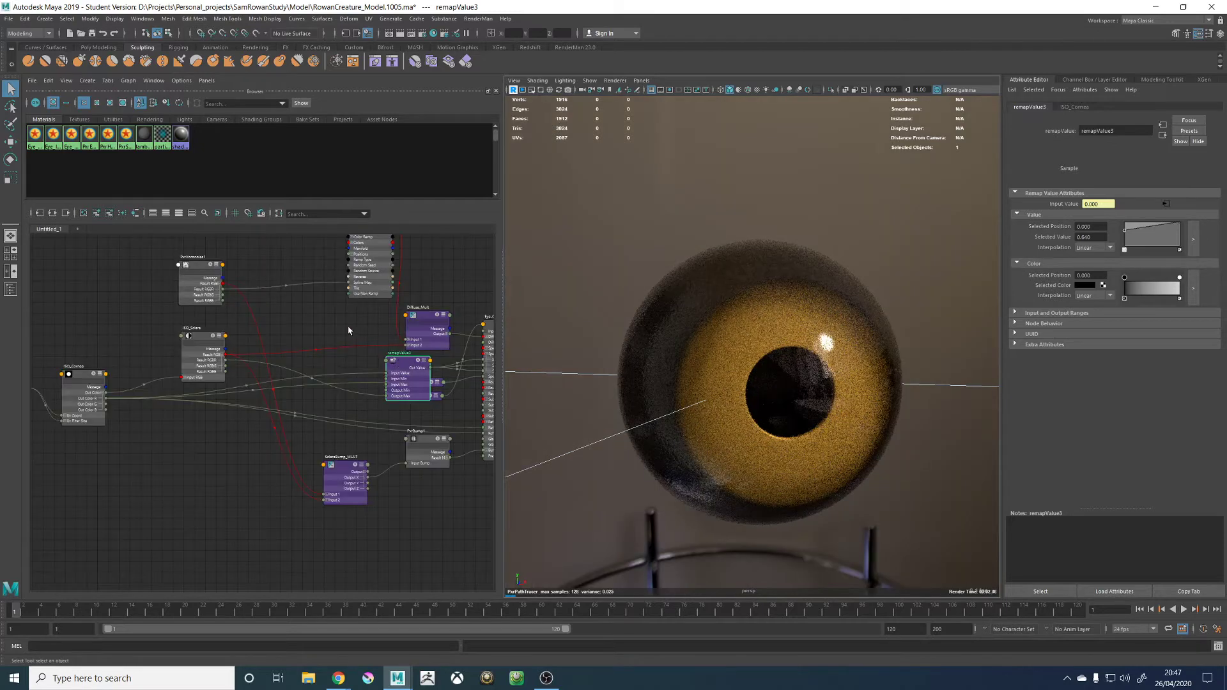
middle_click_drag(348, 331, 225, 343, "alt")
left_click(385, 340)
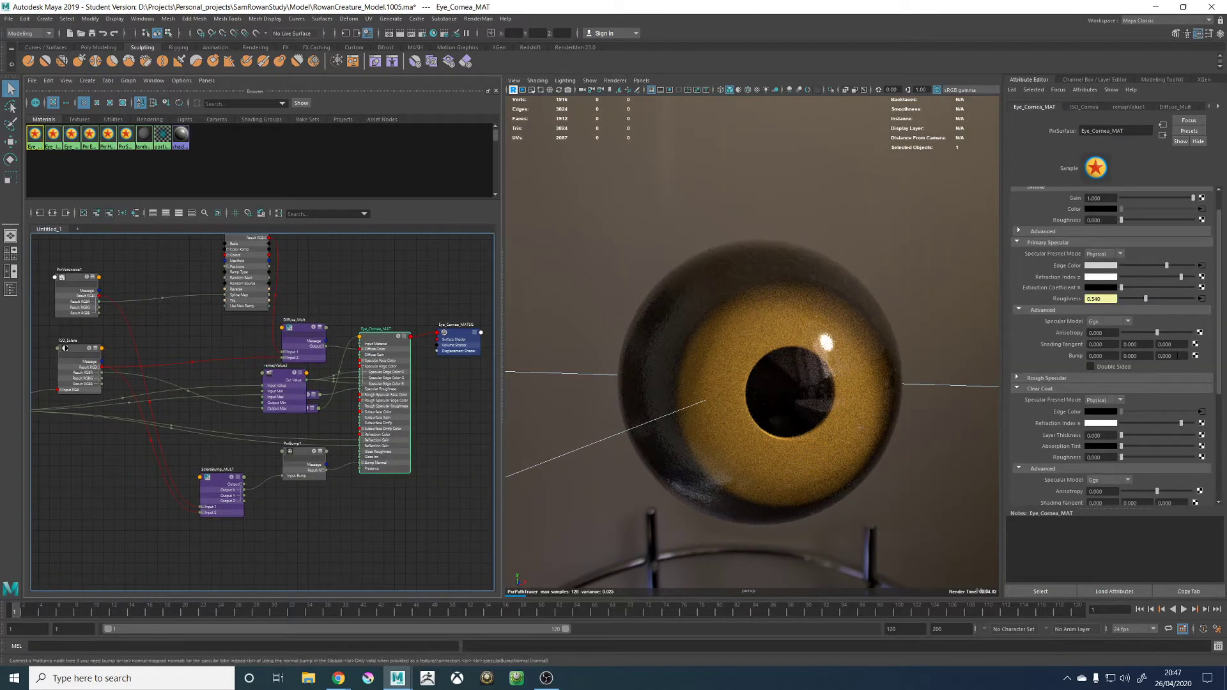
left_click(1099, 423)
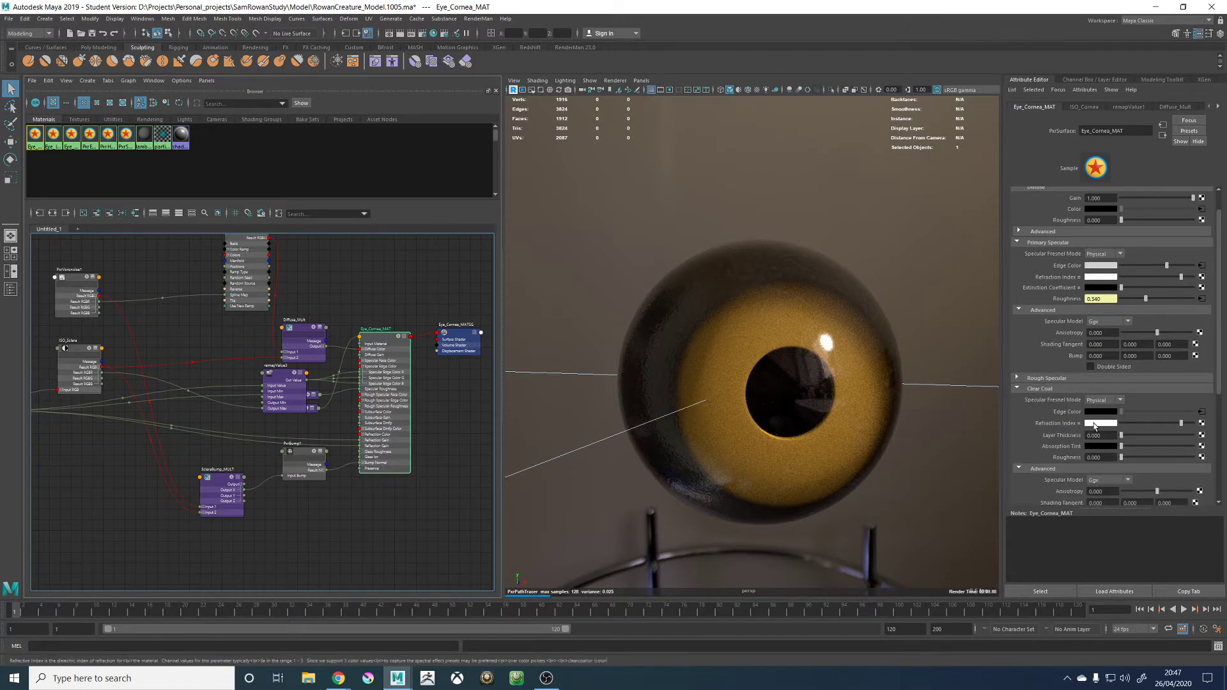
left_click(1098, 424)
left_click(1017, 471)
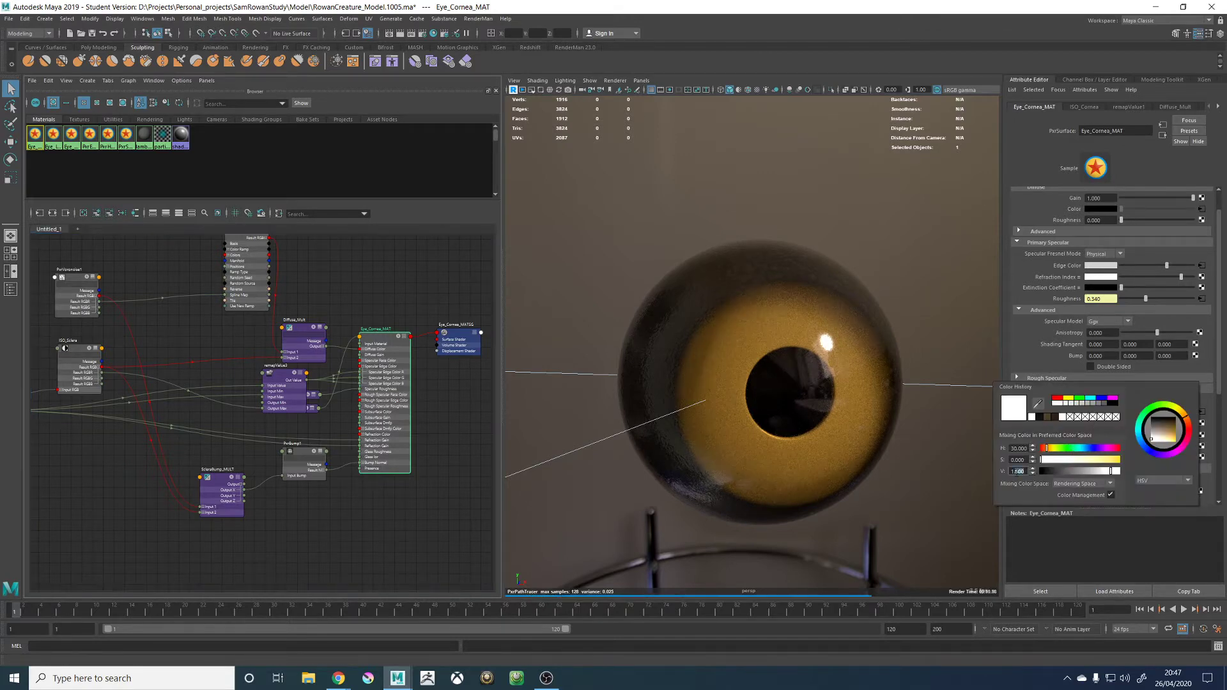
left_click(1033, 474)
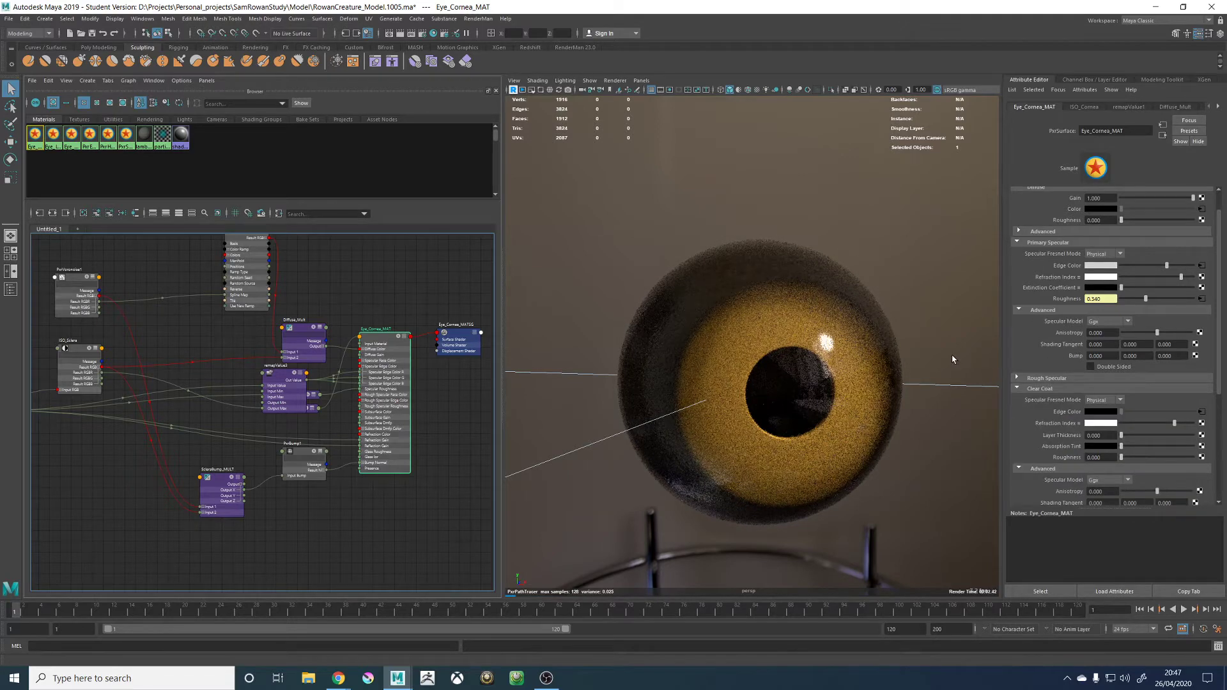
Try a Clear Coat Layer Thickness of 0.412 on Eye_Cornea_MAT, check the eye, and reset it to 0
left_click_drag(1128, 439, 1150, 440)
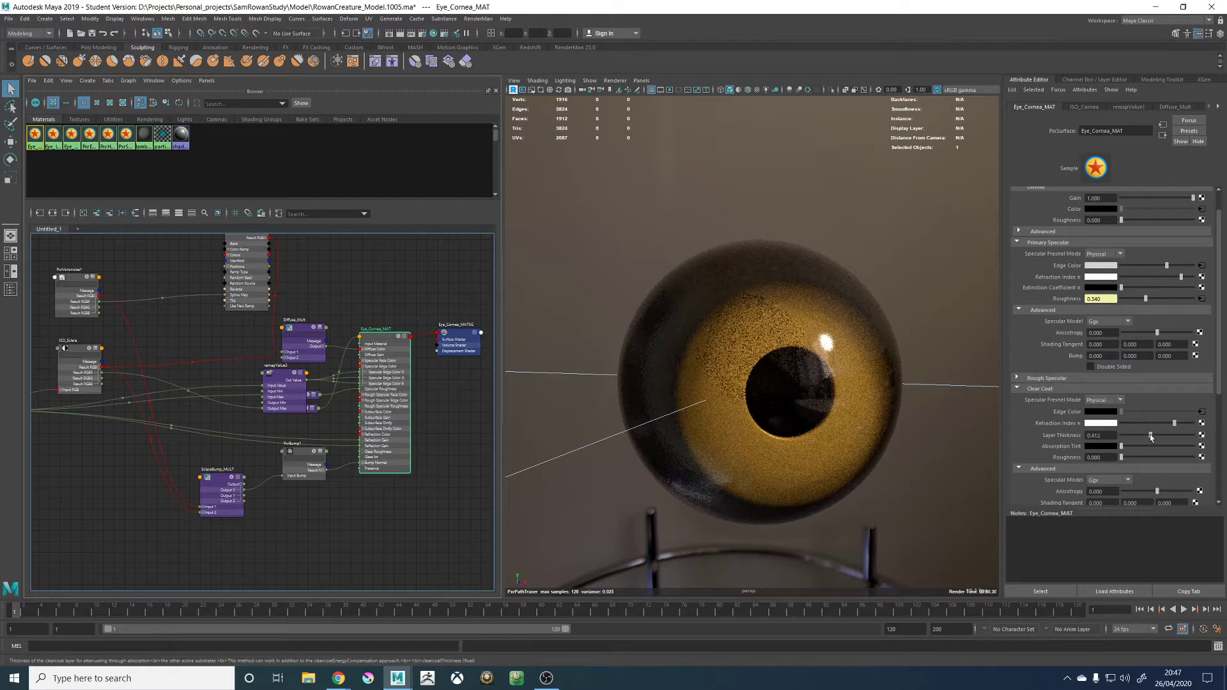
left_click_drag(829, 224, 856, 243, "alt")
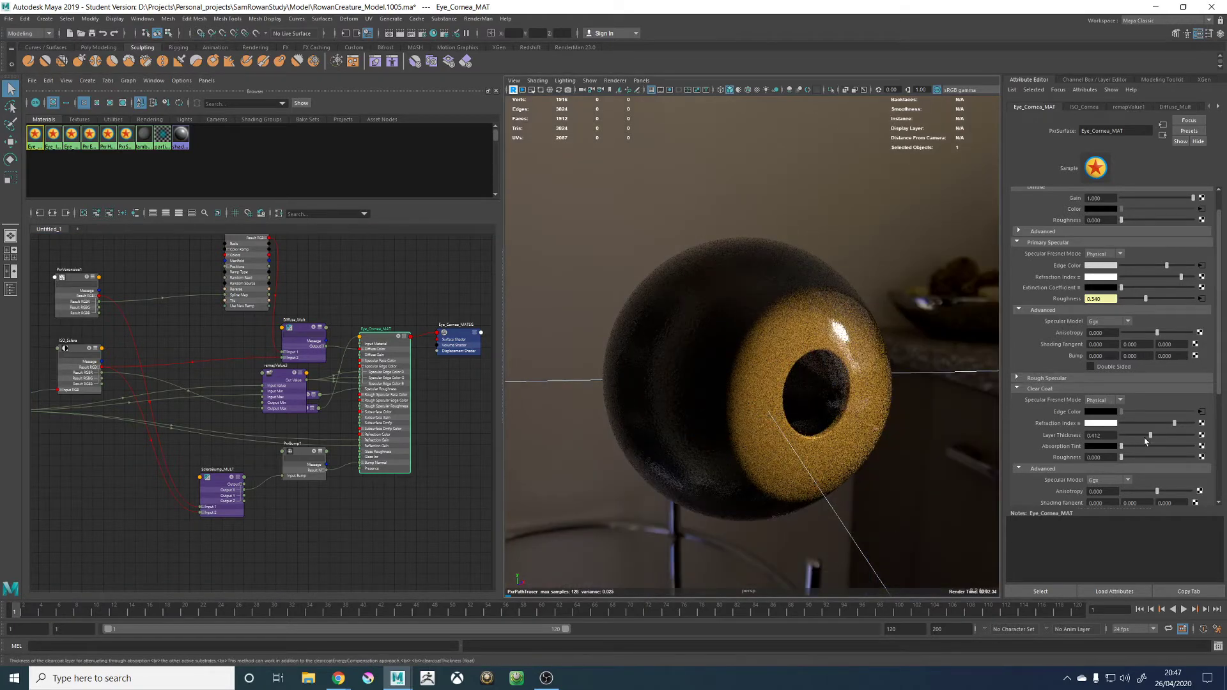
left_click_drag(1143, 436, 1118, 436)
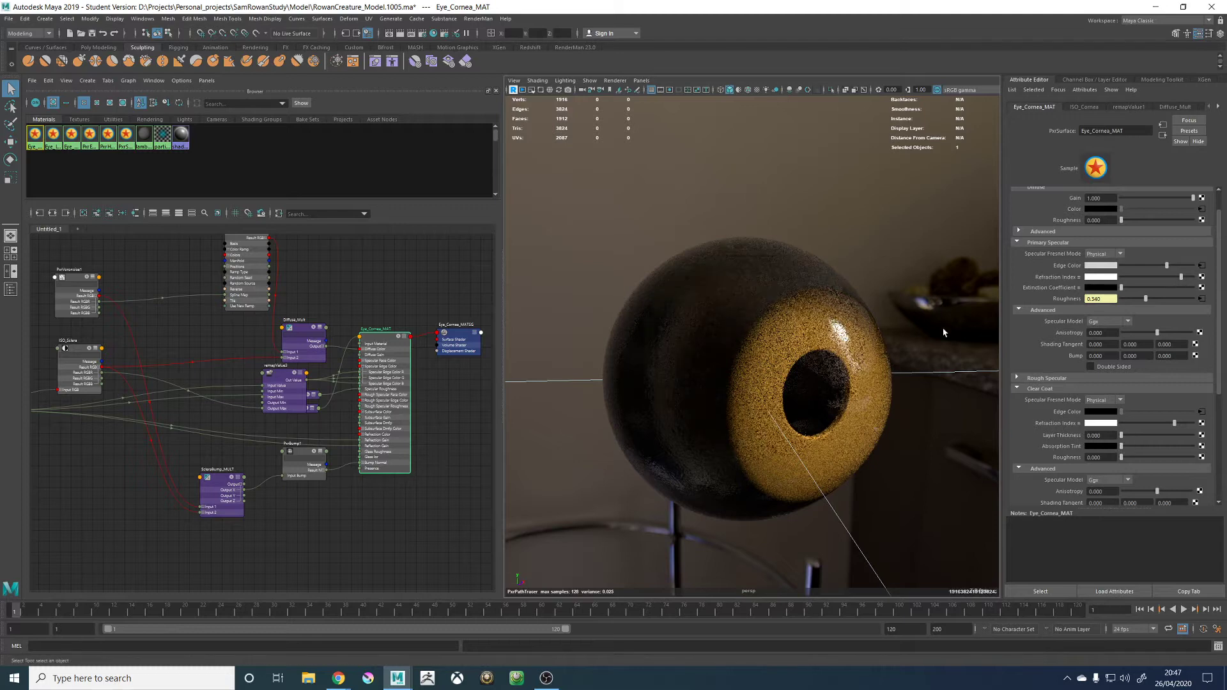
Set Eye_Cornea_MAT's Clear Coat Roughness to 0.05 and check the eye from a distance and up close
left_click_drag(942, 328, 946, 377, "alt")
left_click(1095, 457)
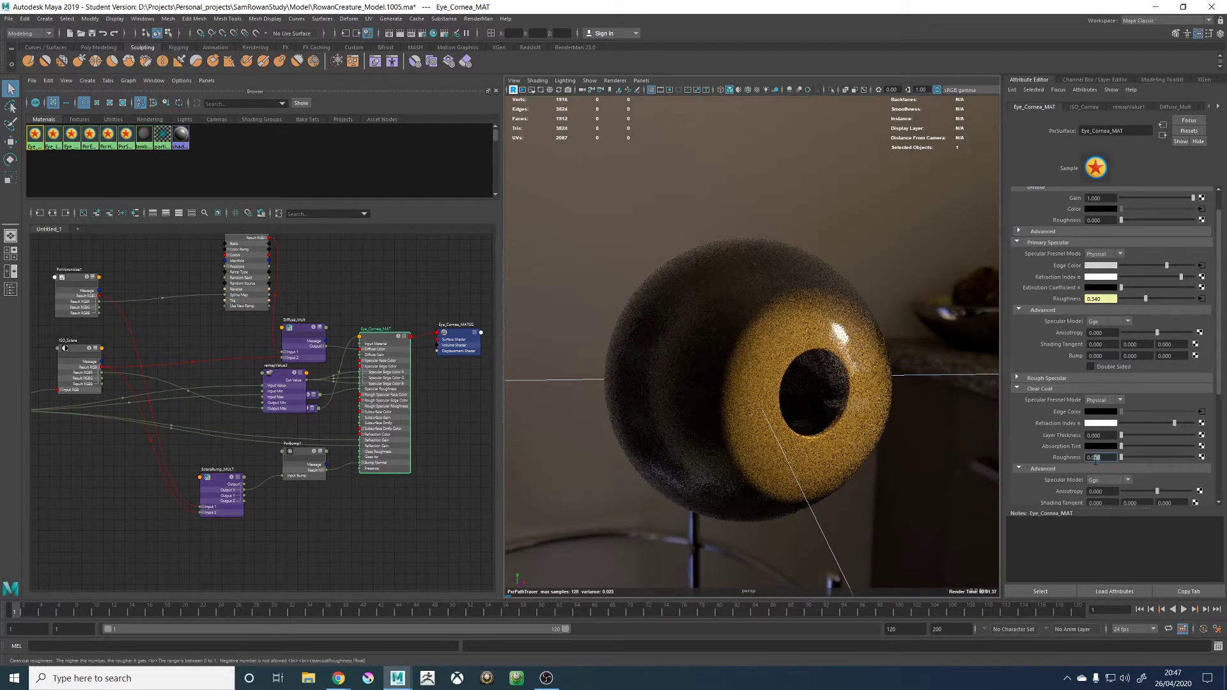
type("0.05")
key("Return")
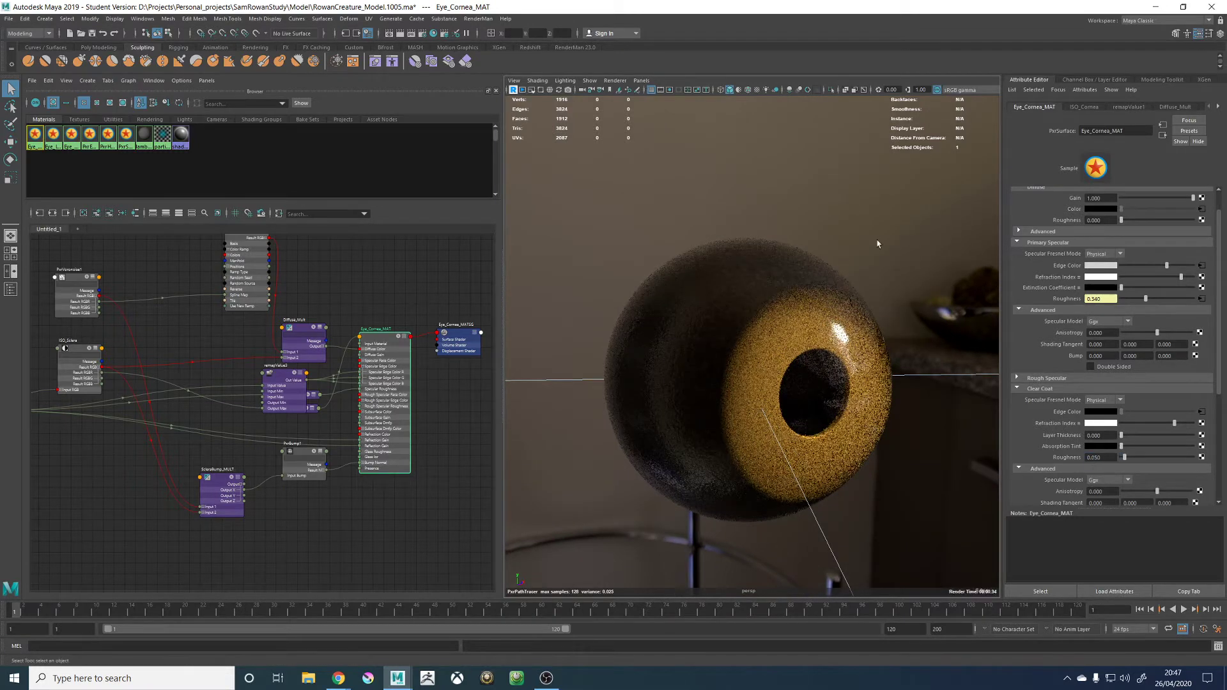
left_click_drag(902, 221, 731, 214, "alt")
right_click_drag(731, 213, 666, 210, "alt")
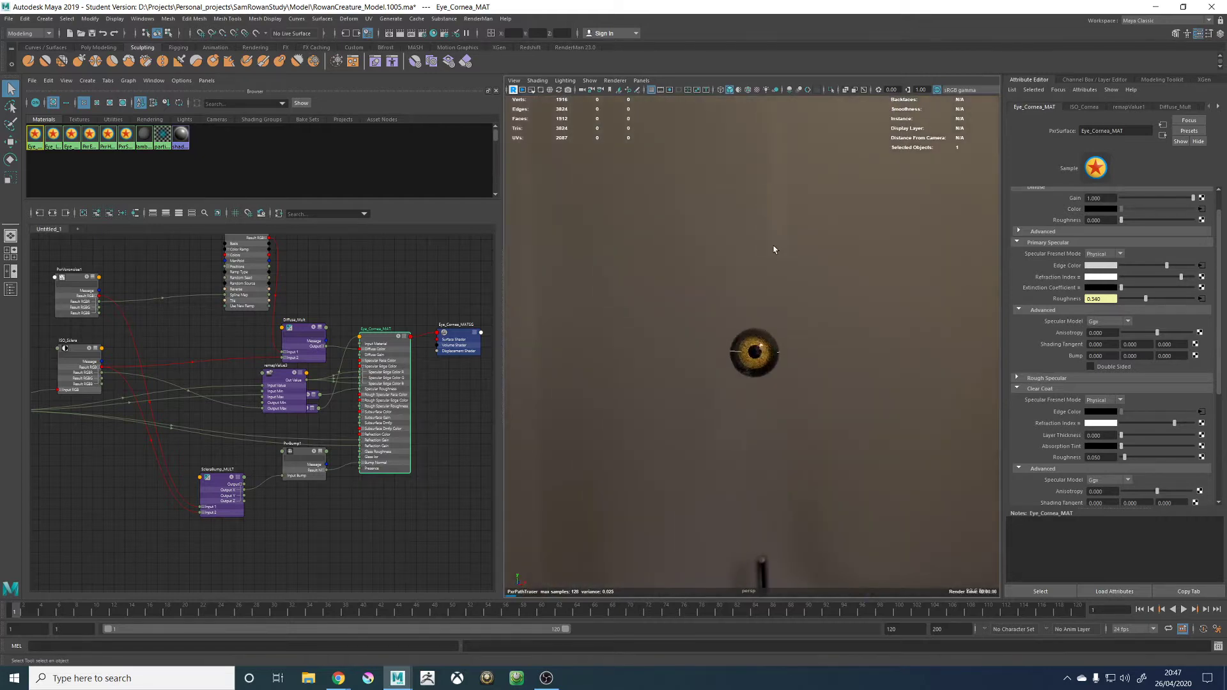
left_click_drag(769, 264, 763, 260, "alt")
right_click_drag(735, 268, 857, 290, "alt")
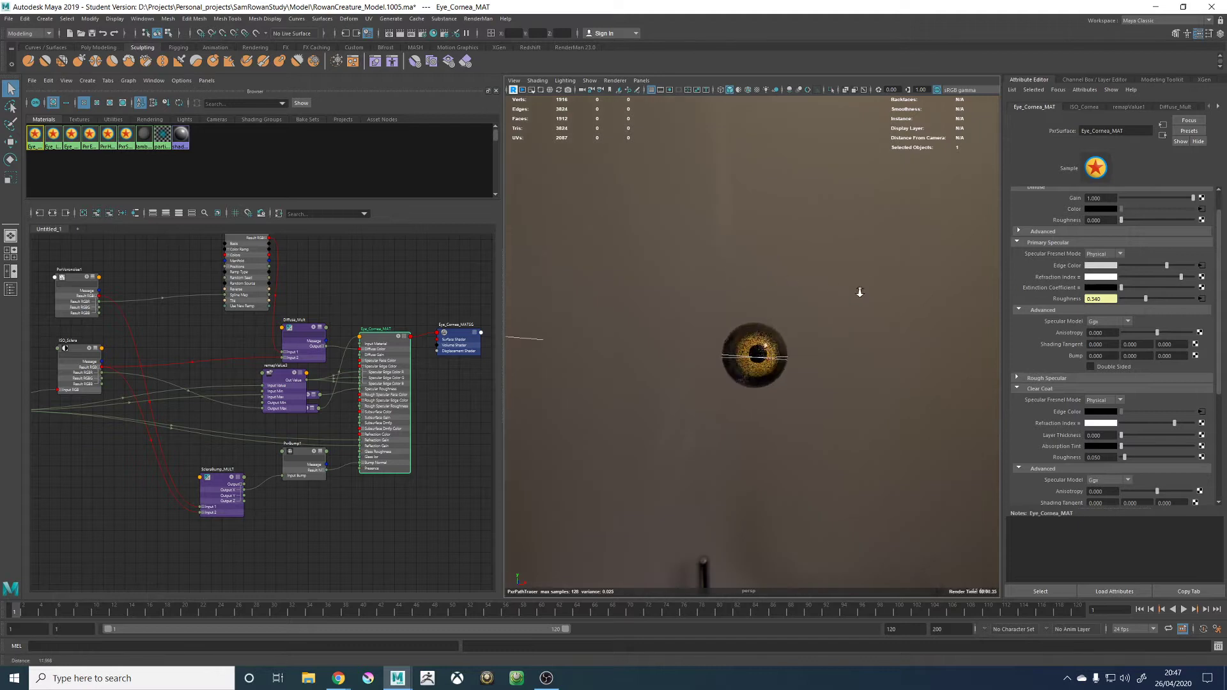
mouse_move(732, 277)
left_mouse_down("alt")
mouse_move(756, 282)
mouse_move(759, 269)
mouse_move(741, 285)
left_mouse_up("alt")
right_click_drag(741, 285, 825, 339, "alt")
left_click_drag(835, 291, 876, 240, "alt")
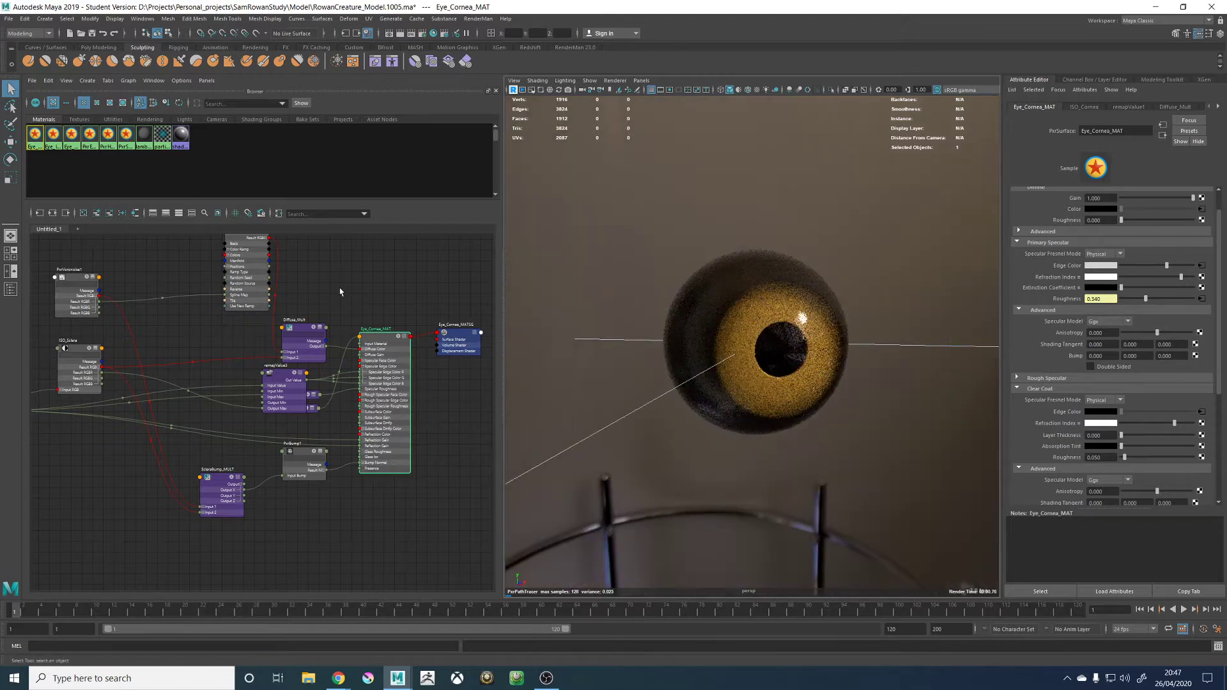
Preview the Diffuse_Mult node in solo and examine the sclera pattern from the side
middle_click_drag(340, 291, 379, 328, "alt")
scroll(359, 371, "up", 5)
left_click(337, 378)
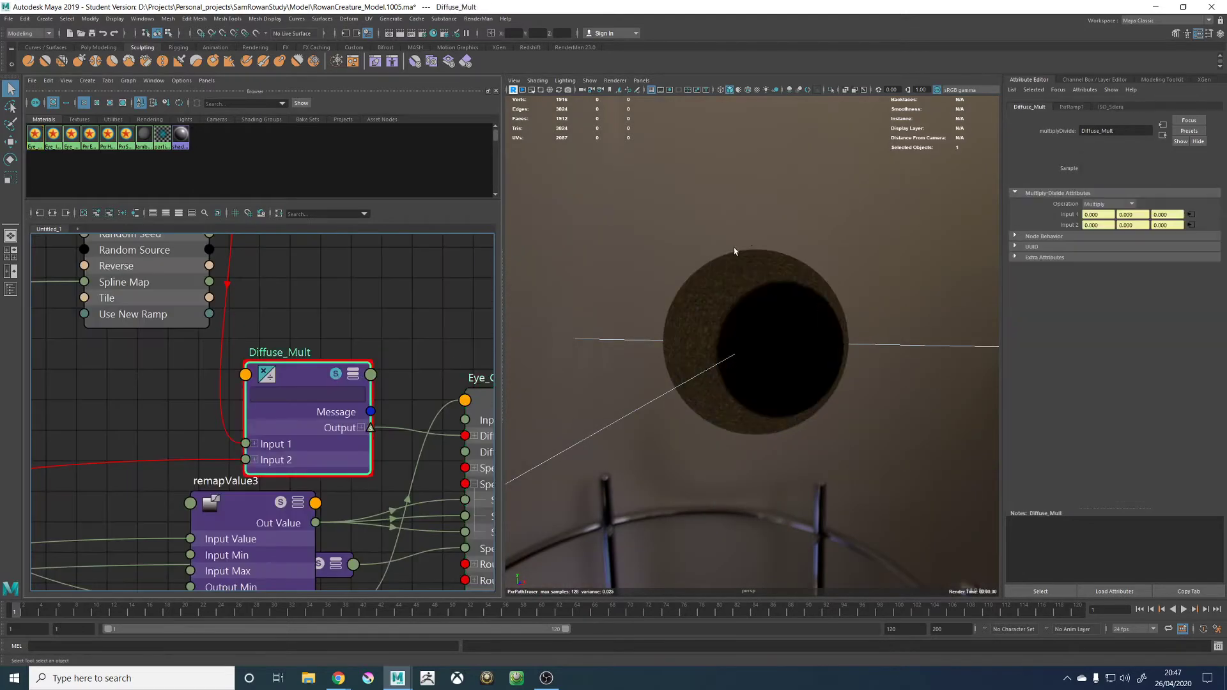
left_click_drag(781, 200, 772, 236, "alt")
Add a second PxrVoronoise node beside PxrRamp1 in the shading graph
scroll(250, 295, "down", 3)
scroll(251, 294, "down", 2)
middle_click_drag(251, 295, 385, 373, "alt")
middle_click_drag(138, 323, 112, 412, "alt")
left_click(297, 326)
left_click_drag(297, 326, 213, 343)
left_click(319, 306)
key("Tab")
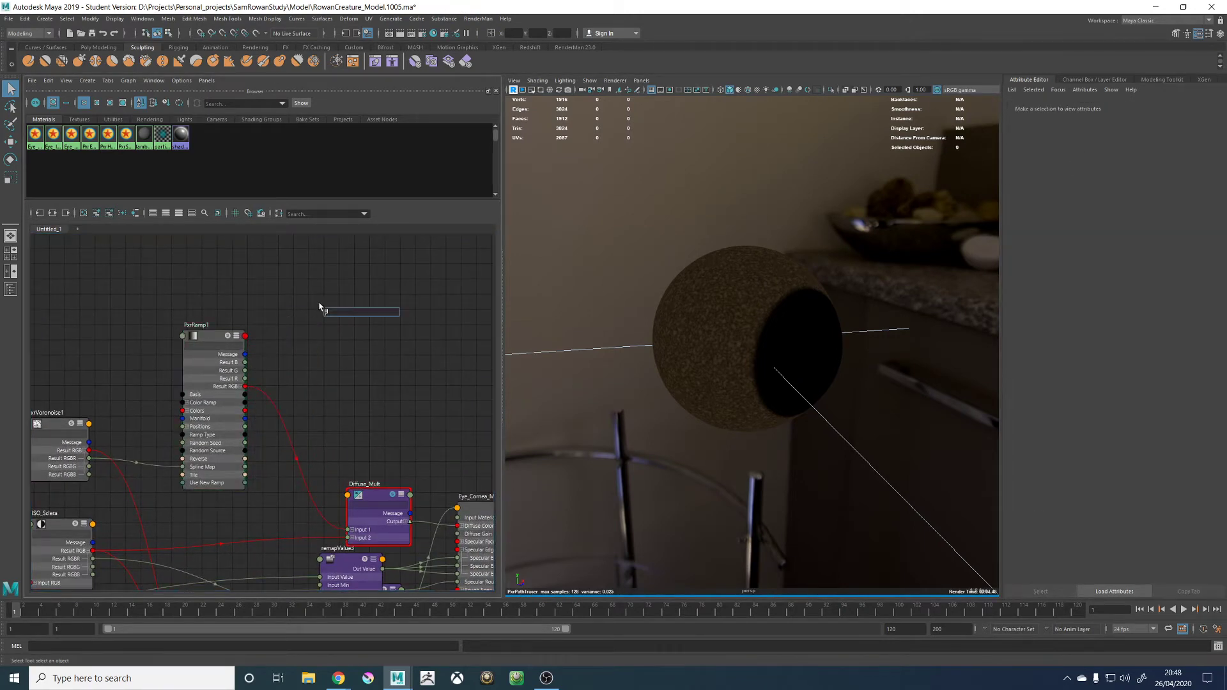
type("pxrvoro")
key("Return")
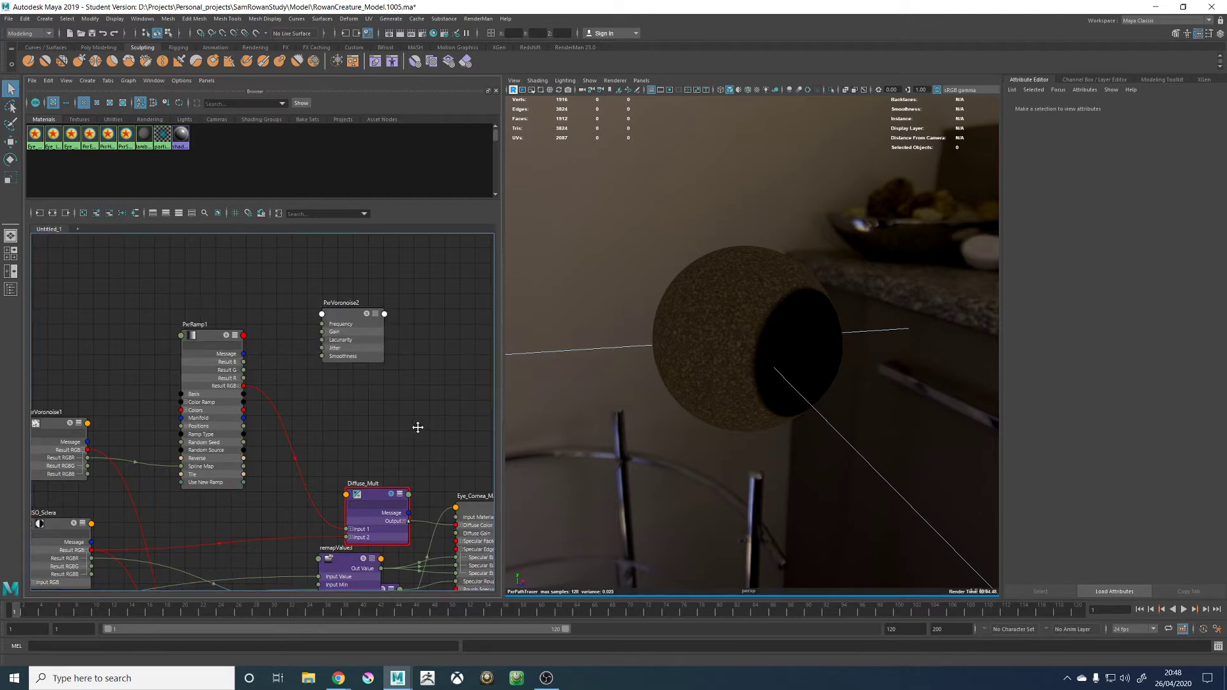
Make room around PxrRamp1 and Diffuse_Mult, and connect ISO_Sclera's Result RGBR to Eye_Cornea_MAT's Diffuse Gain
middle_click_drag(416, 424, 409, 376, "alt")
left_click(380, 451)
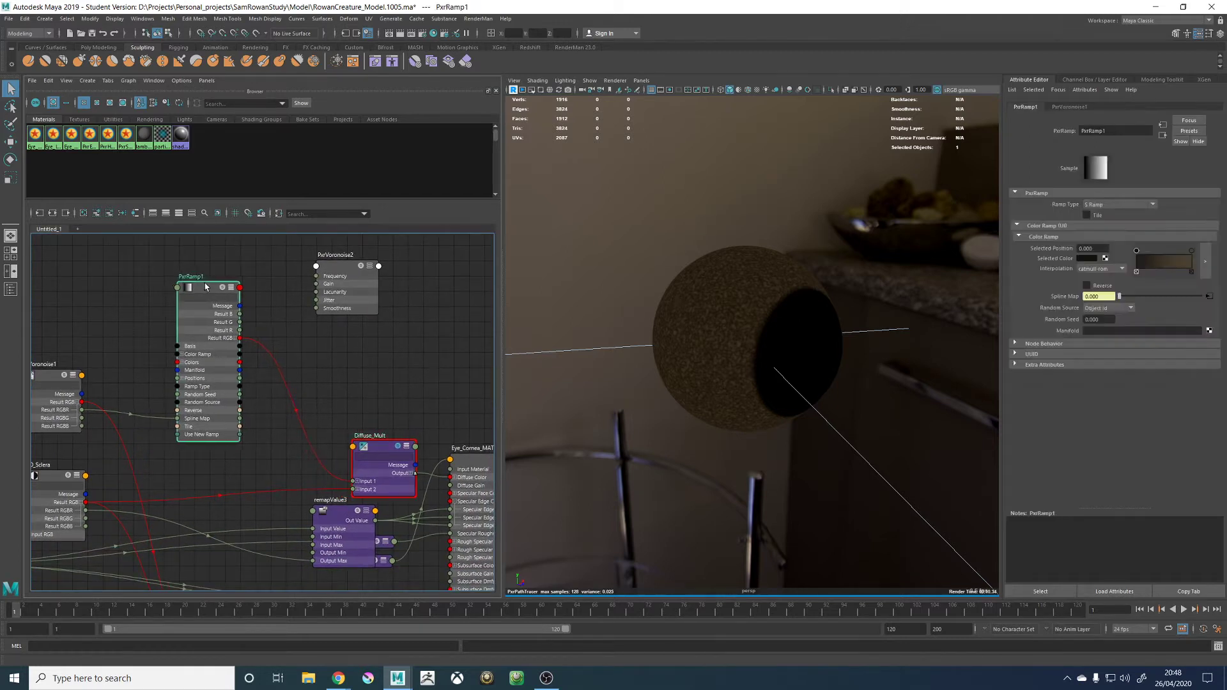
left_click_drag(203, 285, 232, 295)
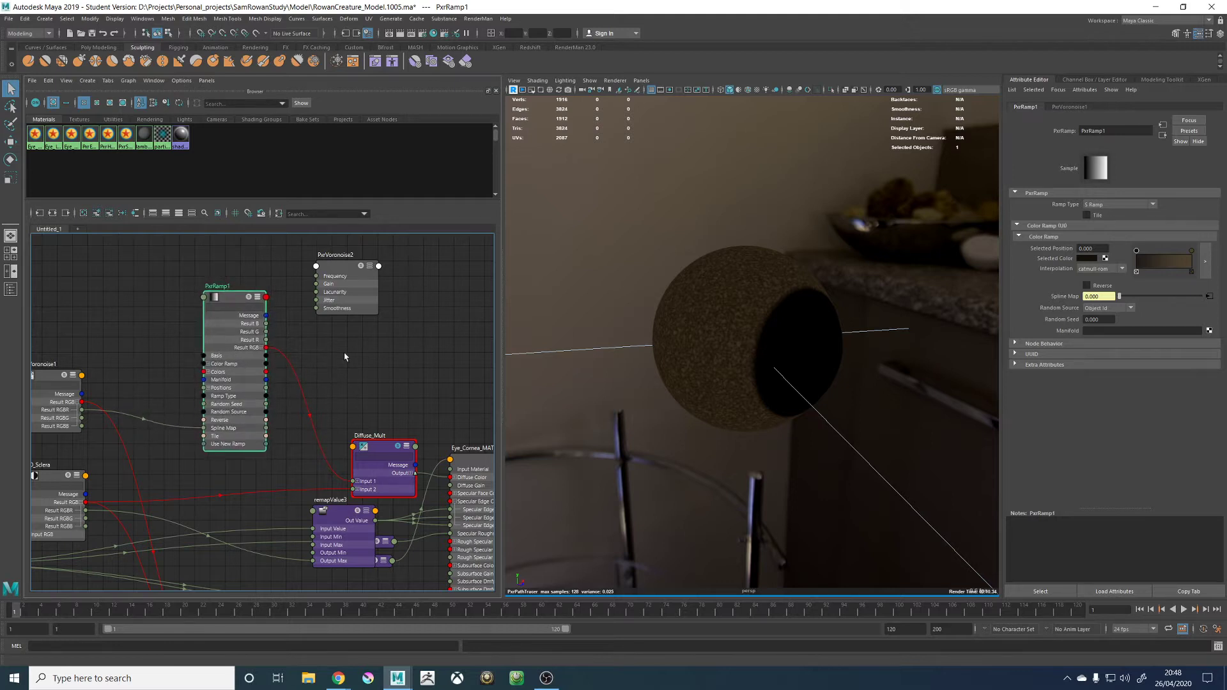
middle_click_drag(345, 356, 326, 409, "alt")
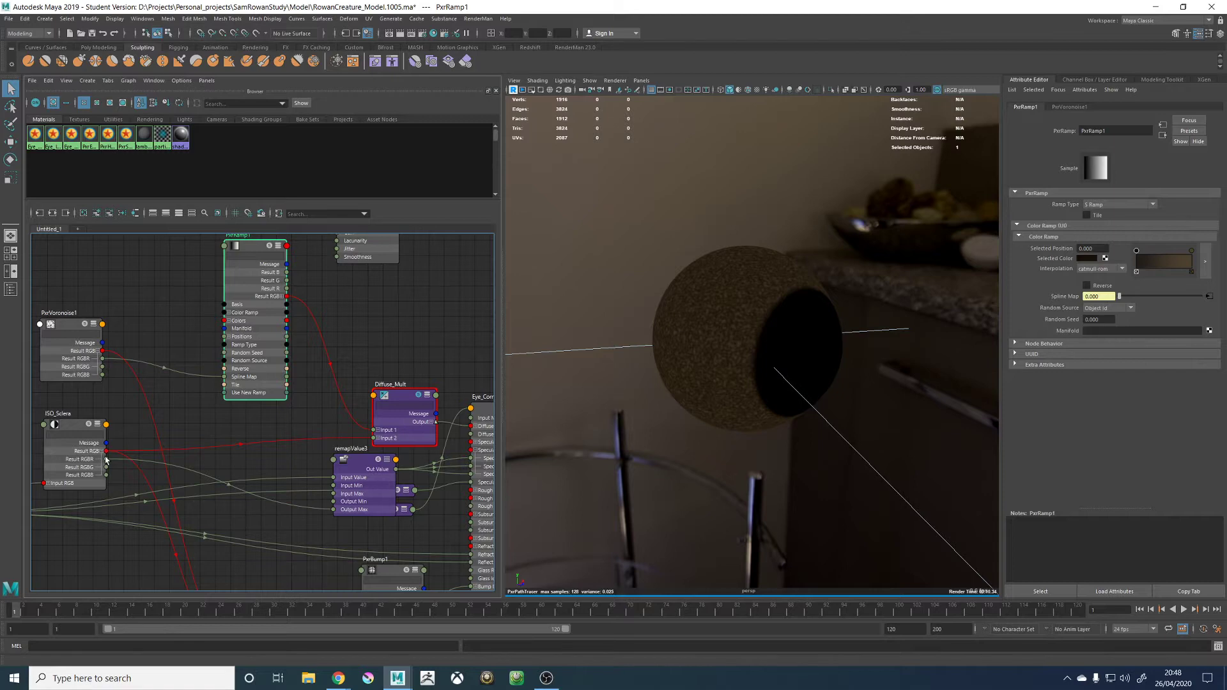
middle_click_drag(193, 441, 115, 432, "alt")
left_click_drag(72, 443, 386, 417)
left_click_drag(300, 383, 306, 339)
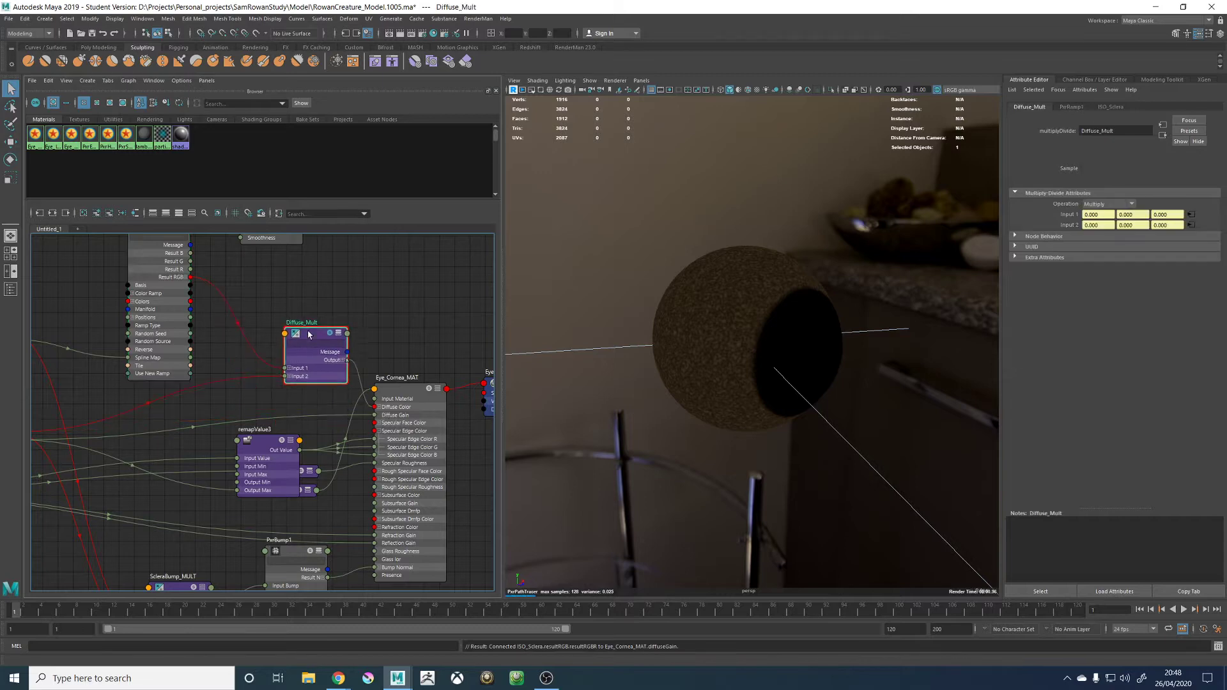
Connect PxrVoronoise2's Result RGB to Diffuse_Mult's Input 1 and PxrRamp1's Result RGB to Input 2
middle_click_drag(290, 381, 347, 415, "alt")
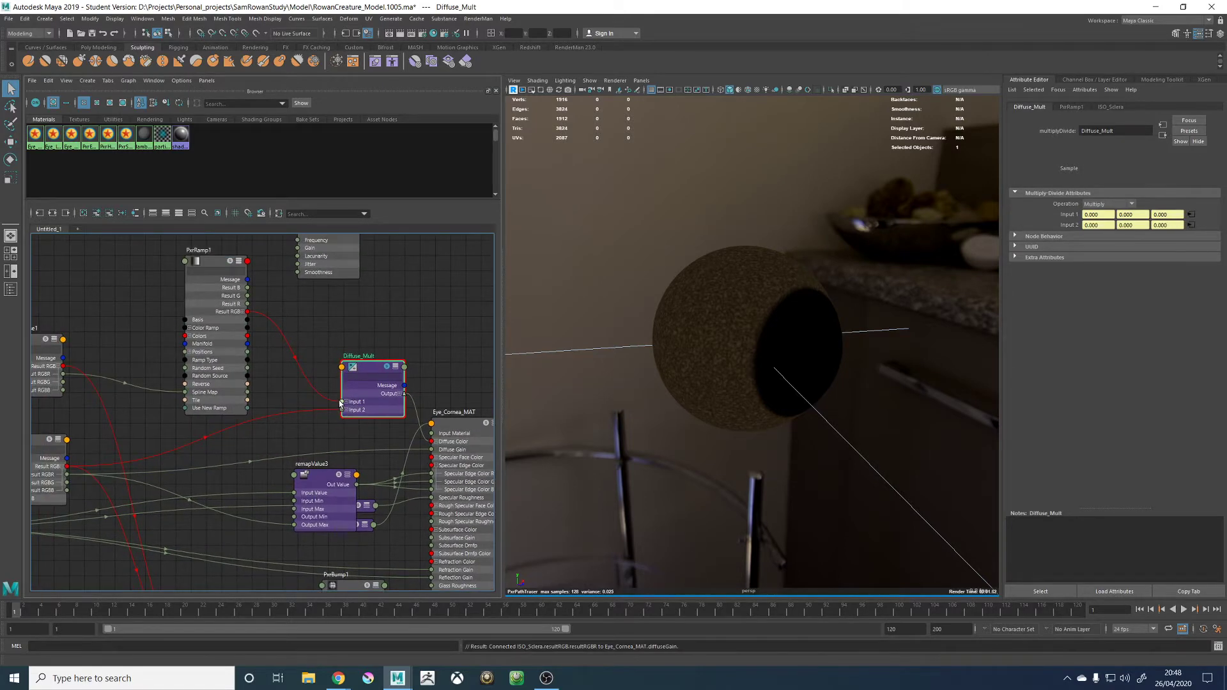
middle_click_drag(332, 327, 338, 371, "alt")
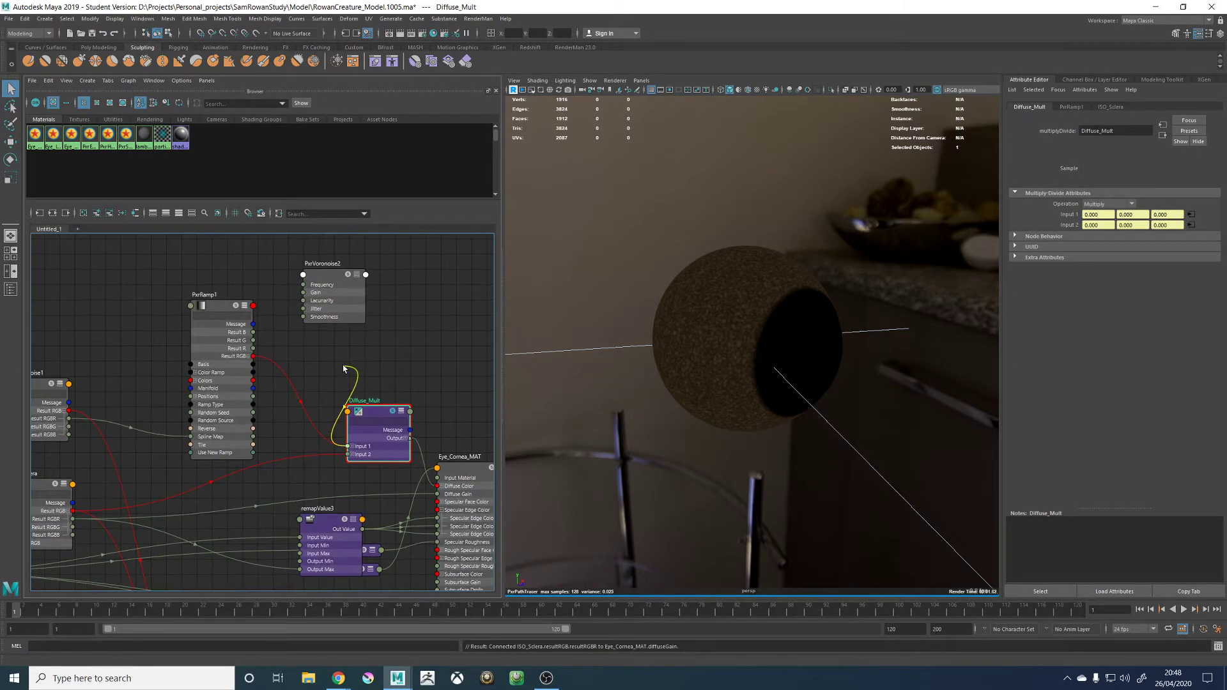
left_click(354, 280)
left_click(357, 274)
left_click(357, 279)
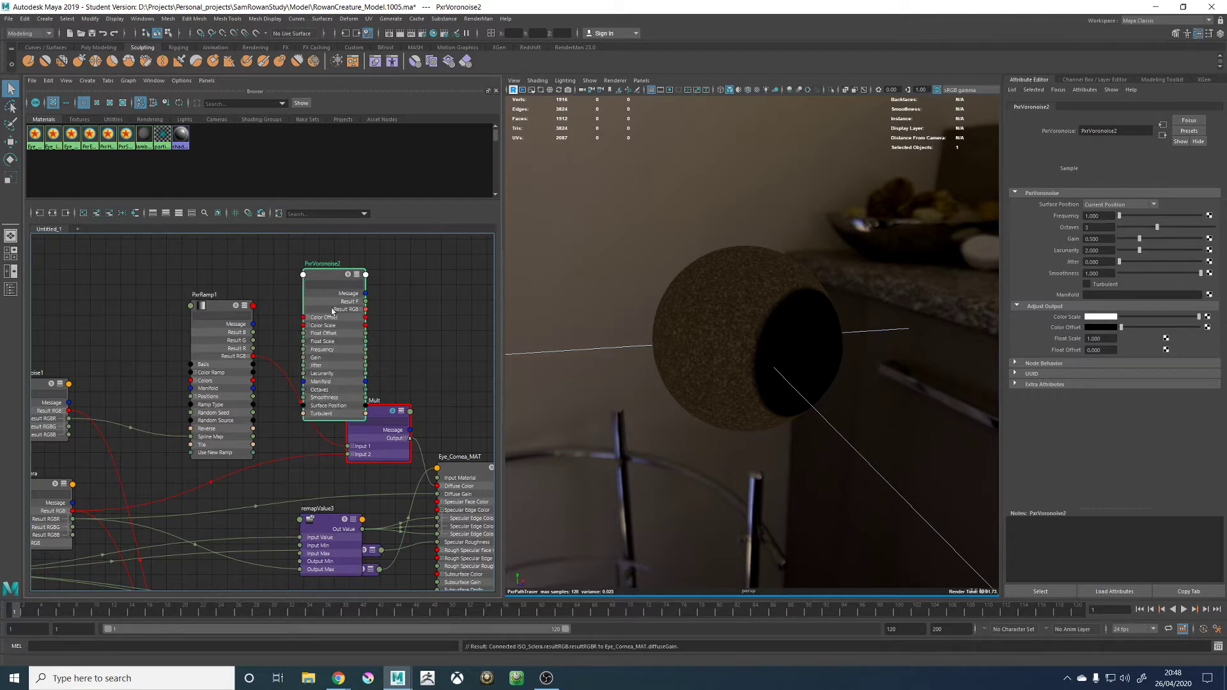
left_click_drag(357, 279, 351, 446)
left_click_drag(254, 357, 350, 454)
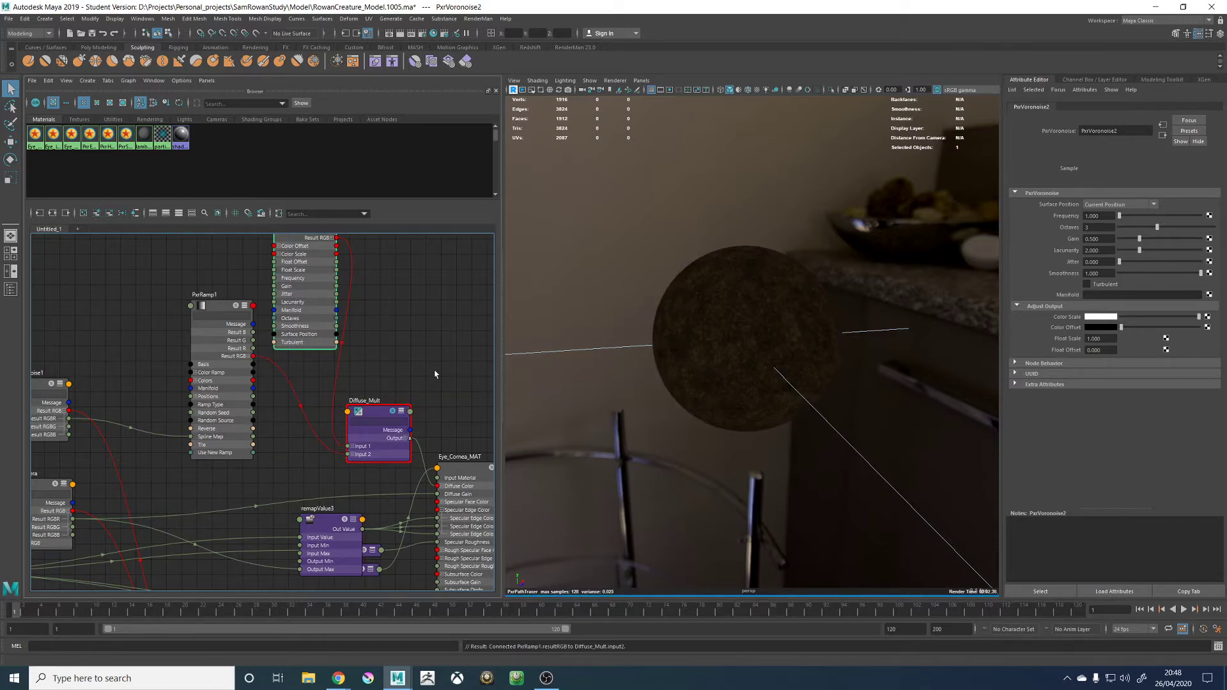
Set PxrVoronoise2's Octaves to 1 and its Gain to 2.000, checking the soloed pattern around the eye
left_click(424, 341)
middle_click_drag(392, 303, 418, 347, "alt")
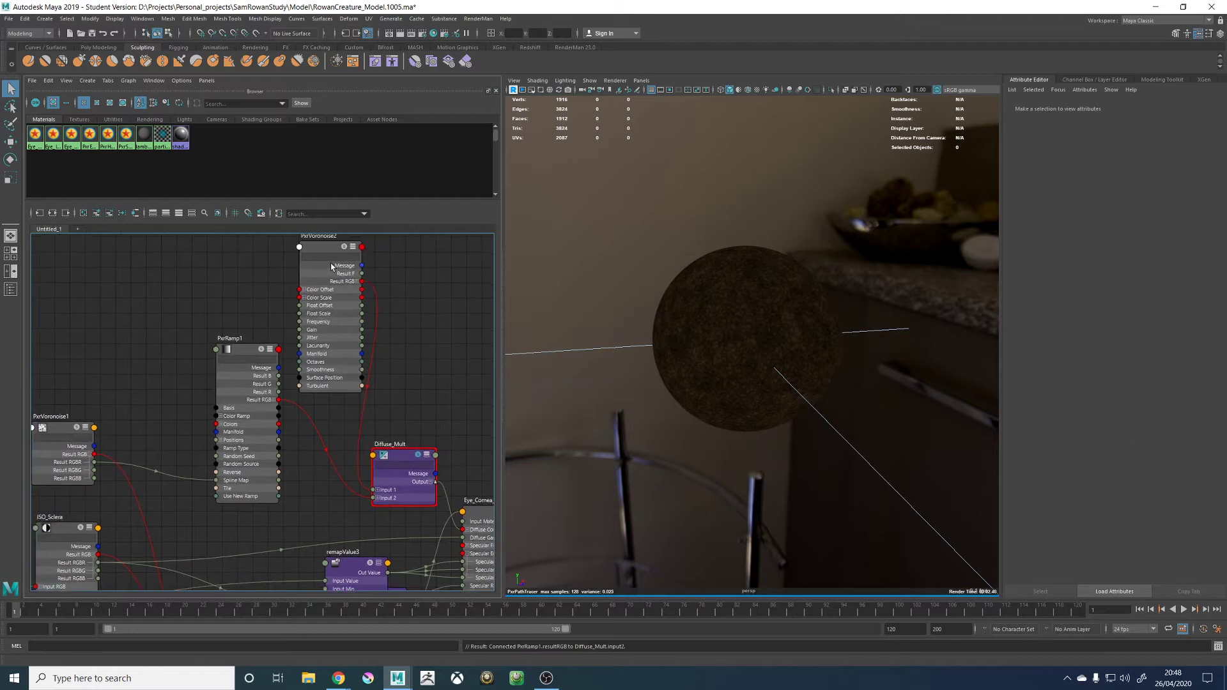
left_click(323, 249)
left_click_drag(1119, 217, 1058, 219)
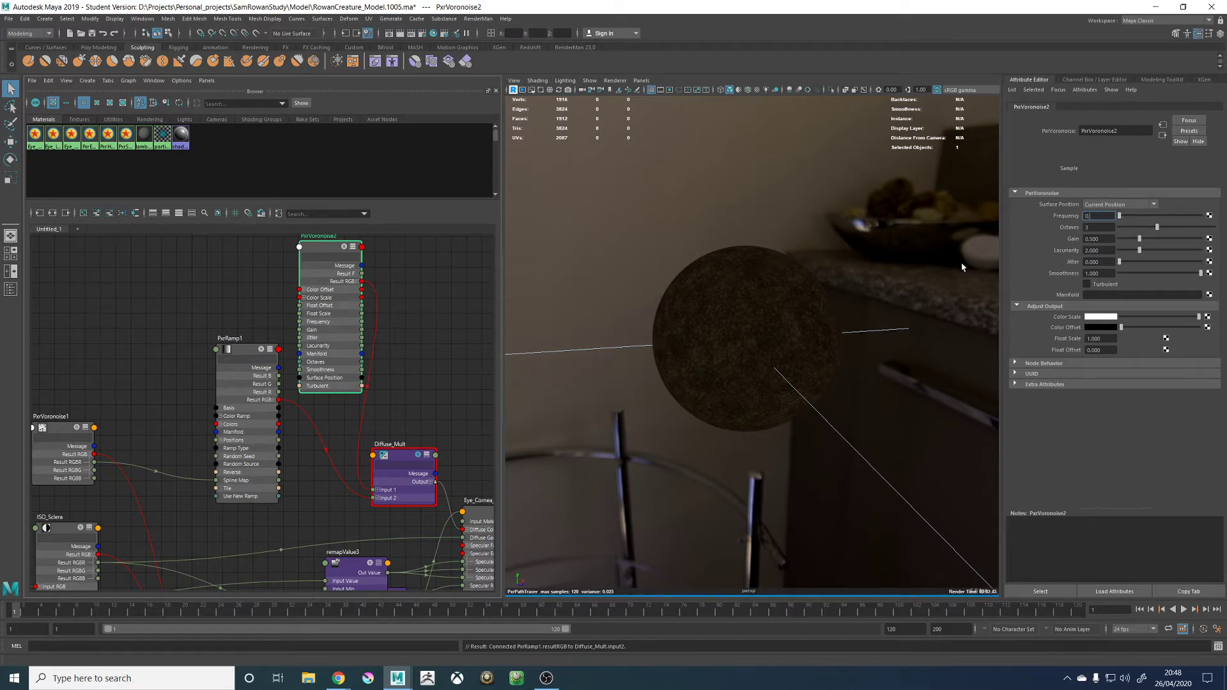
key("Return")
left_click_drag(871, 270, 892, 262, "alt")
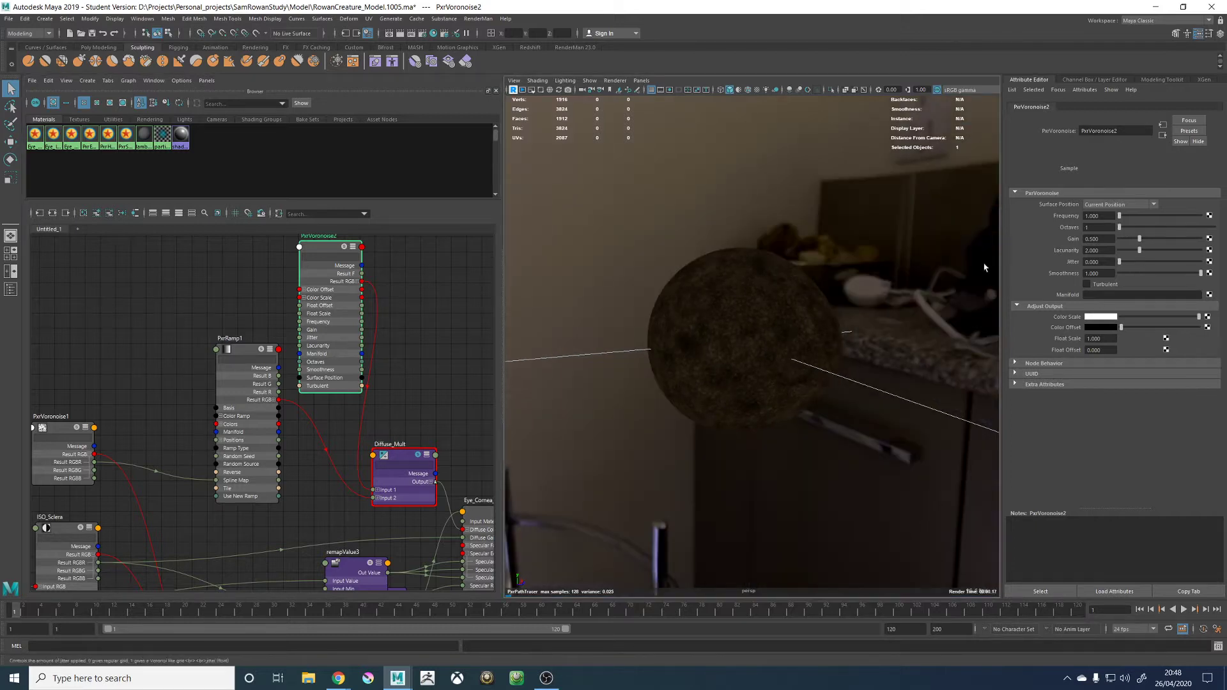
left_click_drag(984, 267, 913, 276, "alt")
left_click_drag(1140, 238, 1202, 240)
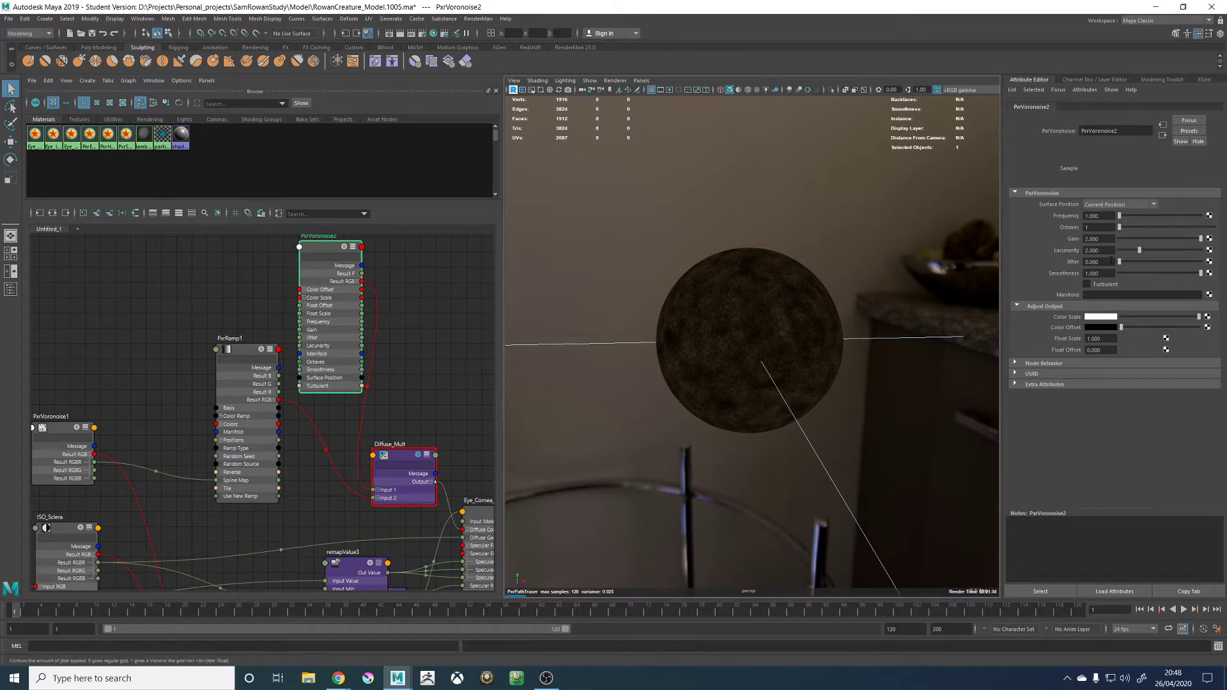
Try a Smoothness of 0 on PxrVoronoise2, check the pattern, and return it to 1.000
left_click_drag(824, 228, 860, 230, "alt")
left_click_drag(1201, 274, 1087, 277)
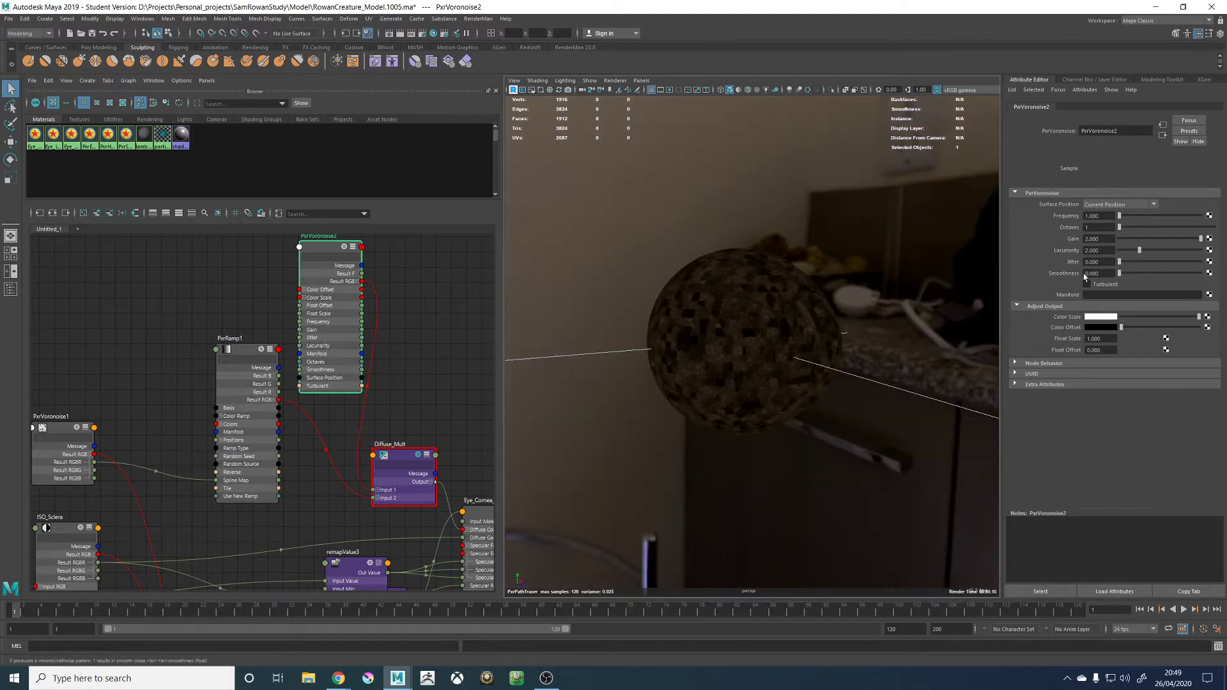
left_click_drag(935, 255, 832, 257, "alt")
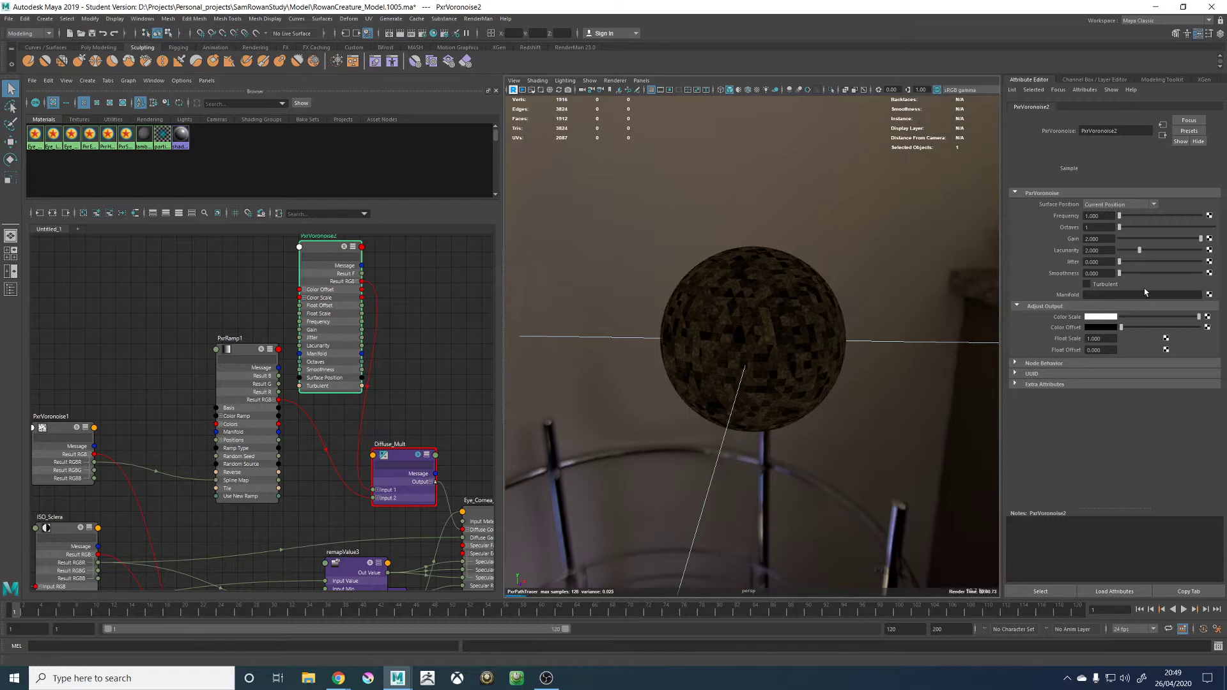
left_click_drag(1120, 274, 1225, 277)
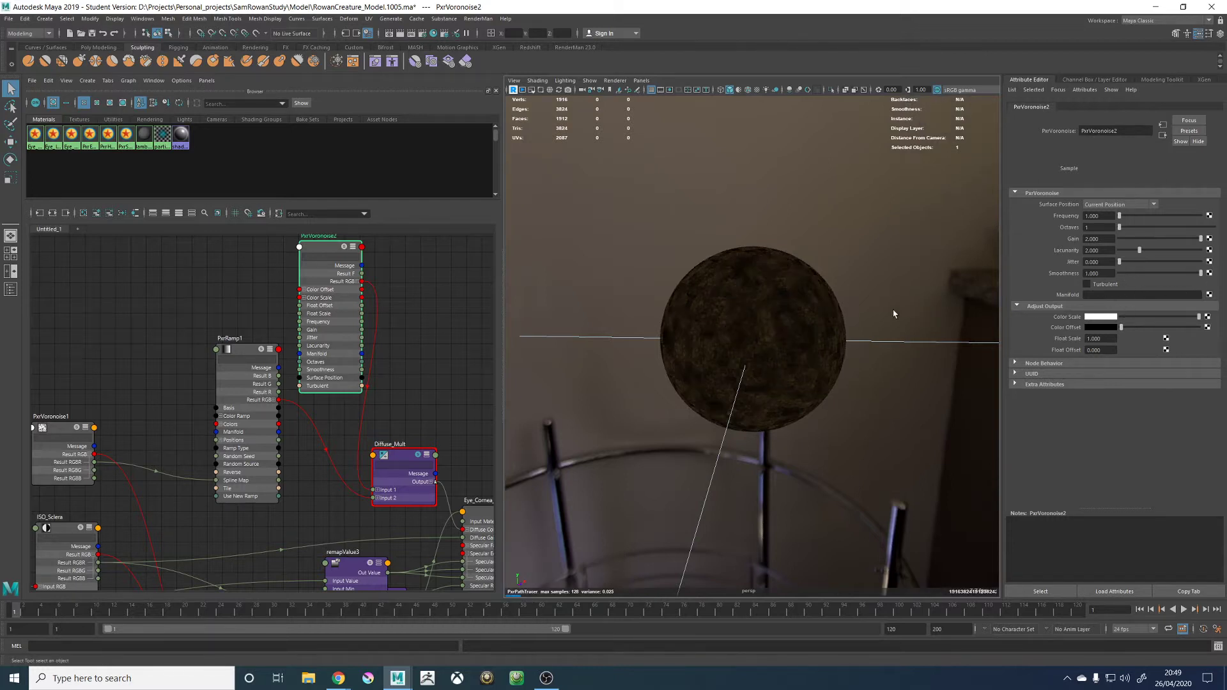
Add a PxrManifold3D node beside PxrVoronoise2 and expand its connections
middle_click_drag(211, 272, 232, 298, "alt")
left_click(232, 298)
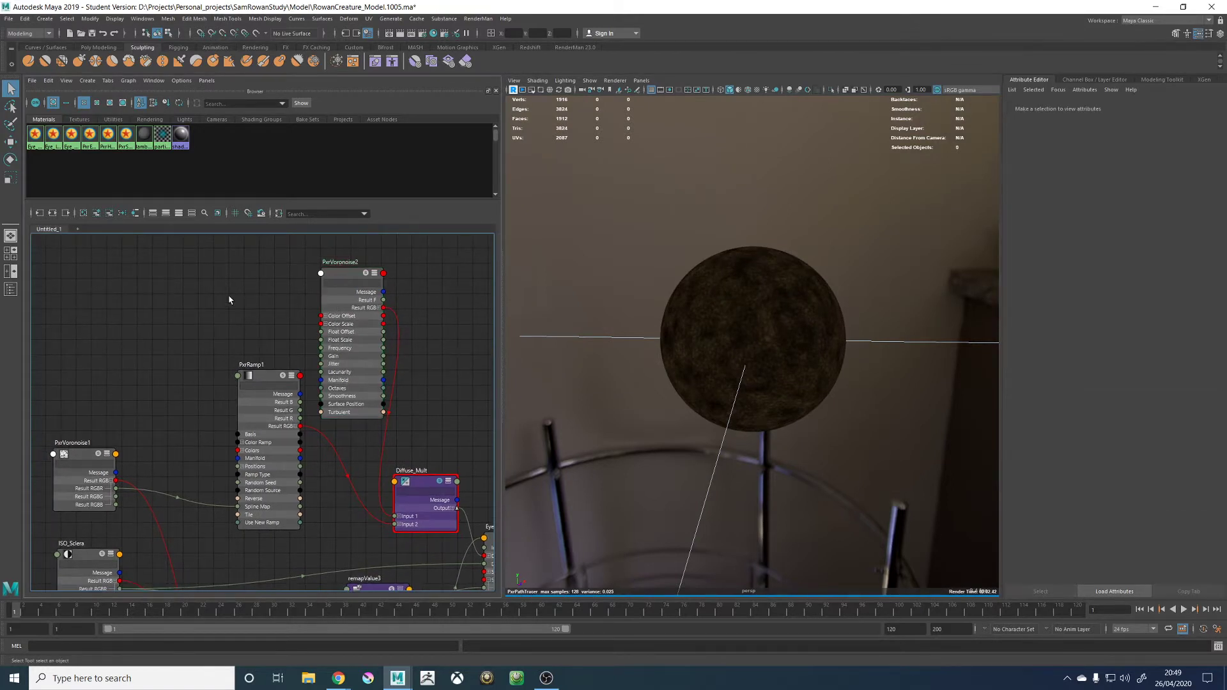
key("Tab")
type("pxrman")
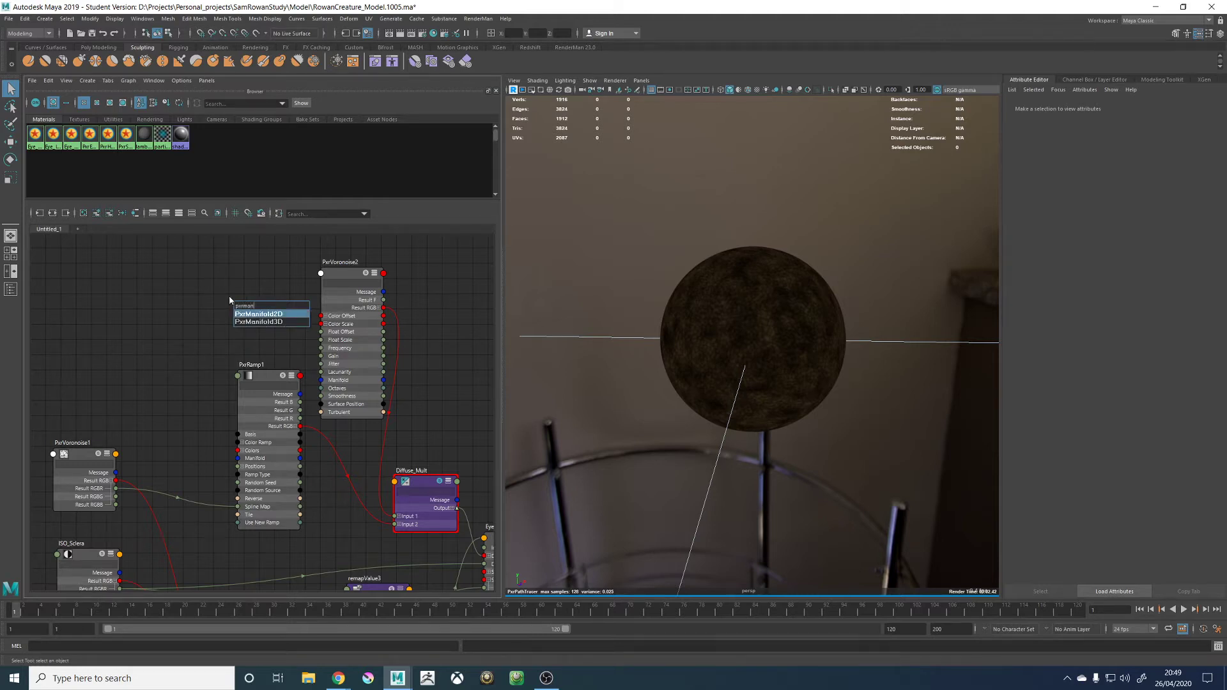
key("Down")
key("Return")
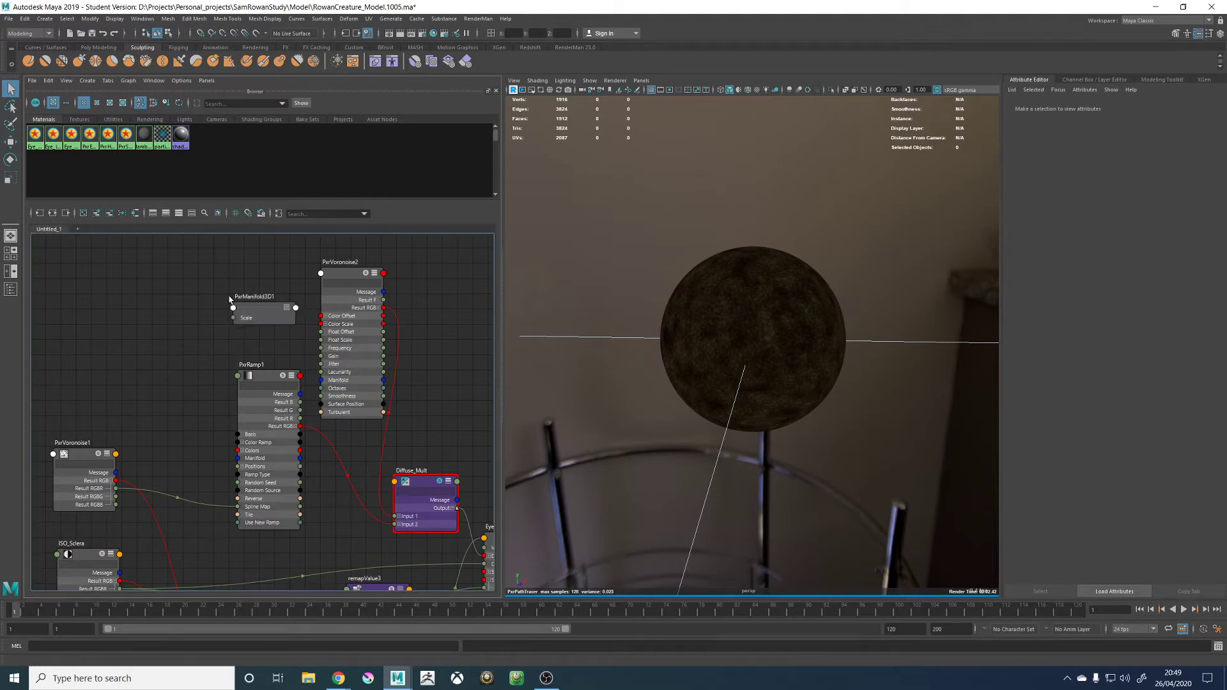
left_click(285, 309)
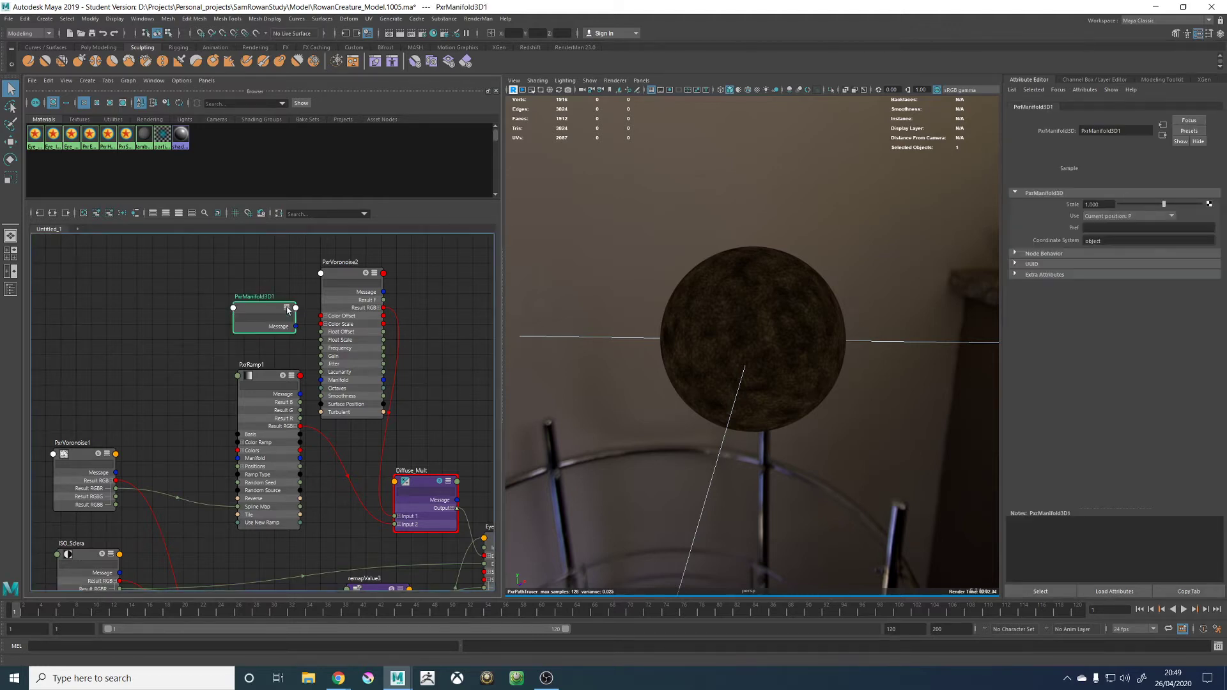
Connect PxrManifold3D1's Result to PxrVoronoise2's Manifold and set the manifold's Scale to 0.2
left_click(286, 308)
left_click_drag(280, 332, 321, 381)
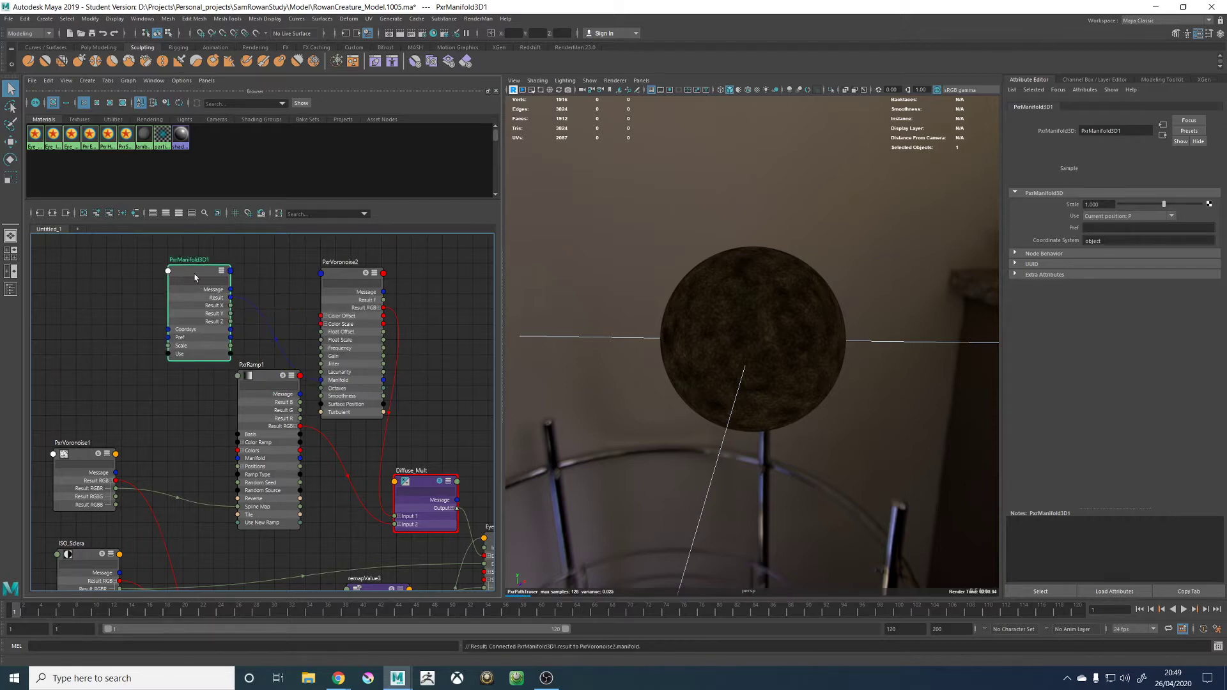
left_click(1094, 204)
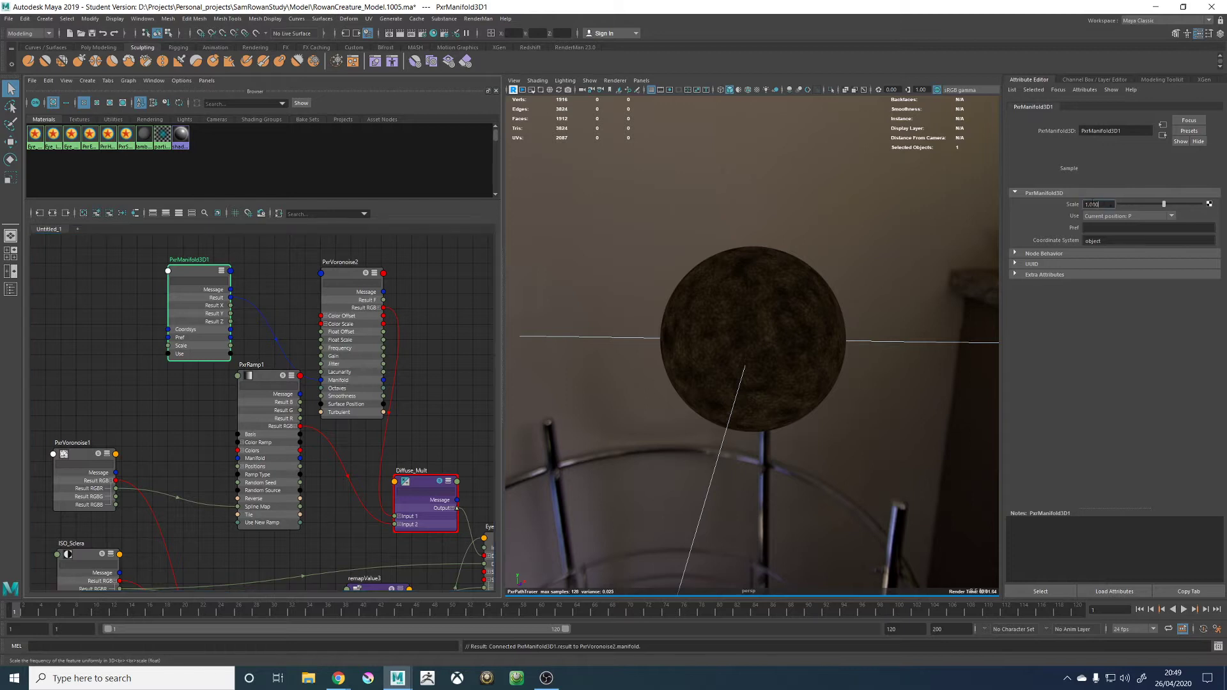
type("0.2")
key("Return")
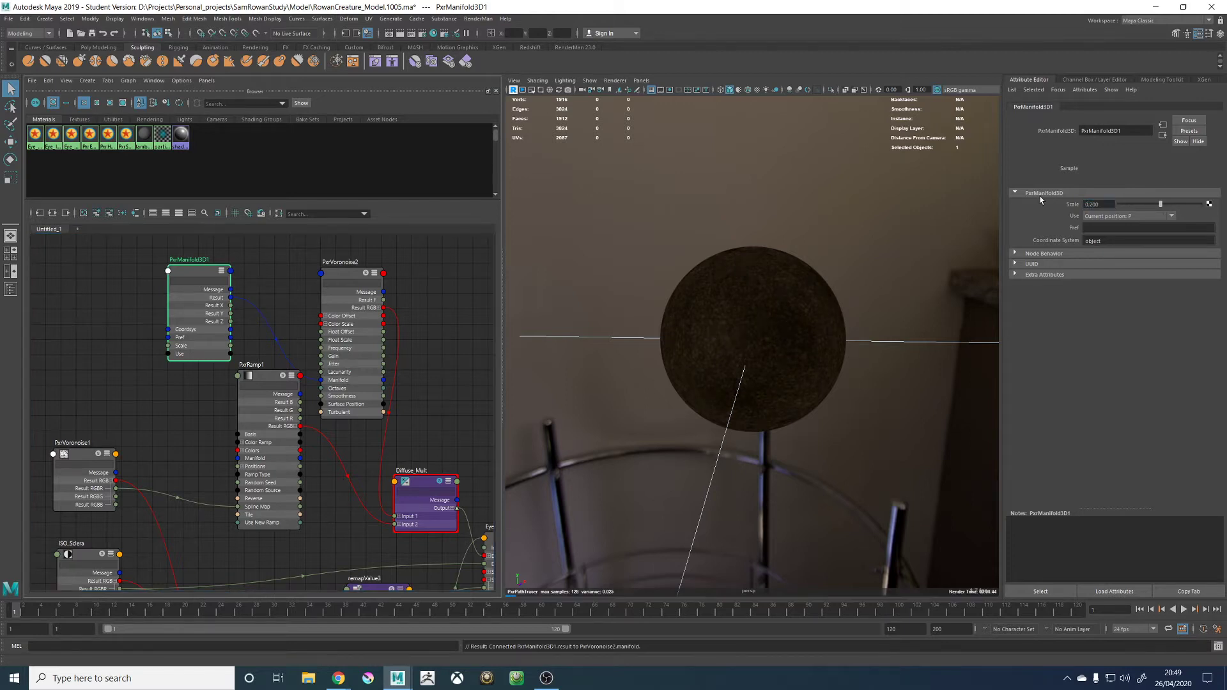
left_click_drag(902, 274, 600, 309, "alt")
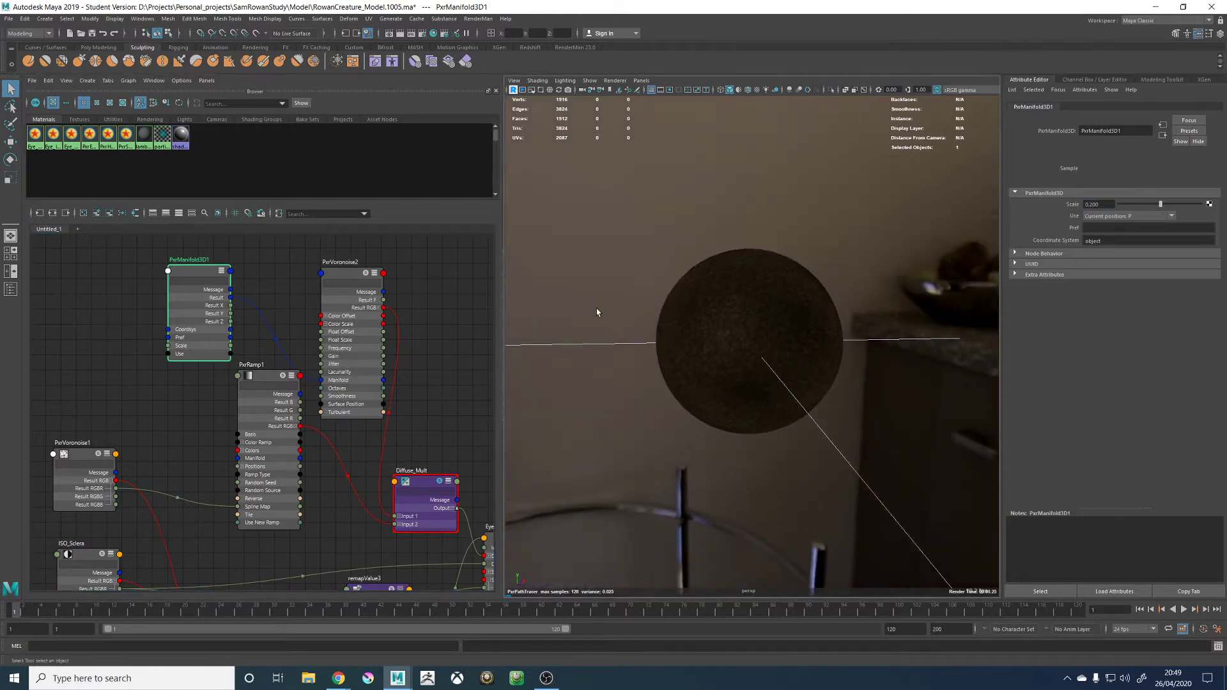
Set PxrVoronoise2's Octaves to 3 and its Gain to 1
left_click(351, 276)
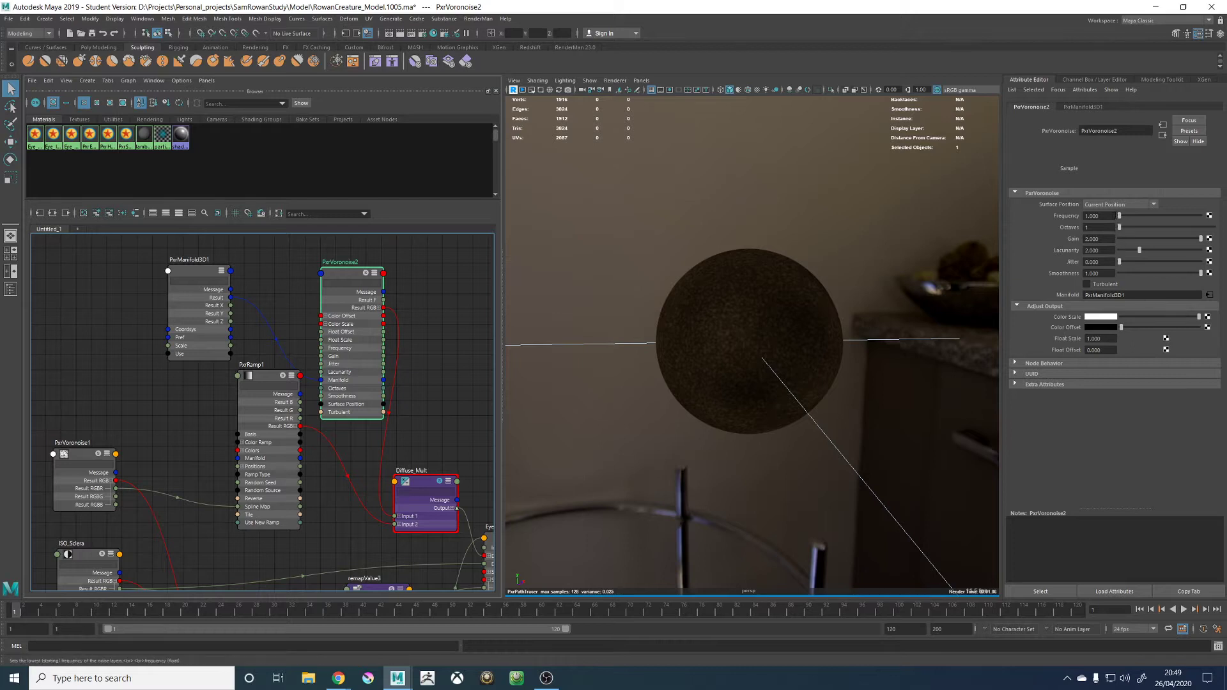
left_click(1088, 228)
type("3")
key("Return")
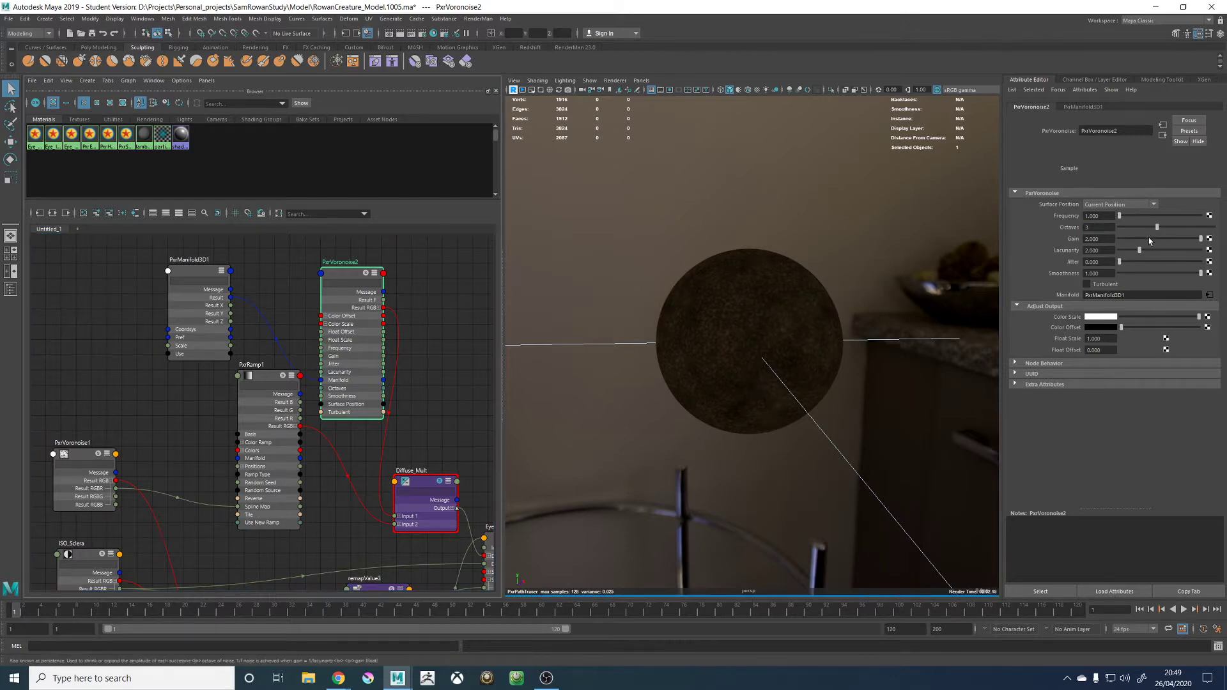
left_click(1108, 238)
type("1")
key("Return")
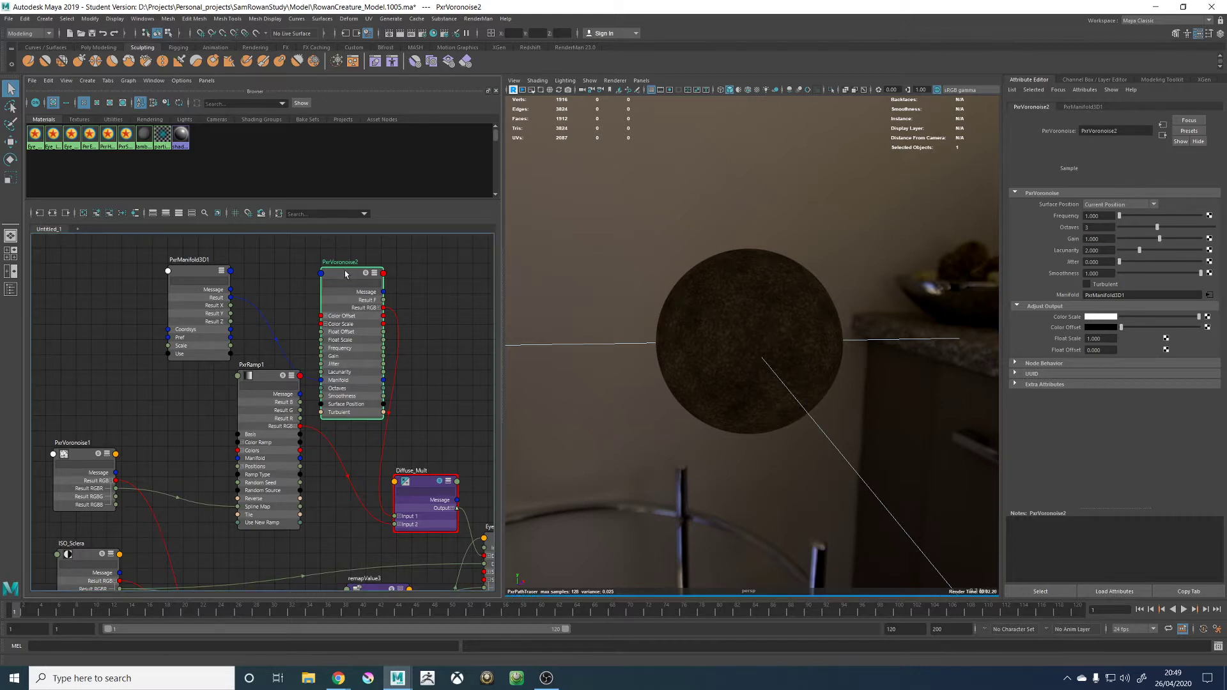
Solo PxrVoronoise2 and raise its Lacunarity to about 4.05 and its Jitter to 1.000
left_click_drag(373, 267, 370, 256)
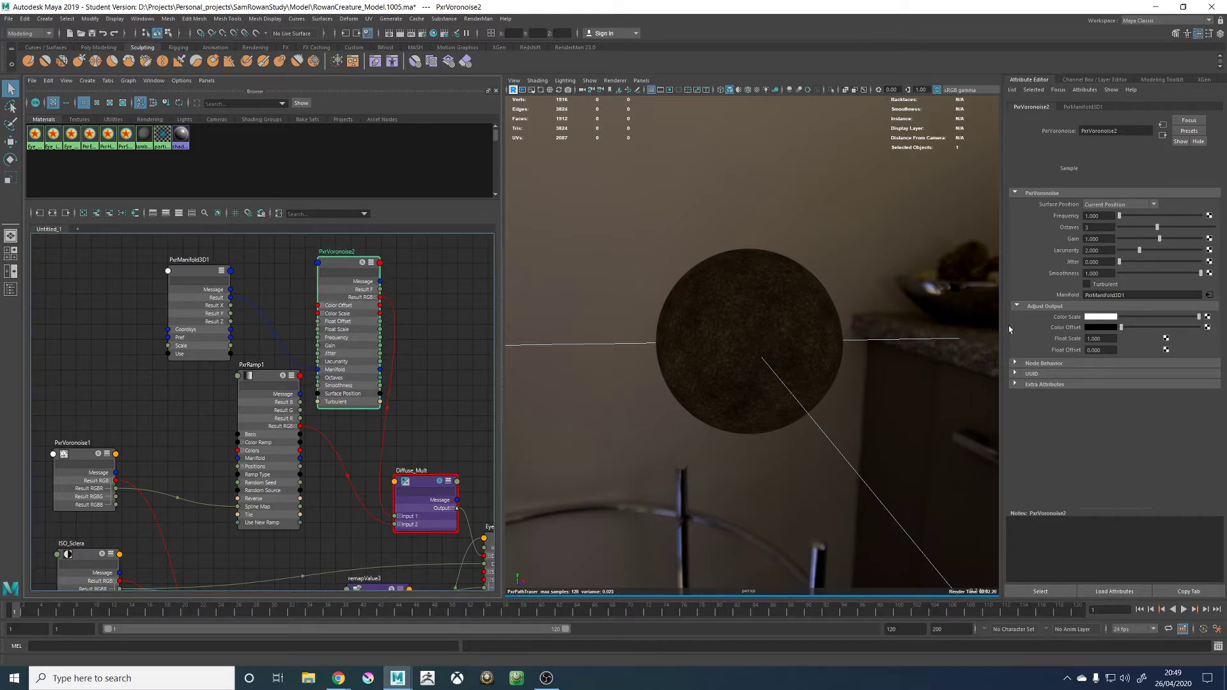
left_click(362, 263)
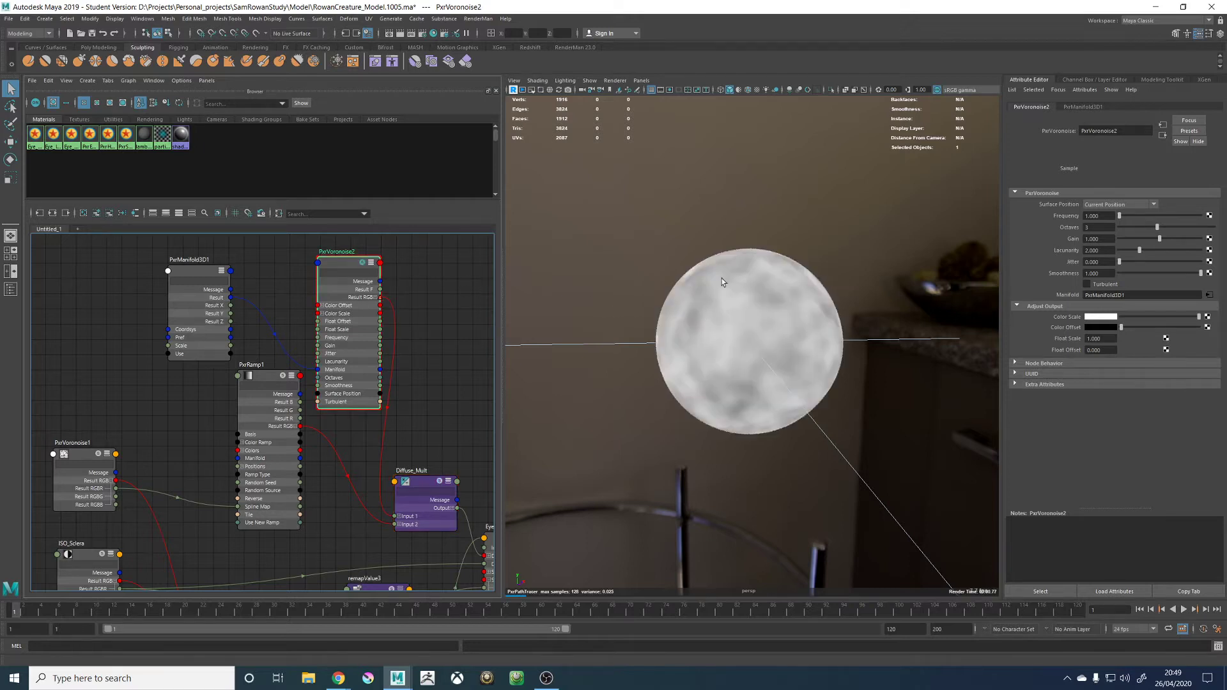
left_click_drag(339, 264, 330, 263)
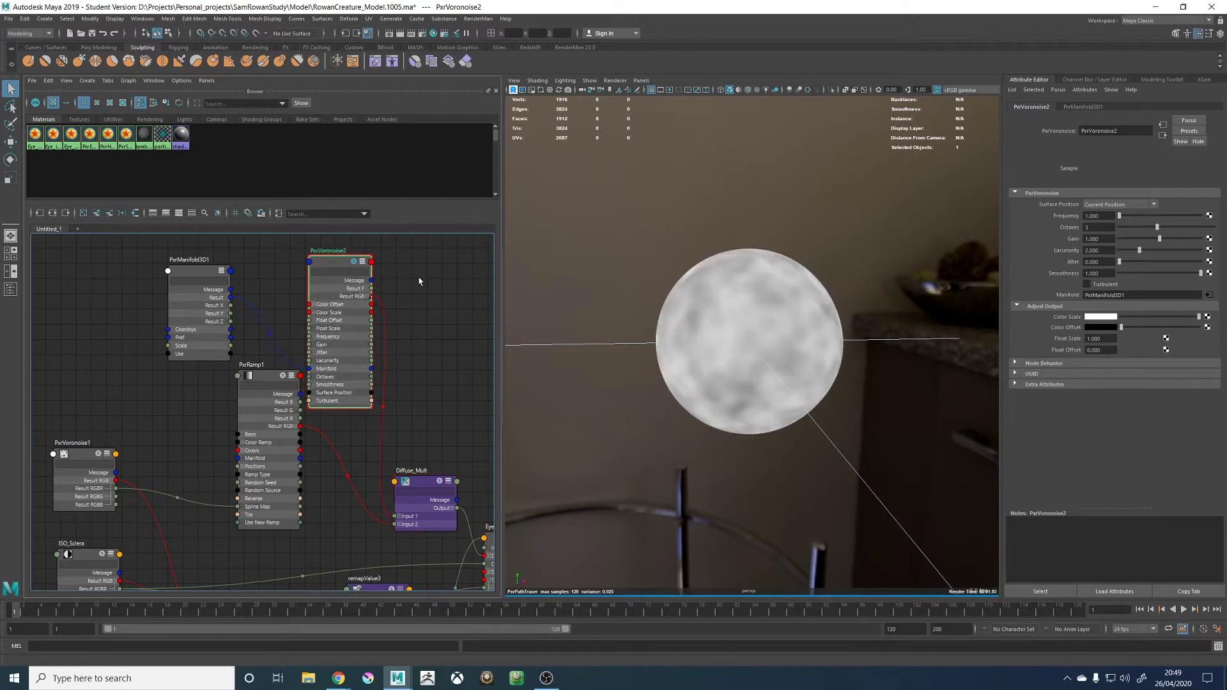
left_click_drag(676, 220, 742, 217, "alt")
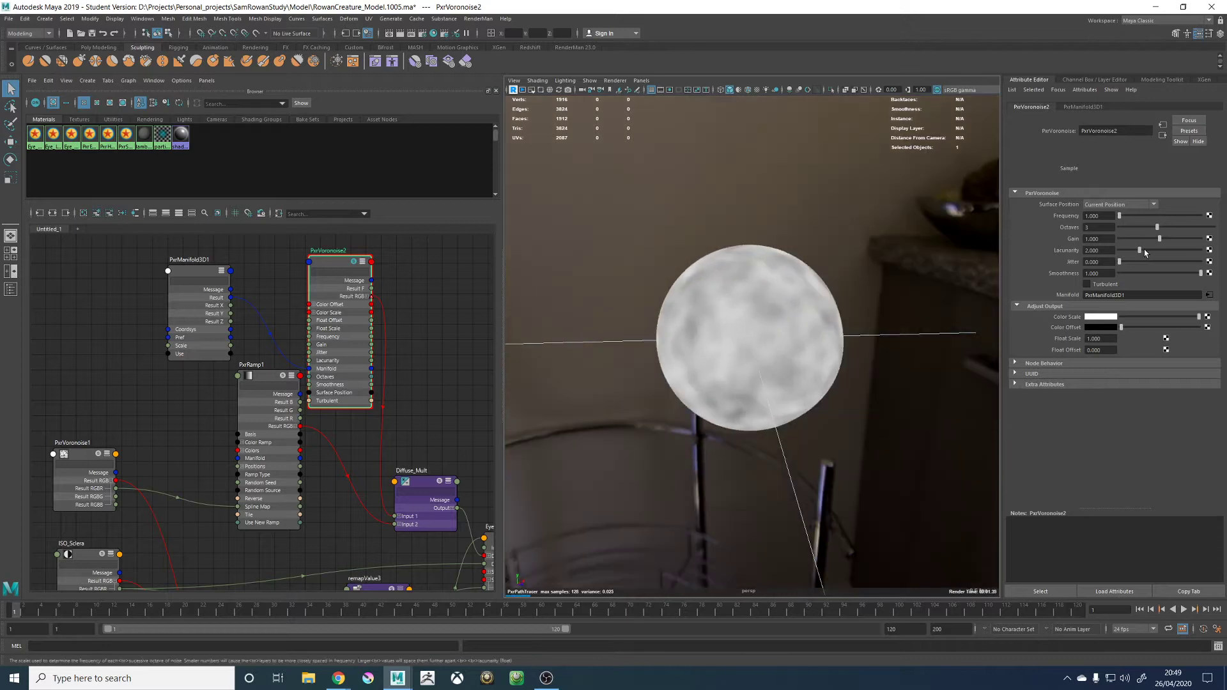
left_click_drag(1140, 249, 1161, 250)
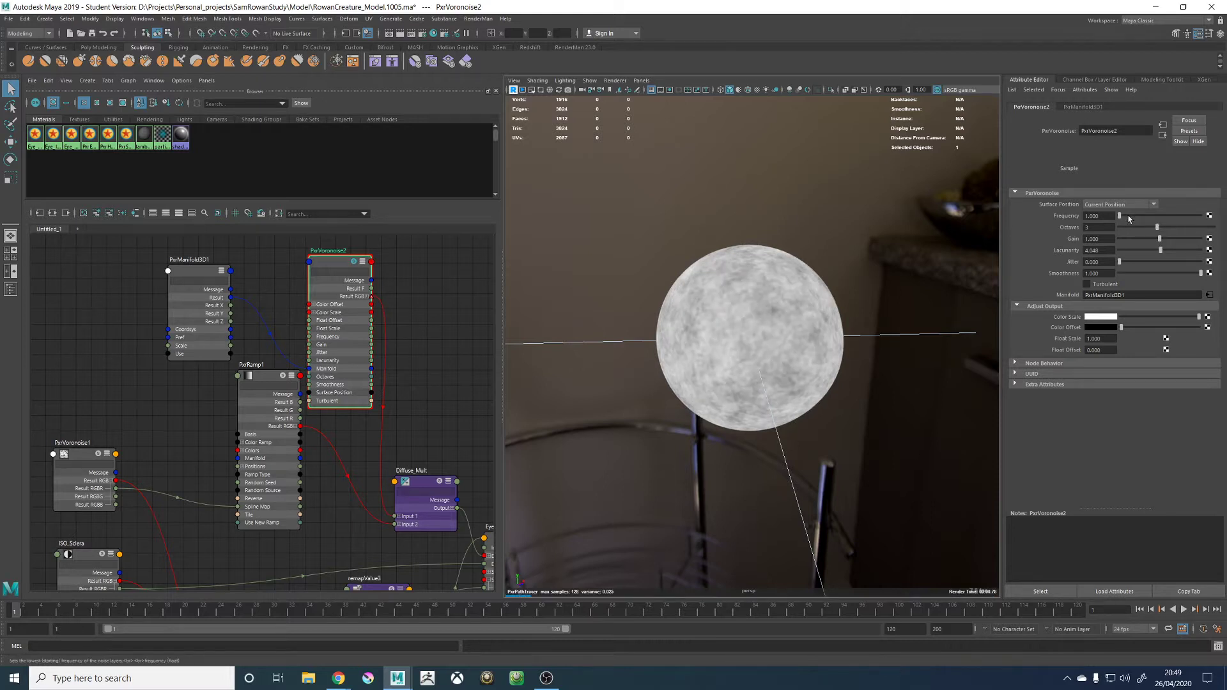
left_click_drag(1120, 215, 1090, 217)
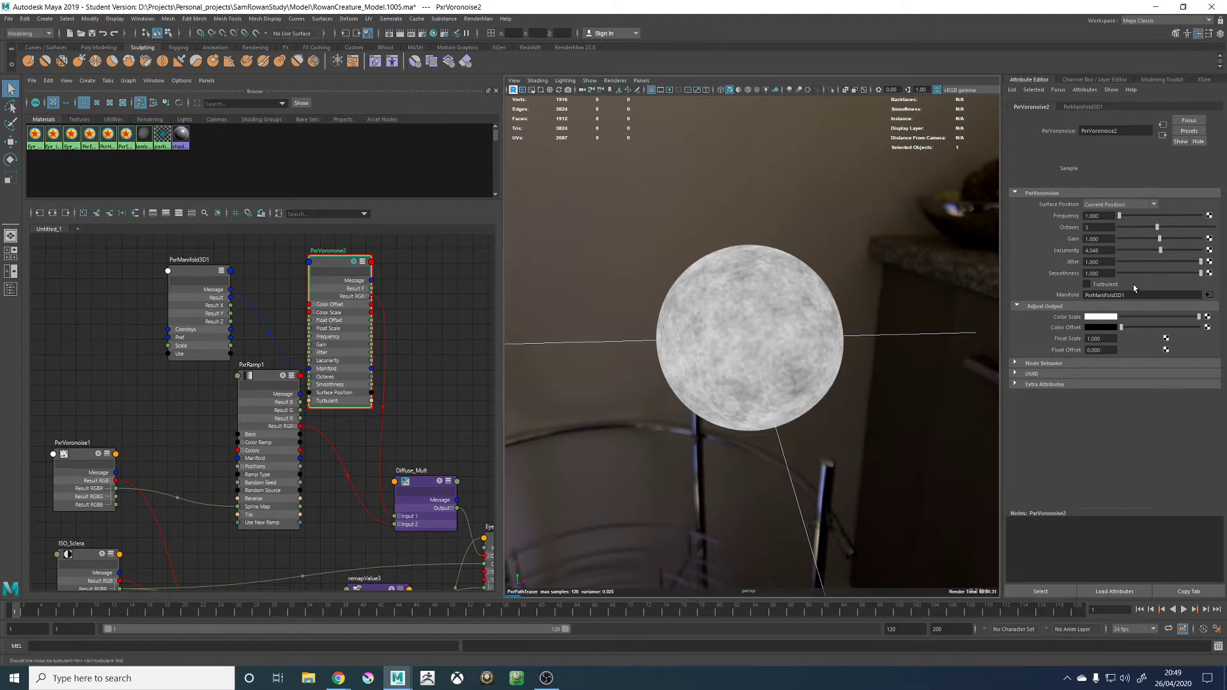
Try Turbulent and a Smoothness of 0.292 on PxrVoronoise2, check the full eye shading, and return Smoothness to 1.000
left_click(1098, 285)
left_click(1098, 285)
left_click(1143, 274)
left_click_drag(1131, 279, 1130, 279)
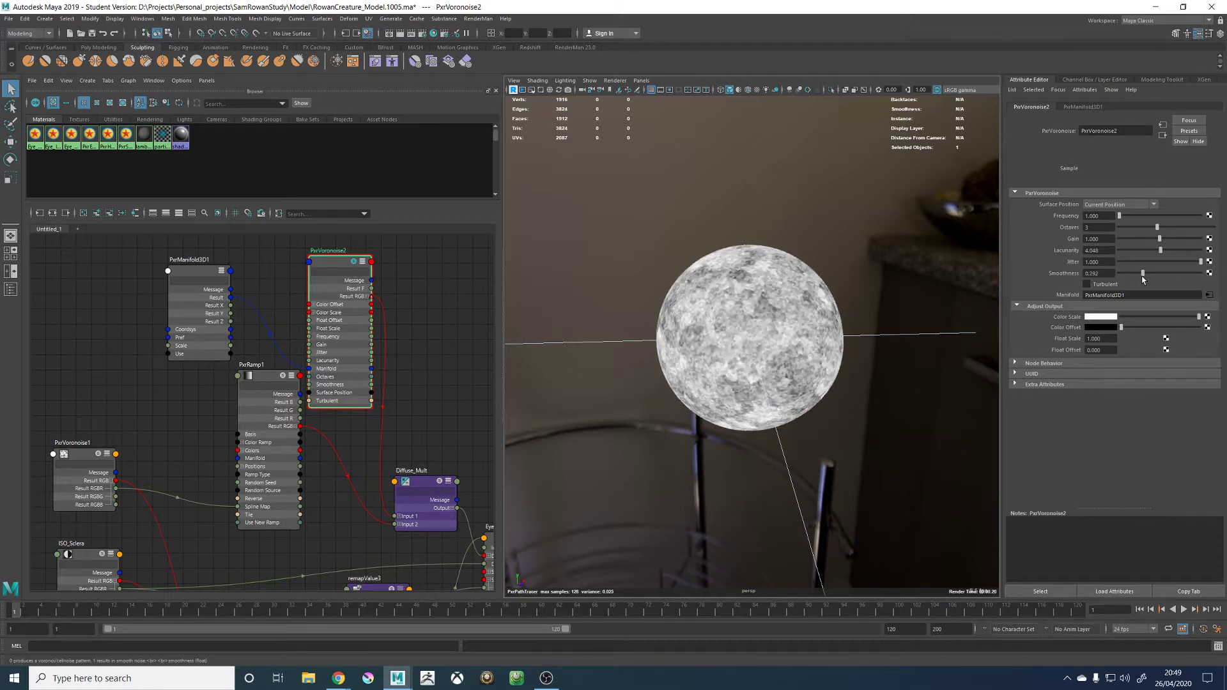
left_click(355, 263)
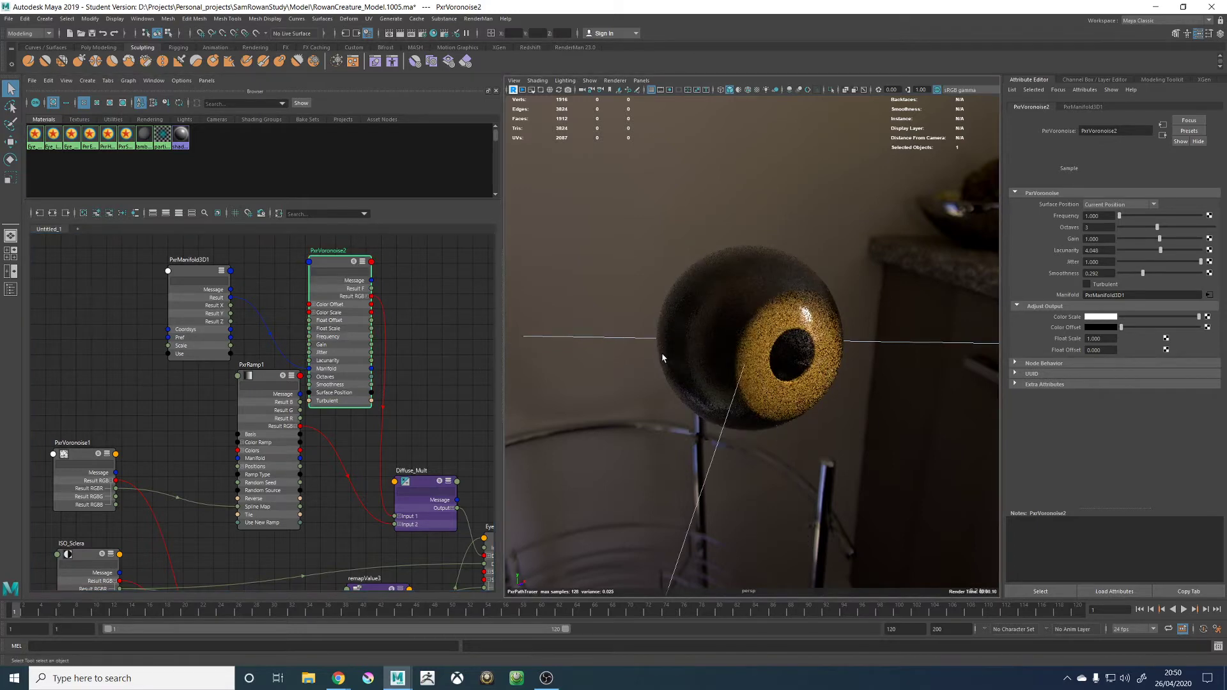
left_click_drag(663, 359, 717, 340, "alt")
scroll(701, 339, "up", 2)
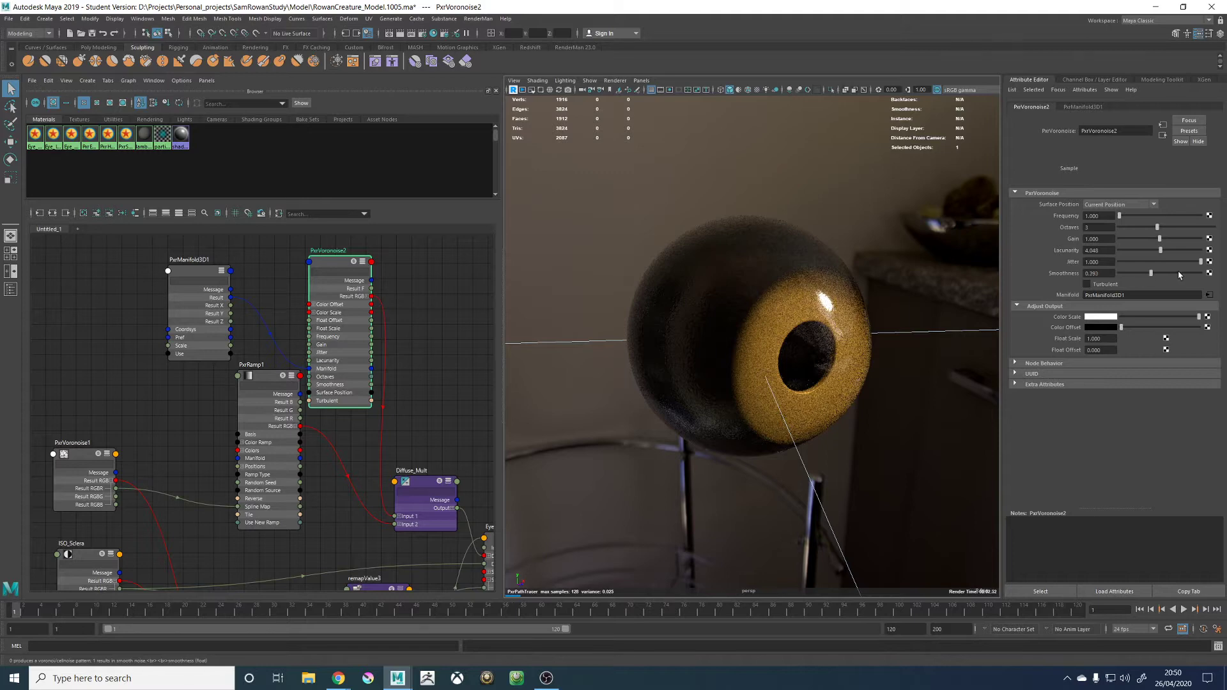
left_click_drag(1179, 273, 1204, 274)
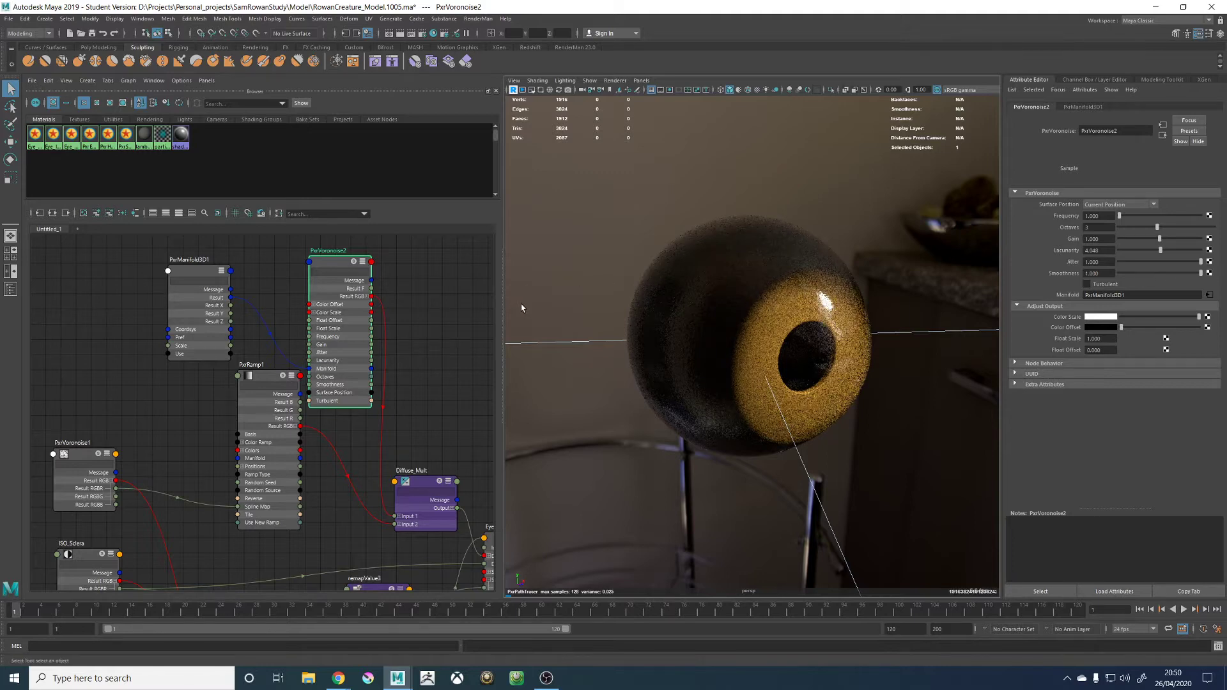
left_click(355, 262)
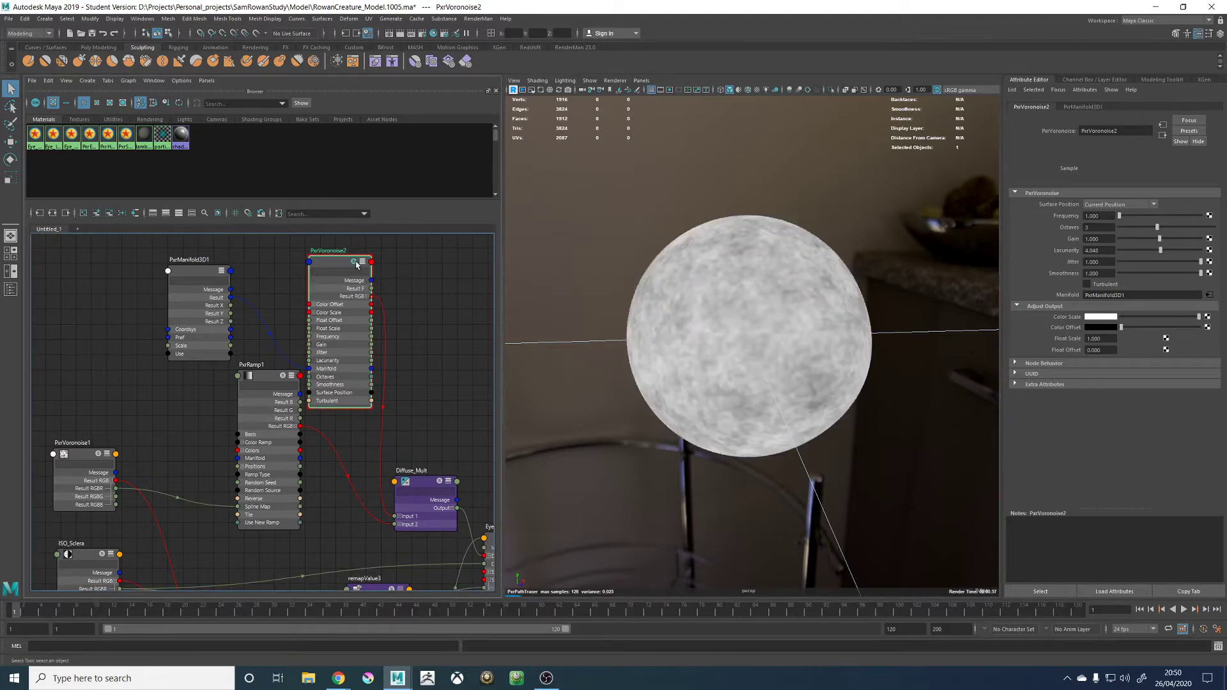
Add a second PxrRamp node and connect PxrVoronoise2's Result F to its Spline Map
scroll(389, 315, "down", 4)
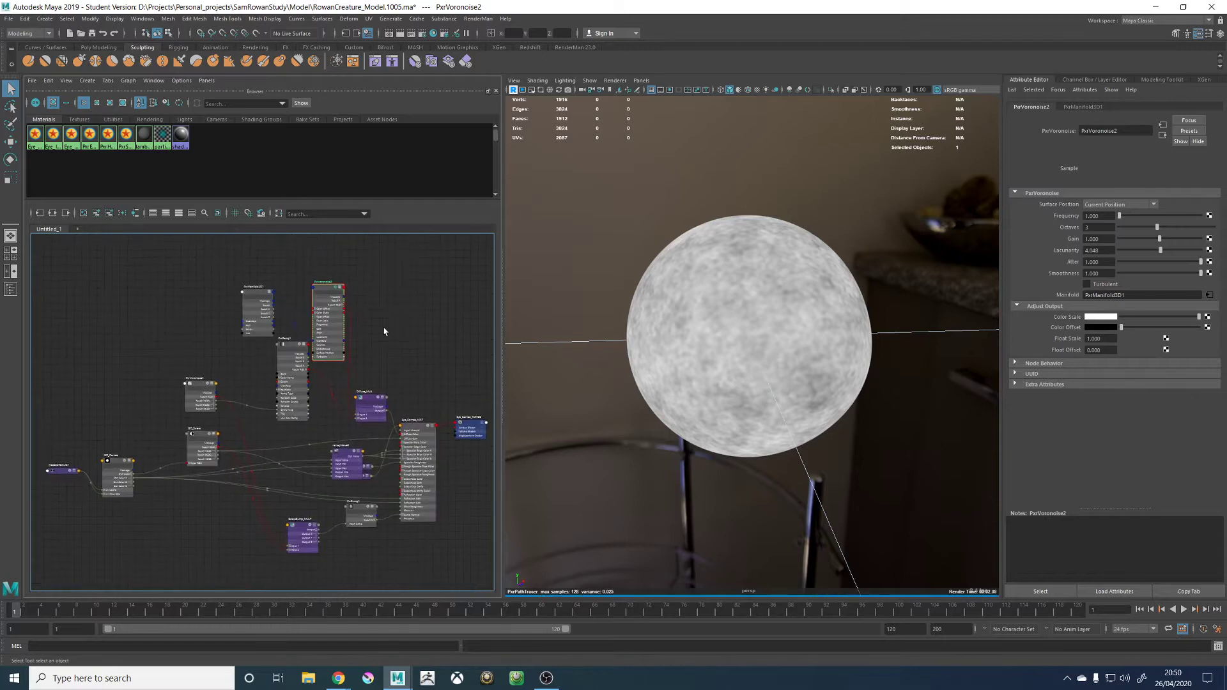
left_click(402, 329)
key("Tab")
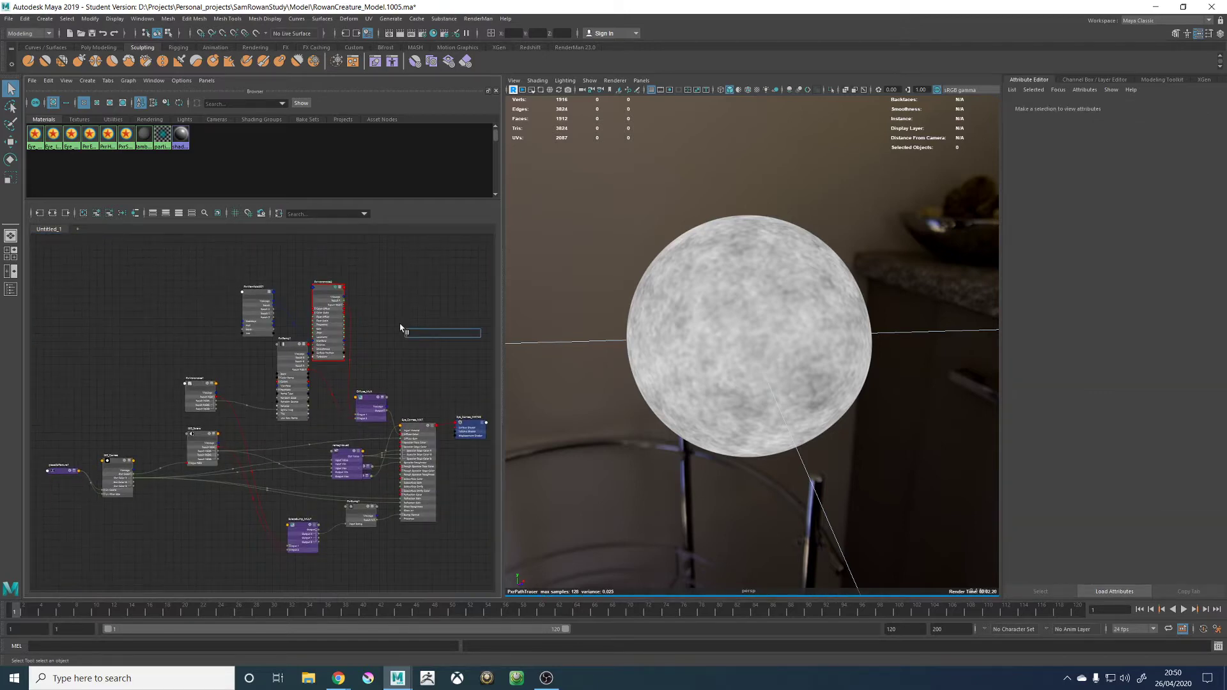
type("pxrram")
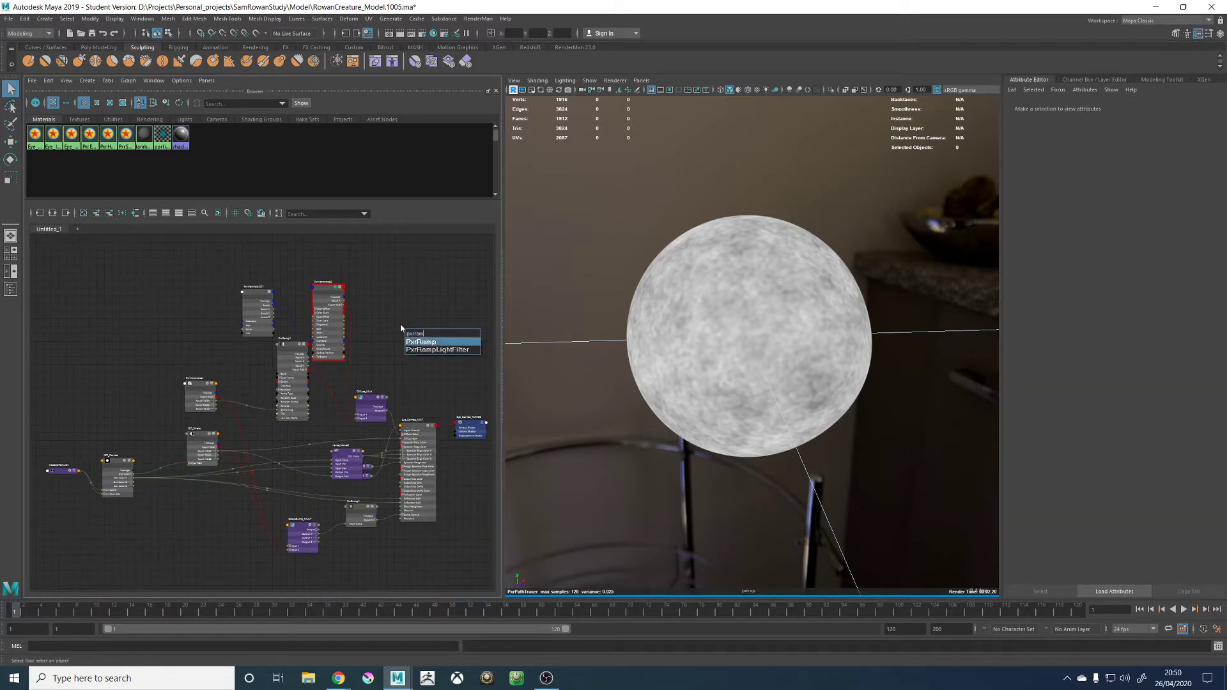
key("Return")
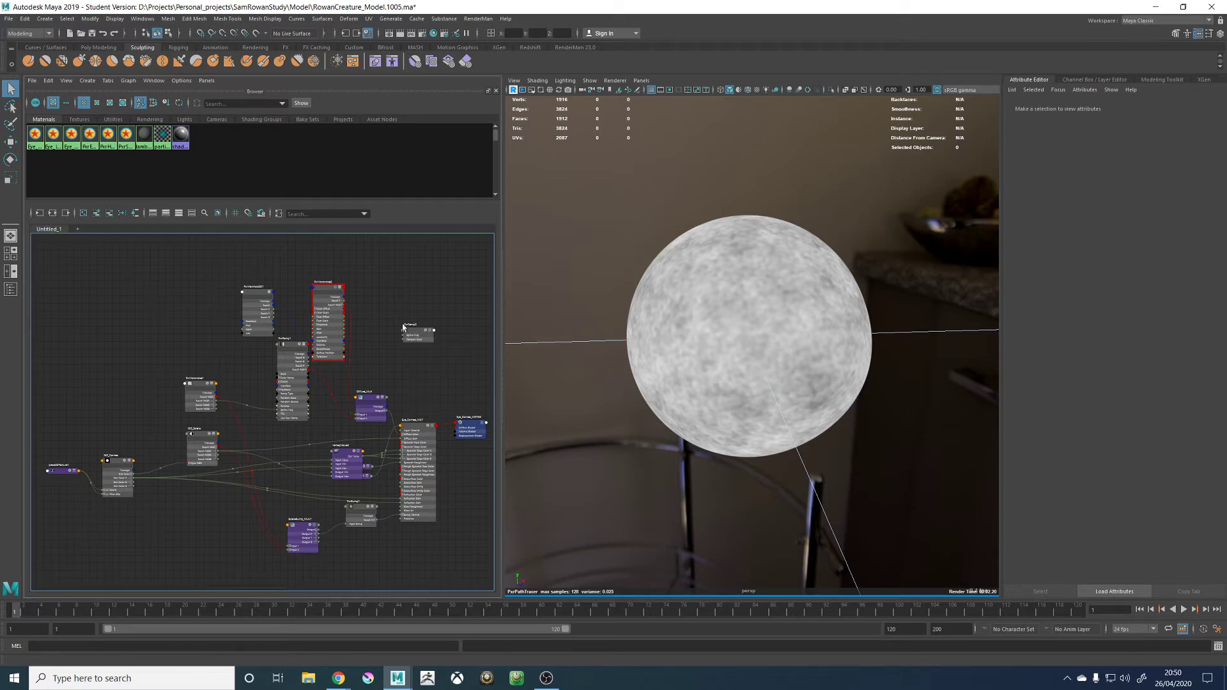
scroll(400, 323, "up", 5)
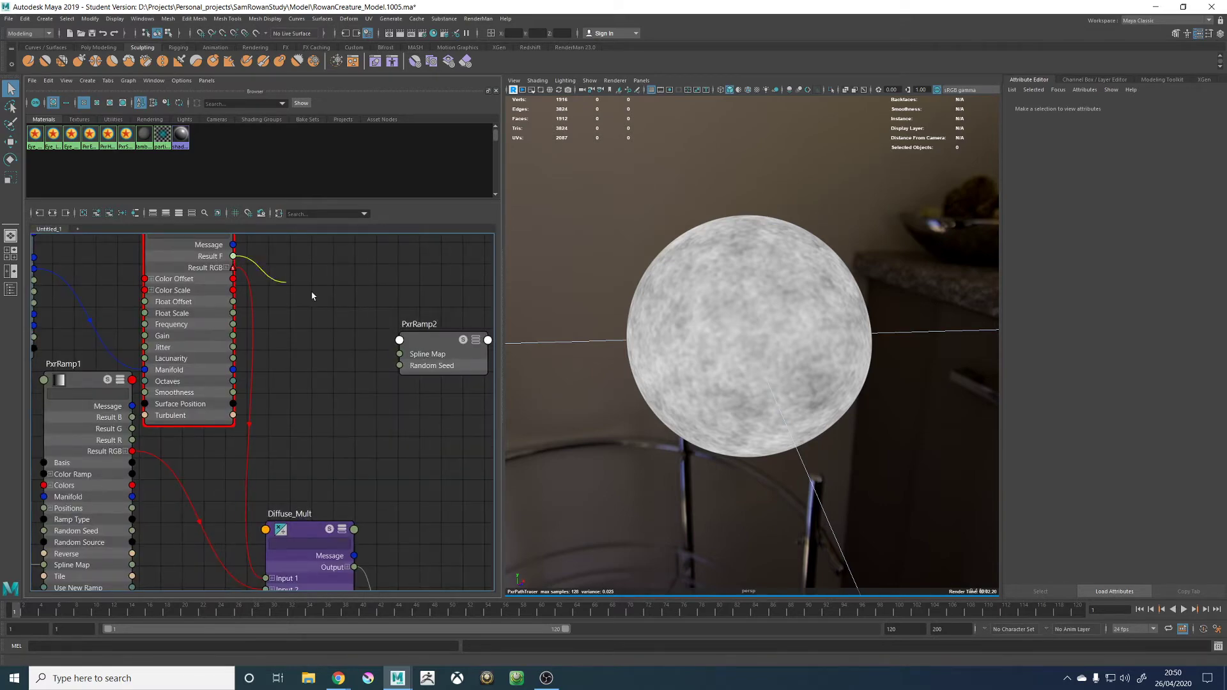
left_click_drag(312, 295, 399, 354)
middle_click_drag(405, 381, 394, 316, "alt")
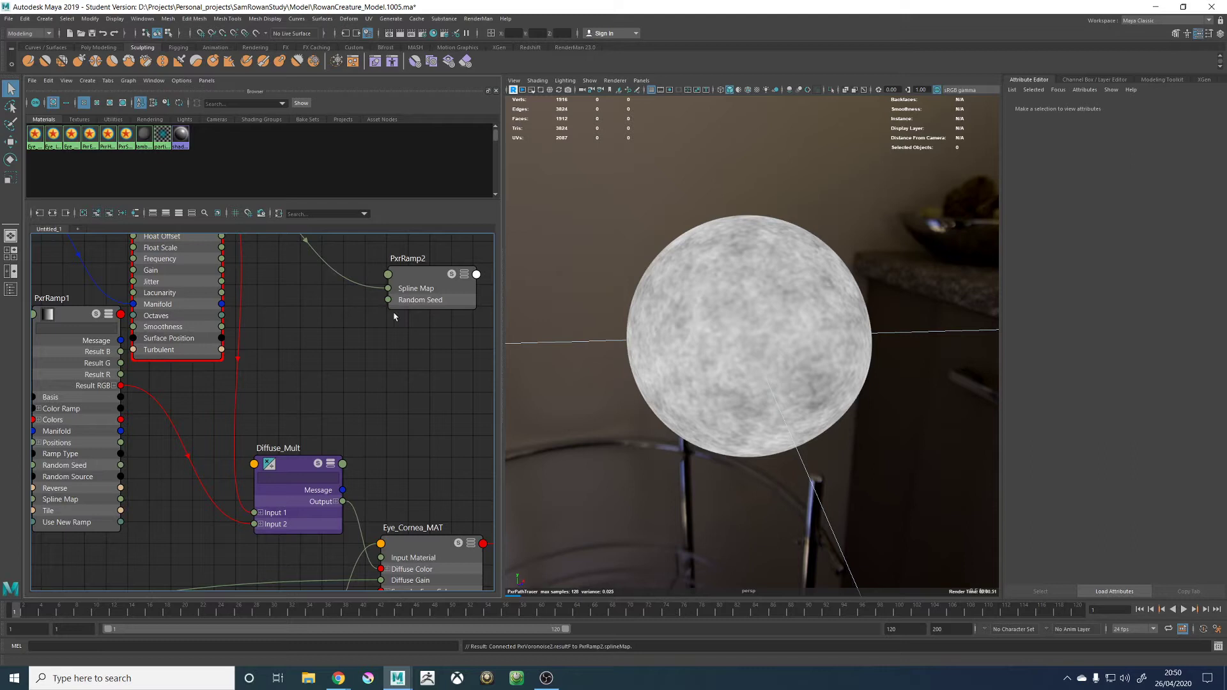
Connect PxrRamp2's Result RGB to Diffuse_Mult's Input 1 and stop the viewport render
left_click(460, 279)
left_click(464, 275)
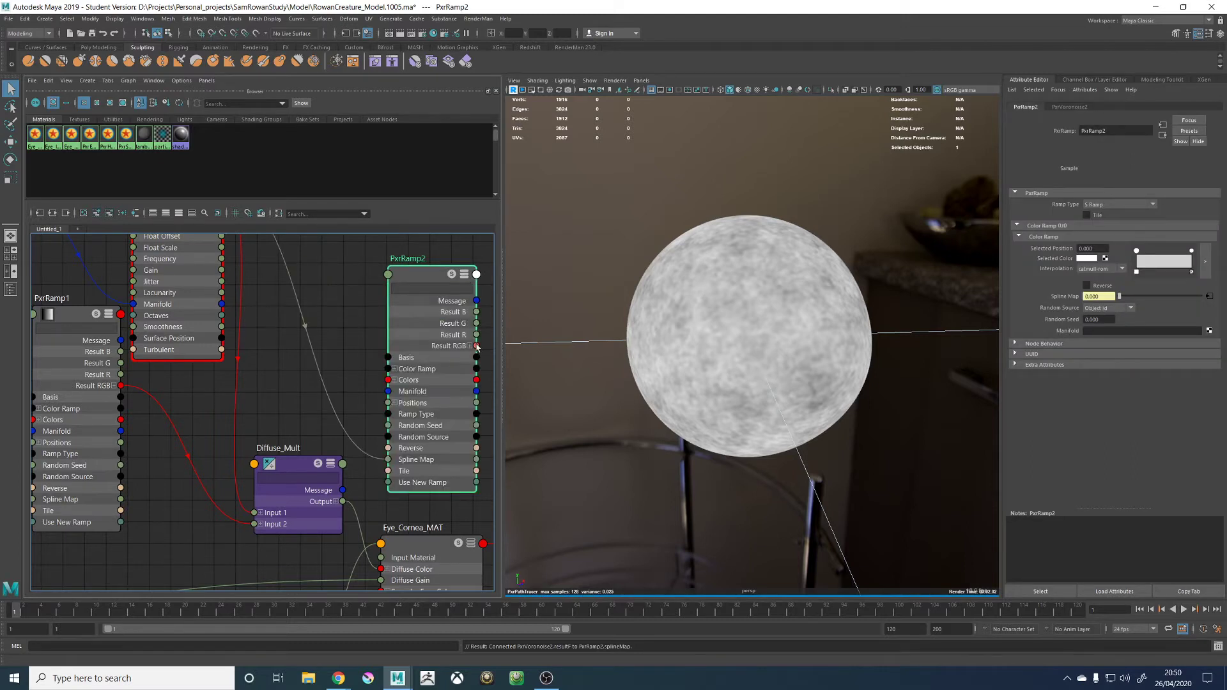
left_click_drag(477, 347, 262, 514)
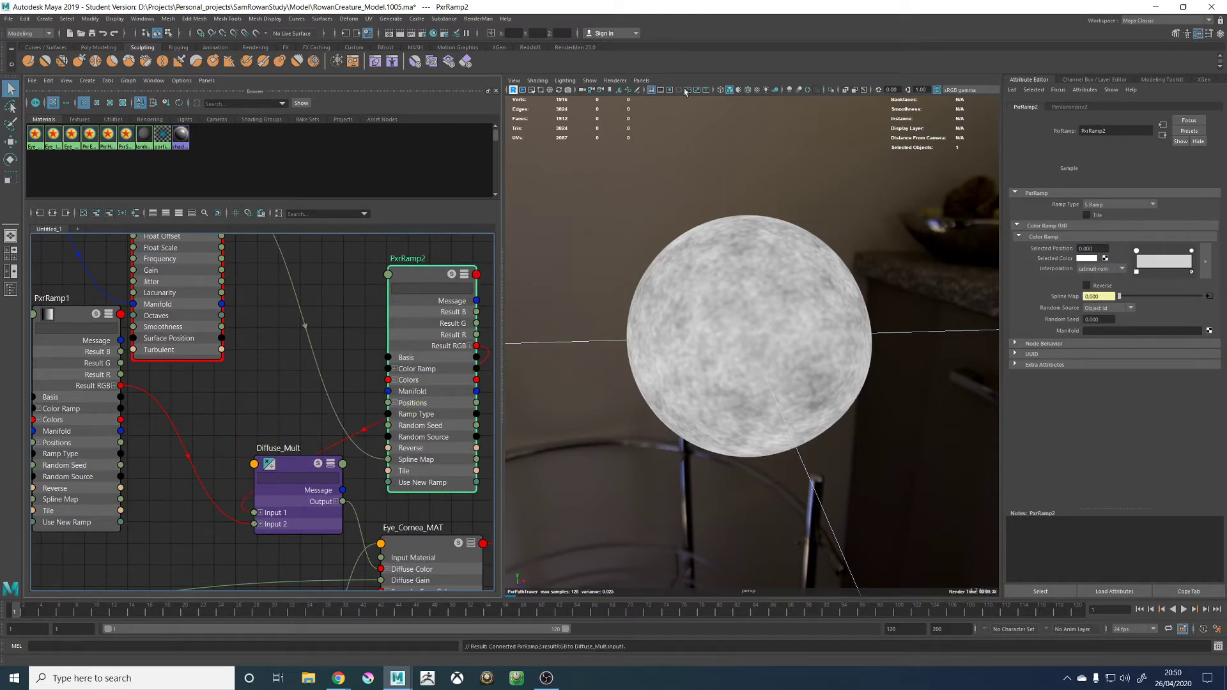
left_click(615, 80)
left_click(623, 91)
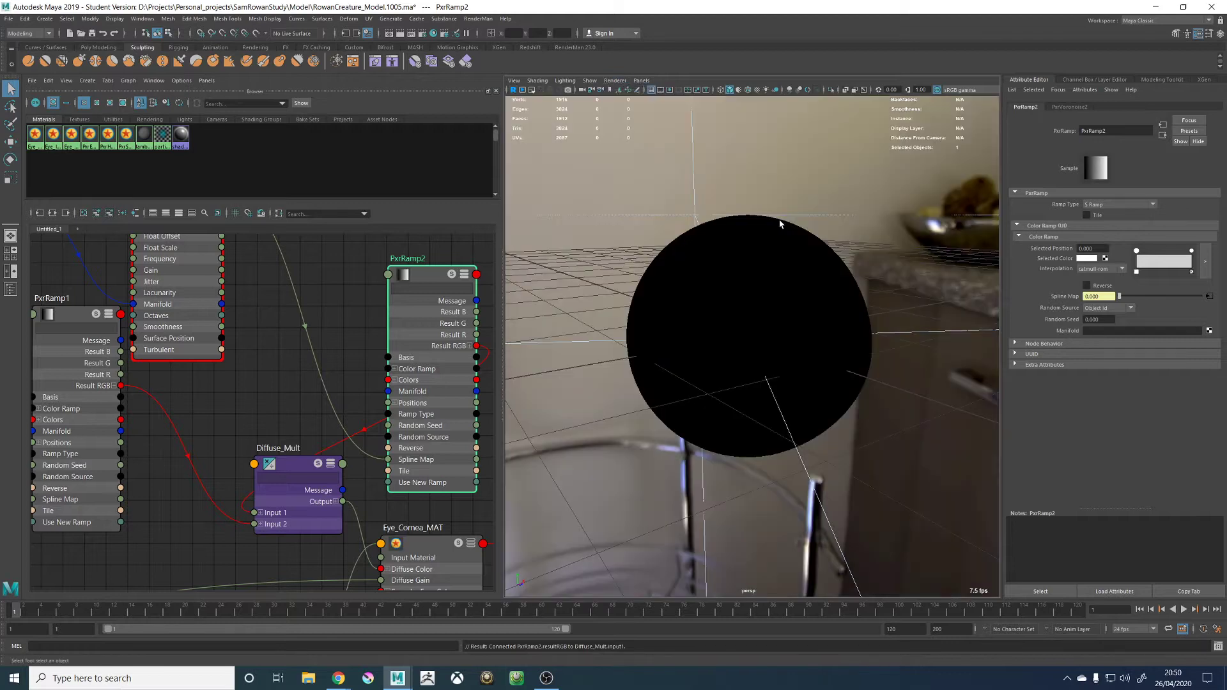
Set PxrRamp2's color at position 0.000 to black, restart the viewport render and solo the ramp
left_click(424, 277)
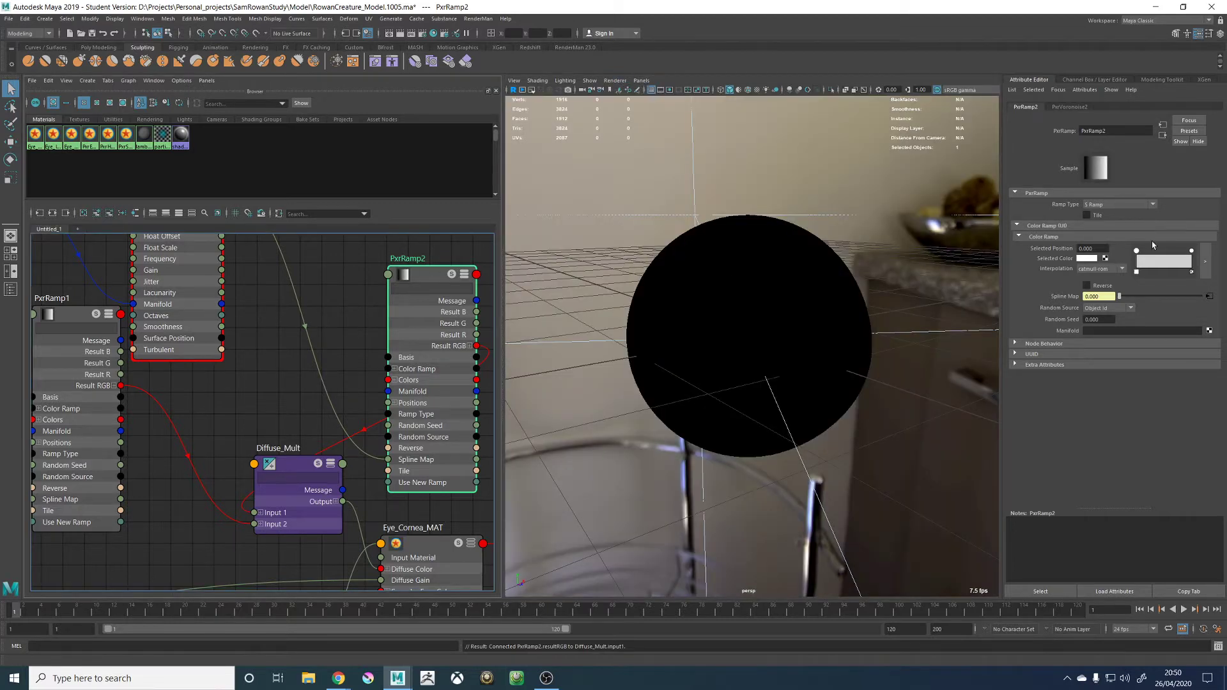
left_click(1090, 259)
left_click(1088, 258)
left_click_drag(1048, 305, 973, 313)
left_click(452, 276)
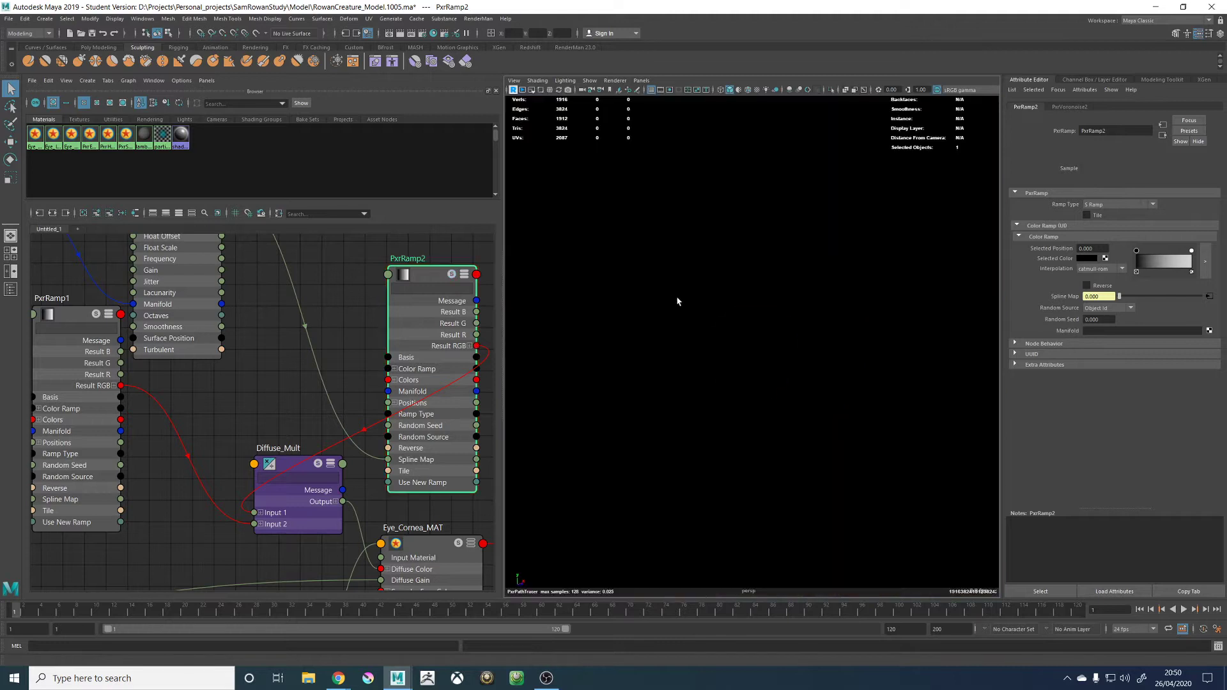
left_click(452, 274)
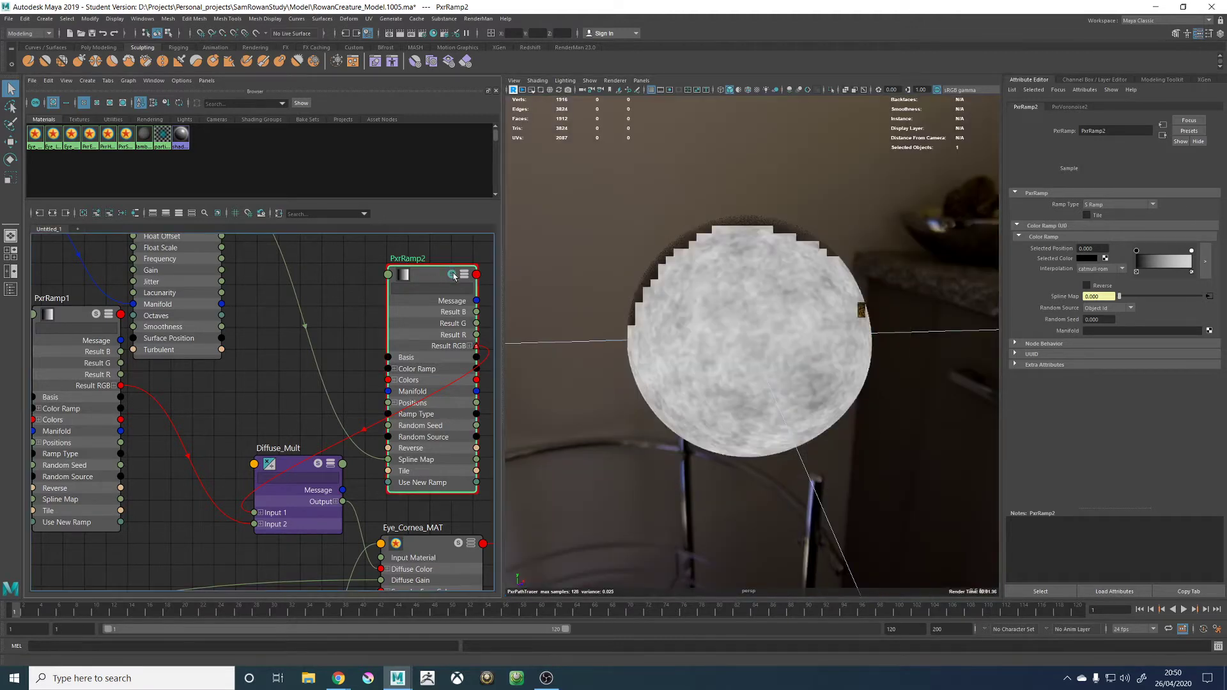
Tighten PxrRamp2's contrast by moving white to position 0.574 and black to 0.340, and stop the viewport render
left_click_drag(1136, 251, 1168, 253)
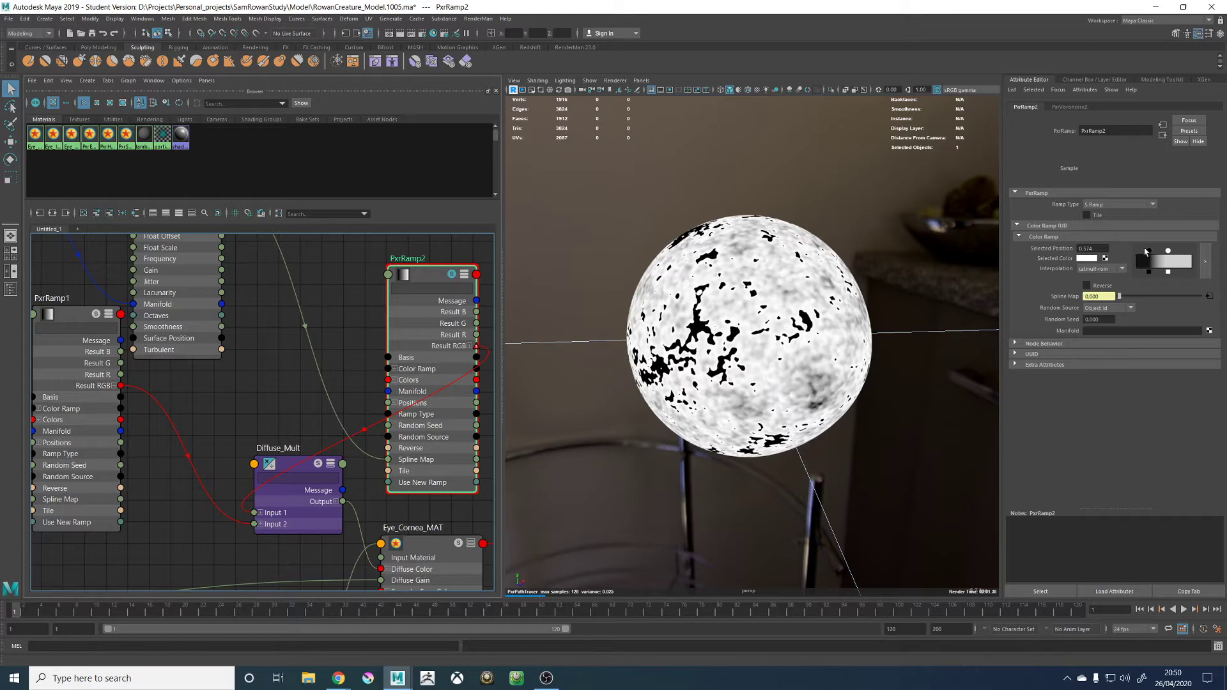
left_click_drag(1147, 253, 1155, 253)
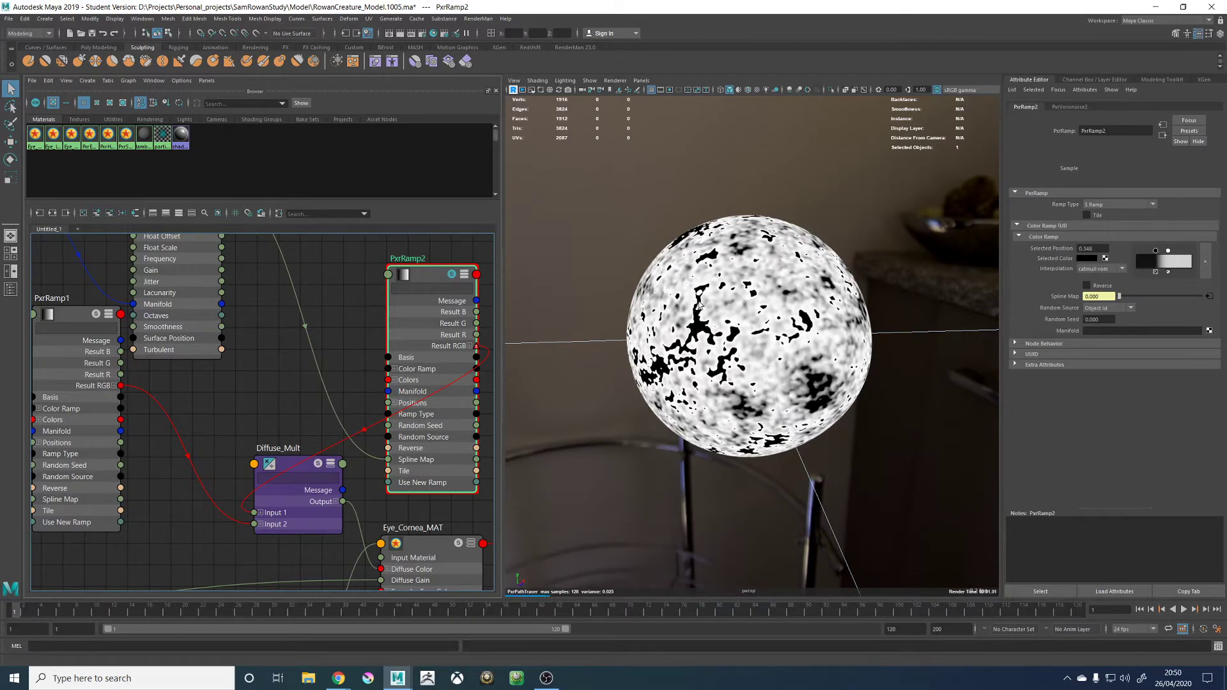
left_click(614, 80)
left_click(632, 99)
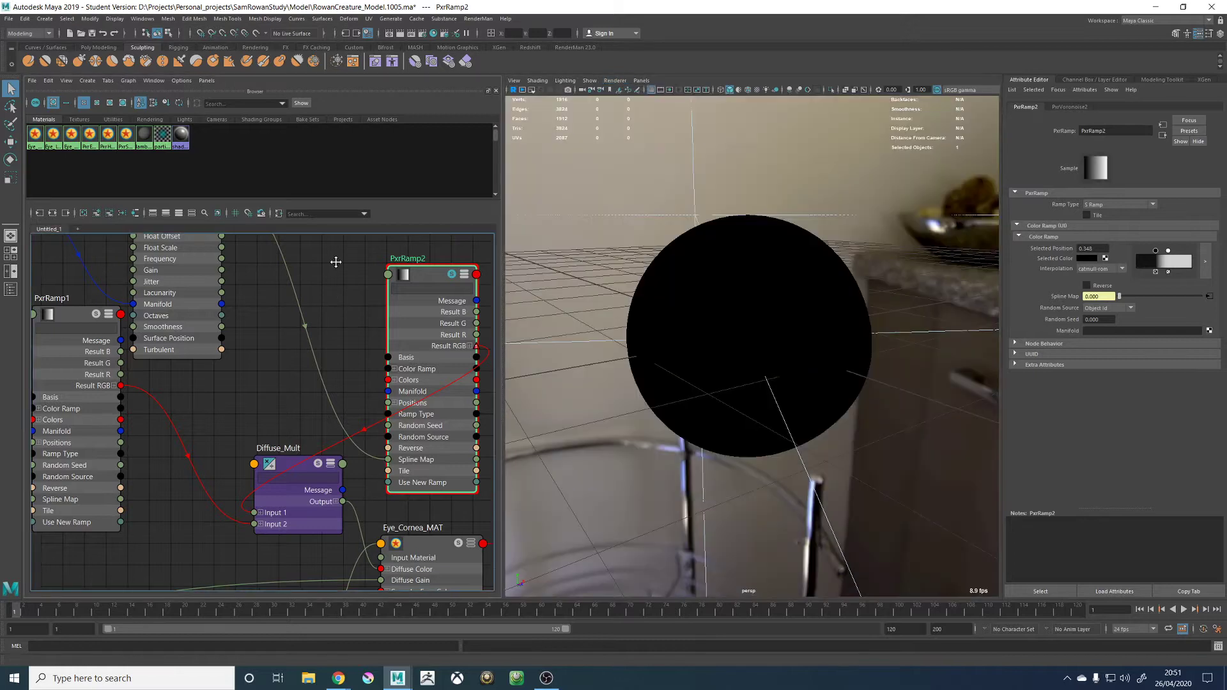
Add a PxrClamp node between PxrVoronoise2 and PxrRamp2
middle_click_drag(335, 262, 374, 332, "alt")
left_click(351, 285)
key("Tab")
type("pxrc")
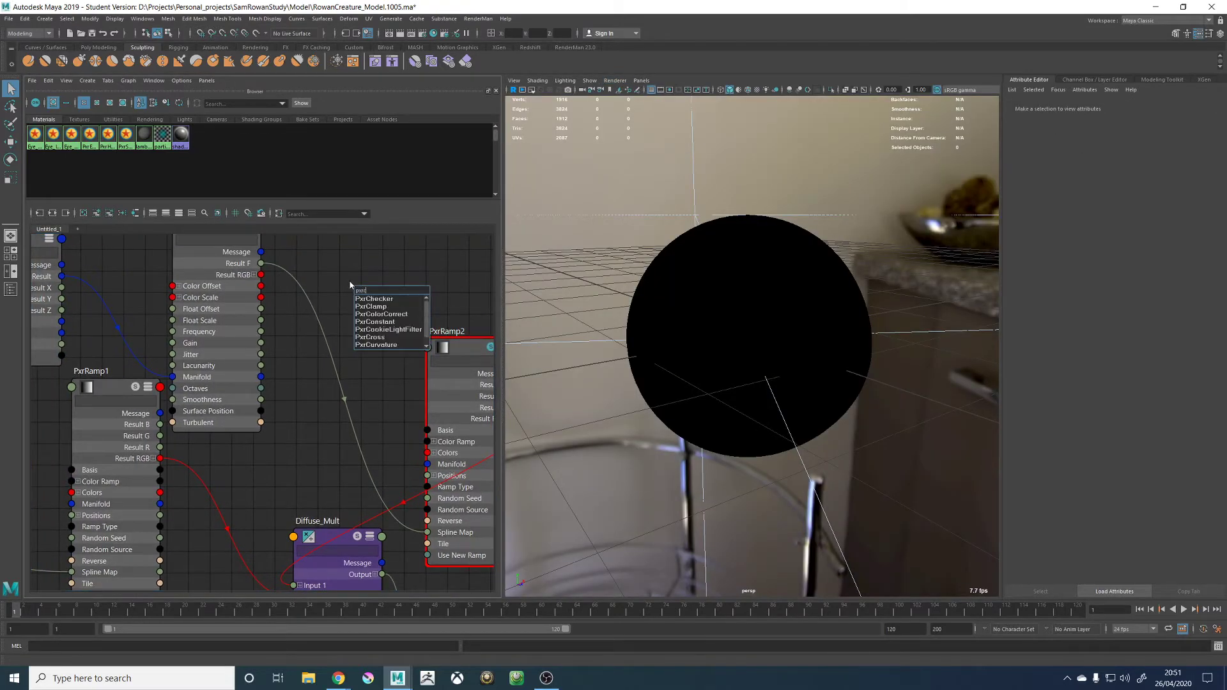
type("lamp")
key("Return")
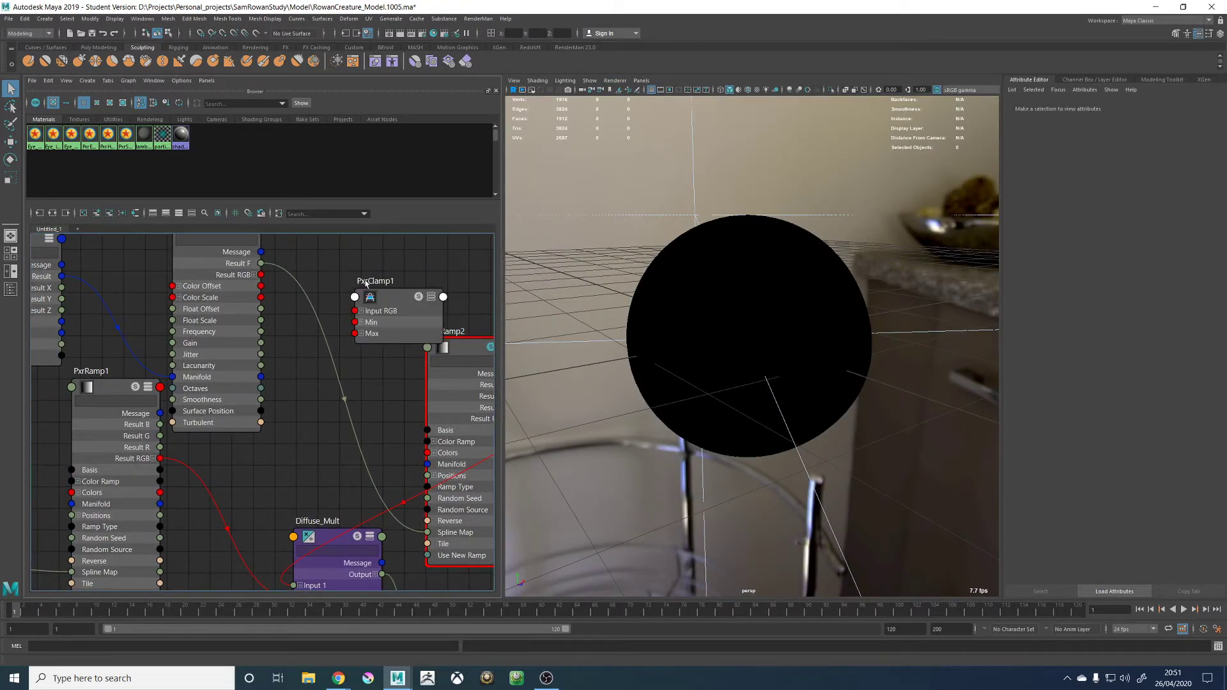
Connect PxrVoronoise2's Result RGB to PxrClamp1's Input RGB and PxrClamp1's Result R to PxrRamp2's Spline Map
left_click_drag(260, 275, 341, 287)
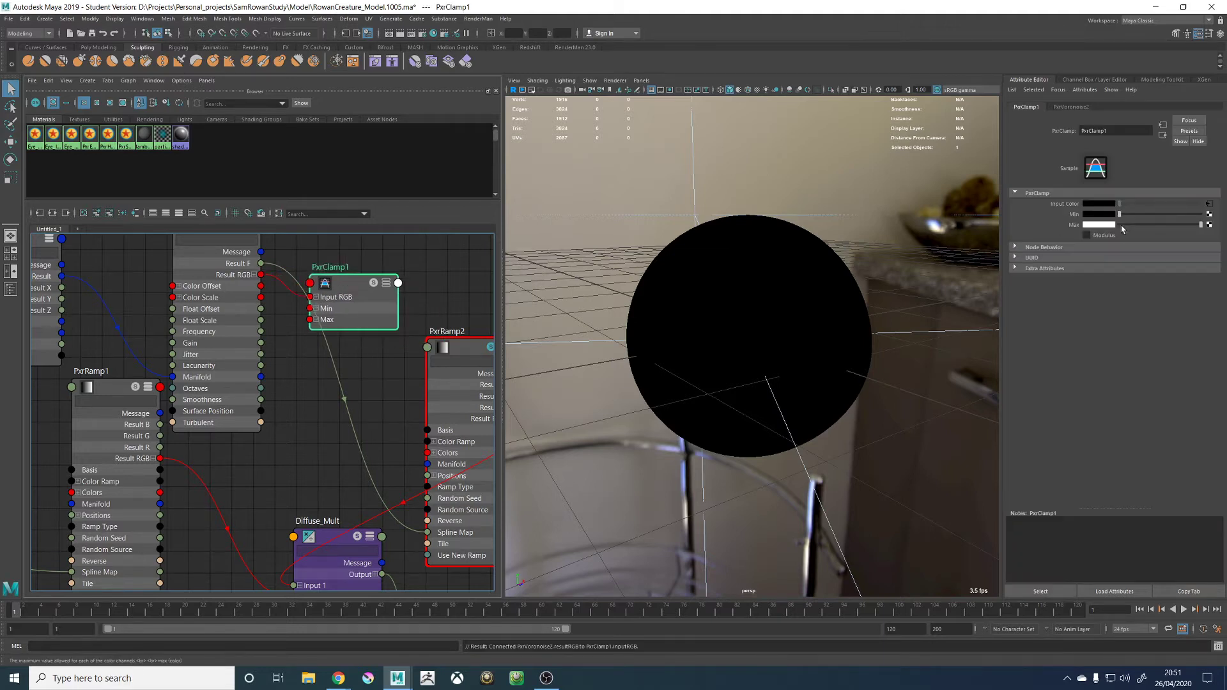
left_click(385, 284)
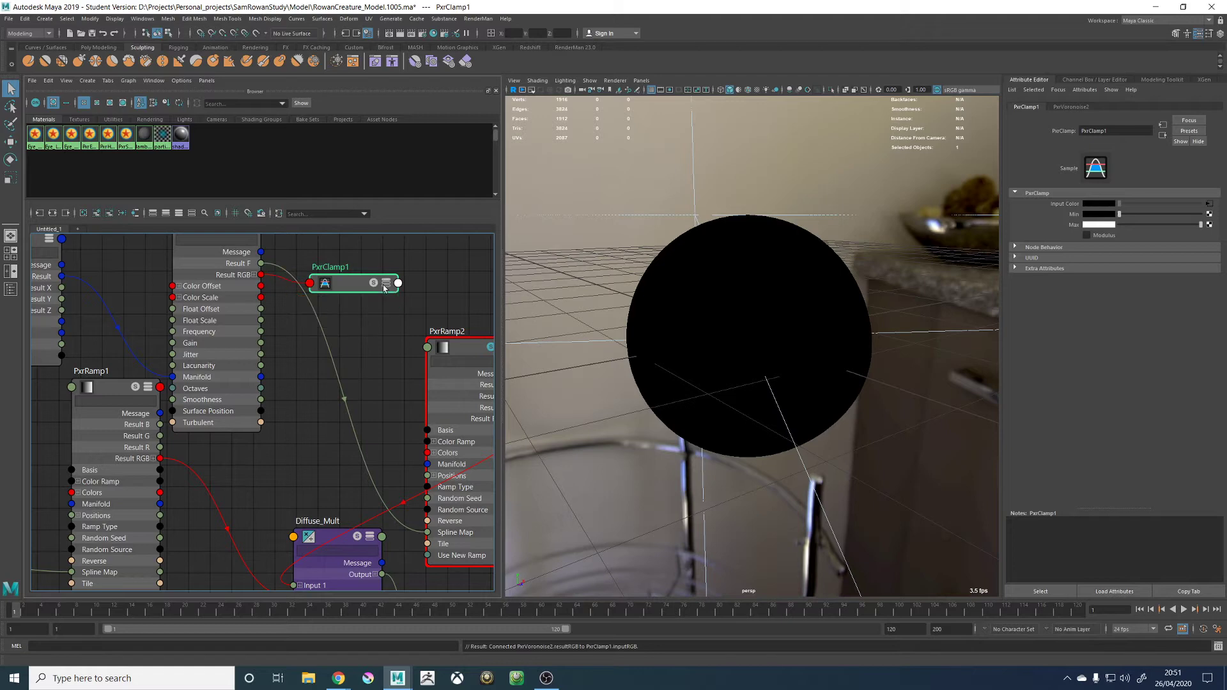
left_click(386, 285)
left_click(385, 286)
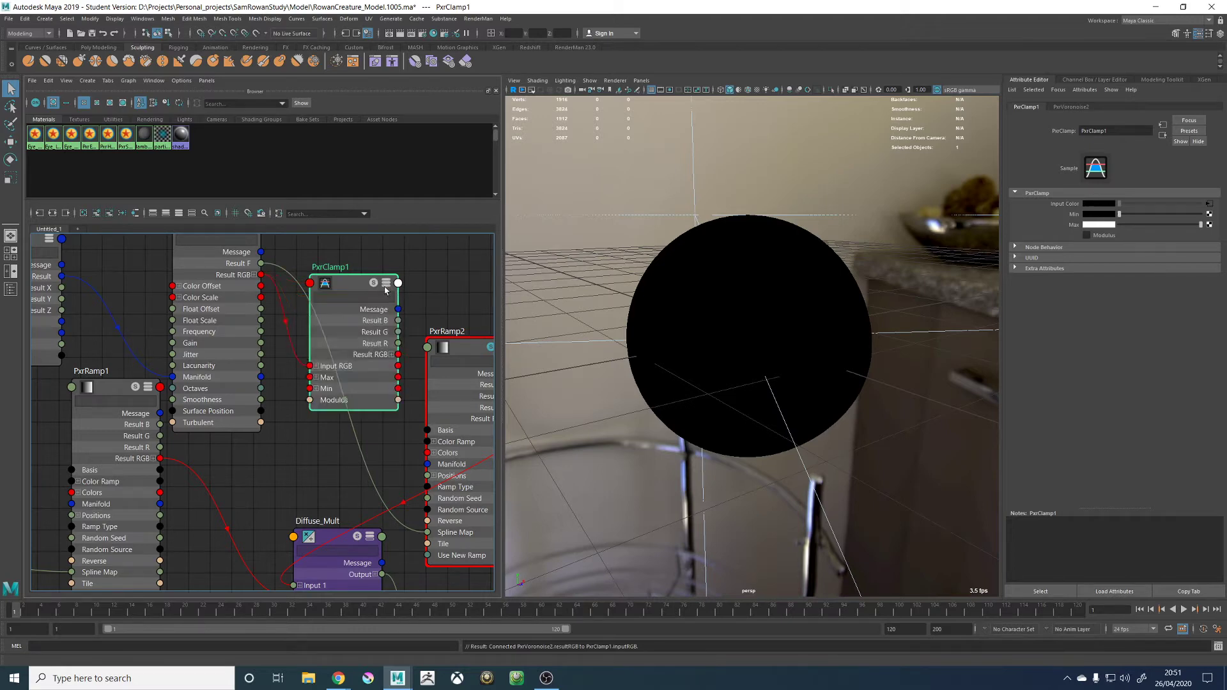
left_click(399, 355)
middle_click_drag(439, 309, 386, 301, "alt")
left_click(372, 474)
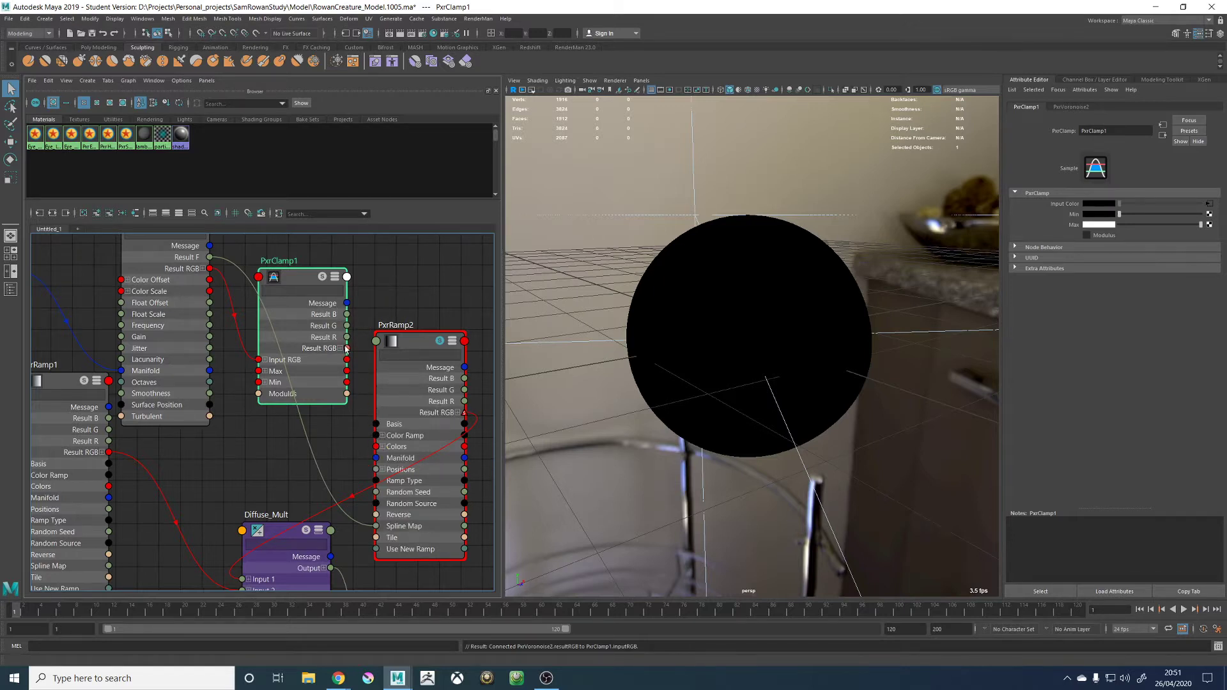
left_click(376, 526)
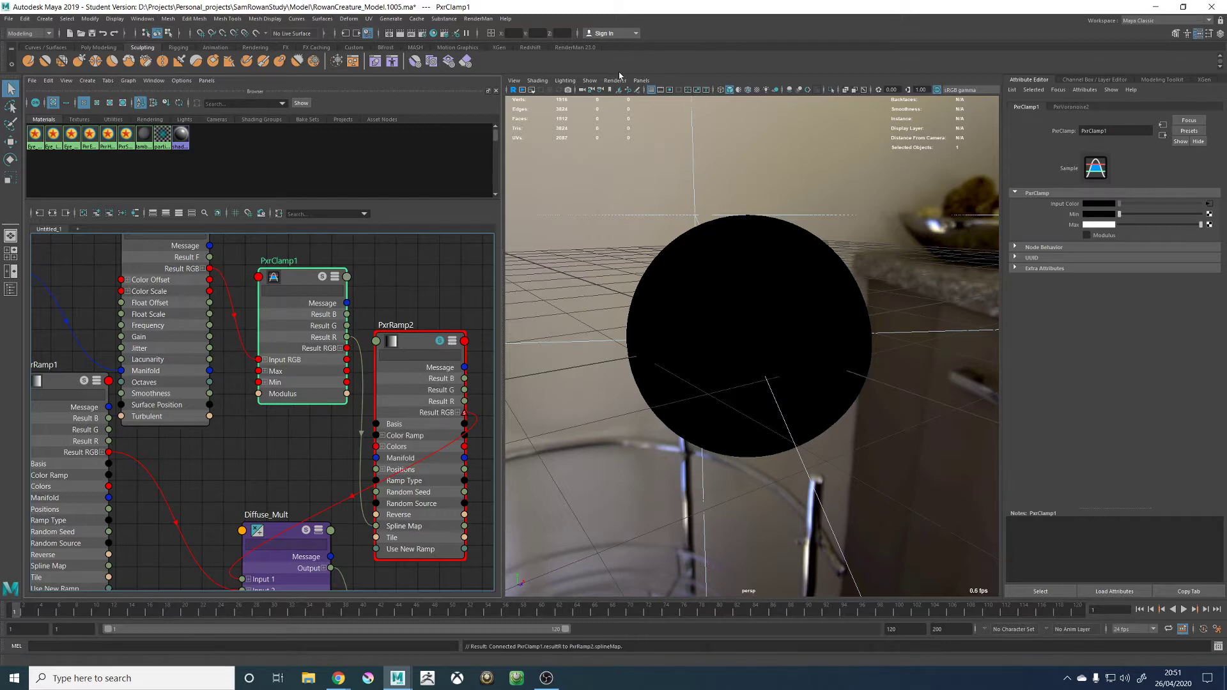
Solo PxrRamp2 in the restarted viewport render and try its Tile and Reverse options, switching each back off
left_click(435, 345)
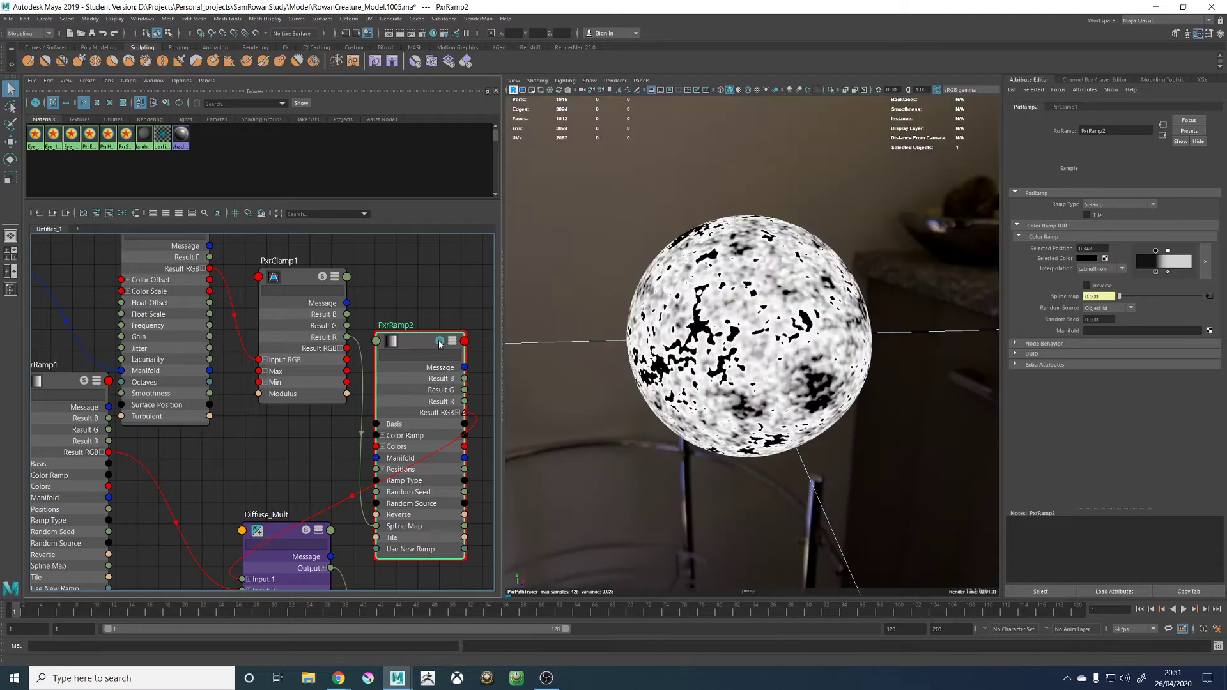
left_click_drag(299, 279, 286, 292)
left_click(422, 342)
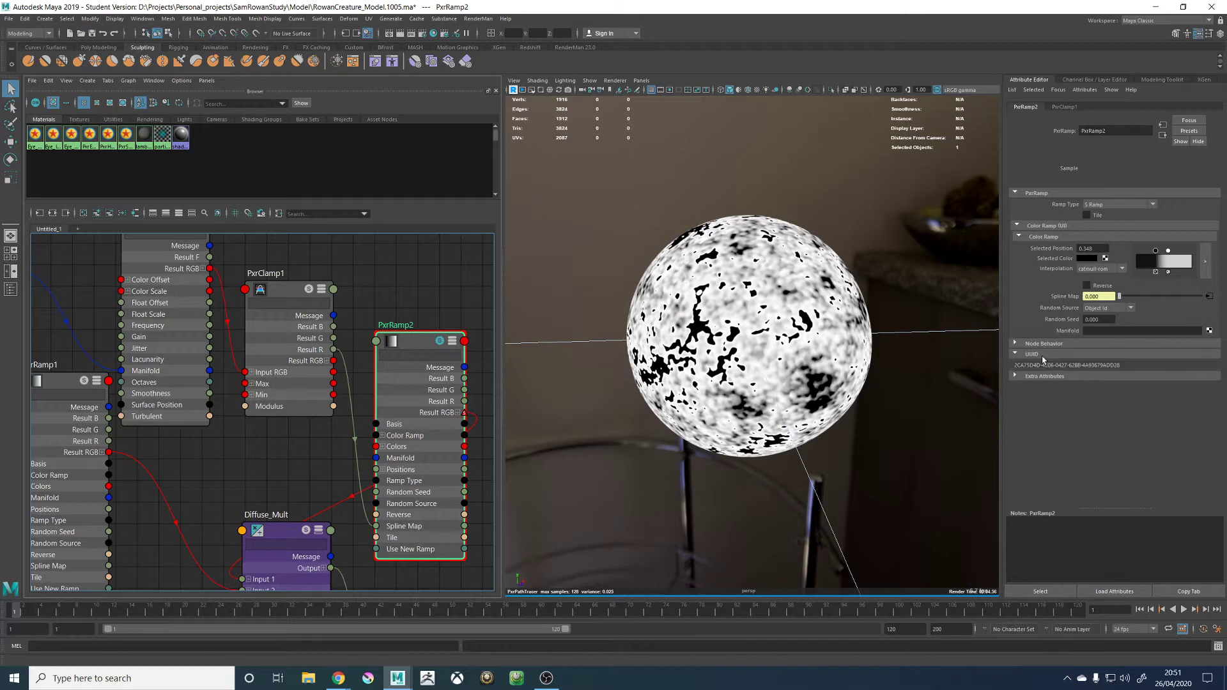
left_click(1046, 228)
left_click(1094, 216)
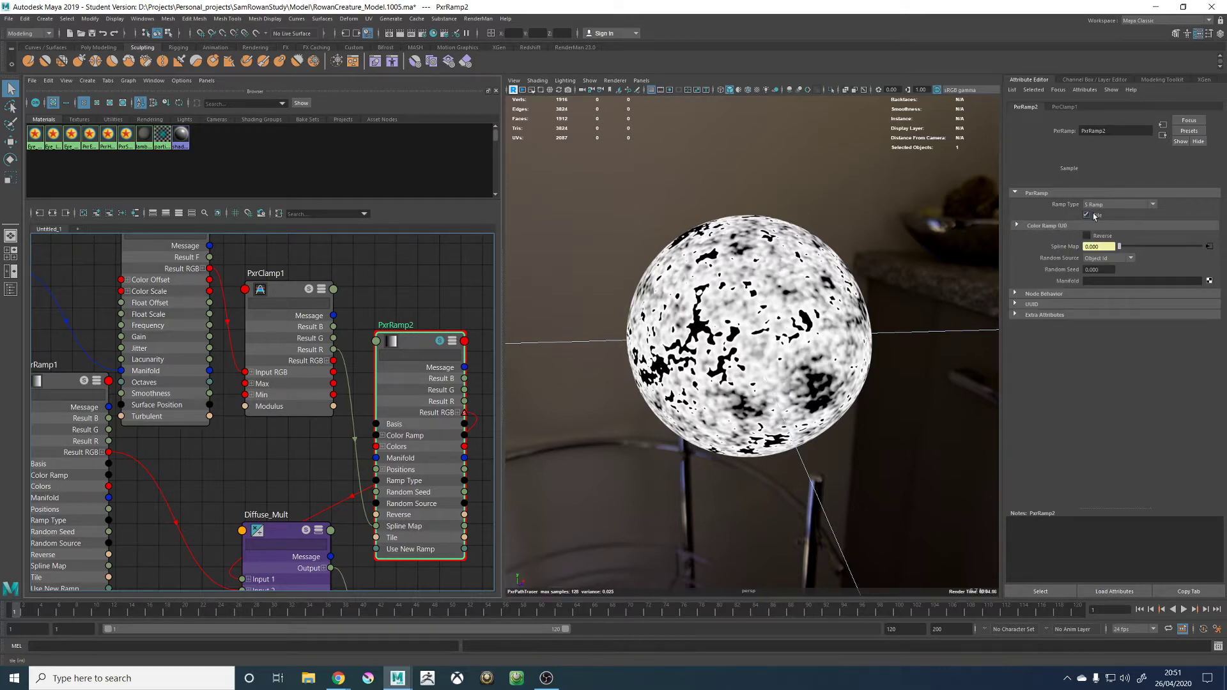
left_click(1092, 214)
left_click(1095, 236)
left_click(1095, 237)
mouse_move(280, 291)
left_mouse_down()
mouse_move(291, 294)
mouse_move(280, 284)
left_mouse_up()
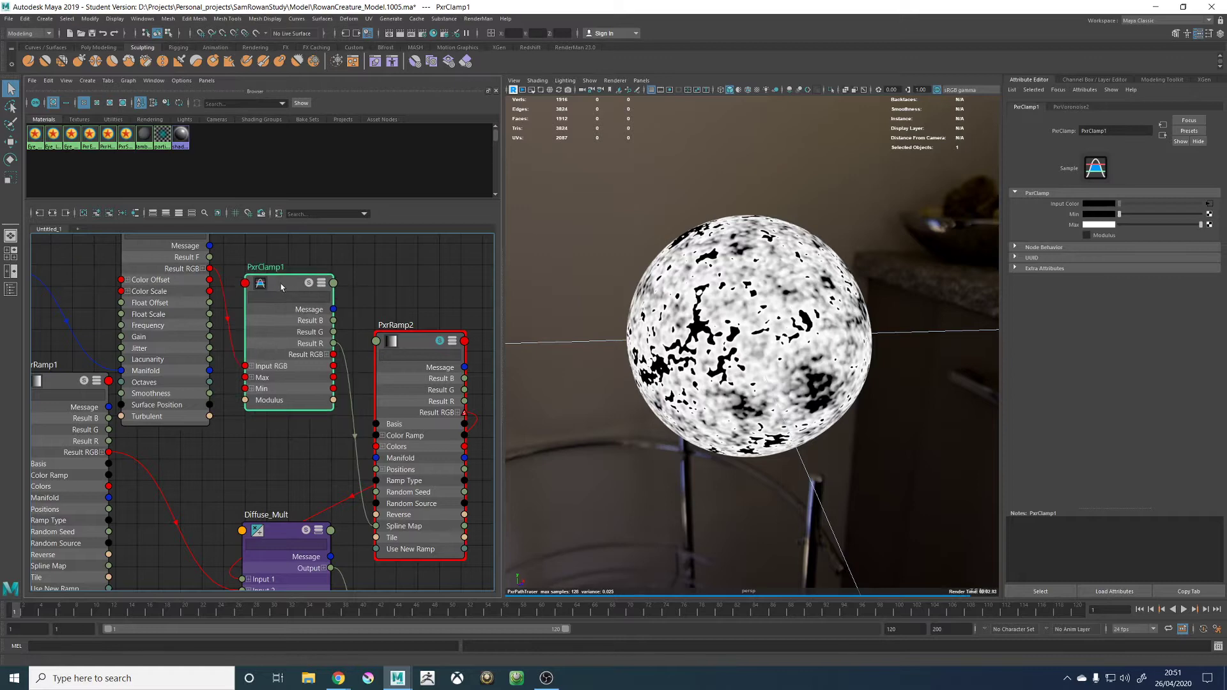
left_click(439, 345)
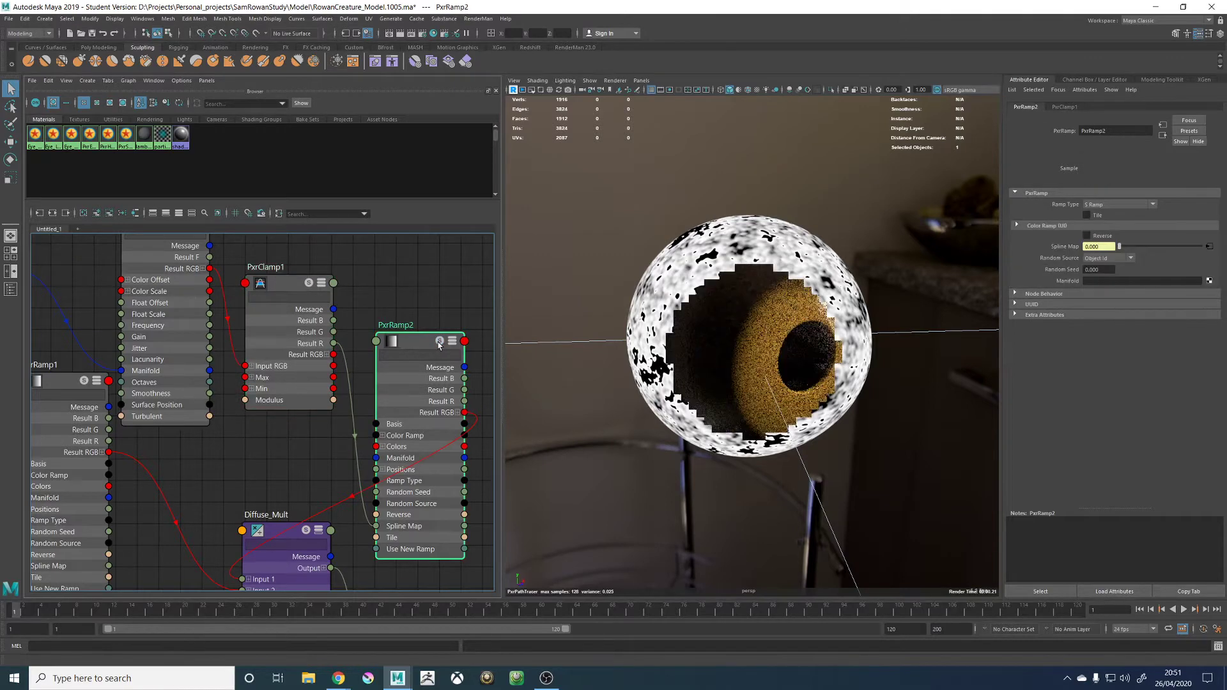
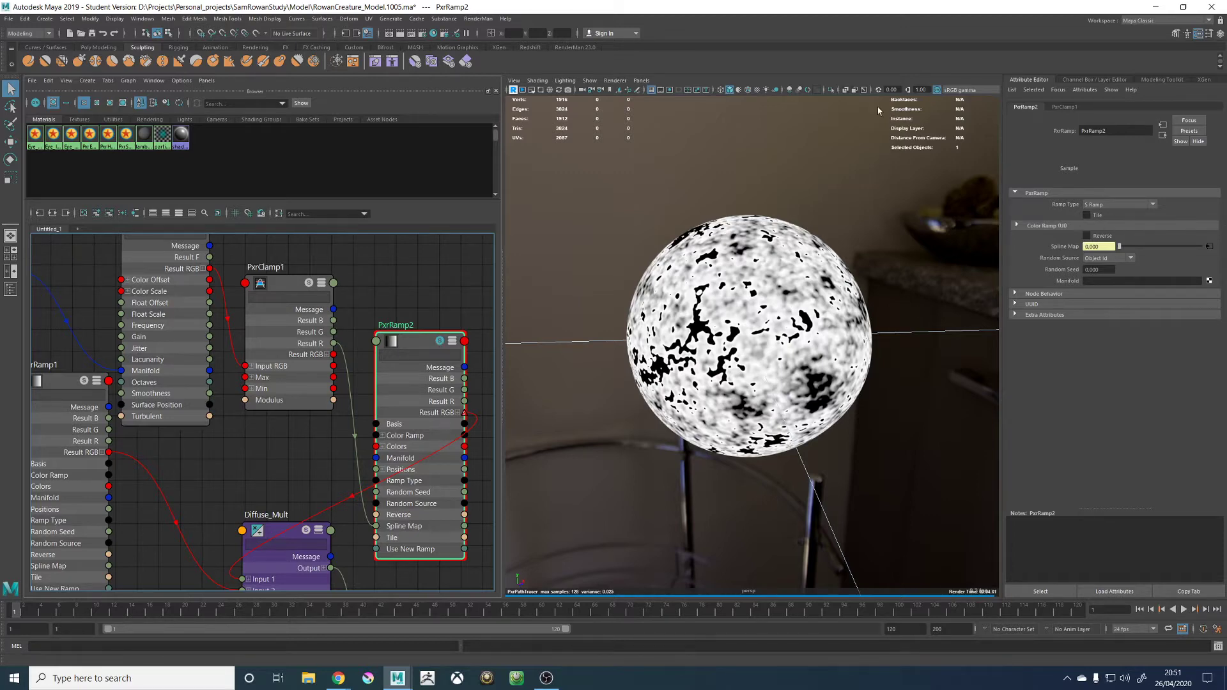
Stop the viewport render and add a remapValue node to the graph
left_click(615, 81)
left_click(630, 95)
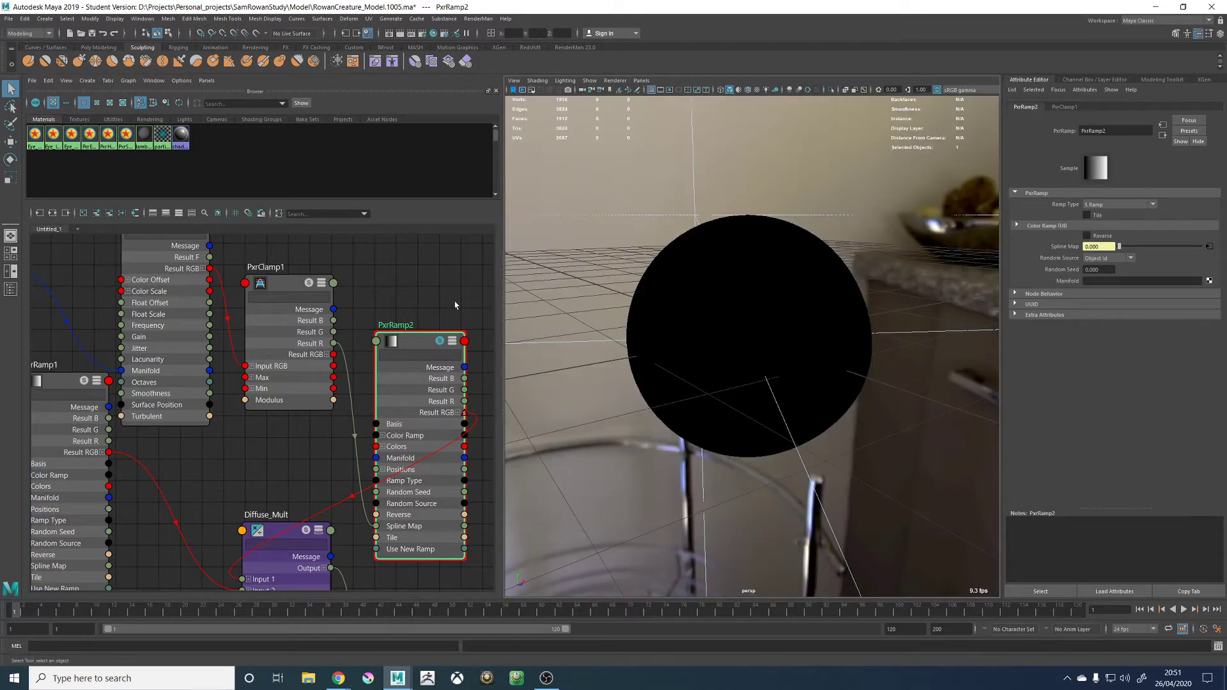
left_click(408, 291)
key("Tab")
type("remap")
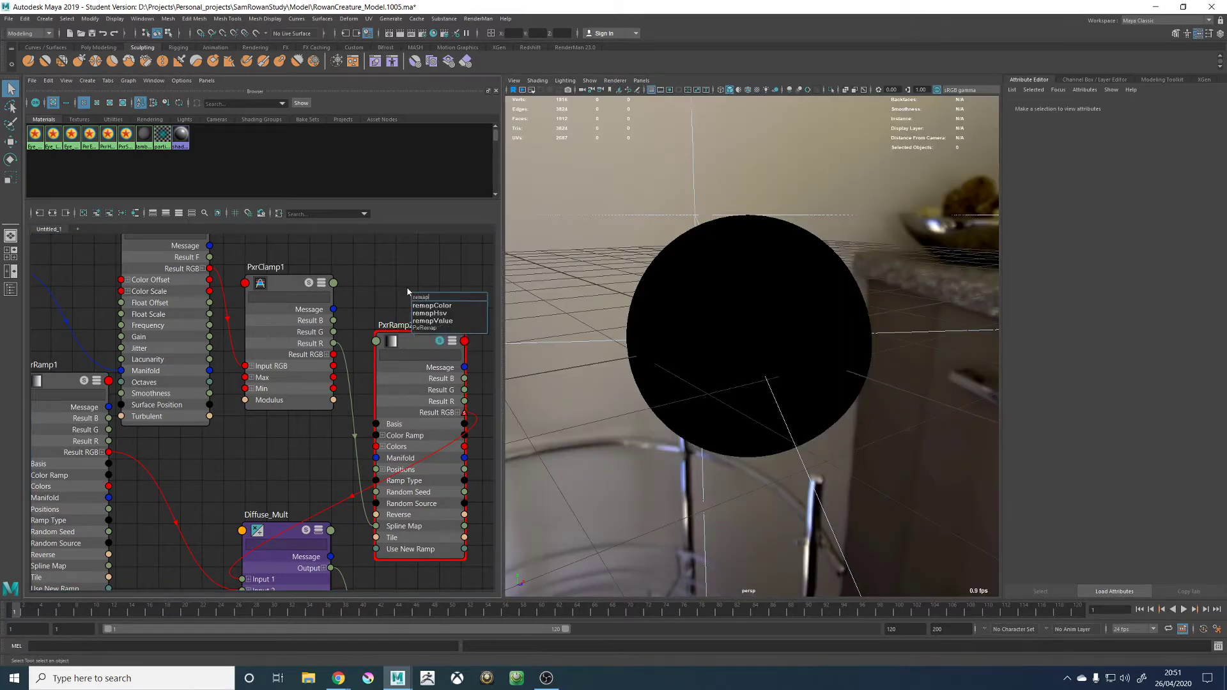
key("Down")
key("Down")
key("Return")
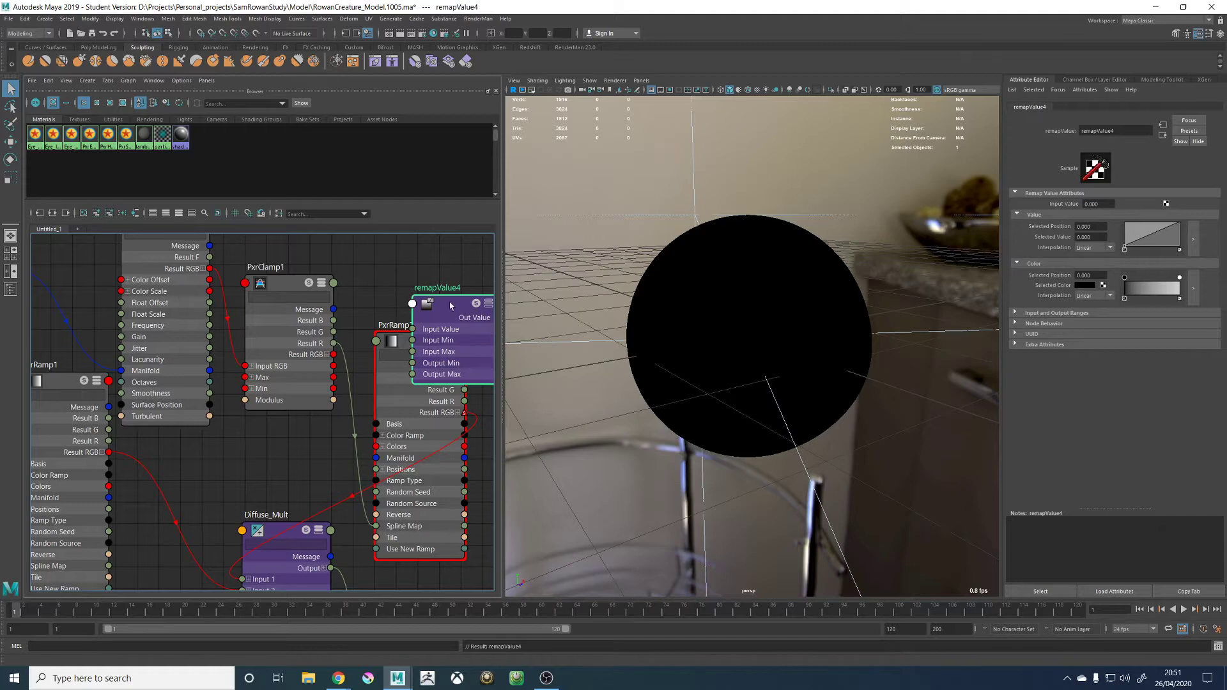
Delete PxrClamp1 and place the remapValue node beside PxrVoronoise2
left_click(290, 287)
key("Delete")
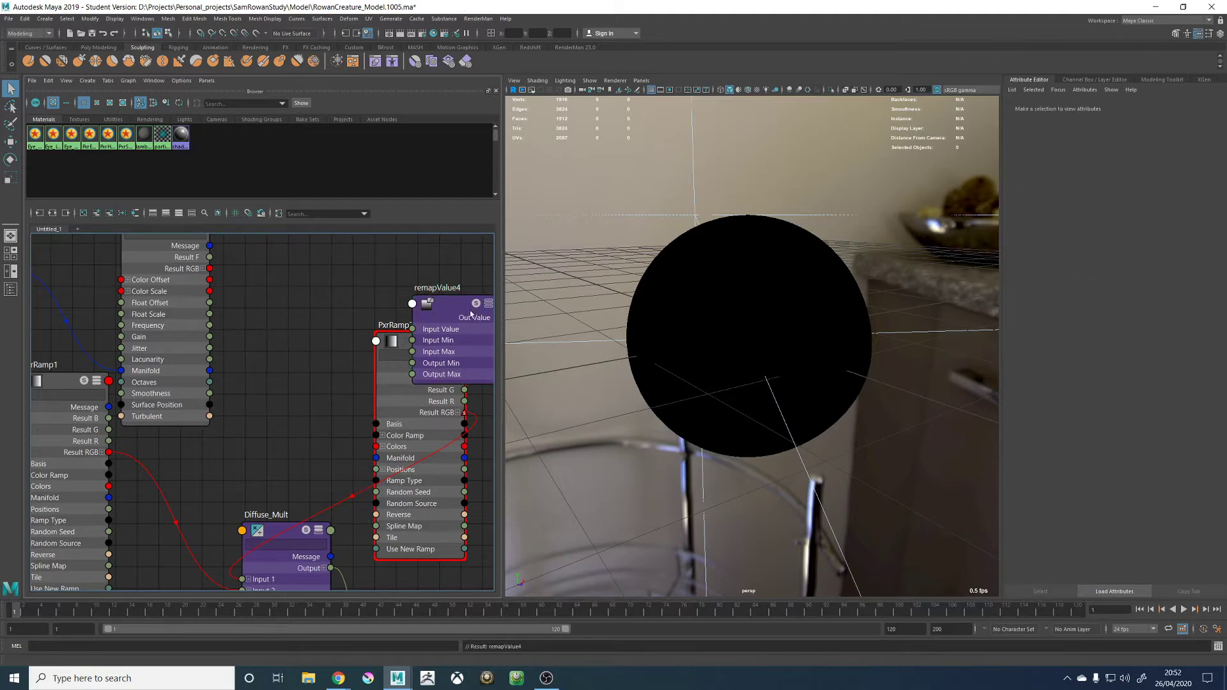
left_click_drag(443, 304, 318, 259)
middle_click_drag(288, 372, 331, 418, "alt")
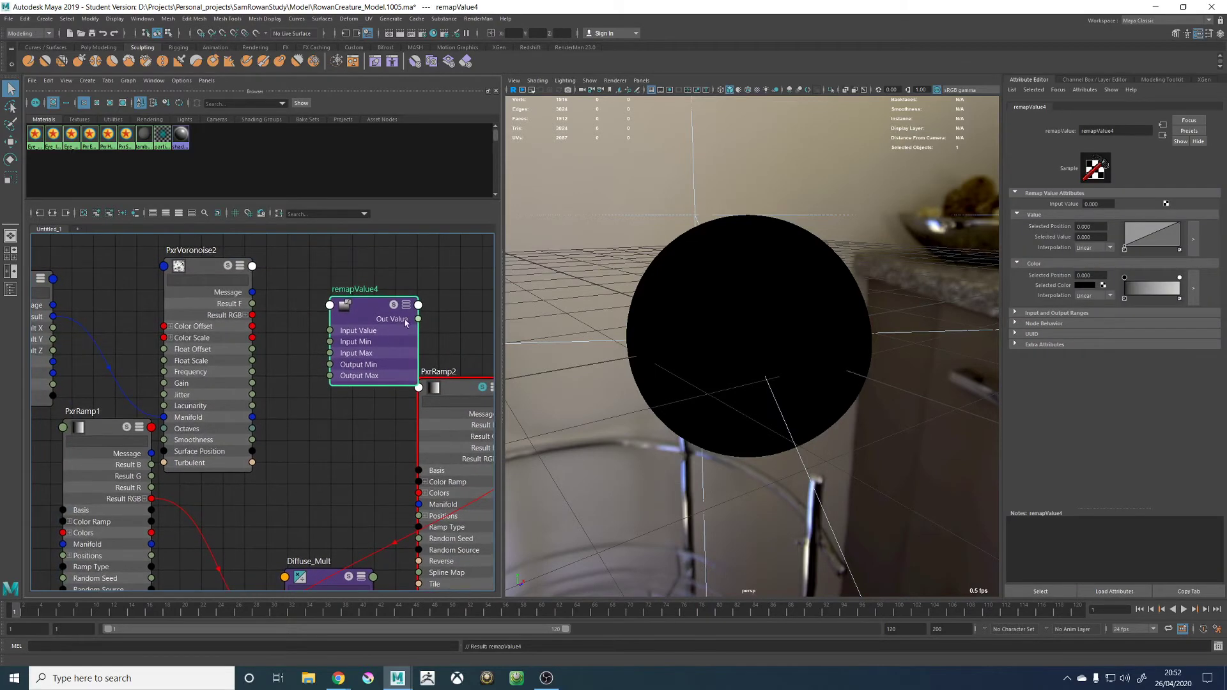
left_click_drag(404, 316, 354, 298)
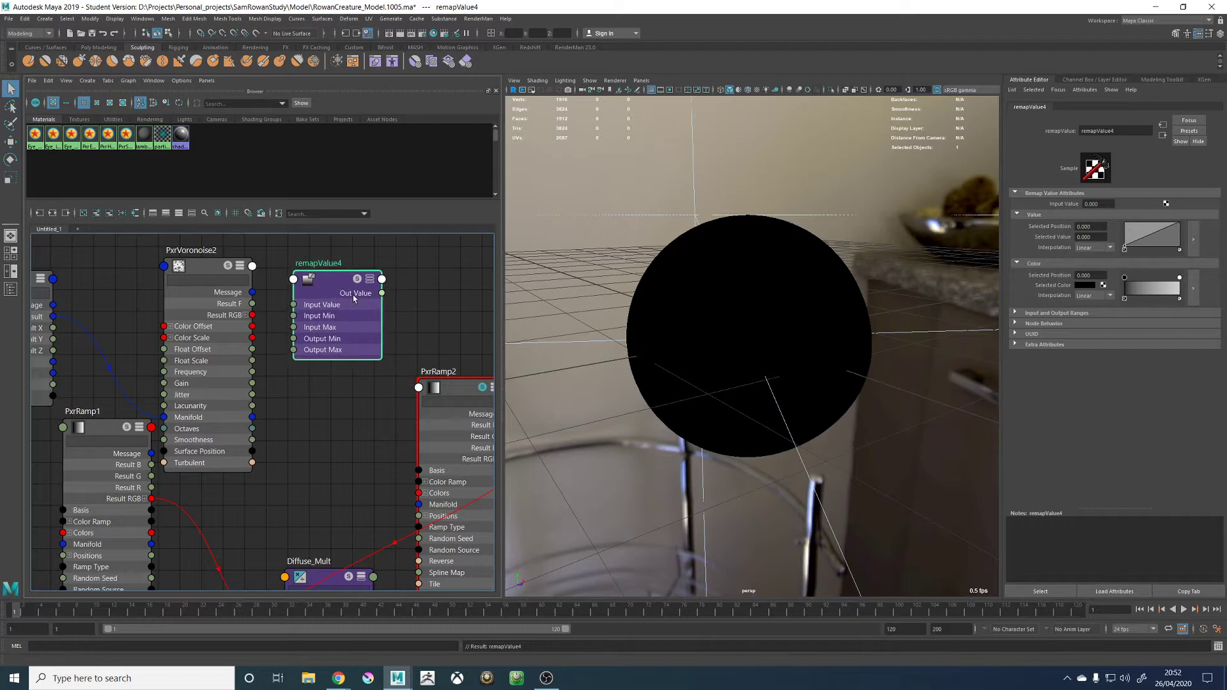
Add a remapHsv node below the remapValue node
left_click(332, 424)
key("Tab")
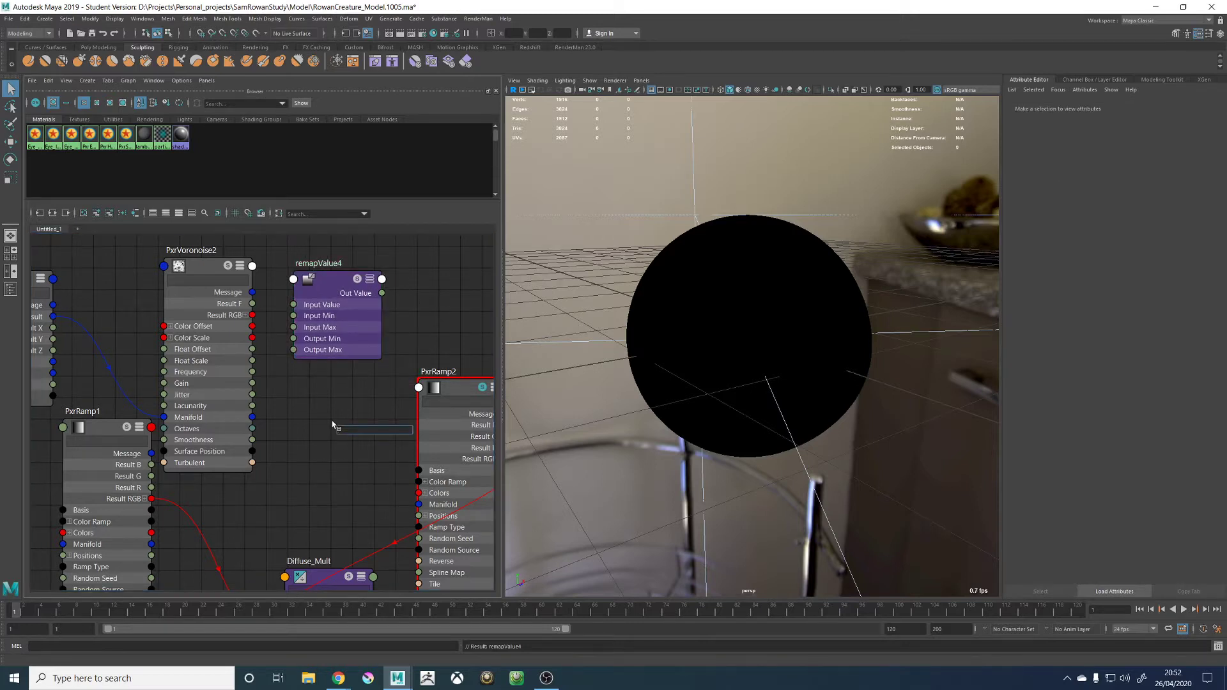
type("hsv")
key("Down")
key("Down")
key("Return")
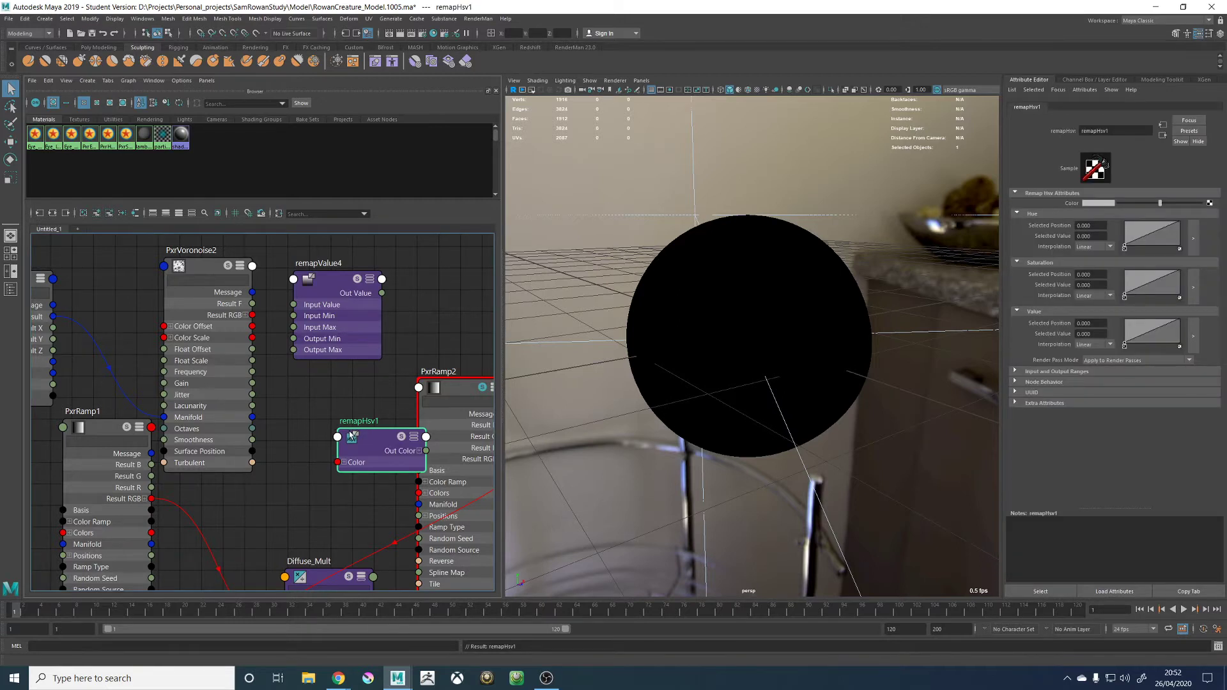
Connect remapHsv1's Out Color to Diffuse_Mult's Input 1 and PxrVoronoise2's Result RGB to remapHsv1's Color
left_click_drag(425, 451, 296, 548)
middle_click_drag(294, 350, 313, 421, "alt")
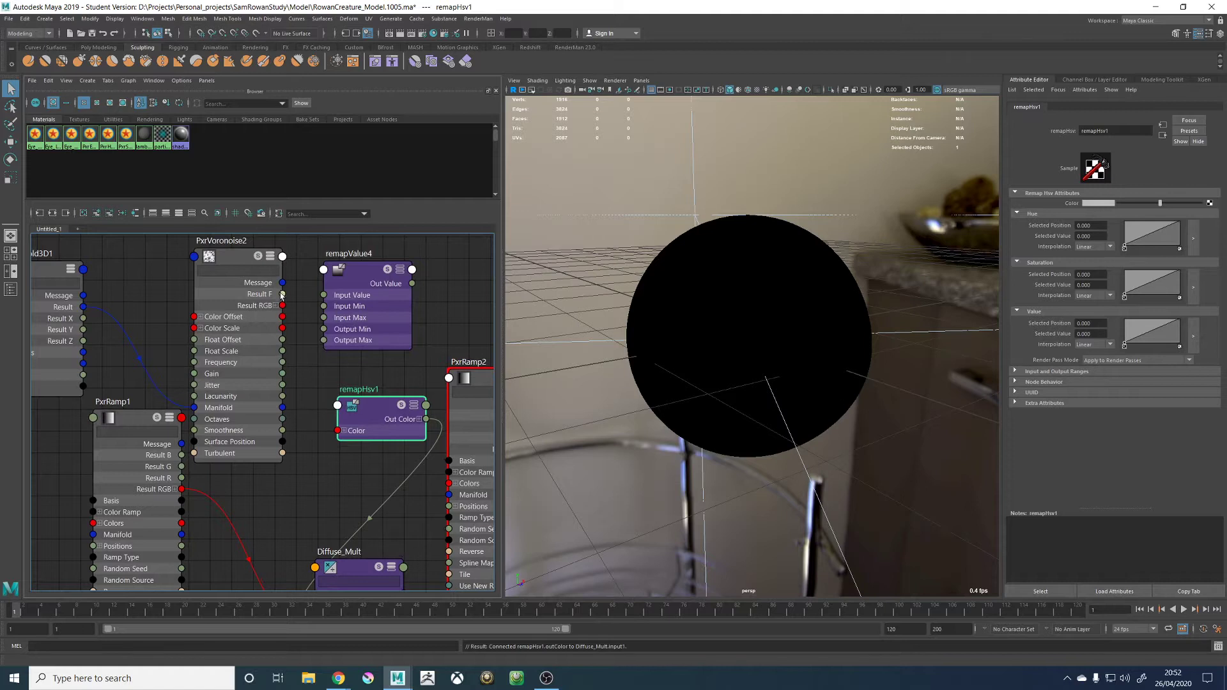
left_click_drag(282, 306, 399, 416)
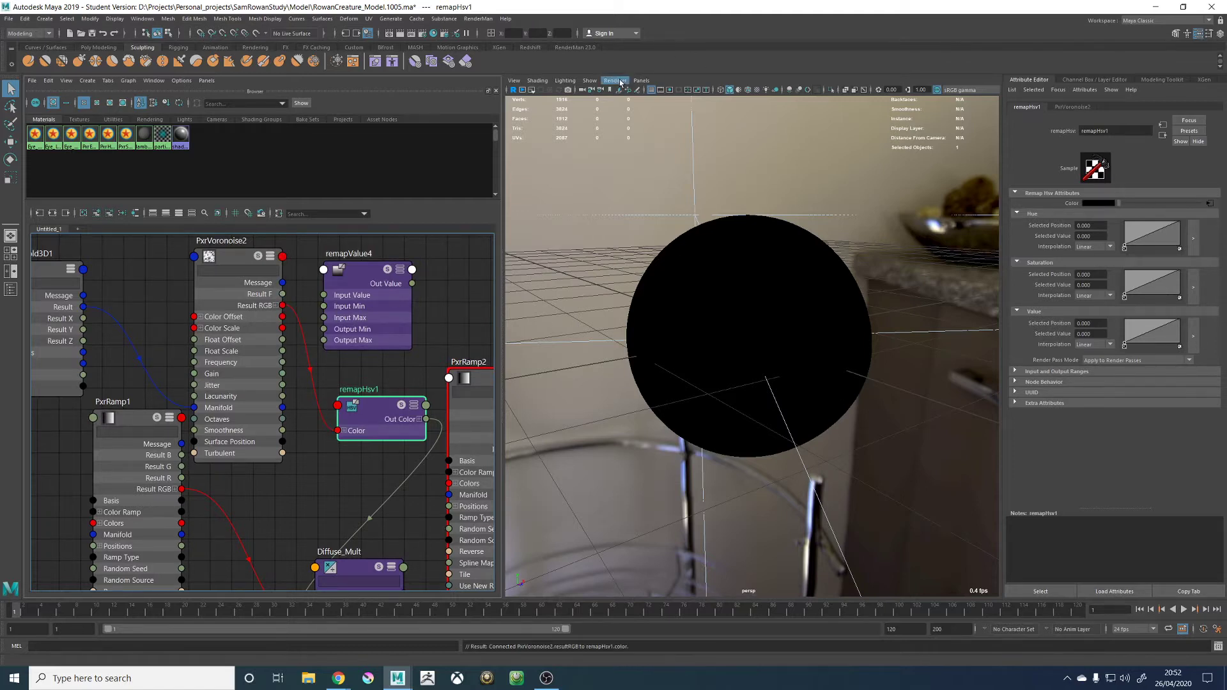
With remapHsv1 soloed in the restarted render, steepen its Value curve with black at position 0.357 and white moved inward, then end the solo
left_click(402, 407)
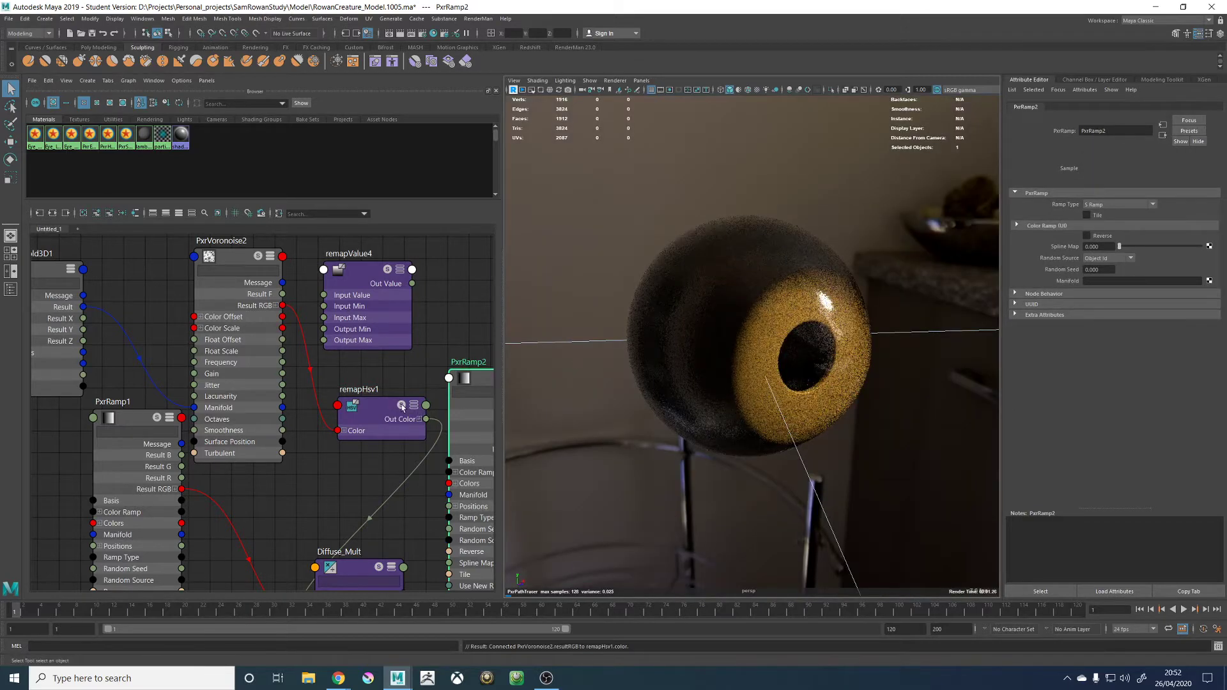
left_click(401, 407)
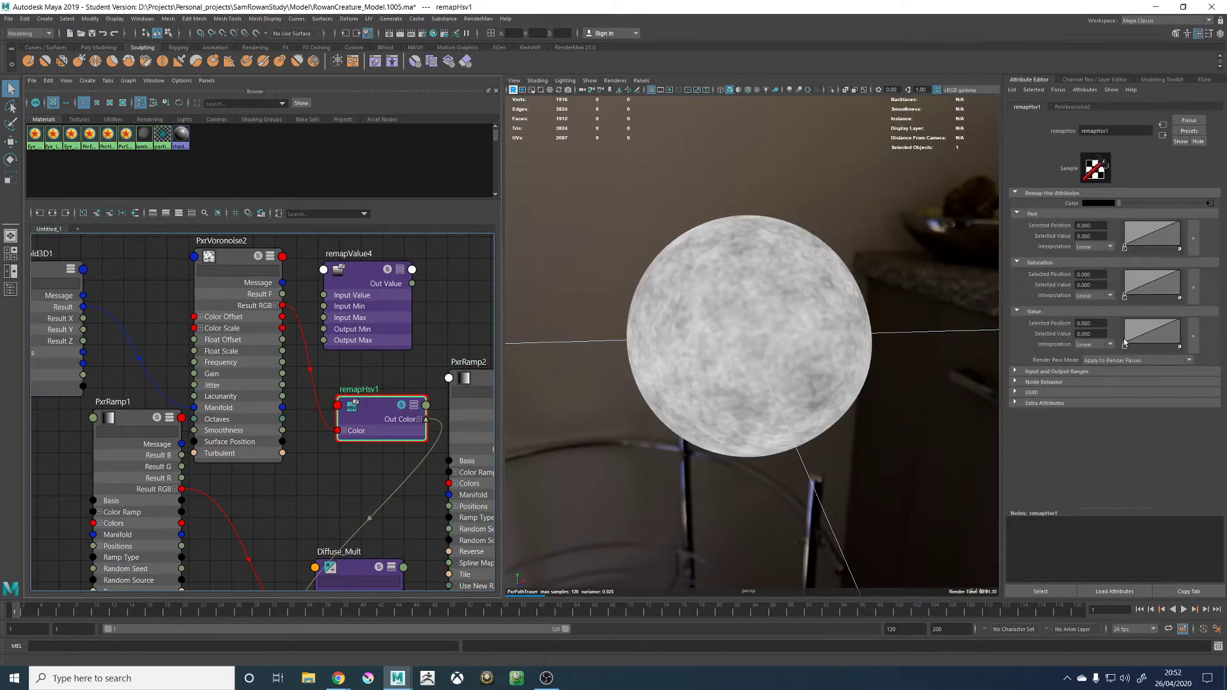
mouse_move(1125, 343)
left_mouse_down()
mouse_move(1140, 346)
mouse_move(1168, 319)
mouse_move(1125, 347)
mouse_move(1144, 348)
left_mouse_up()
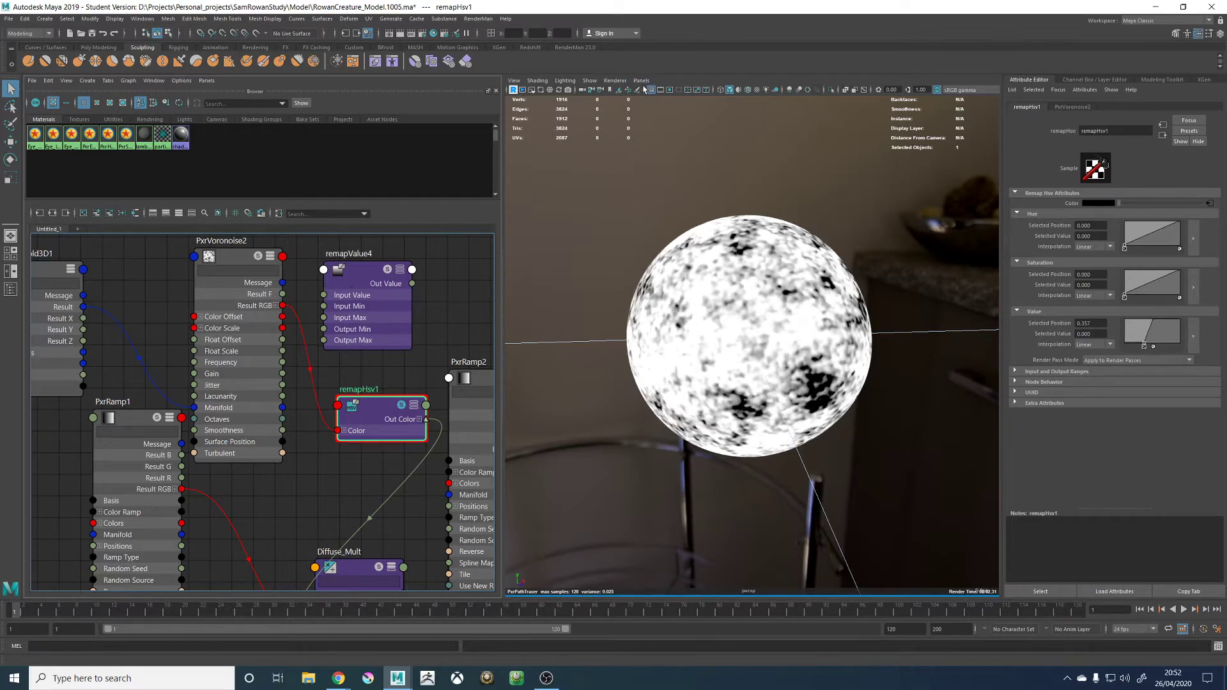
left_click(401, 405)
left_click_drag(941, 369, 920, 305, "alt")
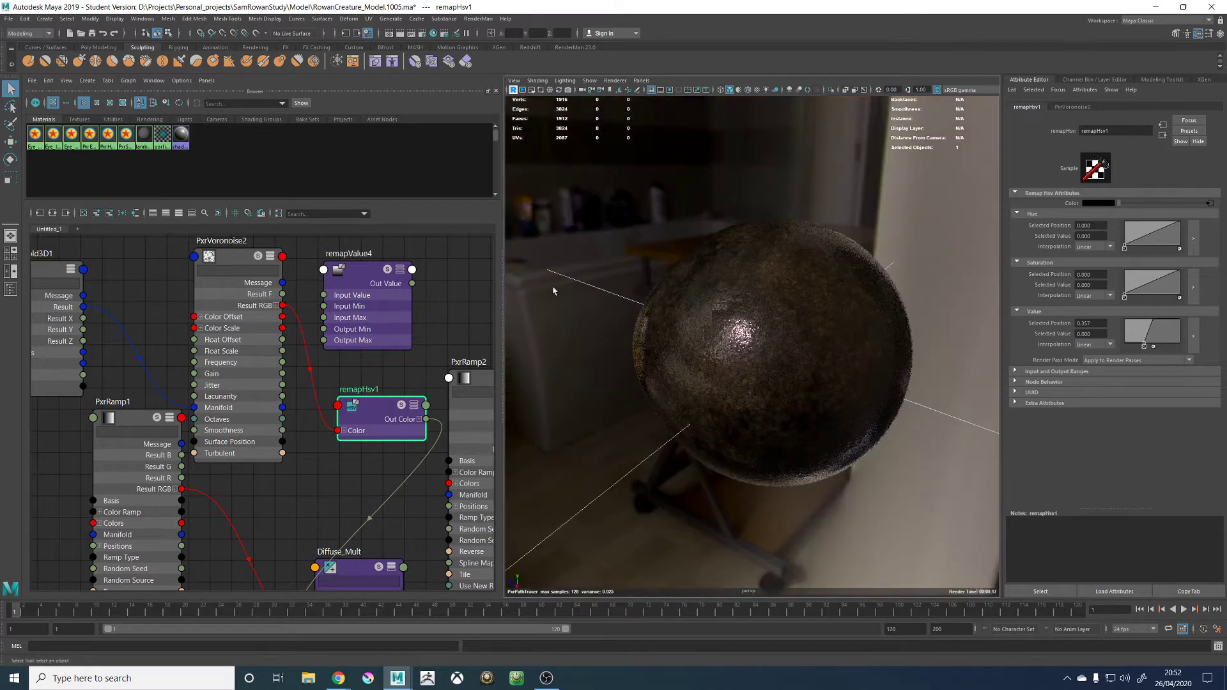
Set PxrManifold3D1's scale to 0.1 and check the eye in the render from another angle
middle_click_drag(76, 291, 157, 305, "alt")
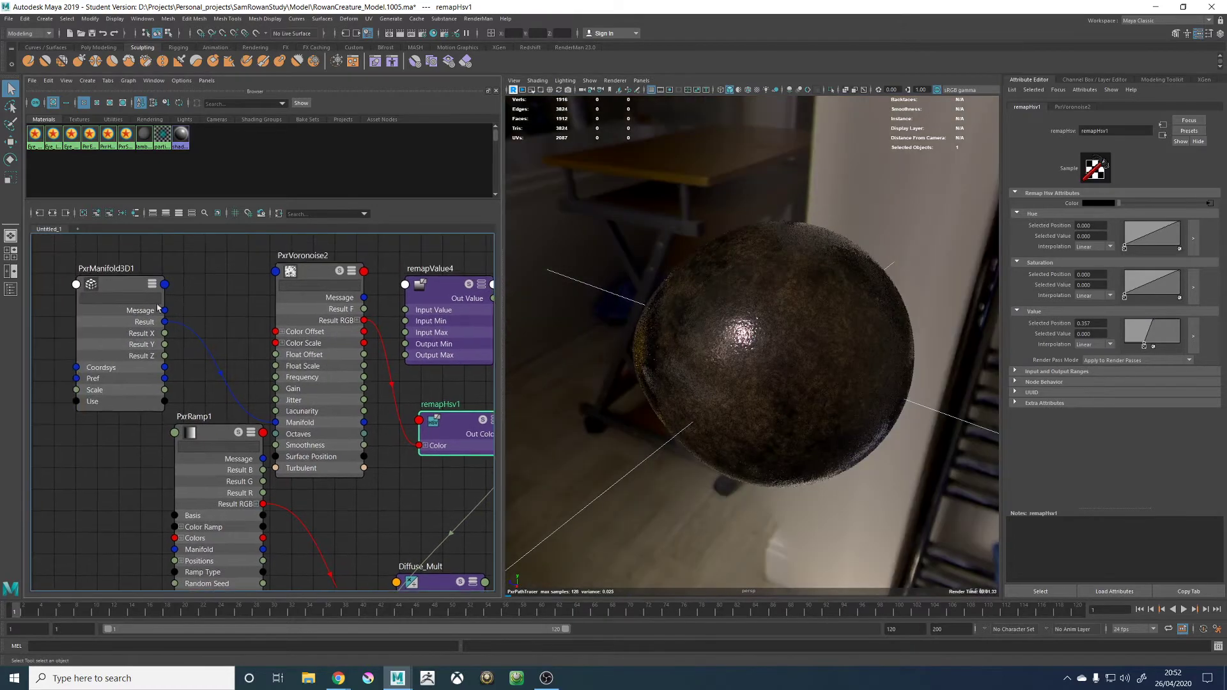
left_click(104, 293)
left_click(1090, 205)
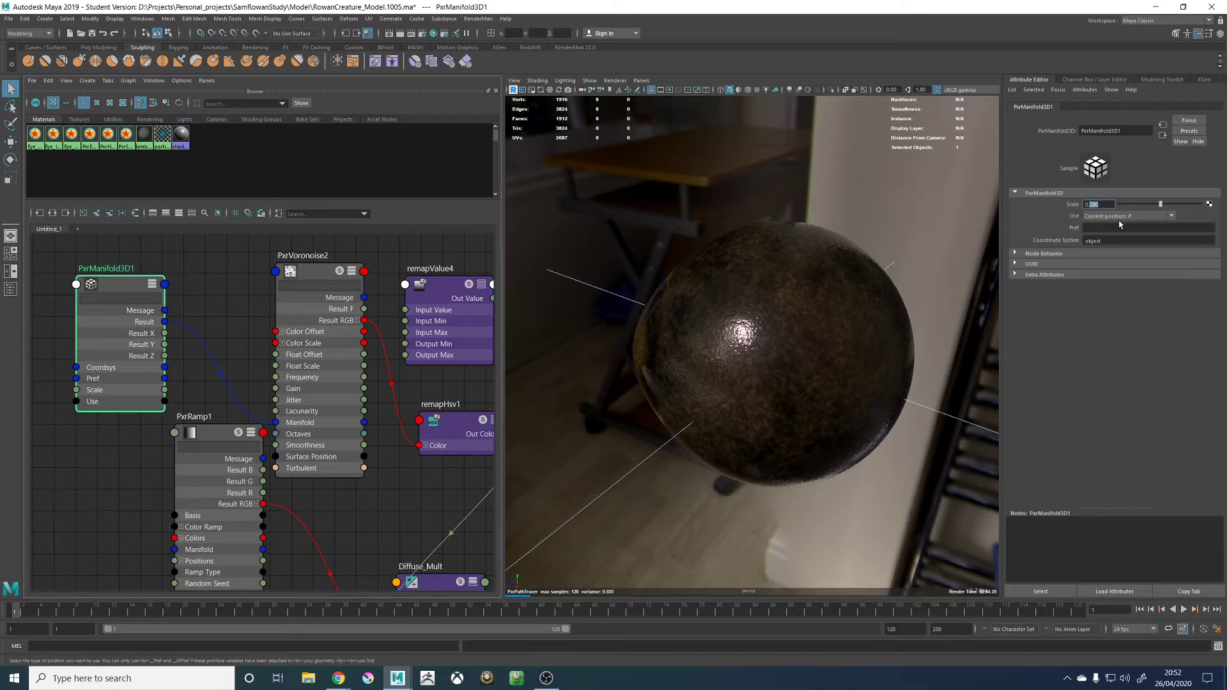
type("0.1")
key("Return")
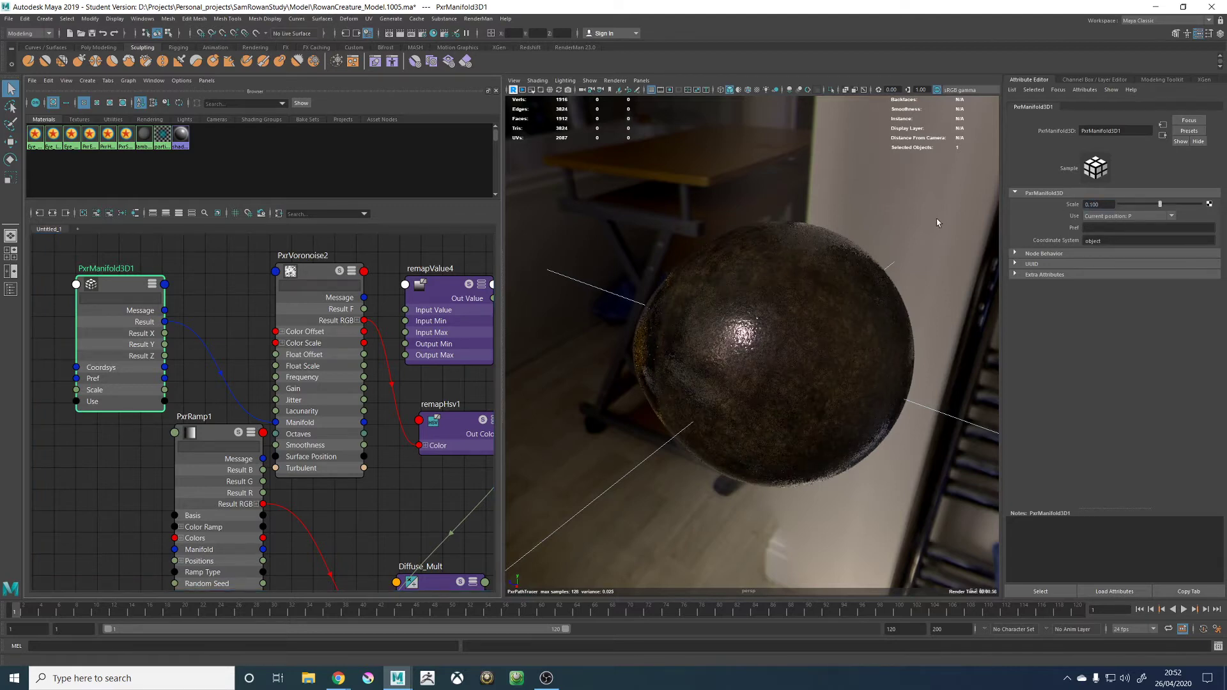
left_click_drag(845, 188, 794, 167, "alt")
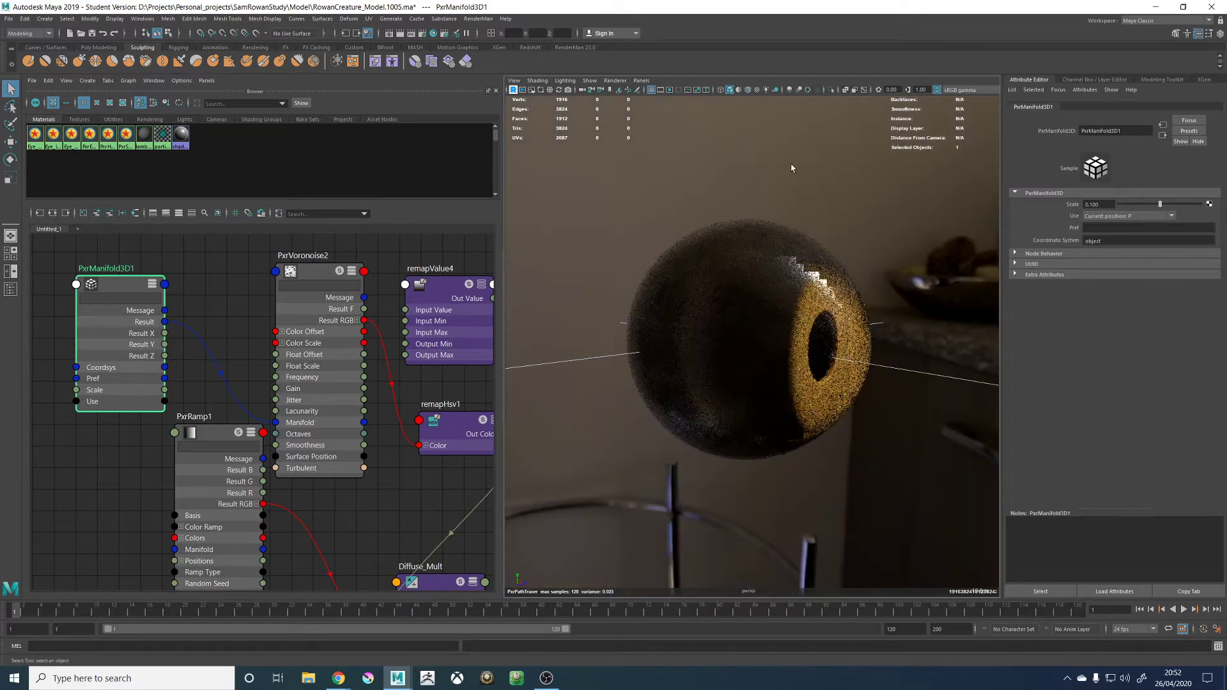
Solo Diffuse_Mult in the render and inspect the multiplied noise pattern around the eyeball
middle_click_drag(419, 473, 264, 407, "alt")
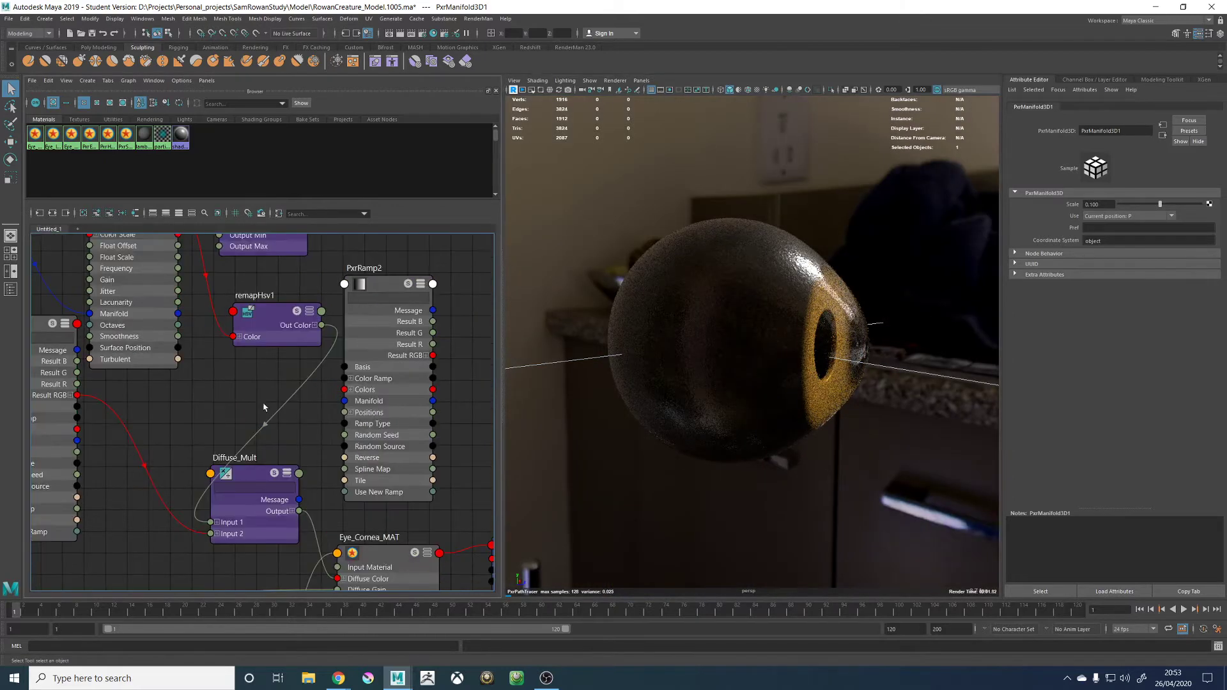
left_click(276, 481)
left_click_drag(757, 242, 809, 243, "alt")
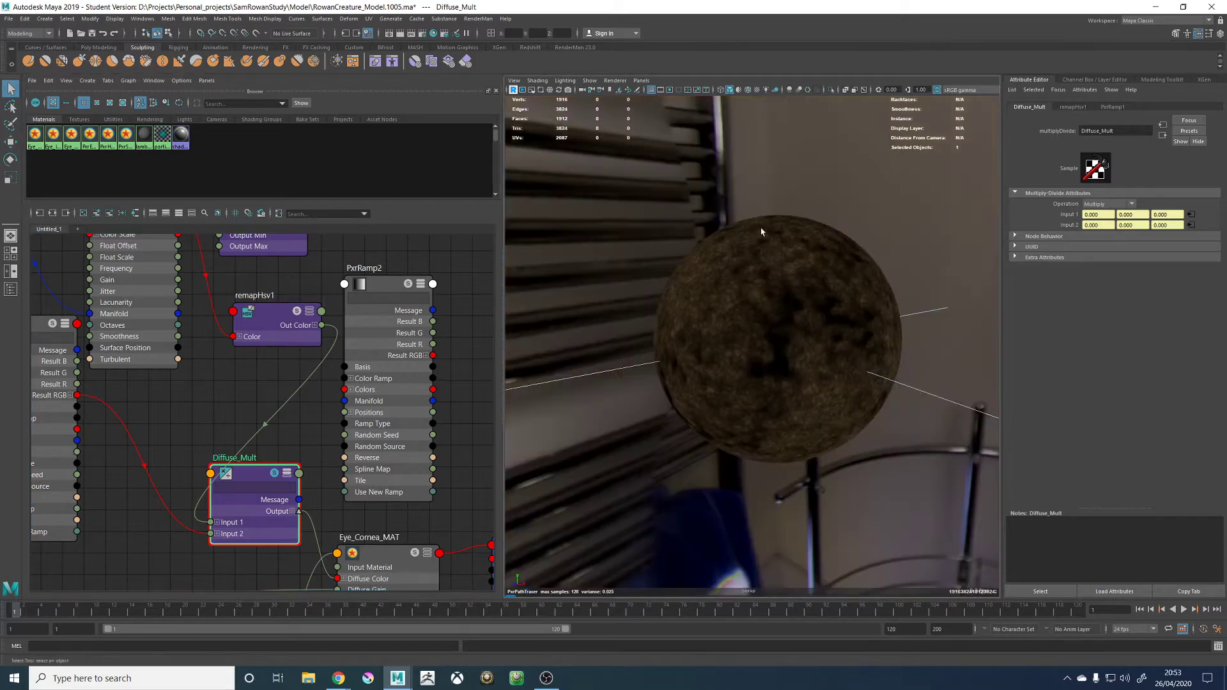
Set PxrVoronoise2's Octaves to 2 and check the pattern on the eyeball
scroll(194, 314, "down", 5)
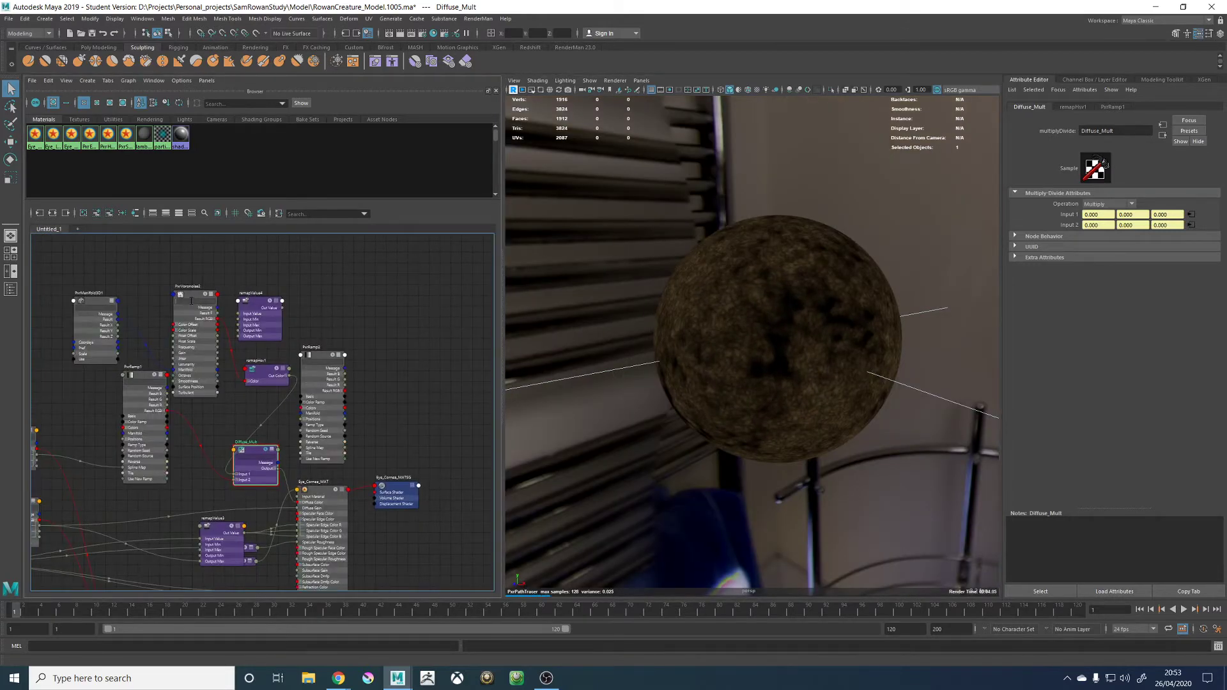
left_click(191, 301)
left_click(1089, 227)
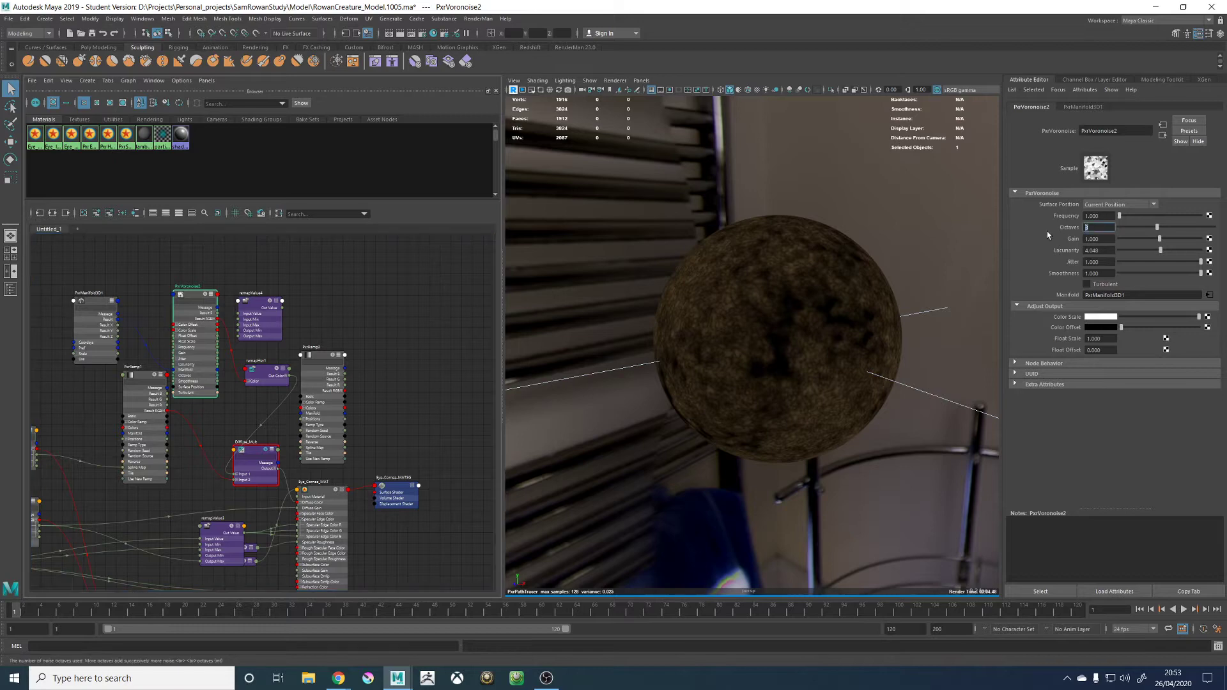
key("Return")
left_click_drag(857, 180, 830, 202, "alt")
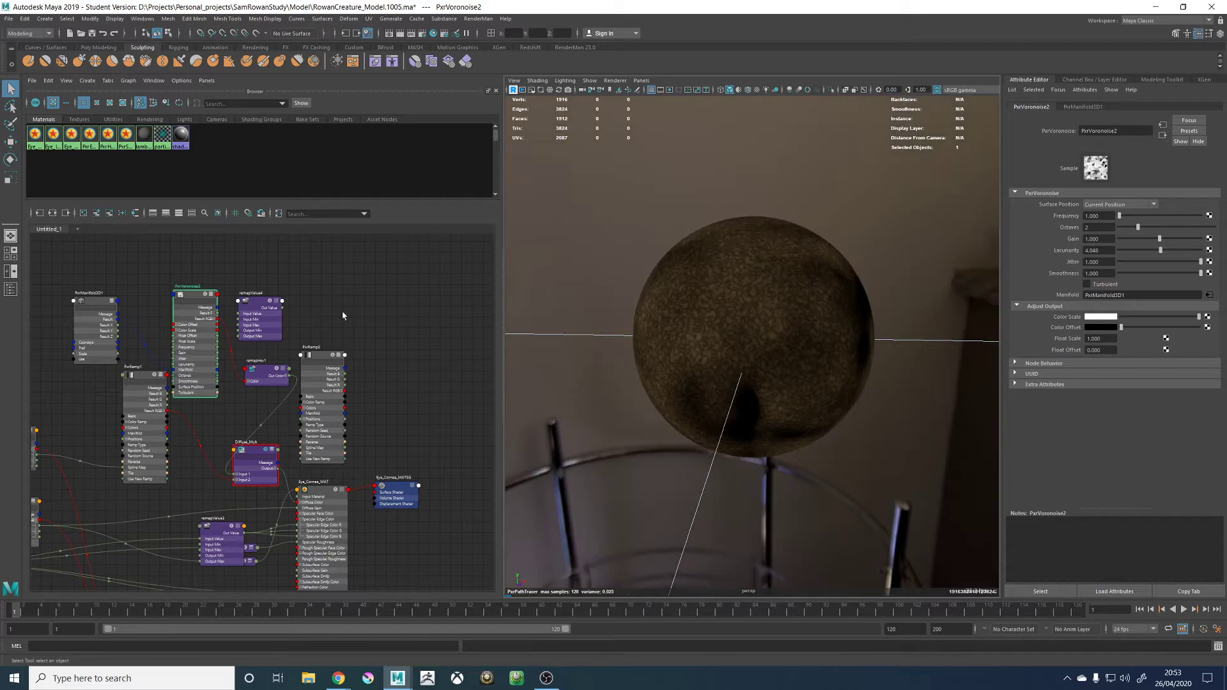
Solo remapHsv1 in the render and adjust its Value curve, shifting the black point toward the middle and setting the white point's position to 1.000
left_click(282, 369)
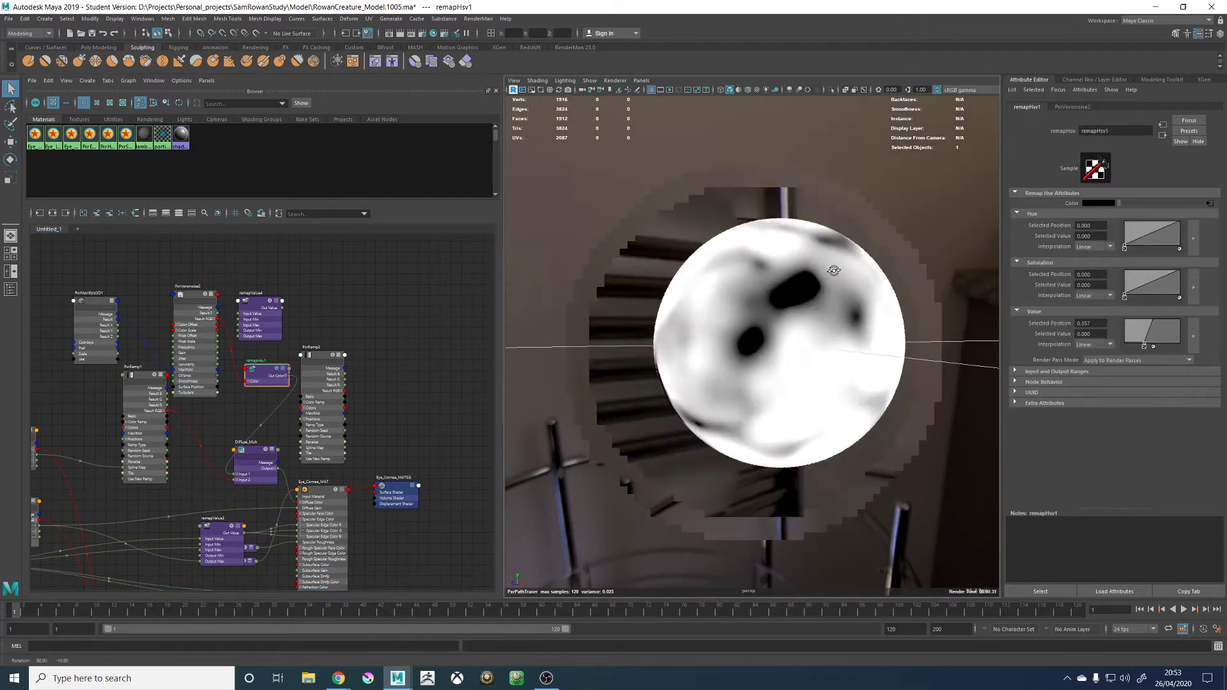
left_click(1165, 320)
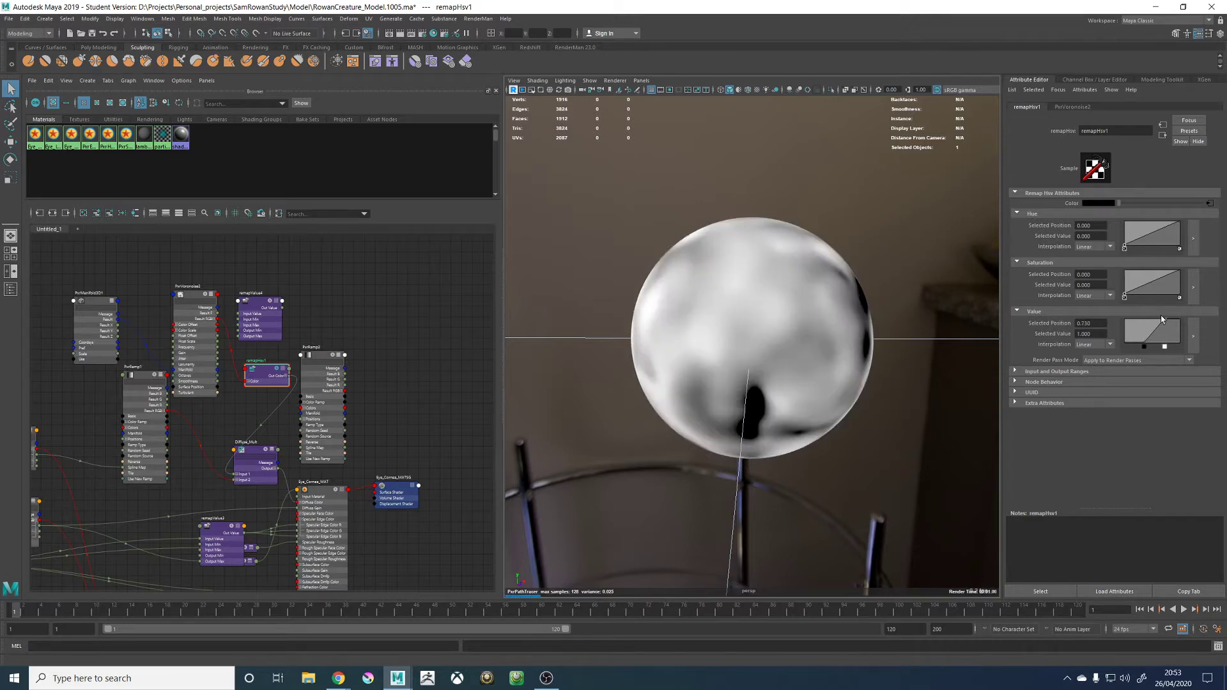
left_click_drag(1162, 320, 1159, 320)
left_click(1147, 344)
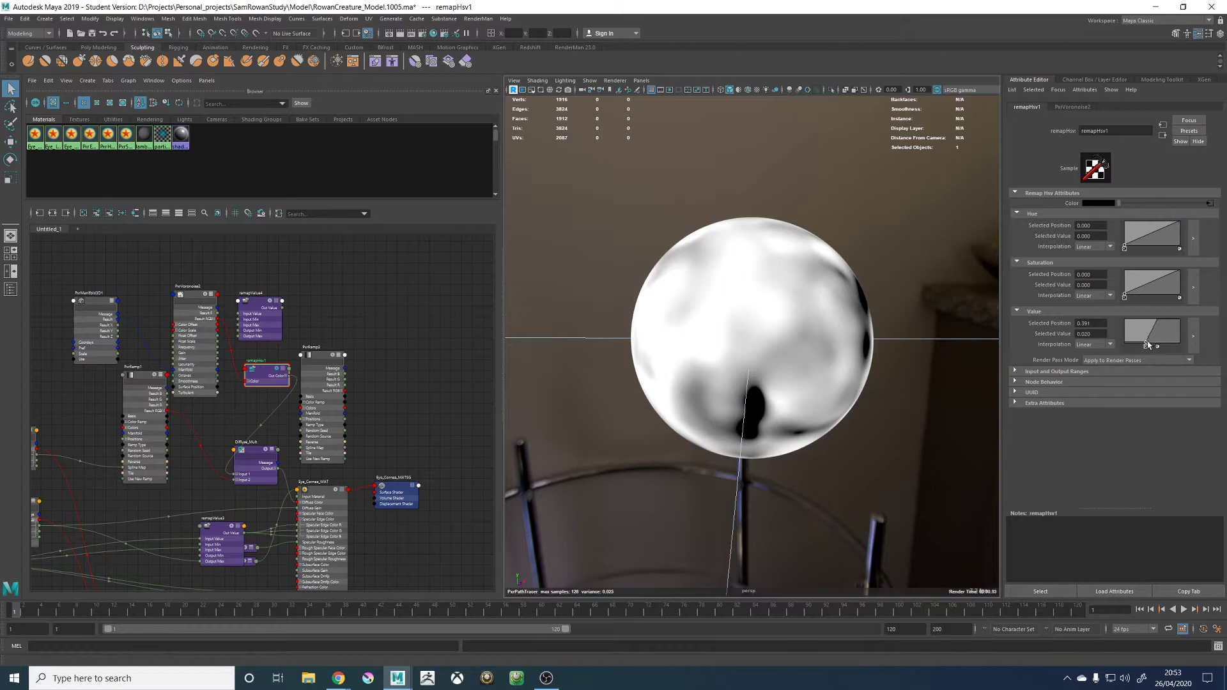
left_click_drag(1147, 345, 1179, 319)
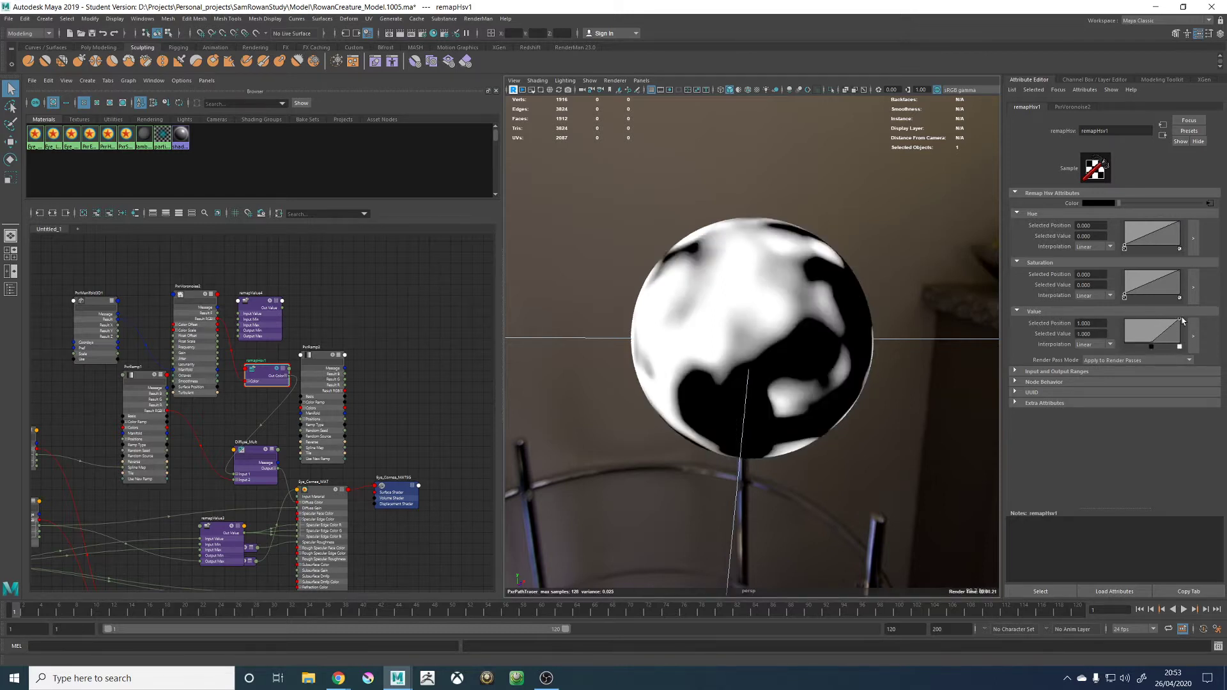
Set PxrVoronoise2's Octaves to 3 and end the remapHsv1 solo
left_click(217, 299)
left_click(1099, 227)
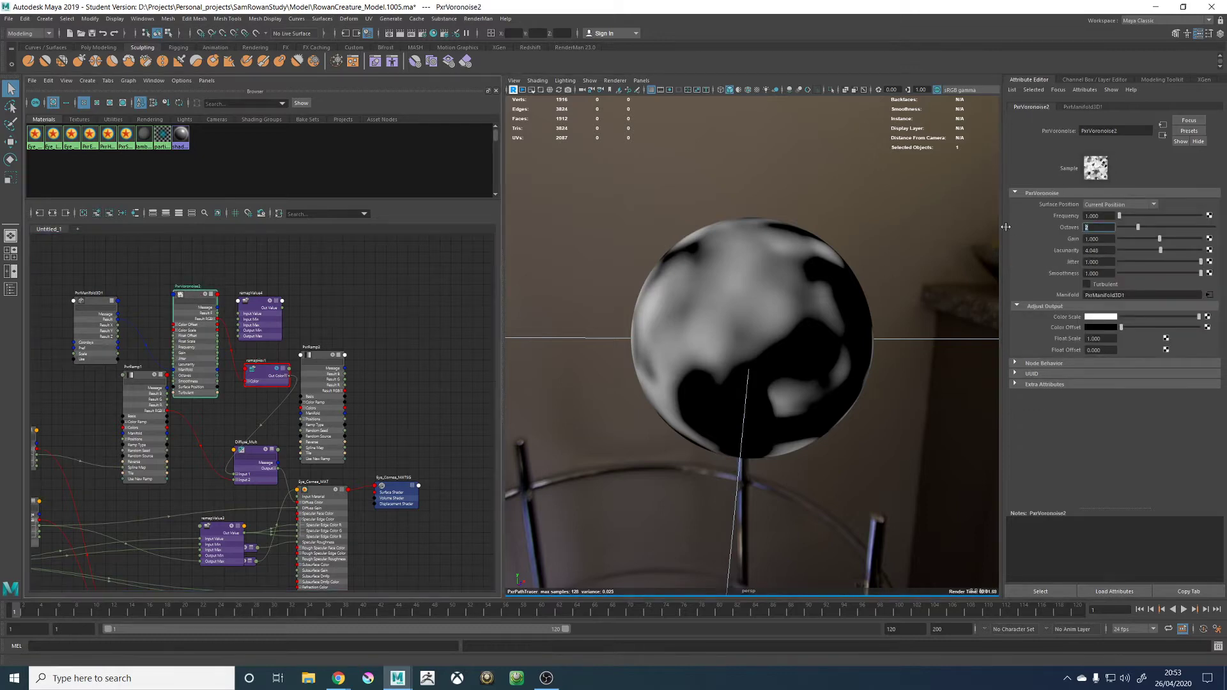
type("3")
key("Return")
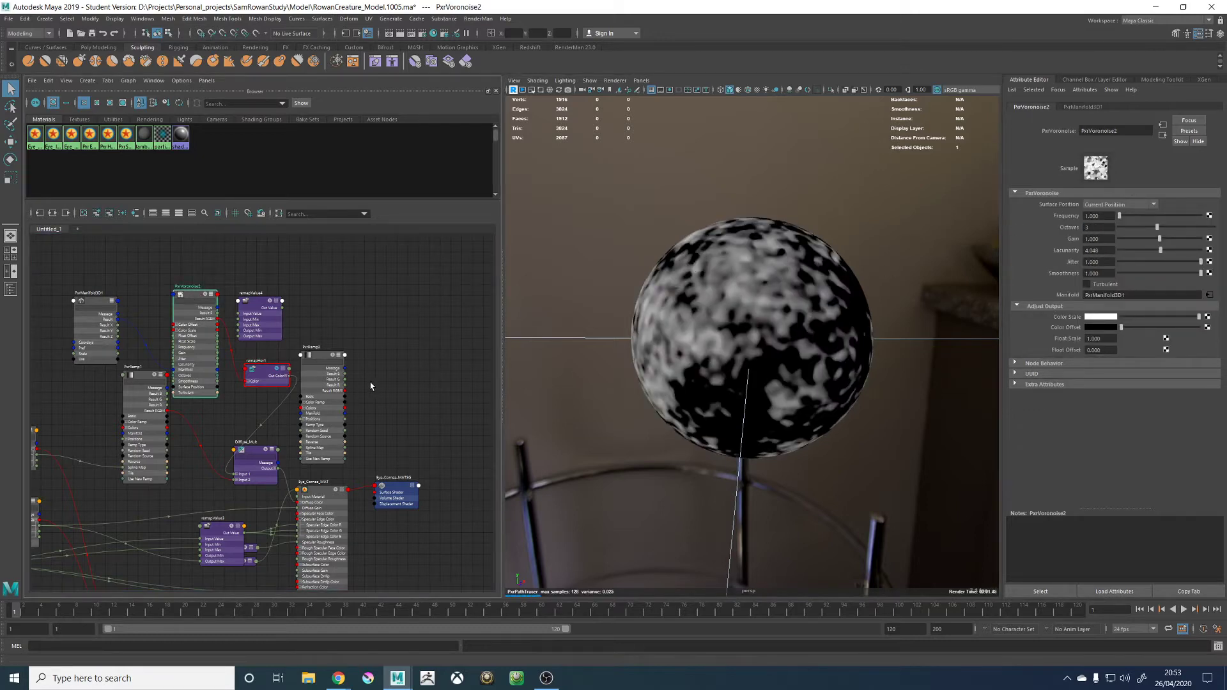
left_click(279, 374)
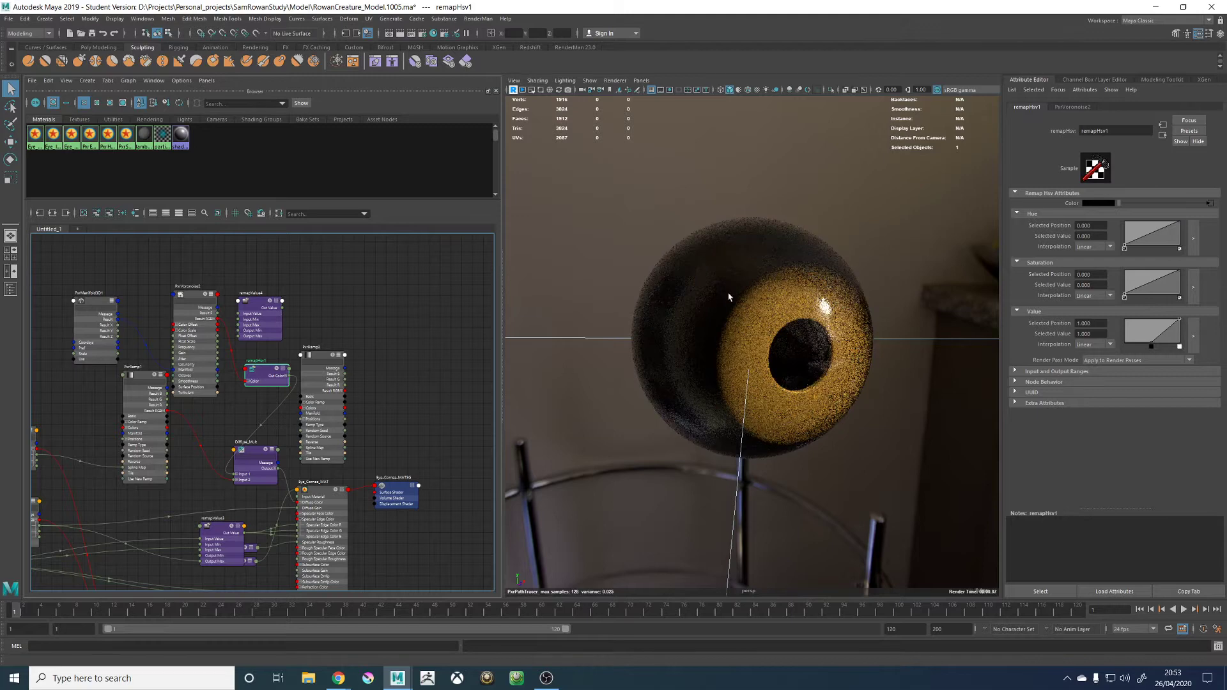
Solo PxrRamp1 and Diffuse_Mult in turn and compare the base color with the multiplied noise around the eyeball
left_click_drag(728, 297, 696, 336, "alt")
left_click(154, 376)
left_click(263, 455)
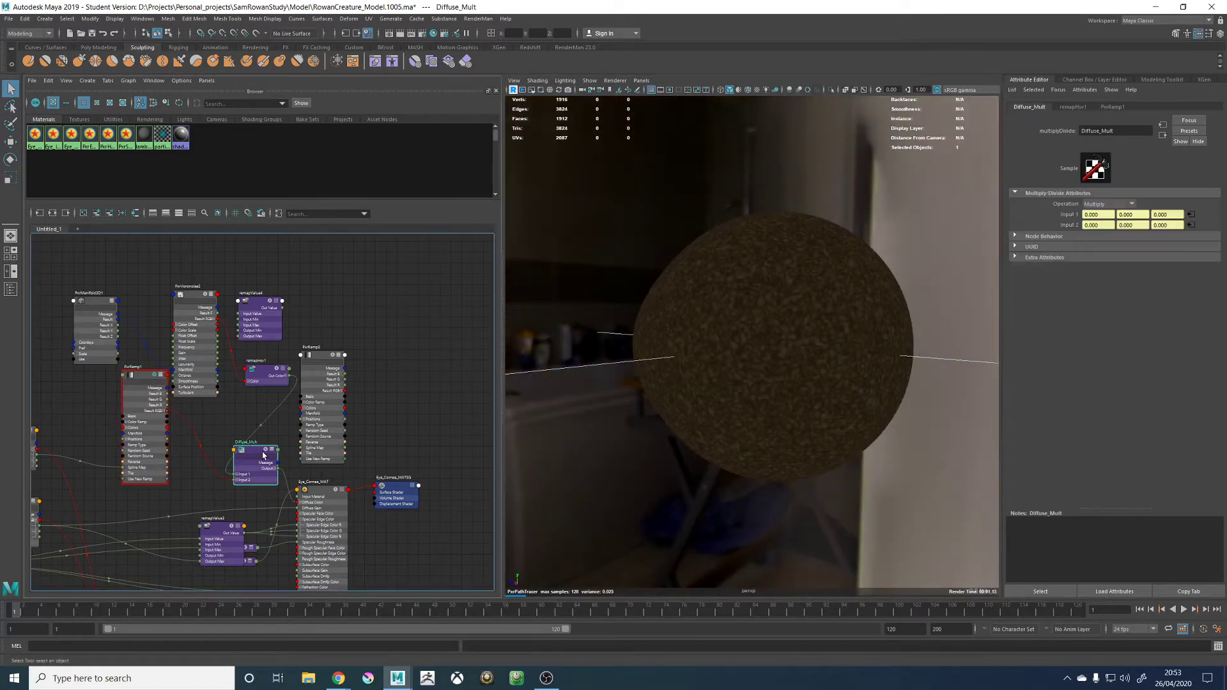
left_click(265, 453)
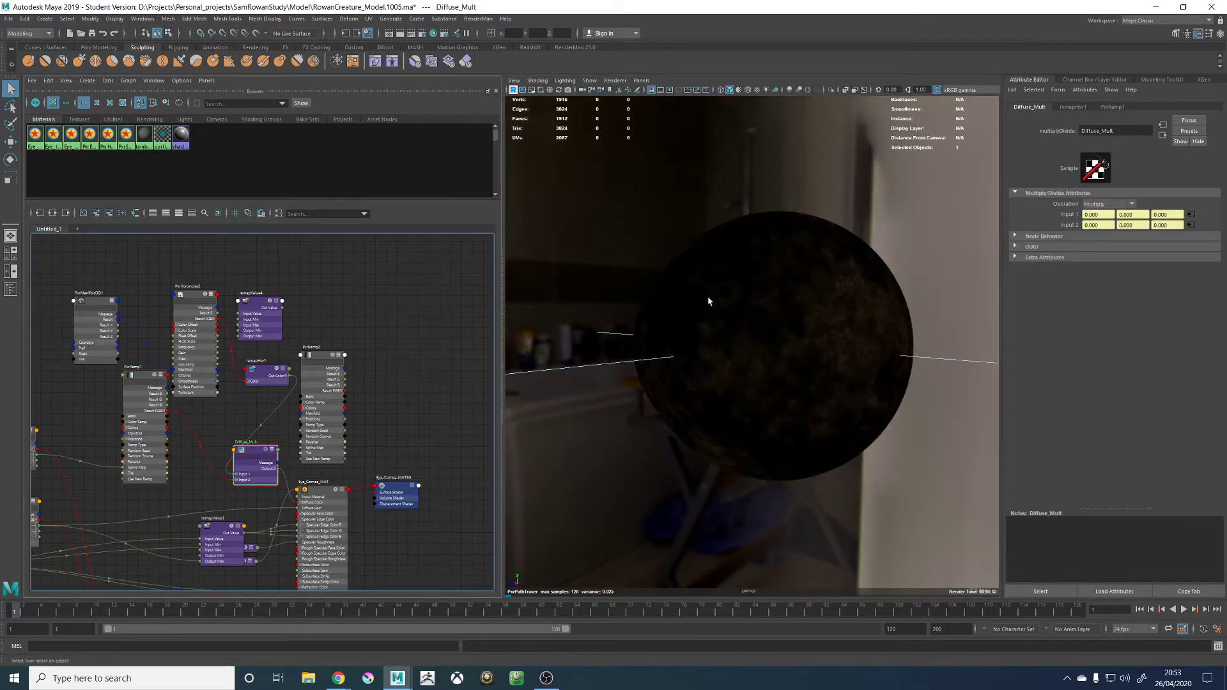
left_click_drag(707, 301, 881, 321, "alt")
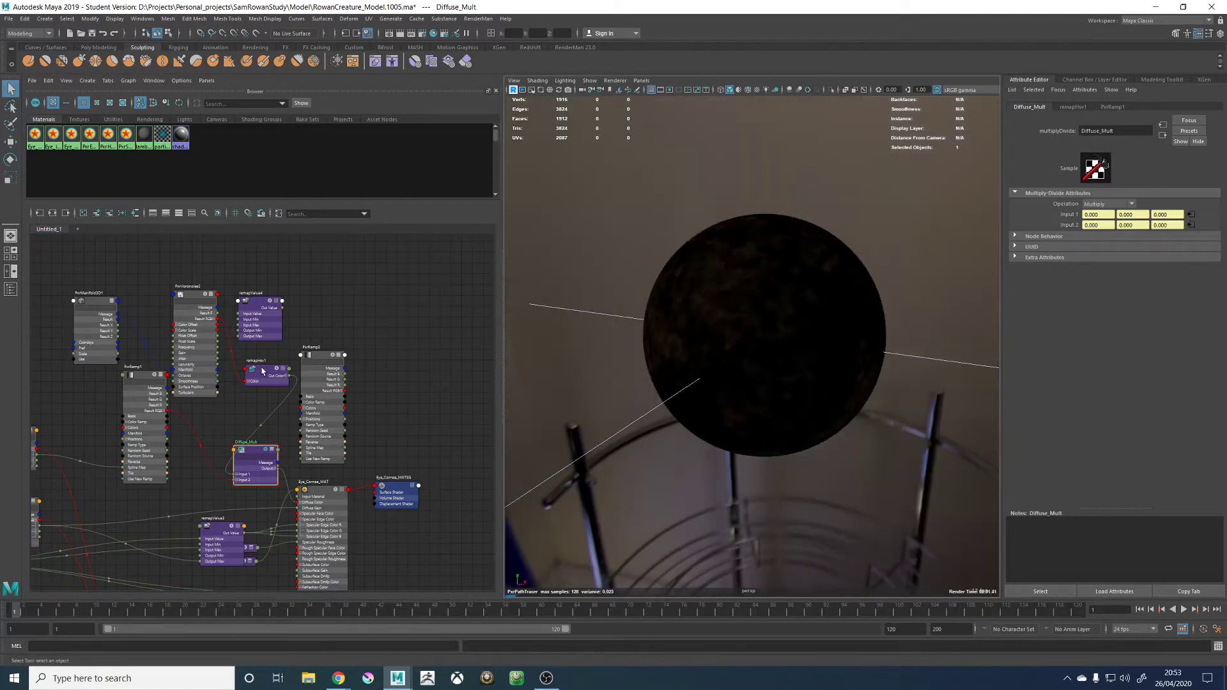
Rebalance remapHsv1's Value curve with Diffuse_Mult still soloed, adjusting the black point and the upper part of the slope
left_click(263, 371)
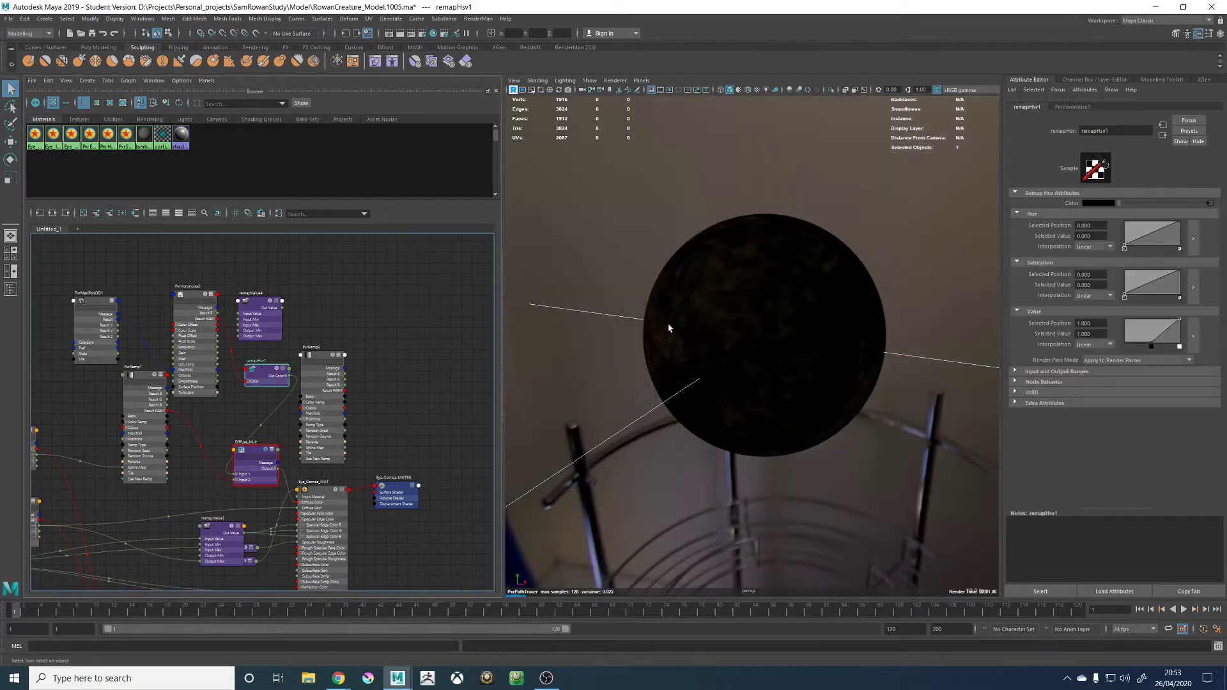
left_click(1137, 346)
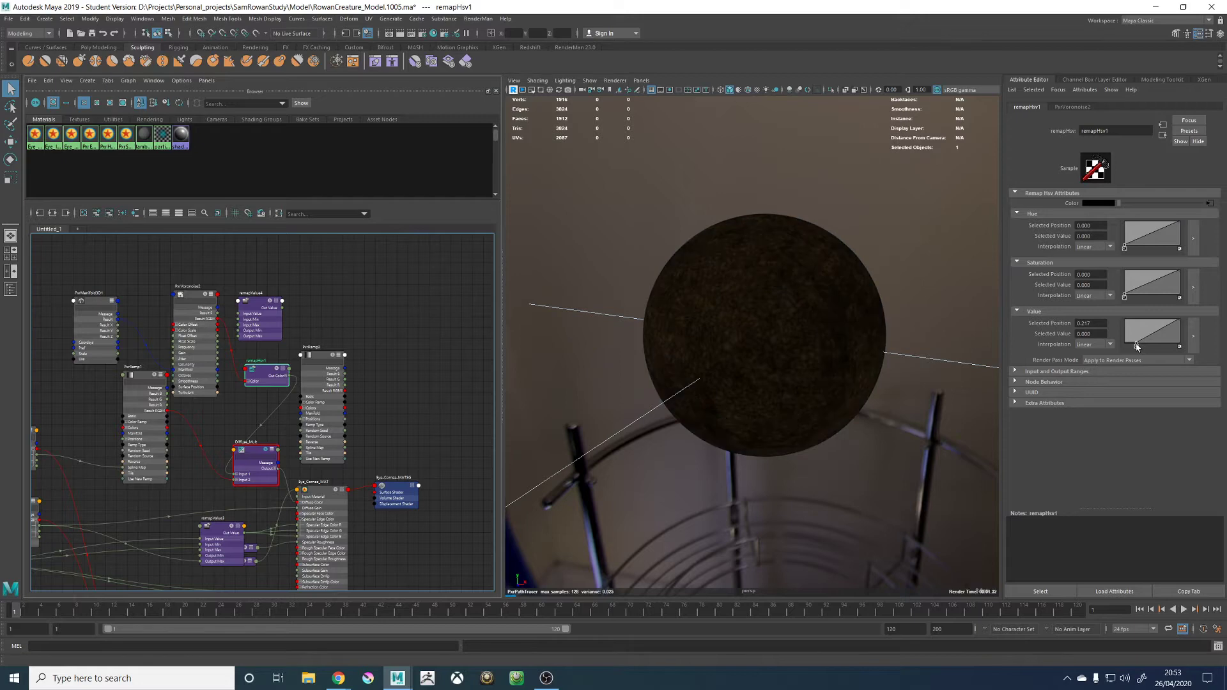
left_click_drag(1136, 345, 1146, 343)
left_click(1164, 330)
left_click_drag(1161, 325, 1166, 321)
End the Diffuse_Mult solo and check the fully shaded eye from a slightly different angle
left_click(340, 326)
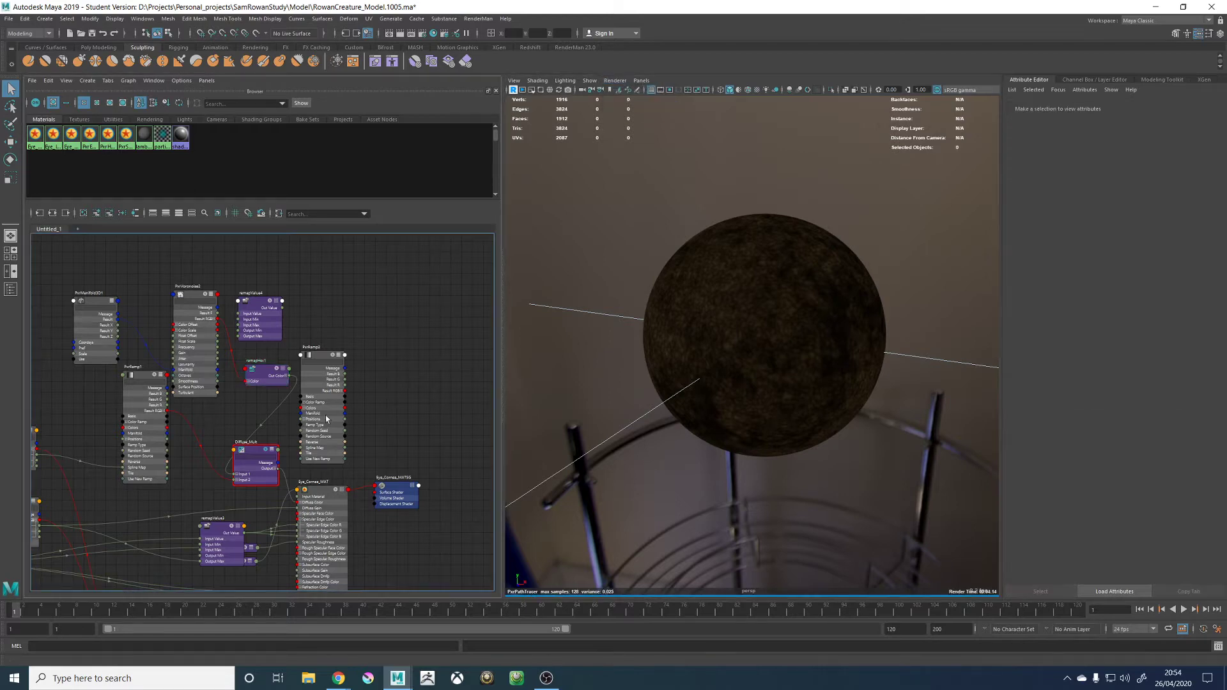
left_click(263, 449)
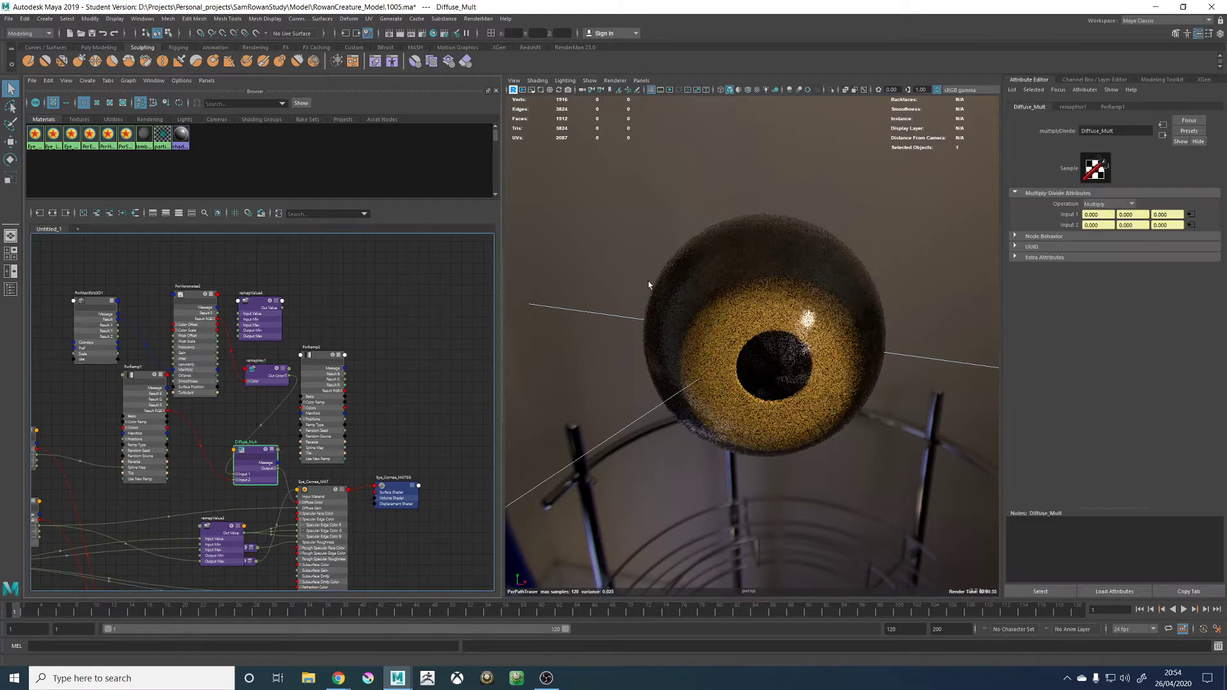
left_click_drag(691, 269, 715, 307, "alt")
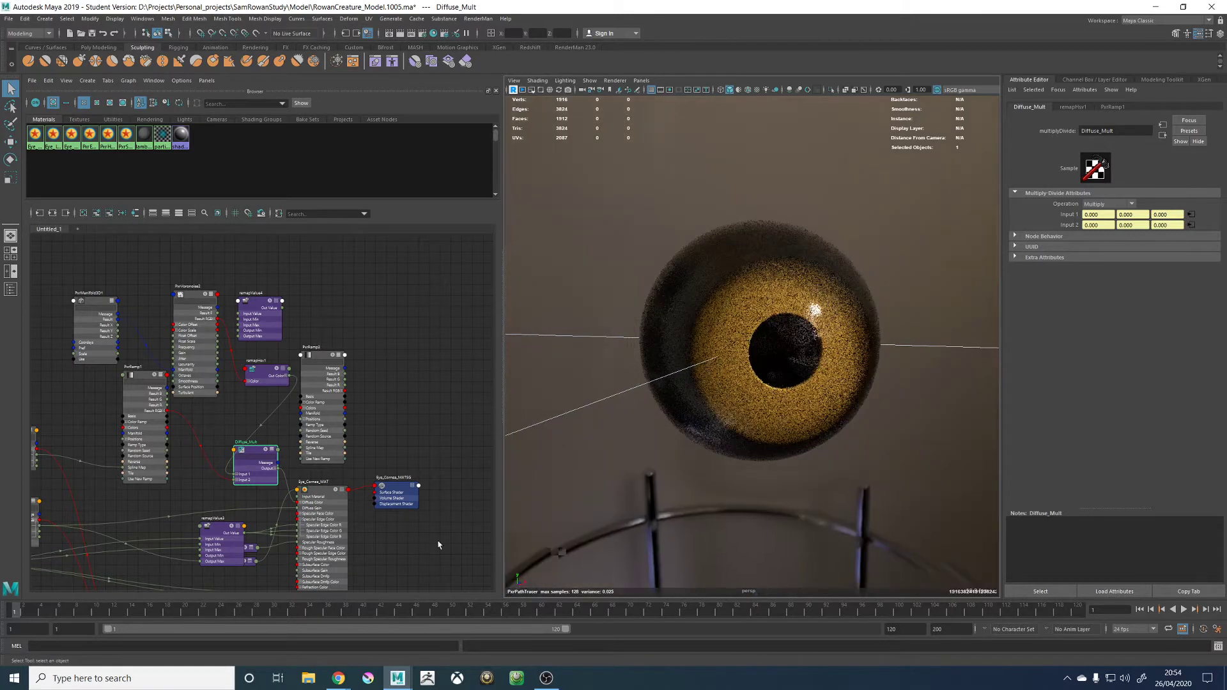
Switch the viewport from RenderMan to Viewport 2.0 and go to the monkey sclera image results in Chrome
left_click(618, 80)
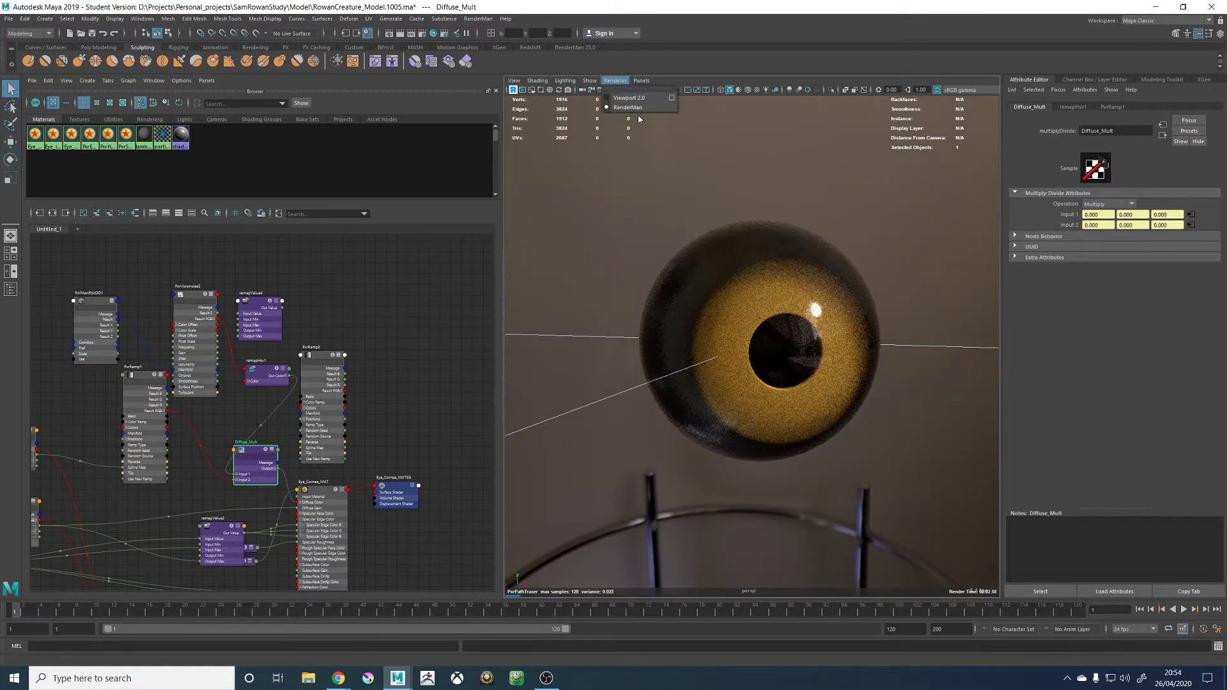
left_click(629, 98)
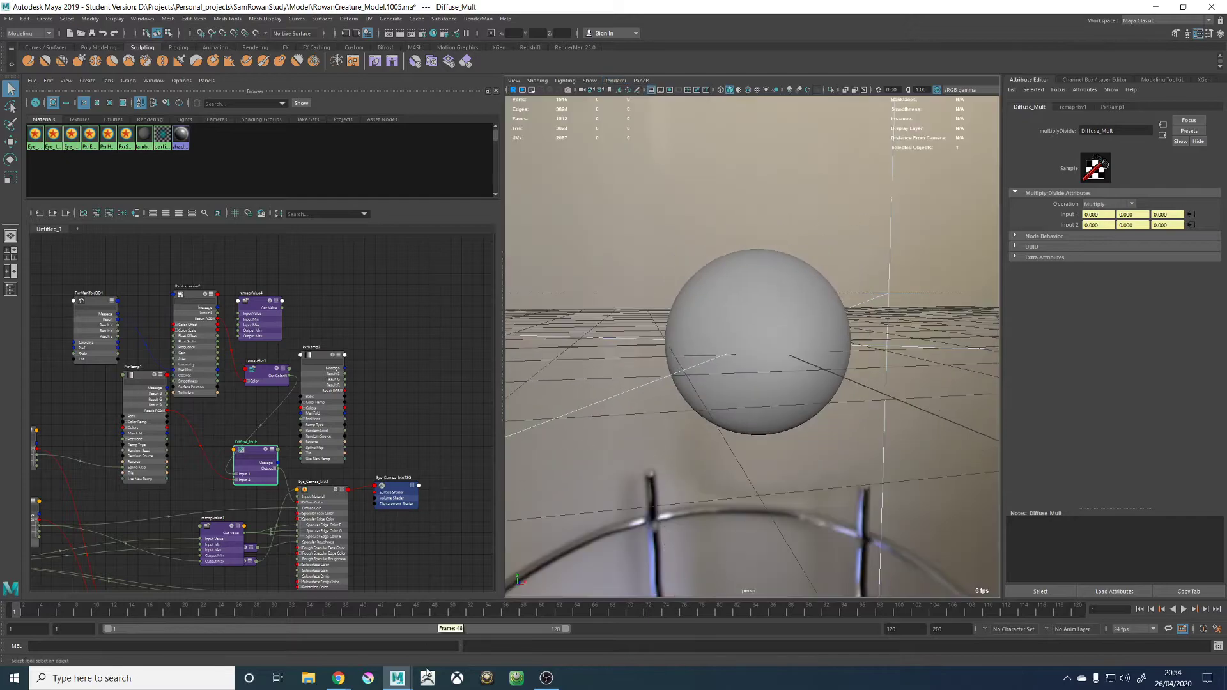
mouse_move(338, 676)
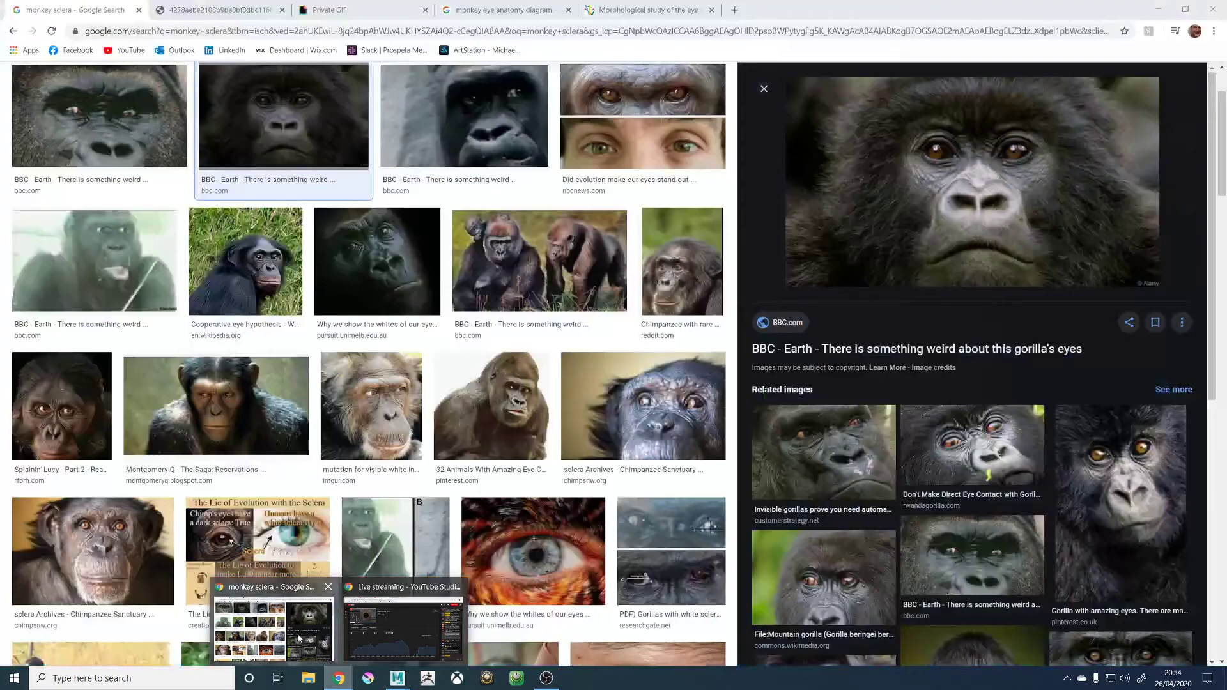
Switch to Chrome and view the close-up reference photo of the orange animal eye
left_click(299, 637)
left_click(337, 6)
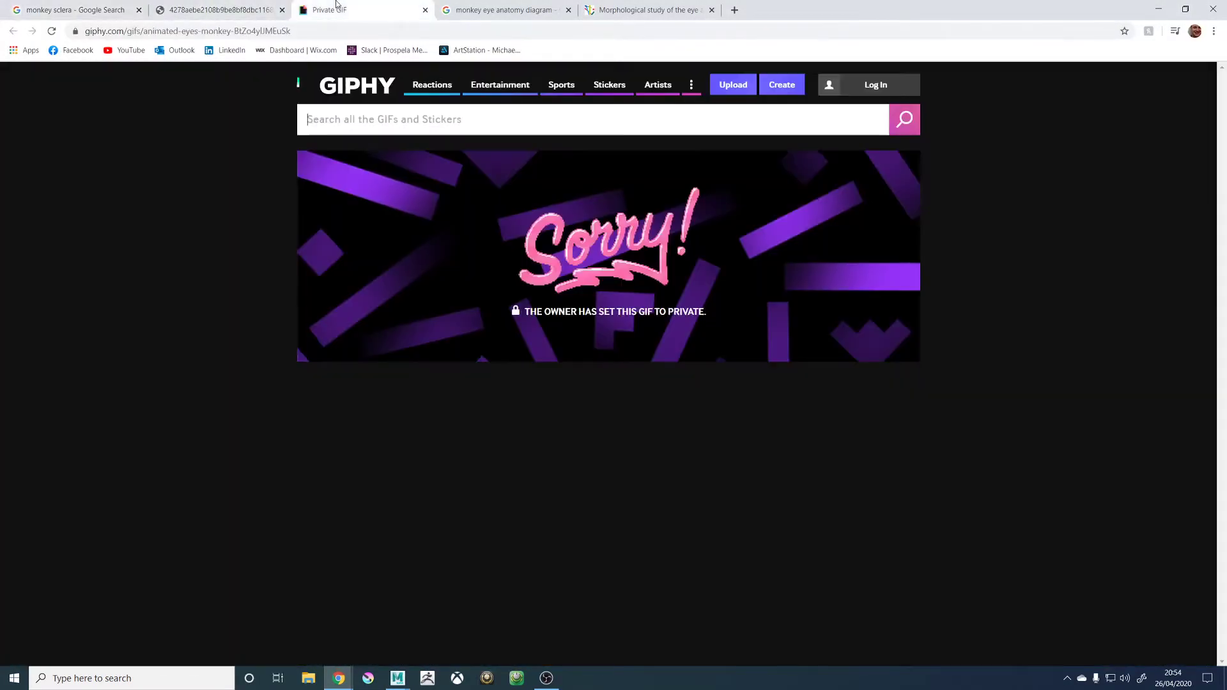
left_click(251, 5)
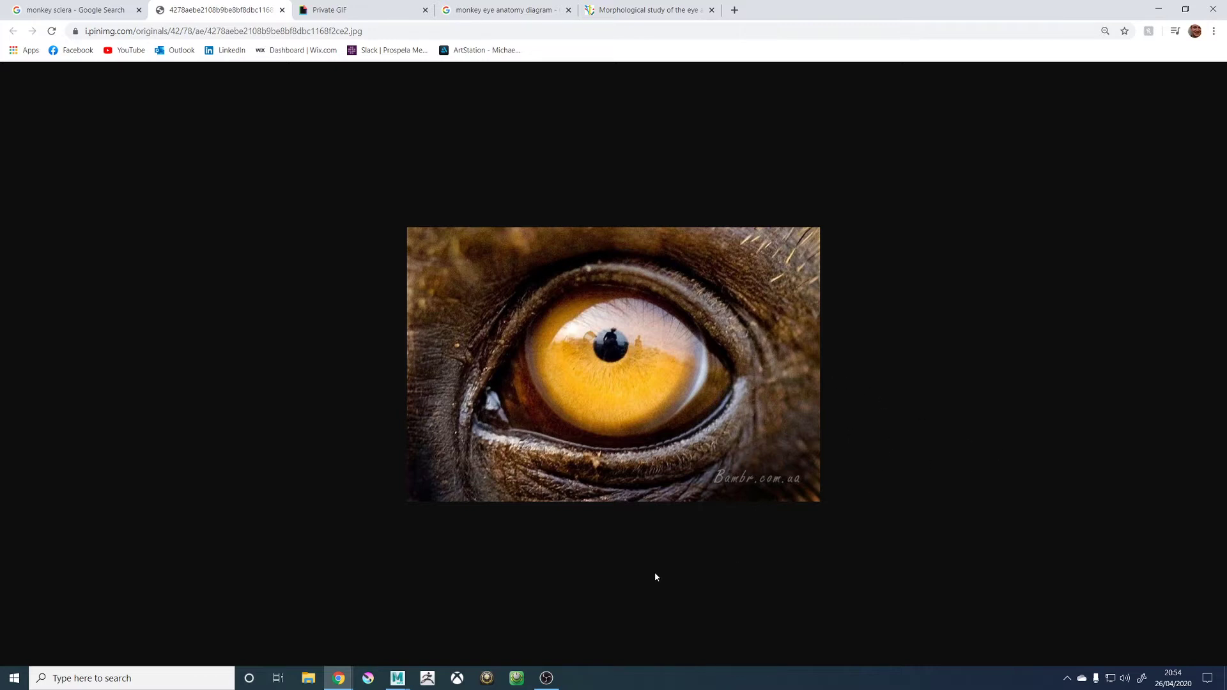
Switch to Maya and examine the rendered eye's cornea bulge and iris from the side
mouse_move(398, 676)
left_click(432, 623)
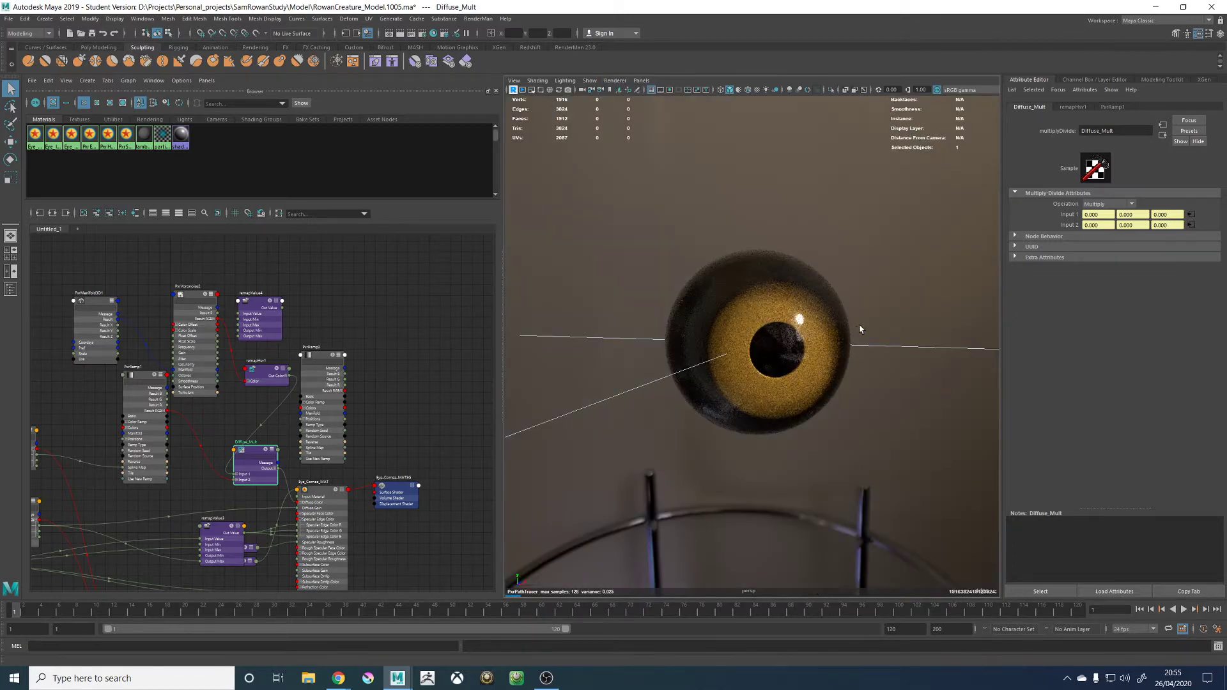
left_click_drag(887, 324, 732, 330, "alt")
right_click_drag(732, 330, 898, 382, "alt")
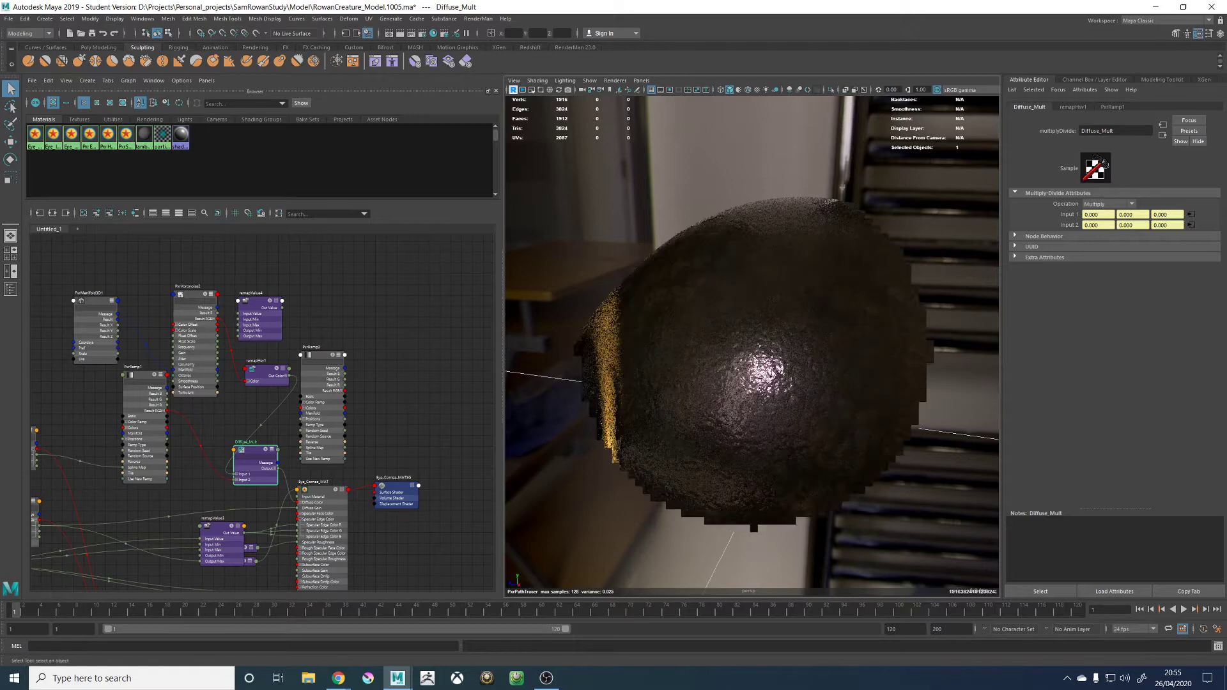
mouse_move(743, 373)
left_mouse_down("alt")
mouse_move(791, 346)
mouse_move(757, 359)
left_mouse_up("alt")
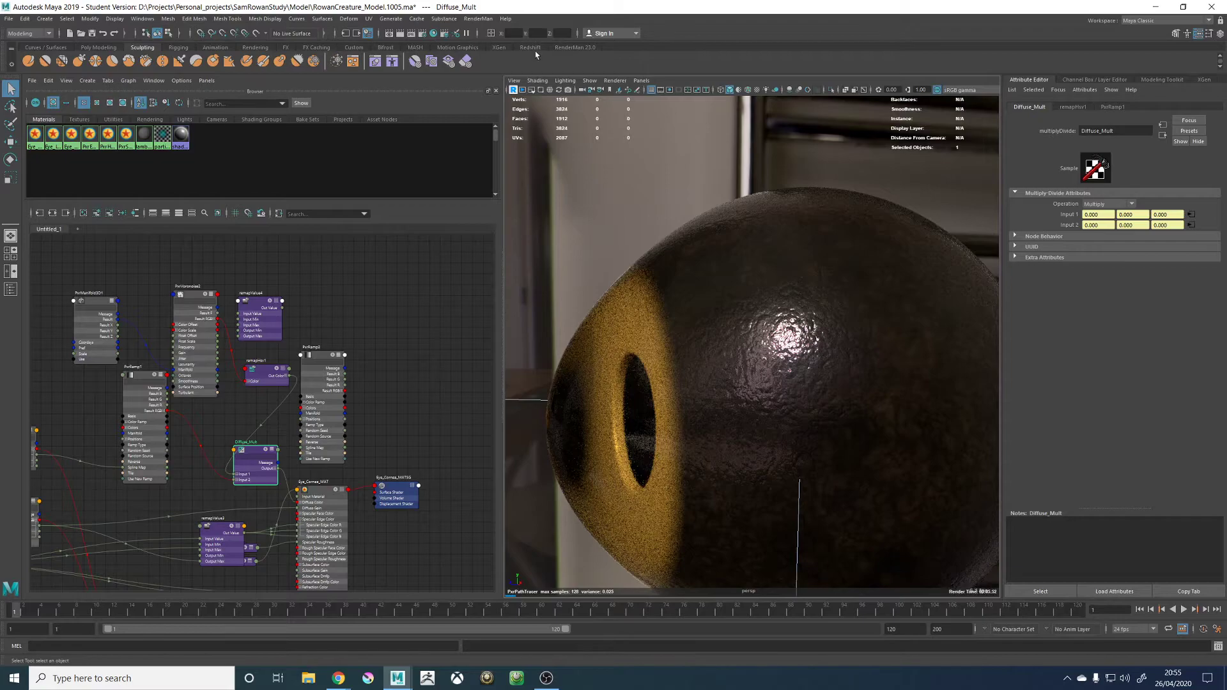
Change the viewport renderer to Viewport 2.0, display the eye in wireframe and select the iris mesh
left_click(614, 81)
left_click(633, 96)
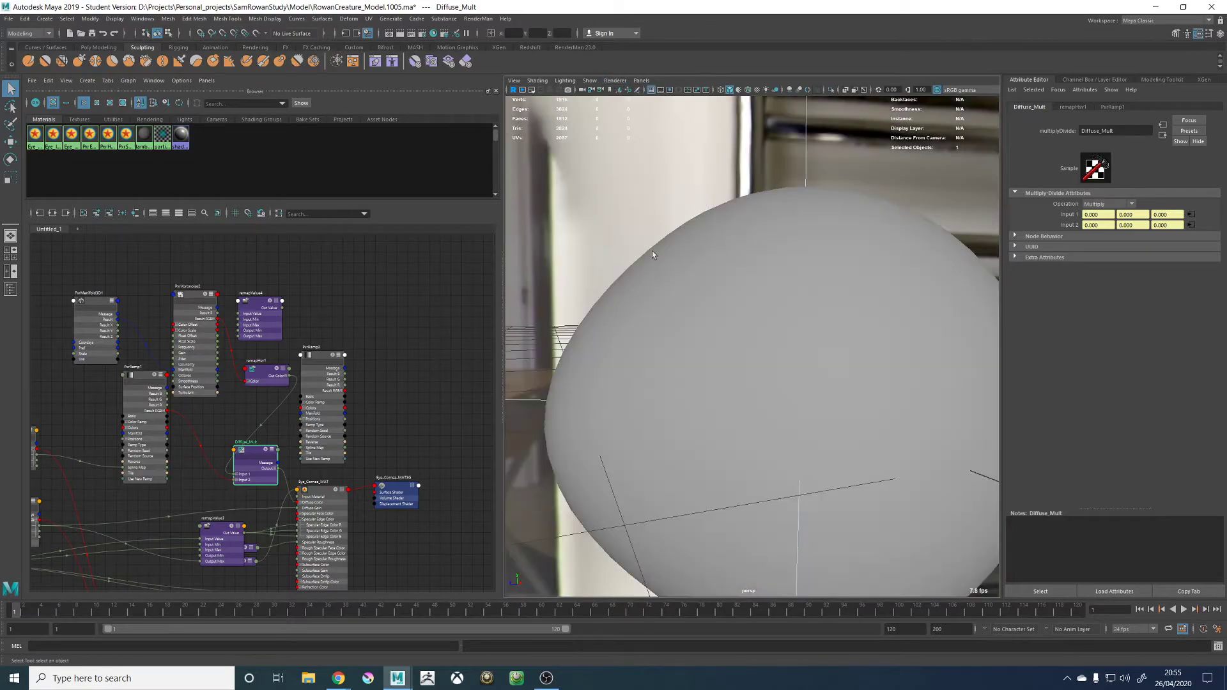
left_click_drag(652, 254, 895, 325, "alt")
key("4")
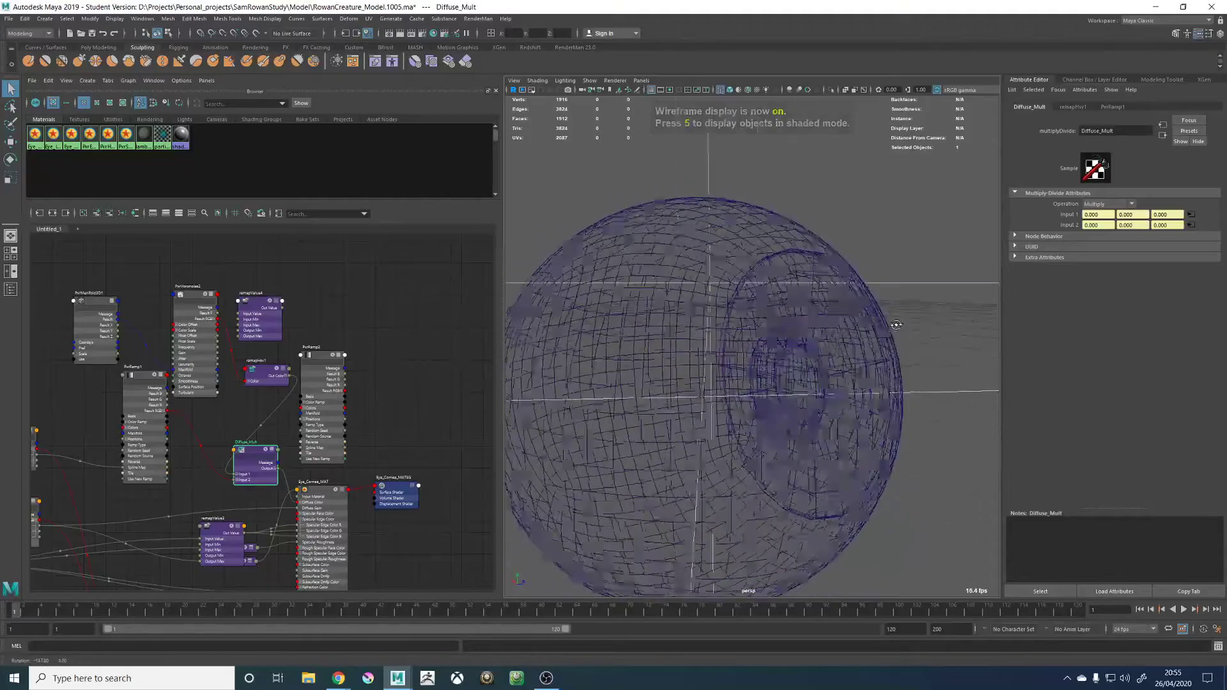
left_click(885, 352)
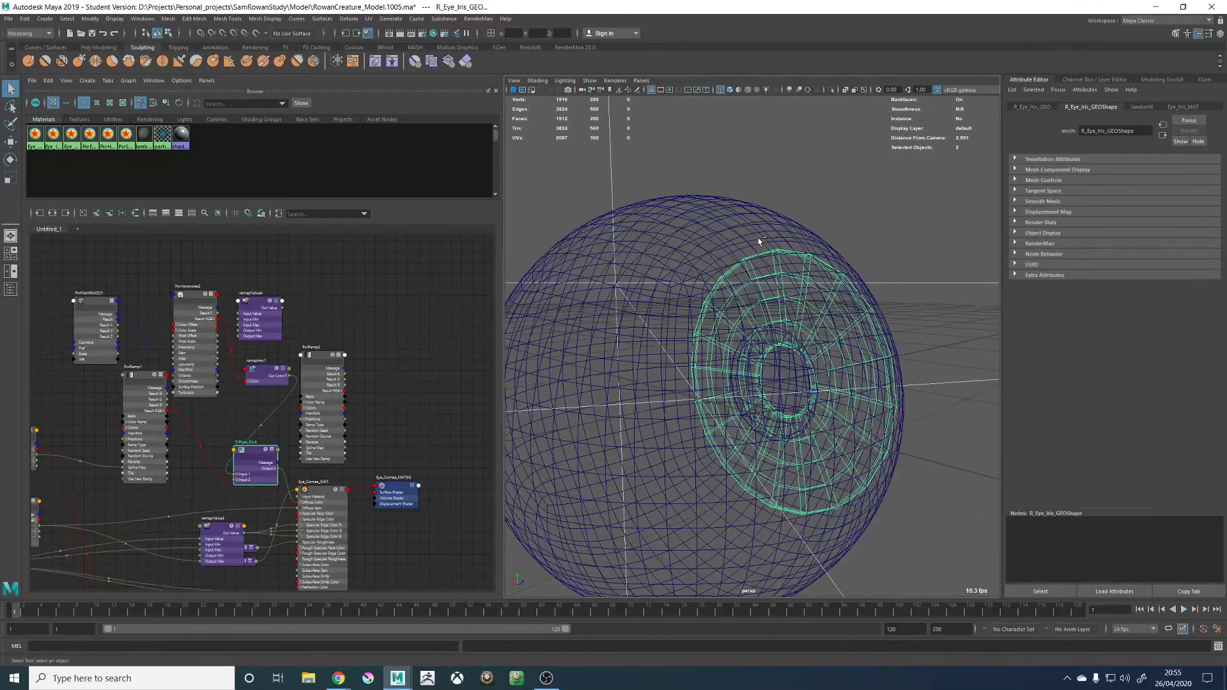
left_click_drag(759, 241, 693, 255, "alt")
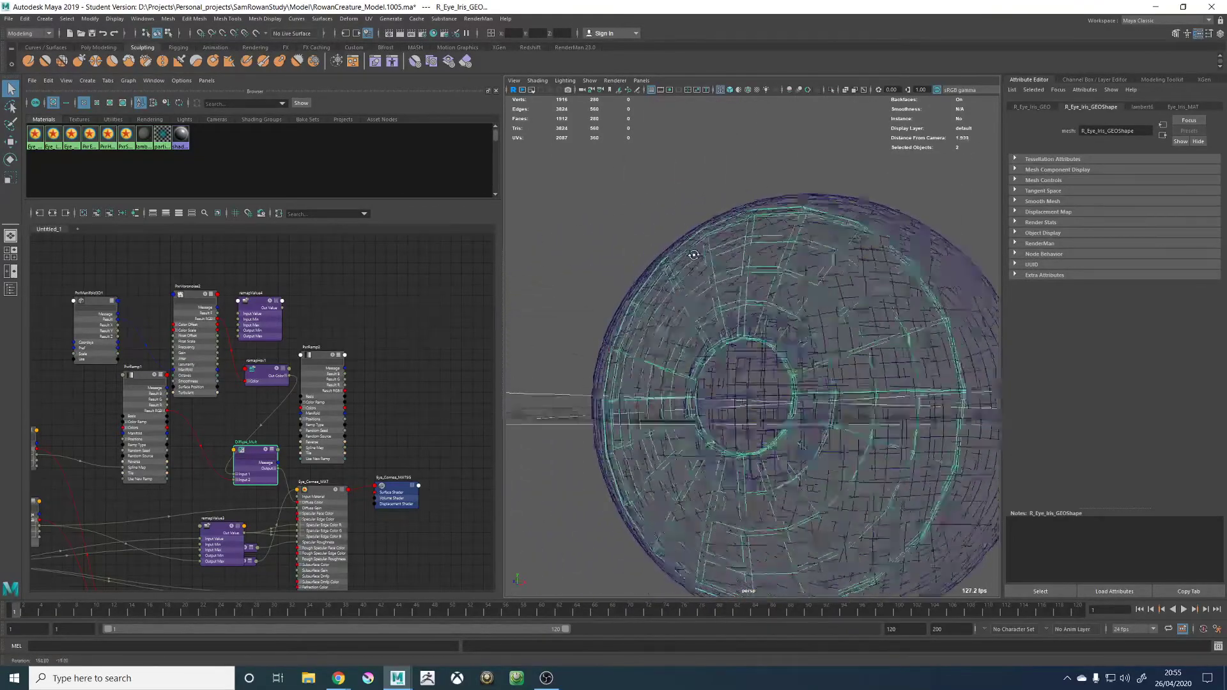
Return to shaded display and uniformly scale the iris mesh by a very small amount
key("5")
key("r")
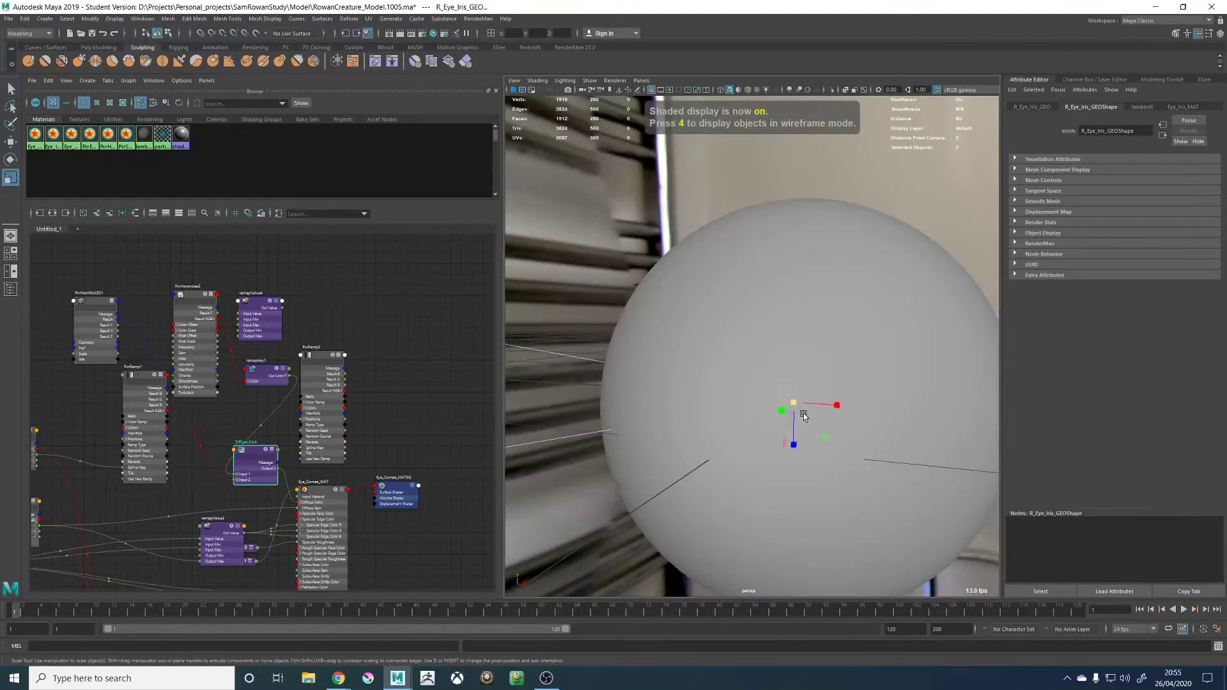
left_click_drag(794, 403, 799, 405)
Turn on smooth mesh preview for the iris and the surrounding eyeball mesh
key("3")
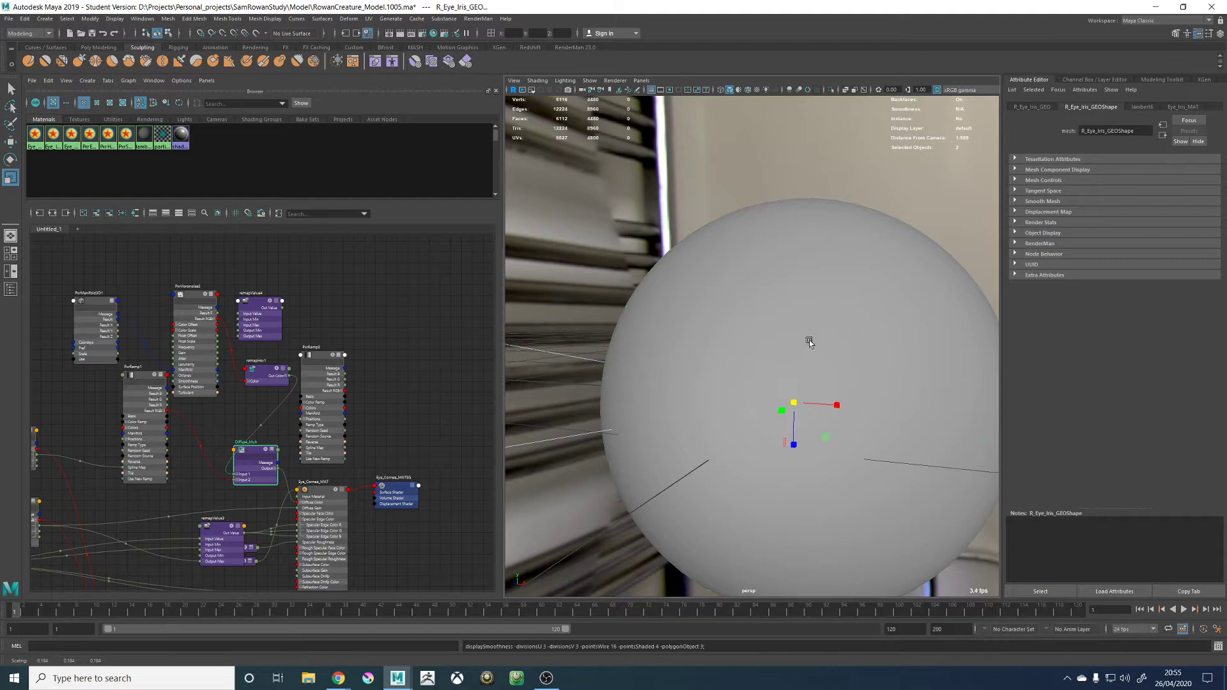
left_click(813, 276)
key("3")
left_click(719, 275)
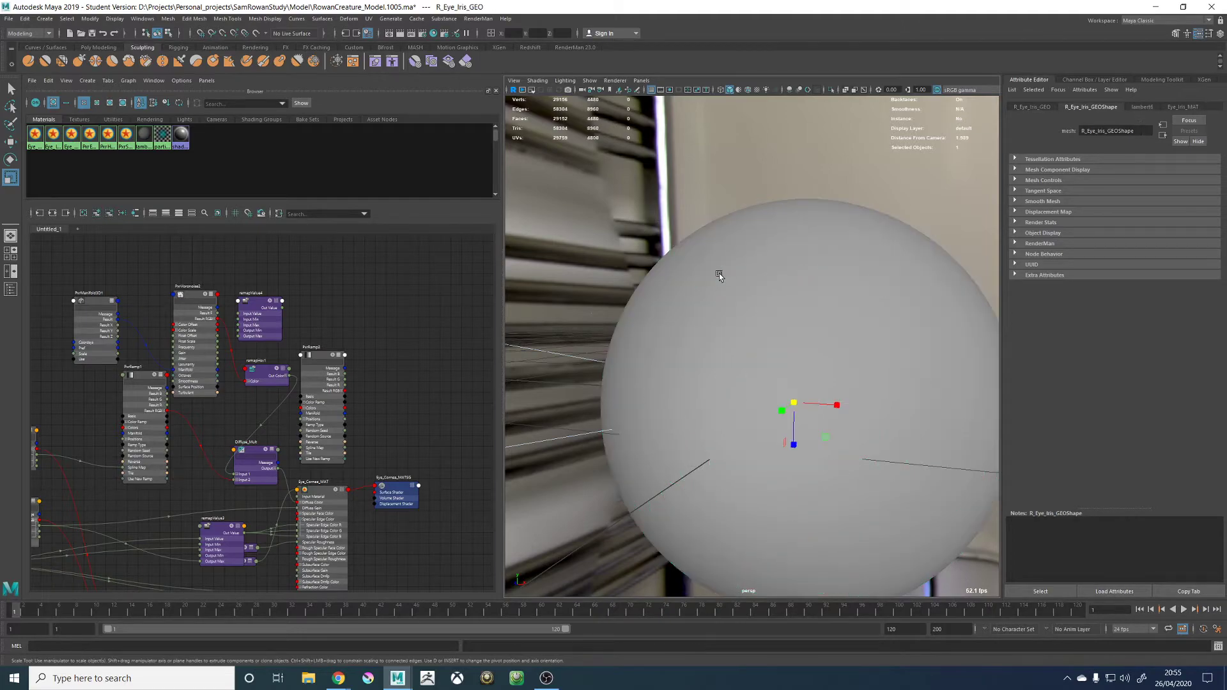
Check the iris mesh in wireframe, slightly adjust its uniform scale in shaded display and deselect it
key("4")
mouse_move(714, 271)
left_mouse_down("alt")
mouse_move(765, 275)
mouse_move(789, 327)
left_mouse_up("alt")
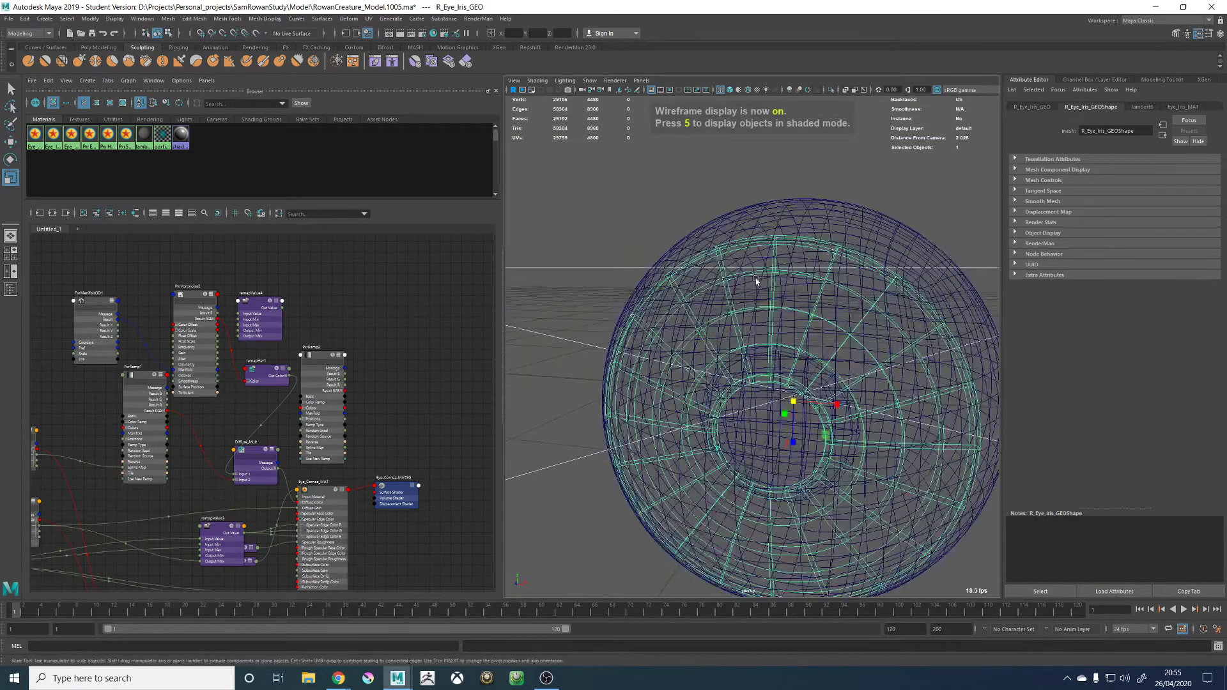
key("5")
left_click_drag(794, 401, 795, 400)
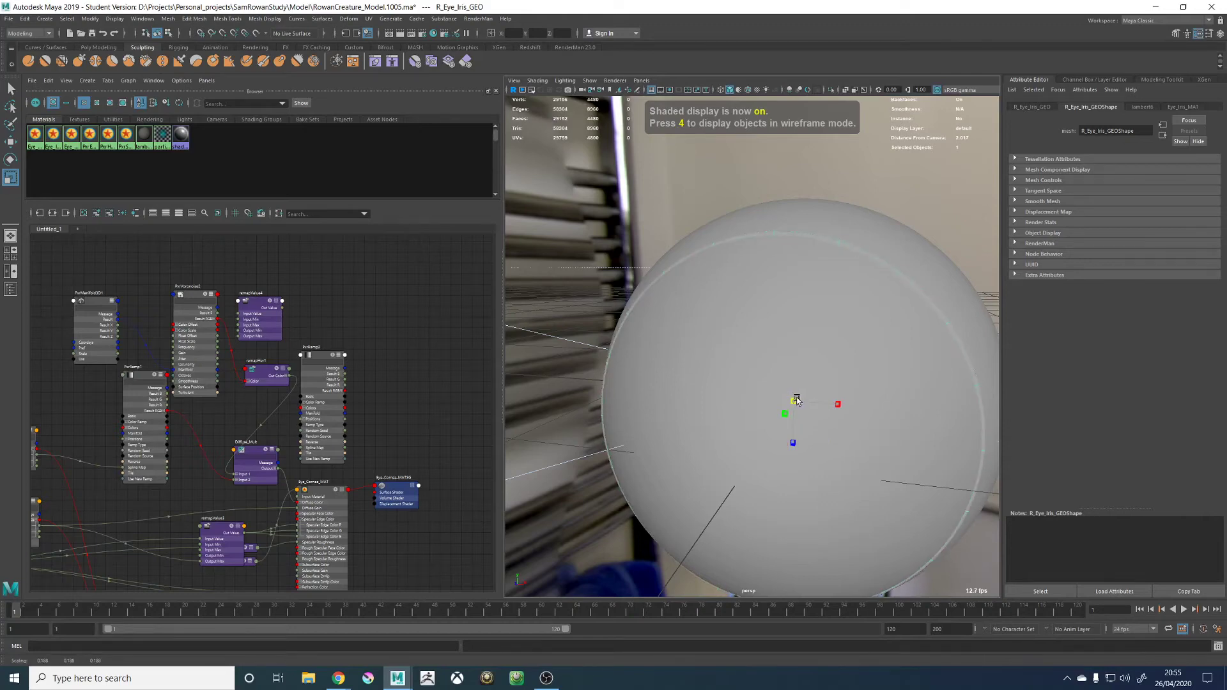
left_click(808, 335)
left_click(878, 165)
Frame the whole eyeball and set the viewport renderer back to RenderMan
left_click_drag(807, 241, 728, 279, "alt")
right_click_drag(728, 279, 797, 310, "alt")
left_click(623, 83)
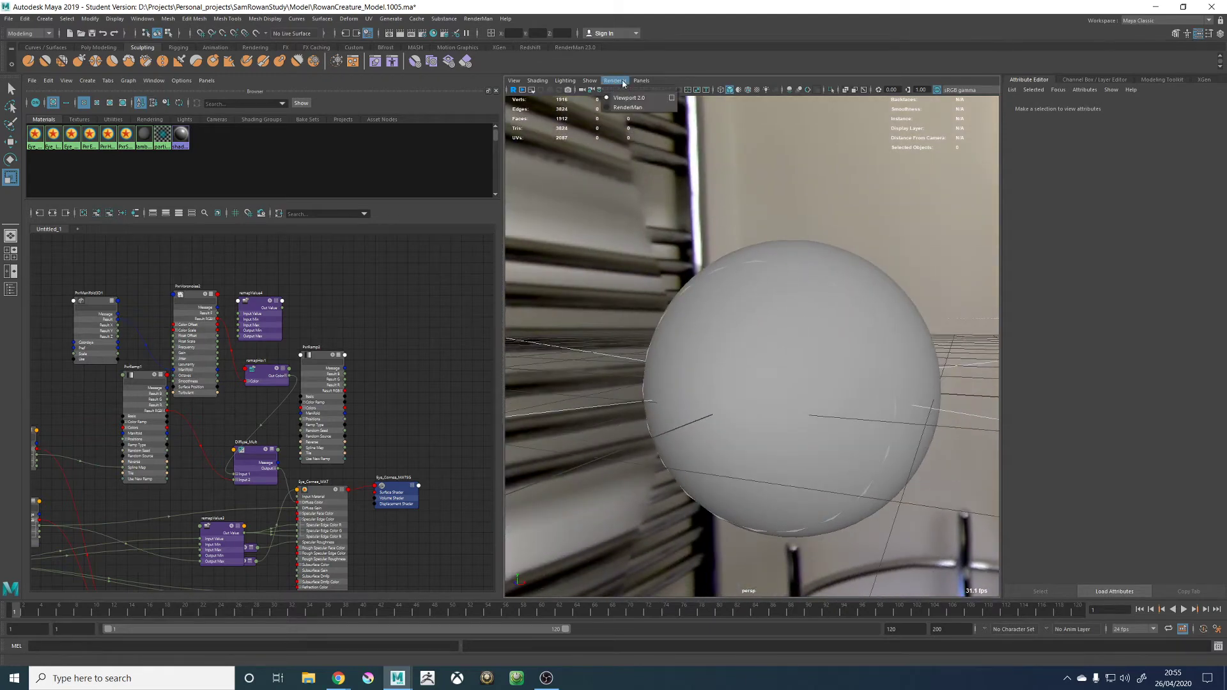
left_click(629, 108)
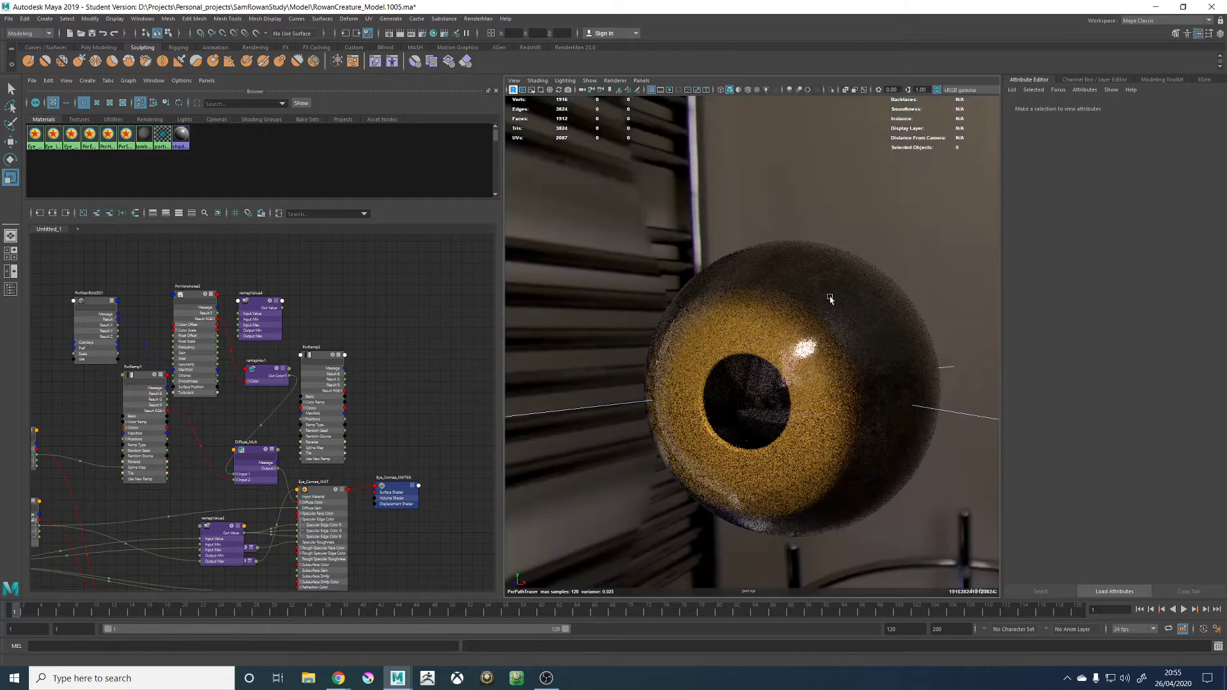
Examine the rendered iris, pupil and cornea from the side and from the front
left_click_drag(828, 300, 767, 301, "alt")
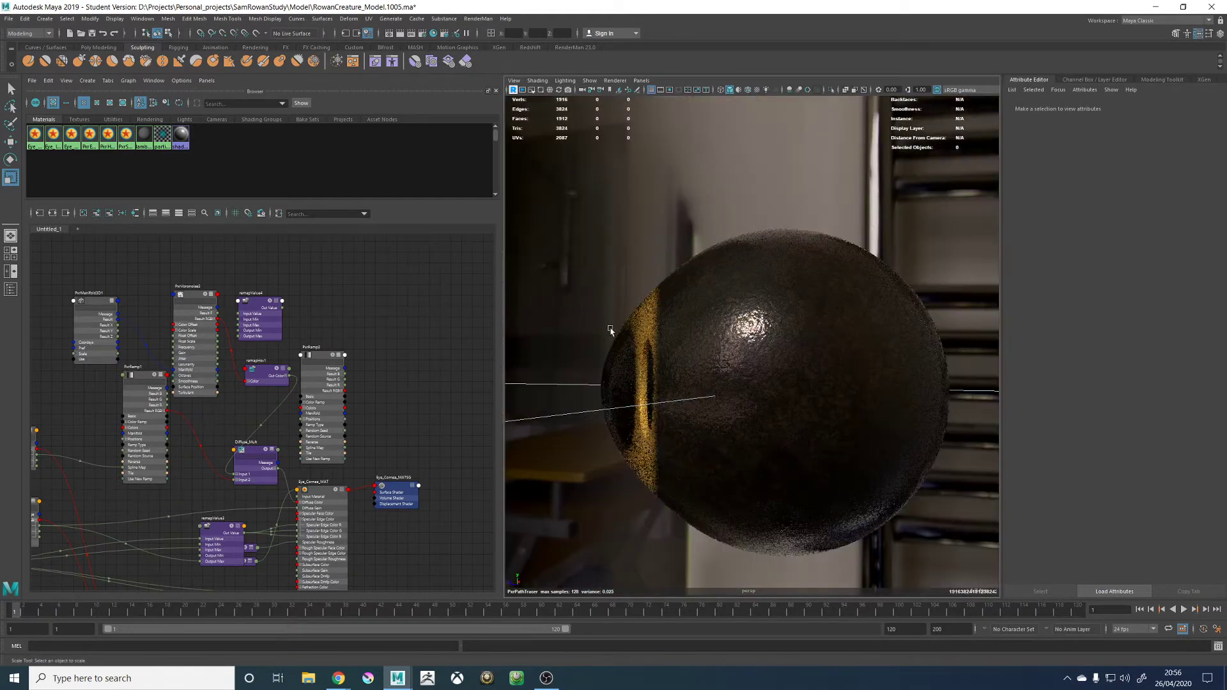
left_click_drag(572, 292, 646, 283, "alt")
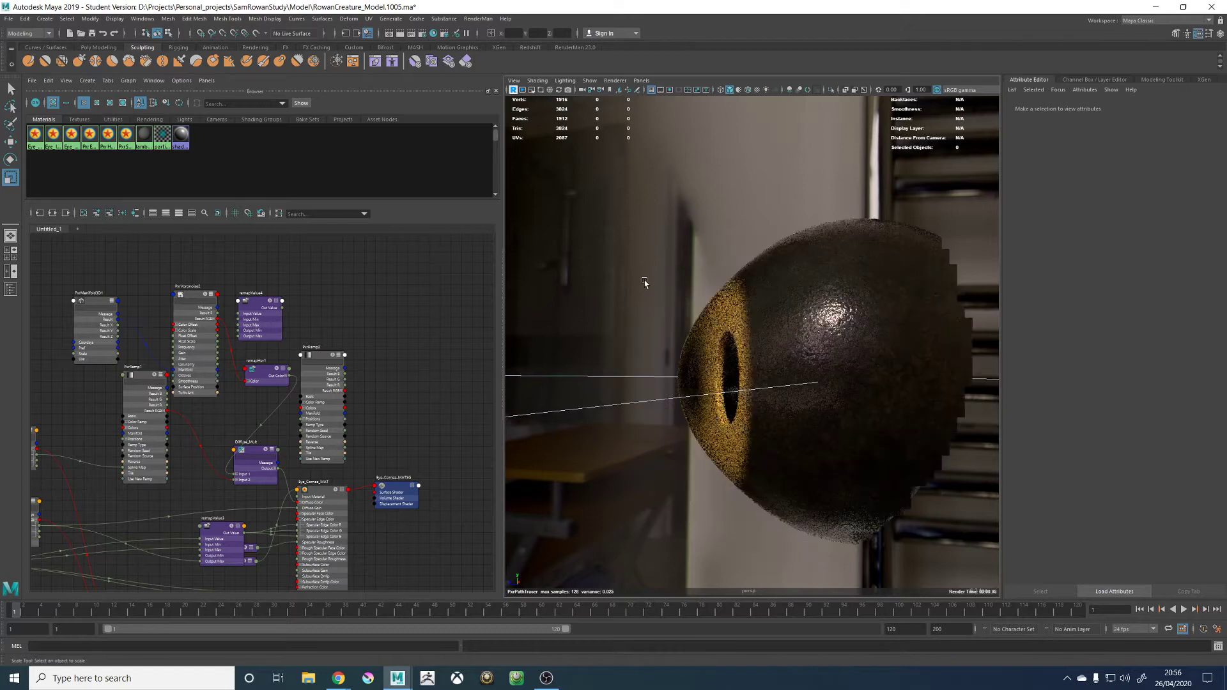
left_click_drag(633, 283, 822, 301, "alt")
scroll(822, 301, "up", 4)
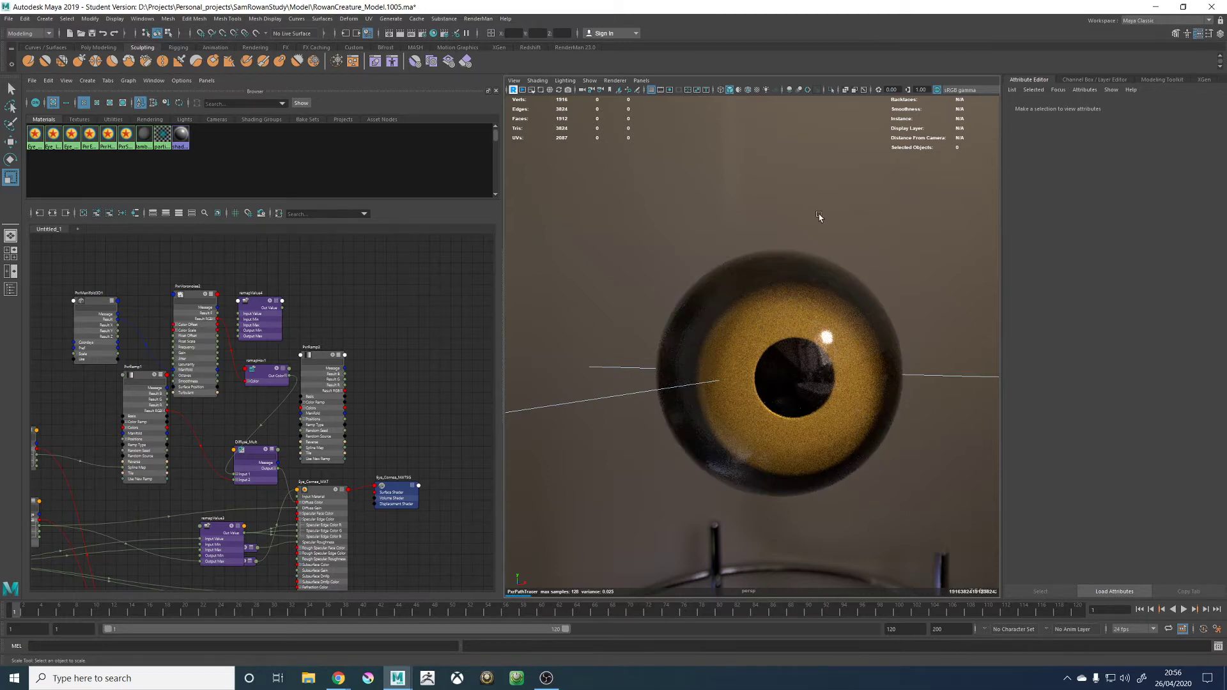
left_click_drag(782, 218, 765, 200, "alt")
middle_click_drag(765, 200, 757, 181, "alt")
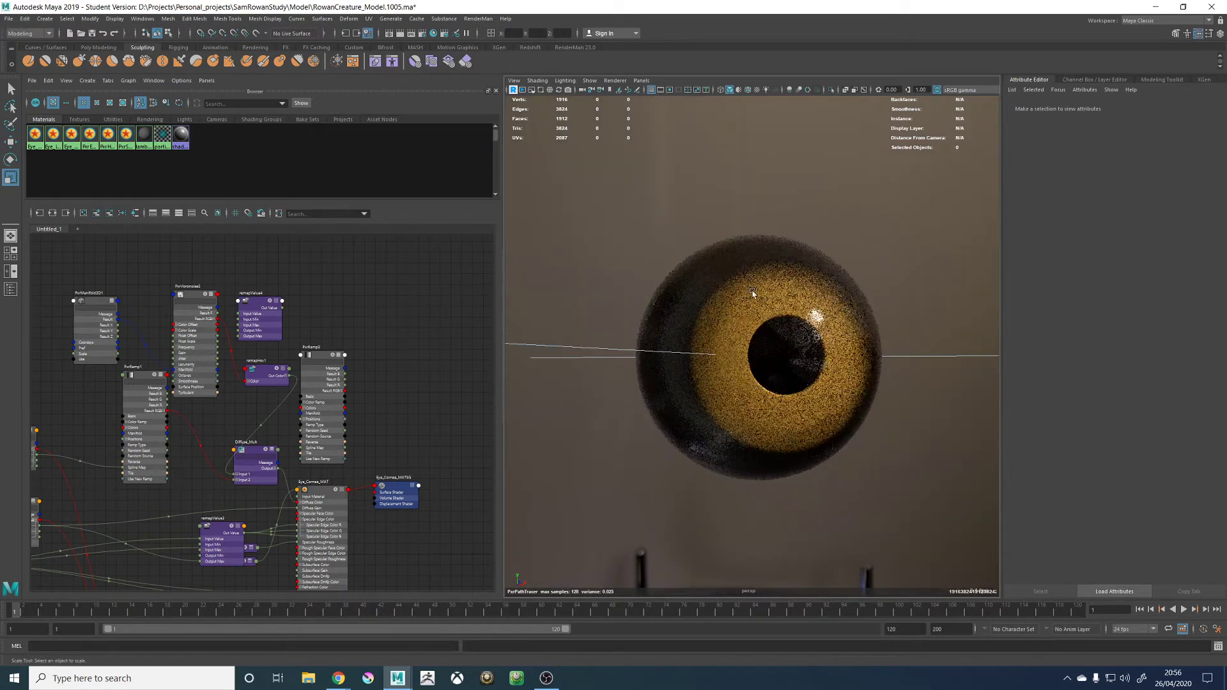
left_click_drag(814, 273, 775, 295, "alt")
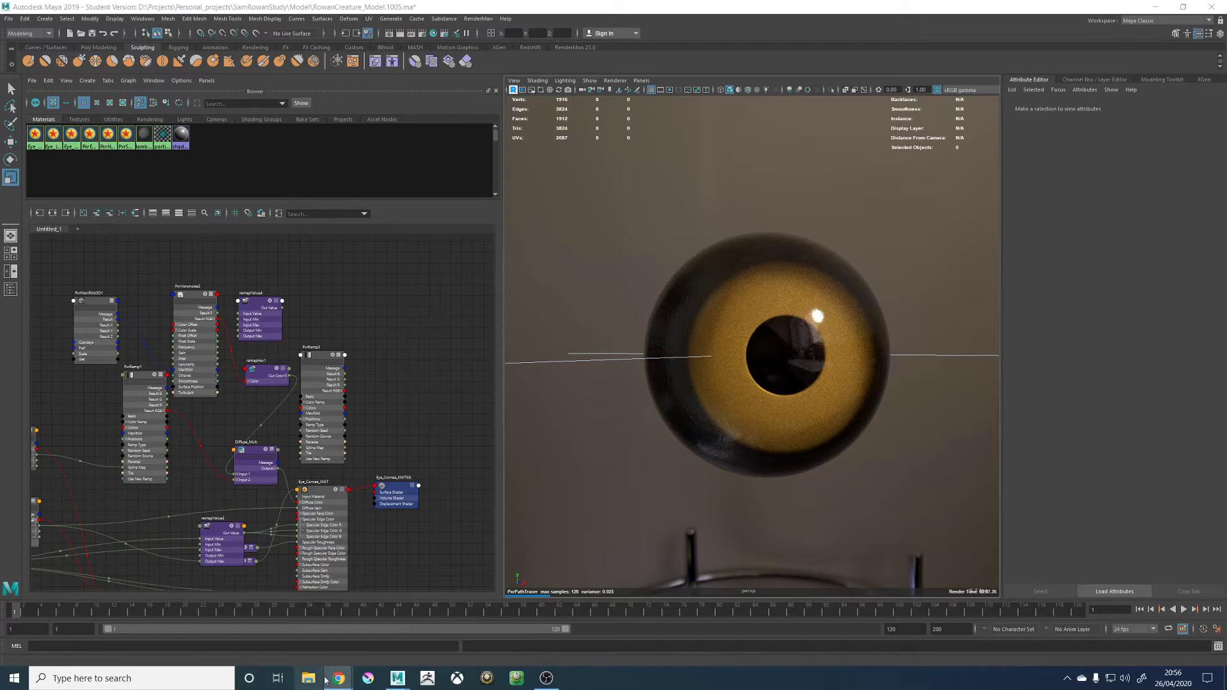
Compare the render with the orange eye reference photo in Chrome and return to Maya
mouse_move(329, 678)
left_click(310, 620)
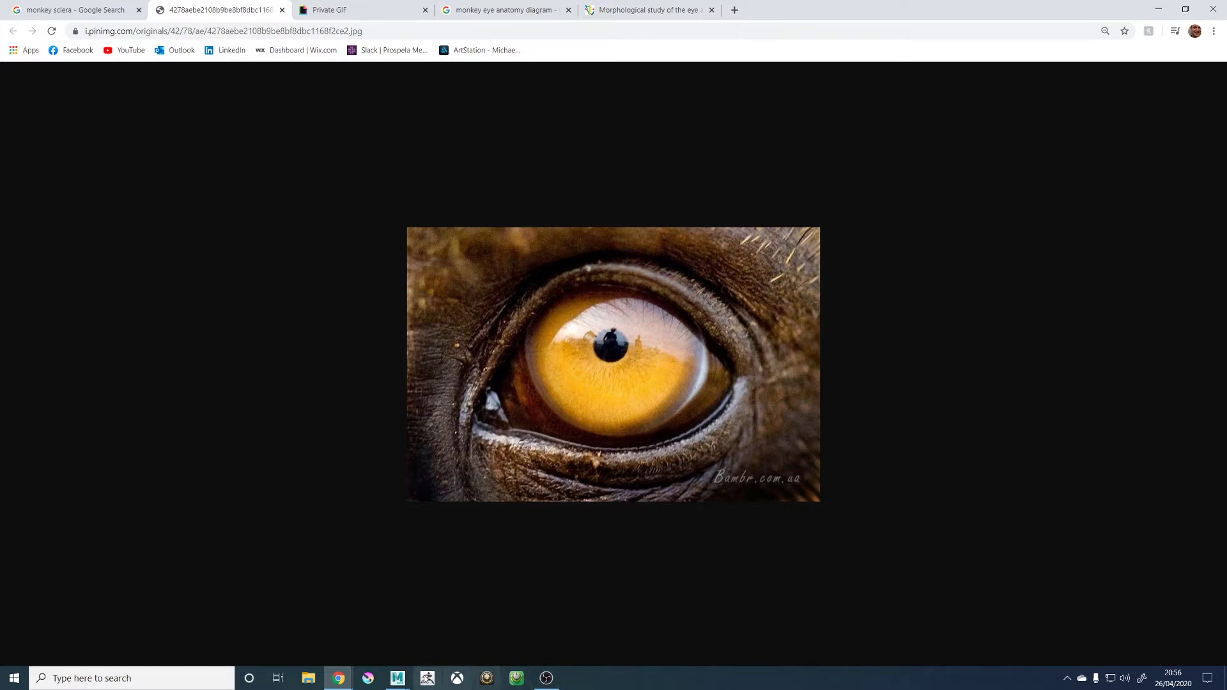
mouse_move(398, 677)
left_click(473, 620)
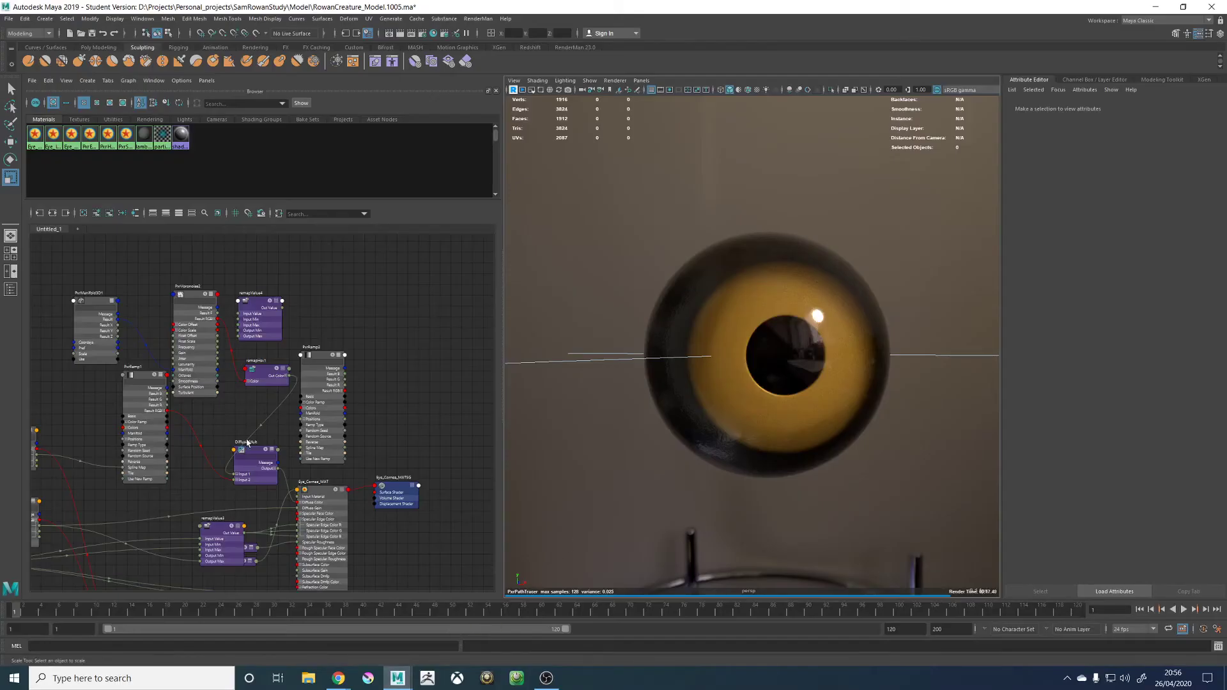
Set the first Noise UV value of place2dTexture1, which feeds the ISO_Cornea ramp, to 0.01
scroll(222, 443, "down", 2)
middle_click_drag(44, 500, 173, 466, "alt")
scroll(172, 466, "up", 5)
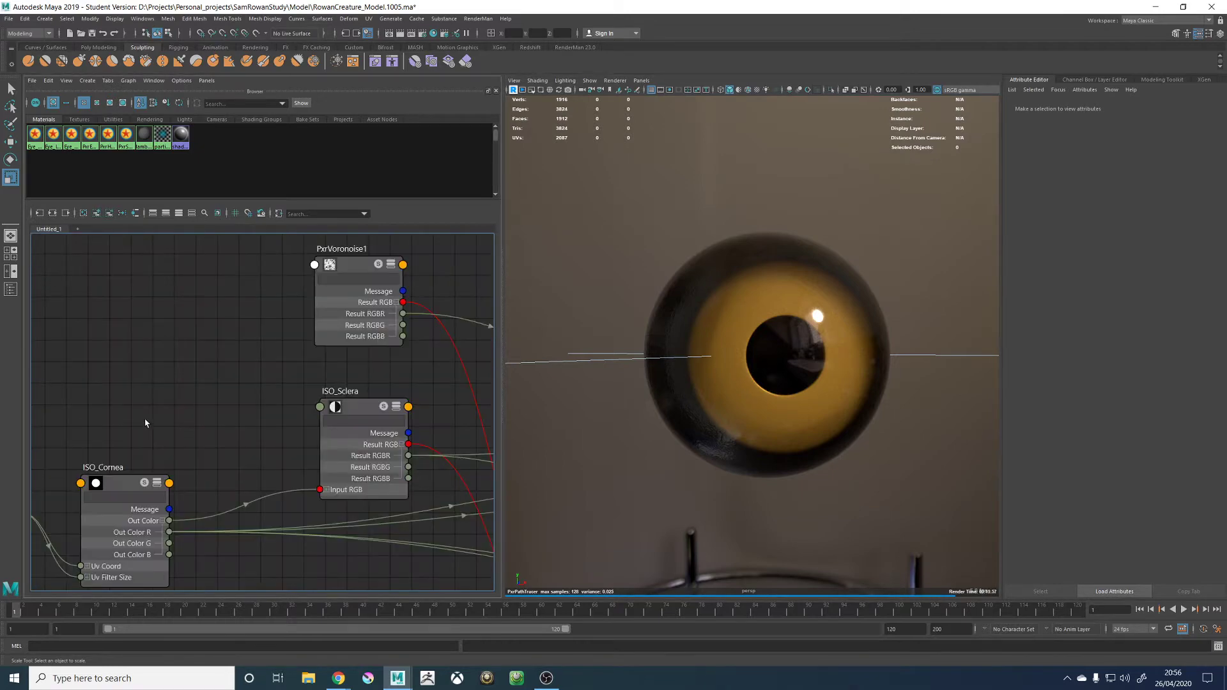
left_click(234, 451)
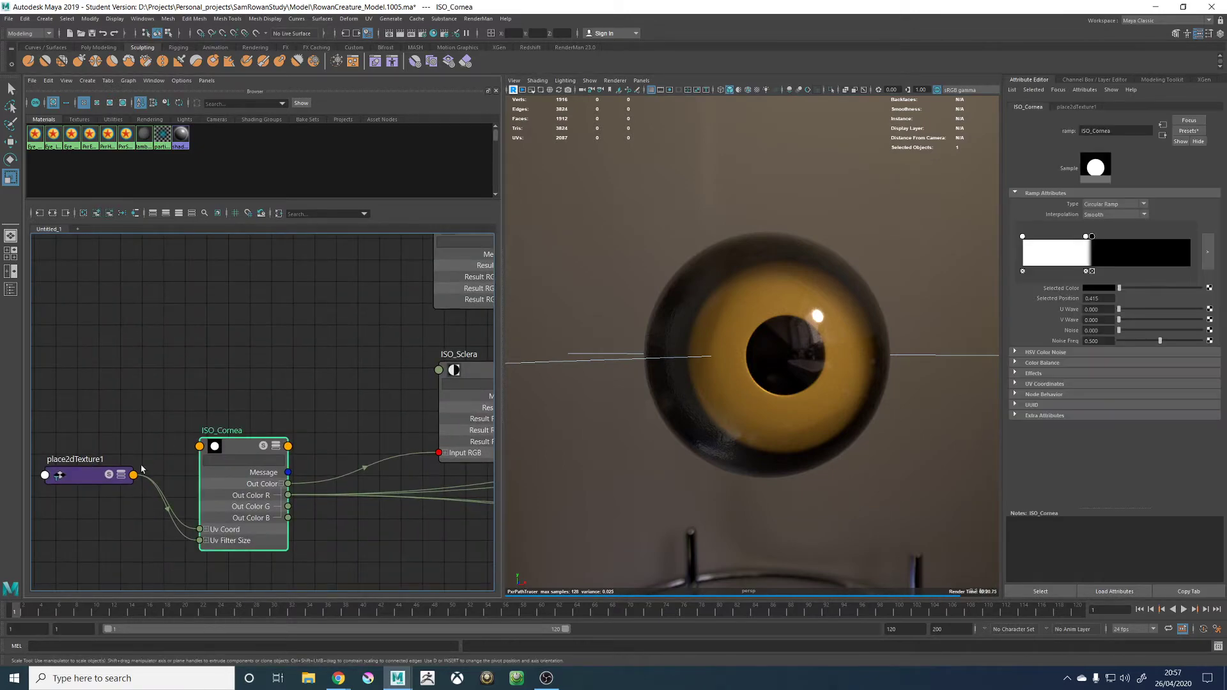
left_click(78, 473)
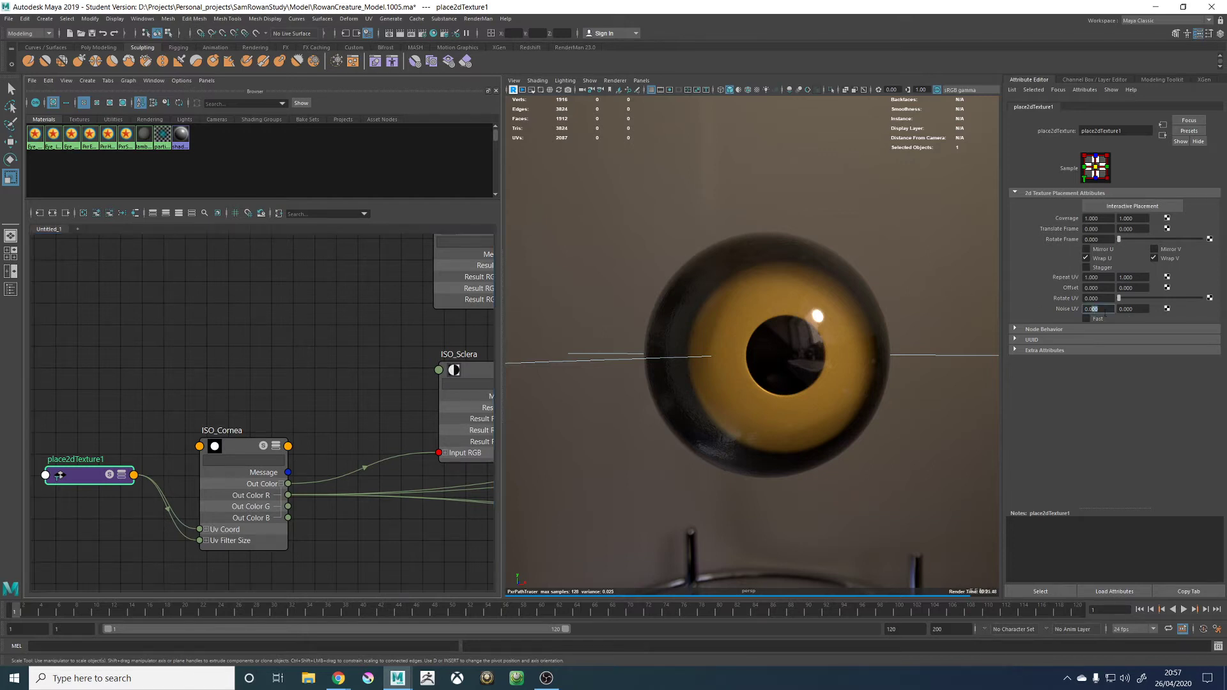
type("1")
key("Return")
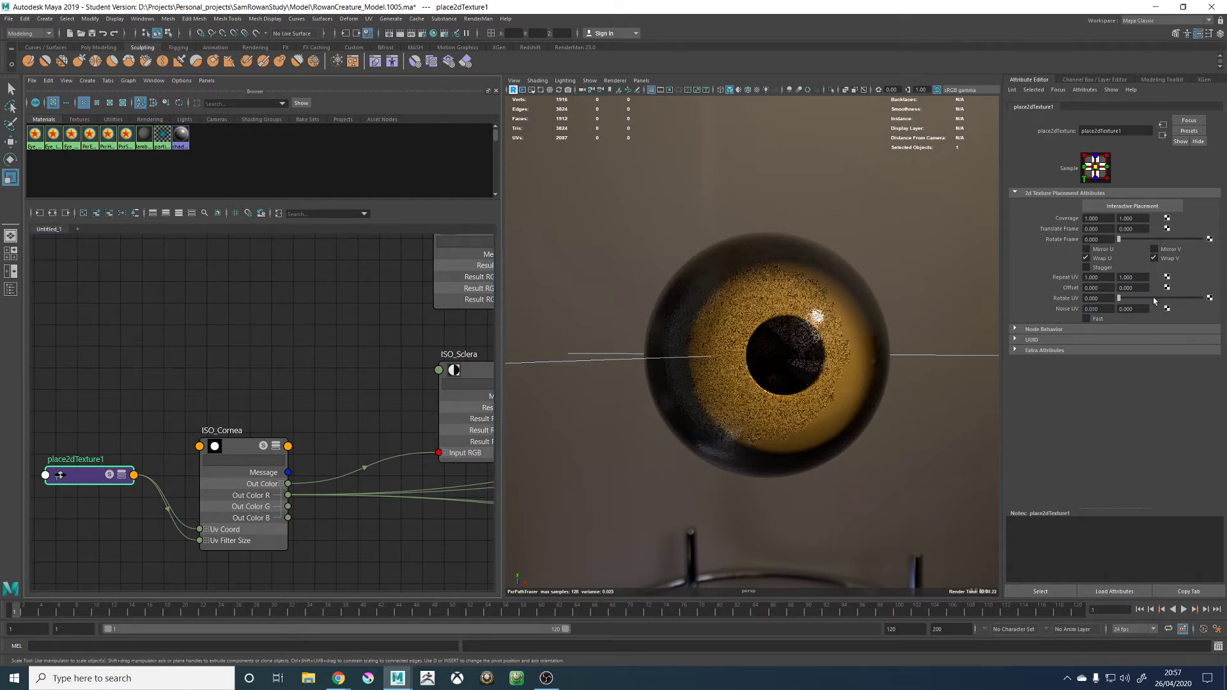
Set both Noise UV values of place2dTexture1 to 1
left_click_drag(1101, 309, 1059, 312)
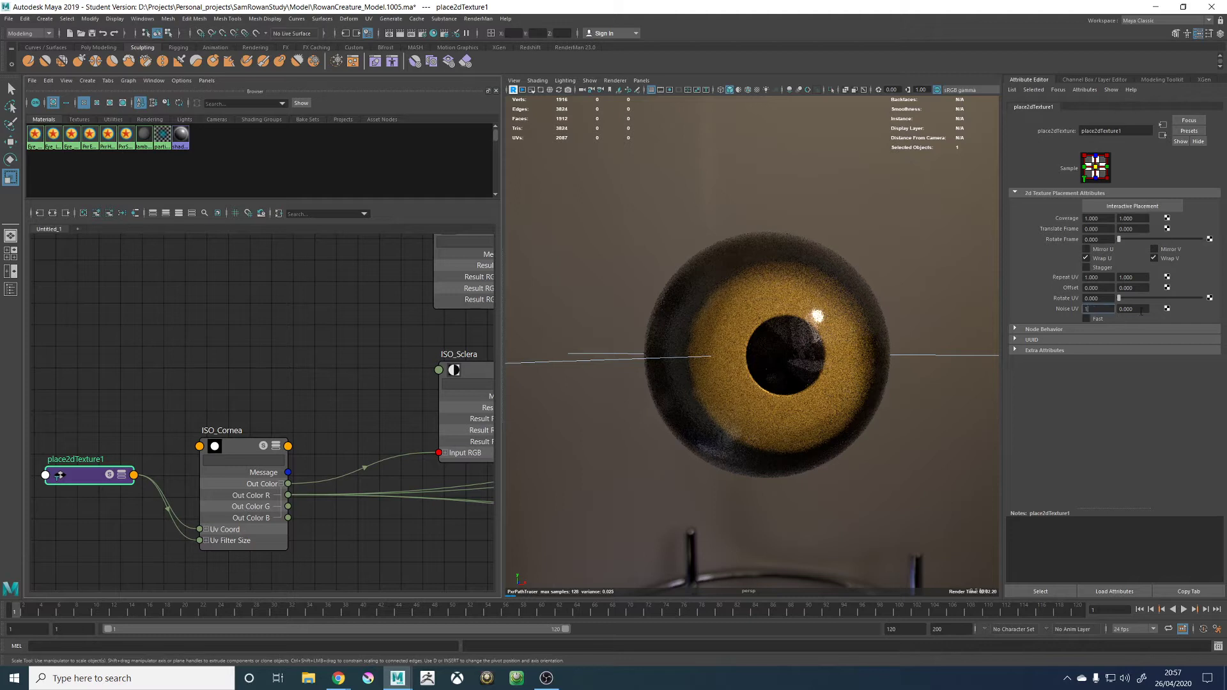
type("1")
key("Return")
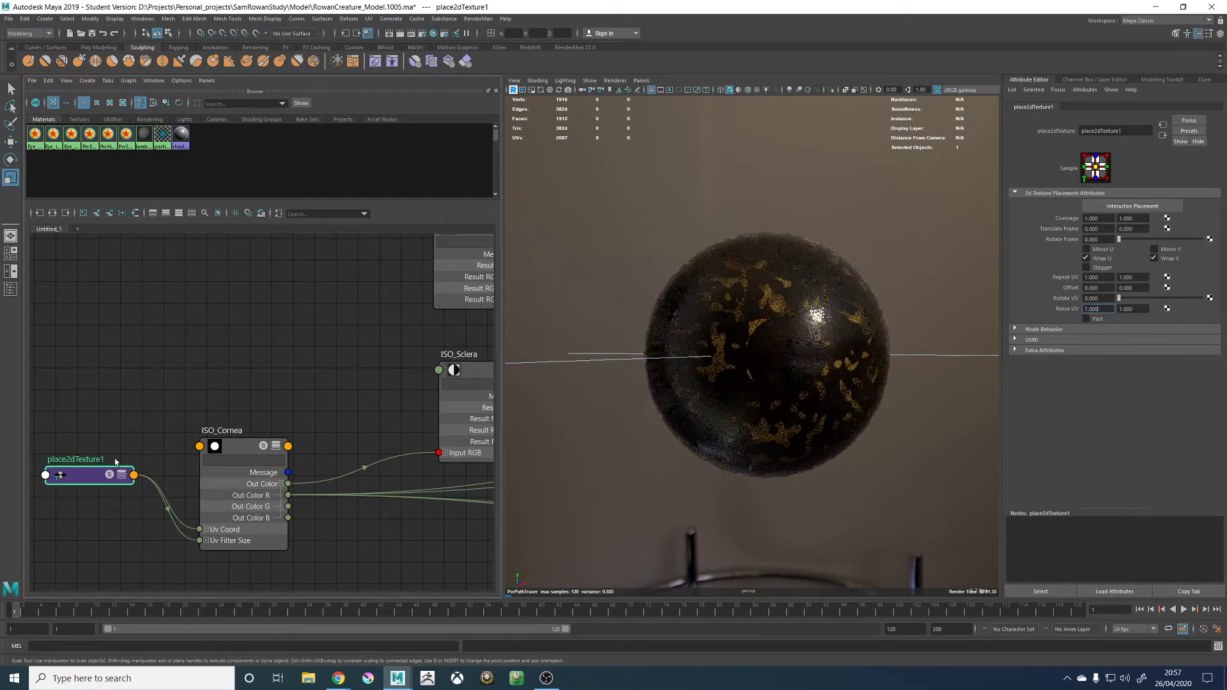
Solo the ISO_Cornea ramp while setting both Noise UV values of place2dTexture1 to 0.1, and restore the full material render
left_click(265, 451)
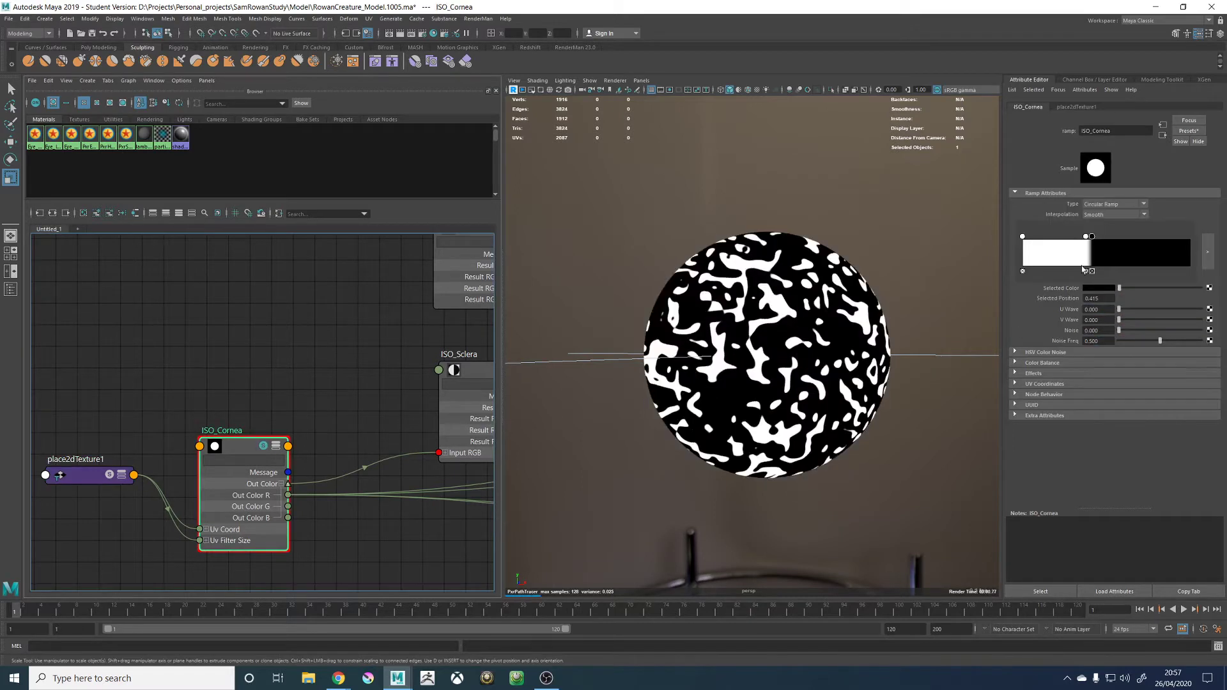
left_click(83, 476)
left_click(1096, 309)
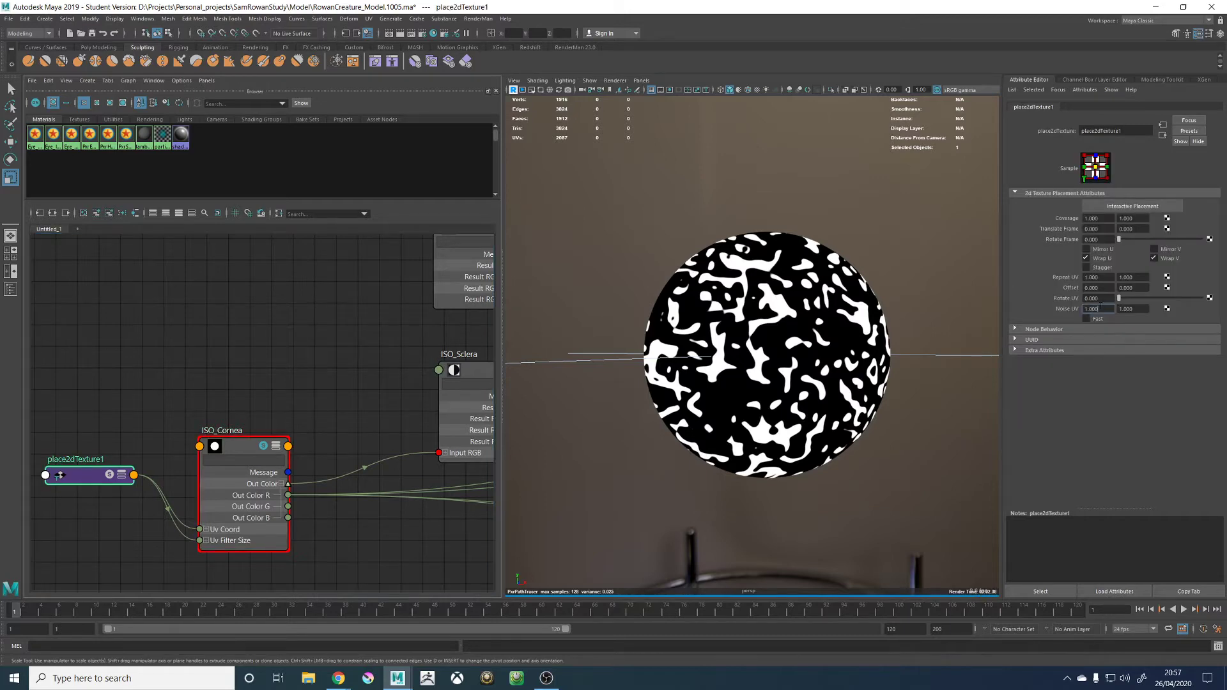
type("0.1")
key("Return")
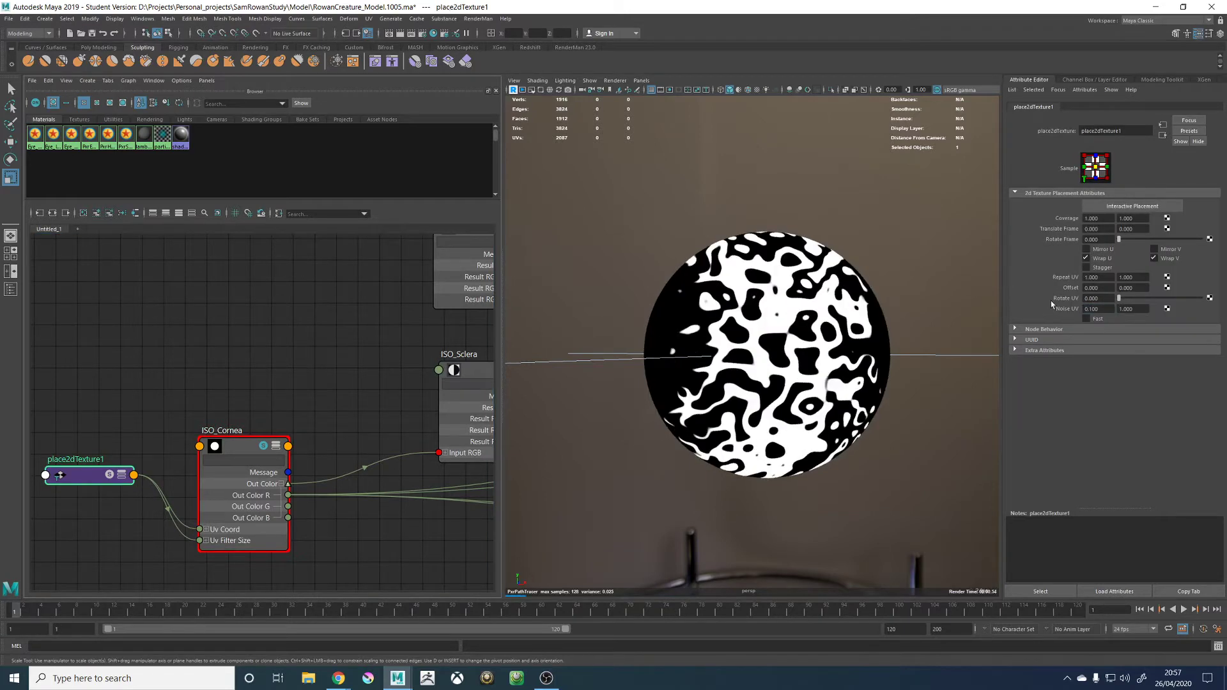
left_click(1137, 309)
type("0.1")
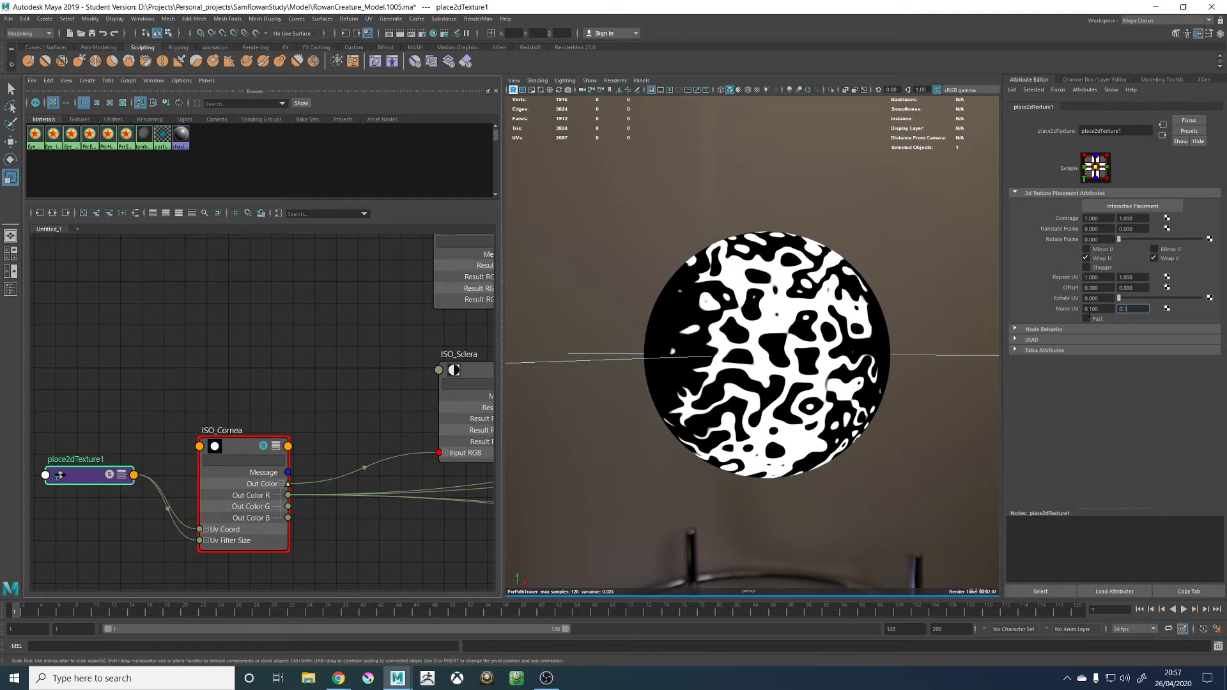
key("Return")
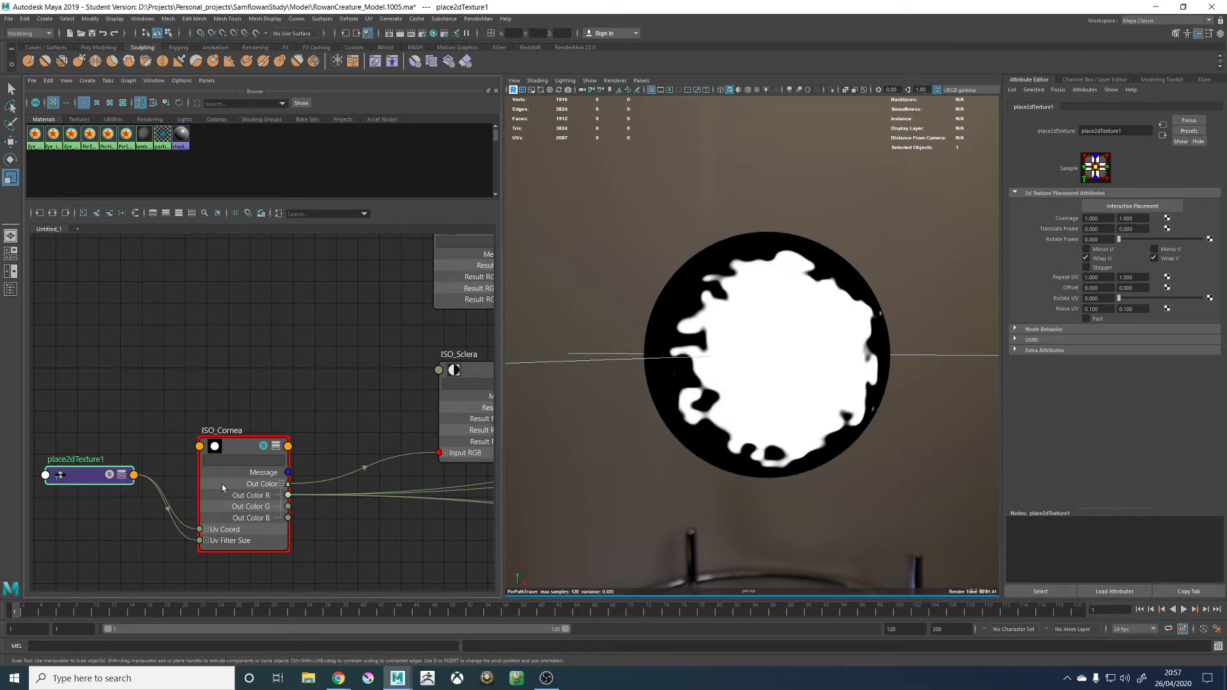
left_click(260, 451)
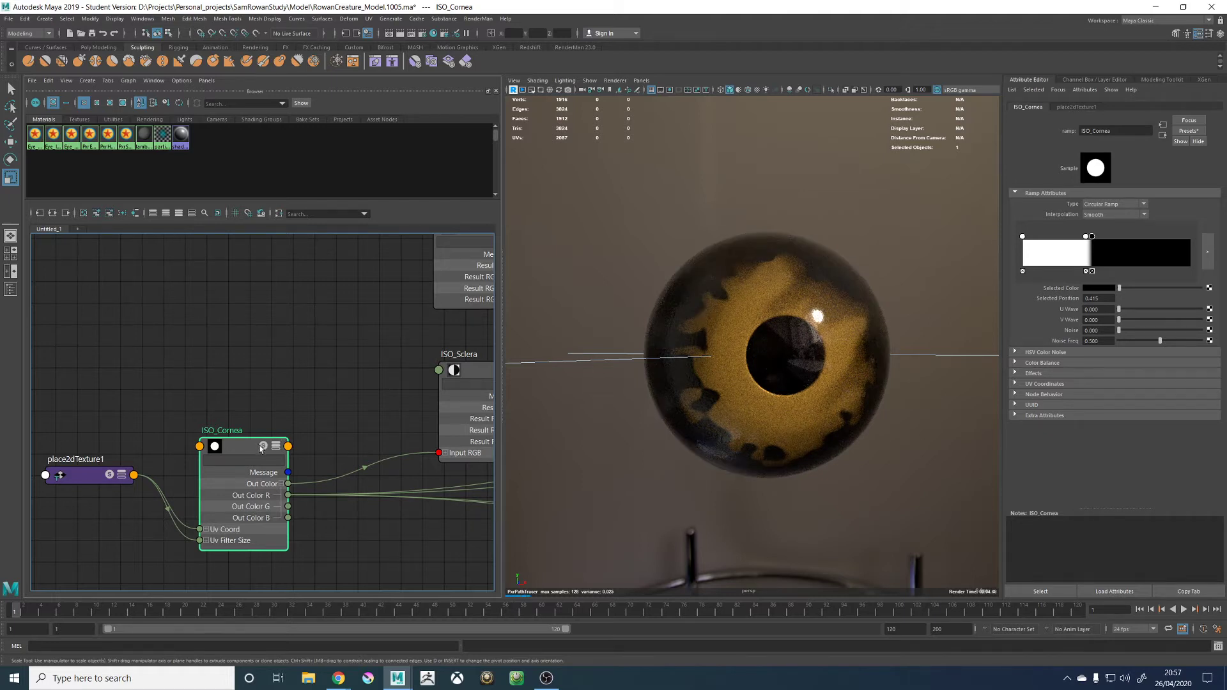
Set both Noise UV values of place2dTexture1 to 0.025
left_click(81, 471)
left_click_drag(1101, 309, 1090, 313)
type("0")
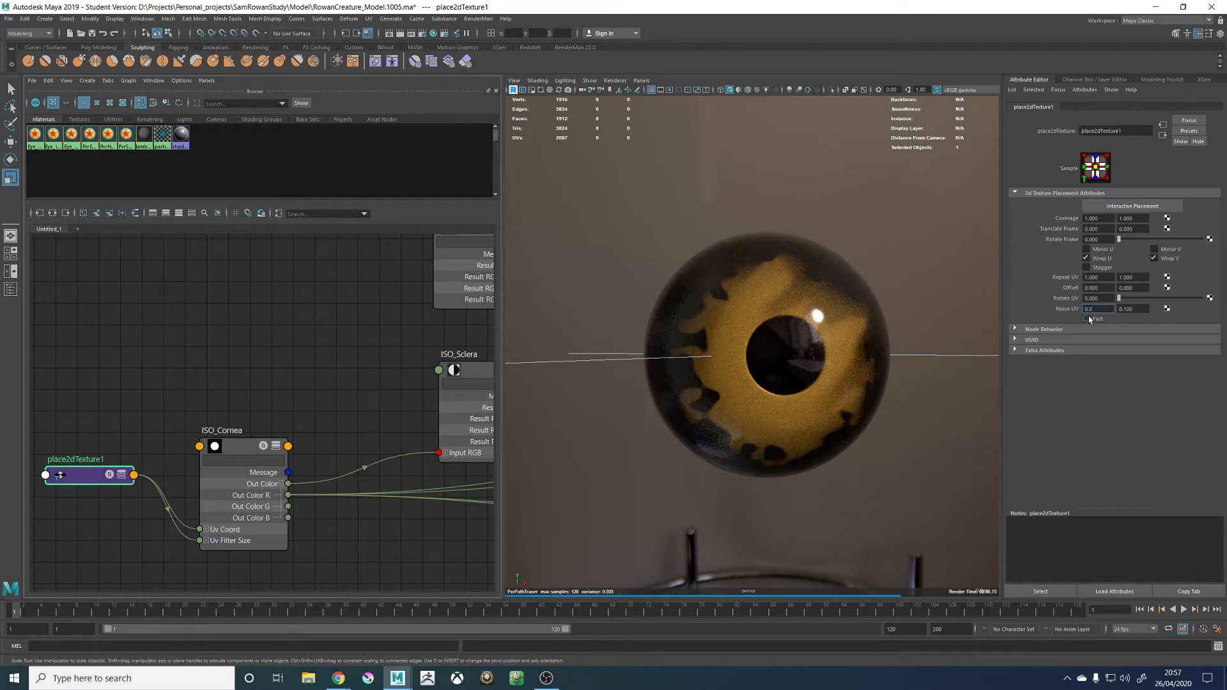
type("25")
key("Return")
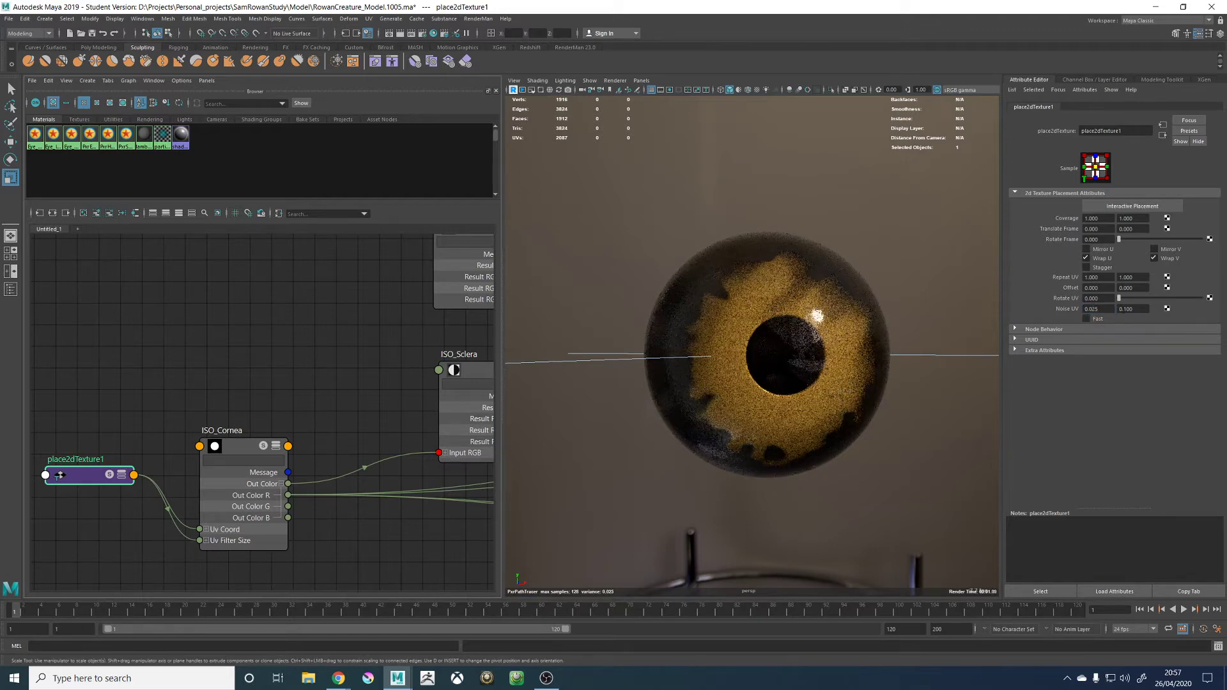
left_click_drag(1143, 309, 1124, 310)
type("25")
key("Return")
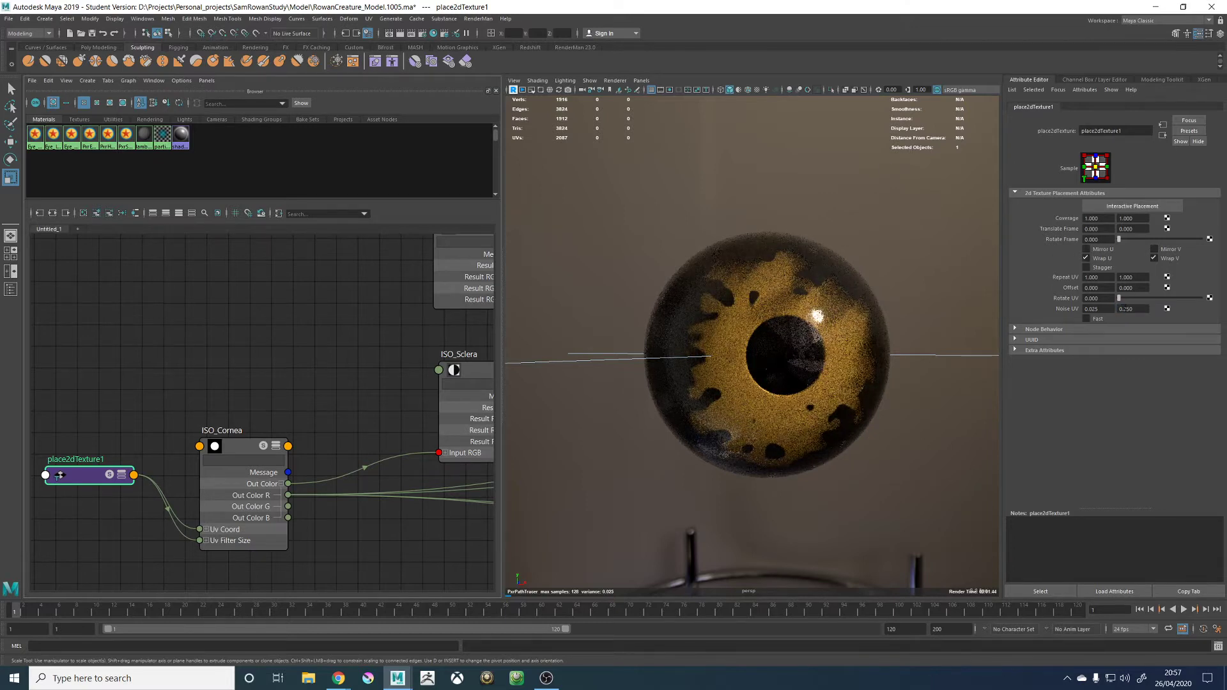
left_click(1144, 311)
type("0.025")
key("Return")
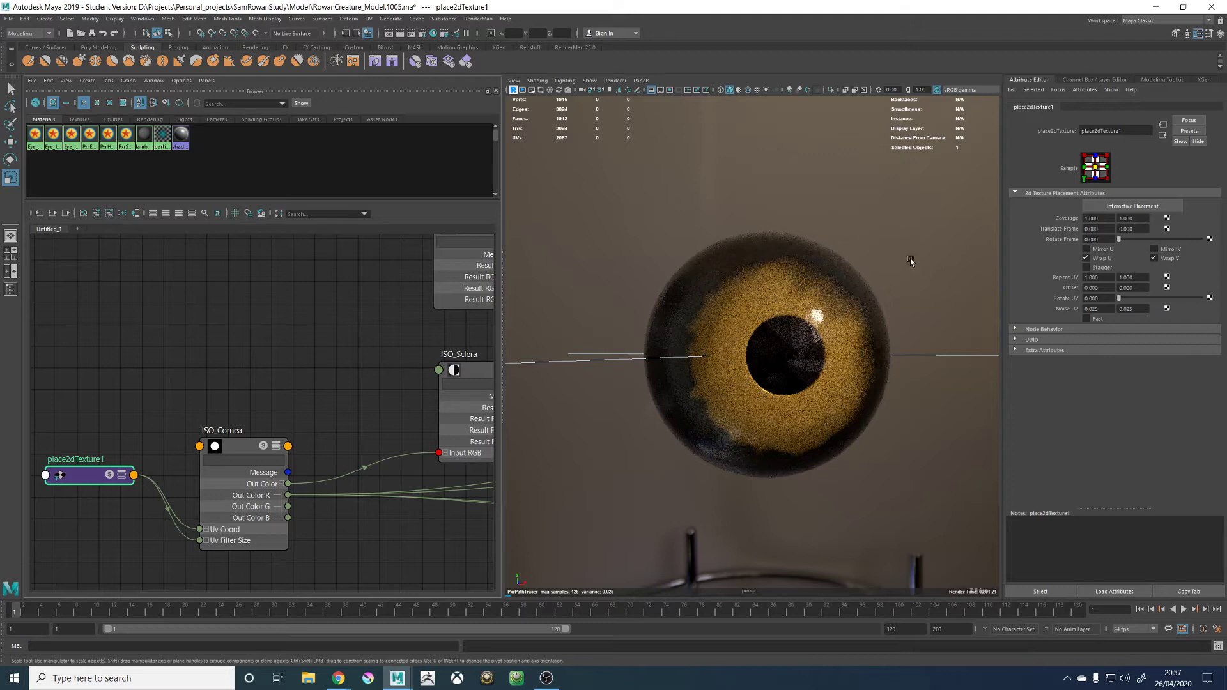
left_click_drag(890, 325, 807, 275, "alt")
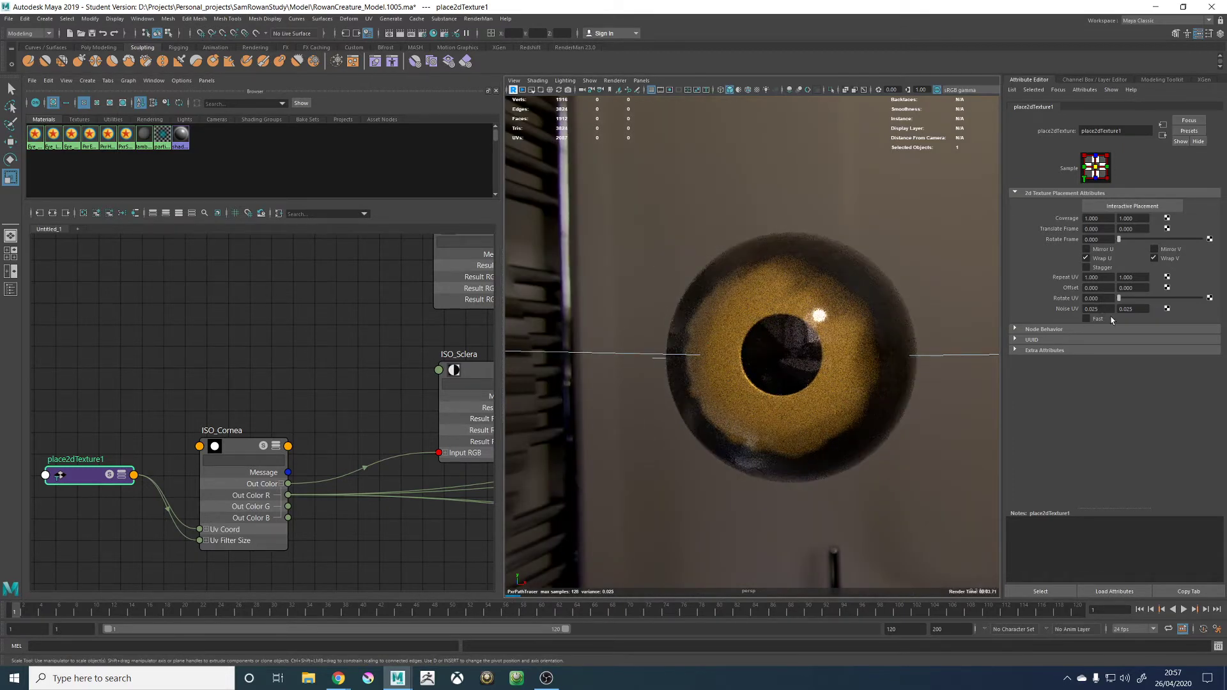
Set both Noise UV values of place2dTexture1 to 0.01 and inspect the rendered eye from another angle
double_click(1105, 310)
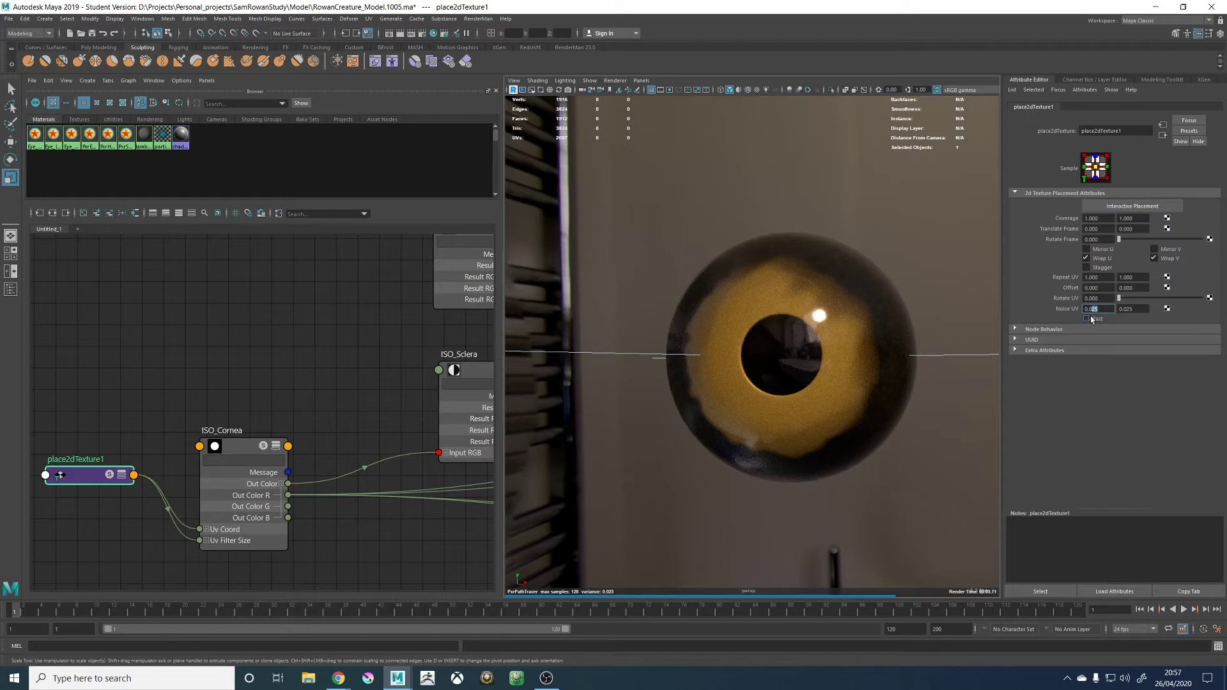
key("Return")
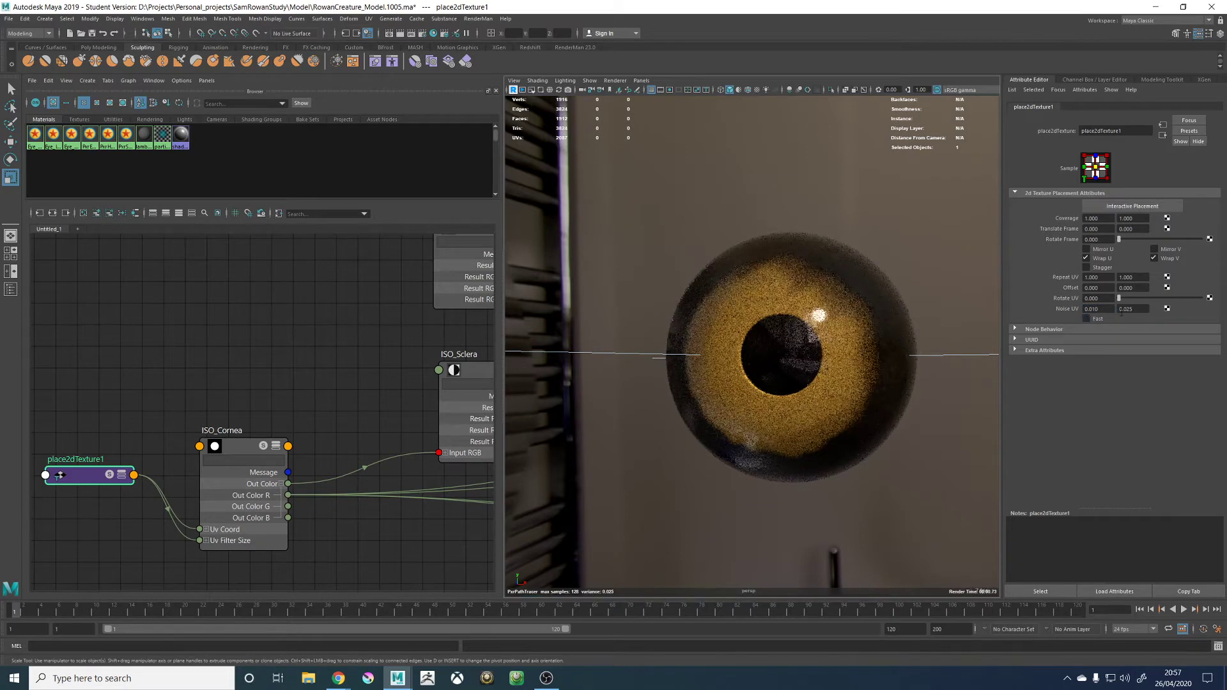
left_click(1140, 309)
type("10")
key("Return")
left_click_drag(794, 199, 828, 201, "alt")
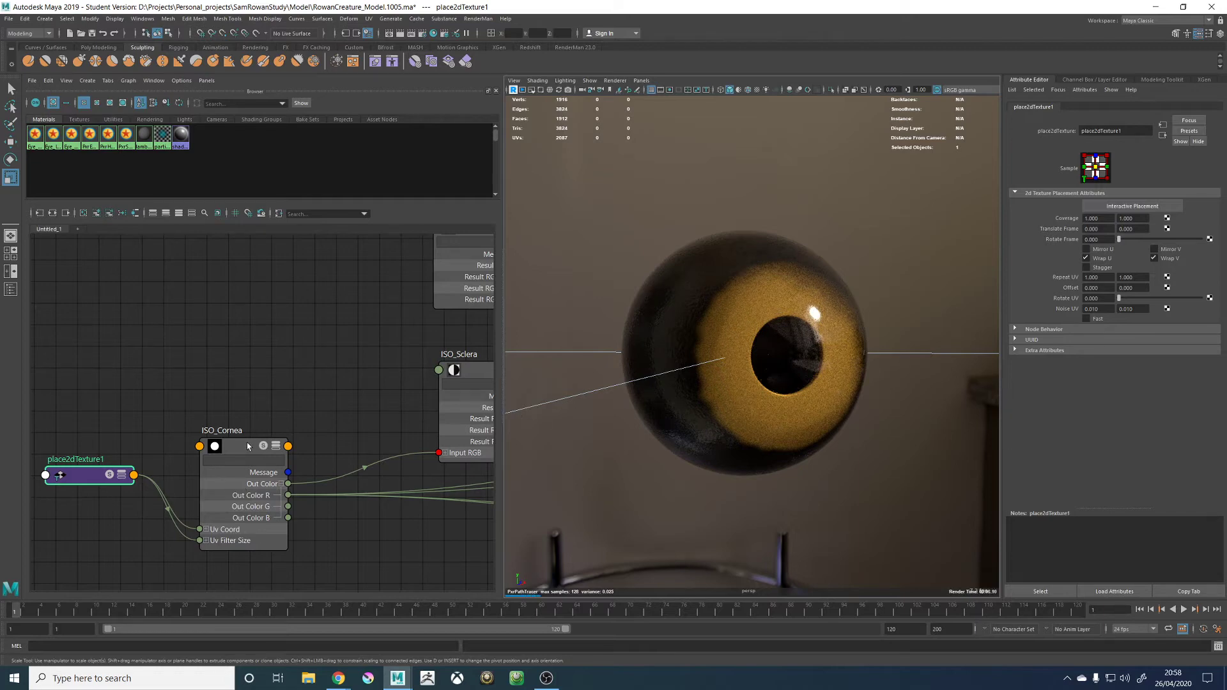
left_click(1094, 278)
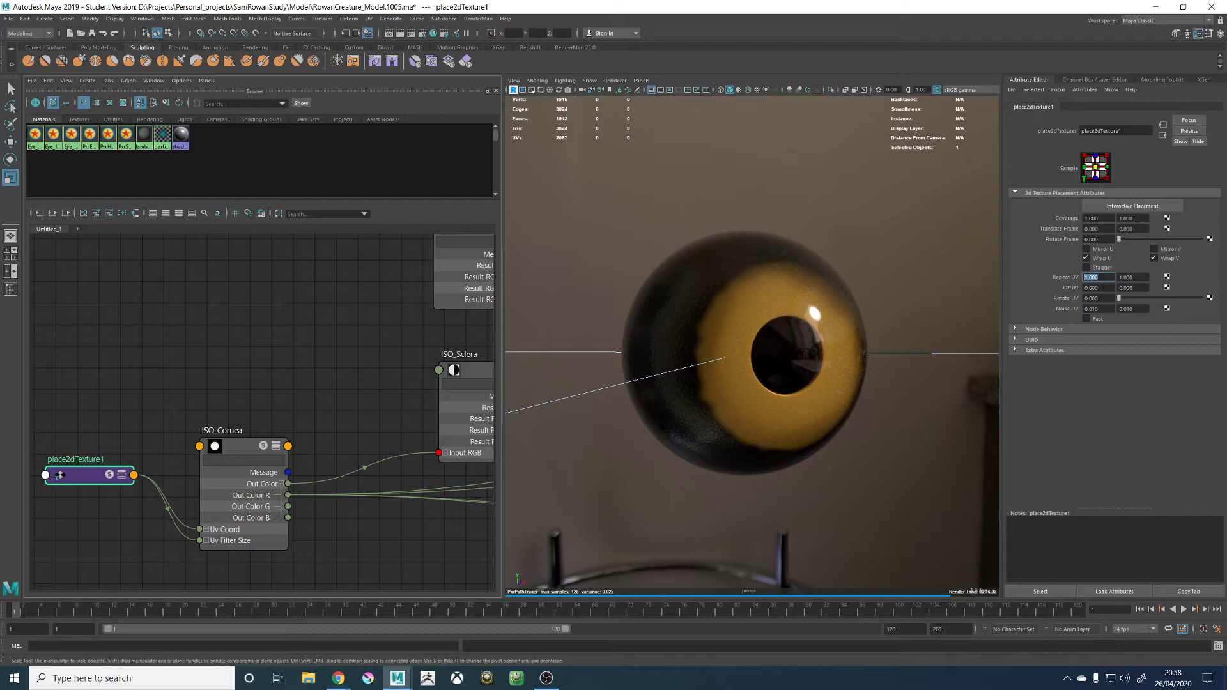
left_click(1088, 317)
left_click(1088, 318)
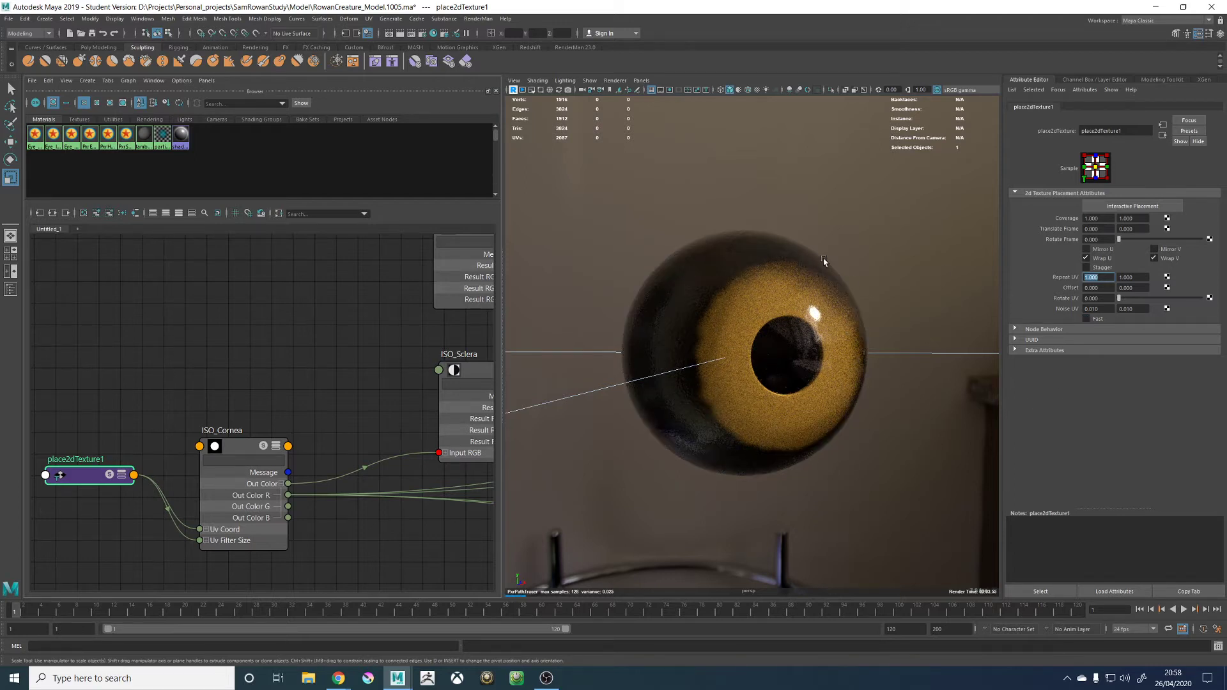
left_click_drag(851, 261, 876, 262, "alt")
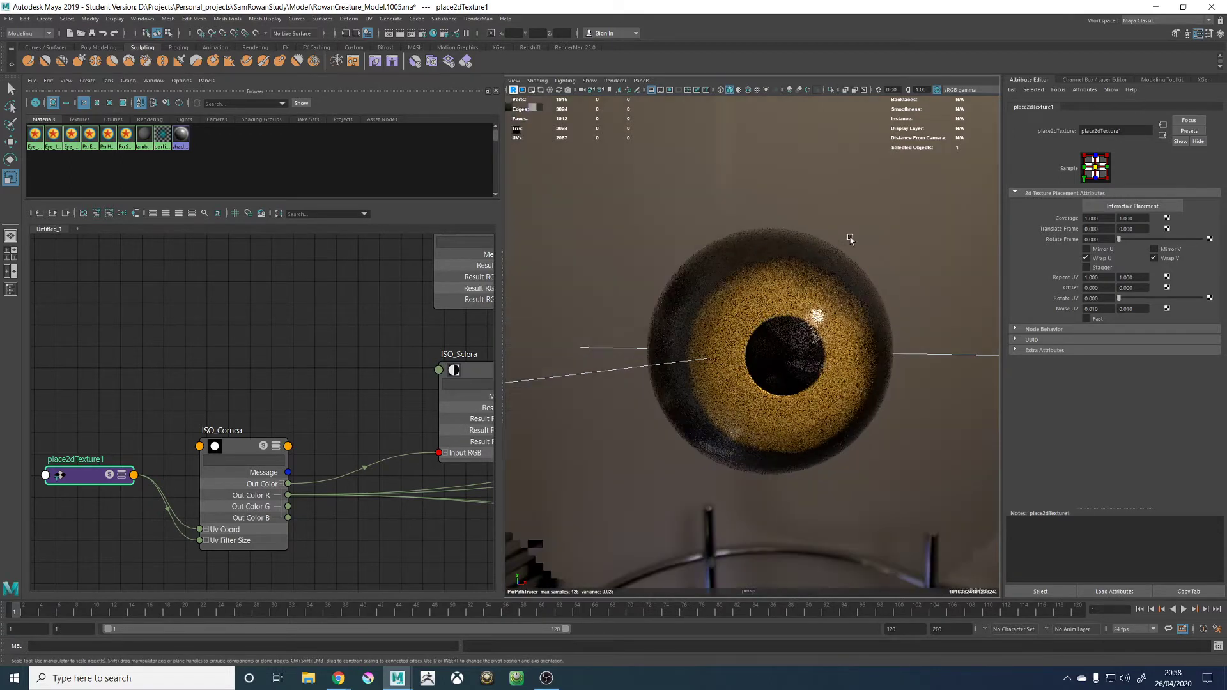
Delete the unconnected PxrRamp2 and remapValue4 nodes from the eye shader graph
scroll(383, 405, "down", 5)
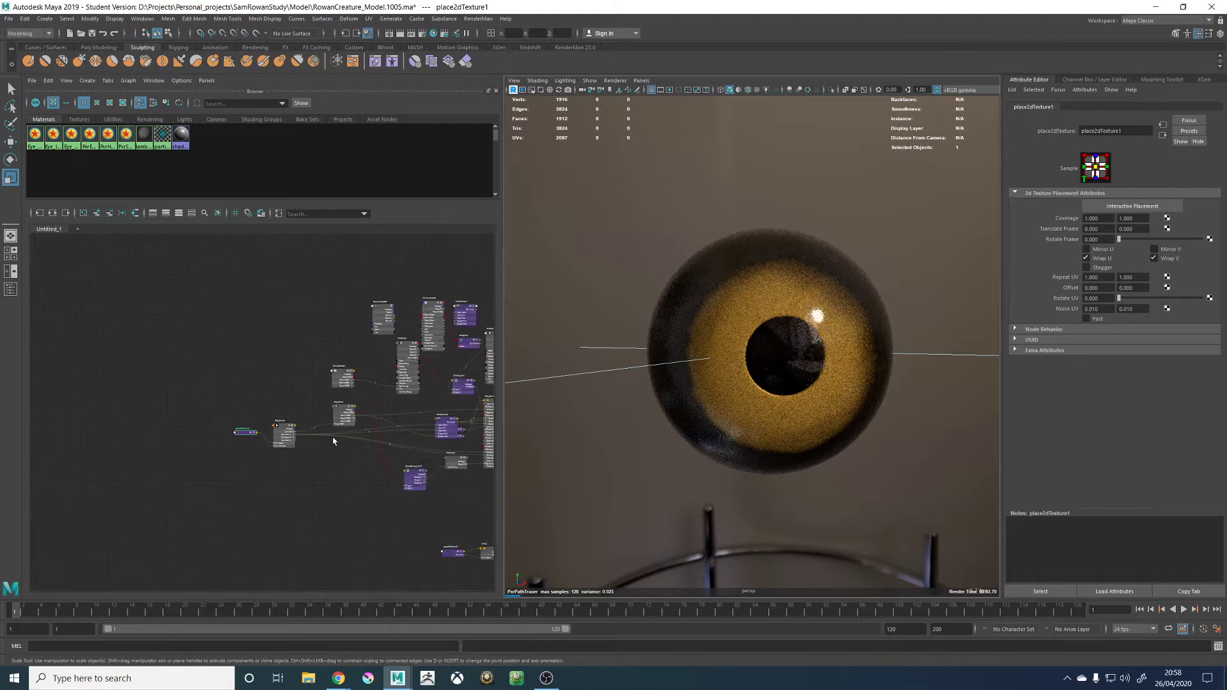
key("a")
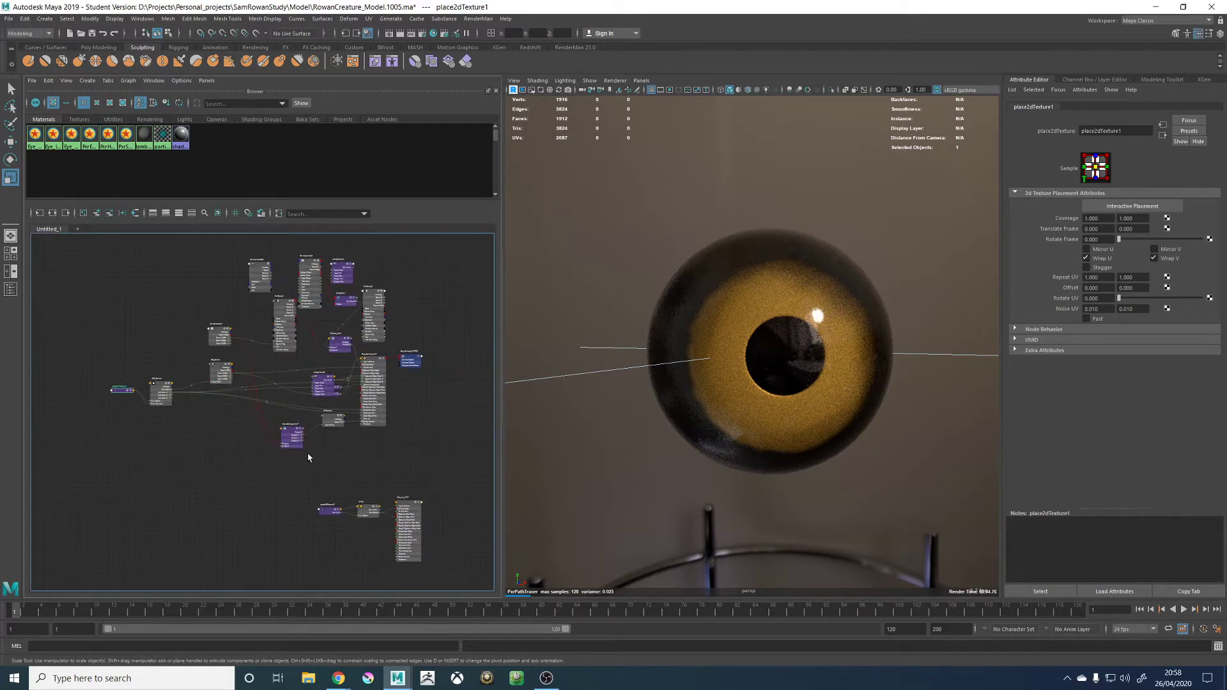
scroll(308, 458, "down", 3)
scroll(312, 372, "up", 3)
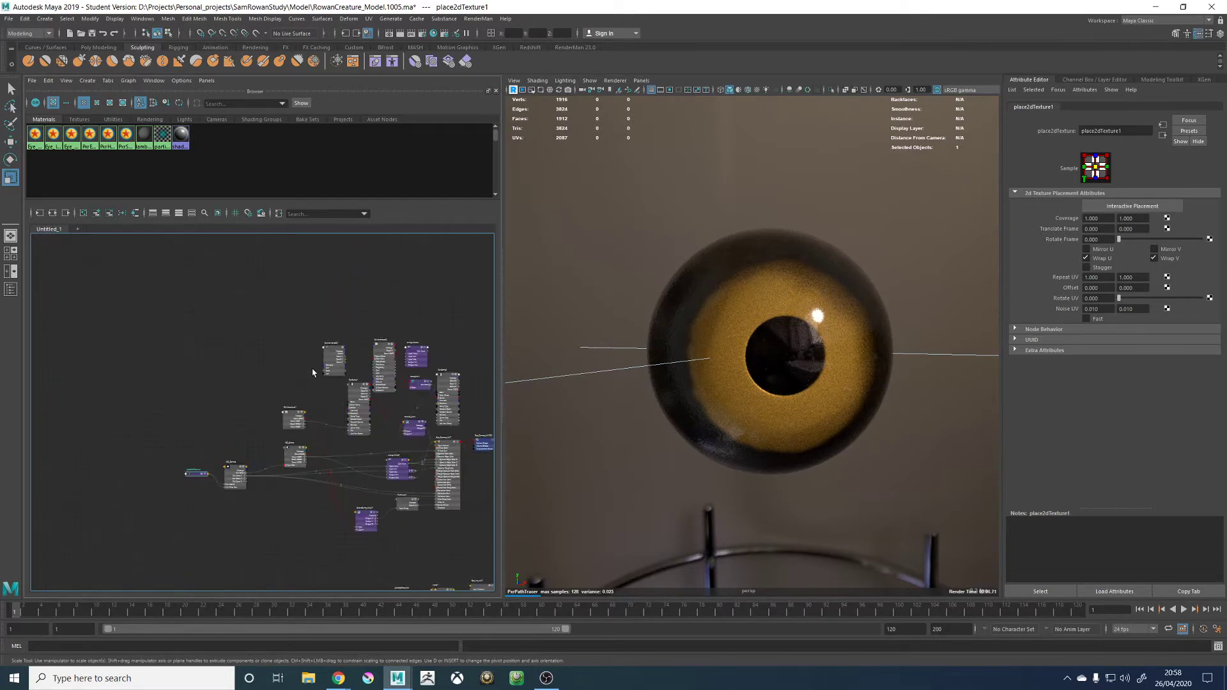
scroll(335, 368, "up", 4)
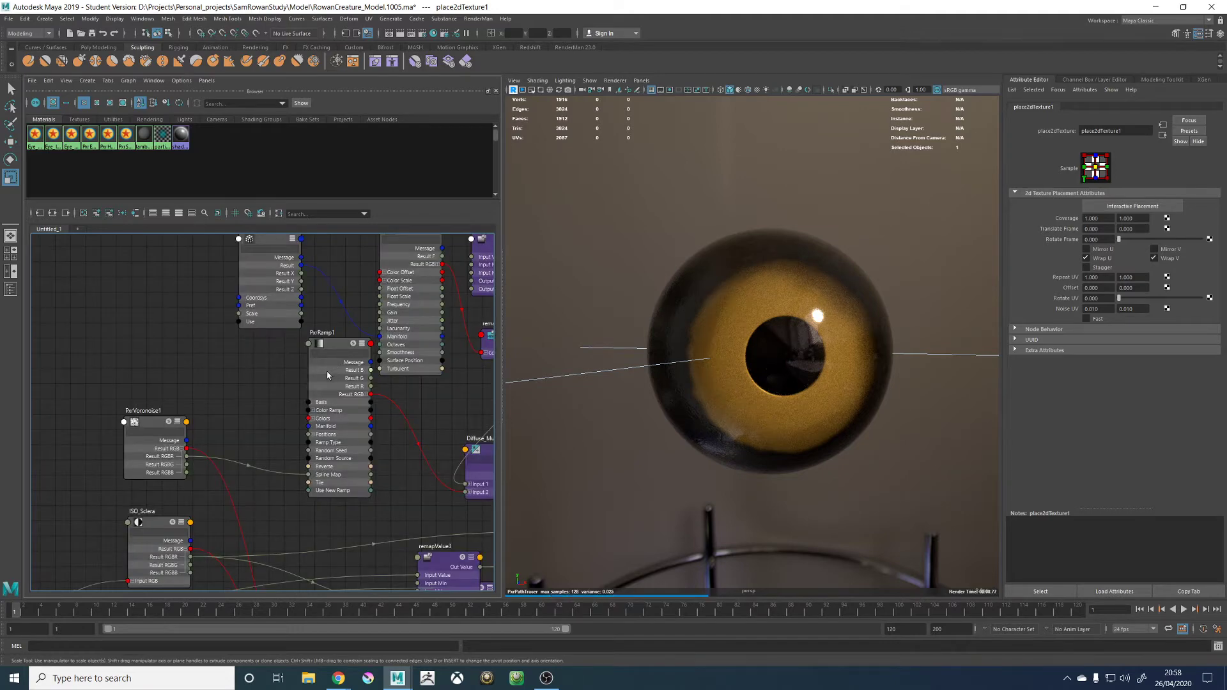
left_click(327, 371)
middle_click_drag(348, 297, 285, 357, "alt")
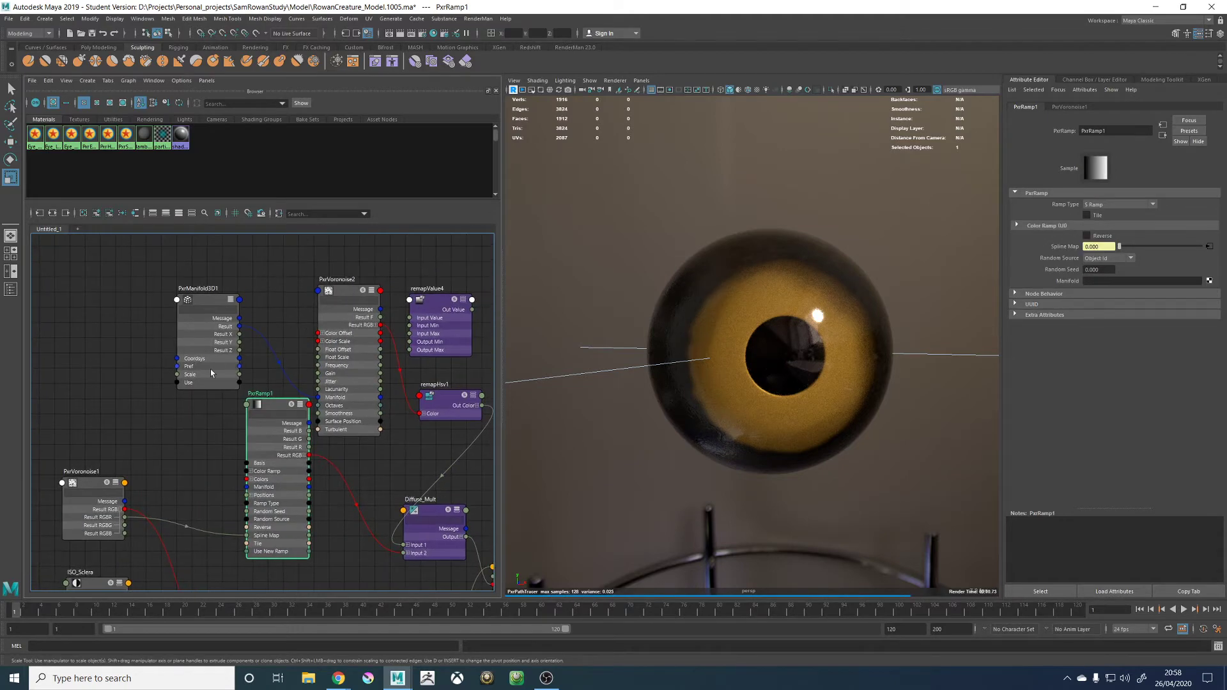
middle_click_drag(254, 455, 208, 422, "alt")
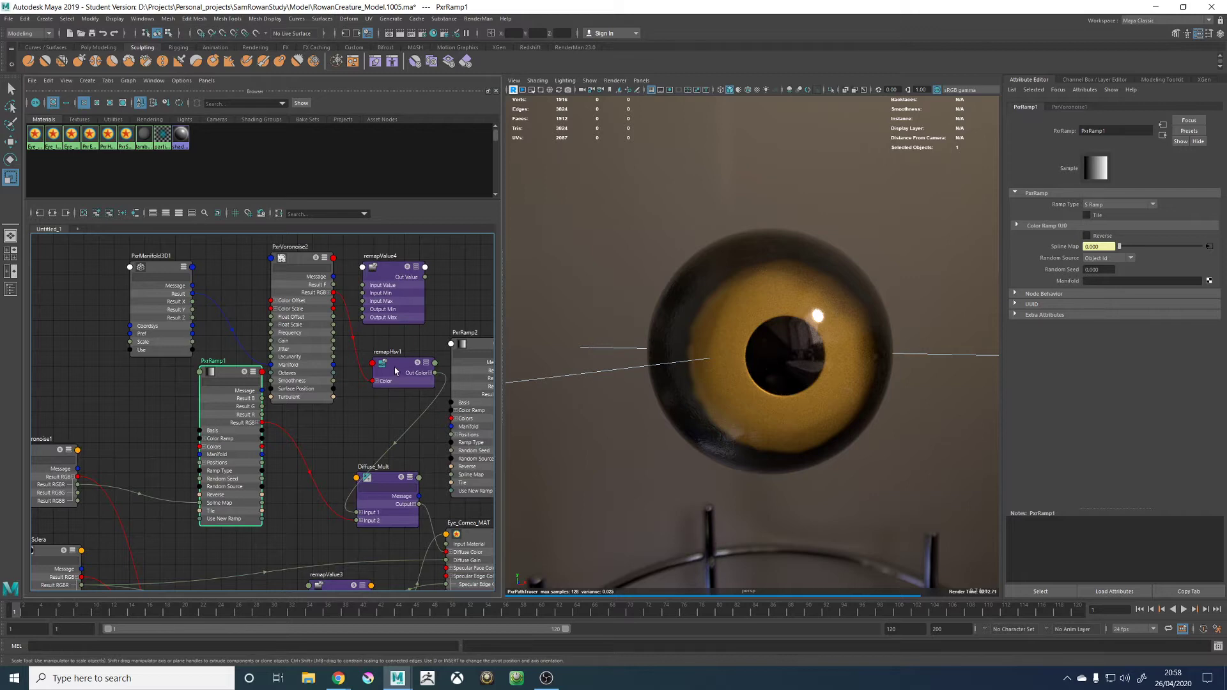
left_click(396, 374)
left_click(408, 340)
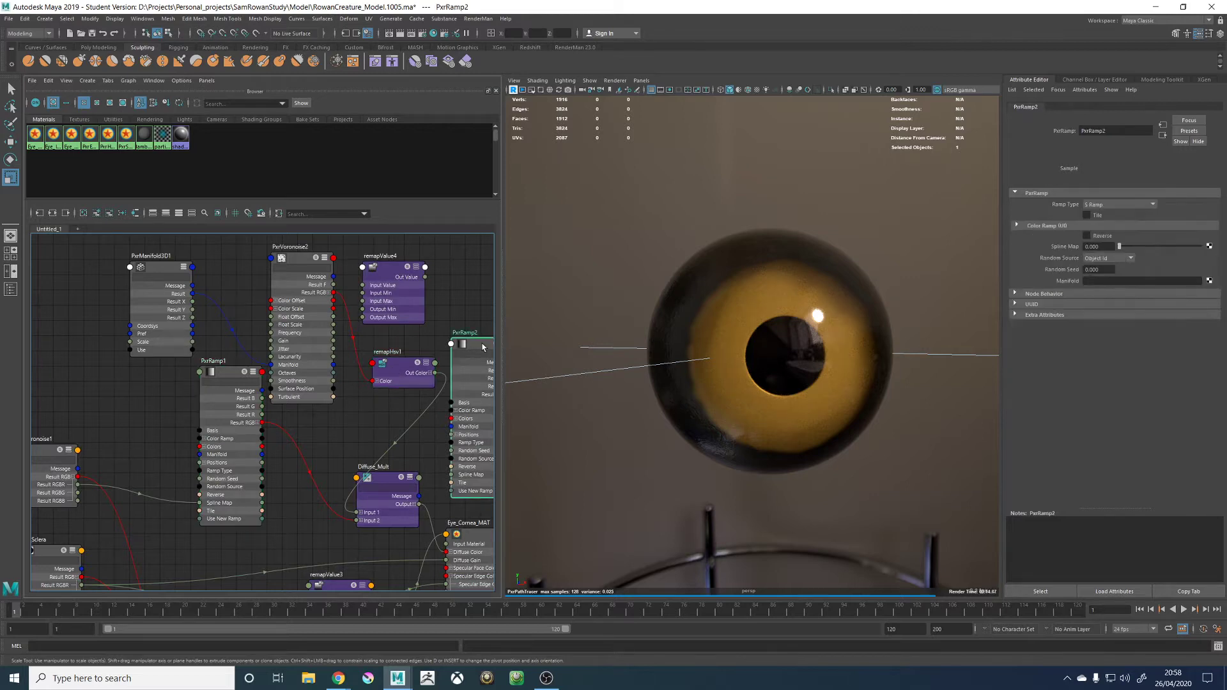
left_click(404, 280)
key("Delete")
Collapse the attribute lists of PxrManifold3D1, PxrRamp1, remapHsv1, Diffuse_Mult, remapValue3, ScleraBump_MULT and PxrBump1 in the shader graph
left_click(404, 364)
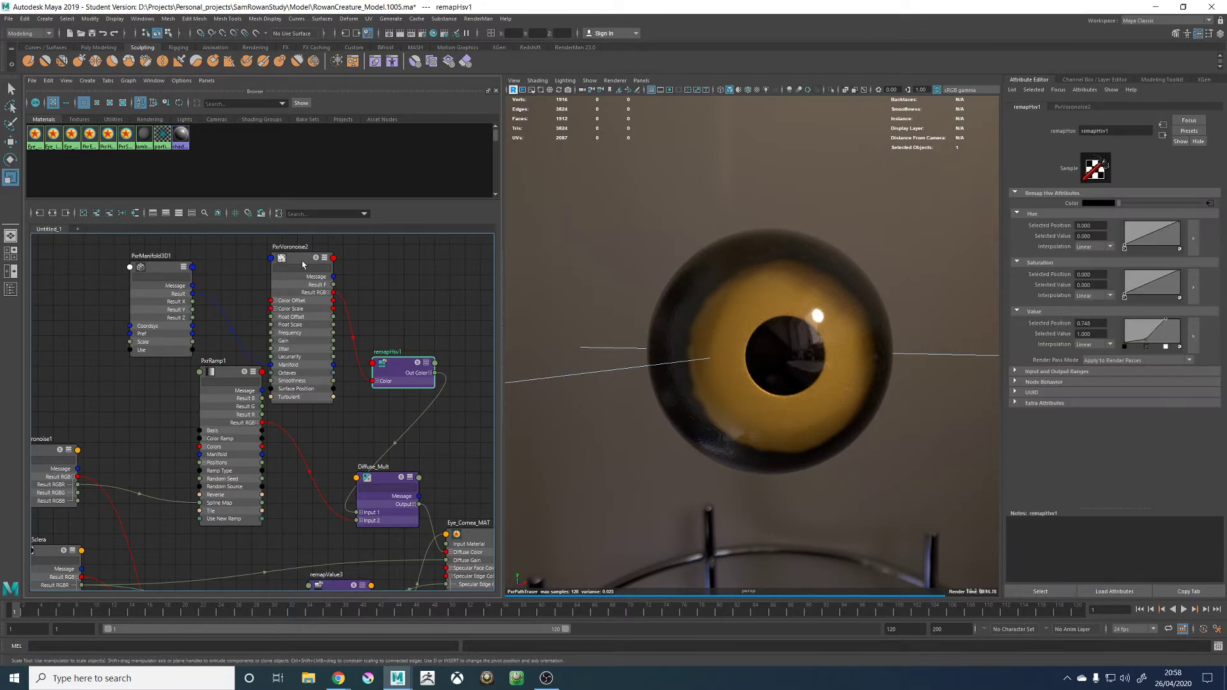
left_click(388, 482)
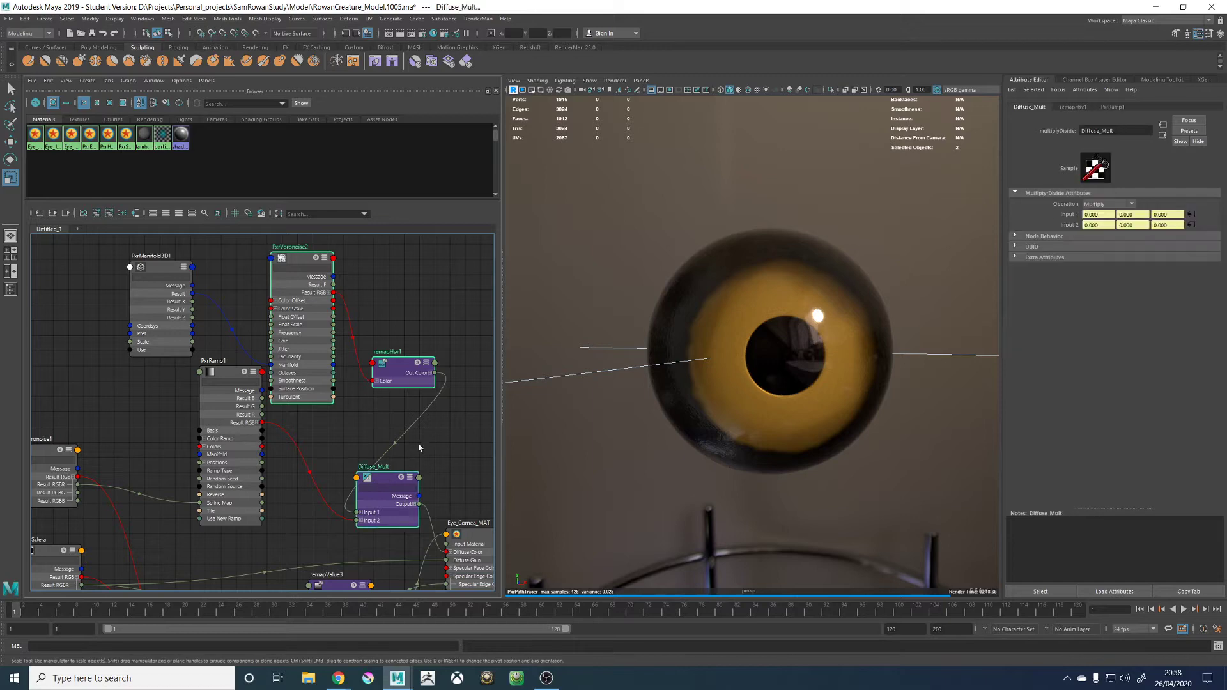
middle_click_drag(383, 431, 369, 378, "alt")
left_click(221, 319, "shift")
middle_click_drag(398, 330, 396, 417, "alt")
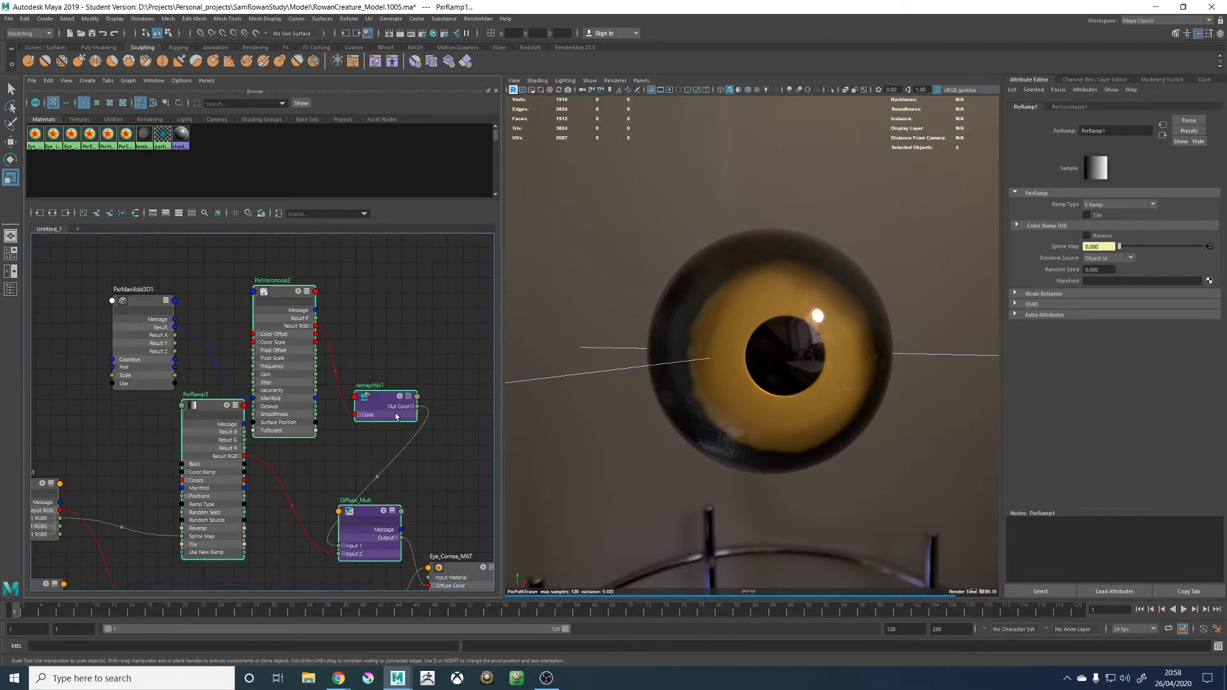
left_click(142, 300)
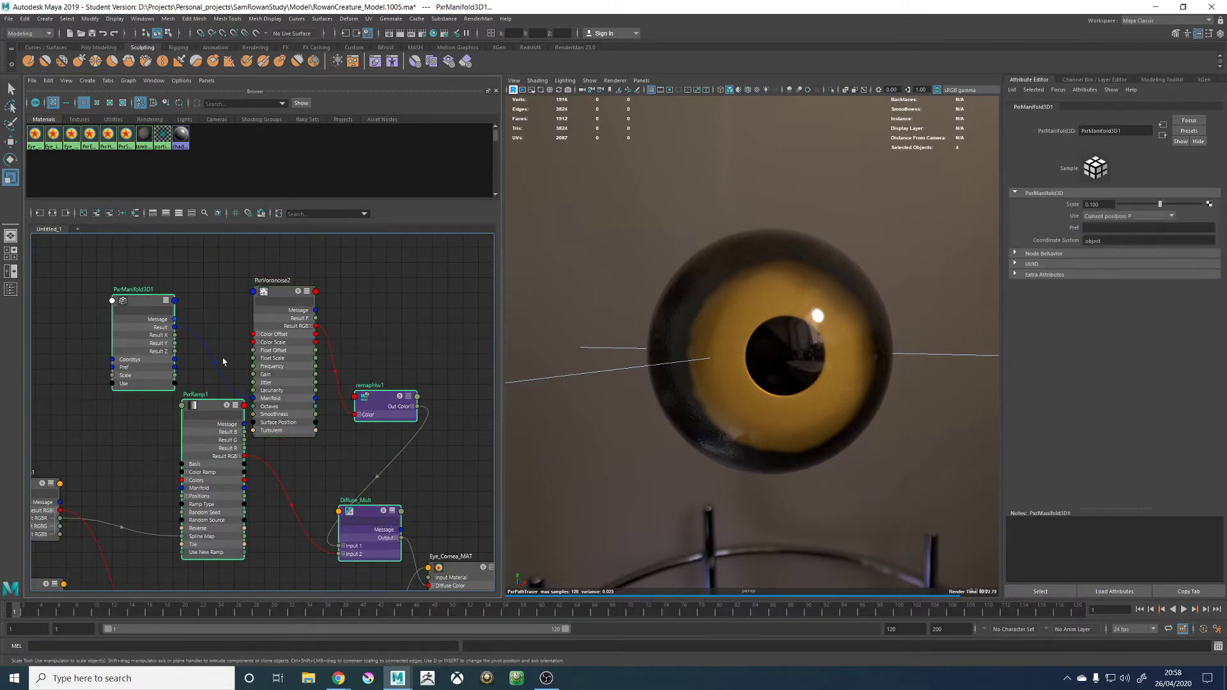
middle_click_drag(345, 467, 335, 301, "alt")
left_click(298, 465, "shift")
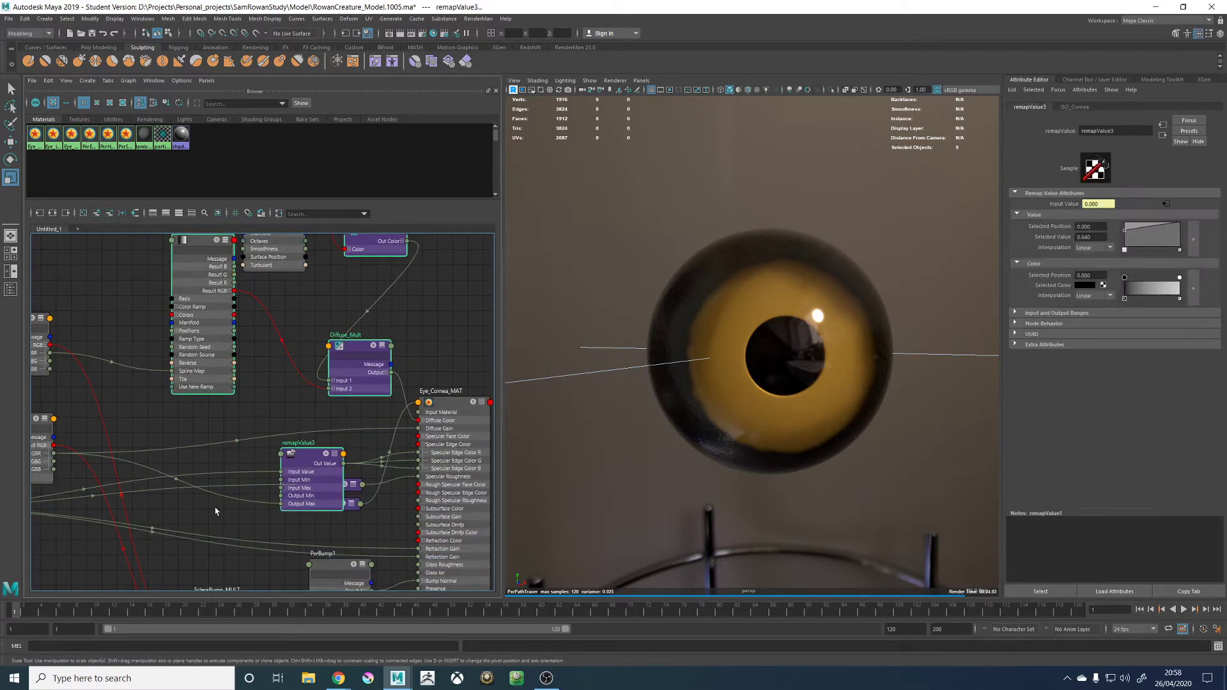
middle_click_drag(232, 530, 250, 412, "alt")
left_click(235, 489, "shift")
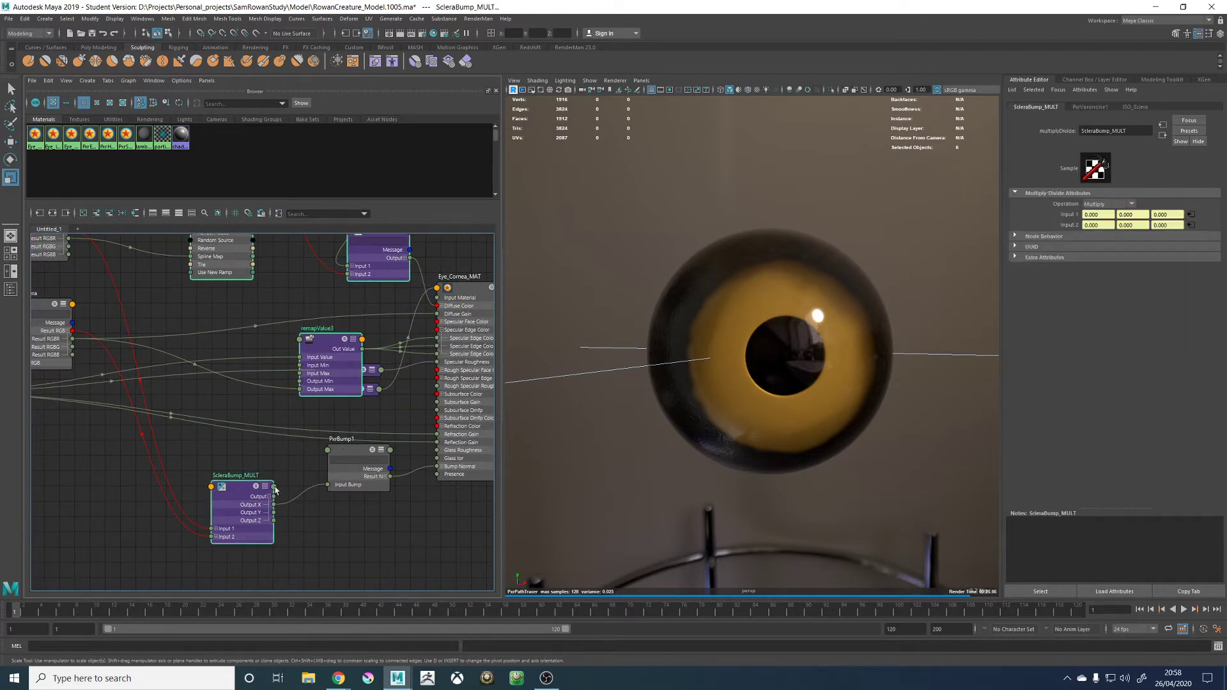
left_click(353, 458, "shift")
key("1")
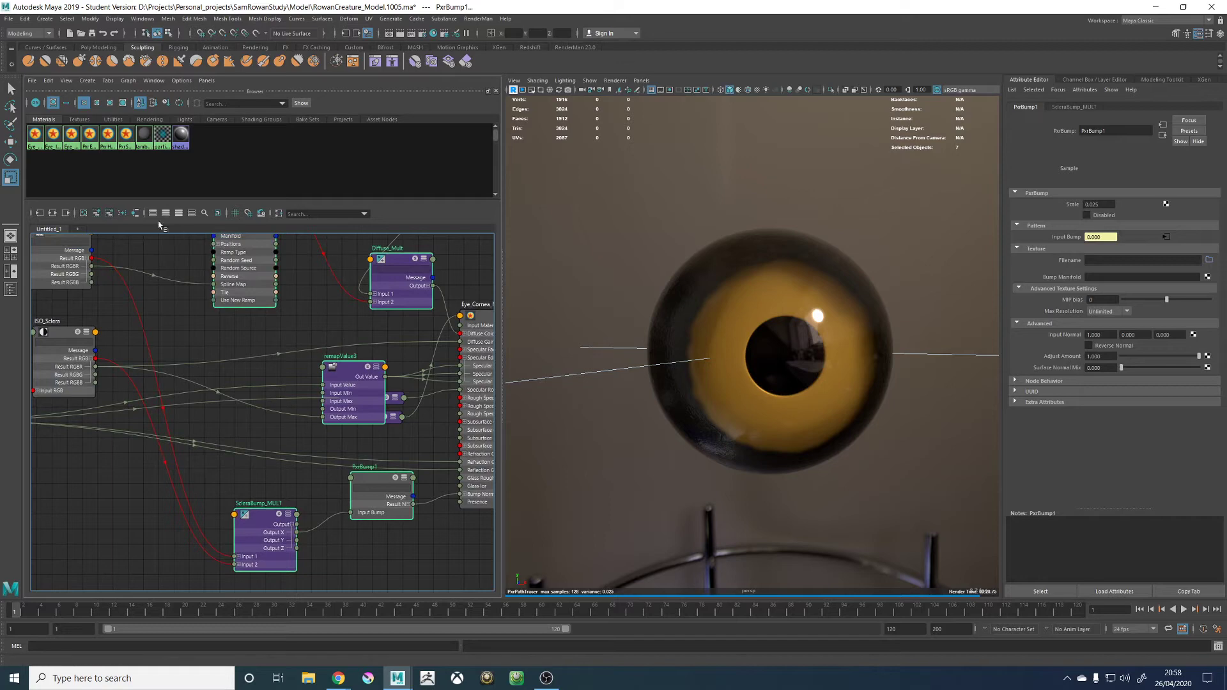
middle_click_drag(255, 324, 229, 416, "alt")
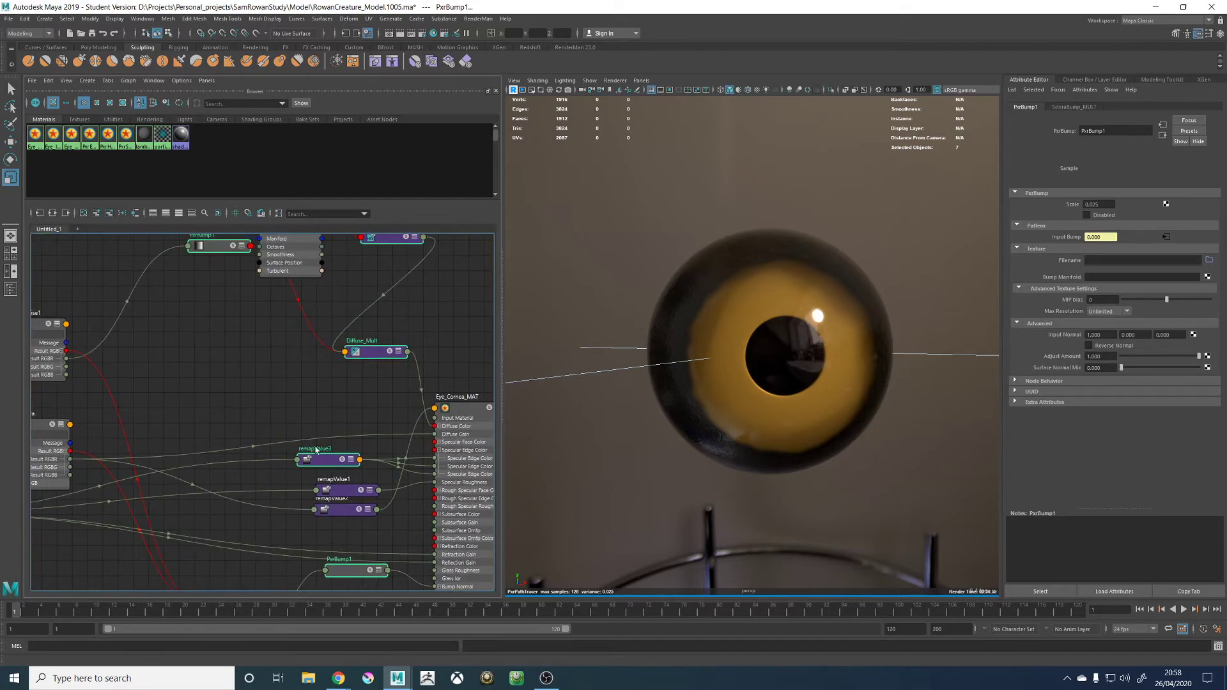
Collapse the Specular Edge Color channels on Eye_Cornea_MAT and rename the remapValue3 node feeding them as Spec_Edge_COL
left_click_drag(328, 460, 338, 461)
left_click(337, 462)
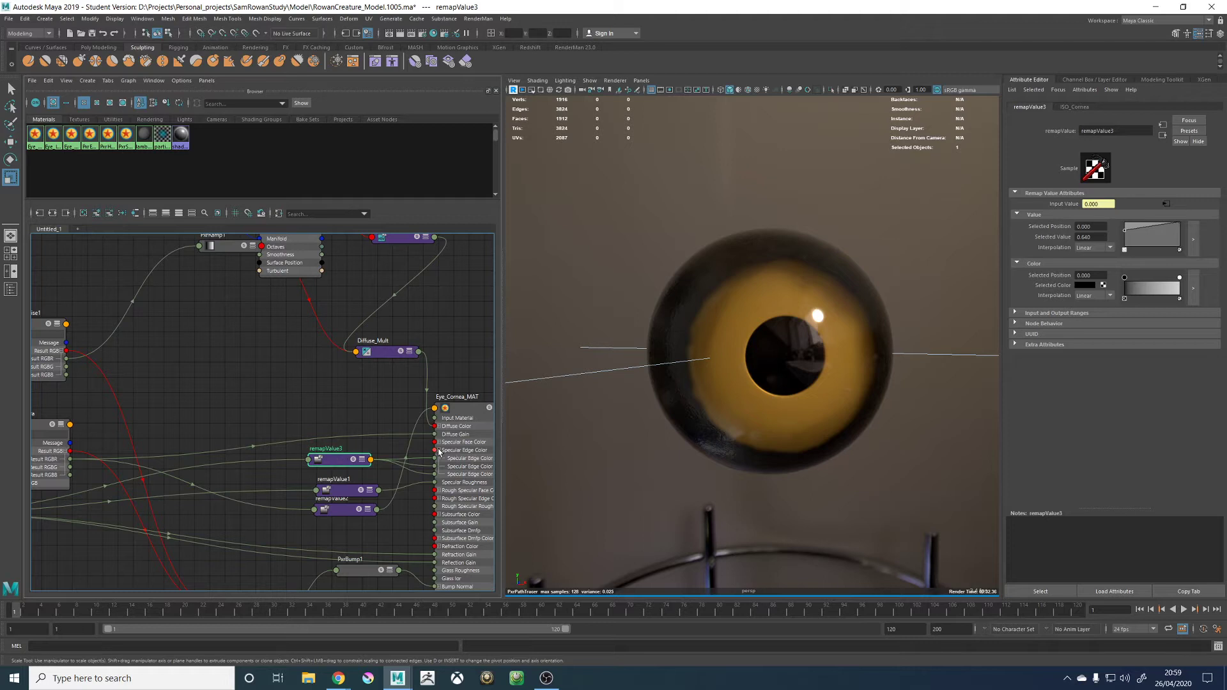
left_click_drag(439, 452, 437, 451)
double_click(337, 448)
type("Spec_Edg")
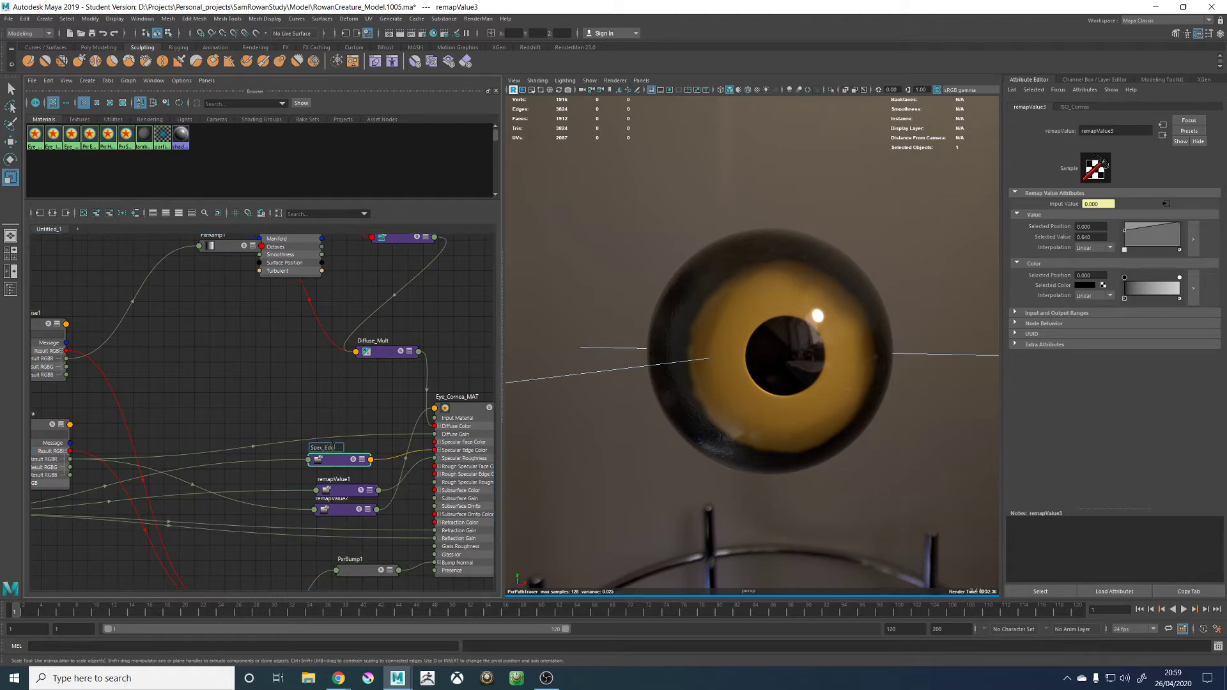
type("e_COL")
key("Return")
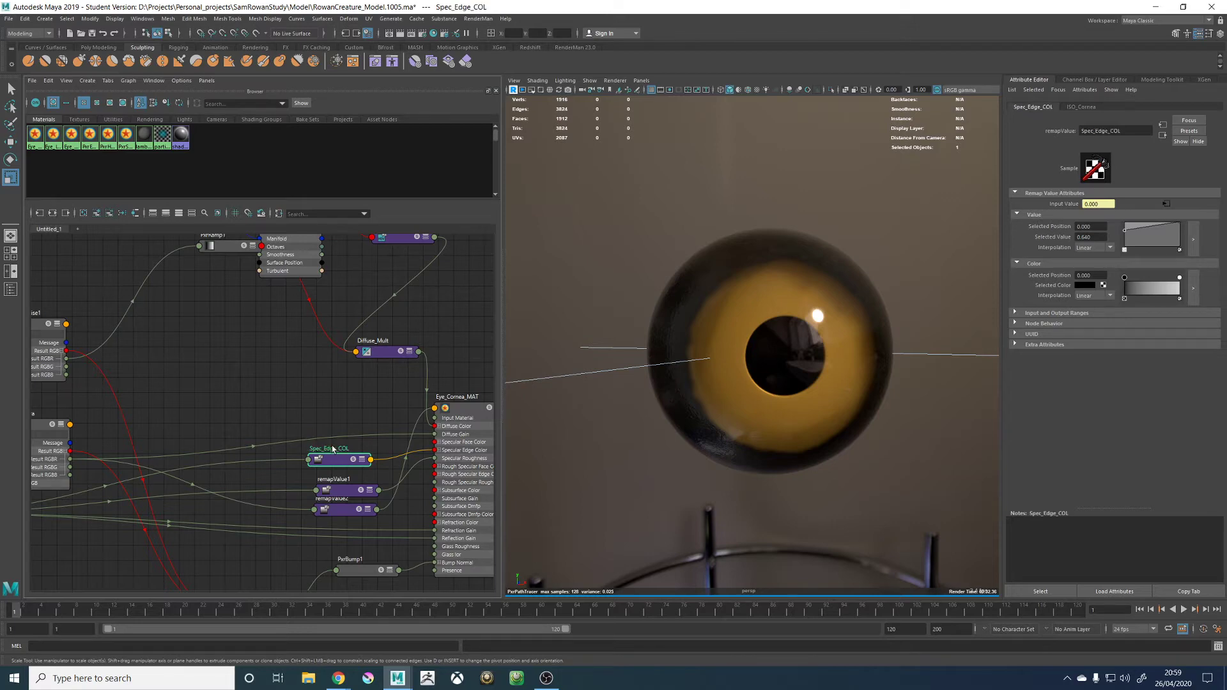
Move remapValue1 slightly closer to Spec_Edge_COL and rename it as Spec_Roughness
left_click(340, 492)
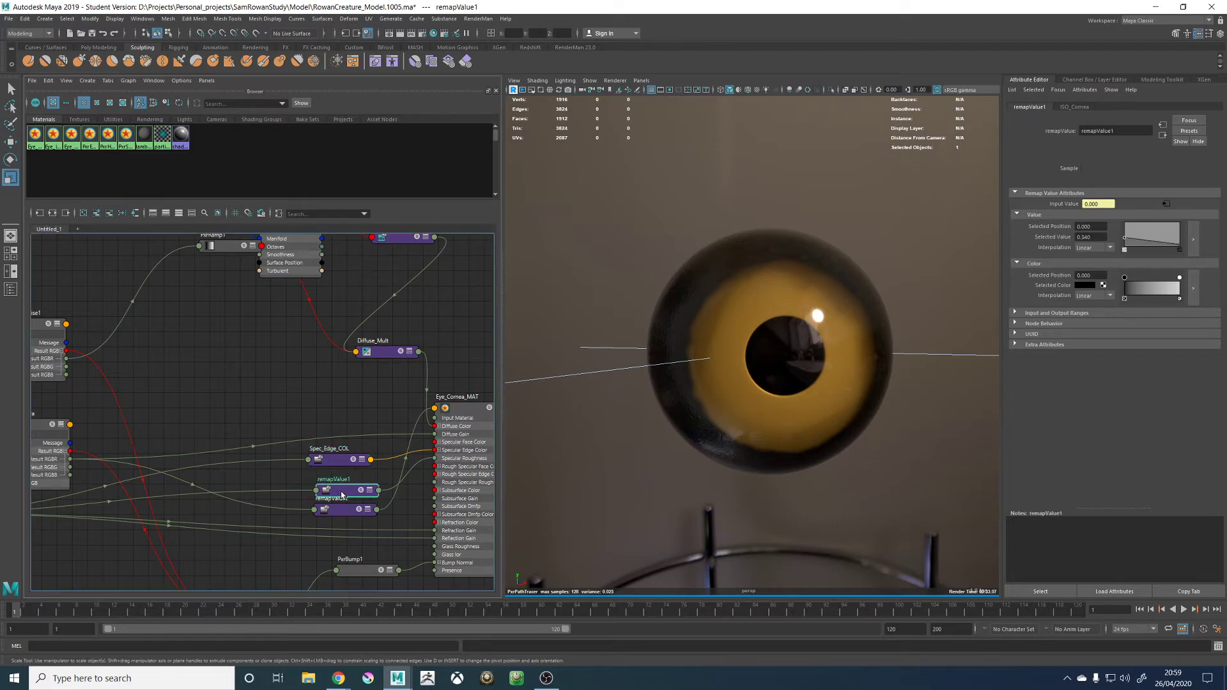
left_click_drag(341, 494, 338, 487)
double_click(333, 472)
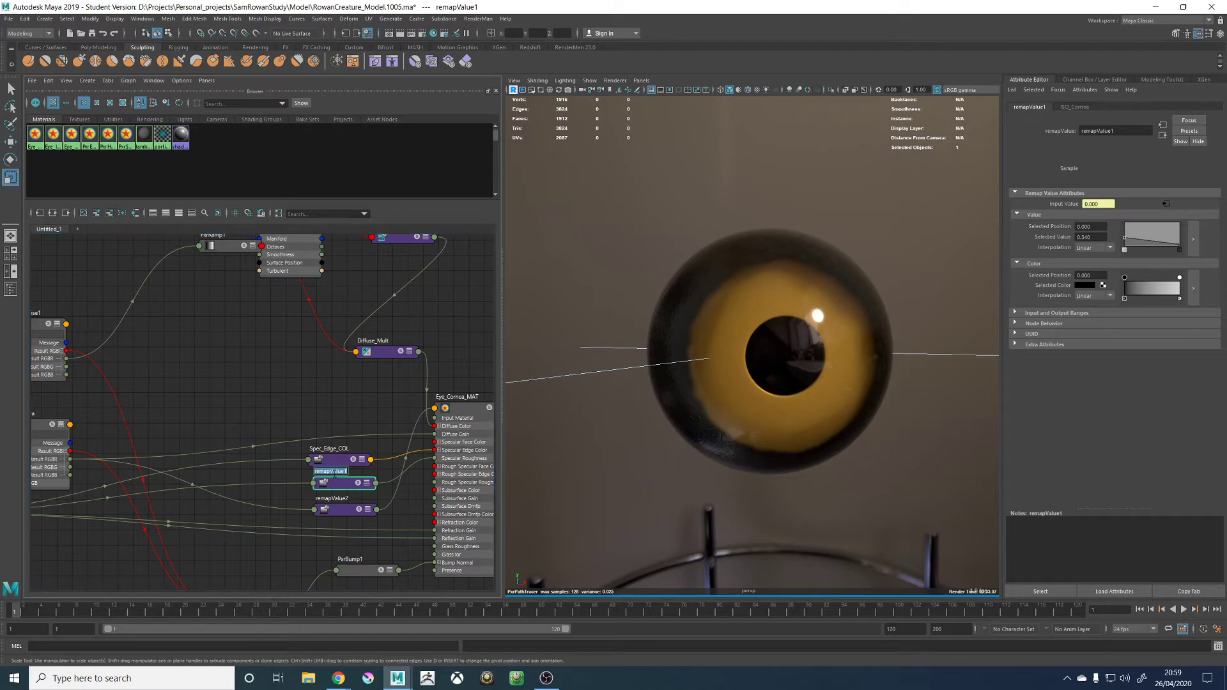
type("Spec_Rough")
key("Return")
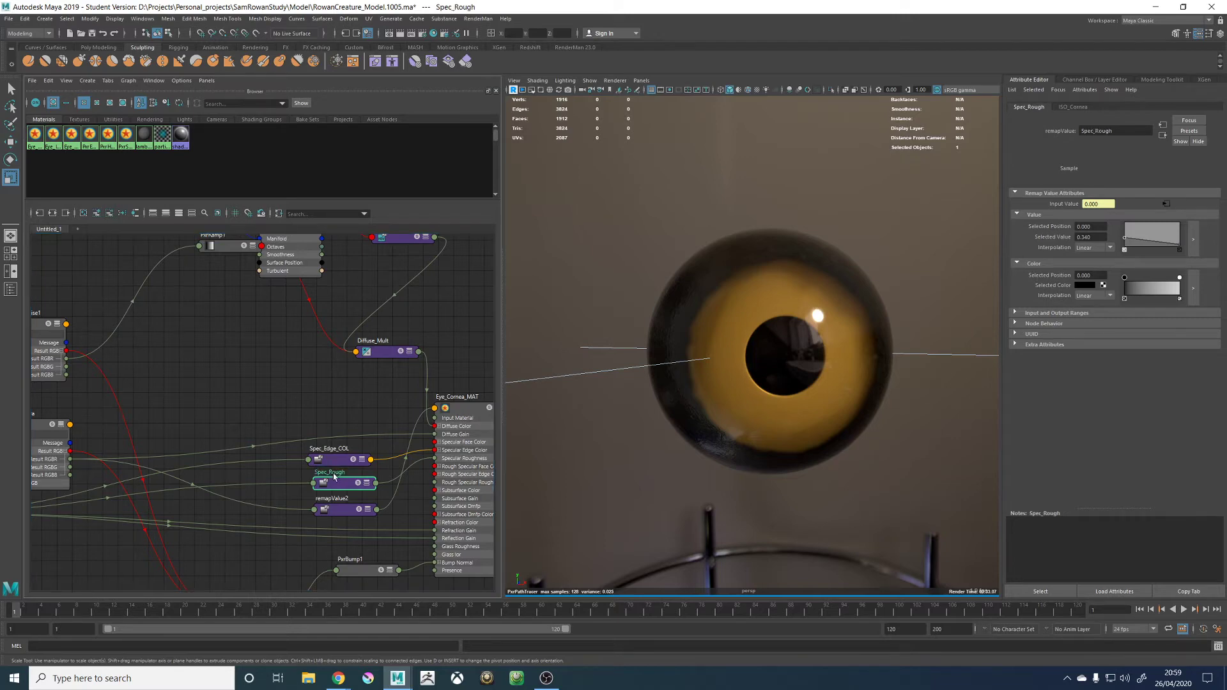
double_click(340, 472)
left_click(340, 473)
type("ness")
key("Return")
Reduce the Eye_Cornea_MAT node in the graph to show only its connected attributes
left_click(345, 510)
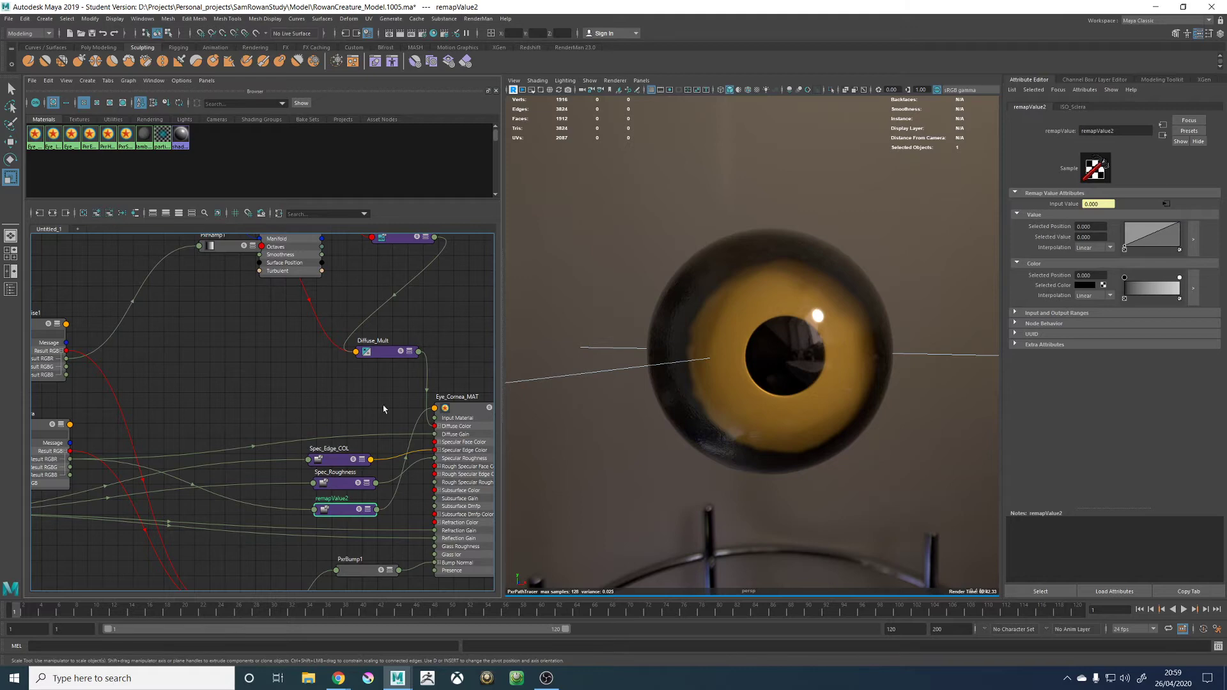
middle_click_drag(384, 409, 324, 394, "alt")
left_click(439, 393)
left_click(439, 394)
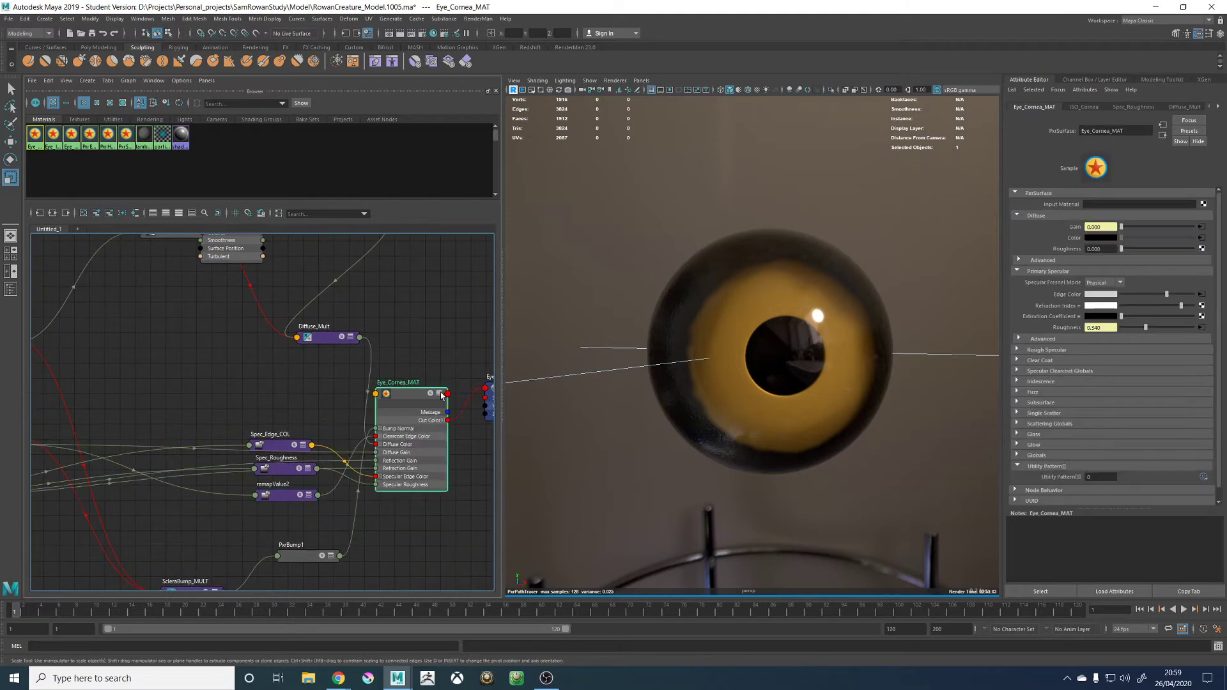
Rename the remapValue2 node feeding Eye_Cornea_MAT as Clearcoat_Edge_COL
left_click(286, 498)
left_click_drag(284, 499, 285, 497)
double_click(282, 483)
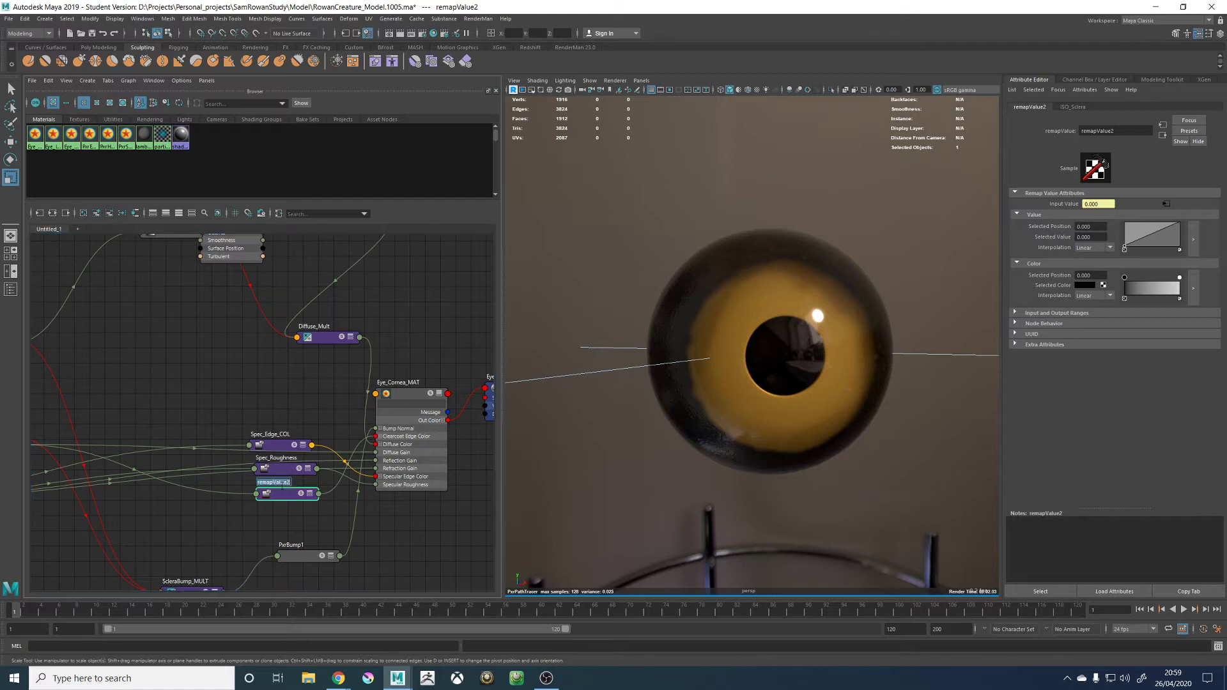
type("d")
type("learcoat_Edge_COL")
key("Return")
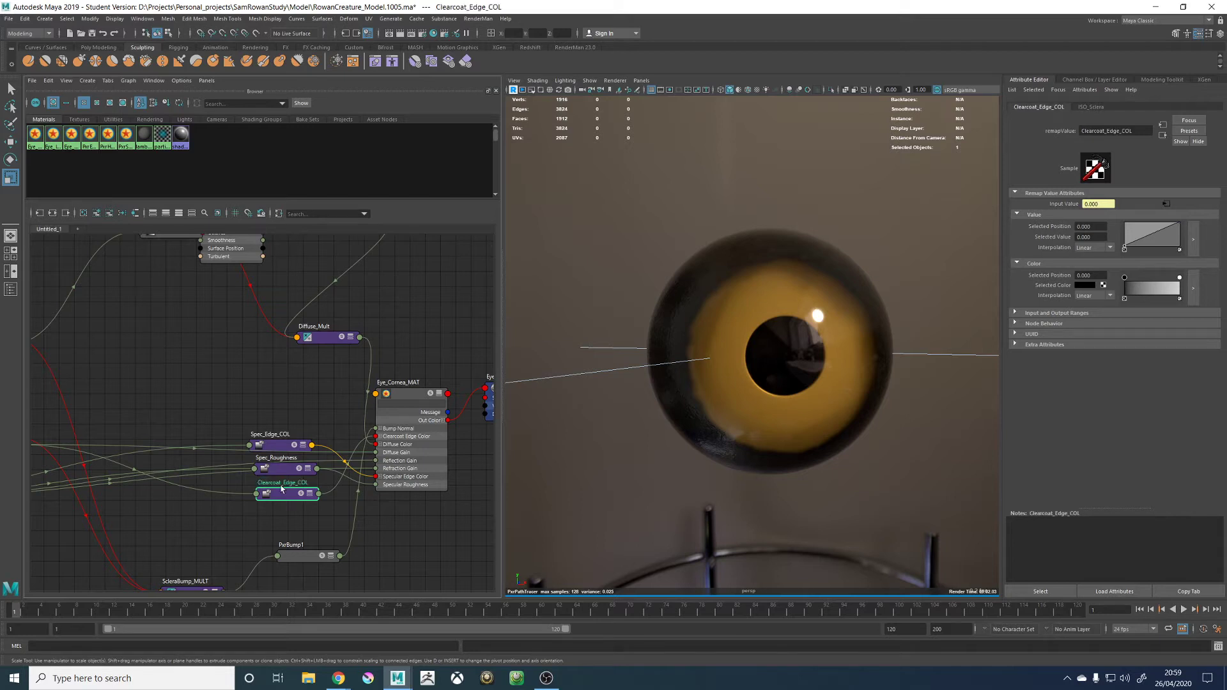
Rename the PxrBump1 node fed by ScleraBump_MULT as ScleraBUMP
left_click(298, 550)
middle_click_drag(167, 525, 214, 516, "alt")
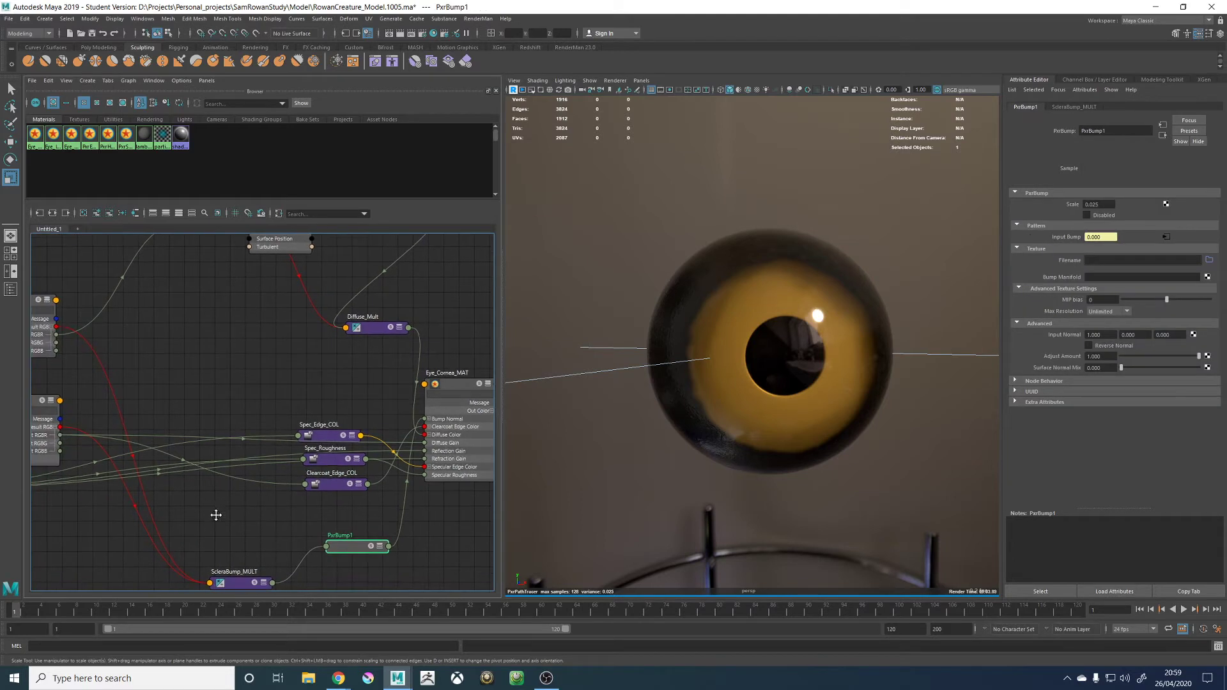
double_click(349, 535)
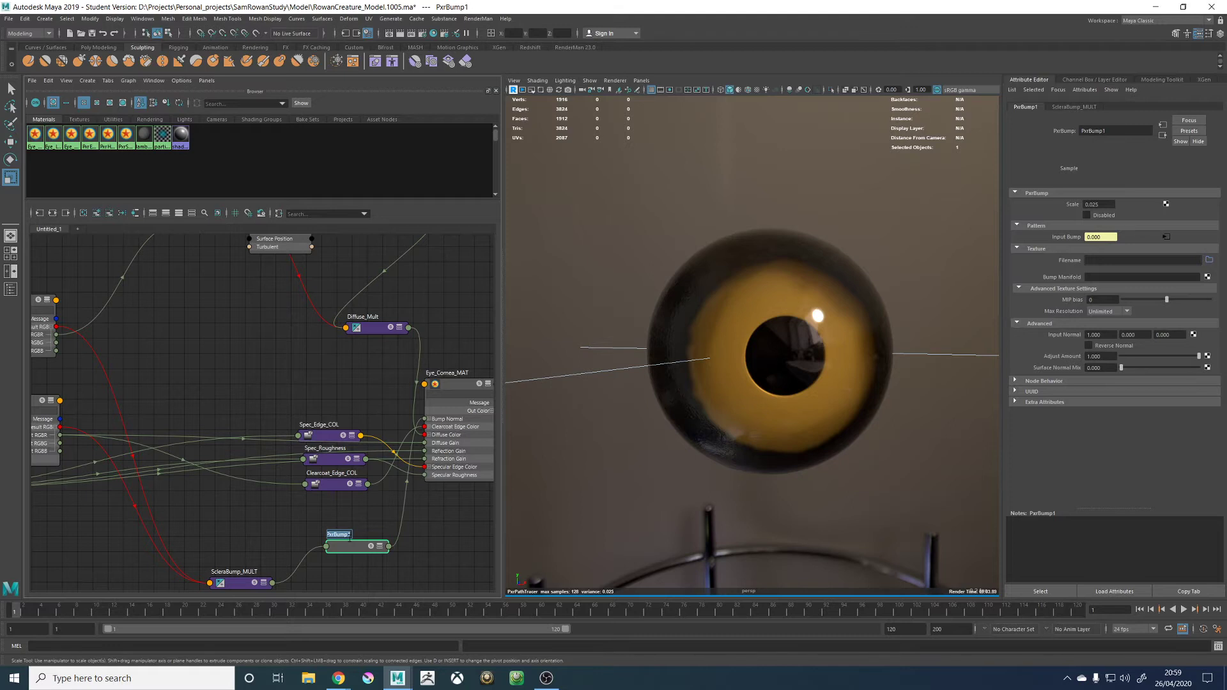
type("S")
type("cleraBUMP")
key("Return")
Preview the remapHsv1 output in the render and move PxrRamp1 clear of the PxrVoronoise2 node
middle_click_drag(271, 328, 276, 472, "alt")
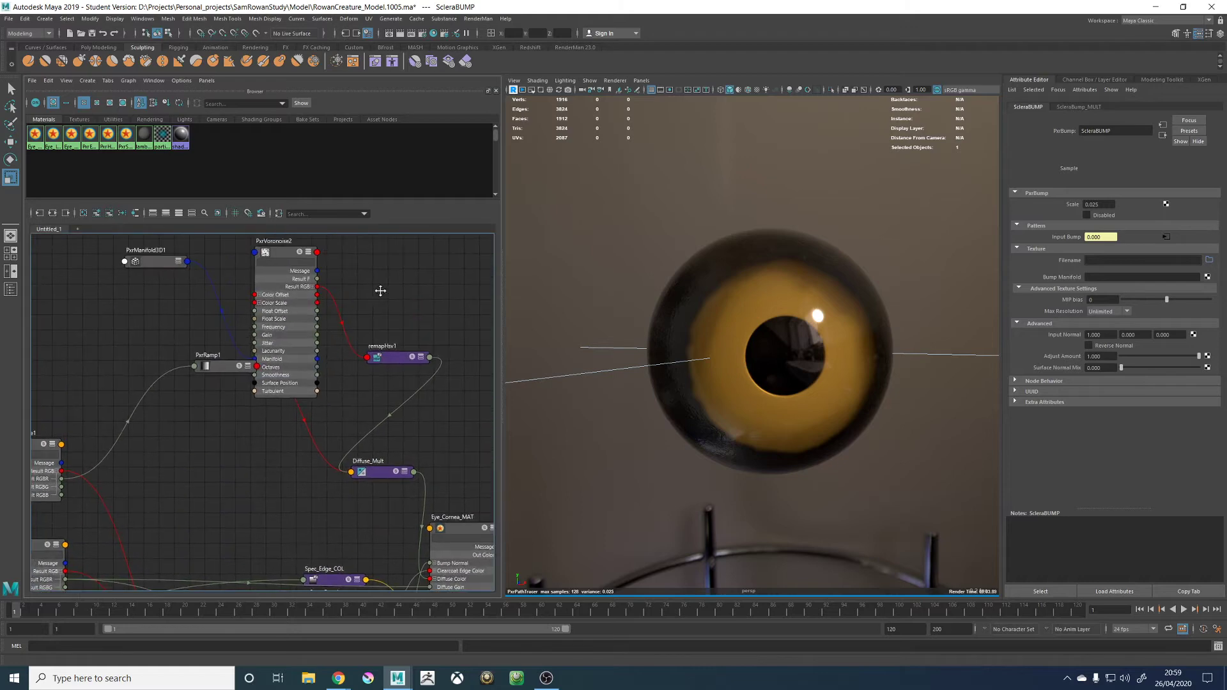
middle_click_drag(399, 363, 408, 383, "alt")
left_click(407, 383)
mouse_move(407, 383)
left_mouse_down()
mouse_move(397, 387)
mouse_move(409, 388)
left_mouse_up()
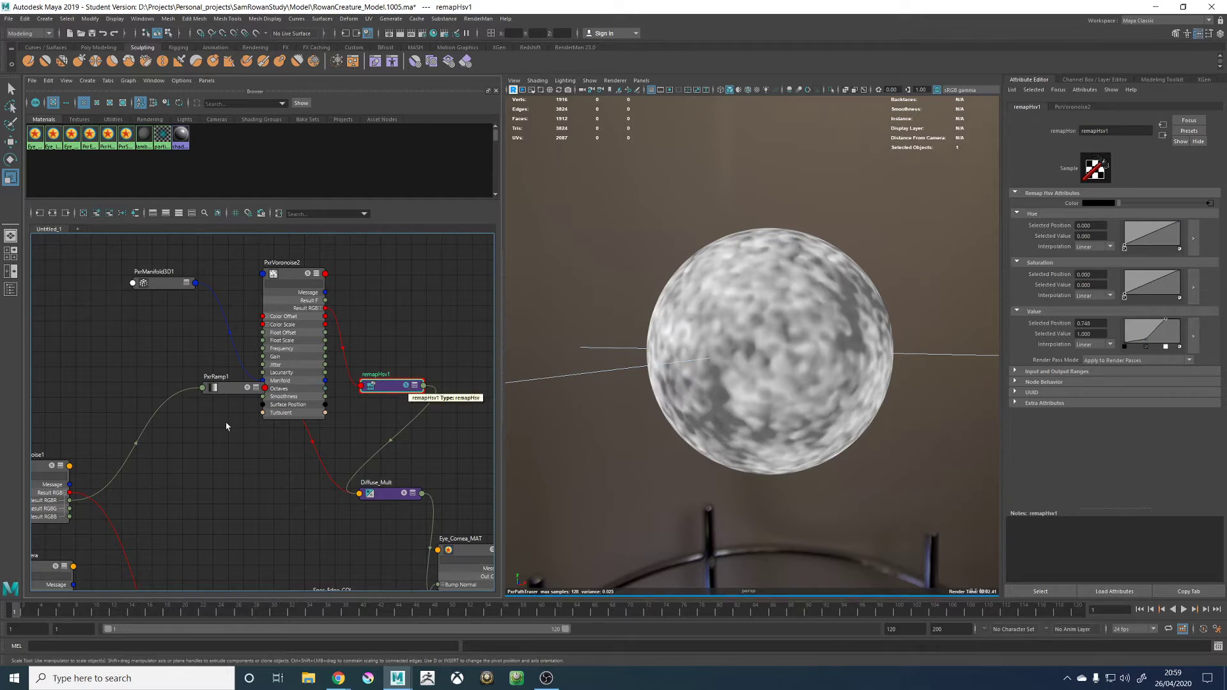
left_click_drag(228, 388, 191, 465)
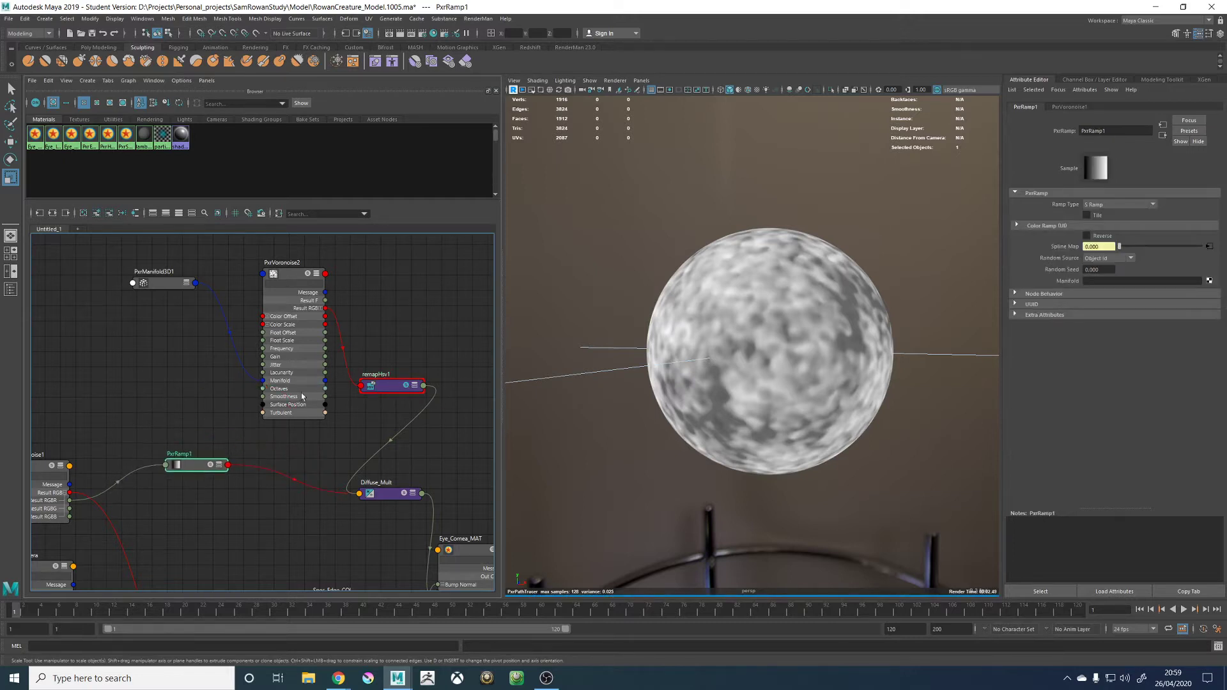
Rename the PxrVoronoise2 node as PxrVoronoise_DarkSpots
middle_click_drag(165, 363, 194, 416, "alt")
double_click(321, 316)
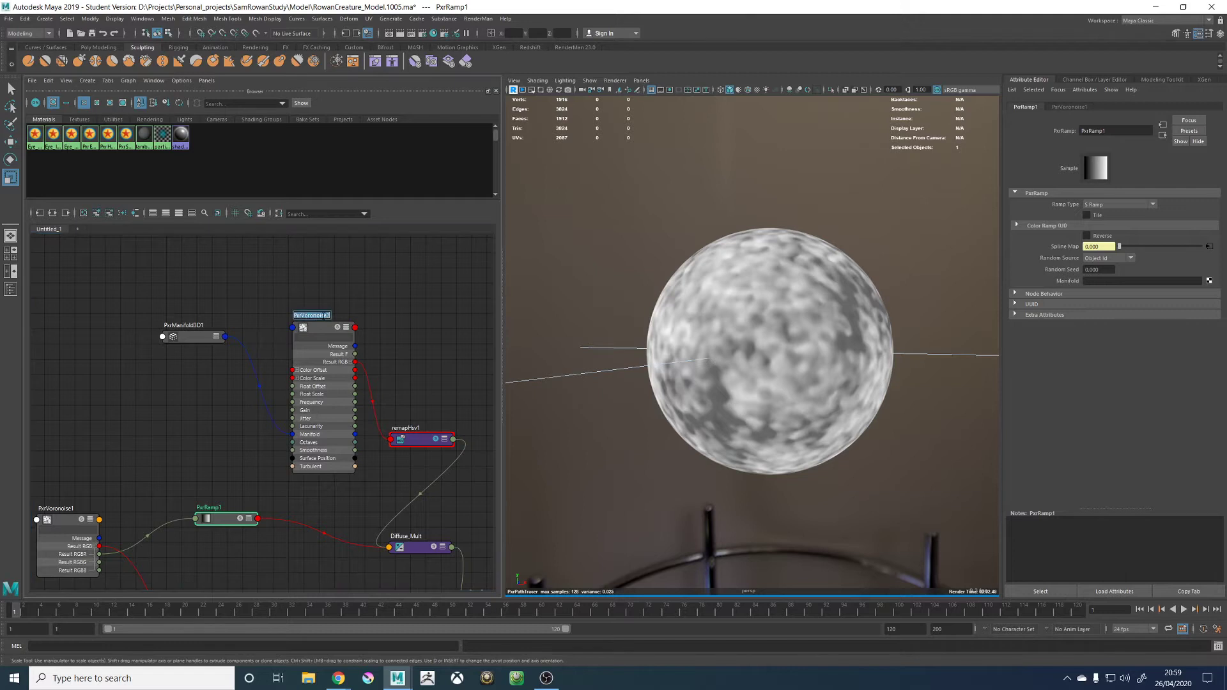
key("End")
key("BackSpace")
type("Dar")
type("_")
type("Sh")
type("pot")
type("s")
key("Return")
Rename the remapHsv1 node as remapHsv_DarkSpots
double_click(407, 428)
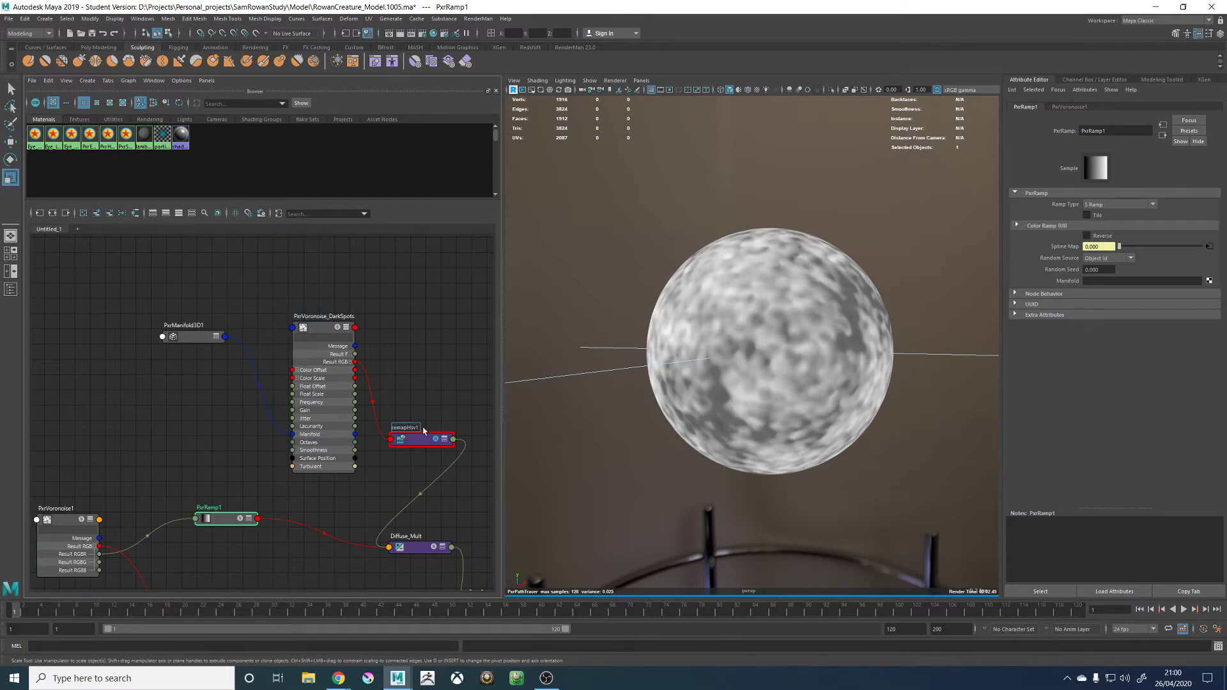
key("BackSpace")
type("_DarkSpots")
Preview the PxrRamp1 output in the render and rename the node as Sclera_Brown_COL
left_click(243, 520)
middle_click_drag(216, 511, 280, 481, "alt")
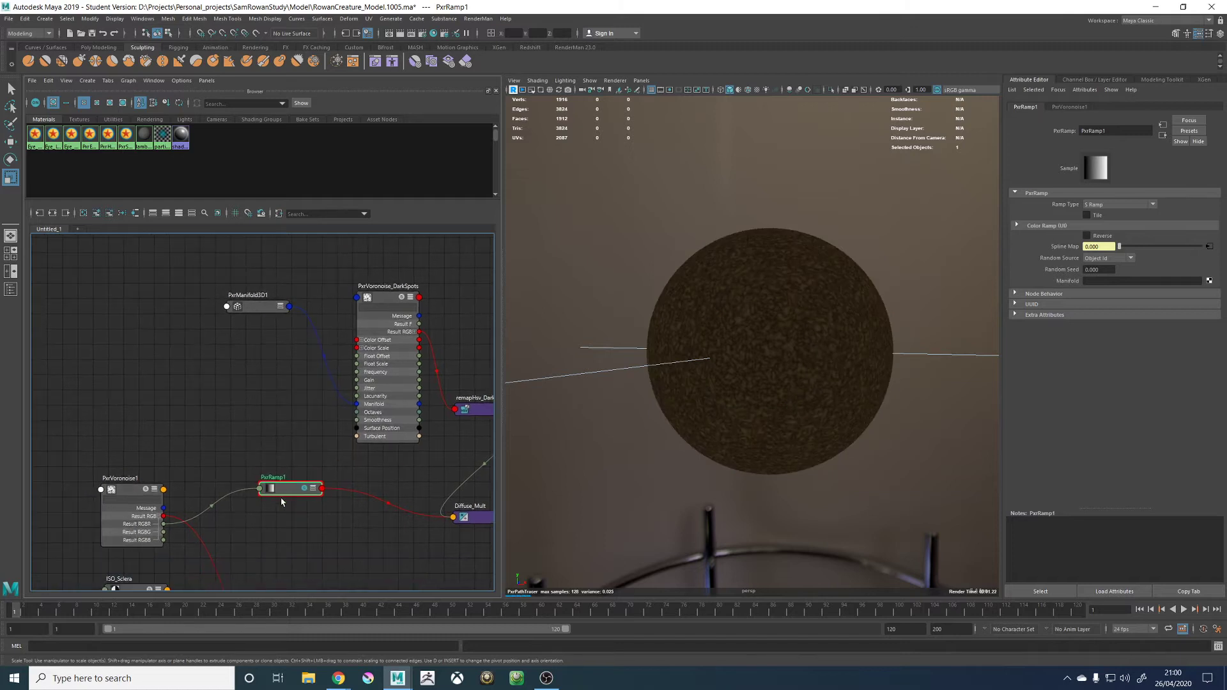
double_click(279, 479)
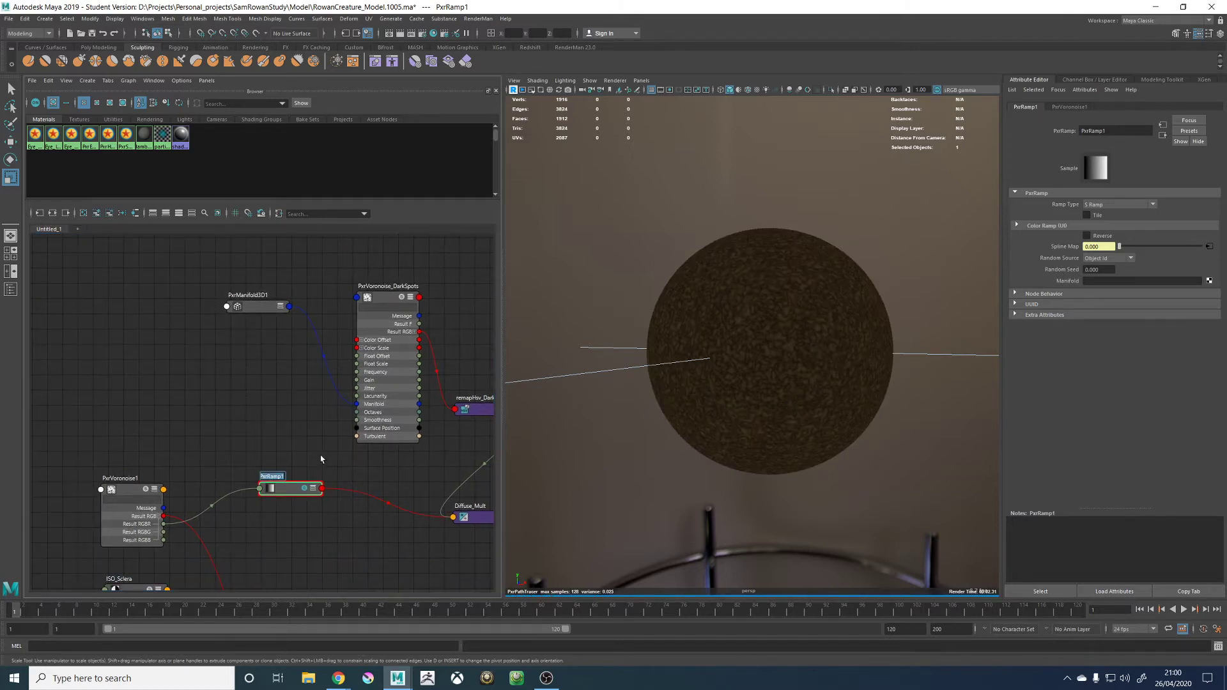
type("T")
key("Return")
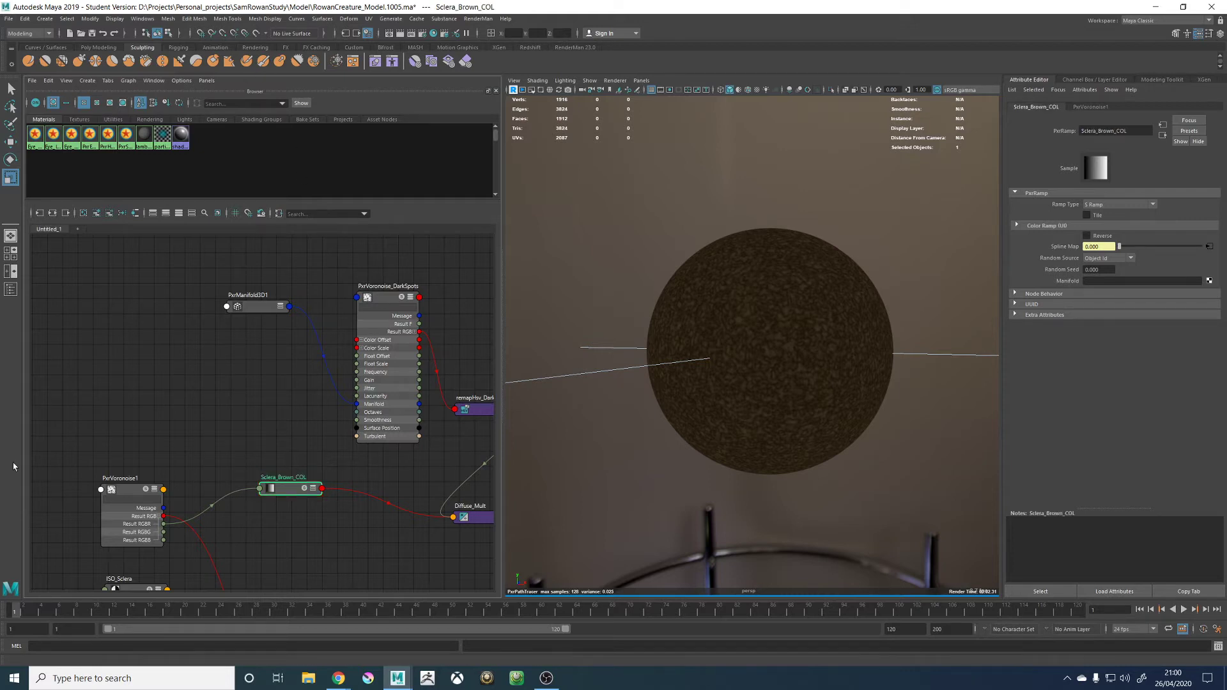
Add a PxrDisplace node in the empty graph area below the cornea shader network
scroll(336, 413, "down", 4)
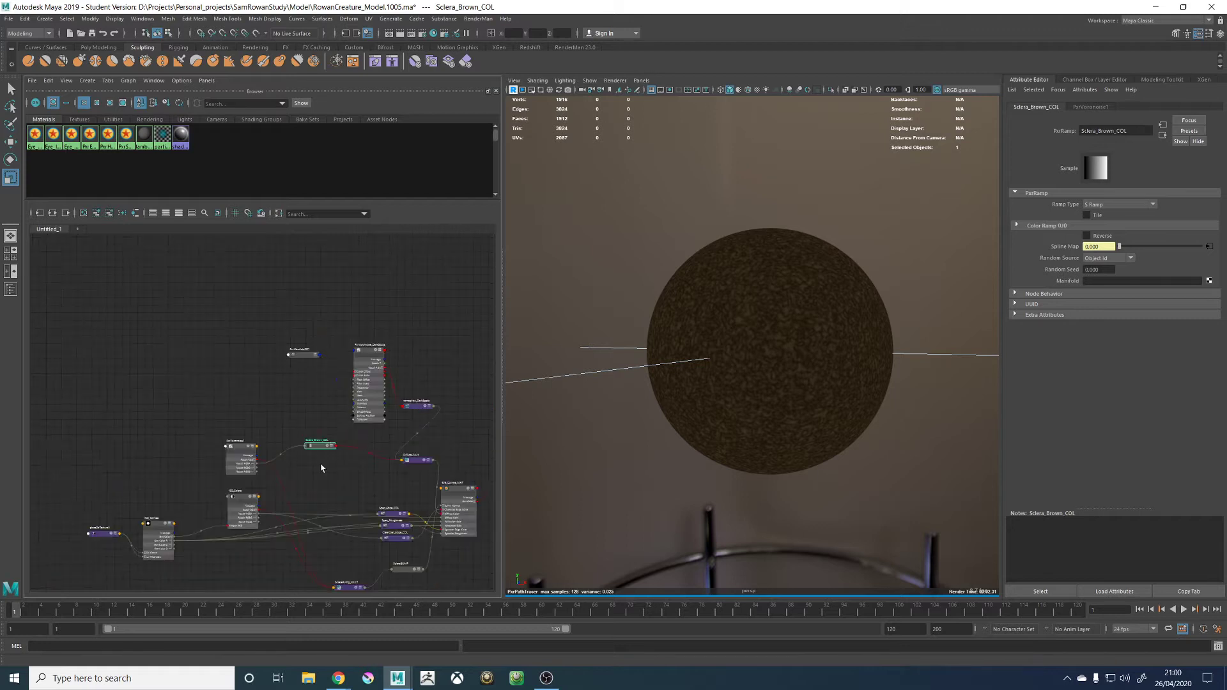
middle_click_drag(328, 471, 229, 371, "alt")
middle_click_drag(318, 560, 327, 526, "alt")
left_click(327, 526)
key("Tab")
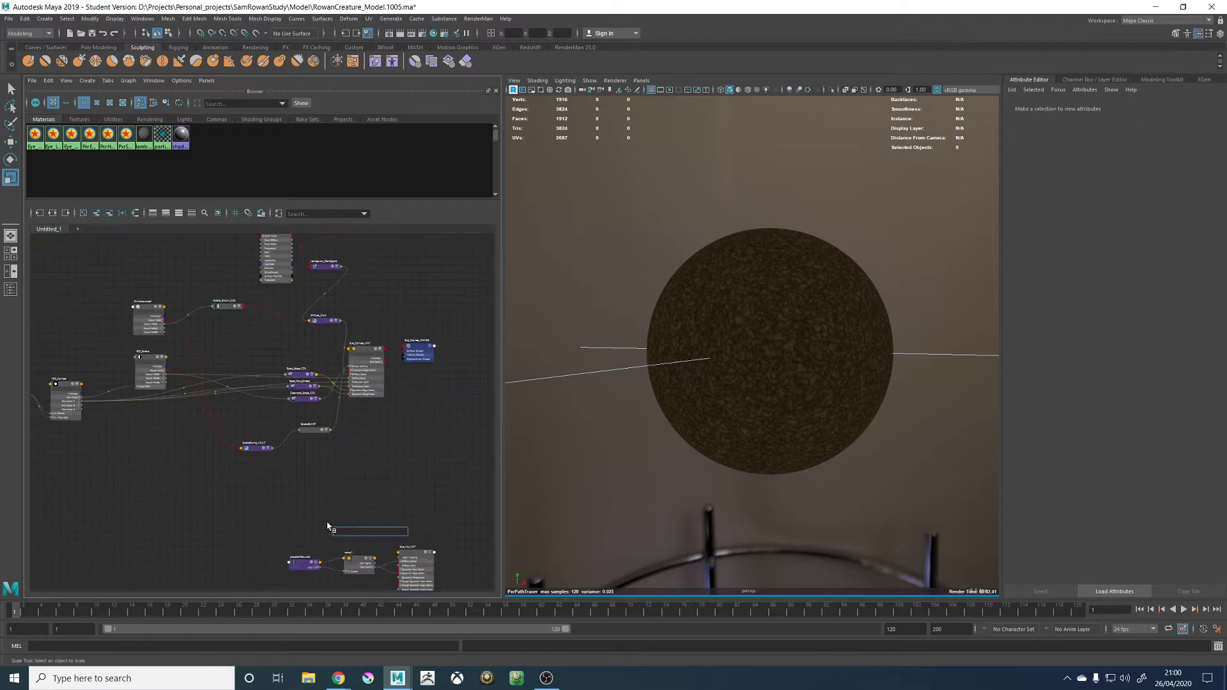
type("displa")
key("Down")
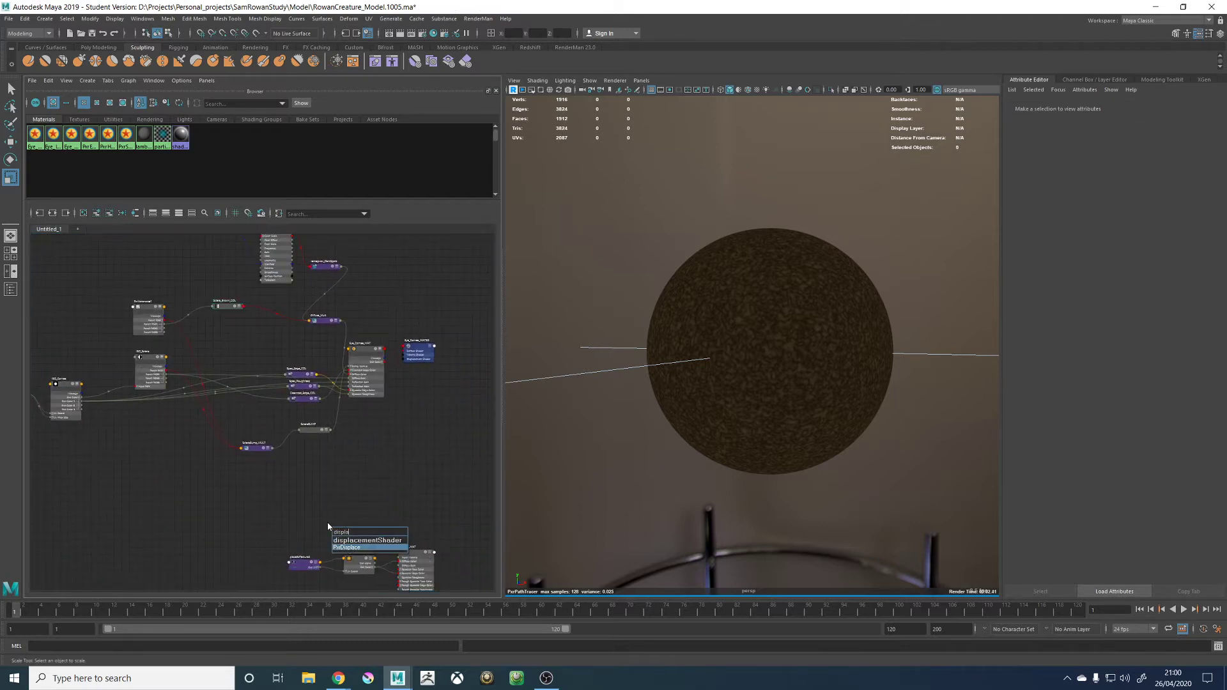
key("Return")
left_click_drag(347, 529, 297, 492)
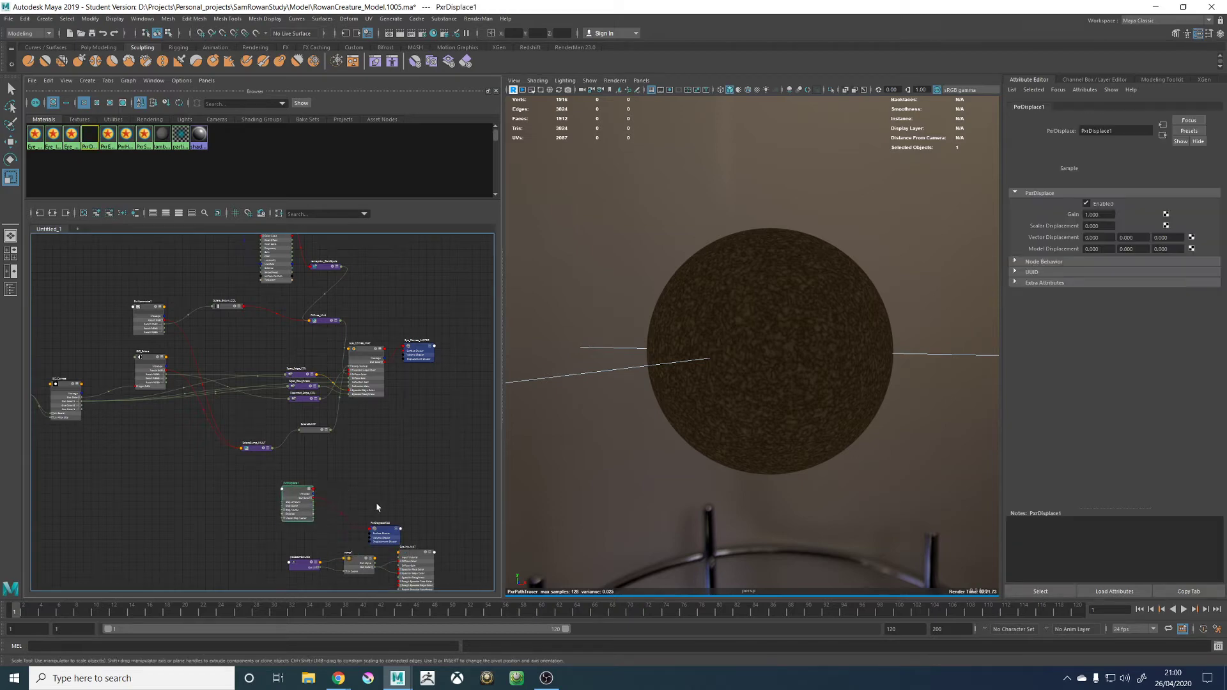
Delete the PxrDisplace1SG shading group and switch the viewport renderer to Viewport 2.0
scroll(378, 505, "up", 4)
middle_click_drag(372, 473, 370, 479, "alt")
left_click(368, 553)
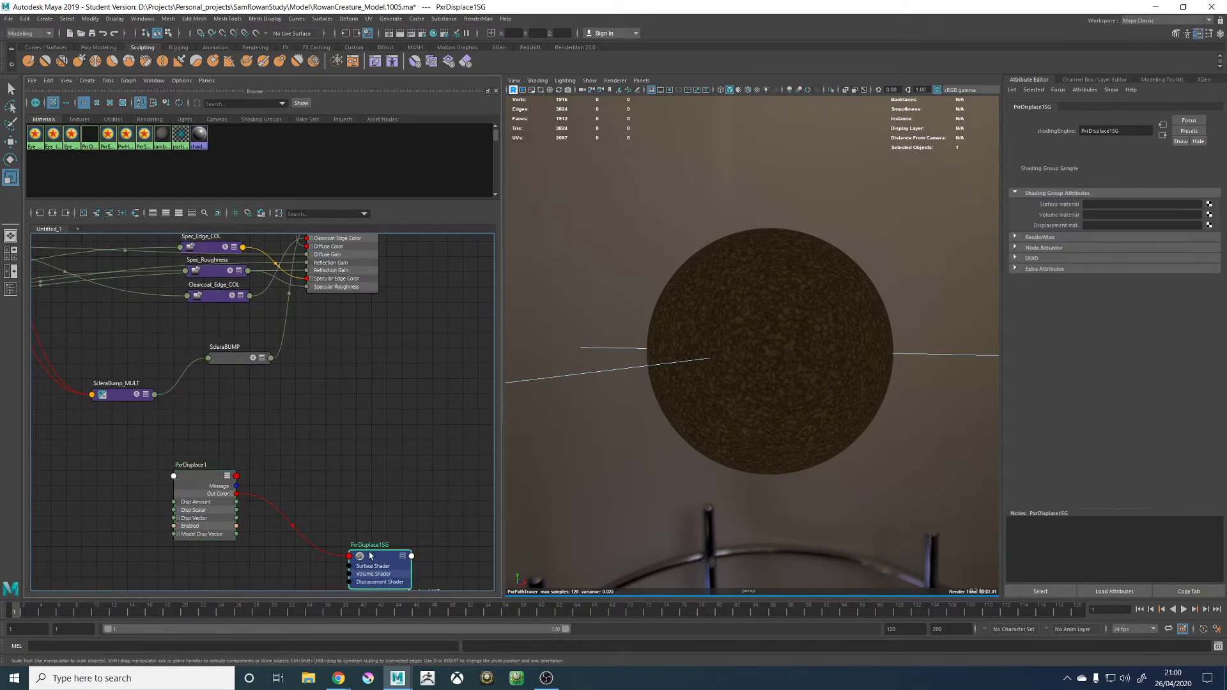
key("Delete")
left_click(615, 81)
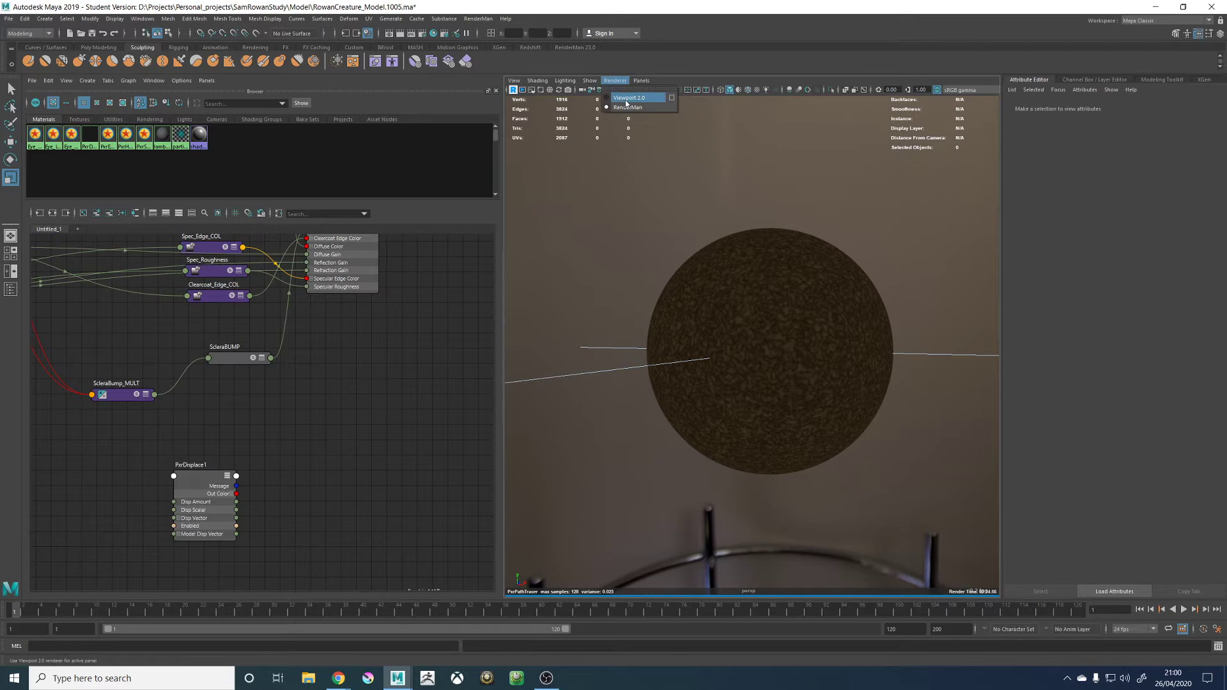
left_click(627, 102)
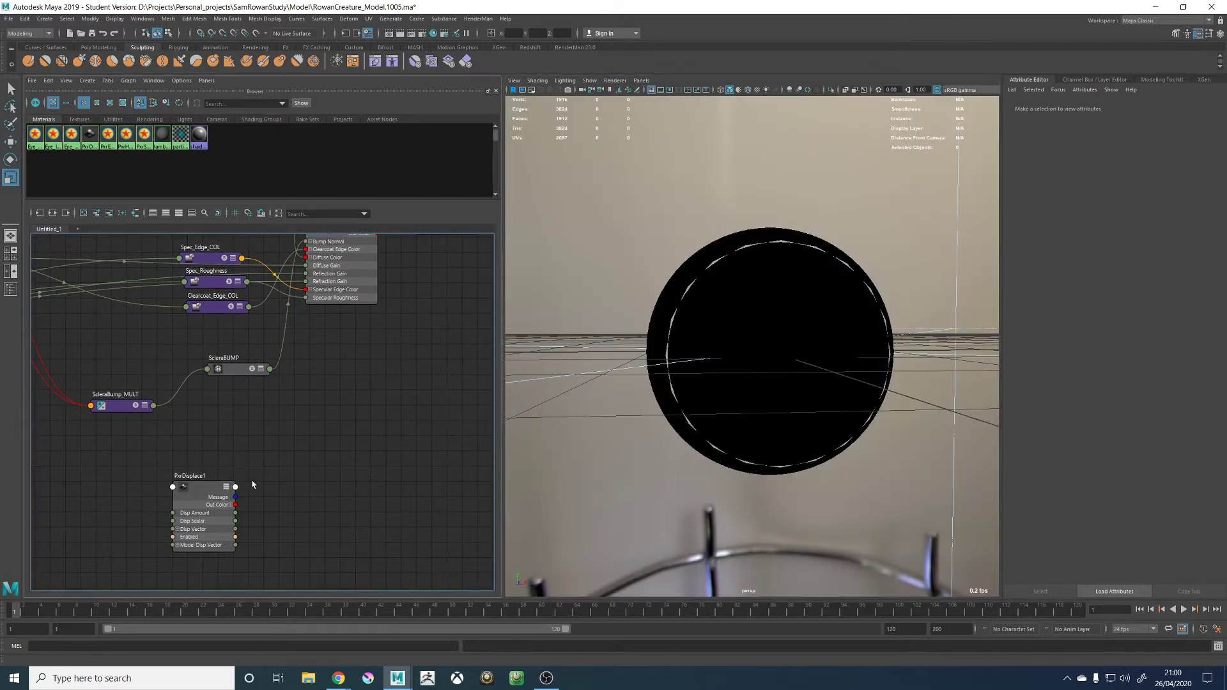
Connect PxrDisplace1 to the RenderMan Displacement input of the Eye_Cornea_MATSG shading group
middle_click_drag(224, 475, 582, 520, "alt")
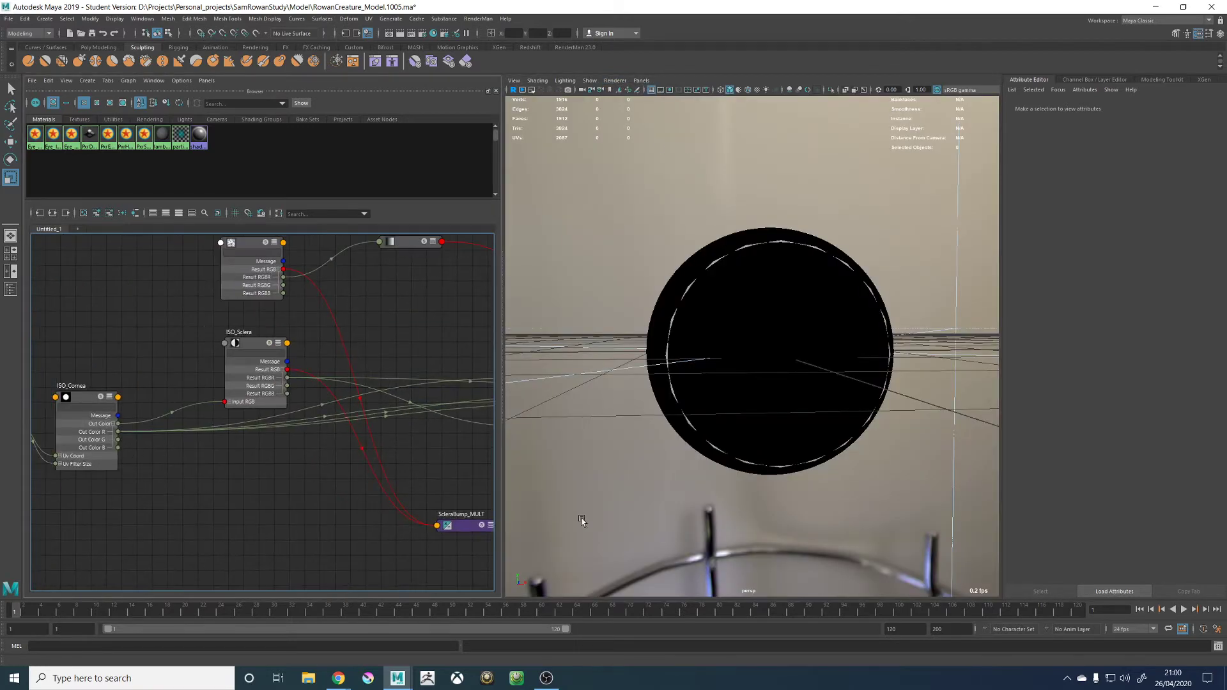
left_click(270, 347)
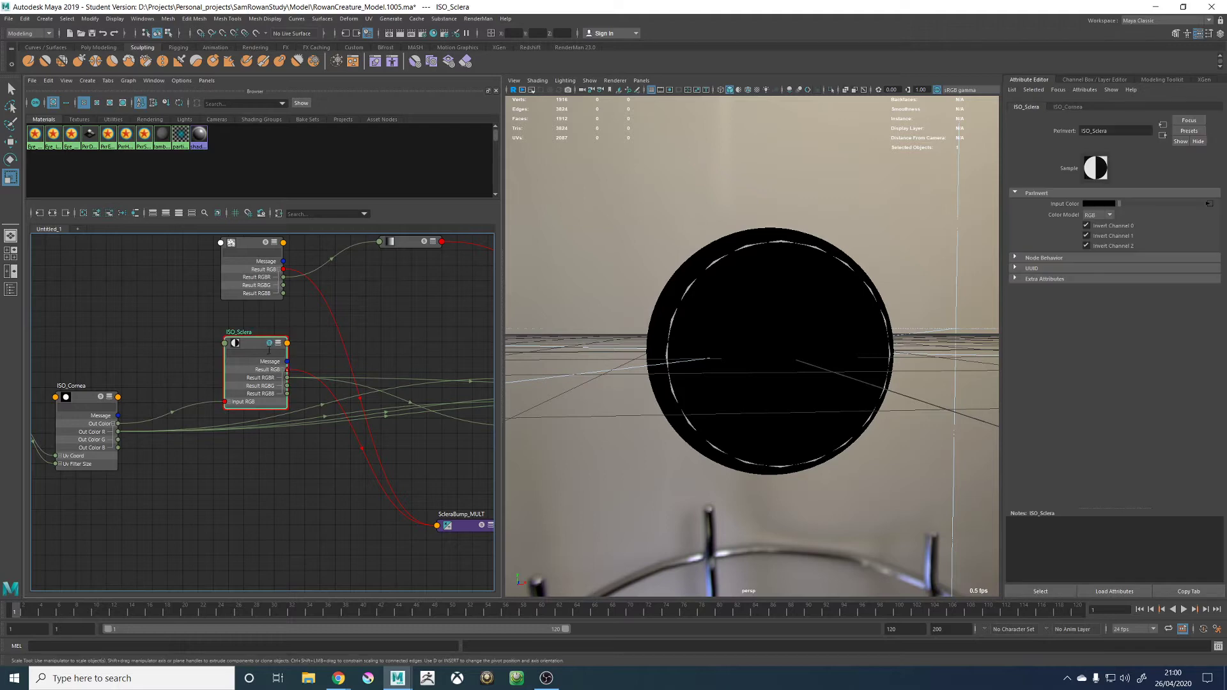
middle_click_drag(293, 481, 144, 432, "alt")
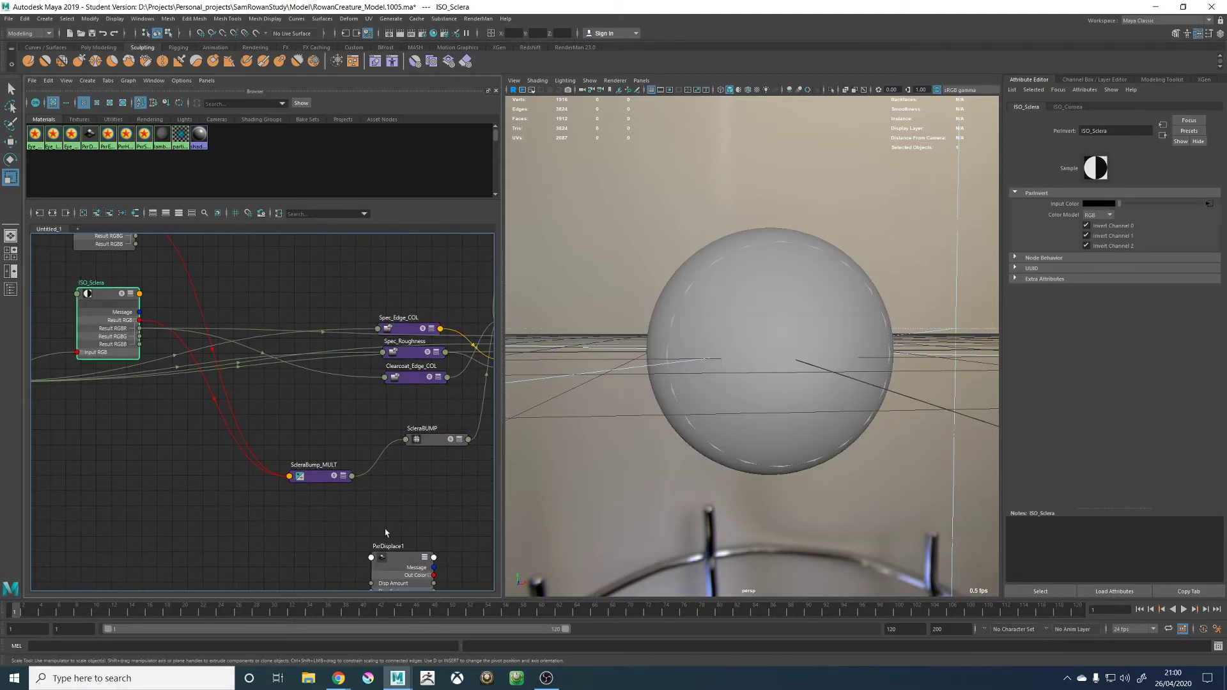
left_click(399, 559)
middle_click_drag(400, 468, 345, 460, "alt")
scroll(396, 487, "down", 3)
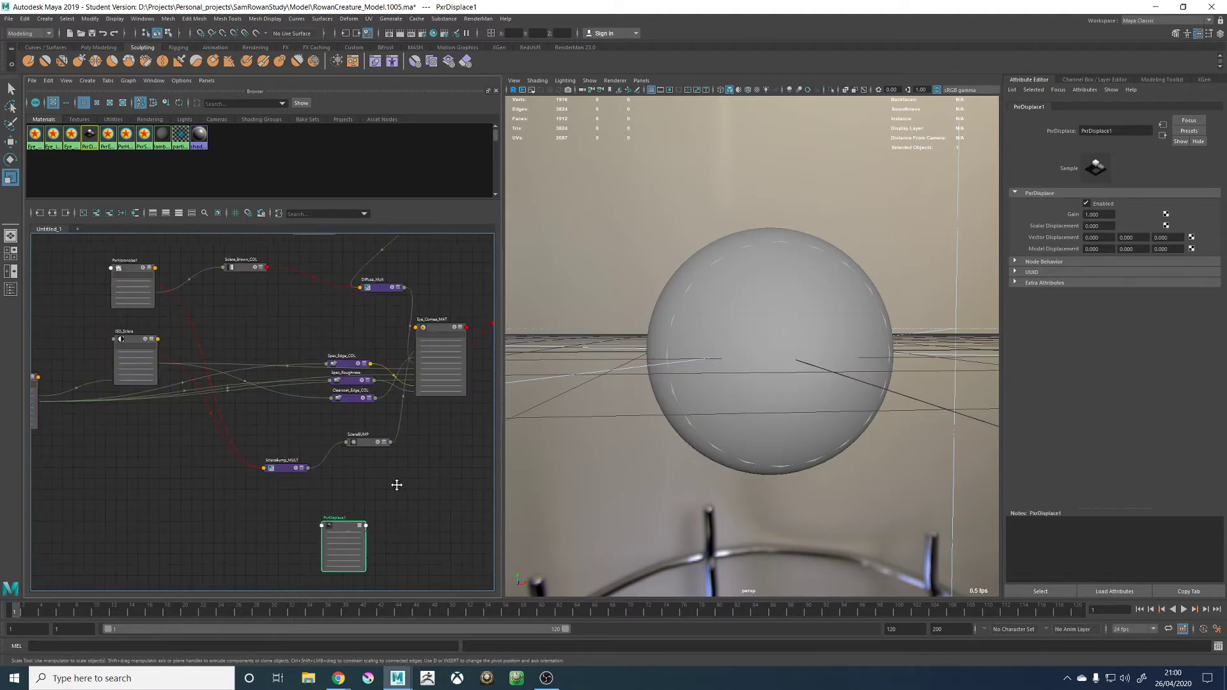
middle_click_drag(414, 479, 378, 402, "alt")
left_click(411, 346)
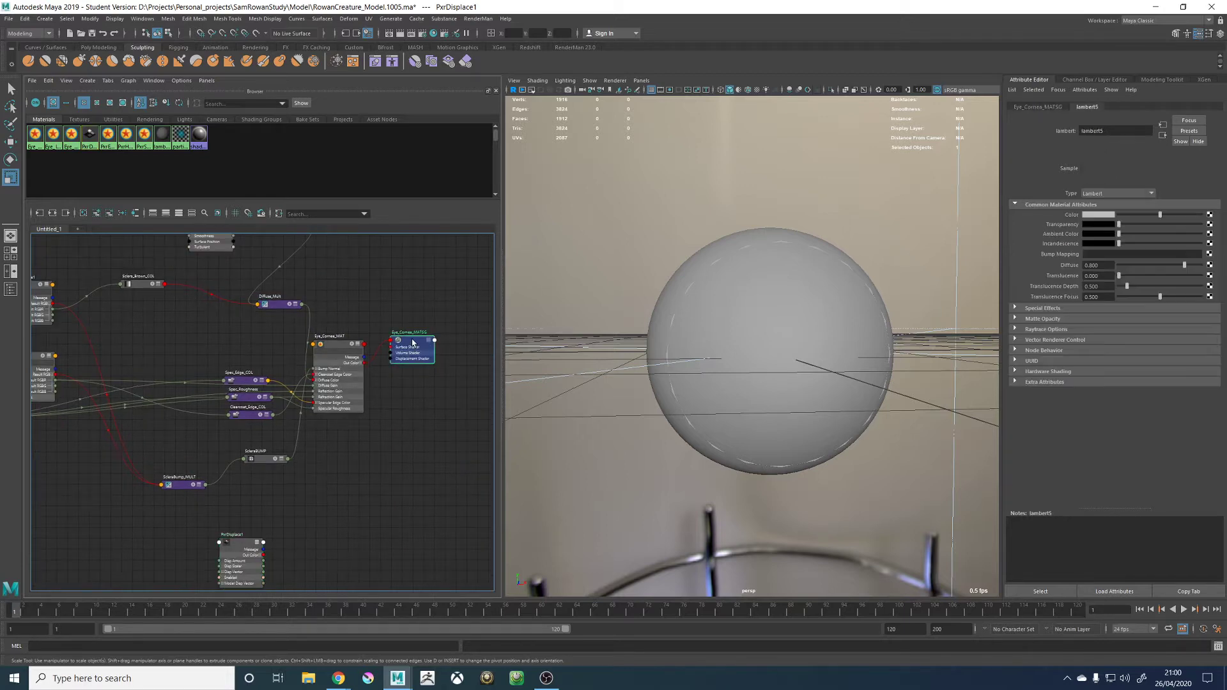
left_click(1037, 107)
left_click(1038, 237)
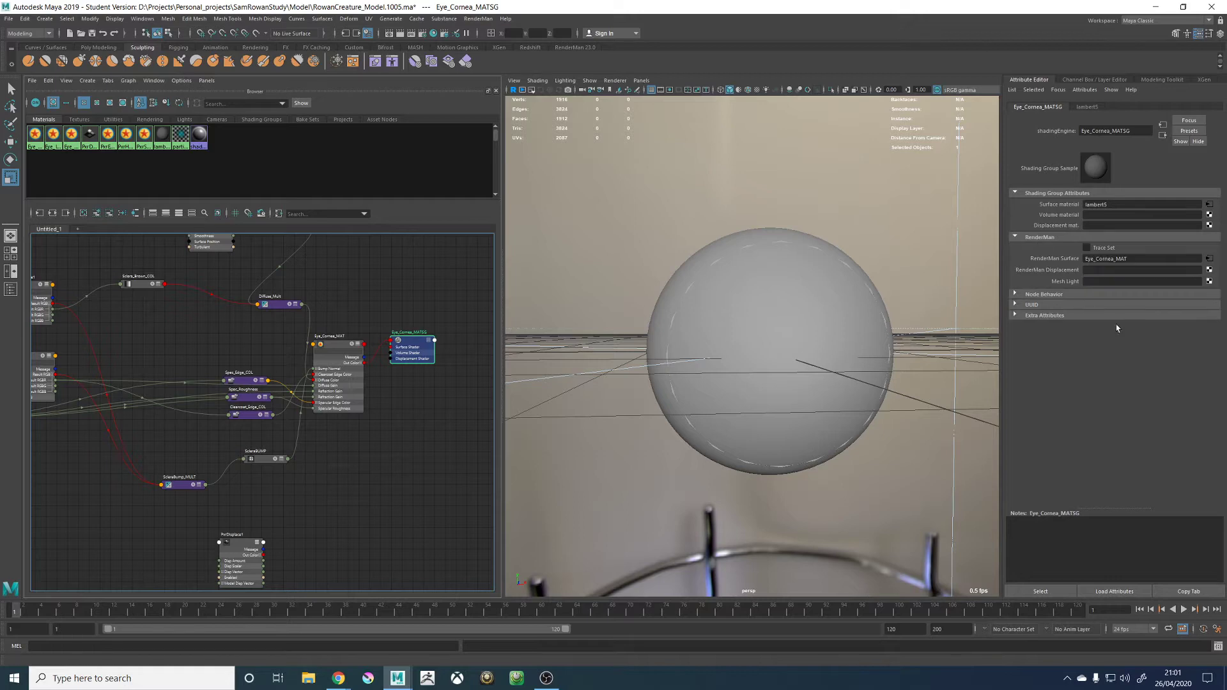
middle_click_drag(240, 546, 1099, 270)
Add a PxrFractal node beside PxrDisplace1 and connect its Result F output to Disp Scalar
middle_click_drag(167, 568, 309, 487, "alt")
scroll(309, 488, "up", 2)
left_click(282, 483)
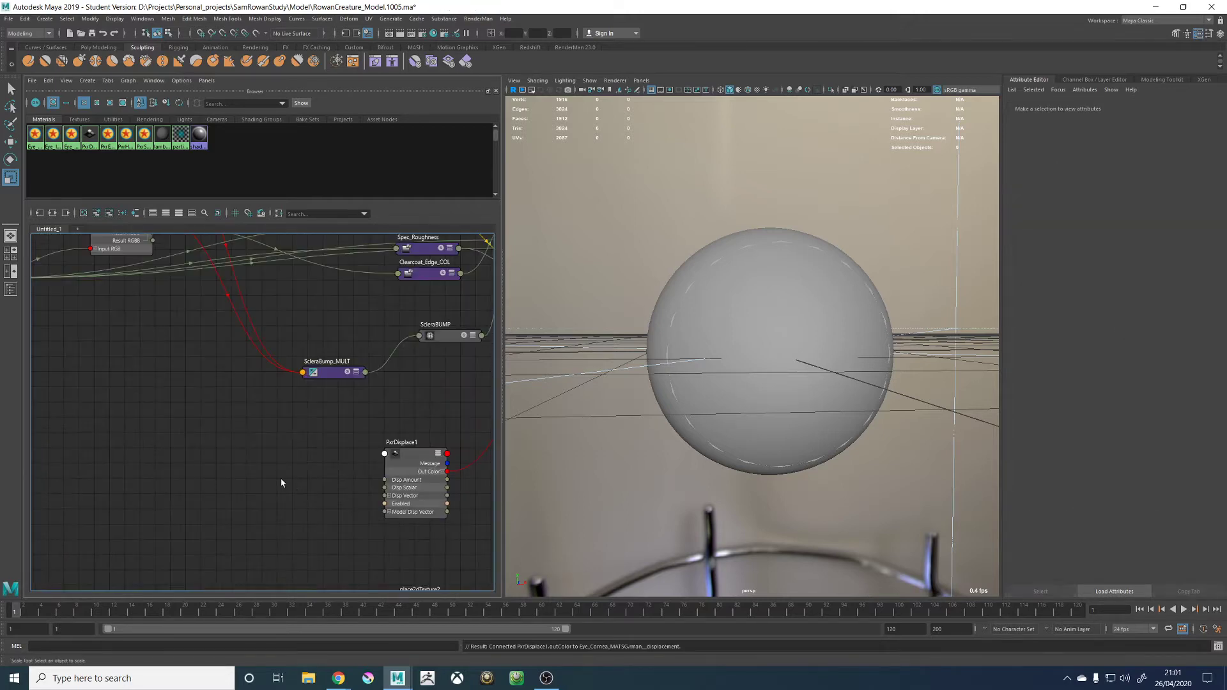
key("Tab")
type("p")
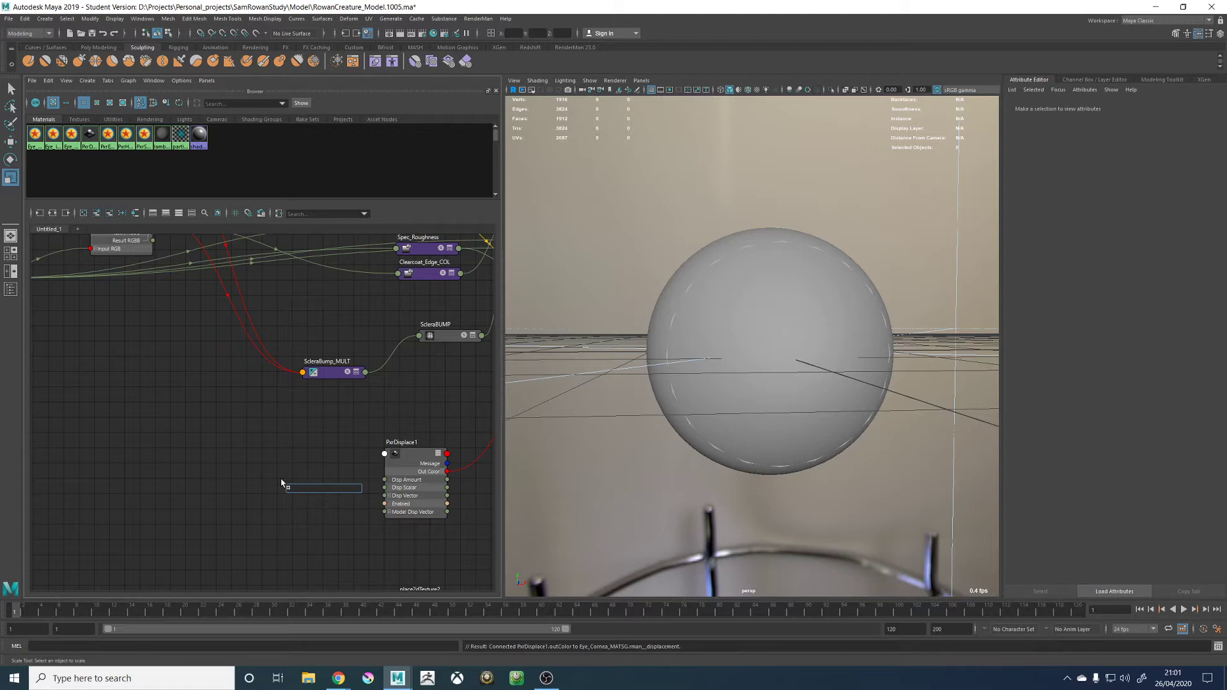
type("xrn")
key("BackSpace")
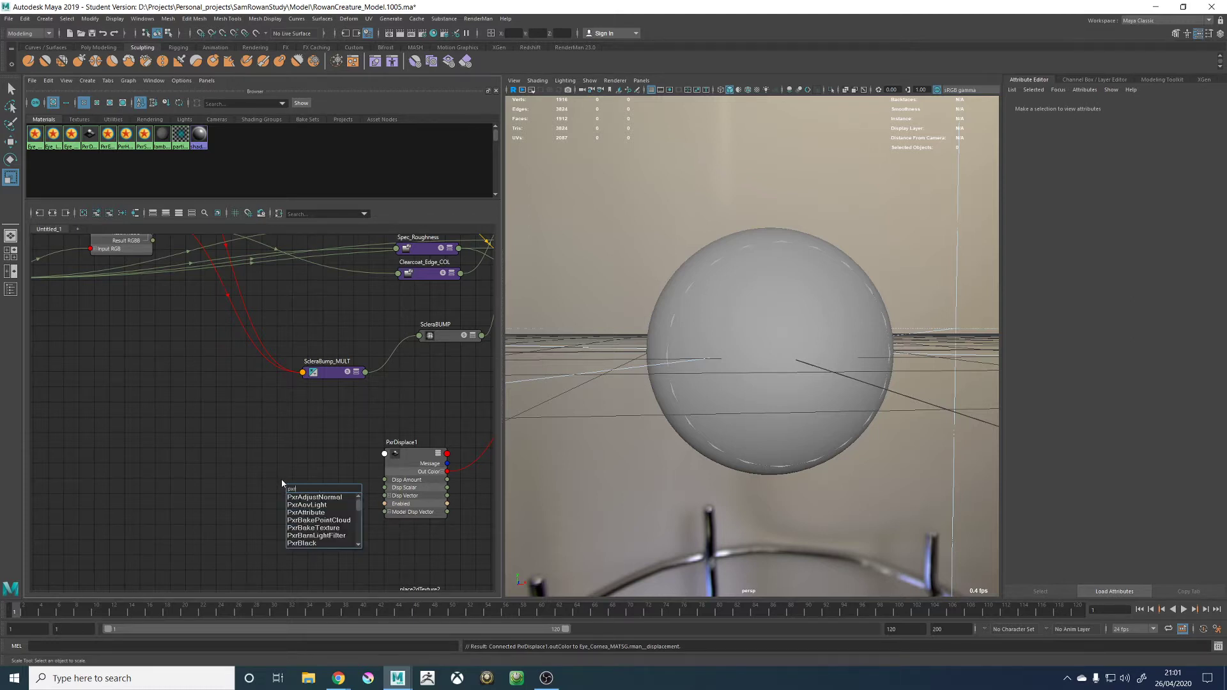
type("fra")
key("Down")
key("Return")
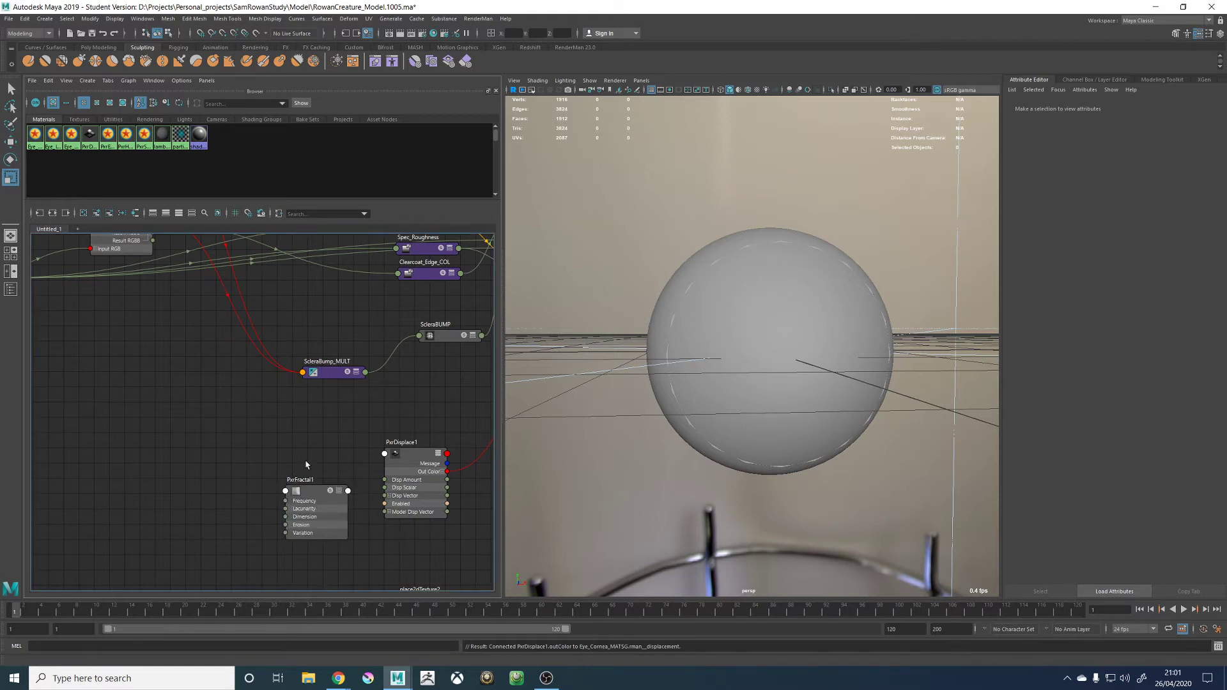
left_click(340, 491)
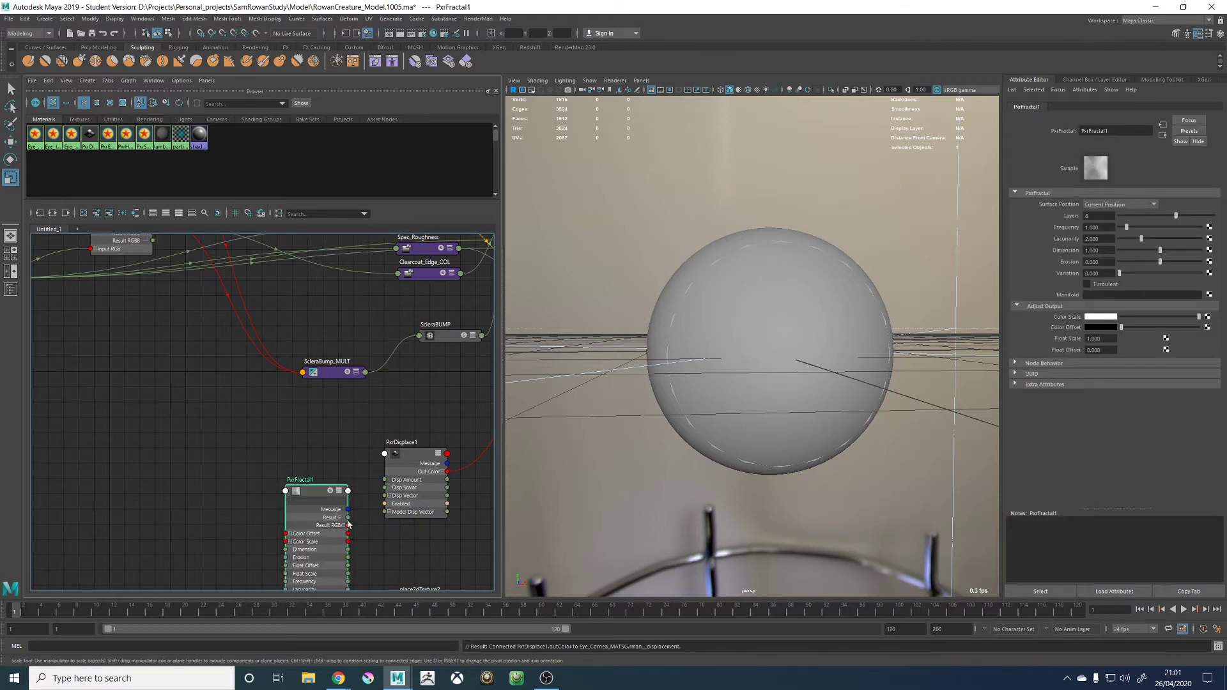
left_click_drag(348, 518, 284, 461)
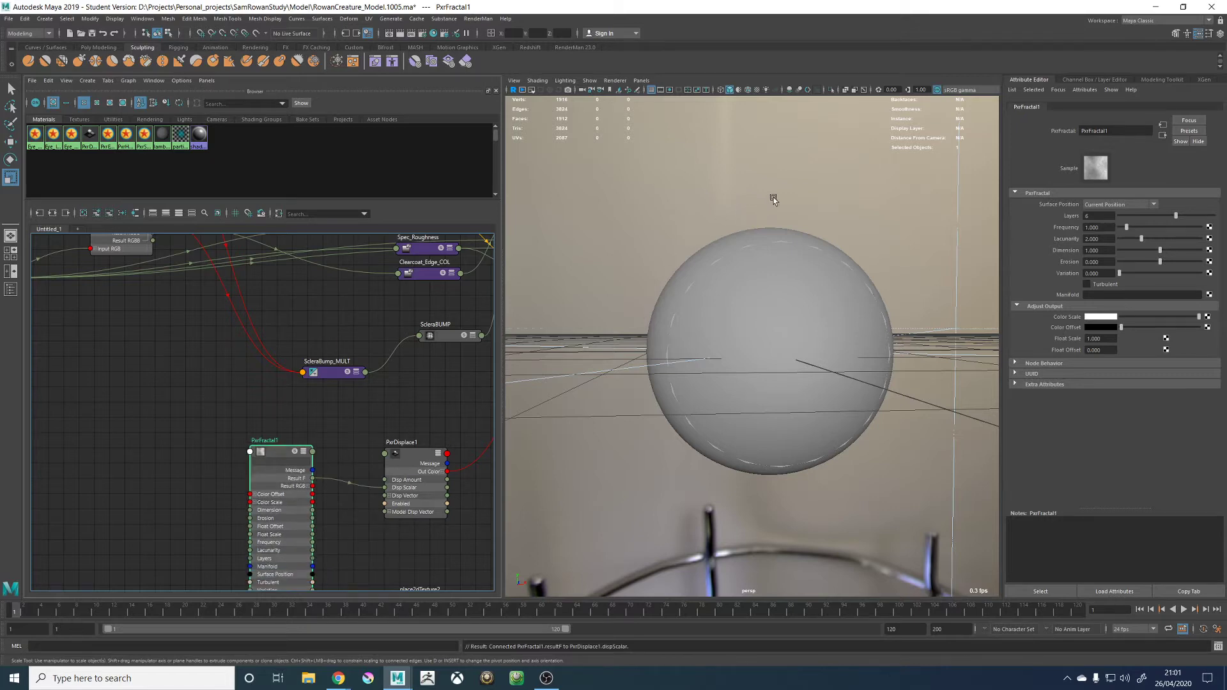
Examine the RenderMan displacement and trace settings of the R_Eye_Cornea_GEO shape
left_click(758, 291)
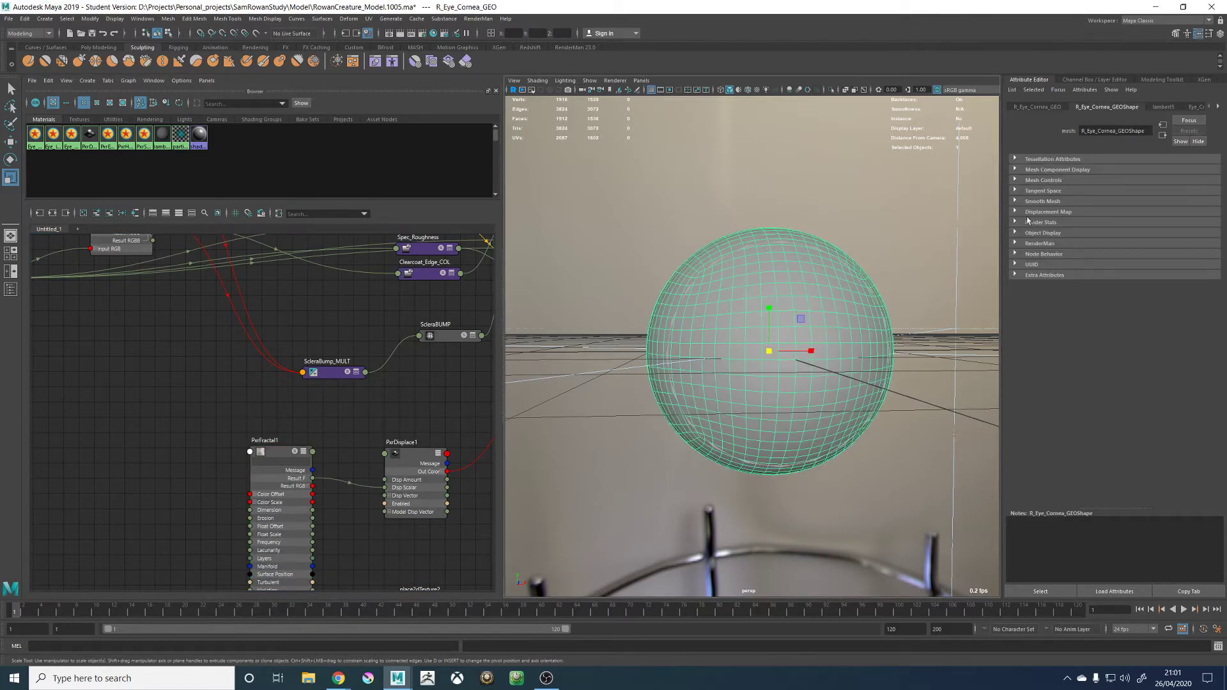
left_click(1025, 243)
scroll(1035, 351, "down", 2)
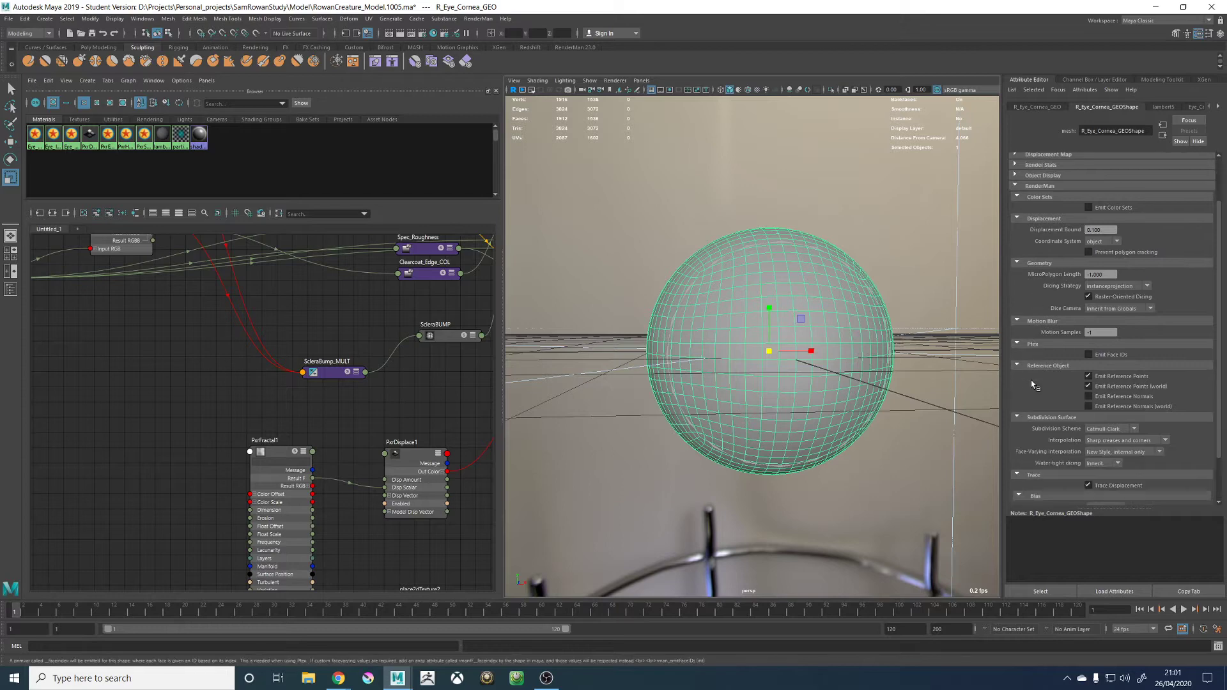
scroll(1099, 448, "down", 1)
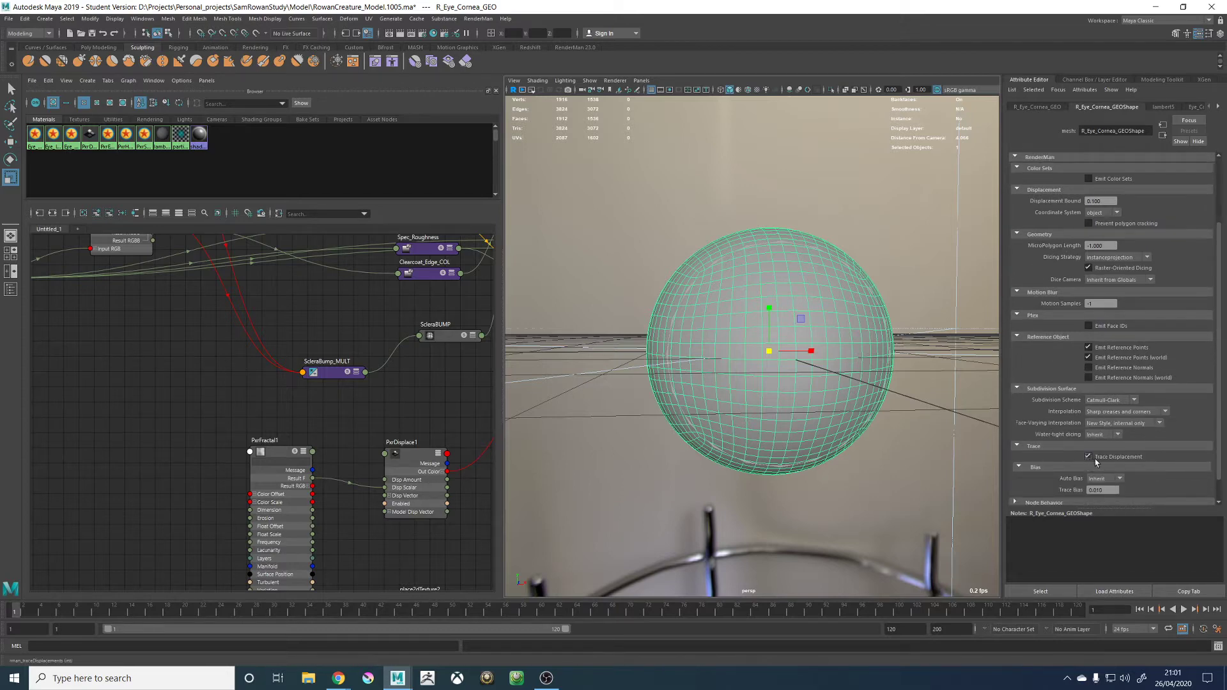
left_click(602, 195)
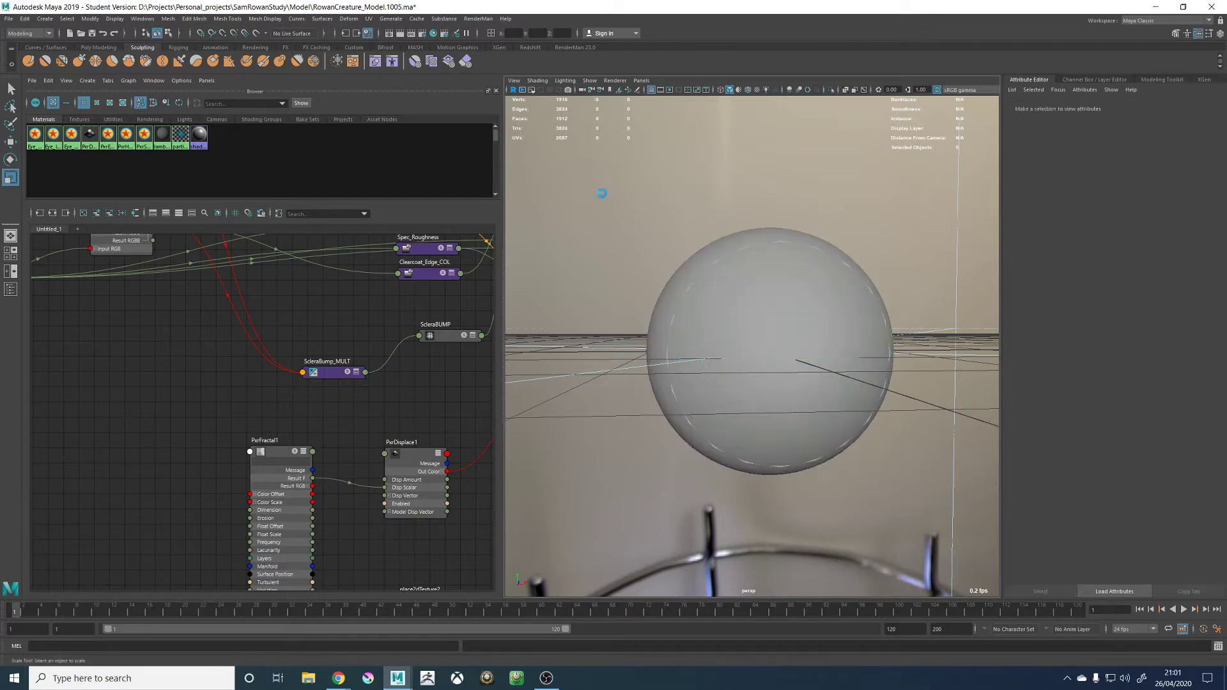
Save the scene as a new increment and switch the viewport renderer to RenderMan
key("ctrl+s")
left_click(589, 347)
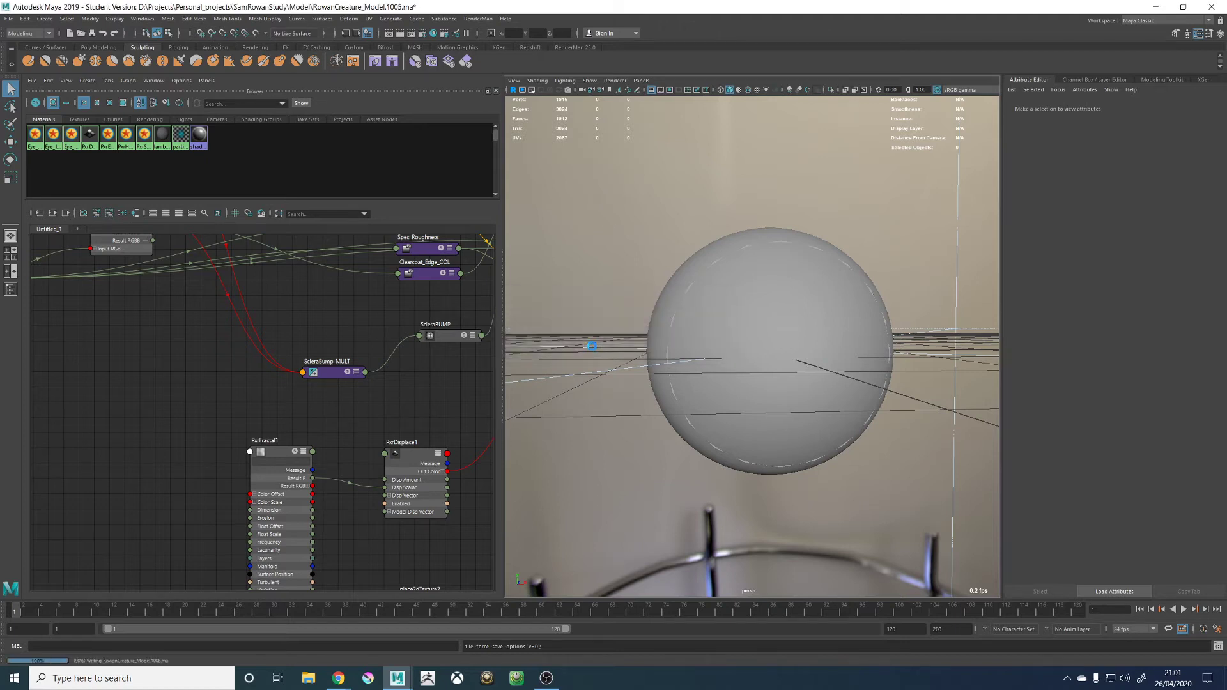
key("r")
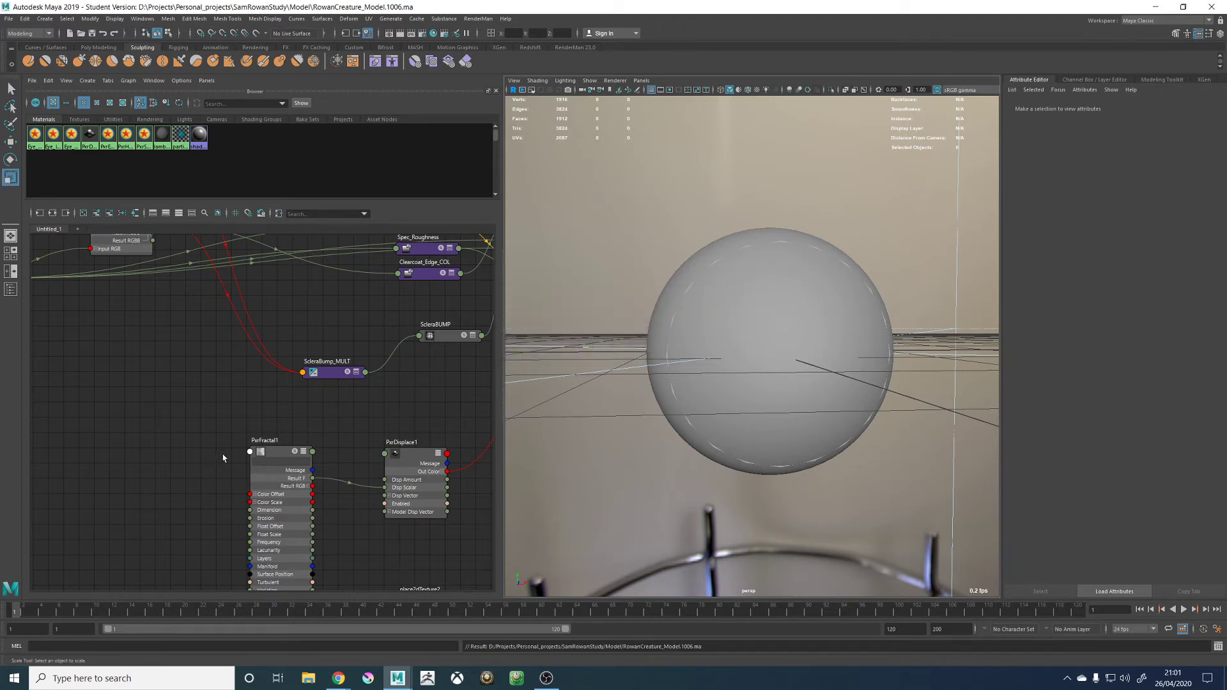
left_click(606, 81)
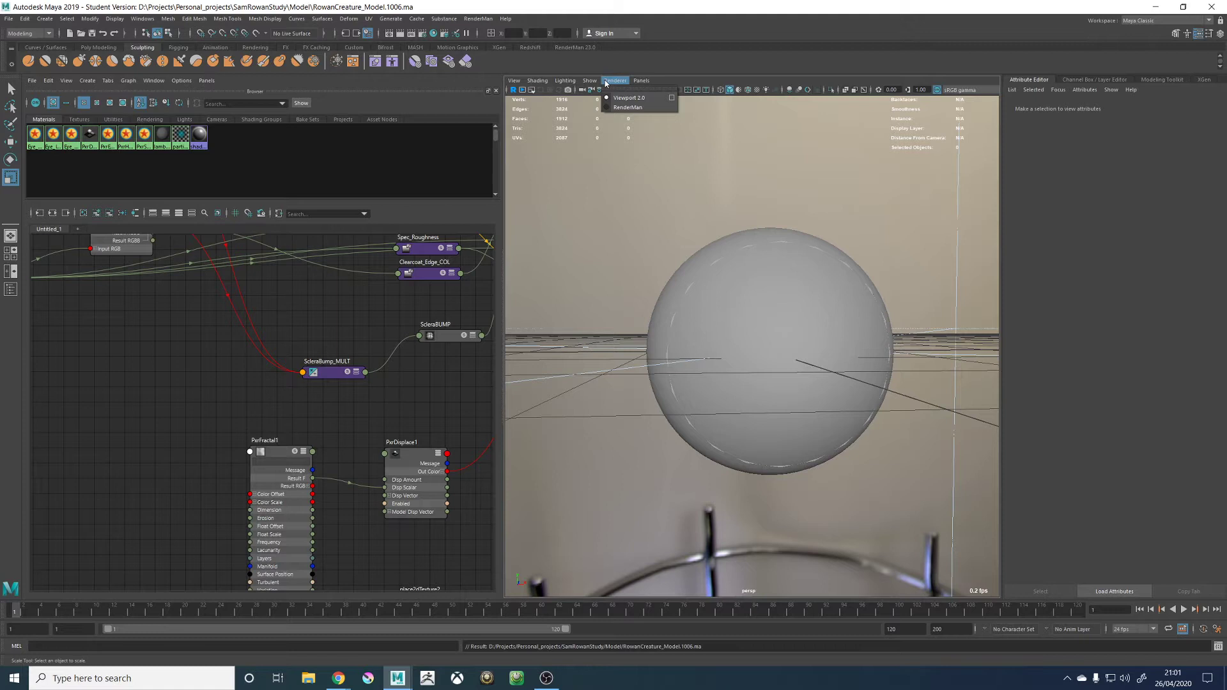
left_click(623, 111)
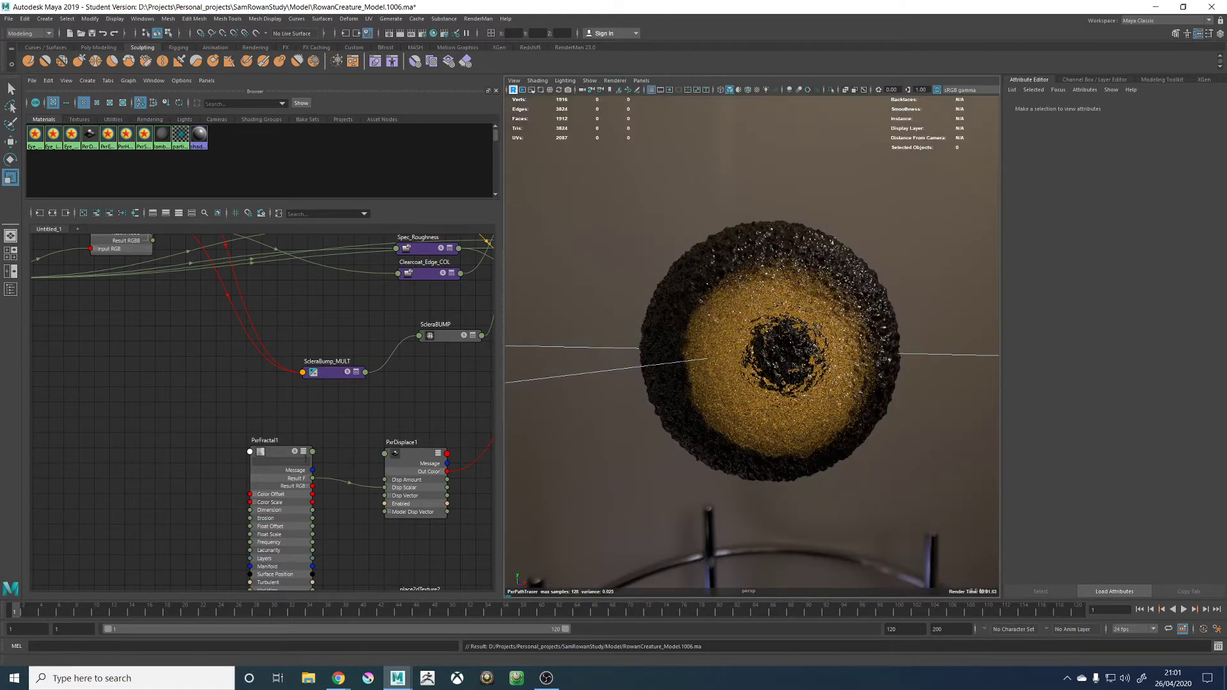
Try a Frequency of 0.1 on the PxrFractal1 node and restore it to 1
left_click(284, 454)
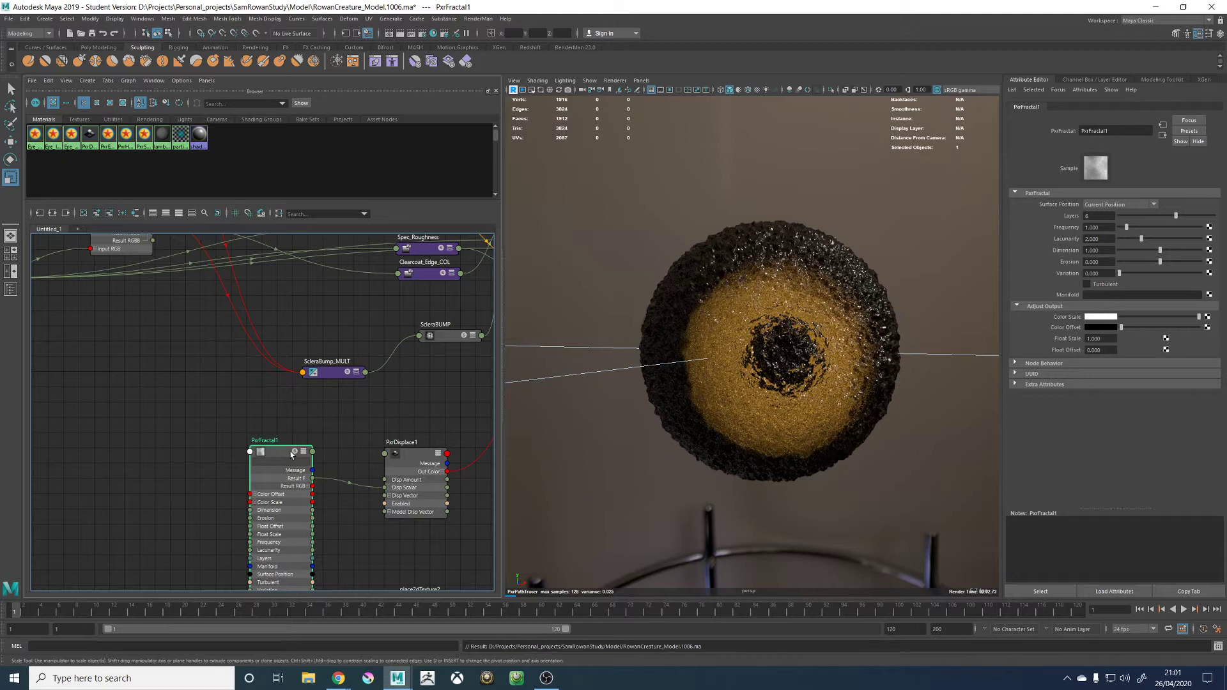
left_click(1098, 228)
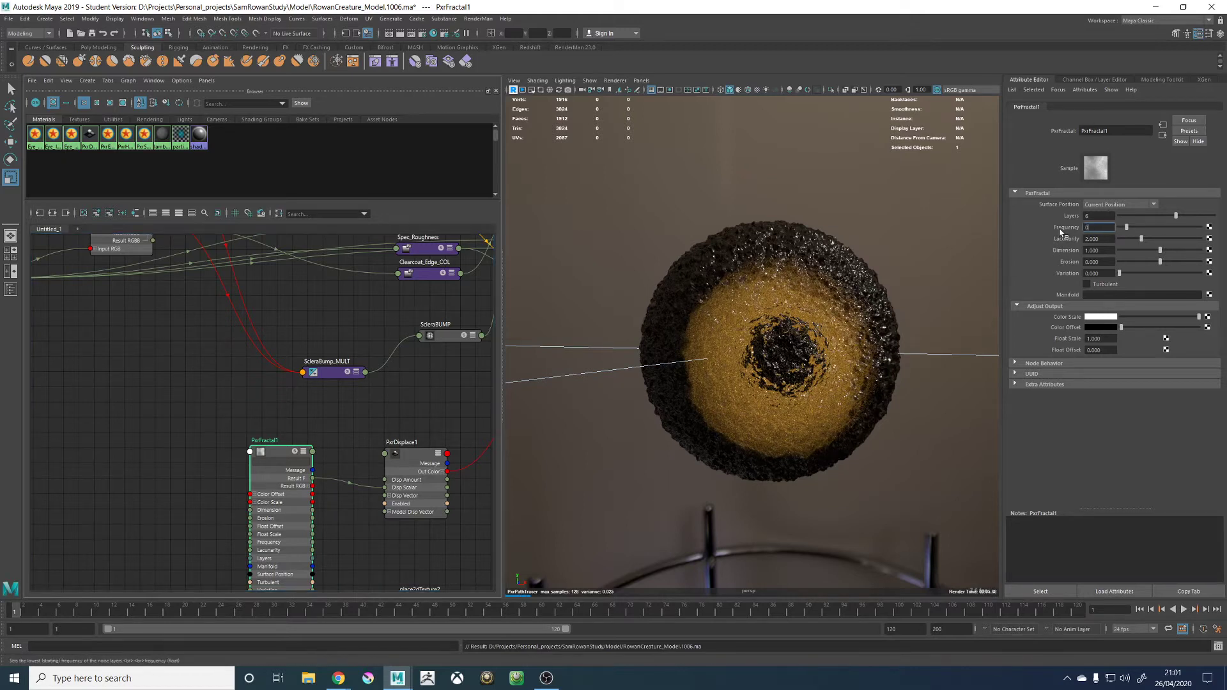
type("0.1")
key("Return")
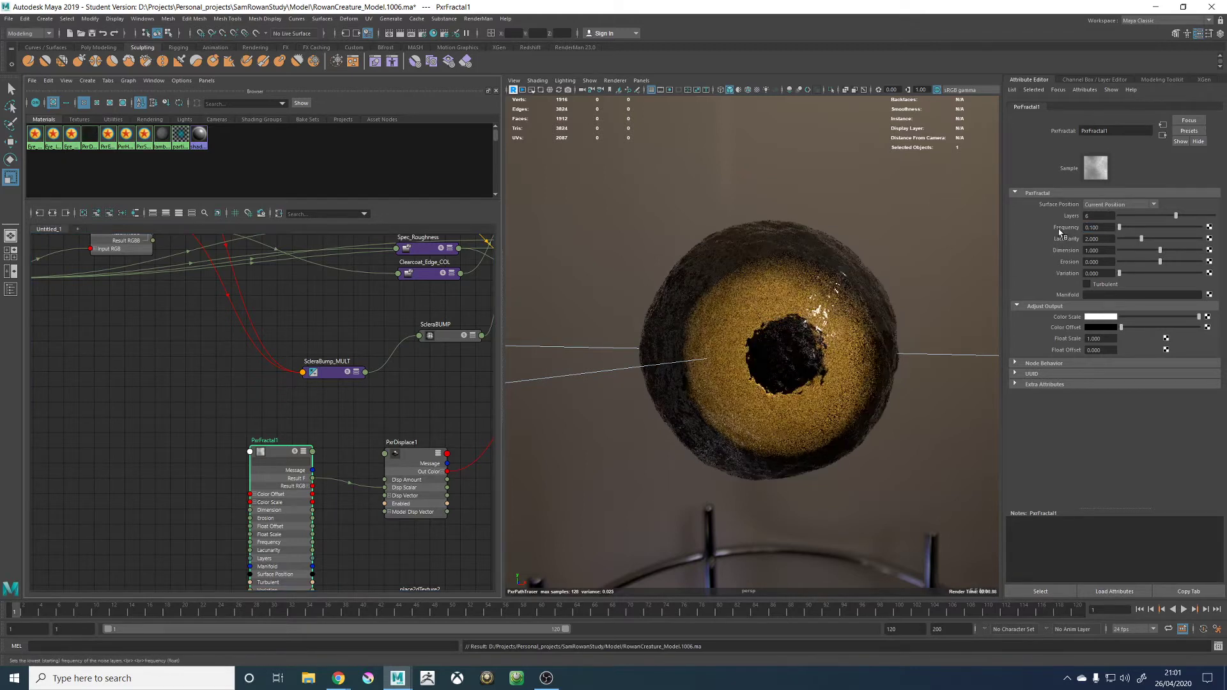
left_click(1111, 228)
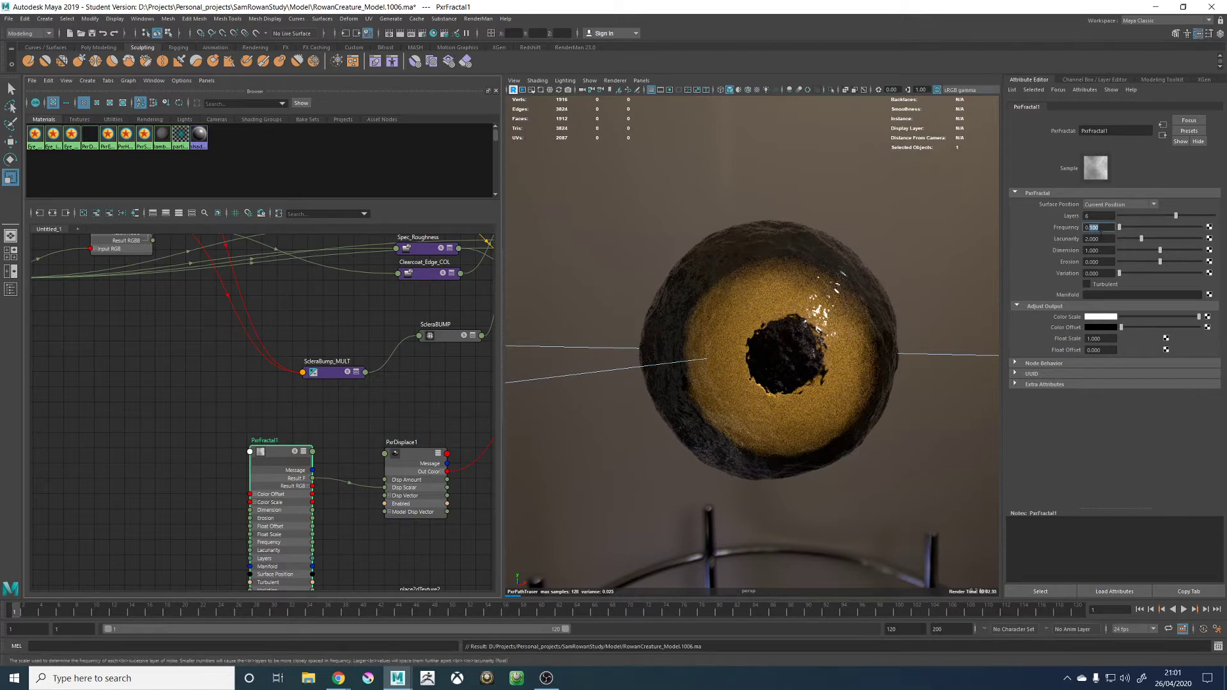
key("Return")
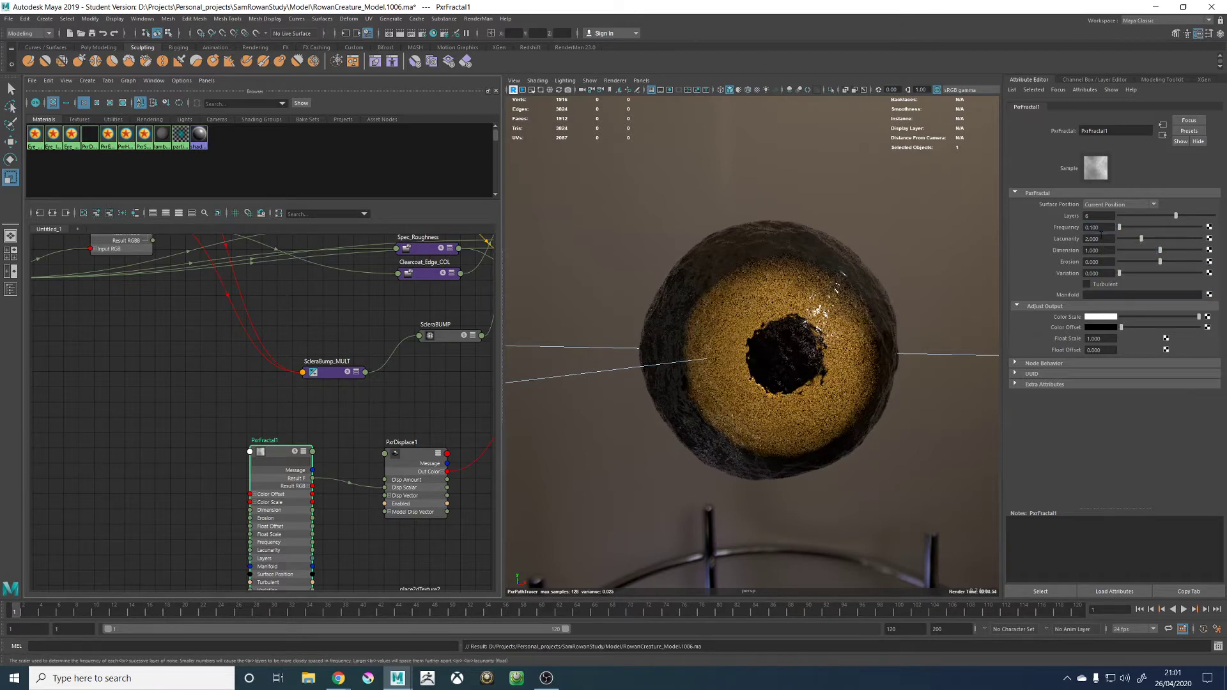
left_click(1105, 228)
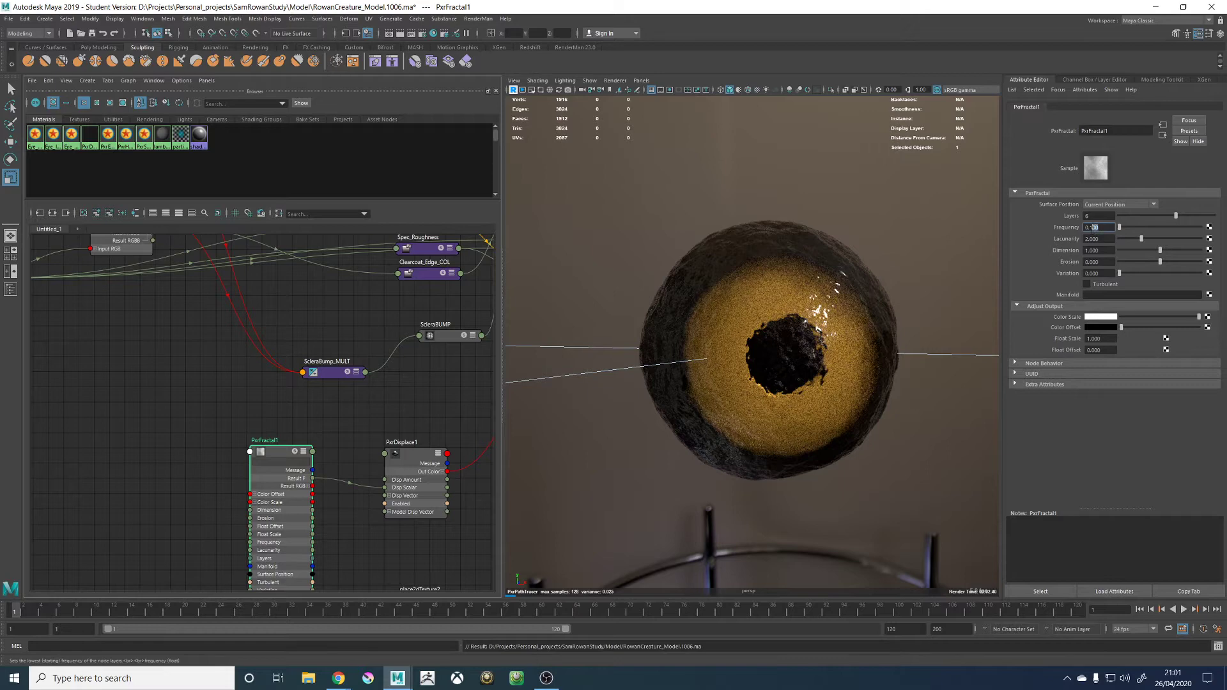
left_click_drag(1090, 228, 1082, 234)
type("1")
key("Return")
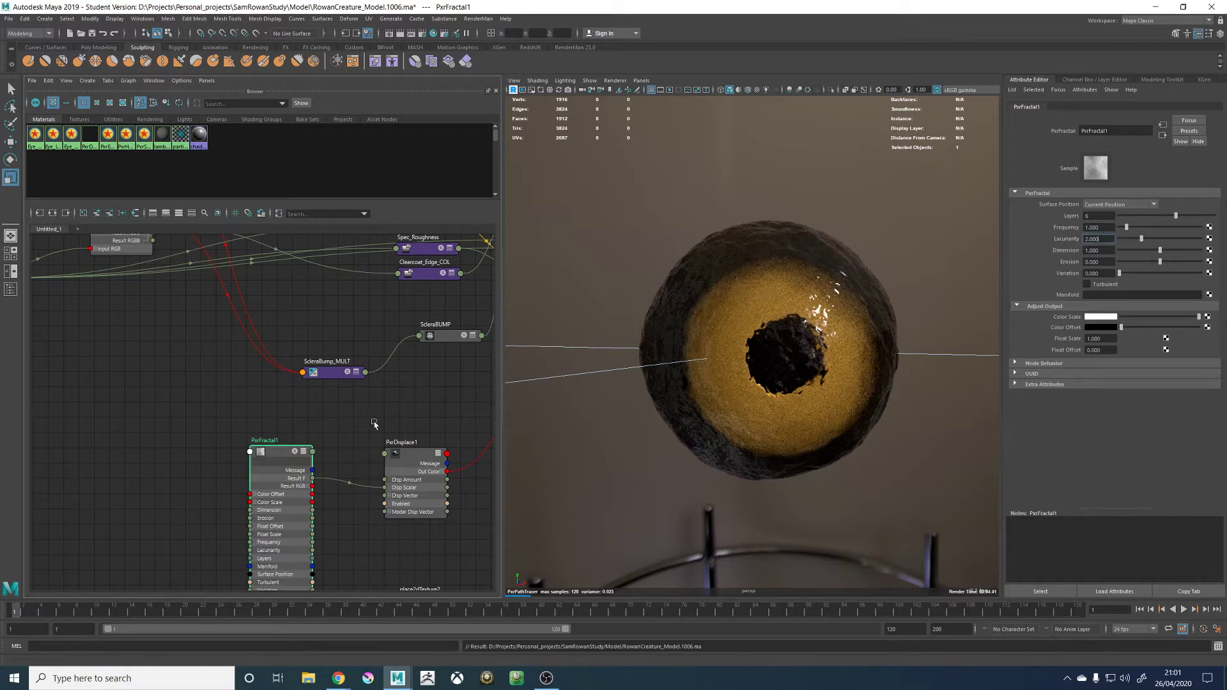
Add a PxrManifold3D node beside PxrFractal1 and connect its Result output to the fractal's Manifold input
left_click(119, 444)
middle_click_drag(112, 468, 166, 440, "alt")
key("Tab")
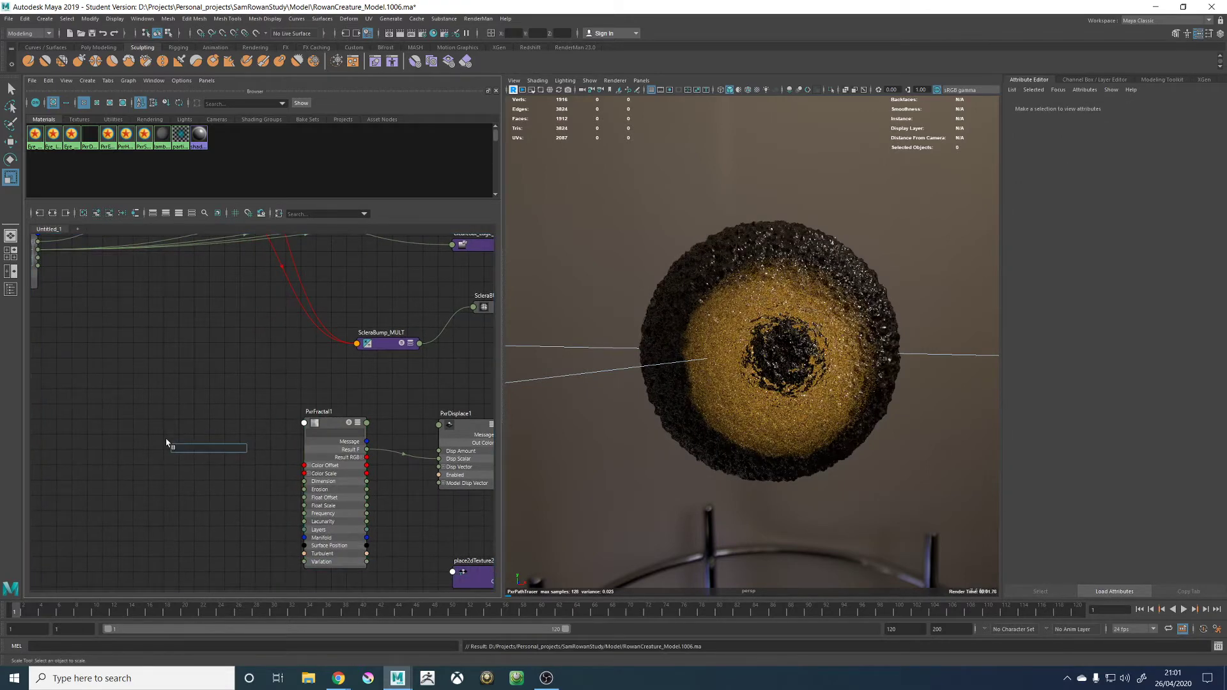
type("pxrman")
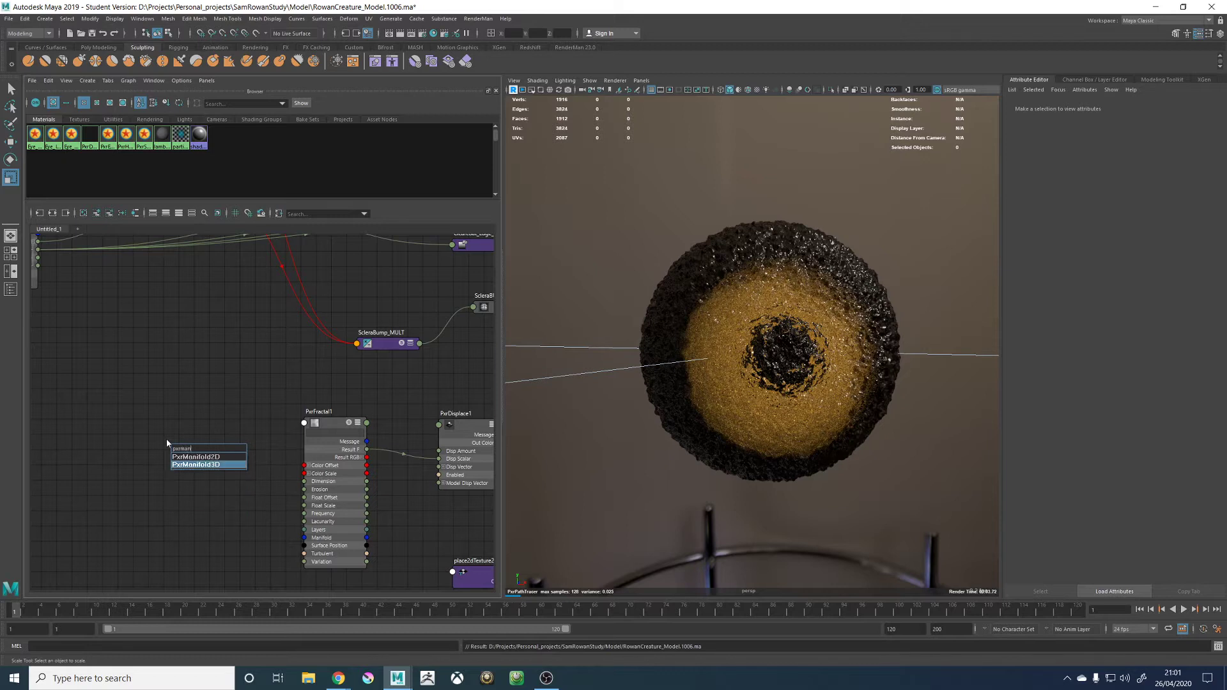
left_click(203, 464)
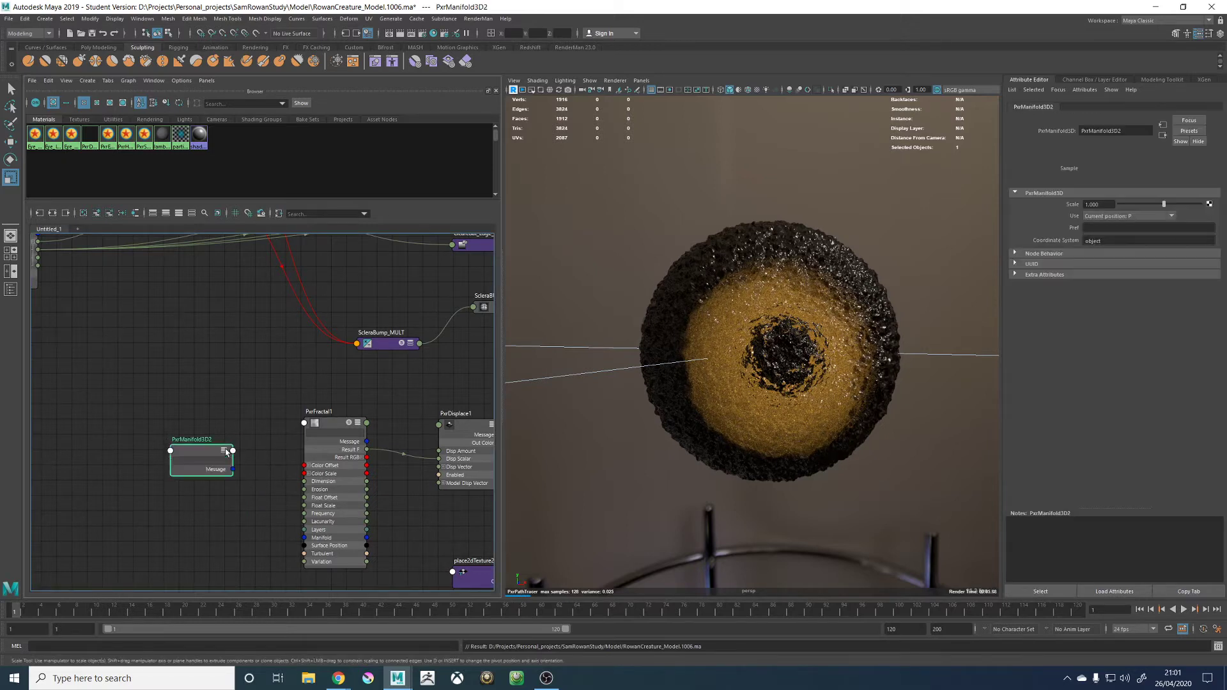
left_click(224, 451)
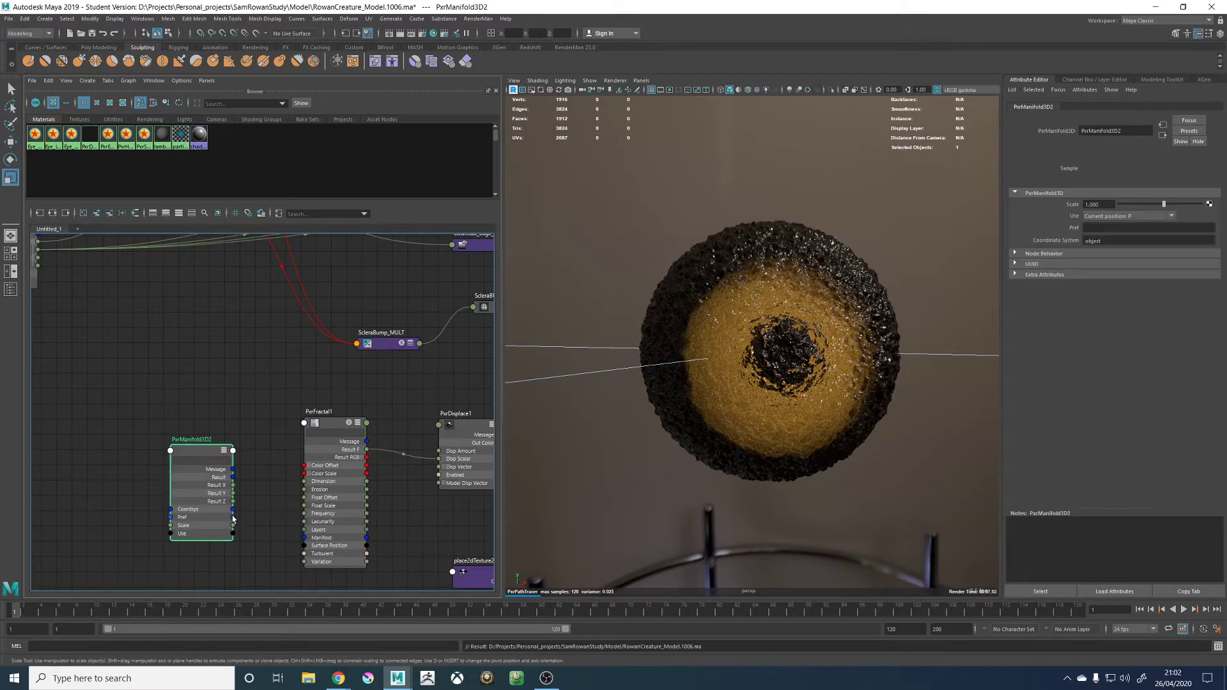
left_click_drag(233, 479, 304, 538)
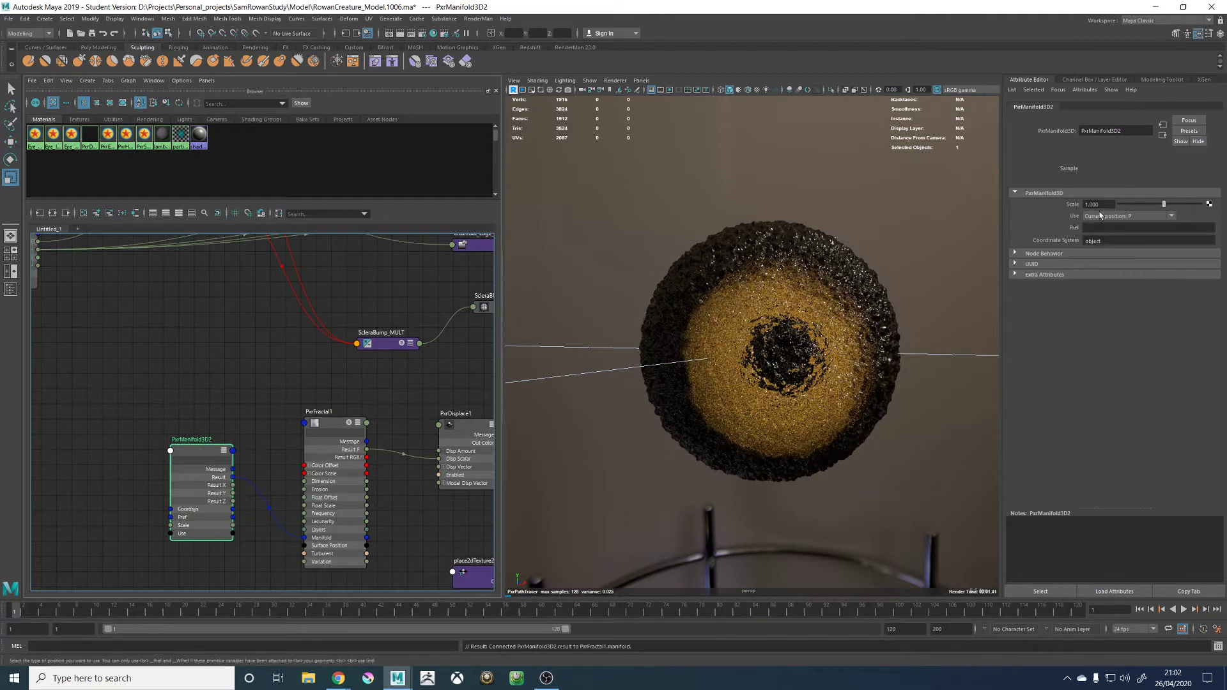
Set the Scale of the new PxrManifold3D node to 0.05 and check the eye's displacement in the render
left_click(1094, 204)
type("0.0")
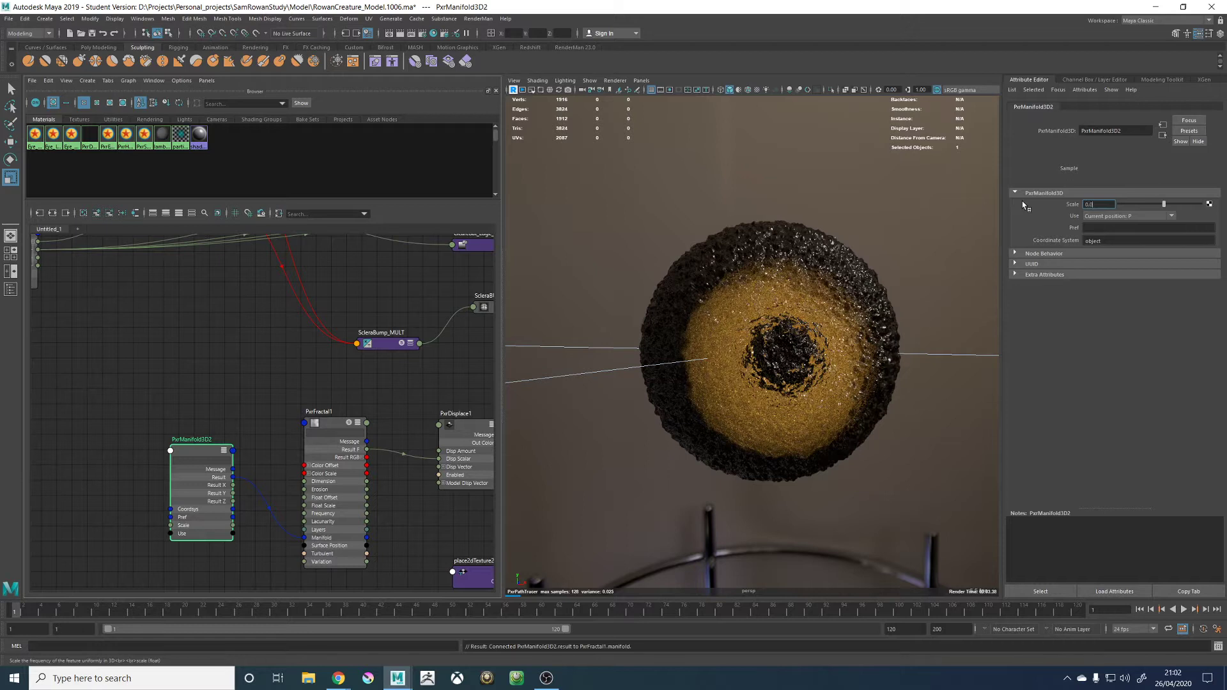
type("5")
key("Return")
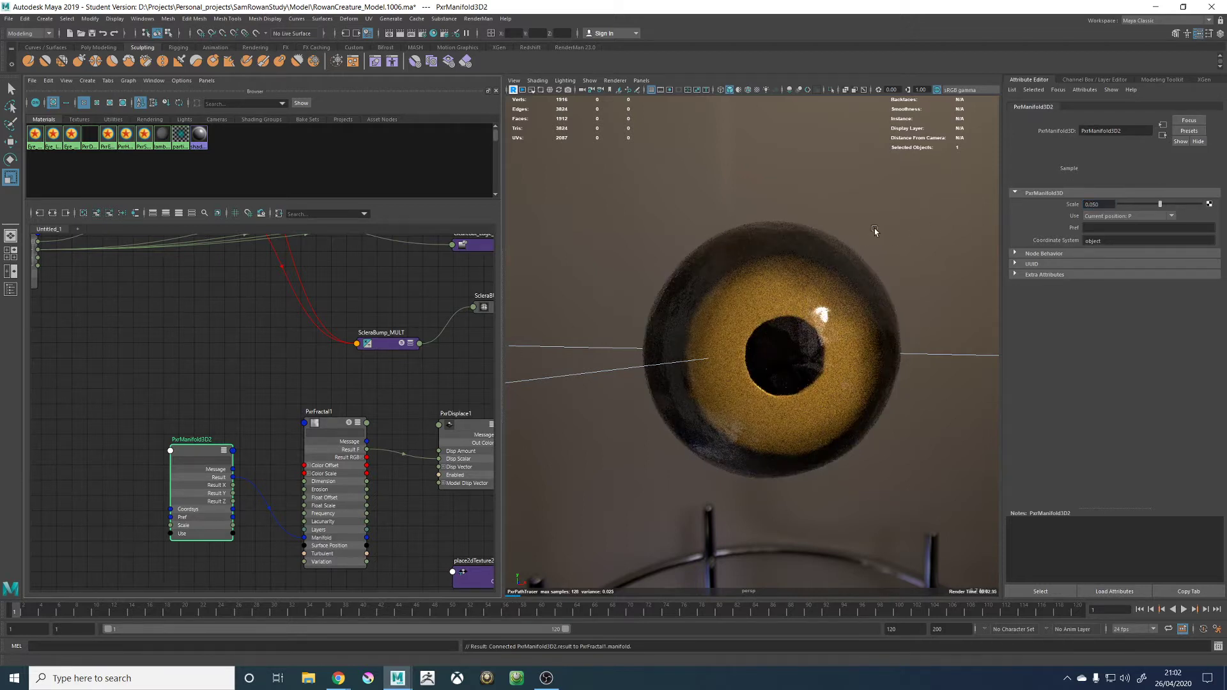
left_click_drag(874, 228, 828, 221, "alt")
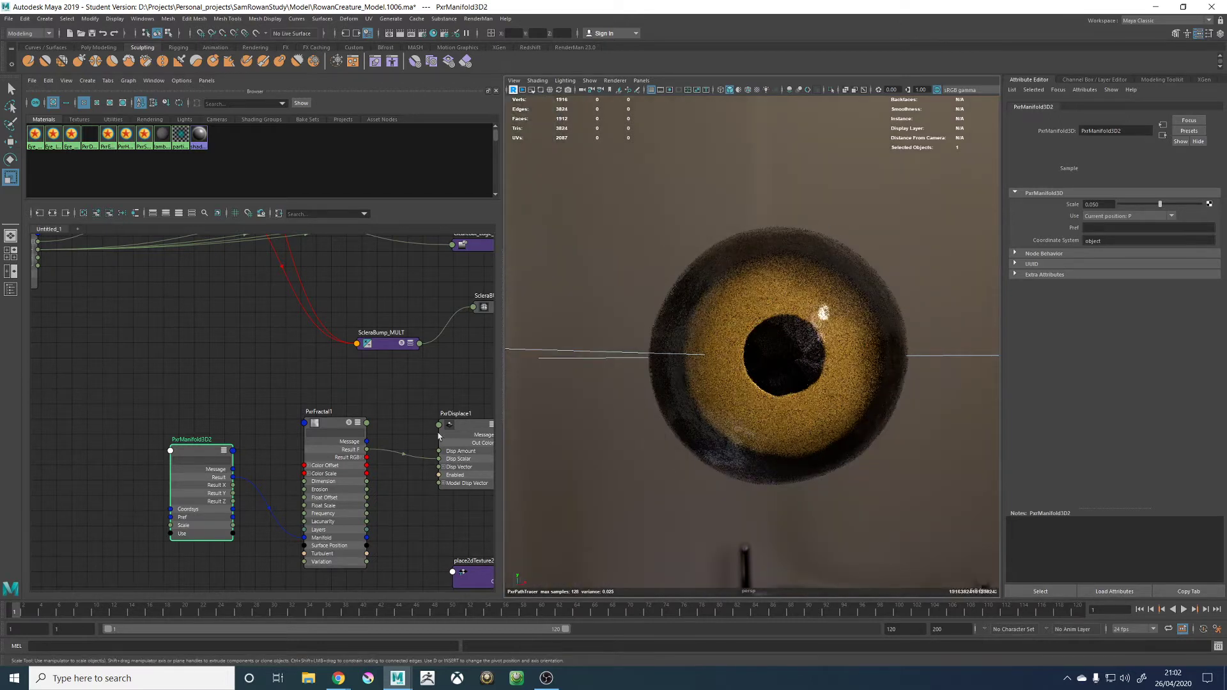
Compare the eye render with PxrDisplace1's Gain at 0 and at 1, leaving the Gain at 1
left_click(462, 430)
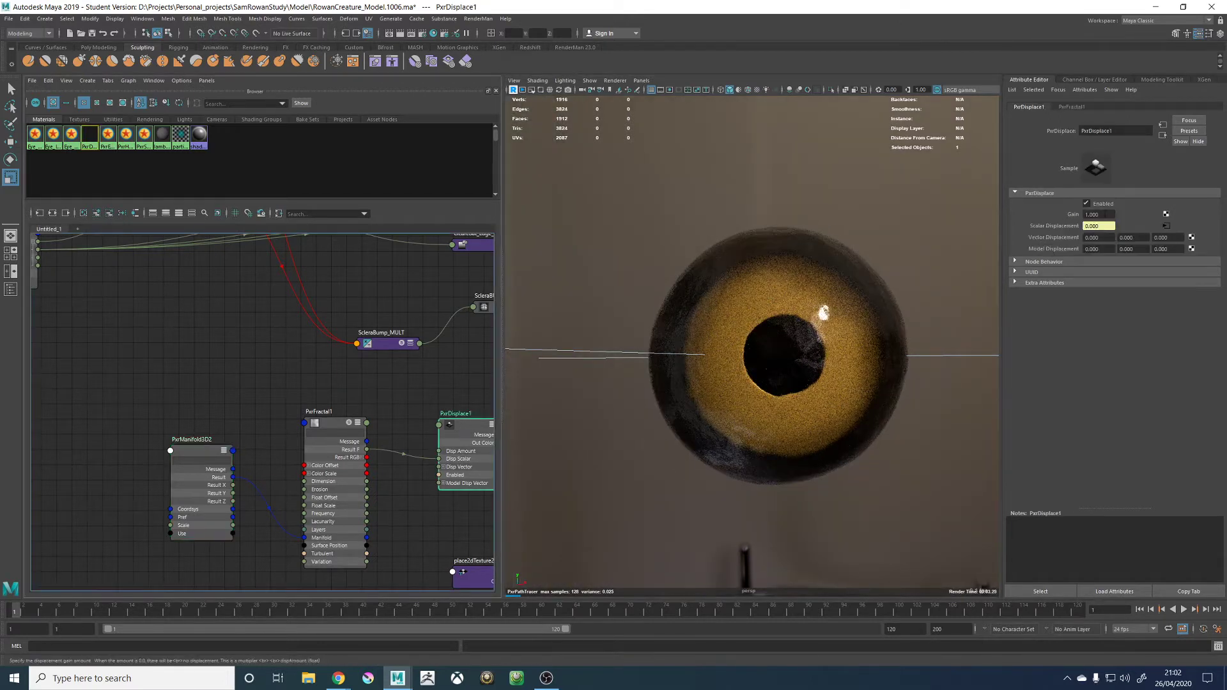
left_click(1097, 214)
type("0")
key("Return")
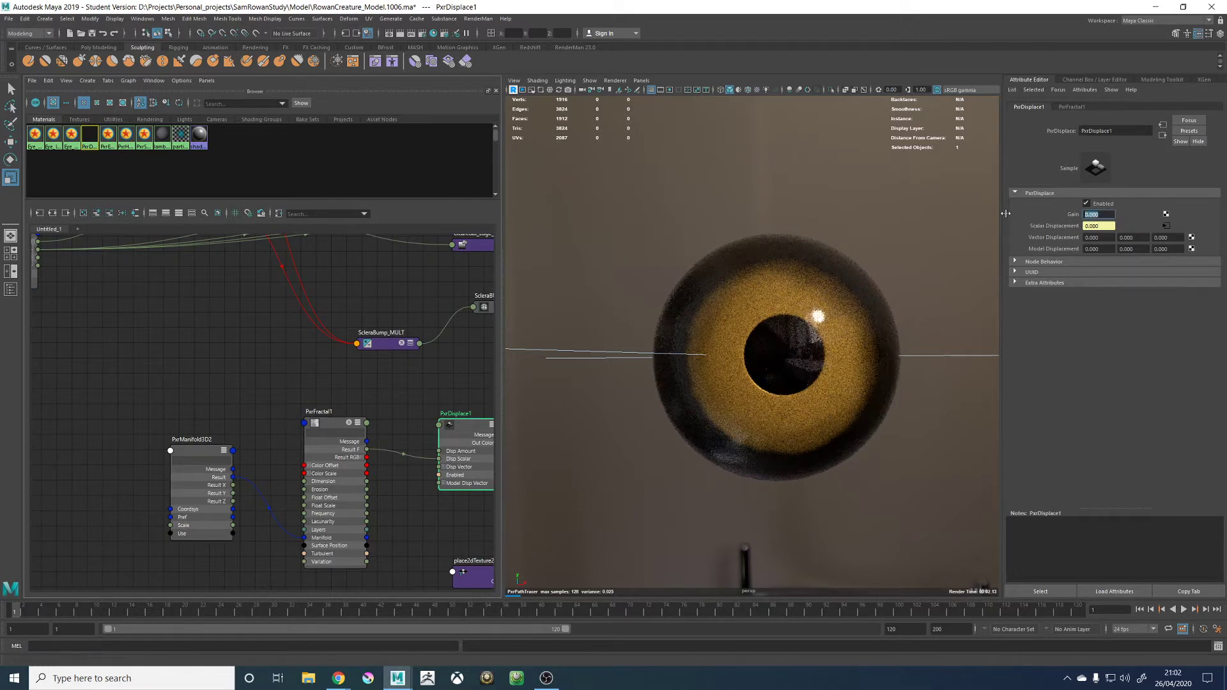
type("1")
key("Return")
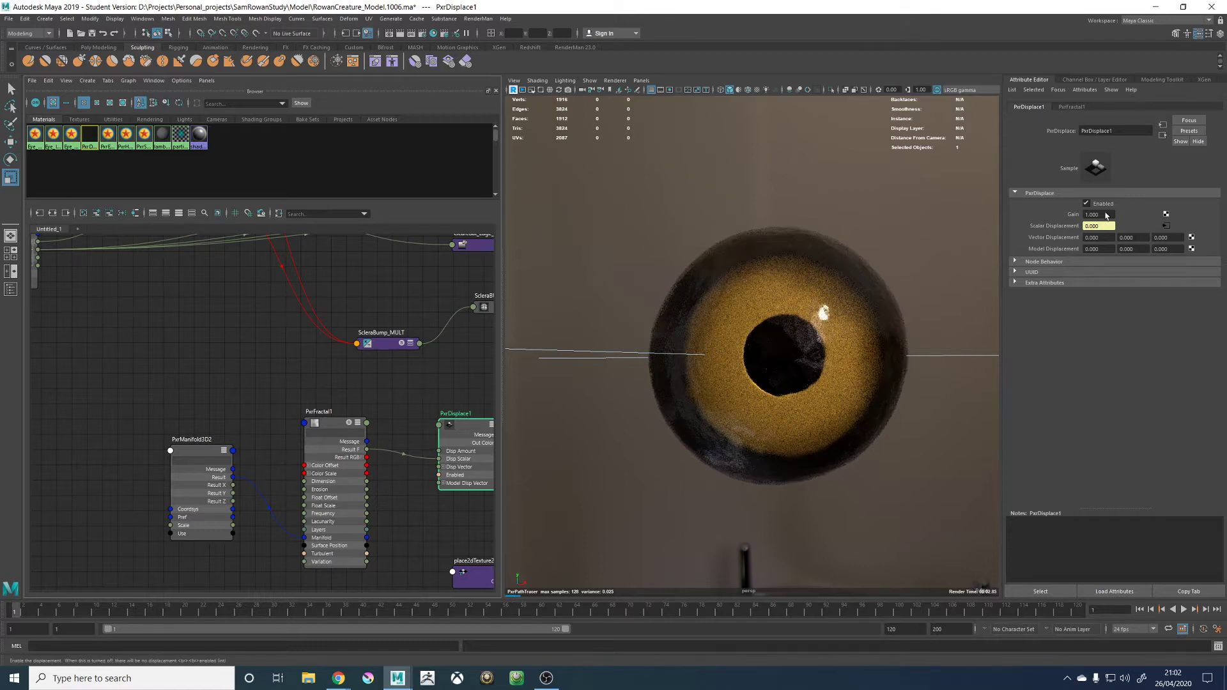
type("0")
key("Return")
left_click_drag(1103, 215, 1035, 219)
type("1")
key("Return")
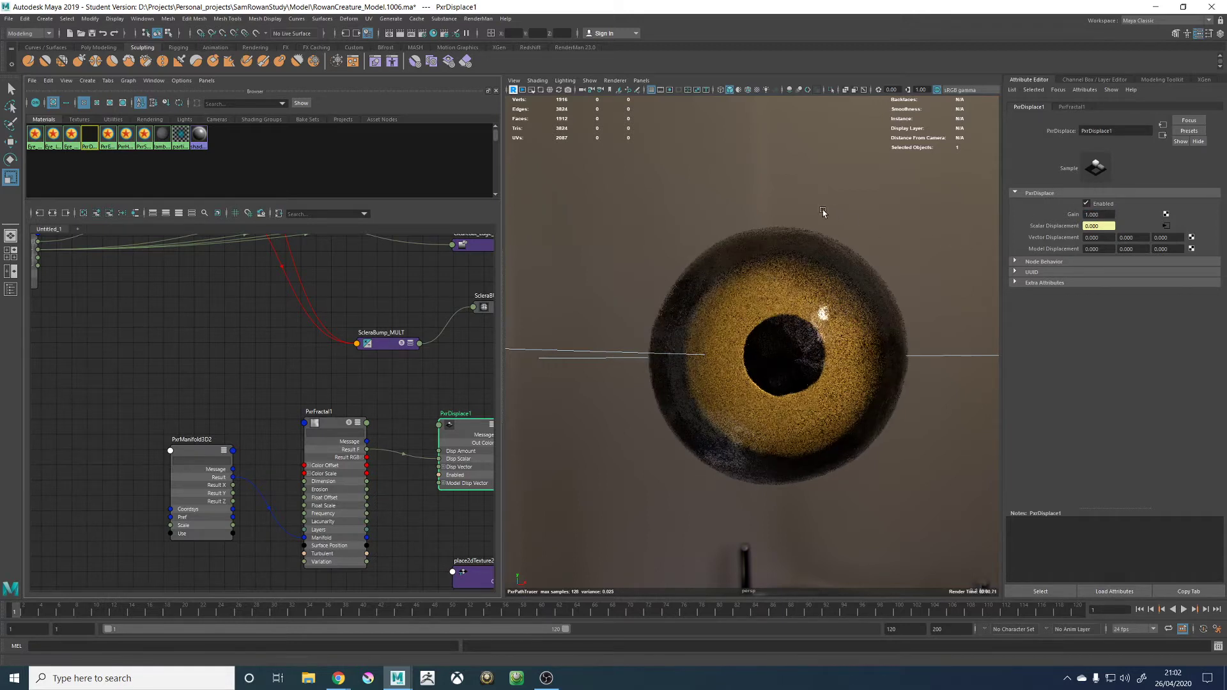
left_click_drag(822, 212, 708, 373, "alt")
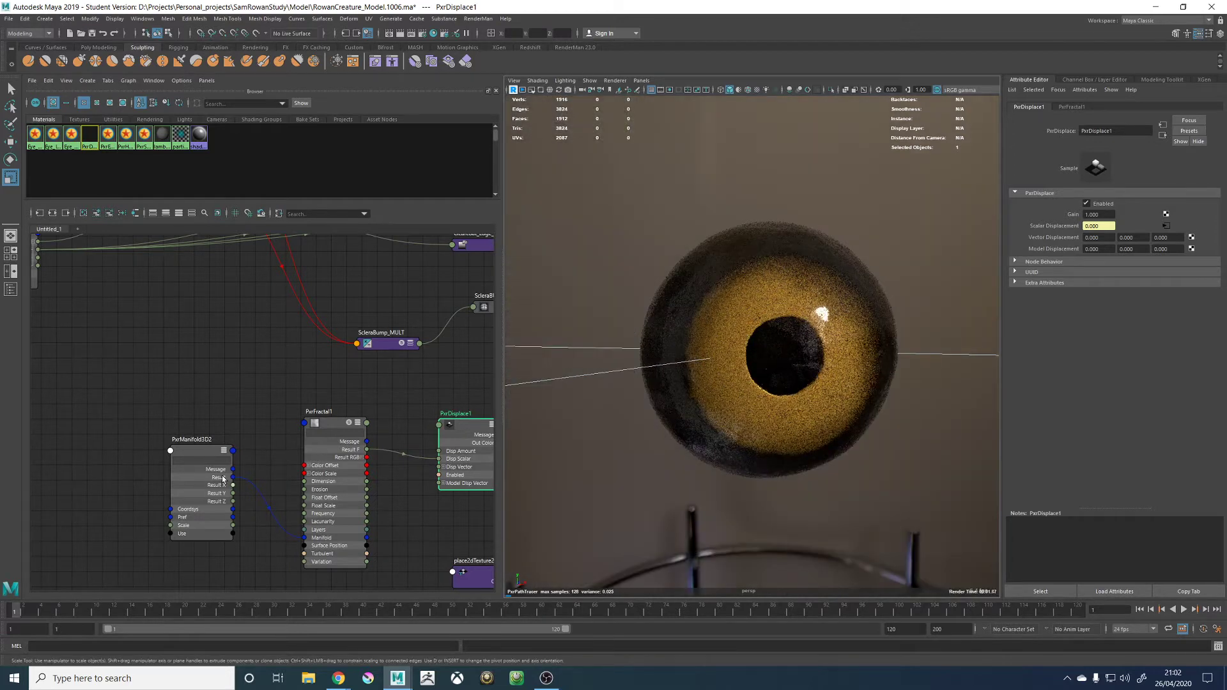
Move the manifold and PxrFractal1 nodes away from PxrDisplace1 to make room, and switch the viewport renderer to Viewport 2.0
left_click_drag(200, 457, 19, 425)
left_click_drag(341, 429, 219, 412)
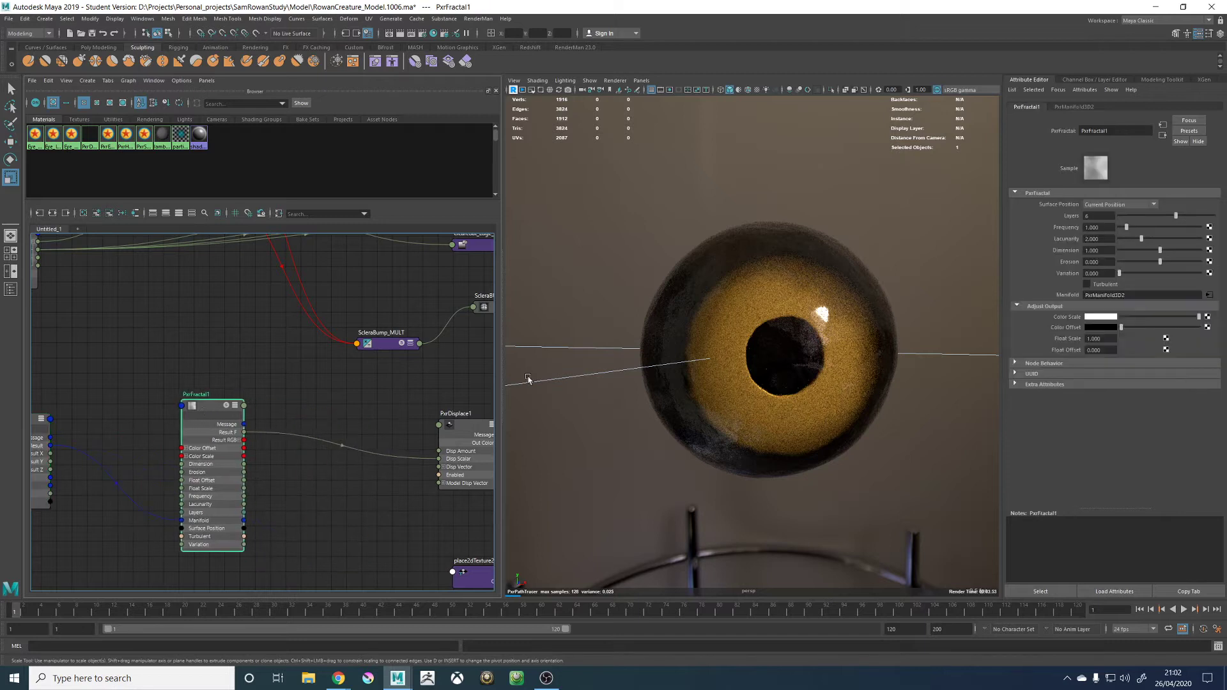
left_click(615, 80)
left_click(627, 99)
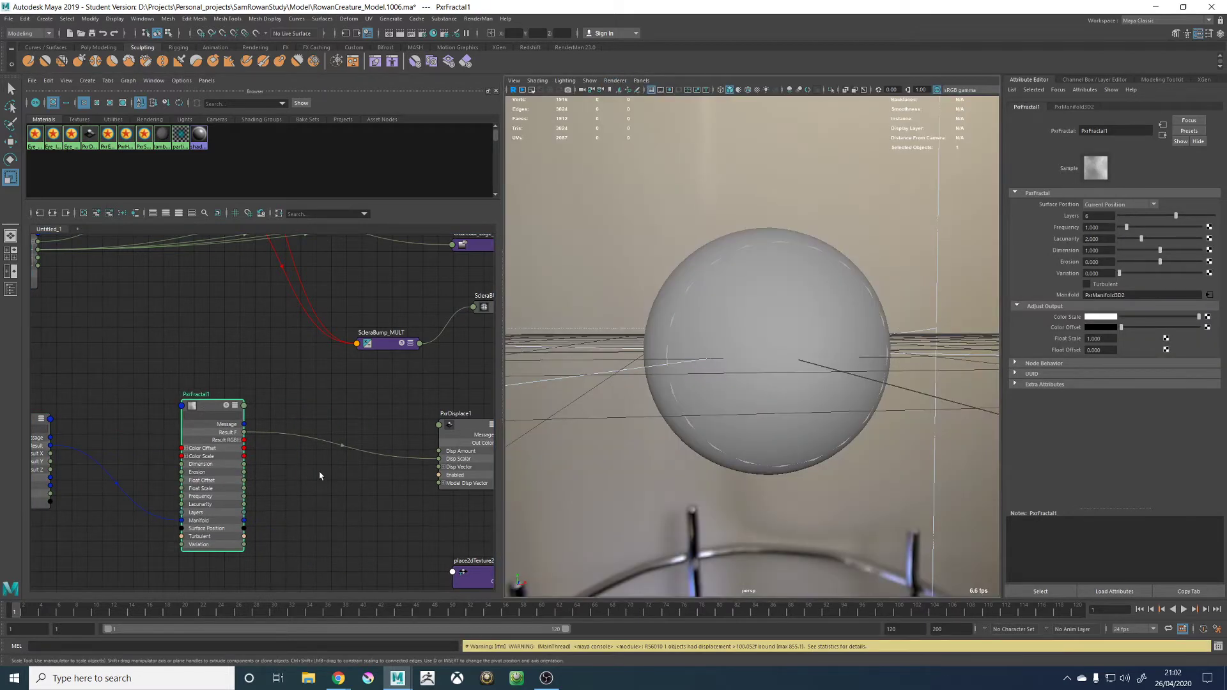
Add a PxrRemap node between PxrFractal1 and PxrDisplace1 and connect the fractal's Result RGB to its Input RGB
middle_click_drag(333, 503, 357, 489, "alt")
left_click(357, 490)
key("Tab")
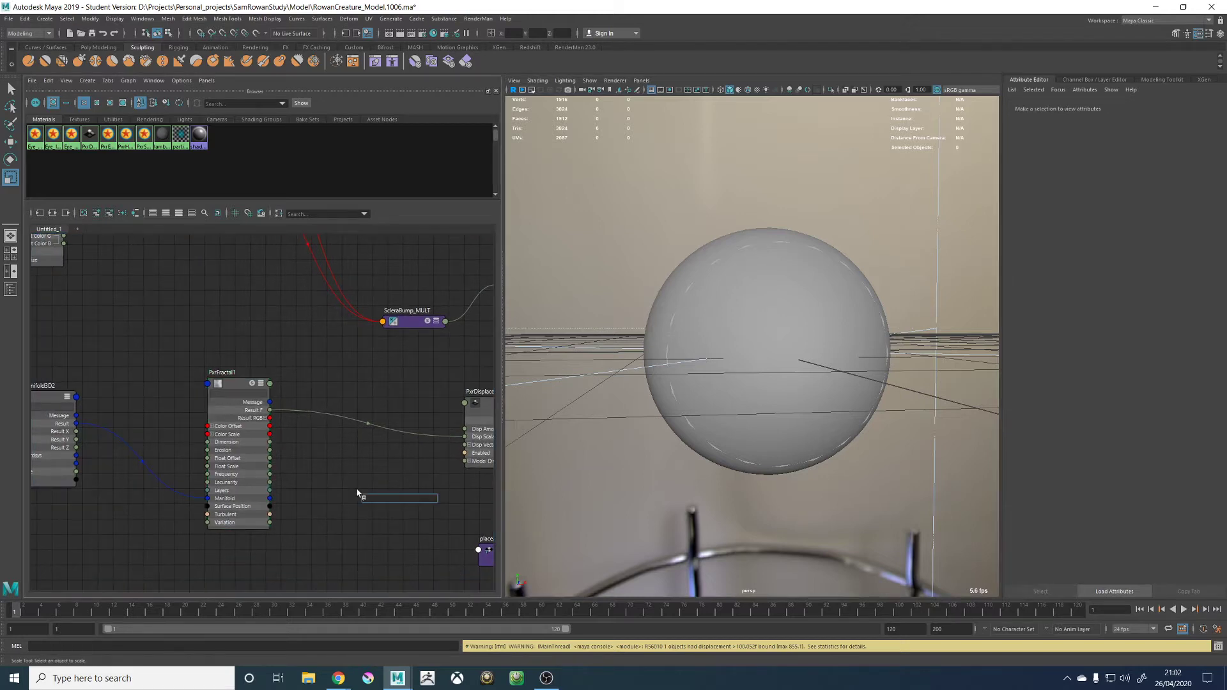
type("pl")
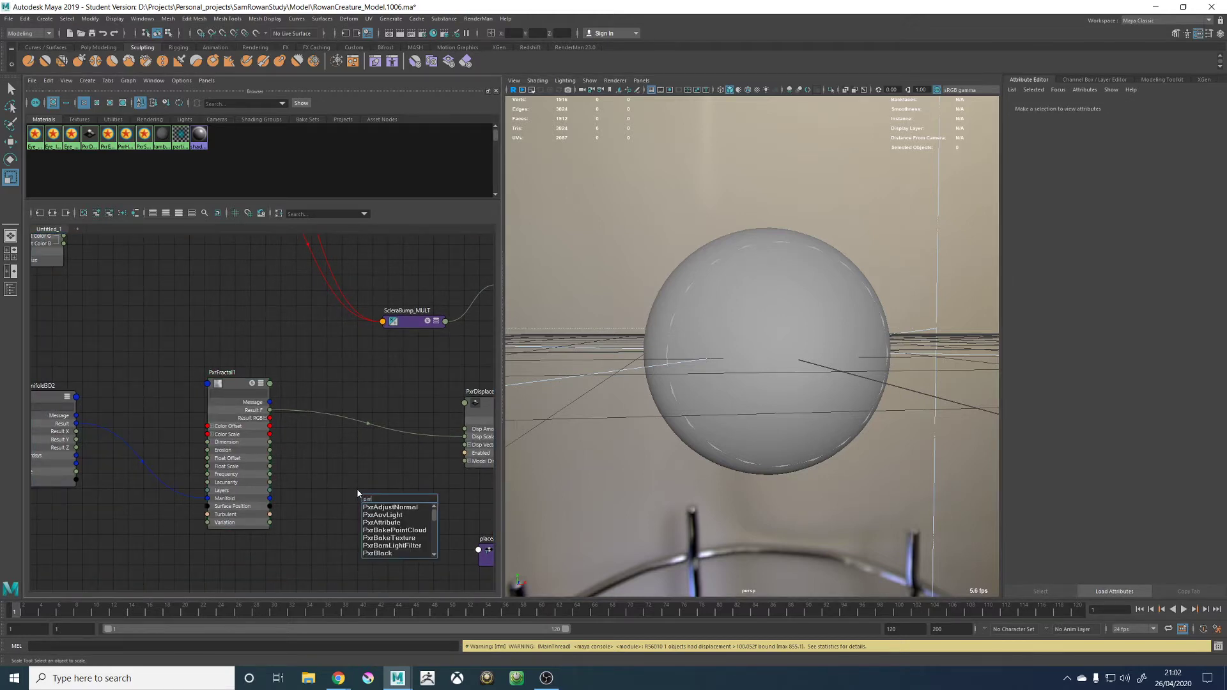
type("remap")
key("Return")
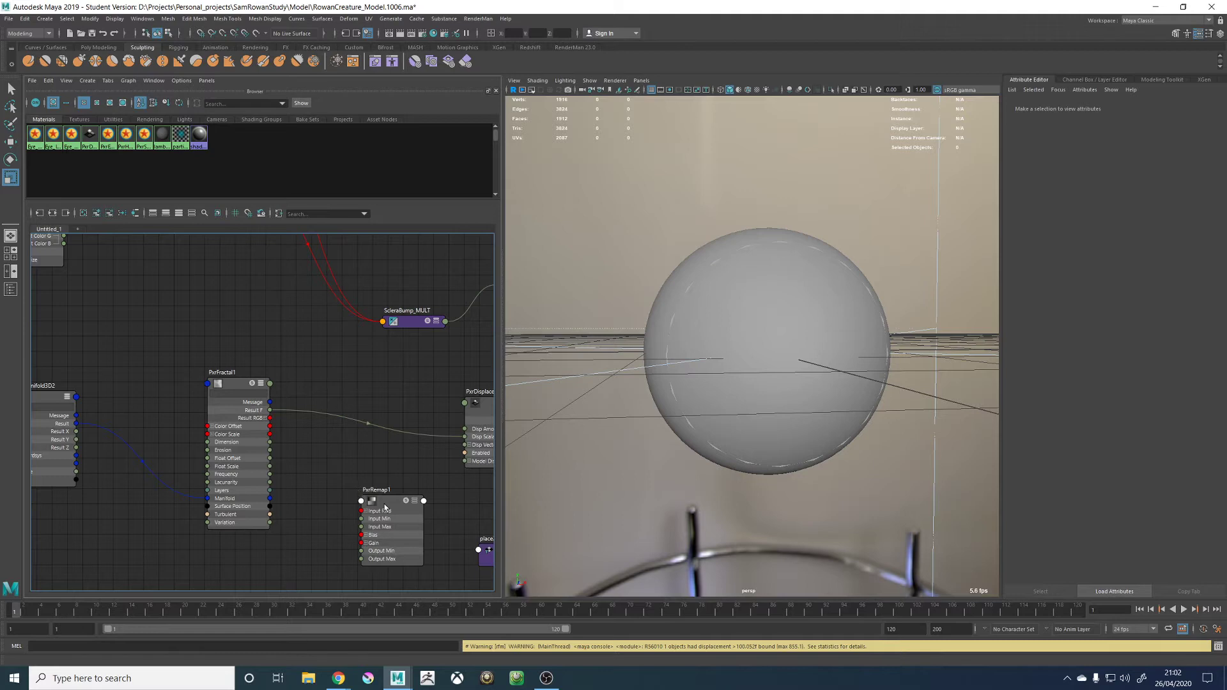
left_click_drag(384, 508, 346, 460)
left_click_drag(267, 419, 350, 480)
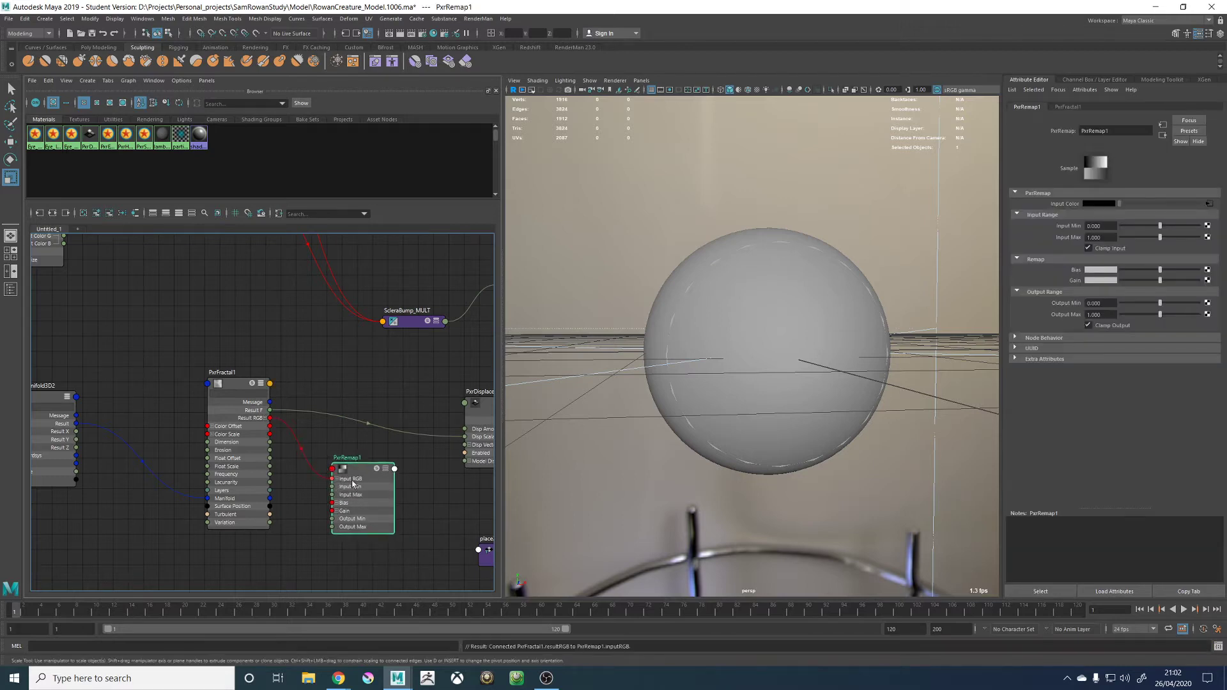
Connect PxrRemap1's Result R output to PxrDisplace1's Disp Scalar input and align the remap node between its neighbours
left_click(386, 469)
left_click(386, 470)
left_click(386, 469)
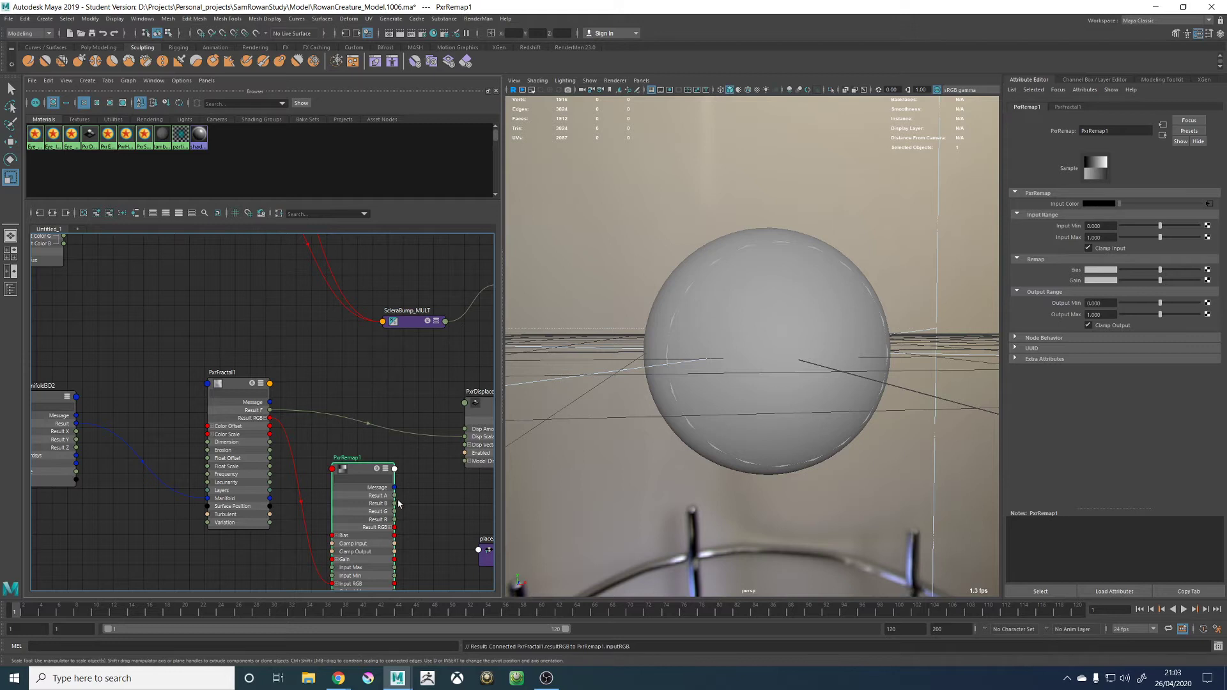
left_click_drag(395, 519, 464, 437)
left_click_drag(366, 471, 366, 427)
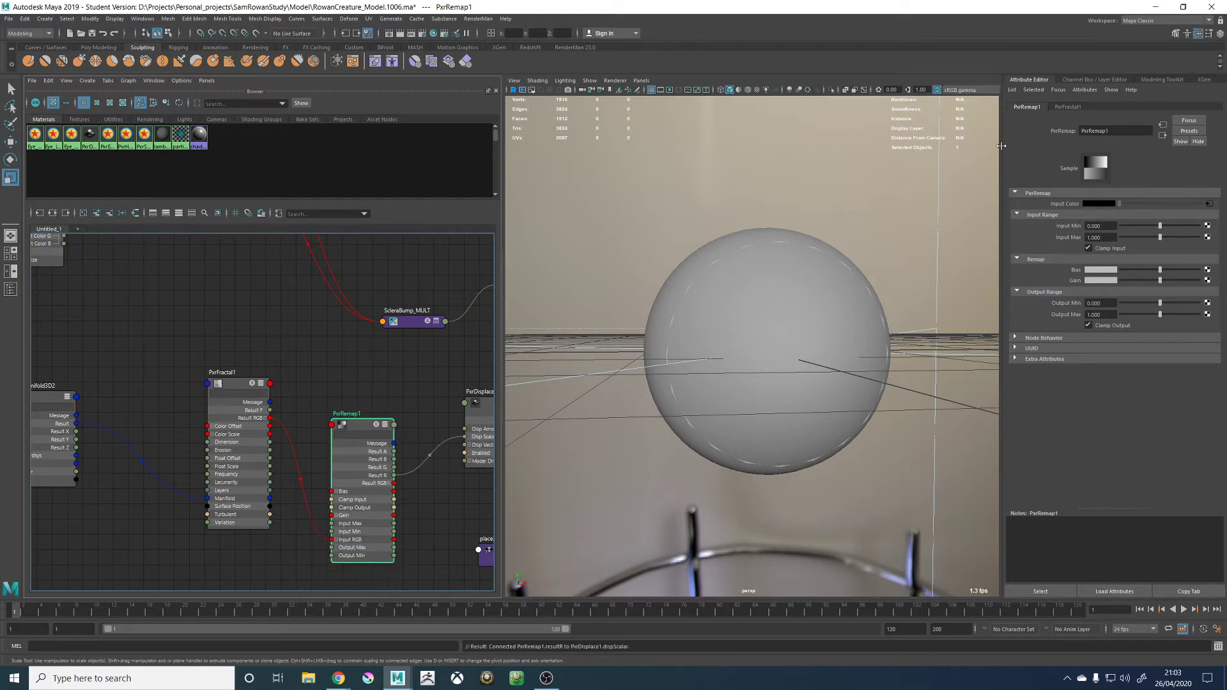
Set PxrRemap1's Output Min to -1, leaving its Output Max at 1
left_click(1108, 304)
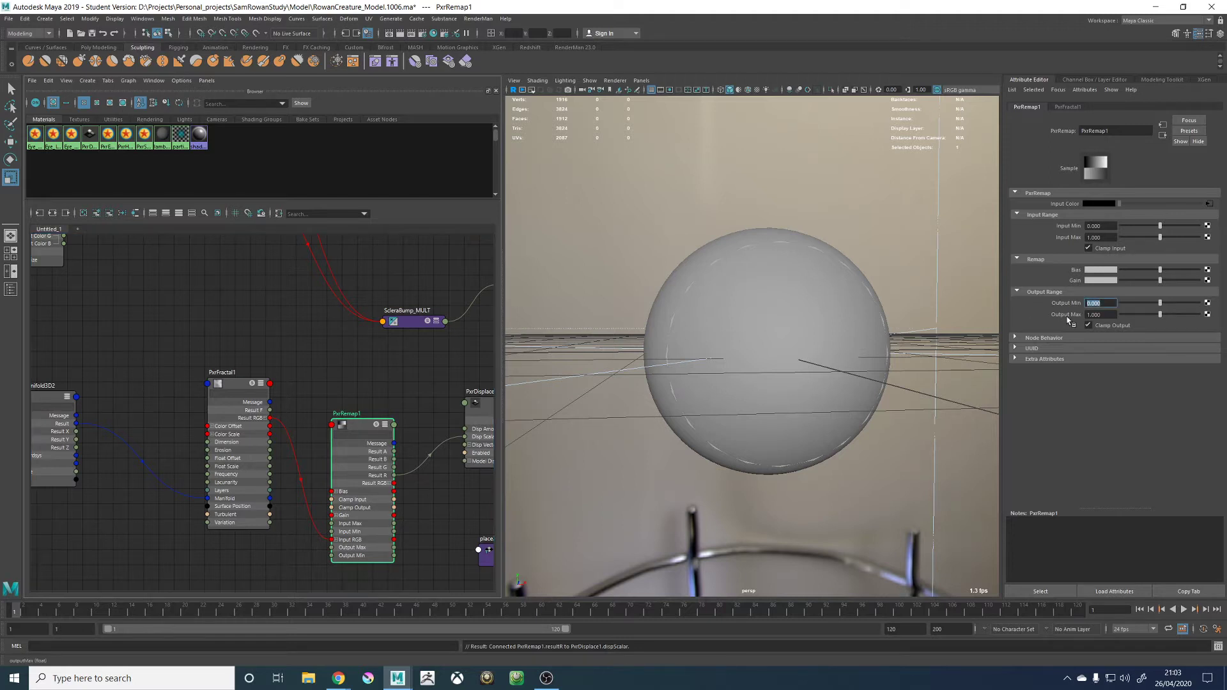
type("-1")
key("Return")
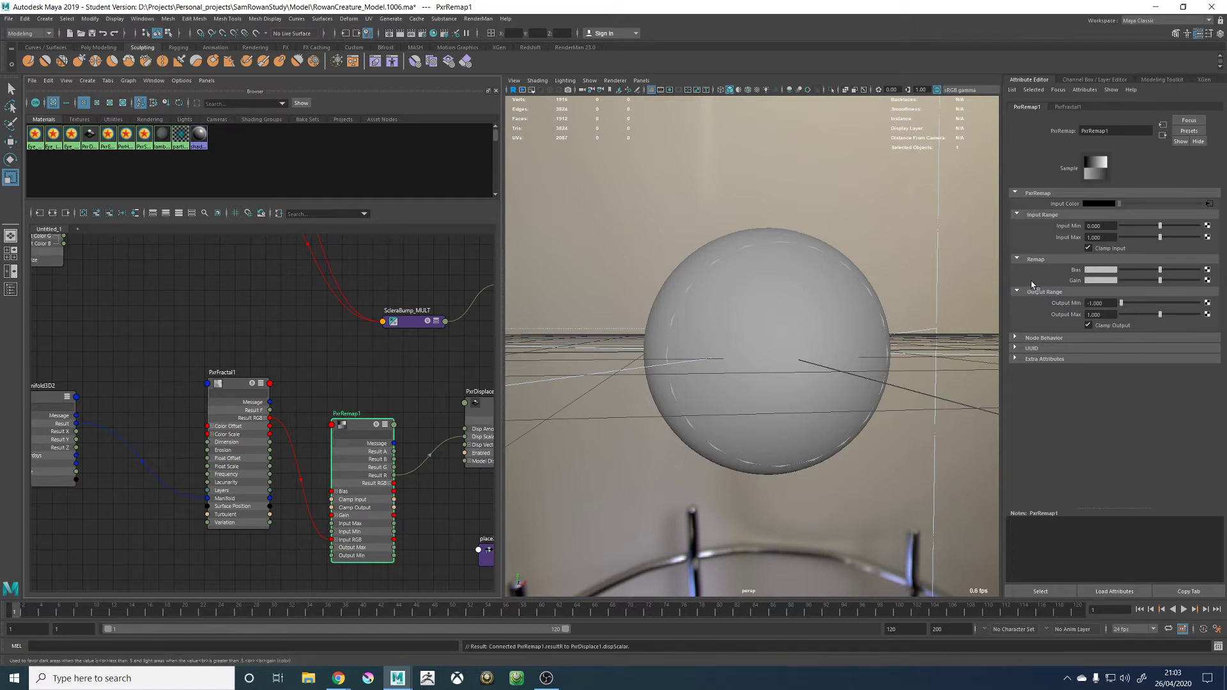
left_click(1090, 303)
left_click_drag(1108, 314, 1069, 317)
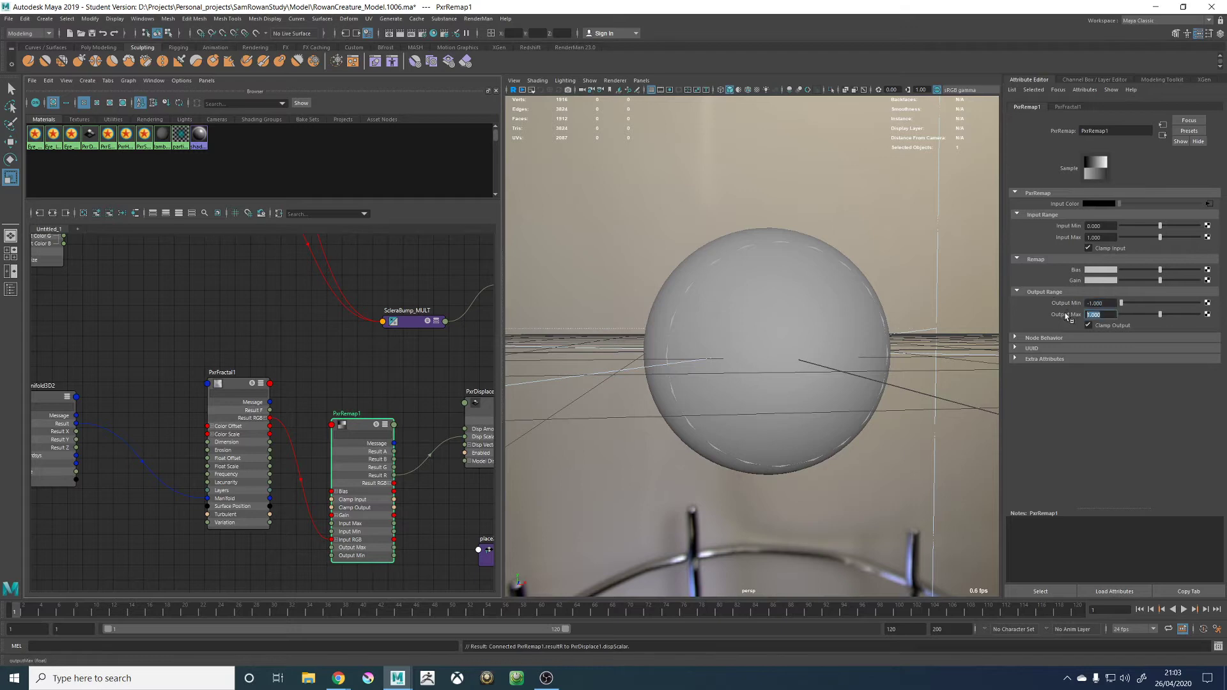
left_click(1114, 303)
left_click(1104, 314)
Try PxrDisplace1's Gain at 0.5, and set it back to 1
left_click(456, 382)
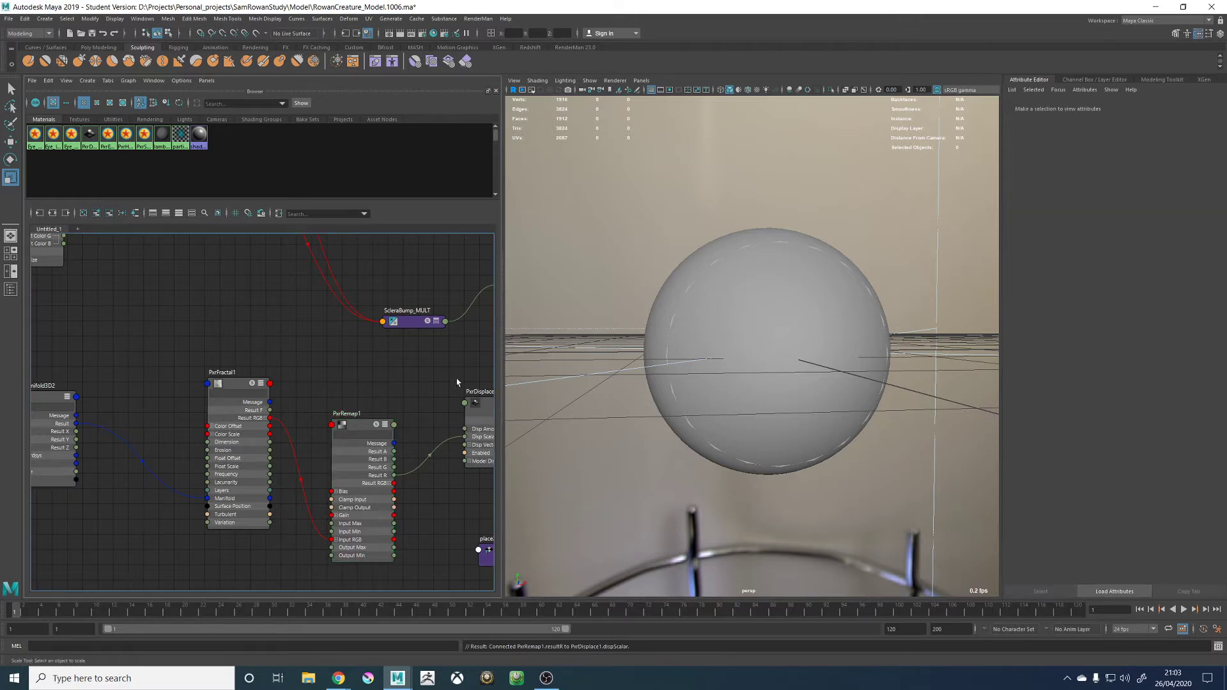
left_click(481, 404)
double_click(1097, 215)
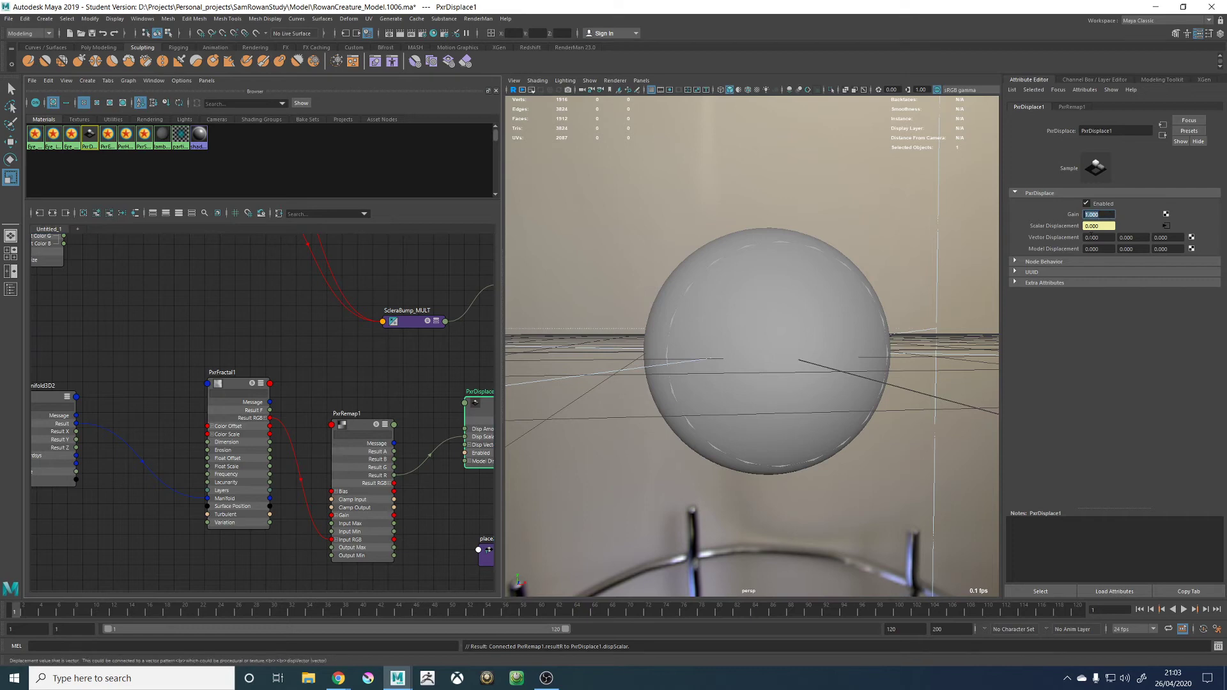
type("0.5")
key("Return")
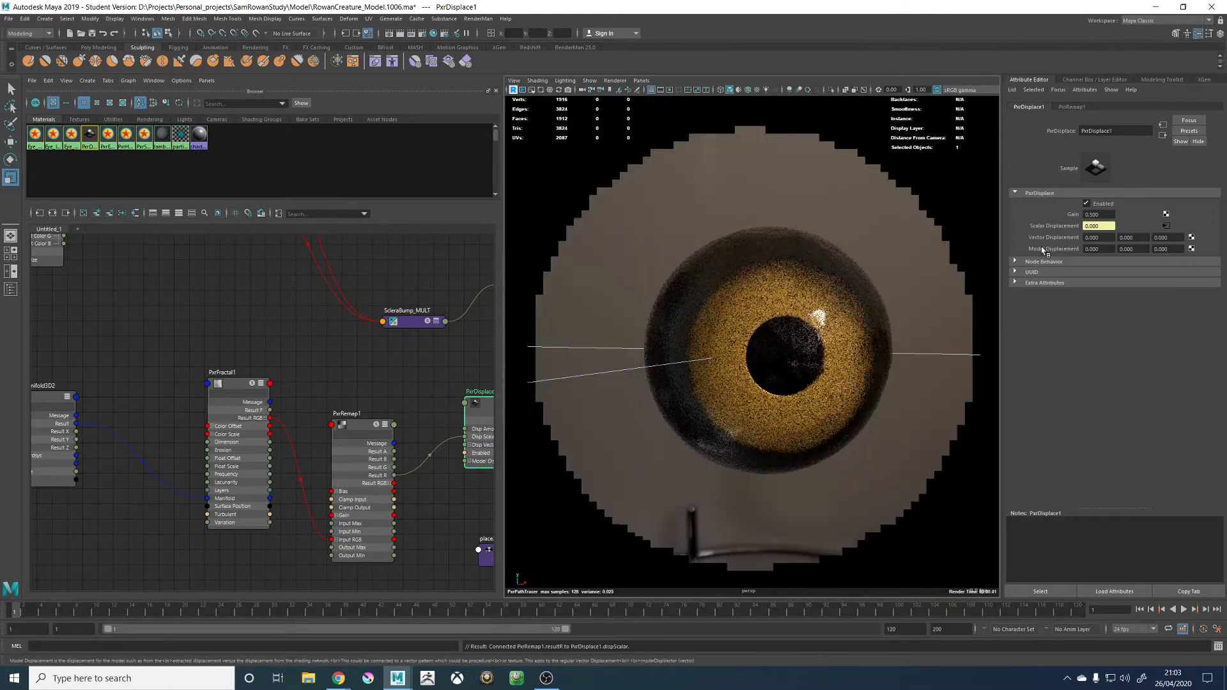
left_click_drag(1107, 214, 1038, 219)
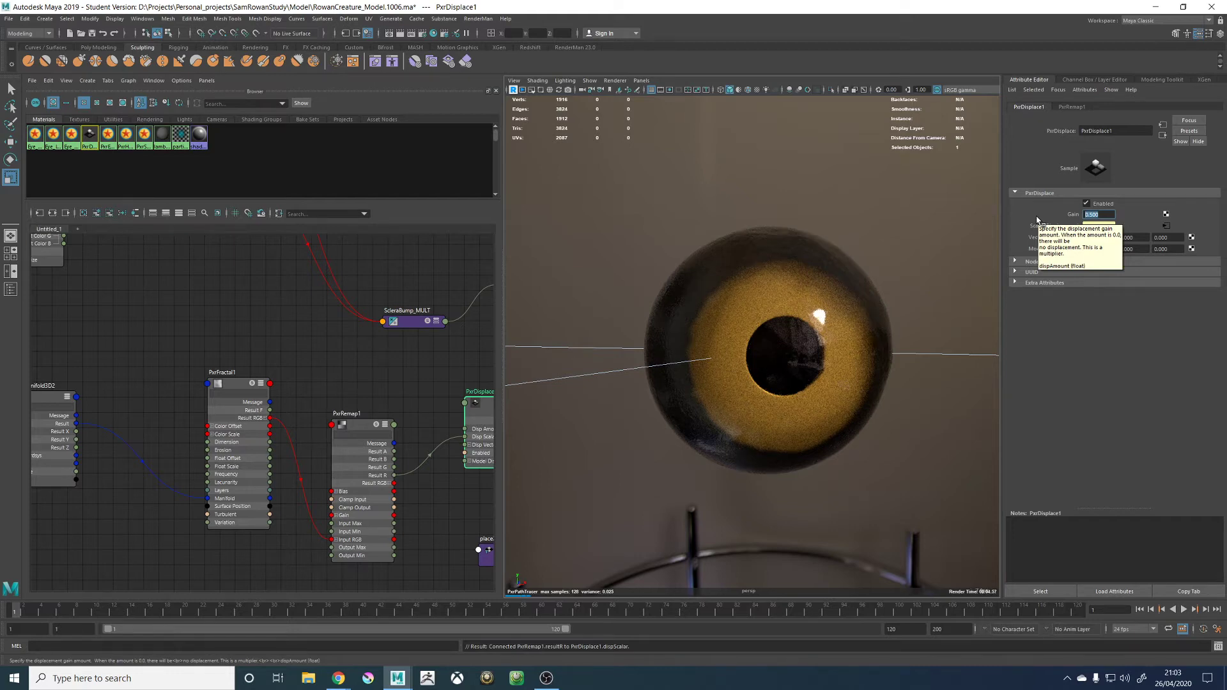
type("1")
key("Return")
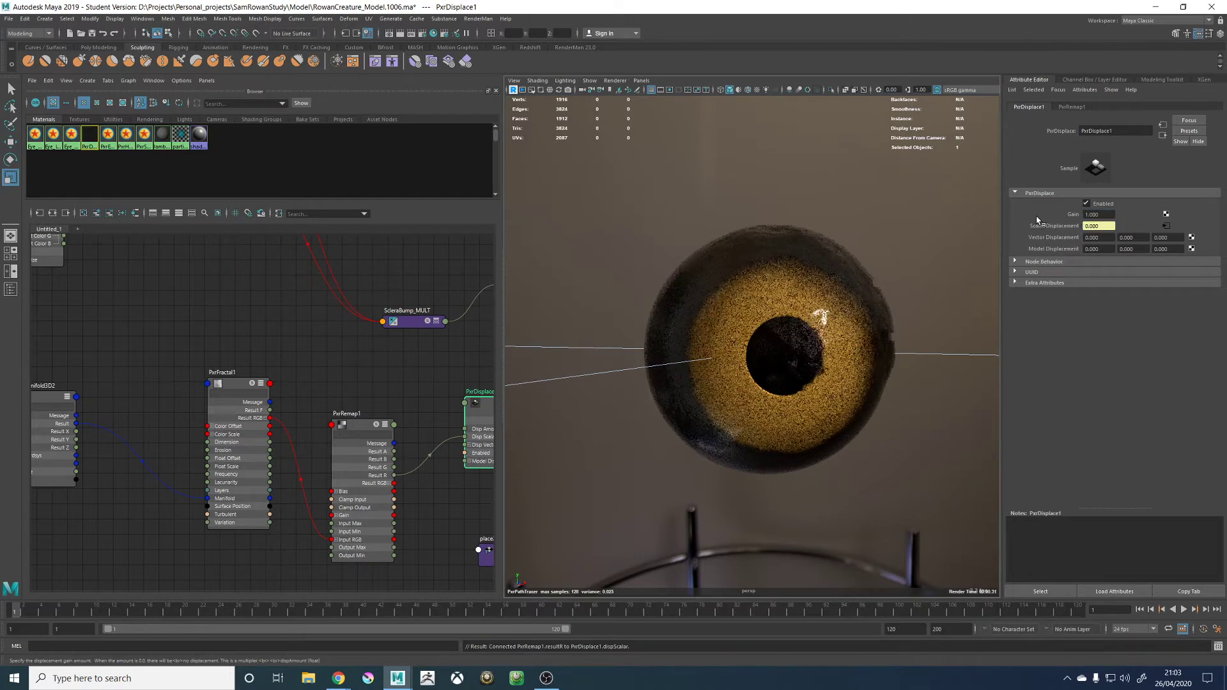
Set PxrRemap1's output range to a minimum of -0.5 and a maximum of 0.5
left_click(358, 425)
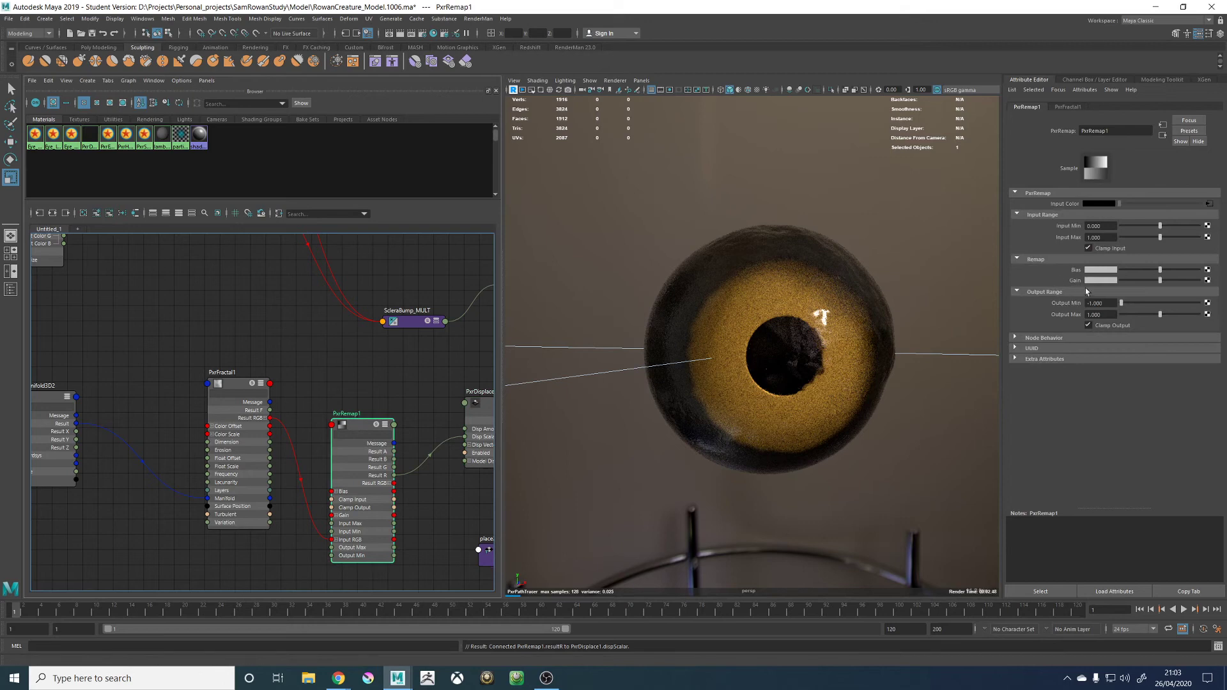
left_click(1105, 303)
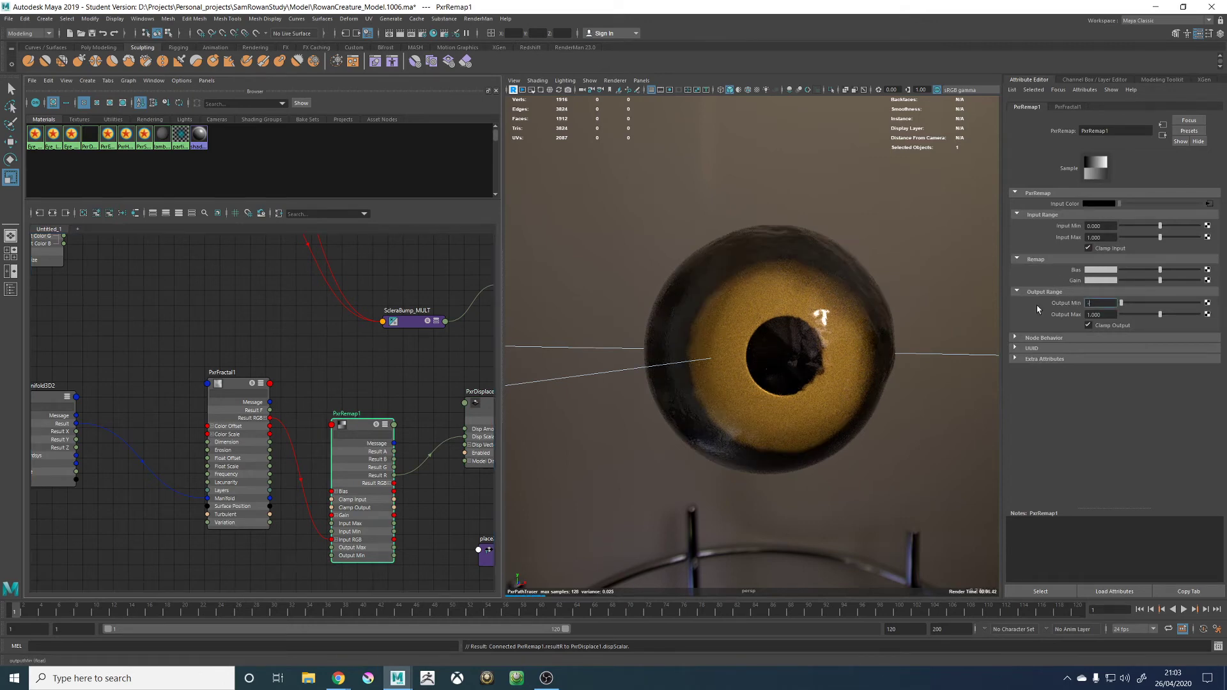
type("-0.500")
key("Return")
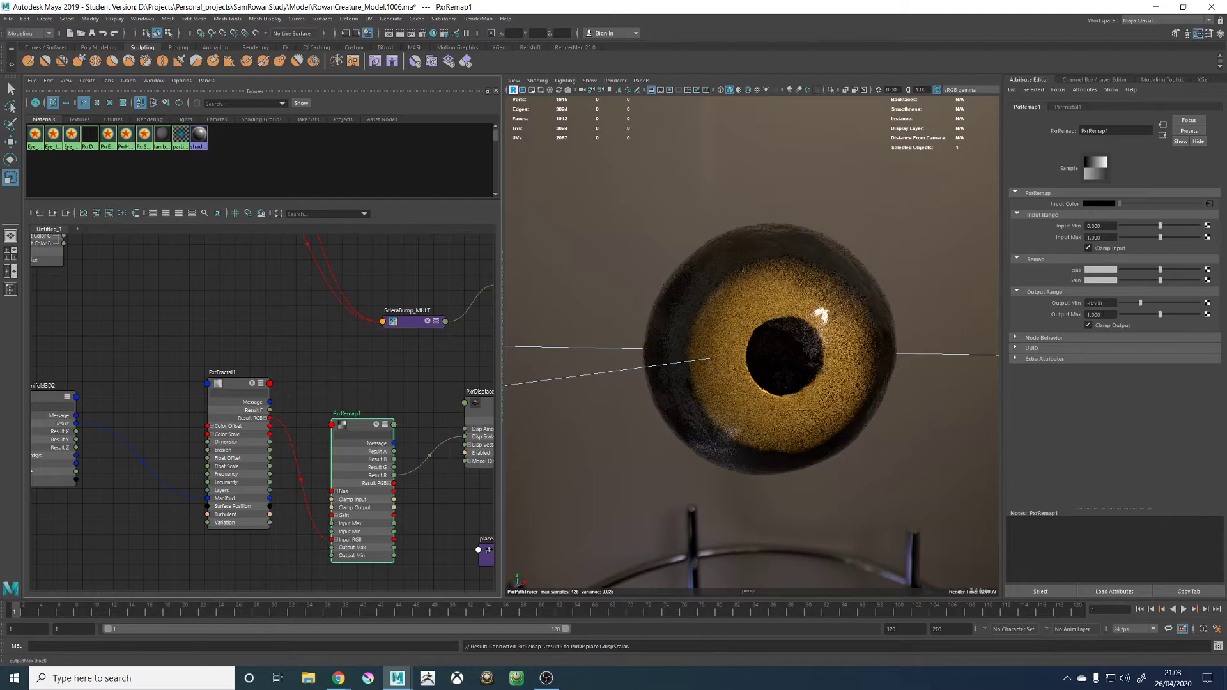
key("Tab")
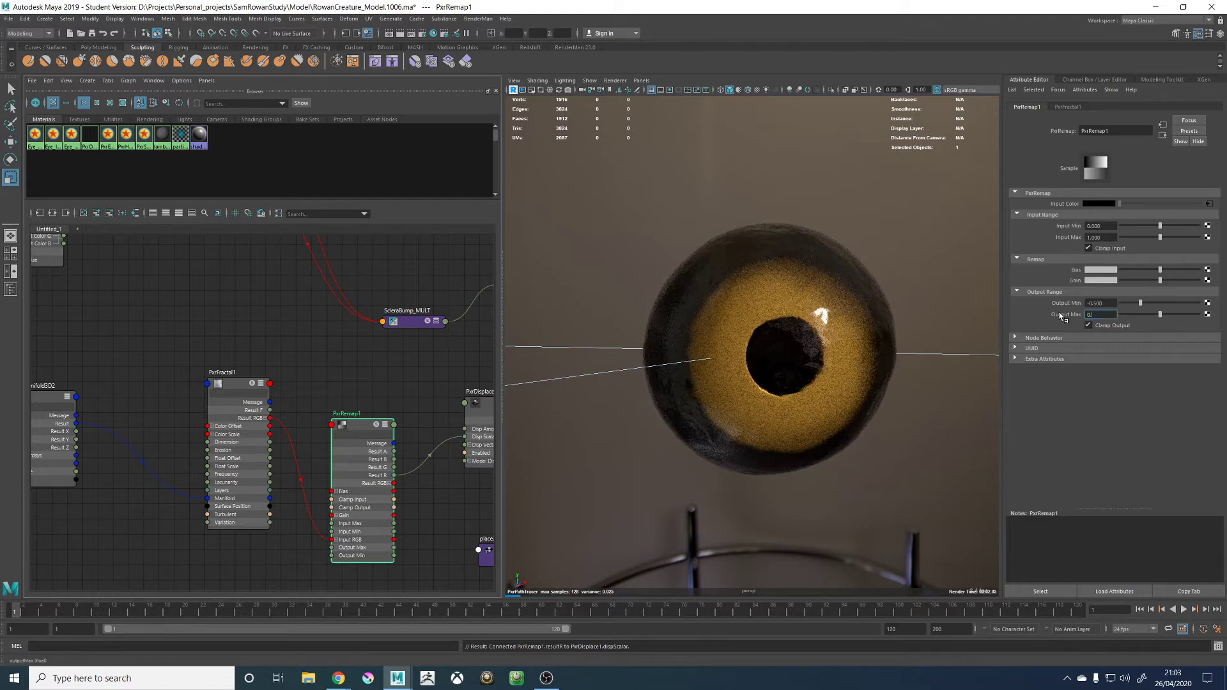
type("5")
key("Return")
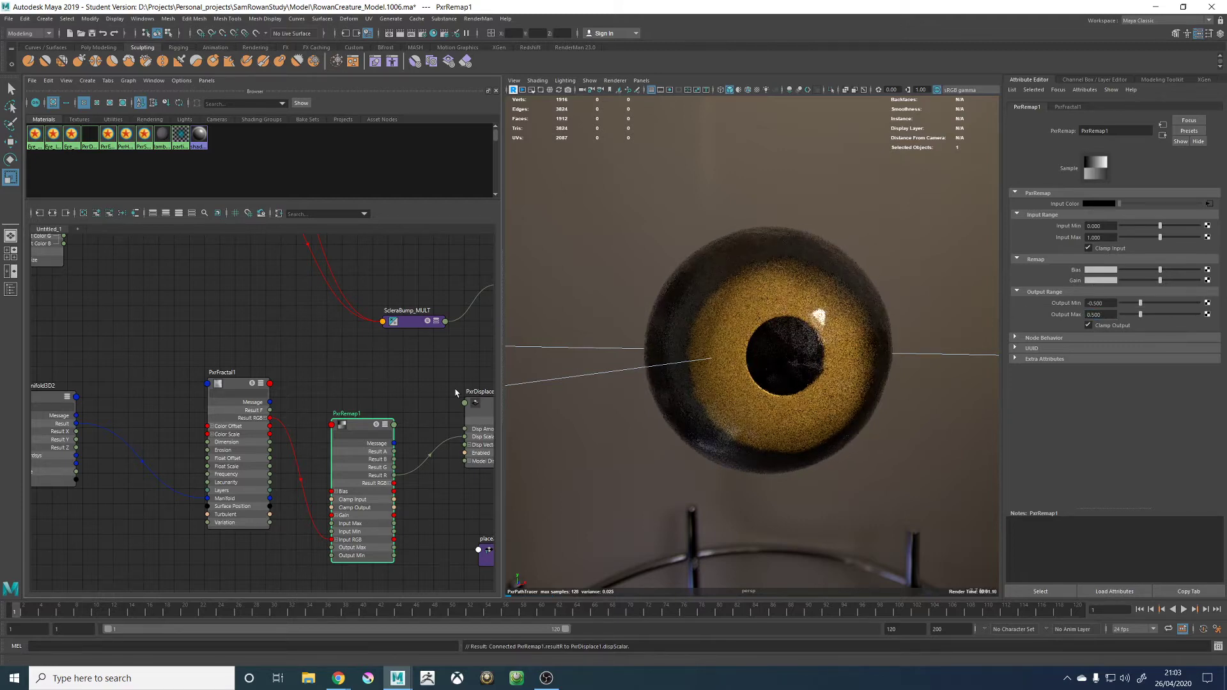
Set PxrDisplace1's Gain to 0 to compare the render without displacement, and undo that change
left_click(485, 411)
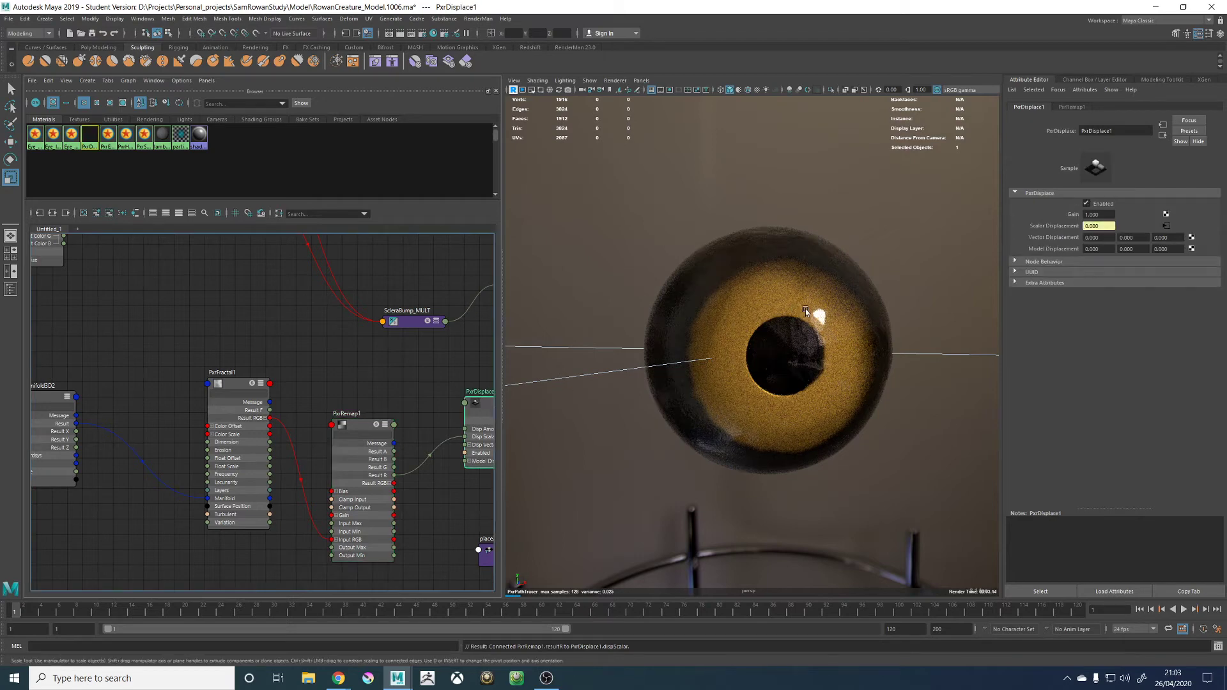
left_click(1097, 214)
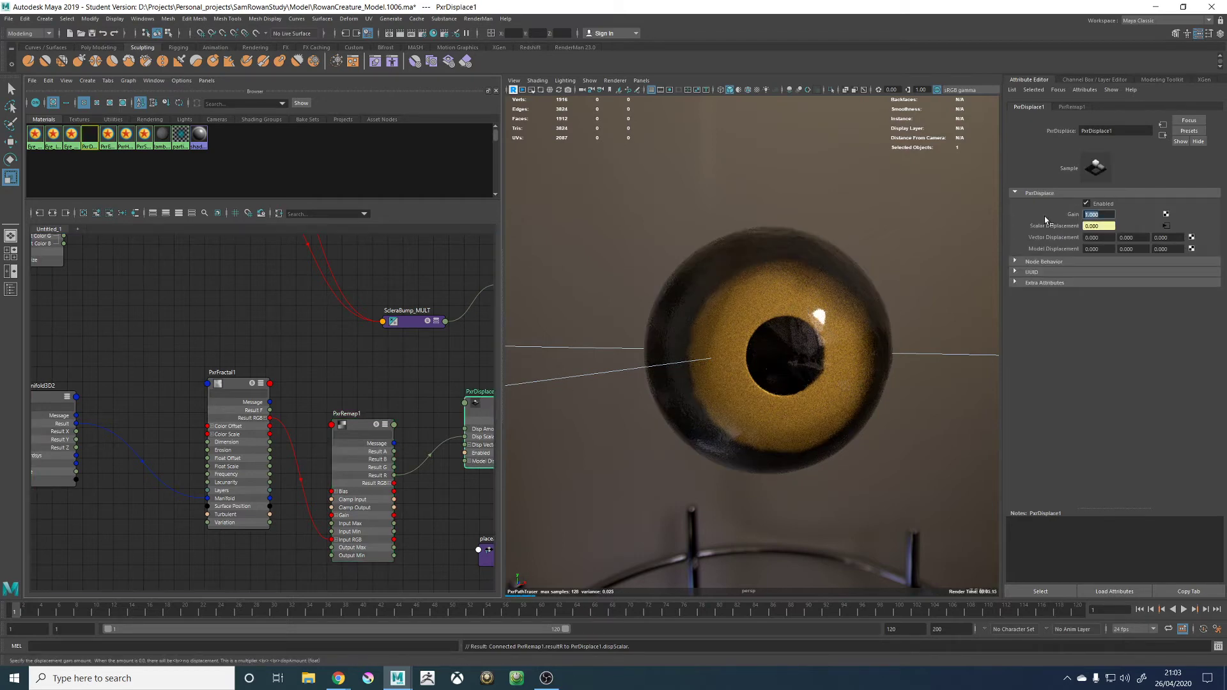
type("0")
key("Return")
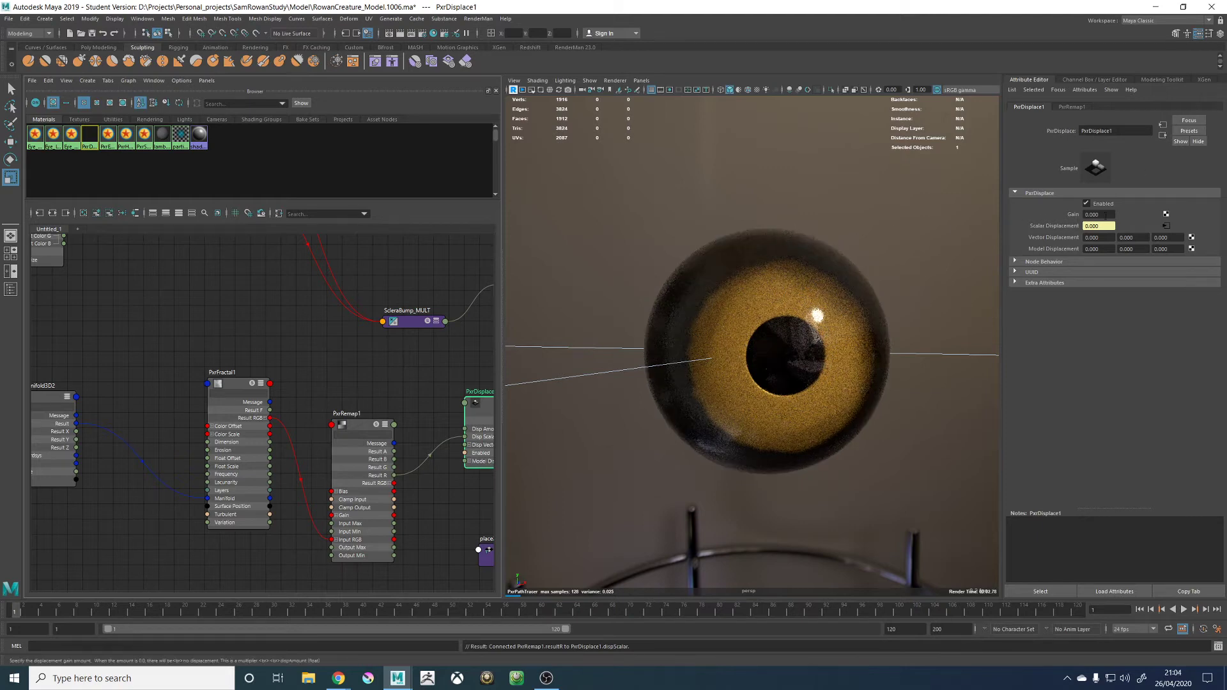
key("ctrl+z")
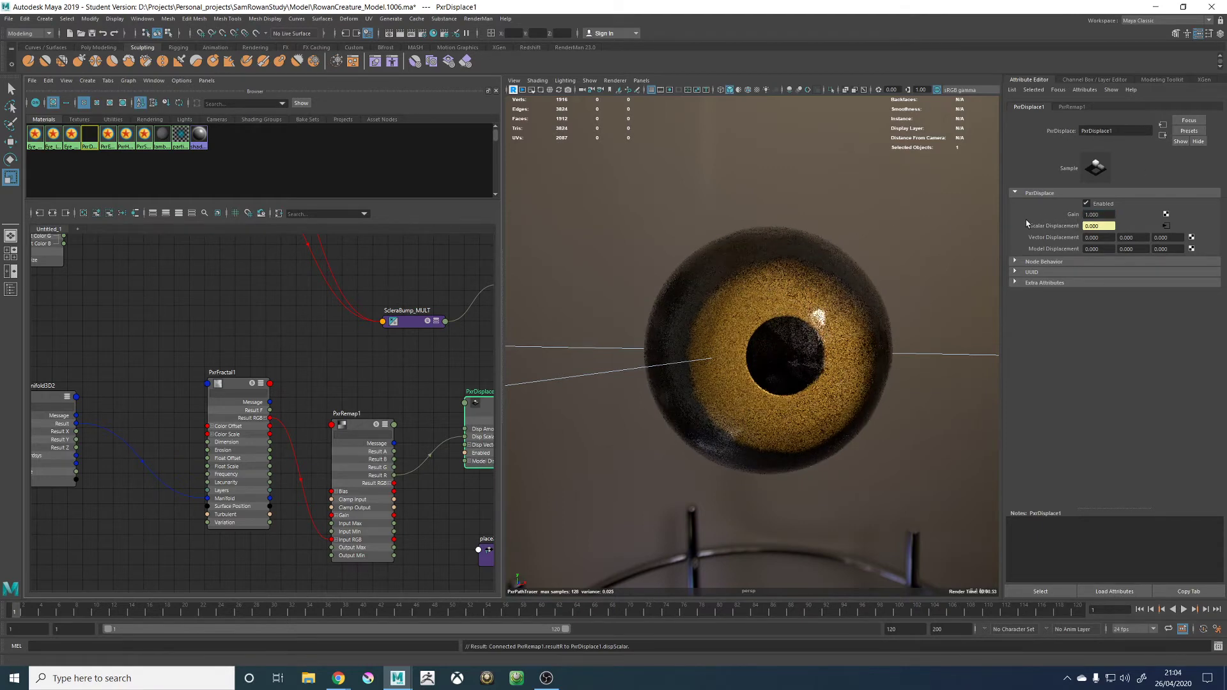
Reduce PxrFractal1's number of Layers to 4
left_click(49, 403)
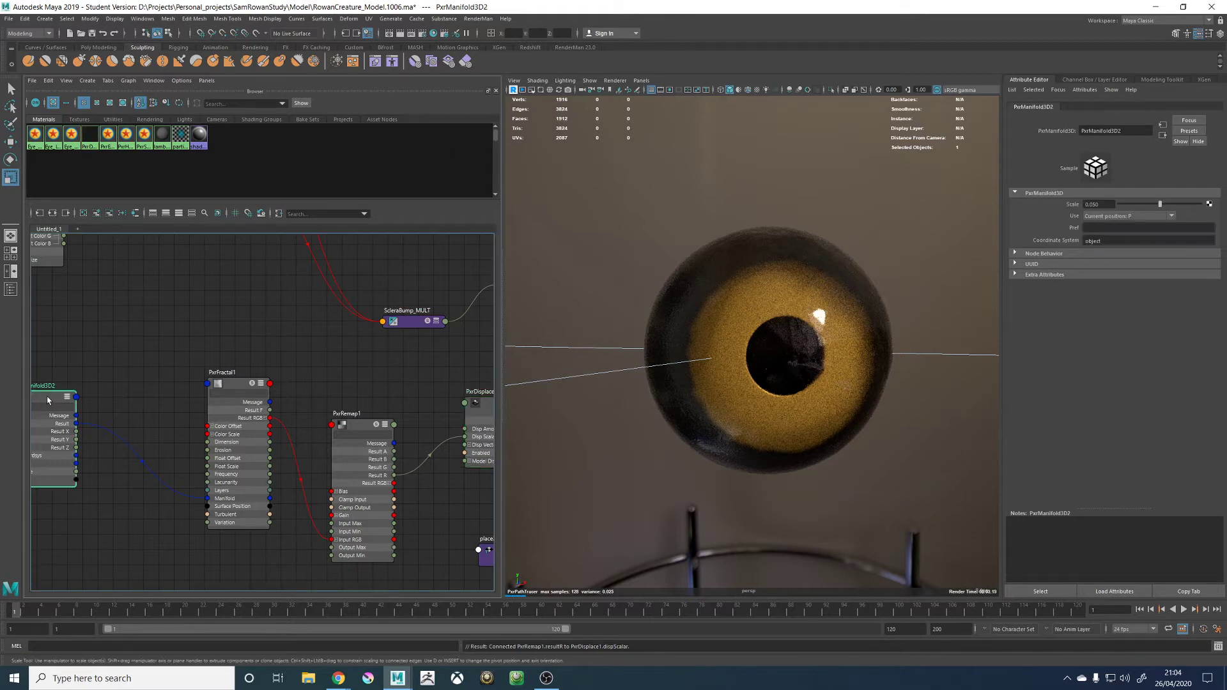
left_click(239, 384)
left_click(1089, 216)
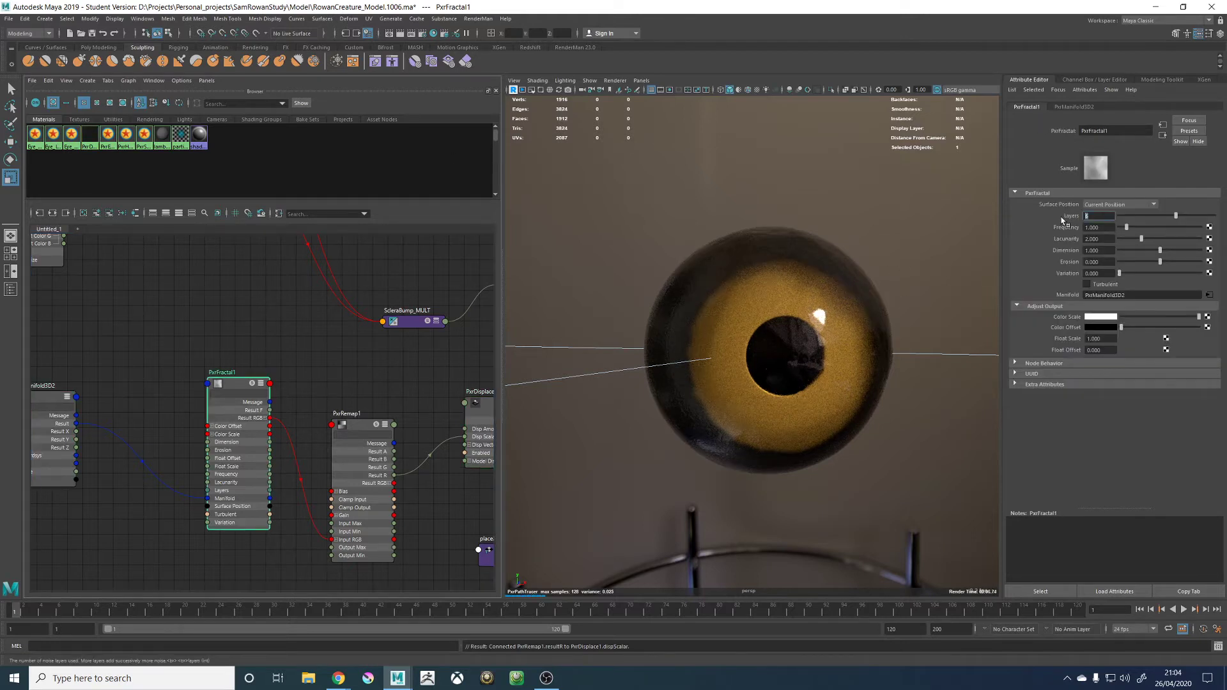
type("4")
key("Return")
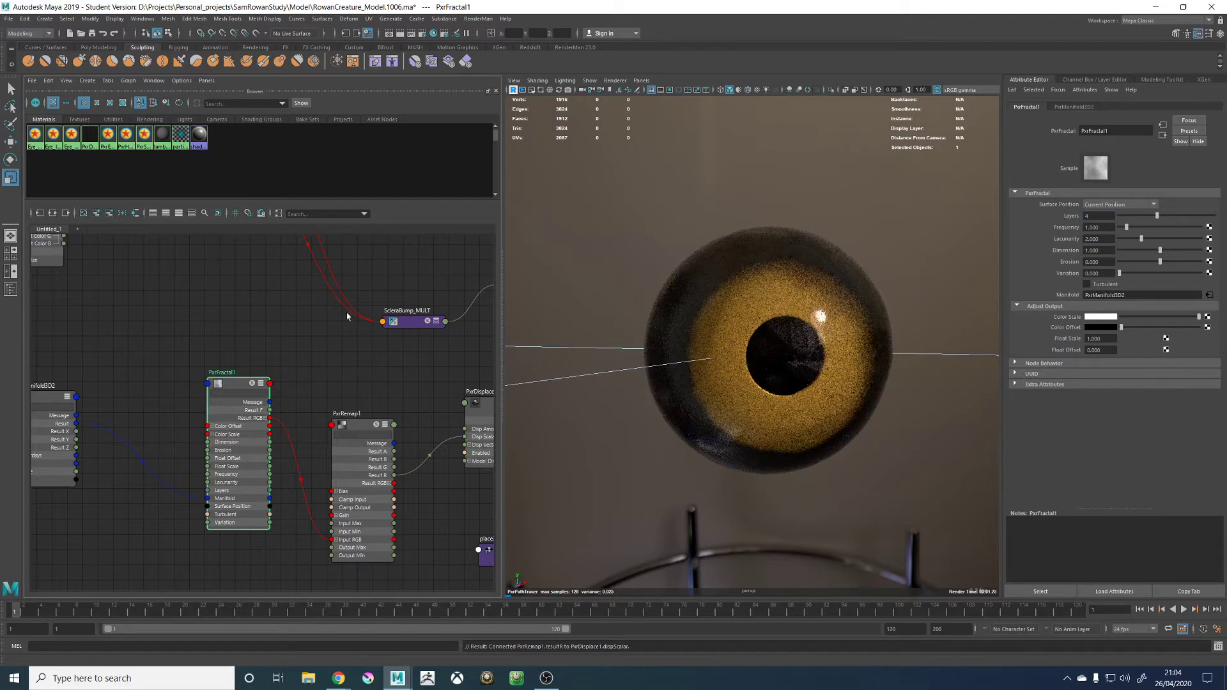
Set the Scale of the PxrManifold3D2 node feeding the fractal to 0.1
left_click(54, 390)
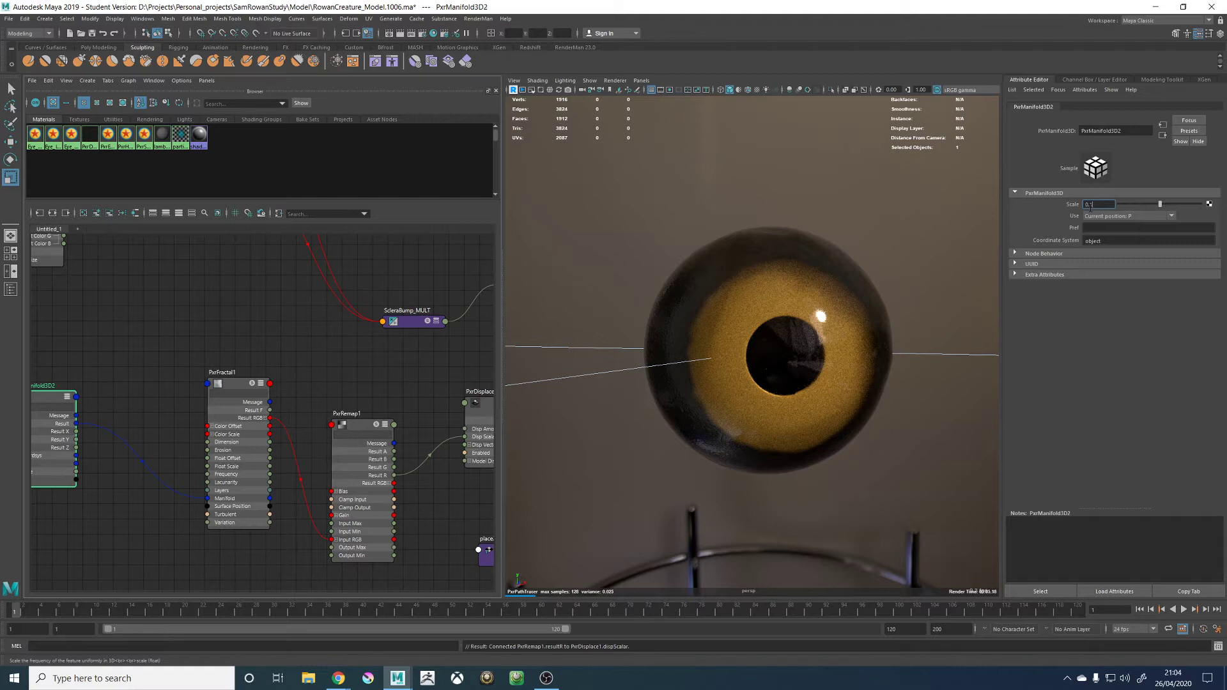
left_click(1090, 206)
type("0.1")
key("Return")
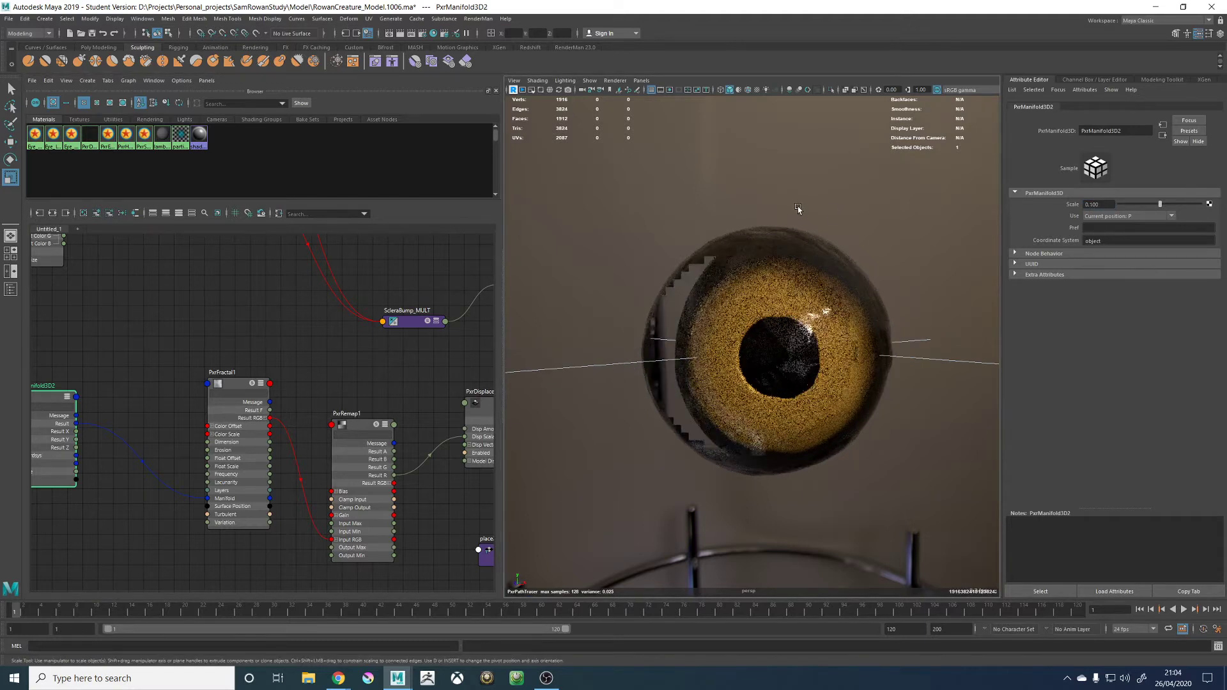
Check the eye from an oblique angle and set PxrManifold3D2's Scale to 0.05
left_click_drag(797, 205, 757, 208, "alt")
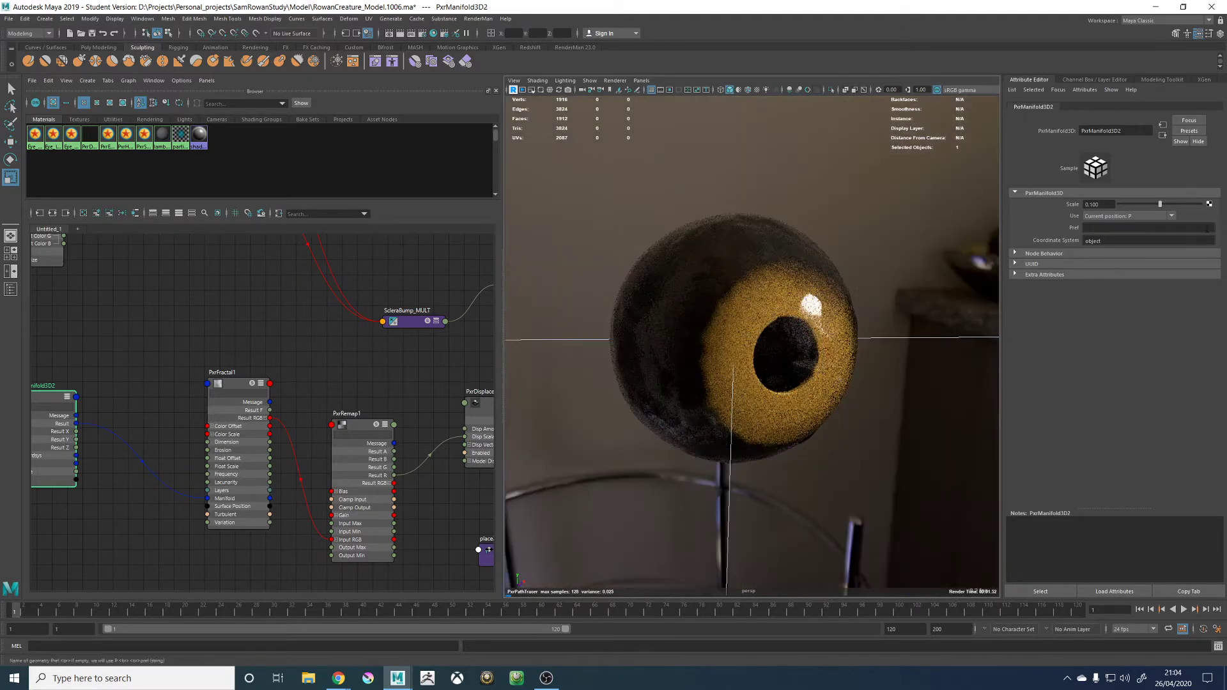
left_click(1094, 204)
type("0.1")
key("Return")
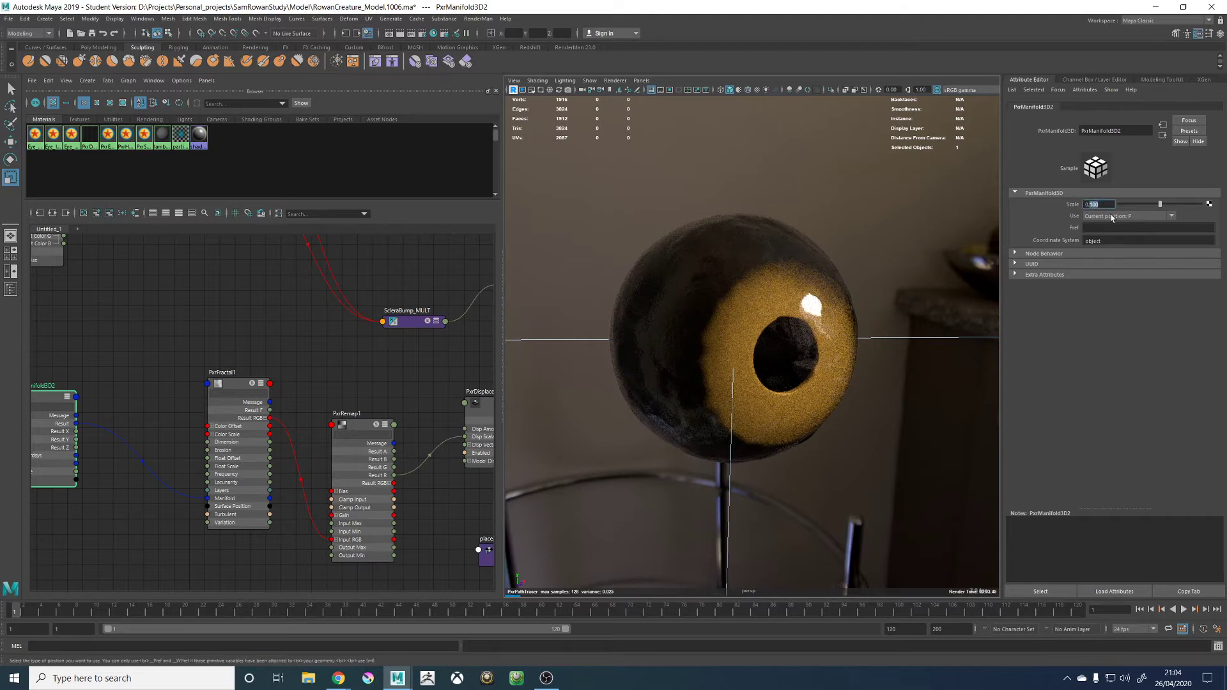
type("0.05")
key("Return")
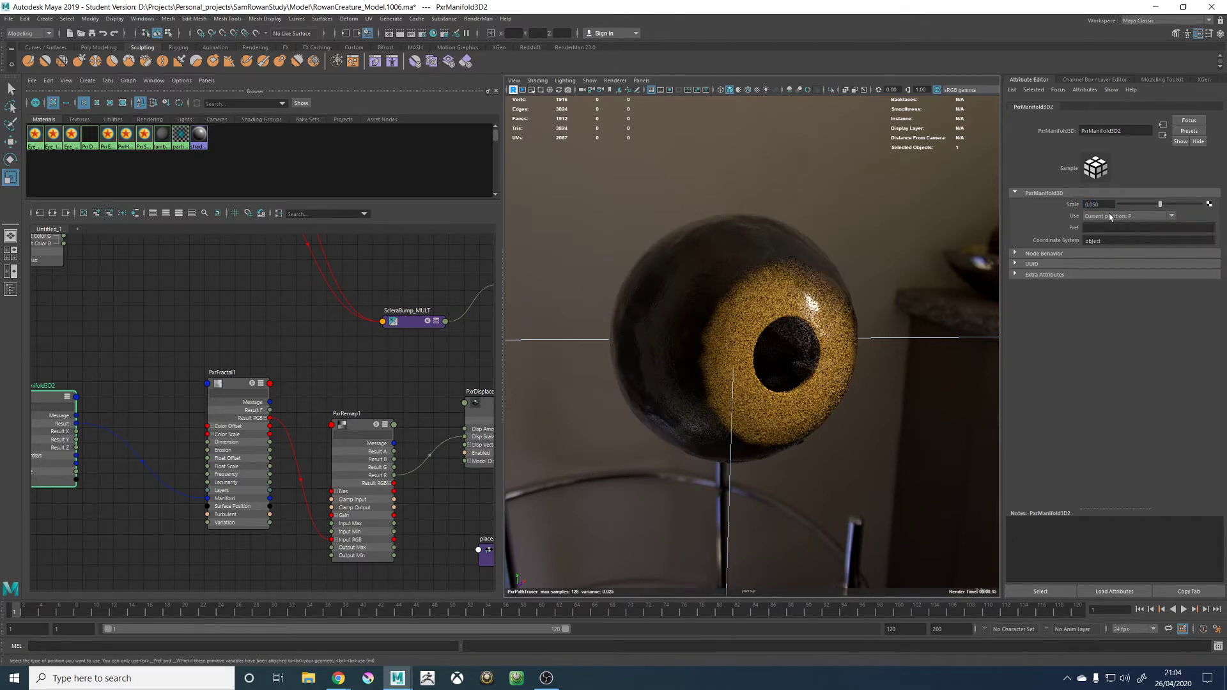
Set PxrFractal1's number of Layers to 6
left_click(230, 391)
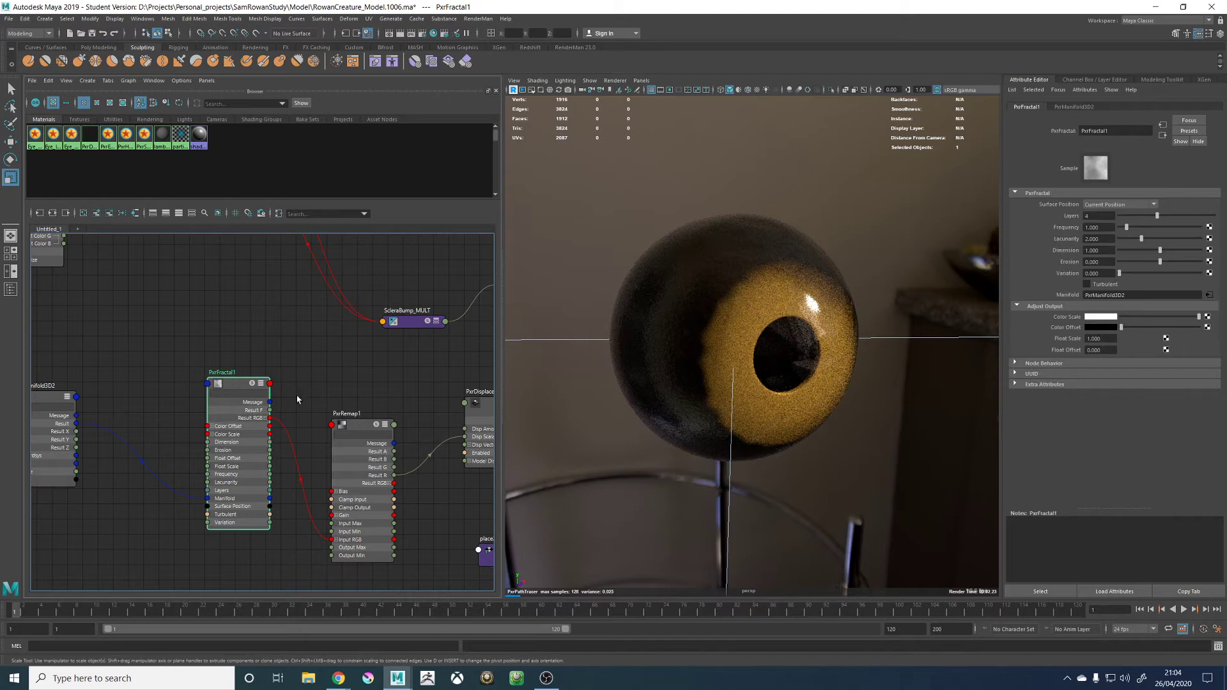
left_click(1085, 216)
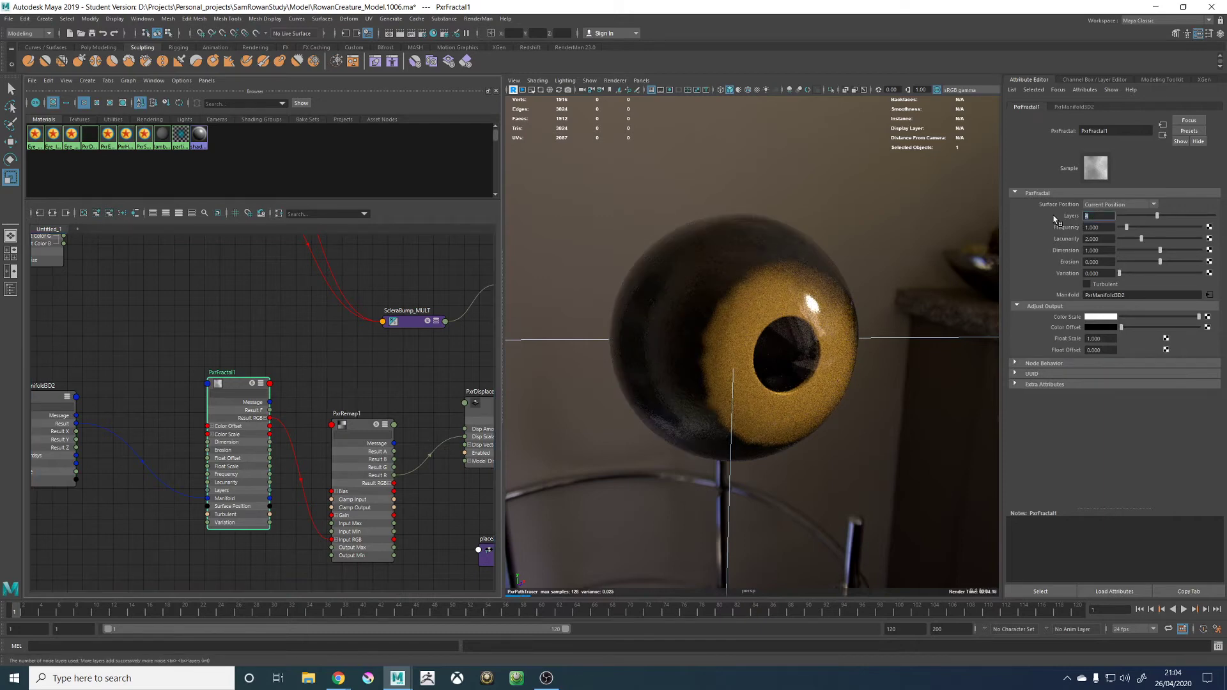
type("6")
key("Return")
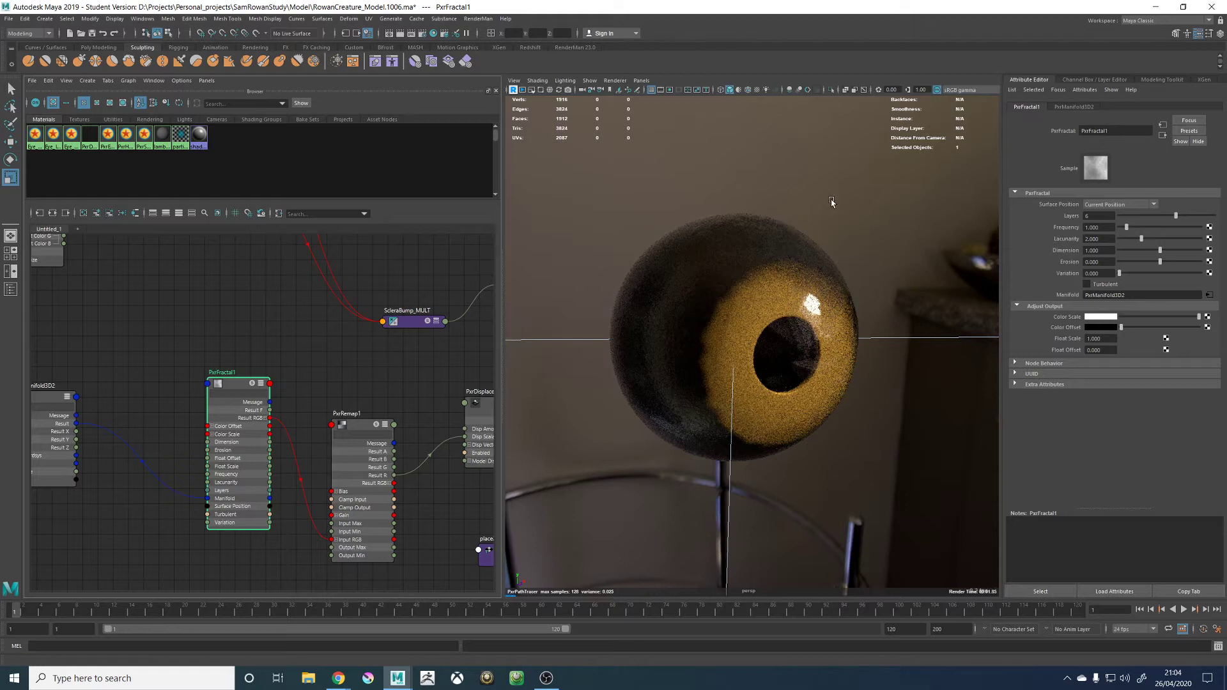
left_click_drag(841, 209, 660, 224, "alt")
scroll(660, 225, "down", 4)
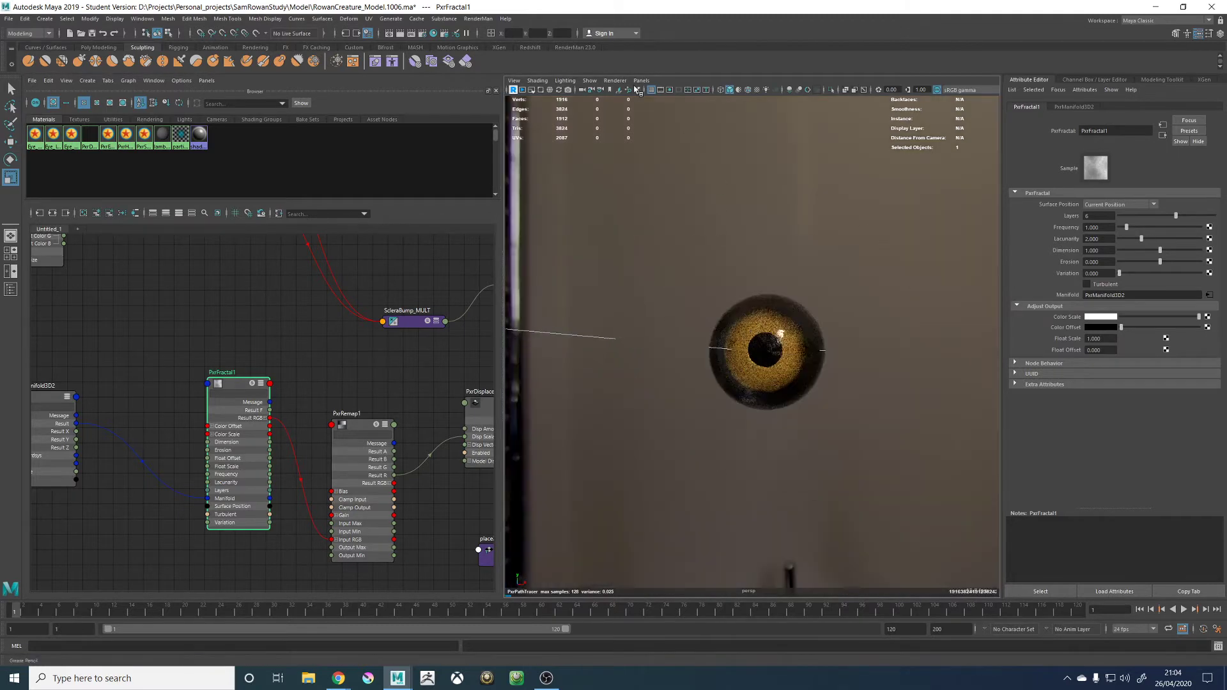
left_click(615, 80)
left_click(720, 260)
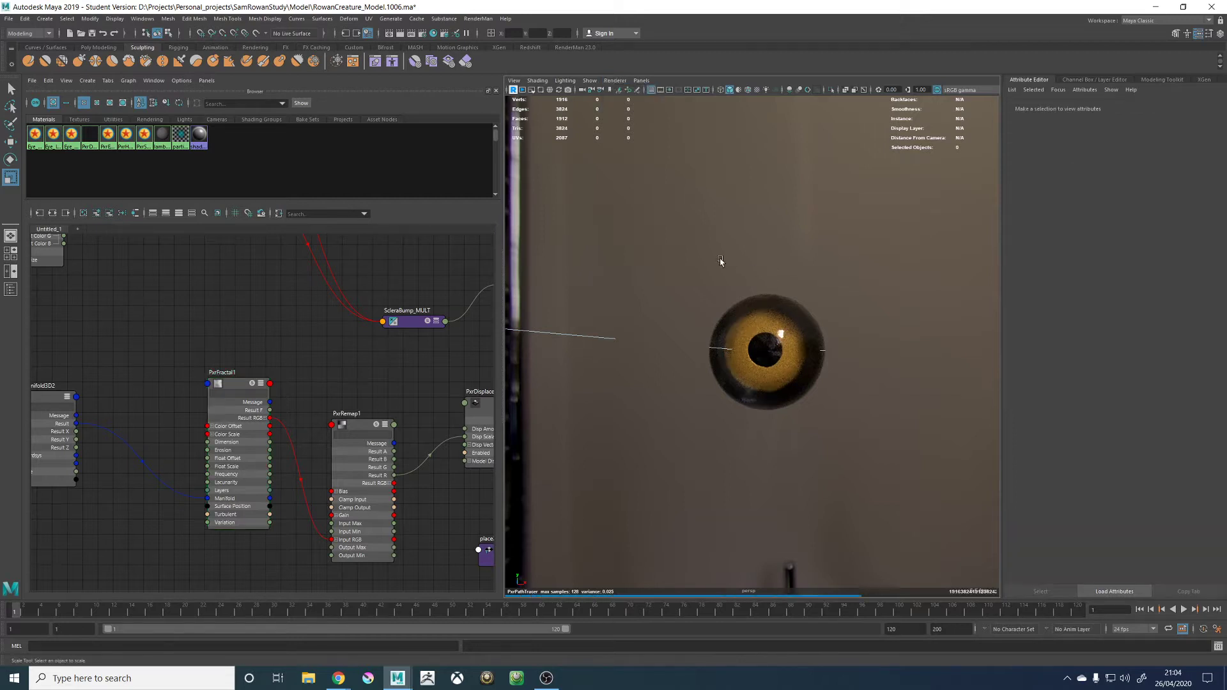
left_click_drag(720, 261, 740, 260, "alt")
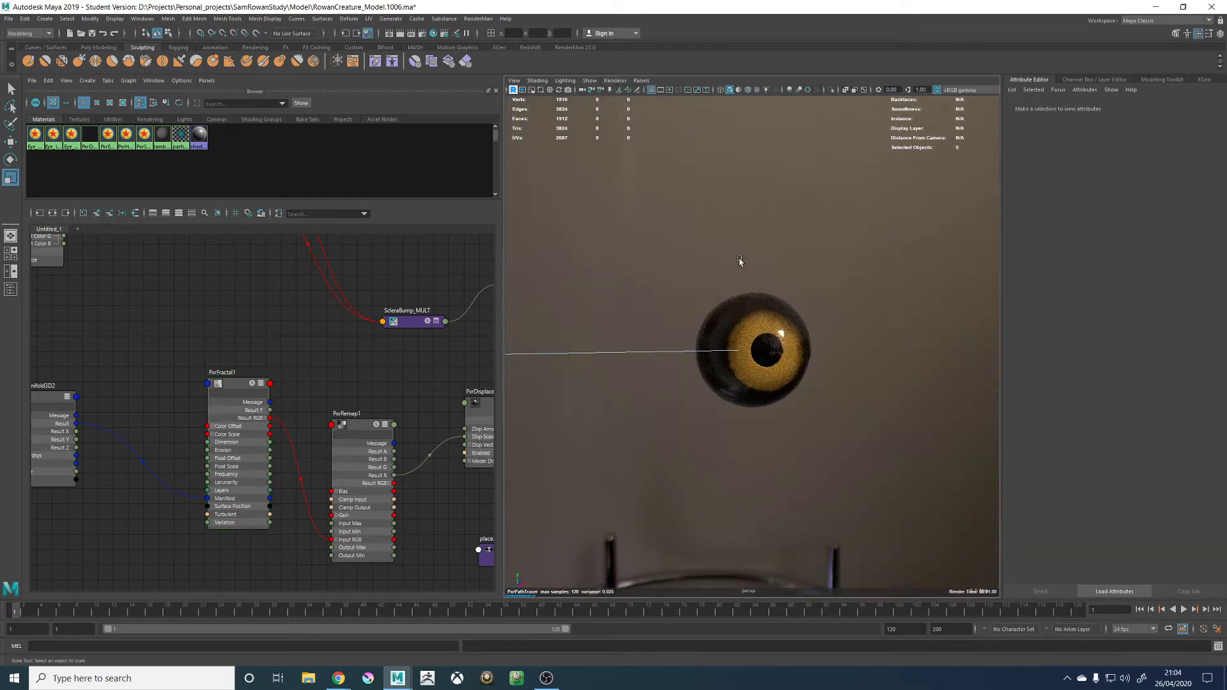
Select the entire cornea shading network, including its displacement nodes, and move it up away from the separate node group below it
scroll(411, 348, "down", 6)
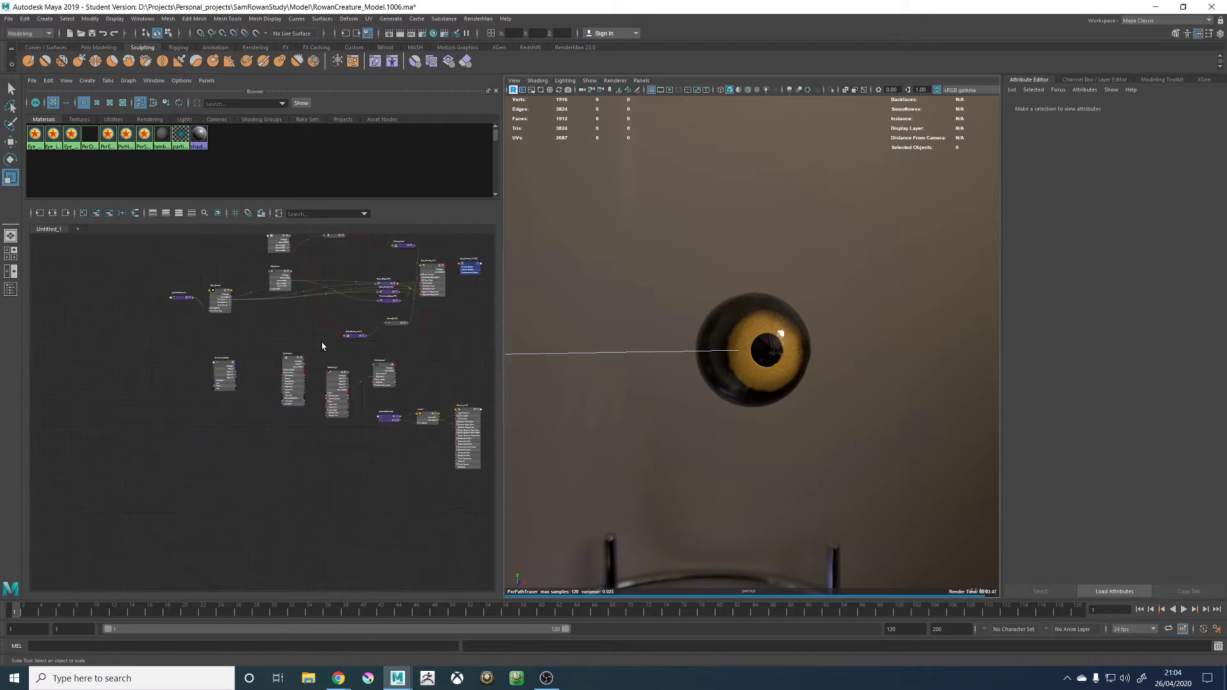
middle_click_drag(412, 340, 375, 391)
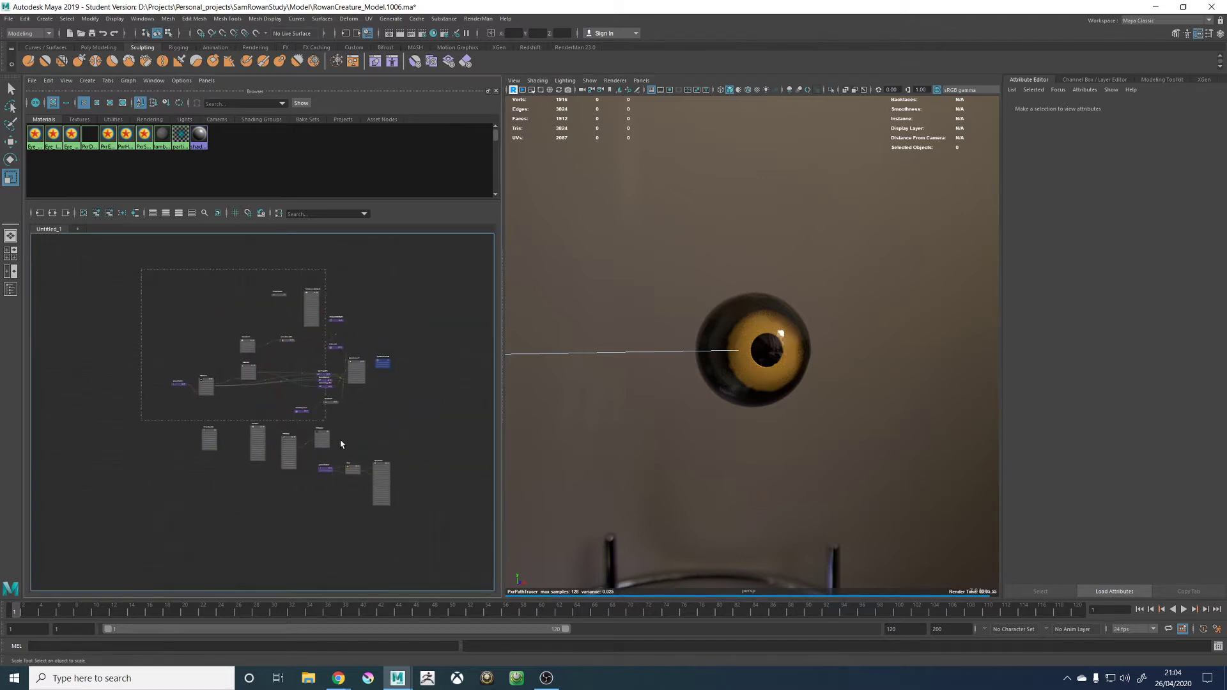
left_click_drag(404, 457, 403, 457)
left_click_drag(358, 411, 331, 348)
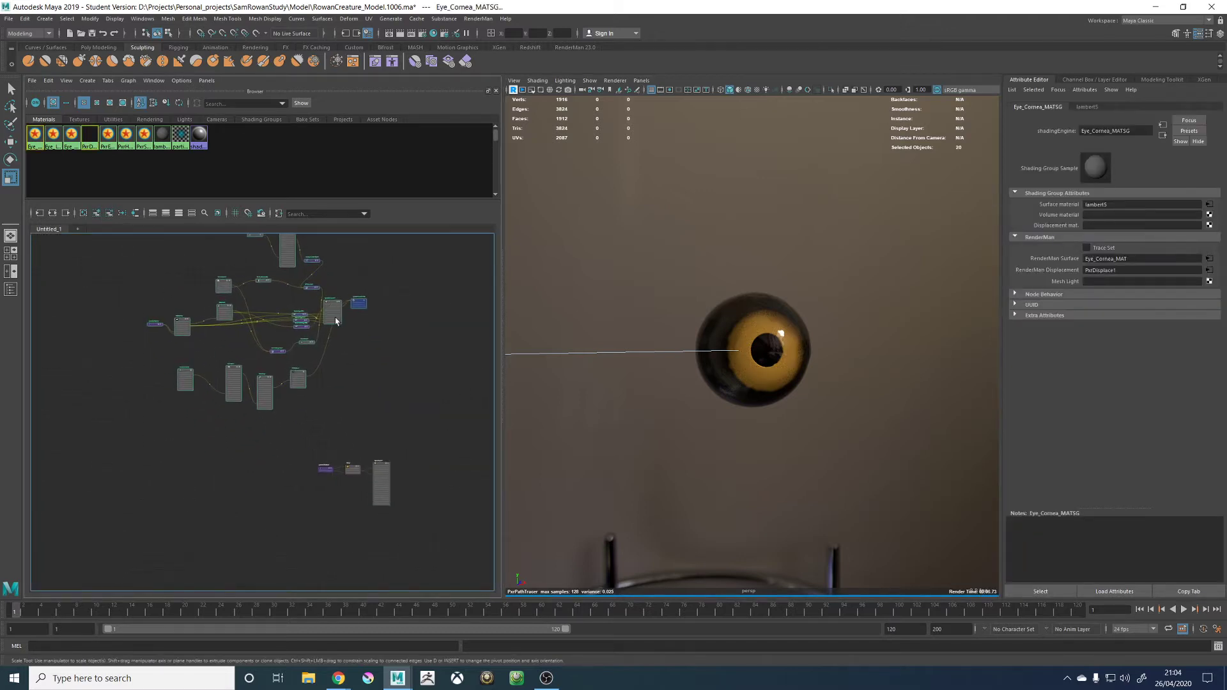
middle_click_drag(378, 353, 417, 388)
scroll(417, 388, "up", 5)
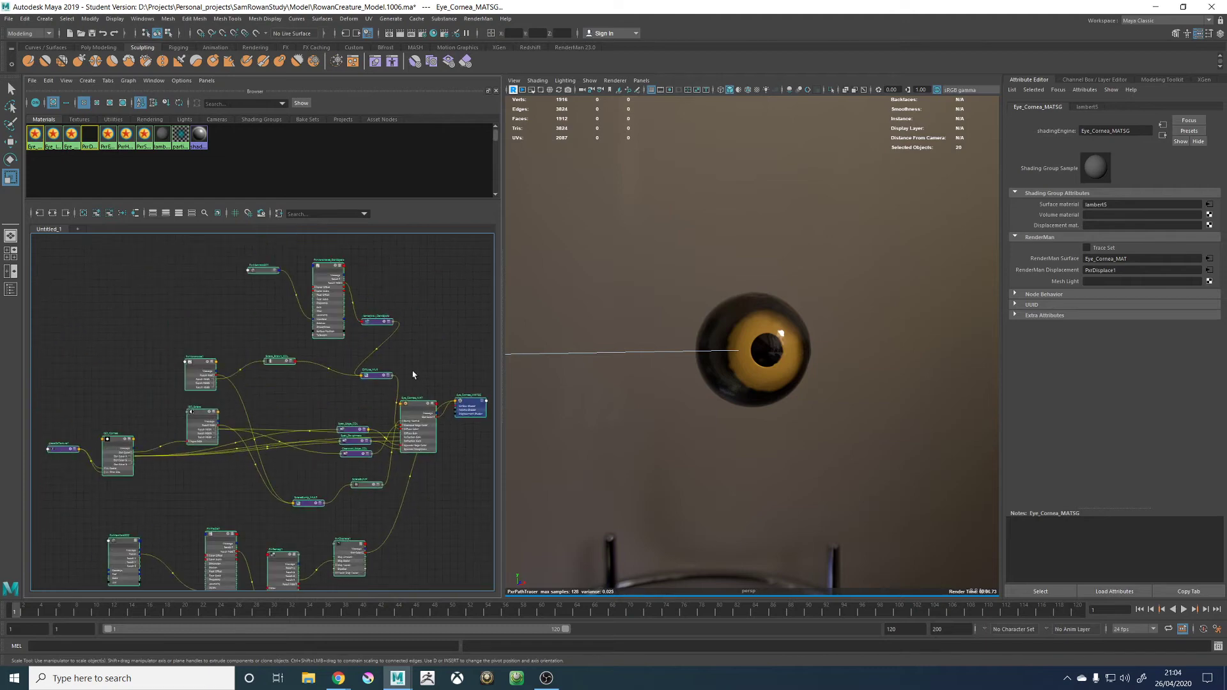
Set both Noise UV values of place2dTexture1 to 0.005 and check the effect on the rendered eye
left_click(709, 187)
scroll(710, 381, "up", 2)
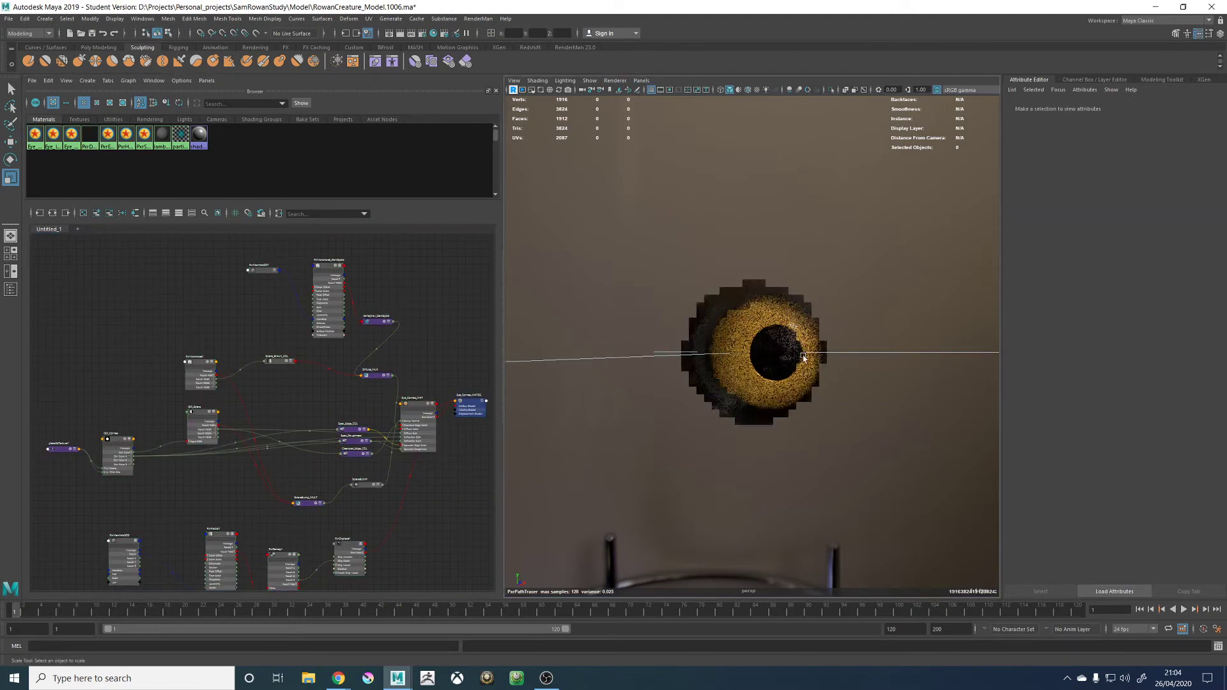
left_click(64, 449)
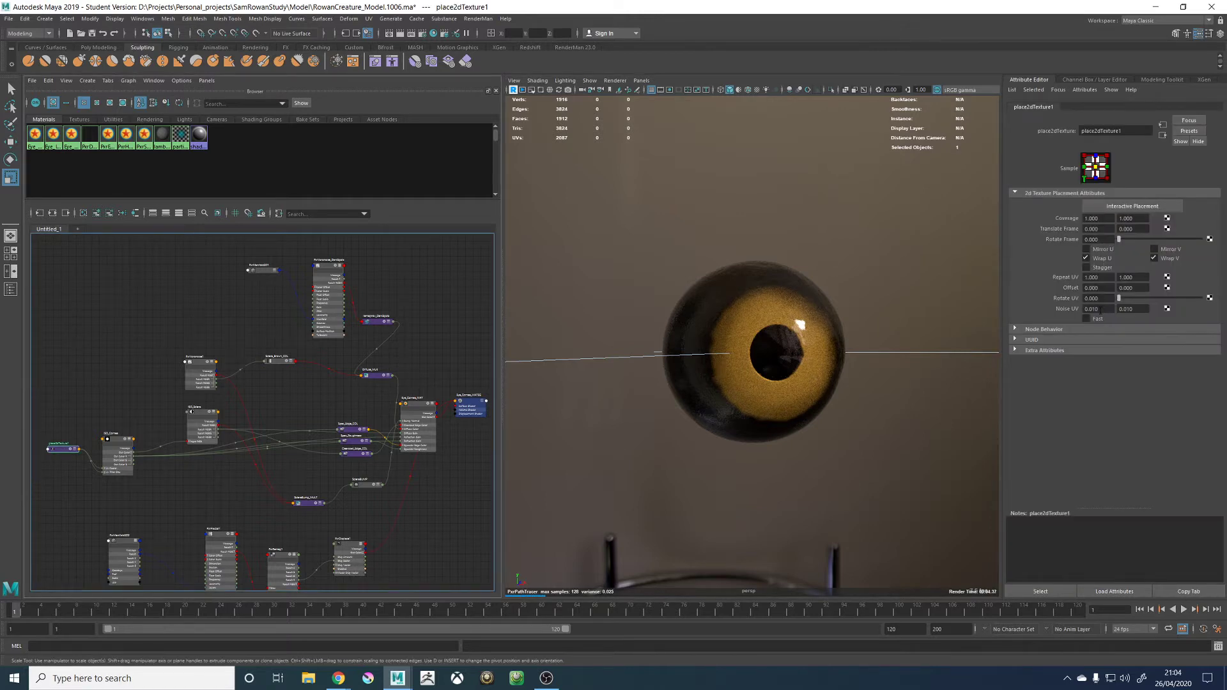
left_click(1095, 310)
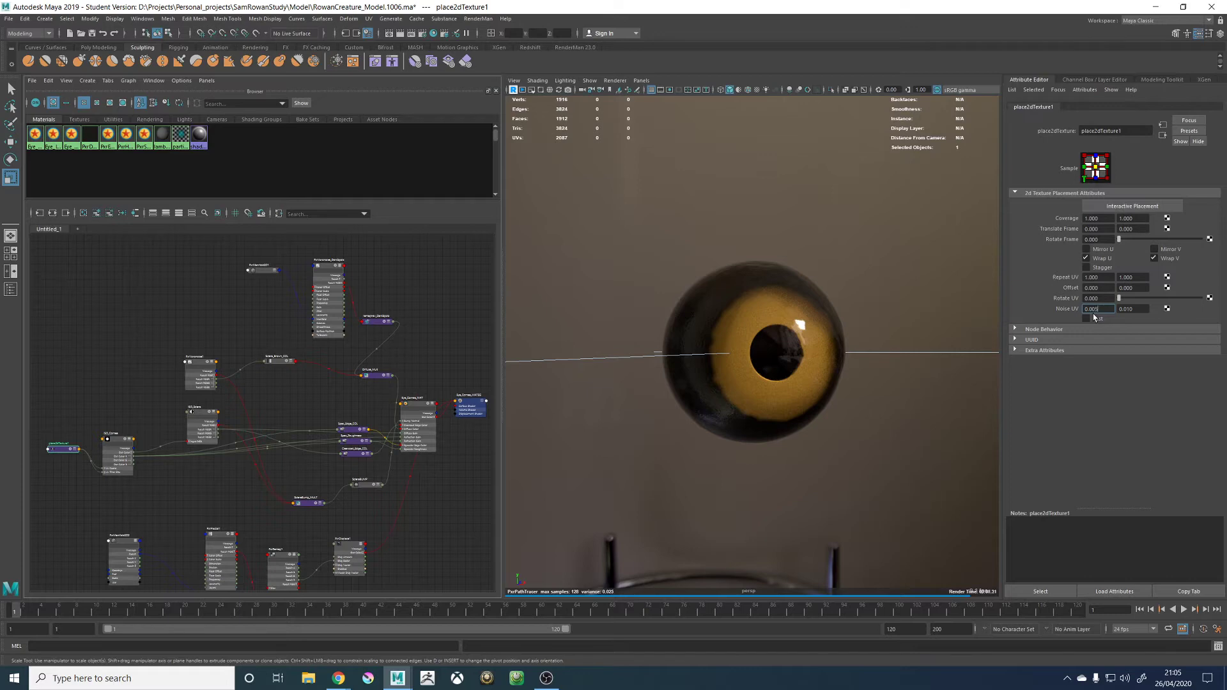
type("0.005")
key("Return")
left_click(1129, 309)
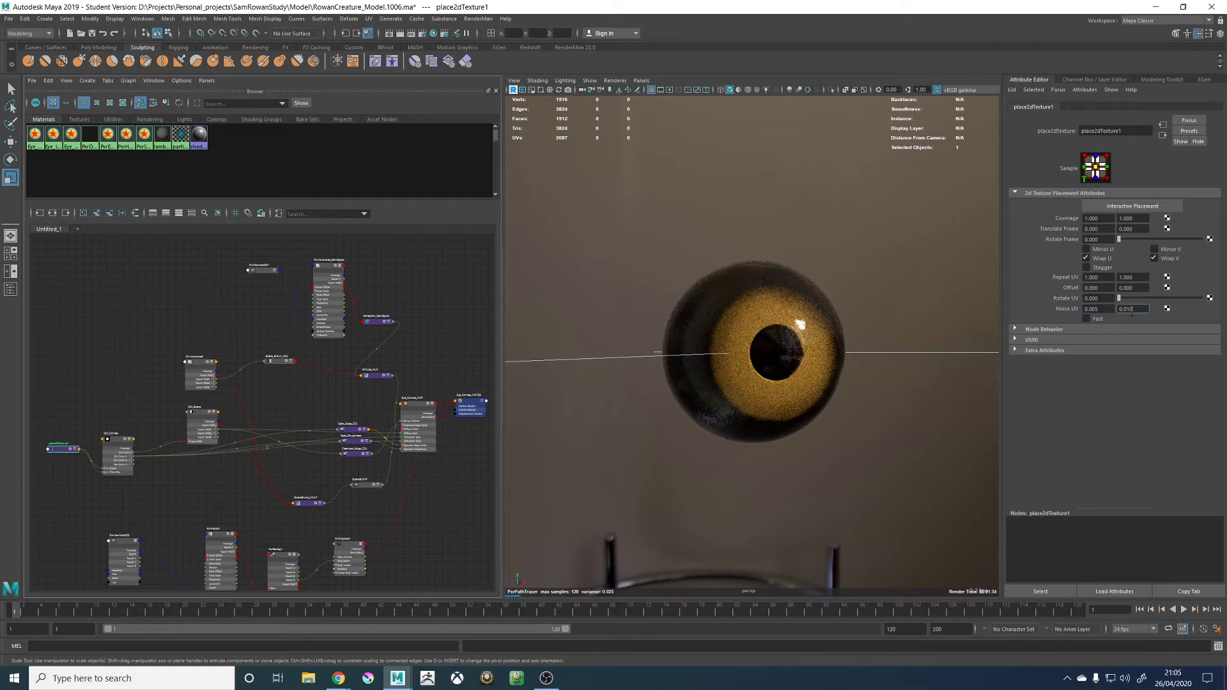
key("Return")
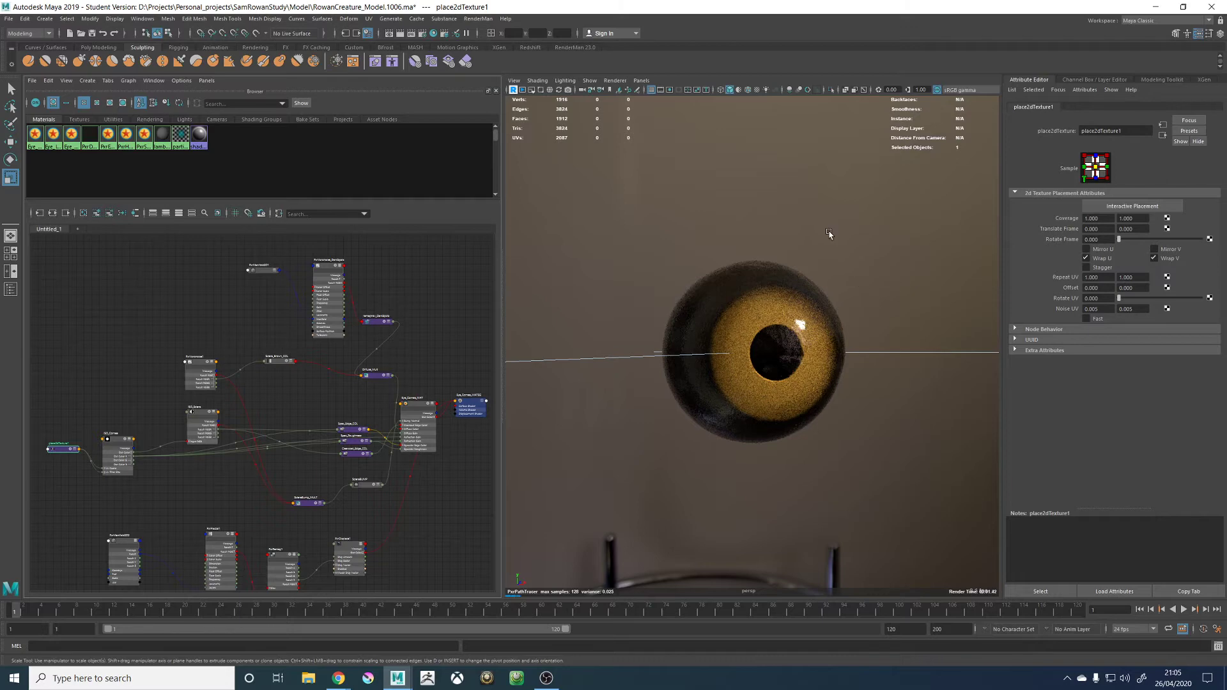
scroll(892, 249, "up", 2)
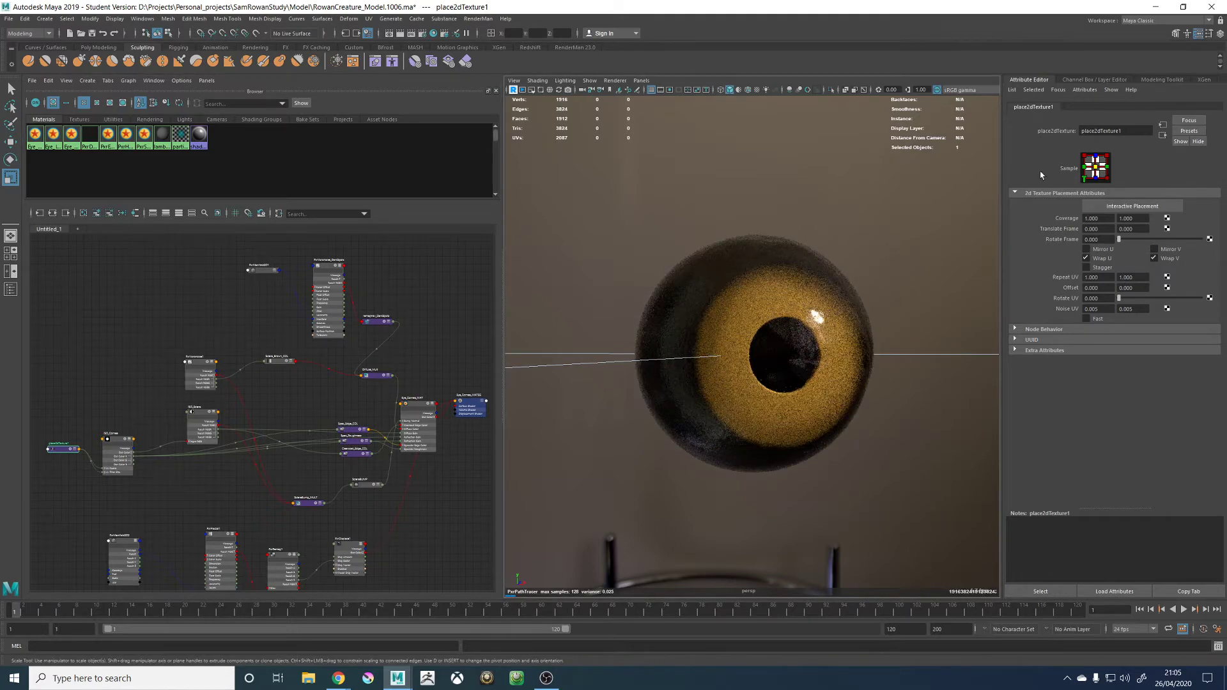
Switch the viewport renderer to Viewport 2.0 and create a PxrManifold2D node in empty space beside the cornea network
left_click(614, 81)
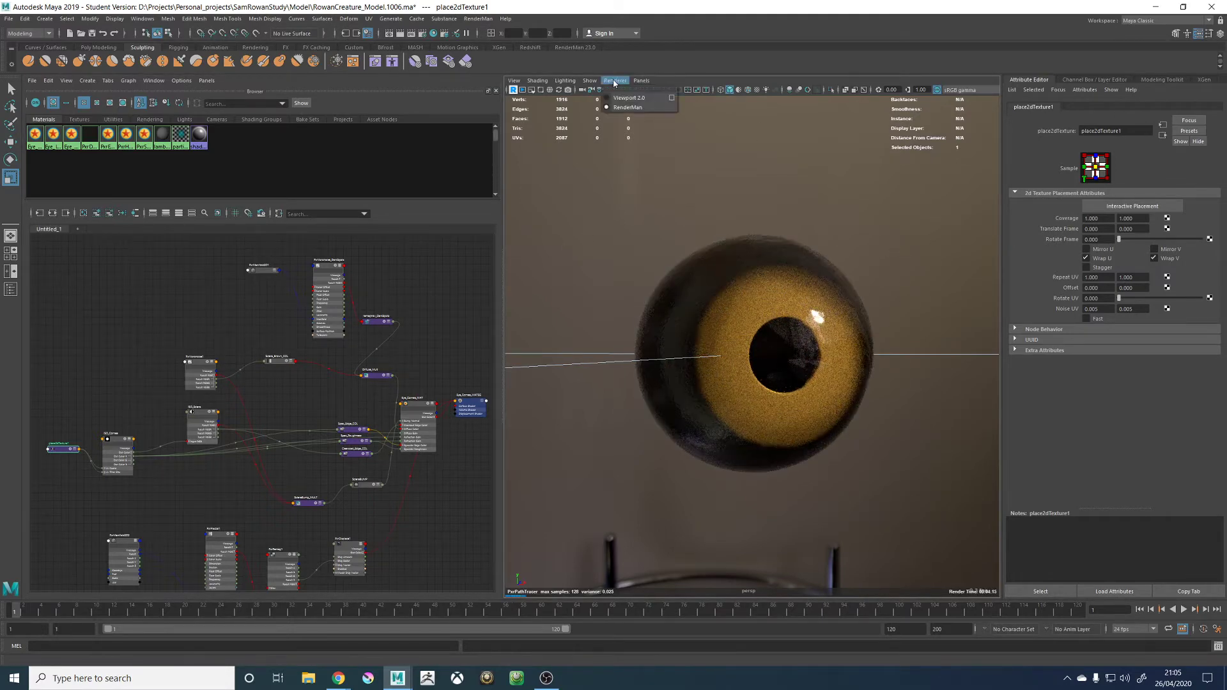
left_click(636, 96)
middle_click_drag(130, 511, 295, 501, "alt")
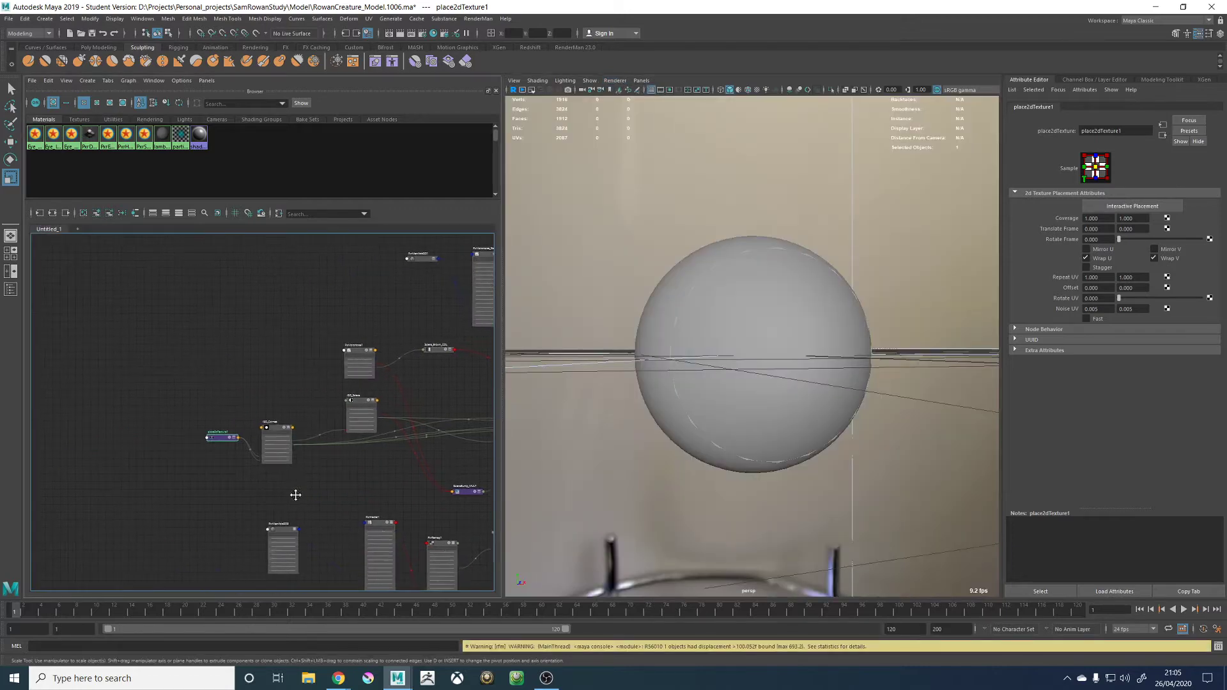
left_click(170, 339)
key("Tab")
type("mani")
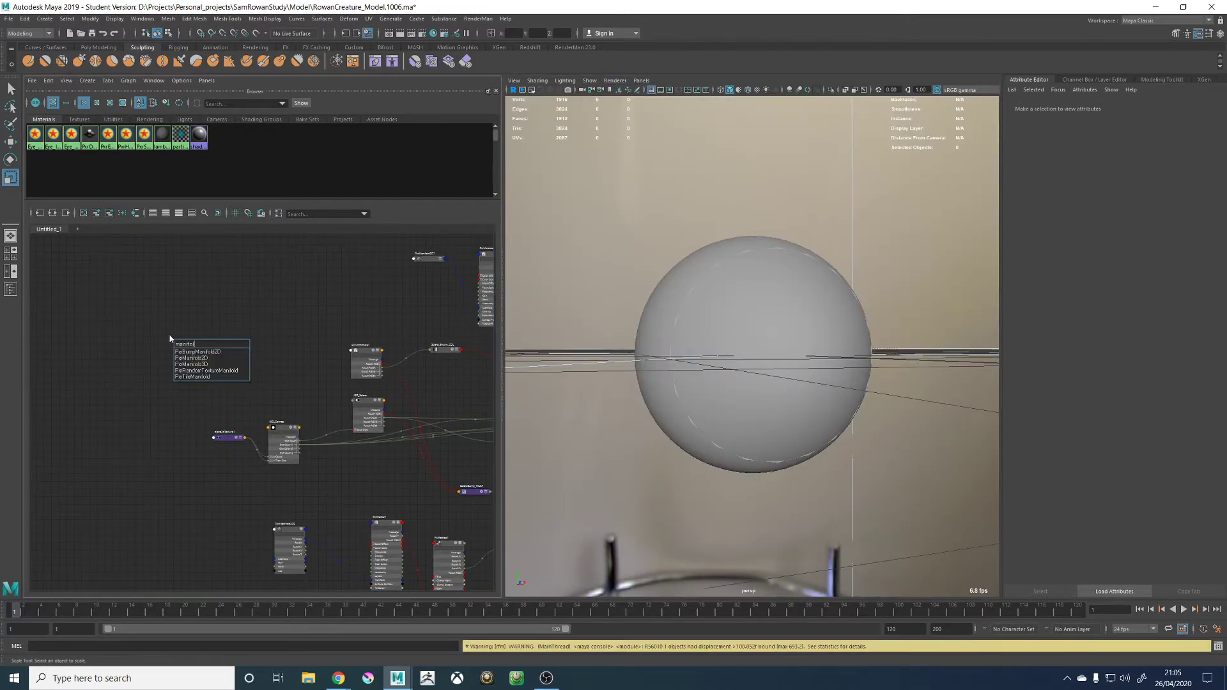
key("Down")
key("Down")
key("Return")
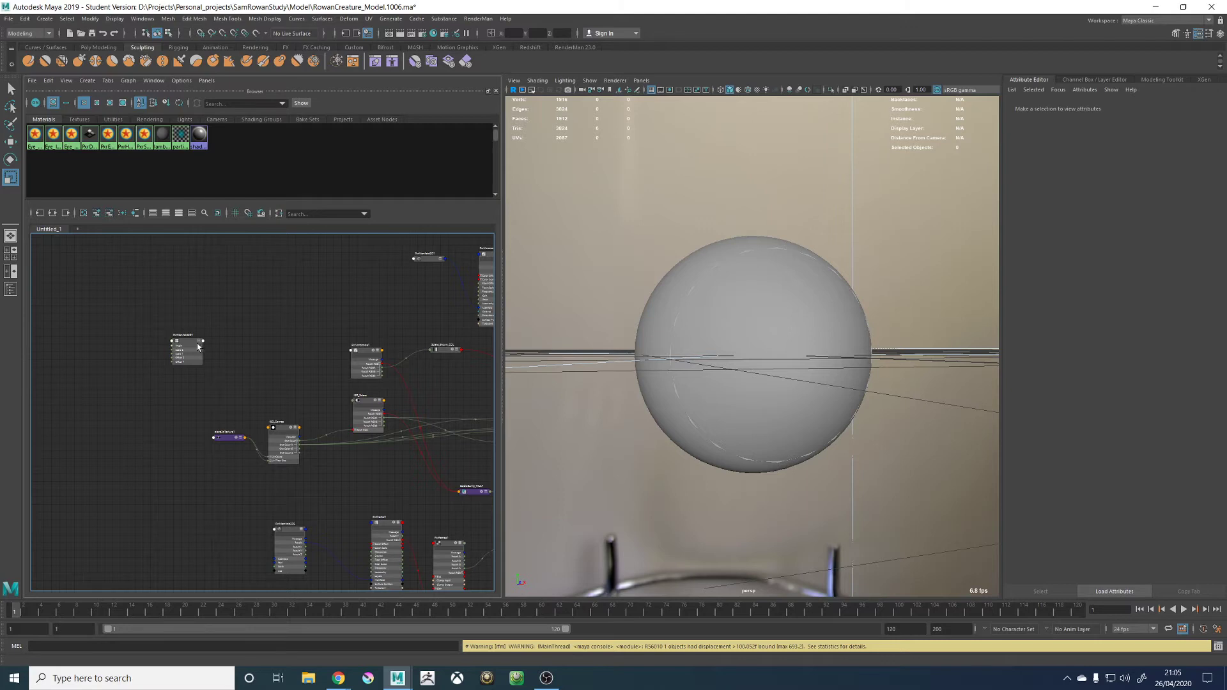
Examine the Offset S and Offset T attributes of the new PxrManifold2D node
left_click(180, 345)
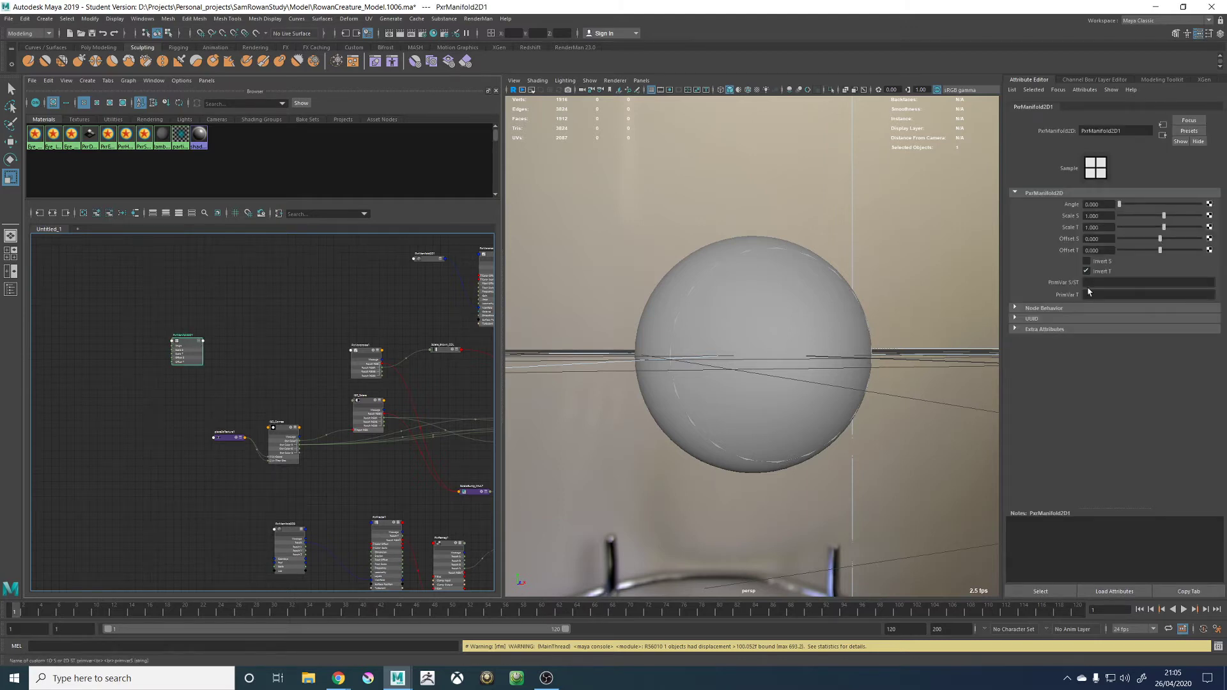
left_click(1100, 238)
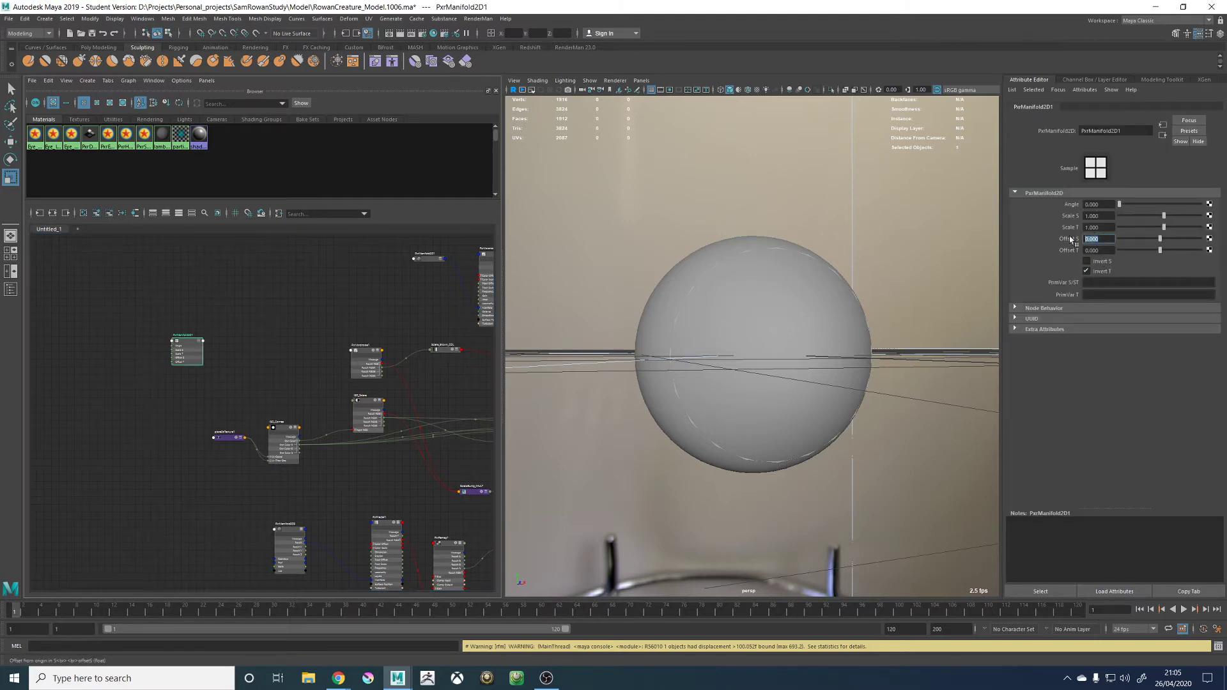
left_click(1108, 251)
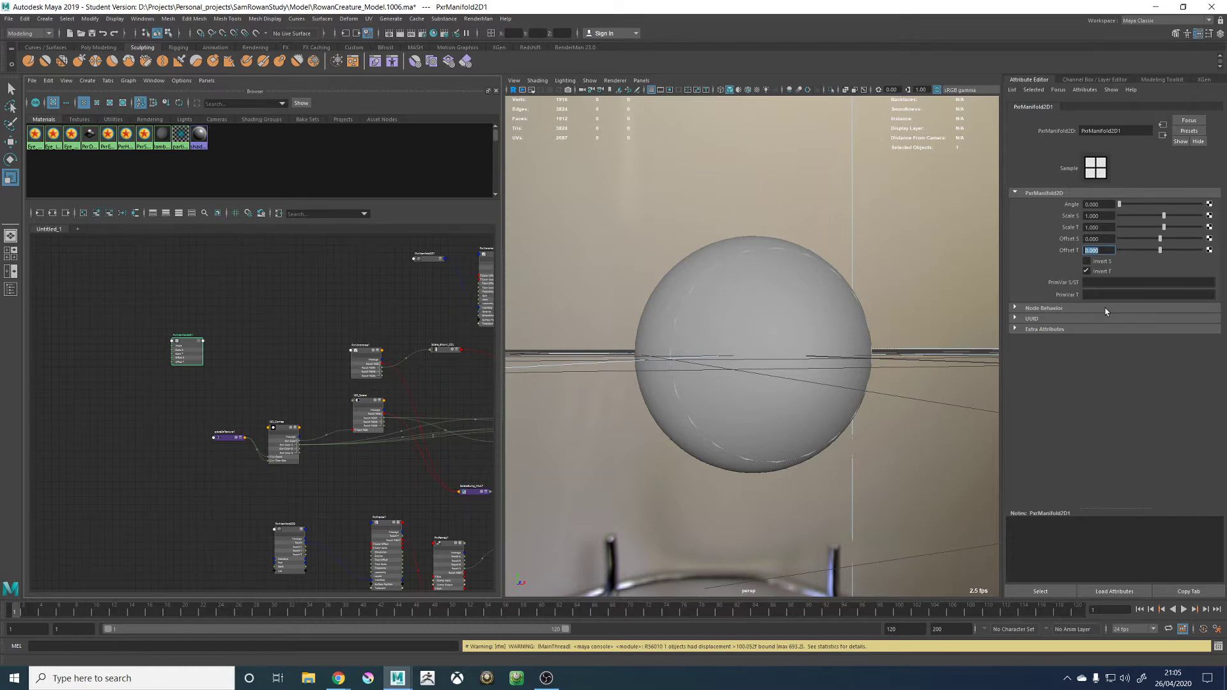
Show all attributes of the place2dTexture1 node and expand its Offset into separate U and V inputs
scroll(186, 460, "up", 6)
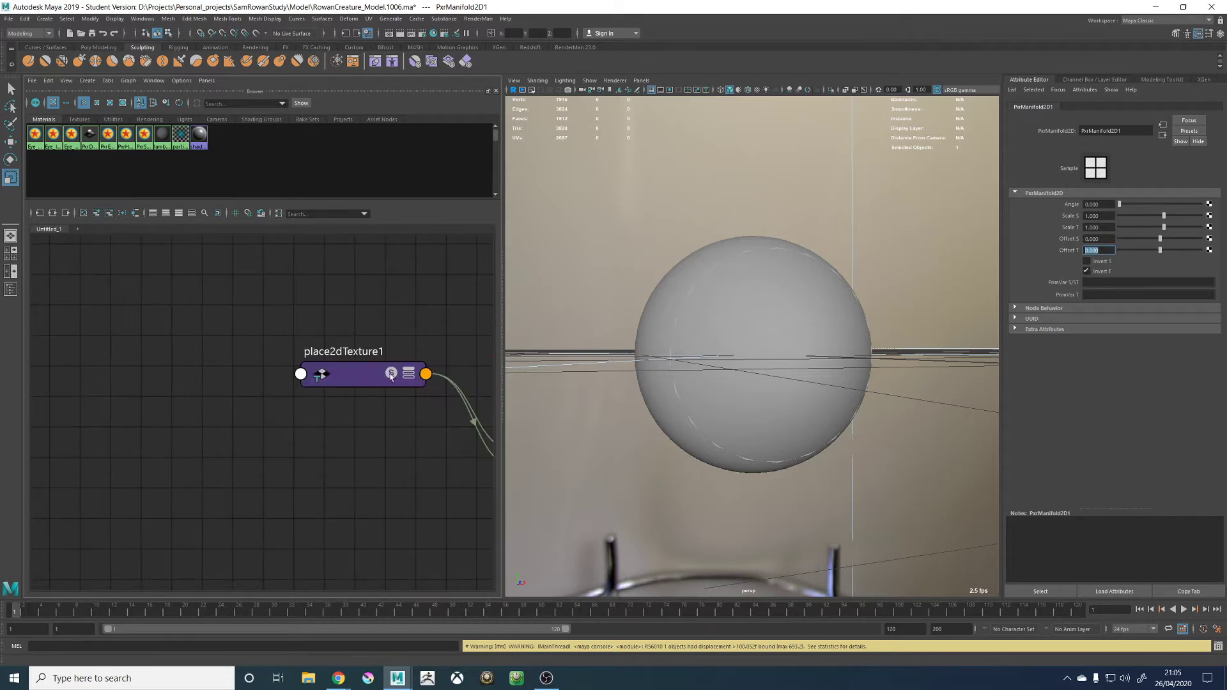
left_click(406, 377)
left_click(407, 377)
left_click_drag(368, 381, 370, 303)
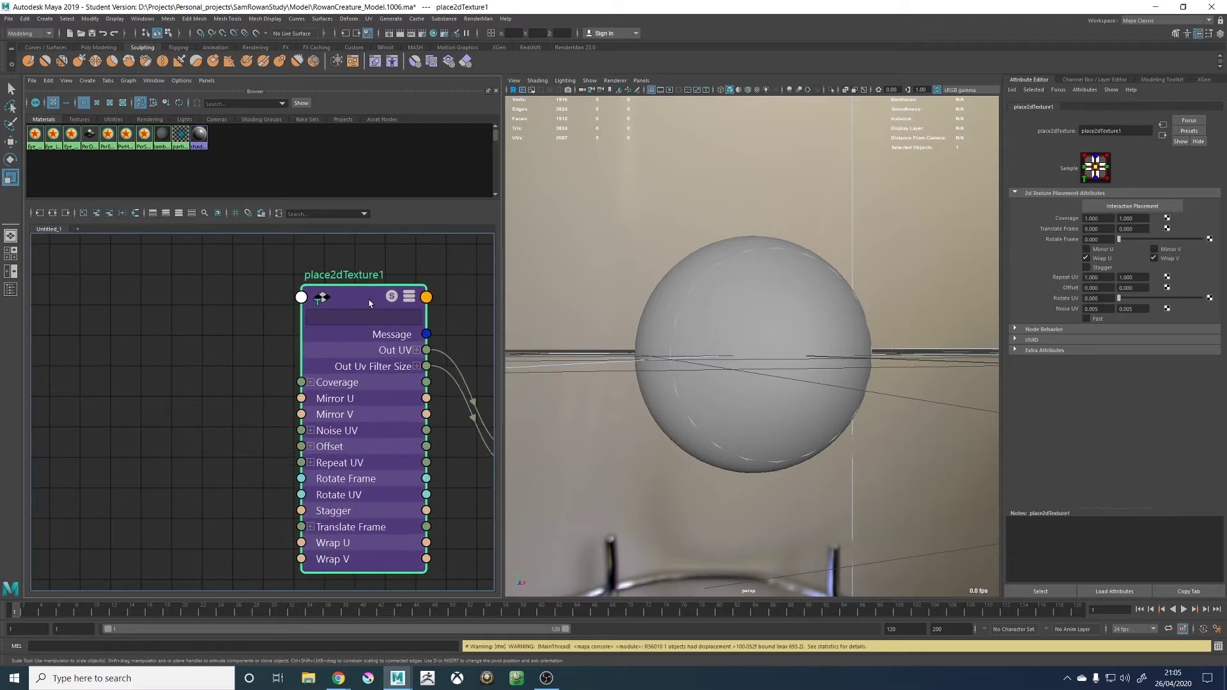
left_click(310, 446)
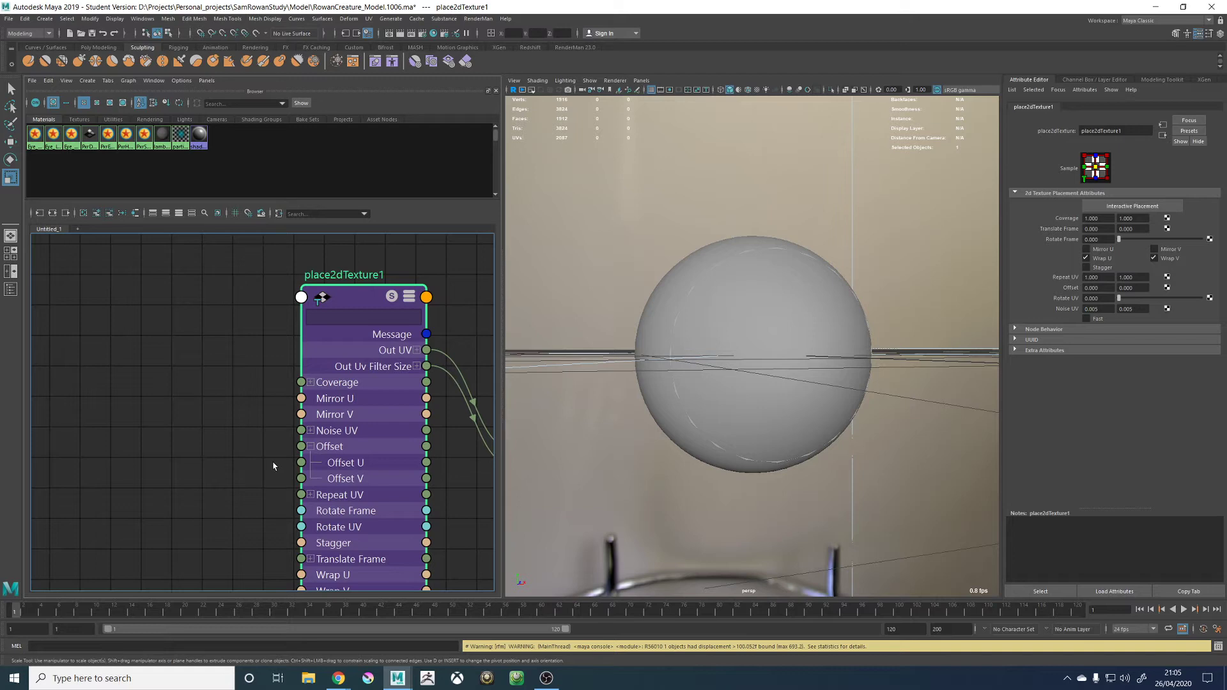
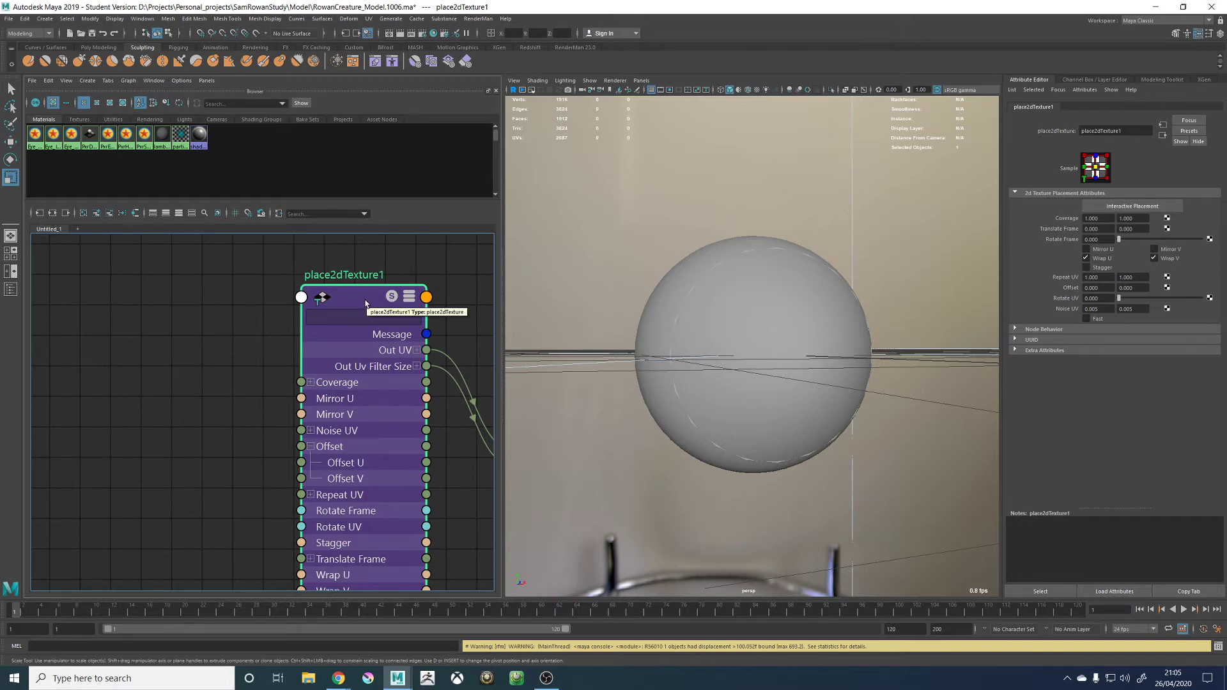
Set the Noise UV values of place2dTexture1 to 0
left_click(1098, 308)
type("0")
key("Return")
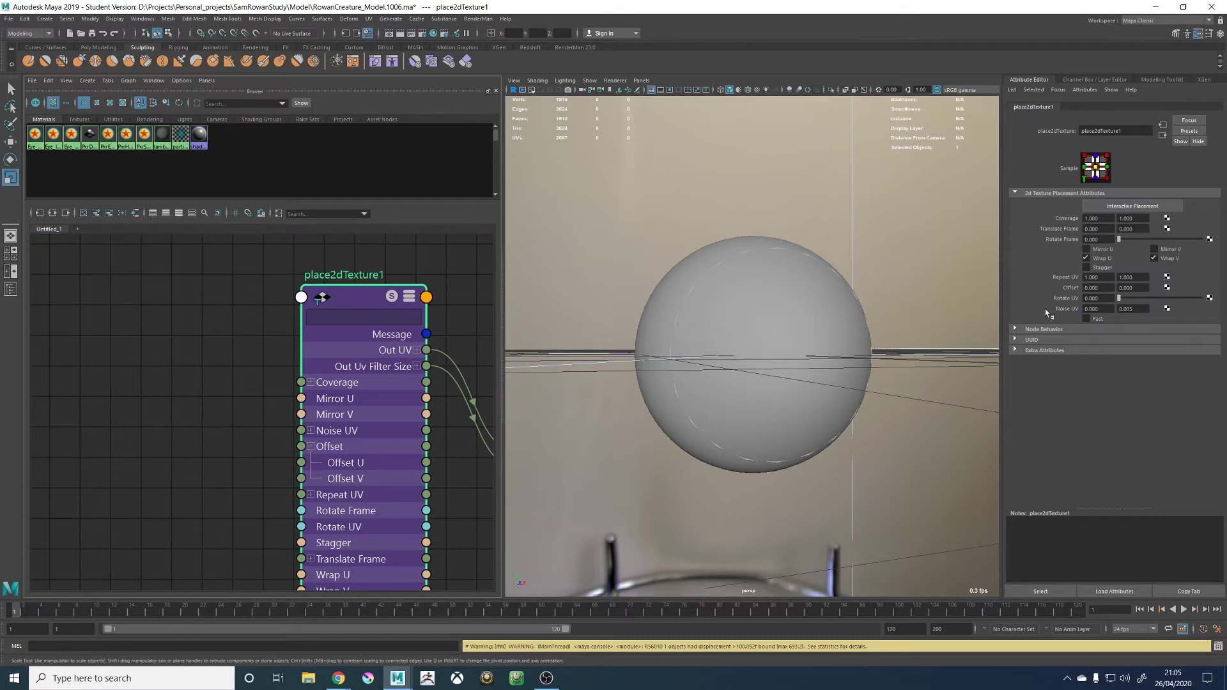
left_click(1140, 308)
key("Return")
Create a PxrFractal node in the empty graph area beside place2dTexture1
scroll(301, 391, "down", 3)
middle_click_drag(205, 409, 277, 392, "alt")
left_click(219, 422)
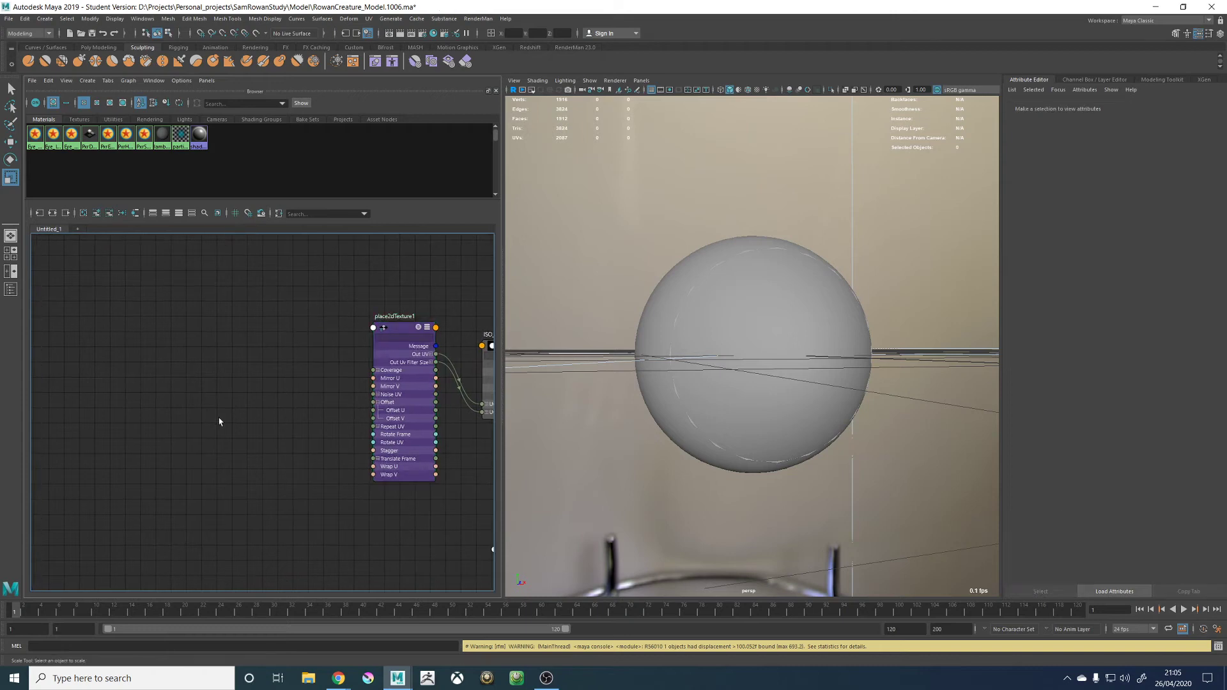
key("Tab")
type("pxrfra")
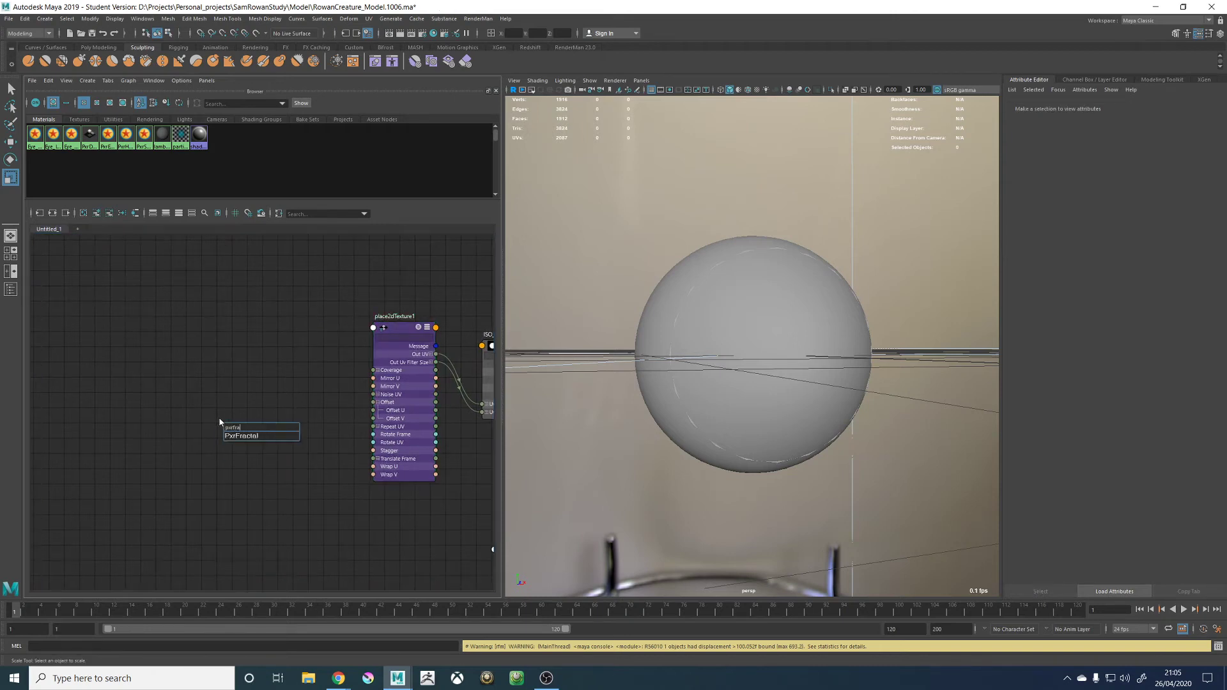
key("Return")
Create a second PxrManifold2D node beside the new PxrFractal node
scroll(245, 447, "up", 4)
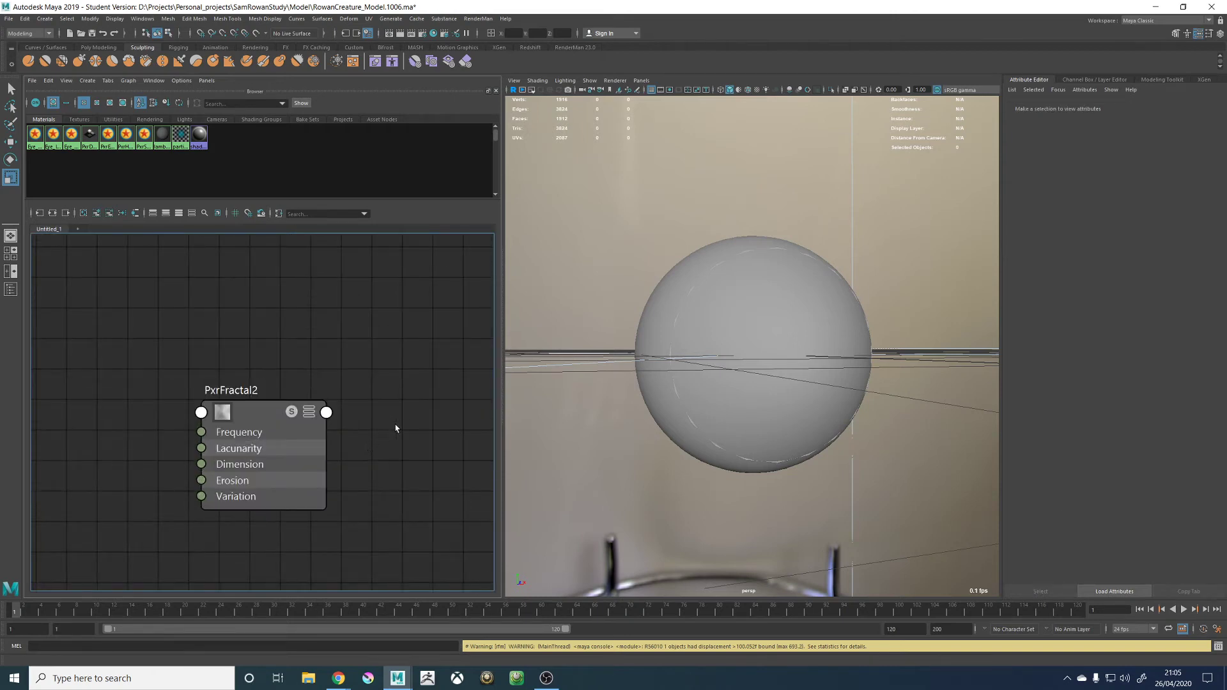
scroll(398, 430, "down", 6)
middle_click_drag(403, 433, 320, 386, "alt")
key("Tab")
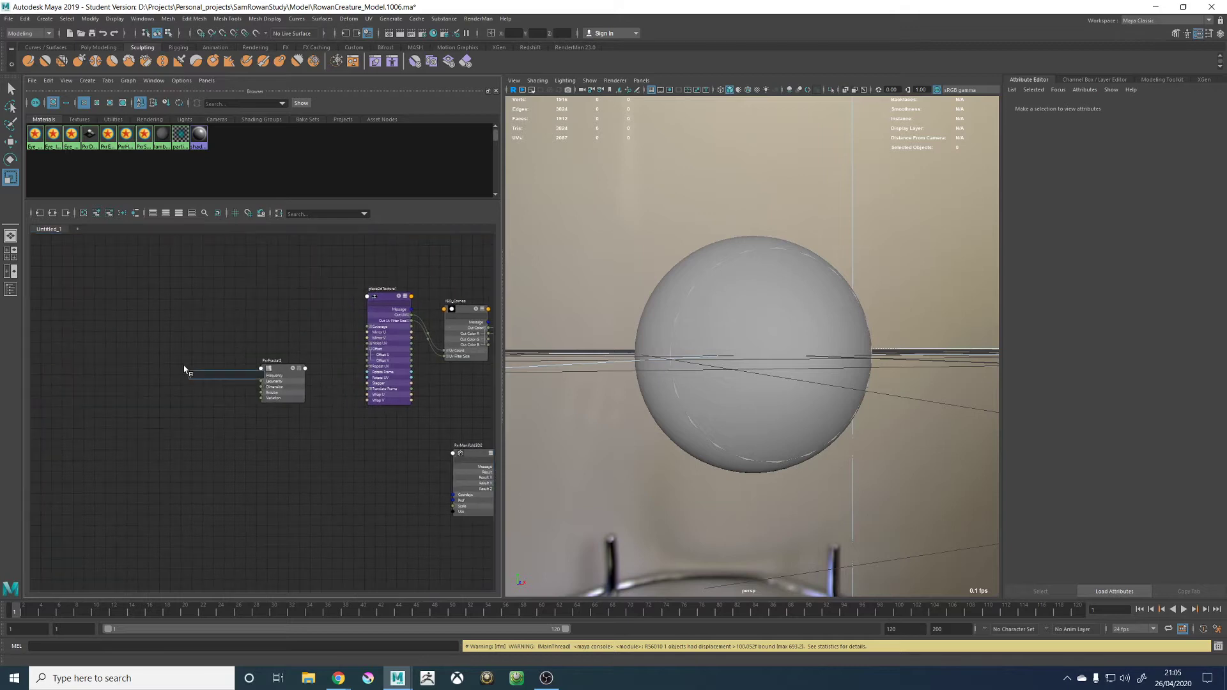
type("Pxrman")
key("Down")
key("Return")
scroll(211, 375, "up", 6)
Expand PxrManifold2D2 and PxrFractal2 and connect the manifold's Result to the fractal's Manifold input
left_click(266, 412)
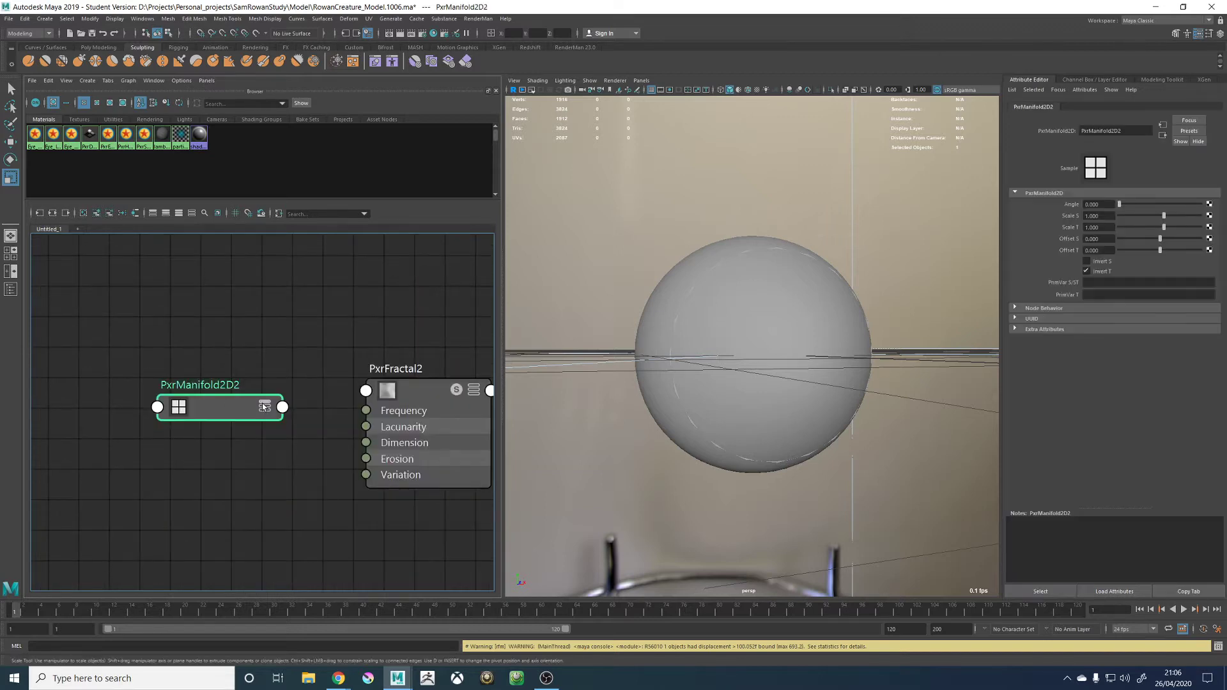
left_click(266, 412)
middle_click_drag(382, 477, 339, 432, "alt")
left_click(434, 346)
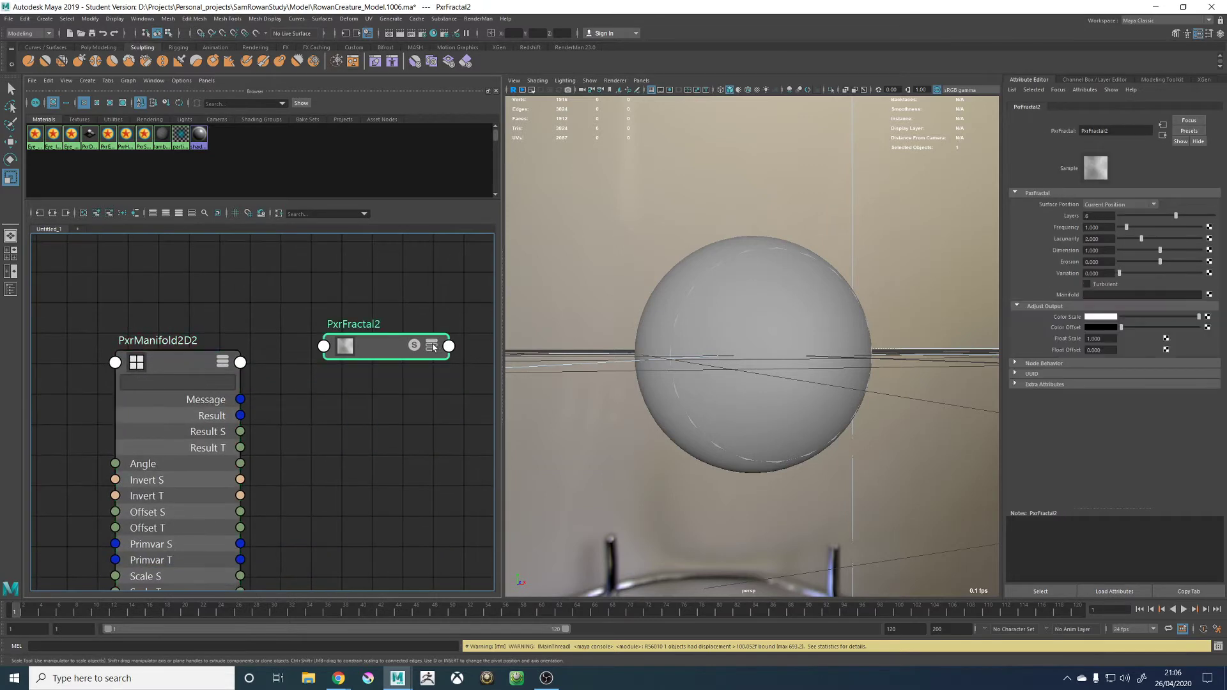
left_click(432, 345)
left_click_drag(241, 416, 288, 474)
left_click(288, 474)
Create a PxrRemap node between PxrFractal2 and place2dTexture1
middle_click_drag(345, 280, 271, 384, "alt")
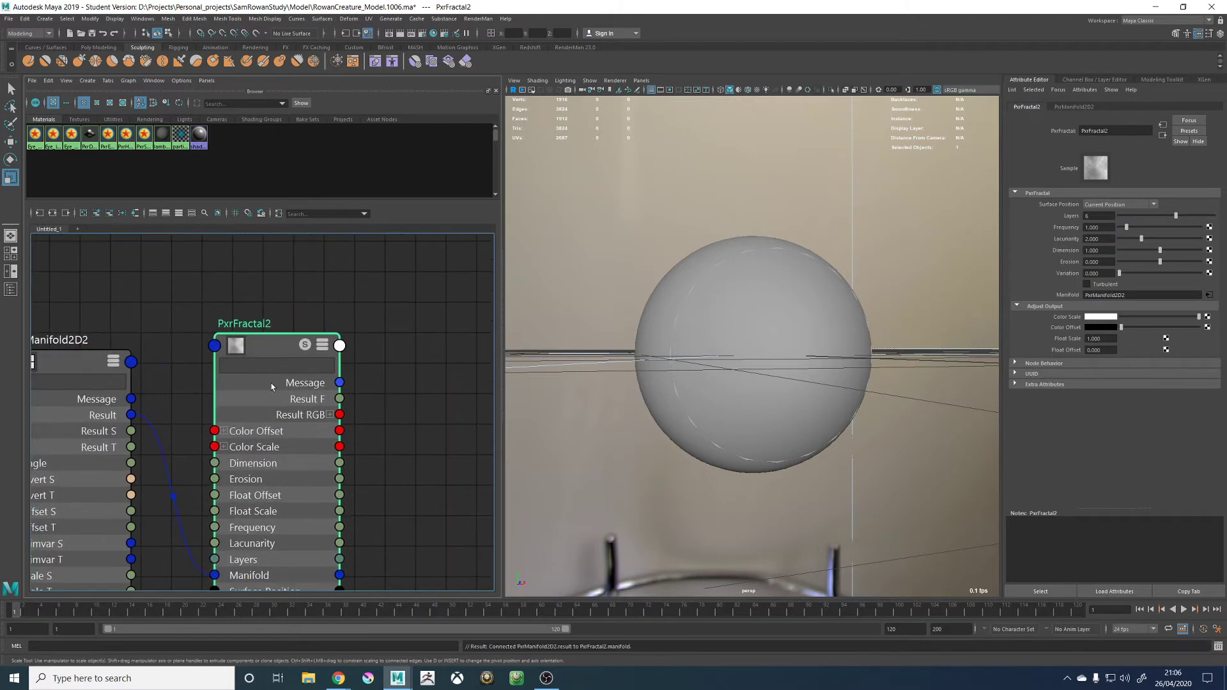
middle_click_drag(413, 351, 256, 353, "alt")
middle_click_drag(274, 424, 305, 416, "alt")
left_click(291, 426)
key("Tab")
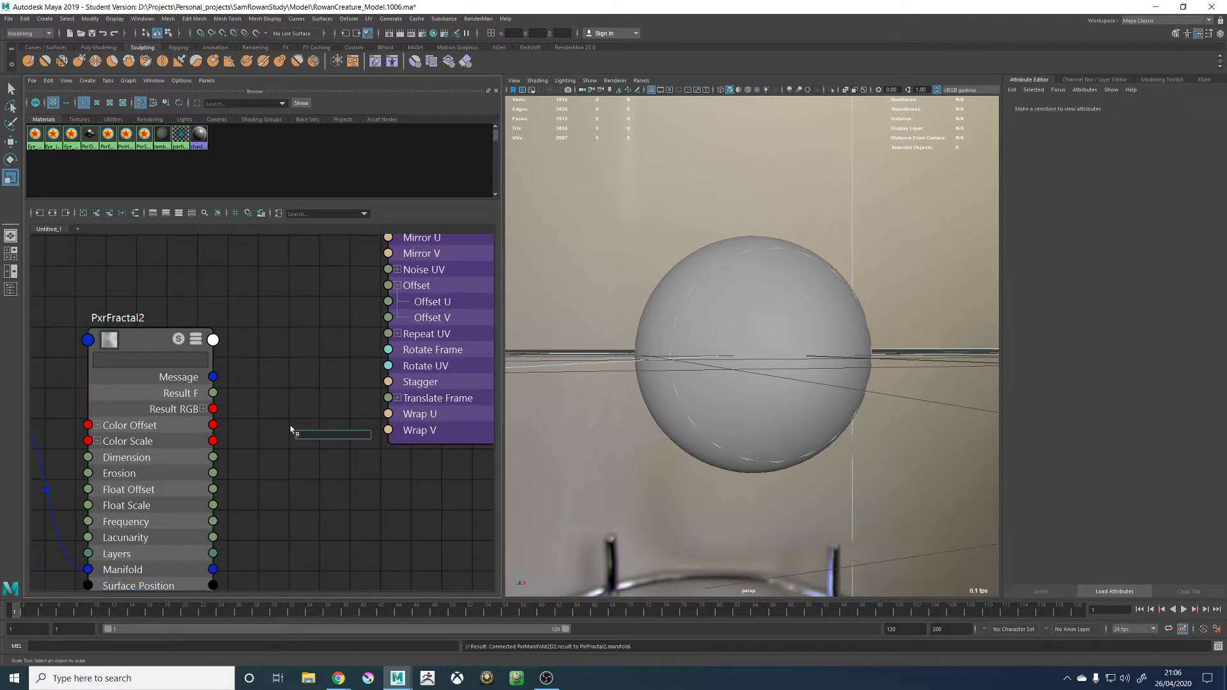
type("pxr")
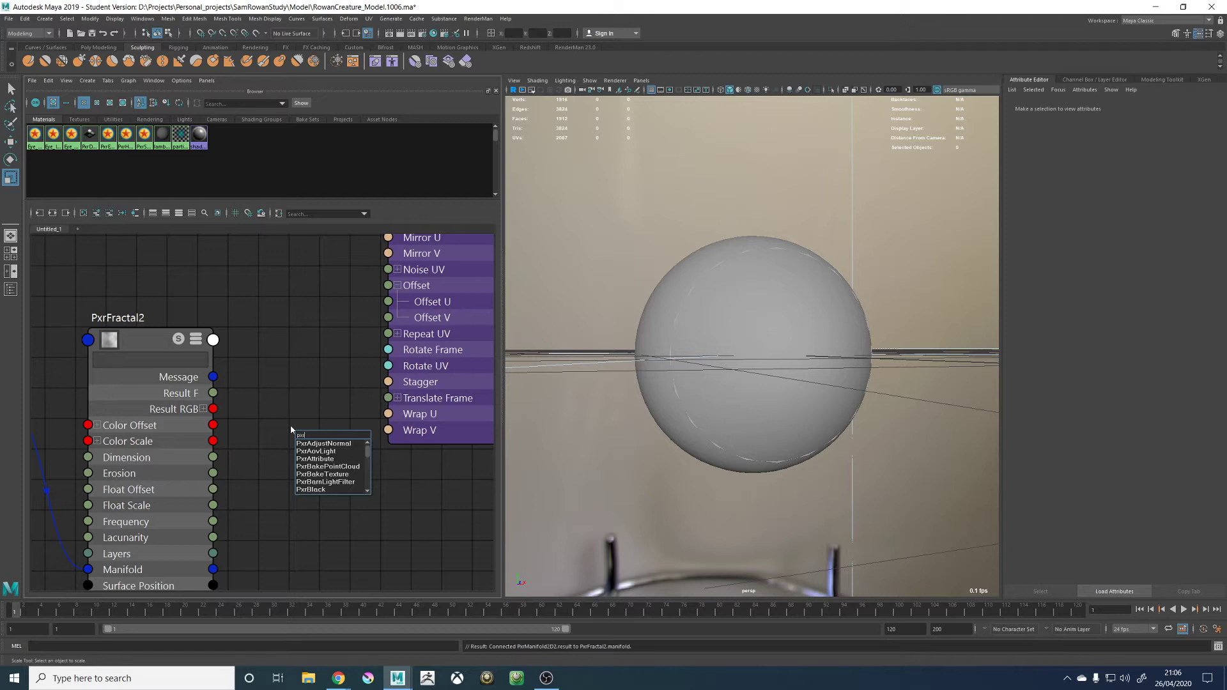
type("rem")
key("Down")
key("Return")
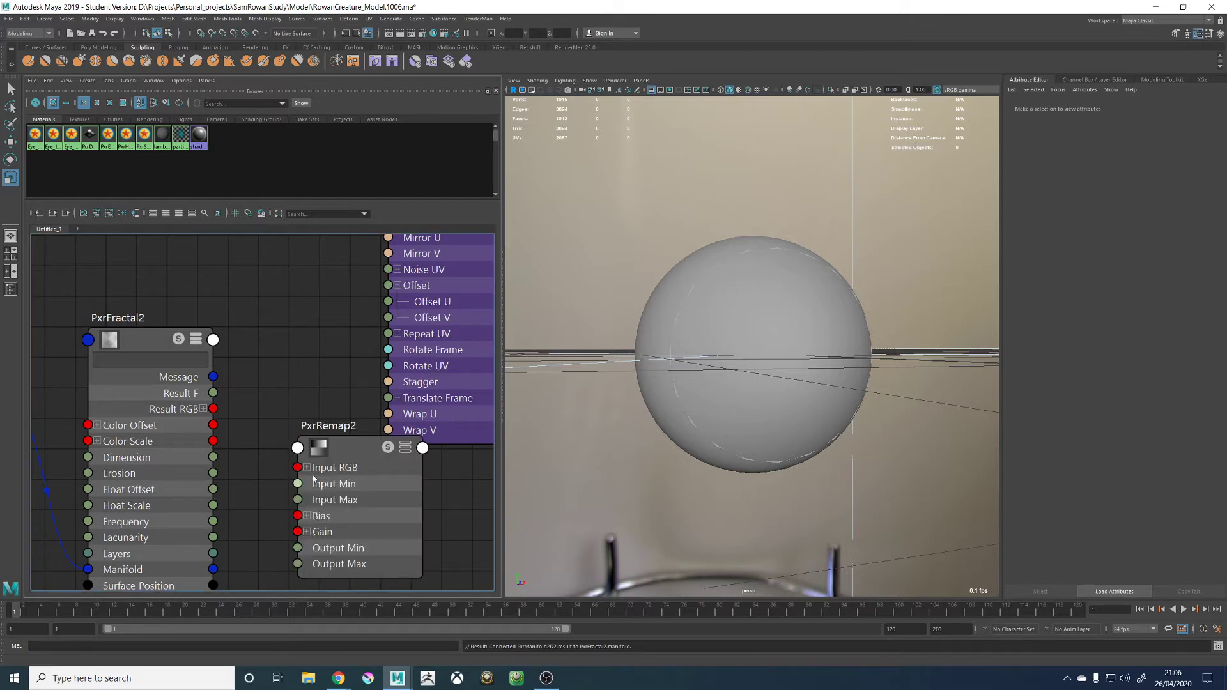
Connect PxrFractal2's Result RGB to the Input RGB of the new PxrRemap node
middle_click_drag(302, 365, 310, 321, "alt")
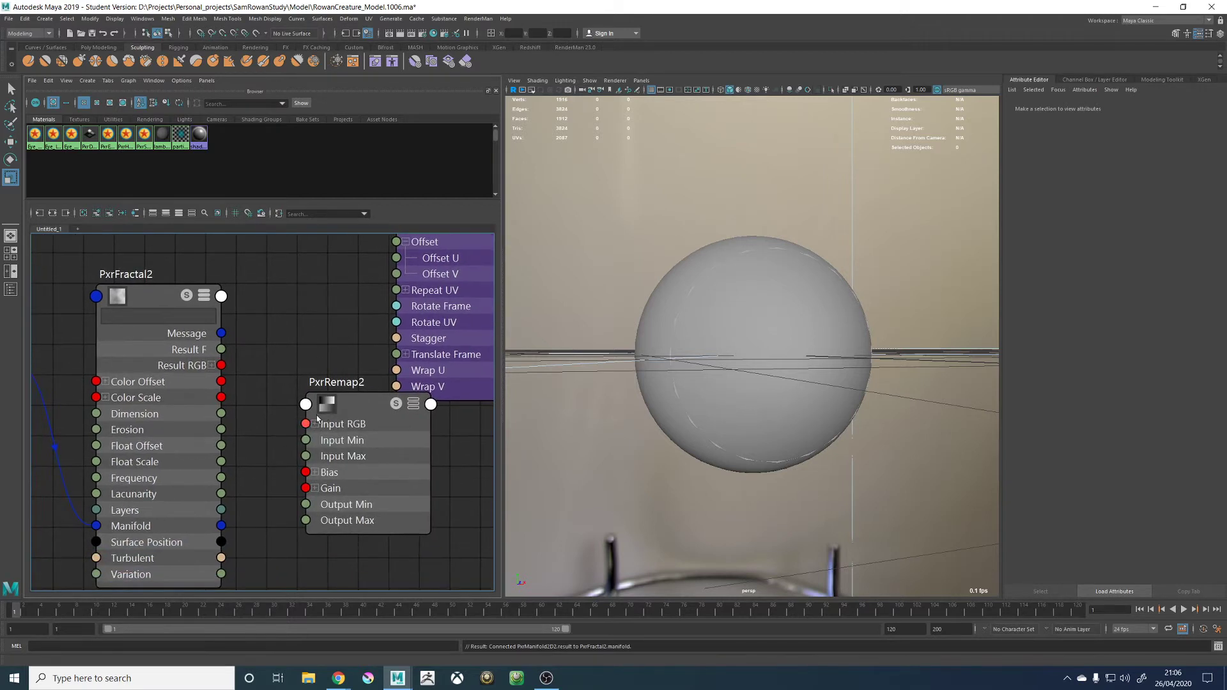
left_click(316, 424)
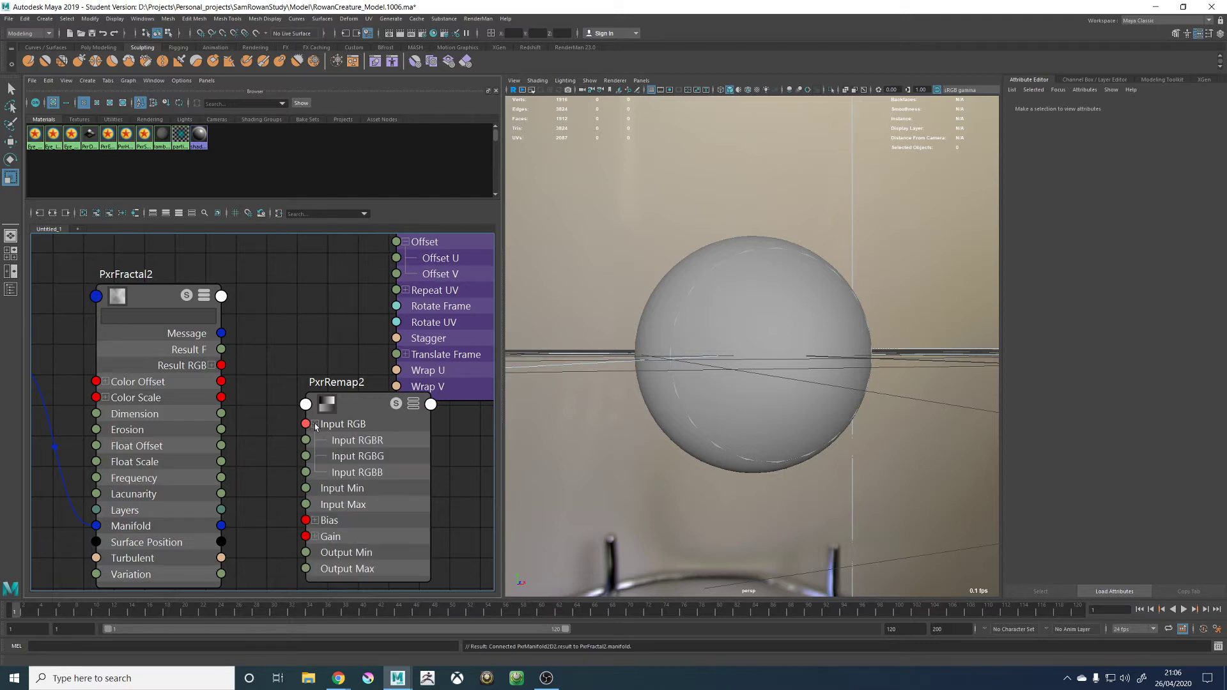
left_click_drag(220, 365, 316, 426)
Expand PxrRemap2 and connect its Result R to both Offset U and Offset V of place2dTexture1
middle_click_drag(419, 405, 334, 462, "alt")
left_click(331, 460)
left_click(331, 460)
left_click(331, 460)
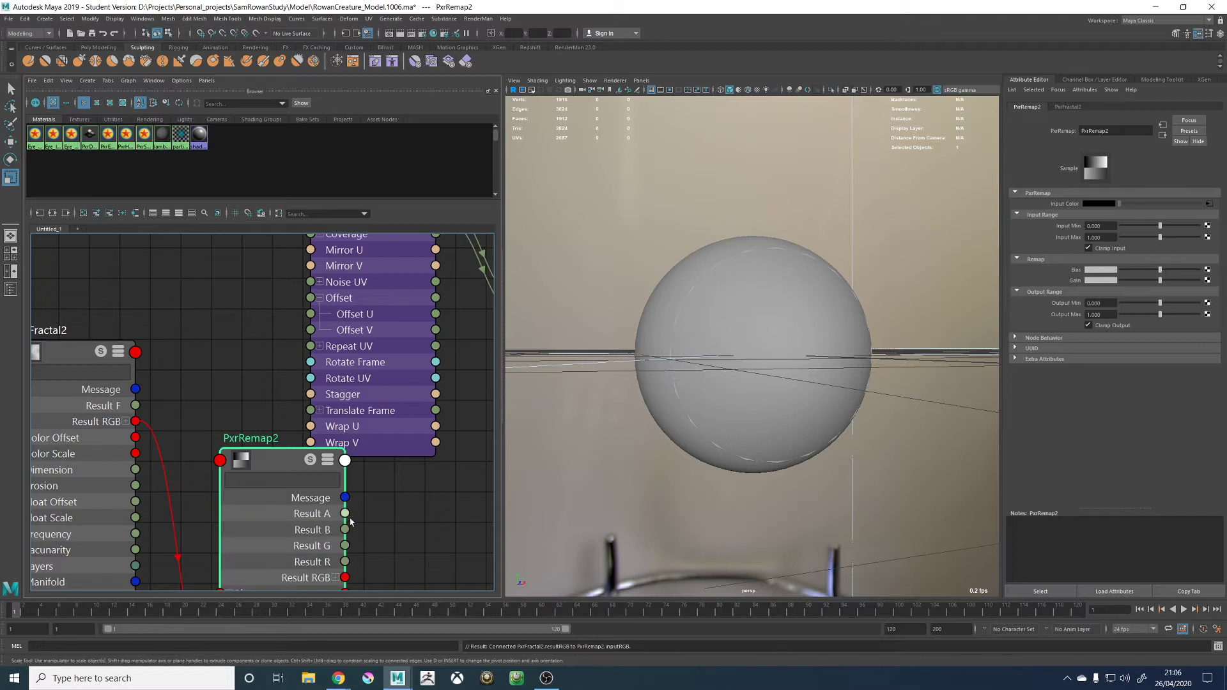
left_click_drag(345, 562, 310, 314)
left_click_drag(274, 462, 228, 462)
left_click_drag(299, 561, 311, 330)
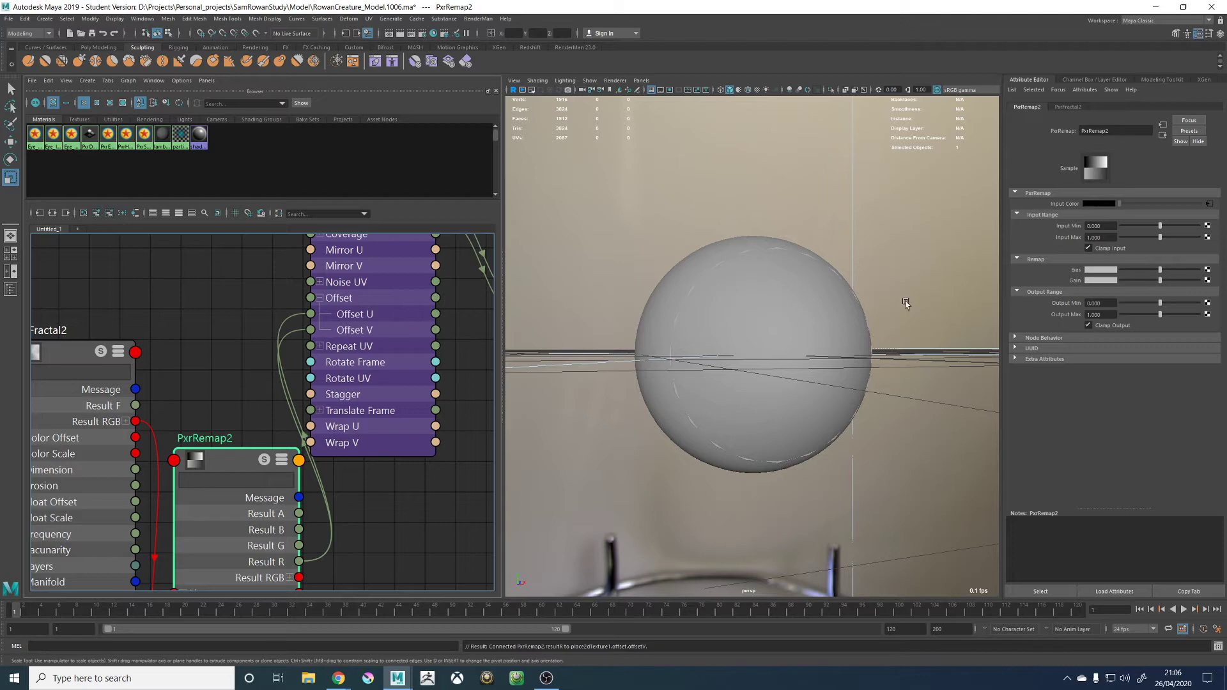
Set PxrRemap2's Output Min to -1 and nudge the selected PxrFractal2 node slightly away from it
left_click(1100, 303)
type("-1")
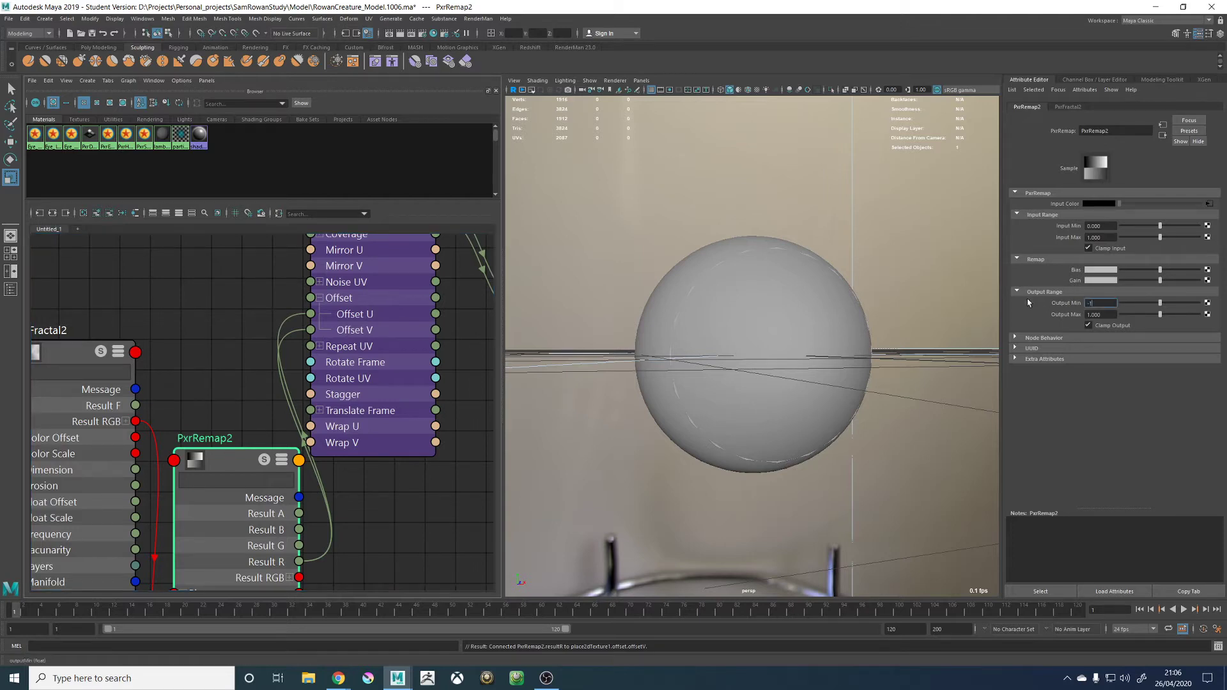
key("Return")
scroll(205, 306, "down", 3)
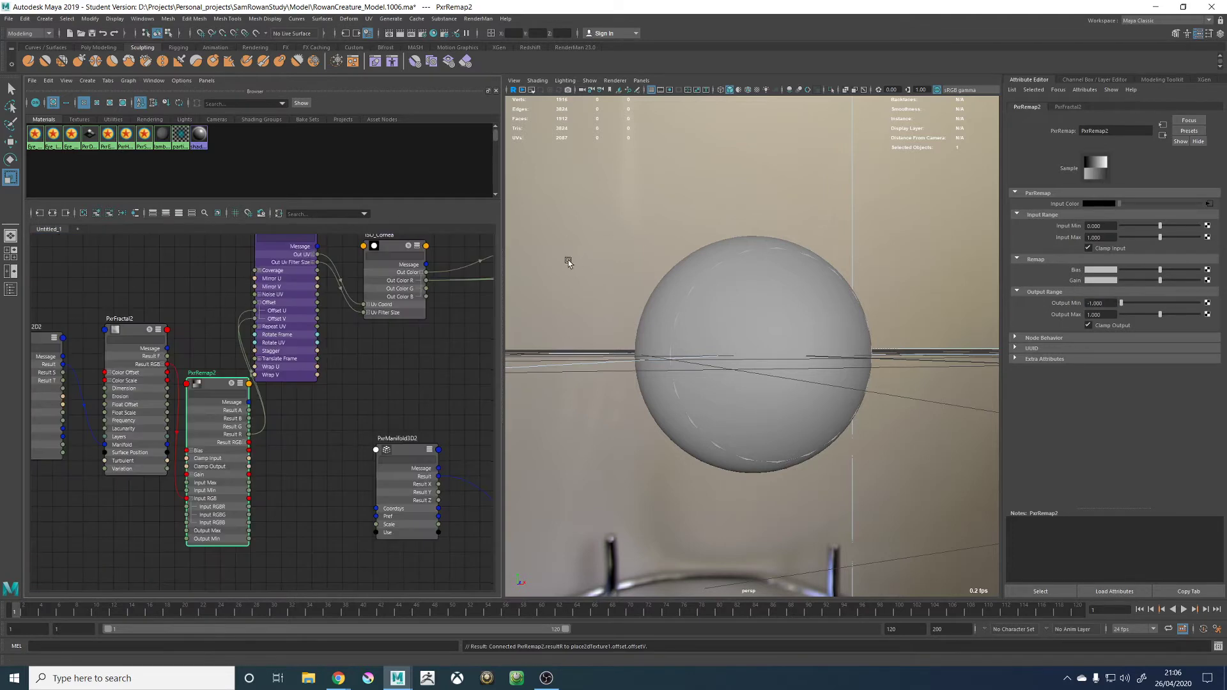
left_click_drag(132, 333, 125, 333)
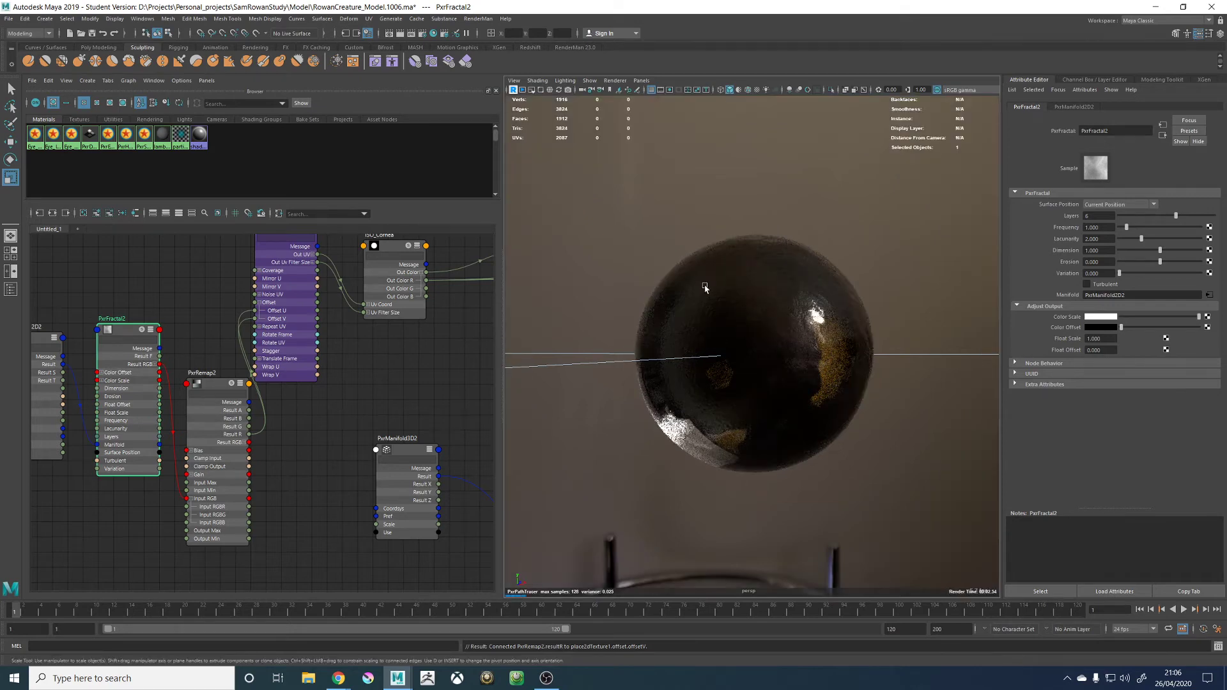
Try darker grey levels for PxrFractal2's Color Scale, checking the rendered eye from several angles
left_click(128, 329)
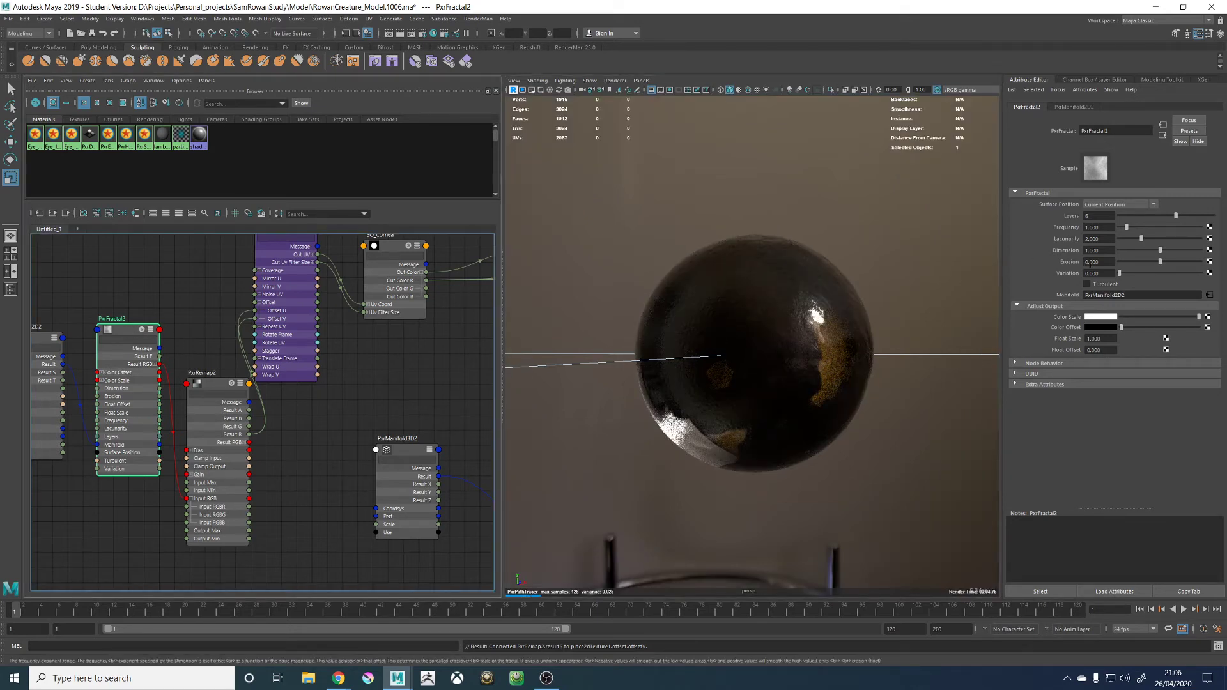
left_click(1131, 318)
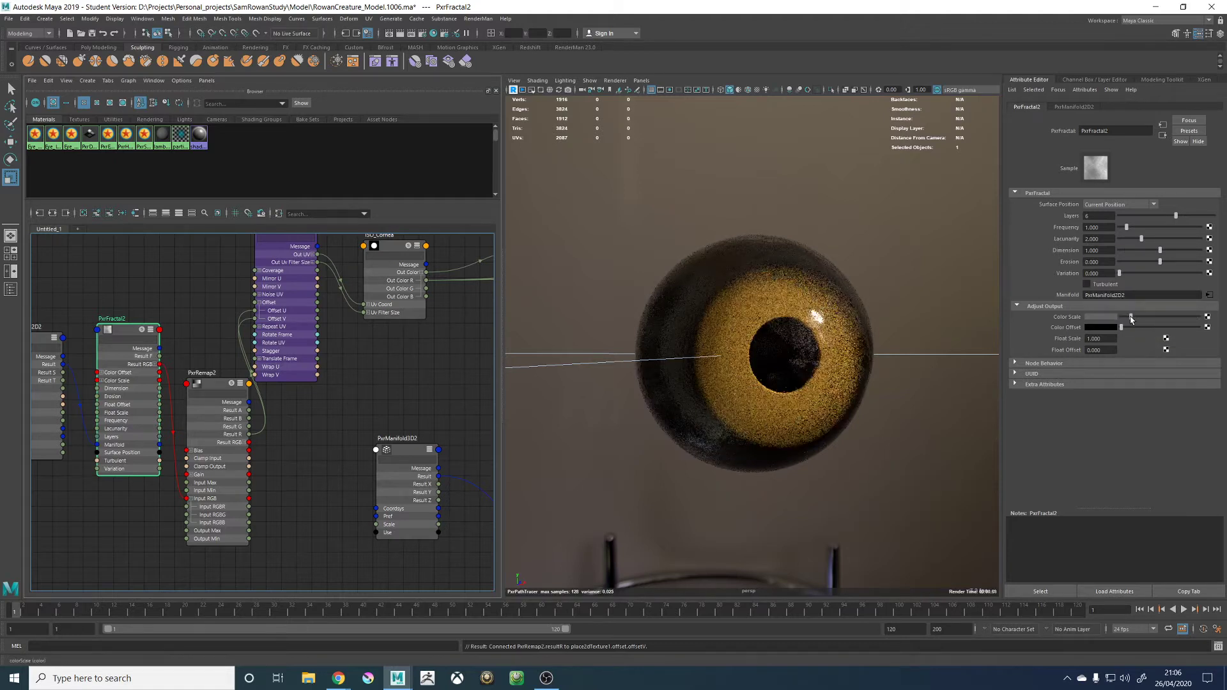
left_click_drag(1131, 317, 1170, 319)
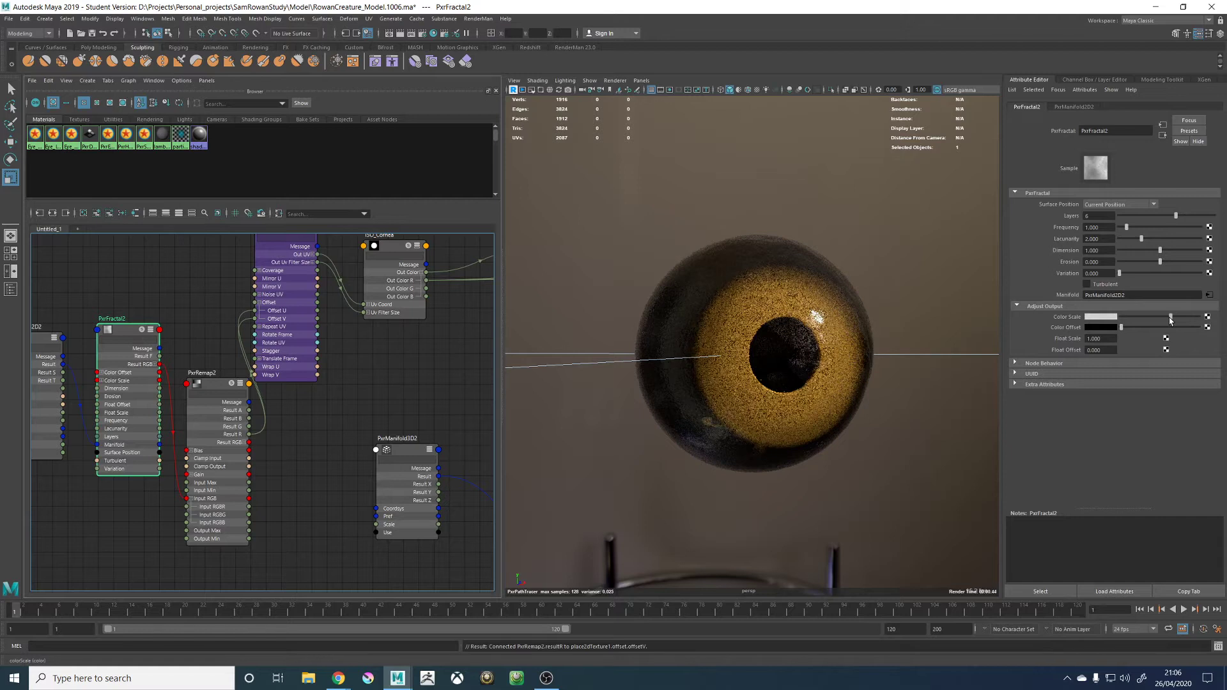
left_click_drag(935, 363, 937, 344, "alt")
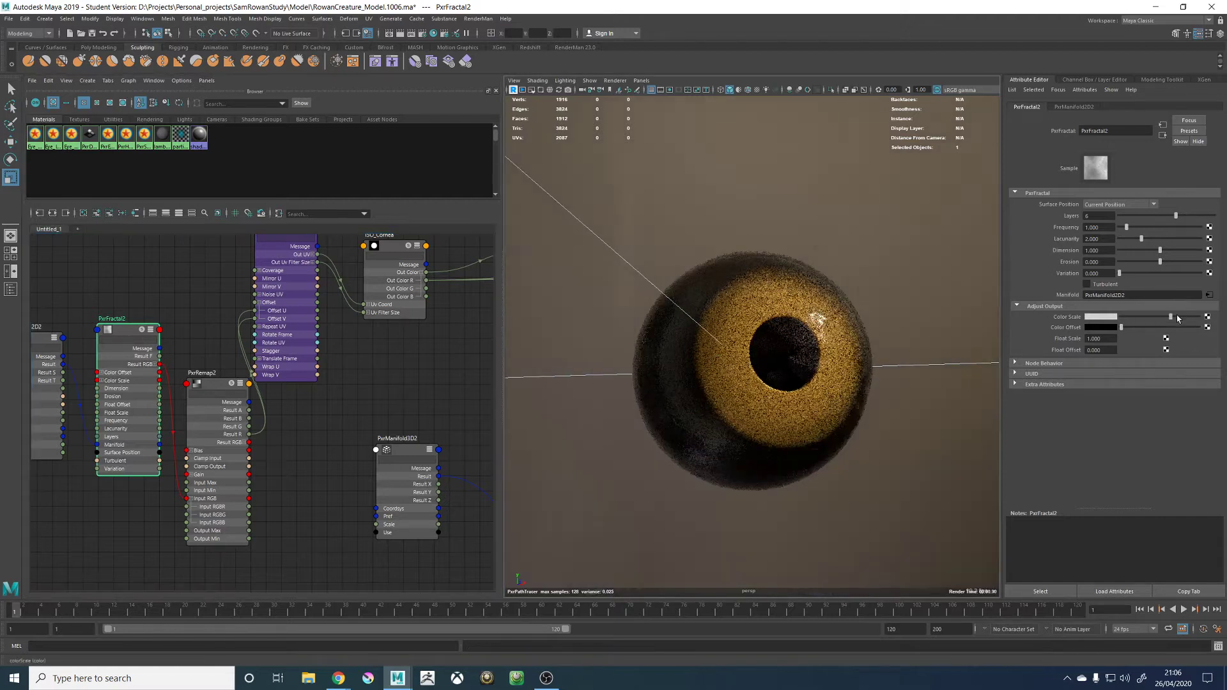
left_click_drag(1171, 318, 1177, 319)
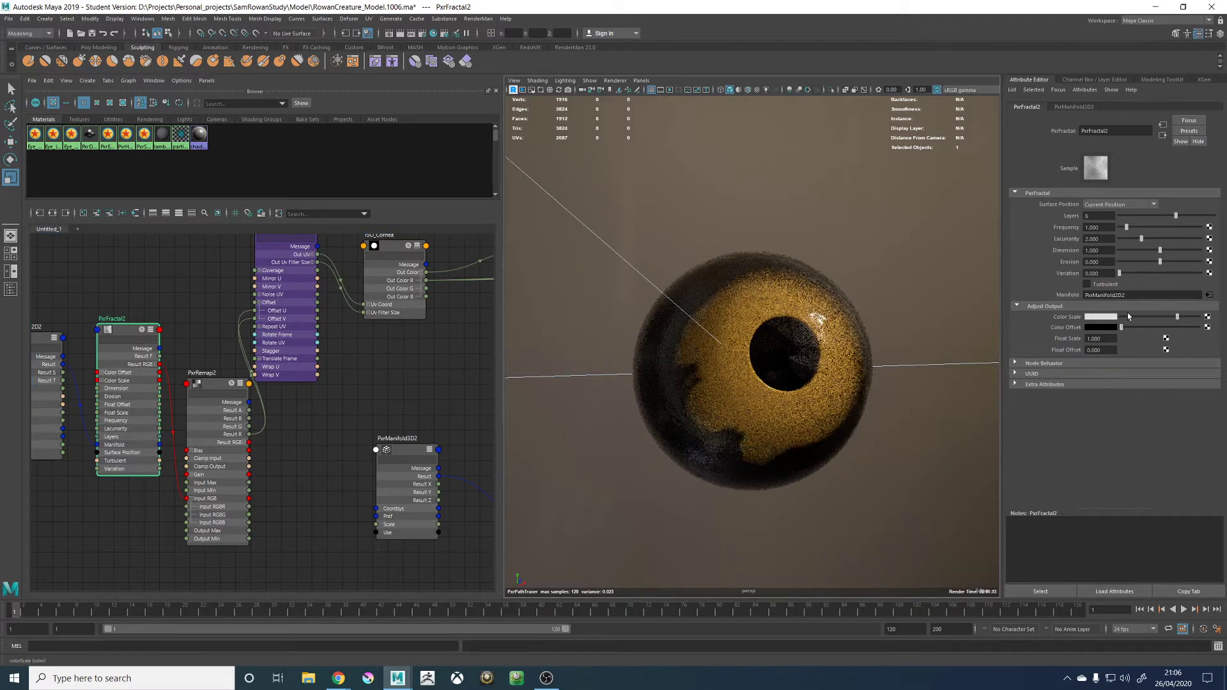
left_click_drag(916, 253, 855, 271, "alt")
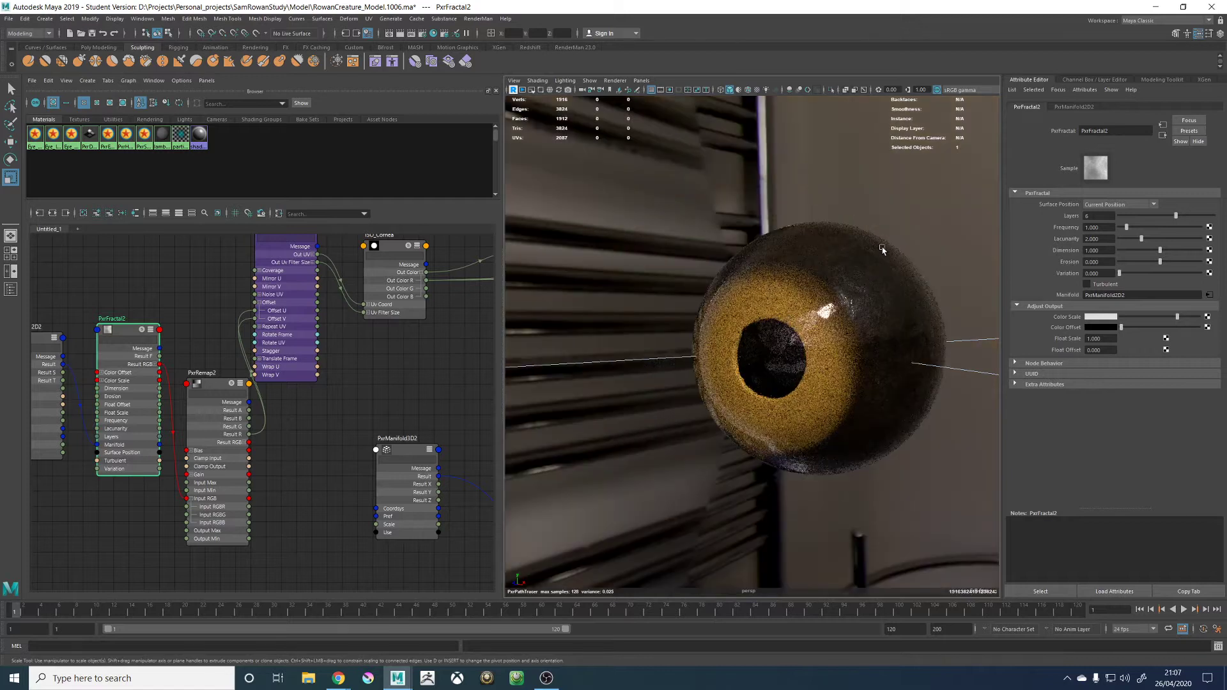
left_click_drag(777, 186, 824, 183, "alt")
left_click_drag(1177, 317, 1174, 319)
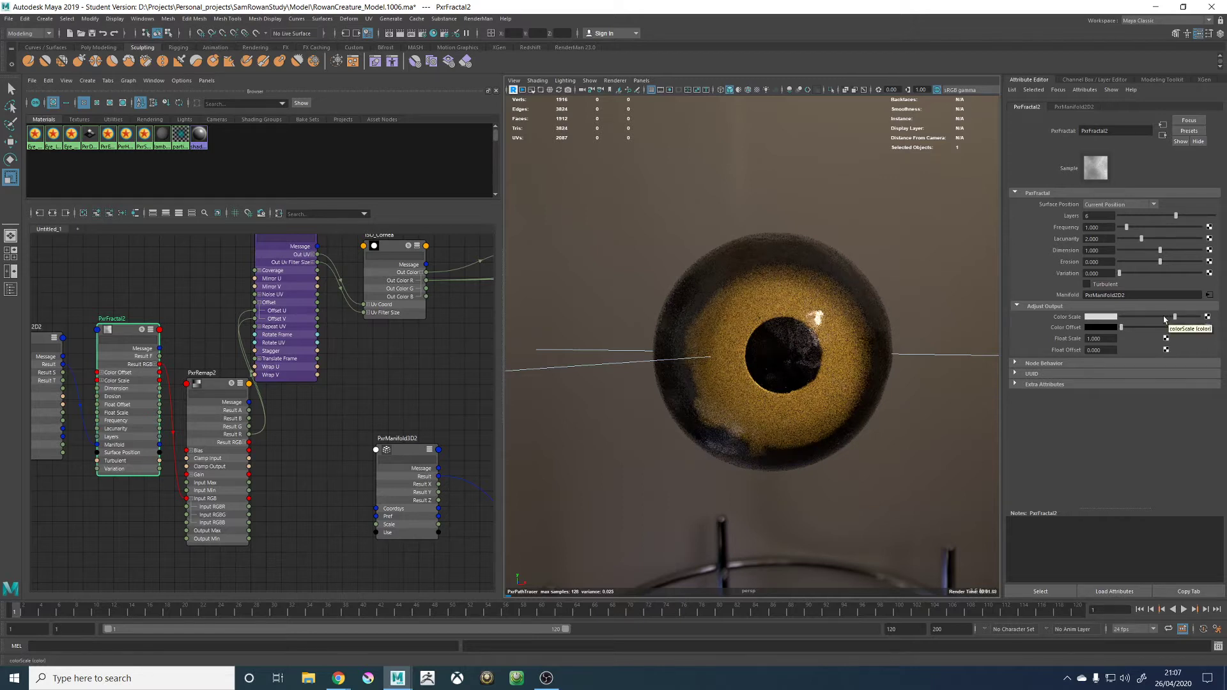
left_click(1164, 317)
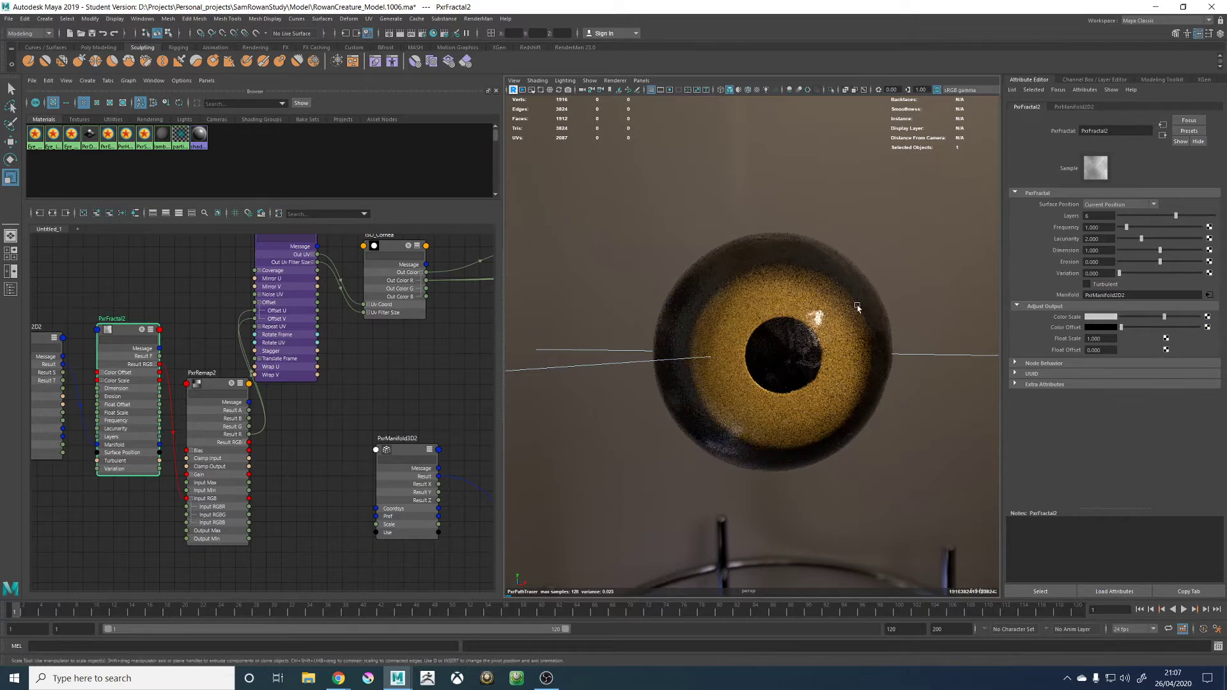
left_click_drag(689, 199, 700, 190, "alt")
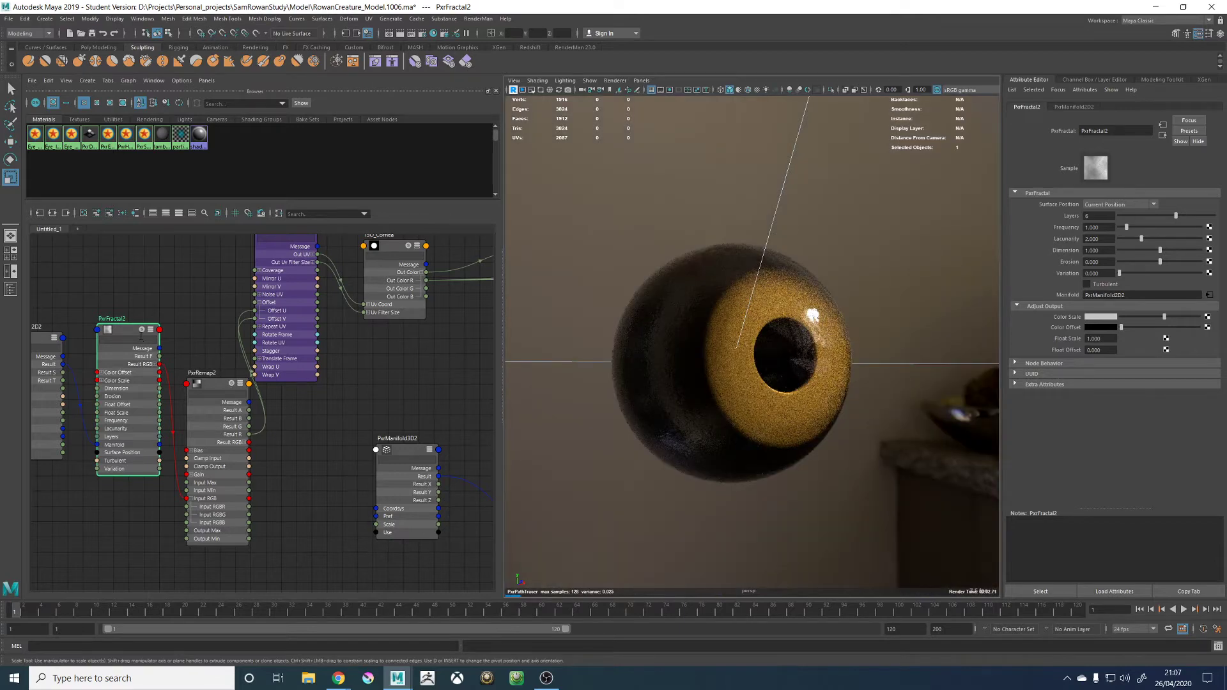
Solo PxrFractal2's output in the render and set its Color Scale to full white
left_click(142, 330)
left_click_drag(884, 267, 864, 272, "alt")
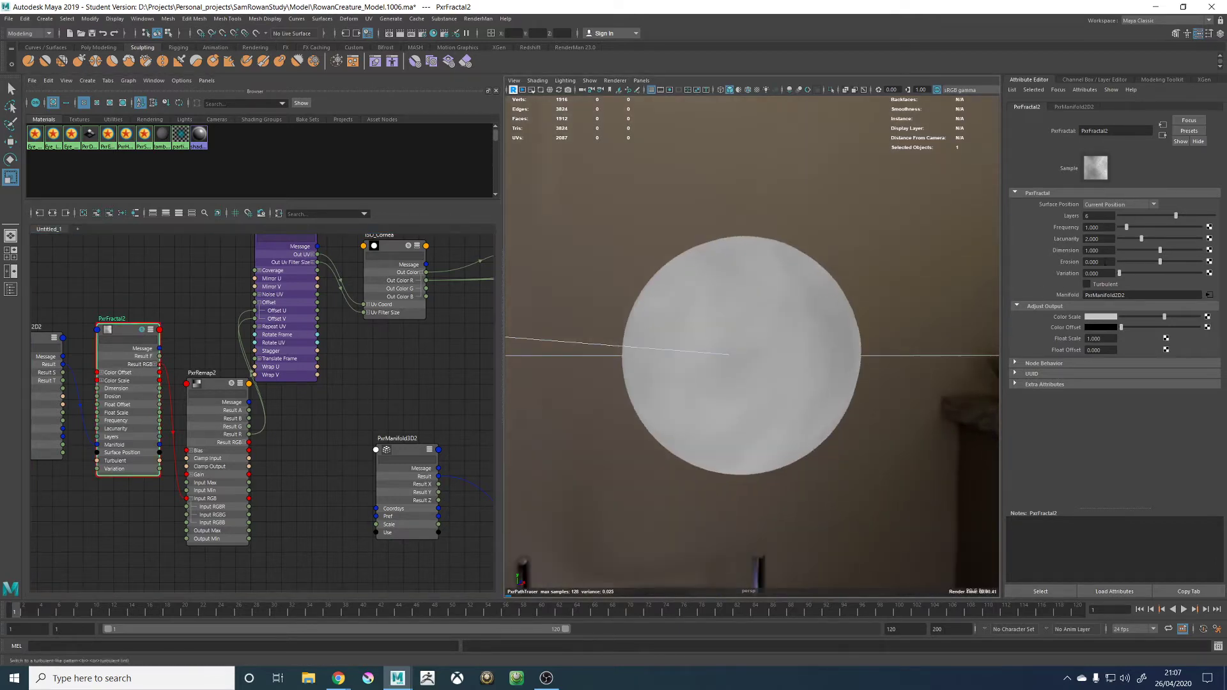
left_click_drag(1164, 316, 1199, 317)
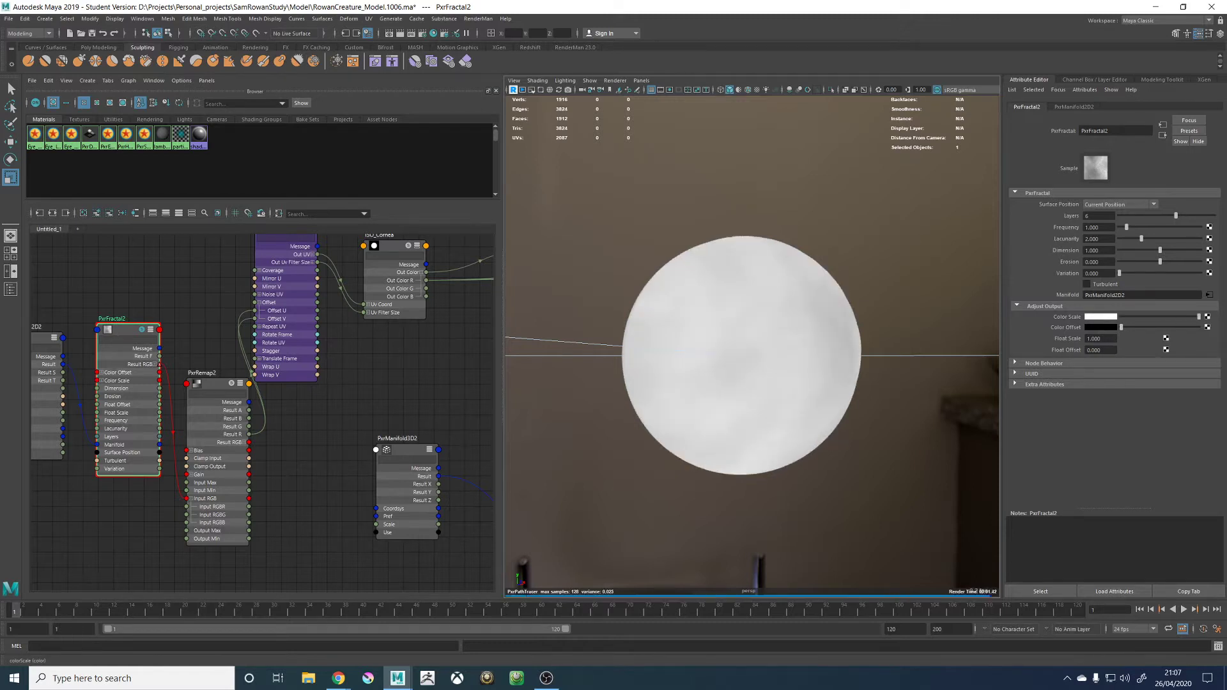
left_click_drag(857, 260, 881, 211, "alt")
Solo PxrRemap2's output to examine the remapped noise on the eye, and switch back to the full shader
left_click(230, 384)
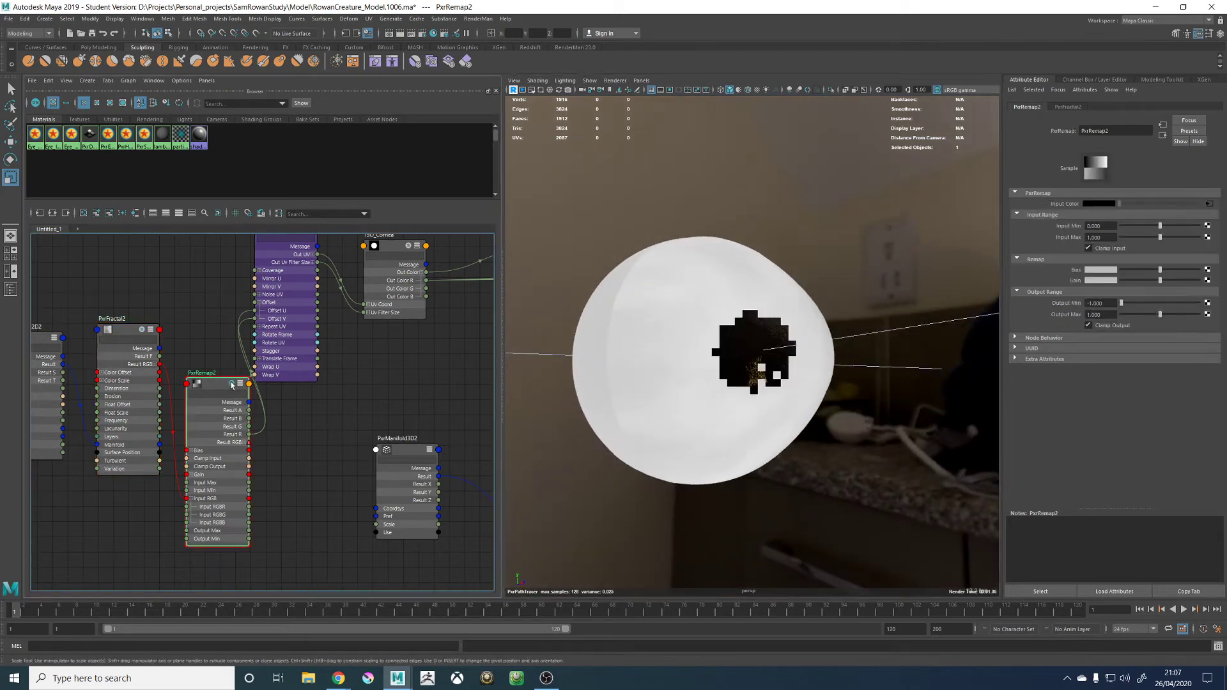
left_click_drag(863, 279, 798, 288, "alt")
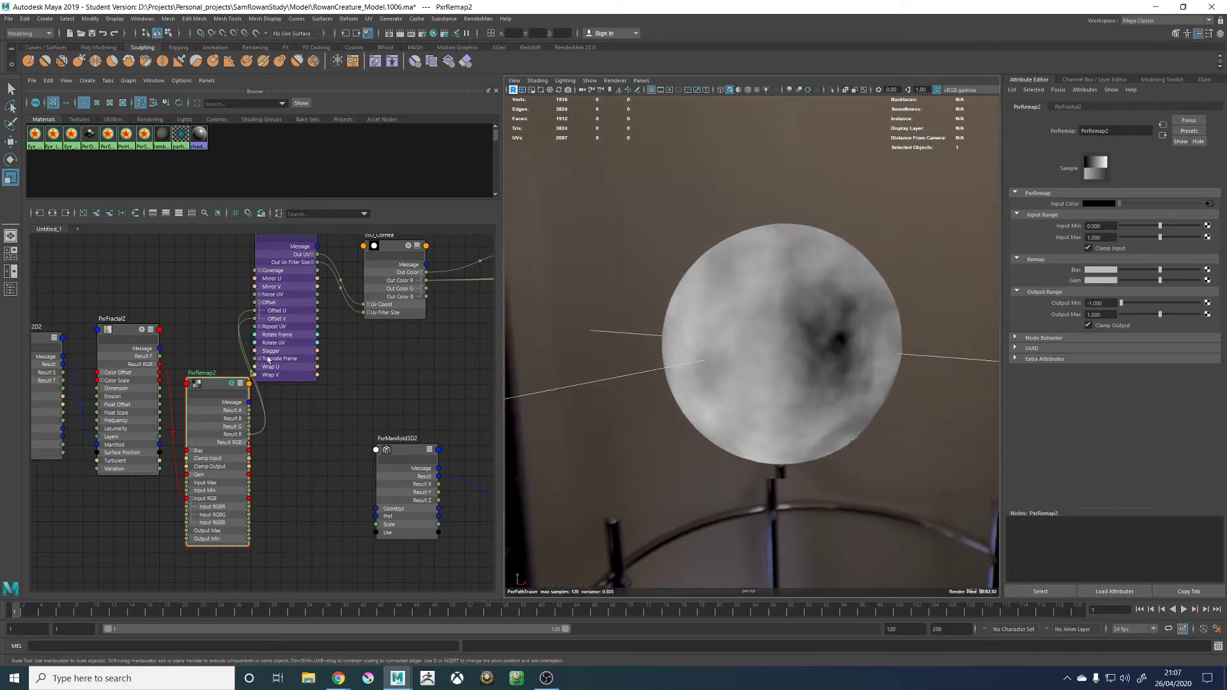
left_click(231, 385)
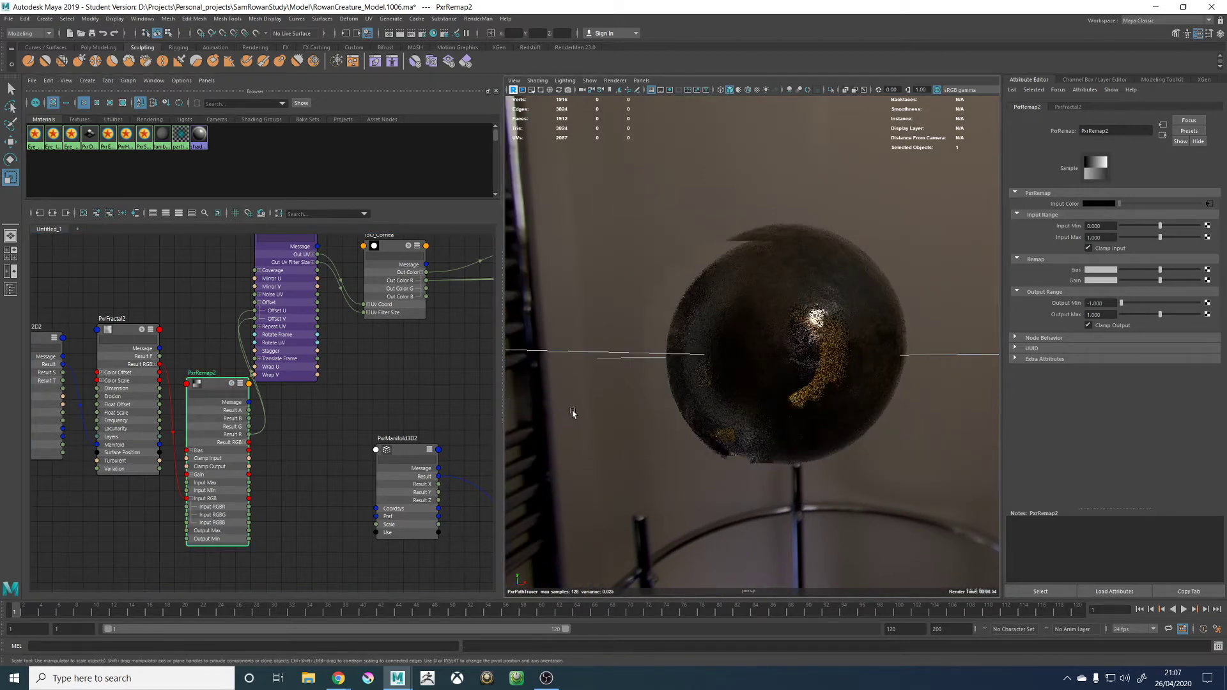
left_click_drag(574, 419, 573, 411, "alt")
Set PxrManifold2D2's Scale S and Scale T to 2
middle_click_drag(236, 412, 328, 416, "alt")
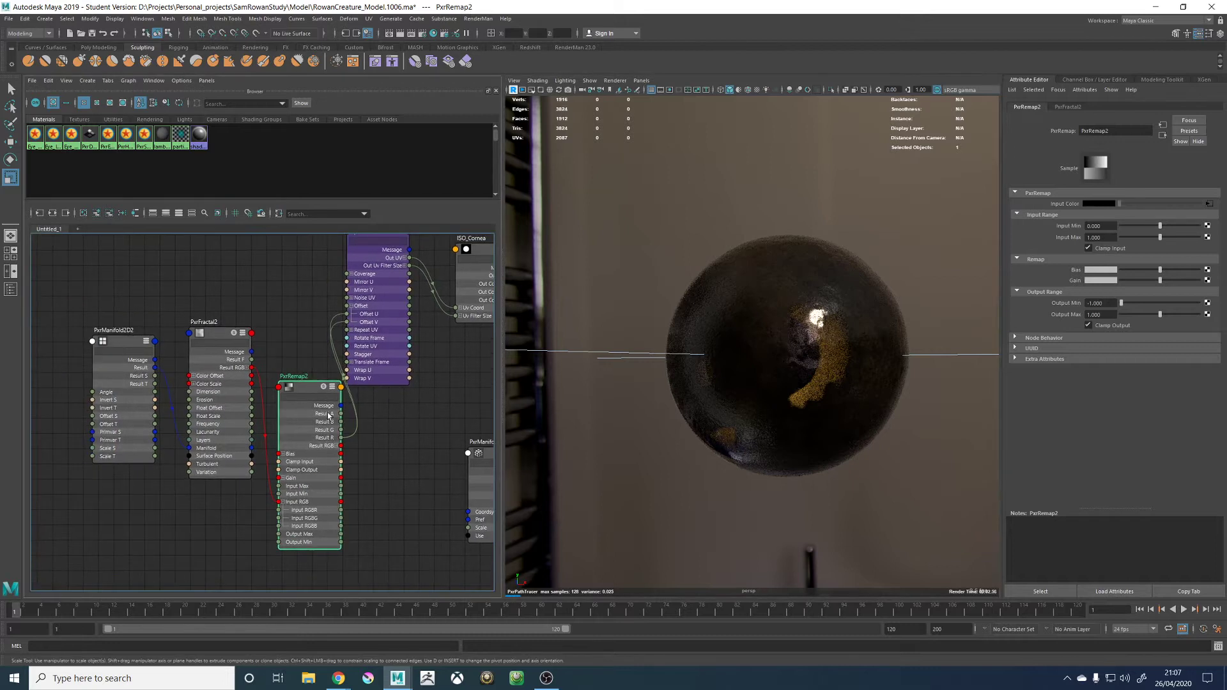
left_click(309, 424, "ctrl")
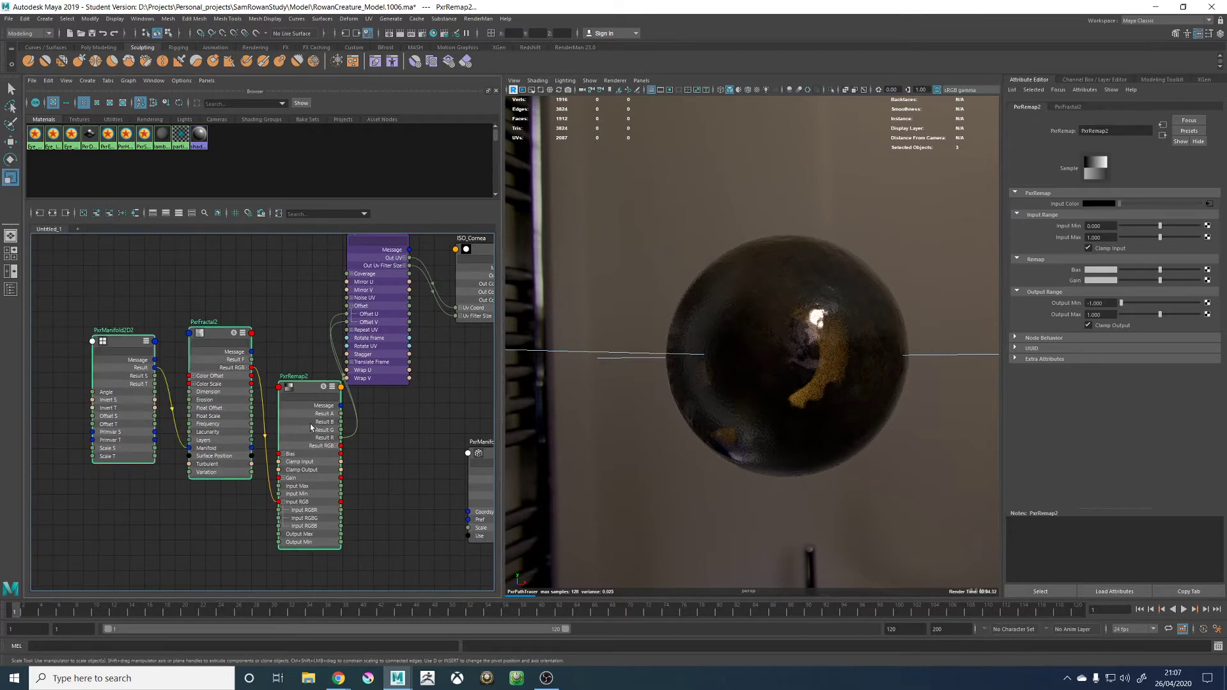
left_click(268, 293)
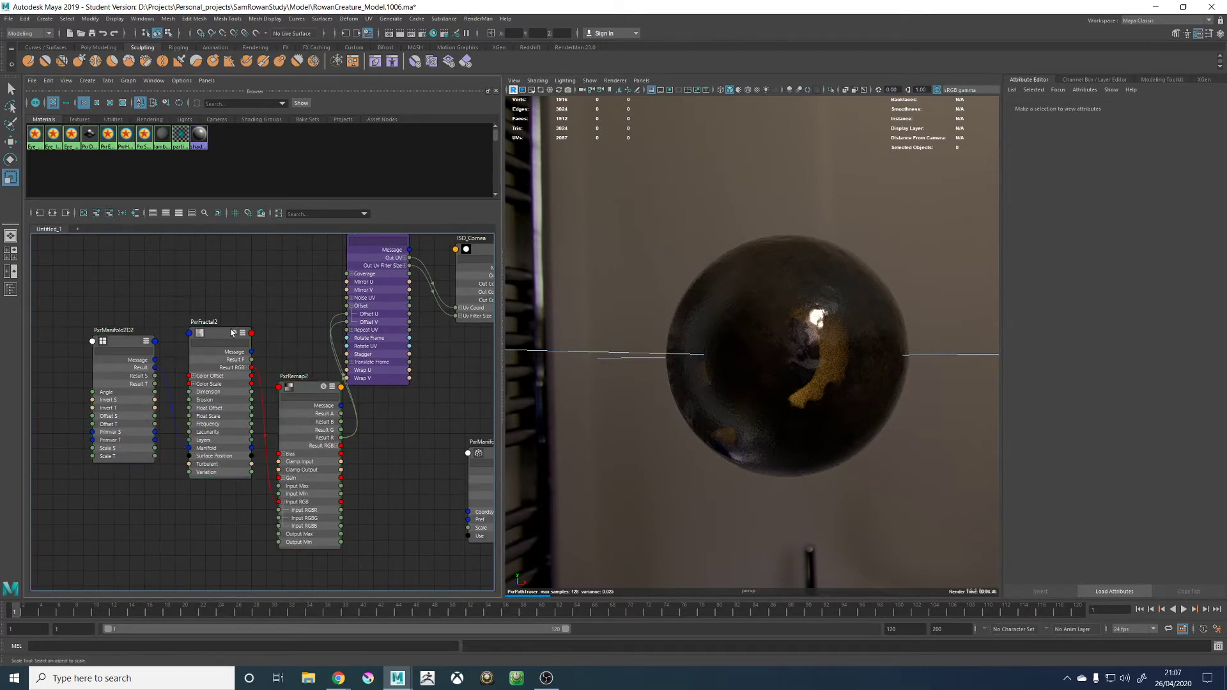
left_click(139, 345)
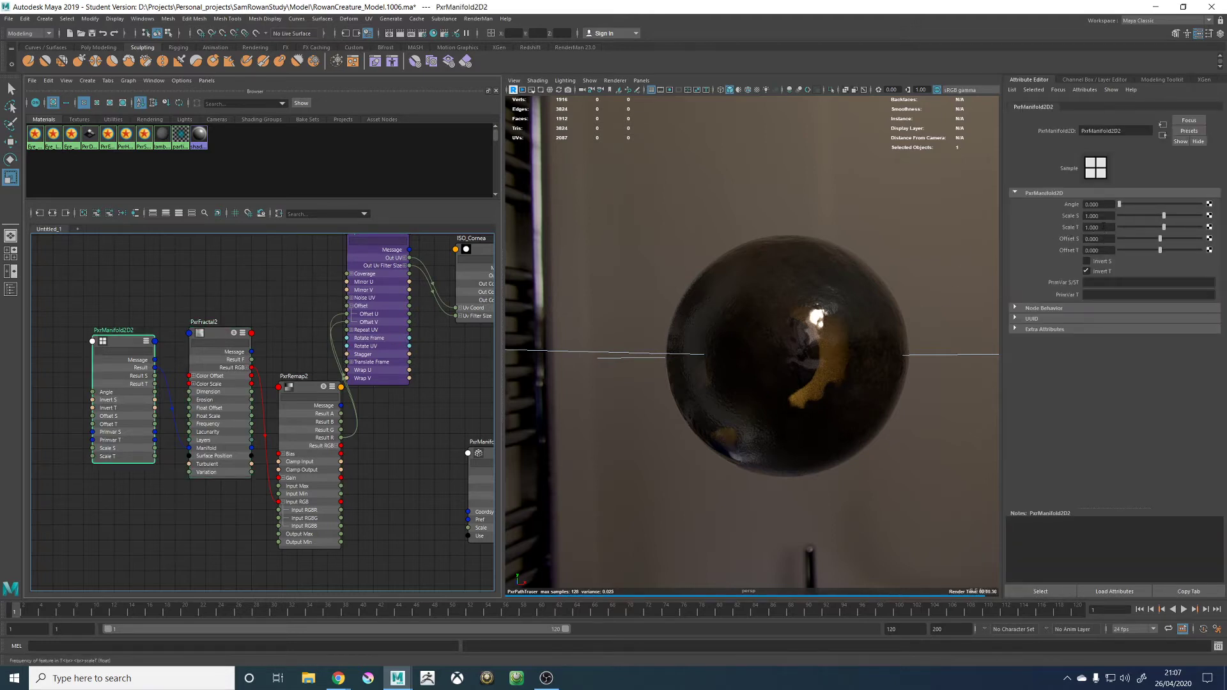
left_click(1092, 216)
type("2")
key("Return")
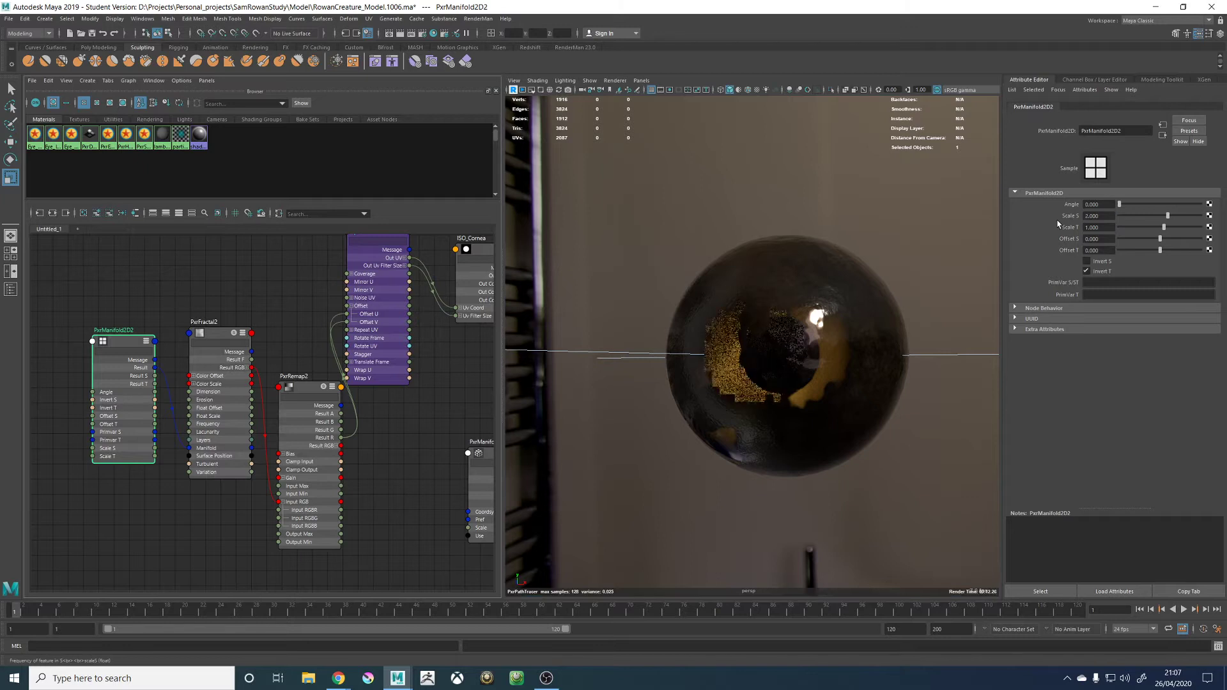
left_click(1101, 227)
key("Return")
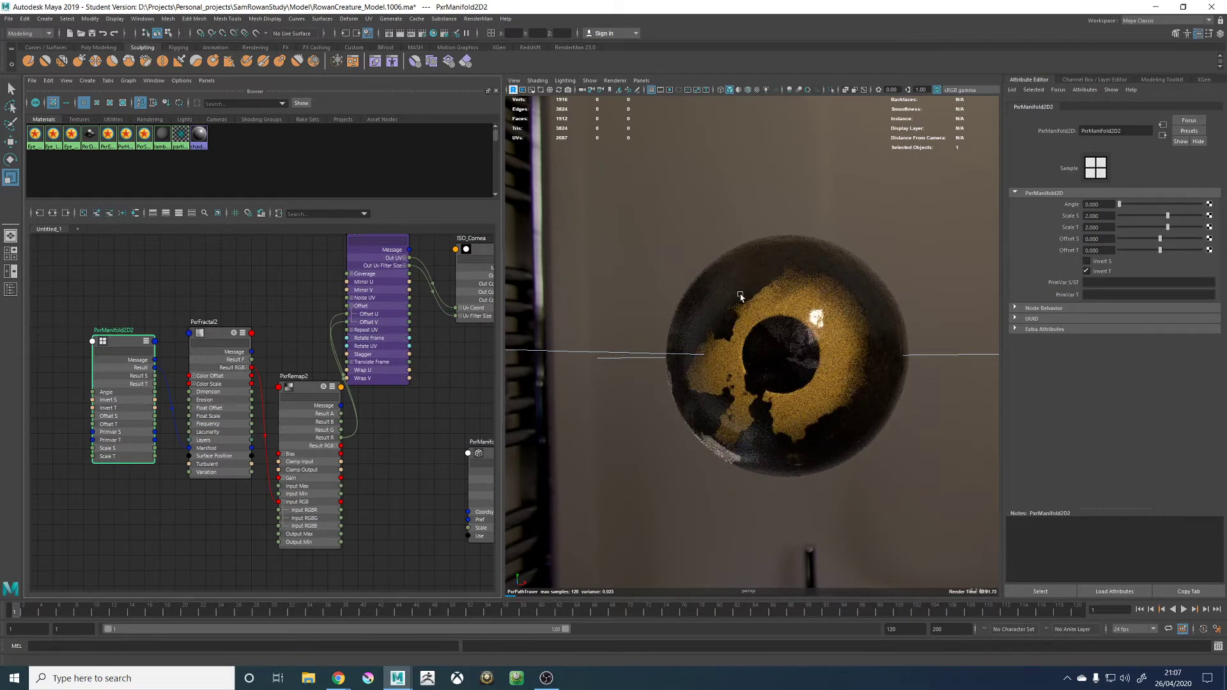
Check PxrRemap2's noise pattern on the eye by soloing its output and turning the solo off again
left_click(326, 391)
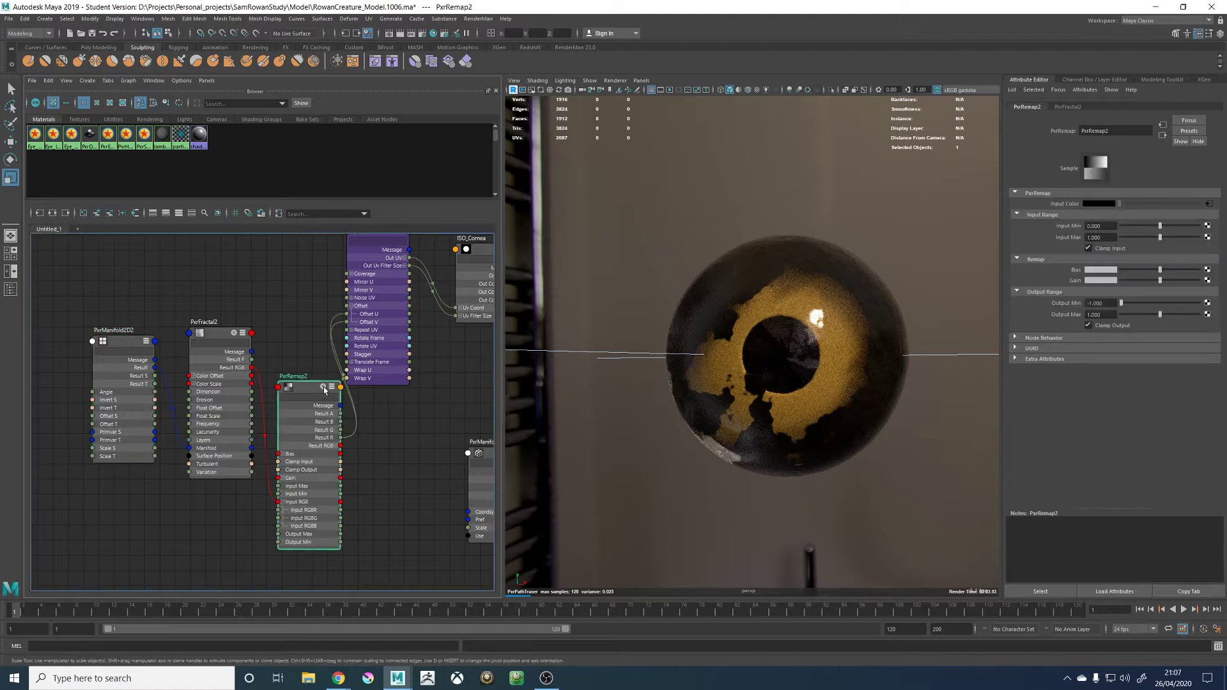
left_click(323, 388)
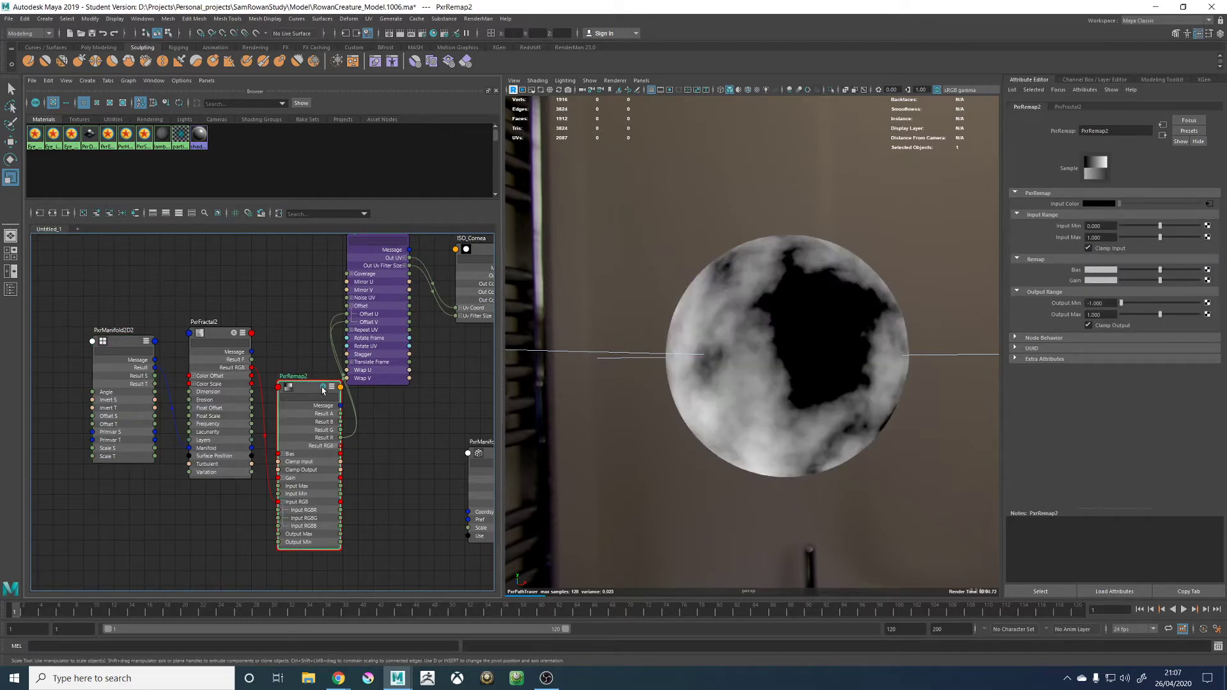
left_click(323, 388)
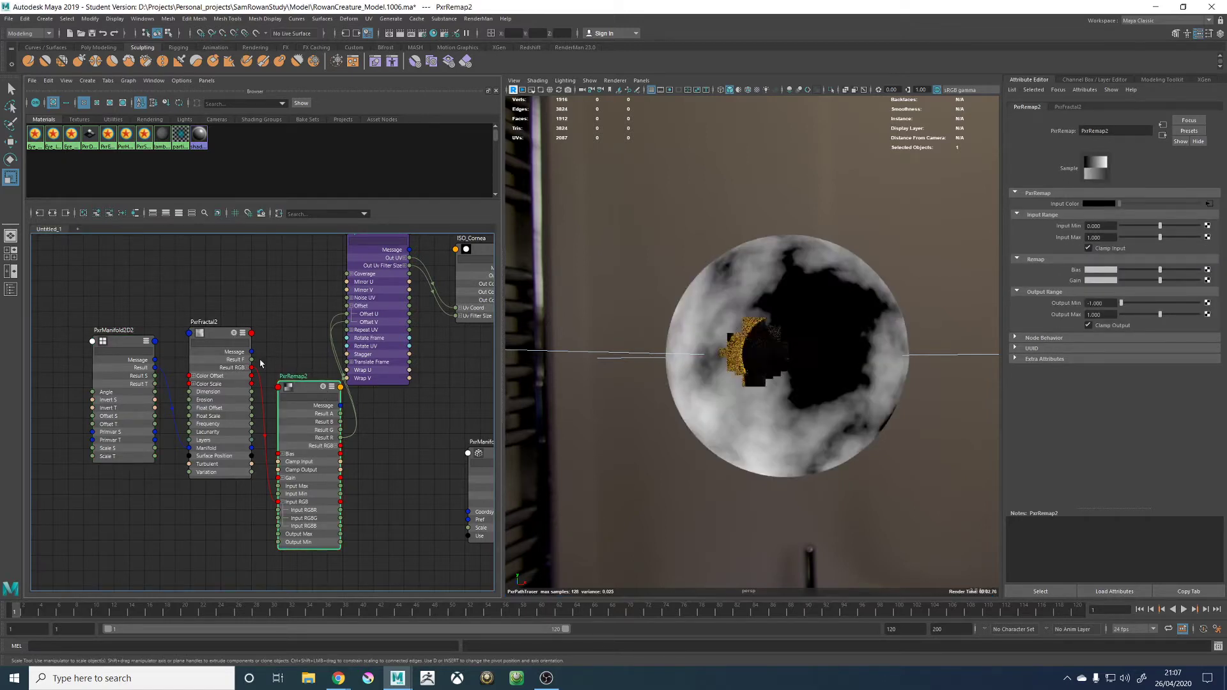
Try a mid-grey Color Scale on PxrFractal2, check it through PxrRemap2, and restore the Color Scale to white
left_click(221, 334)
left_click_drag(921, 262, 959, 260, "alt")
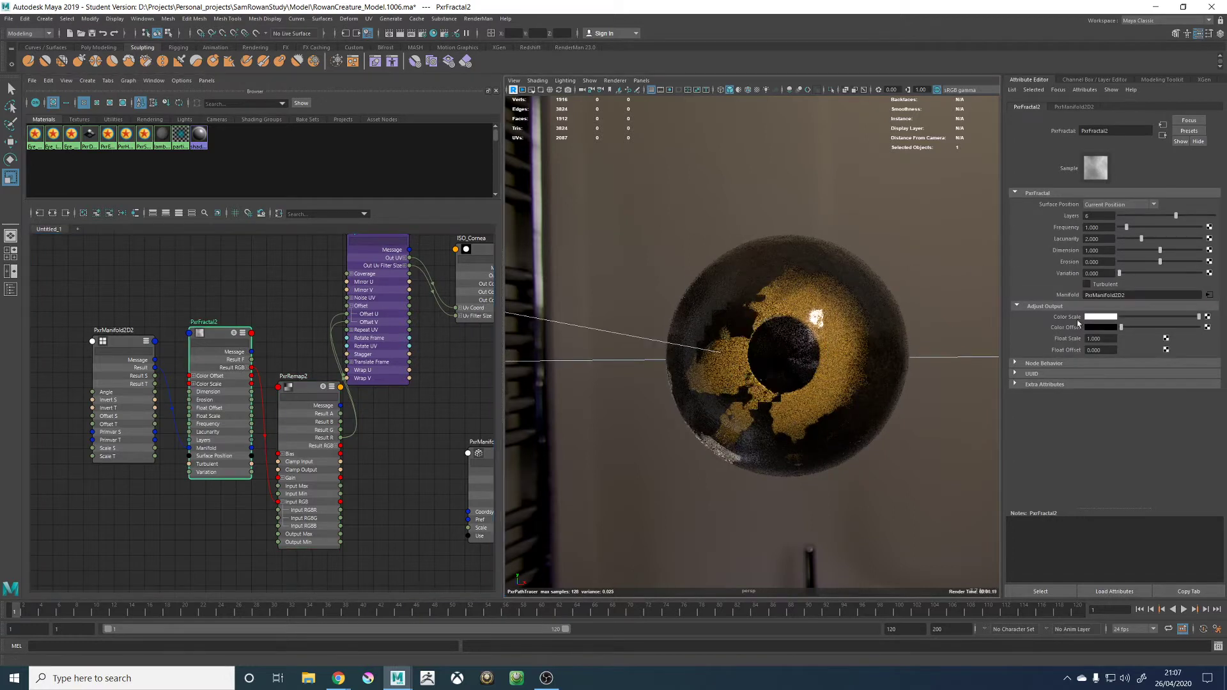
left_click(1147, 318)
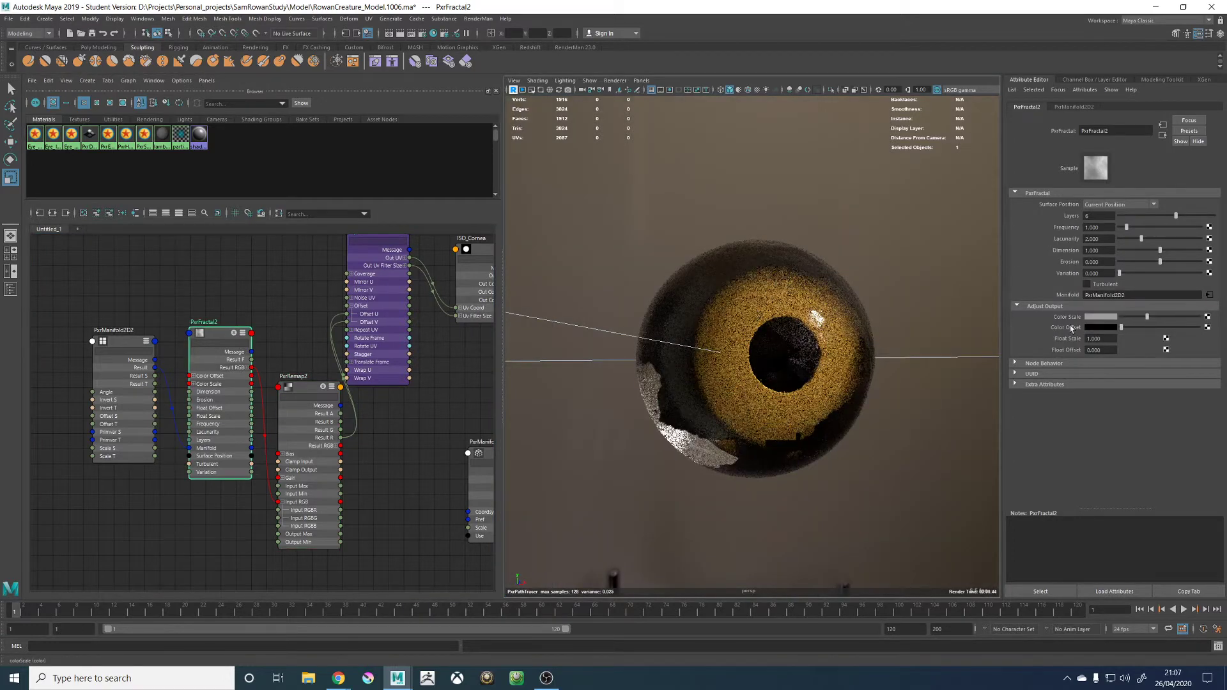
left_click(323, 388)
left_click(324, 388)
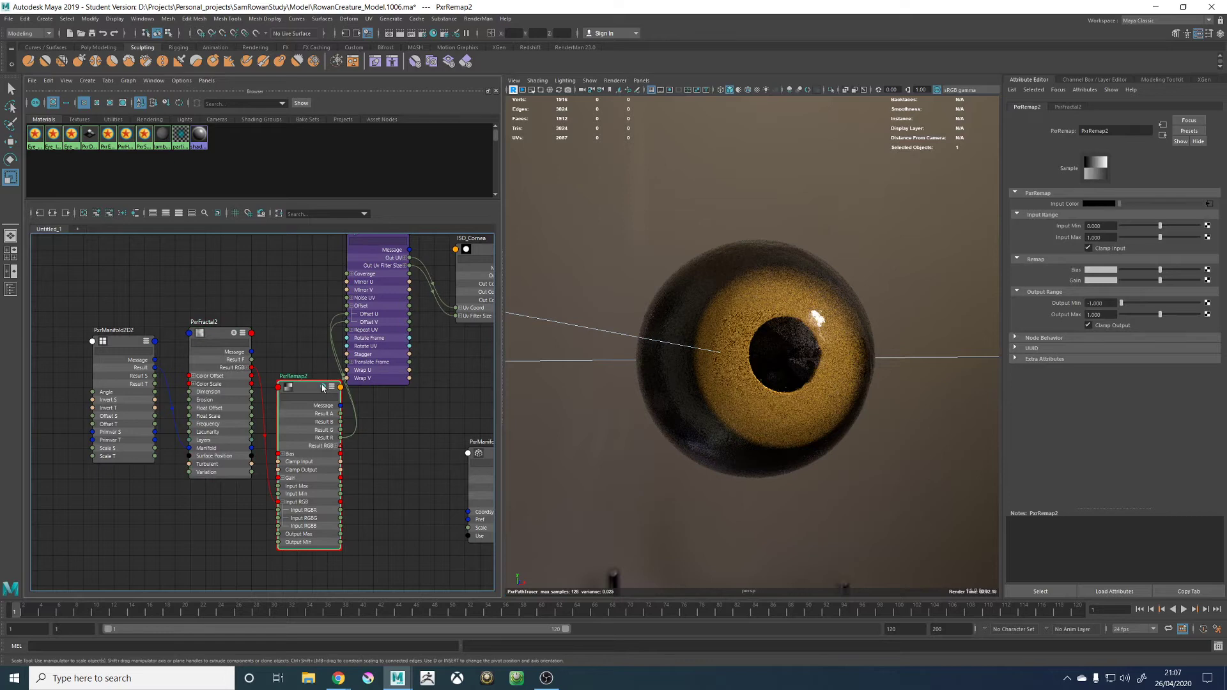
left_click(219, 333)
left_click_drag(1159, 319, 1209, 324)
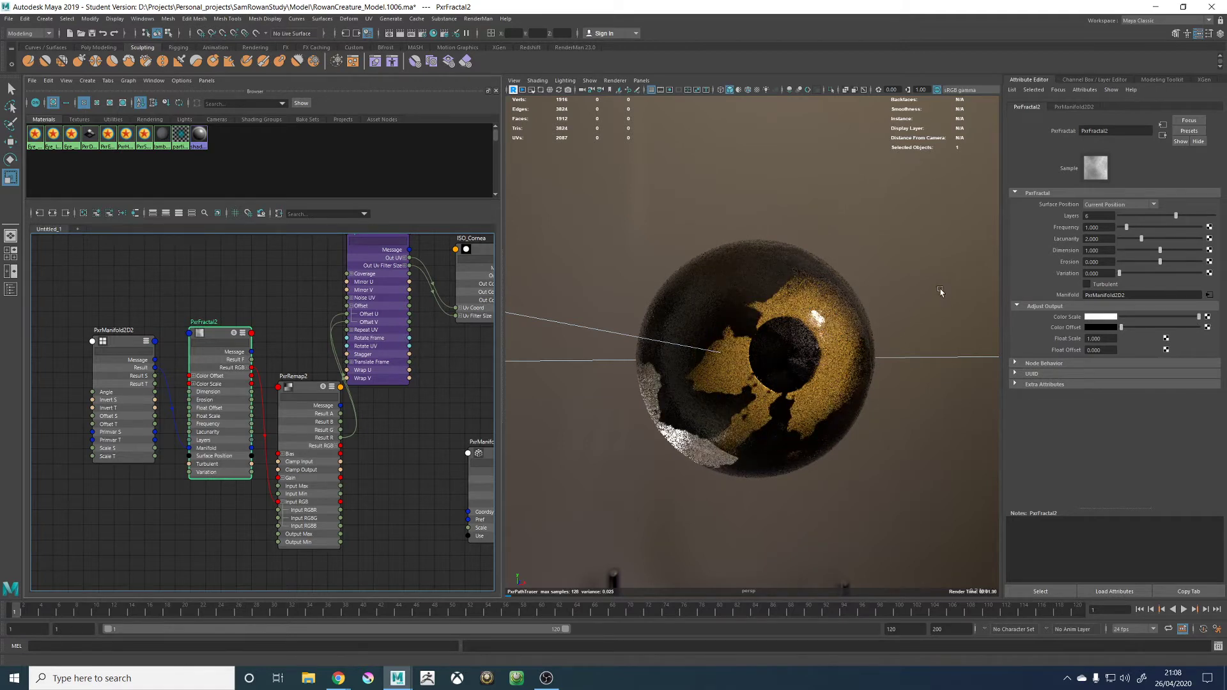
left_click_drag(941, 290, 865, 340, "alt")
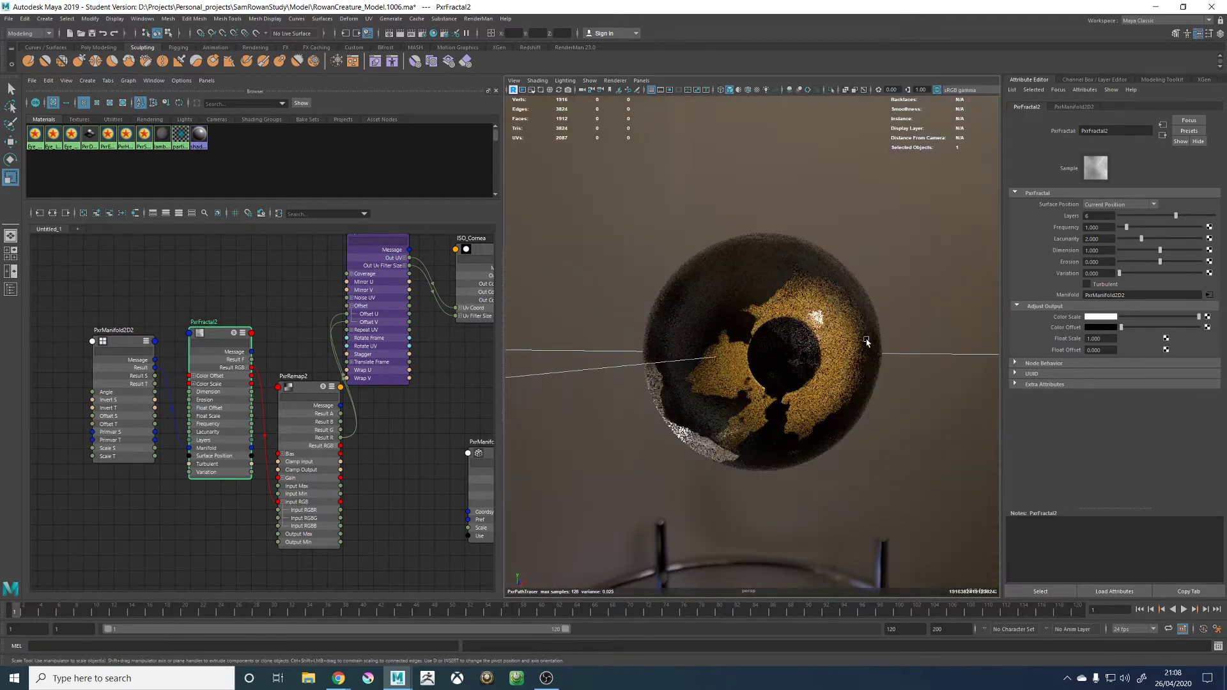
Set PxrRemap2's Output Min to -0.1 and Output Max to 0.1
left_click(303, 389)
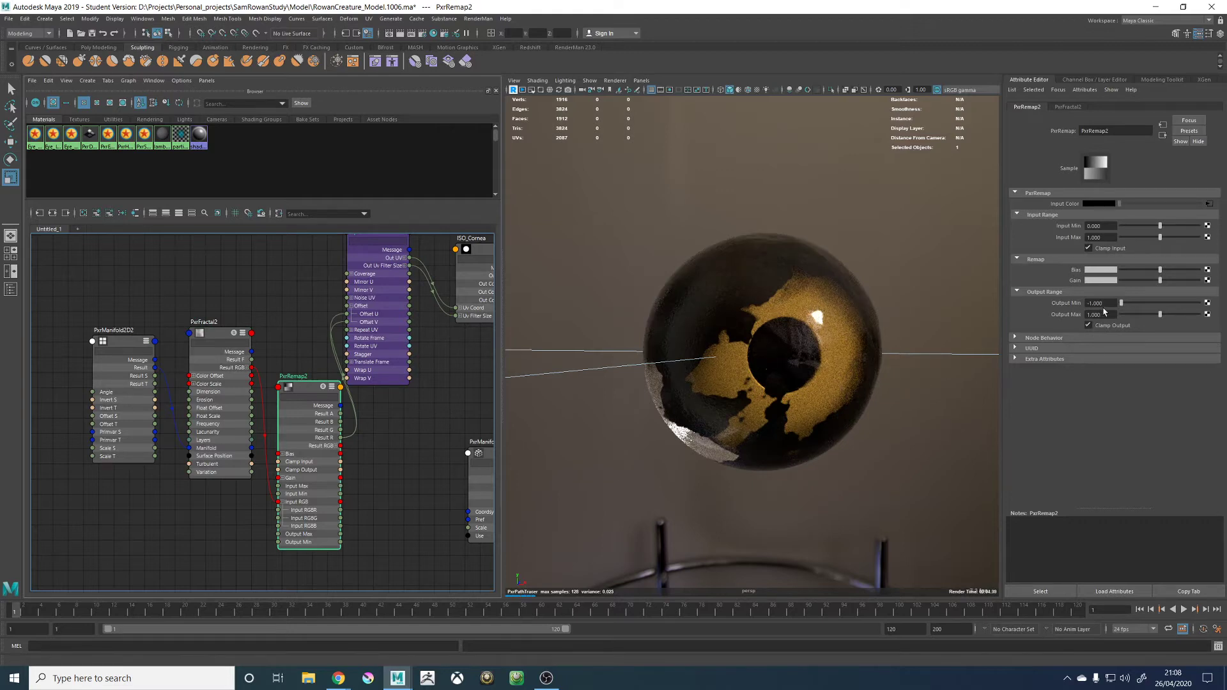
left_click_drag(1105, 304, 1095, 306)
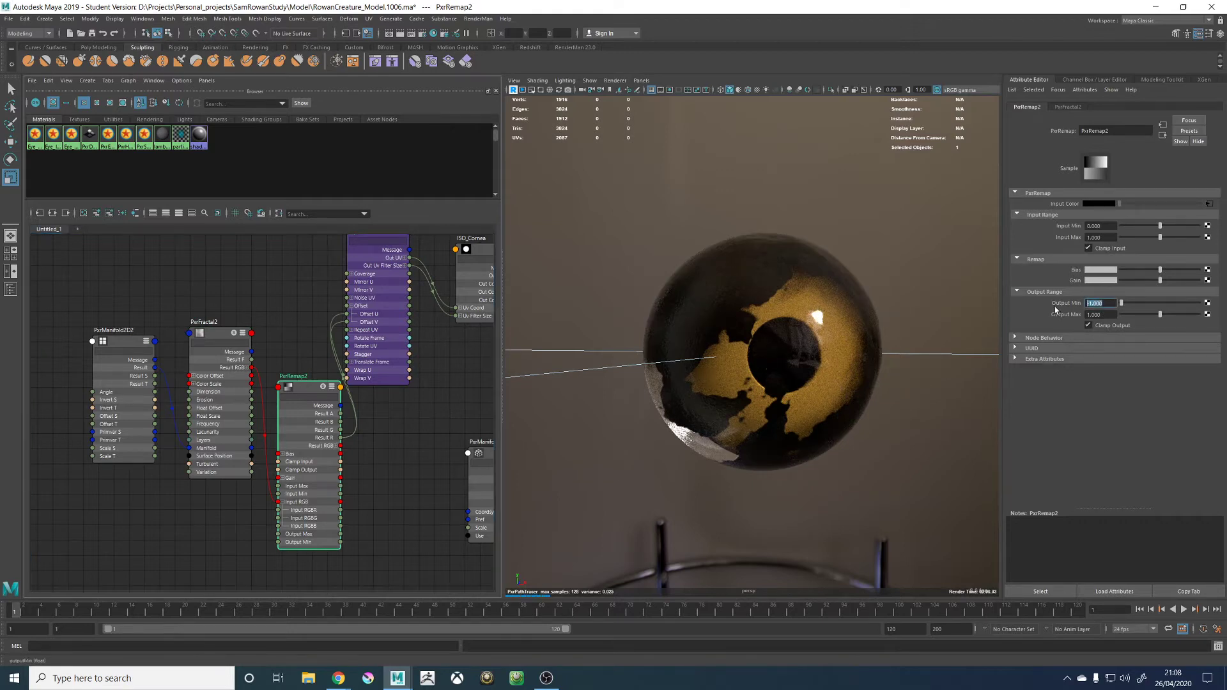
type("-0.1")
key("Return")
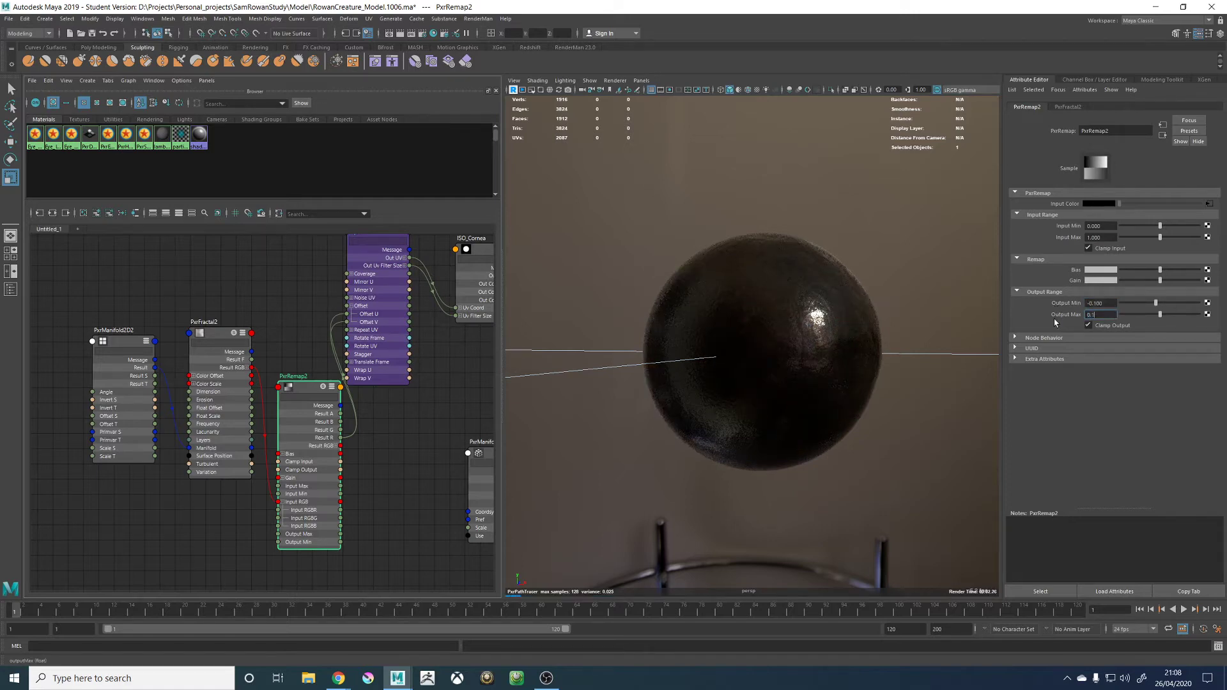
type("0.1")
key("Return")
left_click_drag(950, 273, 811, 278, "alt")
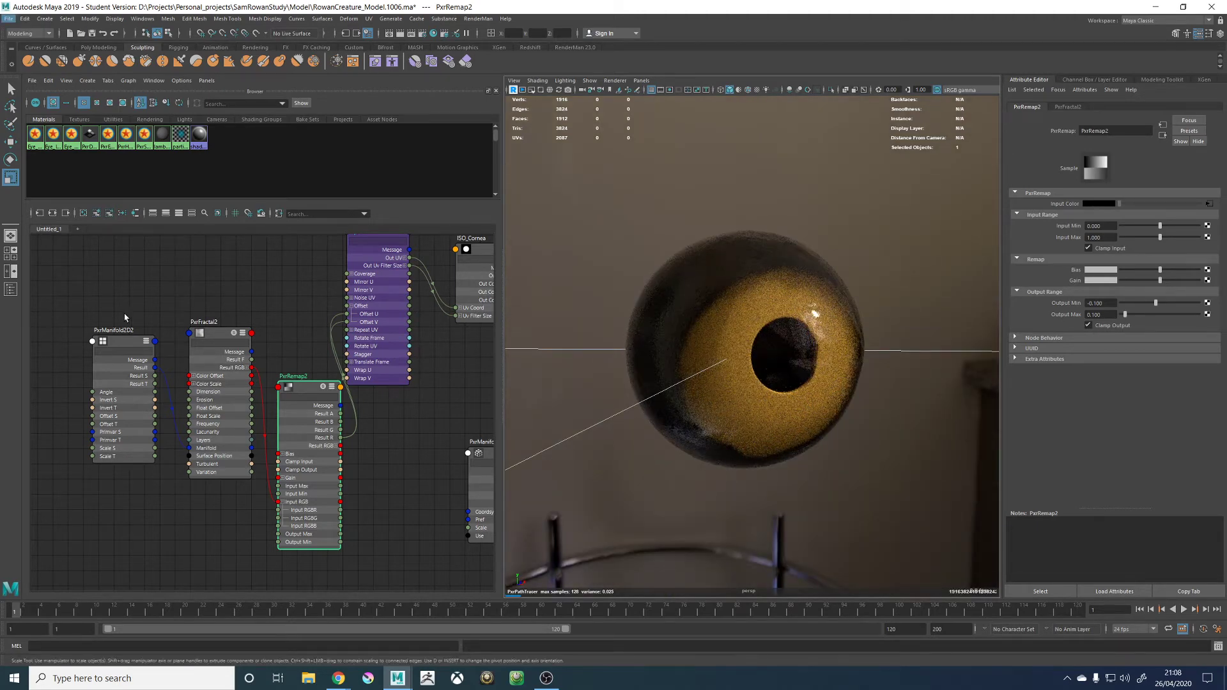
Set PxrManifold2D2's Scale S and Scale T to 5 and check the noise around the eye
left_click(124, 345)
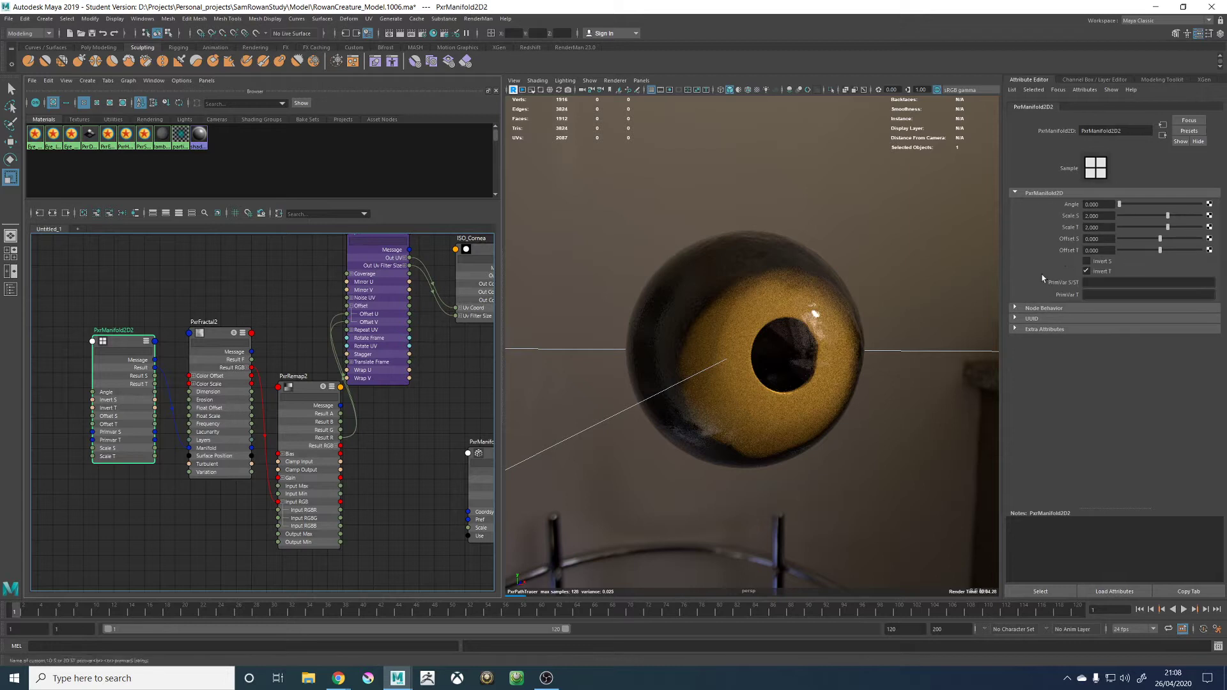
left_click(1107, 217)
type("5")
key("Return")
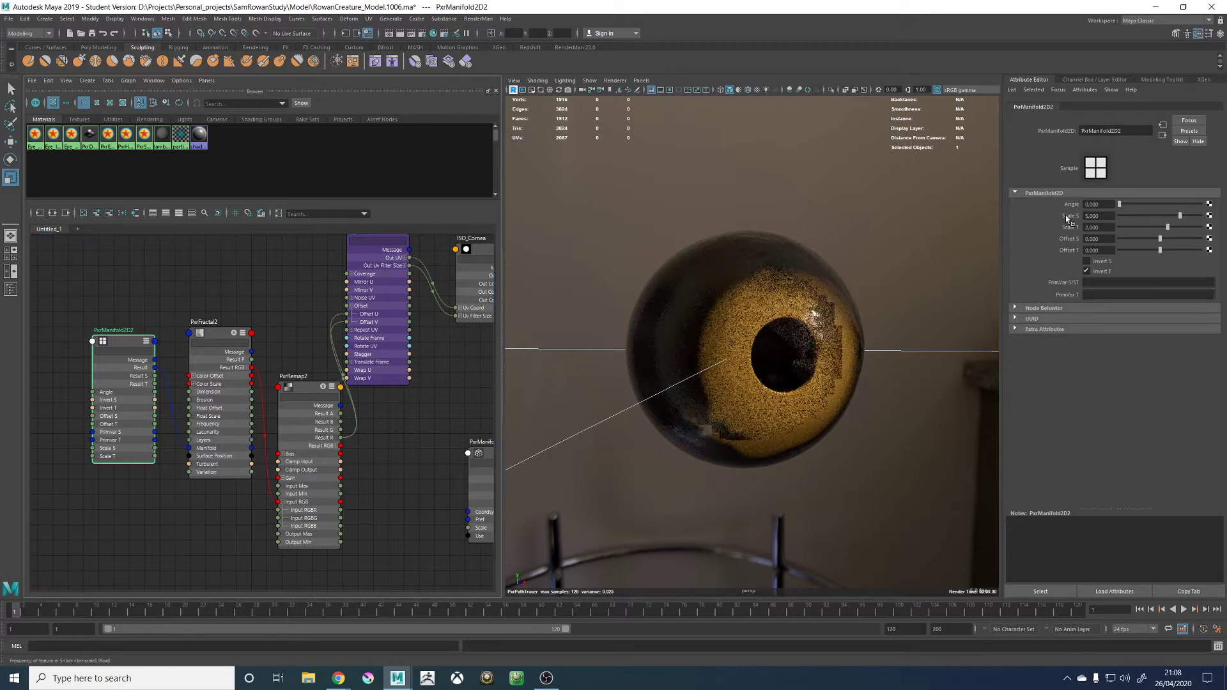
type("5")
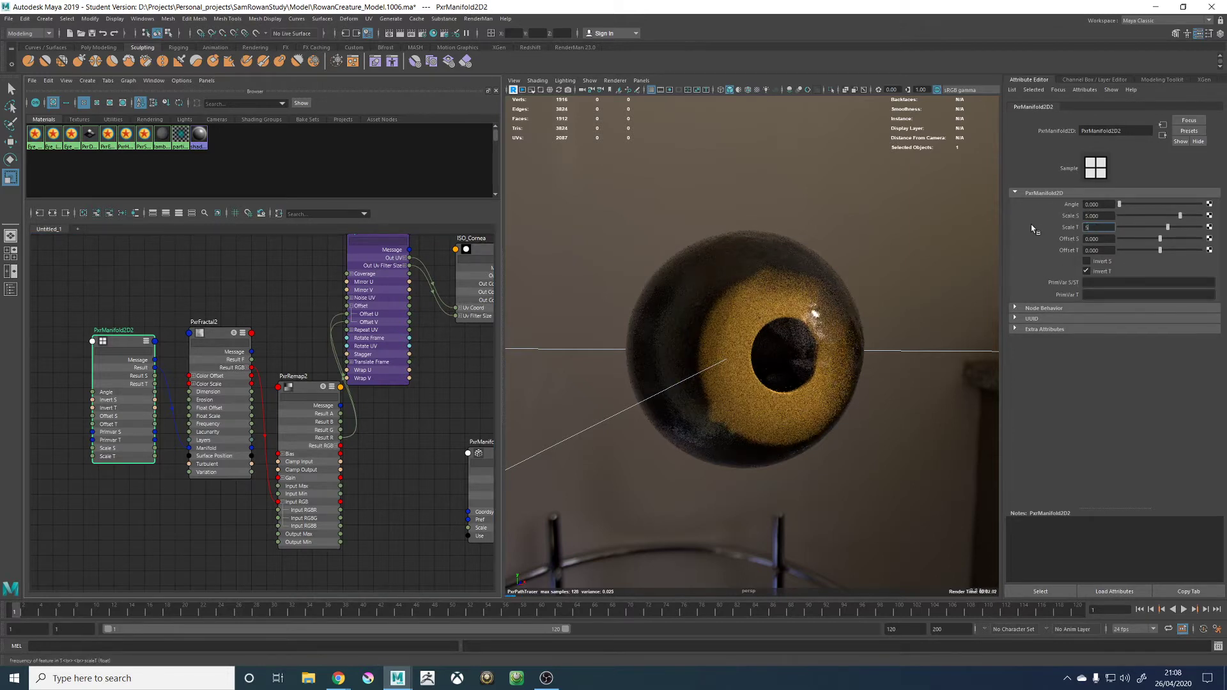
key("Return")
left_click_drag(886, 264, 810, 316, "alt")
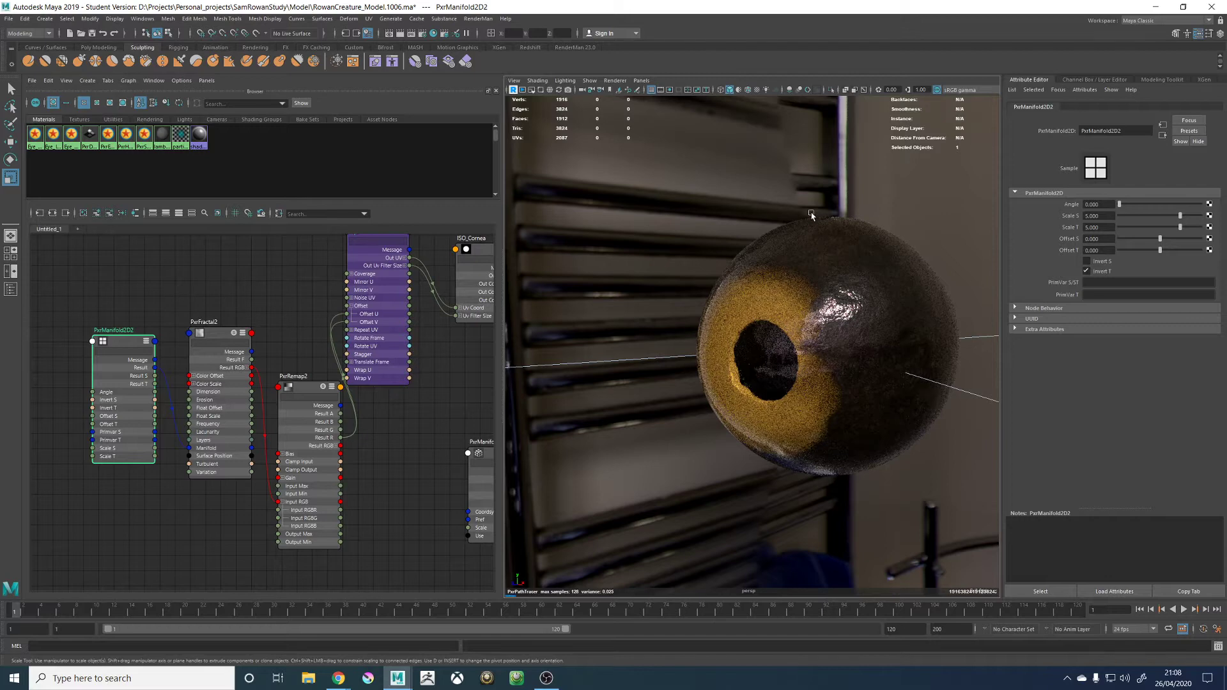
left_click_drag(694, 209, 705, 205, "alt")
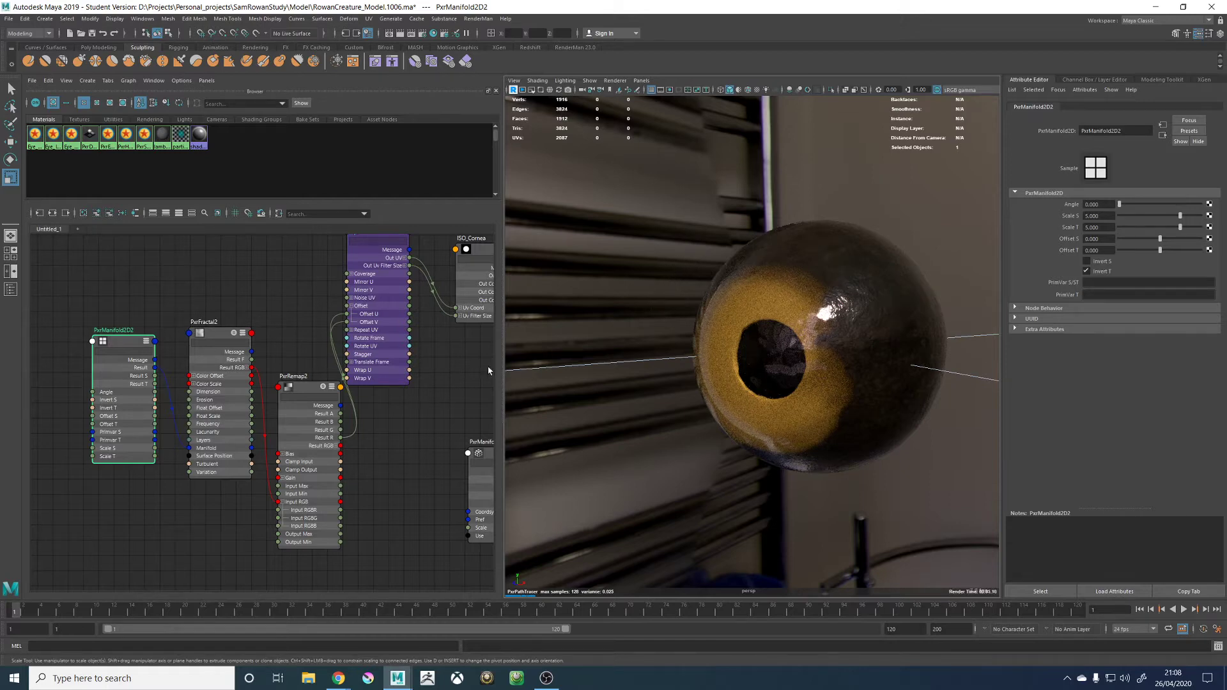
Move the PxrManifold2D2, PxrFractal2 and PxrRemap2 nodes together, further away from the place2dTexture1 node
left_click(307, 391)
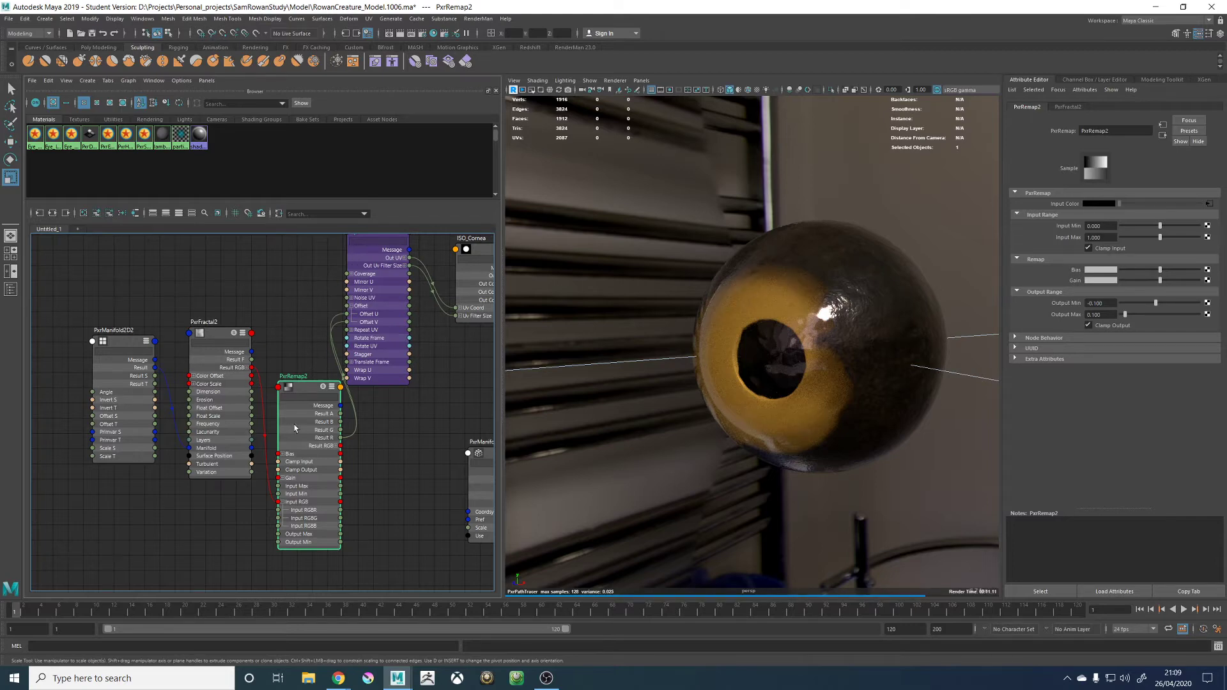
left_click_drag(301, 386, 247, 351, "ctrl")
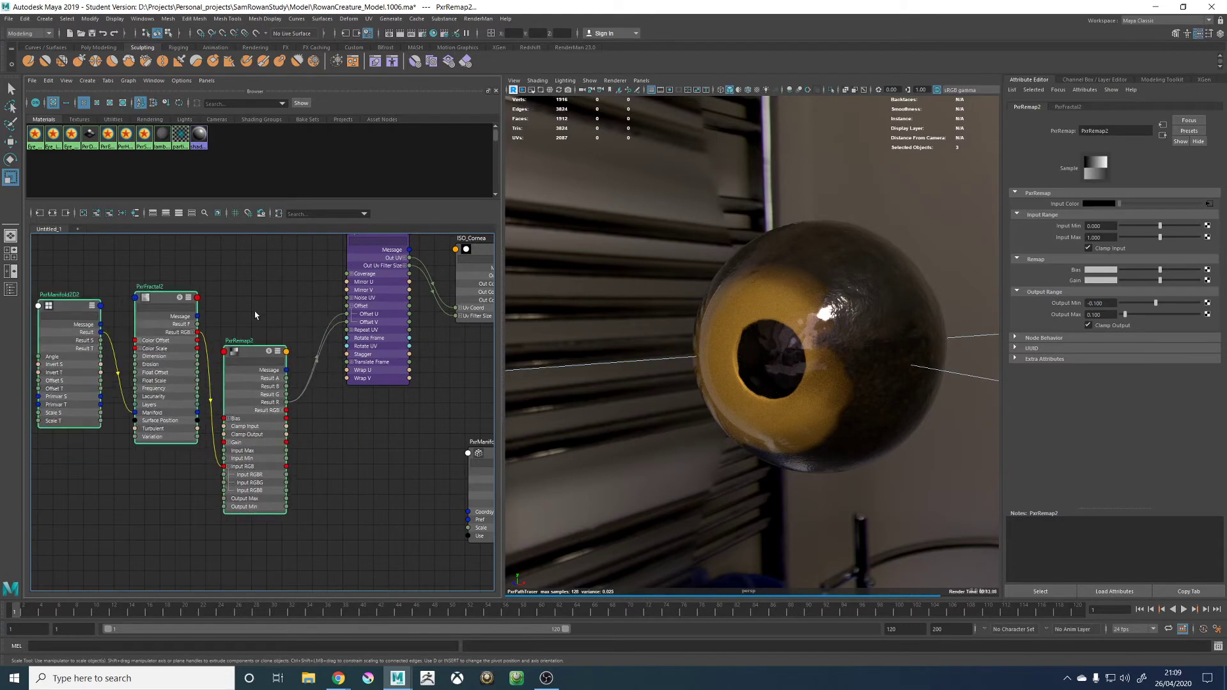
left_click(250, 350)
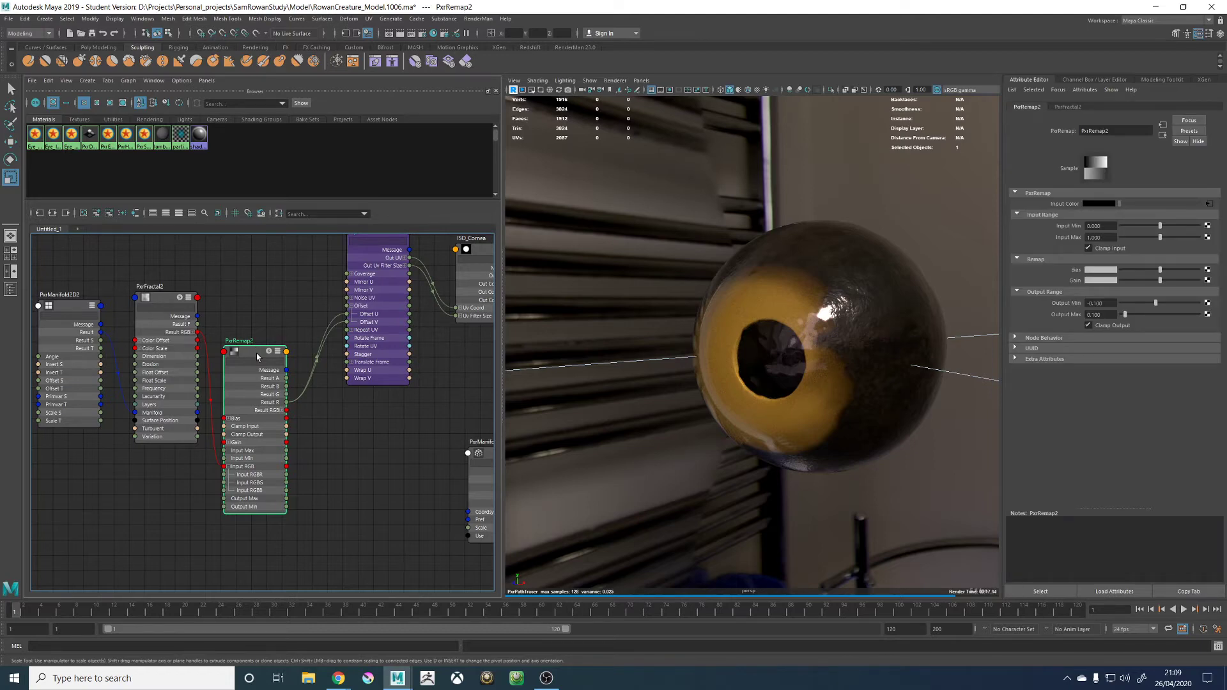
left_click(161, 303)
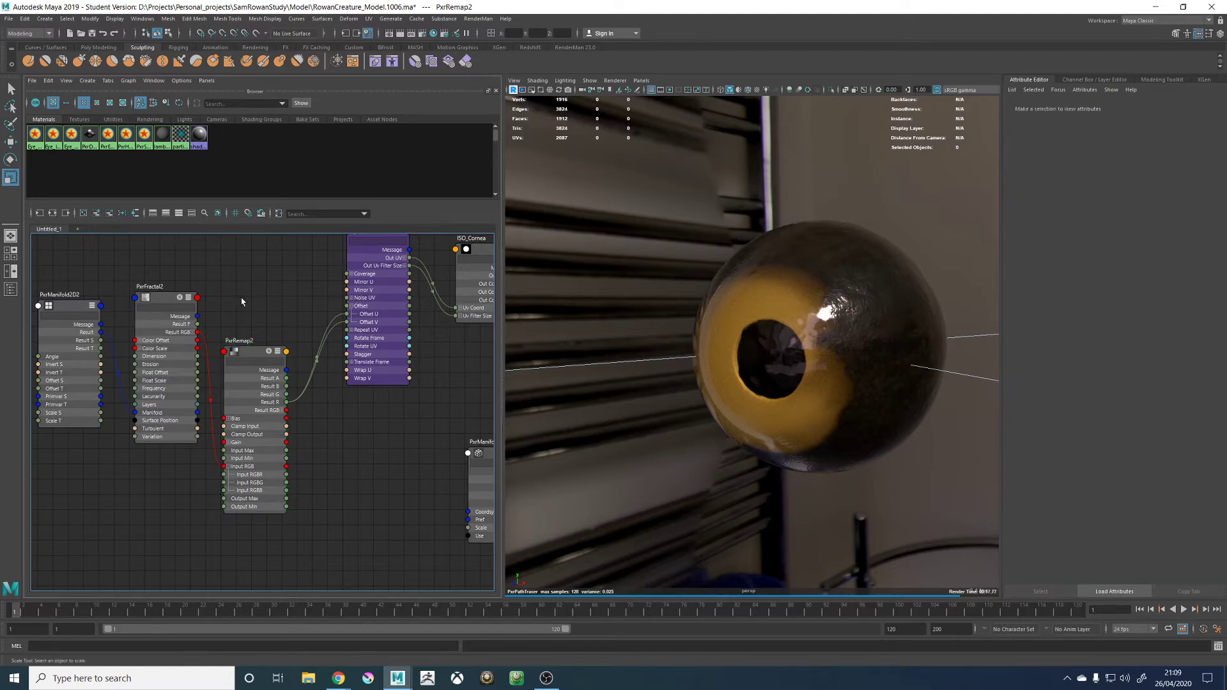
Set PxrRemap2's Output Min to -1 and Output Max to 1
left_click(253, 356)
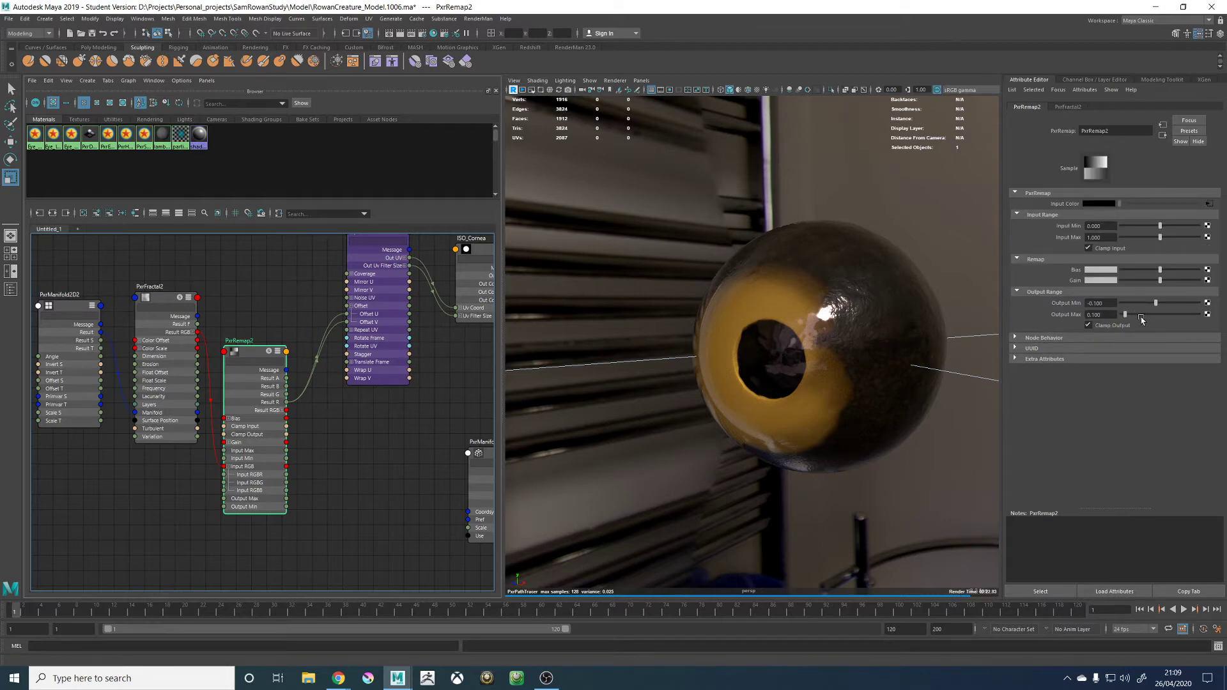
left_click(1098, 303)
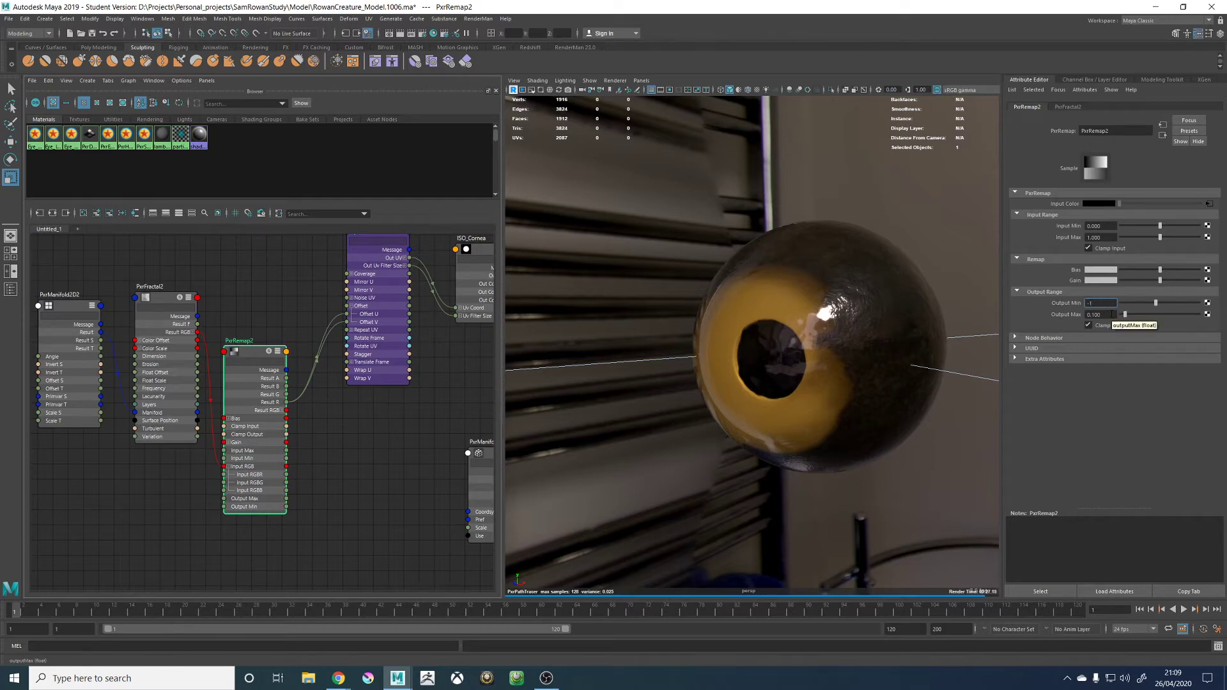
left_click_drag(1112, 314, 1078, 317)
type("1")
key("Return")
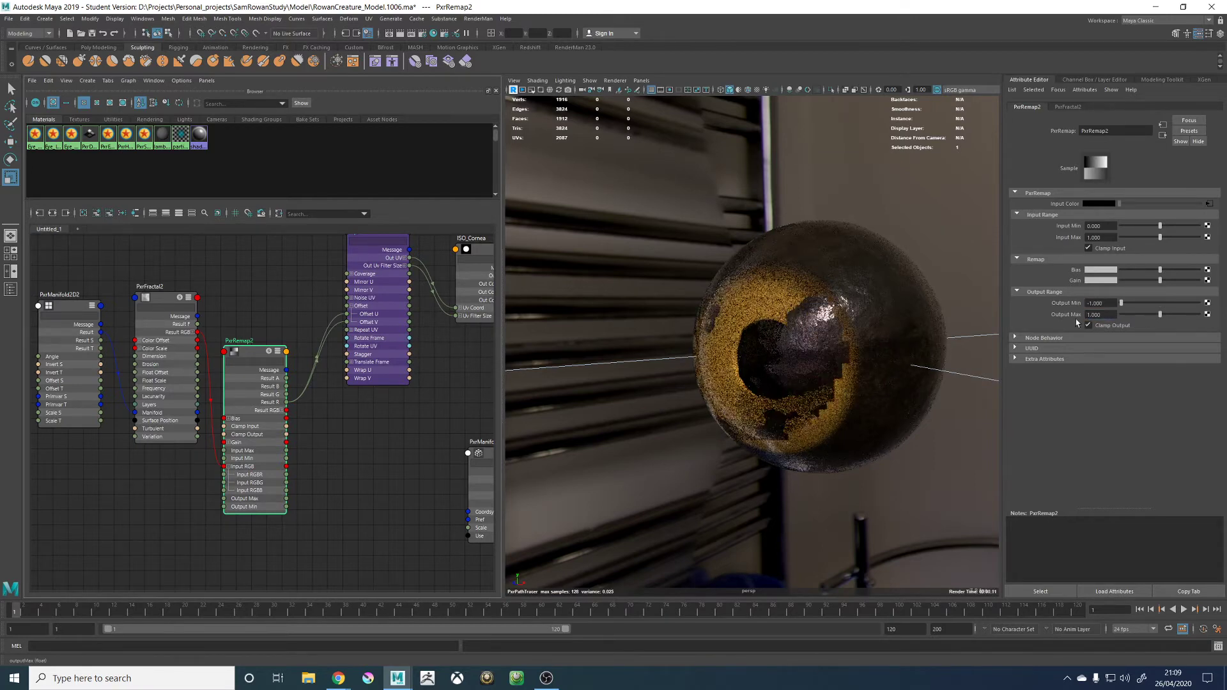
left_click_drag(800, 172, 799, 198, "alt")
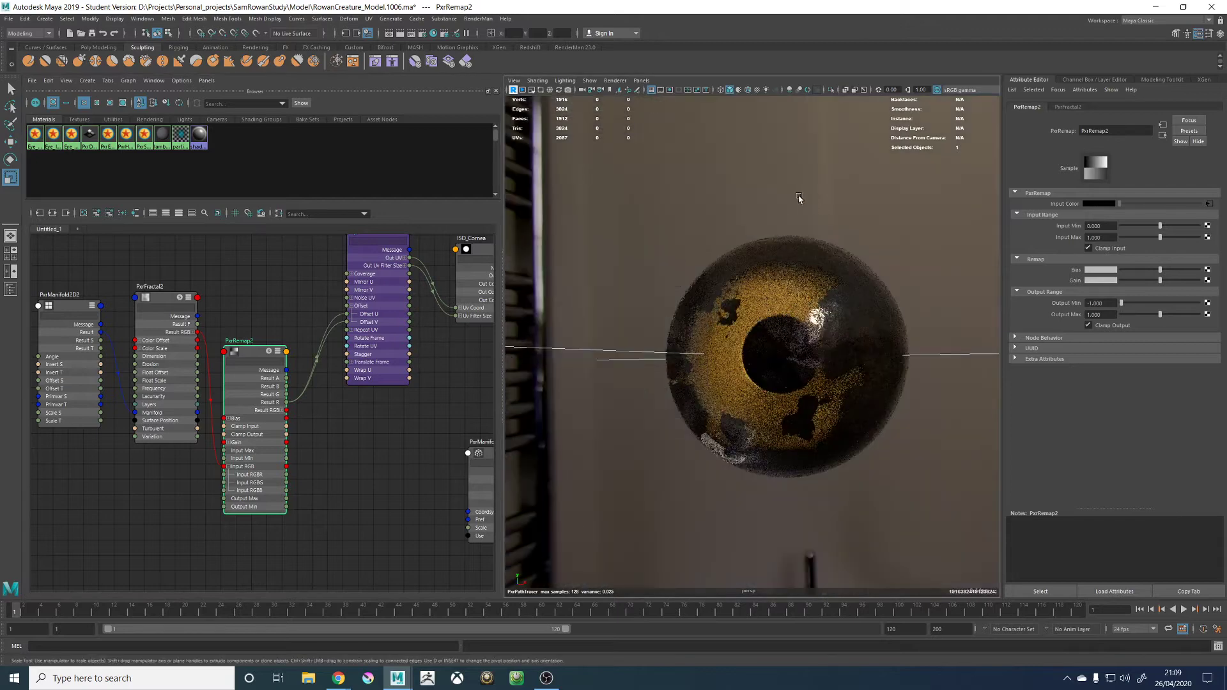
Add a multiplyDivide node to the shader graph in the free space below place2dTexture1
middle_click_drag(58, 273, 155, 296, "alt")
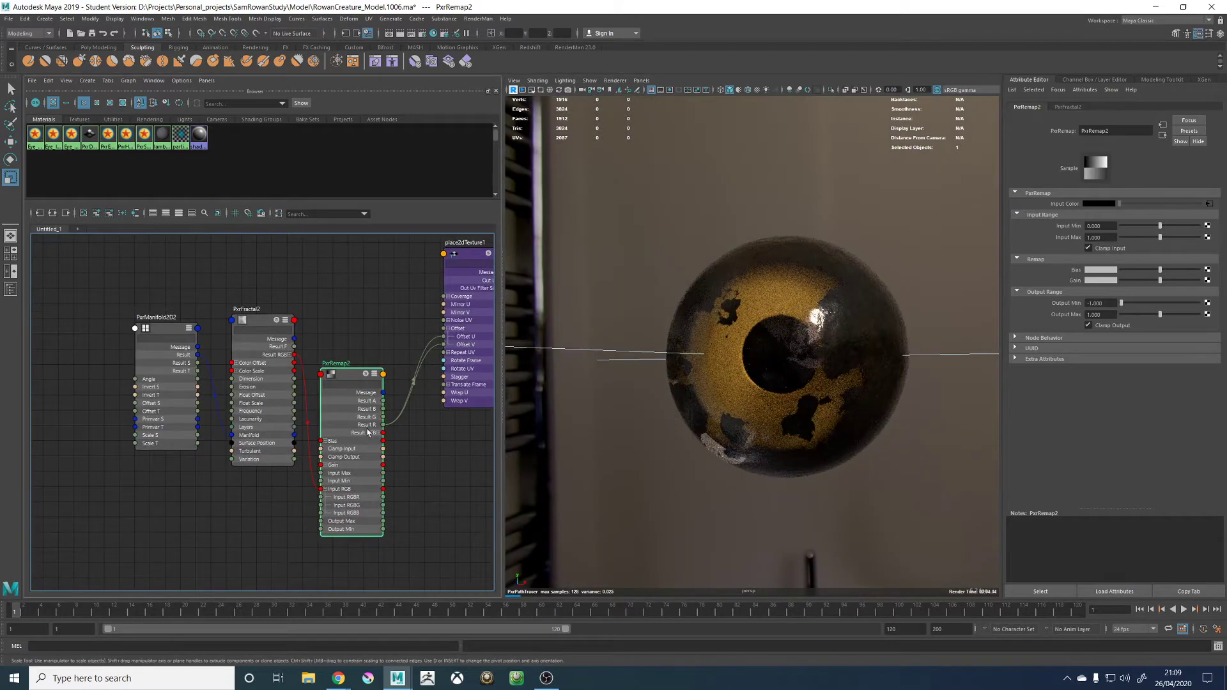
middle_click_drag(343, 390, 270, 374, "alt")
left_click_drag(479, 467, 400, 459)
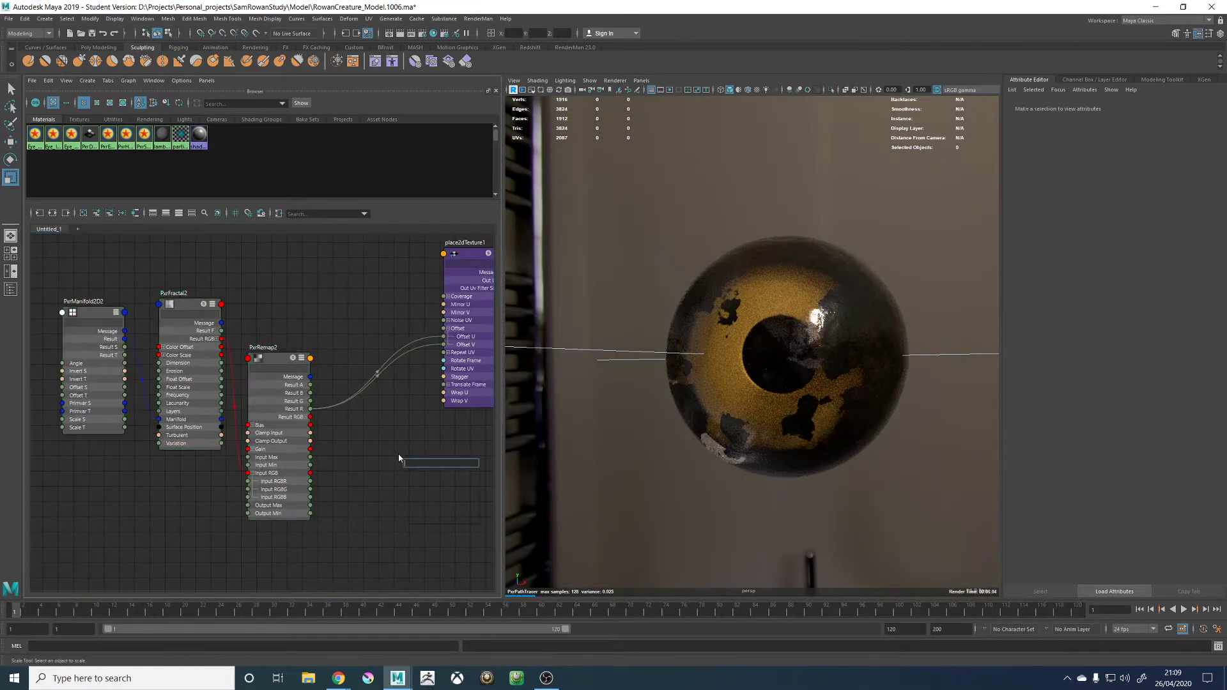
type("multi")
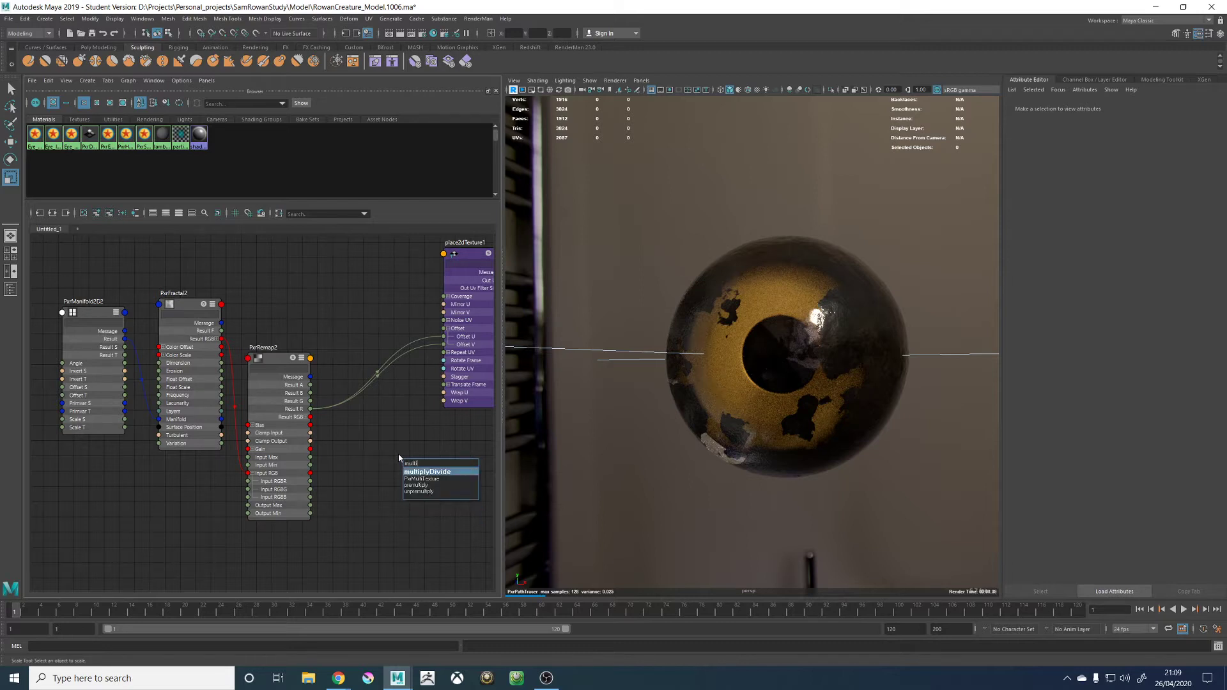
key("Return")
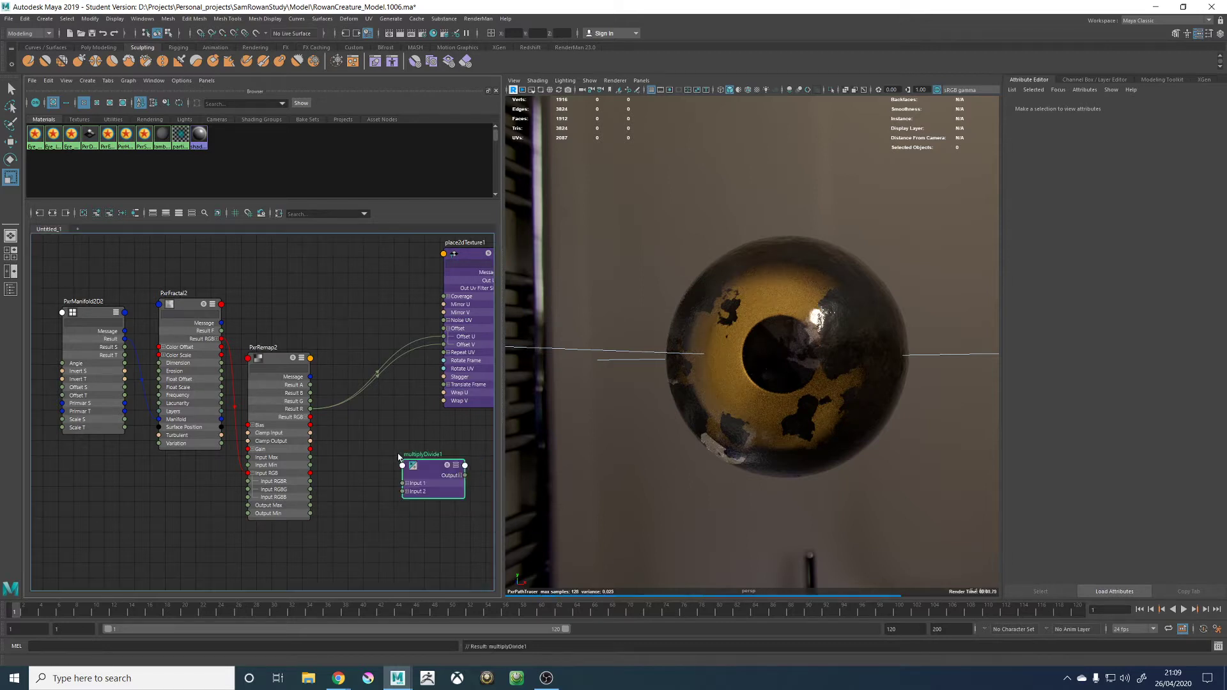
Route PxrRemap2's Result R through the multiplyDivide node's X channel into place2dTexture1's Offset U and Offset V, placing the node between them
left_click(407, 484)
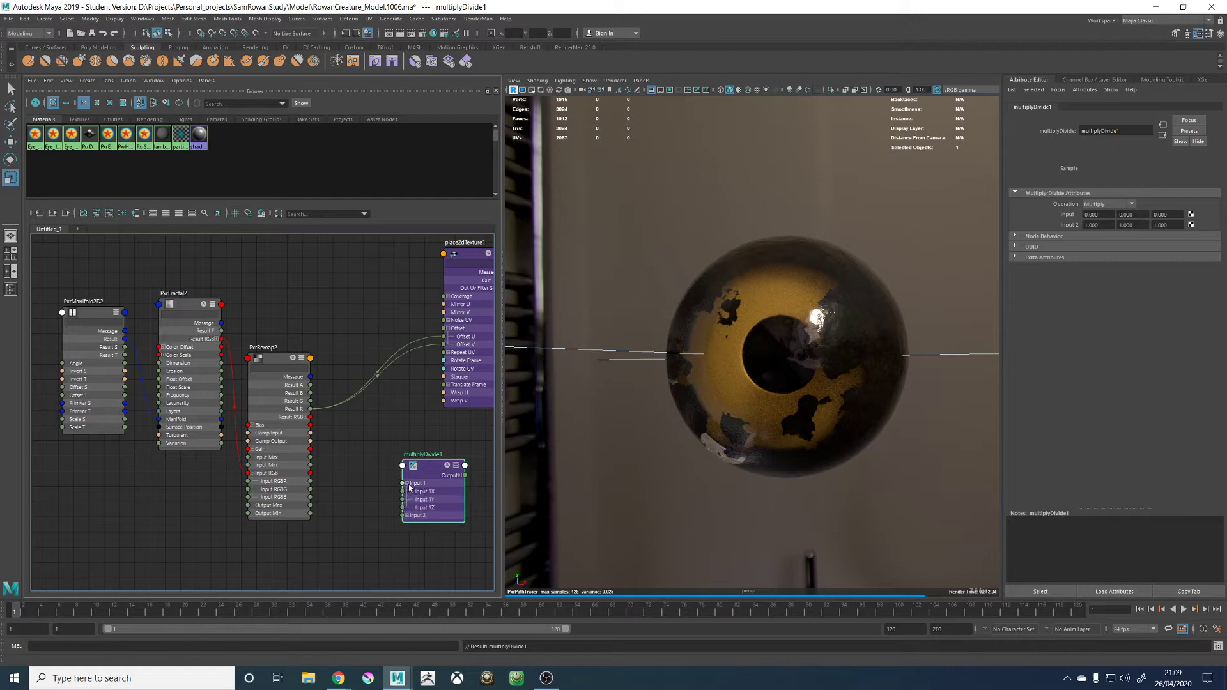
left_click_drag(310, 411, 444, 337)
left_click(461, 476)
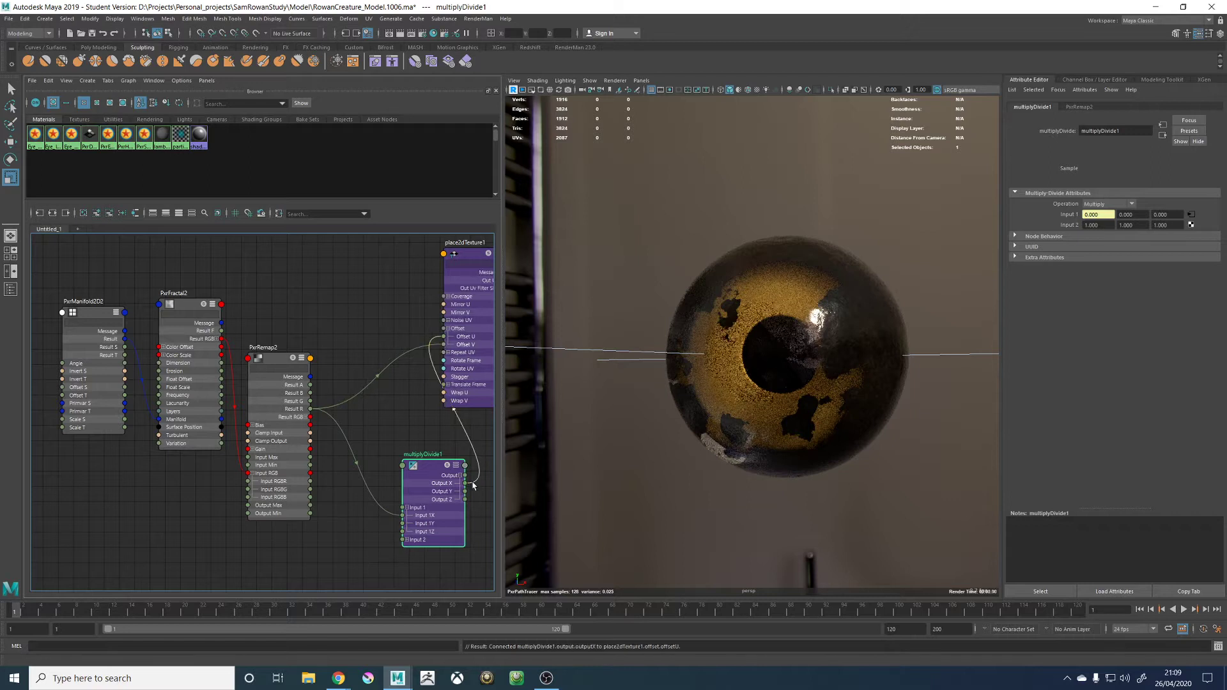
left_click_drag(452, 391, 444, 344)
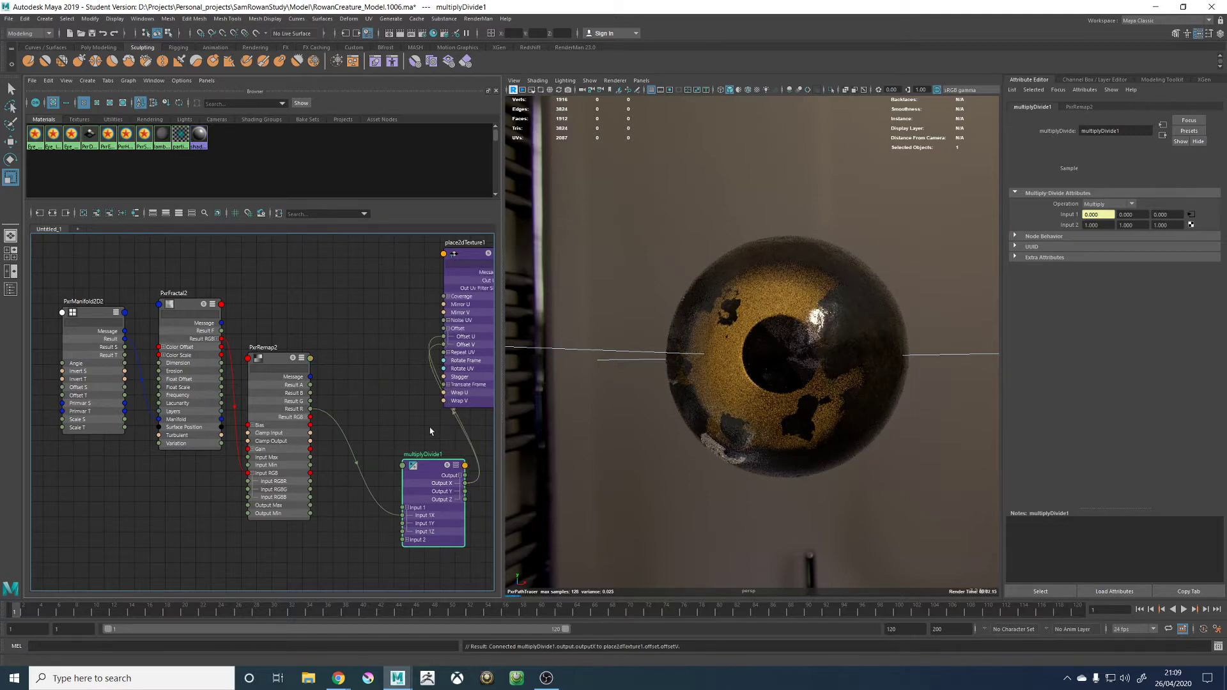
left_click_drag(432, 467, 375, 375)
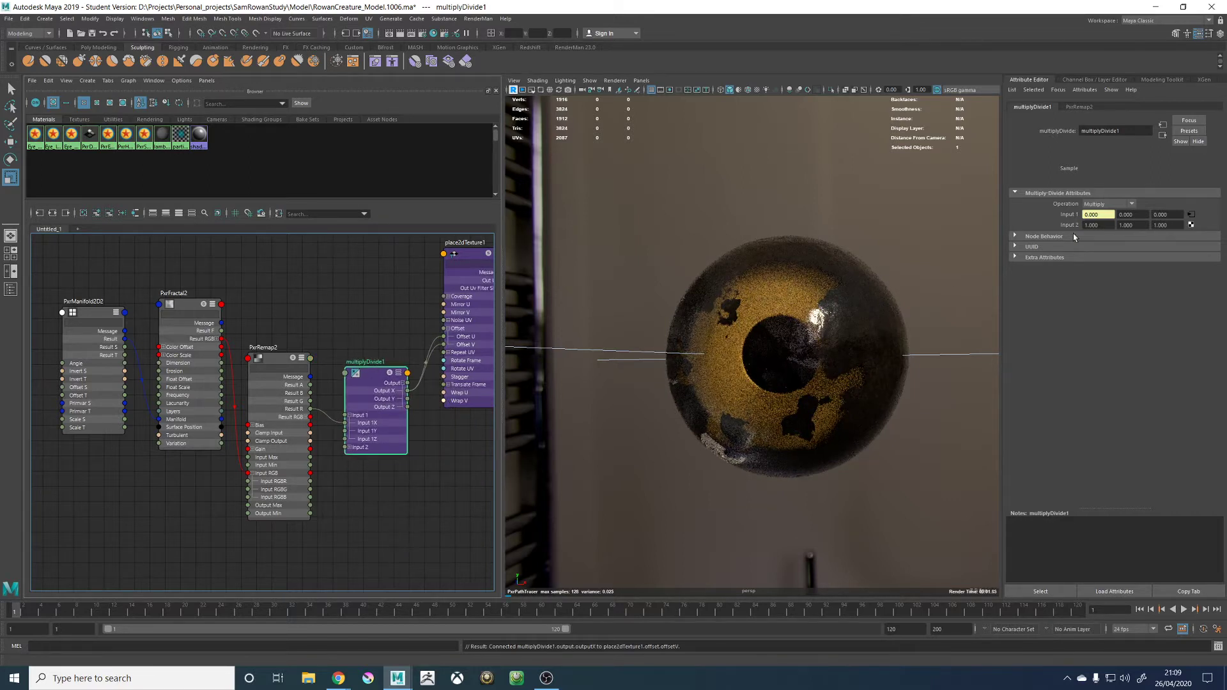
Try 0.1 as the multiplyDivide node's Input 2 X and check the eye from another angle
left_click(1107, 224)
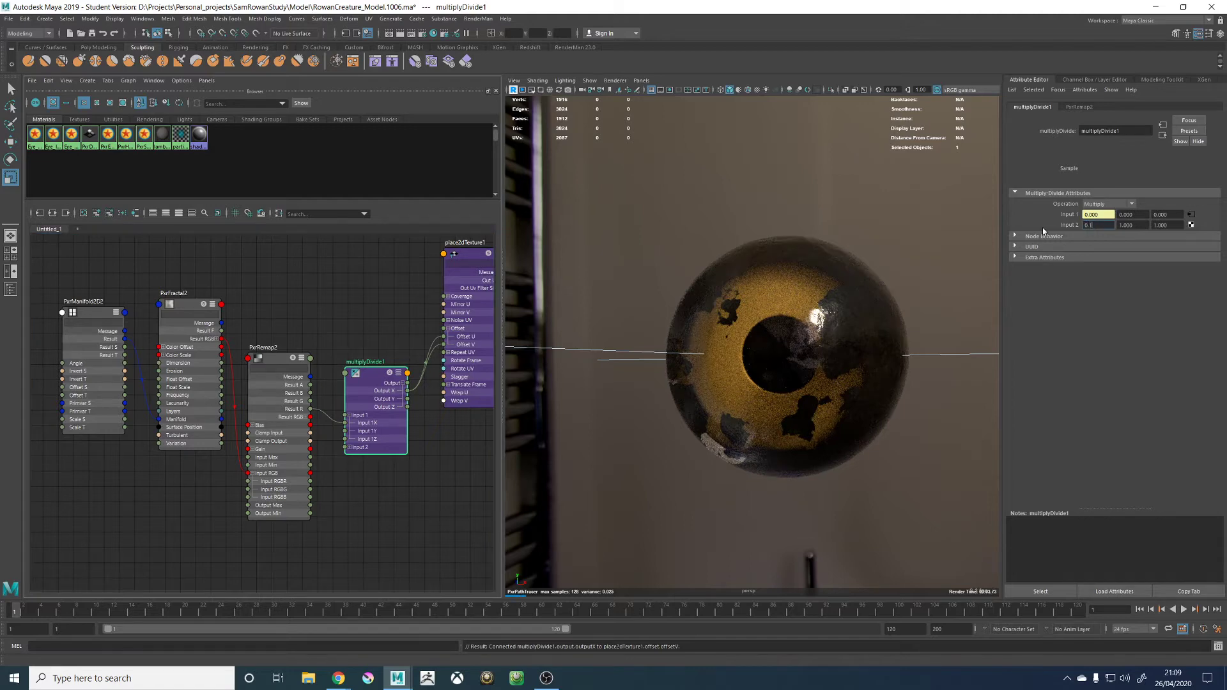
type("0.1")
key("Return")
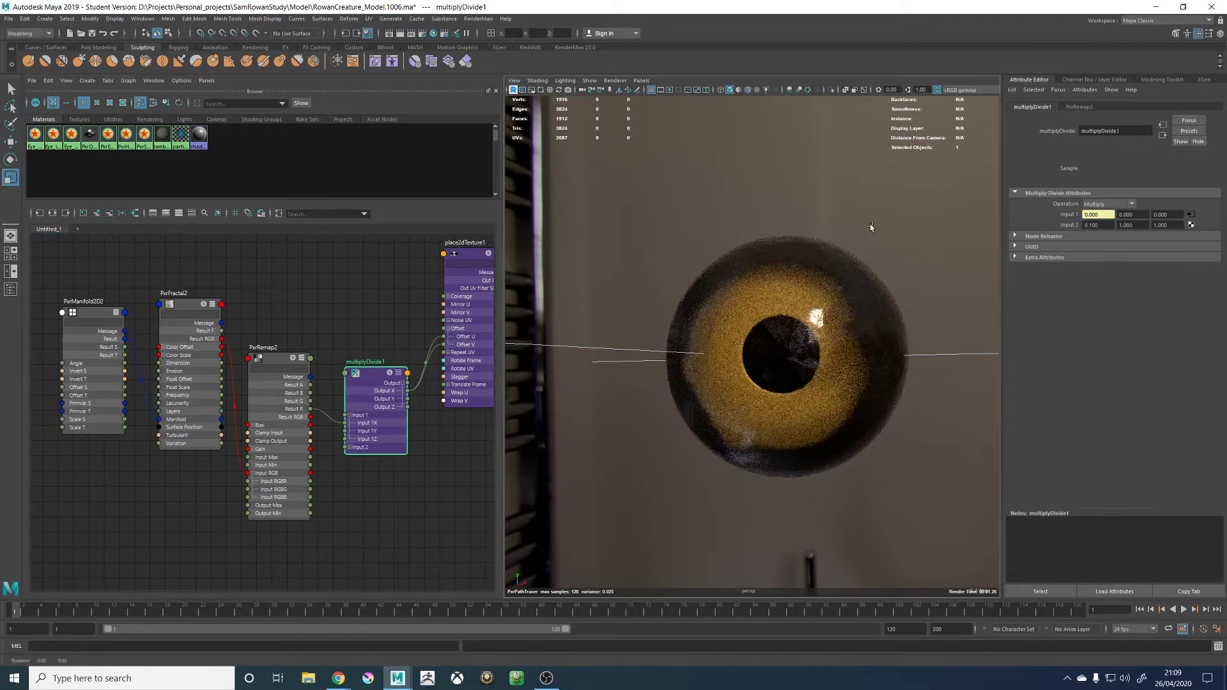
left_click_drag(870, 226, 833, 228, "alt")
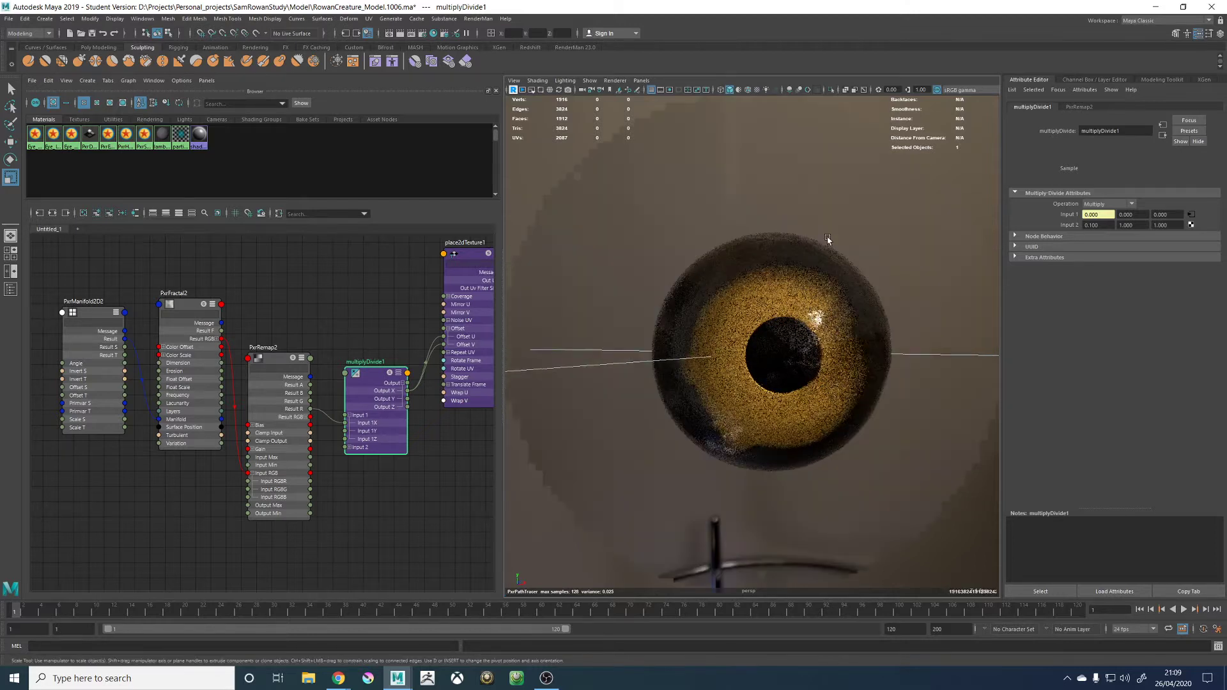
Set the multiplyDivide node's Input 2 X to 0.05 and inspect the eye from several angles
left_click_drag(1104, 228, 1093, 228)
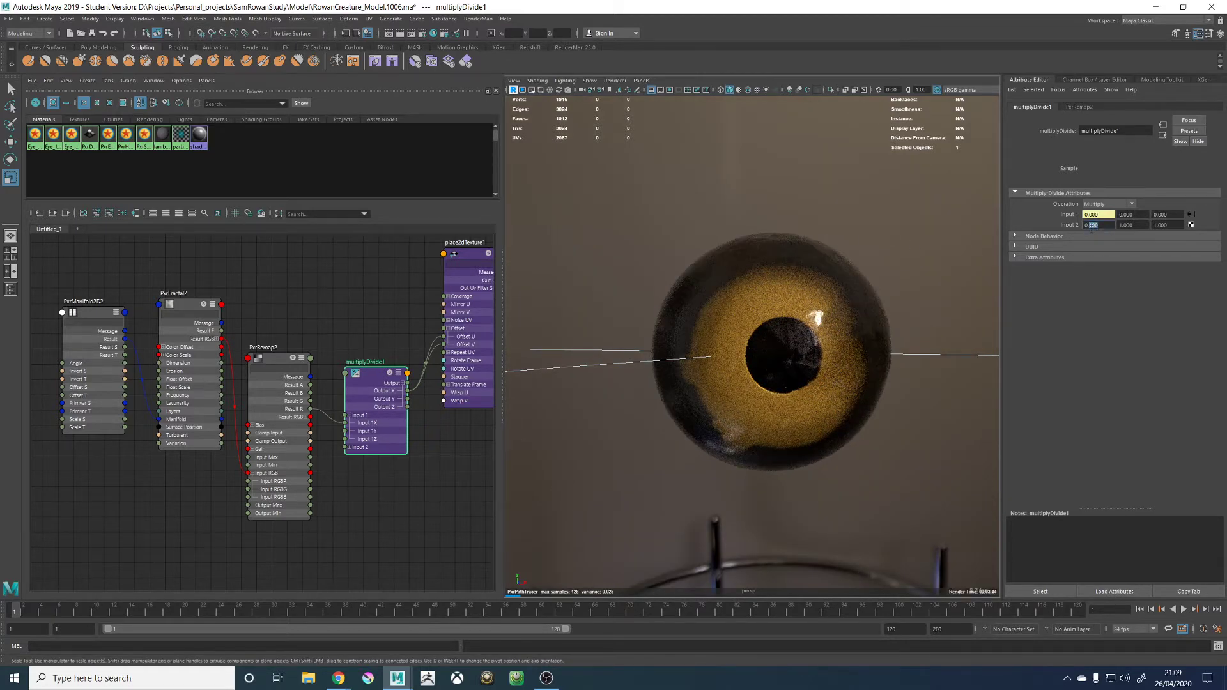
type("5")
key("Return")
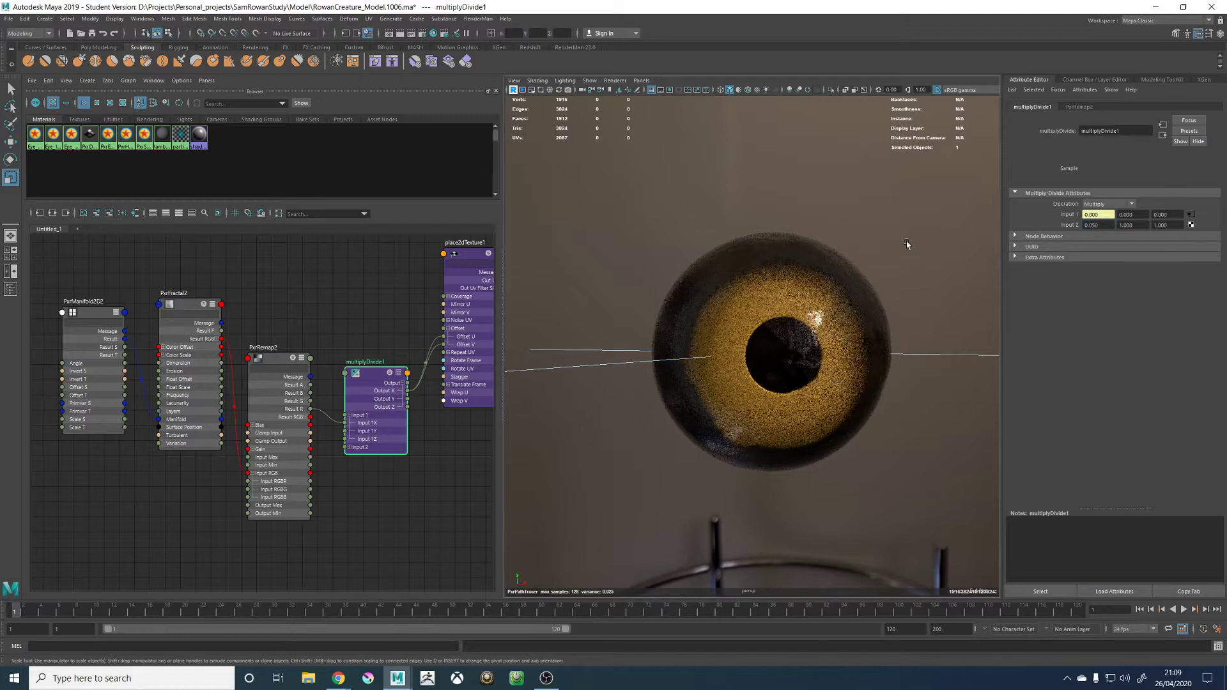
left_click_drag(906, 250, 924, 271, "alt")
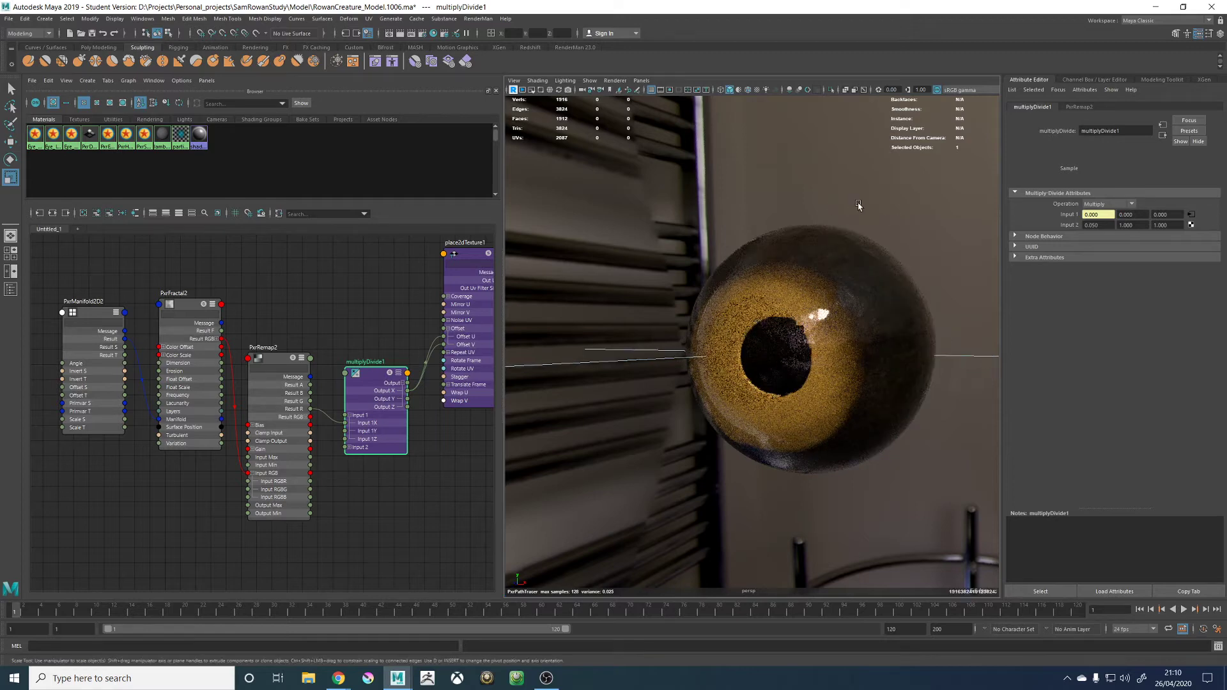
left_click_drag(866, 216, 512, 258, "alt")
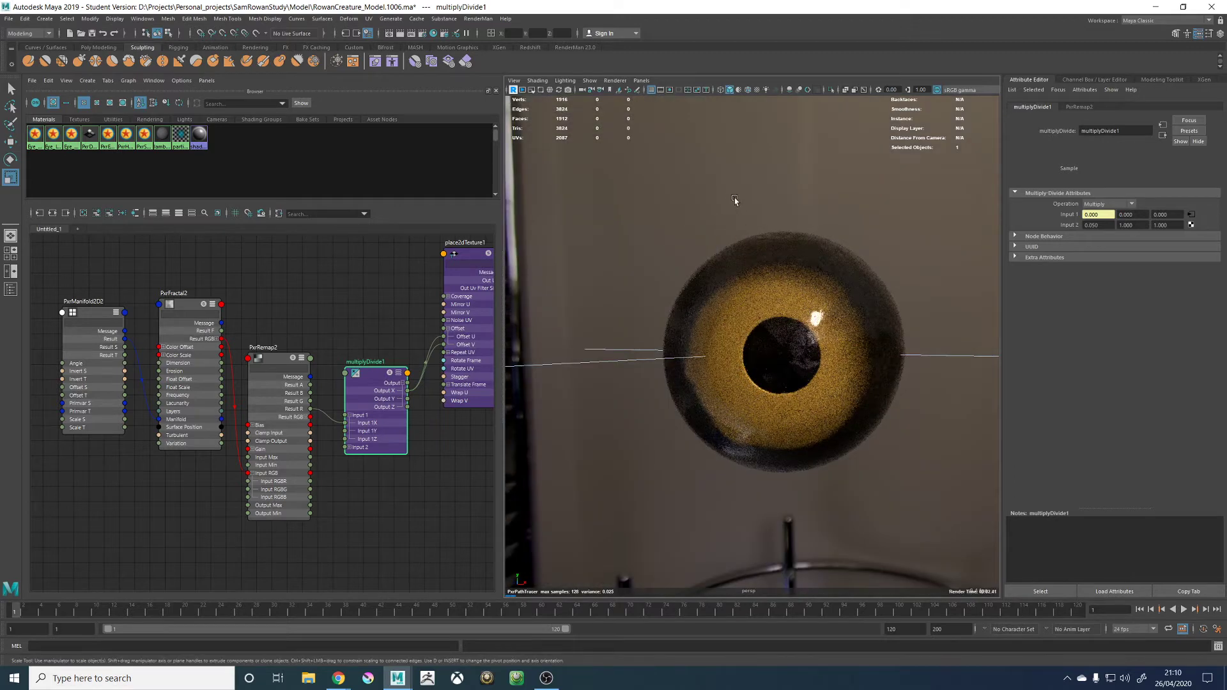
Switch the viewport from the RenderMan render to the standard shaded display and delete the PxrManifold2D2 node feeding PxrFractal2
left_click(89, 314)
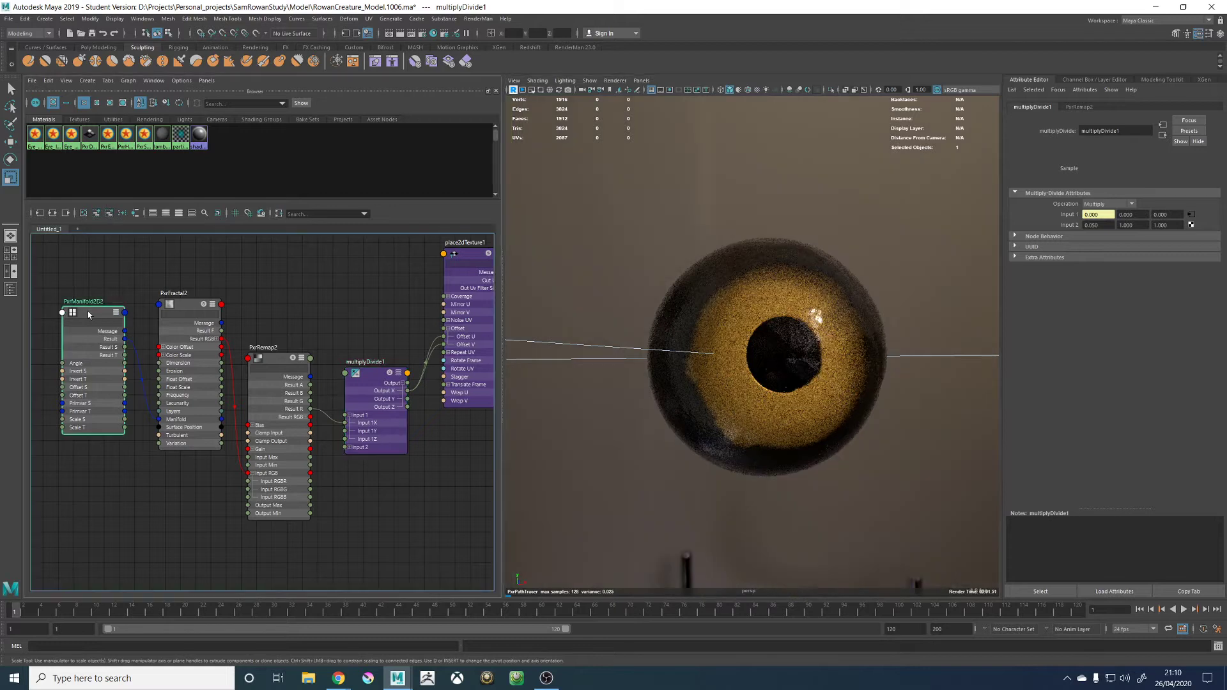
left_click(182, 308)
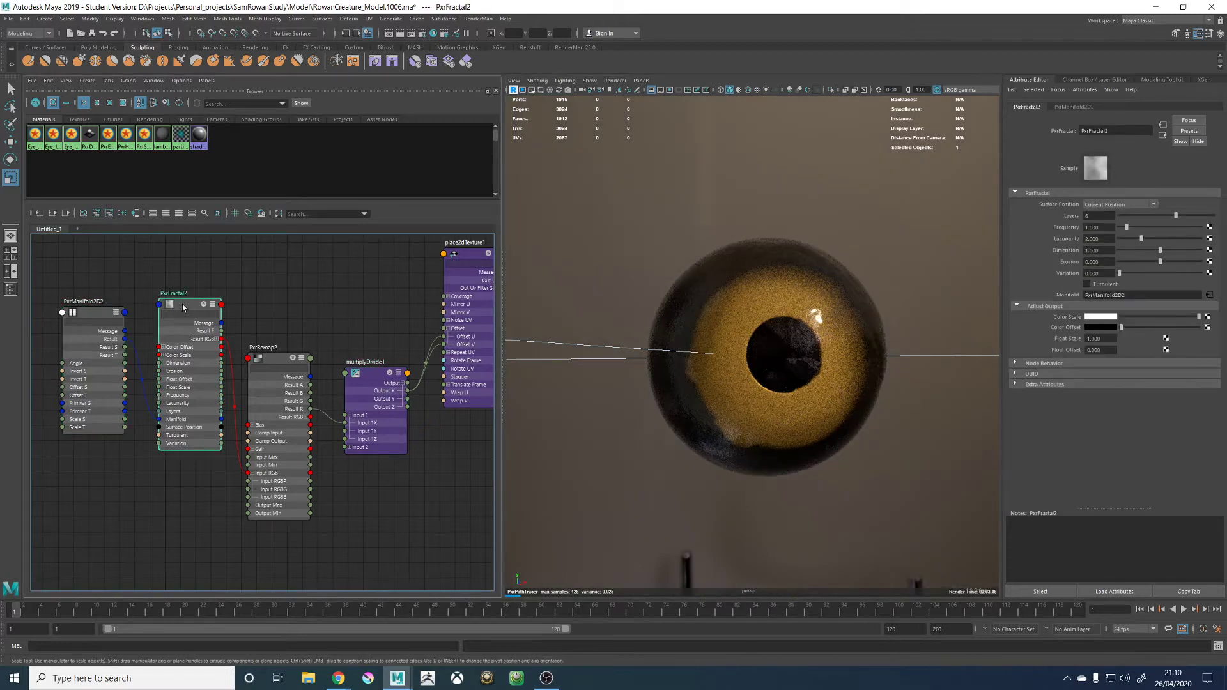
left_click(95, 313)
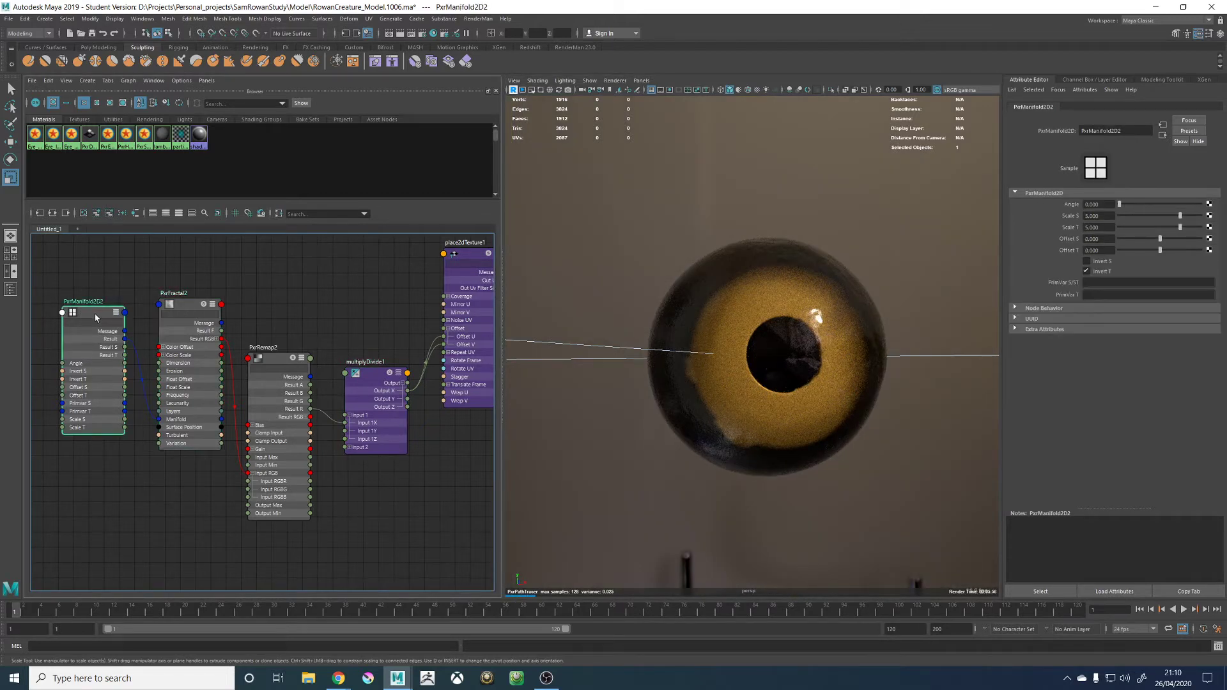
left_click(616, 81)
left_click(623, 97)
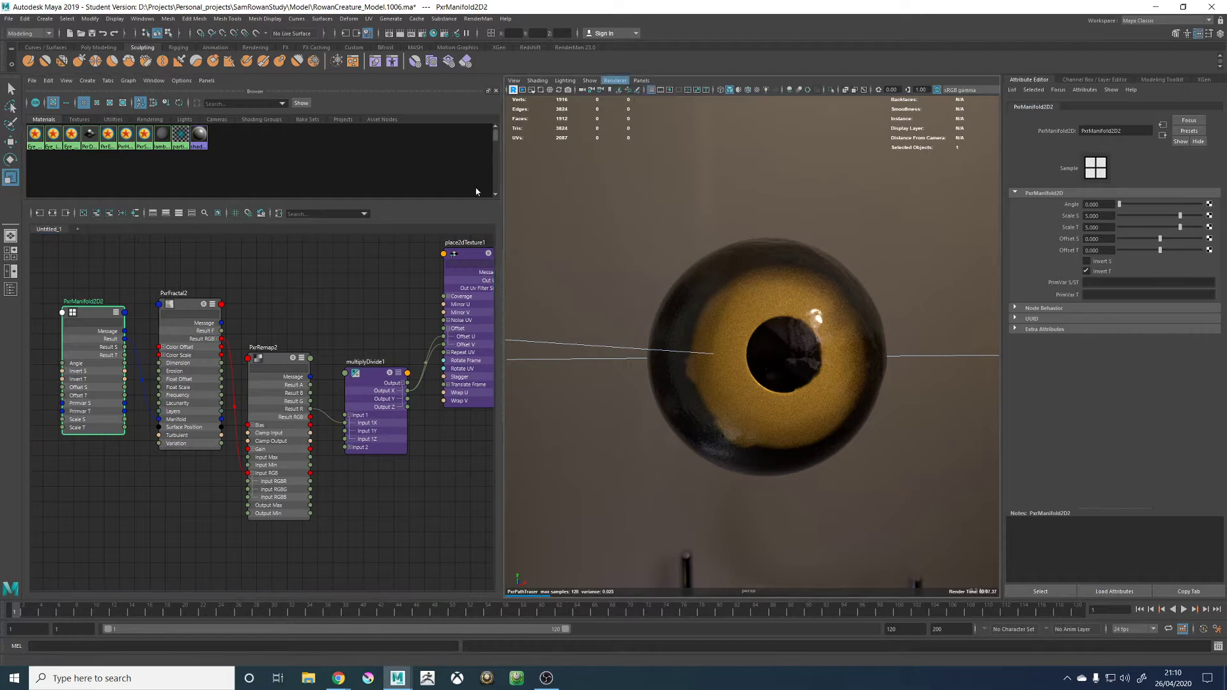
left_click(89, 316)
key("Delete")
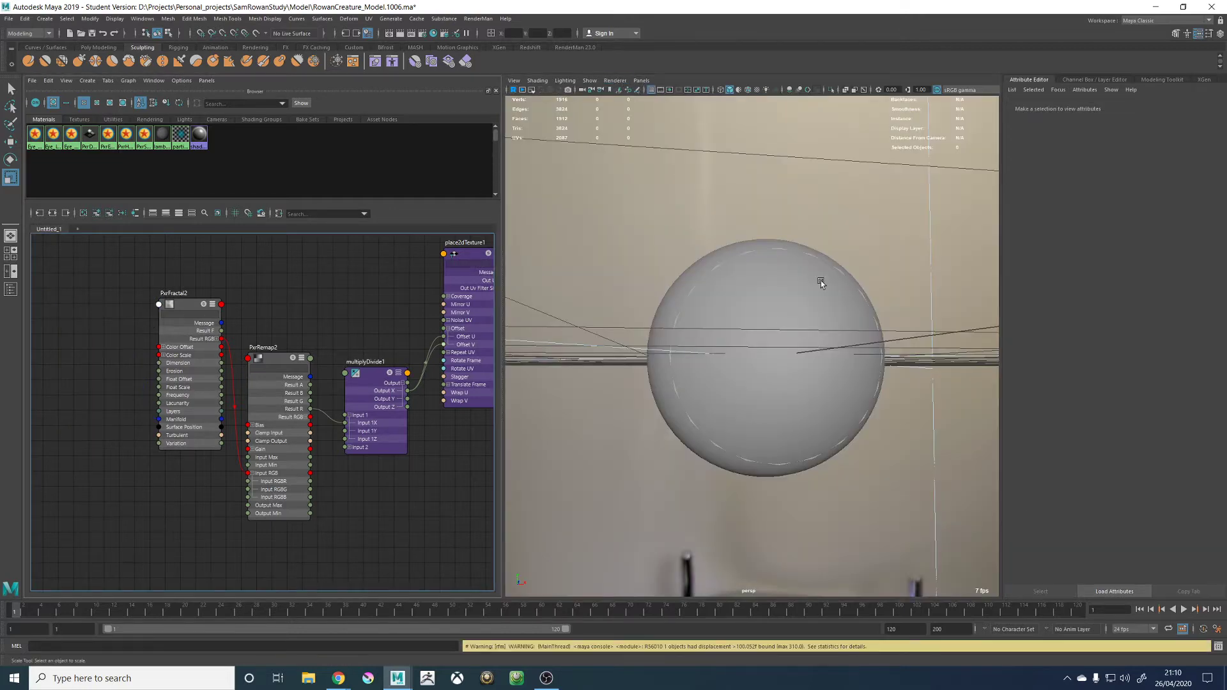
Save the scene, accepting the student version notice
key("ctrl+s")
left_click(591, 346)
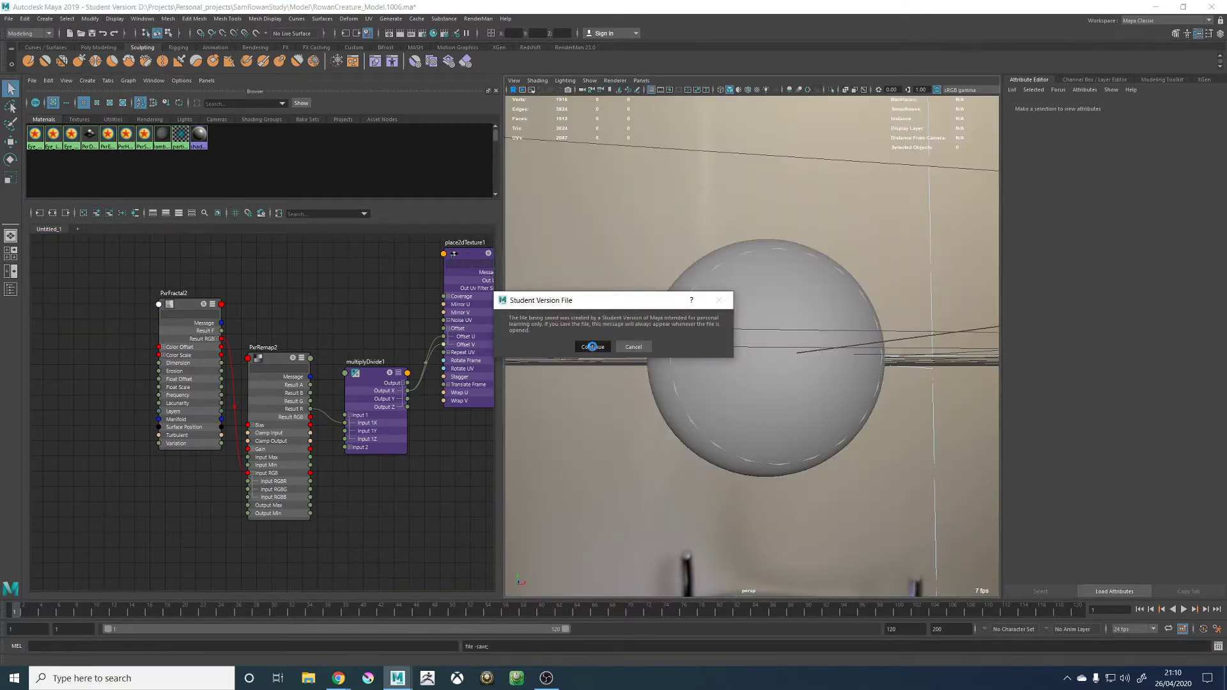
key("r")
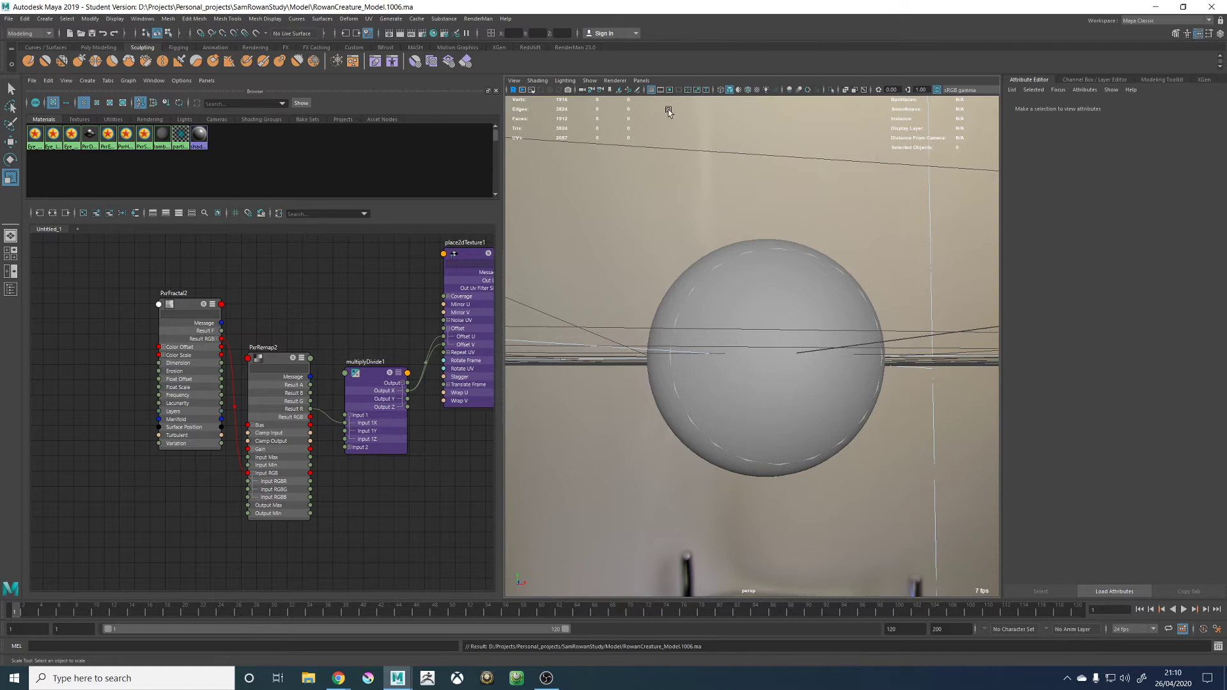
Switch the viewport back to the RenderMan render and select the PxrFractal2 node, viewing the eye from the side
left_click(620, 90)
left_click(627, 108)
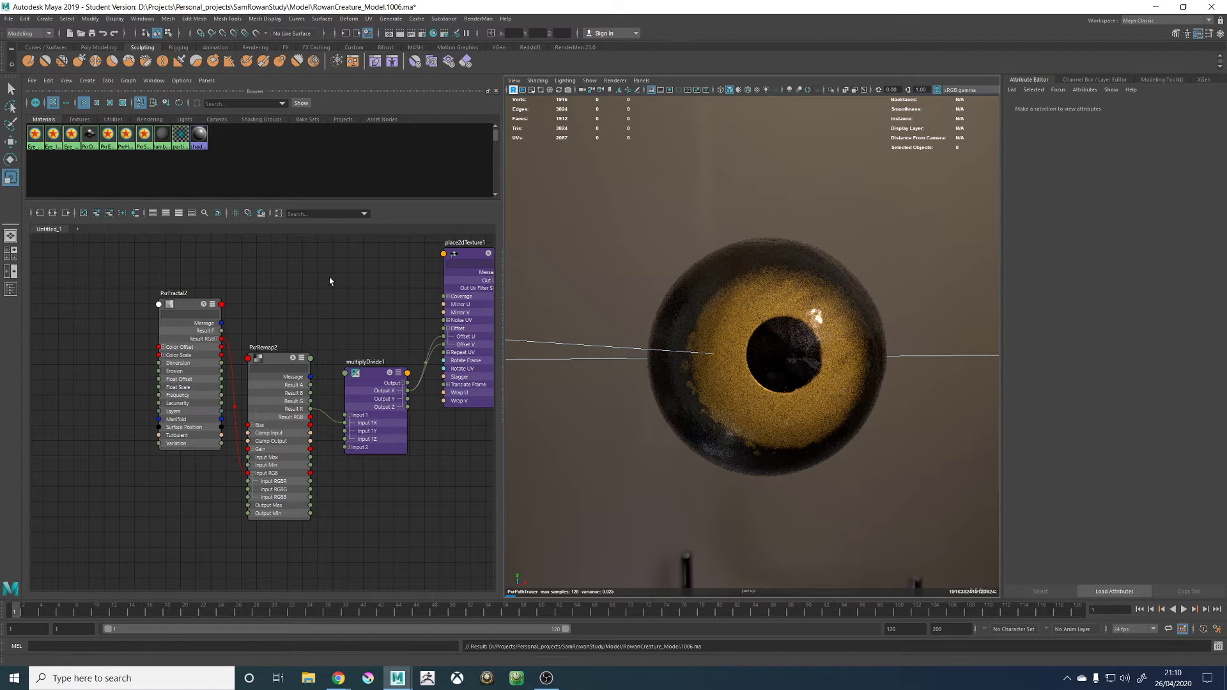
left_click(180, 310)
left_click_drag(716, 204, 991, 217, "alt")
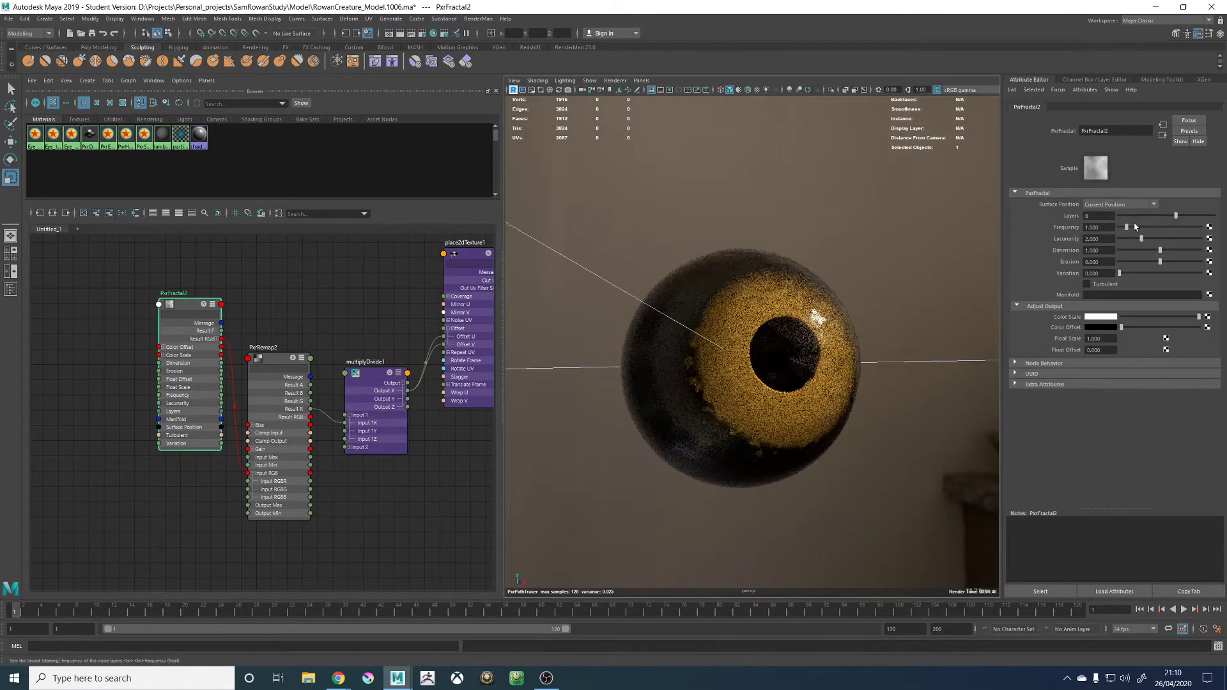
Try a Frequency of 0.1 on PxrFractal2, testing Layers at 1 and 6 while checking the eye's cornea edge
left_click_drag(1126, 227, 1142, 228)
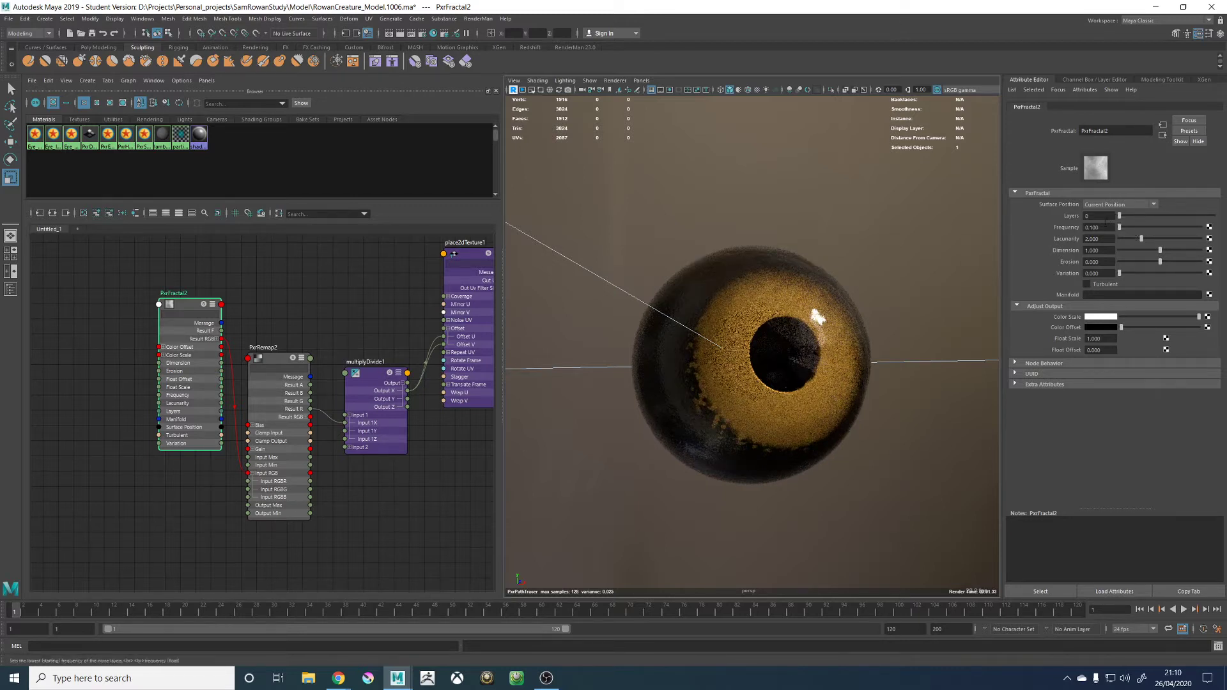
left_click_drag(1101, 216, 1086, 216)
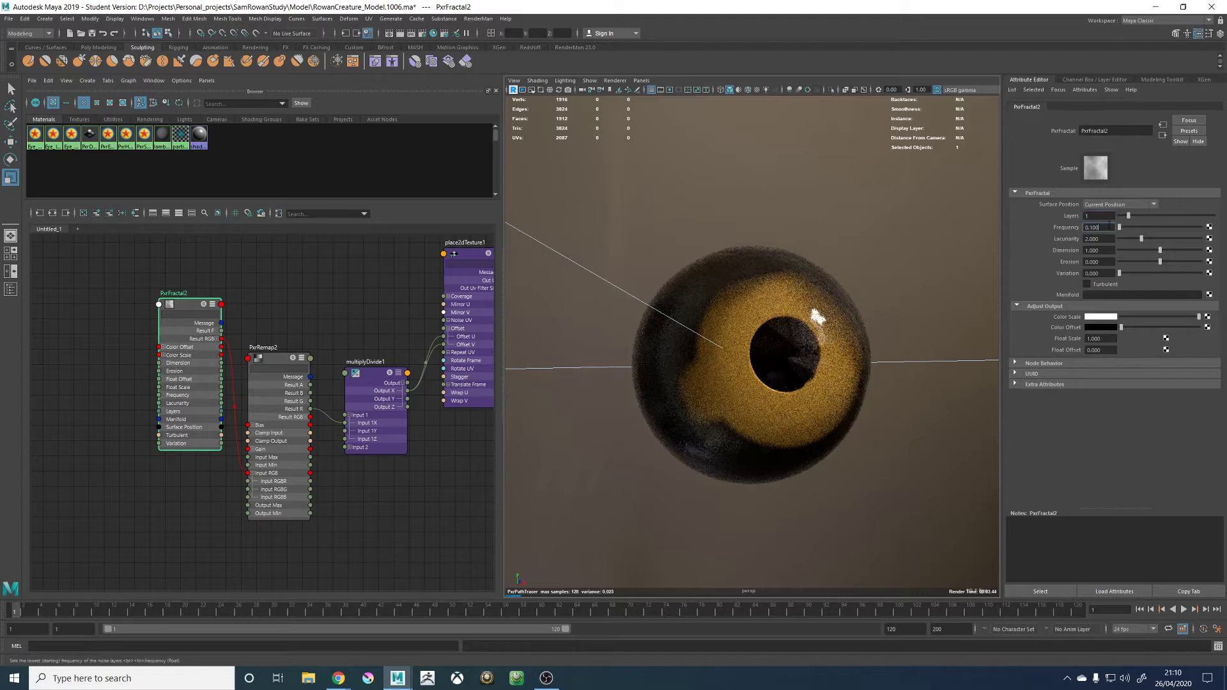
left_click(1108, 227)
type("0.100")
key("Return")
key("shift+Tab")
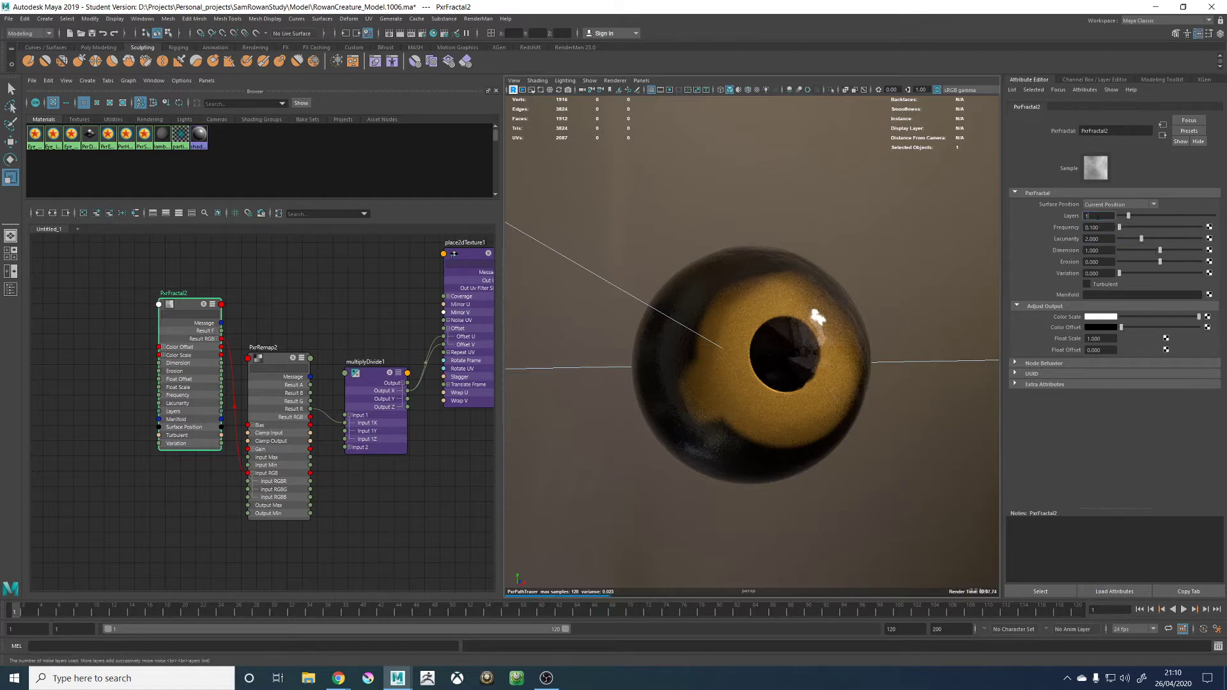
key("Return")
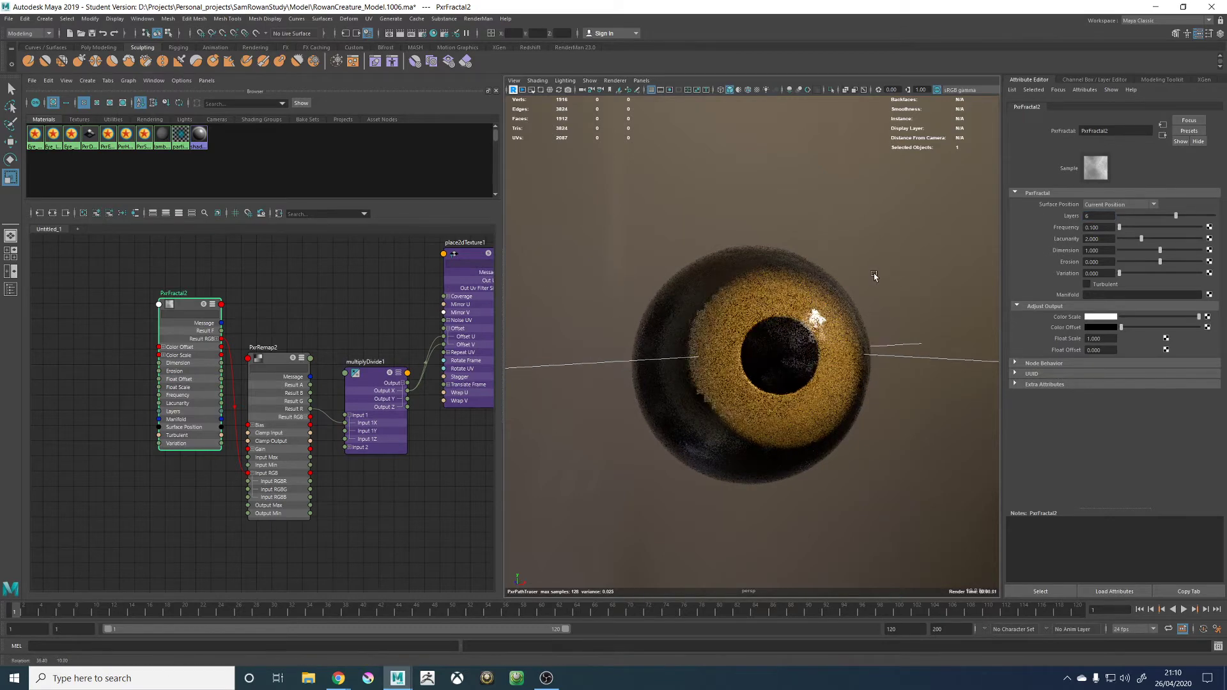
left_click_drag(891, 274, 918, 271, "alt")
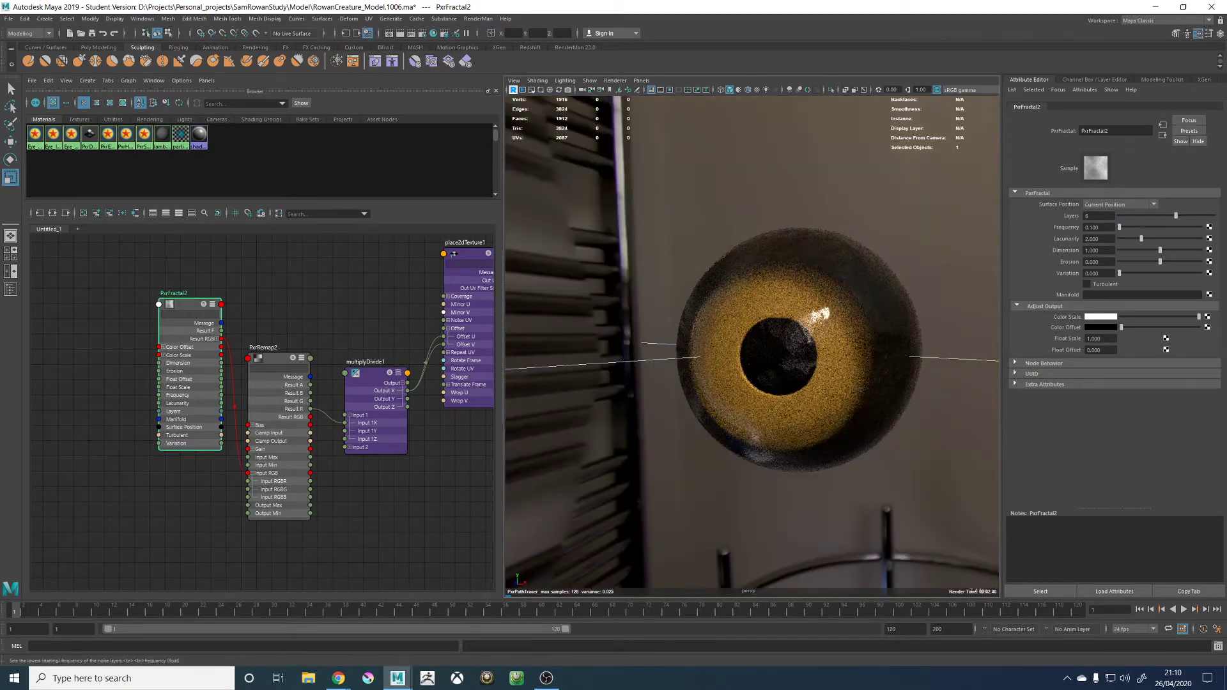
Try 1 and 0.1 as the multiplyDivide1 node's Input 2 X, comparing the cornea mask from several angles
left_click(376, 377)
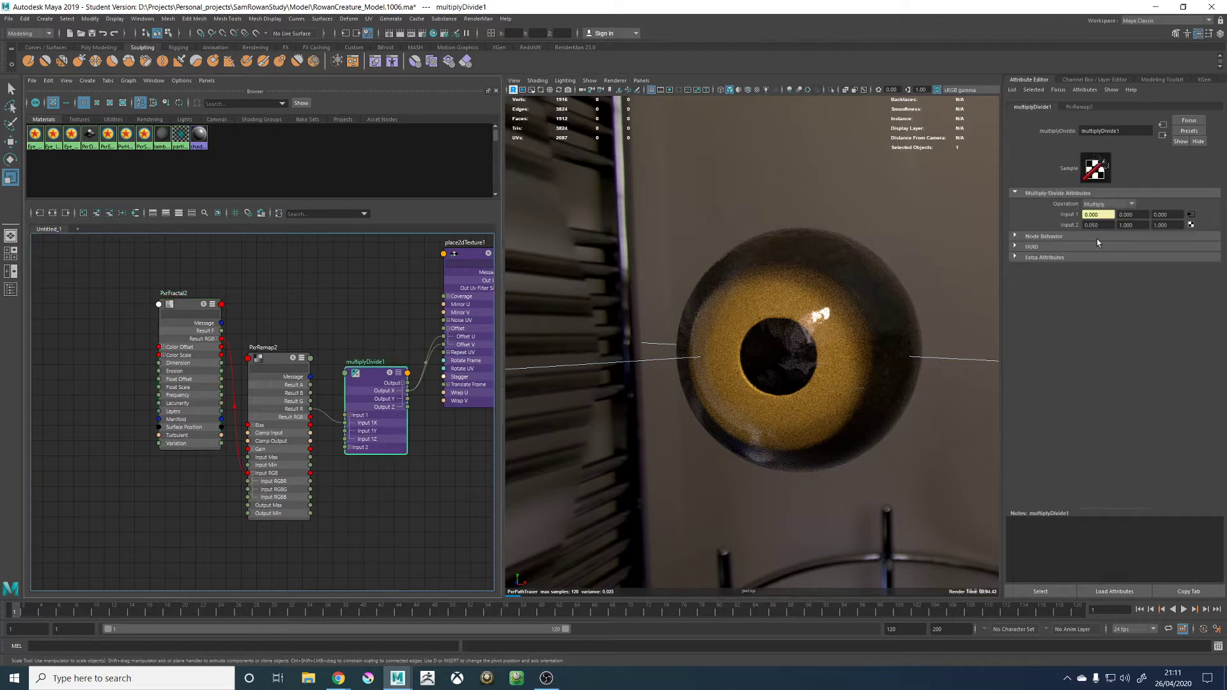
left_click(1097, 224)
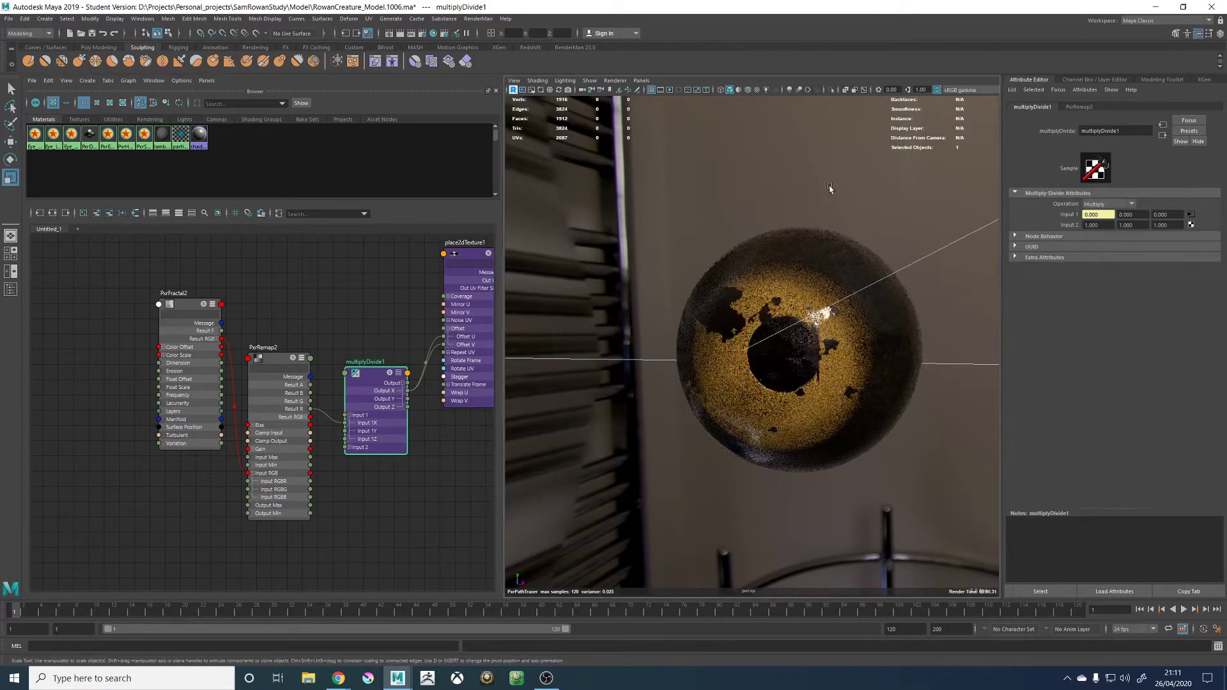
left_click_drag(829, 188, 824, 189, "alt")
left_click_drag(1102, 225, 1079, 226)
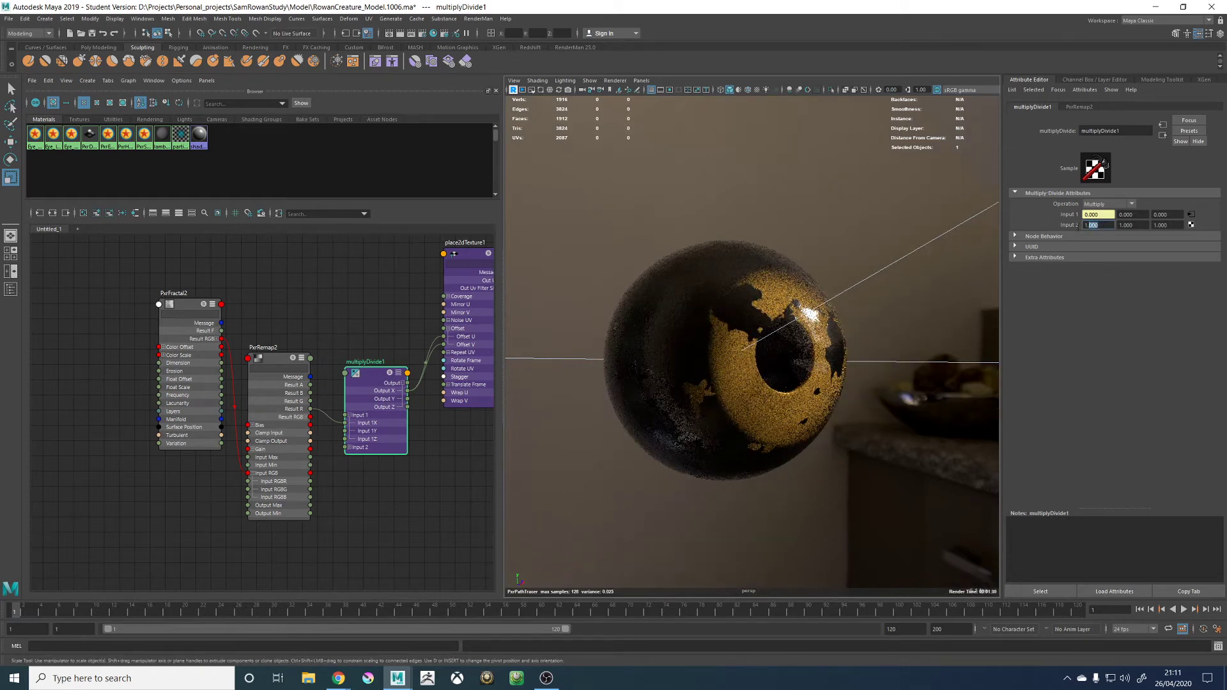
type("0.1")
key("Return")
left_click_drag(725, 294, 822, 266, "alt")
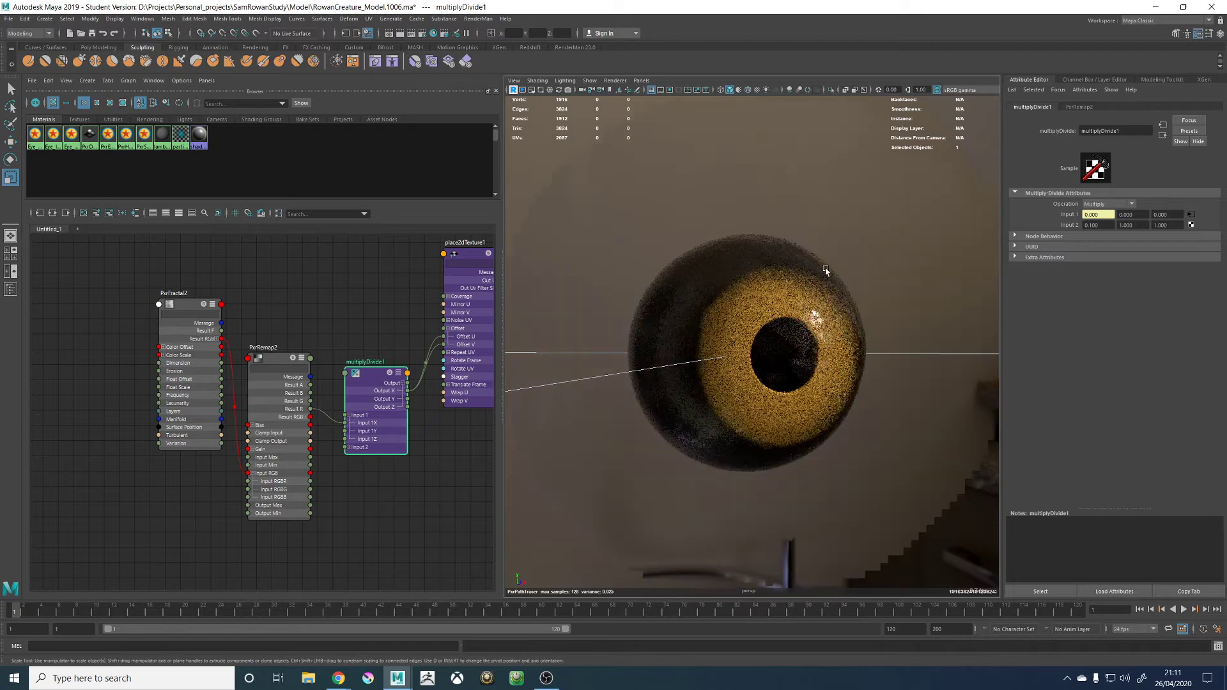
Preview the PxrRemap2 and PxrFractal2 outputs directly on the eye to examine the noise pattern
left_click_drag(186, 306, 179, 332)
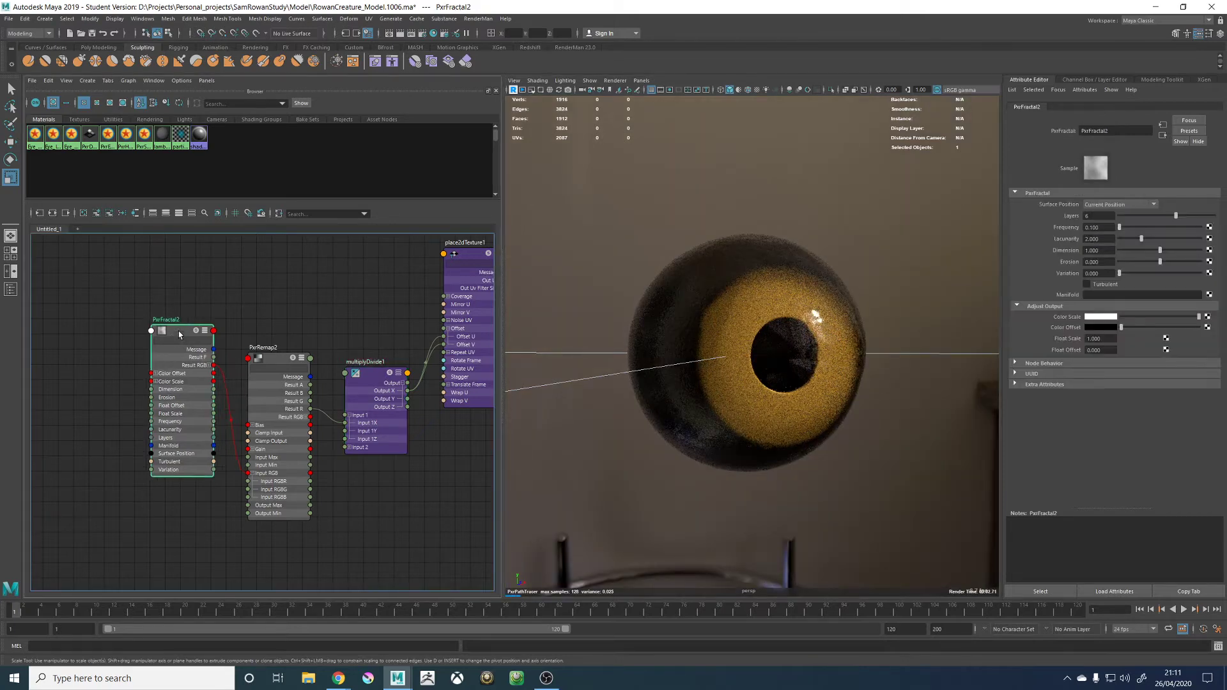
left_click(1093, 227)
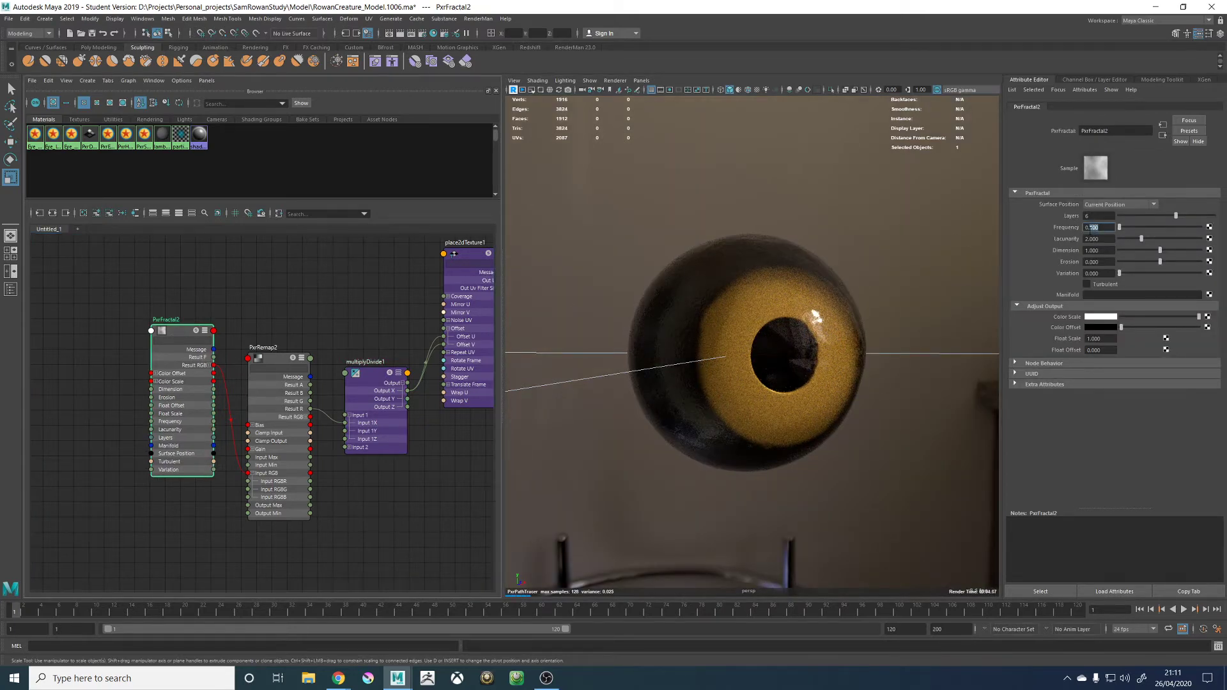
left_click(291, 365)
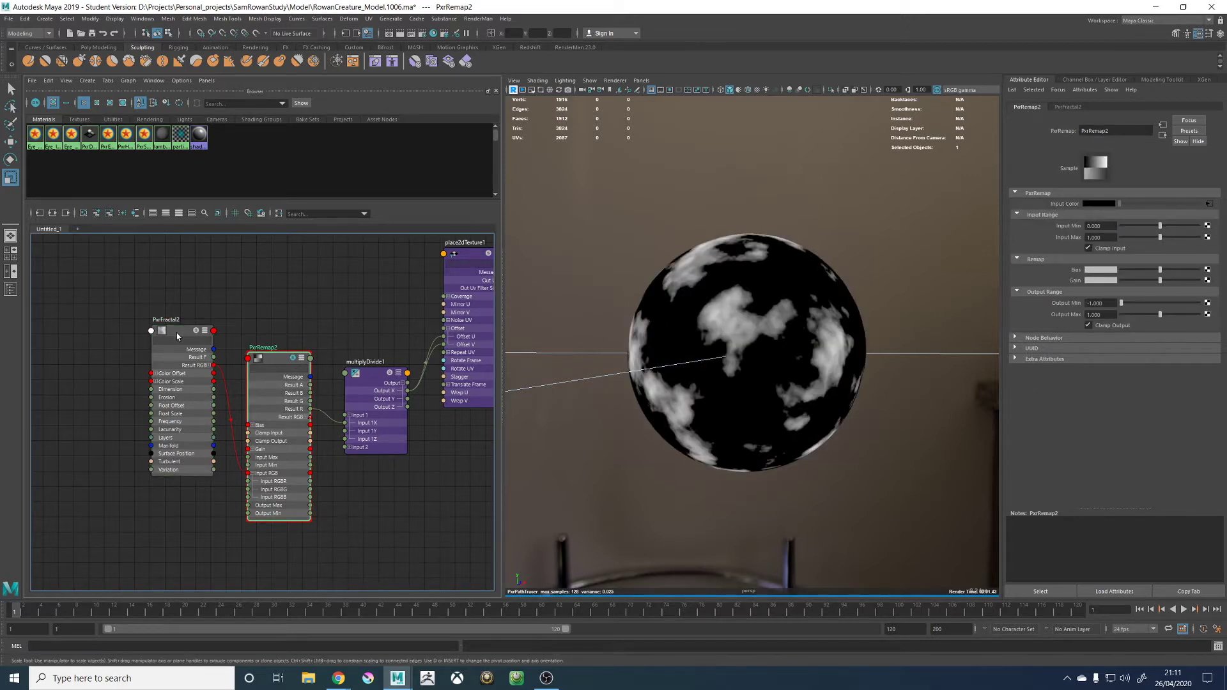
left_click(194, 331)
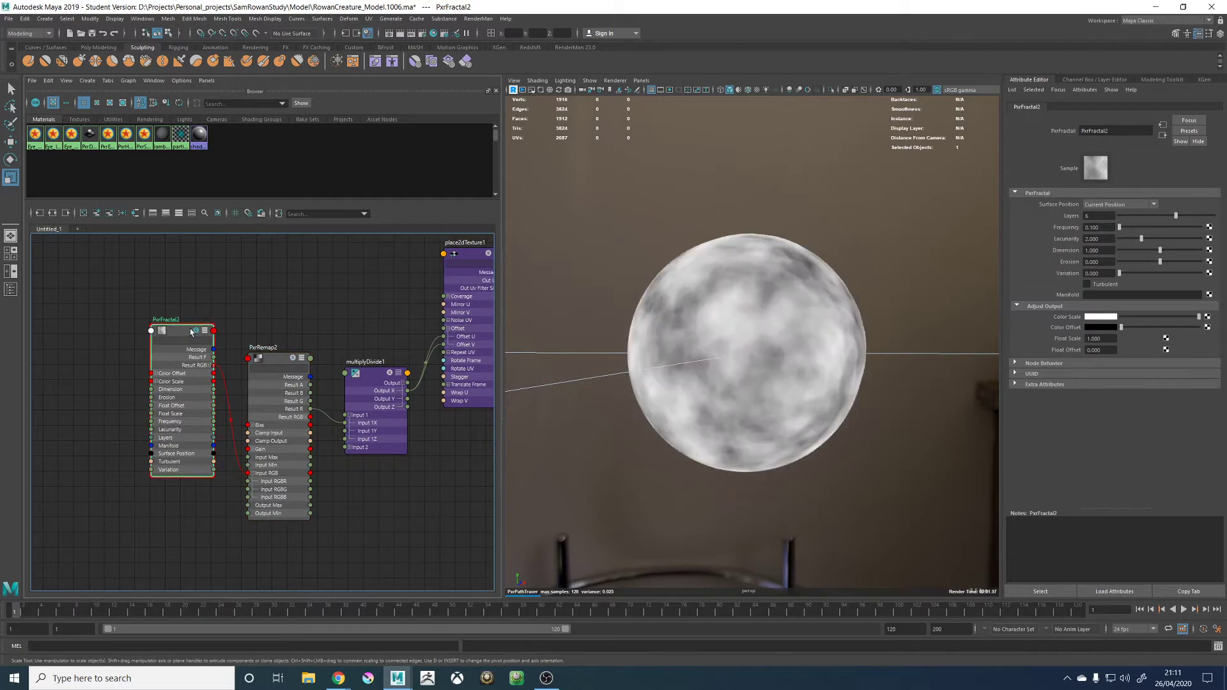
Try 0.4 and 0.2 as the multiplyDivide1 node's Input 2 X and inspect the rendered eye from several angles
left_click(370, 377)
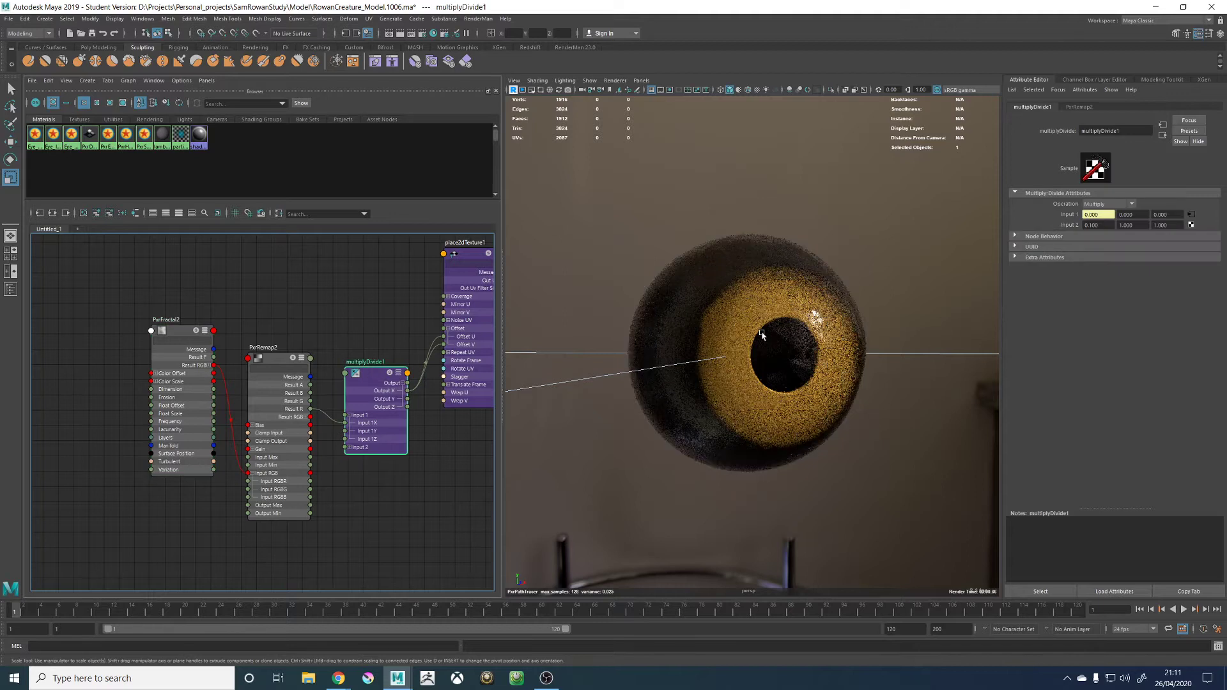
left_click(1097, 225)
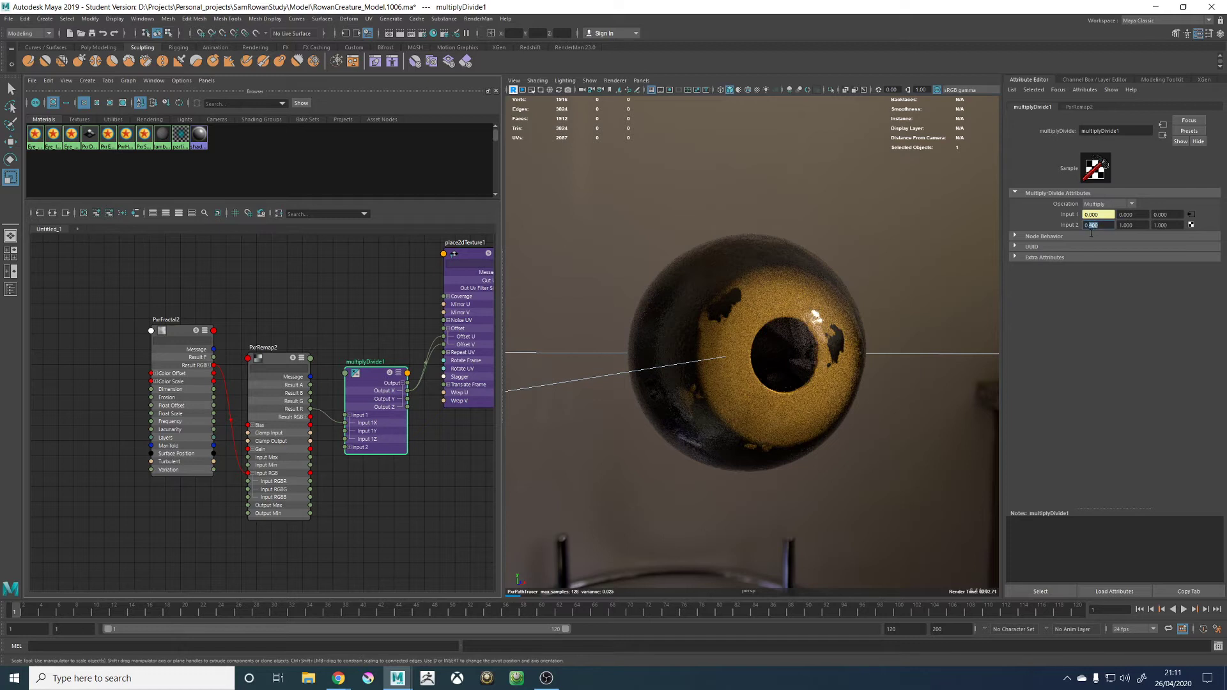
key("Return")
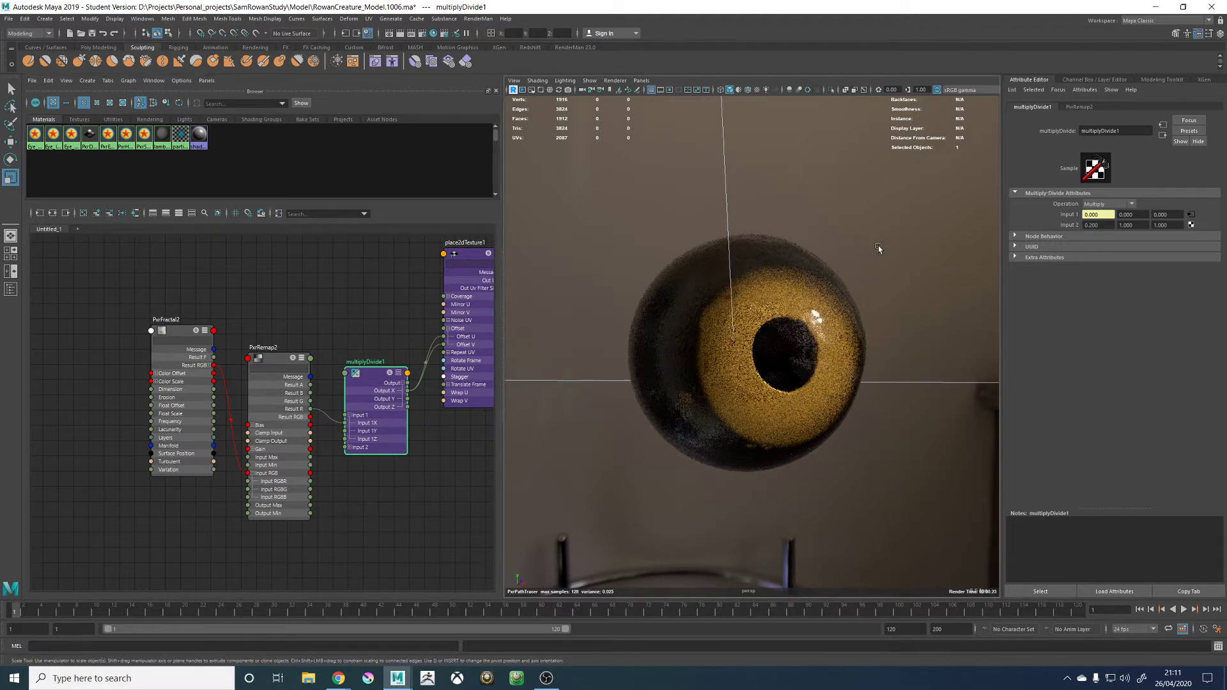
left_click_drag(892, 275, 757, 211, "alt")
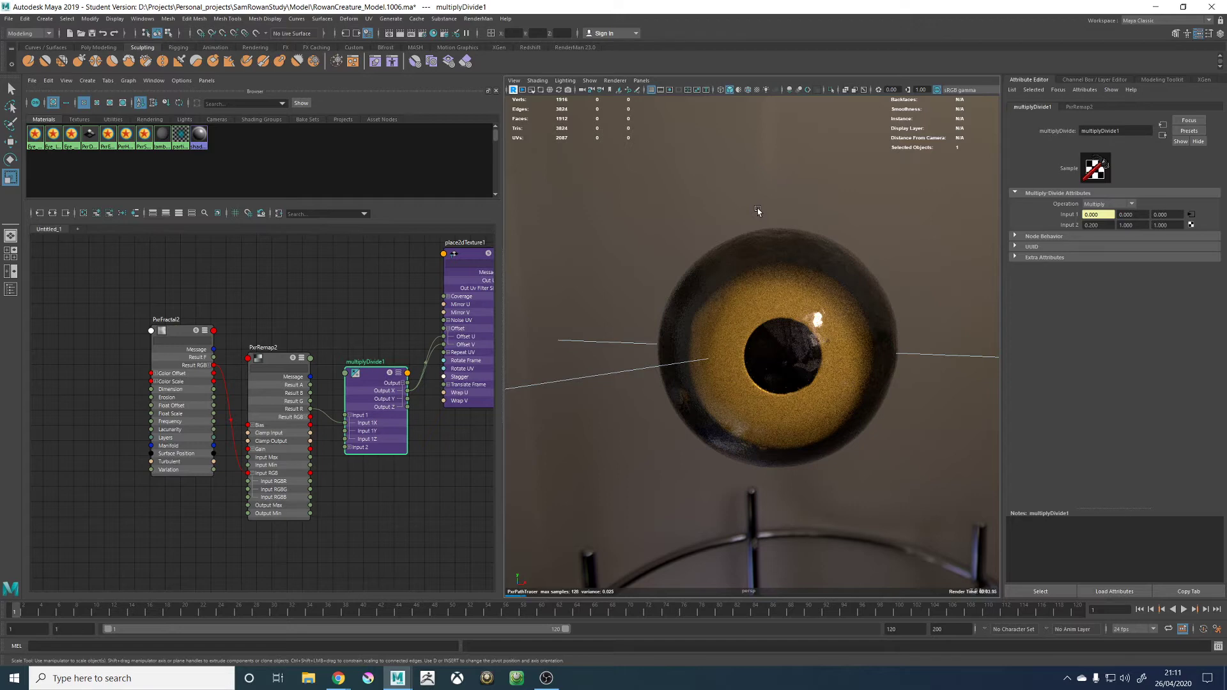
left_click_drag(846, 219, 812, 214, "alt")
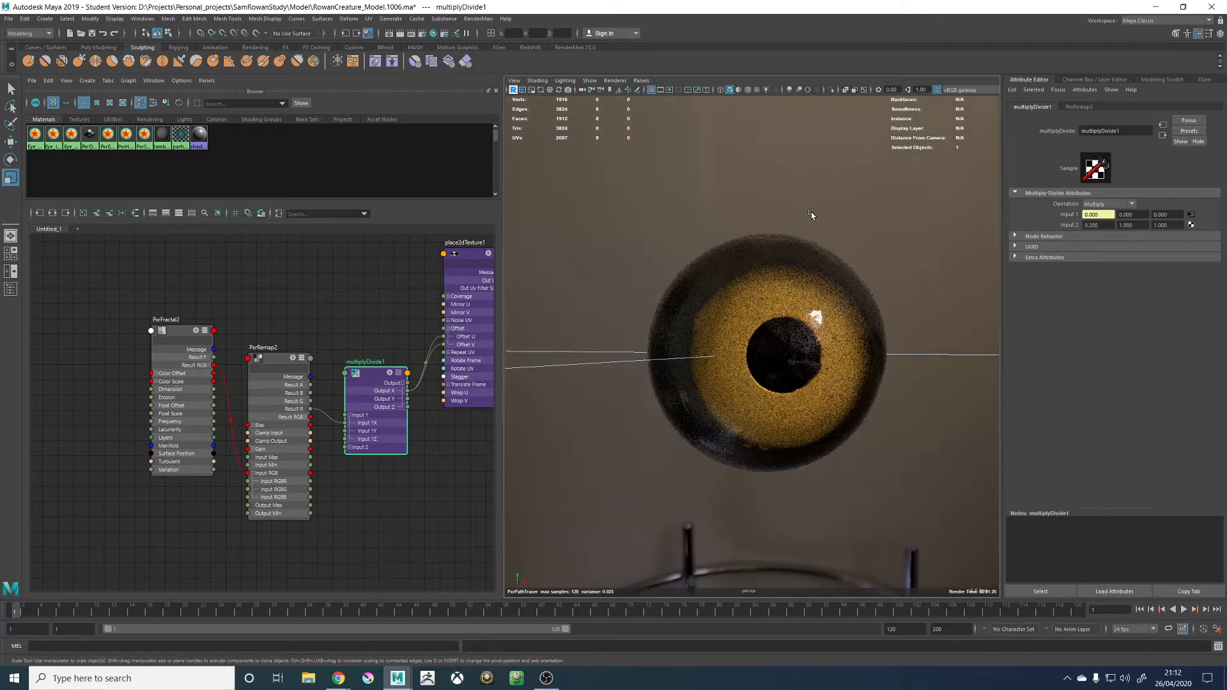
Set PxrFractal2's Frequency back to 1
middle_click_drag(329, 373, 420, 361, "alt")
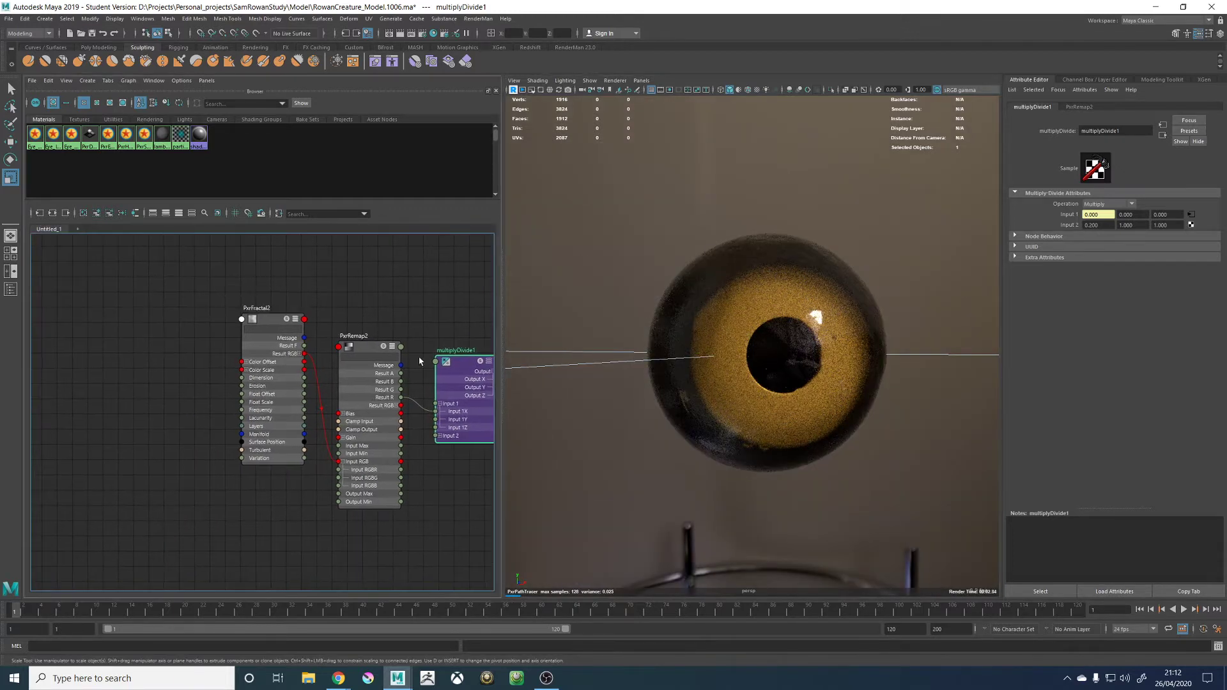
left_click(293, 326)
left_click(1099, 228)
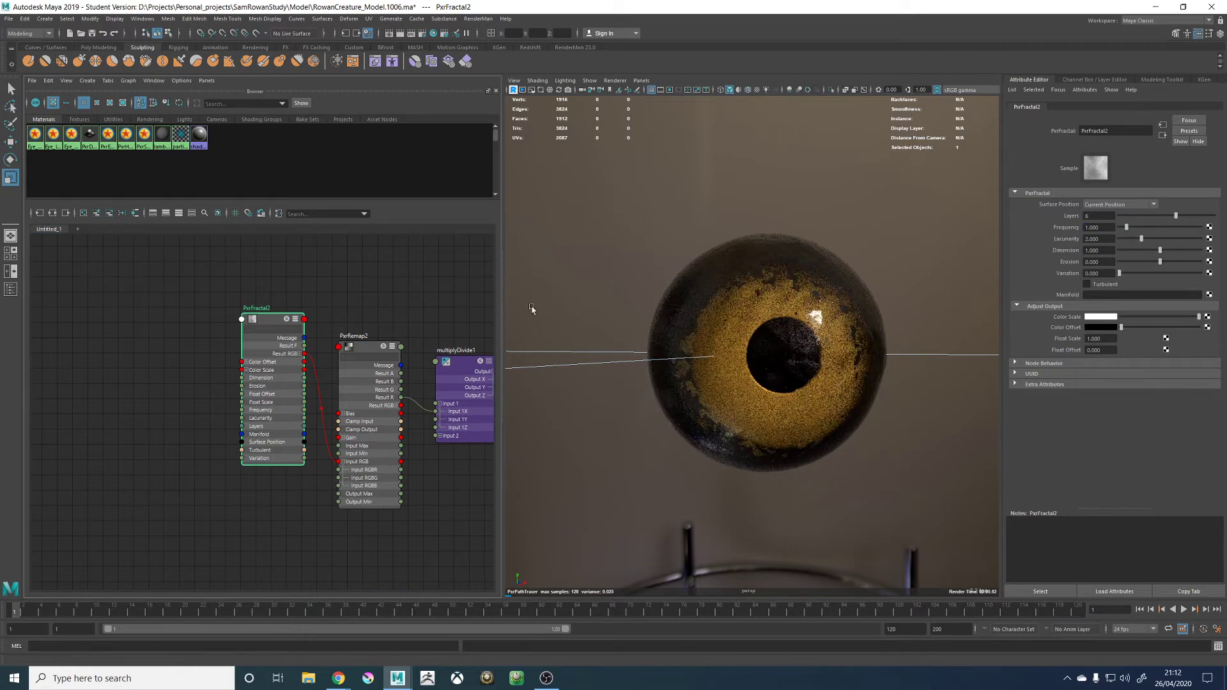
Create a PxrManifold3D node, expand its attributes and connect its Result to PxrFractal2's Manifold input
left_click(118, 413)
key("Tab")
type("pxr")
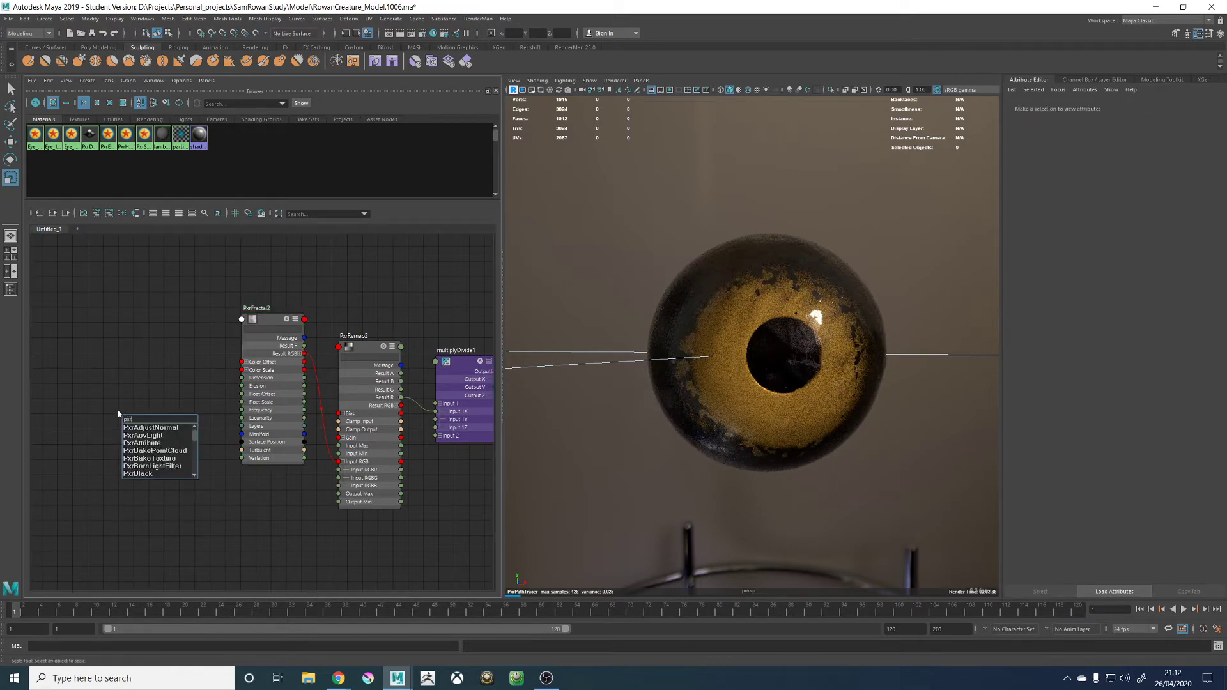
type("mani")
key("Down")
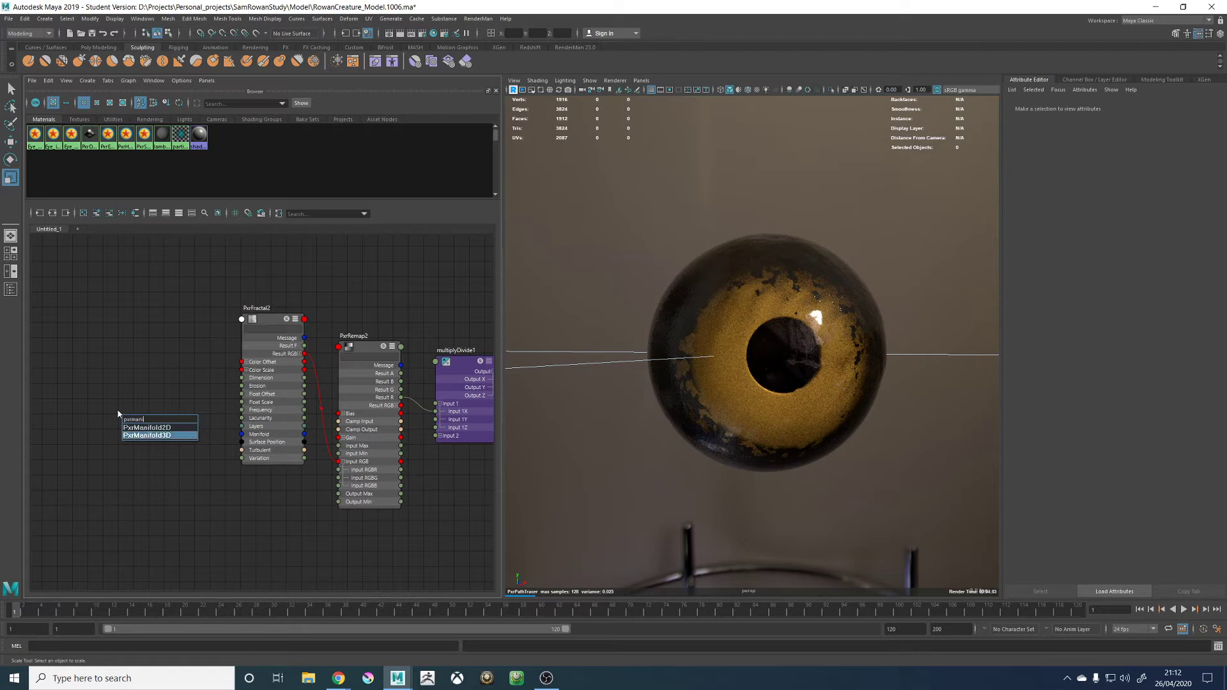
key("Return")
left_click(175, 422)
left_click(174, 421)
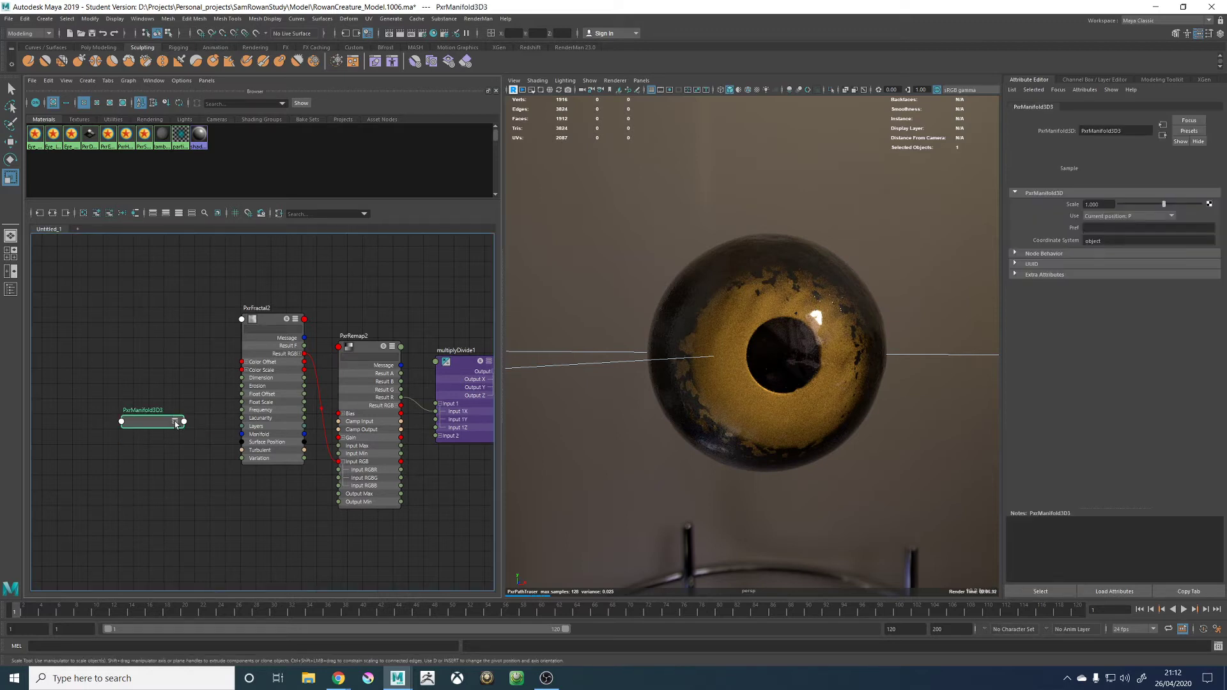
left_click(175, 421)
left_click_drag(184, 448, 242, 436)
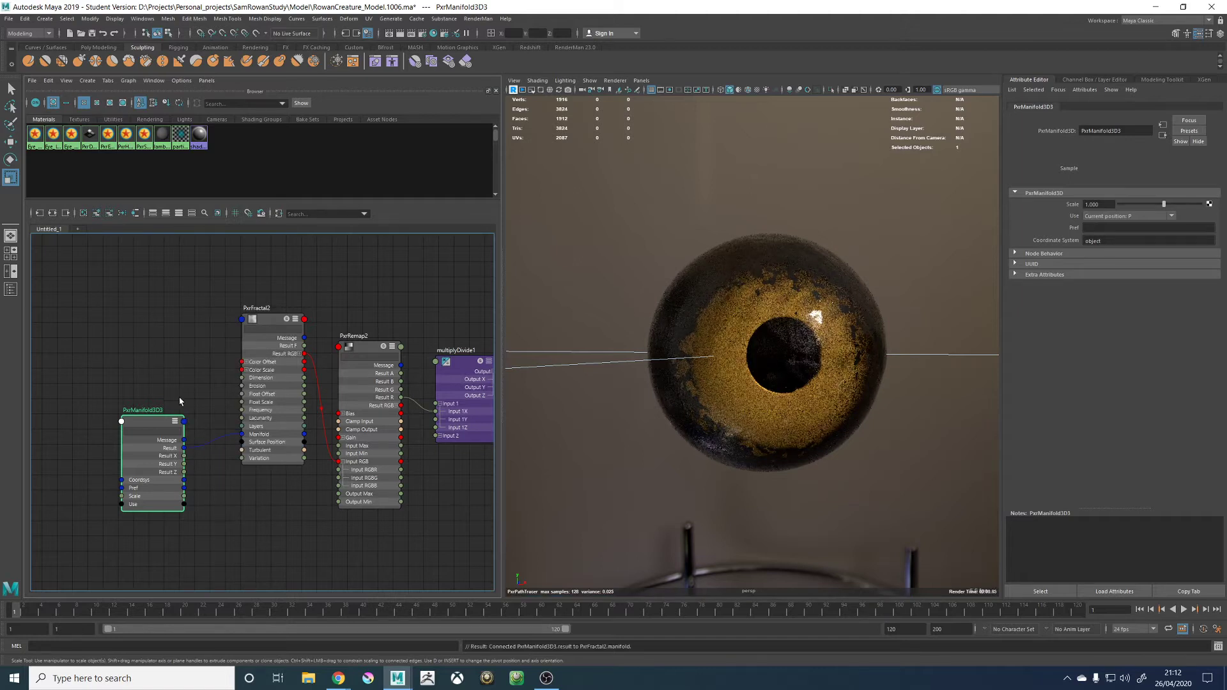
Try 0.1, 0.2 and 0.5 as the PxrManifold3D3 node's Scale, comparing the noise breakup around the eye
left_click_drag(1100, 205, 1048, 206)
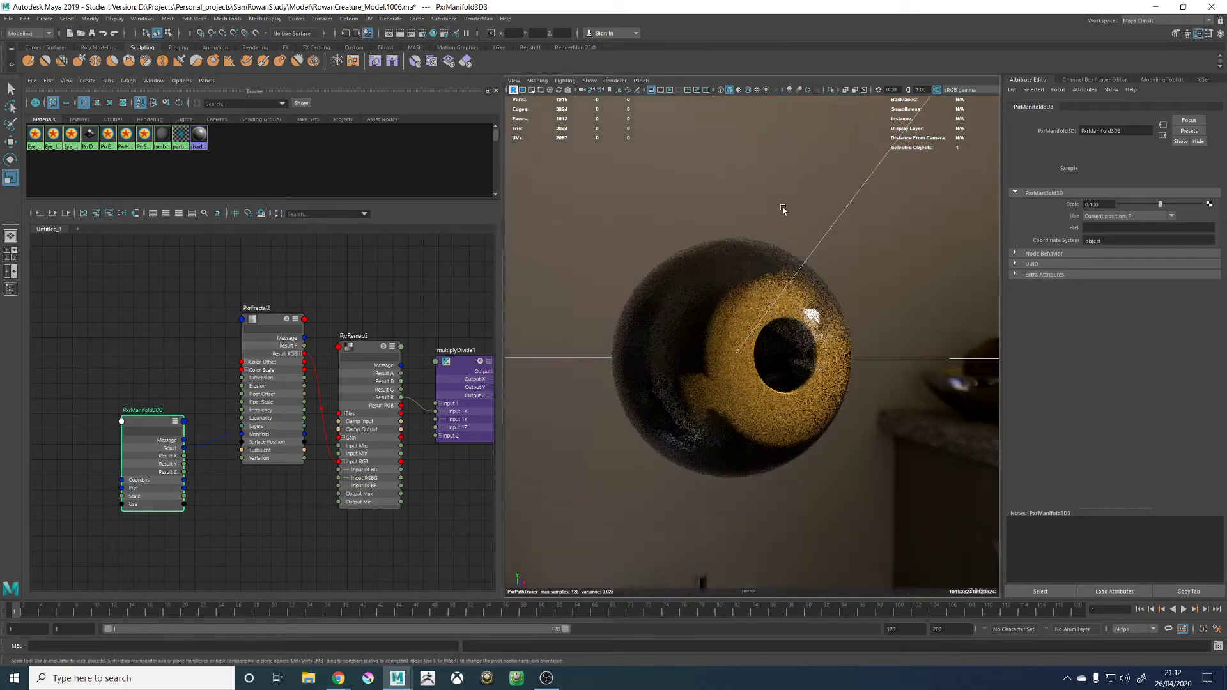
left_click_drag(784, 213, 866, 232, "alt")
left_click_drag(943, 245, 865, 256, "alt")
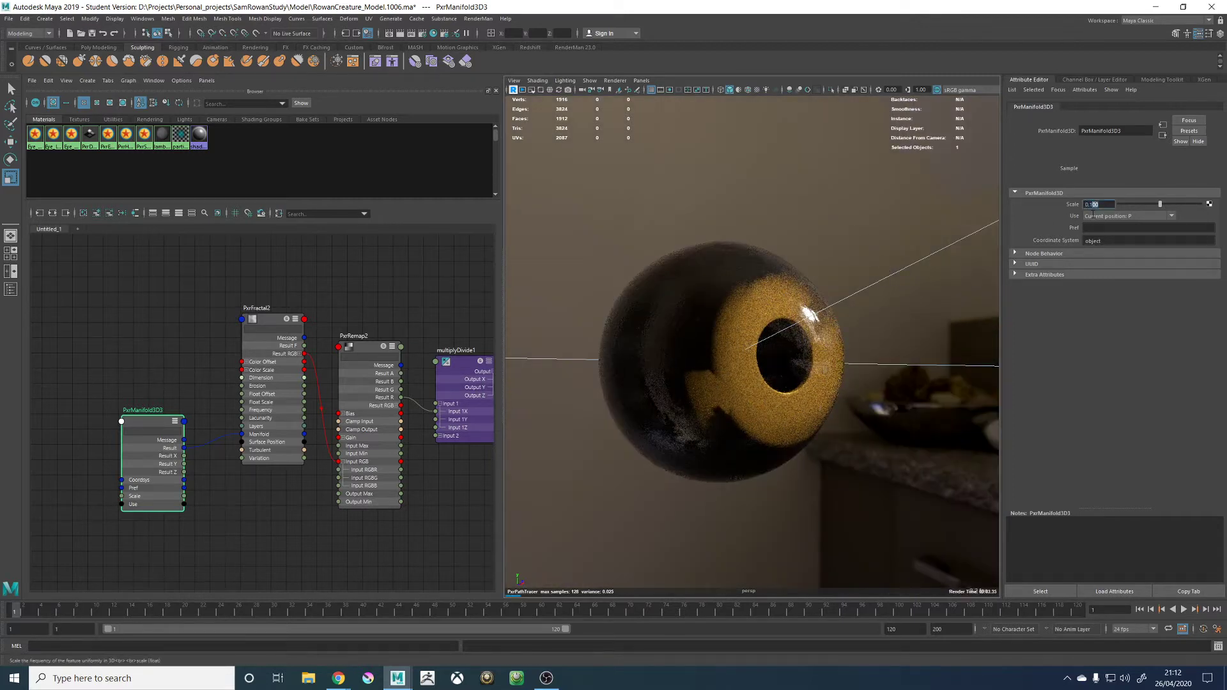
key("Return")
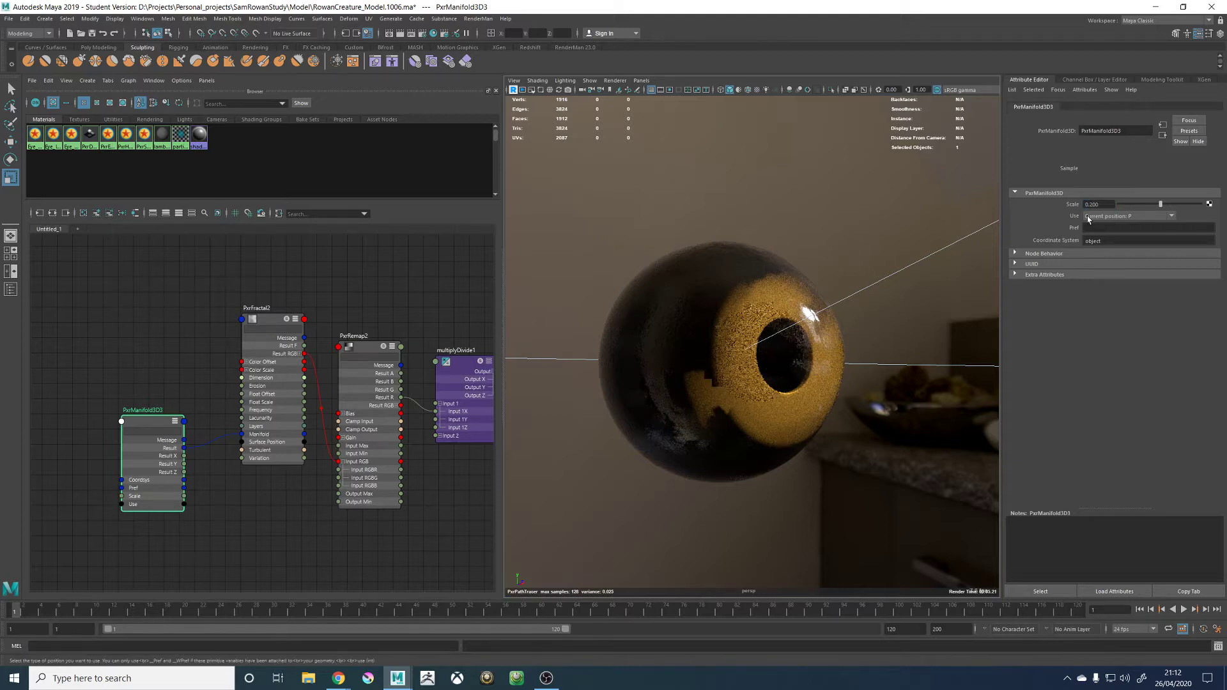
left_click_drag(839, 262, 900, 276, "alt")
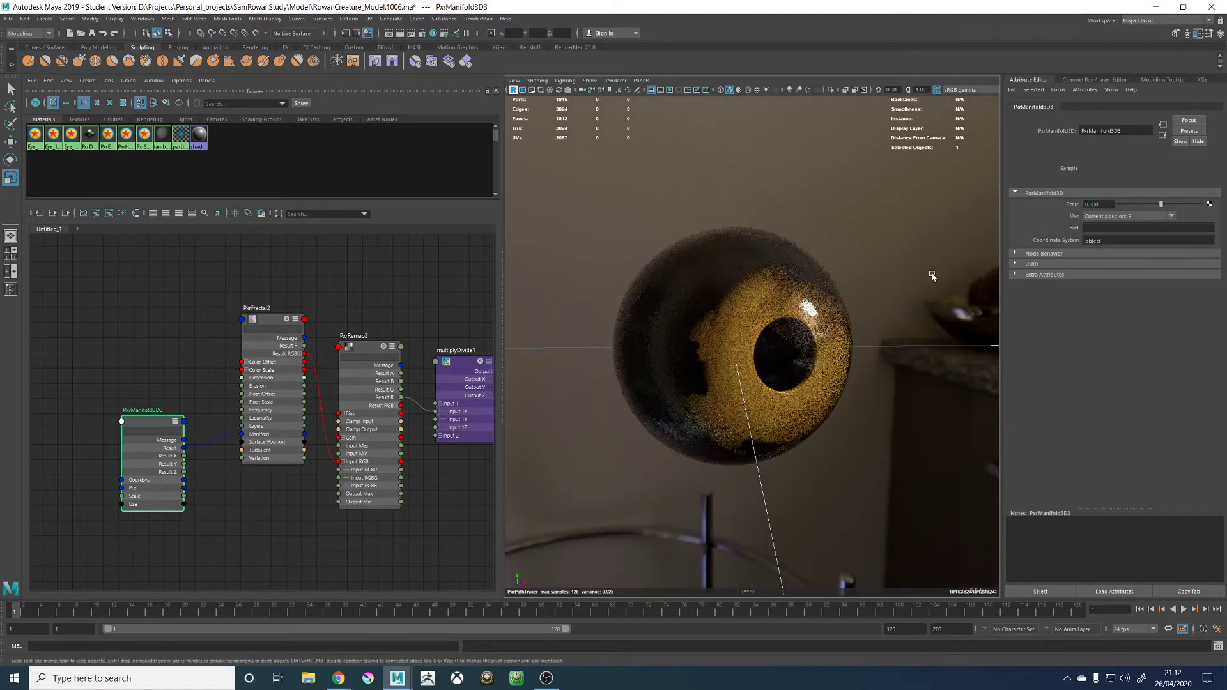
left_click_drag(901, 273, 895, 304, "alt")
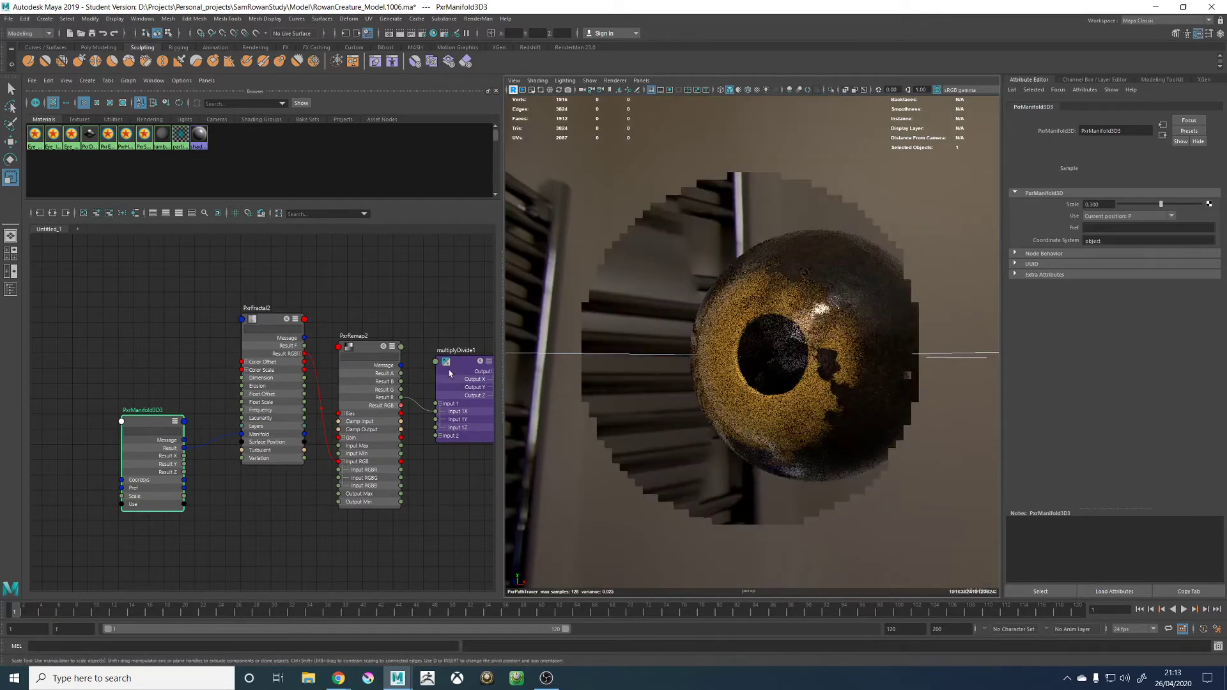
Set the multiplyDivide1 node's Input 2 X to 0.04 and check the cornea edge up close
left_click(457, 363)
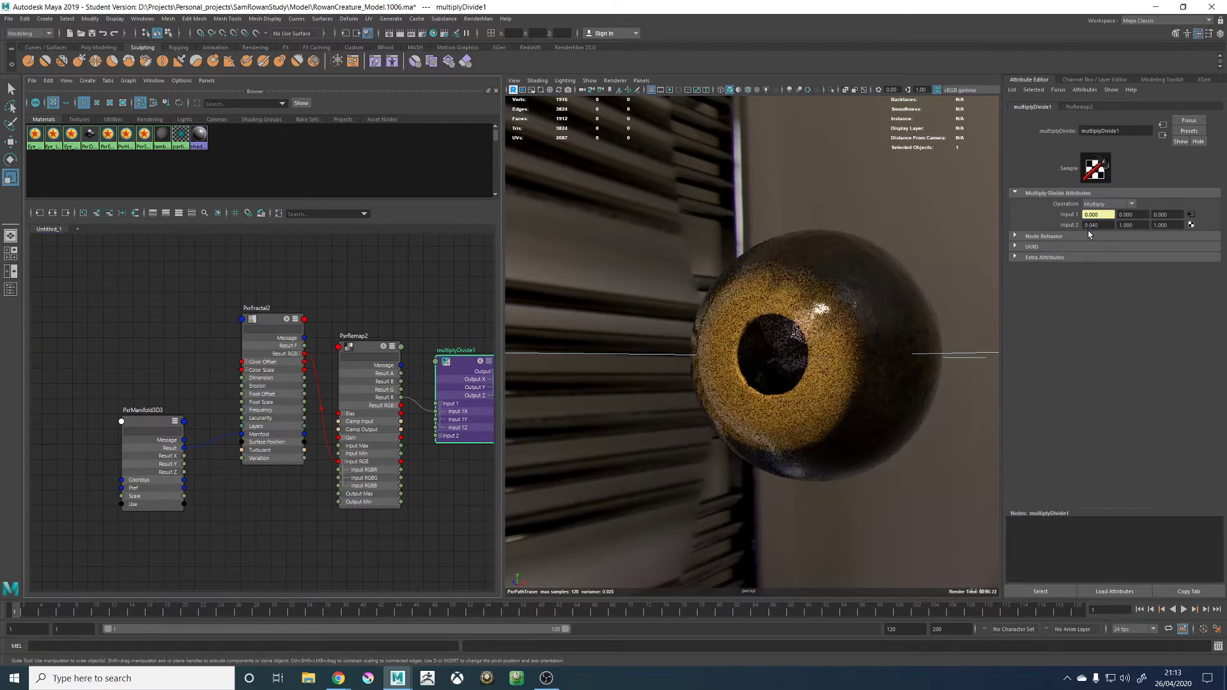
left_click_drag(824, 183, 871, 507, "alt")
Set the PxrManifold3D3 node's Scale to 0.2 and inspect the eye from the side
left_click(160, 412)
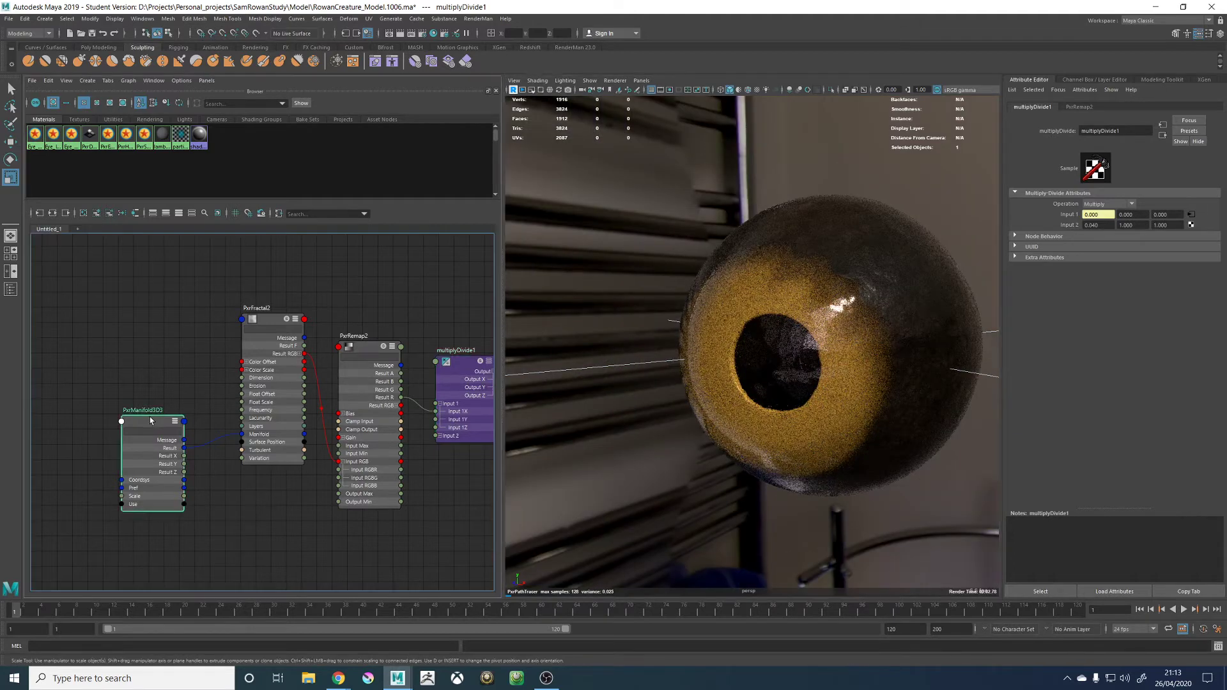
left_click(1094, 204)
double_click(1094, 205)
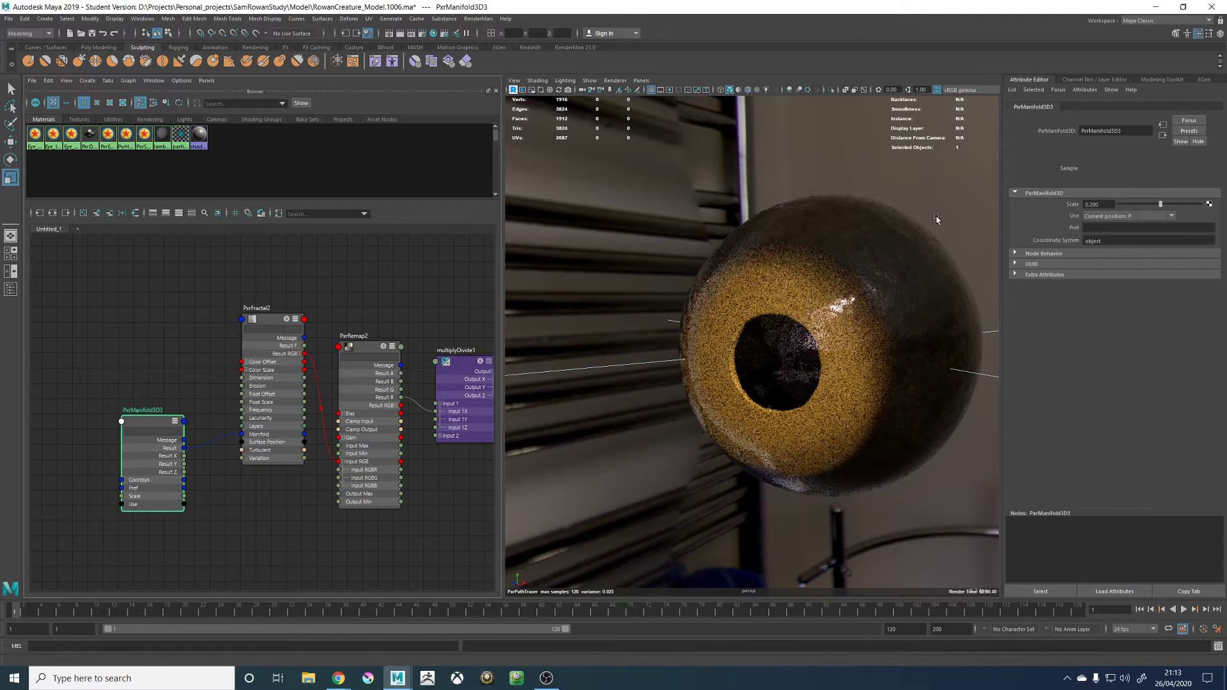
left_click_drag(806, 160, 736, 309, "alt")
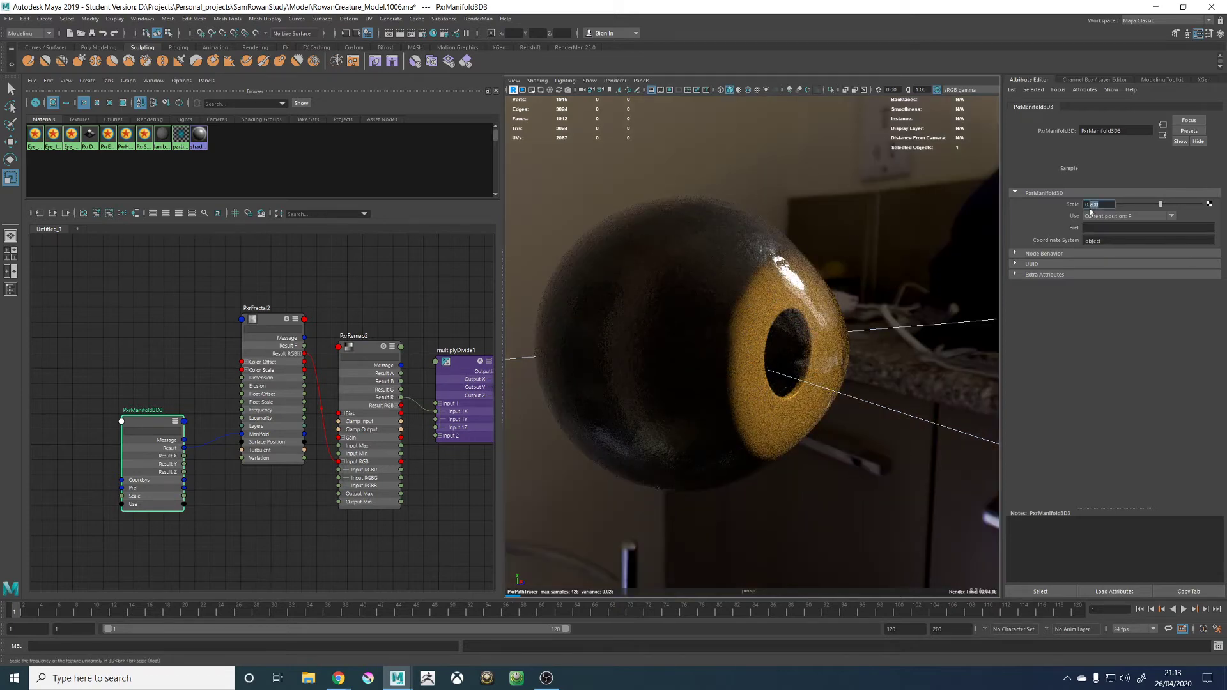
Examine the rendered eye's cornea edge and iris from the front, both sides and at a distance
left_click_drag(937, 299, 757, 189, "alt")
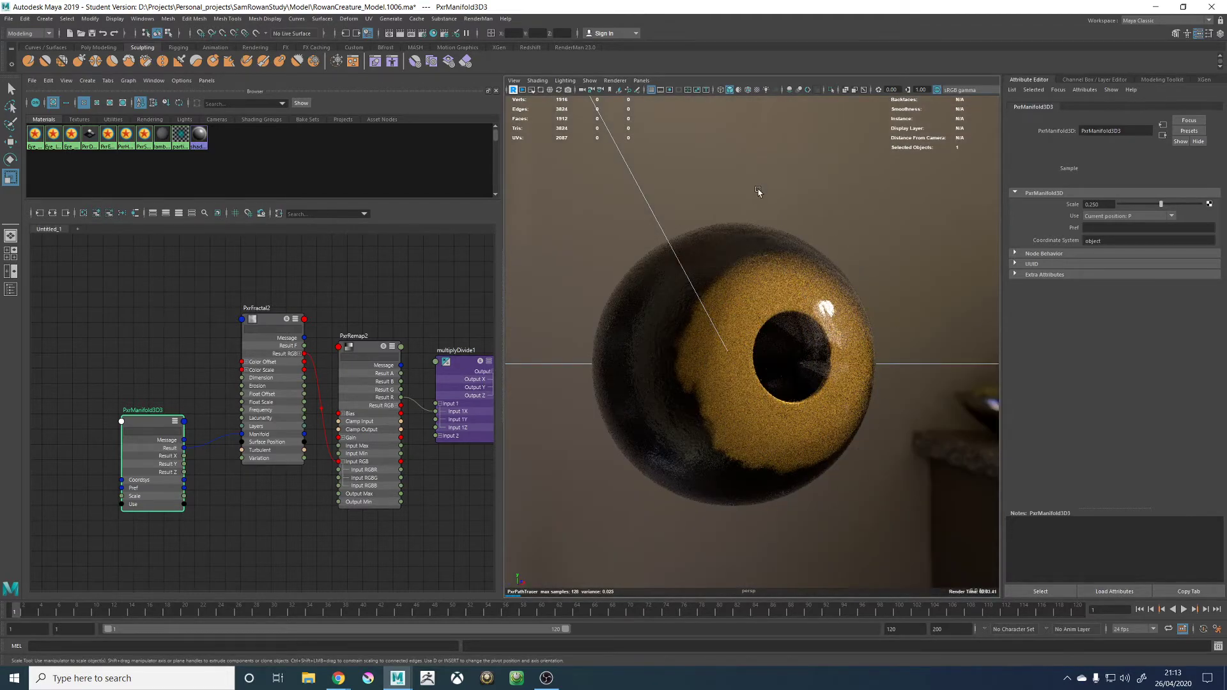
scroll(757, 189, "down", 3)
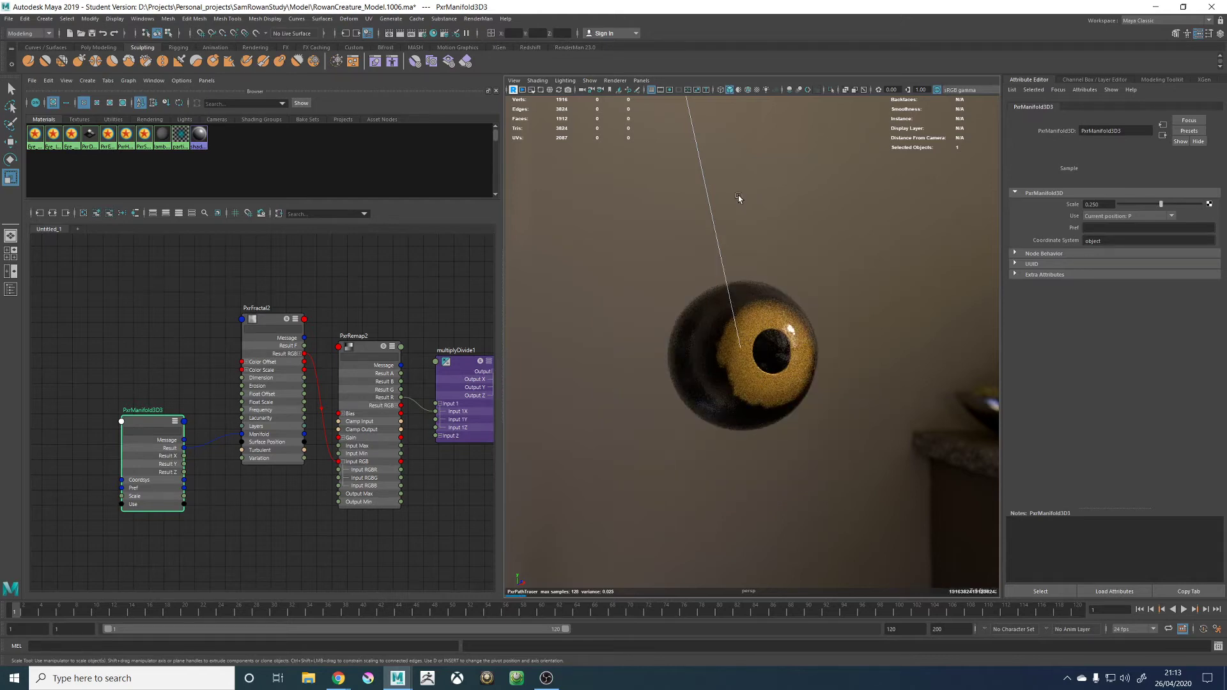
left_click_drag(820, 298, 857, 314, "alt")
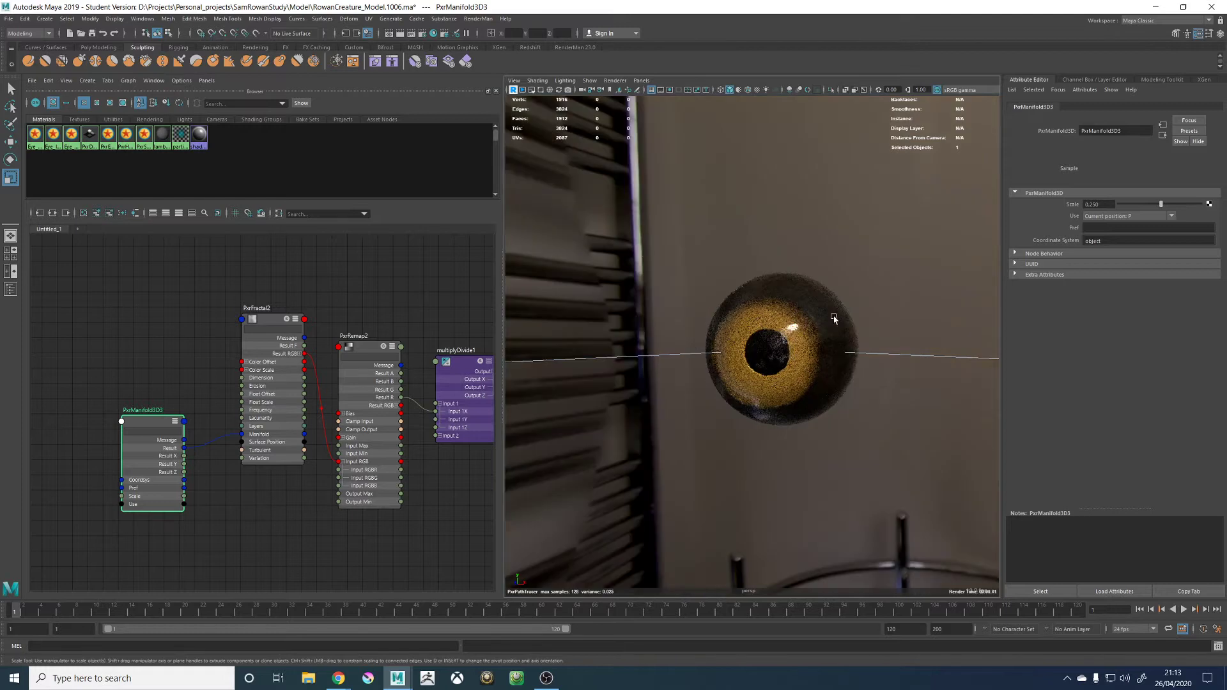
mouse_move(876, 328)
left_mouse_down("alt")
mouse_move(816, 327)
mouse_move(875, 313)
mouse_move(688, 321)
left_mouse_up("alt")
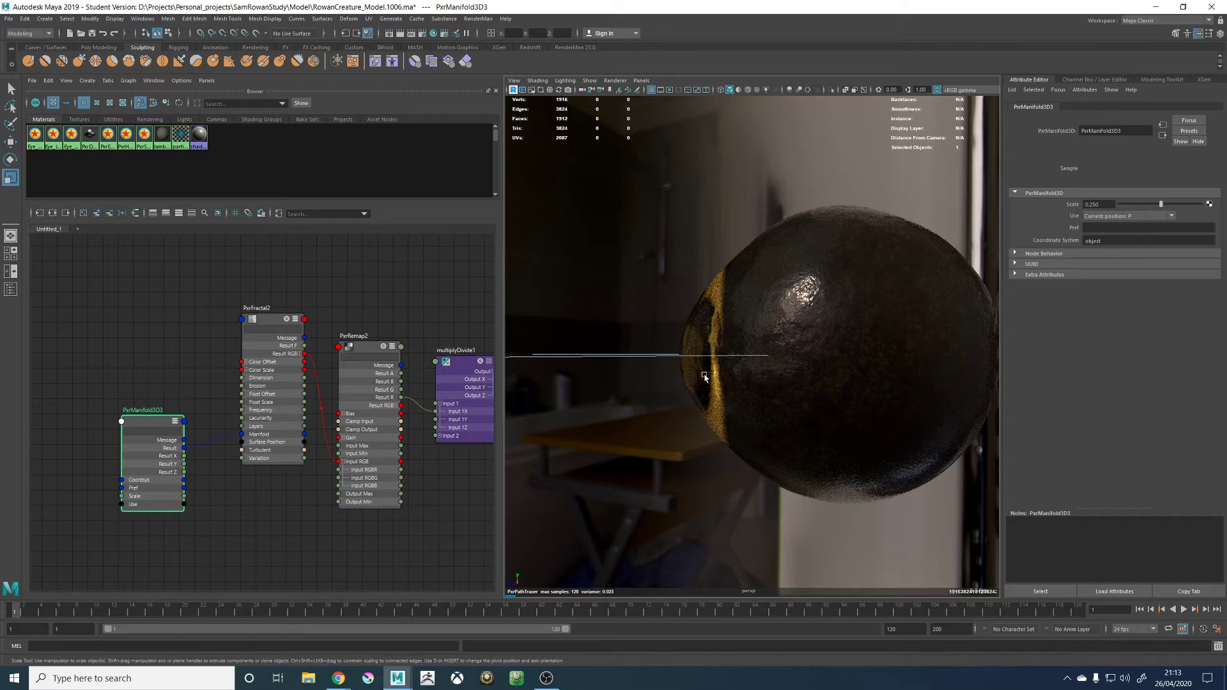
left_click_drag(607, 278, 783, 254, "alt")
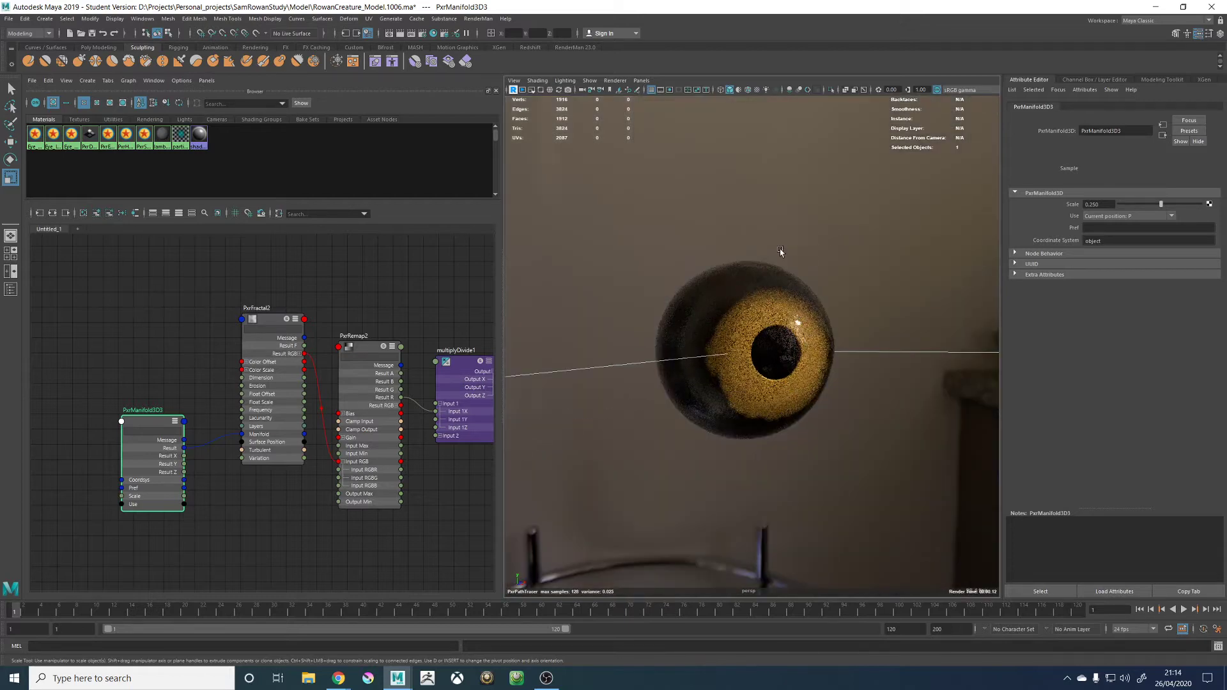
Switch the perspective viewport from the RenderMan render back to the standard shaded viewport and save the scene
left_click(615, 81)
left_click(630, 99)
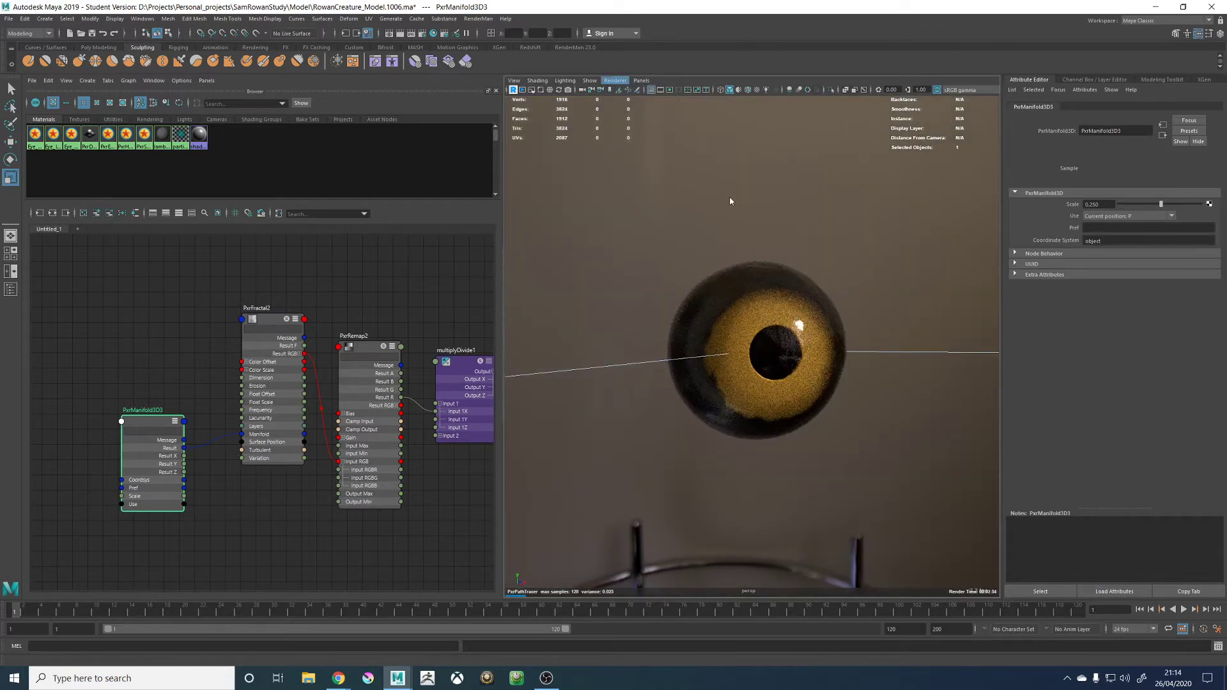
key("ctrl+s")
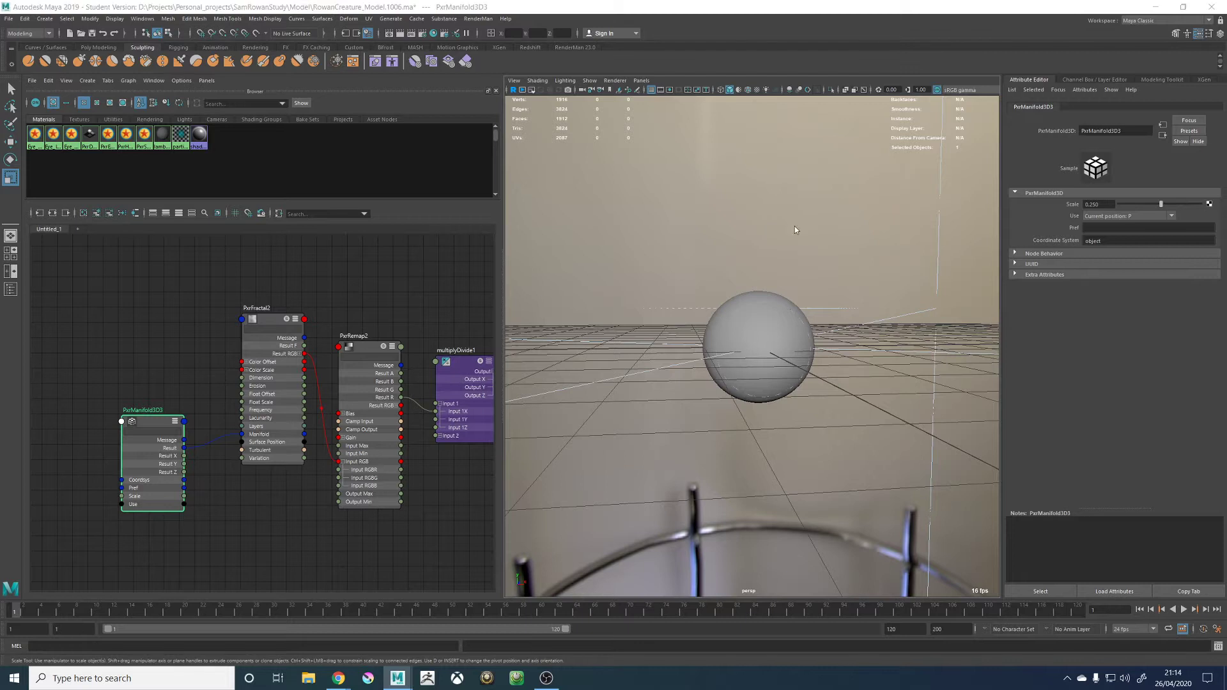
left_click(593, 348)
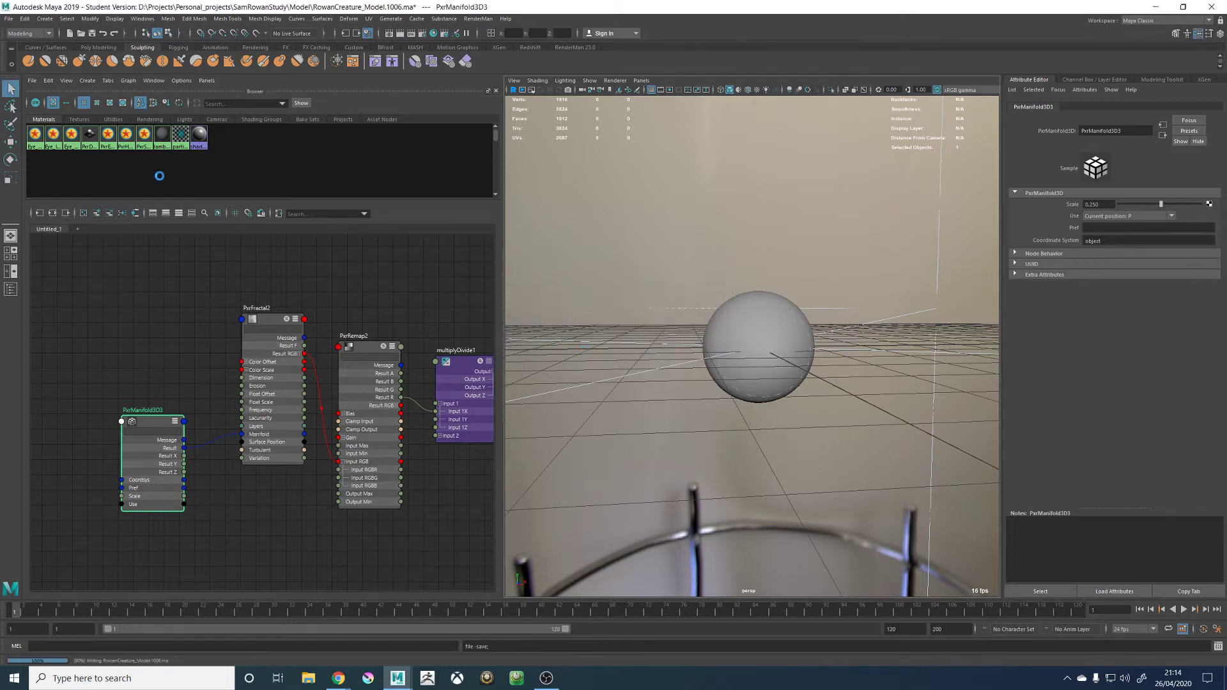
left_click(10, 180)
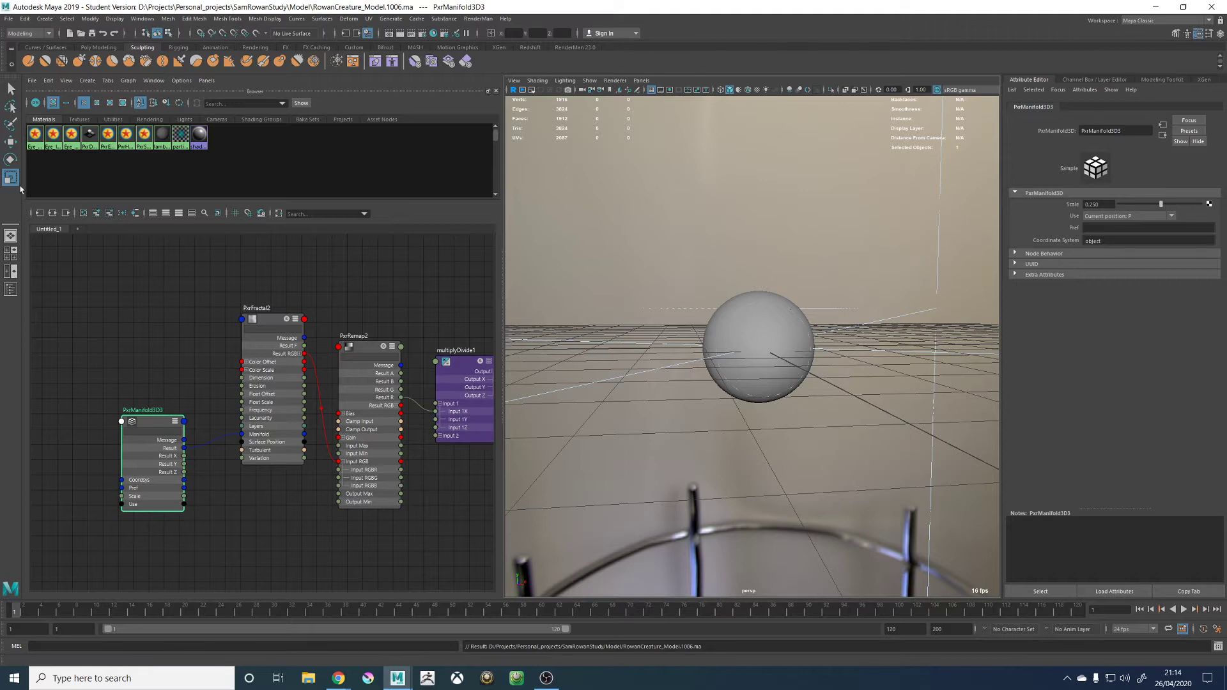
Bring up the perspective view with the Outliner, unhide Model_GRP and expand it to select HighPoly_Eye_GEO
left_click(707, 206)
key("space")
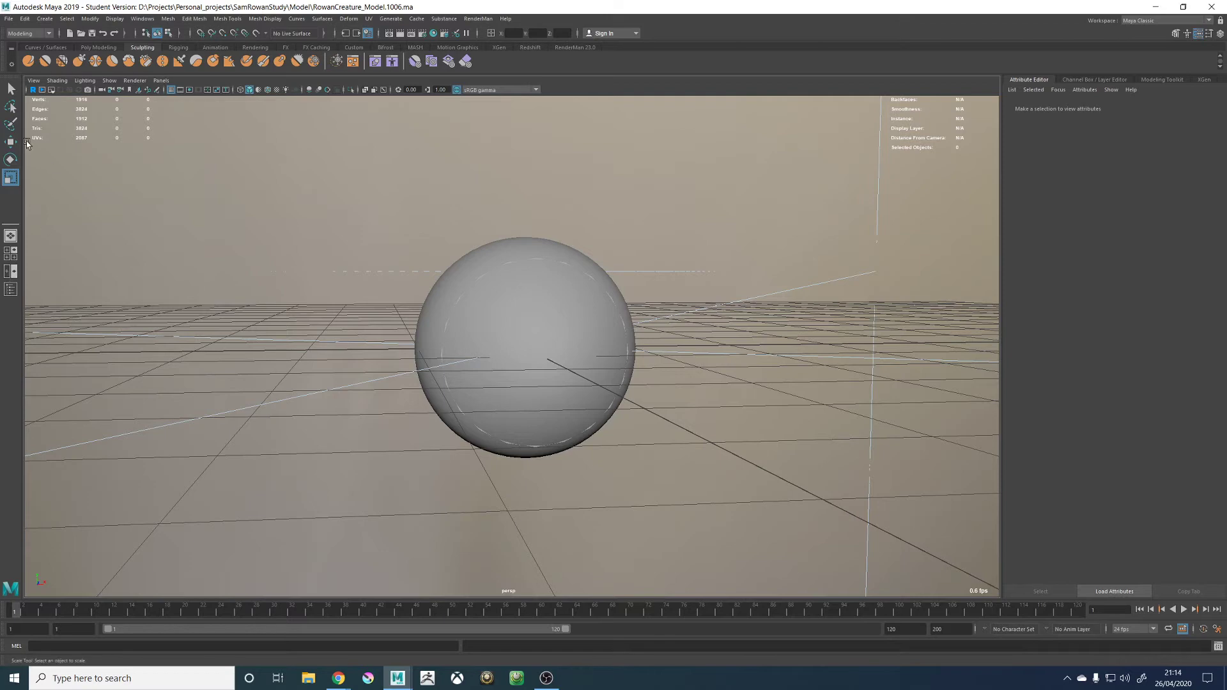
left_click(11, 289)
left_click(64, 111)
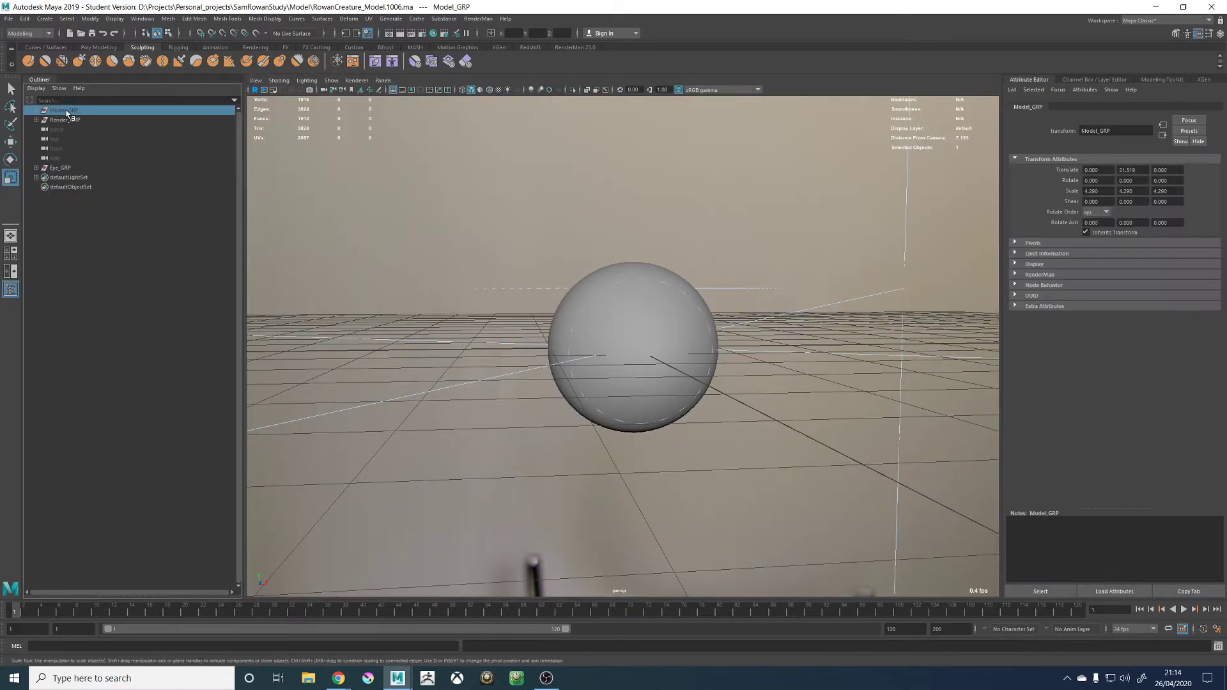
key("f")
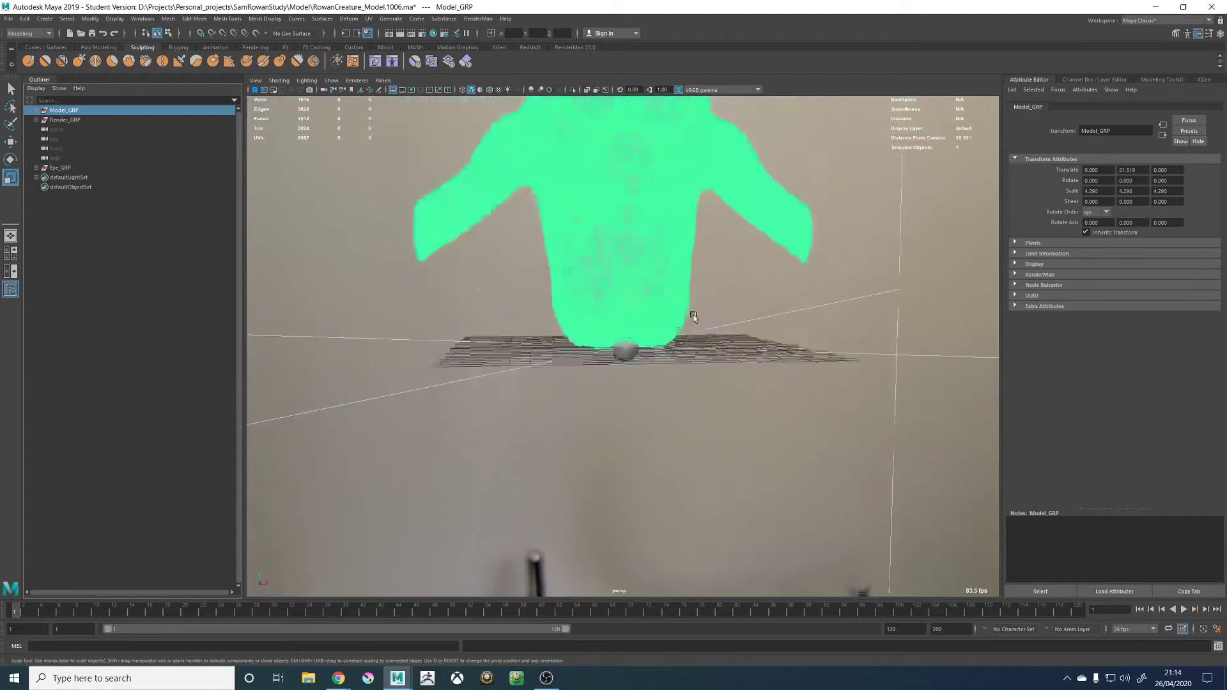
left_click(37, 112)
left_click(83, 129)
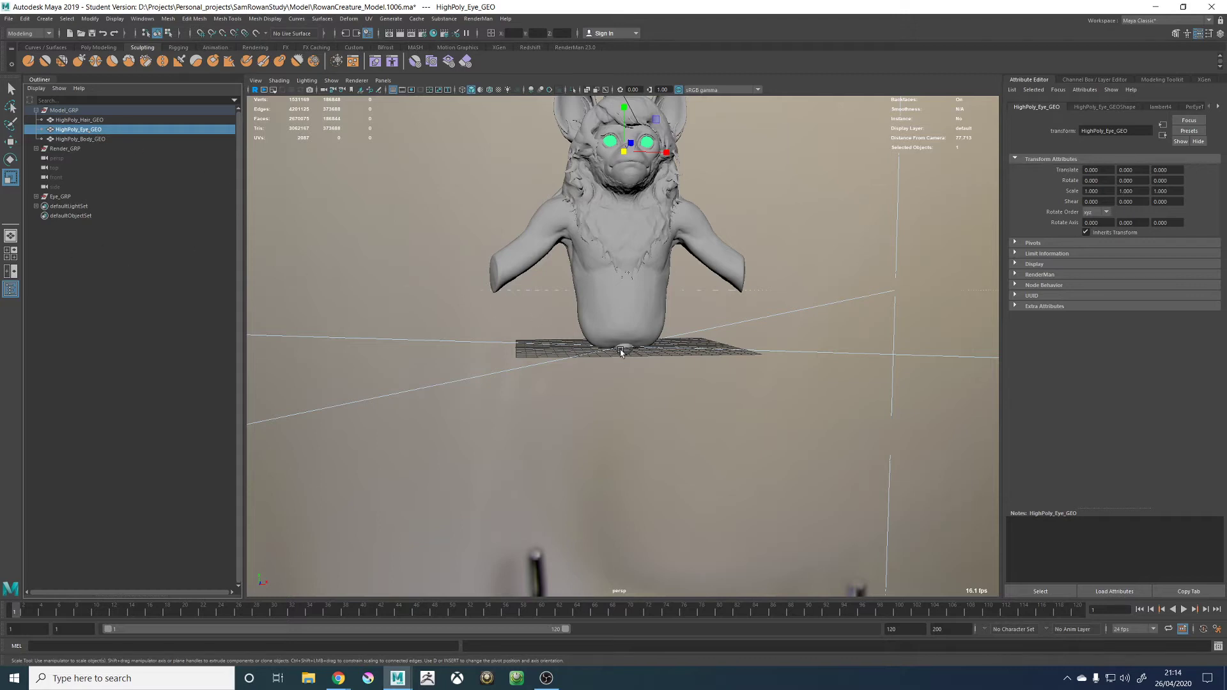
Duplicate R_Eye_GRP inside Eye_GRP and raise the copy to the creature's head, at about 22.768 in Translate Y
left_click(55, 196)
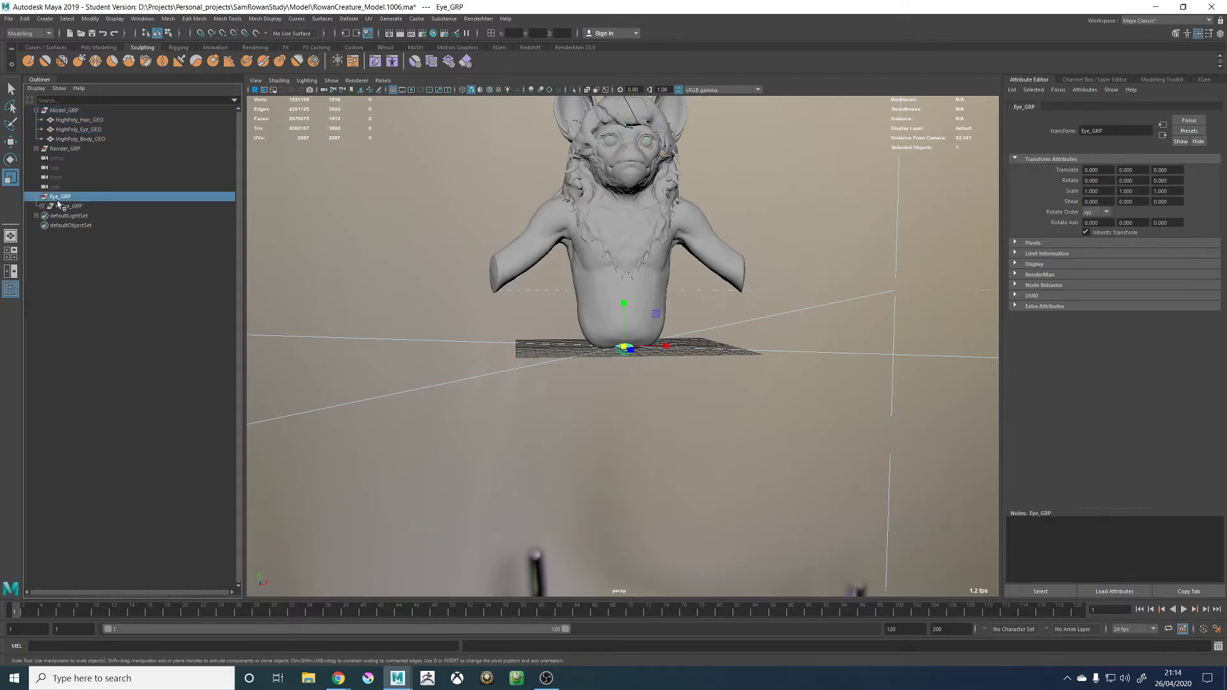
left_click(64, 206)
key("ctrl+d")
key("w")
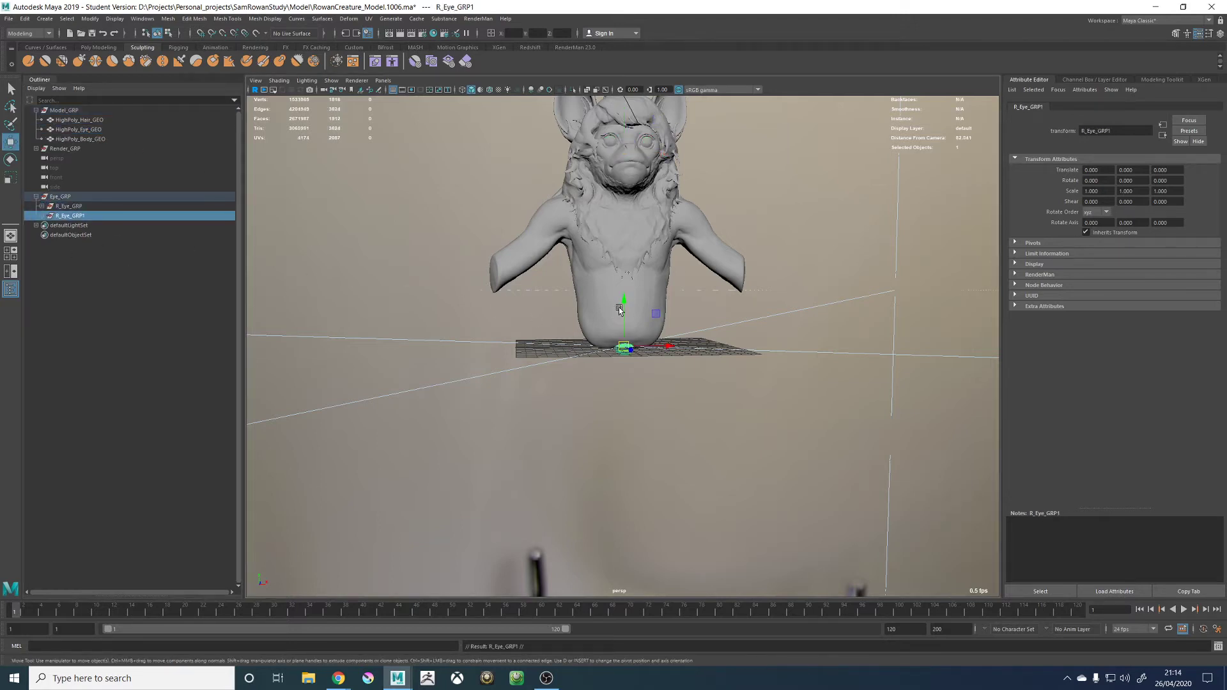
left_click_drag(624, 308, 629, 239)
left_click_drag(623, 113, 621, 103)
key("f")
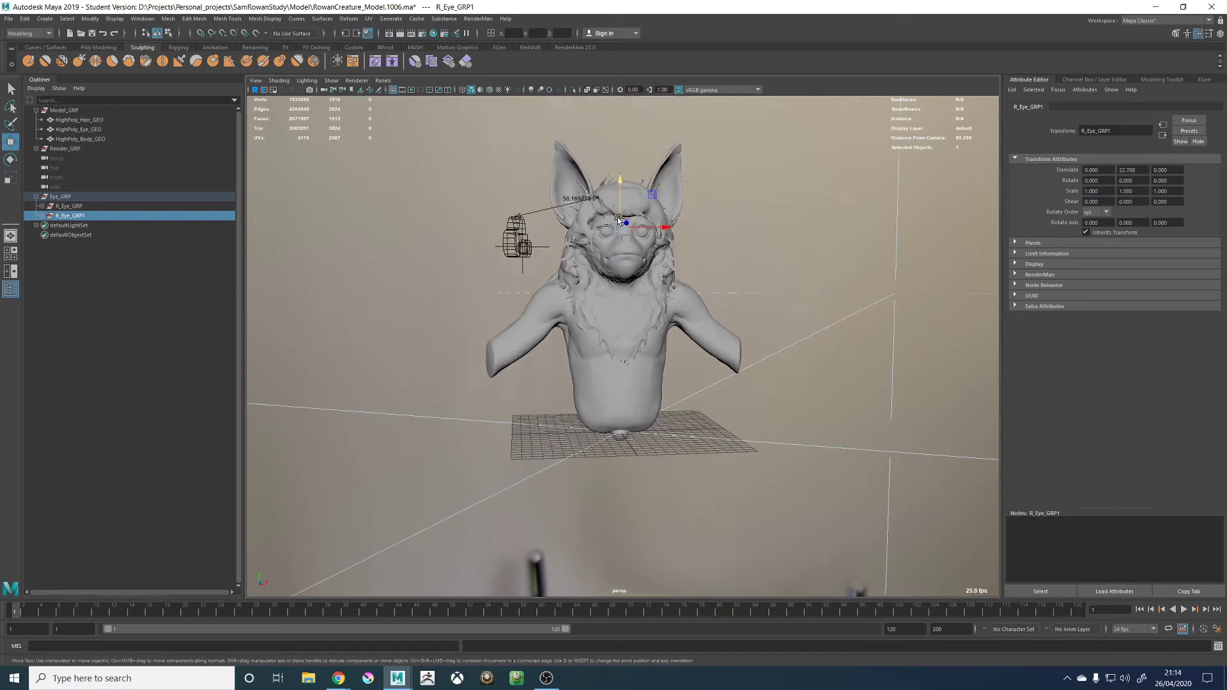
Hide HighPoly_Body_GEO and HighPoly_Hair_GEO so that only the eyeballs remain around the duplicated eye
left_click(72, 138)
left_click(91, 121, "ctrl")
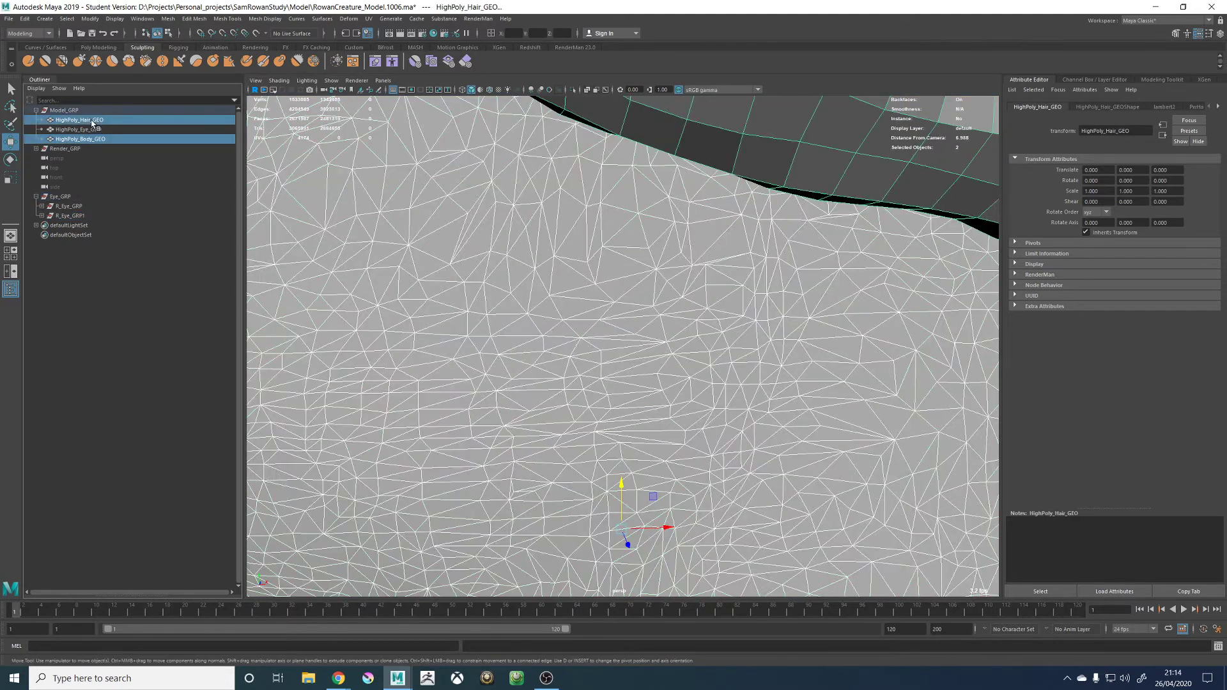
key("ctrl+h")
scroll(526, 342, "down", 2)
Move R_Eye_GRP1 over the high-poly eyeball on the positive X side, using wireframe display to align it
left_click(70, 215)
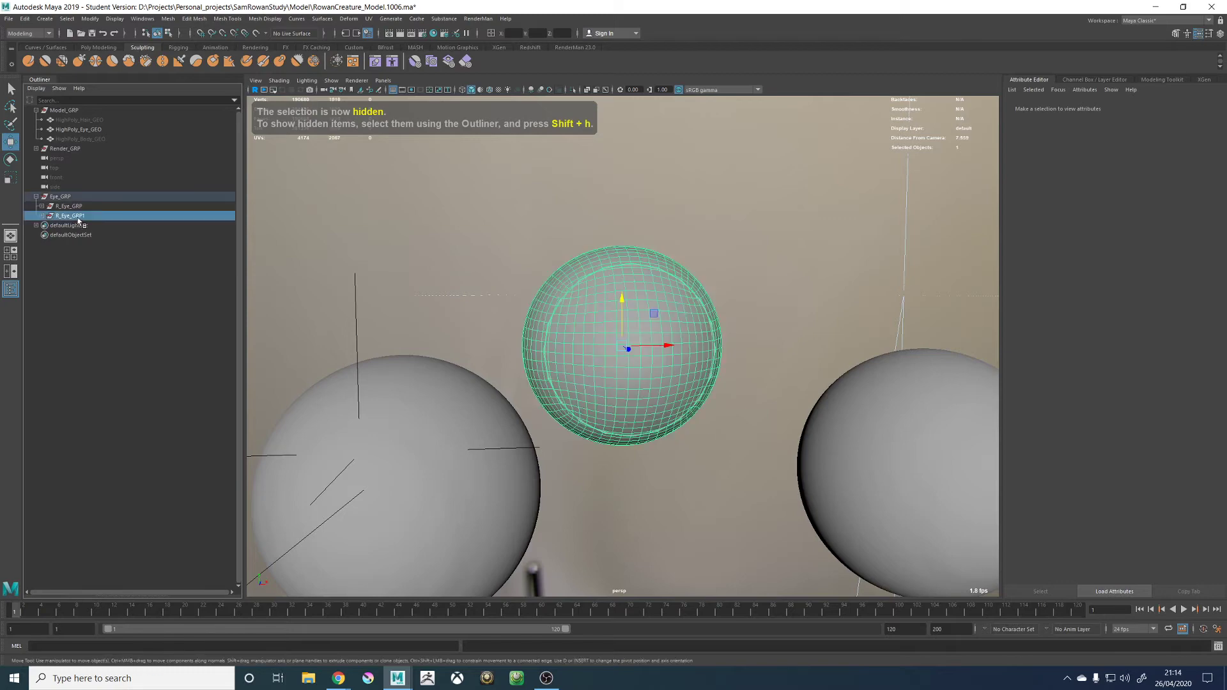
left_click_drag(601, 338, 734, 403, "alt")
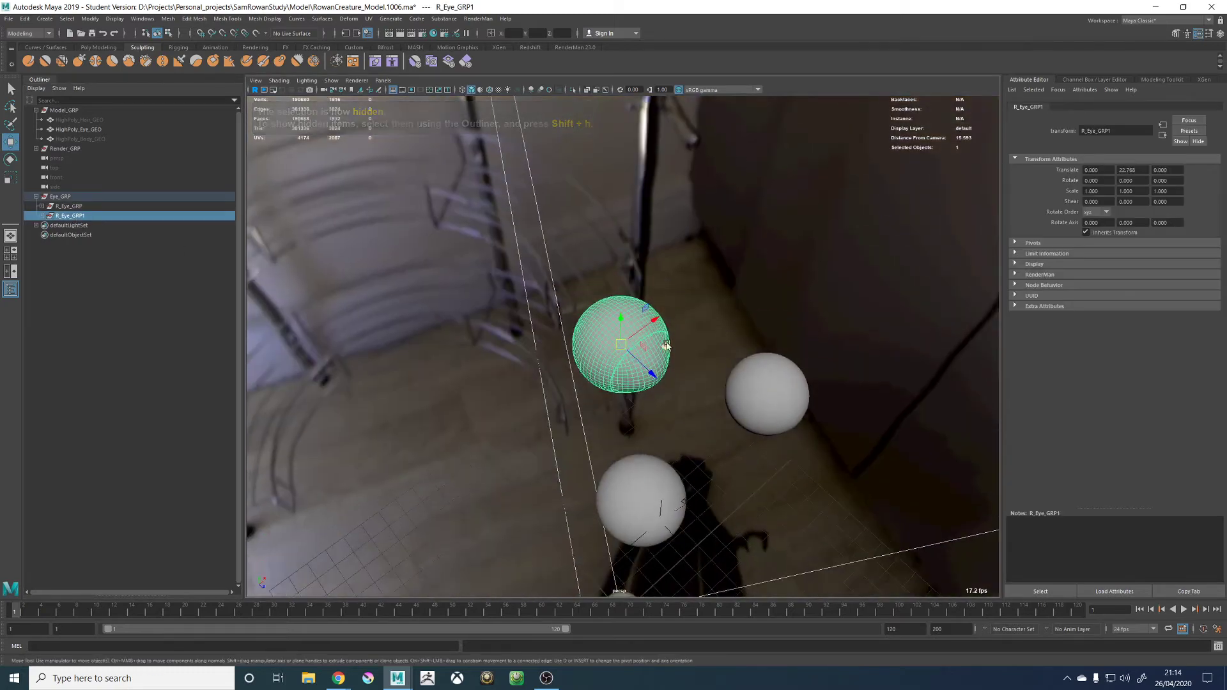
left_click_drag(666, 346, 772, 381)
key("4")
middle_click_drag(777, 383, 750, 386, "alt")
right_click_drag(750, 386, 786, 403, "alt")
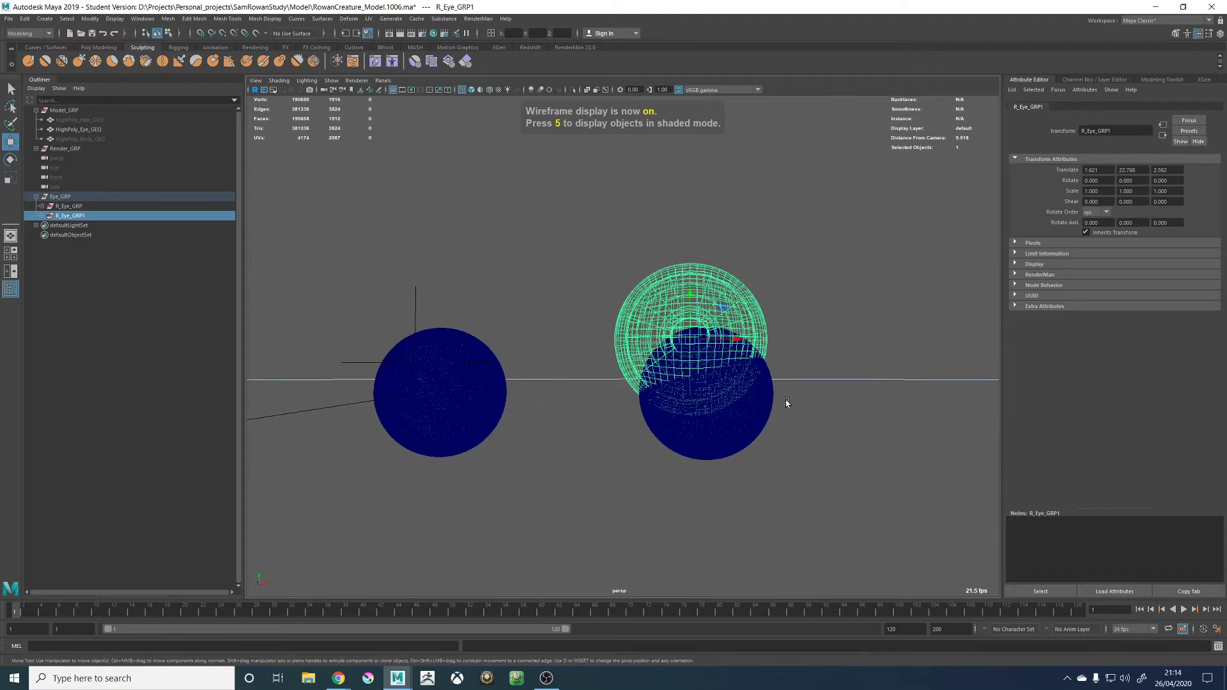
left_click_drag(722, 306, 723, 426)
Scale R_Eye_GRP1 uniformly to about 0.868 and recentre it inside the high-poly eyeball
key("r")
key("w")
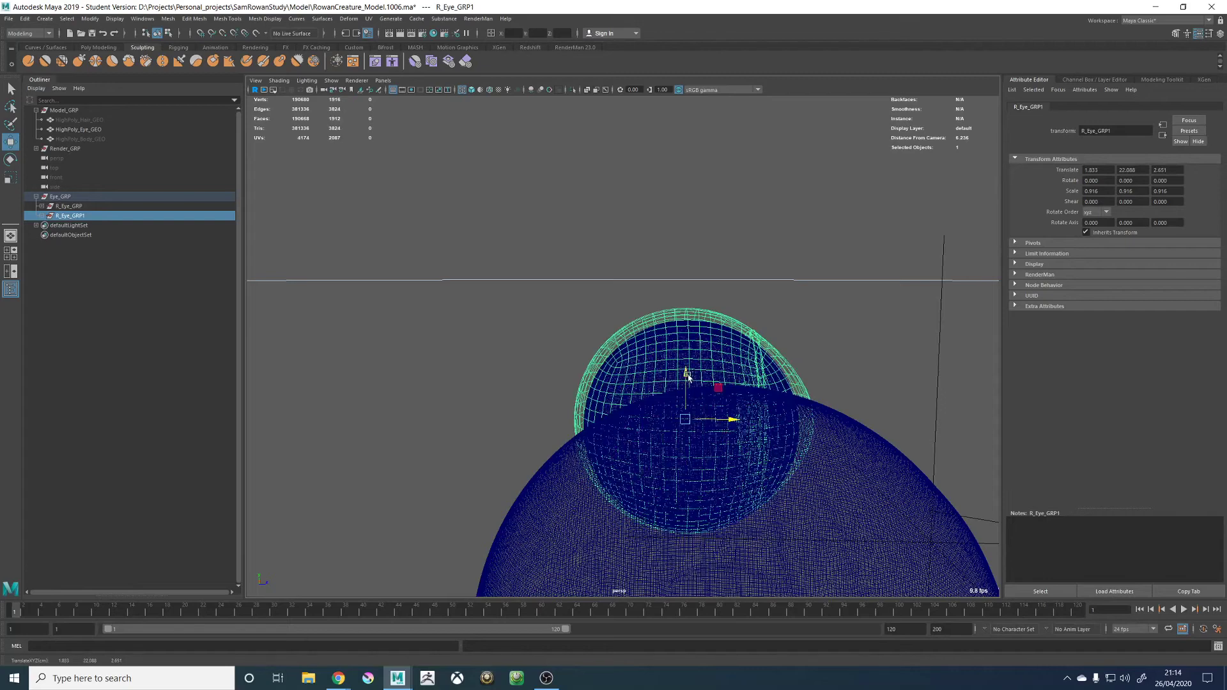
left_click_drag(687, 376, 675, 430)
key("r")
mouse_move(765, 432)
left_mouse_down("alt")
mouse_move(696, 392)
mouse_move(734, 393)
mouse_move(745, 442)
left_mouse_up("alt")
key("w")
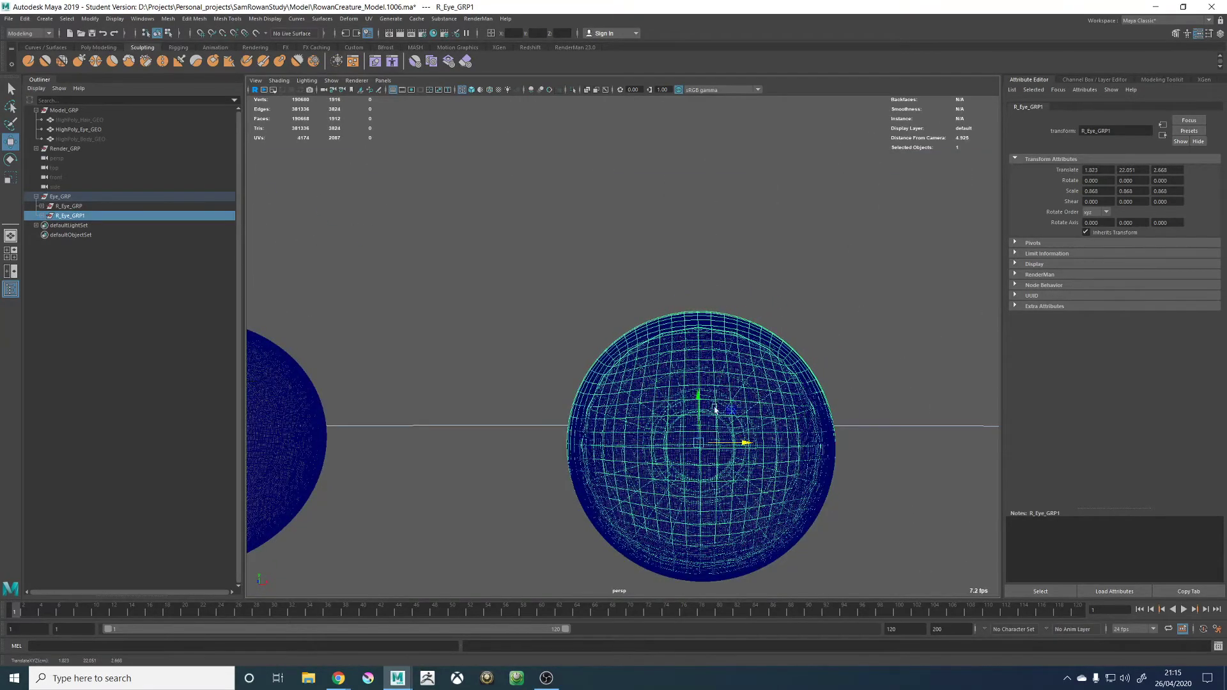
Fine-tune R_Eye_GRP1 to a uniform scale of about 0.872 and a Translate Y of about 22.041
left_click_drag(702, 398, 699, 399)
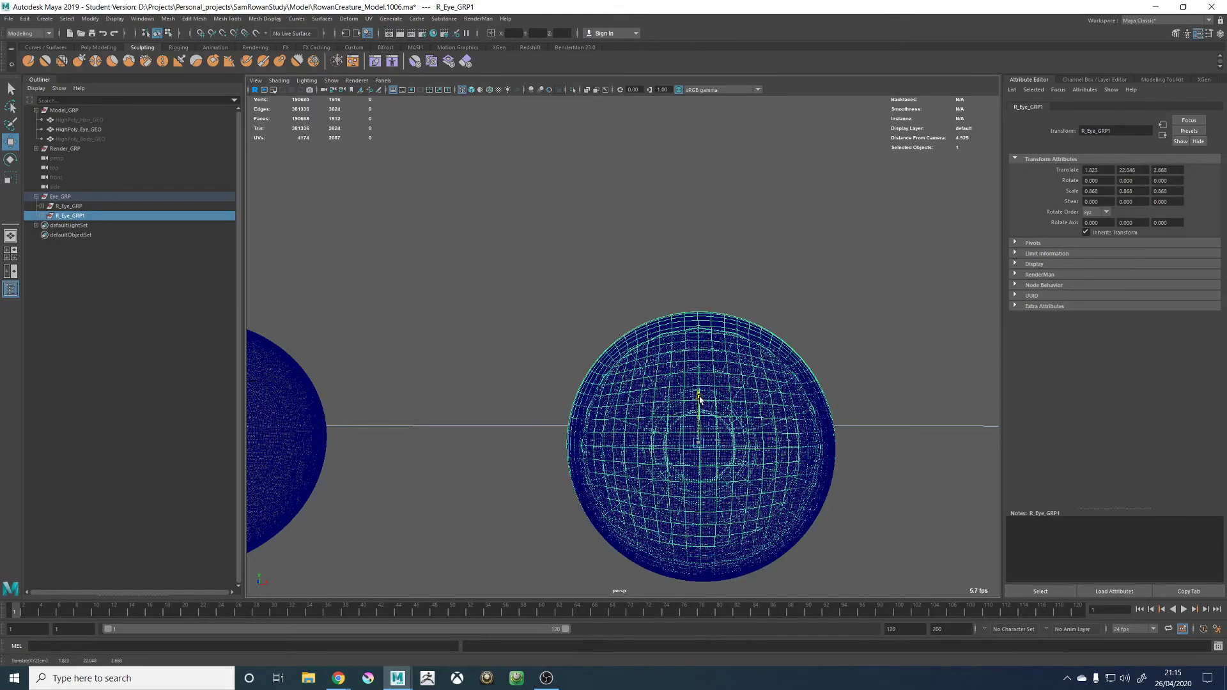
key("r")
left_click_drag(698, 442, 701, 443)
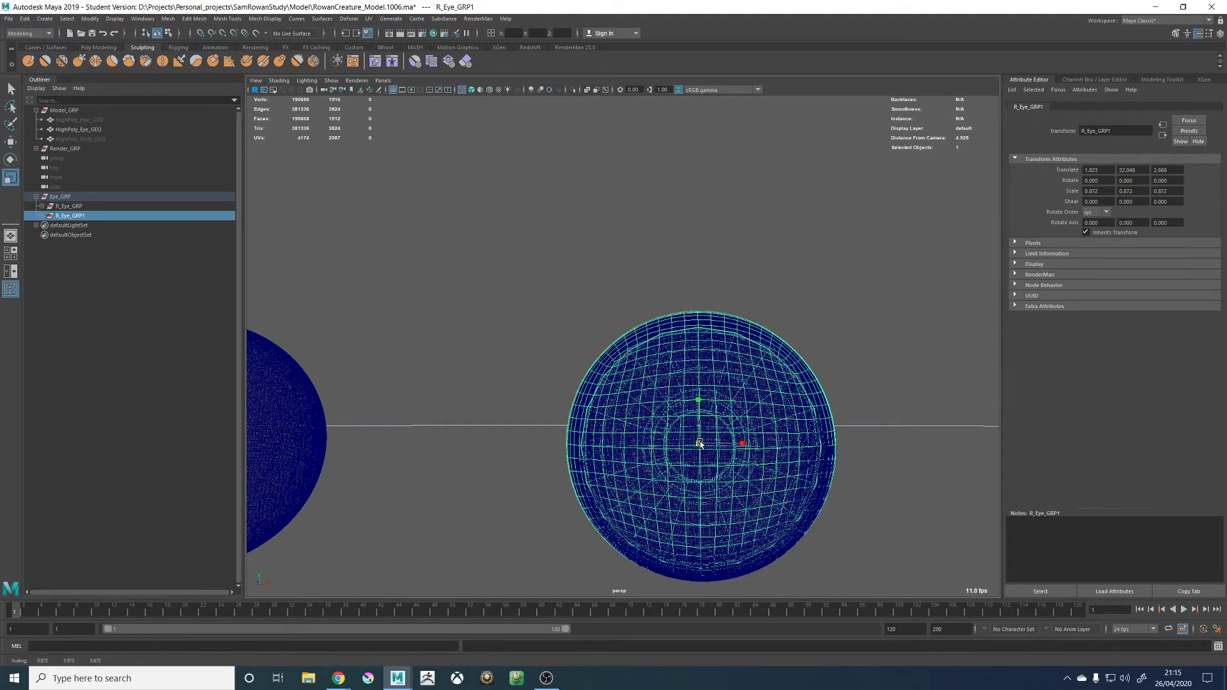
key("w")
left_click_drag(699, 395, 699, 398)
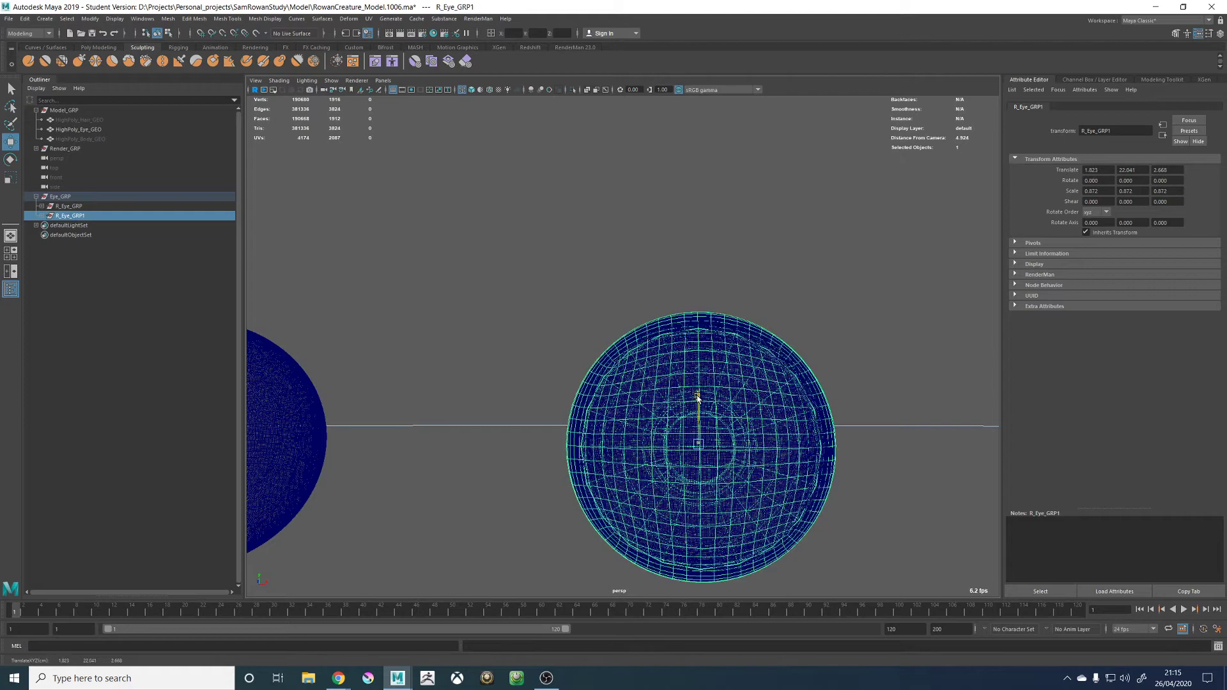
Duplicate R_Eye_GRP1 and move the copy onto the other high-poly eyeball, at about -1.825 in Translate X
key("ctrl+d")
scroll(783, 356, "down", 4)
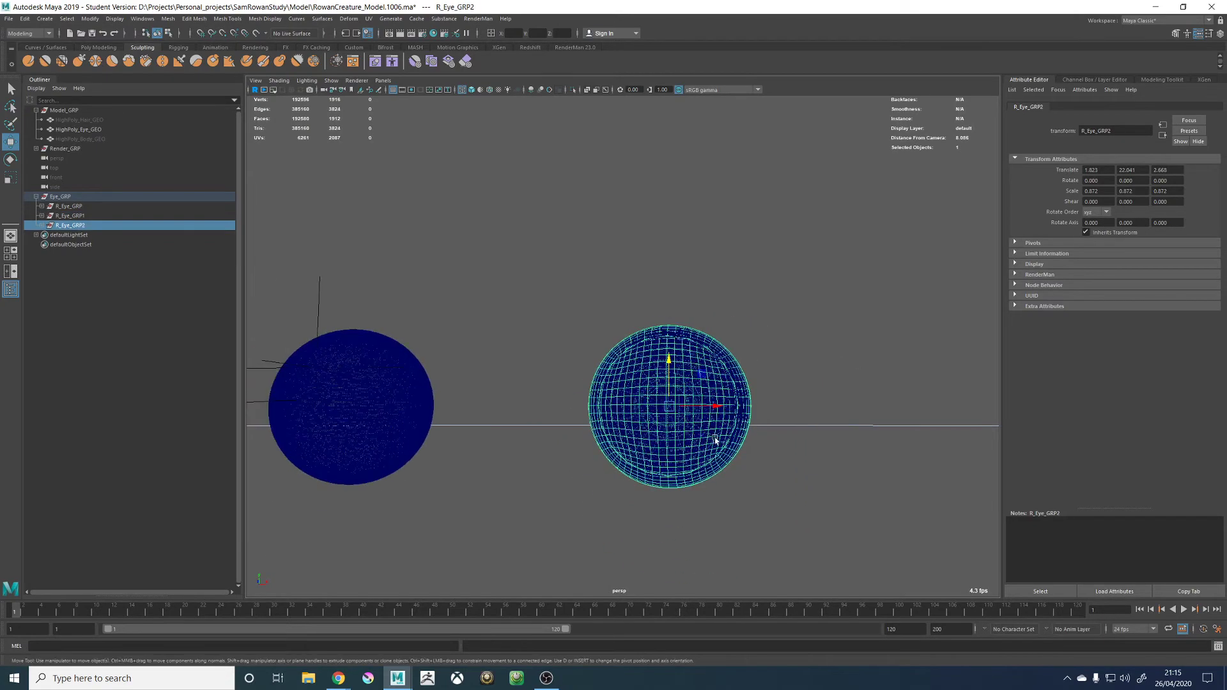
left_click_drag(715, 407, 397, 408)
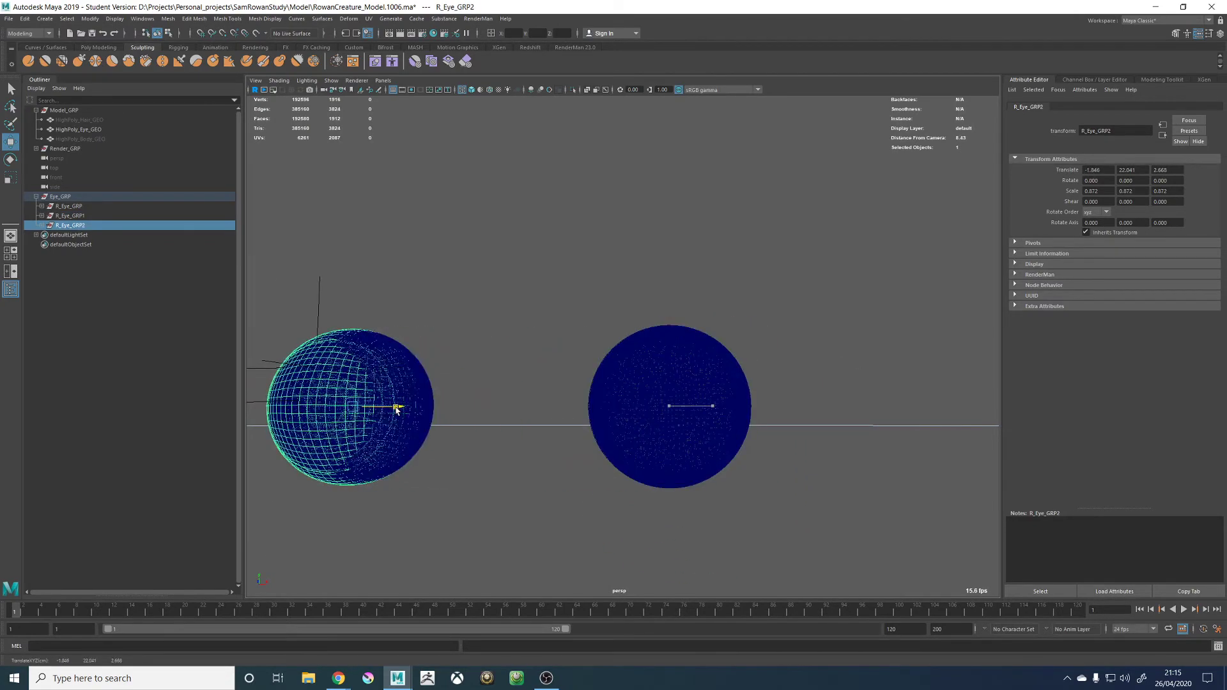
middle_click_drag(418, 329, 639, 340, "alt")
right_click_drag(639, 341, 734, 400, "alt")
middle_click_drag(734, 400, 805, 327, "alt")
left_click_drag(773, 384, 778, 381, "alt")
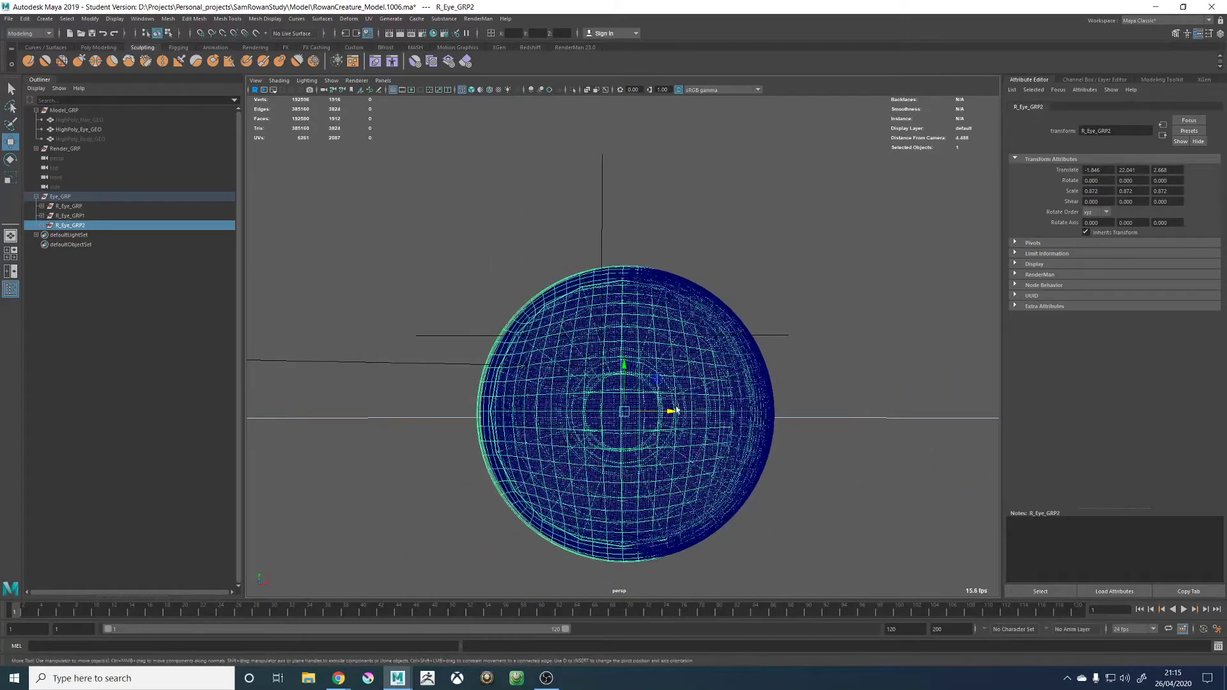
left_click_drag(669, 410, 674, 415)
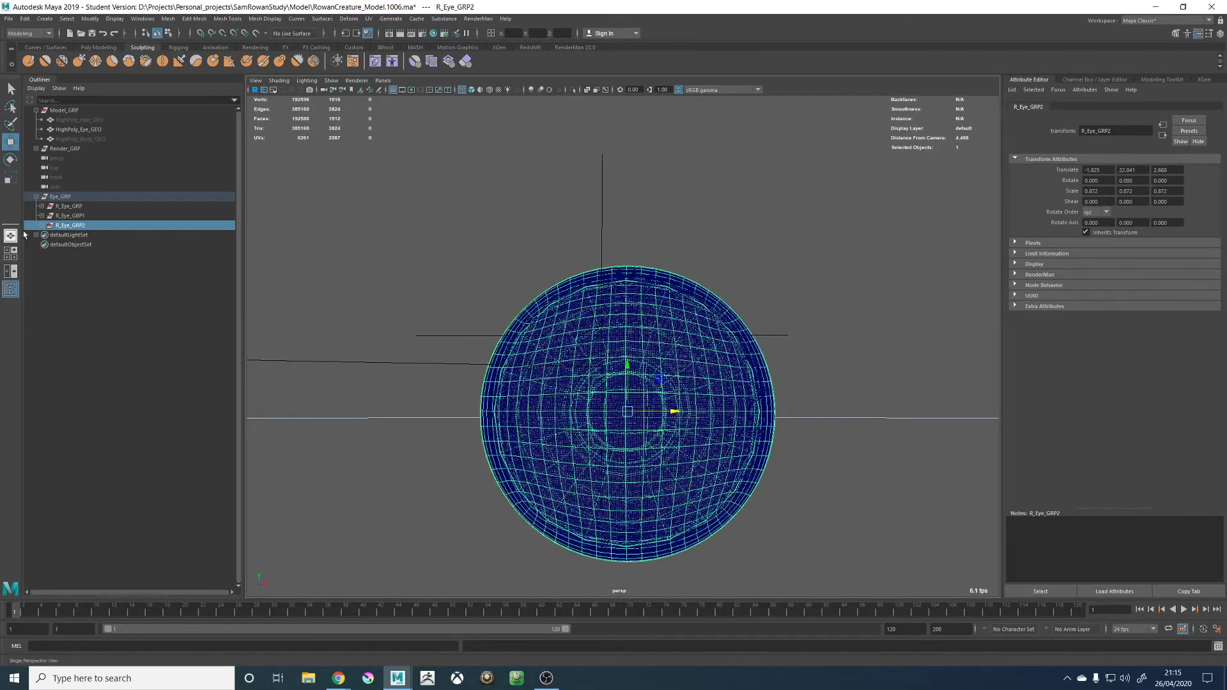
Hide HighPoly_Eye_GEO and unhide HighPoly_Body_GEO and HighPoly_Hair_GEO around the new eyes
left_click(75, 129)
key("ctrl+h")
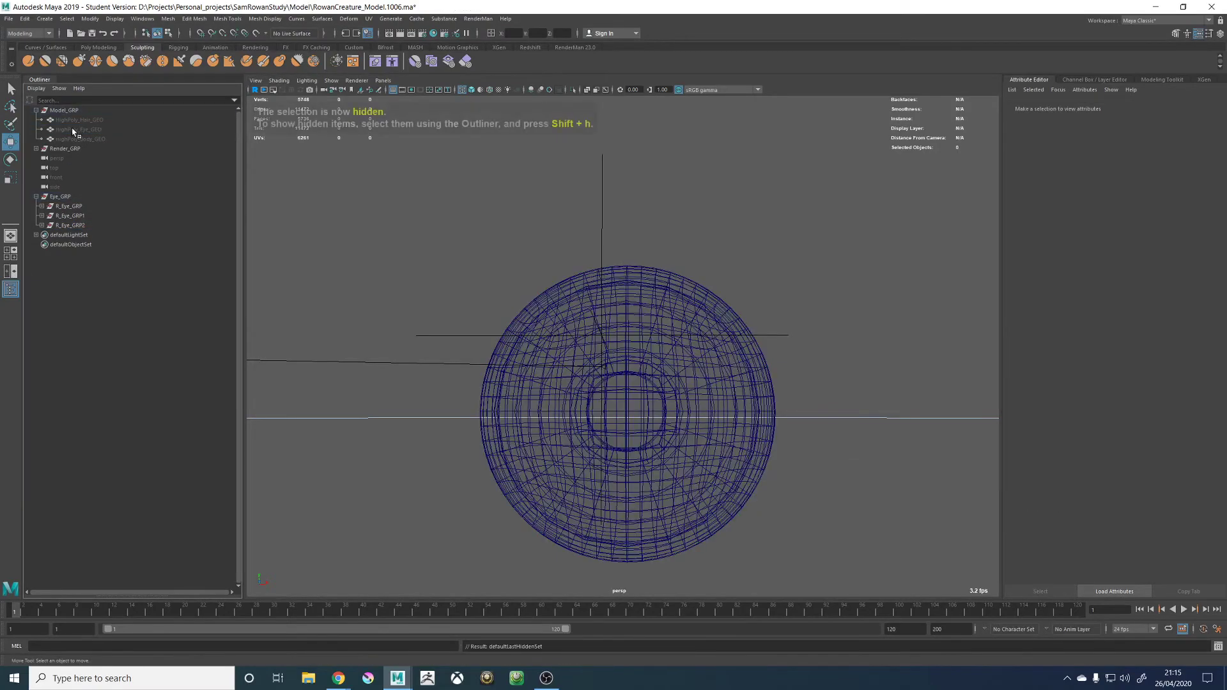
left_click(77, 138)
key("shift+h")
left_click(90, 120)
key("f")
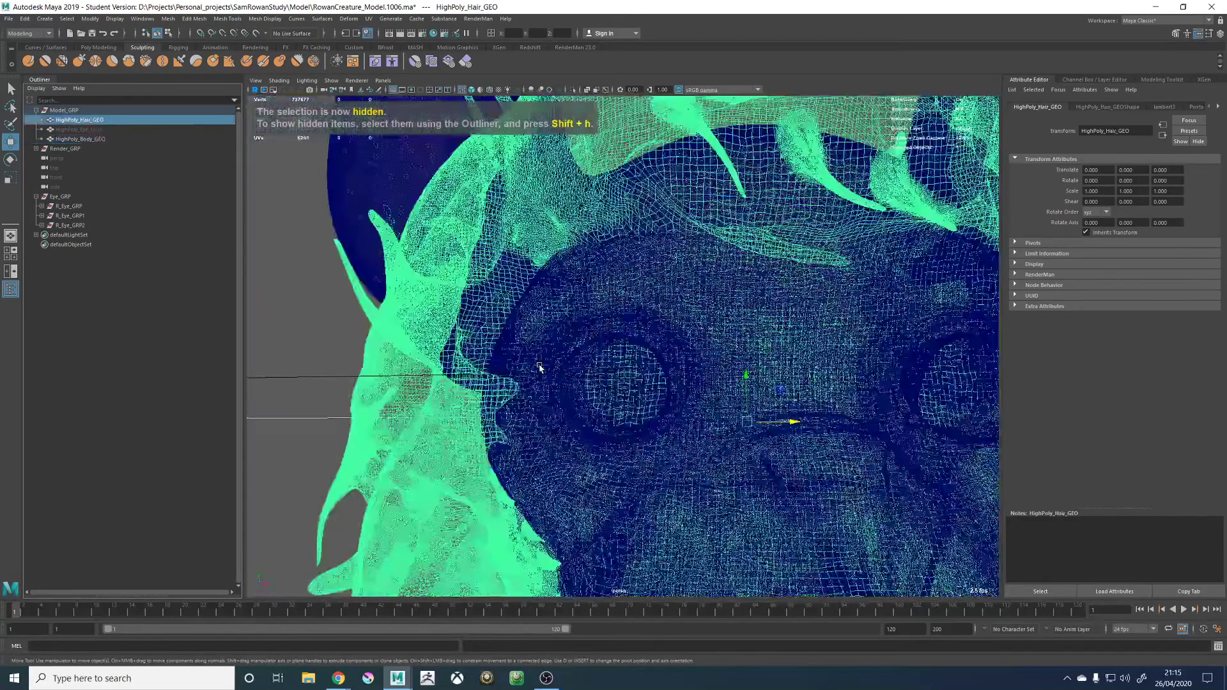
key("ctrl+h")
scroll(409, 355, "down", 2)
Return the viewport to shaded display with the whole creature in view and save the scene
key("5")
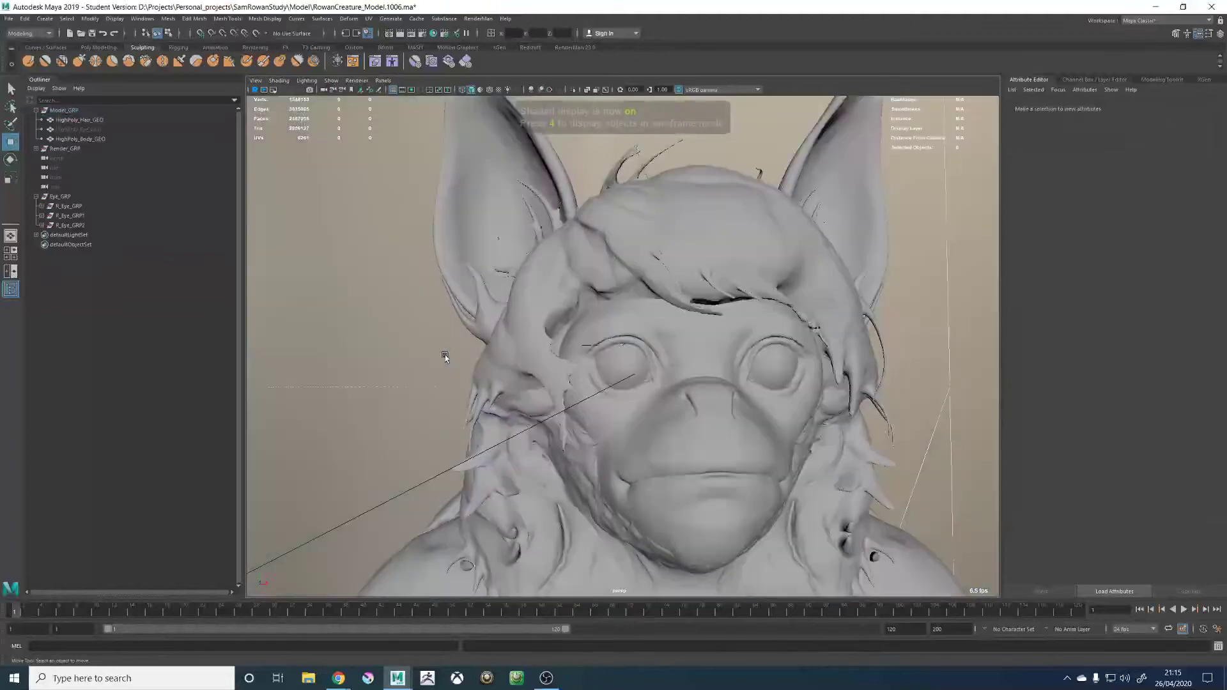
scroll(744, 408, "down", 3)
left_click_drag(742, 431, 753, 441, "alt")
right_click_drag(753, 441, 685, 409, "alt")
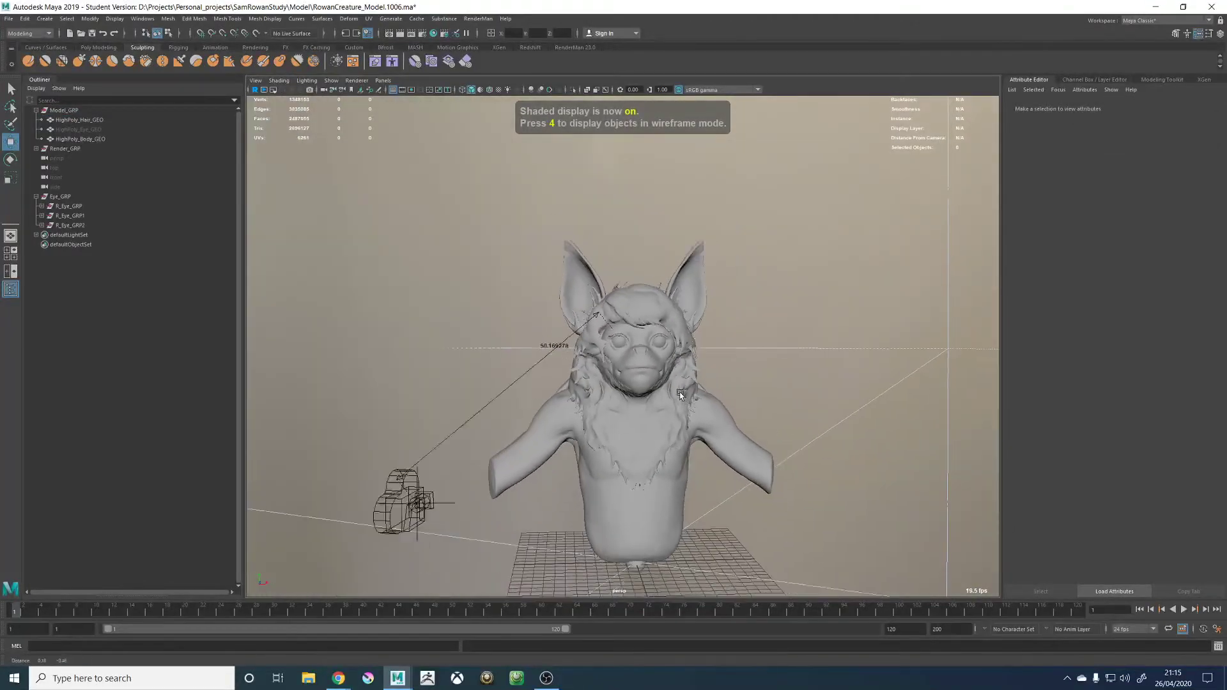
middle_click_drag(685, 409, 675, 381, "alt")
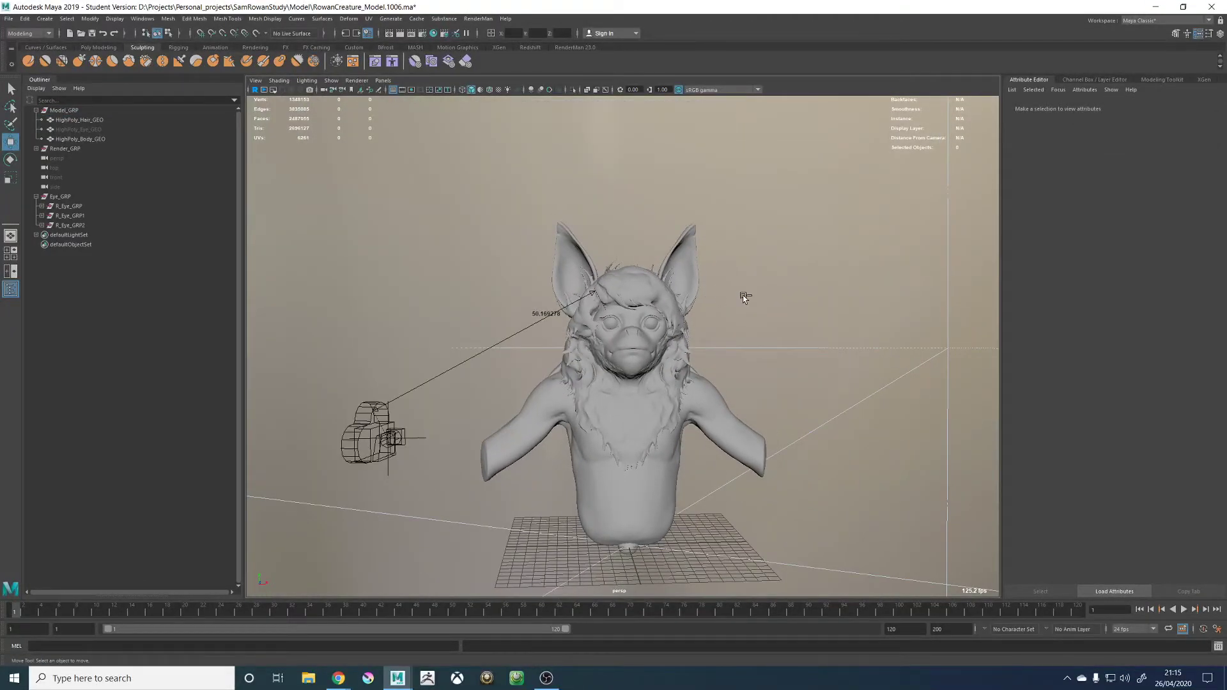
key("q")
key("ctrl+s")
left_click(592, 346)
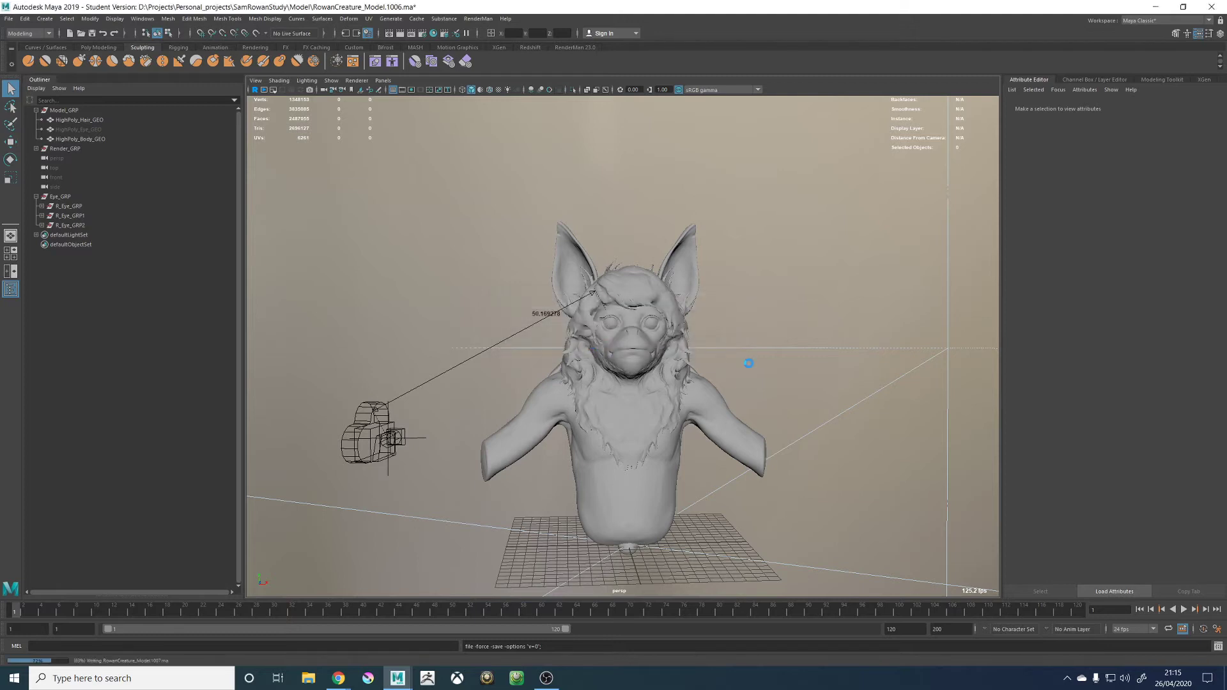
Look through the render camera and render the creature in the viewport with RenderMan
key("w")
left_click(383, 80)
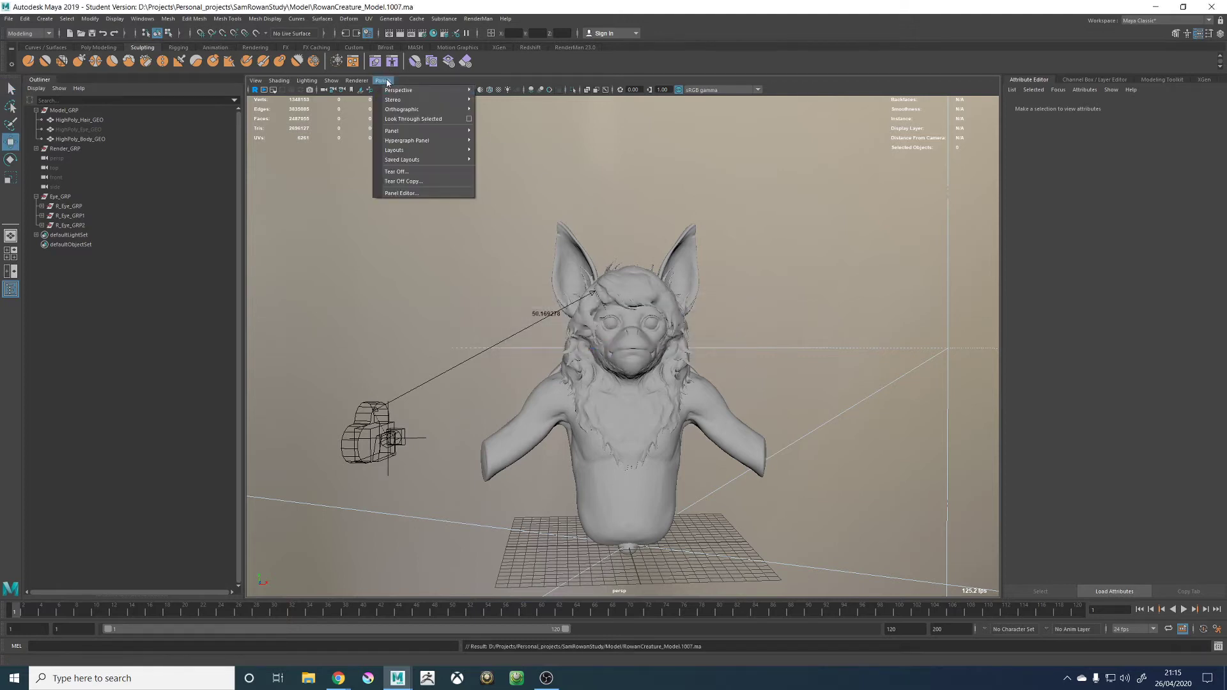
mouse_move(433, 94)
left_click(500, 91)
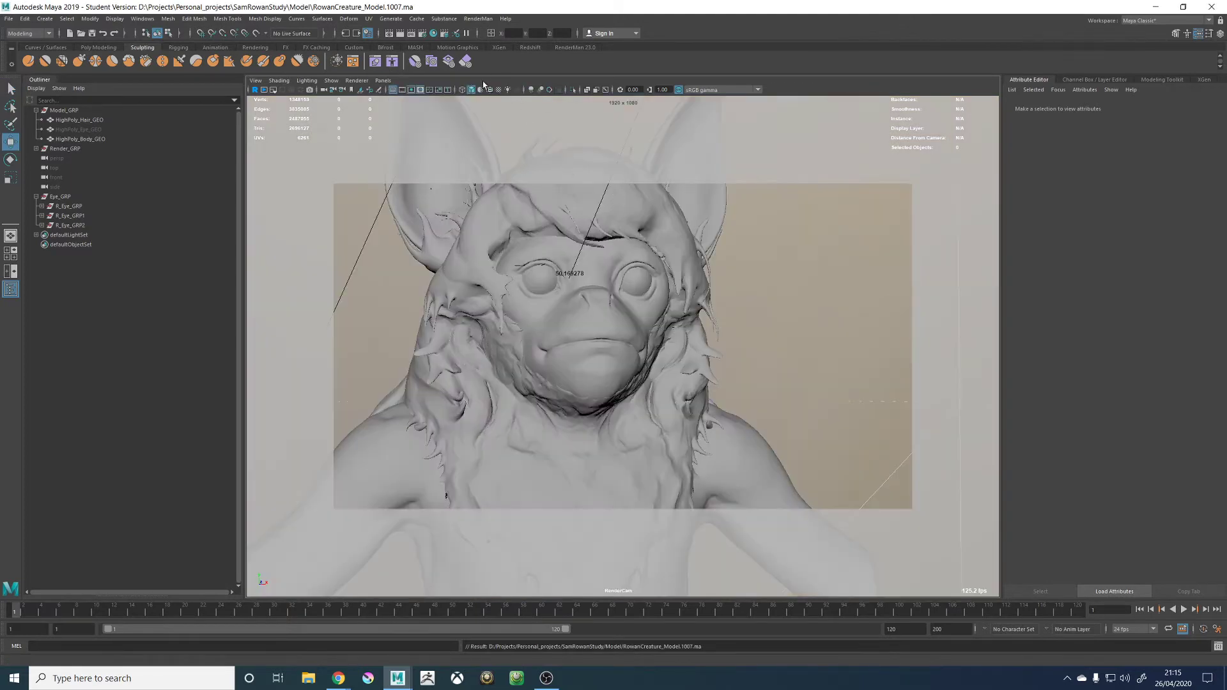
left_click(464, 19)
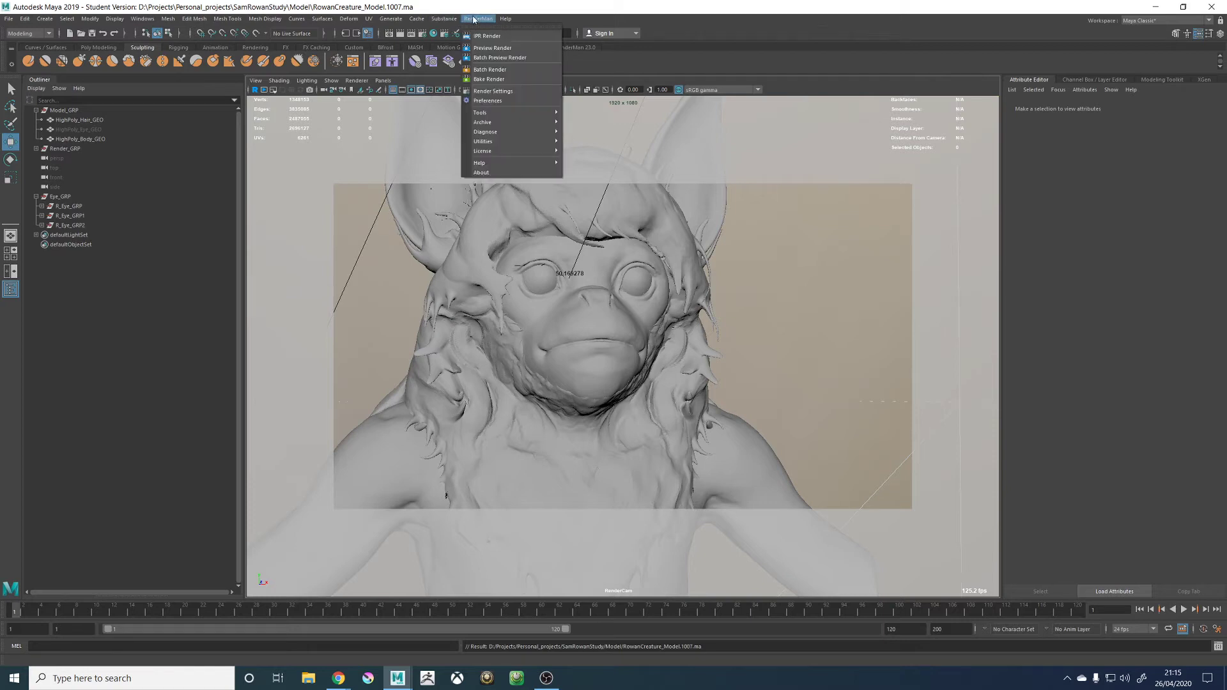
left_click(830, 230)
left_click(362, 84)
left_click(364, 106)
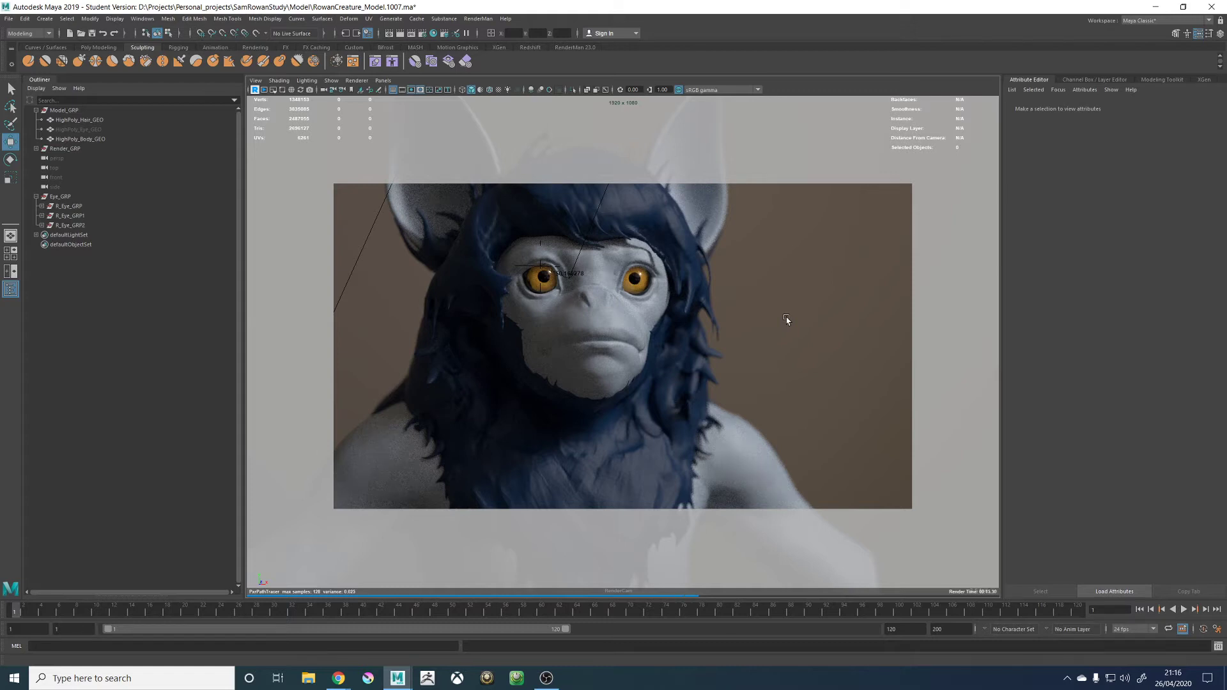
Switch the view back to Viewport 2.0 and the persp camera
left_click(357, 81)
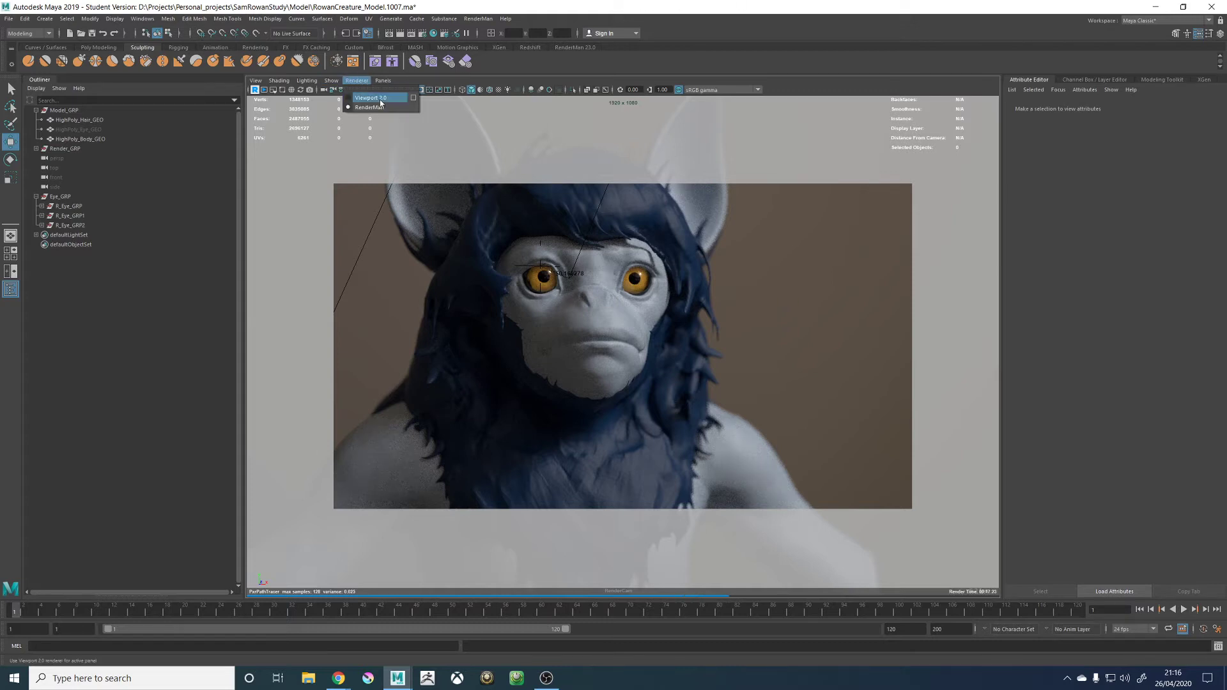
left_click(371, 98)
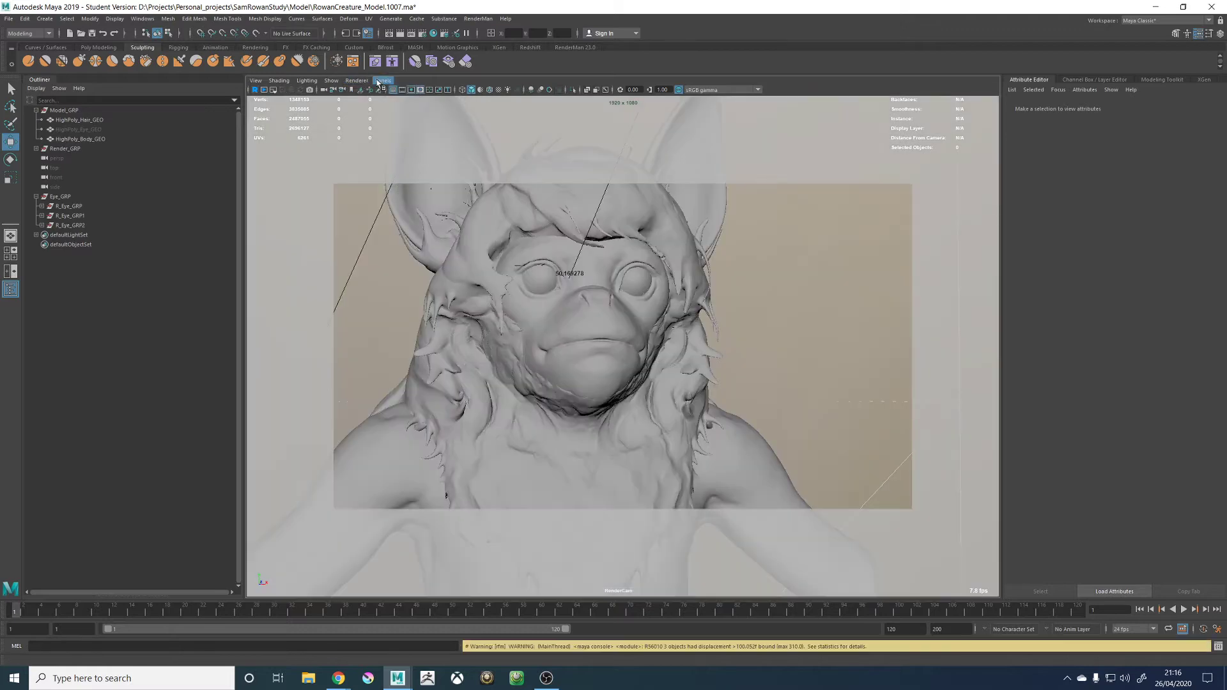
left_click(383, 81)
mouse_move(447, 91)
left_click(505, 93)
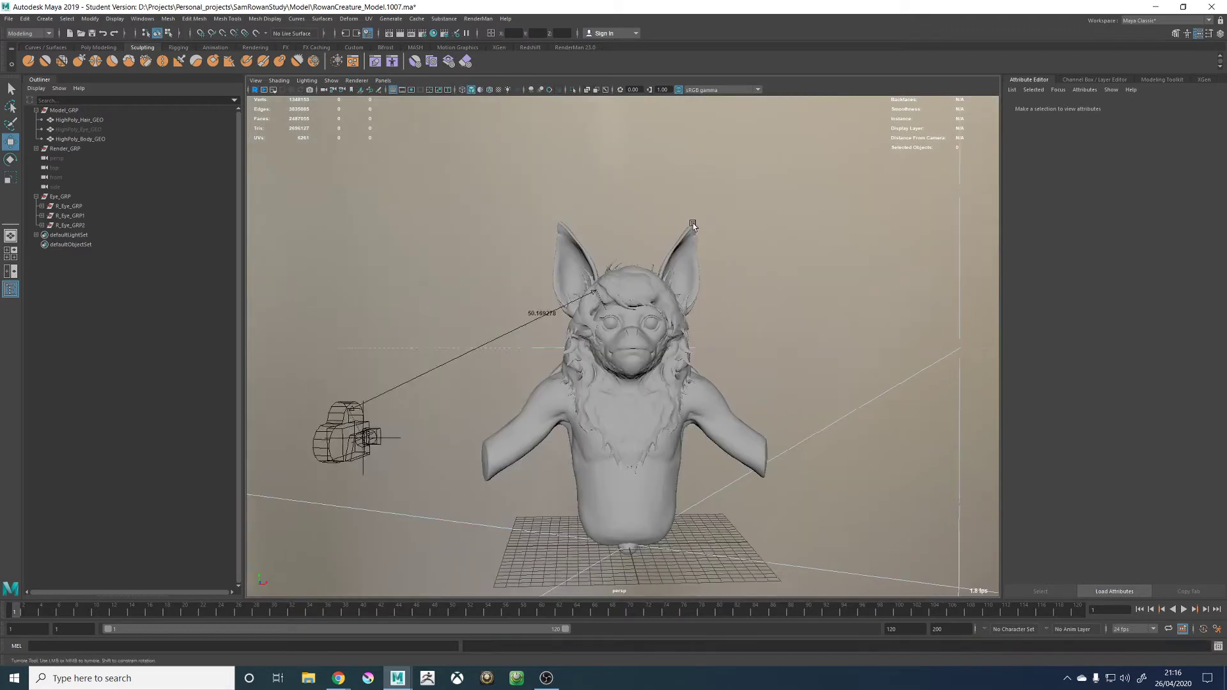
Render the perspective view with RenderMan and examine how both eyes sit in their sockets from the front and sides
left_click_drag(692, 224, 599, 161, "alt")
scroll(598, 161, "up", 5)
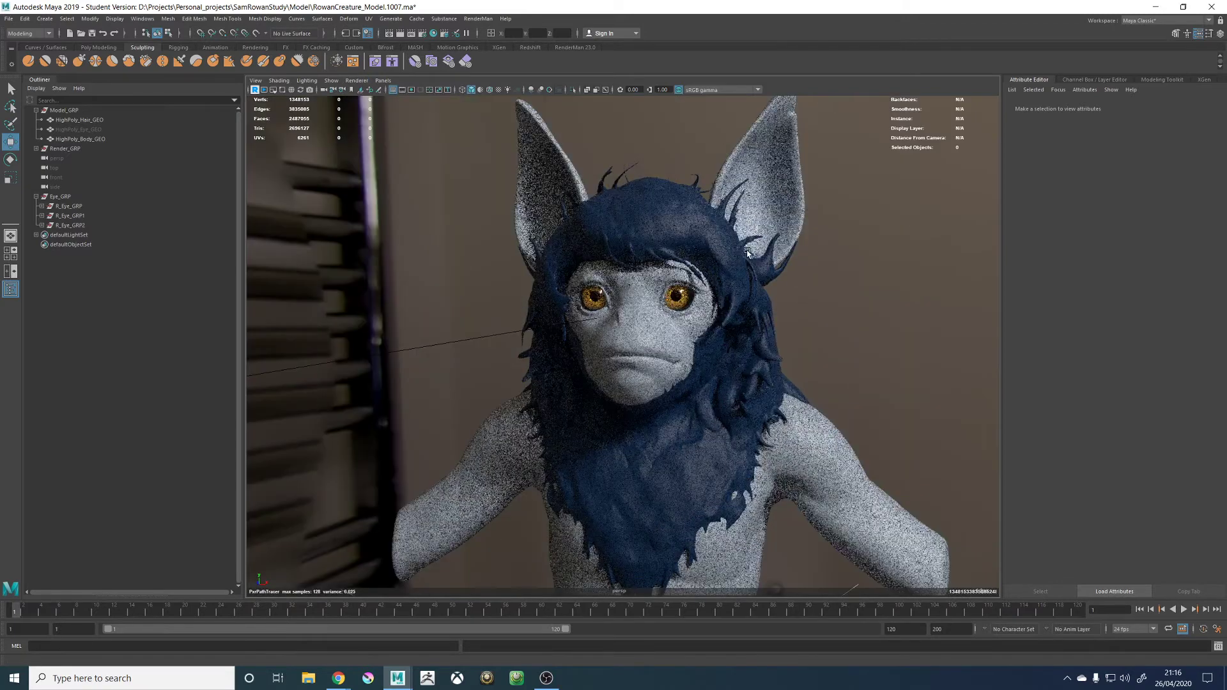
middle_click_drag(735, 259, 713, 304, "alt")
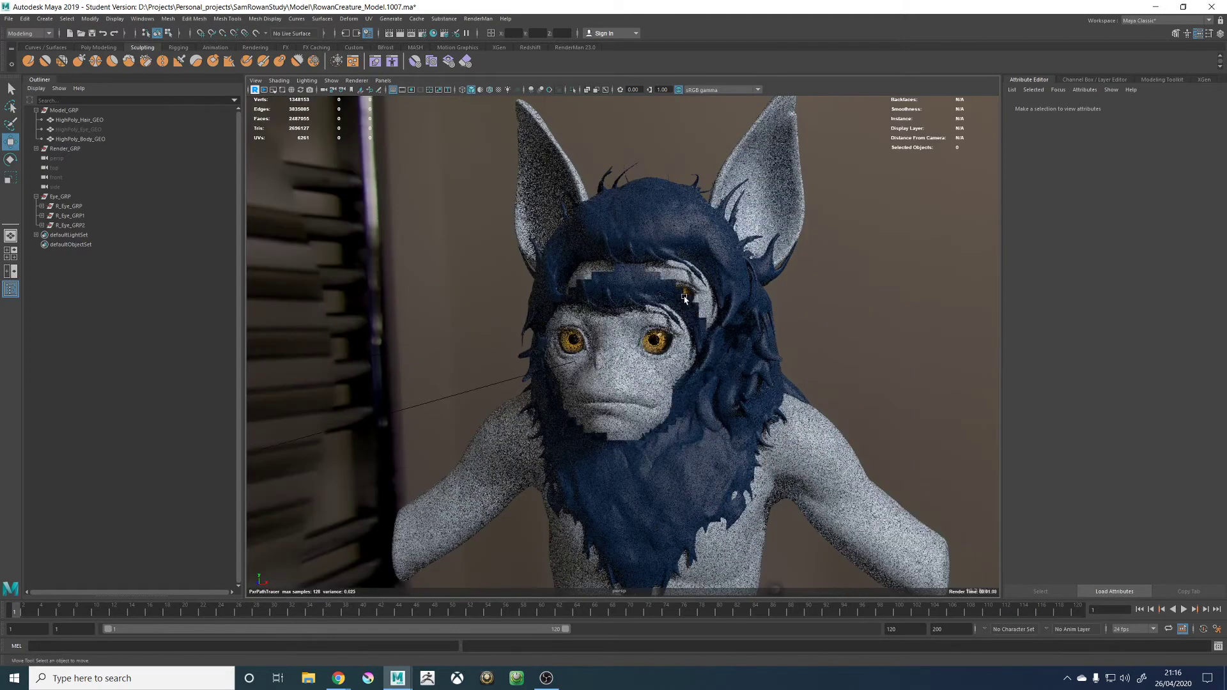
scroll(824, 345, "up", 4)
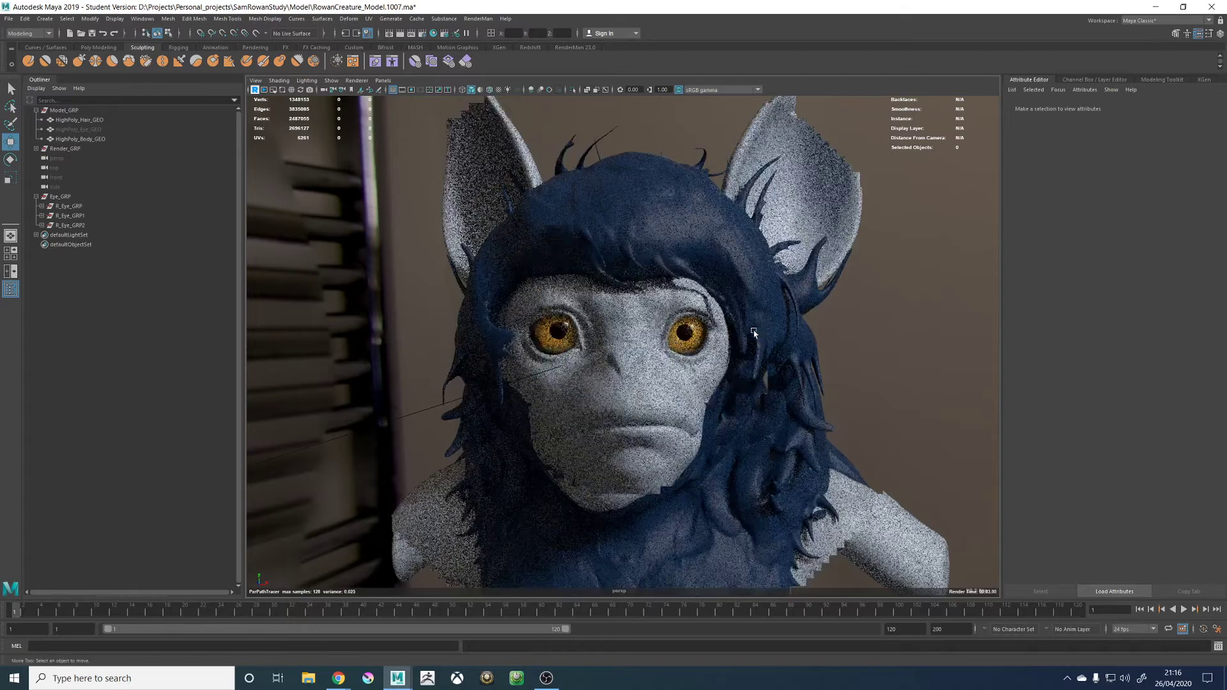
left_click_drag(717, 324, 814, 392, "alt")
right_click_drag(813, 391, 823, 393, "alt")
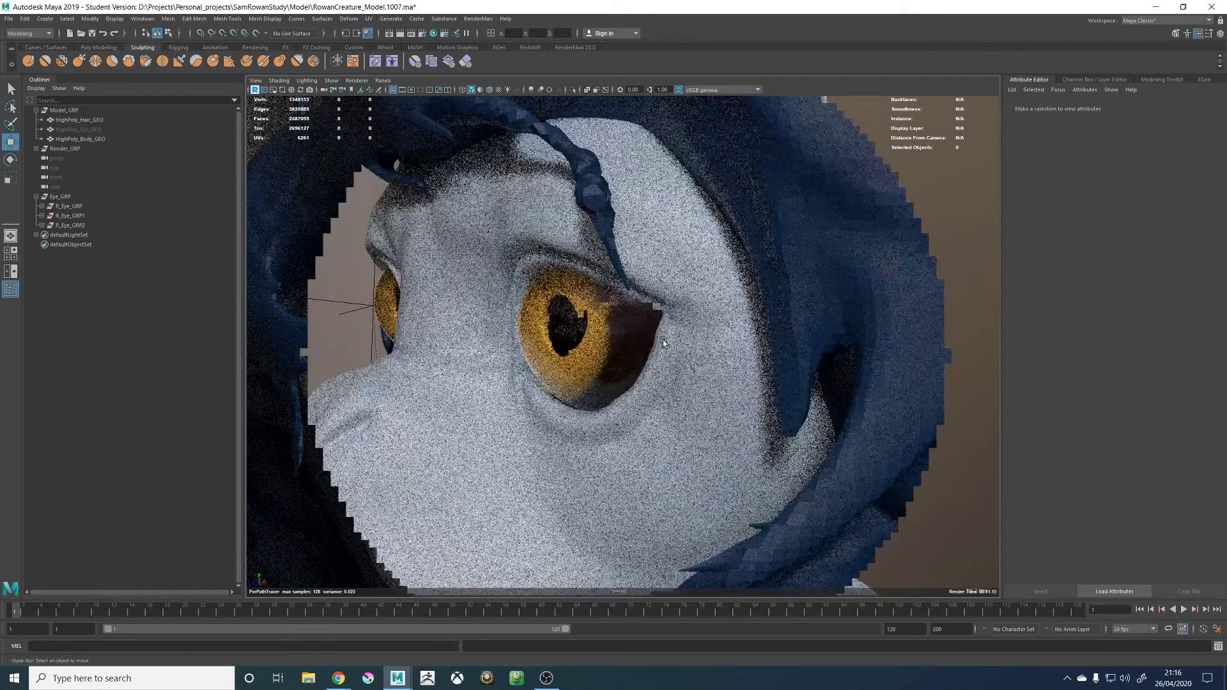
left_click_drag(646, 343, 732, 348, "alt")
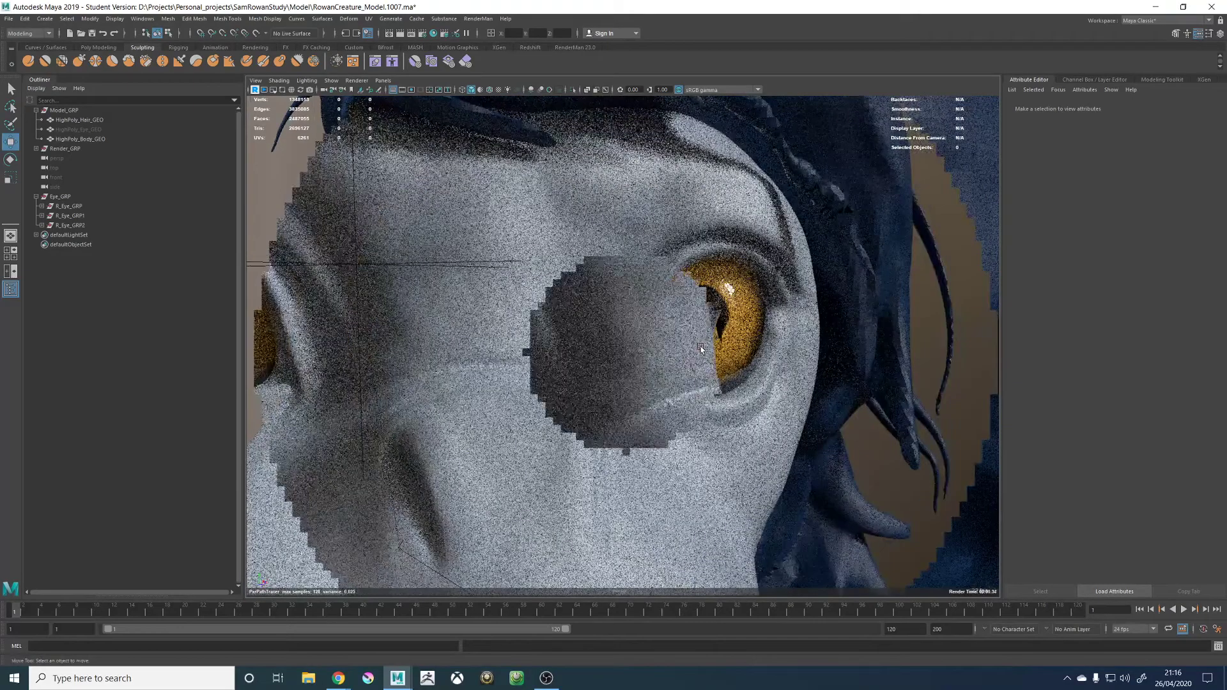
left_click_drag(637, 331, 710, 321, "alt")
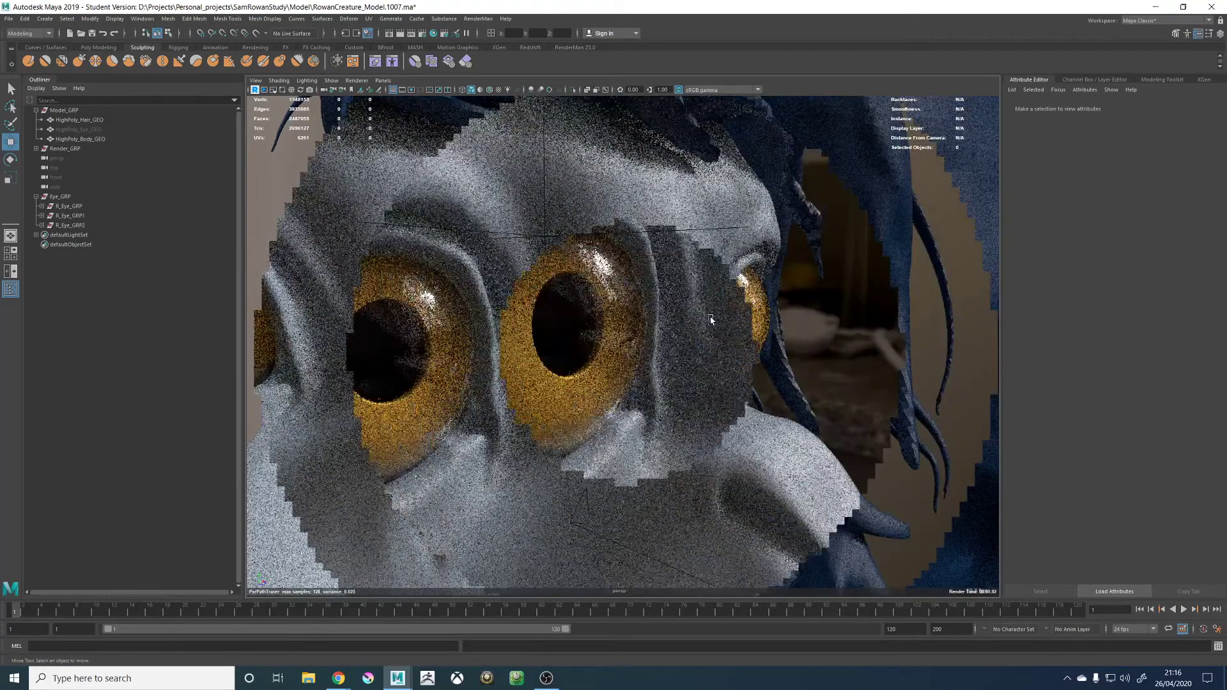
right_click_drag(759, 323, 693, 320, "alt")
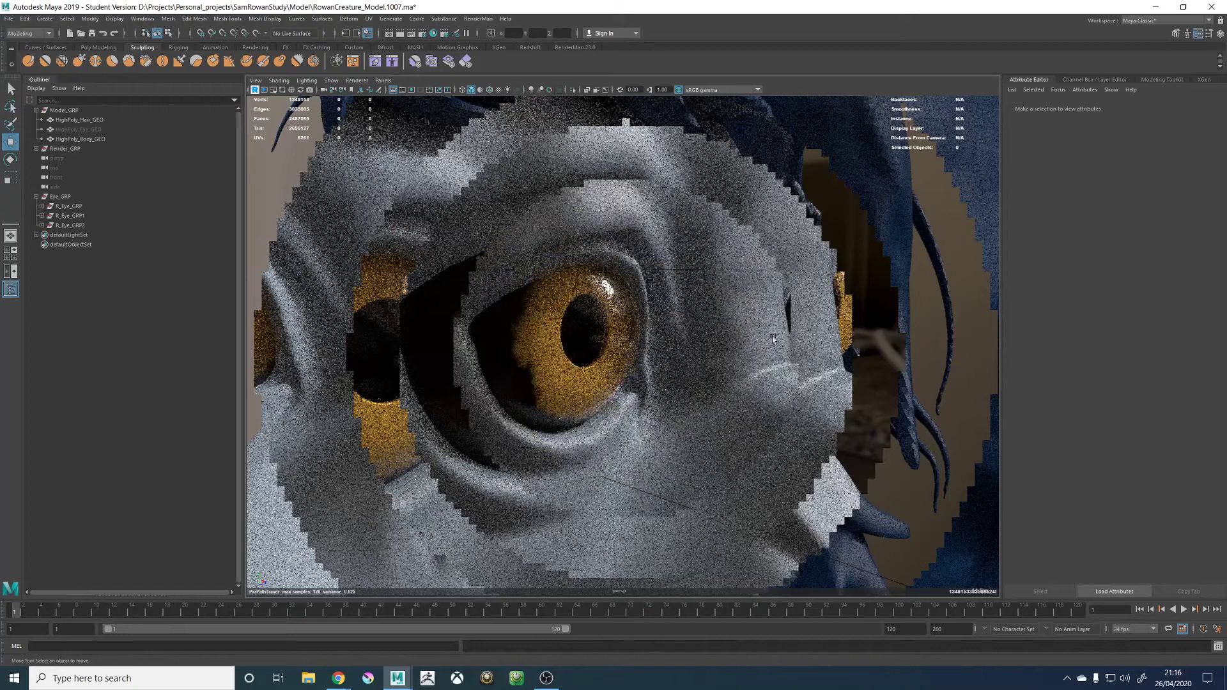
right_click_drag(850, 351, 745, 344, "alt")
left_click_drag(745, 344, 689, 335, "alt")
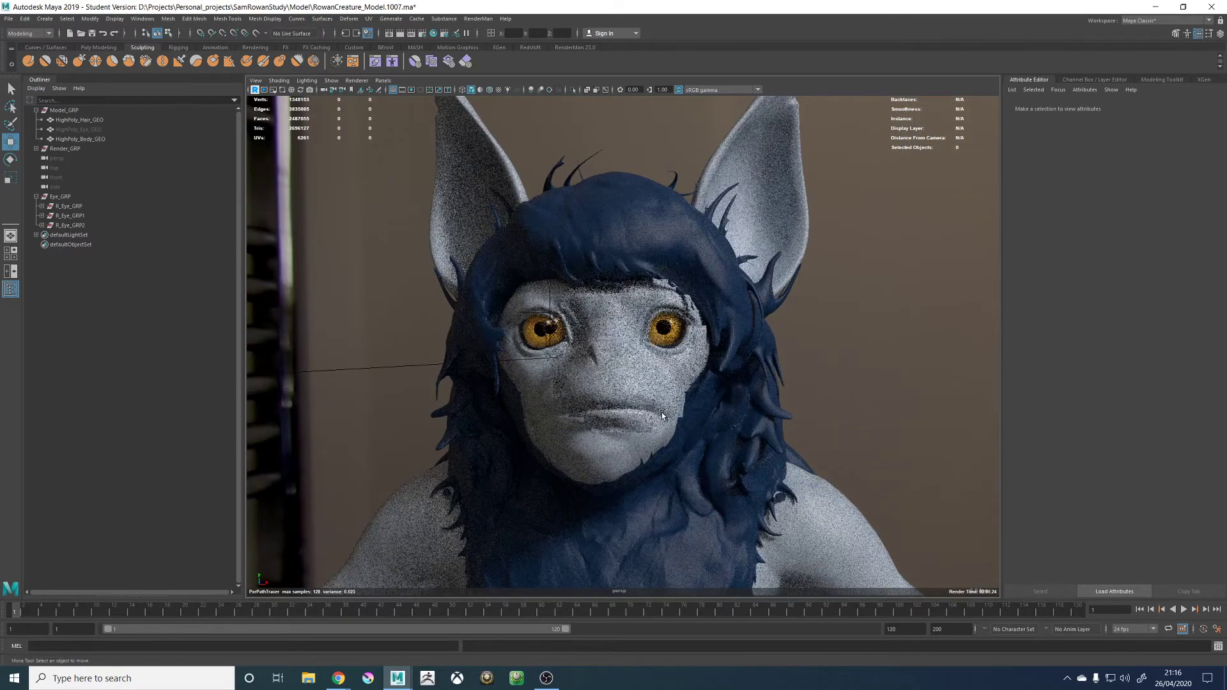
left_click_drag(645, 416, 661, 415, "alt")
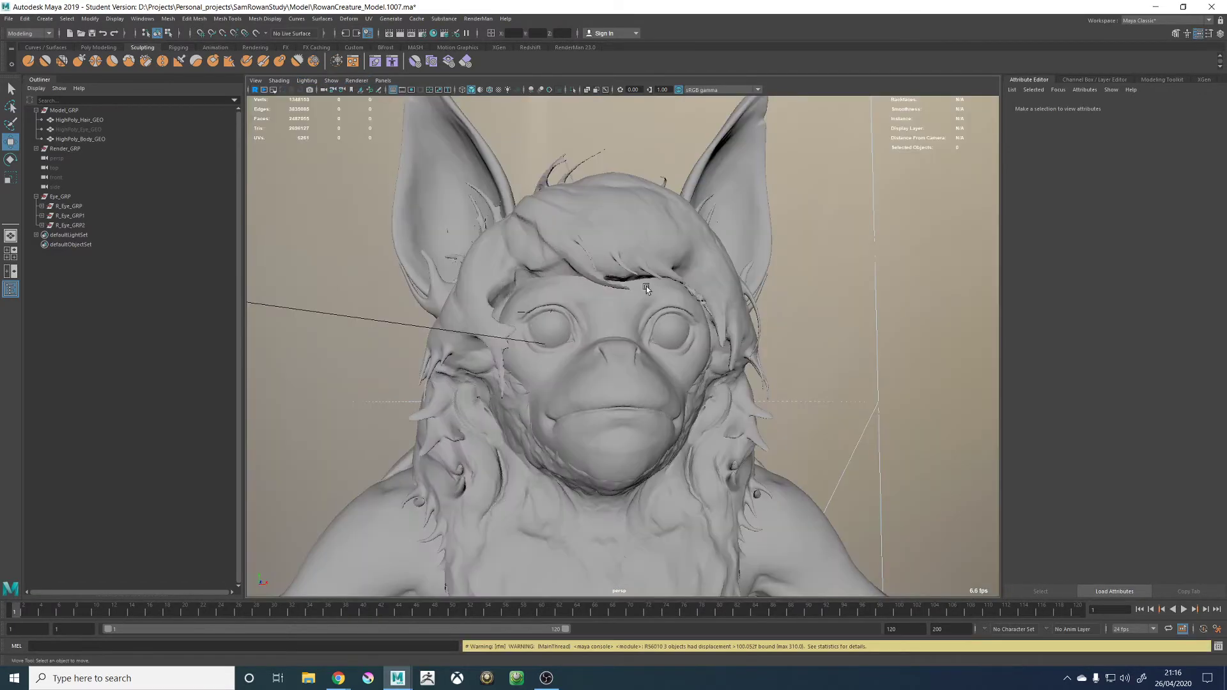
Return to Viewport 2.0 and inspect the fit of the creature's left eye against its eyelids up close
left_click_drag(646, 287, 617, 305, "alt")
right_click_drag(617, 306, 698, 365, "alt")
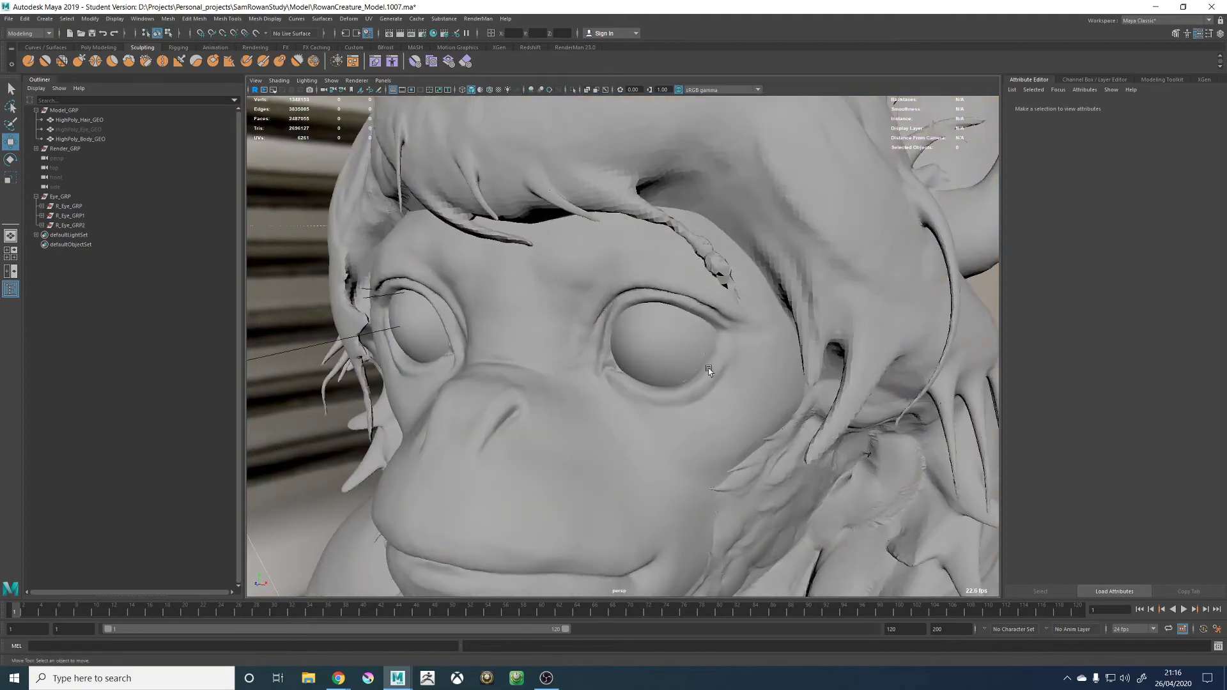
Move the R_Eye_GRP1 eye group outward in its socket to X 1.877 and show the result in RenderMan
key("4")
mouse_move(698, 366)
left_mouse_down("alt")
mouse_move(660, 344)
mouse_move(679, 325)
mouse_move(747, 322)
mouse_move(746, 251)
mouse_move(665, 332)
mouse_move(661, 362)
left_mouse_up("alt")
left_click(59, 216)
key("5")
scroll(739, 377, "up", 4)
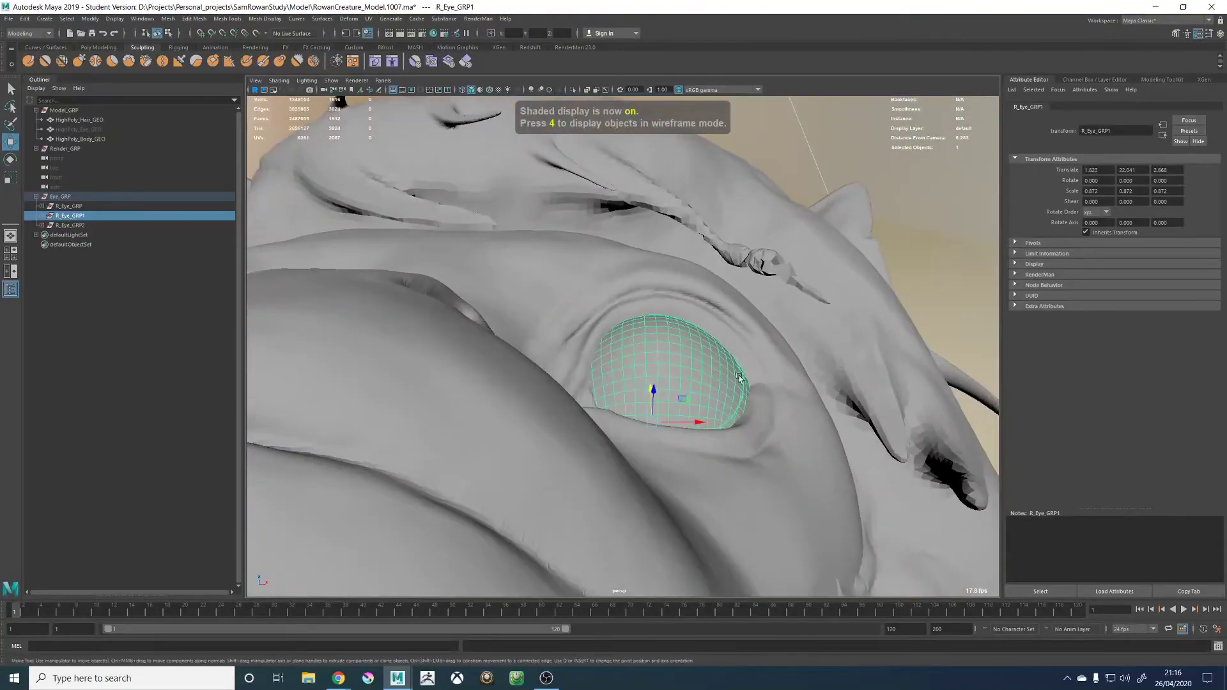
mouse_move(699, 420)
left_mouse_down()
mouse_move(703, 374)
mouse_move(600, 239)
left_mouse_up()
key("5")
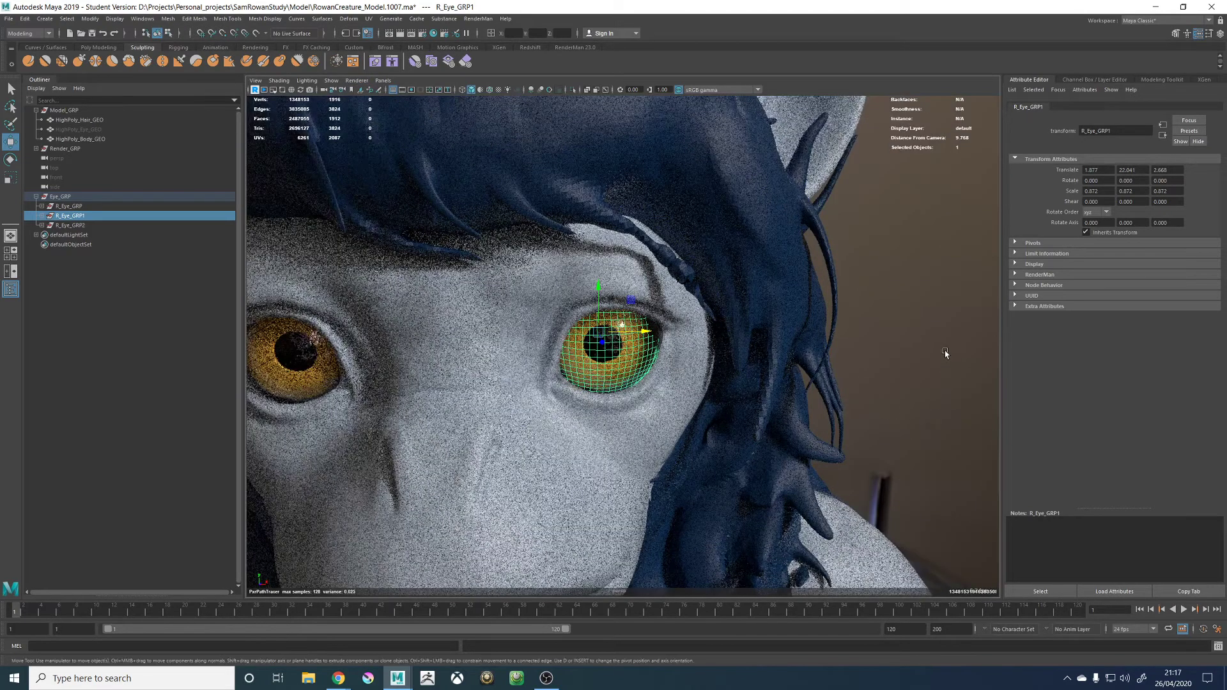
Examine how both eyes sit in their sockets in the RenderMan preview and return to Viewport 2.0
left_click(914, 361)
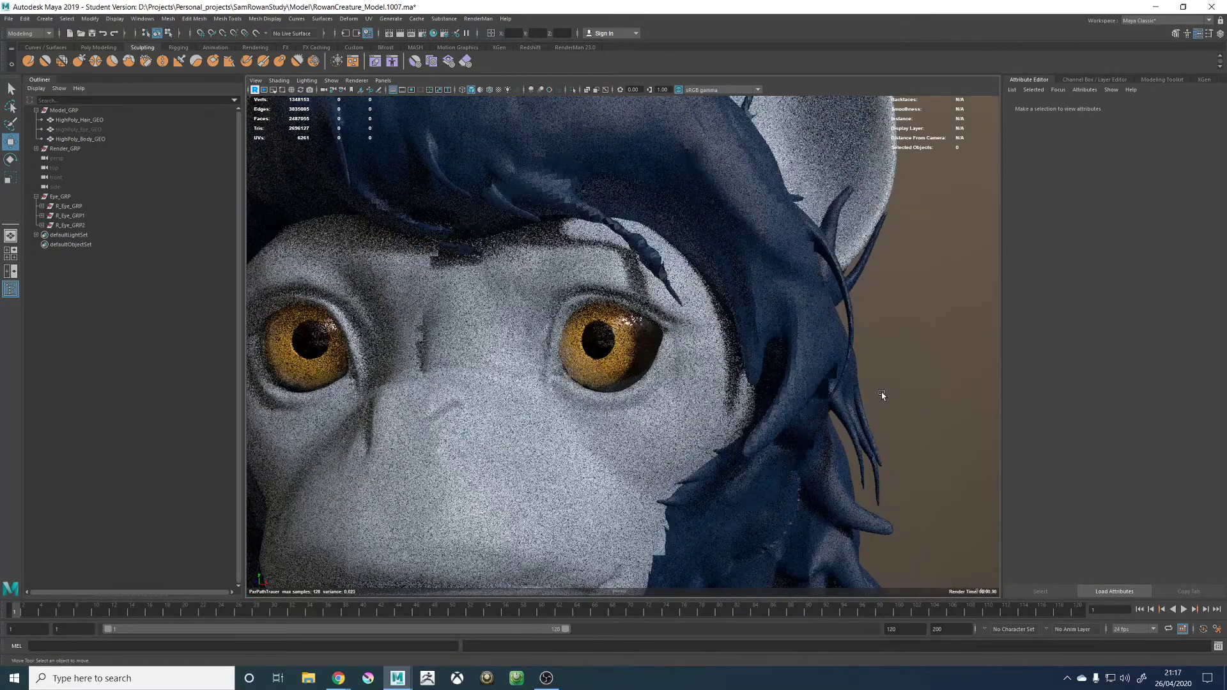
scroll(878, 397, "up", 3)
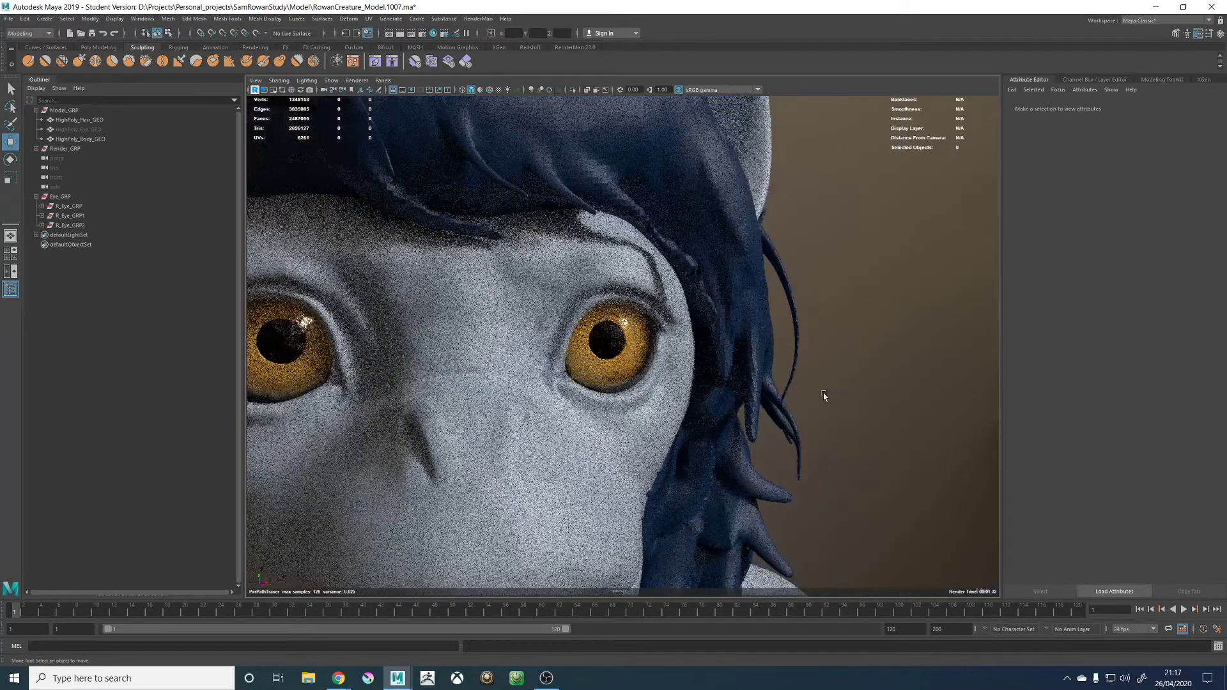
scroll(811, 393, "up", 1)
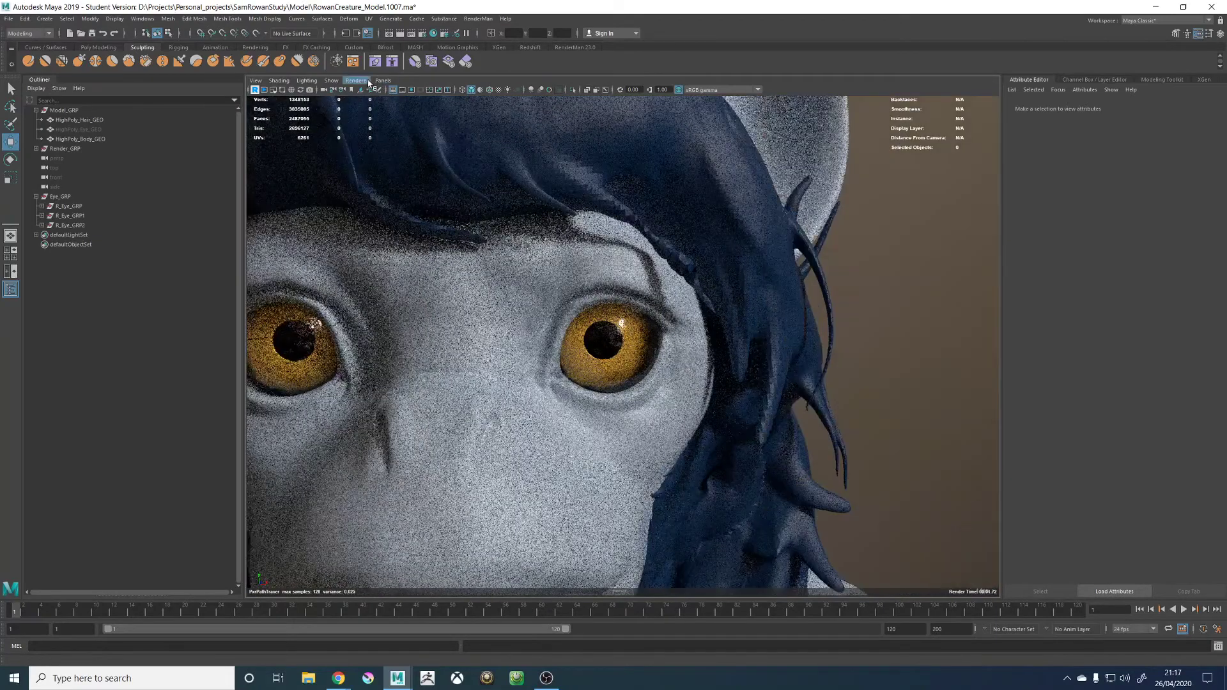
left_click(357, 81)
left_click(377, 94)
Select R_Eye_GRP1 and R_Eye_GRP2 in turn to compare how the two eye groups are placed
left_click_drag(593, 309, 560, 358, "alt")
left_click(69, 215)
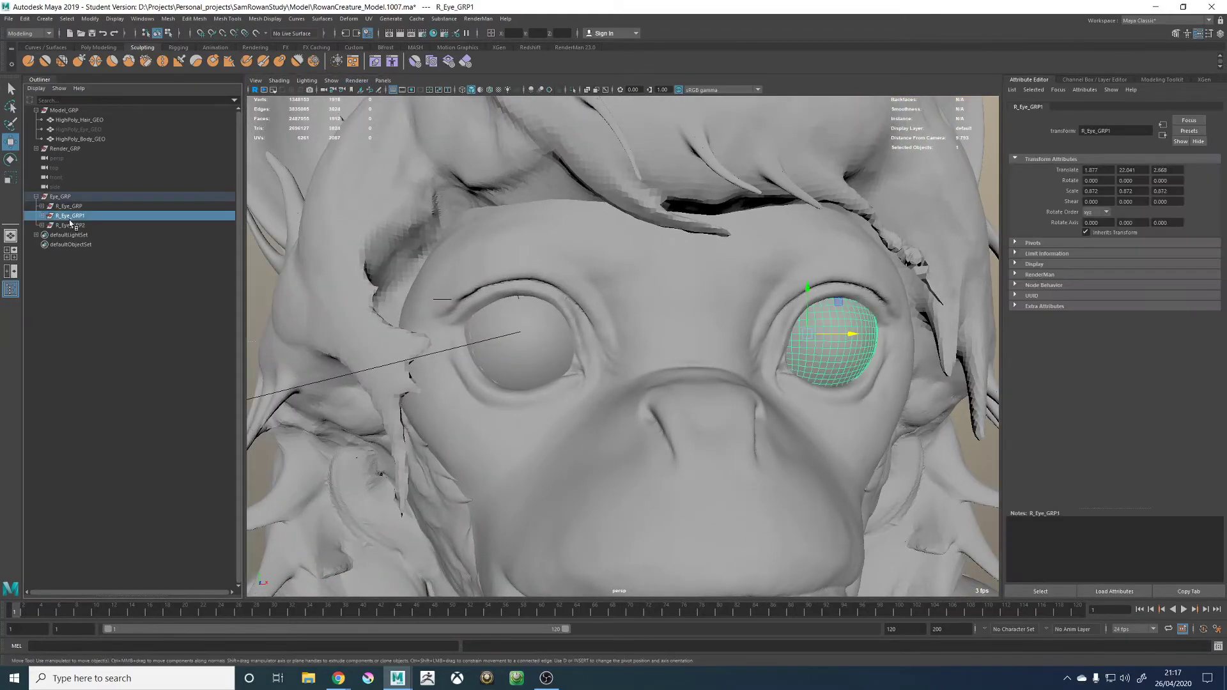
left_click(69, 225)
left_click_drag(592, 349, 577, 335, "alt")
scroll(781, 343, "down", 5)
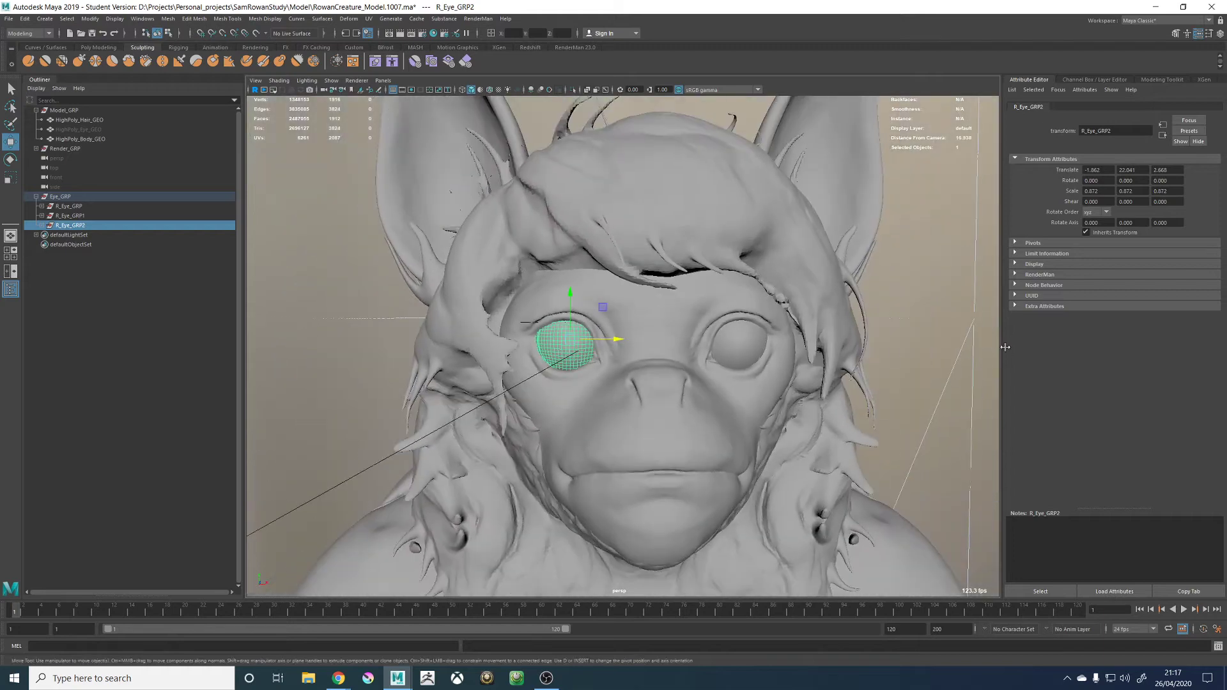
Preview the whole head in RenderMan from the front and both sides, and return to Viewport 2.0
left_click(938, 347)
right_click_drag(942, 362, 457, 142, "alt")
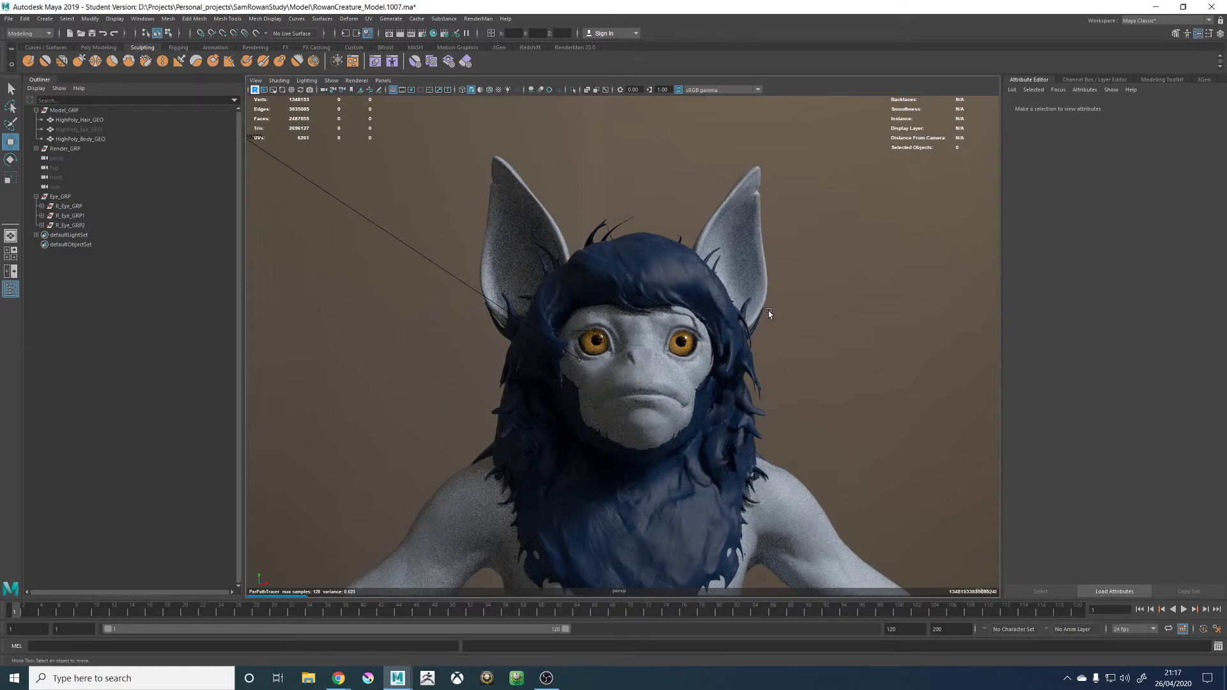
left_click_drag(576, 314, 663, 321, "alt")
right_click_drag(714, 366, 804, 376, "alt")
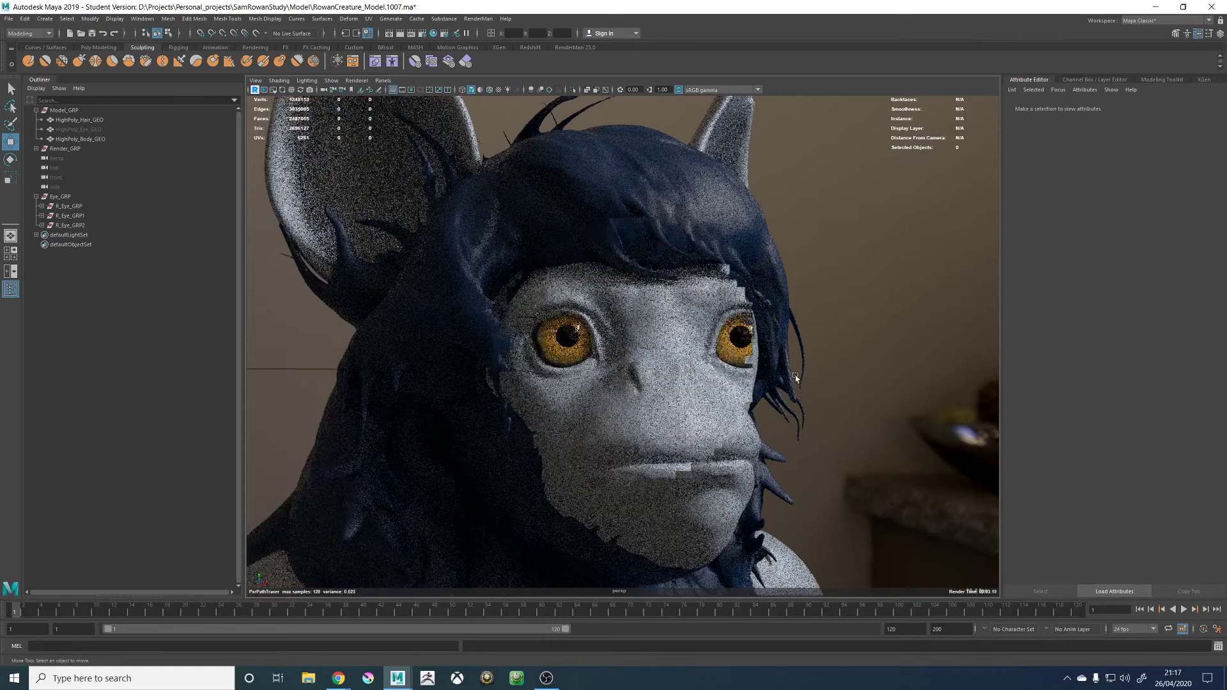
left_click_drag(794, 377, 754, 360, "alt")
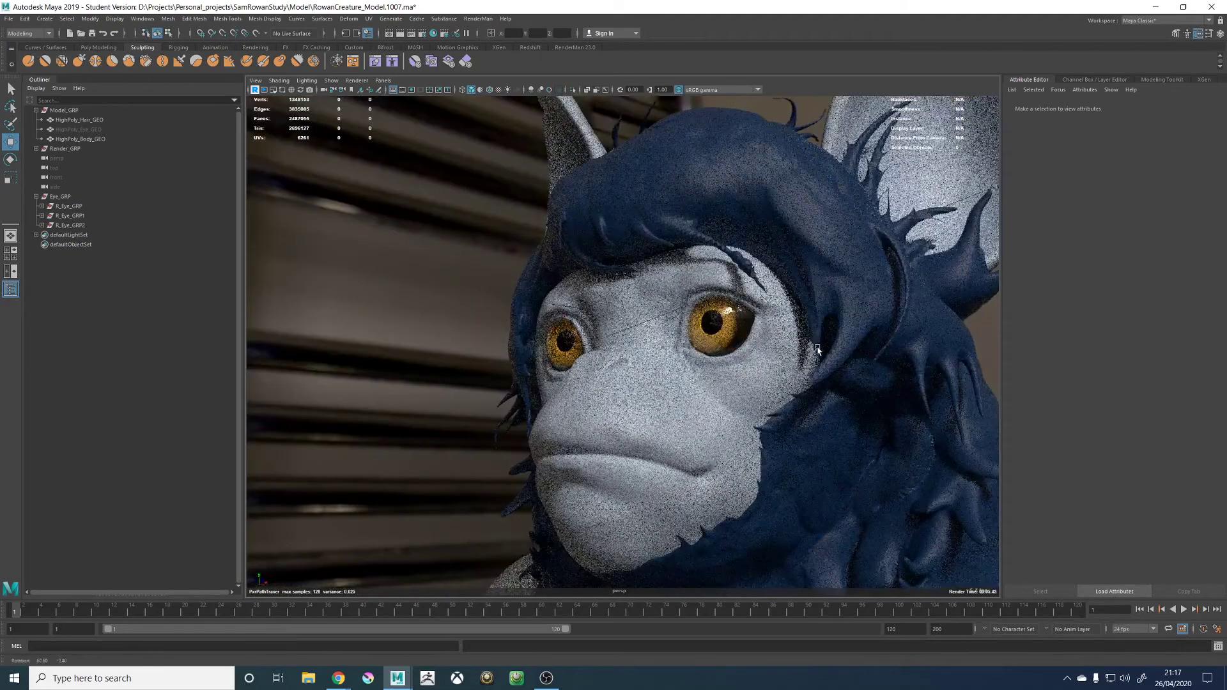
left_click_drag(756, 358, 702, 353, "alt")
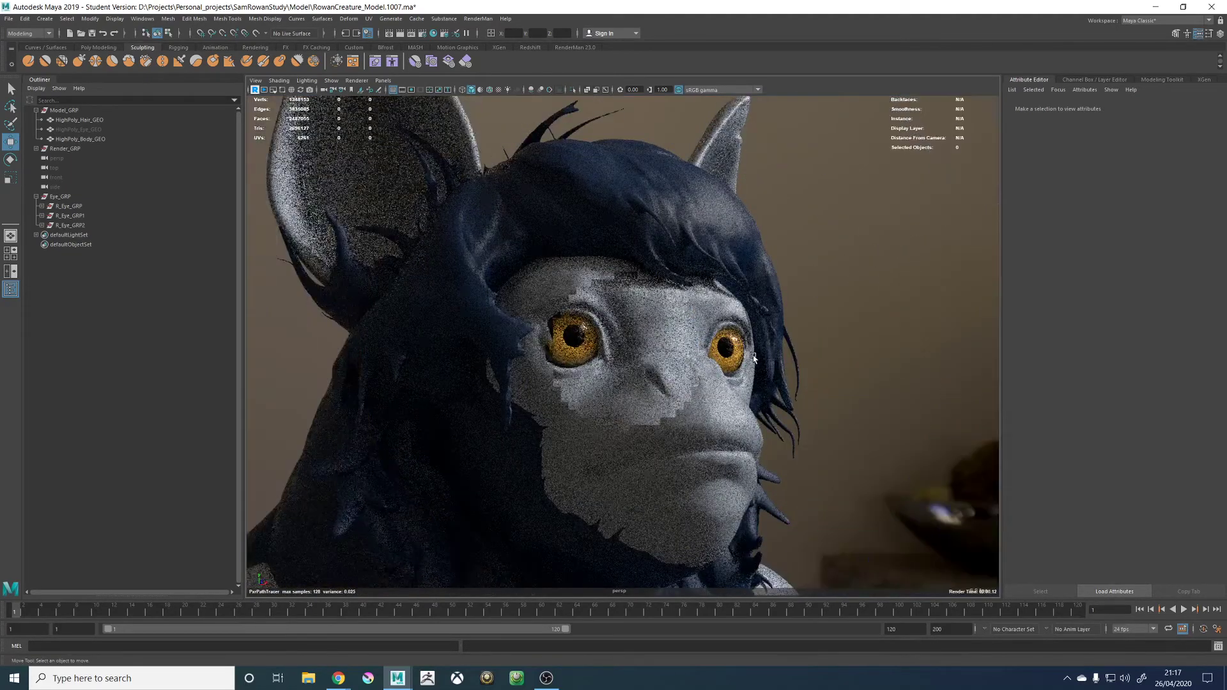
left_click(355, 81)
left_click(363, 99)
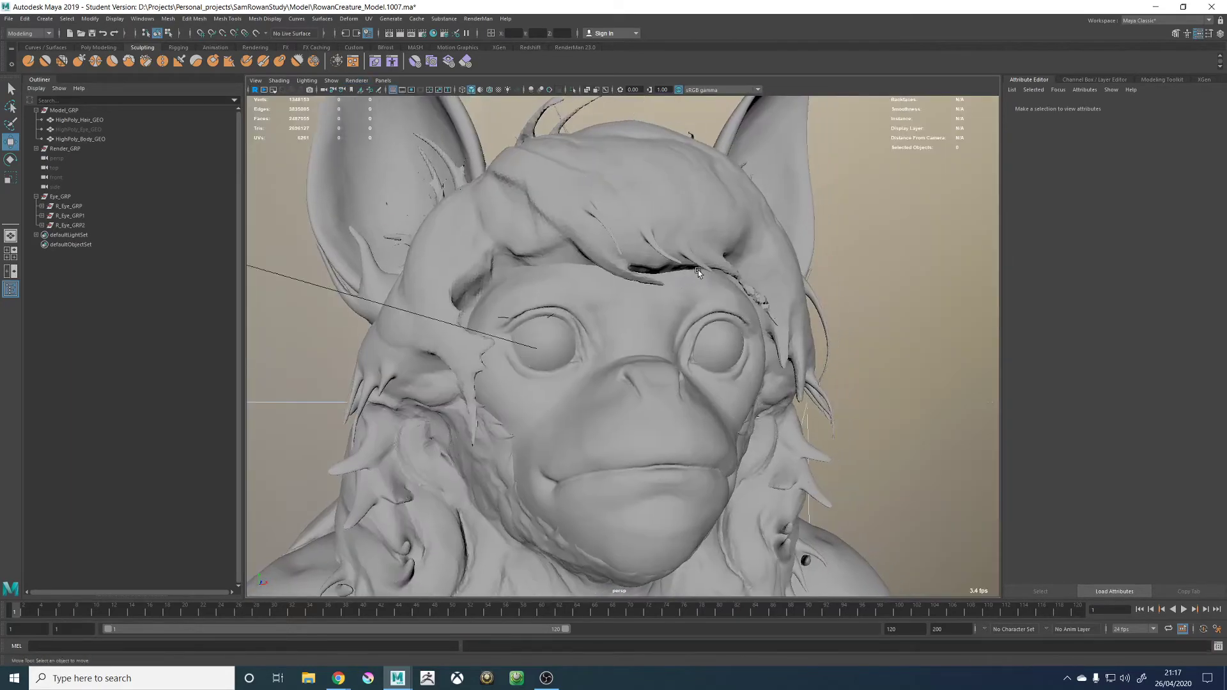
Inspect the R_Eye_GRP1 cornea in wireframe and compare the eyes with the OriginalConcept.jpg painting
scroll(799, 331, "up", 5)
left_click(781, 340)
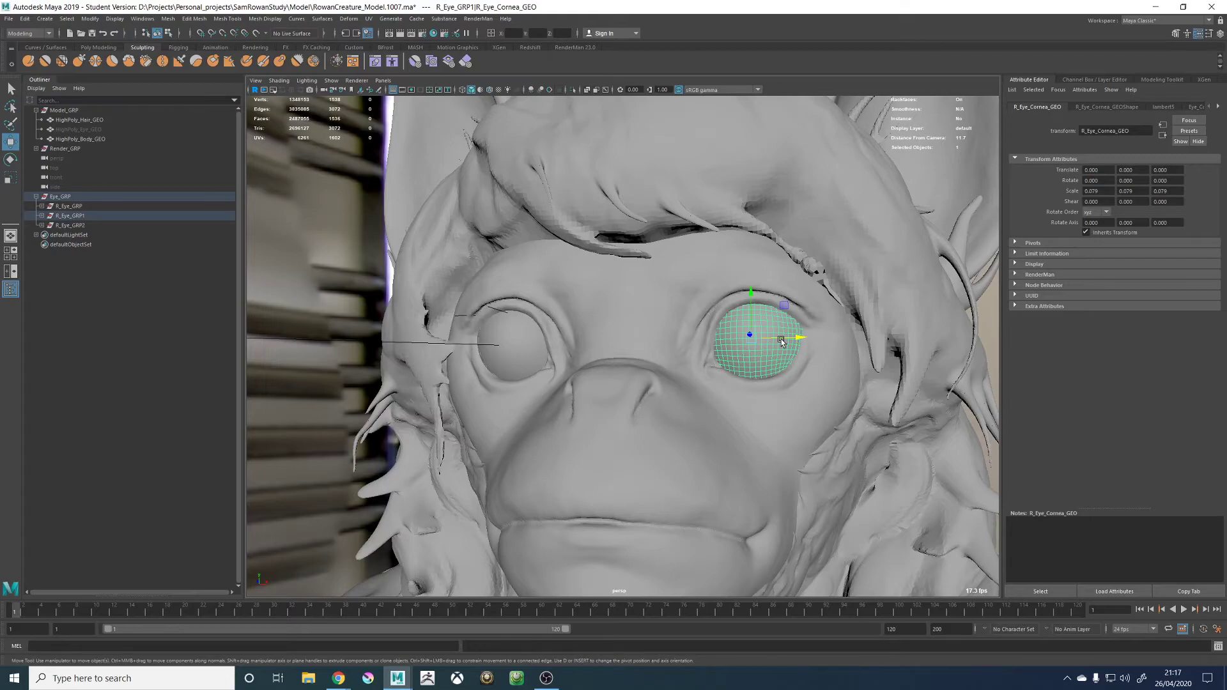
key("f")
scroll(718, 339, "up", 3)
key("4")
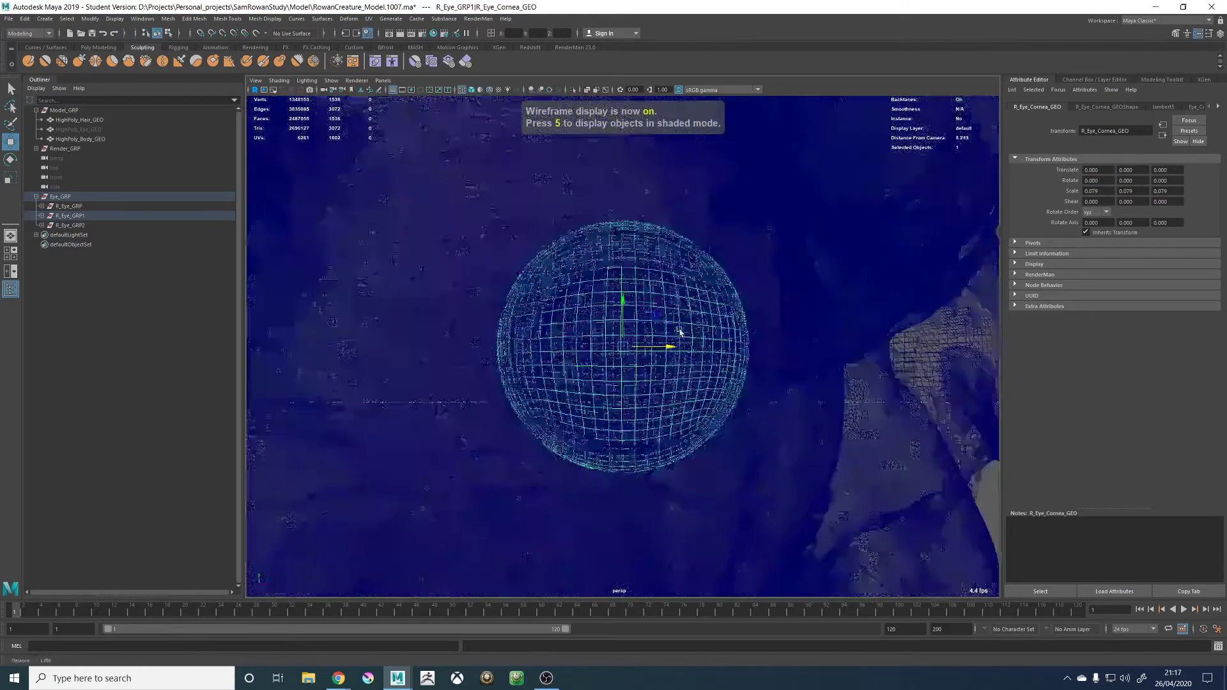
scroll(680, 331, "down", 1)
mouse_move(665, 336)
left_mouse_down("alt")
mouse_move(687, 351)
mouse_move(659, 345)
left_mouse_up("alt")
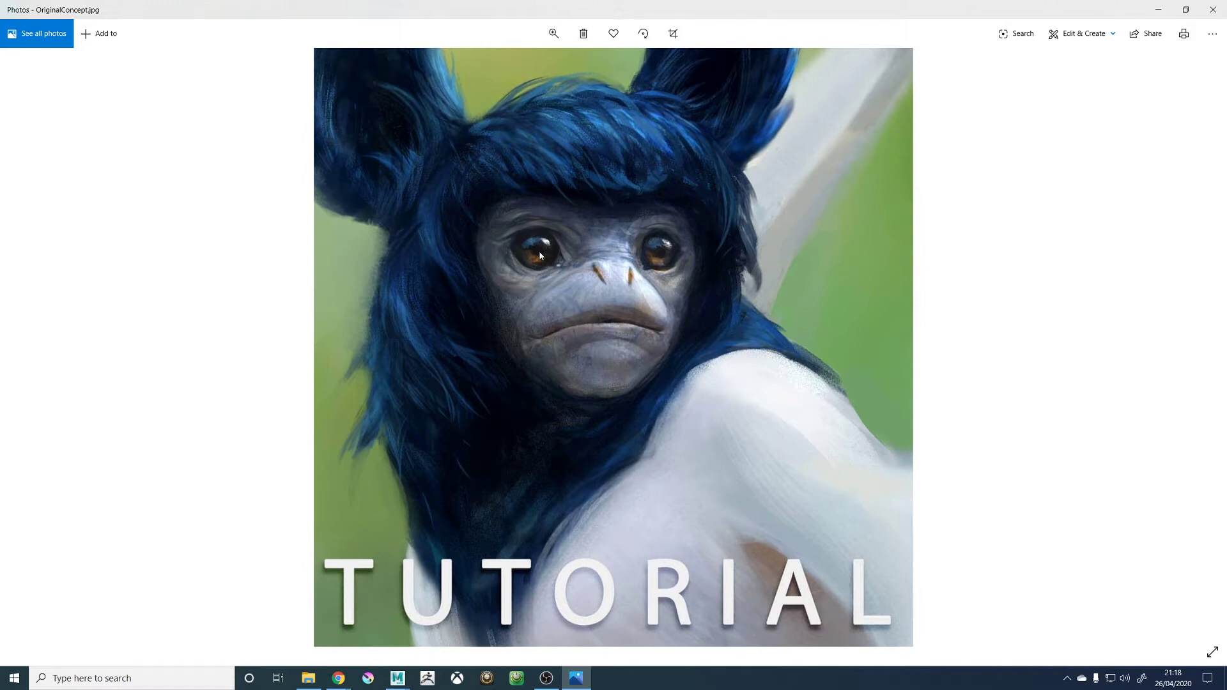
left_click(1212, 10)
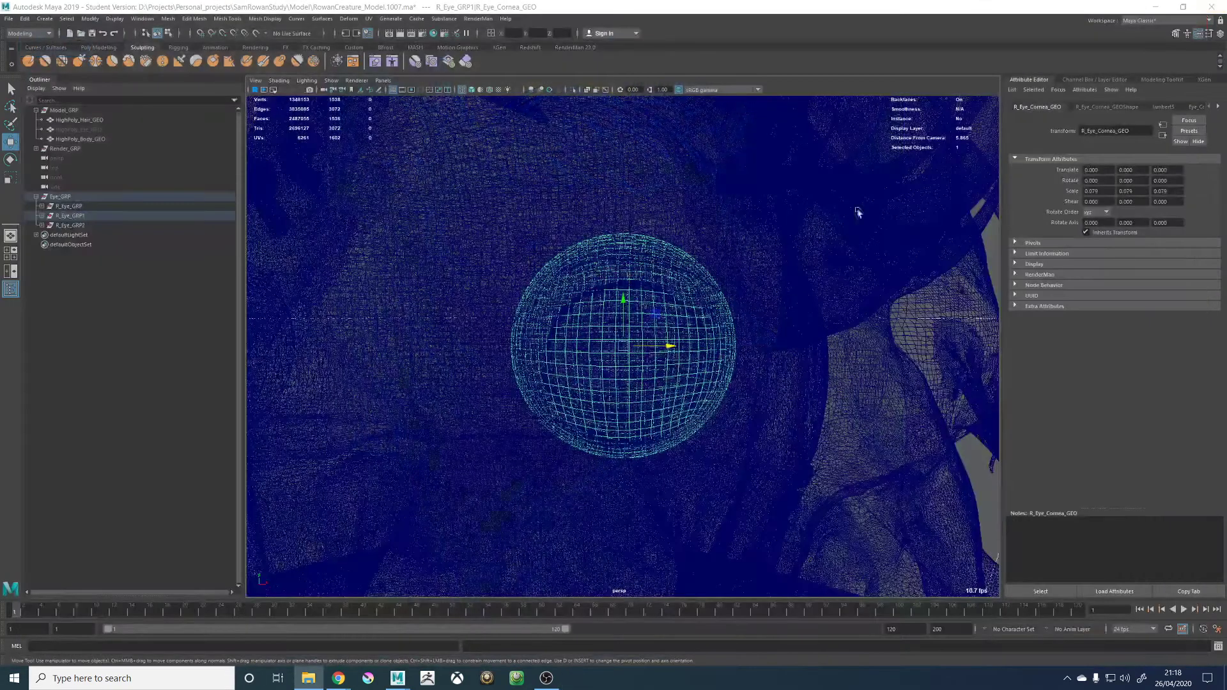
Inspect the lens and iris meshes inside R_Eye_GRP1 and check them against the eyes in OriginalConcept.jpg
left_click(42, 216)
left_click(83, 245)
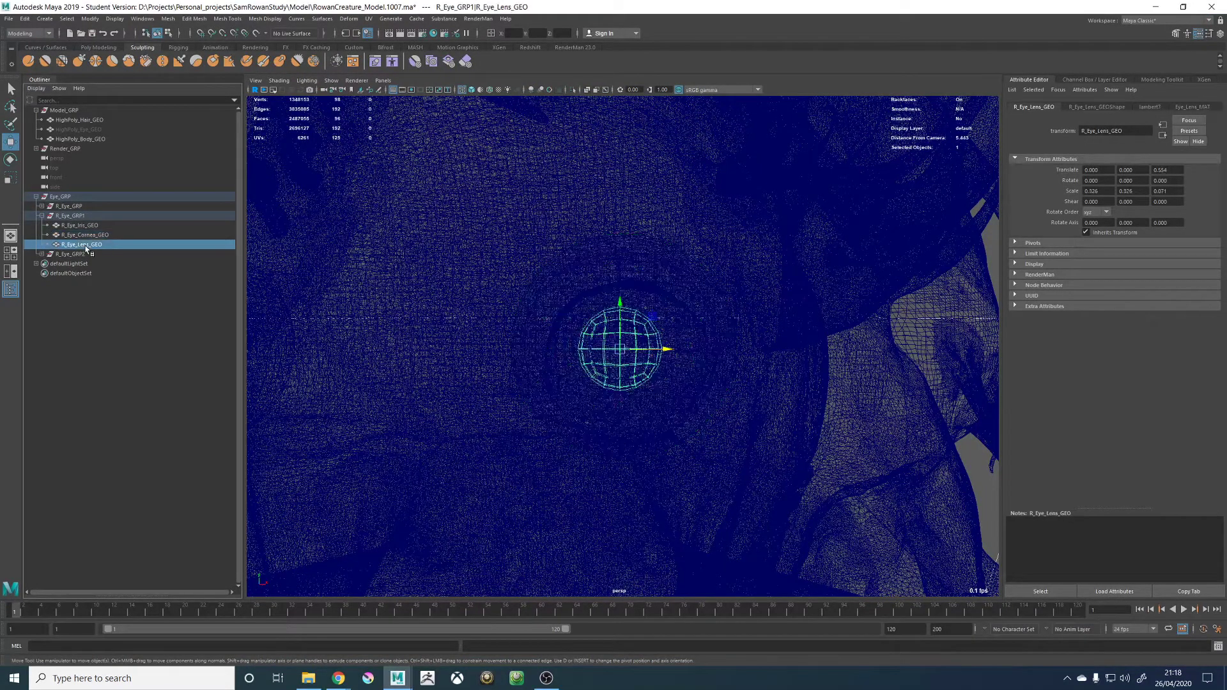
left_click(83, 226)
mouse_move(553, 351)
left_mouse_down("alt")
mouse_move(628, 334)
mouse_move(745, 351)
left_mouse_up("alt")
key("5")
key("4")
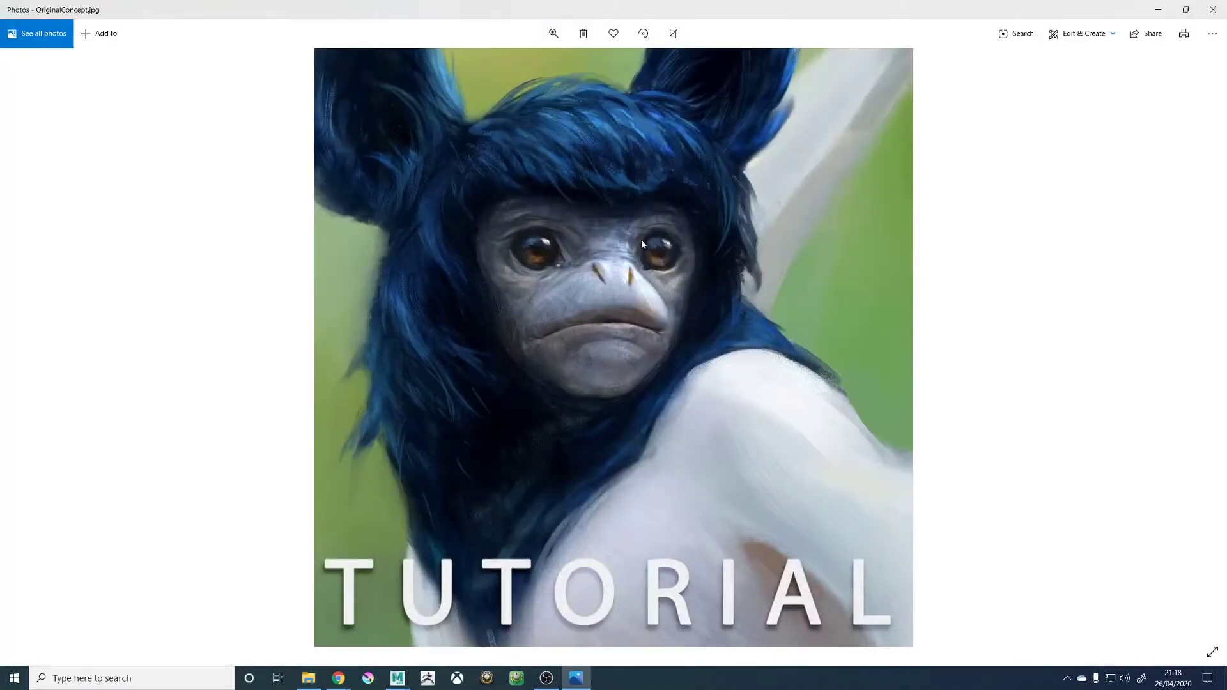
left_click(1211, 11)
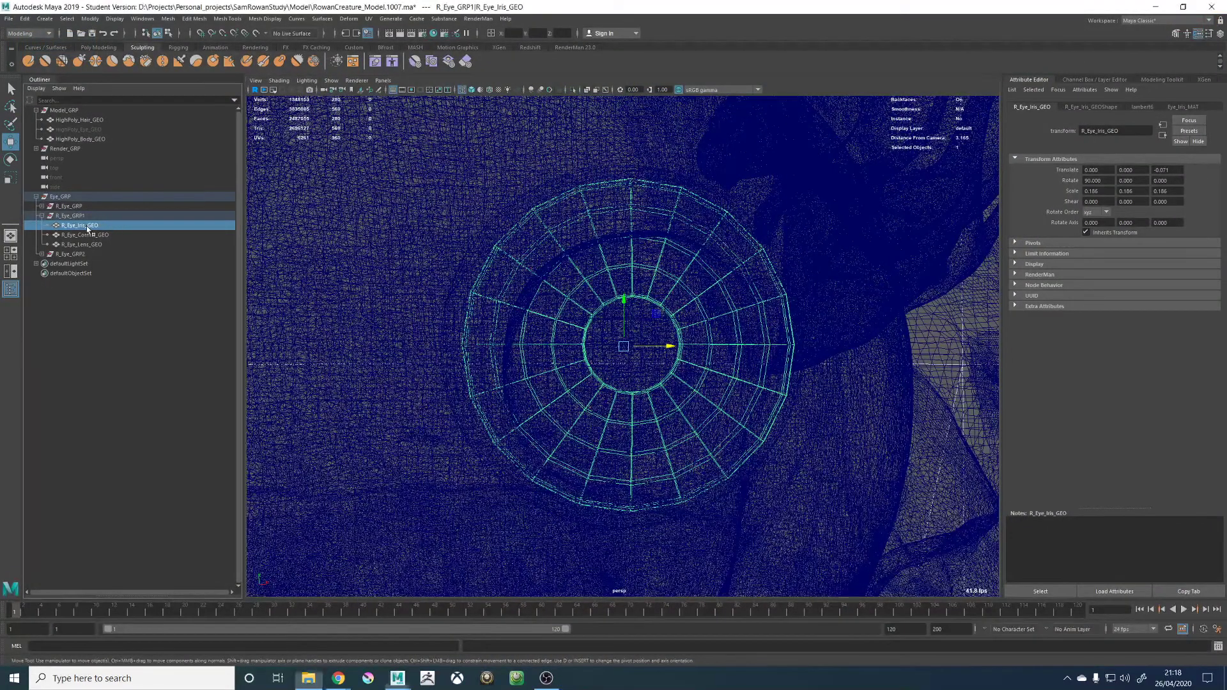
Scale the R_Eye_GRP1 group uniformly to 0.690 and reposition it in the socket at X 1.914, Y 21.989, Z 2.961
key("5")
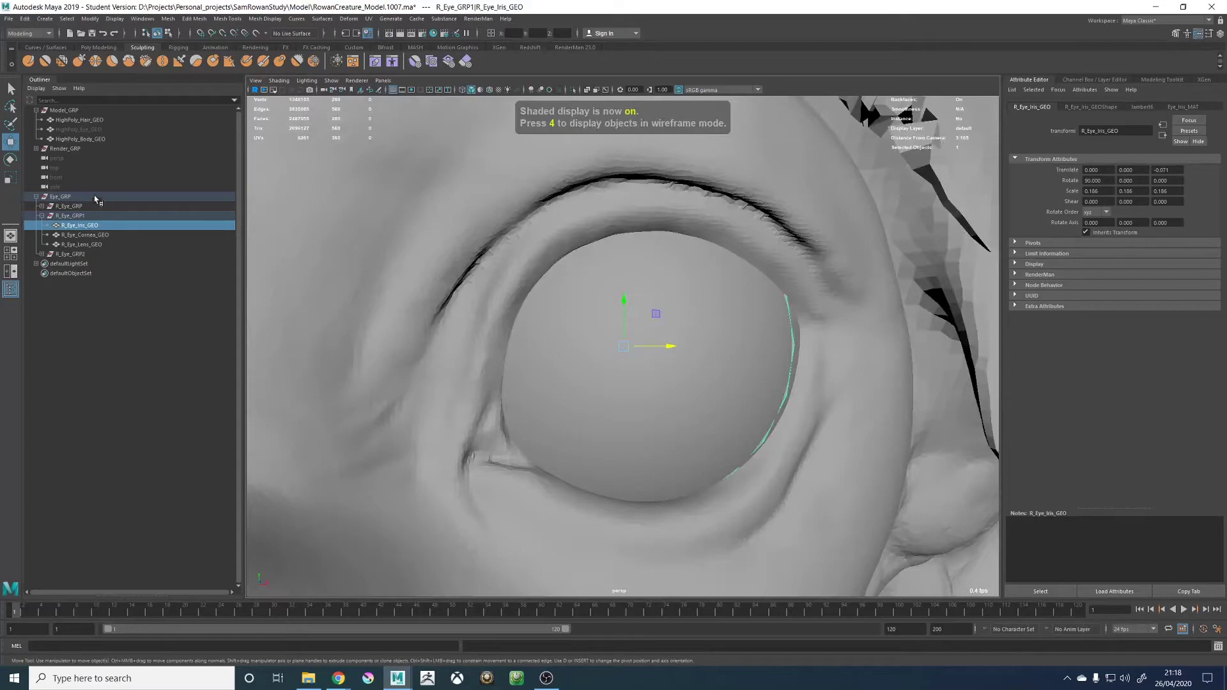
left_click(76, 216)
key("f")
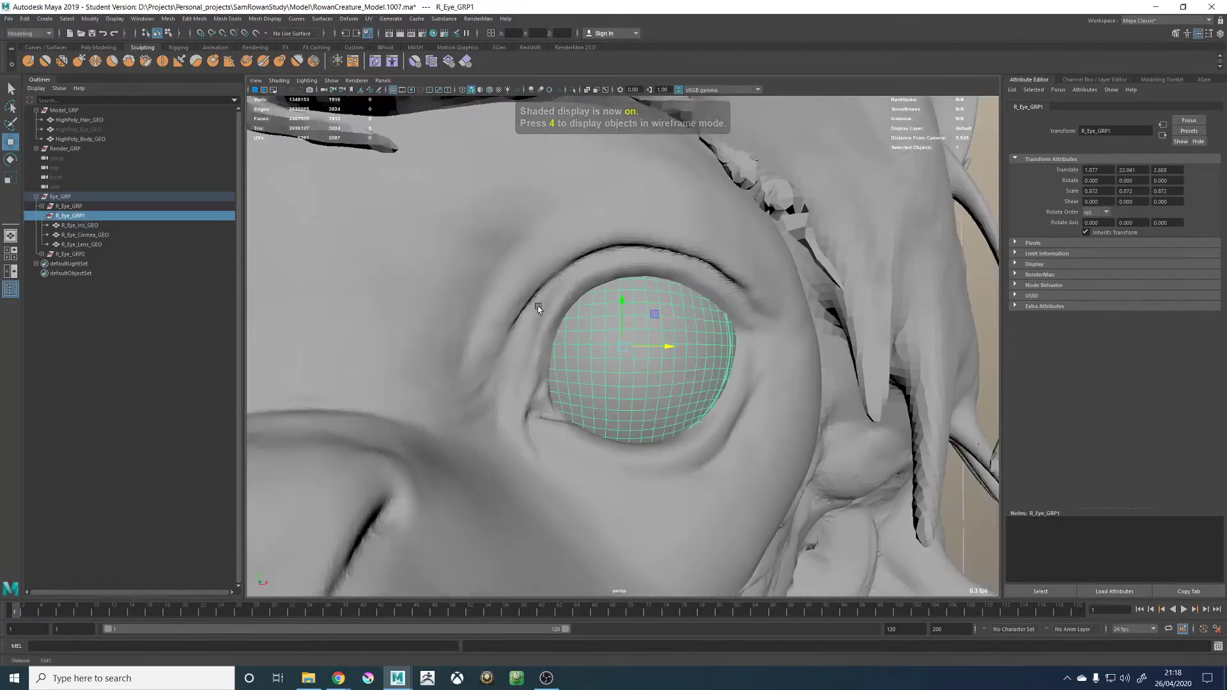
key("4")
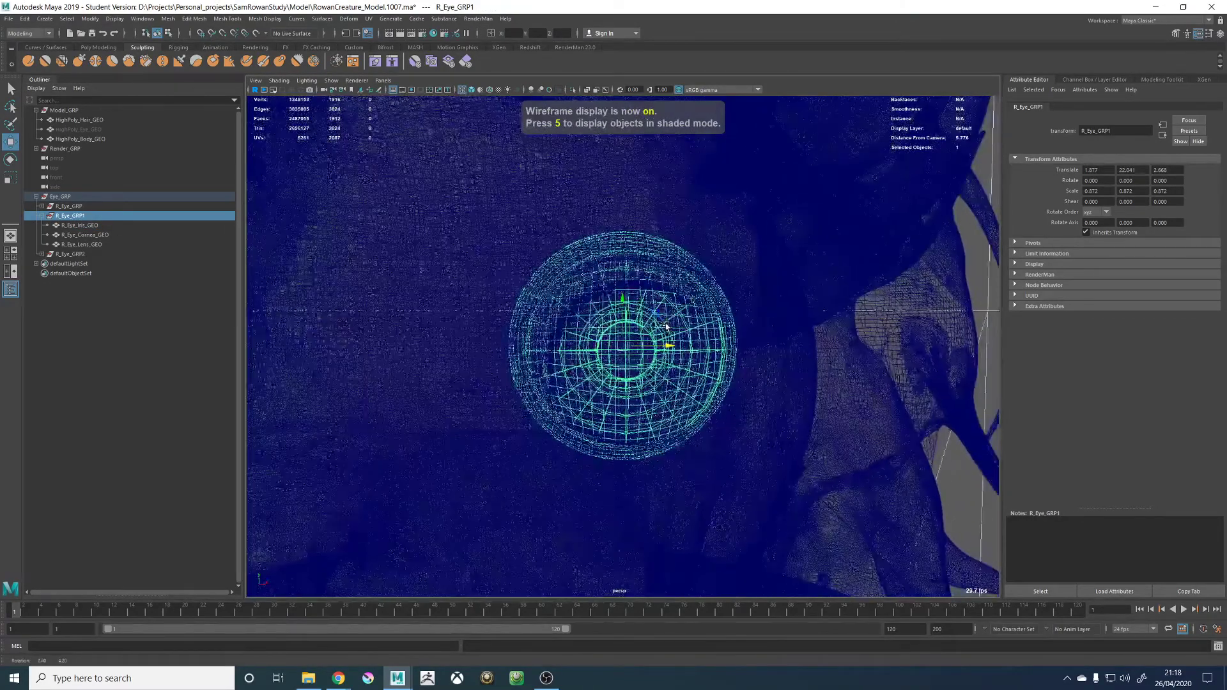
key("r")
mouse_move(622, 346)
left_mouse_down()
mouse_move(580, 350)
mouse_move(595, 328)
mouse_move(659, 306)
mouse_move(655, 339)
mouse_move(687, 350)
mouse_move(680, 332)
mouse_move(633, 305)
left_mouse_up()
key("5")
key("w")
left_click_drag(701, 426, 589, 317, "alt")
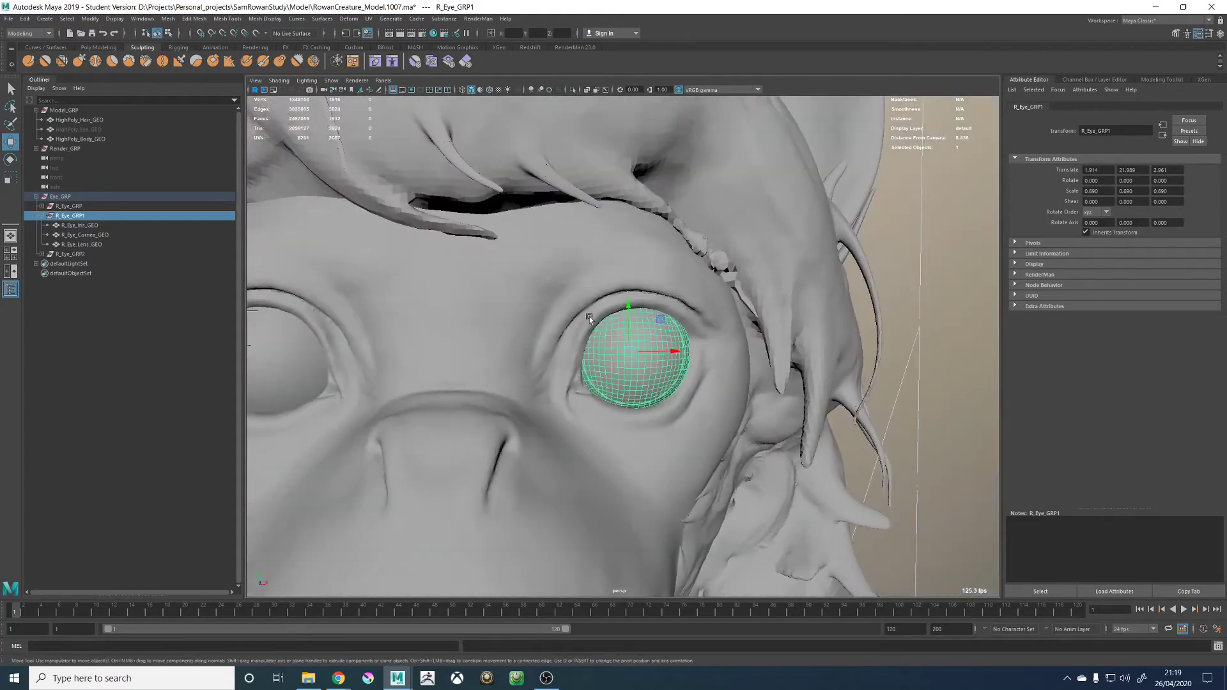
Preview the smaller eye in RenderMan up close and with the whole face, and return to Viewport 2.0
left_click(360, 81)
left_click(372, 107)
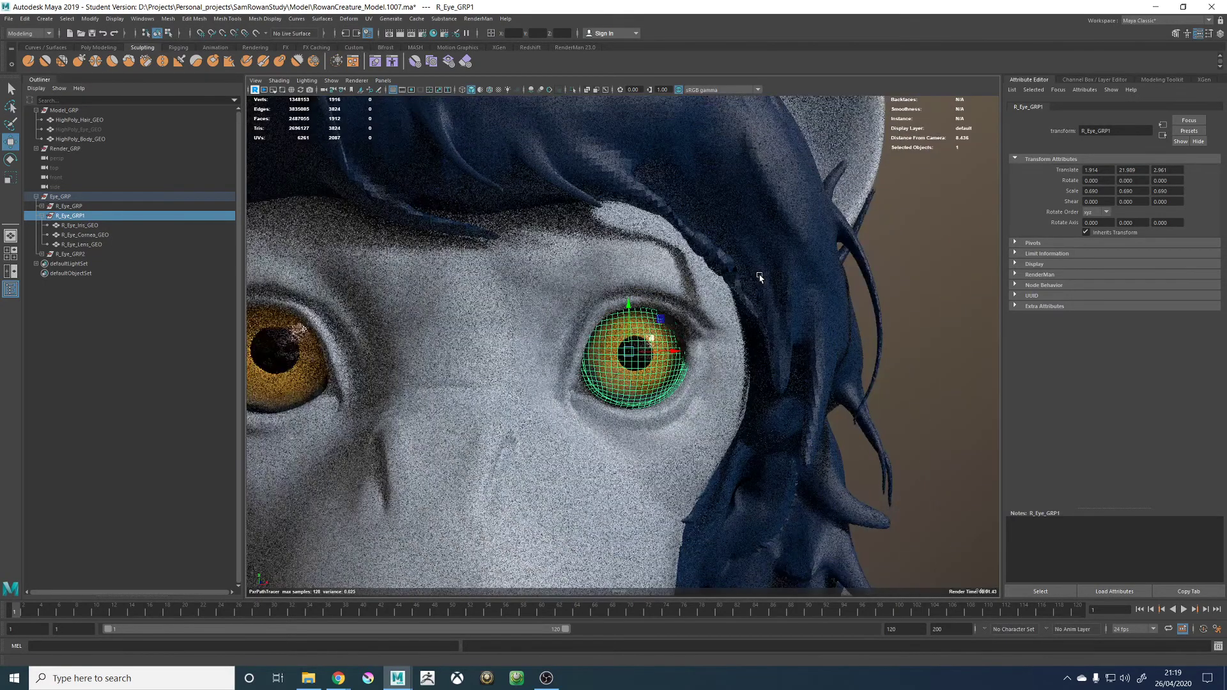
left_click(935, 319)
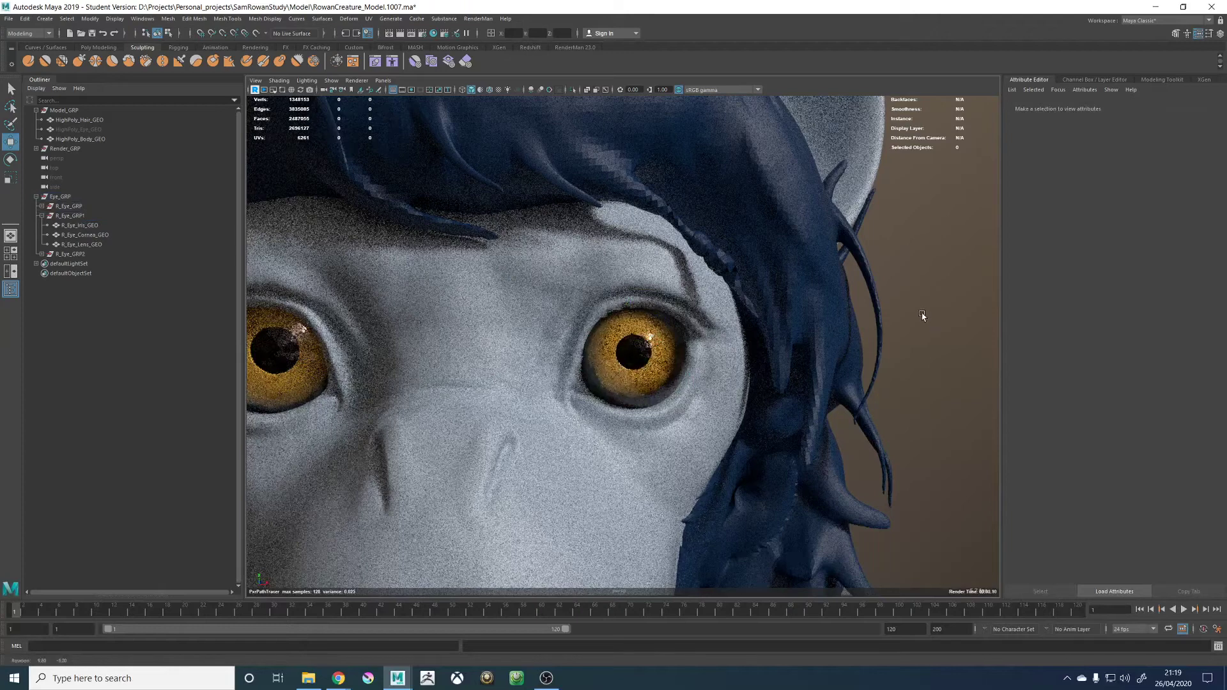
left_click_drag(917, 313, 828, 316, "alt")
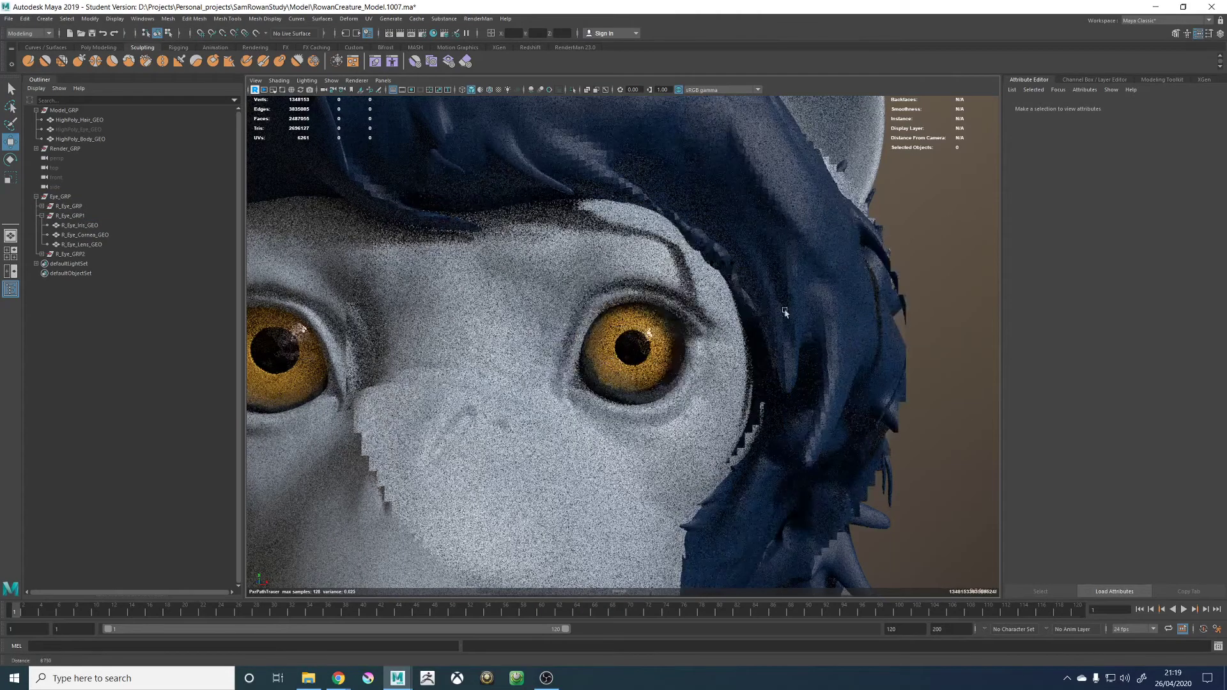
right_click_drag(784, 312, 669, 318, "alt")
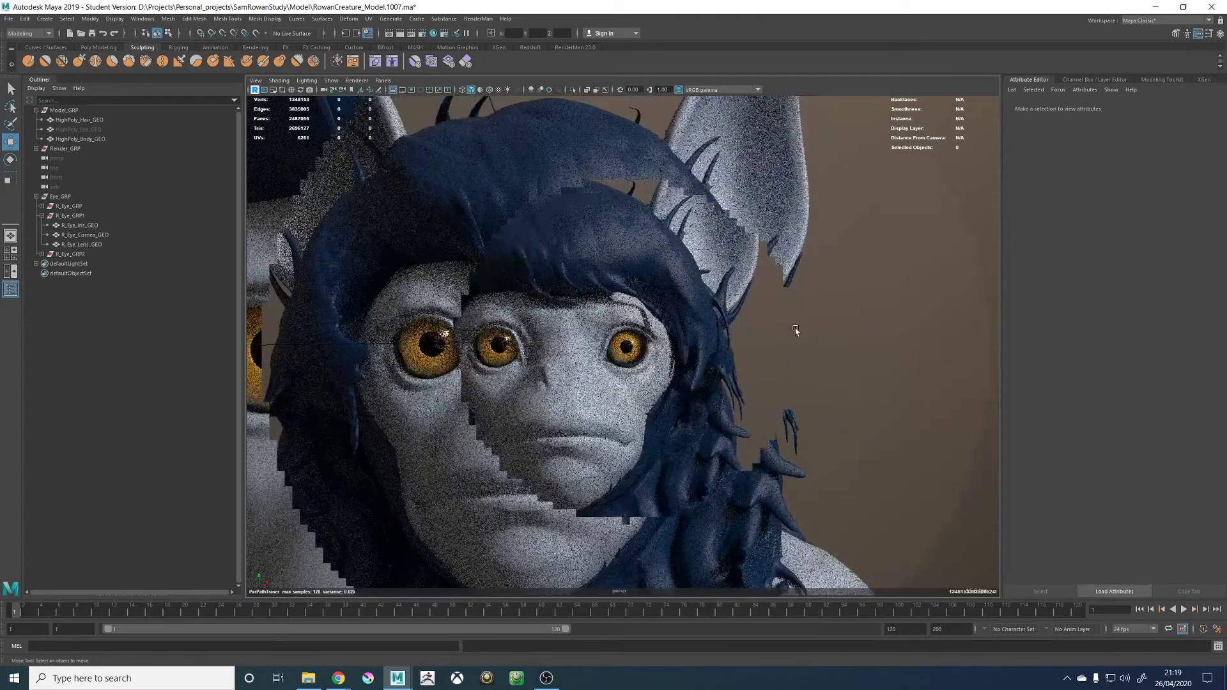
left_click_drag(761, 330, 657, 310, "alt")
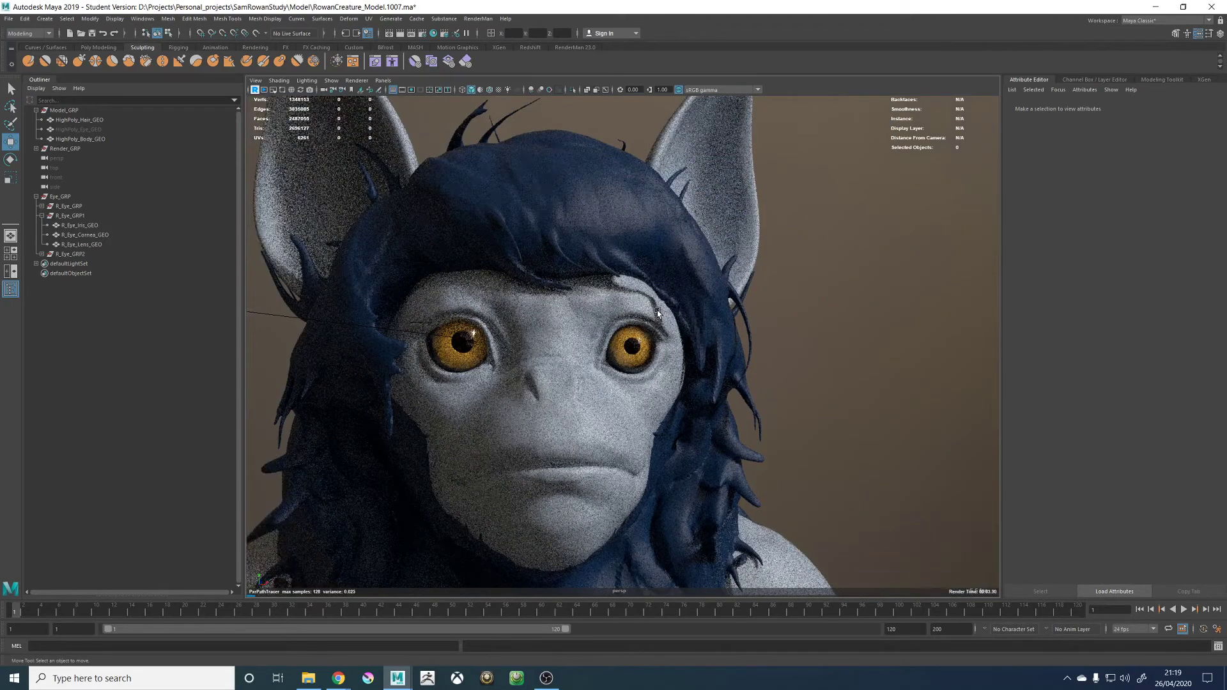
left_click(358, 81)
left_click(371, 99)
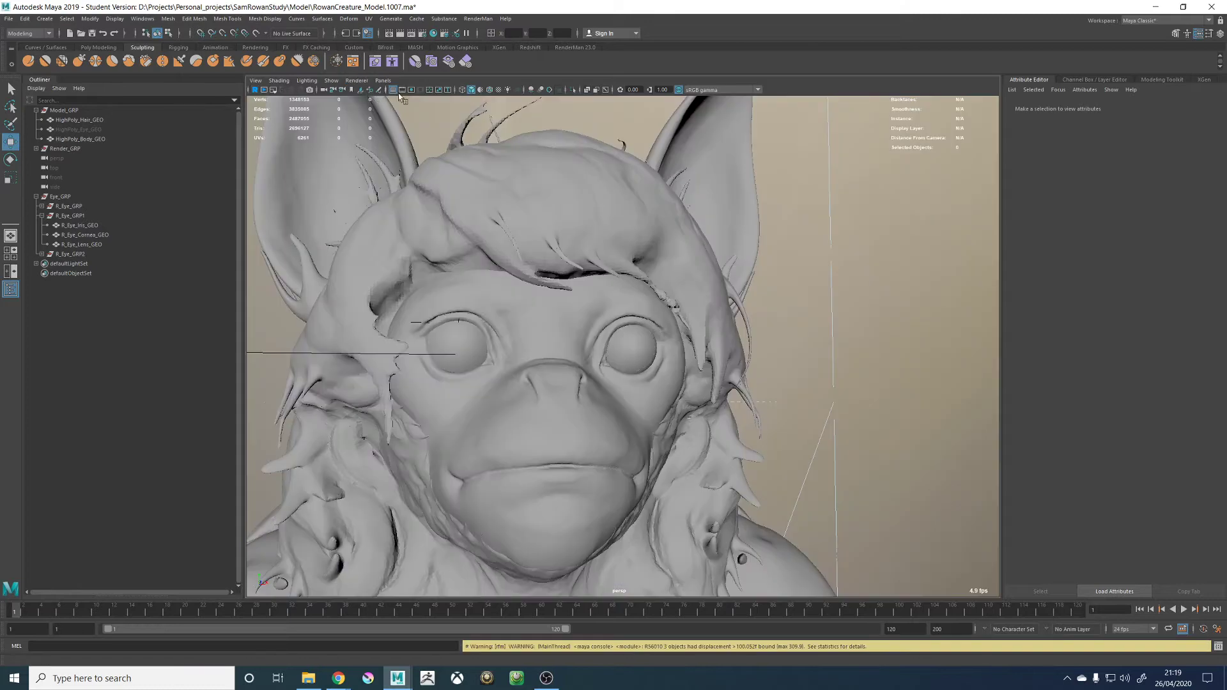
Undo the last small moves of the R_Eye_GRP1 group and clear the selection
key("ctrl+z")
key("ctrl+z")
key("ctrl+z")
key("ctrl+z")
key("ctrl+z")
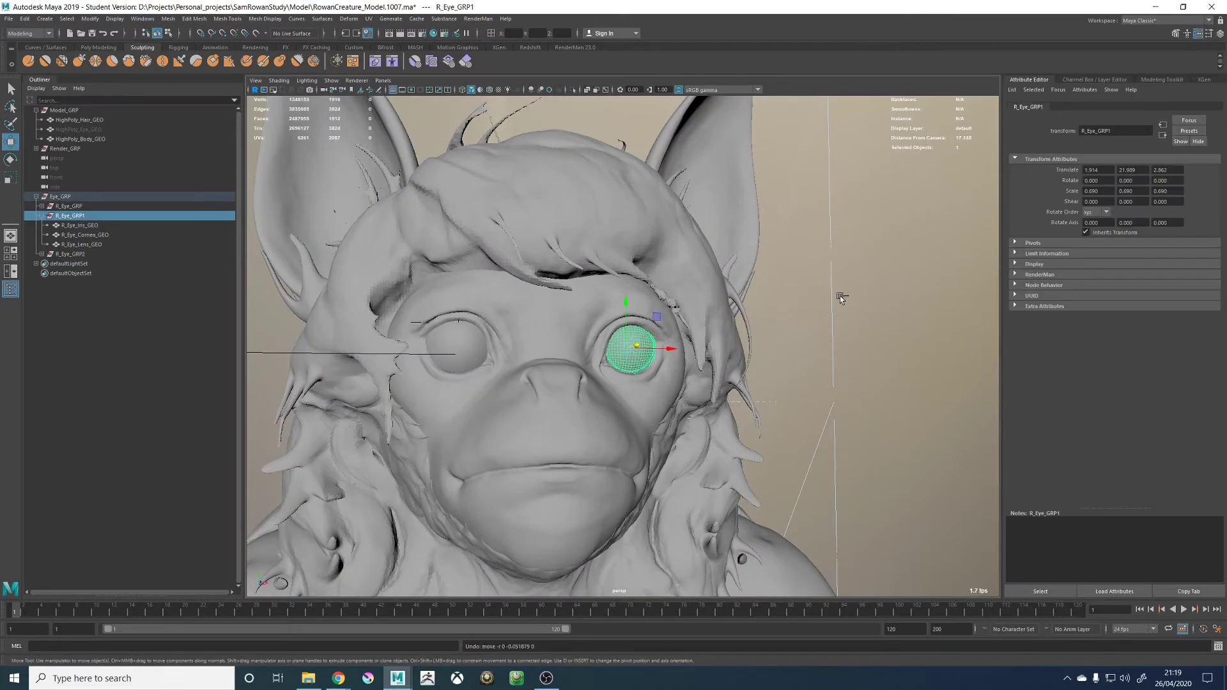
left_click(883, 310)
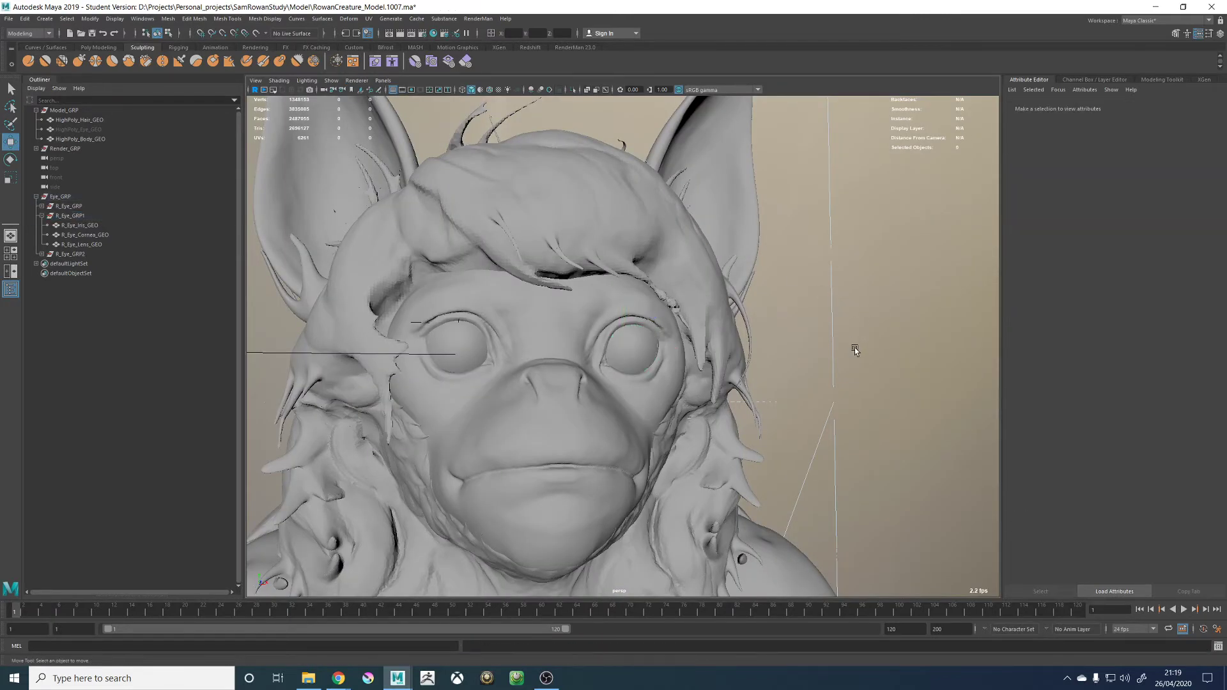
Select R_Eye_Cornea_GEO in R_Eye_GRP1, check the eye up close in RenderMan, and return to Viewport 2.0
left_click_drag(853, 347, 735, 350, "alt")
scroll(630, 354, "up", 5)
left_click(623, 352)
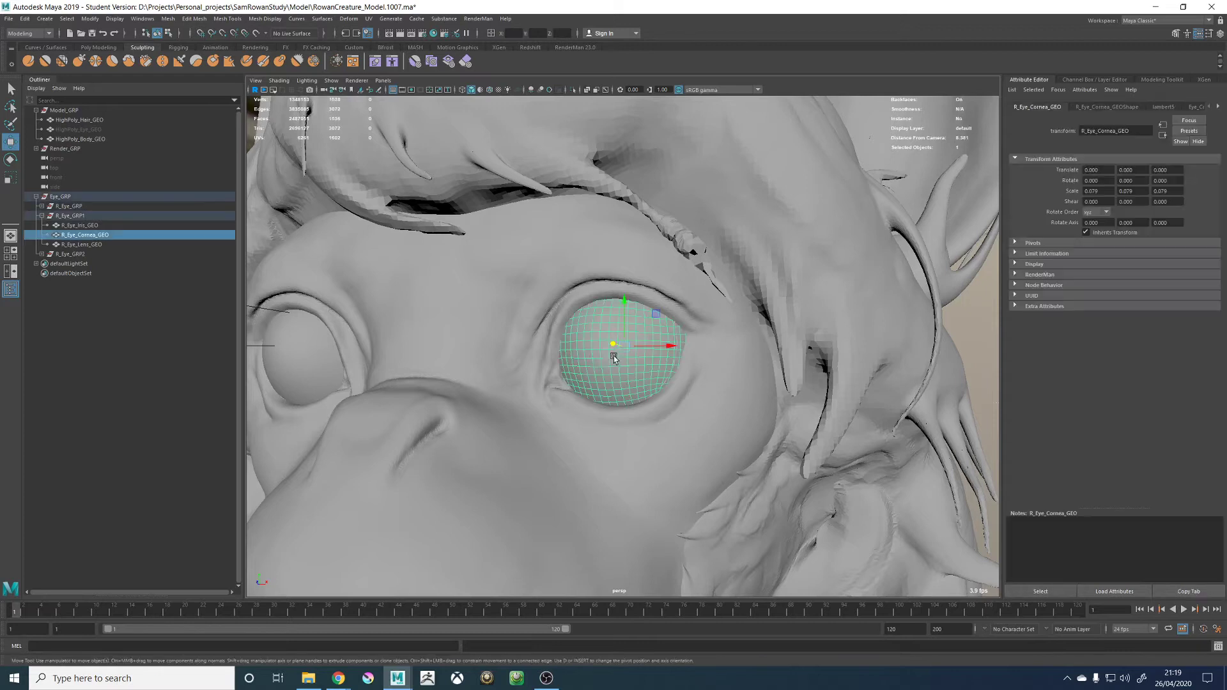
left_click_drag(544, 316, 569, 320, "alt")
left_click(356, 80)
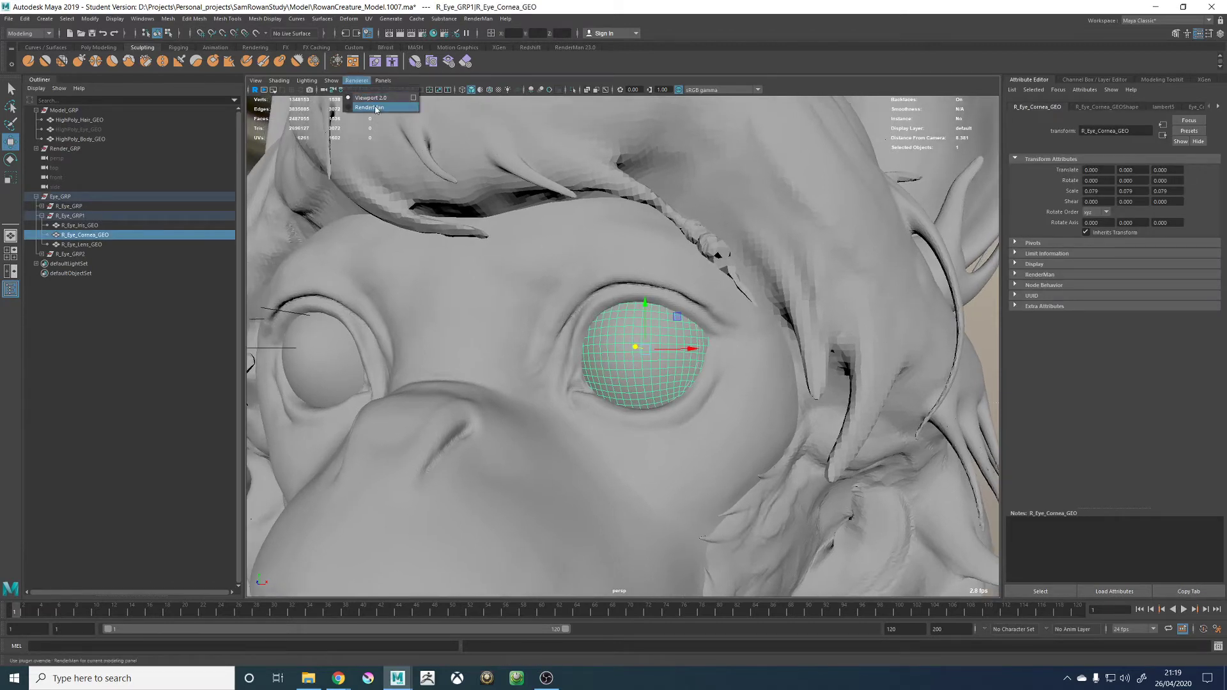
left_click(377, 109)
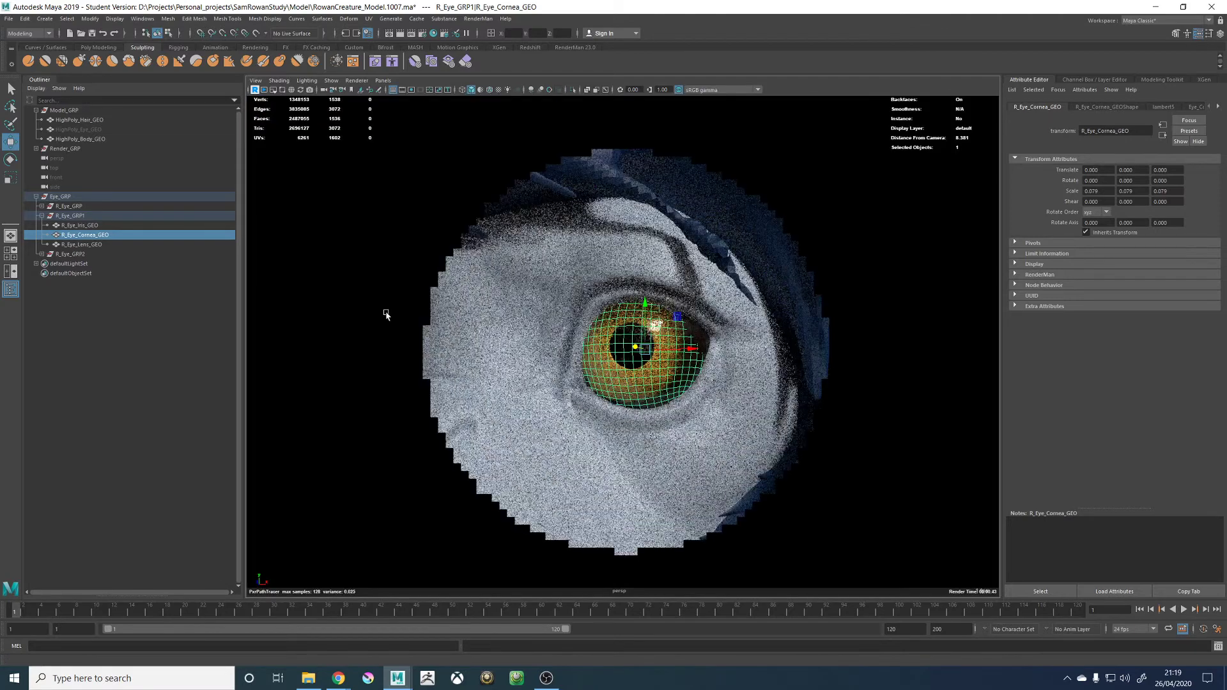
left_click(356, 80)
left_click(374, 99)
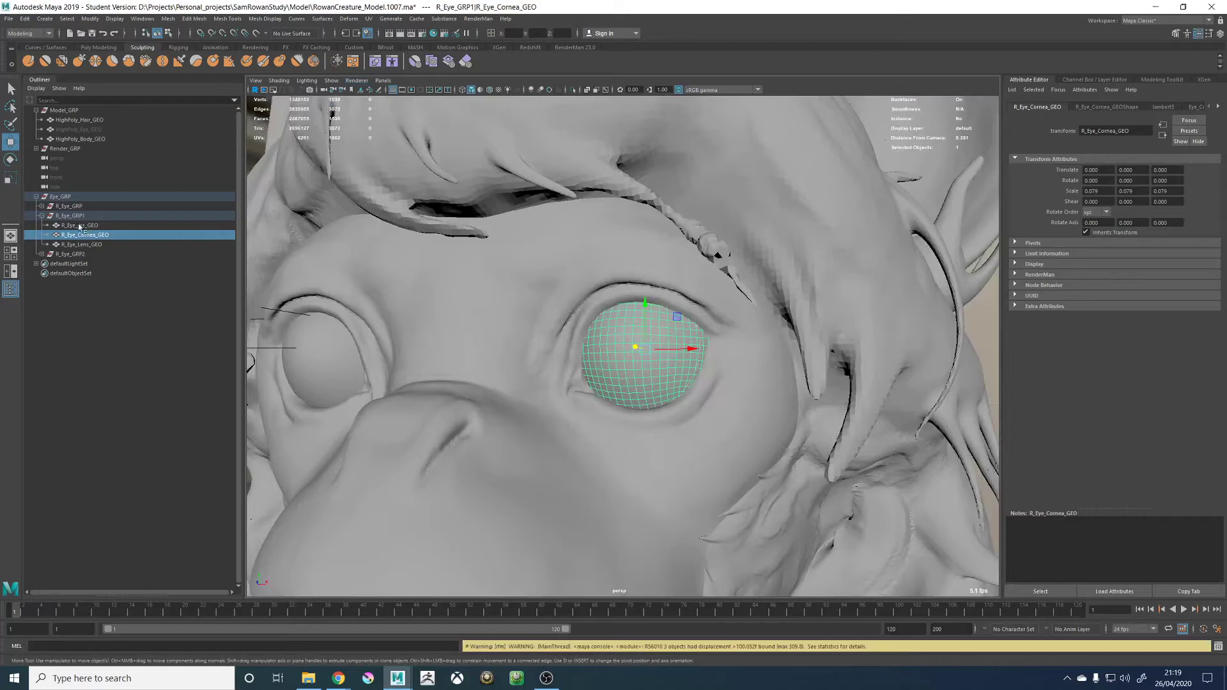
Isolate R_Eye_Iris_GEO of the R_Eye_GRP1 group, frame it and switch to face selection at its pupil opening
left_click(82, 226)
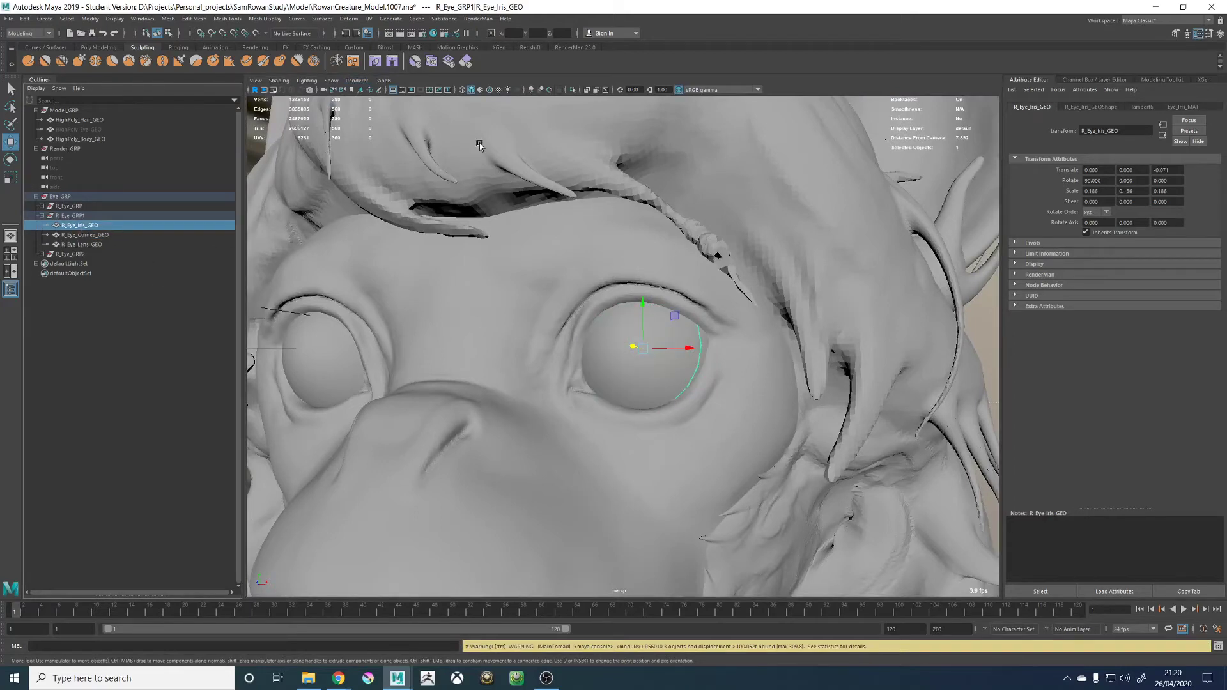
left_click(573, 90)
key("f")
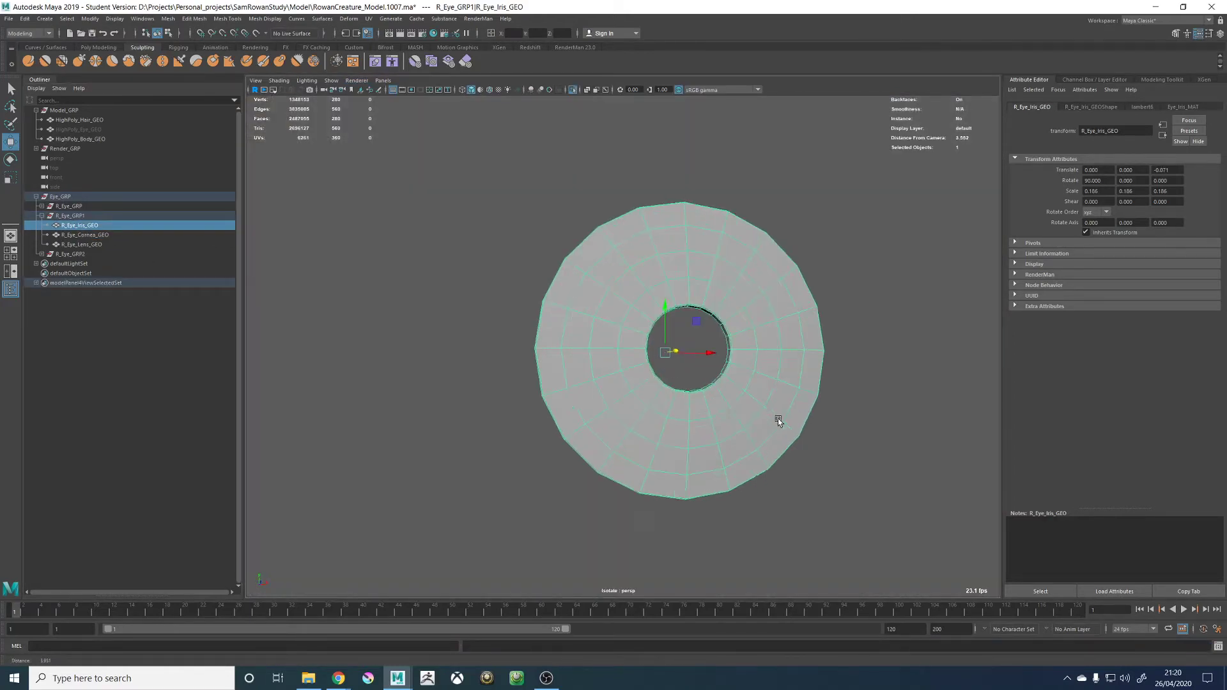
scroll(778, 421, "up", 4)
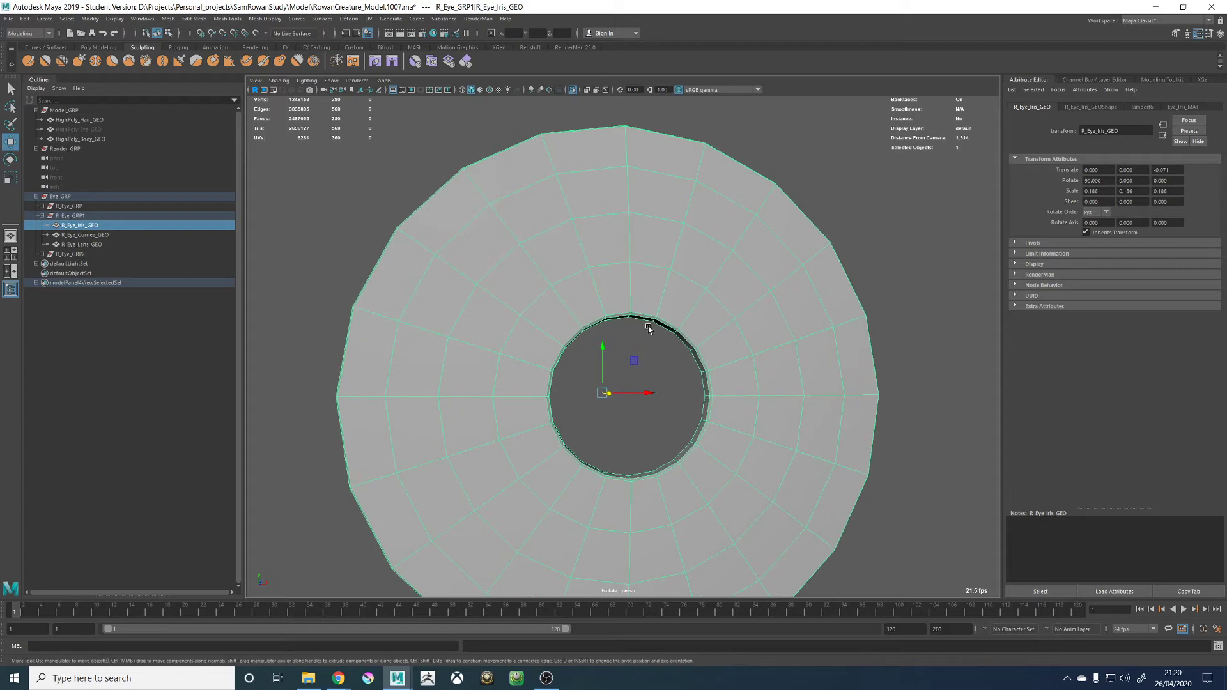
right_click_drag(648, 328, 644, 351)
scroll(696, 339, "up", 4)
left_click_drag(695, 339, 657, 272, "alt")
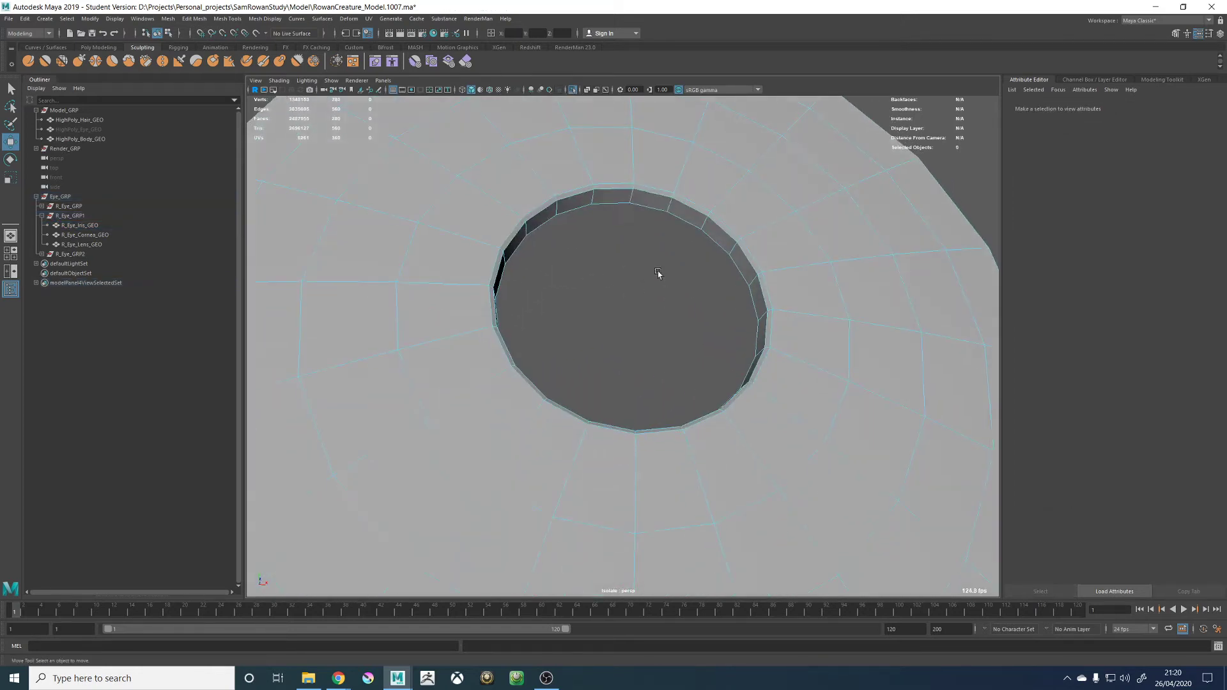
Select the narrow face loops running around the inner rim of the iris's pupil opening
left_click(643, 195)
key("q")
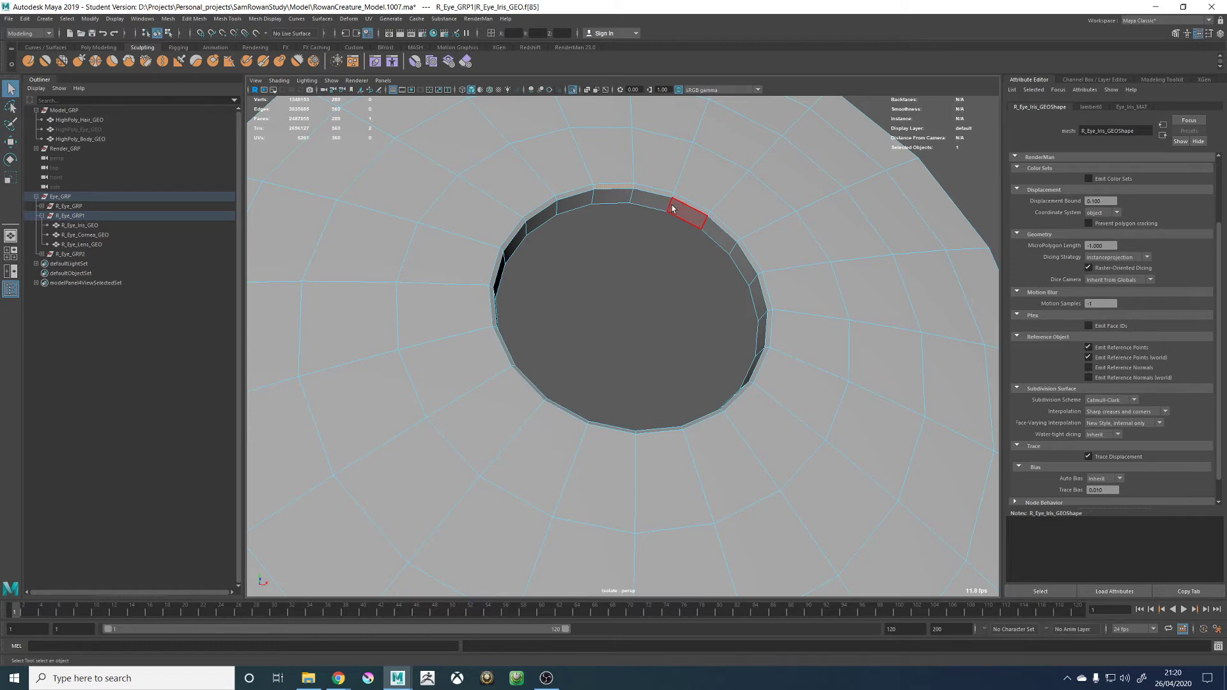
left_click(655, 190)
double_click(639, 201, "shift")
left_click_drag(639, 201, 674, 274, "alt")
right_click_drag(673, 274, 788, 328, "alt")
left_click(788, 328, "shift")
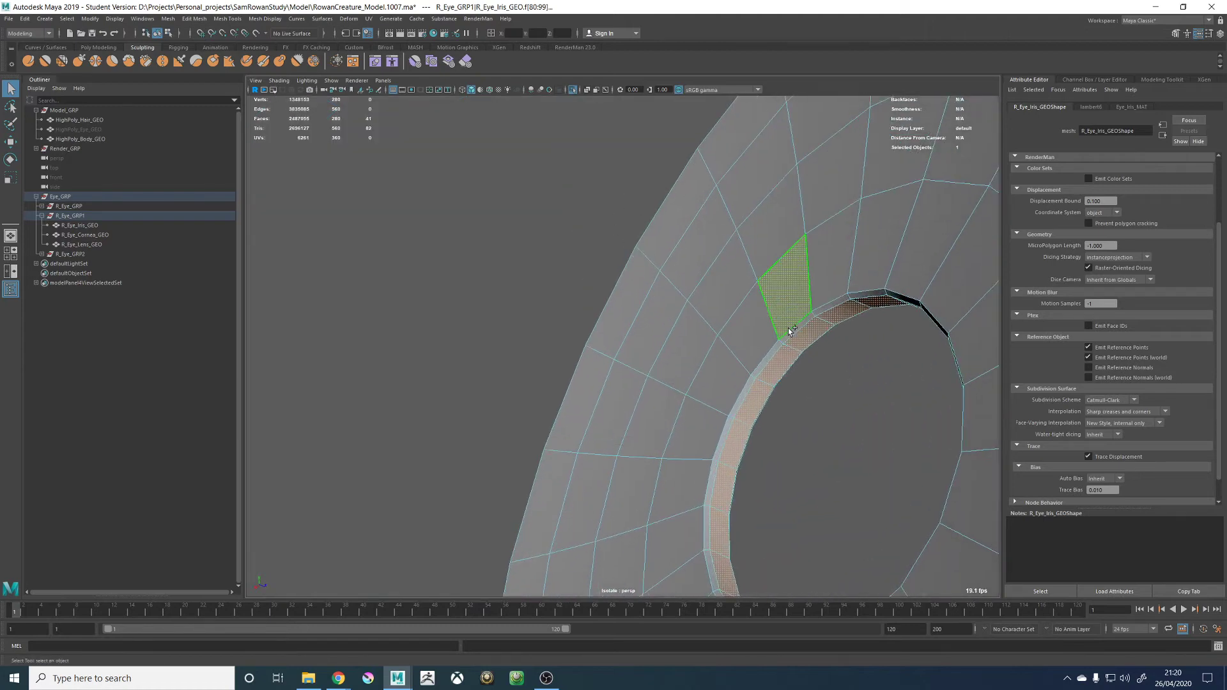
left_click(786, 318, "ctrl")
left_click(795, 327, "shift")
double_click(821, 308, "shift")
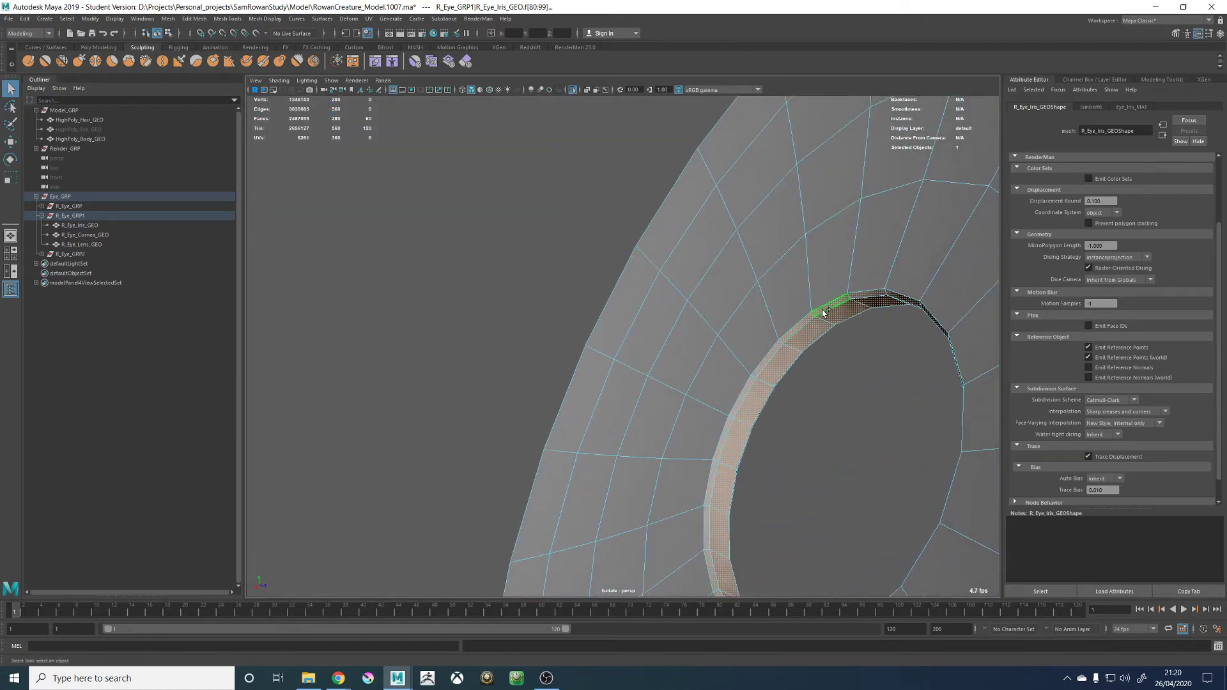
Scale the selected rim faces inward to narrow the pupil opening, and return to object mode
right_click_drag(873, 334, 487, 357, "alt")
left_click_drag(485, 358, 652, 402, "alt")
key("r")
left_click_drag(731, 430, 677, 307, "alt")
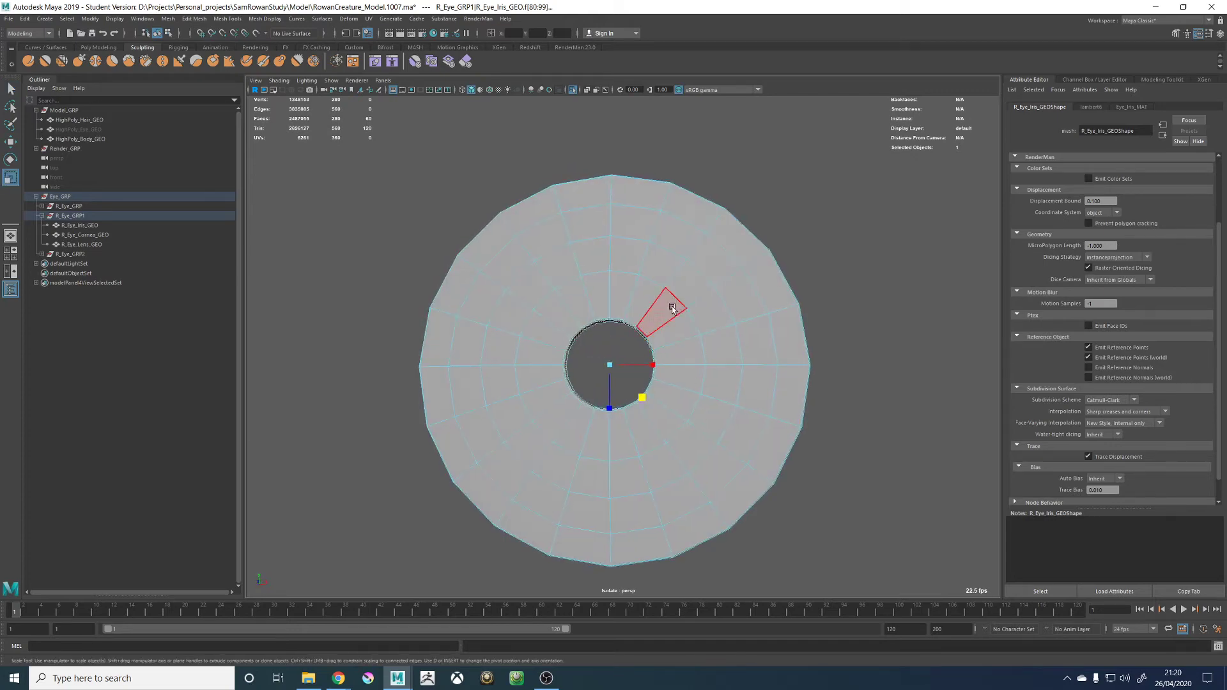
key("F8")
scroll(742, 318, "down", 2)
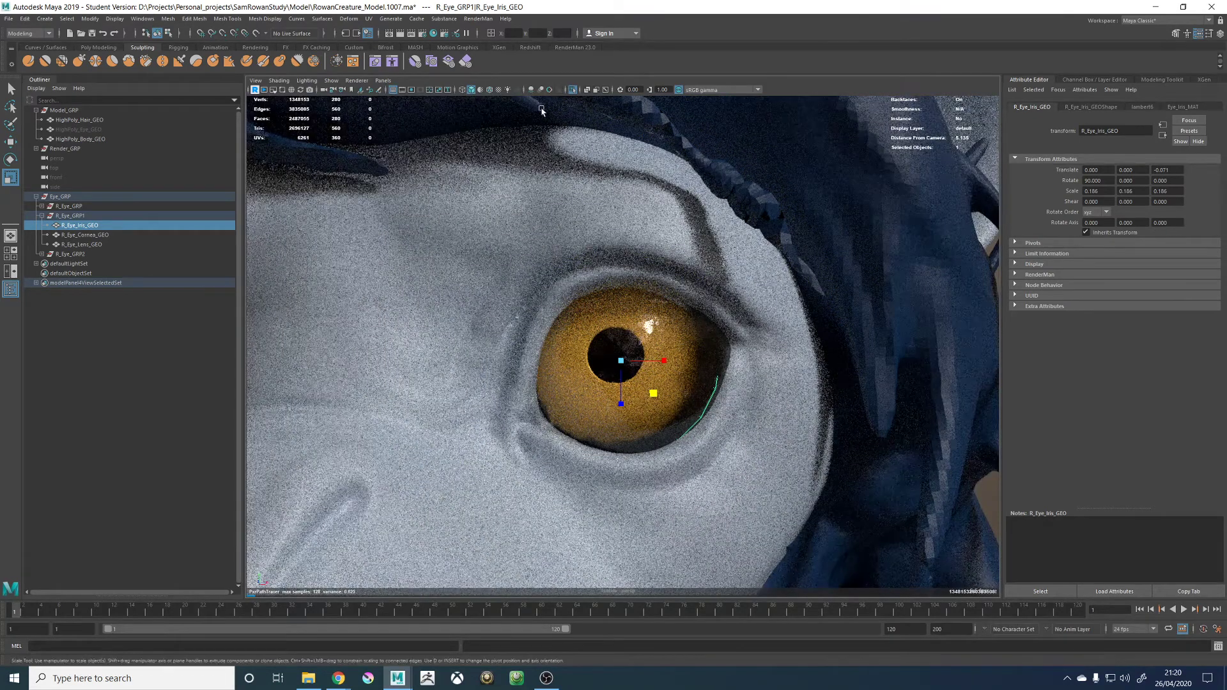
End the iris isolation, compare the pupil sizes of both eyes in RenderMan, and return to Viewport 2.0
left_click(572, 89)
scroll(782, 336, "down", 5)
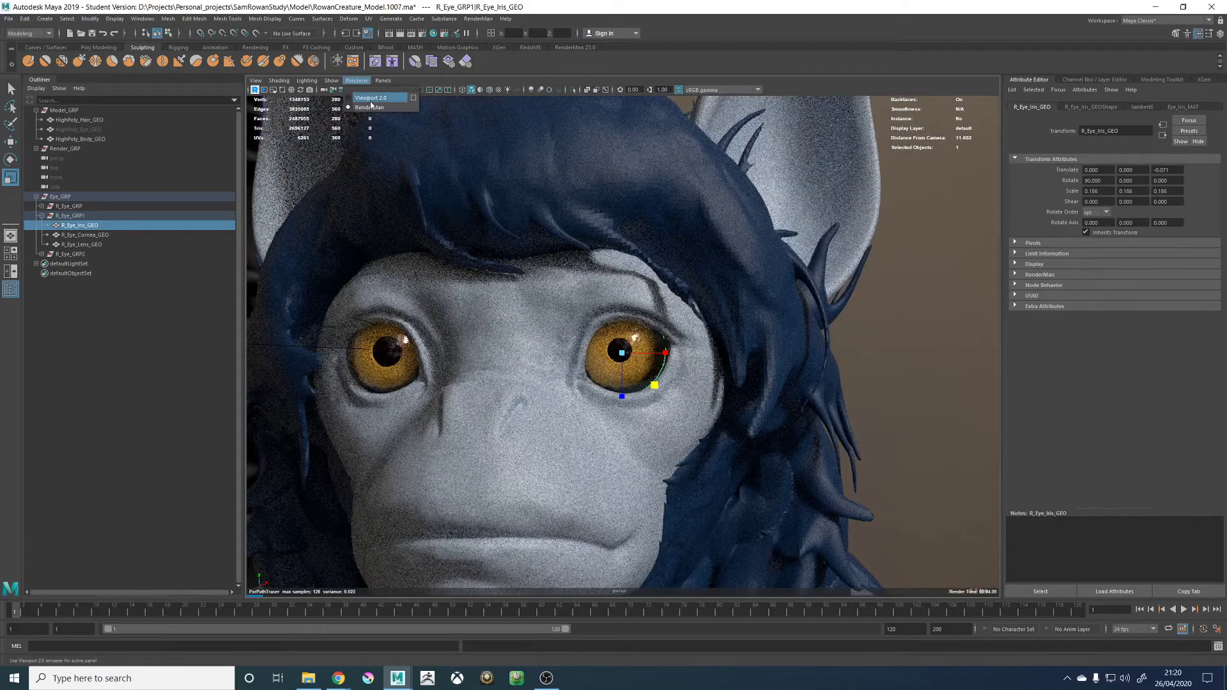
left_click(370, 90)
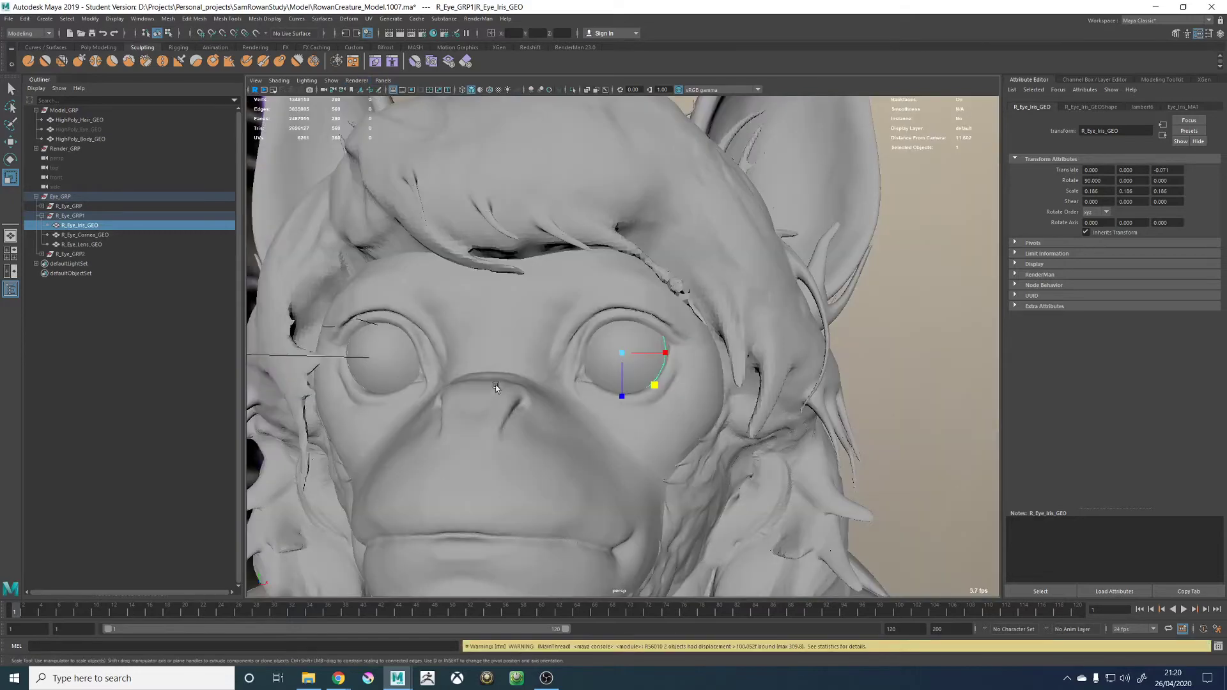
Delete the outdated R_Eye_GRP2 group with the eye in the opposite socket
left_click_drag(496, 384, 821, 364, "alt")
left_click(828, 359)
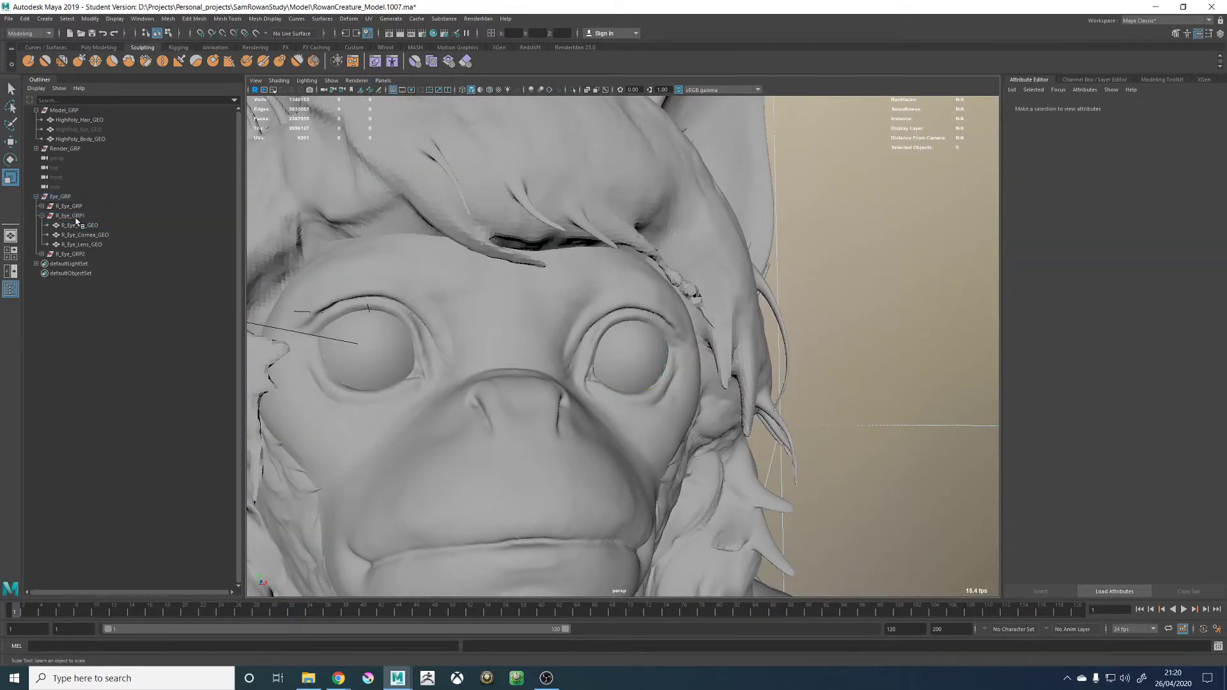
left_click(70, 254)
key("Delete")
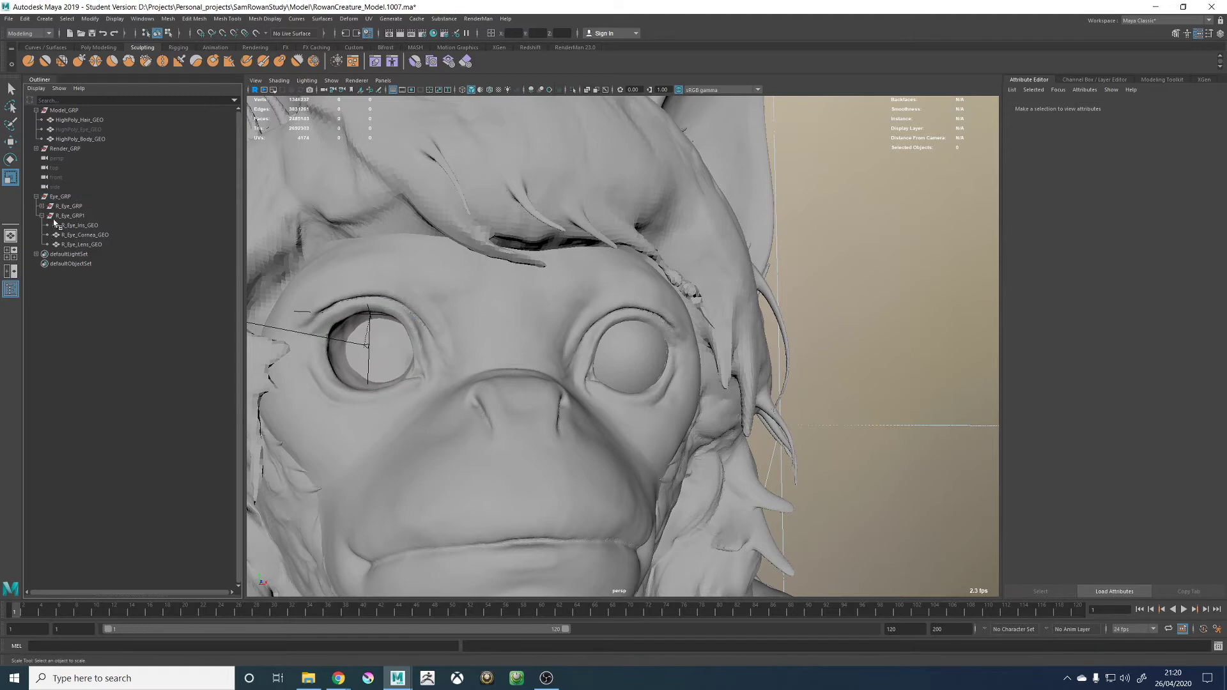
Duplicate the R_Eye_GRP1 group, move the copy along X into the empty opposite eye socket, and clear the selection
left_click(66, 217)
left_click(42, 216)
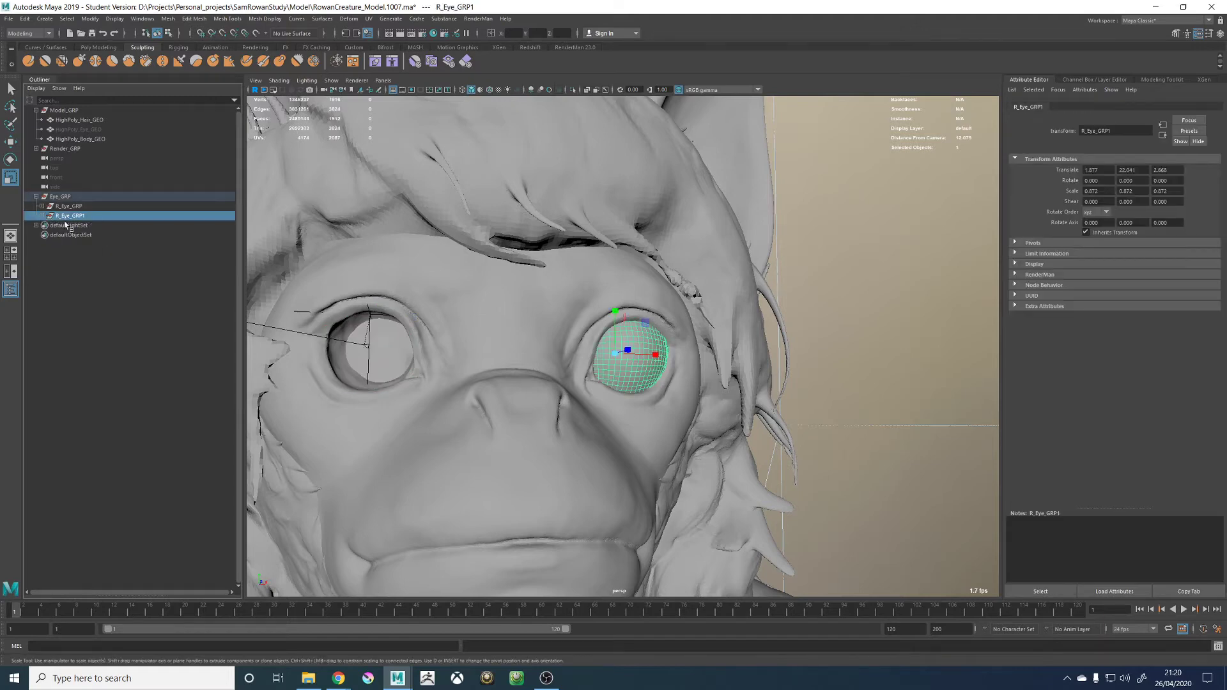
key("ctrl+d")
left_click_drag(612, 372, 600, 379, "alt")
key("w")
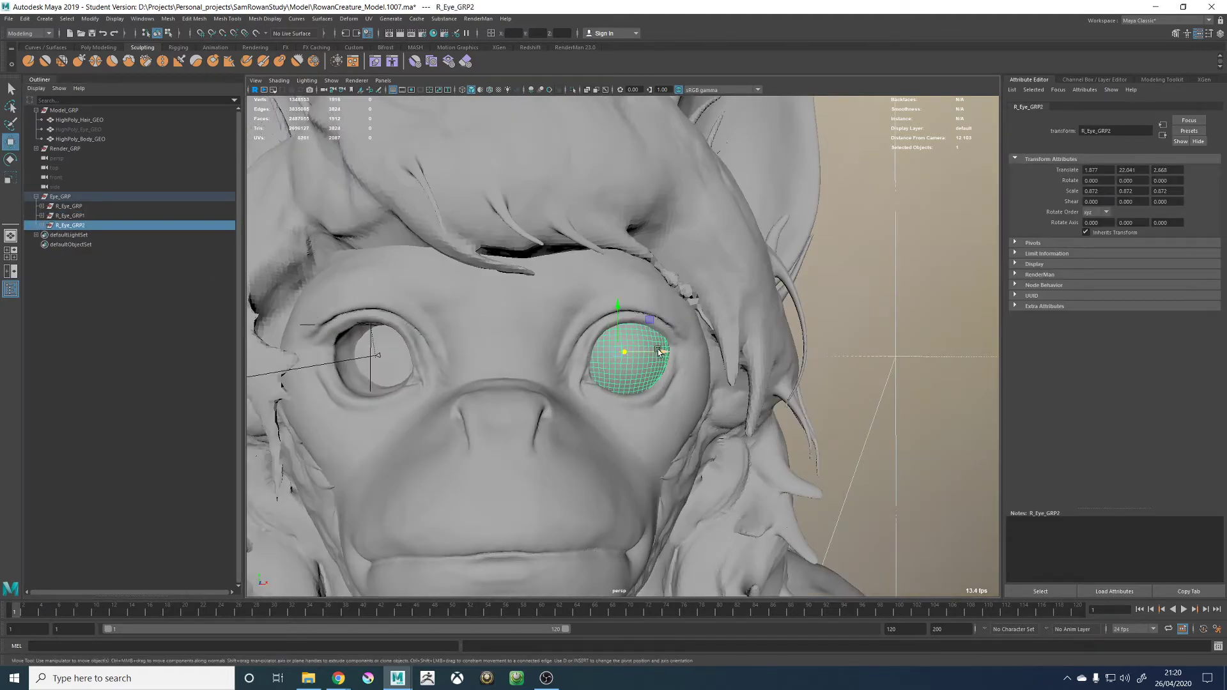
left_click_drag(658, 351, 433, 355)
left_click(824, 347)
Preview the head with both eyes in RenderMan from a distance and closer up, and return to Viewport 2.0
right_click_drag(825, 347, 594, 351, "alt")
left_click_drag(594, 351, 588, 352, "alt")
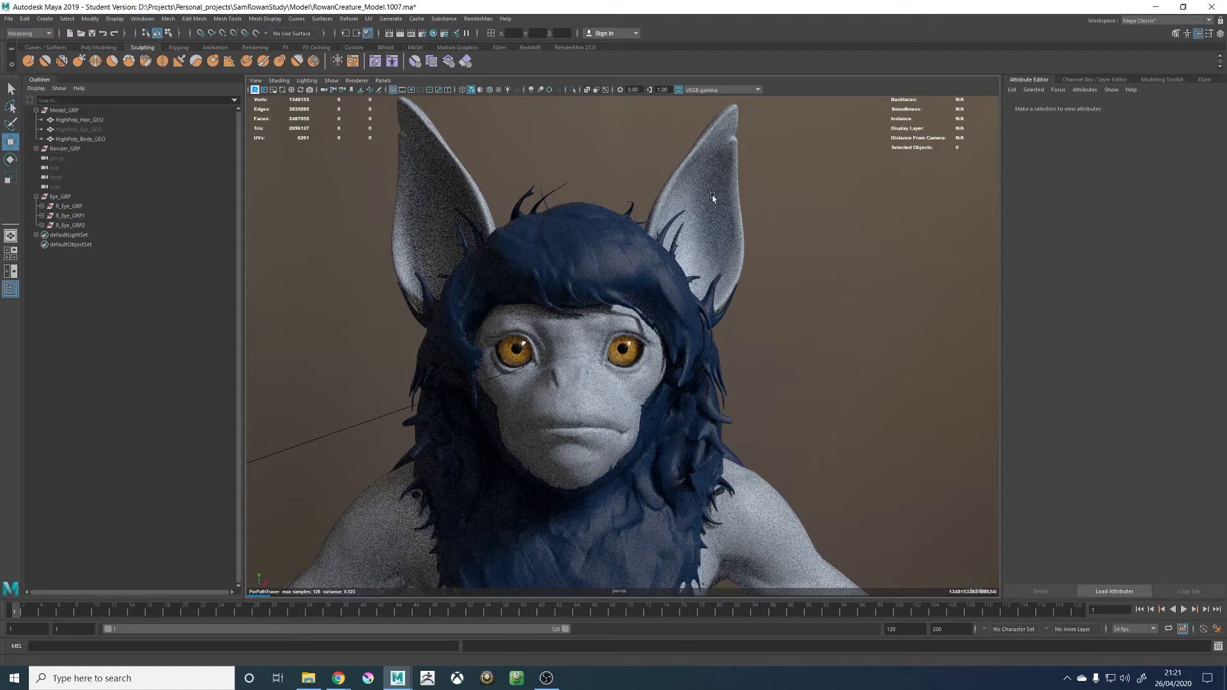
left_click(356, 80)
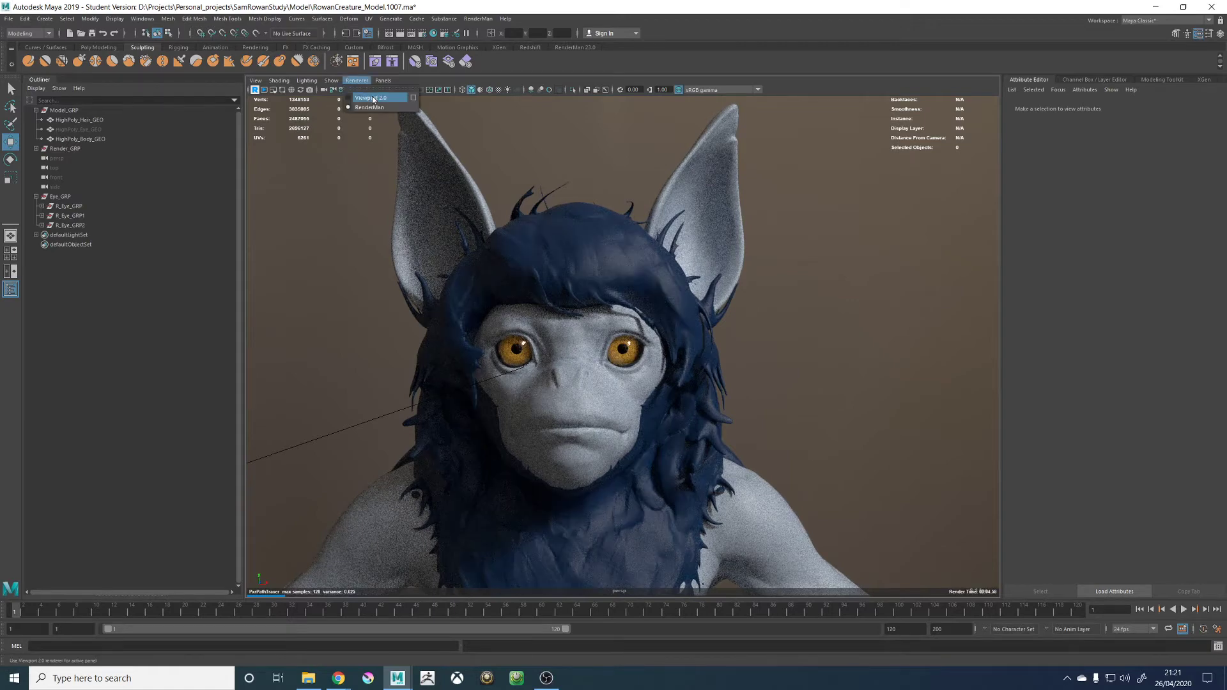
left_click(884, 321)
left_click_drag(575, 337, 640, 341, "alt")
right_click_drag(640, 340, 678, 376, "alt")
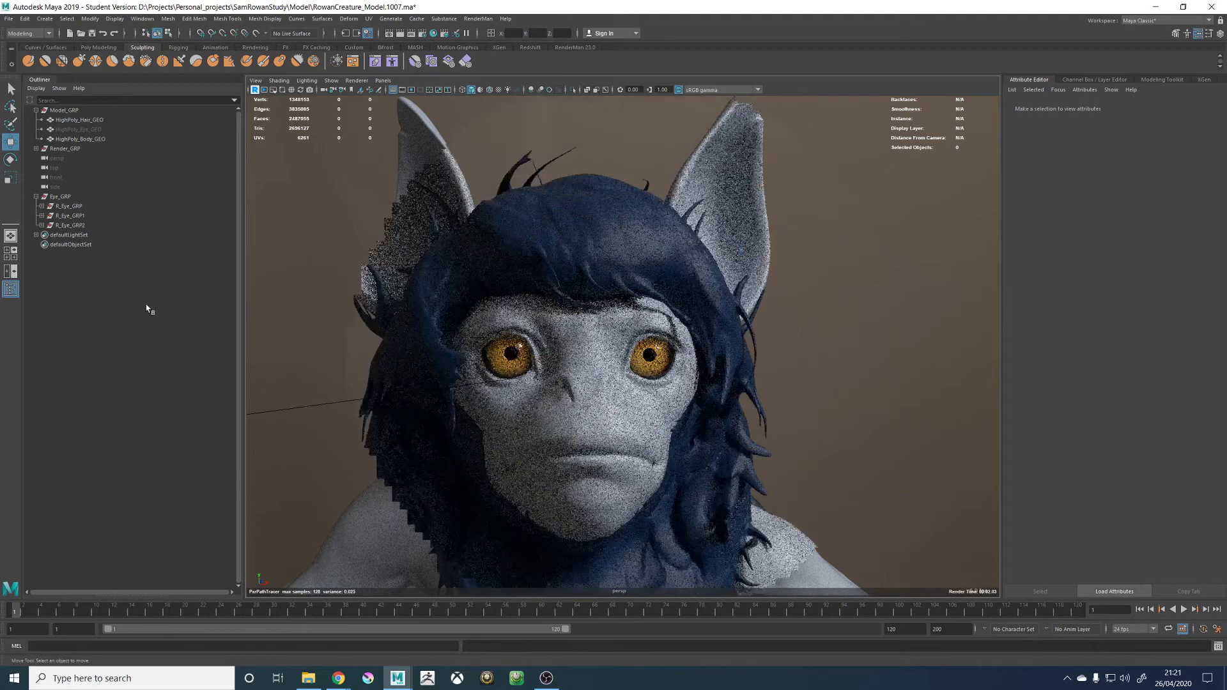
left_click(11, 289)
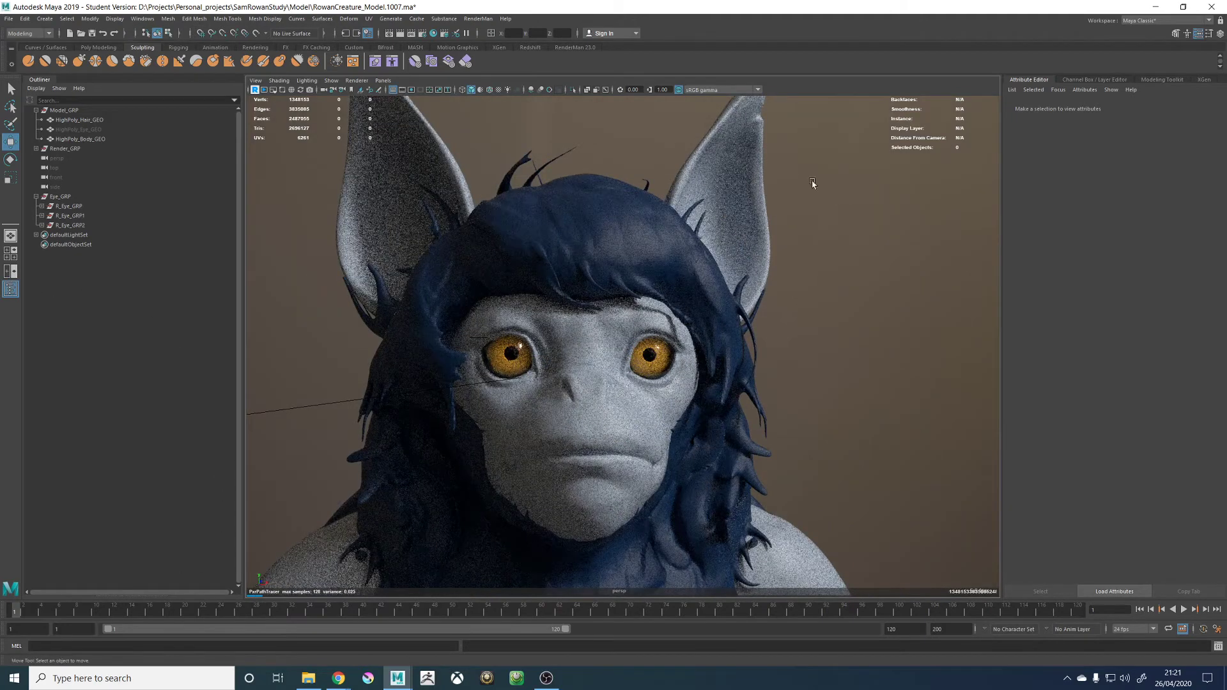
left_click(356, 81)
left_click(368, 97)
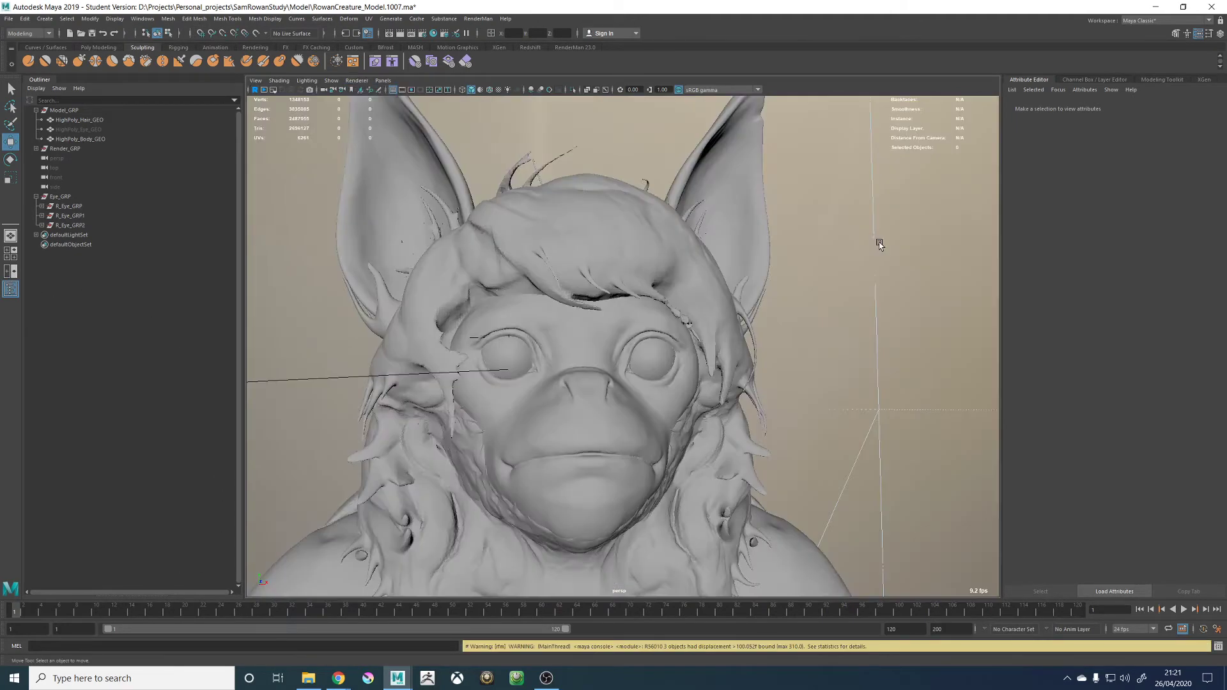
Show the Hypershade beside the perspective view with the Outliner hidden, and render the perspective view in RenderMan
key("space")
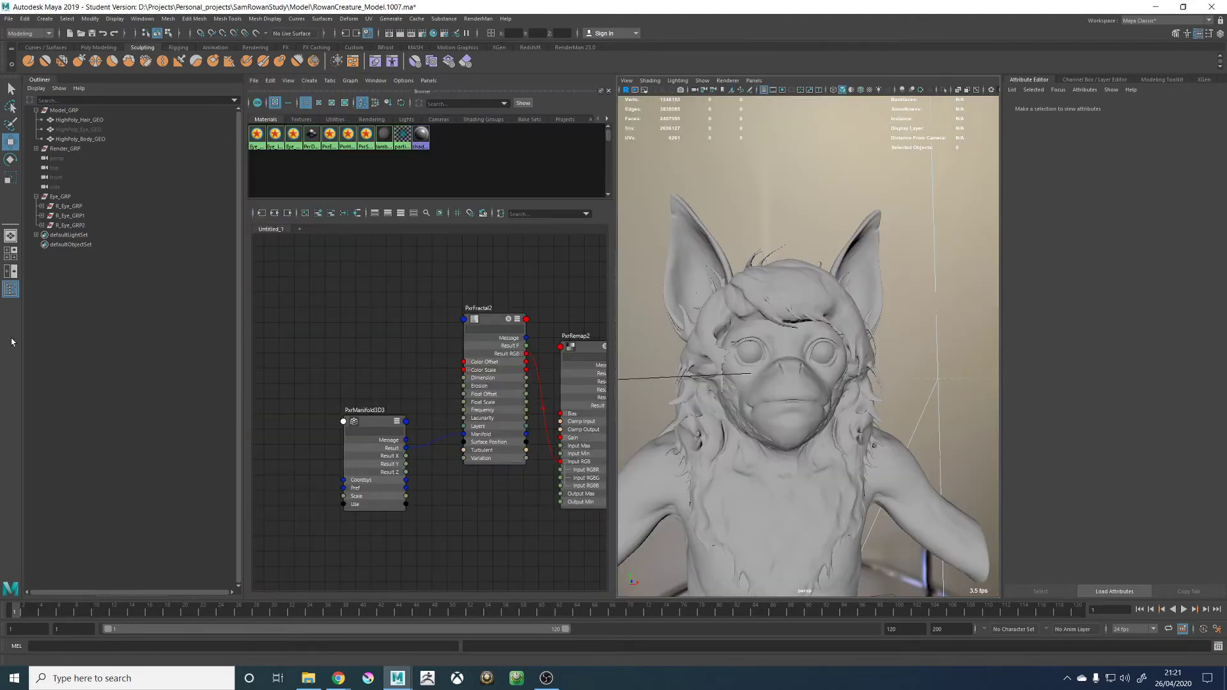
left_click(11, 289)
scroll(358, 400, "down", 6)
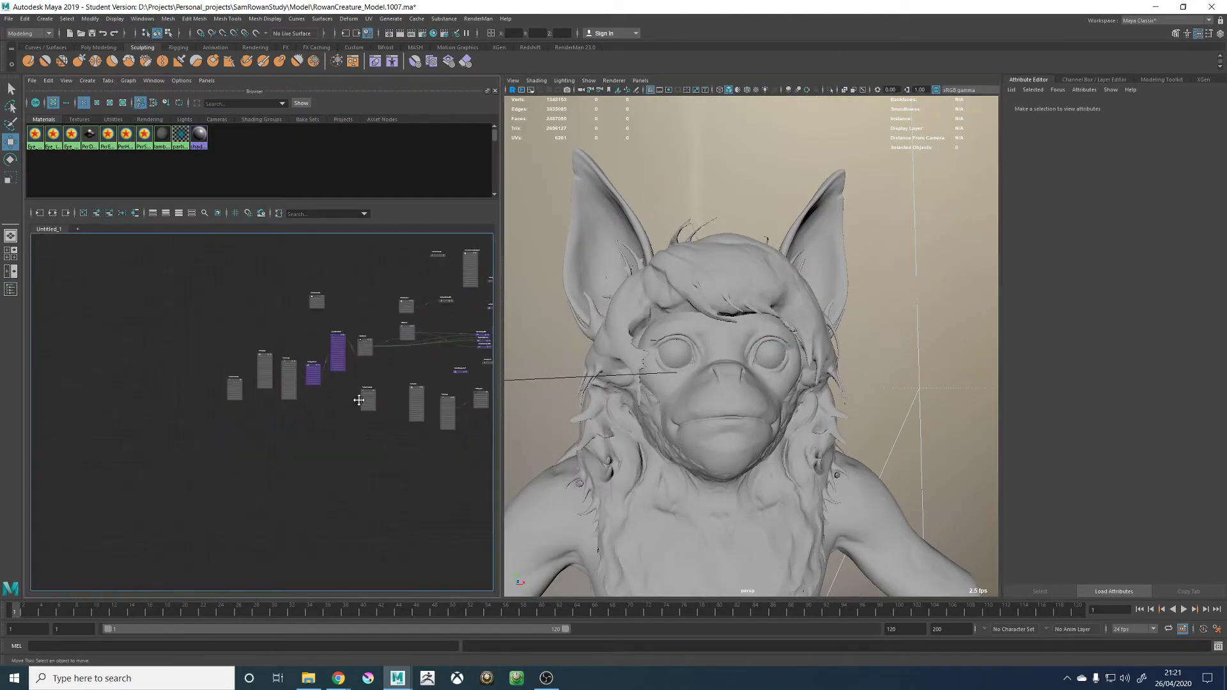
middle_click_drag(358, 400, 328, 432, "alt")
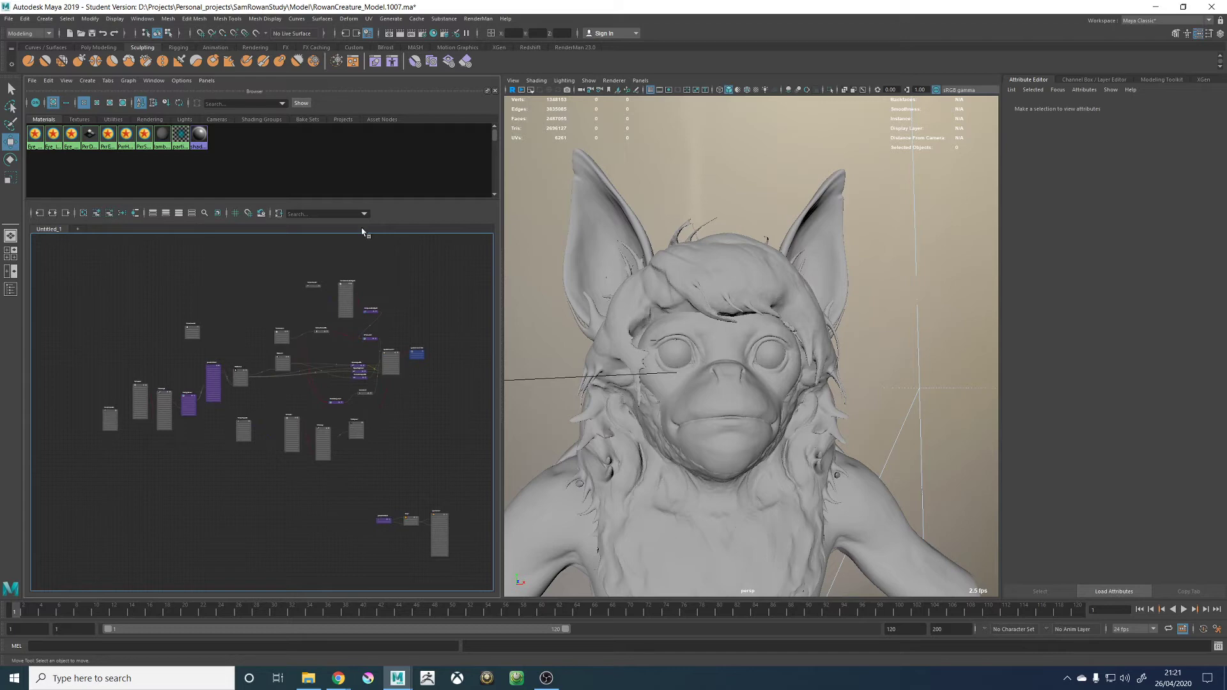
left_click(614, 80)
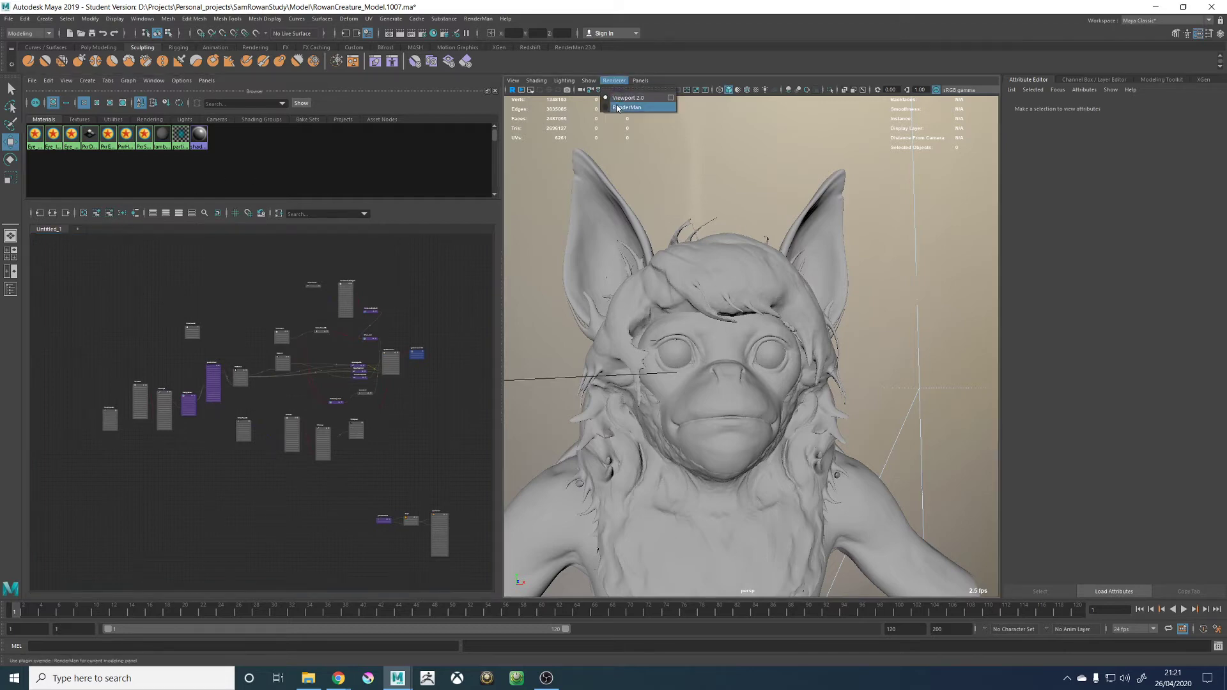
left_click(618, 108)
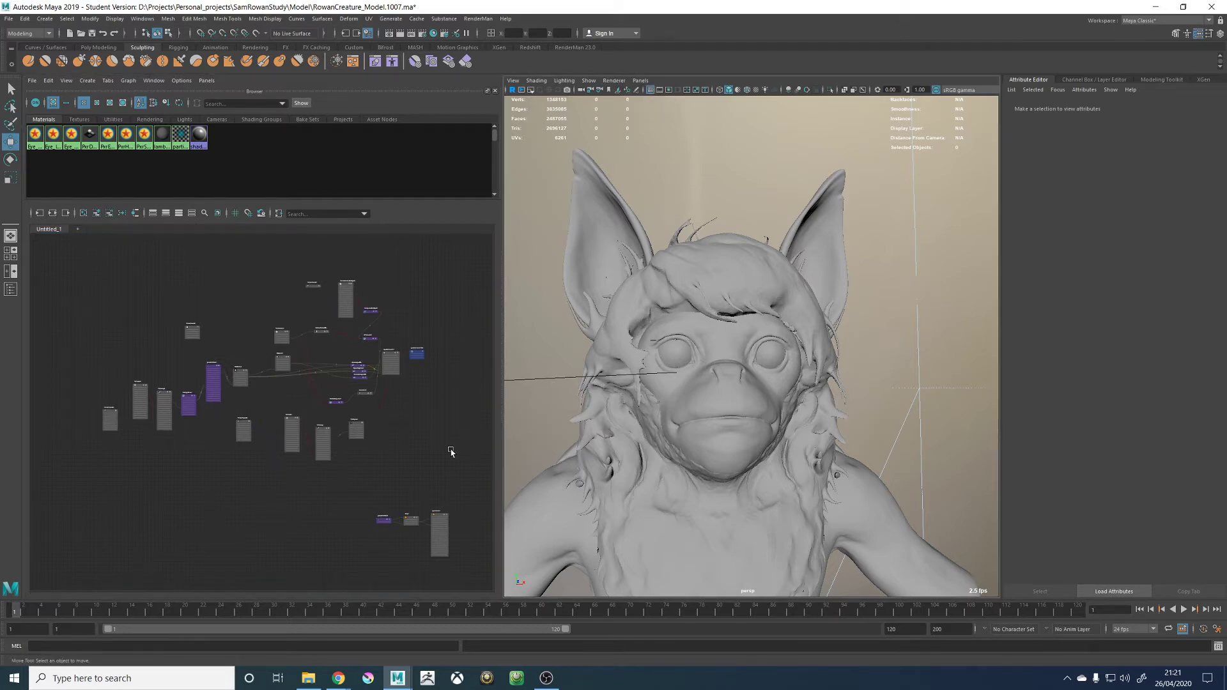
Select the ramp1 node feeding the iris material and darken its color entry at position 0.000 to brown
middle_click_drag(422, 528, 346, 424, "alt")
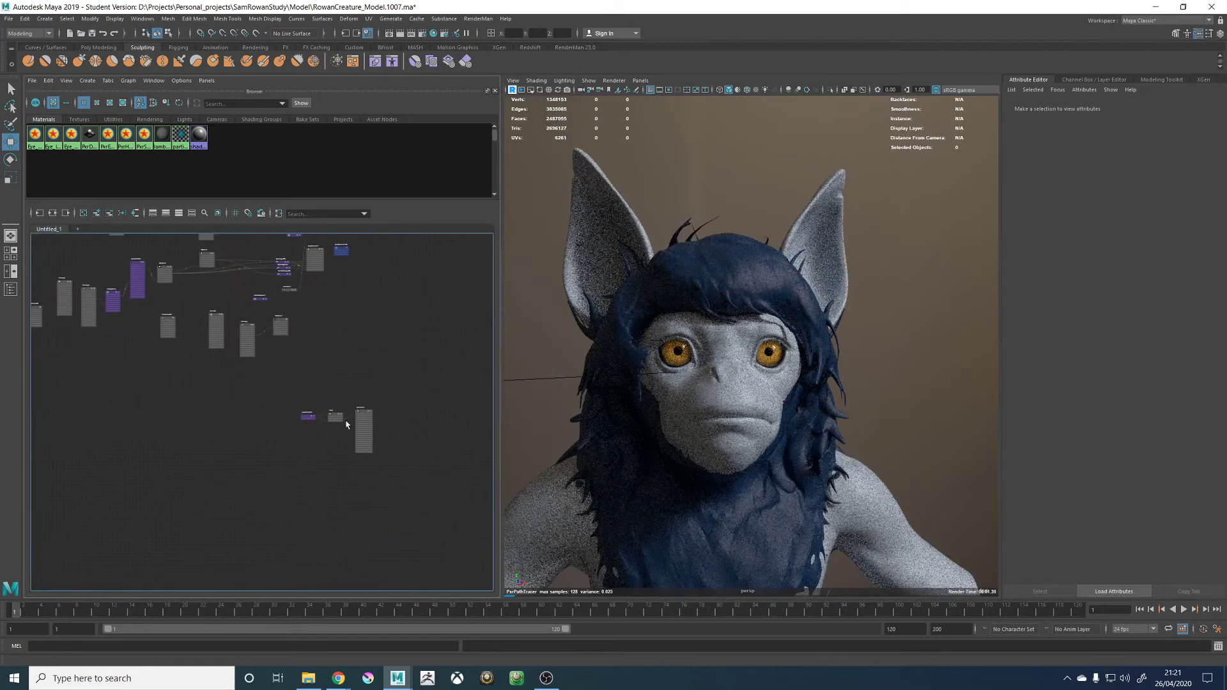
scroll(346, 424, "up", 10)
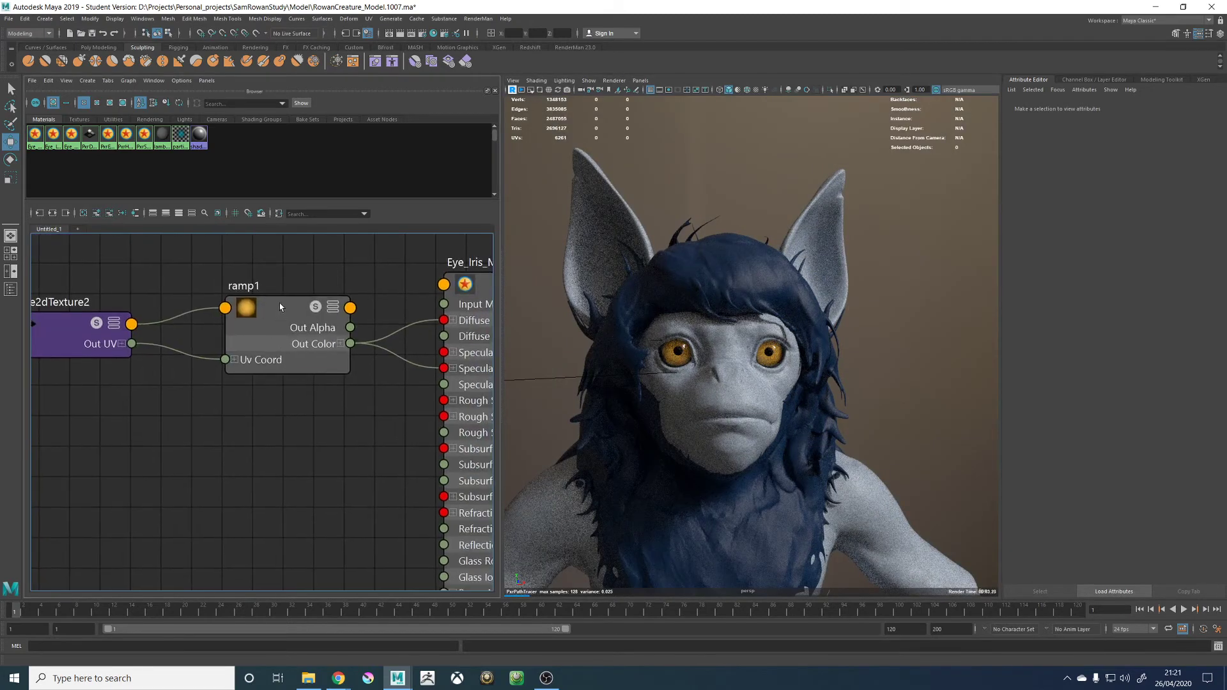
left_click(280, 308)
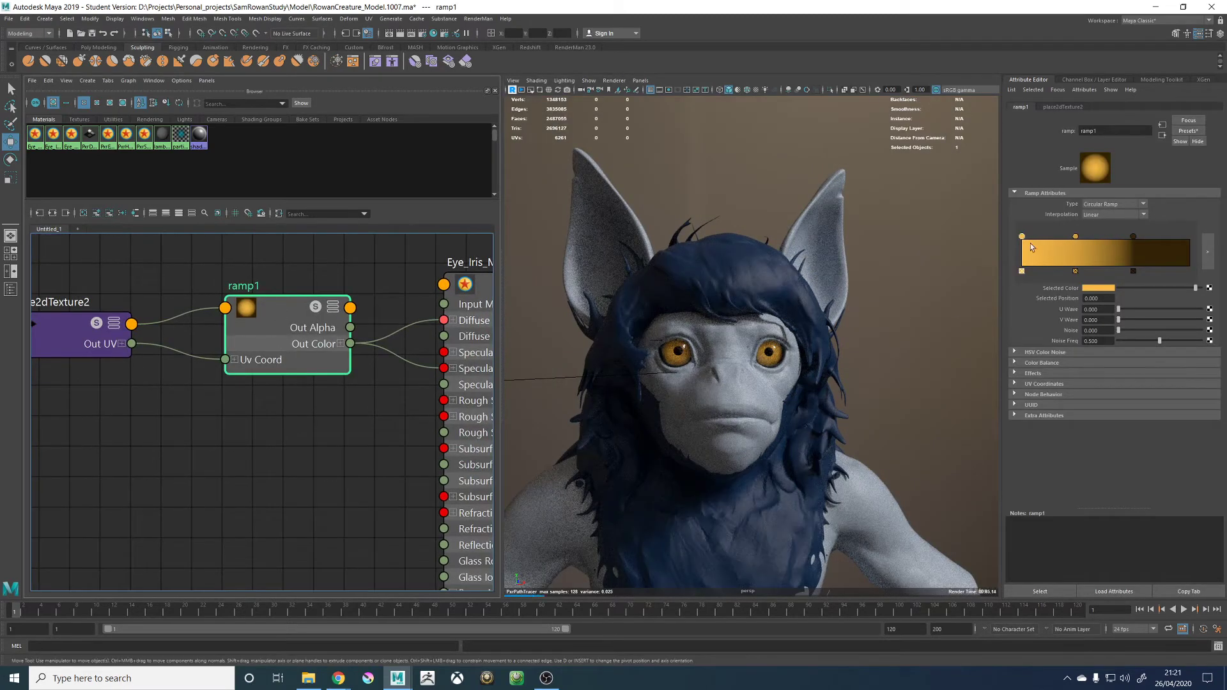
left_click_drag(1118, 289, 1135, 289)
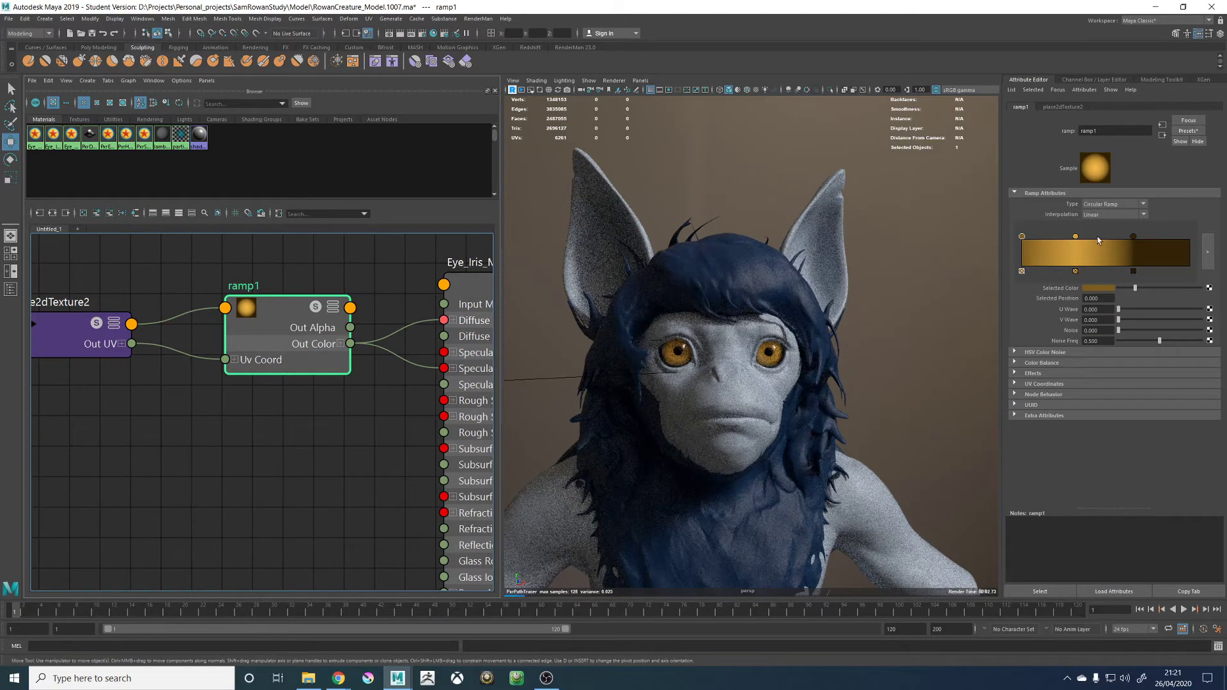
Darken ramp1's middle color entry at position 0.318 to a duller gold, comparing brightness levels in the live render
left_click(1076, 236)
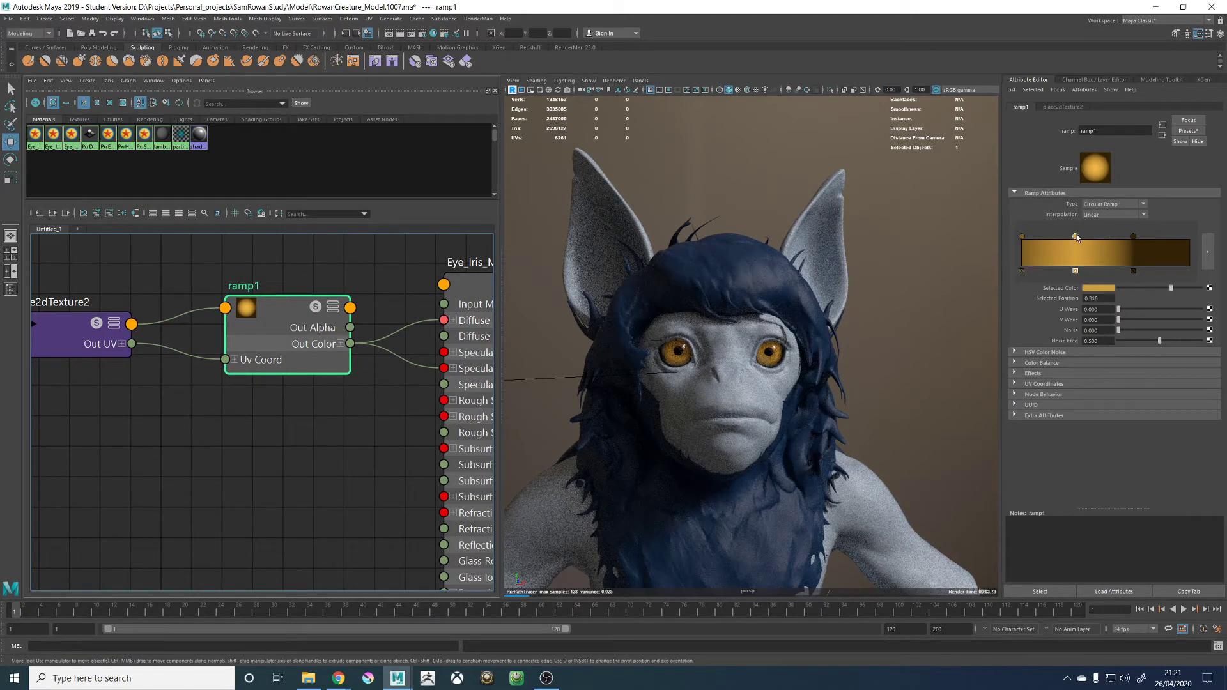
left_click(1134, 291)
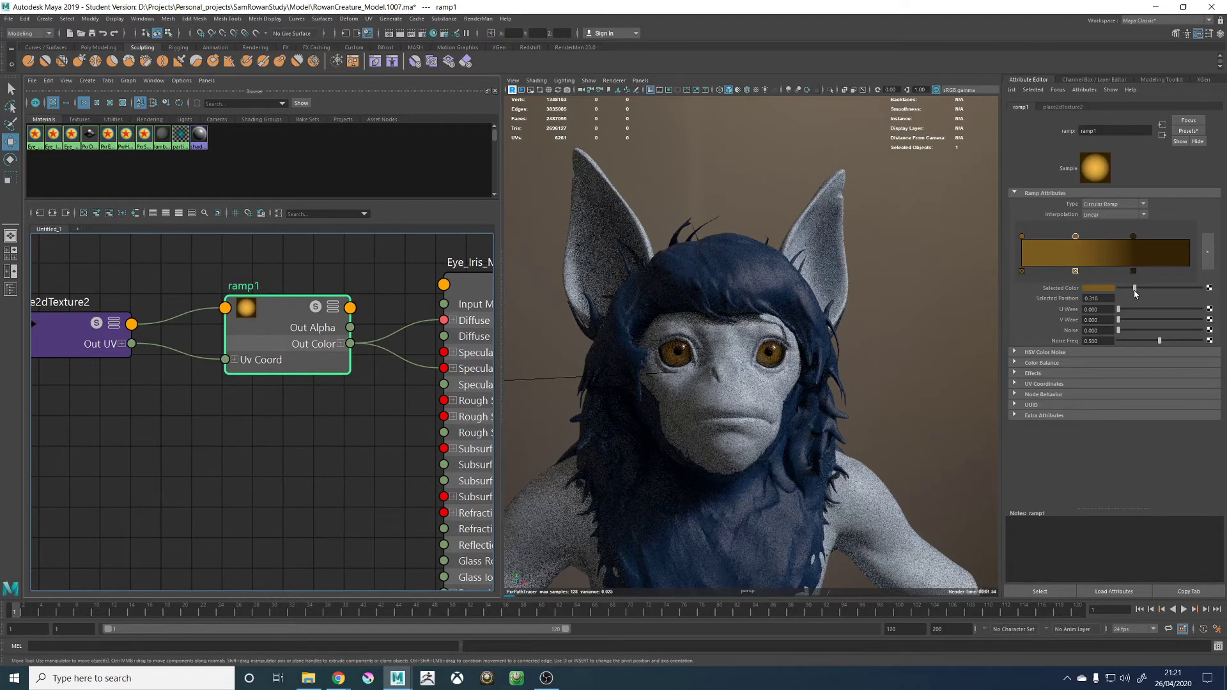
left_click_drag(1135, 291, 1169, 289)
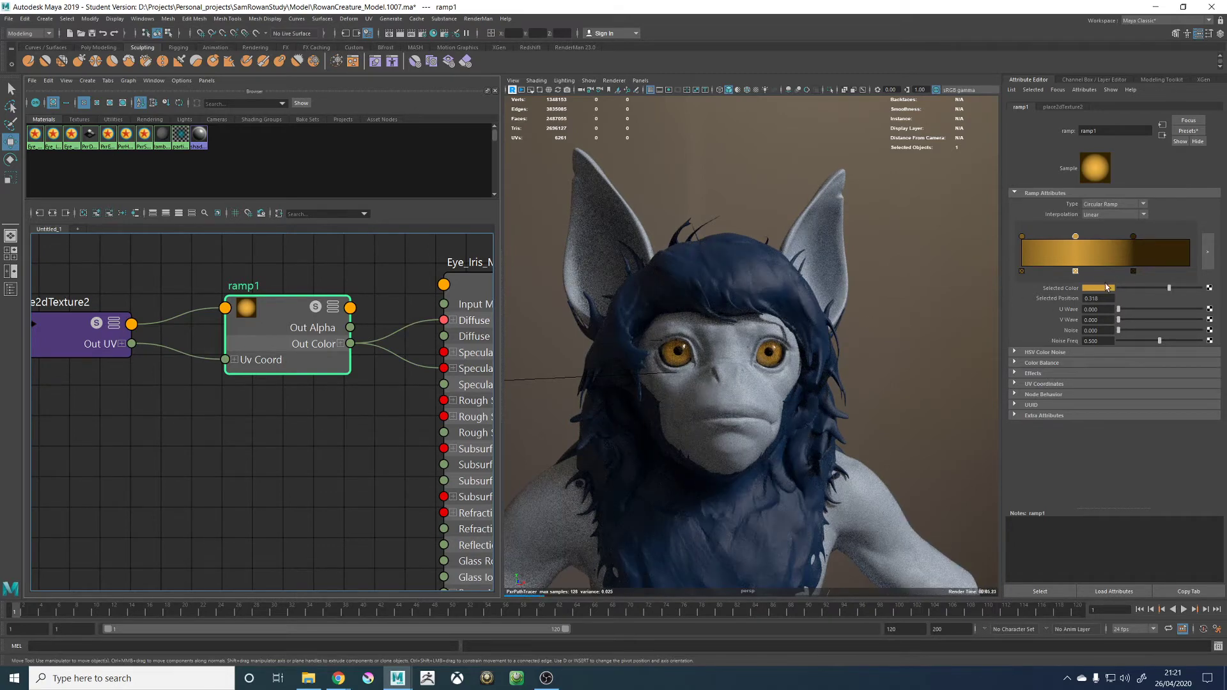
left_click(1143, 290)
Darken ramp1's color entry at position 0.000 further to a deep brown around the pupil
left_click(1022, 237)
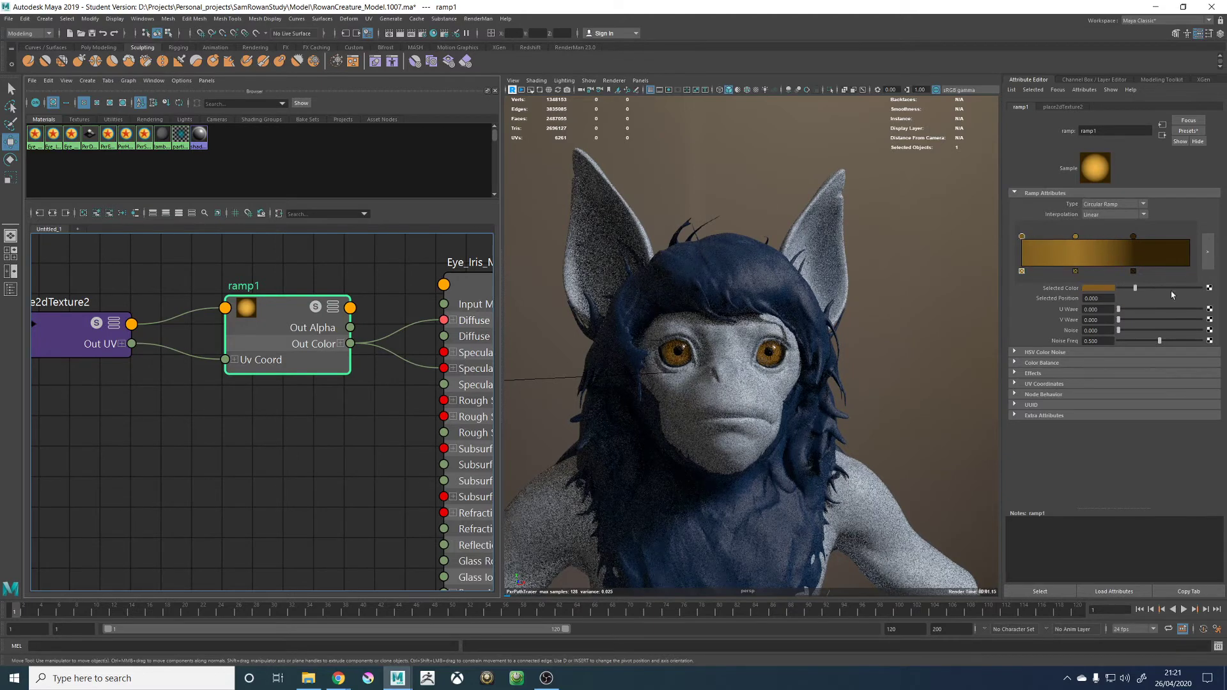
left_click(1130, 289)
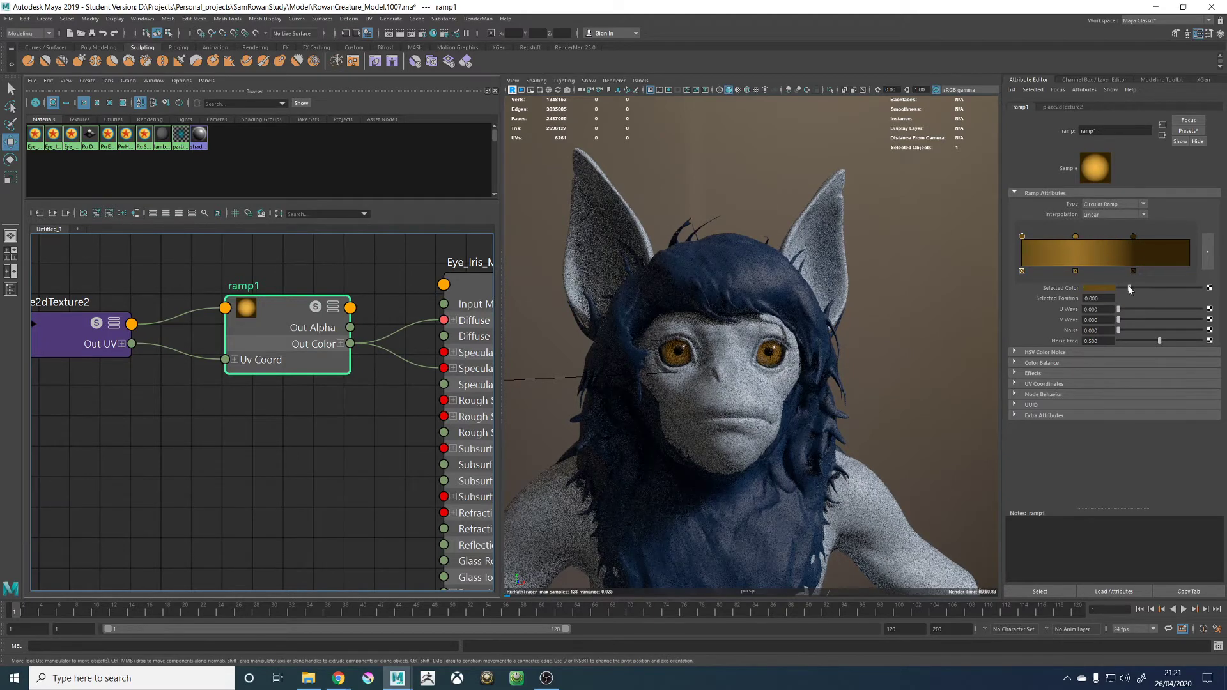
left_click_drag(1130, 289, 1125, 290)
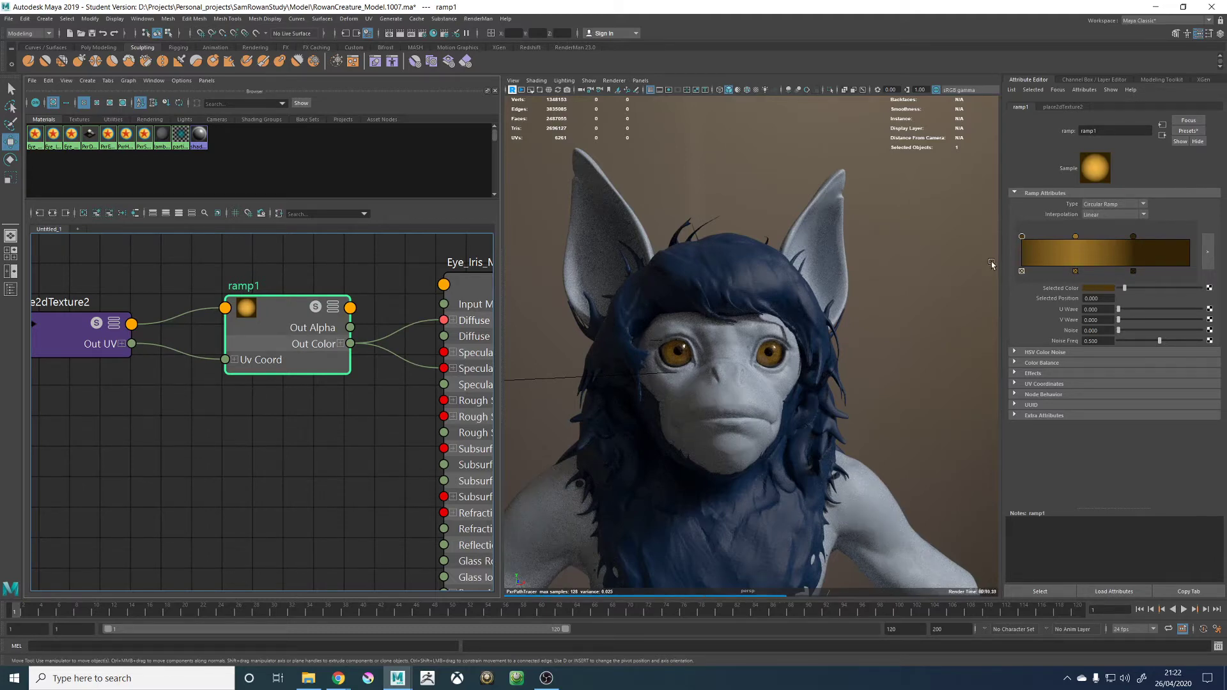
Move ramp1's innermost dark brown color entry to position 0.131, checking the iris close up in the live render
left_click_drag(1022, 236, 1059, 243)
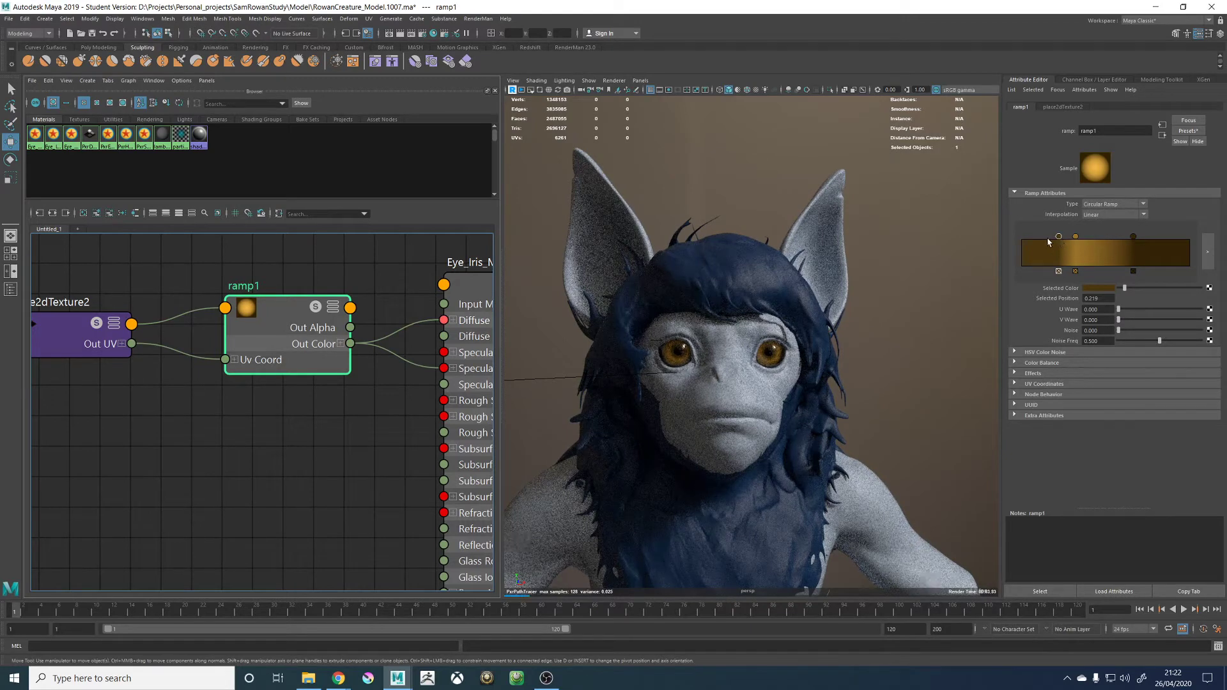
left_click_drag(1057, 238, 1043, 238)
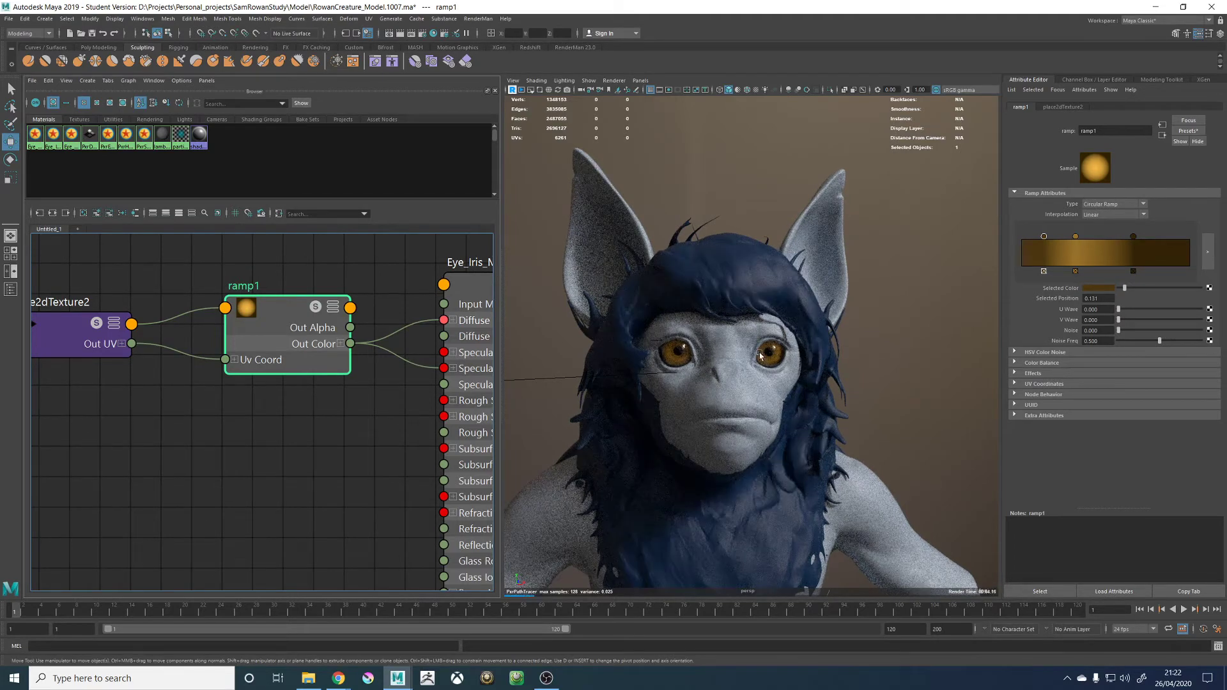
scroll(759, 355, "up", 5)
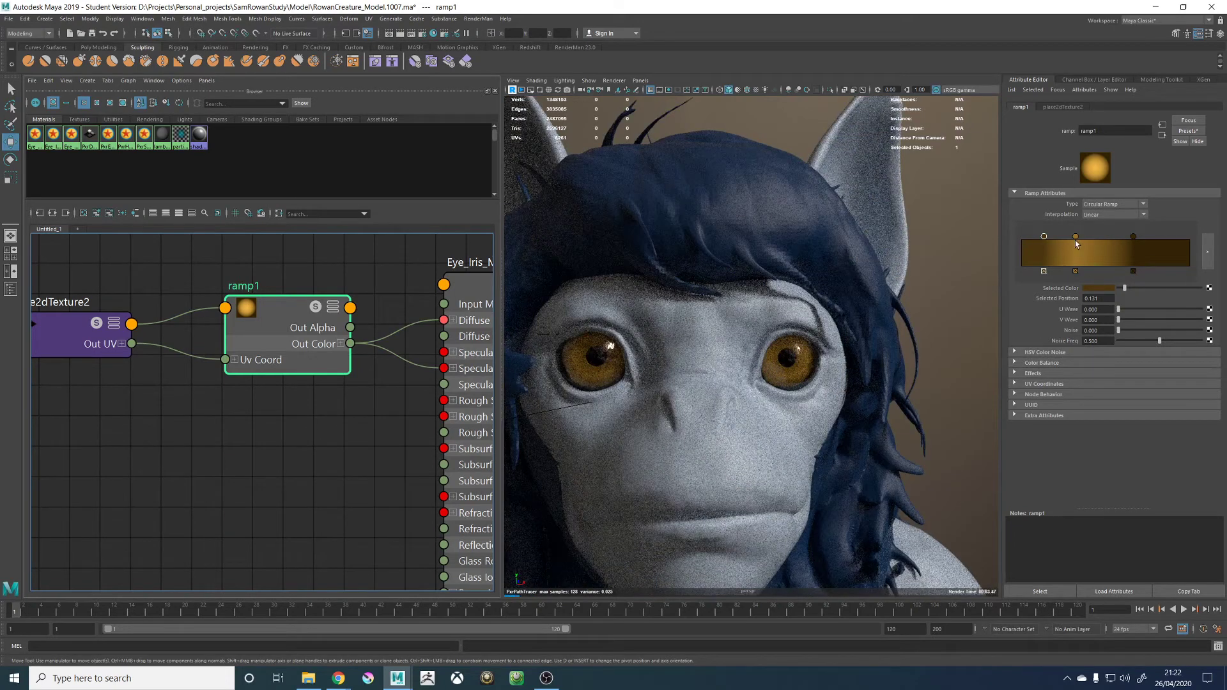
left_click_drag(1076, 237, 1081, 238)
left_click(1122, 331)
Switch the perspective view to Viewport 2.0 and delete the manifold, fractal, remap and multiplyDivide1 nodes feeding place2dTexture1
left_click(613, 81)
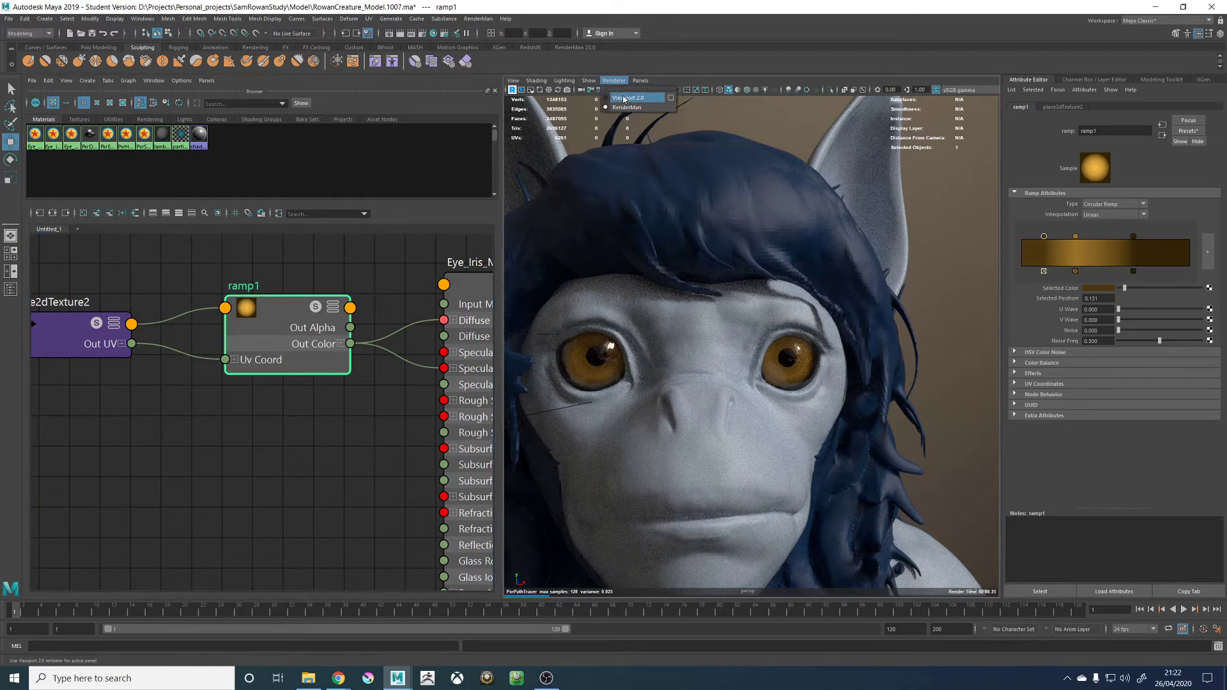
left_click(623, 99)
scroll(365, 422, "down", 6)
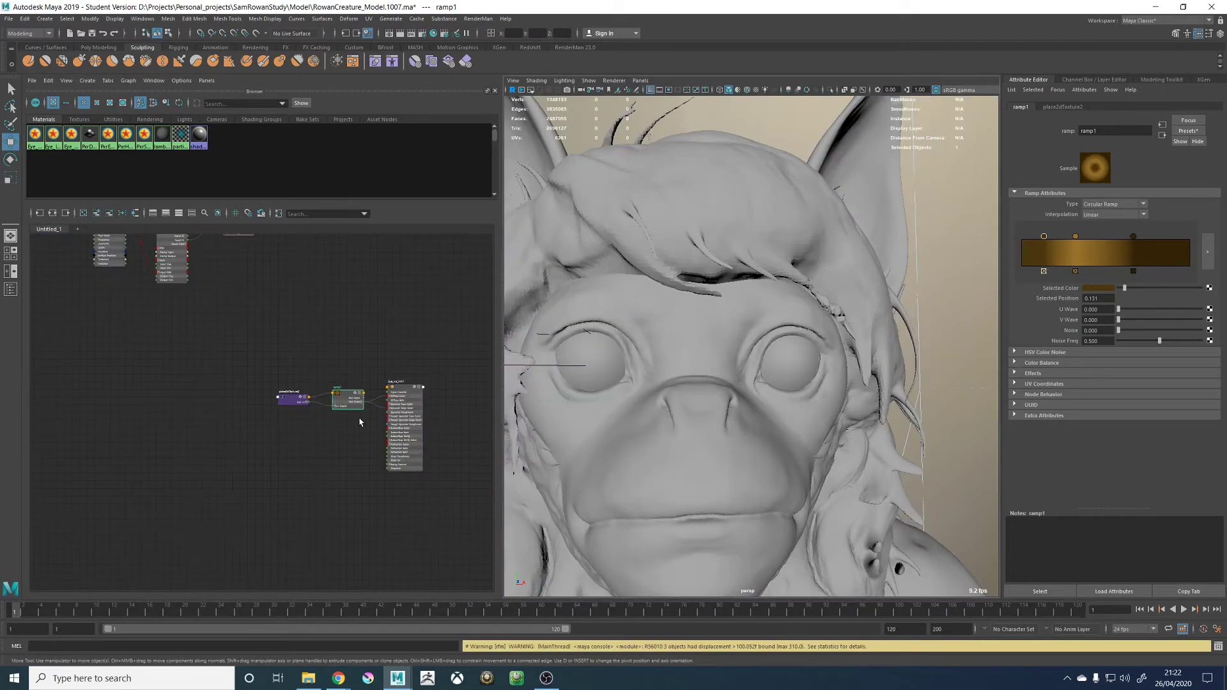
middle_click_drag(327, 432, 403, 400, "alt")
scroll(365, 405, "down", 5)
scroll(239, 358, "up", 6)
middle_click_drag(246, 412, 110, 344, "alt")
left_click_drag(96, 326, 379, 488)
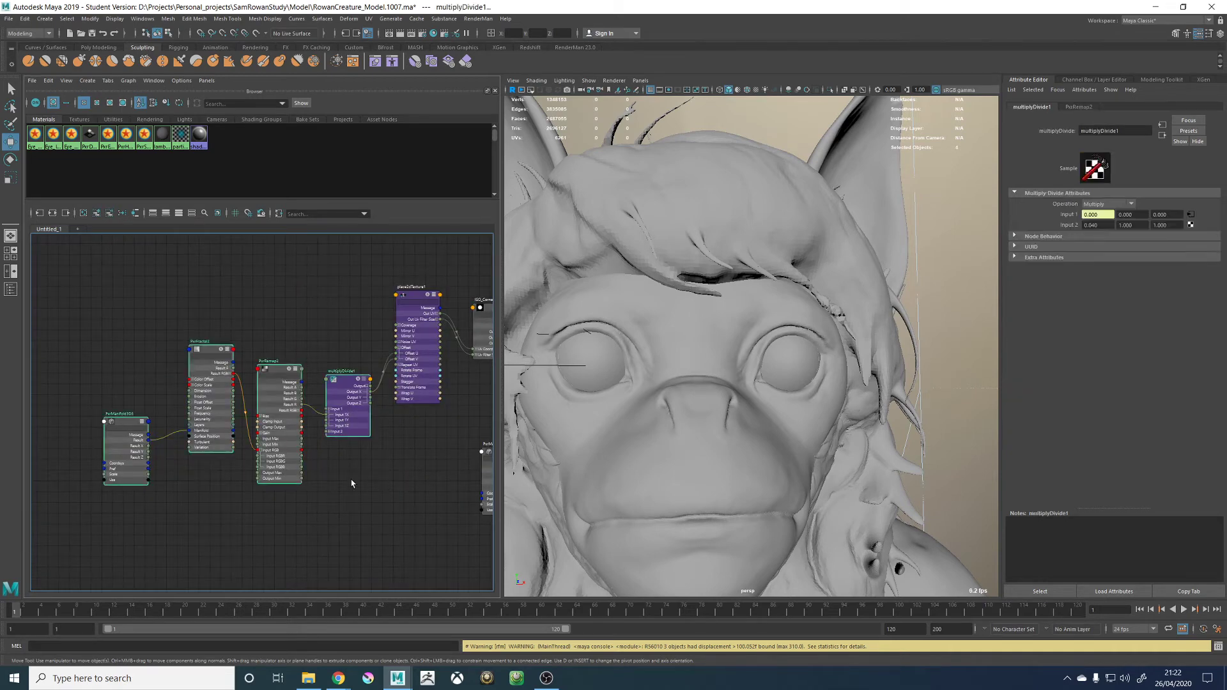
key("Delete")
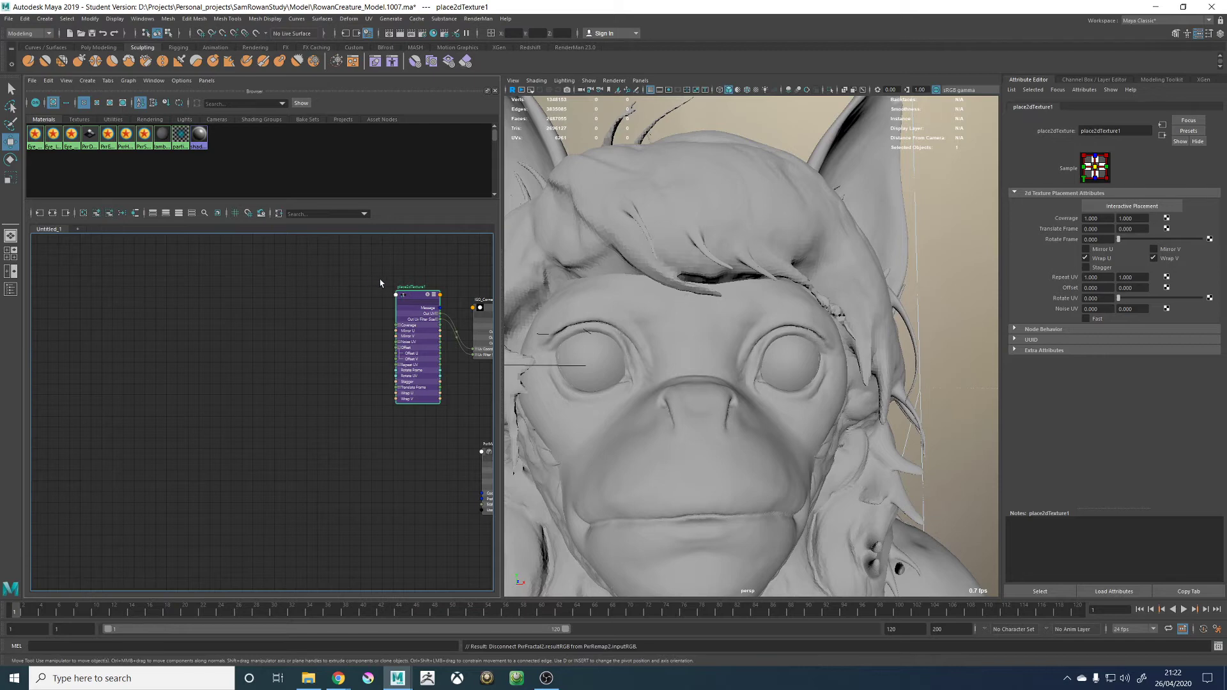
Select the ISO_Cornea ramp and render the perspective view in RenderMan again, framed on one eye from the side
middle_click_drag(381, 283, 285, 281, "alt")
left_click(401, 310)
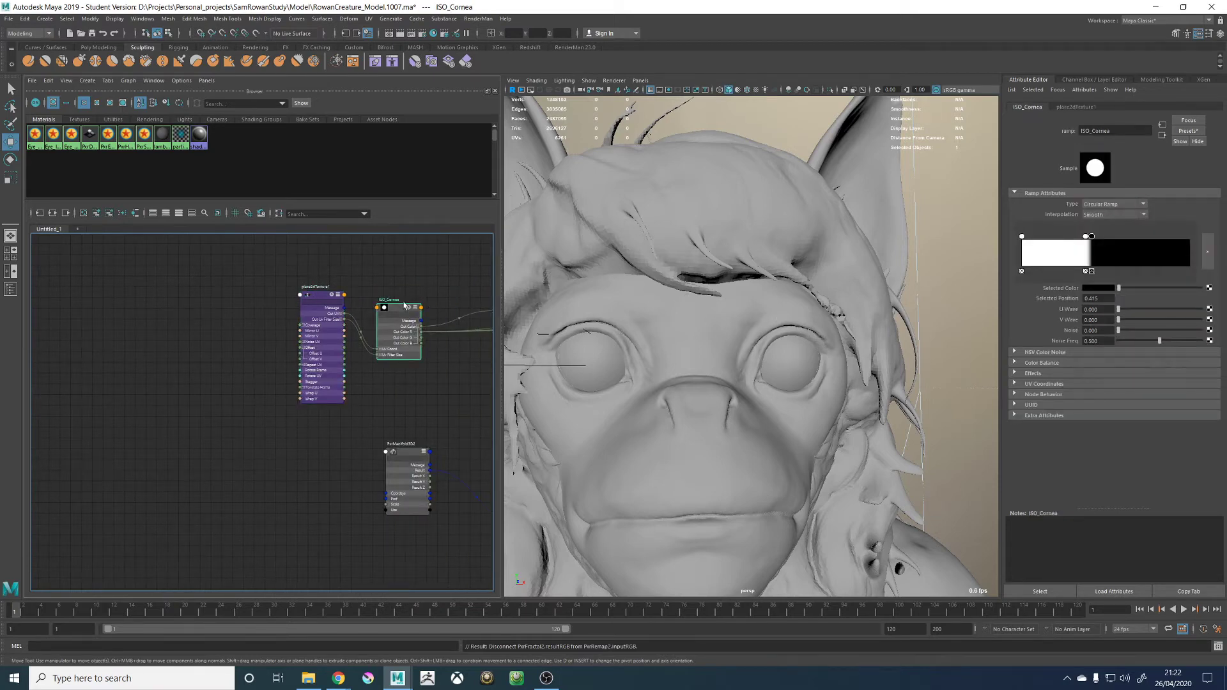
left_click(409, 308)
left_click_drag(650, 288, 718, 279, "alt")
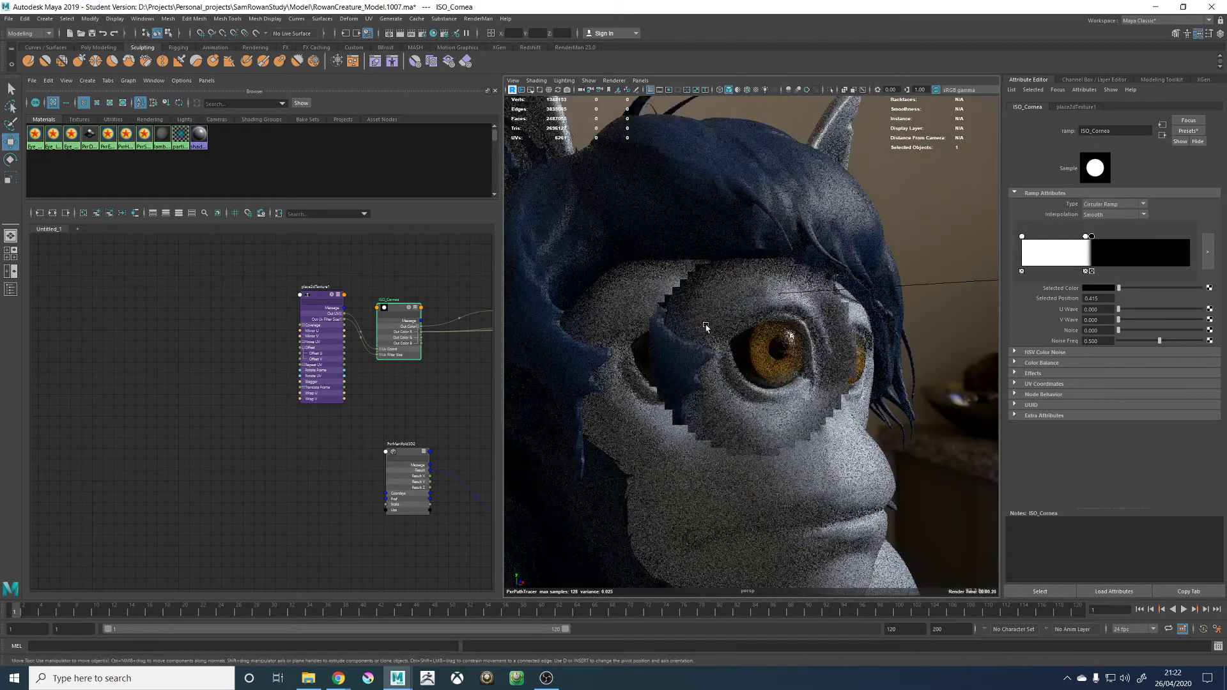
scroll(707, 327, "up", 2)
Solo ISO_Cornea in the live render, set its noise to 0.010 and noise frequency to 0.585, and end the solo
left_click(409, 308)
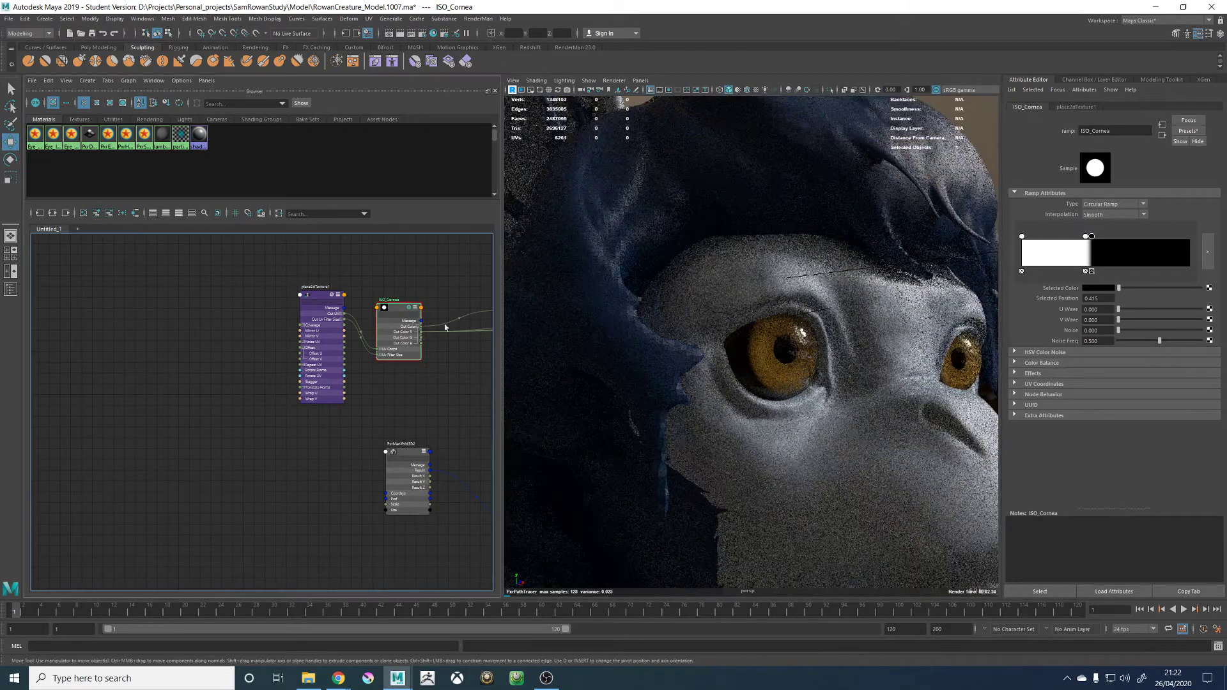
mouse_move(1118, 330)
left_mouse_down()
mouse_move(1166, 341)
mouse_move(1128, 344)
left_mouse_up()
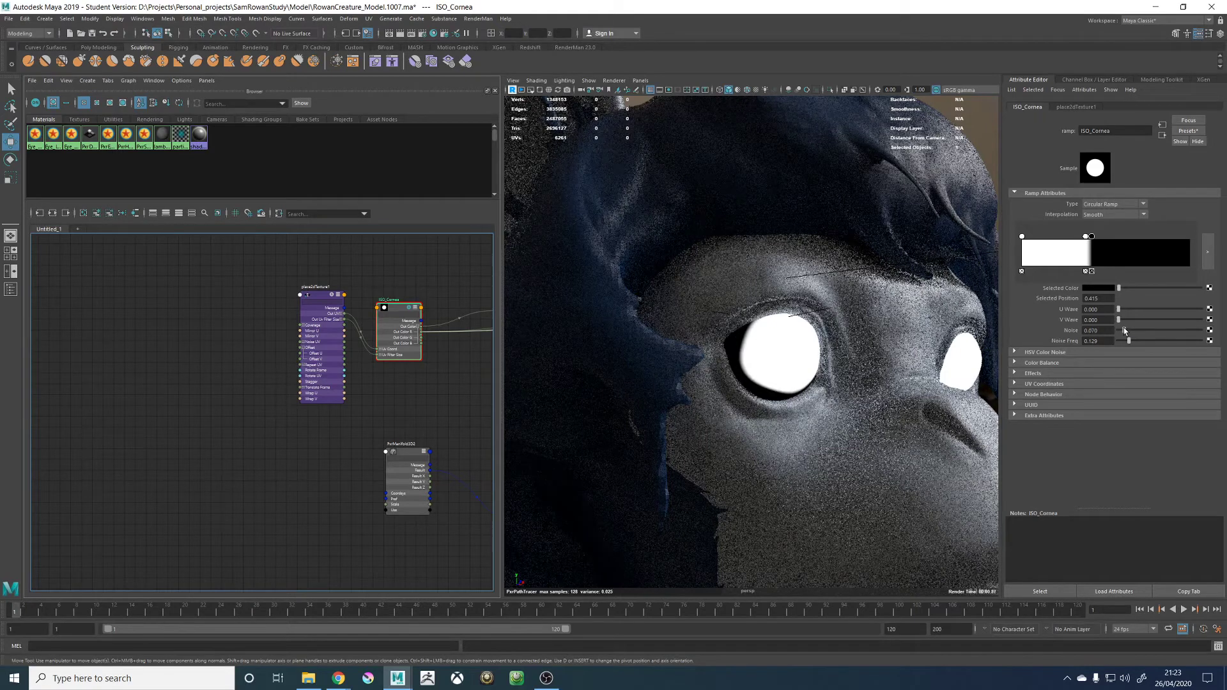
left_click_drag(1129, 341, 1149, 341)
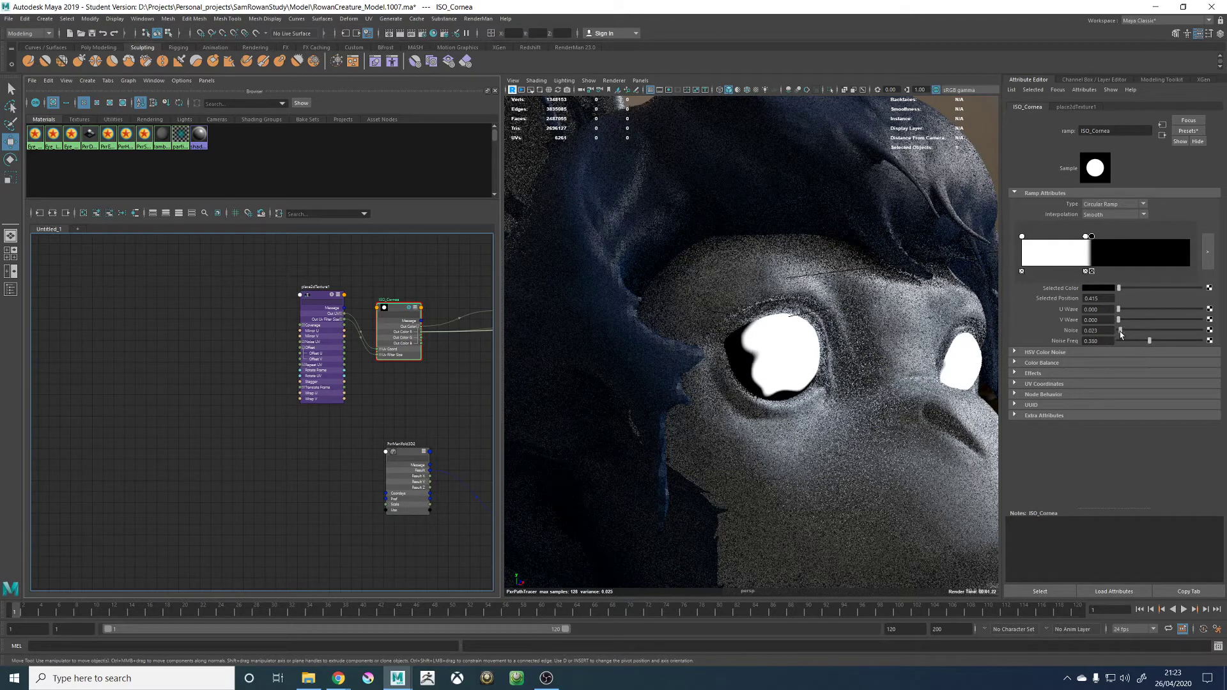
left_click(1120, 331)
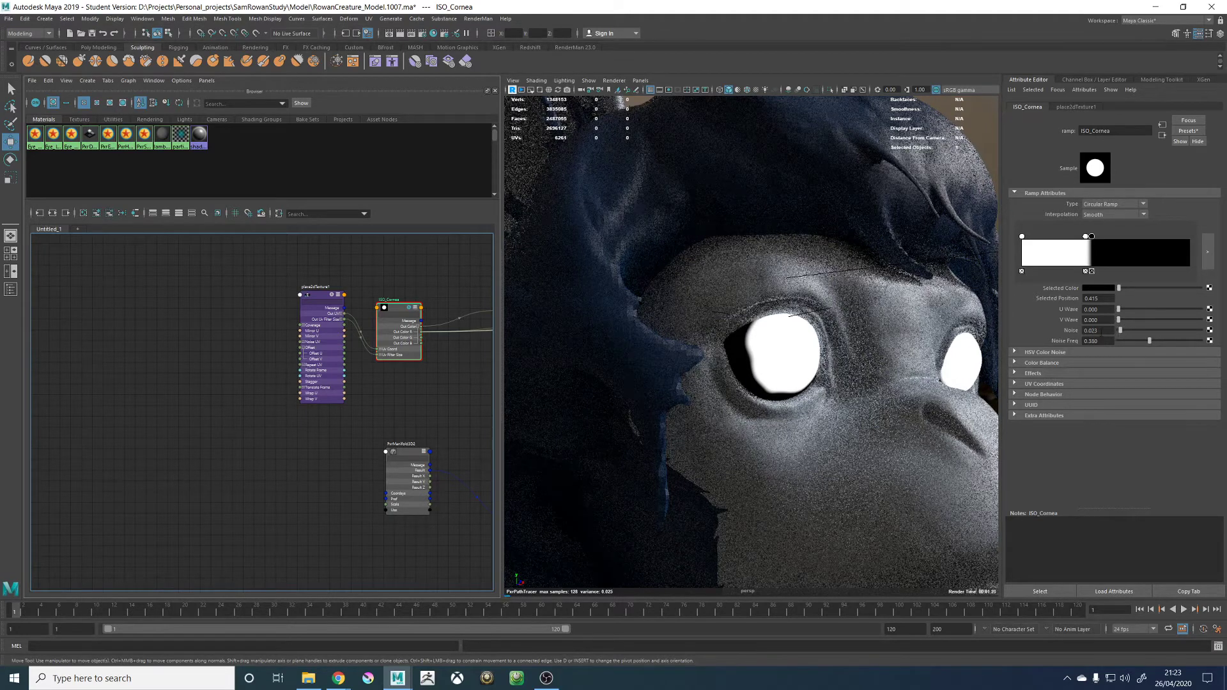
left_click(1093, 331)
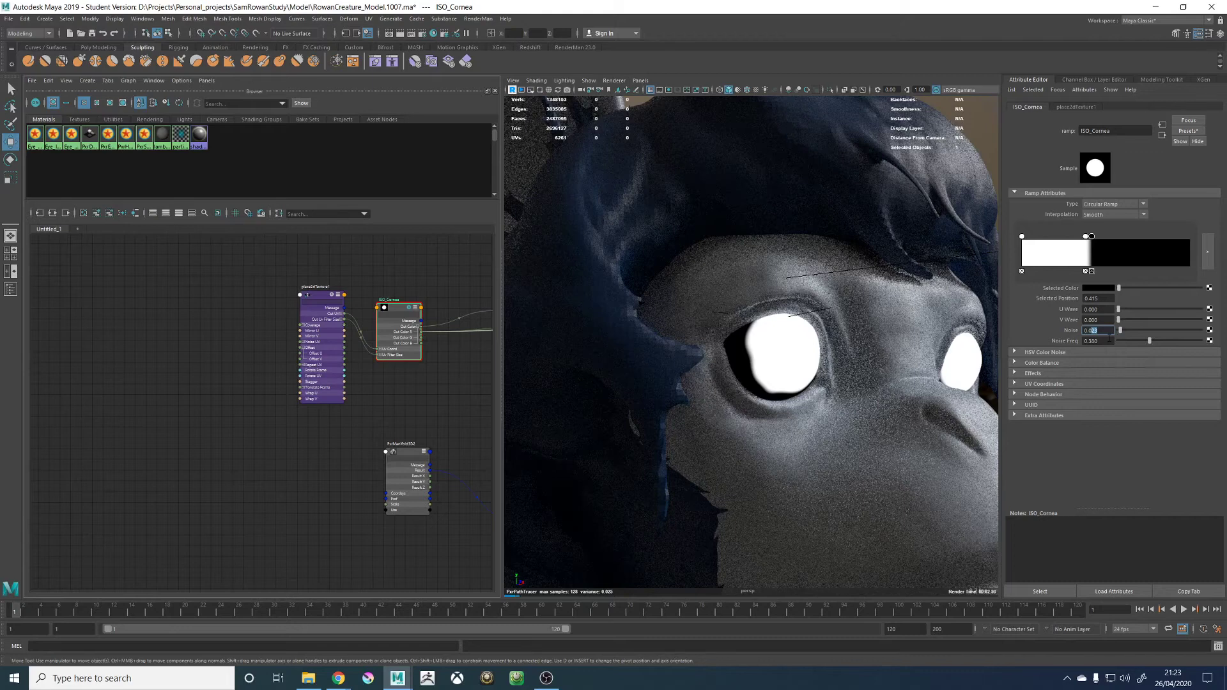
type("0.01")
key("Return")
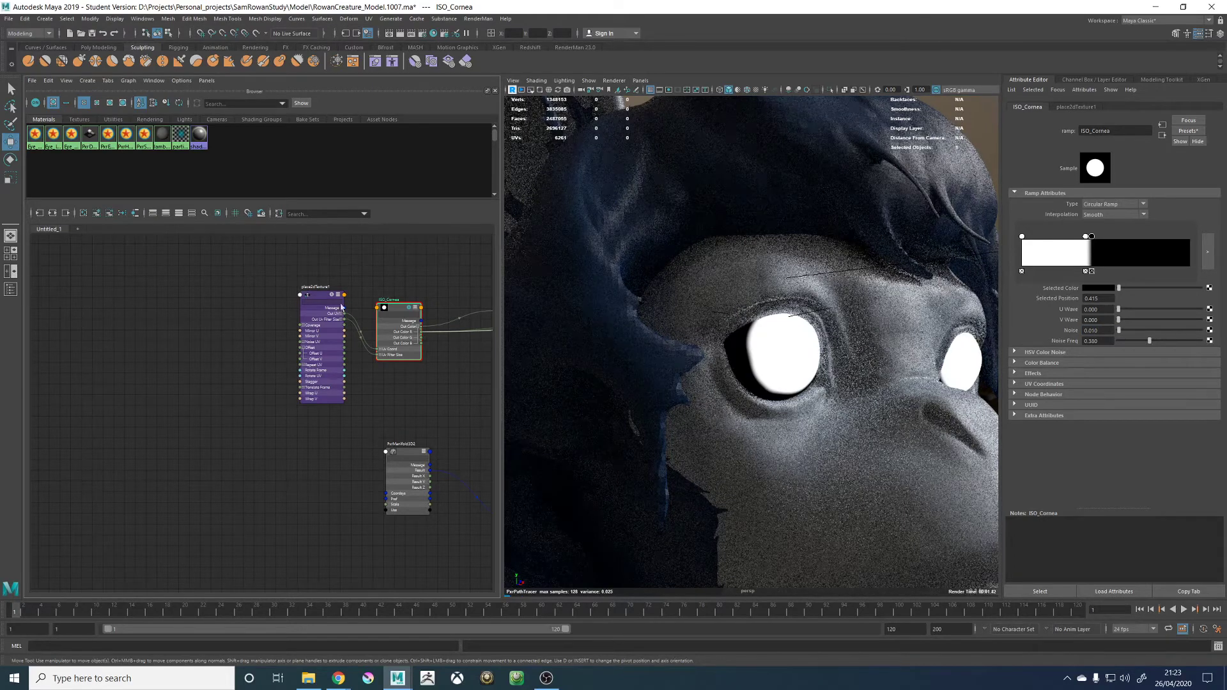
left_click(410, 308)
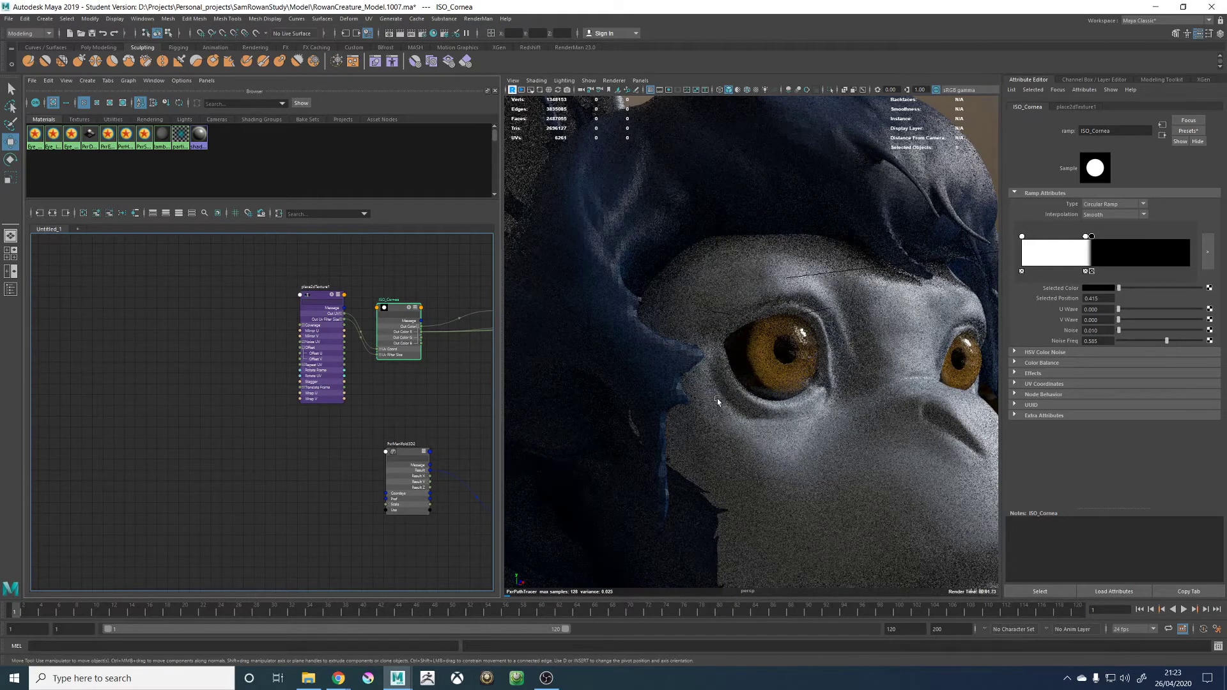
Examine both eyes in the live render, from close up and from a distance, checking the iris and cornea edge
left_click_drag(819, 395, 838, 368, "alt")
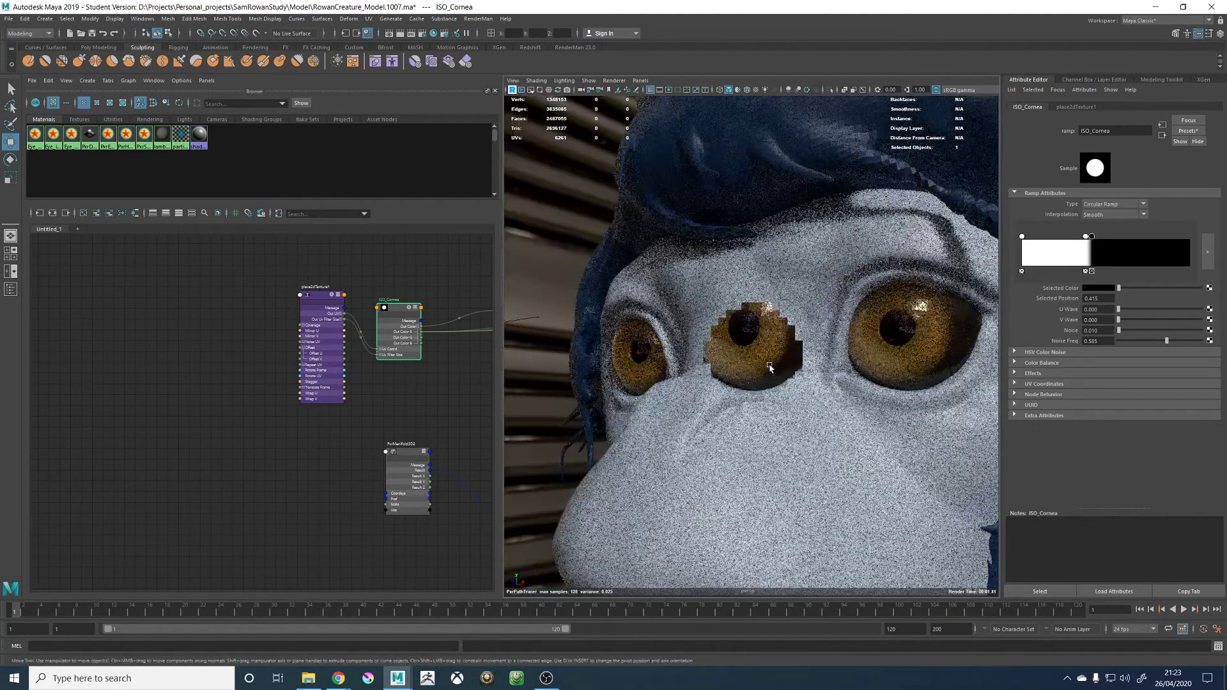
right_click_drag(837, 368, 809, 368, "alt")
mouse_move(745, 366)
left_mouse_down("alt")
mouse_move(803, 358)
mouse_move(690, 364)
mouse_move(730, 361)
left_mouse_up("alt")
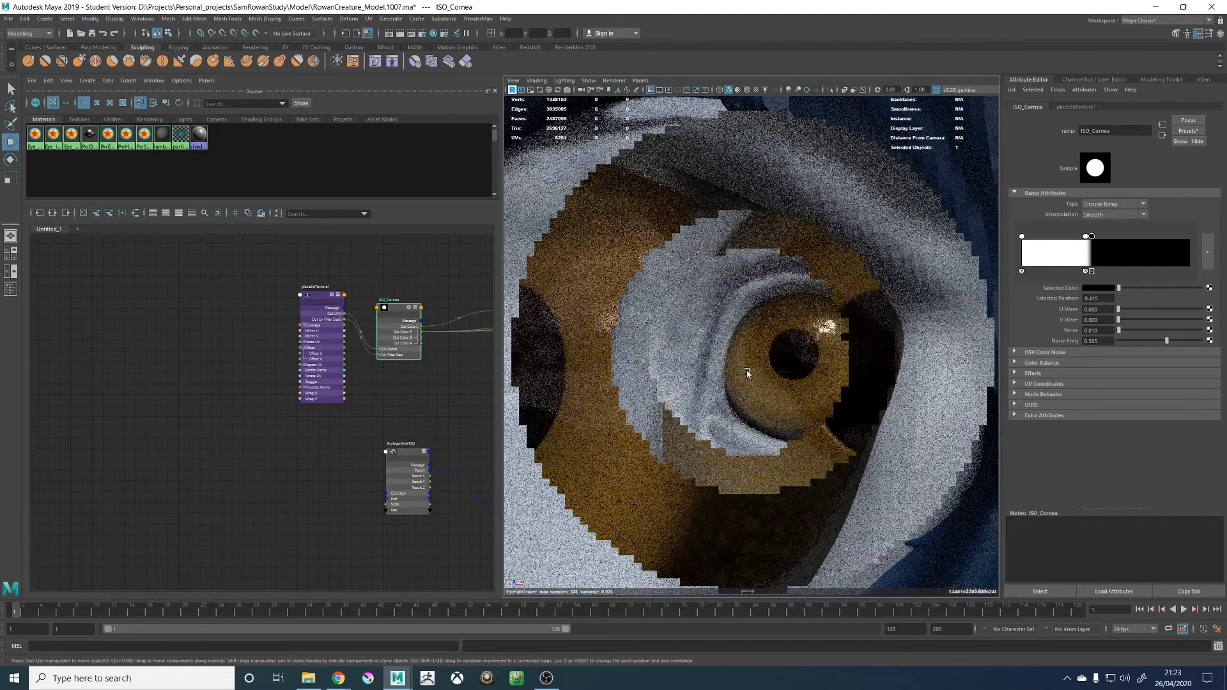
right_click_drag(730, 362, 708, 395, "alt")
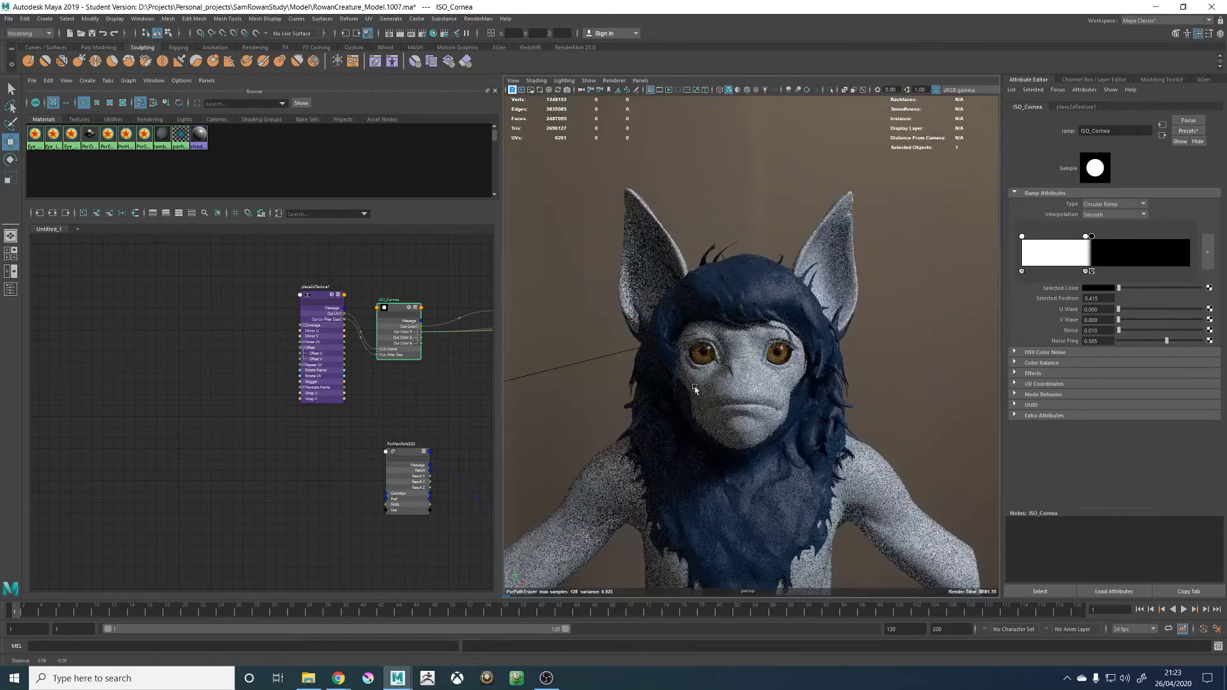
left_click_drag(726, 405, 726, 392, "alt")
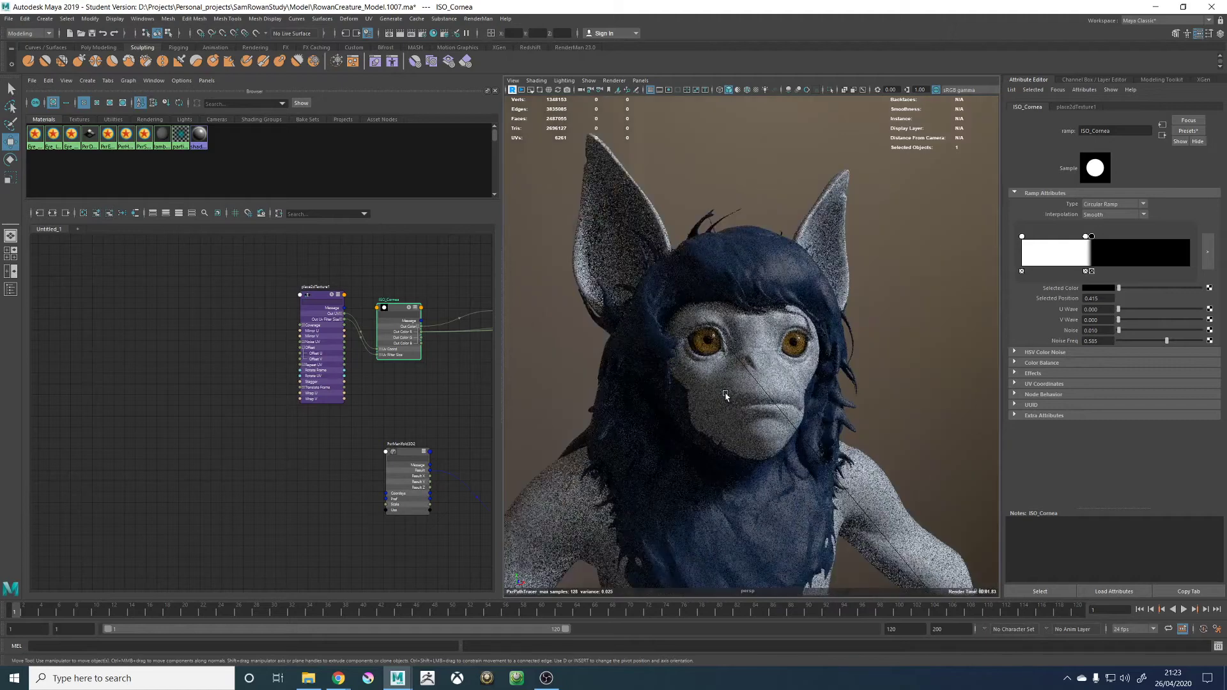
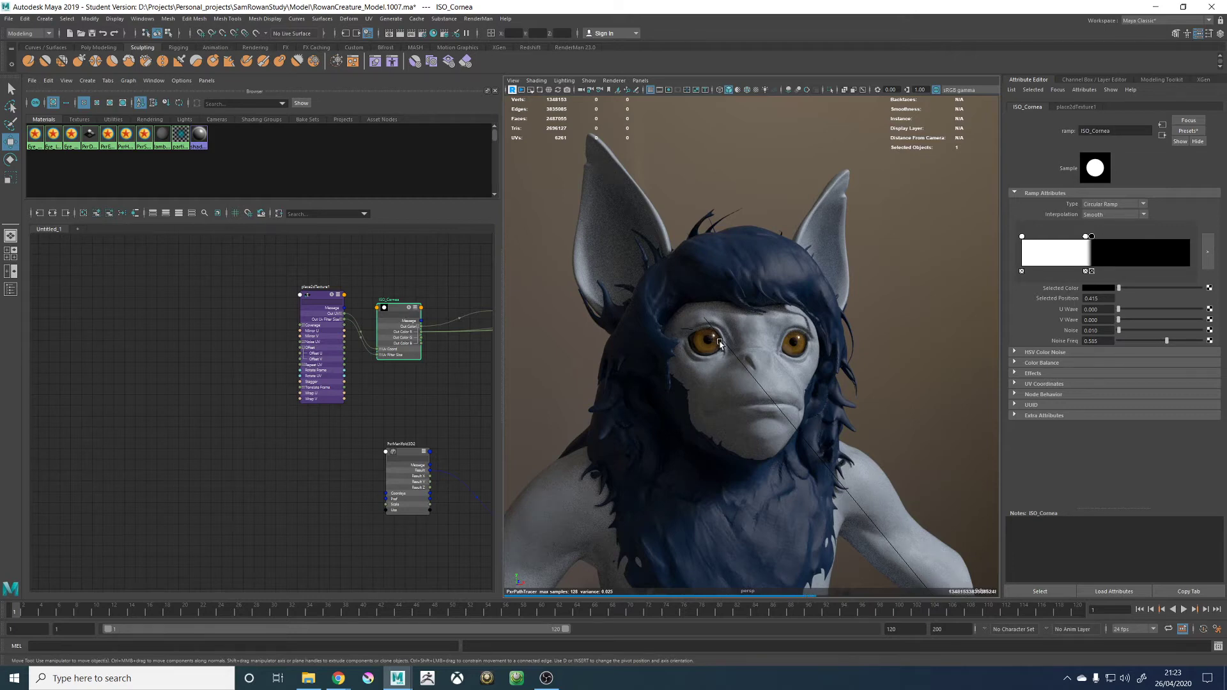
key("f")
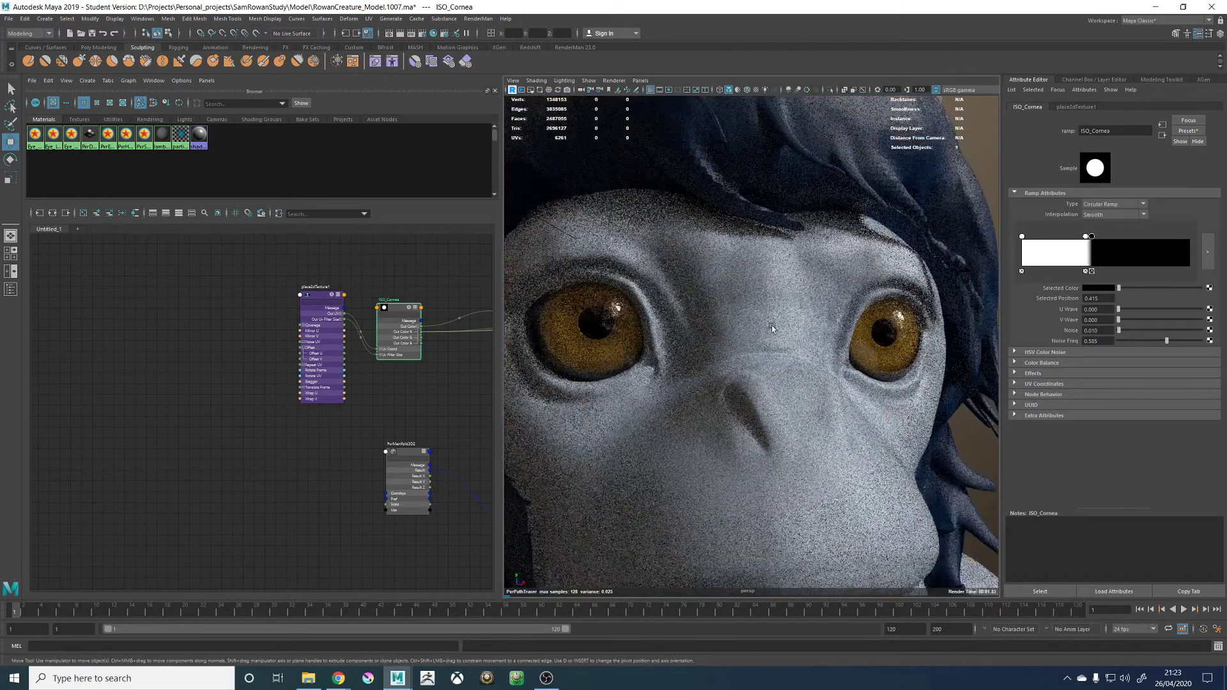
scroll(817, 348, "up", 2)
scroll(817, 348, "up", 1)
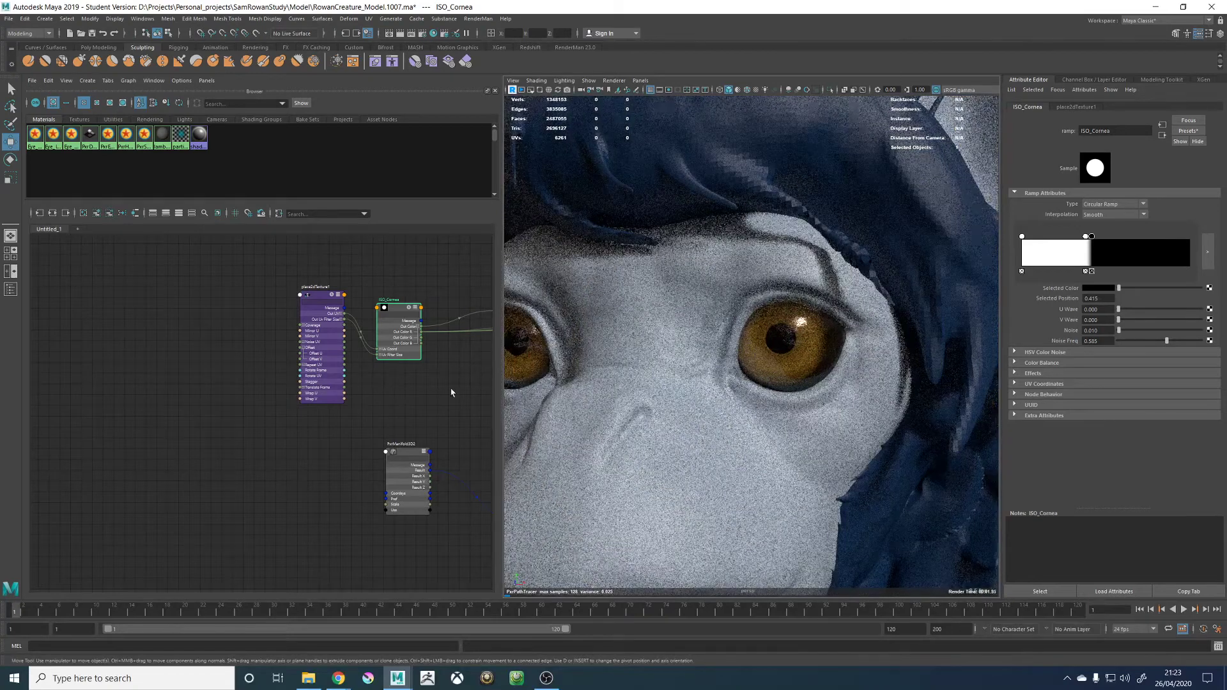
Select the Eye_Cornea_MAT material in the node graph and expand its Glass settings
middle_click_drag(451, 392, 413, 471)
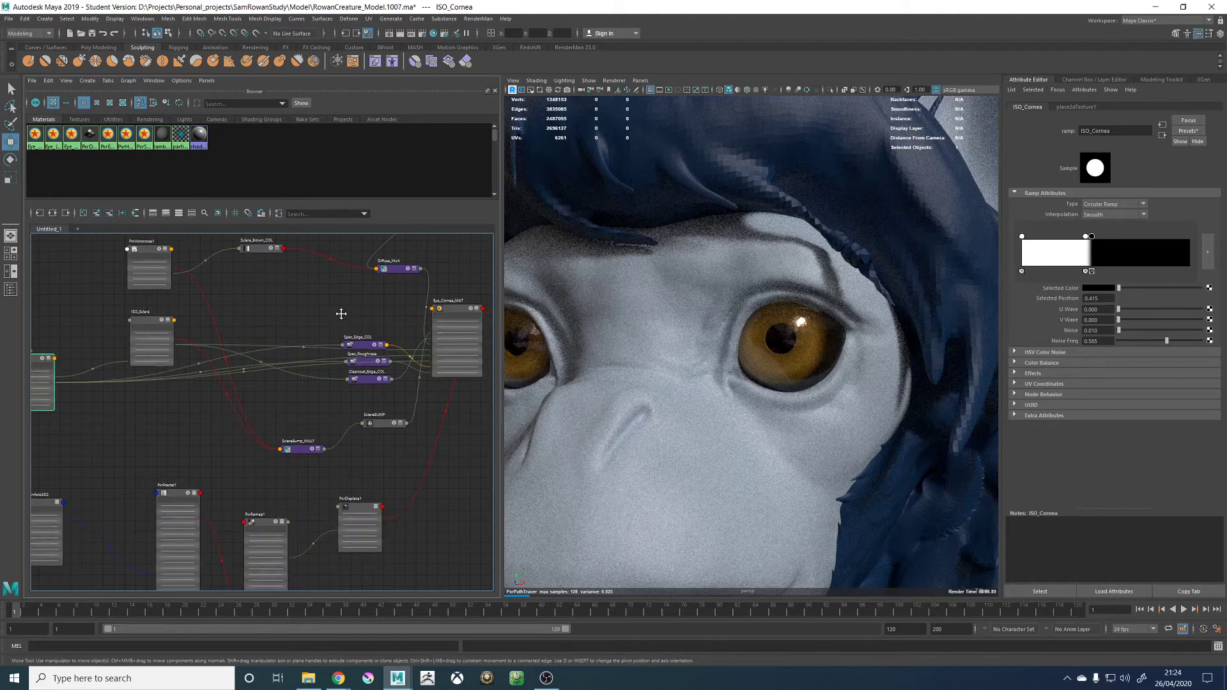
middle_click_drag(377, 368, 367, 386)
scroll(367, 386, "up", 3)
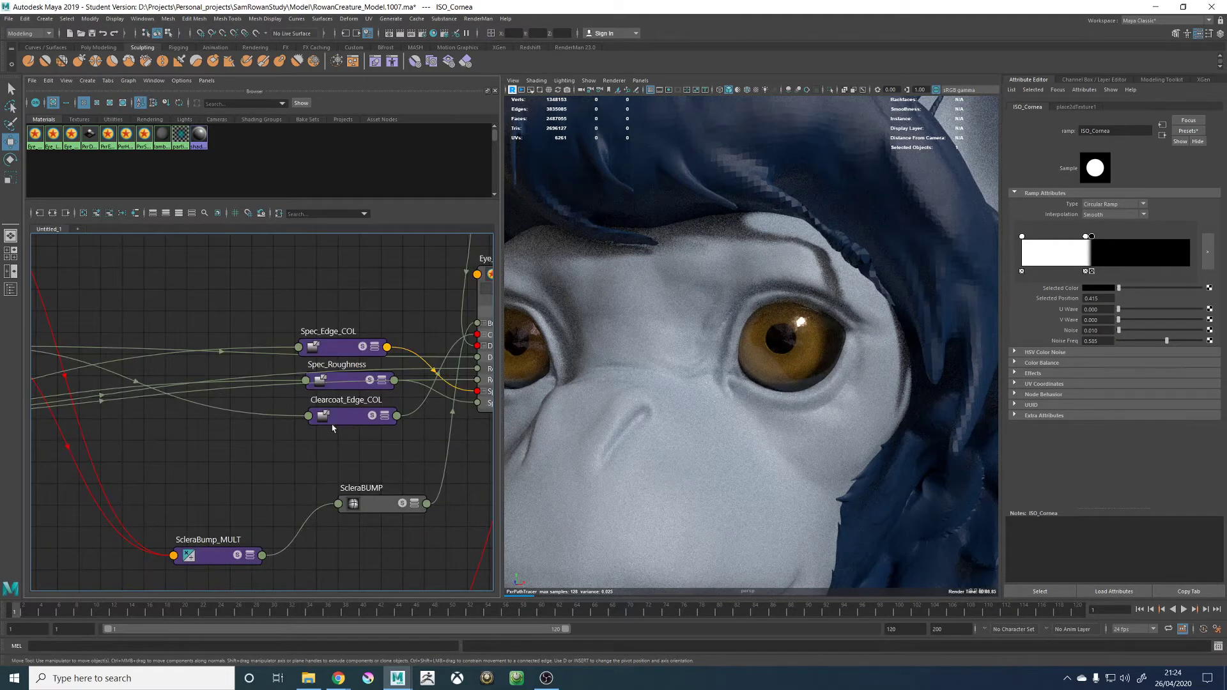
scroll(332, 428, "down", 2)
middle_click_drag(391, 455, 343, 493)
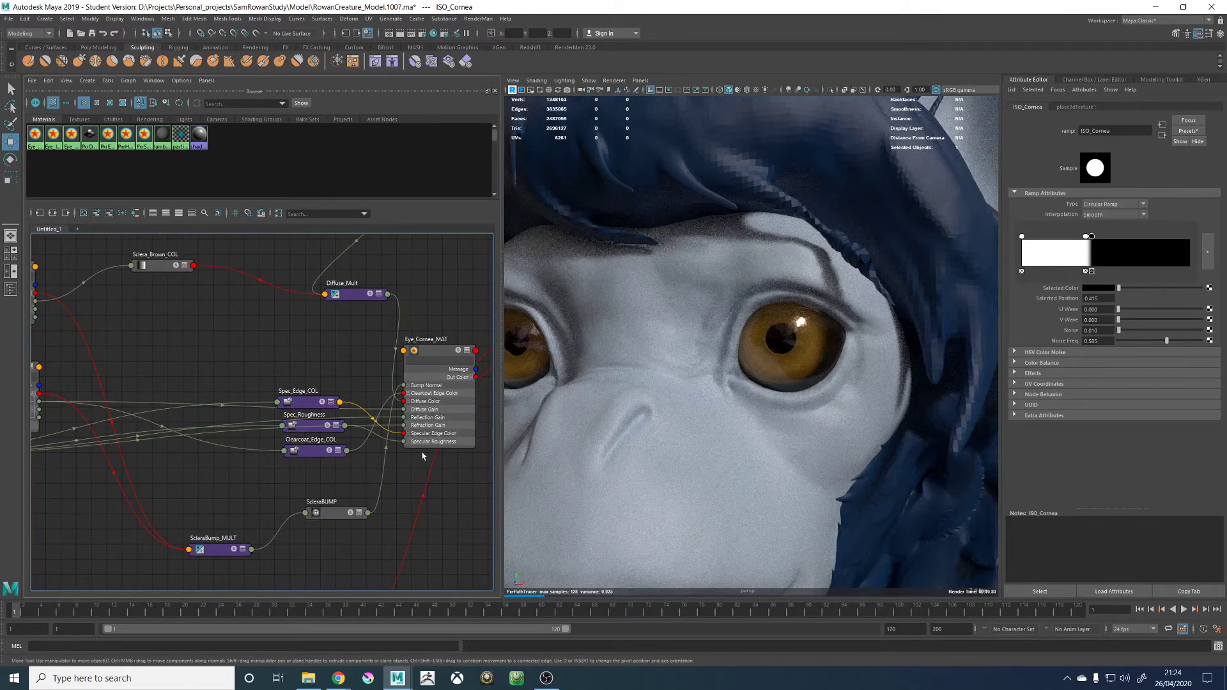
left_click(432, 353)
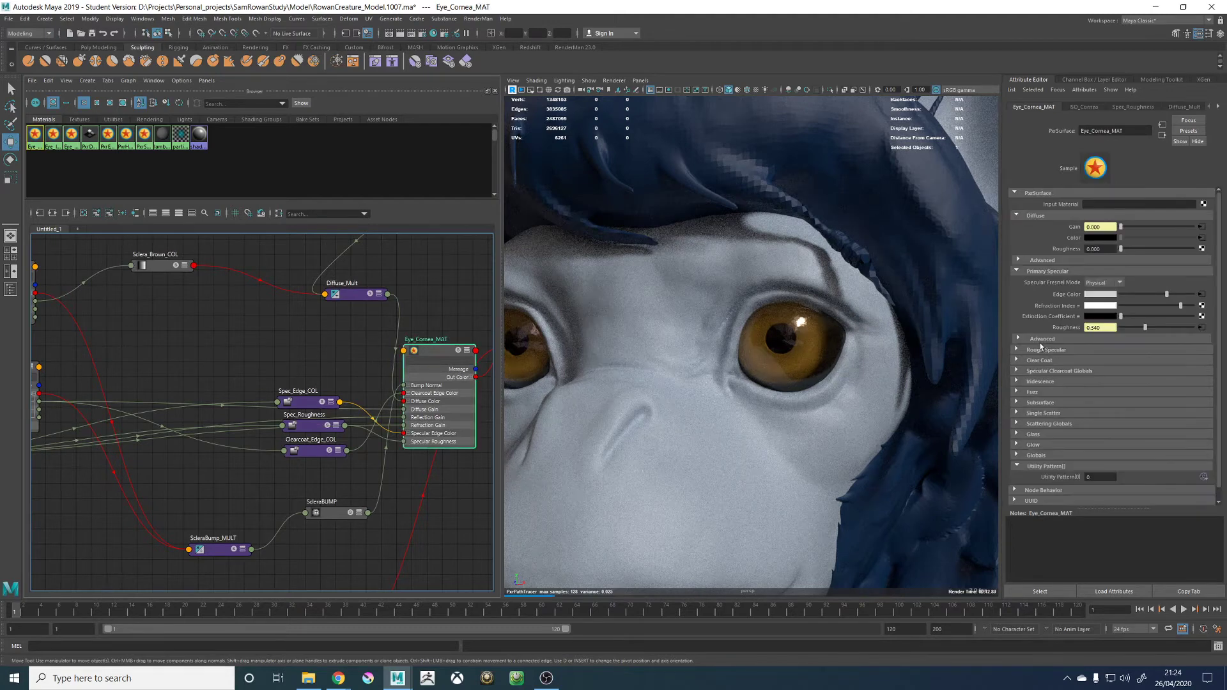
scroll(1086, 361, "down", 1)
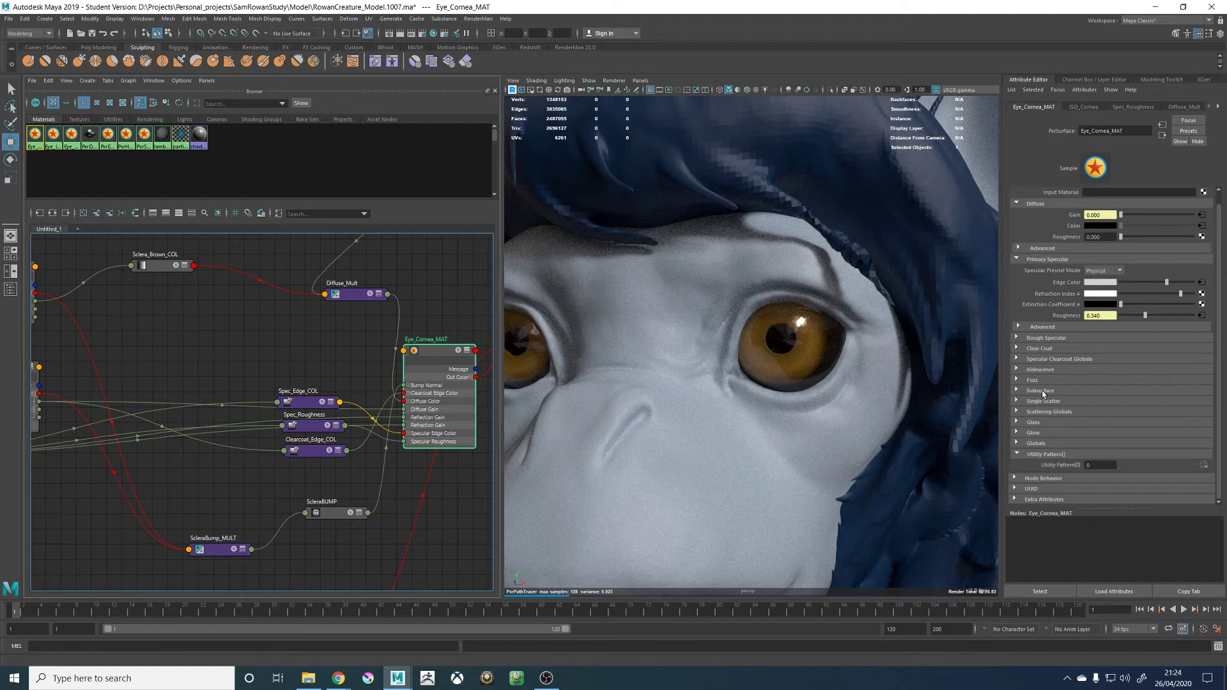
left_click(1038, 420)
scroll(1087, 429, "down", 2)
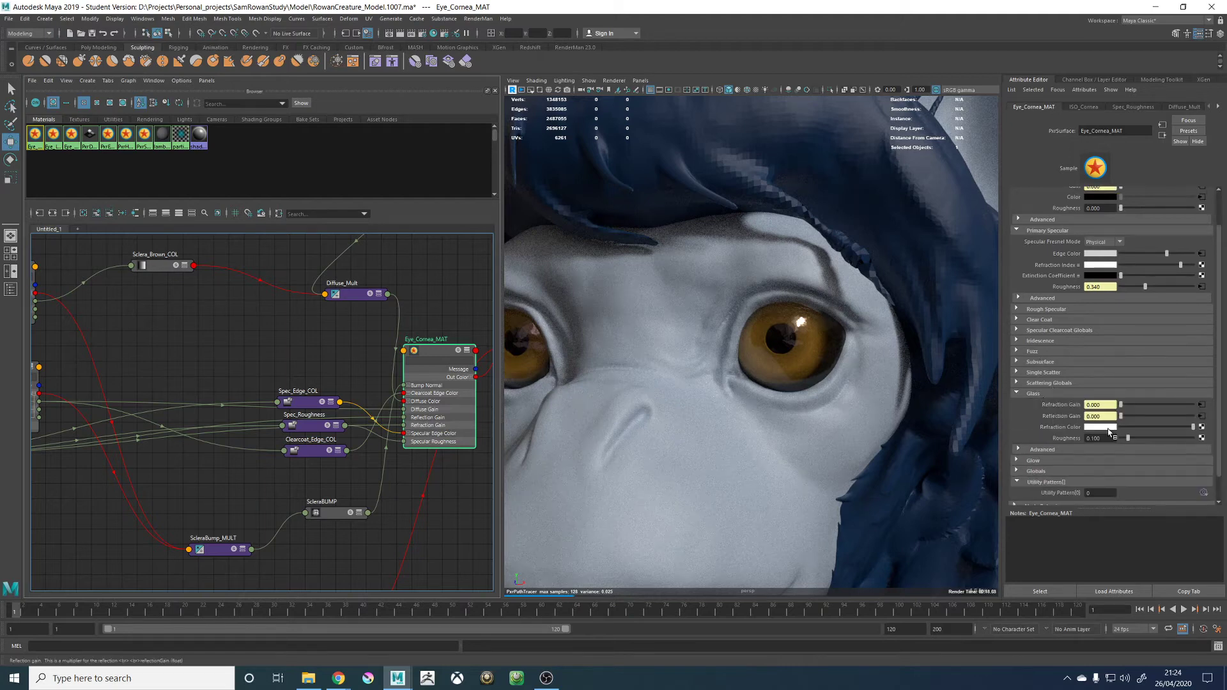
Compare Glass roughness values on Eye_Cornea_MAT, including 0 and 0.470, in the live render and settle on 0.221
left_click_drag(1135, 440, 1154, 441)
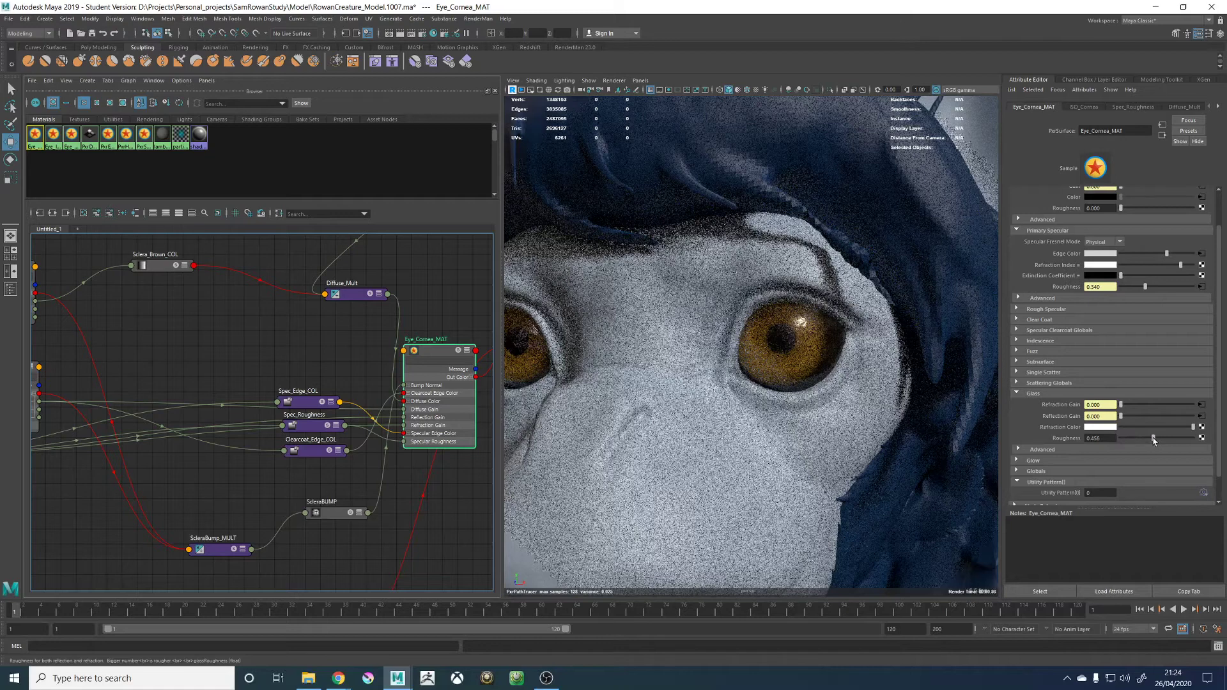
scroll(795, 381, "down", 5)
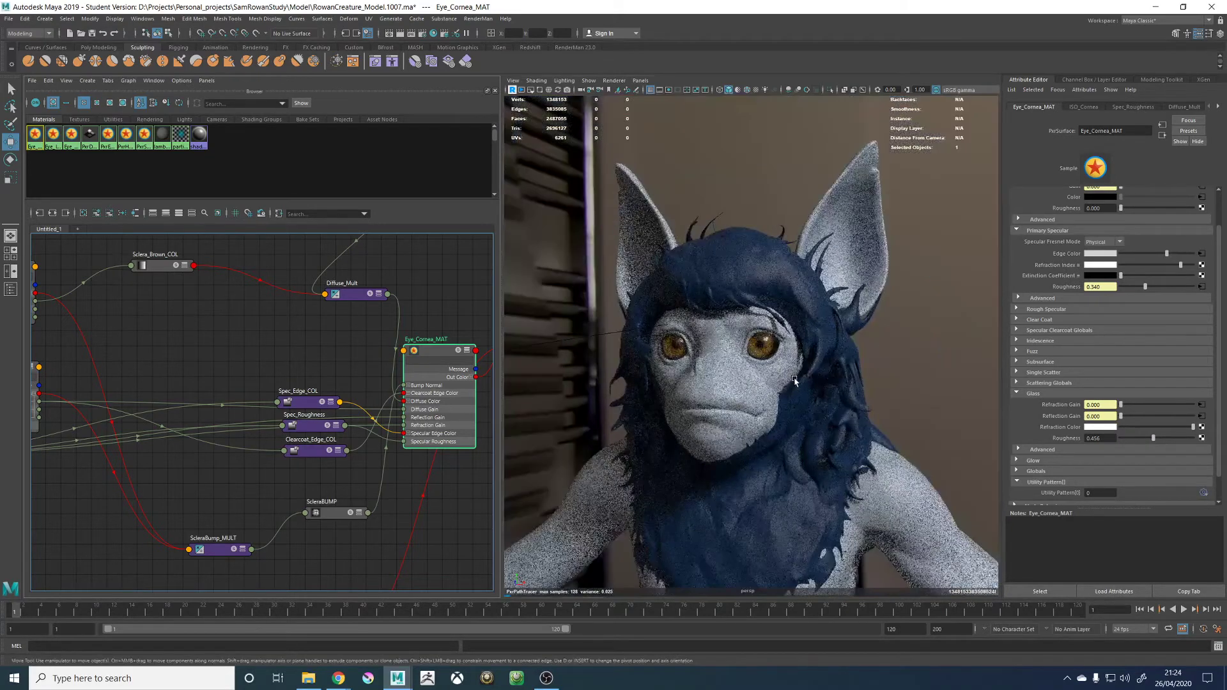
left_click_drag(794, 381, 881, 383, "alt")
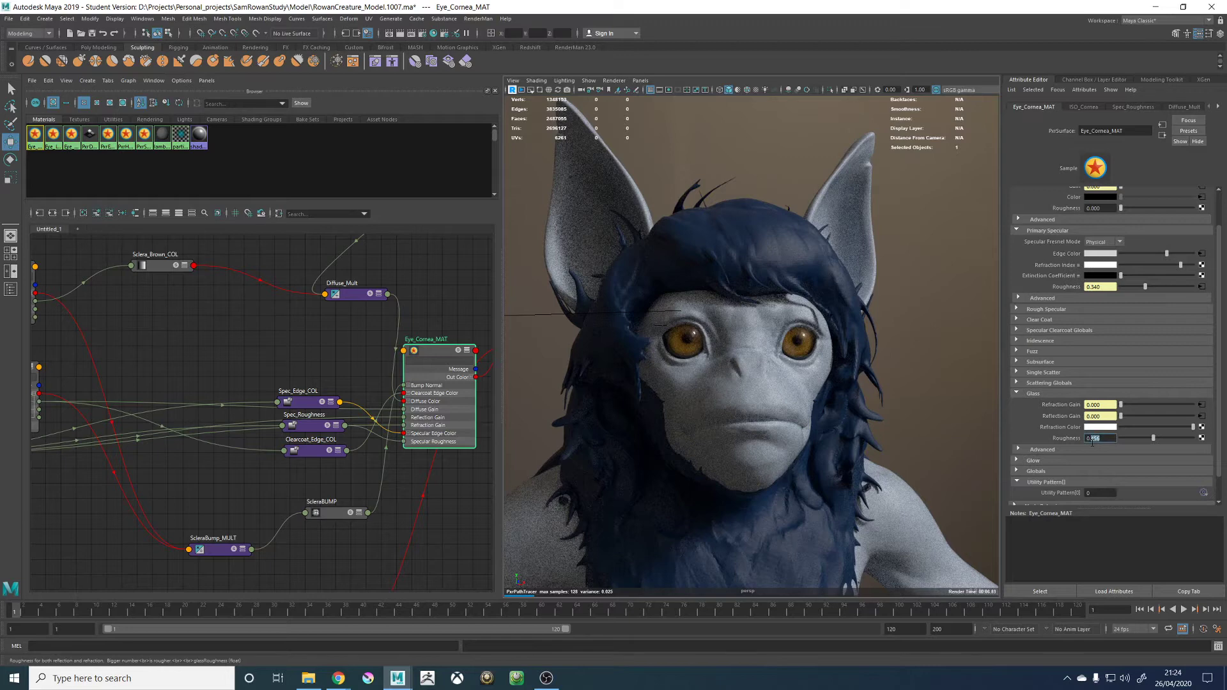
type("0")
key("Return")
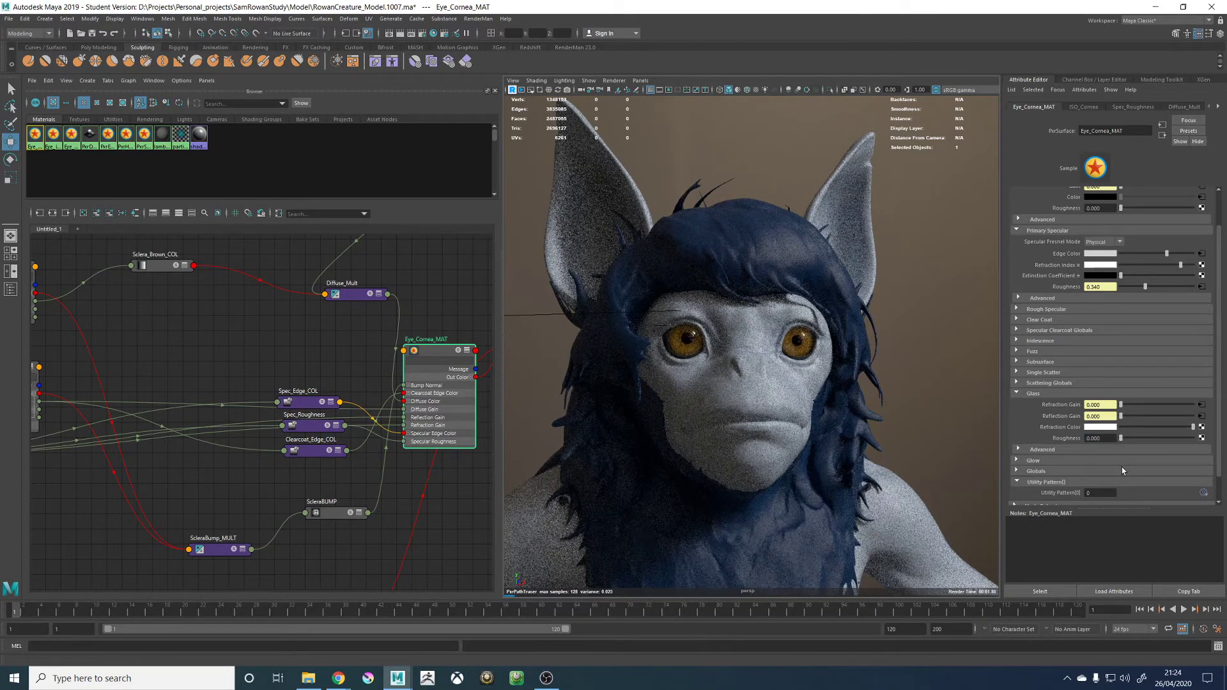
left_click_drag(1121, 438, 1154, 439)
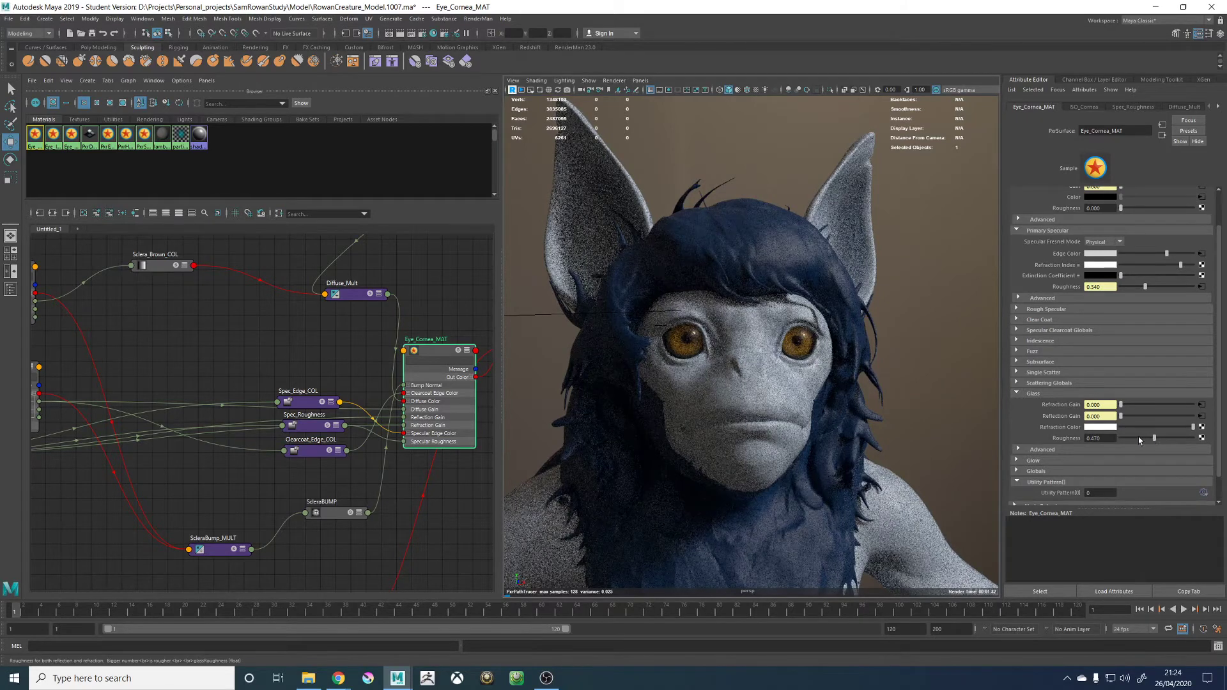
left_click(1137, 438)
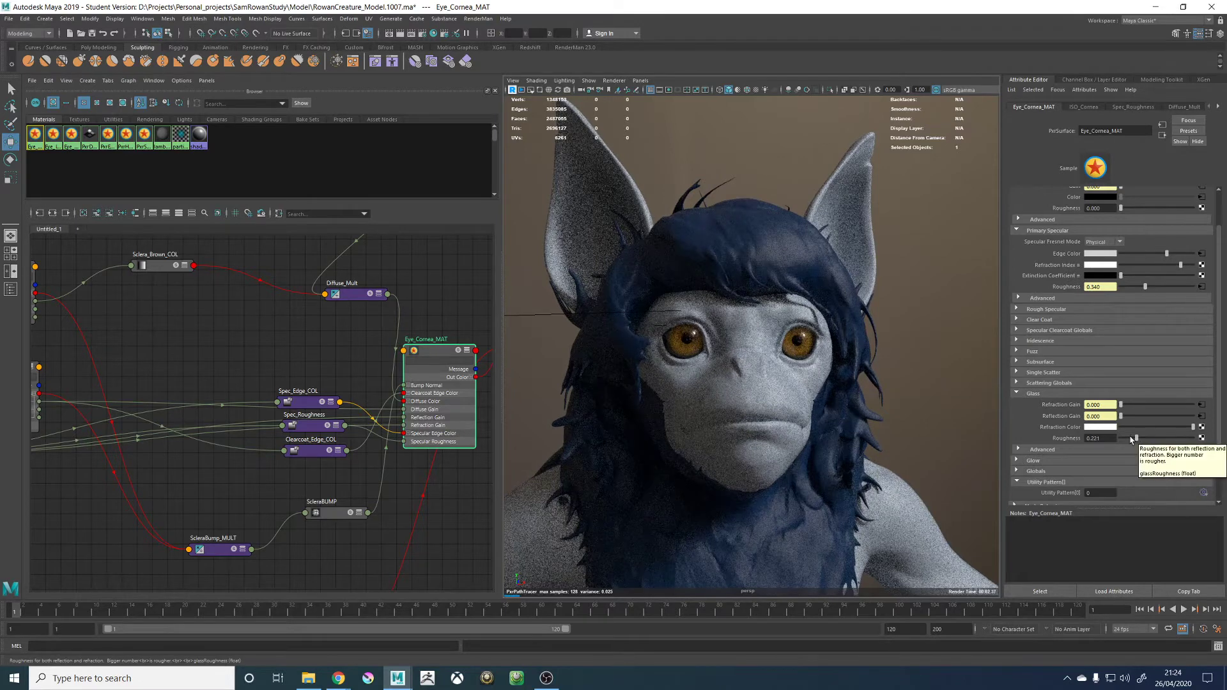
Set the Glass roughness of Eye_Cornea_MAT to 0 and check the eye in the live render up close and from a distance
left_click_drag(1131, 439, 1123, 439)
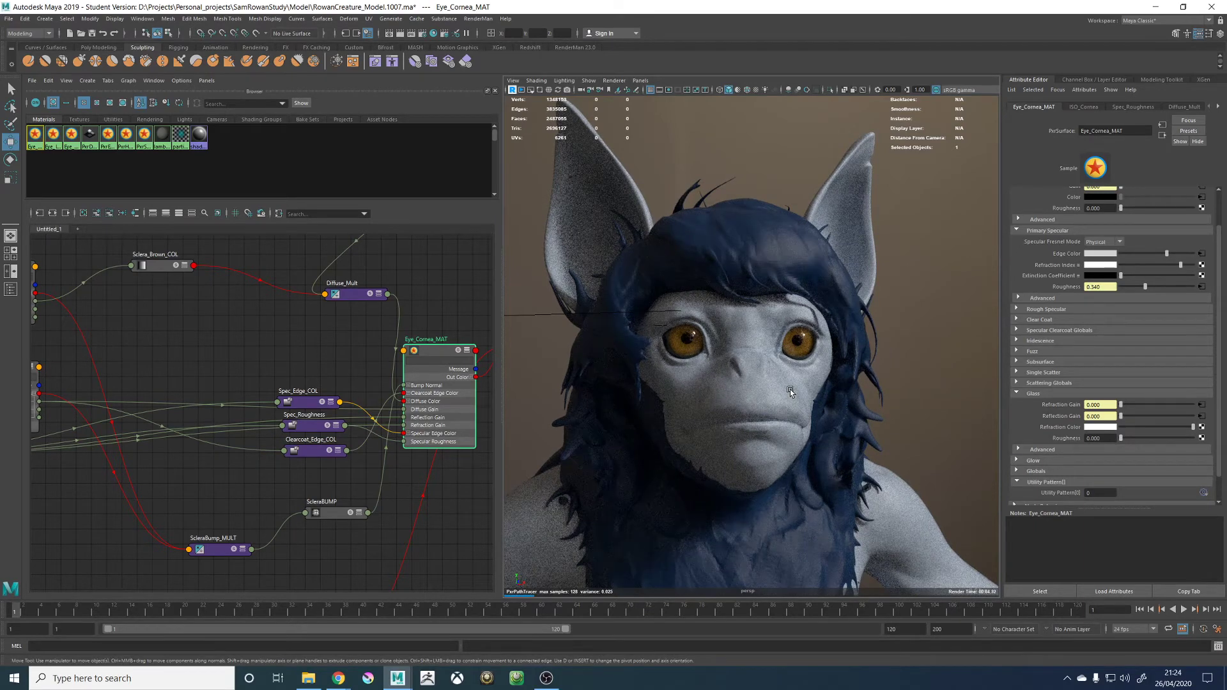
left_click_drag(862, 338, 813, 339, "alt")
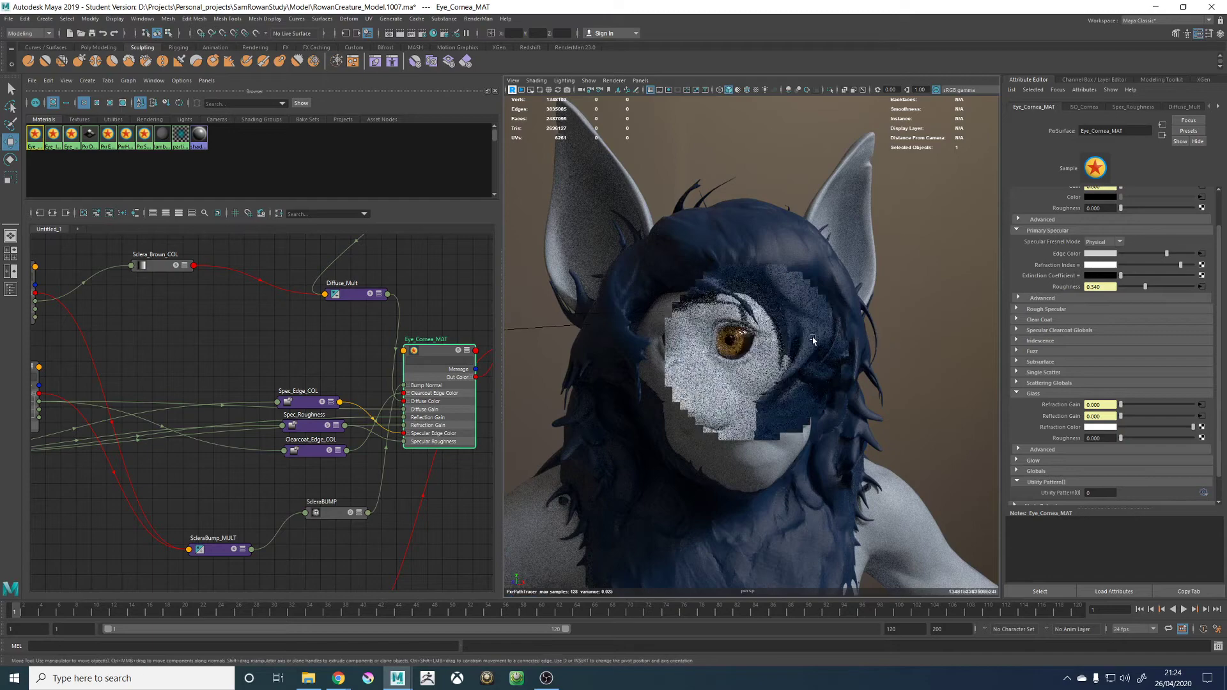
right_click_drag(827, 384, 859, 358, "alt")
middle_click_drag(727, 359, 771, 380, "alt")
right_click_drag(771, 380, 825, 388, "alt")
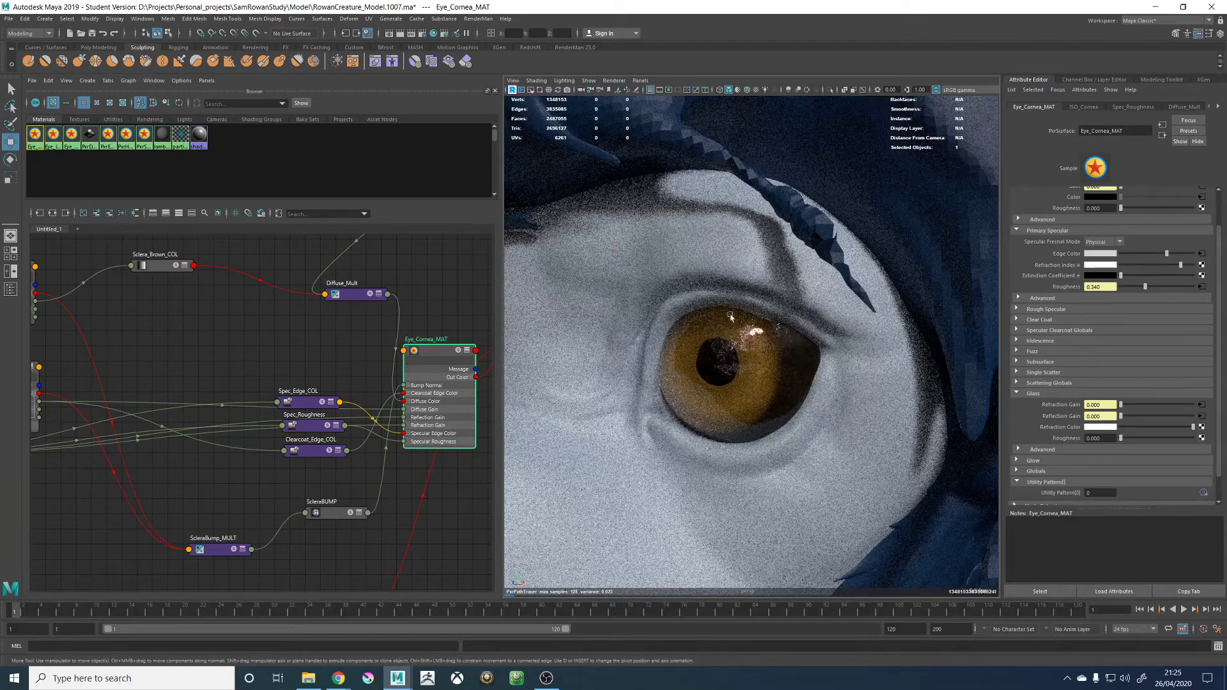
right_click_drag(776, 372, 729, 370, "alt")
left_click_drag(729, 371, 665, 197, "alt")
Switch the viewport renderer to Viewport 2.0 and hide R_Eye_GRP1, R_Eye_GRP2 and Model_GRP
left_click(613, 82)
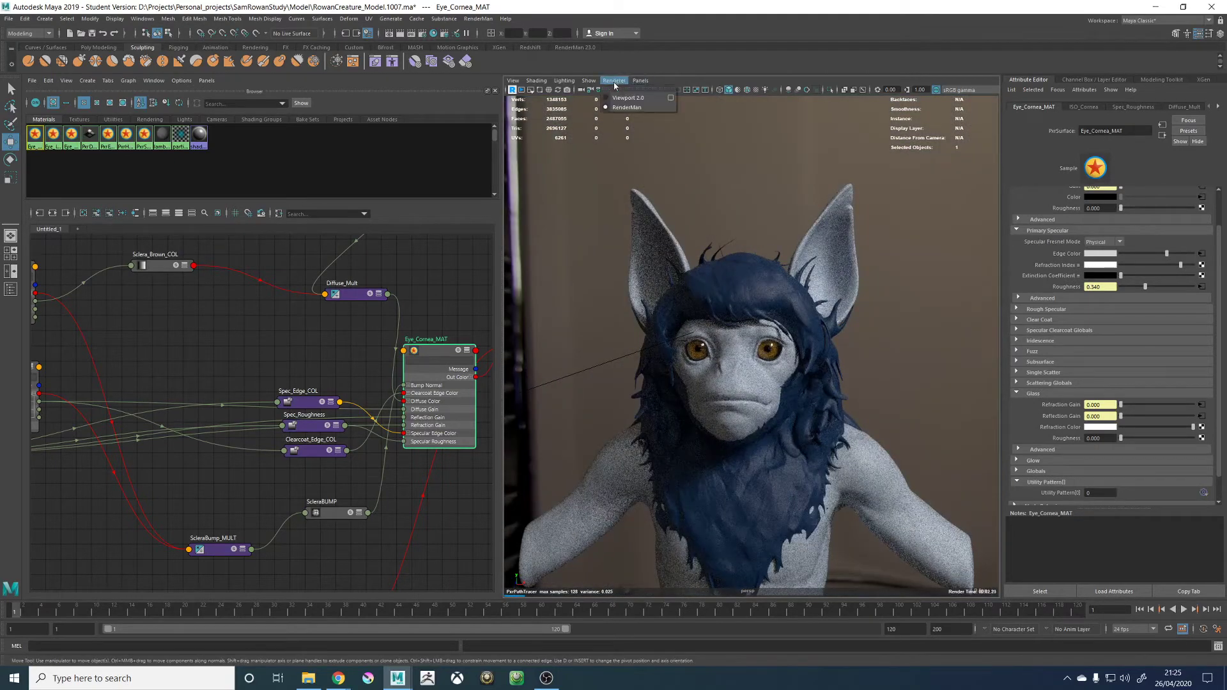
left_click(619, 96)
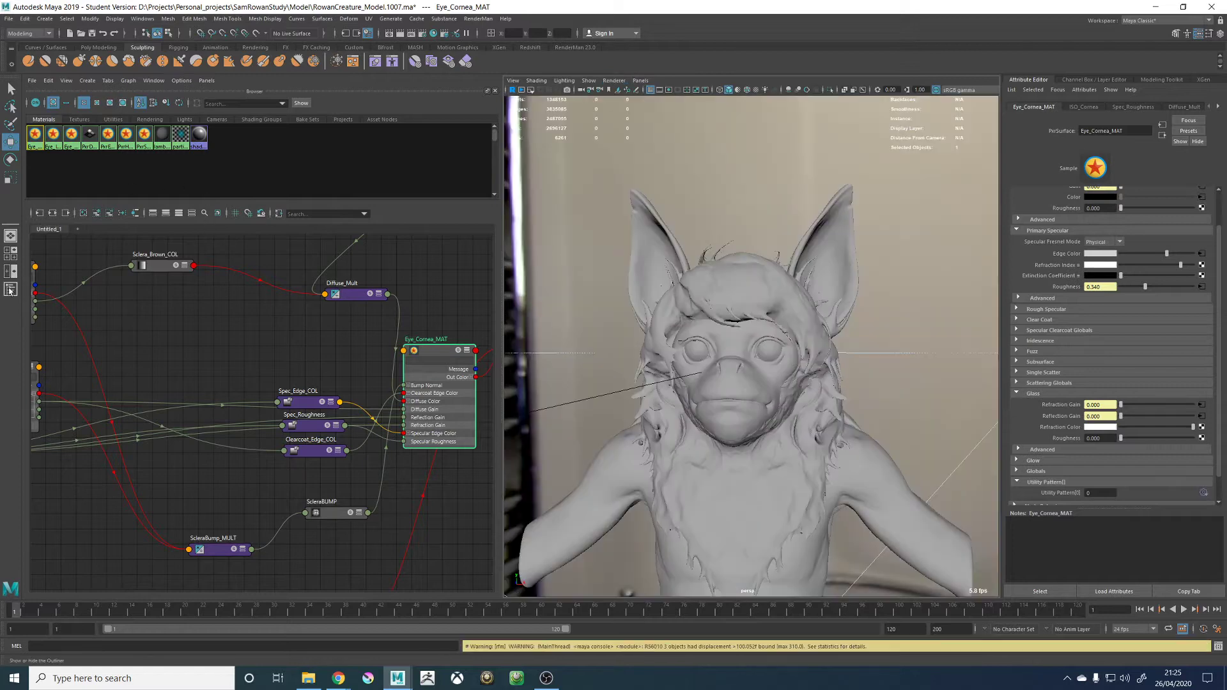
left_click(10, 289)
left_click(68, 216)
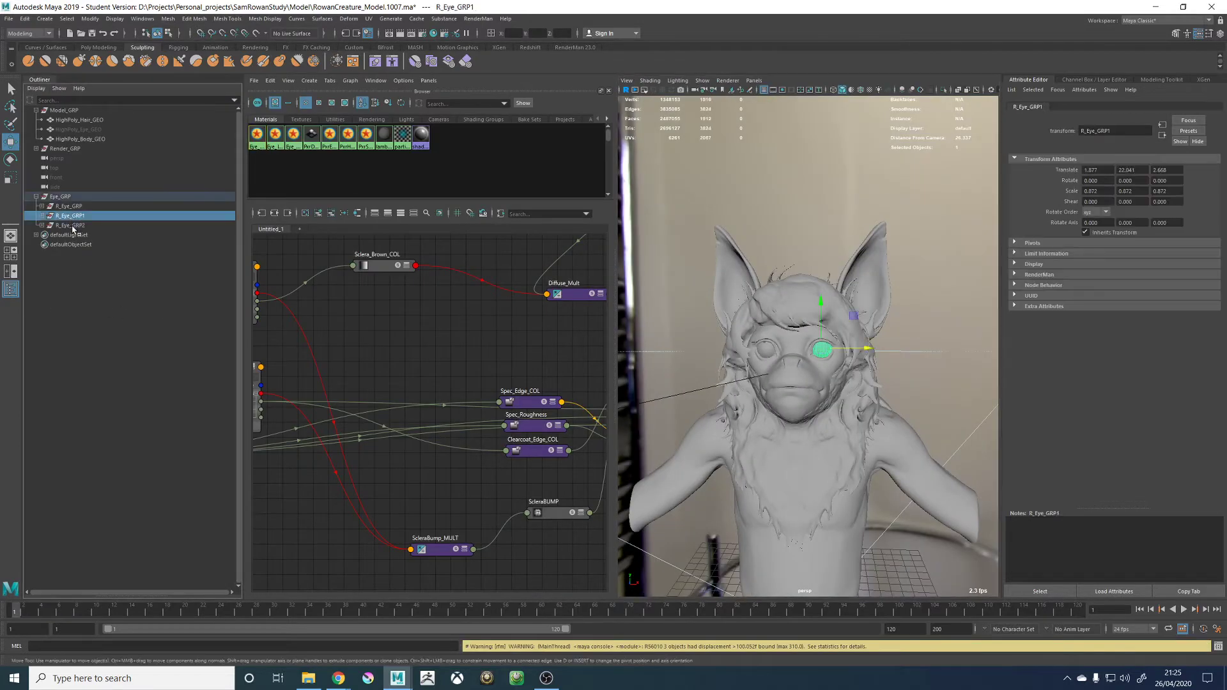
left_click(69, 224, "shift")
key("ctrl+h")
left_click(74, 113)
key("ctrl+h")
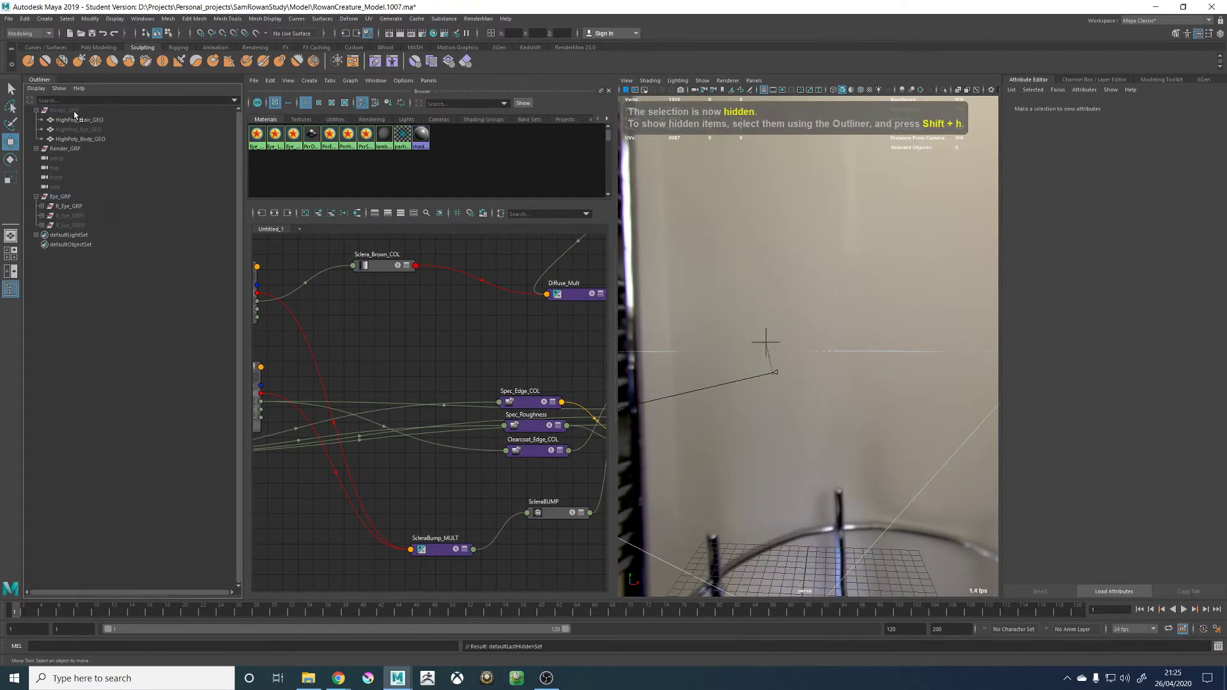
Select R_Eye_Cornea_GEO, the cornea of the remaining eye, and frame it in the viewport
scroll(794, 372, "down", 6)
left_click_drag(795, 373, 825, 455, "alt")
scroll(801, 397, "down", 3)
left_click(805, 388)
key("f")
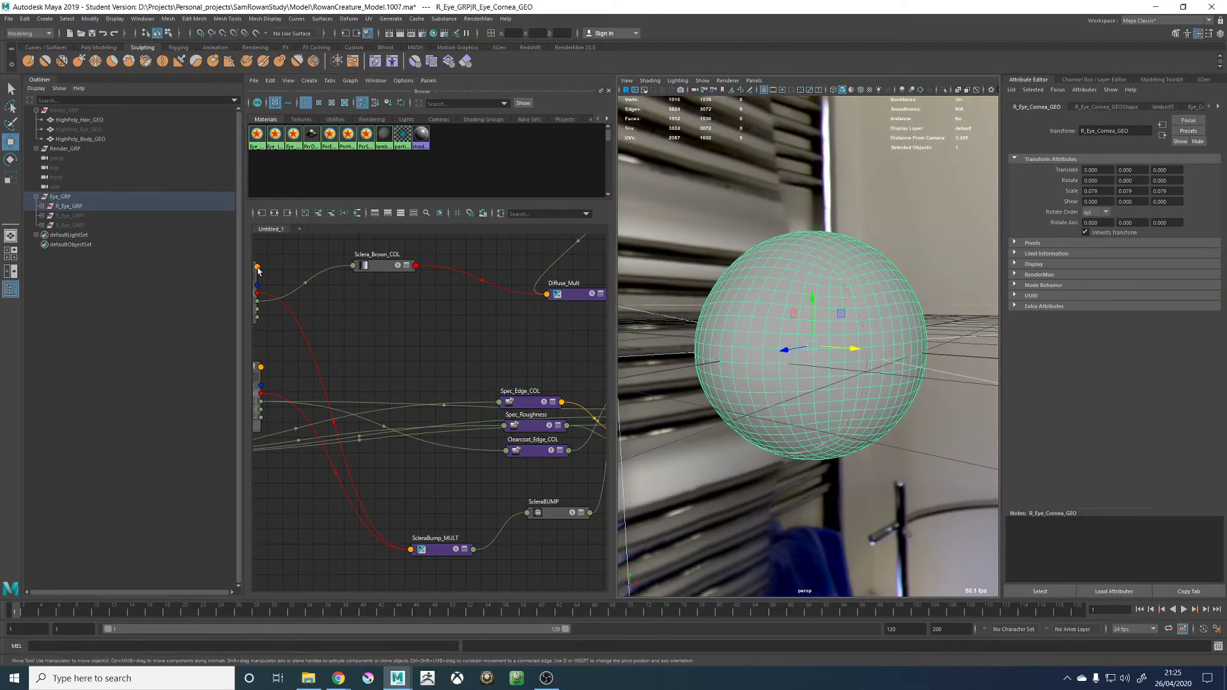
Connect Sclera_Brown_COL to both the Color and the Mean Free Path Color of Eye_Cornea_MAT's Single Scatter settings
scroll(431, 327, "down", 4)
scroll(495, 309, "down", 2)
middle_click_drag(438, 324, 397, 382, "alt")
scroll(460, 343, "up", 2)
scroll(554, 372, "up", 3)
left_click(528, 378)
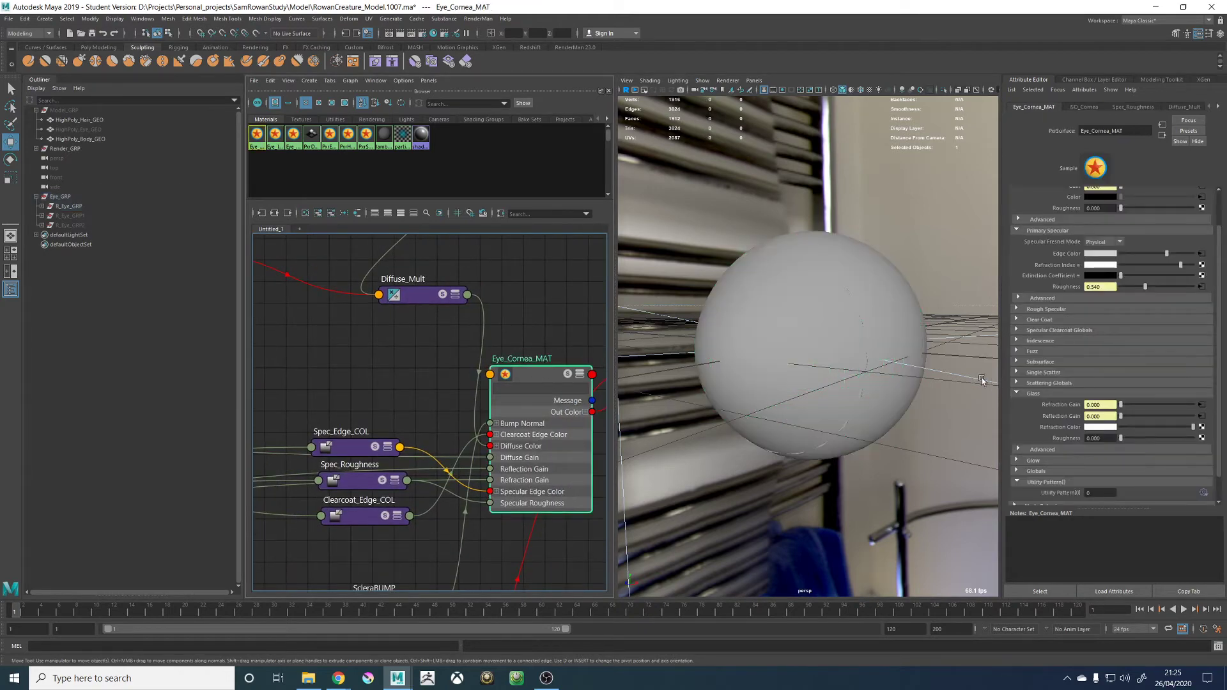
scroll(1056, 374, "down", 2)
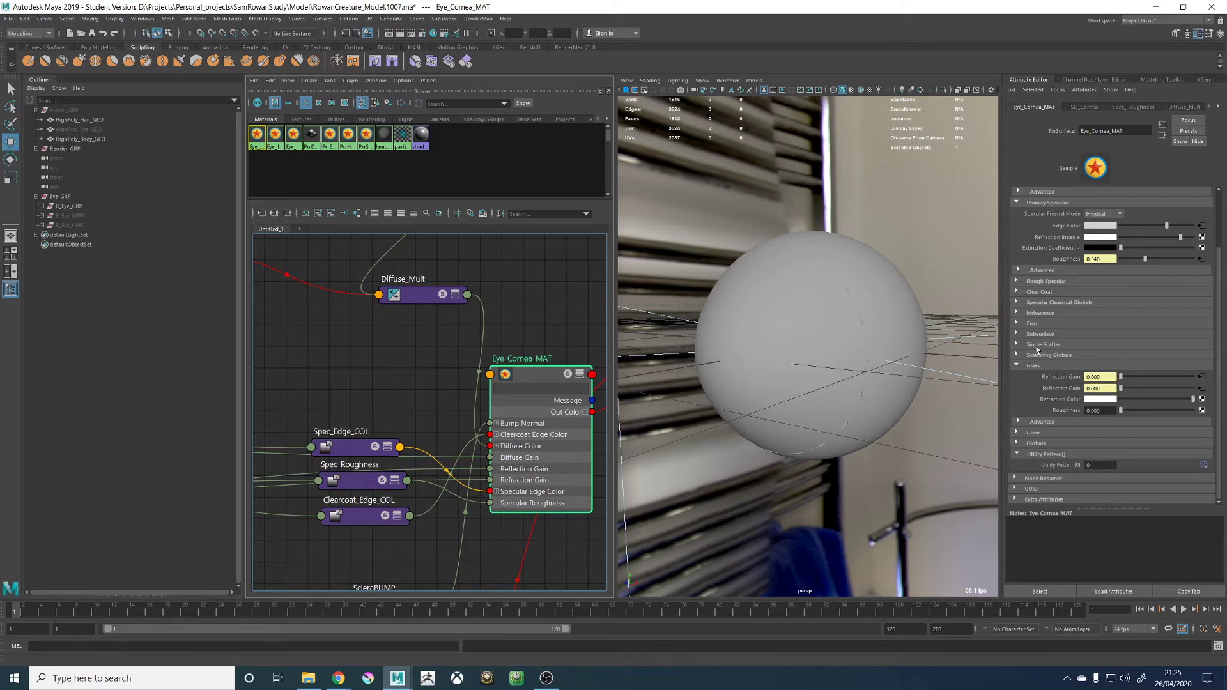
scroll(521, 382, "down", 3)
middle_click_drag(415, 366, 467, 460, "alt")
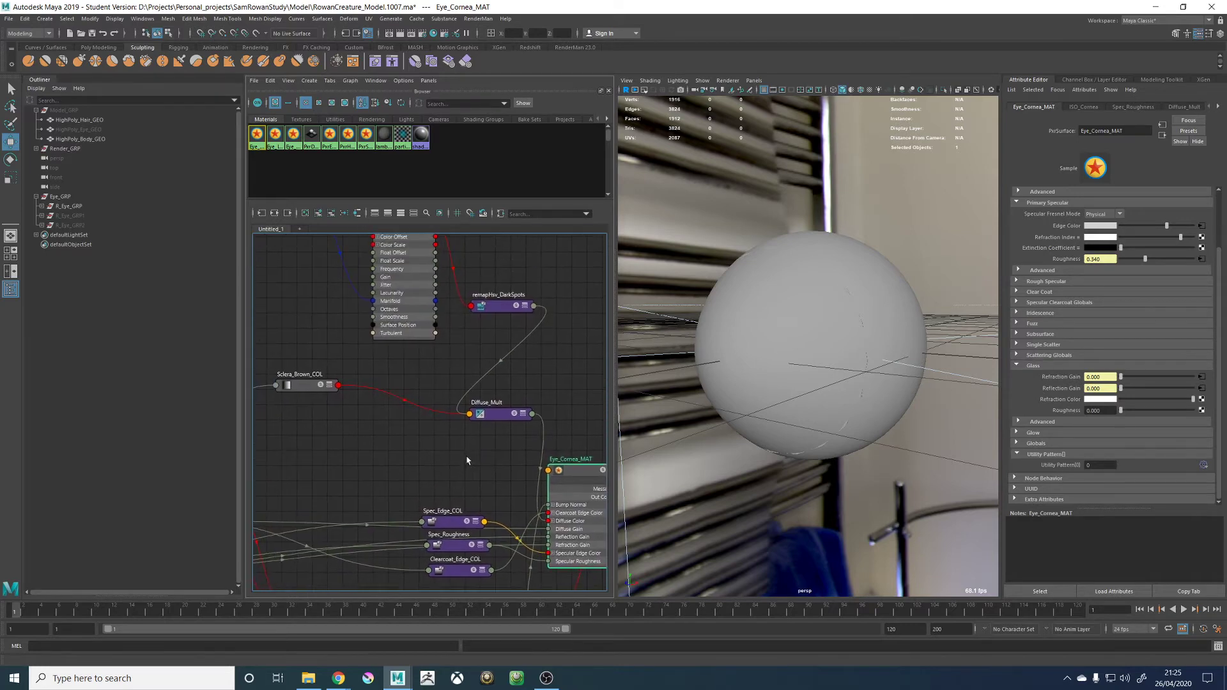
middle_click_drag(425, 382, 421, 323, "alt")
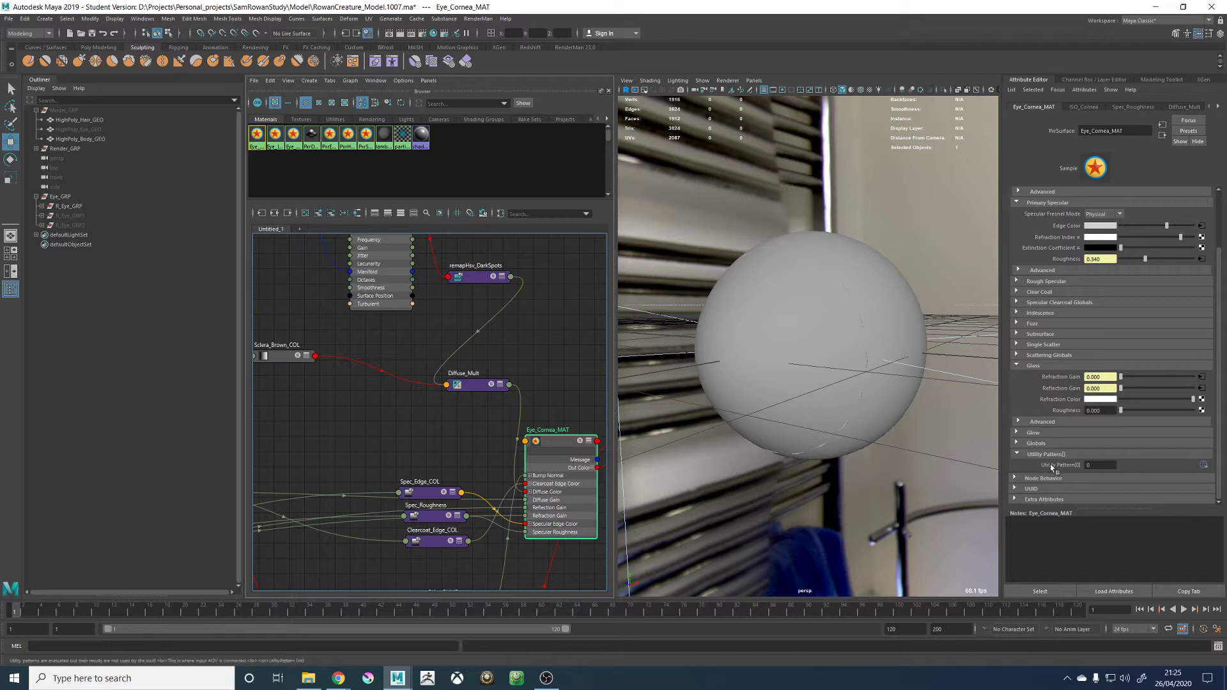
left_click(1043, 344)
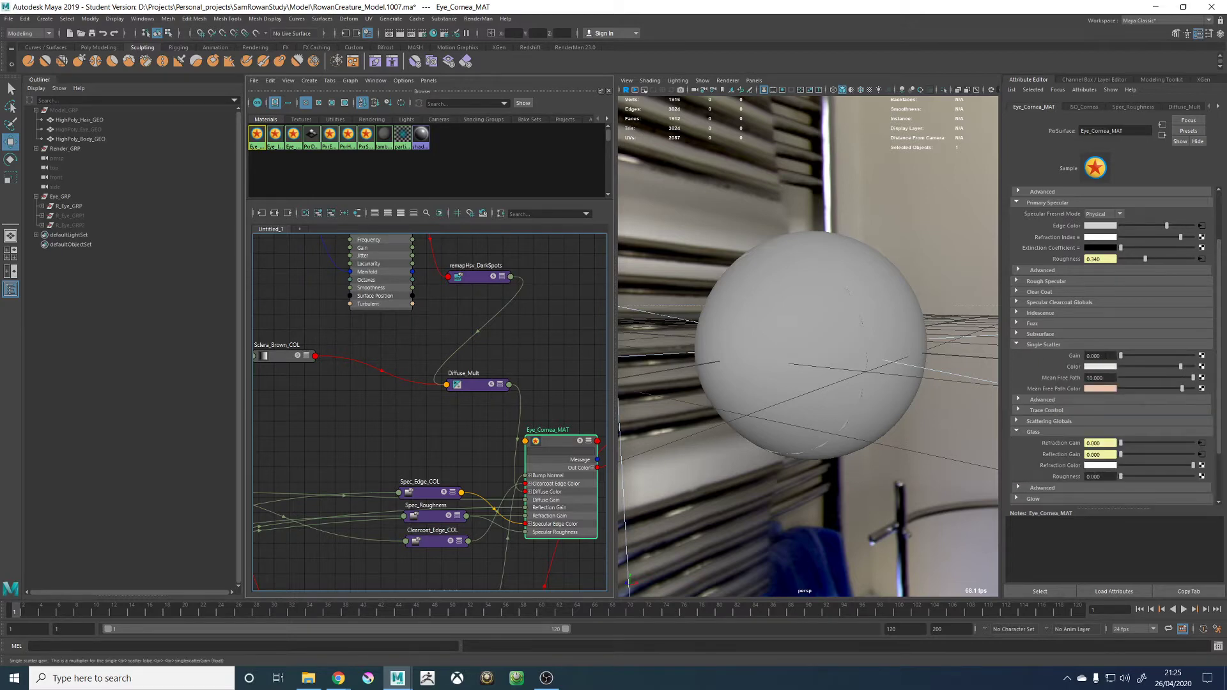
middle_click_drag(282, 355, 1101, 367)
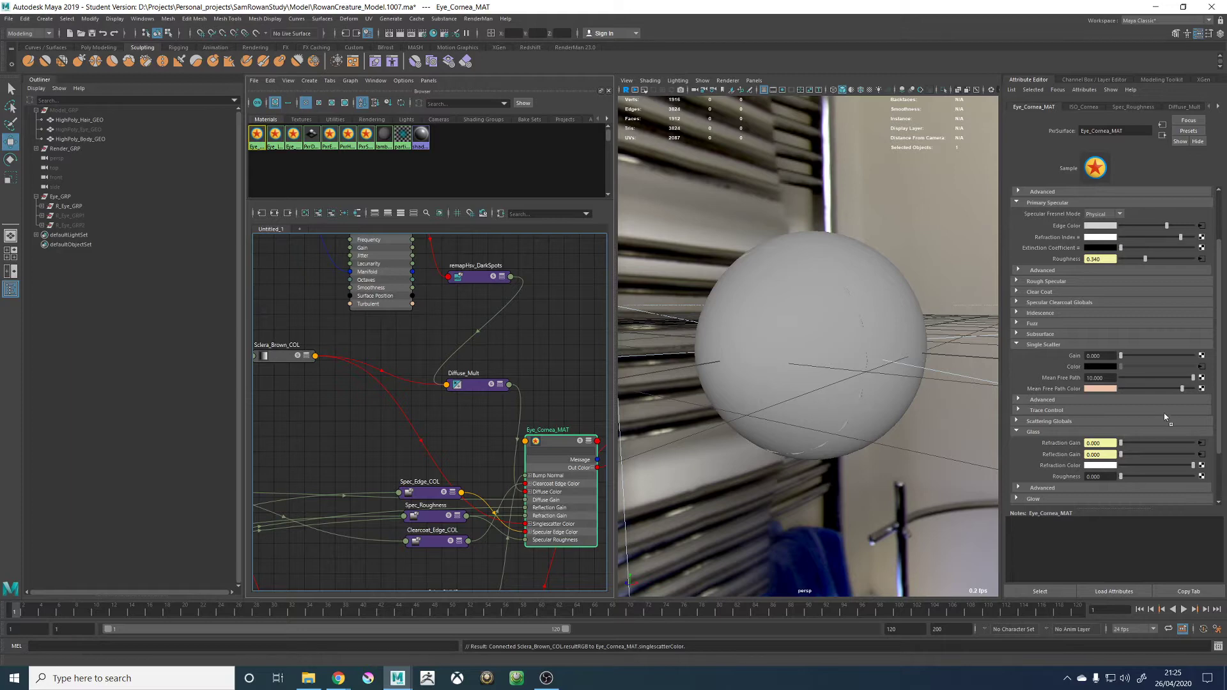
middle_click_drag(1164, 417, 1100, 389)
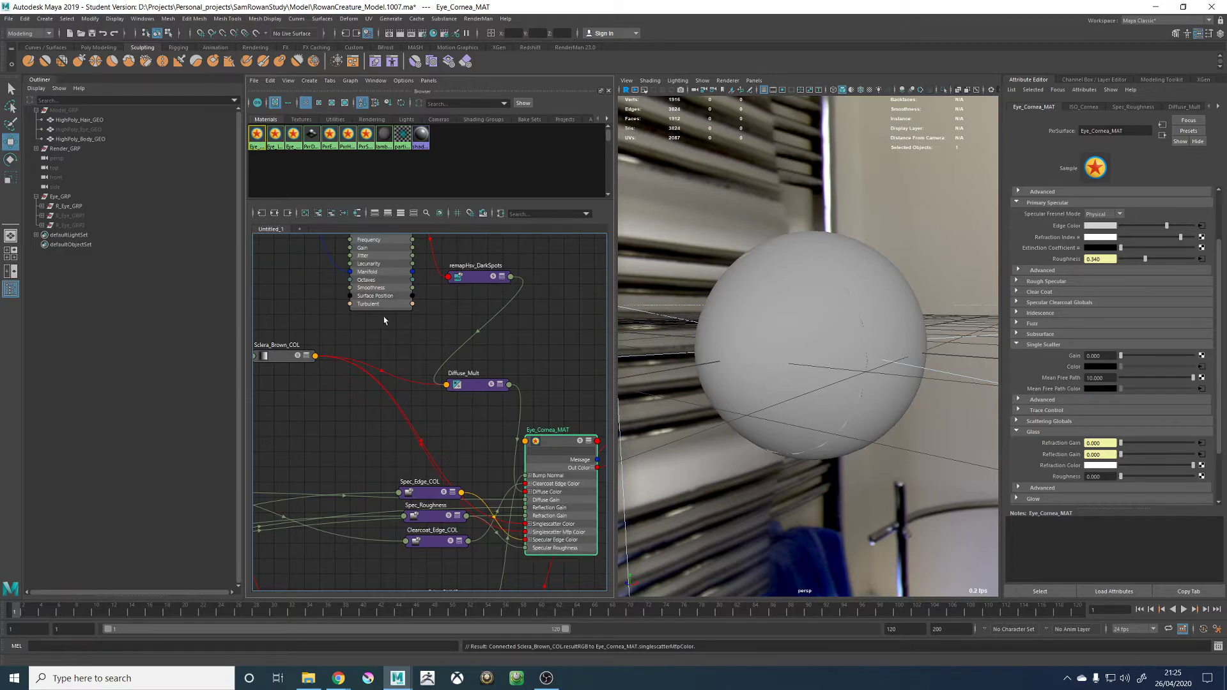
Create a remapValue node in the empty area of the node graph below Sclera_Brown_COL
scroll(330, 426, "down", 2)
middle_click_drag(317, 437, 476, 422, "alt")
left_click(475, 422)
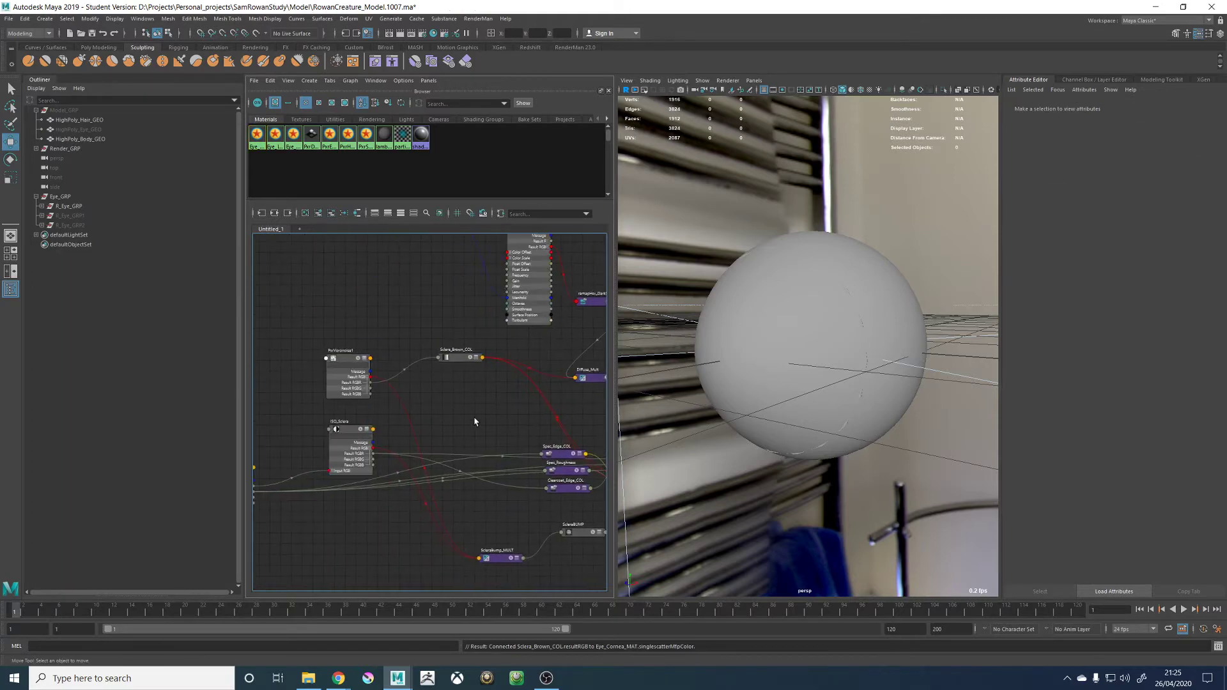
key("Tab")
type("remap")
key("Down")
key("Down")
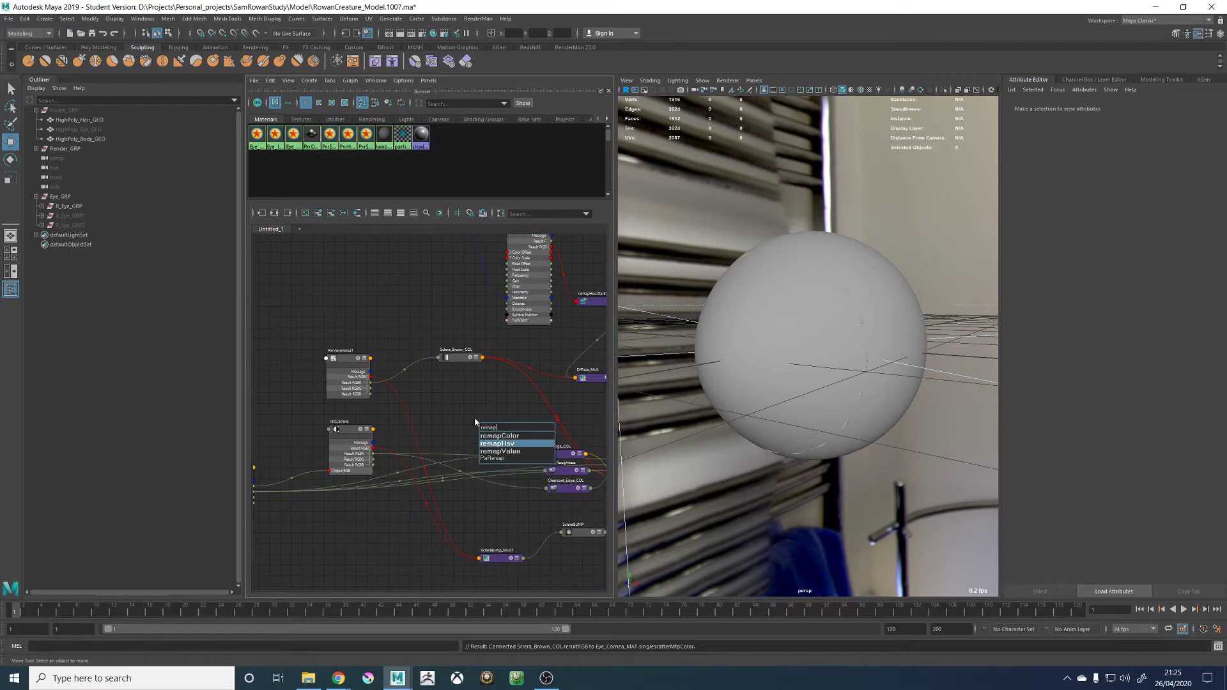
key("Return")
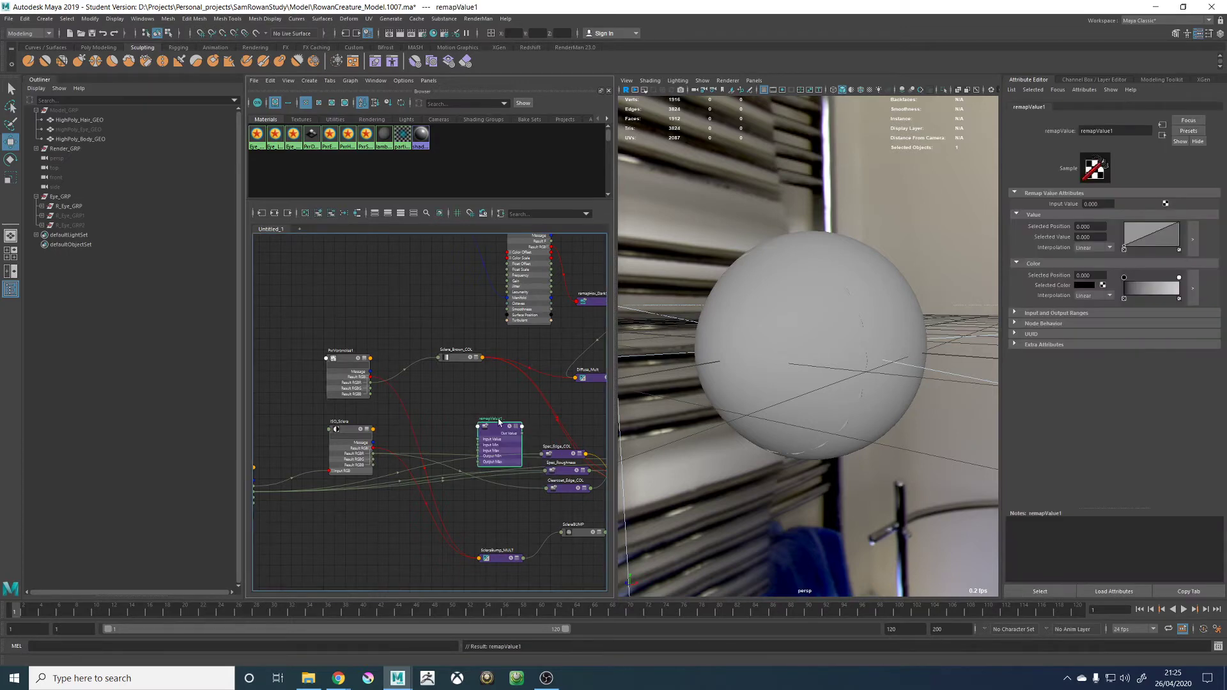
Connect ISO_Sclera's Result RGBR to the remapValue node's Input Value, and the remapValue node to Eye_Cornea_MAT's Single Scatter Gain
scroll(499, 421, "up", 2)
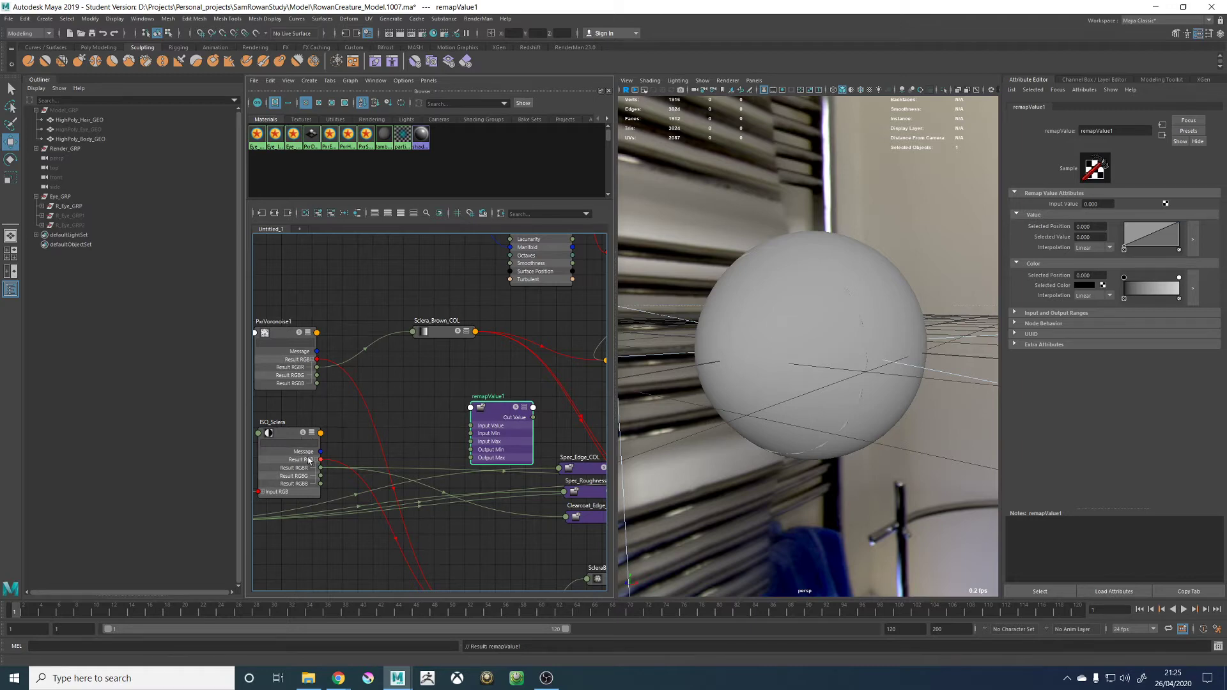
left_click_drag(320, 467, 476, 426)
middle_click_drag(499, 409, 332, 390, "alt")
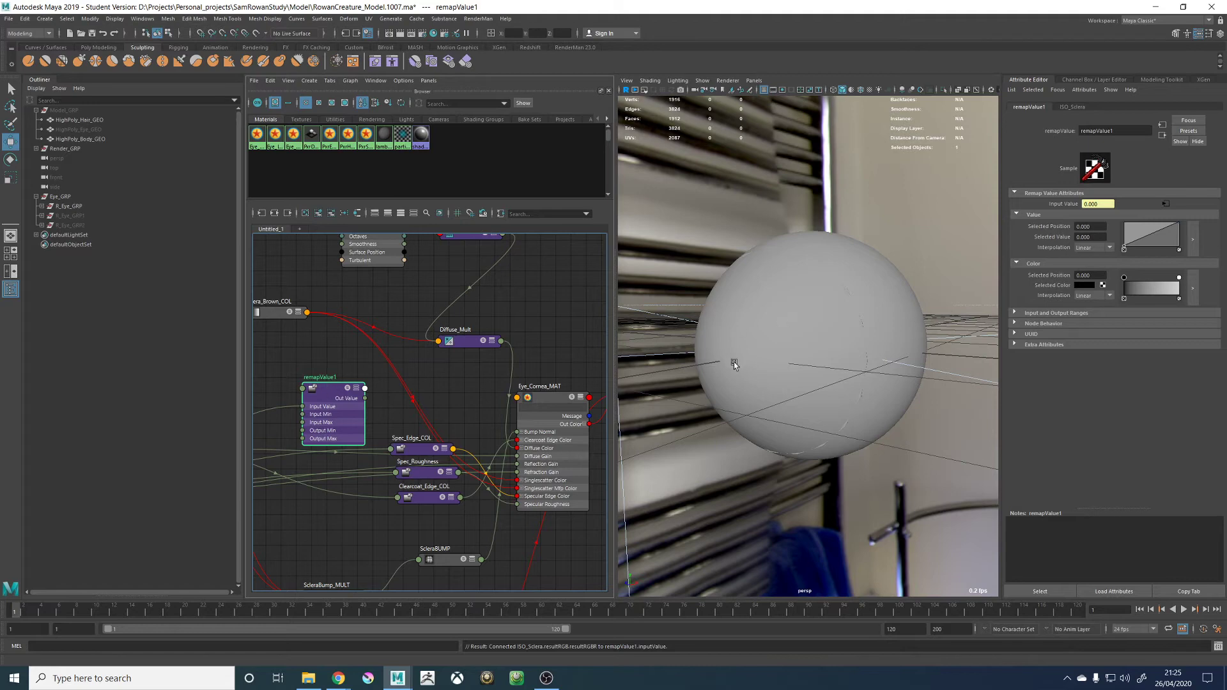
left_click(565, 403)
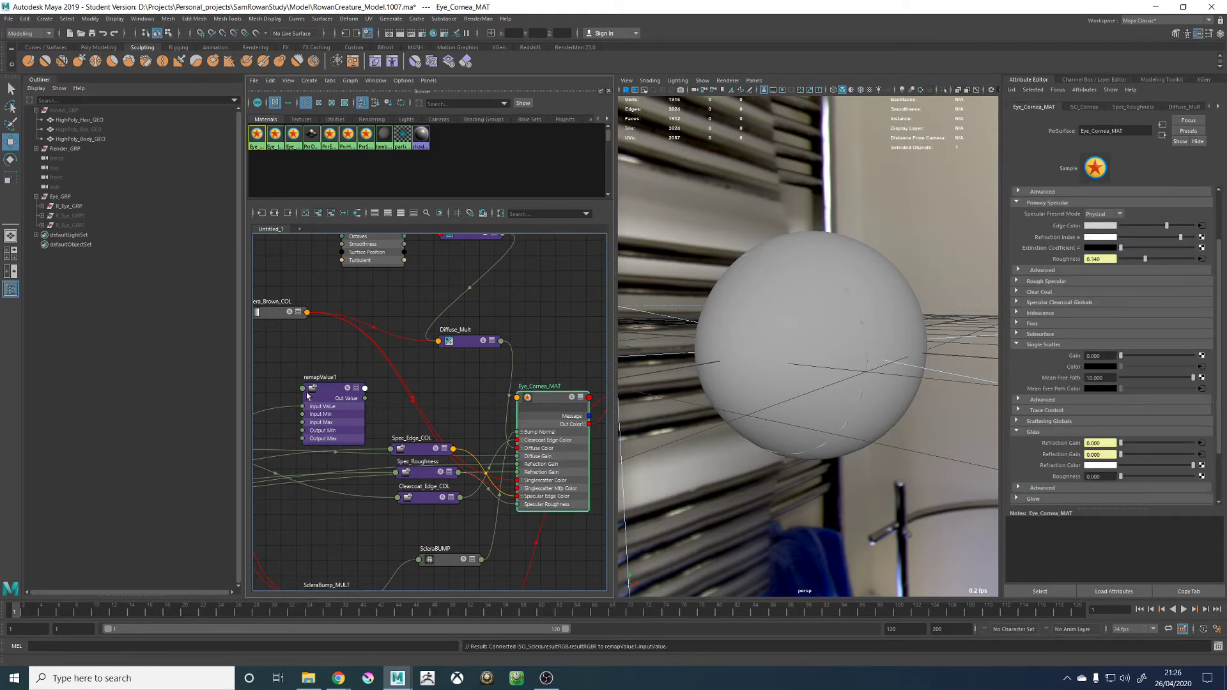
middle_click_drag(327, 392, 1094, 355)
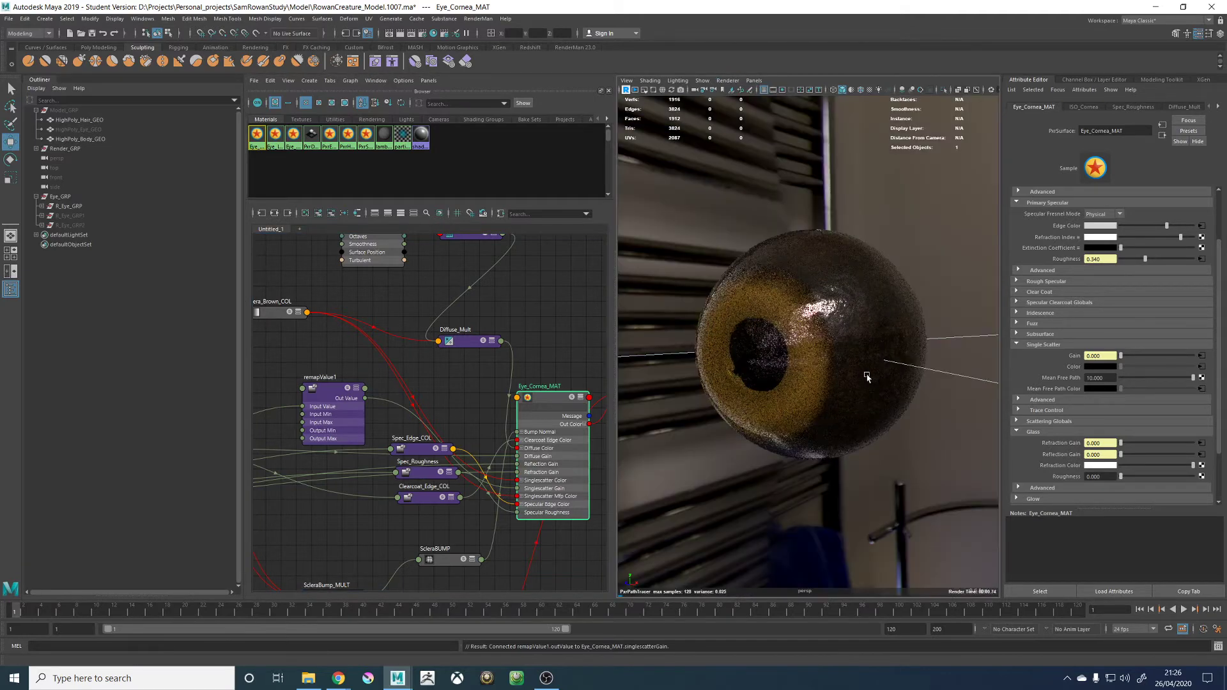
Compare the end point of remapValue1's Value curve at 0 and 1 in the live render, leaving it at 1
left_click(325, 387)
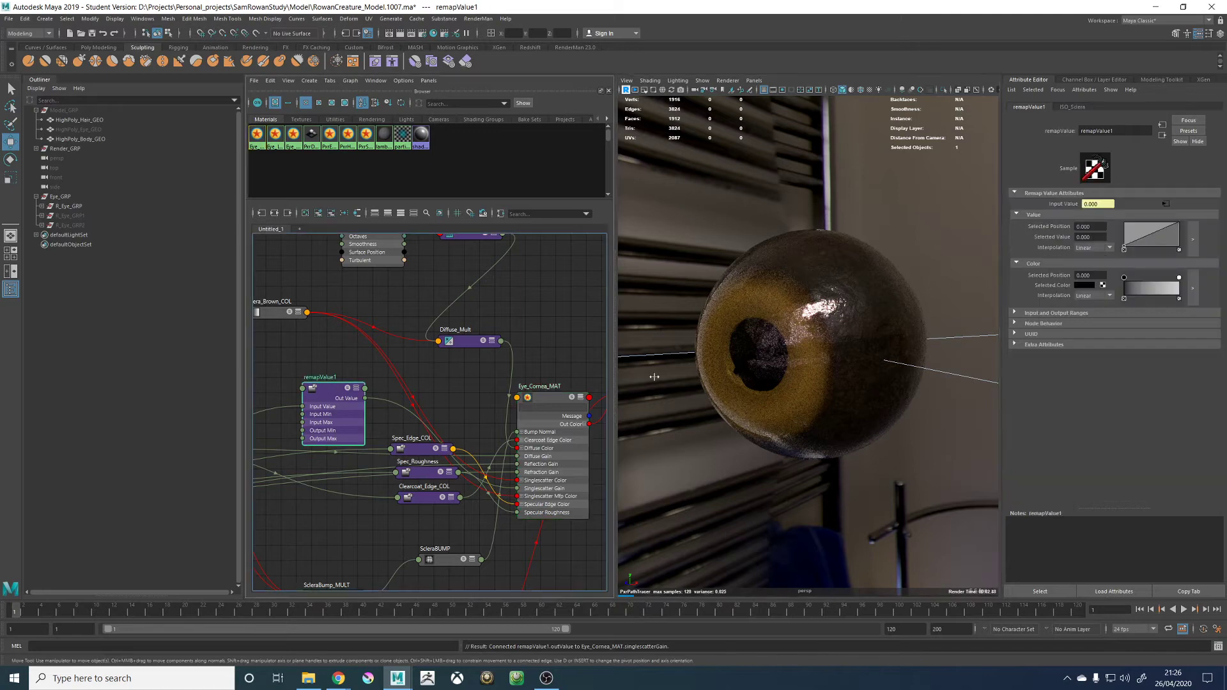
left_click_drag(1179, 225, 1179, 246)
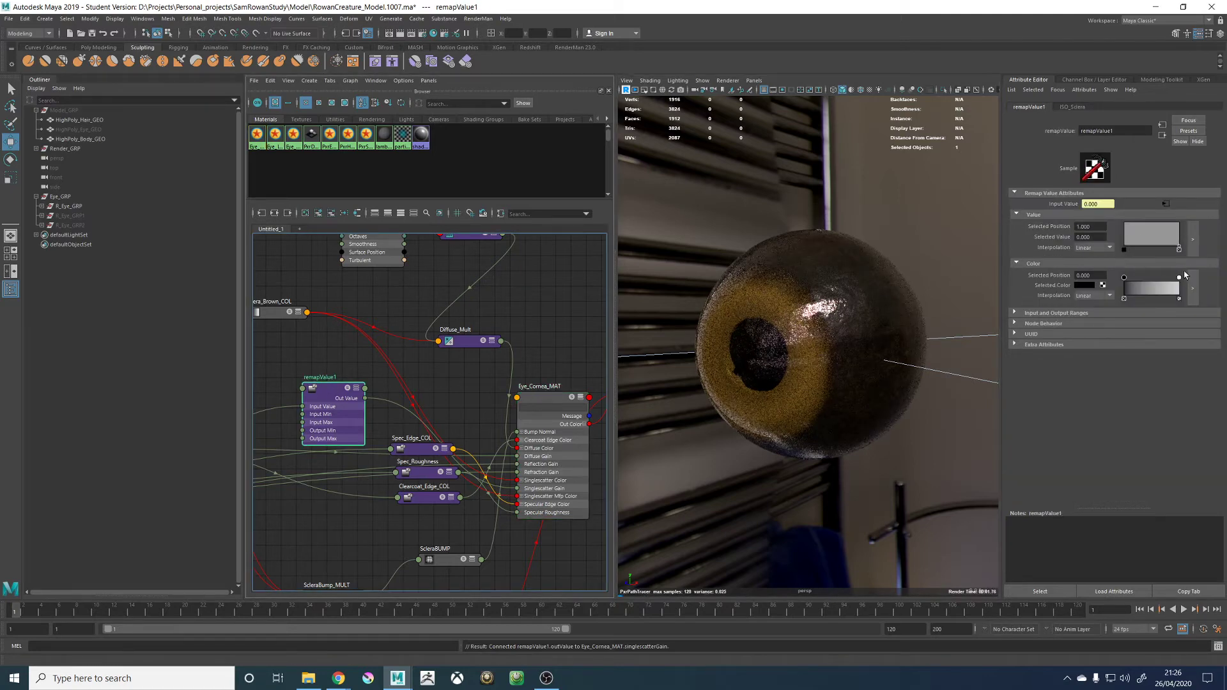
left_click_drag(1180, 247, 1179, 223)
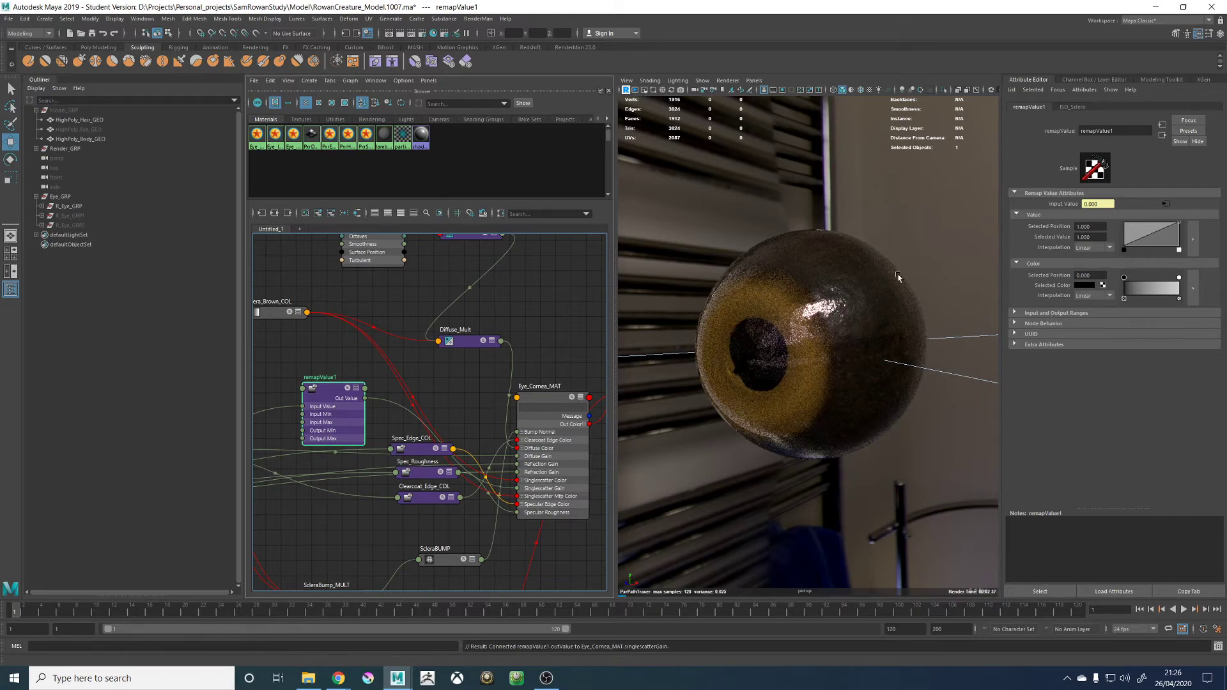
left_click_drag(897, 278, 820, 300, "alt")
right_click_drag(821, 300, 852, 299, "alt")
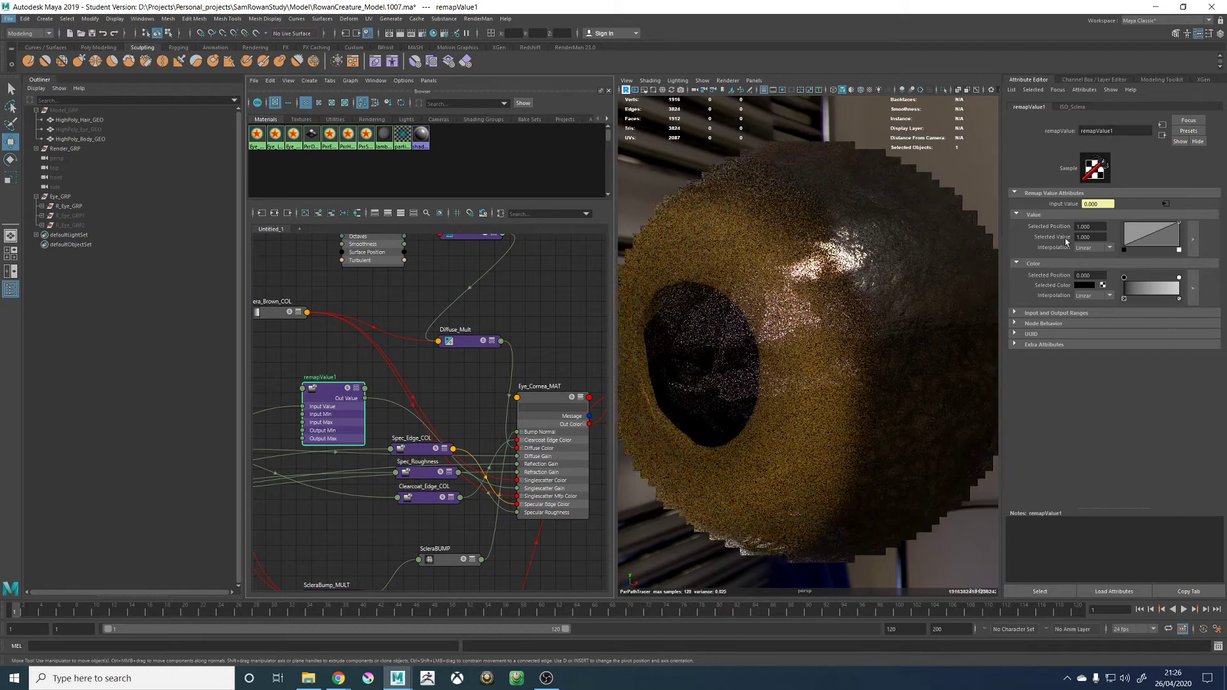
left_click_drag(1179, 224, 1205, 279)
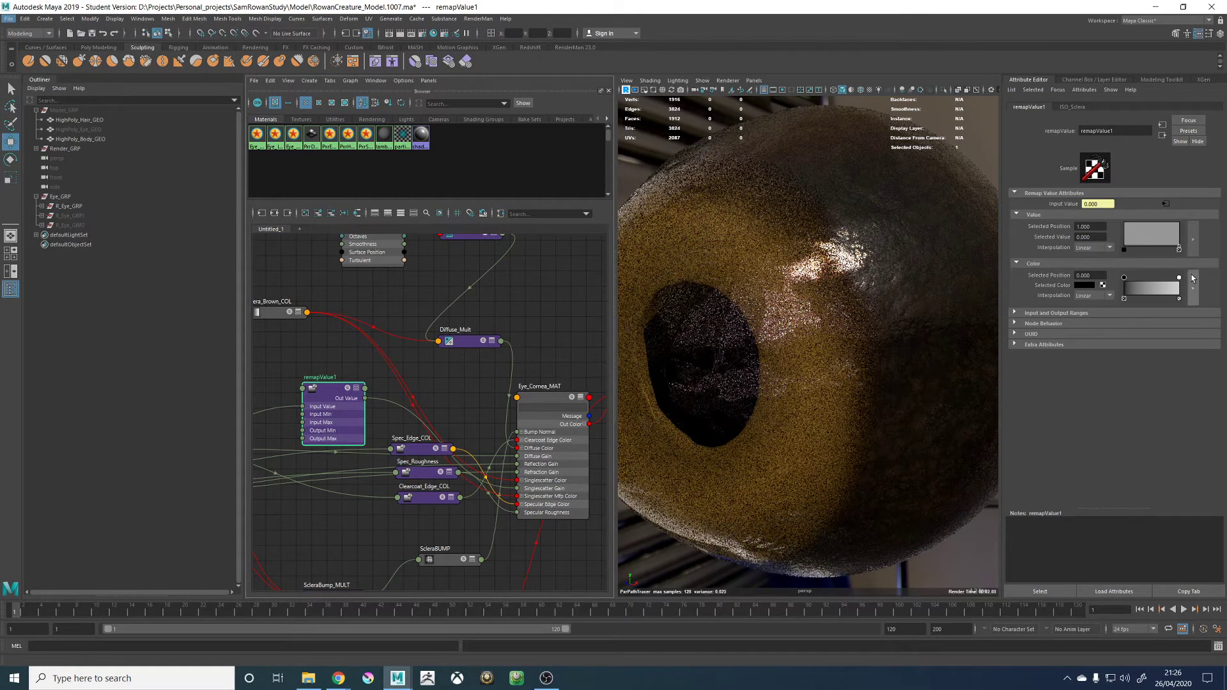
left_click_drag(1180, 248, 1179, 223)
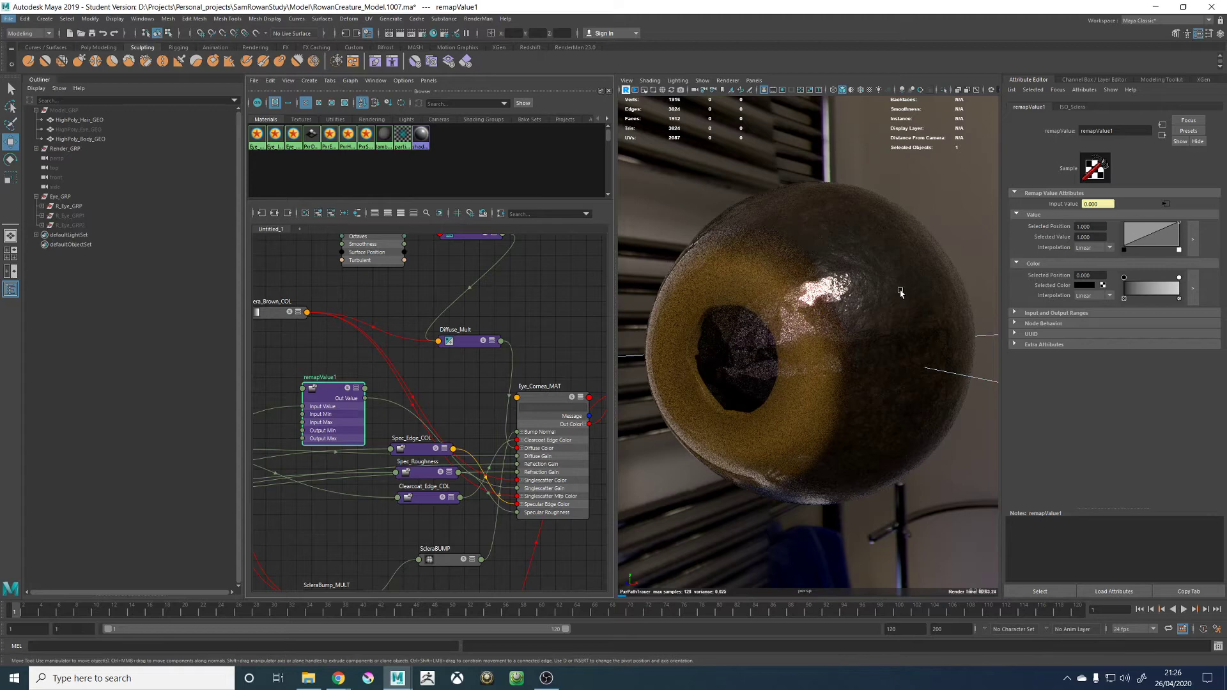
scroll(901, 293, "down", 3)
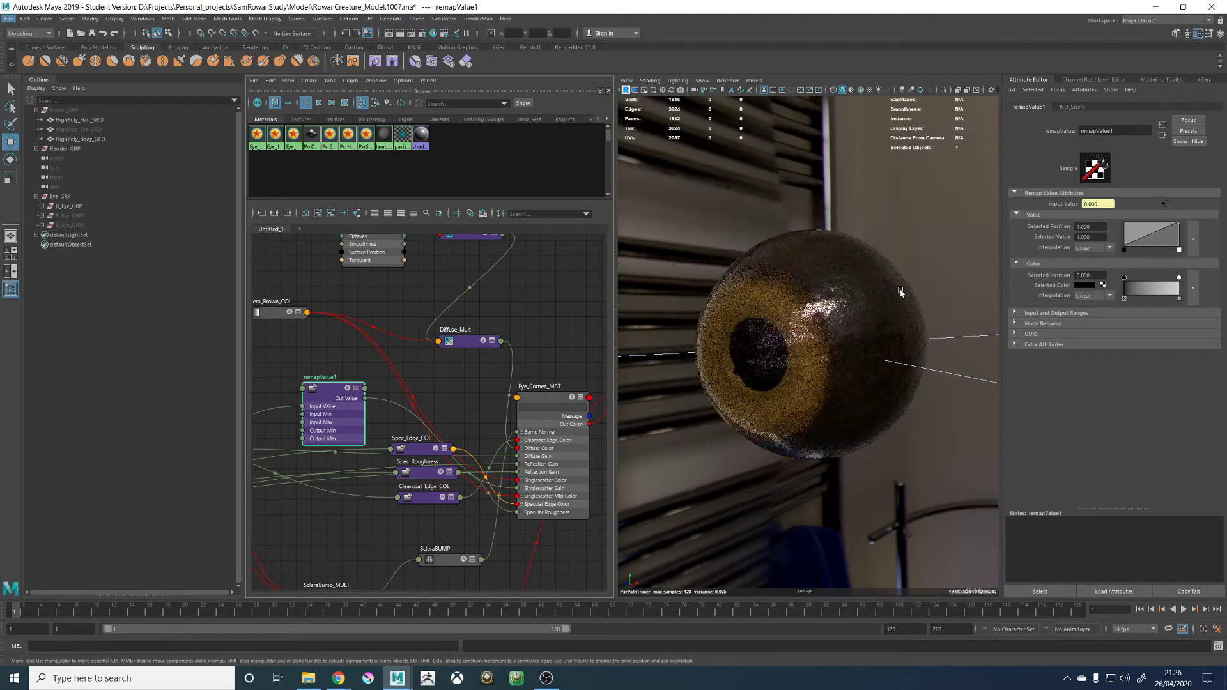
left_click_drag(862, 262, 807, 285, "alt")
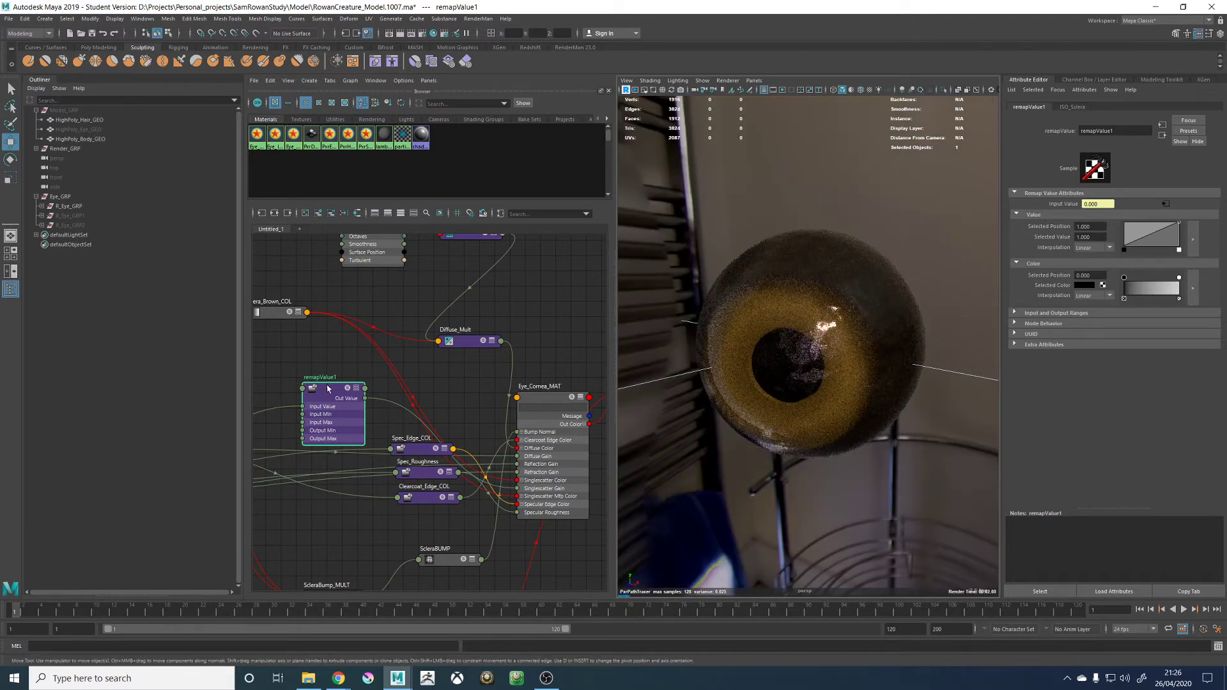
middle_click_drag(327, 388, 399, 379, "alt")
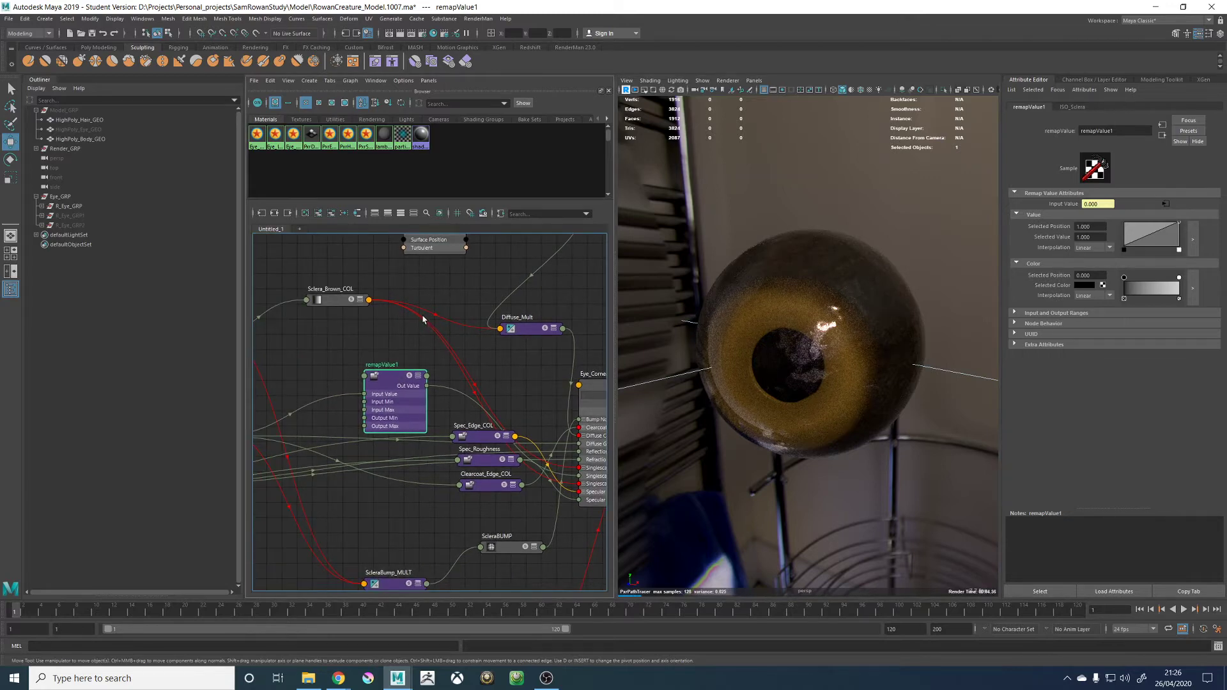
Switch back to Viewport 2.0, unhide R_Eye_GRP1, R_Eye_GRP2 and Model_GRP, and hide R_Eye_GRP
left_click(728, 80)
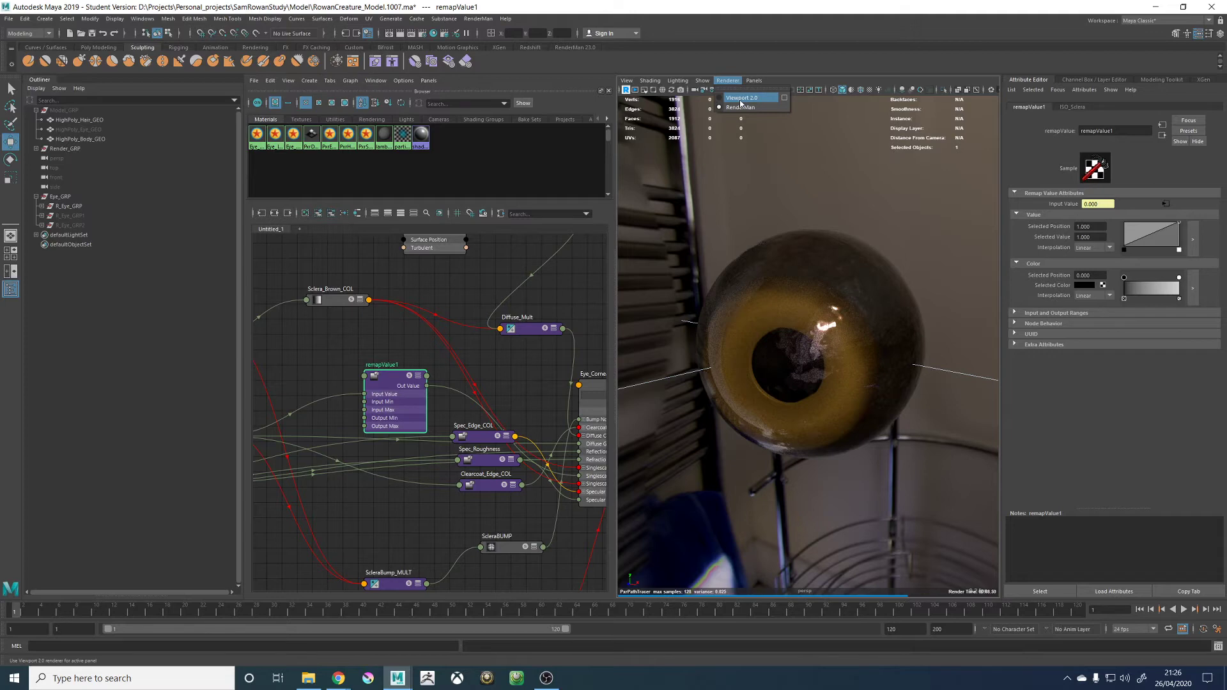
left_click(740, 98)
left_click(70, 216)
left_click(71, 225, "shift")
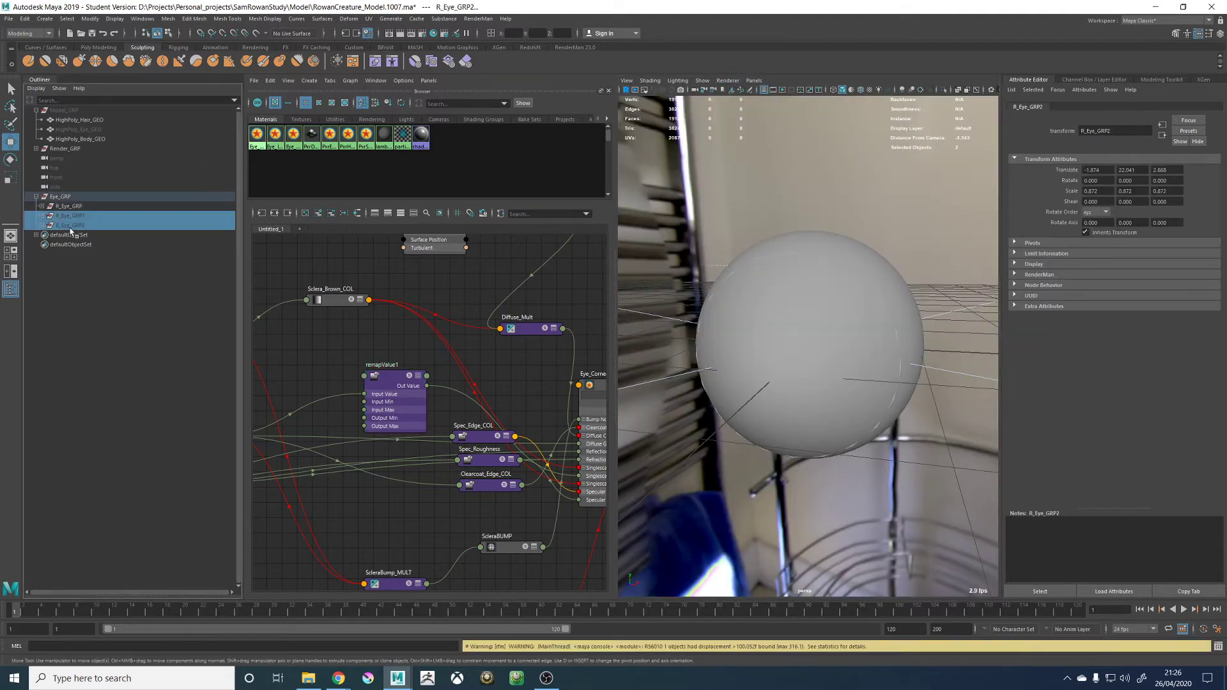
left_click(76, 206)
key("ctrl+h")
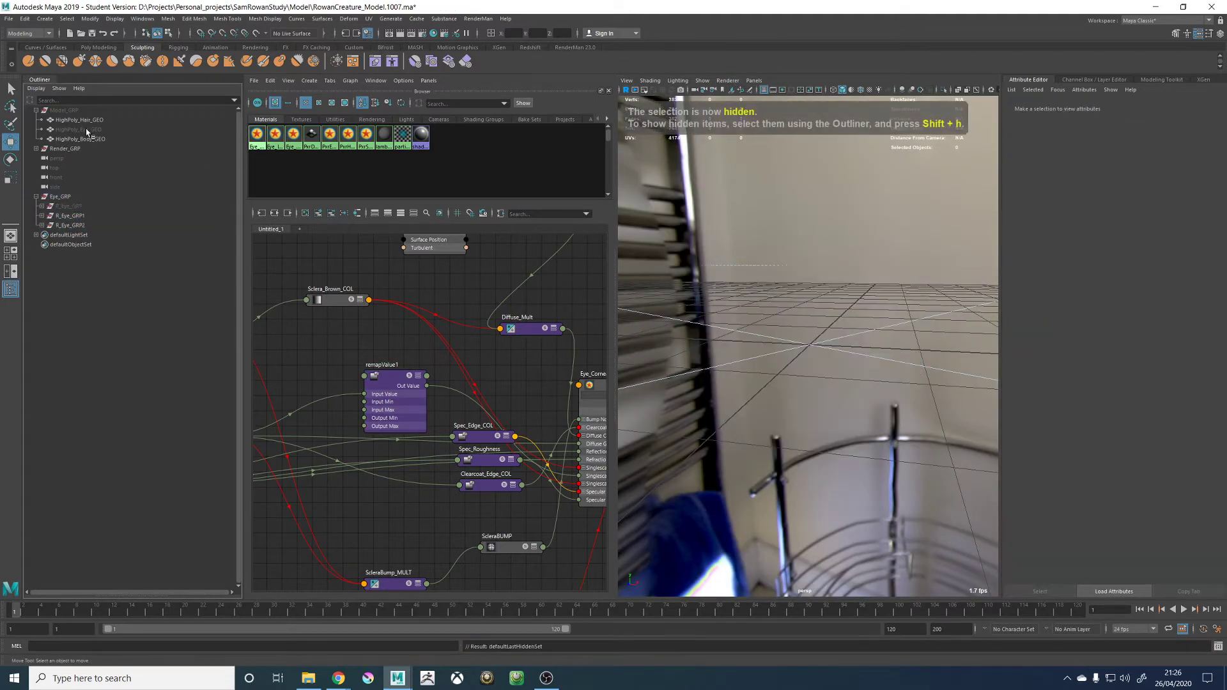
left_click(78, 111)
key("shift+h")
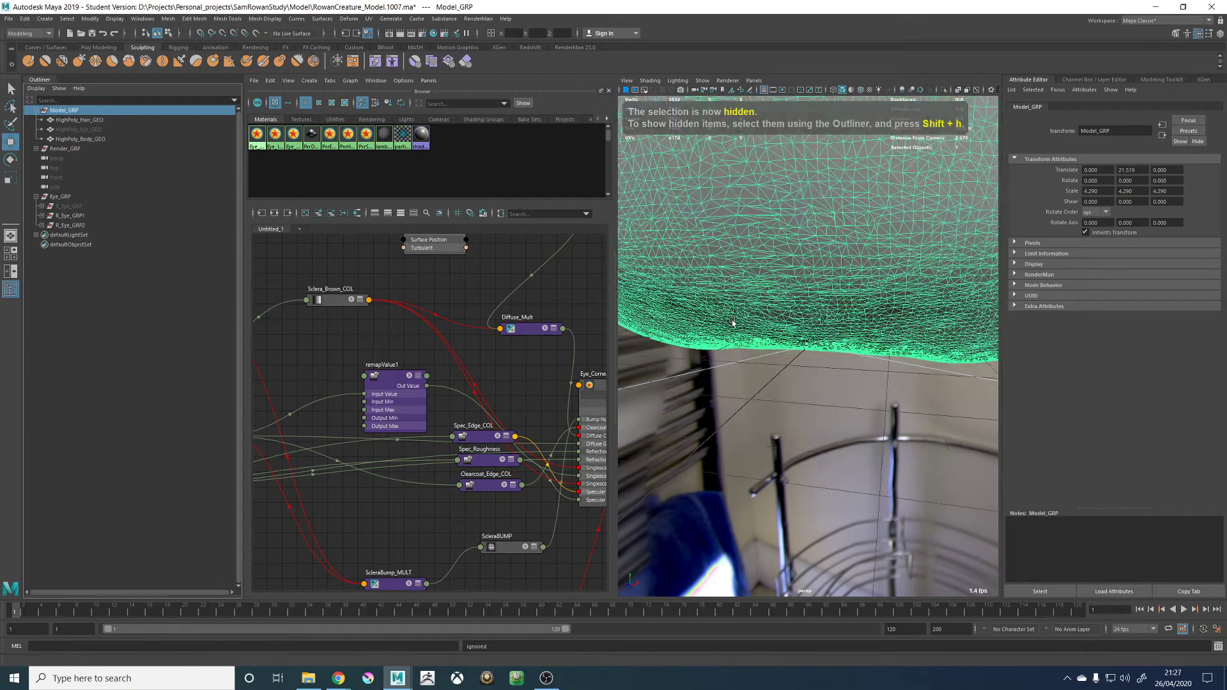
Clear the selection and save the scene, accepting the Student Version notice
left_click(703, 357)
key("q")
key("ctrl+s")
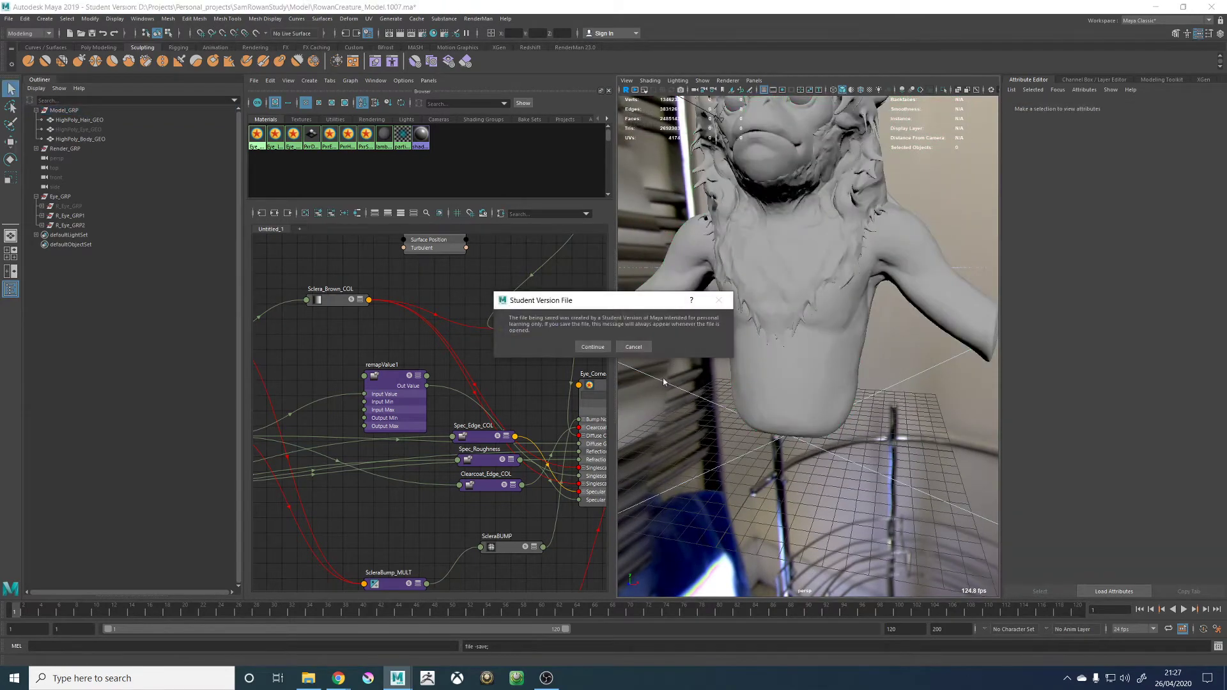
left_click(593, 347)
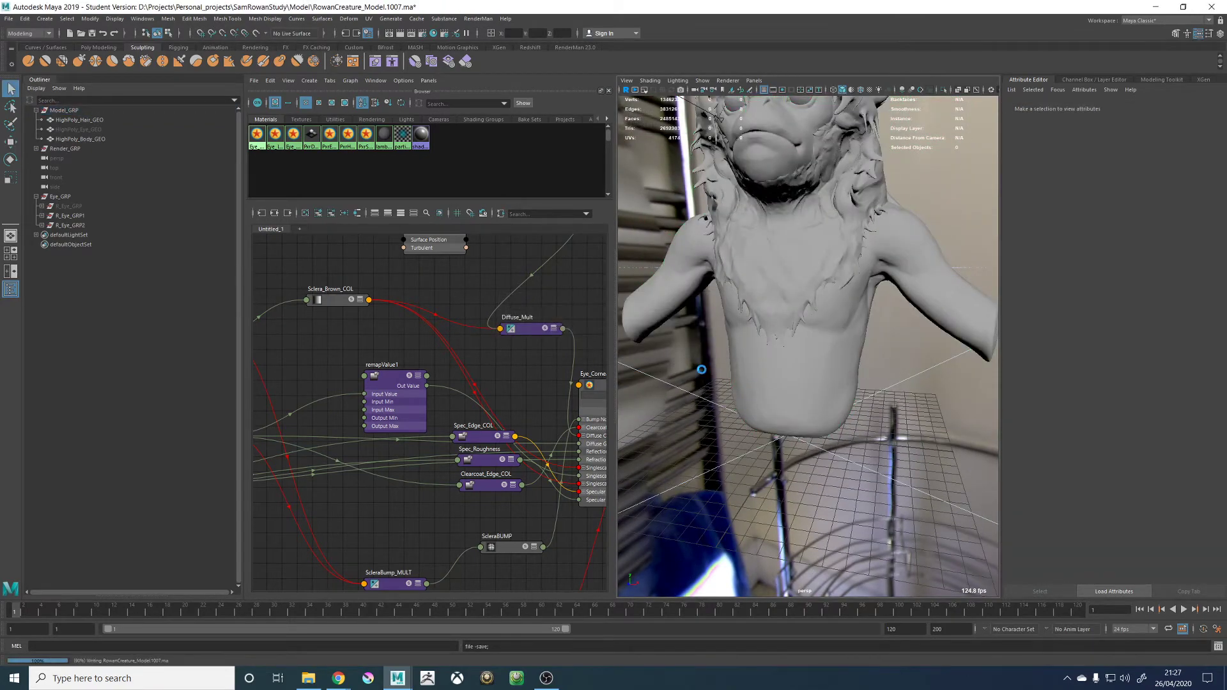
key("w")
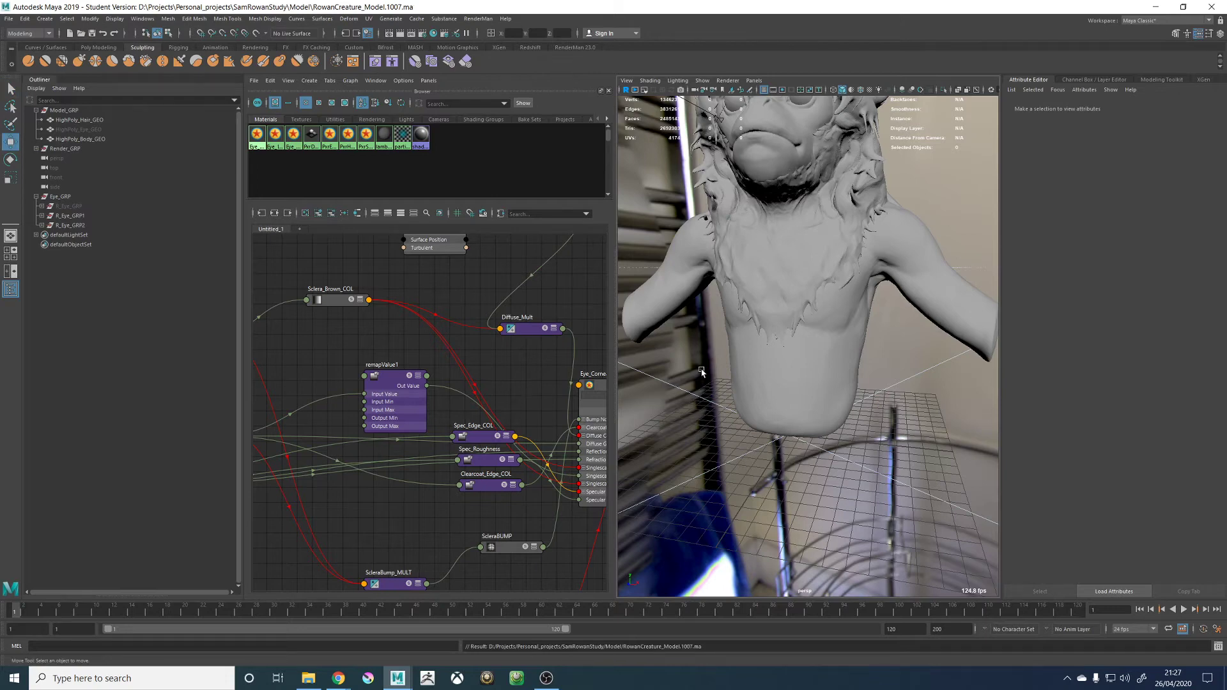
Maximize the perspective view, frame the creature's head and start a live RenderMan render to check the eyes up close
key("space")
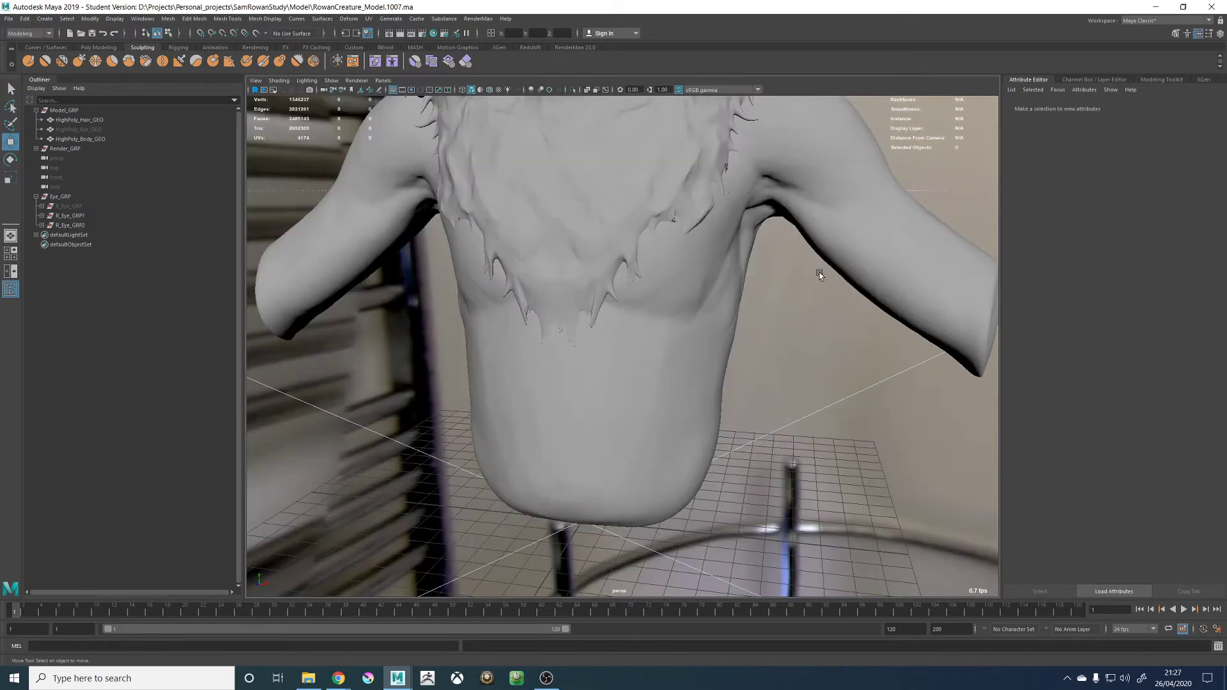
middle_click_drag(819, 273, 652, 352, "alt")
left_click_drag(652, 351, 662, 320, "alt")
left_click(339, 82)
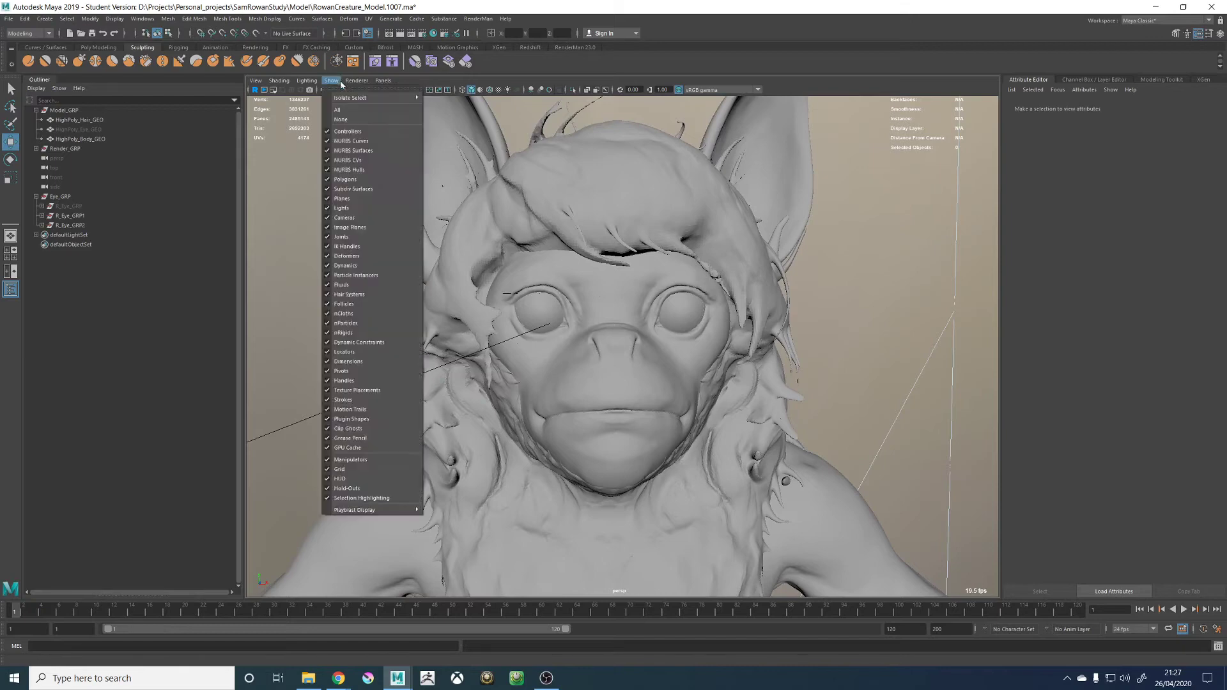
mouse_move(356, 82)
left_click(366, 107)
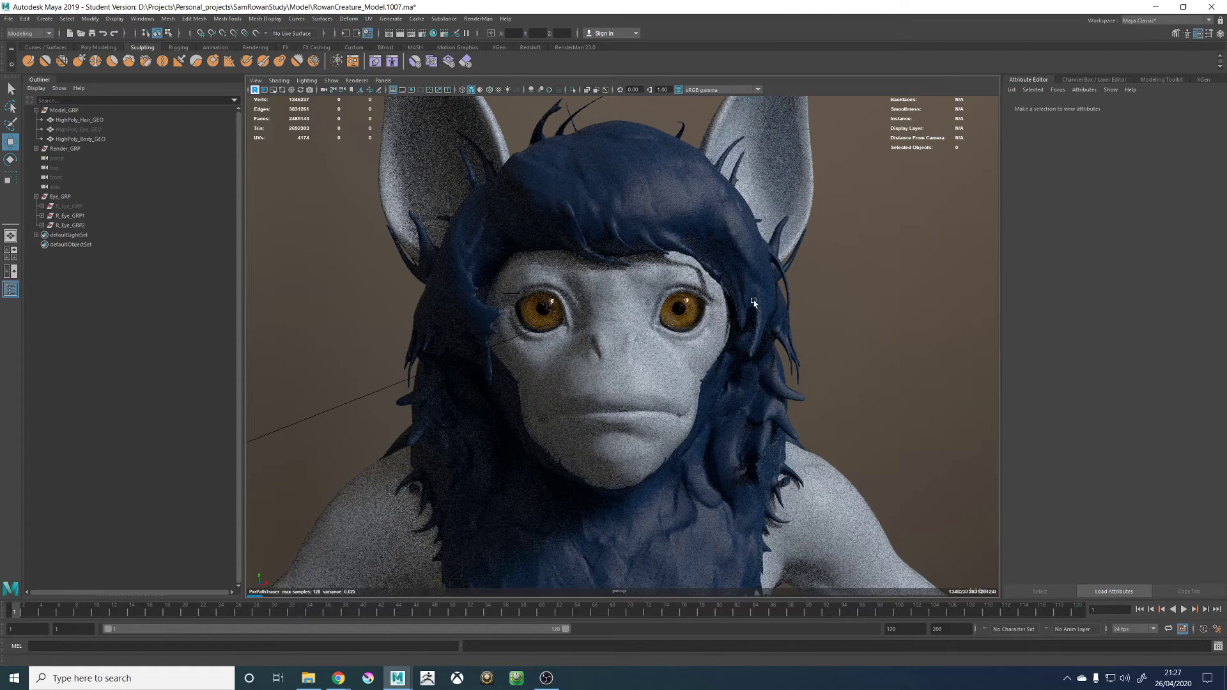
left_click_drag(754, 303, 928, 339, "alt")
scroll(764, 323, "up", 4)
scroll(639, 330, "up", 3)
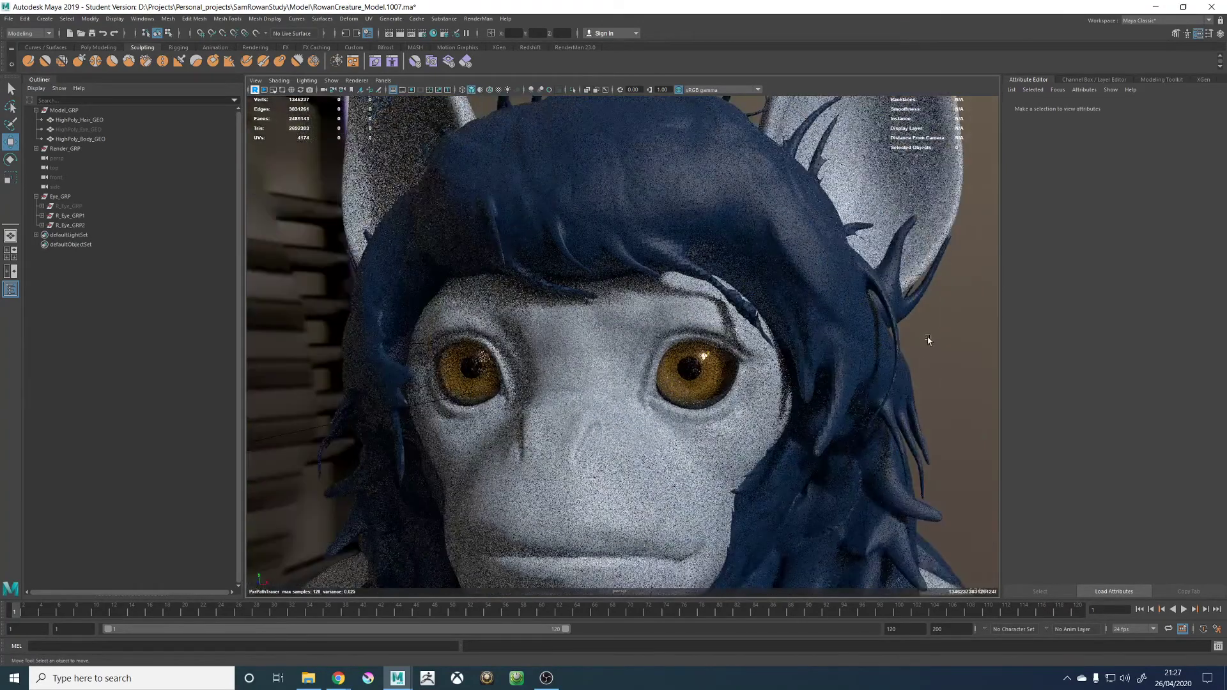
Restore the multi-panel layout, hide the Outliner and select the iris ramp1 node in the node graph
key("space")
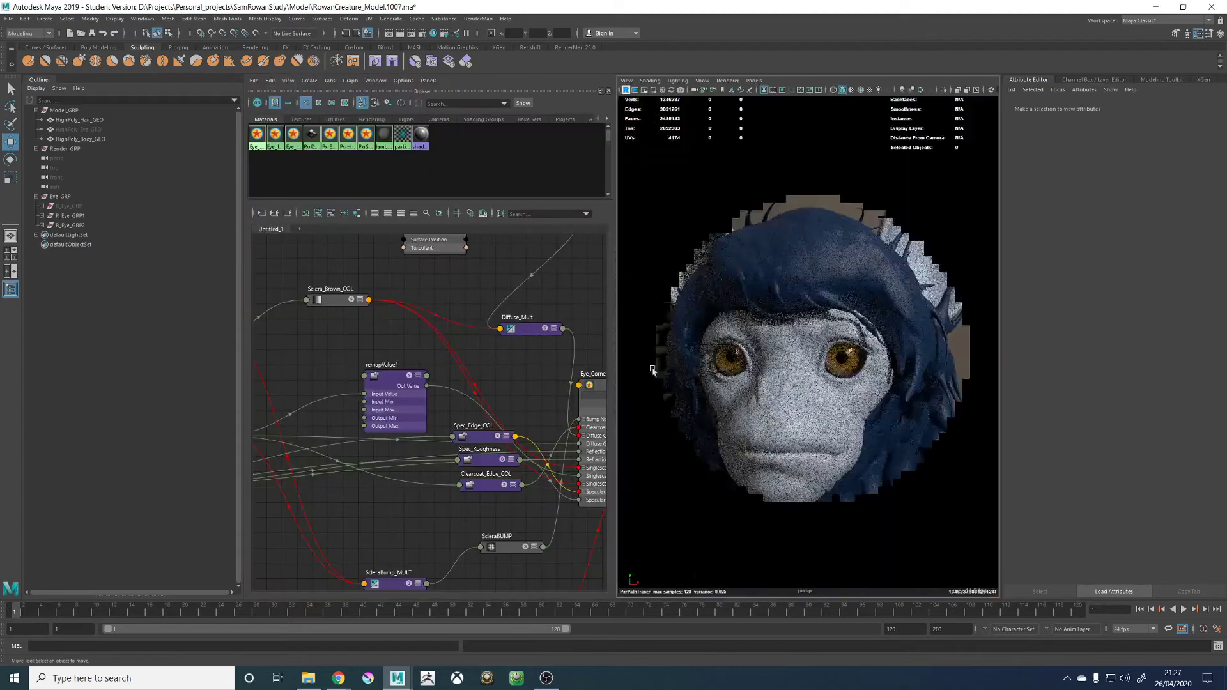
left_click(11, 290)
scroll(394, 308, "down", 5)
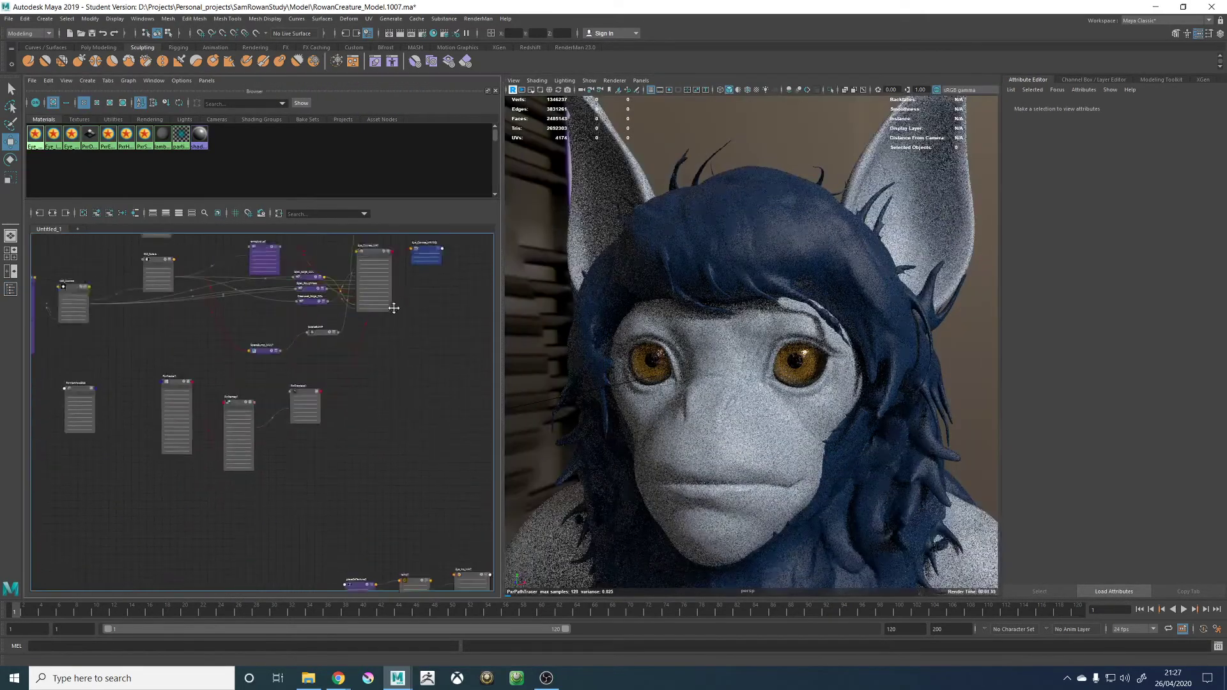
scroll(330, 410, "up", 5)
scroll(329, 410, "down", 5)
middle_click_drag(312, 504, 317, 386, "alt")
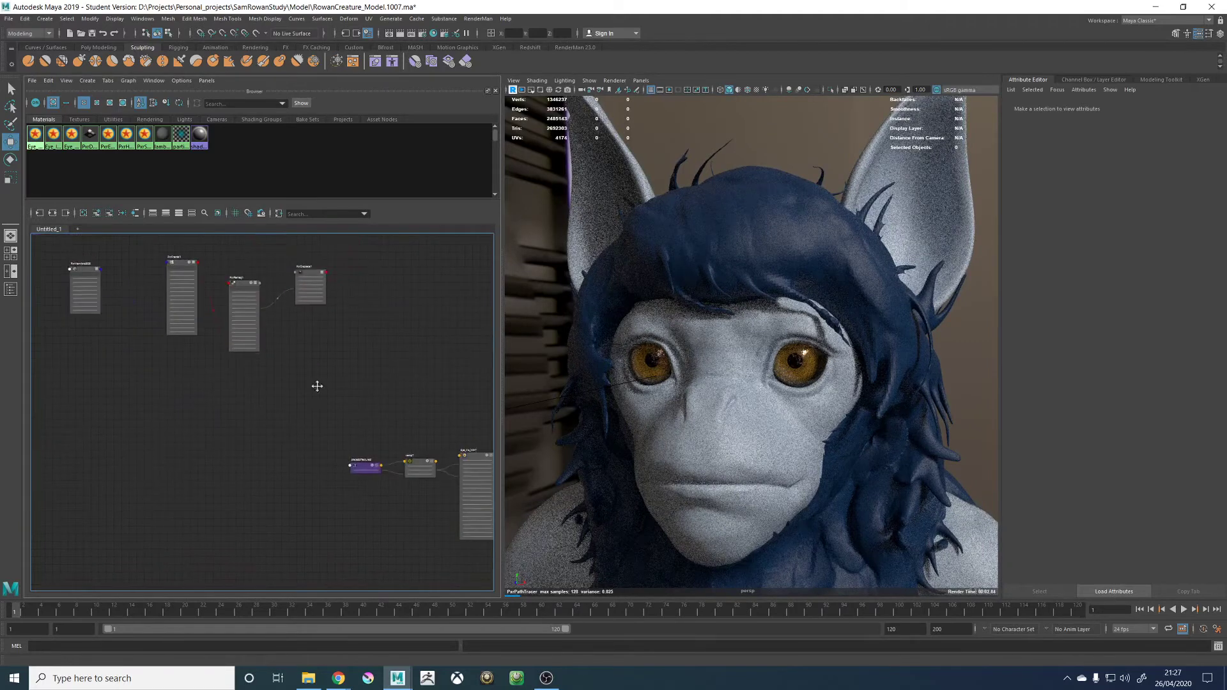
scroll(446, 479, "up", 3)
left_click(419, 445)
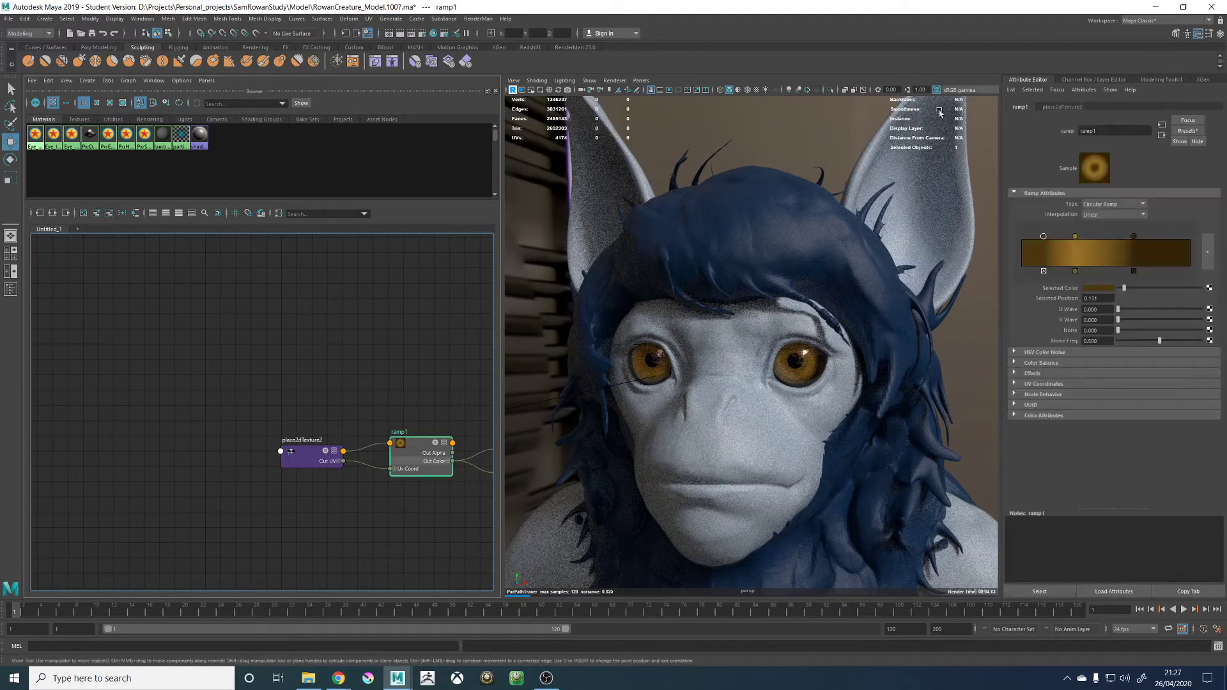
Narrow the Hypershade to enlarge the live render, keeping ramp1 and Eye_Iris_MAT in view and the creature facing forward
left_click(1011, 89)
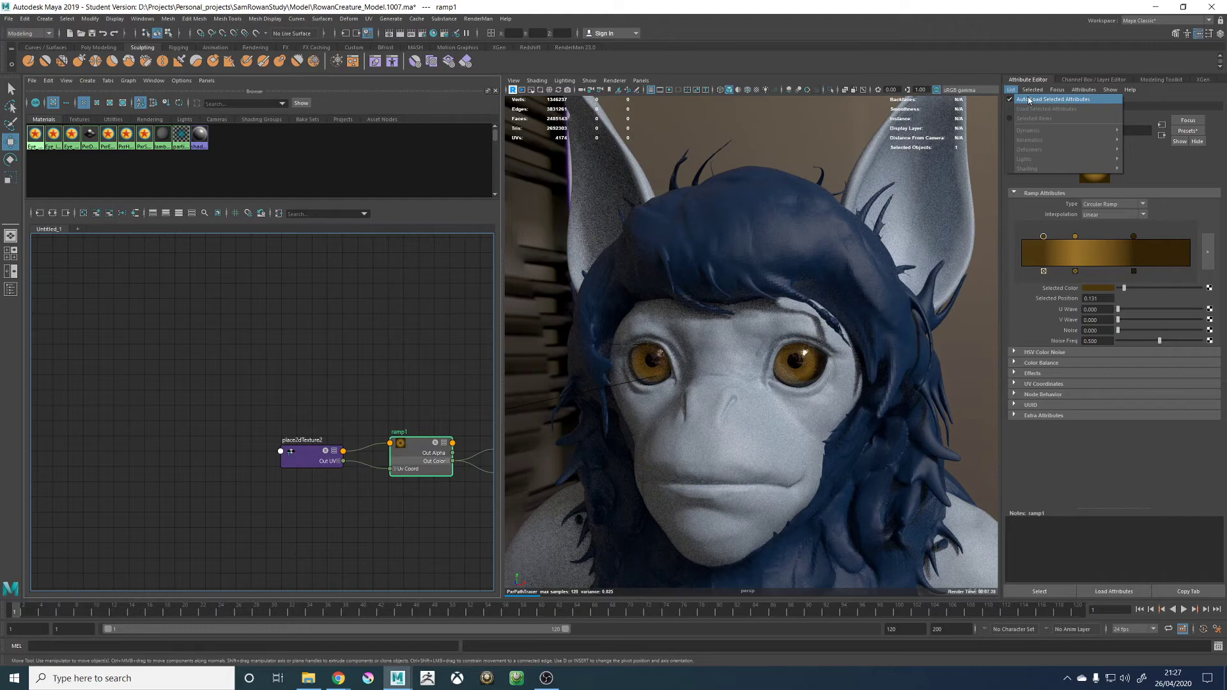
left_click(1029, 100)
left_click(527, 337)
left_click_drag(505, 330, 211, 359)
middle_click_drag(148, 313, 109, 305, "alt")
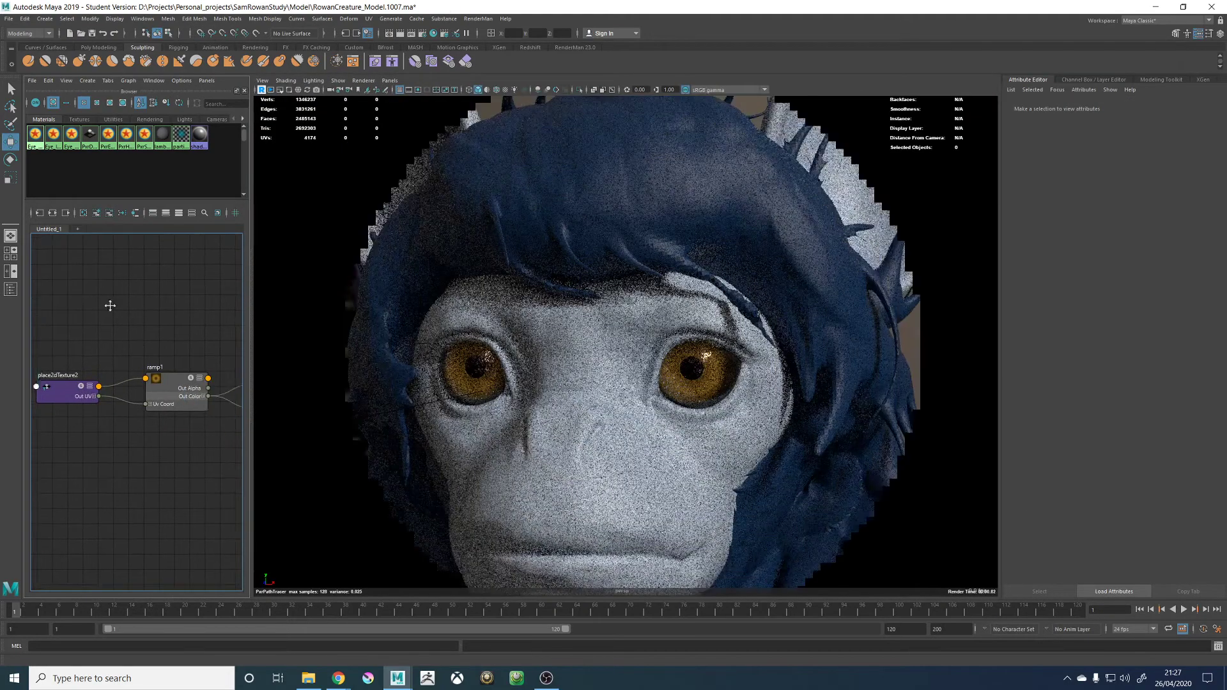
middle_click_drag(237, 326, 154, 319, "alt")
scroll(119, 313, "down", 3)
left_click_drag(519, 361, 705, 376, "alt")
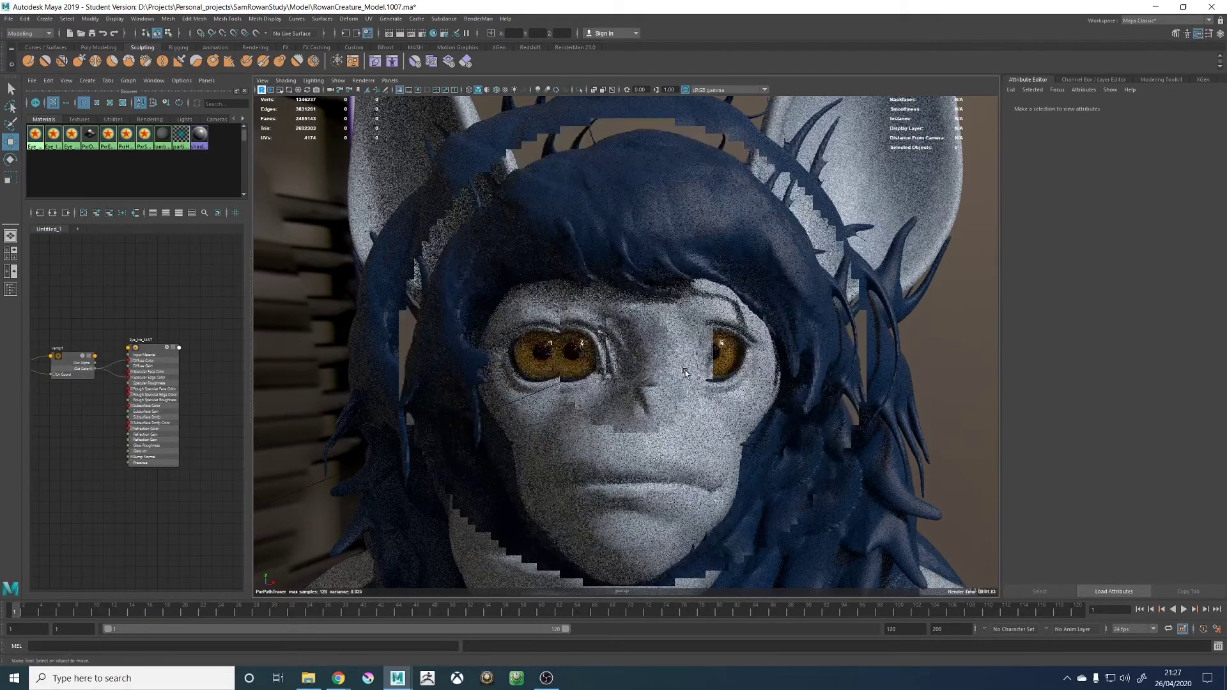
Recolor ramp1's middle marker at 0.318 to a darker orange-brown with a hue of about 23
left_click(70, 361)
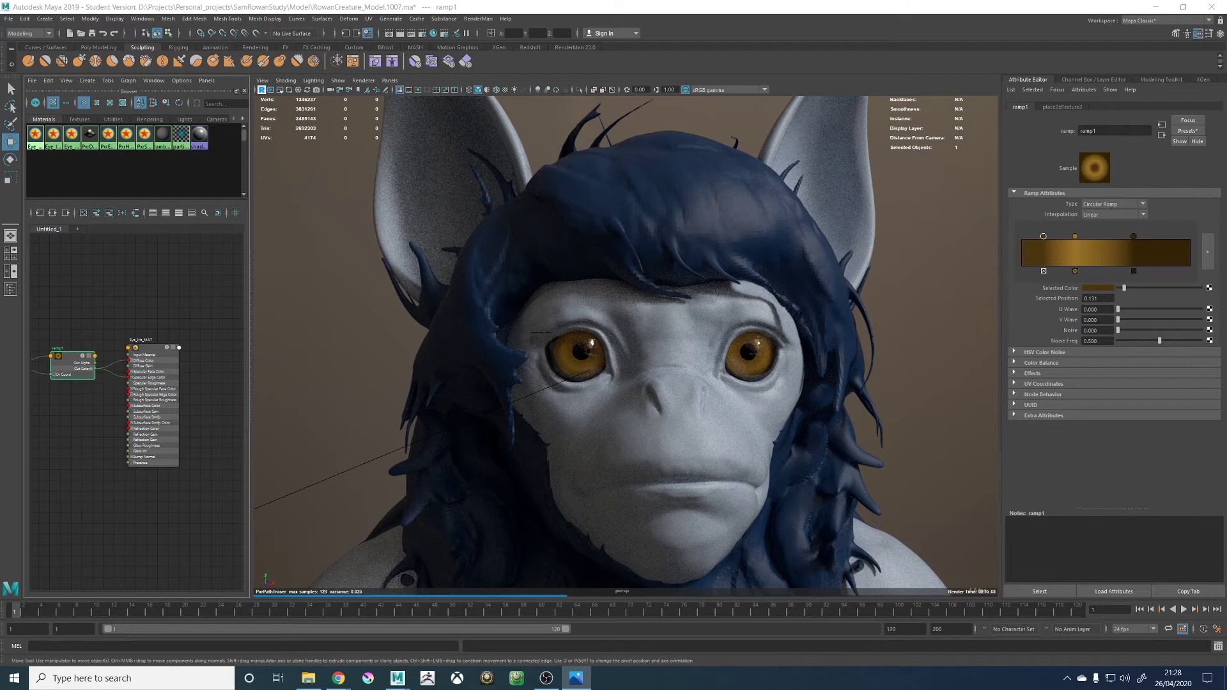
left_click(1074, 237)
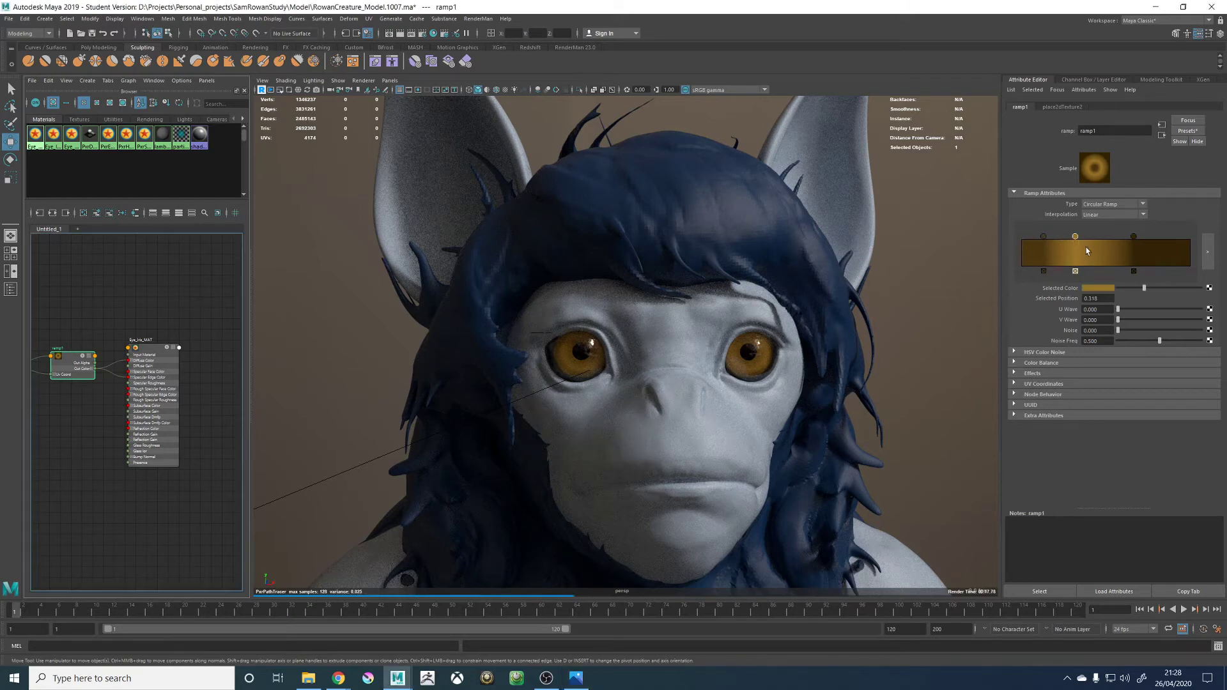
left_click(1105, 288)
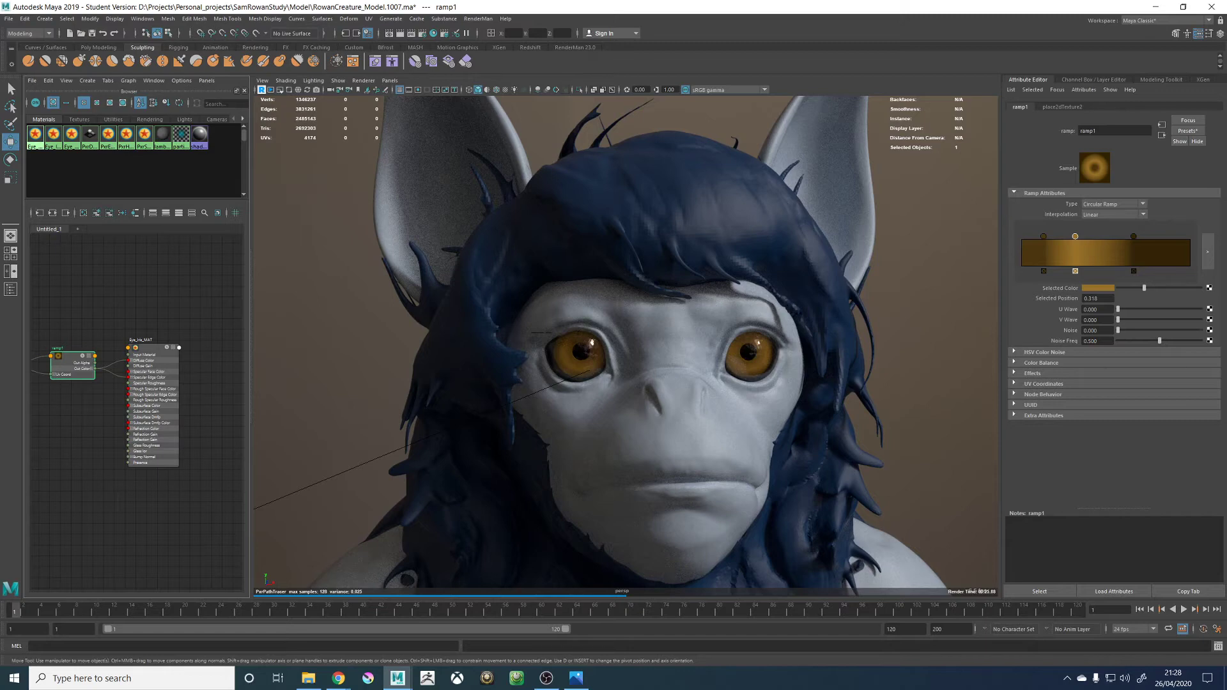
left_click_drag(1144, 288, 1130, 288)
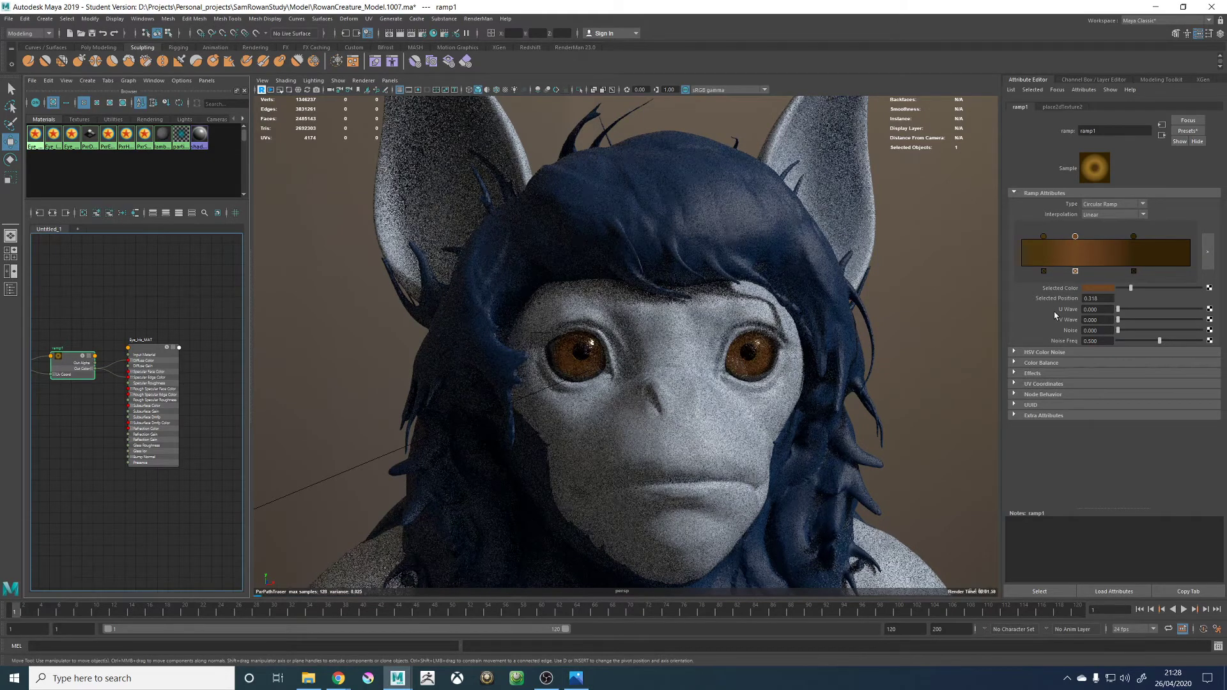
left_click(1106, 288)
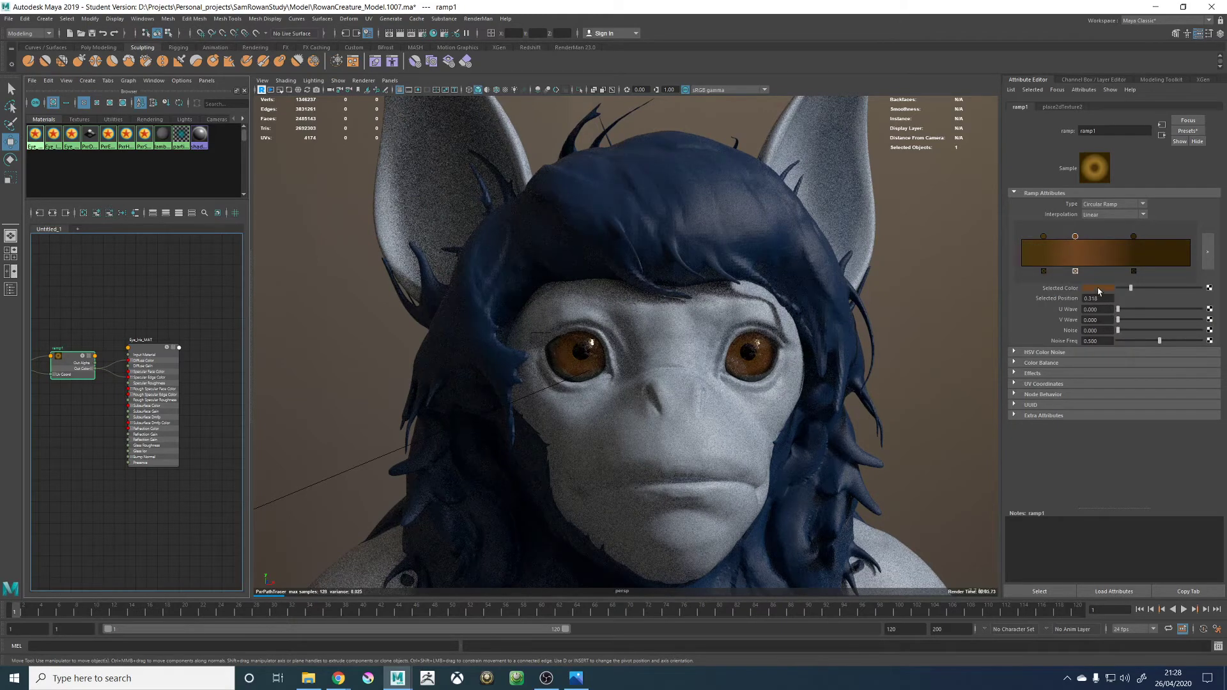
left_click(1098, 289)
left_click(1089, 337)
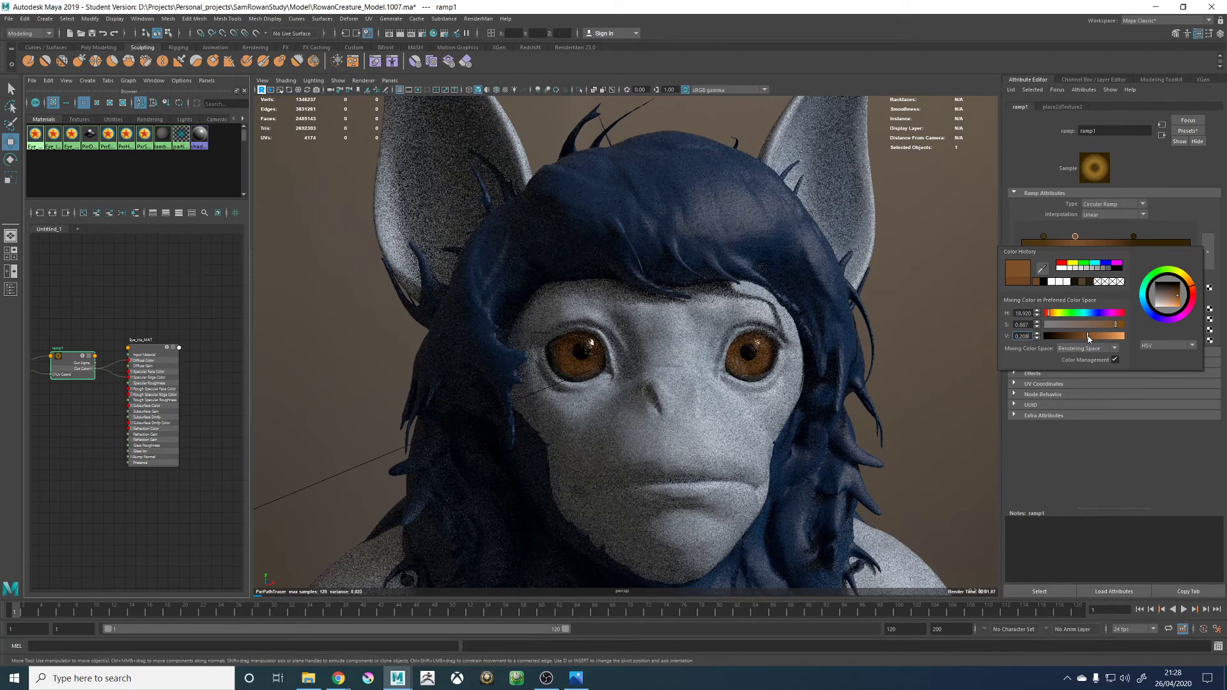
left_click(1053, 317)
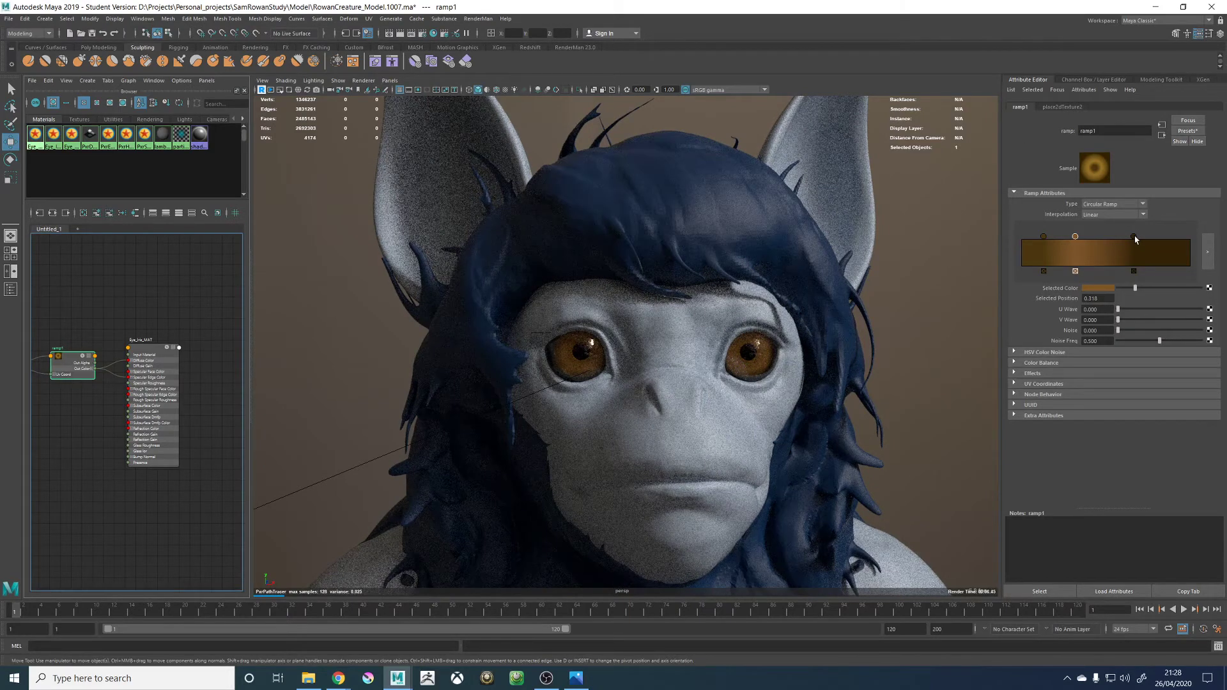
Delete ramp1's inner and outer dark markers and add a dark brown one at position 0.128
left_click(1132, 271)
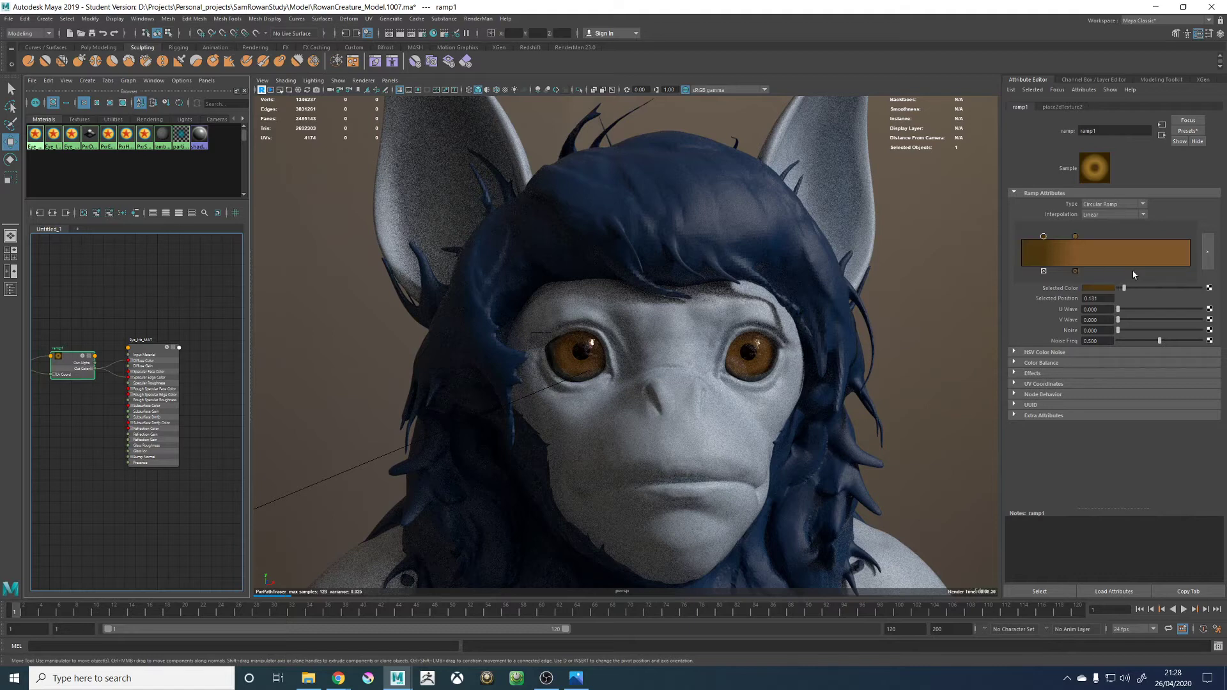
left_click(1043, 271)
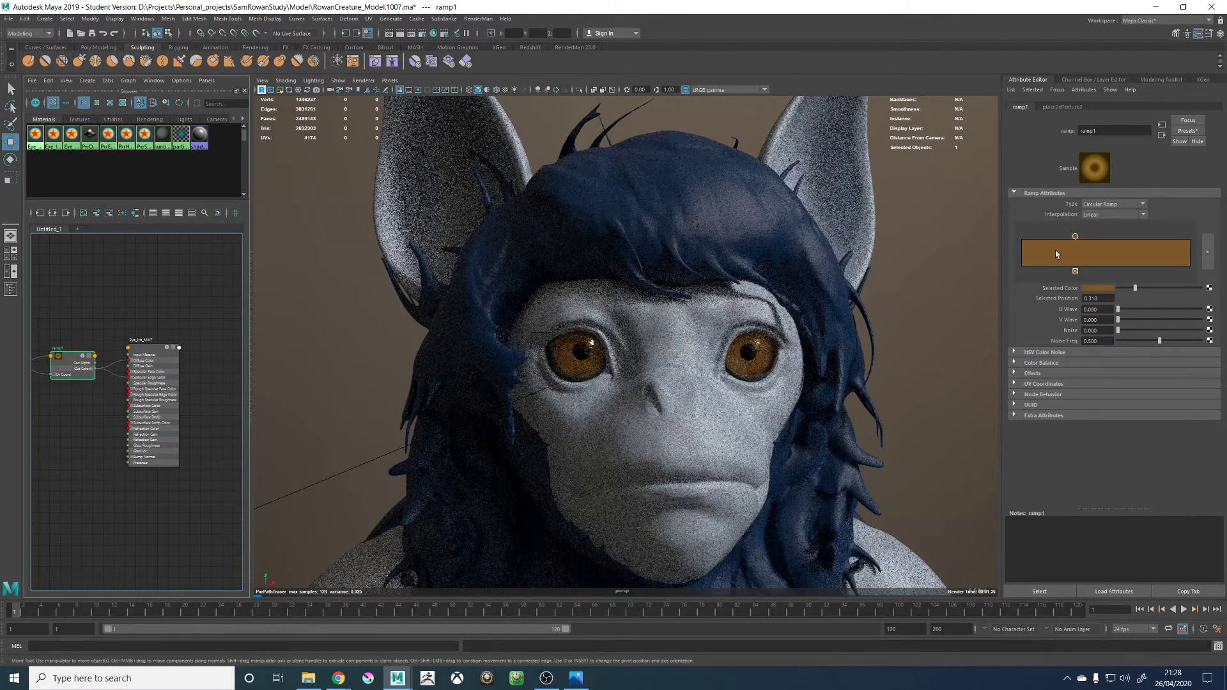
left_click(1043, 252)
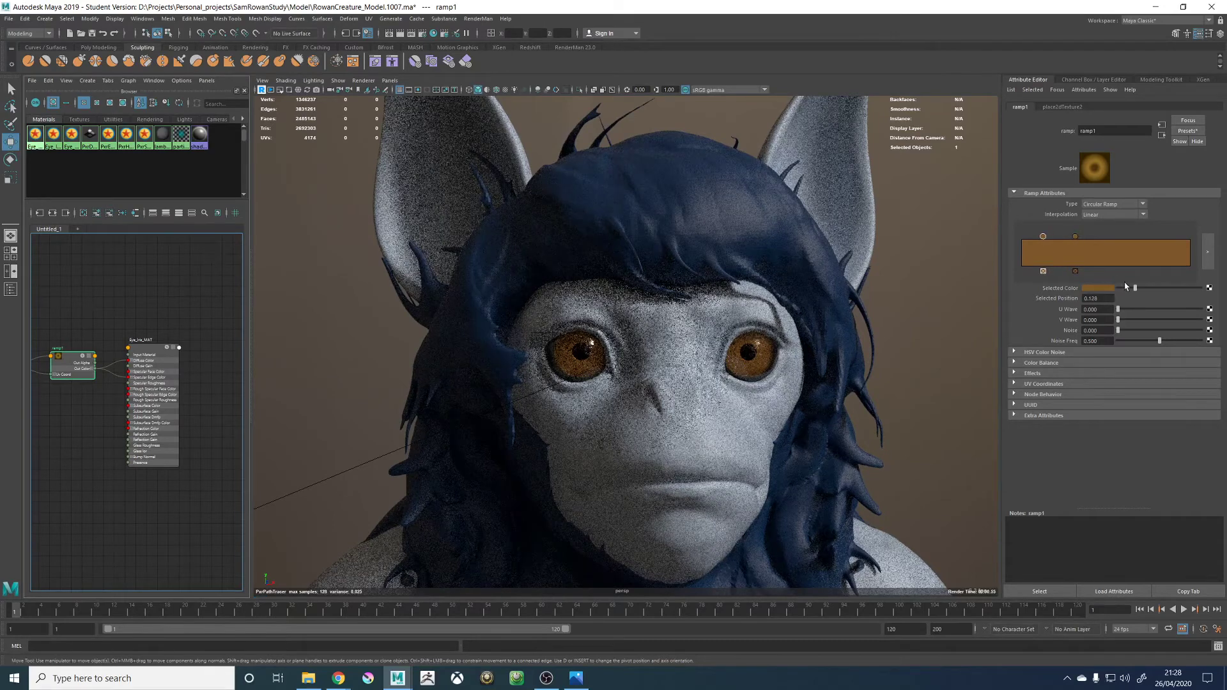
left_click(1127, 288)
left_click_drag(1126, 290, 1124, 291)
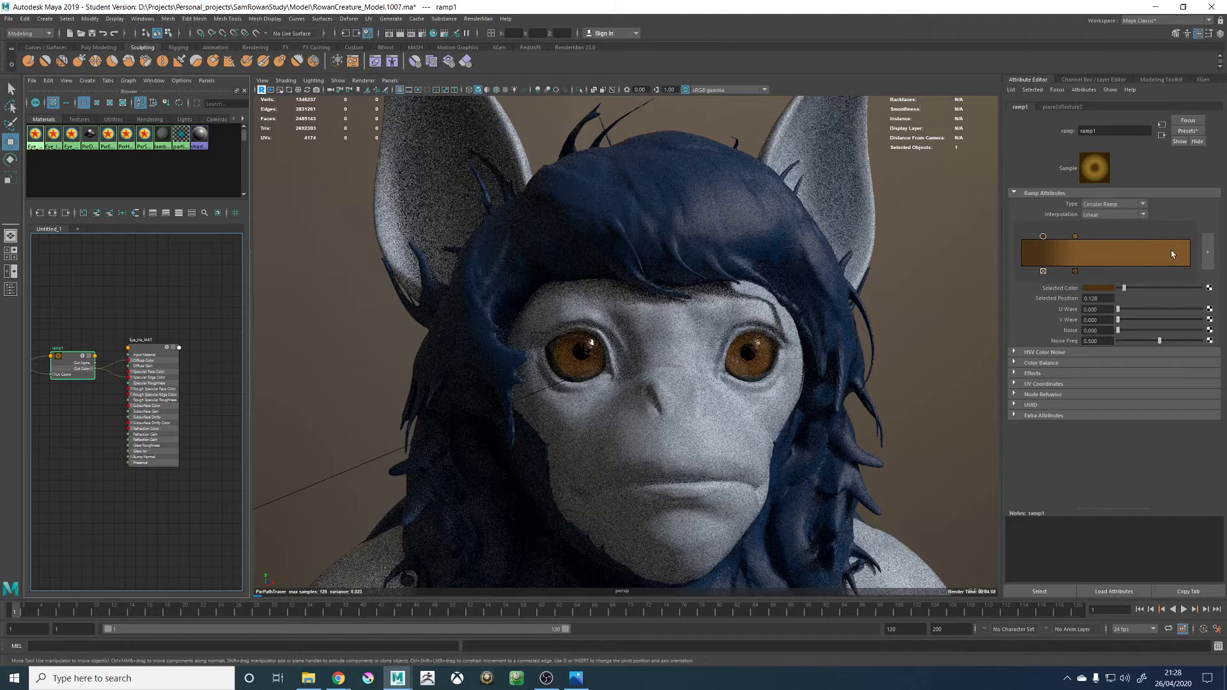
Add a black marker at the outer end of ramp1 and move it to position 0.614
left_click_drag(1176, 251, 1192, 255)
left_click(1132, 290)
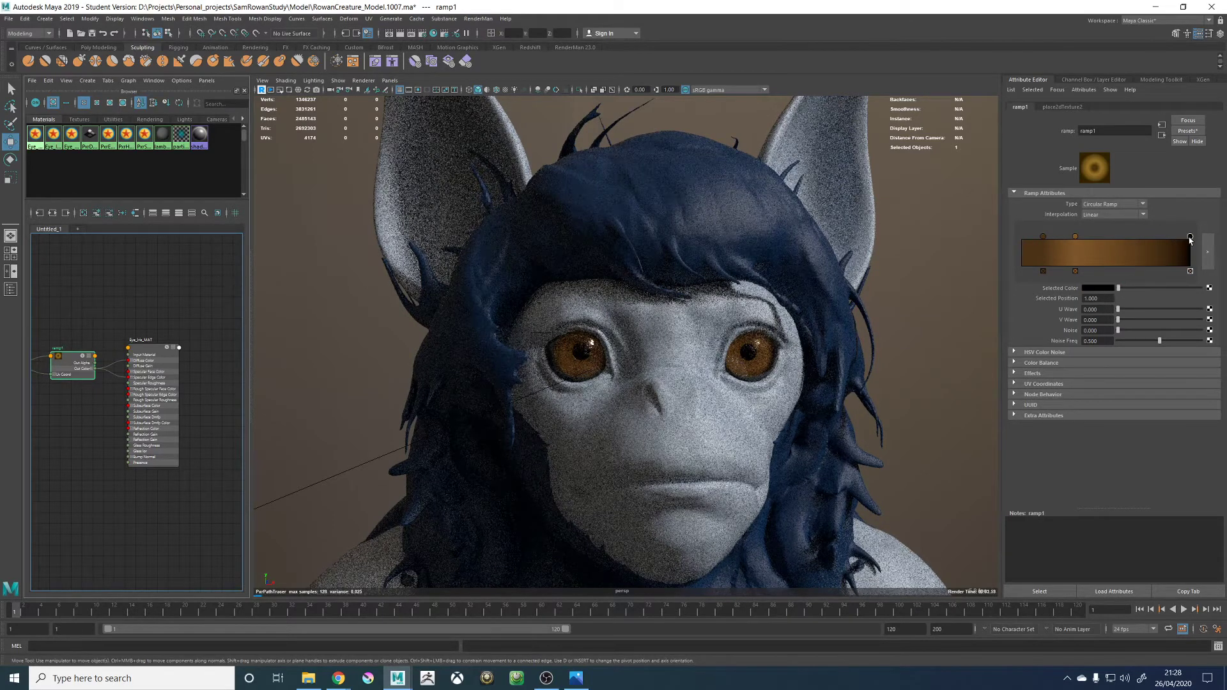
left_click_drag(1190, 237, 1126, 240)
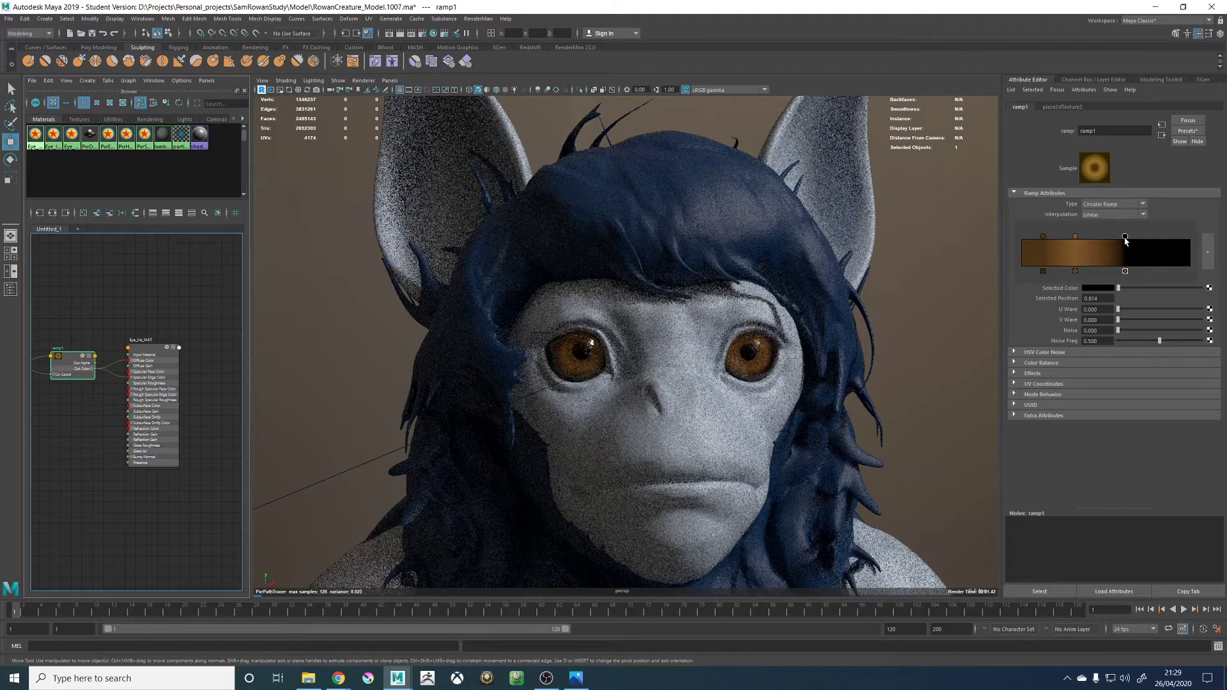
Brighten ramp1's middle marker at 0.318 to an HSV value of about 0.41 and set its hue to 30
left_click(835, 356)
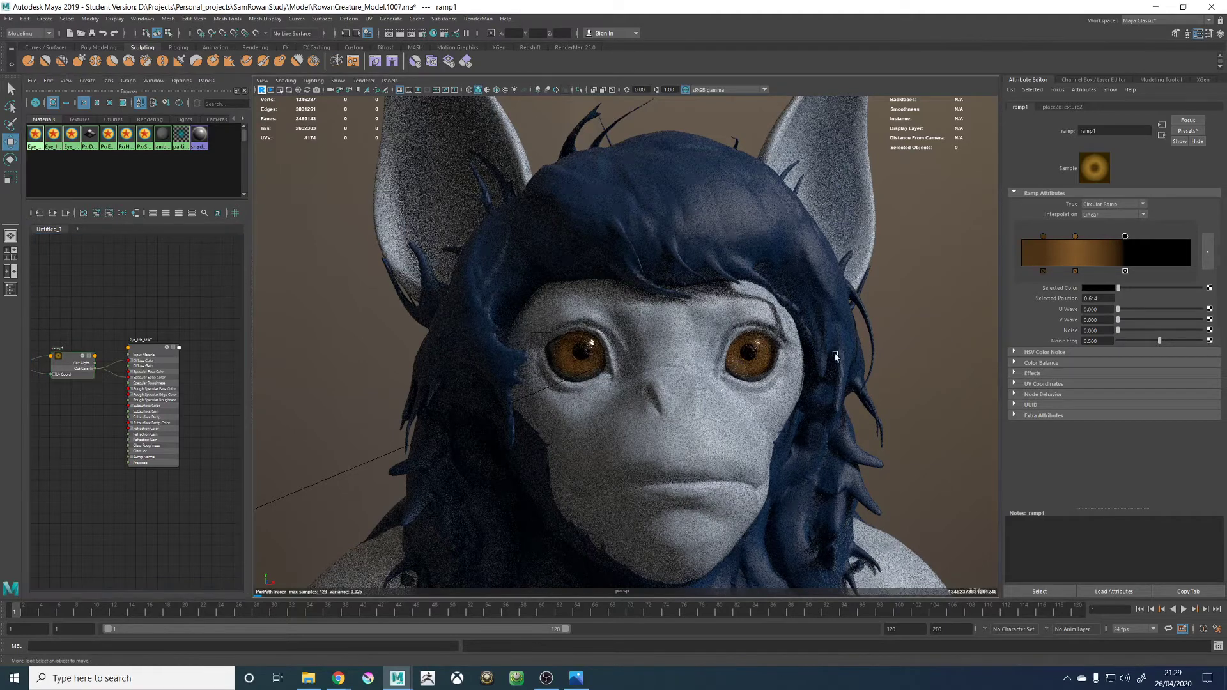
left_click_drag(867, 355, 675, 343, "alt")
middle_click_drag(675, 343, 729, 358, "alt")
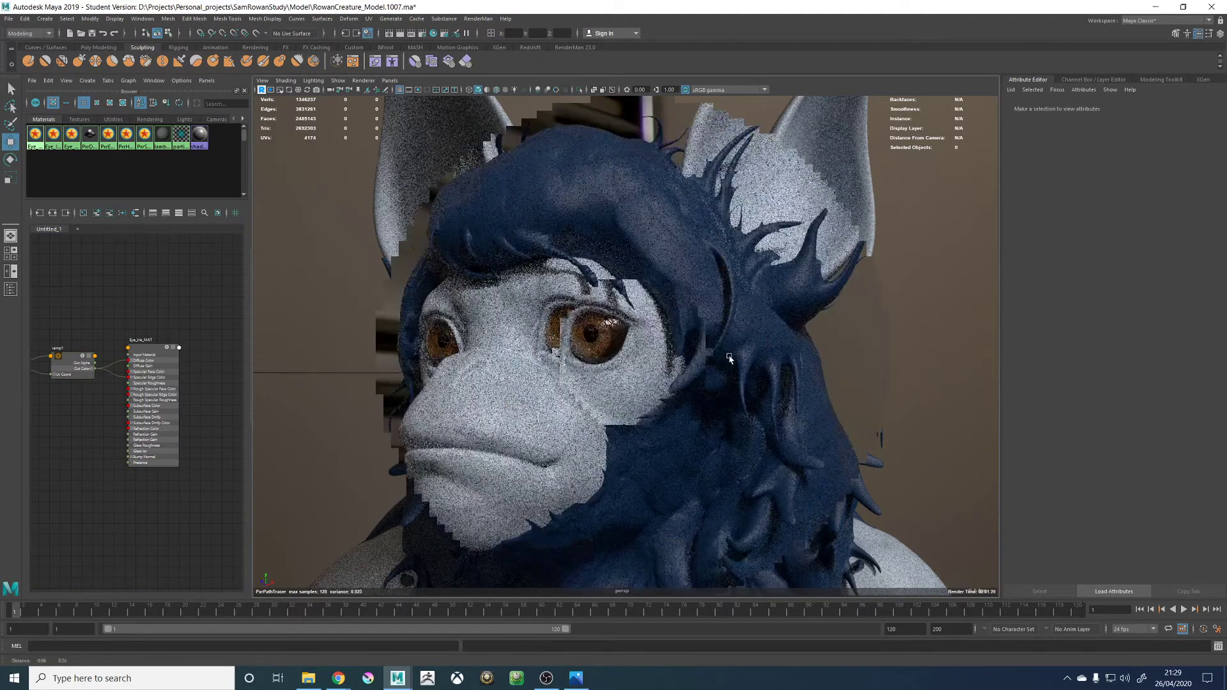
left_click_drag(729, 358, 698, 363, "alt")
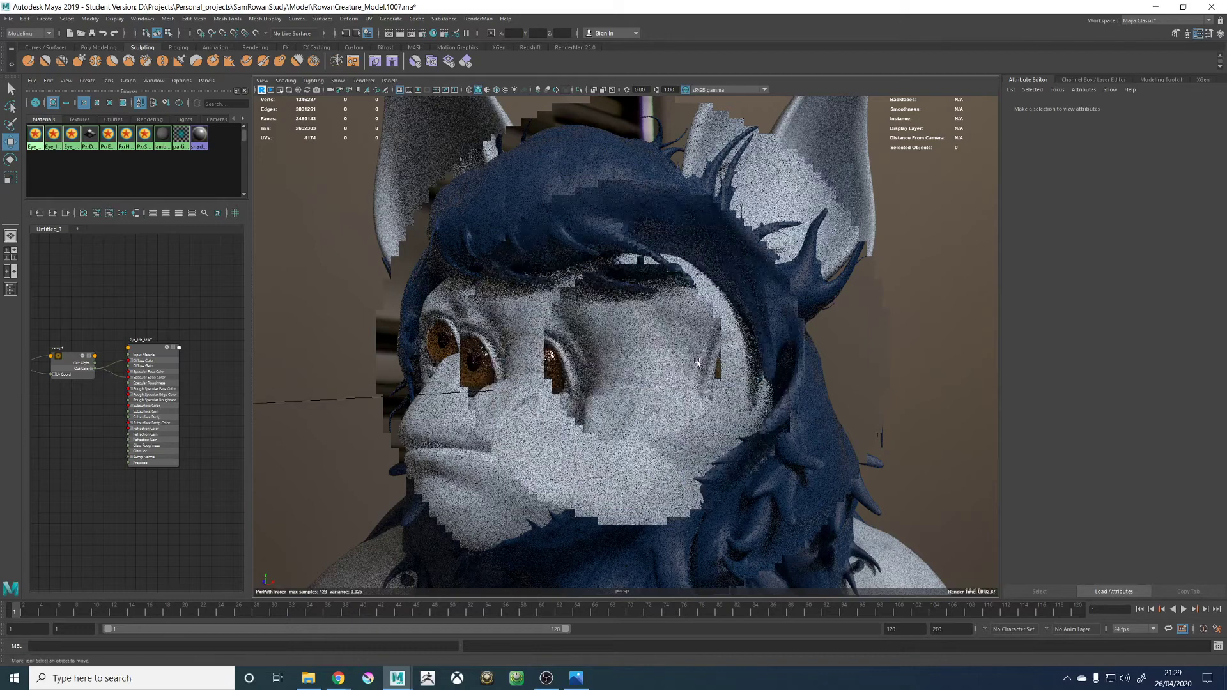
left_click(73, 358)
left_click(1075, 237)
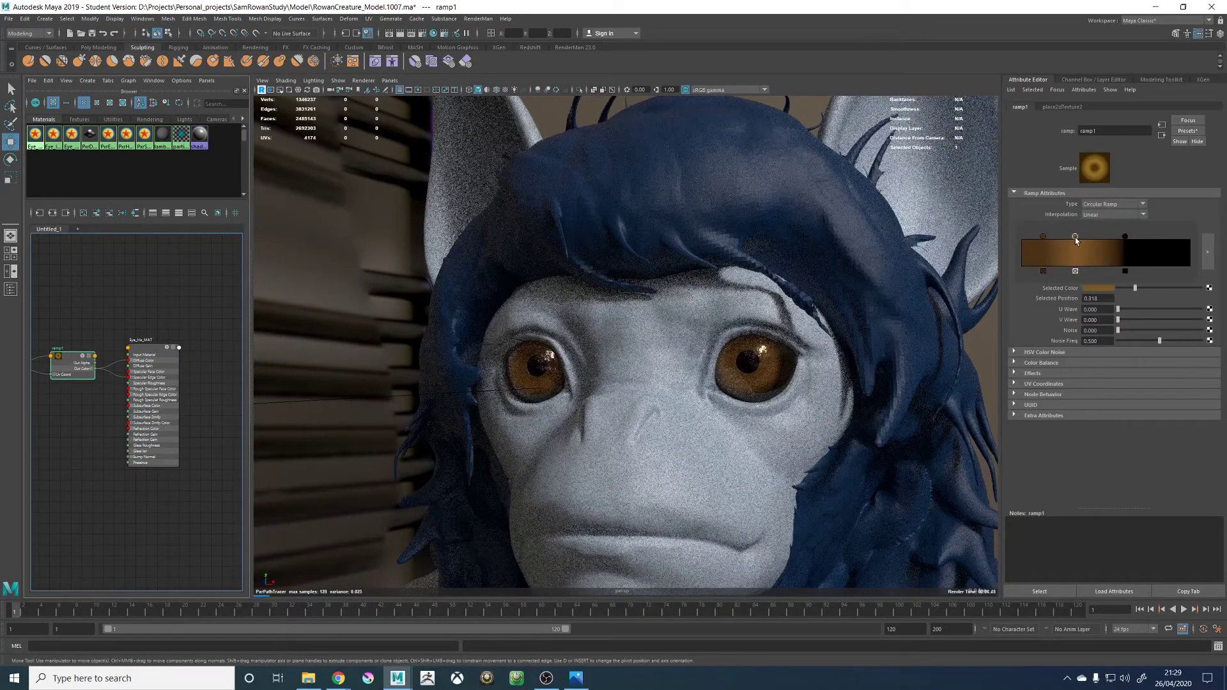
left_click(1144, 288)
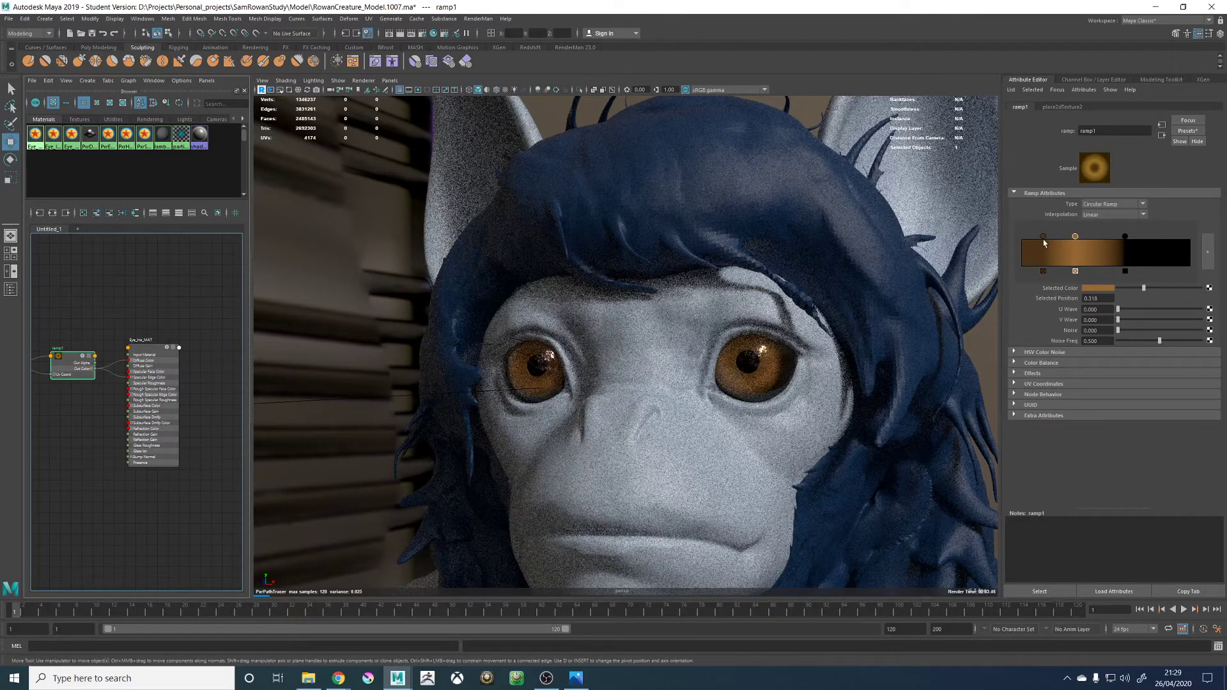
left_click(1100, 290)
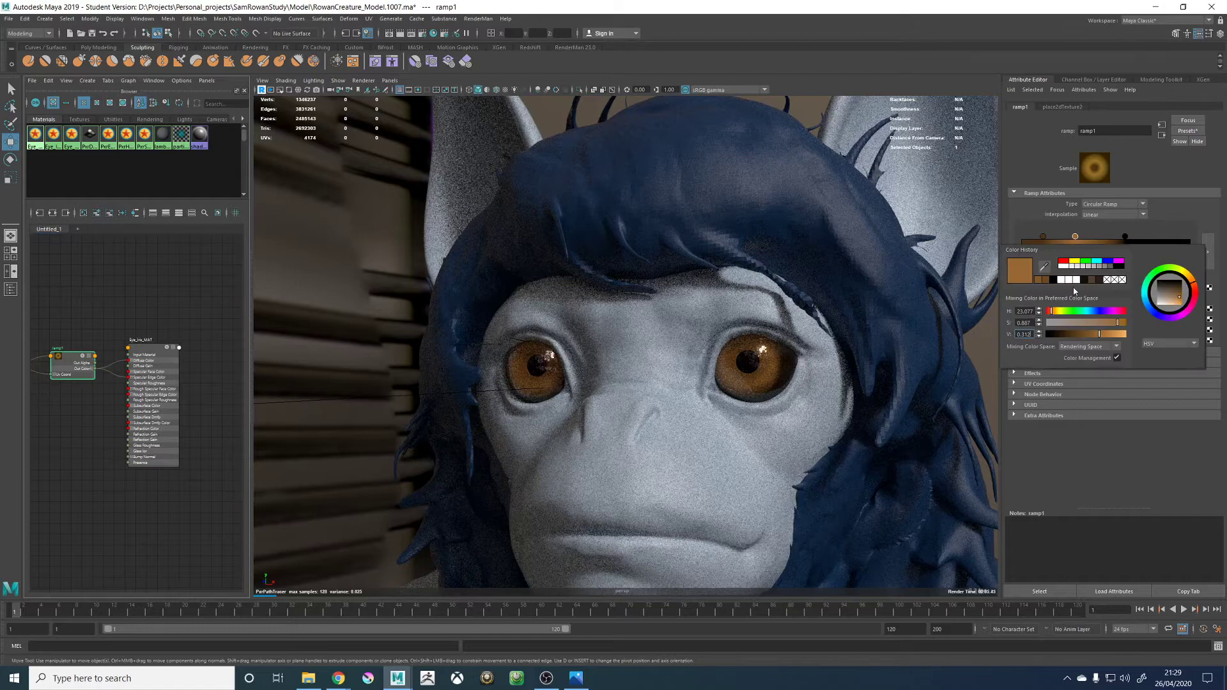
left_click(1105, 334)
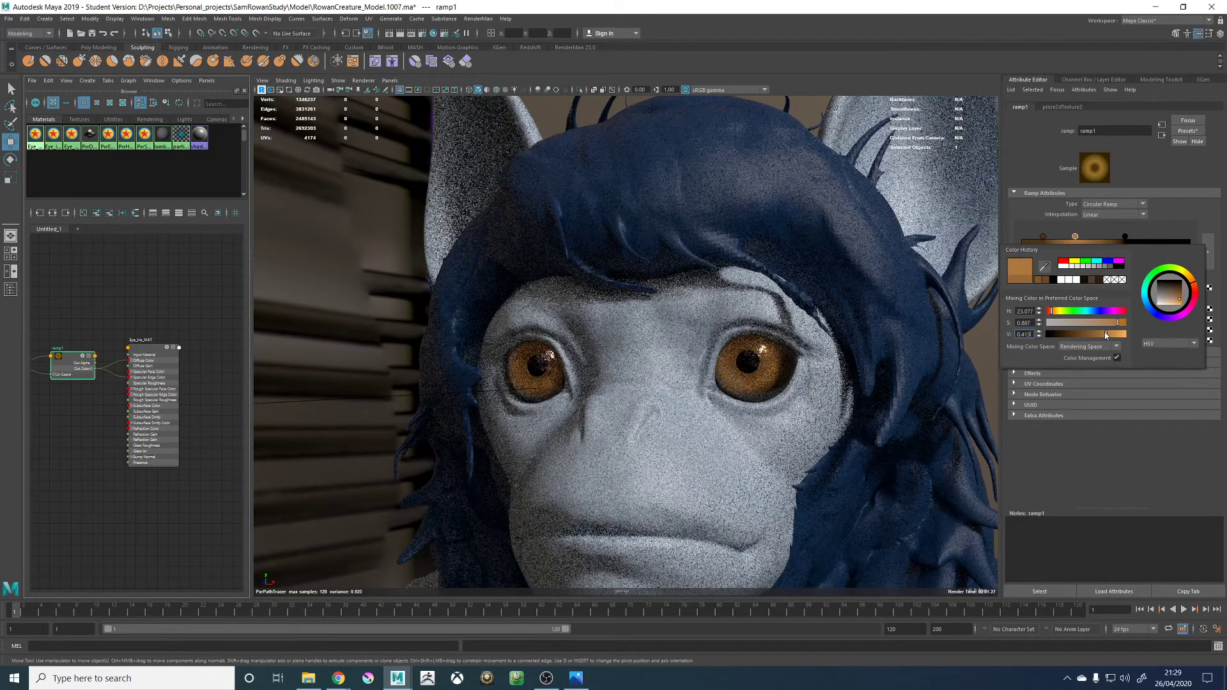
left_click(1054, 312)
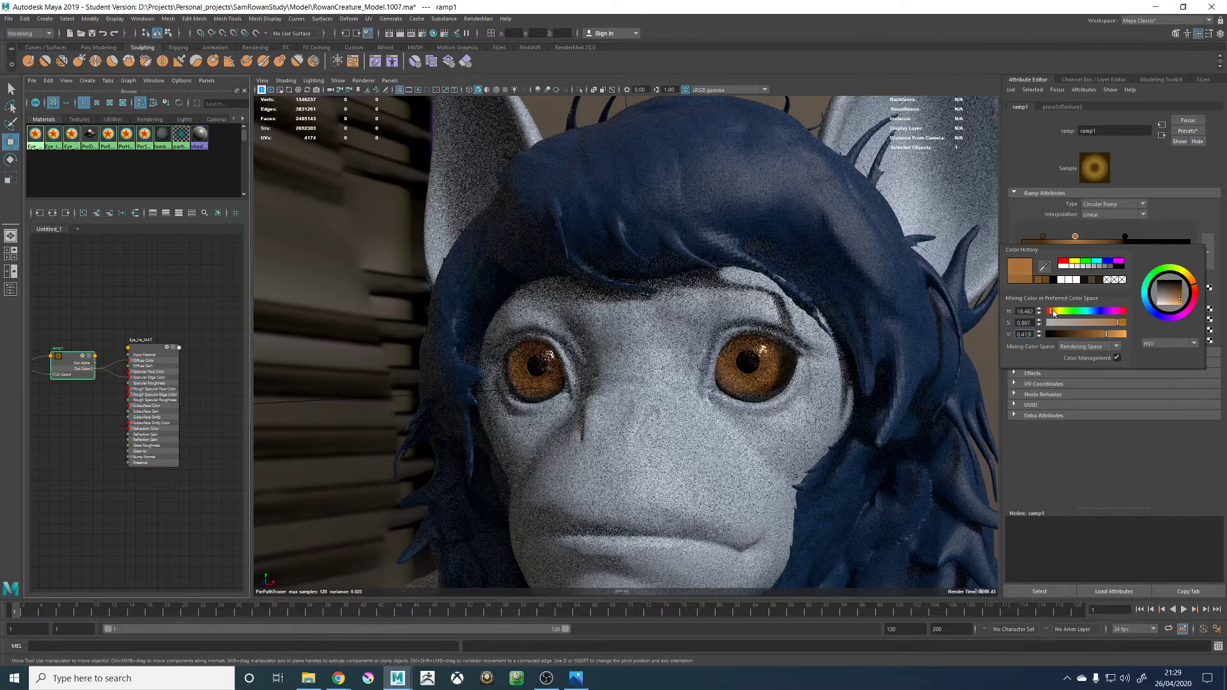
left_click_drag(1054, 312, 1057, 313)
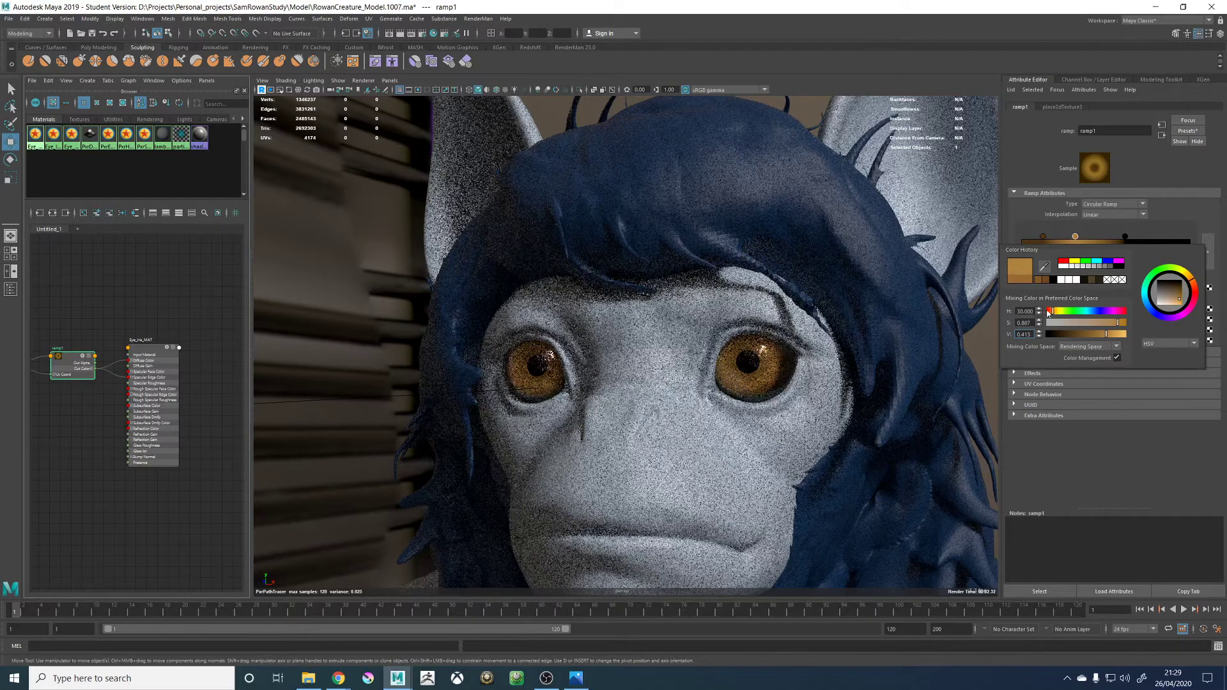
Recolor ramp1's dark brown marker at position 0.128 to a dark green
scroll(593, 365, "down", 5)
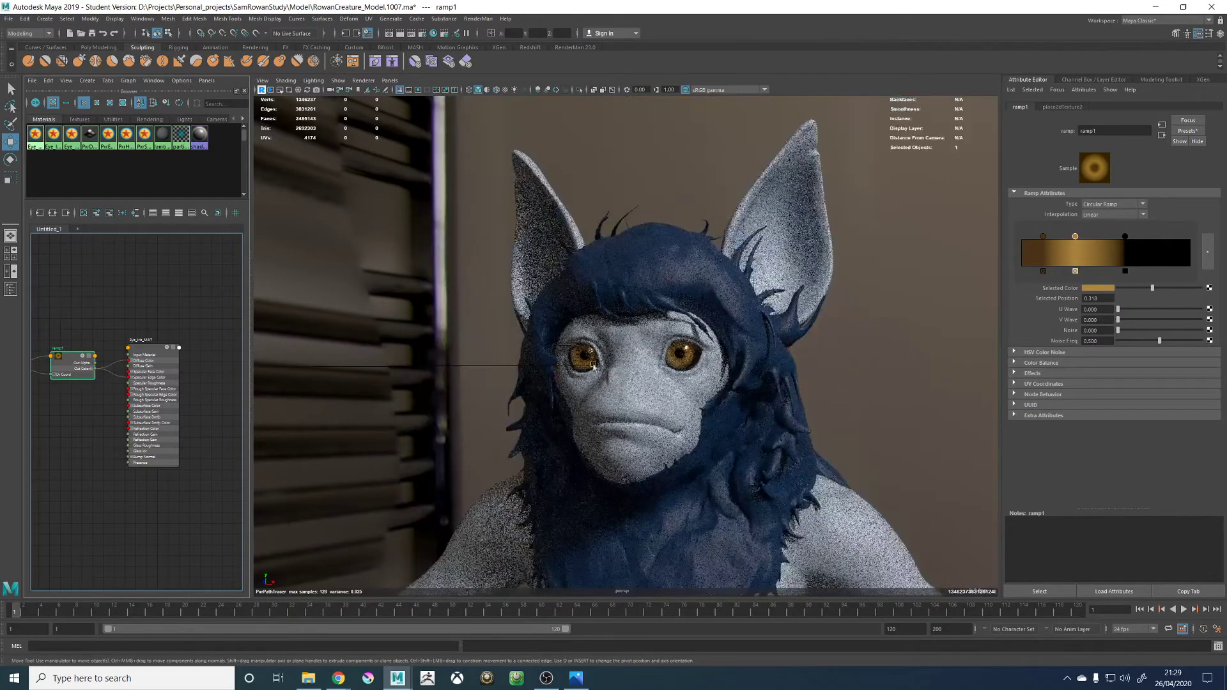
left_click_drag(593, 365, 689, 375, "alt")
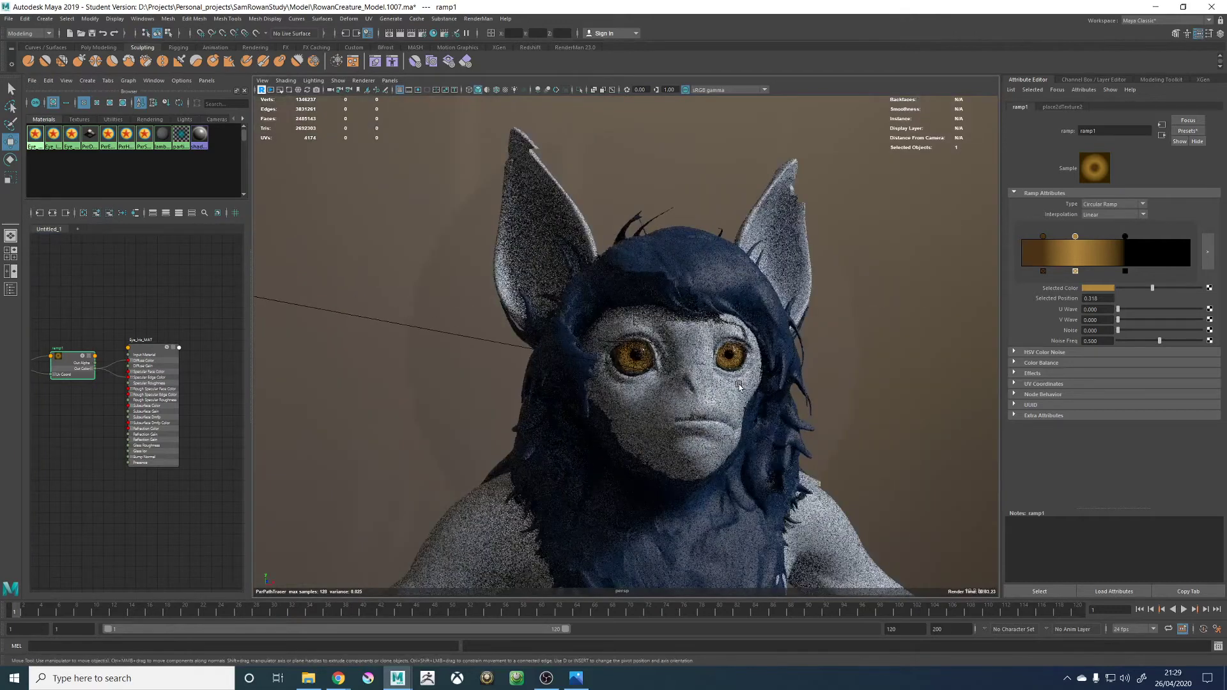
scroll(689, 376, "up", 3)
left_click(1043, 236)
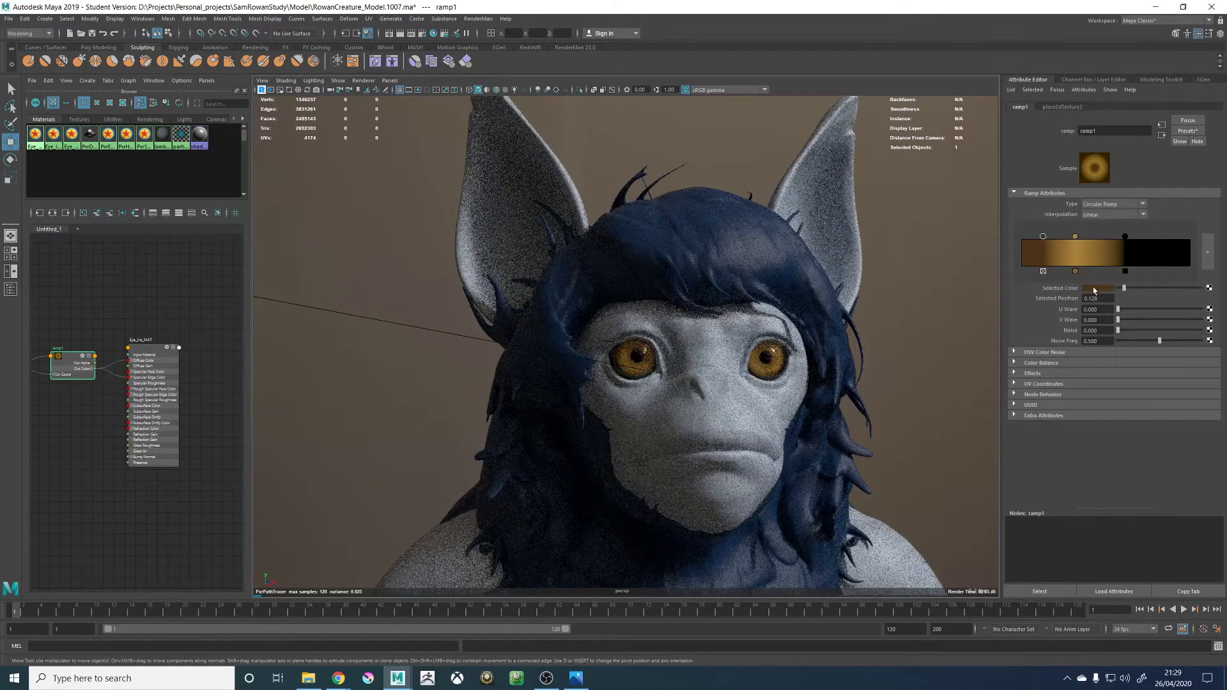
left_click(1094, 289)
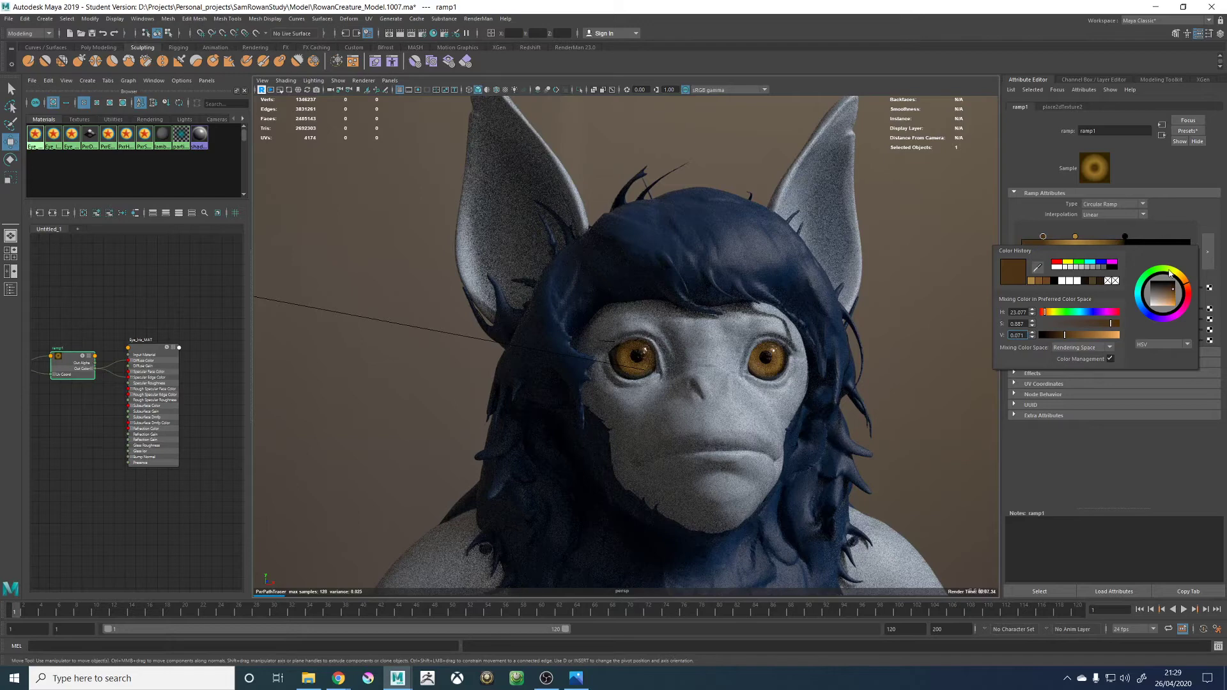
left_click_drag(1169, 271, 1165, 270)
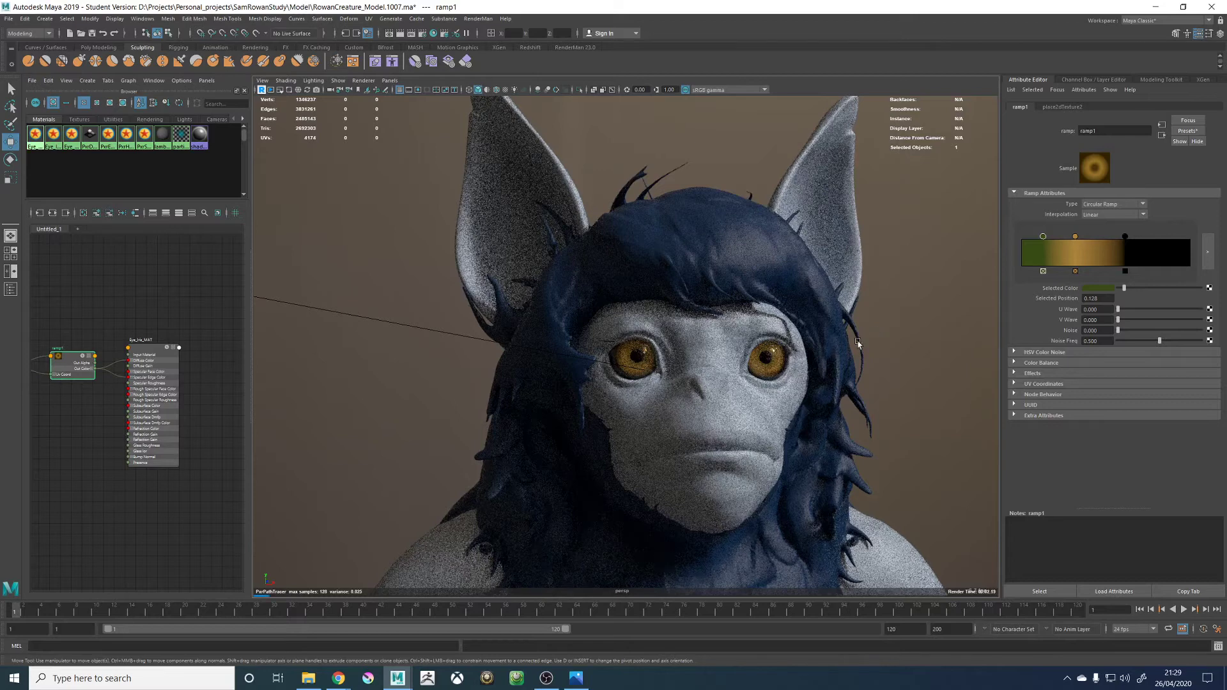
Add a black inner marker to ramp1 at position 0.088 and place the green marker, slightly brightened, at 0.119
scroll(754, 367, "up", 5)
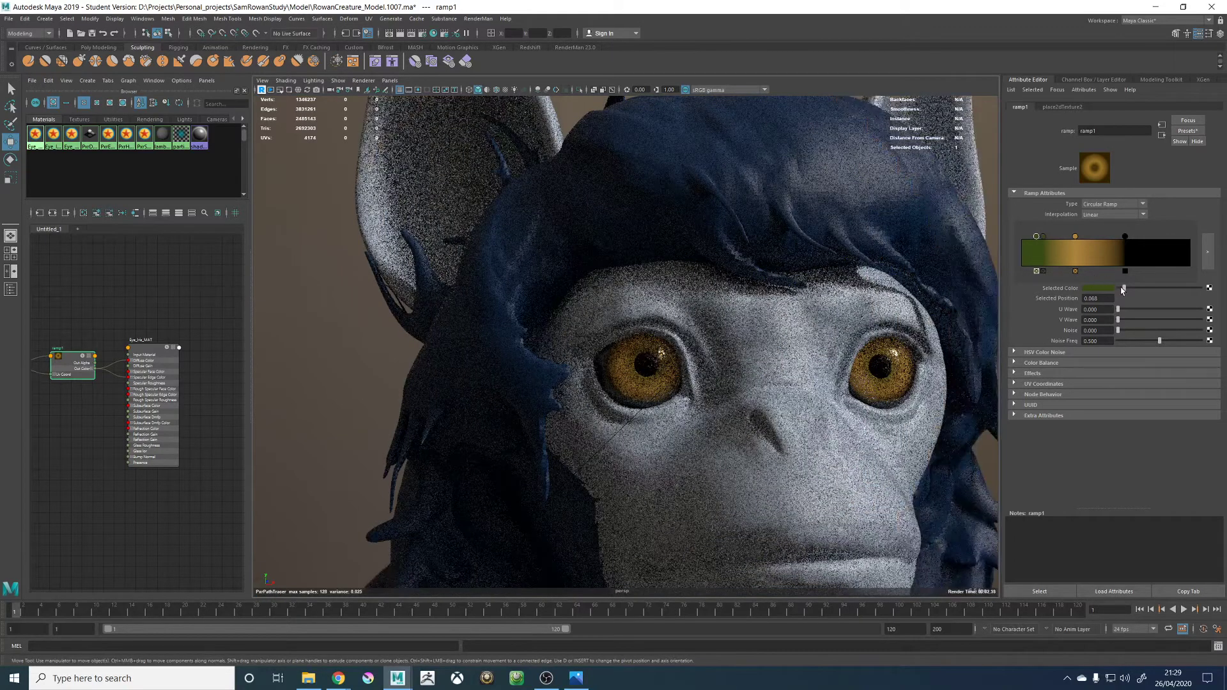
left_click_drag(1086, 292, 1057, 294)
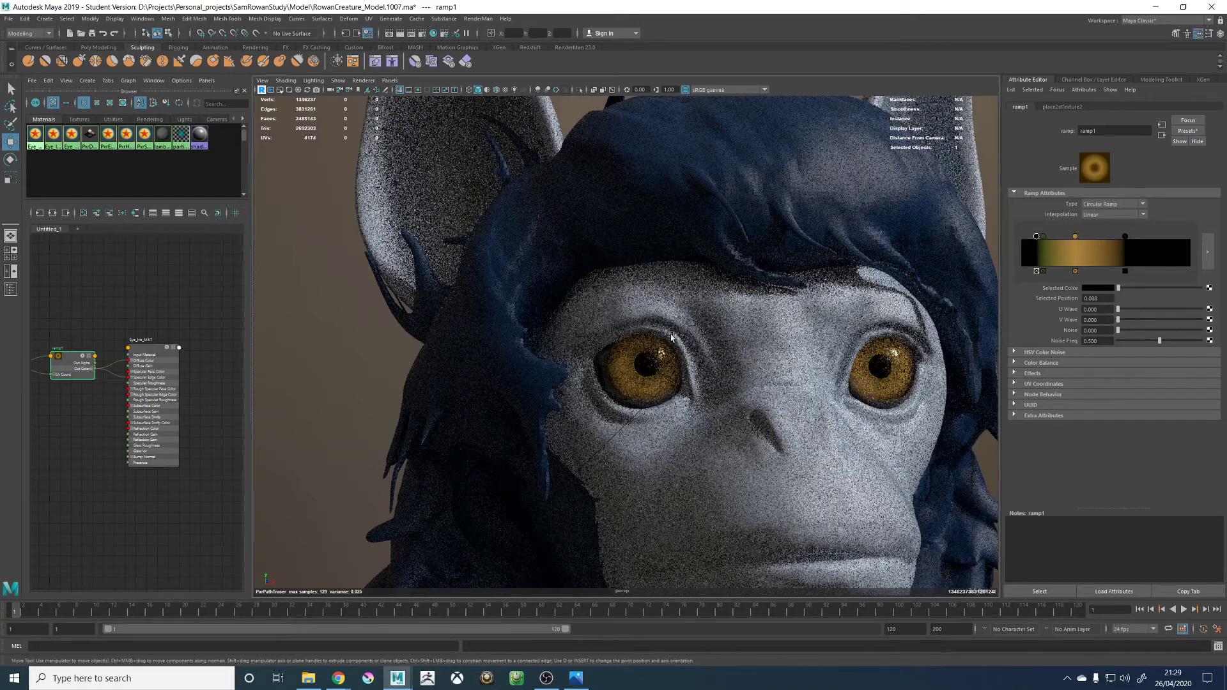
left_click(1051, 241)
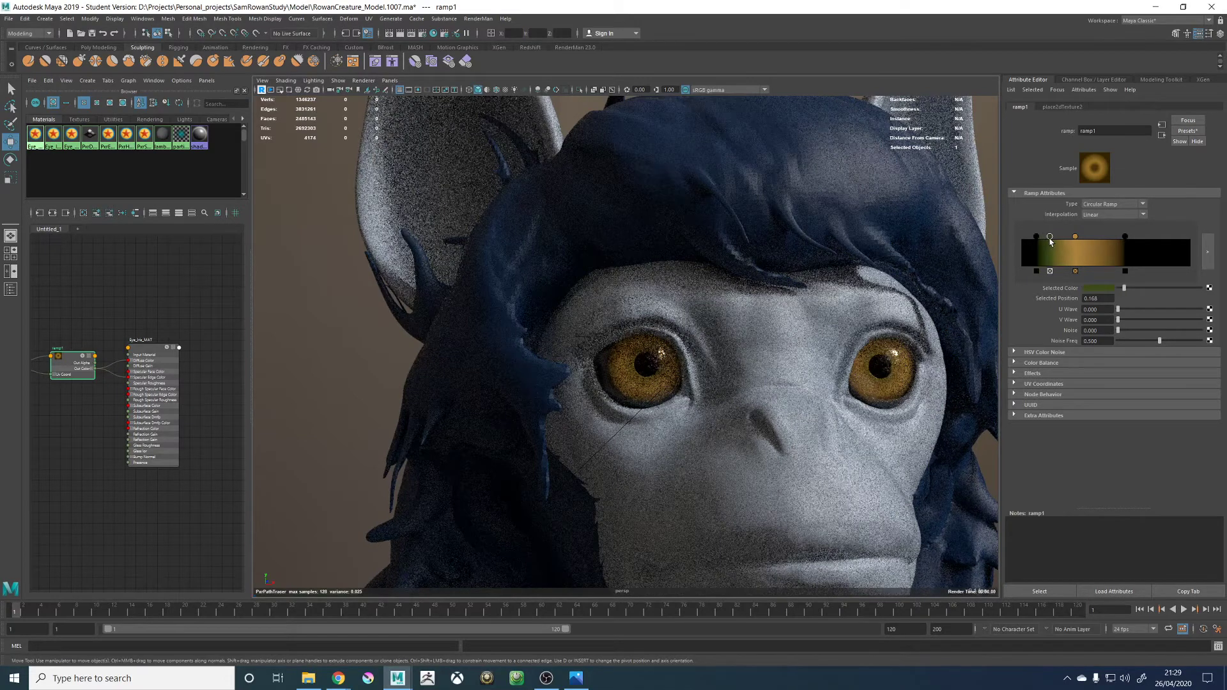
left_click_drag(1051, 242, 1045, 243)
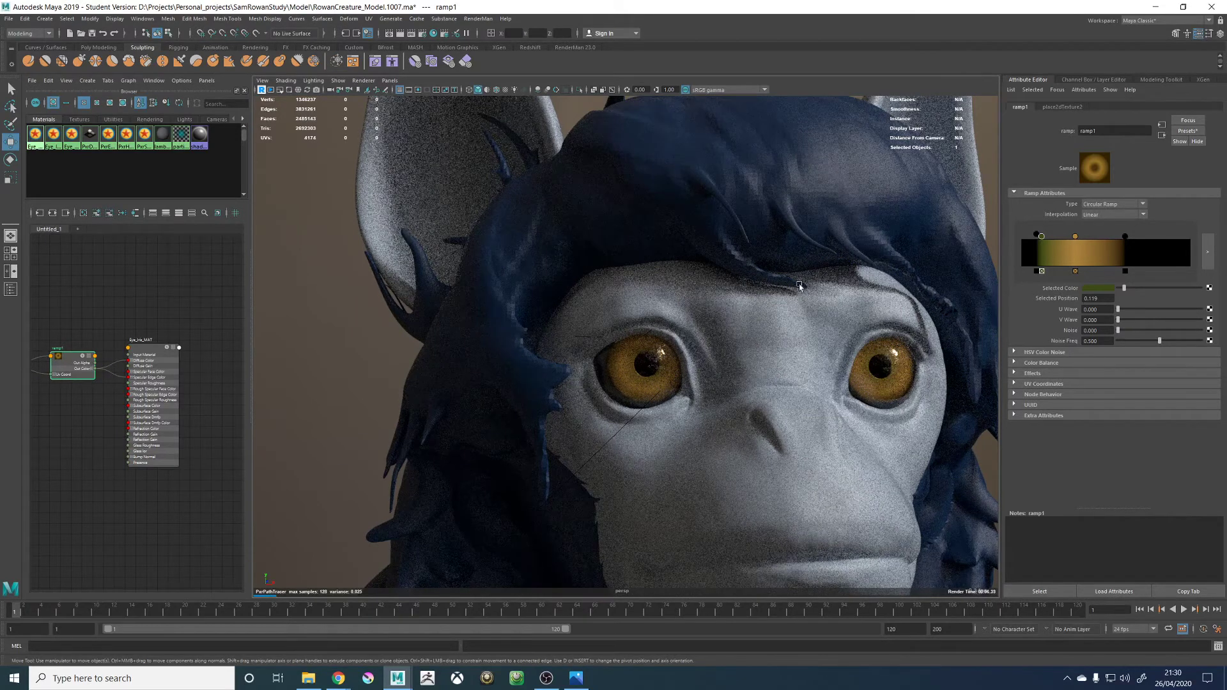
left_click_drag(1133, 286, 1134, 289)
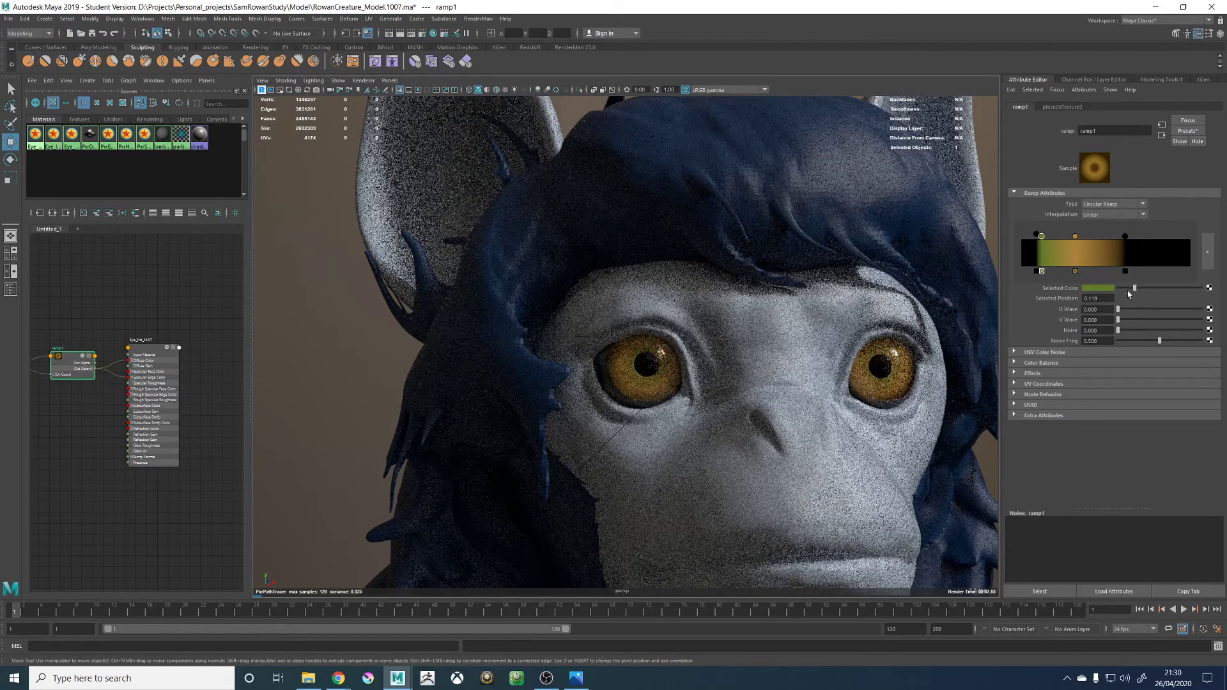
left_click_drag(1135, 289, 1127, 291)
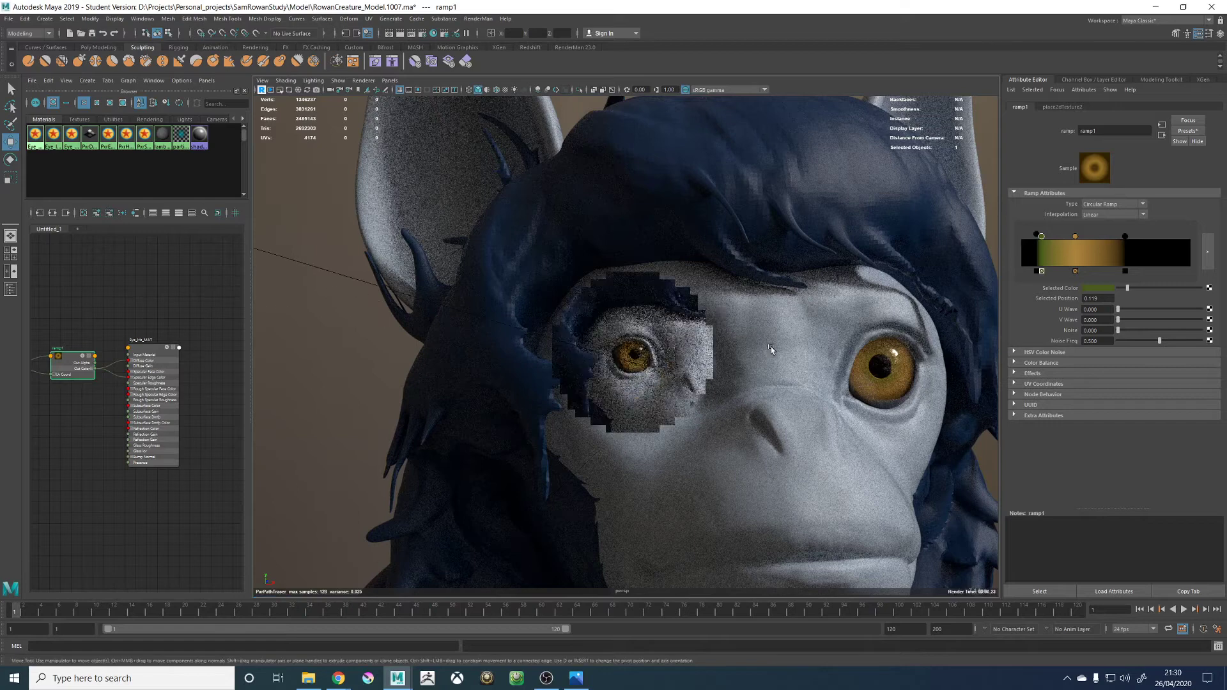
Darken both ramp1's middle marker at 0.318 and its green marker at 0.119
scroll(771, 346, "down", 5)
left_click(880, 331)
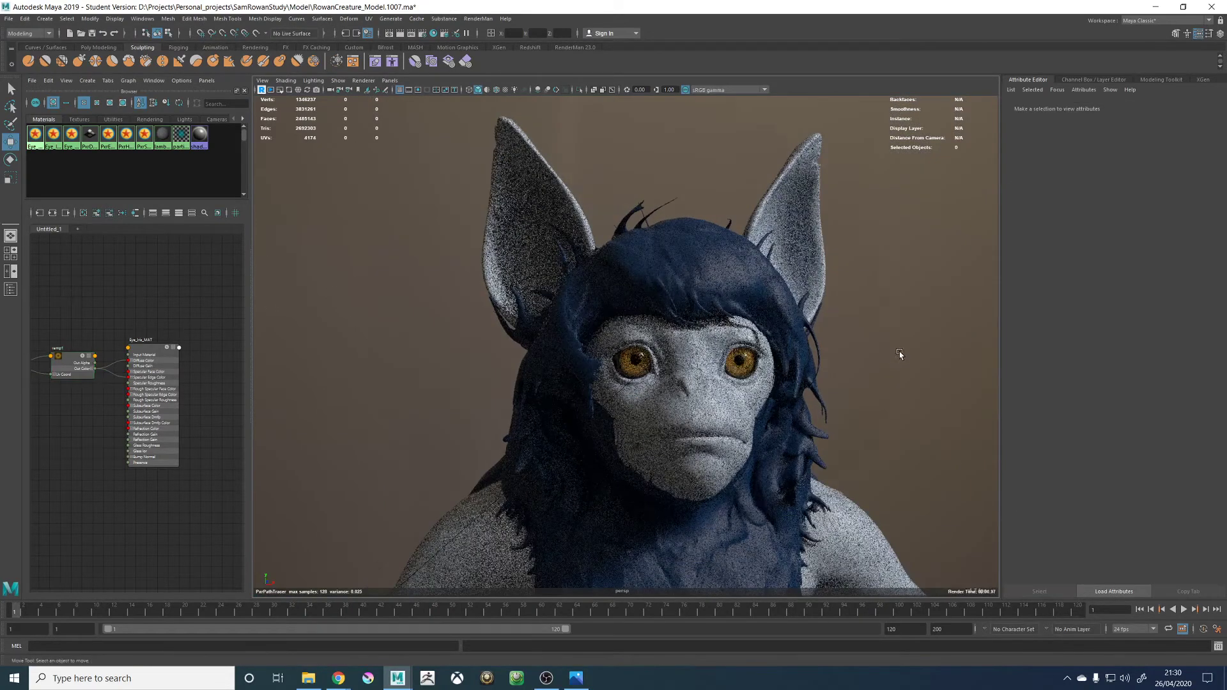
scroll(762, 335, "down", 3)
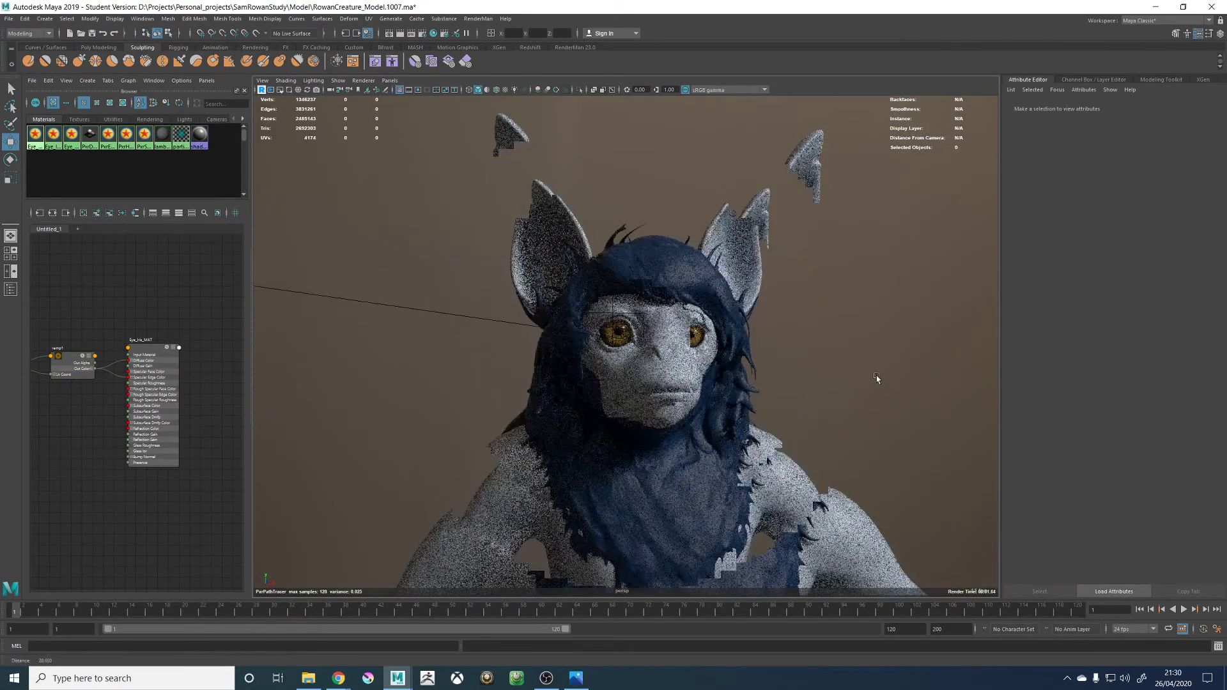
scroll(877, 377, "up", 3)
left_click(78, 361)
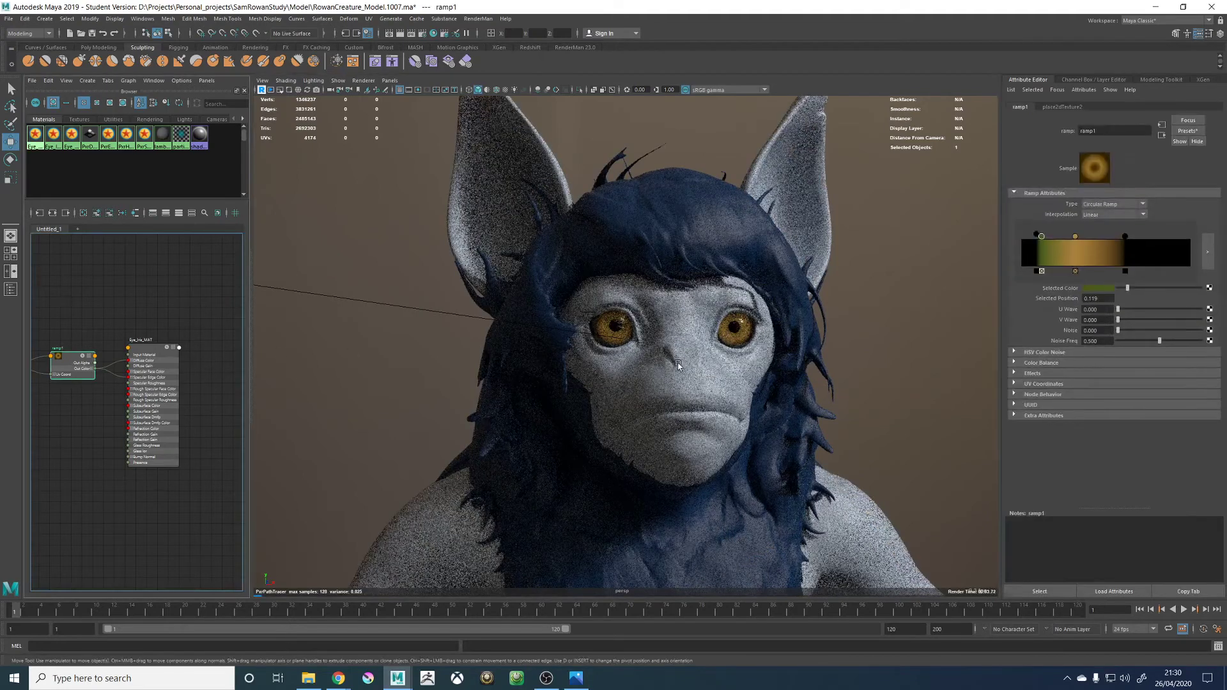
left_click(1140, 289)
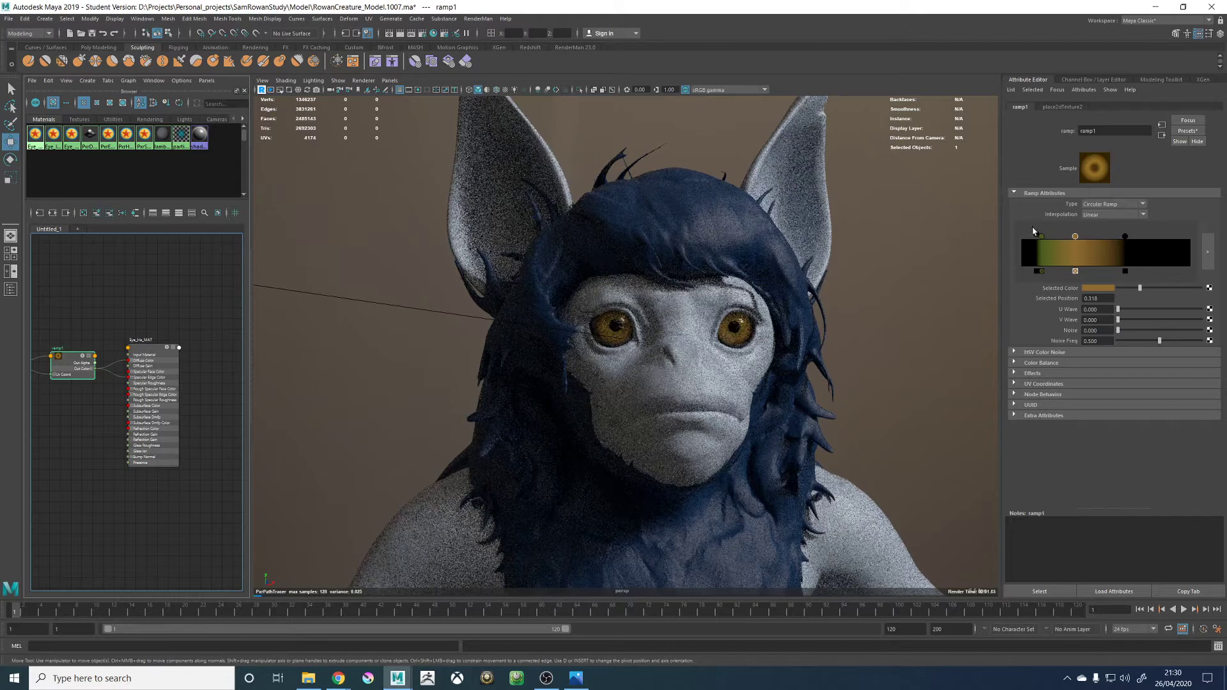
left_click(1041, 237)
left_click(1123, 290)
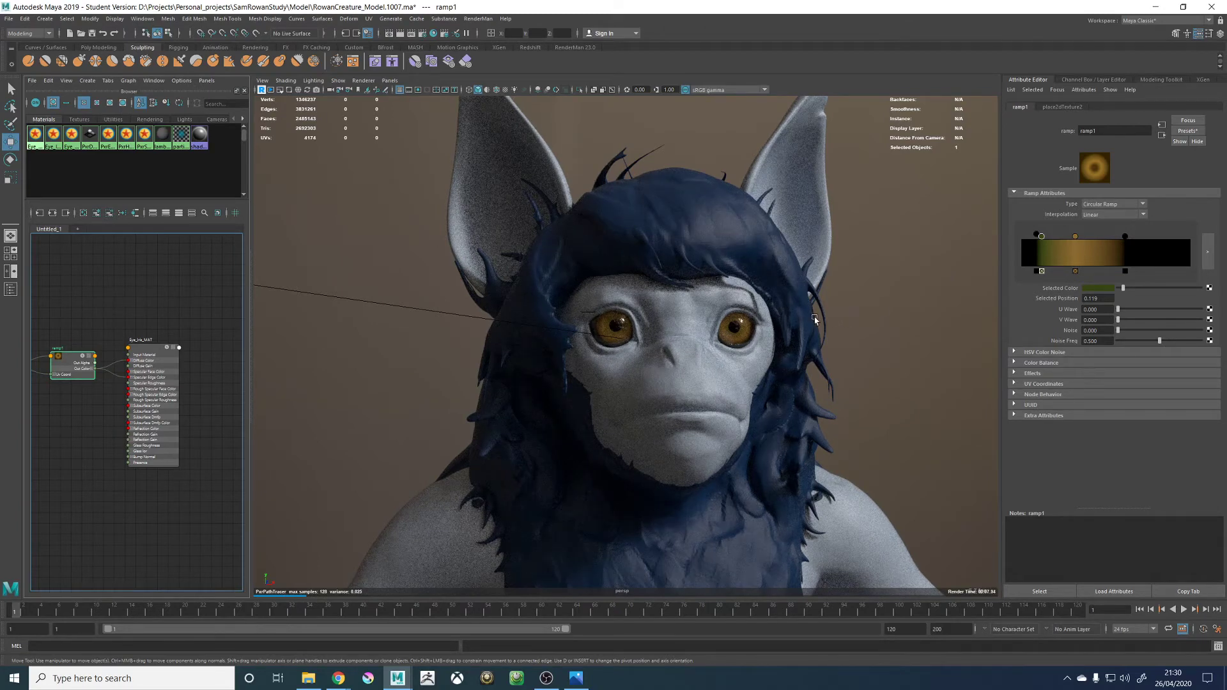
Shift the hue of ramp1's dark green marker at 0.119 slightly toward yellow
left_click_drag(833, 314, 734, 334, "alt")
scroll(758, 323, "up", 3)
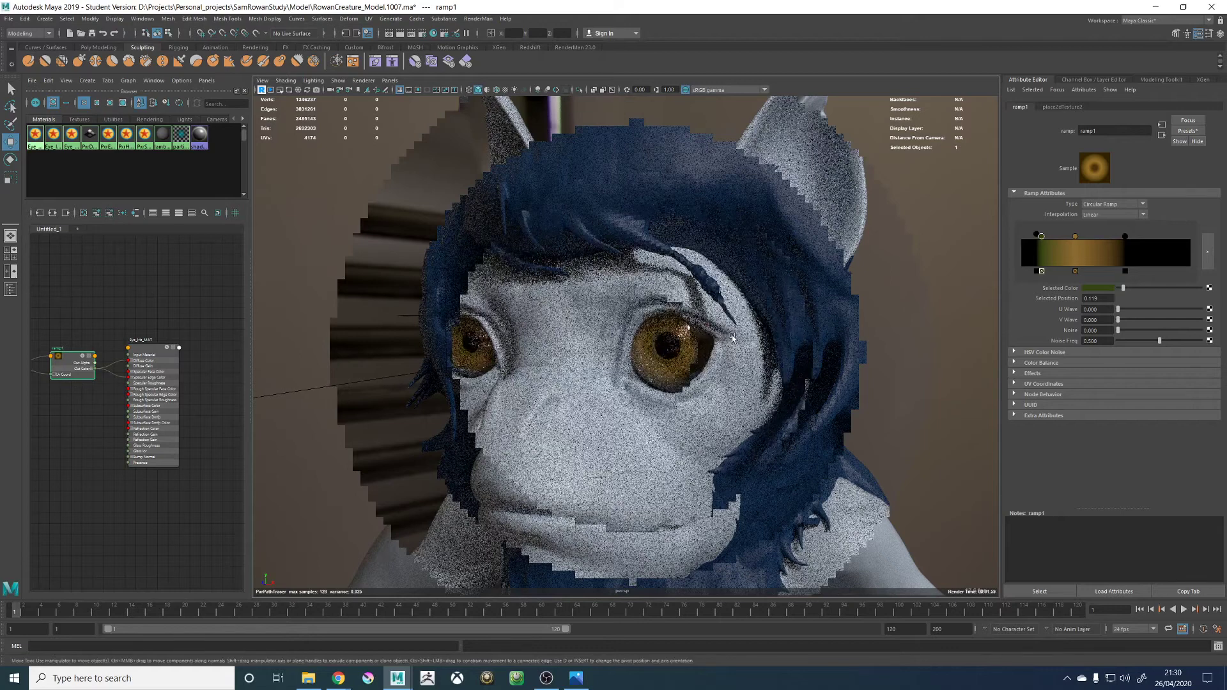
scroll(729, 336, "up", 2)
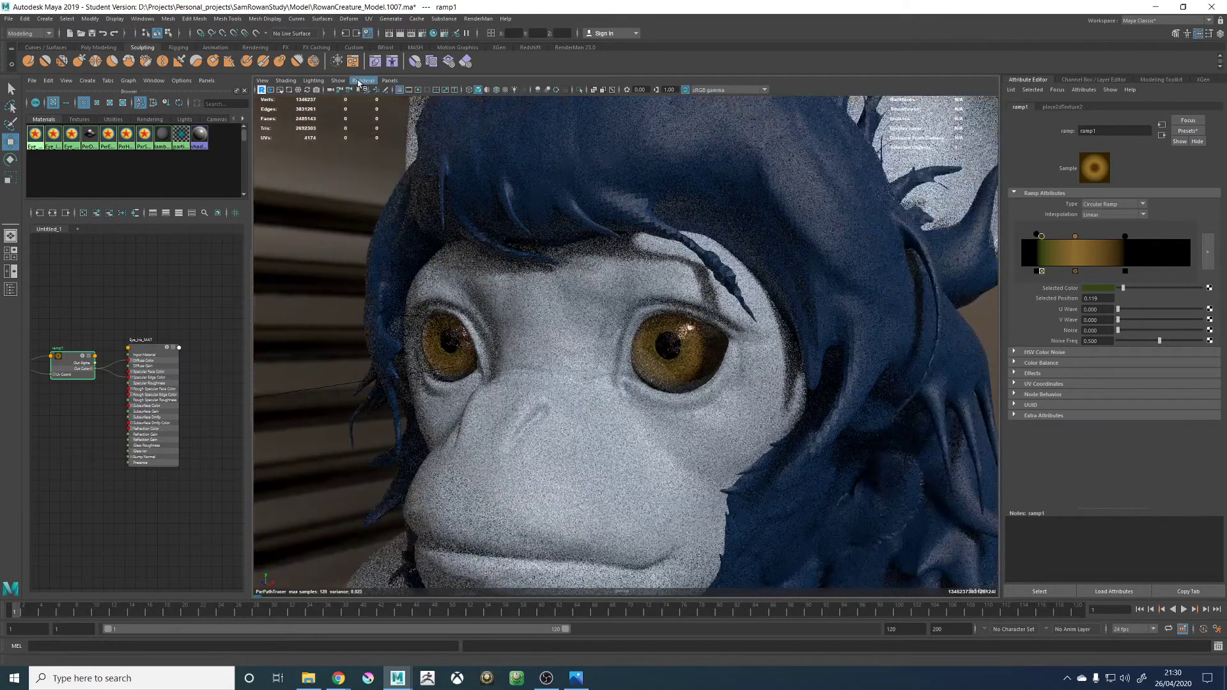
left_click(1097, 288)
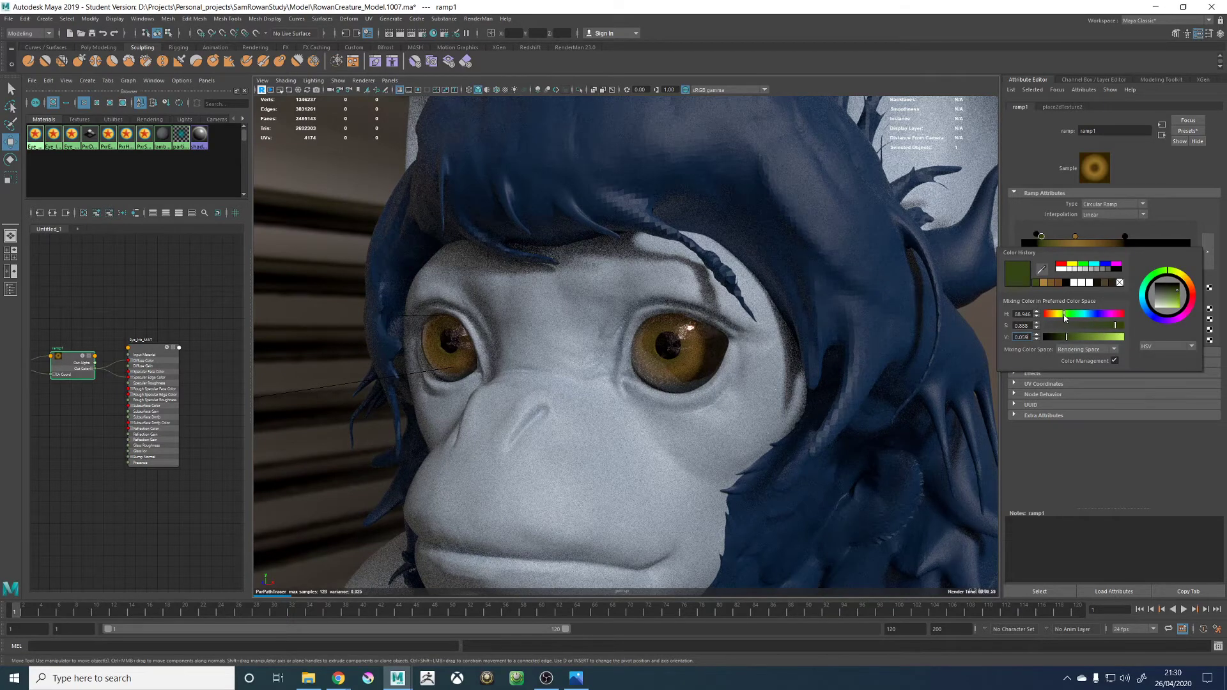
left_click_drag(1064, 317, 1062, 317)
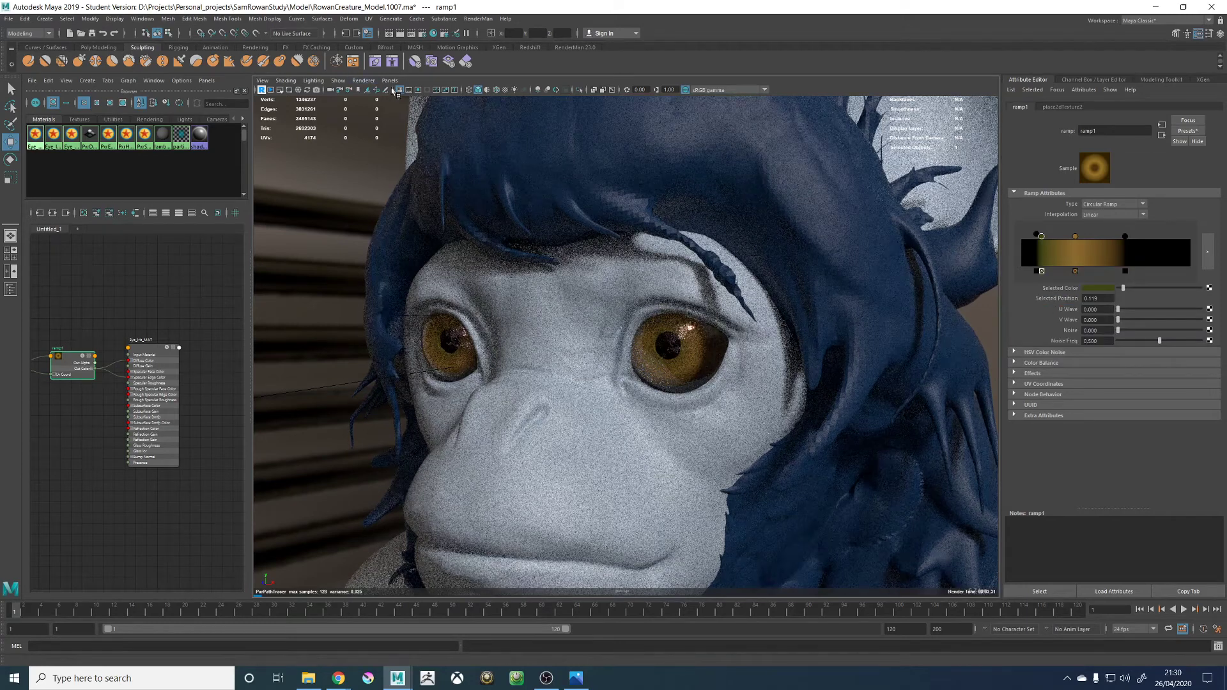
Leave the live RenderMan render for the standard shaded view and show the scene hierarchy
left_click(363, 81)
left_click(375, 99)
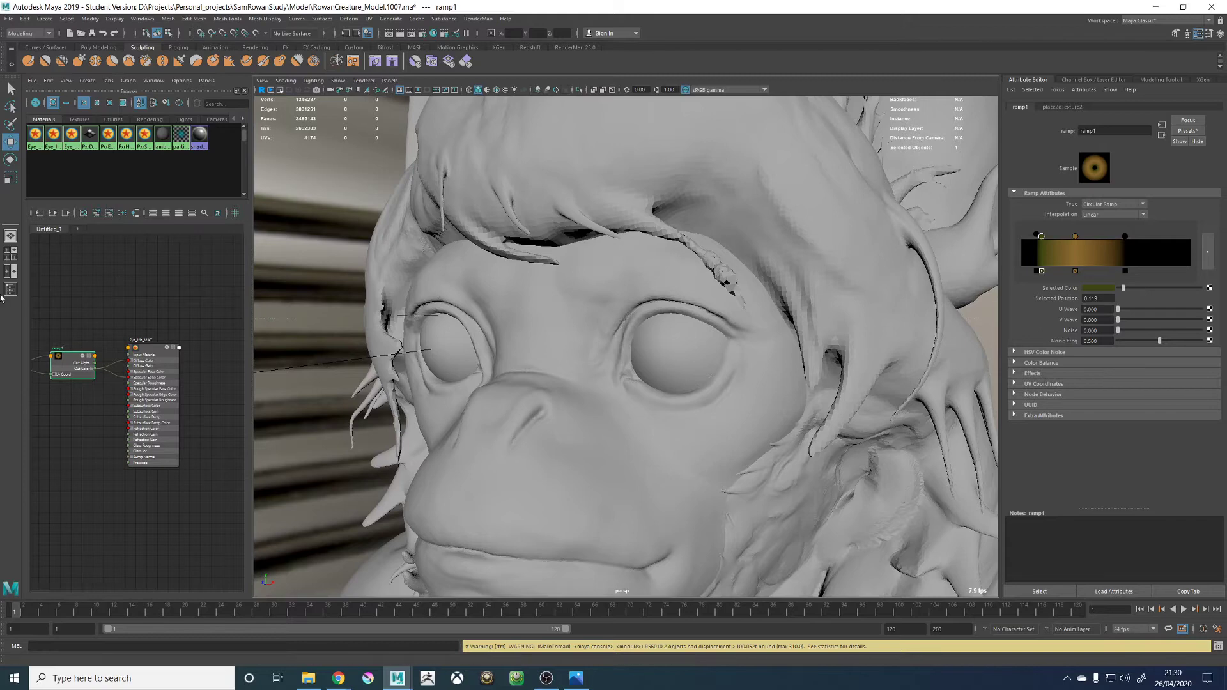
left_click(11, 290)
Unhide R_Eye_GRP inside Eye_GRP and hide the other two eye groups
left_click(58, 207)
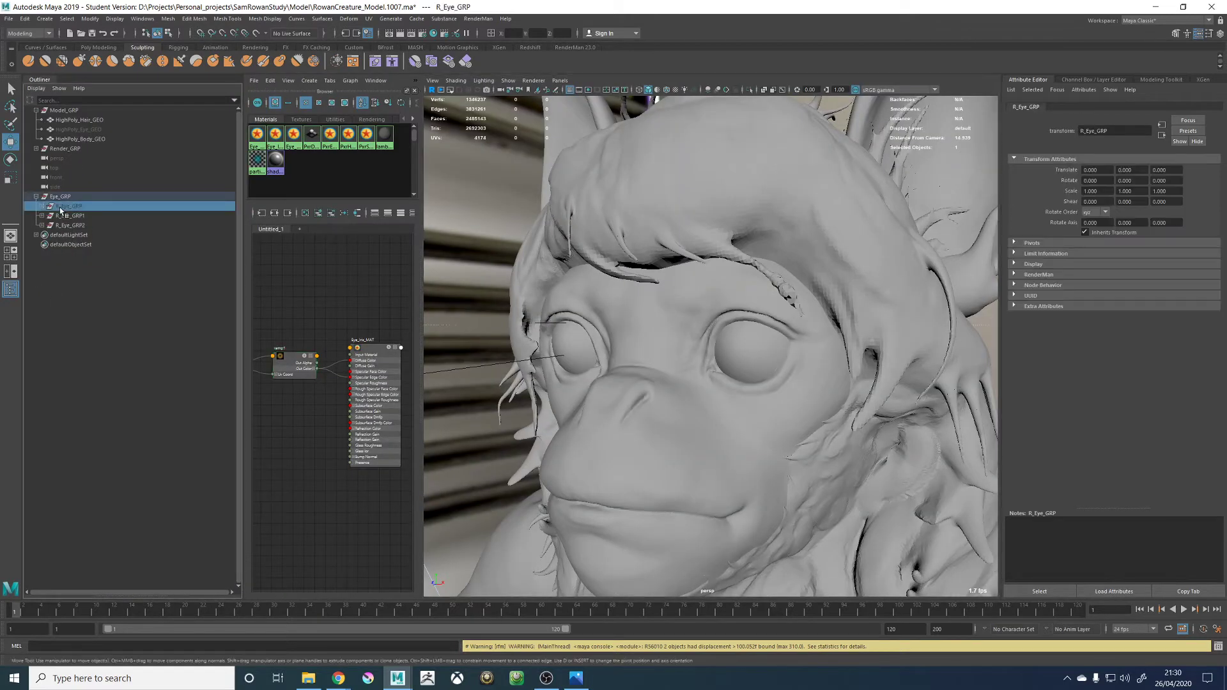
key("shift+h")
left_click(69, 216)
key("ctrl+h")
left_click(69, 225)
key("ctrl+h")
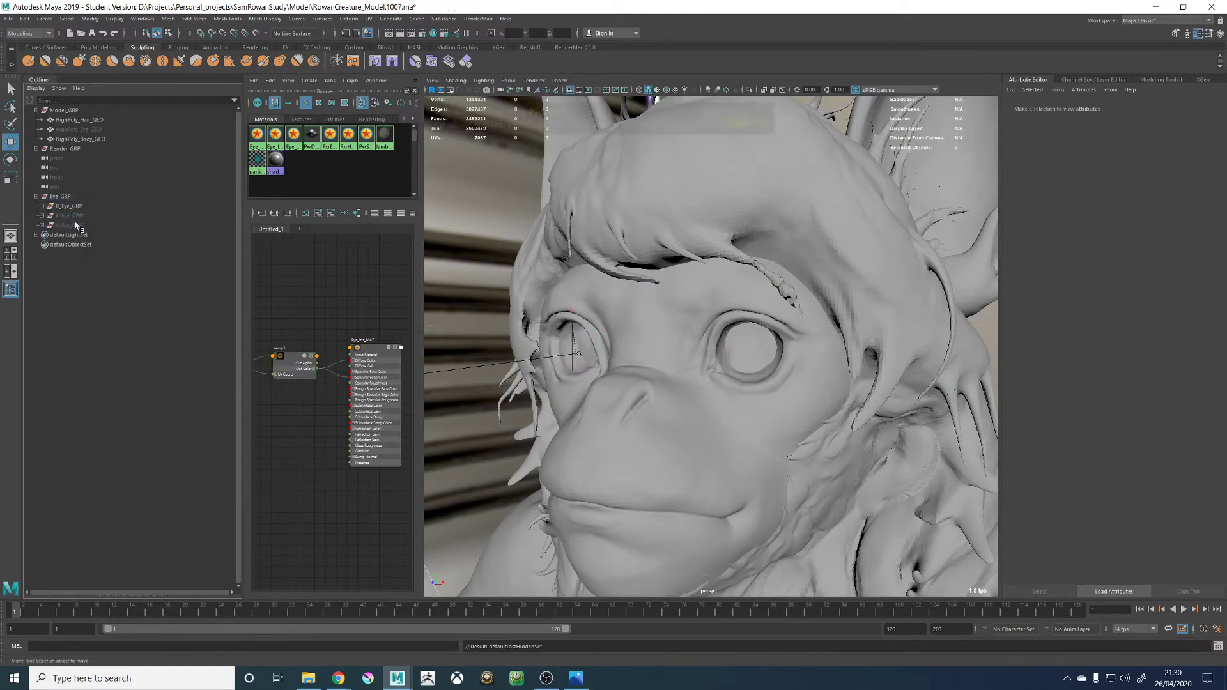
key("ctrl+h")
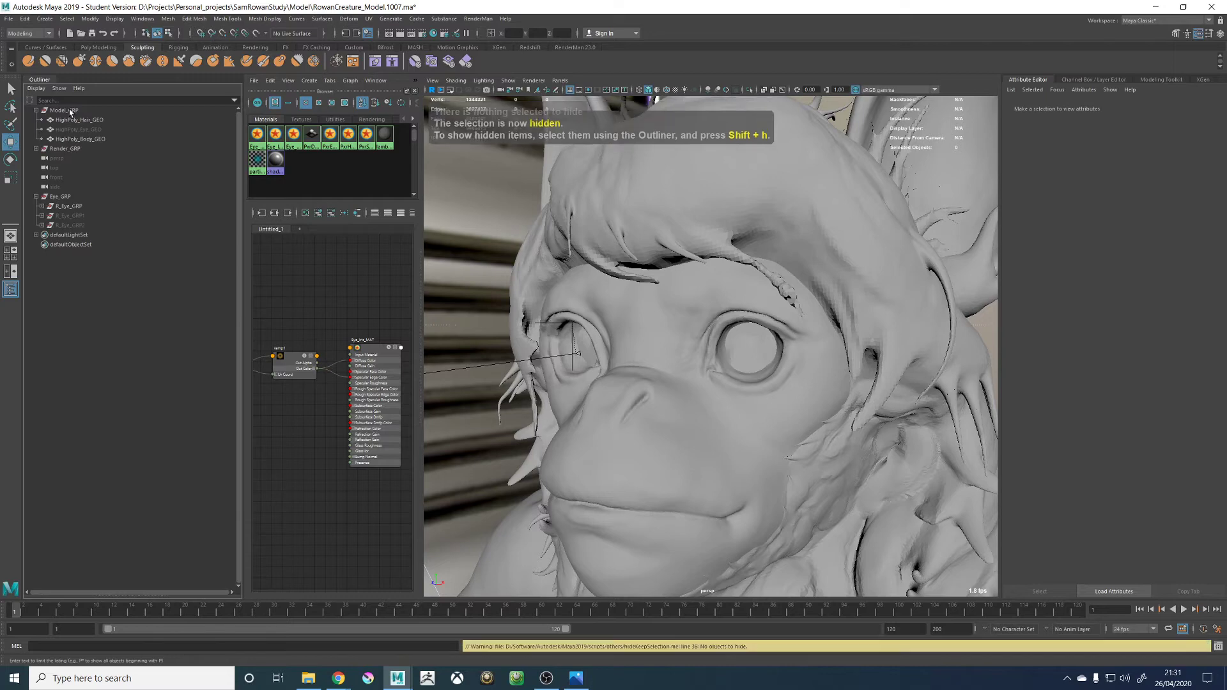
Hide Model_GRP and frame the view on the remaining eye in Eye_GRP
left_click(63, 110)
key("ctrl+h")
left_click(60, 196)
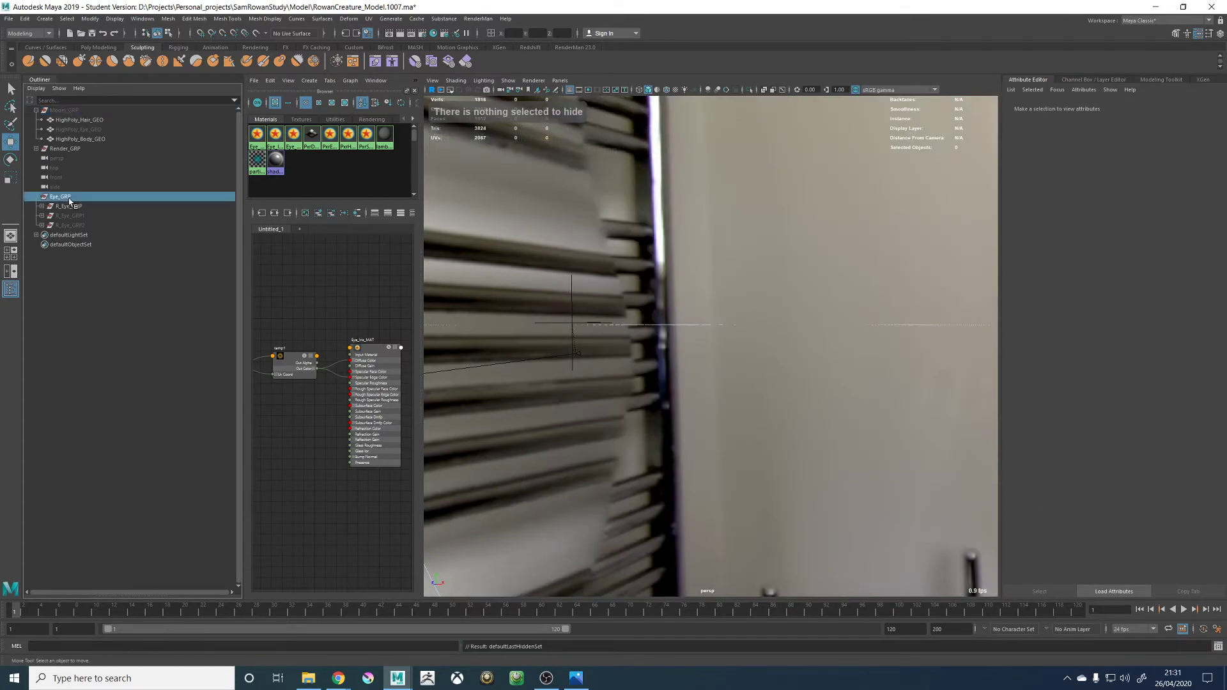
key("f")
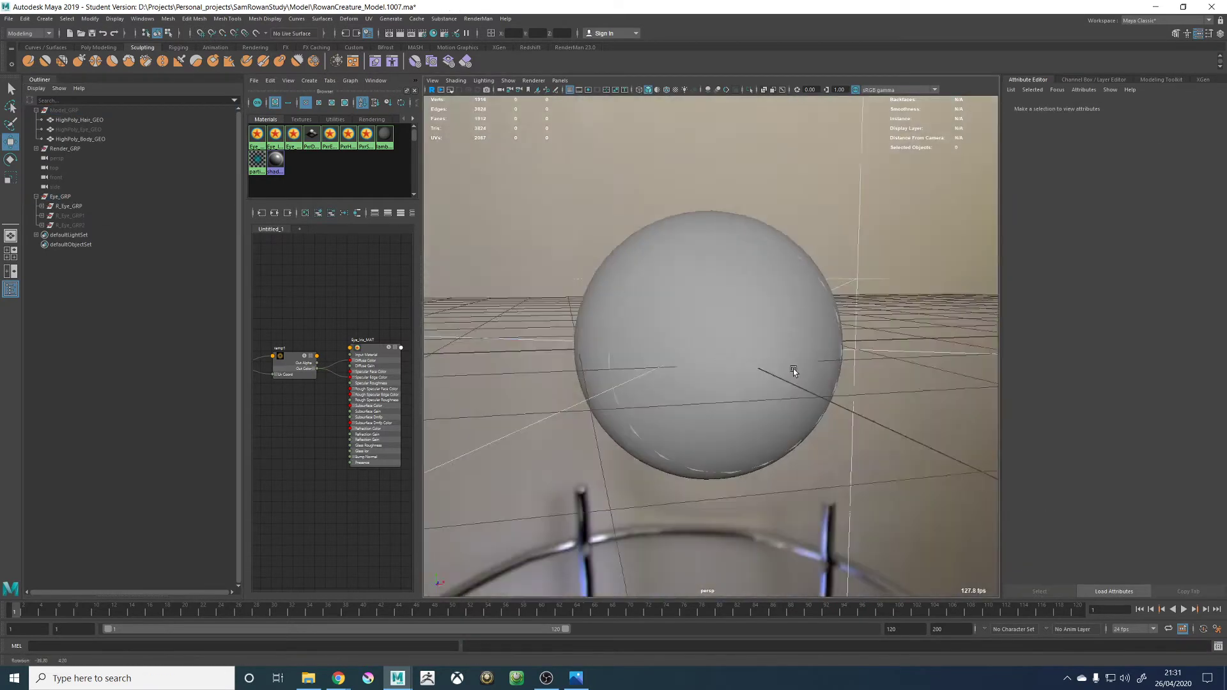
Hide the scene hierarchy and widen the shader node graph beside the viewport
left_click(722, 340)
left_click_drag(722, 340, 607, 326, "alt")
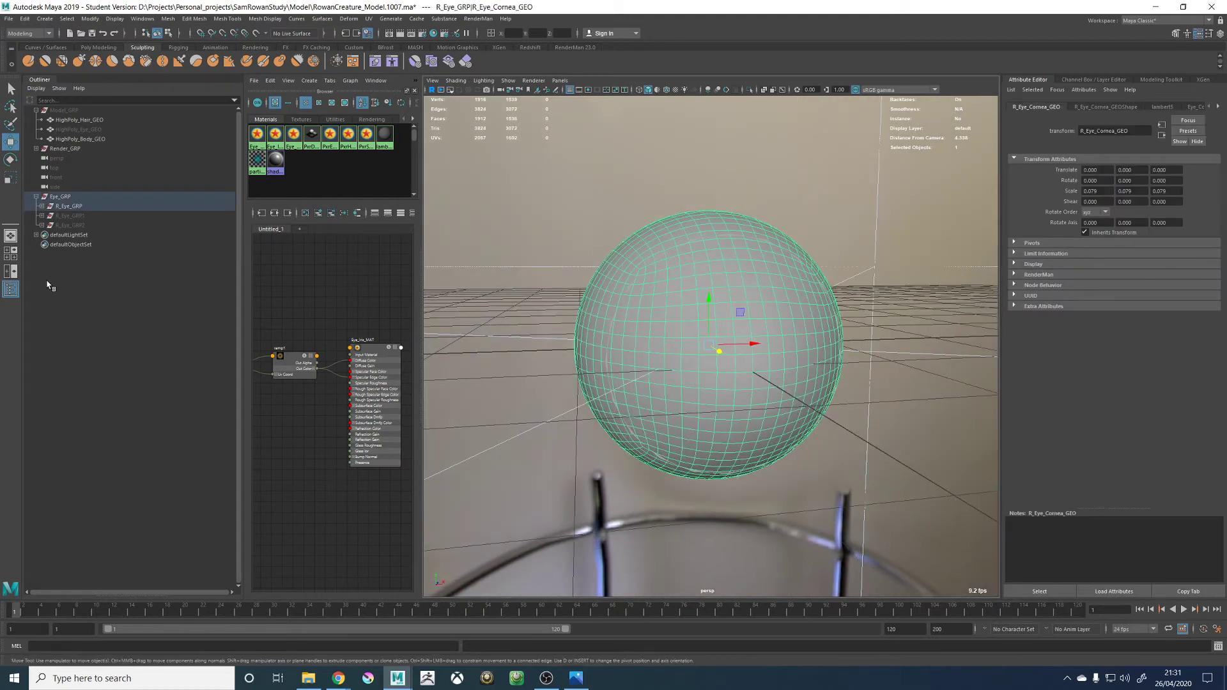
left_click(8, 289)
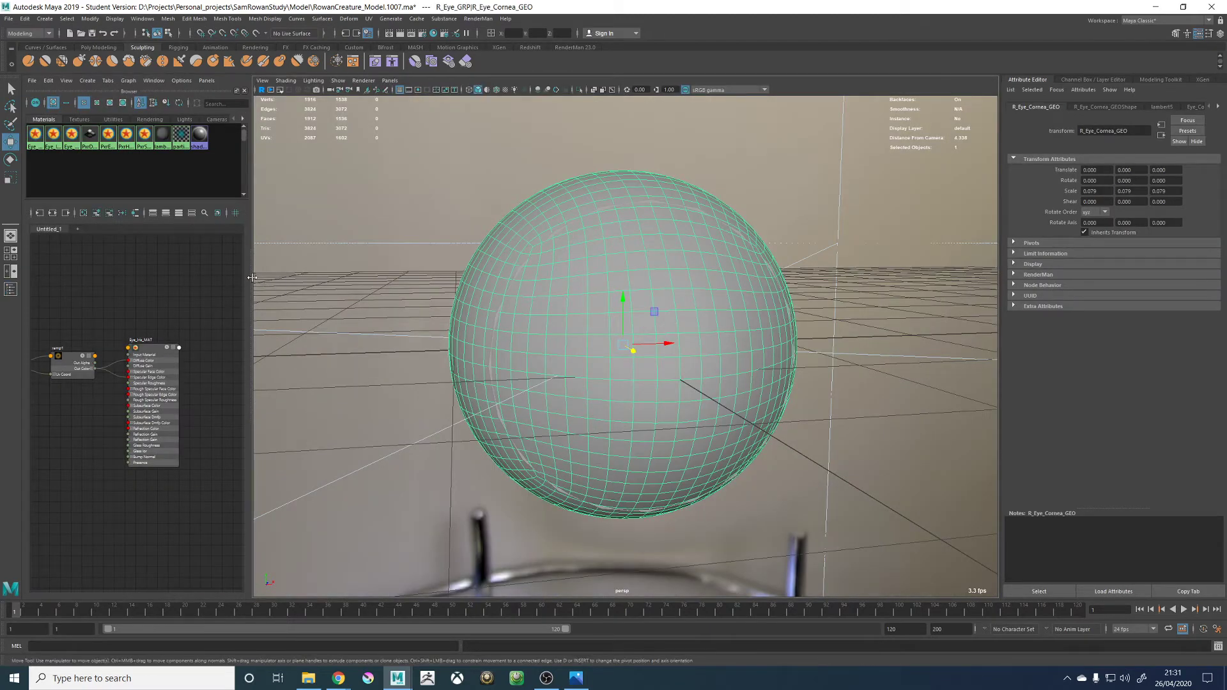
left_click_drag(253, 277, 632, 280)
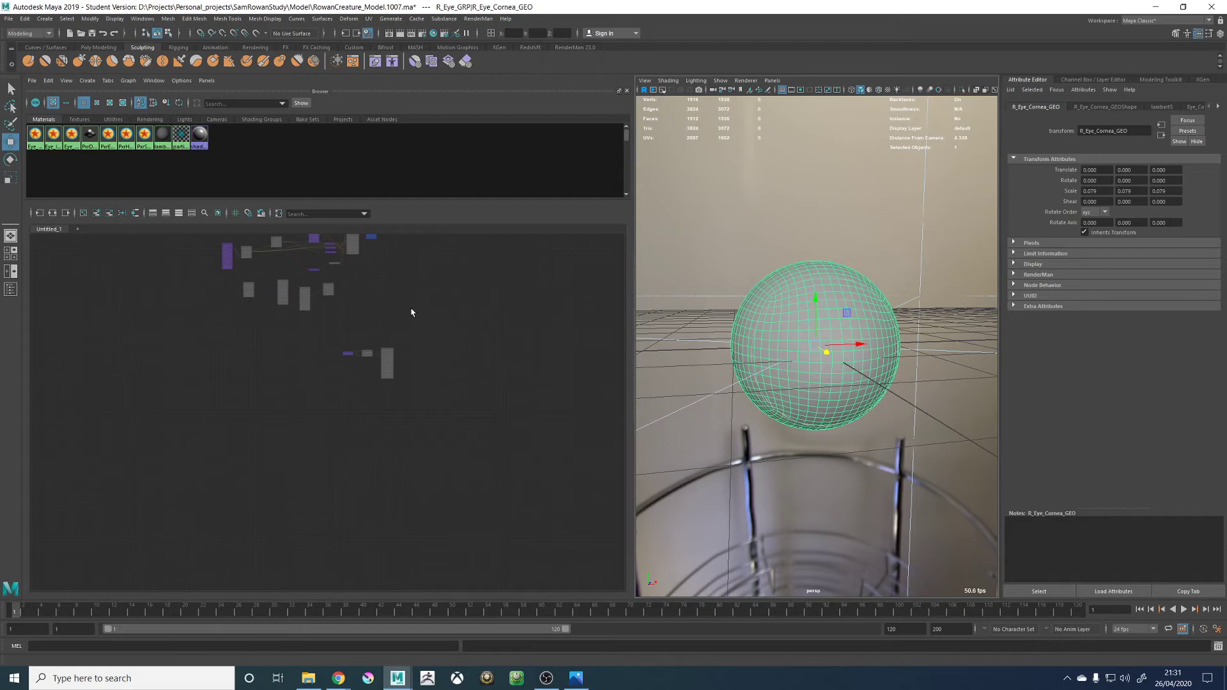
Add a remapValue node to the eye cornea shader graph near Eye_Cornea_MAT
scroll(386, 304, "up", 5)
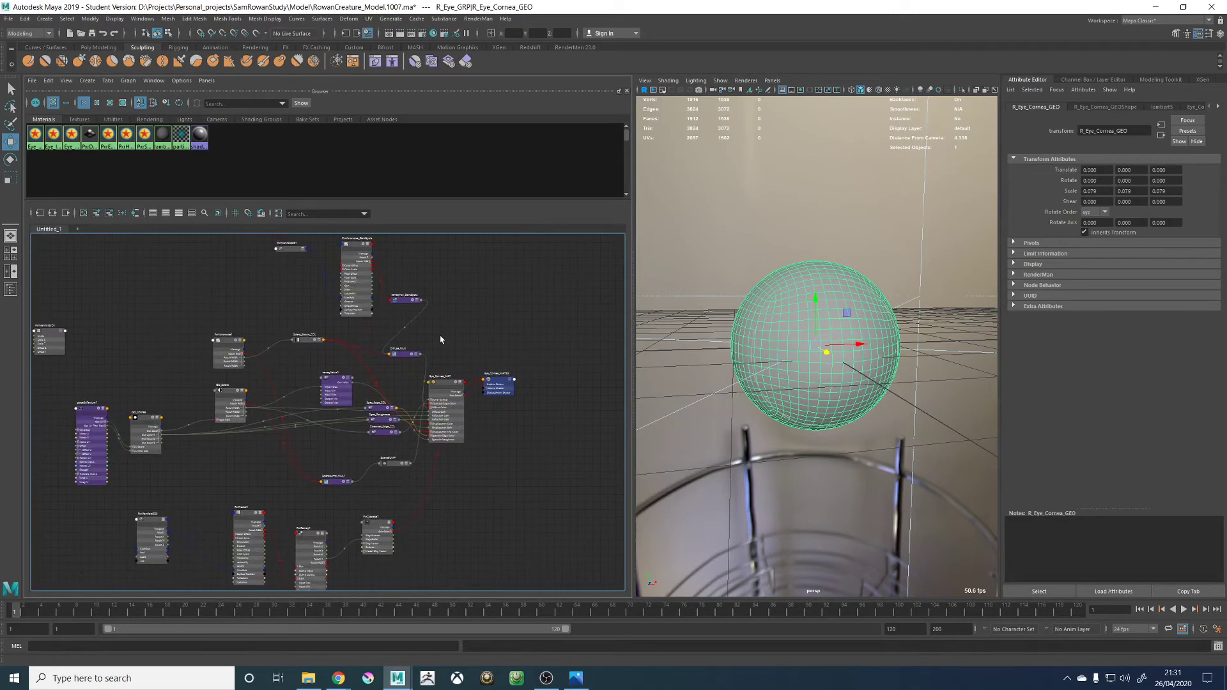
scroll(441, 339, "up", 3)
key("Tab")
type("r")
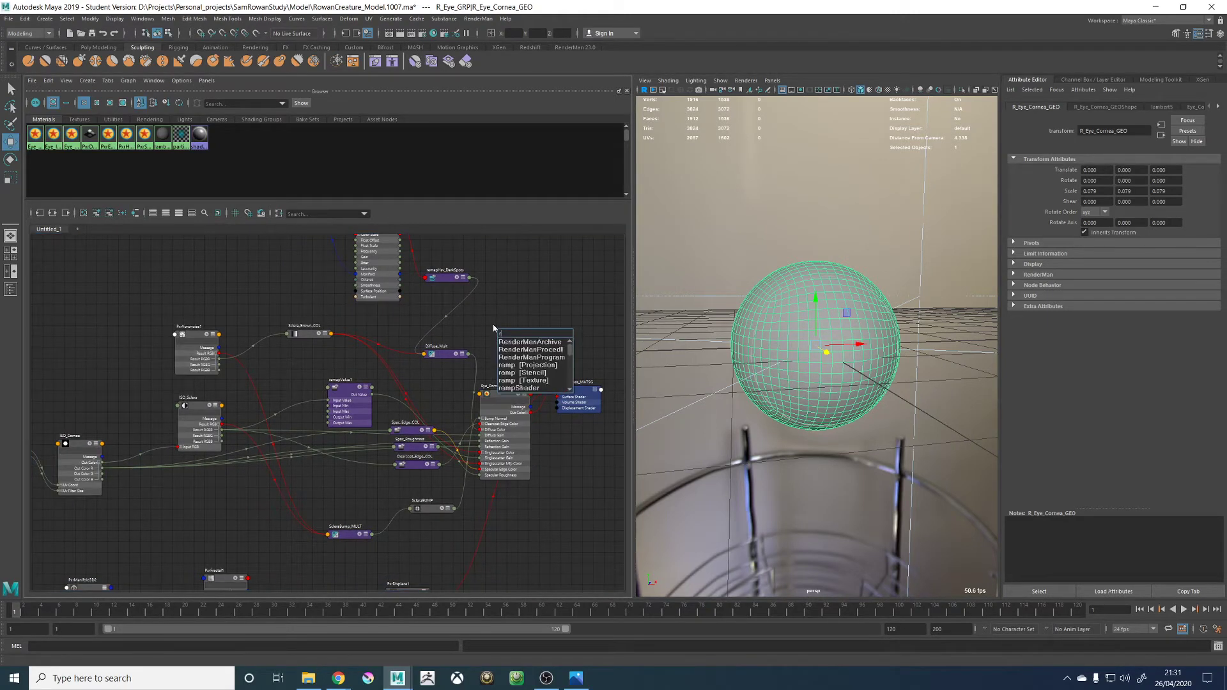
type("ema")
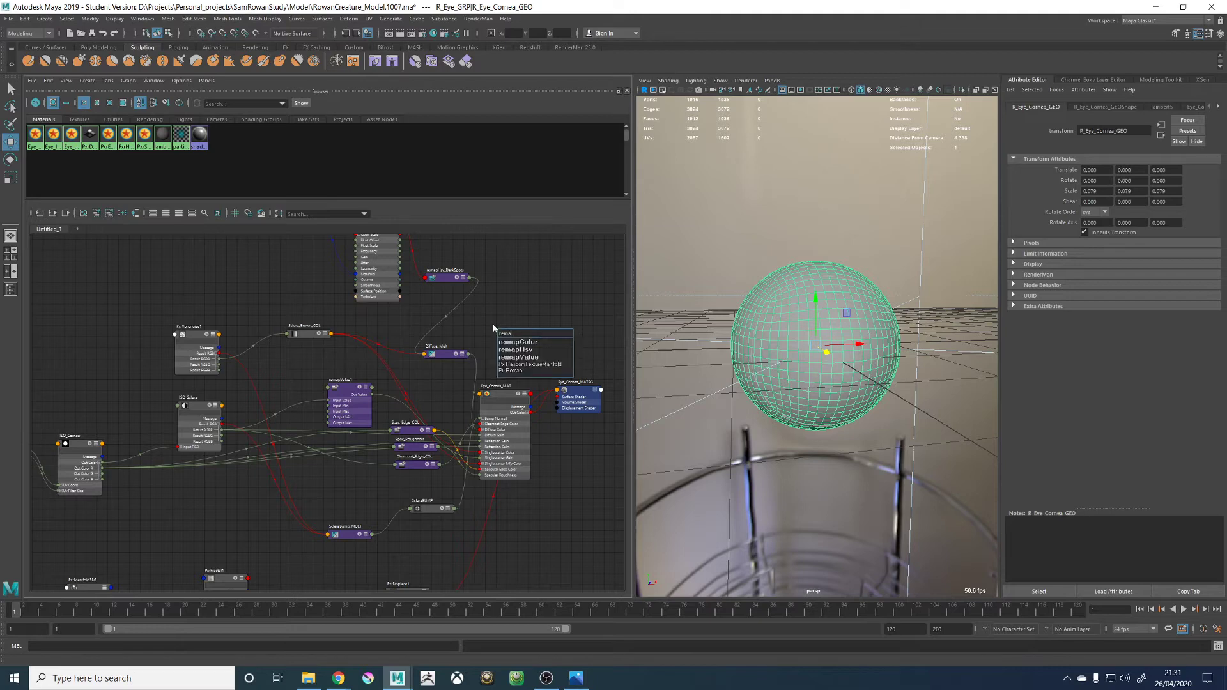
key("Down")
key("Down")
key("Down")
key("Return")
scroll(528, 332, "up", 3)
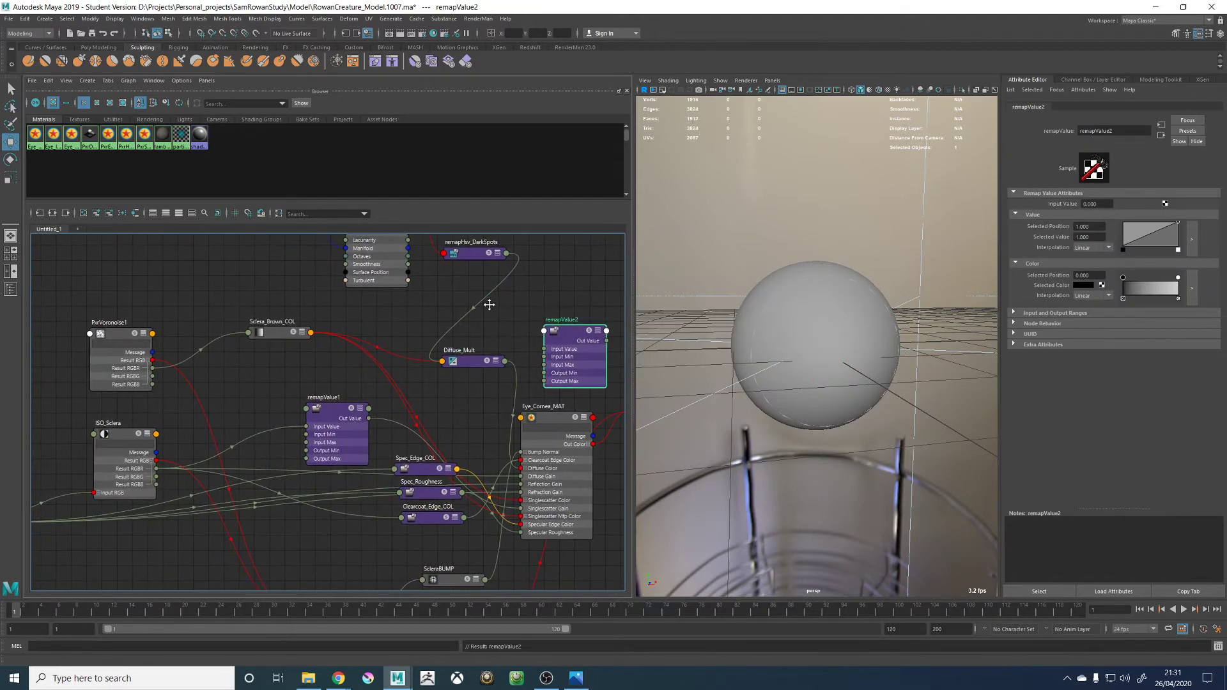
Move the PxrManifold3D1, PxrVoronoise_DarkSpots and remapHsv_DarkSpots nodes away from Diffuse_Mult to free up space in the graph
middle_click_drag(489, 305, 527, 447, "alt")
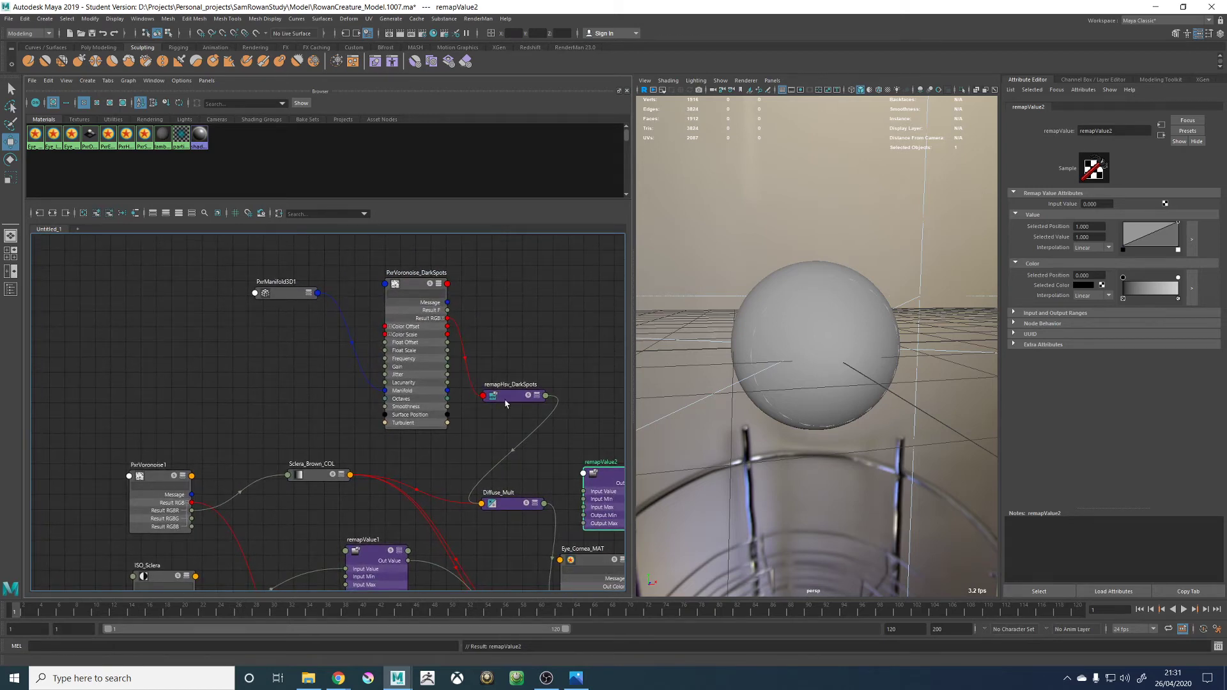
left_click_drag(505, 403, 344, 302)
left_click_drag(503, 394, 357, 365)
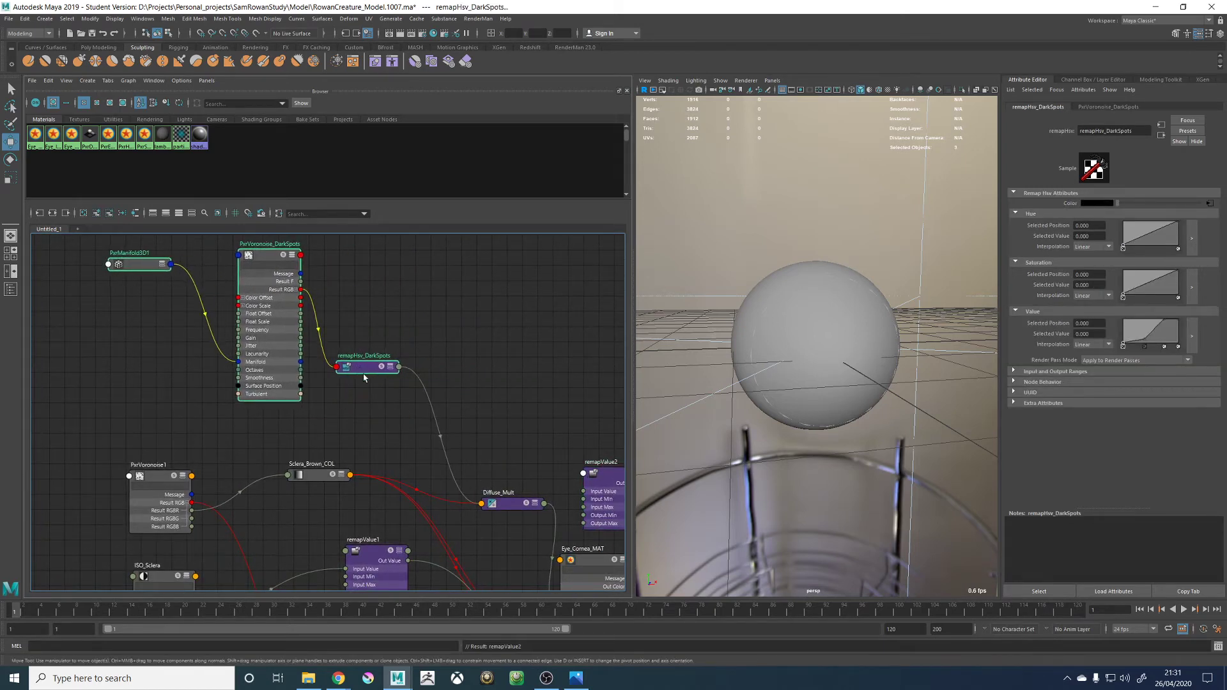
Try feeding ISO_Sclera's Result RGBR into the remapValue node's Input Value, and delete that node
middle_click_drag(545, 386, 489, 314, "alt")
left_click_drag(557, 404, 485, 313)
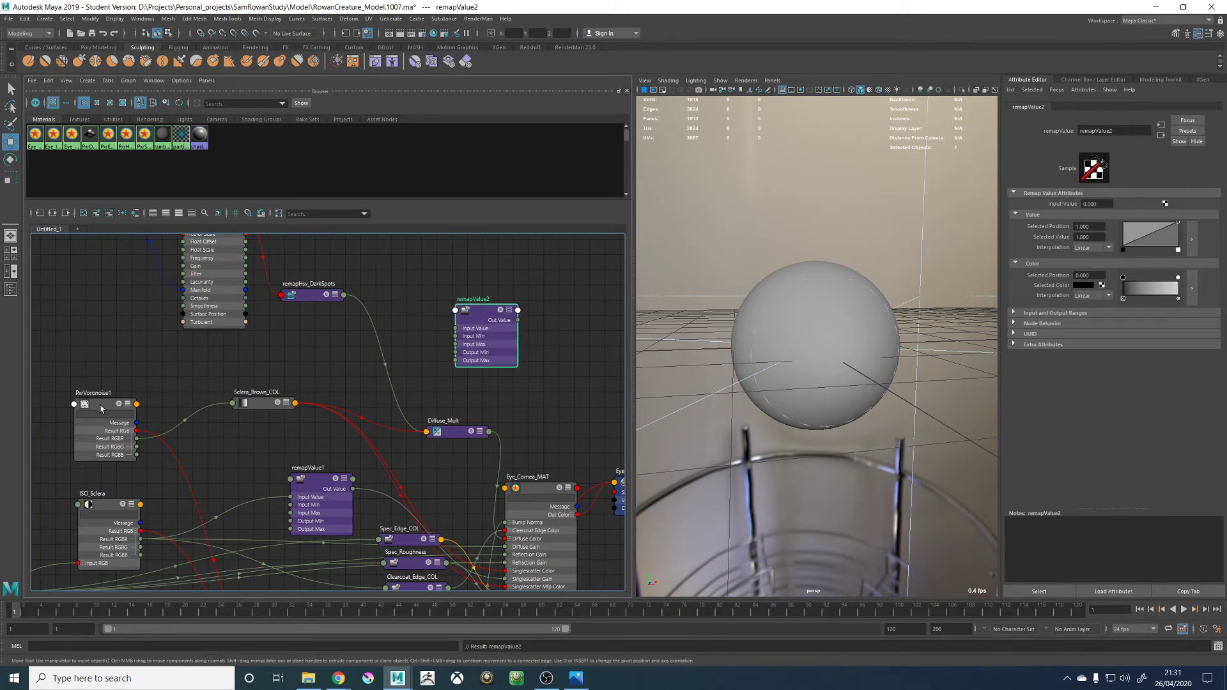
middle_click_drag(372, 396, 376, 384, "alt")
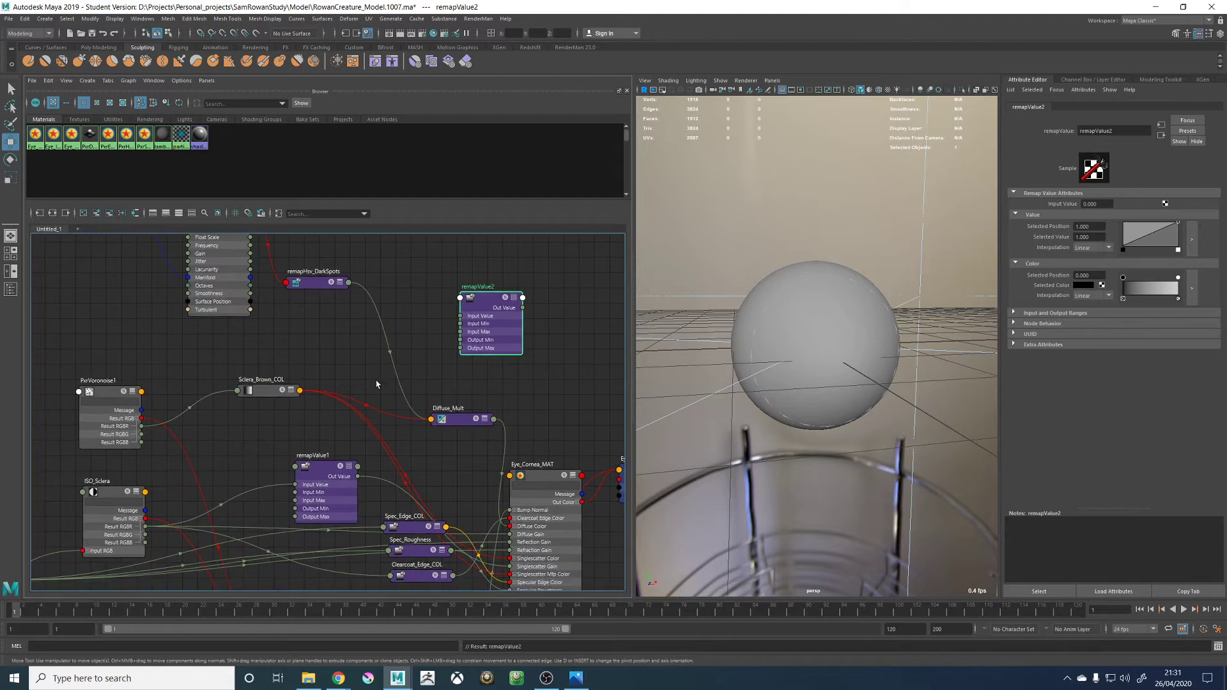
left_click_drag(145, 526, 449, 295)
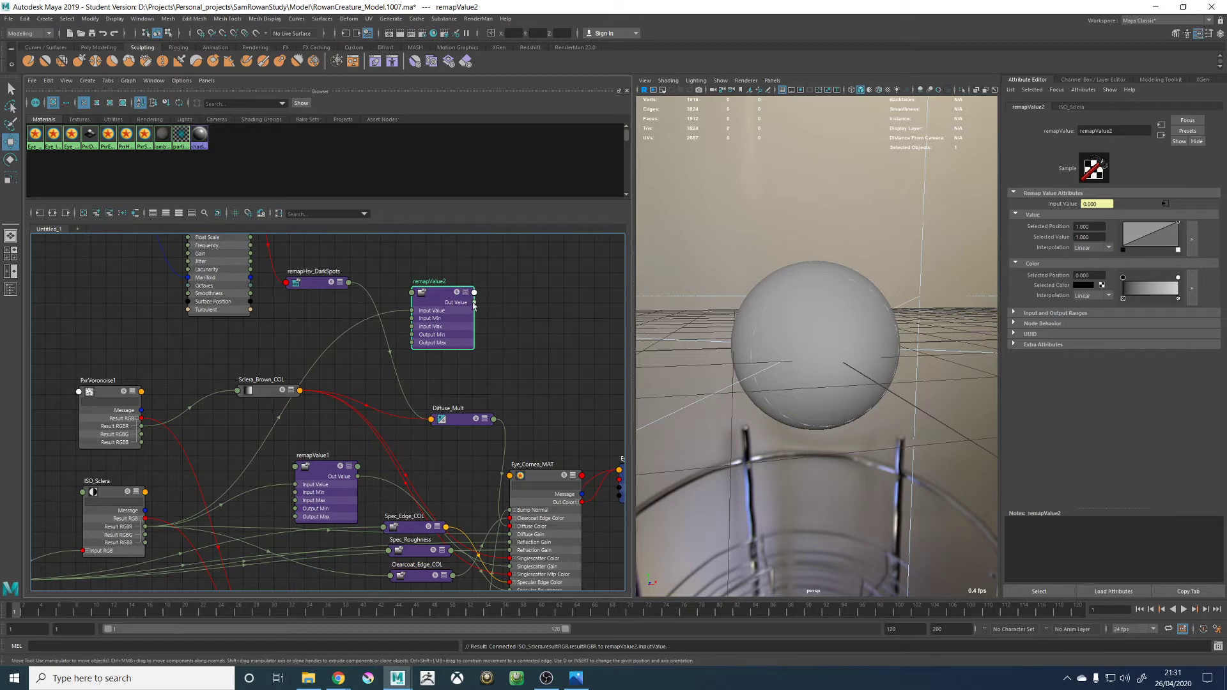
left_click_drag(474, 303, 517, 376)
key("Delete")
Add a remapHsv node and wire ISO_Sclera's Result RGB through it into Eye_Cornea_MAT's Diffuse Color
key("Tab")
type("remap")
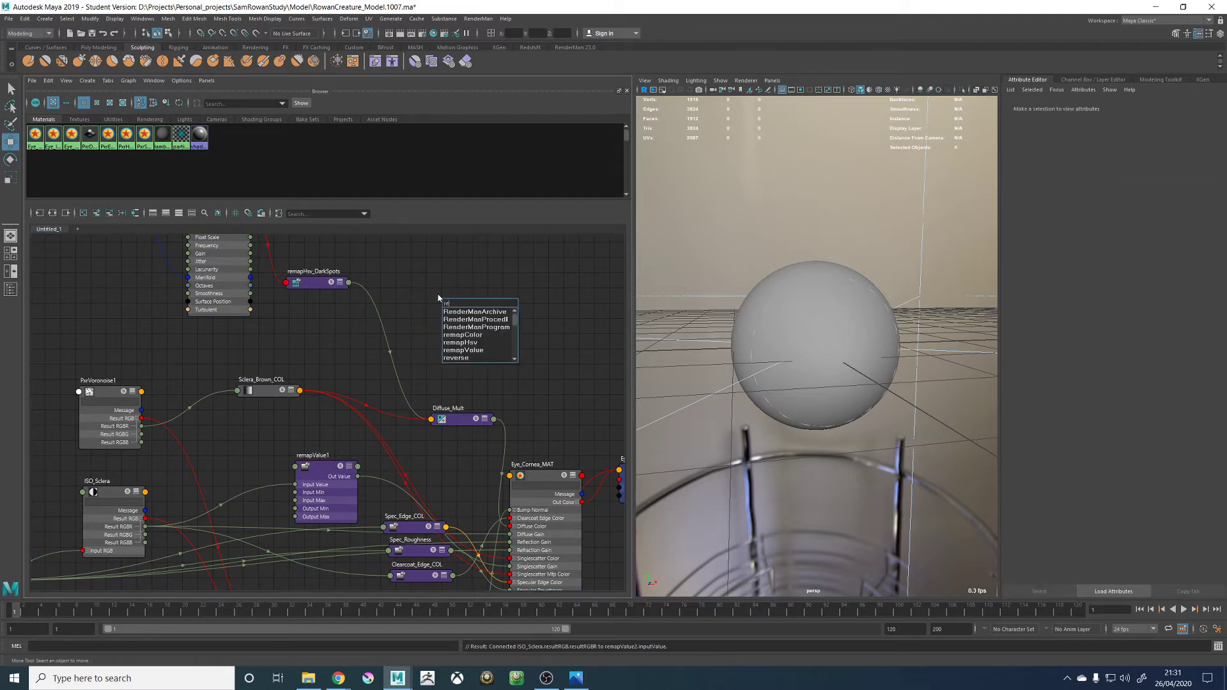
key("Down")
key("Down")
key("Down")
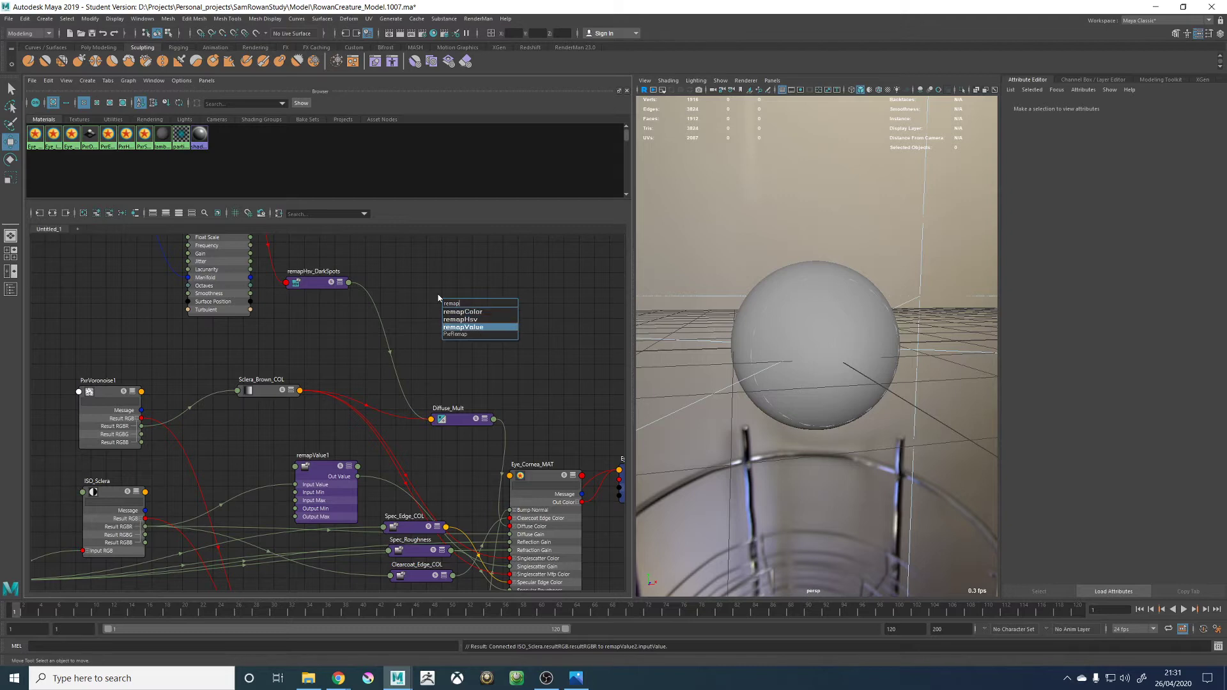
key("Up")
key("Return")
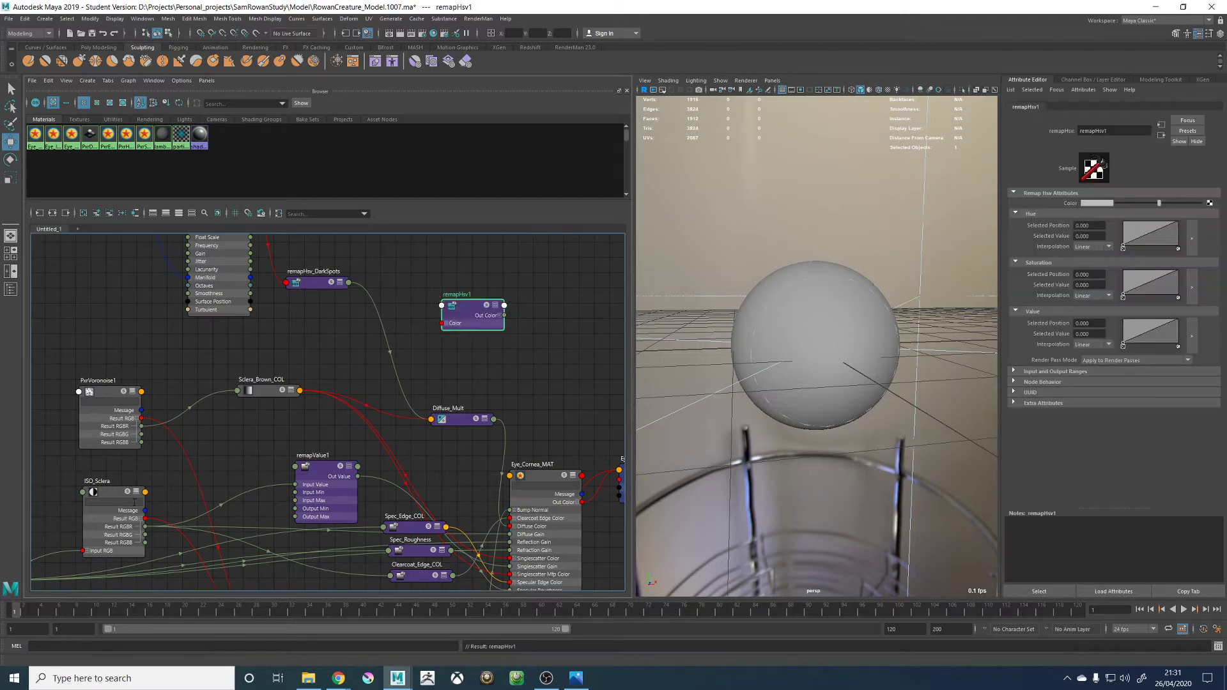
left_click_drag(145, 519, 510, 526)
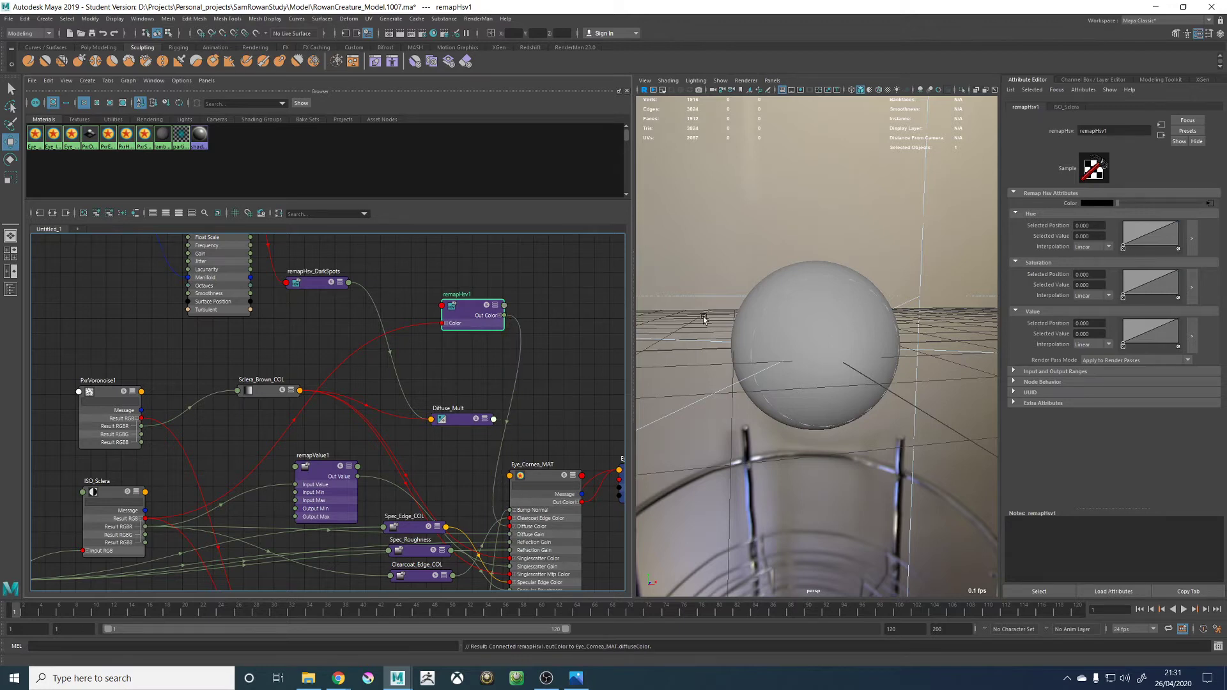
Render the viewport live with RenderMan and view the eye's sclera from the side
left_click(746, 81)
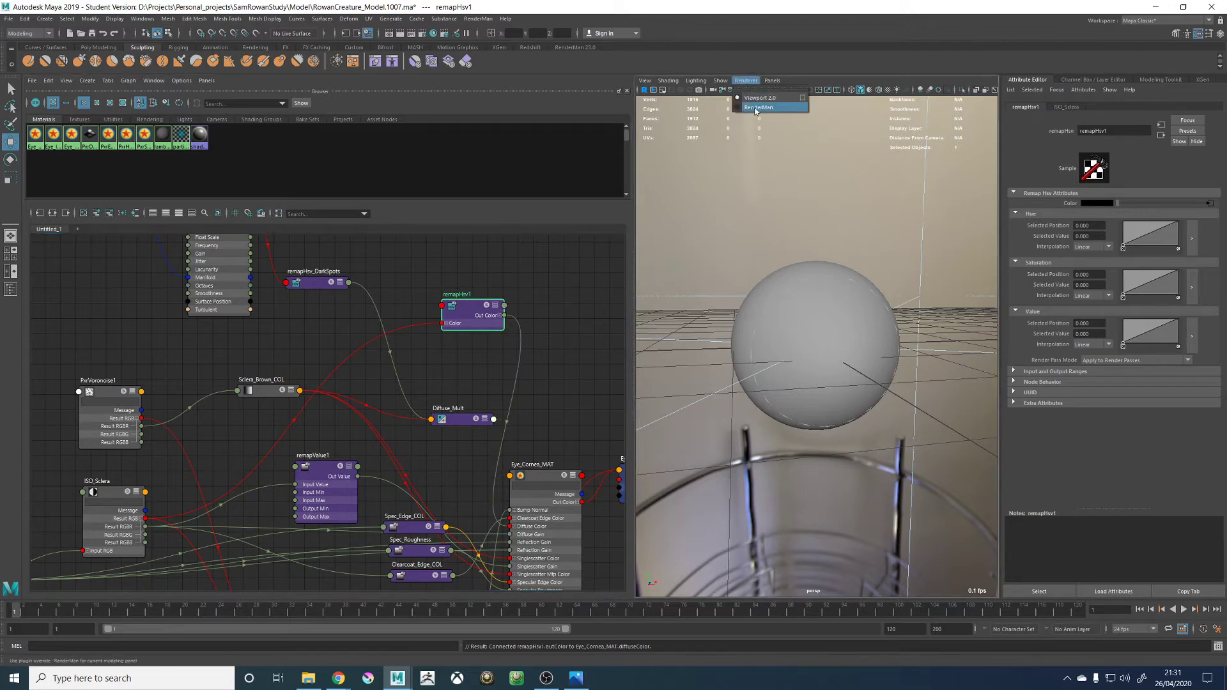
left_click(756, 108)
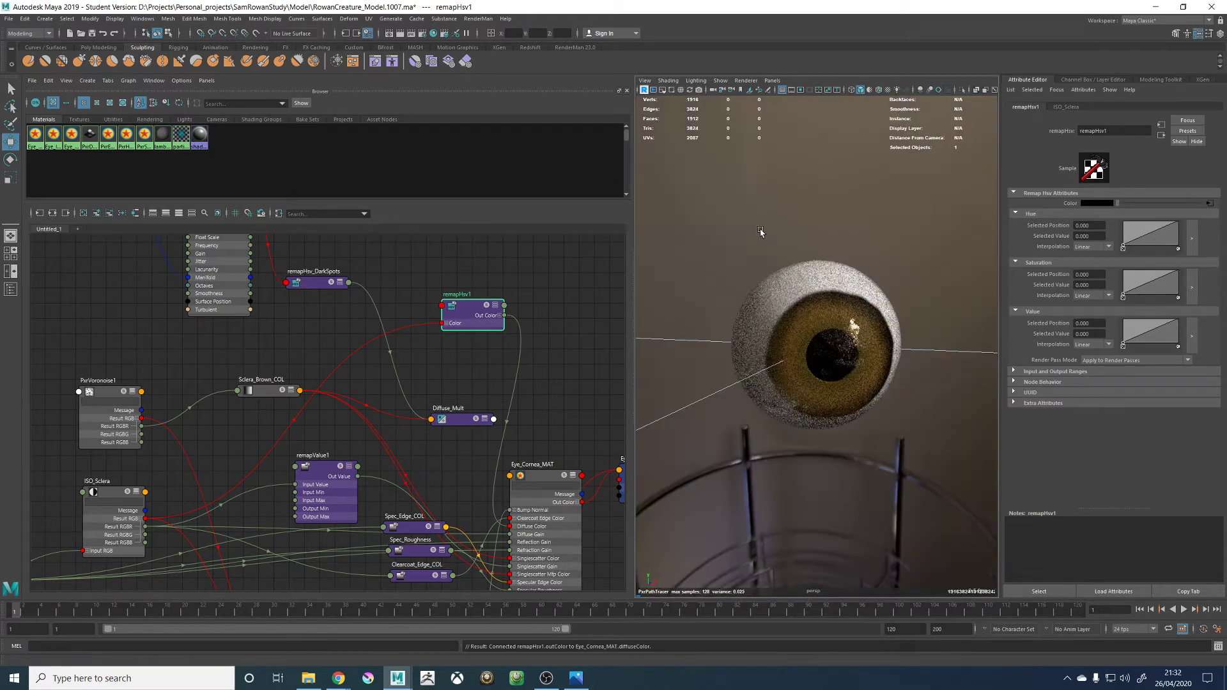
left_click_drag(774, 223, 805, 247, "alt")
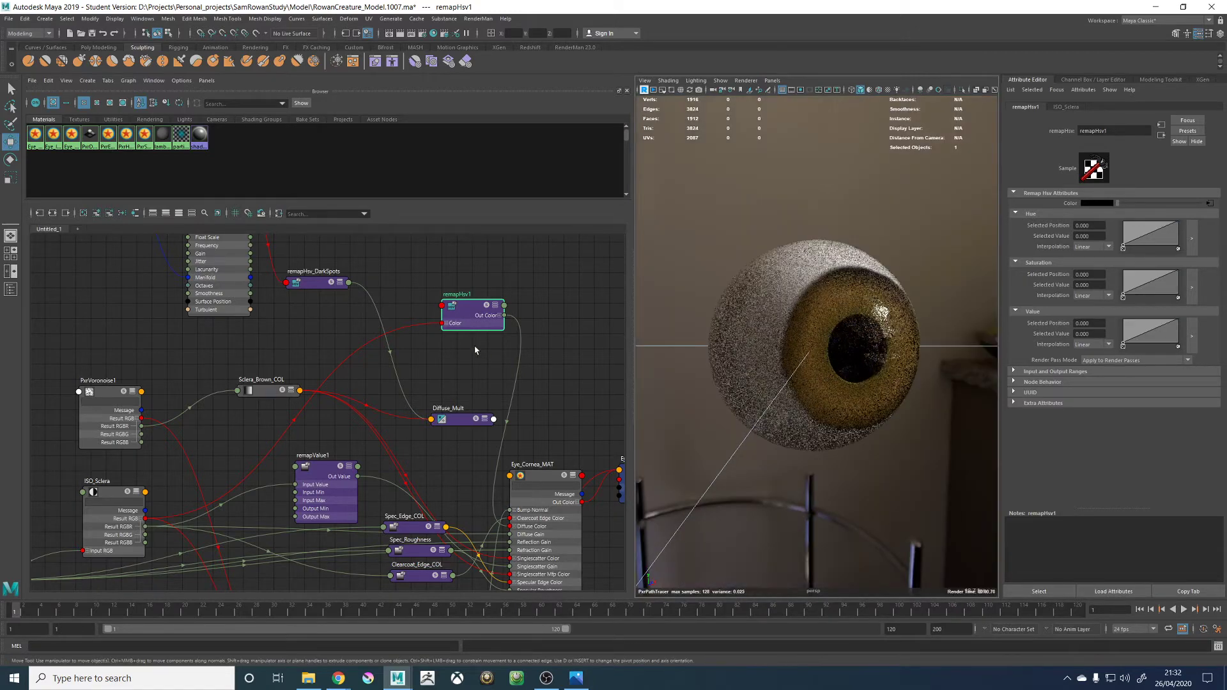
Give the remapHsv node's Value curve a point of 1 at position 0.504 and lower its end point to 0
left_click(469, 315)
left_click(1151, 320)
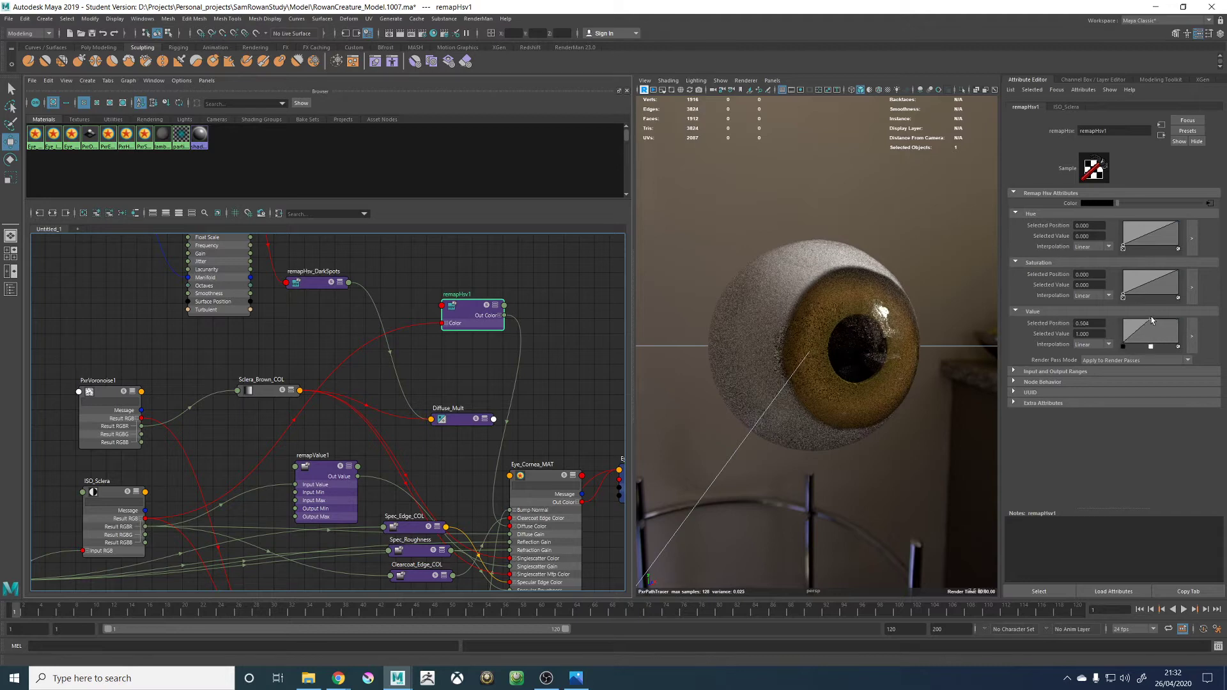
left_click_drag(1179, 322, 1182, 351)
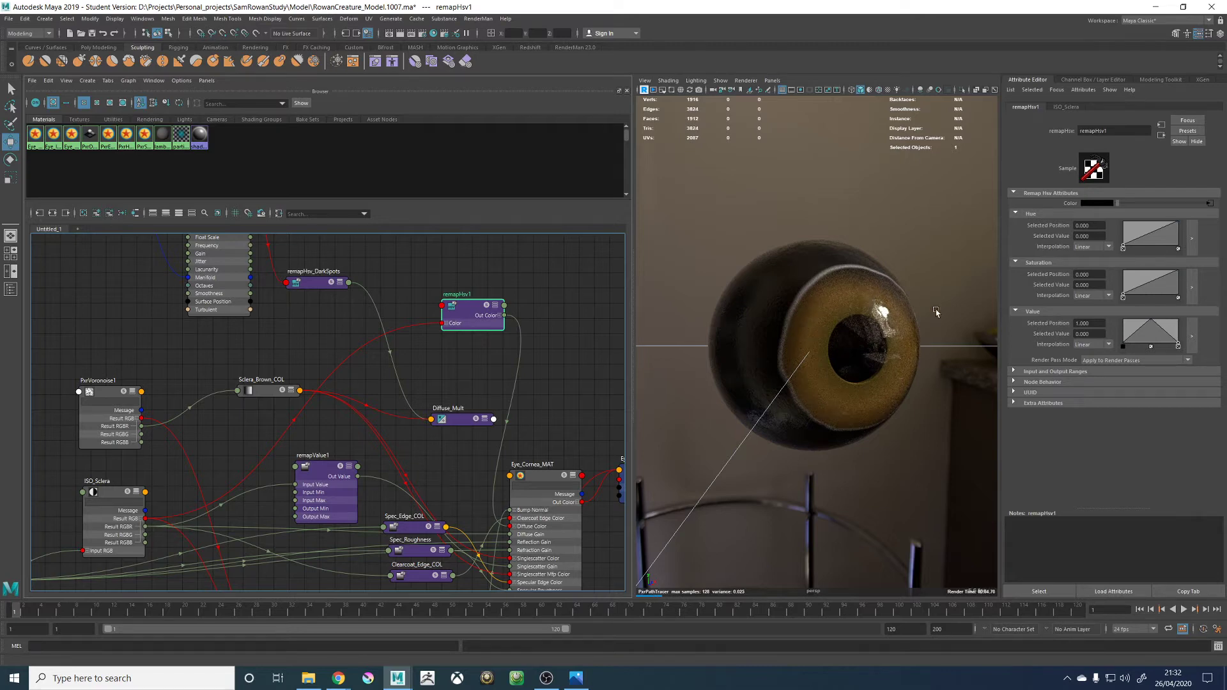
Add further points on both sides of the Value curve's peak and raise the earlier one to full value
left_click(1165, 326)
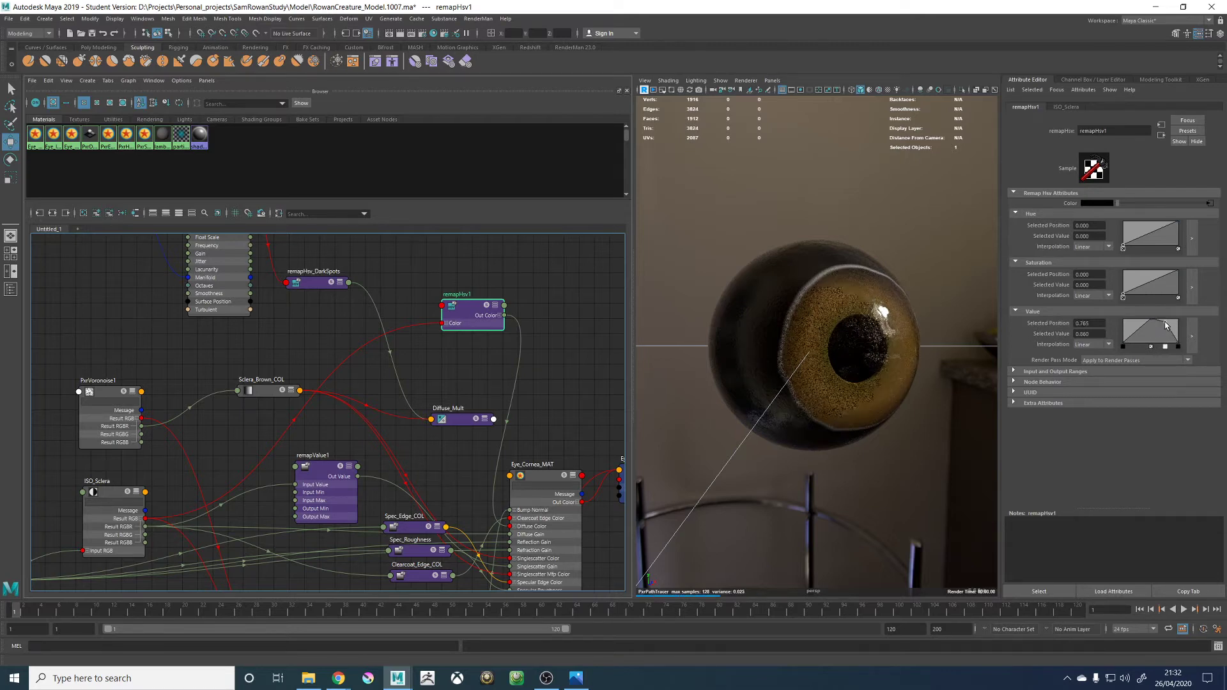
left_click_drag(1165, 326, 1142, 329)
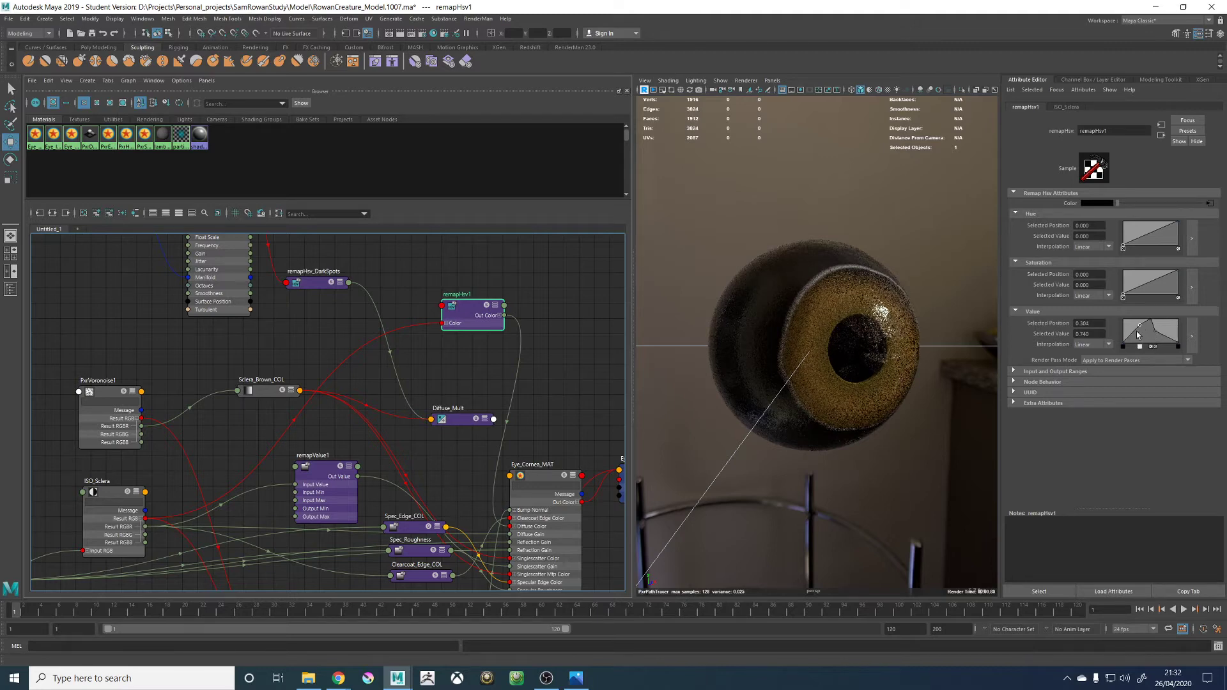
left_click_drag(1140, 328, 1133, 321)
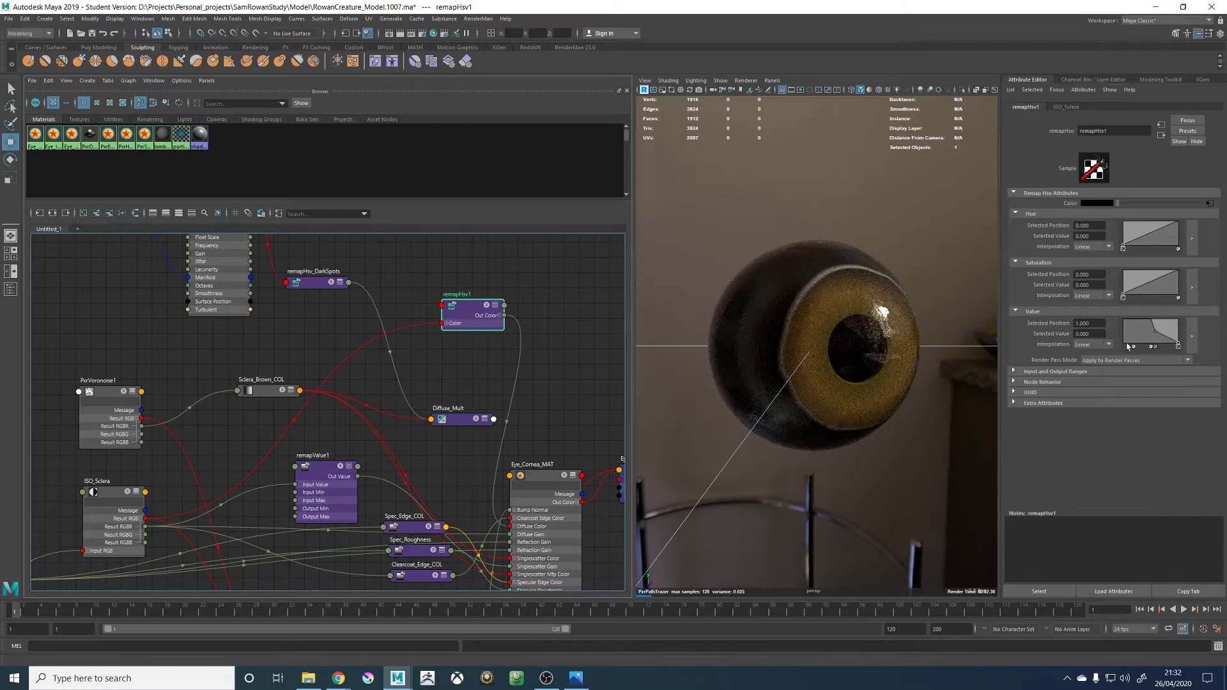
Simplify the Value curve by removing extra points, and place its full-value falloff point at position 0.391
left_click(1131, 348)
left_click_drag(1133, 322, 1123, 322)
left_click(1155, 347)
left_click_drag(1151, 323, 1175, 317)
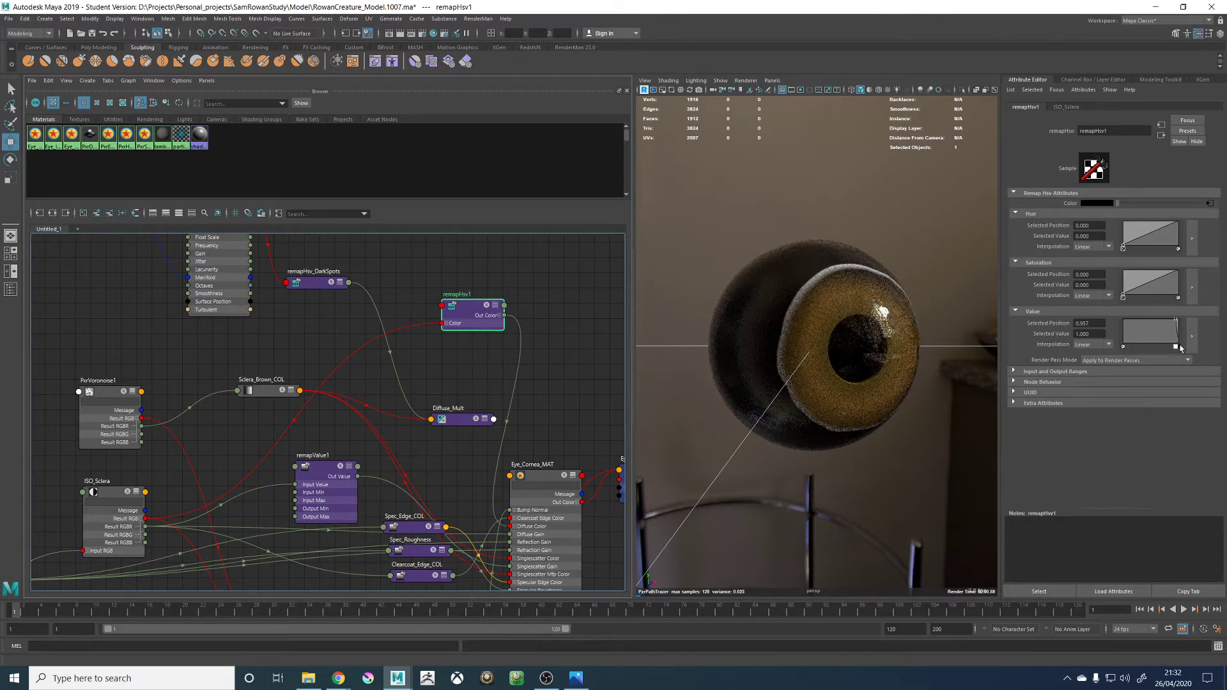
left_click_drag(1176, 319, 1144, 316)
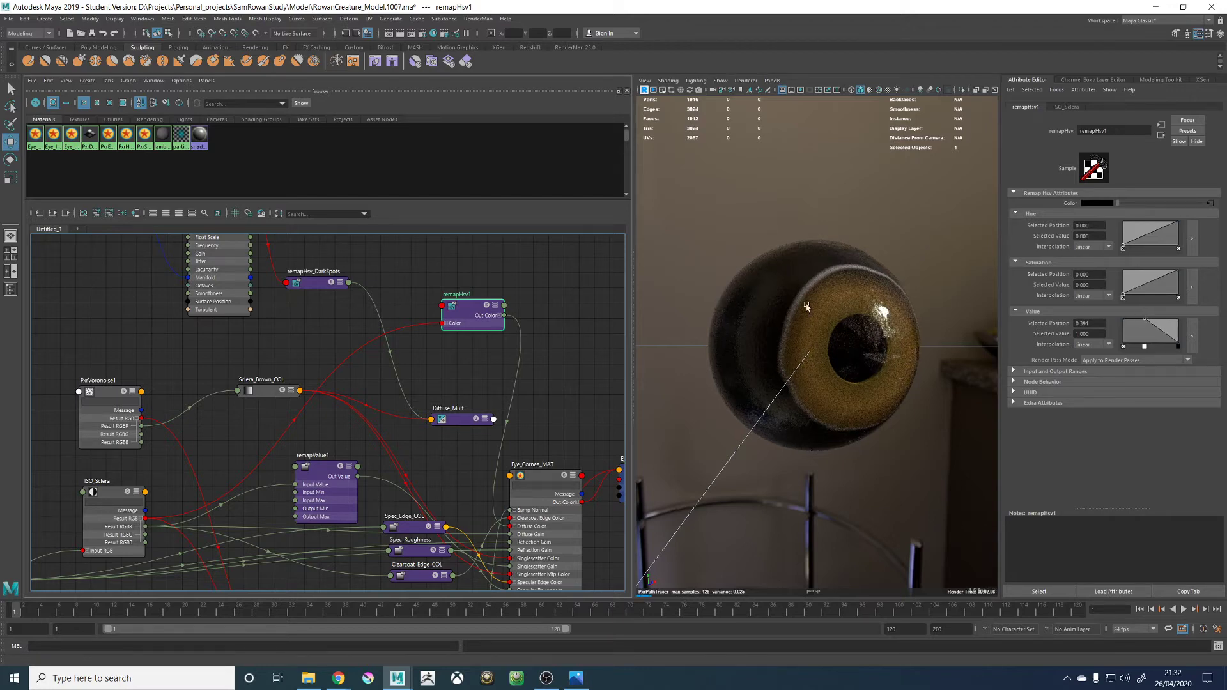
scroll(808, 306, "down", 3)
left_click_drag(925, 286, 898, 284, "alt")
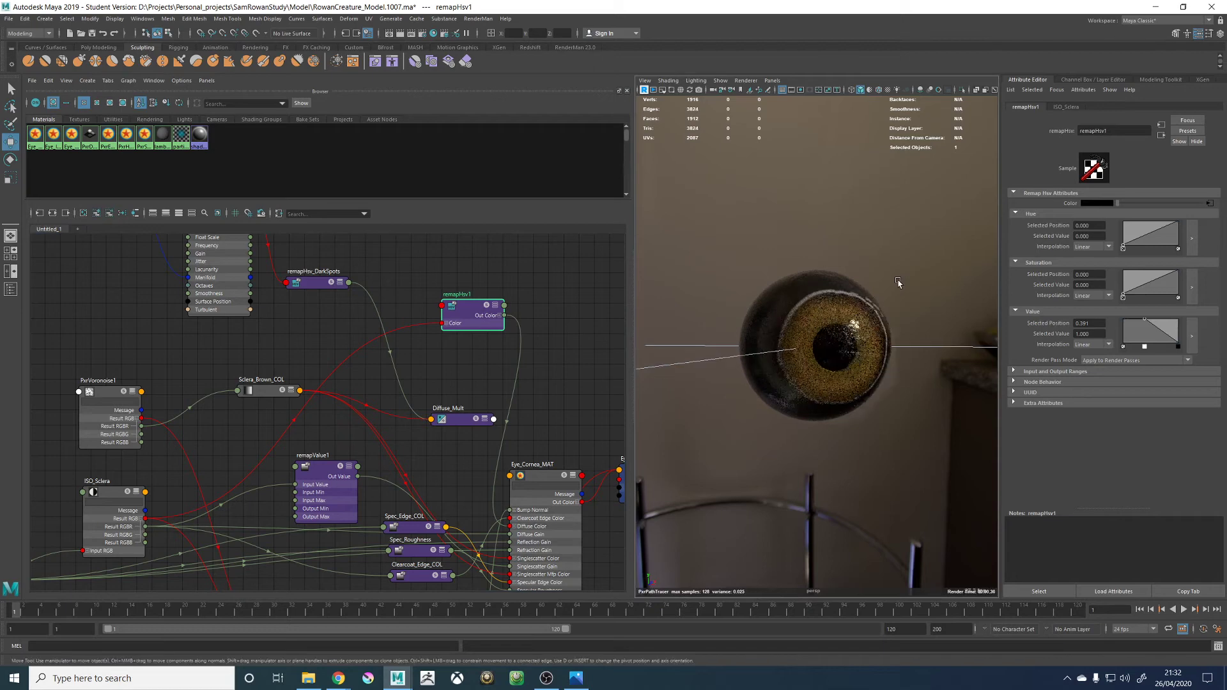
Switch the viewport from the live RenderMan render back to Viewport 2.0
middle_click_drag(473, 387, 459, 382, "alt")
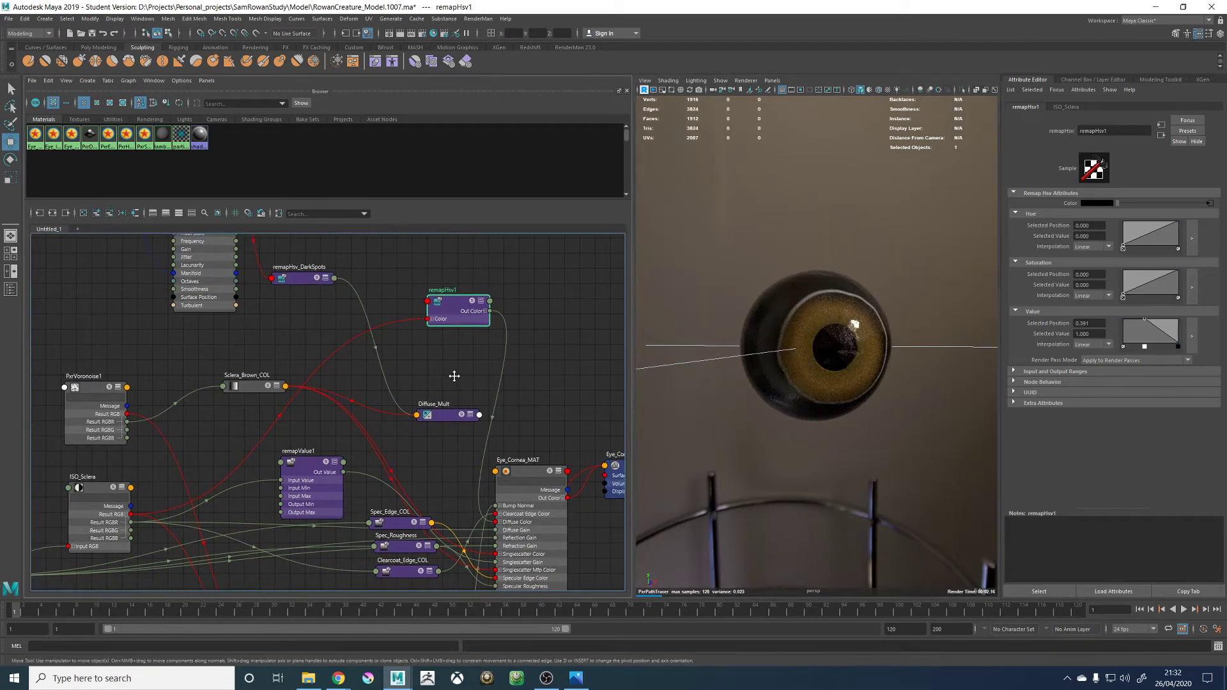
left_click(456, 383)
key("e")
key("b")
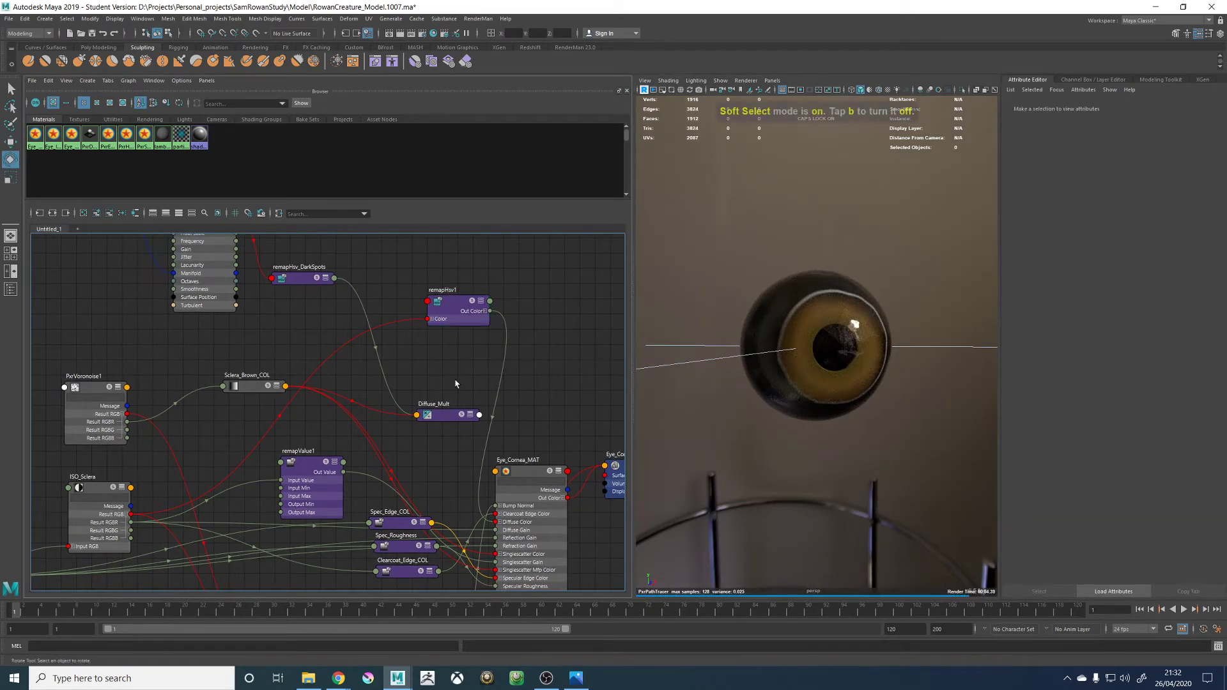
left_click(745, 80)
left_click(759, 98)
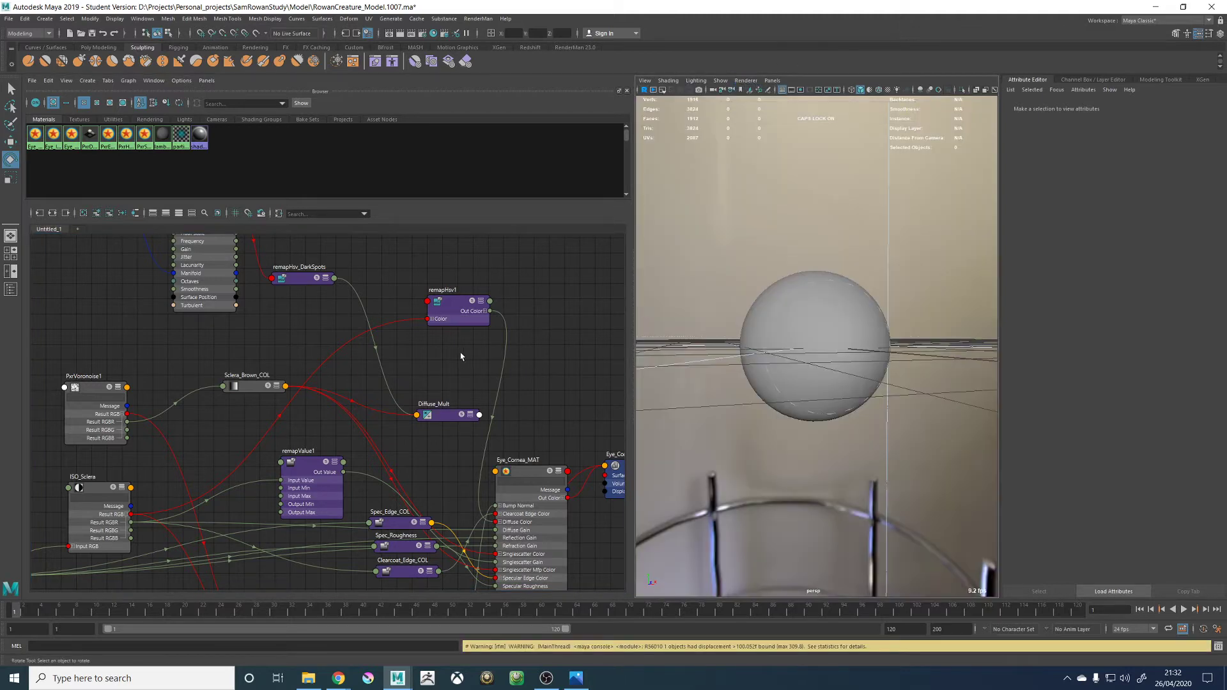
Add a PxrBlend node to the graph between the remapHsv node and Eye_Cornea_MAT
key("Tab")
type("BlEND")
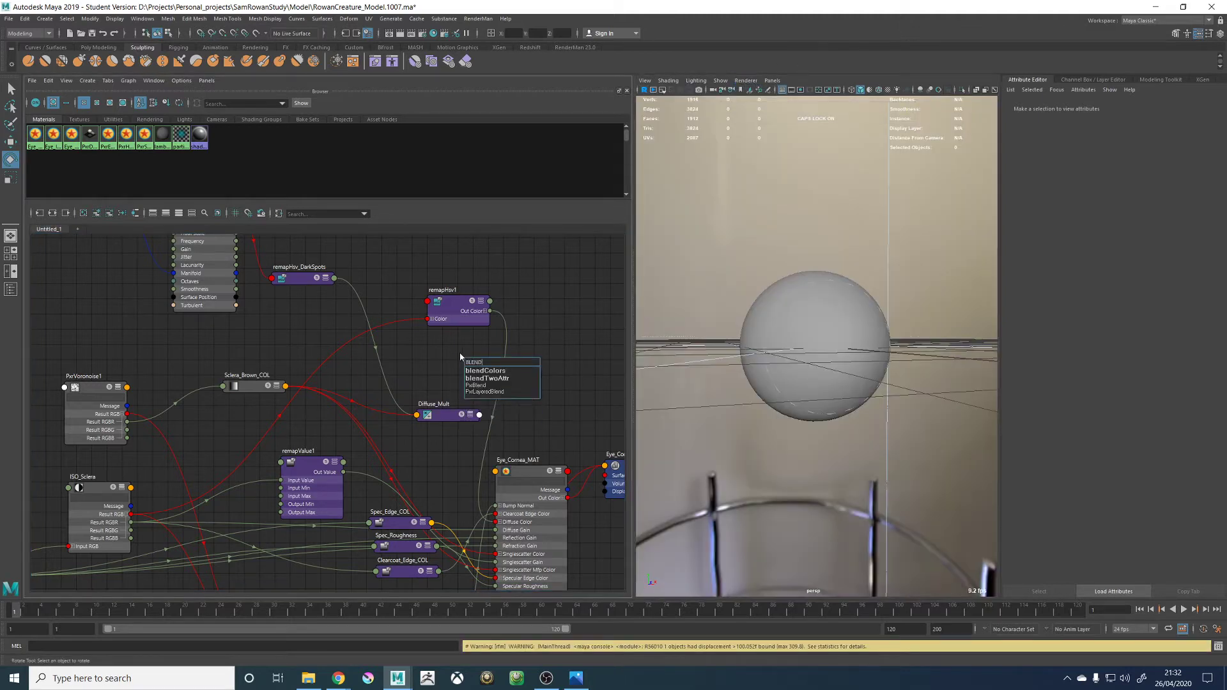
key("Down")
key("Down")
key("Down")
key("Return")
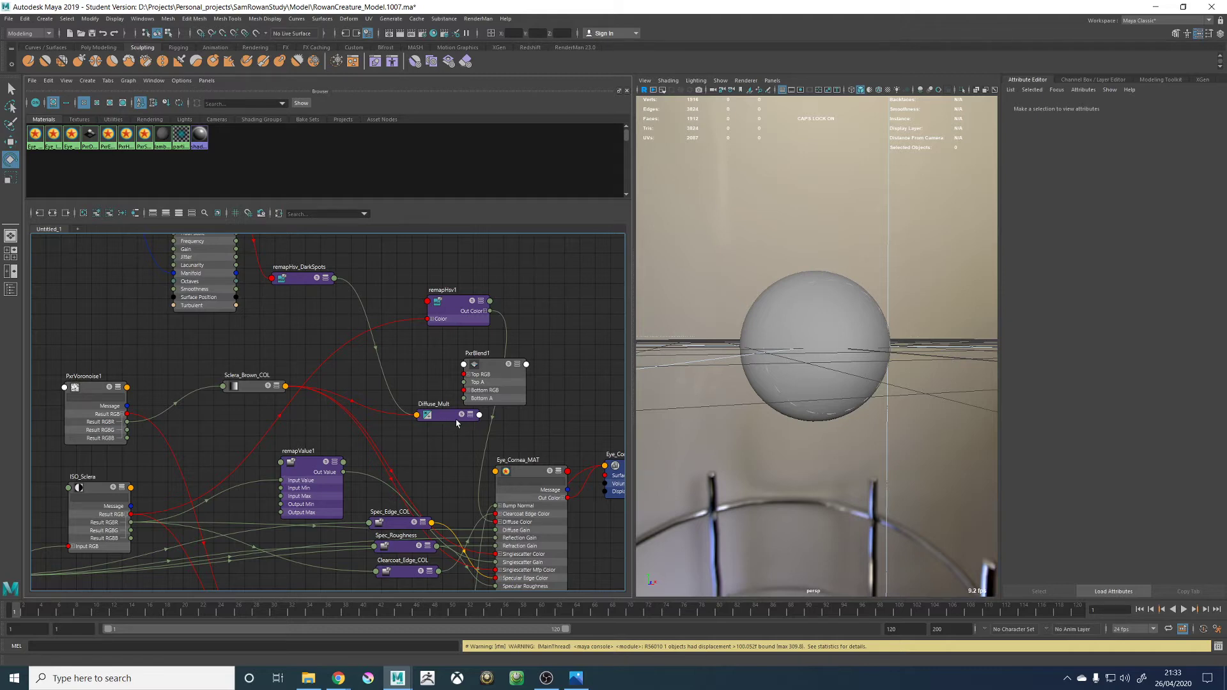
Connect Diffuse_Mult's Output to the blend node's Bottom RGB and the new remapHsv node's Out Color to its Top RGB
left_click_drag(457, 420, 410, 392)
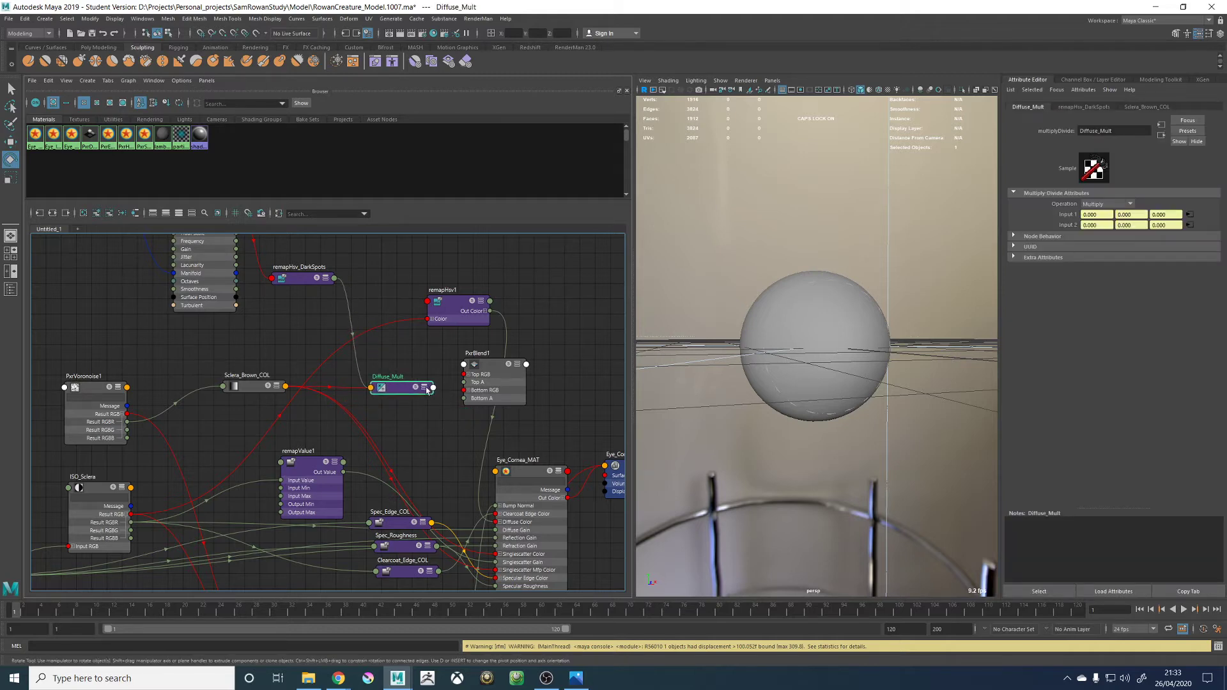
left_click(424, 388)
left_click(424, 389)
left_click_drag(434, 414, 464, 391)
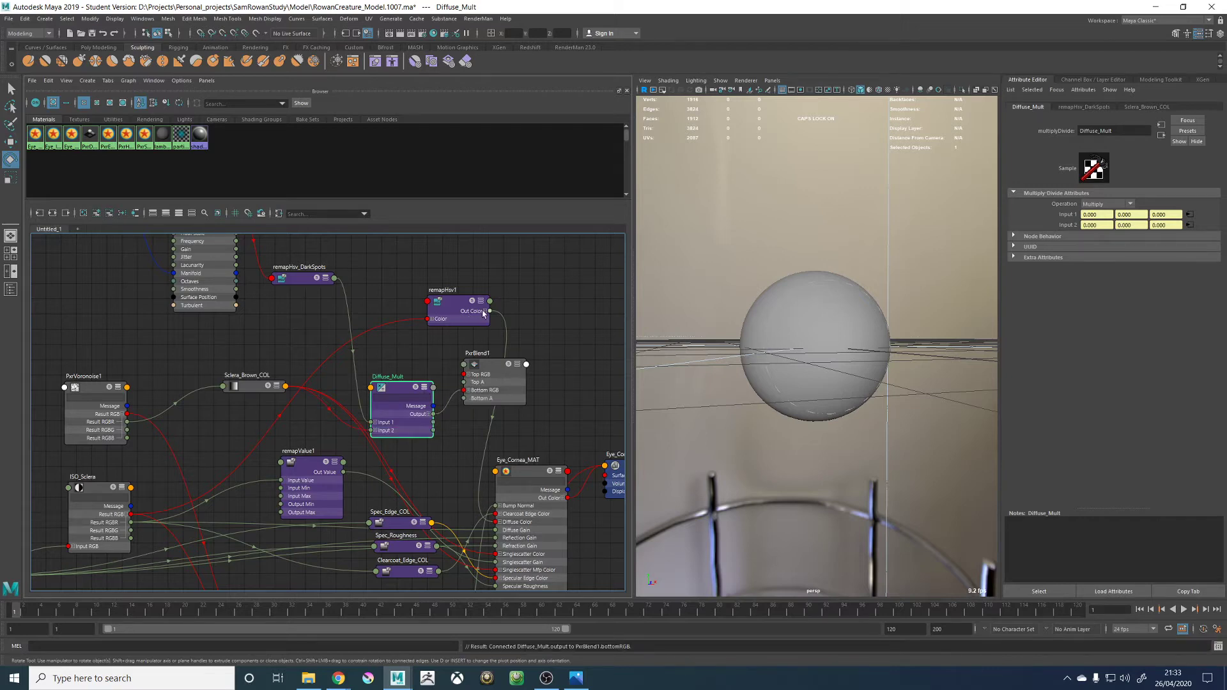
left_click_drag(489, 312, 441, 306)
left_click(465, 311)
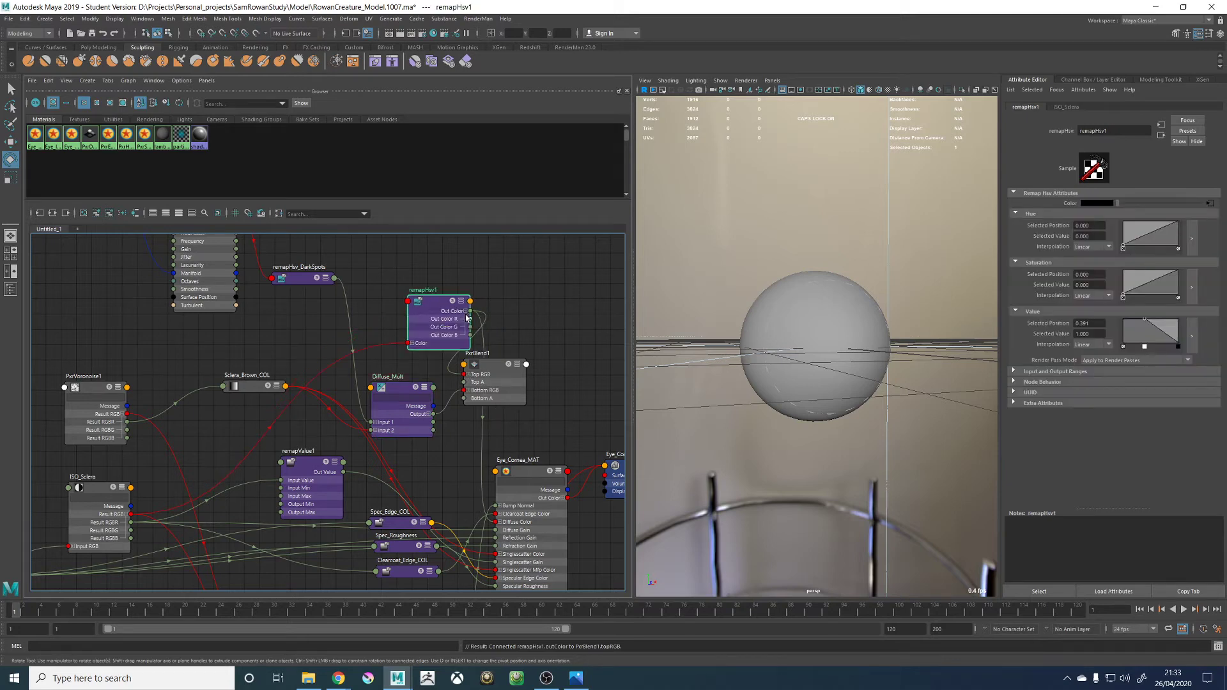
Connect the remapHsv1 node's Out Color R to the PxrBlend node's Top A, and place the collapsed remapHsv1 node above Diffuse_Mult
left_click(466, 311)
left_click(466, 312)
left_click_drag(471, 319, 465, 382)
left_click(461, 305)
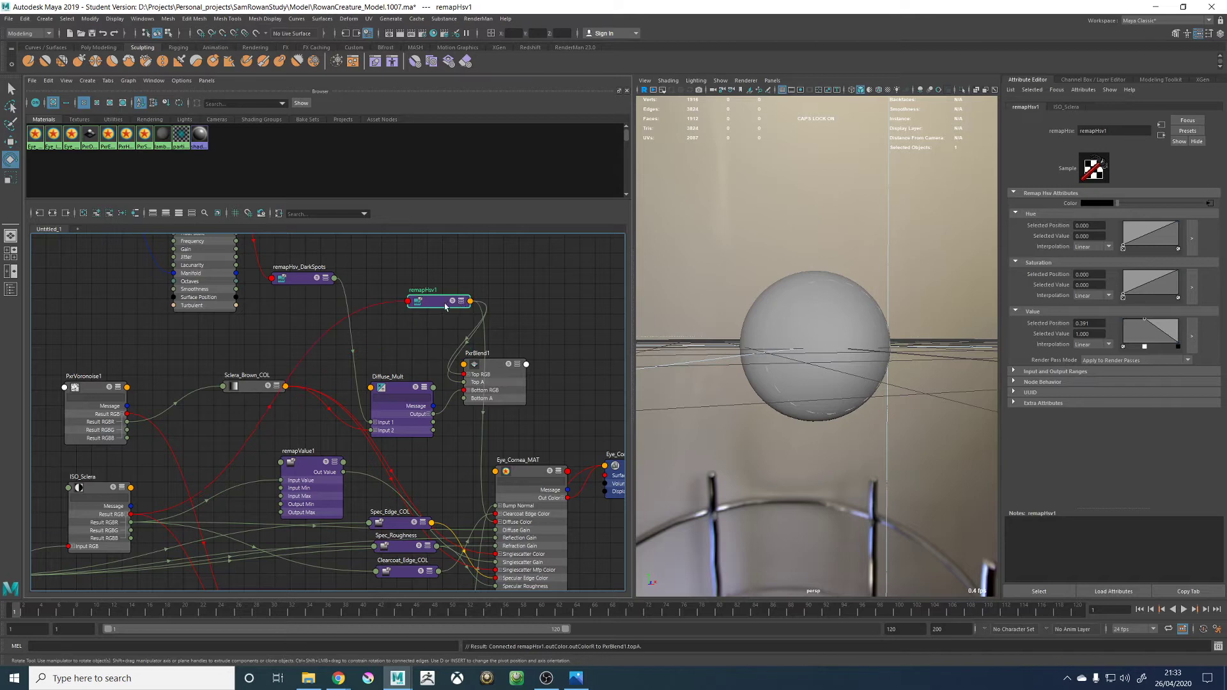
left_click_drag(434, 304, 395, 316)
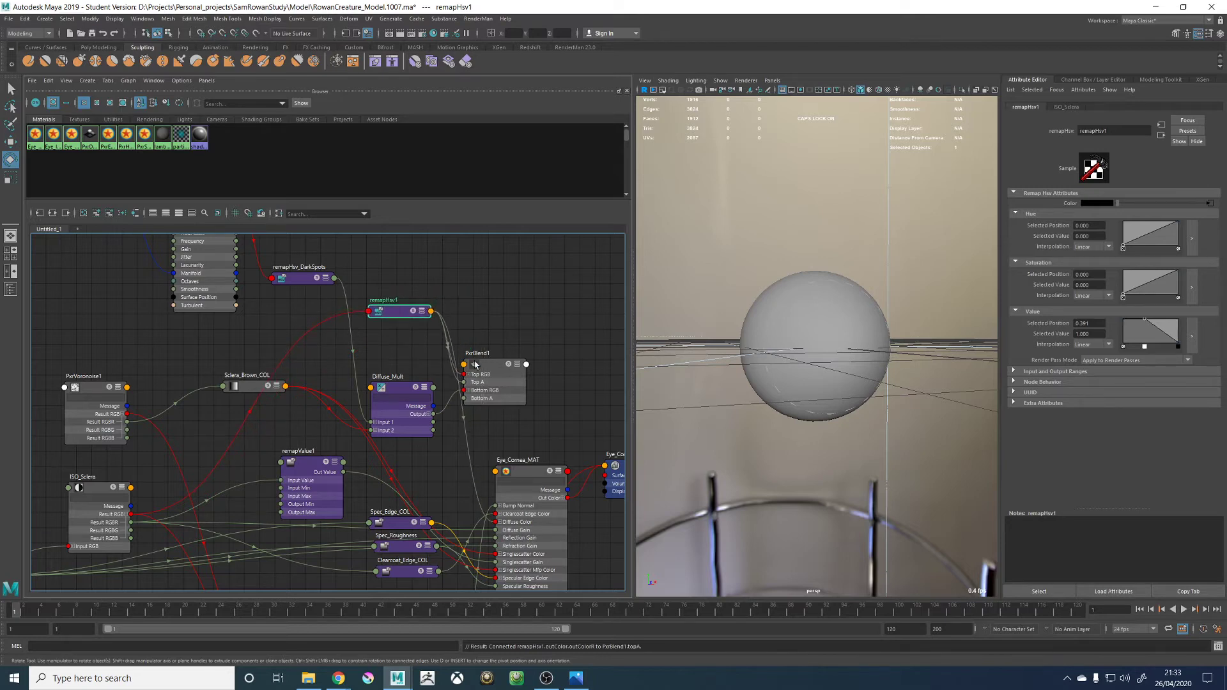
Connect the PxrBlend node's Result RGB to the Diffuse Color of Eye_Cornea_MAT
left_click(517, 368)
left_click(517, 365)
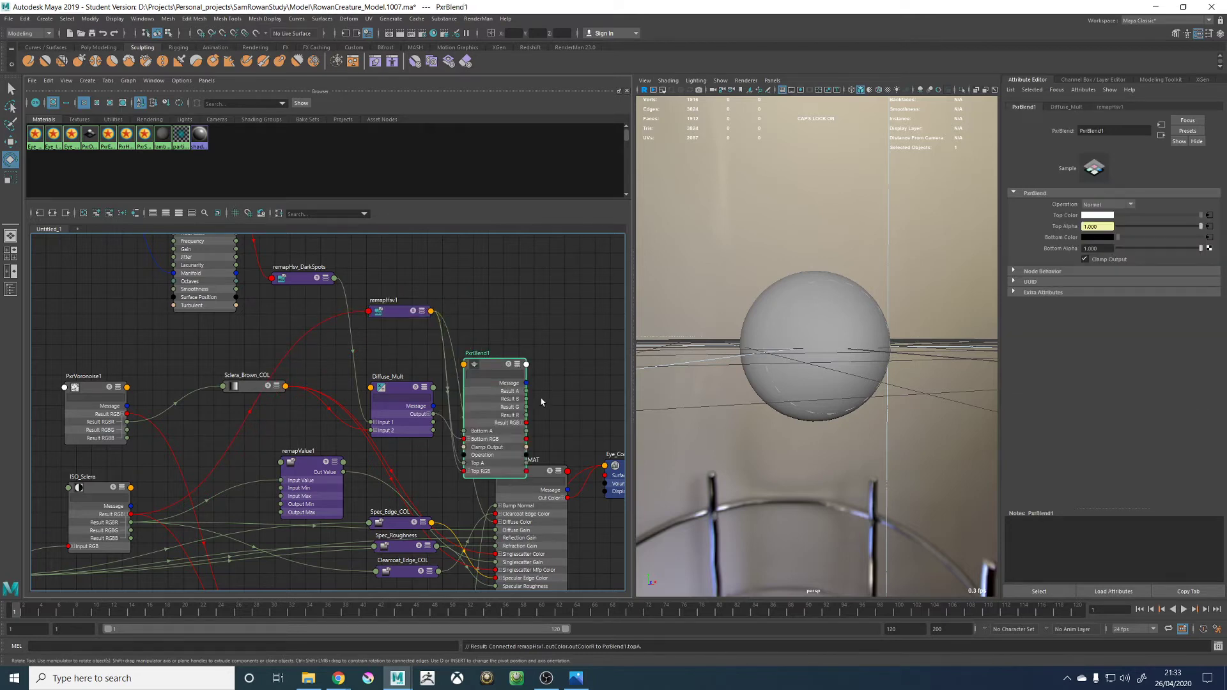
left_click_drag(527, 423, 496, 530)
left_click(516, 368)
Switch the viewport to the live RenderMan render and view the eye close up from an angle
left_click(746, 80)
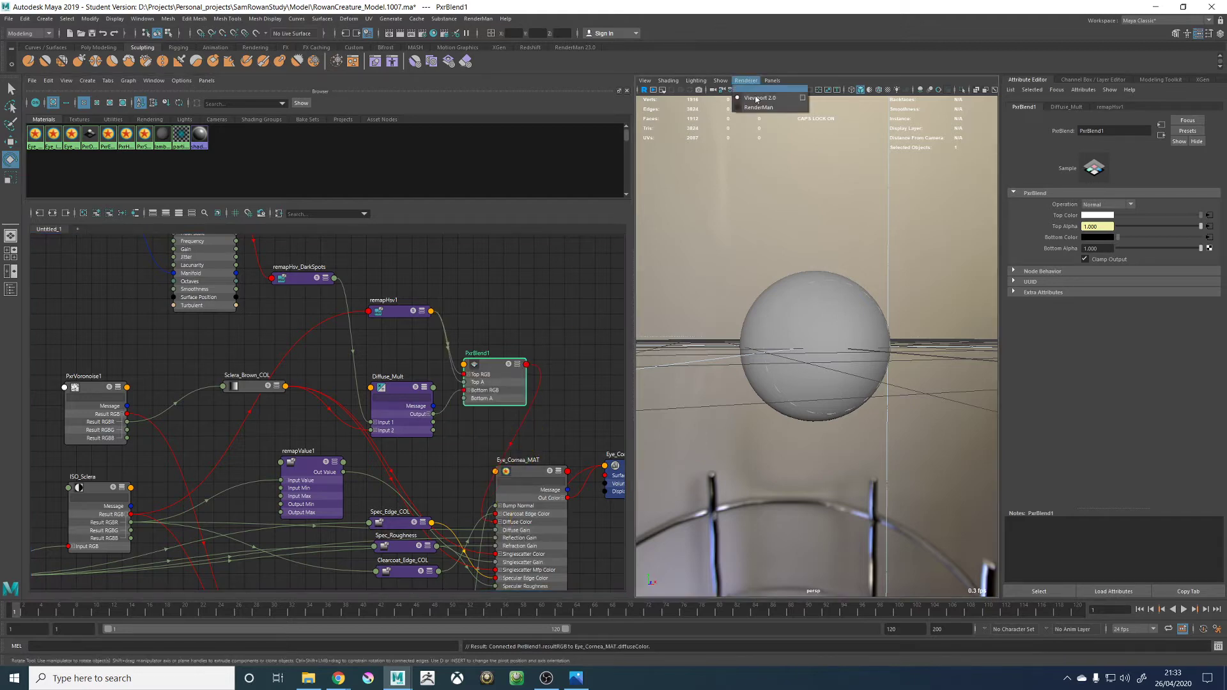
left_click(769, 108)
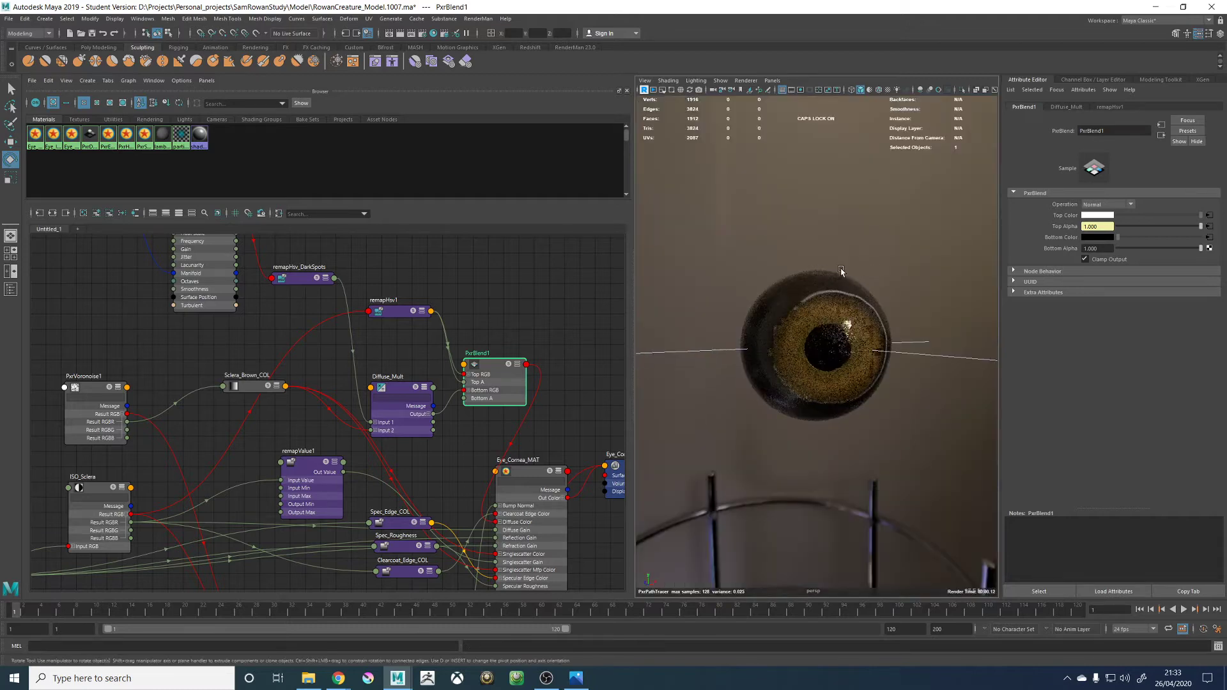
left_click_drag(841, 271, 920, 329, "alt")
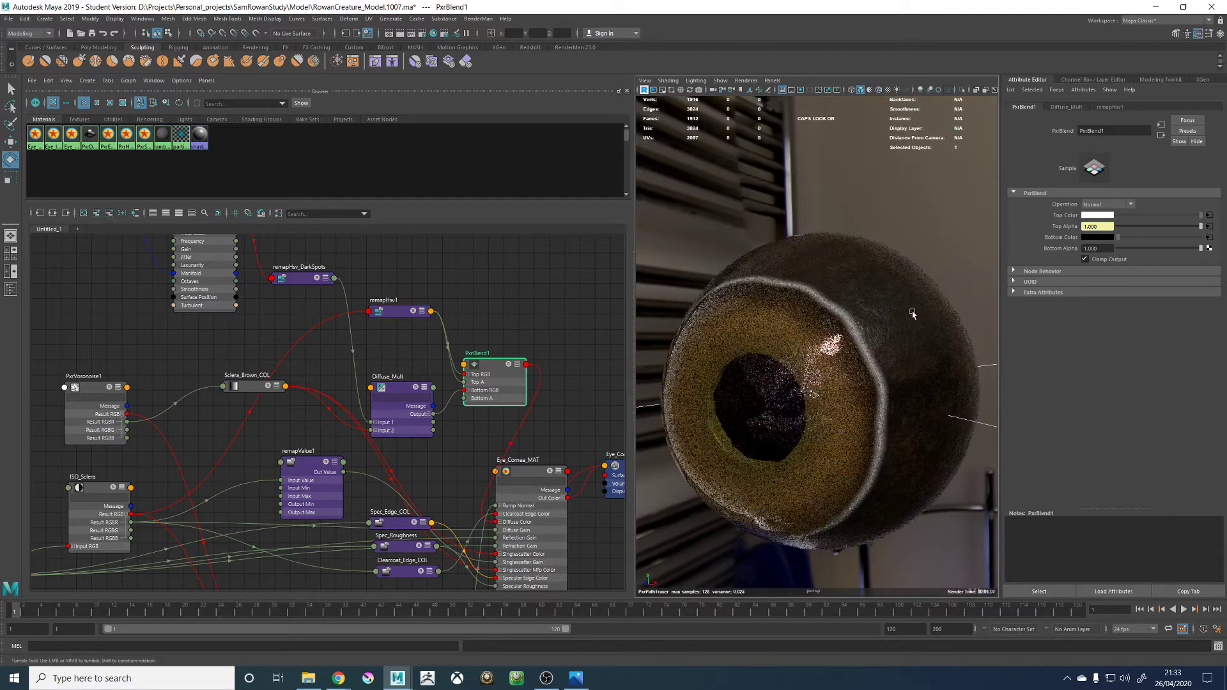
Disconnect the remapHsv1 node's Out Color R from the PxrBlend node's Top A
left_click(530, 473)
left_click(487, 367)
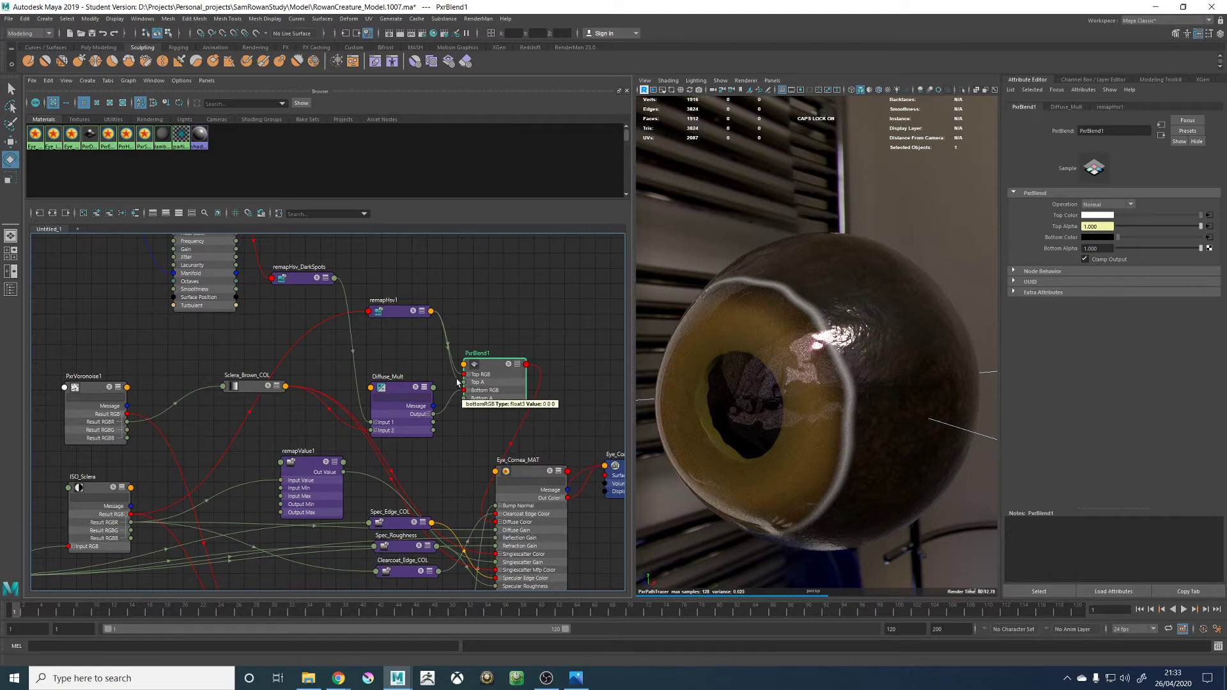
left_click_drag(464, 375, 434, 368)
left_click(506, 372)
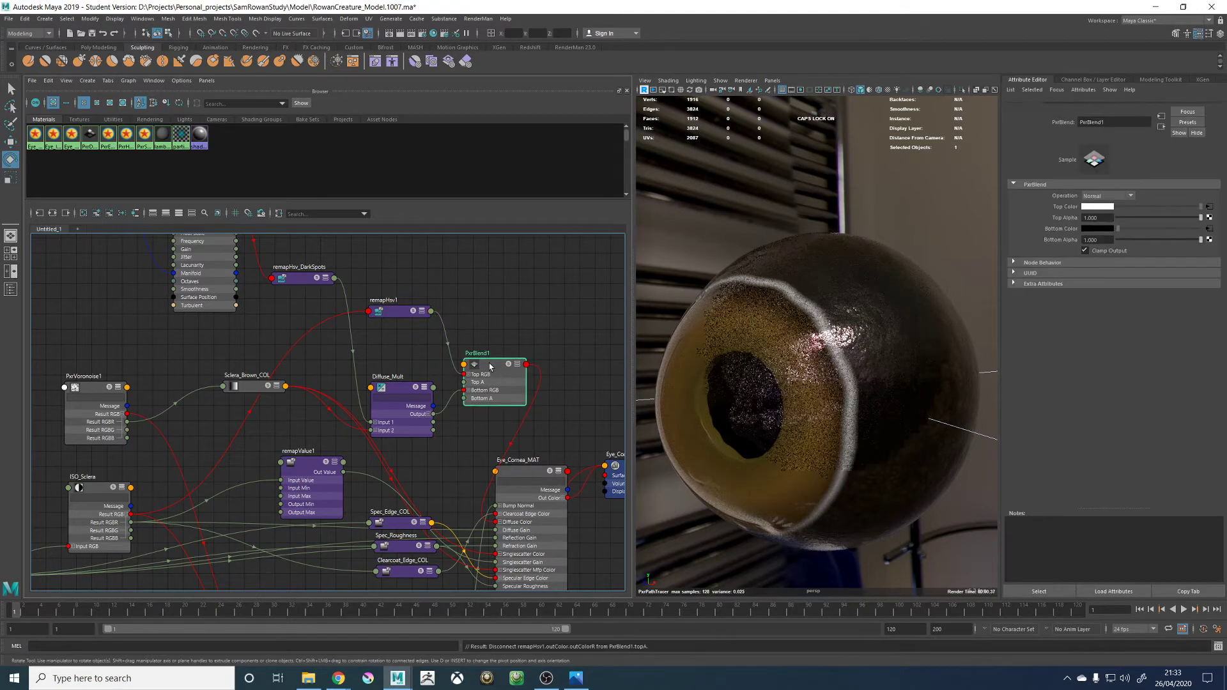
Try the Luminosity and Lighten operations on the PxrBlend node
left_click(1115, 208)
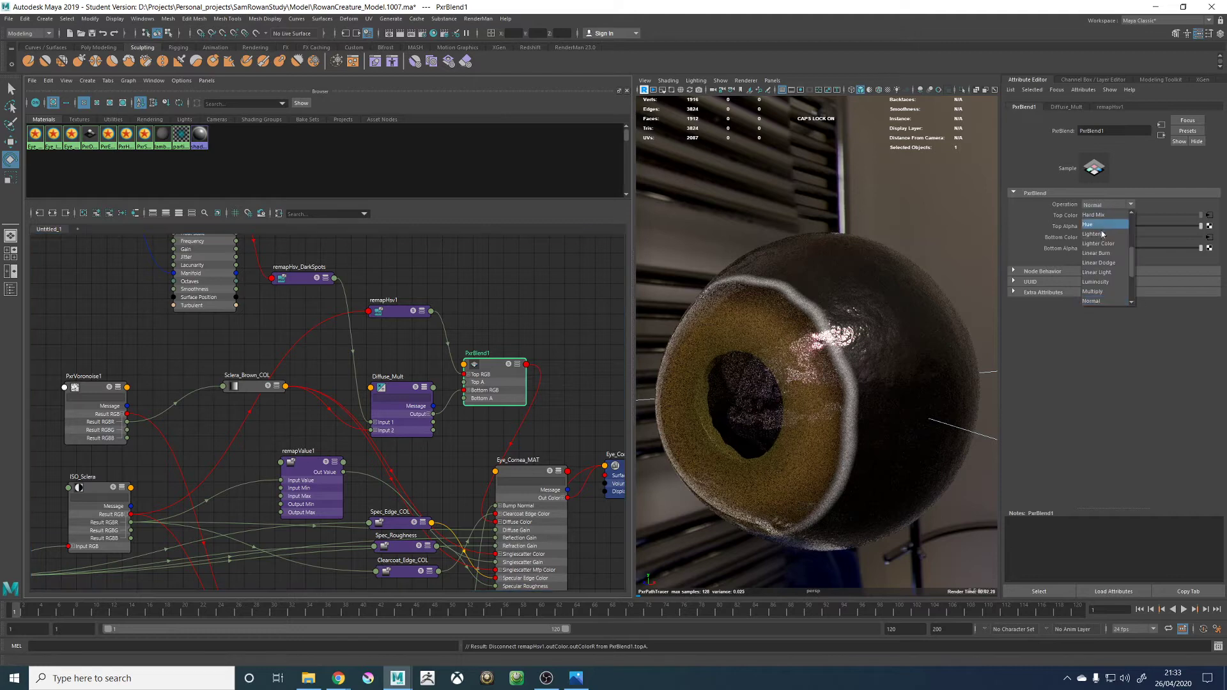
left_click(1096, 281)
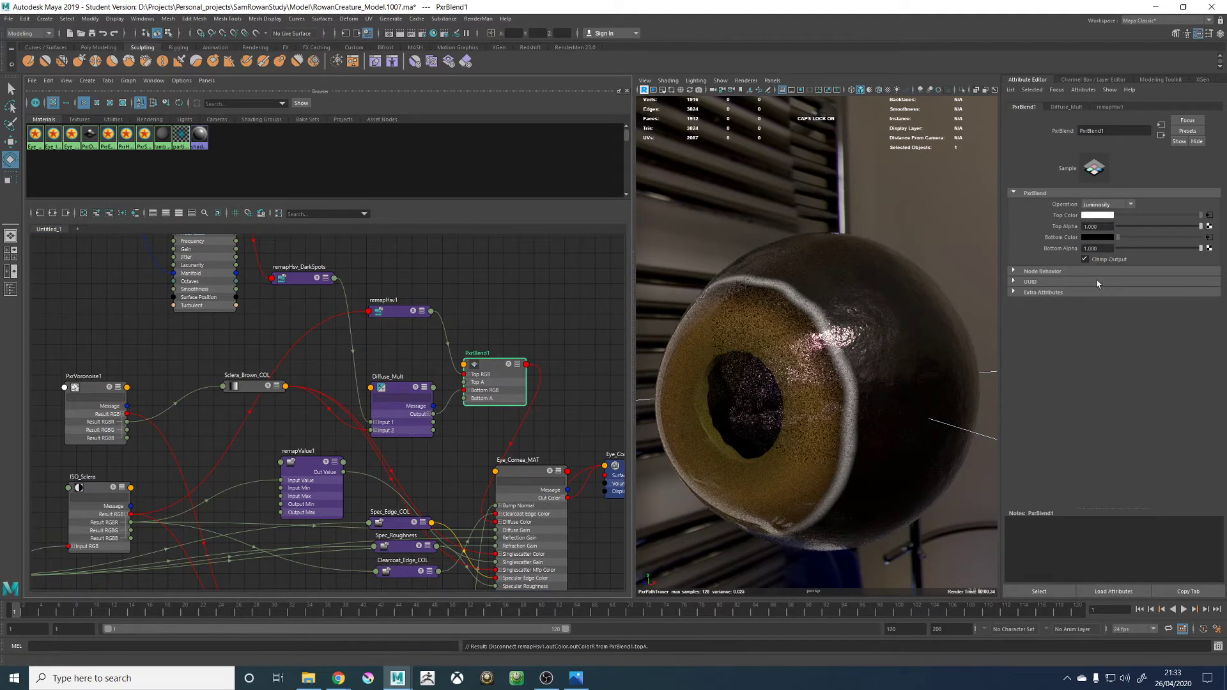
left_click(1097, 204)
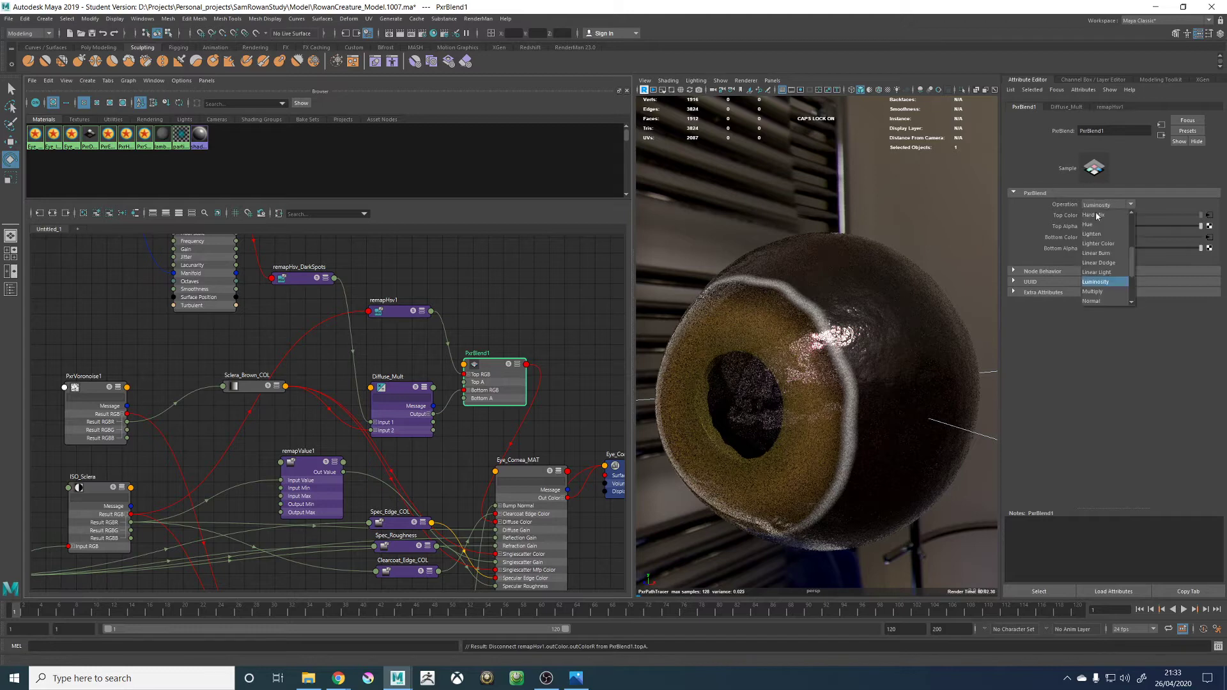
left_click(1097, 235)
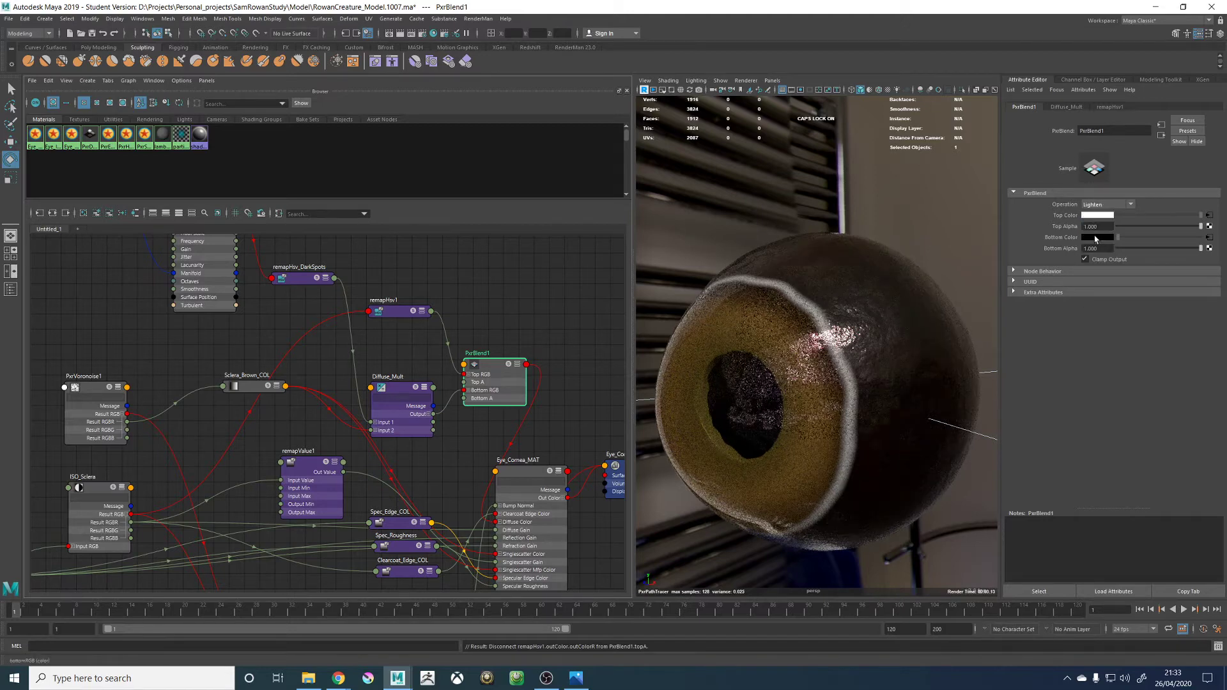
left_click(1098, 205)
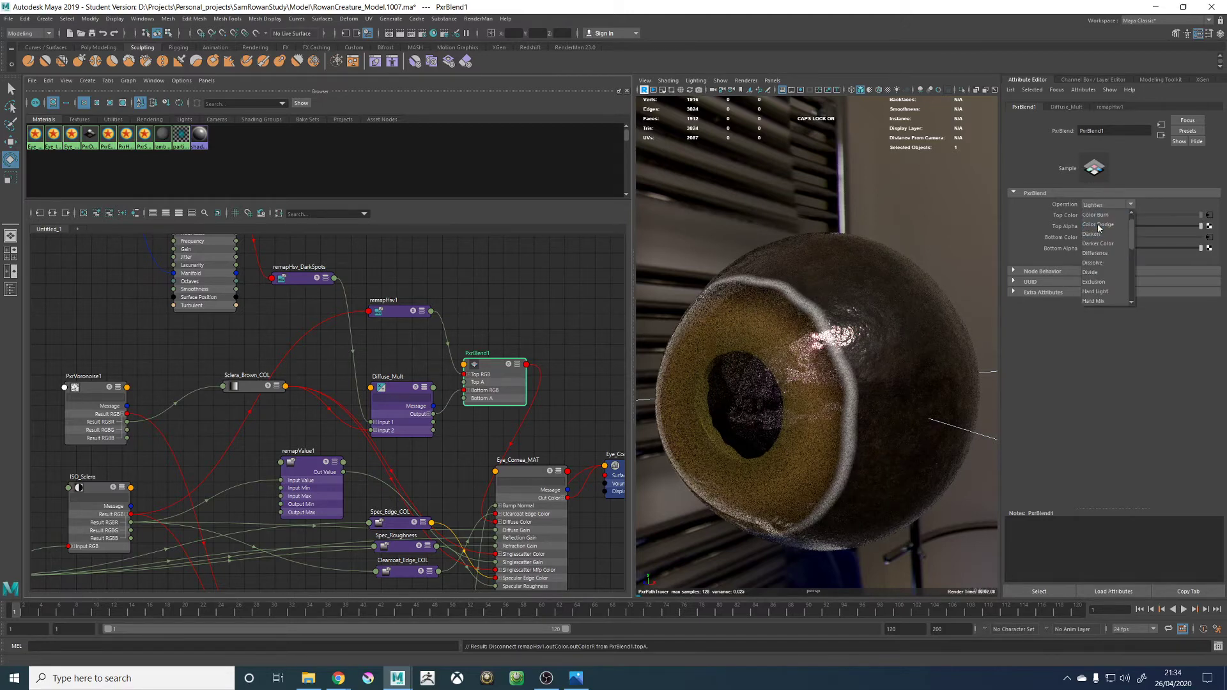
Solo the PxrBlend node's output in the live render and try its Dissolve and Color operations
left_click(509, 365)
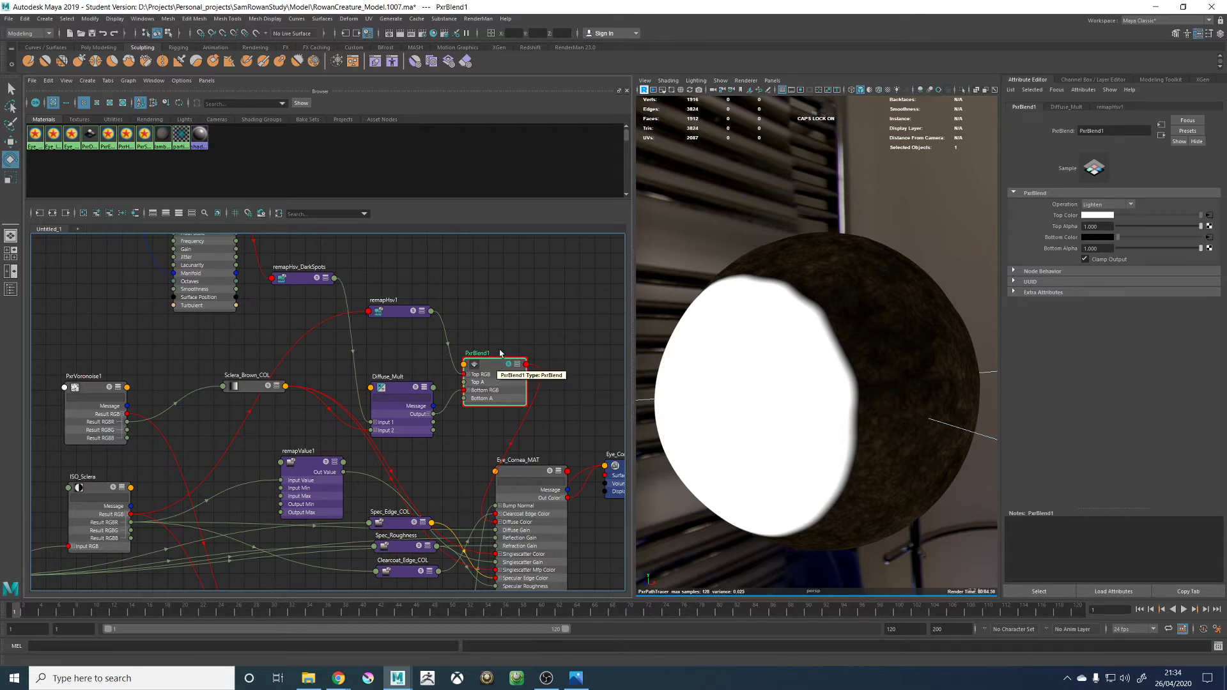
left_click(1106, 204)
left_click(1103, 240)
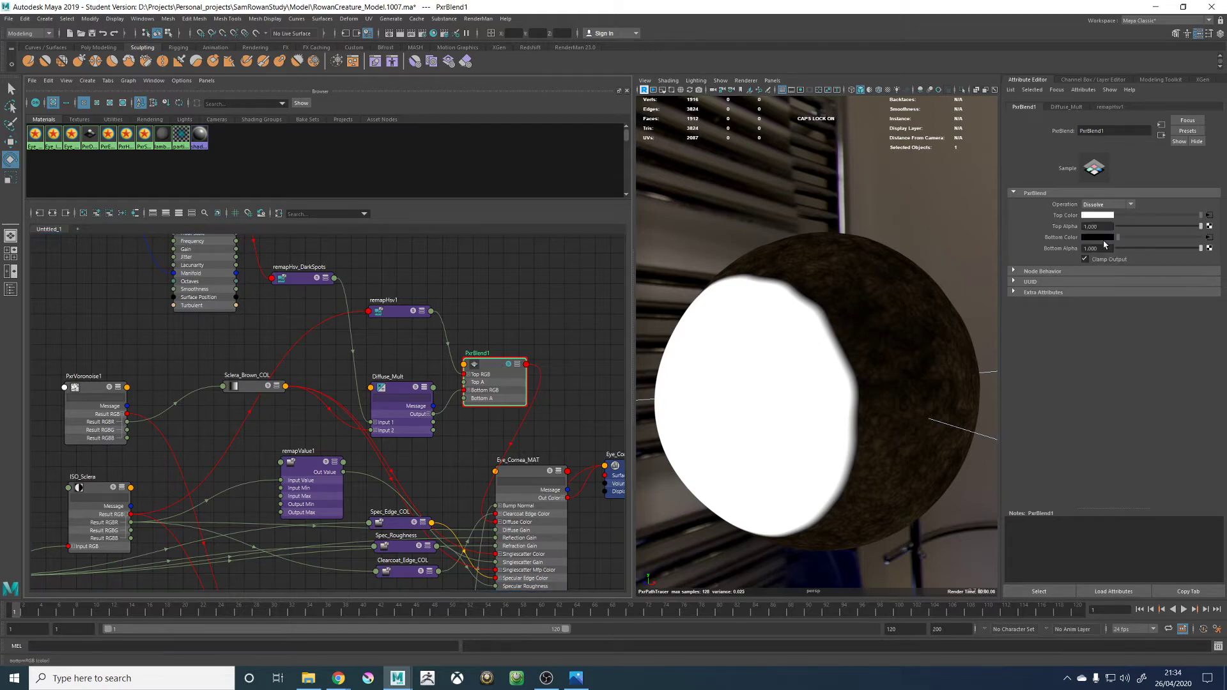
left_click(1091, 206)
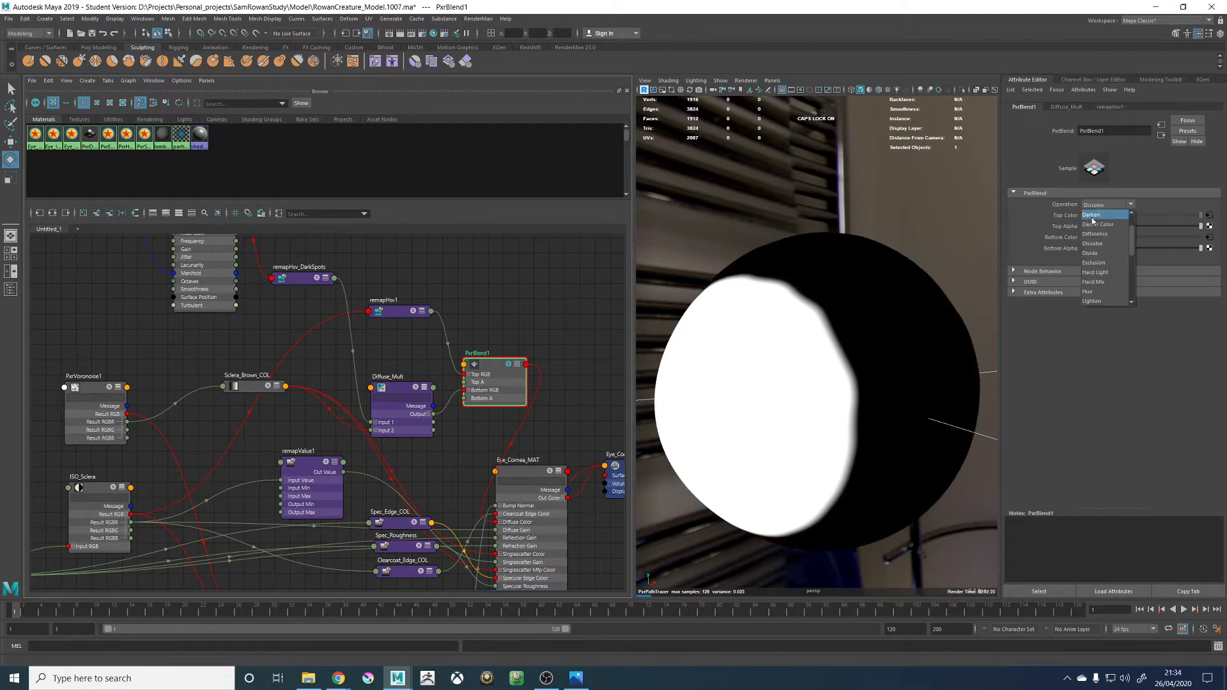
scroll(1093, 214, "up", 2)
left_click(1094, 216)
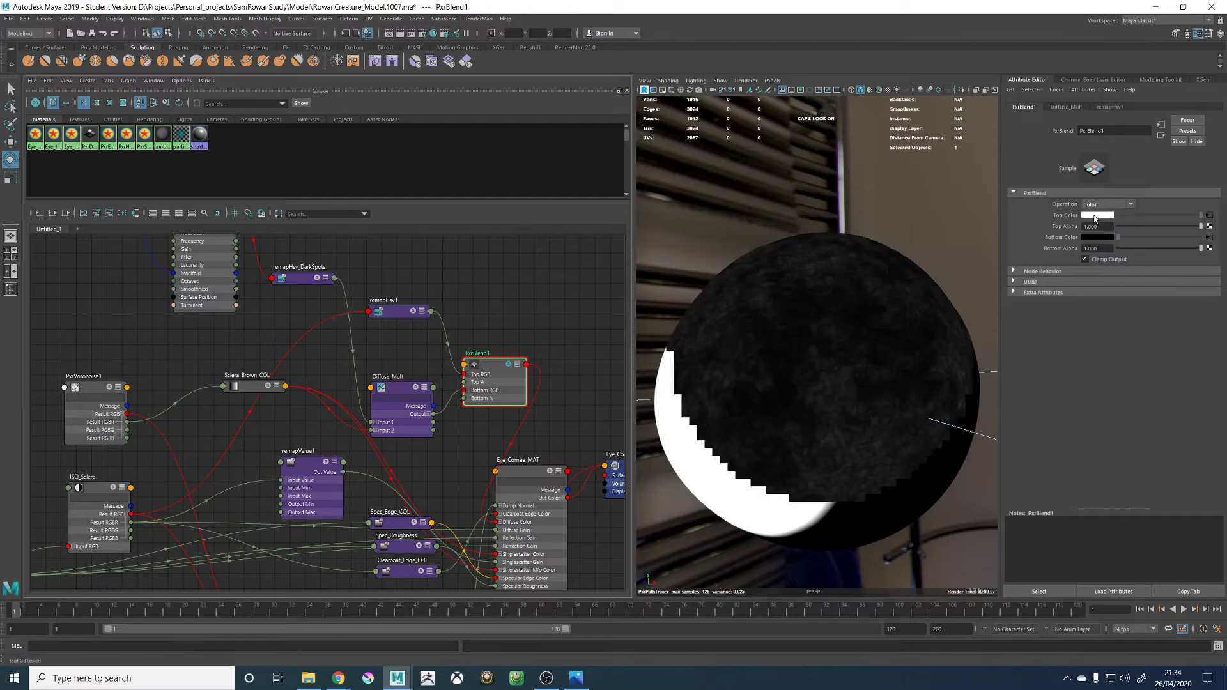
Try the Exclusion and Divide operations on the soloed PxrBlend node
left_click(1098, 204)
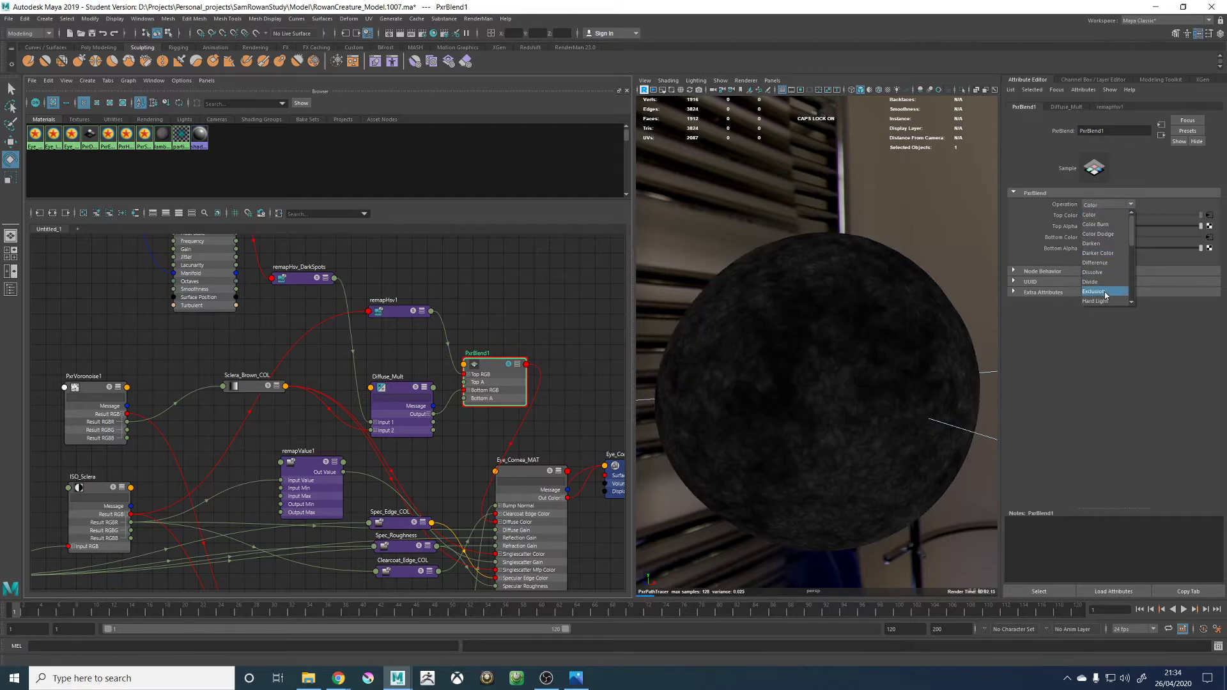
left_click(1099, 291)
left_click(1098, 205)
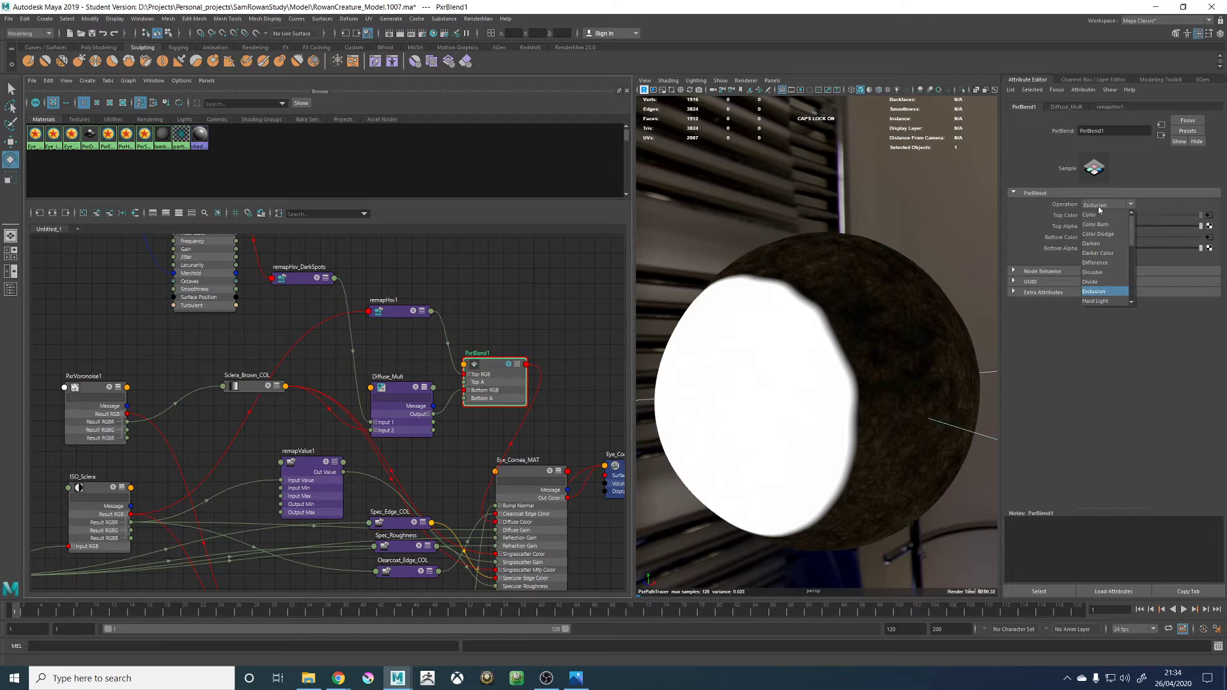
left_click(1097, 282)
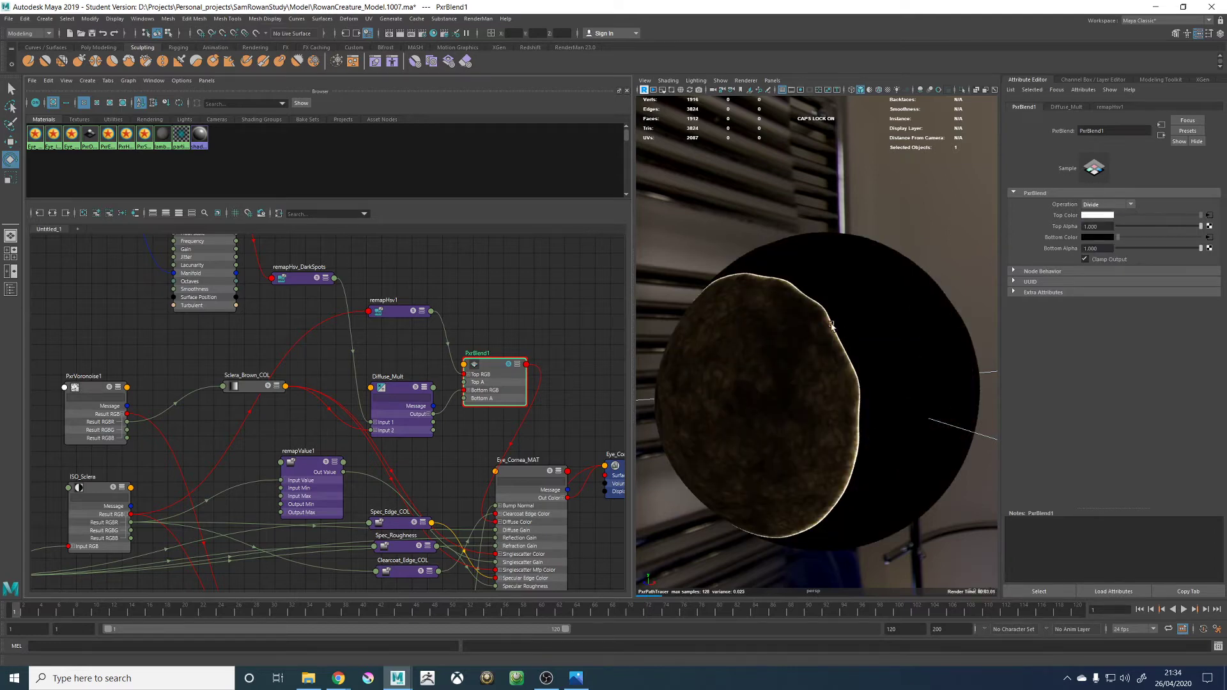
Try the Hard Light and Hard Mix operations on the soloed PxrBlend node
left_click(1103, 205)
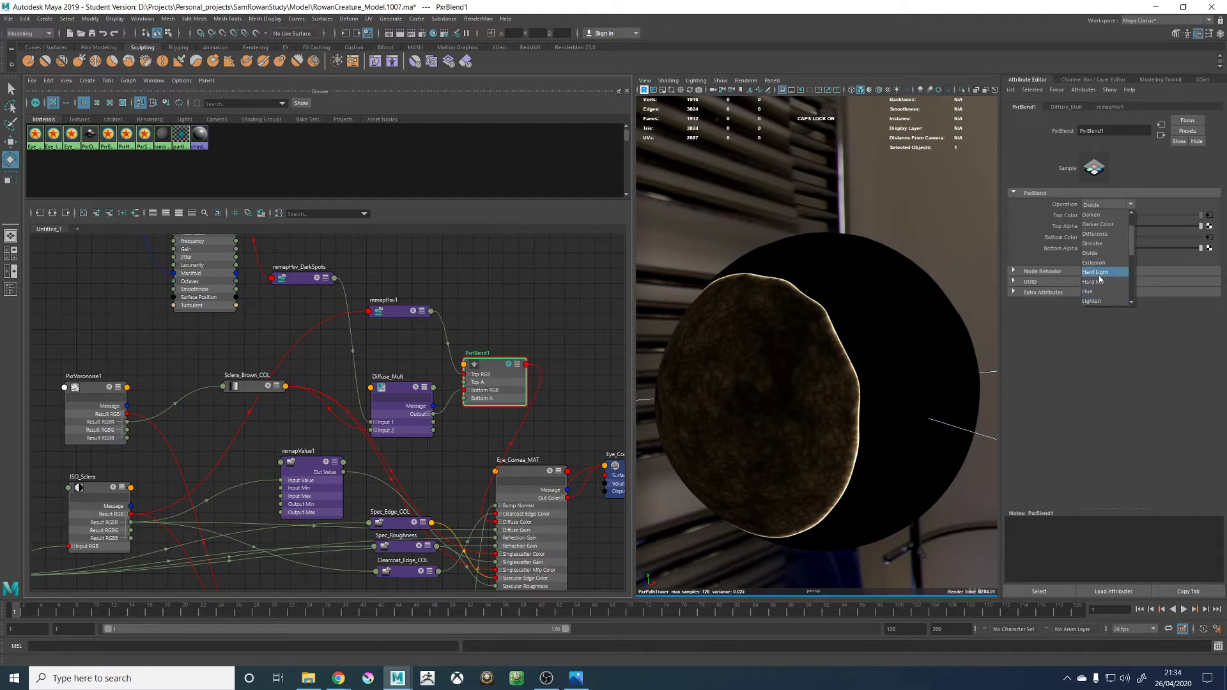
left_click(1096, 272)
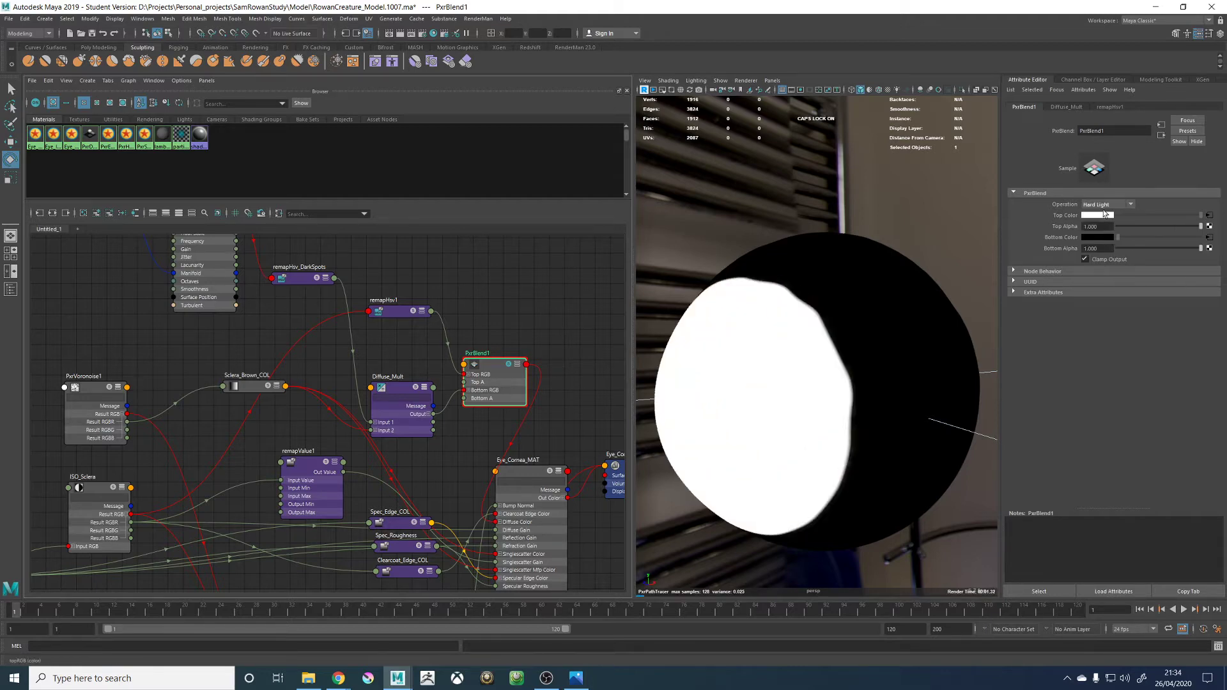
left_click(1104, 204)
left_click(1097, 280)
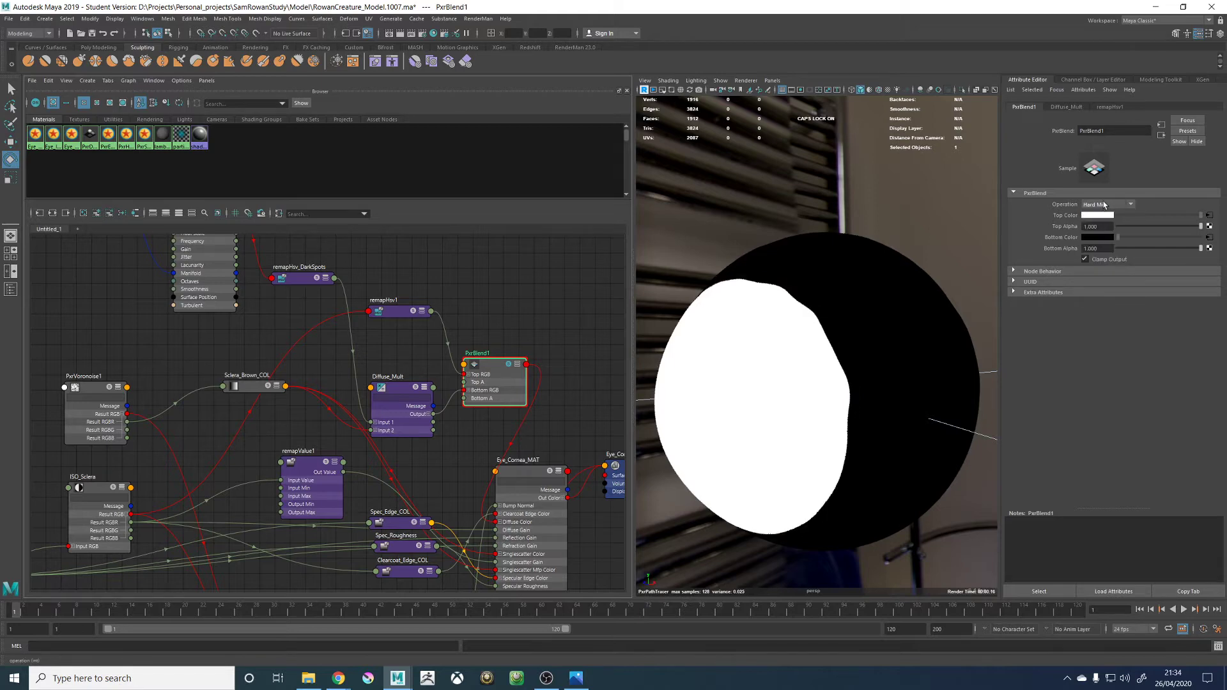
Try the Luminosity and Soft Light operations on the soloed PxrBlend node
left_click(1099, 206)
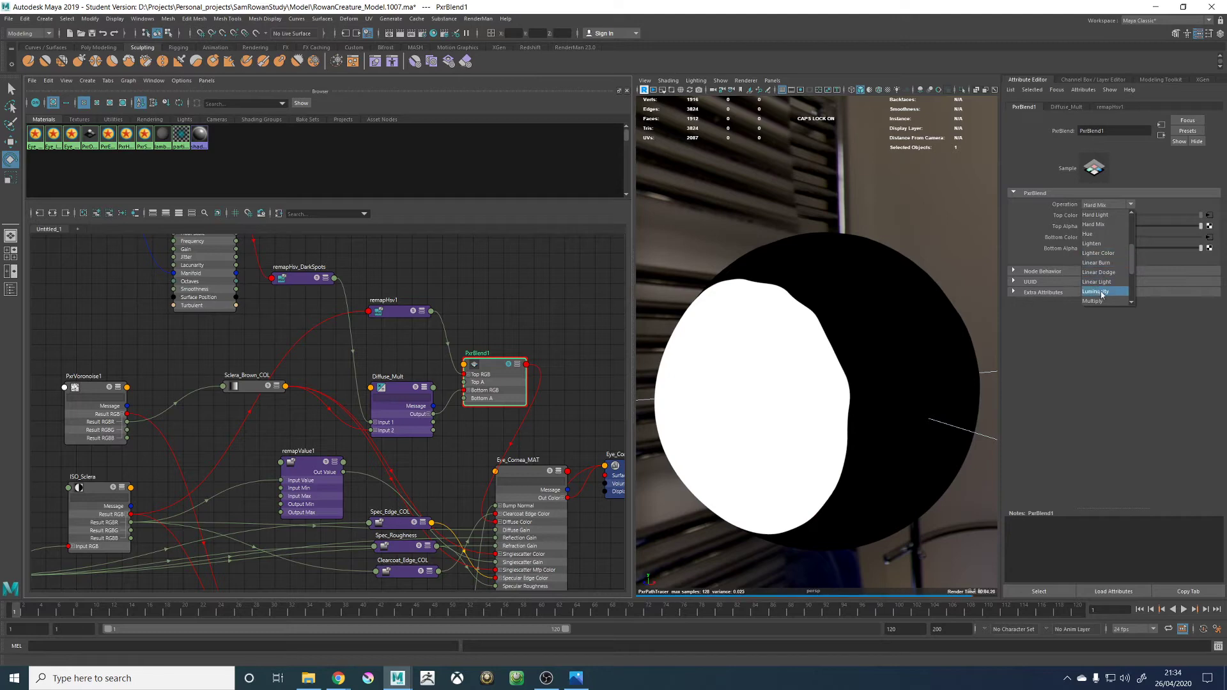
left_click(1103, 291)
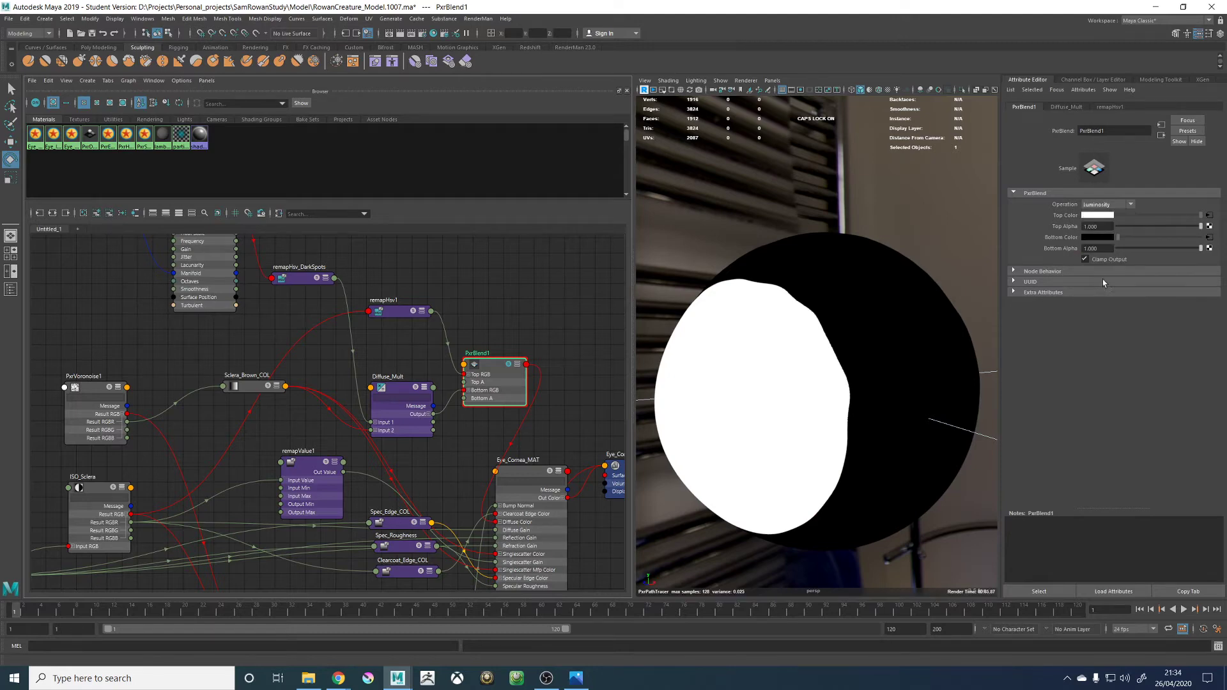
left_click(1091, 206)
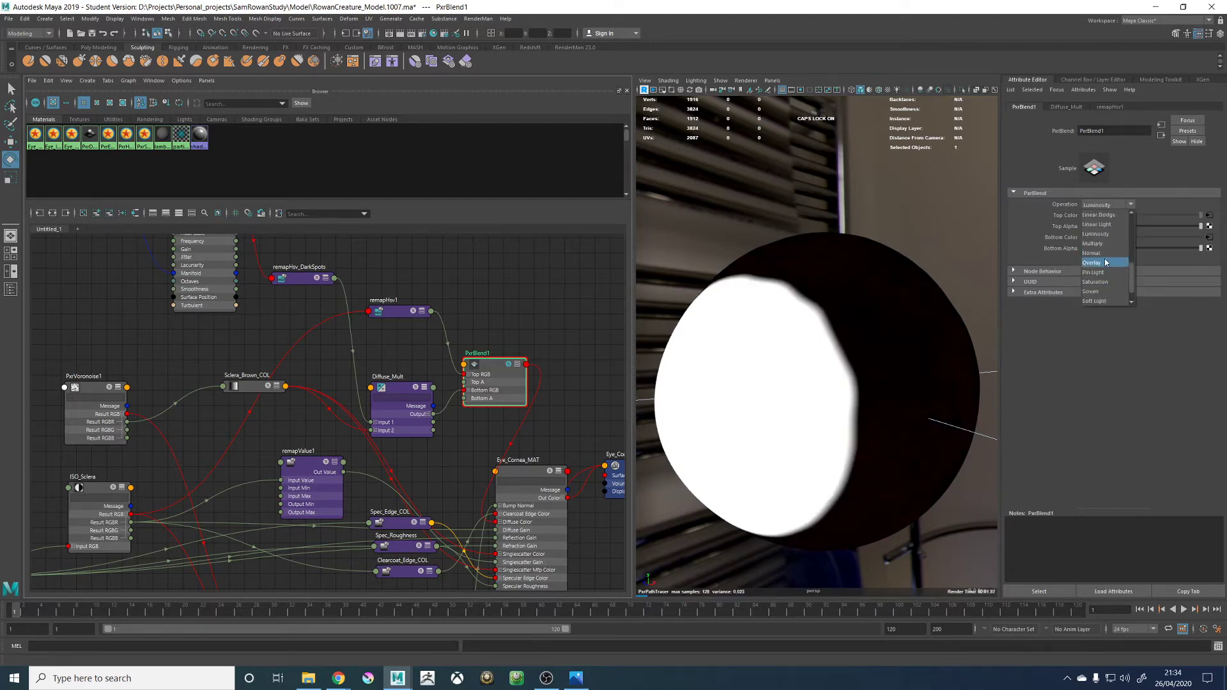
left_click(1094, 281)
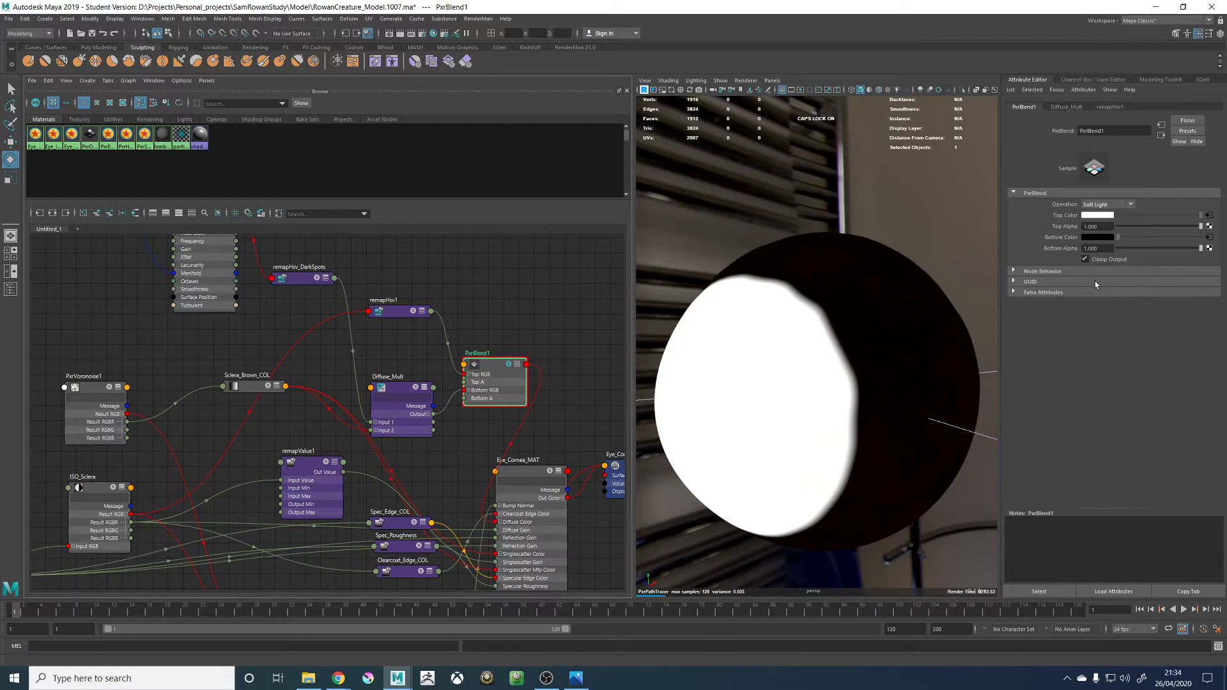
Set the PxrBlend node's operation back to Normal
left_click(1095, 206)
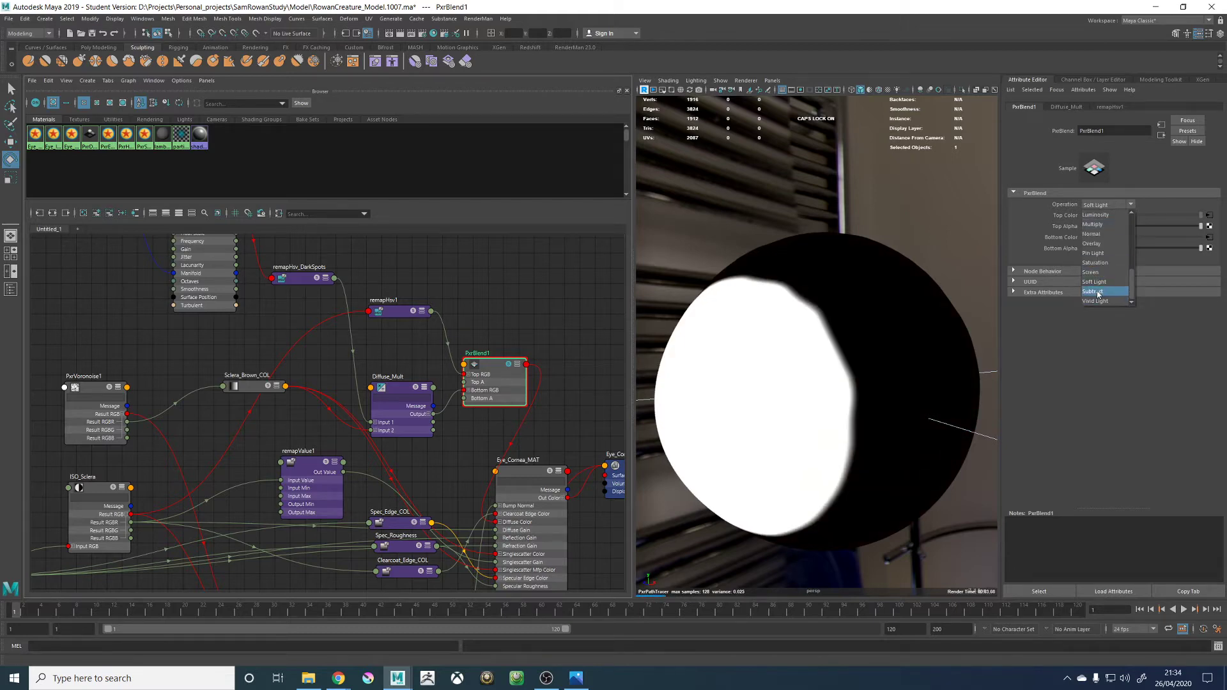
scroll(1096, 285, "up", 5)
scroll(1097, 282, "down", 6)
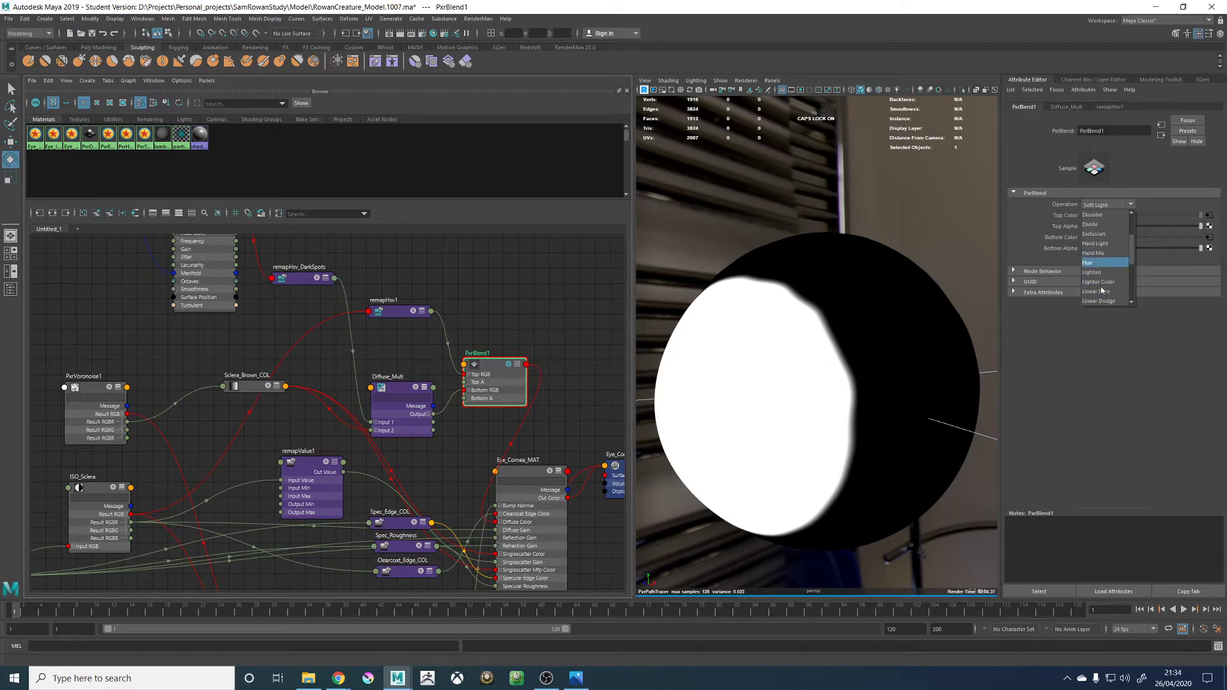
scroll(1101, 291, "down", 6)
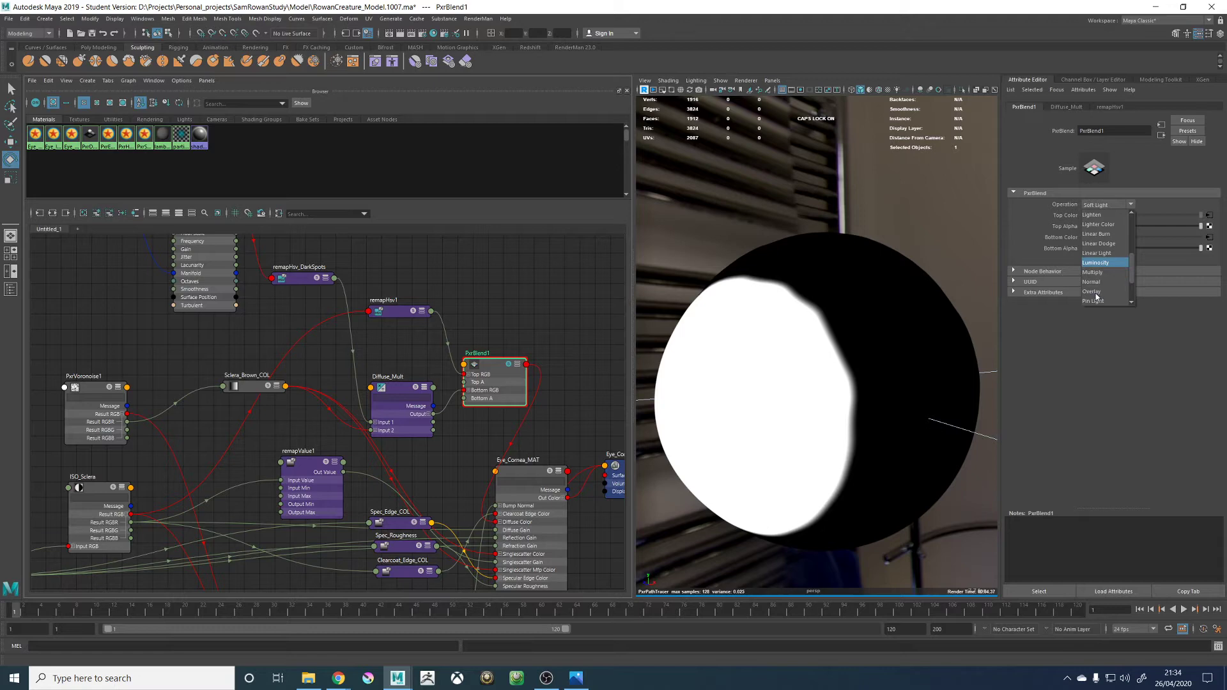
scroll(1096, 294, "up", 1)
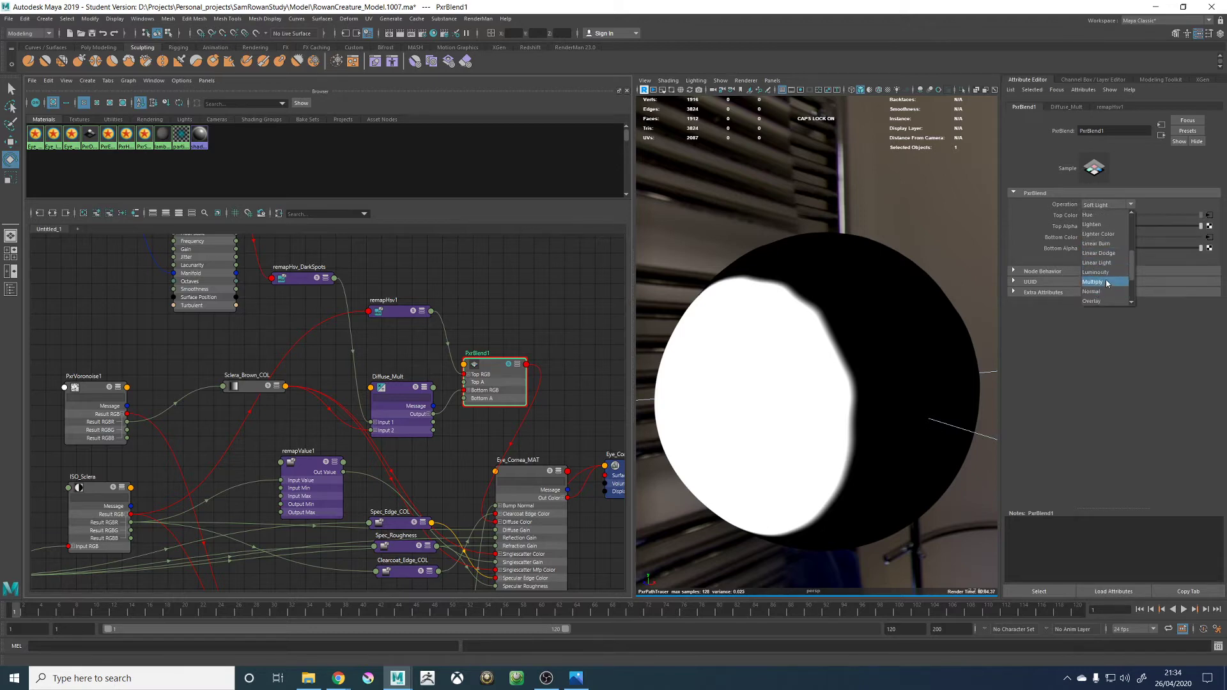
left_click(1099, 291)
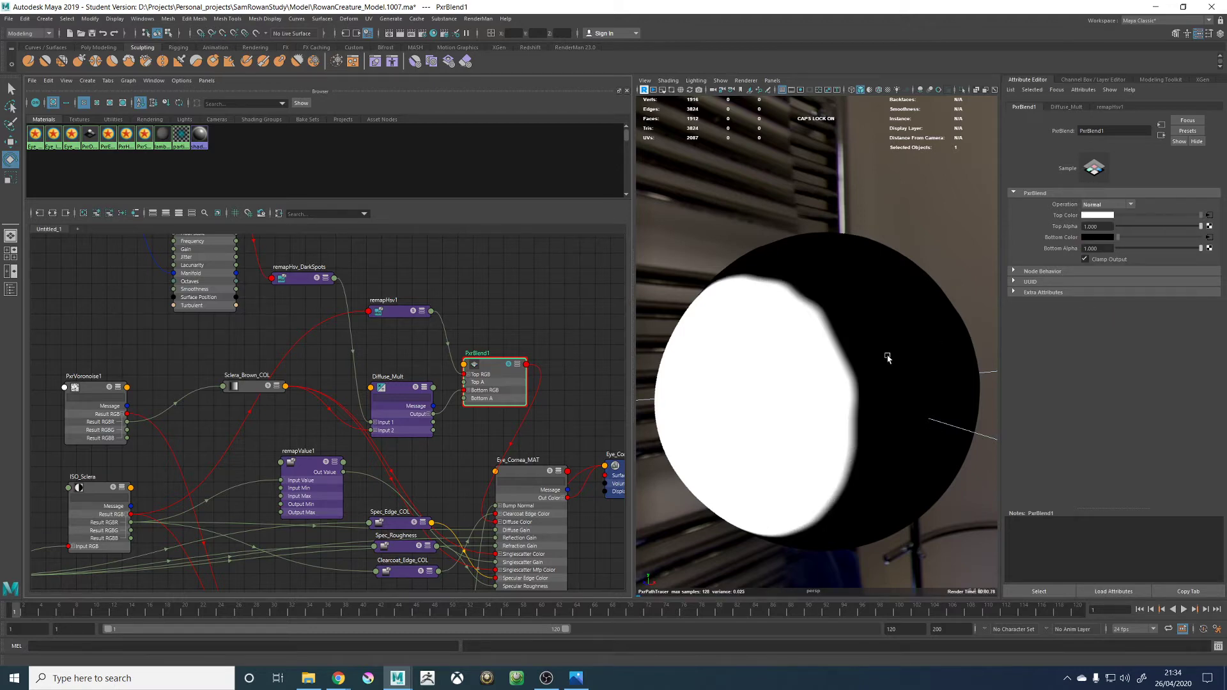
Try the Overlay and Screen operations on the soloed PxrBlend node
left_click(1103, 204)
scroll(1102, 243, "up", 3)
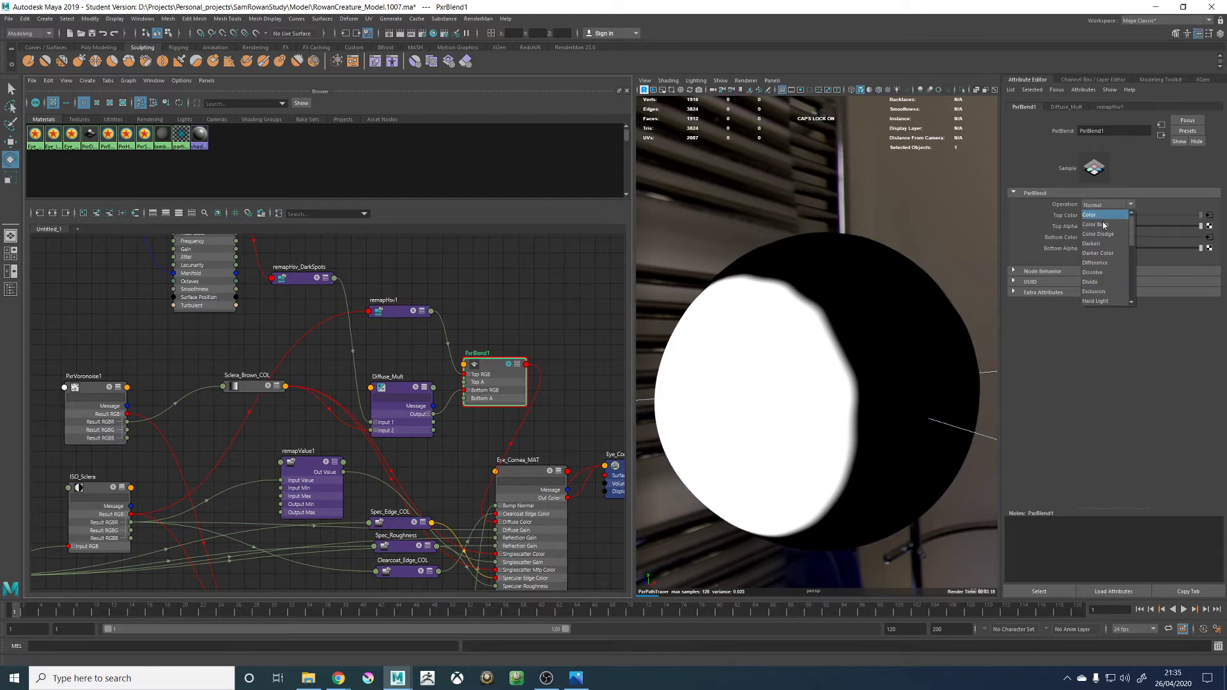
scroll(1104, 273, "down", 1)
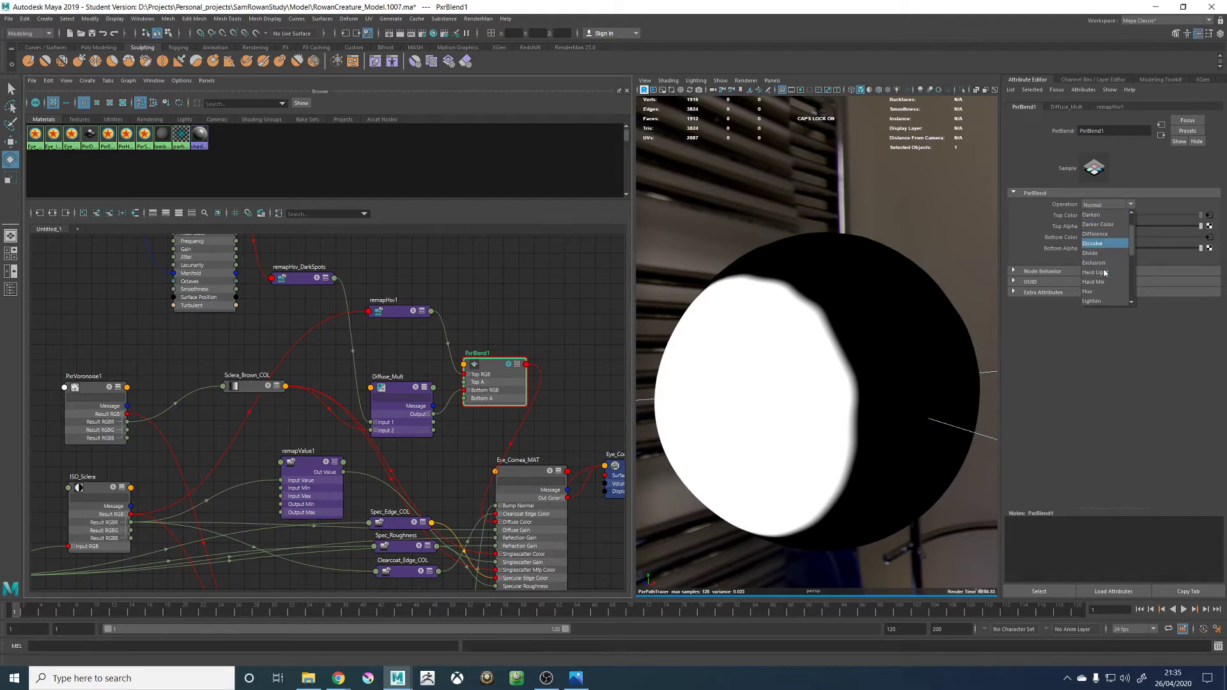
scroll(1104, 272, "down", 2)
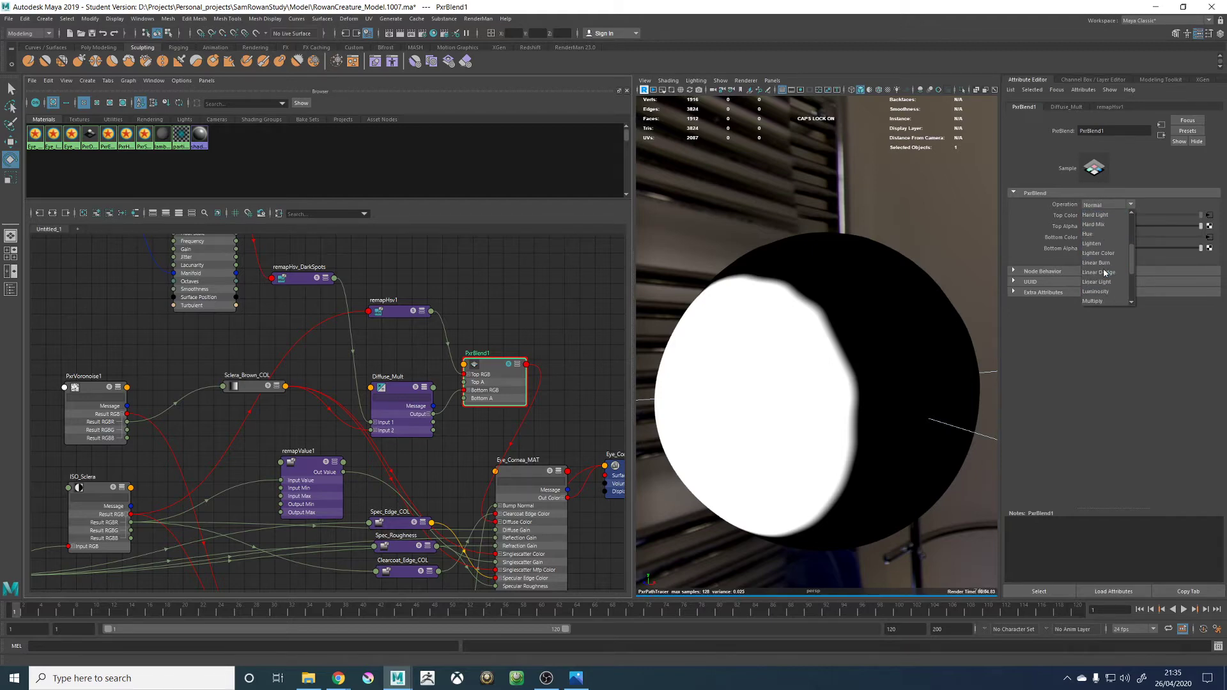
left_click(1103, 291)
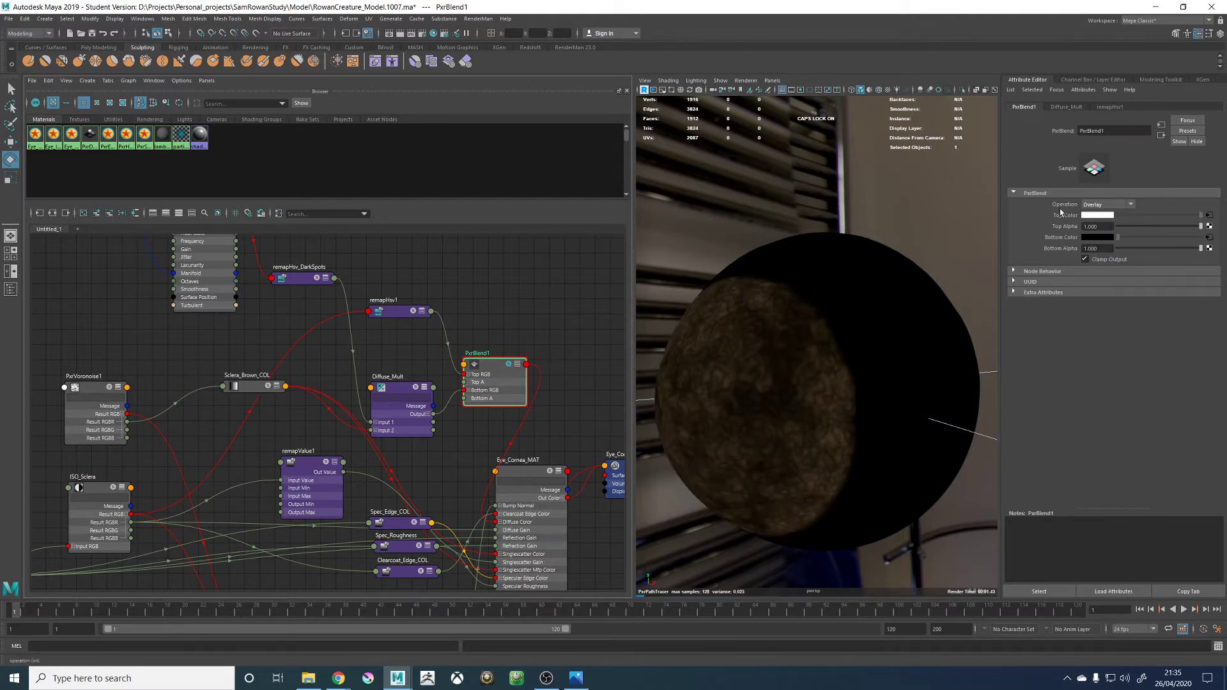
left_click(1088, 205)
scroll(1098, 282, "down", 1)
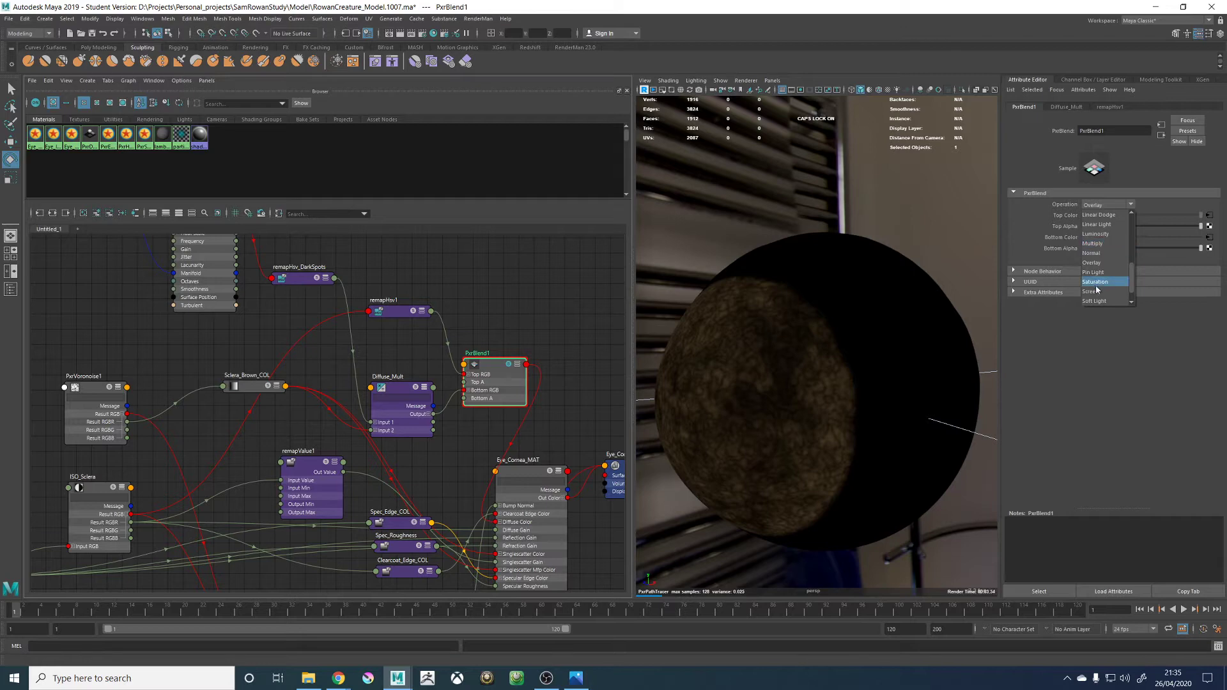
left_click(1097, 291)
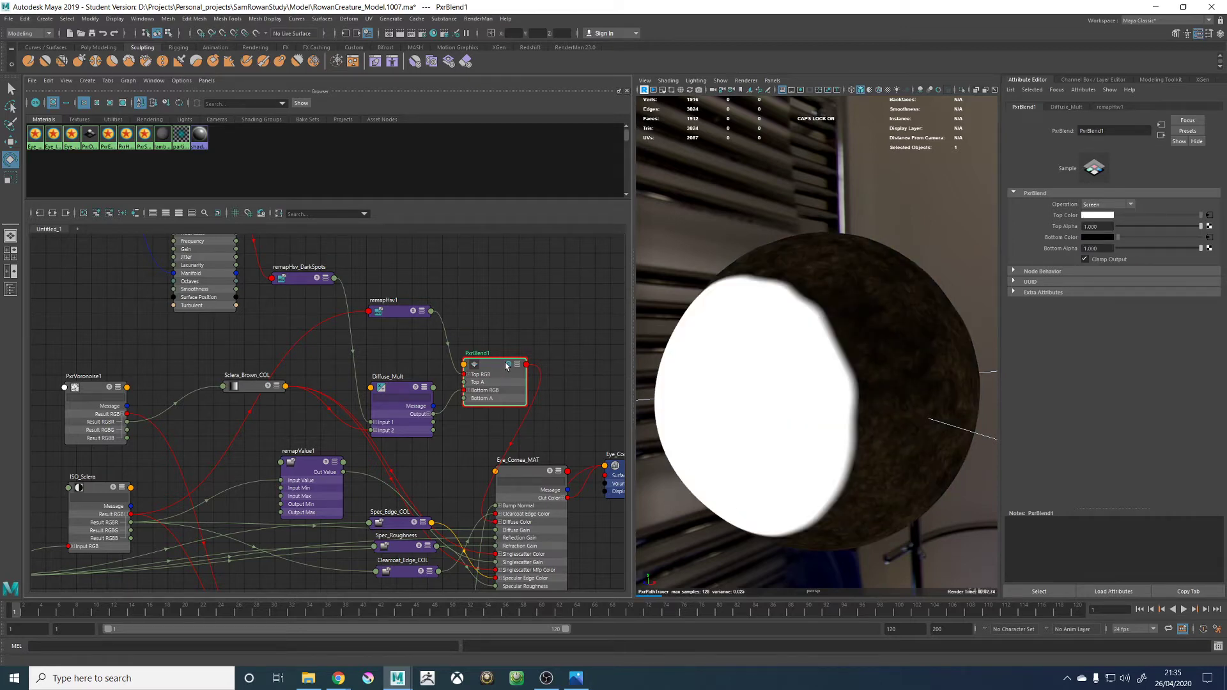
Turn off solo on the PxrBlend node and connect remapHsv1's Out Color R to its Top A input
left_click_drag(506, 365, 510, 367)
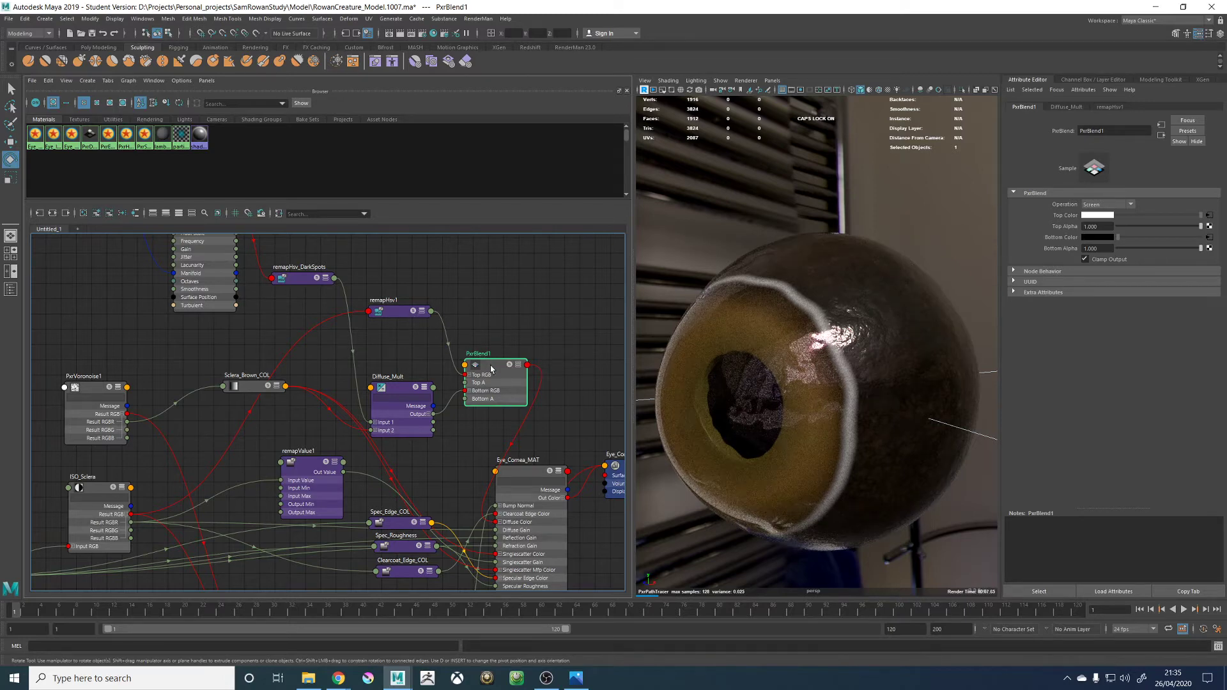
left_click_drag(491, 369, 522, 355)
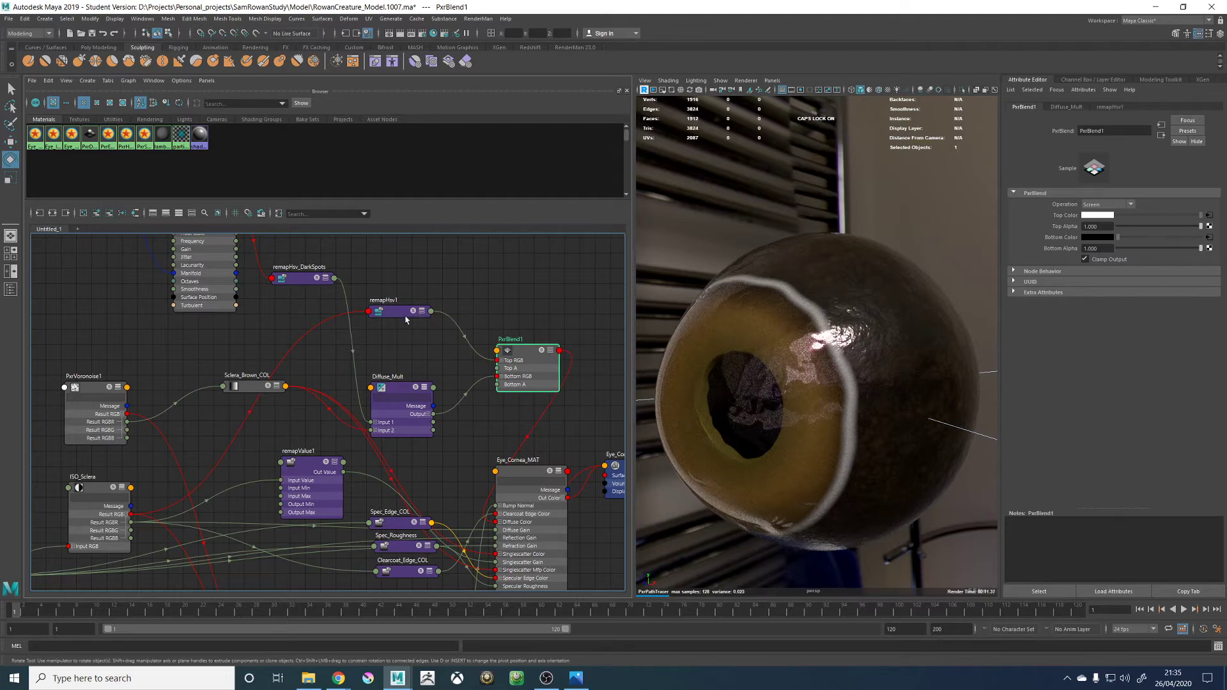
left_click_drag(405, 320, 394, 322)
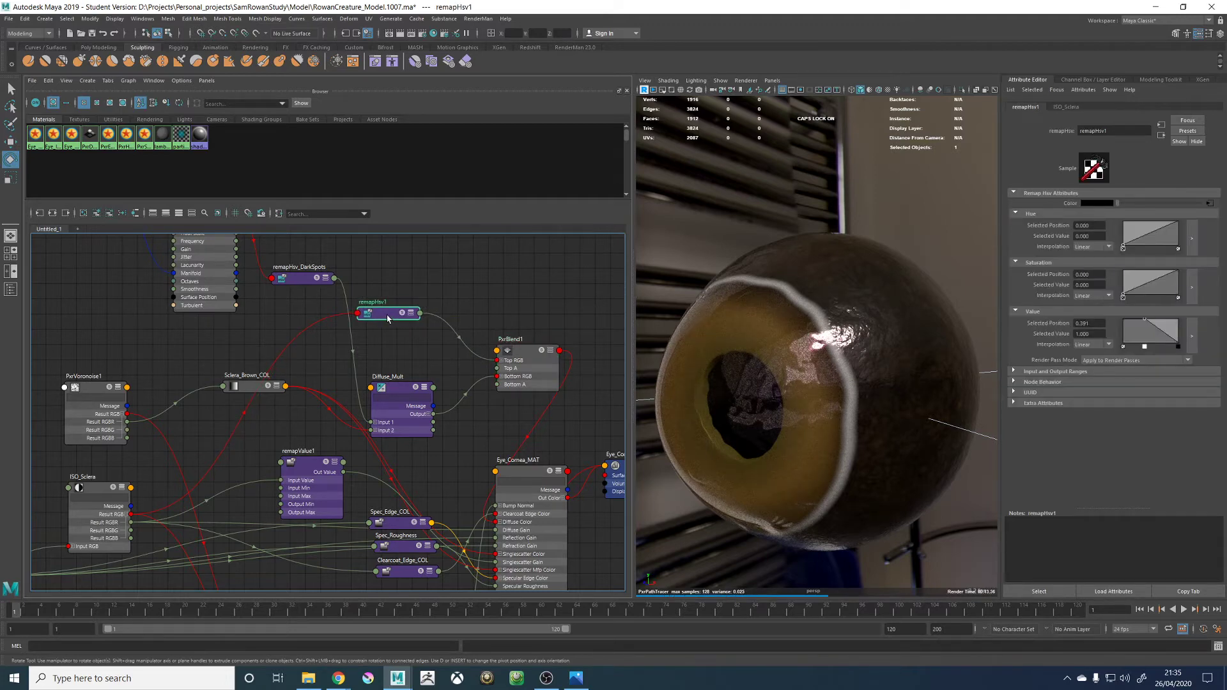
left_click(410, 315)
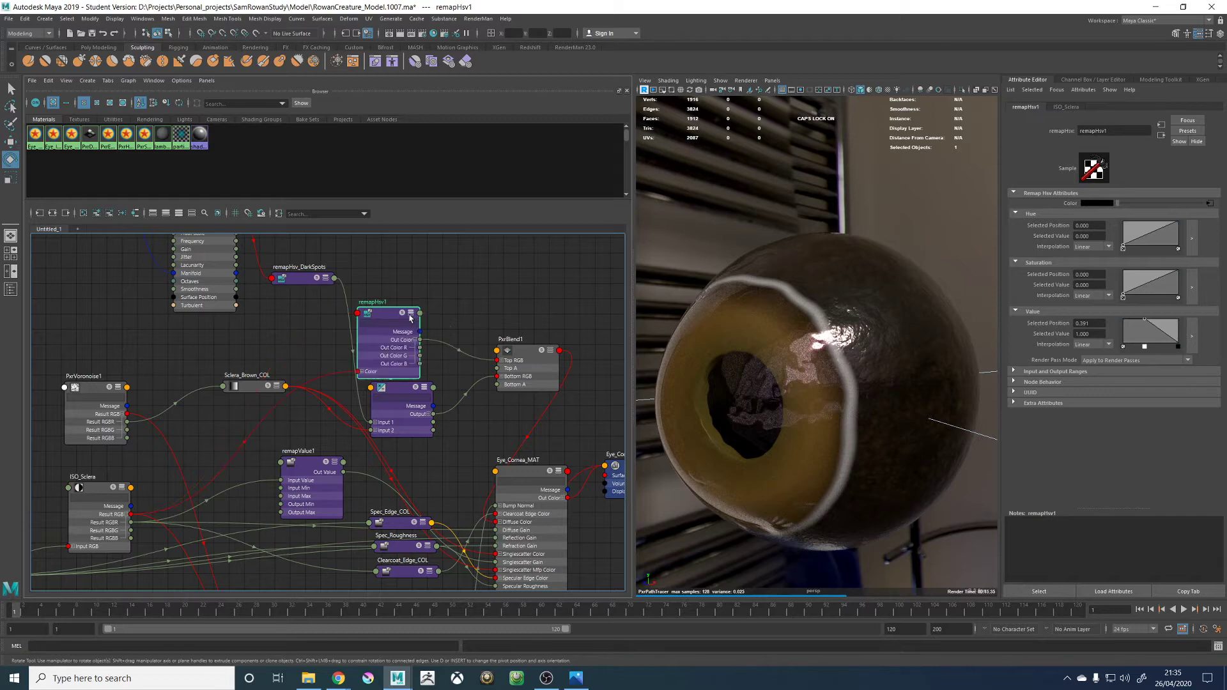
left_click_drag(420, 348, 497, 368)
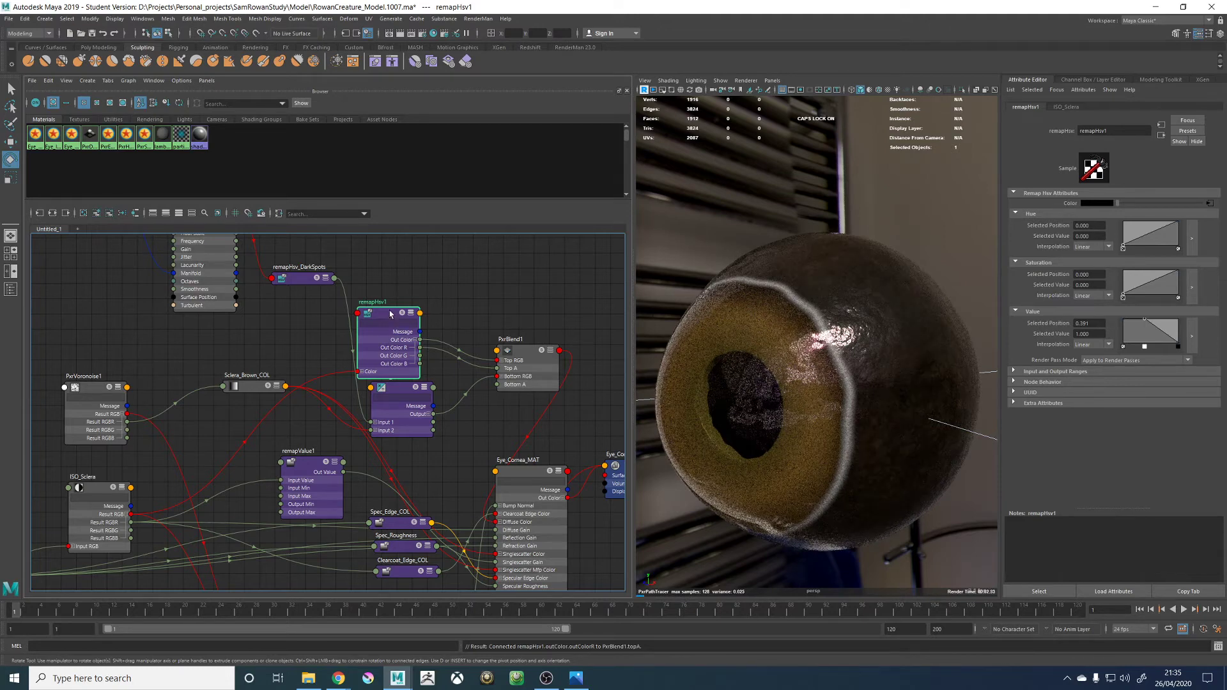
left_click_drag(390, 314, 384, 299)
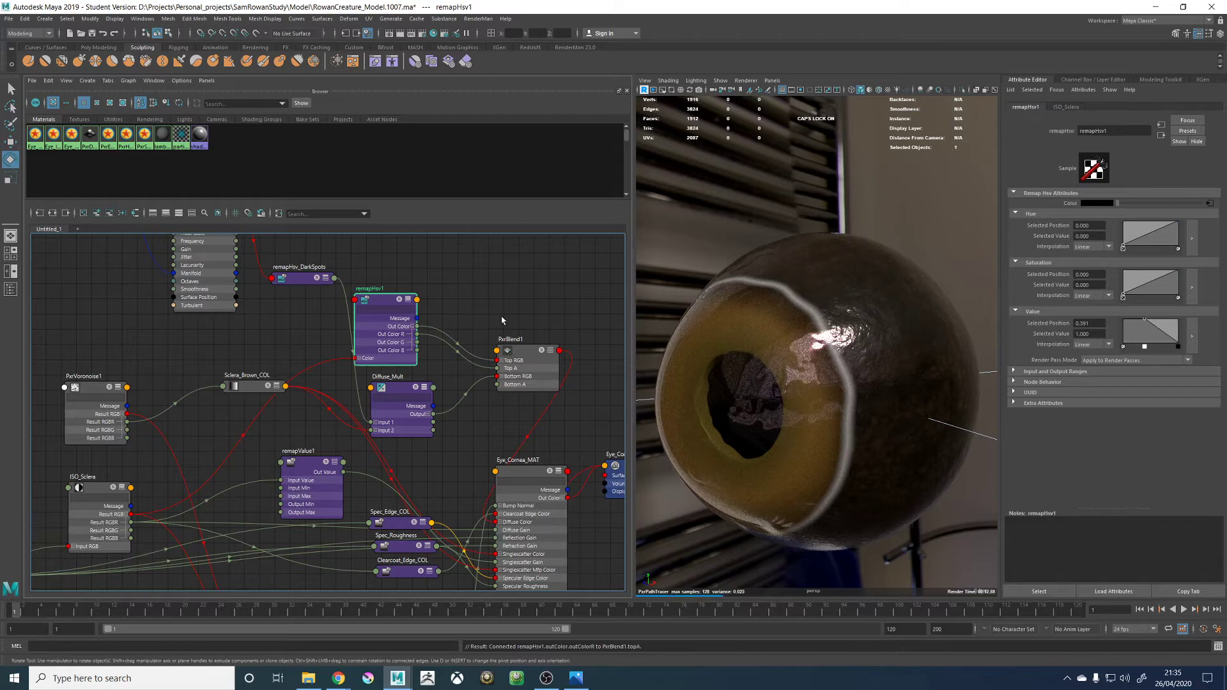
Try the Luminosity and Screen operations on the PxrBlend node with the mask driving its top alpha
left_click(534, 356)
left_click(1105, 204)
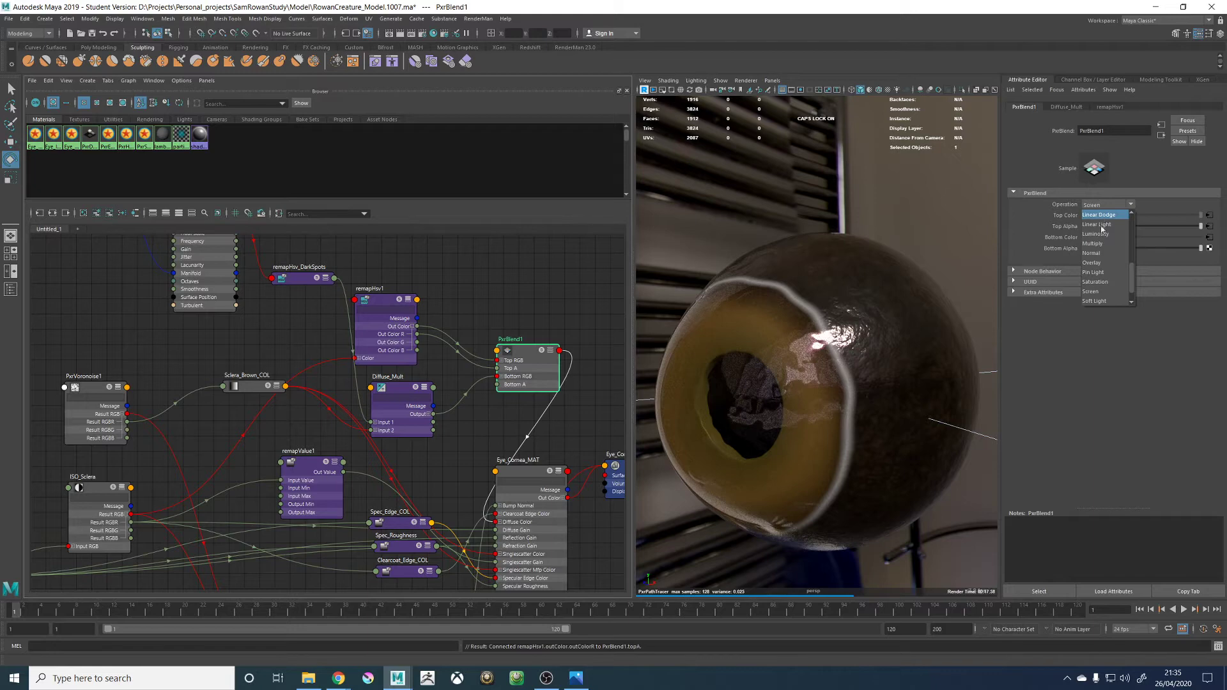
left_click(1094, 234)
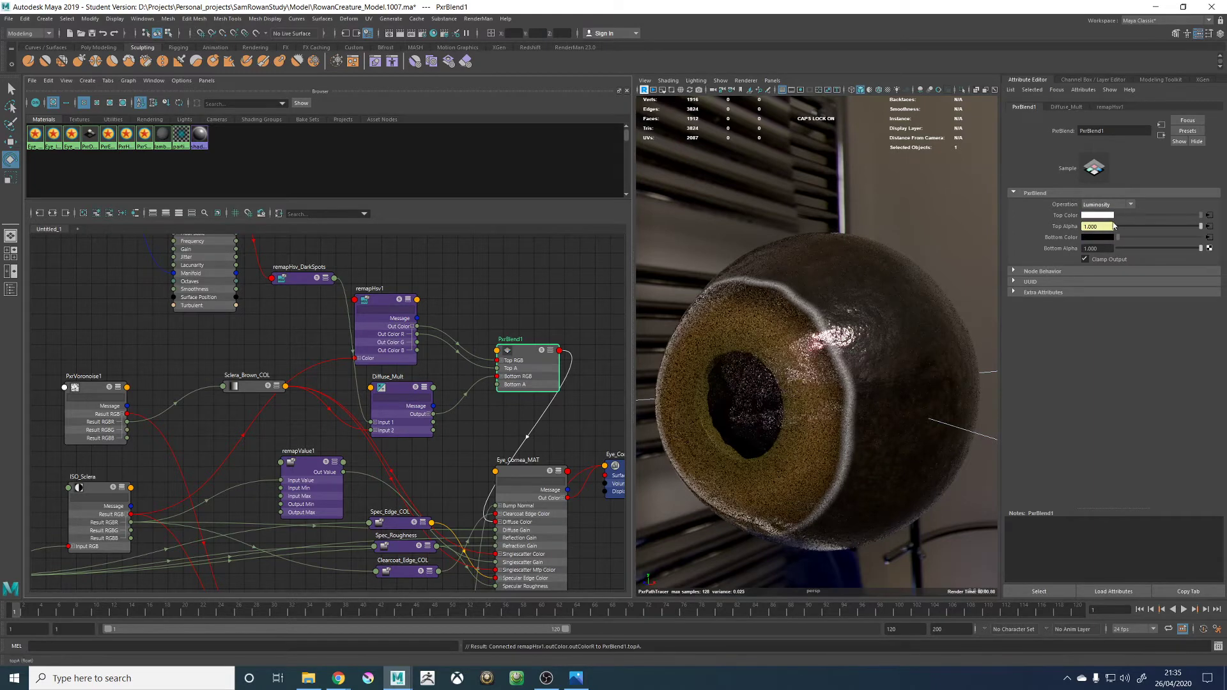
left_click(1105, 205)
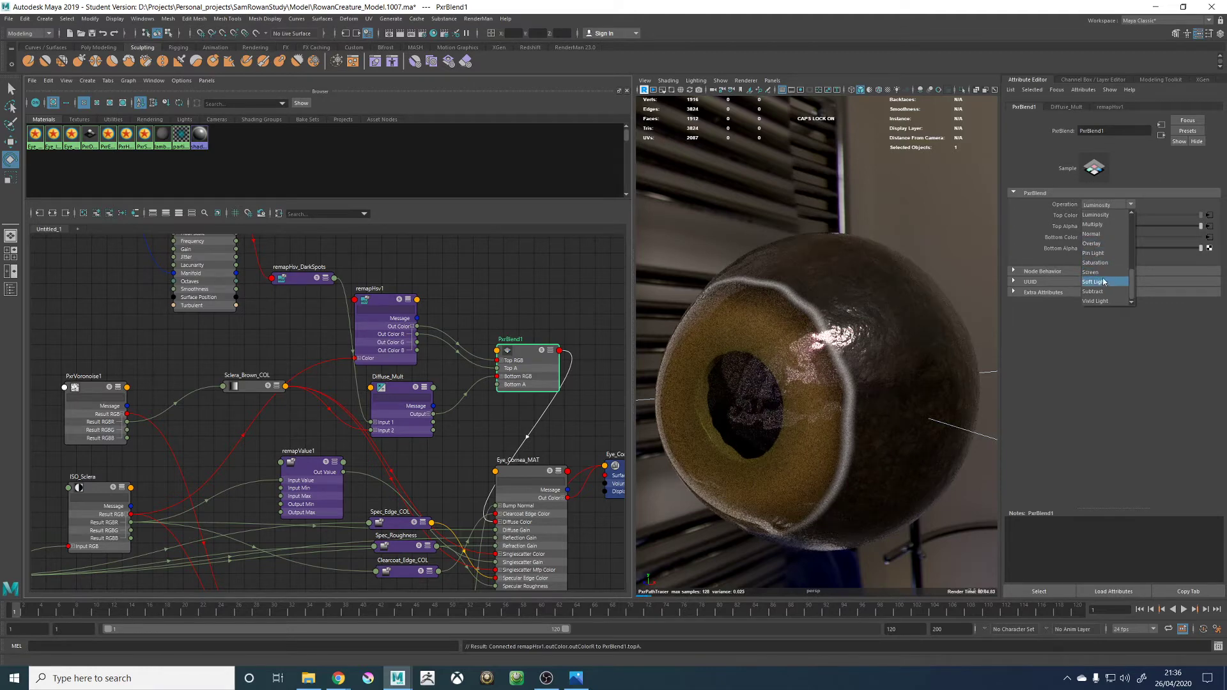
left_click(1100, 272)
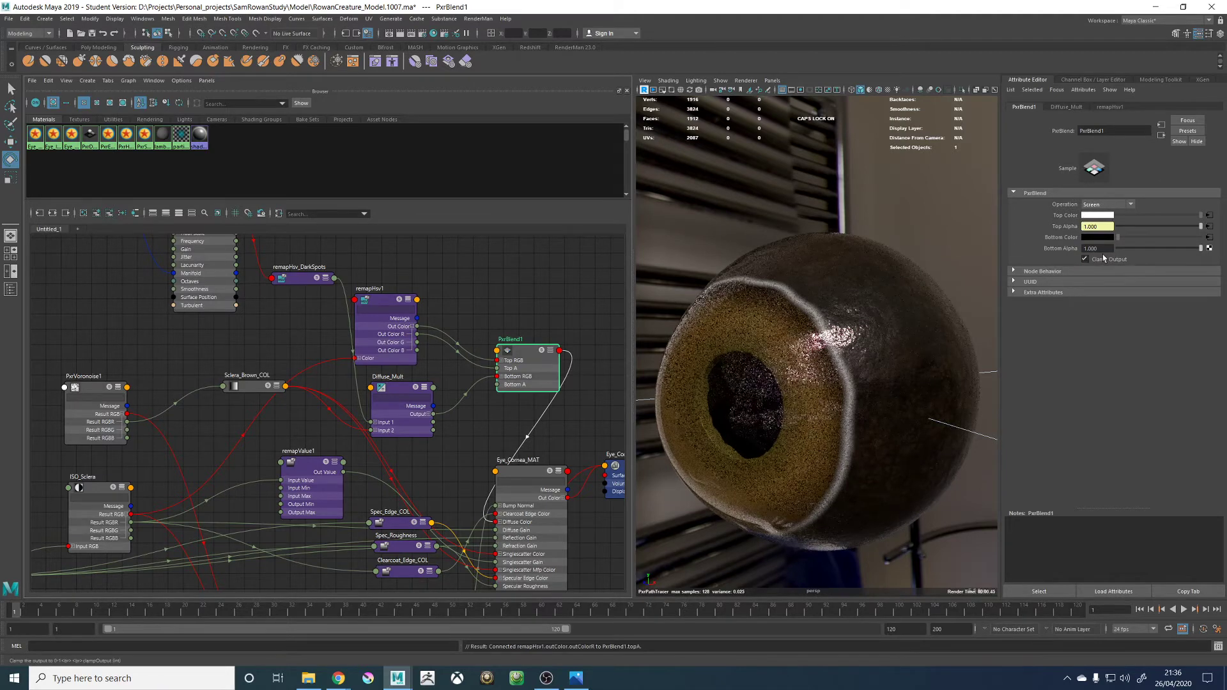
Try the Color, Color Burn and Color Dodge operations on the PxrBlend node
left_click(1094, 205)
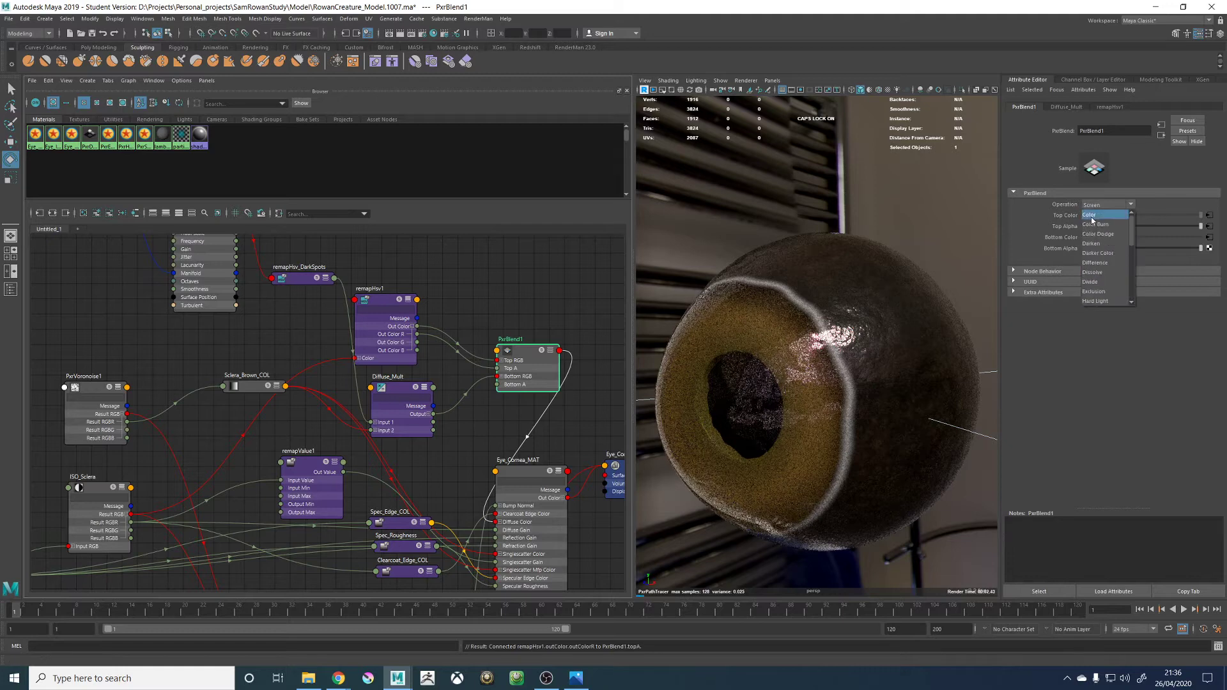
left_click(1092, 217)
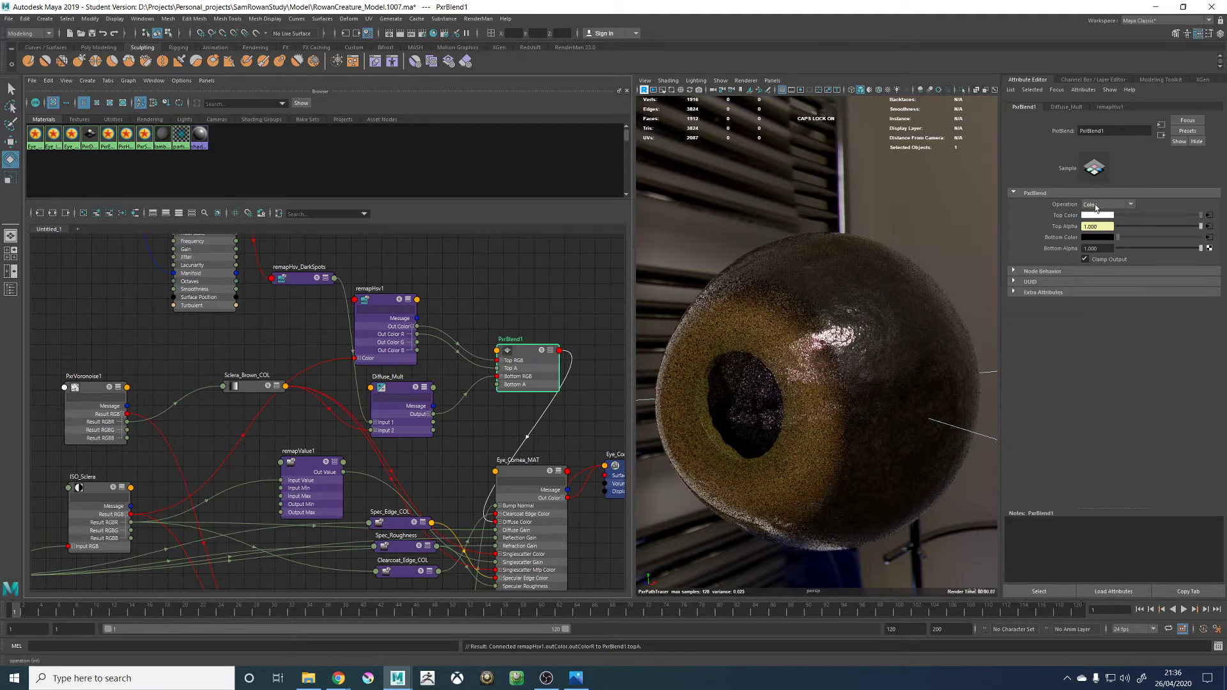
left_click(1095, 206)
left_click(1098, 225)
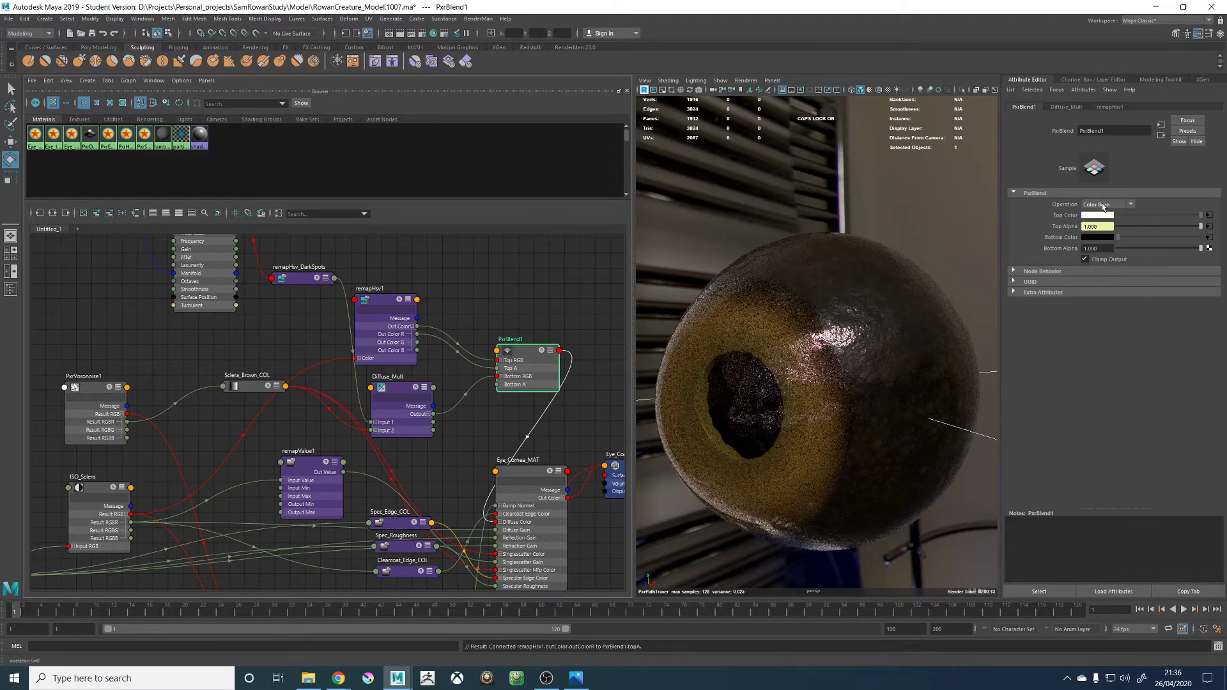
left_click(1103, 206)
left_click(1103, 236)
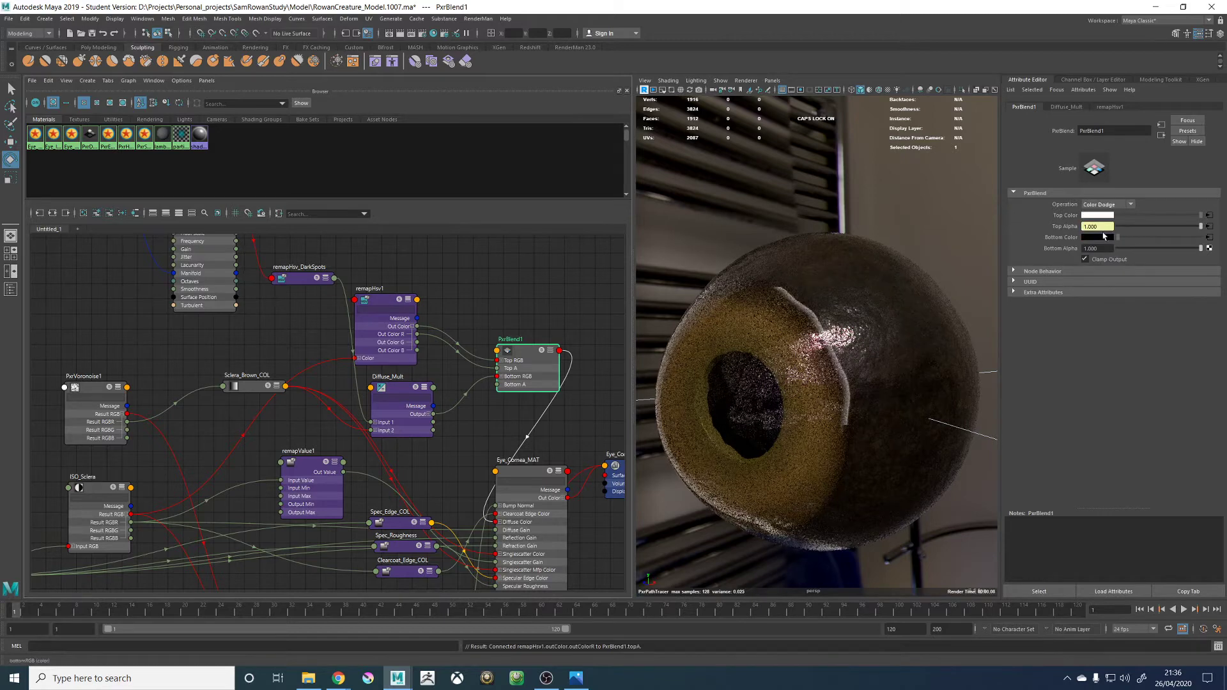
Try the Difference and Exclusion operations on the PxrBlend node
left_click(1096, 207)
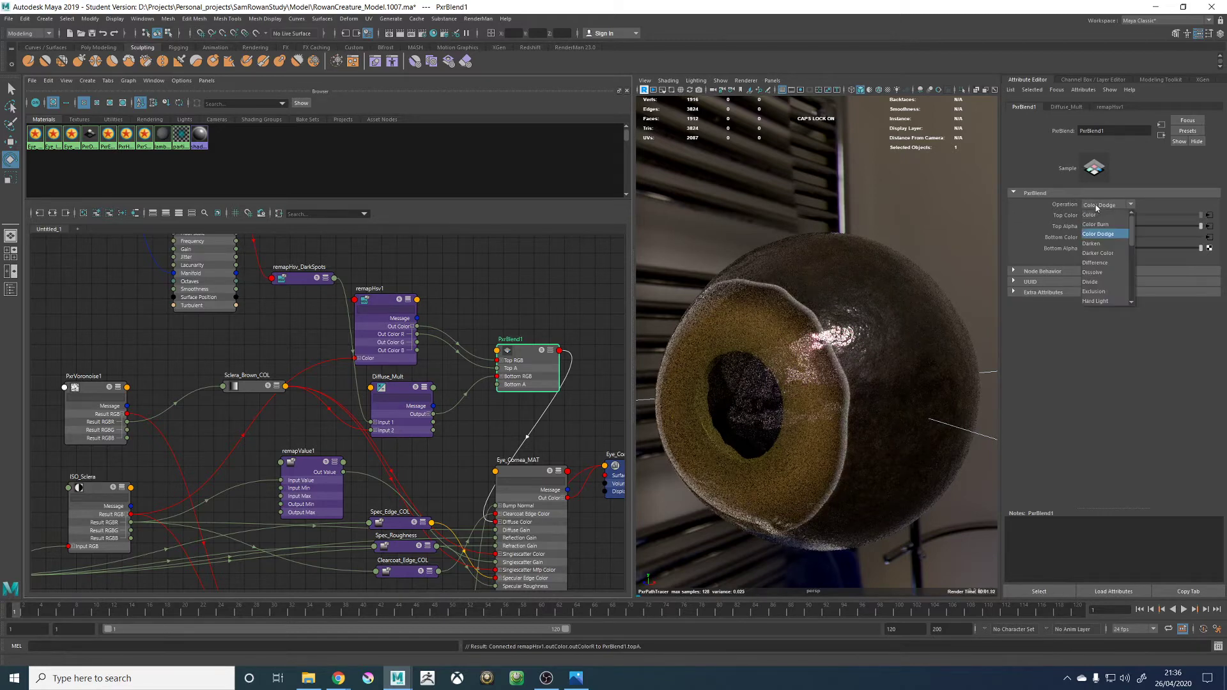
left_click(1102, 263)
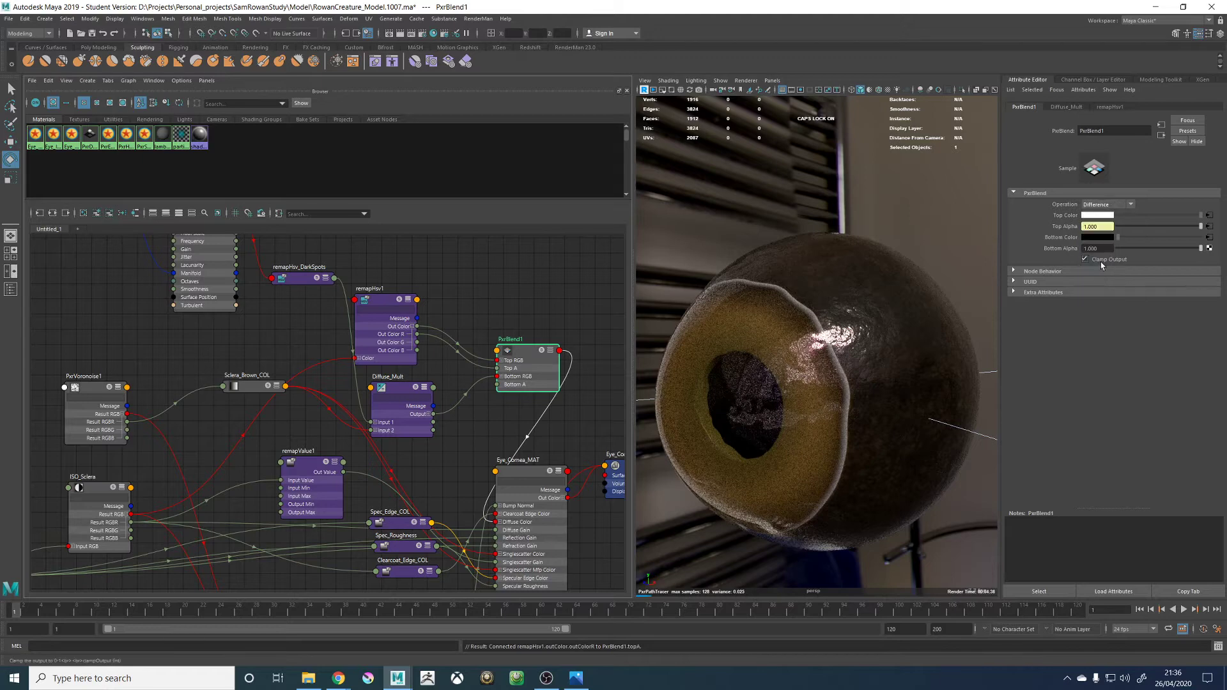
left_click(1100, 206)
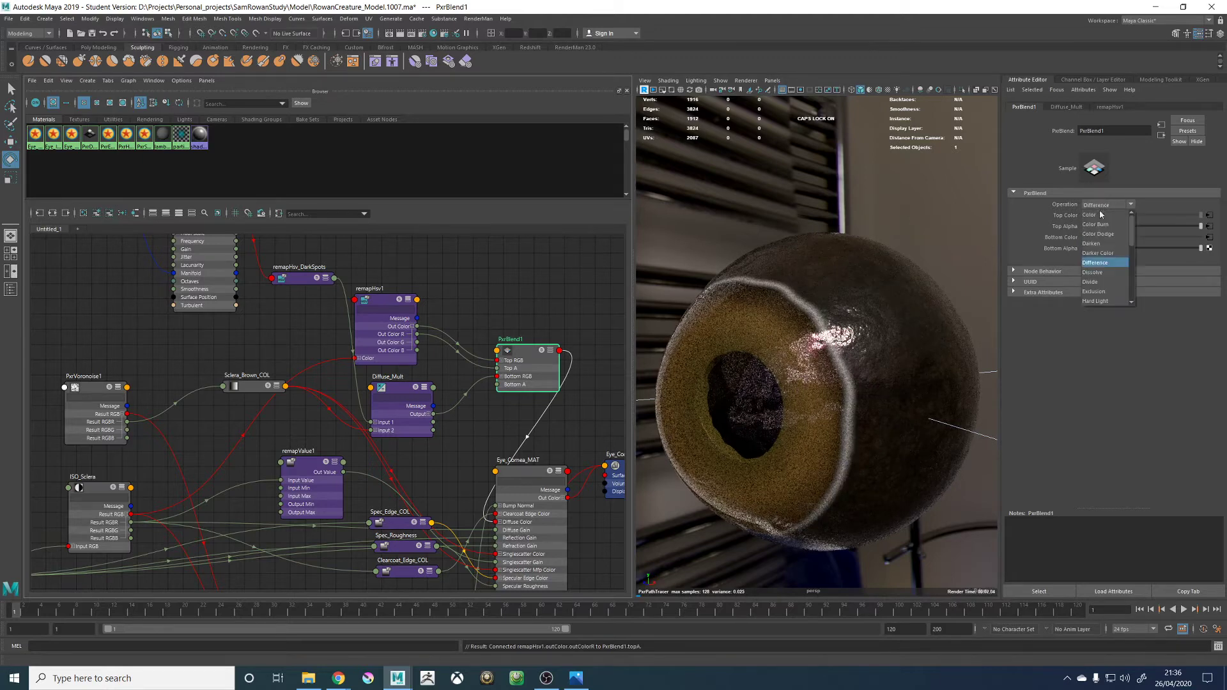
left_click(1099, 293)
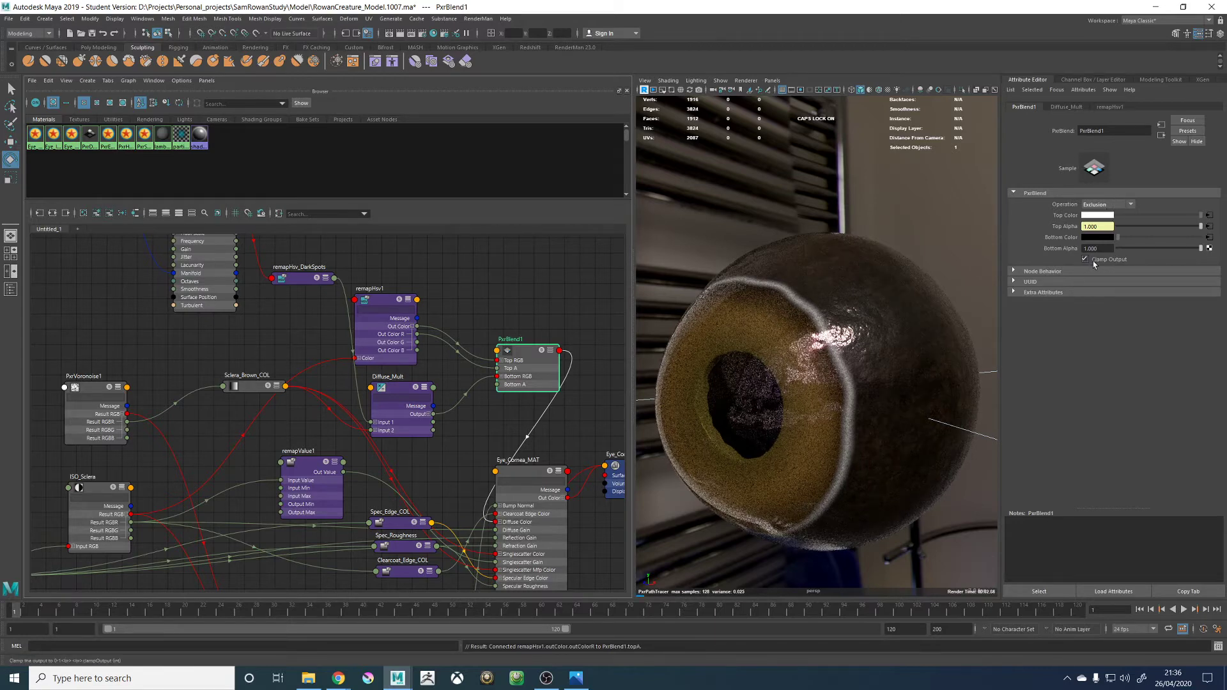
Set the PxrBlend node's operation to Normal and move the node farther away from remapHsv1 and Diffuse_Mult
left_click(1104, 204)
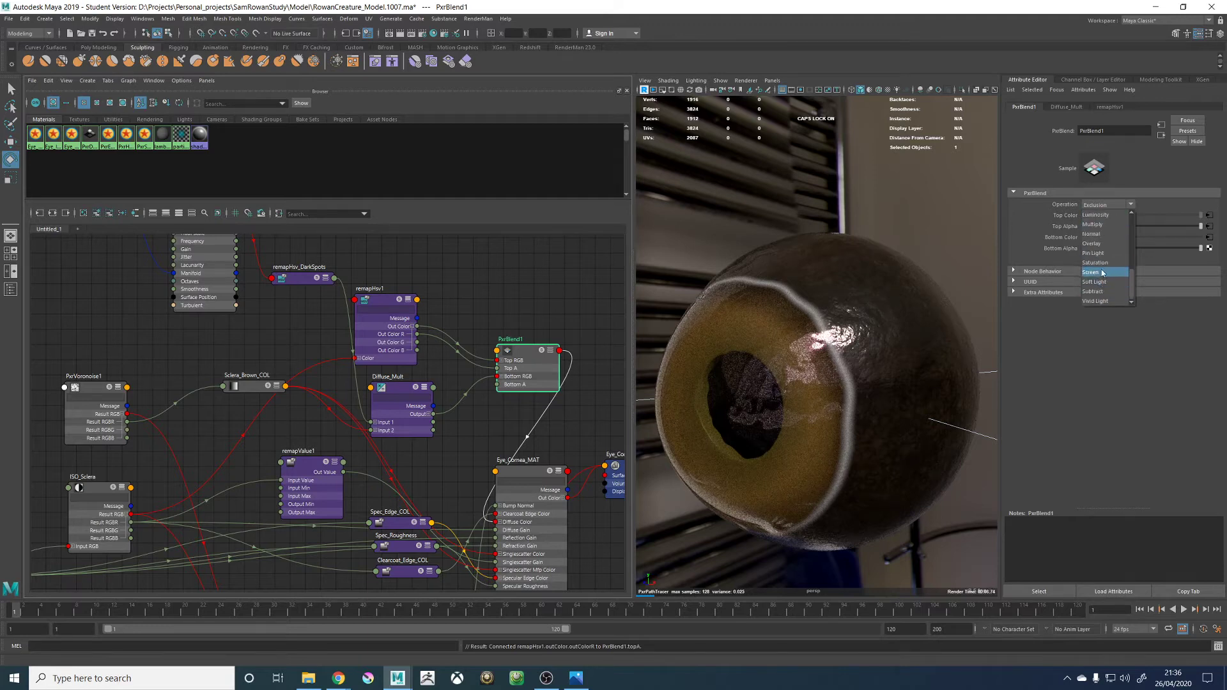
left_click(1093, 235)
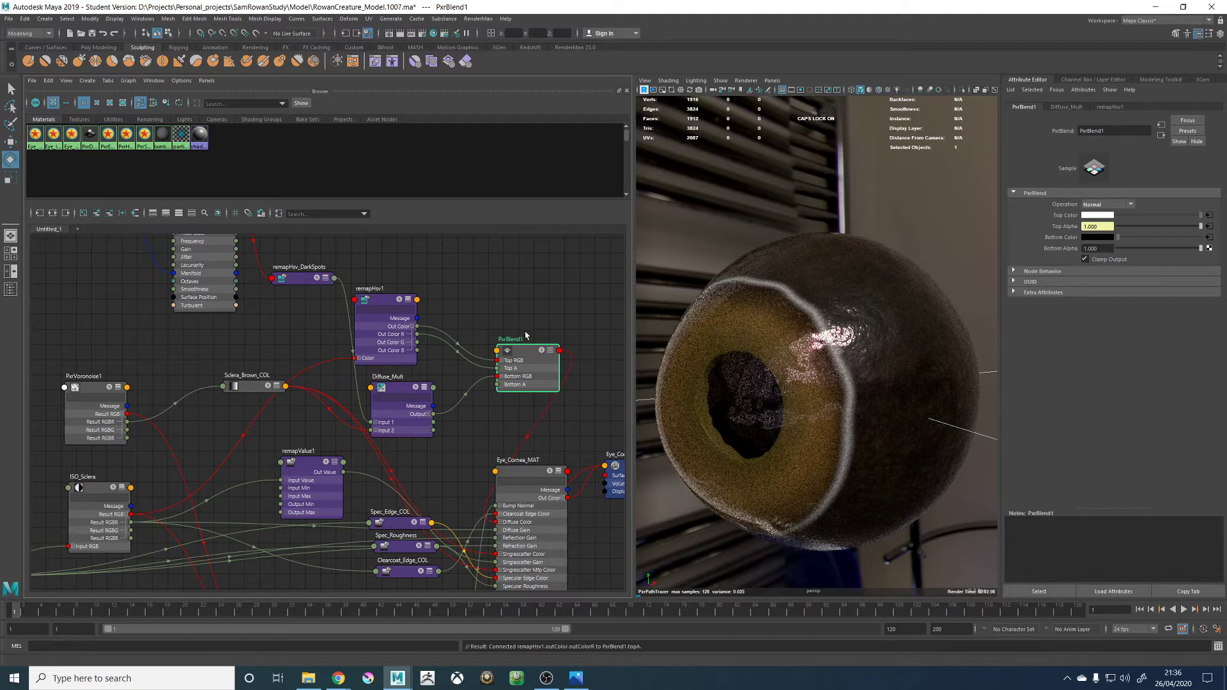
left_click_drag(533, 350, 568, 345)
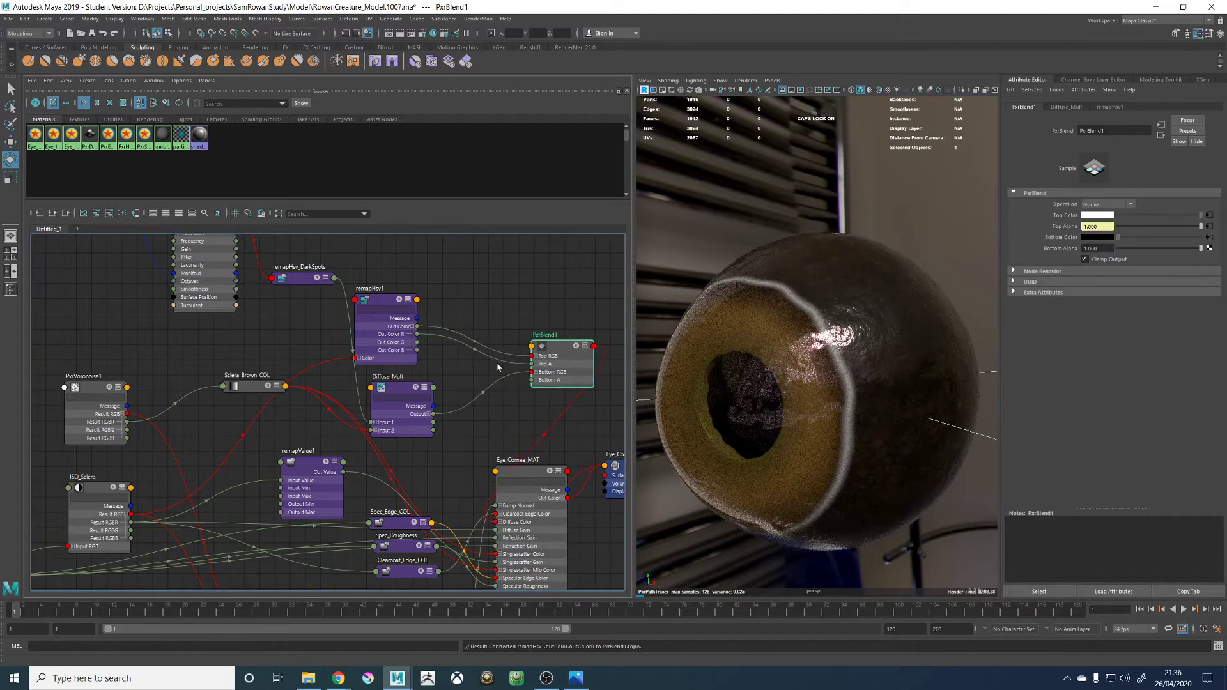
Create a multiplyDivide node in the gap between Diffuse_Mult and PxrBlend1
left_click(459, 373)
key("Tab")
type("MULT")
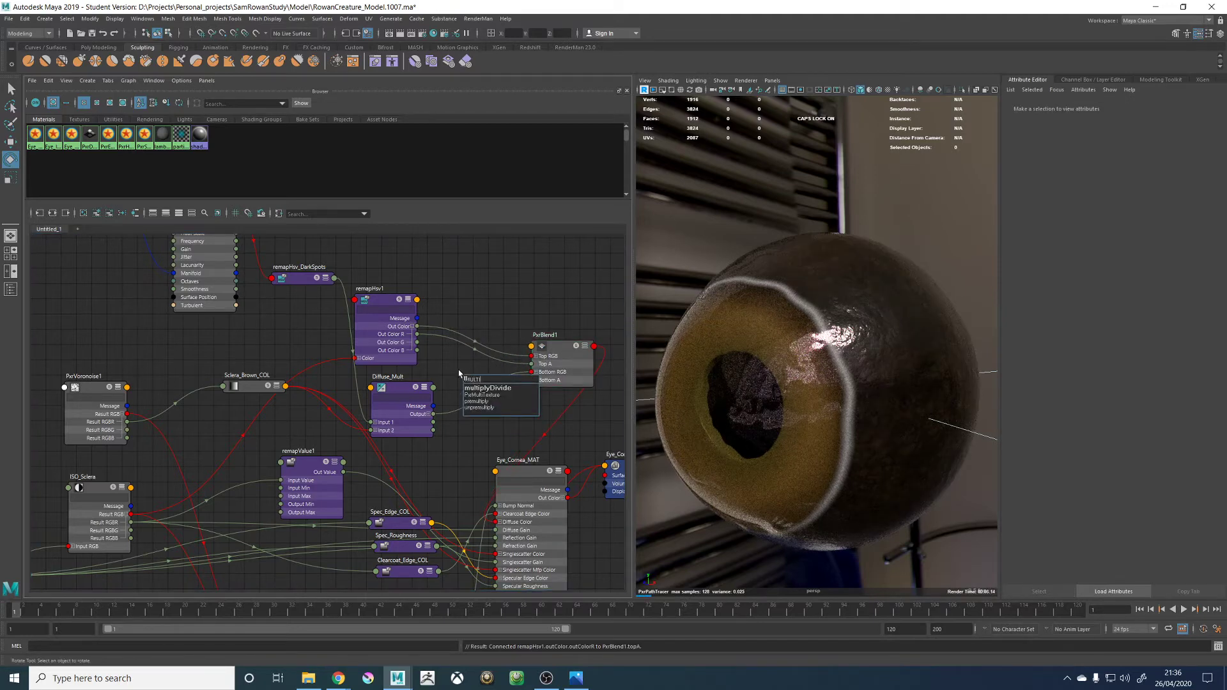
key("Return")
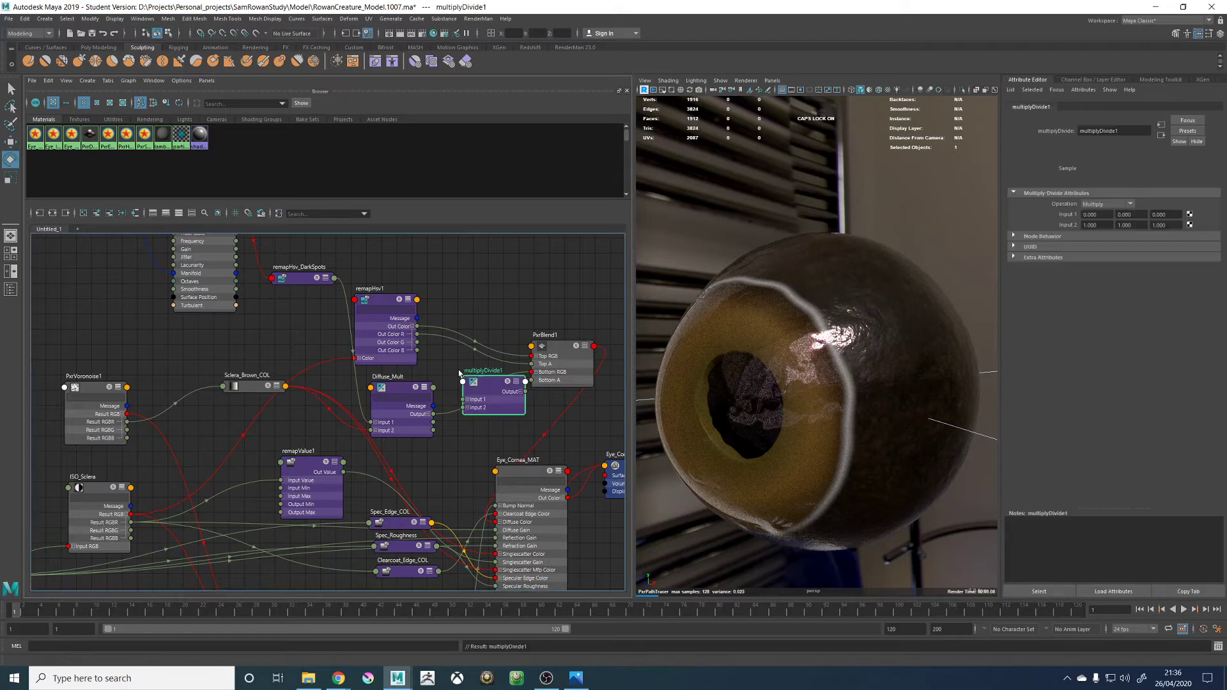
Connect remapHsv1's Out Color R to the multiplyDivide node's Input 1X, and its Output X to PxrBlend1's Top A
scroll(418, 374, "up", 3)
left_click(517, 428)
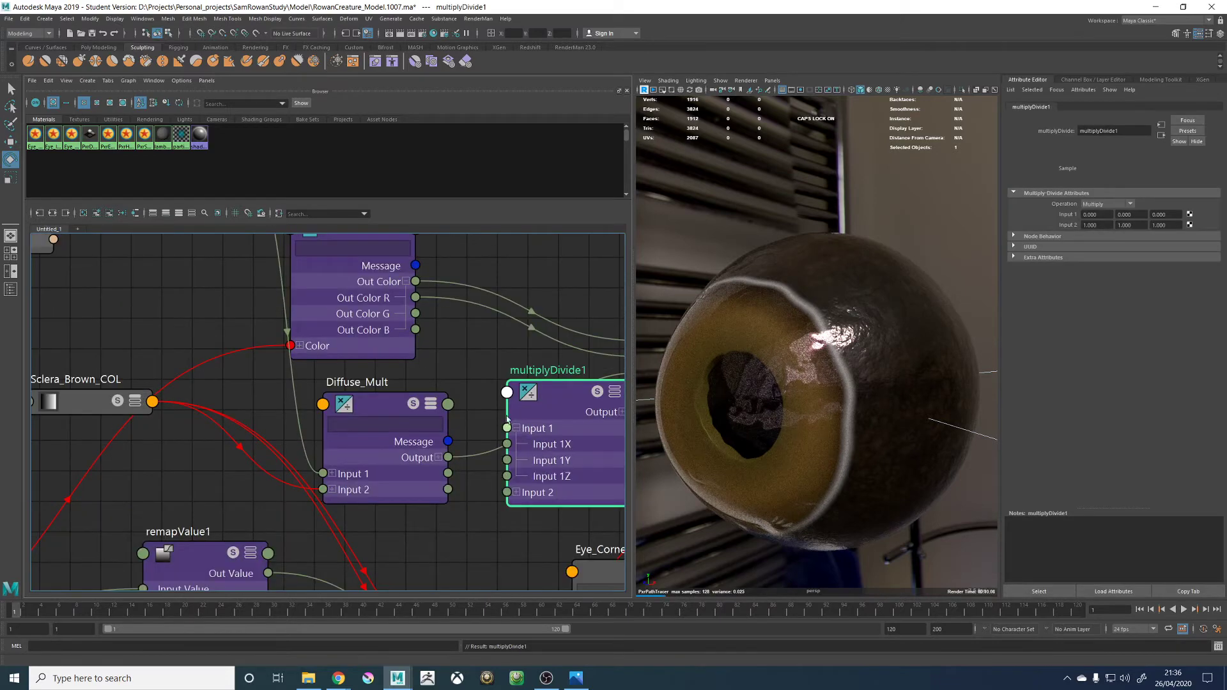
left_click_drag(414, 299, 507, 444)
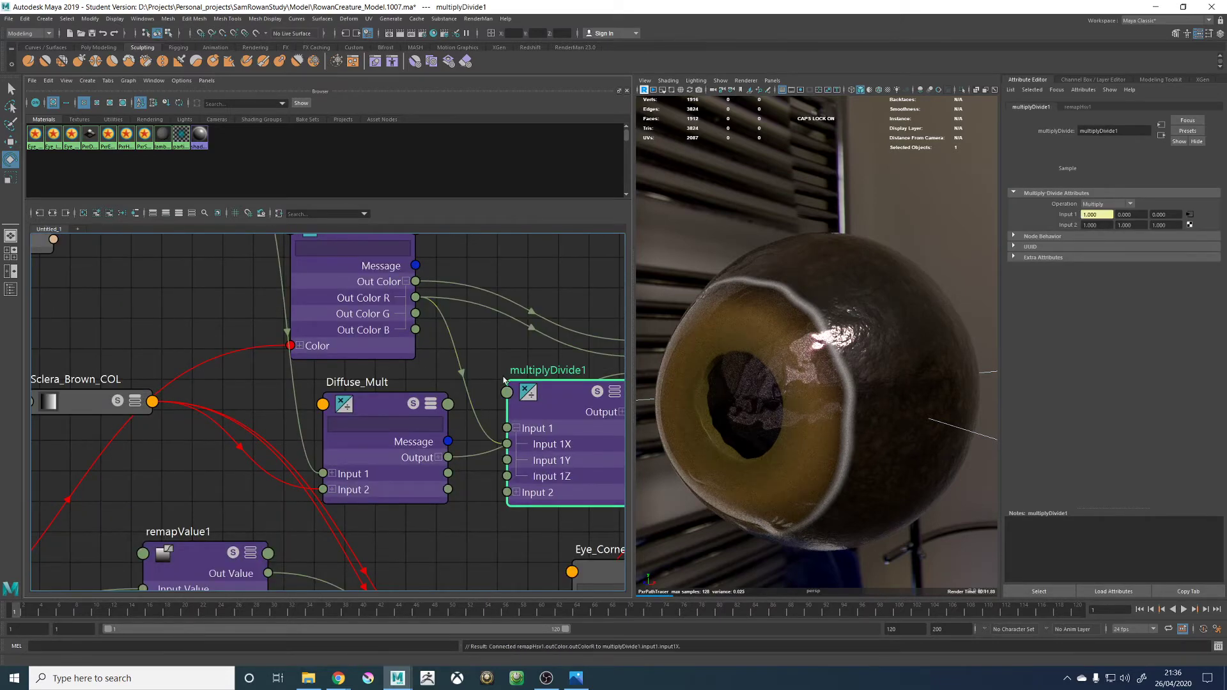
middle_click_drag(582, 412, 503, 409, "alt")
left_click_drag(503, 410, 566, 355)
left_click(487, 380)
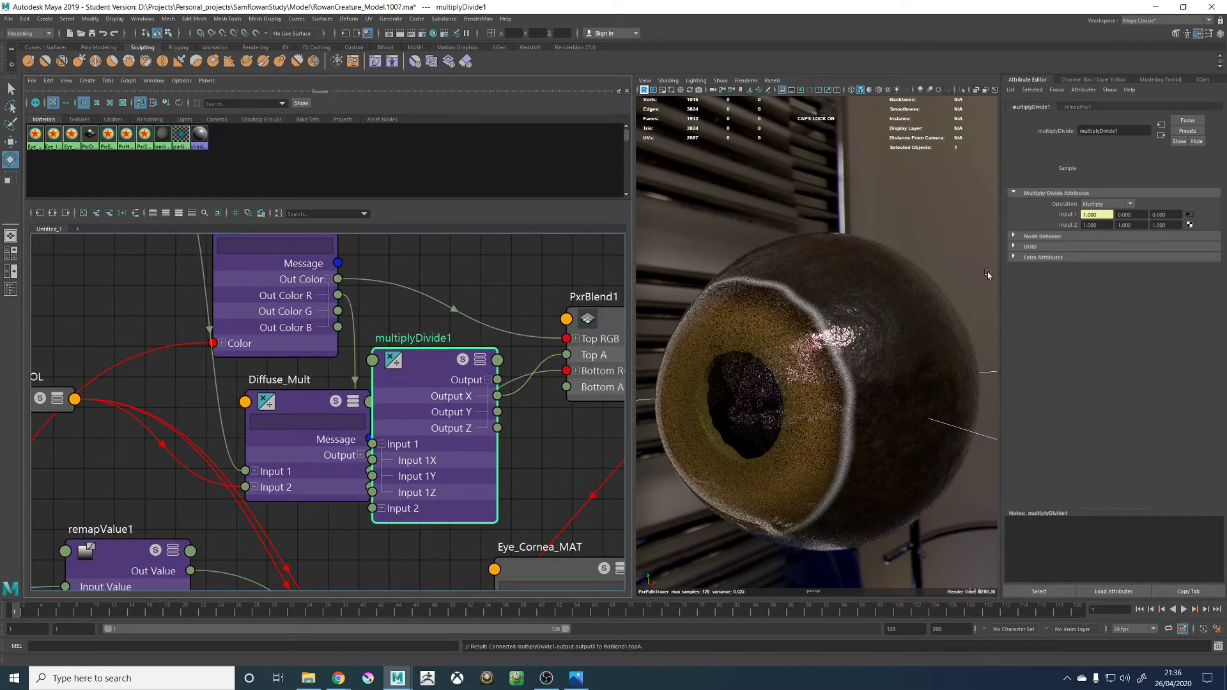
Set the first Input 2 value of the multiplyDivide node to 0.1
left_click_drag(1107, 225, 1051, 232)
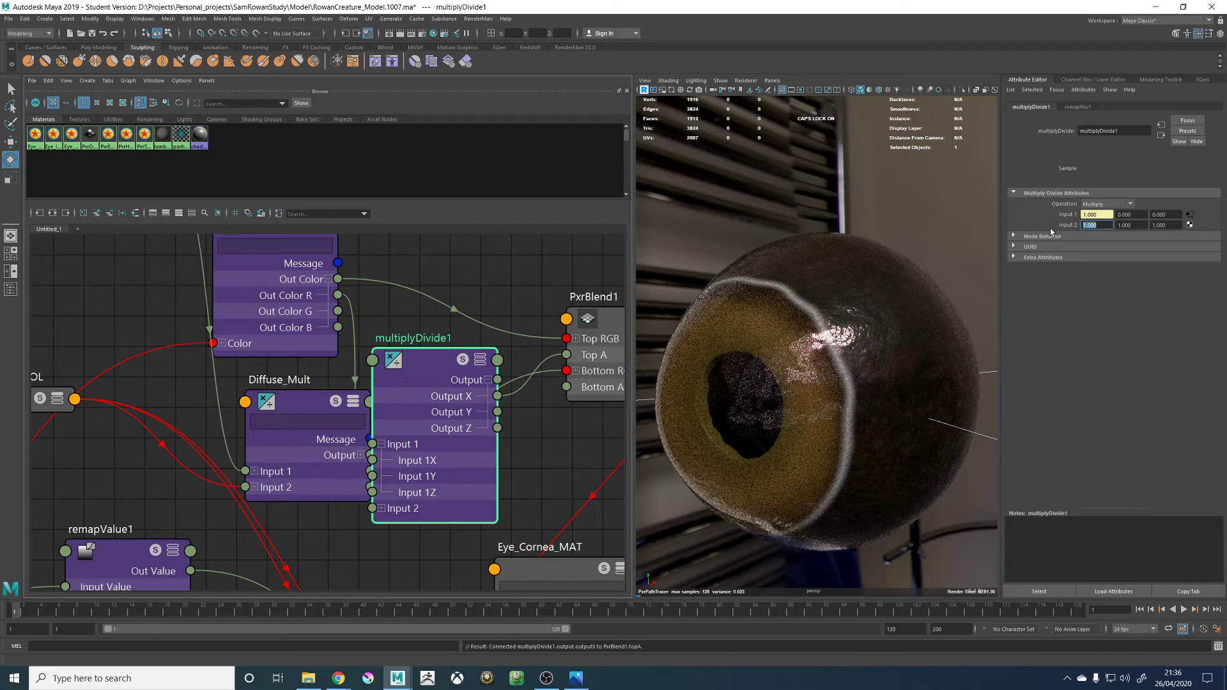
type("0.1")
key("Return")
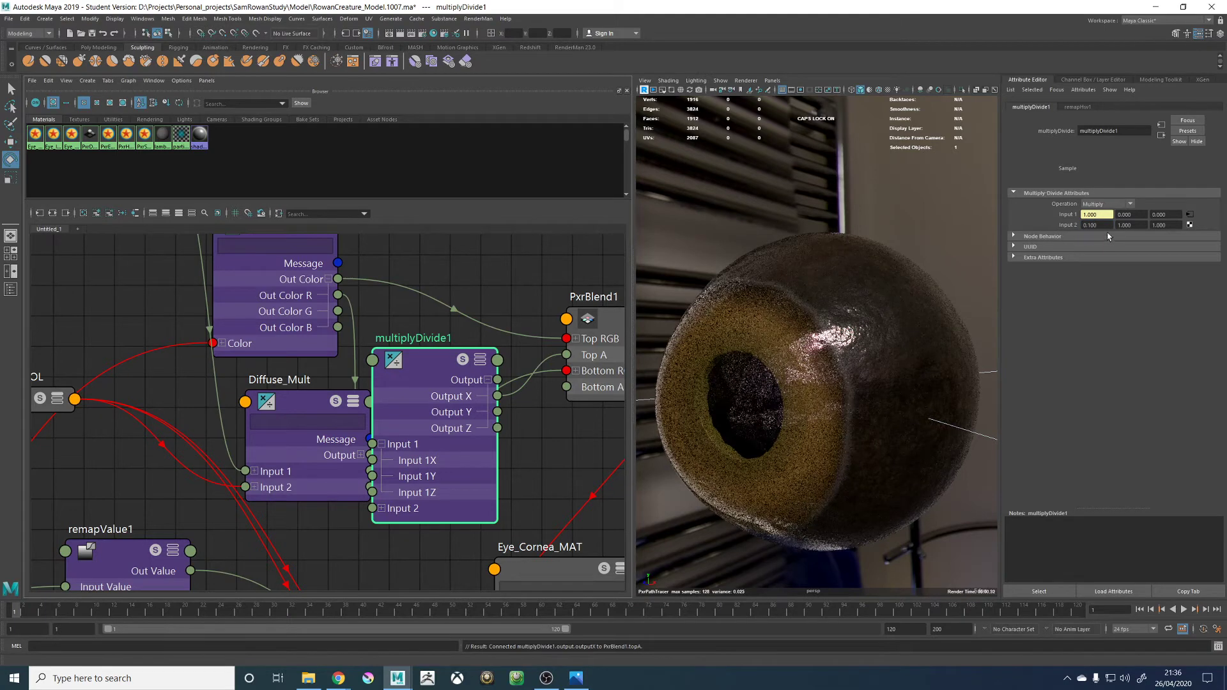
Set the first Input 2 value of the multiplyDivide node to 0.2 and briefly solo its output to check it
left_click_drag(1108, 225, 1092, 225)
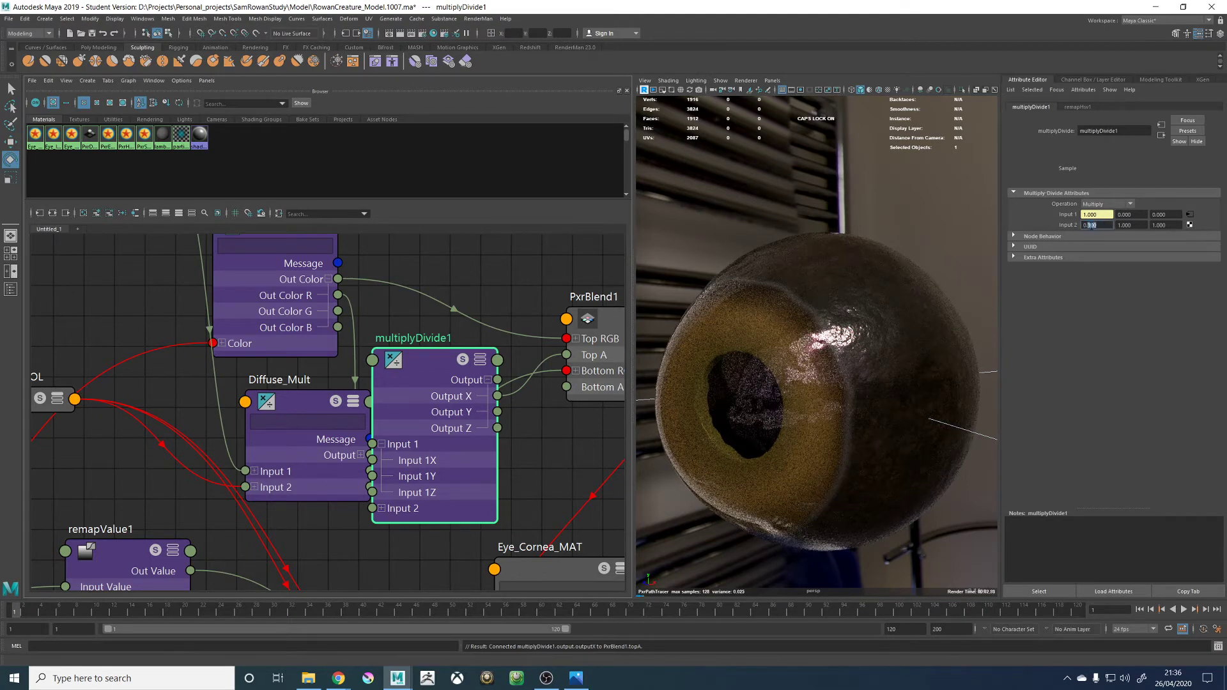
type("2")
key("Return")
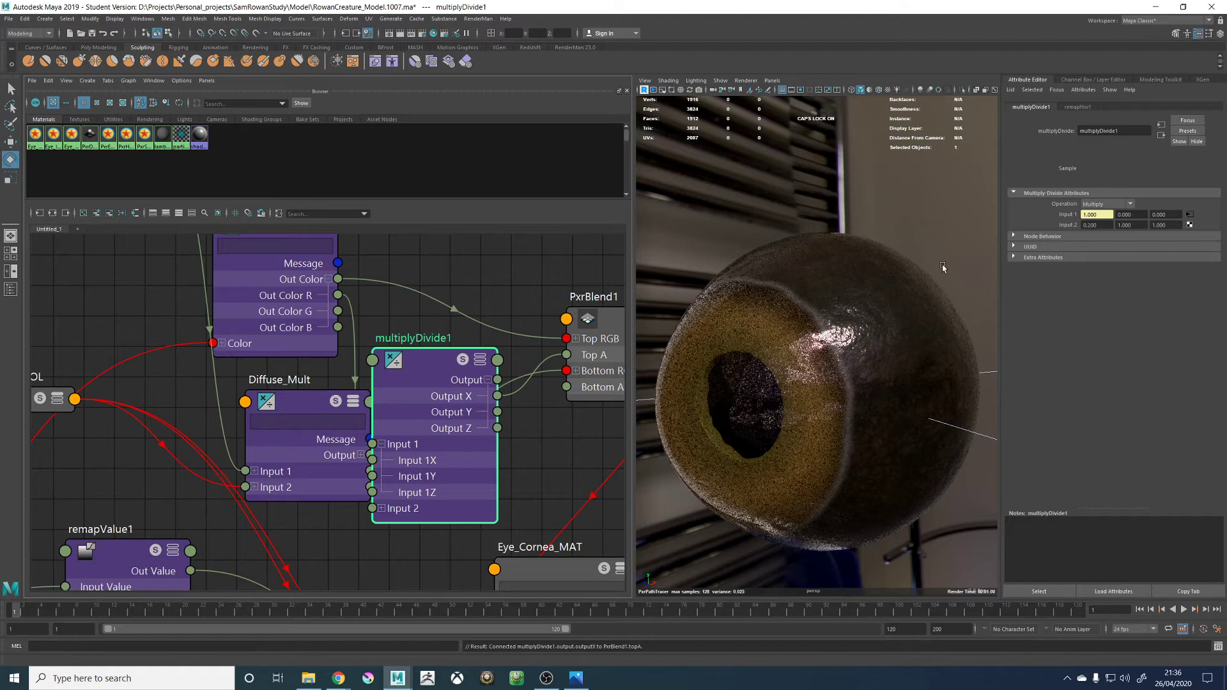
left_click(464, 362)
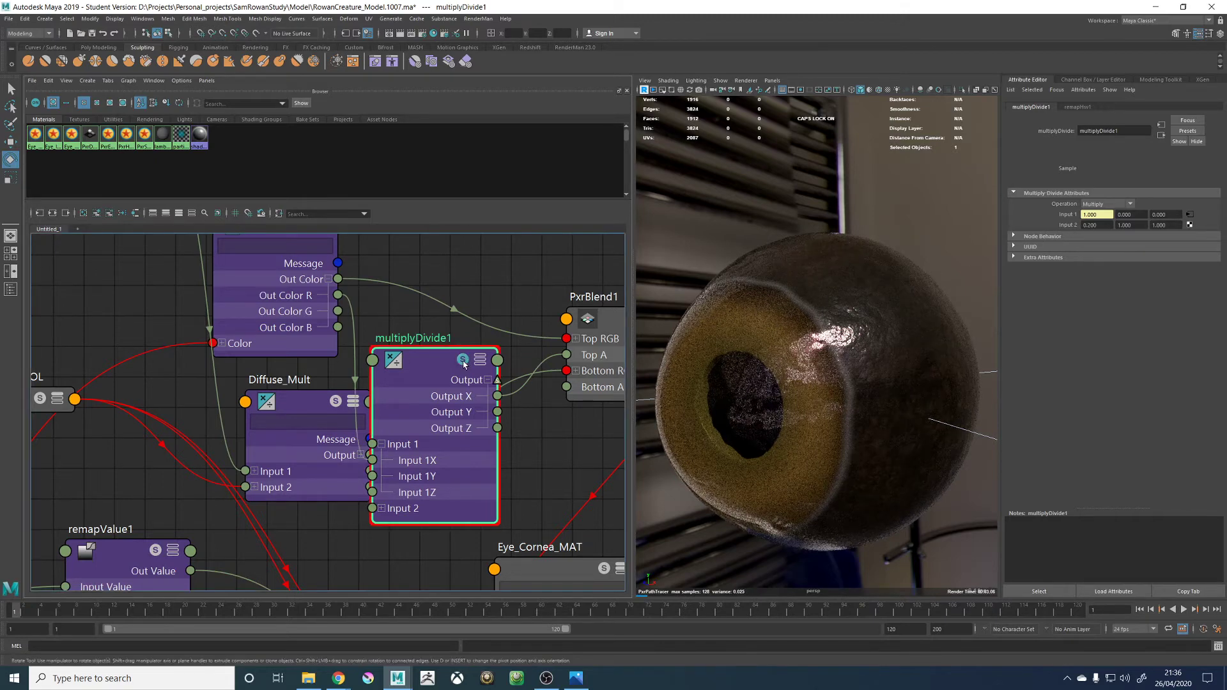
left_click(464, 362)
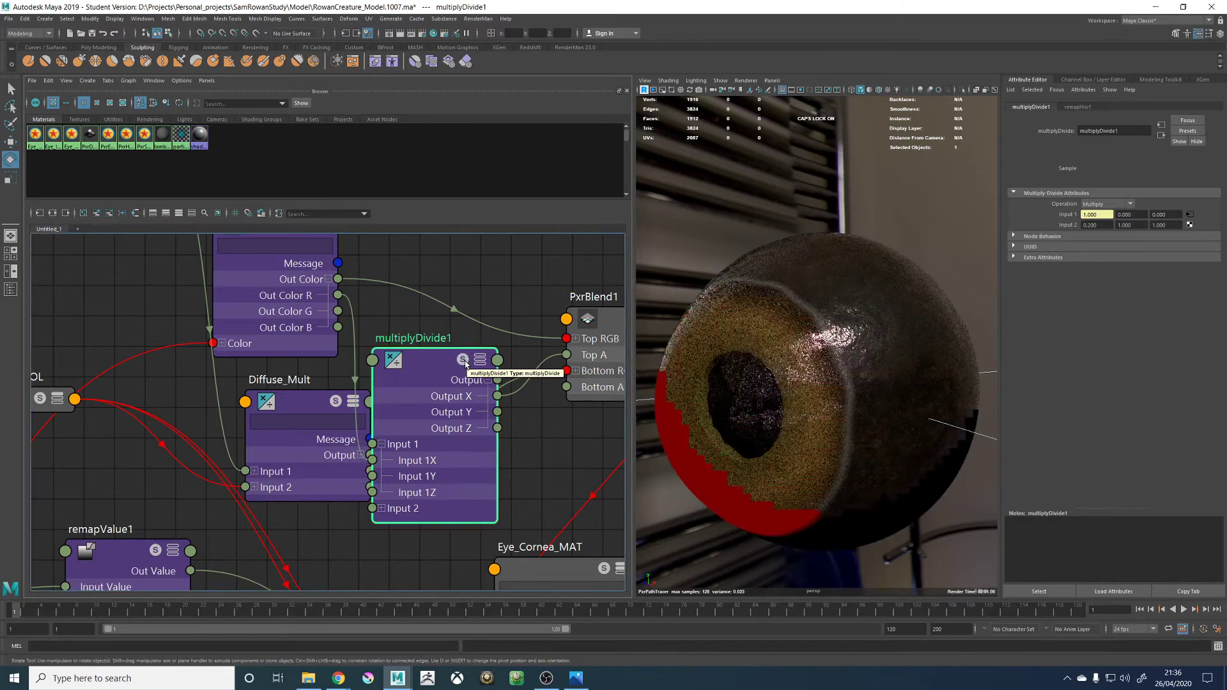
Move multiplyDivide1 slightly up and collapse the multiplyDivide1, Diffuse_Mult, remapHsv1 and remapValue1 nodes to tidy the shader graph
left_click_drag(441, 365, 443, 346)
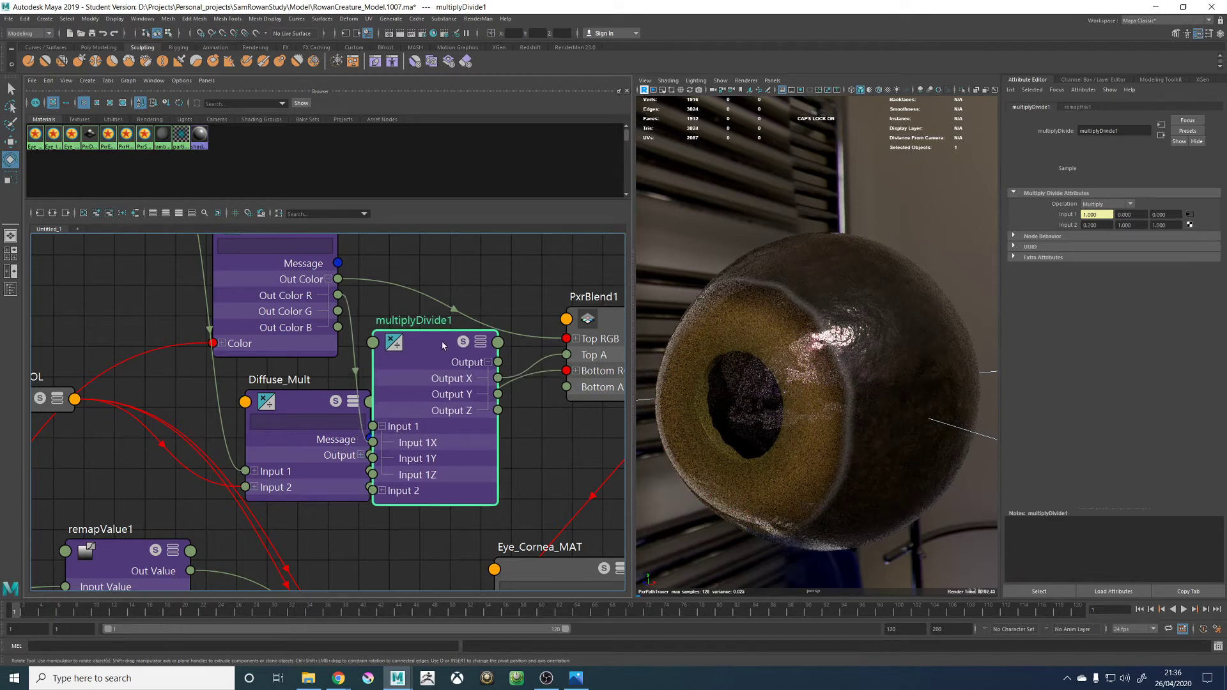
left_click(480, 347)
scroll(388, 363, "down", 2)
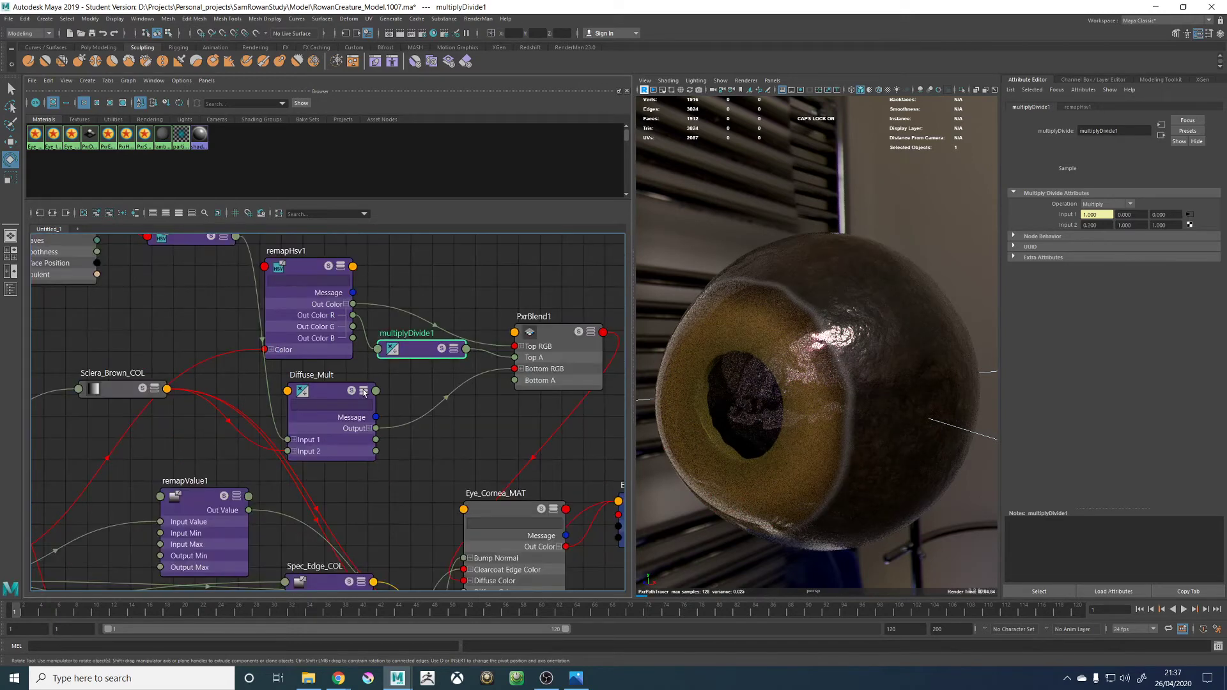
left_click(364, 392)
left_click(342, 267)
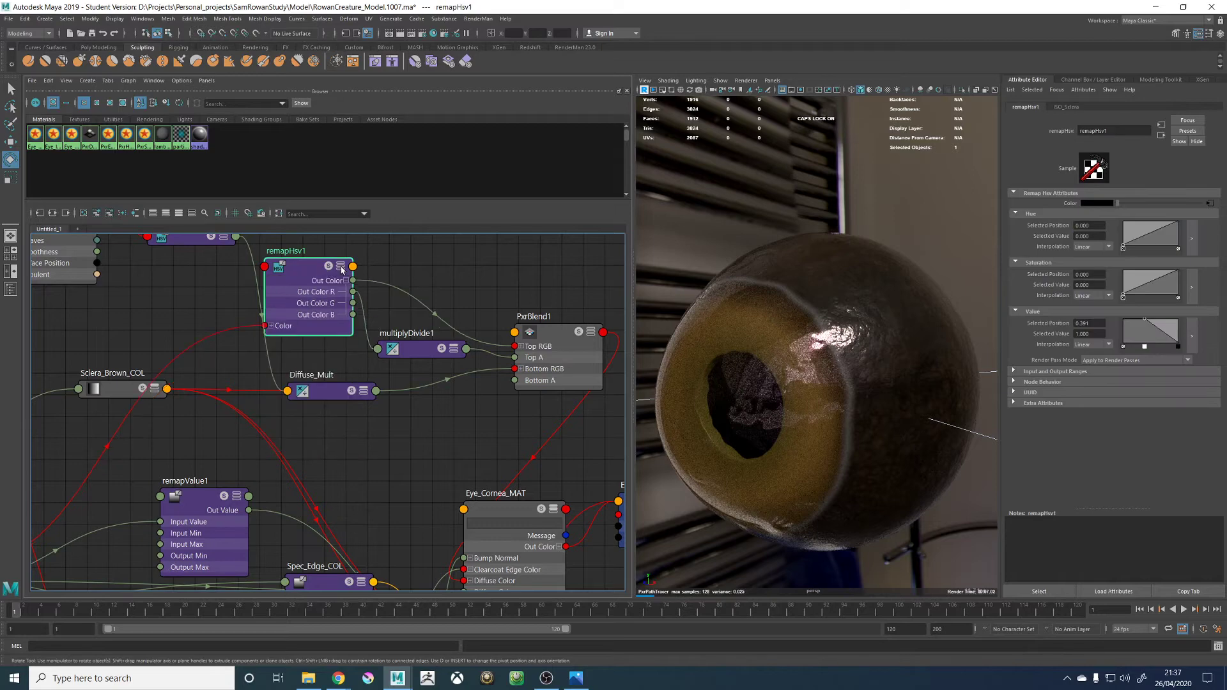
left_click(341, 268)
left_click(237, 497)
left_click(238, 498)
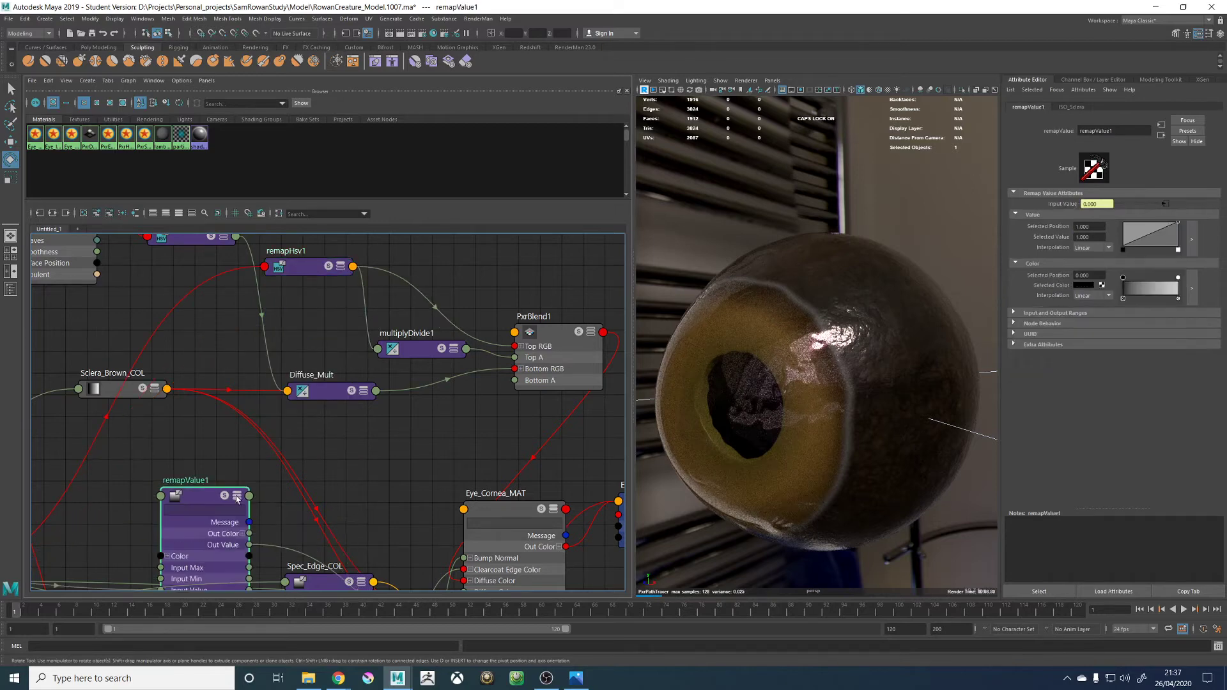
left_click(237, 498)
scroll(508, 382, "down", 8)
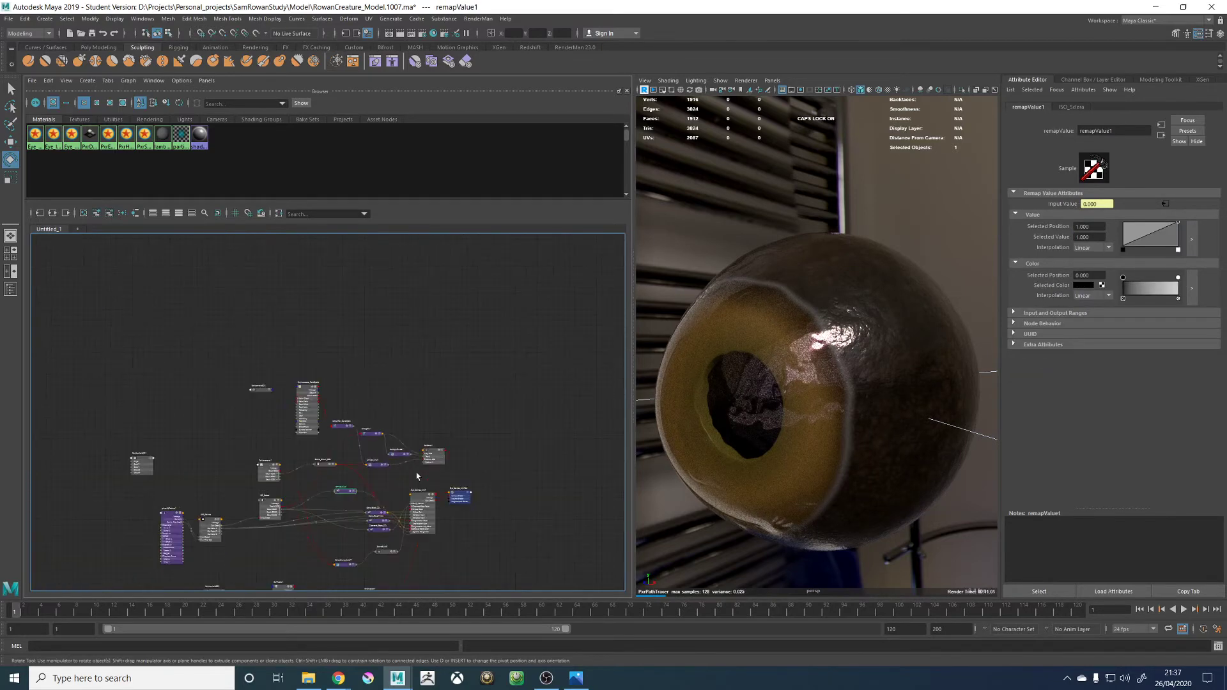
scroll(481, 370, "up", 2)
middle_click_drag(528, 323, 517, 330, "alt")
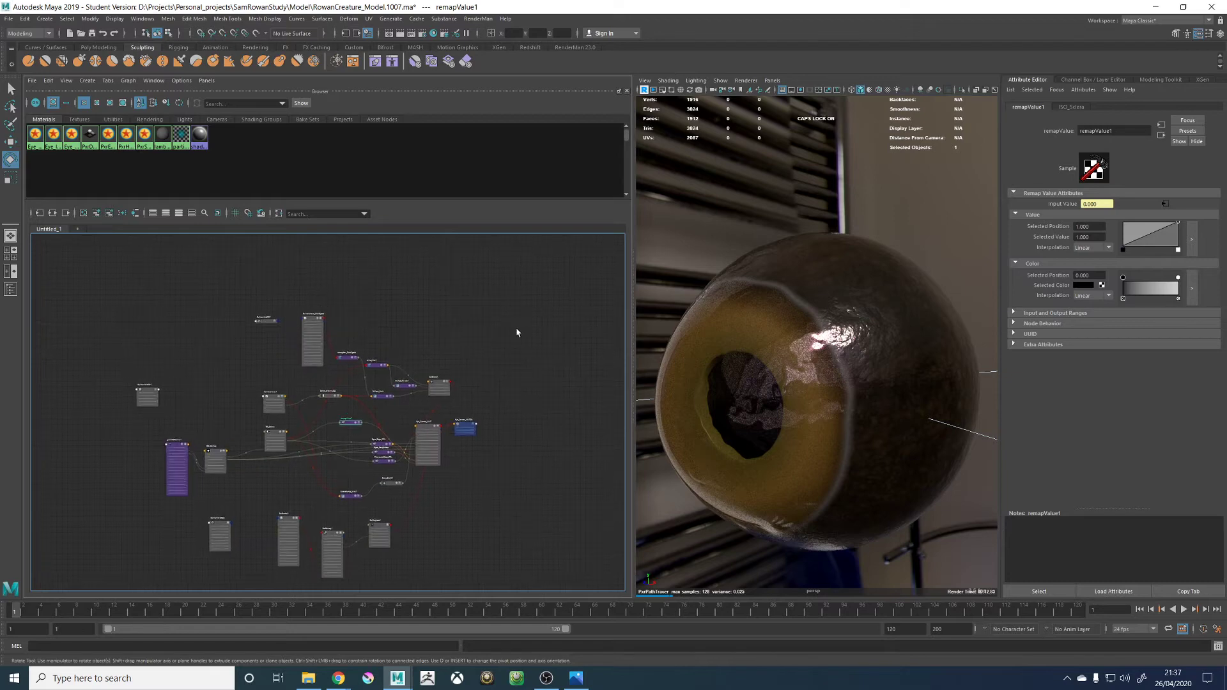
Check the rendered eye from both sides and switch the perspective view's renderer to Viewport 2.0
left_click_drag(754, 238, 913, 291, "alt")
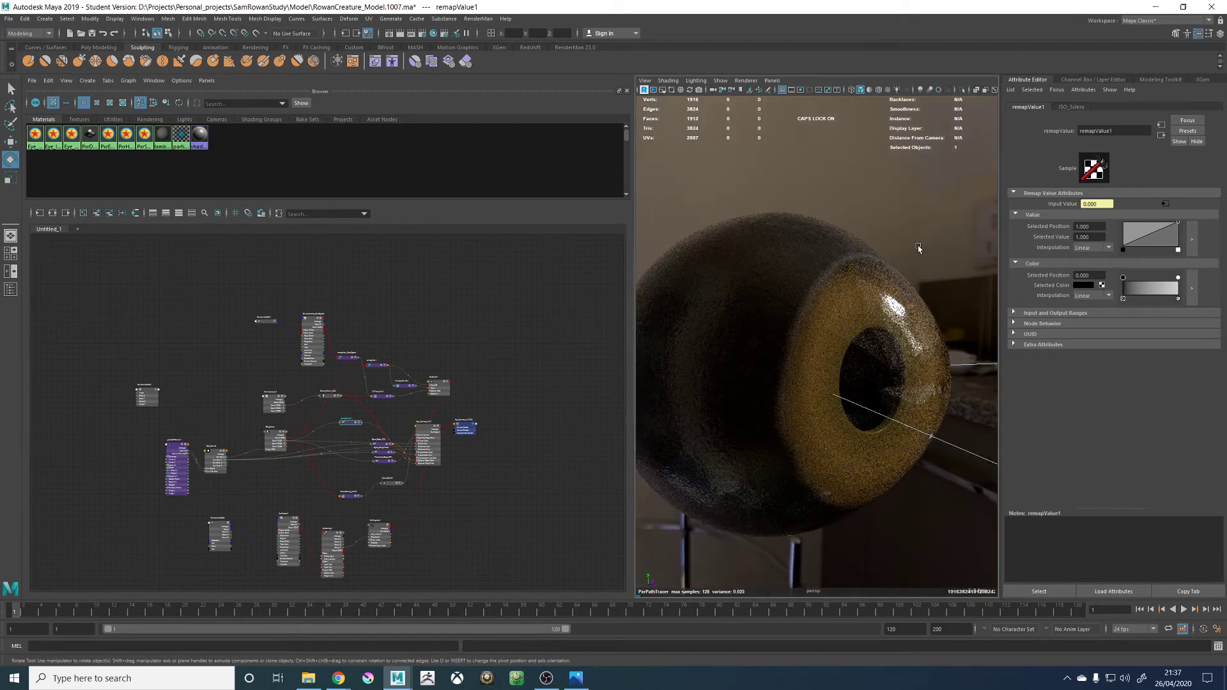
left_click_drag(915, 249, 769, 310, "alt")
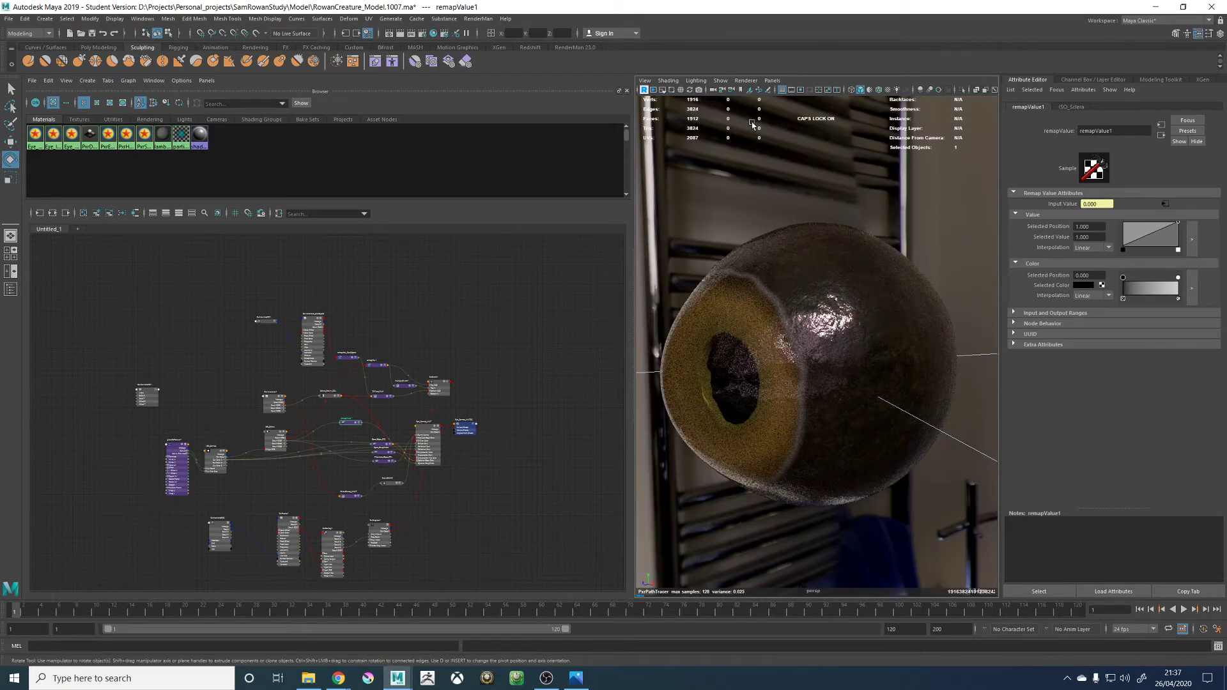
left_click(745, 81)
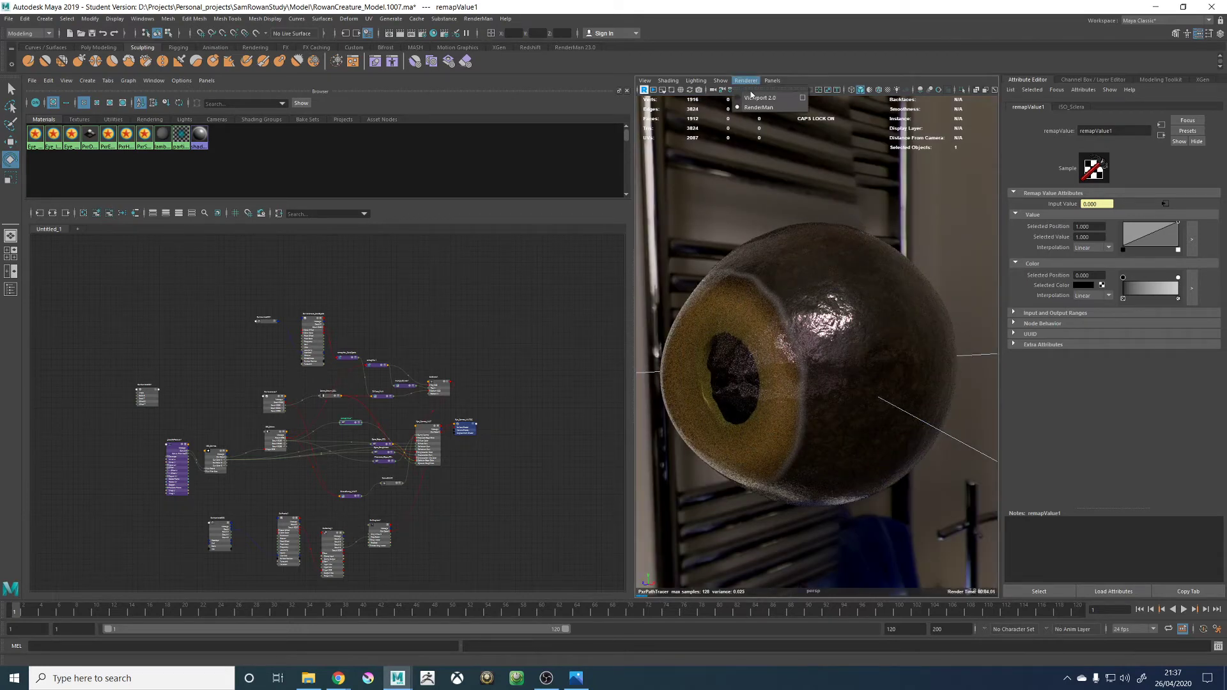
left_click(811, 217)
left_click(747, 82)
left_click(760, 109)
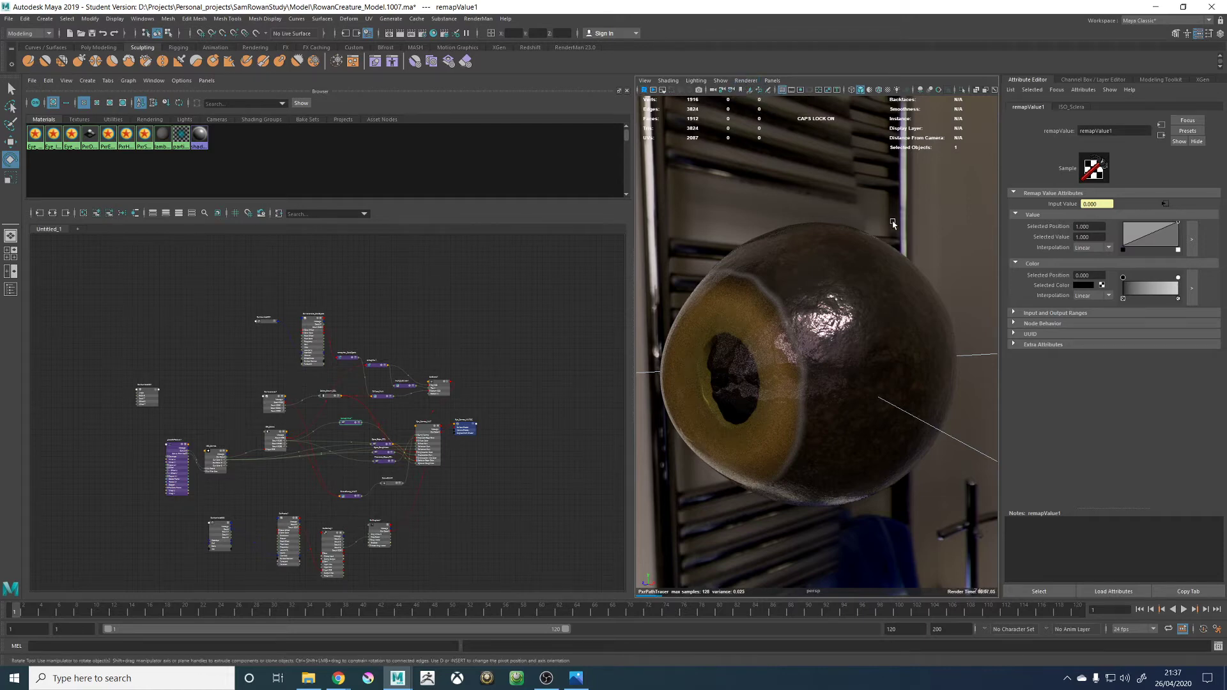
left_click(739, 83)
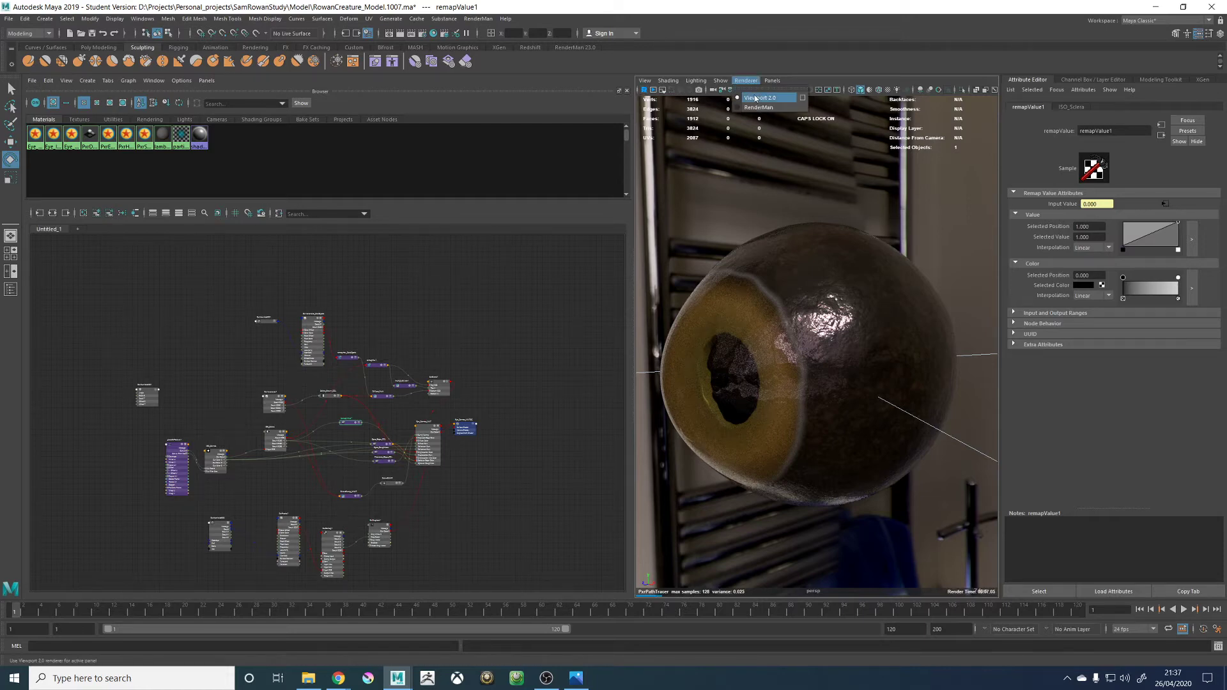
left_click(756, 98)
Maximize the perspective view, open the Outliner, unhide R_Eye_GRP1 and R_Eye_GRP2, and hide R_Eye_GRP
left_click_drag(816, 181, 846, 184, "alt")
left_click(846, 184)
right_click_drag(846, 184, 654, 190, "alt")
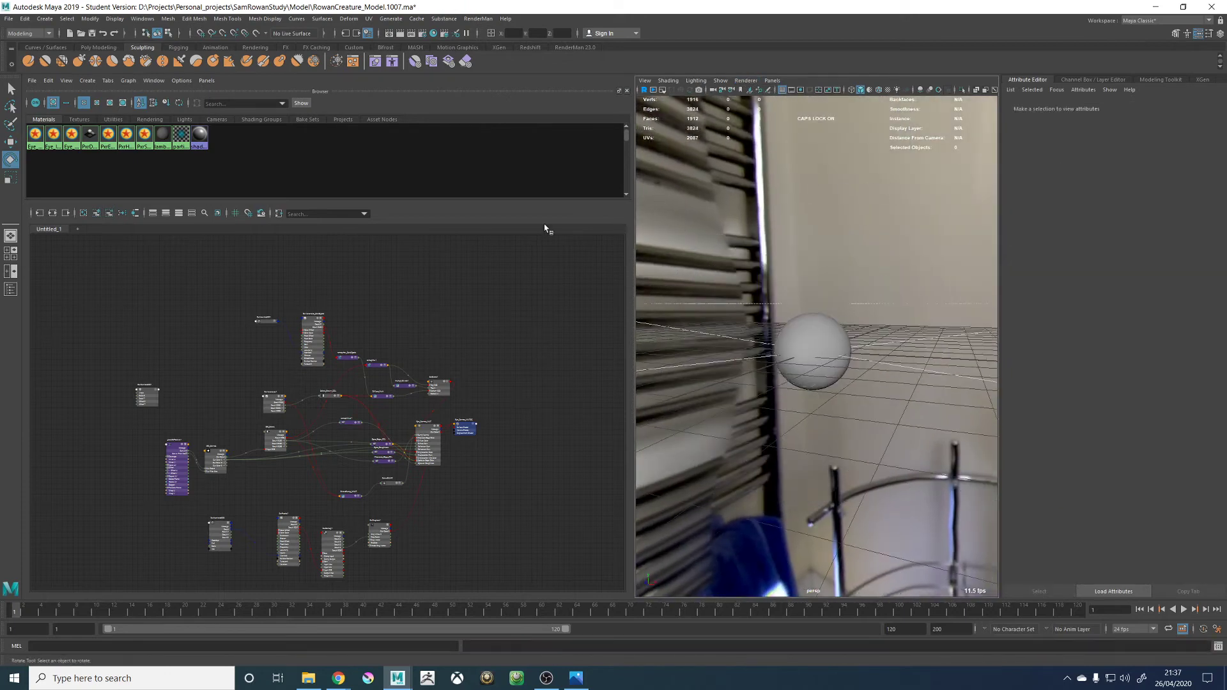
key("space")
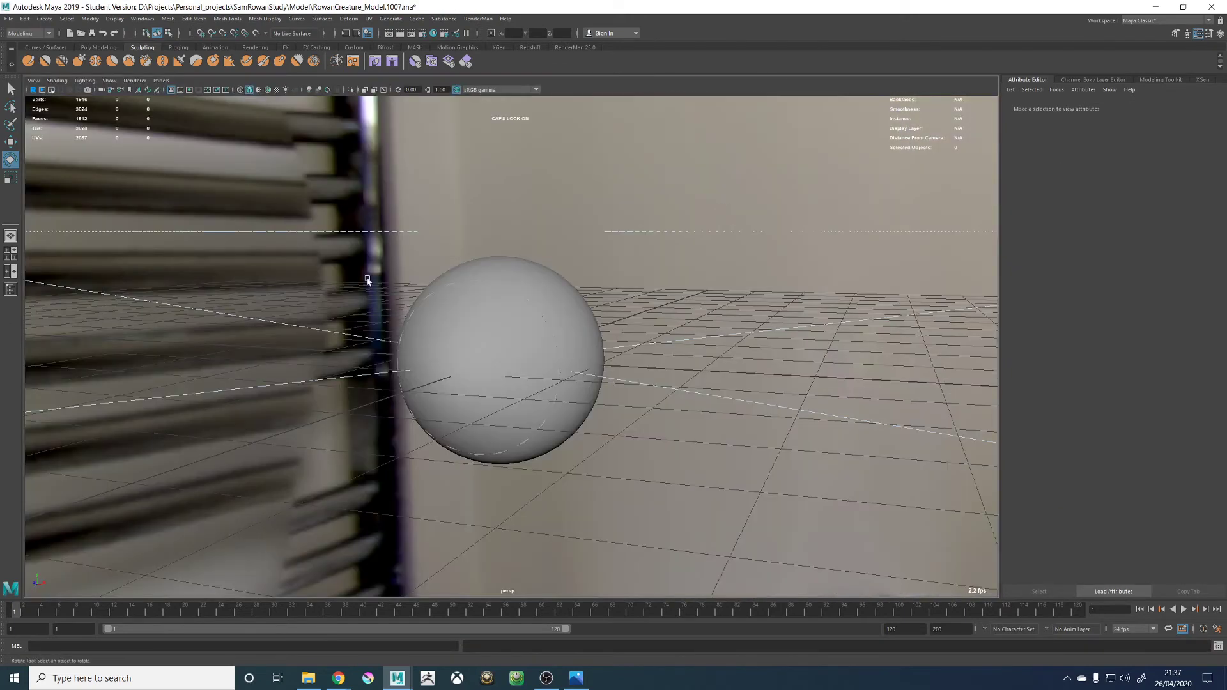
left_click(10, 288)
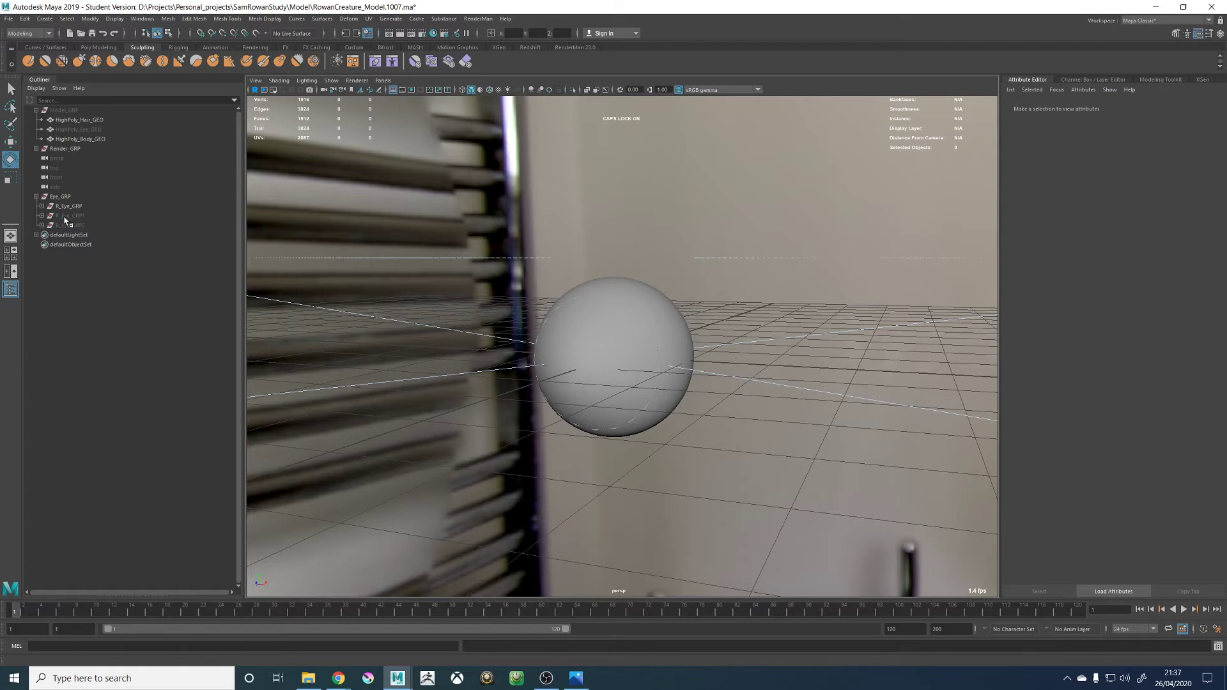
left_click(64, 215)
left_click(69, 226, "shift")
key("shift+h")
left_click(64, 206)
key("ctrl+h")
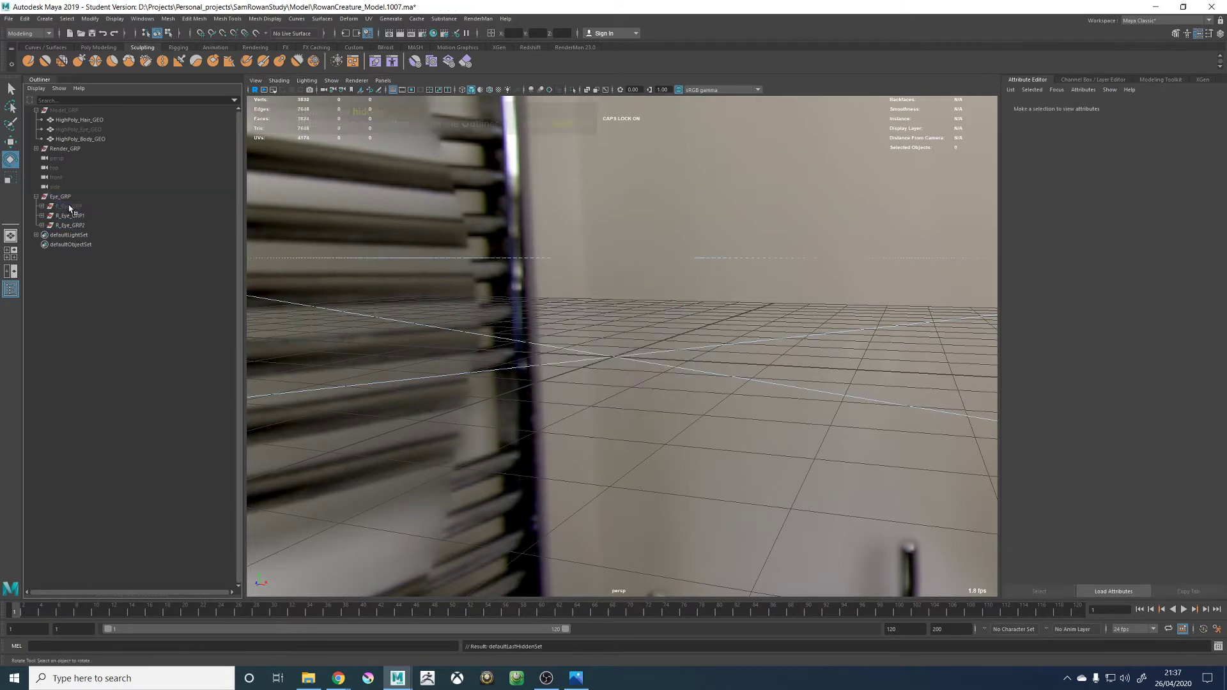
Unhide Model_GRP to bring back the creature's body and hair, and save the scene
left_click(62, 111)
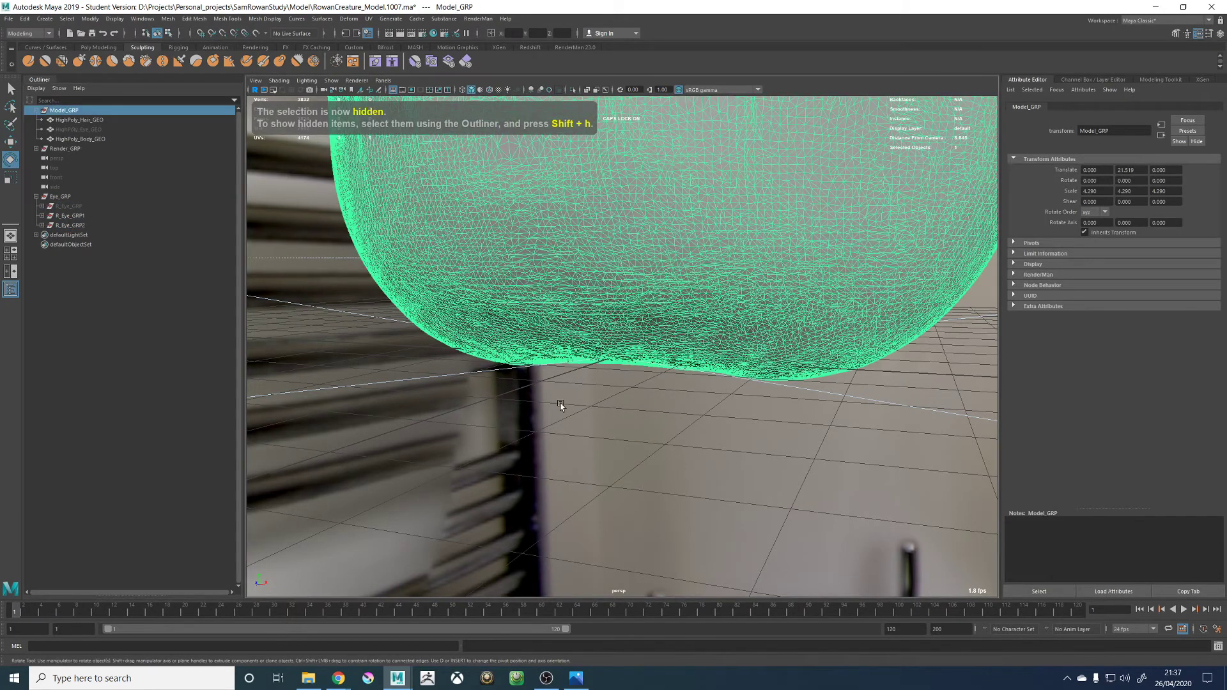
left_click(561, 405)
scroll(668, 381, "down", 5)
key("q")
key("ctrl+s")
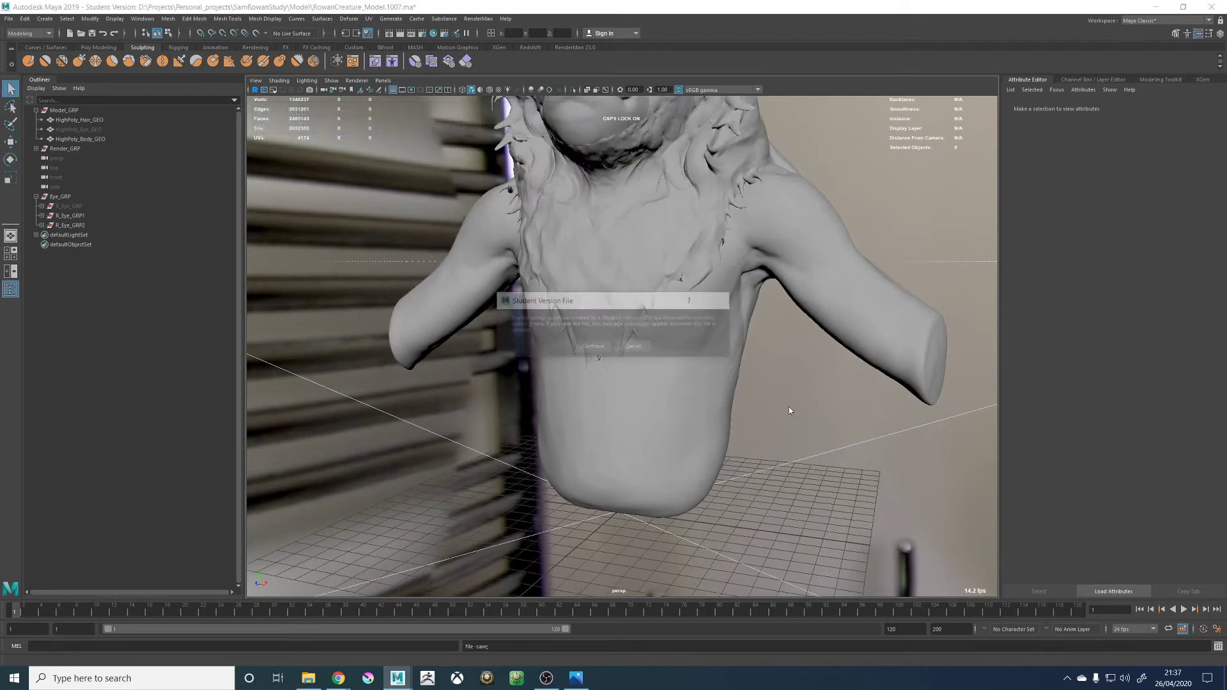
left_click(595, 344)
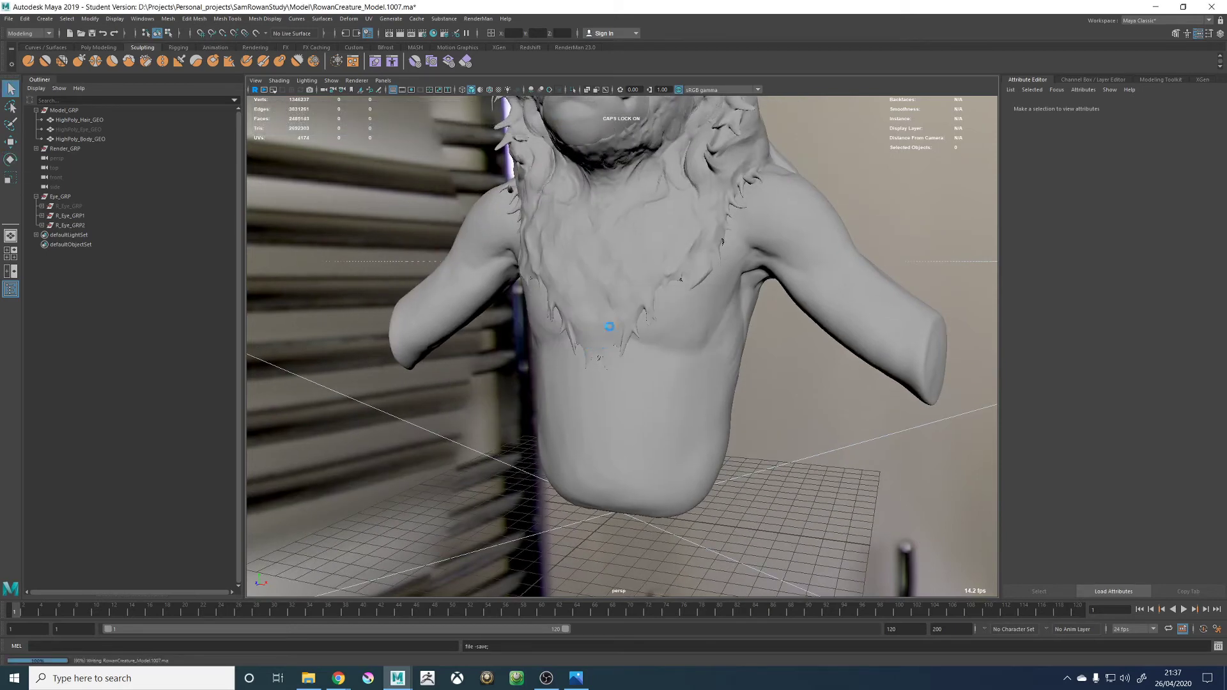
key("e")
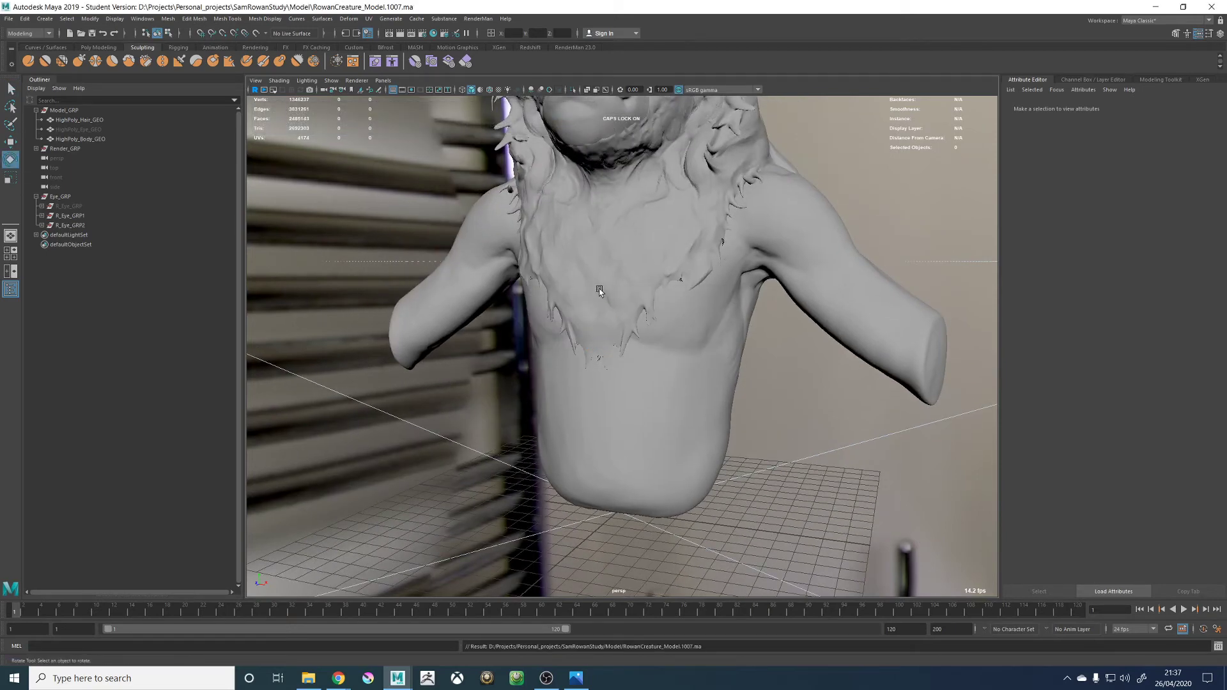
Preview the creature's face with the RenderMan renderer from the front and a three-quarter angle, and return to Viewport 2.0
middle_click_drag(606, 282, 604, 371, "alt")
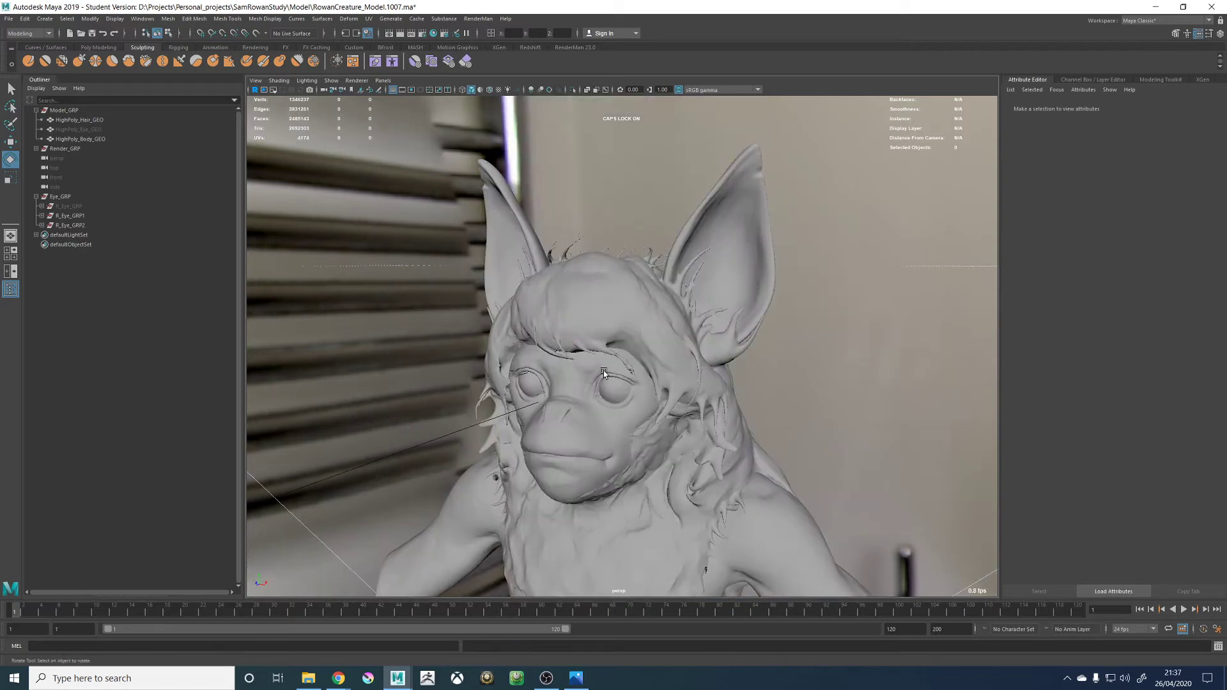
left_click_drag(604, 370, 647, 401, "alt")
right_click_drag(646, 401, 666, 352, "alt")
left_click(367, 83)
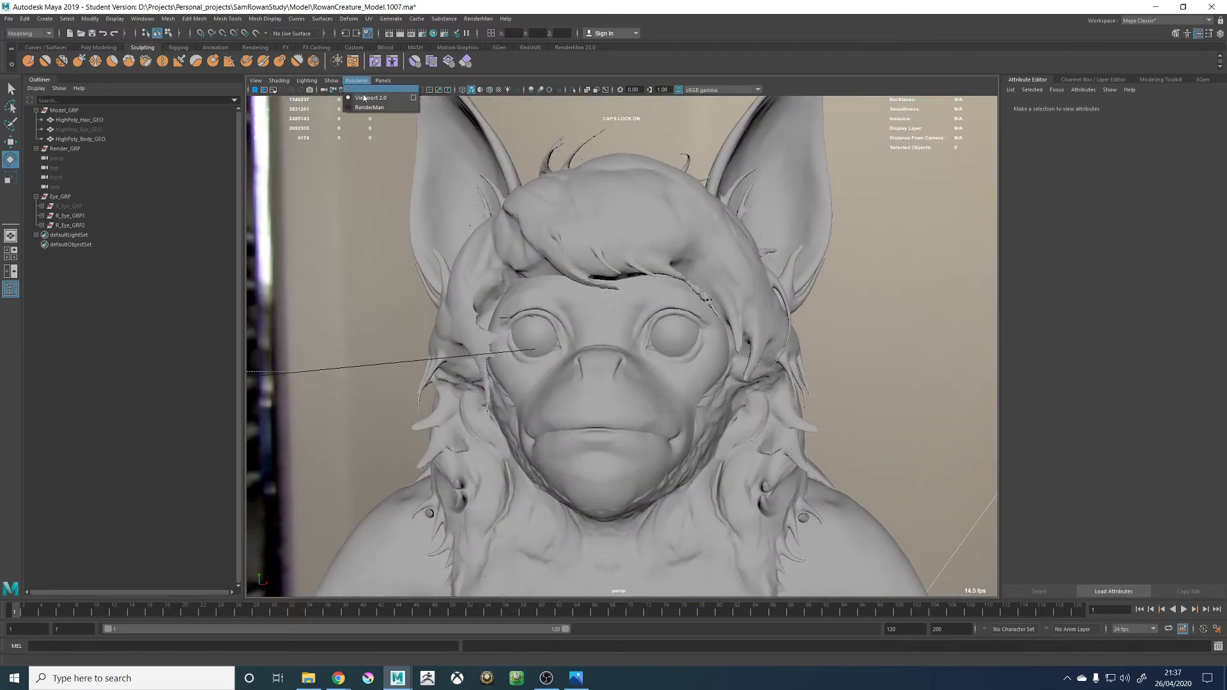
left_click(368, 109)
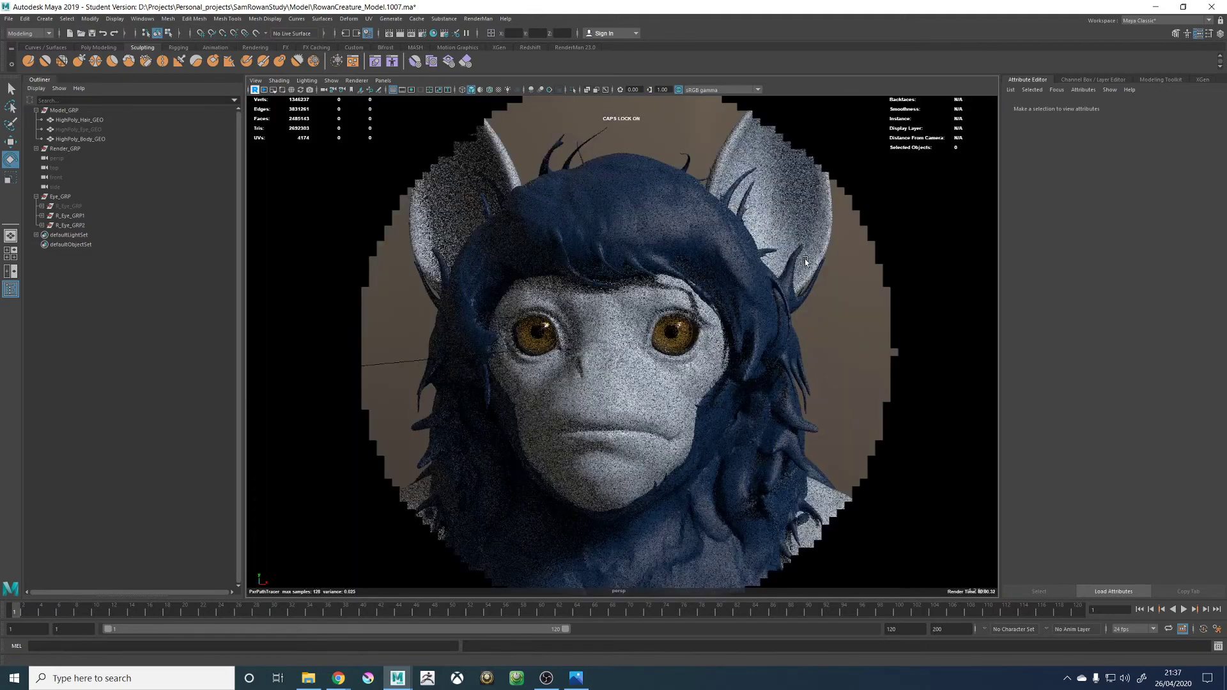
left_click_drag(759, 316, 715, 358, "alt")
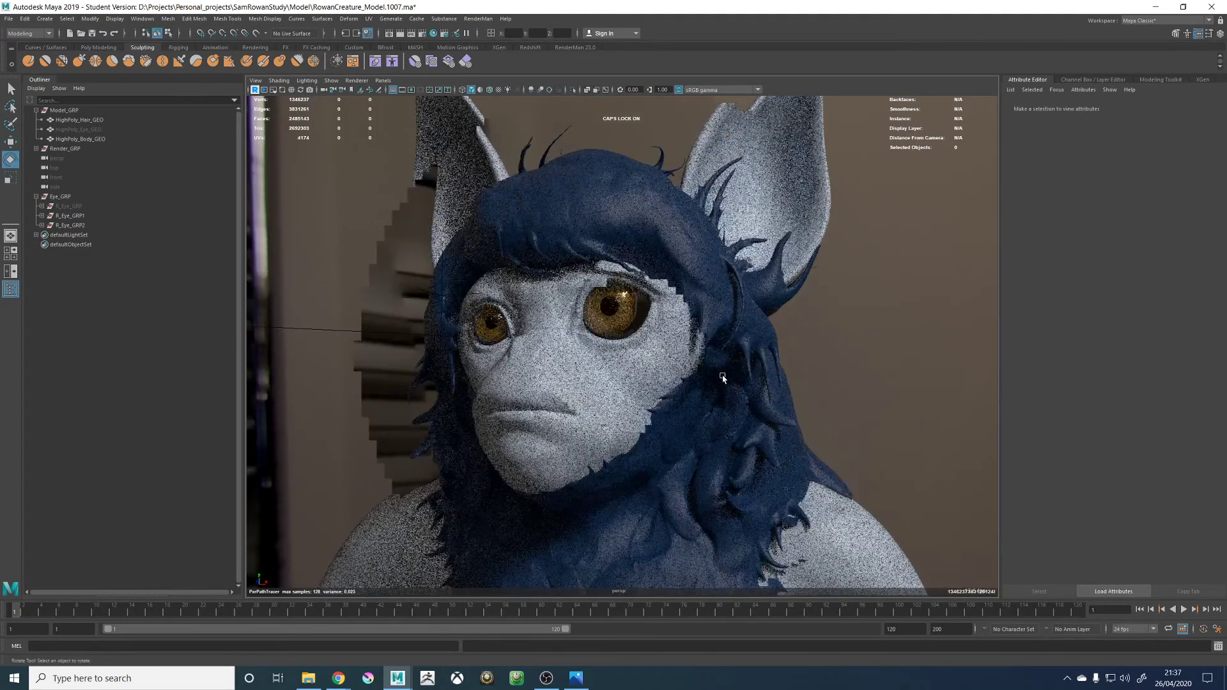
right_click_drag(716, 358, 722, 378, "alt")
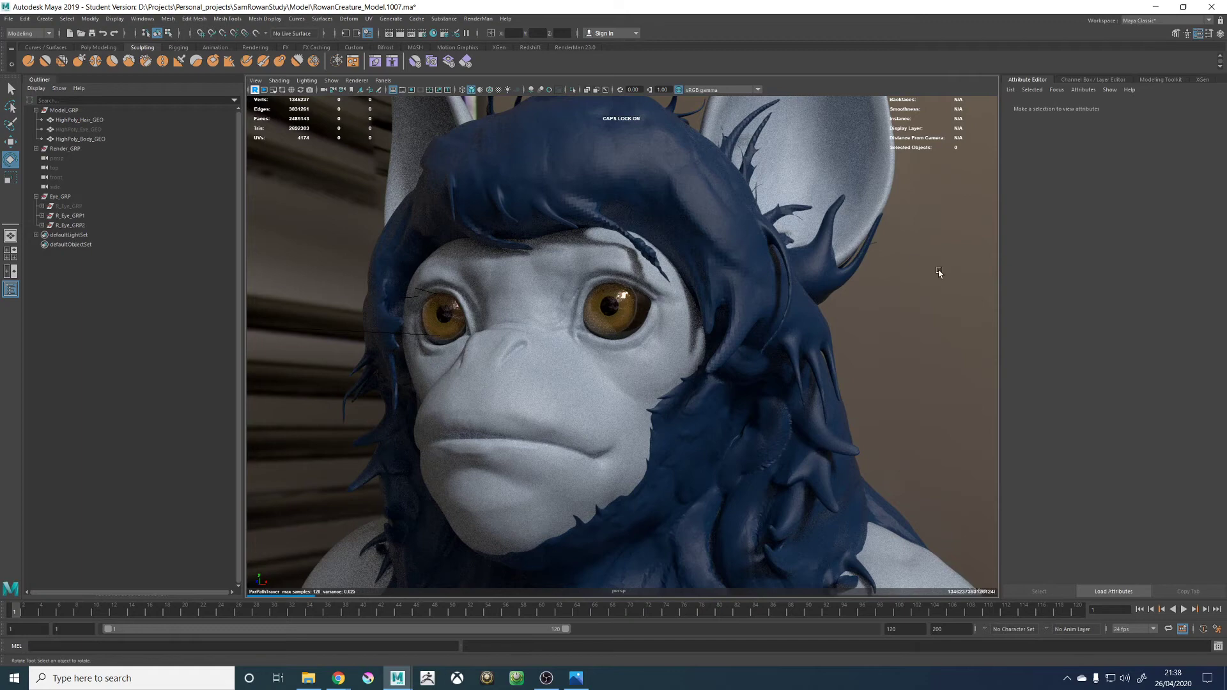
left_click(357, 81)
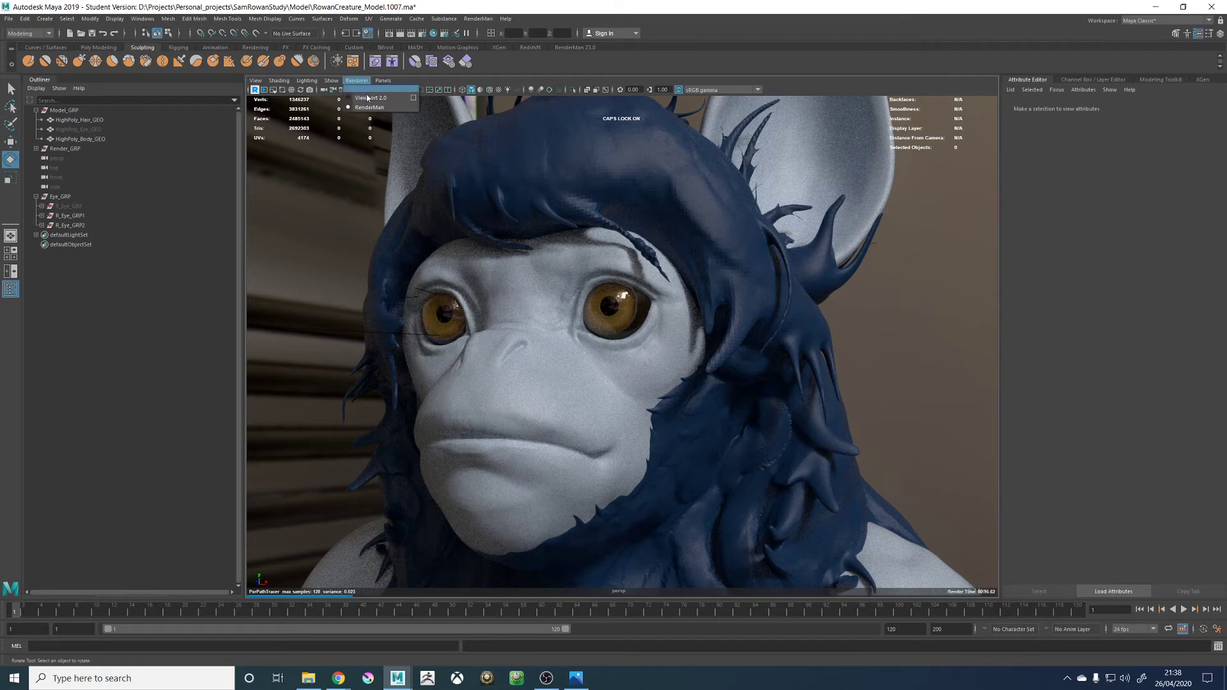
left_click(362, 98)
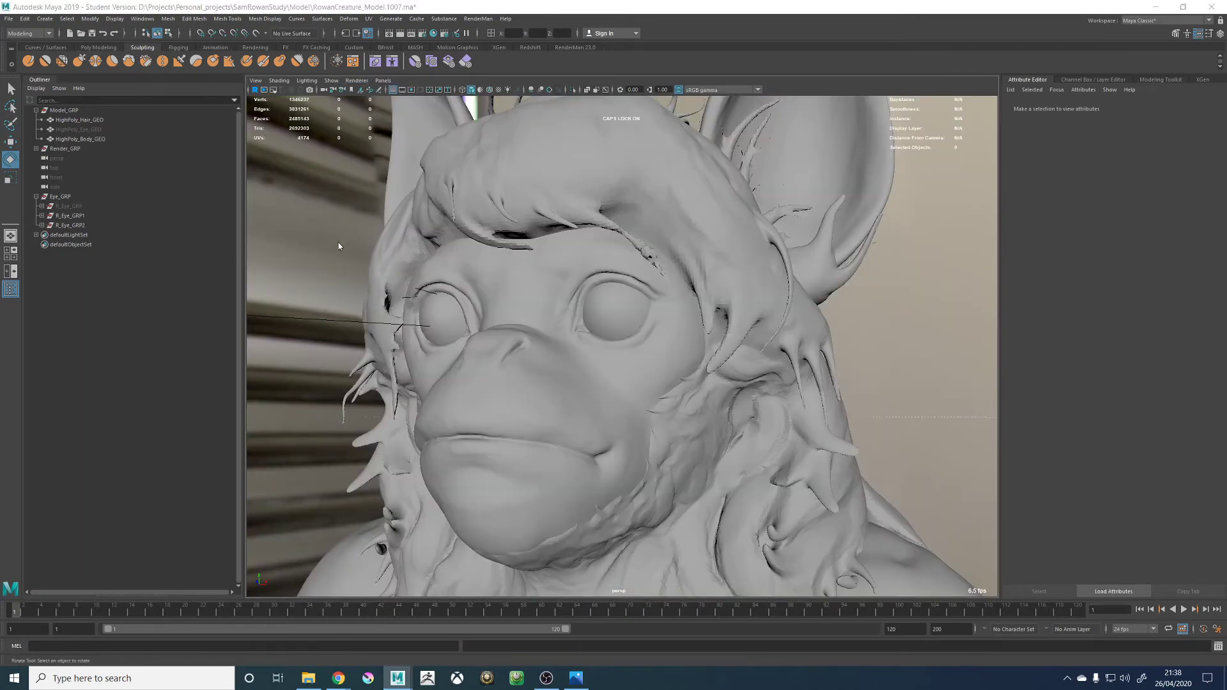
Connect PxrBlend1's Result RGB to the Singlescatter Color of Eye_Cornea_MAT in the Hypershade graph and collapse the PxrBlend1 node
key("space")
scroll(612, 481, "up", 2)
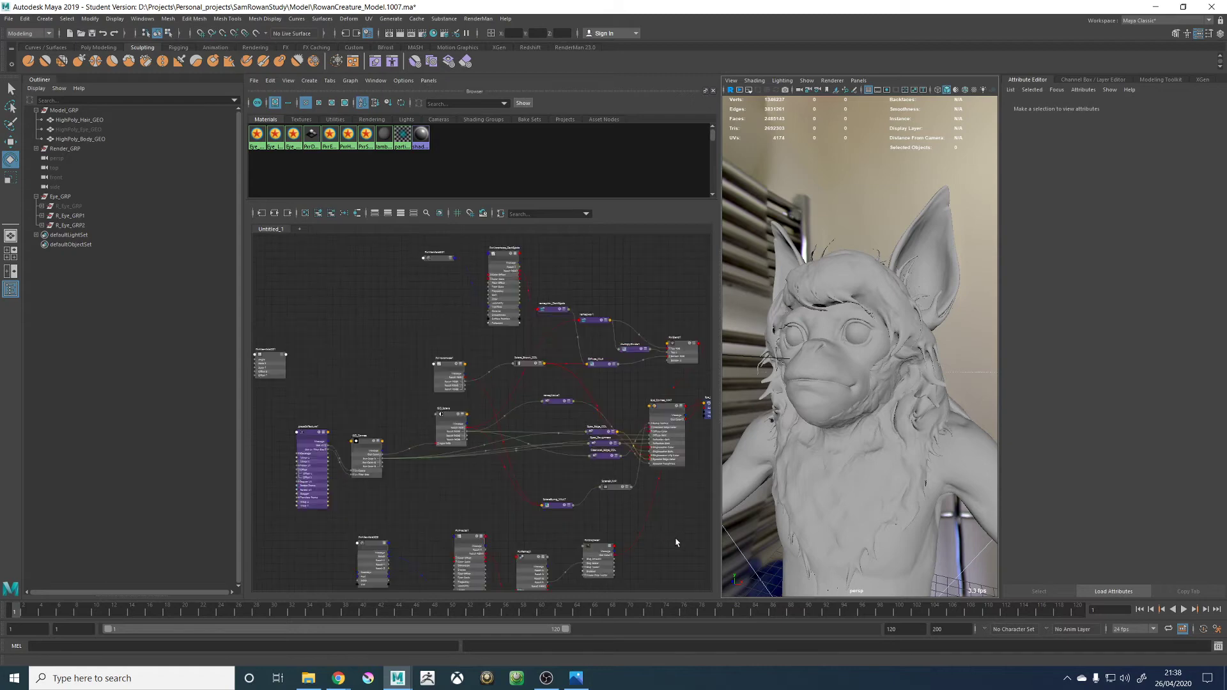
scroll(676, 542, "up", 5)
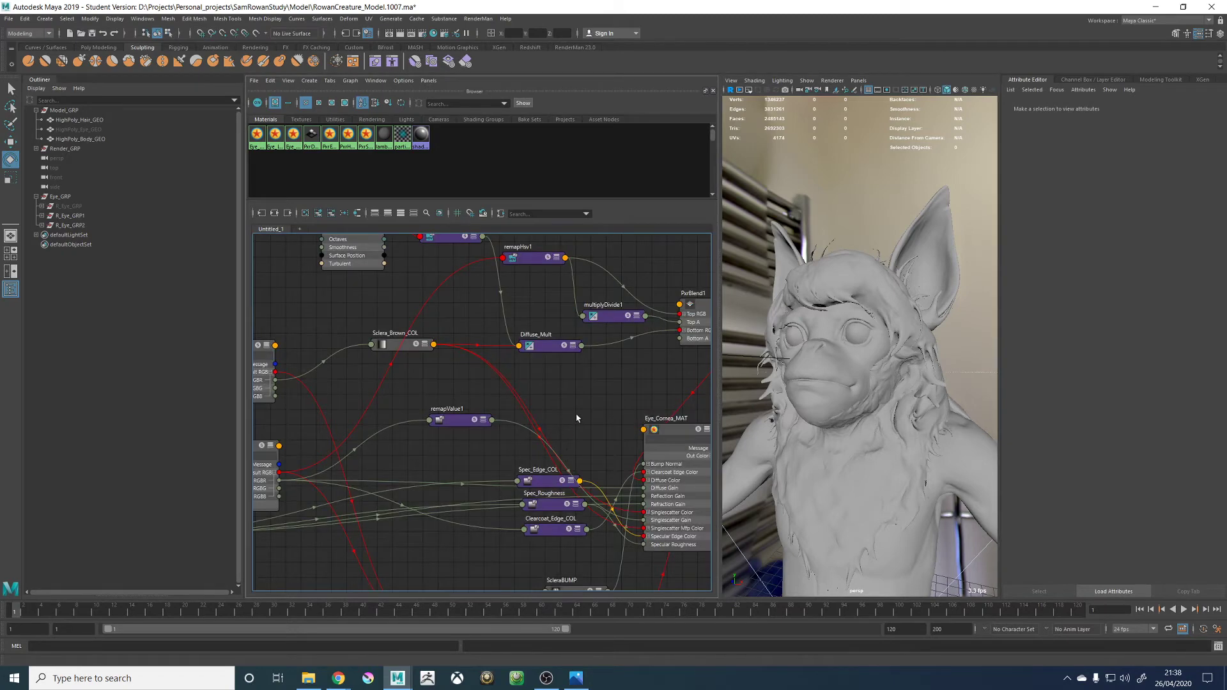
middle_click_drag(577, 419, 551, 366, "alt")
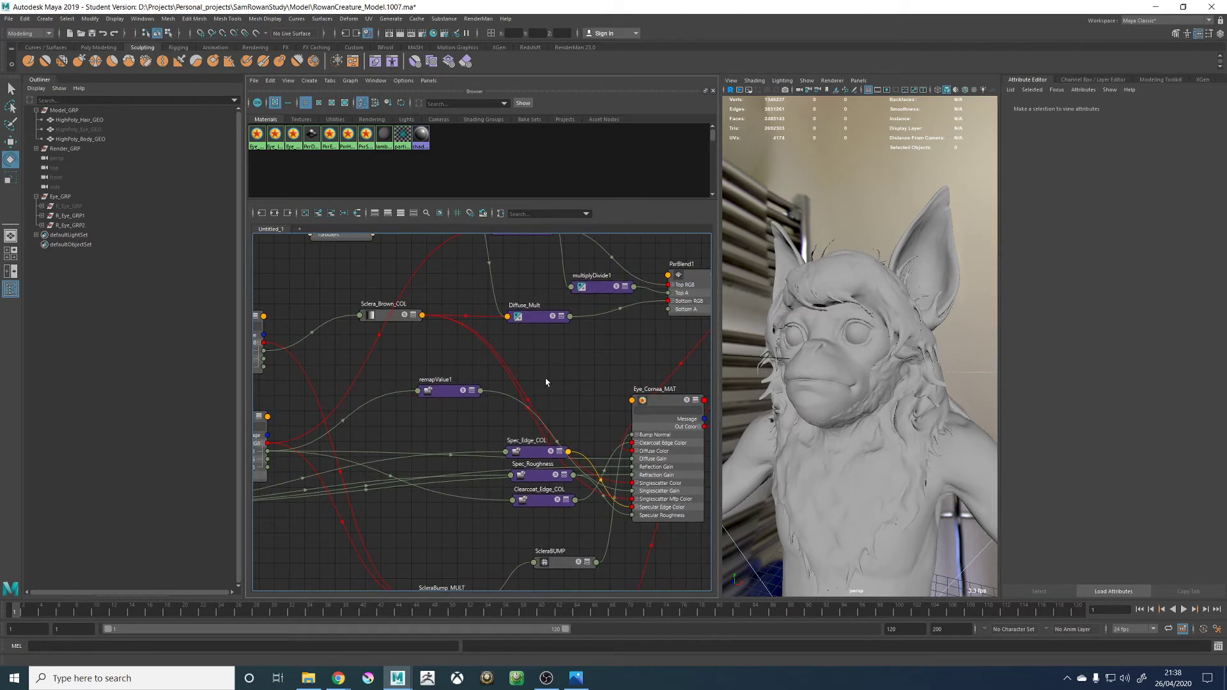
left_click(397, 317)
middle_click_drag(550, 355, 451, 399, "alt")
left_click_drag(614, 329, 608, 322)
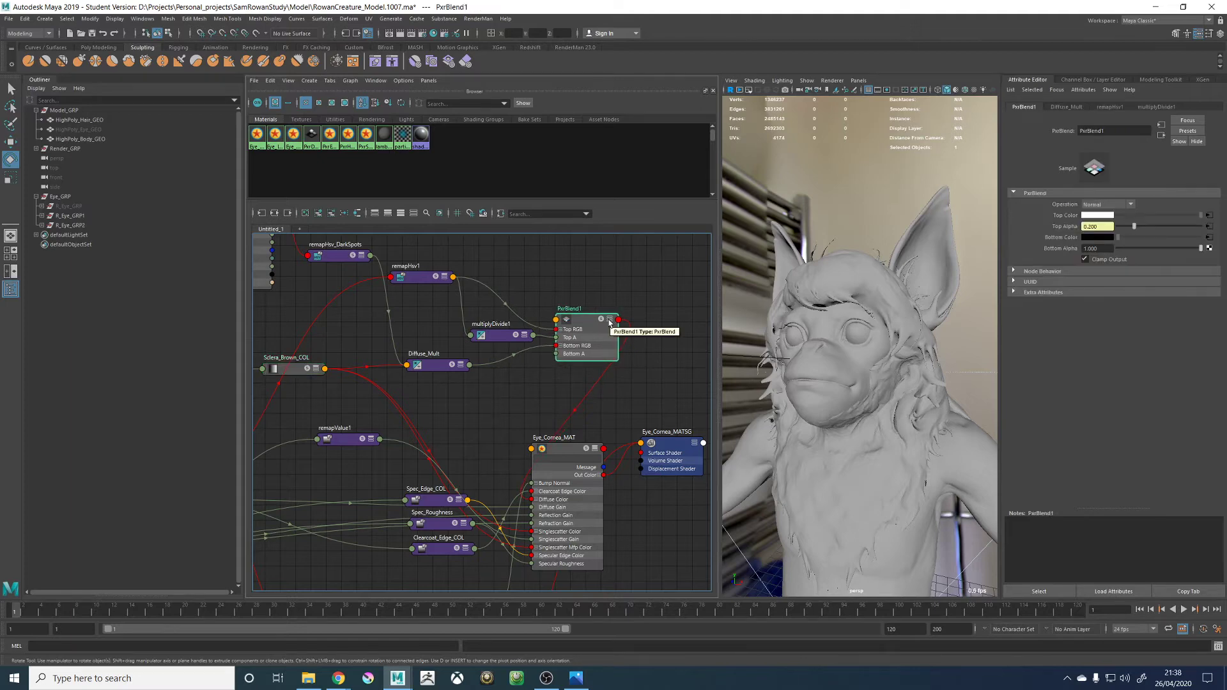
left_click(609, 320)
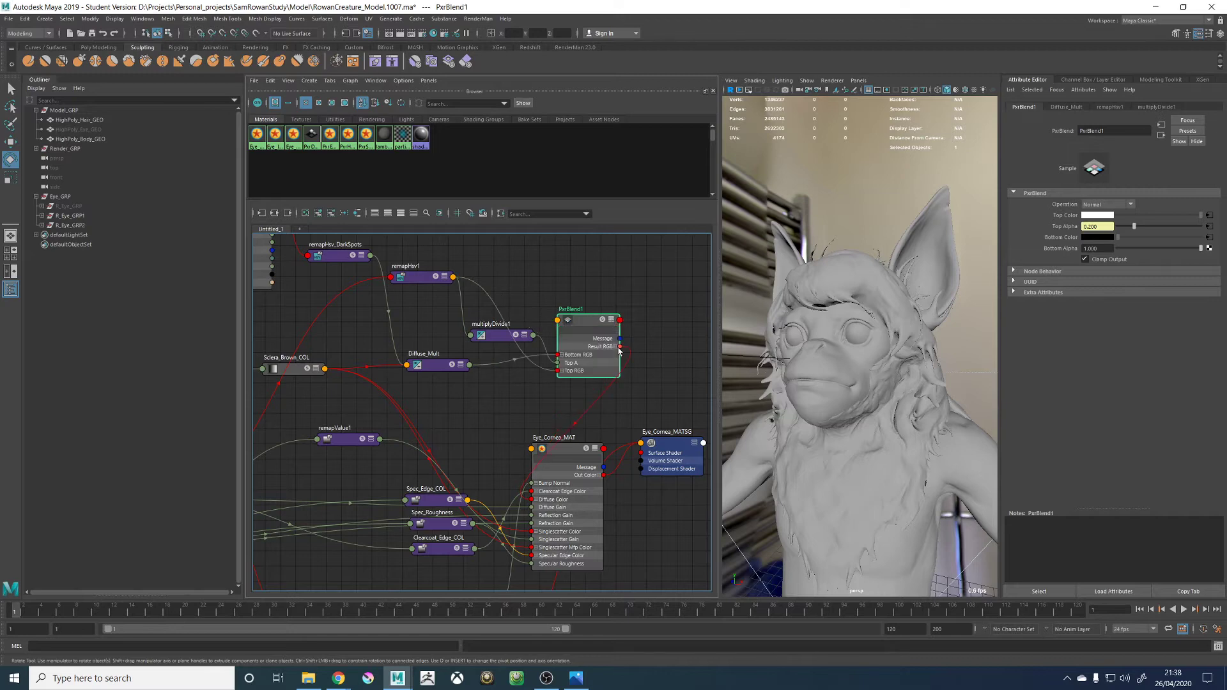
left_click_drag(620, 347, 532, 531)
left_click(611, 320)
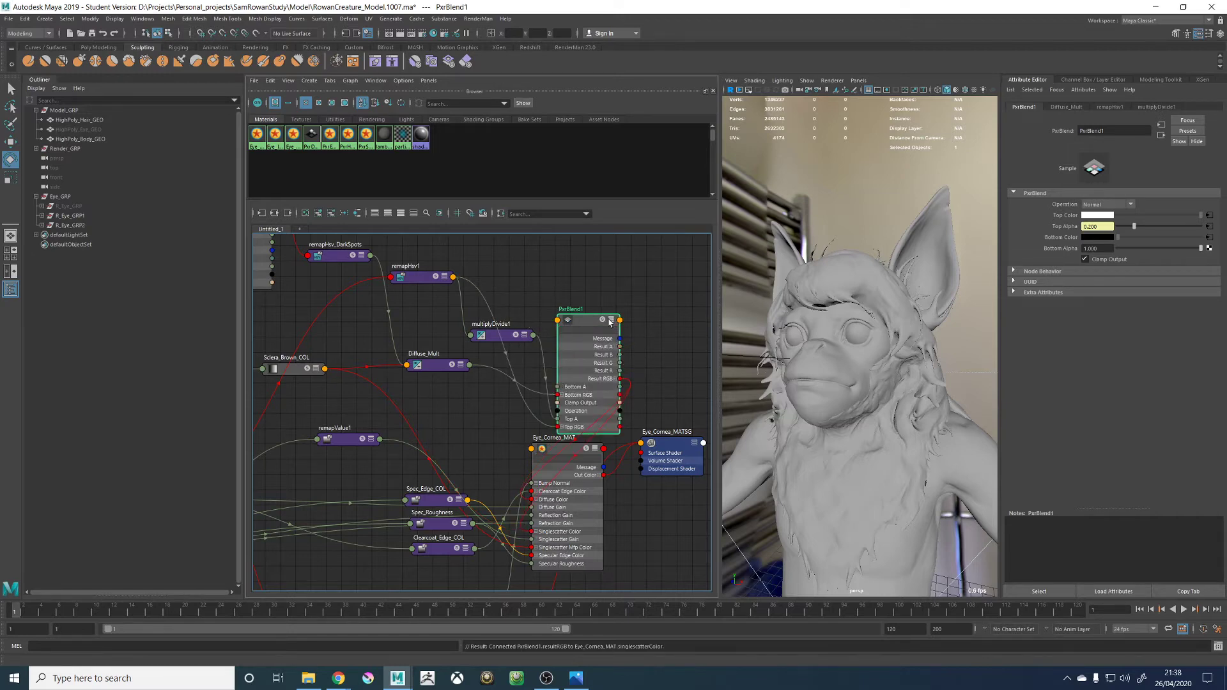
left_click(611, 320)
left_click(611, 321)
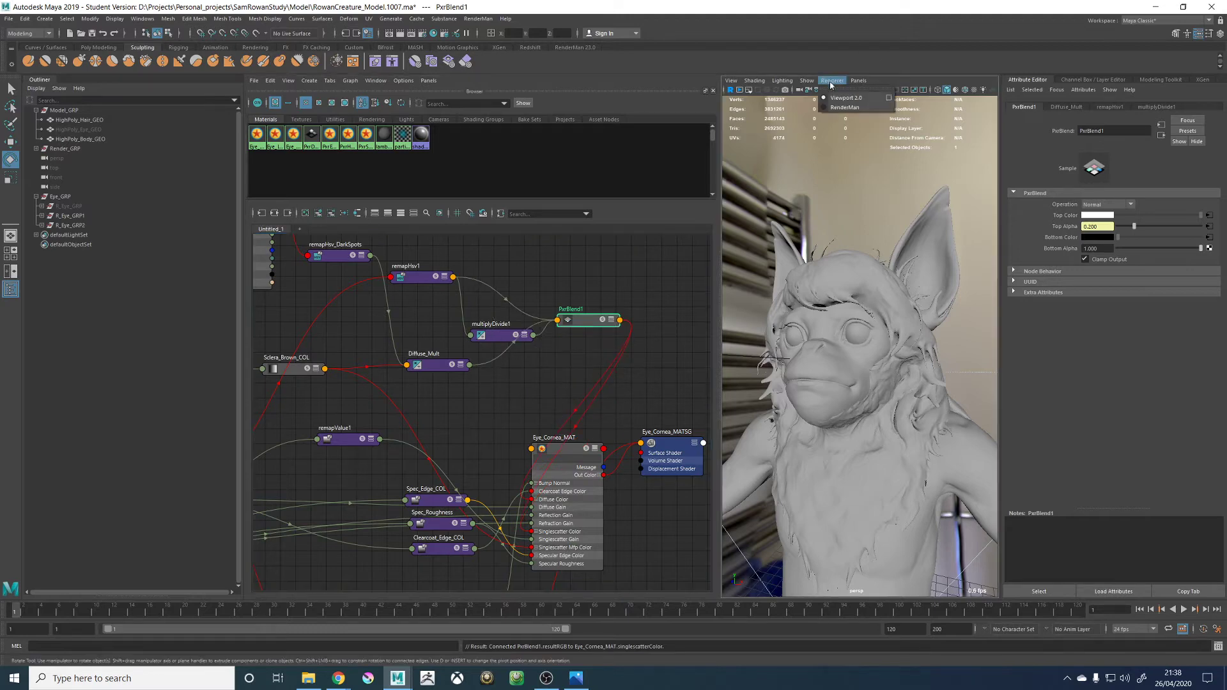
Preview the creature in the maximized perspective view with the RenderMan renderer and examine one eye up close
key("space")
left_click(808, 199)
left_click_drag(681, 300, 627, 328, "alt")
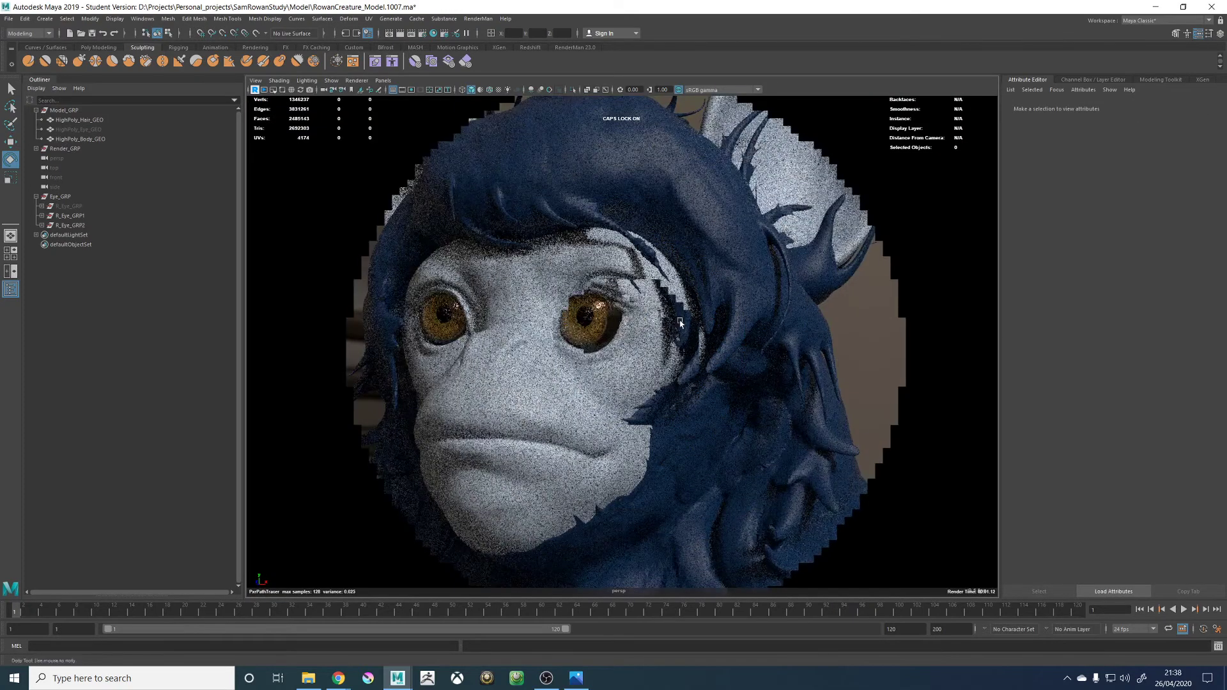
scroll(626, 327, "up", 4)
middle_click_drag(627, 328, 672, 351, "alt")
right_click_drag(672, 350, 726, 368, "alt")
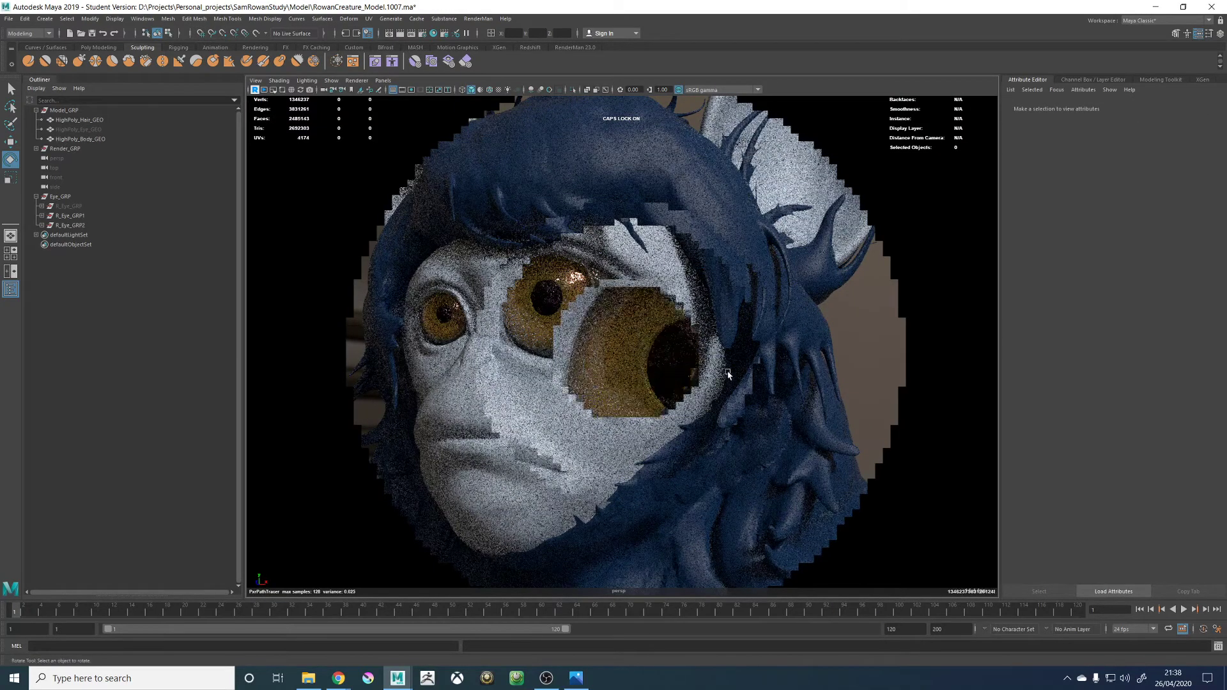
middle_click_drag(726, 368, 662, 367, "alt")
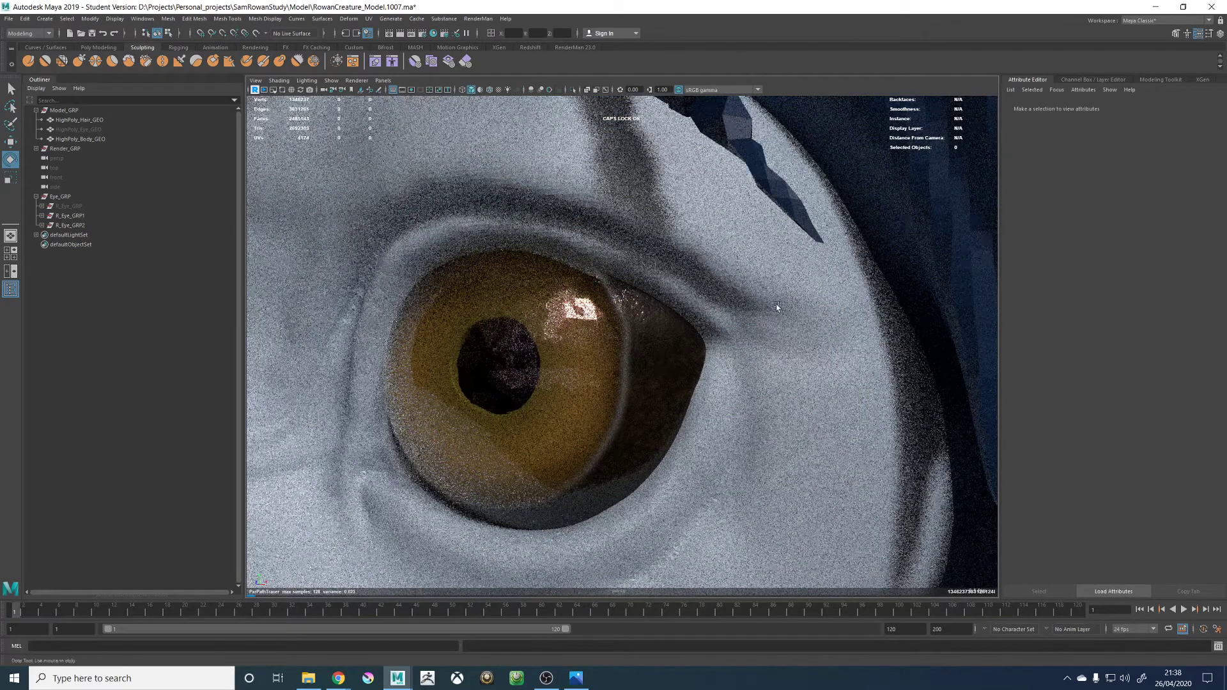
Examine the RenderMan preview of both eyes from the front with the creature's whole head and shoulders in frame
right_click_drag(777, 306, 505, 305, "alt")
left_click_drag(505, 306, 651, 306, "alt")
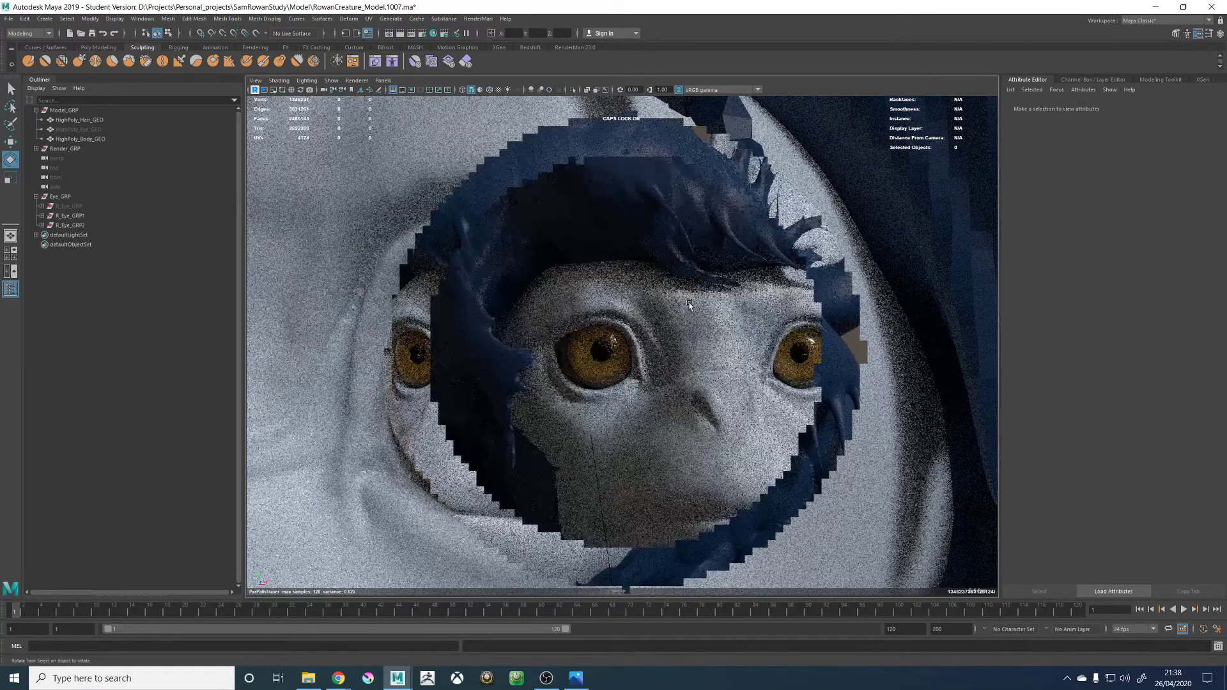
right_click_drag(651, 306, 531, 333, "alt")
left_click_drag(566, 337, 498, 338, "alt")
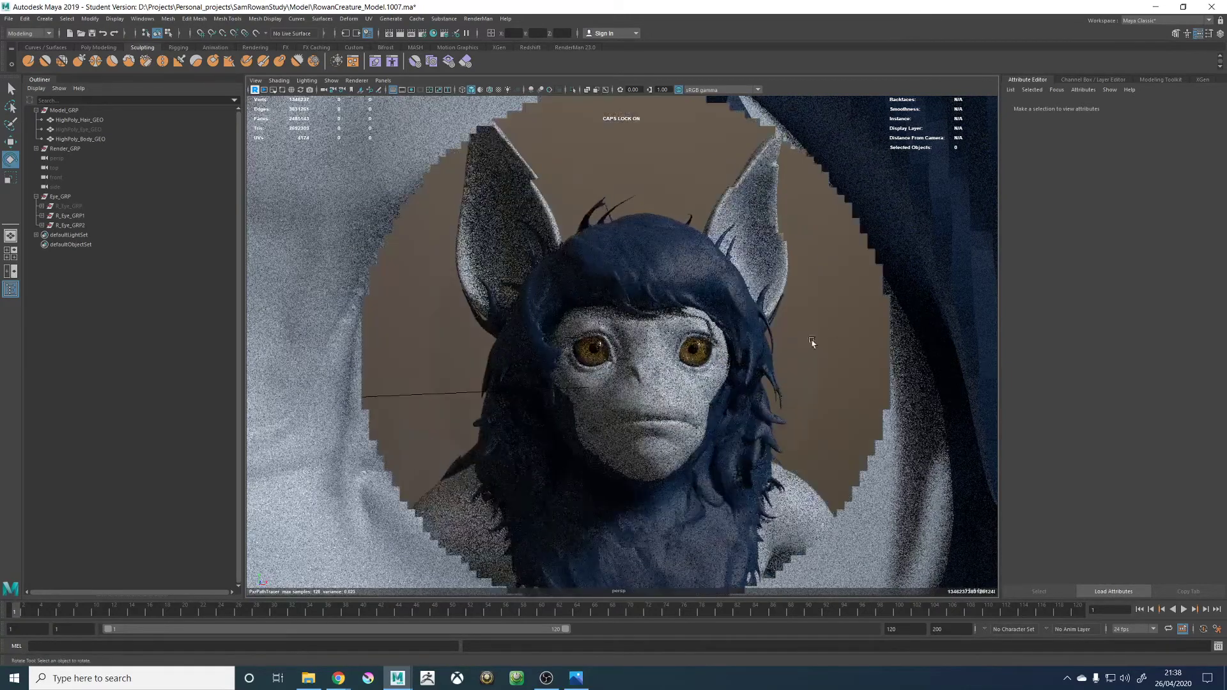
middle_click_drag(810, 336, 804, 331, "alt")
right_click_drag(818, 334, 739, 331, "alt")
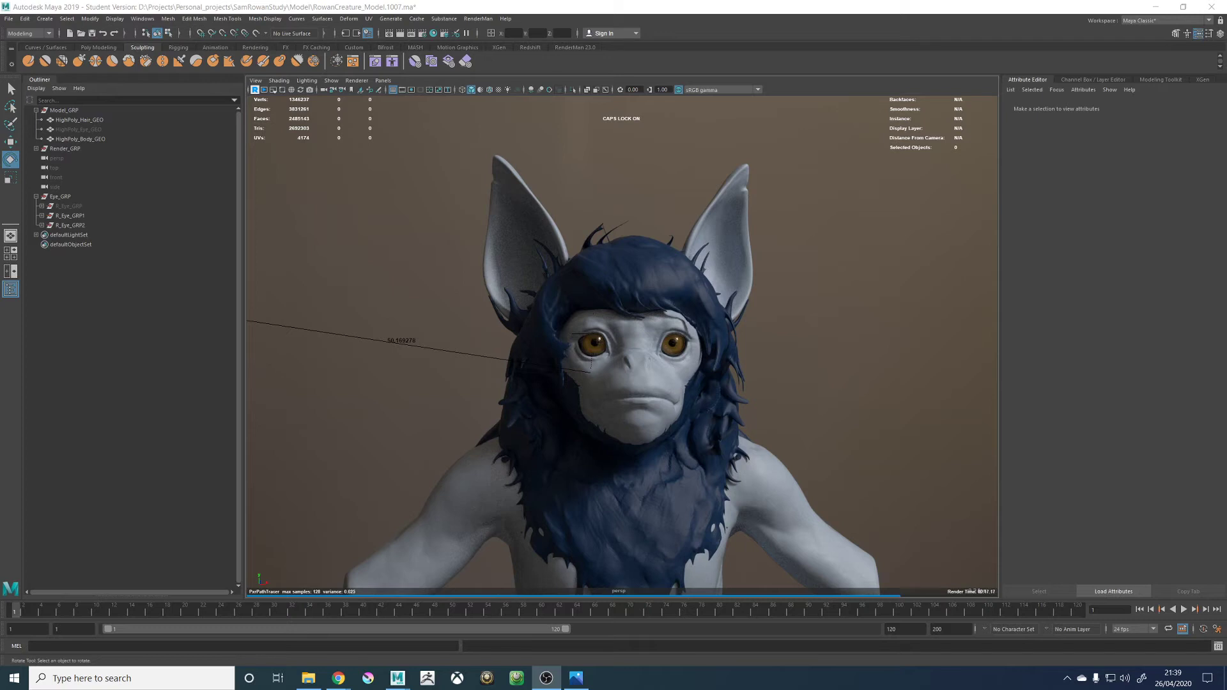
Switch the view's renderer back to Viewport 2.0 and look through the RenderCam camera
left_click(842, 398)
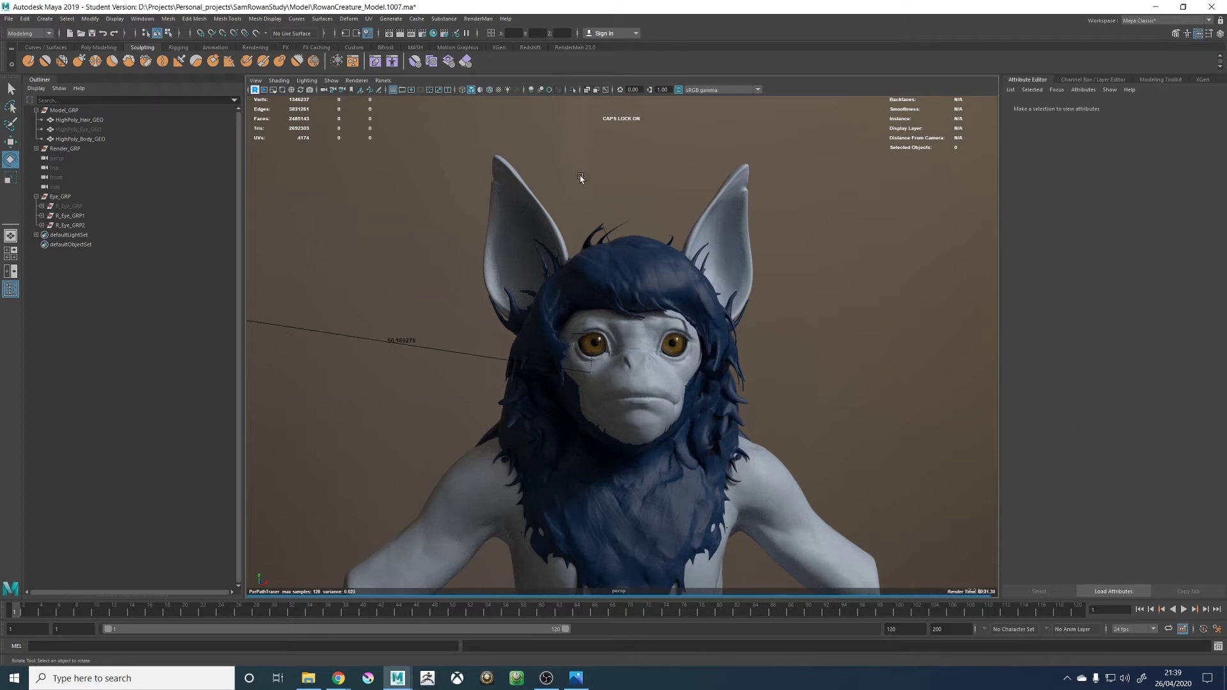
left_click(356, 81)
left_click(370, 98)
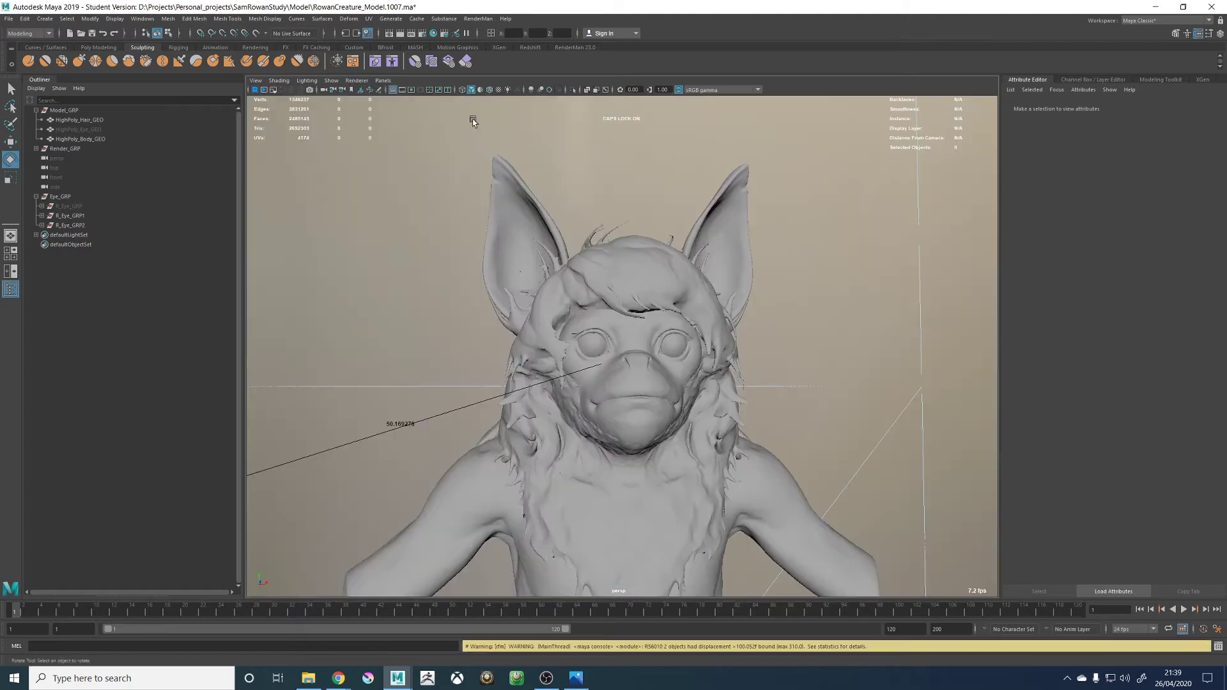
left_click(383, 81)
mouse_move(447, 90)
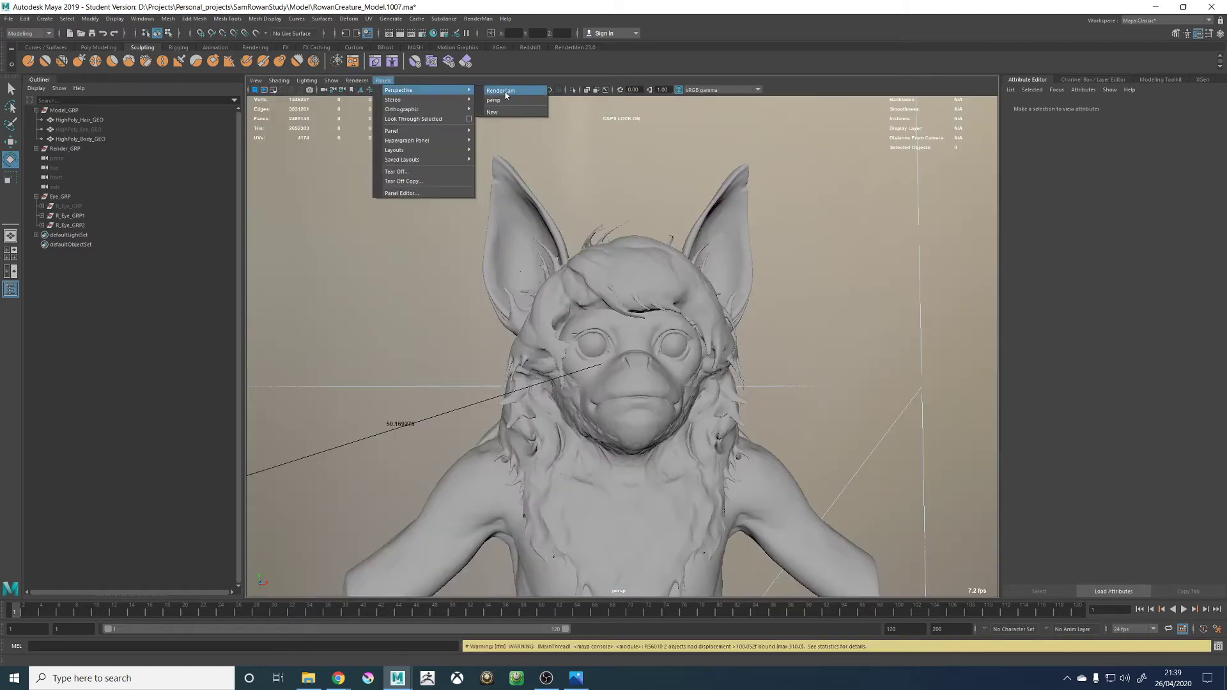
left_click(500, 90)
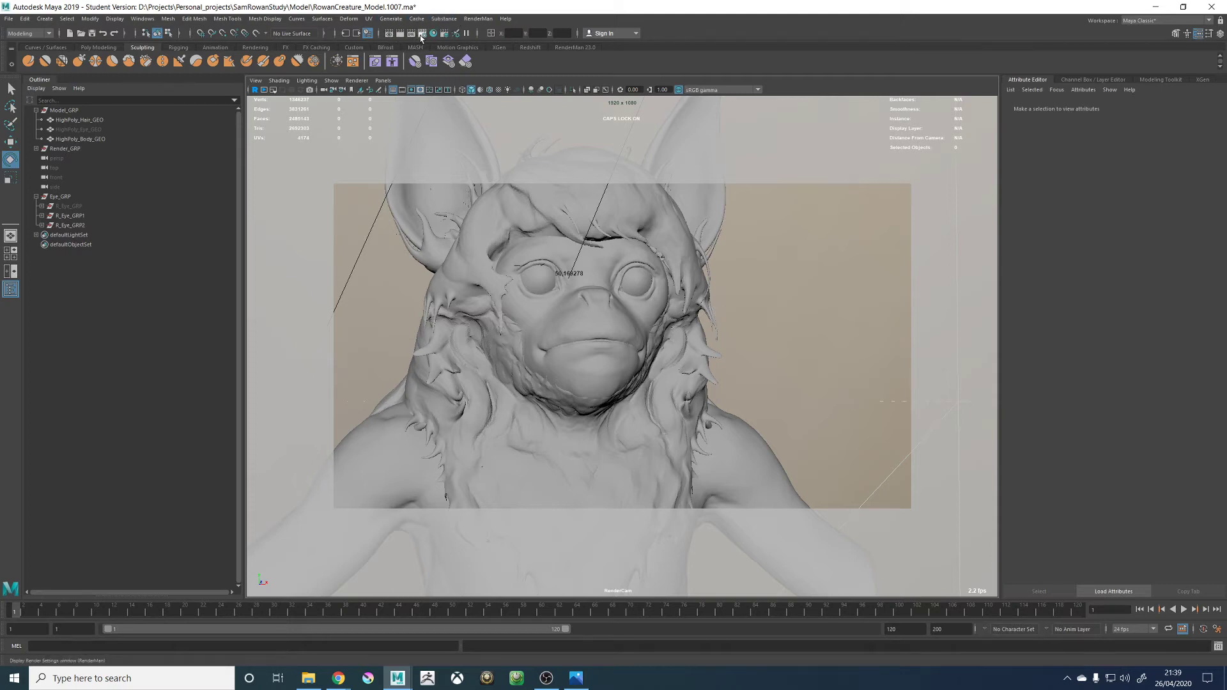
Set RenderCam as the renderable camera and the image size preset to 2k Square in the render settings
left_click(422, 37)
scroll(862, 332, "down", 5)
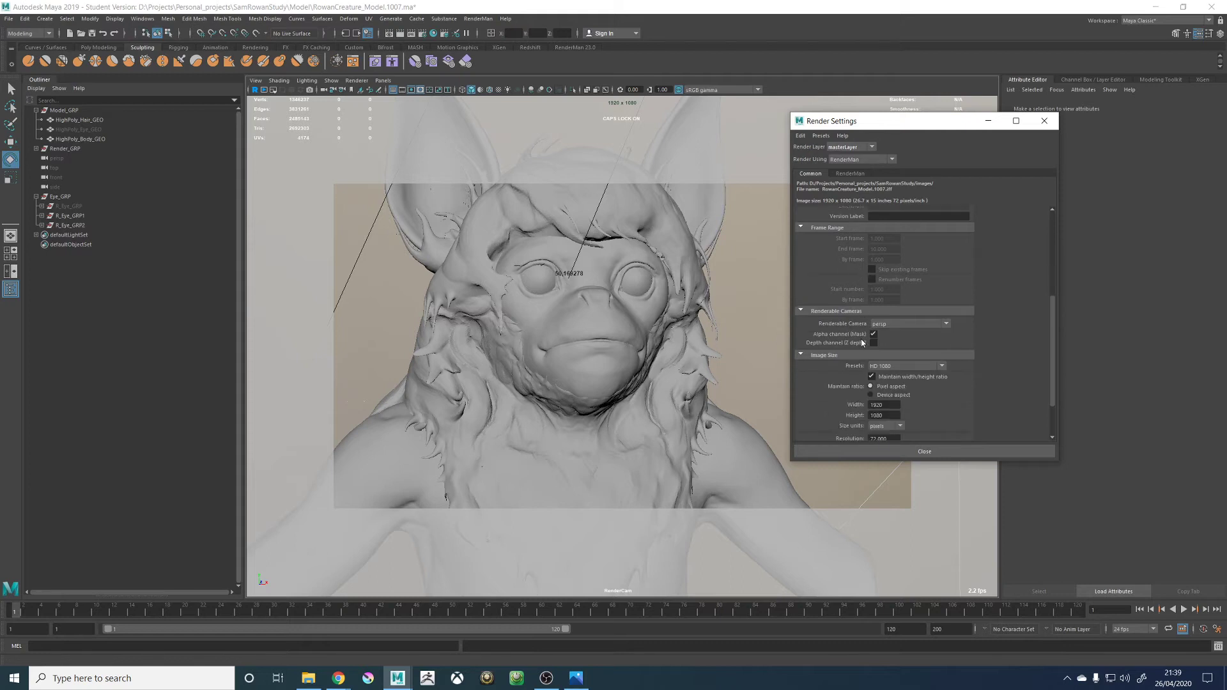
left_click(886, 327)
left_click(885, 346)
left_click(898, 366)
left_click(885, 375)
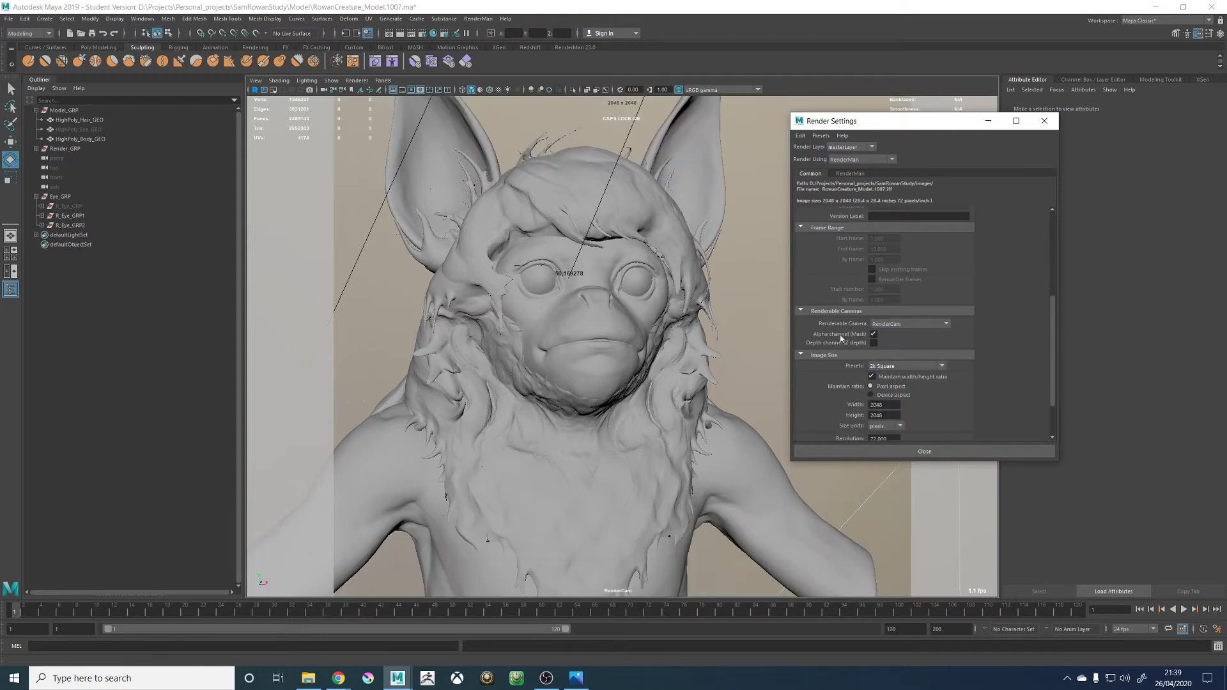
left_click(1044, 120)
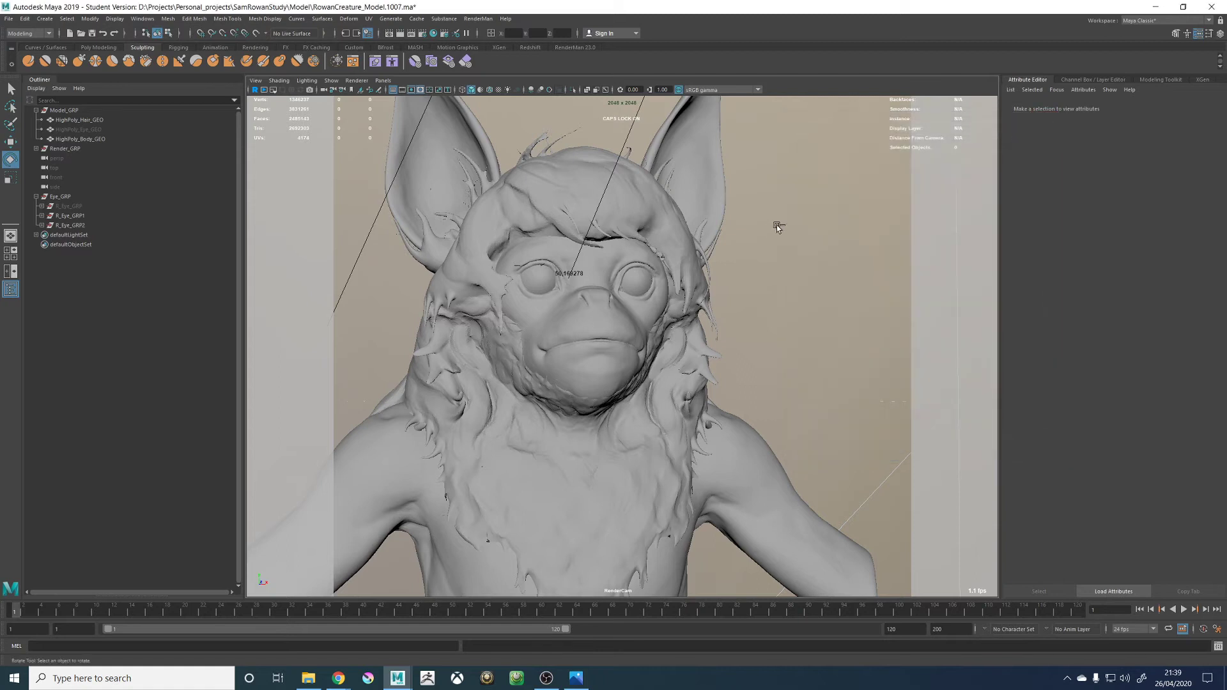
Save the scene and return to the Rotate tool
key("q")
key("ctrl+s")
key("Return")
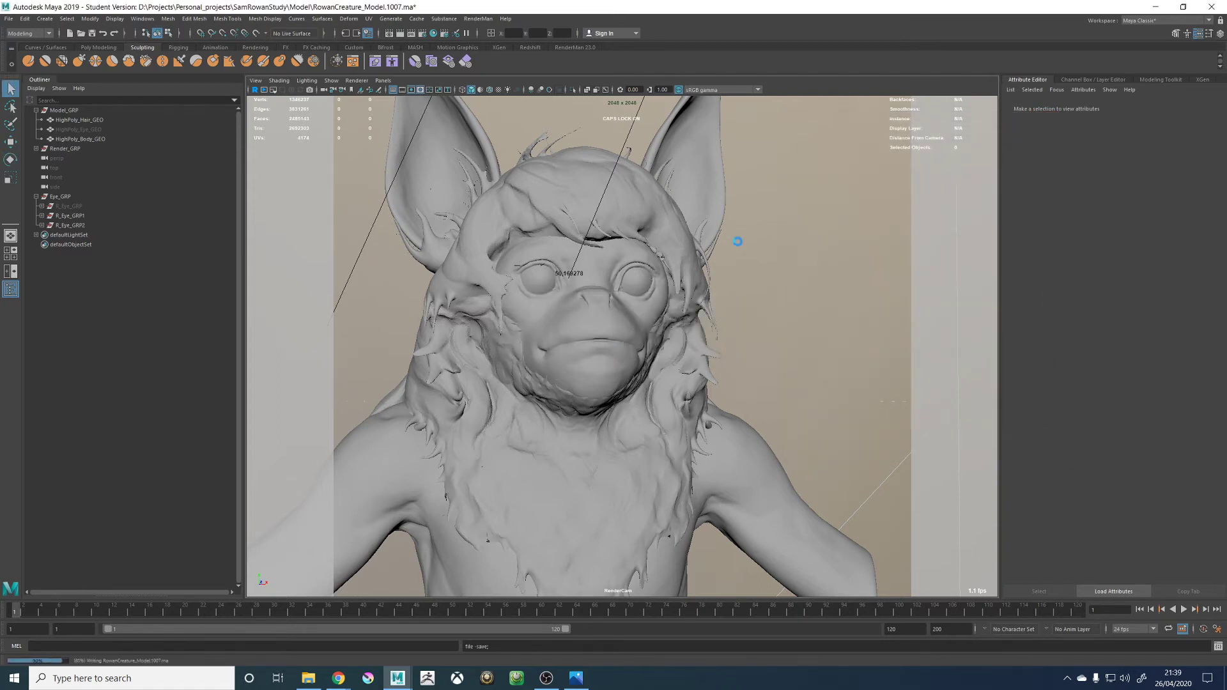
key("e")
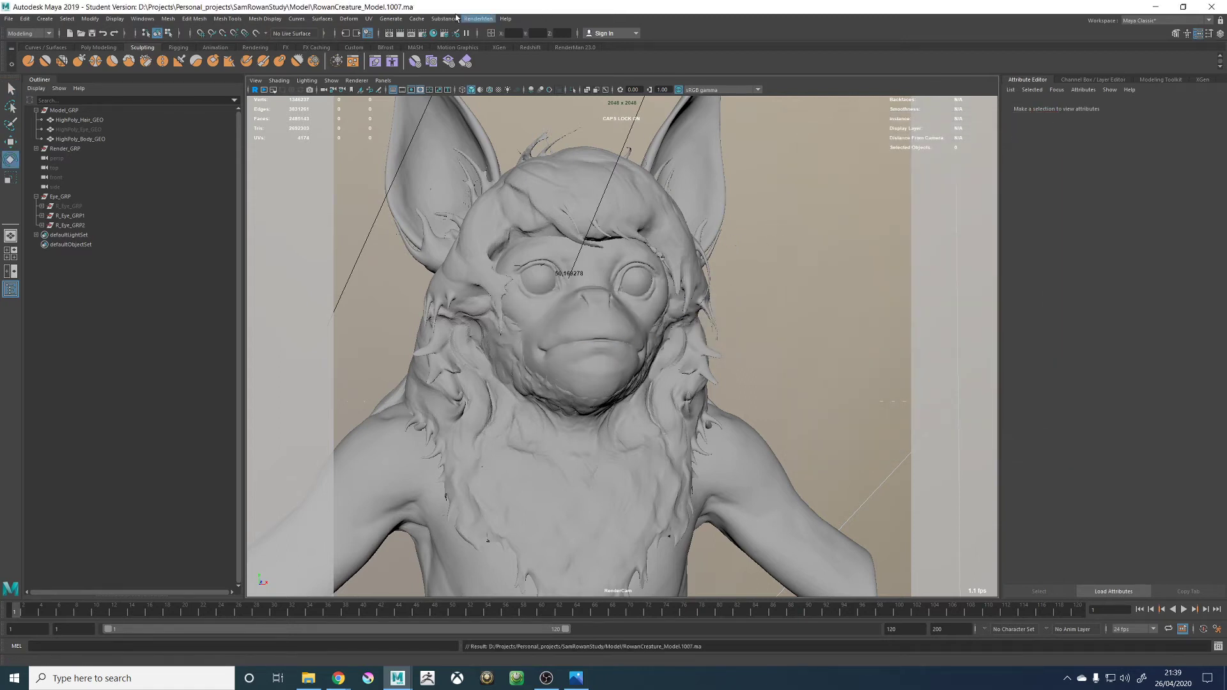
Render the RenderCam view with RenderMan and inspect the image in the maximized render window, minimizing the window when done
left_click(479, 19)
left_click(497, 47)
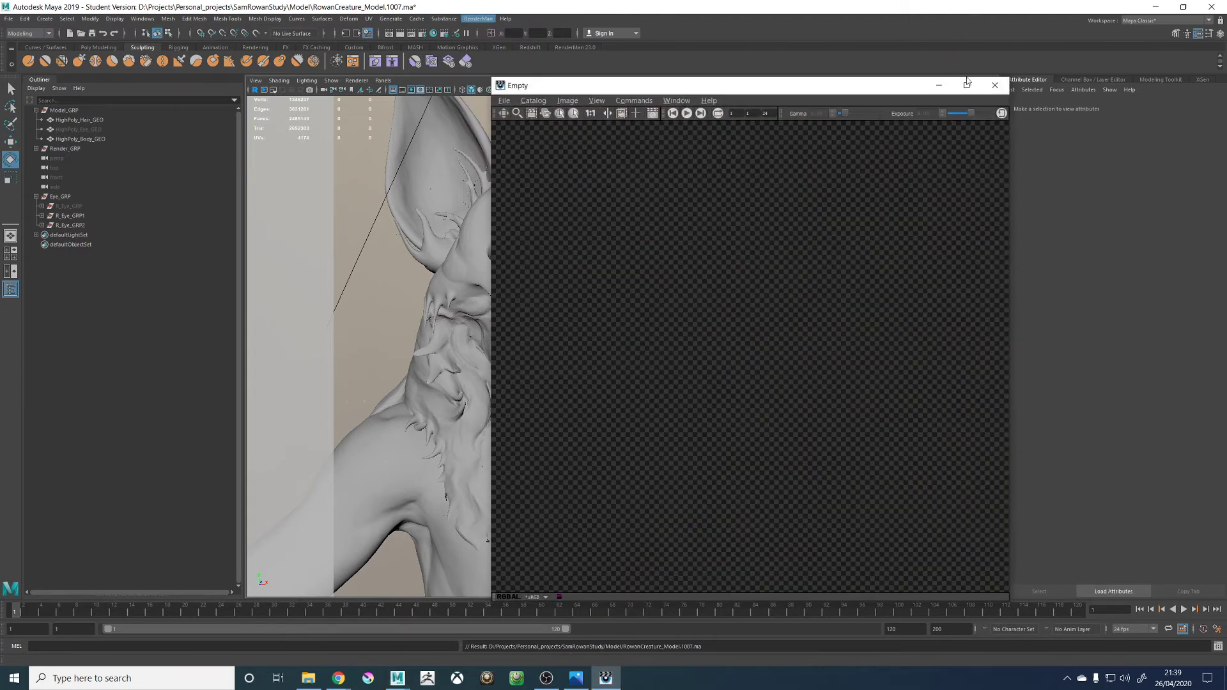
left_click(967, 83)
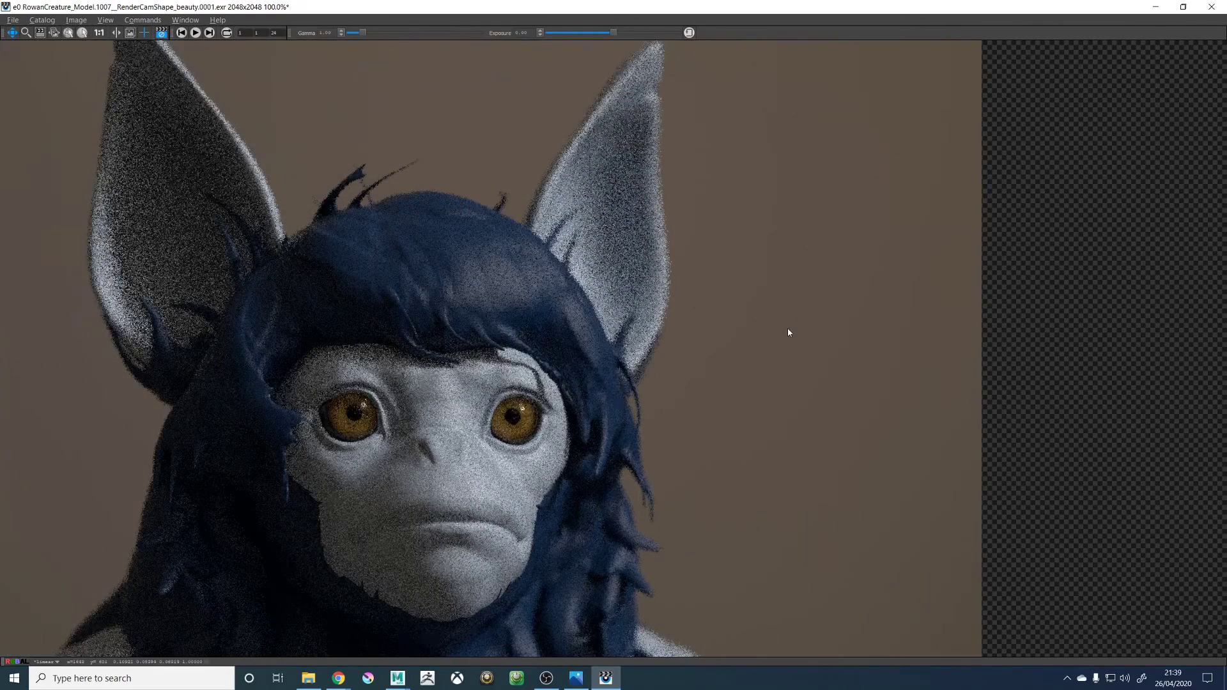
scroll(540, 409, "down", 3)
scroll(457, 461, "up", 3)
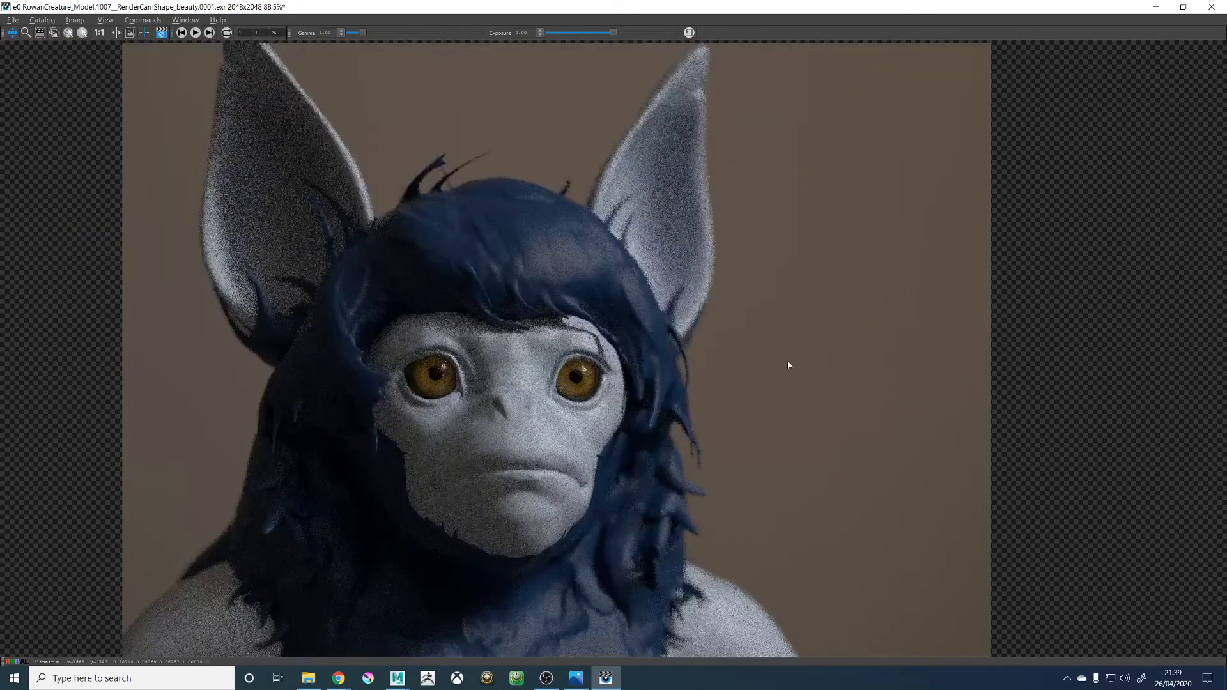
left_click(1156, 9)
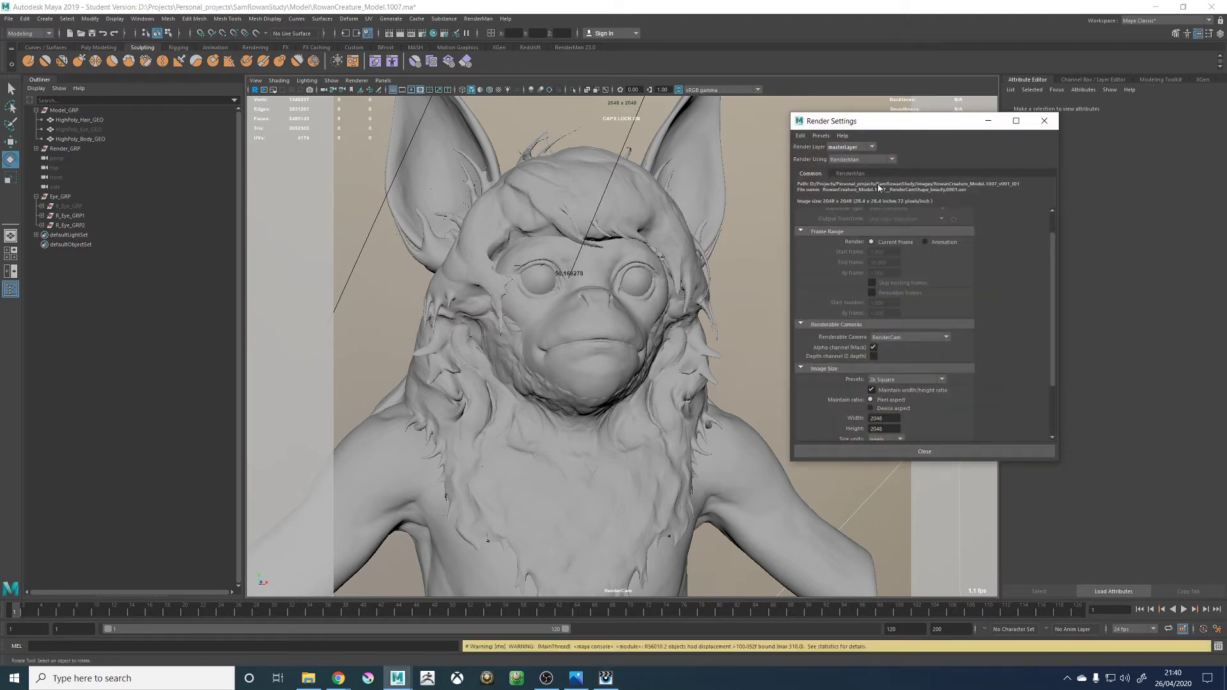
Review the RenderMan sampling settings in the render settings and close the dialog
left_click(864, 175)
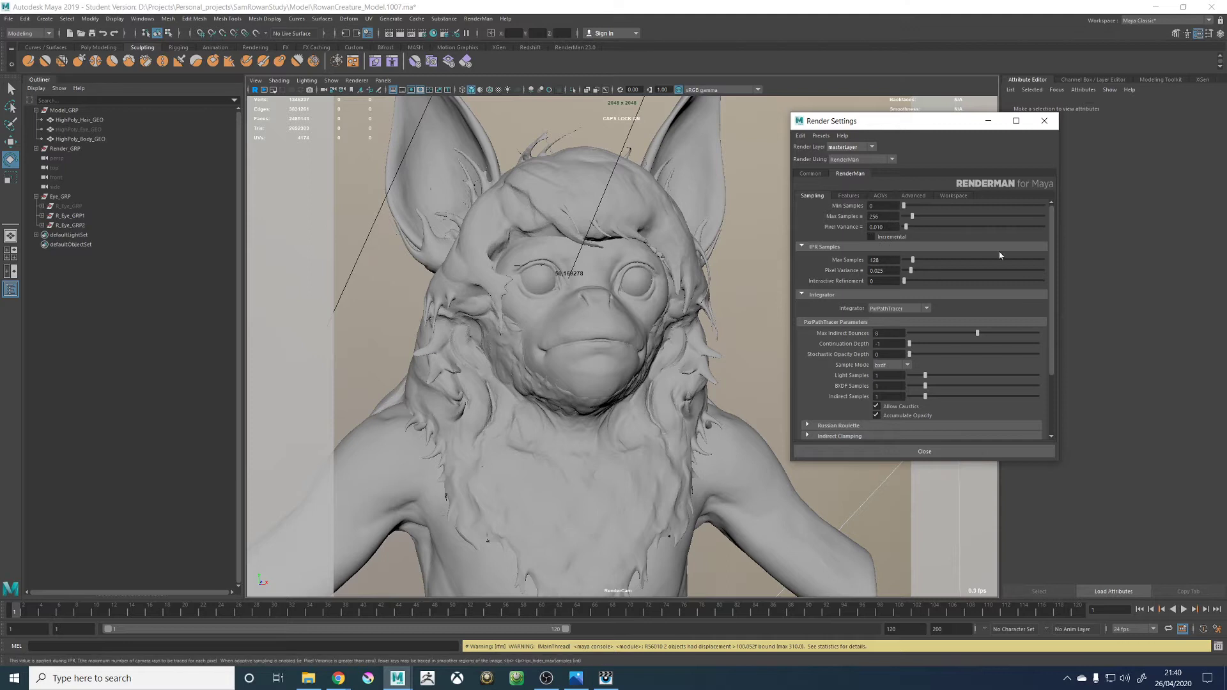
left_click(1044, 121)
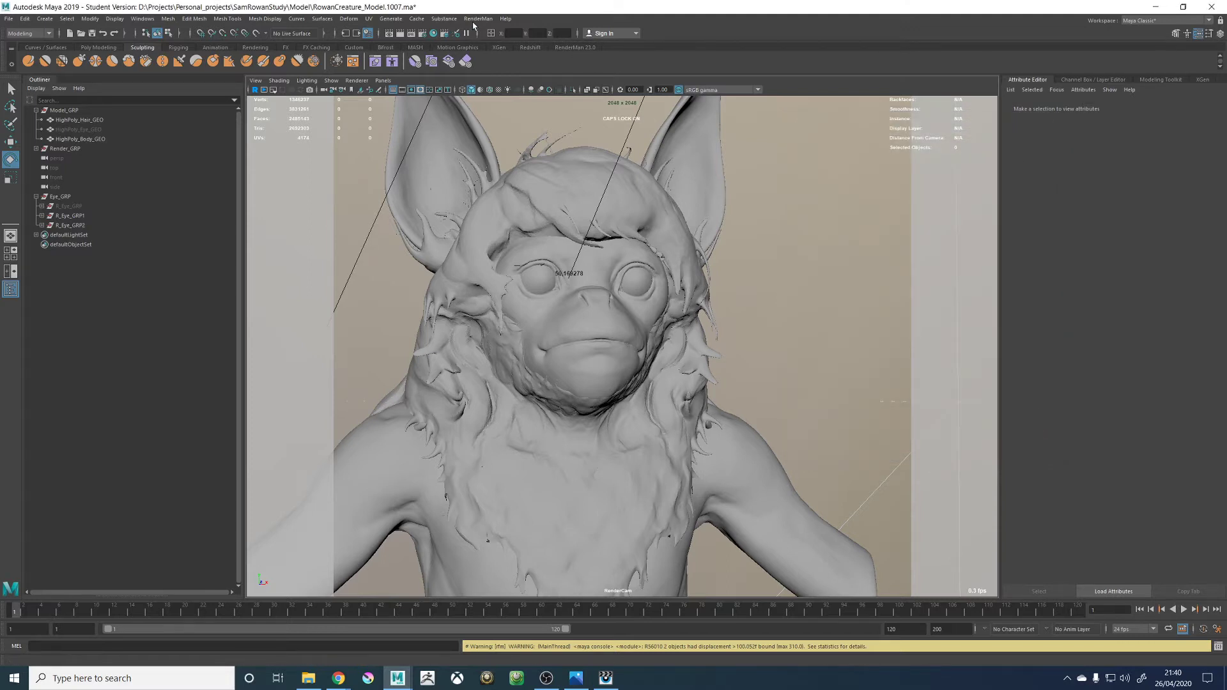
Render the creature with RenderMan and switch to the image viewer to check the eye area up close
left_click(478, 19)
left_click(485, 37)
left_click(606, 676)
scroll(542, 466, "down", 1)
scroll(547, 417, "up", 4)
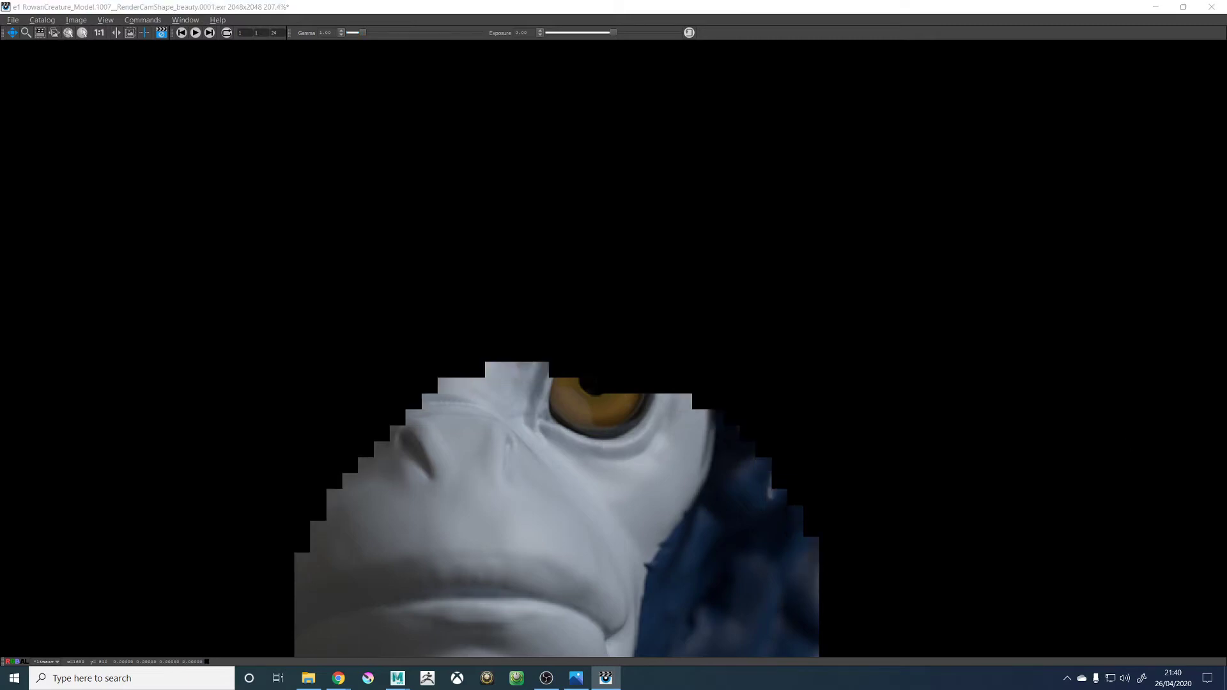
Compare the rendered eyes with the yellow monkey eye reference photo in the browser, and cancel the render after inspecting the face
key("alt+Tab")
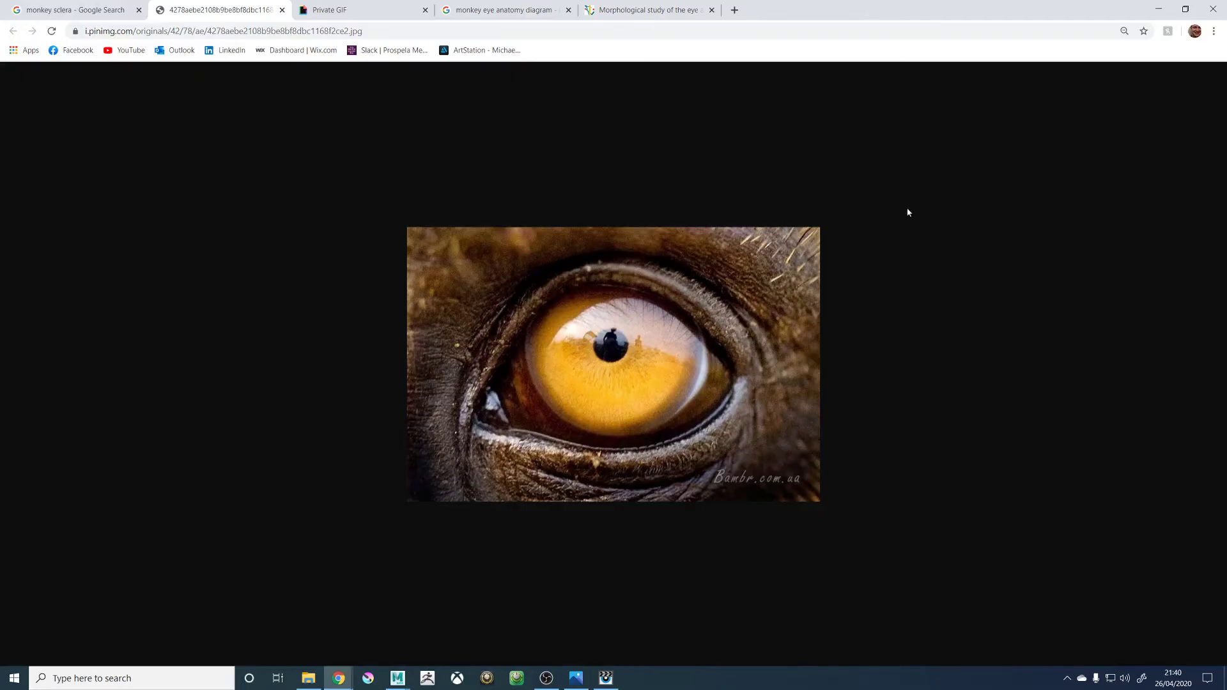
left_click(1158, 9)
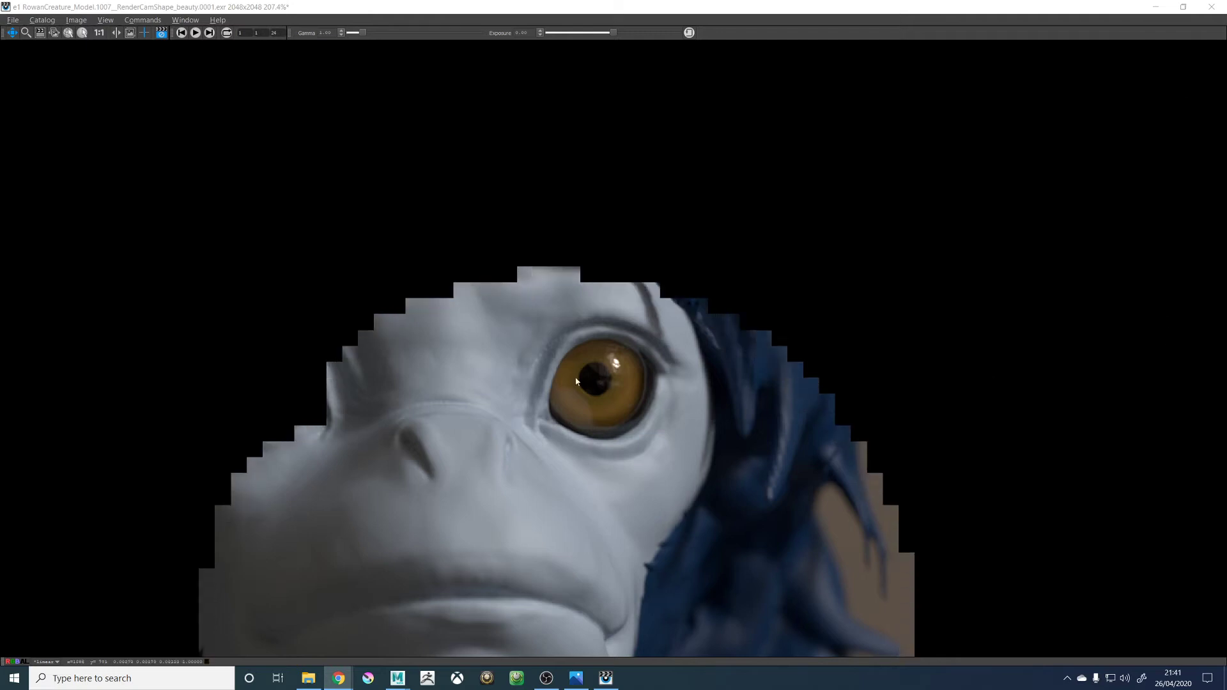
scroll(550, 375, "down", 5)
scroll(556, 376, "up", 1)
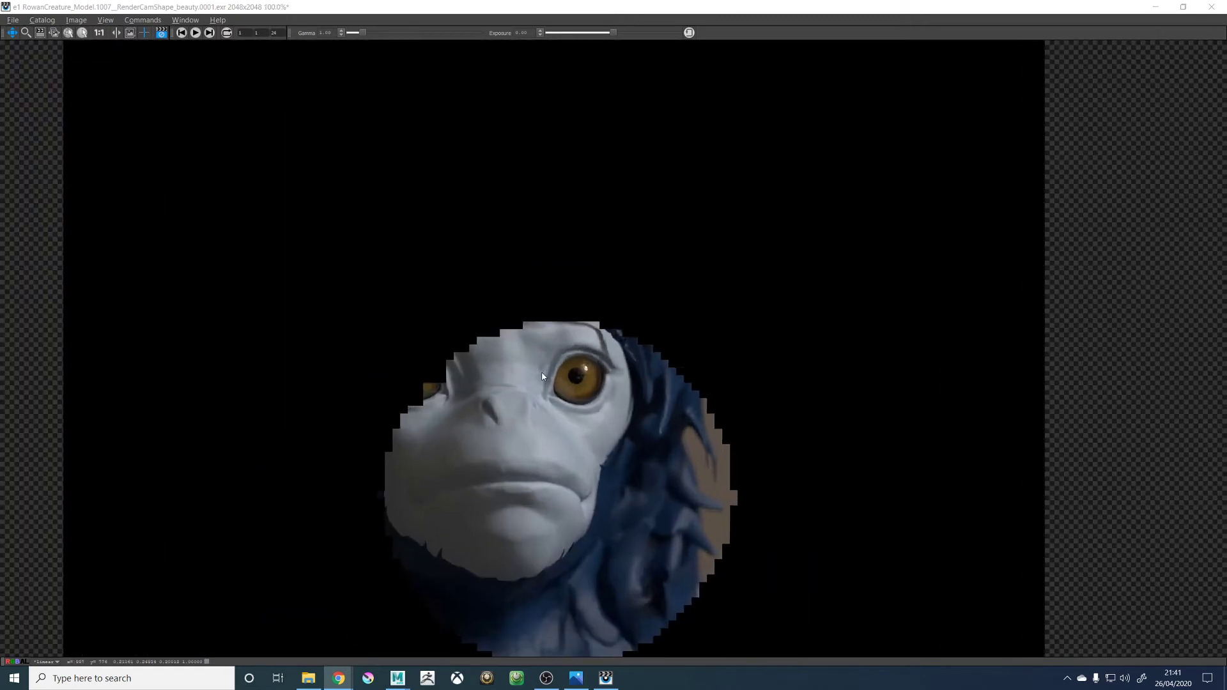
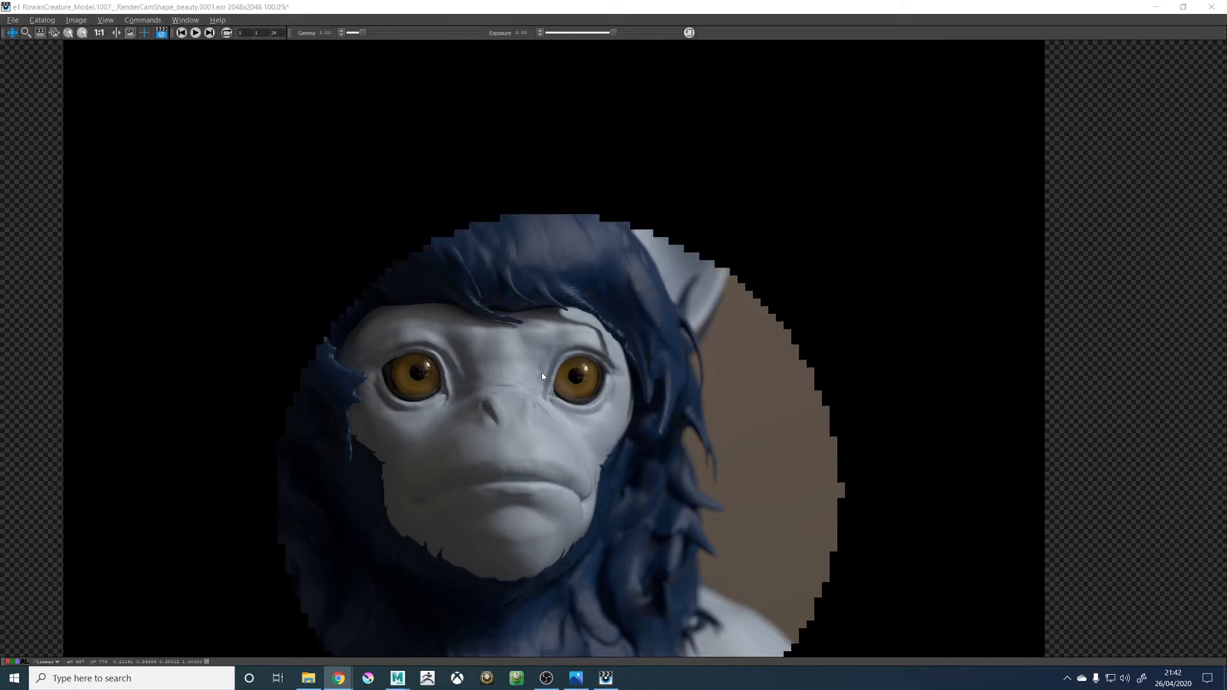
scroll(572, 426, "down", 3)
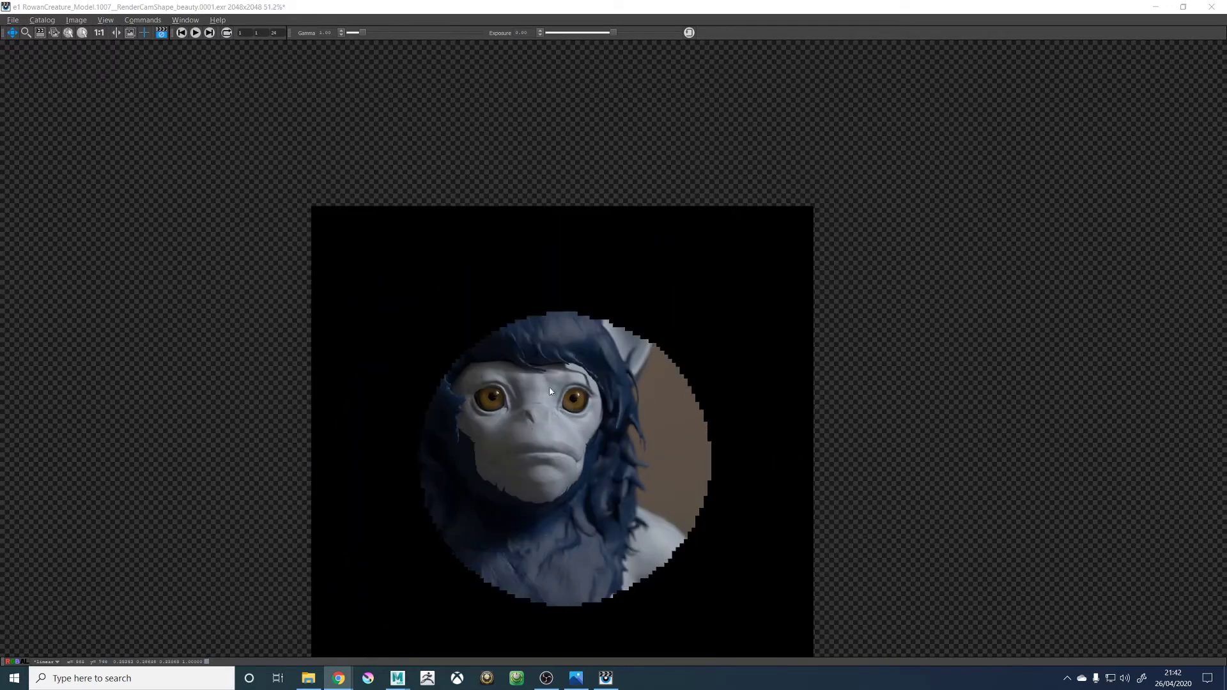
scroll(570, 411, "up", 3)
scroll(569, 415, "down", 2)
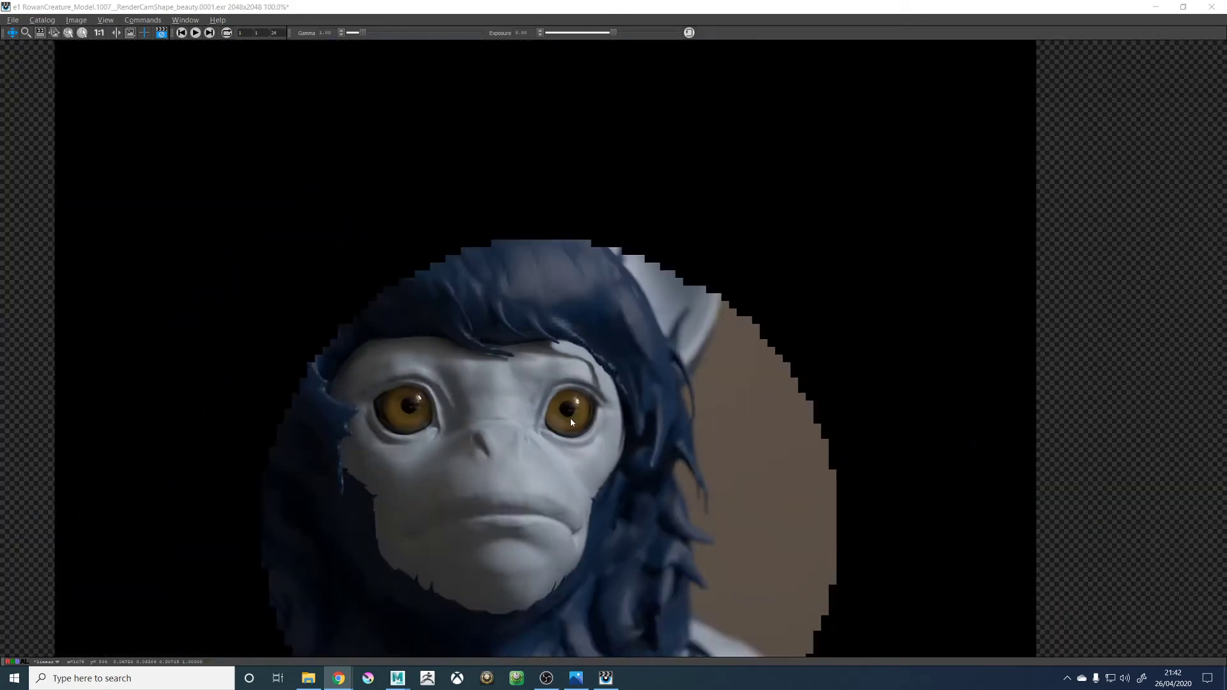
scroll(570, 421, "down", 5)
scroll(538, 430, "up", 5)
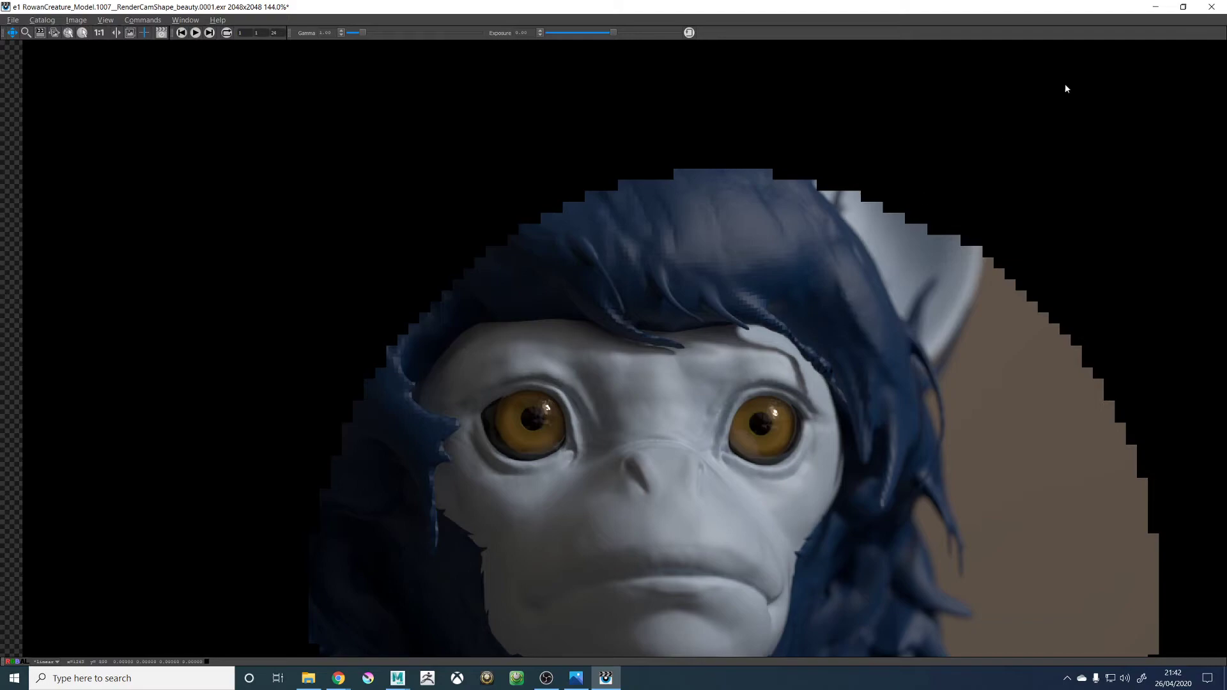
left_click(1156, 7)
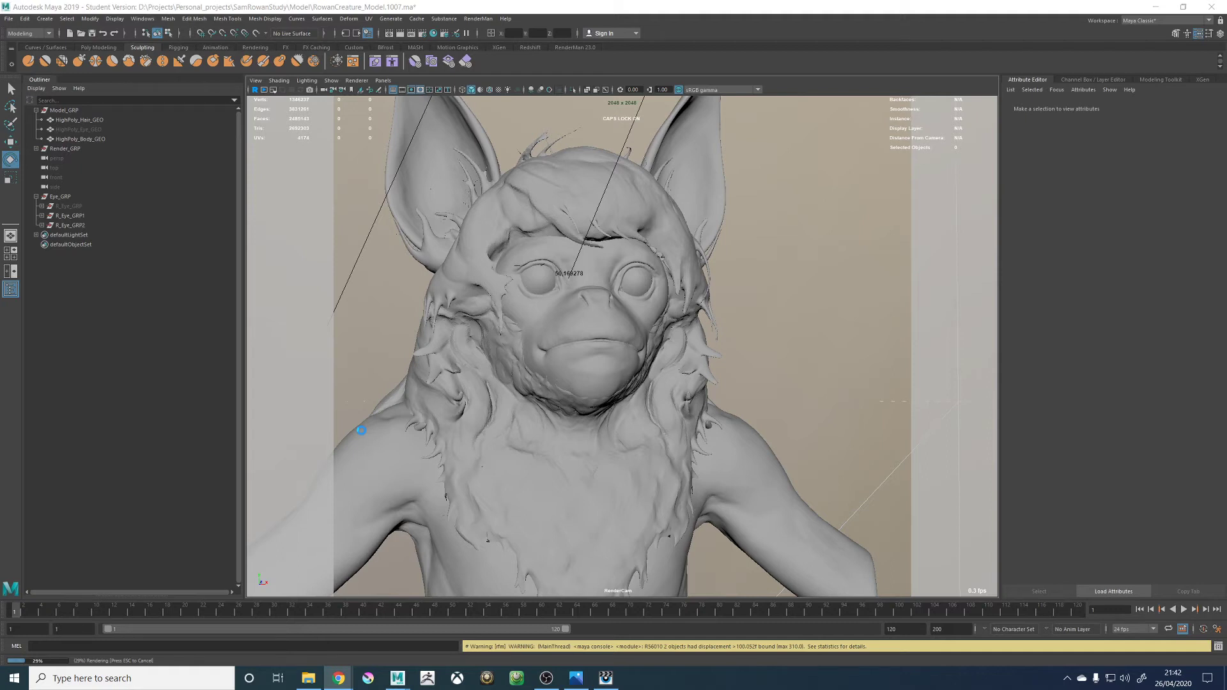
key("Escape")
Isolate the original eye by hiding R_Eye_GRP1, R_Eye_GRP2 and Model_GRP and unhiding R_Eye_GRP
left_click(71, 216)
left_click(71, 225, "shift")
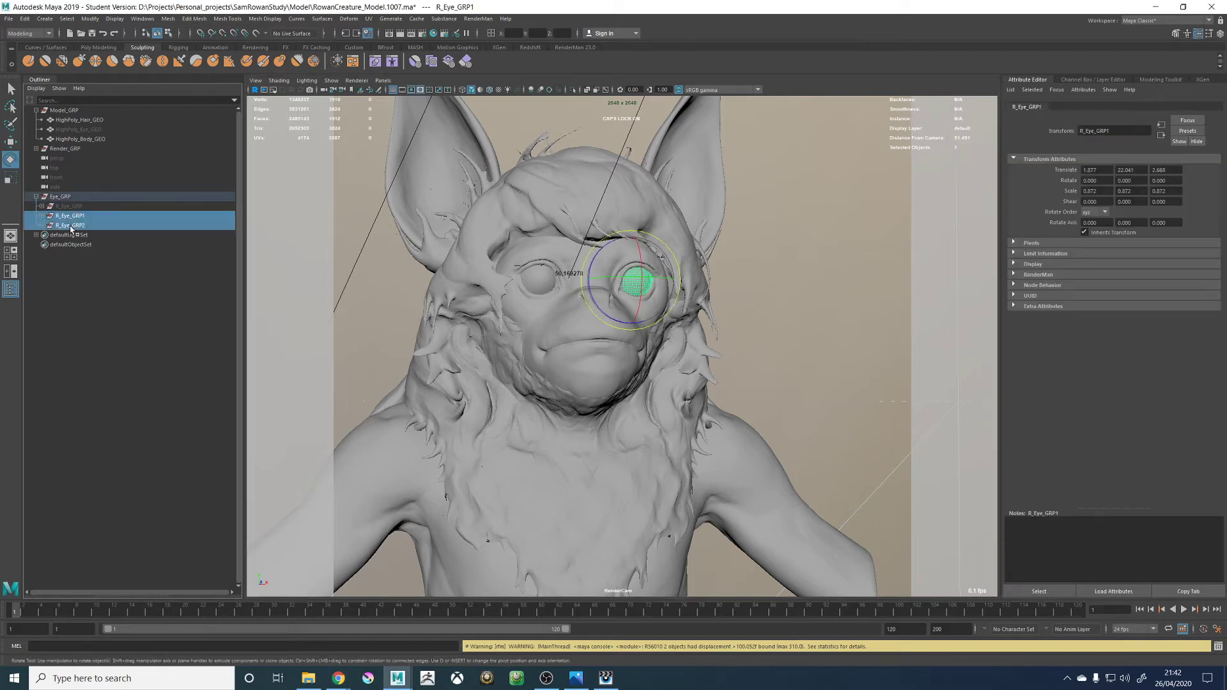
key("ctrl+h")
left_click(71, 206)
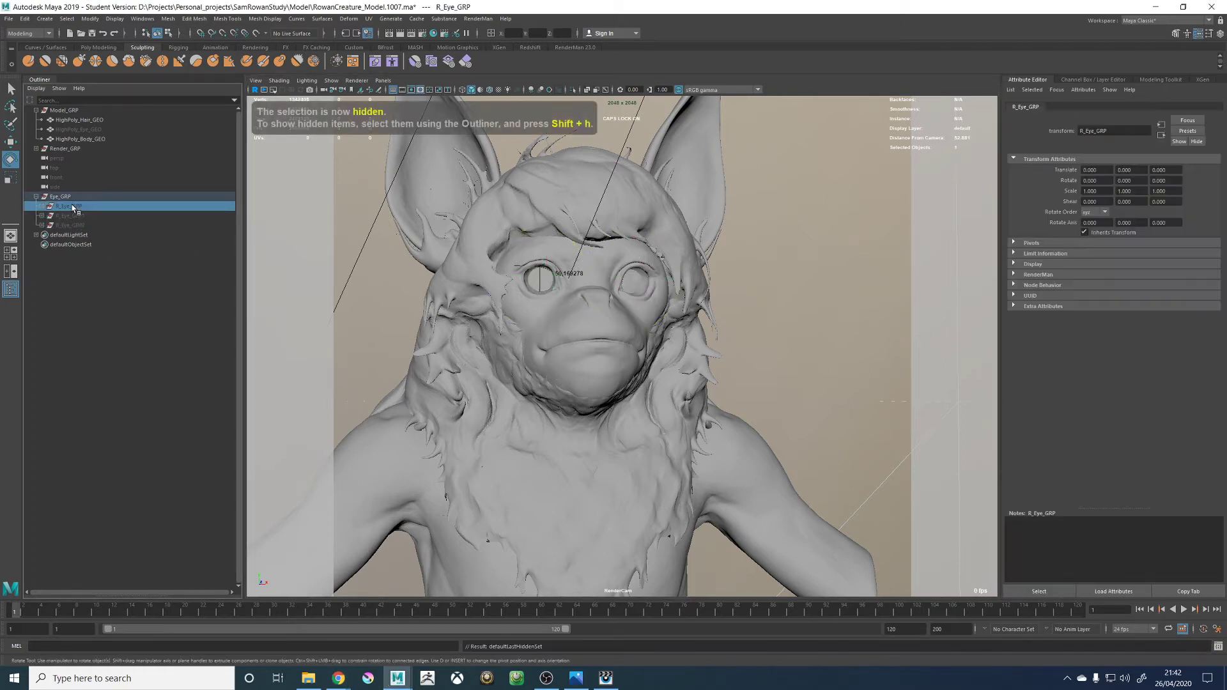
key("shift+h")
left_click(64, 110)
key("ctrl+h")
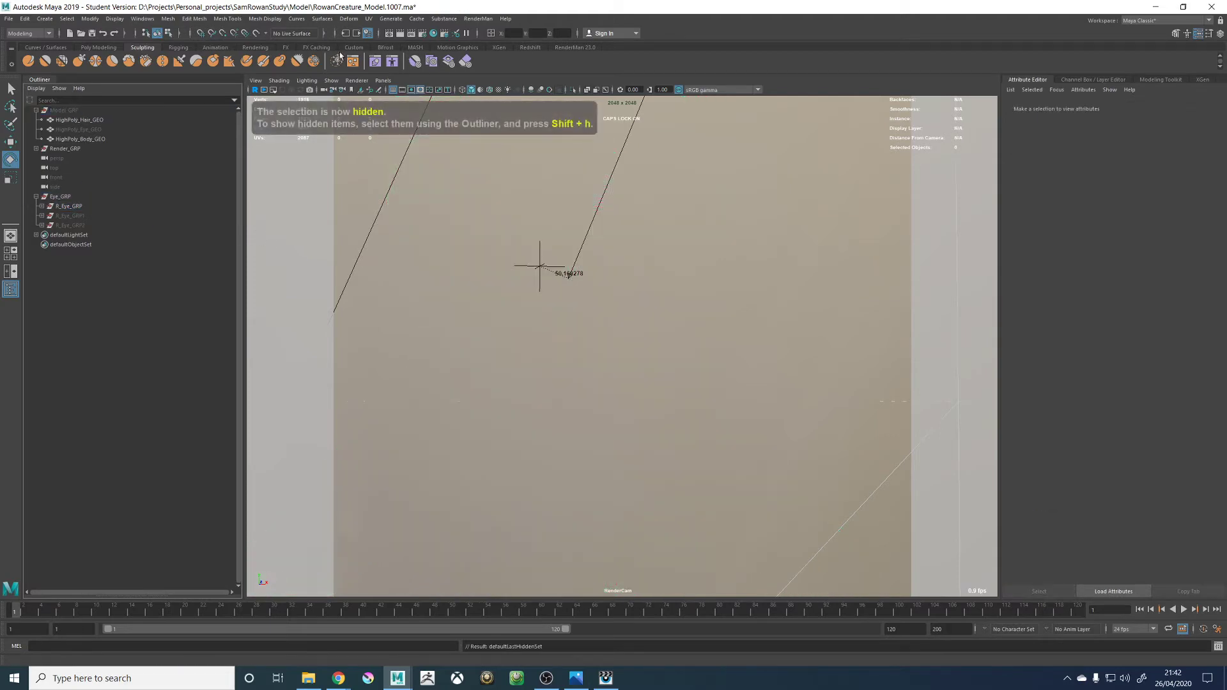
Look through the persp camera and frame Eye_GRP in the viewport
left_click(382, 81)
mouse_move(441, 90)
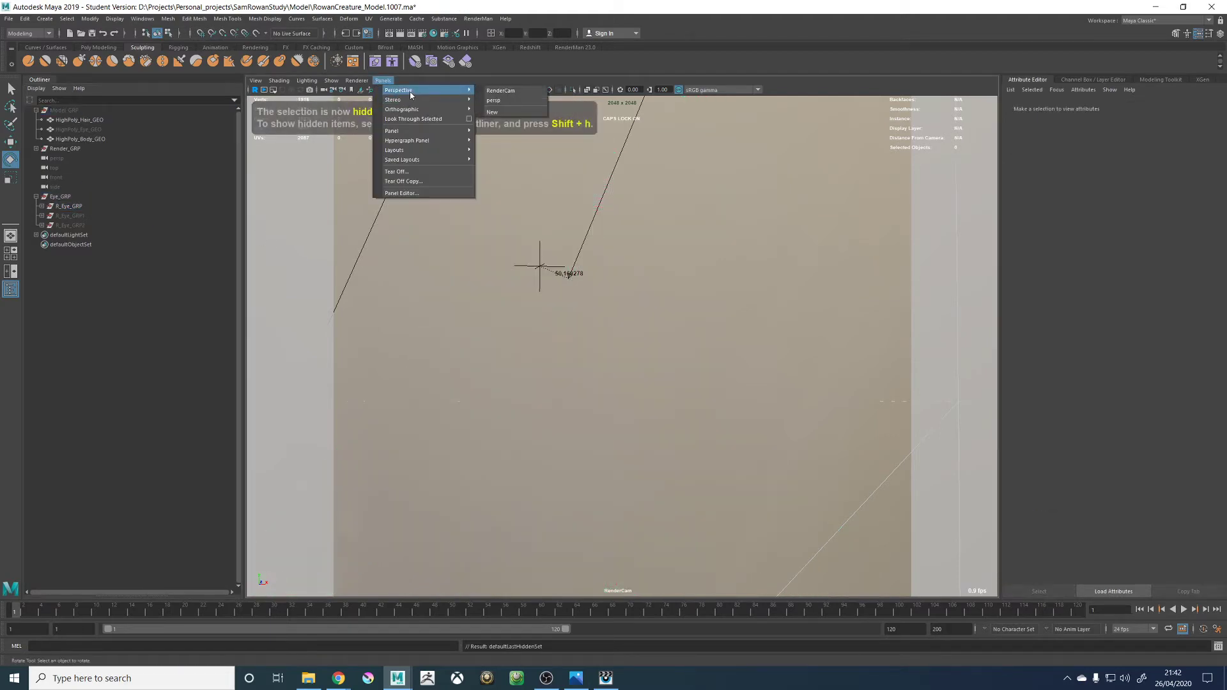
left_click(493, 100)
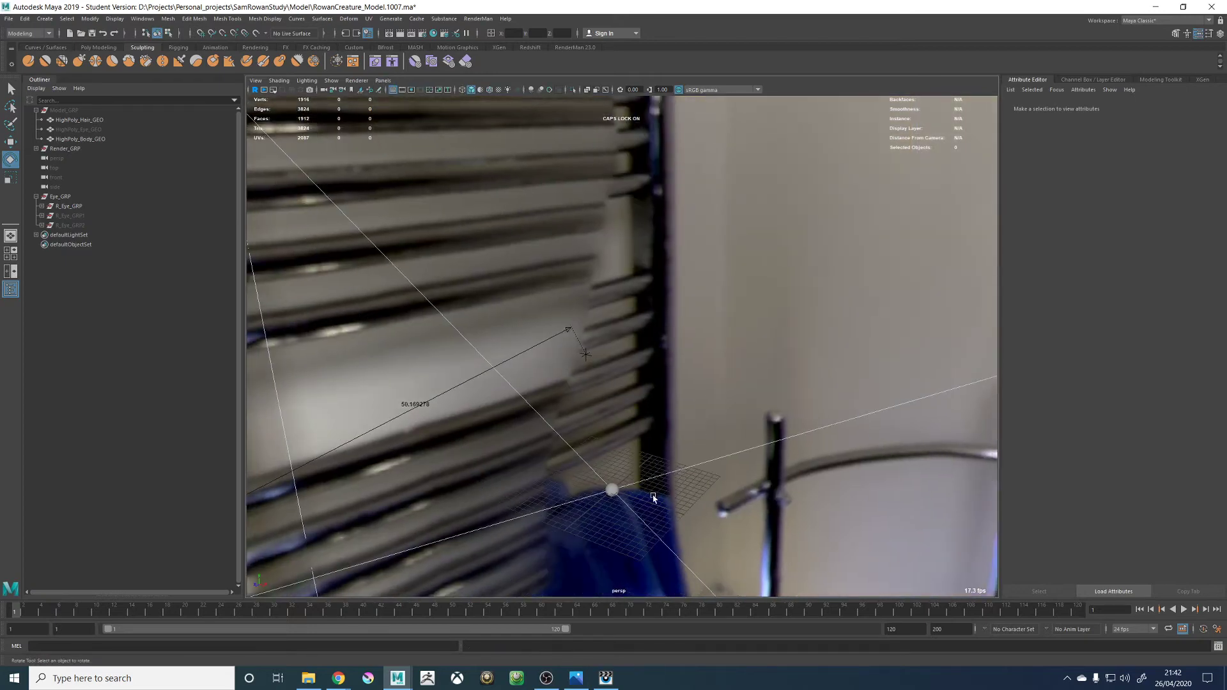
left_click(63, 198)
key("f")
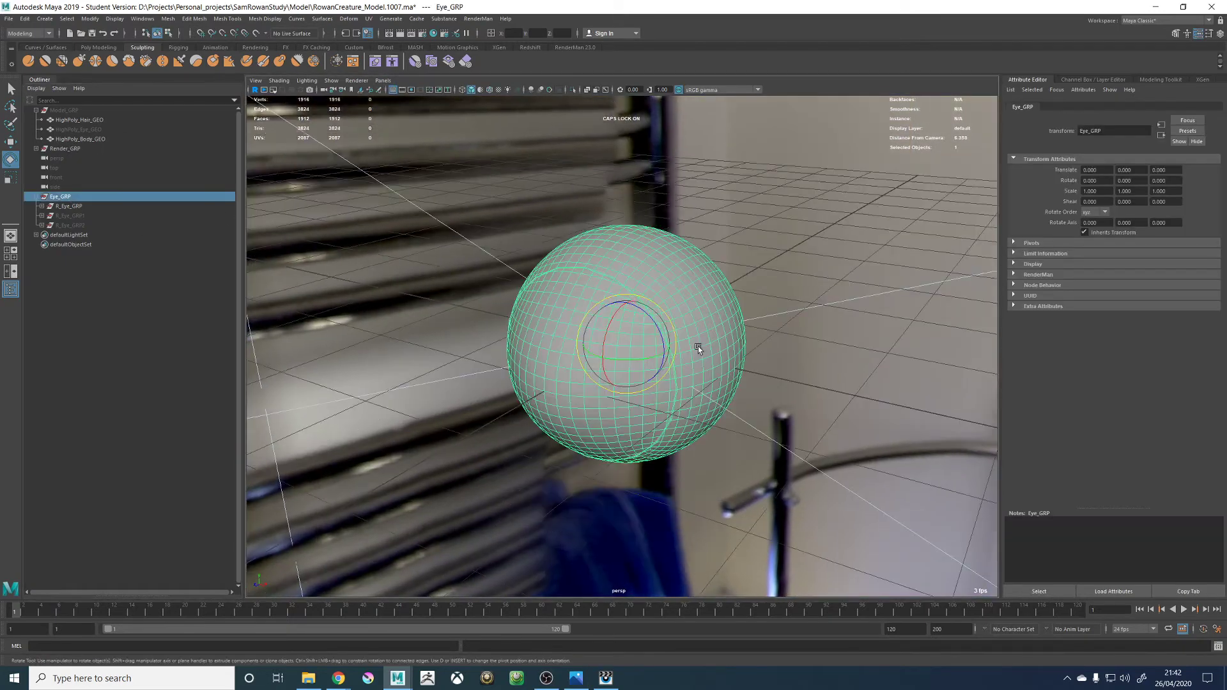
Hide the eye's outer cornea mesh R_Eye_Cornea_GEO and select the iris mesh behind it
left_click_drag(782, 400, 821, 386, "alt")
left_click(822, 386)
left_click_drag(609, 430, 611, 422, "alt")
left_click(602, 343)
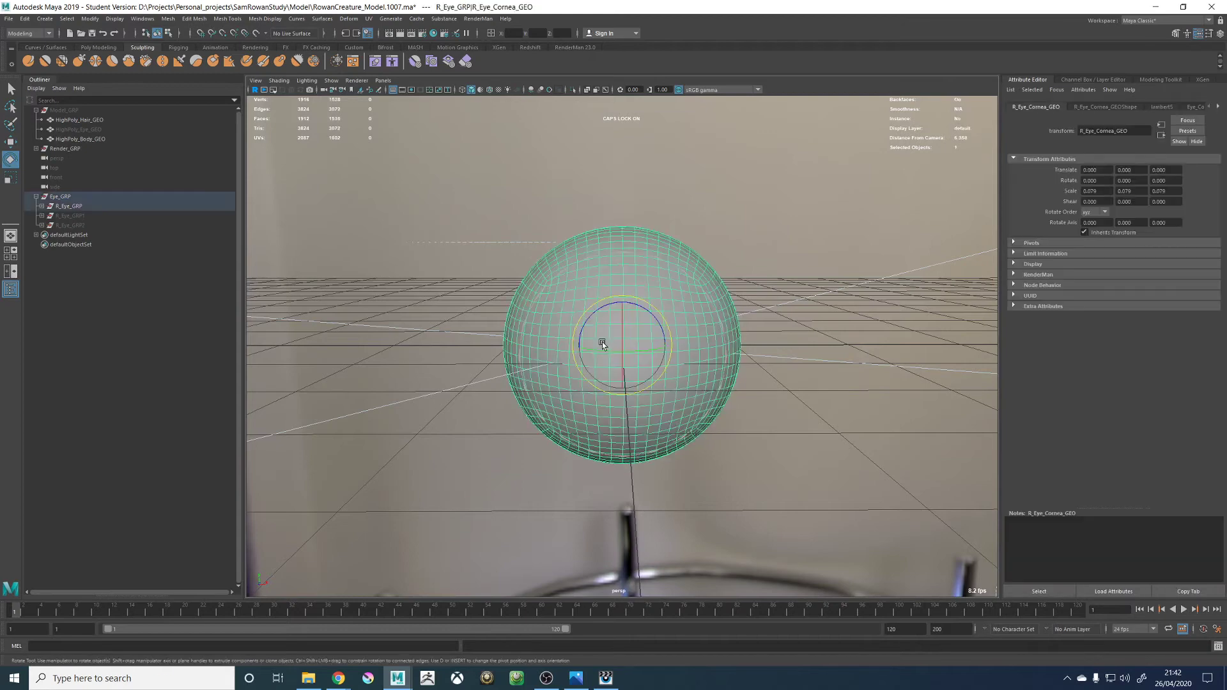
key("ctrl+h")
left_click(602, 342)
left_click_drag(681, 352, 644, 381, "alt")
right_click_drag(645, 380, 816, 369, "alt")
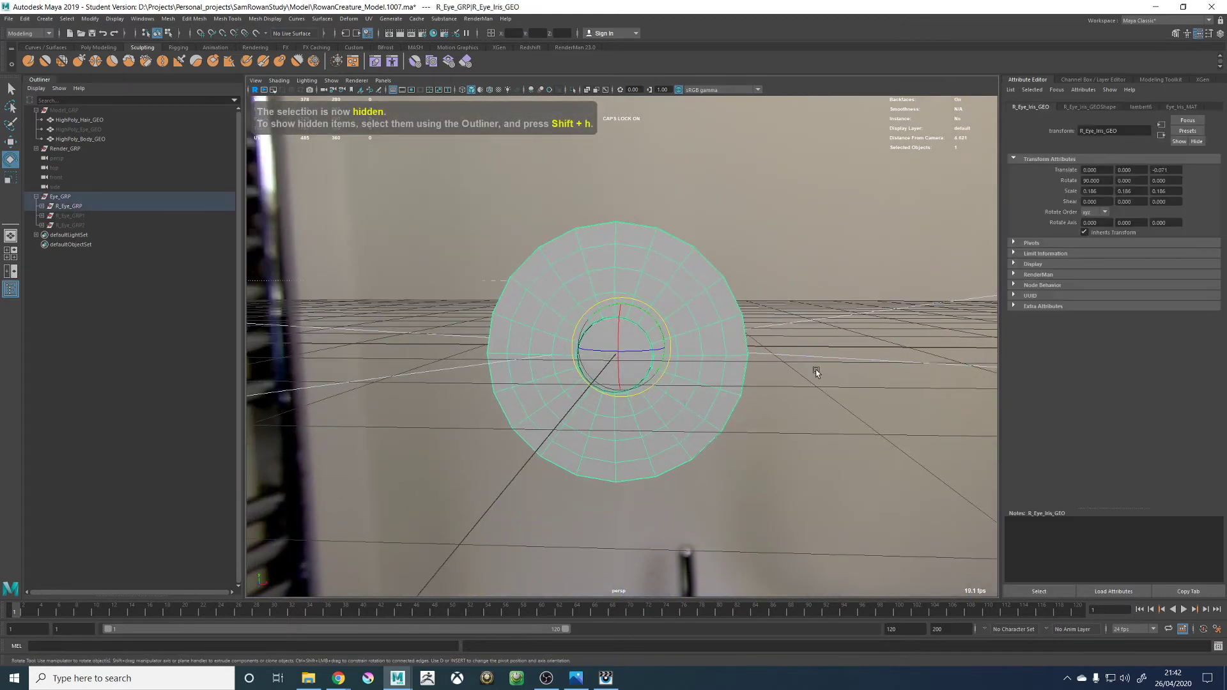
left_click(815, 369)
left_click(619, 344)
key("ctrl+h")
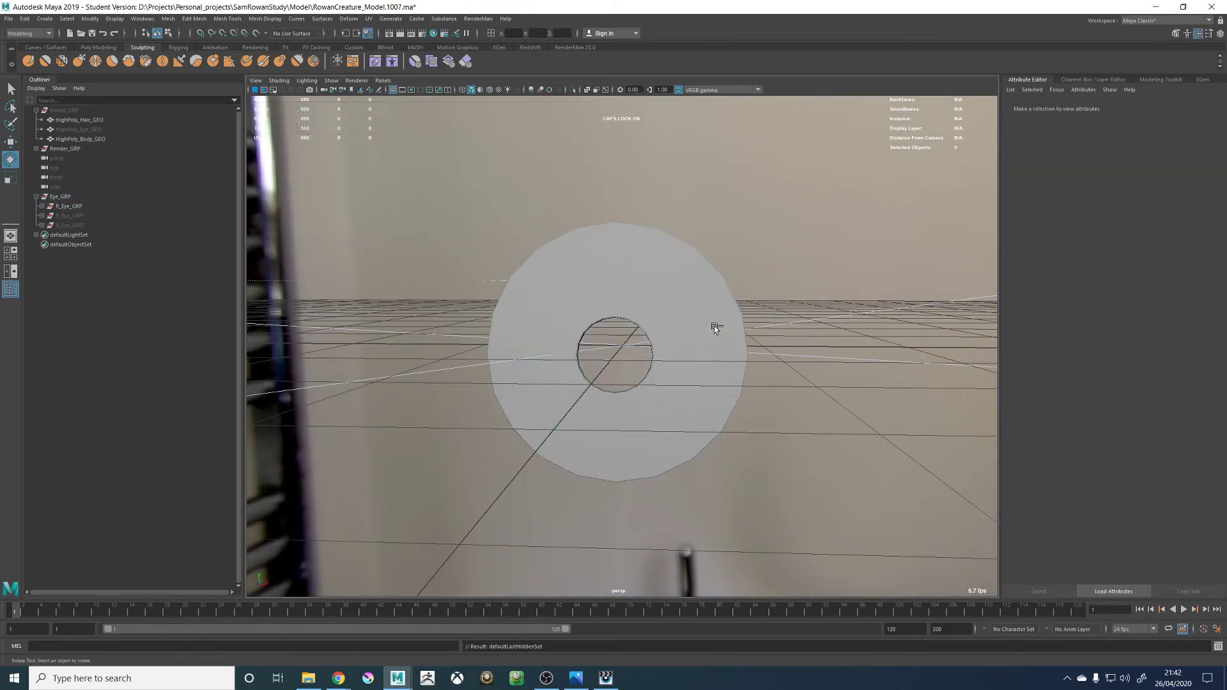
key("ctrl+z")
Select the iris mesh, switch to the Hypershade and perspective layout, and graph the Eye_Iris_MAT shading network
left_click(726, 400)
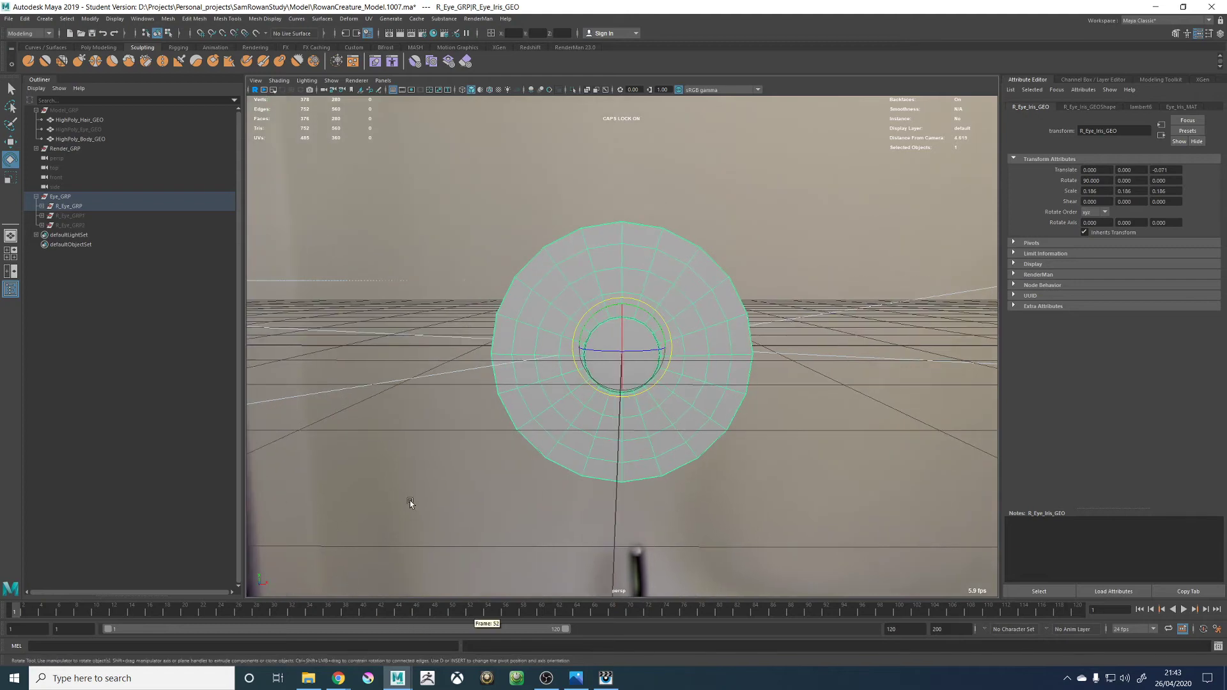
left_click(331, 292)
key("space")
left_click(843, 309)
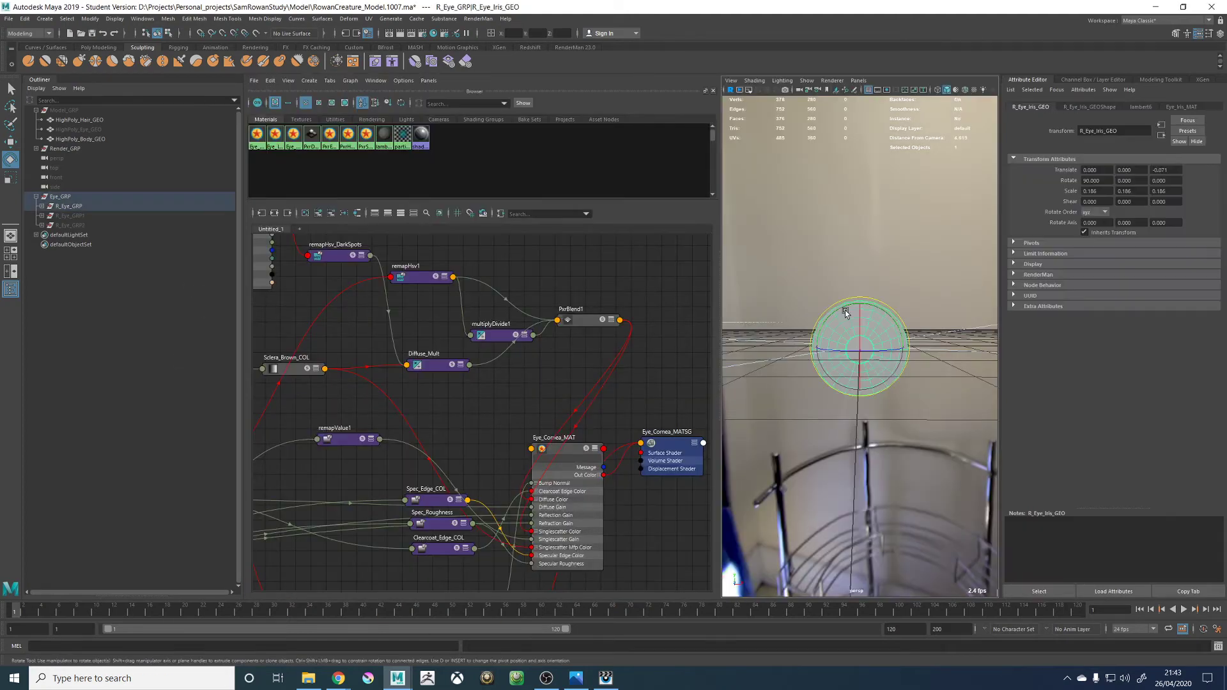
scroll(539, 402, "down", 6)
middle_click_drag(589, 403, 608, 268, "alt")
scroll(599, 499, "up", 6)
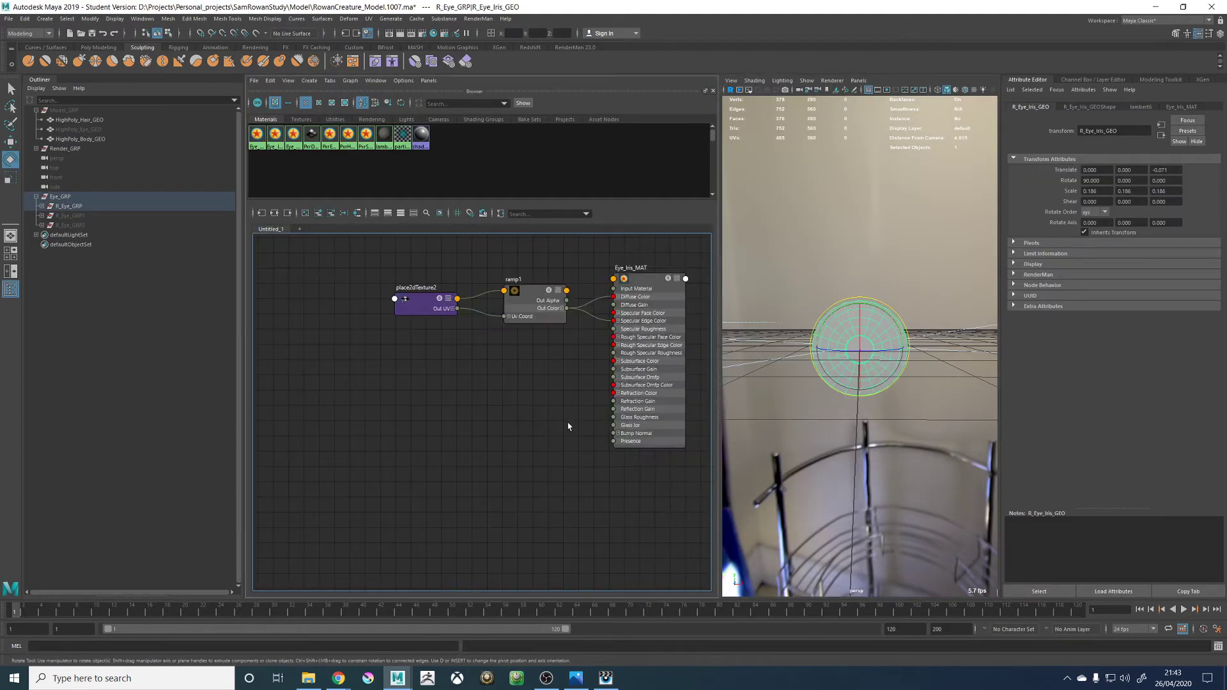
middle_click_drag(568, 425, 522, 458, "alt")
Create a second ramp texture node in the iris material graph and place it below the existing ramp
middle_click_drag(431, 416, 420, 471, "alt")
key("Tab")
type("RE")
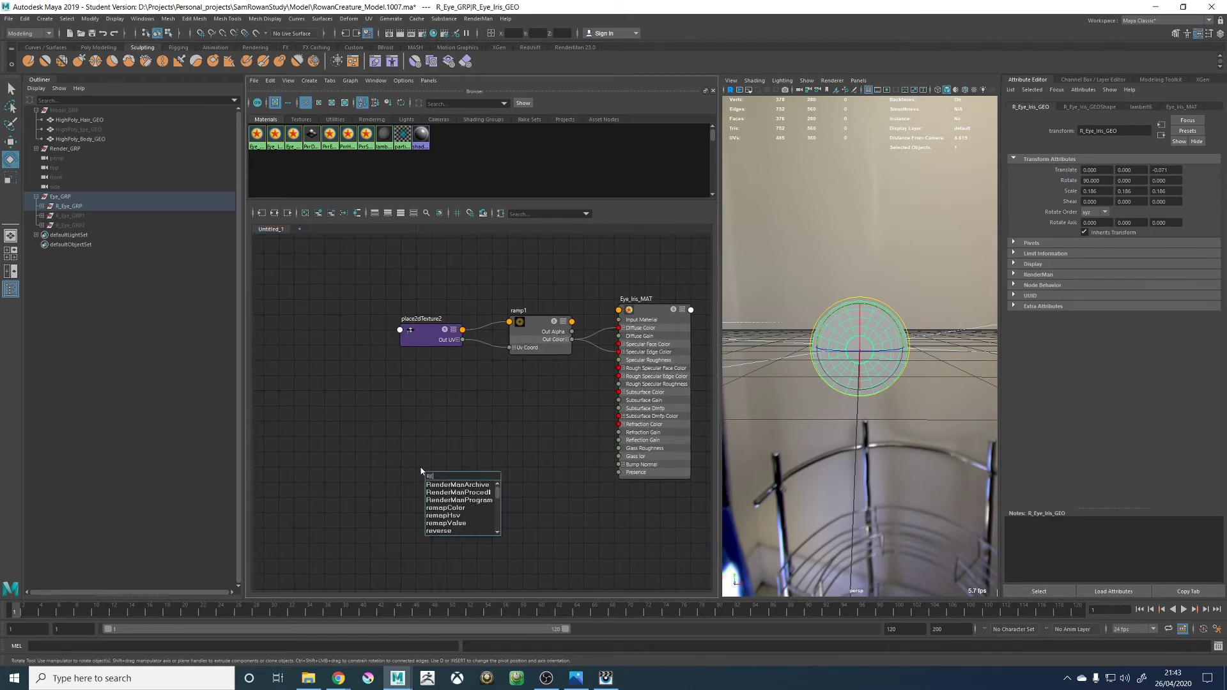
key("BackSpace")
type("AMP")
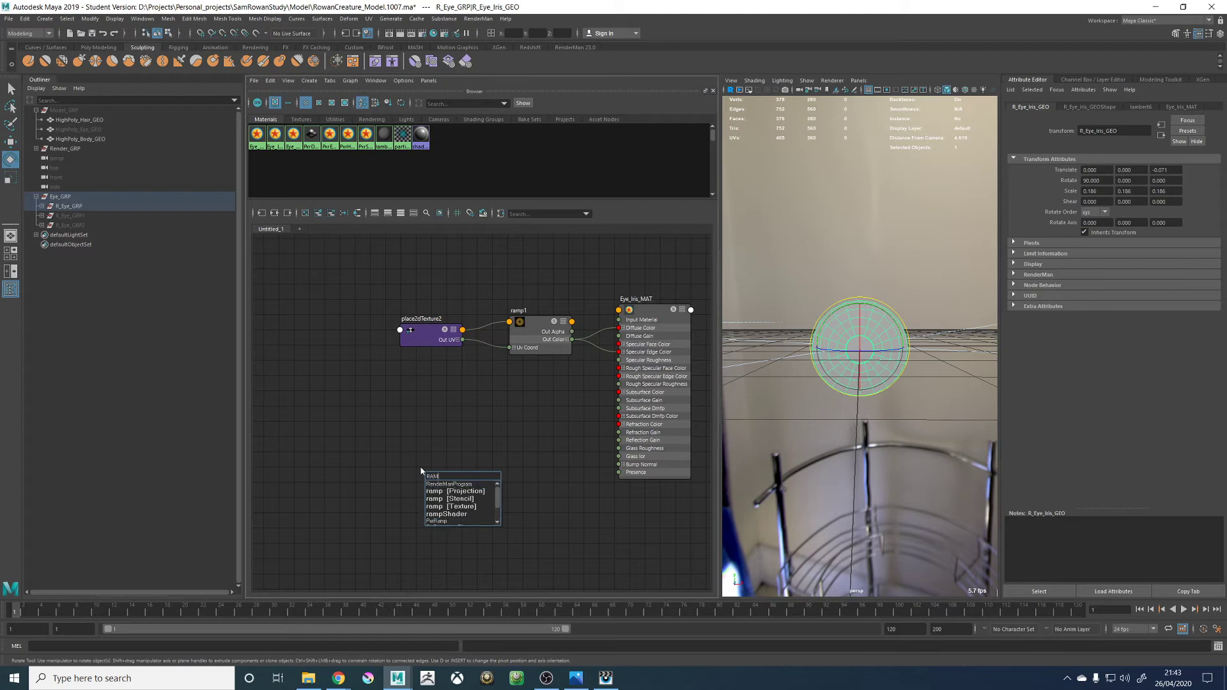
key("Down")
key("Down")
key("Down")
key("Down")
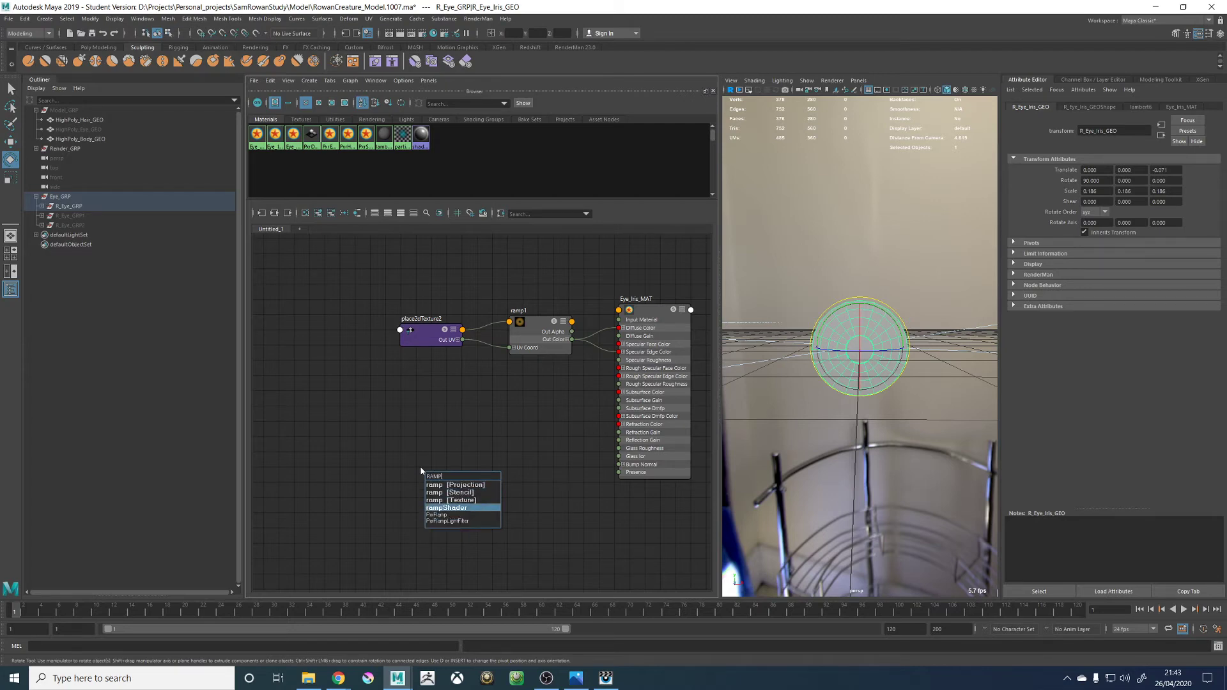
key("Up")
key("Up")
key("Down")
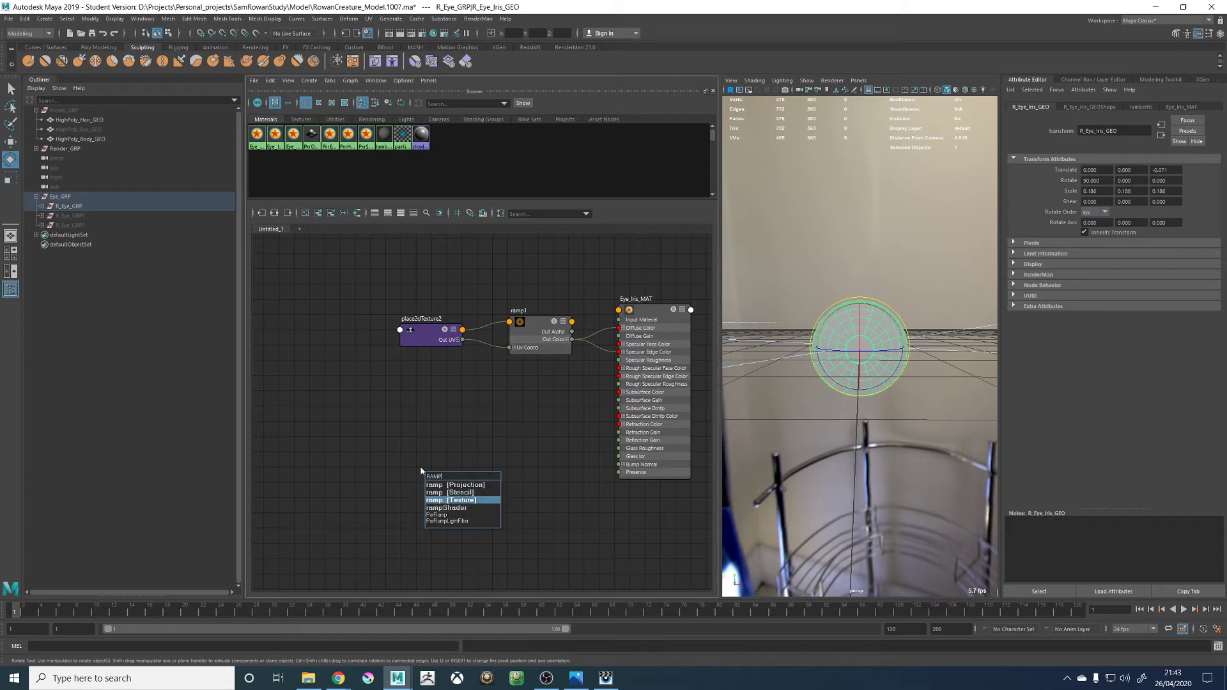
key("Return")
scroll(472, 436, "up", 2)
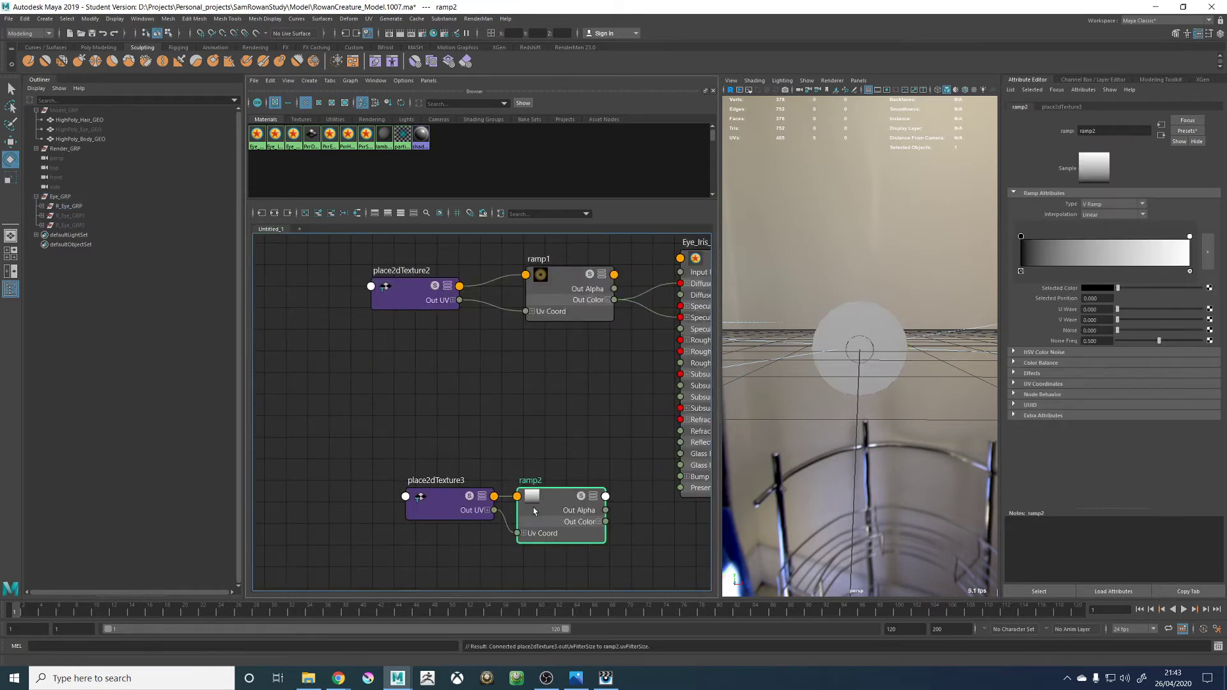
left_click_drag(598, 505, 485, 394)
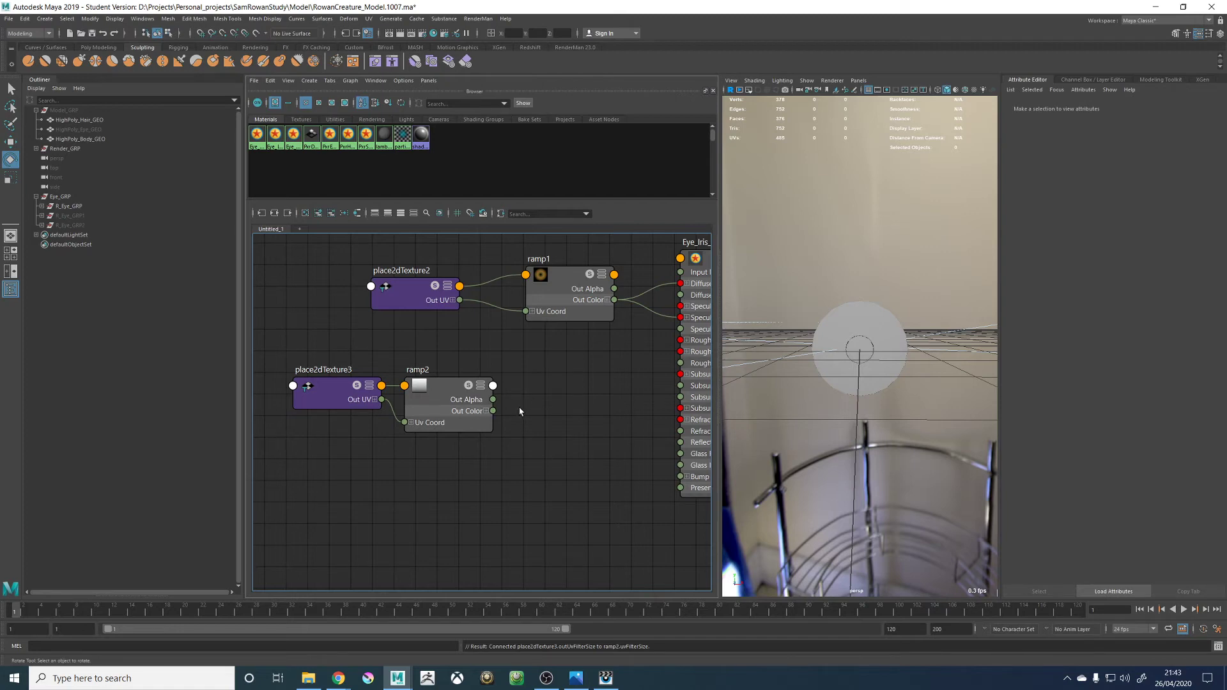
Connect the new ramp's Out Color to the Diffuse Color and Specular Edge Color of Eye_Iris_MAT
left_click_drag(566, 414, 563, 303)
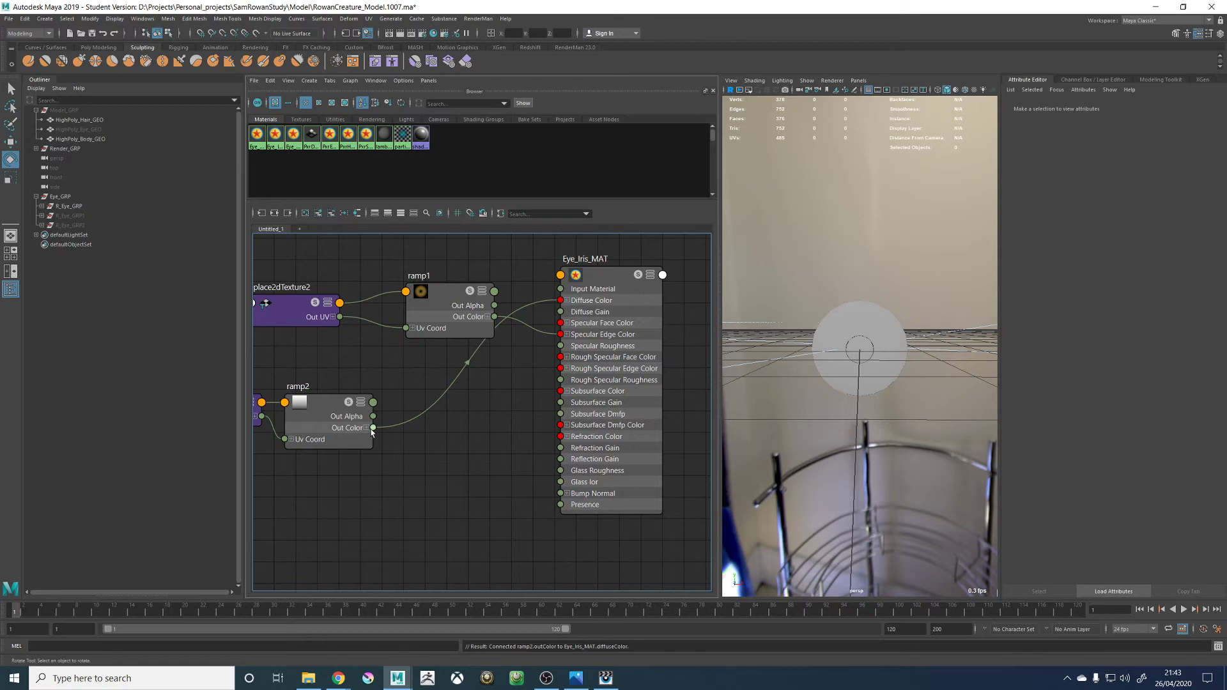
left_click_drag(373, 427, 562, 335)
left_click(324, 409)
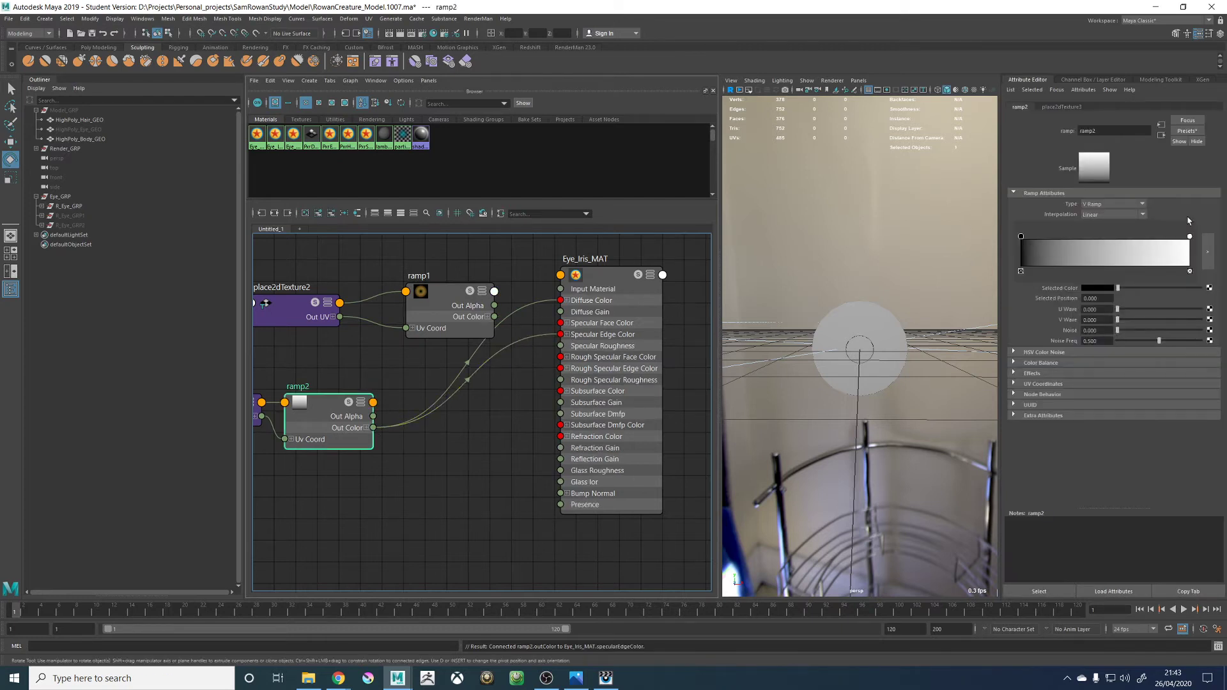
Start a live RenderMan render of the iris in the perspective viewport and widen that viewport
left_click(832, 80)
left_click(846, 108)
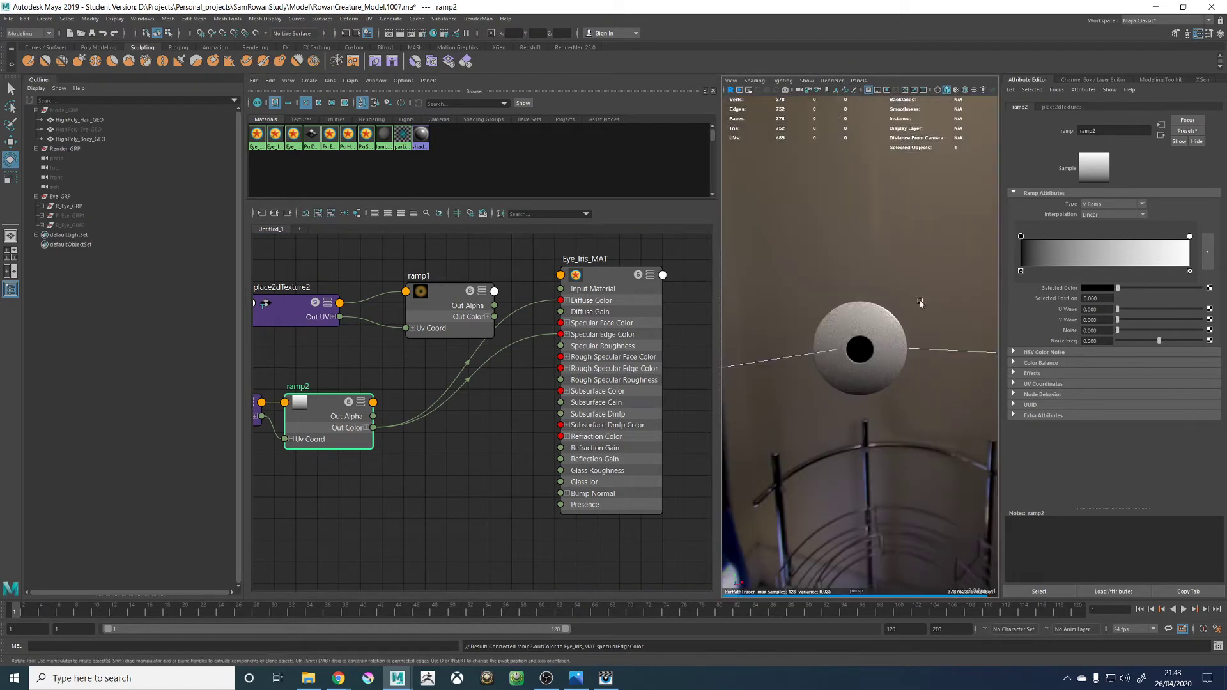
scroll(920, 303, "up", 2)
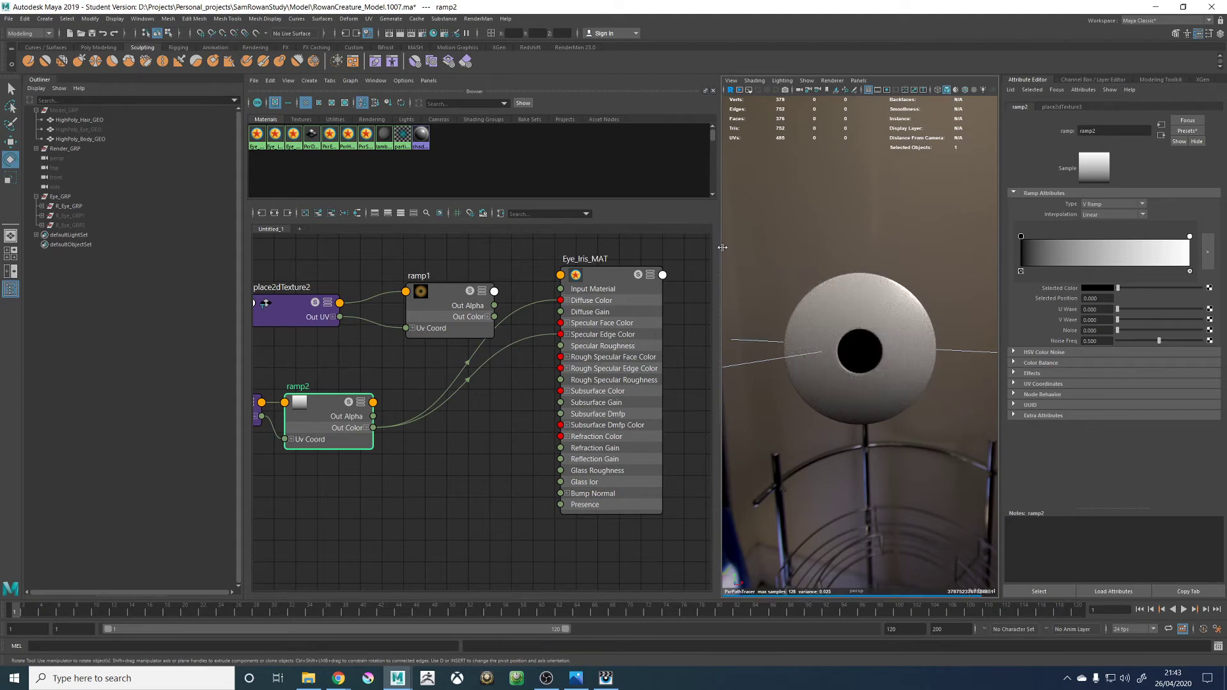
left_click_drag(722, 247, 643, 247)
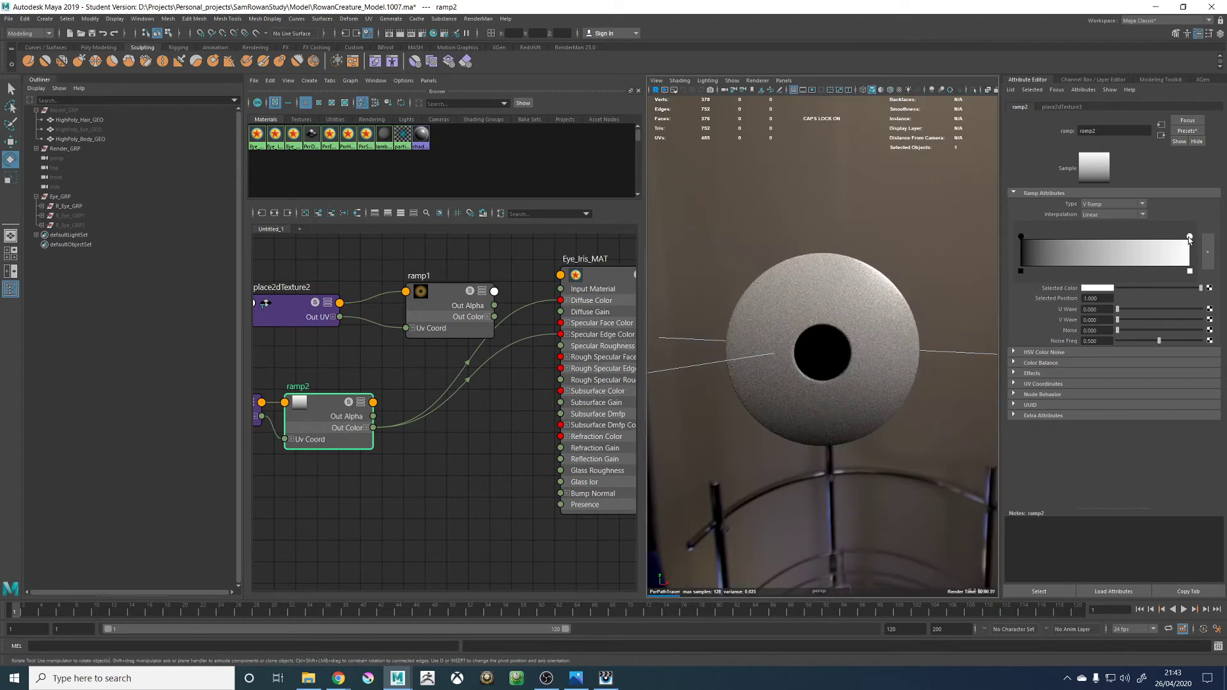
Change the new ramp's type to Radial Ramp, keeping its interpolation linear
left_click(1091, 214)
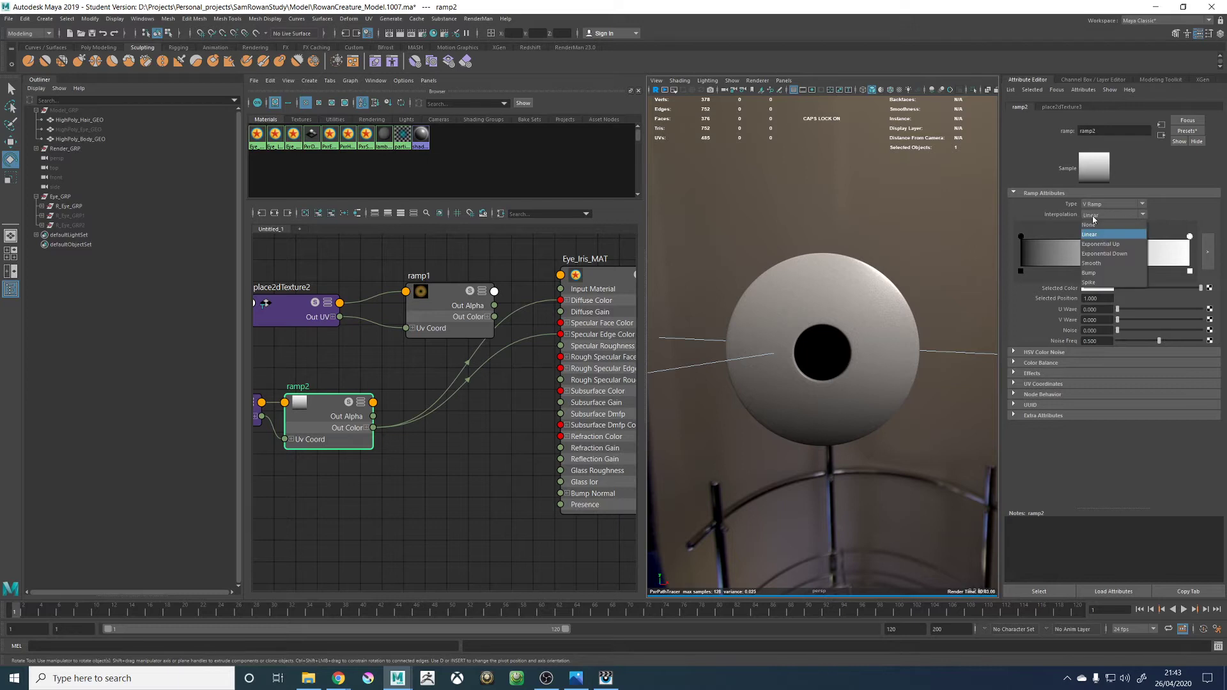
left_click(1112, 203)
left_click(1099, 244)
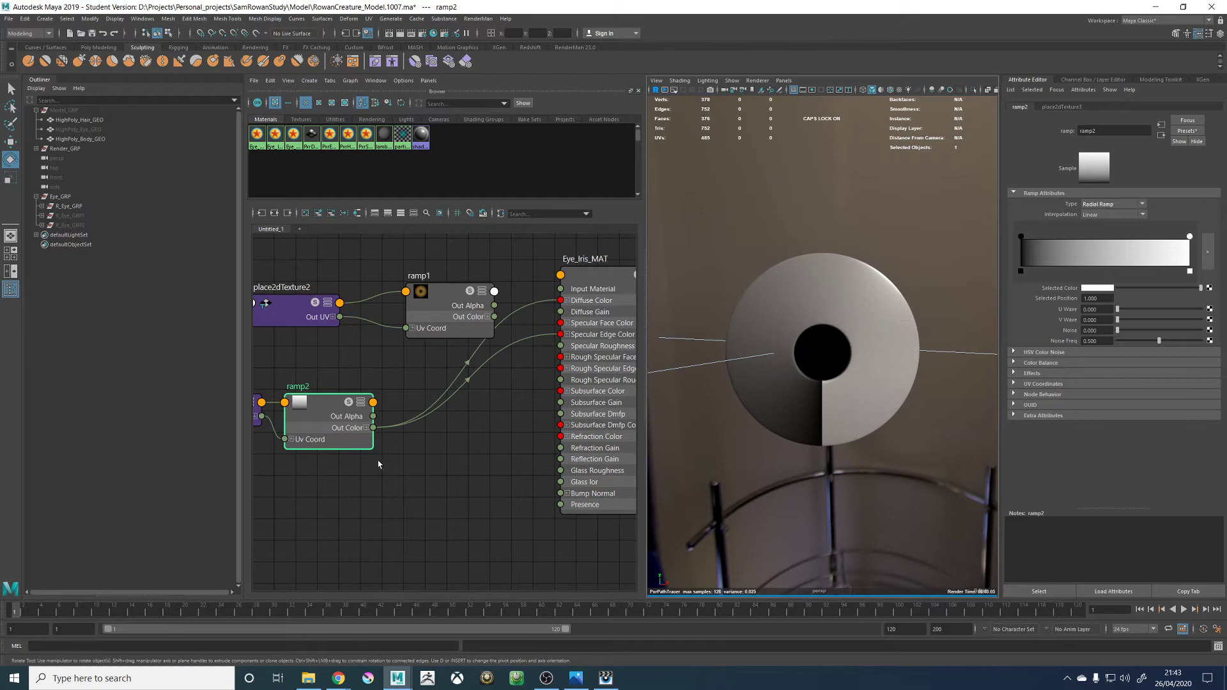
middle_click_drag(378, 464, 410, 443, "alt")
left_click(336, 511)
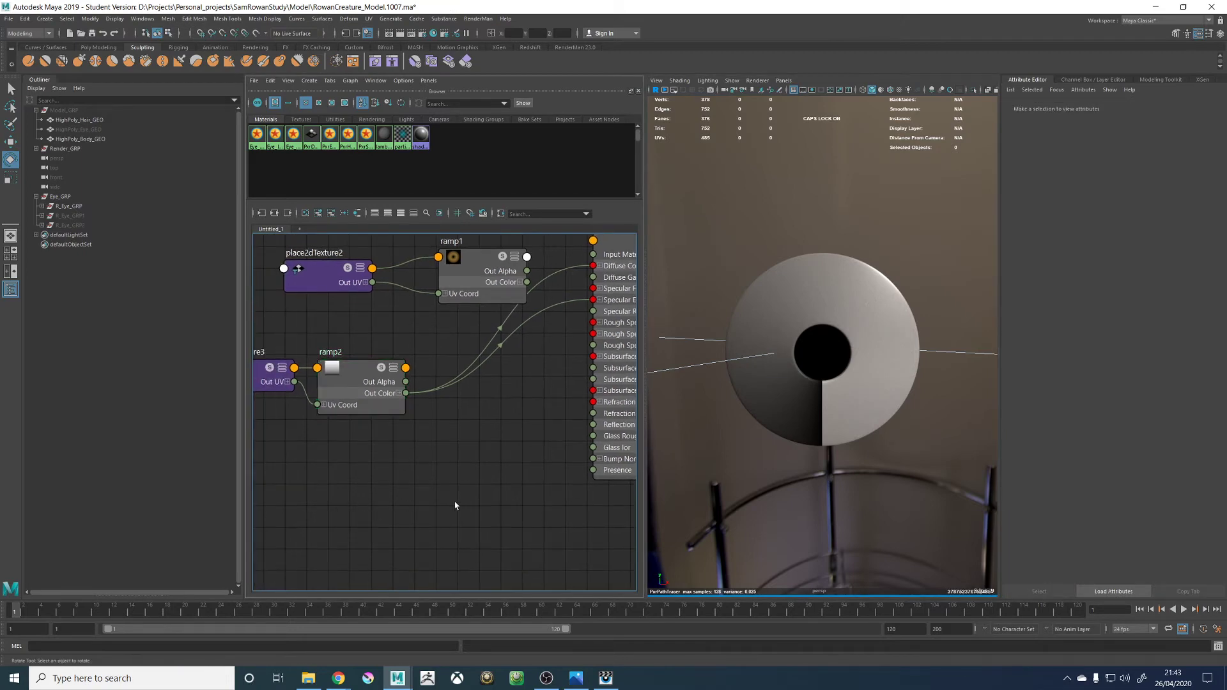
Stop the live render in the perspective viewport and try to copy the second ramp together with its placement node
left_click(758, 81)
left_click(768, 99)
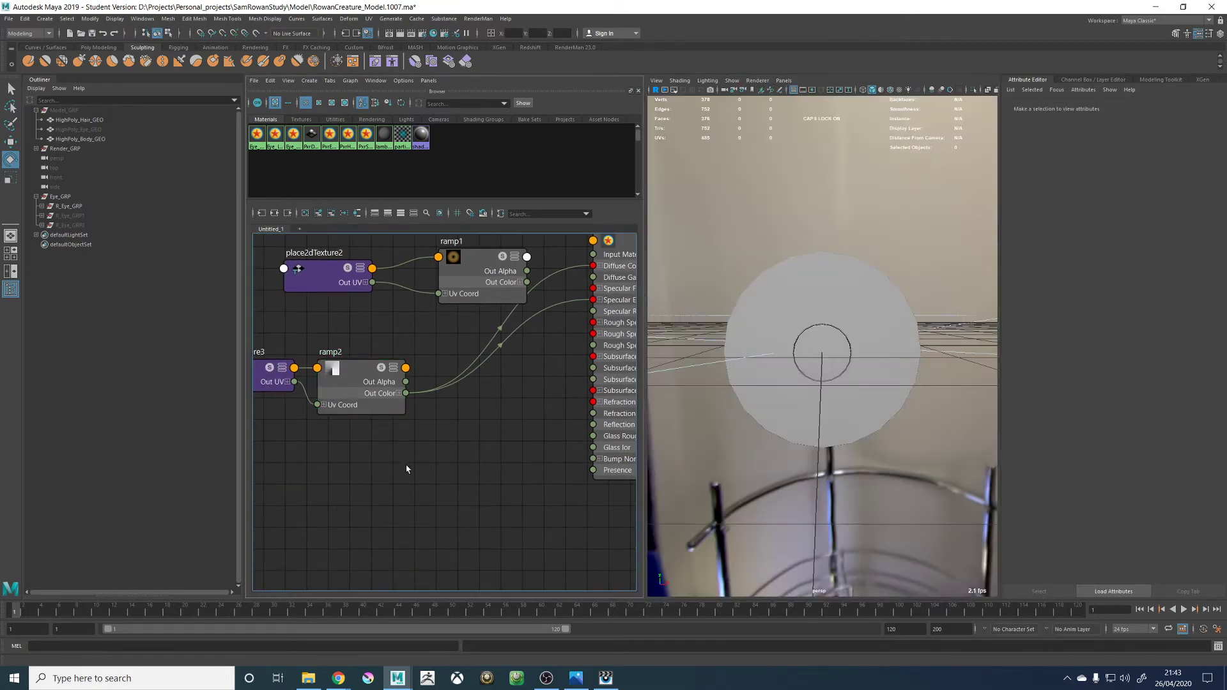
left_click_drag(299, 390, 328, 451)
middle_click_drag(329, 451, 375, 449, "alt")
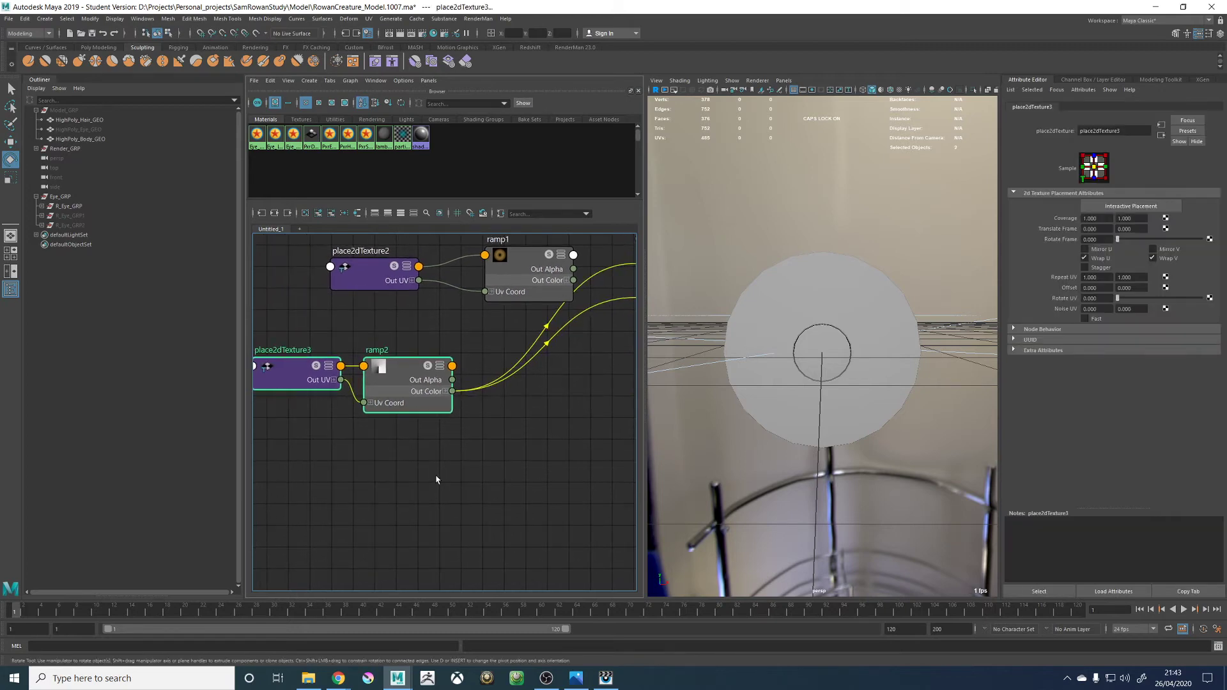
key("ctrl+c")
left_click(635, 344)
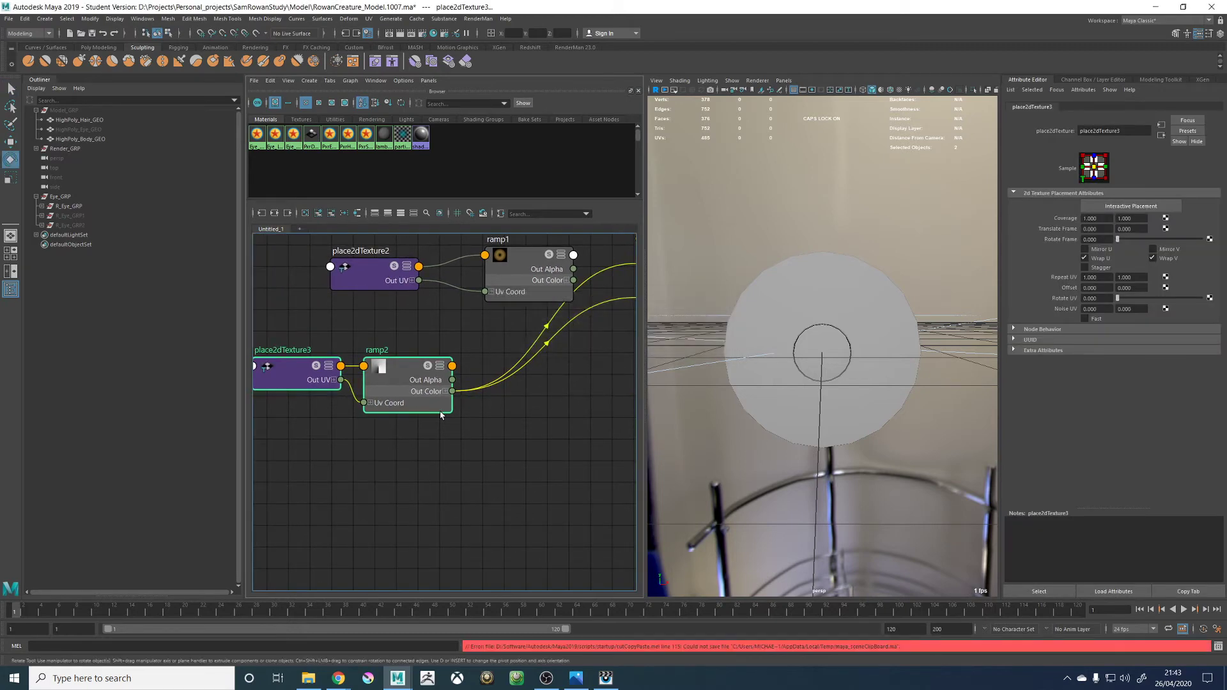
Create a third ramp texture node in the iris material graph and place it below the second ramp
left_click(403, 502)
key("Tab")
type("RAM")
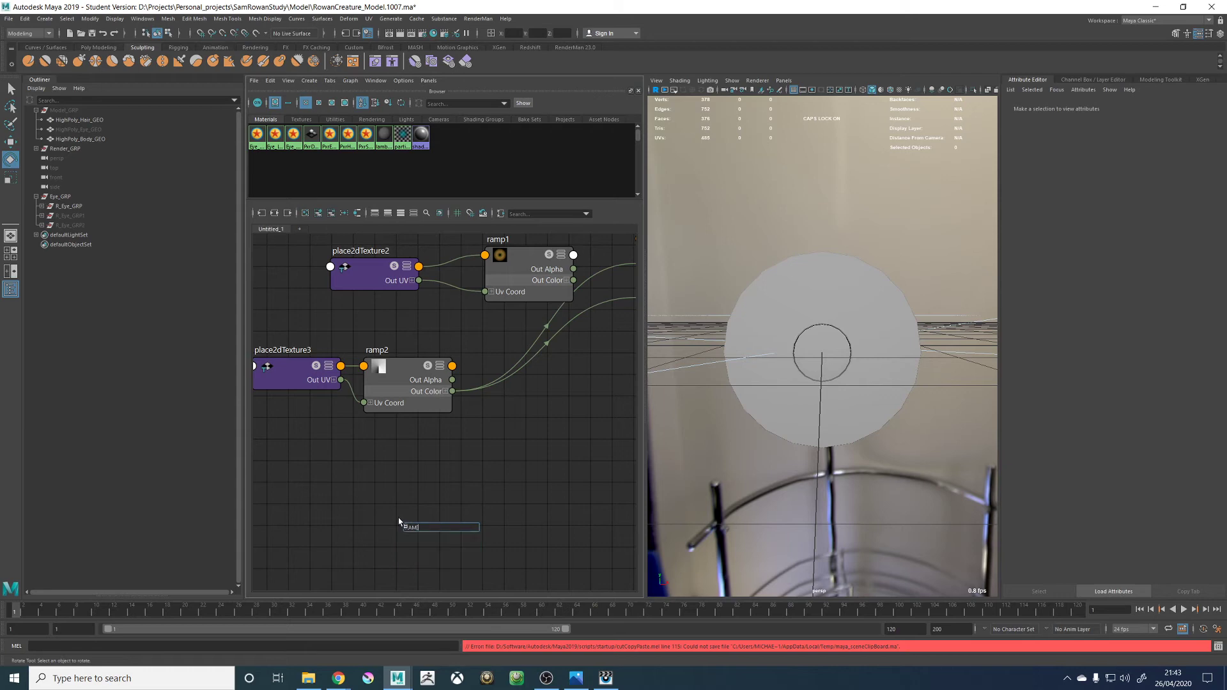
key("BackSpace")
key("BackSpace")
key("BackSpace")
type("e")
key("BackSpace")
type("ra")
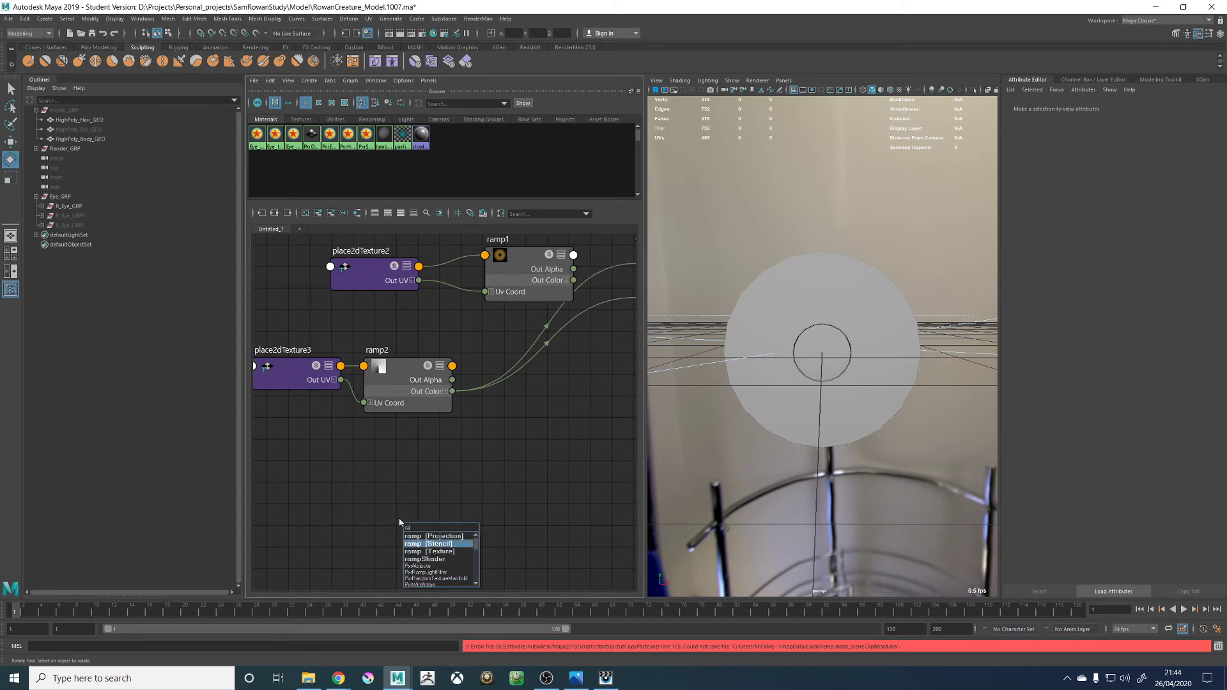
key("Down")
key("Down")
key("Return")
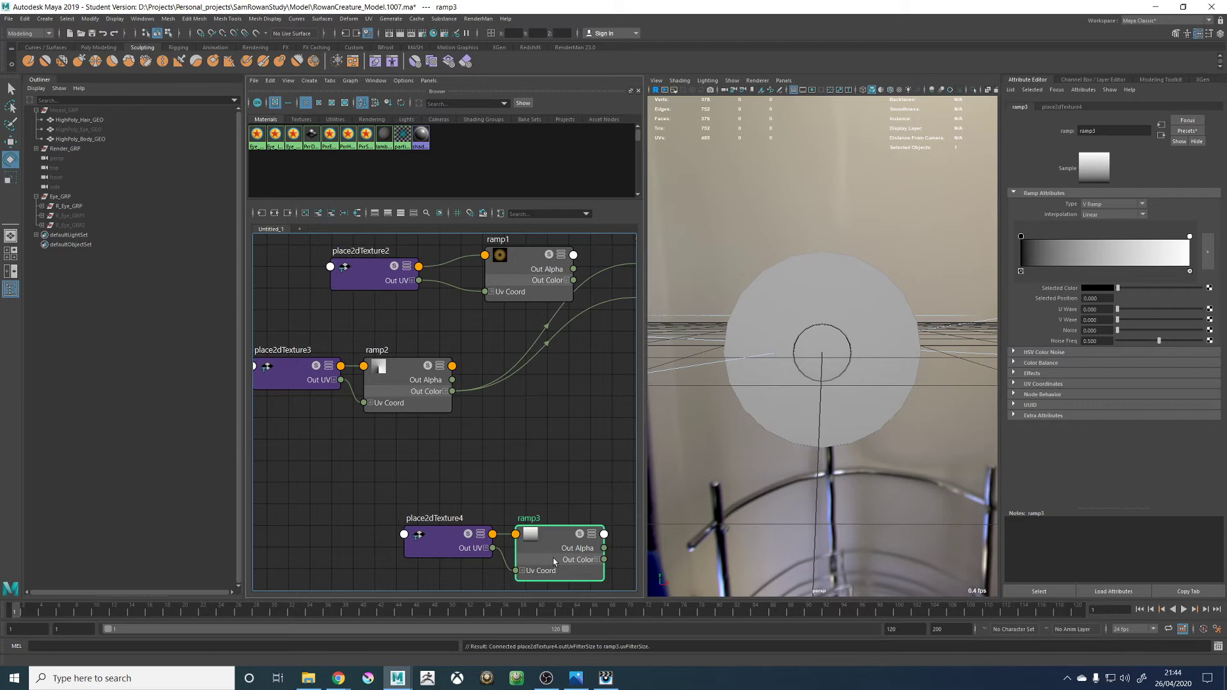
left_click_drag(554, 561, 391, 504)
Connect the third ramp's Out Color to the Diffuse Color and Specular Edge Color of Eye_Iris_MAT
left_click(442, 503)
middle_click_drag(504, 460, 308, 532, "alt")
left_click(443, 335)
middle_click_drag(411, 495, 517, 436, "alt")
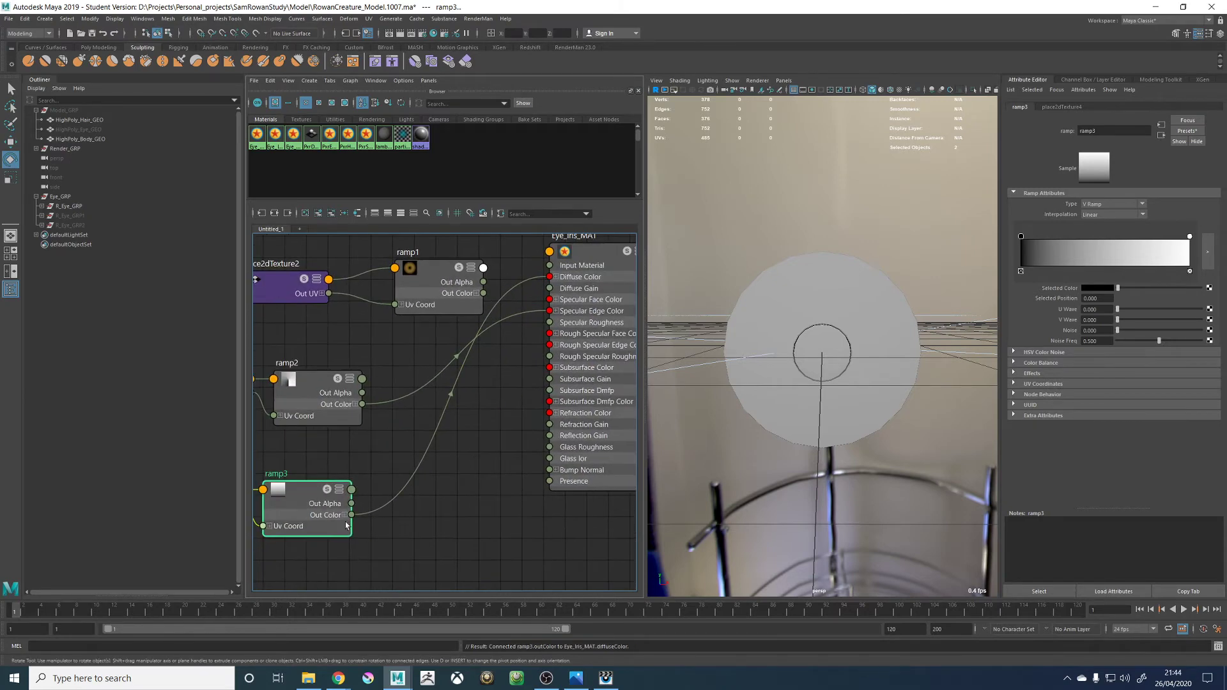
left_click(352, 514)
left_click(549, 311)
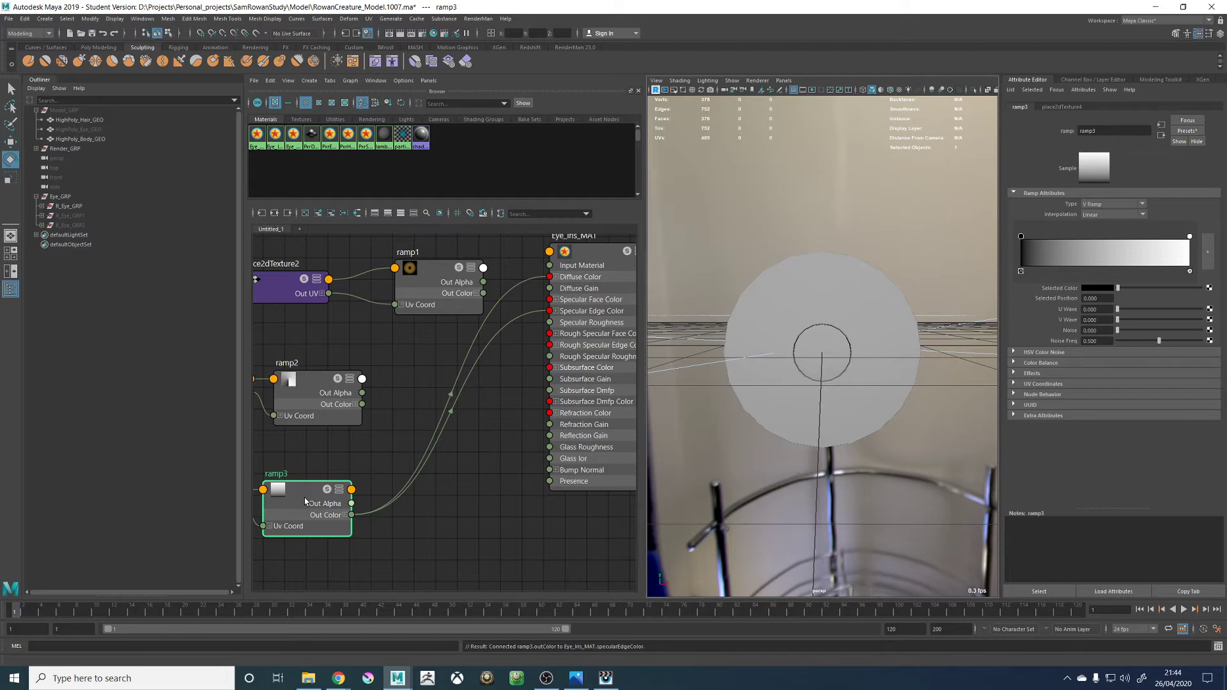
Set the third ramp's type to Circular Ramp and move its black stop to position 0.164 and white stop to 0.861
left_click(1098, 213)
left_click(1098, 214)
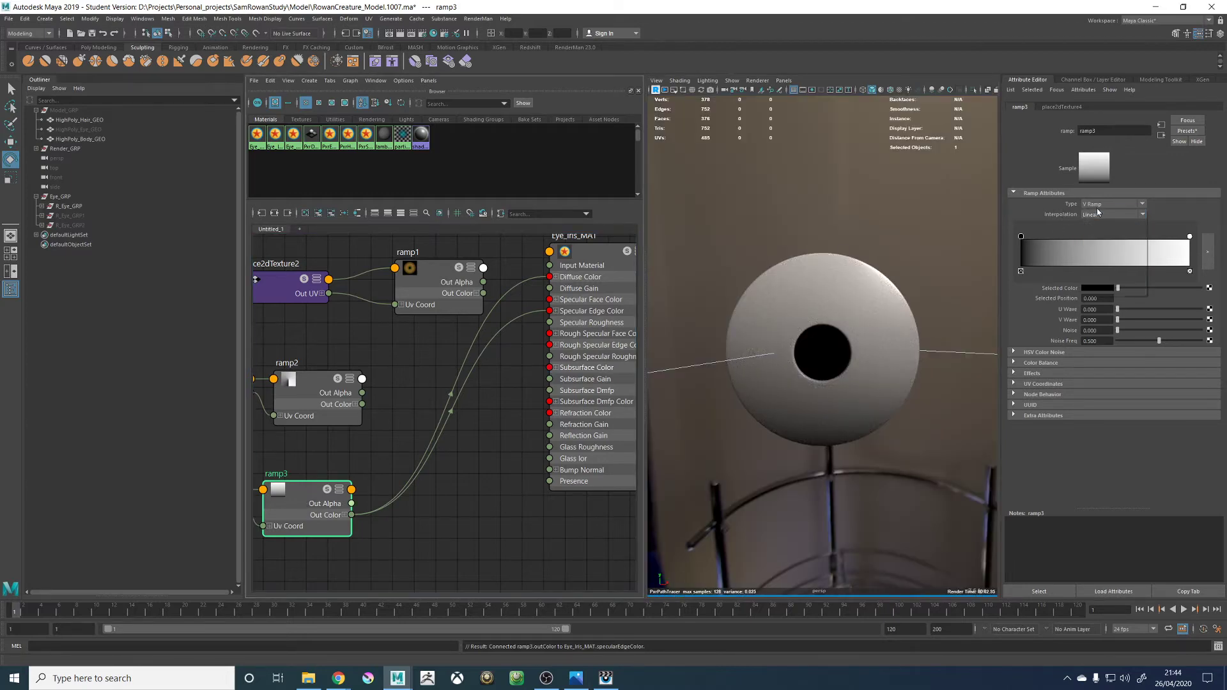
left_click(1099, 204)
left_click(1096, 251)
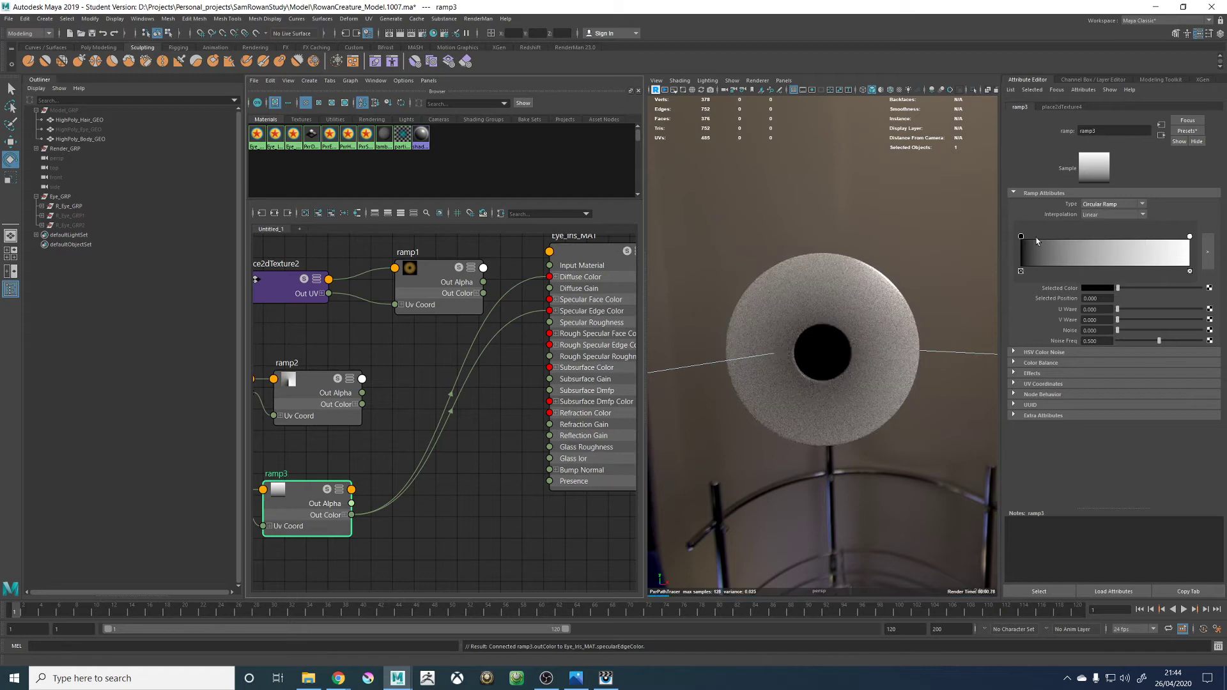
left_click_drag(1021, 237, 1049, 240)
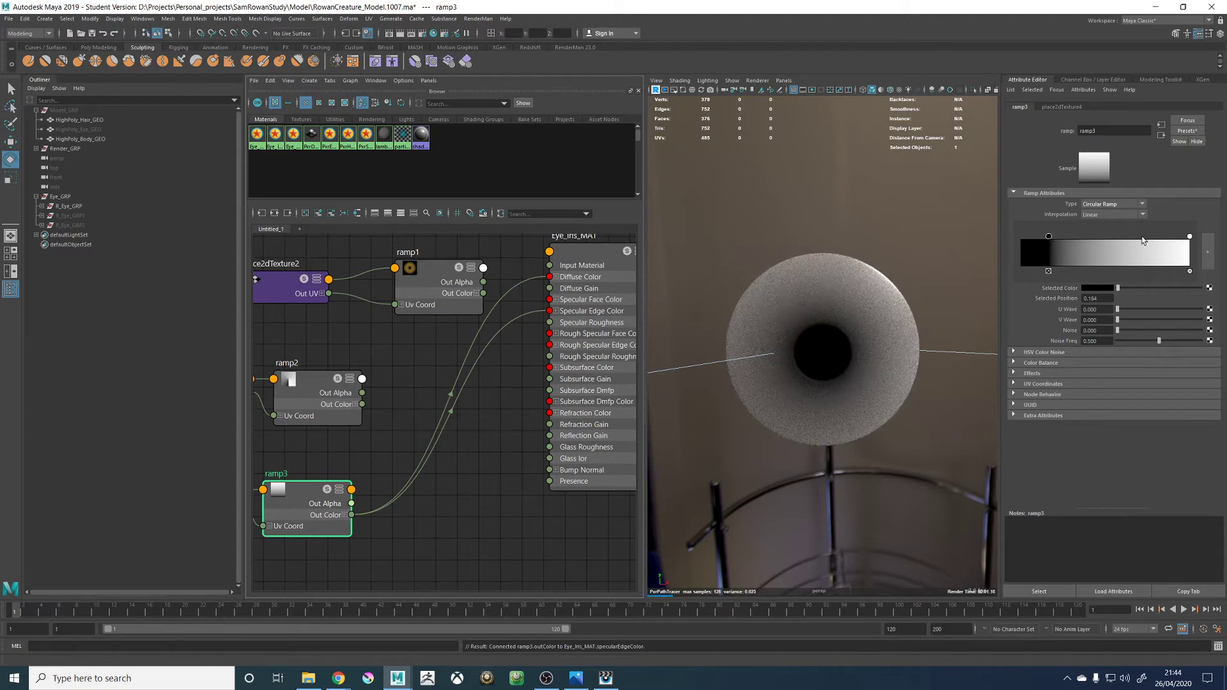
left_click_drag(1190, 236, 1168, 242)
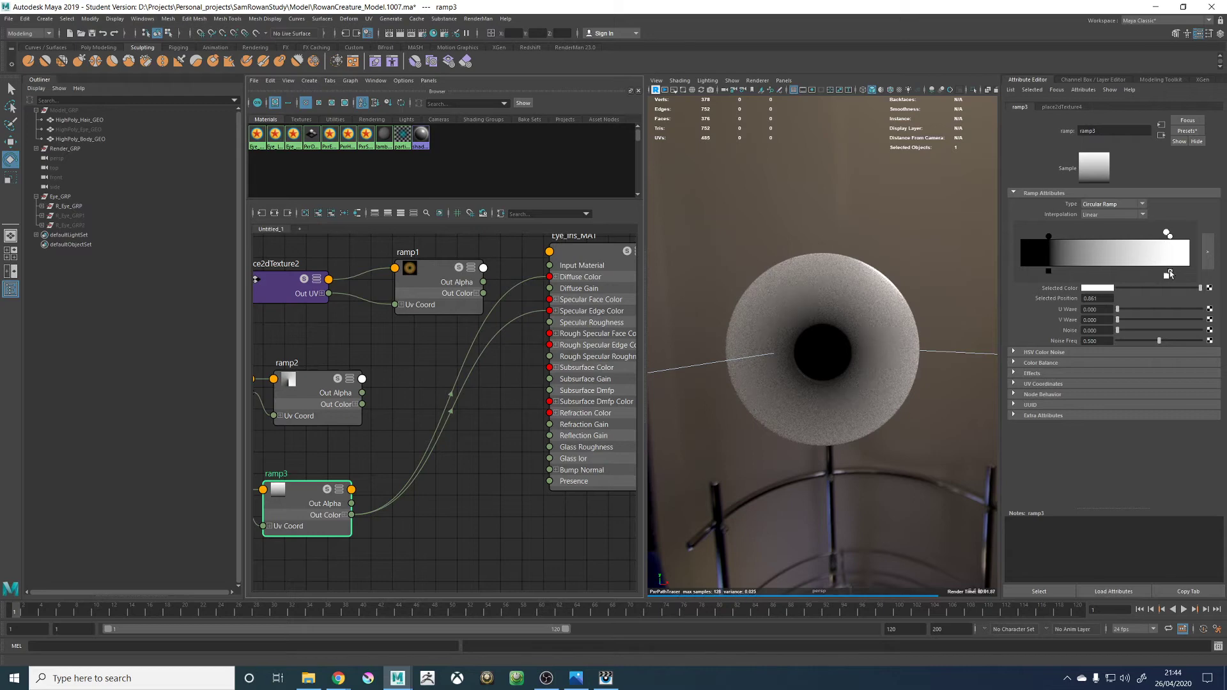
Create a fractal texture node in the empty graph area below the ramps
scroll(534, 428, "down", 4)
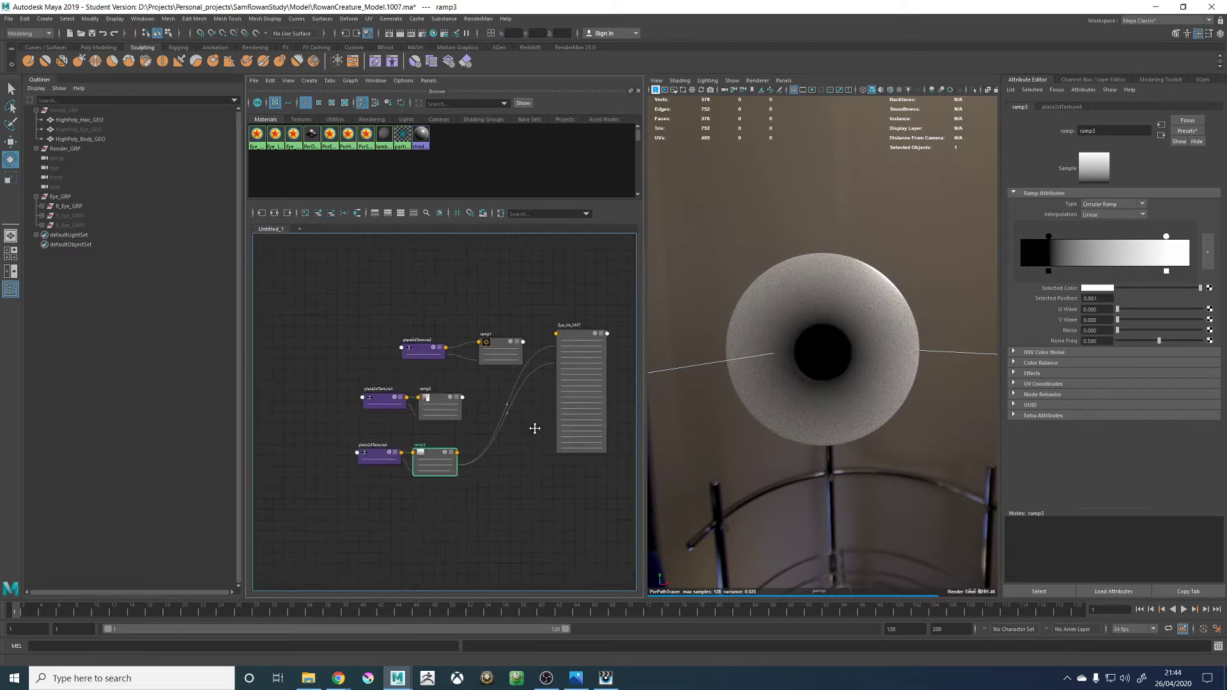
left_click(496, 518)
key("Tab")
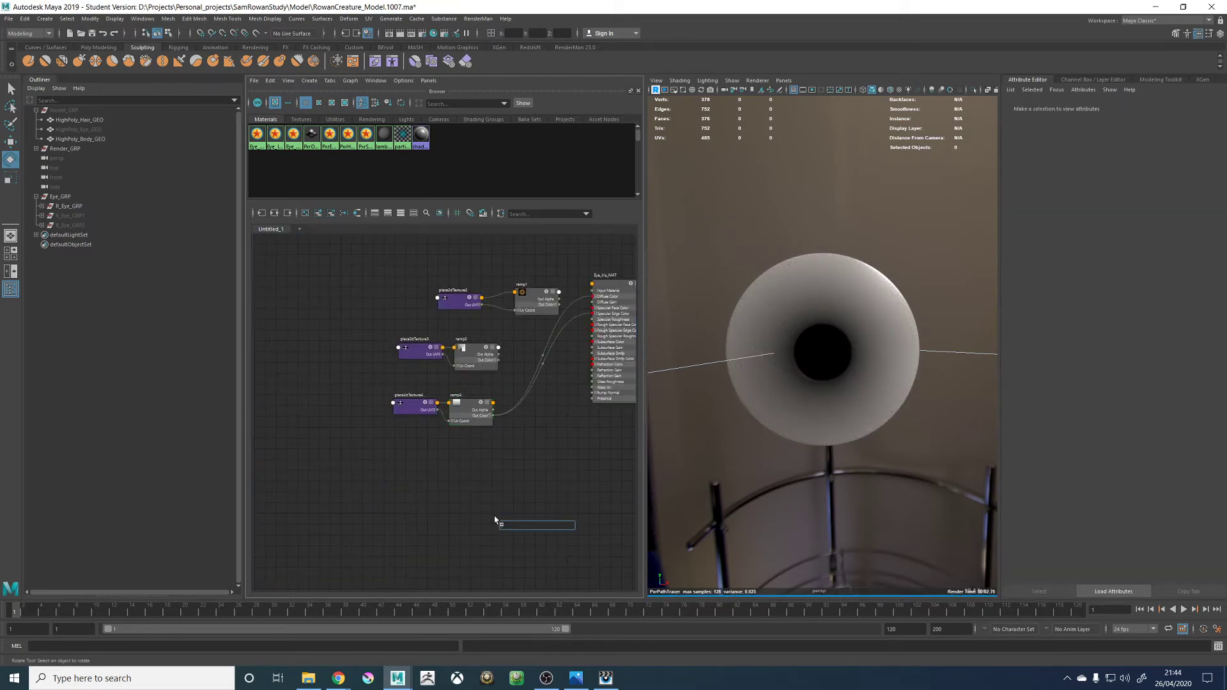
type("fract")
key("Down")
key("Down")
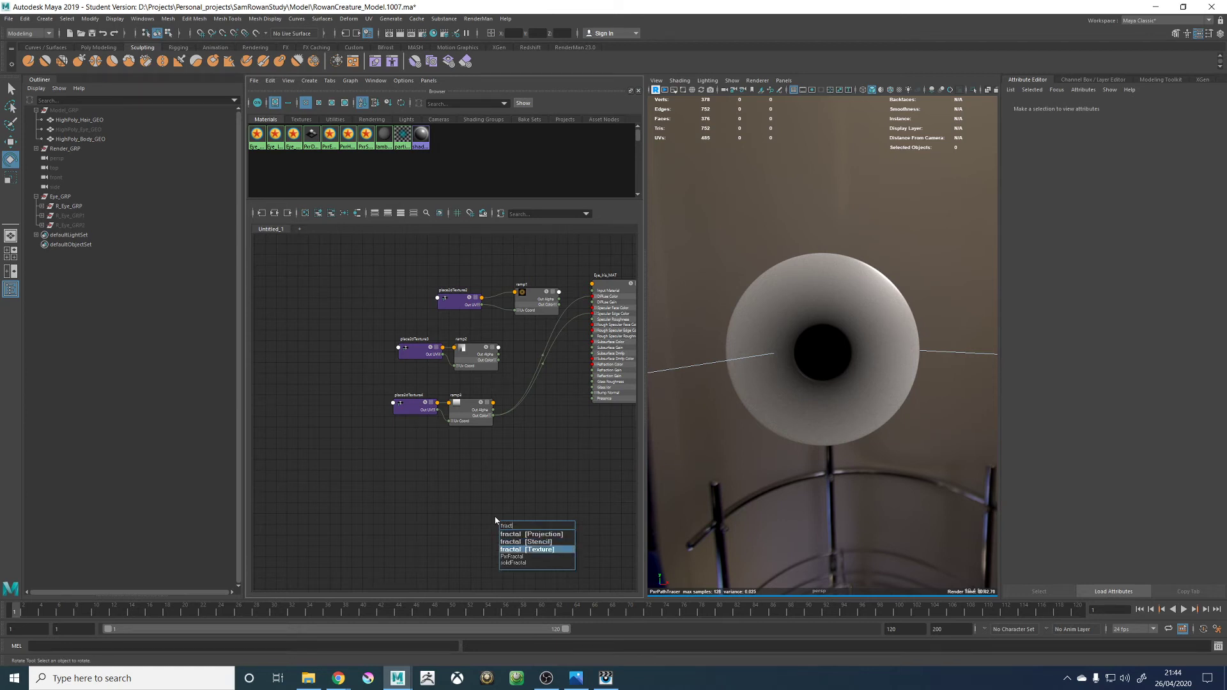
key("Return")
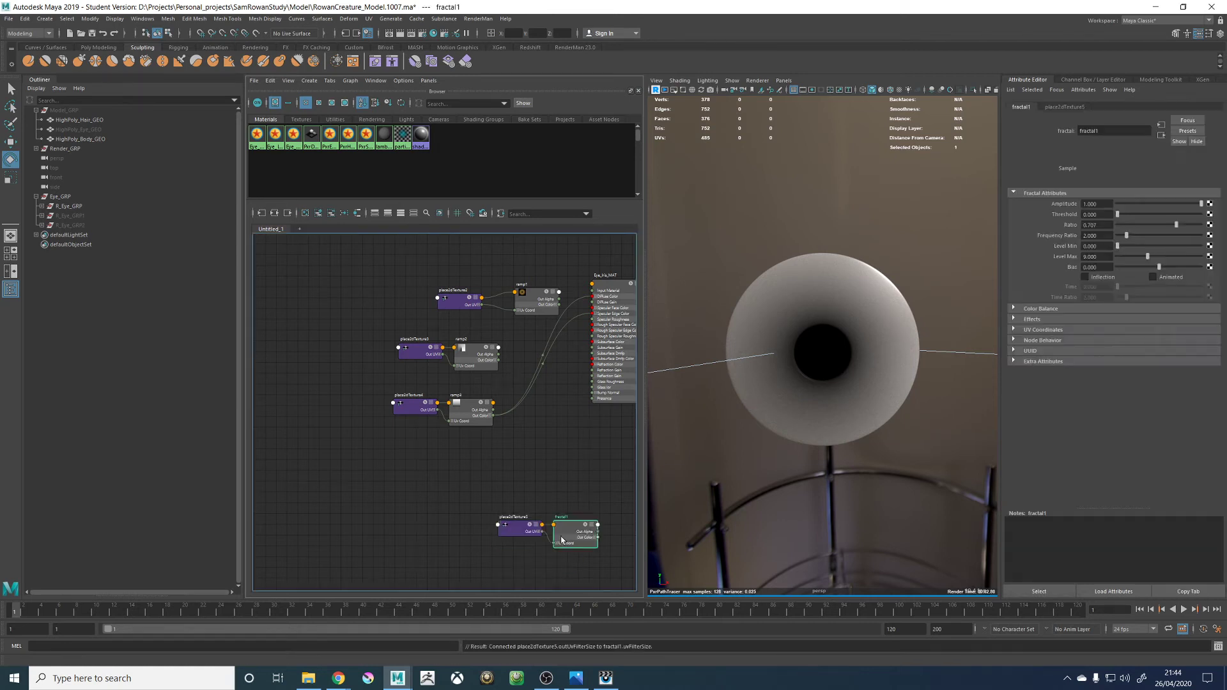
Delete the fractal's placement node and move the fractal closer to the third ramp
scroll(561, 540, "up", 3)
left_click(473, 521)
key("Delete")
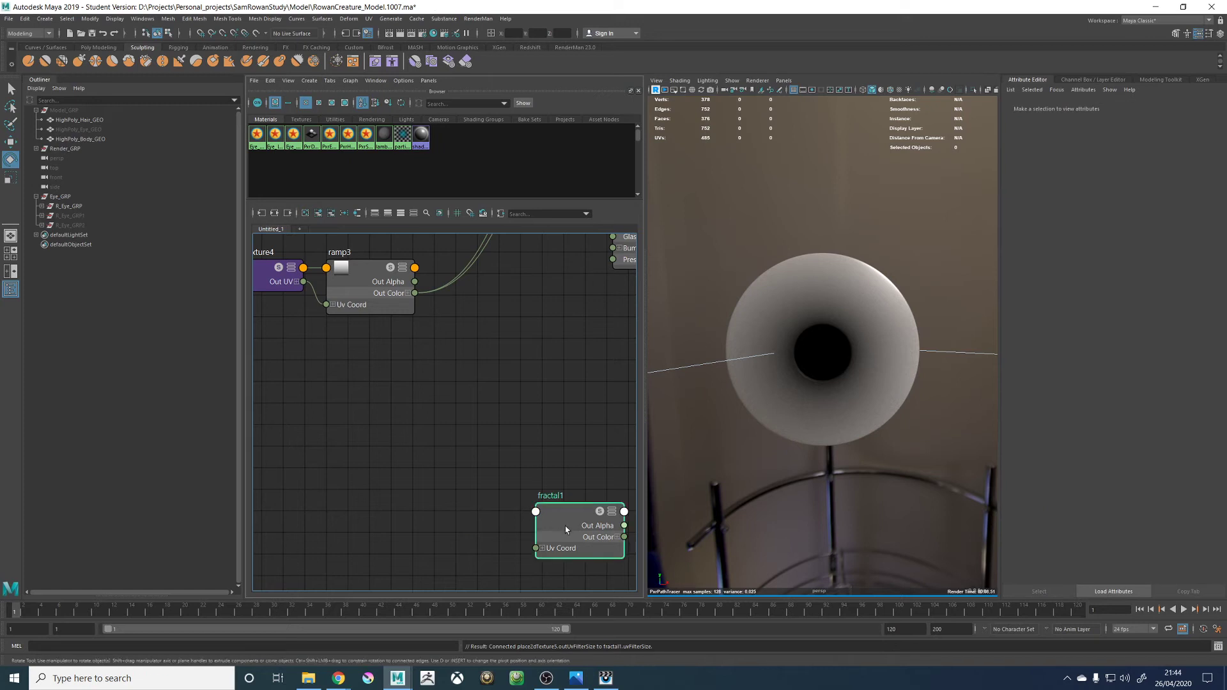
left_click_drag(565, 529, 542, 374)
Connect the third ramp's Out Color R to the fractal's V Coord and the second ramp's Out Color R to its U Coord
middle_click_drag(411, 310, 424, 361)
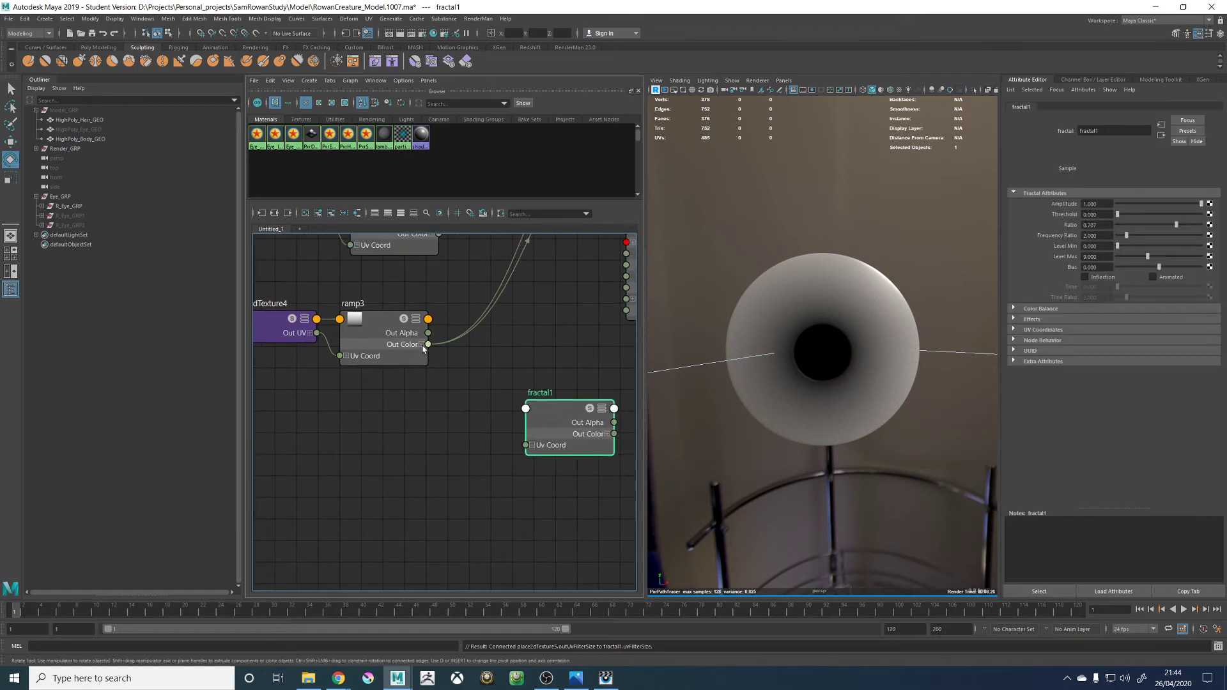
mouse_move(428, 344)
left_mouse_down()
mouse_move(450, 420)
mouse_move(424, 351)
left_mouse_up()
left_click(421, 344)
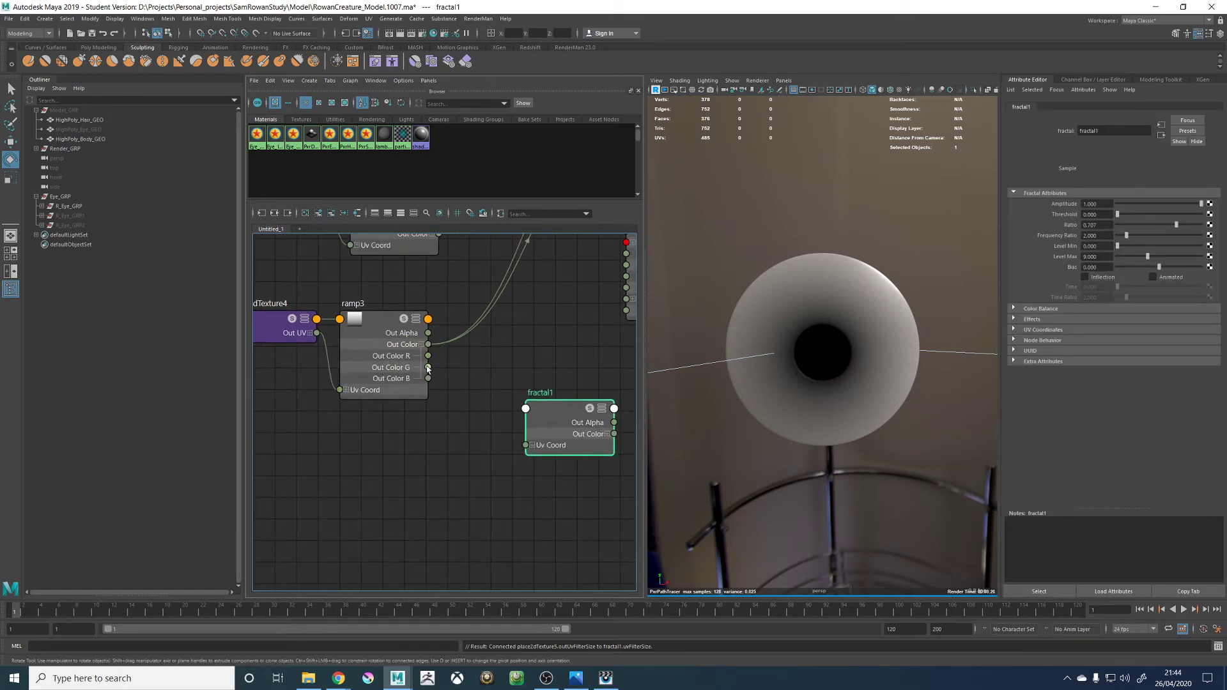
left_click(531, 445)
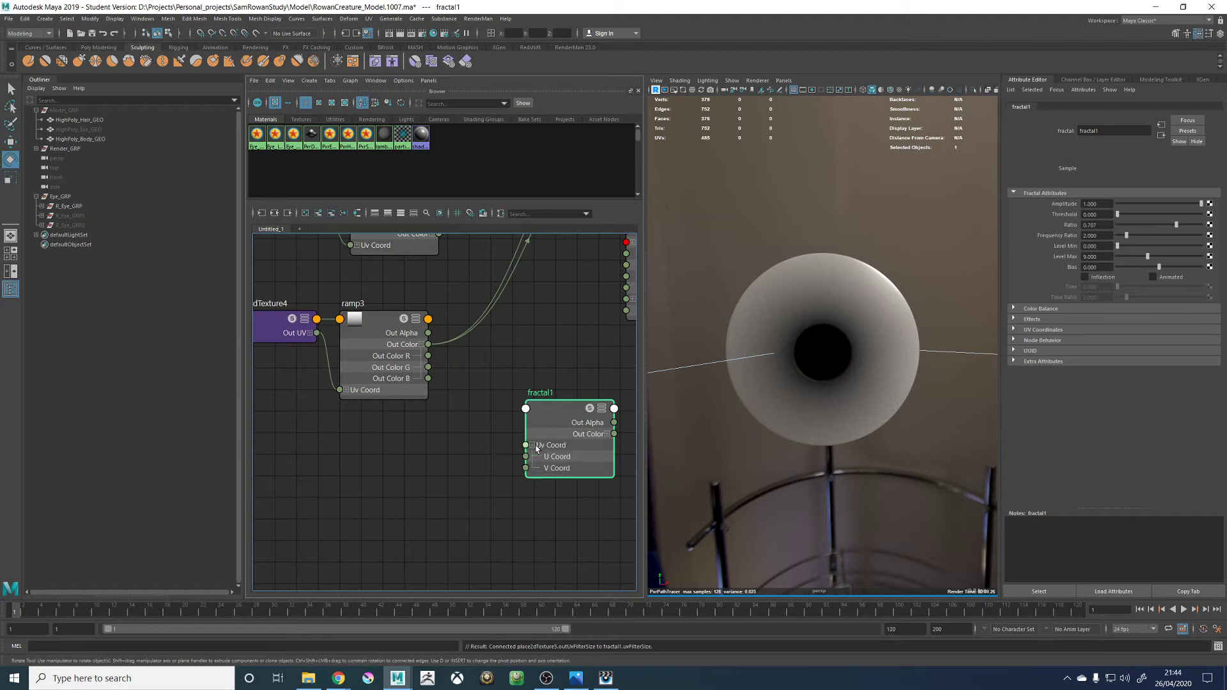
left_click(429, 356)
left_click_drag(428, 355, 524, 468)
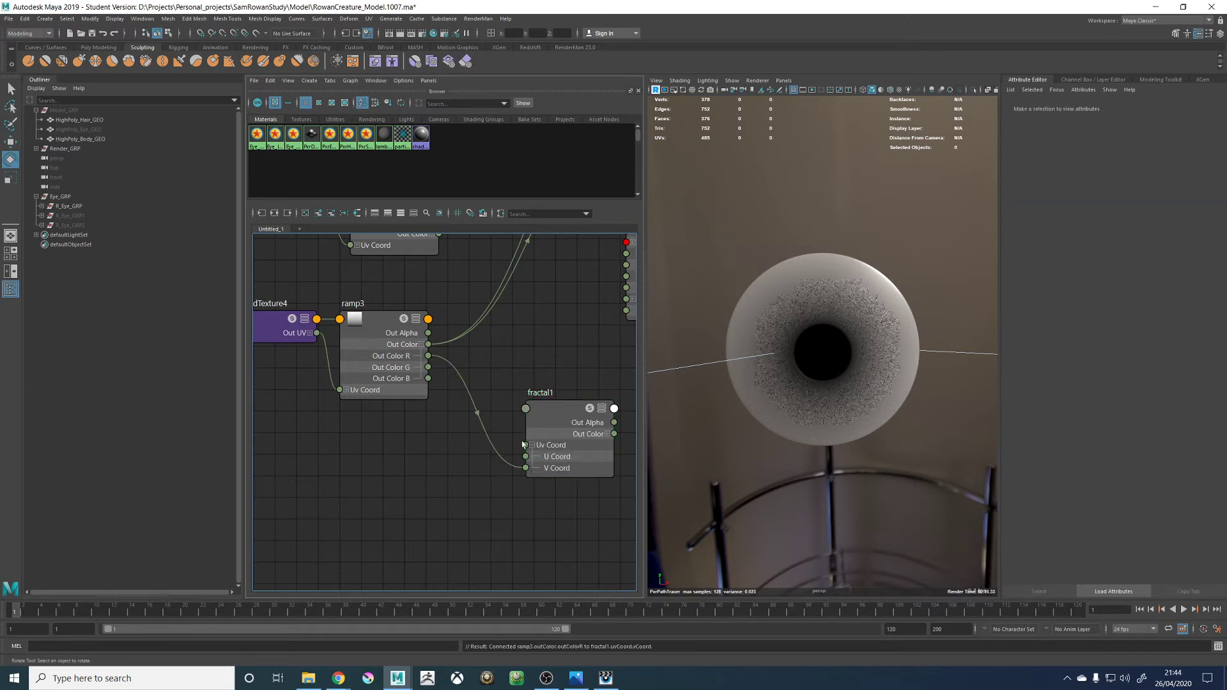
middle_click_drag(523, 444, 522, 499, "alt")
left_click_drag(439, 300, 539, 510)
middle_click_drag(566, 427, 515, 446, "alt")
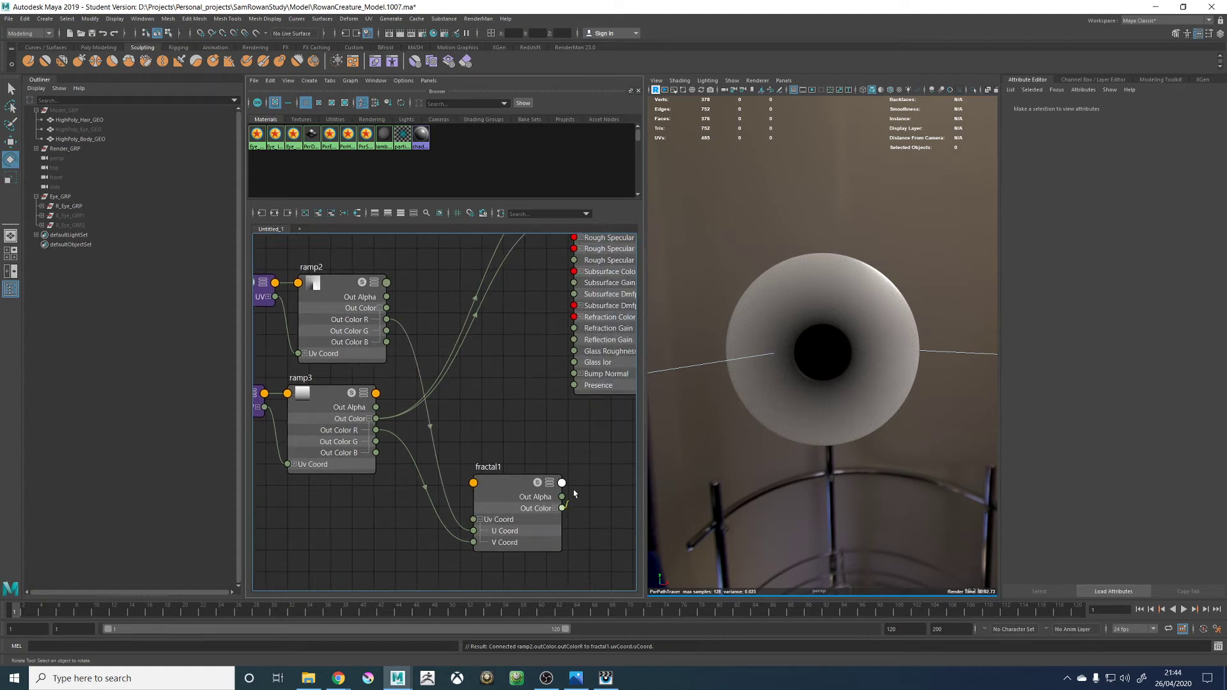
Connect the fractal's Out Color to the Diffuse Color and Specular Edge Color of Eye_Iris_MAT
middle_click_drag(574, 494, 527, 574, "alt")
left_click(526, 261)
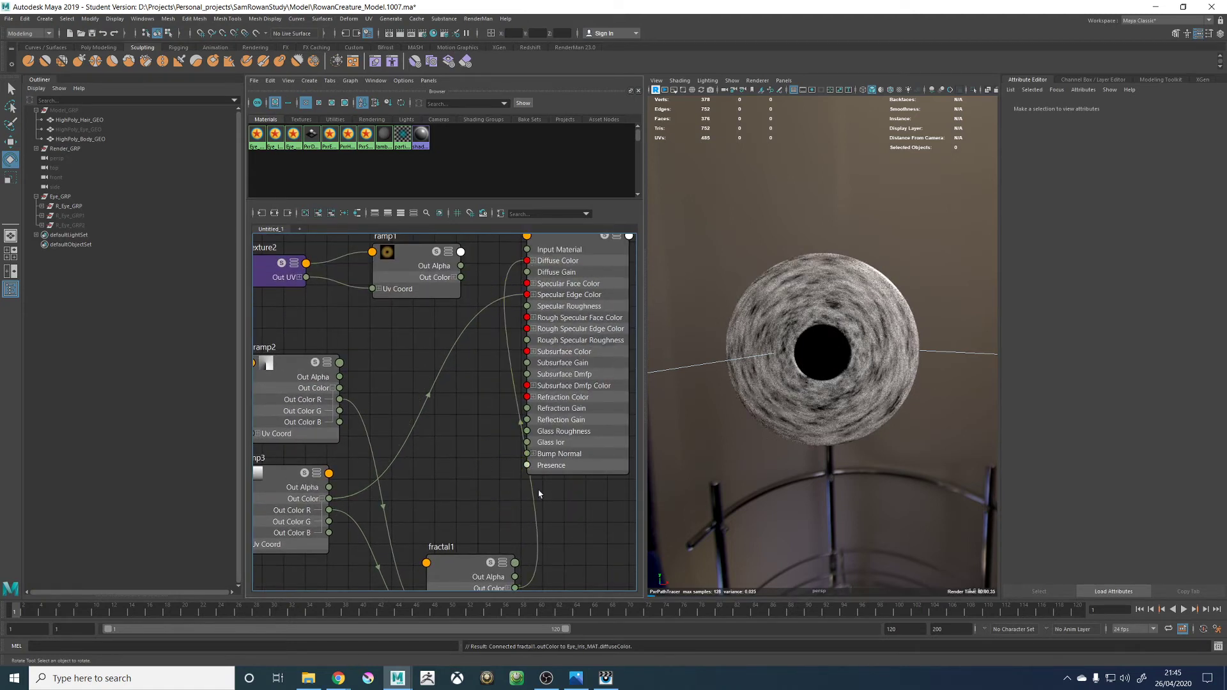
left_click_drag(516, 588, 527, 295)
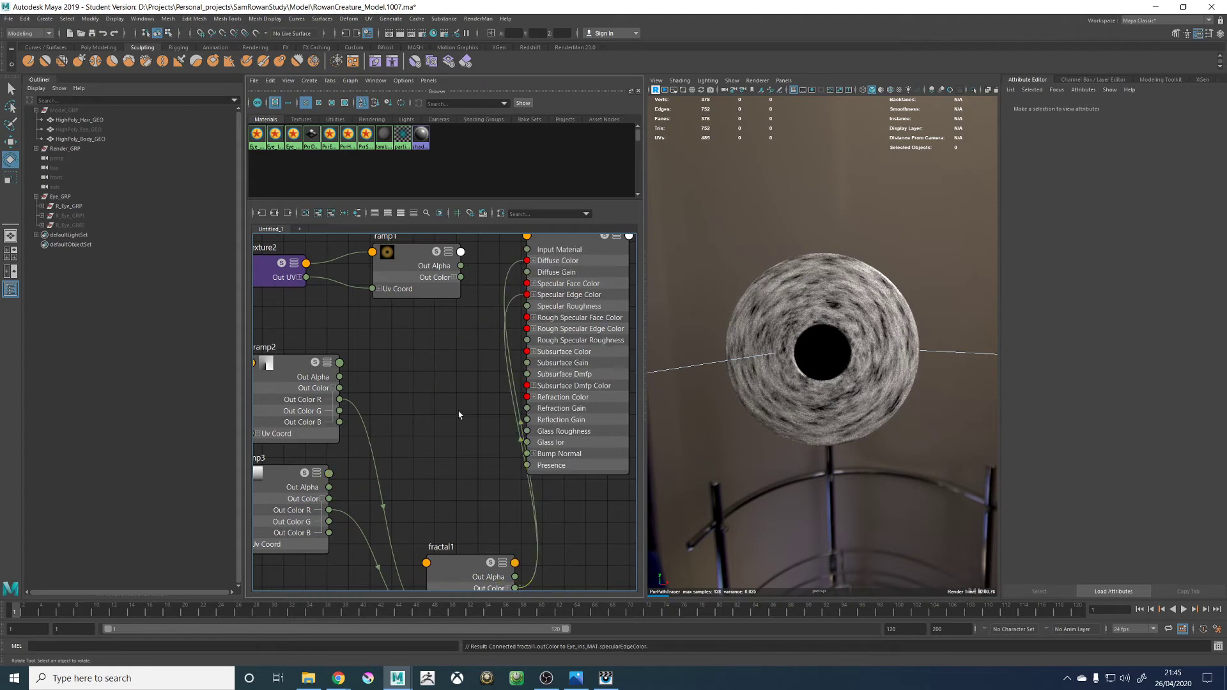
Set the HSV value (V) of the white stop on the second ramp to 2
middle_click_drag(420, 438, 447, 382)
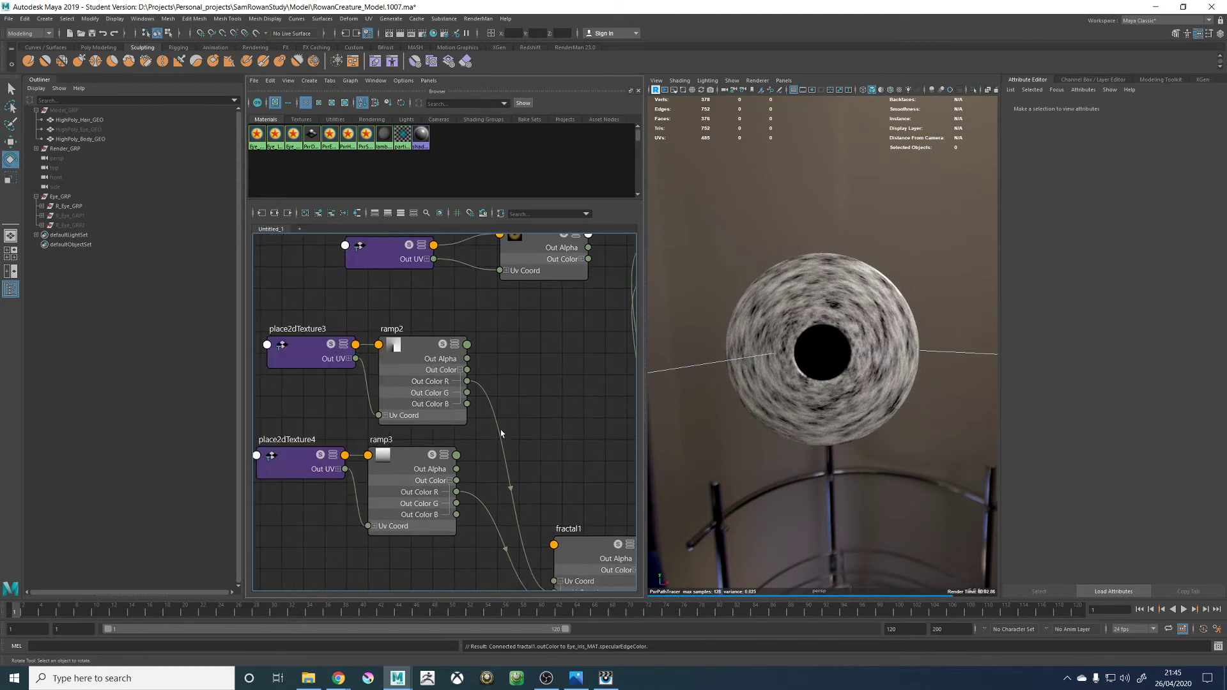
left_click(415, 346)
left_click(1189, 237)
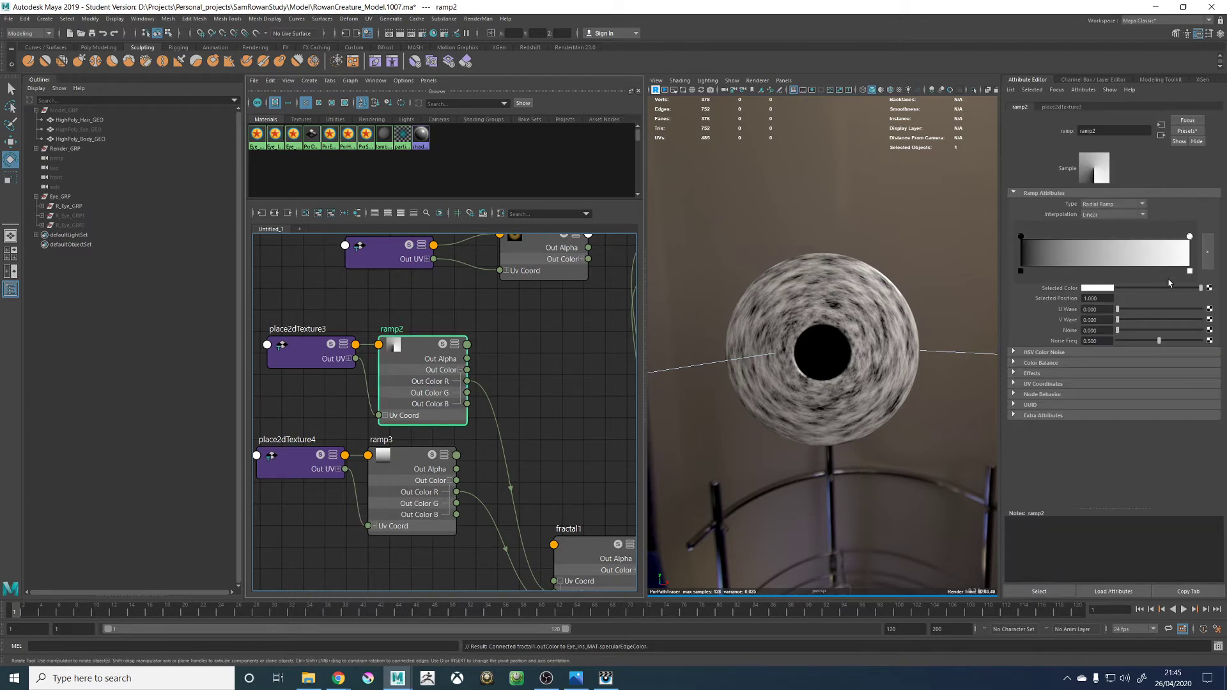
left_click_drag(1171, 288, 1200, 289)
left_click(1109, 289)
left_click_drag(1039, 334, 1007, 335)
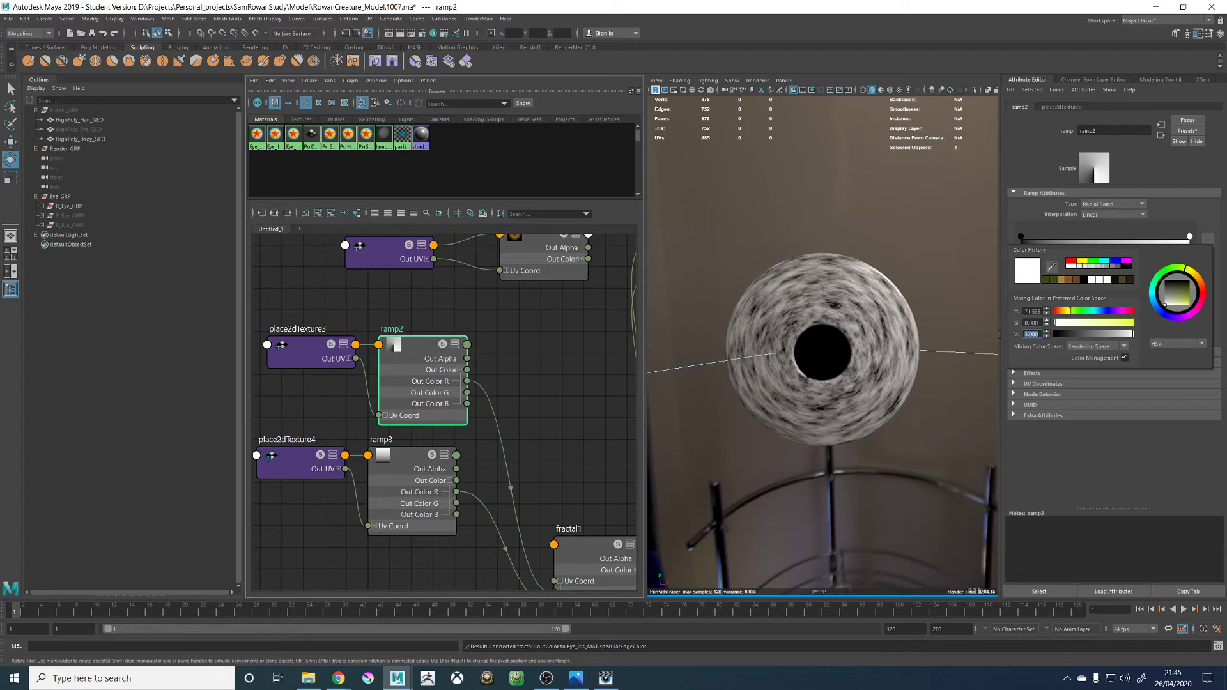
type("2")
key("Return")
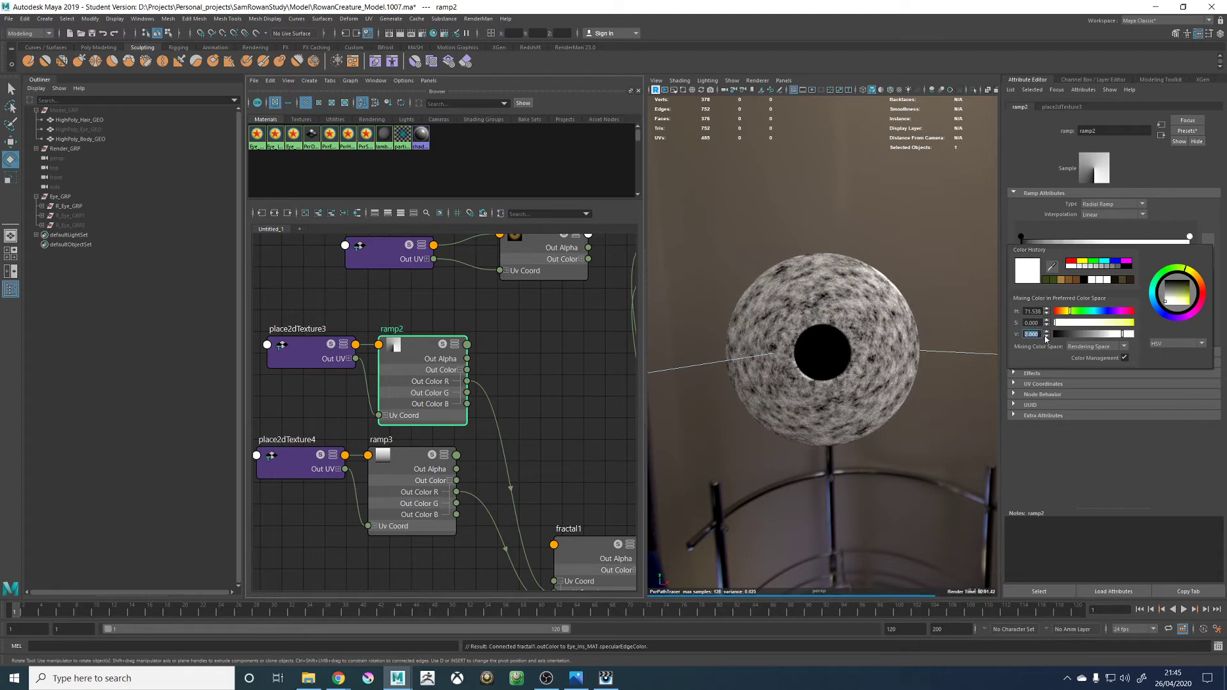
Raise the HSV value of the second ramp's white stop to 6 and inspect the iris pattern up close
type("6")
key("Return")
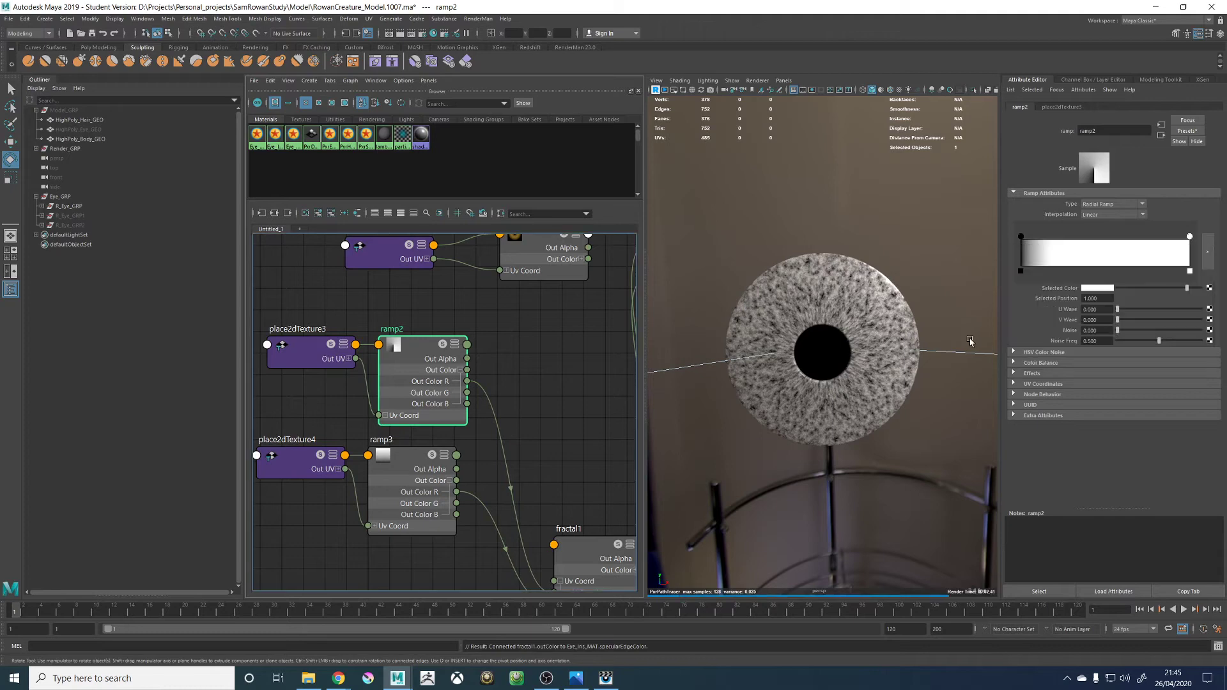
scroll(830, 331, "up", 5)
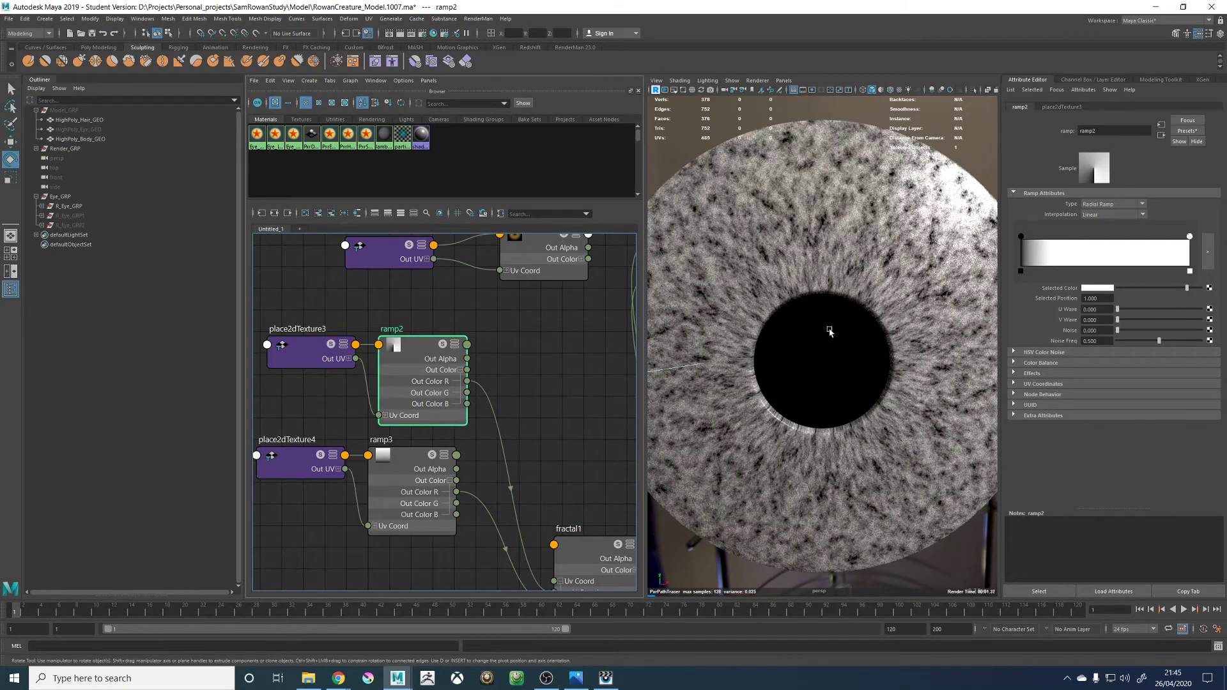
scroll(829, 331, "down", 5)
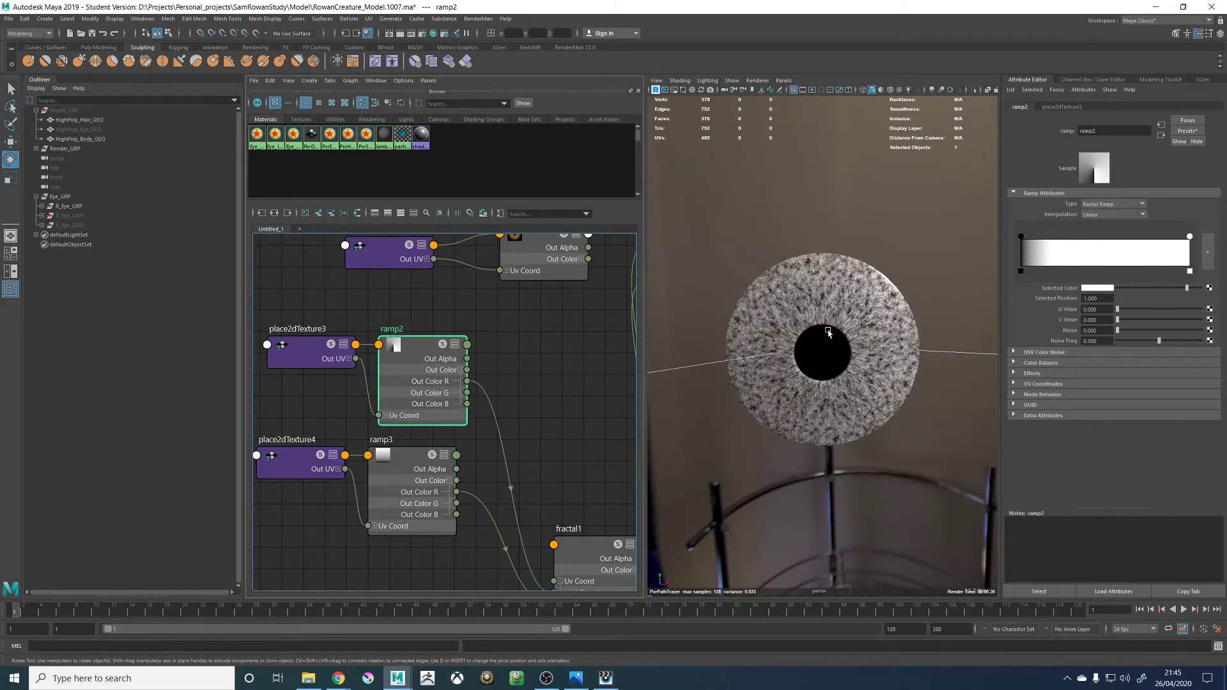
scroll(861, 376, "up", 3)
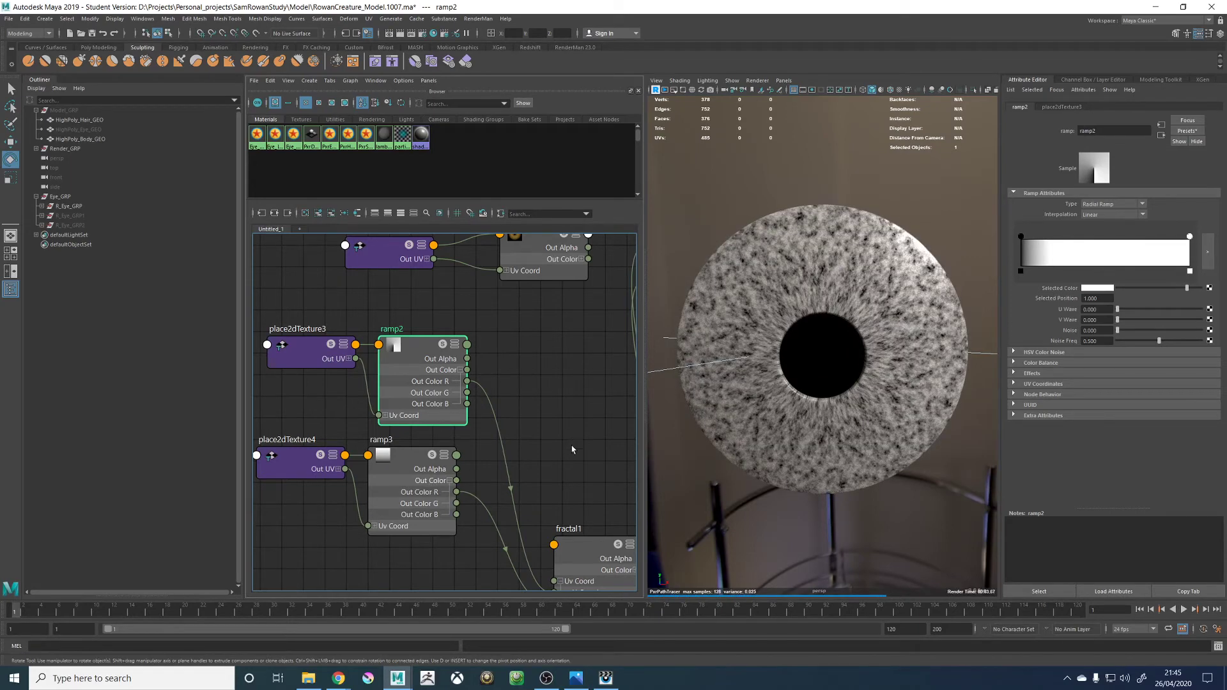
Set the HSV value of the second ramp's white stop back to 1
left_click(1099, 289)
key("1")
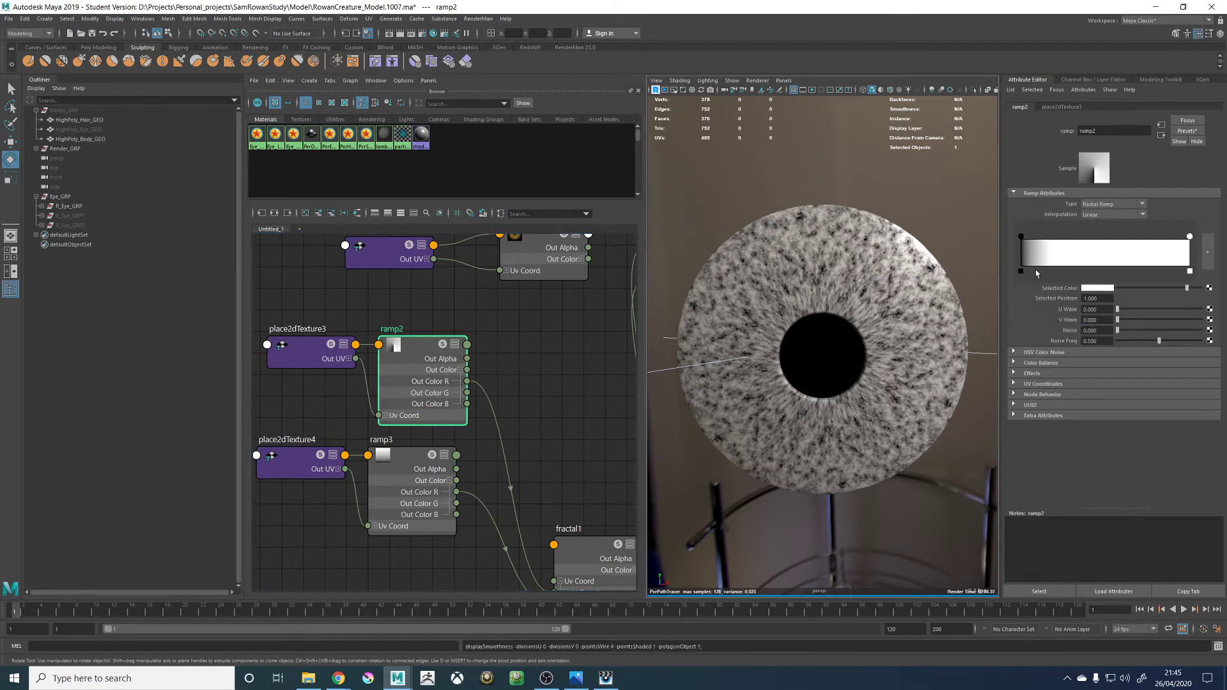
left_click(1096, 289)
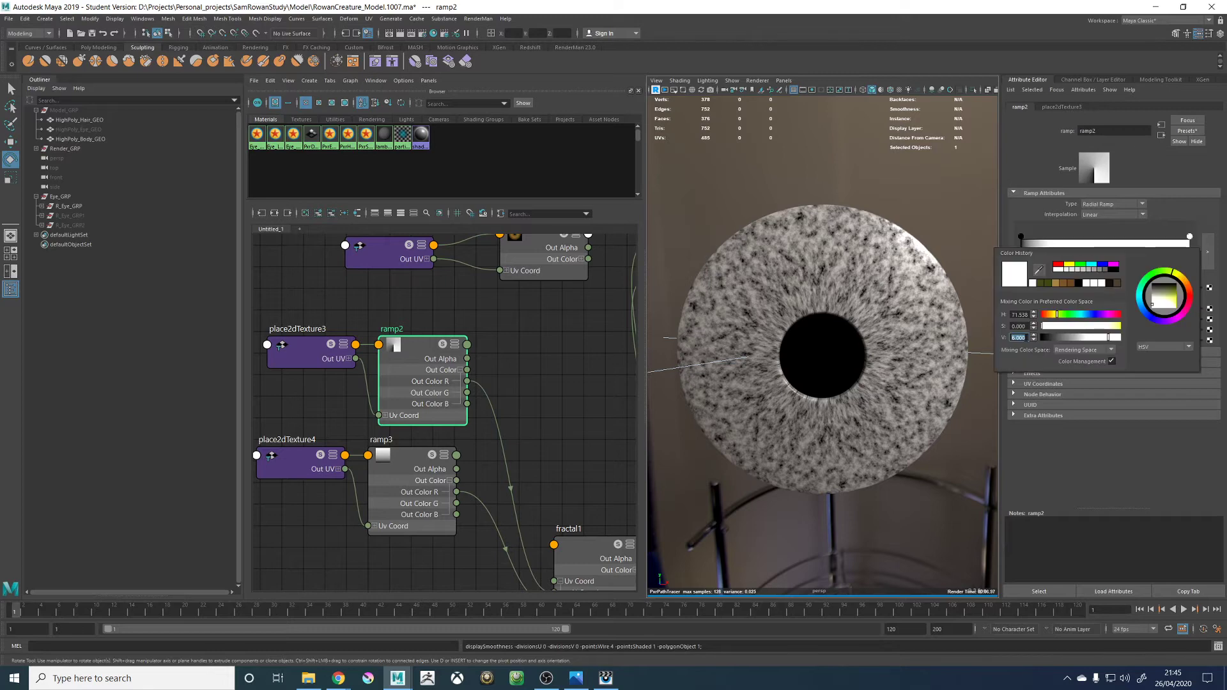
type("1")
key("Return")
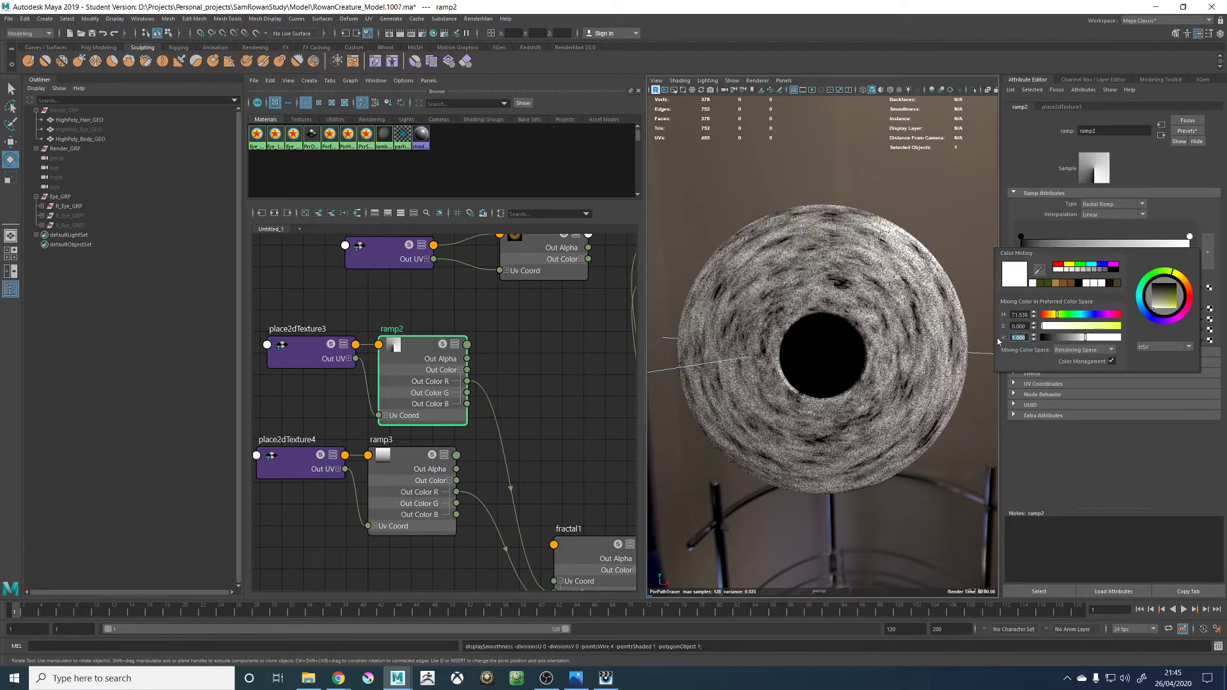
Move both ramps and their placement nodes away from the fractal to free space between them
scroll(518, 425, "down", 2)
middle_click_drag(540, 397, 558, 334, "alt")
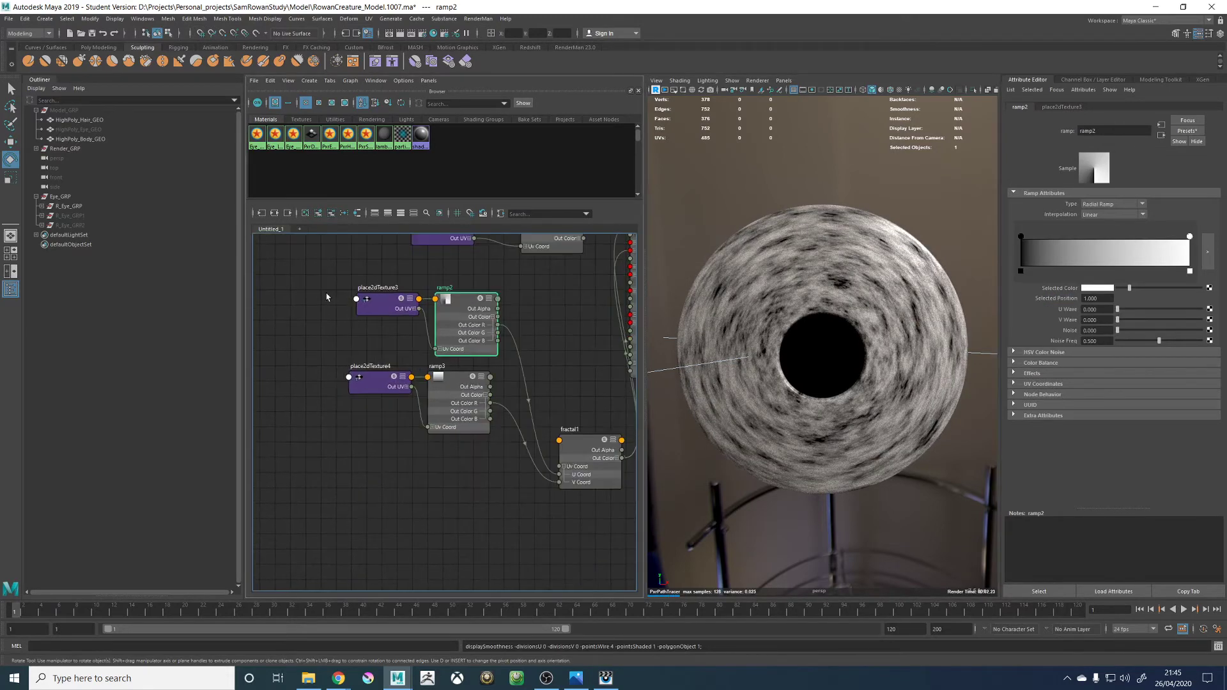
left_click_drag(325, 290, 462, 414)
left_click_drag(460, 333, 339, 367)
left_click(488, 405)
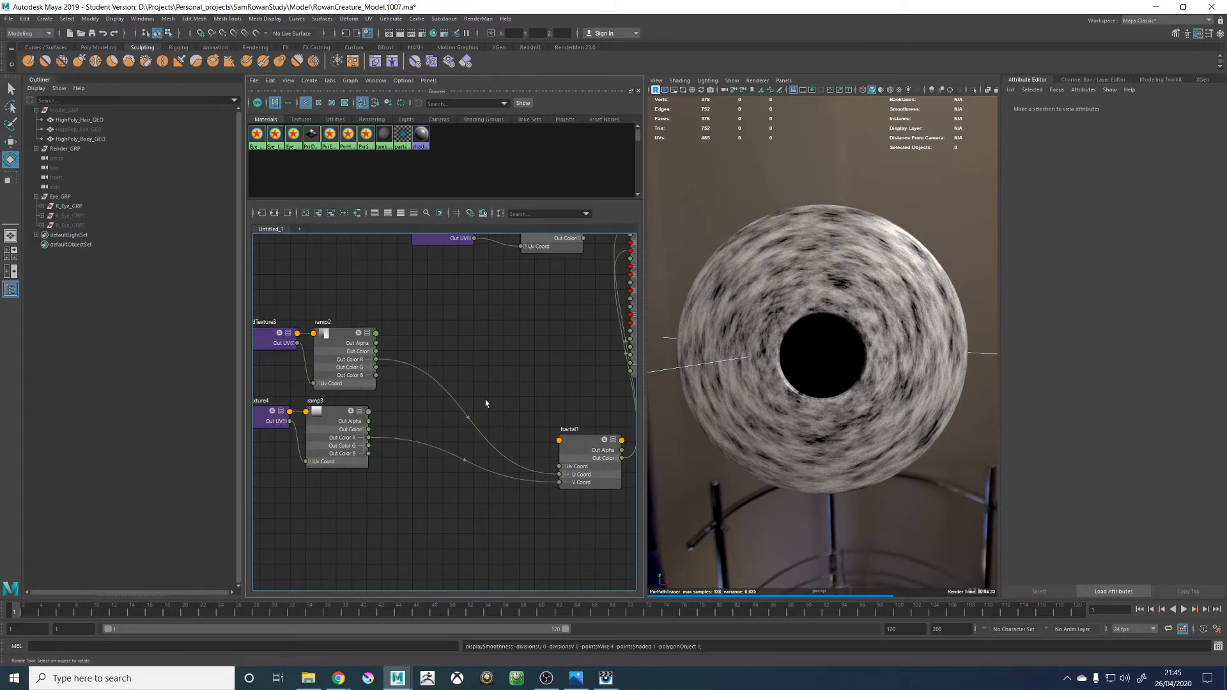
Add a multiplyDivide node between the two ramps and the fractal
key("Tab")
type("m")
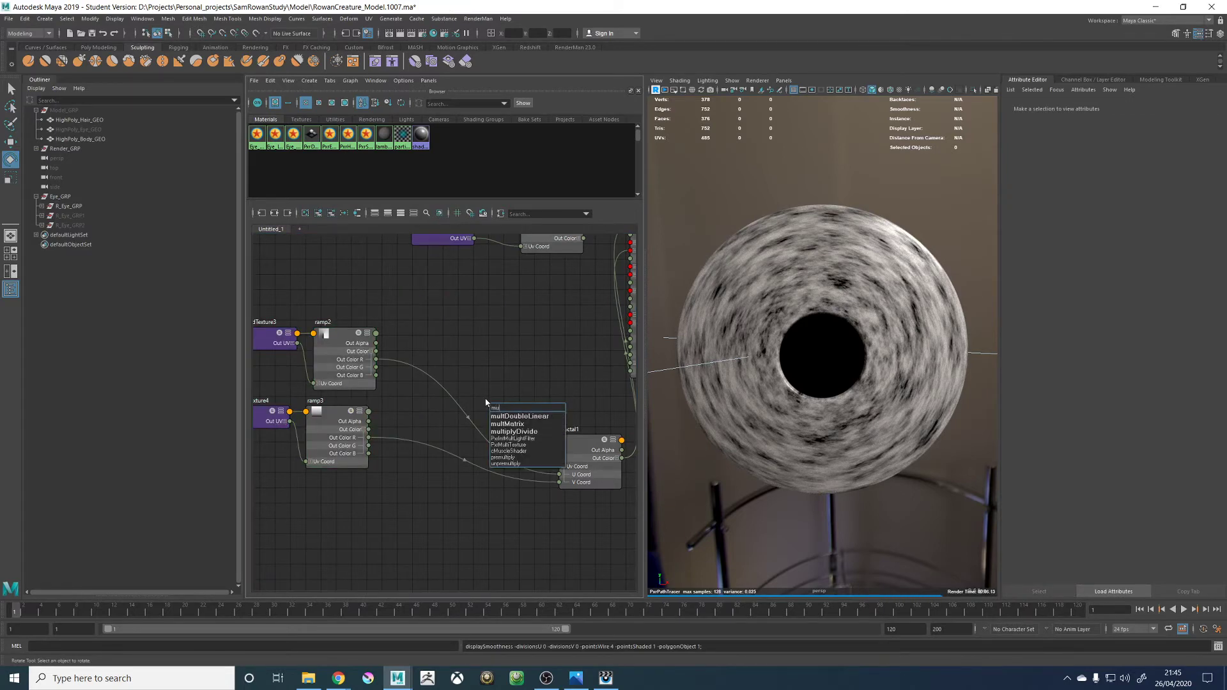
type("i")
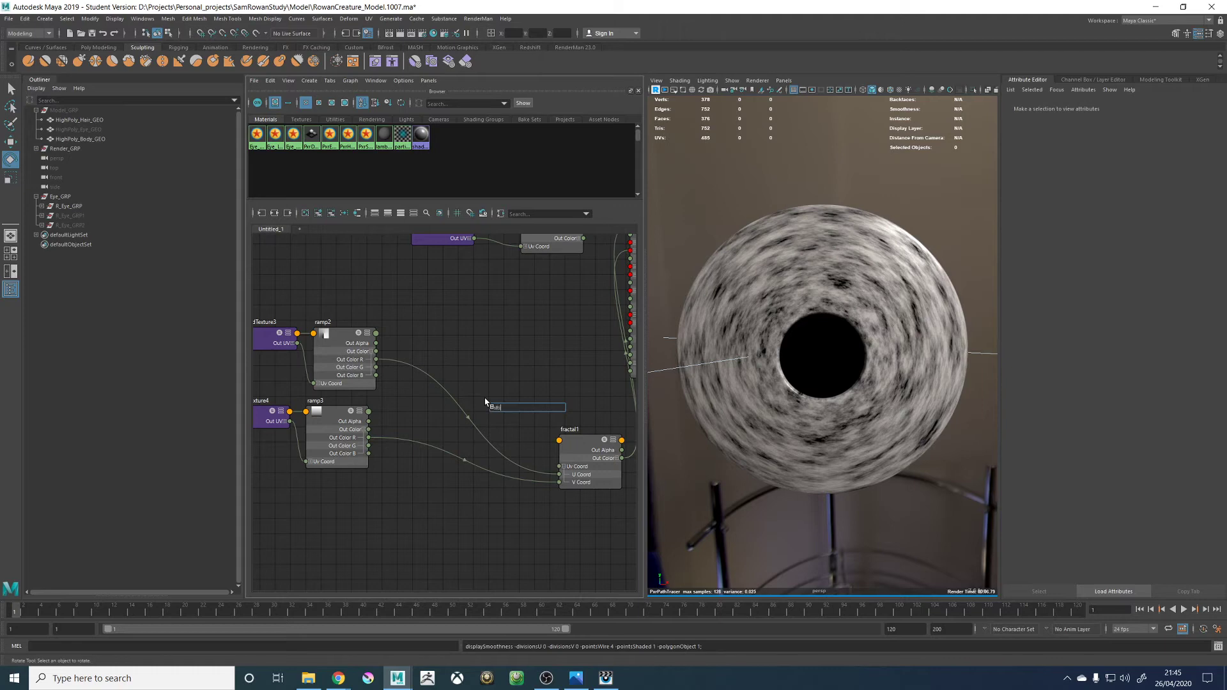
key("BackSpace")
type("ul")
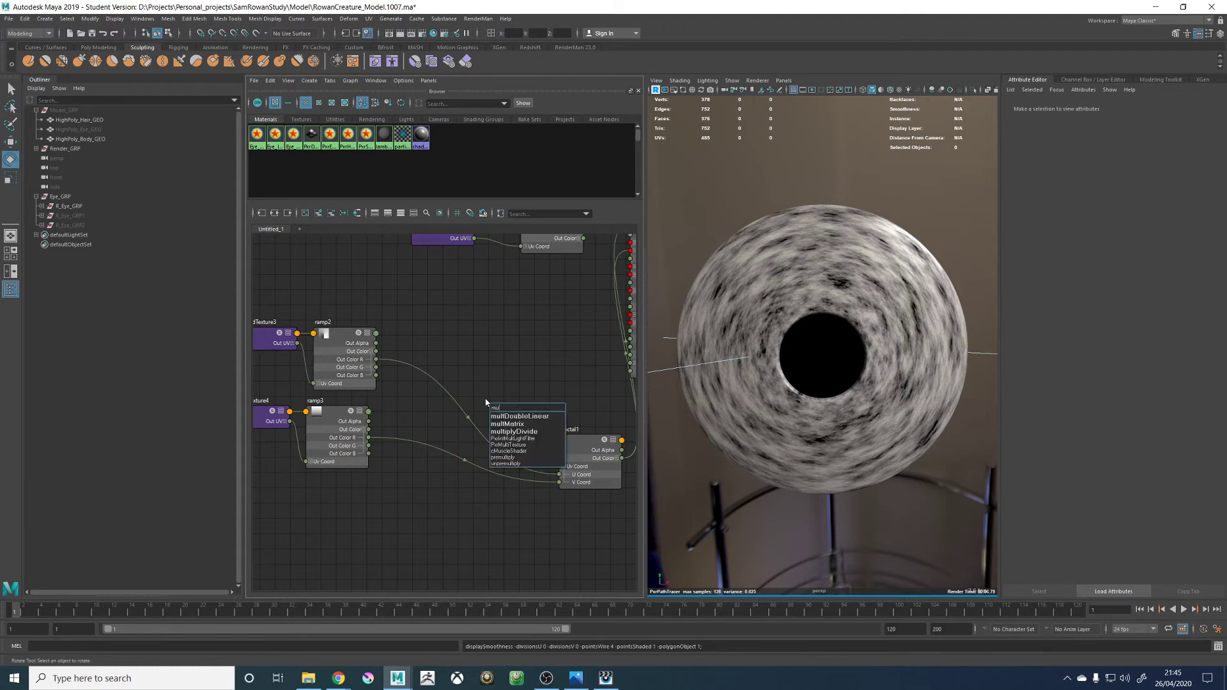
key("Down")
key("Down")
key("Down")
key("Return")
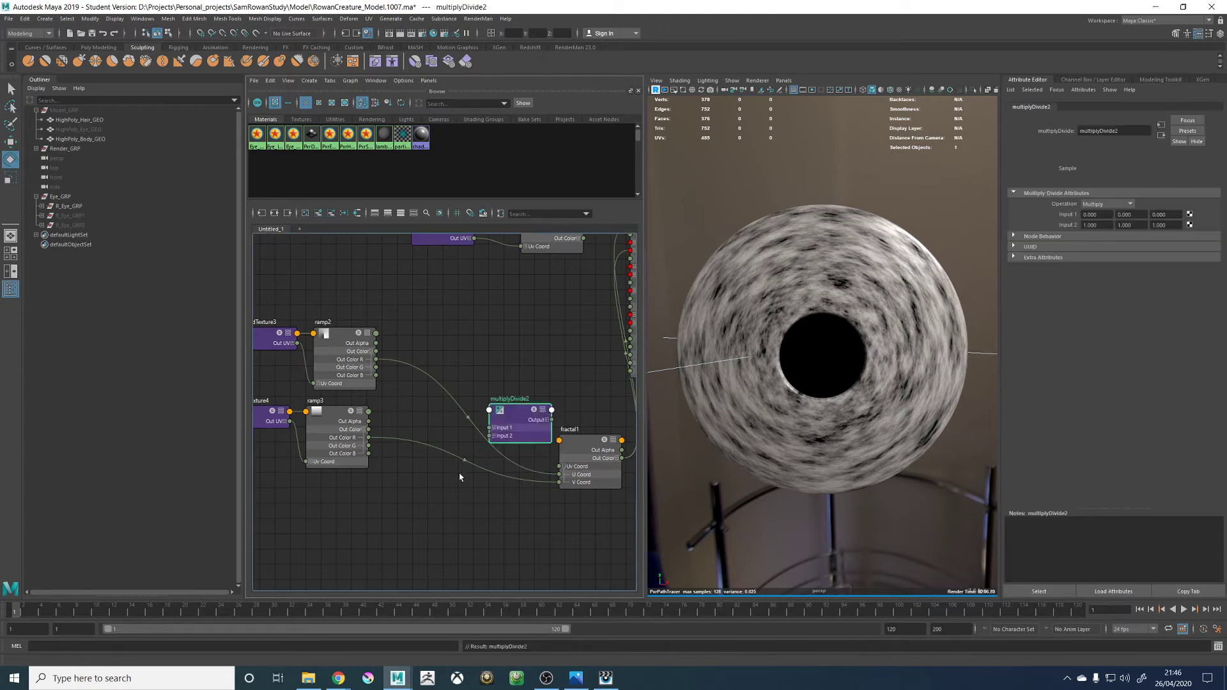
Route the Out Color R of ramp2 and ramp3 through multiplyDivide2's X and Y channels into the fractal's U Coord and V Coord
left_click(495, 427)
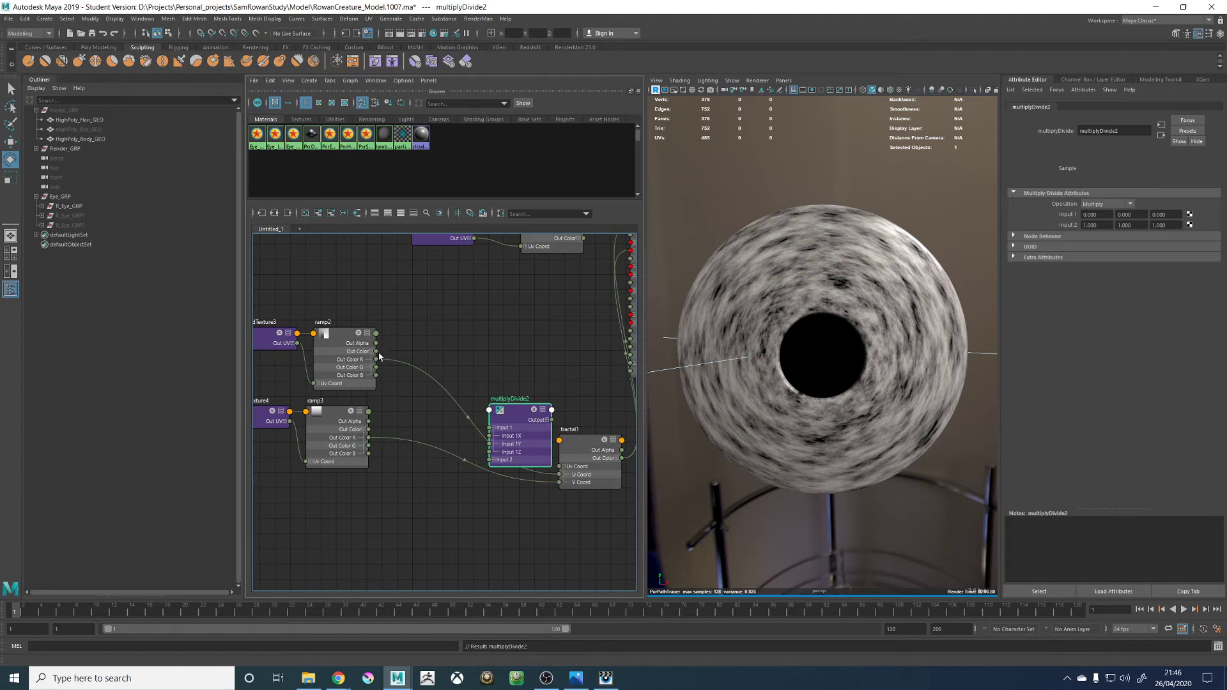
left_click_drag(376, 359, 506, 436)
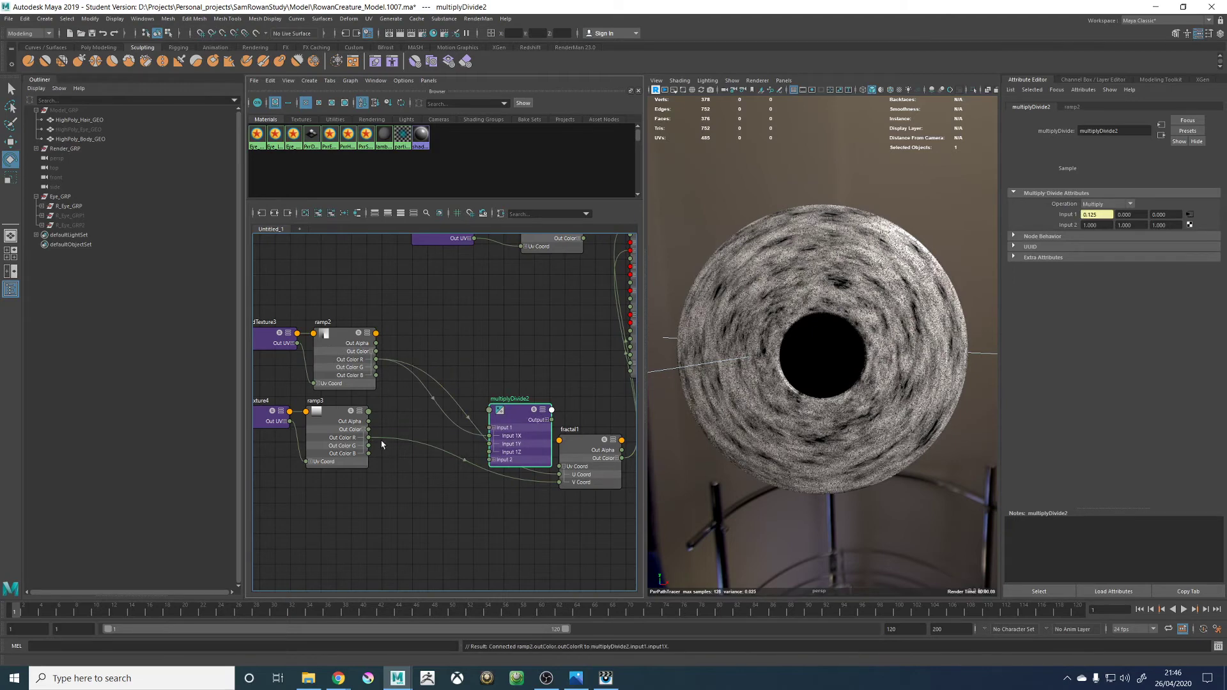
left_click_drag(369, 438, 577, 482)
left_click(513, 420)
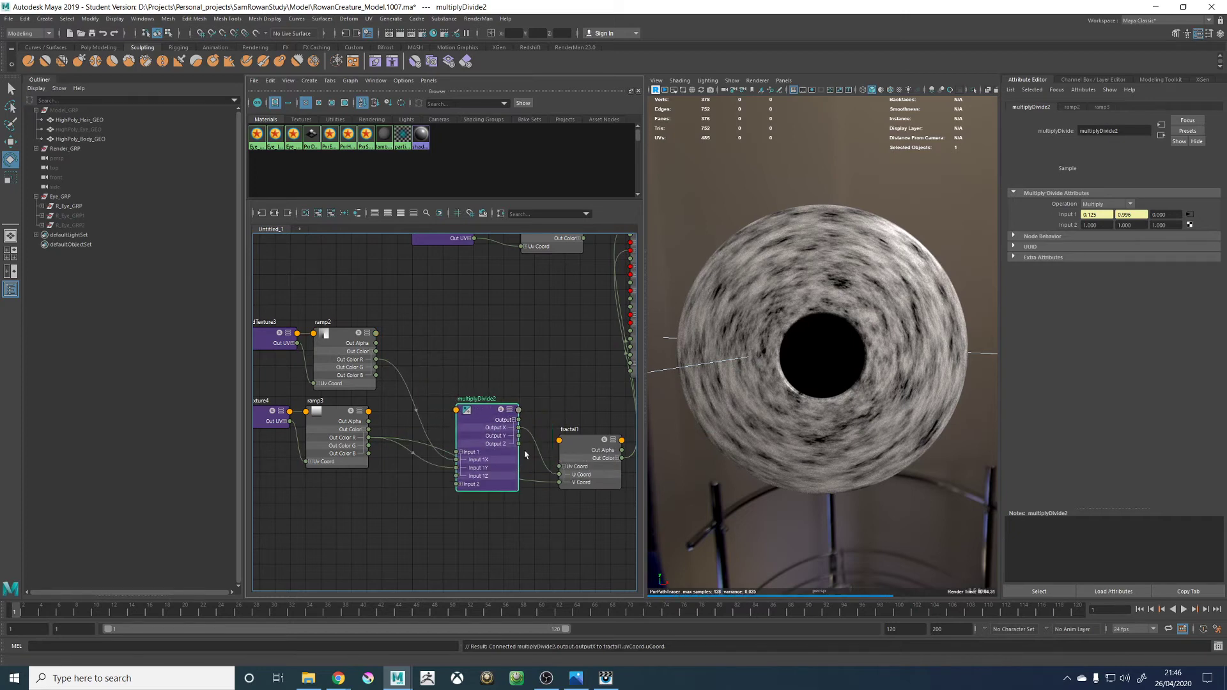
left_click_drag(480, 414, 481, 411)
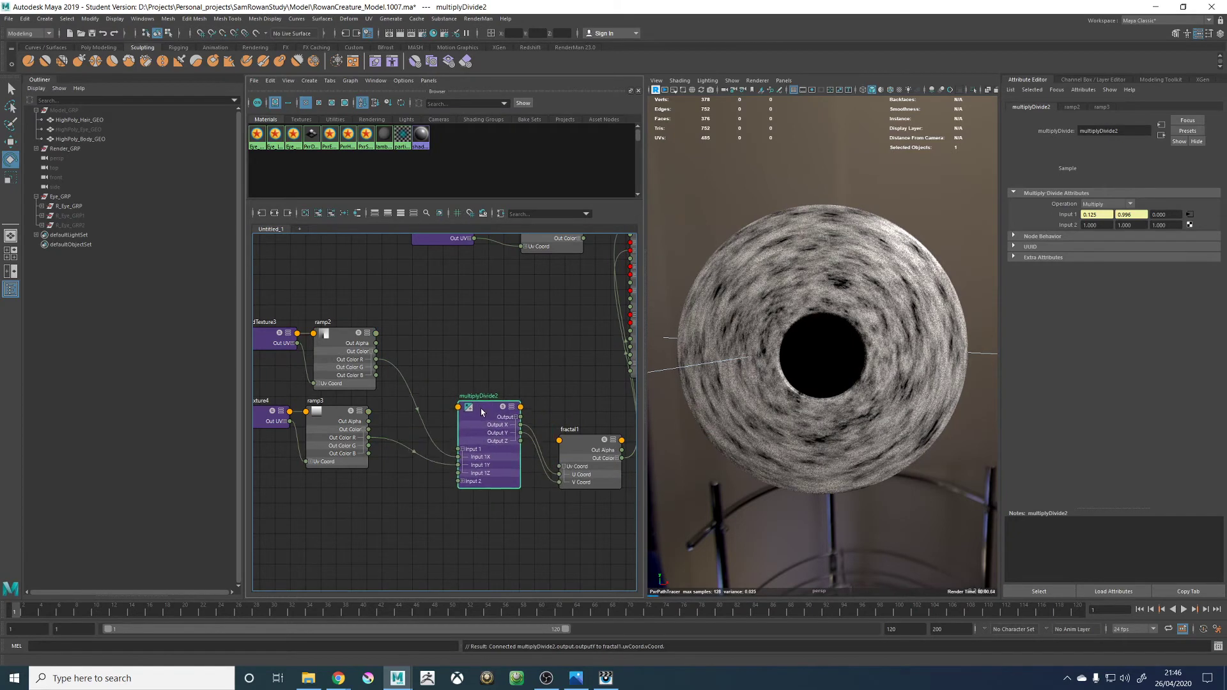
Set Input 2 of the multiplyDivide node to 6 in X and 0.5 in Y
left_click_drag(1100, 225, 1052, 222)
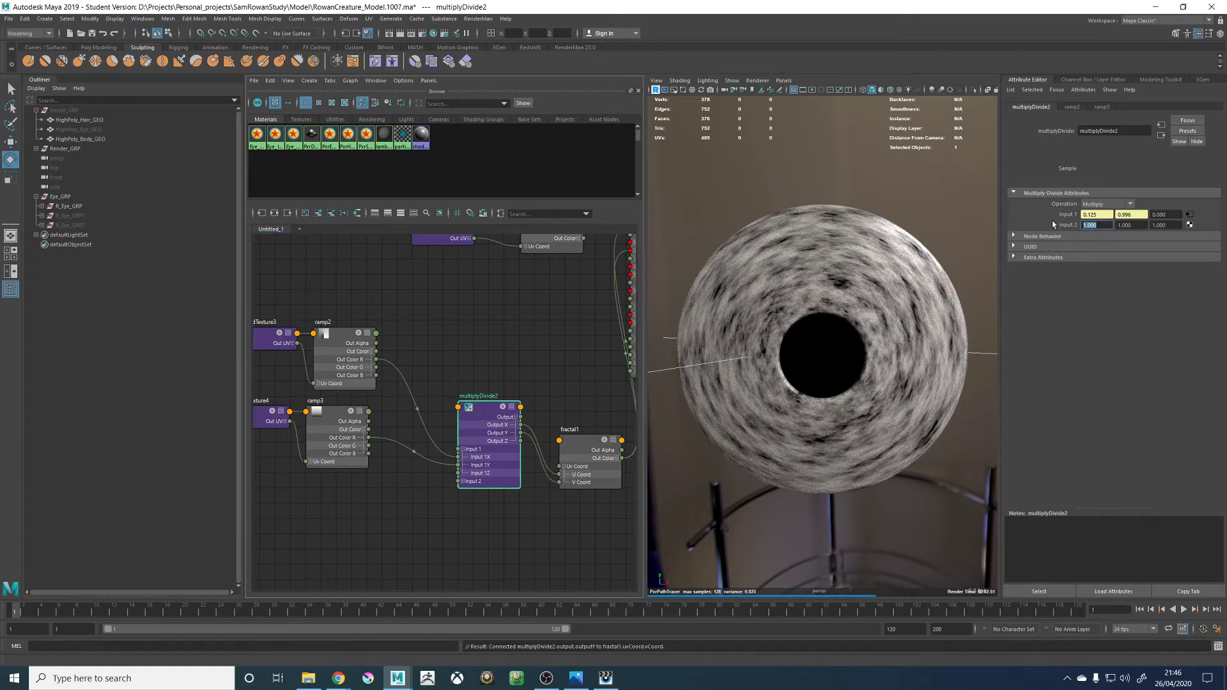
type("6")
key("Return")
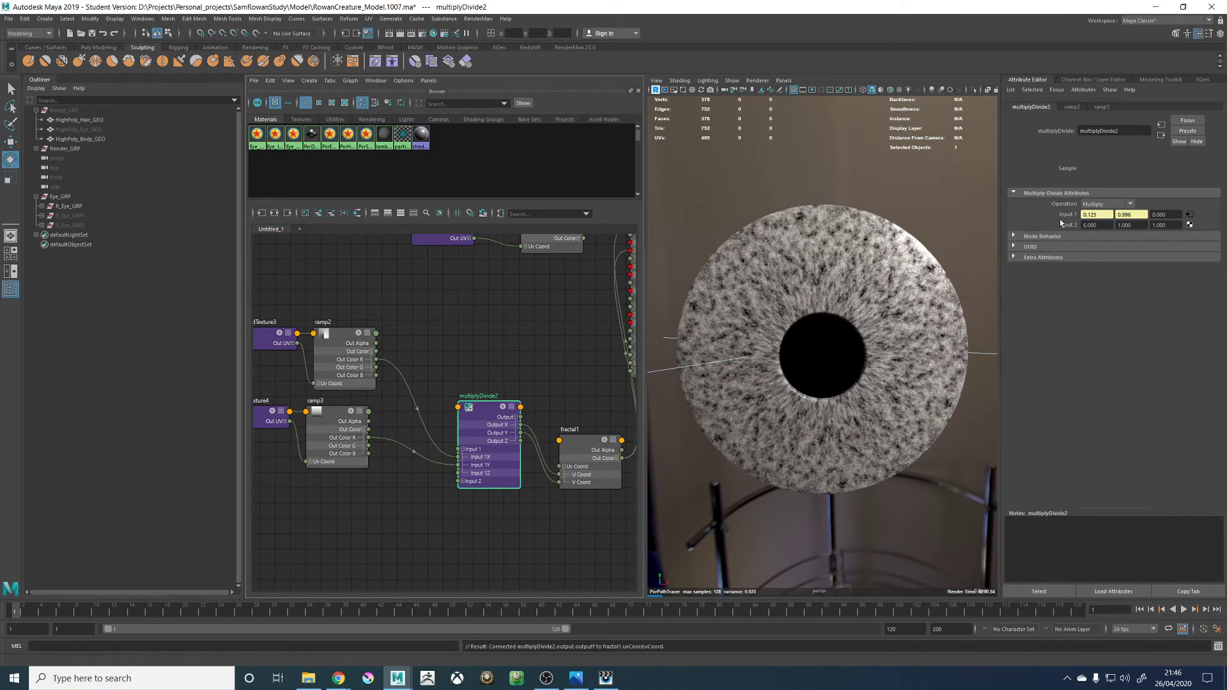
left_click(1139, 225)
type("0")
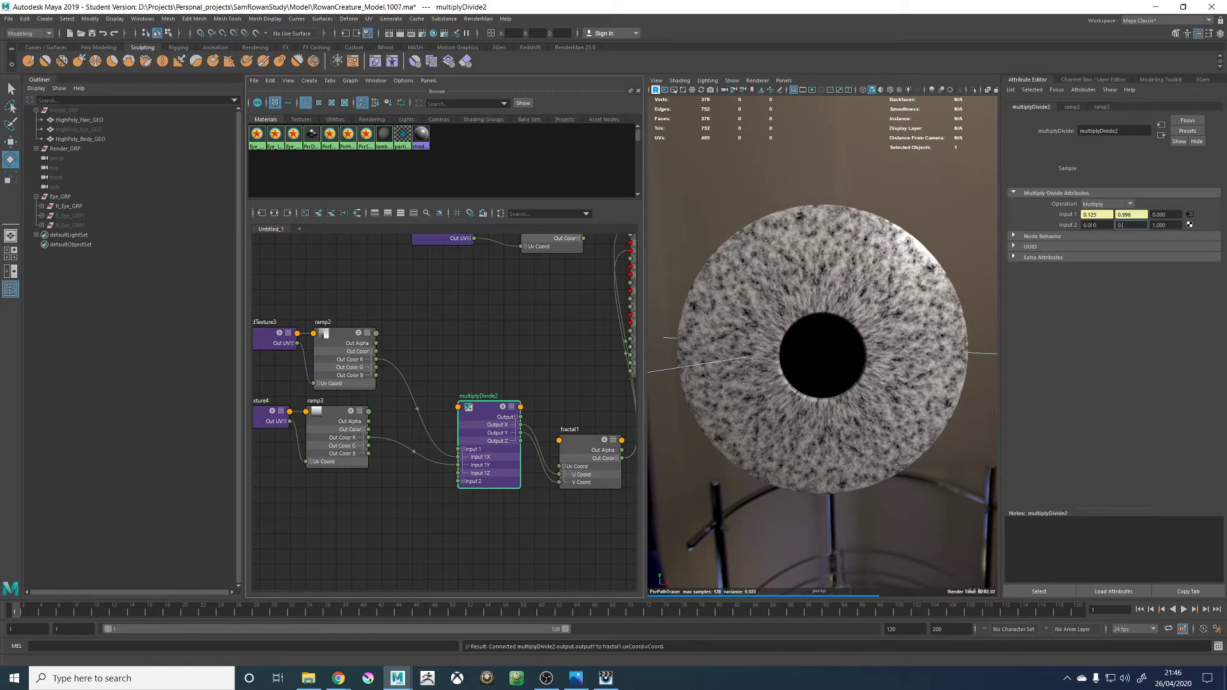
type(".5")
key("Return")
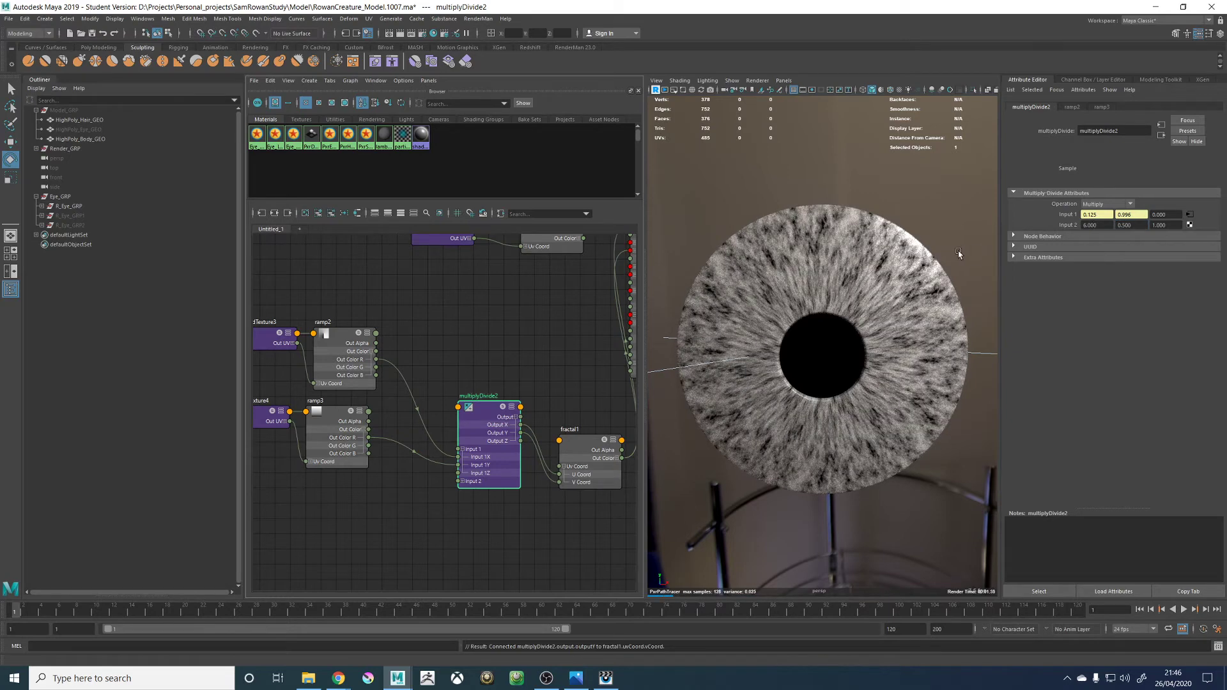
Lower the multiplyDivide node's Input 2 Y value to 0.2
left_click(1131, 225)
type("0.2")
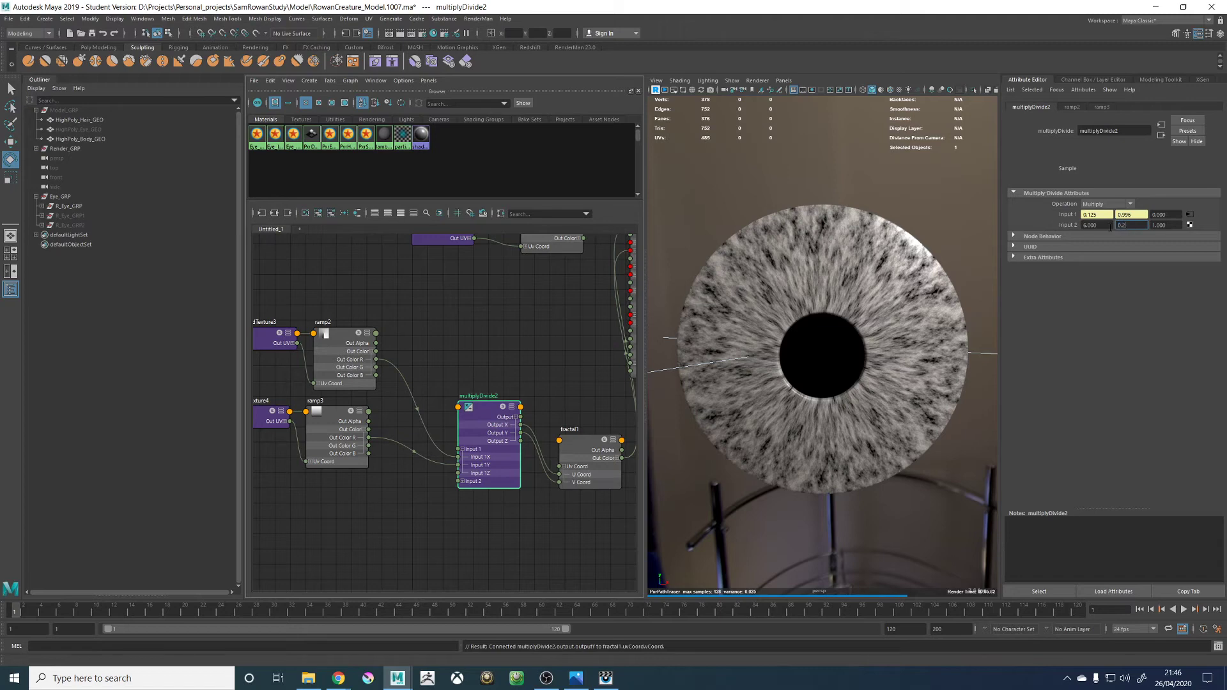
key("Return")
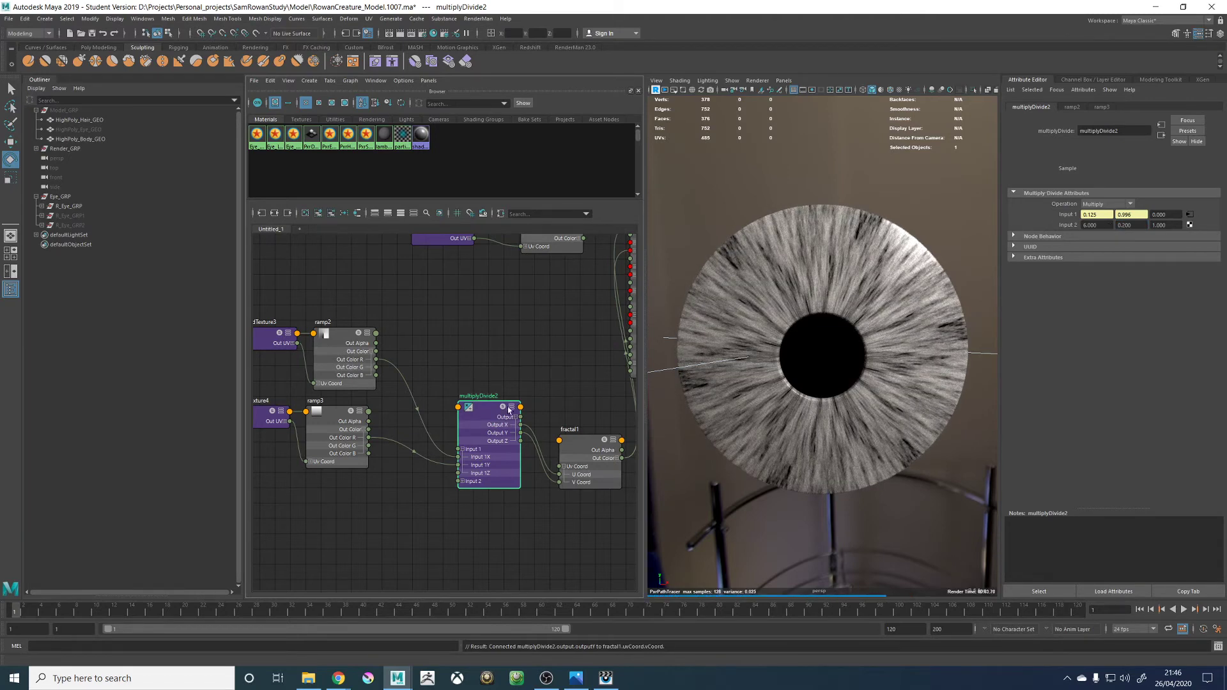
Try the fractal's Inflection and Animated options, and switch both back off
left_click(579, 441)
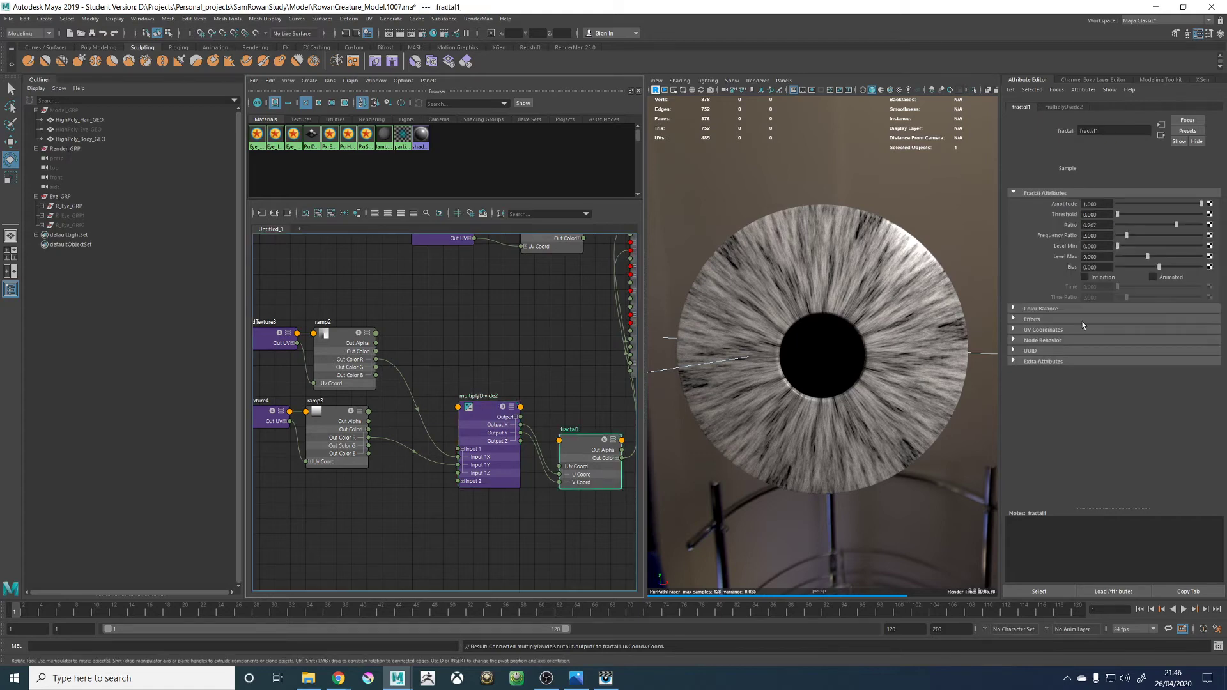
left_click(1109, 276)
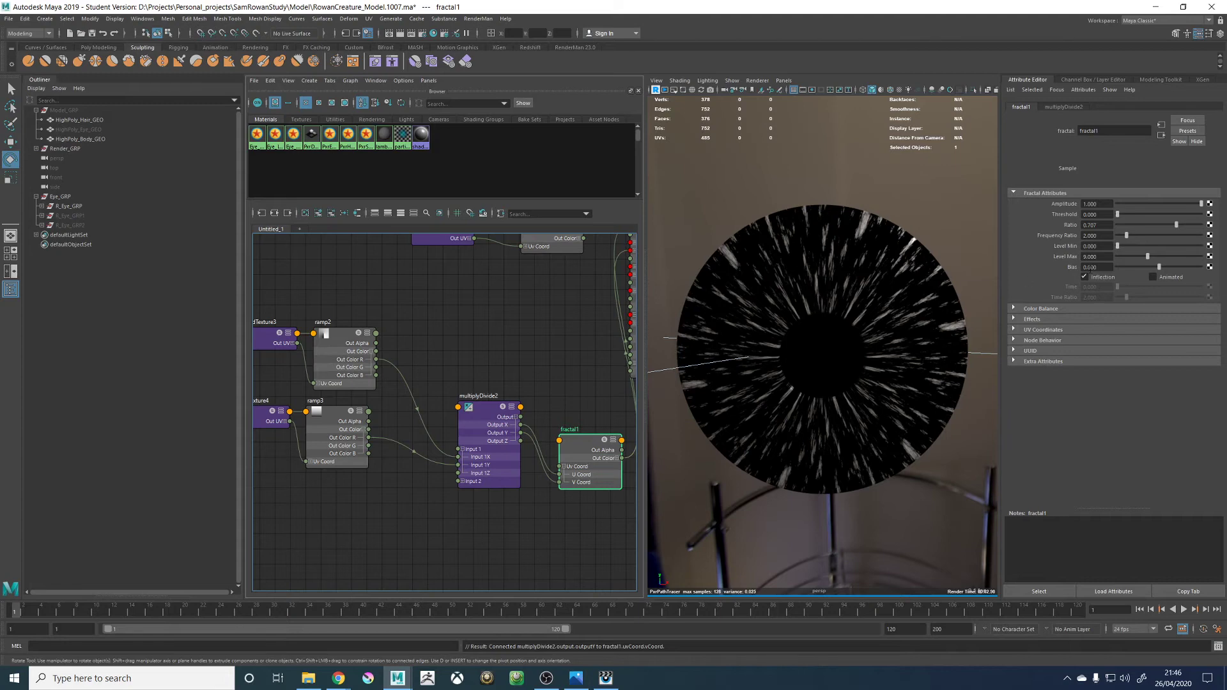
left_click(1153, 277)
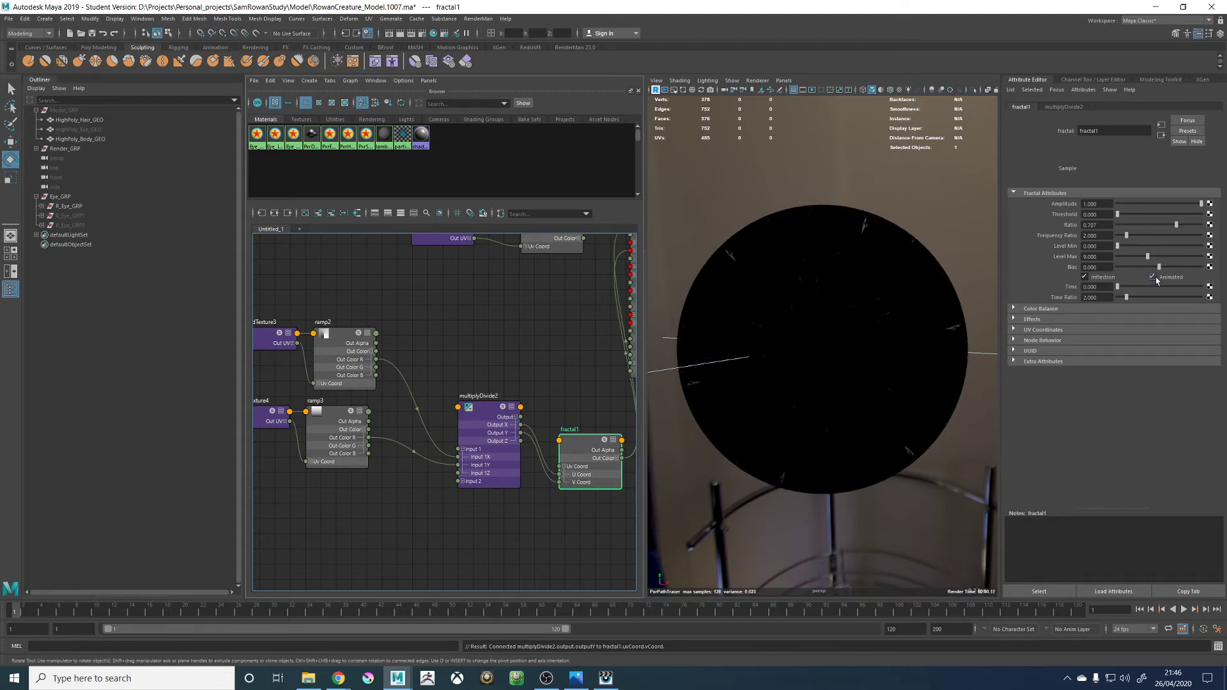
left_click(1153, 277)
left_click(1084, 277)
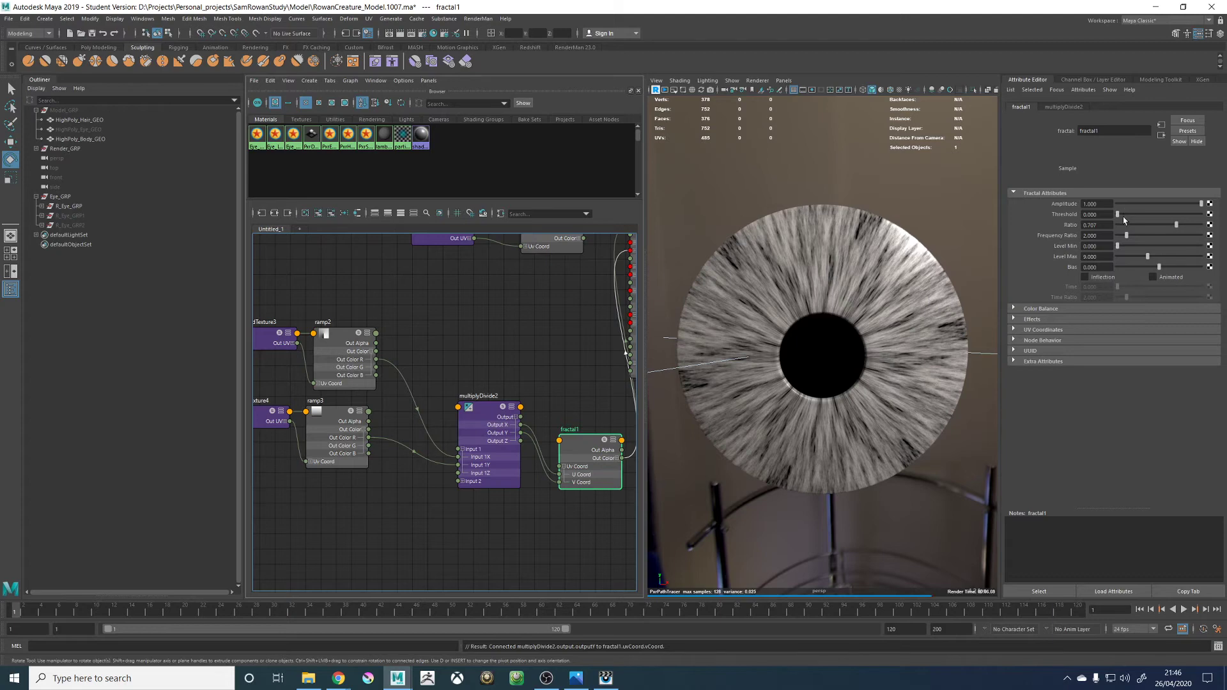
Lower the fractal's Frequency Ratio to 1.2
mouse_move(1133, 237)
left_mouse_down()
mouse_move(1182, 238)
mouse_move(1119, 246)
left_mouse_up()
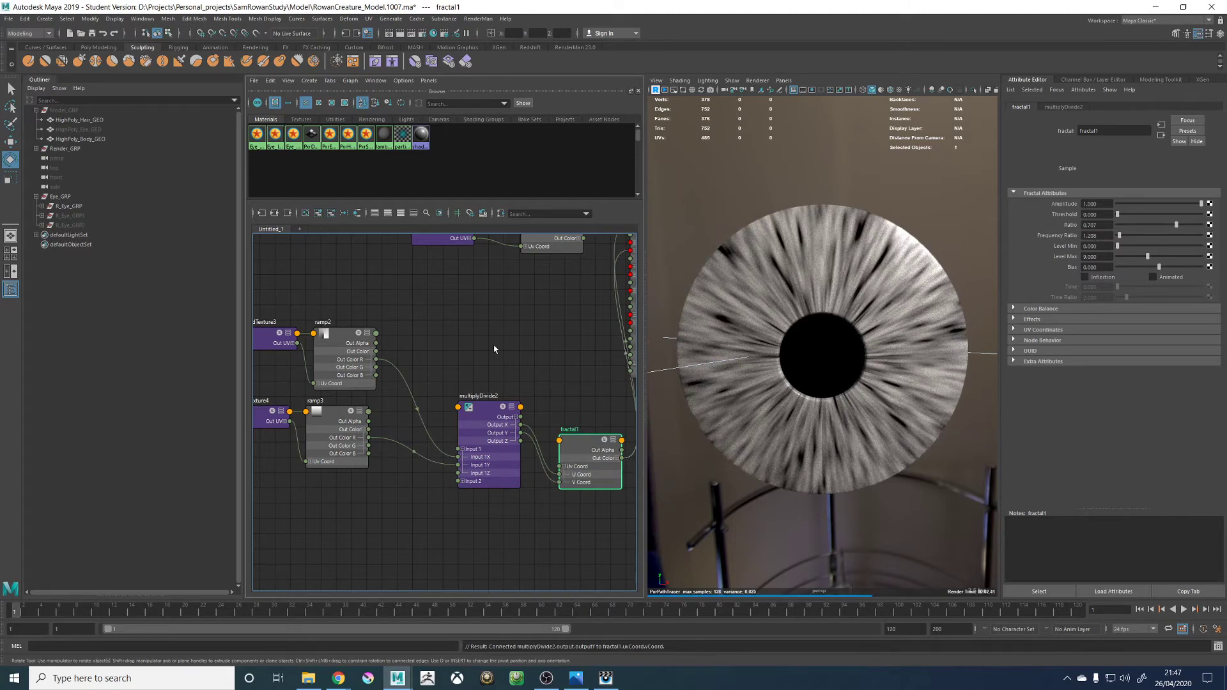
Shift the fractal network away from the iris material and add a new ramp texture node in the freed space
scroll(464, 367, "down", 3)
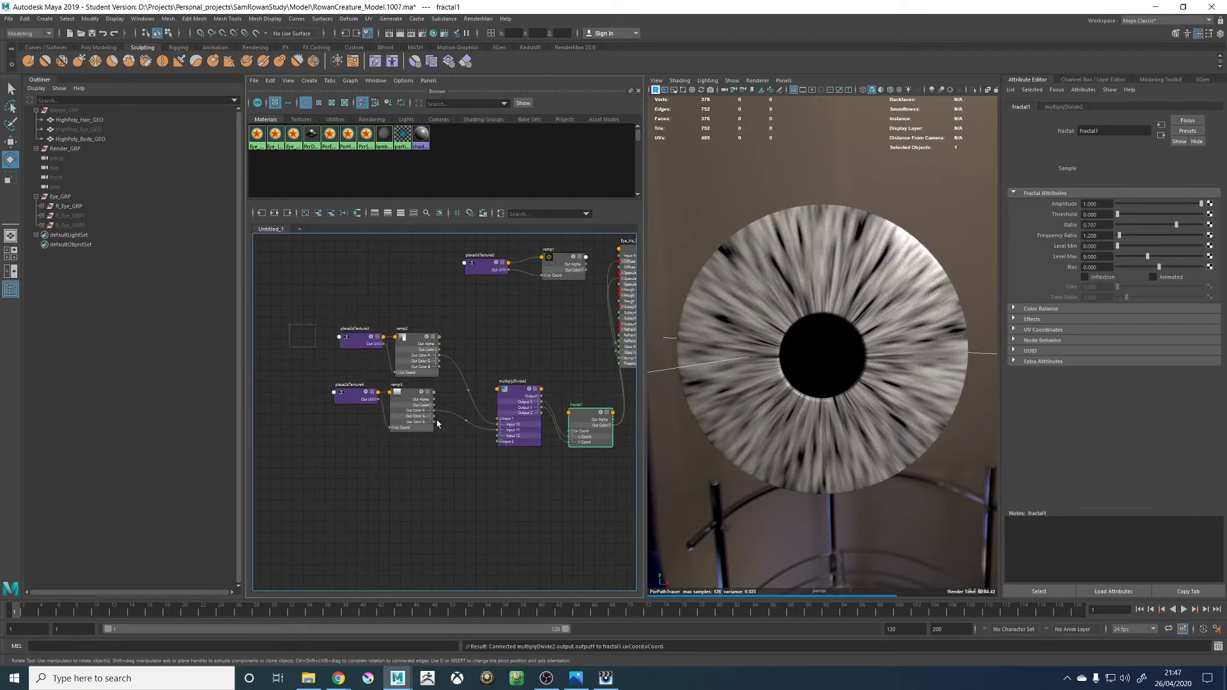
left_click_drag(588, 481, 586, 416)
left_click(565, 449)
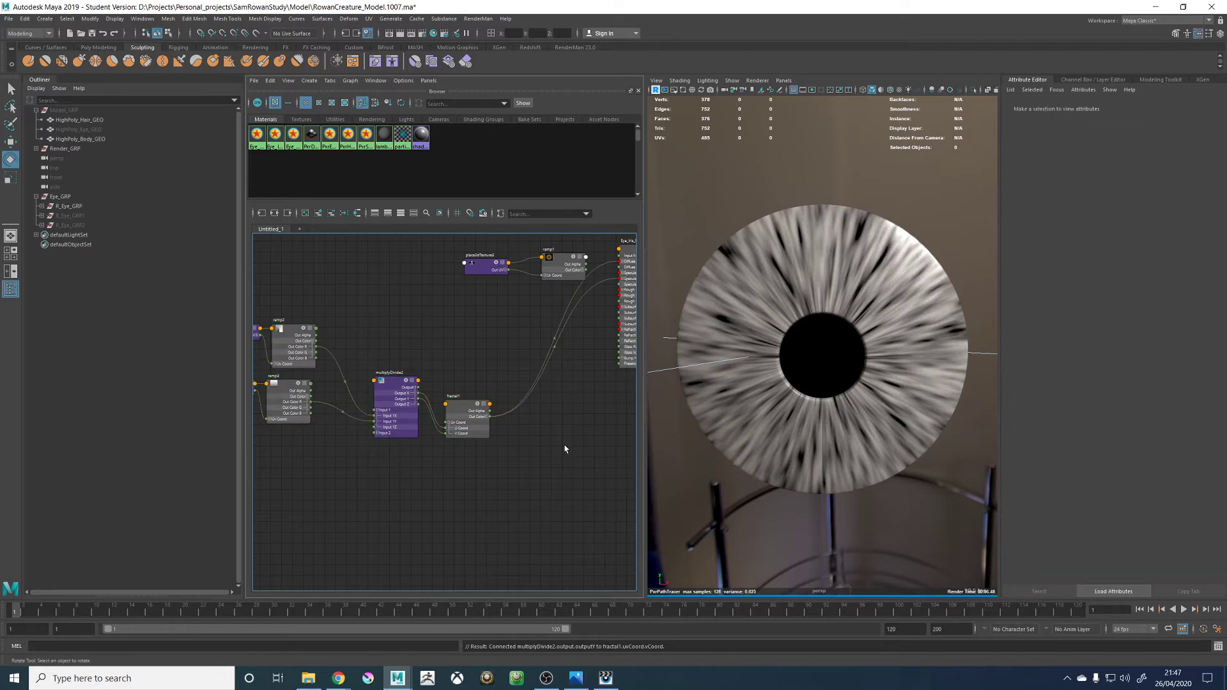
key("Tab")
type("ramp")
key("Down")
key("Down")
key("Down")
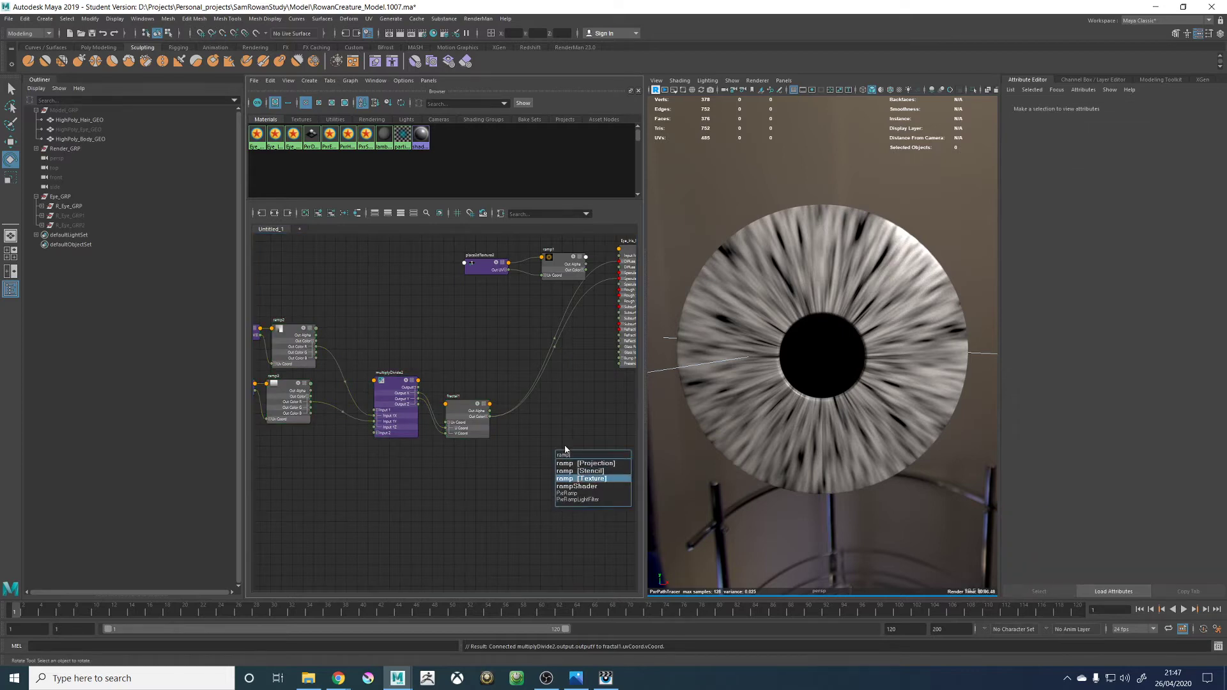
key("Return")
Delete the new ramp's 2D placement node and position the ramp beside the fractal
left_click_drag(565, 458, 427, 510)
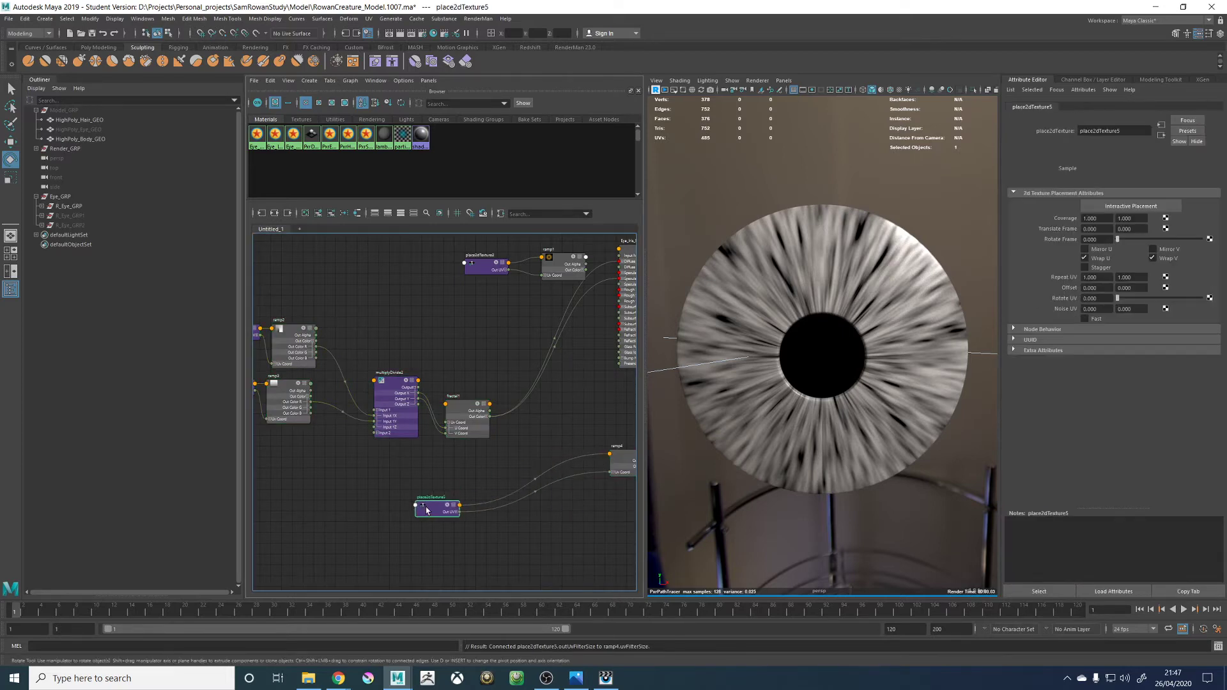
key("Delete")
left_click_drag(619, 453, 568, 432)
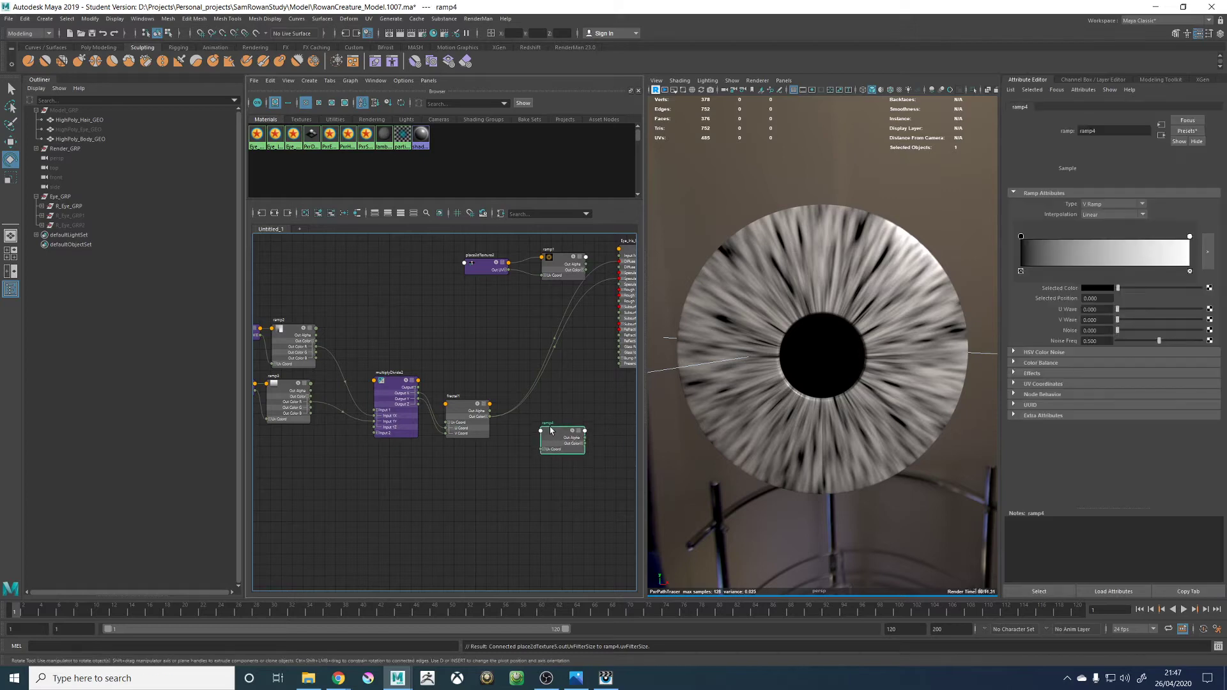
Connect the fractal's Out Color R to the V Coord of ramp4
scroll(493, 427, "up", 2)
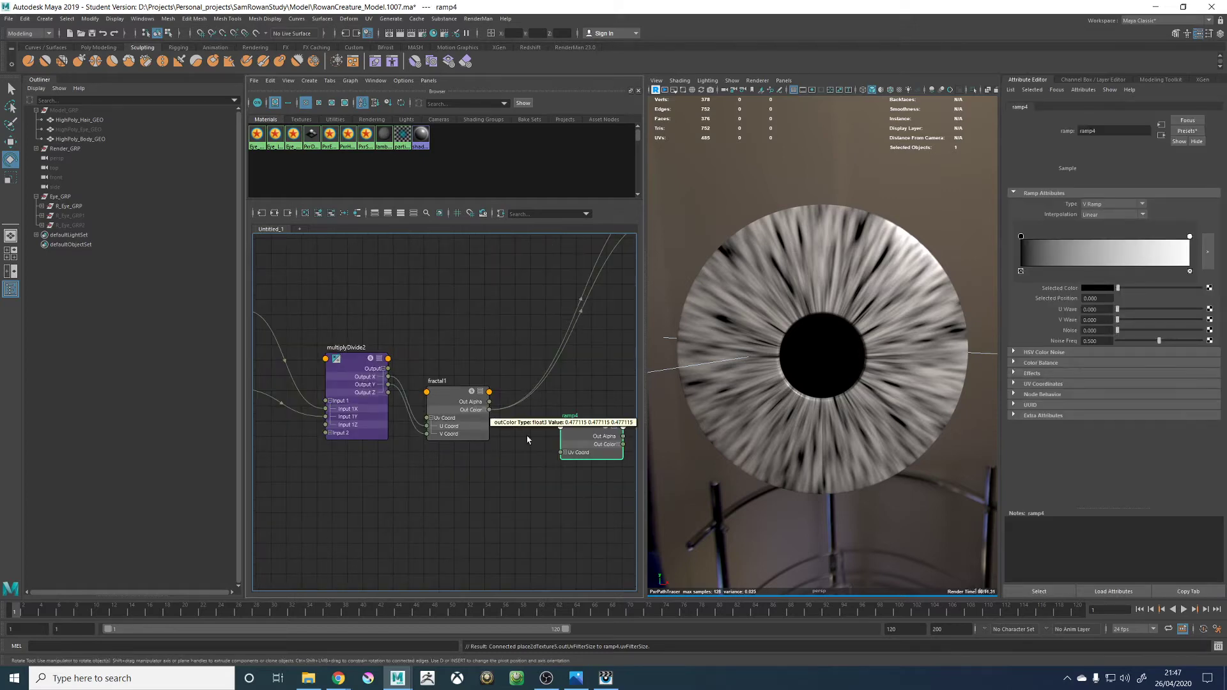
left_click(565, 452)
left_click(484, 409)
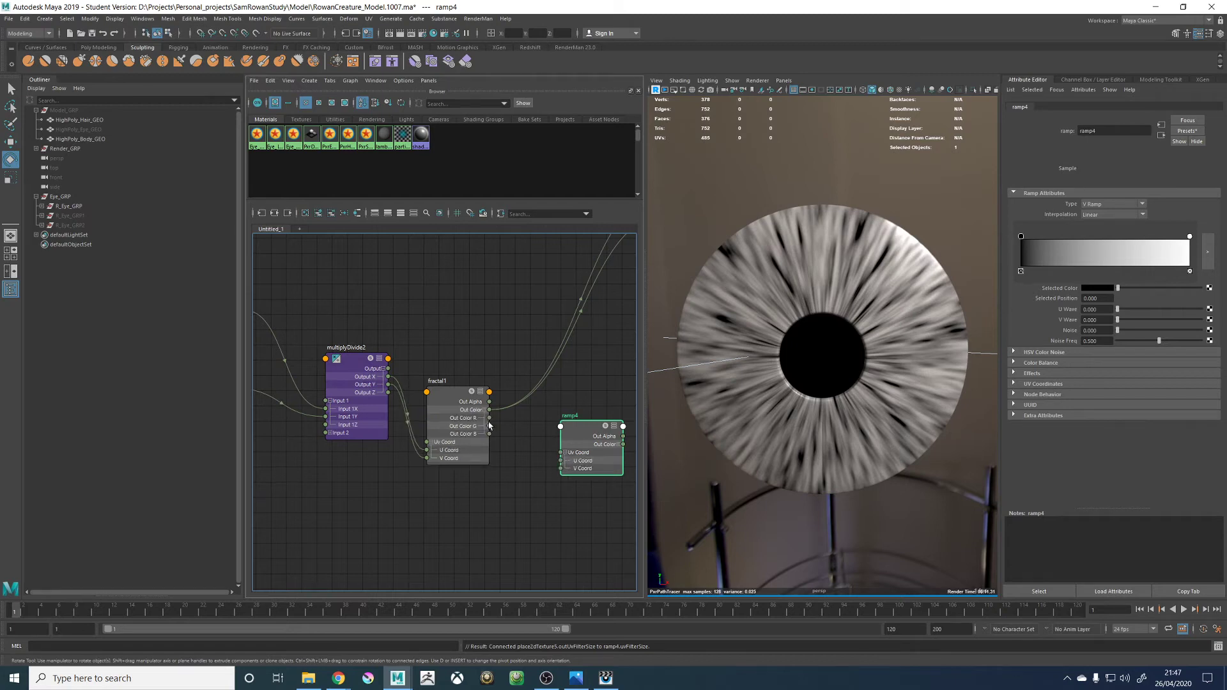
left_click_drag(489, 418, 560, 468)
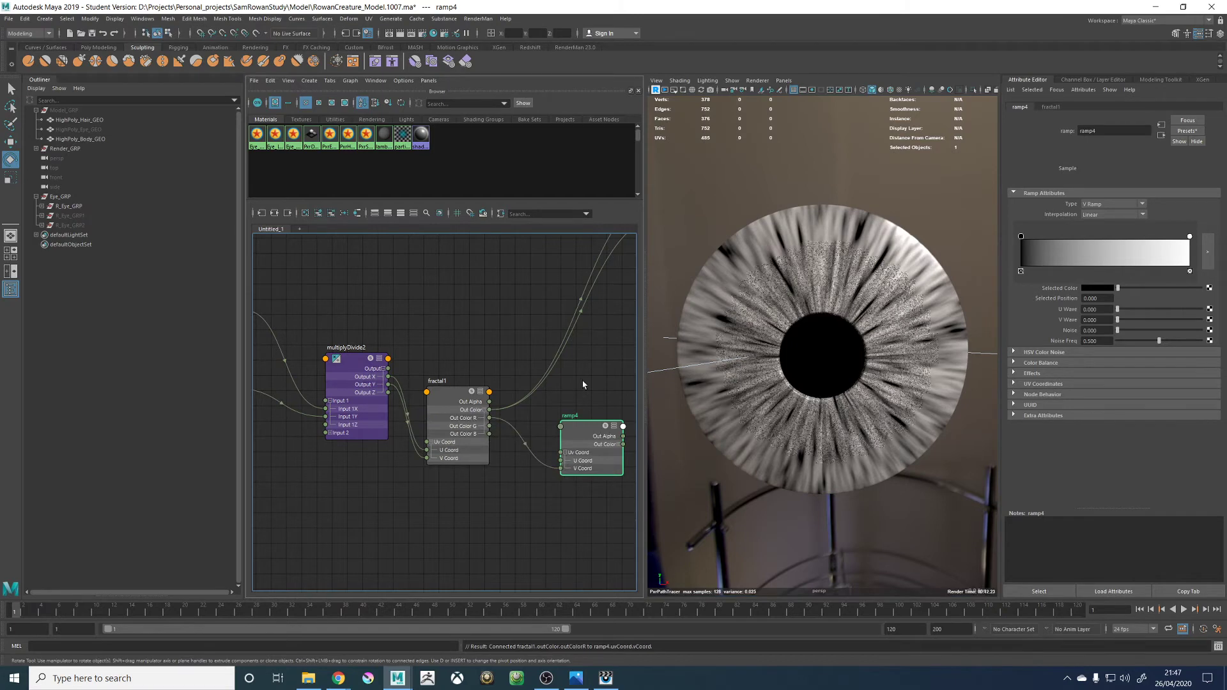
Connect the Out Color of ramp4 to the Diffuse Color and Specular Edge Color of Eye_Iris_MAT
middle_click_drag(635, 423, 516, 481, "alt")
left_click_drag(500, 502, 544, 326)
middle_click_drag(496, 585, 488, 545, "alt")
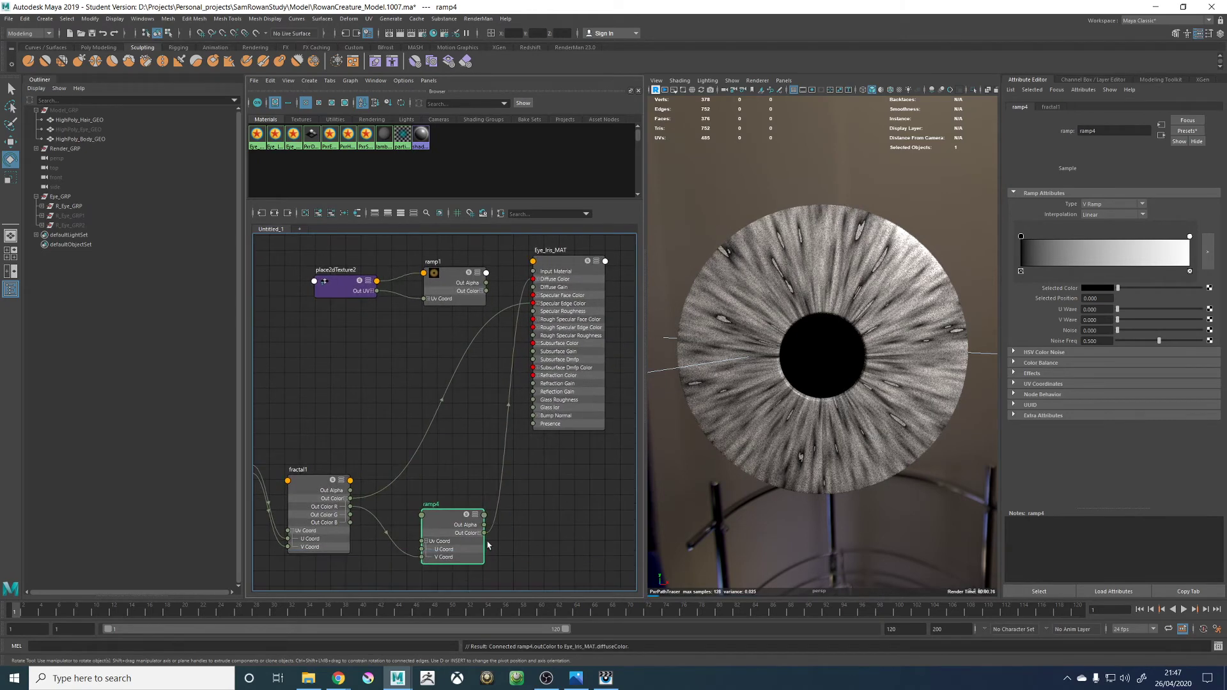
left_click_drag(483, 534, 526, 384)
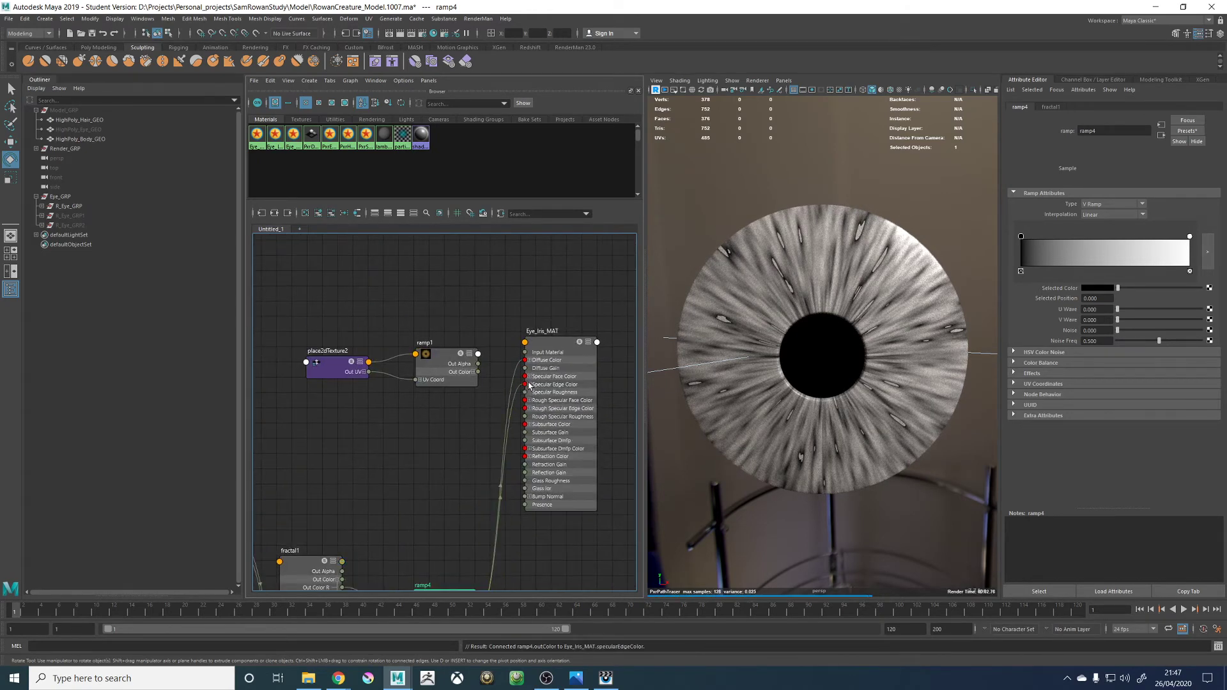
Move ramp4 farther from the fractal and add a clamp node between them
middle_click_drag(580, 537, 597, 440, "alt")
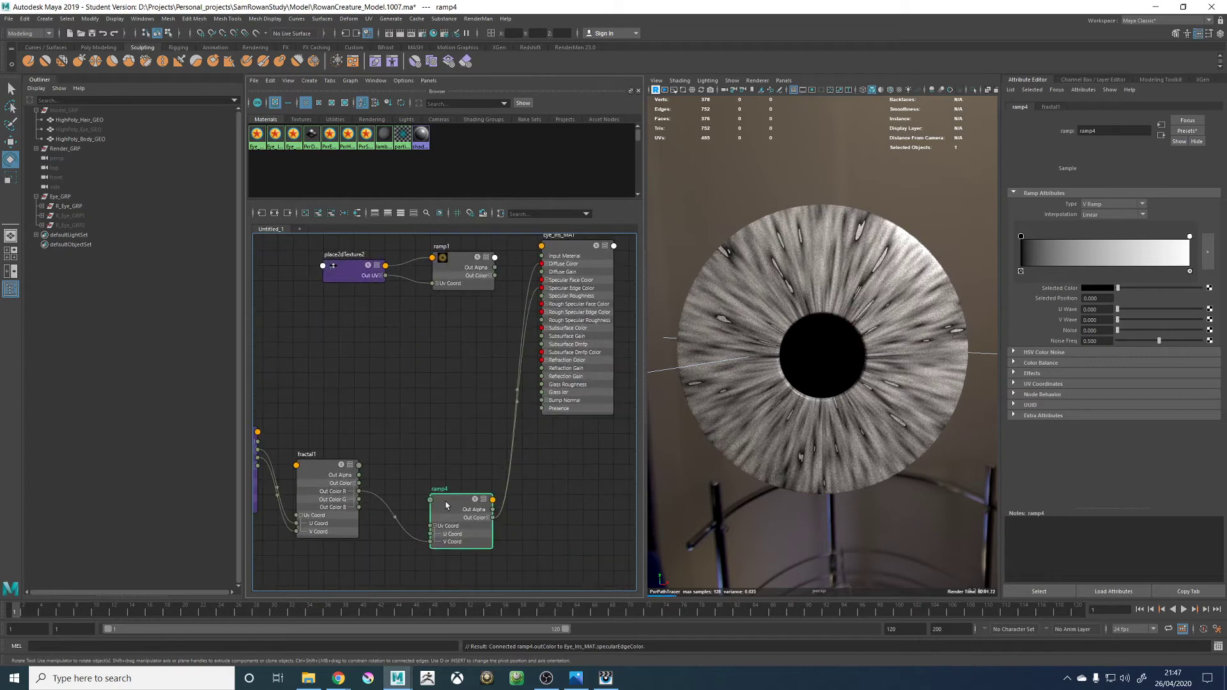
left_click_drag(454, 502, 506, 495)
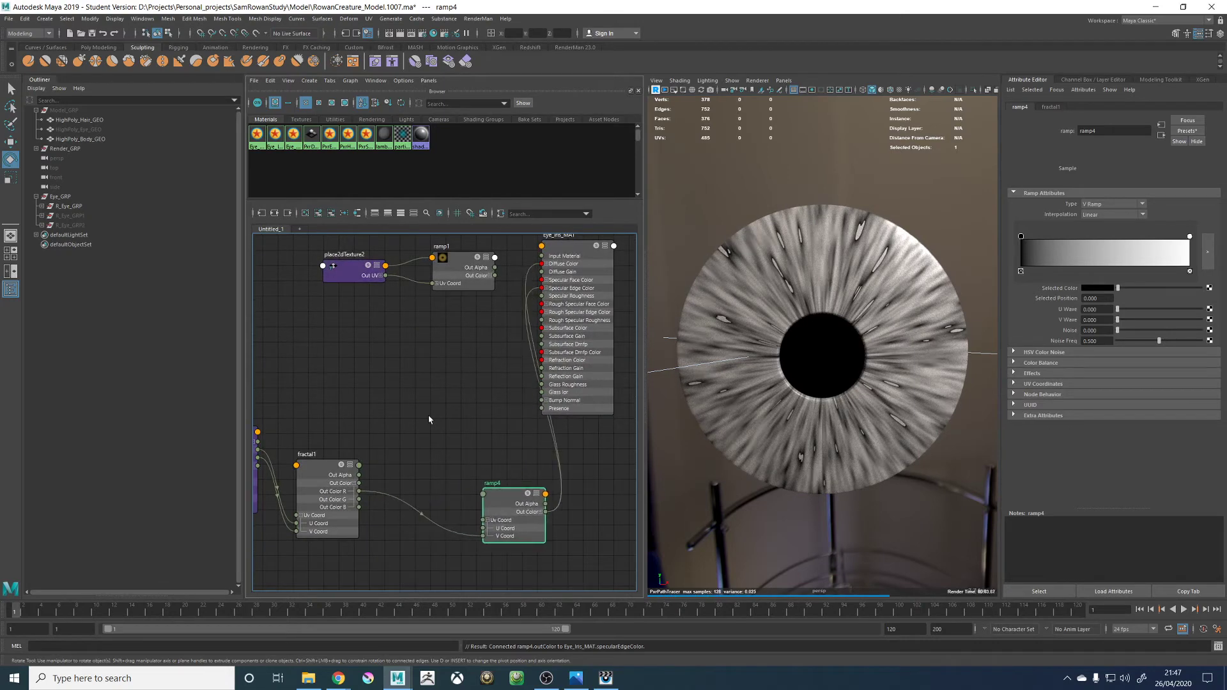
left_click(428, 415)
key("Tab")
type("clamp")
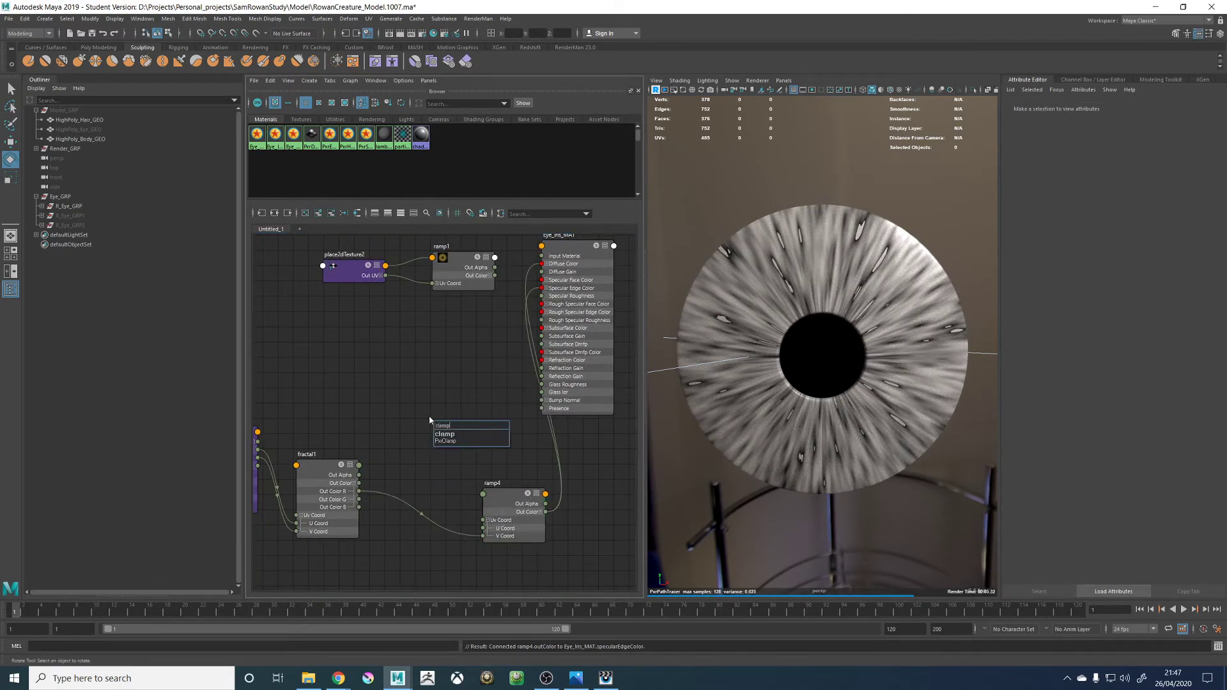
key("Return")
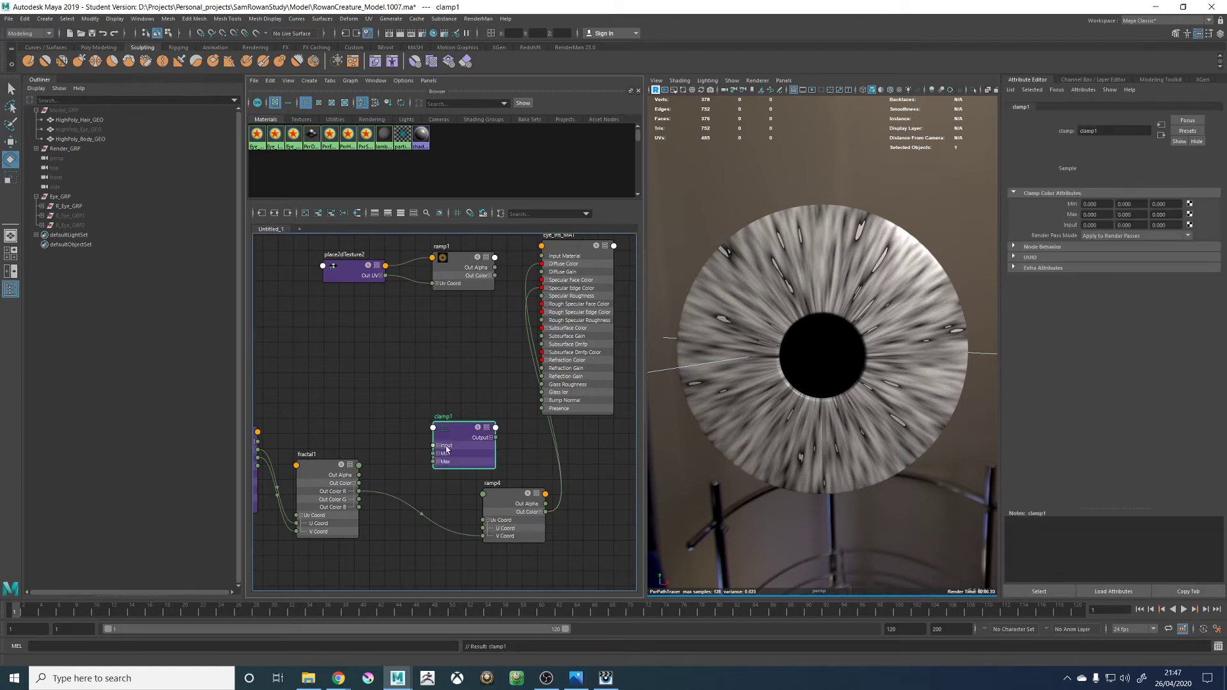
Route the fractal's Out Color through clamp1 into the V Coord of ramp4, and raise the clamp's maximum
left_click_drag(359, 483, 482, 535)
key("3")
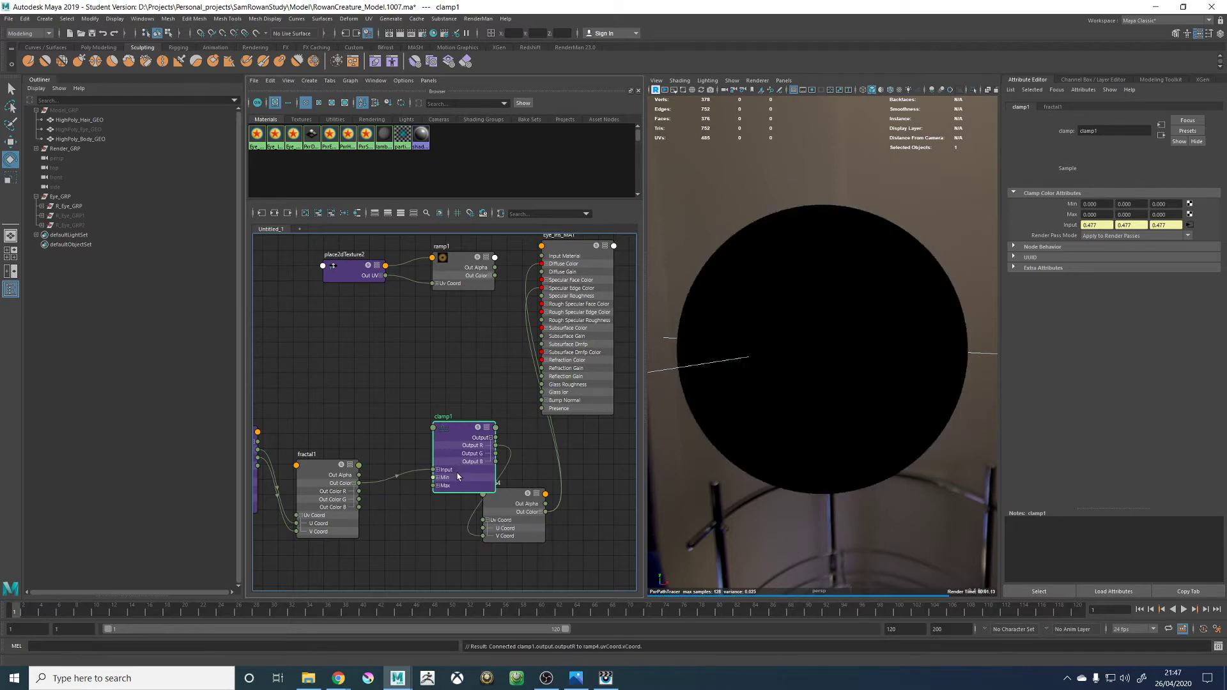
left_click_drag(463, 430, 439, 429)
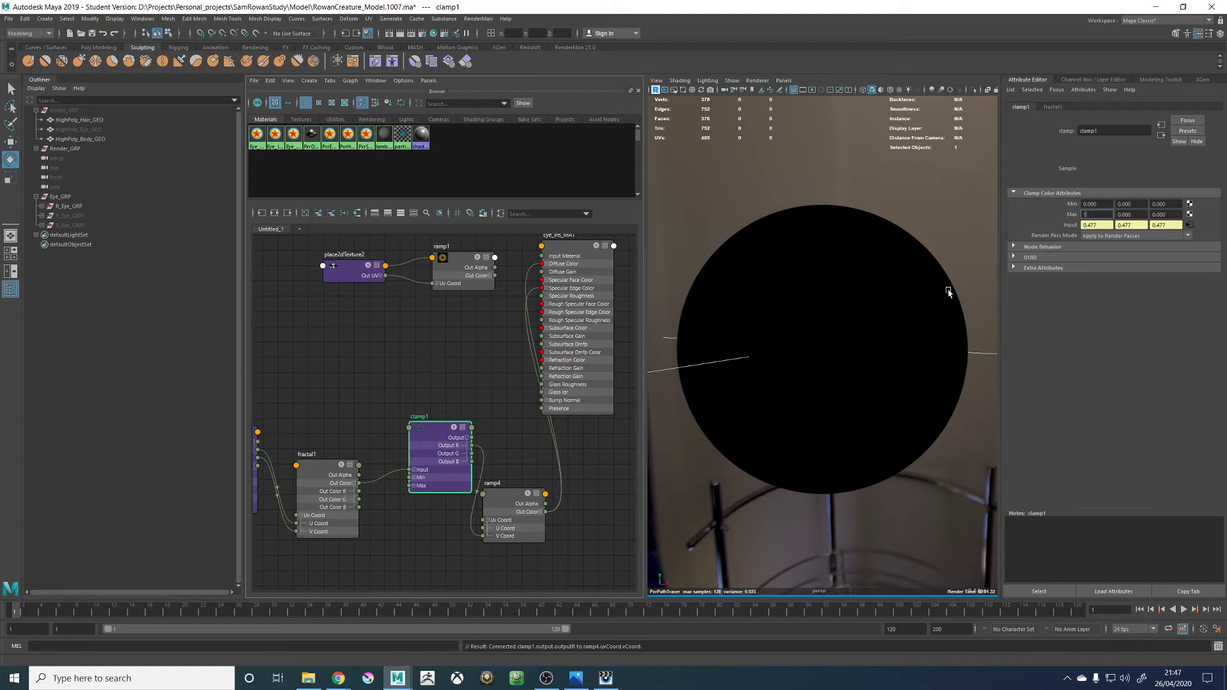
left_click(849, 194)
Add light stops to ramp4 at about 0.698 and 0.630, adjusting the 0.630 stop to a light grey
left_click(501, 497)
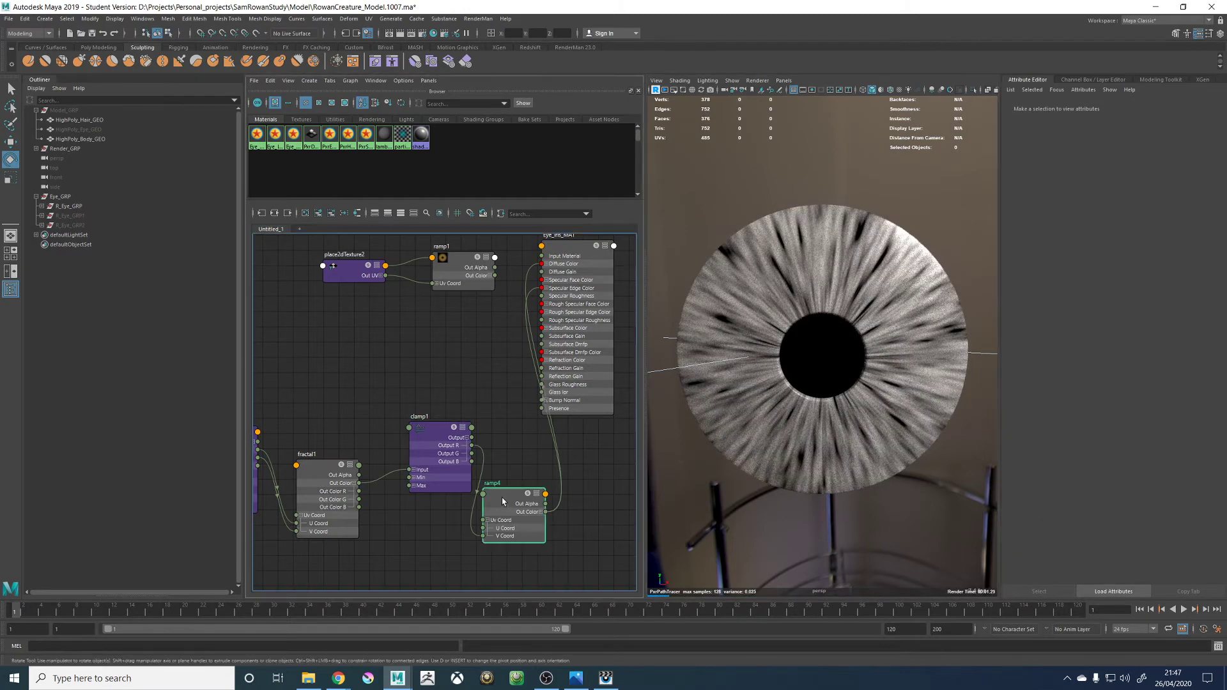
left_click(1144, 253)
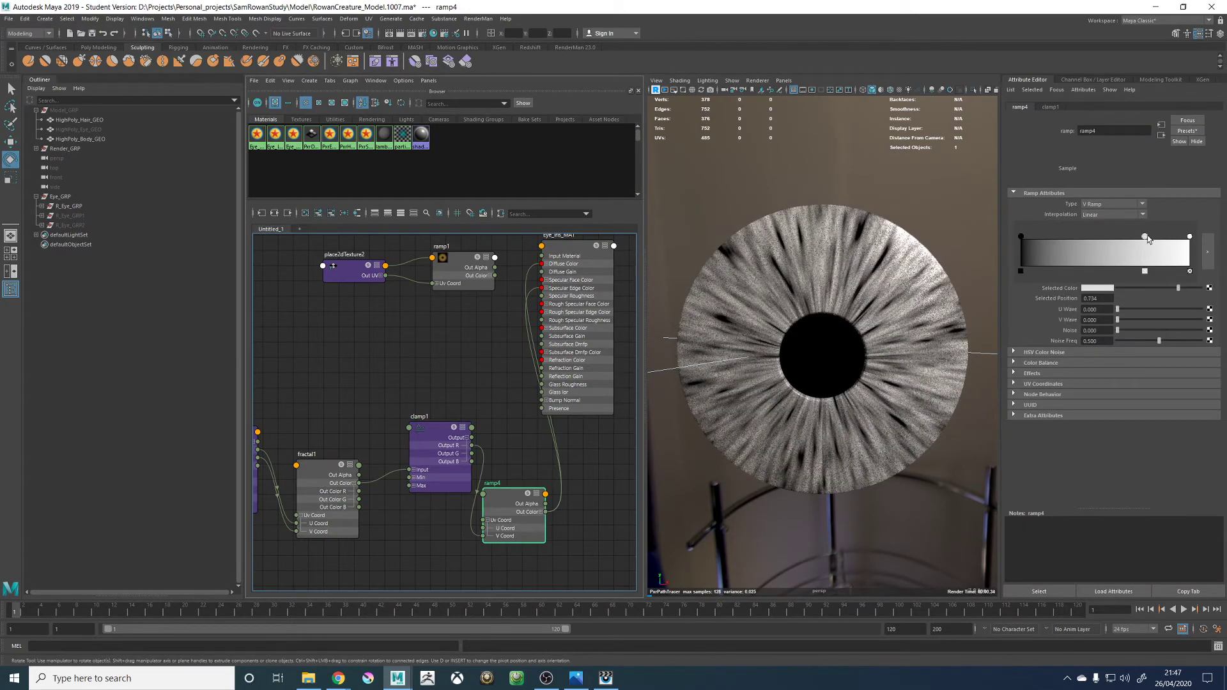
mouse_move(1142, 238)
left_mouse_down()
mouse_move(1035, 240)
mouse_move(1138, 243)
left_mouse_up()
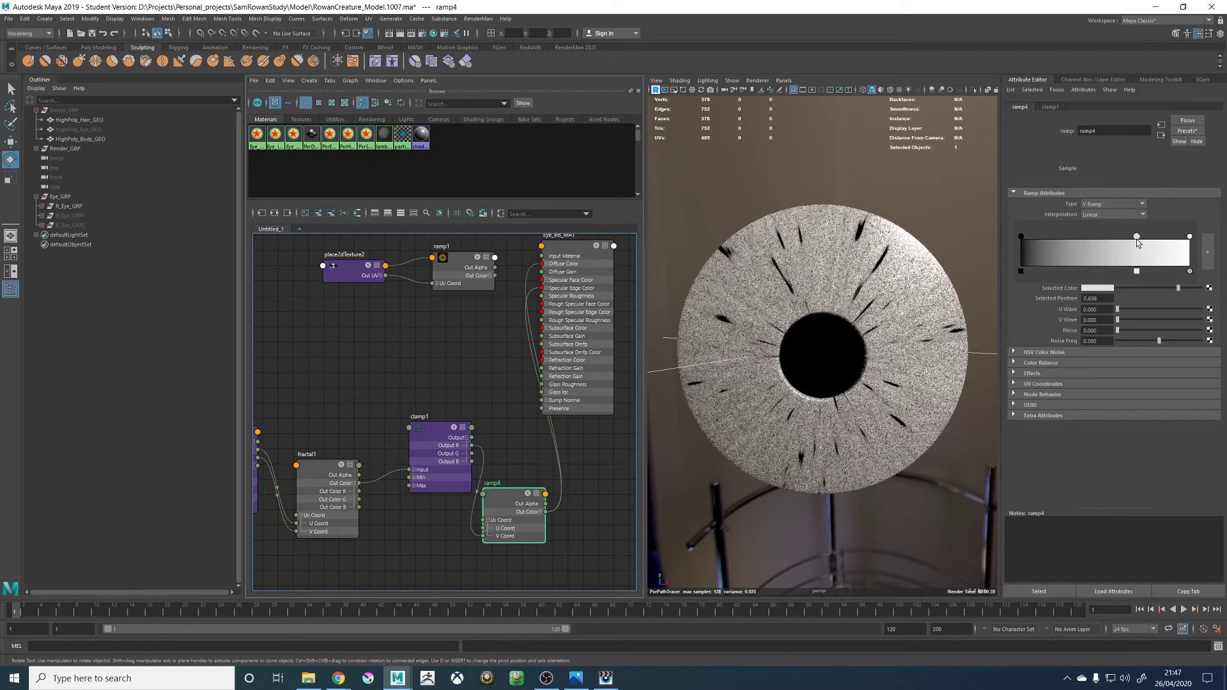
left_click(1129, 256)
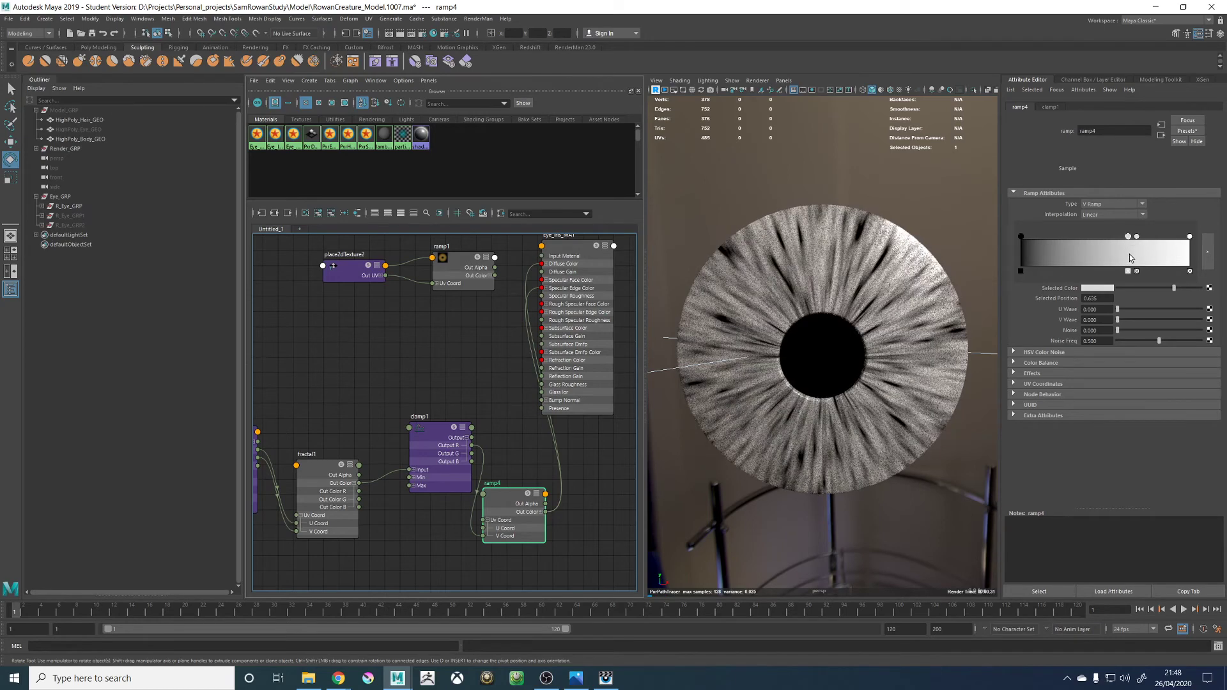
left_click_drag(1164, 291, 1147, 290)
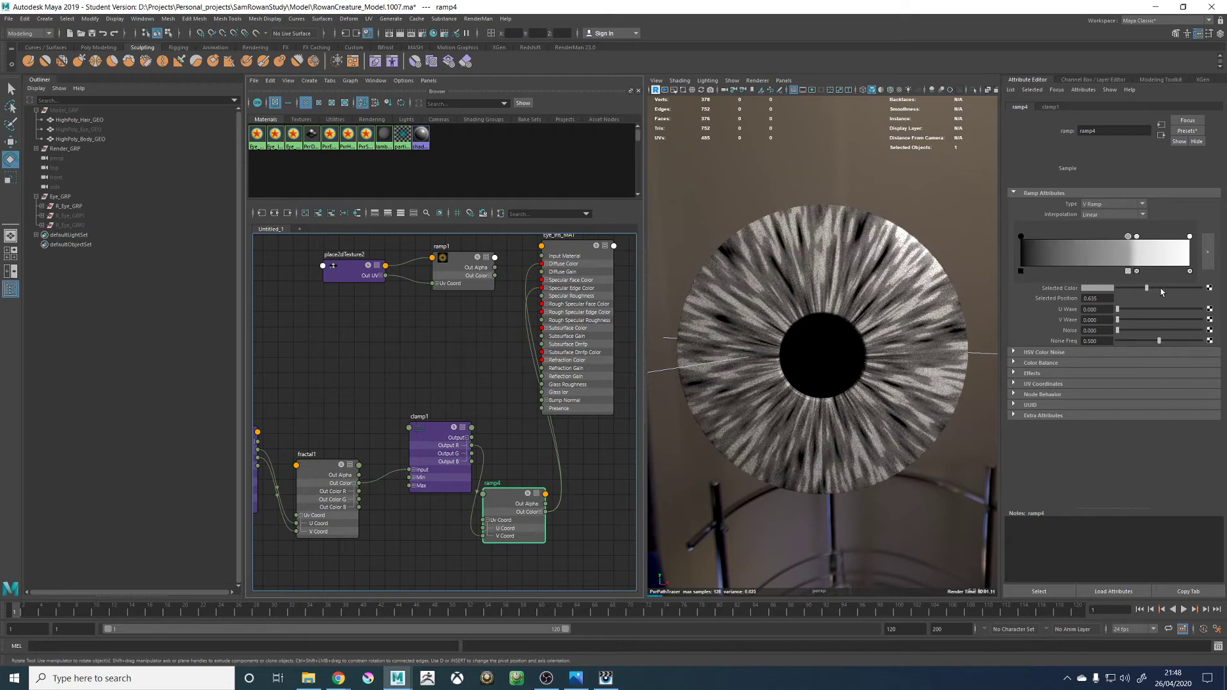
left_click(1161, 291)
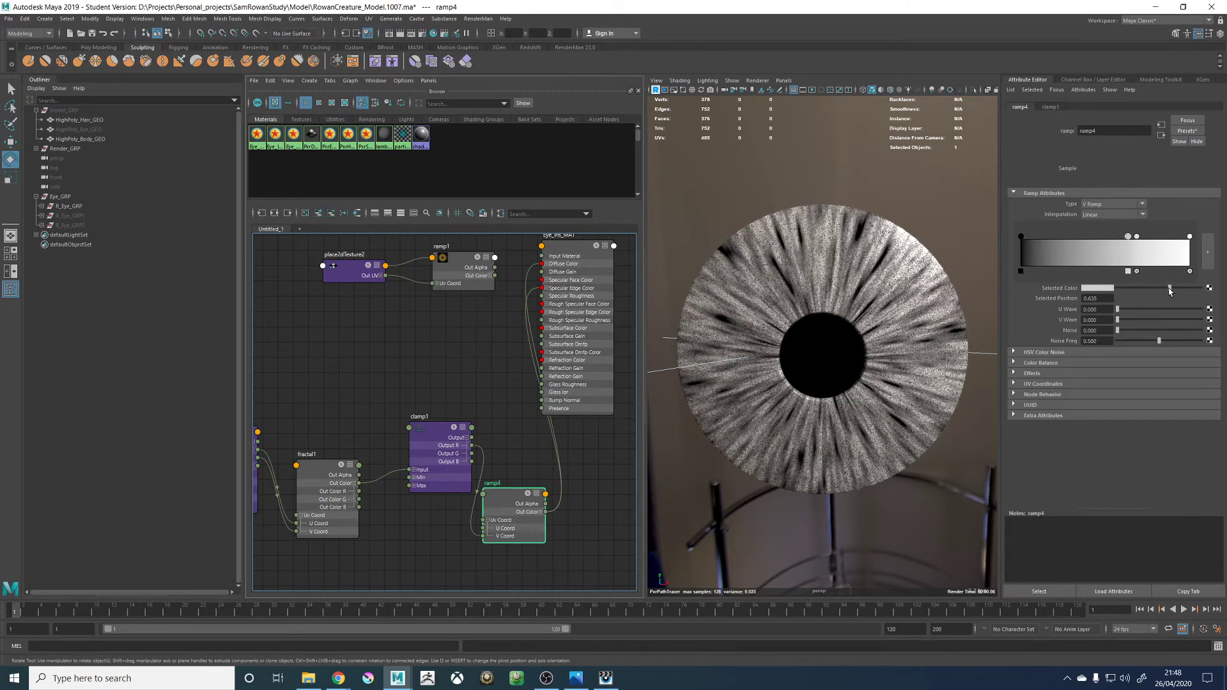
Add a white stop to ramp4 at about 0.657 and shift the neighbouring light stop to about 0.666
left_click(1134, 246)
left_click_drag(1134, 241, 1131, 242)
left_click_drag(1177, 287, 1200, 288)
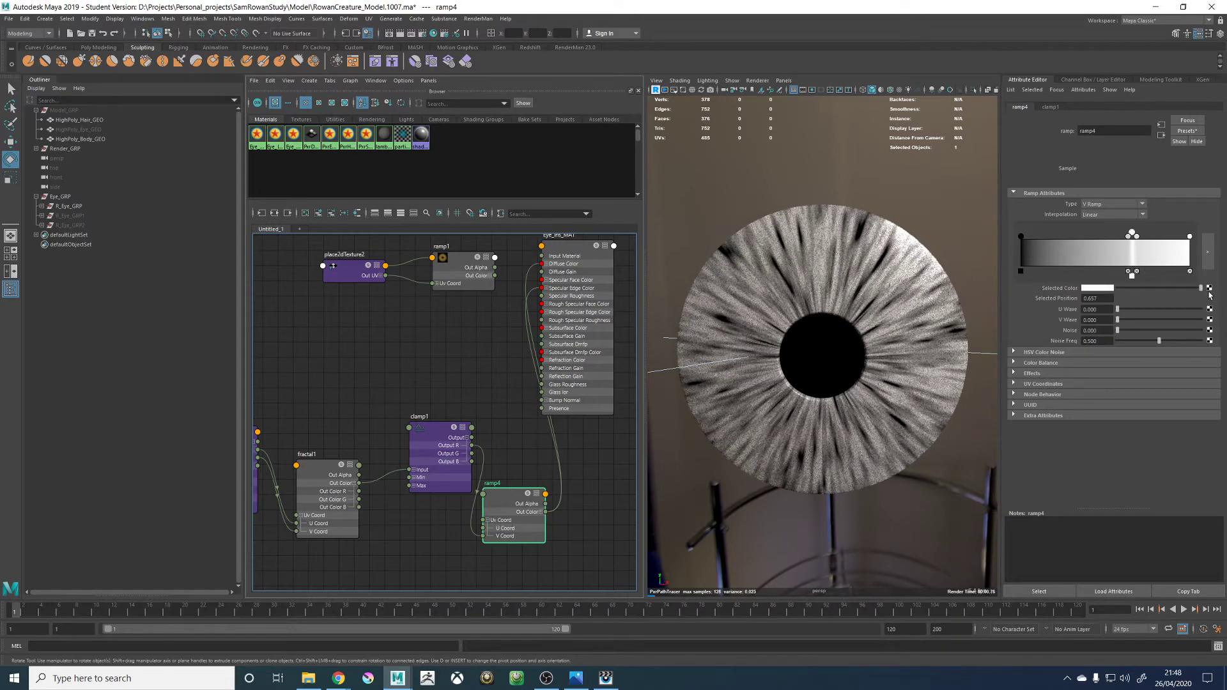
left_click(1133, 238)
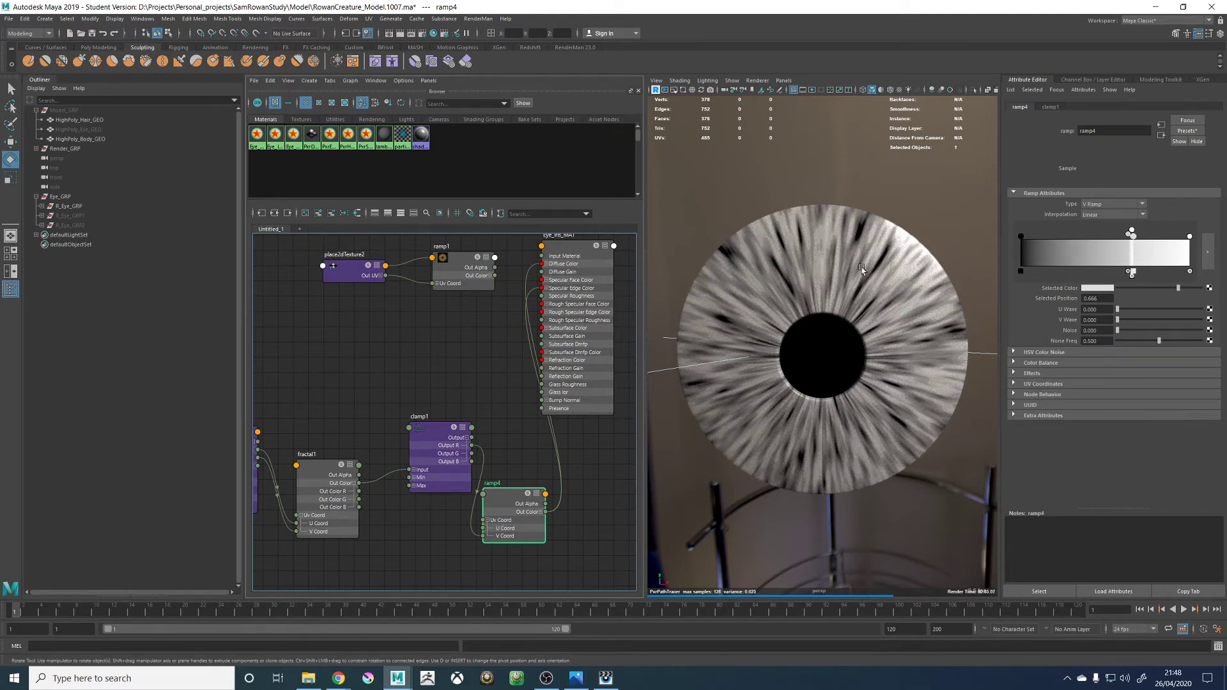
Move the fractal network and ramp1 network away from Eye_Iris_MAT and open node creation in the cleared space
scroll(439, 385, "down", 2)
middle_click_drag(330, 388, 525, 355, "alt")
scroll(359, 355, "down", 3)
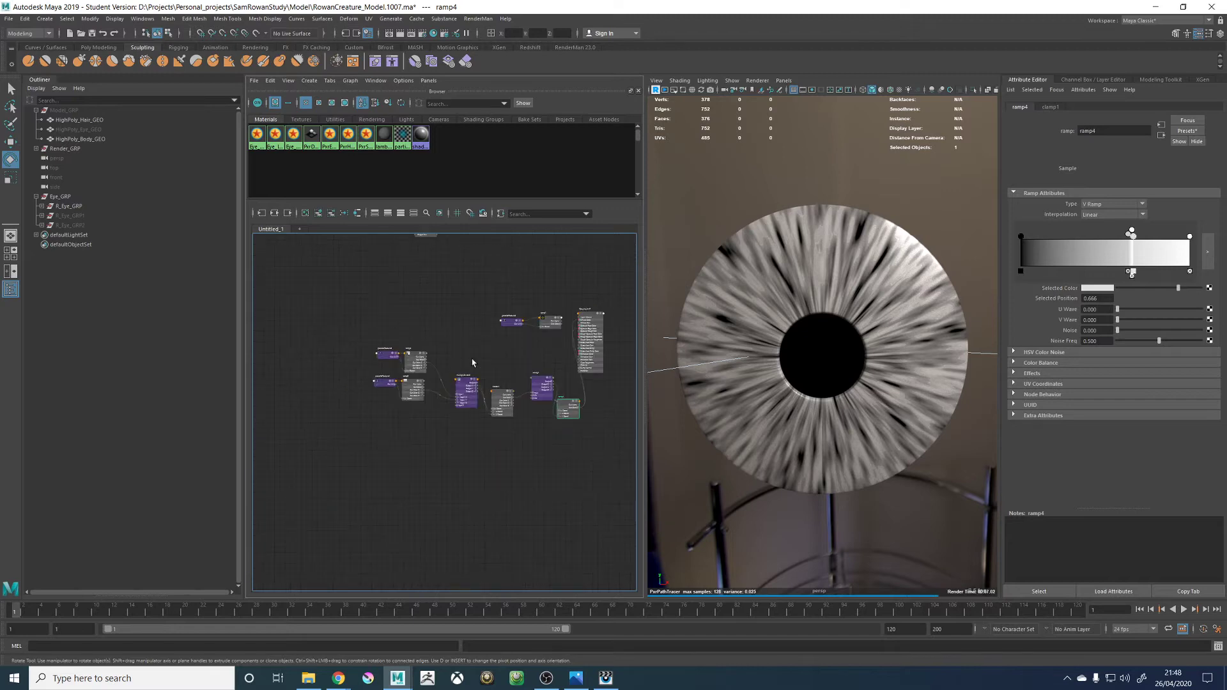
left_click_drag(512, 428, 451, 408)
scroll(451, 363, "up", 2)
left_click_drag(515, 303, 435, 319)
left_click(464, 358)
key("Tab")
type("multi")
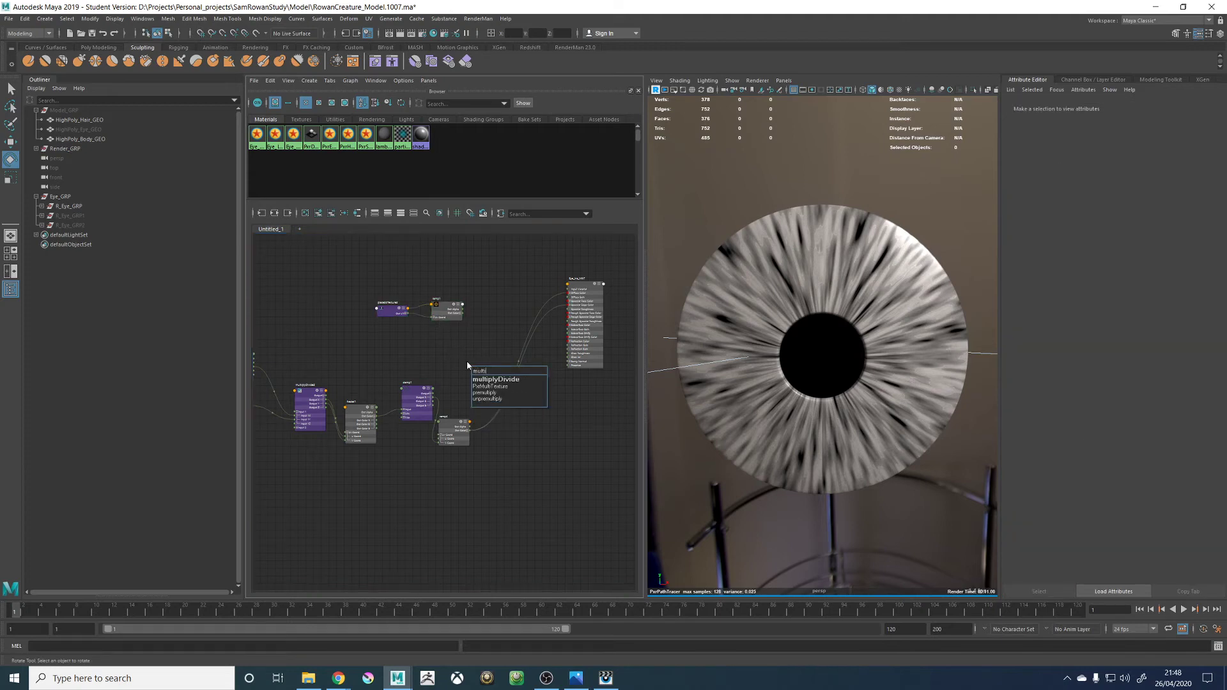
key("Down")
key("BackSpace")
key("BackSpace")
key("BackSpace")
key("BackSpace")
key("BackSpace")
Add a layeredTexture node before Eye_Iris_MAT and connect ramp1 and ramp4 to it as color layers
type("lay")
key("Down")
key("Down")
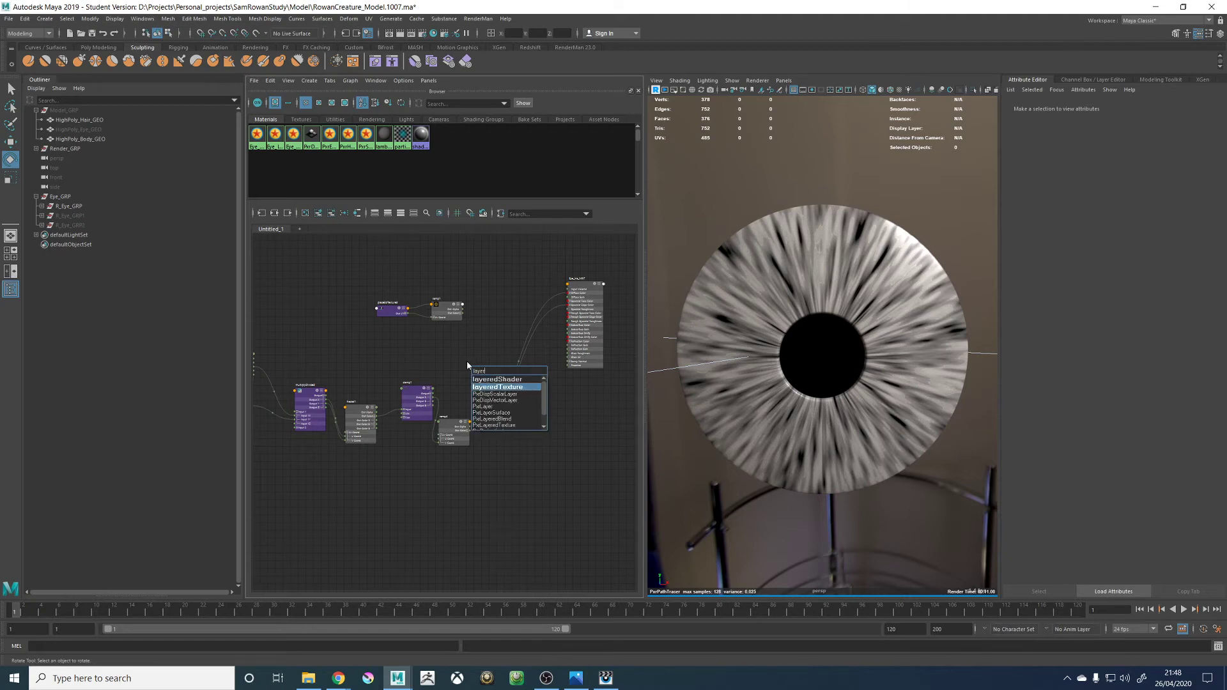
key("Return")
left_click_drag(469, 364, 492, 347)
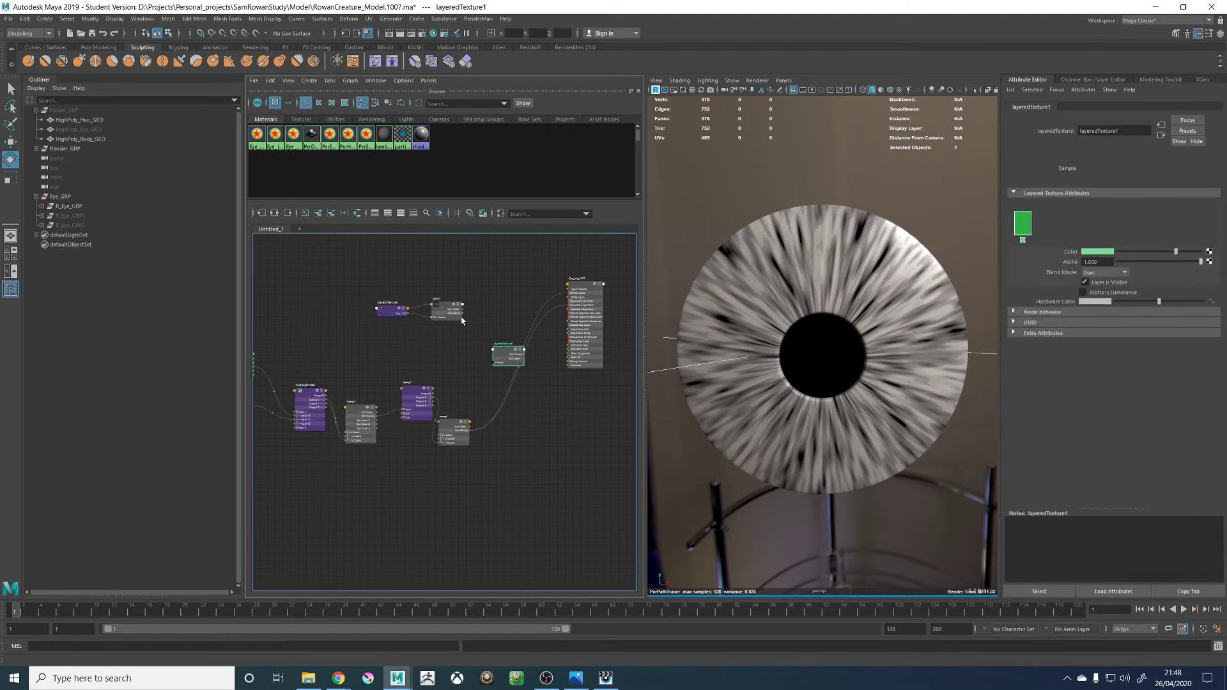
middle_click_drag(442, 309, 1066, 252)
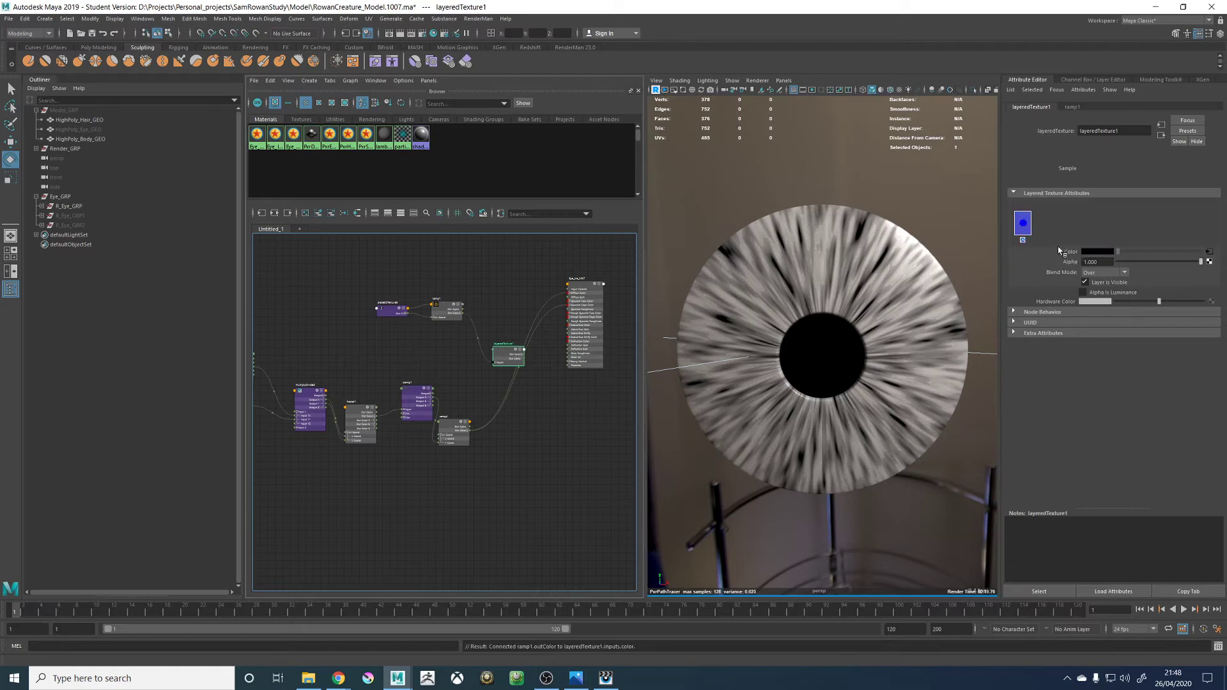
middle_click_drag(454, 427, 1028, 226)
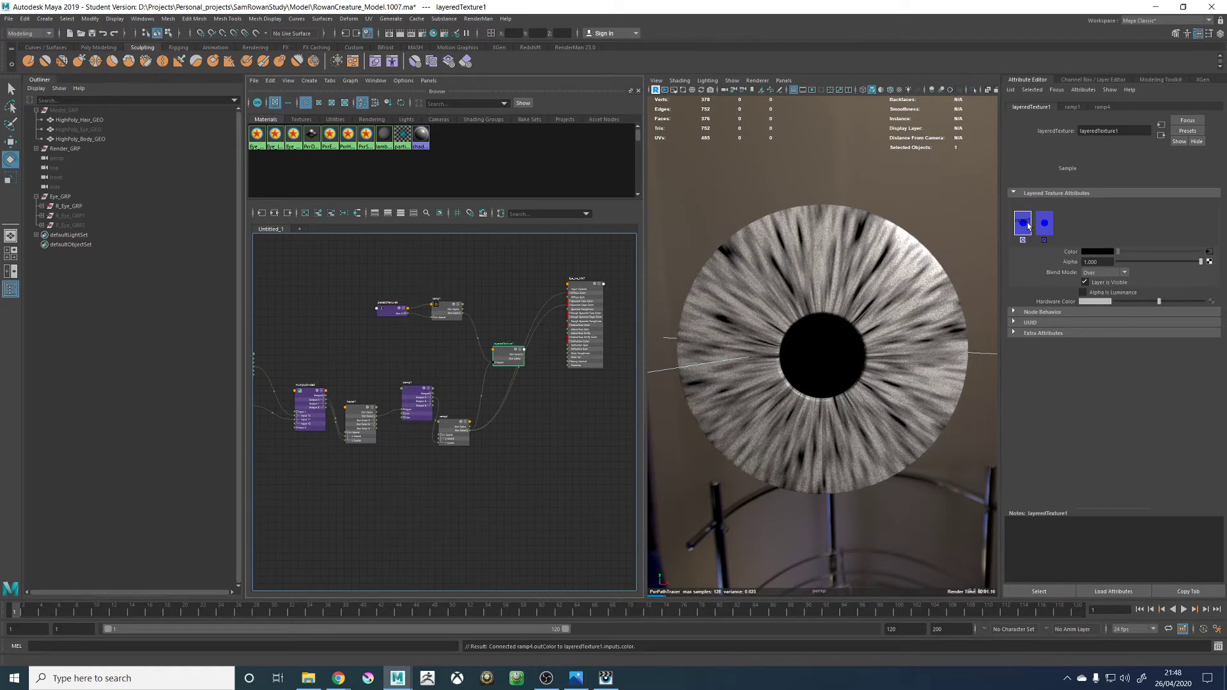
Rename ramp4 as IrisPattern and ramp1 as Iris_COL
scroll(463, 425, "up", 2)
left_click(446, 426)
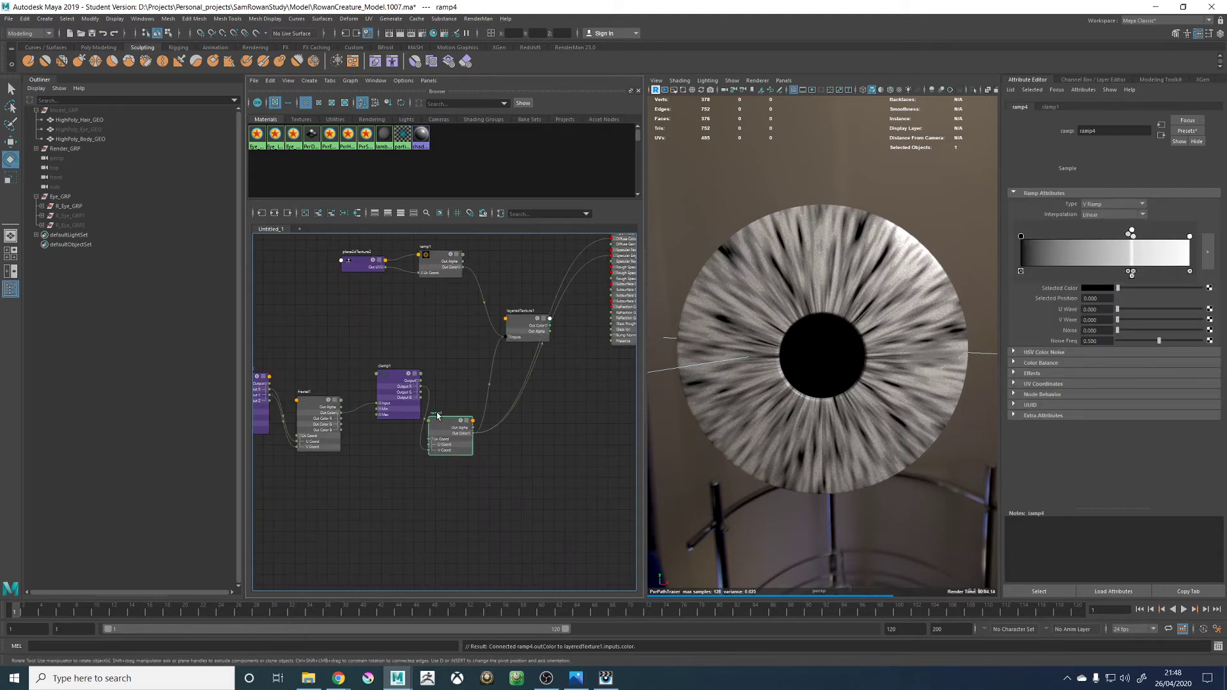
double_click(438, 415)
key("BackSpace")
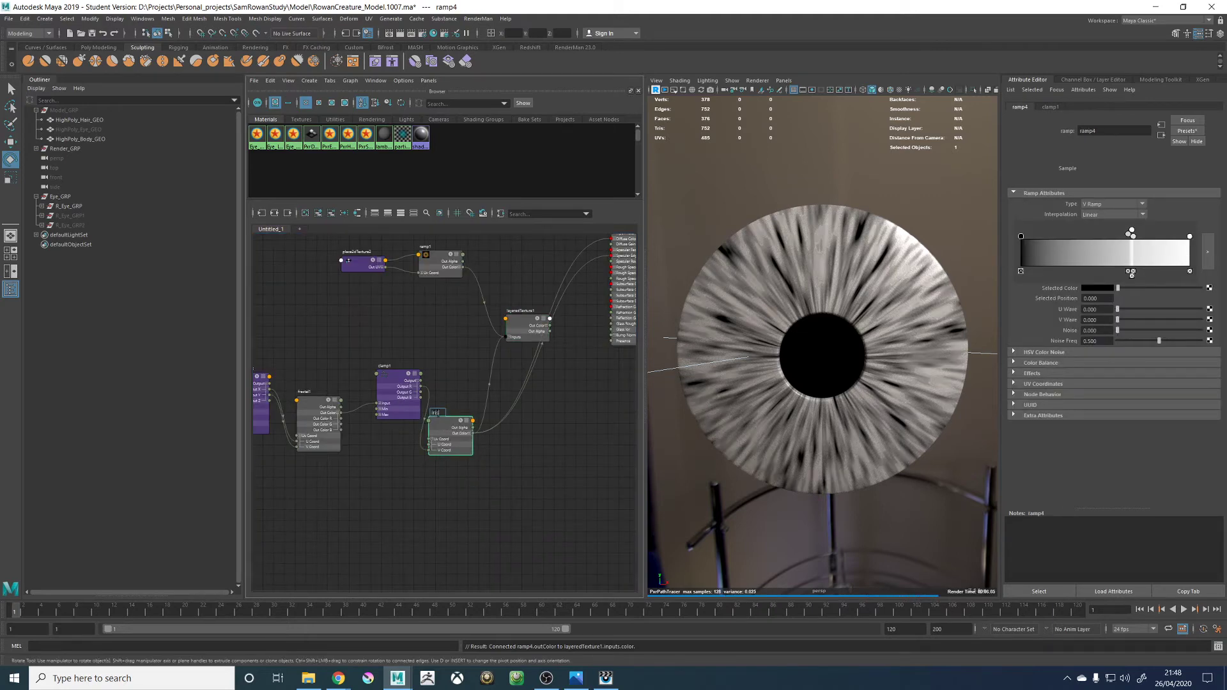
type("IrisPattern")
key("Return")
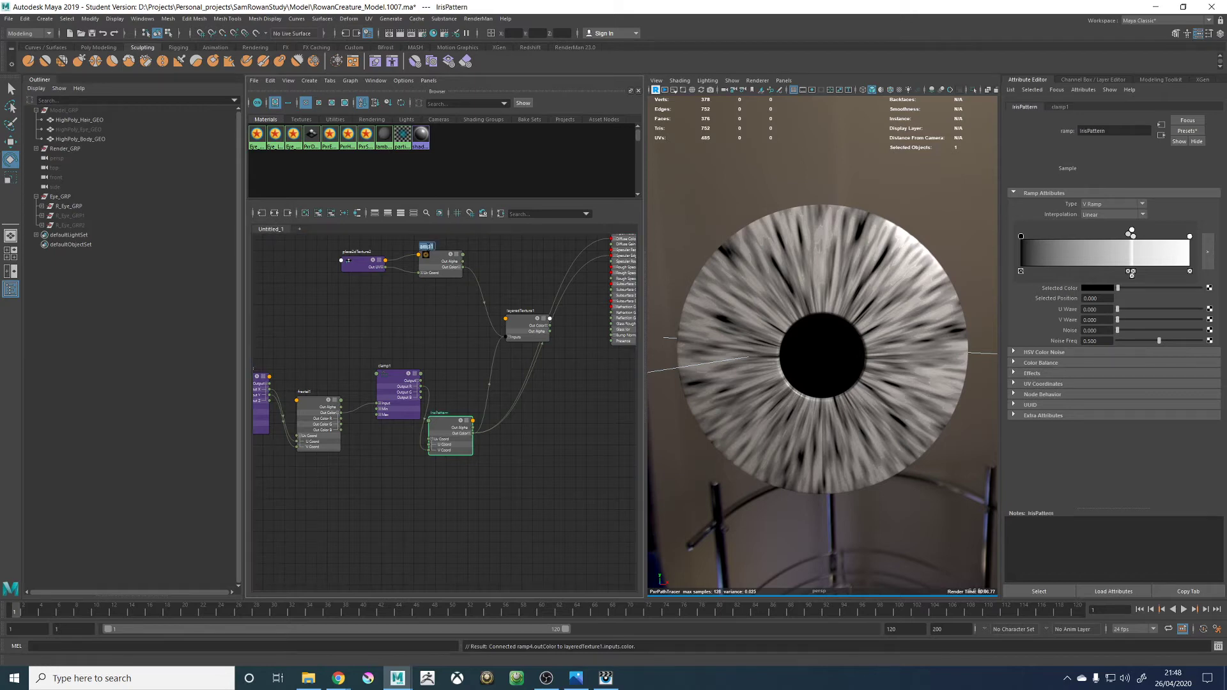
type("Iri")
type("s_COL")
key("Return")
Connect the layered texture's Out Color to the Diffuse Color and Specular Edge Color of Eye_Iris_MAT
left_click(521, 324)
middle_click_drag(553, 330, 528, 397, "alt")
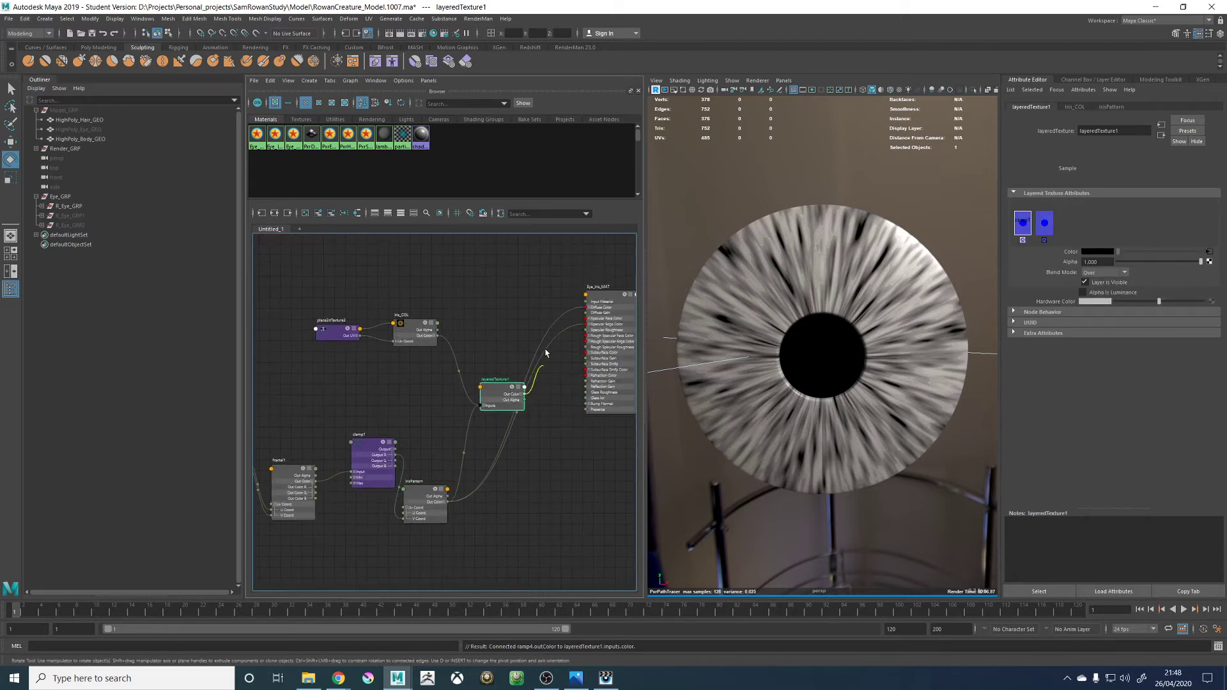
left_click_drag(524, 394, 586, 307)
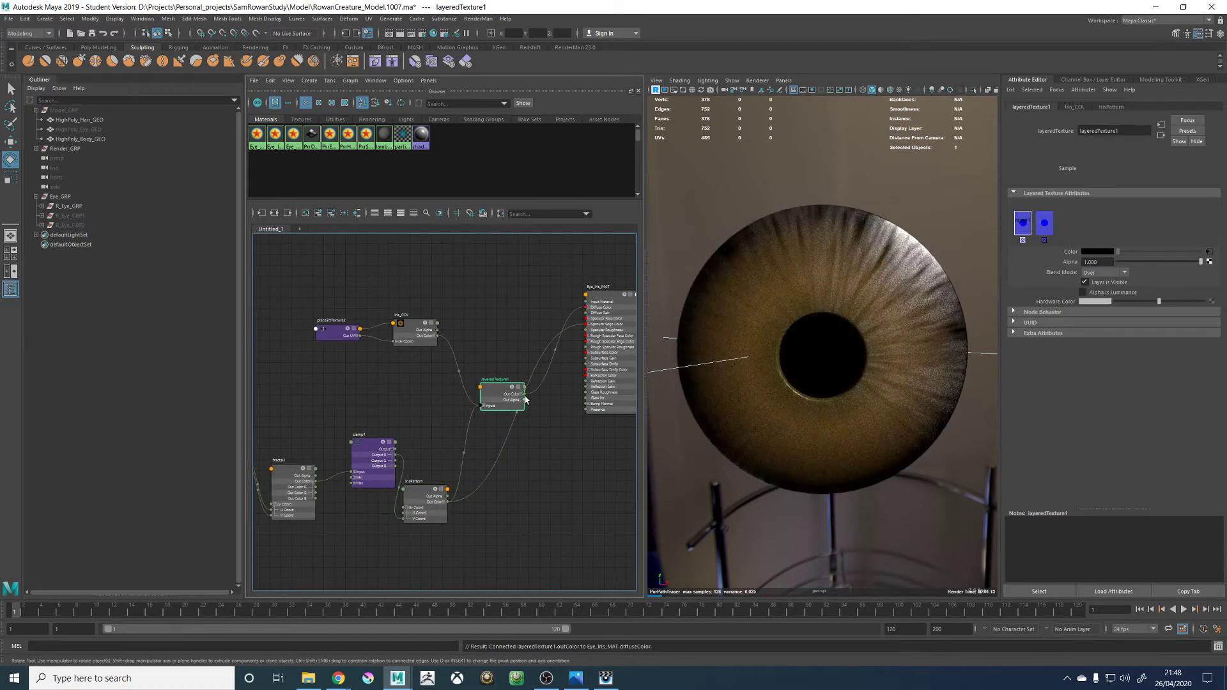
left_click_drag(524, 395, 578, 340)
Place the IrisPattern layer above Iris_COL in the layered texture and blend it with Multiply at about 0.357 alpha
left_click(499, 397)
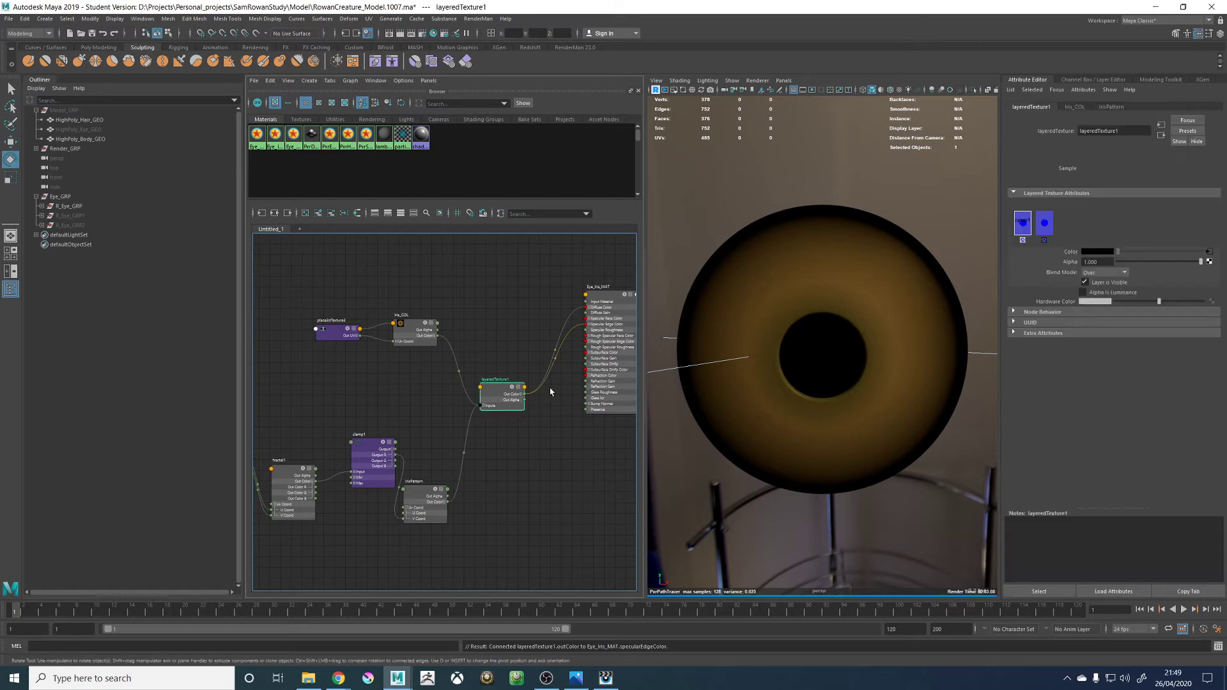
left_click(1043, 226)
middle_click_drag(1043, 226, 1017, 223)
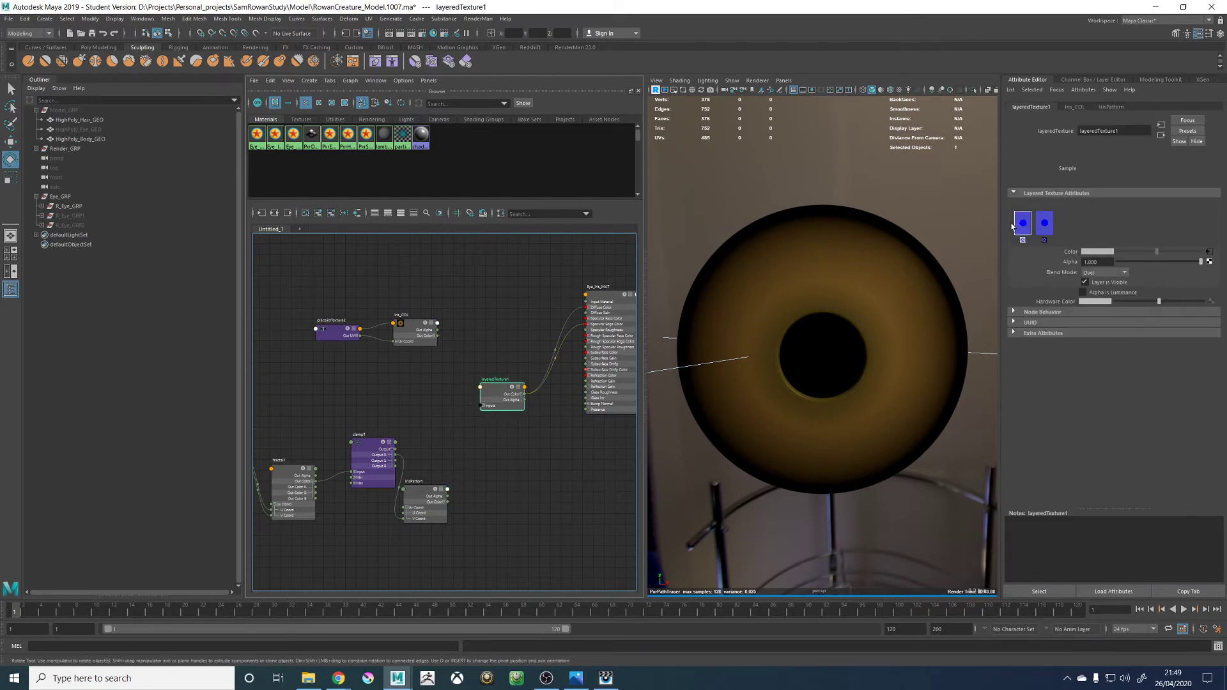
left_click(1100, 272)
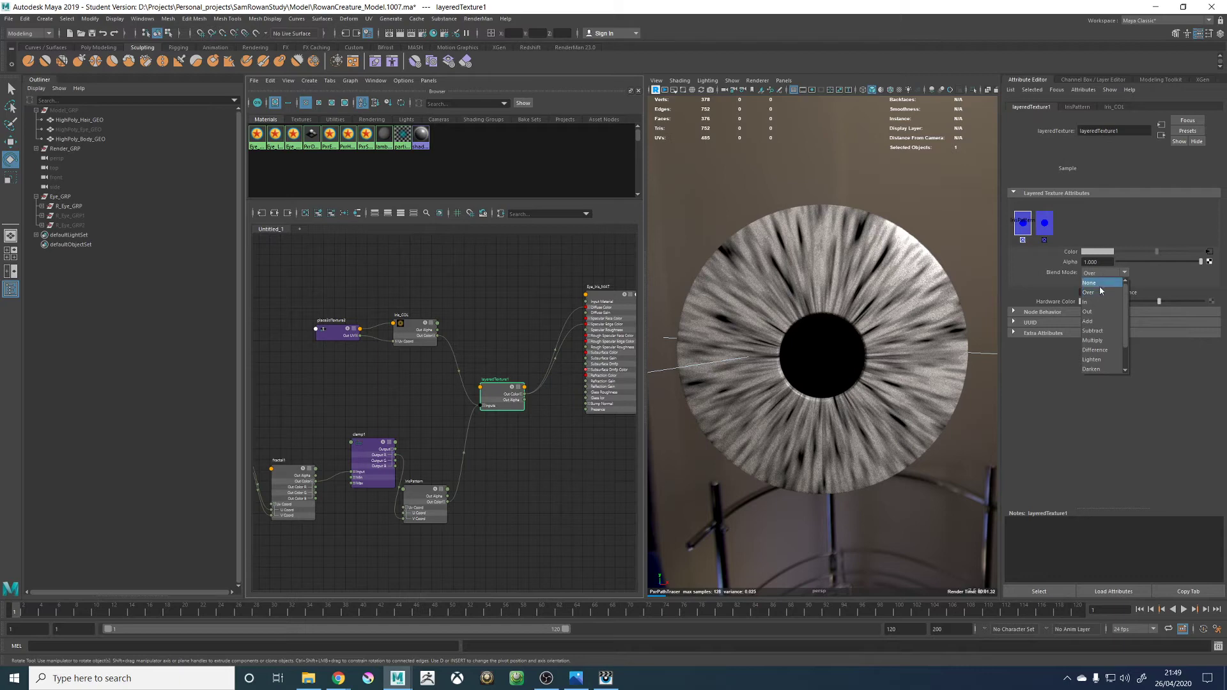
left_click(1094, 342)
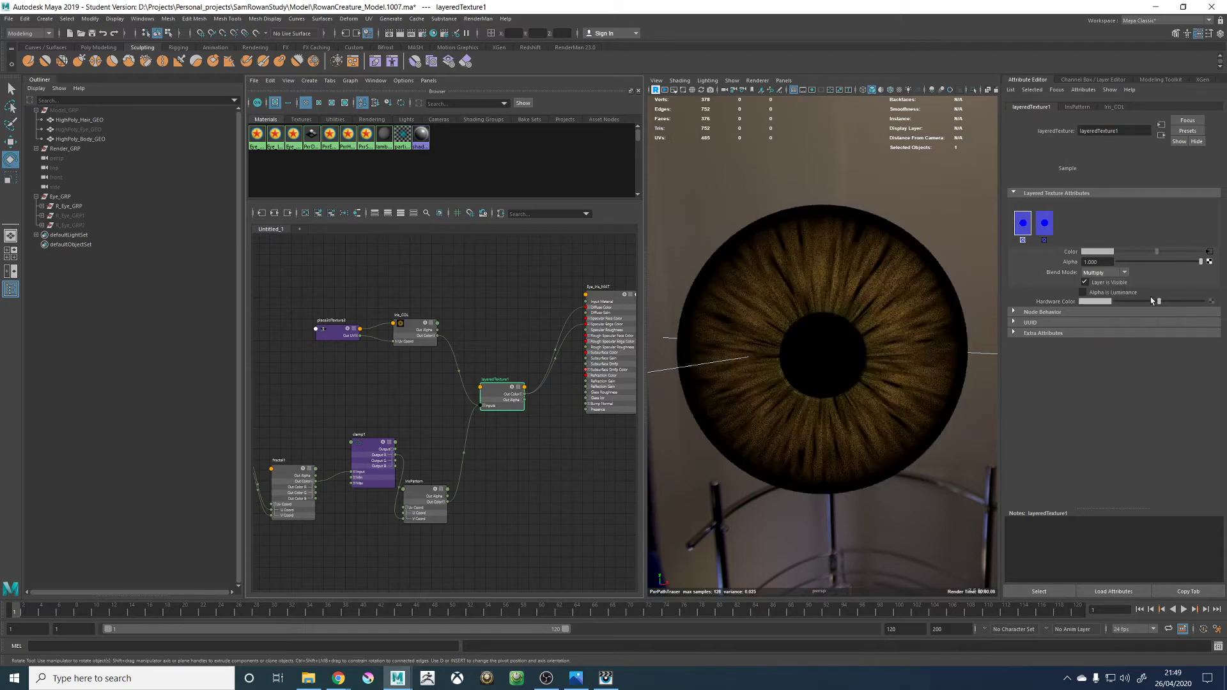
left_click(1146, 261)
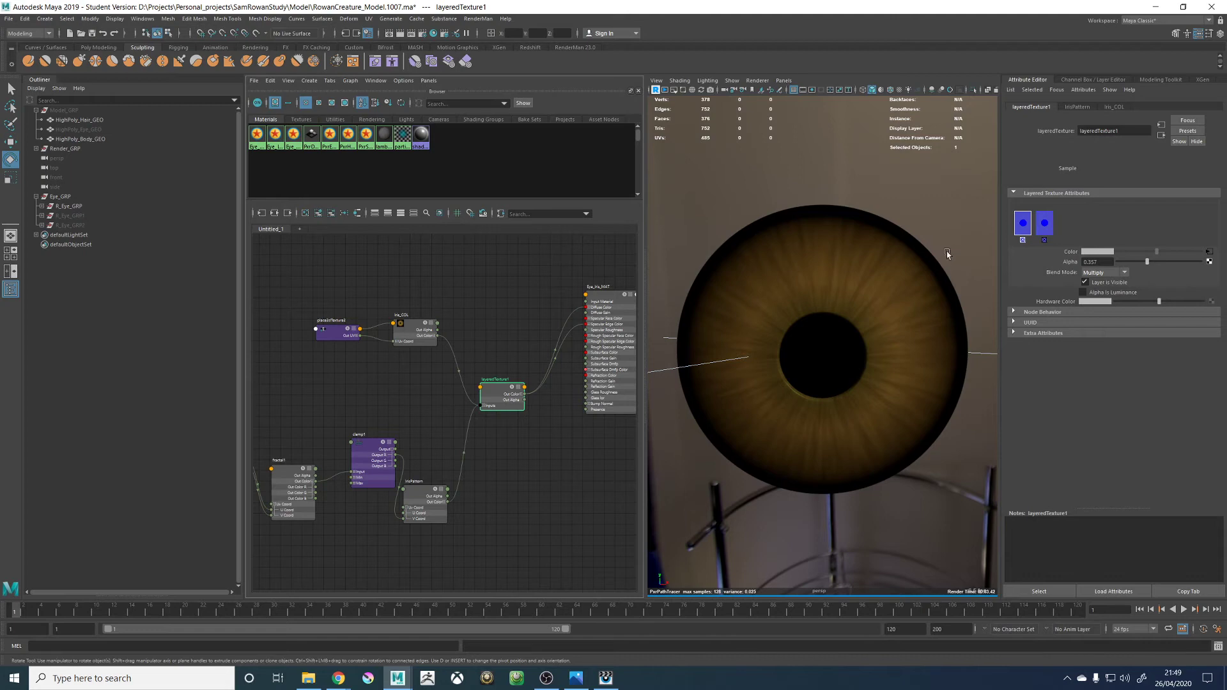
left_click_drag(419, 491, 442, 483)
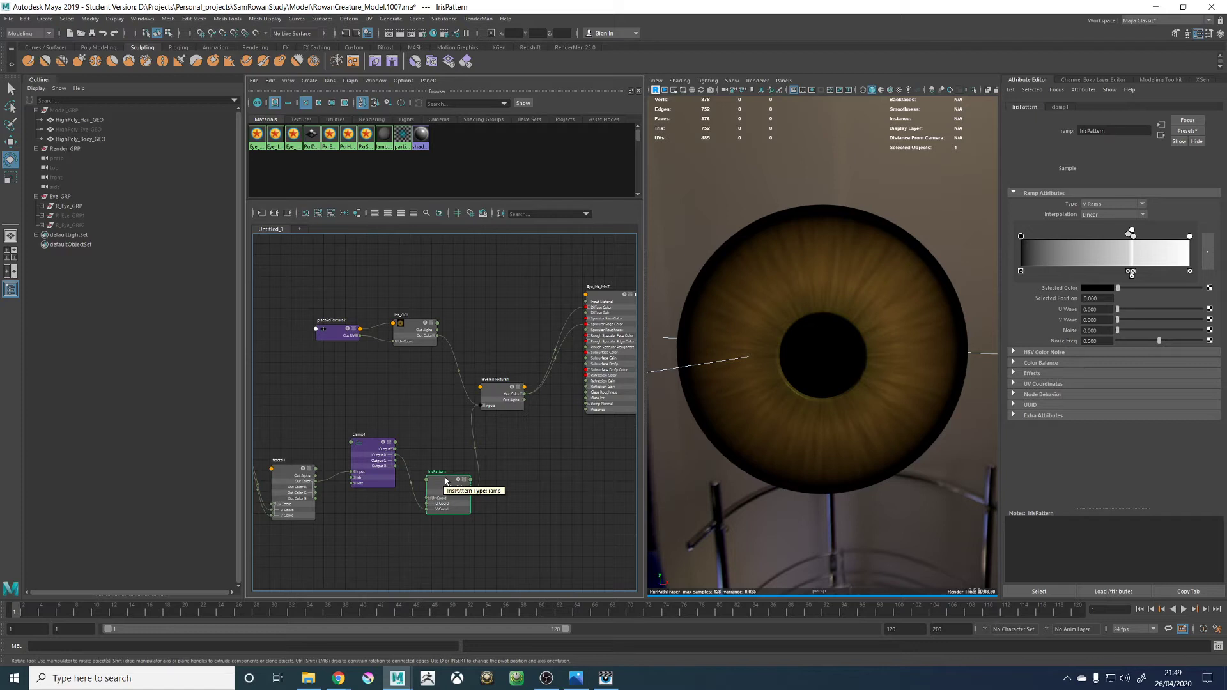
Unhide the R_Eye_Cornea_GEO mesh inside R_Eye_GRP
left_click(756, 80)
left_click(771, 98)
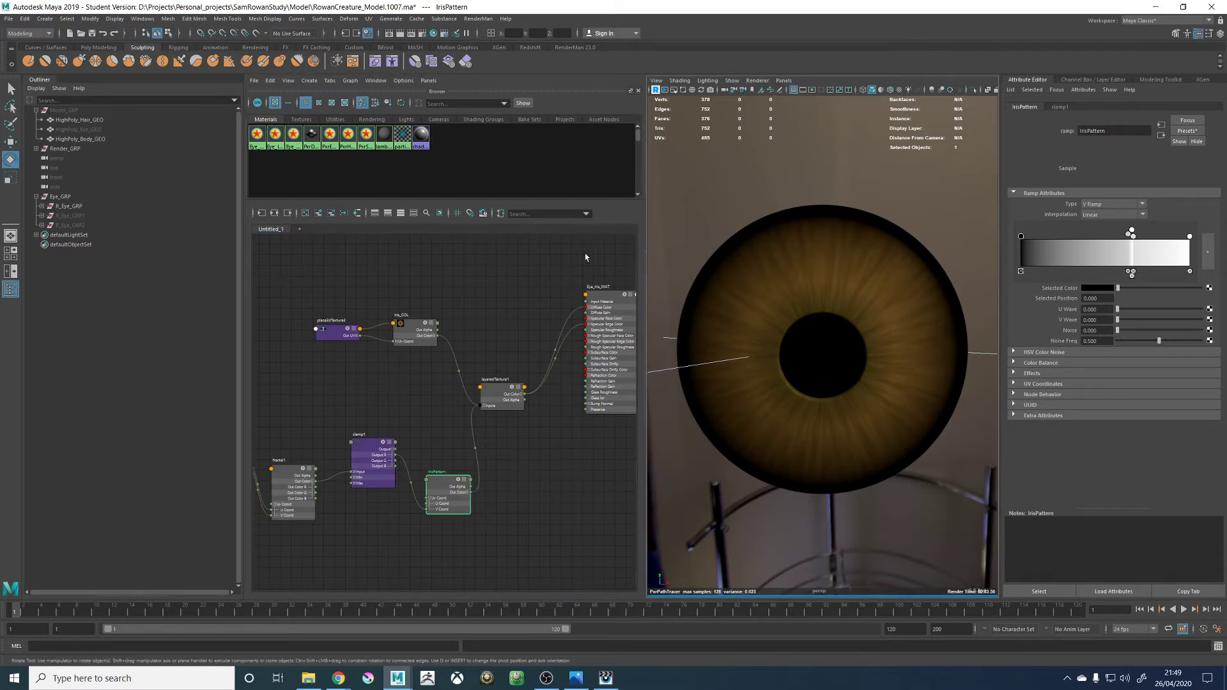
left_click(41, 206)
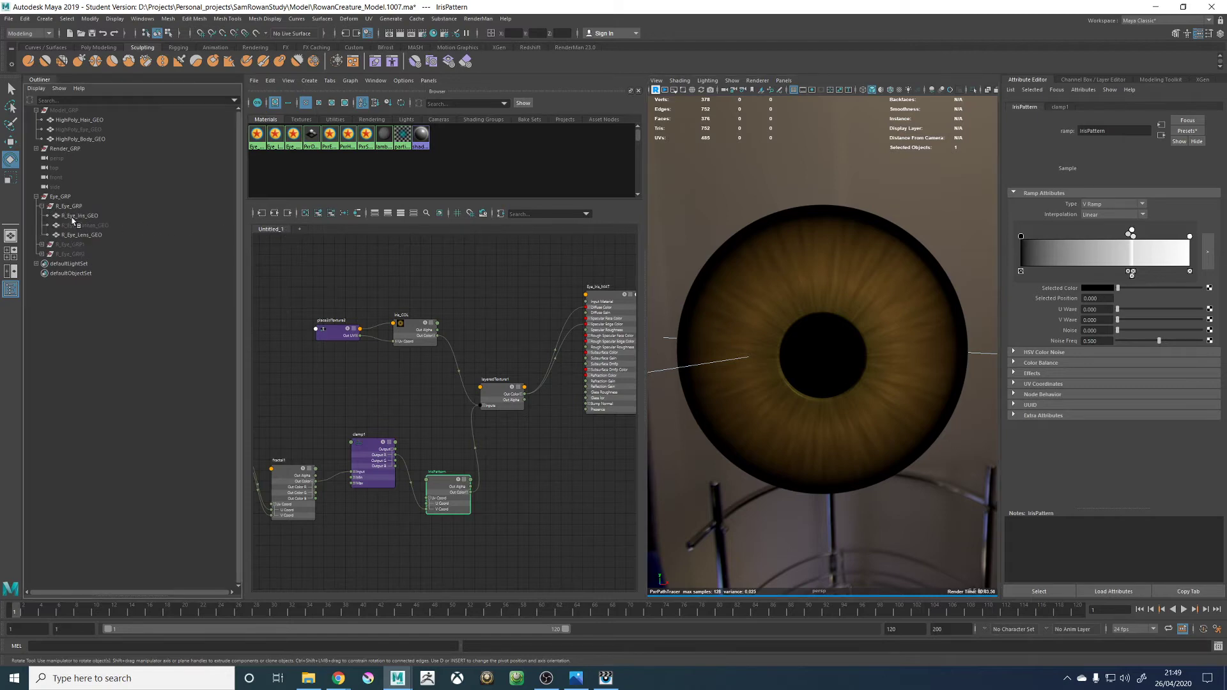
left_click(82, 225)
left_click(783, 561)
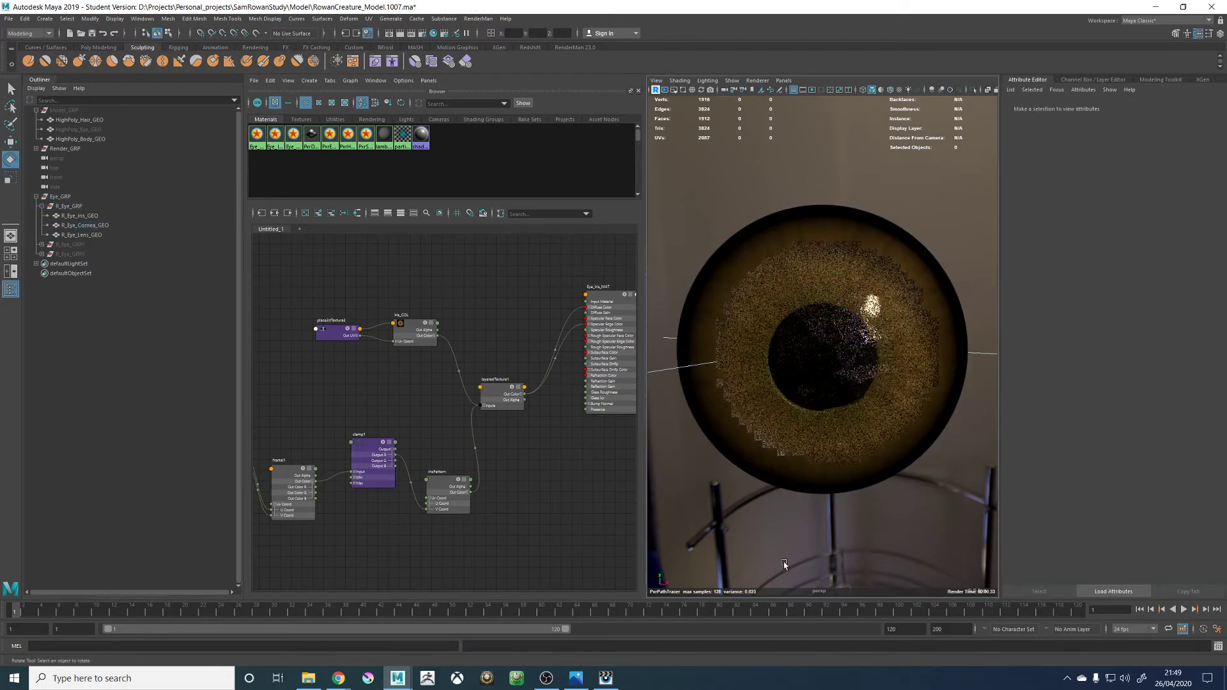
left_click_drag(853, 557, 830, 557, "alt")
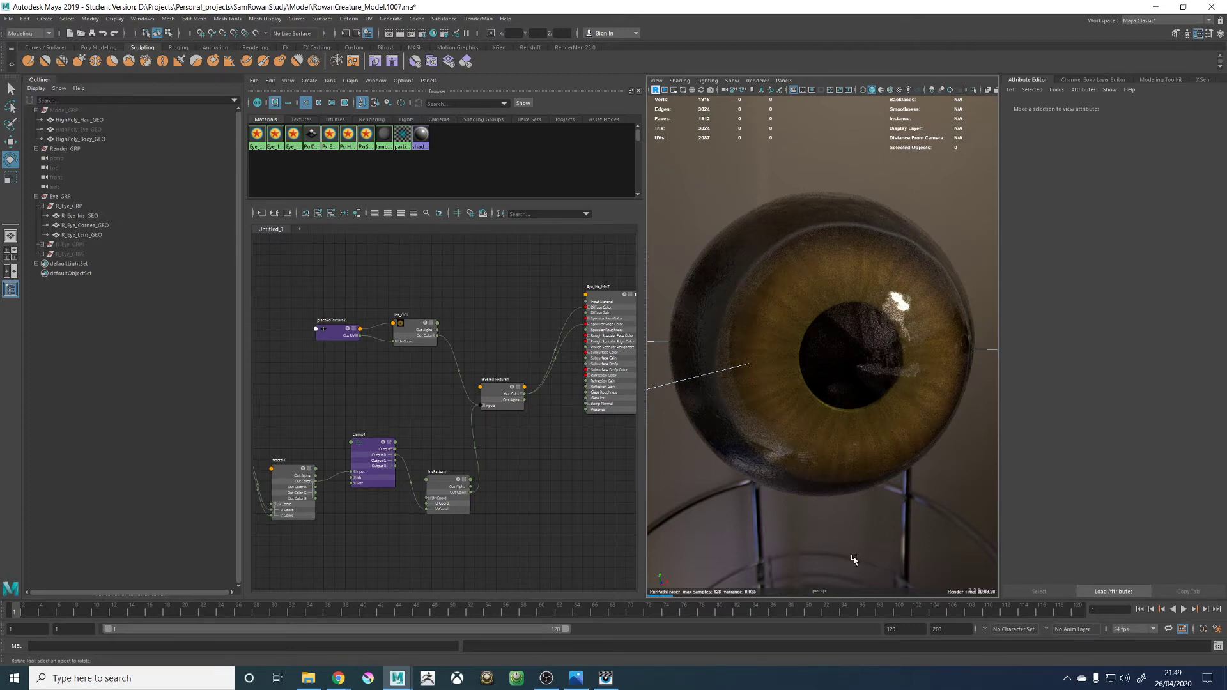
Add a PxrBump node and place it beside the IrisPattern ramp
middle_click_drag(556, 527, 542, 520, "alt")
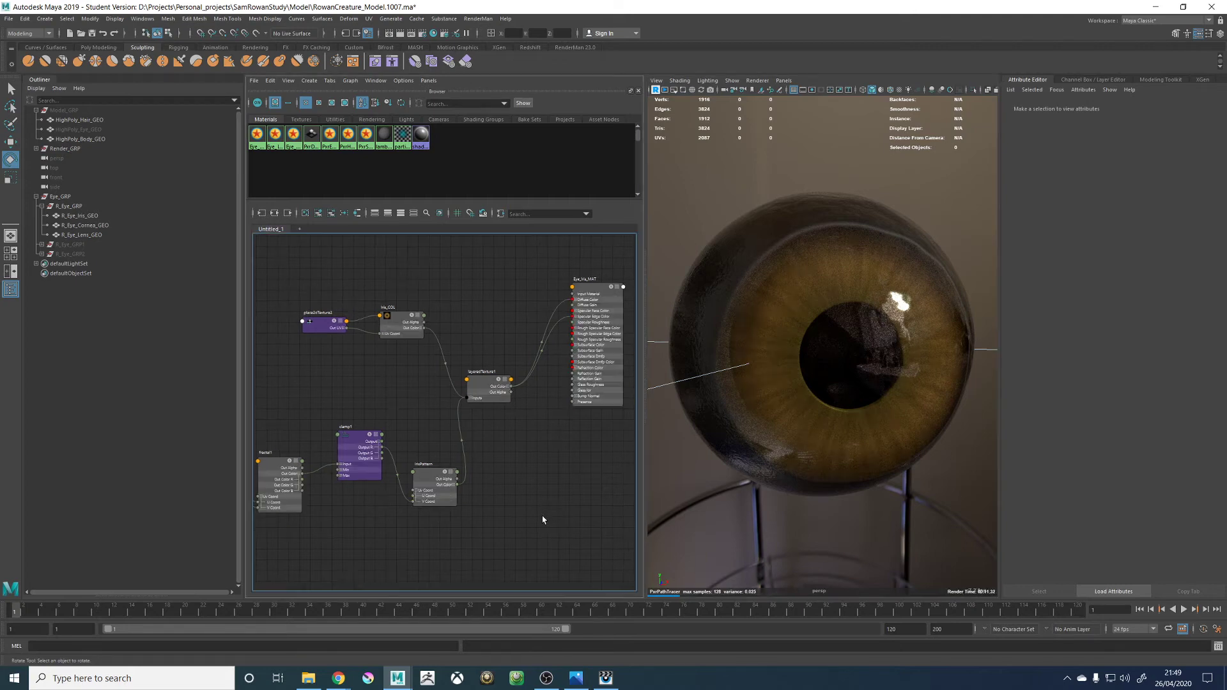
key("Tab")
type("pxrb")
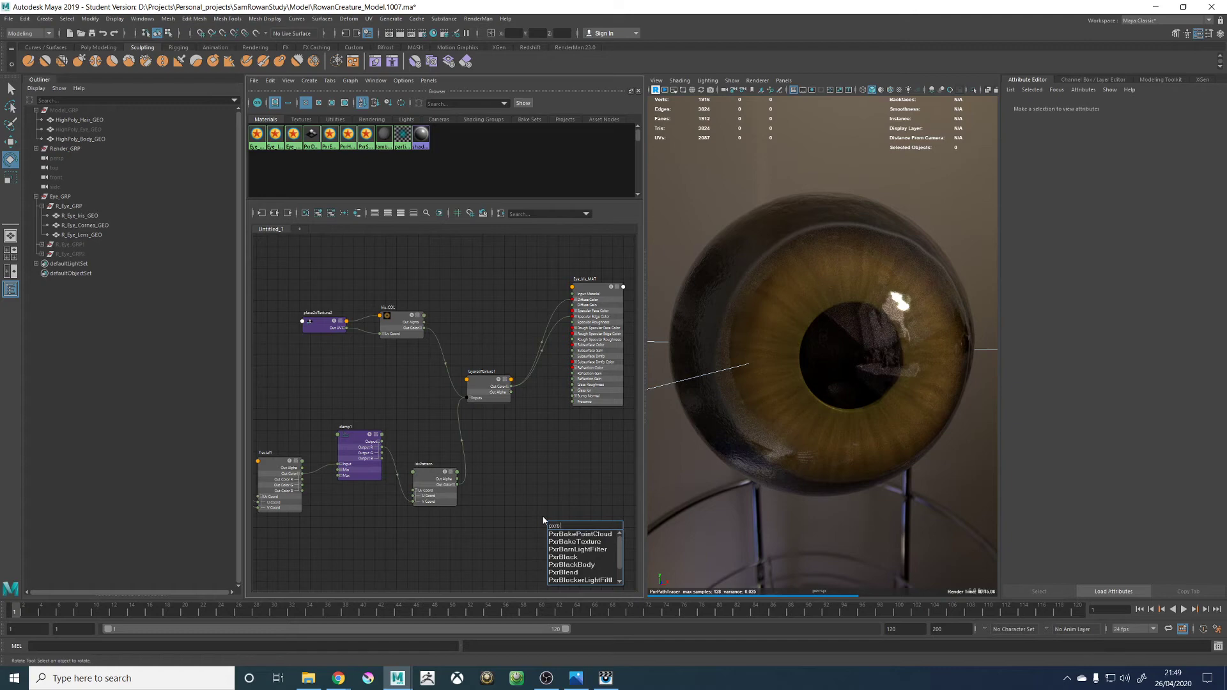
type("ump")
key("Return")
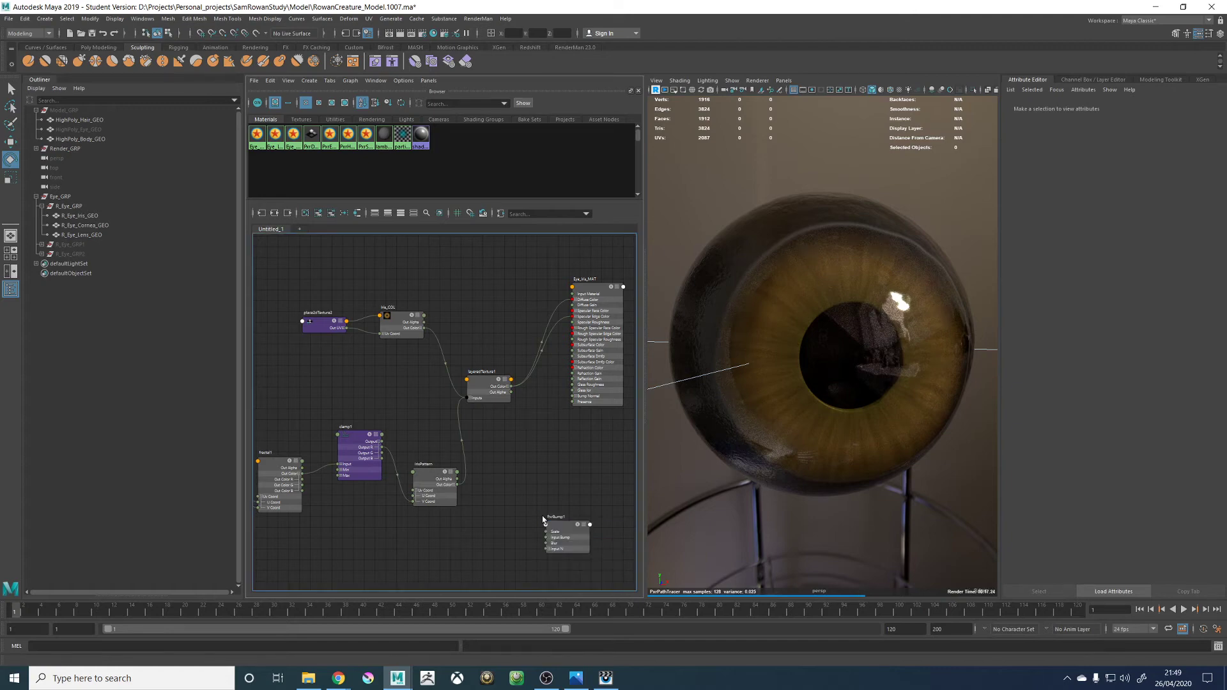
left_click(562, 526)
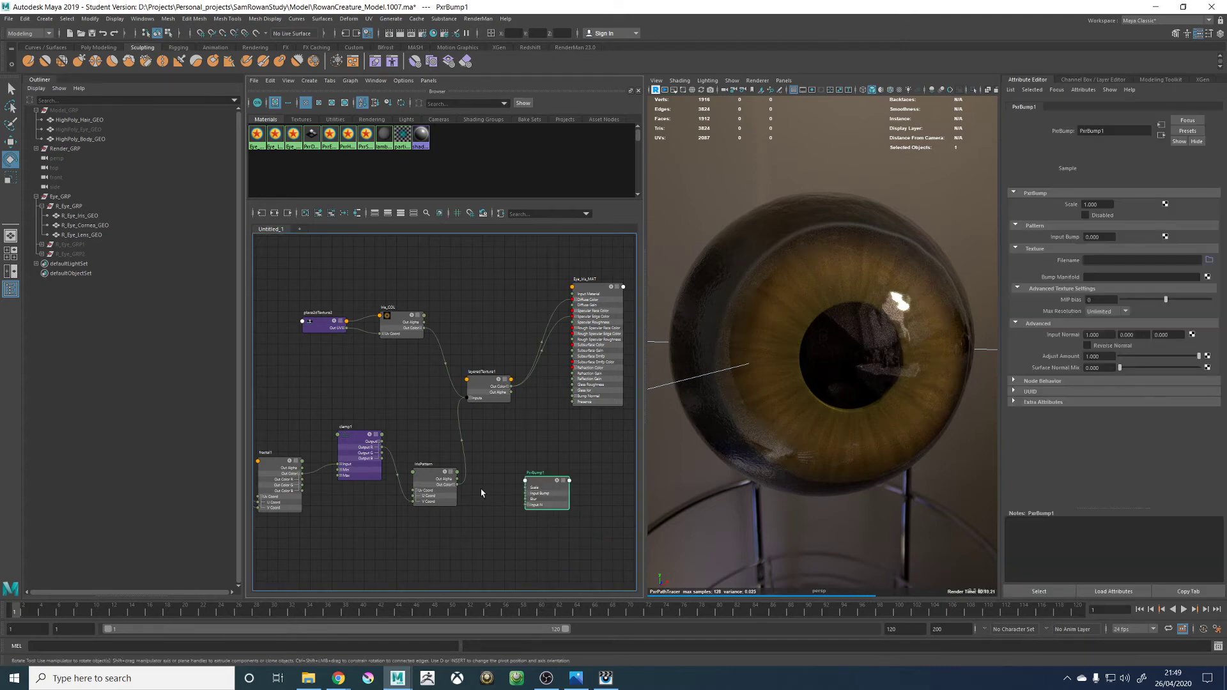
Connect IrisPattern's Out Color R to the PxrBump's Input Bump, and the bump's Result N to Eye_Iris_MAT's Bump Normal
scroll(457, 499, "up", 2)
left_click_drag(457, 487, 554, 492)
middle_click_drag(554, 429, 468, 463, "alt")
key("1")
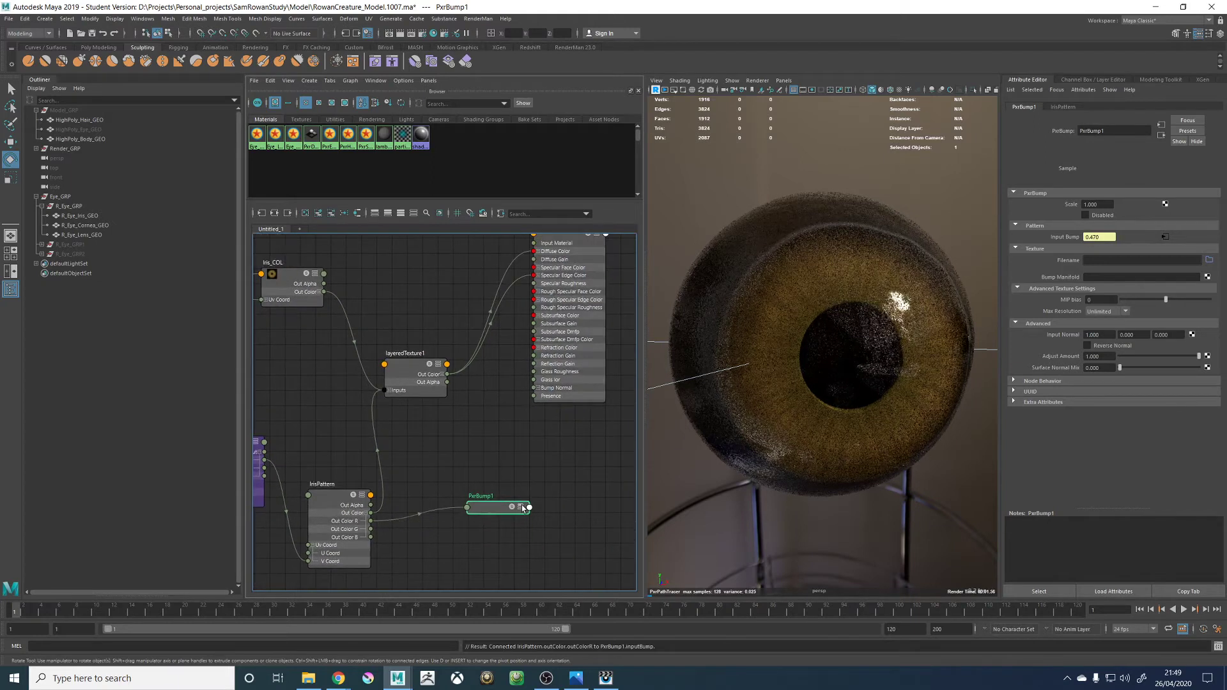
key("2")
key("3")
left_click_drag(529, 533, 535, 390)
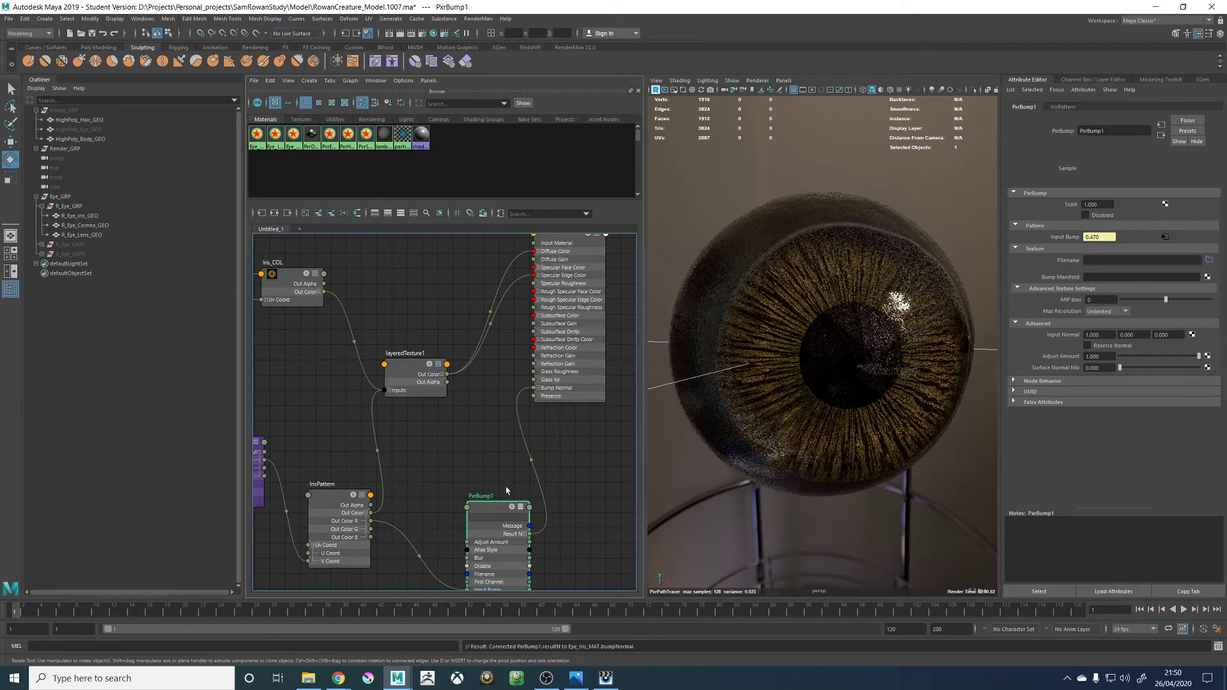
Move the PxrBump node closer to IrisPattern and set its Scale to 0.05
left_click_drag(489, 507, 439, 457)
left_click(1091, 204)
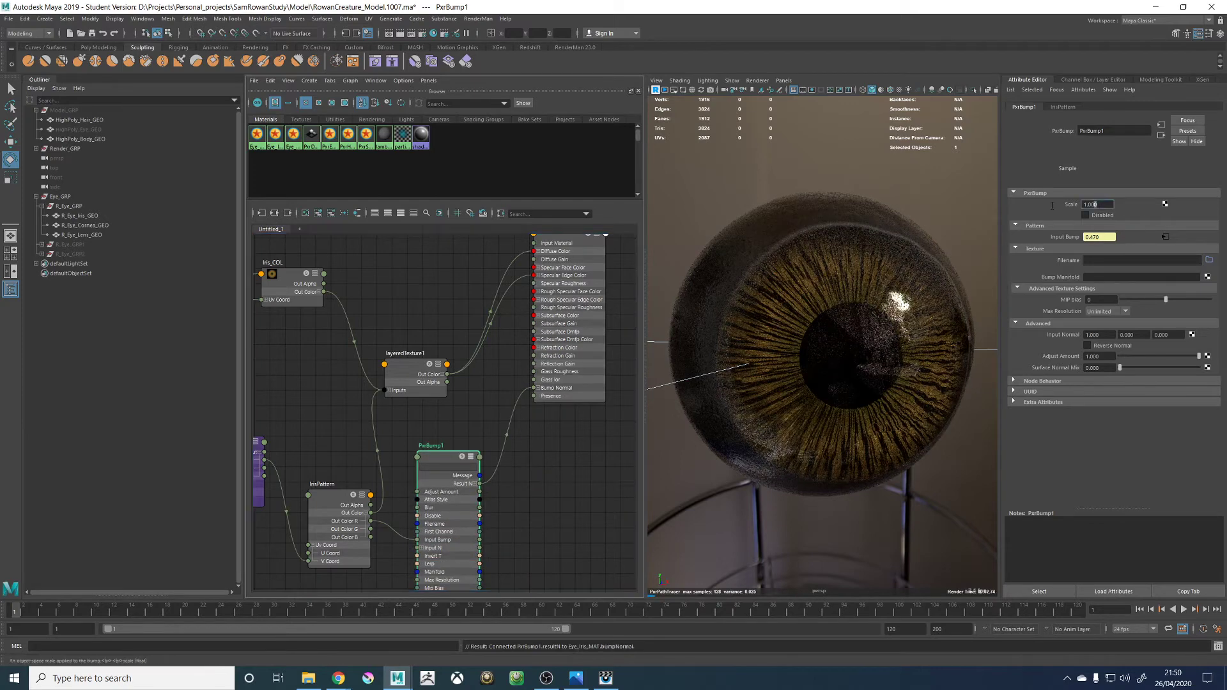
type("0.1")
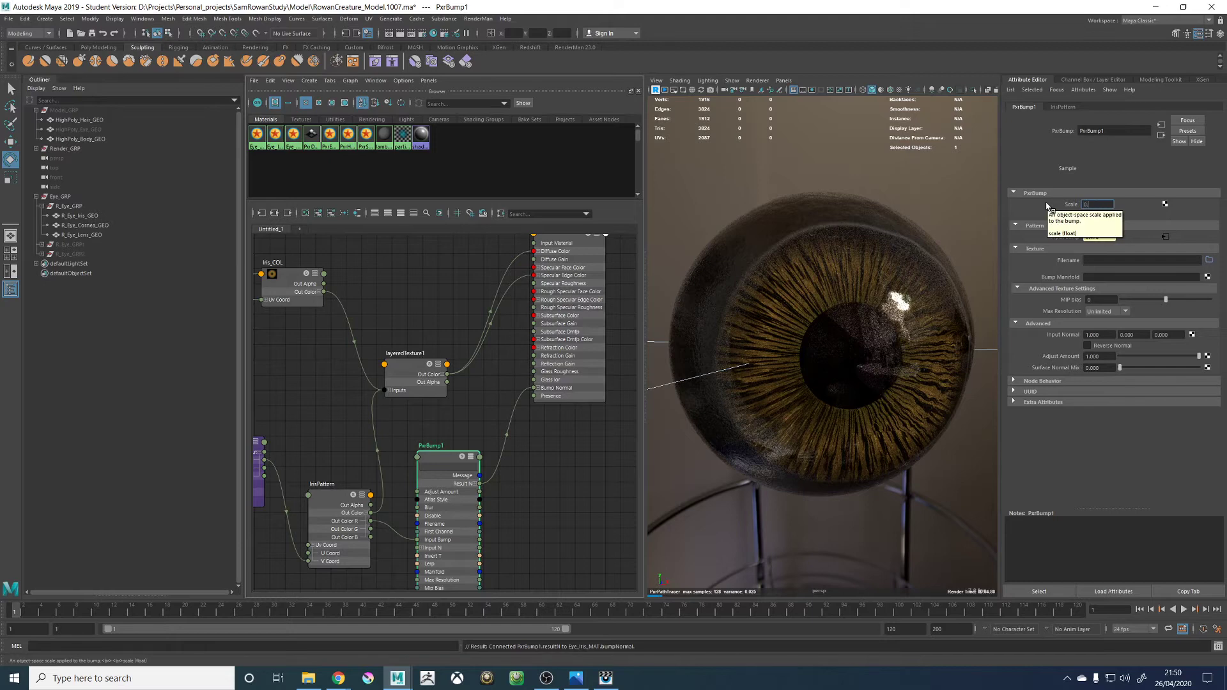
key("Return")
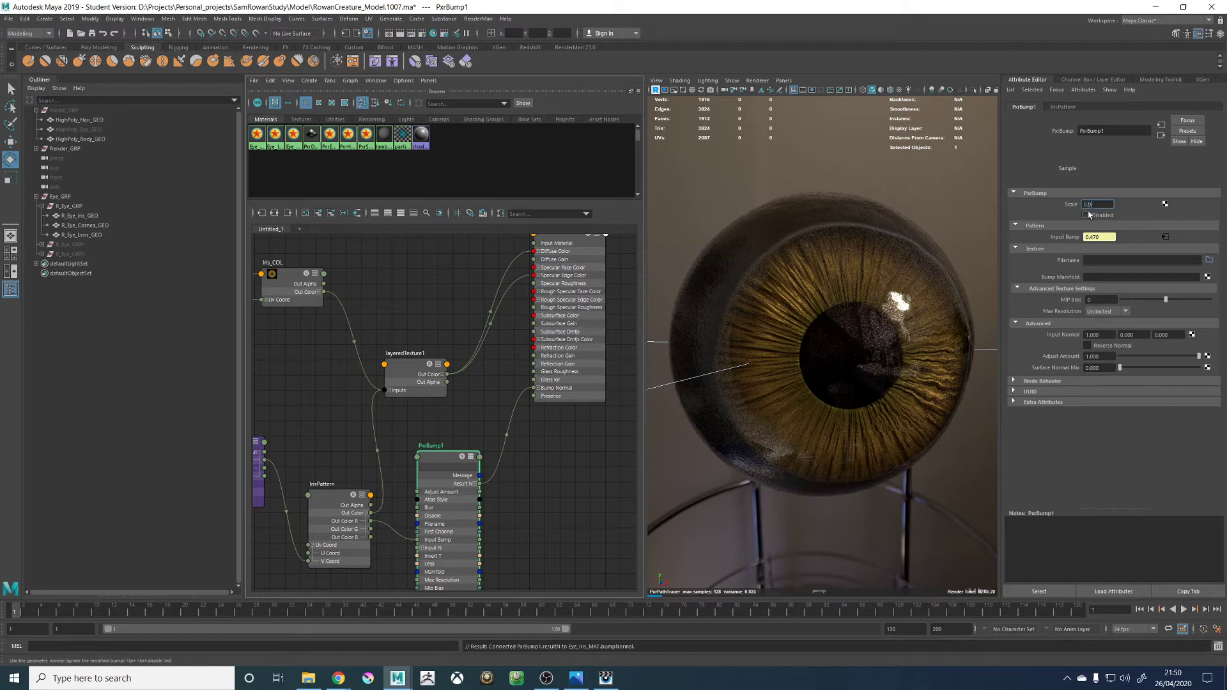
key("Return")
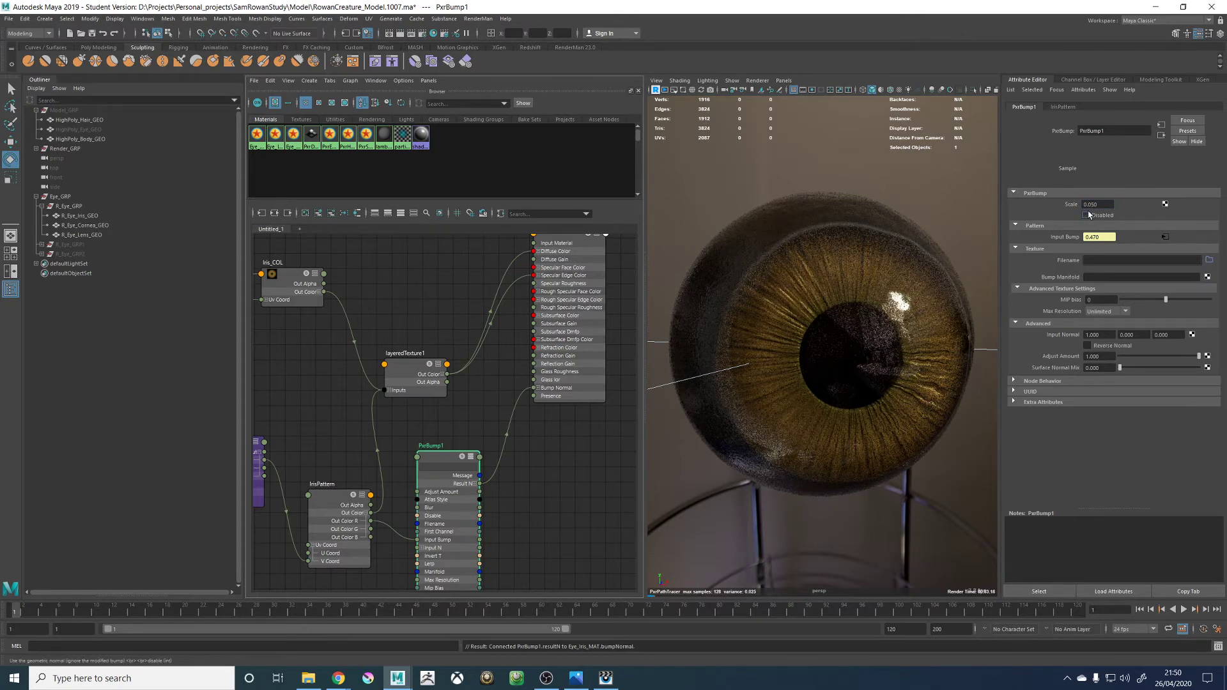
Set the first Input 2 value of multiplyDivide2, which feeds the fractal's UV coordinates, to 4
scroll(872, 203, "down", 5)
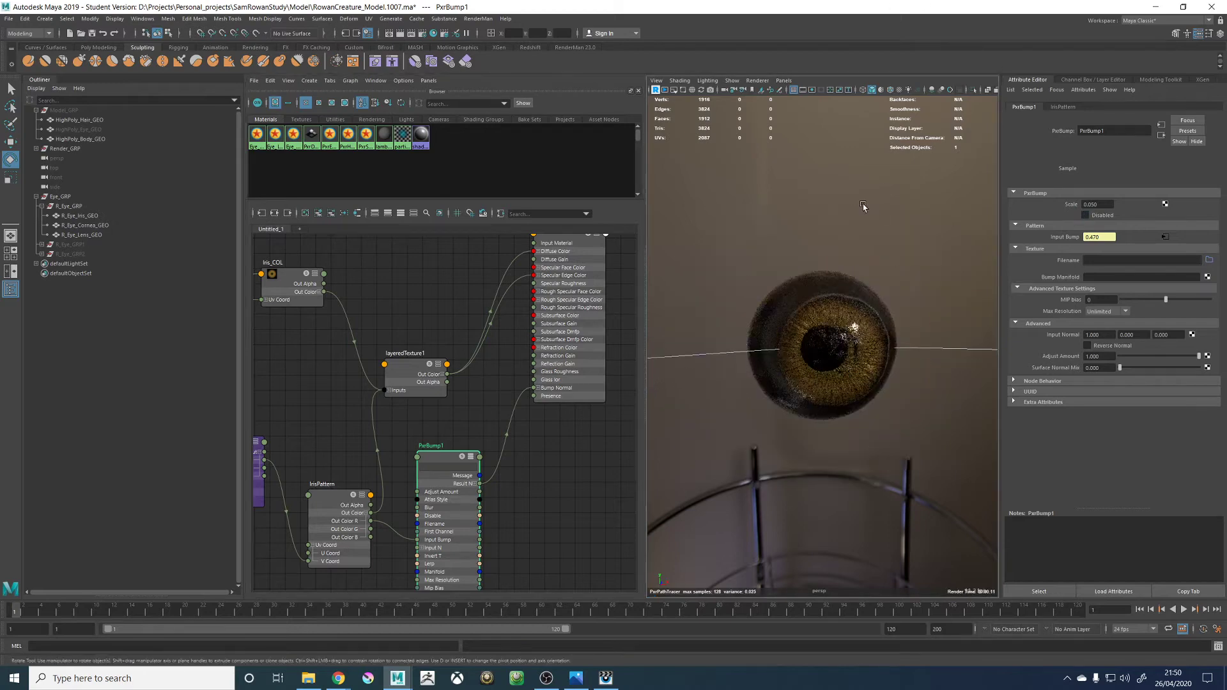
scroll(867, 231, "up", 5)
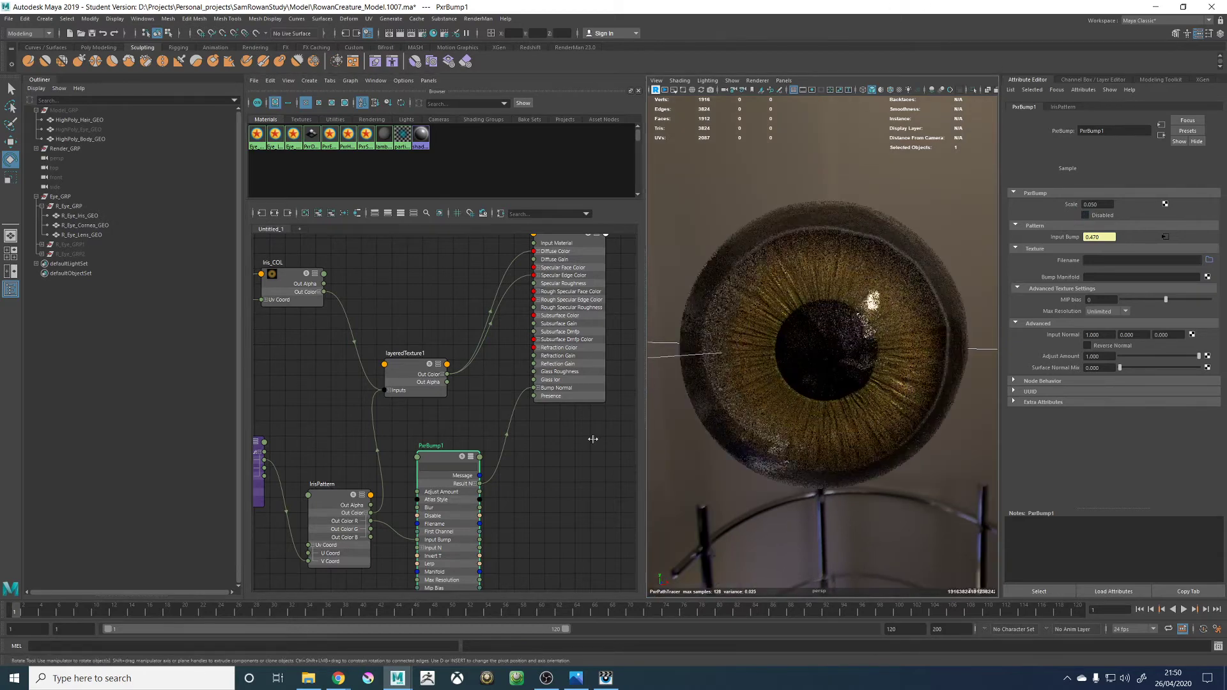
scroll(307, 485, "down", 4)
middle_click_drag(459, 438, 687, 440, "alt")
scroll(424, 468, "up", 4)
middle_click_drag(611, 367, 699, 365, "alt")
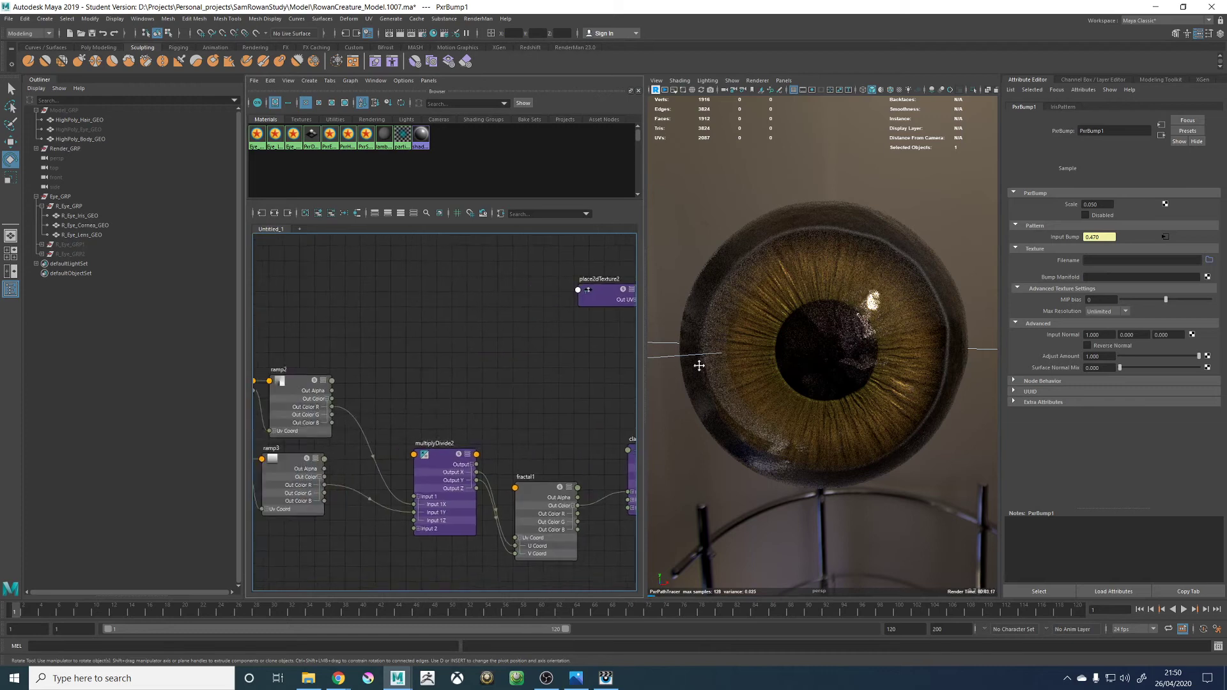
middle_click_drag(290, 460, 492, 434, "alt")
left_click(492, 437)
middle_click_drag(618, 432, 519, 432, "alt")
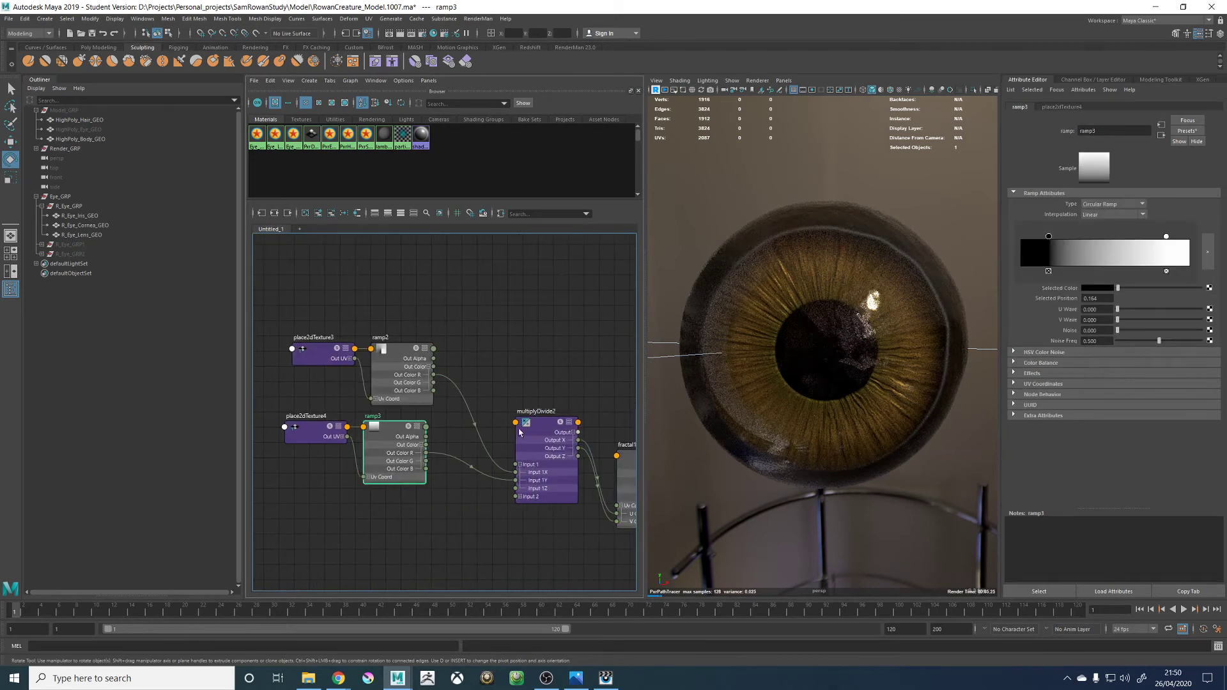
left_click(519, 432)
left_click_drag(1092, 228, 1021, 216, "ctrl")
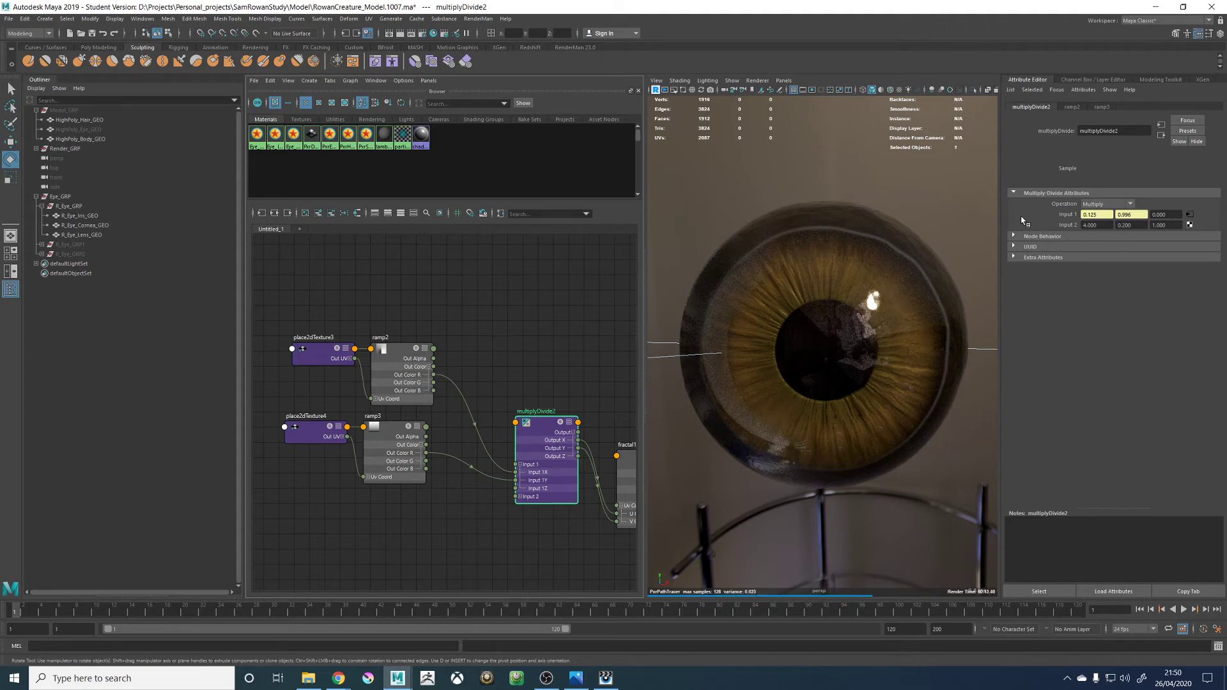
Graph the input and output connections of Eye_Iris_MAT so its shading group is shown
scroll(490, 304, "down", 5)
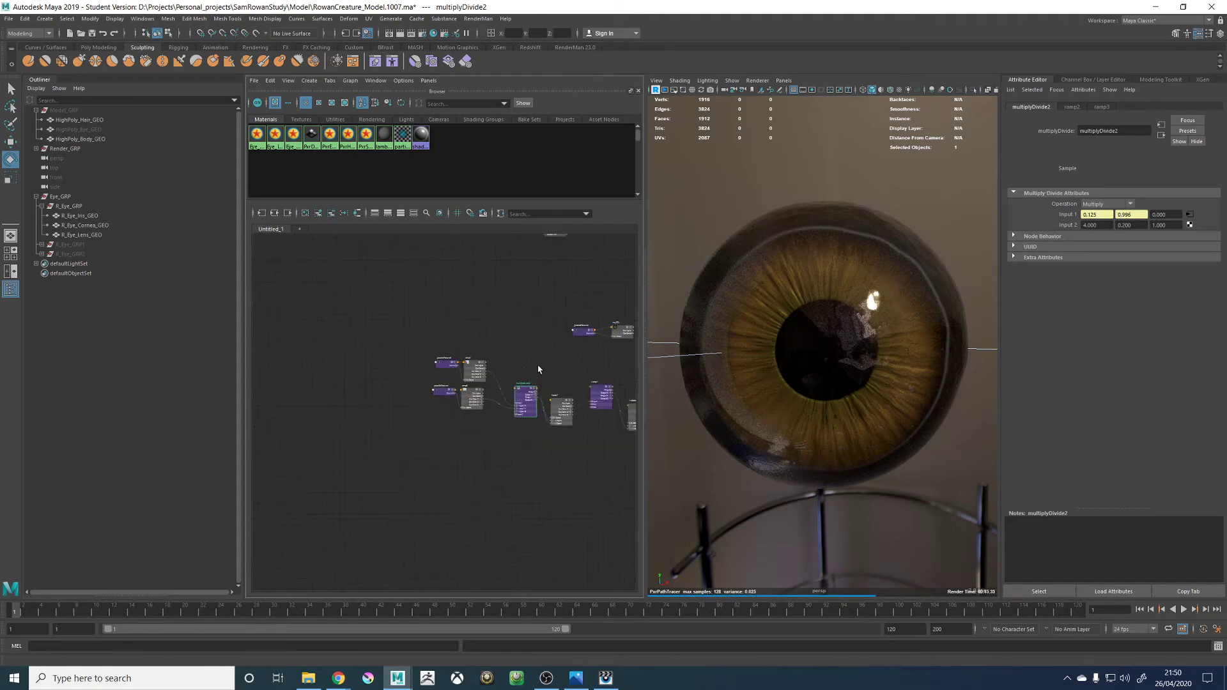
middle_click_drag(444, 434, 490, 459)
scroll(508, 350, "up", 3)
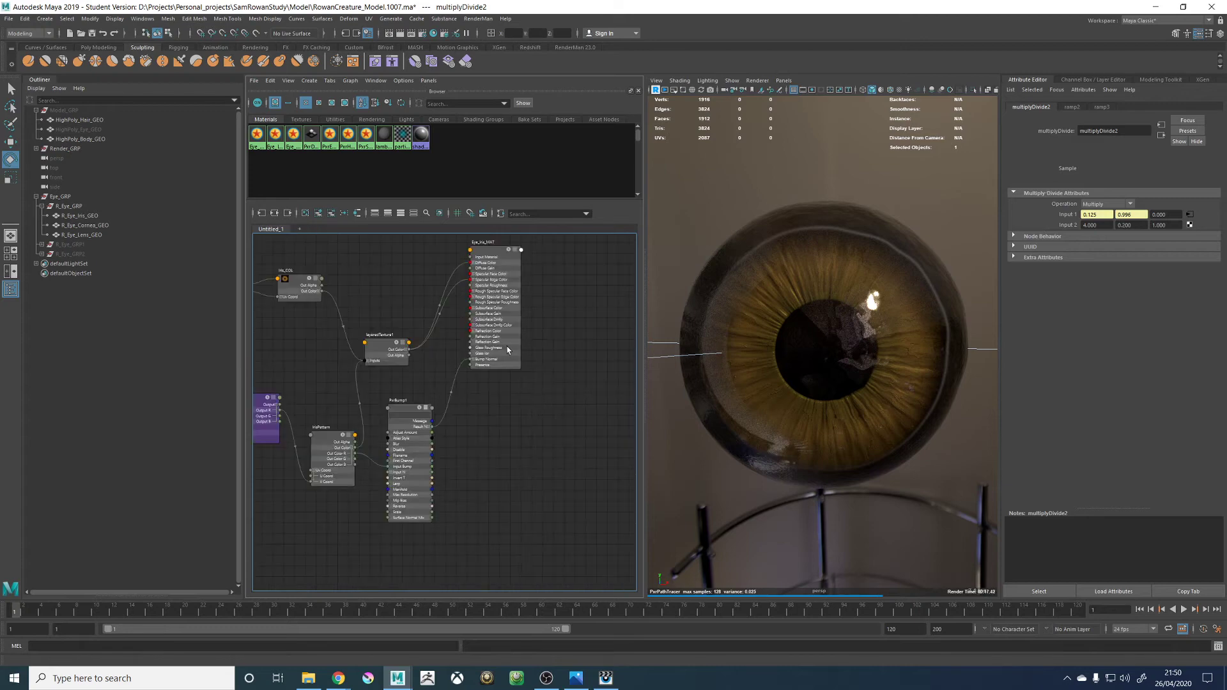
left_click(503, 254)
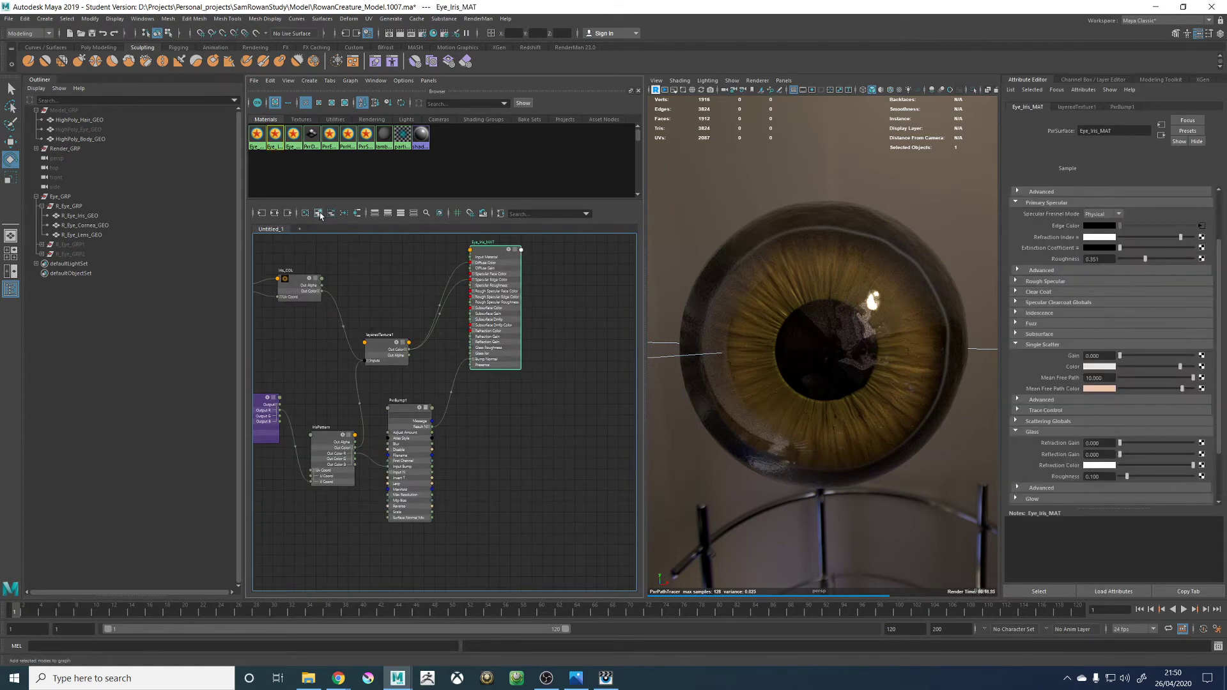
left_click(274, 213)
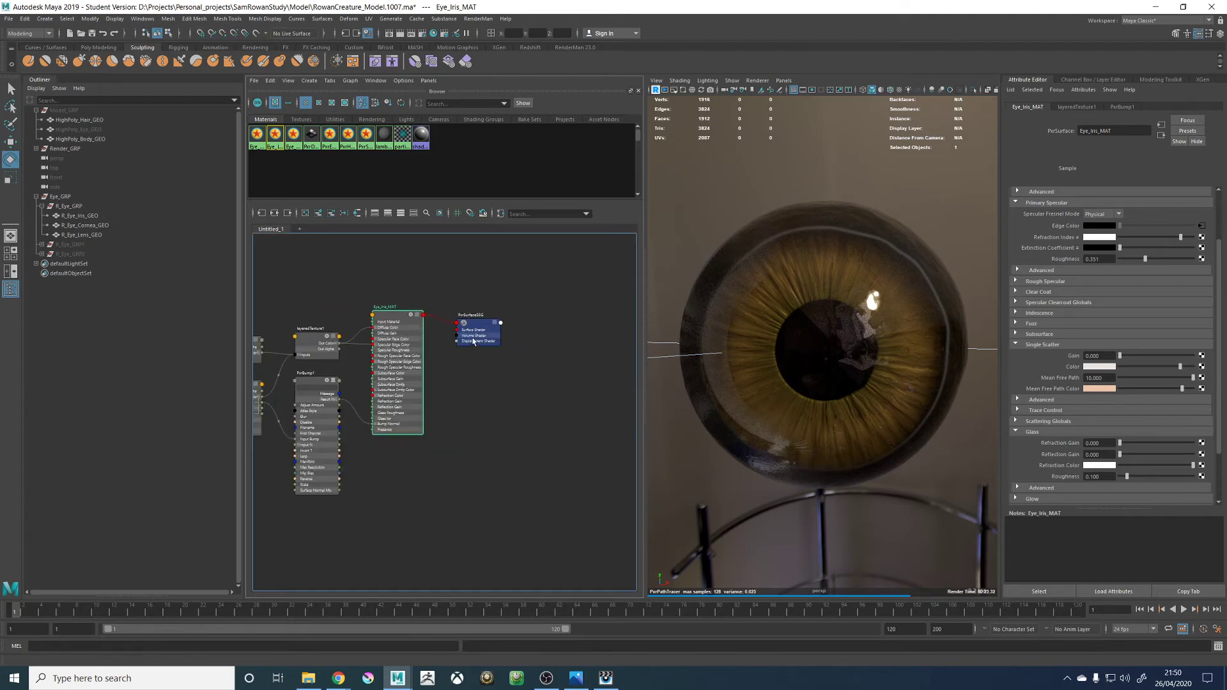
Add a PxrDisplace node, delete the shading group created with it, and place it below Eye_Iris_MAT
left_click(498, 470)
key("Tab")
type("px")
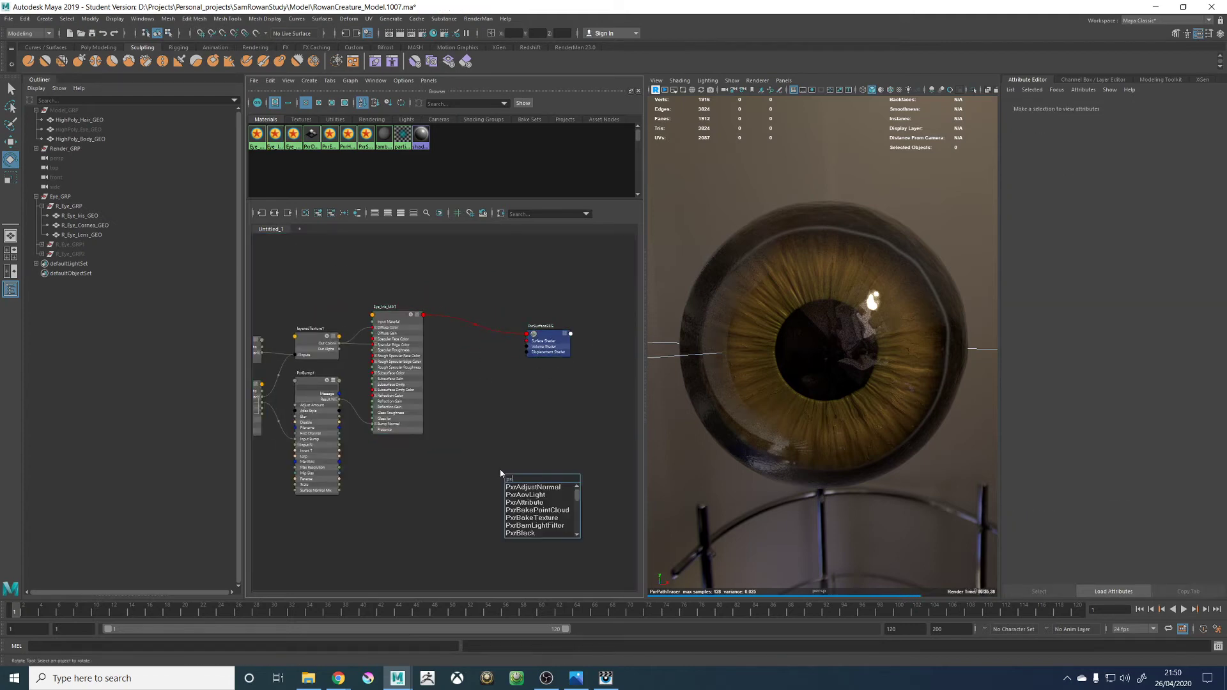
type("rdis")
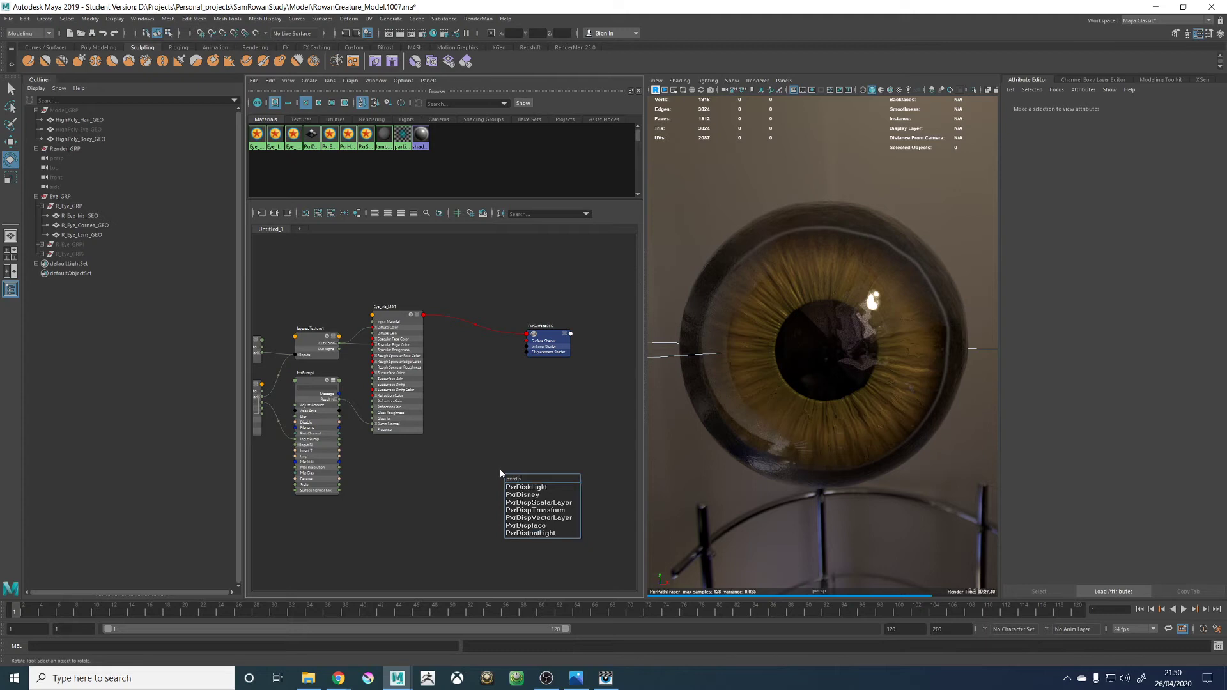
key("Down")
key("Down")
key("Down")
key("Down")
key("Down")
key("Down")
key("Return")
left_click(582, 478)
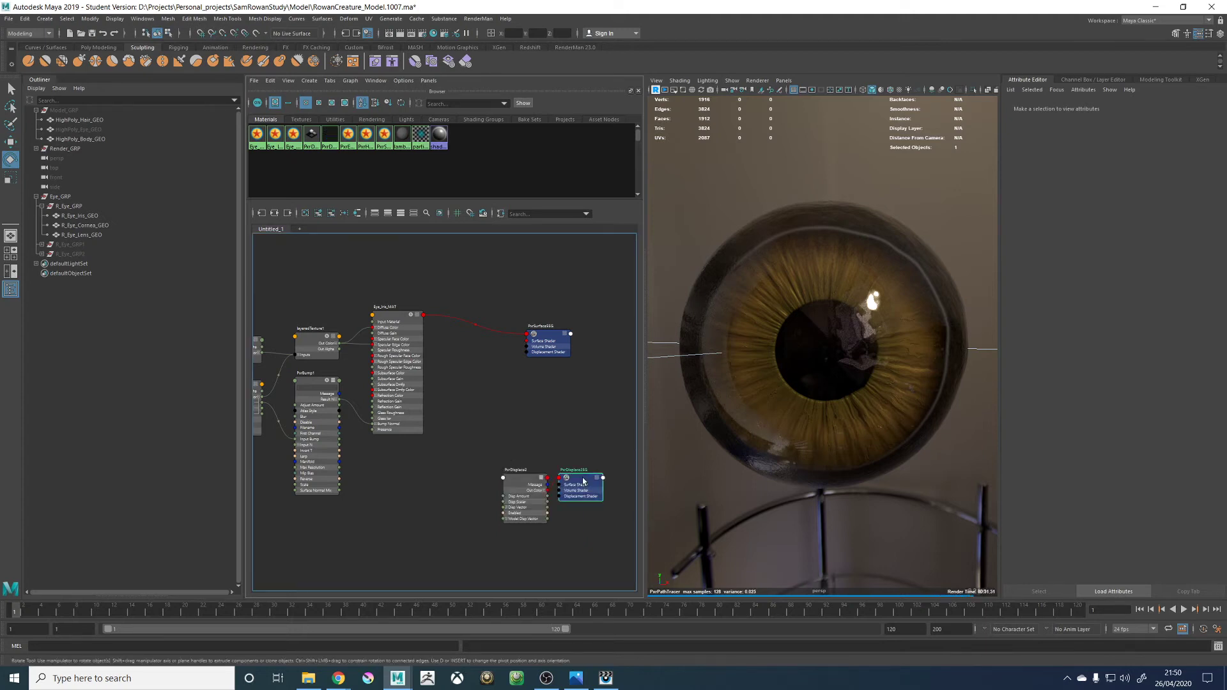
key("Delete")
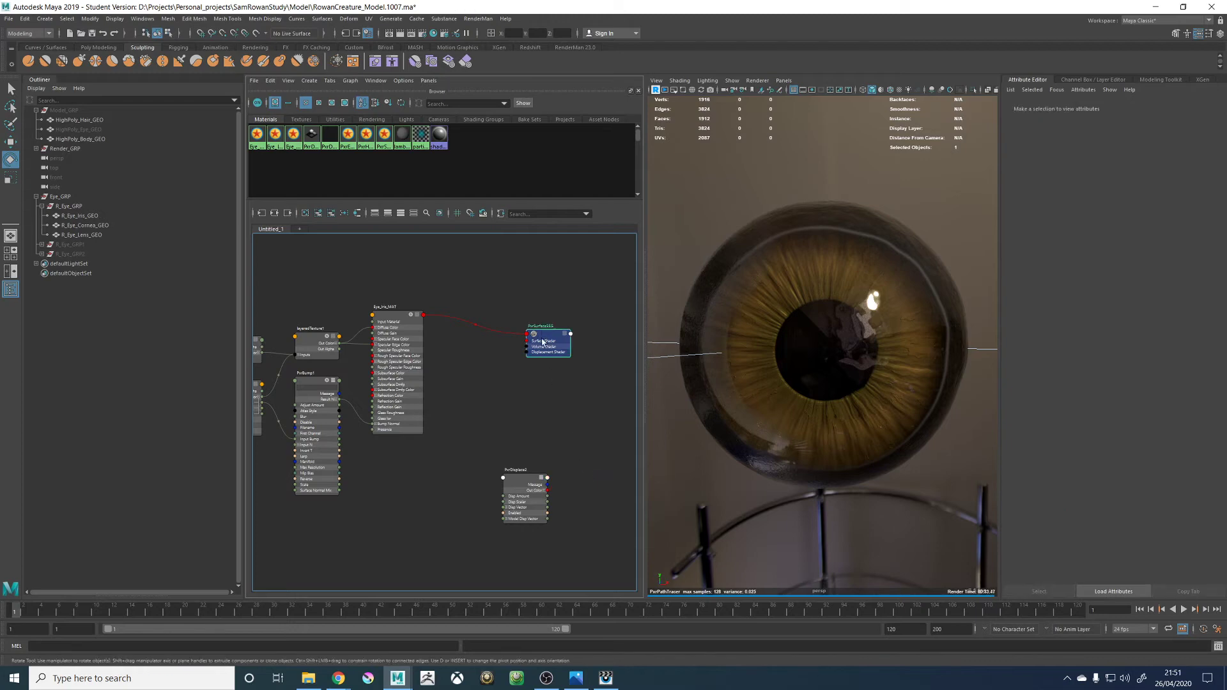
left_click_drag(518, 481, 452, 481)
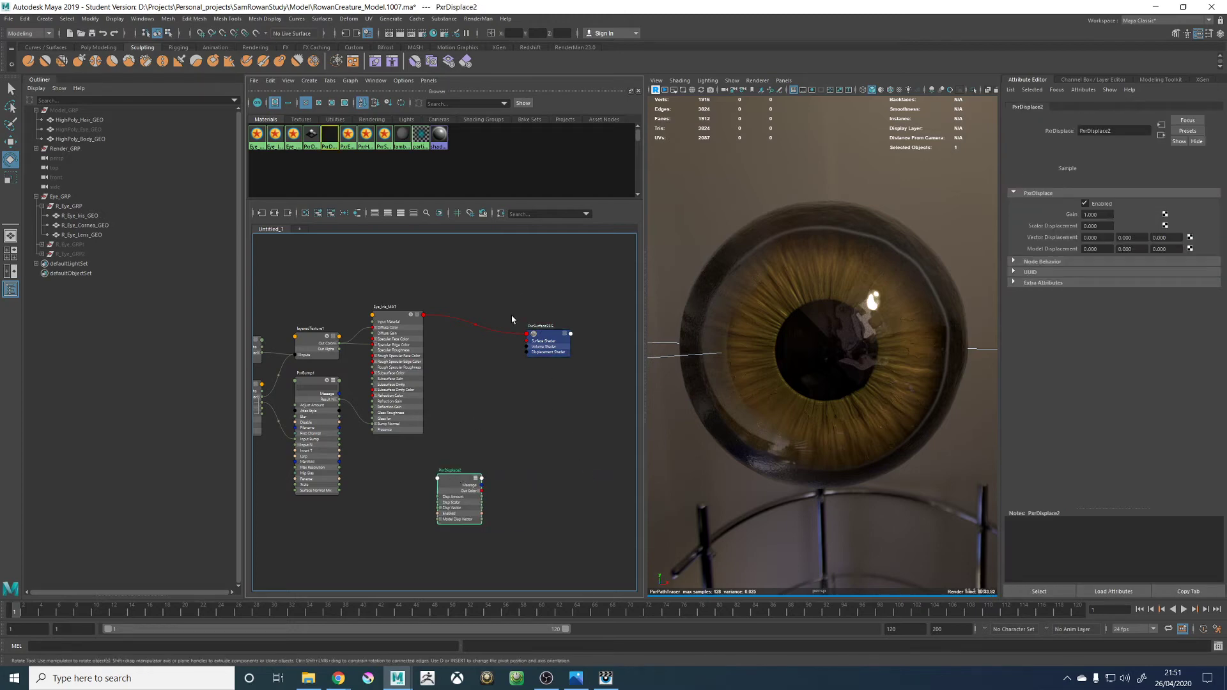
Try to assign the PxrDisplace node as the Displacement mat. of Eye_Iris_MAT's shading group
left_click(545, 334)
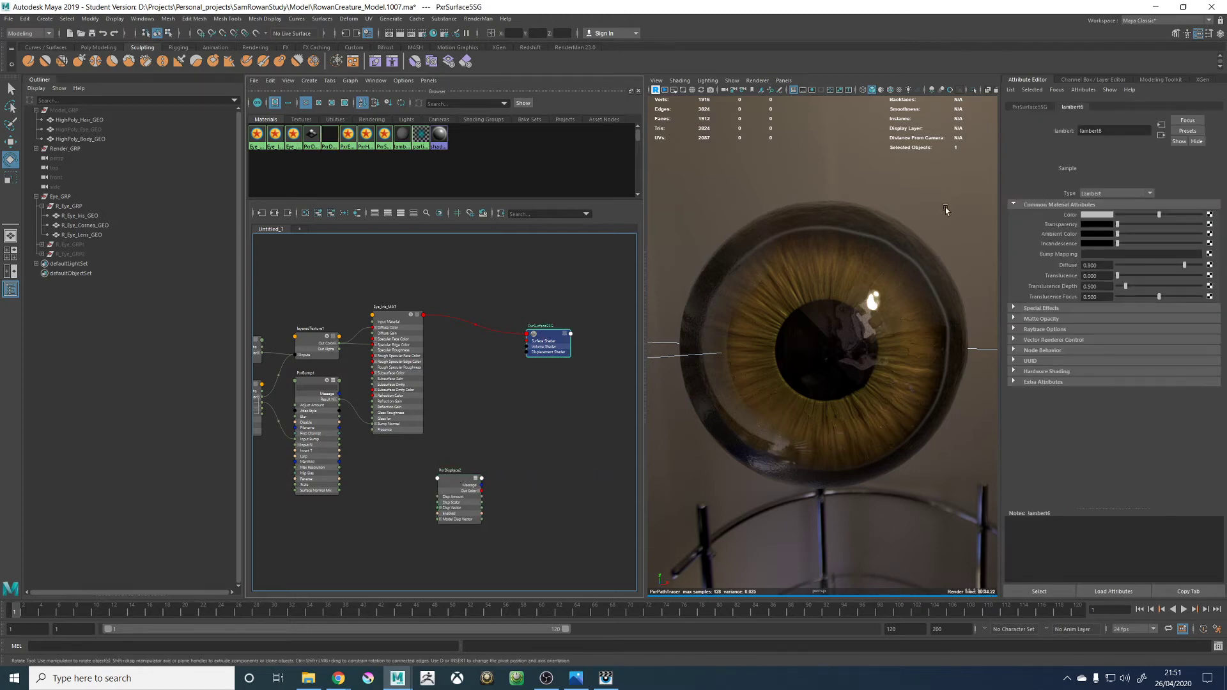
left_click(1039, 107)
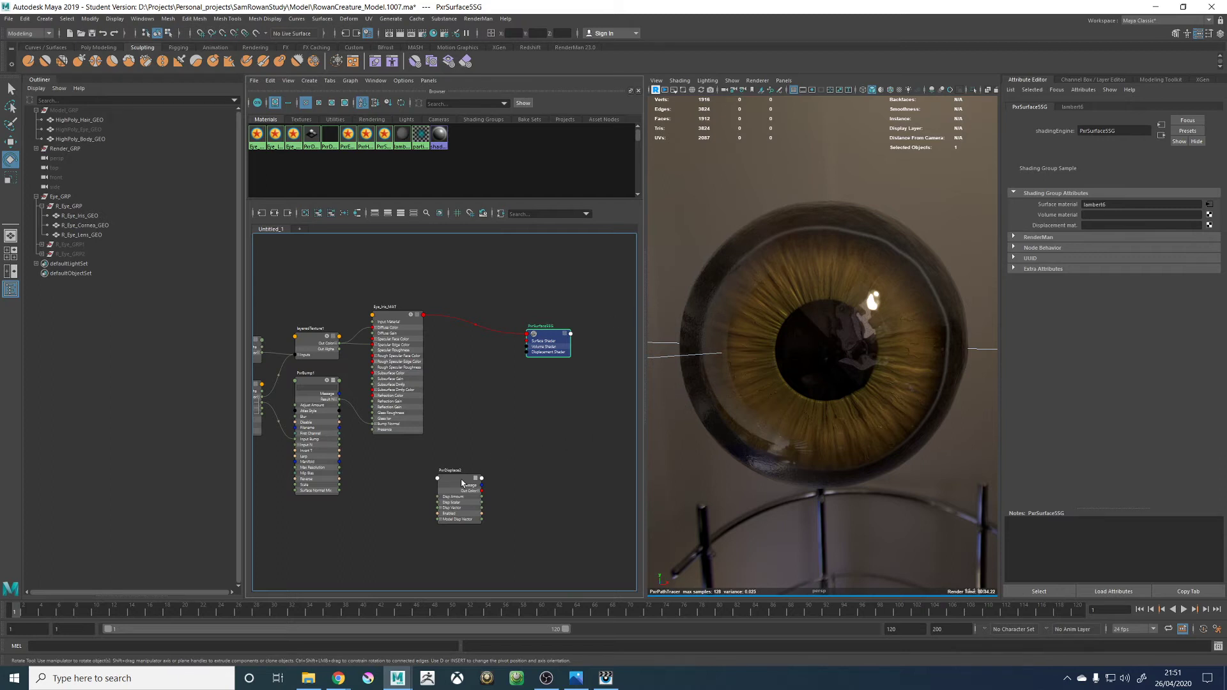
middle_click_drag(462, 484, 1065, 228)
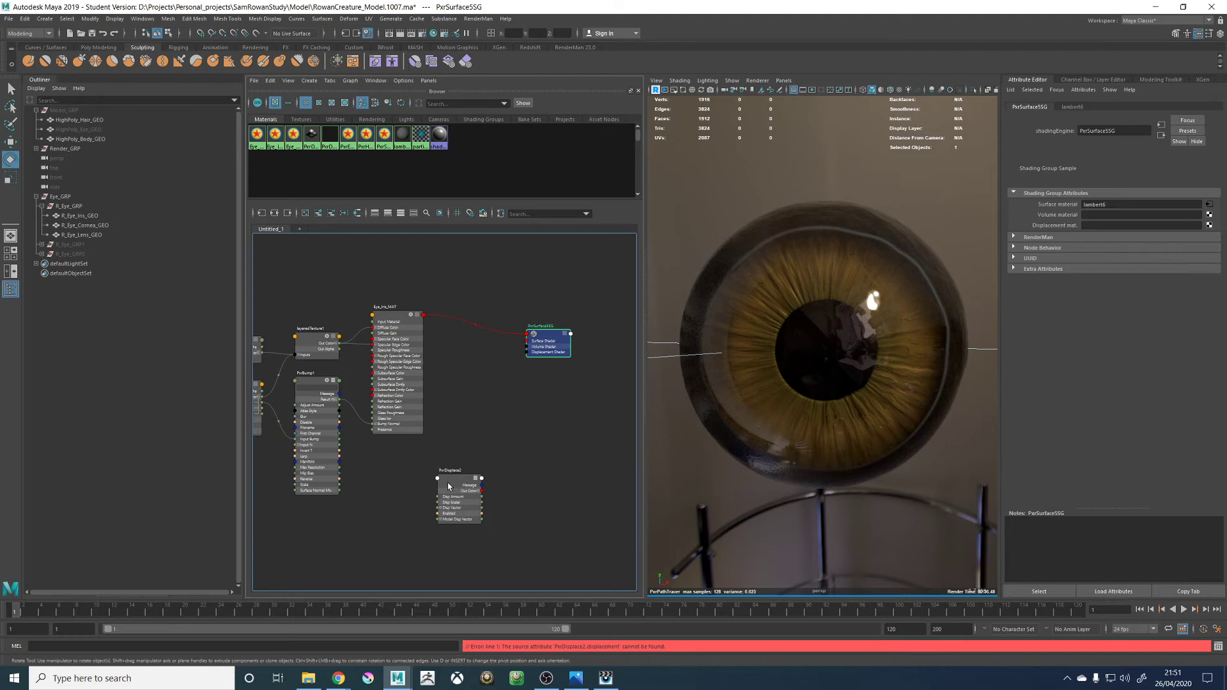
middle_click_drag(460, 482, 1058, 226)
Switch the viewport away from the RenderMan render and delete the PxrDisplace node
left_click(457, 486)
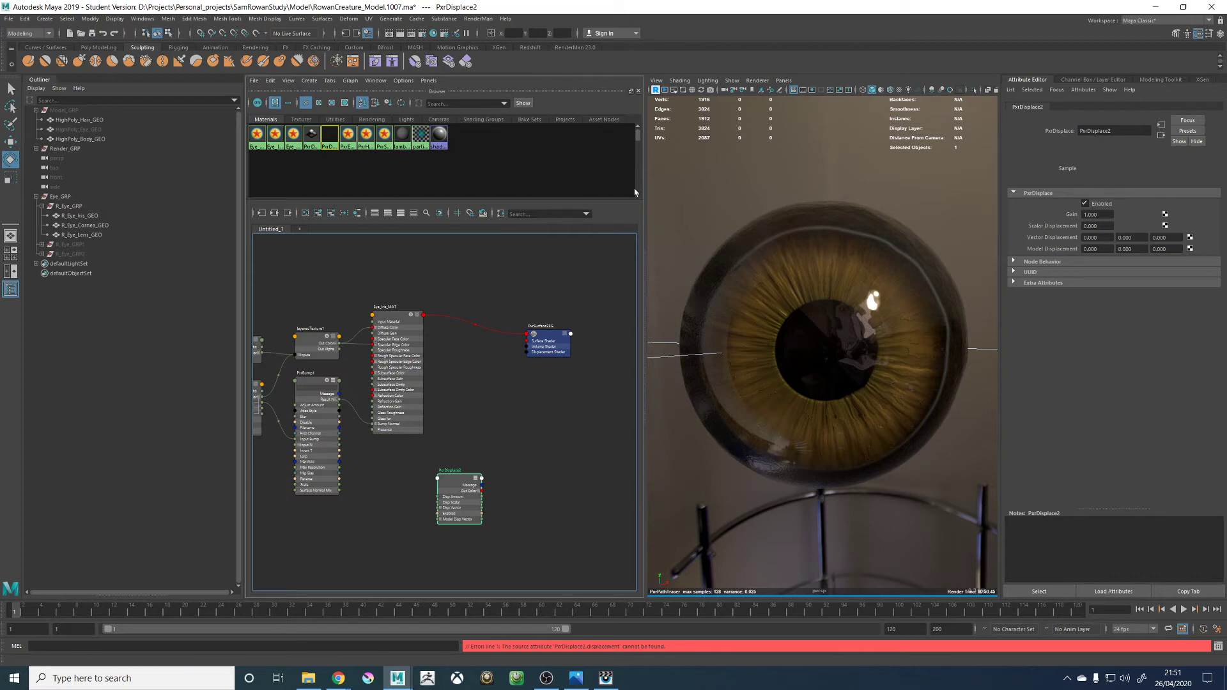
left_click(752, 82)
left_click(767, 98)
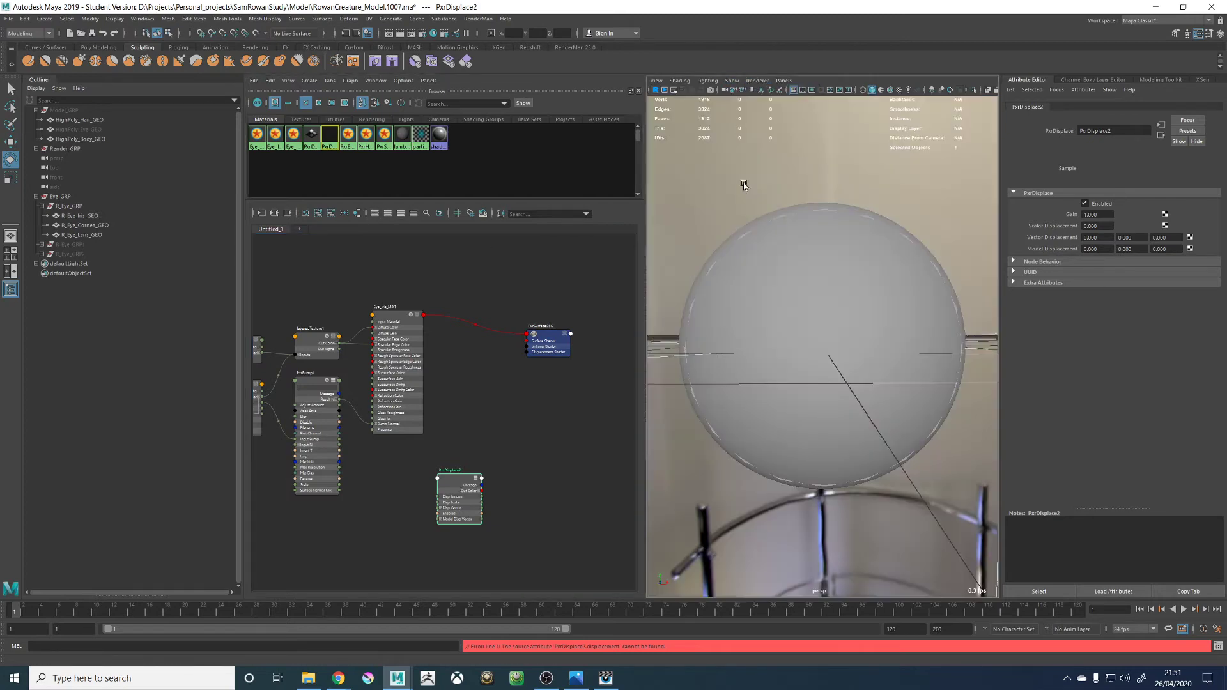
key("Delete")
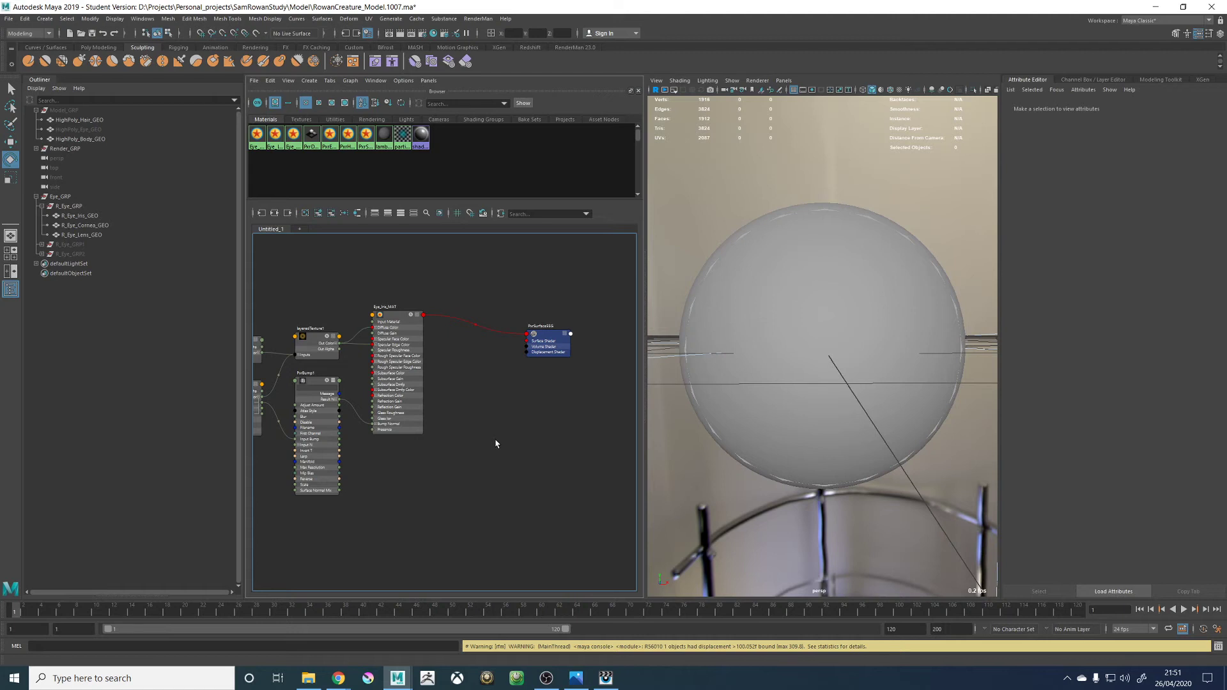
Add a new PxrDisplace node below the iris material's shading group
key("Tab")
type("pxrdis")
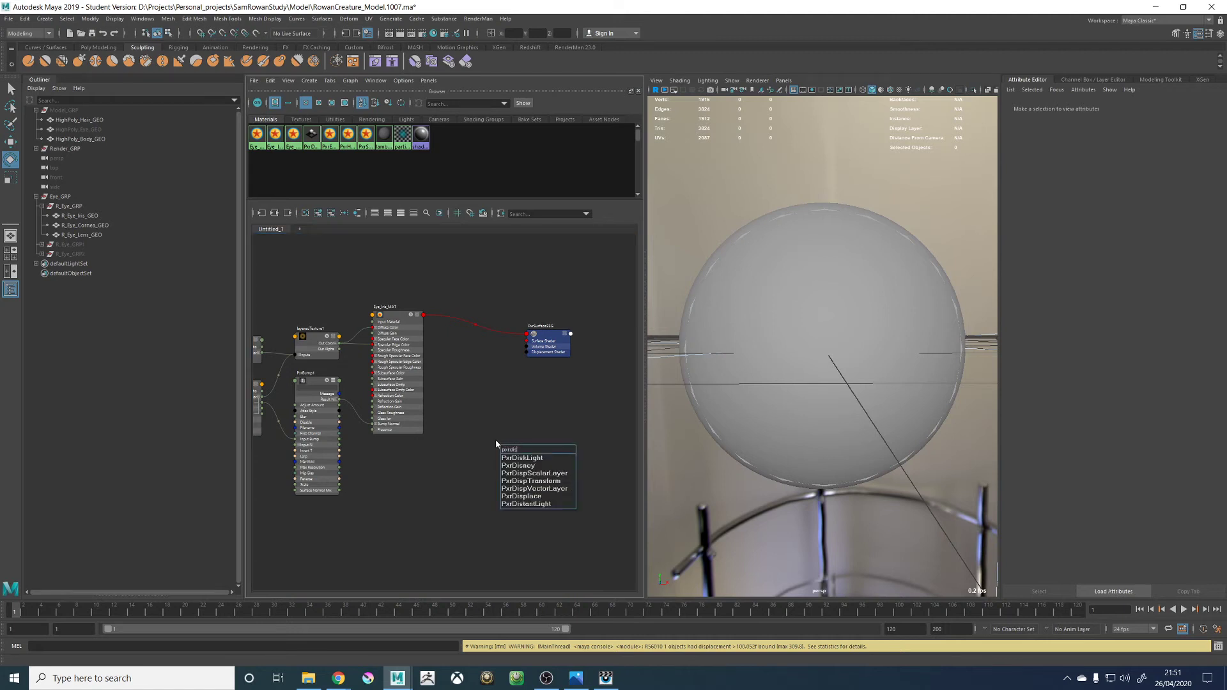
type("p")
key("Down")
key("Down")
key("Down")
key("Down")
key("Return")
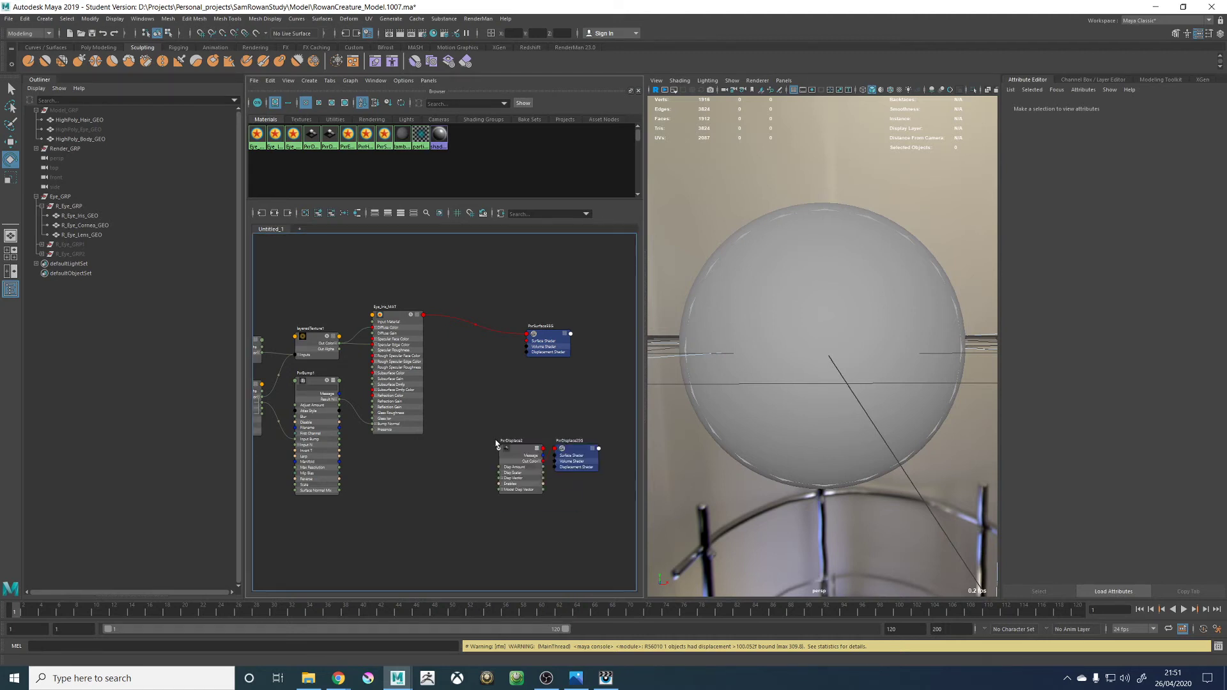
Assign the new PxrDisplace node as the RenderMan Displacement of Eye_Iris_MAT's shading group
left_click(557, 340)
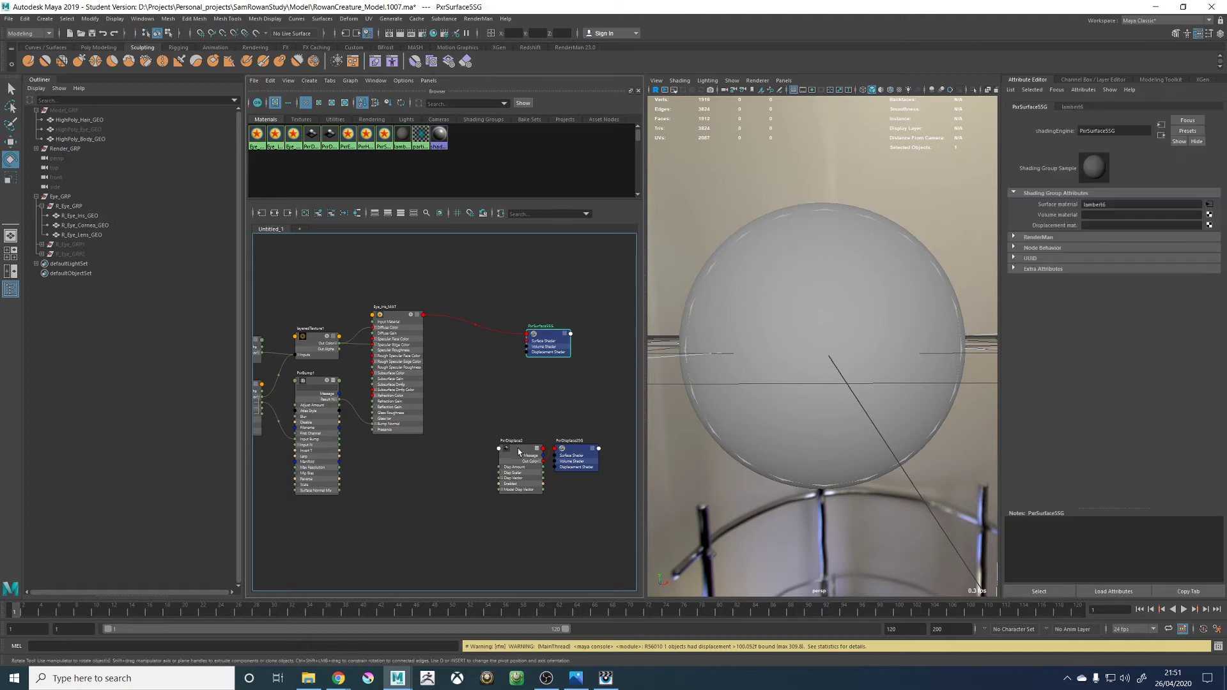
middle_click_drag(518, 449, 1032, 225)
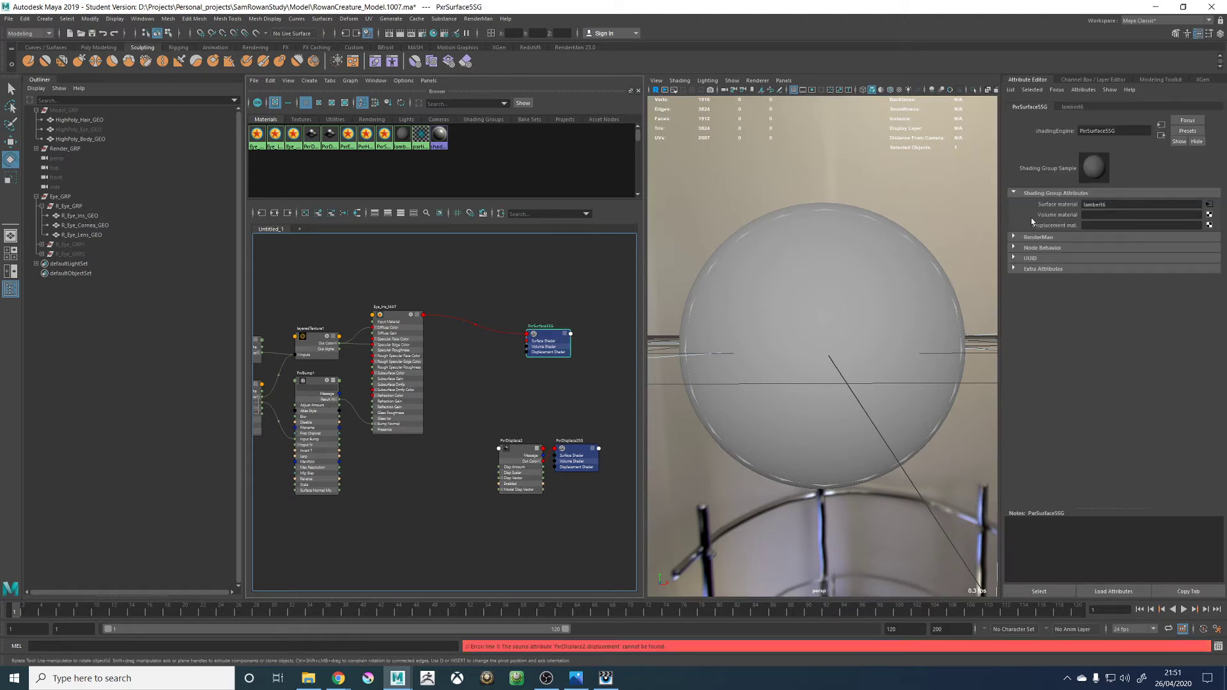
left_click(1025, 239)
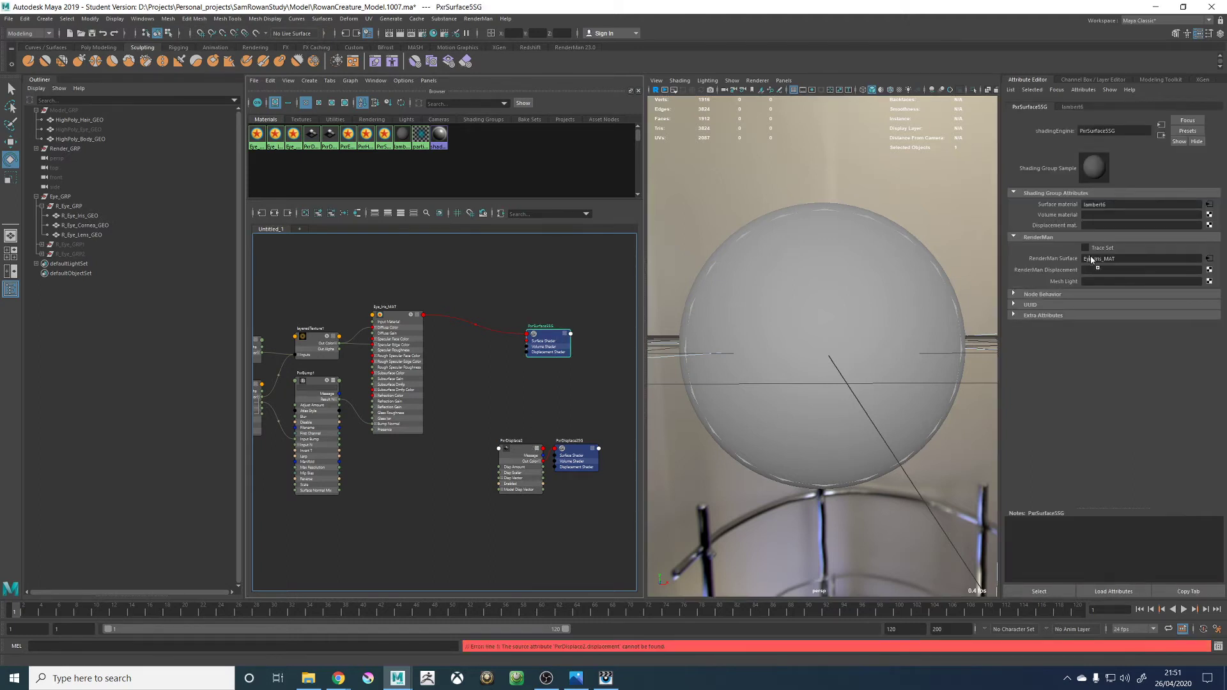
middle_click_drag(1091, 258, 1095, 269)
Add a PxrRemap node in the empty graph area below Eye_Iris_MAT and the PxrDisplace node
middle_click_drag(432, 477, 509, 461, "alt")
left_click(475, 461)
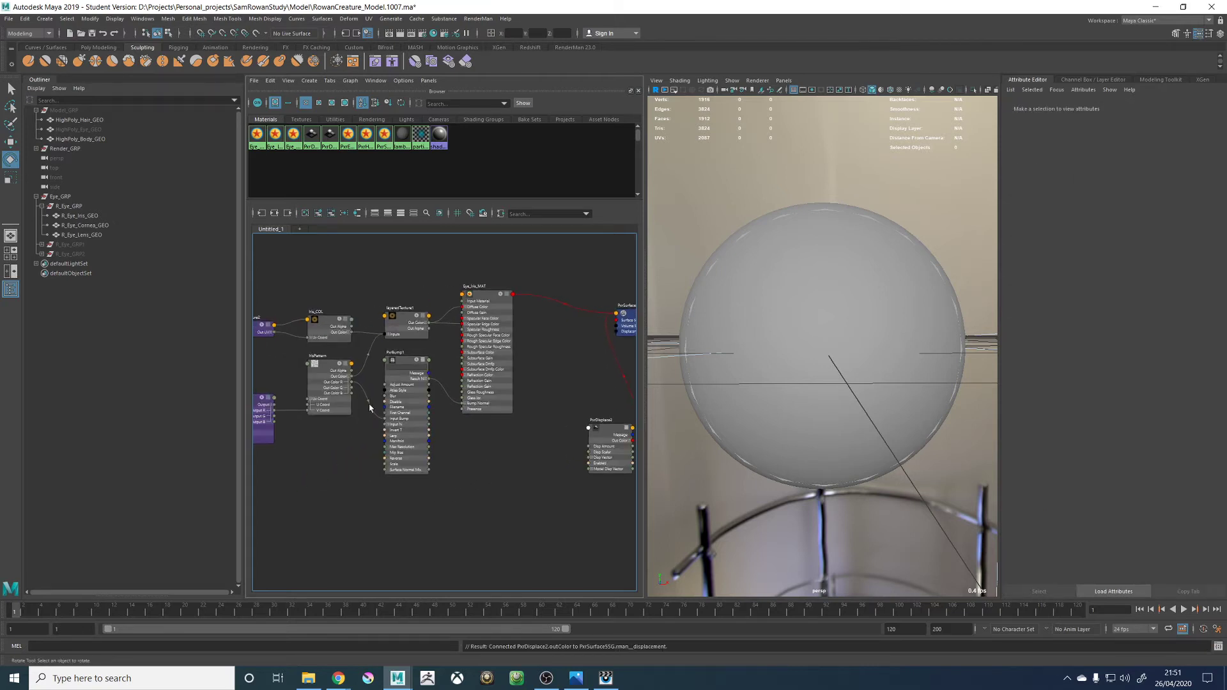
key("Tab")
type("pxrramp")
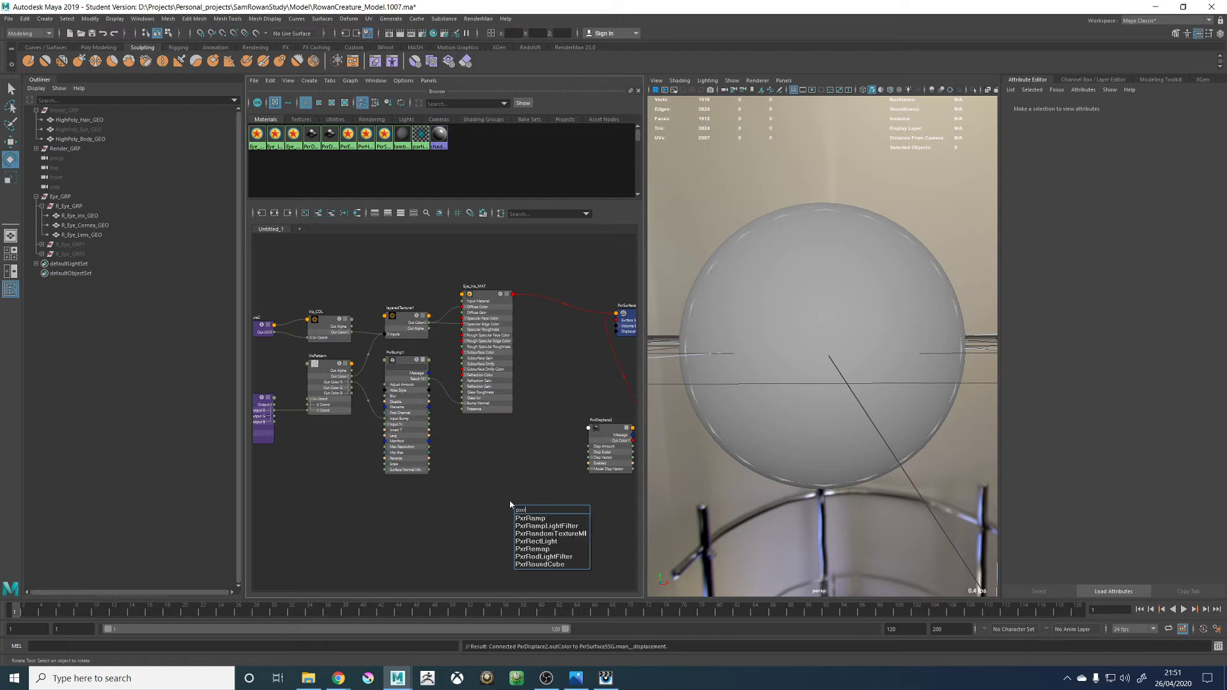
key("Return")
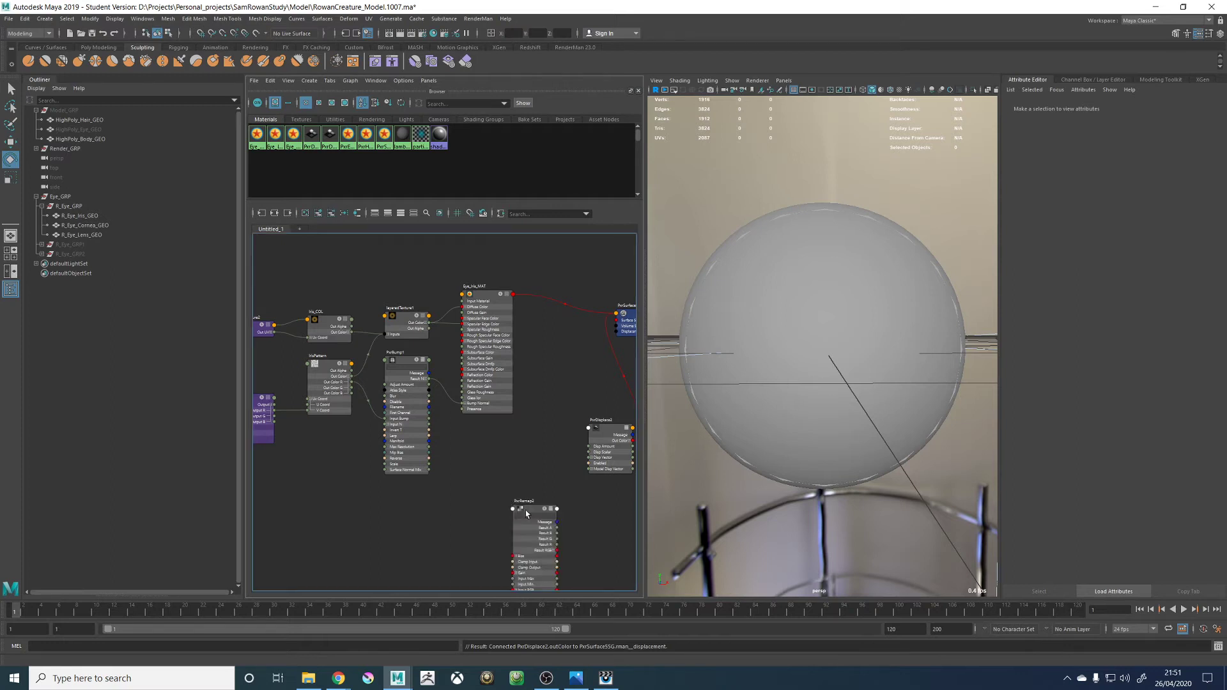
Set the output range minimum of the PxrRemap2 node to -1
left_click(525, 510)
left_click(1112, 303)
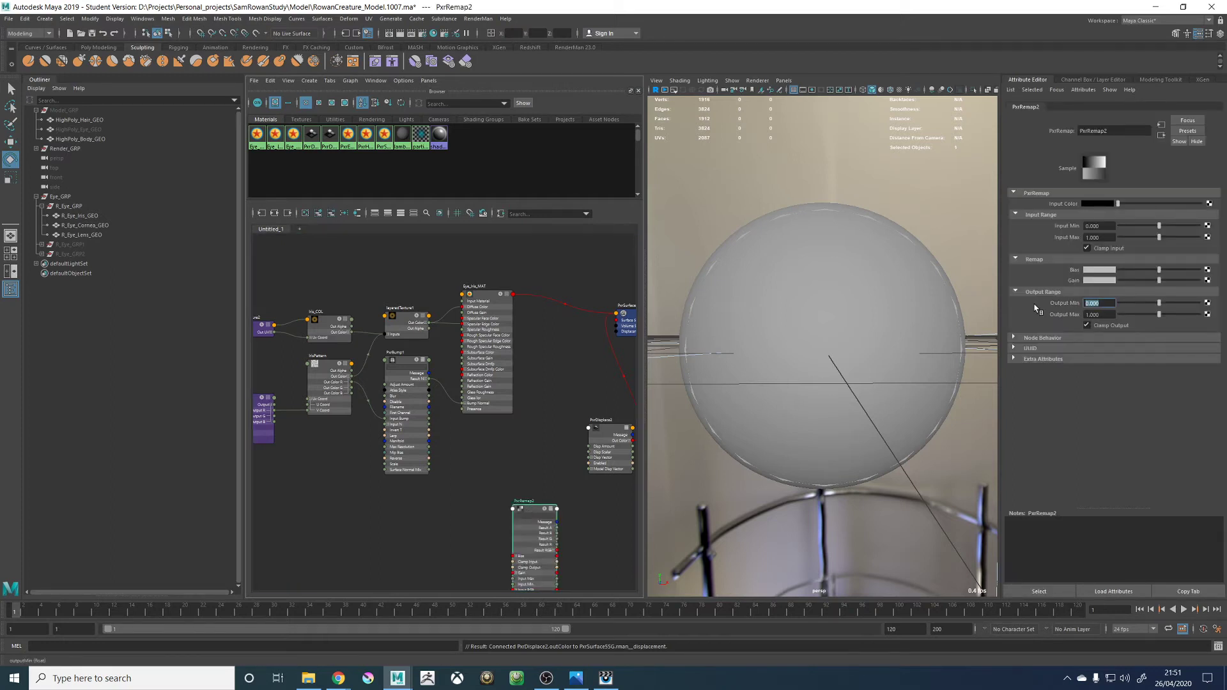
type("-1")
key("Return")
Connect the iris pattern's Out Color to PxrRemap2's Input RGB and its Result R to PxrDisplace2's Disp Scalar
left_click_drag(351, 379, 496, 535)
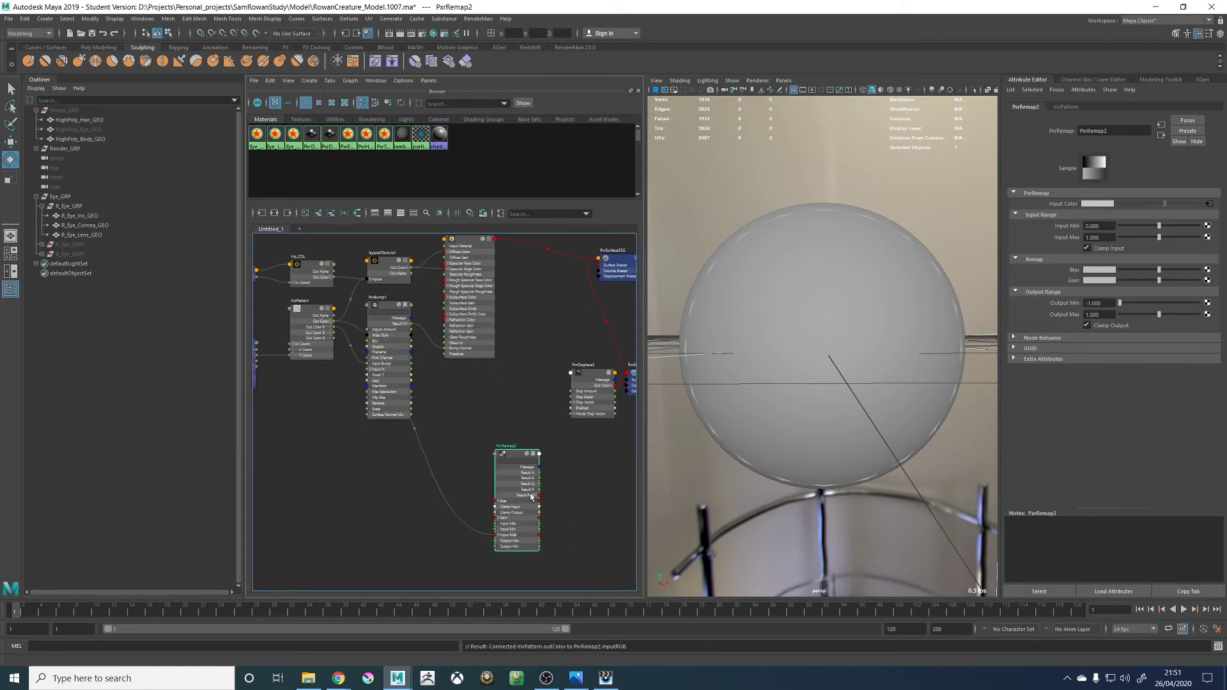
scroll(542, 479, "up", 2)
left_click_drag(537, 495, 583, 364)
Disable the PxrBump1 node and switch the viewport to the RenderMan render
middle_click_drag(527, 360, 500, 371, "alt")
middle_click_drag(409, 409, 555, 441, "alt")
left_click(445, 281)
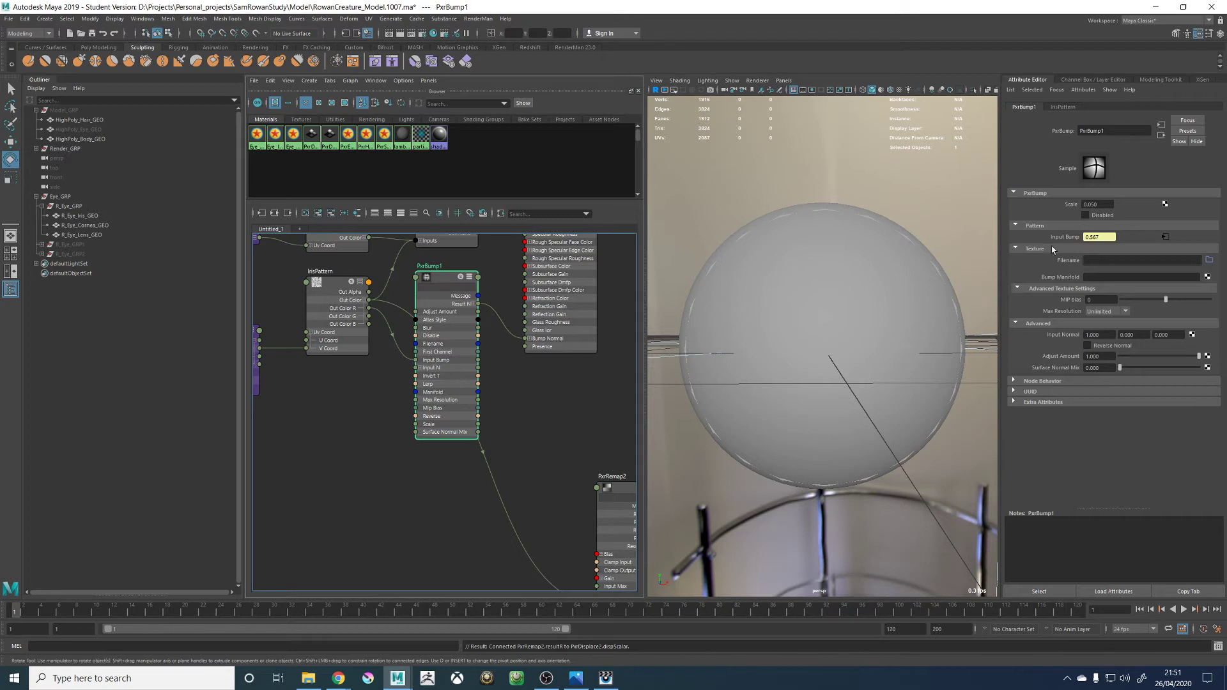
left_click(1098, 205)
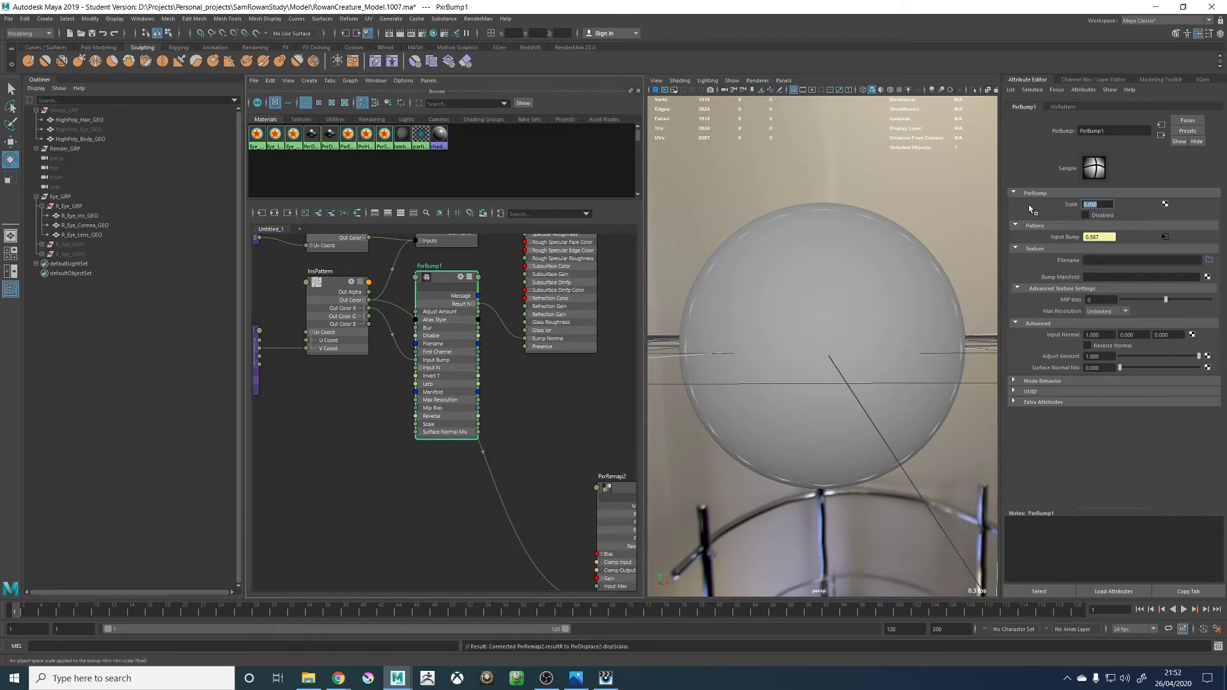
left_click(1107, 216)
left_click(758, 80)
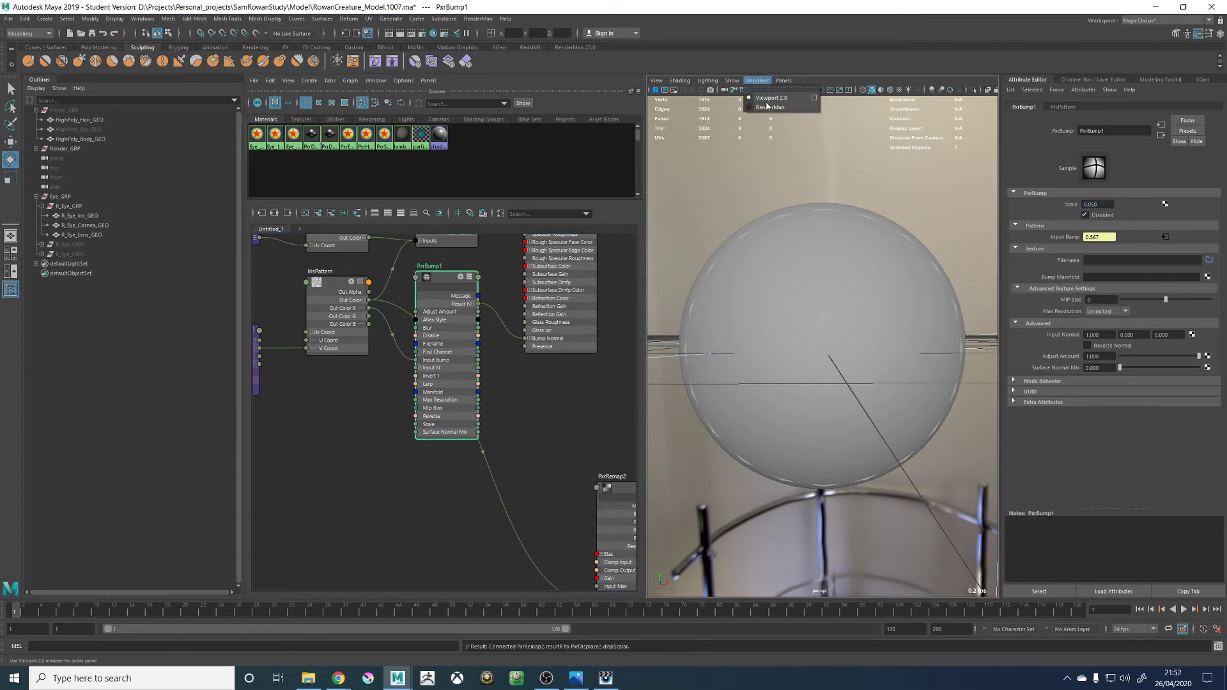
left_click(769, 107)
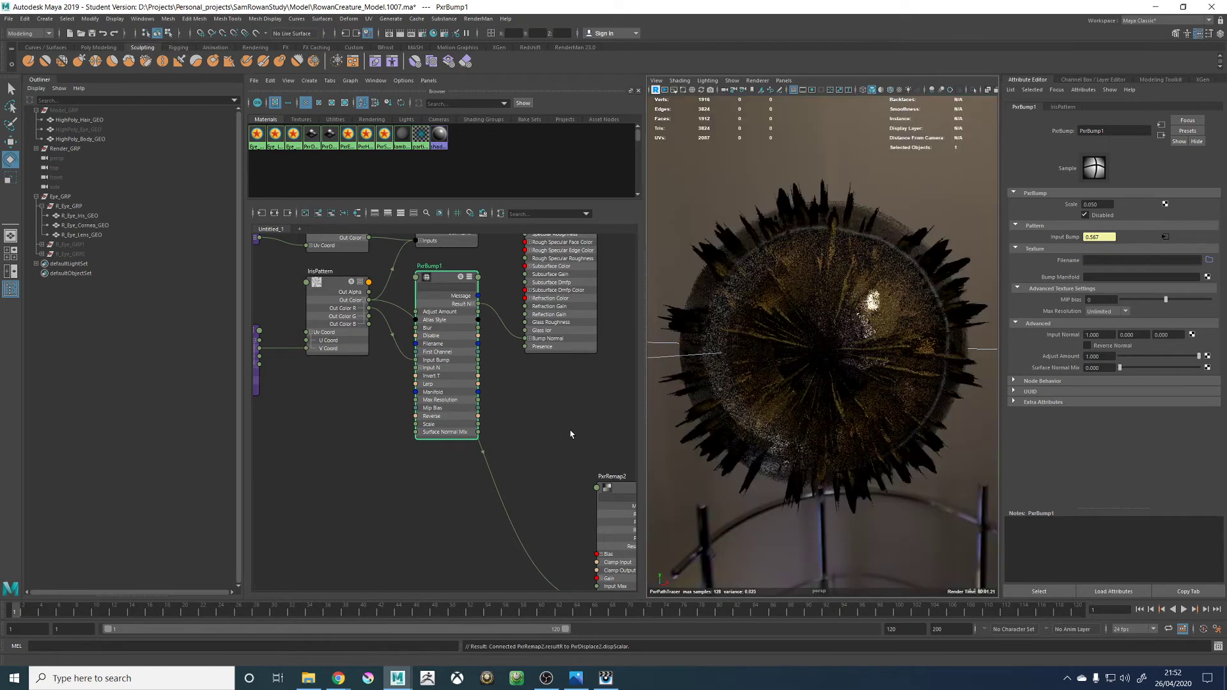
Lower the gain of PxrDisplace2 through 0.1 and 0.05 to a final value of 0.025
key("a")
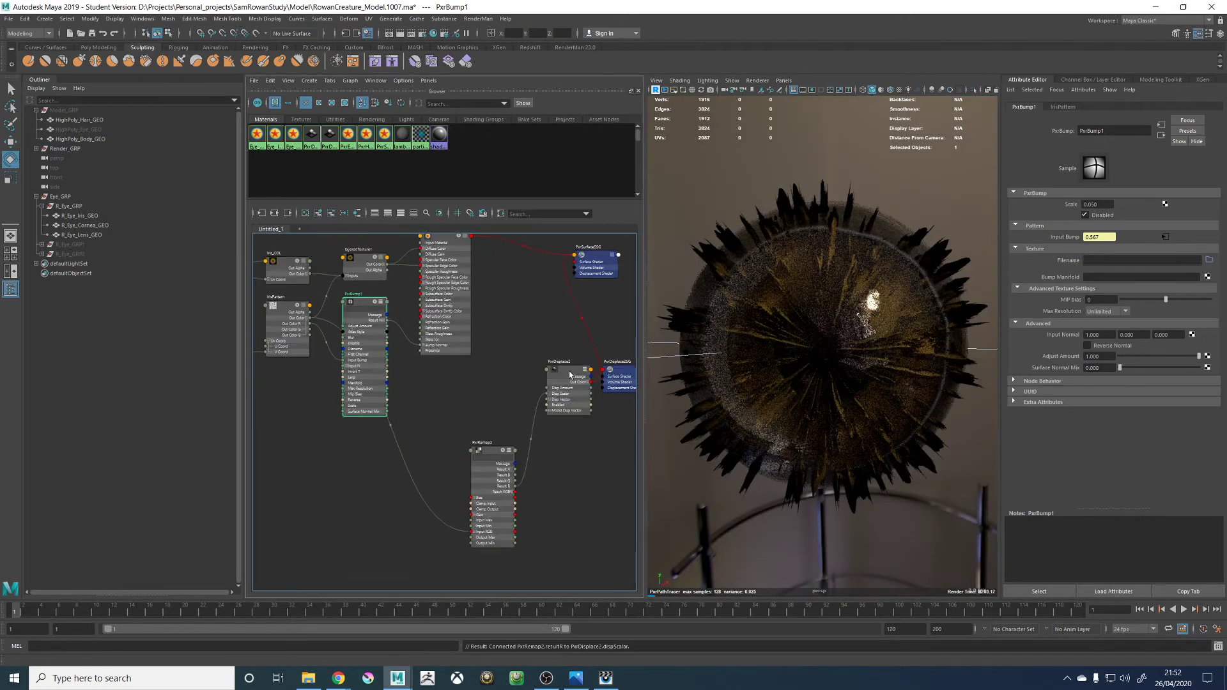
scroll(569, 374, "up", 2)
left_click(569, 365)
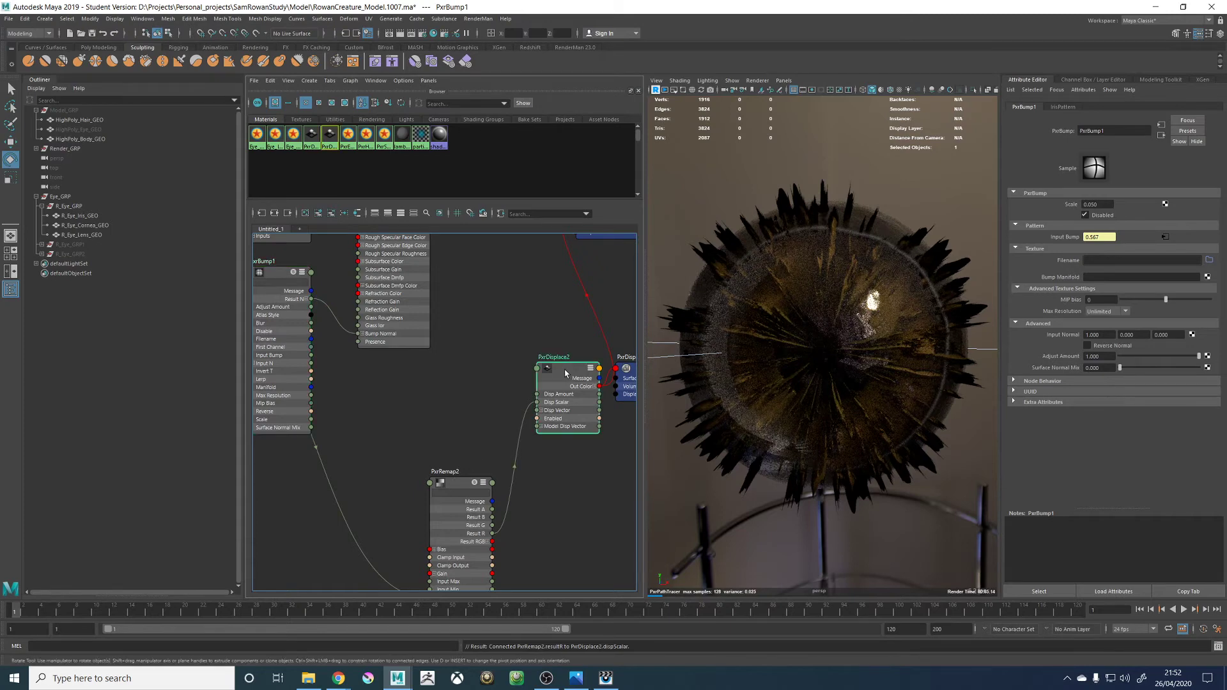
left_click(1094, 215)
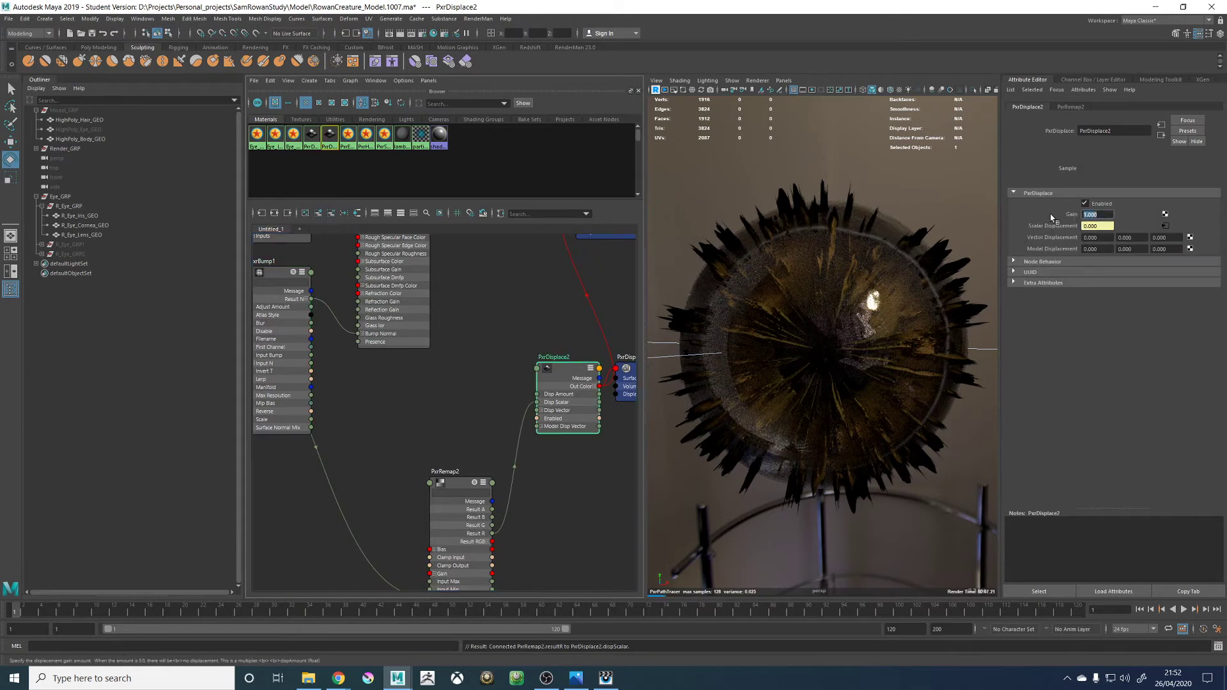
type("0.1")
key("Return")
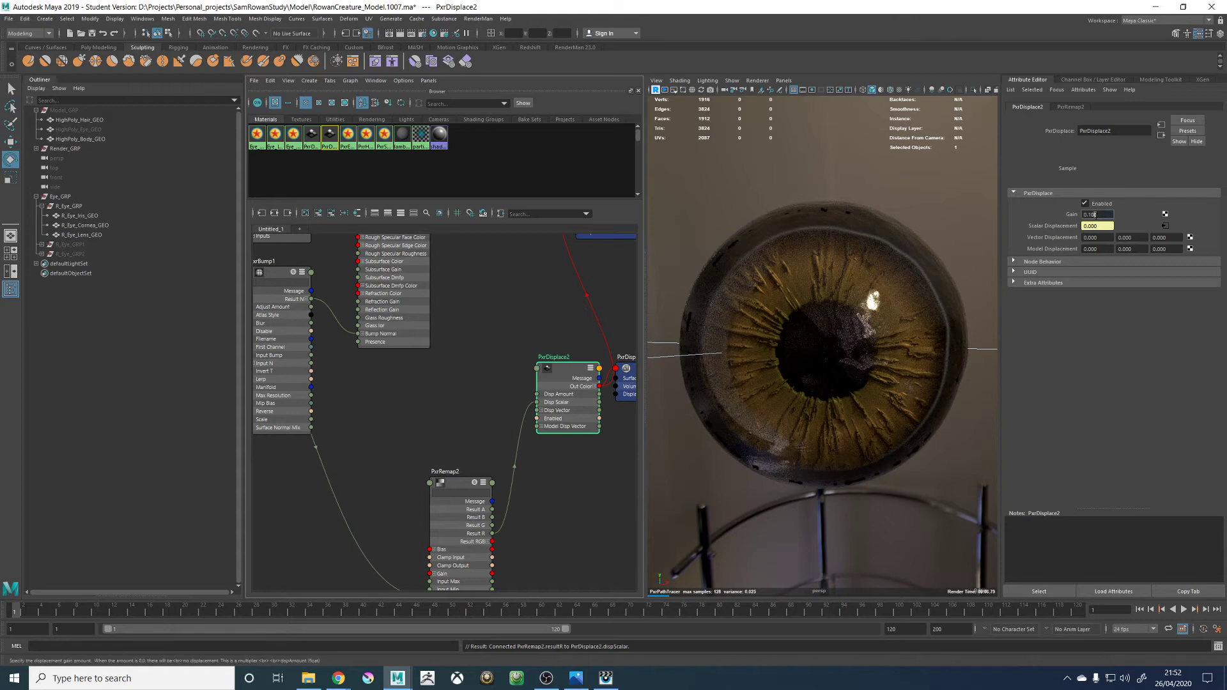
type("05")
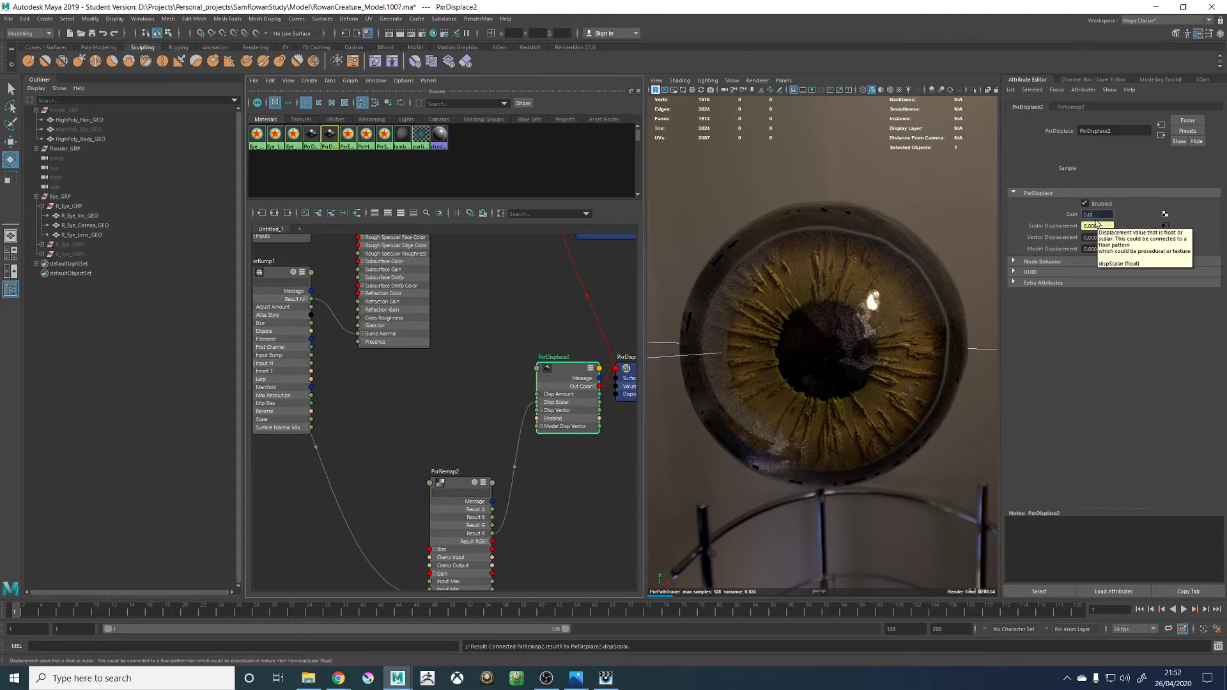
key("Return")
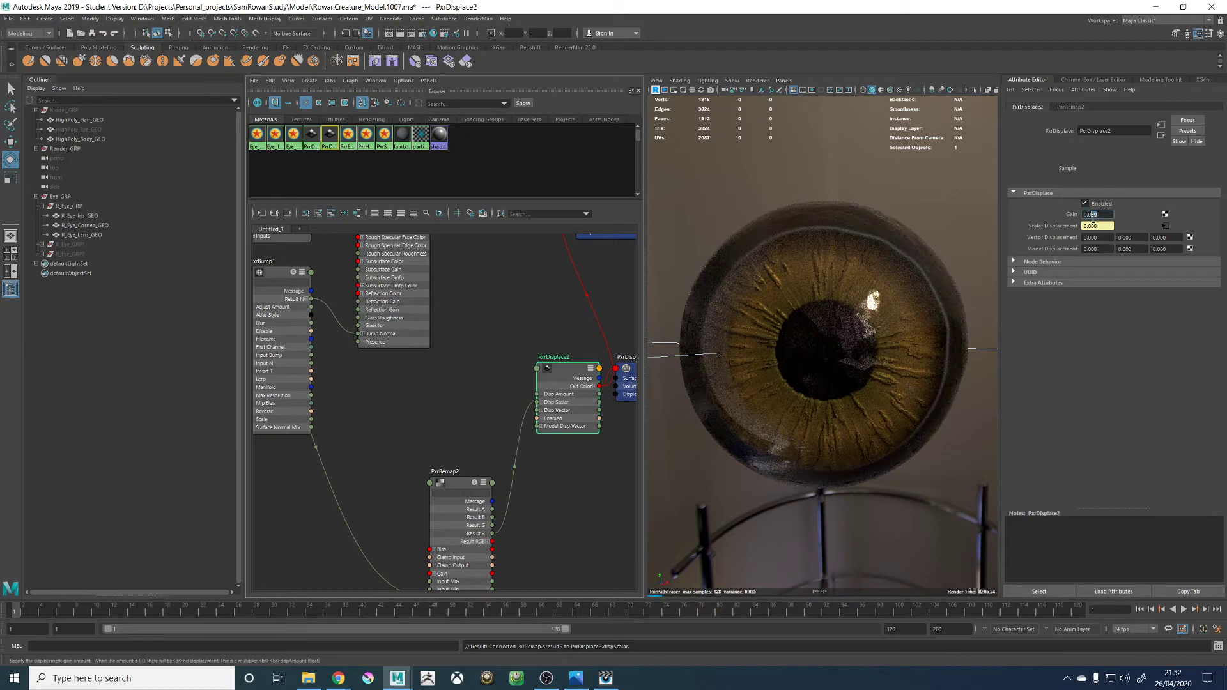
key("Return")
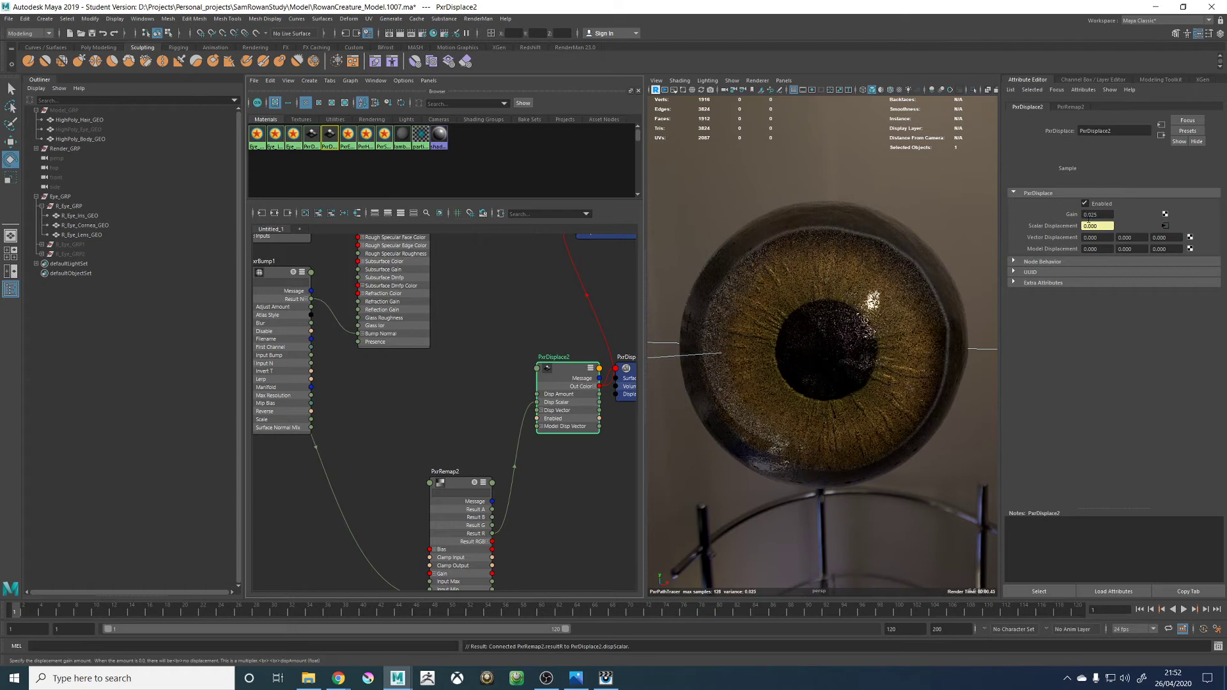
Re-enable the PxrBump1 node and inspect the rendered iris from several angles
scroll(630, 291, "down", 1)
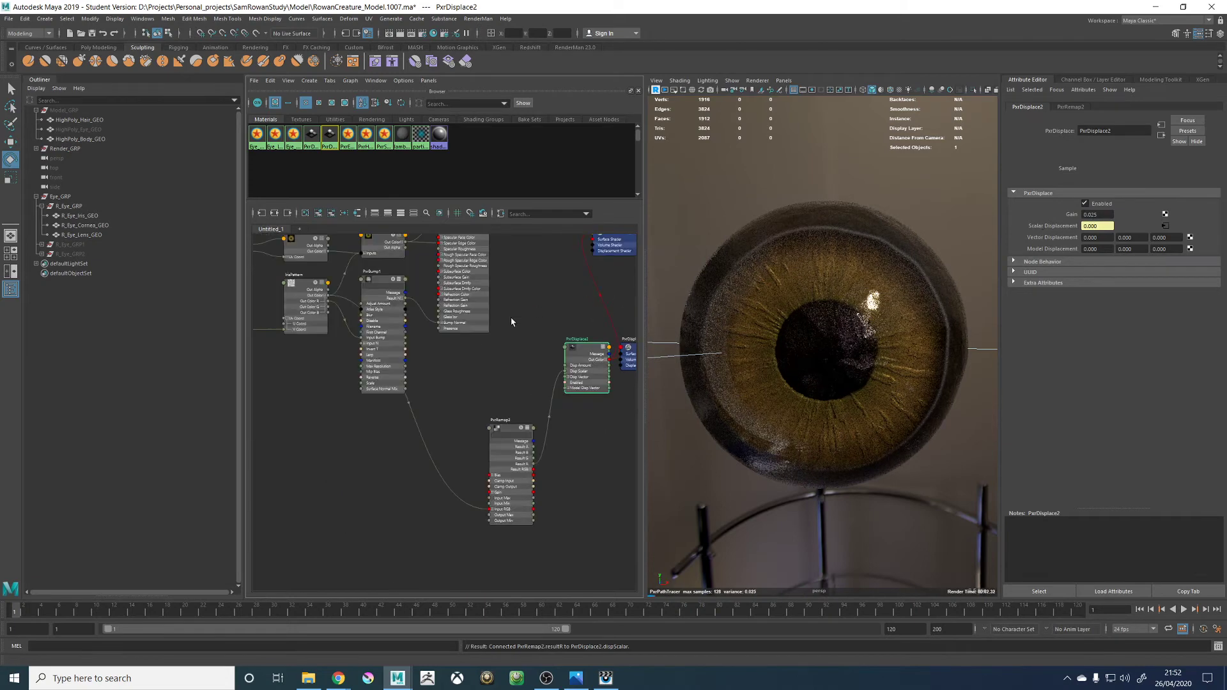
middle_click_drag(459, 343, 529, 377, "alt")
scroll(448, 317, "up", 2)
left_click(435, 318)
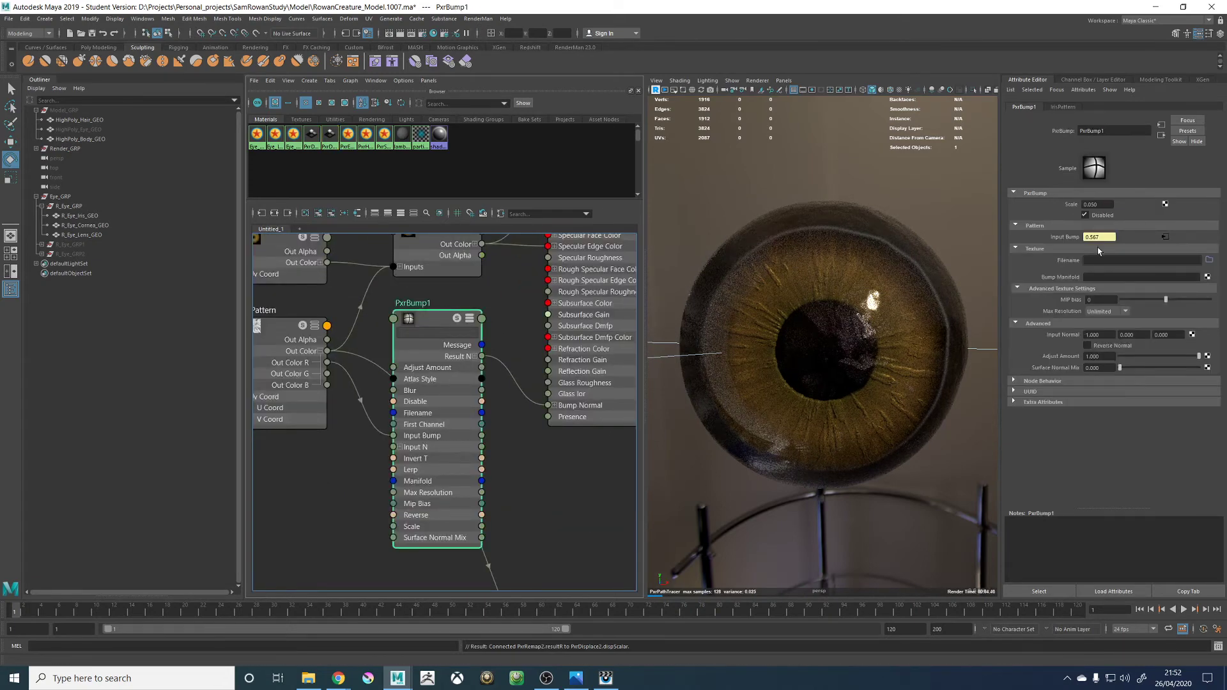
left_click(1085, 215)
left_click_drag(843, 193, 865, 226, "alt")
scroll(870, 208, "up", 3)
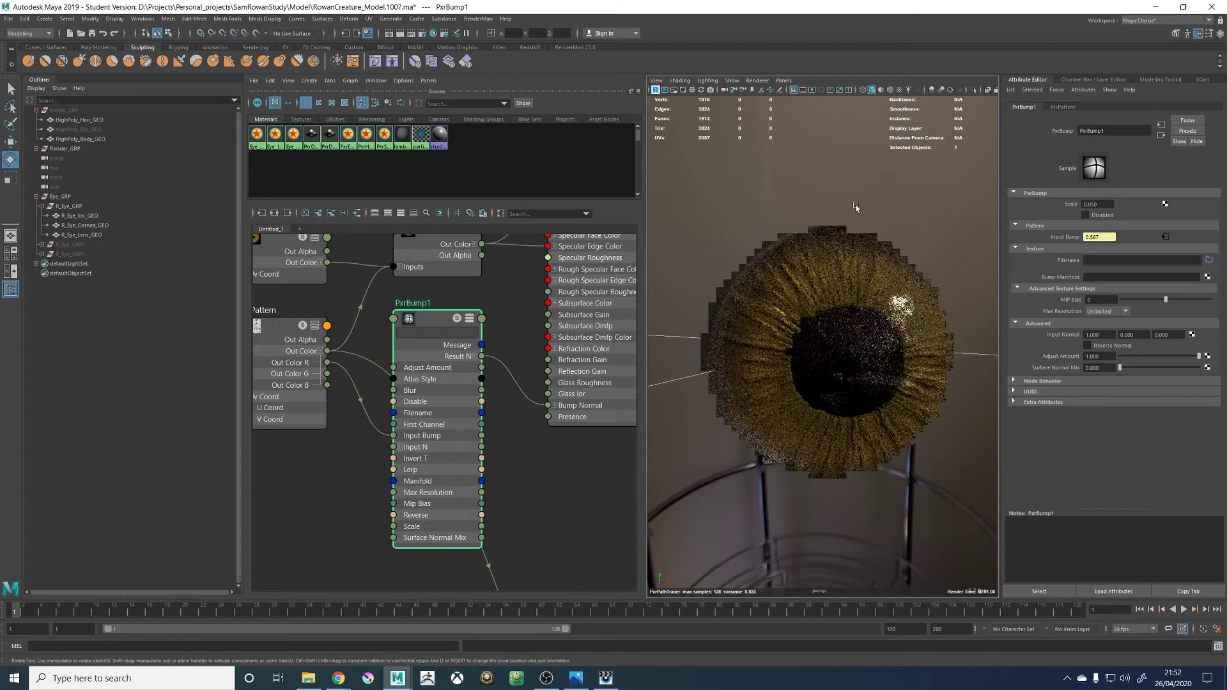
scroll(326, 329, "down", 5)
middle_click_drag(307, 415, 542, 449, "alt")
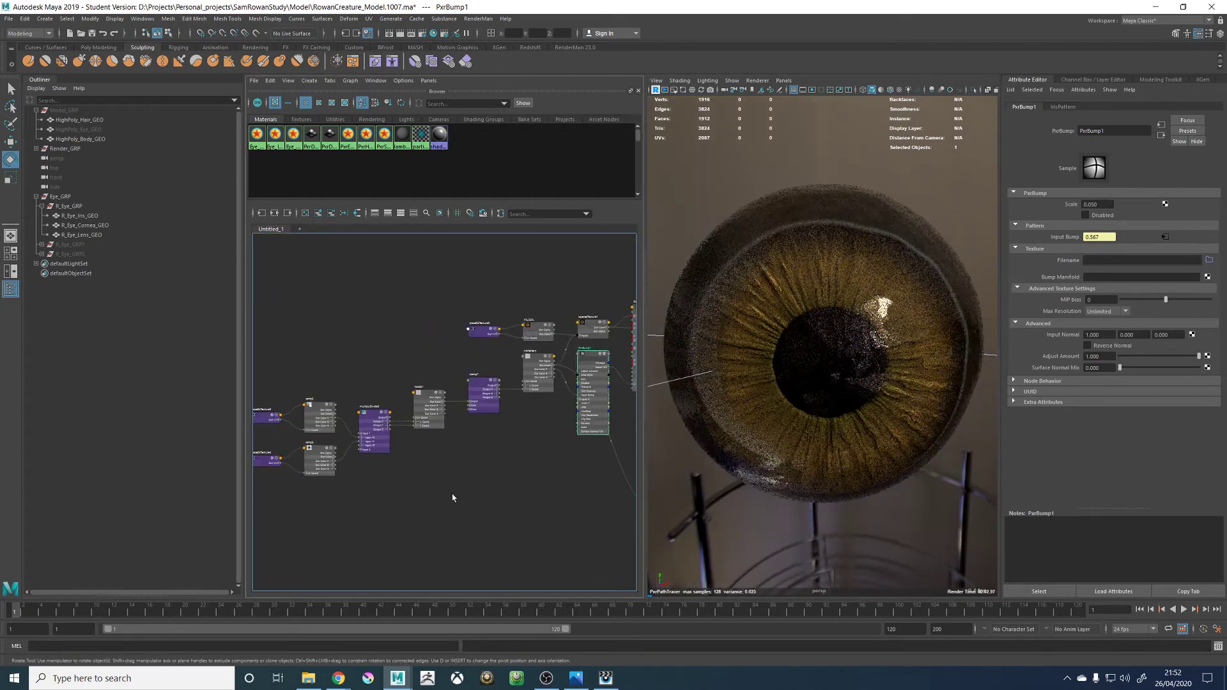
left_click_drag(858, 420, 836, 415, "alt")
scroll(836, 417, "down", 3)
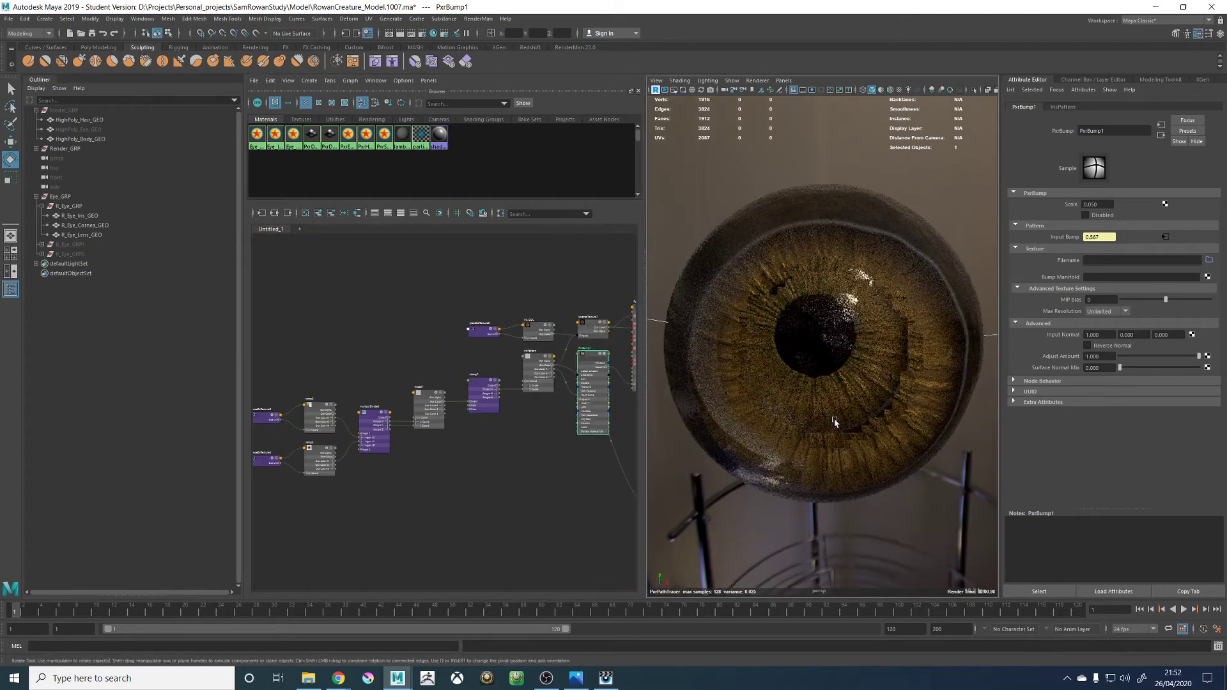
Try 1 as the Y value of multiplyDivide2's Input 2, and settle on 0.4
scroll(411, 520, "up", 5)
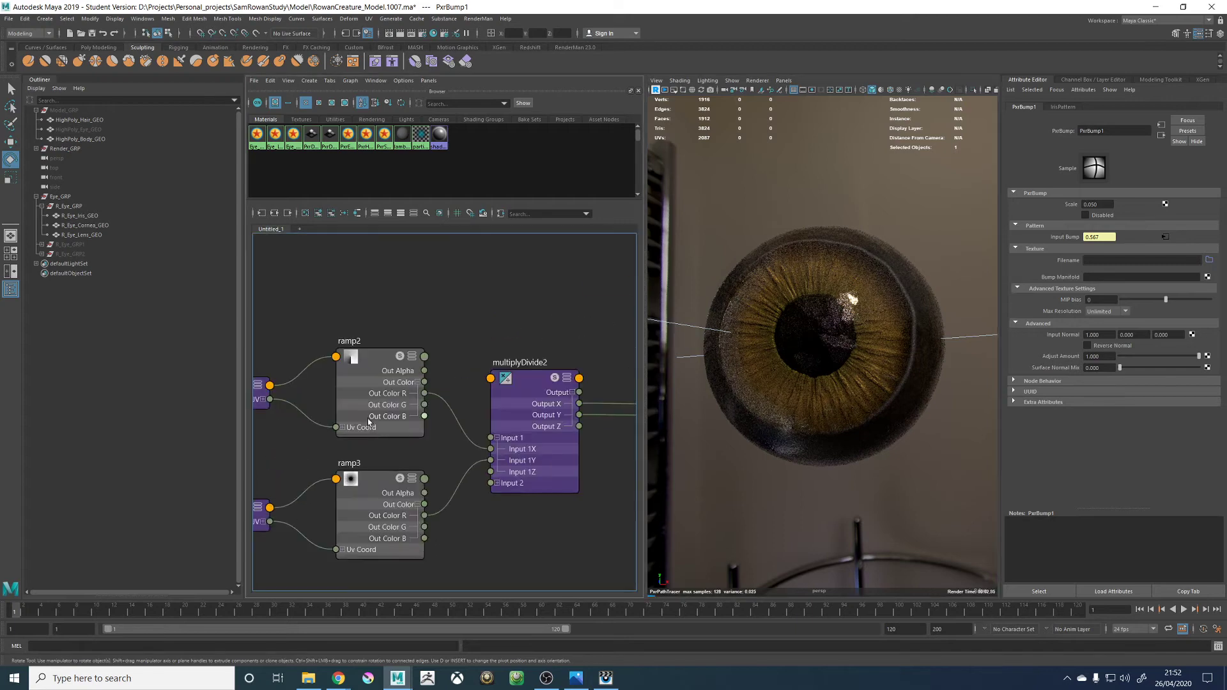
left_click(390, 371)
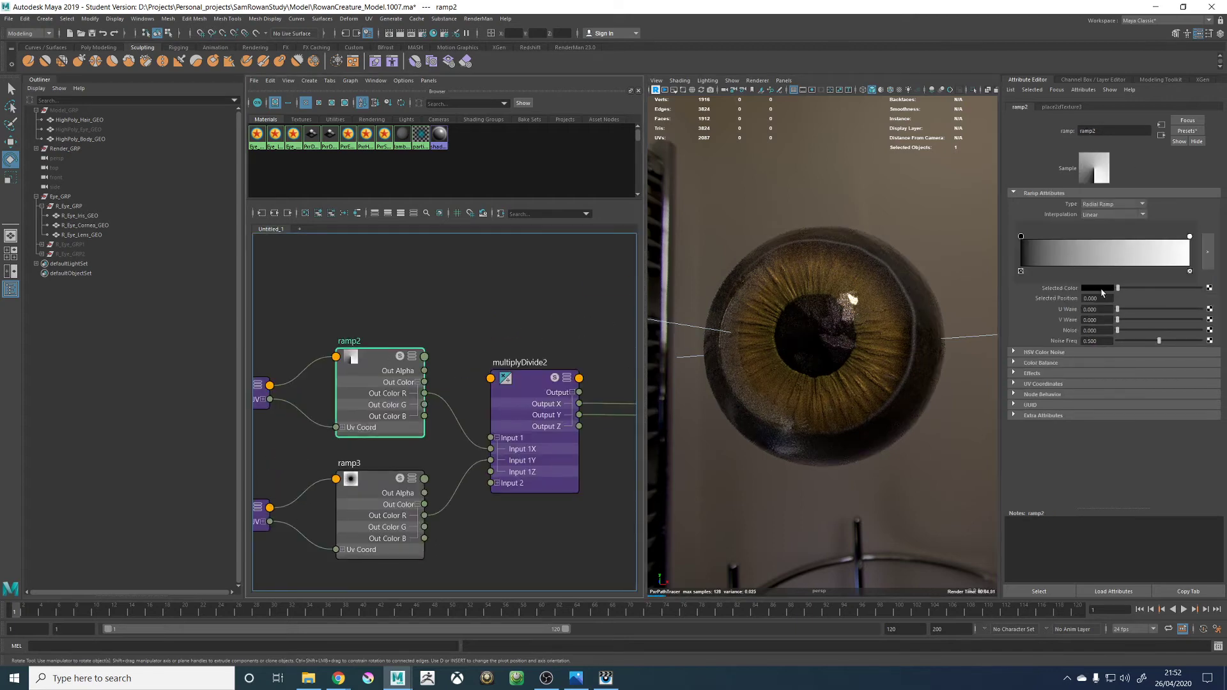
left_click(568, 383)
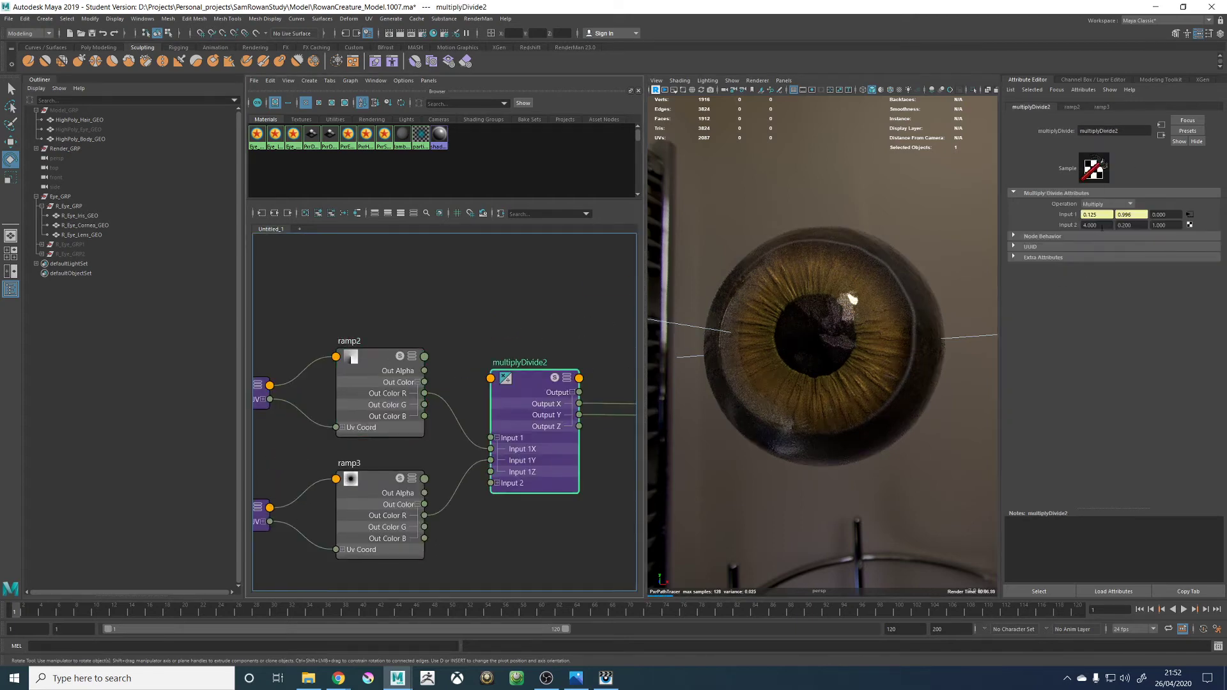
double_click(1130, 225)
type("1")
key("Return")
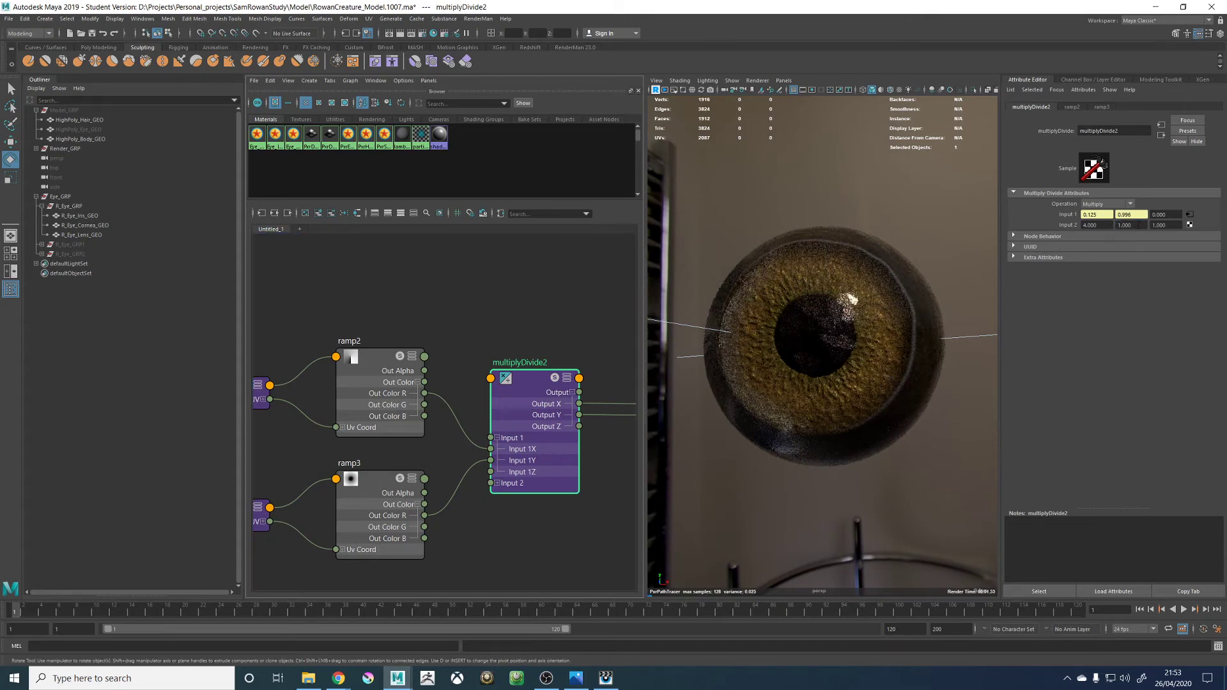
double_click(1137, 225)
type("0.4")
key("Return")
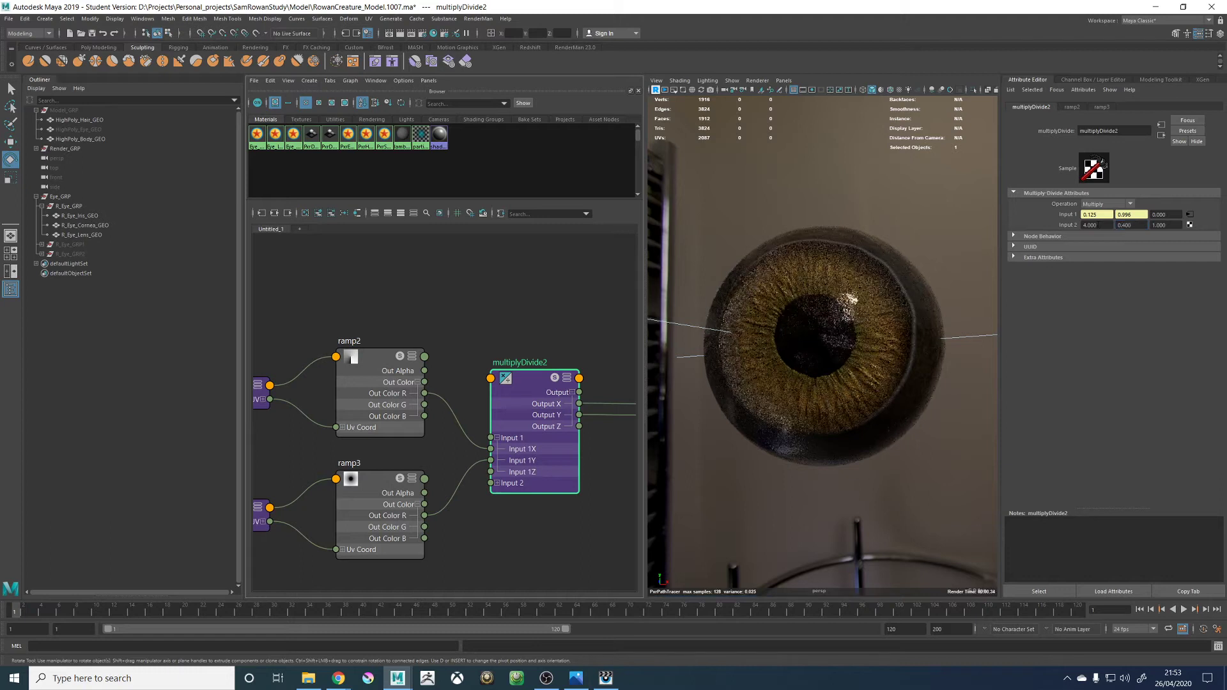
Check the iris in the render, switch the viewport back to Viewport 2.0 and hide R_Eye_GRP
left_click_drag(821, 201, 830, 205, "alt")
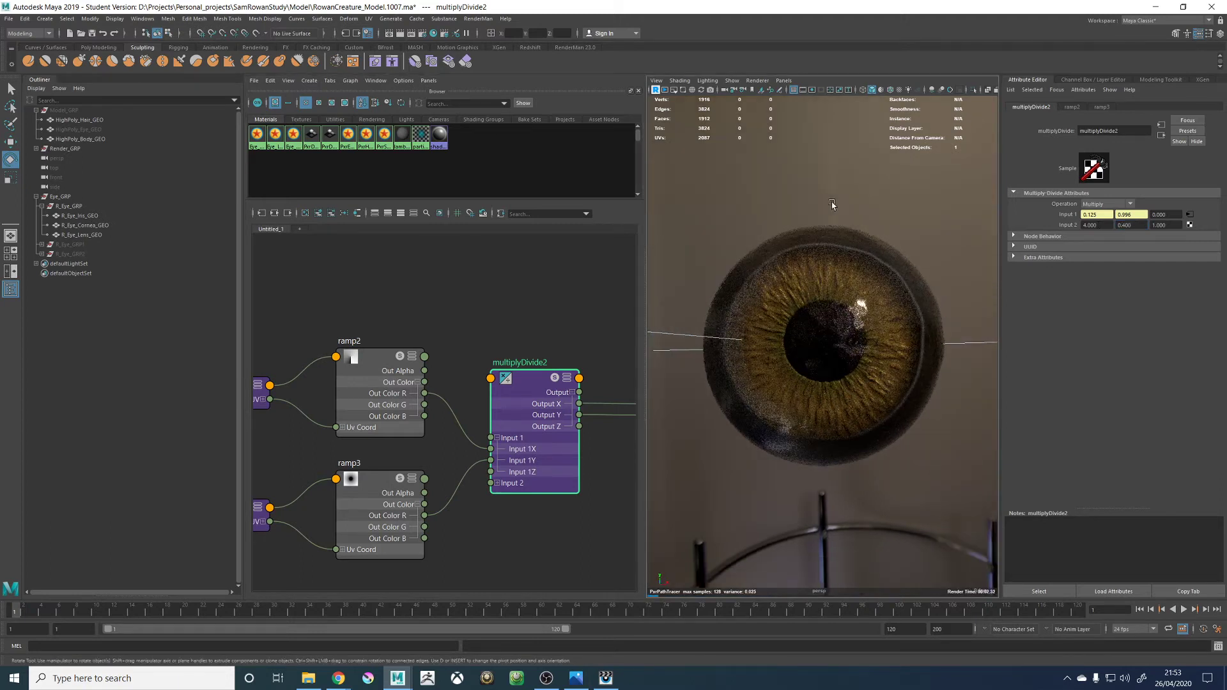
left_click_drag(832, 204, 833, 205, "alt")
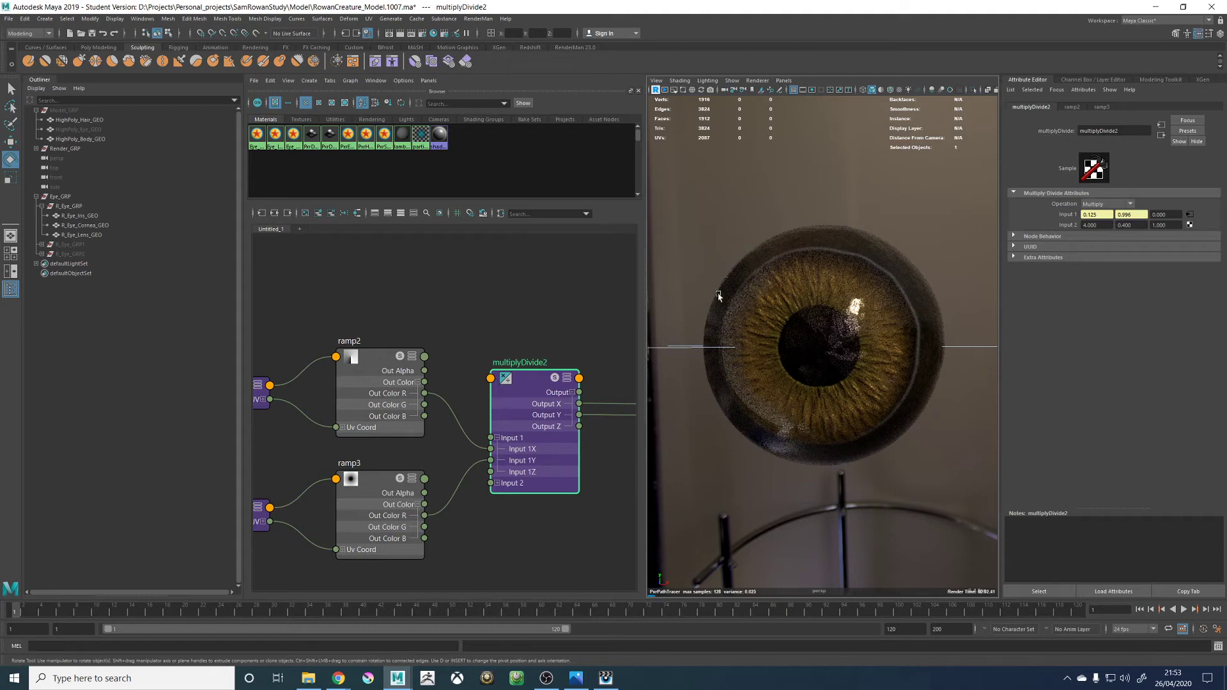
left_click(758, 81)
left_click(772, 98)
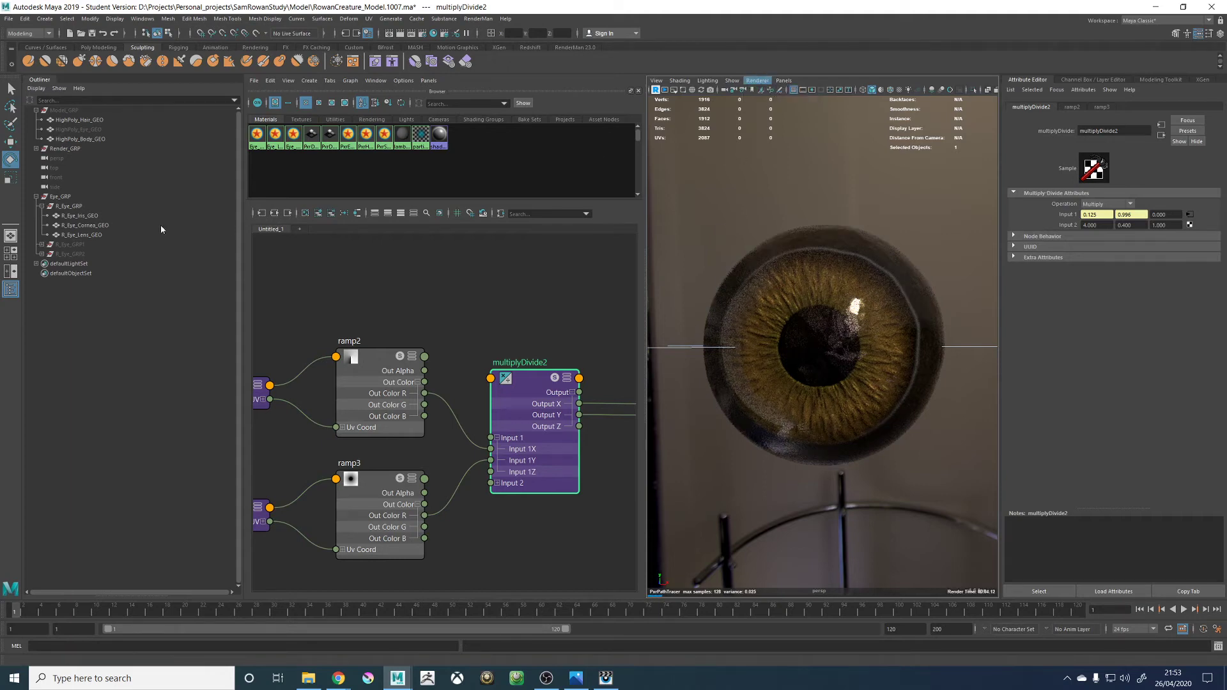
left_click(70, 207)
key("ctrl+h")
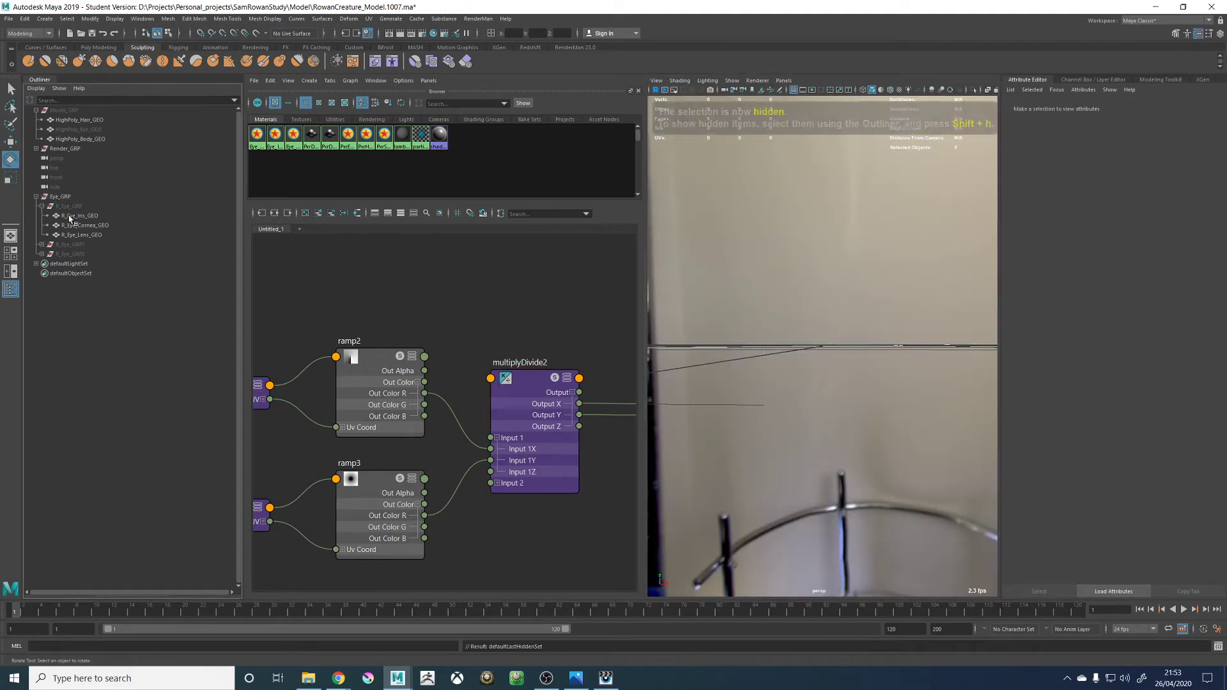
Unhide R_Eye_GRP1, R_Eye_GRP2 and Model_GRP, and clear the selection
left_click(70, 253)
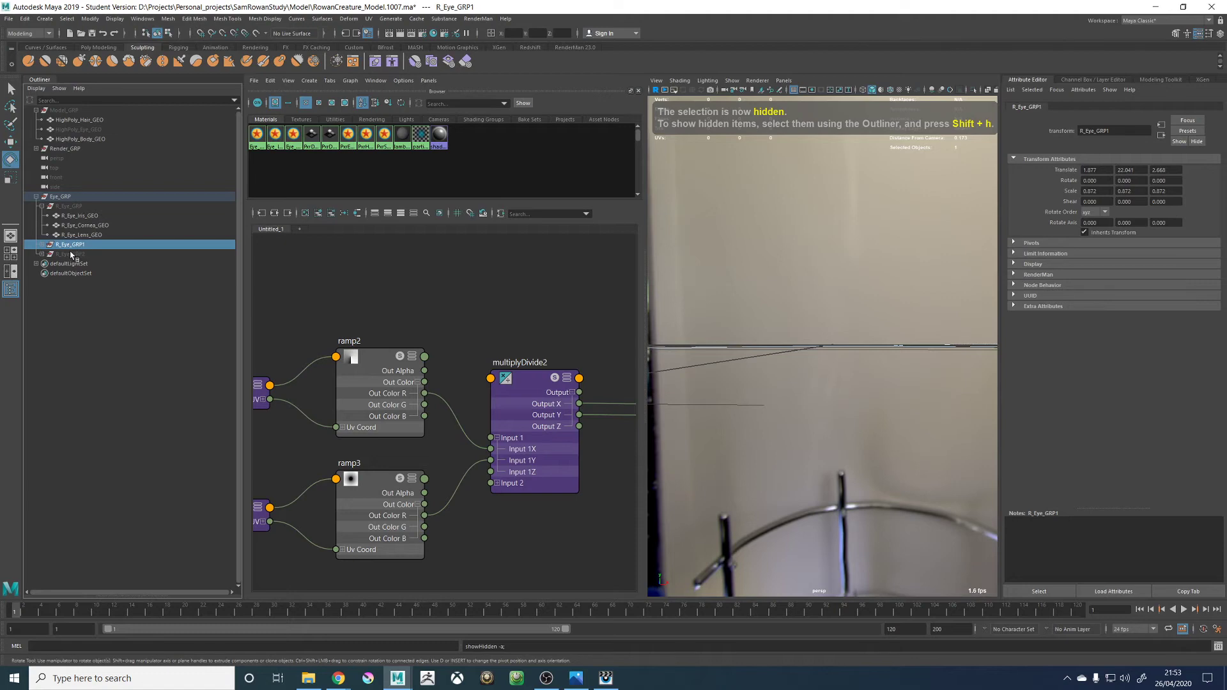
left_click(71, 111)
key("f")
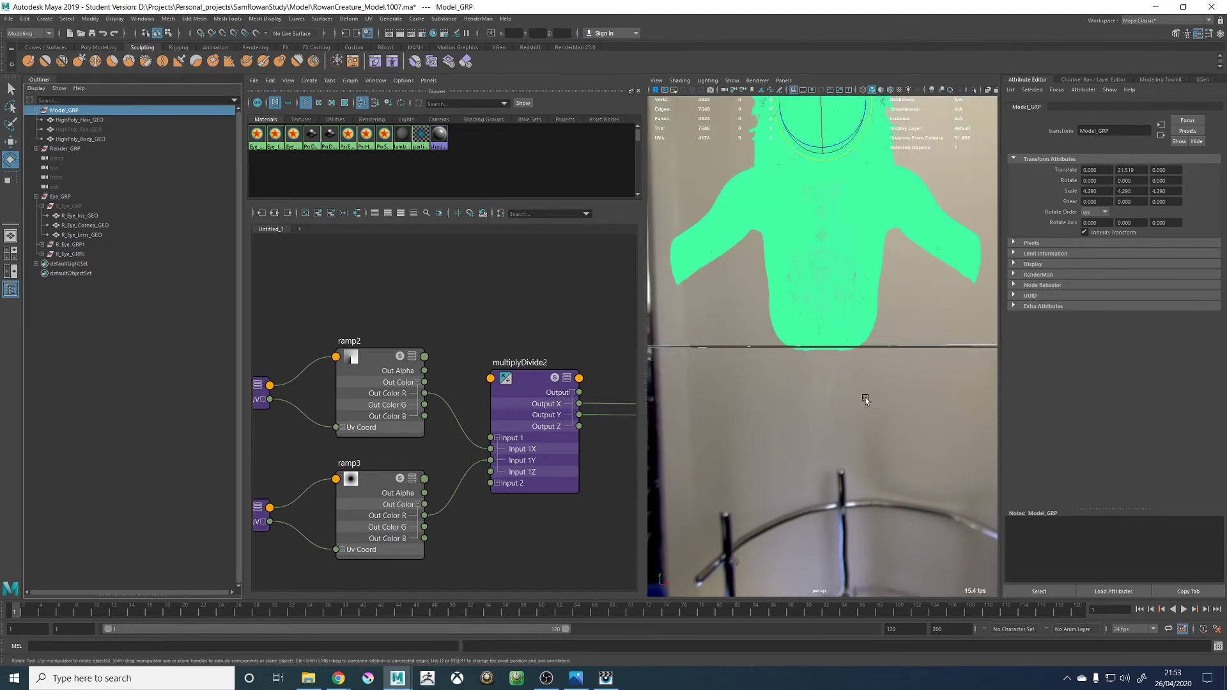
left_click(910, 281)
Frame the creature's head in a maximized perspective view and save the scene as RowanCreature_Model.1008.ma
scroll(879, 293, "up", 3)
left_click_drag(880, 293, 670, 190, "alt")
key("space")
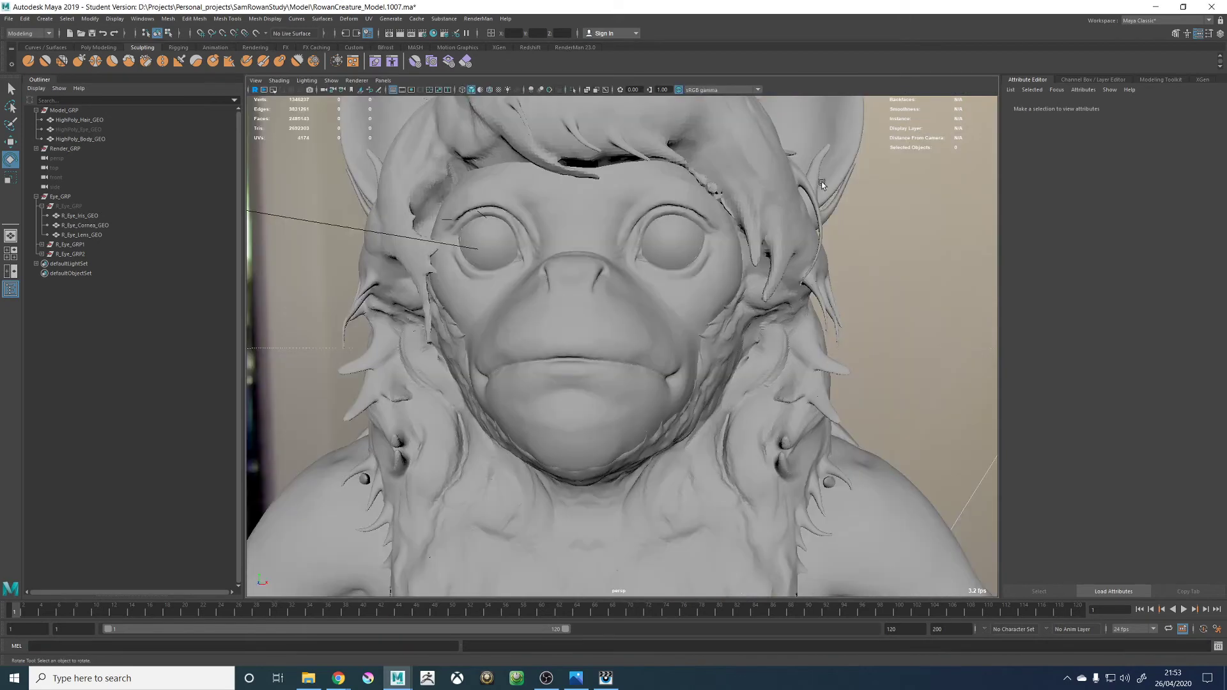
right_click_drag(821, 181, 690, 159, "alt")
left_click_drag(690, 160, 587, 128, "alt")
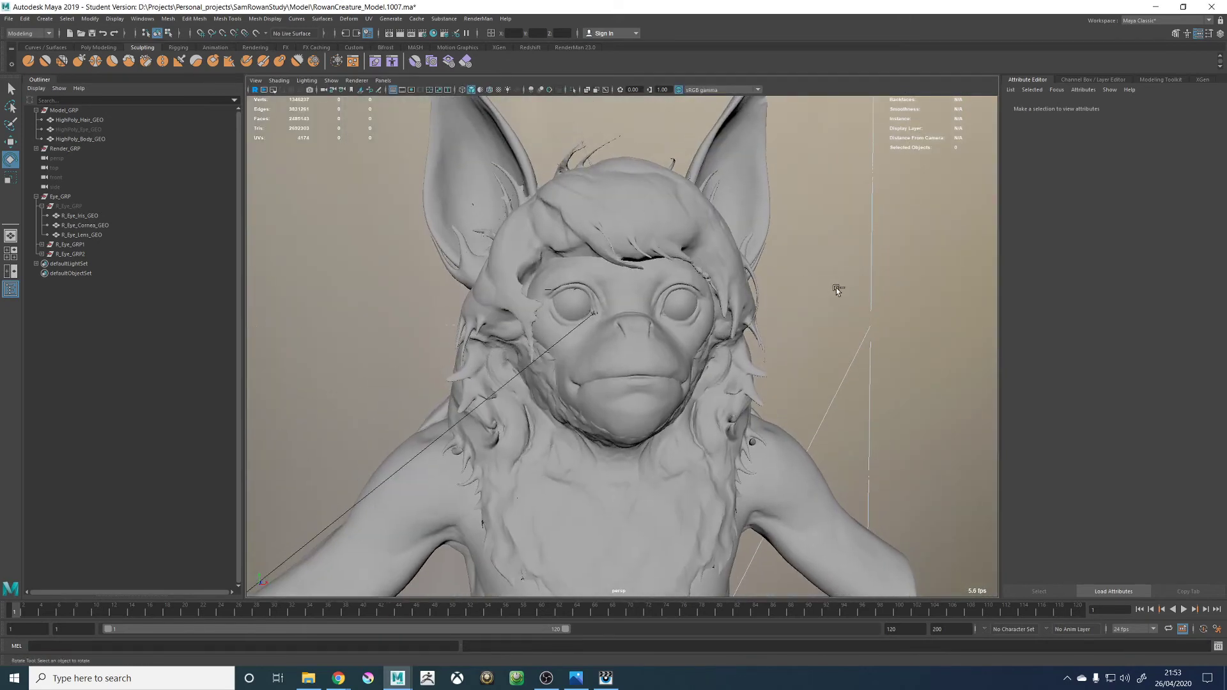
key("q")
key("ctrl+s")
left_click(598, 346)
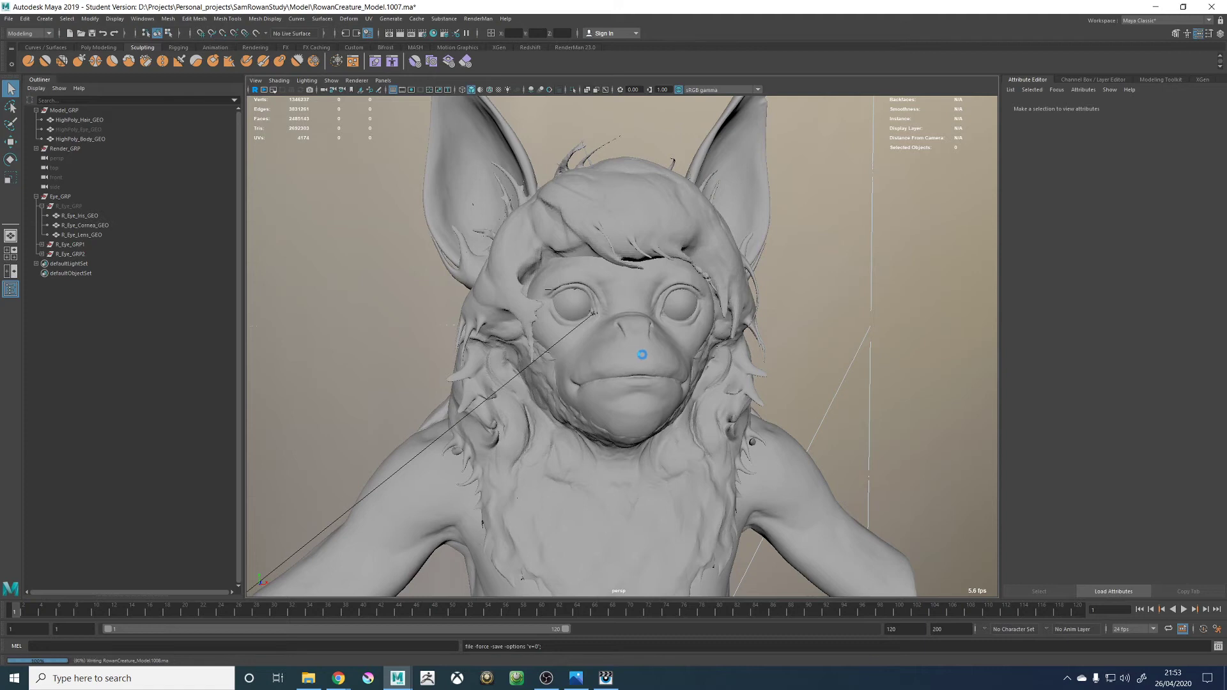
Render the creature in the viewport with RenderMan and examine the eyes within the face up close
left_click(356, 80)
left_click(371, 99)
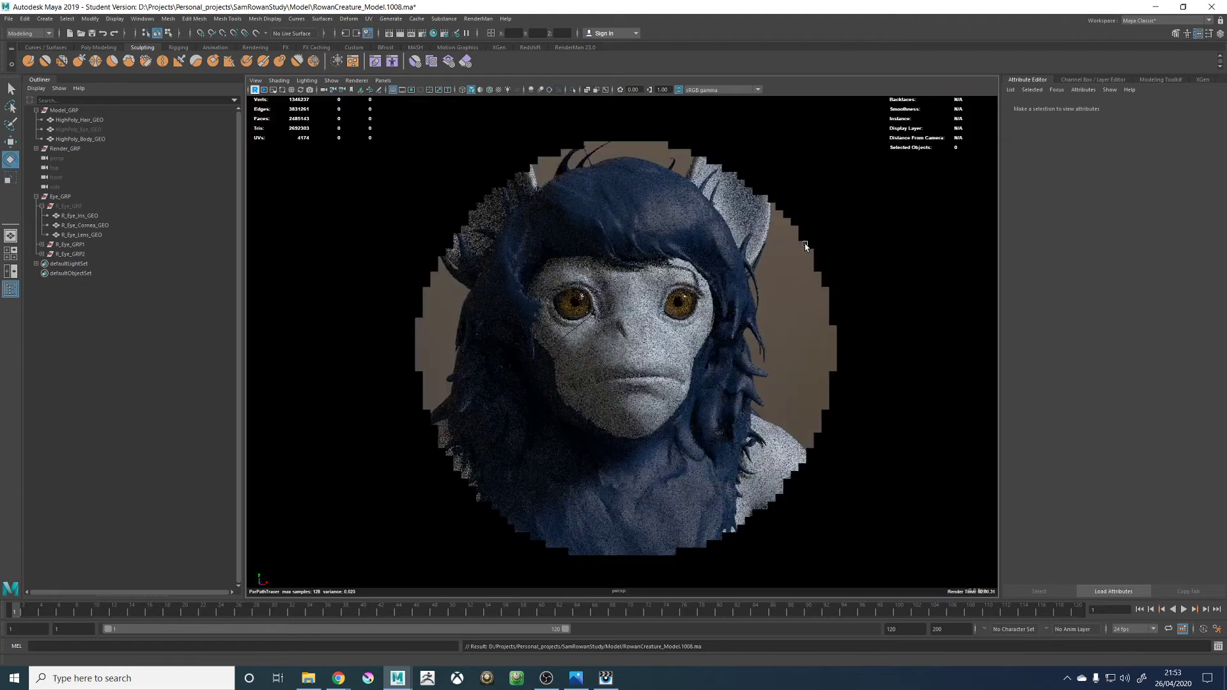
left_click_drag(812, 256, 859, 338, "alt")
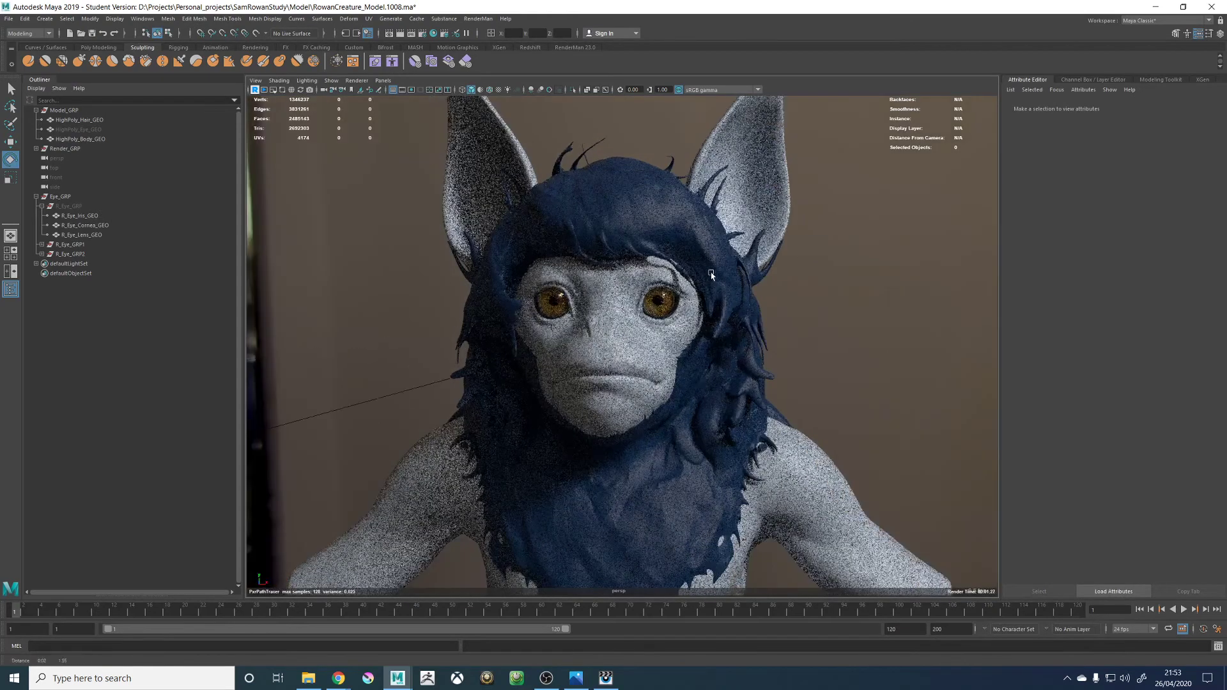
scroll(858, 337, "up", 3)
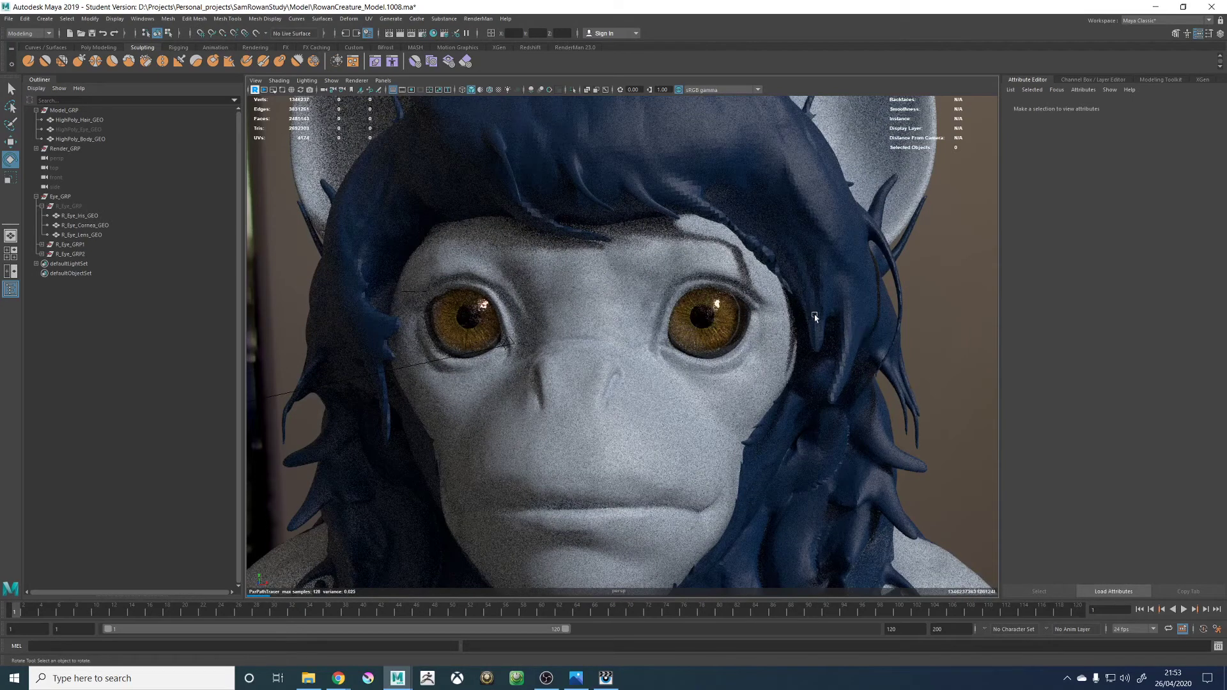
Examine the creature's eyes in the viewport render, up close and from farther back with the whole head in view
left_click_drag(687, 335, 700, 331, "alt")
left_click_drag(690, 333, 646, 348, "alt")
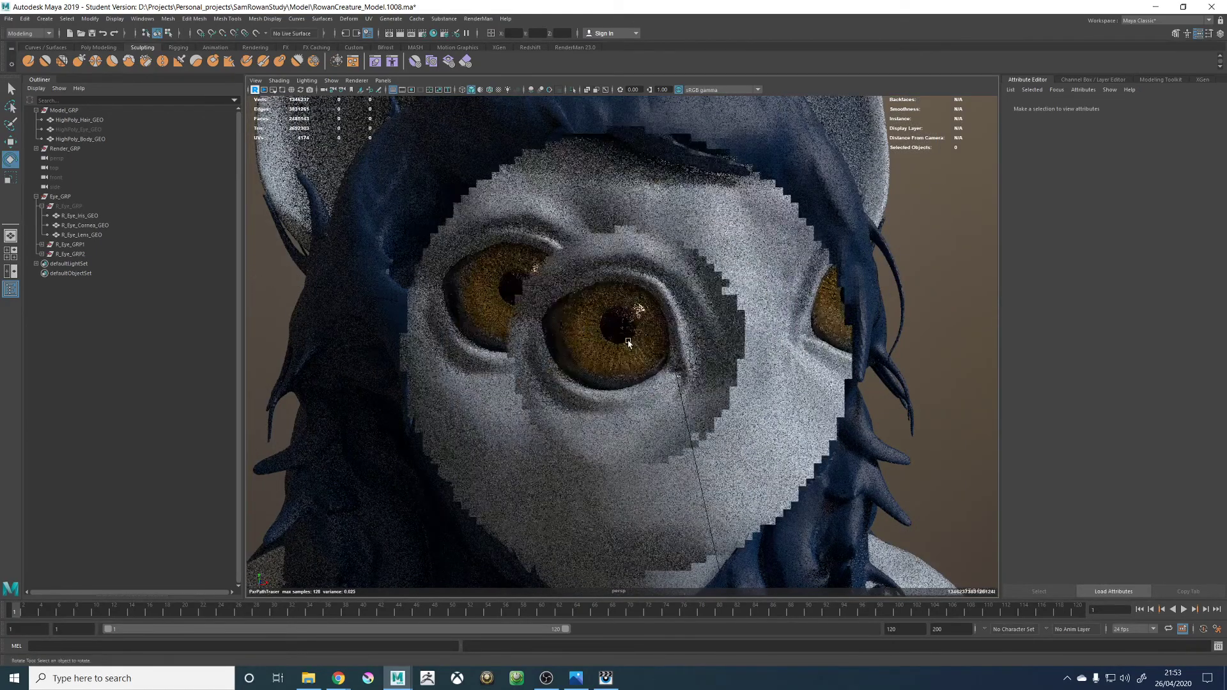
scroll(647, 350, "up", 3)
scroll(650, 353, "up", 2)
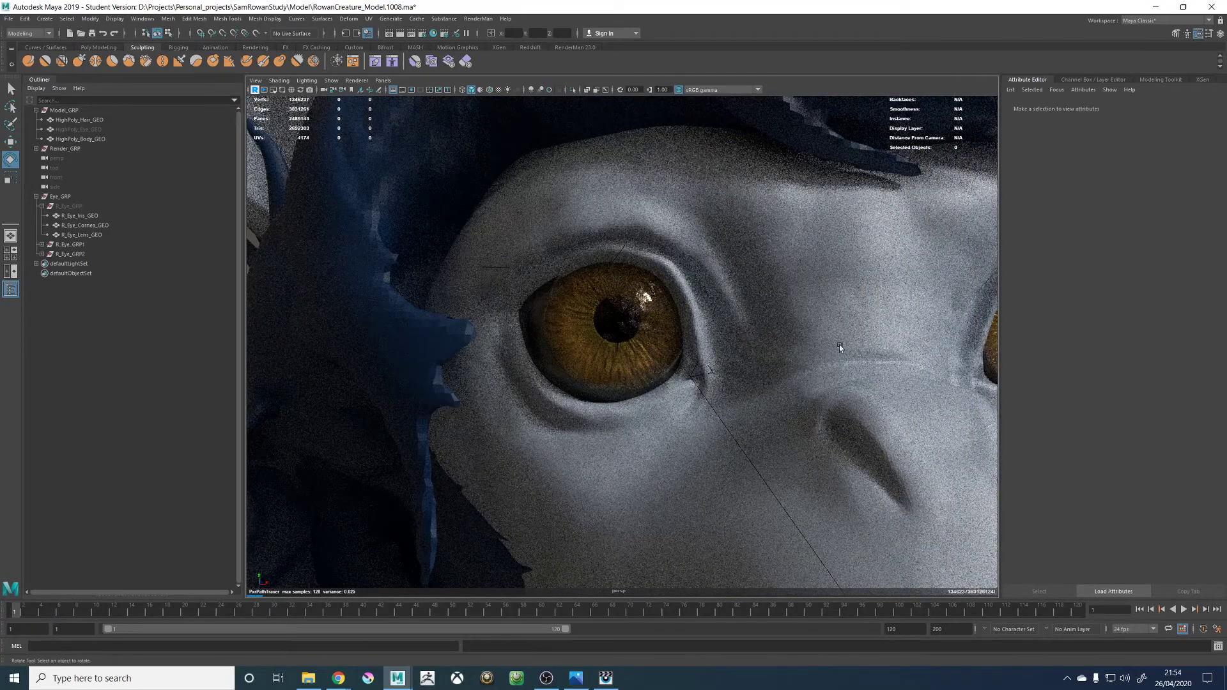
scroll(778, 343, "down", 5)
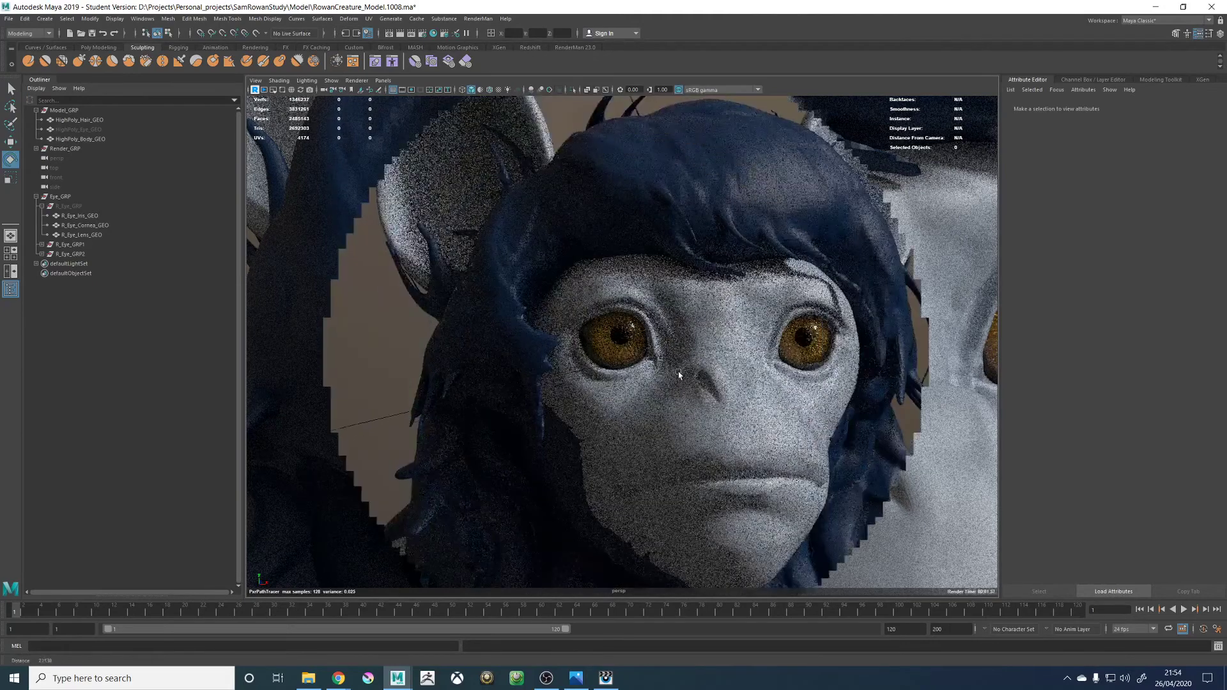
scroll(679, 374, "down", 3)
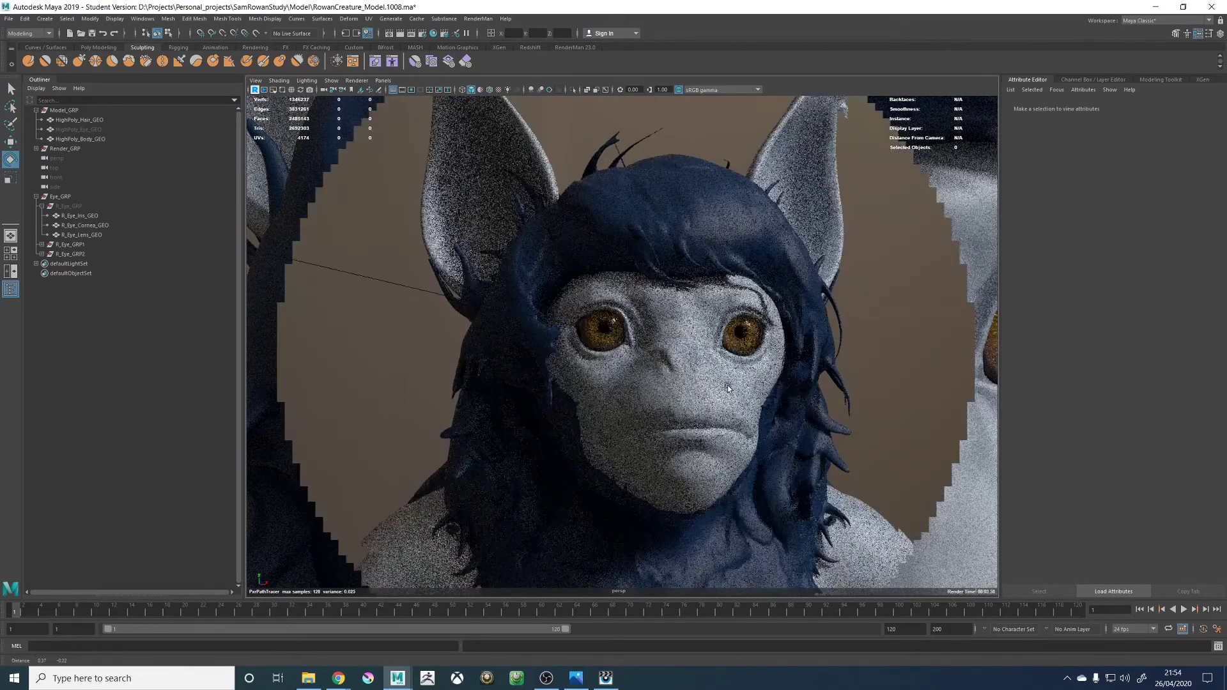
scroll(728, 388, "down", 3)
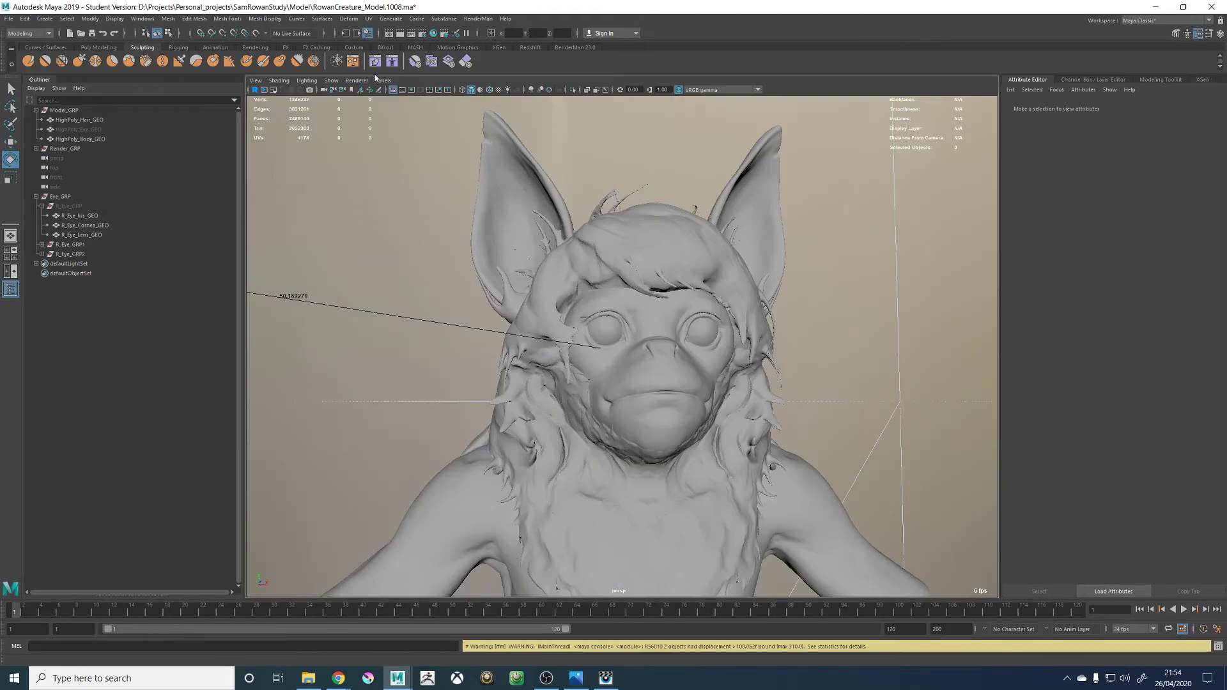
Look through the RenderCam camera and save the scene
left_click(383, 81)
mouse_move(448, 87)
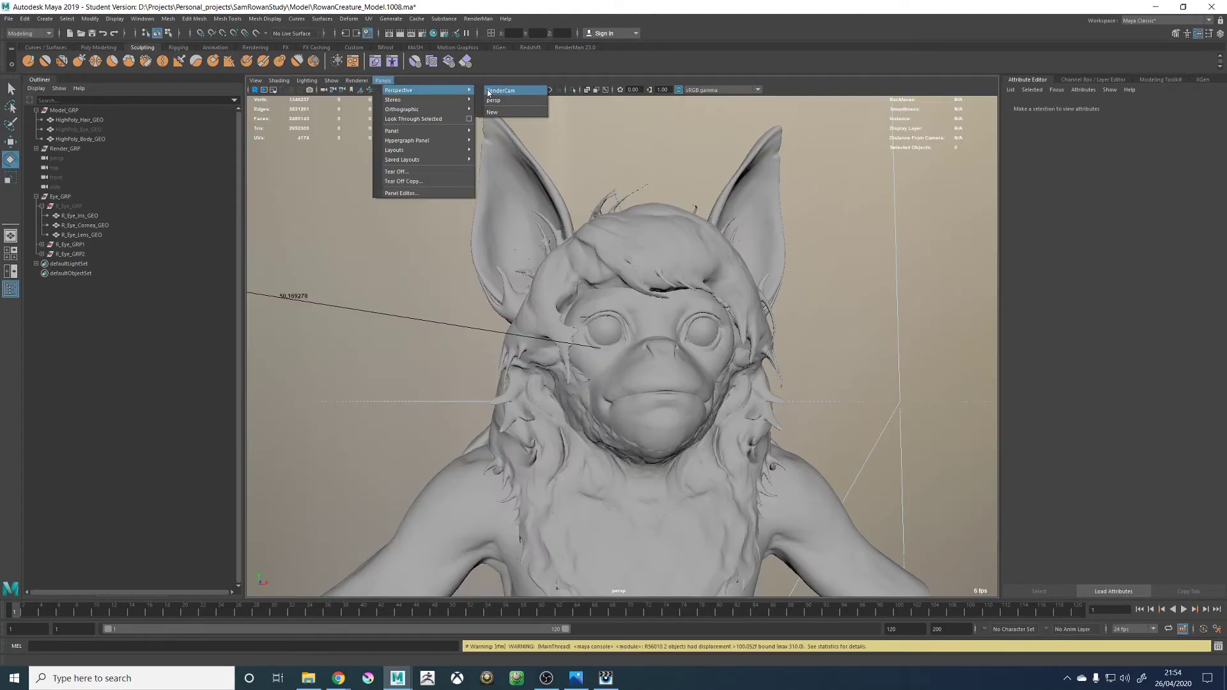
left_click(499, 102)
key("q")
key("ctrl+s")
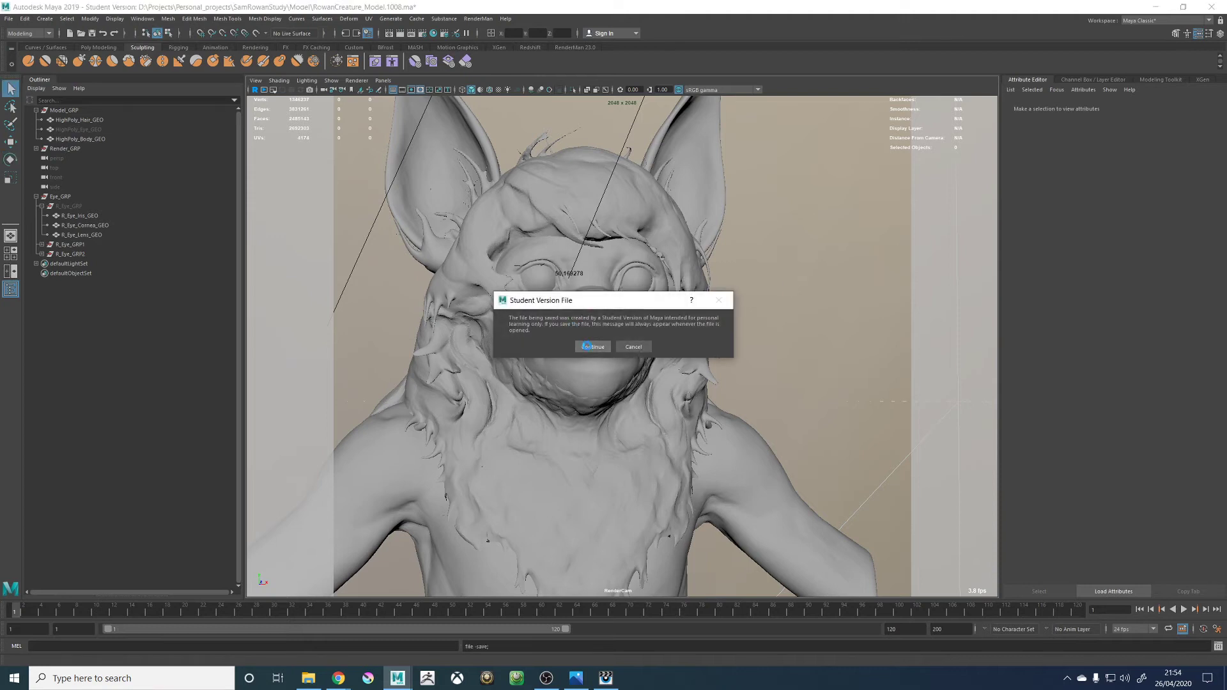
key("Return")
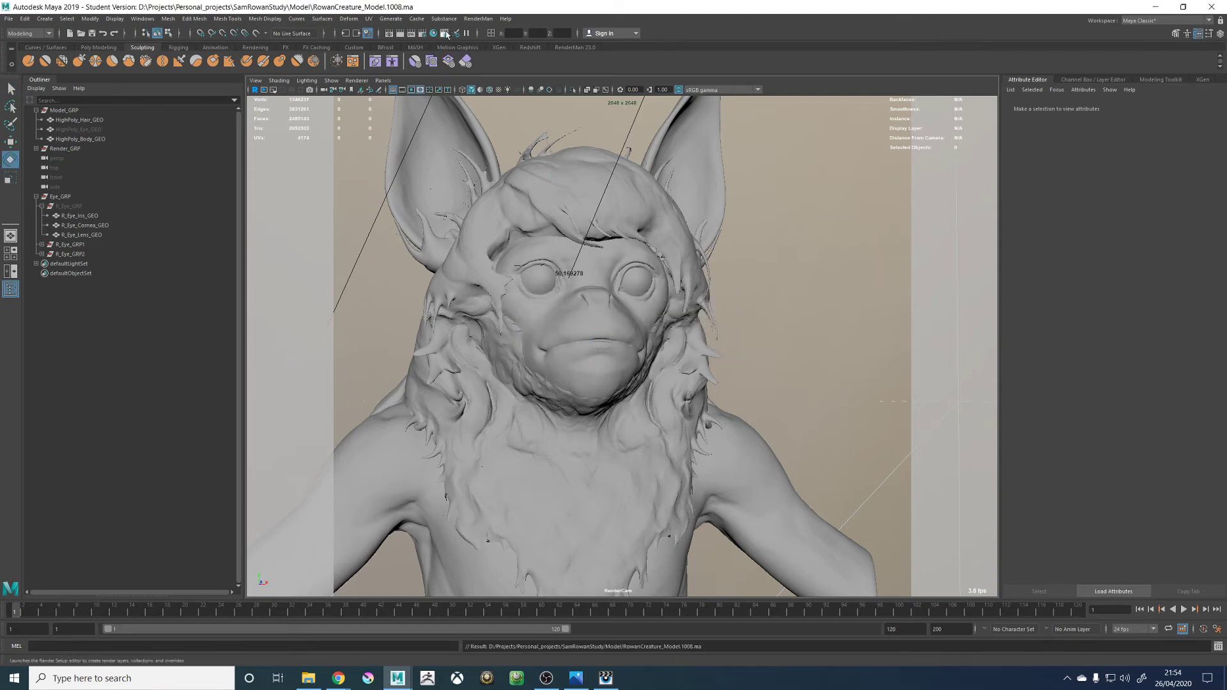
Start a RenderMan beauty render of the creature from RenderCam in the image viewer
left_click(478, 18)
left_click(512, 68)
key("e")
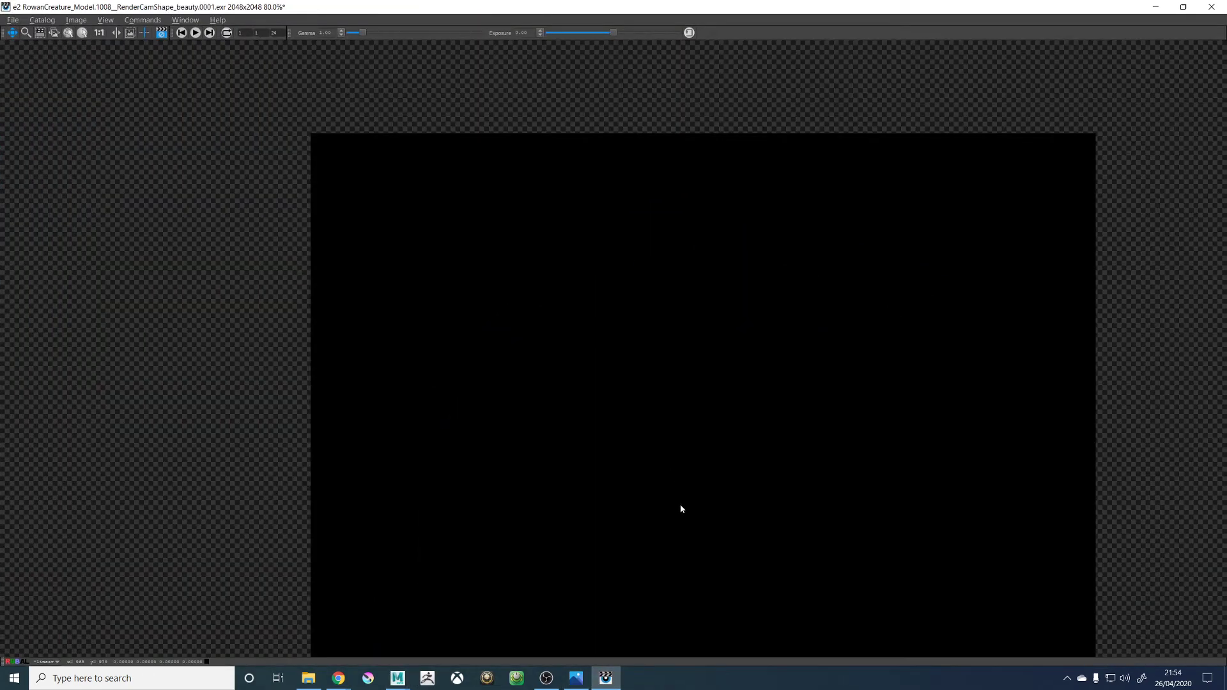
scroll(680, 509, "up", 1)
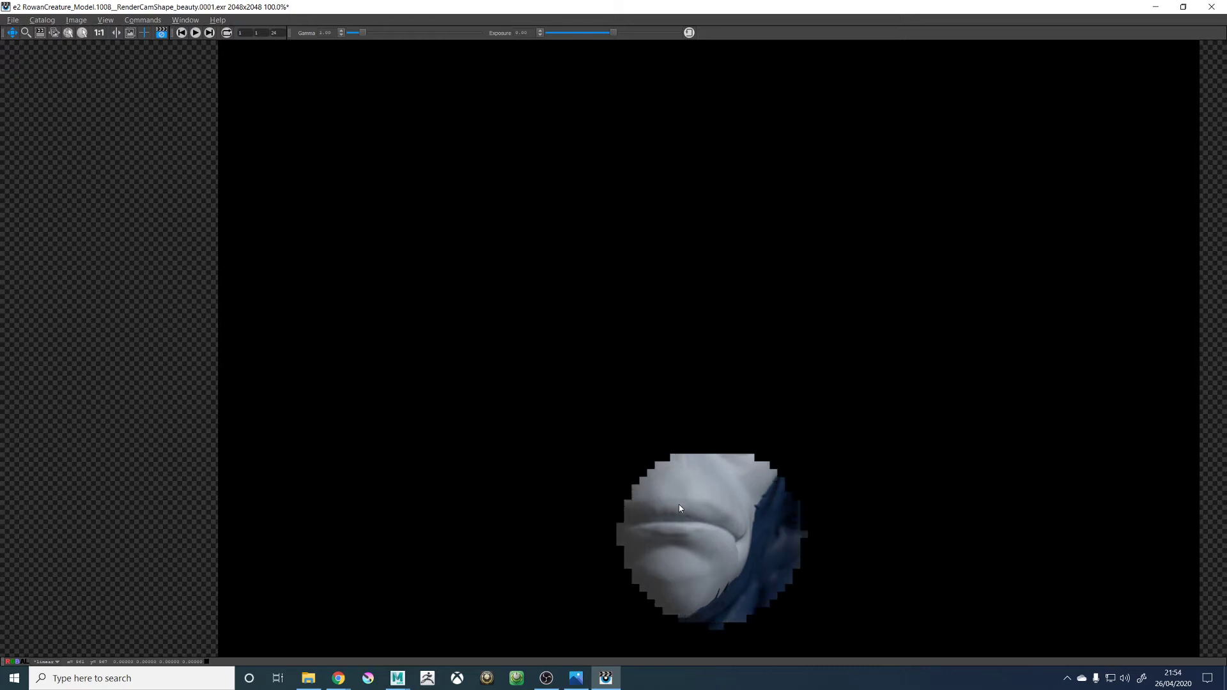
left_click(339, 678)
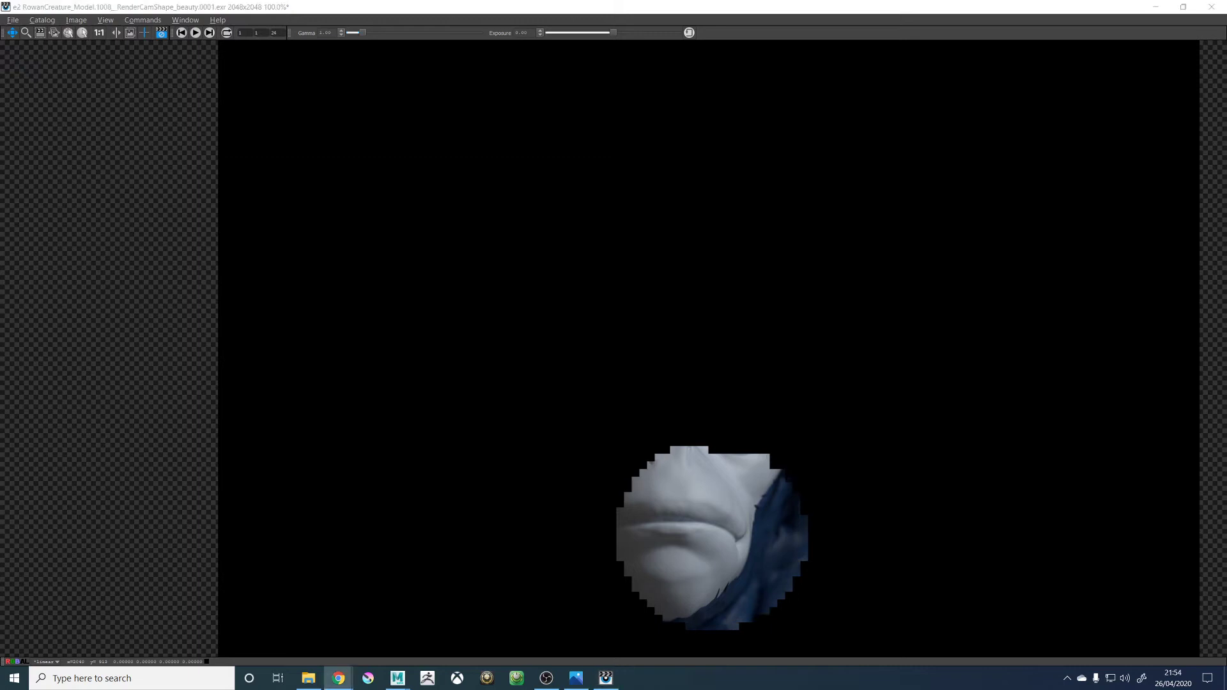
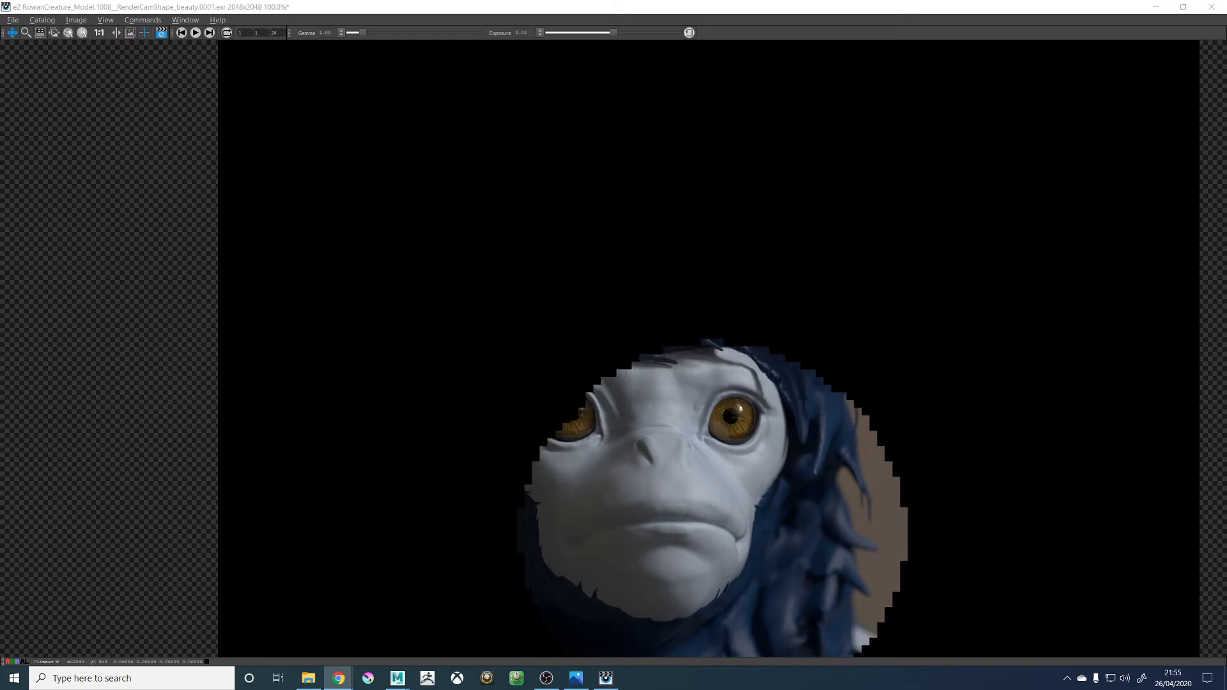
Examine the iris detail and the whole face in the RenderCam render as it progresses
scroll(713, 436, "up", 4)
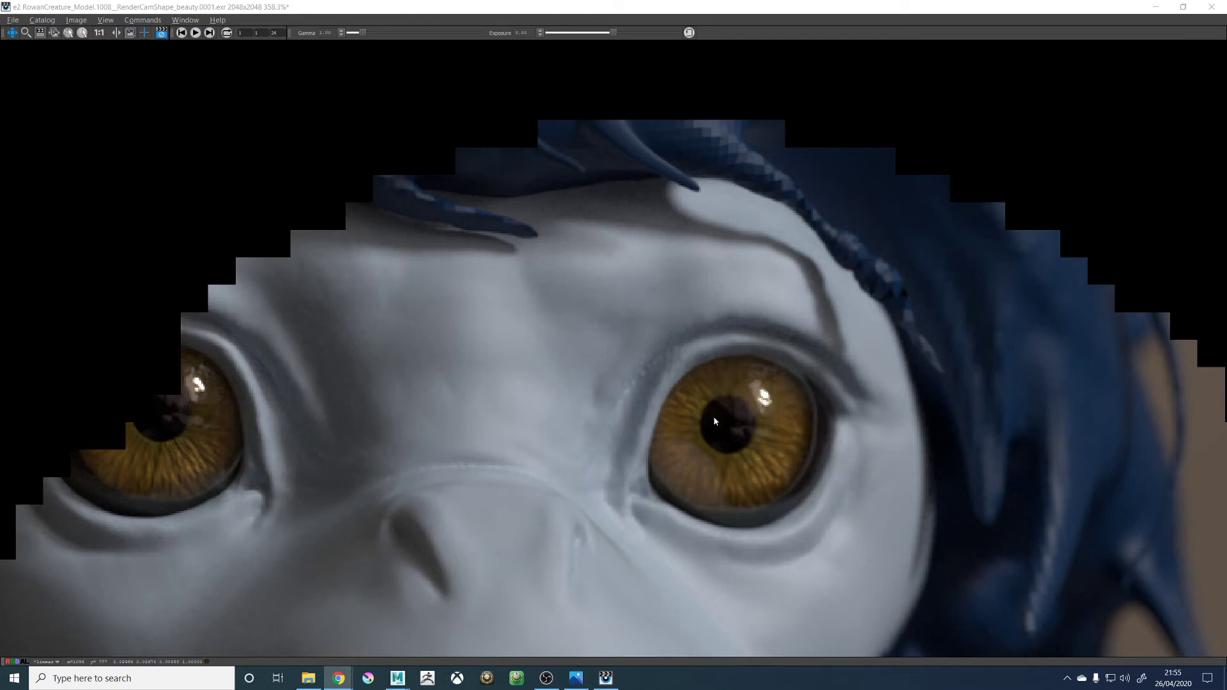
scroll(735, 396, "down", 2)
scroll(735, 384, "up", 1)
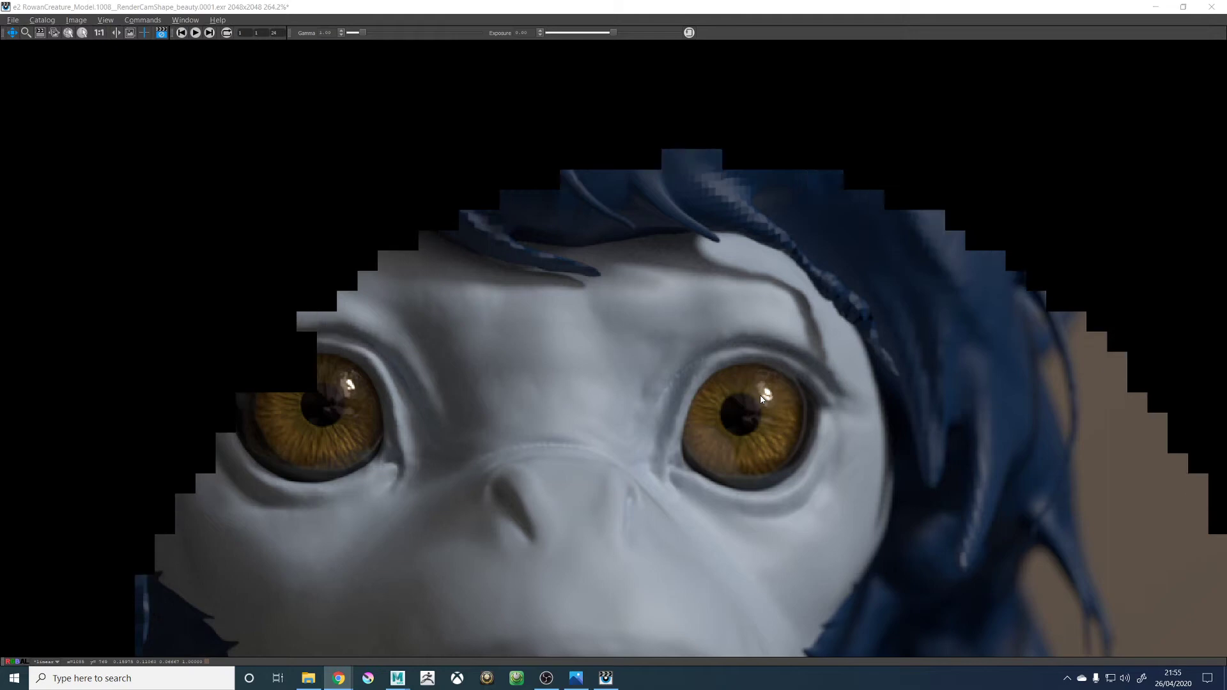
scroll(746, 391, "down", 3)
scroll(731, 425, "up", 2)
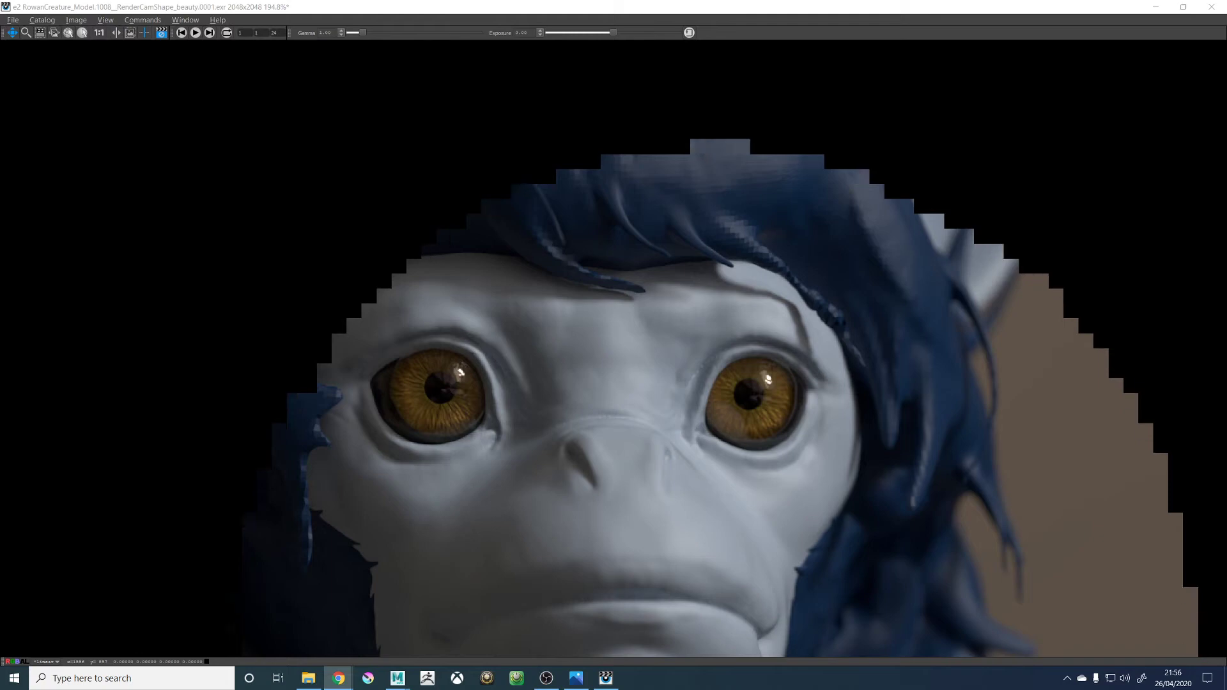
scroll(552, 339, "down", 7)
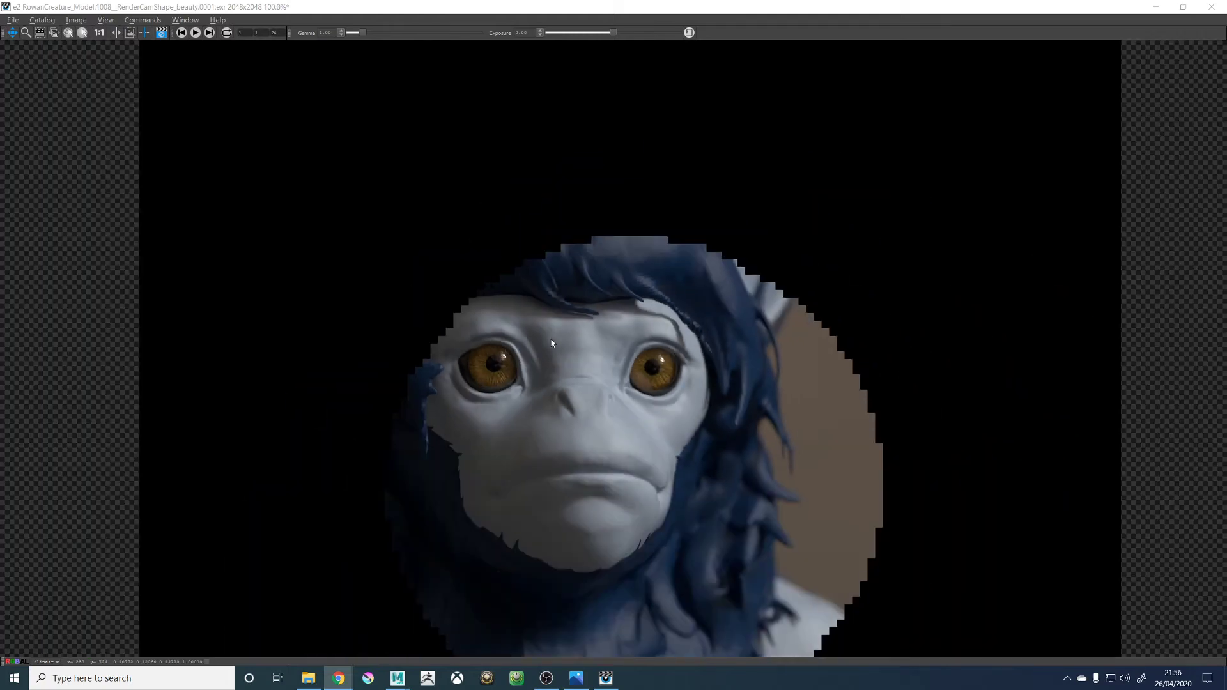
scroll(552, 343, "down", 7)
scroll(544, 355, "up", 10)
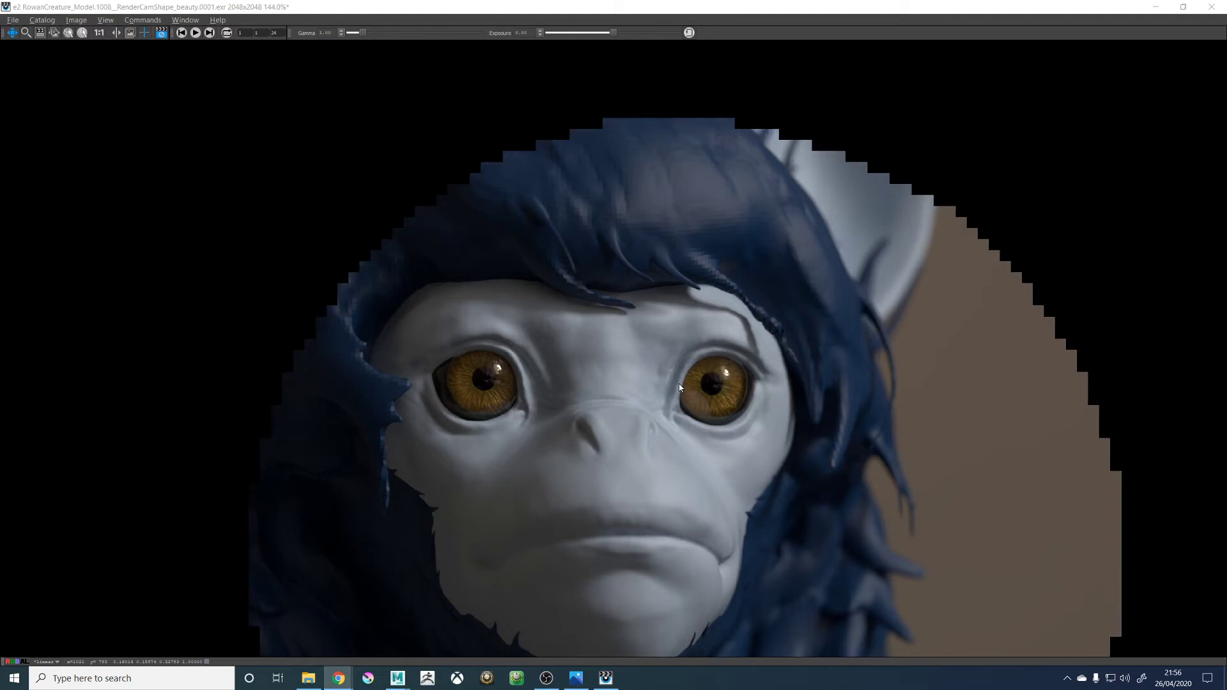
scroll(679, 384, "down", 3)
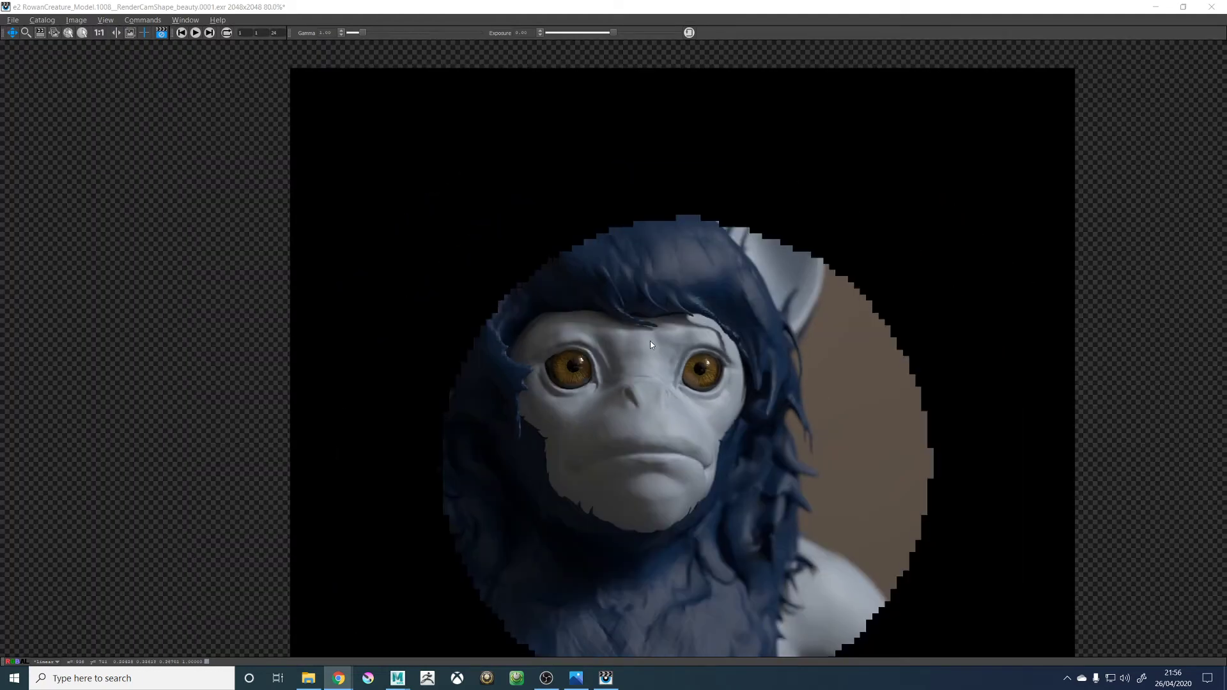
scroll(650, 345, "down", 5)
scroll(696, 345, "up", 5)
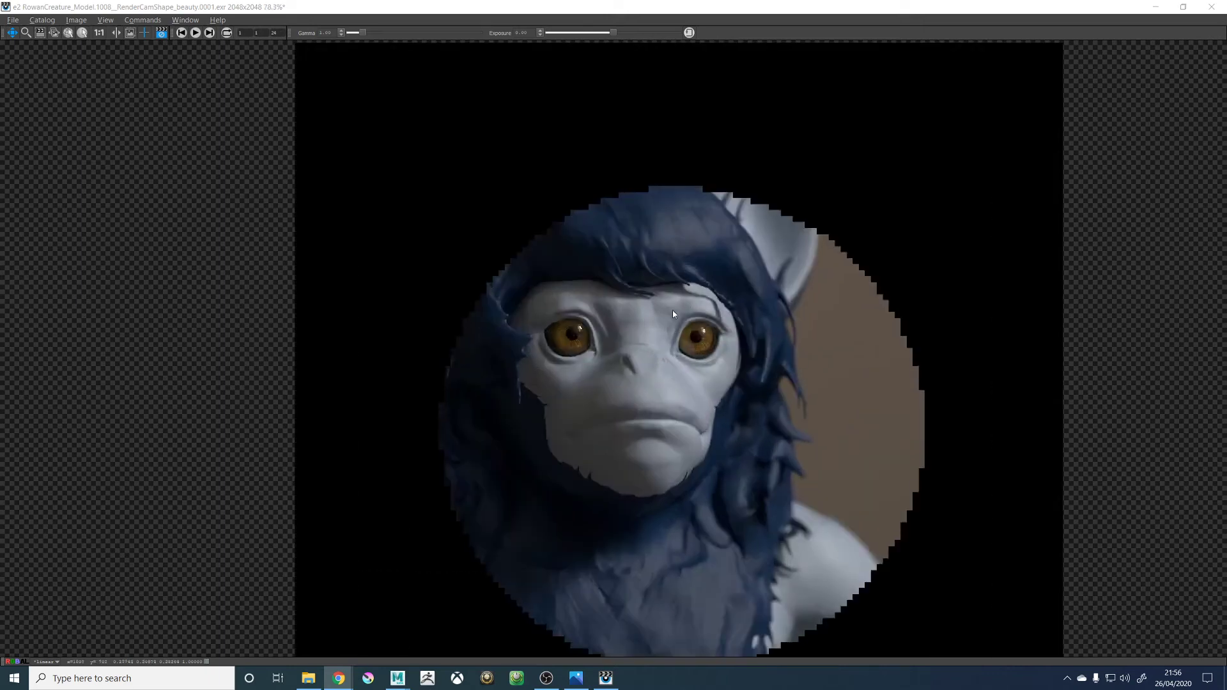
scroll(673, 314, "up", 2)
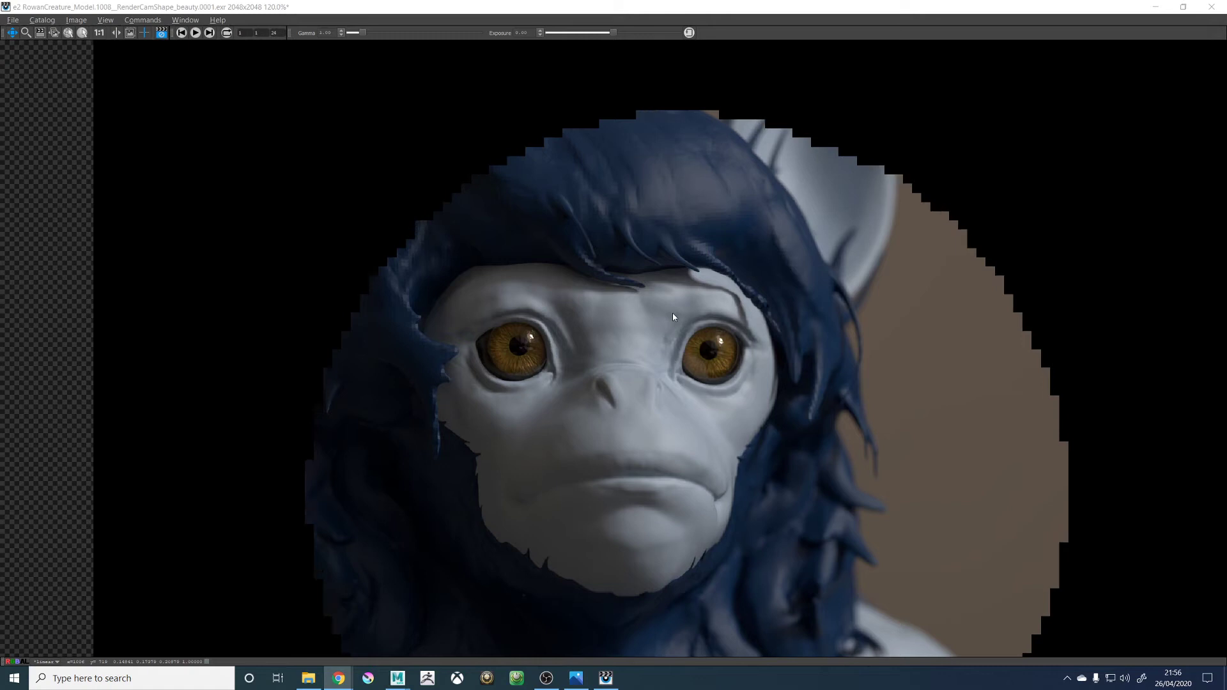
Close the image viewer to end the render and switch the viewport back to the persp camera
left_click(645, 229)
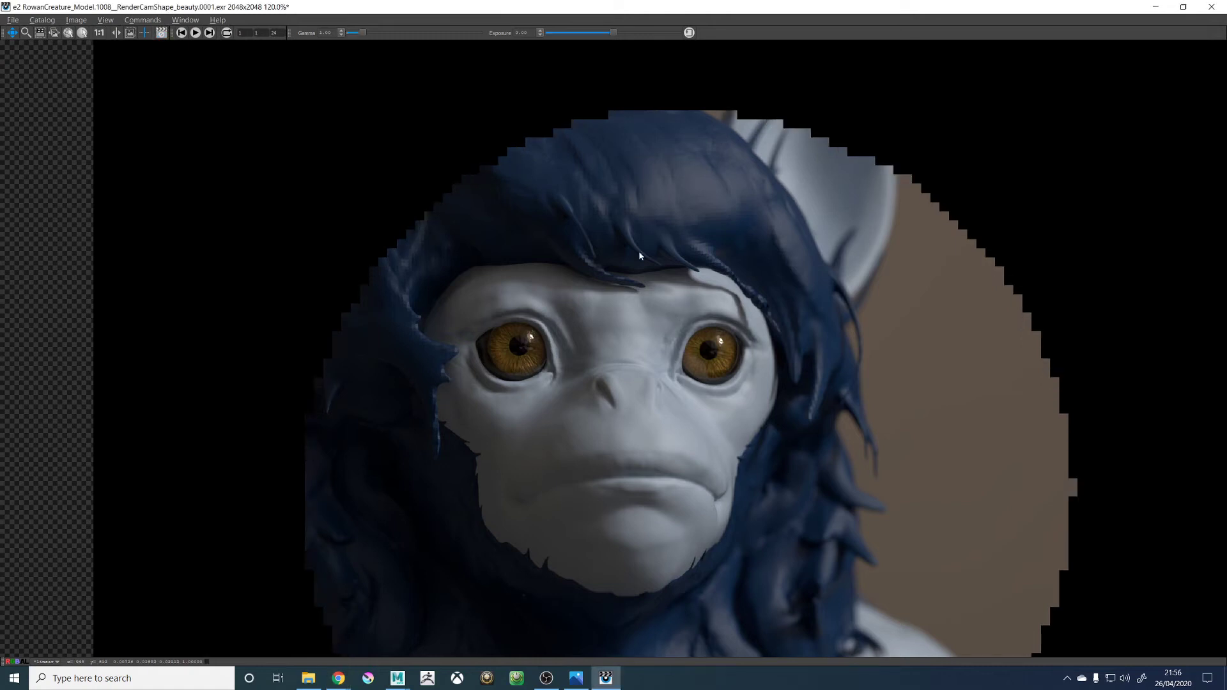
left_click(1211, 6)
left_click(636, 351)
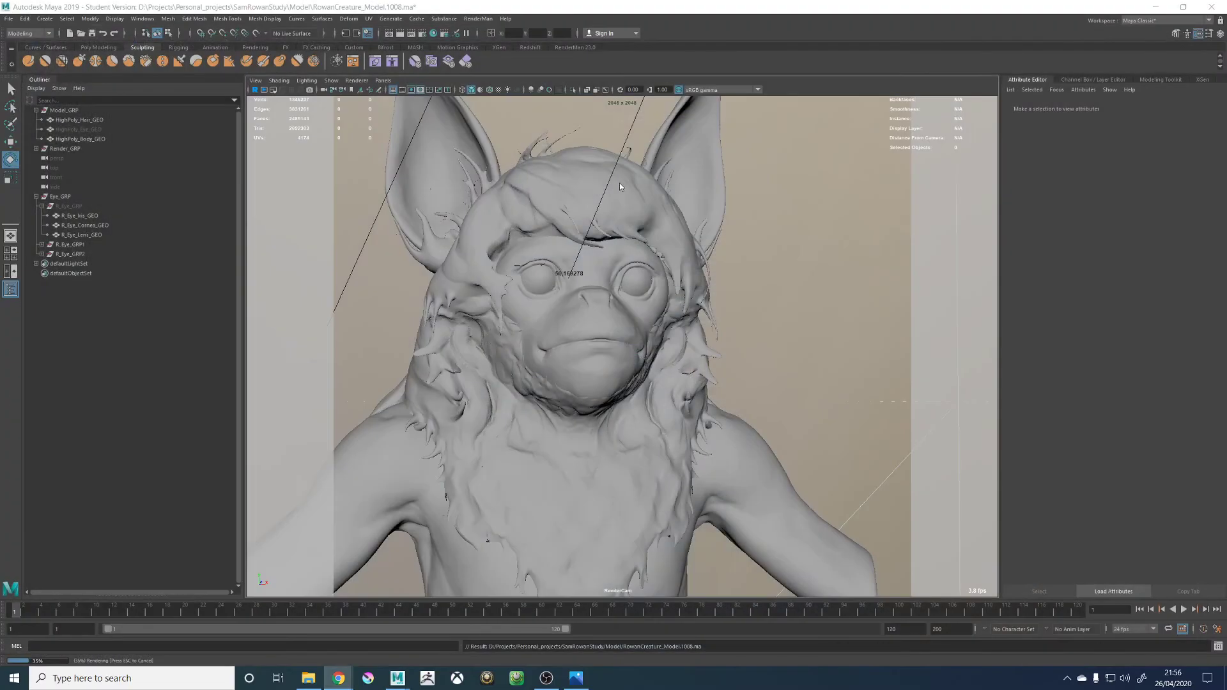
left_click(382, 81)
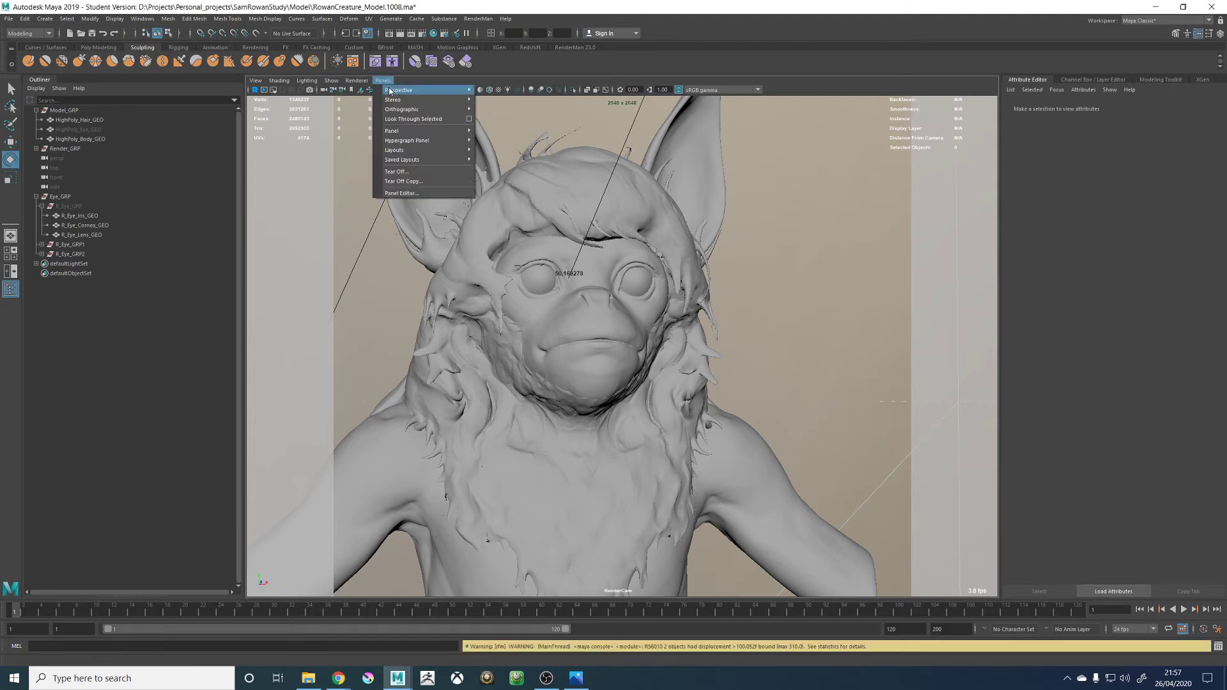
mouse_move(447, 90)
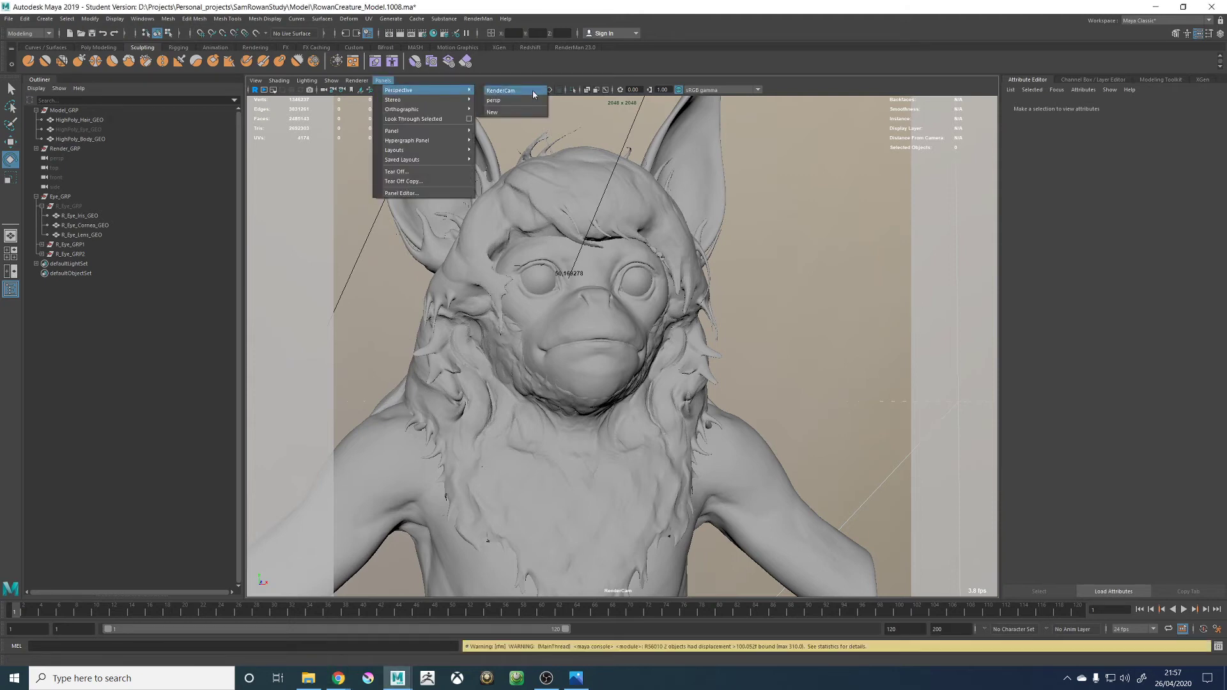
left_click(497, 101)
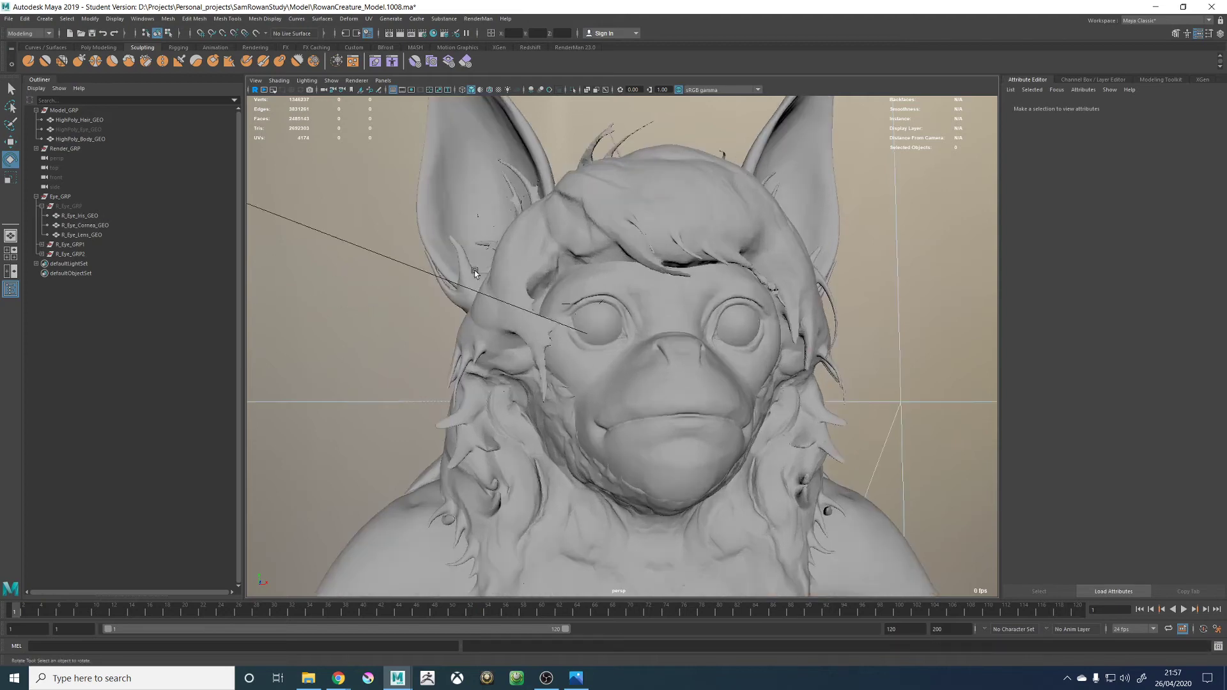
Restore the split layout with the Hypershade beside the perspective view, center the creature, and hide the Outliner
key("space")
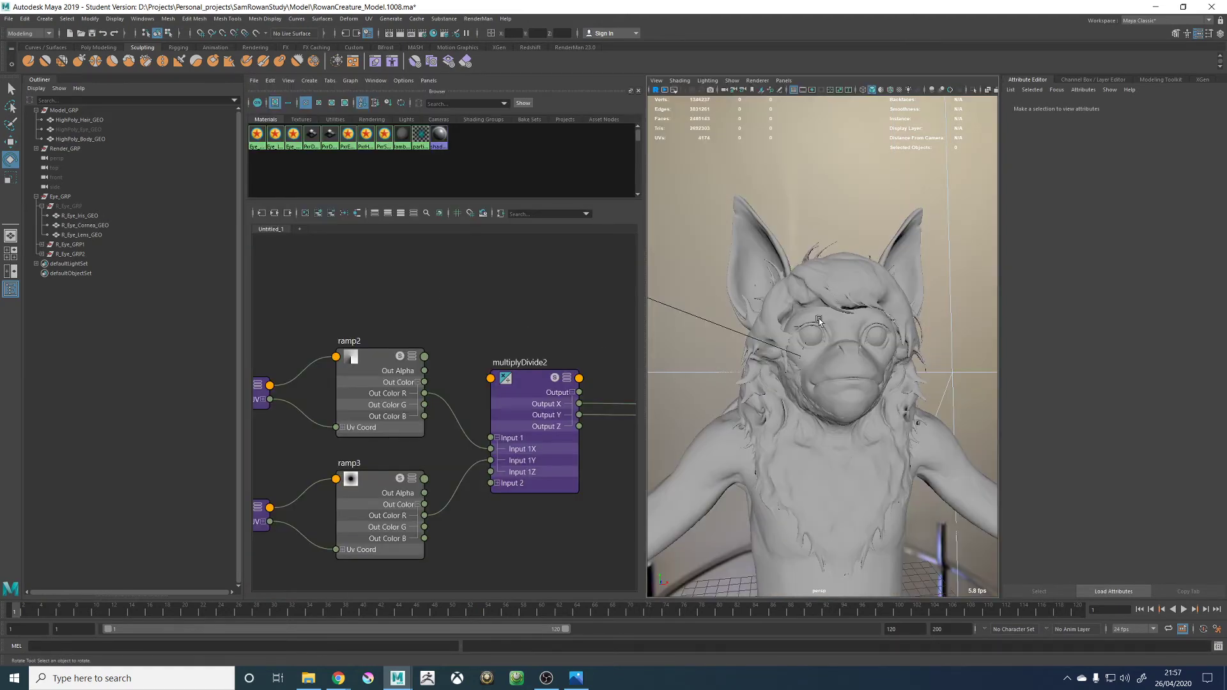
mouse_move(819, 319)
left_mouse_down("alt")
mouse_move(857, 348)
mouse_move(808, 340)
left_mouse_up("alt")
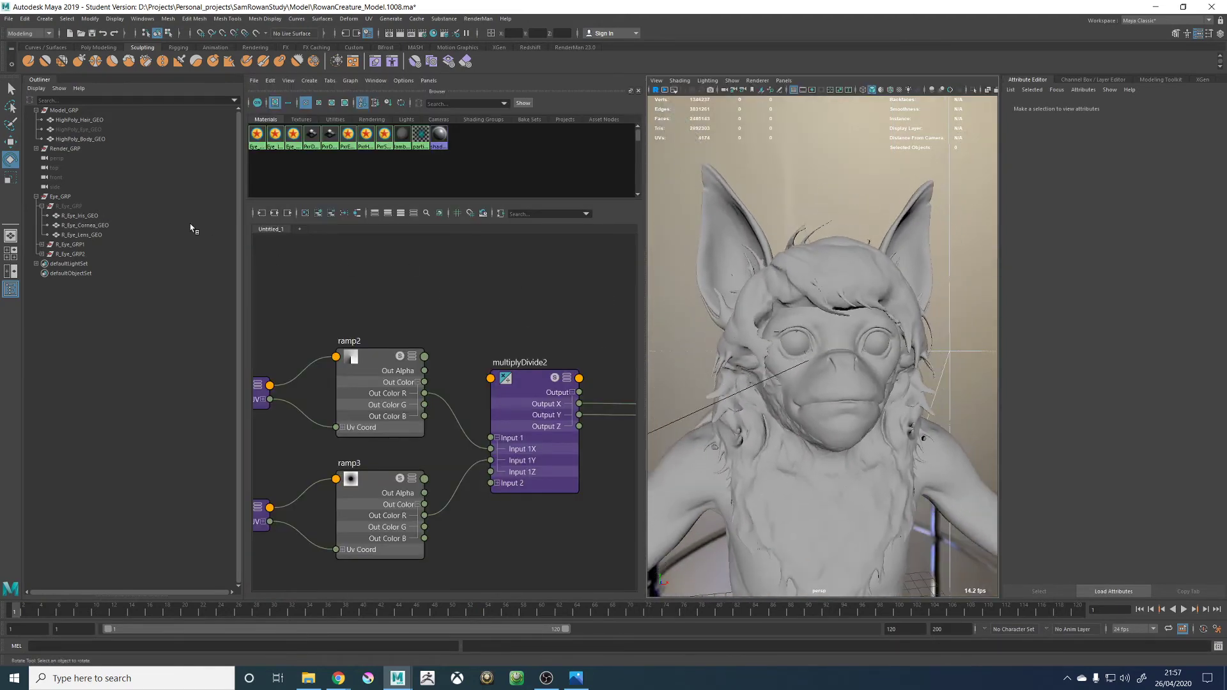
left_click(9, 295)
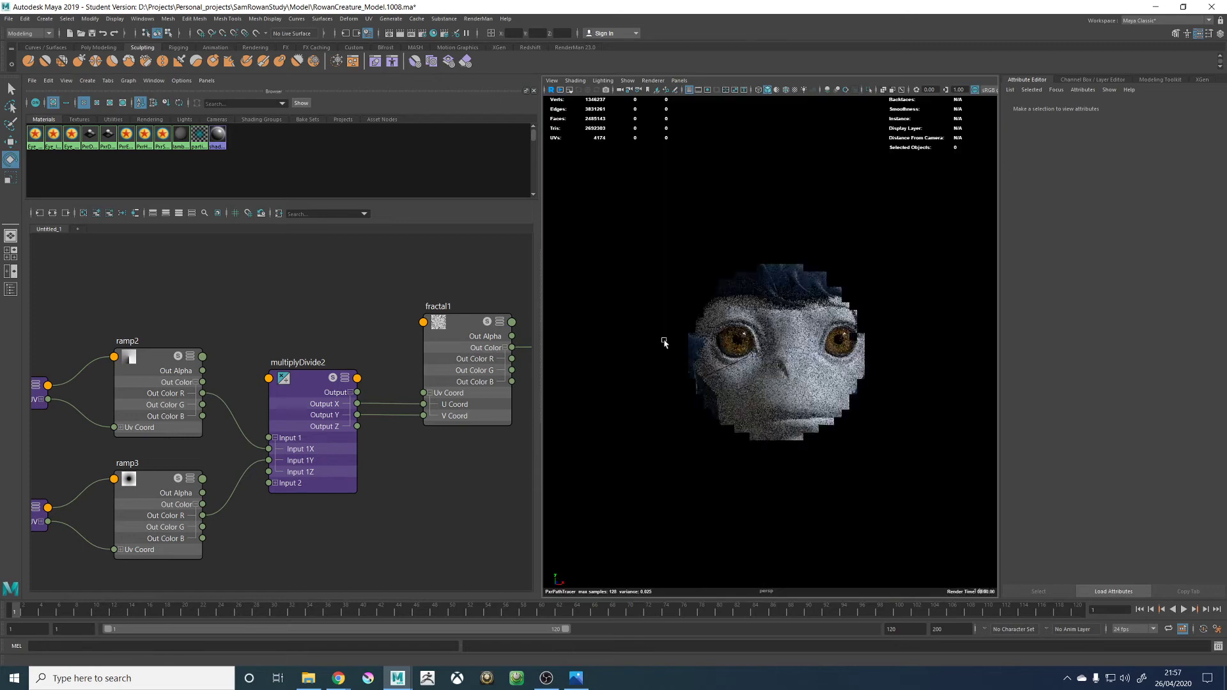
Frame one of the creature's eyes close up in the RenderMan viewport render
scroll(776, 345, "up", 2)
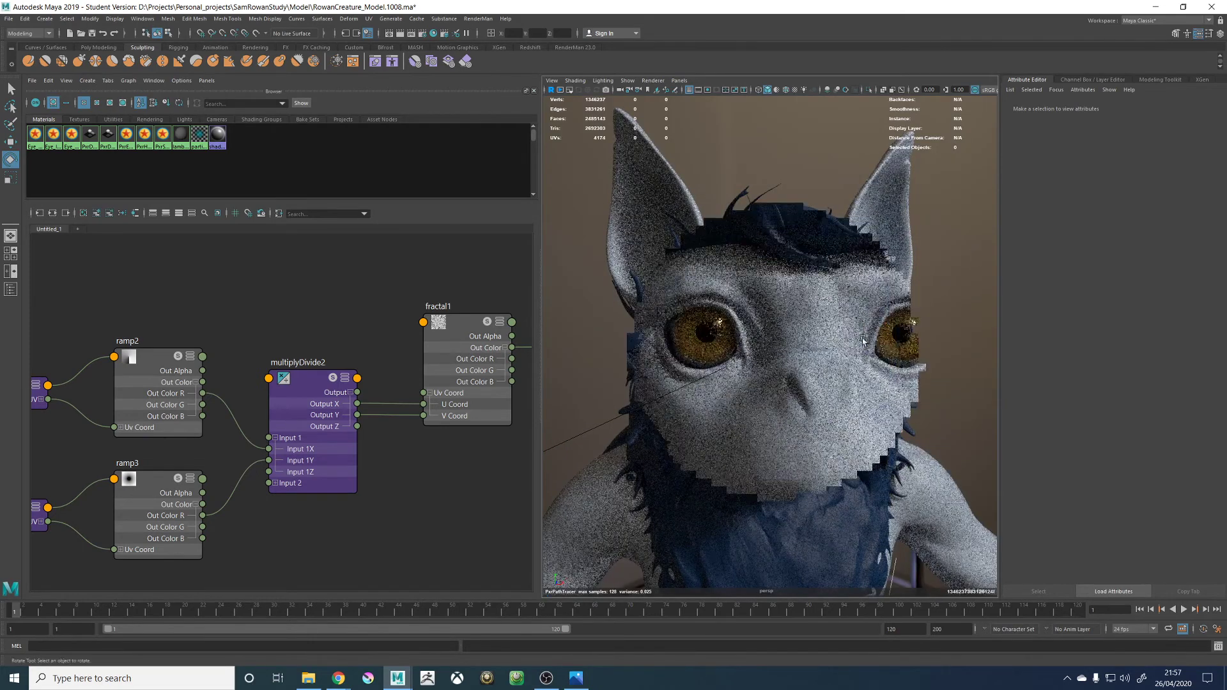
left_click_drag(776, 345, 829, 350, "alt")
scroll(824, 337, "up", 3)
scroll(836, 353, "up", 3)
scroll(828, 350, "up", 3)
Set the Scale of the iris material's PxrBump1 node to 0.025
scroll(361, 471, "down", 4)
scroll(362, 471, "down", 2)
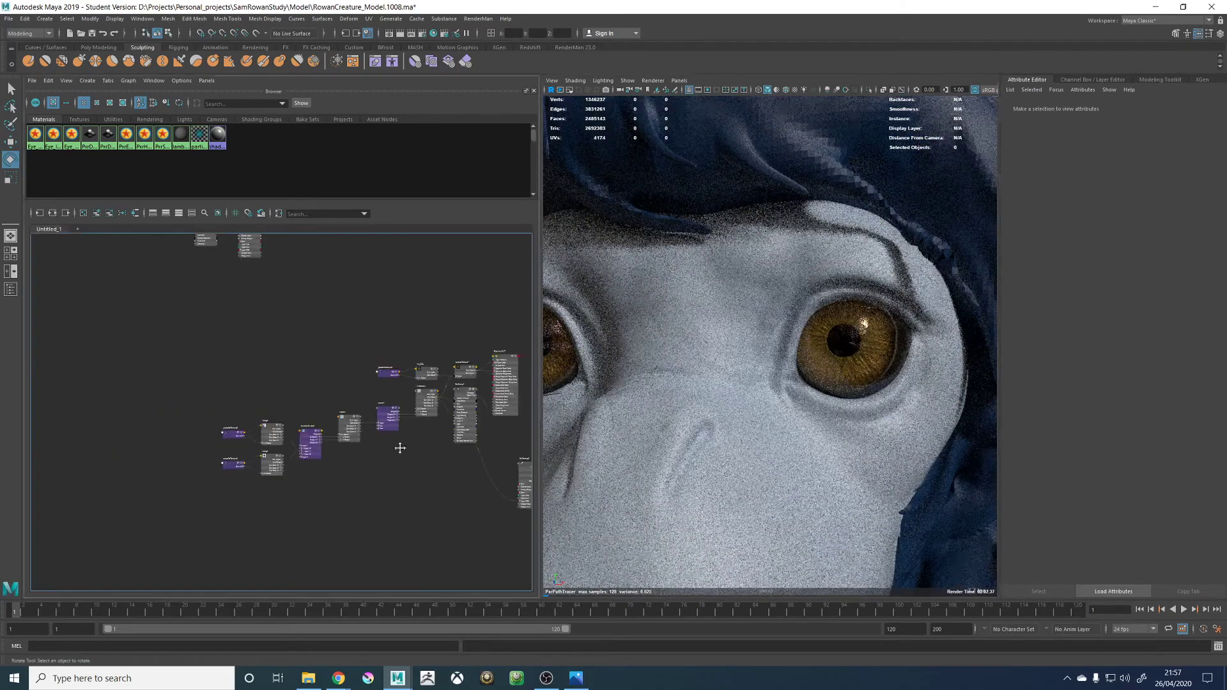
middle_click_drag(420, 449, 319, 450, "alt")
scroll(371, 410, "up", 3)
left_click(349, 350)
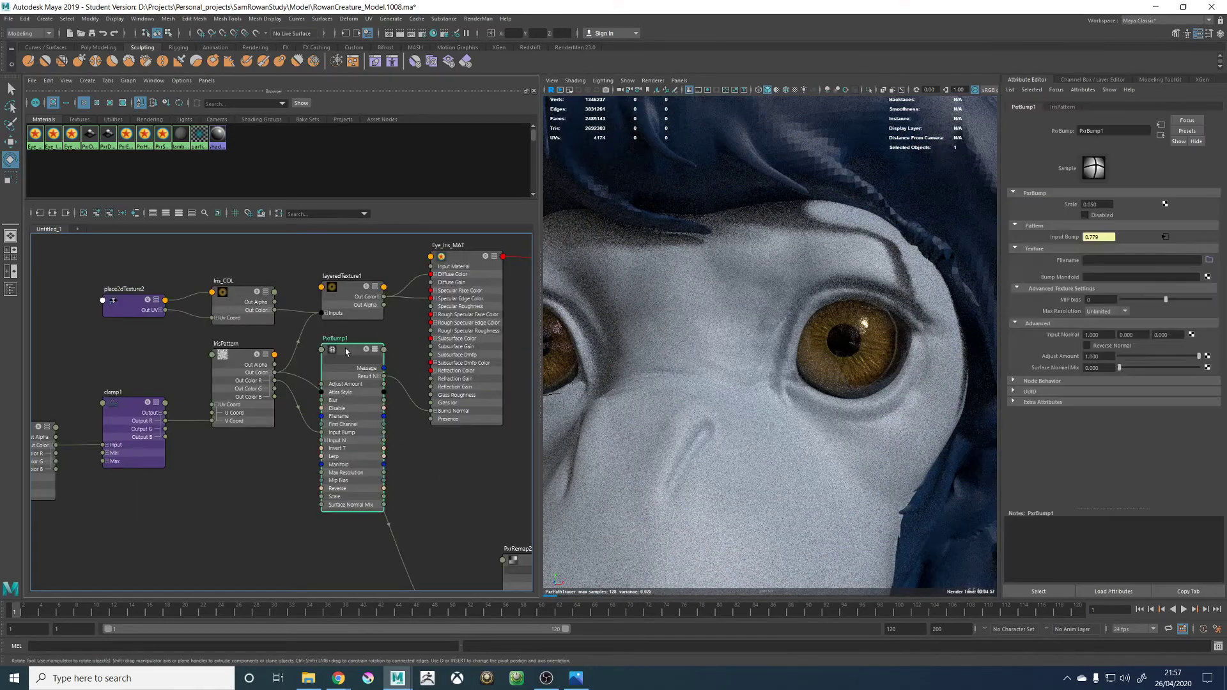
left_click(1097, 205)
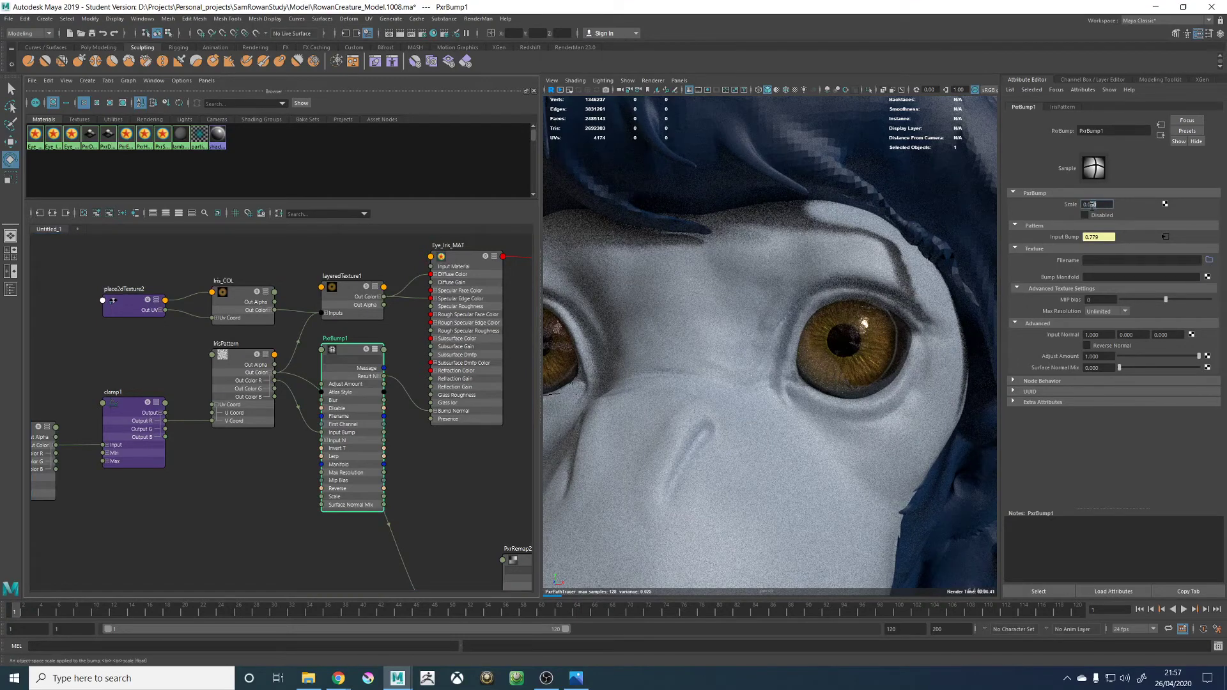
type("0.025")
key("Return")
Set the Gain of the iris's PxrDisplace2 node to 0.0125
scroll(429, 447, "down", 2)
middle_click_drag(460, 496, 423, 460, "alt")
middle_click_drag(531, 415, 431, 439, "alt")
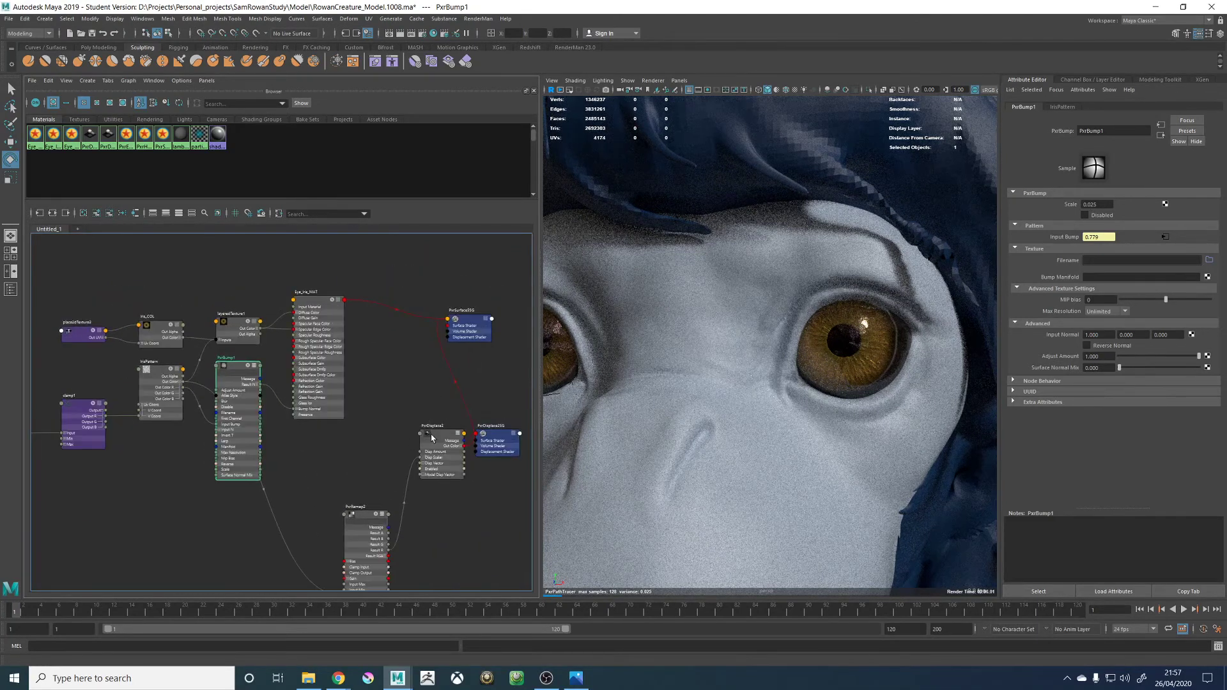
scroll(432, 438, "up", 4)
left_click(443, 428)
left_click(1096, 214)
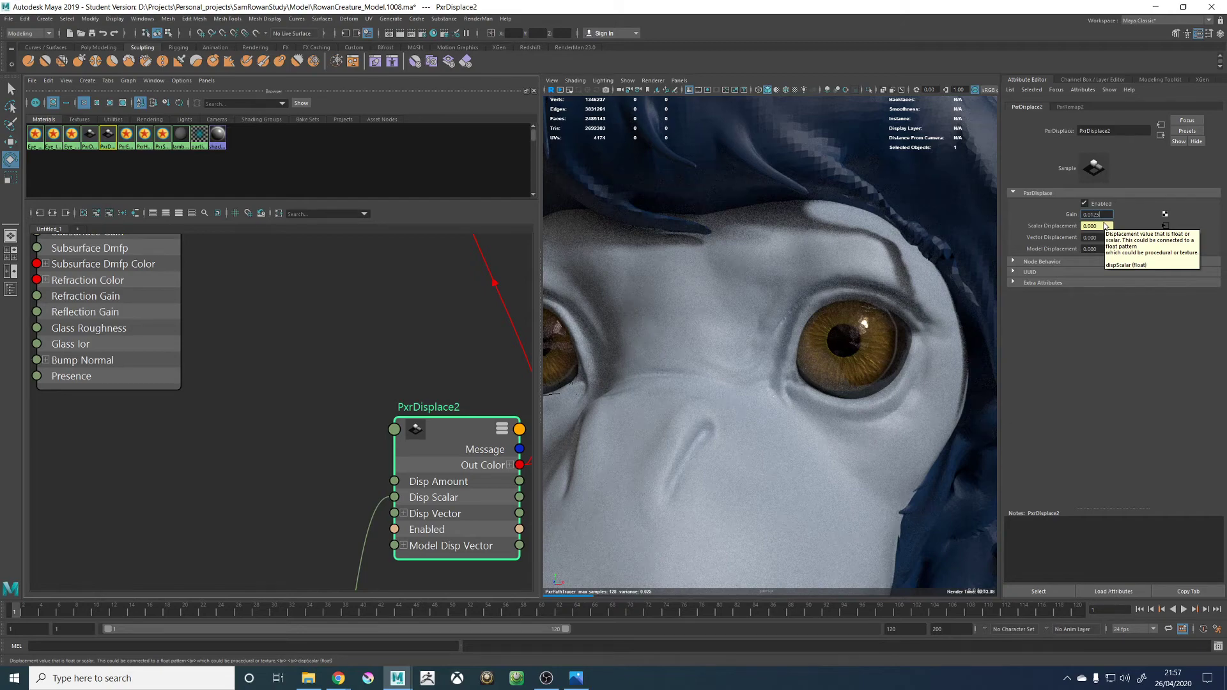
key("Return")
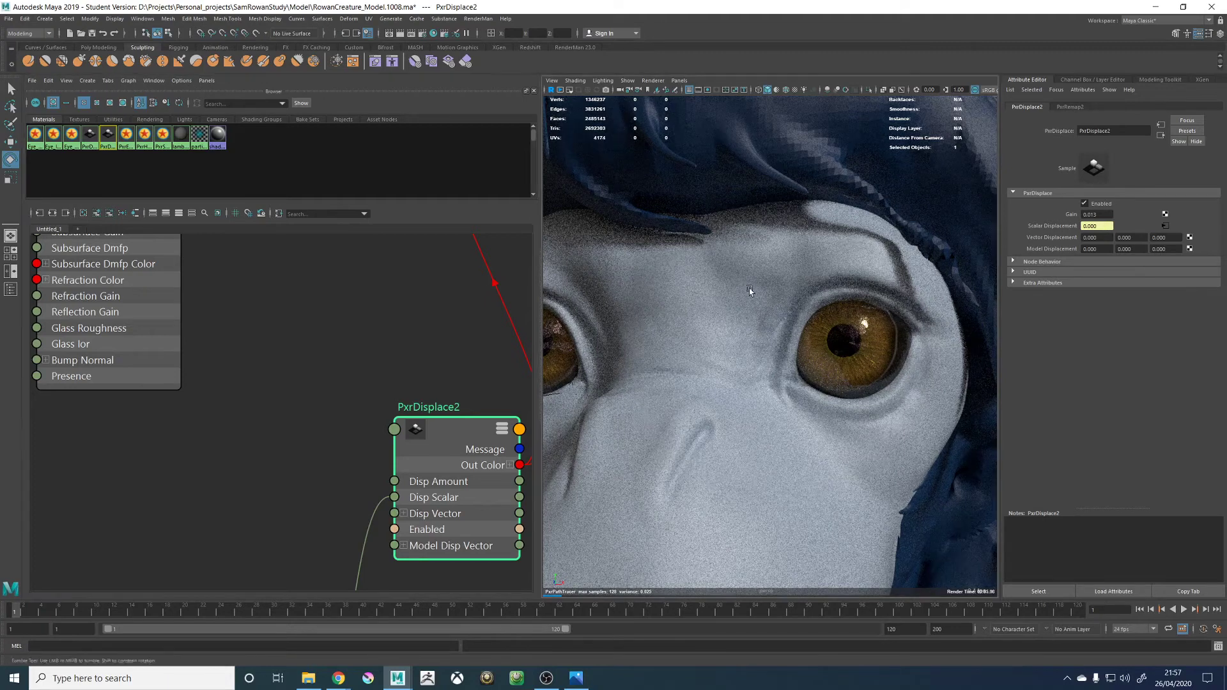
Check the eyes and the whole face in the live RenderMan view, and switch the perspective view back to Viewport 2.0
scroll(770, 294, "up", 3)
scroll(769, 294, "down", 5)
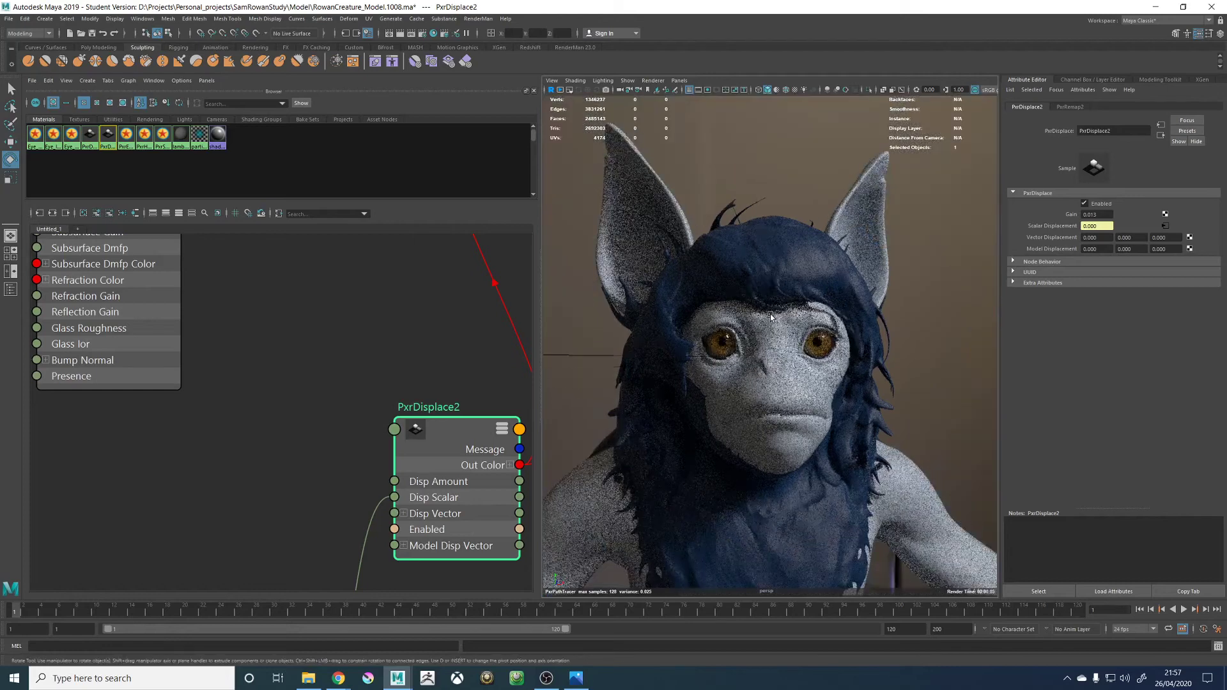
mouse_move(772, 314)
left_mouse_down("alt")
mouse_move(781, 242)
mouse_move(794, 302)
mouse_move(775, 296)
left_mouse_up("alt")
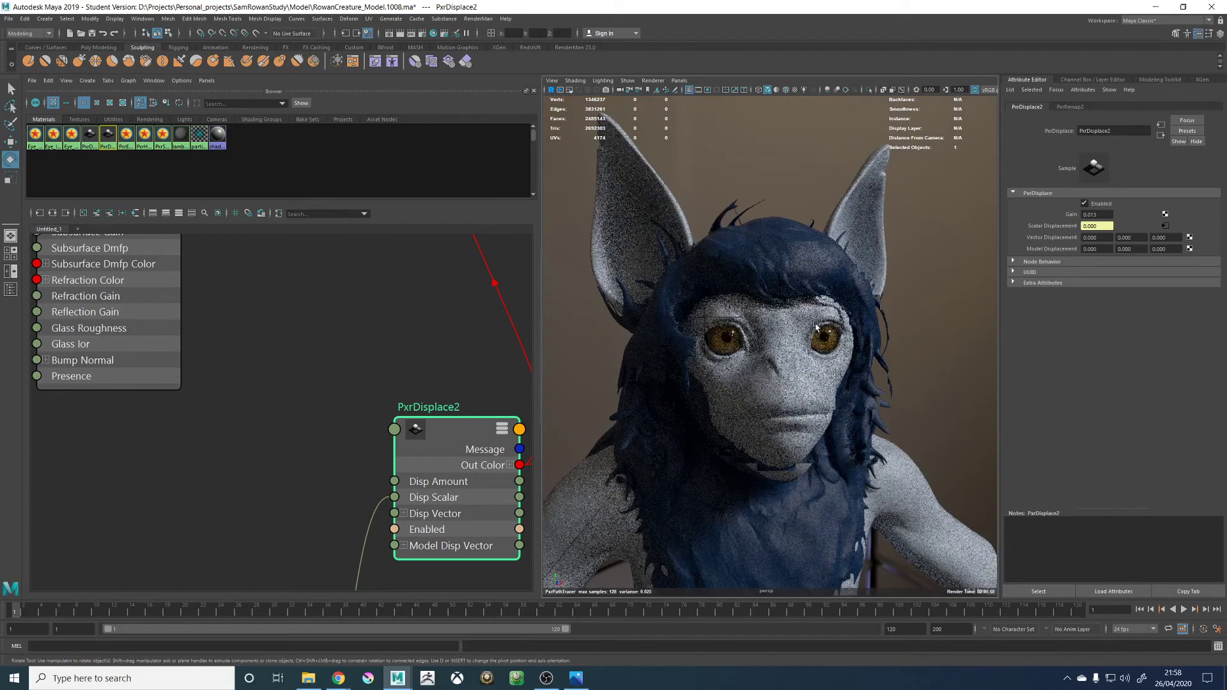
right_click_drag(775, 295, 813, 322, "alt")
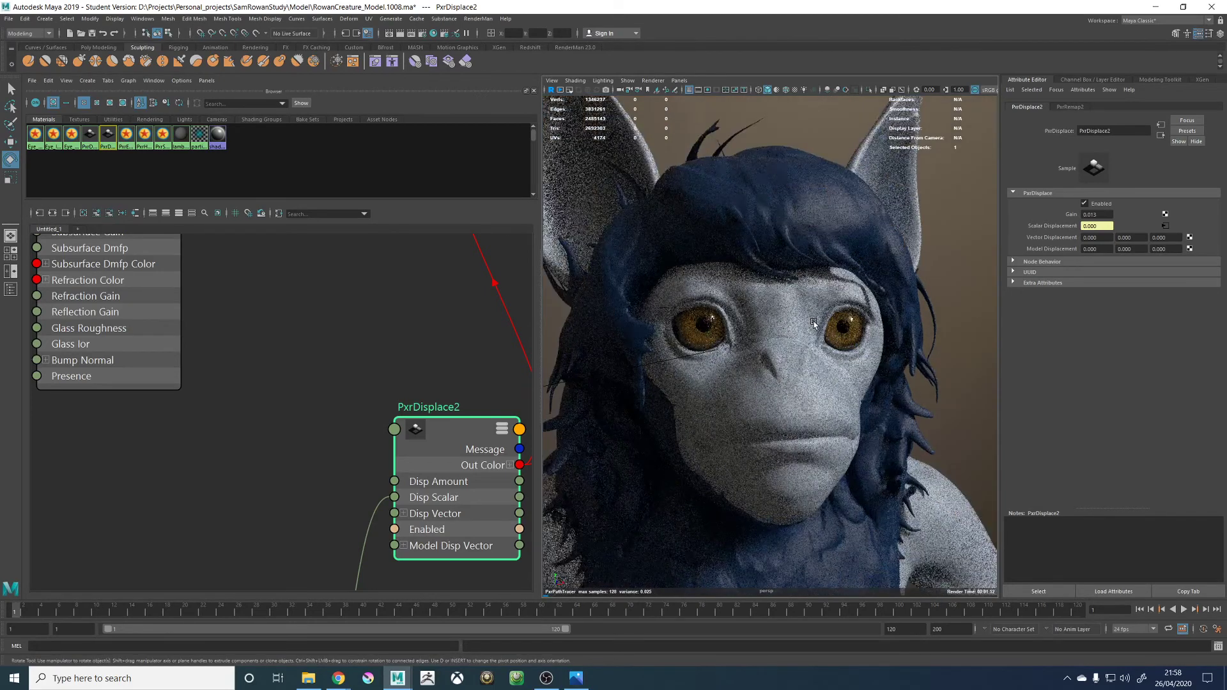
left_click(653, 81)
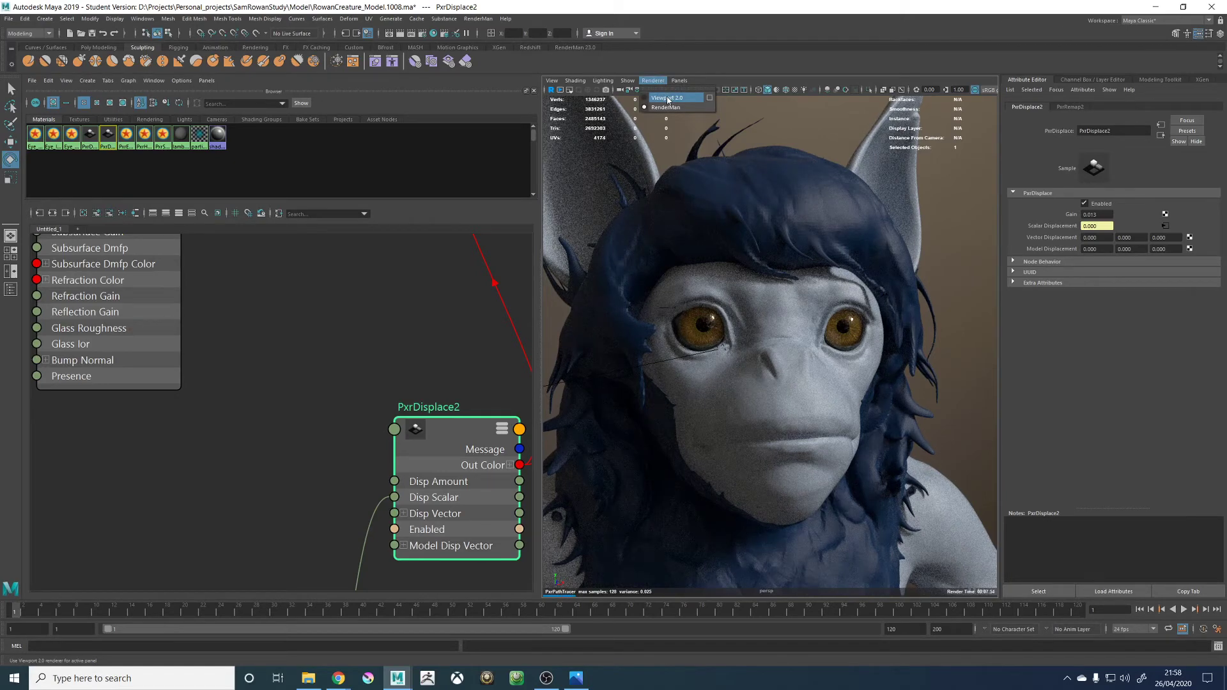
left_click(668, 99)
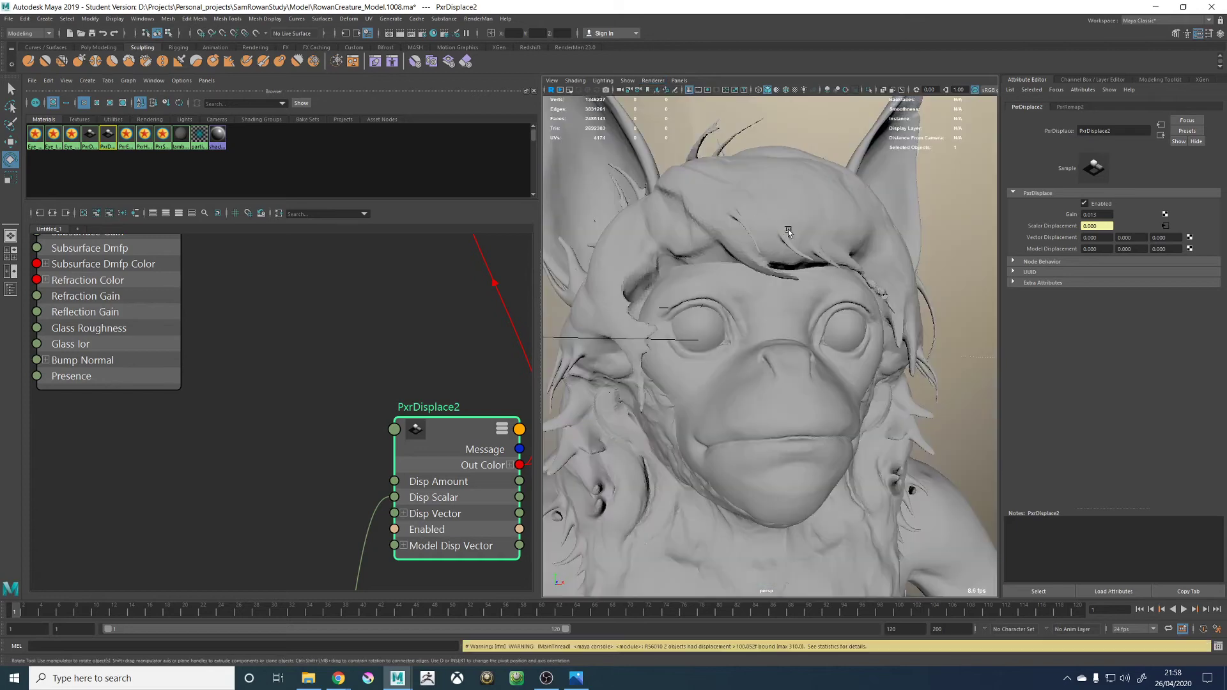
Clear the selection and save the scene, accepting the student version notice
scroll(788, 229, "down", 6)
key("q")
left_click(900, 281)
key("ctrl+s")
left_click(593, 346)
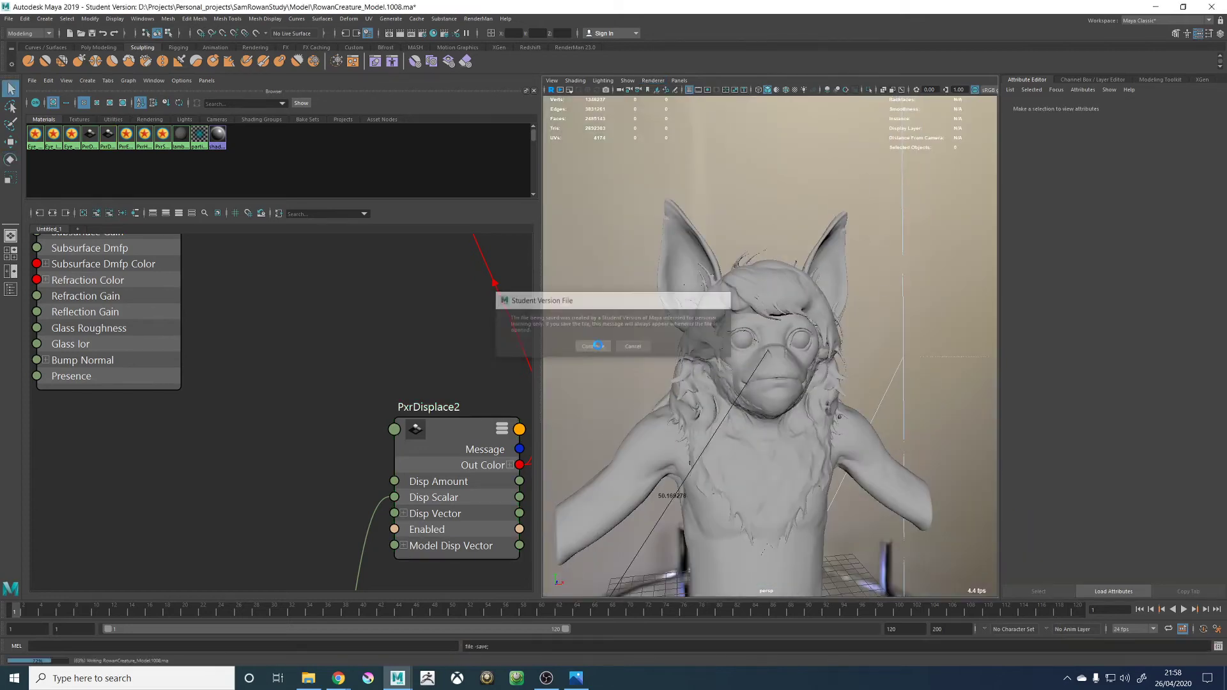
key("e")
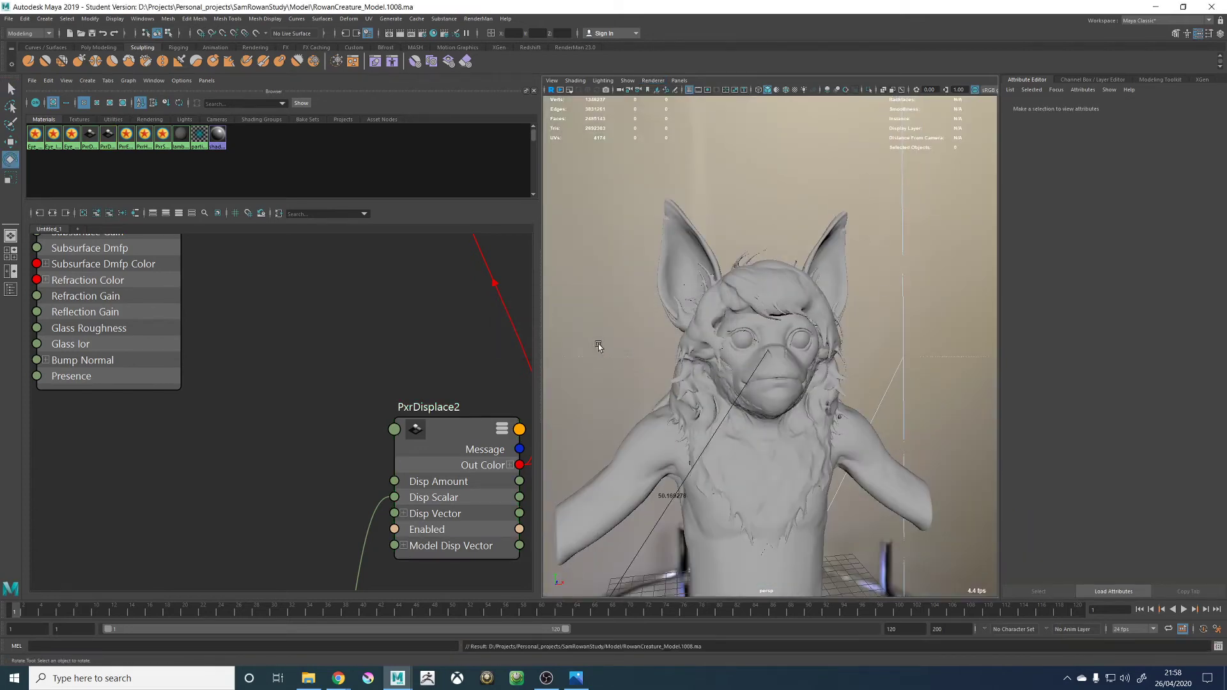
Look through RenderCam in the viewport and start a RenderMan preview render
left_click(478, 18)
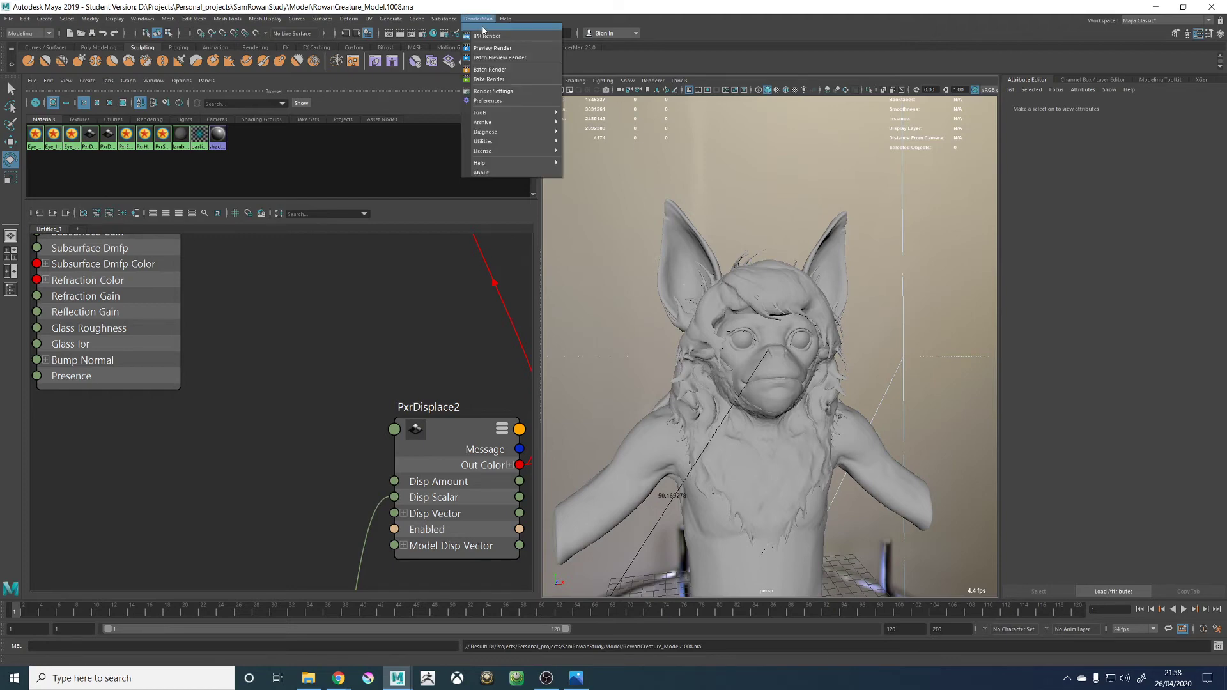
left_click(492, 44)
left_click(678, 81)
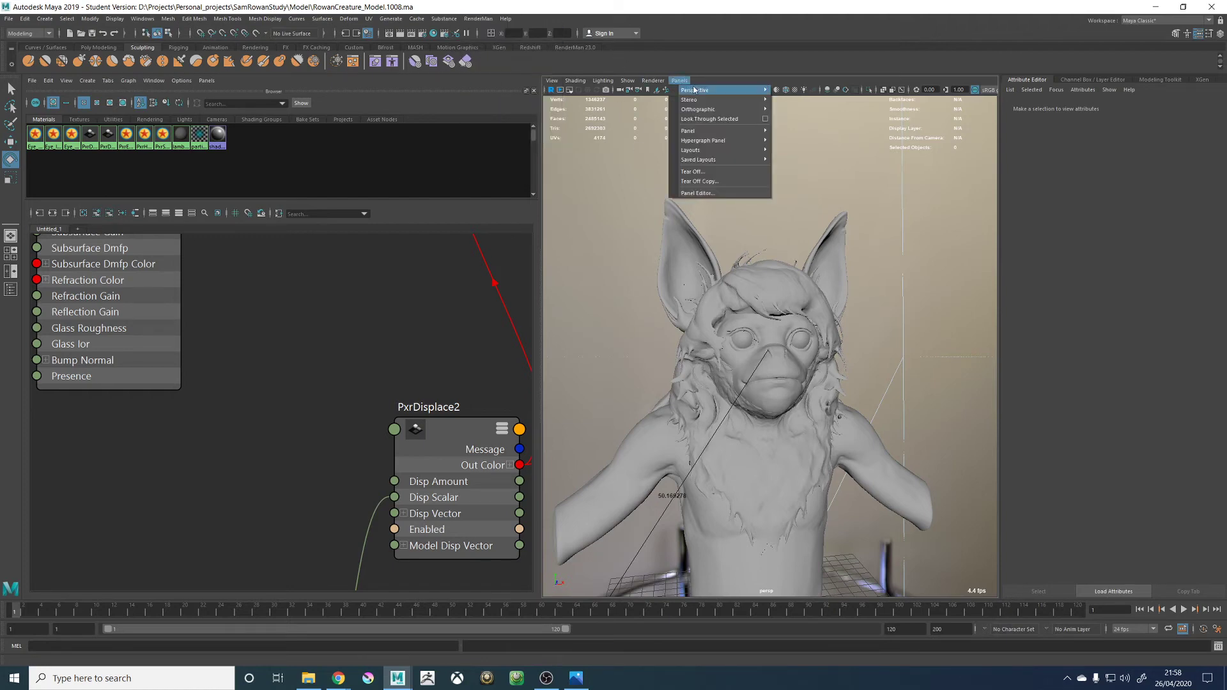
mouse_move(754, 90)
left_click(804, 93)
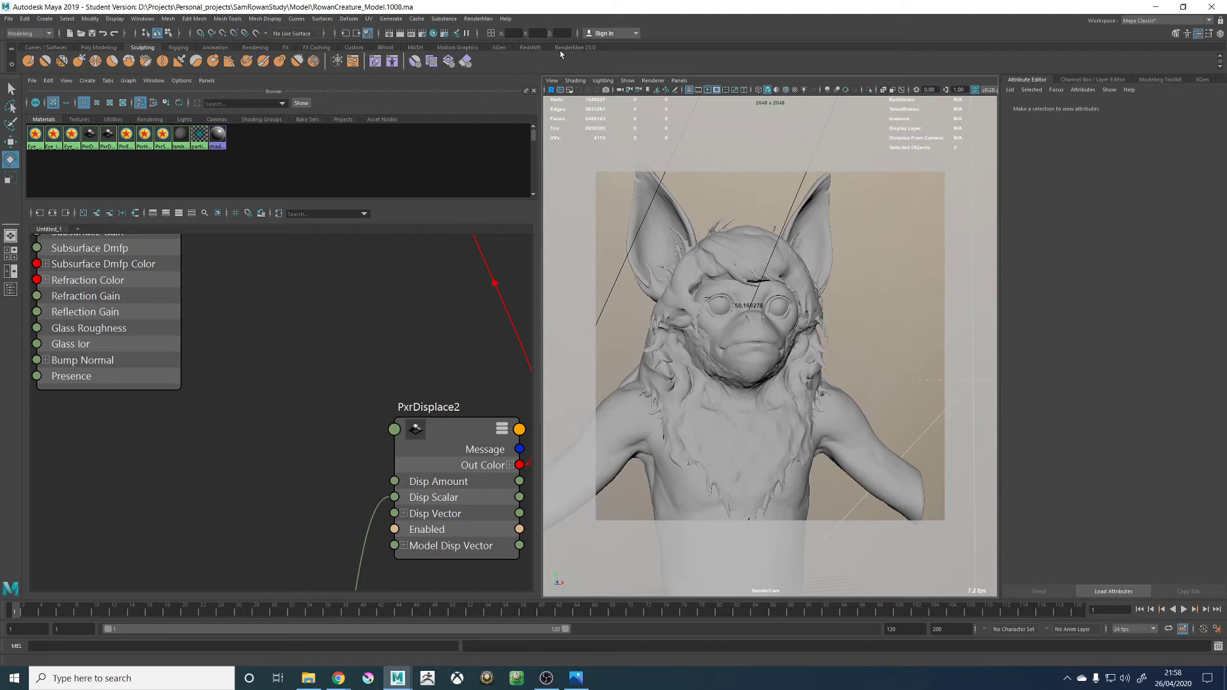
left_click(478, 18)
left_click(490, 47)
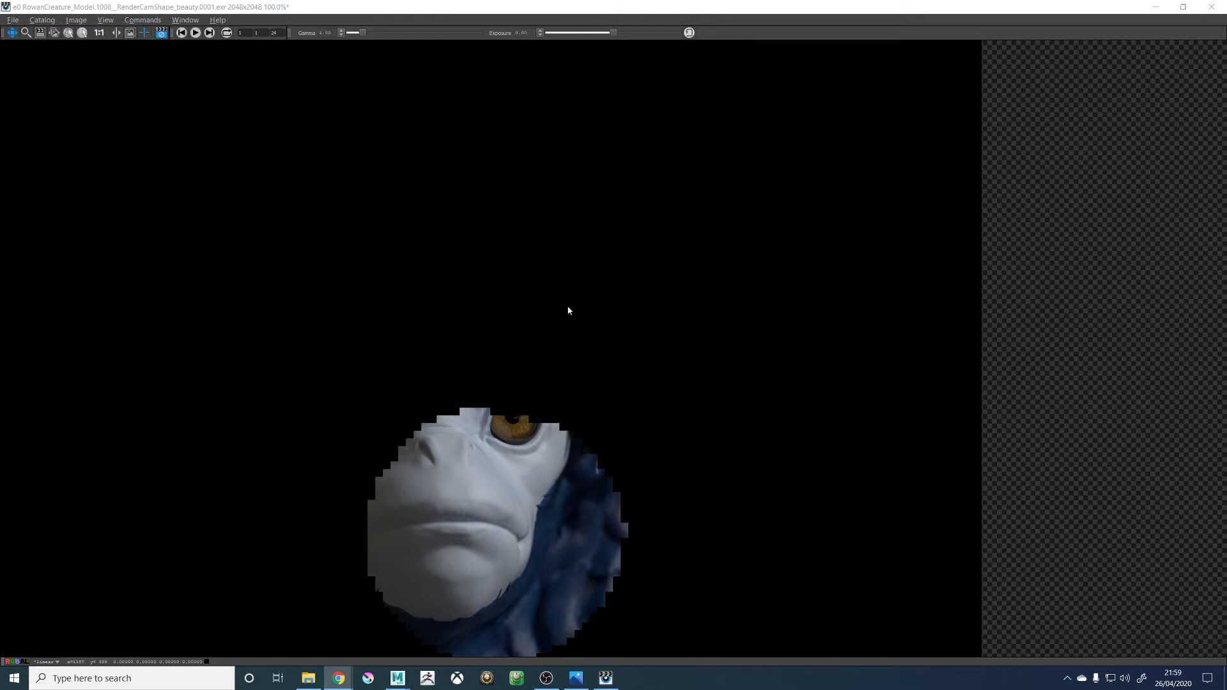
Examine the iris detail and pupil of the rendered eye up close, and minimize the render window
scroll(543, 377, "up", 3)
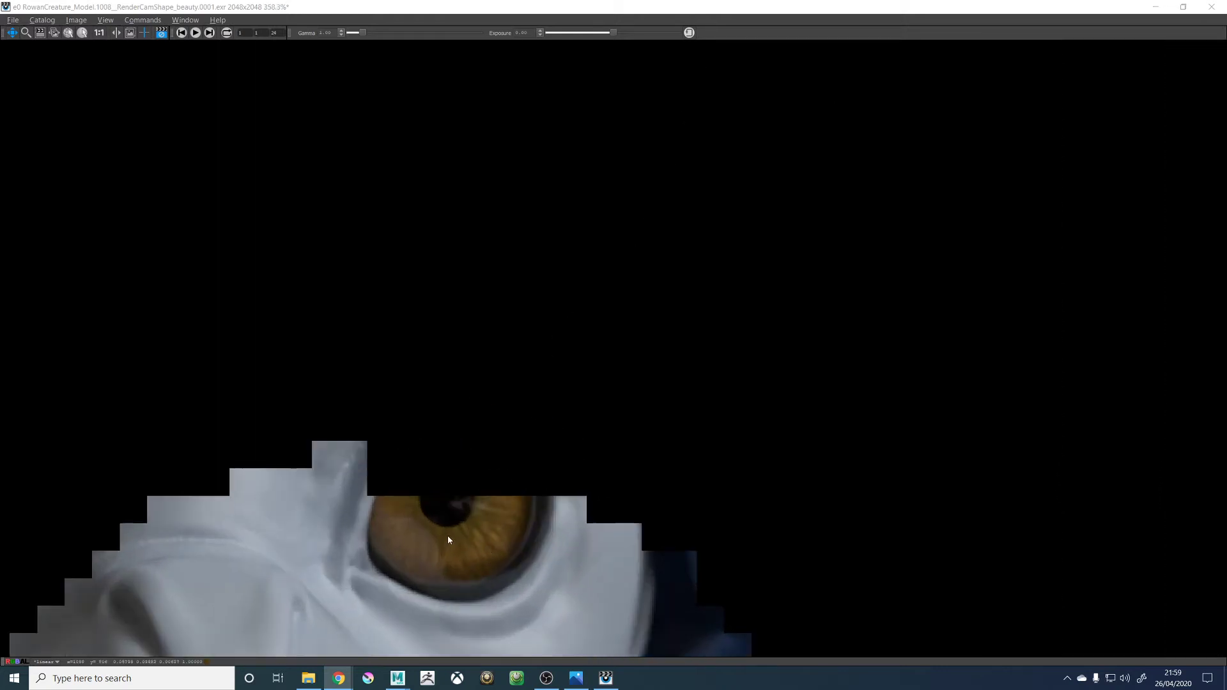
scroll(450, 536, "up", 1)
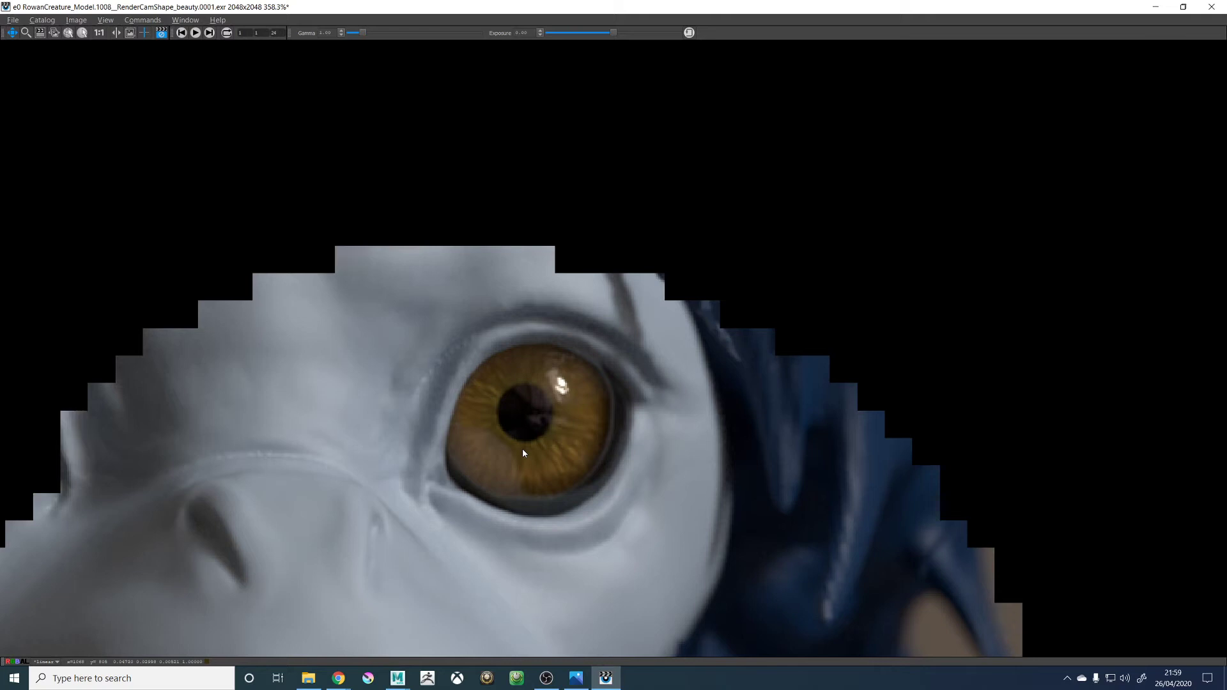
scroll(562, 469, "down", 3)
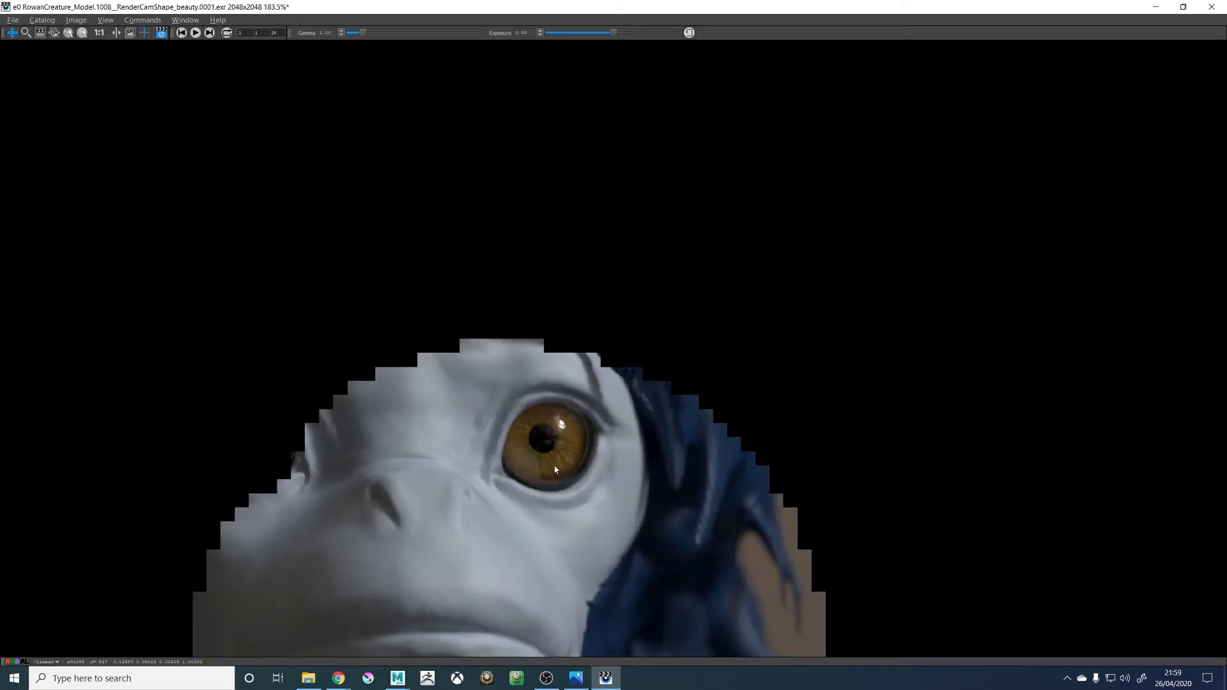
scroll(547, 456, "up", 3)
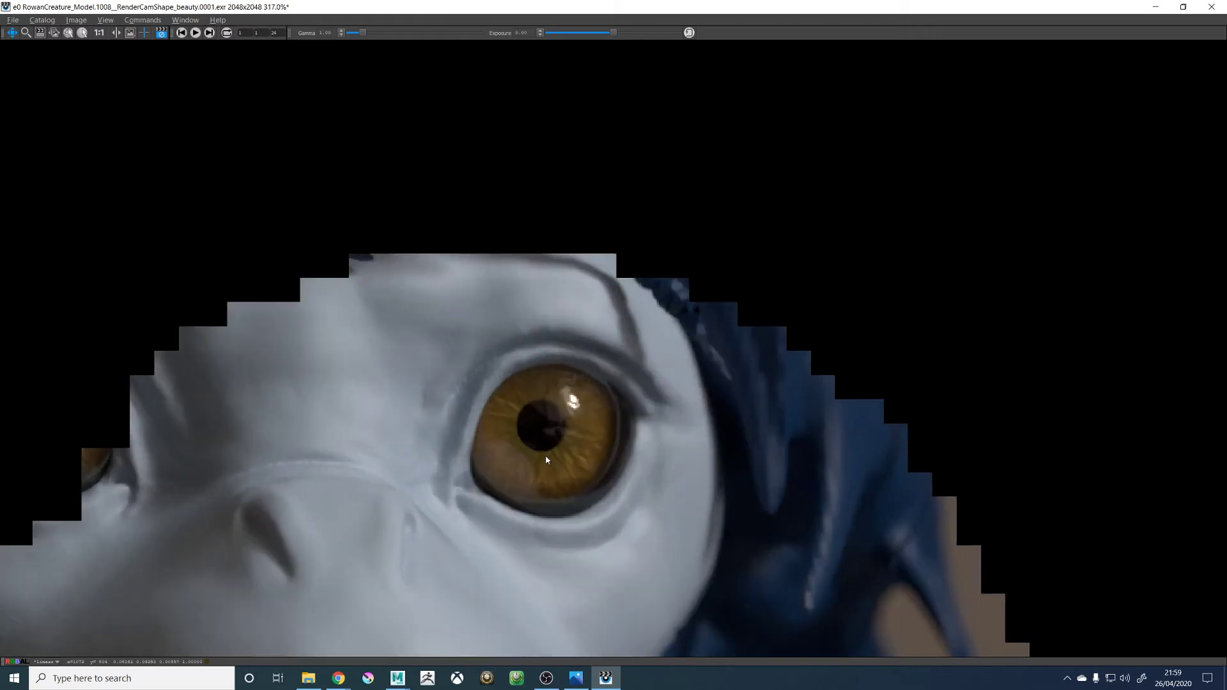
scroll(500, 465, "down", 5)
scroll(433, 471, "up", 3)
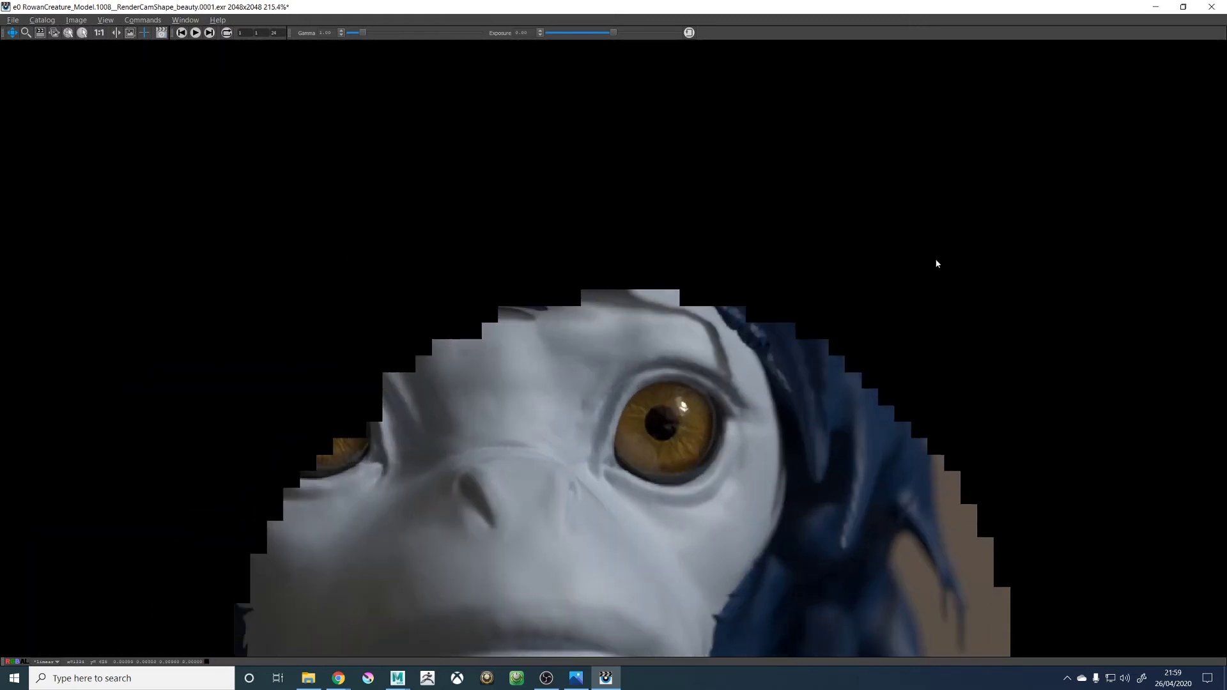
left_click(1156, 9)
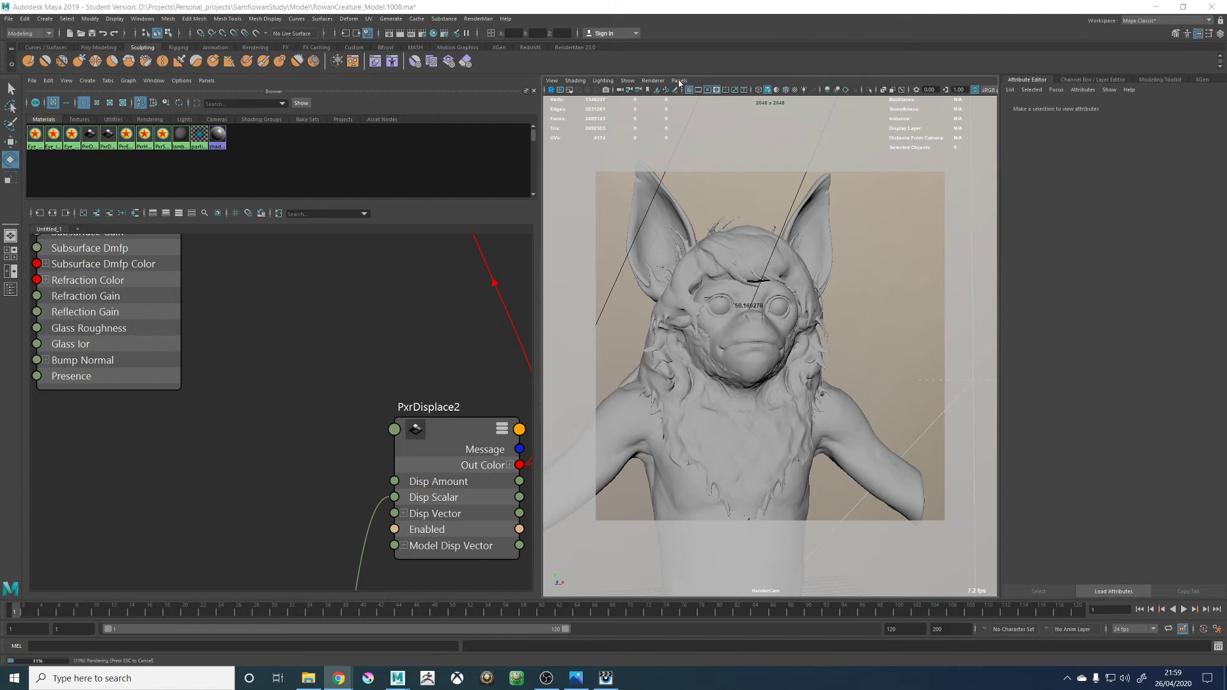
Switch the viewport from RenderCam back to the persp camera
left_click(679, 81)
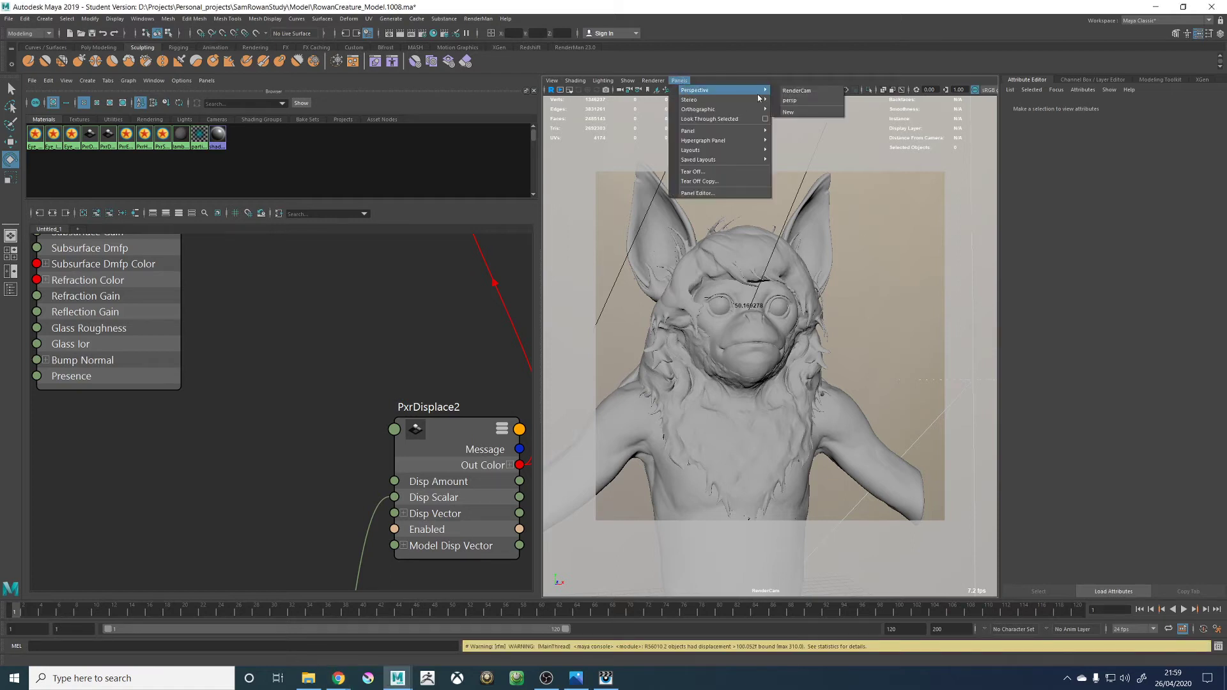
left_click(803, 94)
left_click(681, 81)
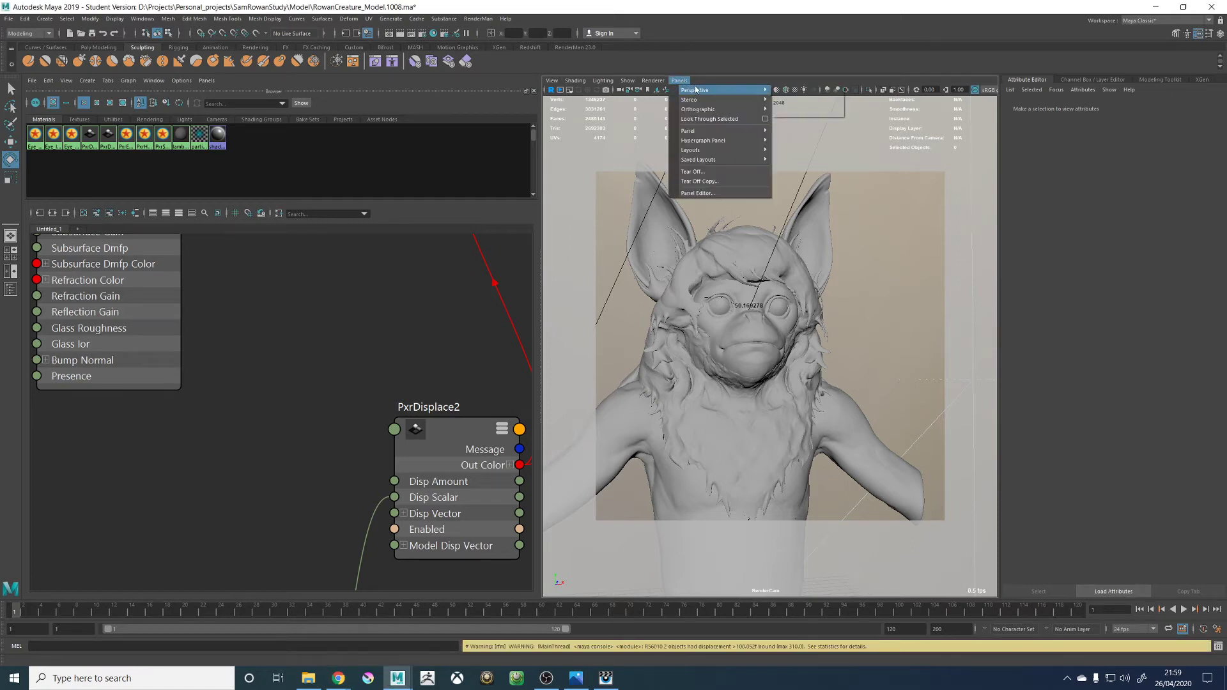
mouse_move(735, 94)
left_click(796, 96)
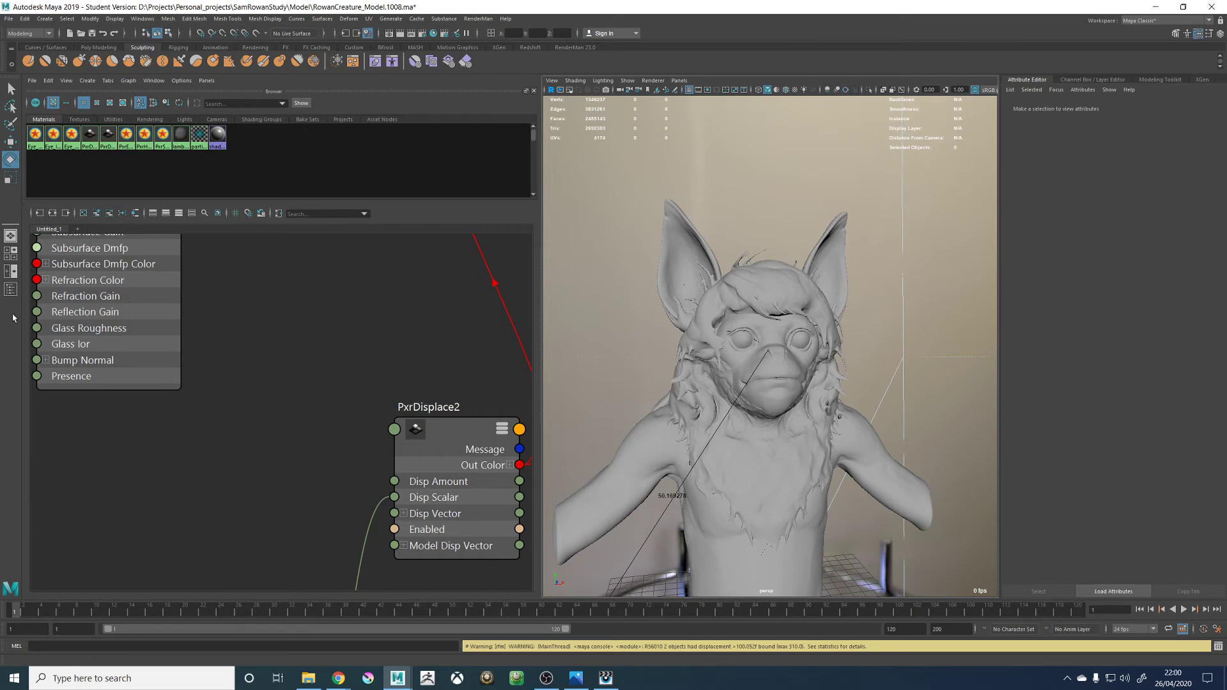
Show the Outliner, unhide the original R_Eye_GRP at the origin, and hide Model_GRP
left_click(11, 290)
left_click(76, 206)
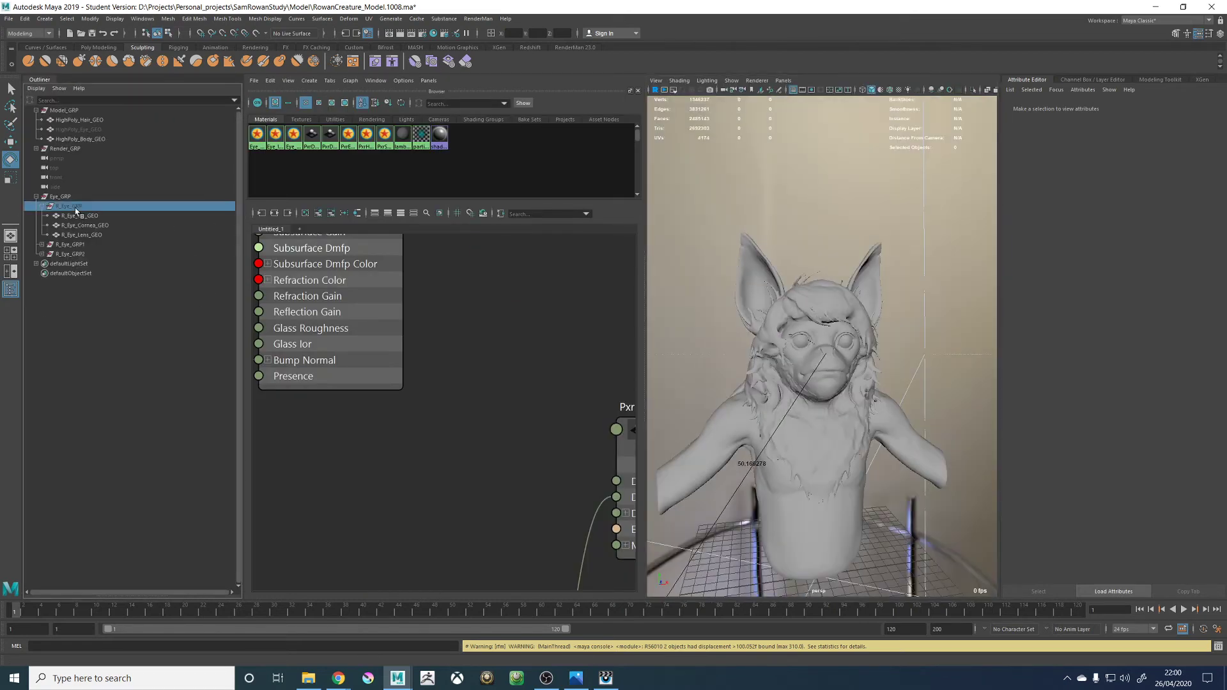
key("shift+h")
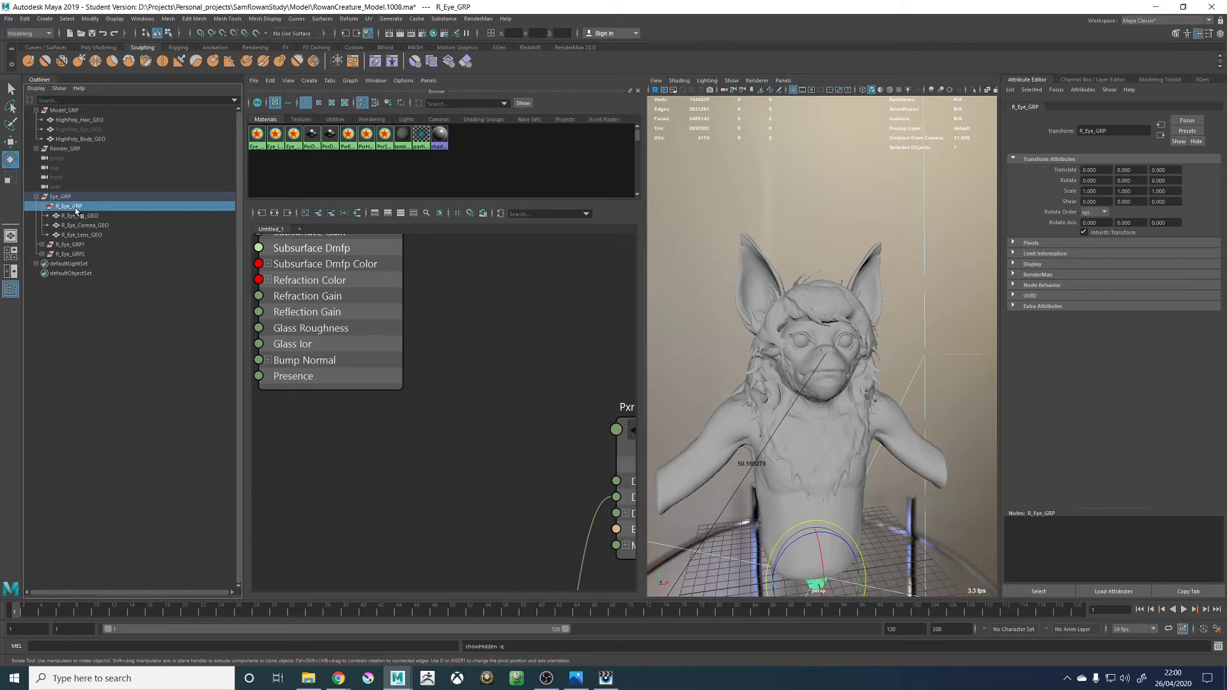
left_click(61, 110)
key("ctrl+h")
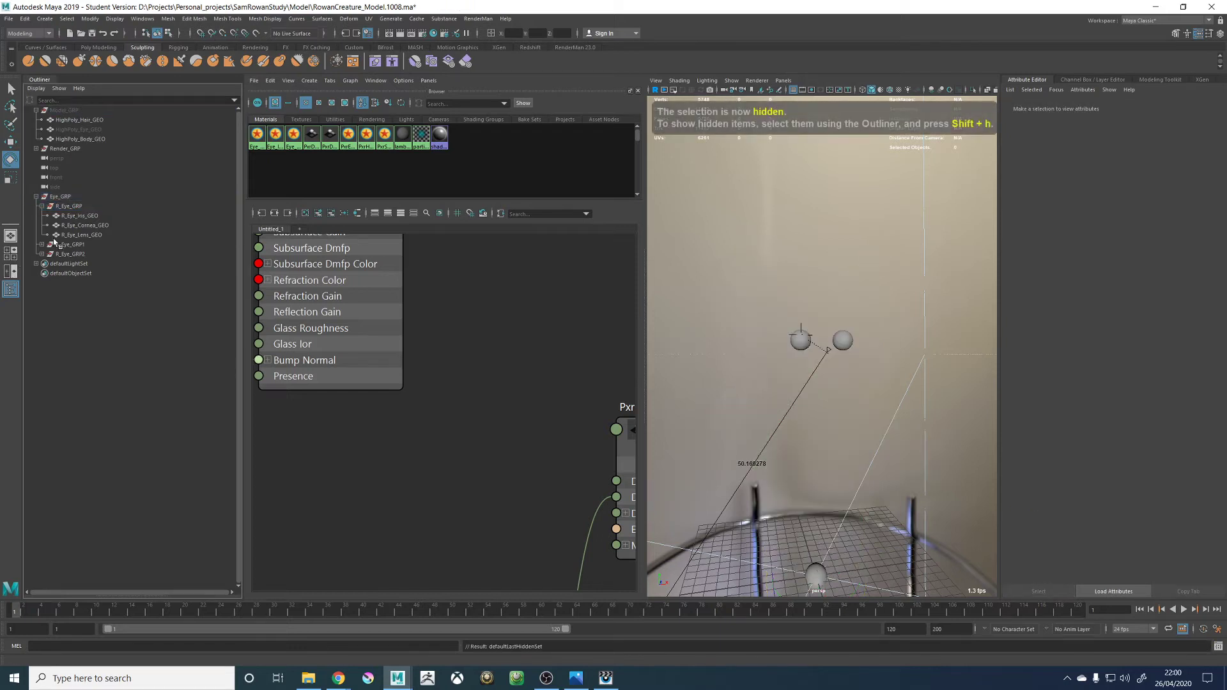
Parent both placed eye groups, R_Eye_GRP1 and R_Eye_GRP2, under Model_GRP
left_click(69, 245)
left_click(70, 253, "shift")
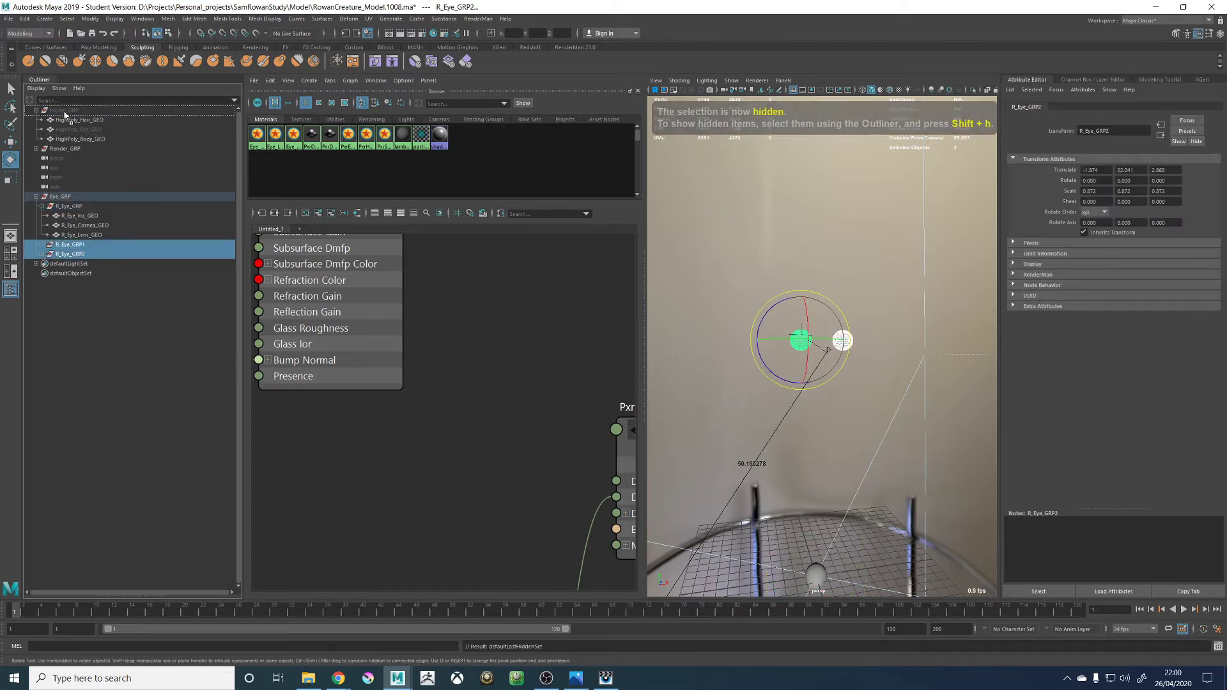
middle_click_drag(64, 115, 68, 117)
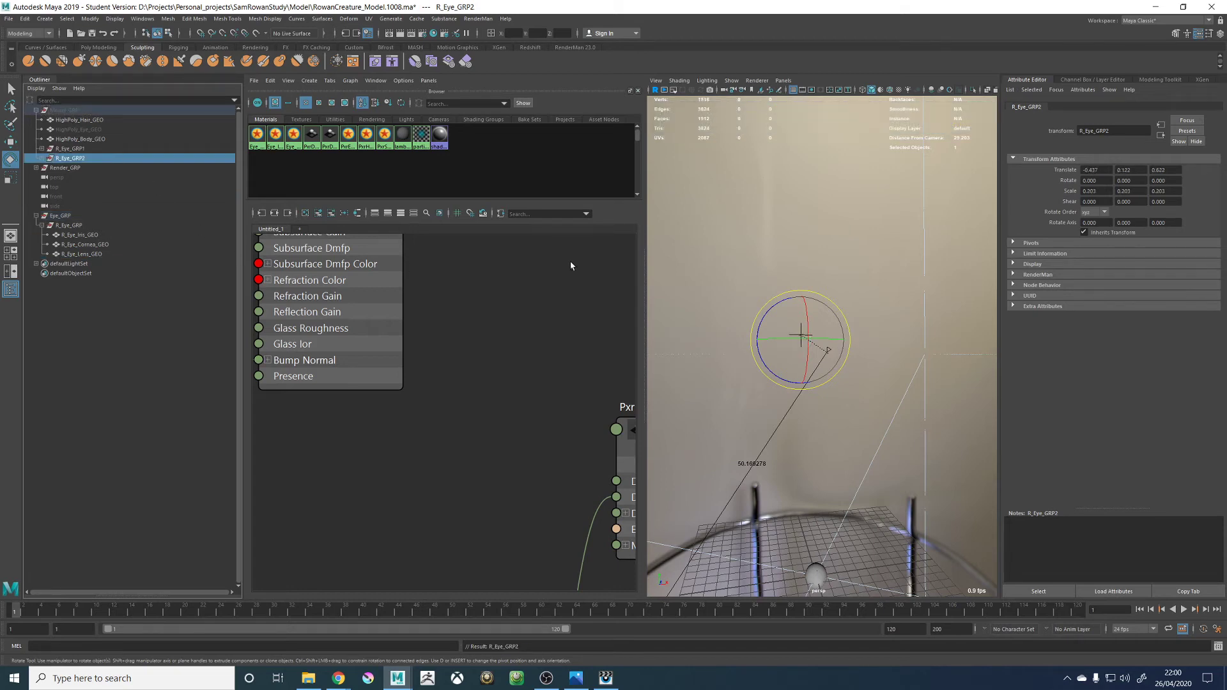
Rename the two eye groups in Model_GRP as L_Eye_GRP and R_Eye_GRP
key("w")
left_click(72, 149)
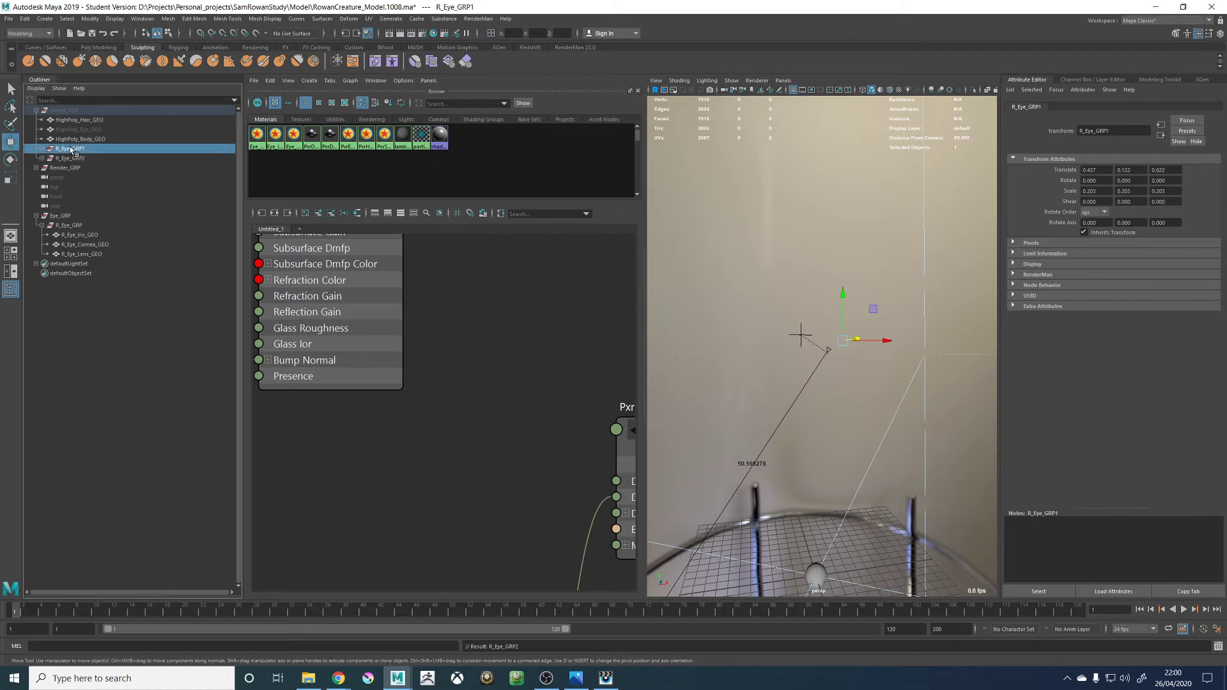
double_click(68, 150)
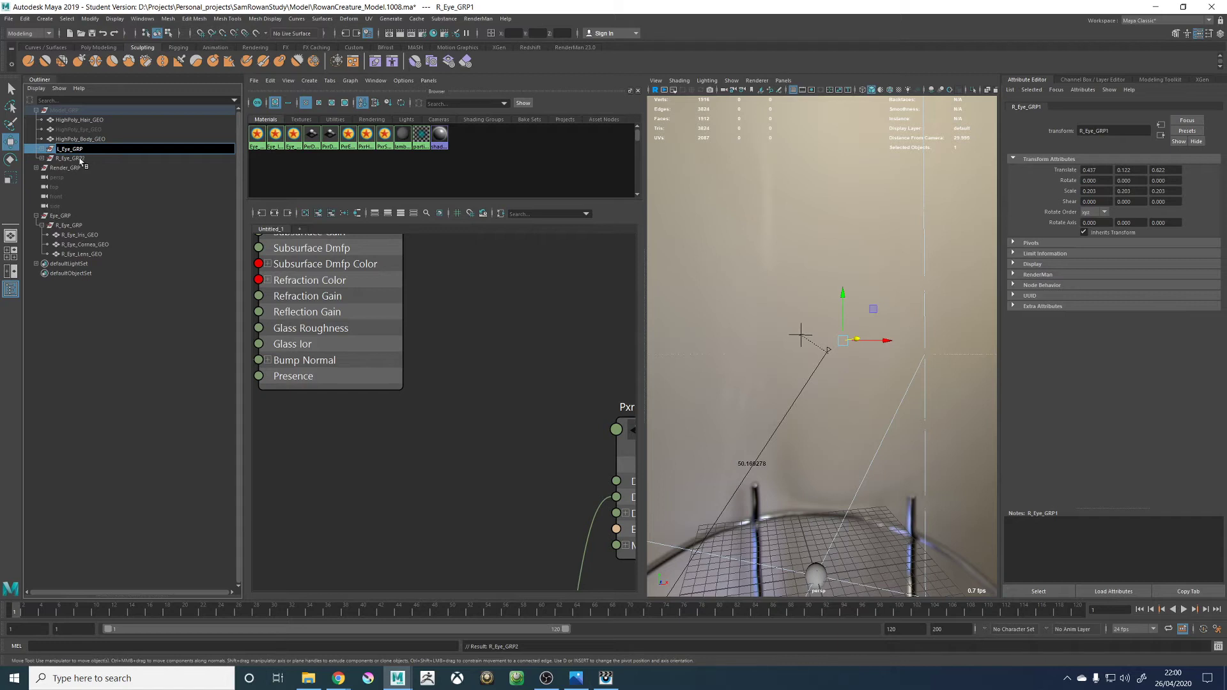
double_click(73, 158)
key("Return")
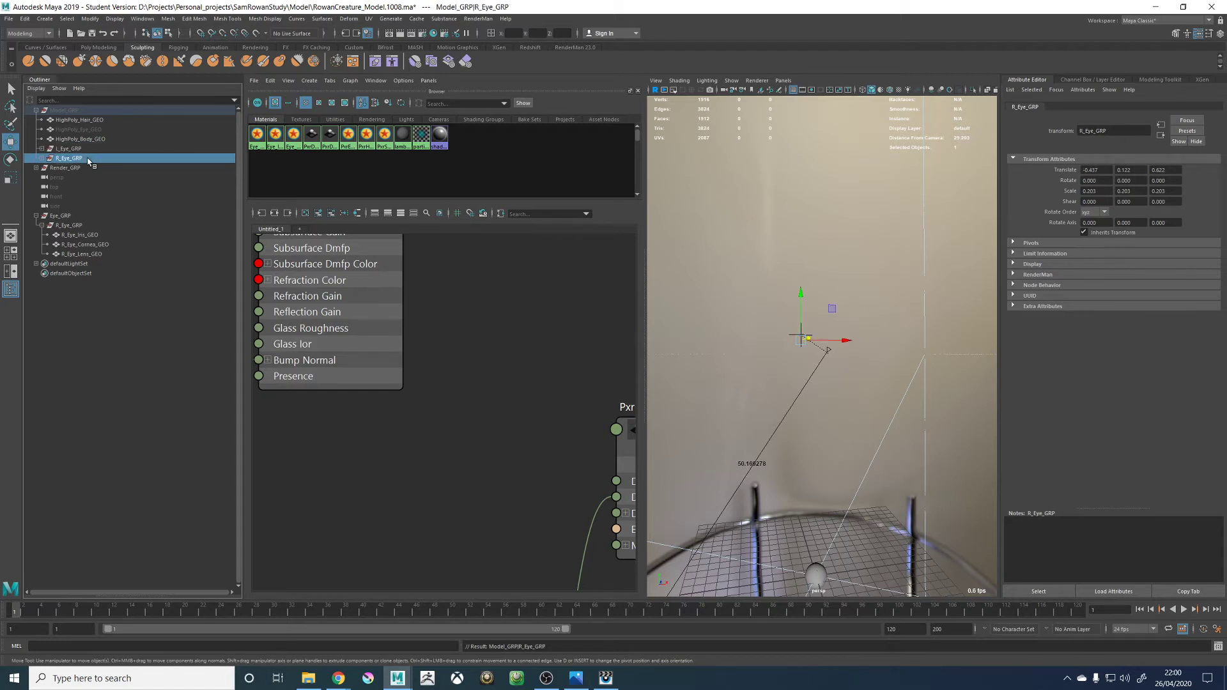
Rename the original eye group inside Eye_GRP as Setup_Eye_GRP
double_click(70, 225)
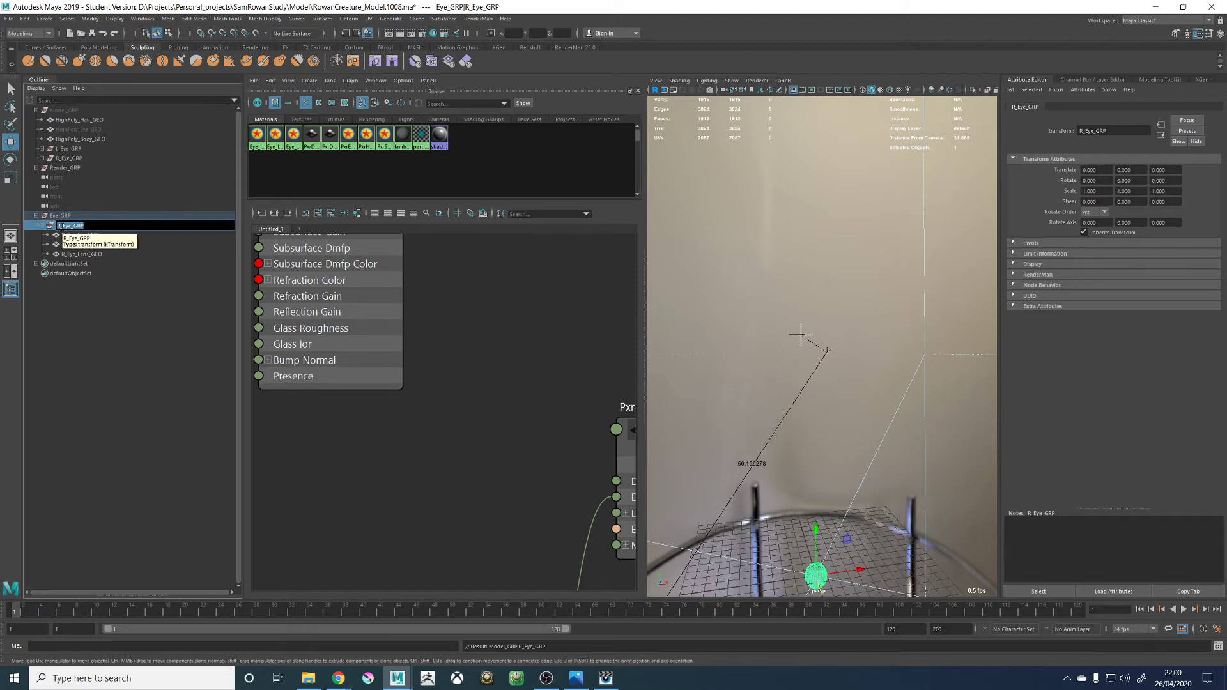
left_click(58, 226)
key("BackSpace")
type("Se")
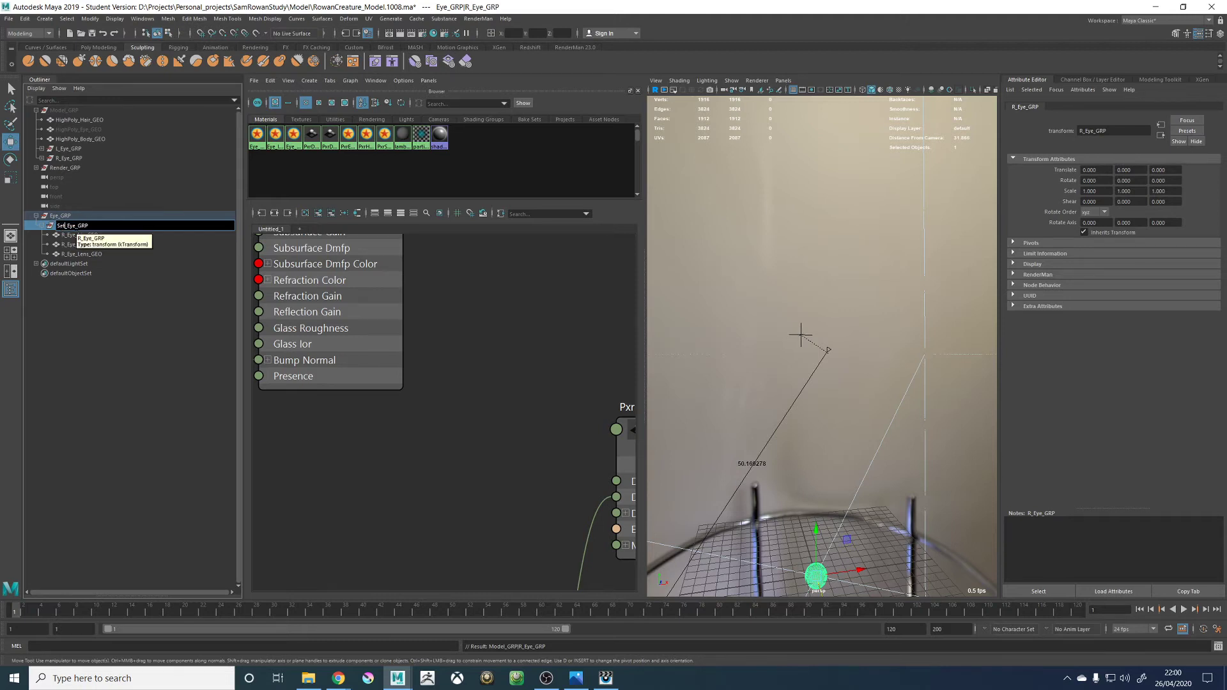
type("tup")
key("Return")
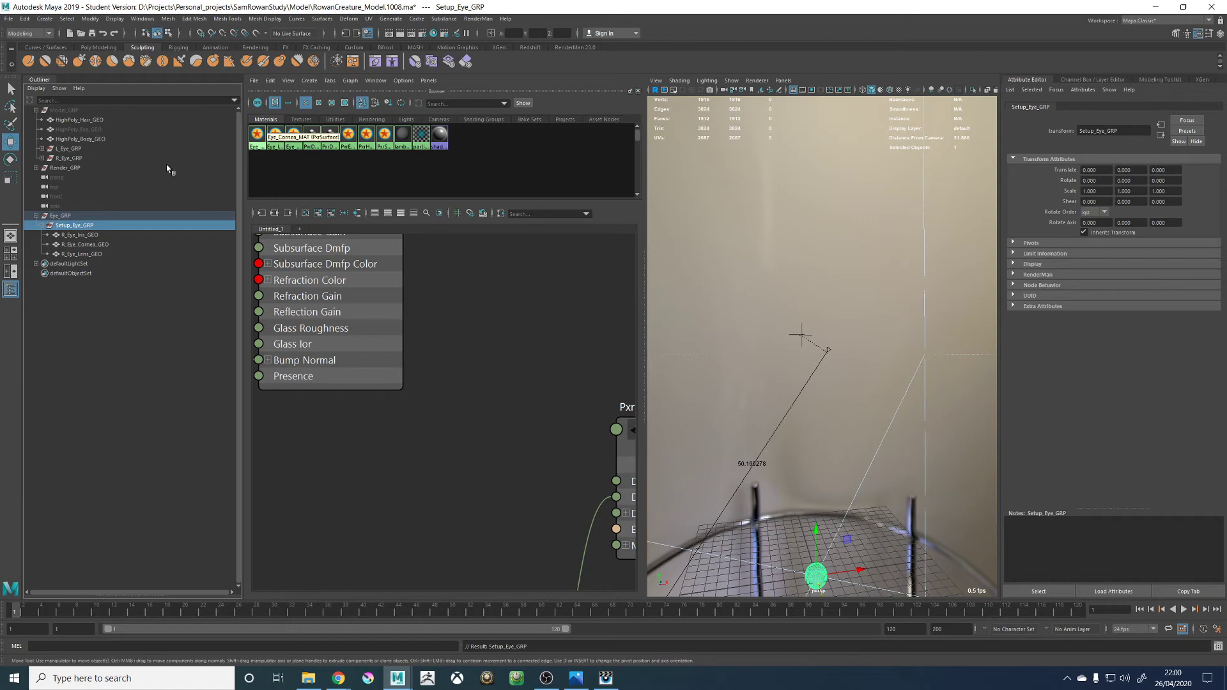
Frame the setup eye in shaded display with nothing selected, and hide the Outliner
key("f")
left_click(918, 434)
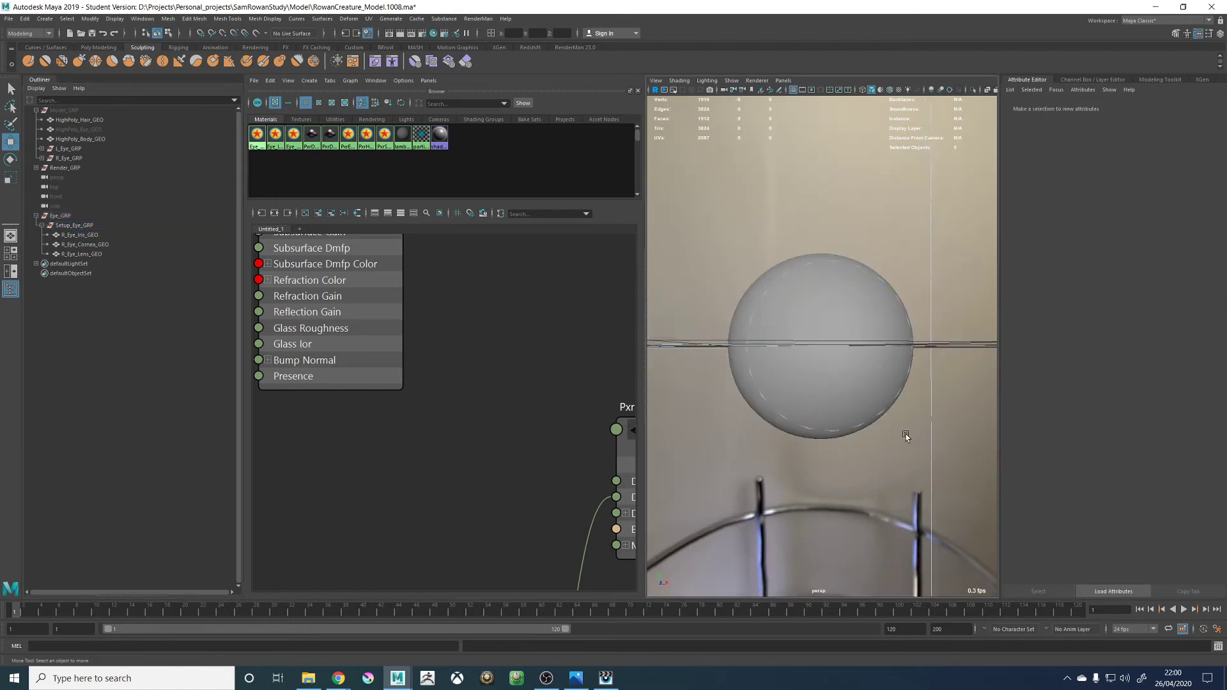
key("5")
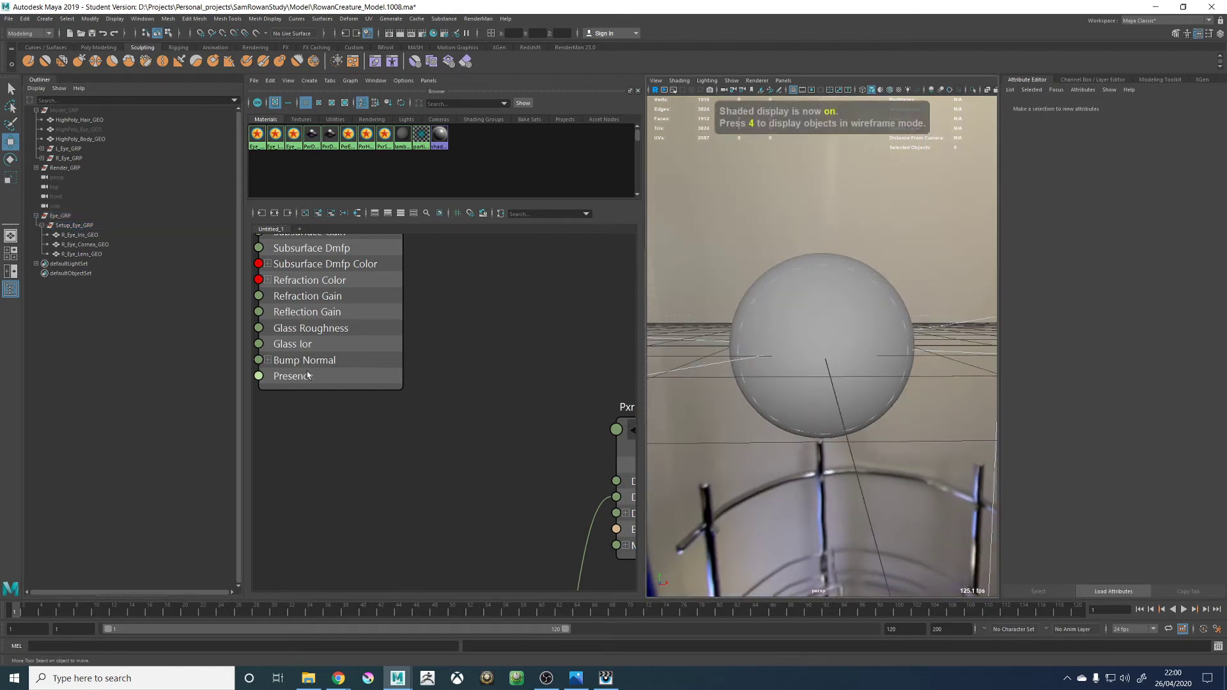
left_click(11, 289)
left_click_drag(765, 333, 795, 301, "alt")
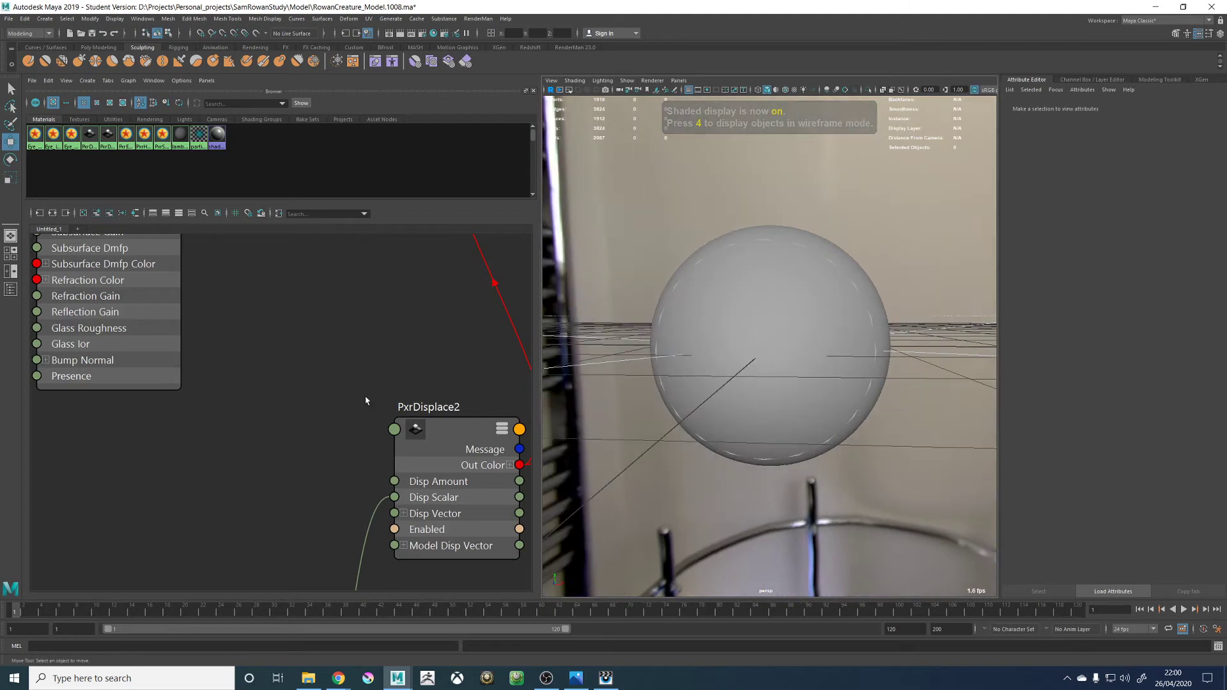
Add a PxrVoronoise node below the iris fractal network, expand all its attributes and leave space beside it
scroll(388, 395, "down", 10)
middle_click_drag(414, 375, 456, 365, "alt")
scroll(299, 426, "up", 4)
middle_click_drag(246, 363, 309, 441, "alt")
key("Tab")
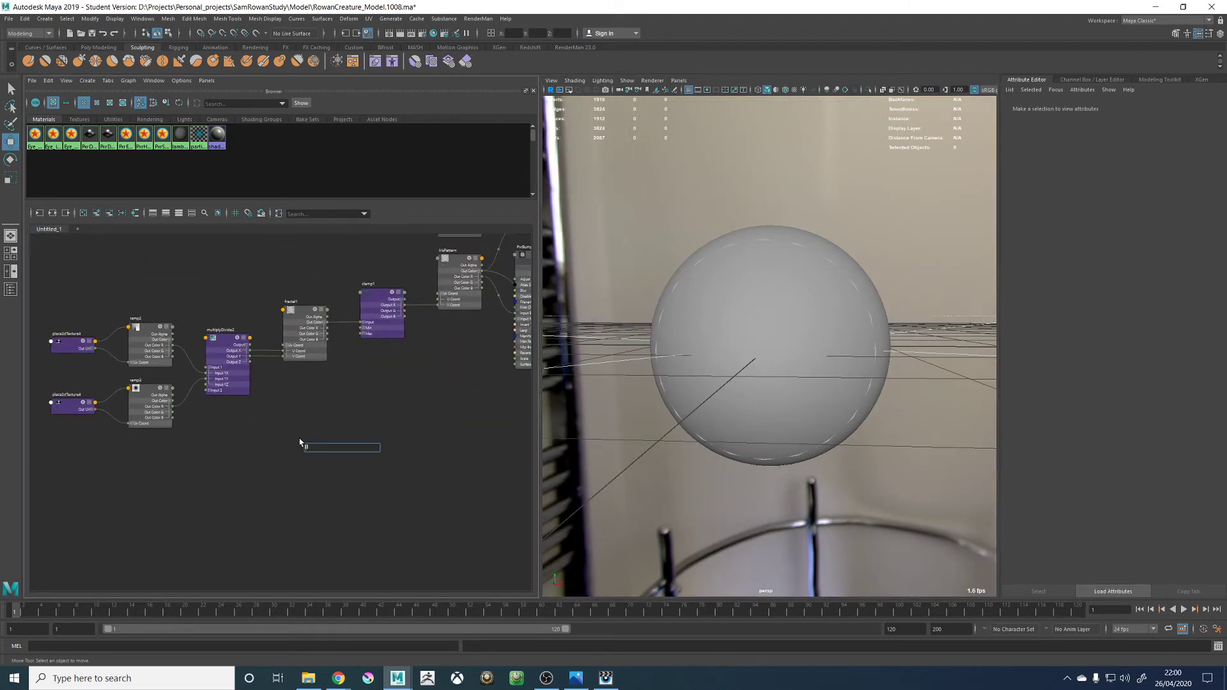
type("pxrvoronoise")
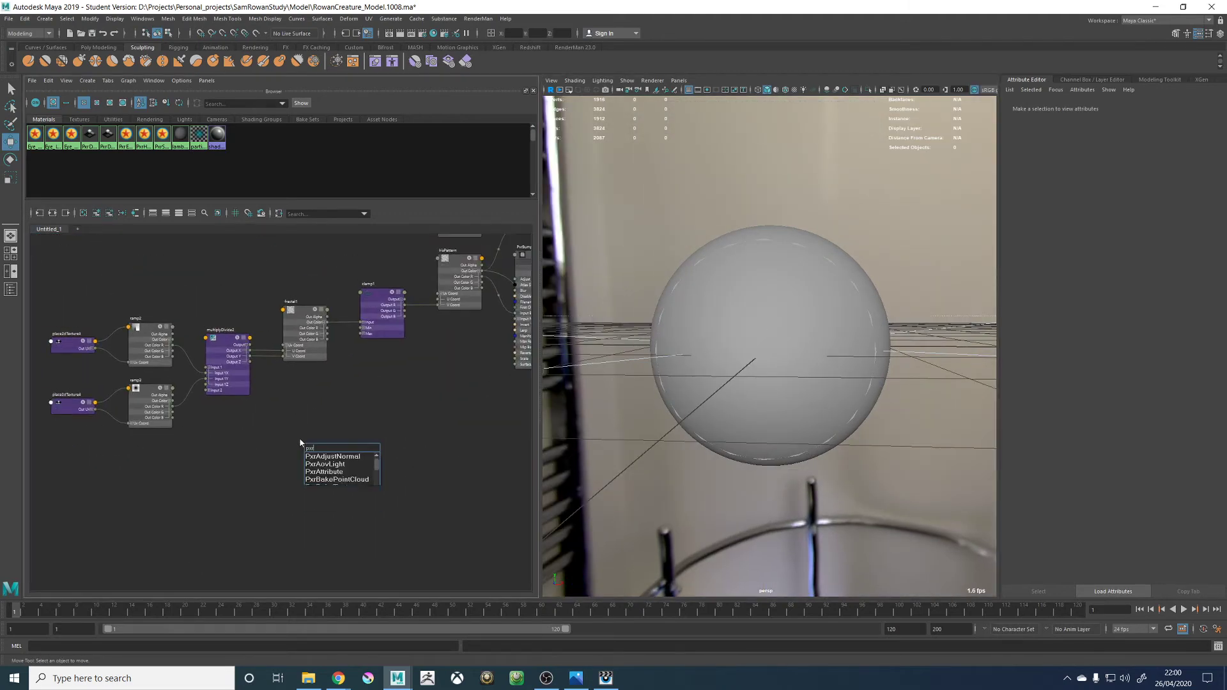
key("Return")
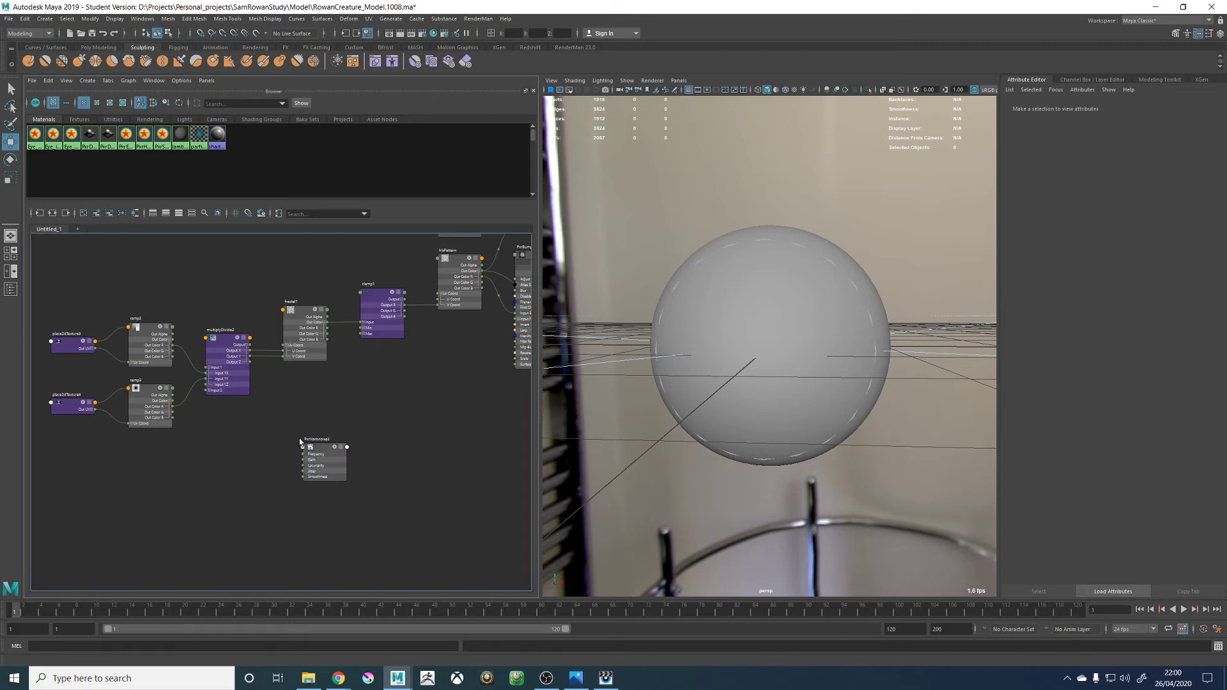
scroll(299, 441, "up", 3)
left_click(324, 447)
key("3")
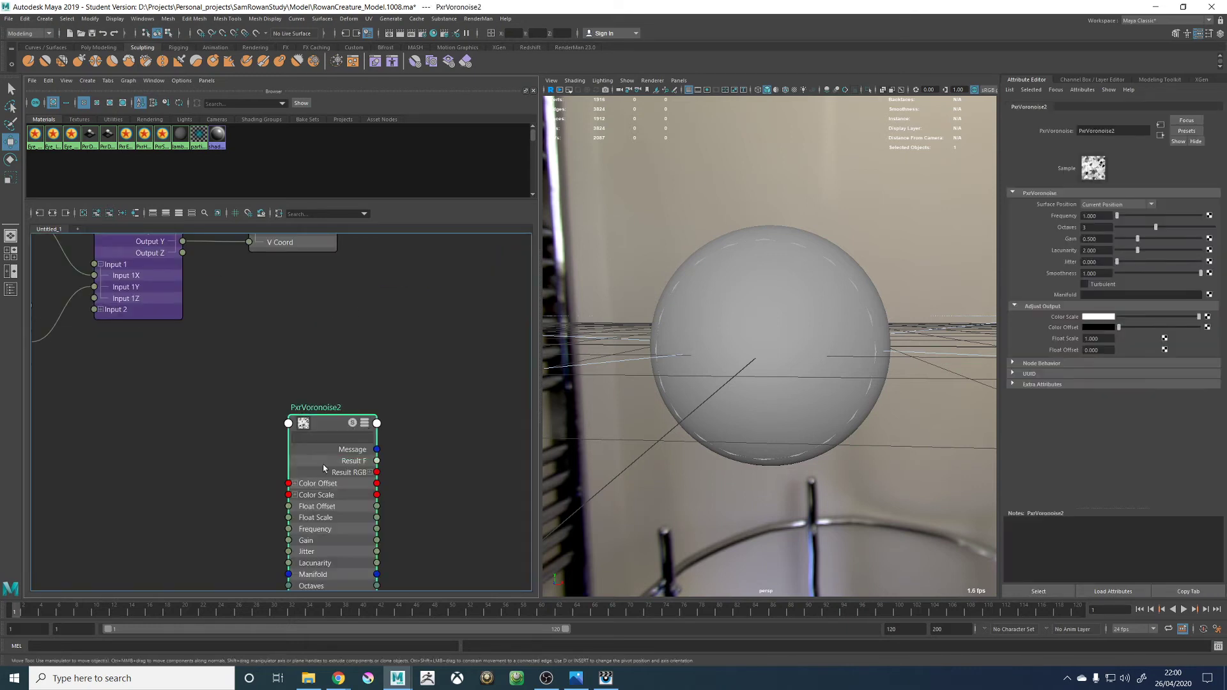
left_click_drag(324, 468, 361, 319)
left_click(220, 464)
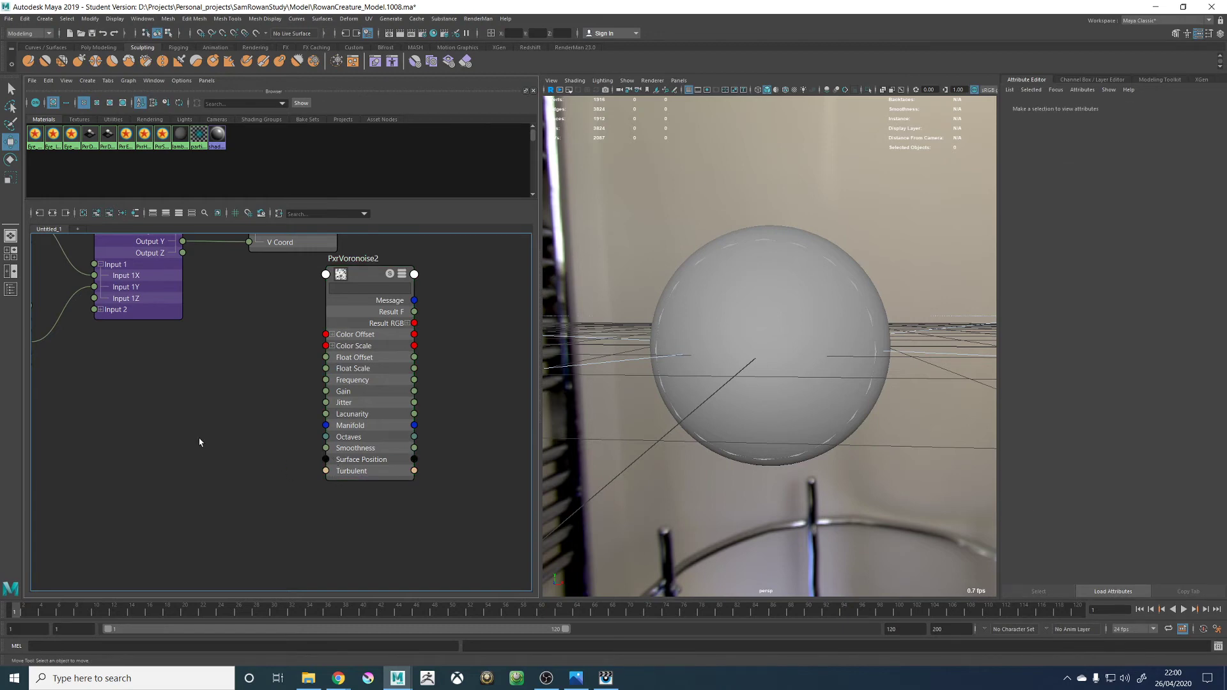
Add a PxrManifold2D node beside the PxrVoronoise node and show all its attributes
key("Tab")
type("B")
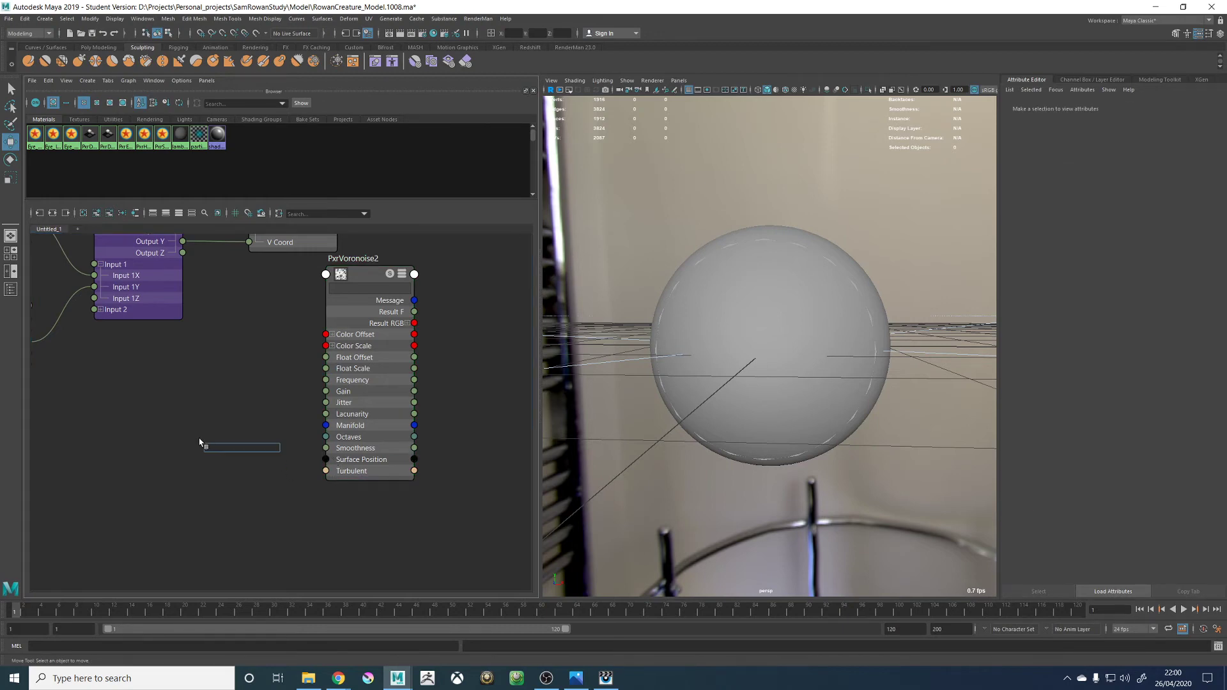
key("BackSpace")
type("Pxrmani")
key("Down")
key("Return")
left_click_drag(235, 464, 224, 403)
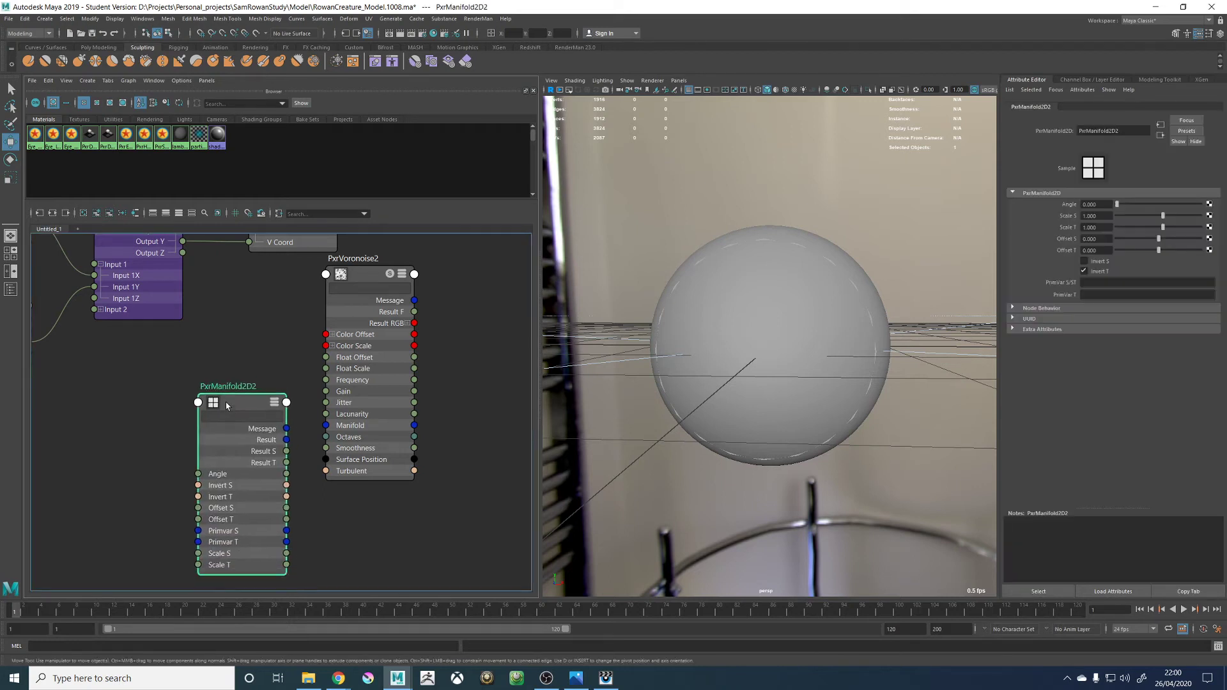
left_click(272, 395)
left_click(272, 395)
left_click(272, 396)
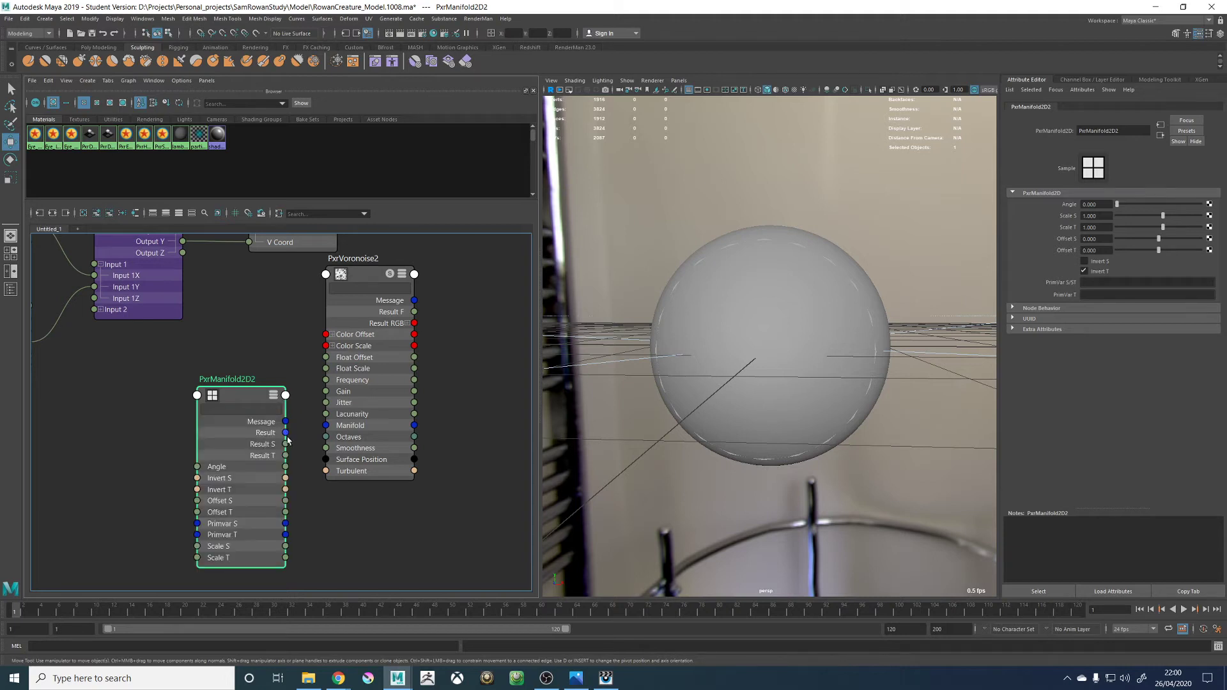
Connect the PxrManifold2D Result to the PxrVoronoise Manifold input, and try routing ramp3's Out Color R toward the manifold
left_click_drag(285, 432, 326, 425)
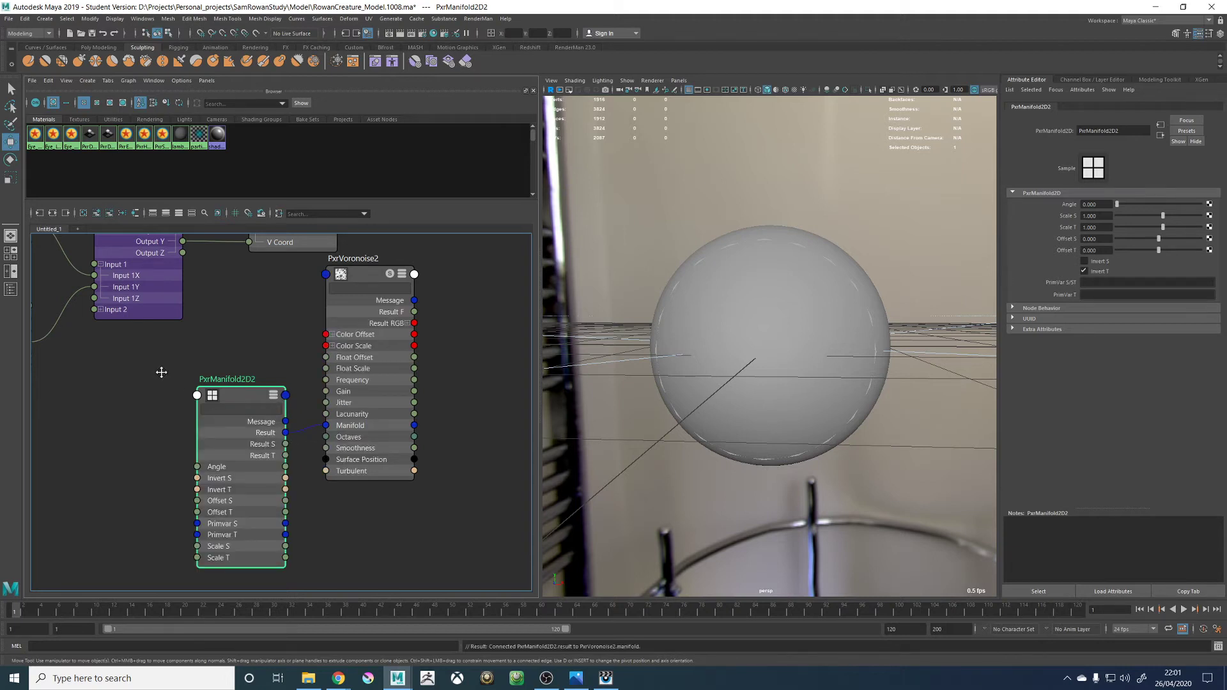
middle_click_drag(162, 376, 347, 382, "alt")
middle_click_drag(252, 370, 251, 422, "alt")
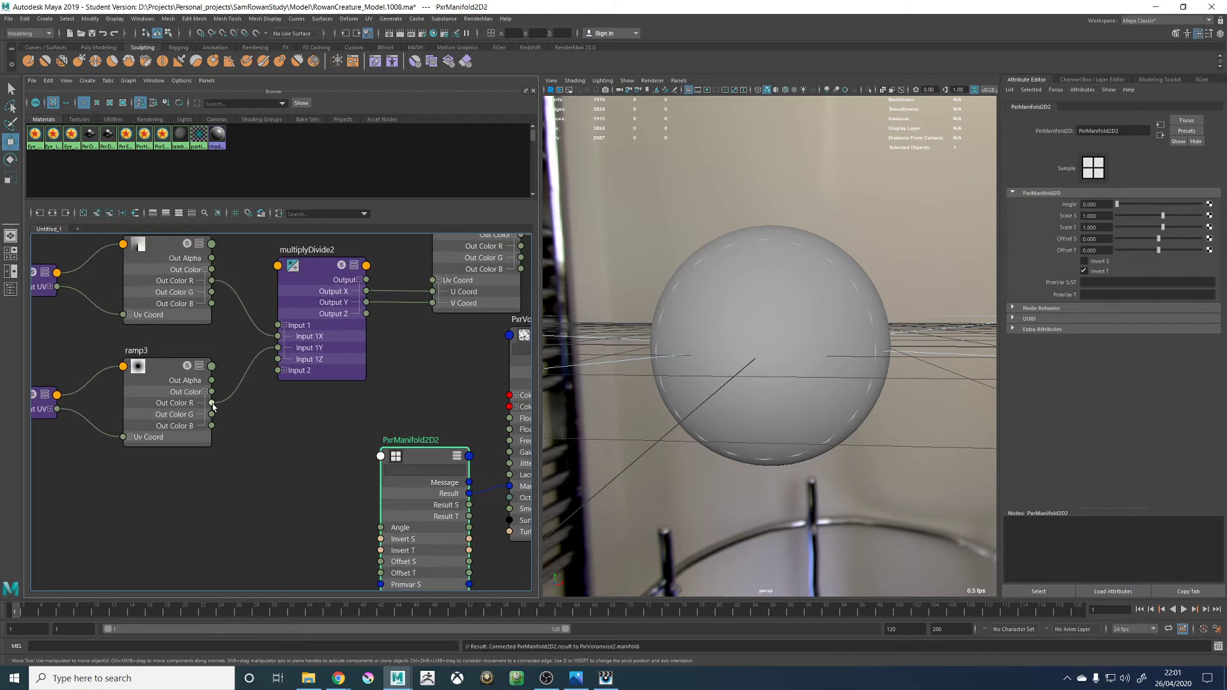
left_click_drag(214, 404, 288, 428)
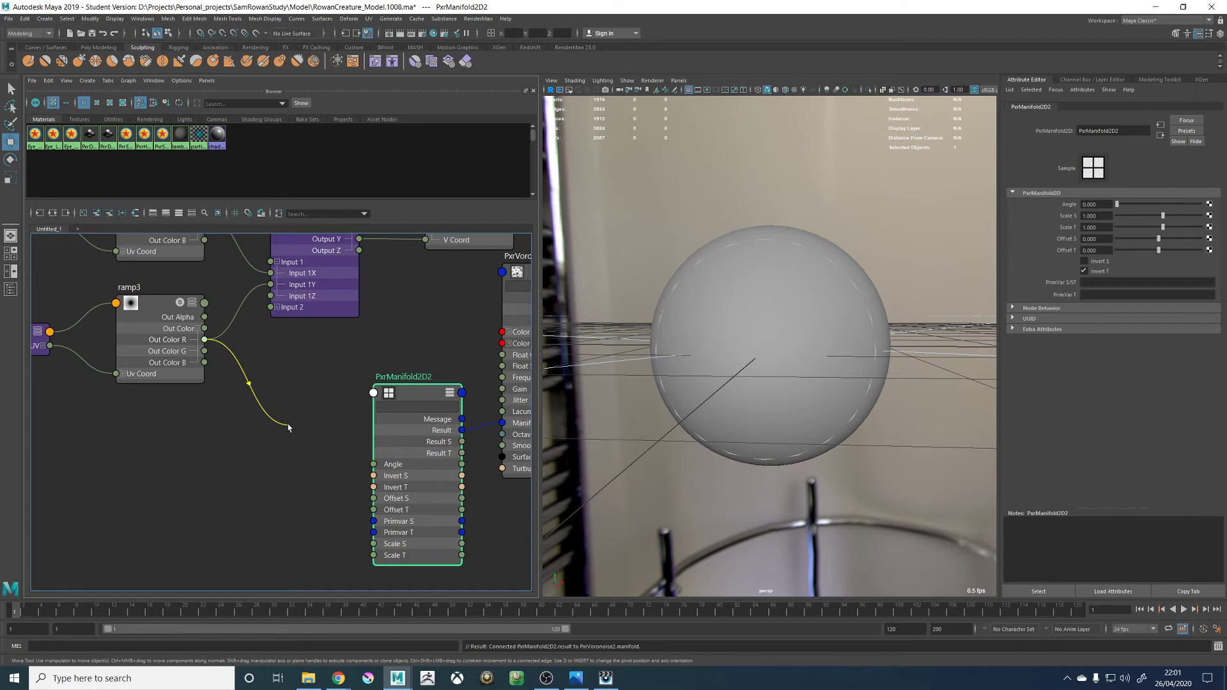
left_click_drag(289, 427, 289, 428)
middle_click_drag(427, 352, 397, 360, "alt")
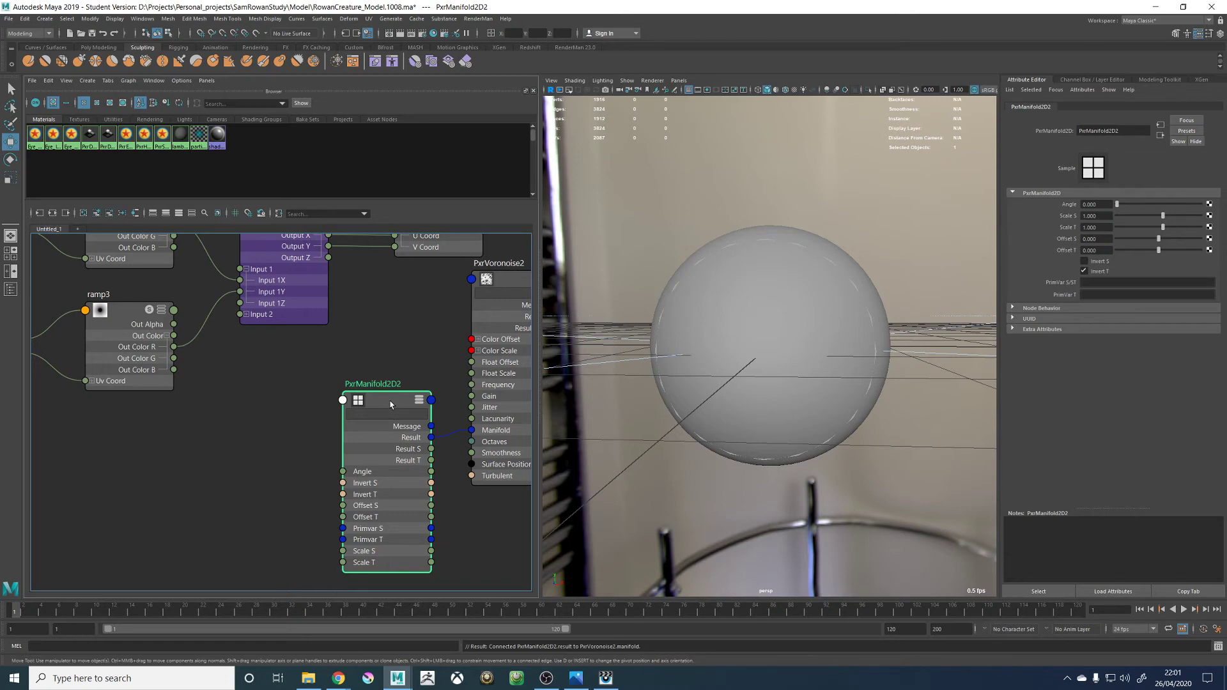
Delete the PxrManifold2D and PxrVoronoise nodes from the iris network
key("Delete")
middle_click_drag(390, 338, 310, 431)
left_click(440, 371)
key("Delete")
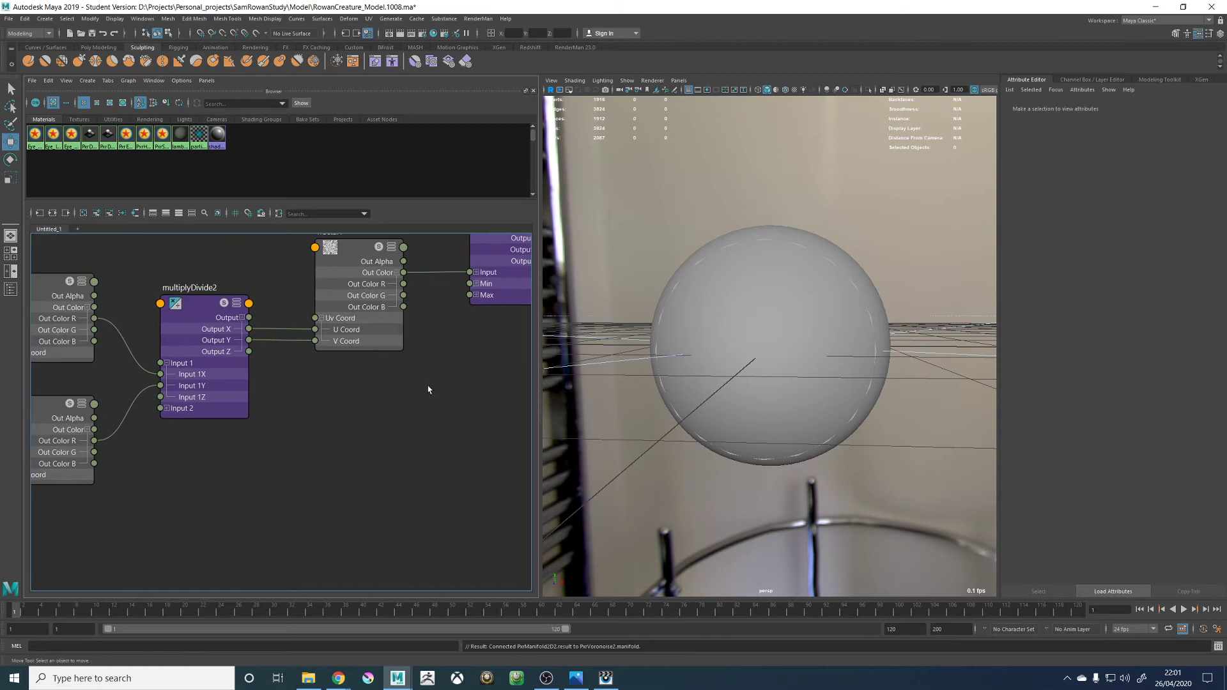
Add a Maya noise texture below fractal1 and delete the place2dTexture node that comes with it
key("Tab")
type("place2d")
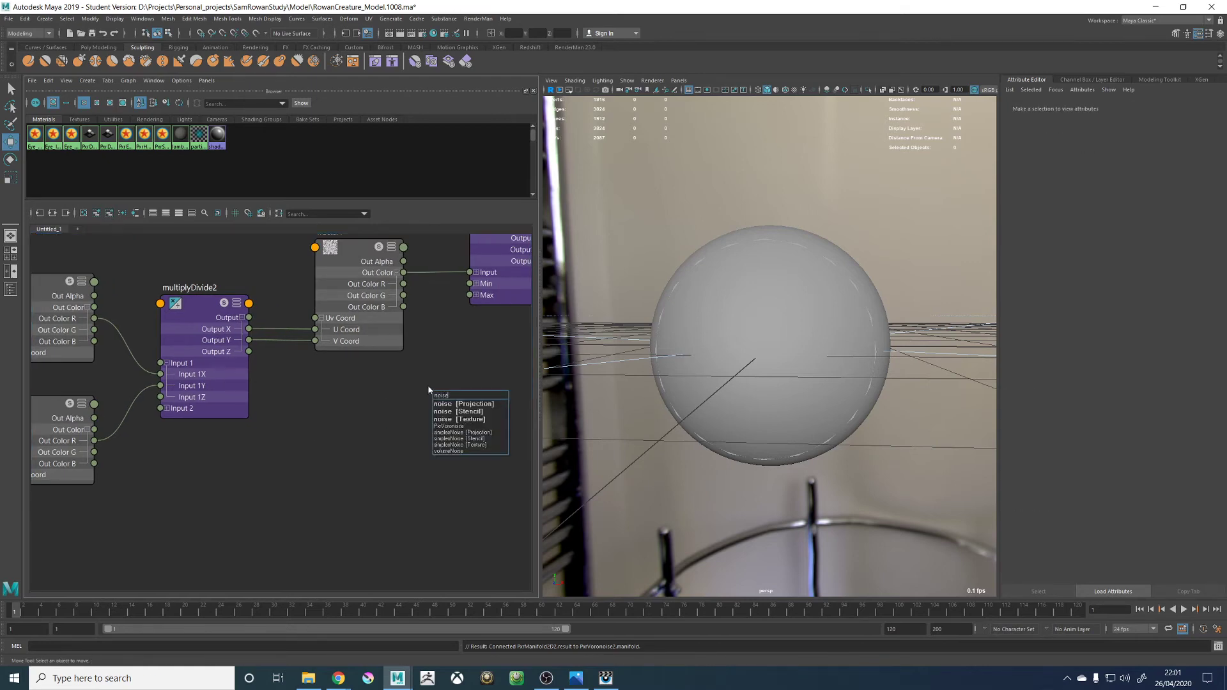
key("Return")
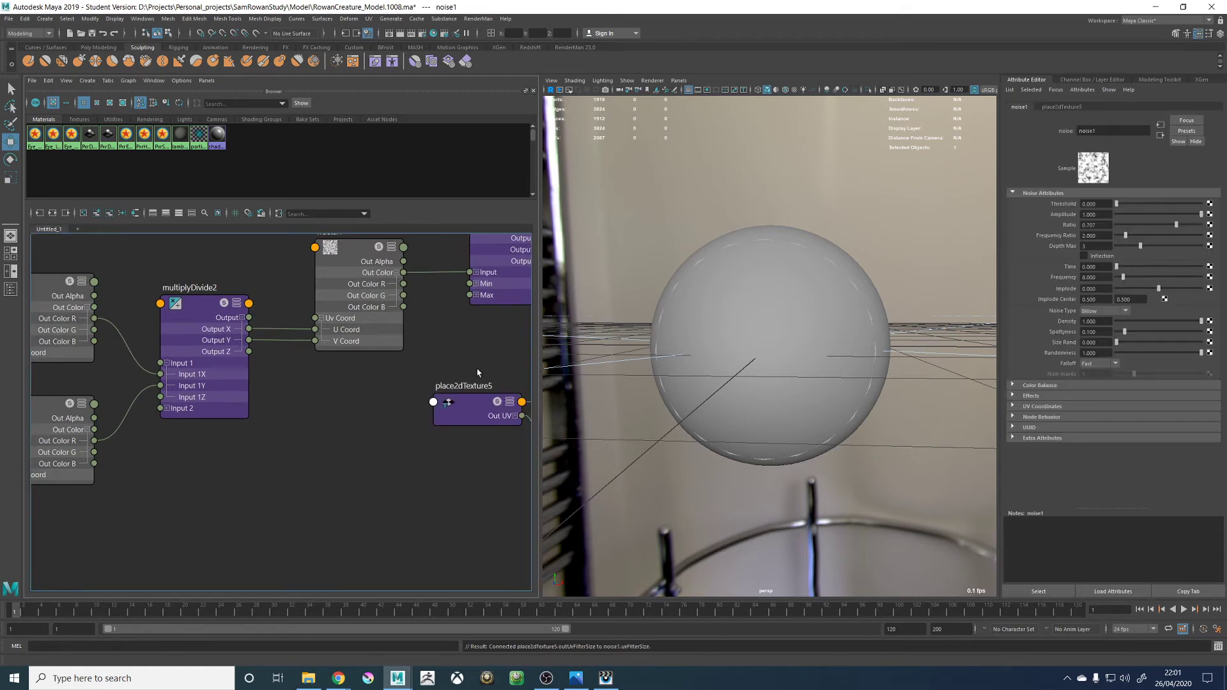
middle_click_drag(480, 372, 370, 377)
left_click_drag(362, 414, 257, 417)
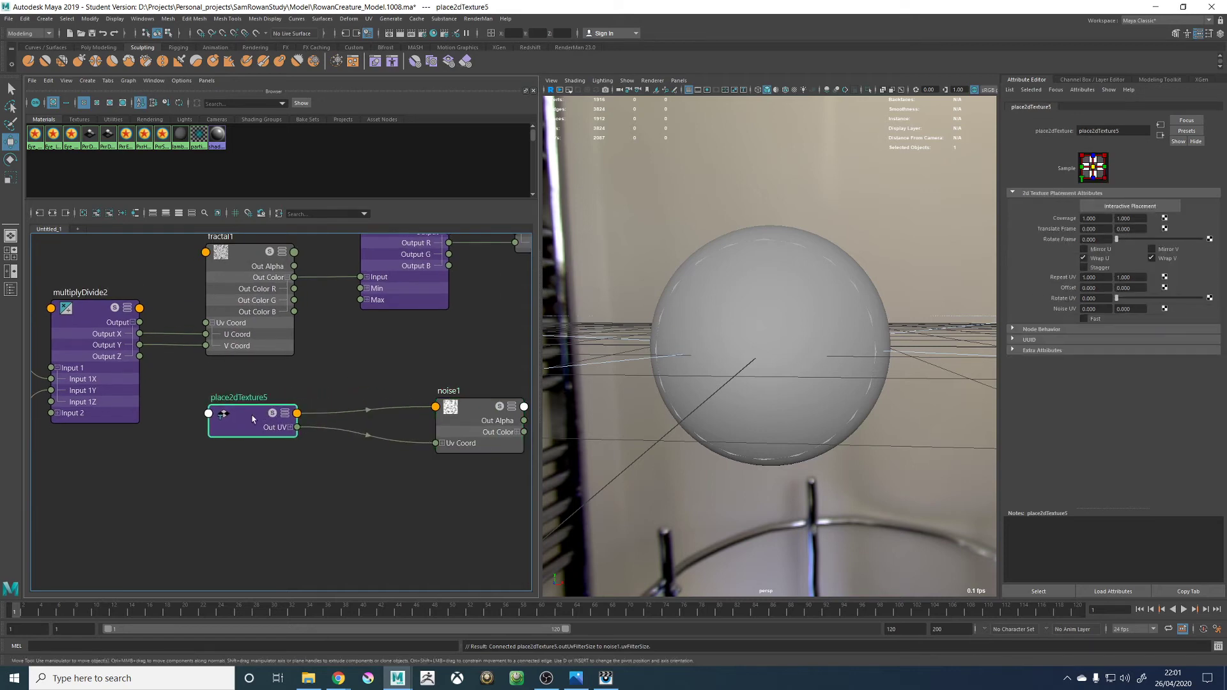
key("Delete")
Place noise1 beside multiplyDivide2 and connect Output X and Output Y to its U Coord and V Coord
middle_click_drag(345, 397, 368, 408)
left_click(475, 439)
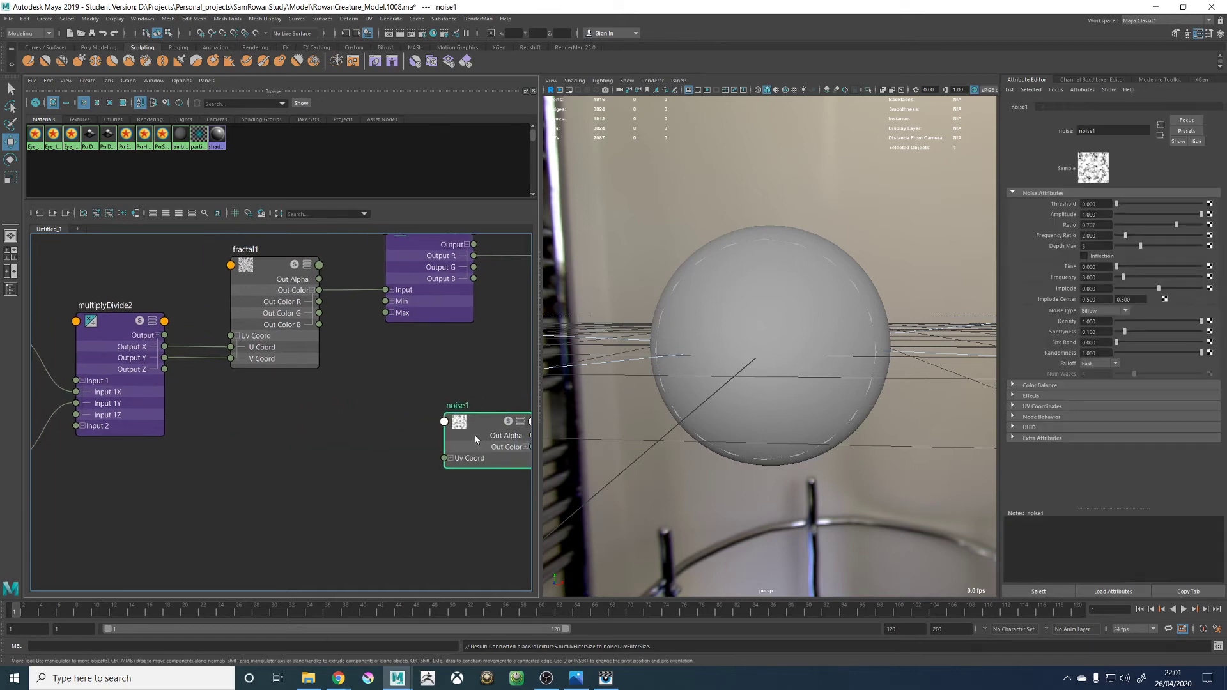
left_click_drag(476, 439, 290, 459)
left_click(296, 447)
left_click_drag(165, 358, 290, 470)
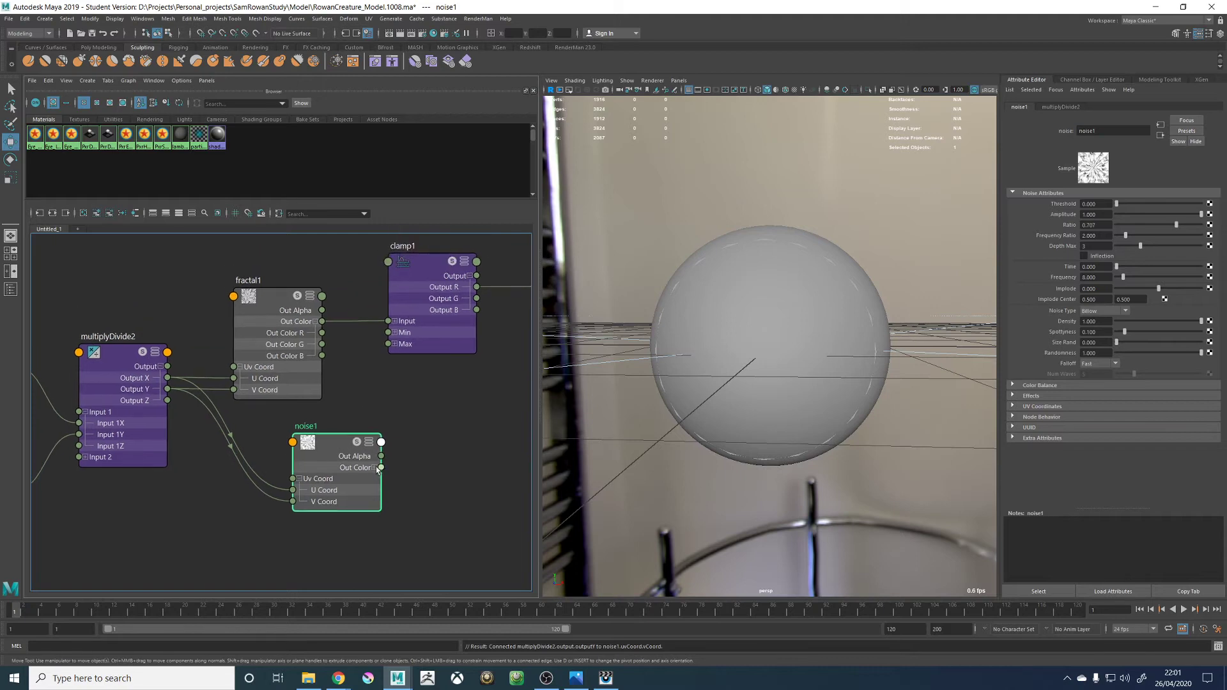
Connect noise1's Out Color to clamp1's Input in place of fractal1, and position the noise node beneath fractal1
left_click(377, 468)
left_click_drag(382, 479, 386, 383)
left_click(386, 384)
left_click_drag(381, 468, 389, 322)
left_click_drag(335, 446, 303, 439)
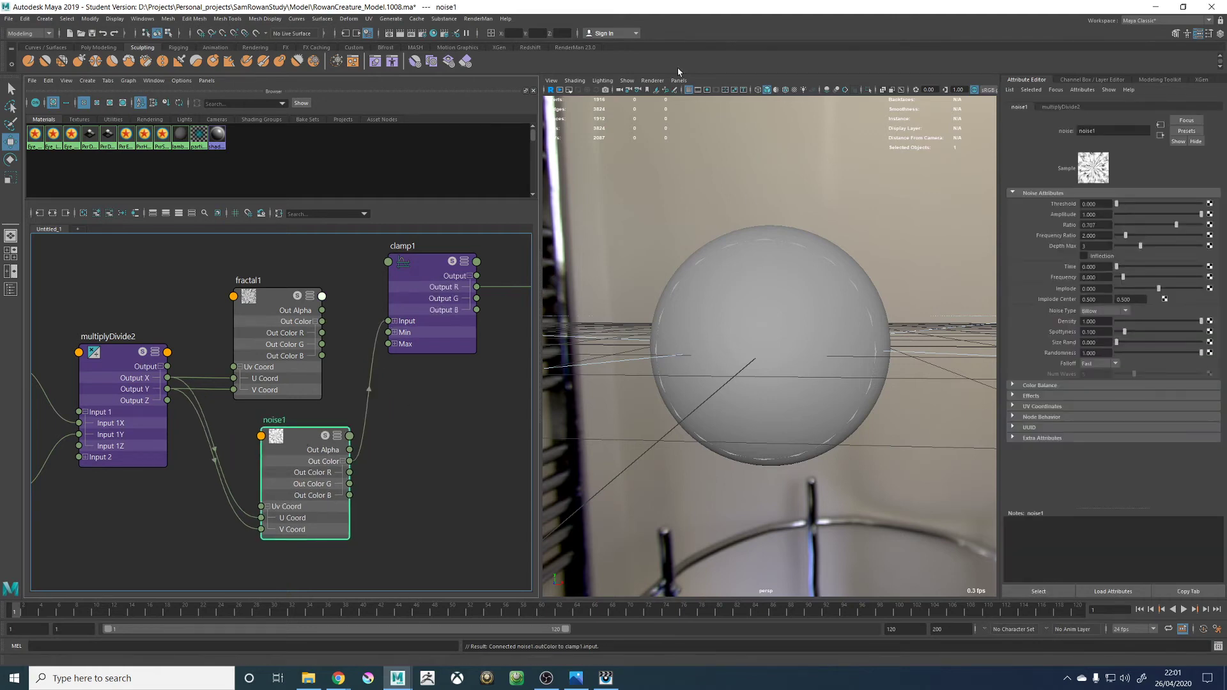
Start the RenderMan viewport render, hide R_Eye_Cornea_GEO through the Outliner, and frame the exposed iris
left_click(652, 80)
left_click(665, 107)
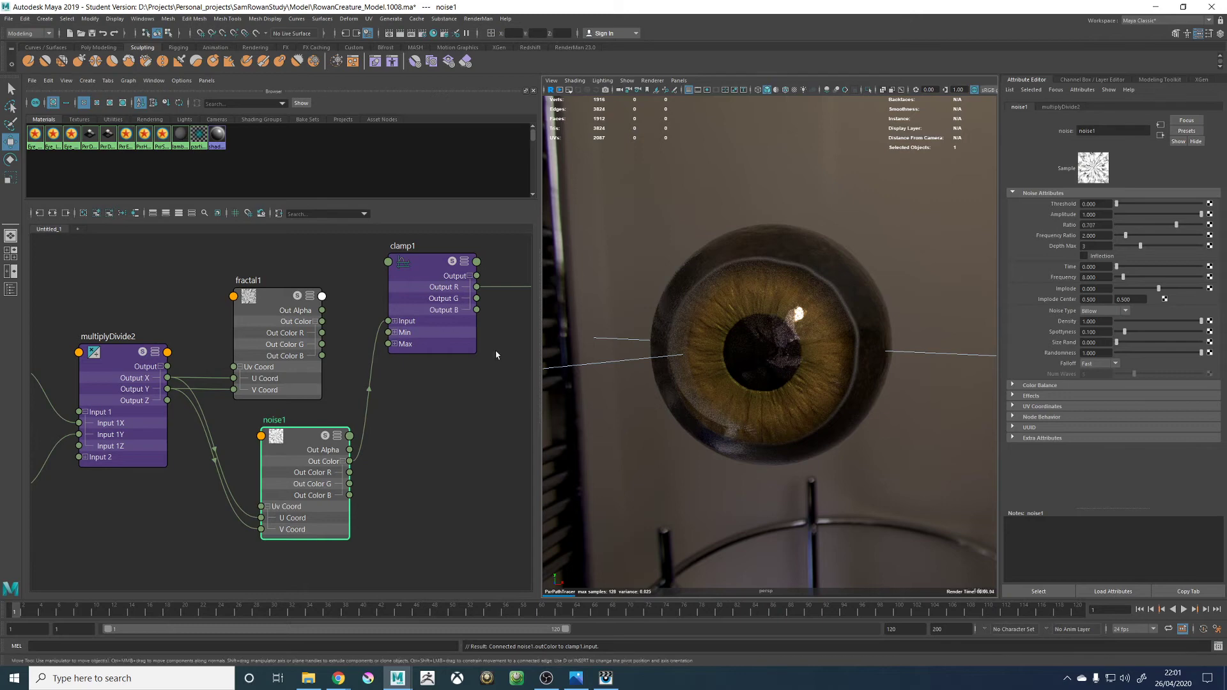
left_click(10, 289)
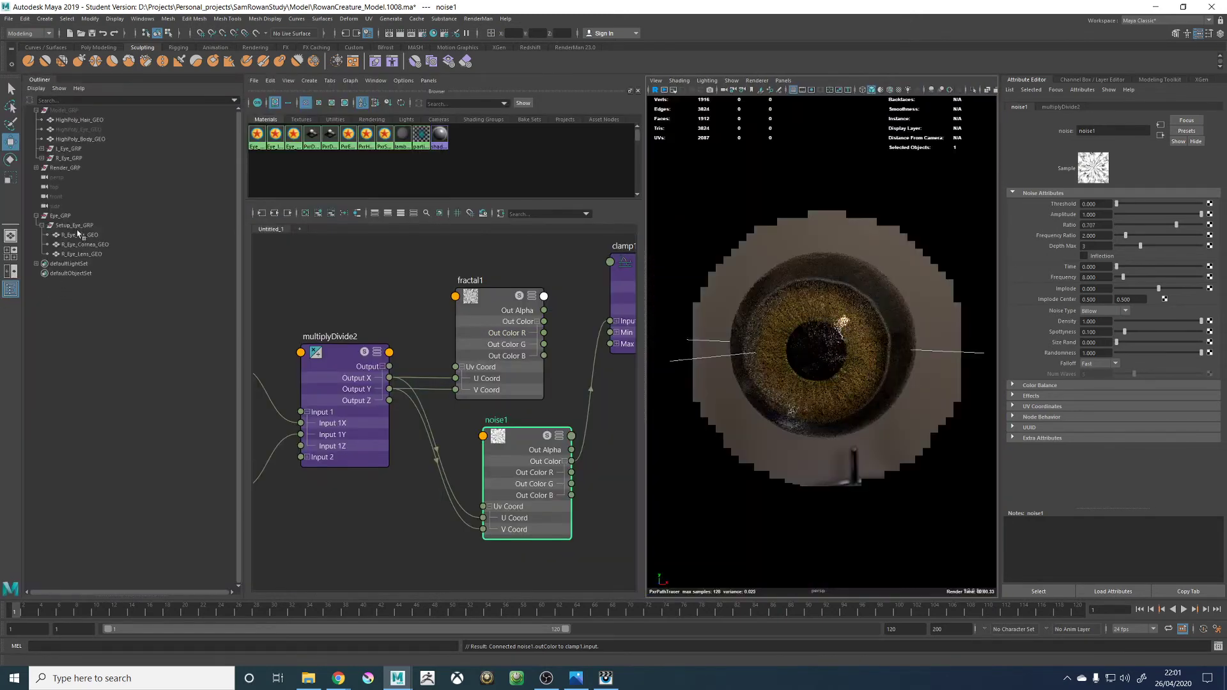
left_click(82, 245)
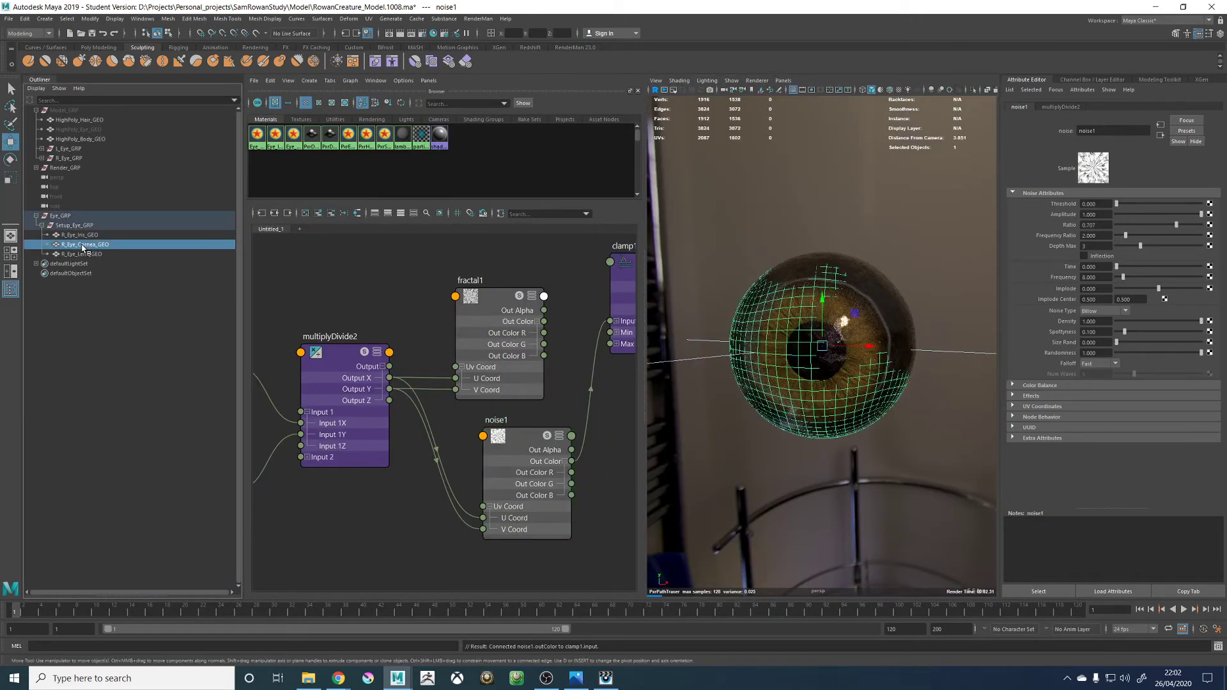
key("ctrl+h")
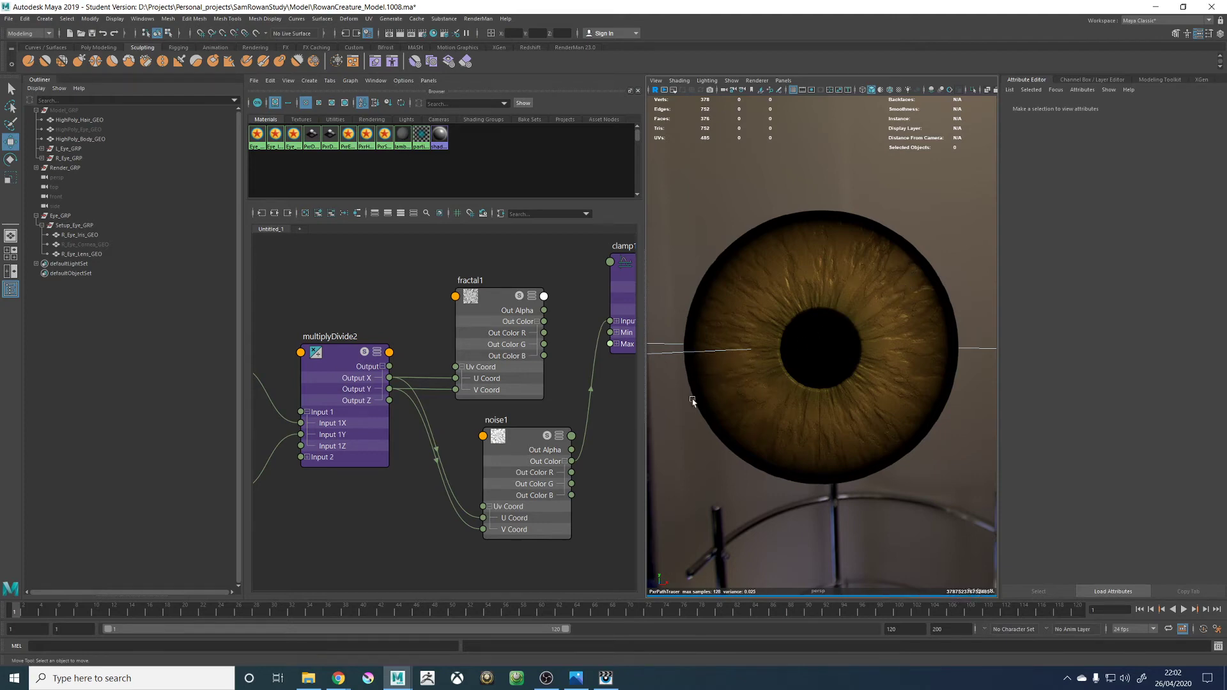
key("a")
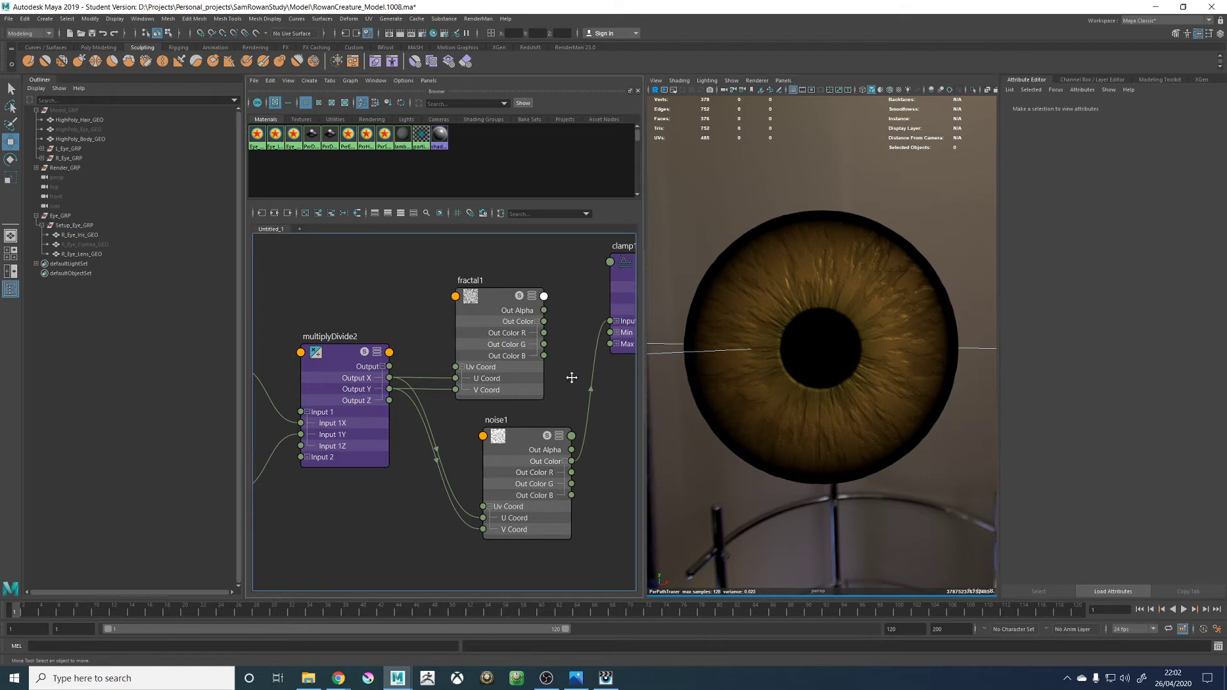
Select the IrisPattern ramp node to open its attributes
scroll(518, 390, "up", 4)
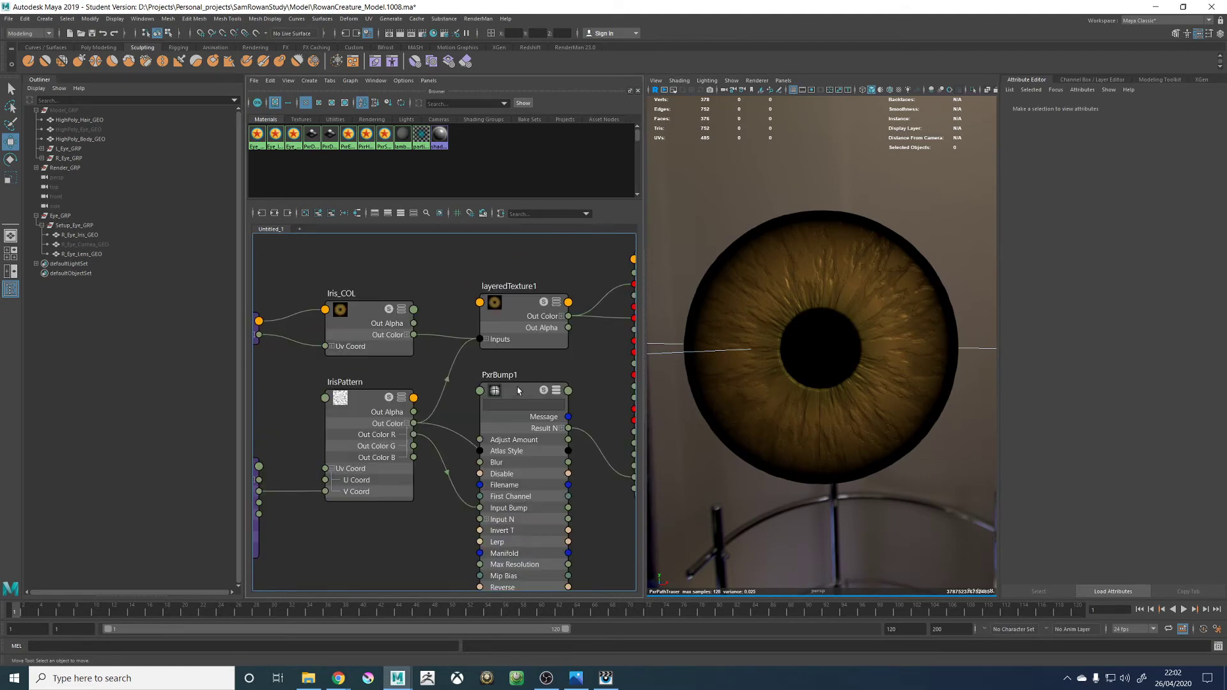
scroll(449, 504, "down", 3)
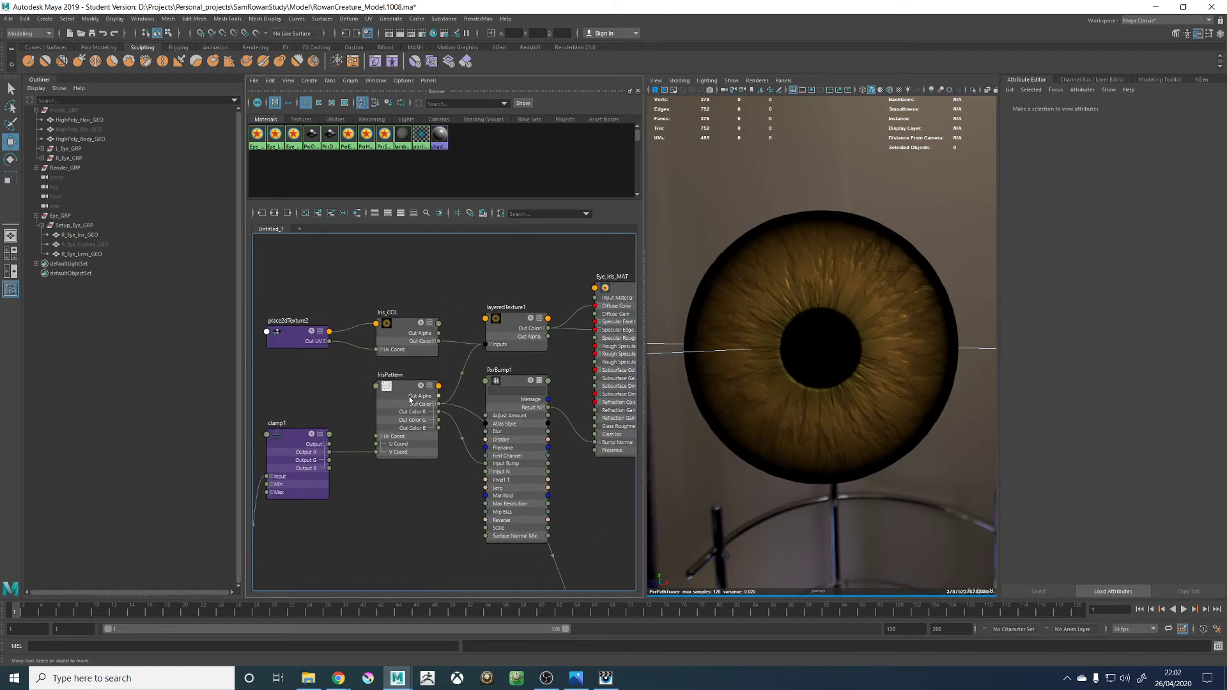
left_click(400, 393)
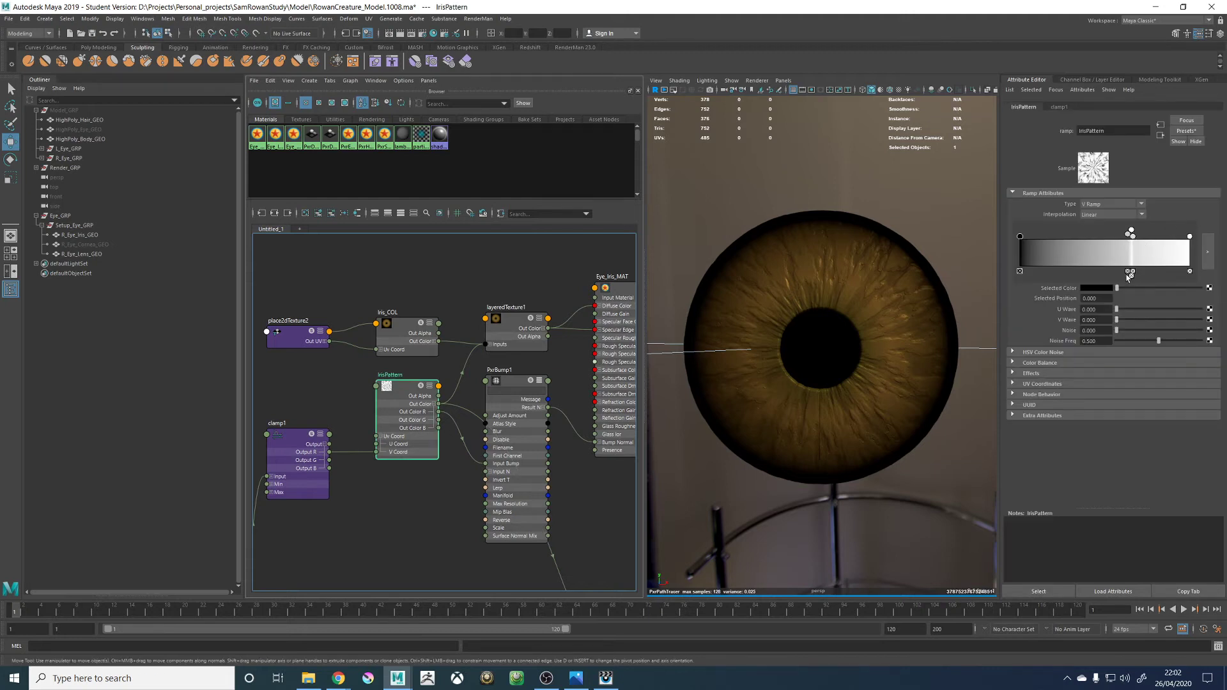
Try extra stops on both sides of the IrisPattern bright stop, move the white end stop to 0.845, and delete one stop
left_click(1117, 237)
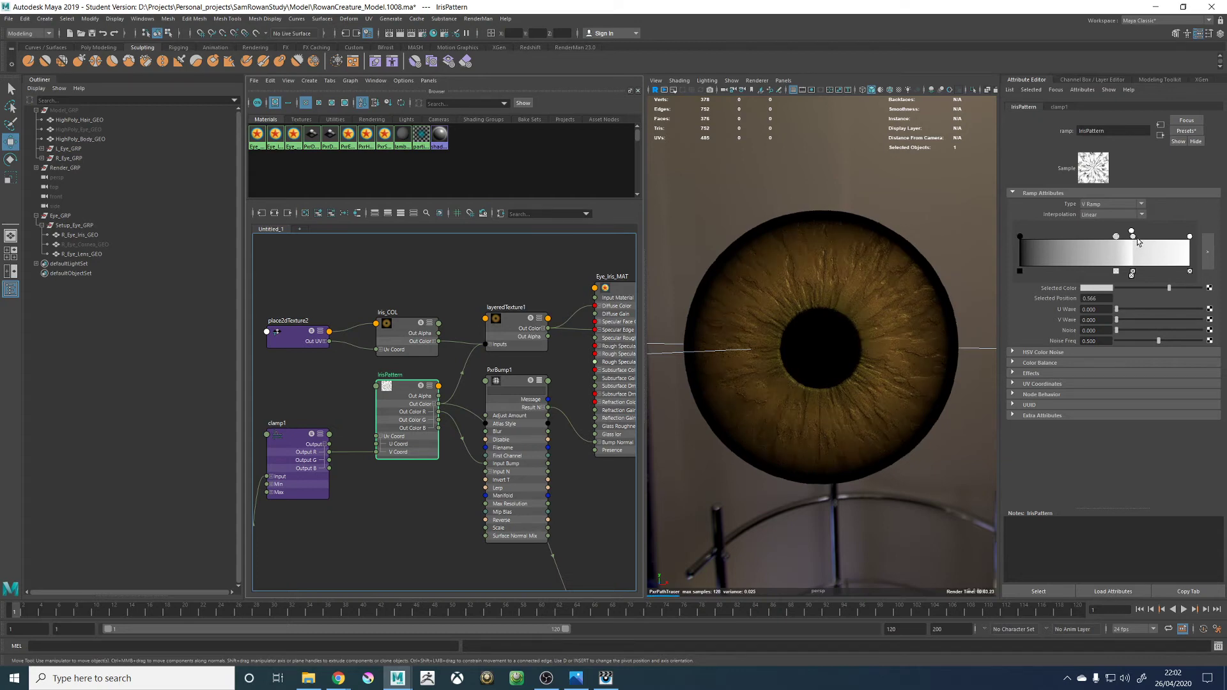
left_click(1148, 236)
left_click(1131, 236)
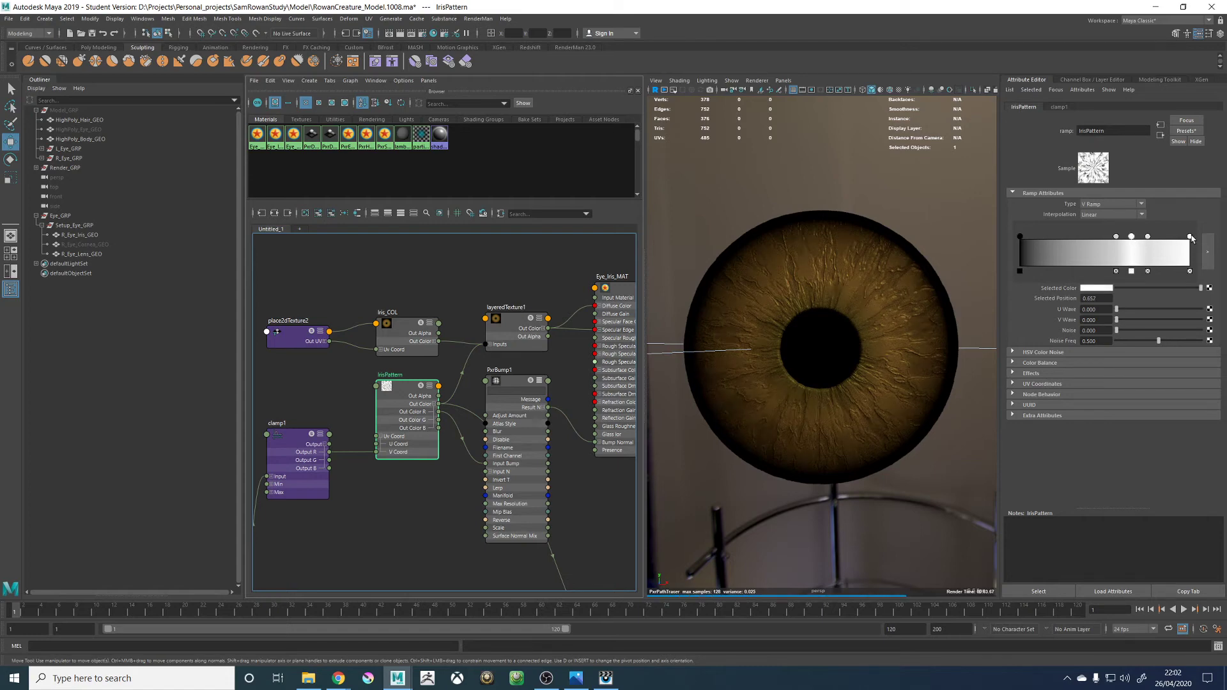
left_click_drag(1190, 237, 1165, 238)
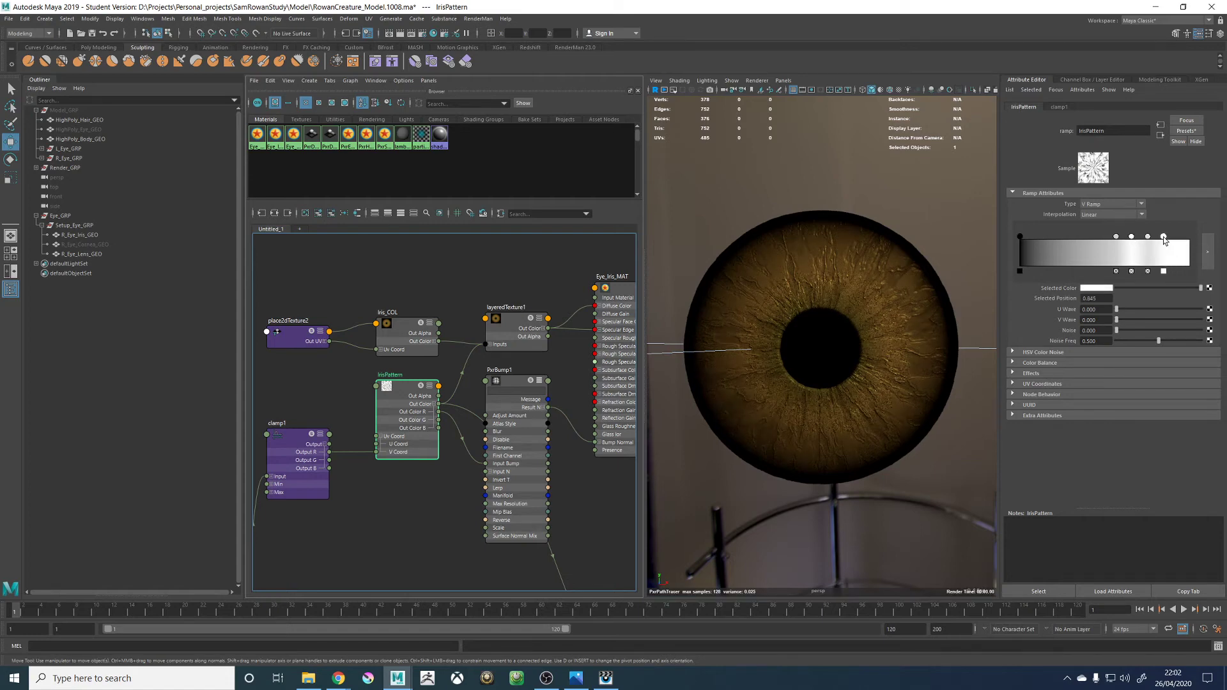
left_click(1147, 271)
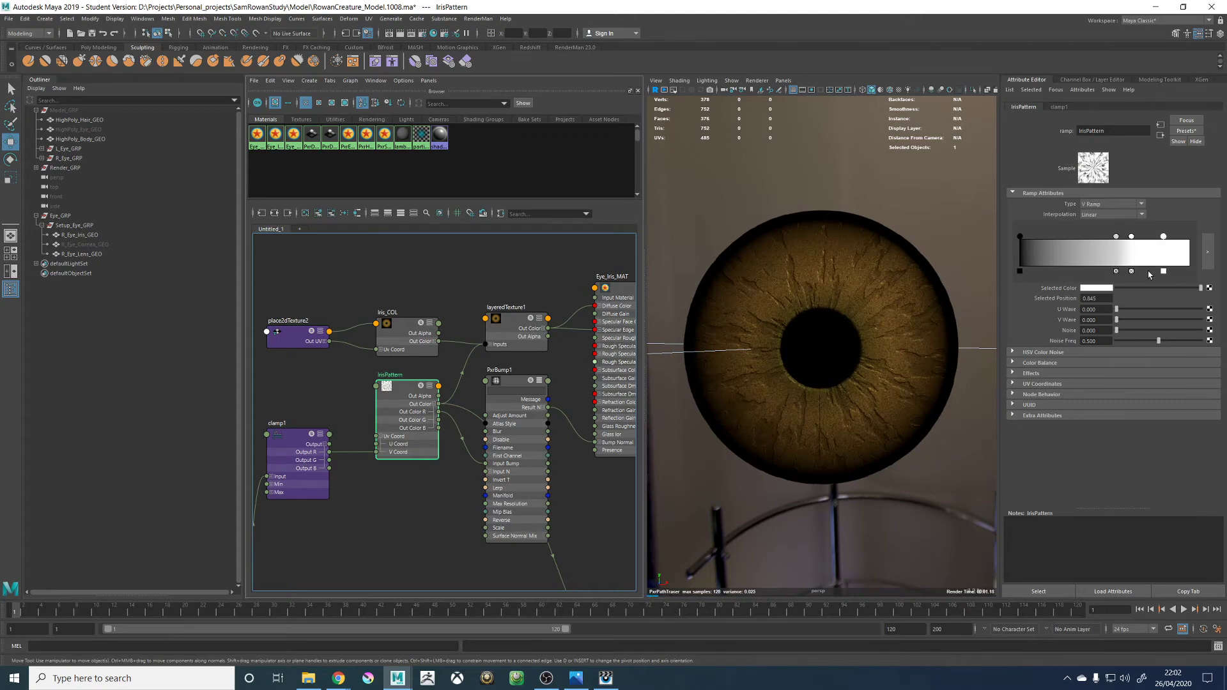
Return the IrisPattern white stop to the ramp's end, try a light grey stop at 0.820, shift it inward and delete it
left_click_drag(1164, 237, 1195, 237)
left_click(1119, 254)
left_click_drag(1119, 254, 1160, 236)
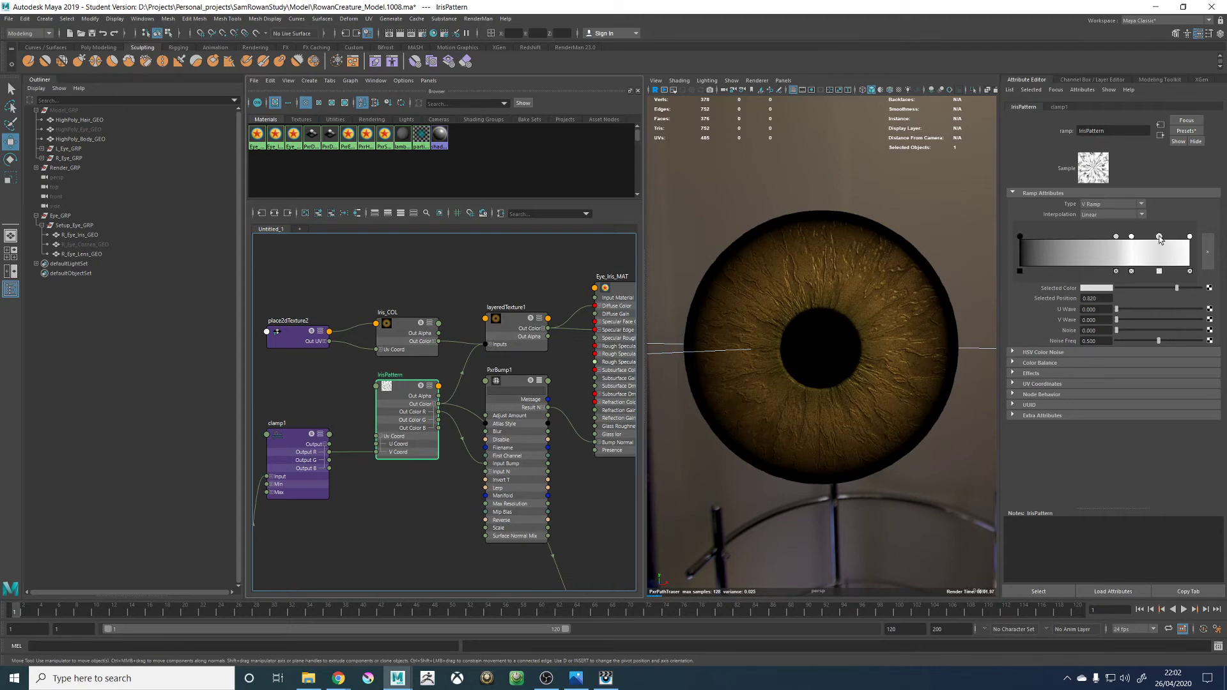
left_click_drag(1161, 239, 1139, 243)
left_click(1138, 272)
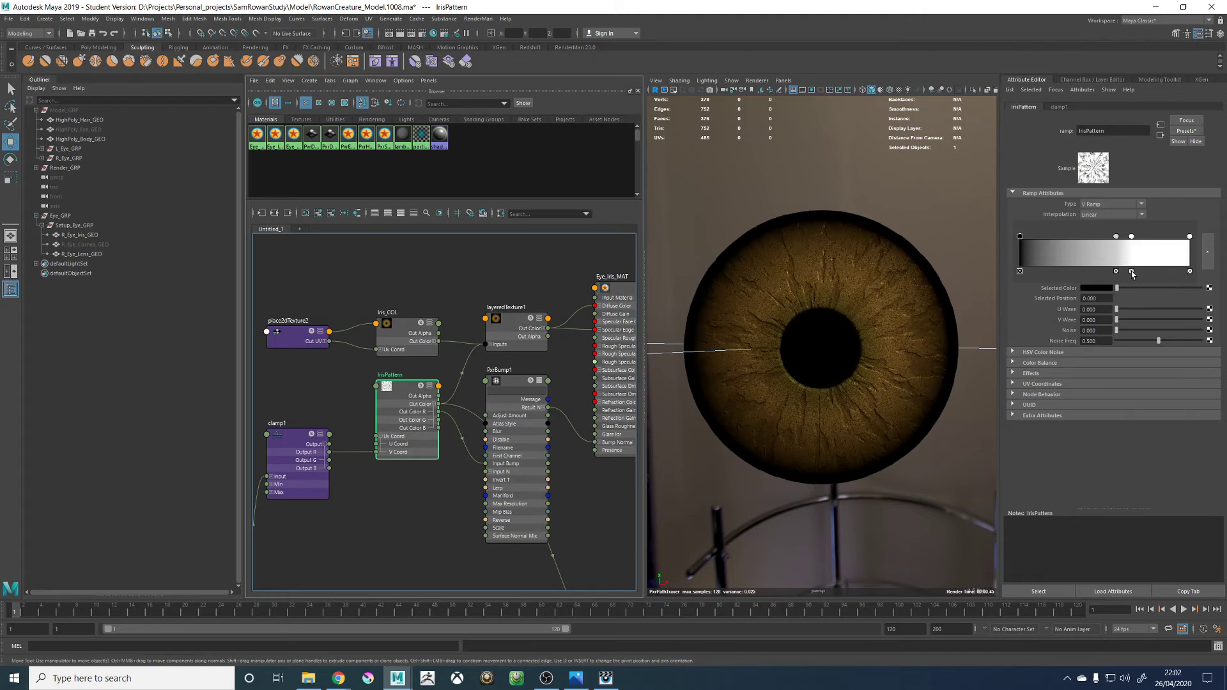
Delete the remaining middle stops from the IrisPattern ramp and add a closely spaced pair toward the white end
left_click(1131, 272)
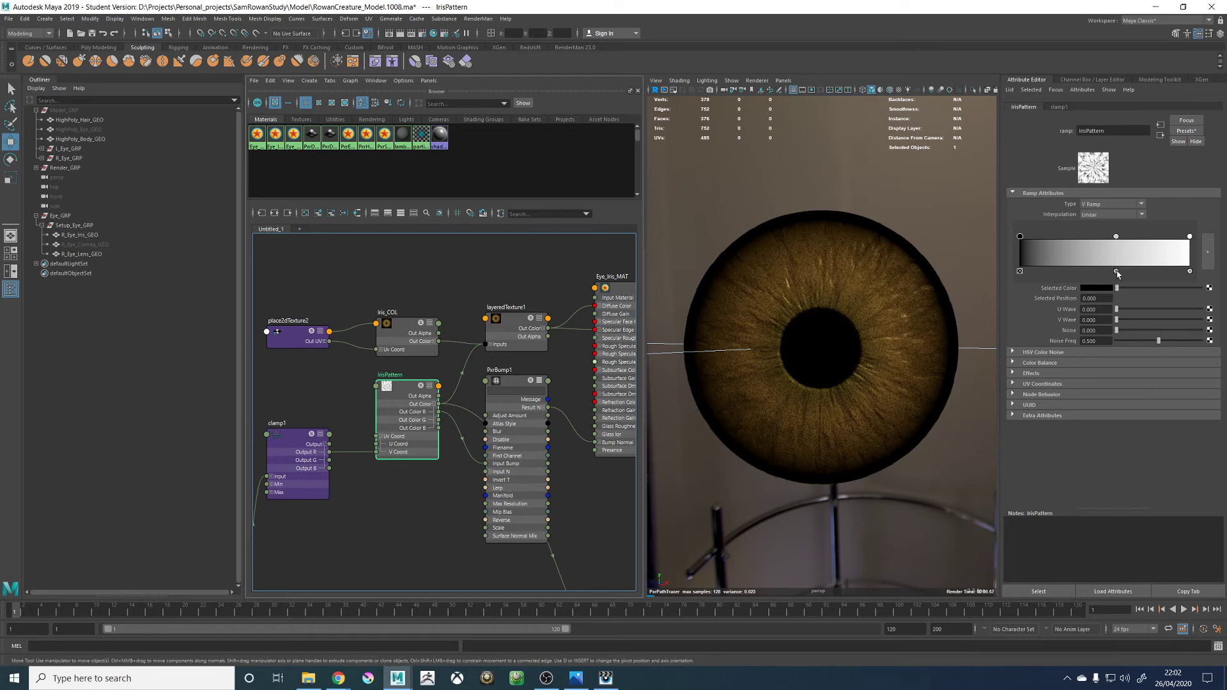
left_click(1116, 272)
left_click(1138, 246)
left_click(1134, 256)
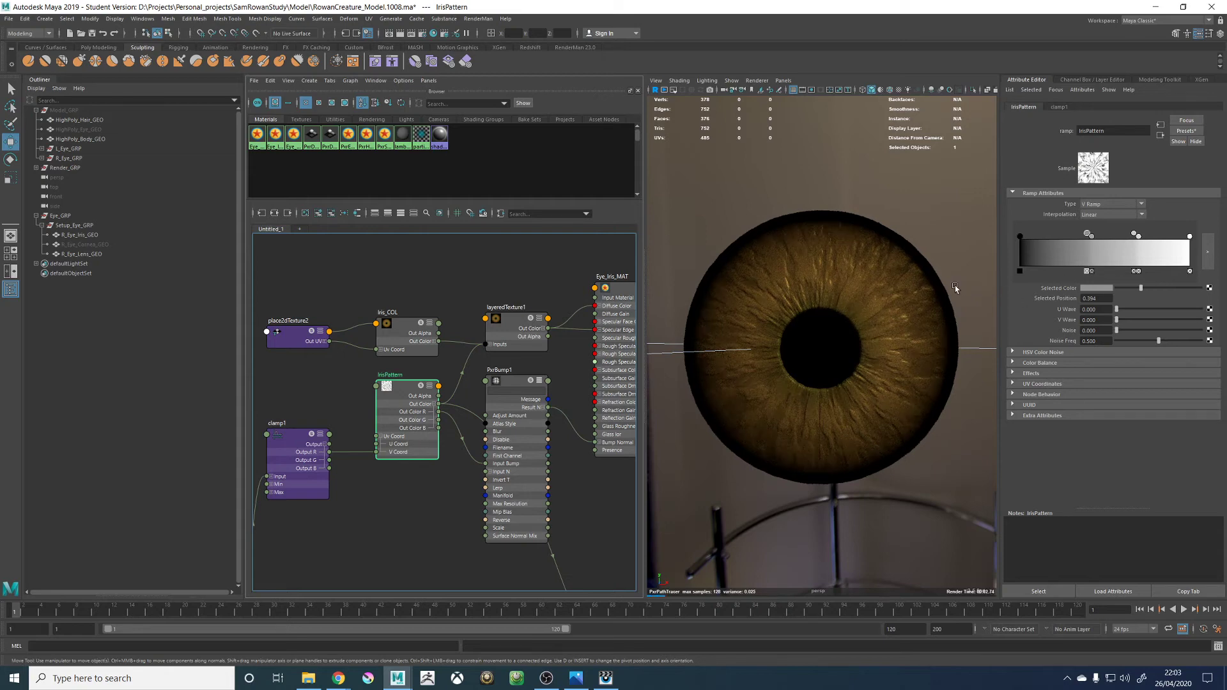
Remove the duplicate mid-grey stop from the IrisPattern ramp and add a white stop at 0.245
left_click(1090, 271)
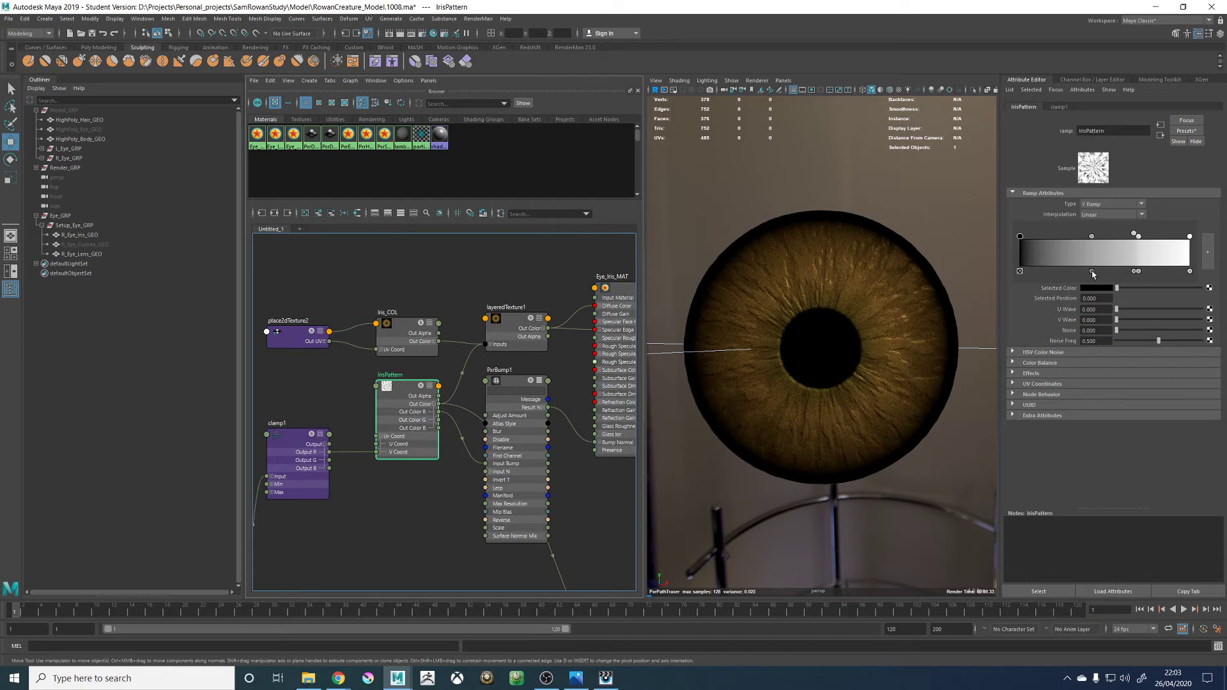
left_click(1091, 271)
left_click(1039, 255)
left_click(1029, 258)
left_click(1127, 288)
left_click_drag(1128, 290, 1197, 290)
mouse_move(1040, 236)
left_mouse_down()
mouse_move(1089, 237)
mouse_move(1062, 238)
left_mouse_up()
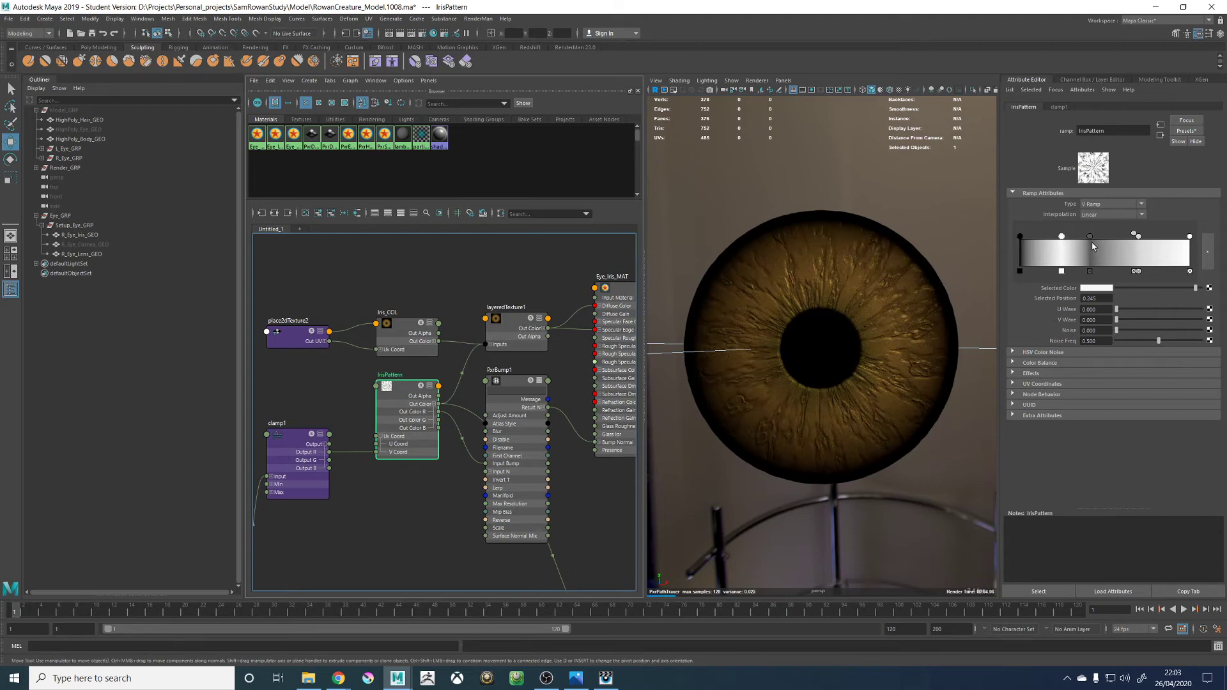
Move the IrisPattern ramp's dark middle stop to 0.527 and add a grey stop at 0.859
left_click_drag(1090, 237, 1110, 238)
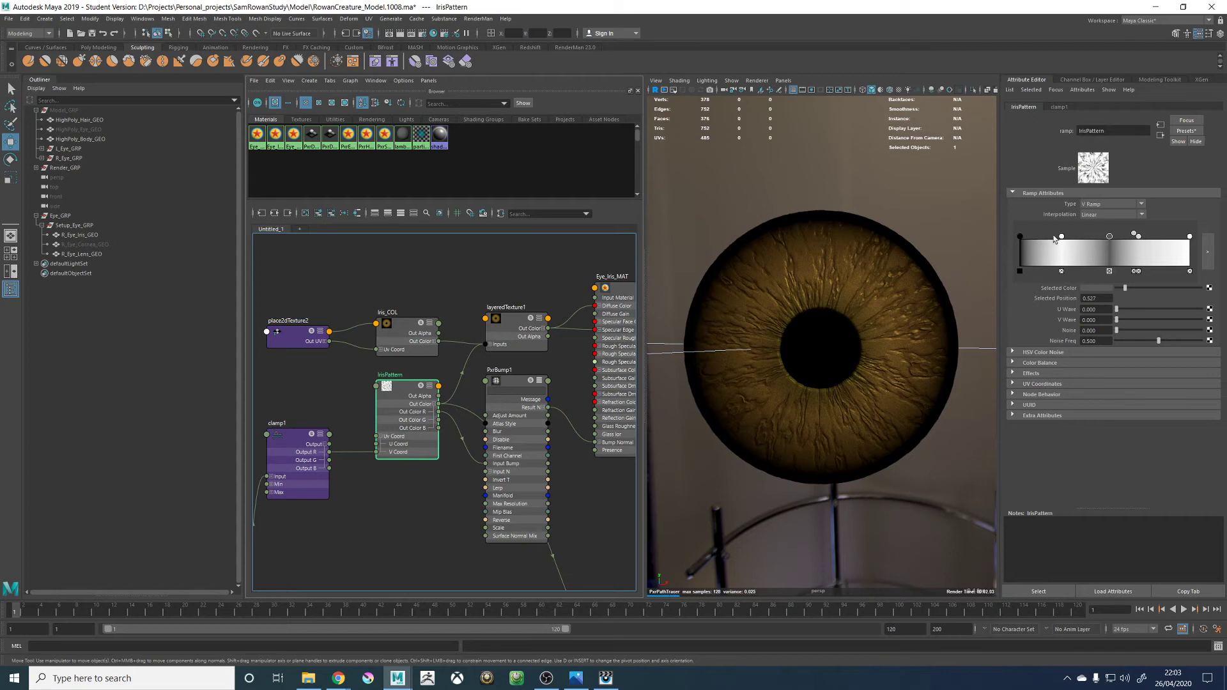
left_click_drag(1061, 236, 1064, 238)
left_click(1166, 256)
left_click(1150, 291)
left_click_drag(1151, 292, 1149, 291)
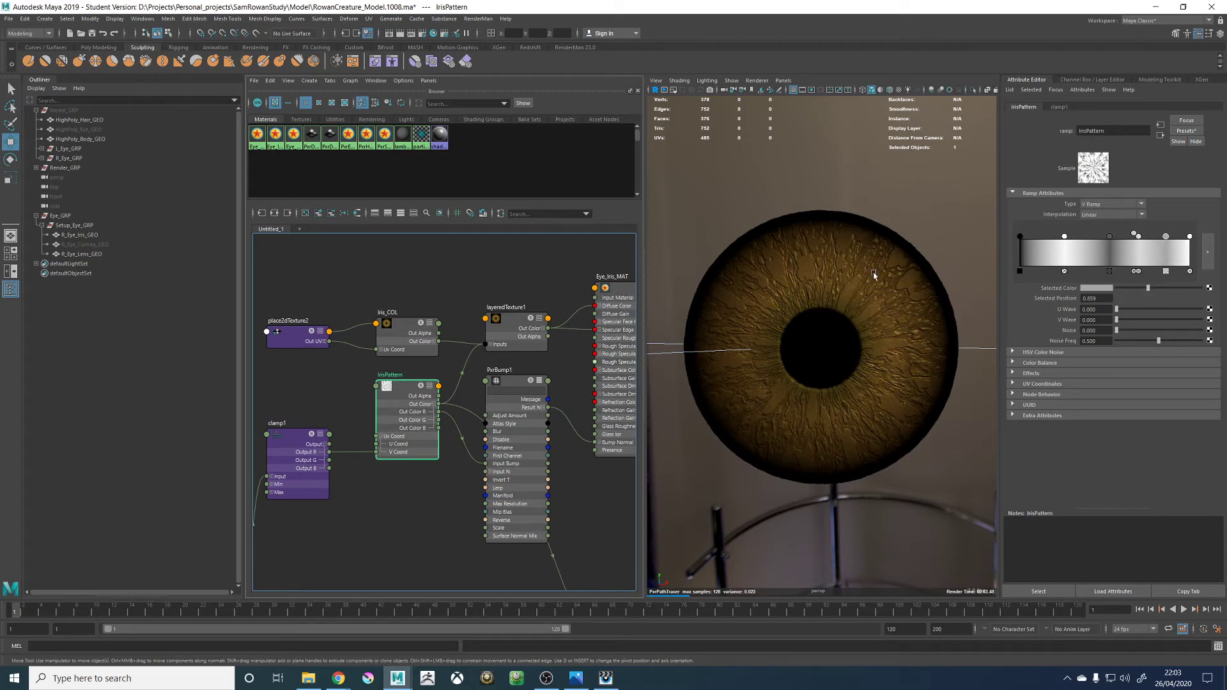
Preview the IrisPattern node solo, try light greys on the ramp's end stop, and restore it to white
left_click(420, 387)
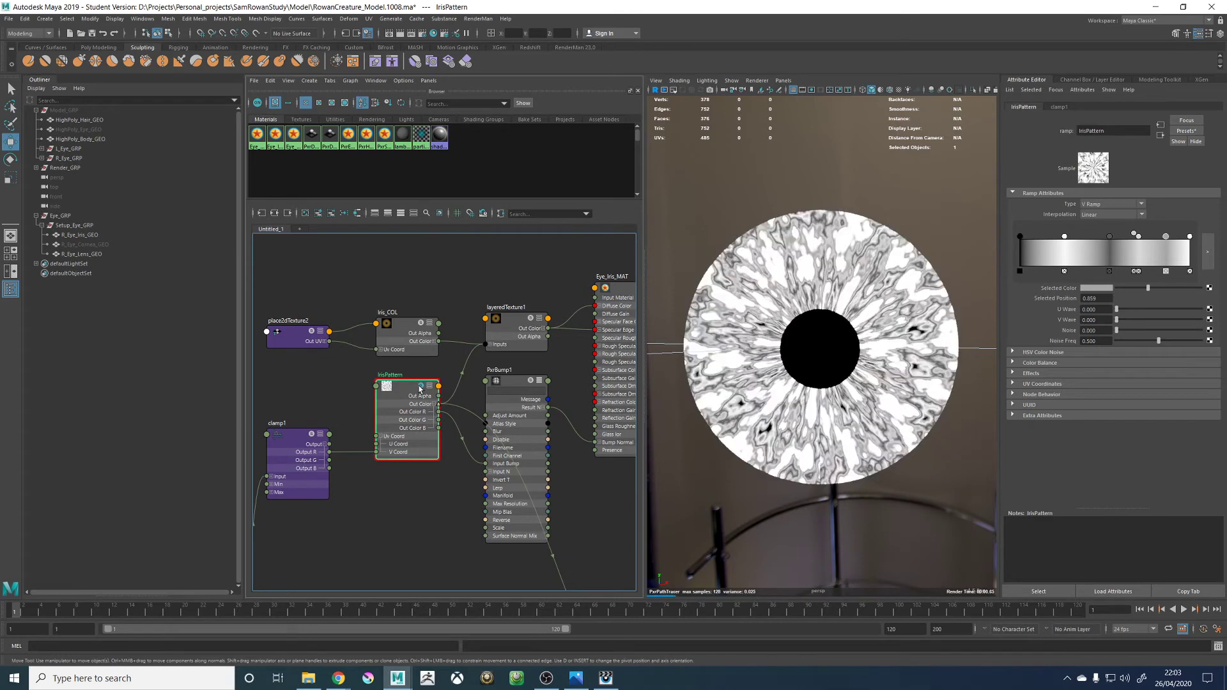
left_click_drag(1189, 237, 1195, 242)
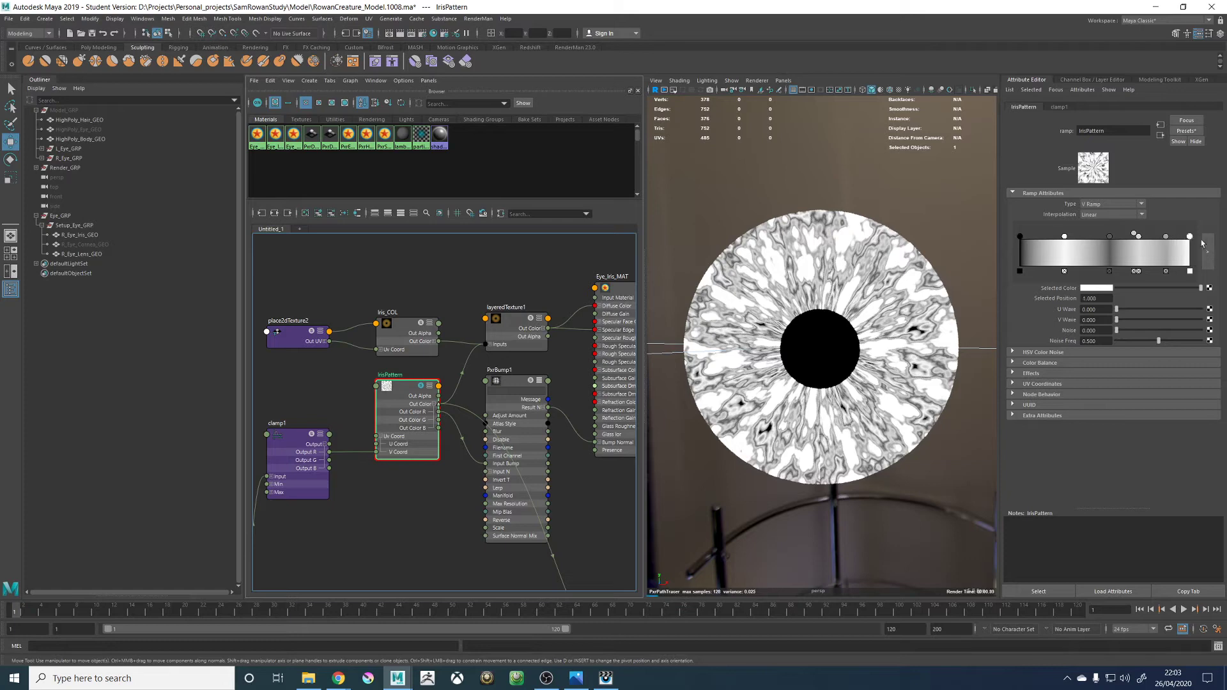
left_click(1155, 289)
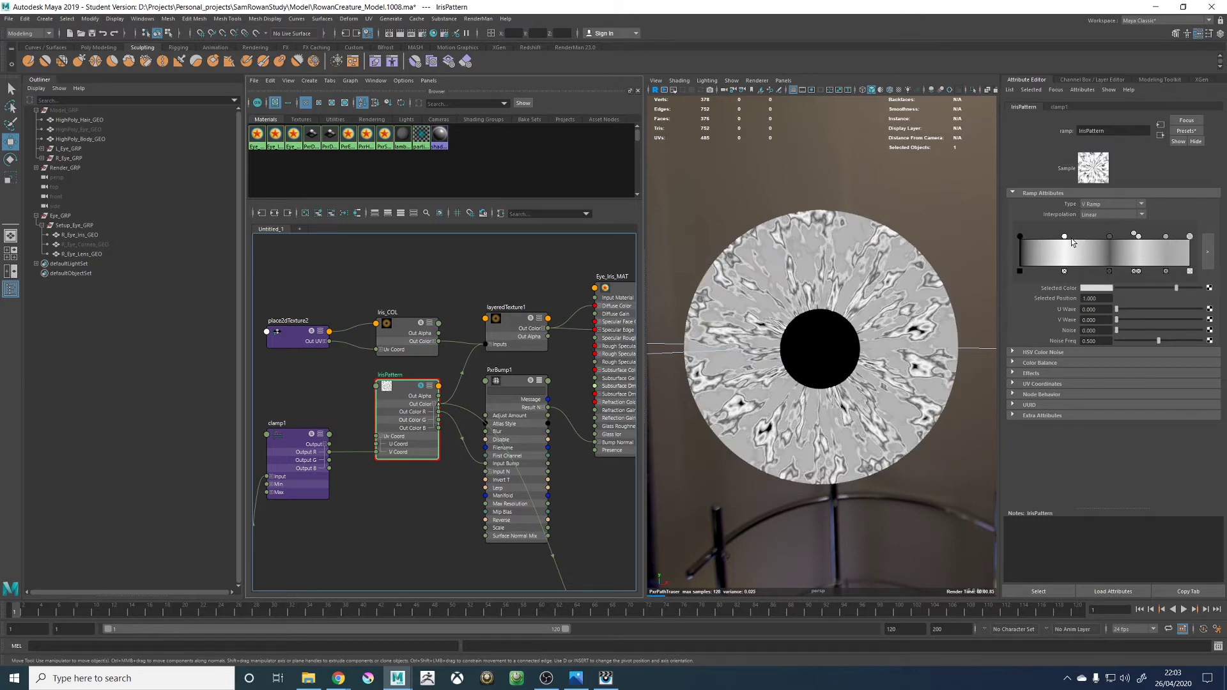
left_click(1202, 288)
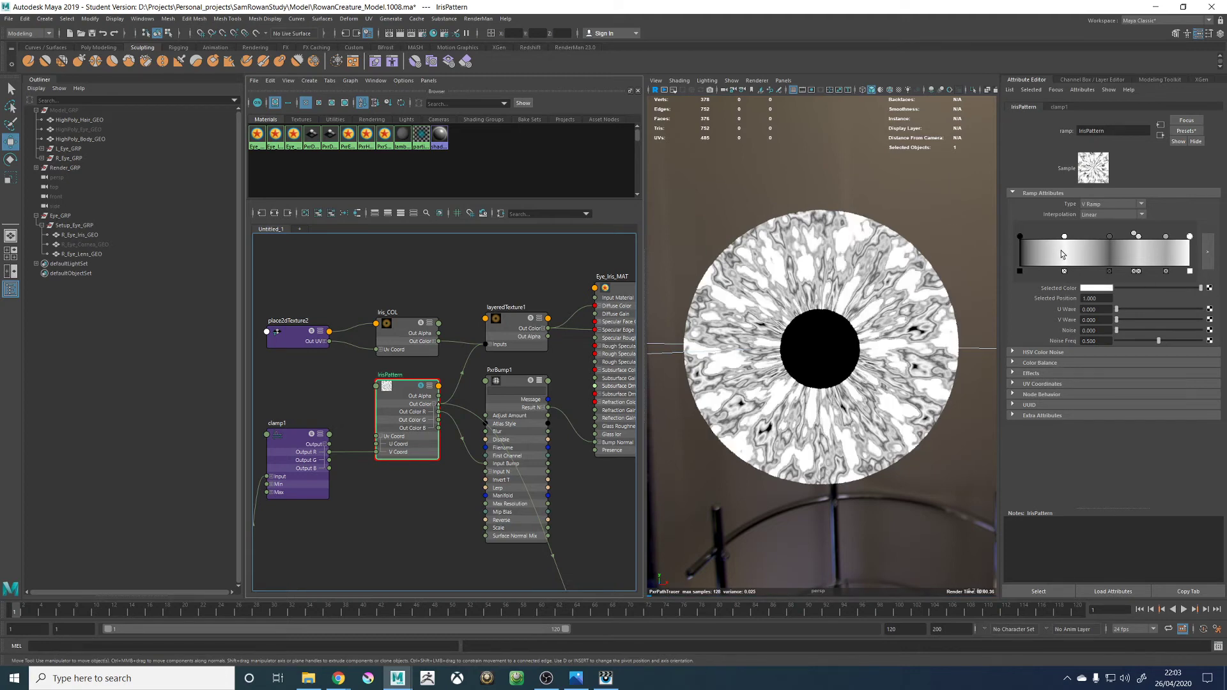
left_click(1166, 288)
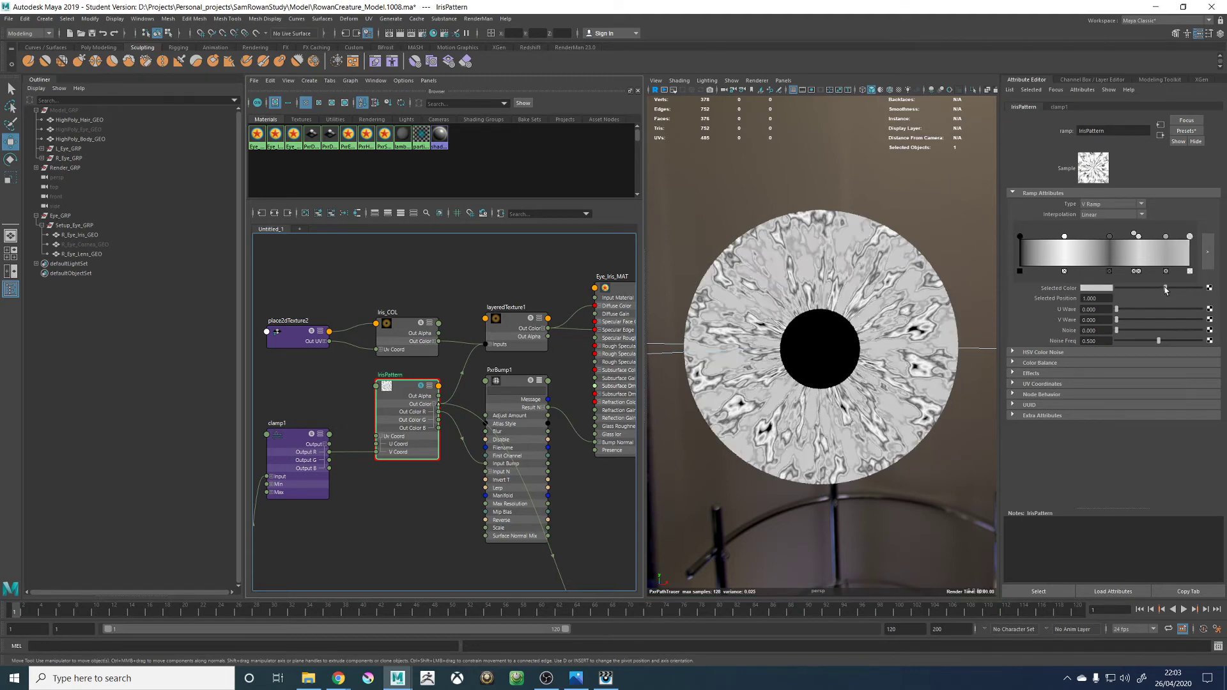
left_click(1171, 288)
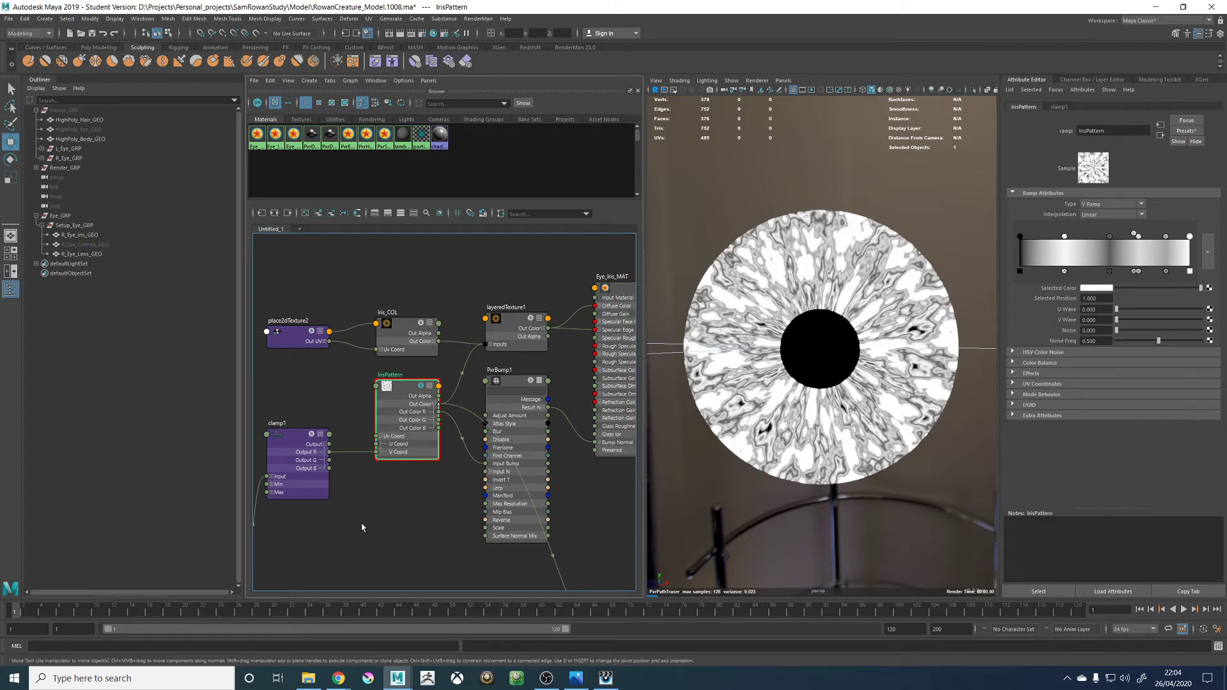
left_click(420, 386)
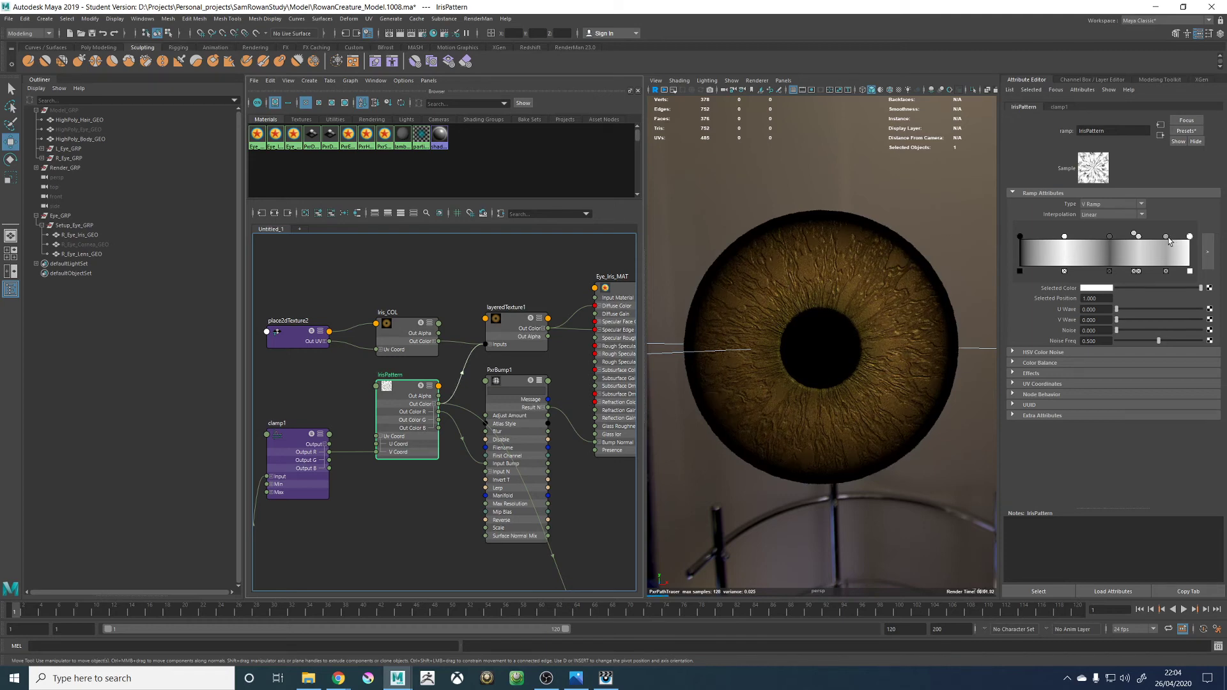
Try shifting the grey stop closer to the IrisPattern ramp's white end, undo the move, and delete that stop
left_click_drag(1167, 237, 1183, 238)
key("ctrl+z")
left_click(1162, 271)
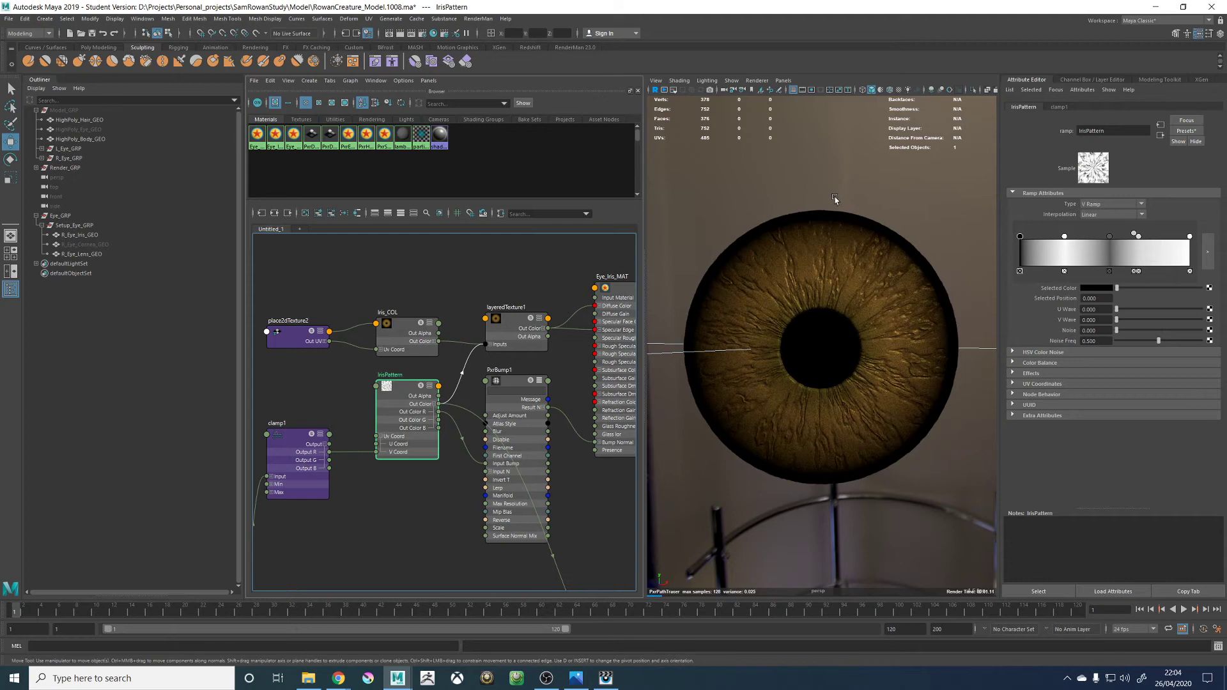
scroll(517, 383, "down", 2)
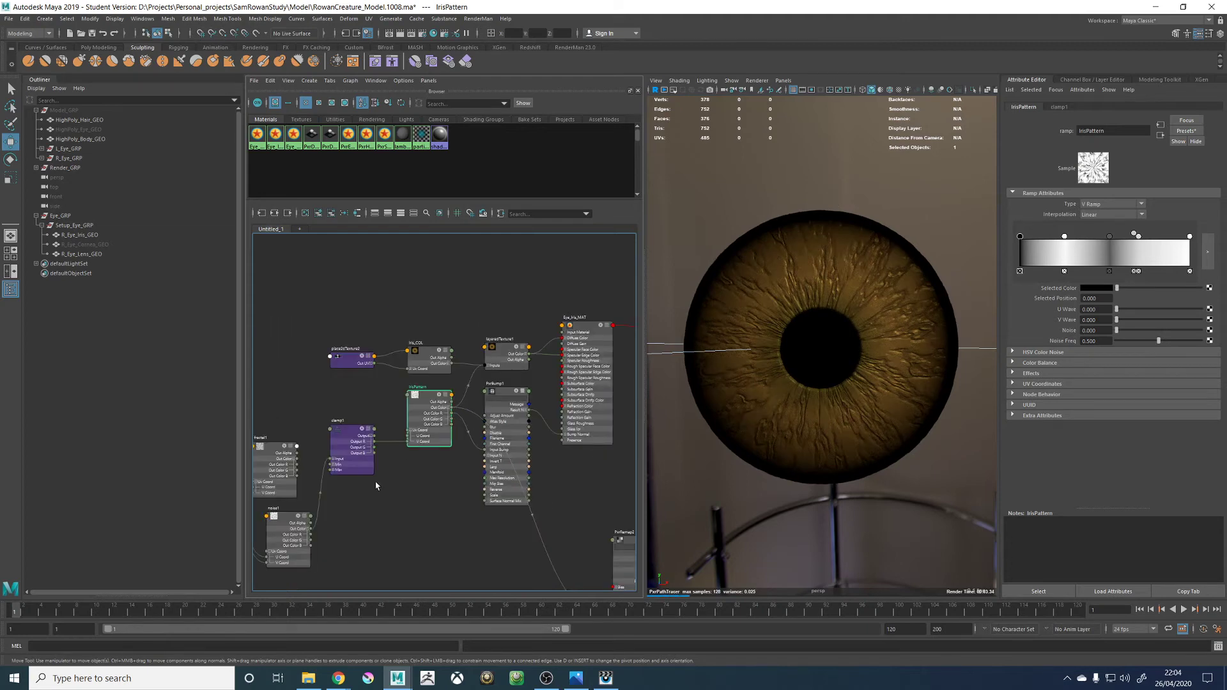
scroll(499, 402, "up", 3)
left_click(396, 482)
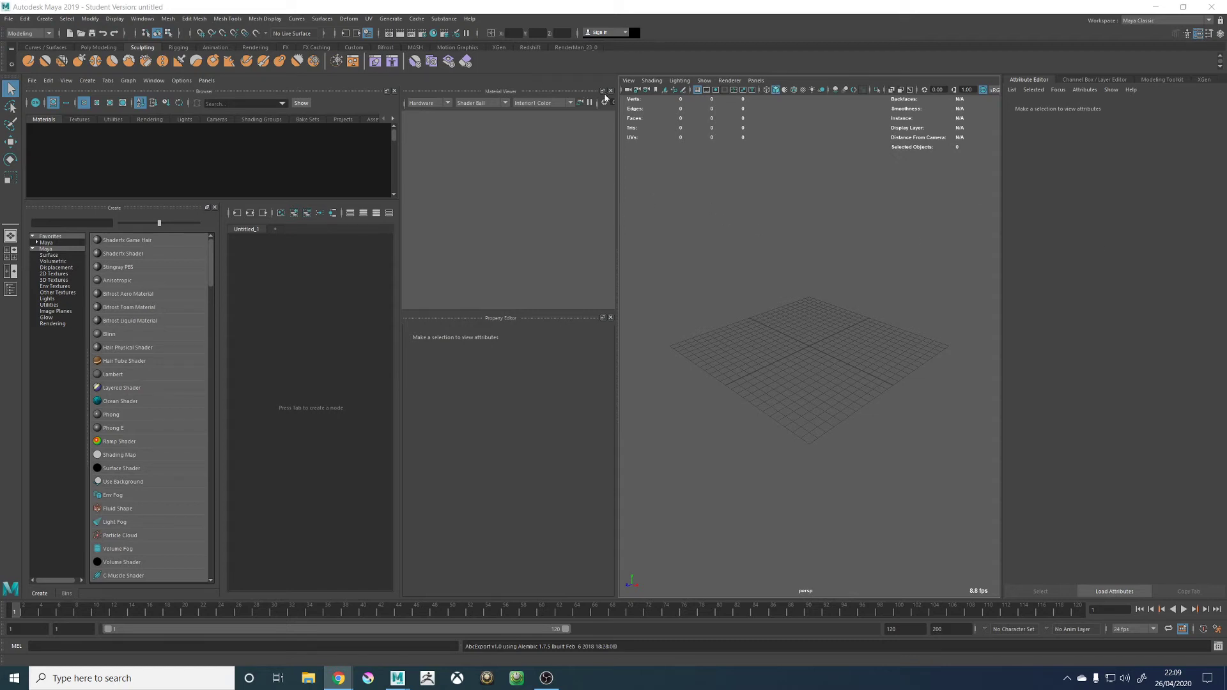
Close the Hypershade's Material Viewer, Property Editor, Create, Browser and Bins panes, leaving only the node graph
left_click(610, 91)
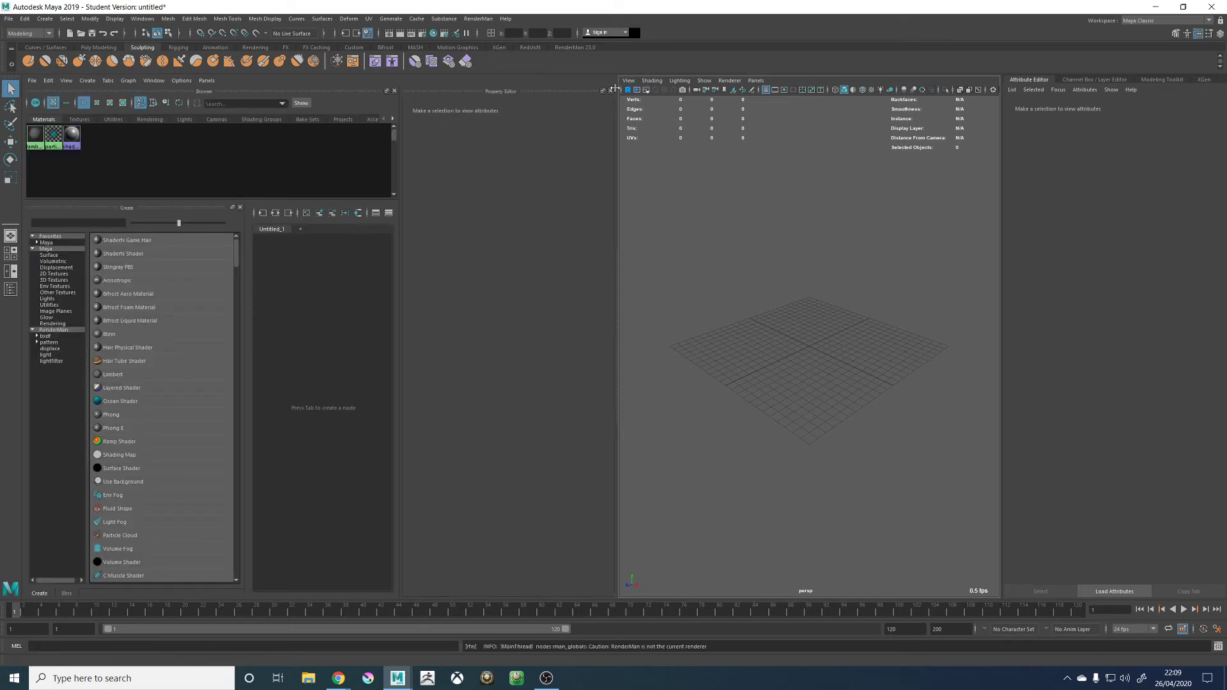
left_click(611, 90)
left_click(240, 207)
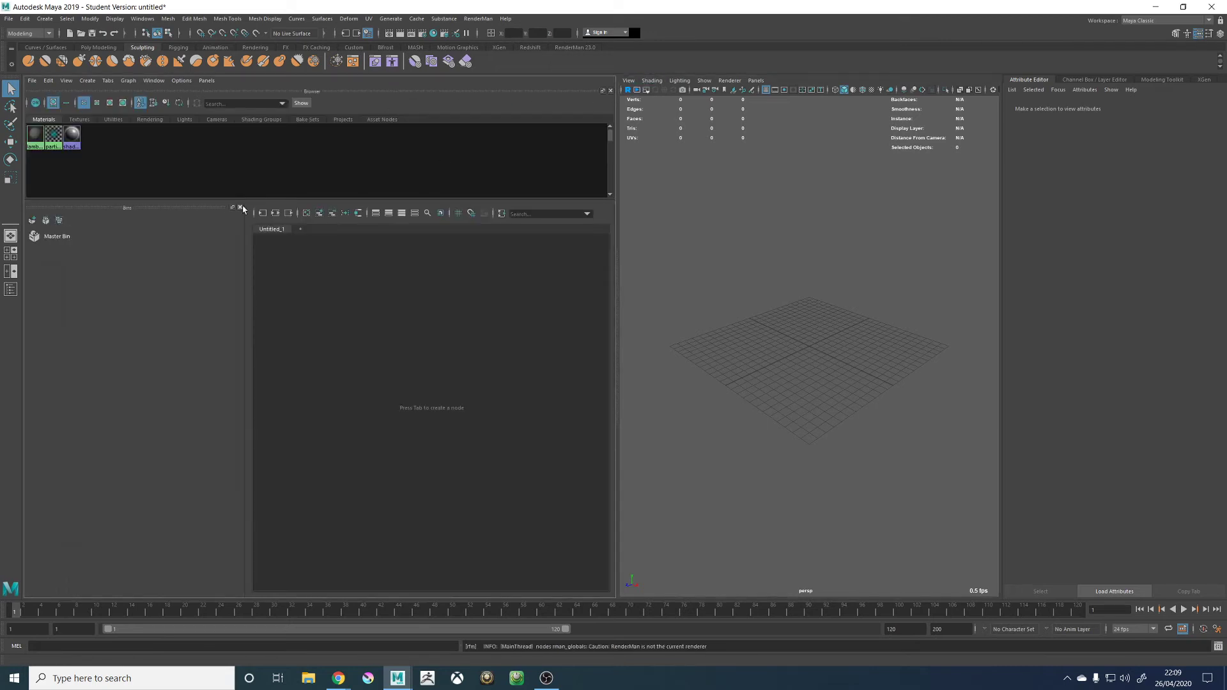
left_click(610, 91)
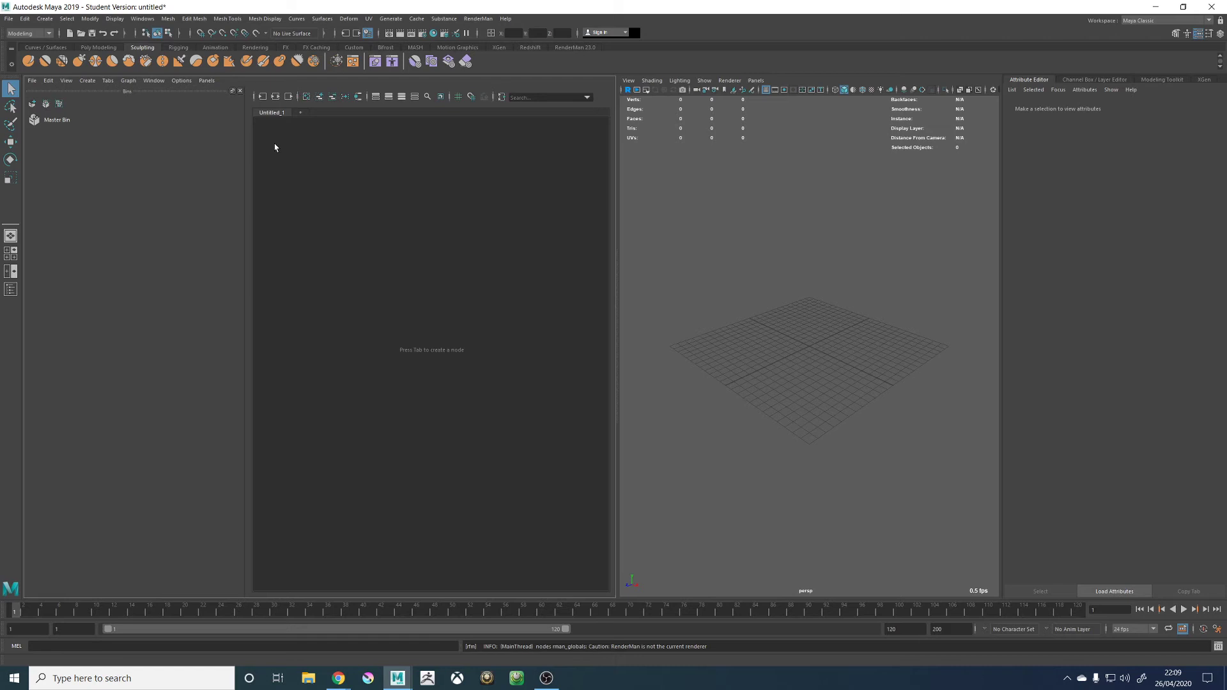
left_click(241, 91)
Open the scene RowanCreature_Model.1008.ma and accept the student version notice
left_click(11, 19)
left_click(29, 44)
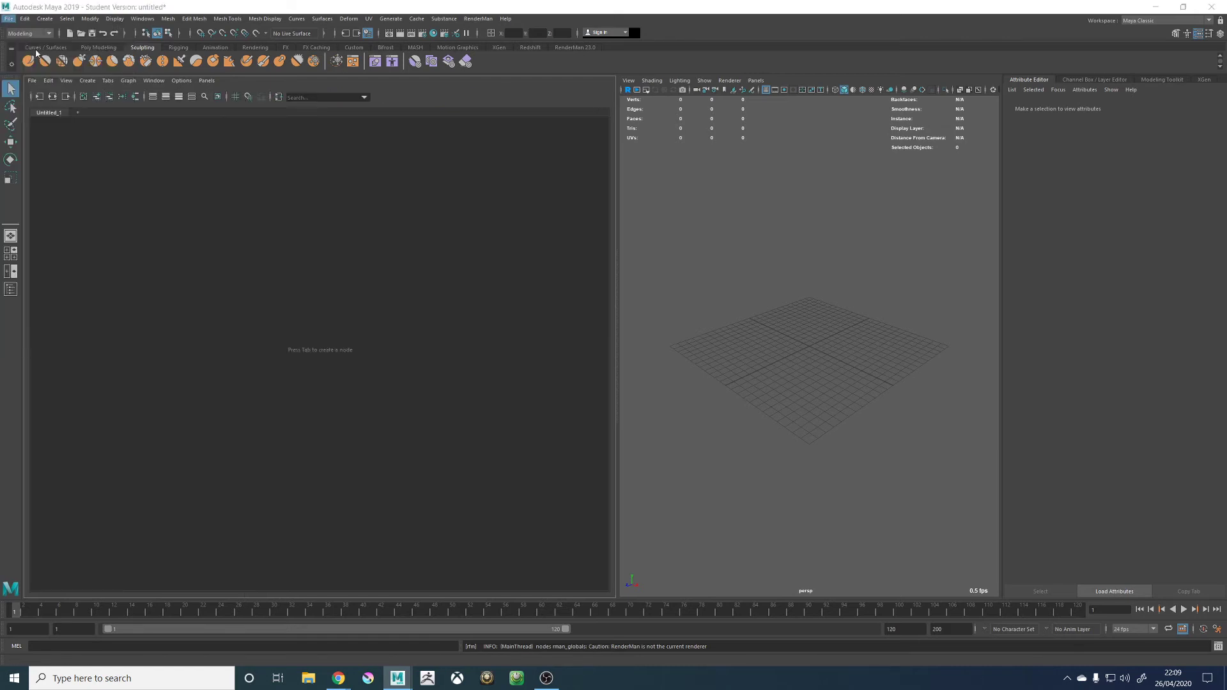
double_click(503, 274)
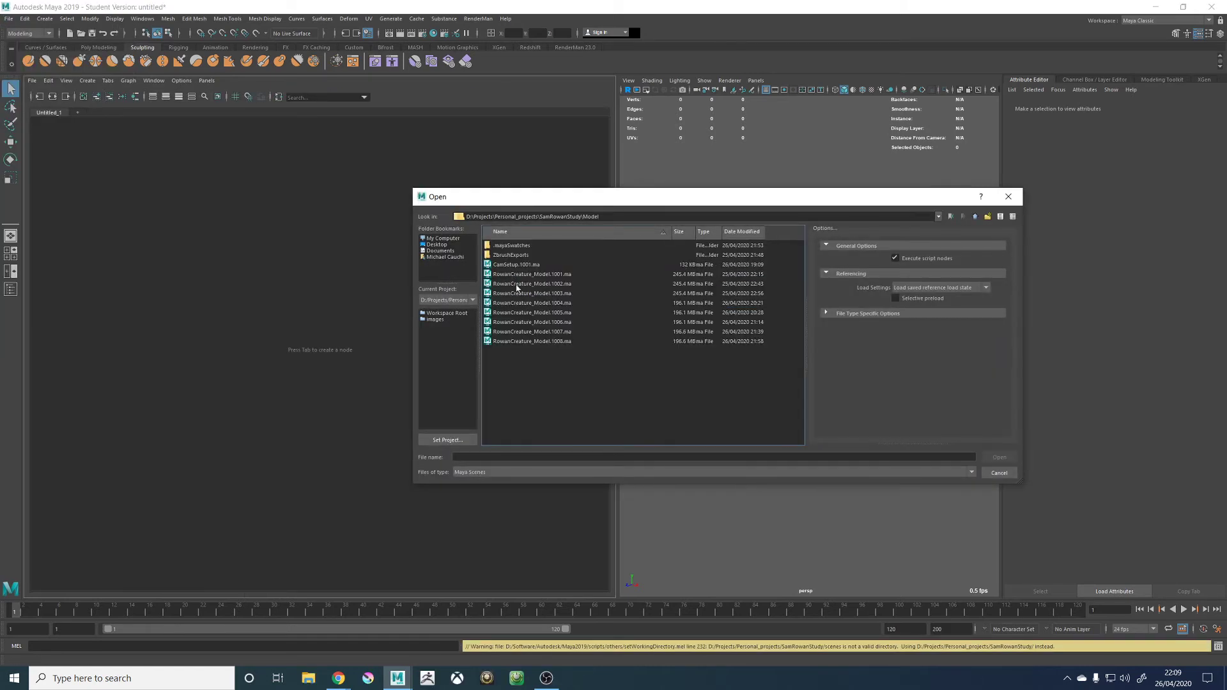
double_click(566, 341)
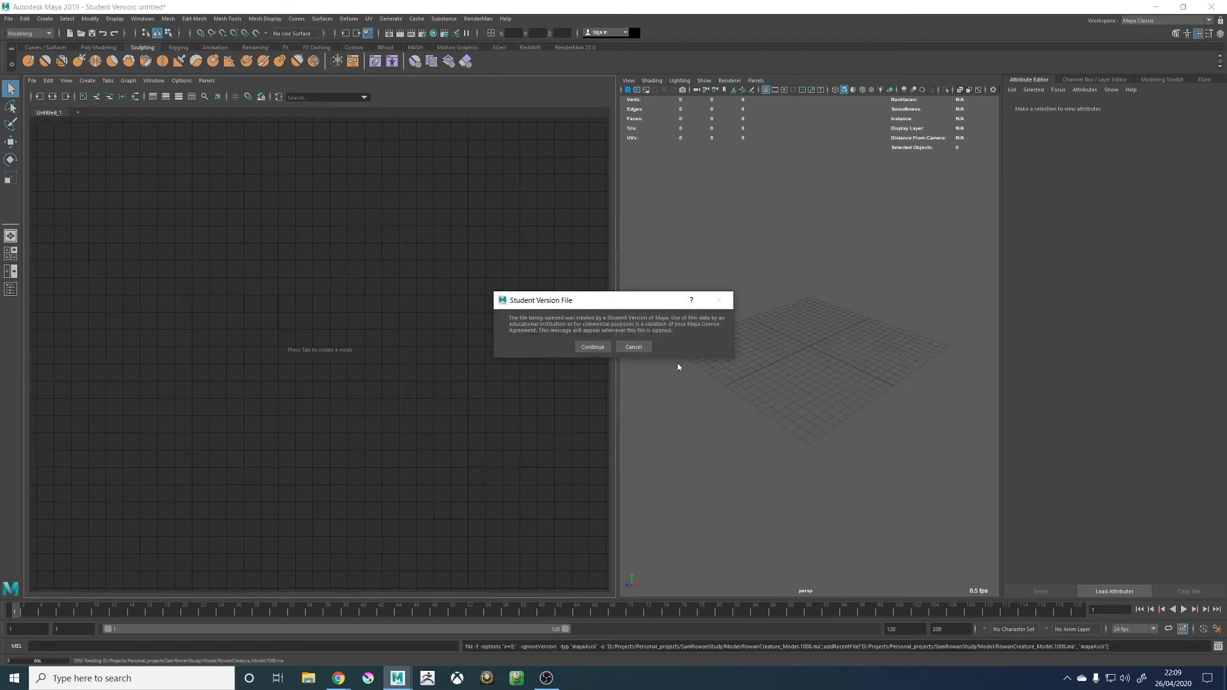
left_click(599, 348)
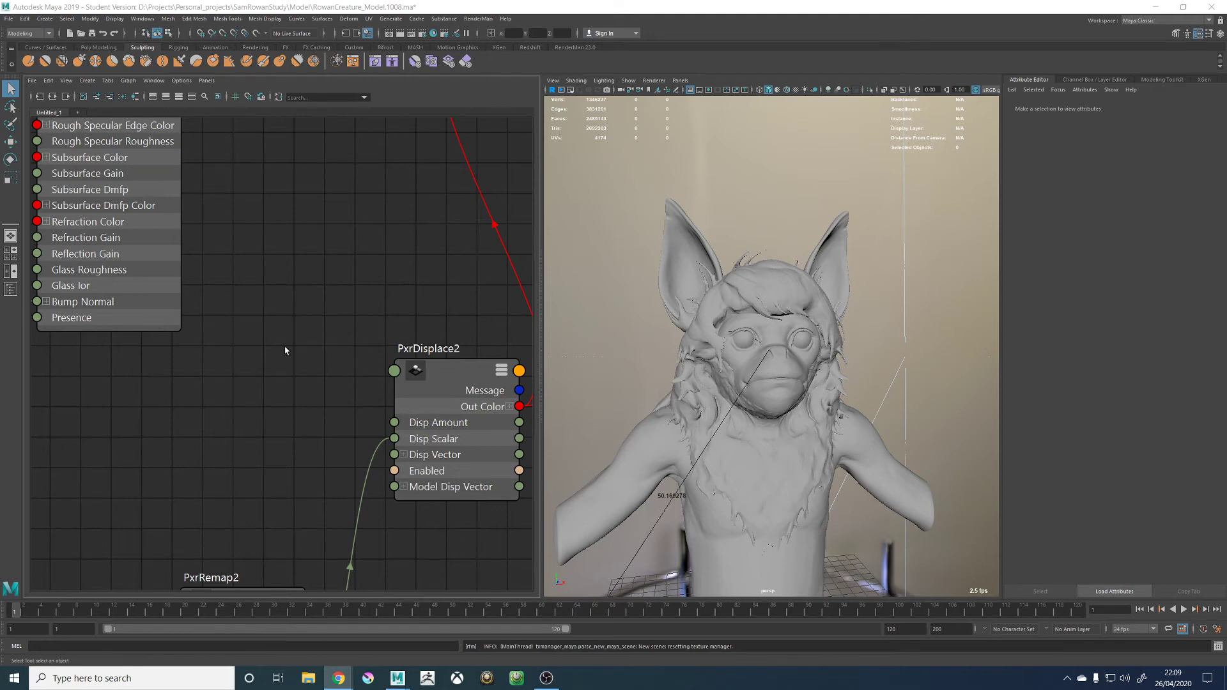
scroll(285, 350, "down", 5)
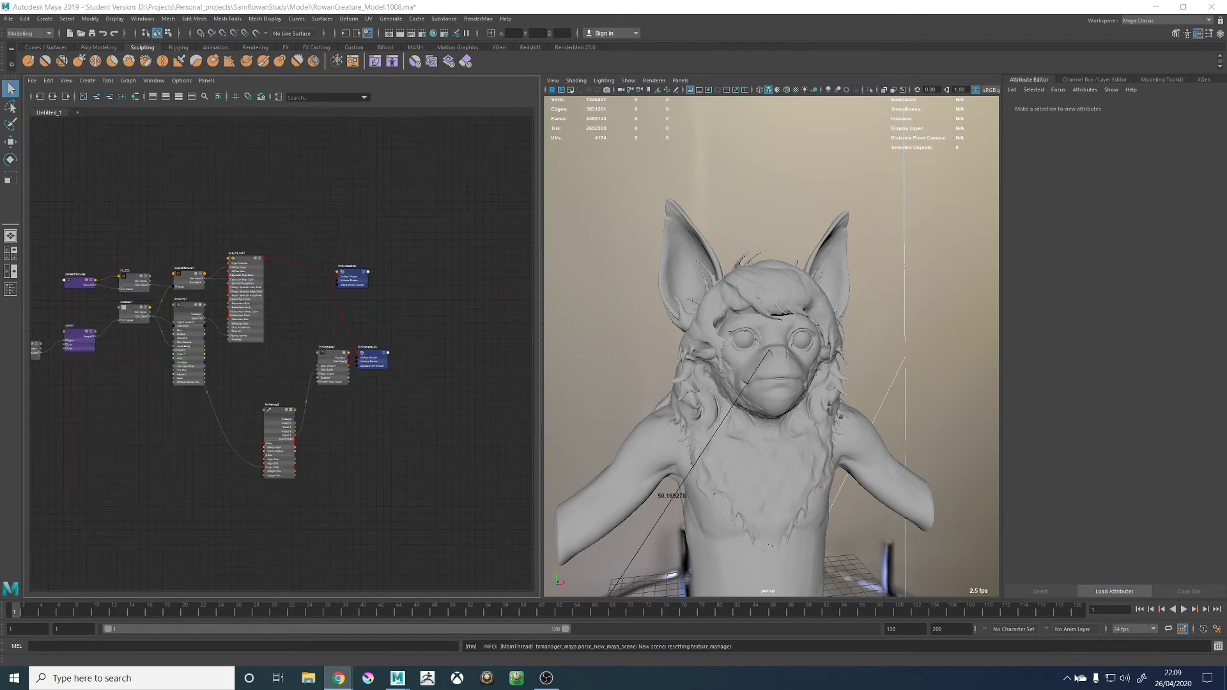
Disable f.lux until sunrise
left_click(1067, 678)
right_click(1043, 653)
mouse_move(1031, 612)
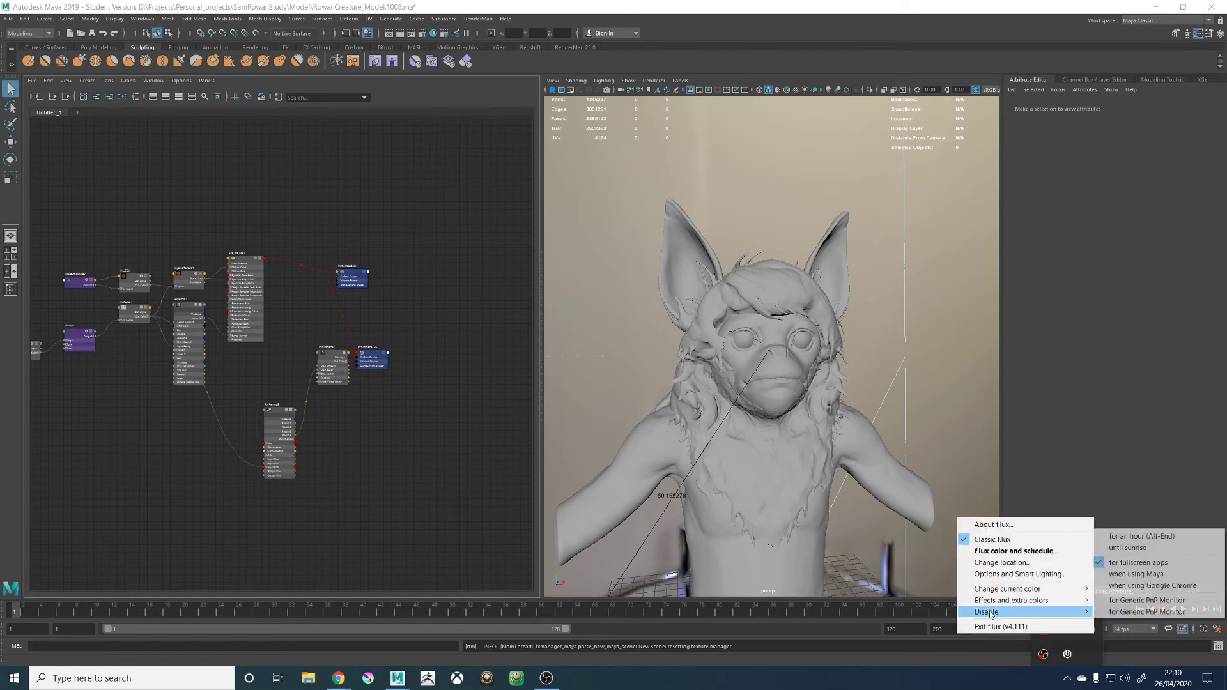
left_click(1118, 546)
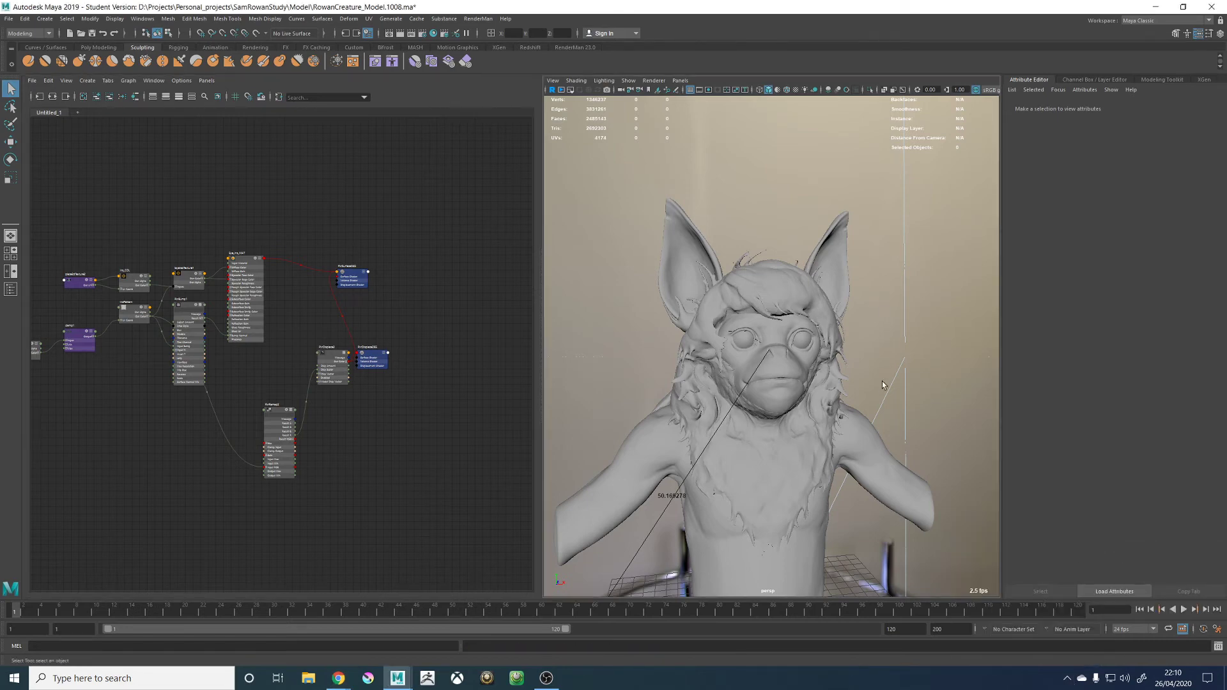
Check the attributes of the PxrBump1, PxrRemap2 and PxrDisplace2 nodes in the eye shading network
scroll(218, 396, "up", 2)
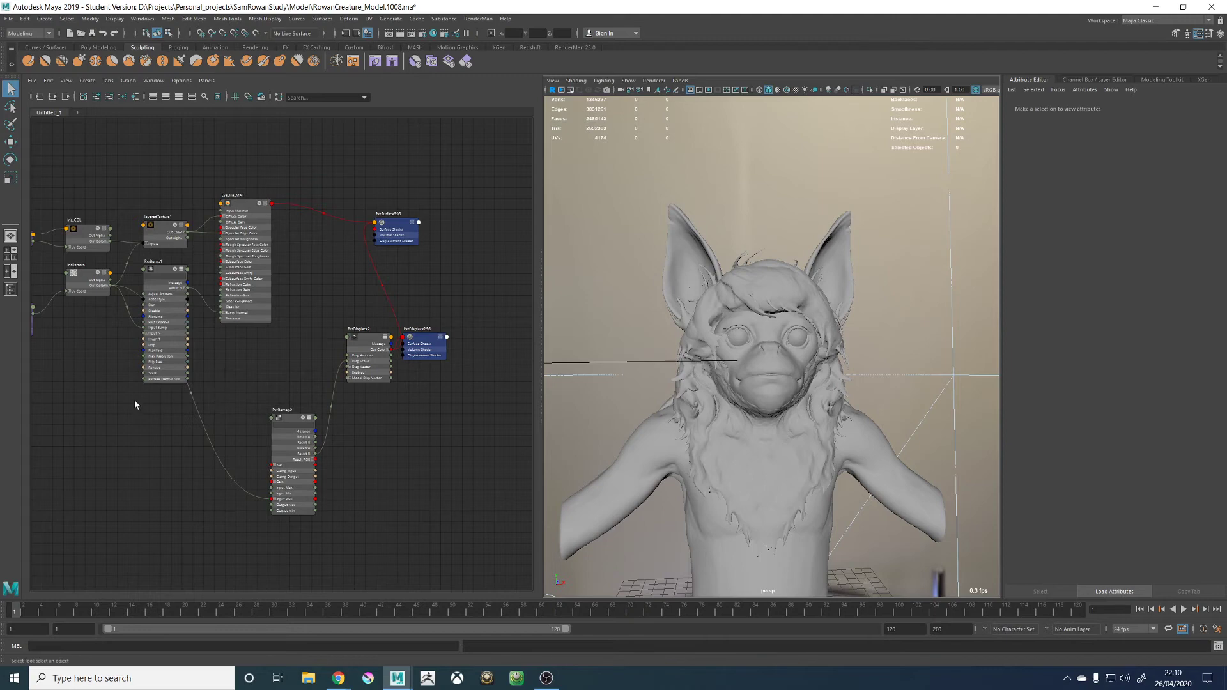
left_click(159, 276)
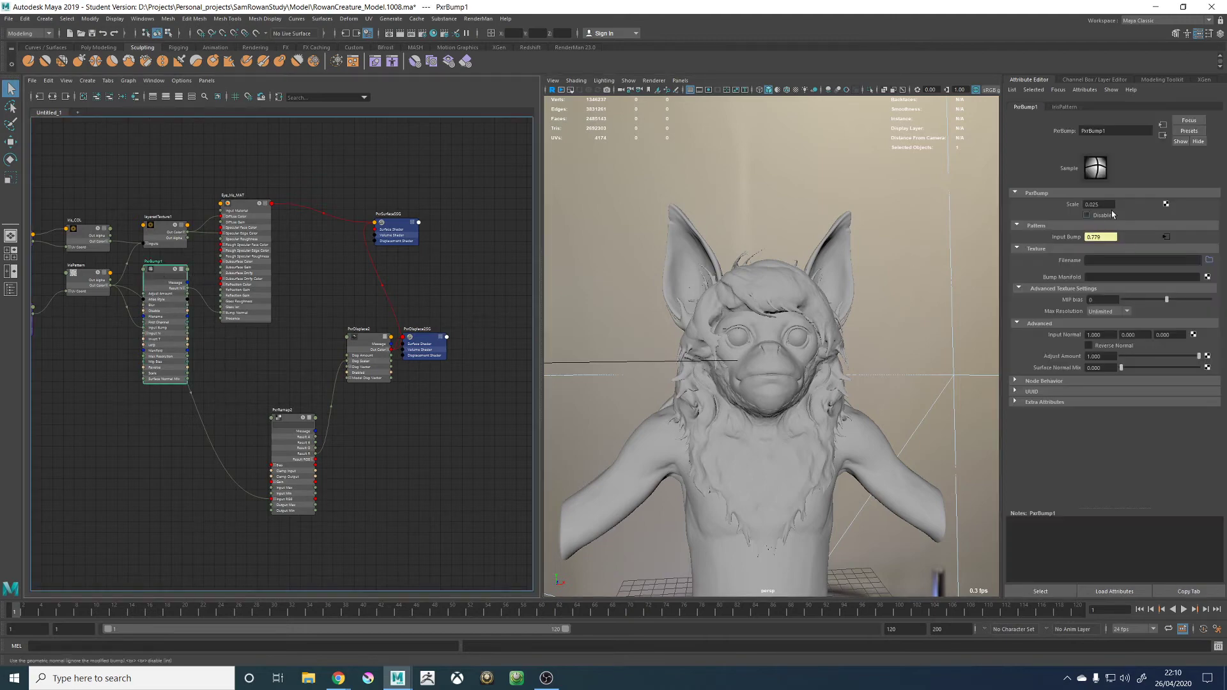
left_click(298, 432)
left_click(372, 342)
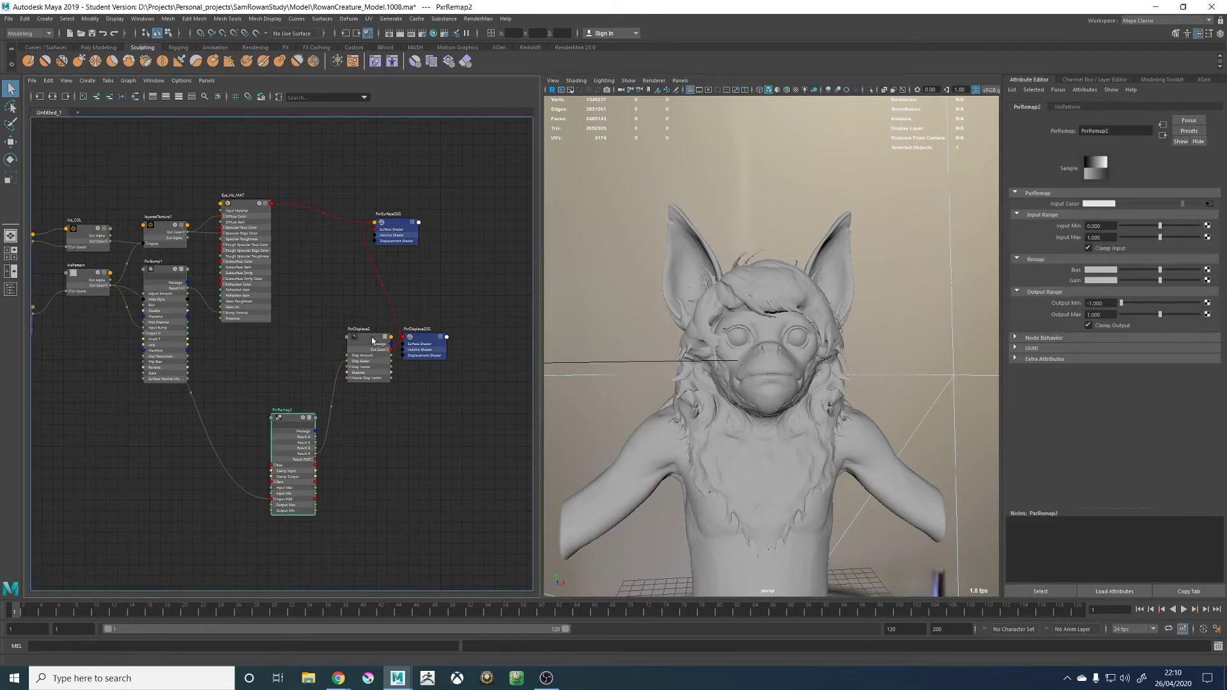
Create a noise texture node in the empty graph area below the clamp1 node
middle_click_drag(40, 368, 323, 403, "alt")
left_click(289, 450)
key("Tab")
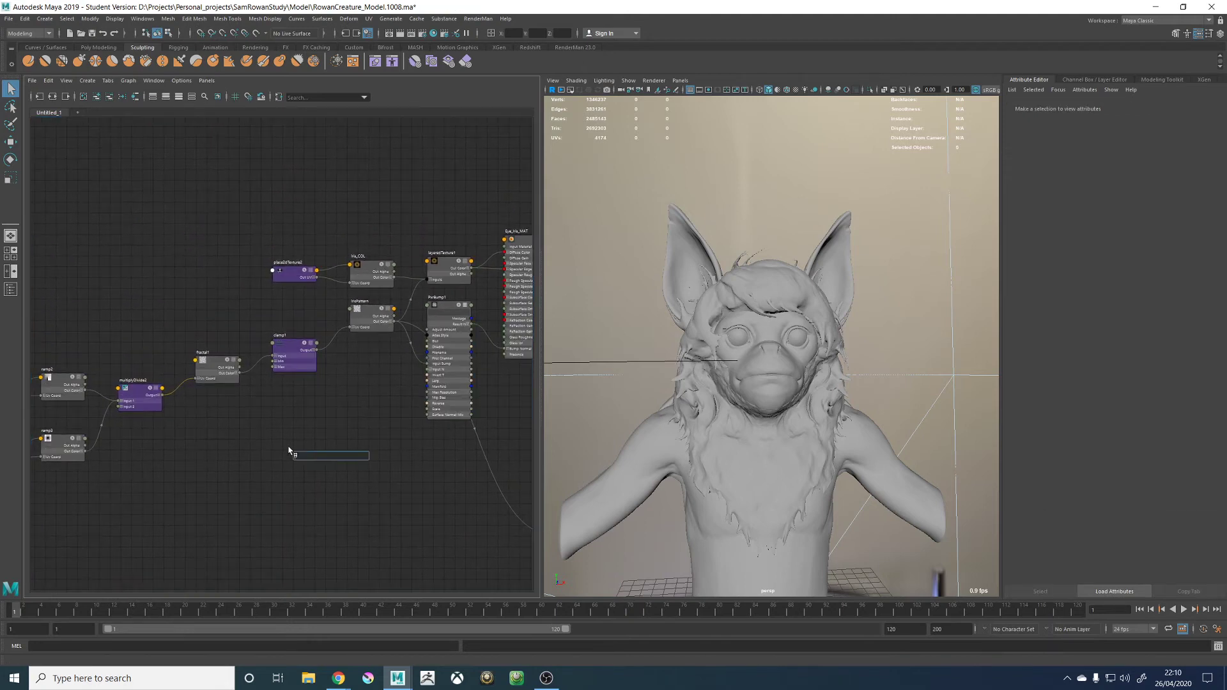
type("noise")
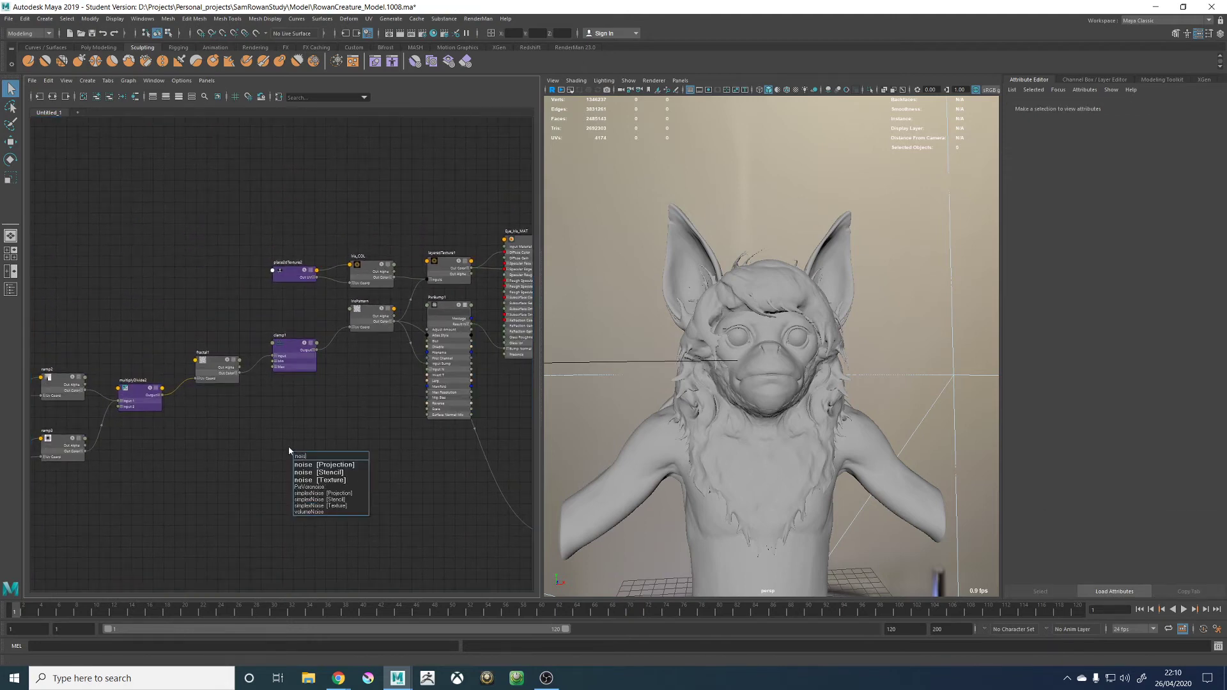
key("Down")
key("Down")
key("Down")
key("Return")
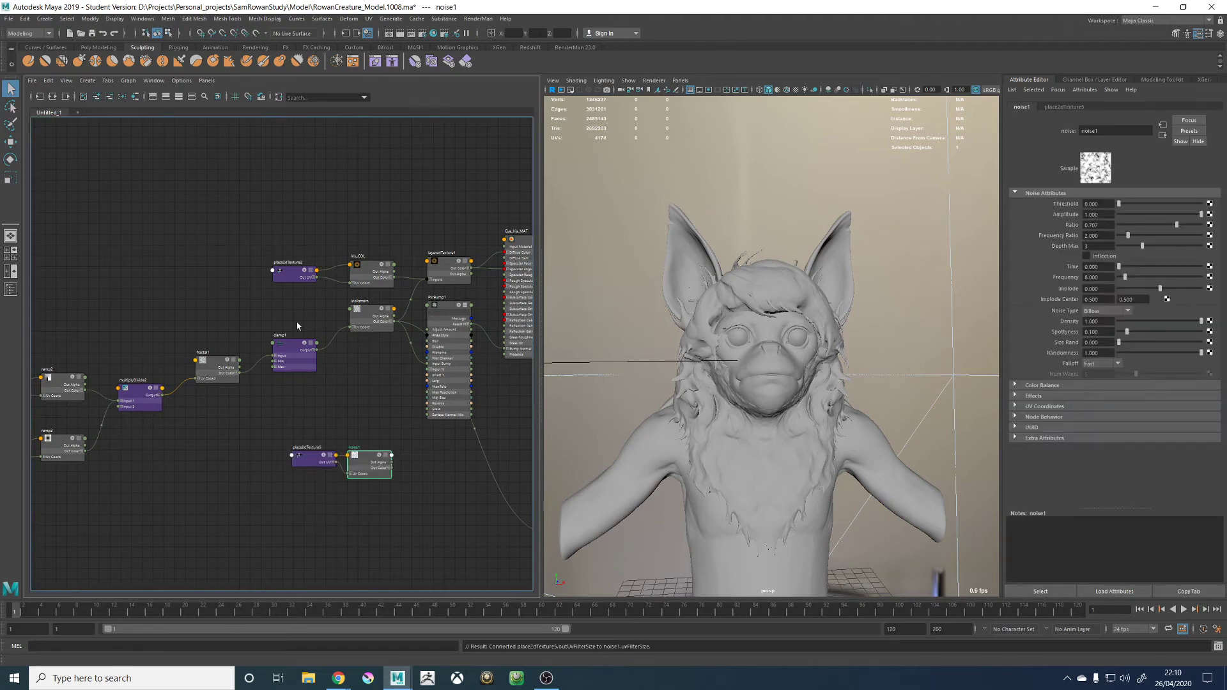
Delete the new noise texture's placement node and position the noise node below fractal1, beside multiplyDivide2
scroll(290, 409, "up", 4)
left_click(335, 520)
left_click_drag(335, 519, 266, 440)
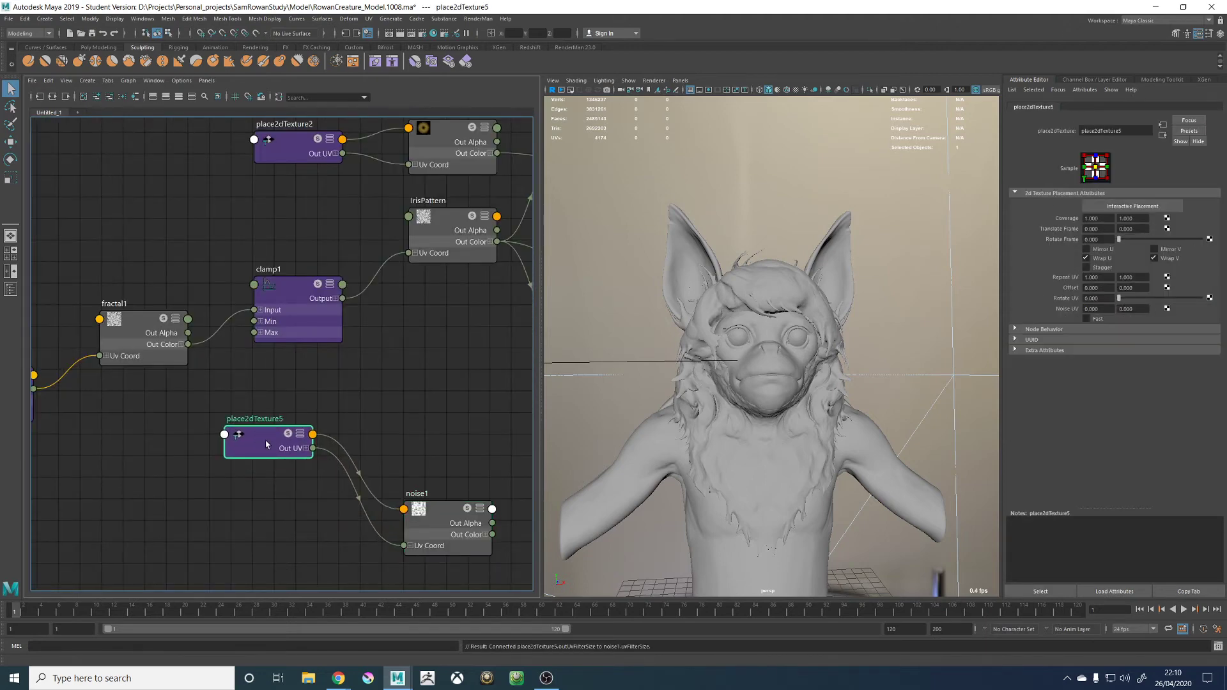
key("Delete")
left_click_drag(402, 515, 161, 491)
middle_click_drag(283, 448, 526, 403, "alt")
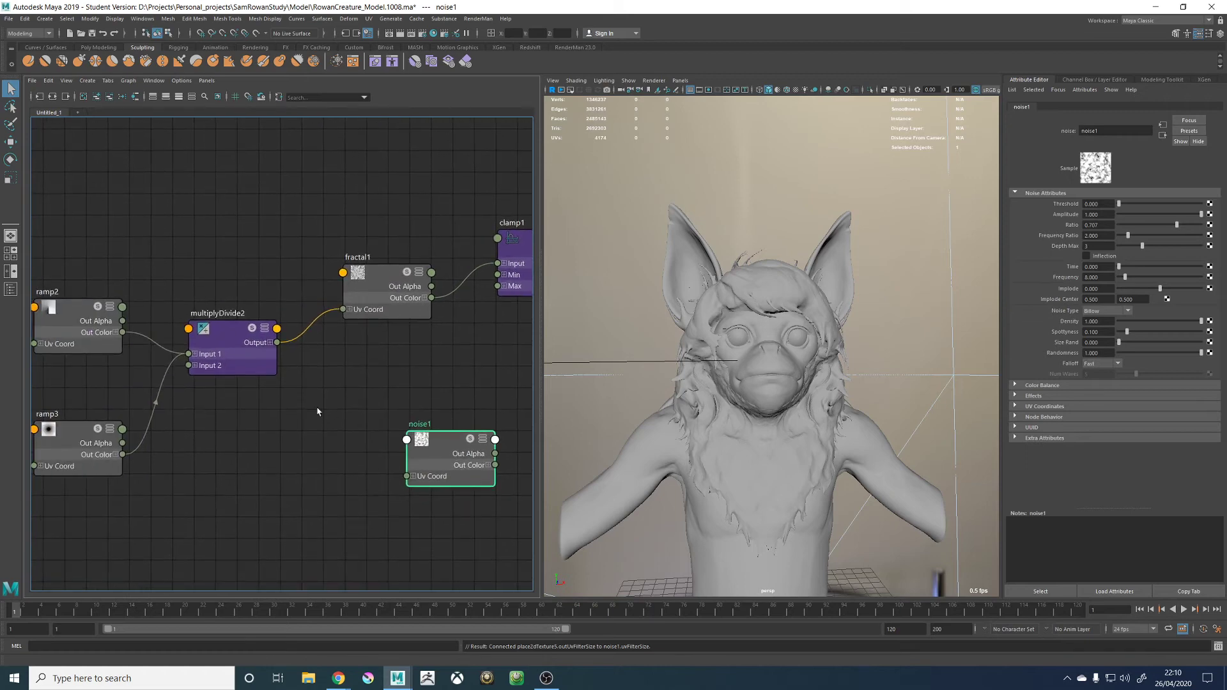
scroll(318, 411, "up", 2)
left_click_drag(487, 467, 381, 394)
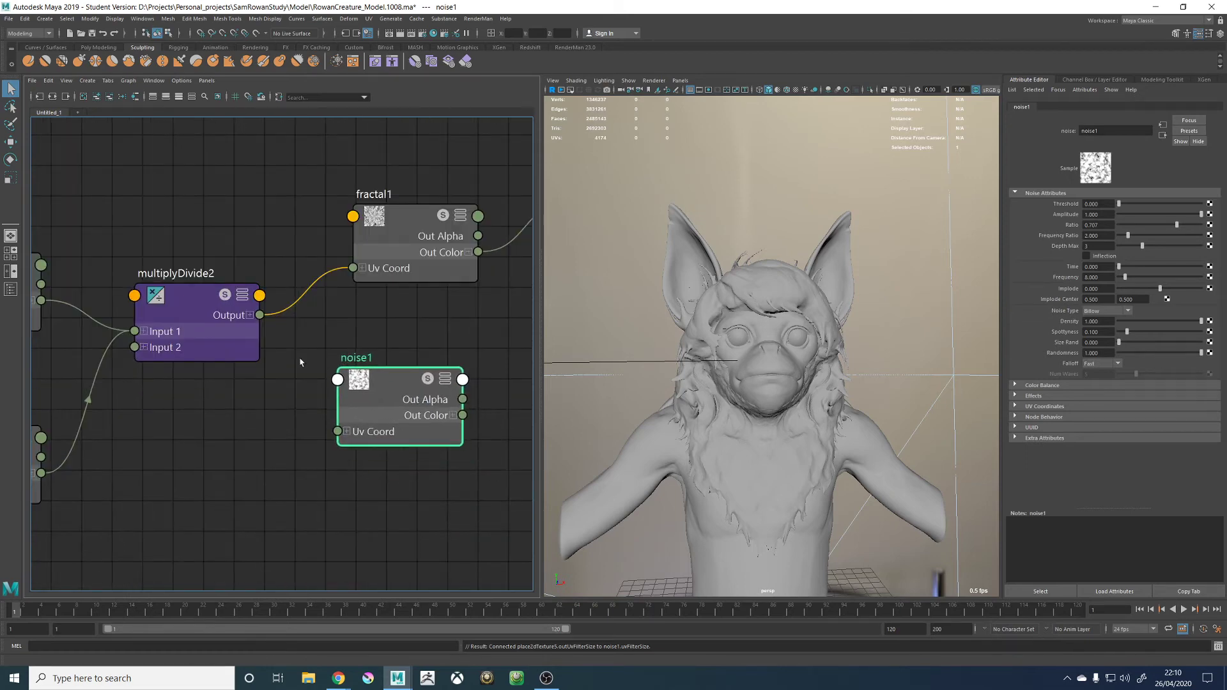
Connect multiplyDivide2's Output Y to the noise texture's V Coord
left_click(250, 315)
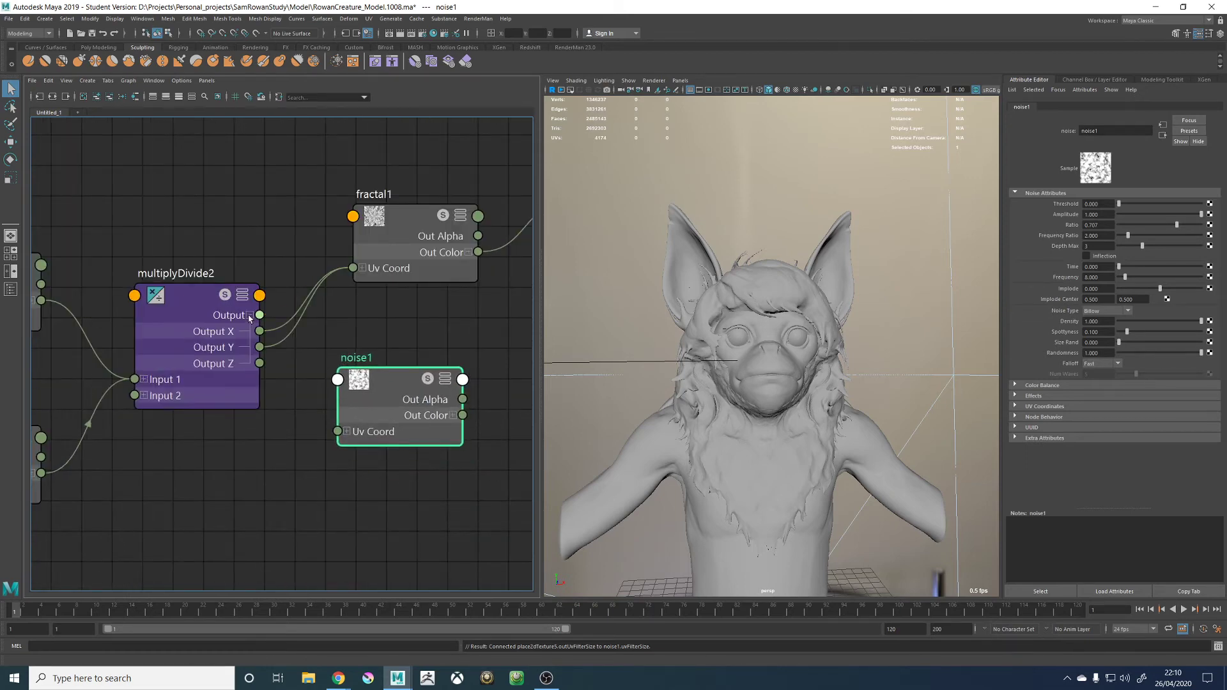
left_click(346, 431)
left_click_drag(260, 348, 338, 463)
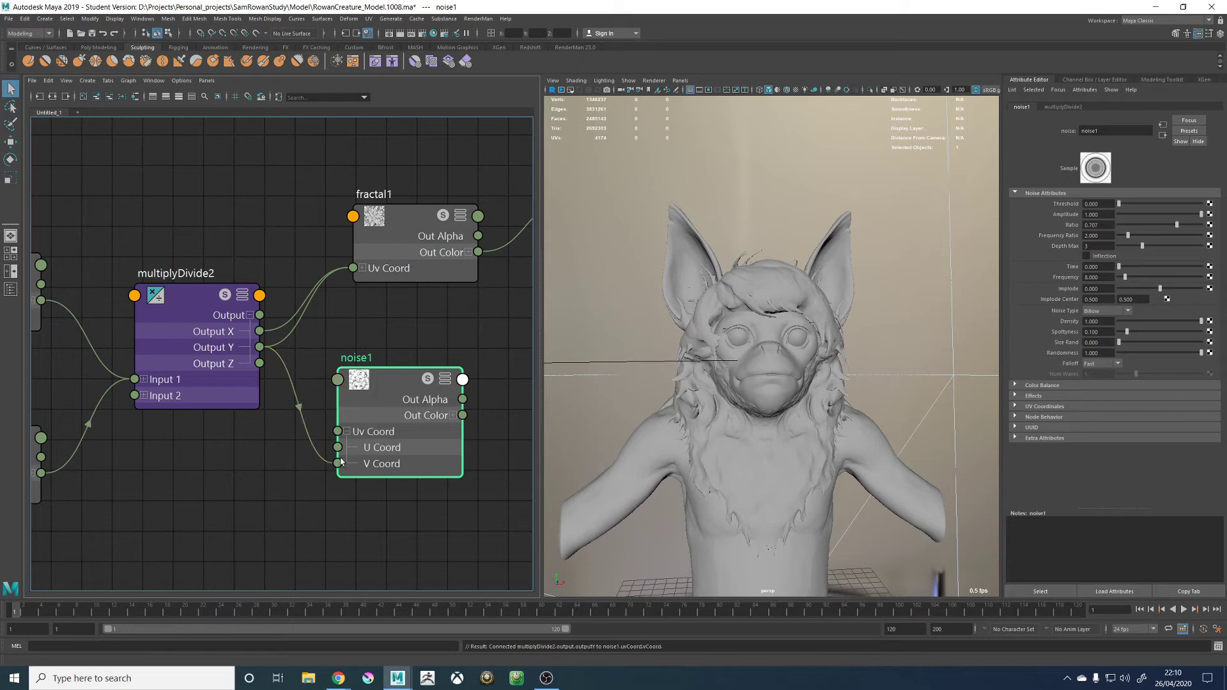
Connect multiplyDivide2's Output X to noise1's U Coord, and noise1's Out Color to clamp1's Input in place of fractal1
left_click_drag(259, 331, 338, 448)
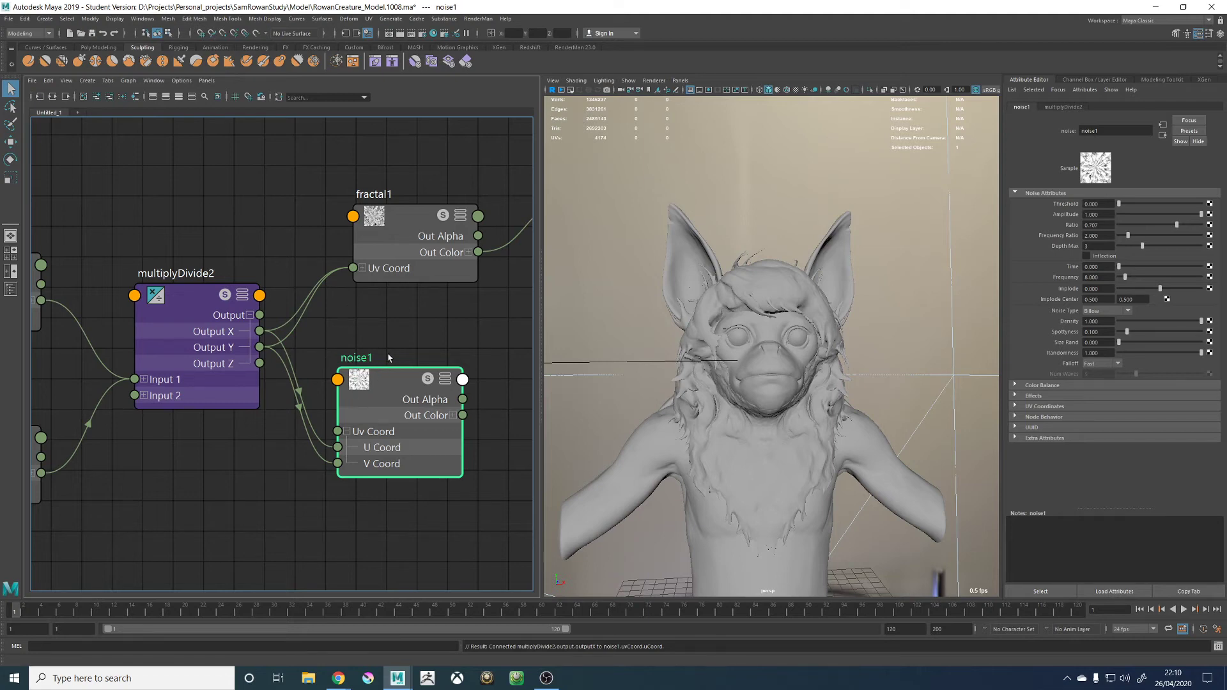
middle_click_drag(405, 324, 291, 353, "alt")
left_click_drag(348, 445, 466, 233)
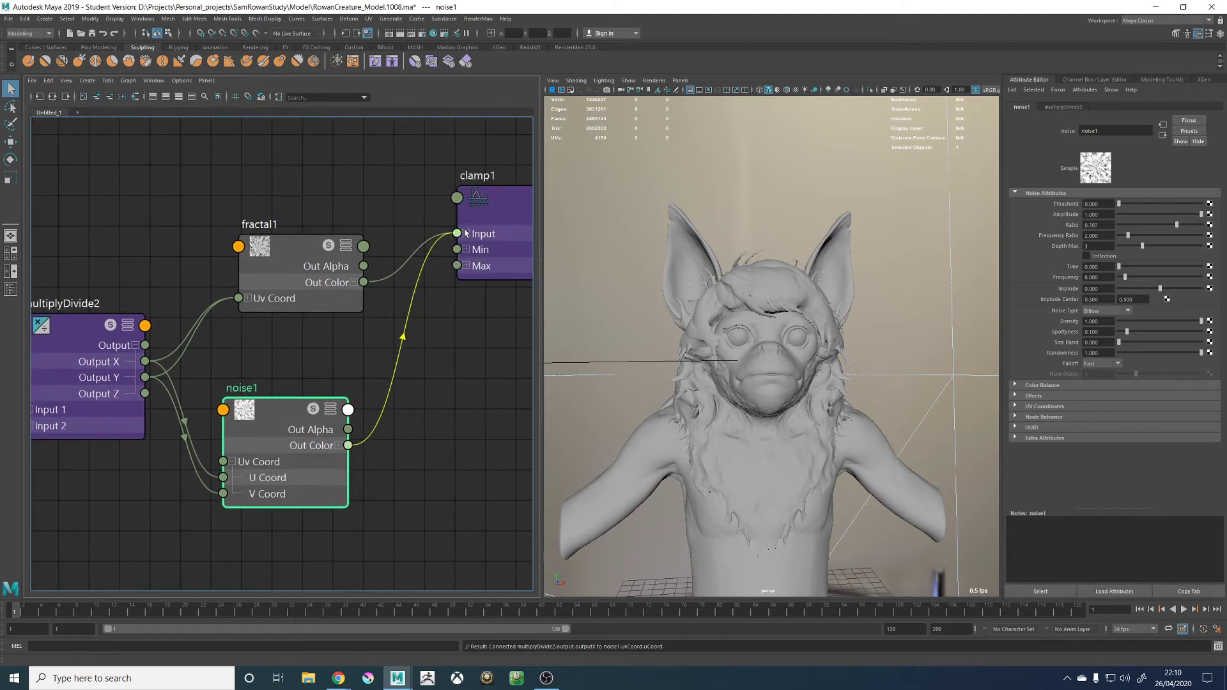
middle_click_drag(487, 331, 287, 439, "alt")
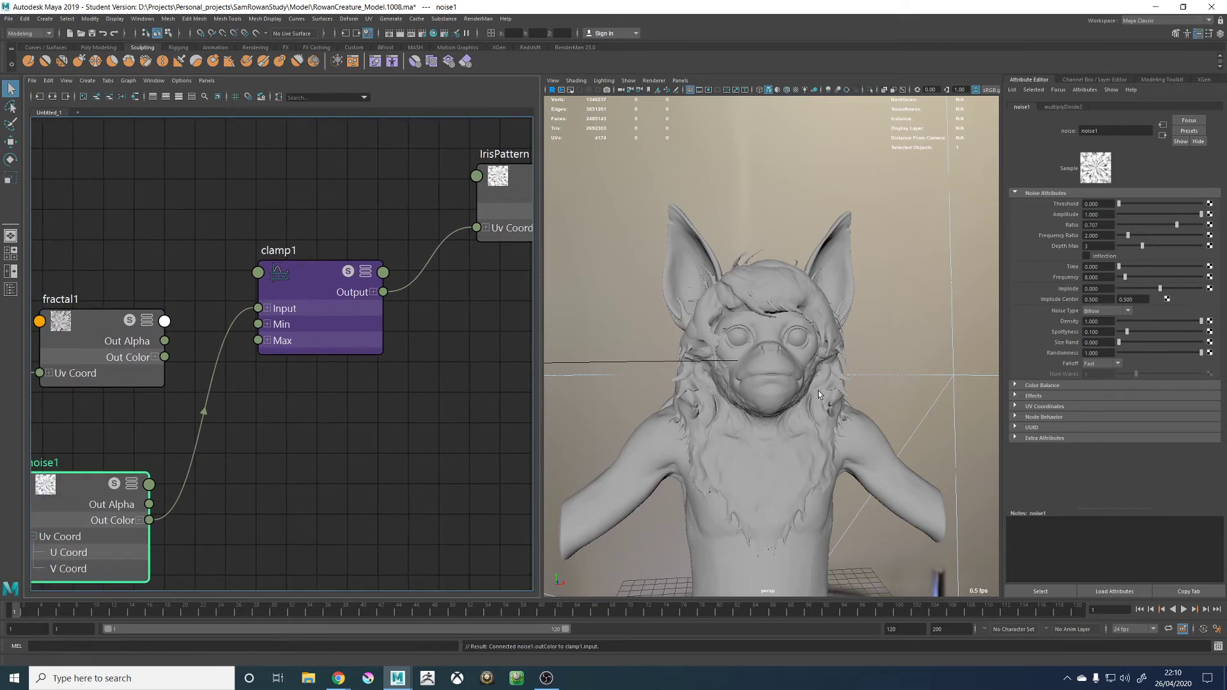
Show the Outliner and move R_Eye_GRP1 and R_Eye_GRP2 out of Eye_GRP into Model_GRP
scroll(819, 395, "down", 3)
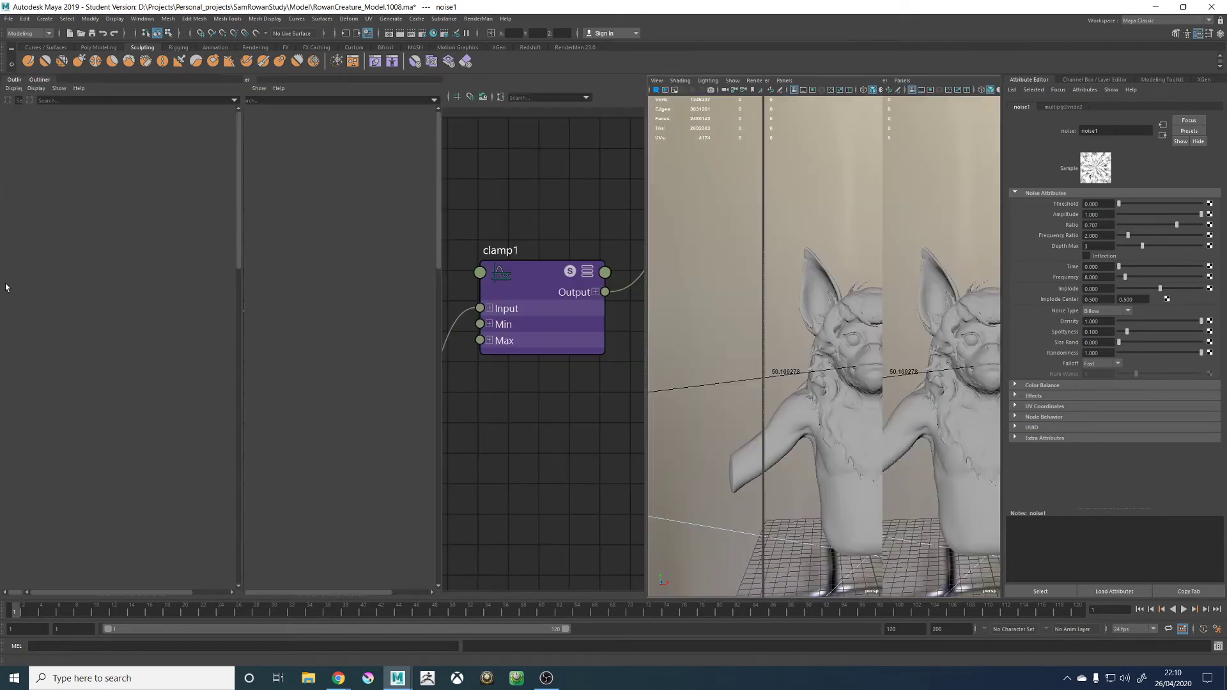
left_click(11, 288)
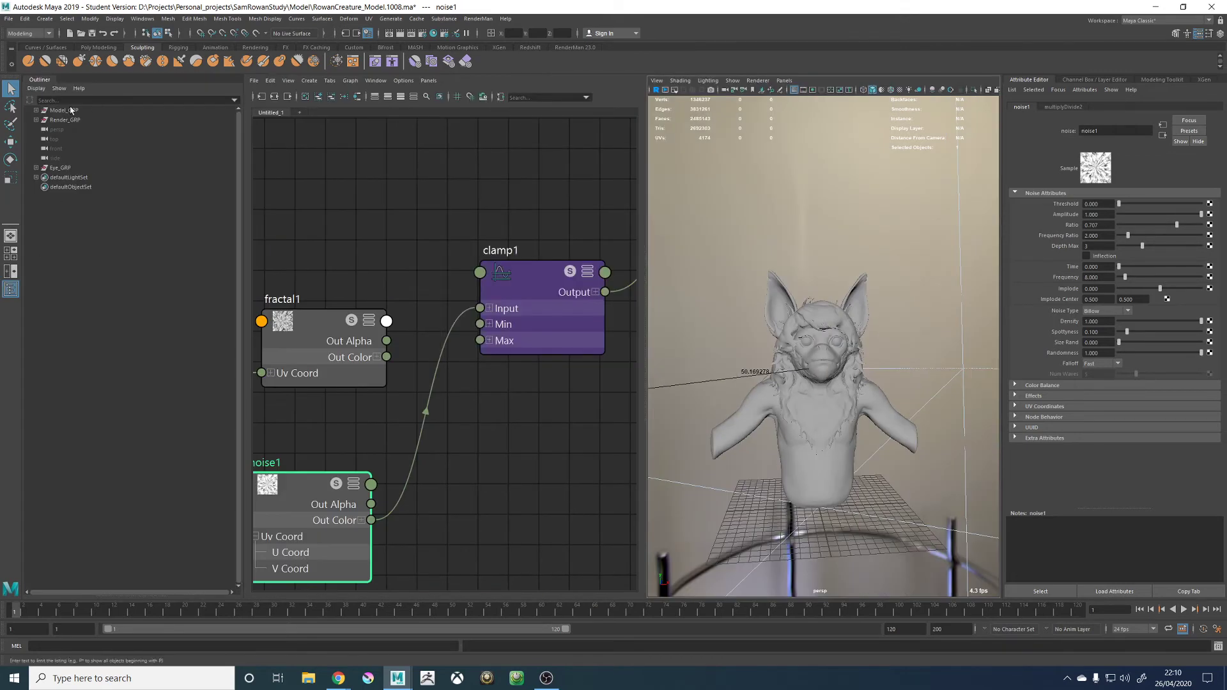
left_click(64, 110)
left_click(36, 168)
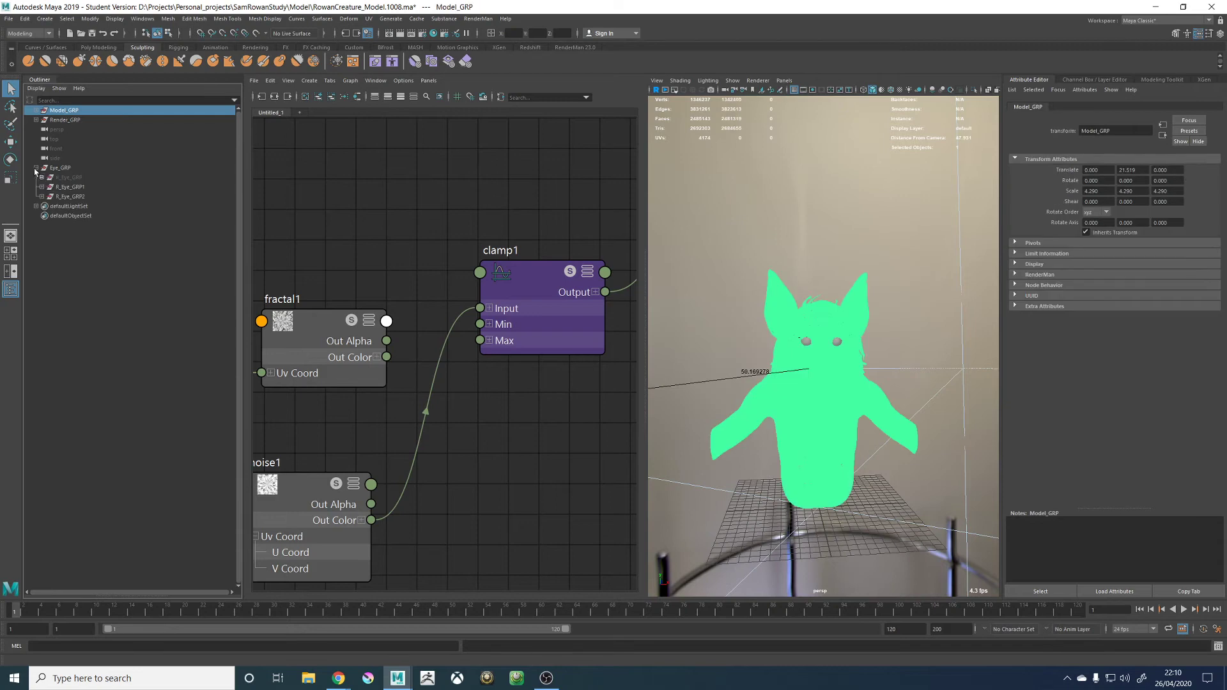
left_click(68, 187)
left_click(71, 196, "shift")
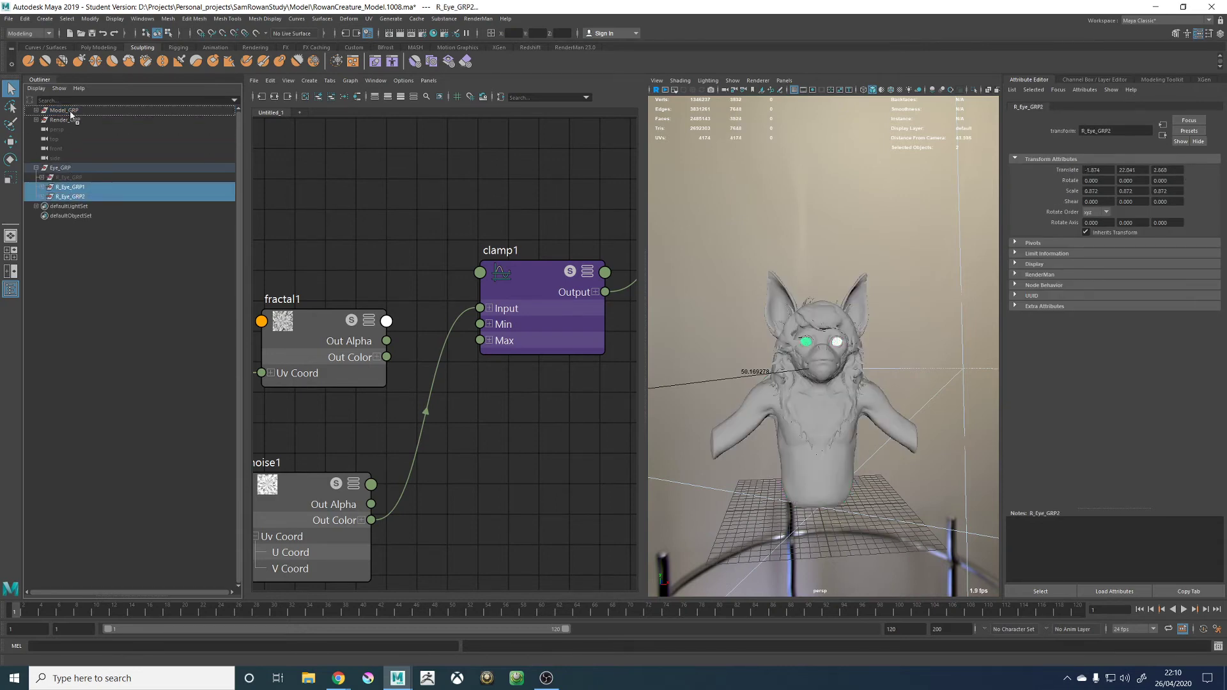
mouse_move(70, 115)
left_mouse_down()
mouse_move(68, 190)
mouse_move(70, 114)
left_mouse_up()
left_click(36, 110)
Rename R_Eye_GRP1 inside Model_GRP as L_Eye_GRP
left_click(64, 158)
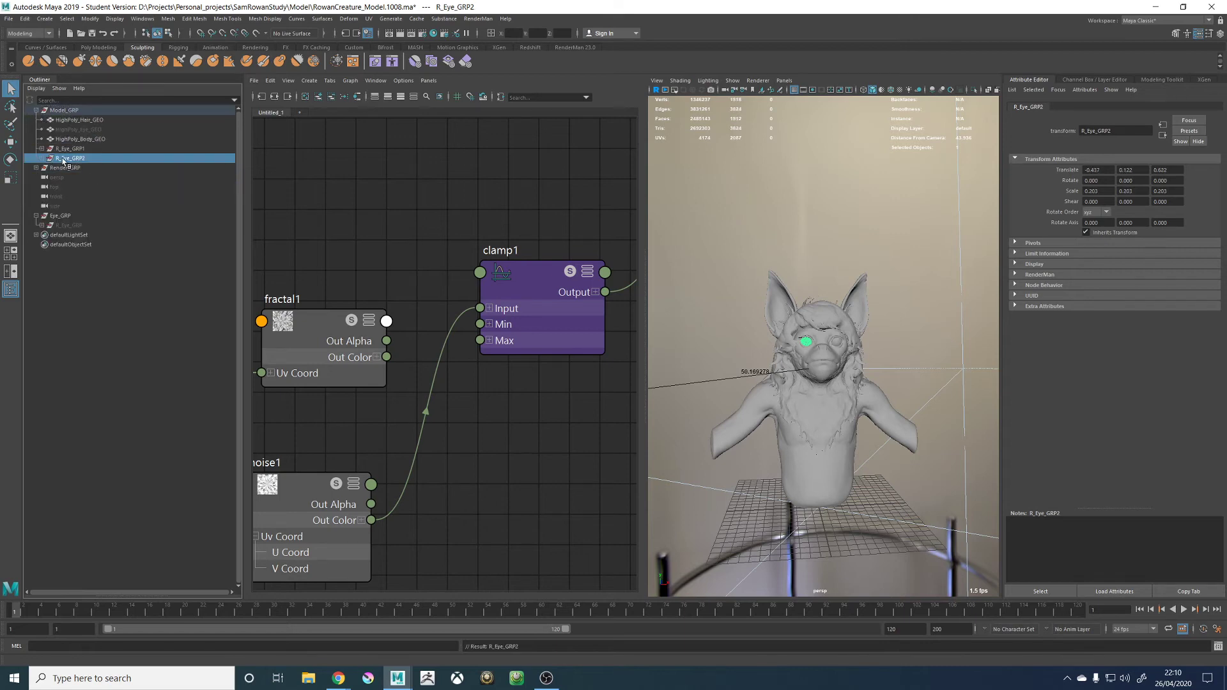
left_click(76, 149)
double_click(75, 149)
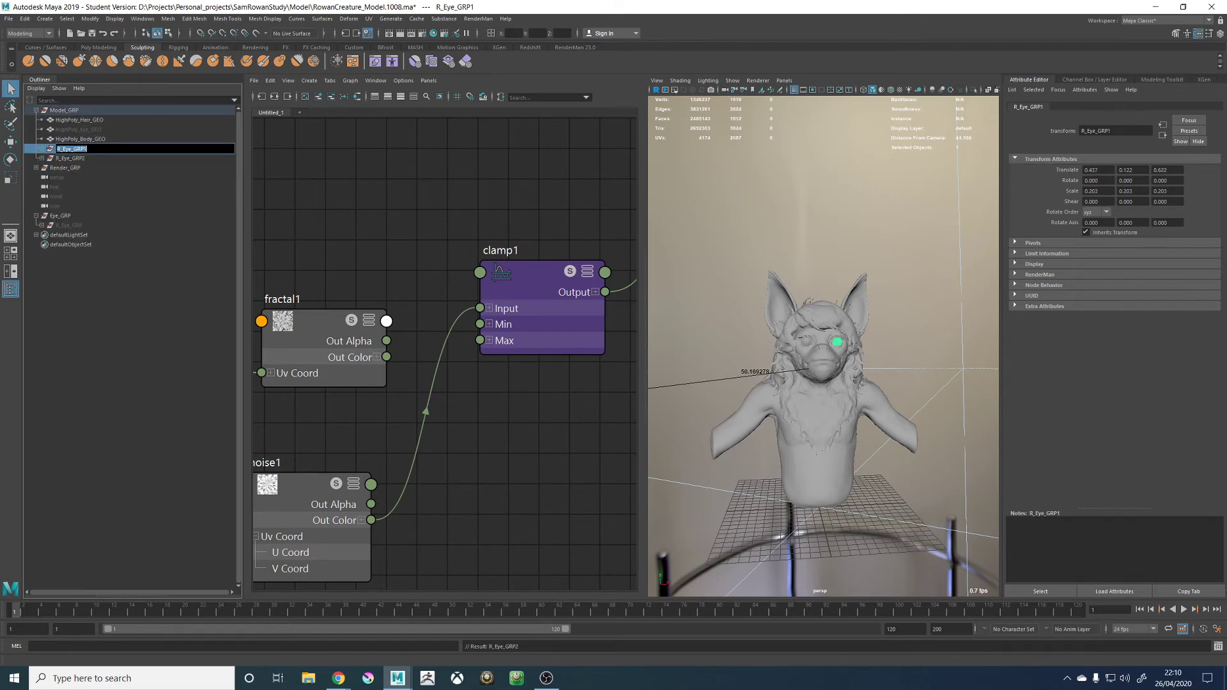
left_click(97, 150)
key("BackSpace")
type("L")
key("BackSpace")
key("Return")
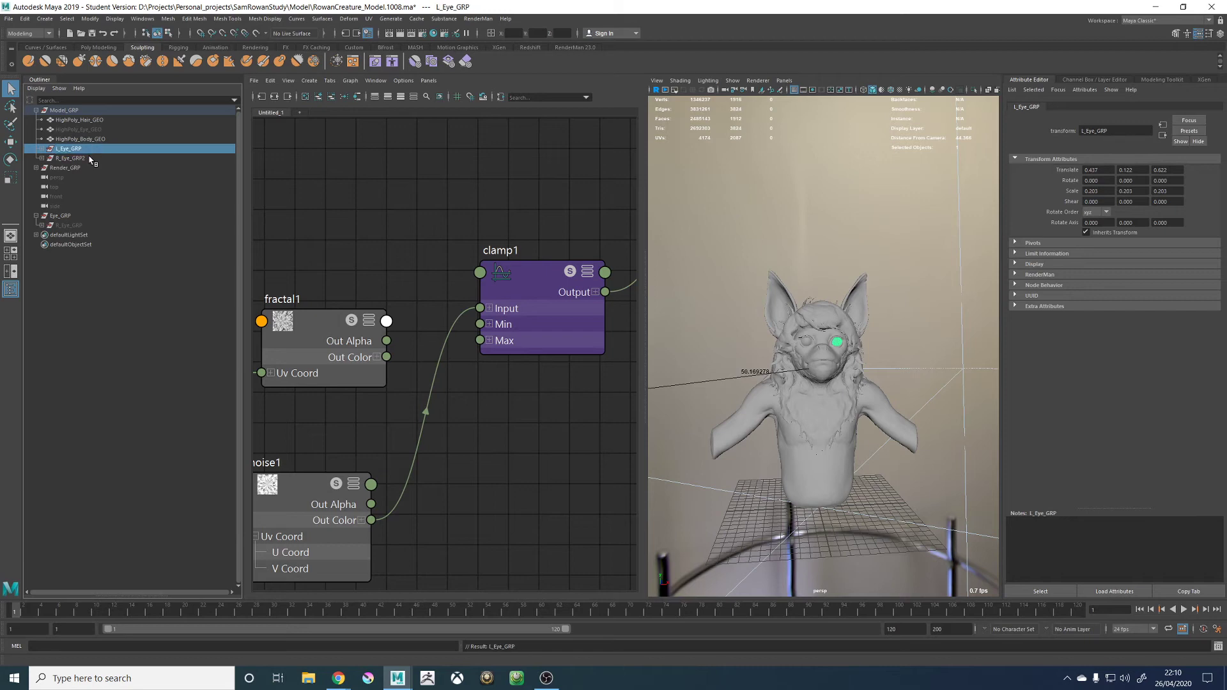
Rename R_Eye_GRP2 inside Model_GRP as R_Eye_GRP
double_click(71, 158)
key("BackSpace")
key("Return")
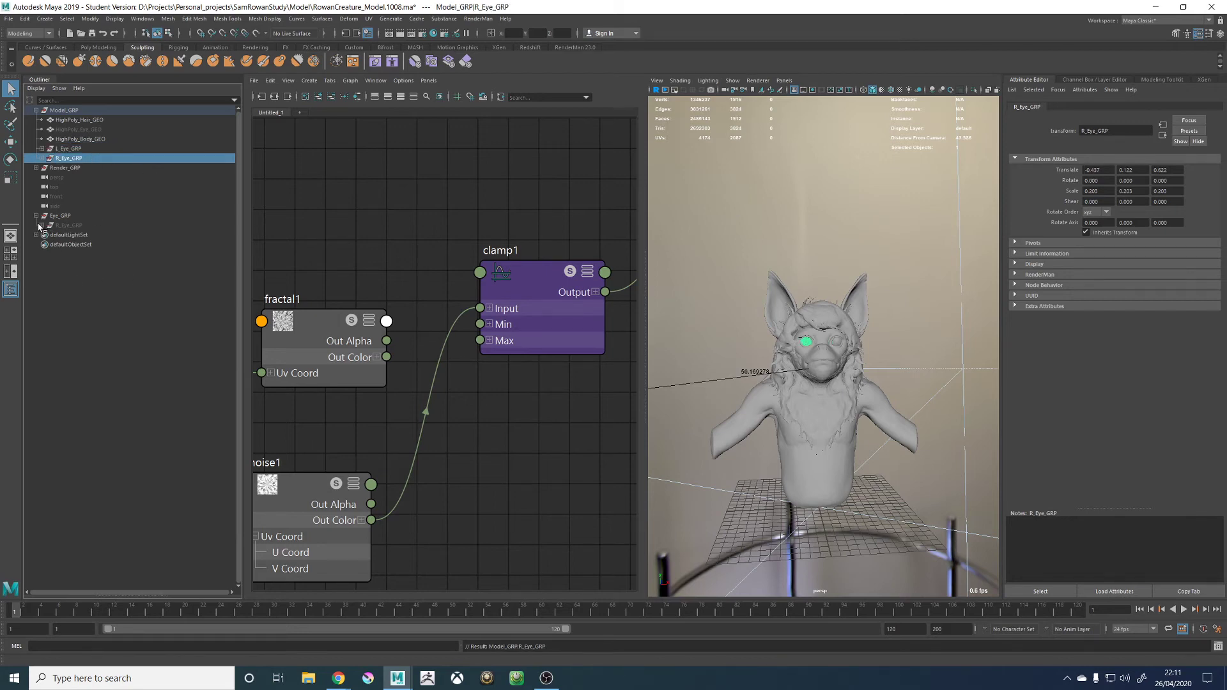
Rename the hidden R_Eye_GRP inside Eye_GRP, replacing its R prefix with L
double_click(66, 225)
left_click(85, 226)
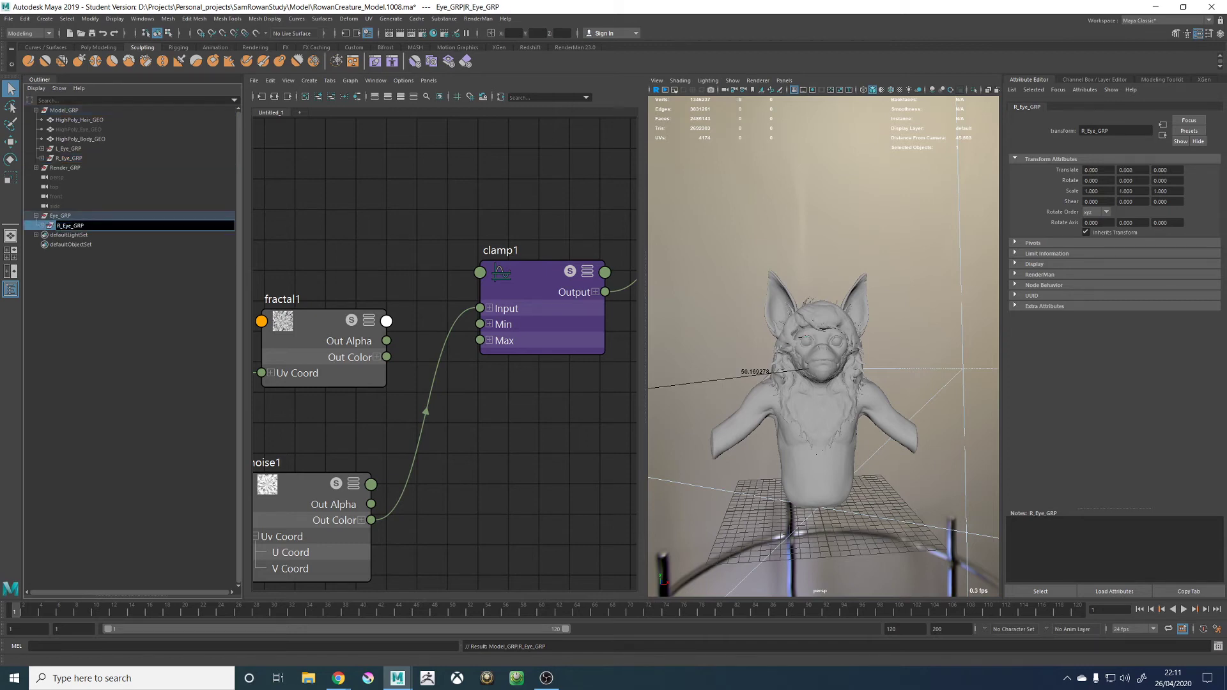
key("BackSpace")
type("L")
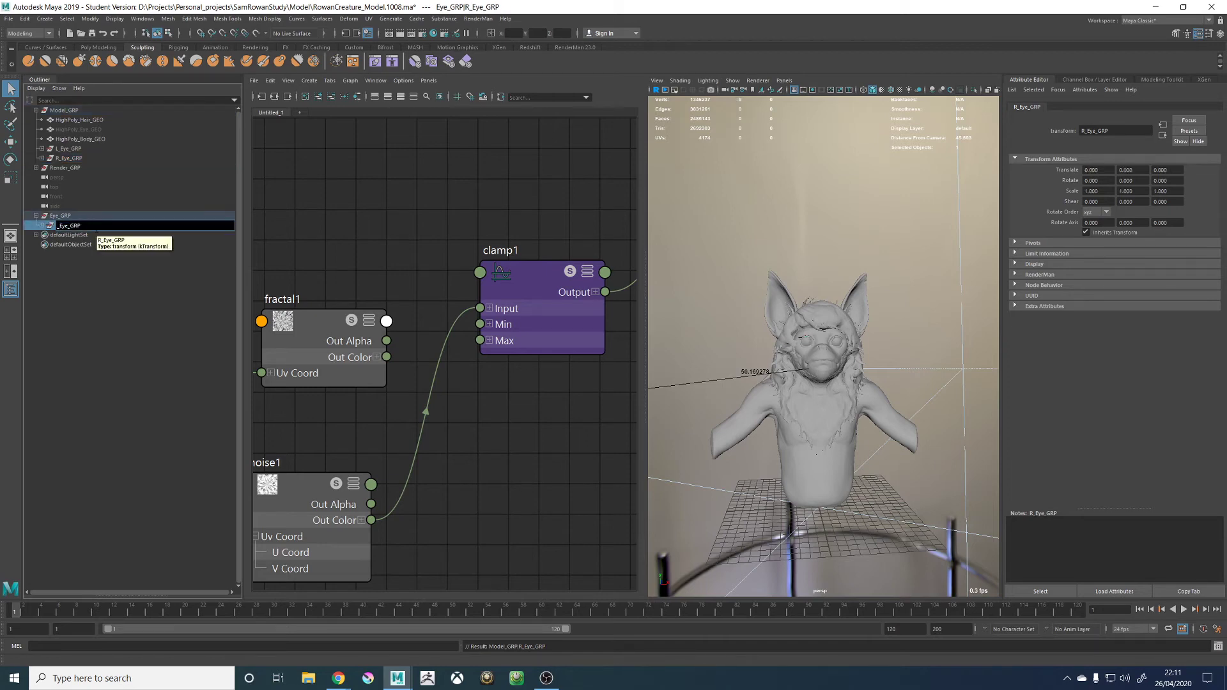
Rename the group inside Eye_GRP to Setup_Eye_GRP and hide Model_GRP
type("Setup")
key("Return")
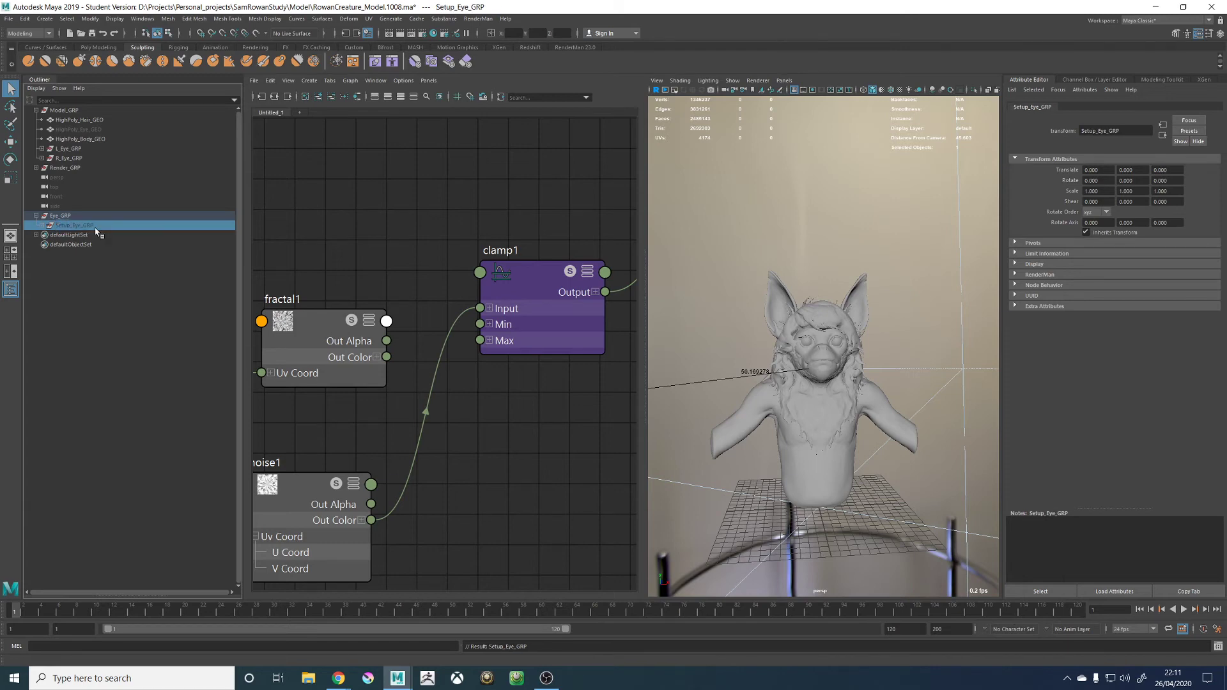
left_click(65, 111)
key("ctrl+h")
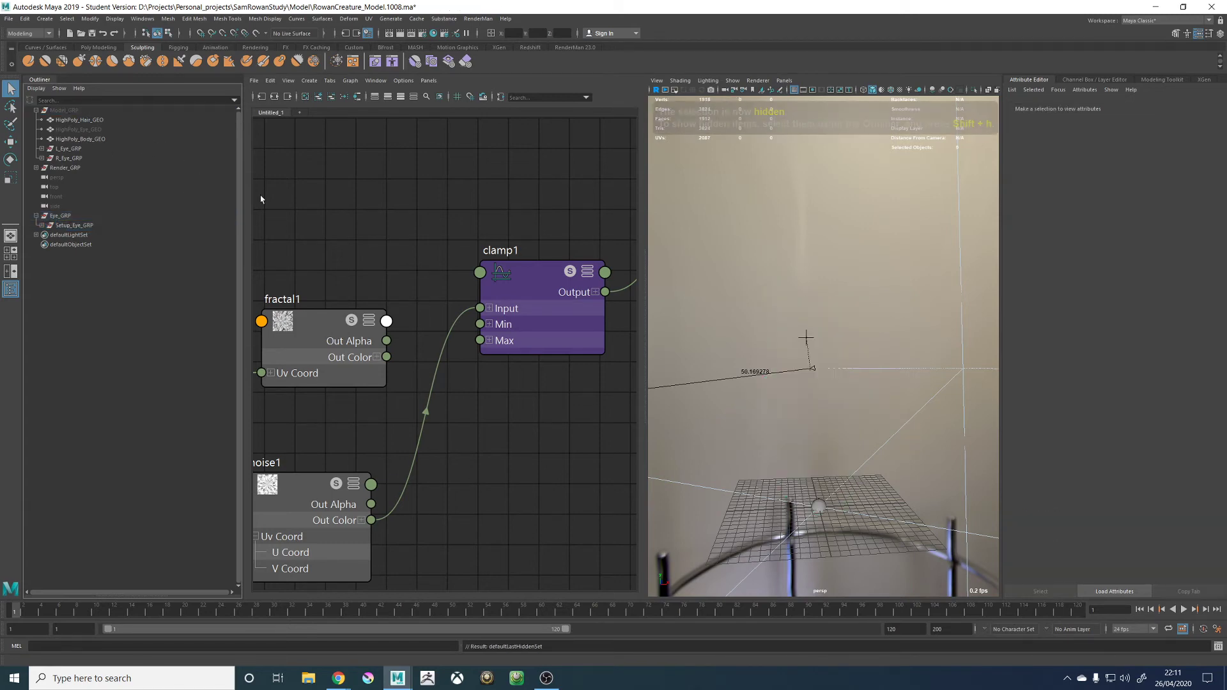
Expand Setup_Eye_GRP and hide the cornea geometry, R_Eye_Cornea_GEO
left_click(42, 225)
left_click(87, 247)
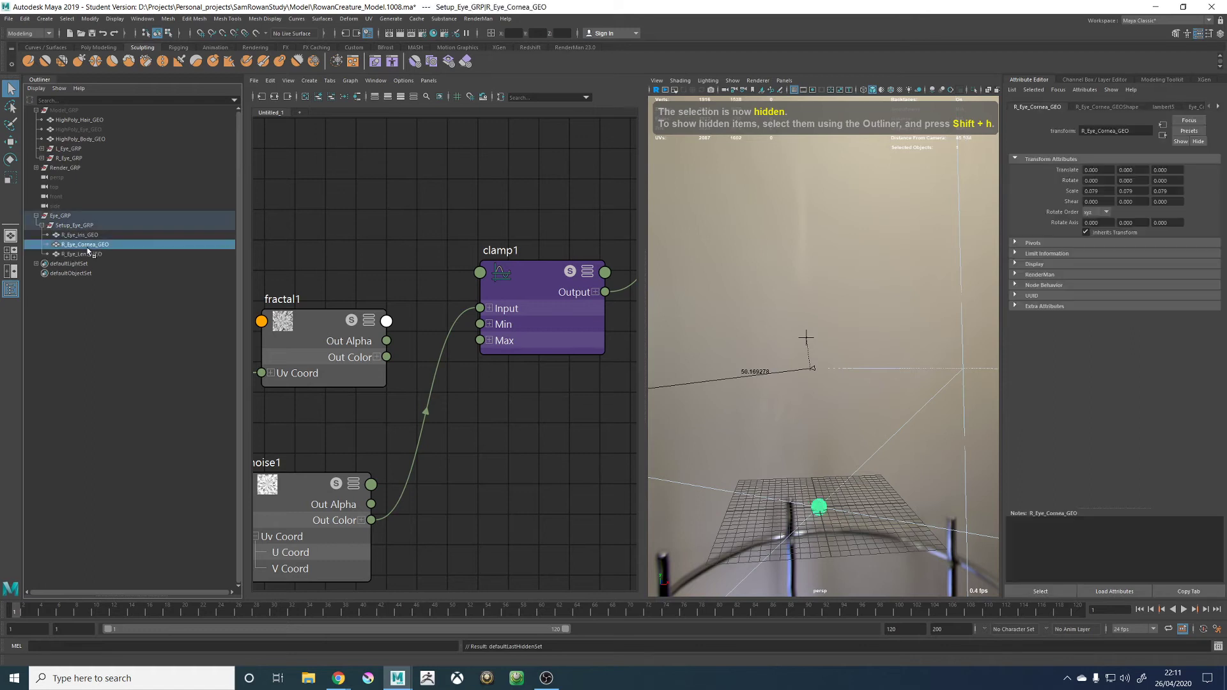
key("ctrl+h")
Frame R_Eye_Iris_GEO in the perspective view and render the view with RenderMan for a close look at the iris
left_click(80, 235)
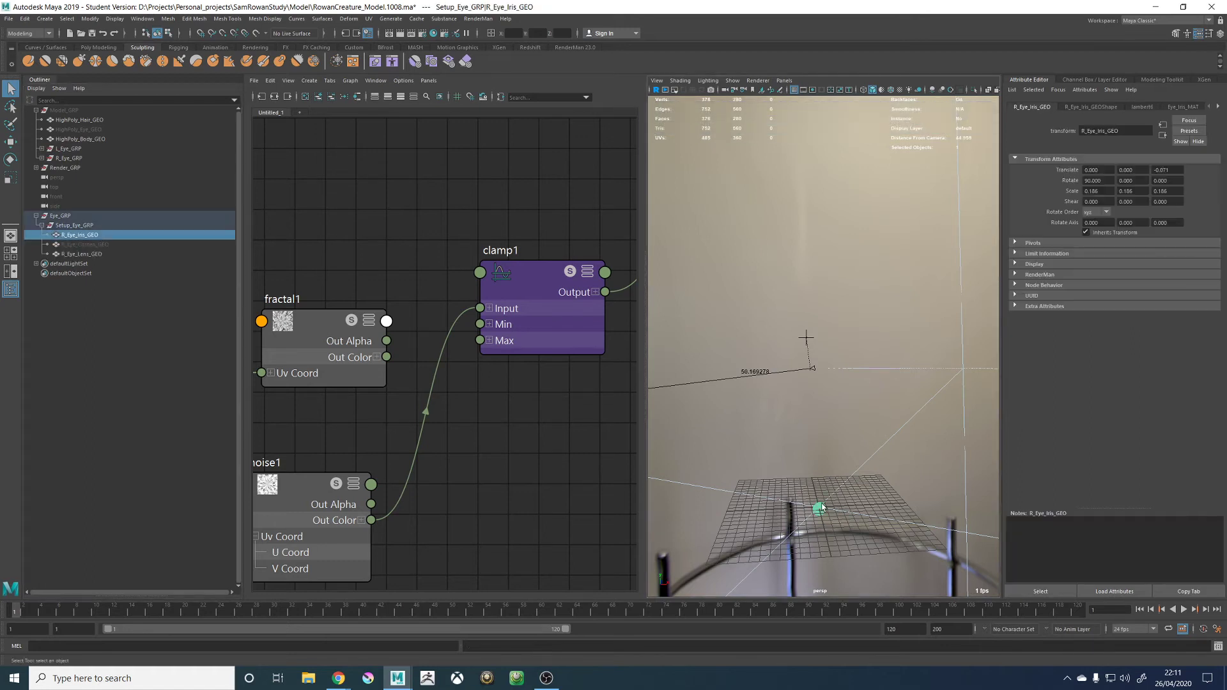
key("f")
scroll(714, 406, "down", 4)
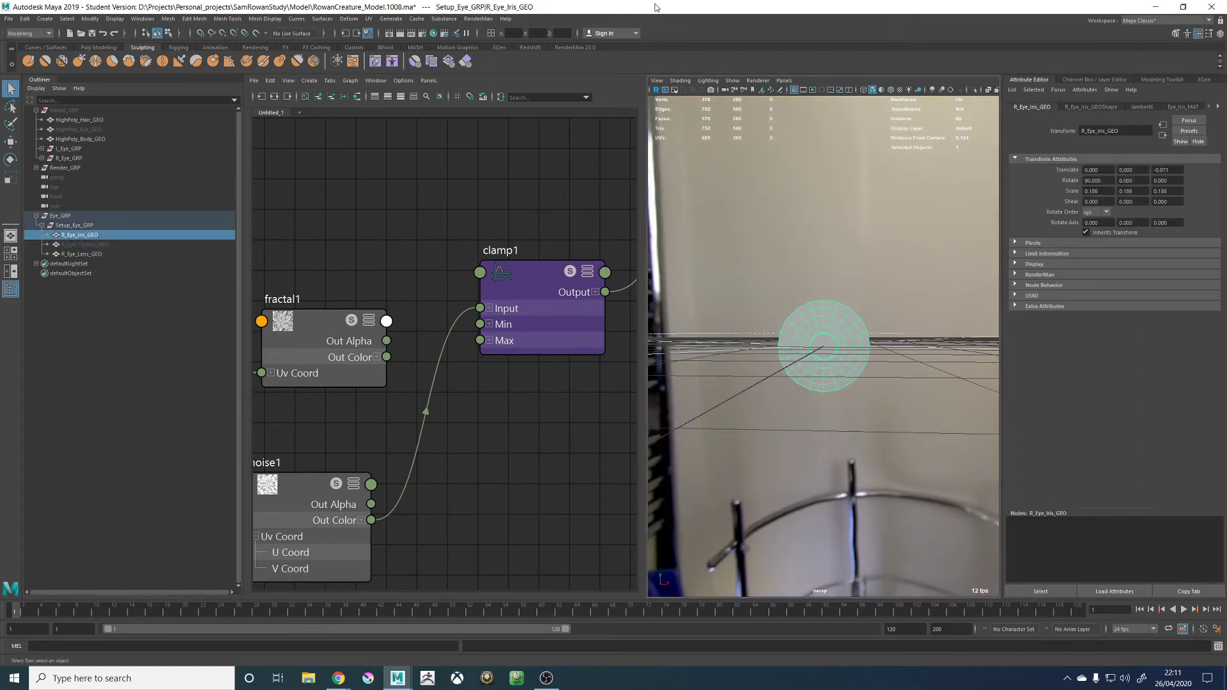
left_click(756, 81)
left_click(770, 107)
left_click(783, 300)
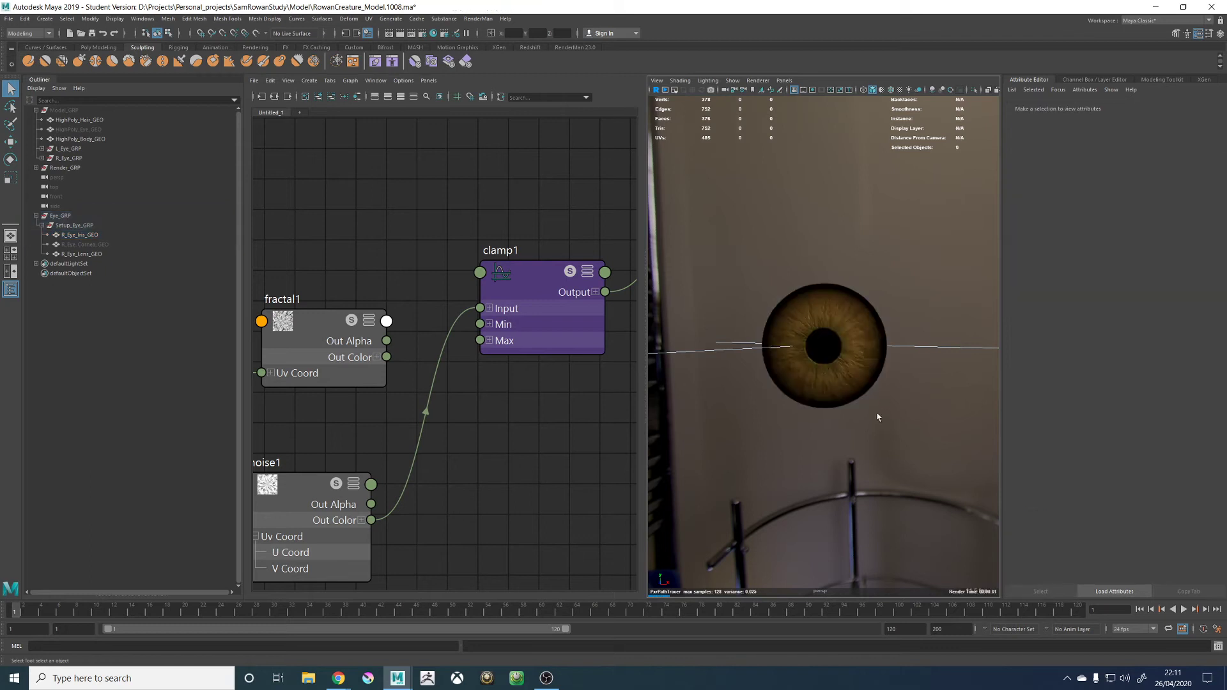
scroll(841, 382, "up", 5)
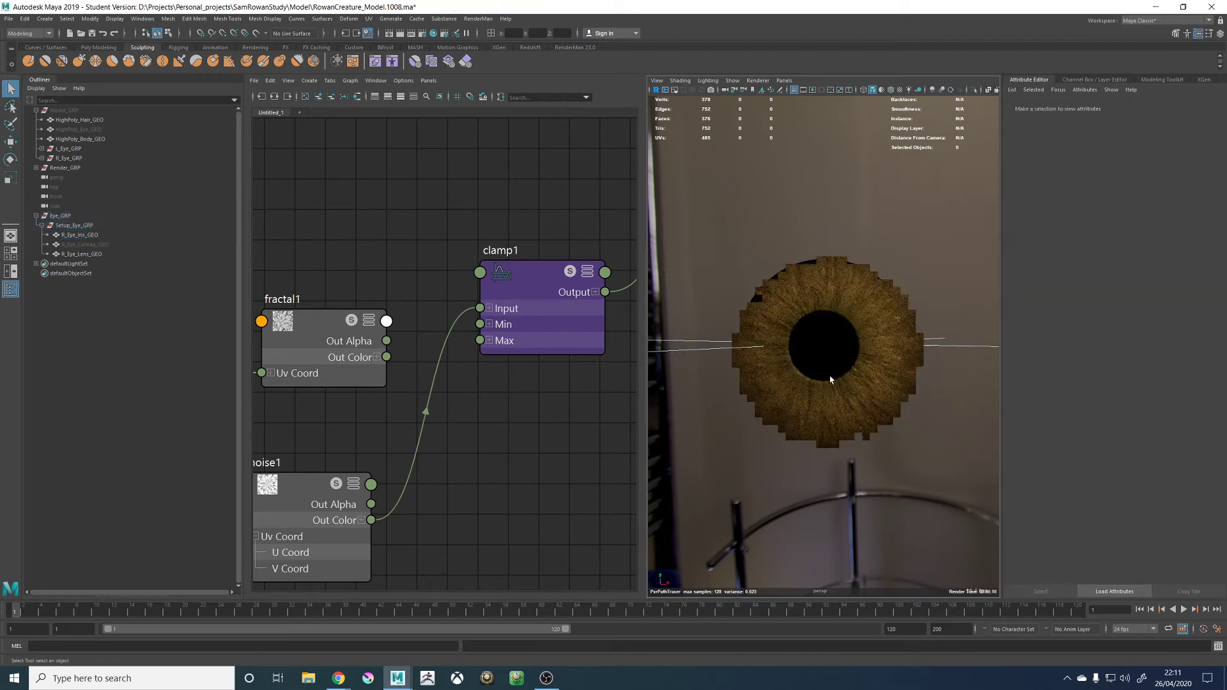
Return the view to Viewport 2.0 and add two stops to the IrisPattern ramp, at about 0.226 and 0.426
left_click(758, 81)
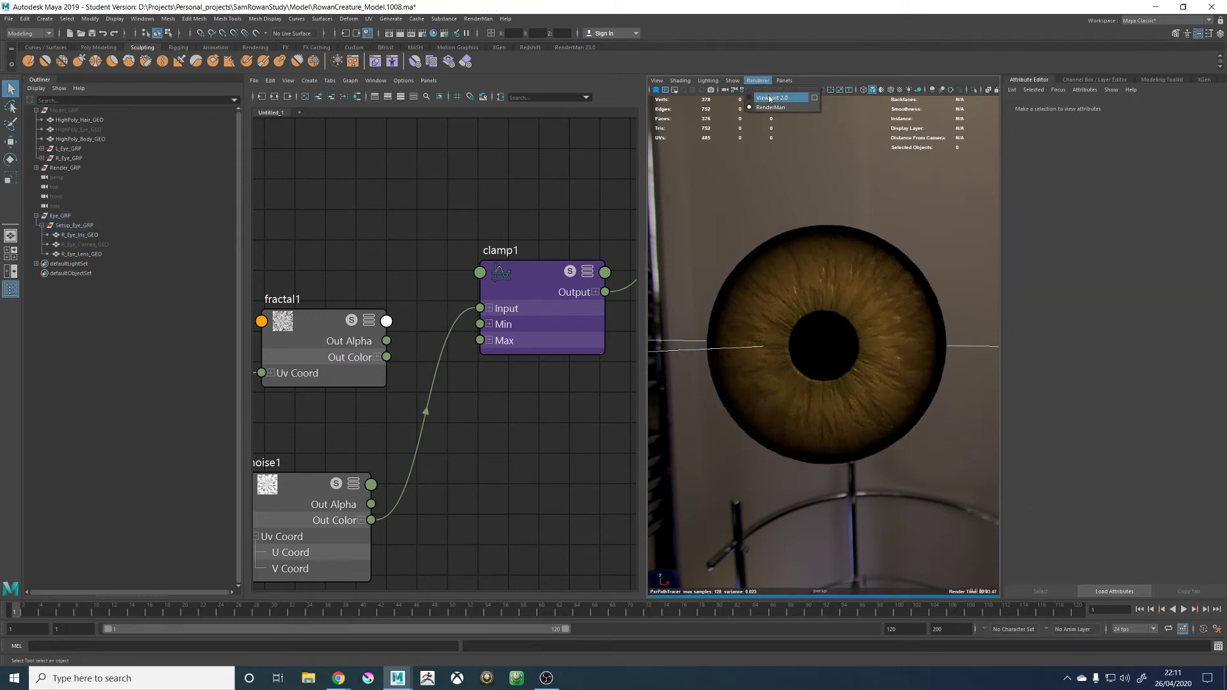
left_click(770, 99)
middle_click_drag(579, 427, 354, 497, "alt")
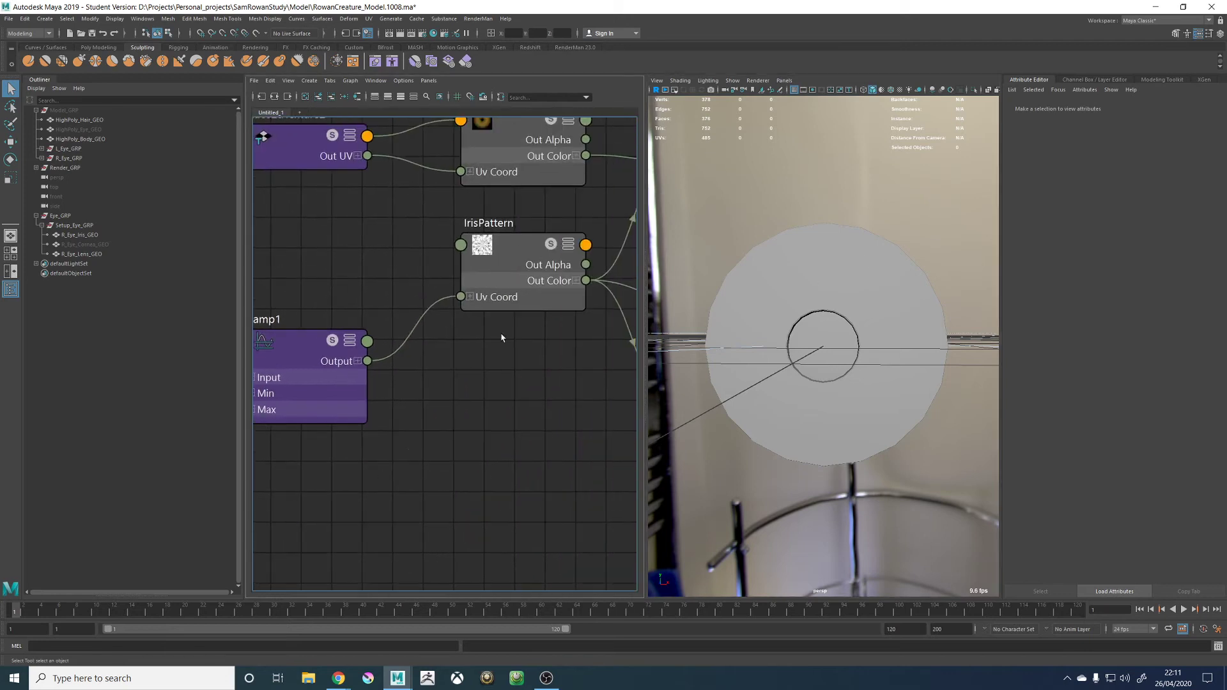
left_click(530, 247)
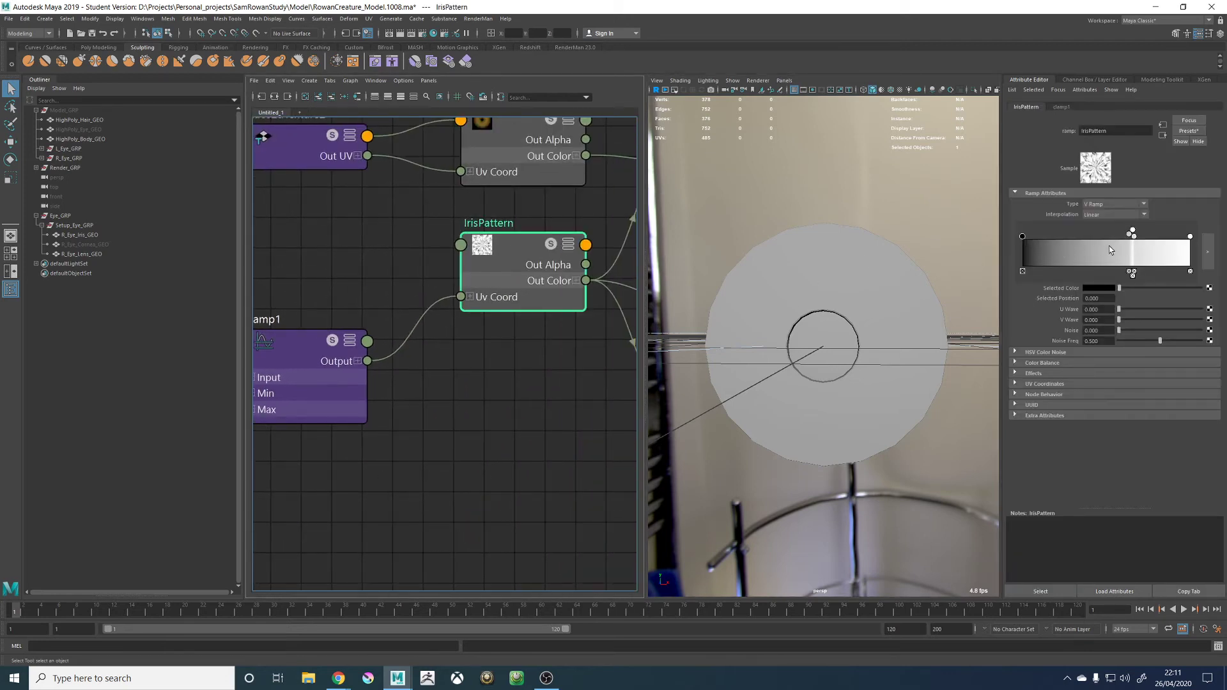
left_click(1060, 249)
left_click(1094, 251)
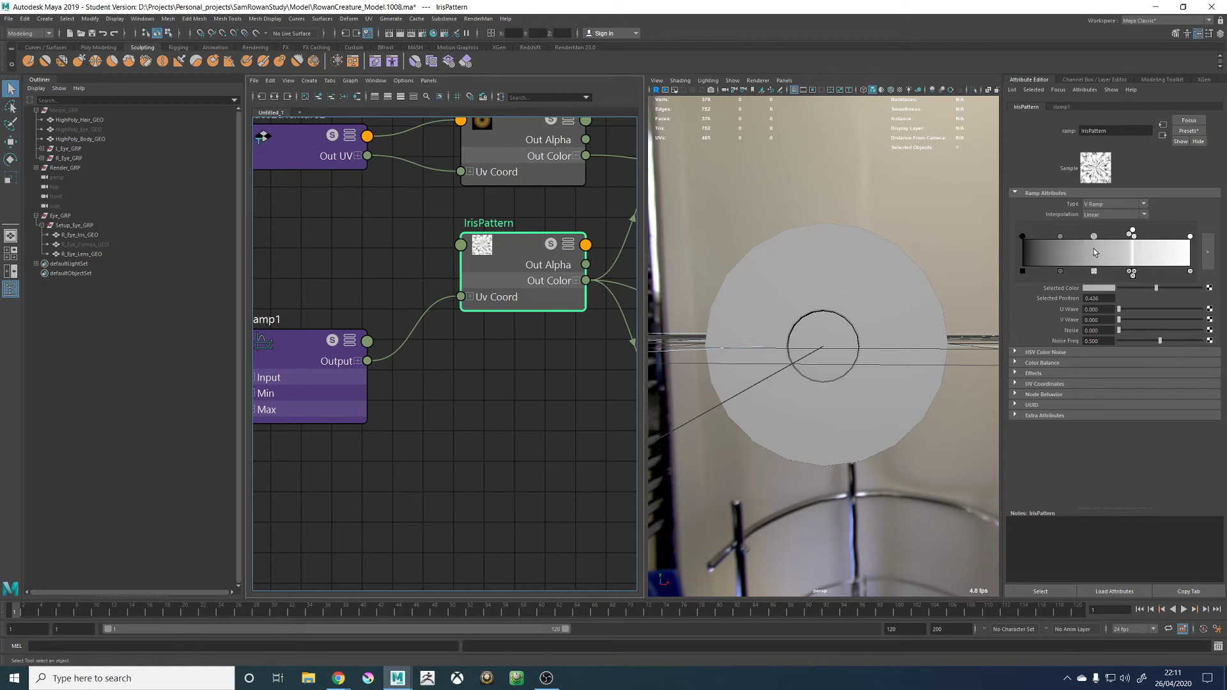
Lighten the IrisPattern ramp stop at 0.226 to near white and darken the stop at 0.426 to grey
left_click(1060, 237)
left_click_drag(1141, 289, 1178, 289)
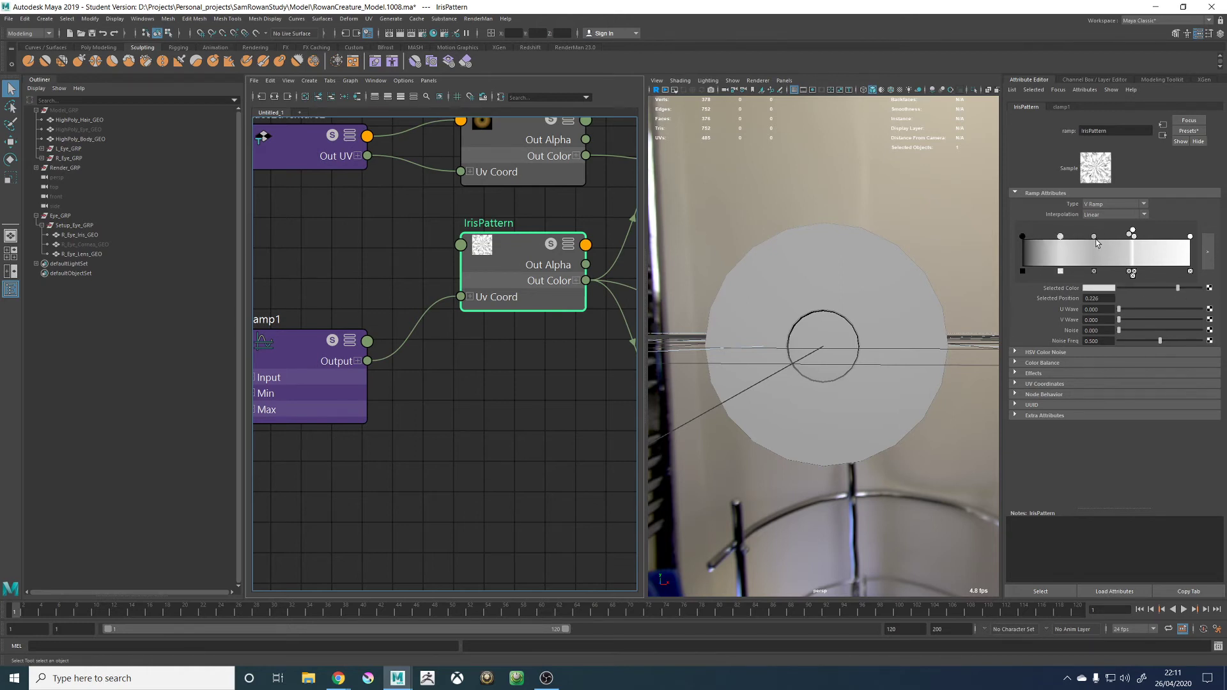
left_click_drag(1094, 237, 1096, 238)
left_click_drag(1097, 276, 1094, 276)
left_click(1135, 288)
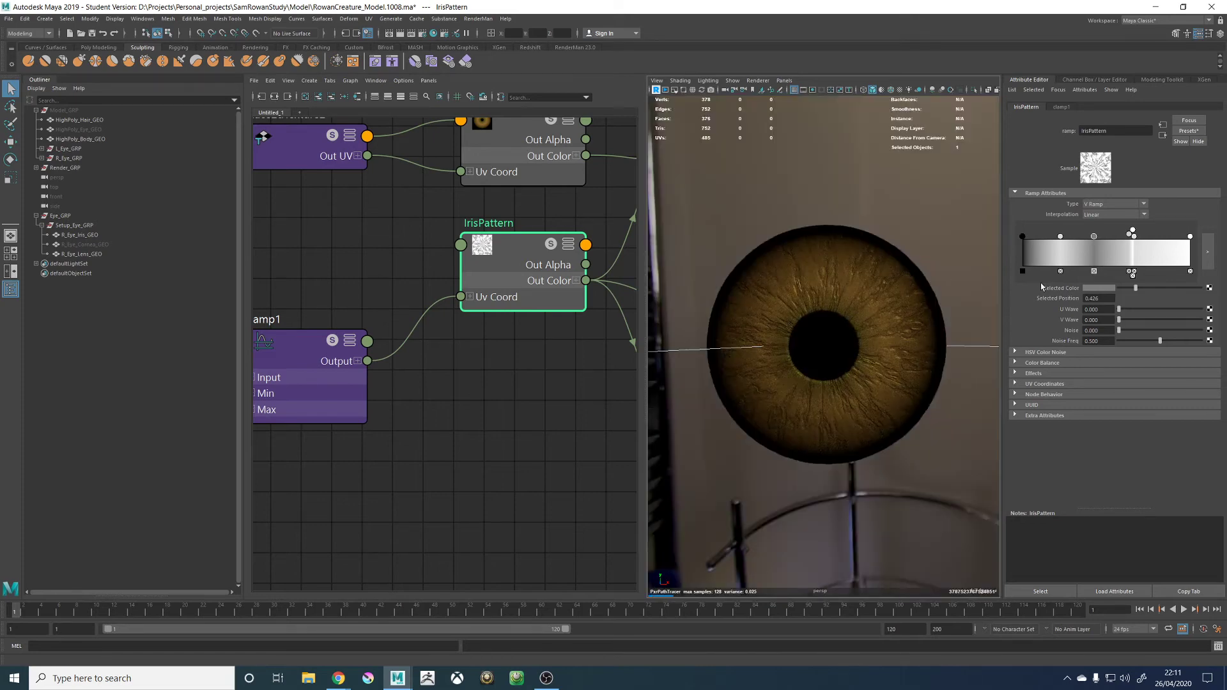
Add a white stop near the dark start of the IrisPattern ramp and a dark grey stop at about 0.169
left_click(1041, 252)
left_click(1051, 255)
left_click_drag(1150, 288, 1131, 288)
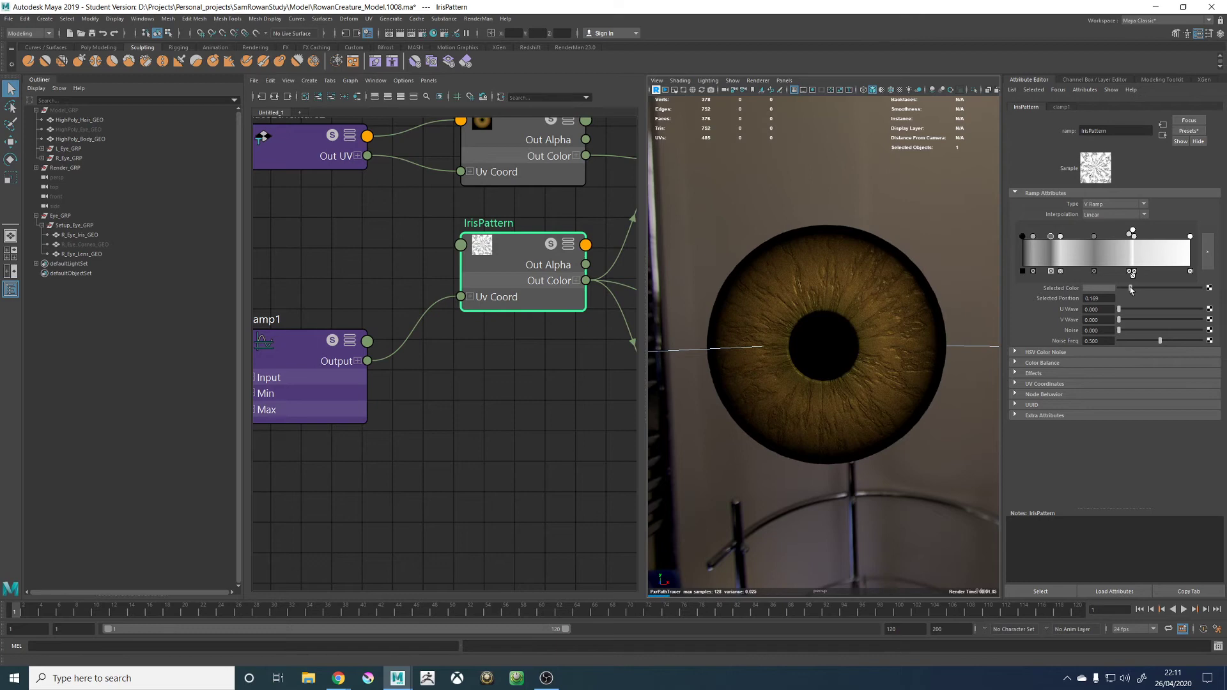
Switch the view to Viewport 2.0 and preview the noise1 node's output in solo mode
left_click(757, 81)
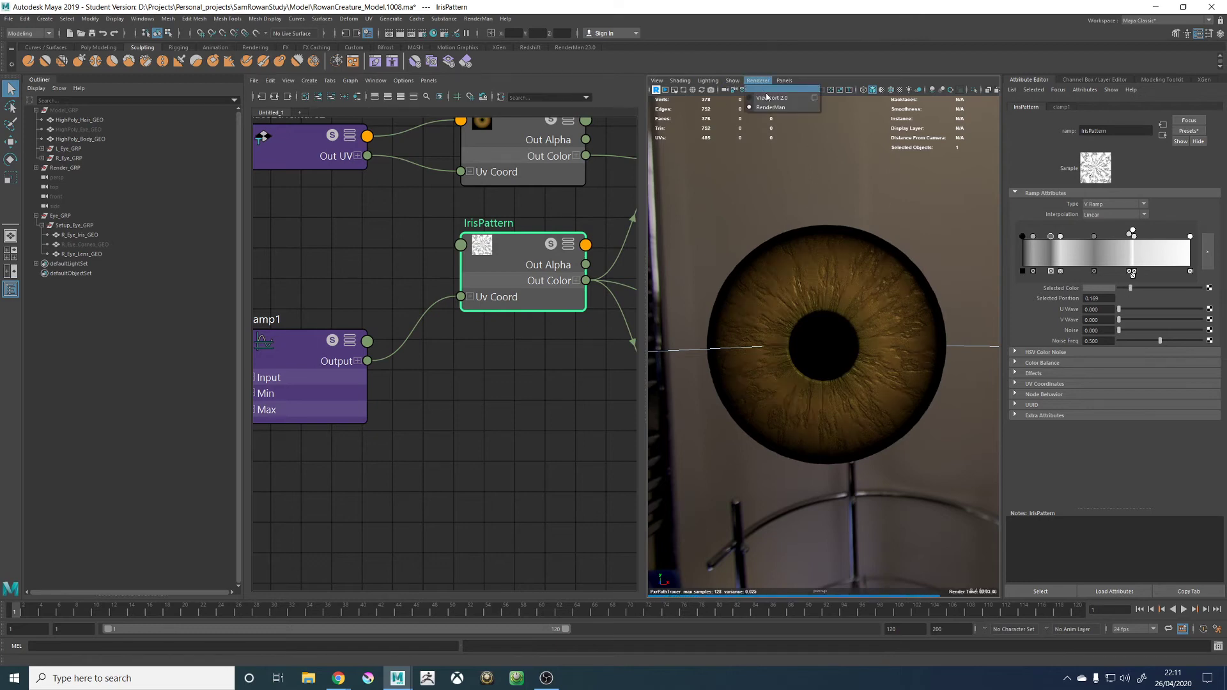
left_click(770, 97)
middle_click_drag(303, 324, 530, 293, "alt")
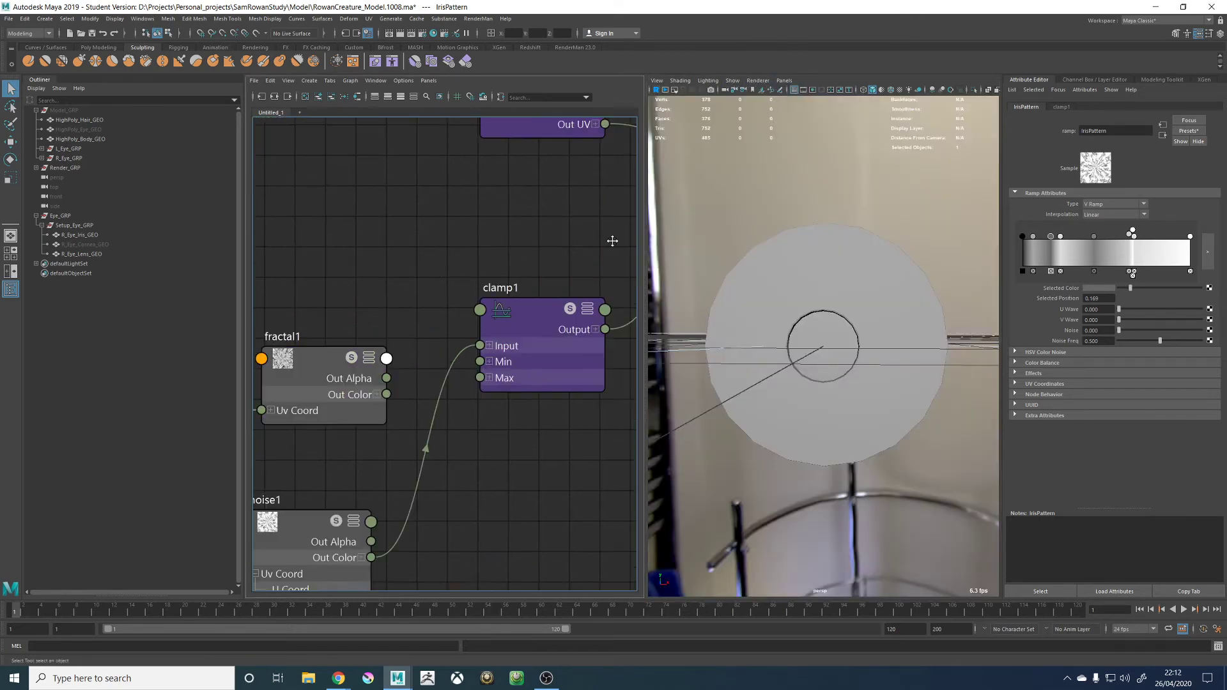
middle_click_drag(460, 342, 592, 322, "alt")
left_click(425, 508)
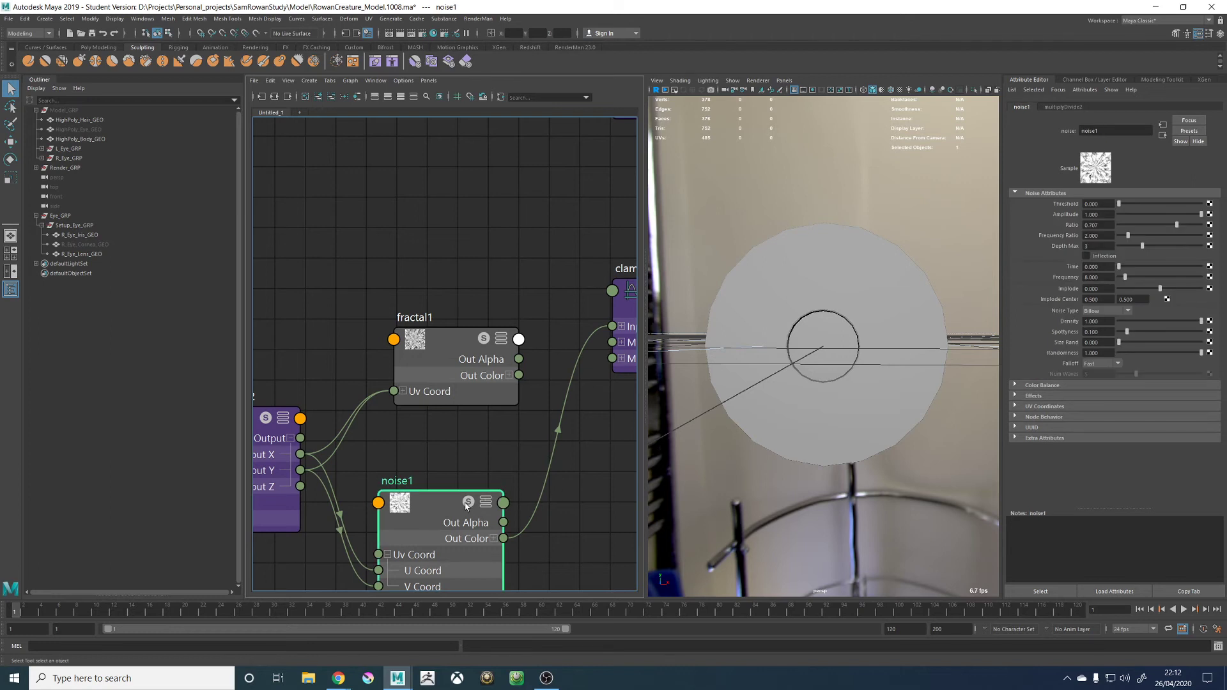
left_click(467, 503)
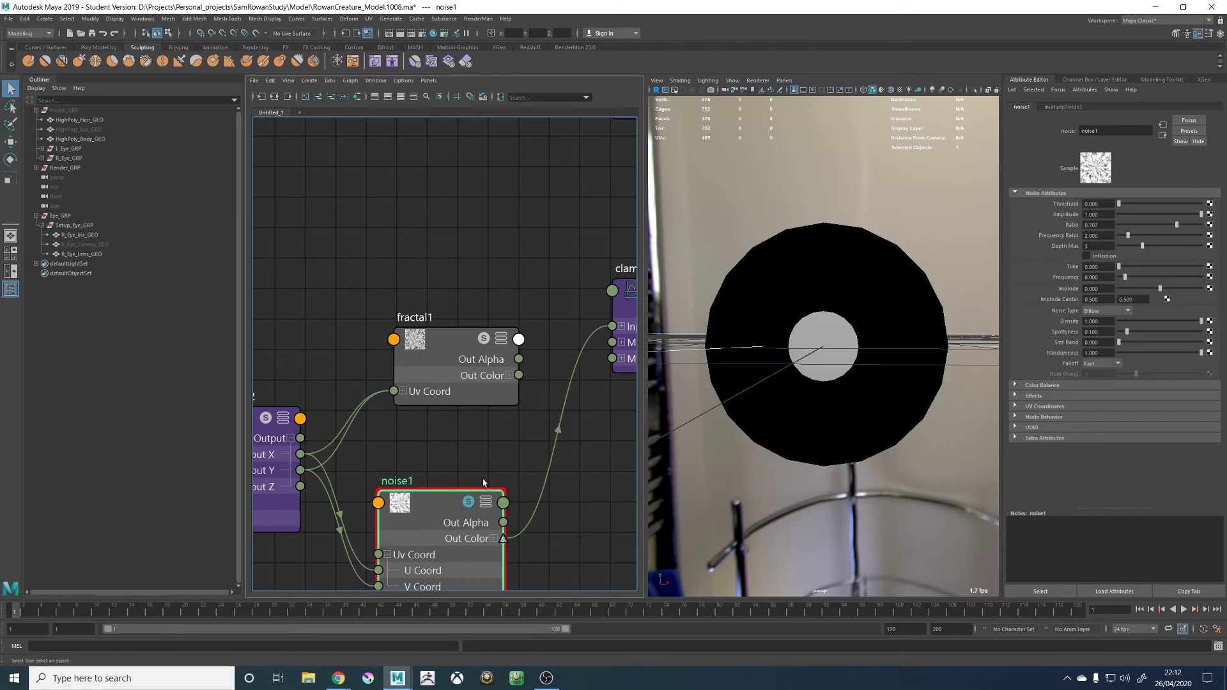
left_click(470, 502)
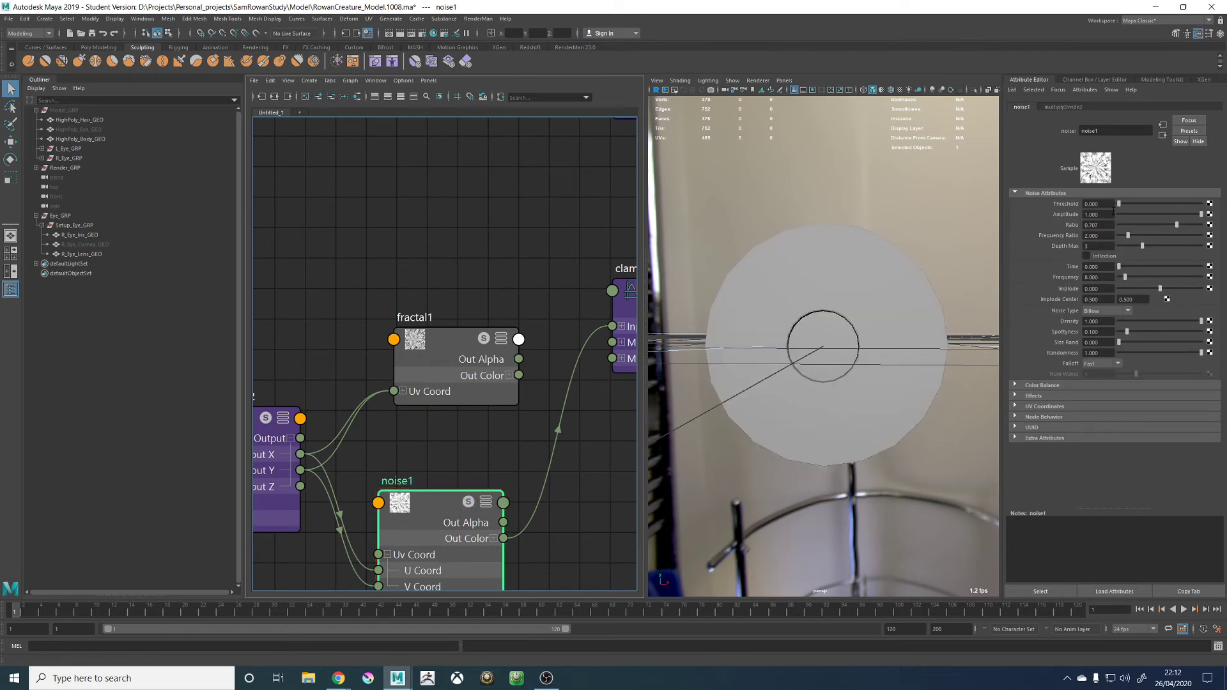
Try the Inflection option on noise1, and compare the Wispy and Wave noise types
left_click(1087, 256)
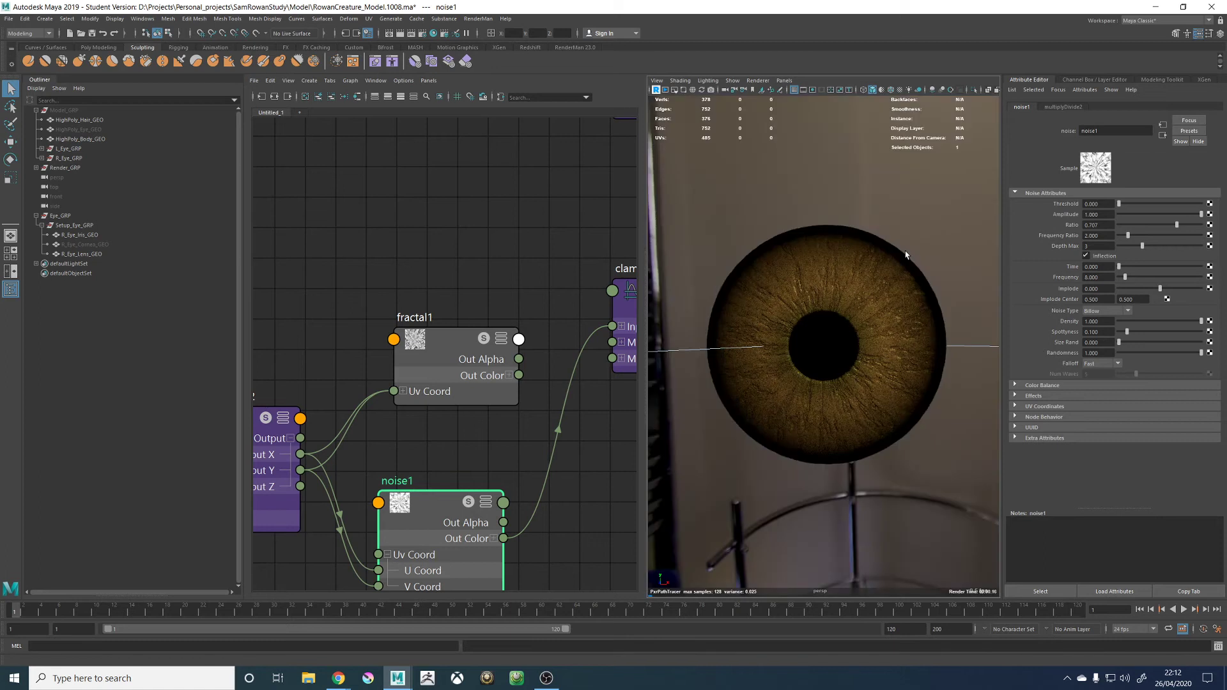
left_click(1094, 255)
left_click(1094, 313)
left_click(1091, 350)
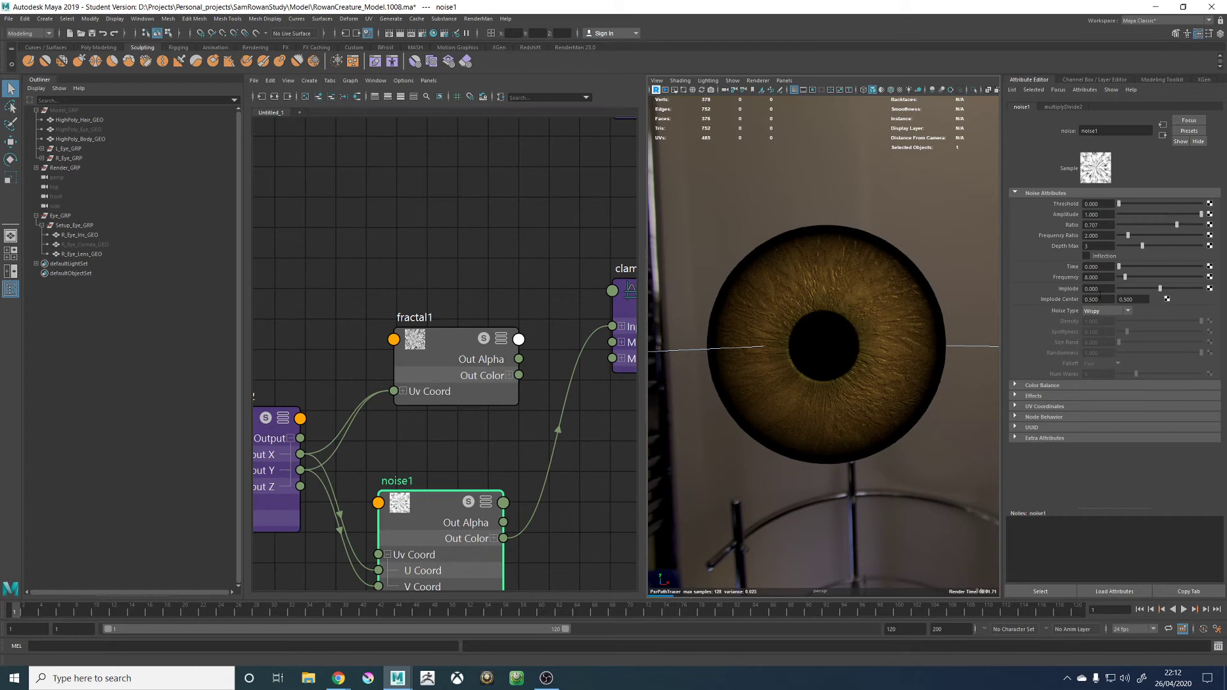
left_click(1102, 310)
left_click(1092, 339)
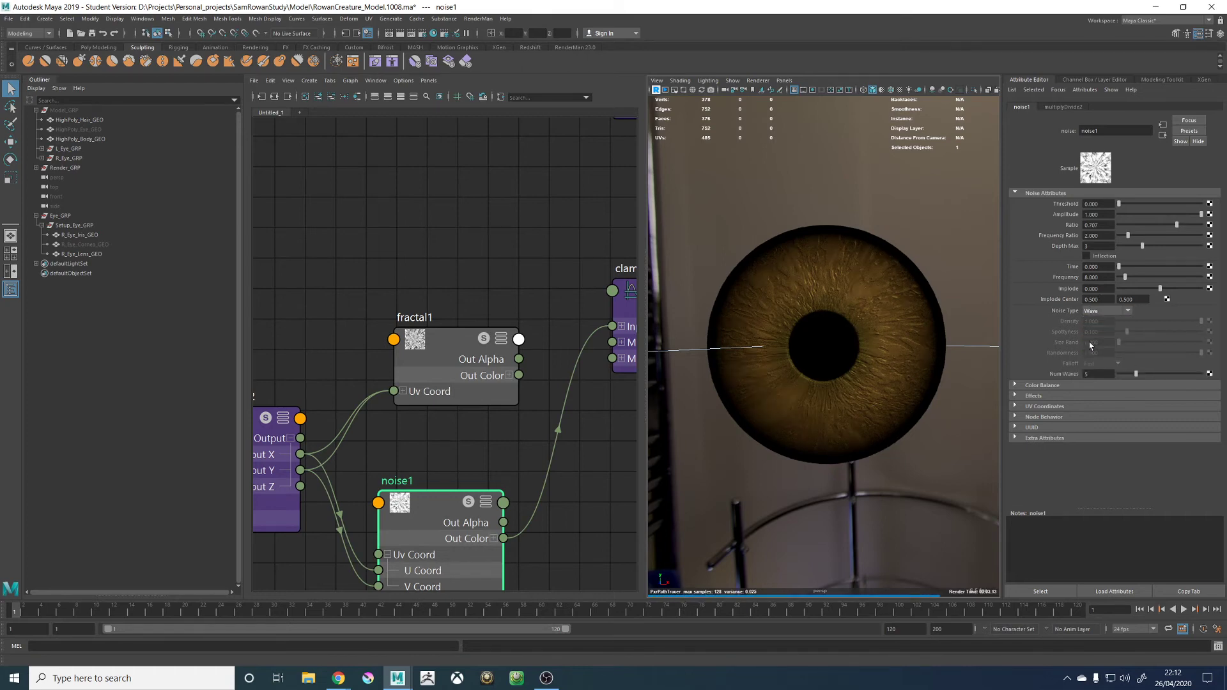
Try the SpaceTime noise type on noise1 and preview its output in solo mode
left_click(1103, 313)
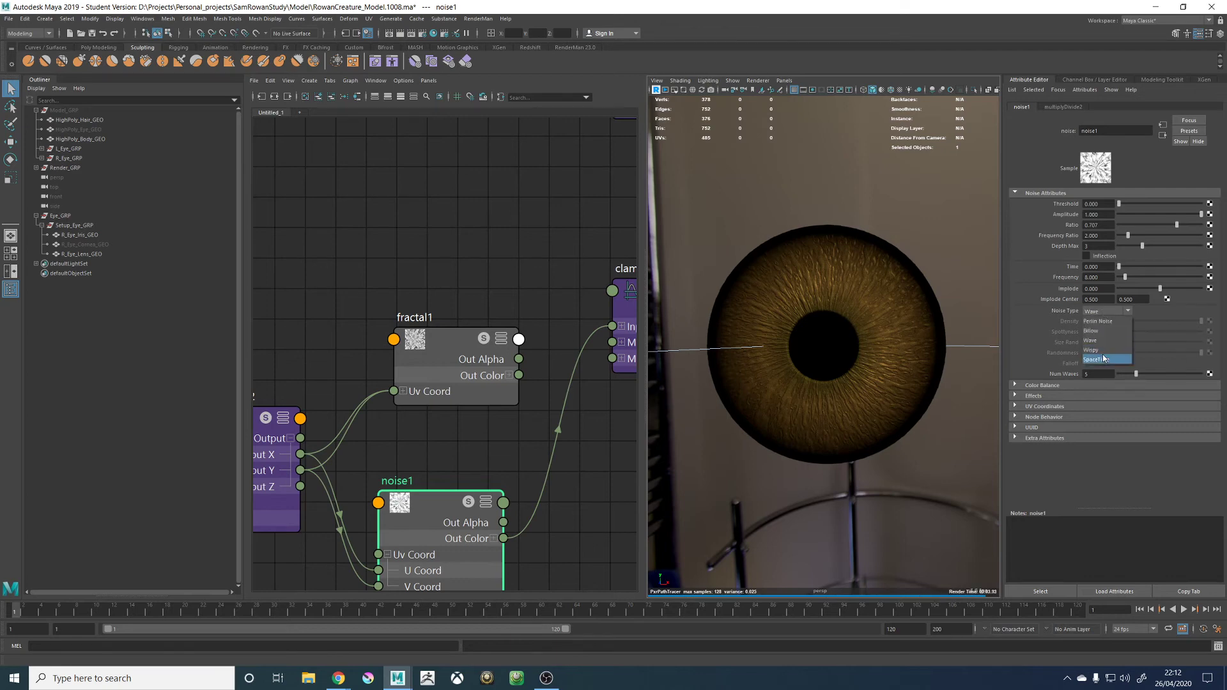
left_click(1102, 354)
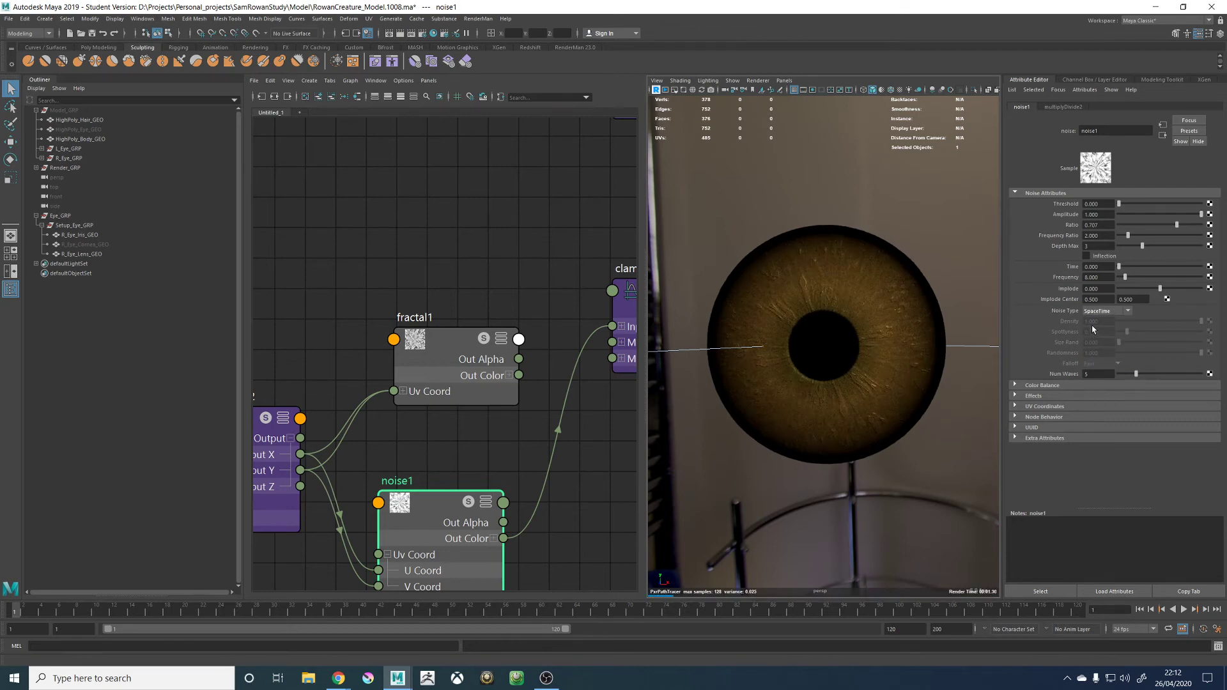
left_click(468, 503)
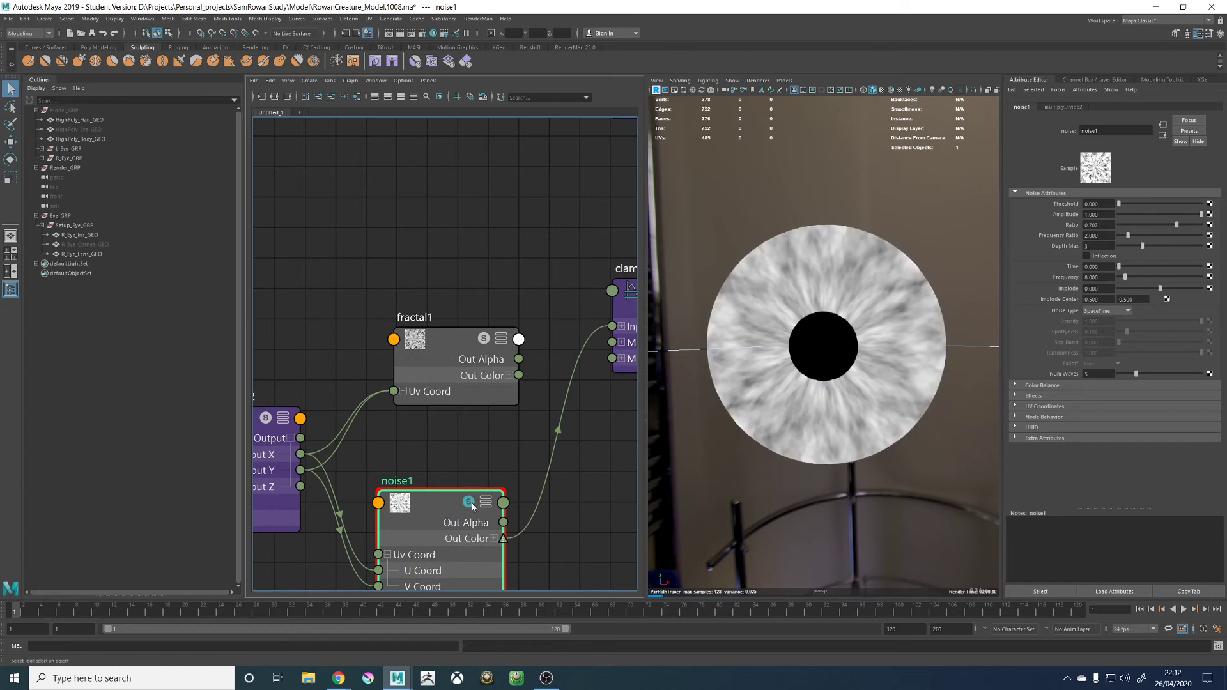
left_click(470, 503)
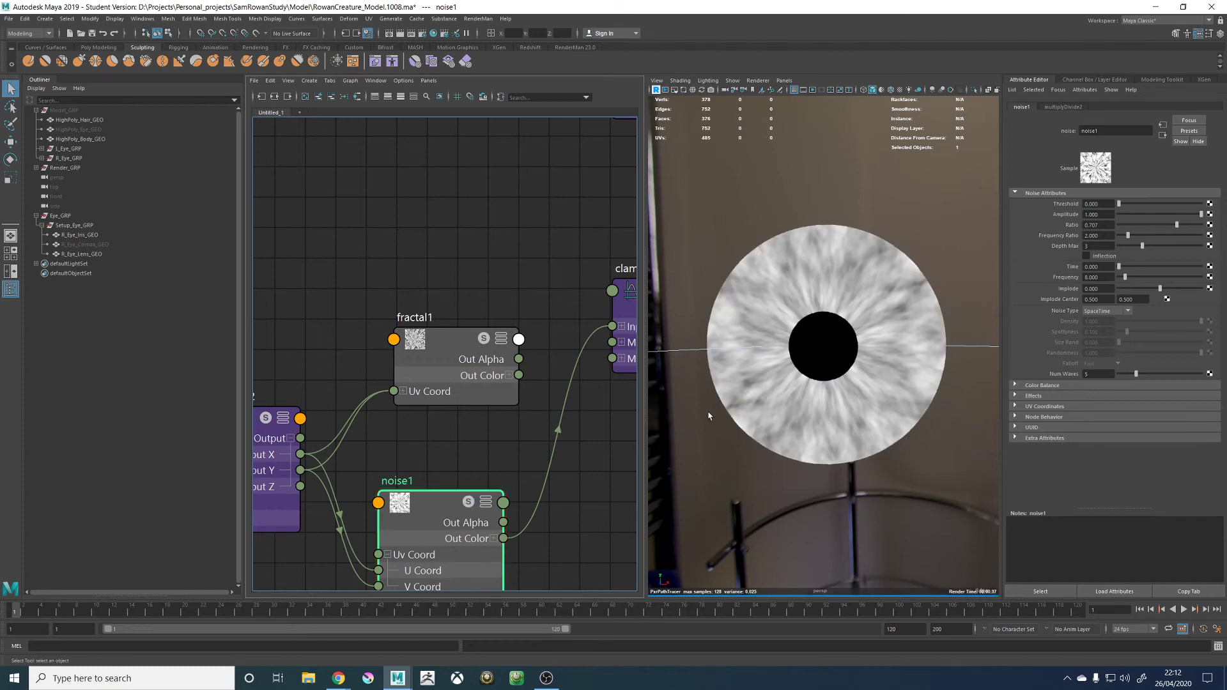
Try the Perlin Noise type on noise1, and set the noise type back to Billow
left_click(1106, 309)
left_click(1105, 321)
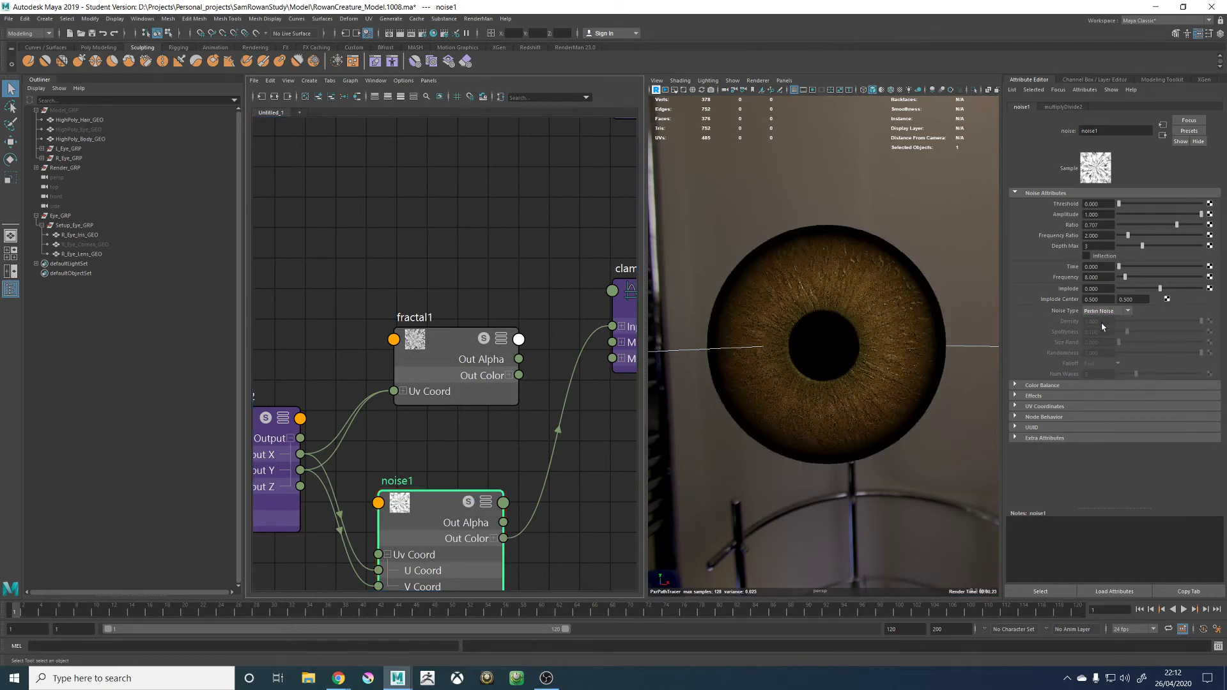
left_click(1089, 313)
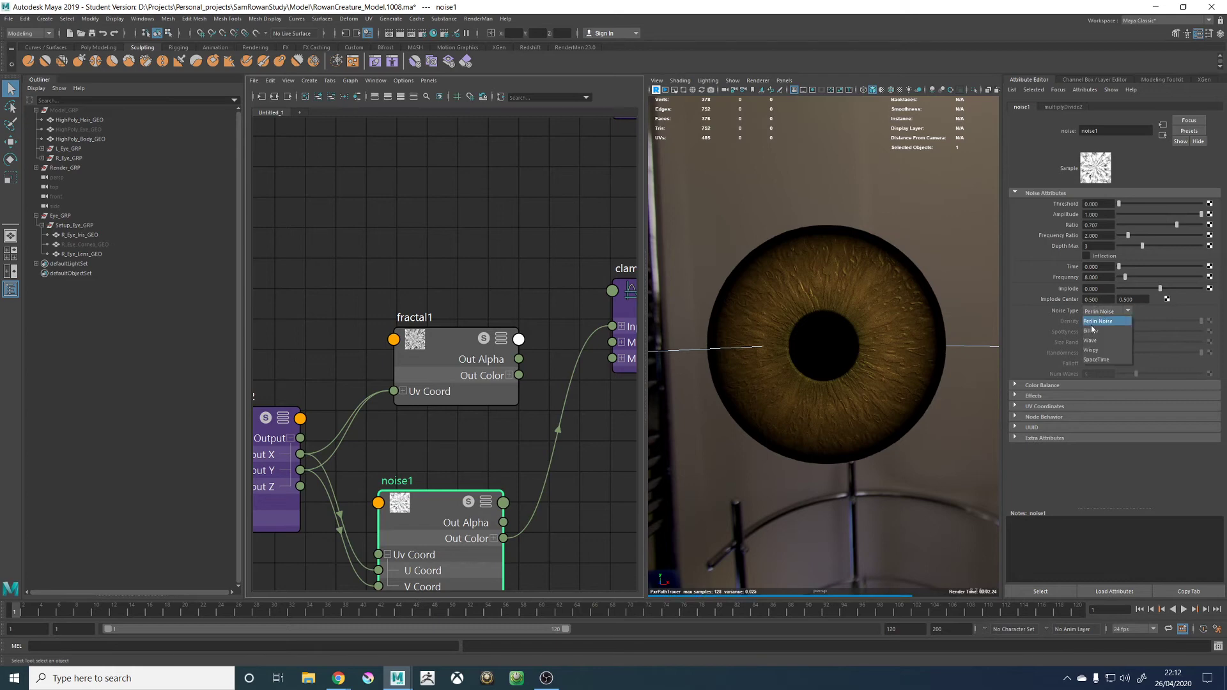
left_click(1108, 321)
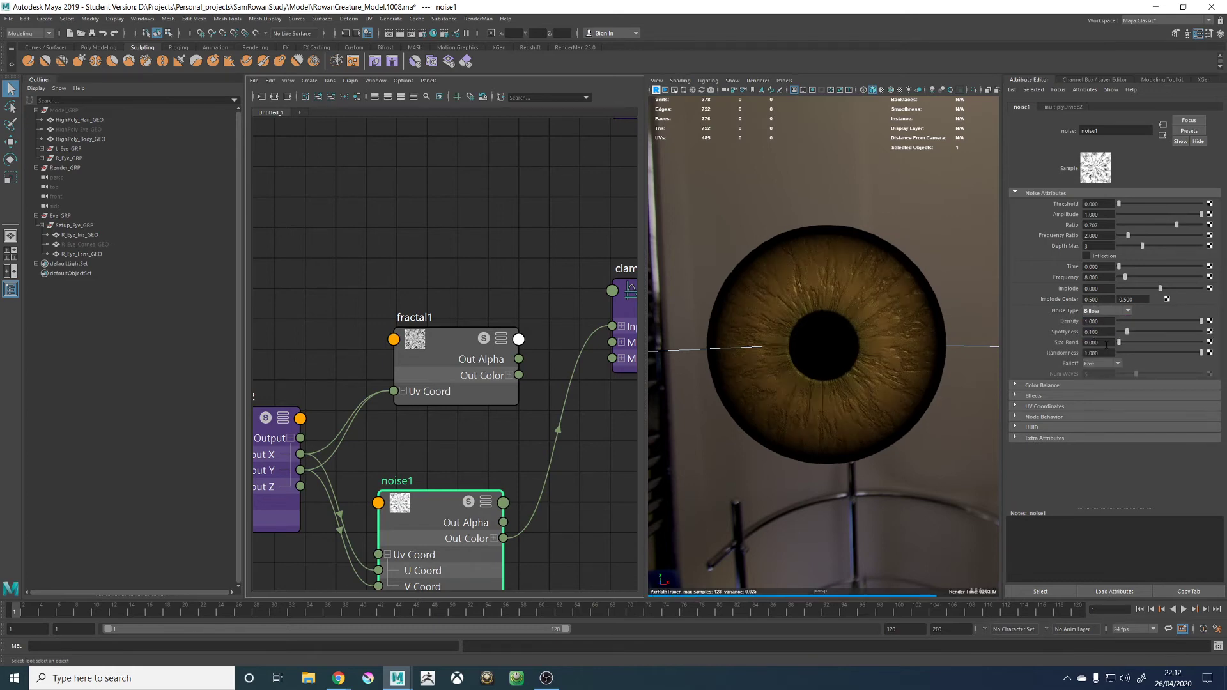
Set the Noise of the radial ramp ramp2 to about 0.04 and its Noise Freq to about 0.229
scroll(384, 423, "down", 4)
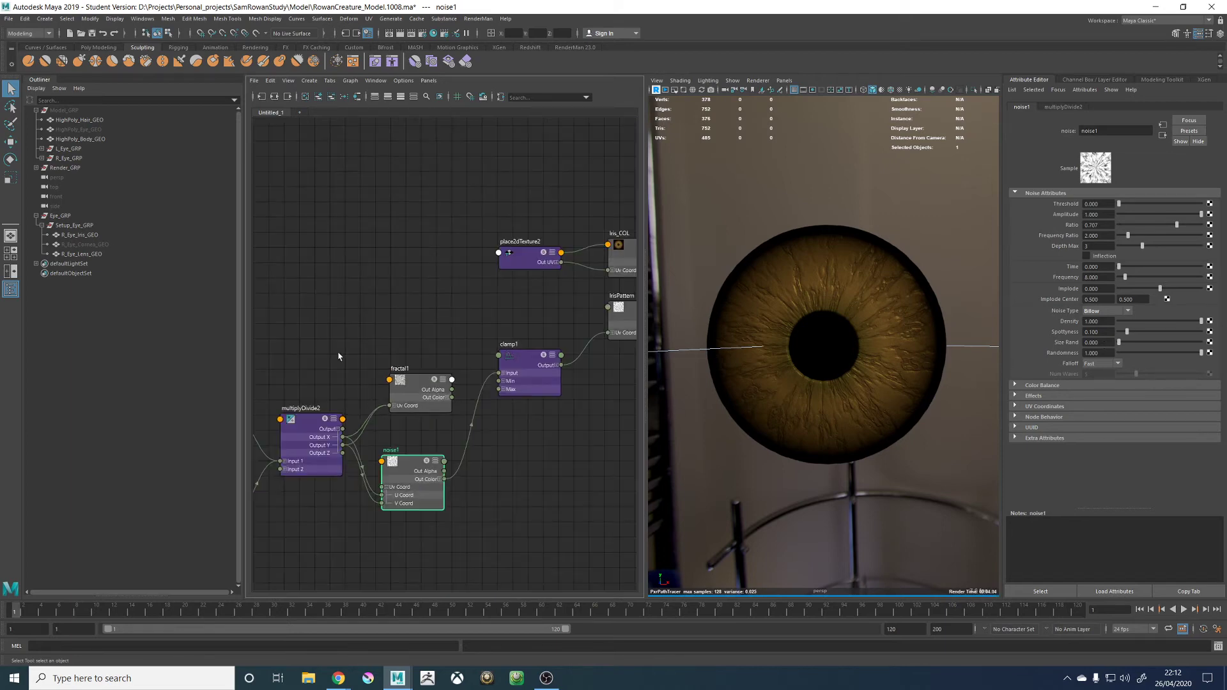
scroll(443, 309, "up", 2)
left_click(361, 342)
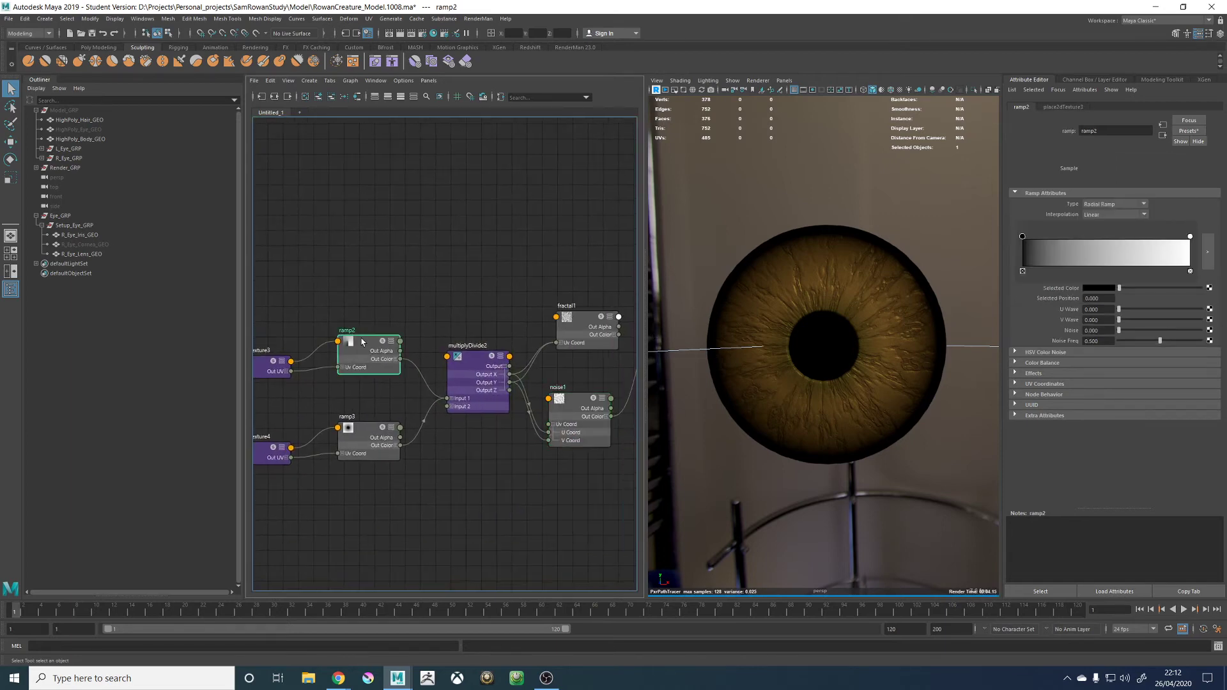
left_click_drag(1136, 333, 1127, 333)
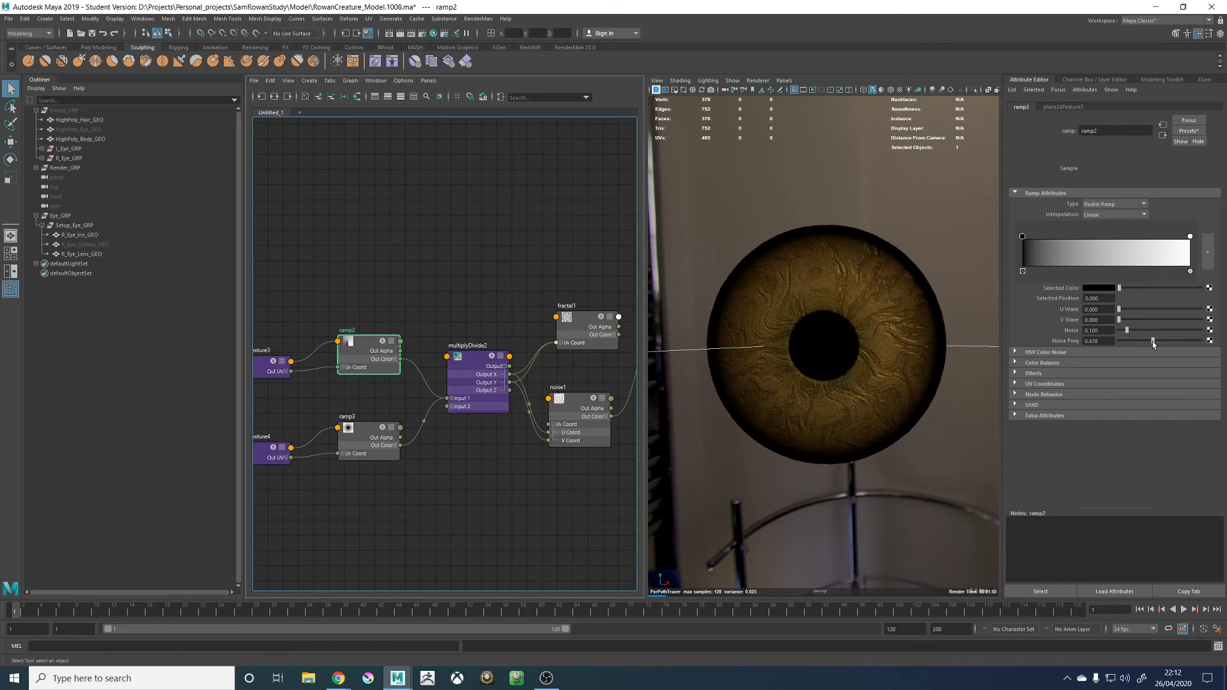
left_click_drag(1151, 343, 1121, 333)
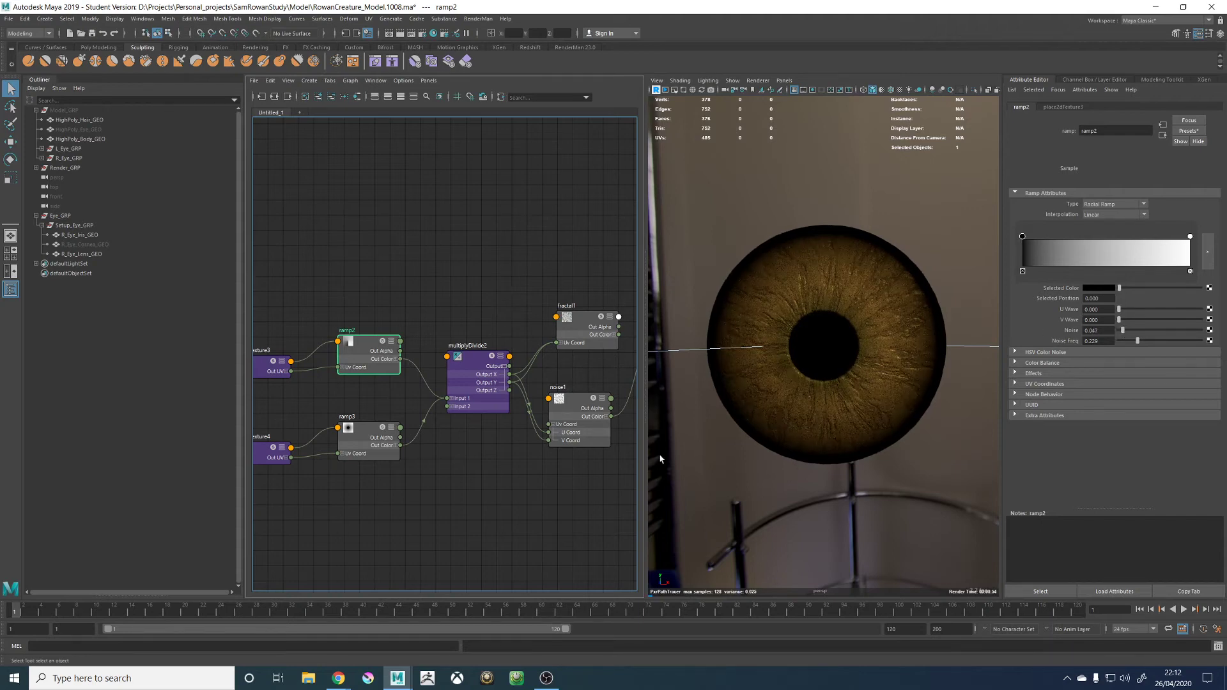
Set the circular ramp ramp3's Noise to about 0.047 and Noise Freq to about 0.465, previewing its output in solo mode
left_click(374, 438)
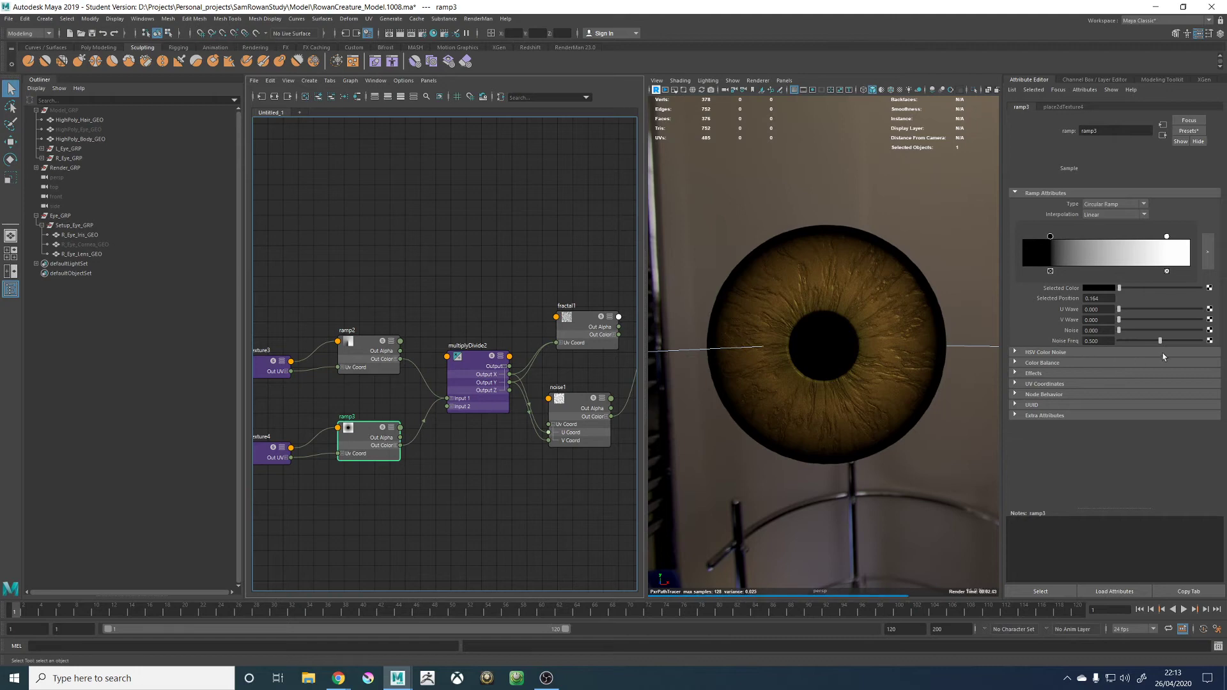
left_click_drag(1126, 331, 1140, 333)
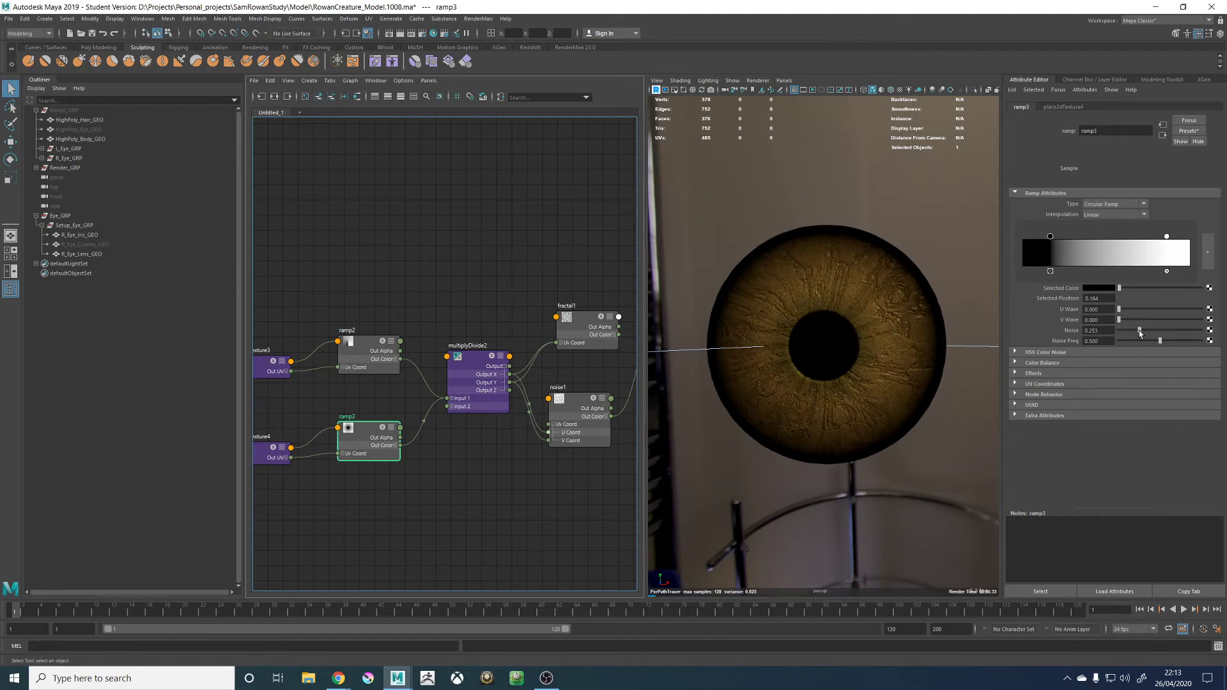
left_click_drag(1149, 345, 1126, 333)
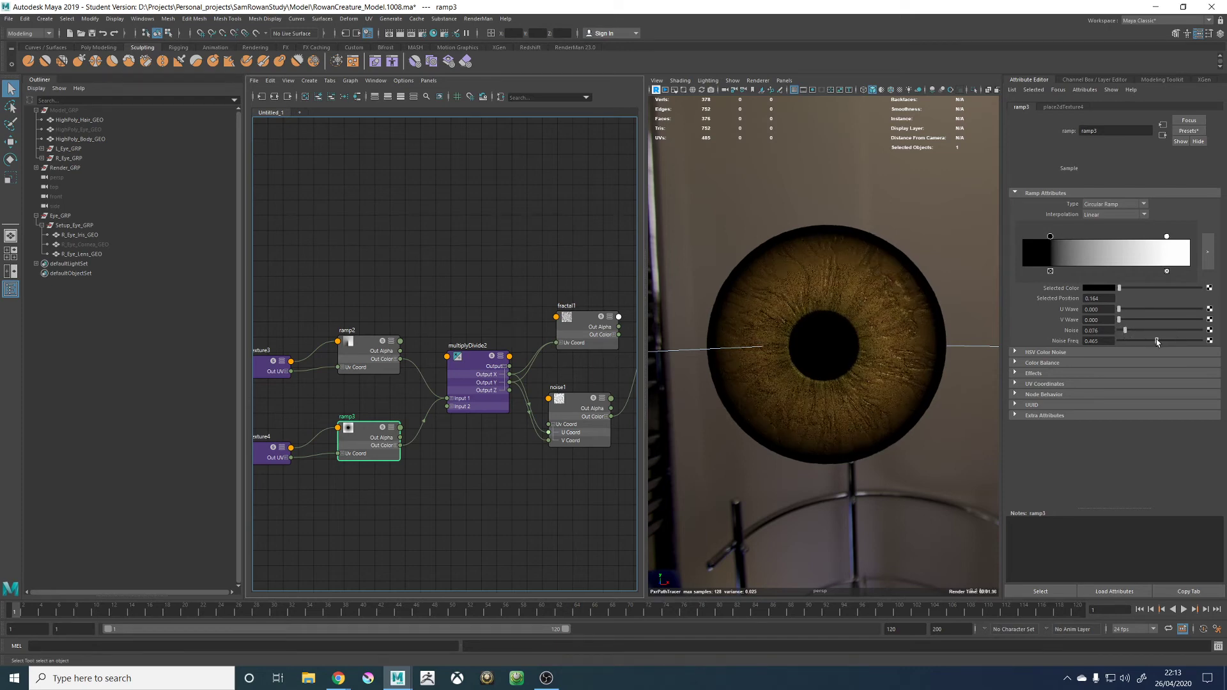
left_click(383, 428)
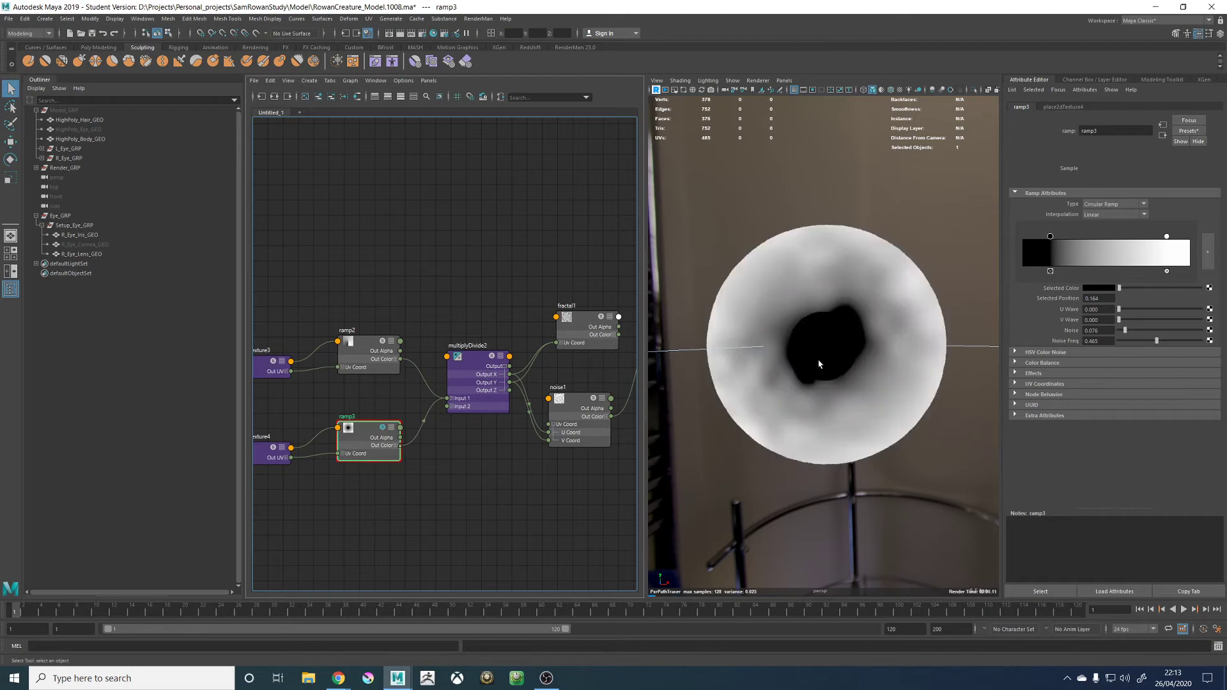
left_click_drag(1125, 333, 1135, 333)
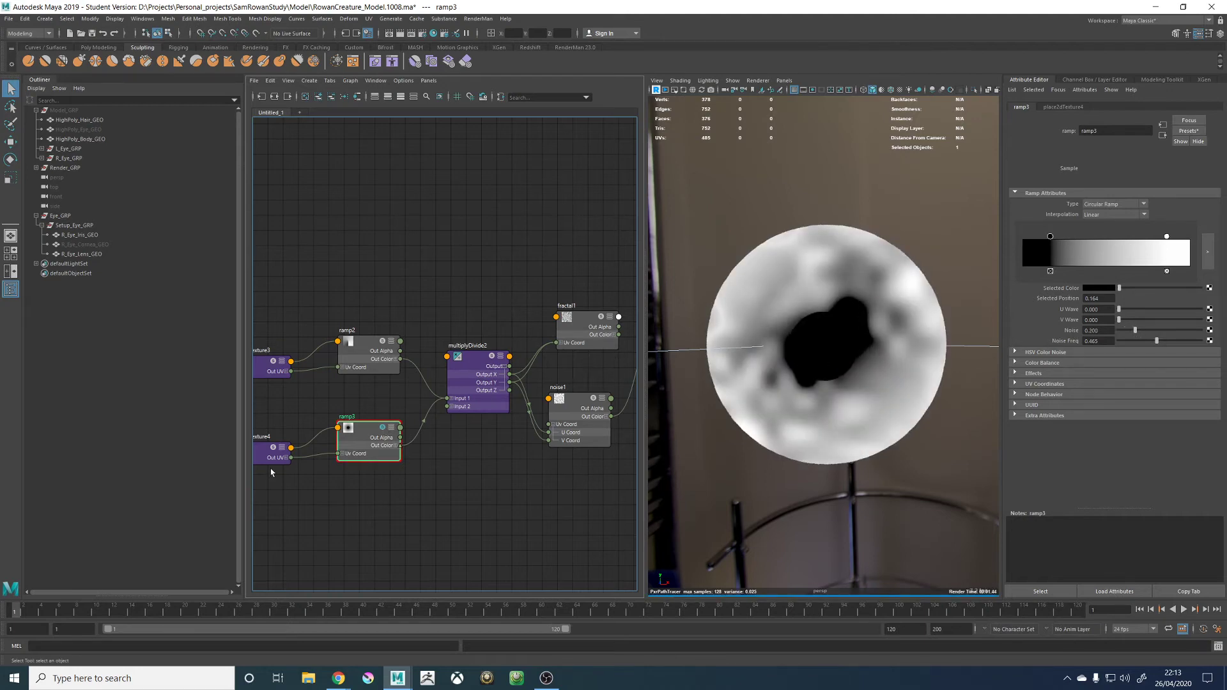
left_click(383, 427)
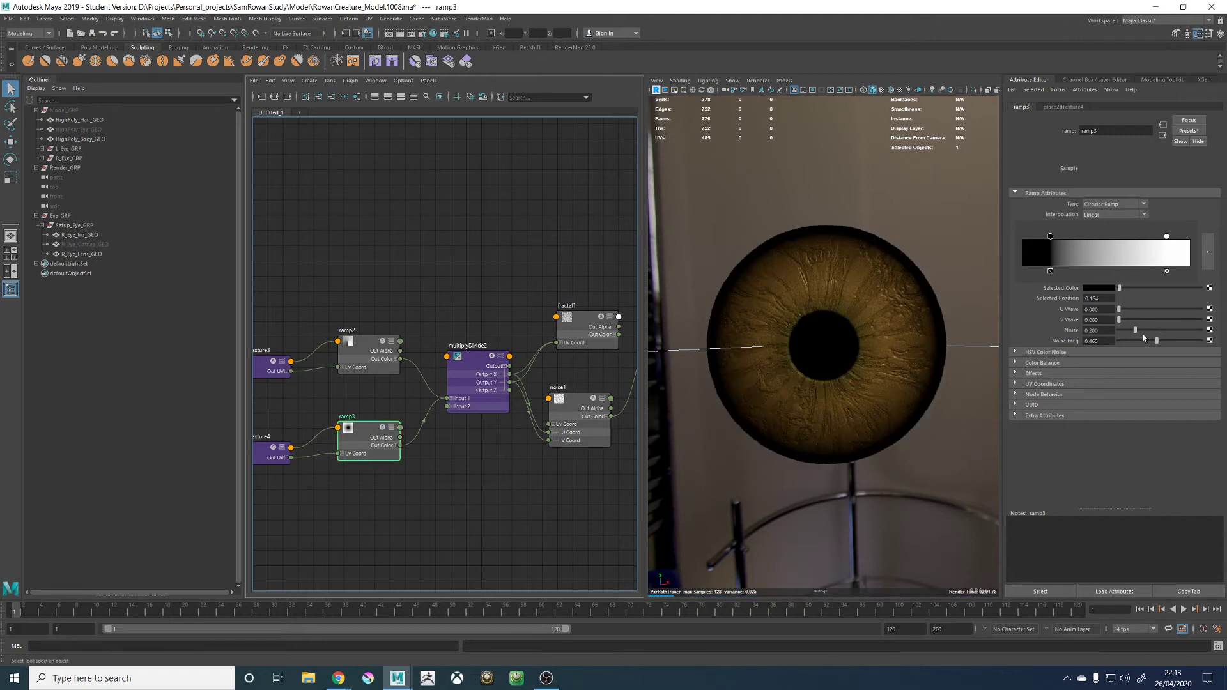
left_click_drag(1133, 330, 1123, 333)
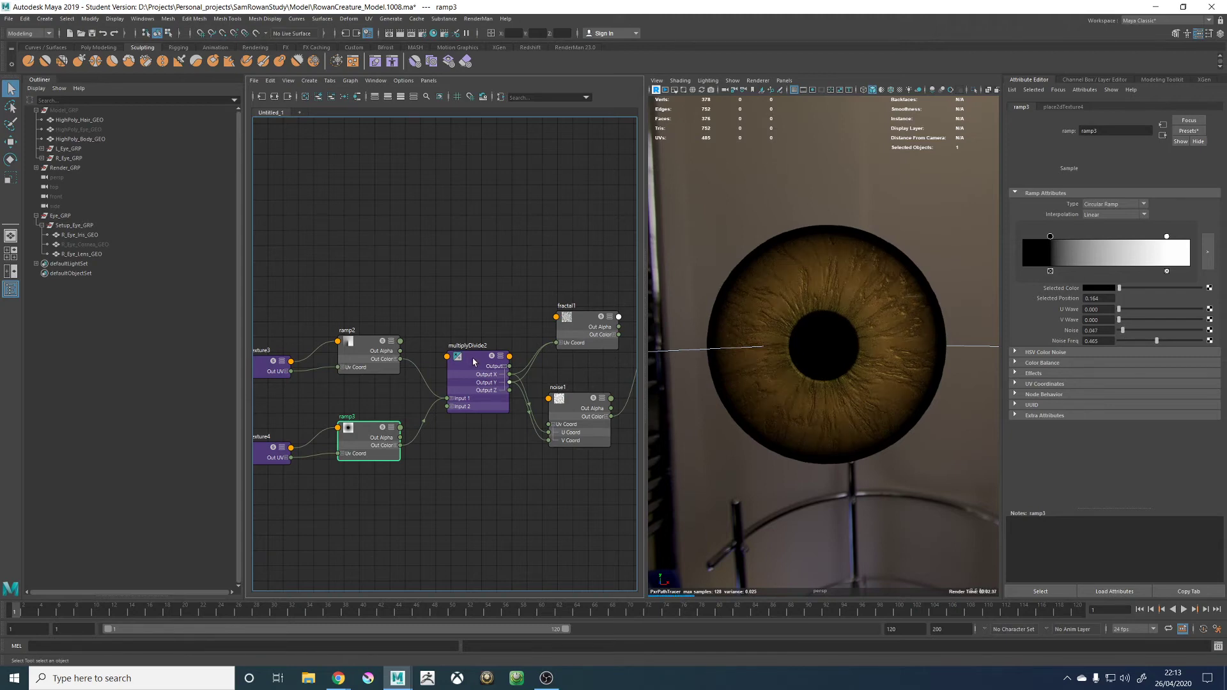
Switch the viewport renderer to Viewport 2.0 and unhide R_Eye_Cornea_GEO
scroll(508, 273, "down", 2)
left_click(758, 80)
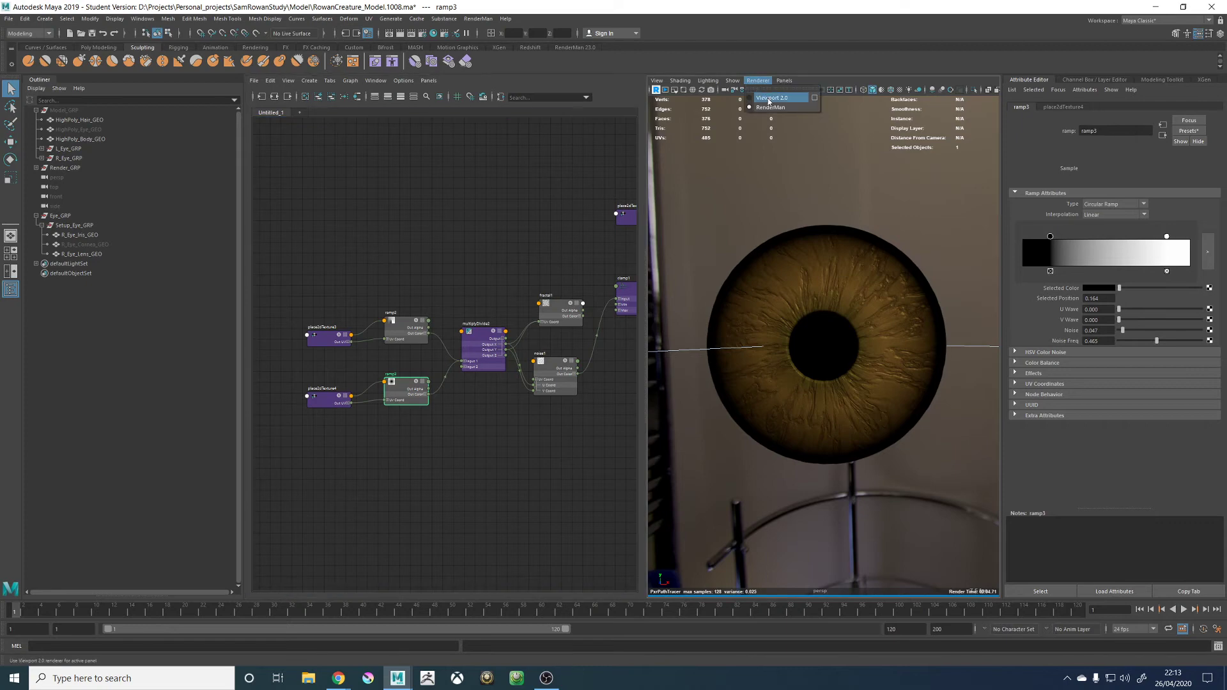
left_click(774, 94)
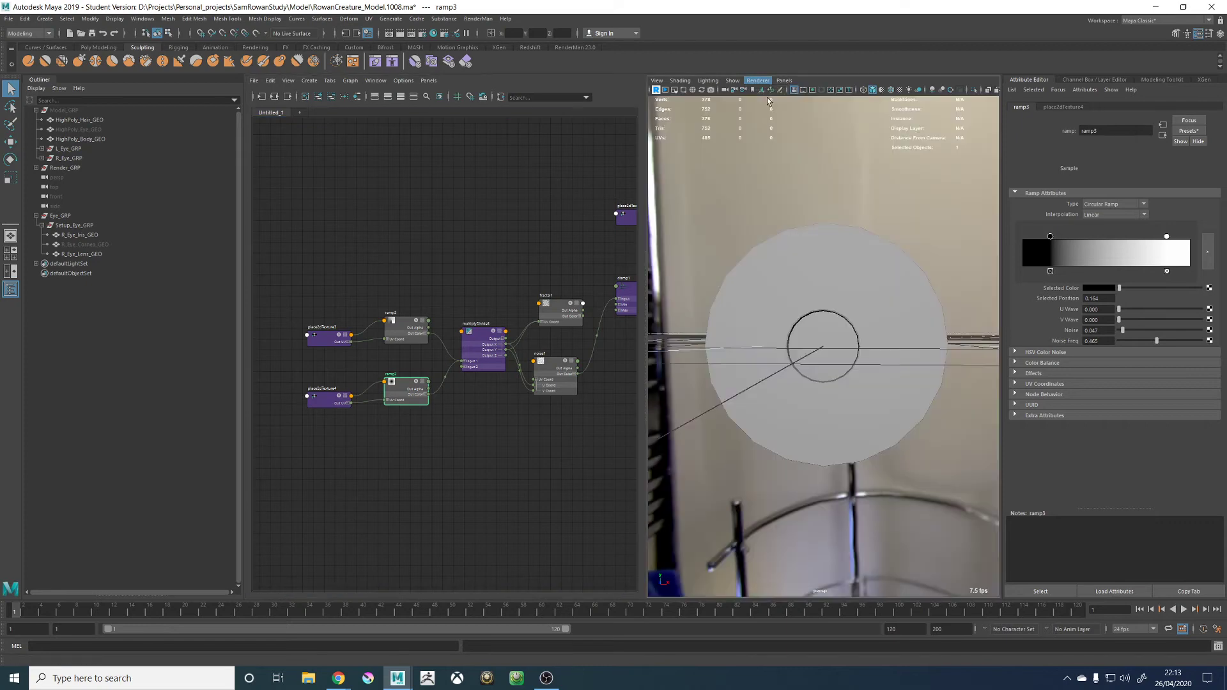
left_click(77, 245)
key("shift+h")
left_click(859, 208)
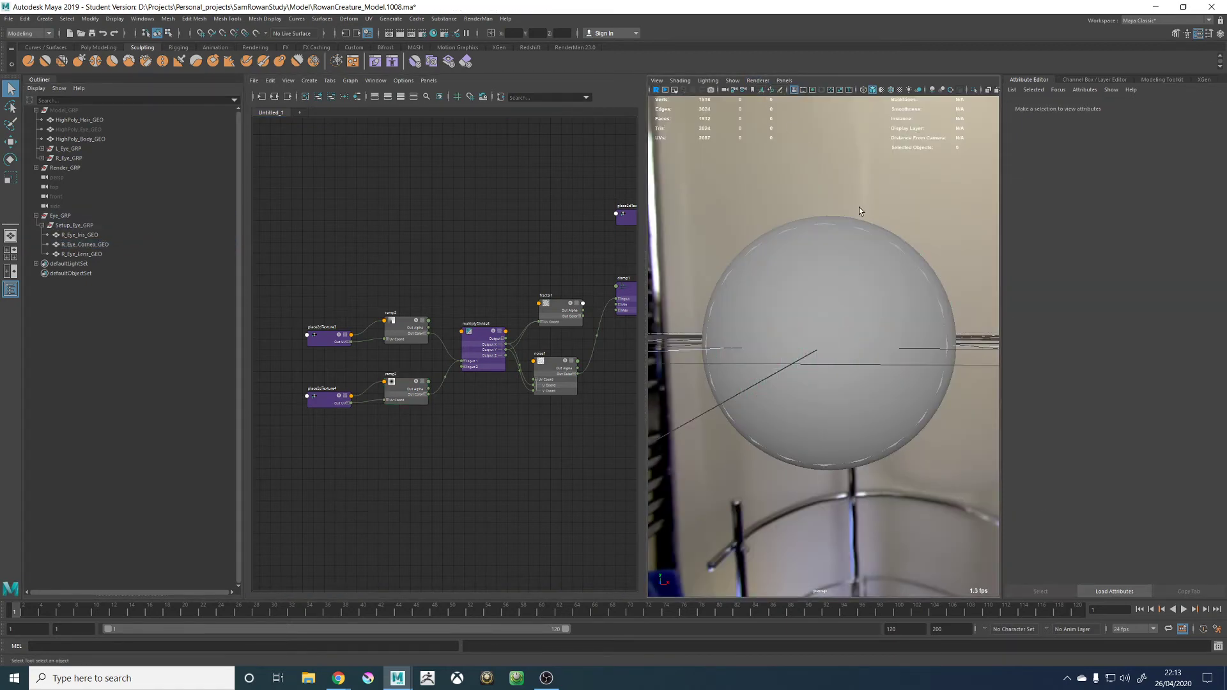
scroll(822, 203, "down", 2)
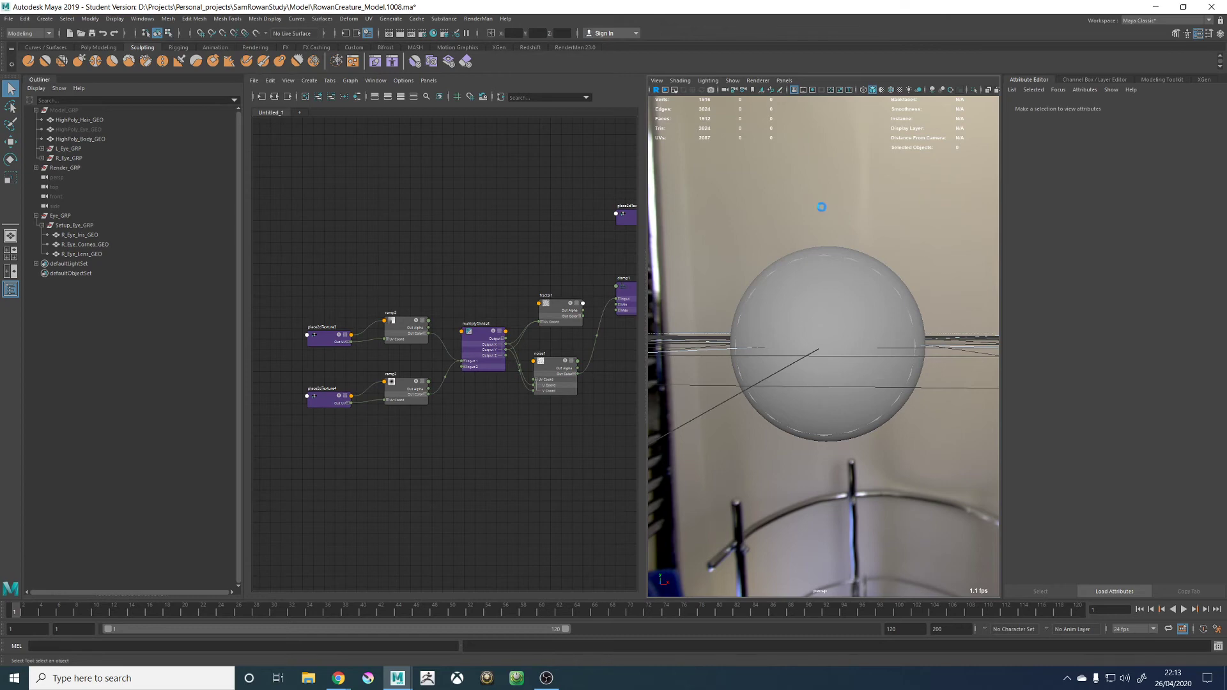
Save the scene and render the eye with its cornea using RenderMan in the viewport
key("ctrl+s")
left_click(585, 347)
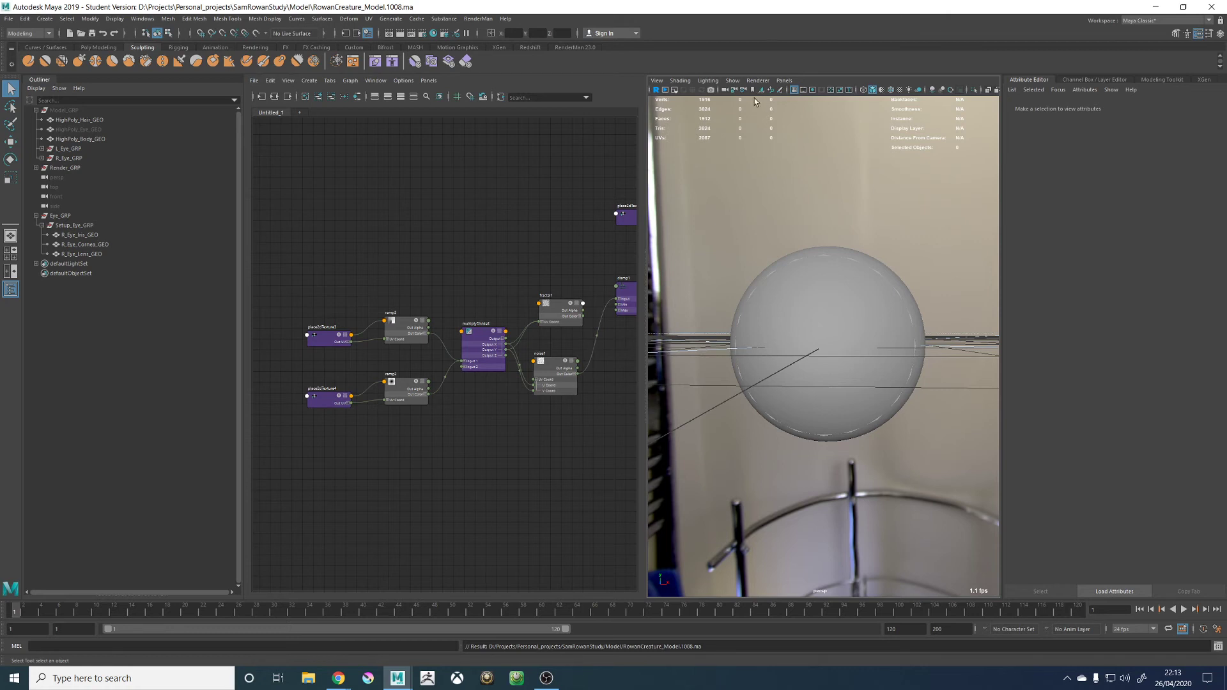
left_click(758, 80)
left_click(777, 107)
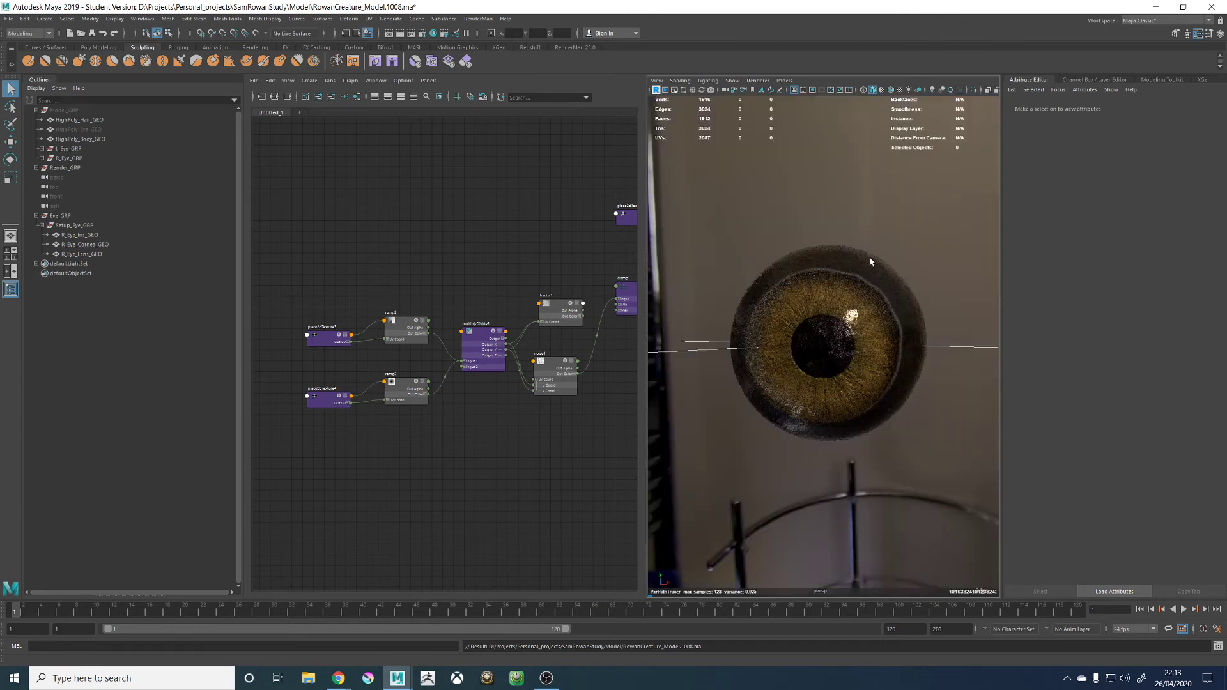
scroll(857, 173, "up", 2)
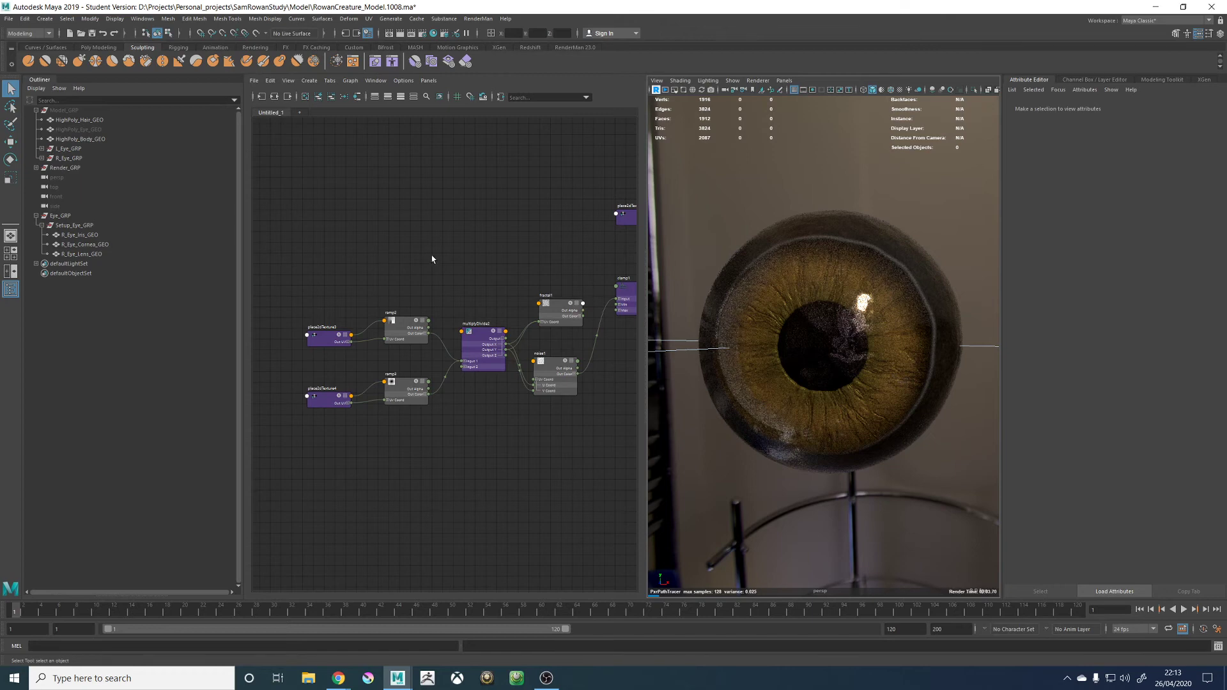
Compare the fractal1 and noise1 textures by connecting each one's Out Color to clamp1's Input in turn
middle_click_drag(471, 237, 321, 236, "alt")
scroll(439, 318, "up", 4)
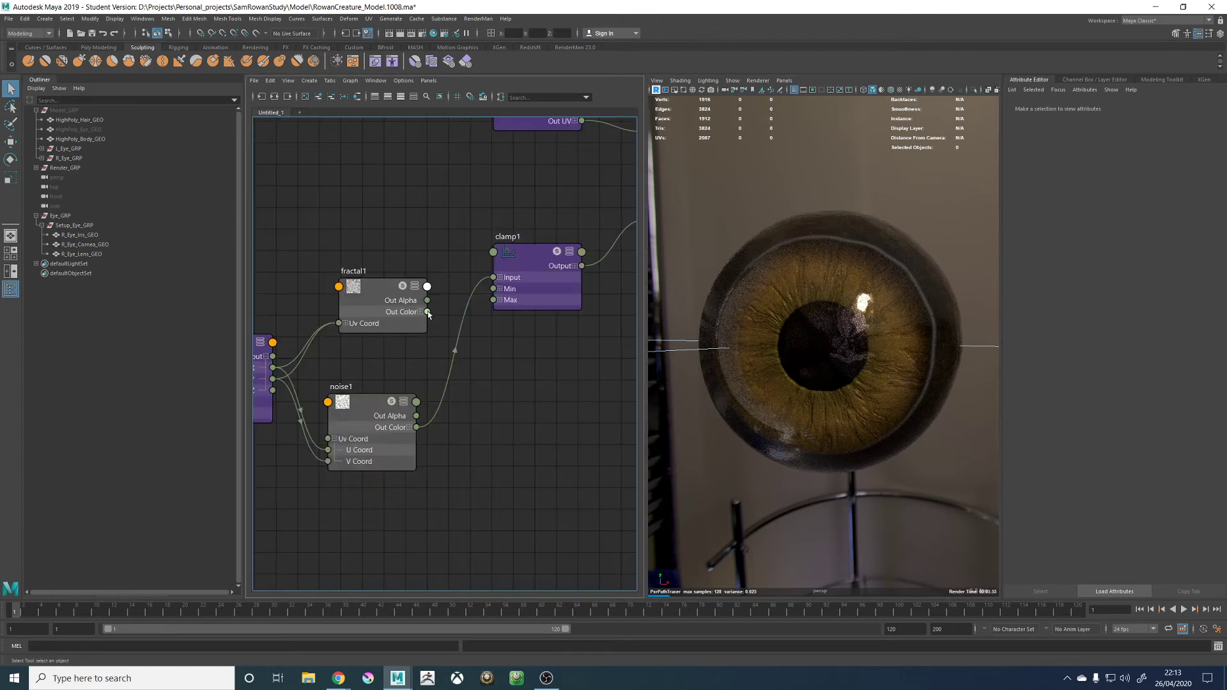
left_click_drag(427, 311, 495, 278)
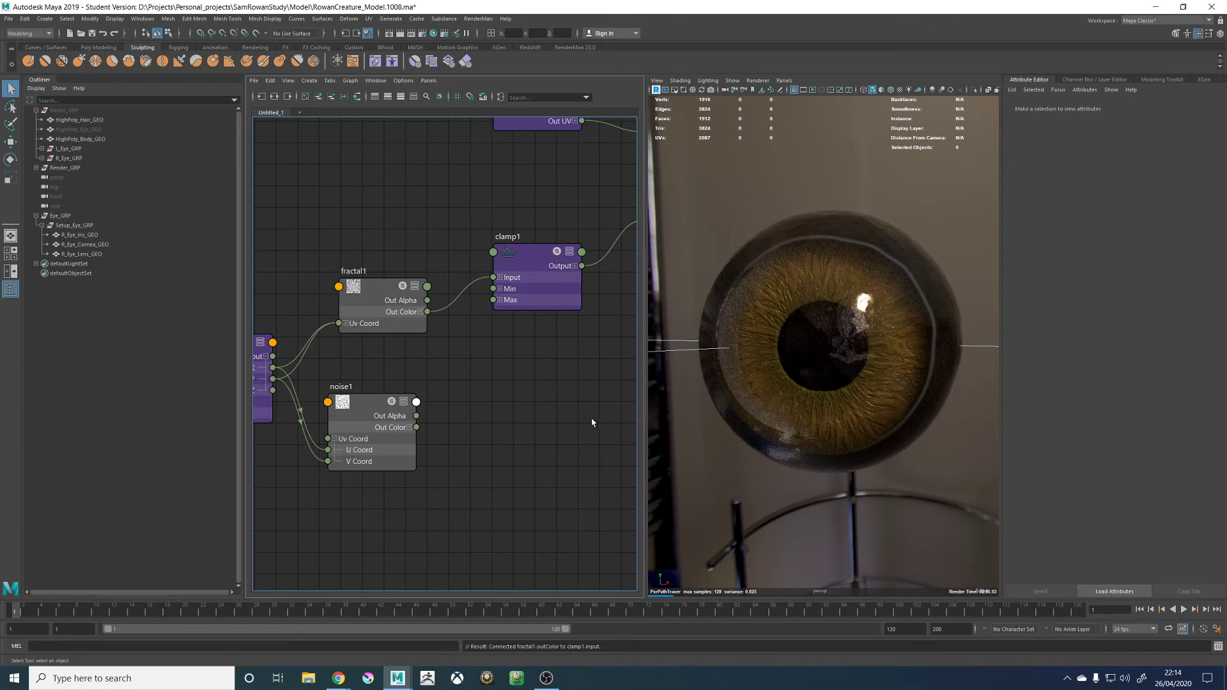
left_click_drag(416, 426, 493, 277)
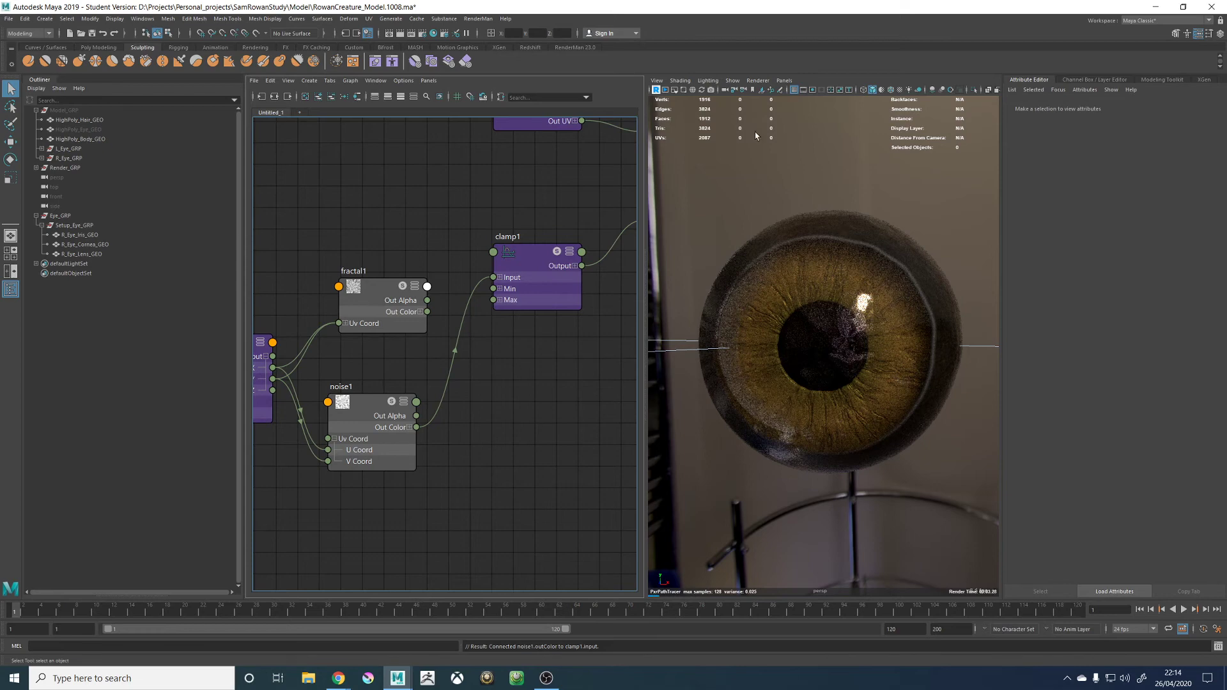
Return the viewport to Viewport 2.0 and delete the unused fractal1 node from the iris network
left_click(758, 81)
left_click(772, 97)
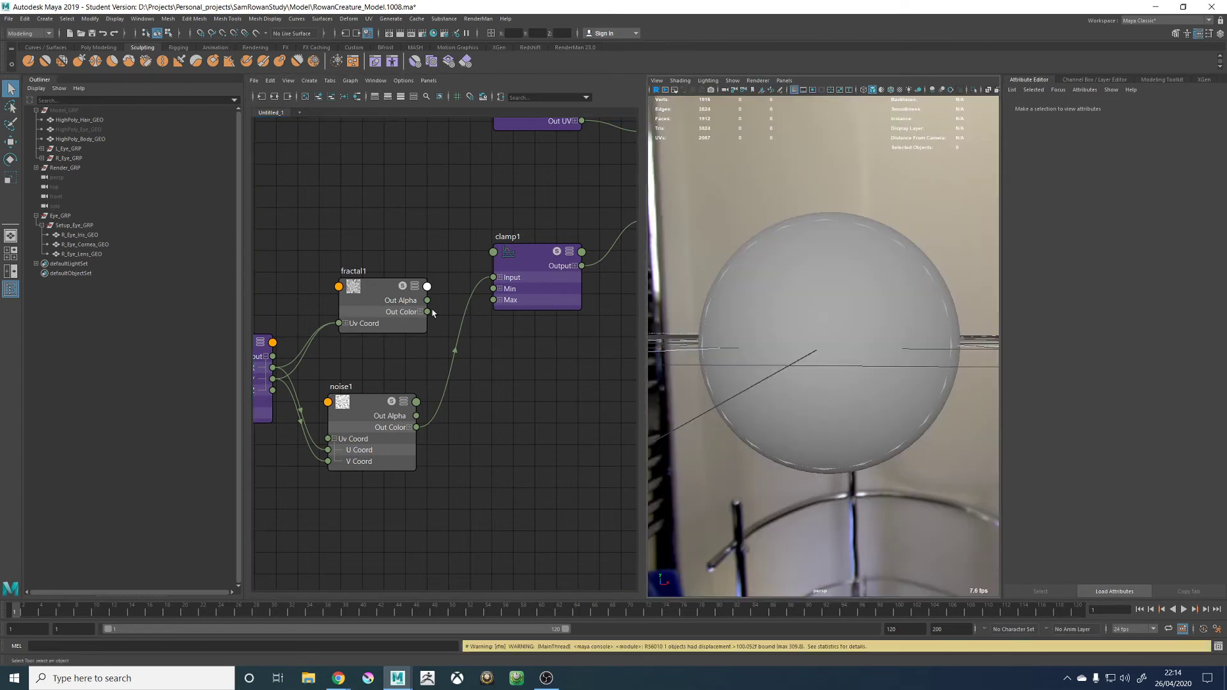
left_click(395, 301)
key("Delete")
left_click(364, 408)
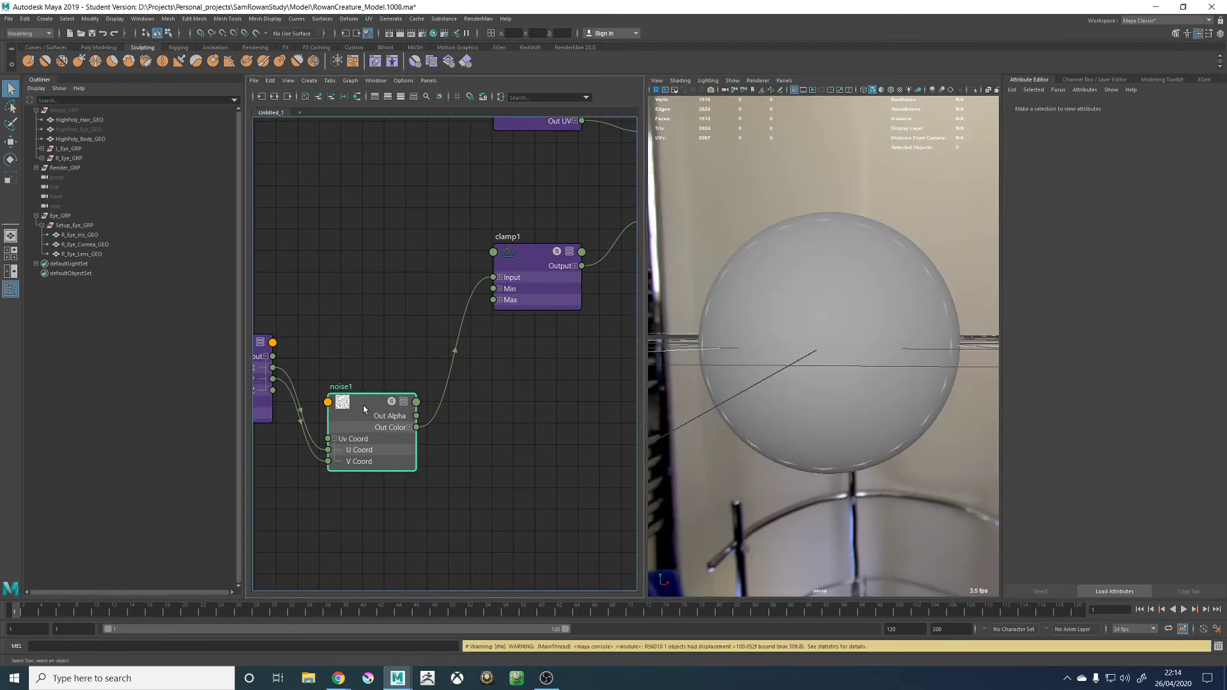
scroll(483, 412, "down", 10)
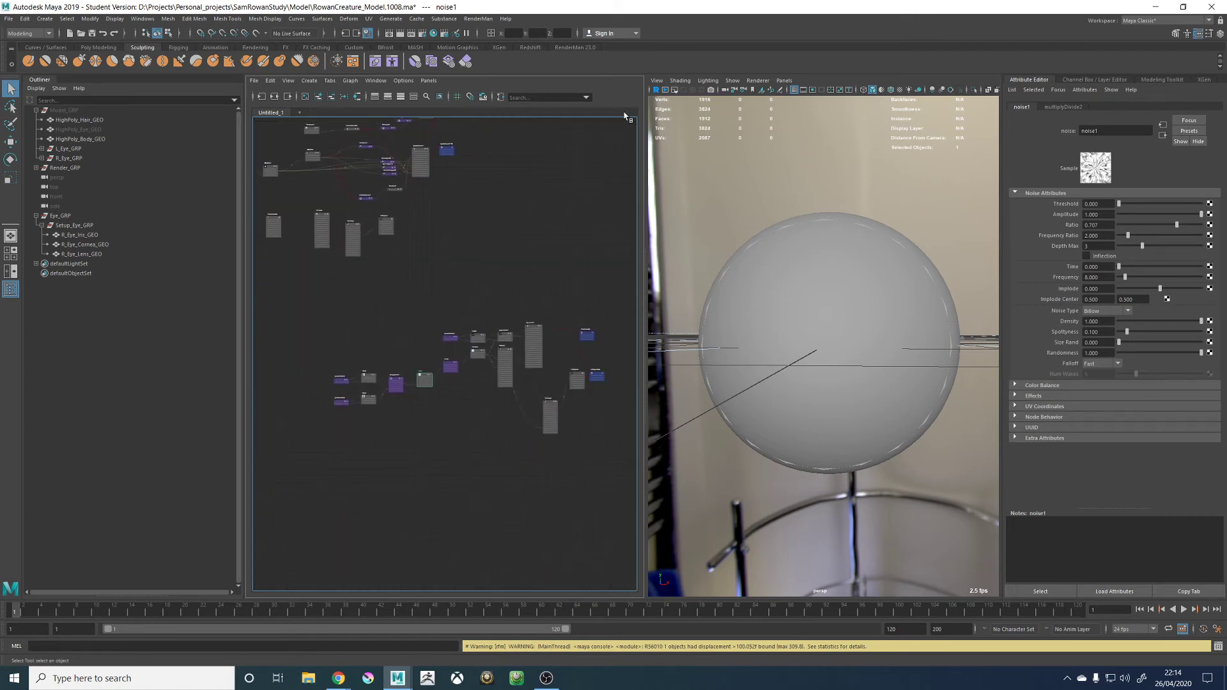
Hide the Eye_GRP group and unhide Model_GRP to show the full creature
left_click(759, 81)
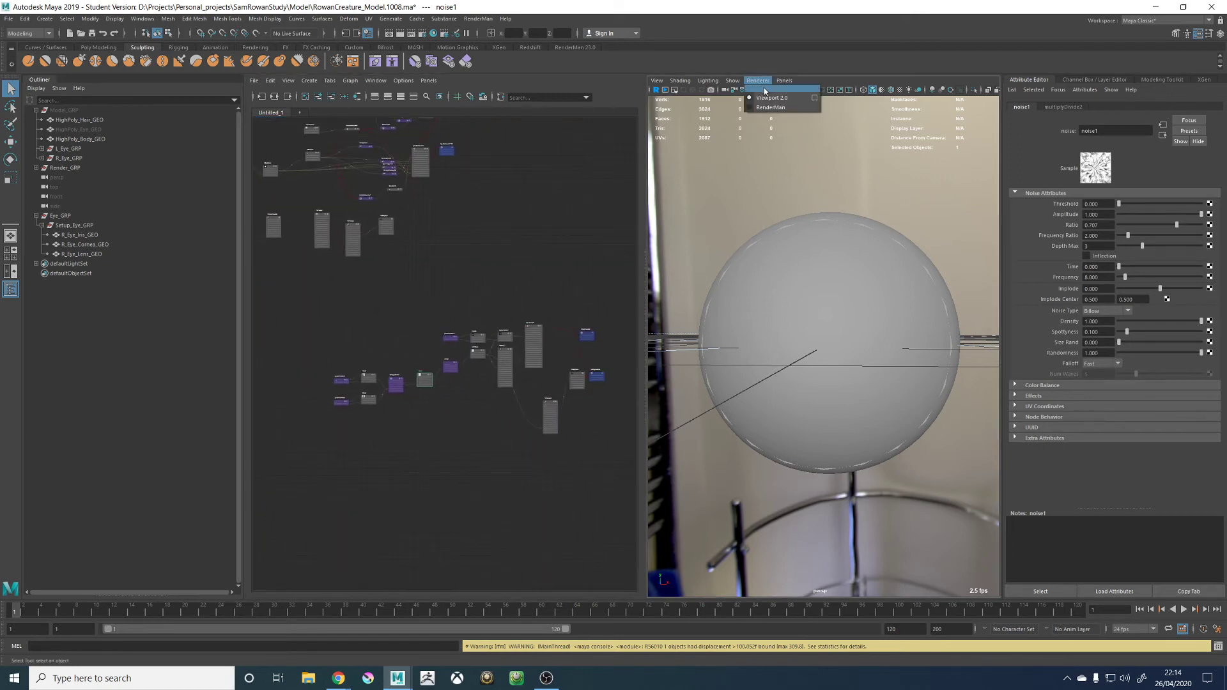
left_click(915, 167)
left_click(59, 216)
key("ctrl+h")
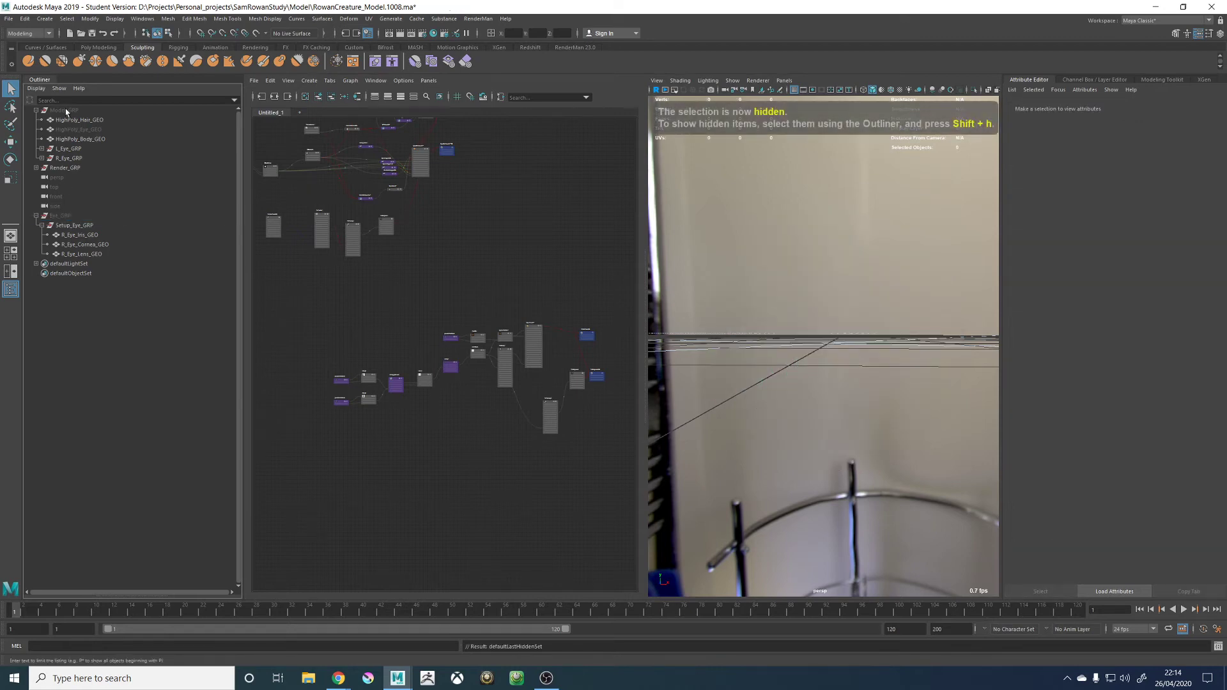
left_click_drag(791, 237, 807, 231, "alt")
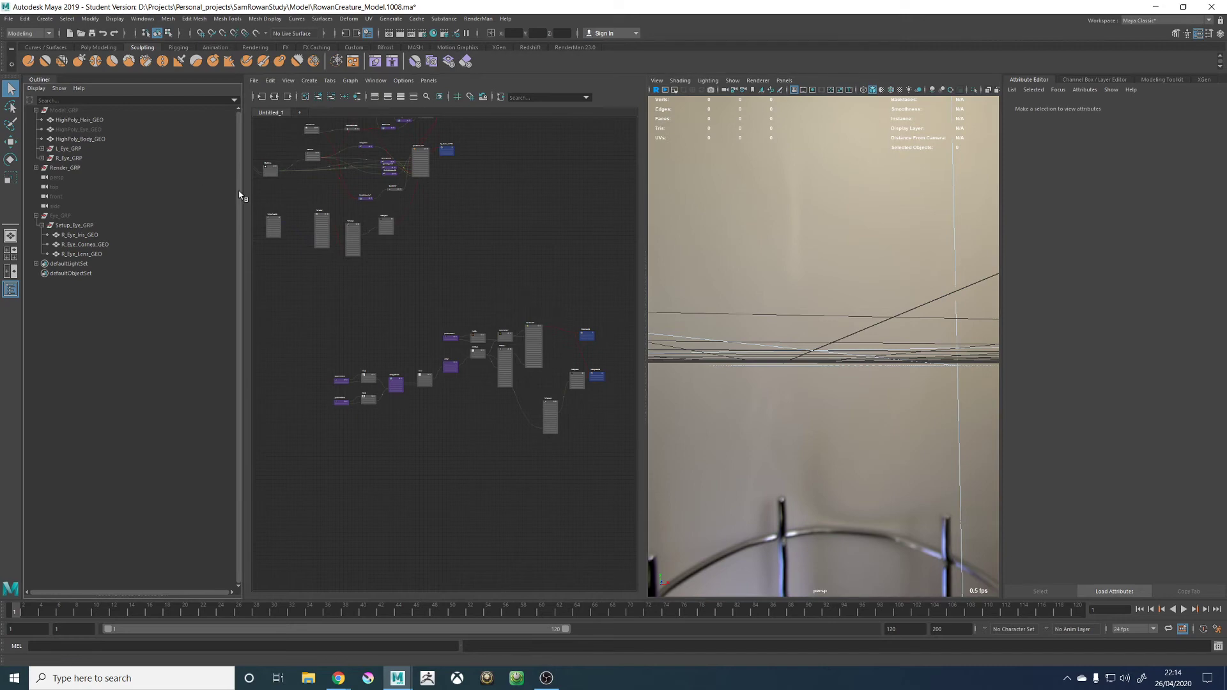
right_click_drag(767, 242, 708, 281, "alt")
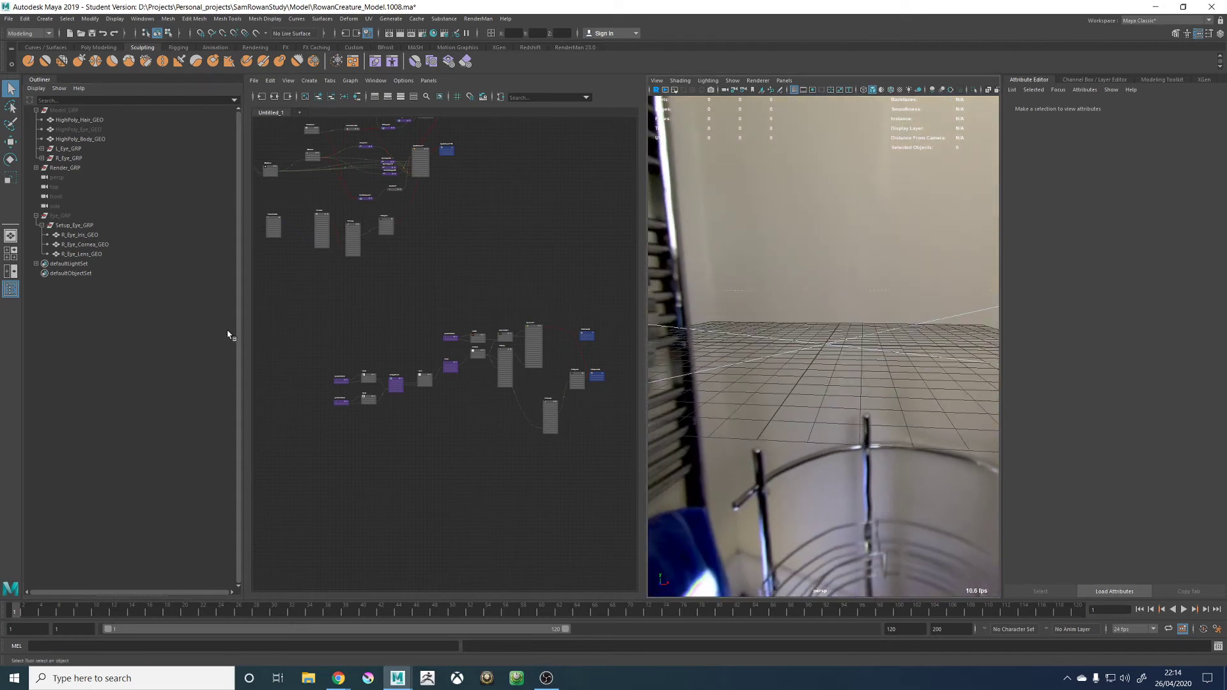
left_click(11, 289)
left_click(12, 288)
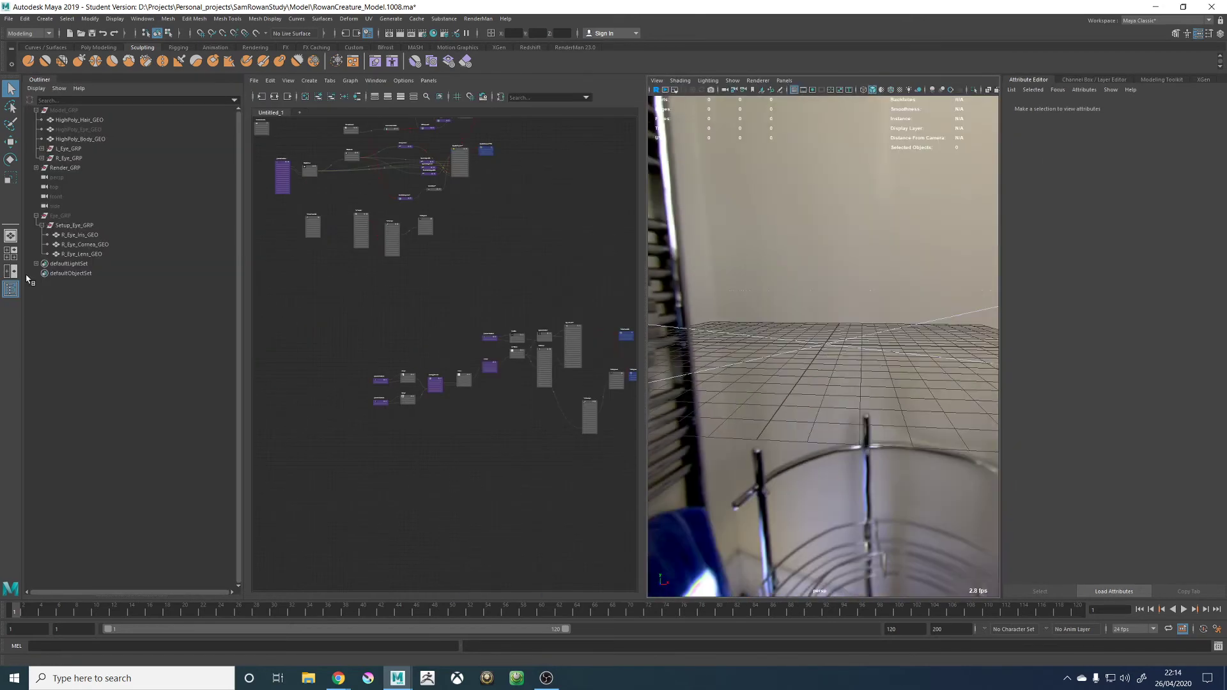
left_click(64, 111)
left_click(54, 347)
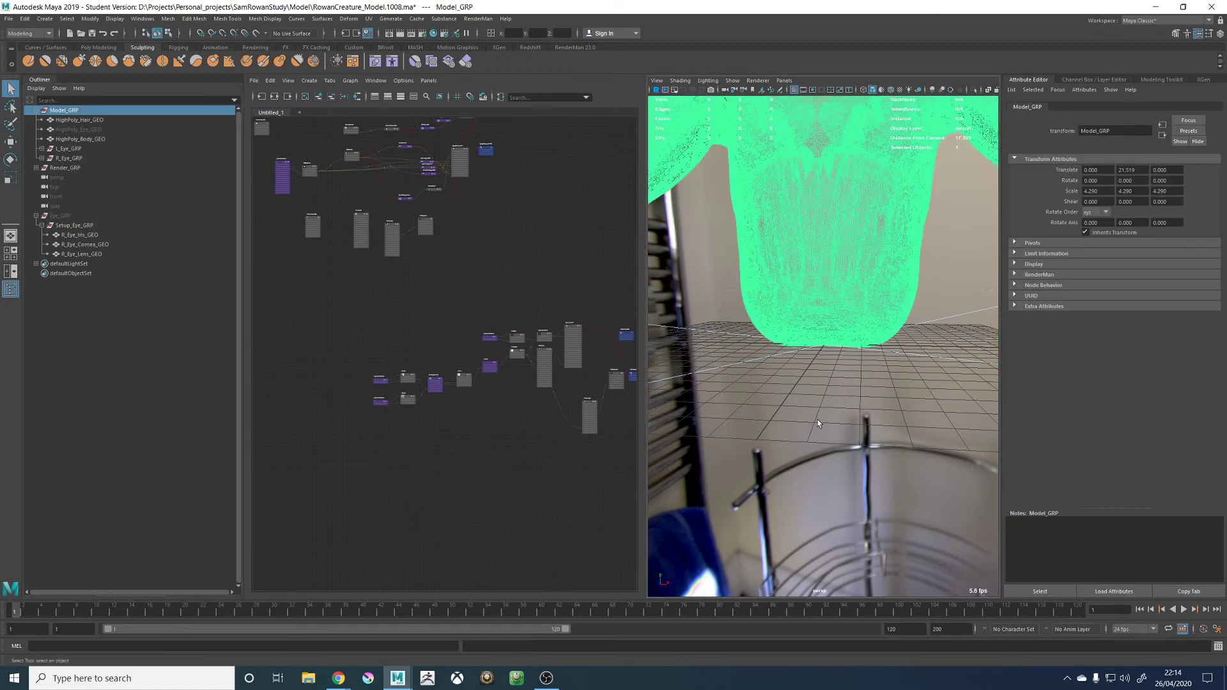
Maximize the 3D viewport, inspect the creature's head, and look through the RenderCam camera
key("space")
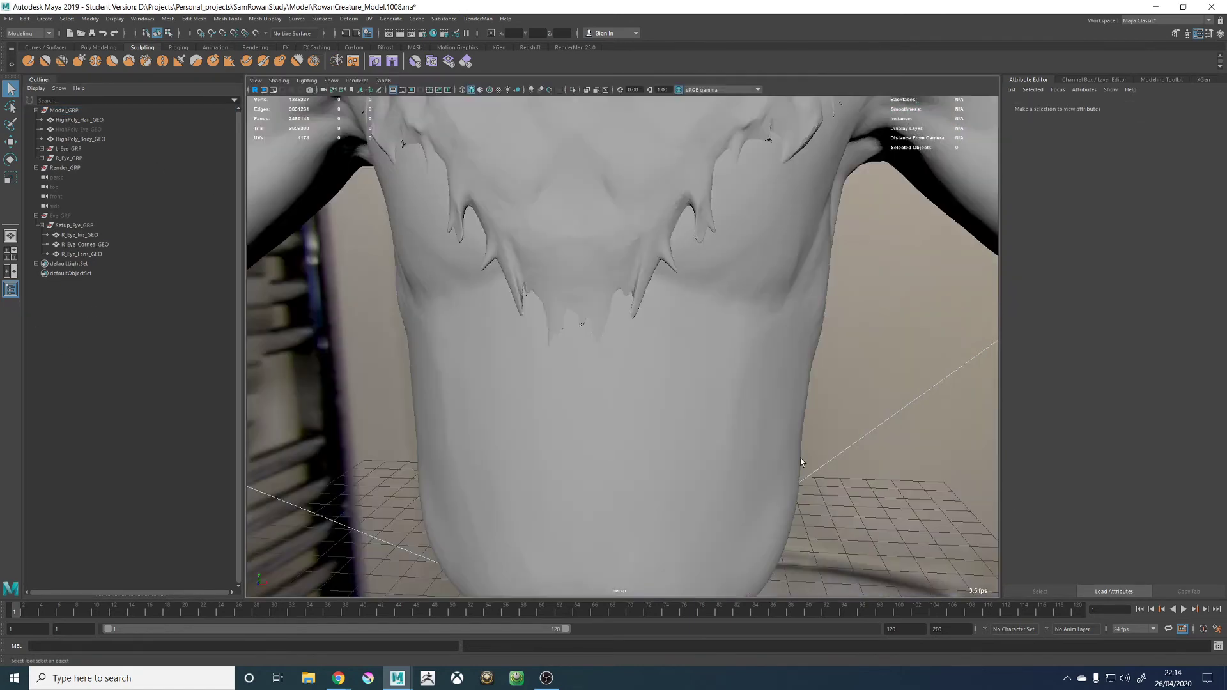
middle_click_drag(801, 461, 836, 684, "alt")
right_click_drag(836, 684, 645, 252, "alt")
middle_click_drag(646, 252, 592, 422, "alt")
left_click_drag(591, 422, 674, 492, "alt")
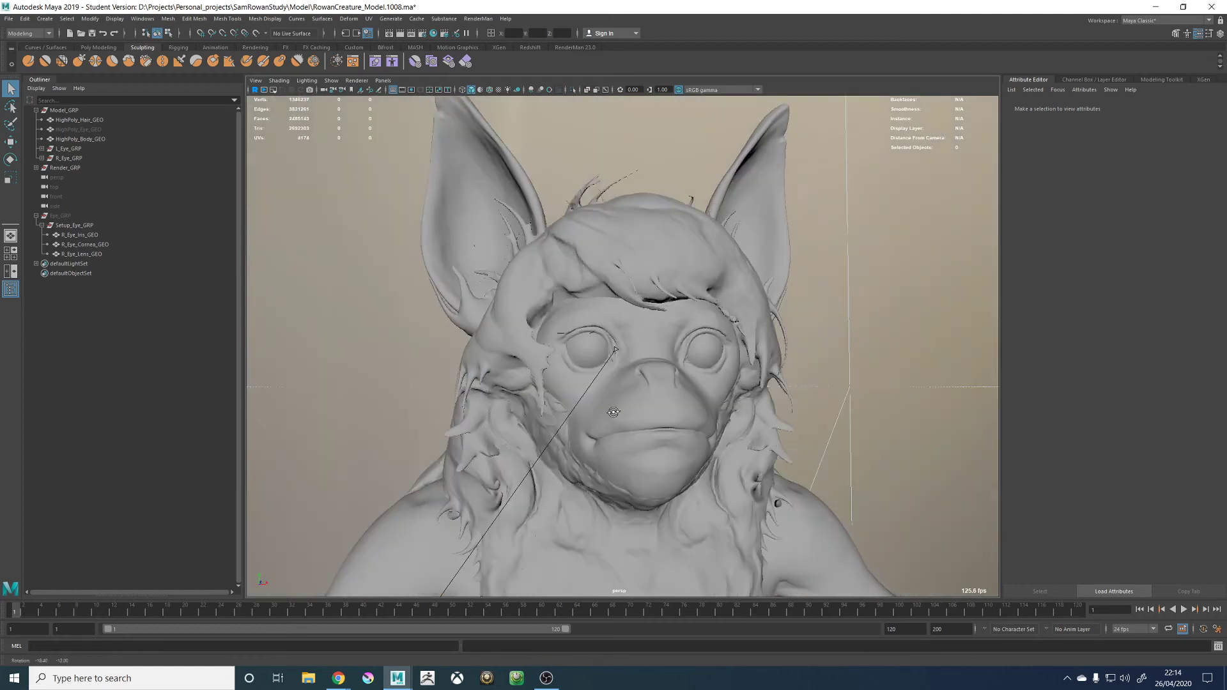
right_click_drag(608, 407, 683, 428, "alt")
left_click_drag(689, 333, 723, 358, "alt")
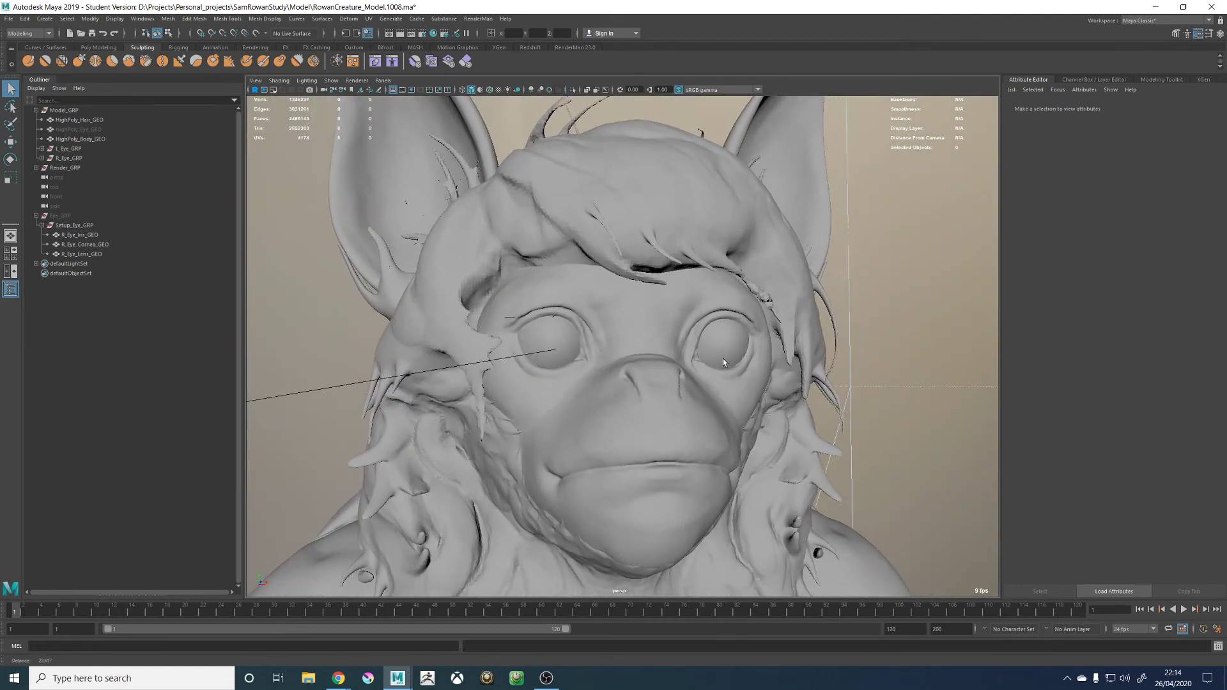
left_click(383, 81)
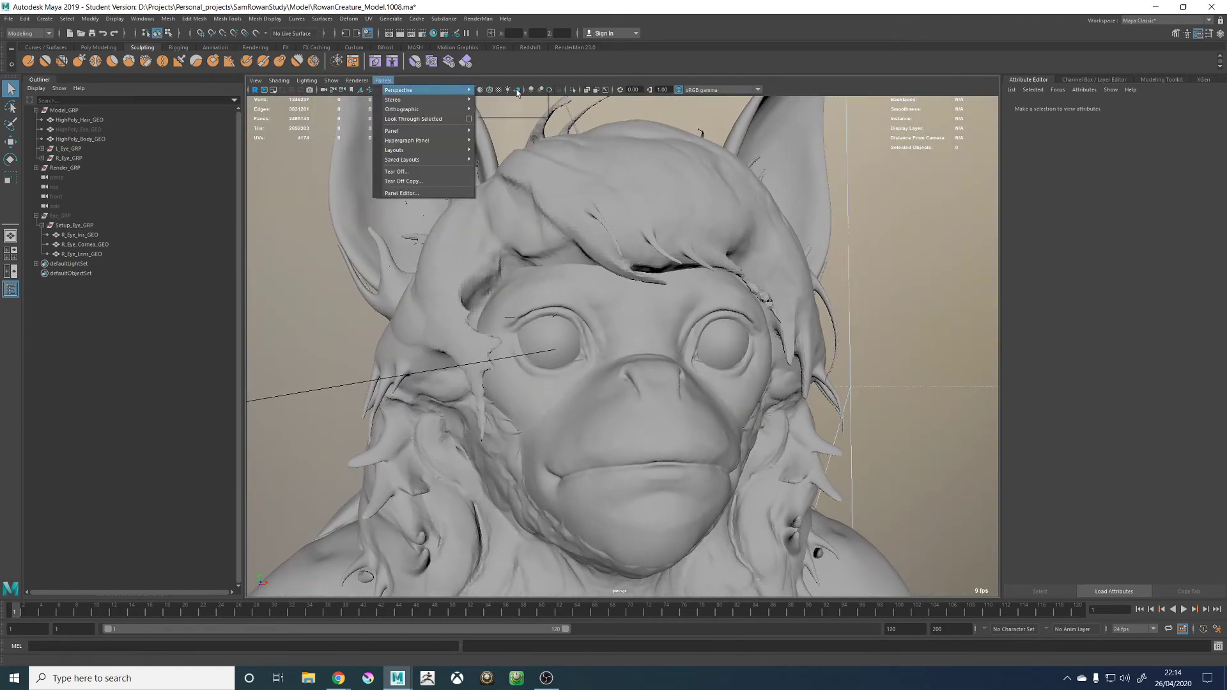
left_click(511, 101)
Start a RenderMan preview render from RenderCam and examine the creature's eye up close in the rendered image
left_click(478, 18)
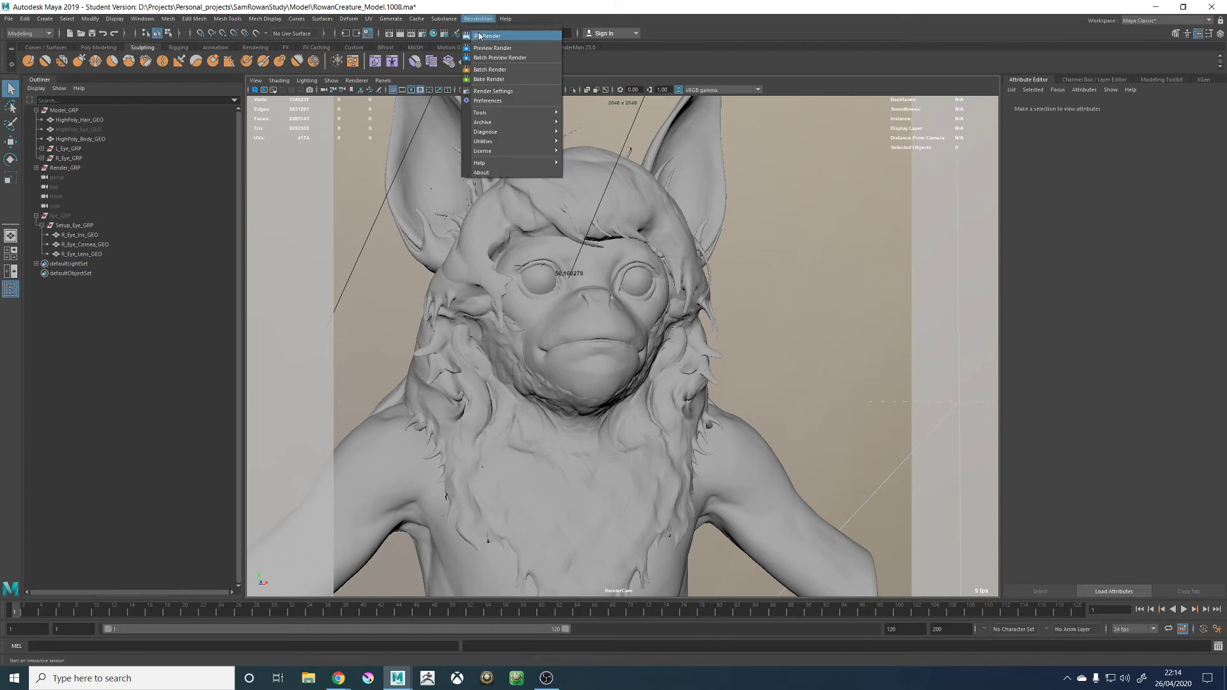
left_click(492, 48)
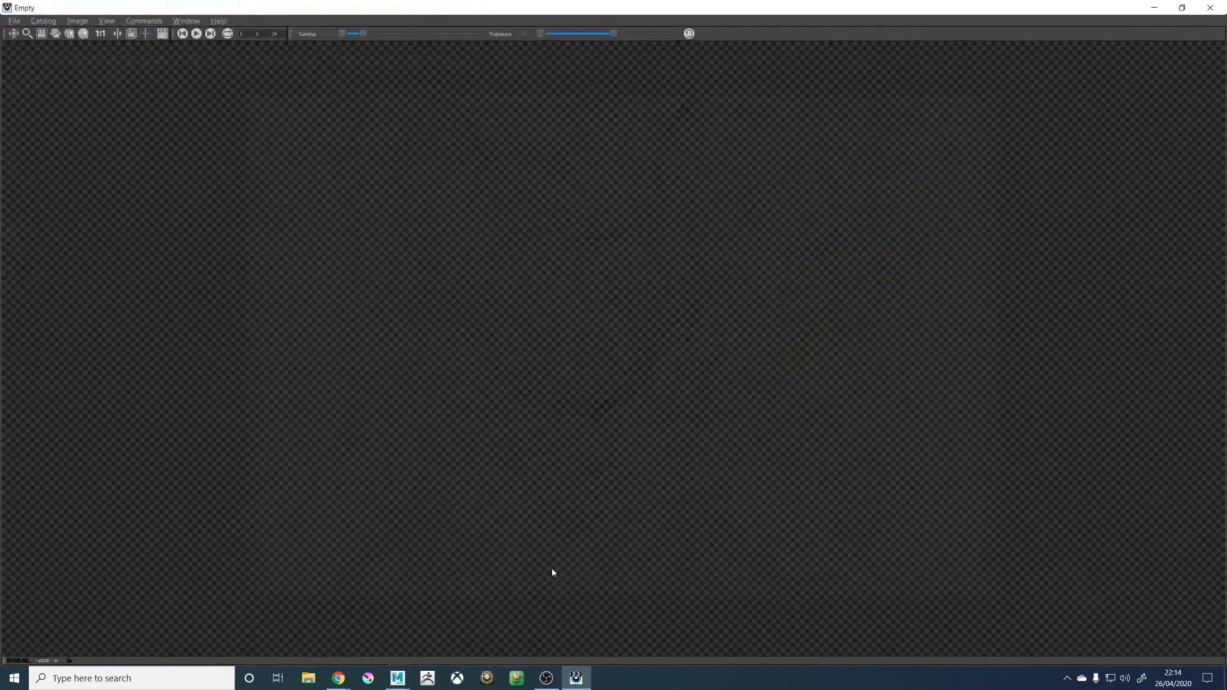
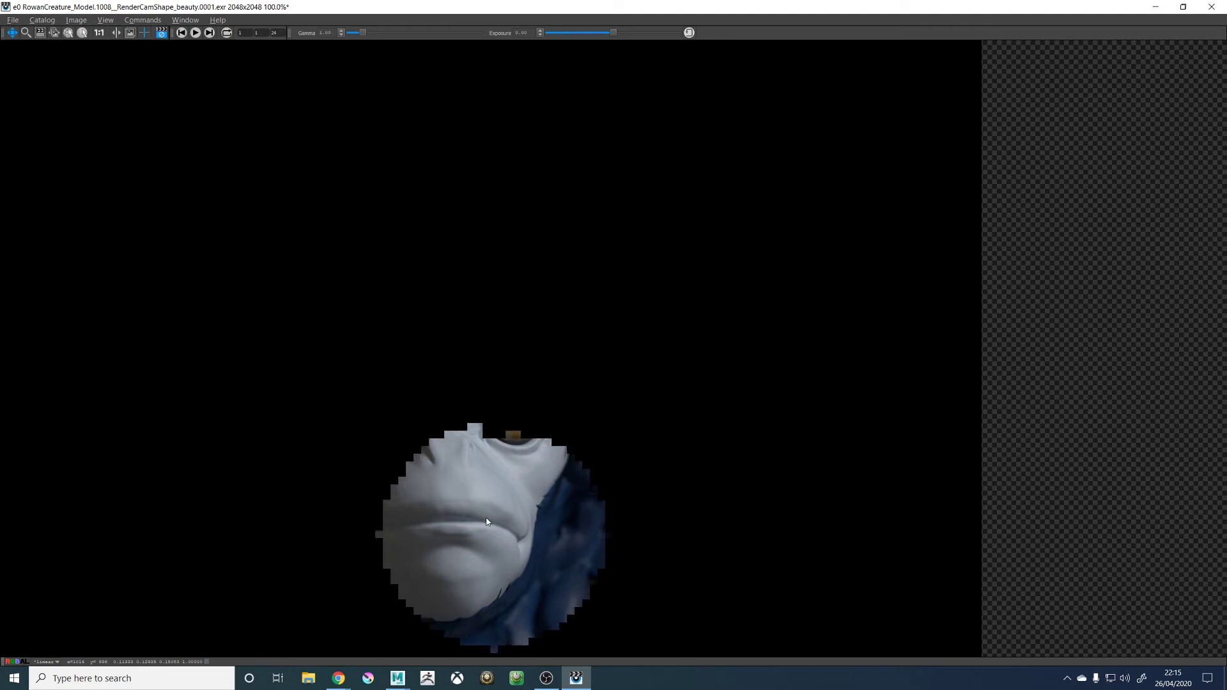
scroll(519, 424, "up", 4)
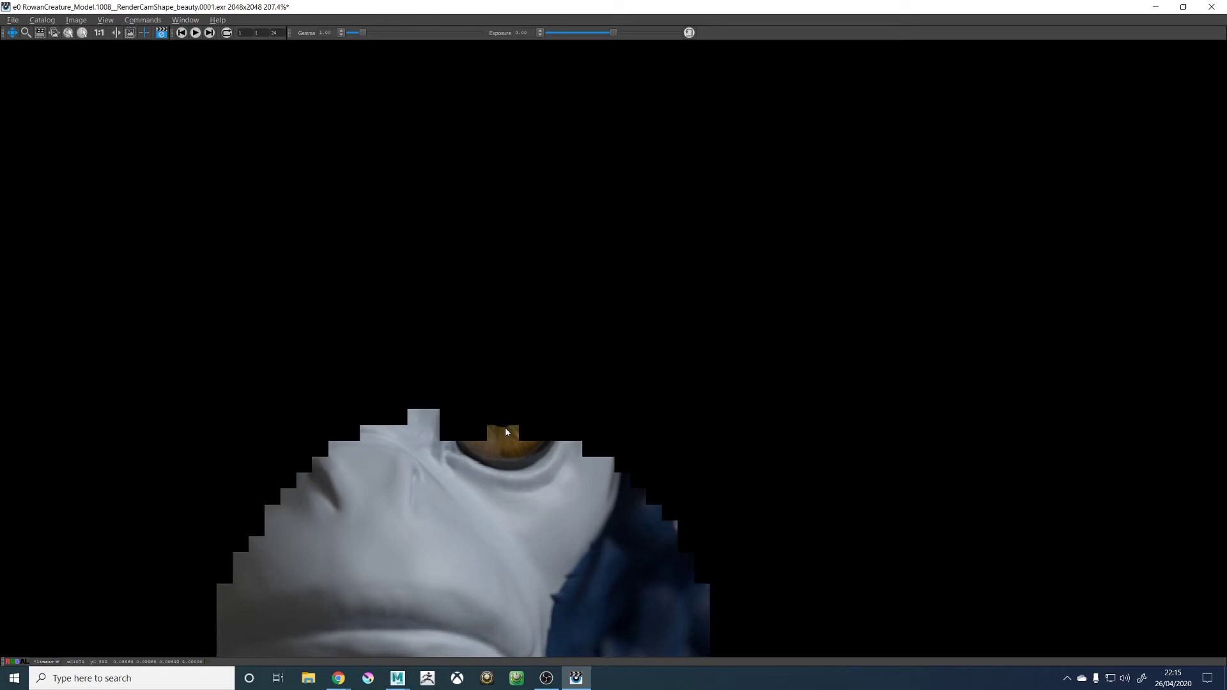
scroll(508, 435, "up", 1)
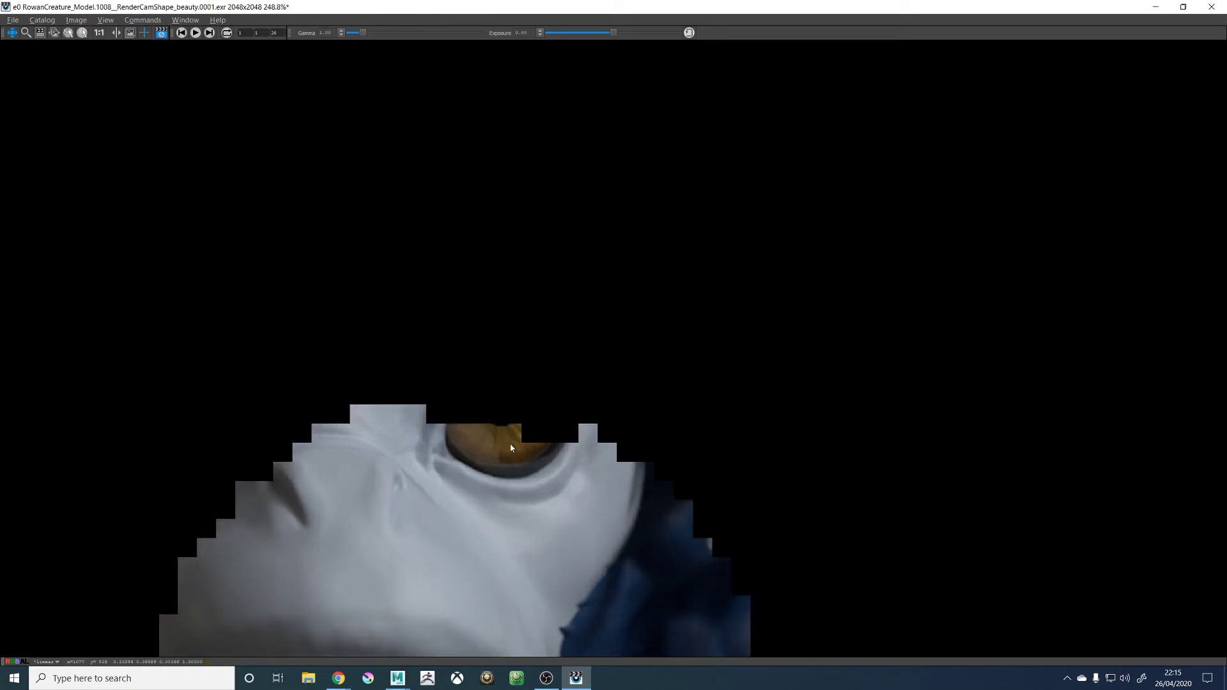
Examine the creature's eye and surrounding face in the RenderCam preview render as it resolves
scroll(509, 443, "down", 4)
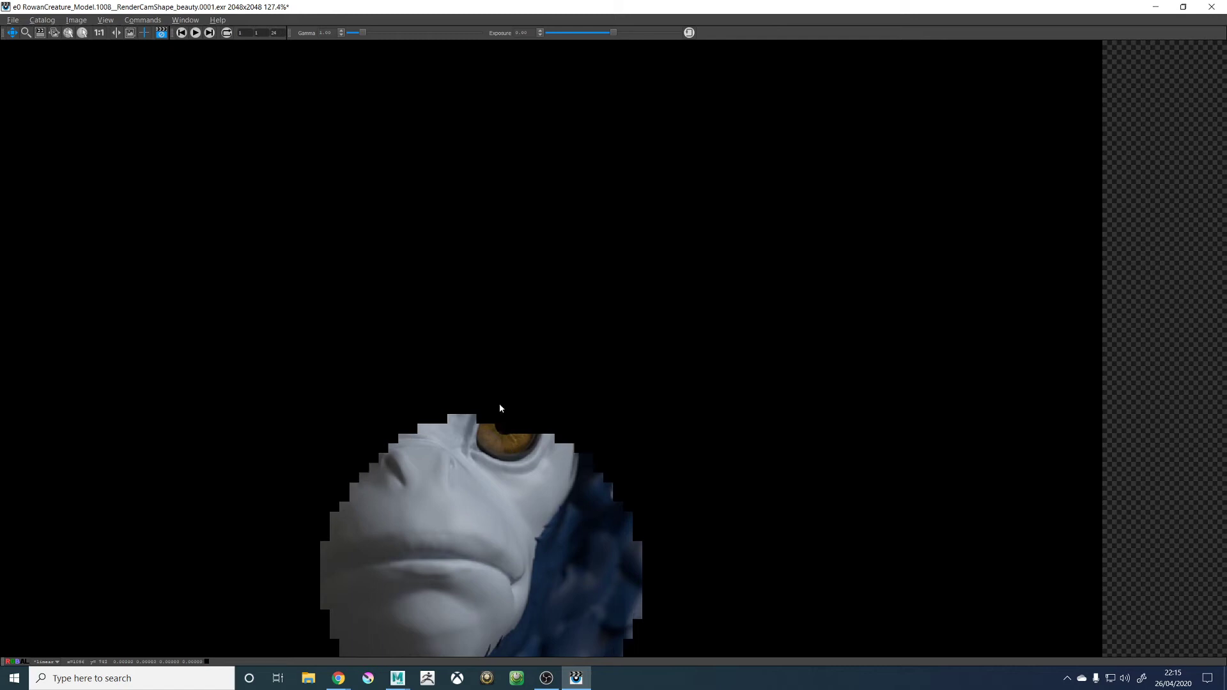
scroll(501, 408, "up", 4)
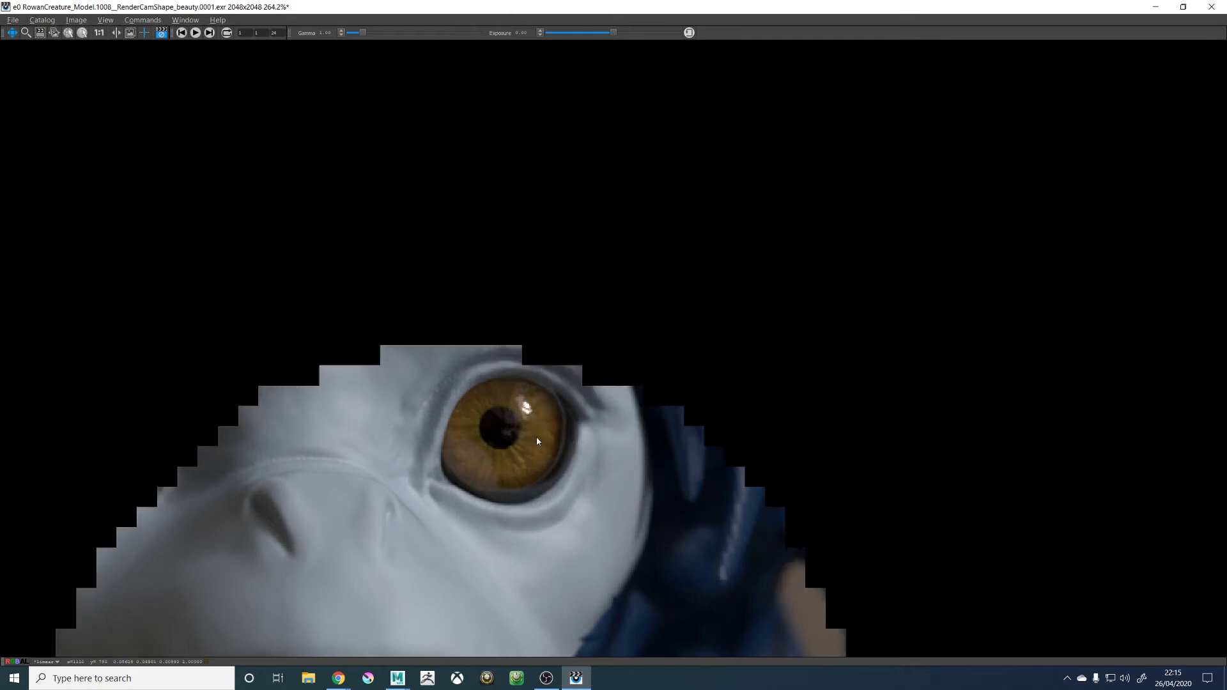
scroll(505, 451, "down", 2)
scroll(504, 457, "up", 1)
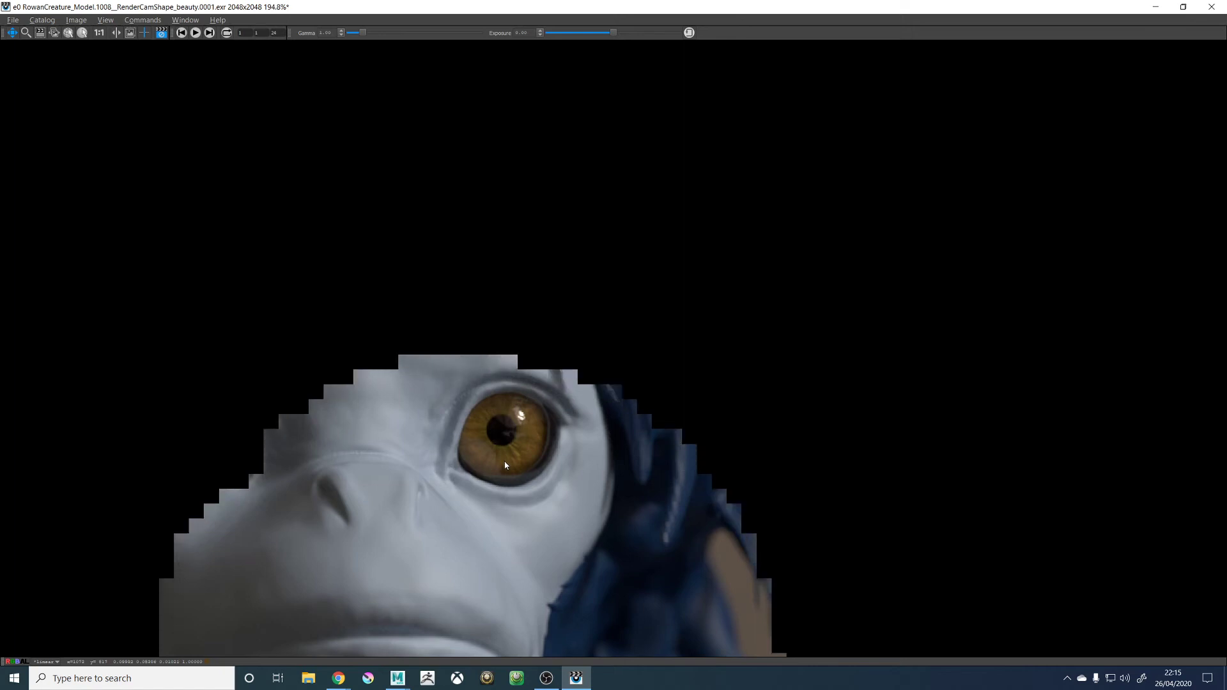
scroll(508, 452, "down", 1)
scroll(503, 438, "up", 2)
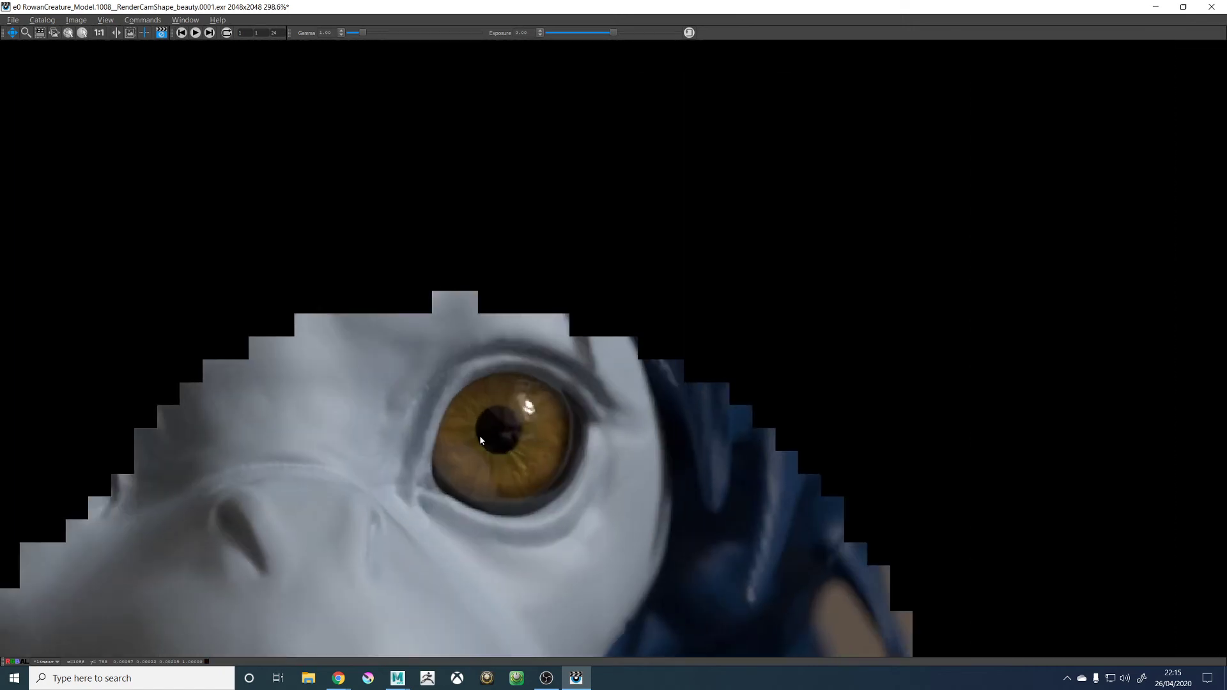
scroll(481, 439, "down", 3)
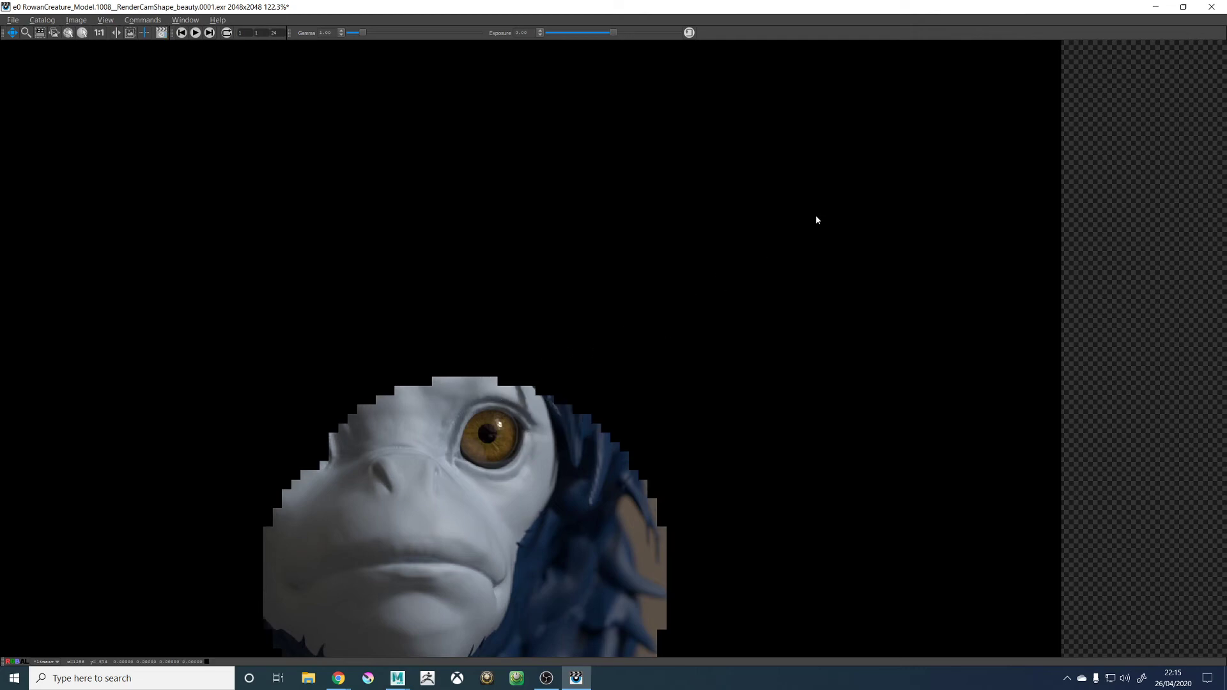
Close the preview render without saving it, and view the creature's face through the persp camera
left_click(1211, 6)
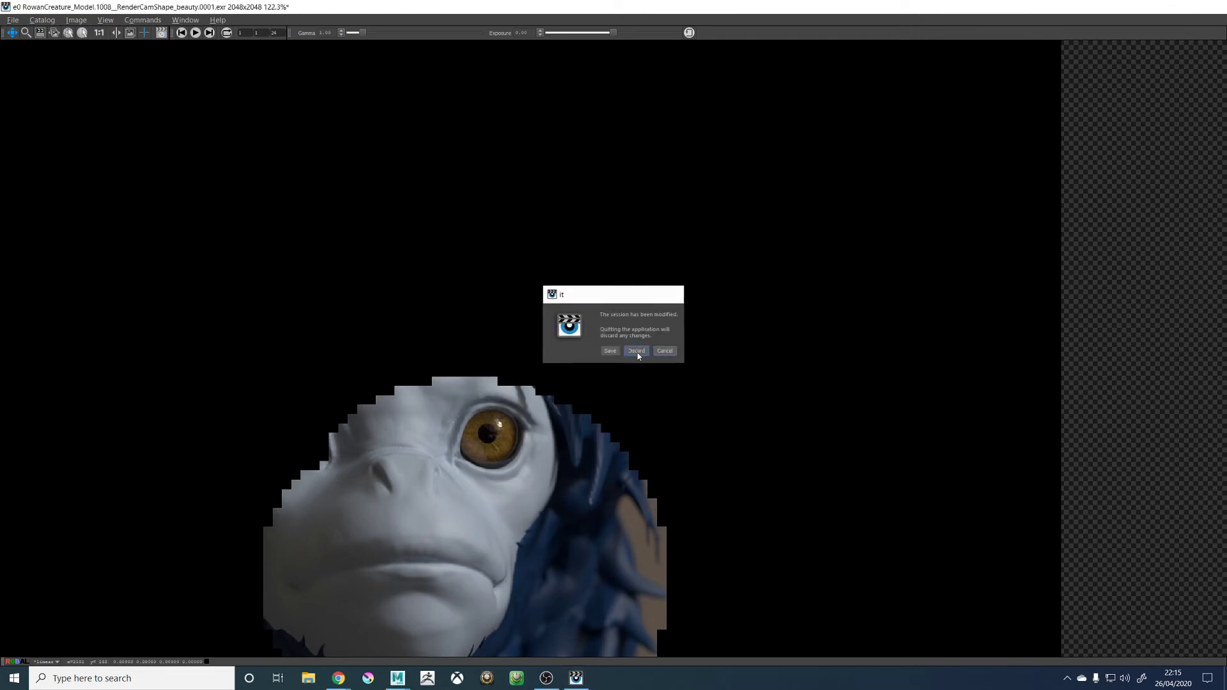
left_click(637, 352)
left_click(382, 81)
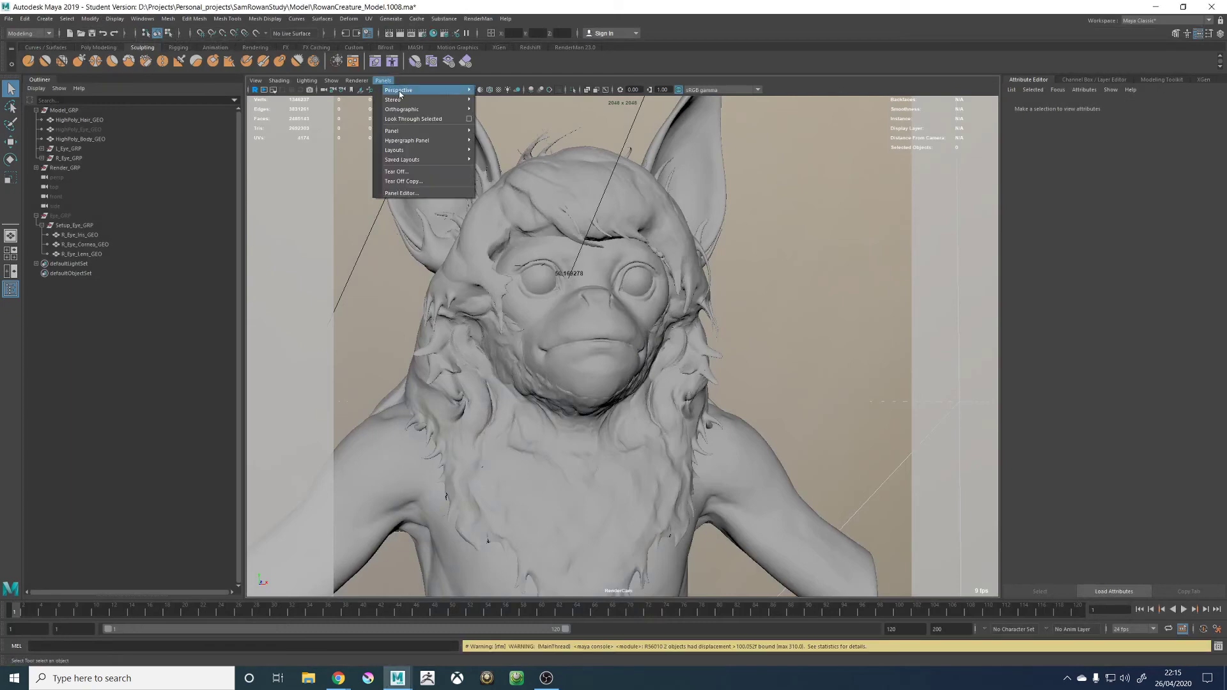
mouse_move(422, 90)
left_click(500, 101)
scroll(658, 309, "up", 8)
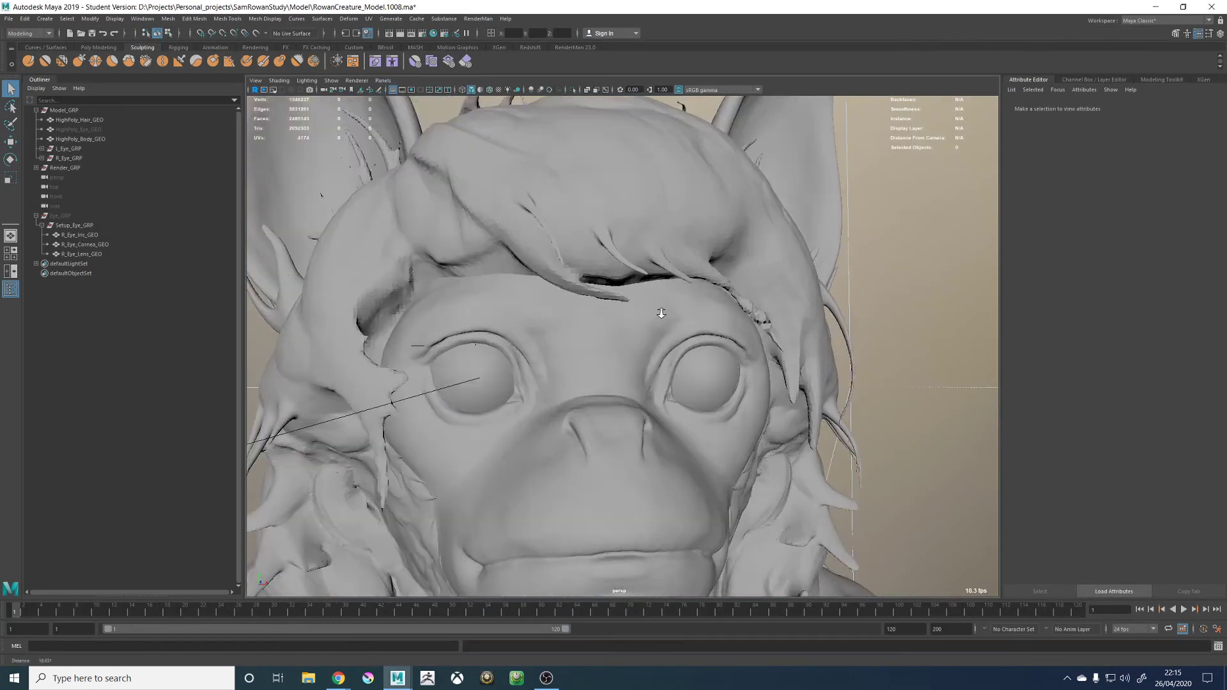
scroll(825, 333, "down", 3)
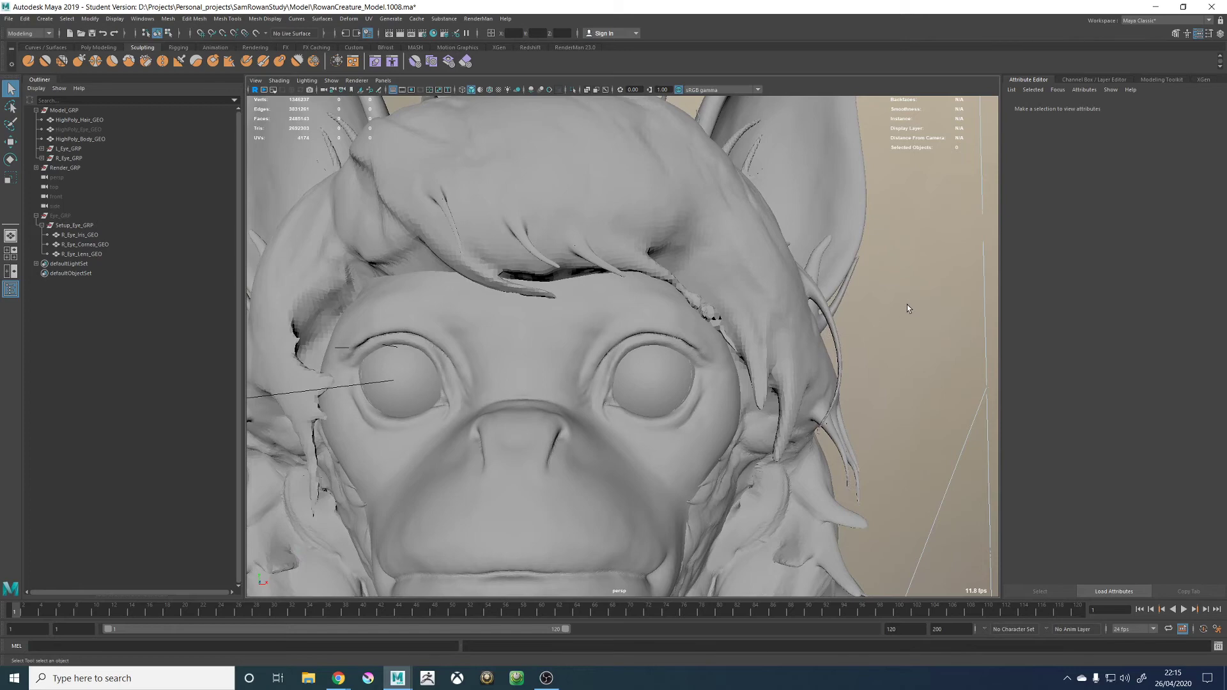
Restore the split layout with the node network beside the 3D view, hide the Outliner, and frame the creature's eyes
key("space")
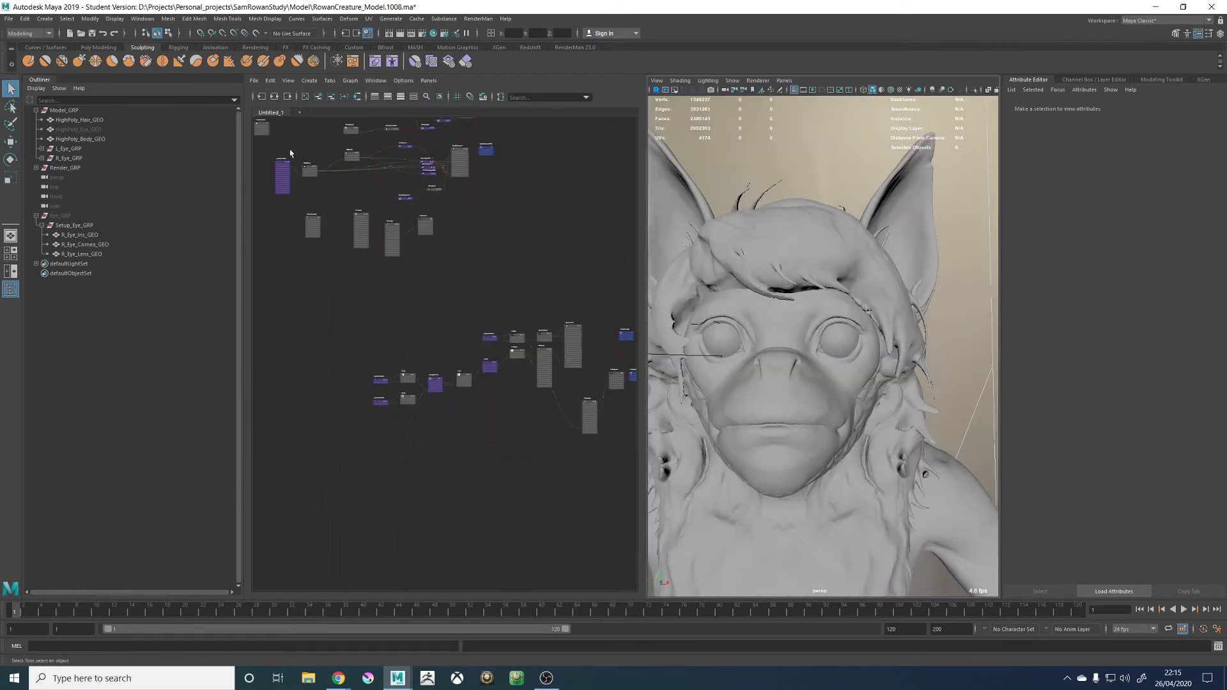
left_click(11, 290)
left_click_drag(632, 355, 722, 362, "alt")
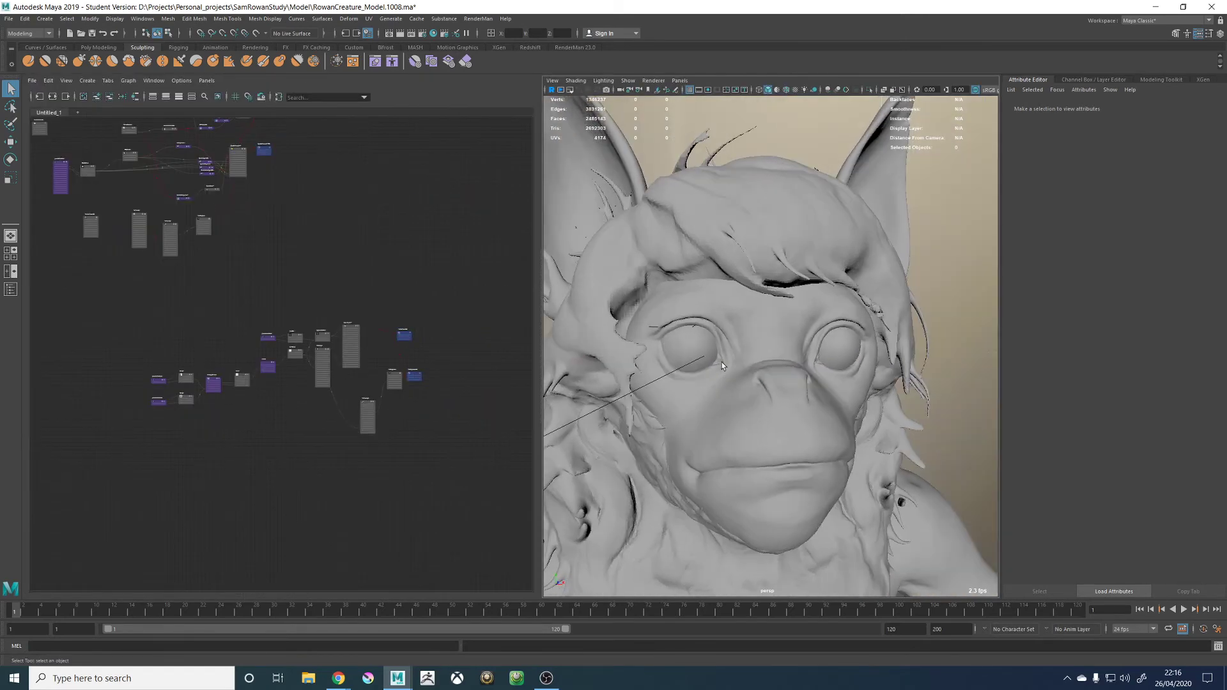
scroll(777, 378, "up", 5)
scroll(783, 380, "down", 2)
left_click_drag(850, 384, 770, 383, "alt")
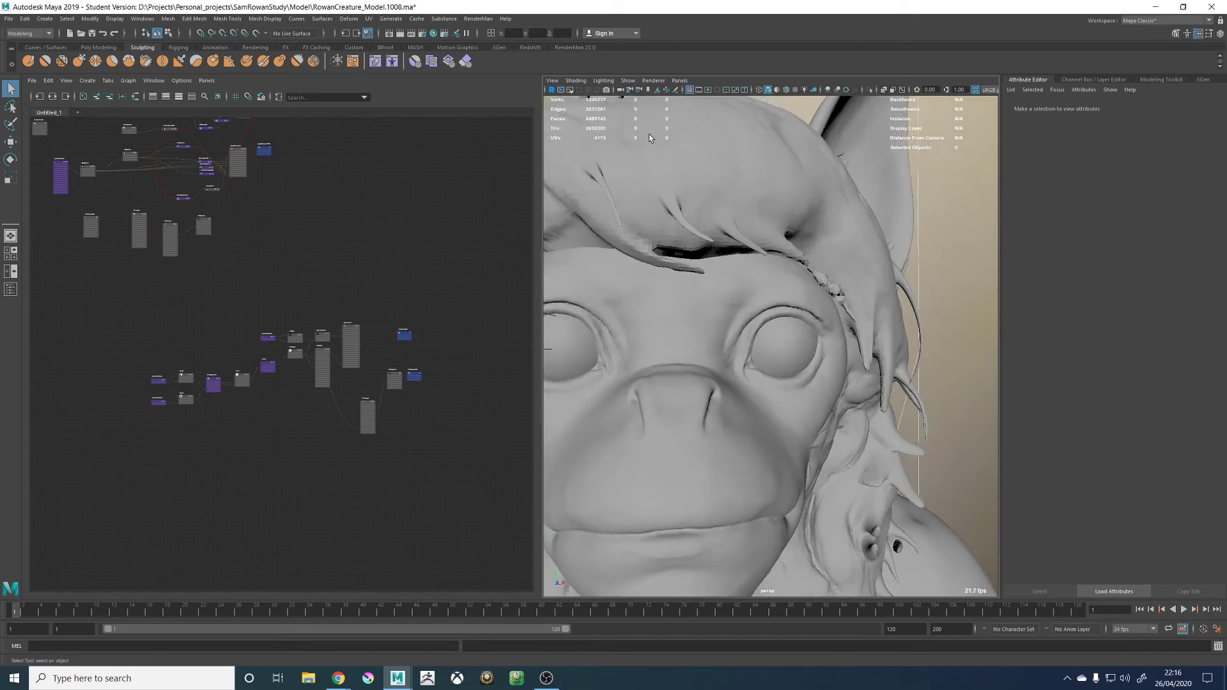
Switch the 3D viewport's renderer to RenderMan and frame one of the creature's eyes up close
left_click(653, 82)
left_click(667, 107)
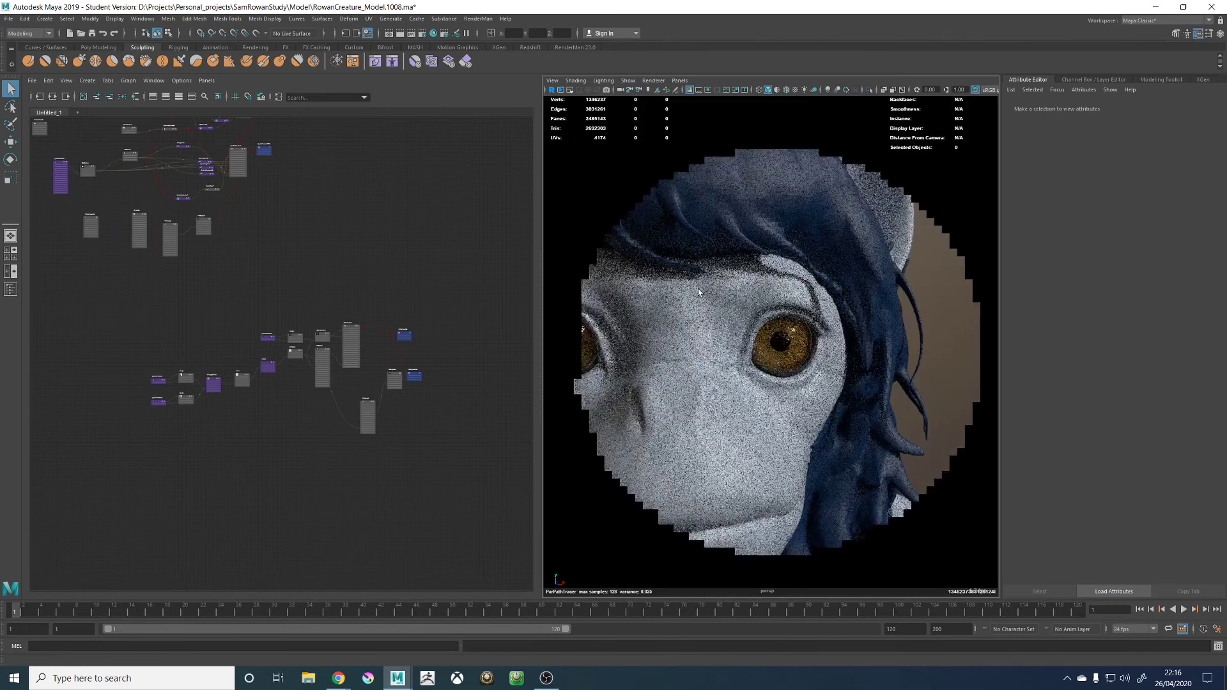
scroll(335, 356, "up", 2)
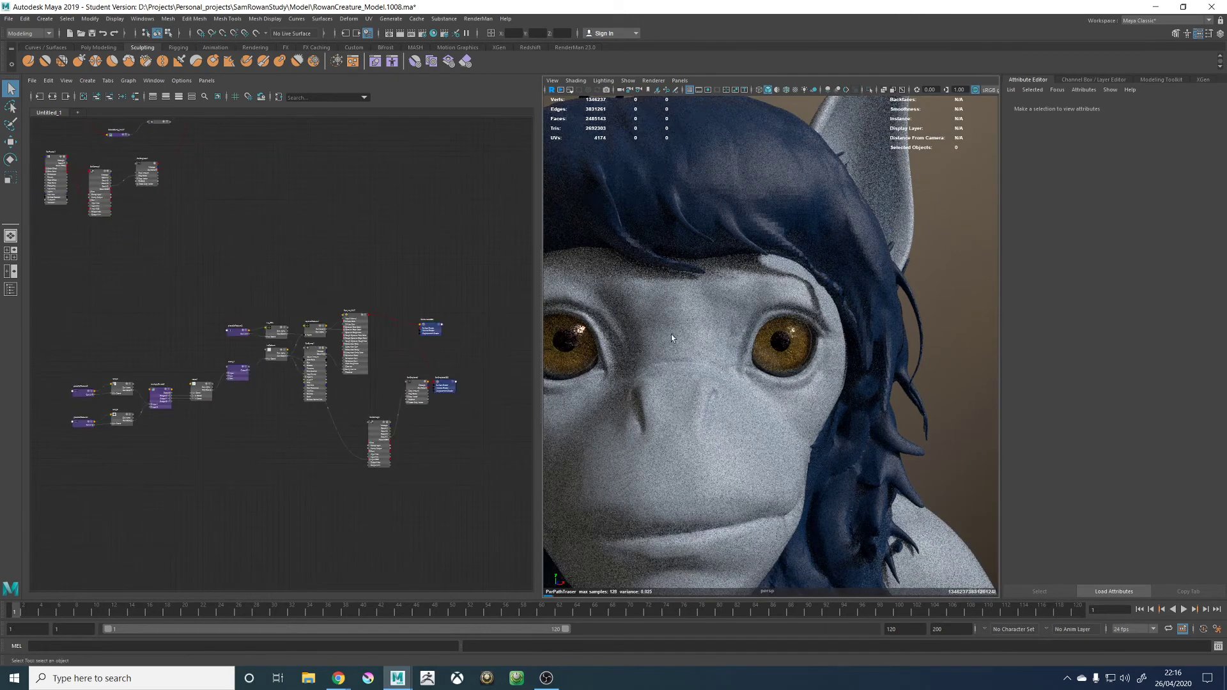
right_click_drag(820, 337, 839, 389, "alt")
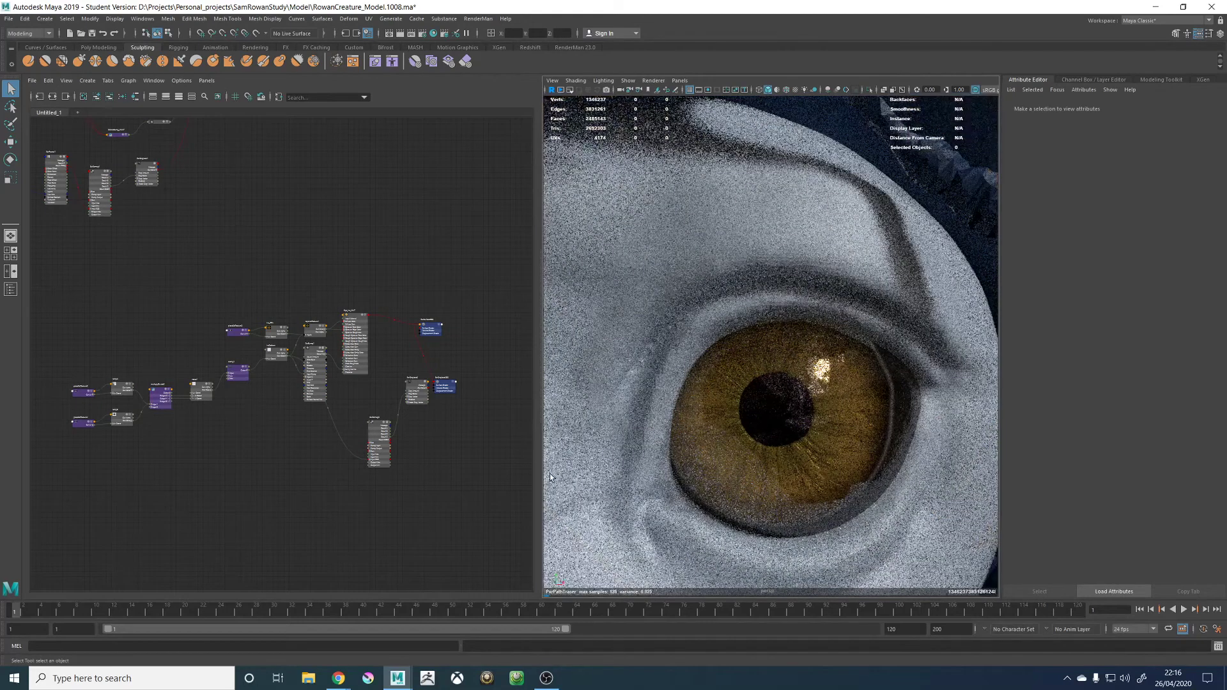
Set the noise1 node's Amplitude to 0.5 in the iris network
scroll(246, 392, "up", 5)
left_click(205, 375)
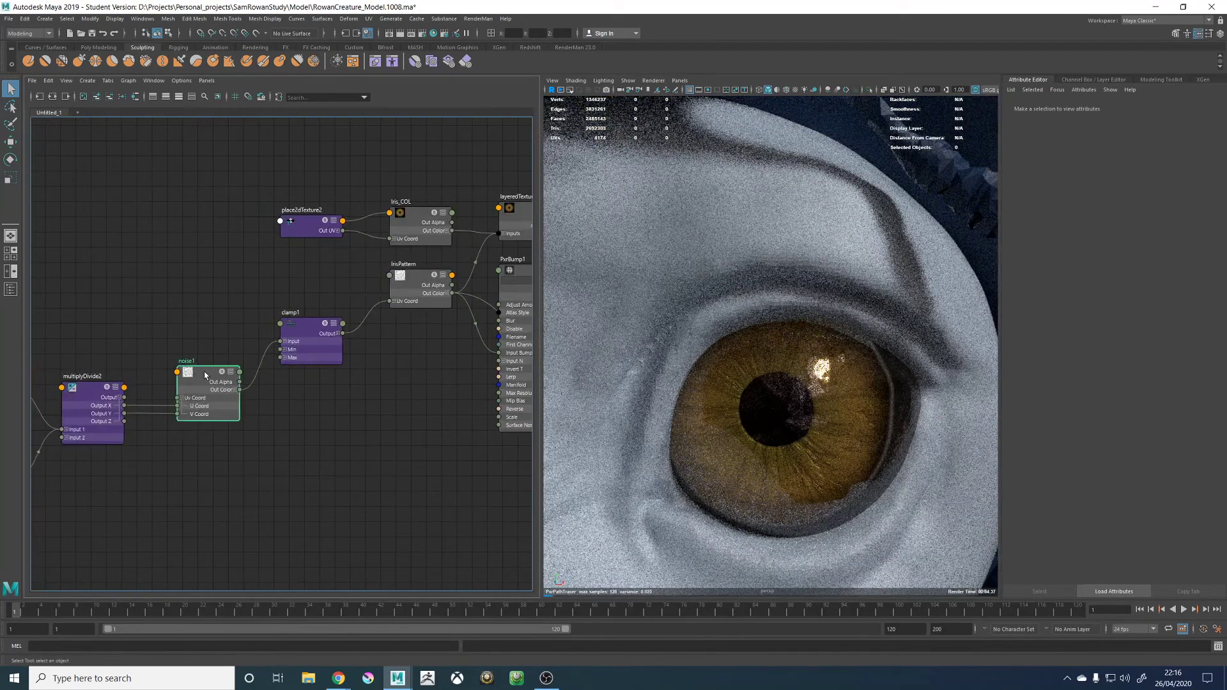
left_click_drag(1104, 217, 1072, 221)
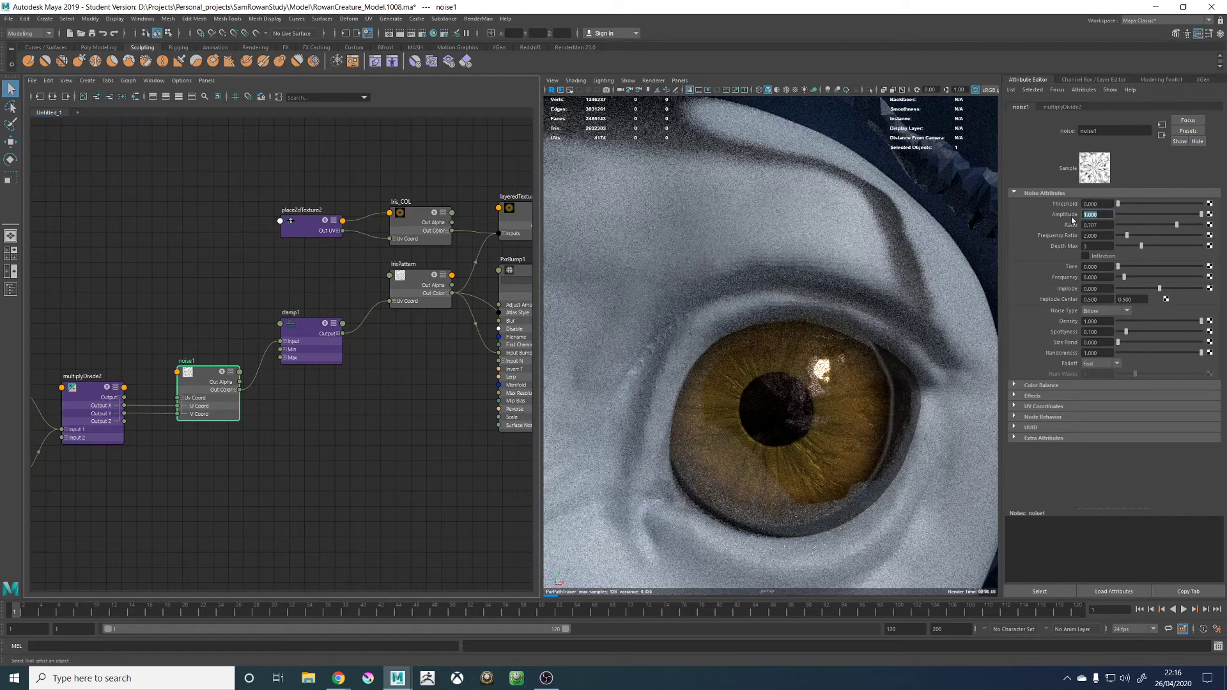
type("0.5")
key("Return")
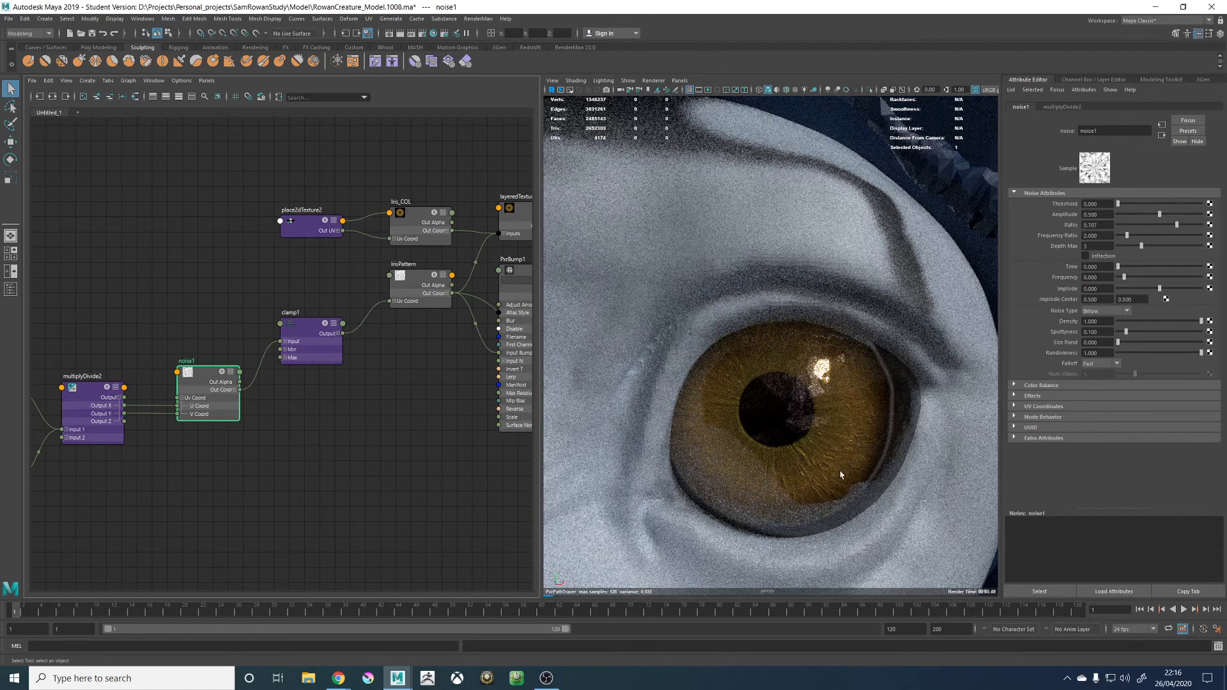
Preview the noise1 output alone on the rendered iris and check the IrisPattern ramp's settings
left_click(222, 373)
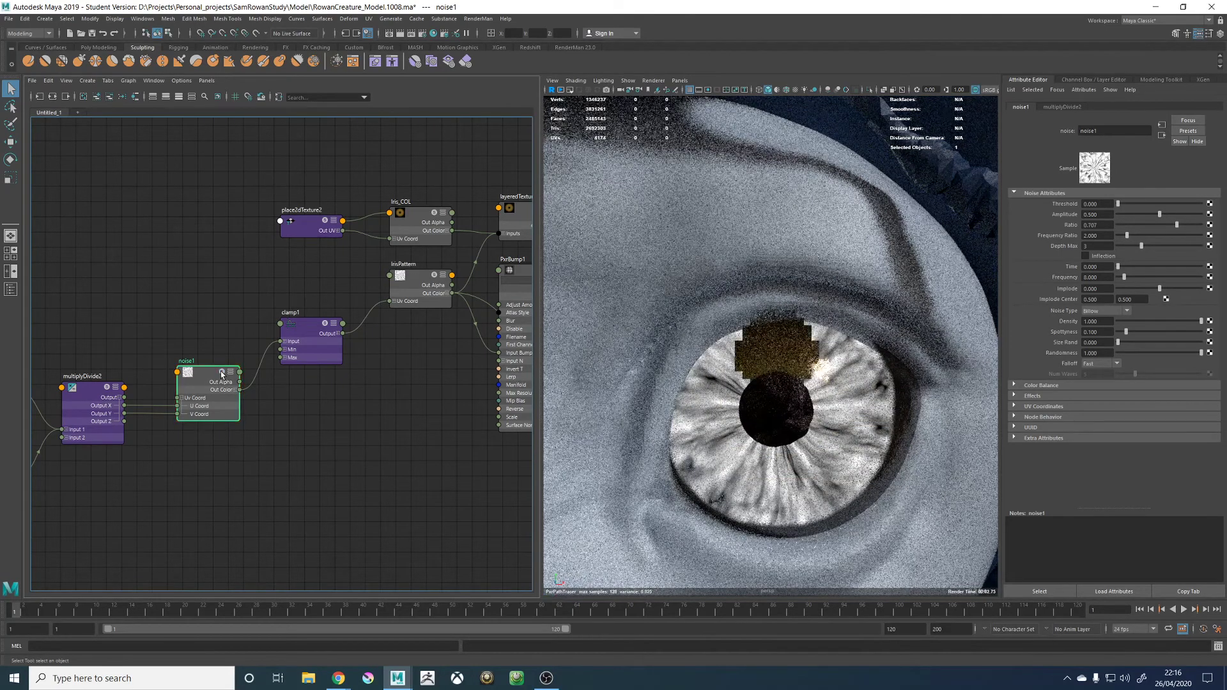
left_click(417, 277)
middle_click_drag(400, 392, 334, 410, "alt")
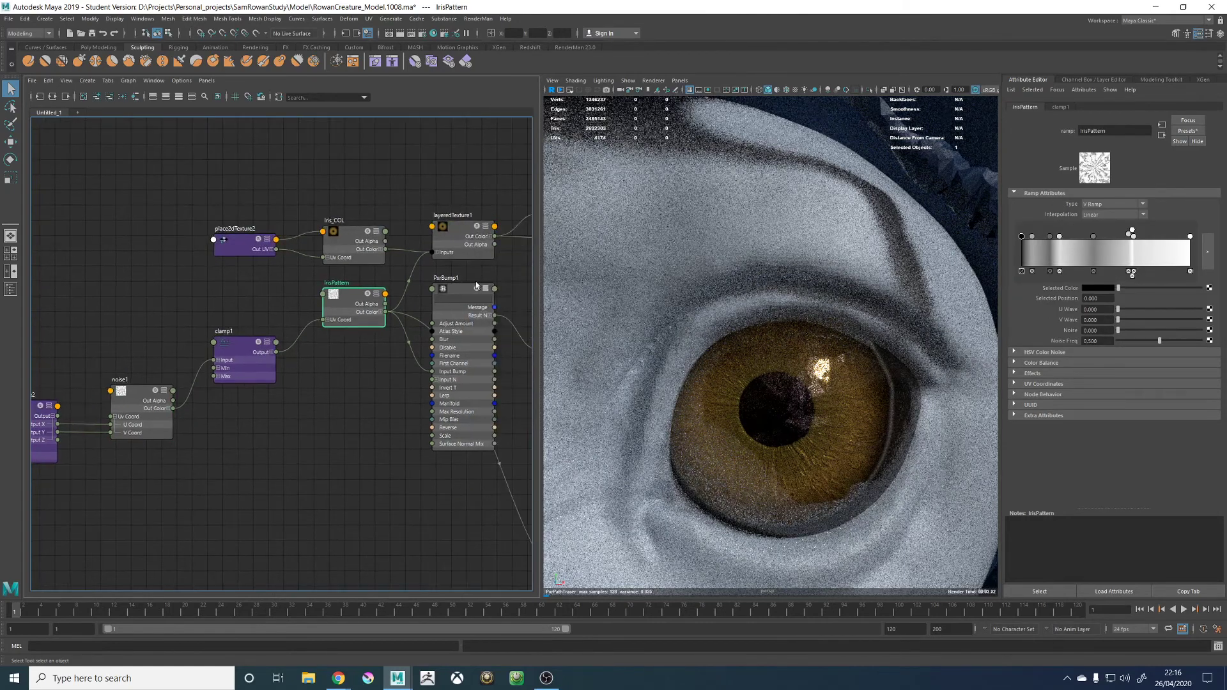
Set the Scale of the PxrBump1 node to 0.050
left_click(457, 290)
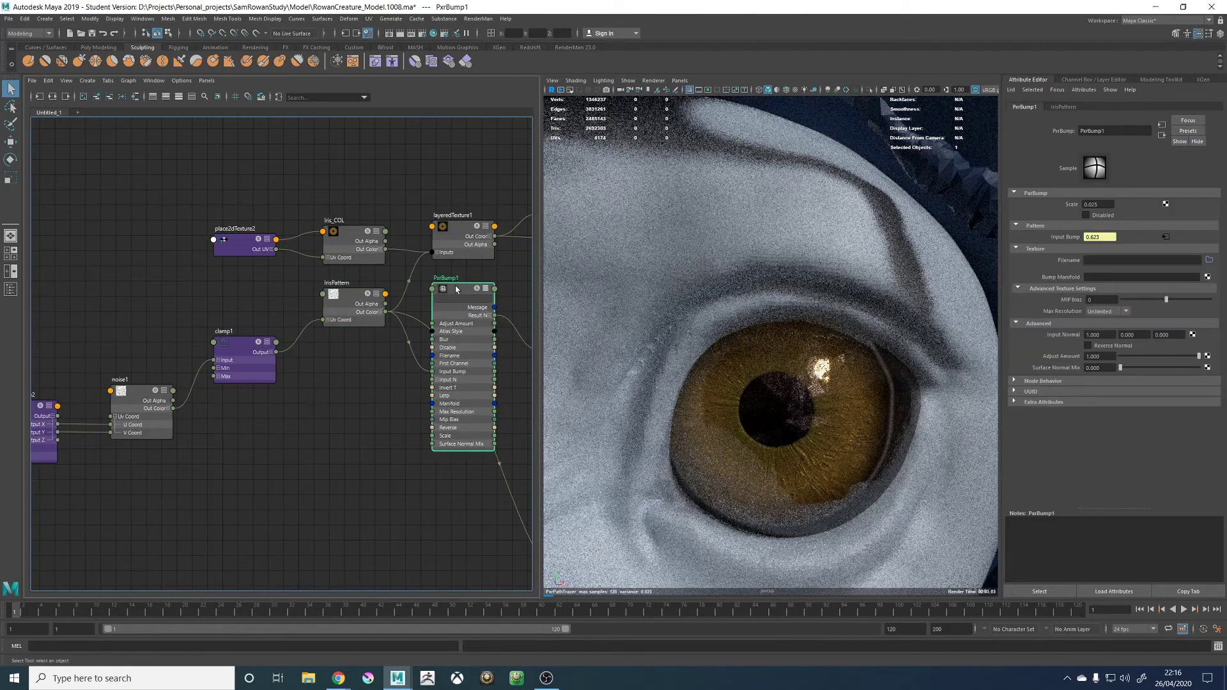
left_click(1093, 204)
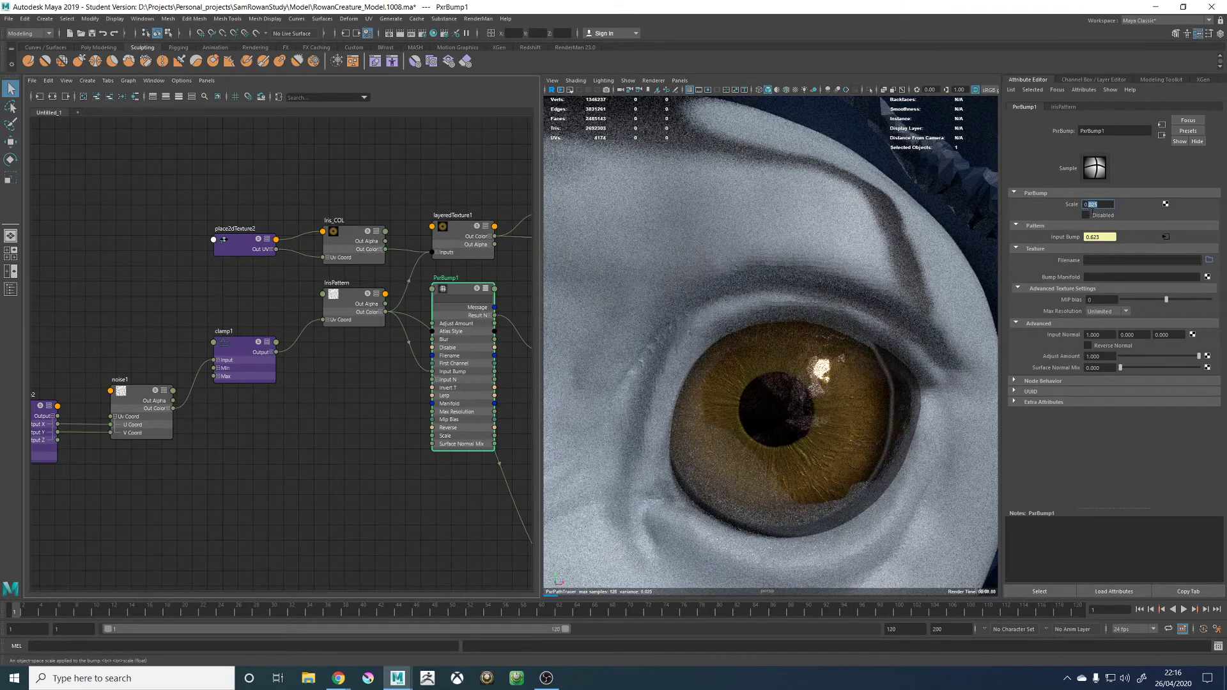
key("Return")
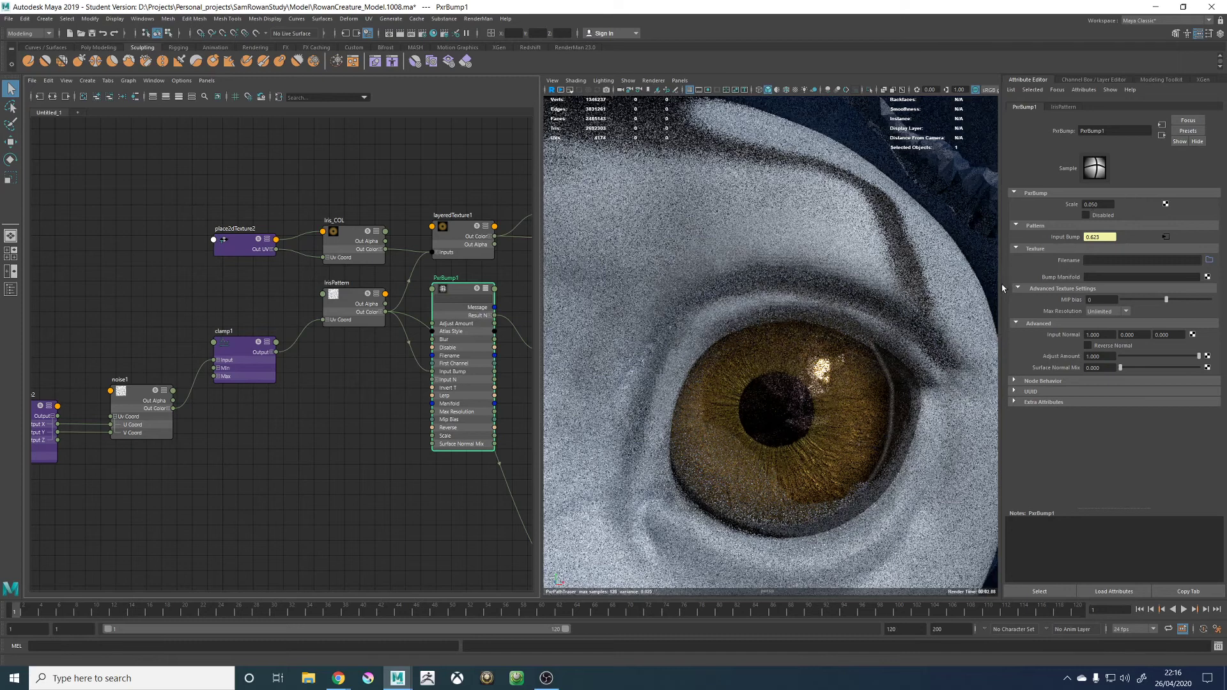
Check the PxrRemap2 settings feeding the iris displacement, and set the PxrDisplace2 Gain to 0.025
middle_click_drag(398, 490, 233, 400, "alt")
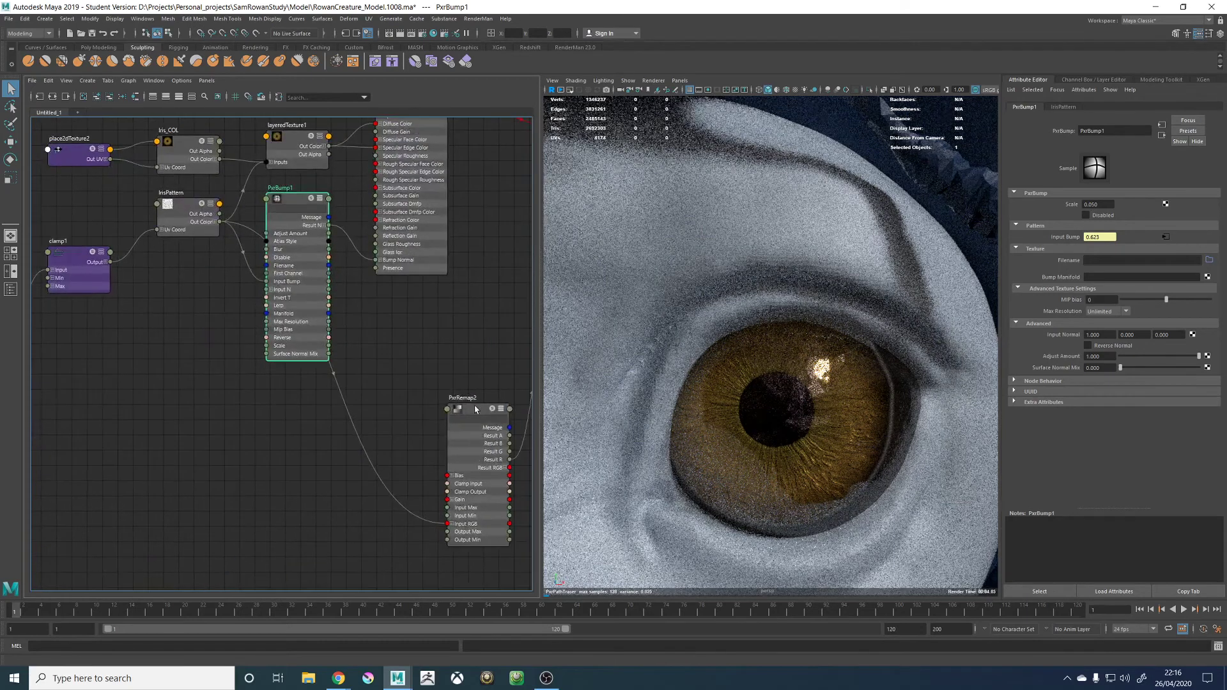
middle_click_drag(475, 409, 324, 405, "alt")
left_click(395, 350)
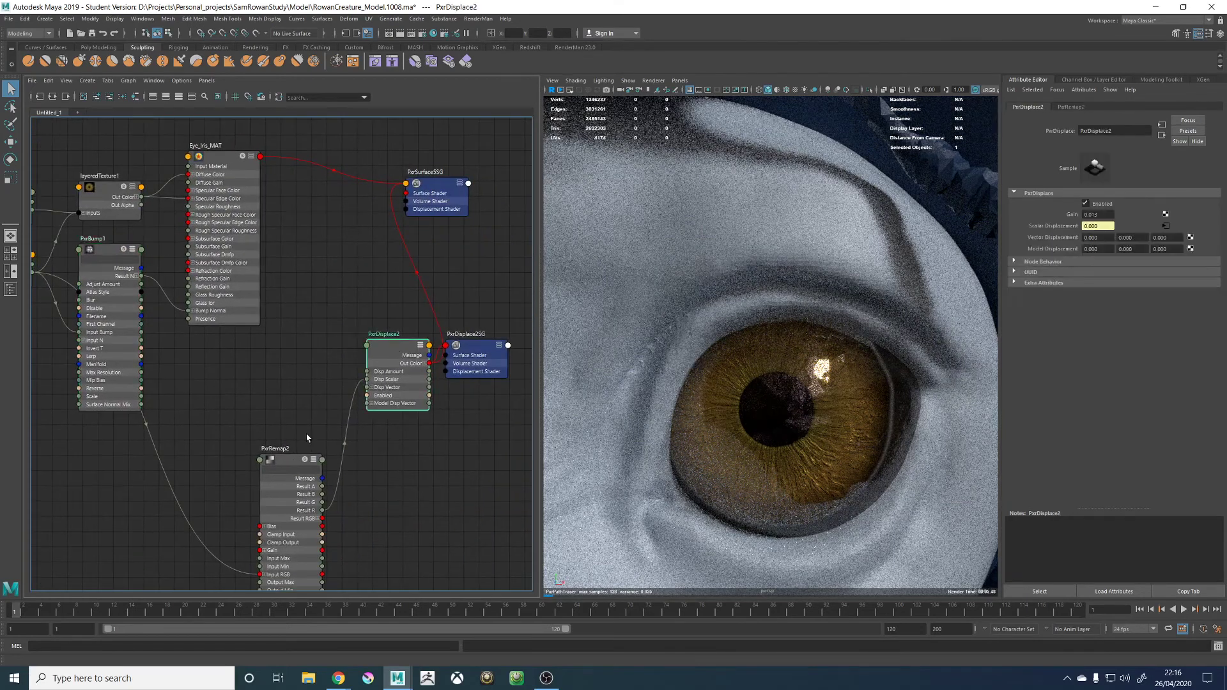
left_click(289, 463)
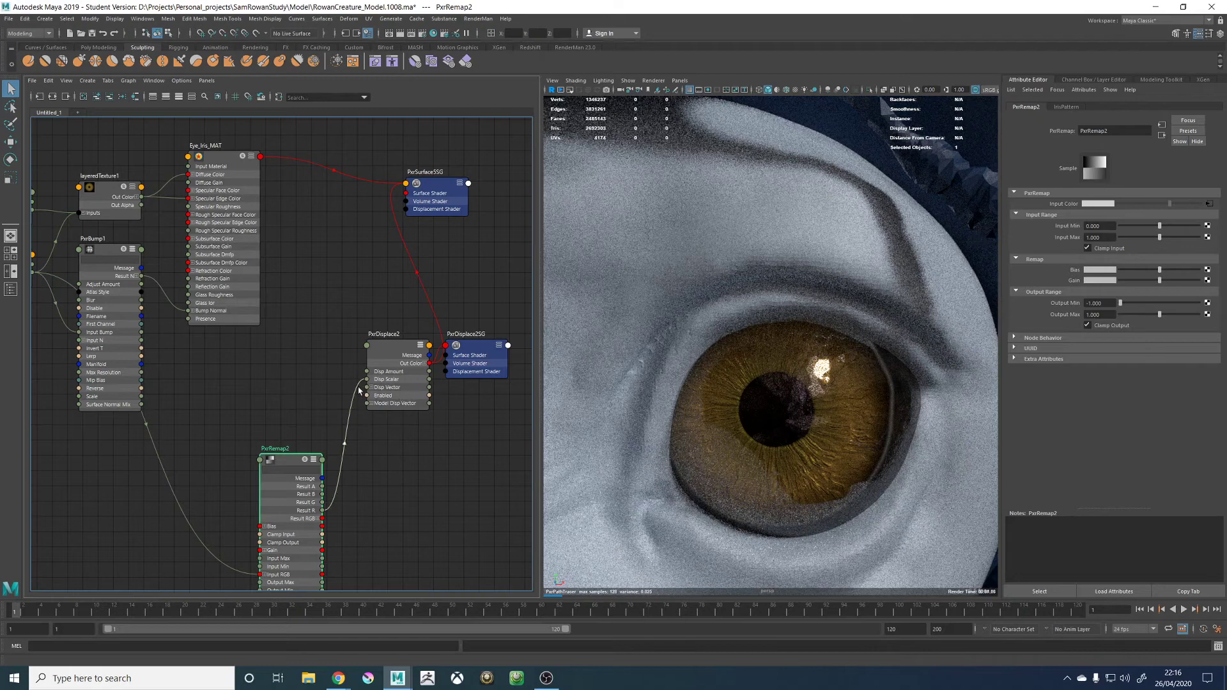
left_click(388, 355)
left_click(1097, 215)
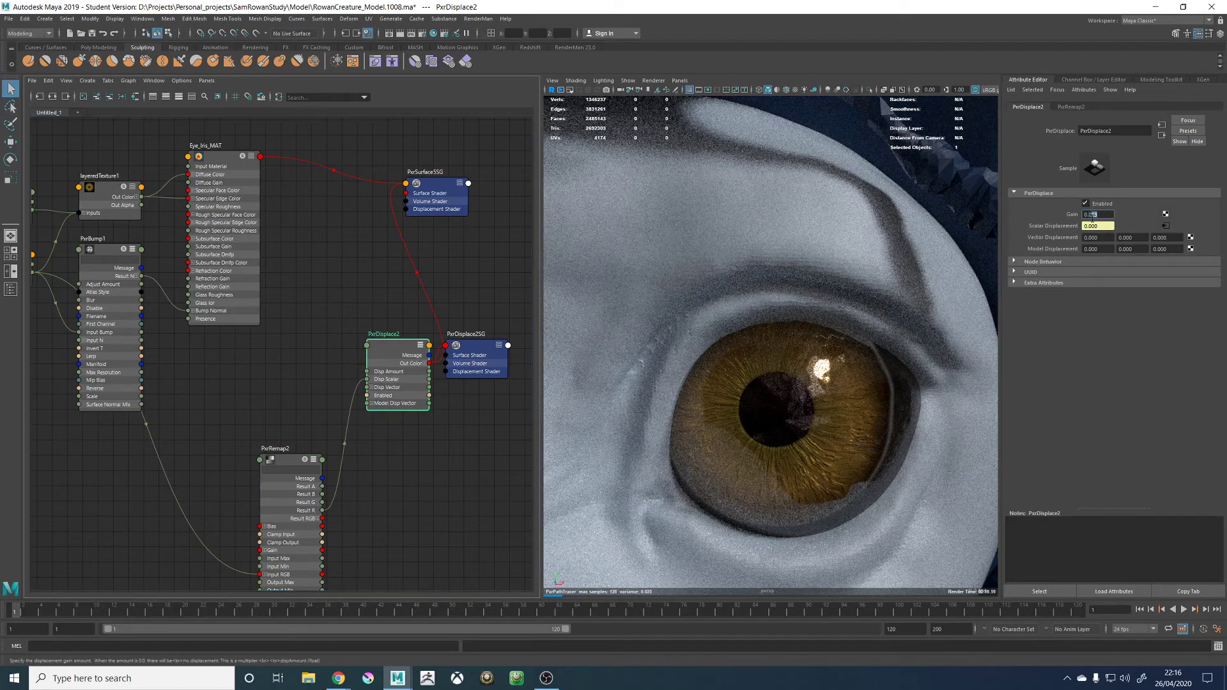
key("Return")
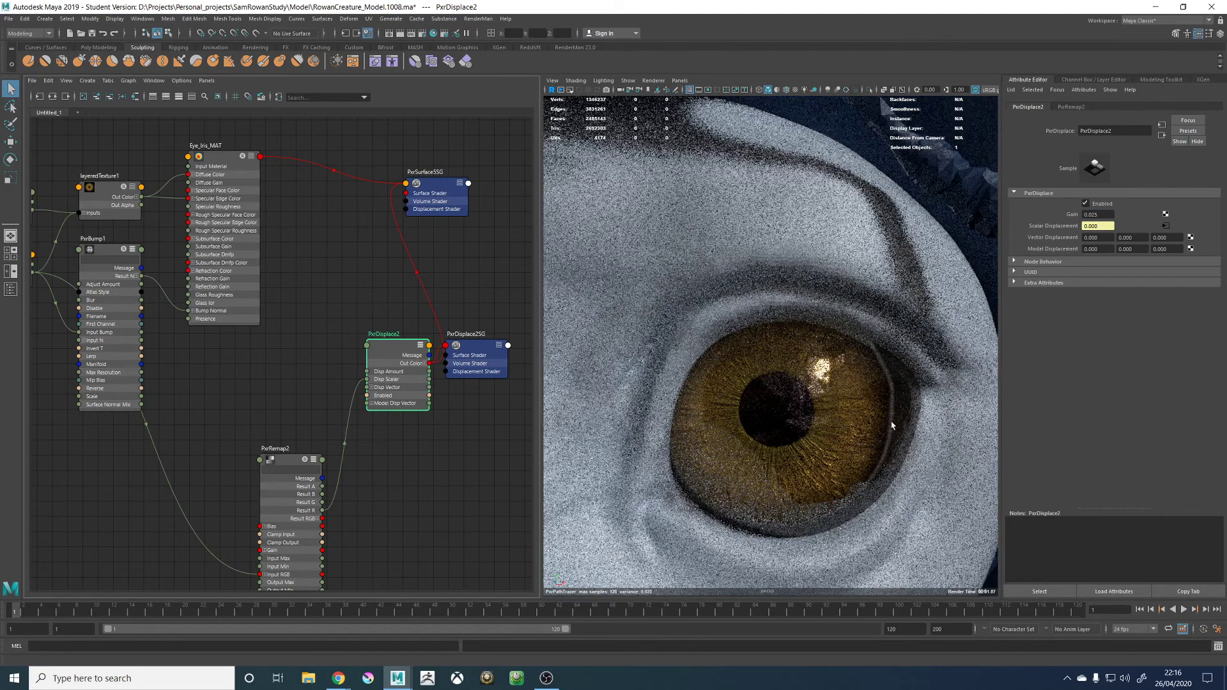
Preview the PxrRemap2 and IrisPattern outputs individually on the rendered iris
left_click(306, 457)
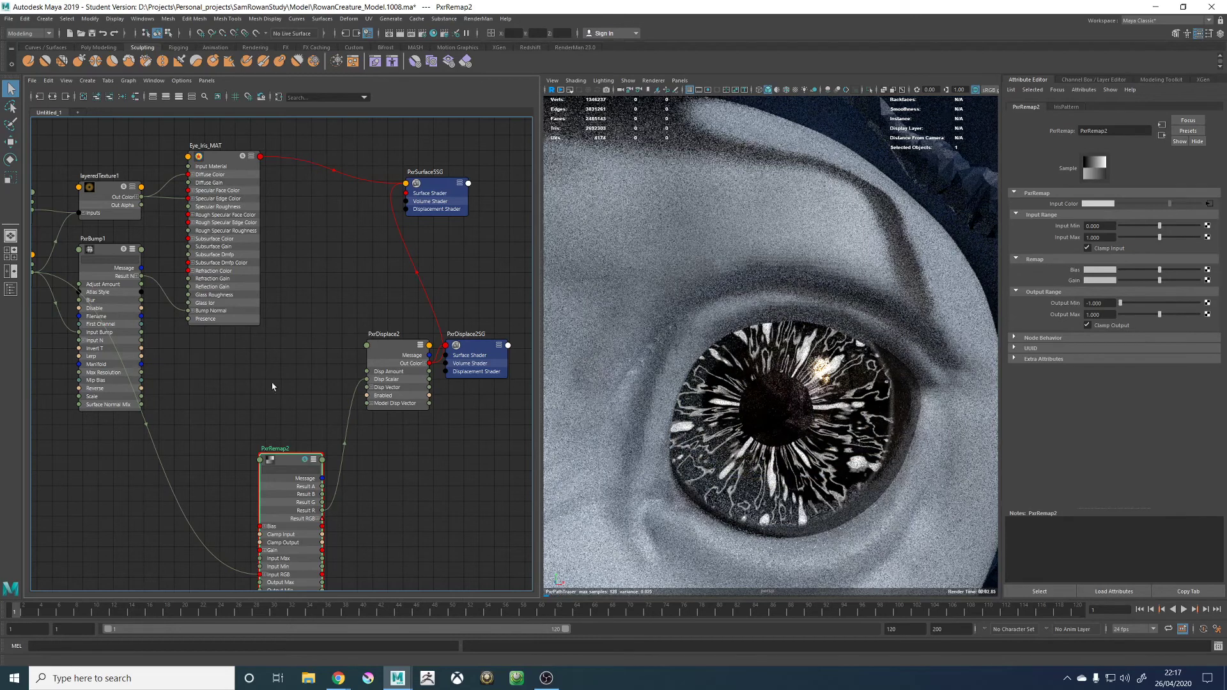
middle_click_drag(272, 386, 474, 373, "alt")
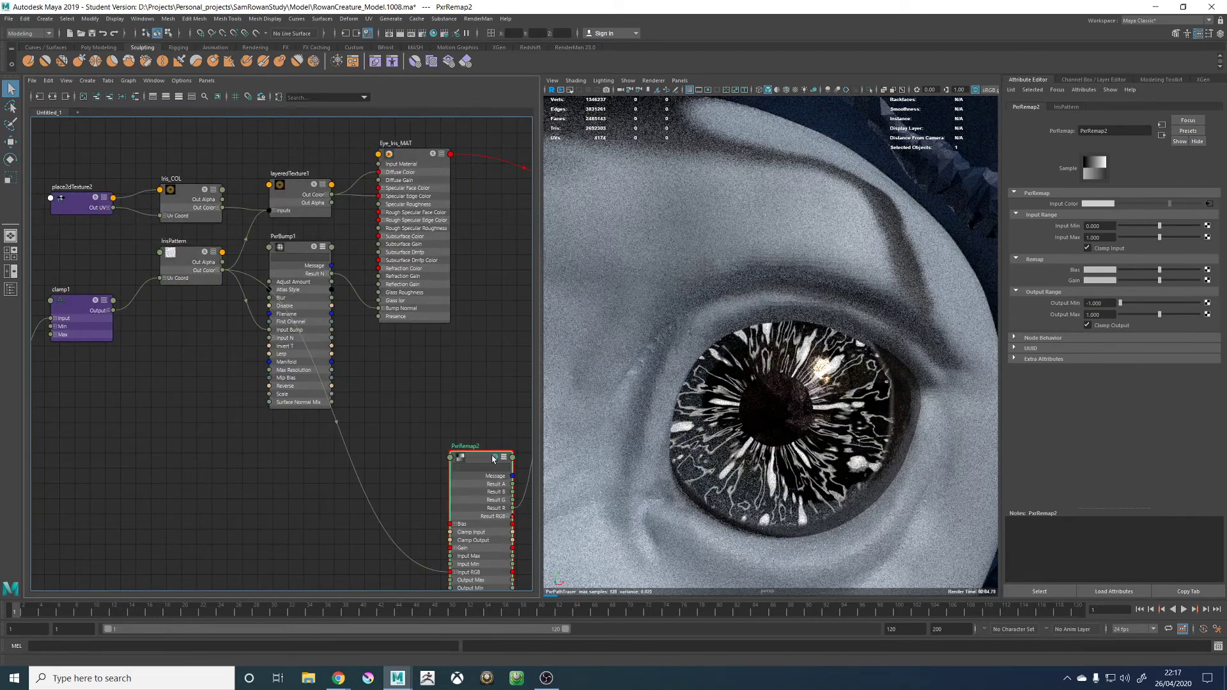
left_click(203, 254)
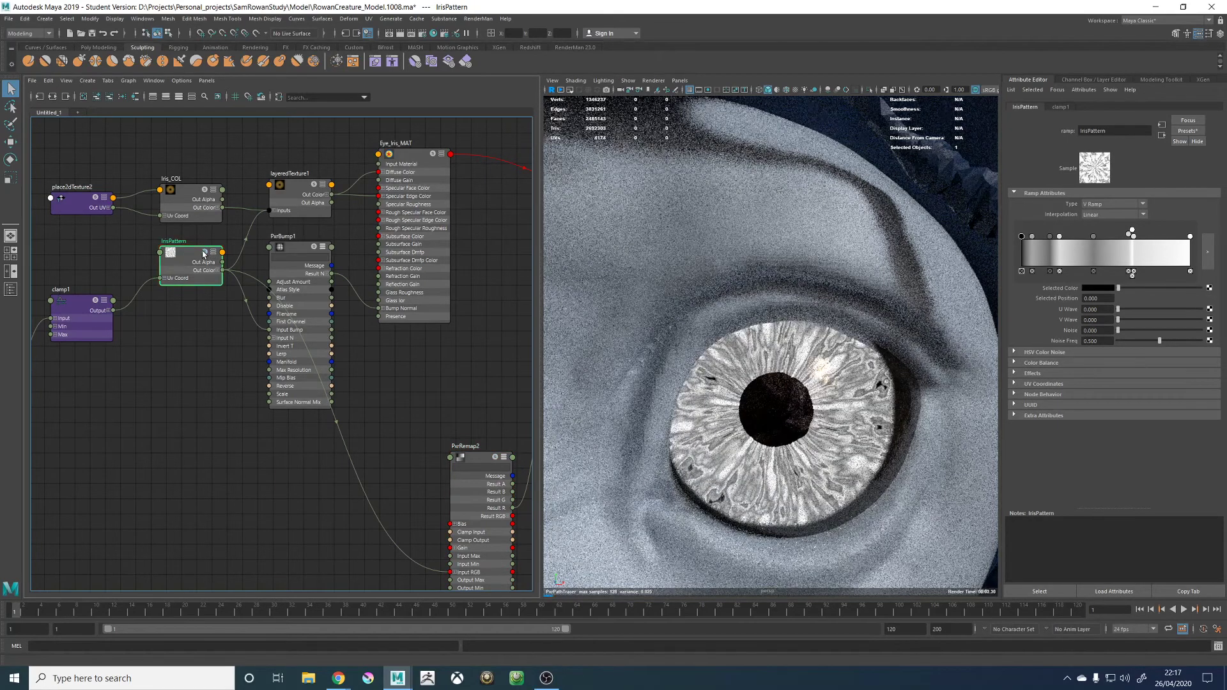
left_click(474, 458)
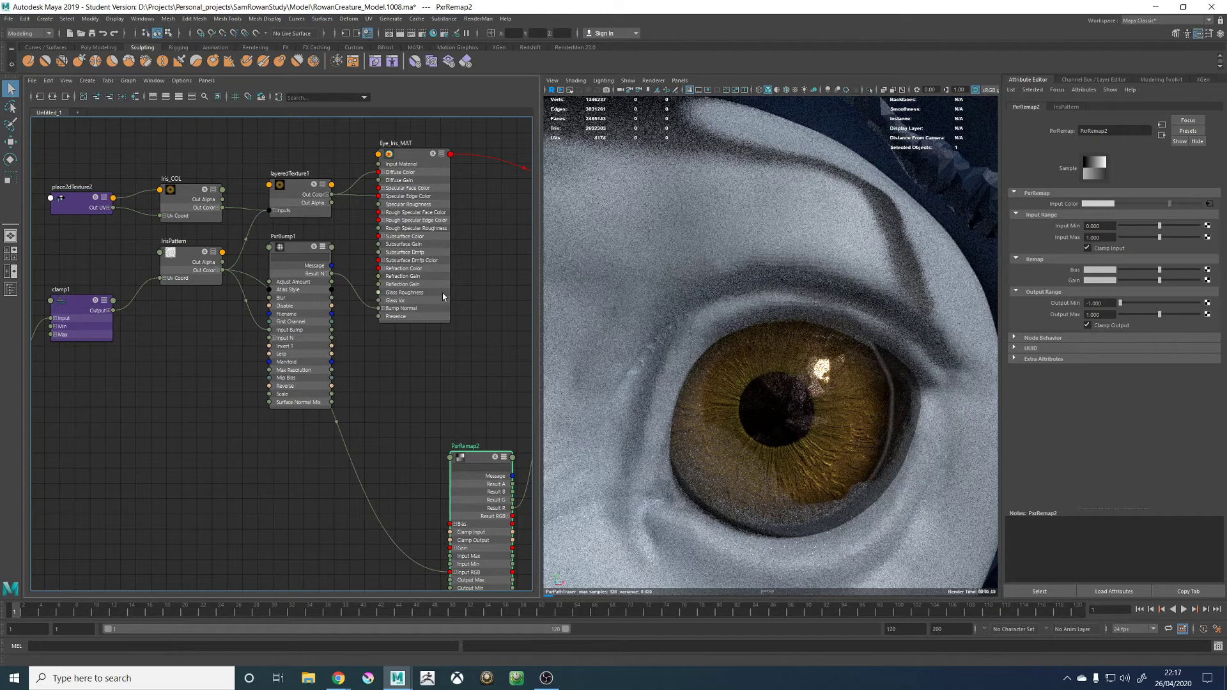
Check both eyes on the creature's full face in the live render, and return the viewport to Viewport 2.0
right_click_drag(772, 400, 711, 424, "alt")
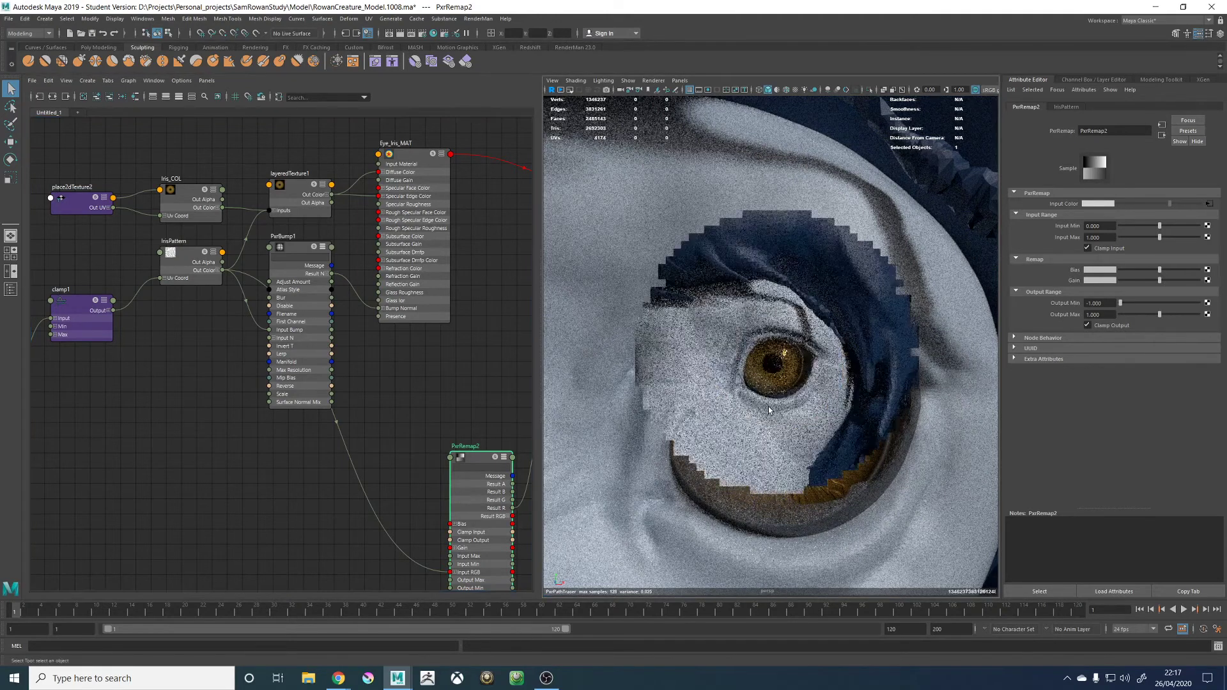
middle_click_drag(711, 424, 751, 413, "alt")
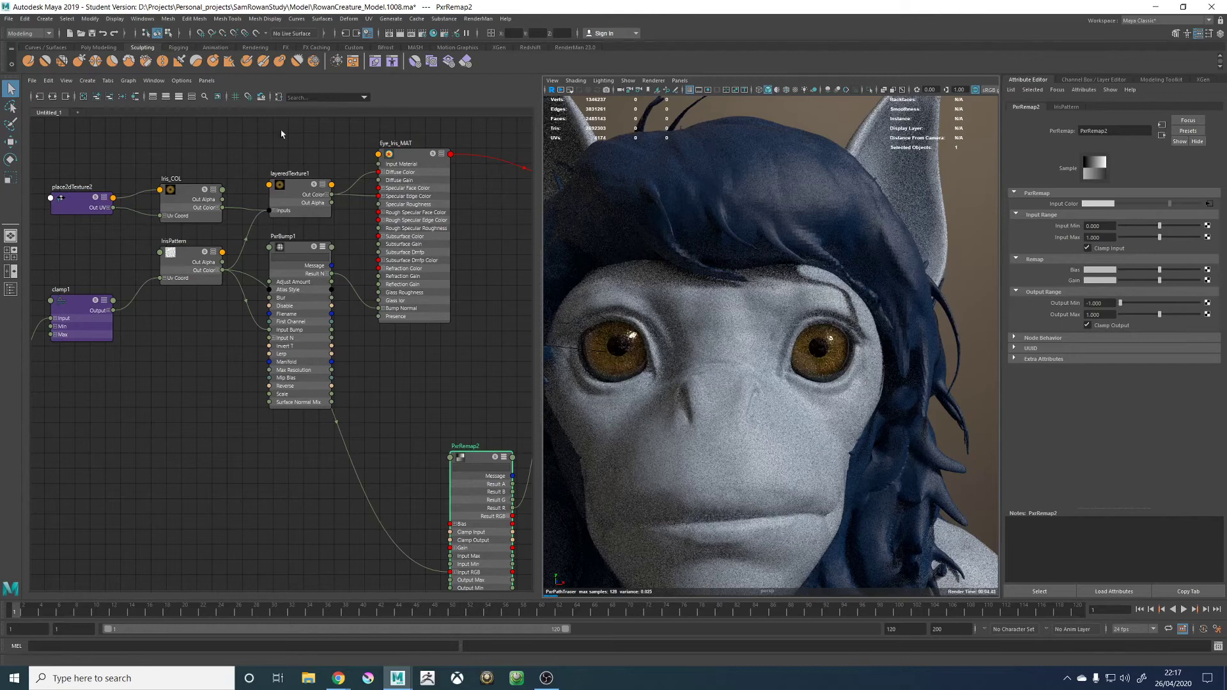
left_click(653, 80)
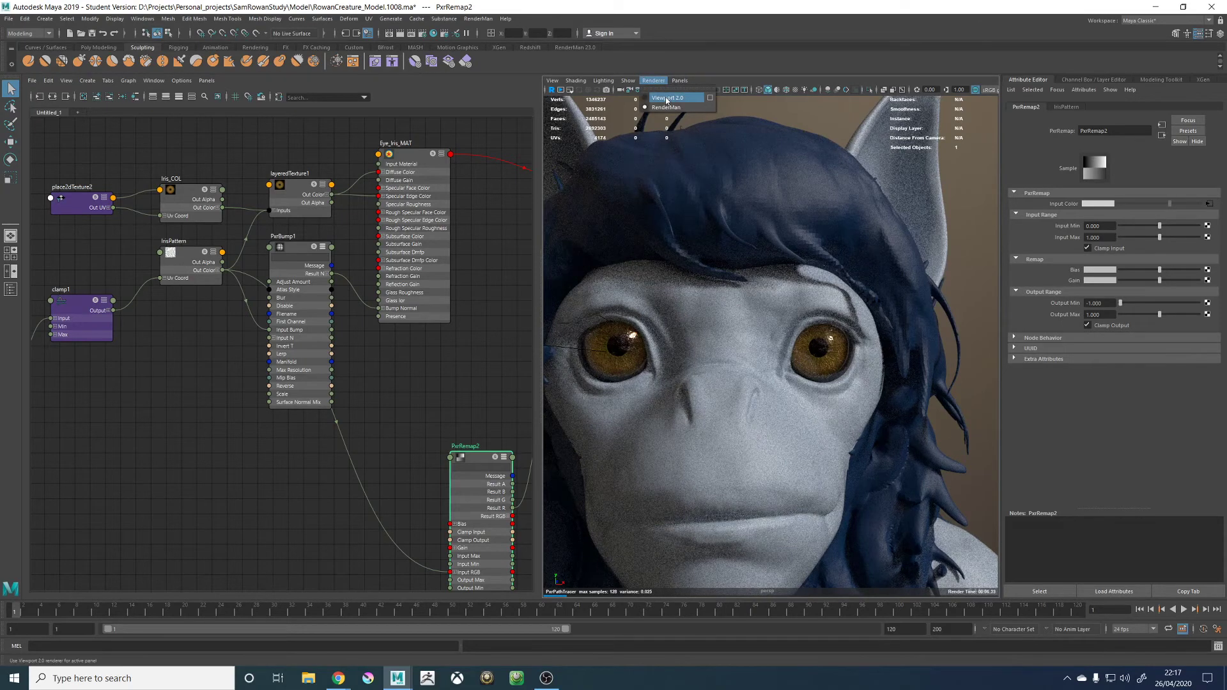
left_click(667, 100)
right_click_drag(857, 295, 810, 287, "alt")
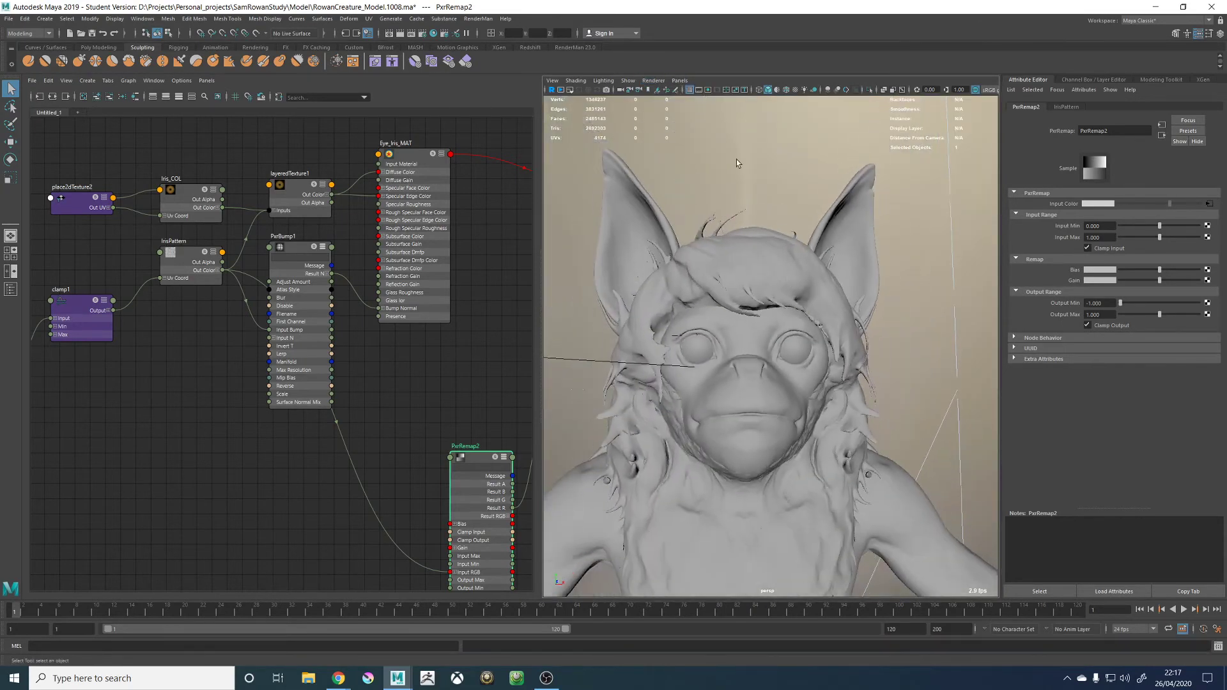
Look through RenderCam and start a RenderMan preview render of the creature
left_click(679, 81)
mouse_move(735, 90)
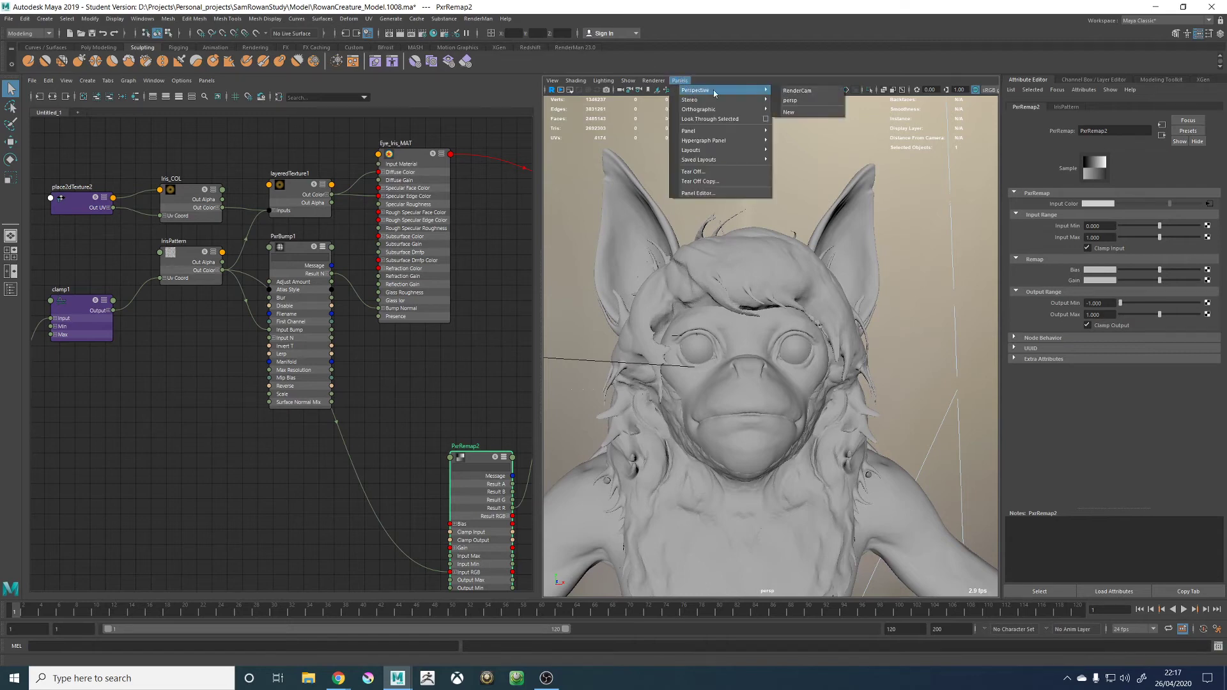
left_click(795, 90)
left_click(478, 19)
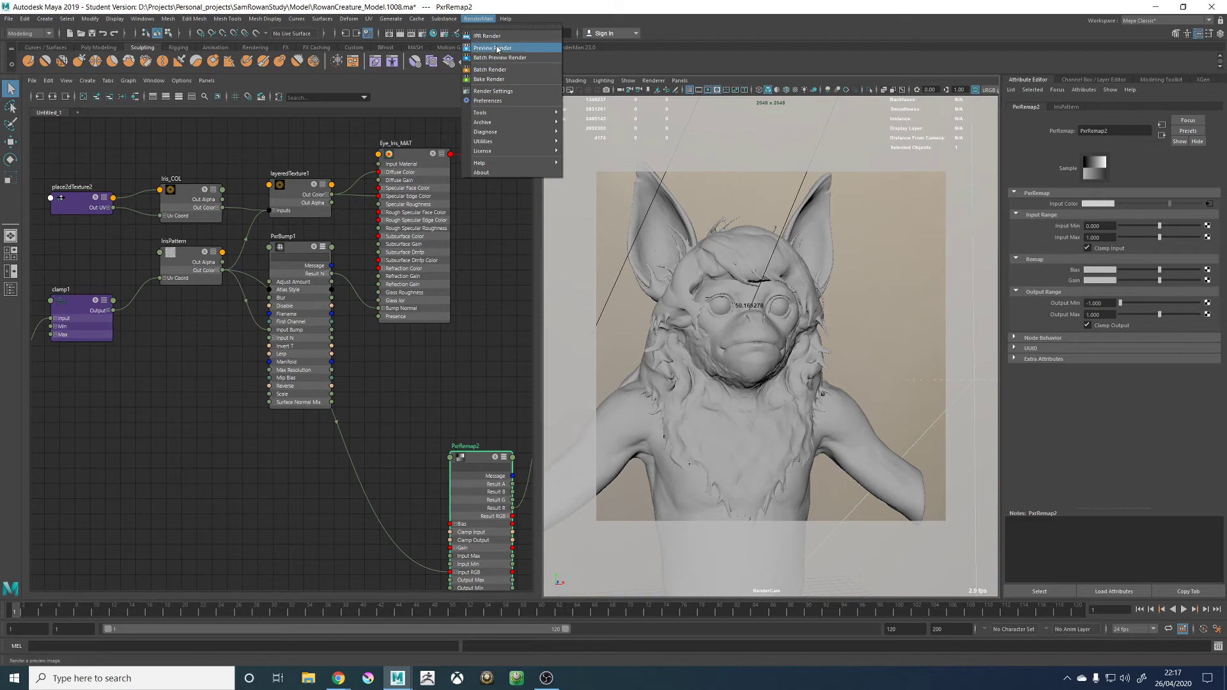
left_click(493, 48)
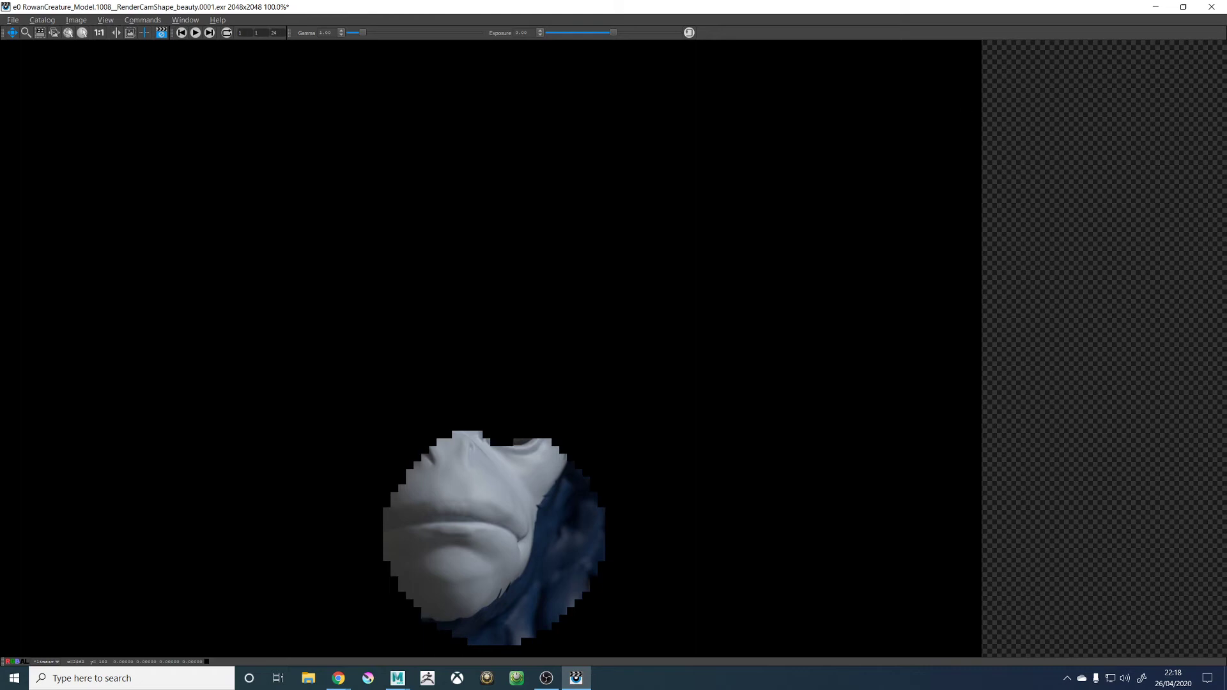
Examine the iris detail of both eyes up close and at face distance in the preview render
left_click(338, 678)
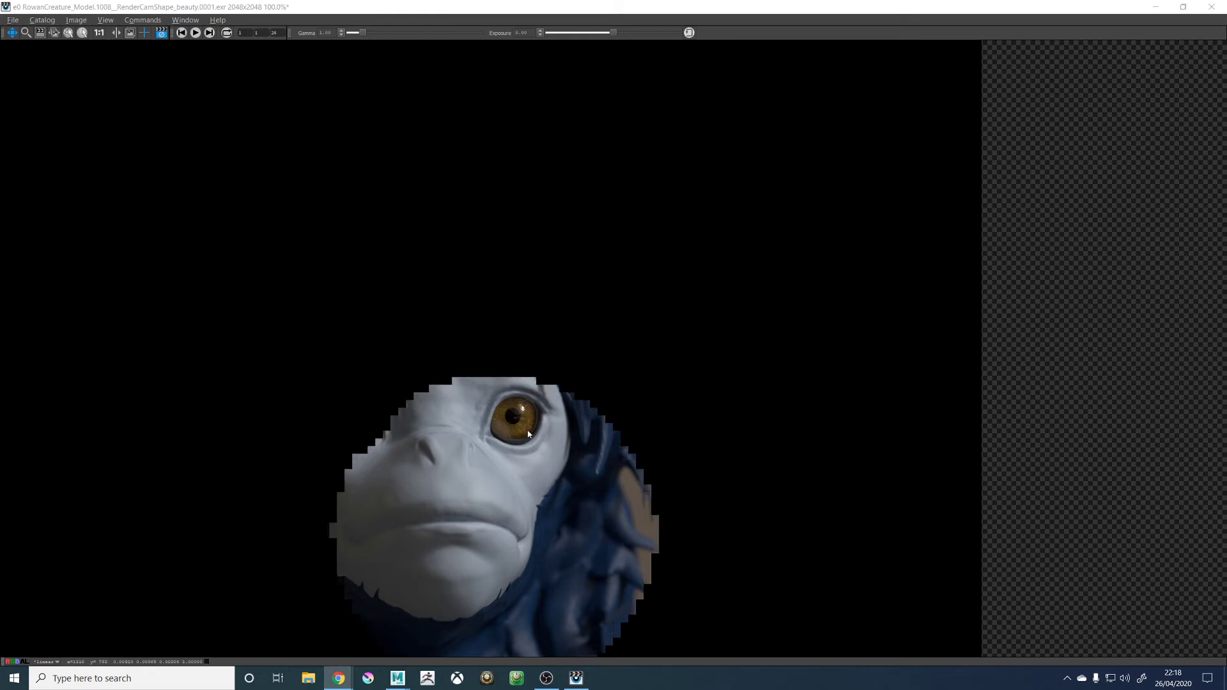
scroll(486, 418, "up", 3)
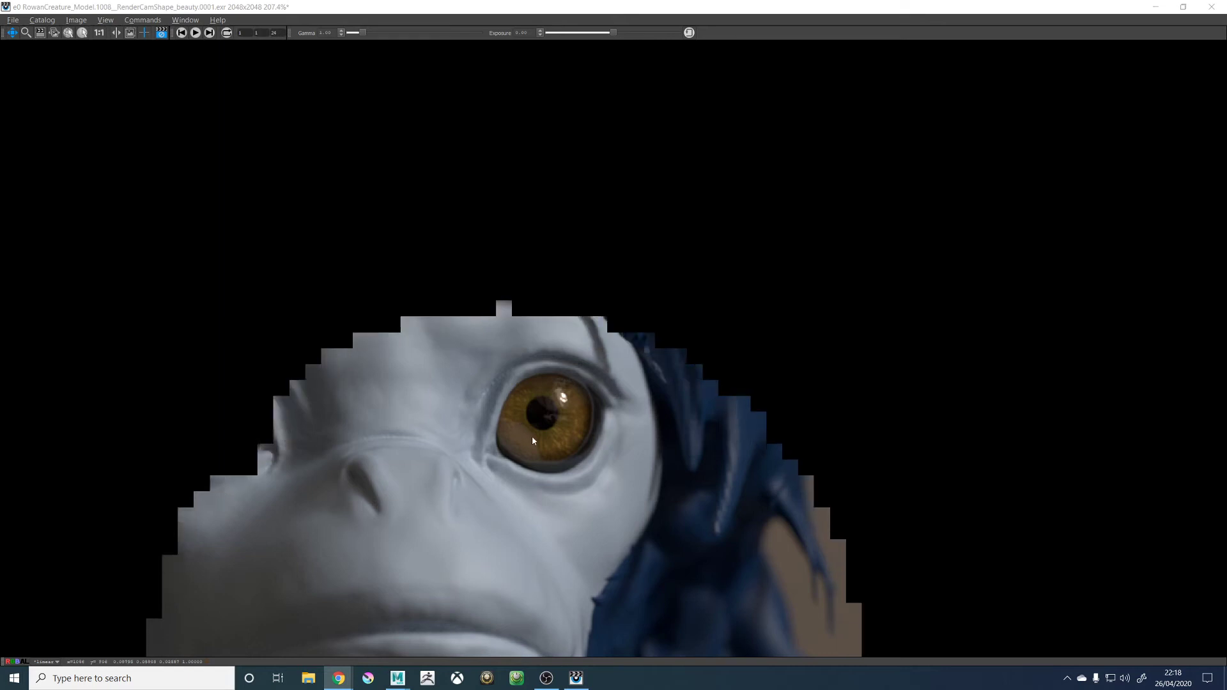
scroll(531, 435, "up", 3)
scroll(559, 427, "down", 5)
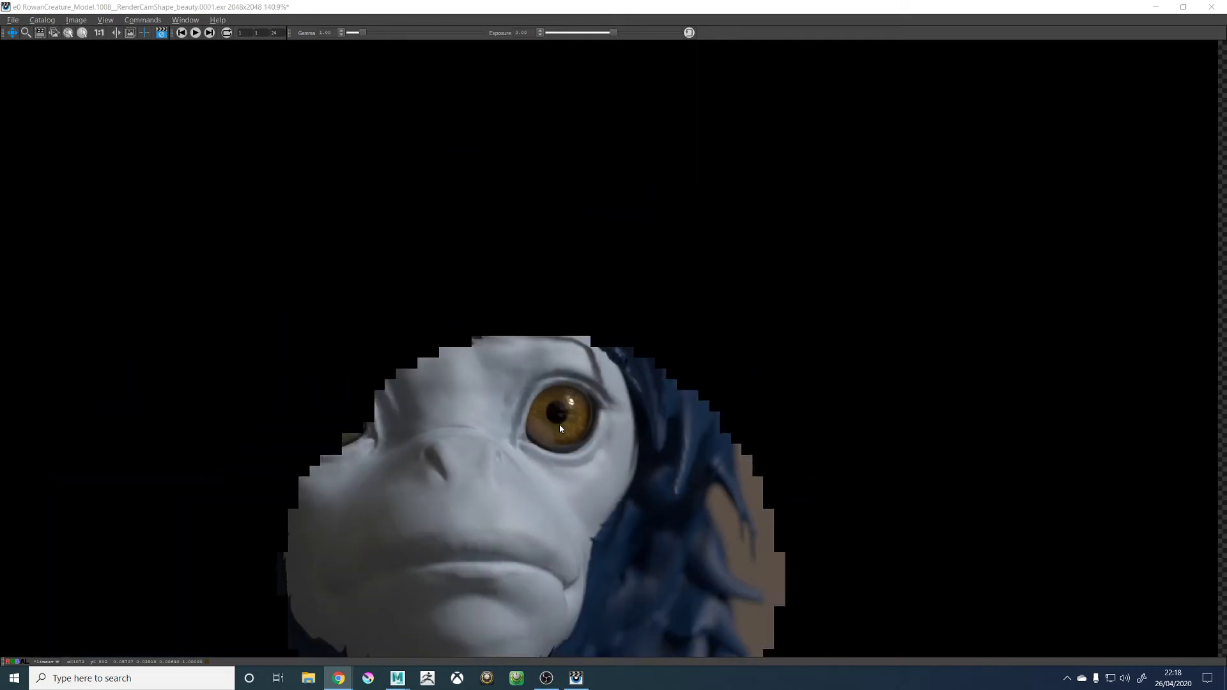
scroll(375, 423, "down", 3)
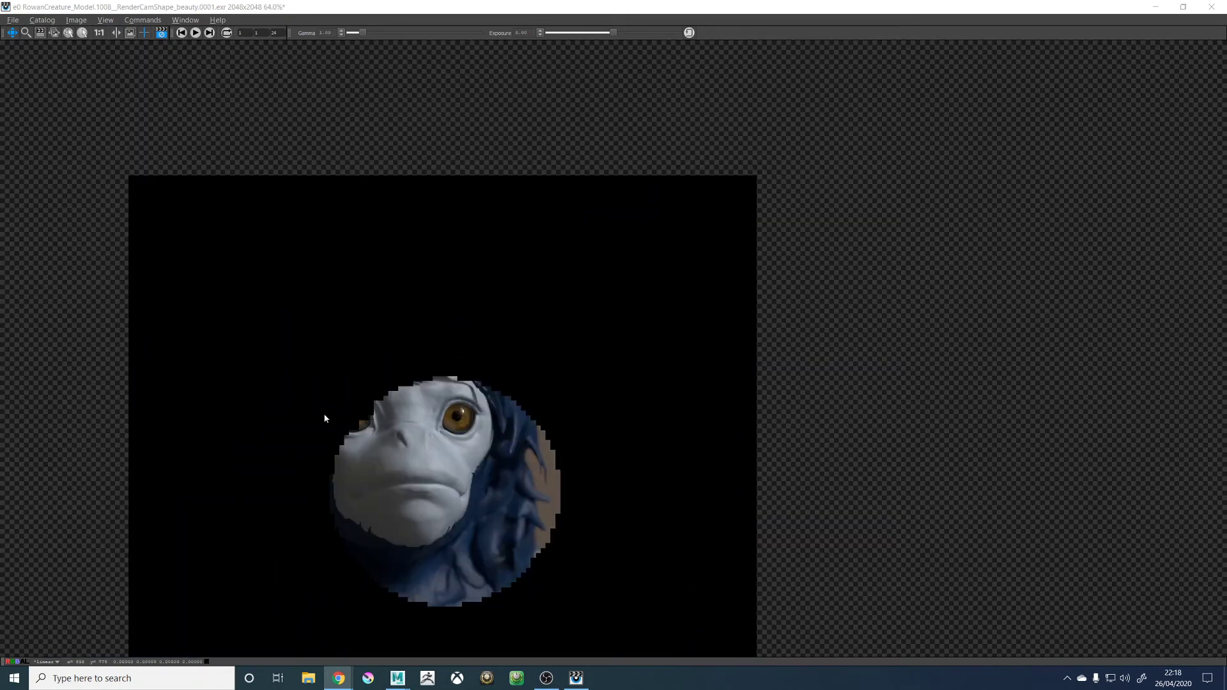
scroll(384, 416, "up", 3)
scroll(378, 428, "up", 3)
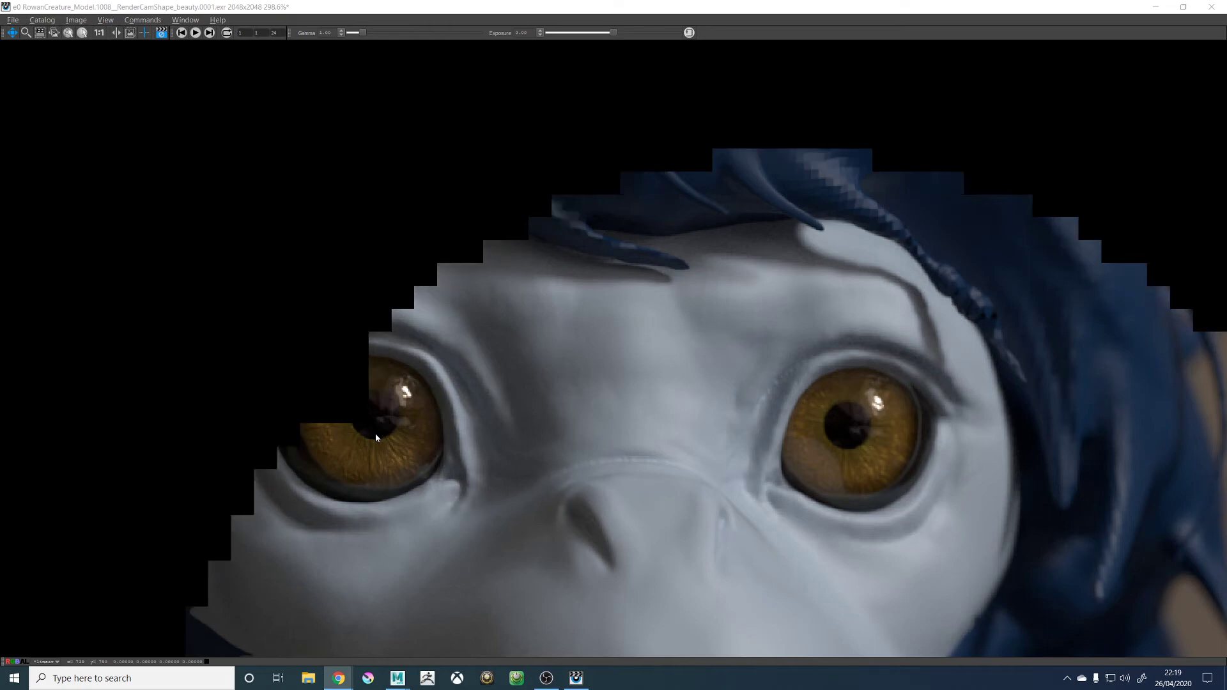
scroll(376, 437, "down", 4)
scroll(334, 411, "up", 3)
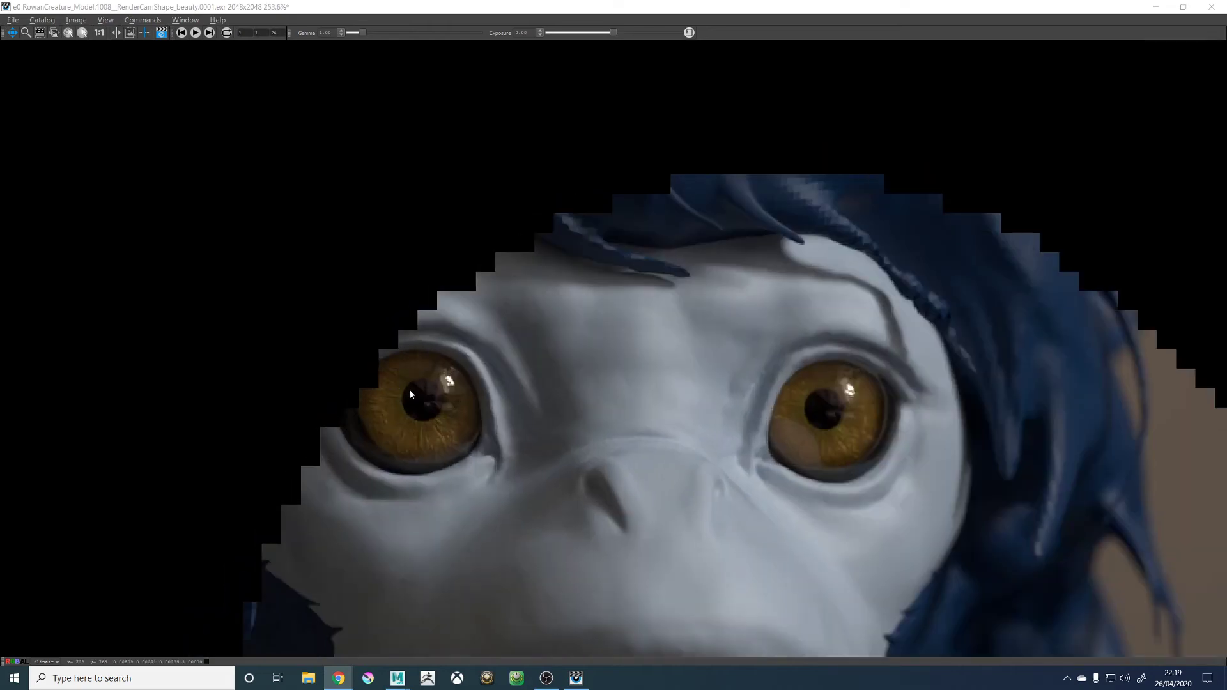
scroll(409, 389, "down", 1)
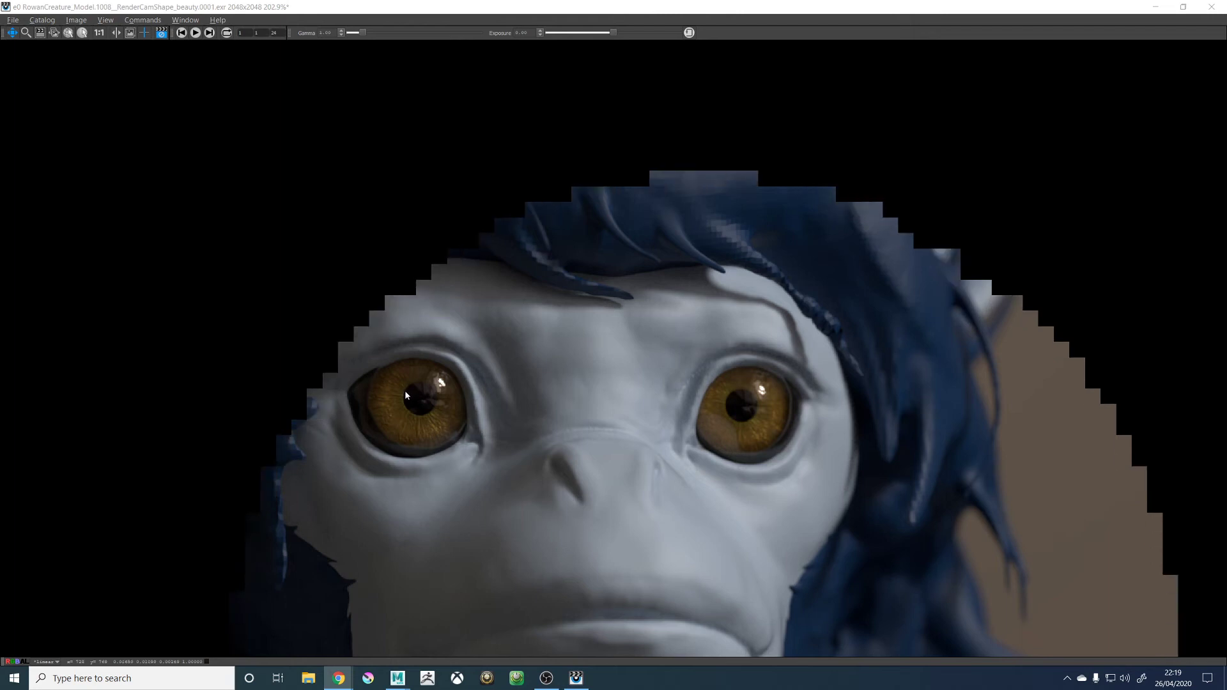
scroll(405, 390, "up", 3)
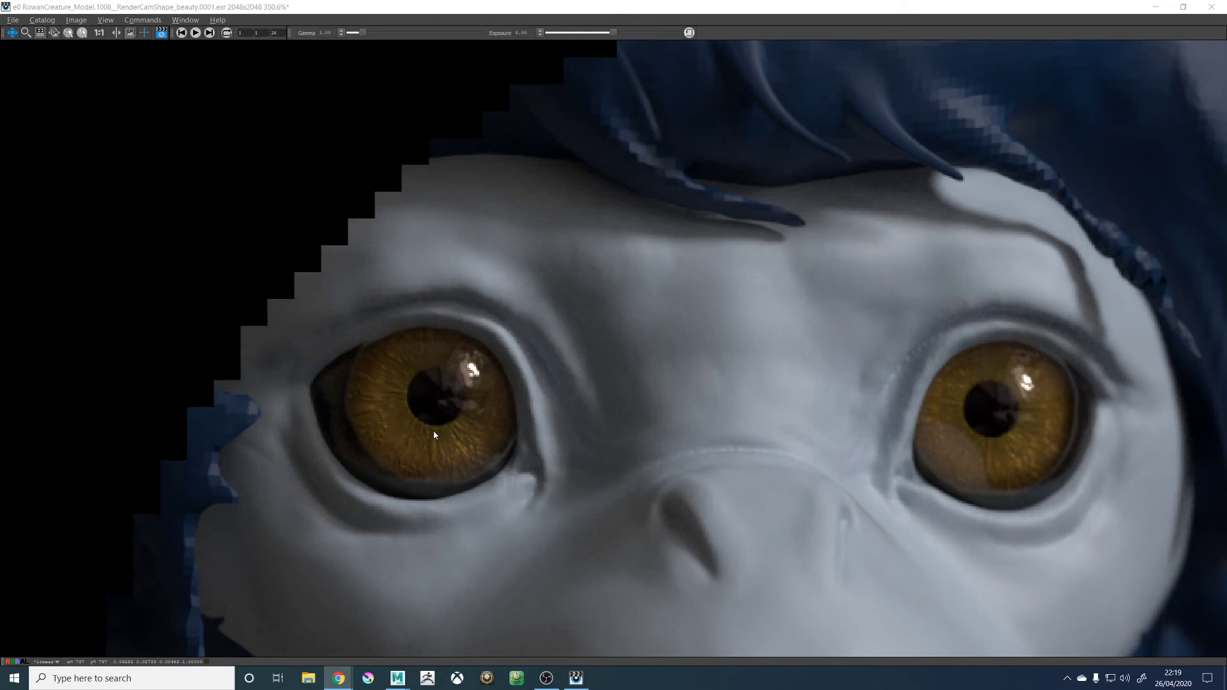
scroll(434, 435, "down", 1)
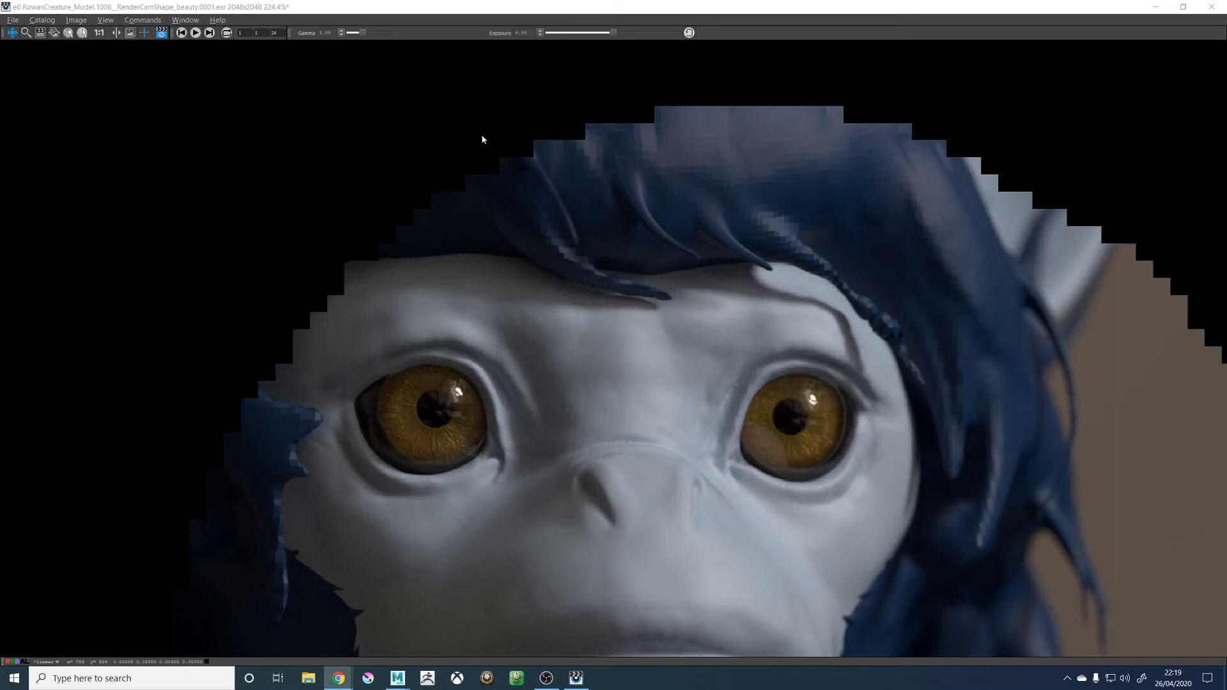
left_click(542, 229)
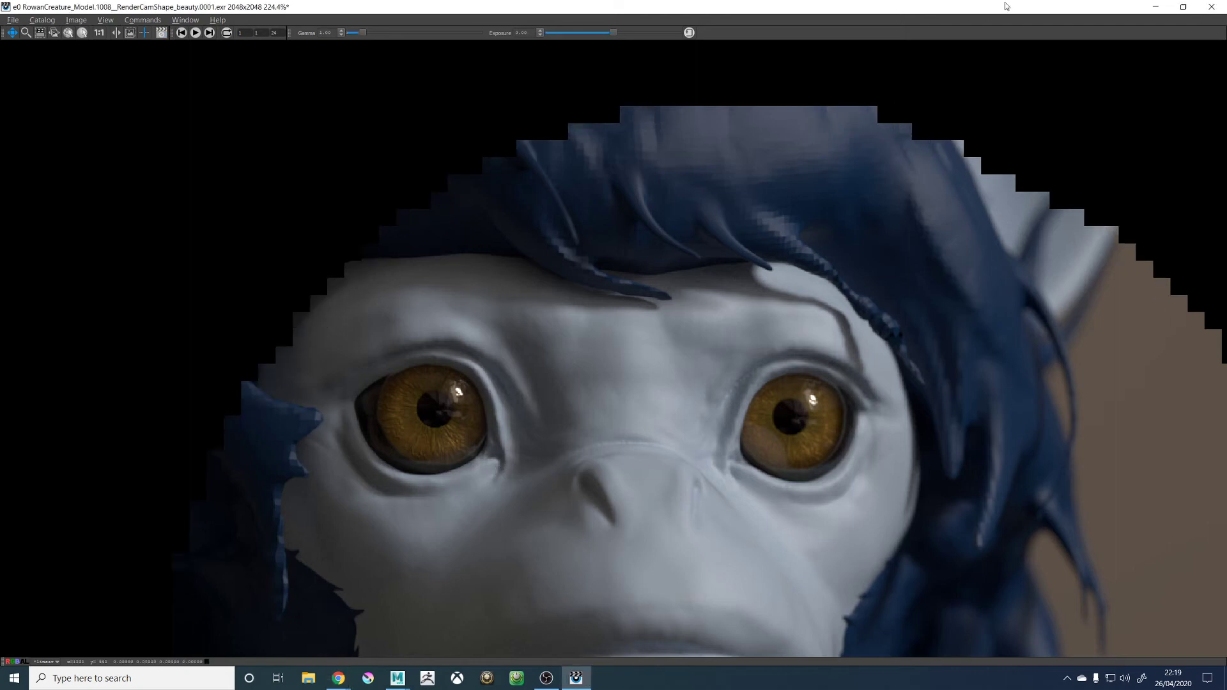
left_click(1155, 7)
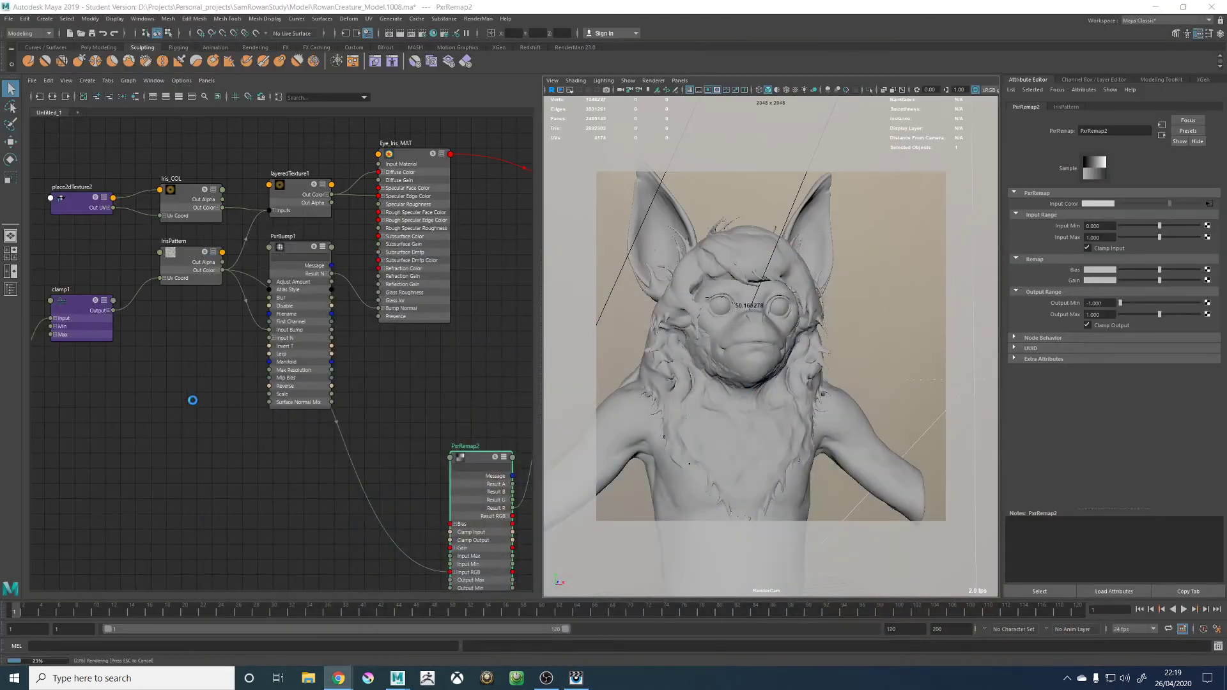
Move the white end marker of the IrisPattern ramp to position 0.758
middle_click_drag(192, 400, 338, 418, "alt")
left_click(170, 364)
left_click(320, 298)
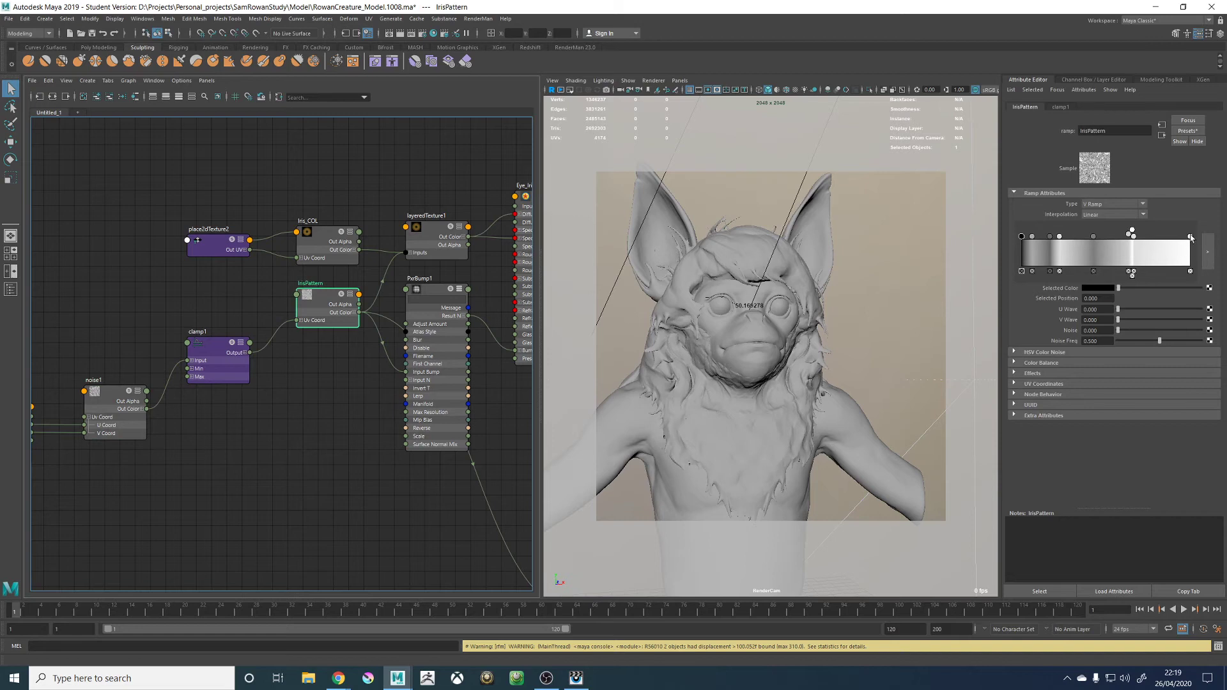
left_click_drag(1191, 237, 1148, 237)
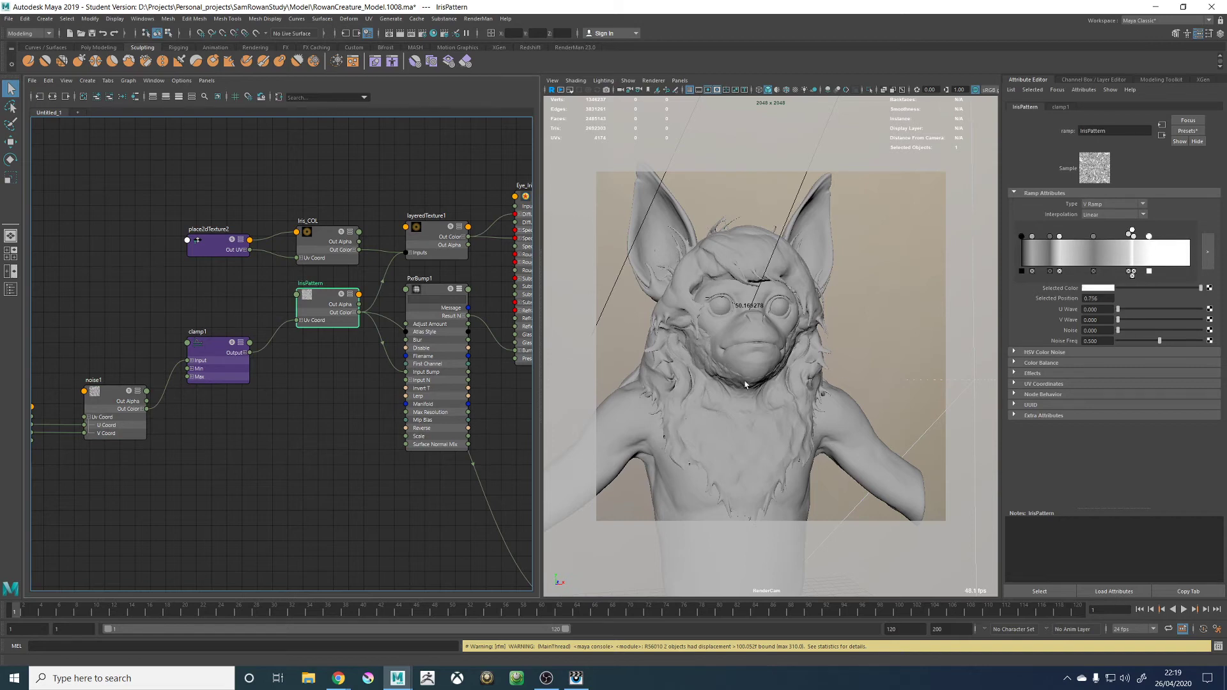
Switch the viewport back to the persp camera and display the Outliner beside the node graph
left_click(679, 81)
mouse_move(722, 90)
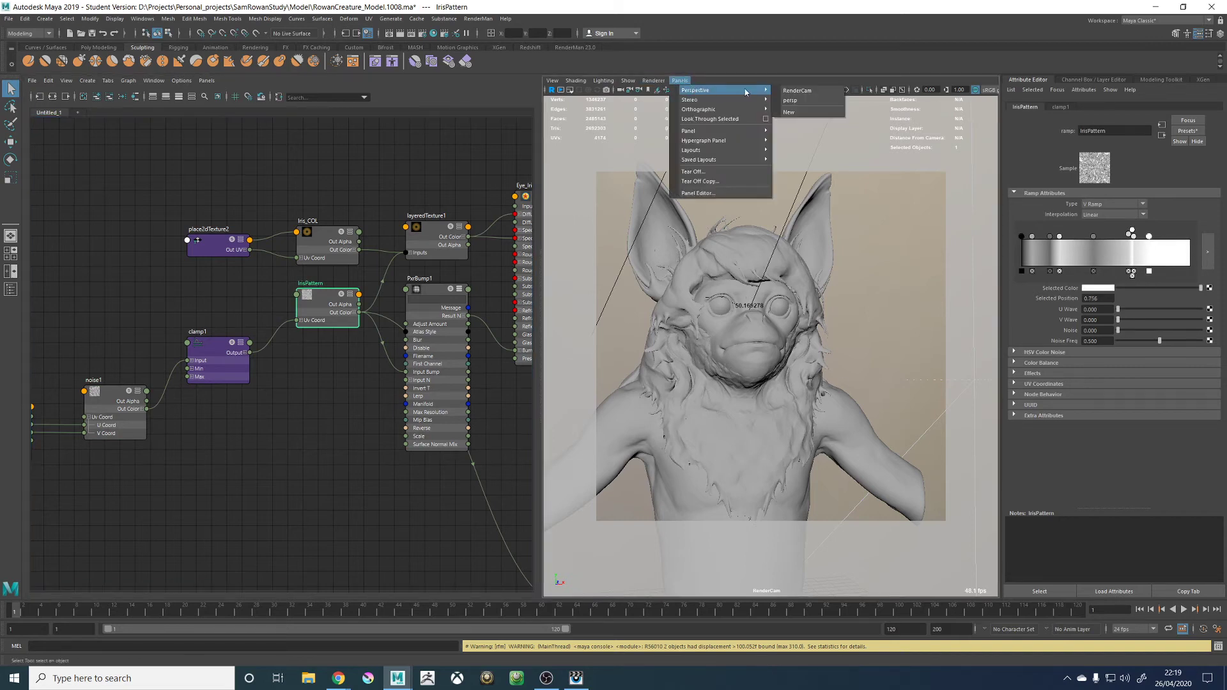
left_click(791, 101)
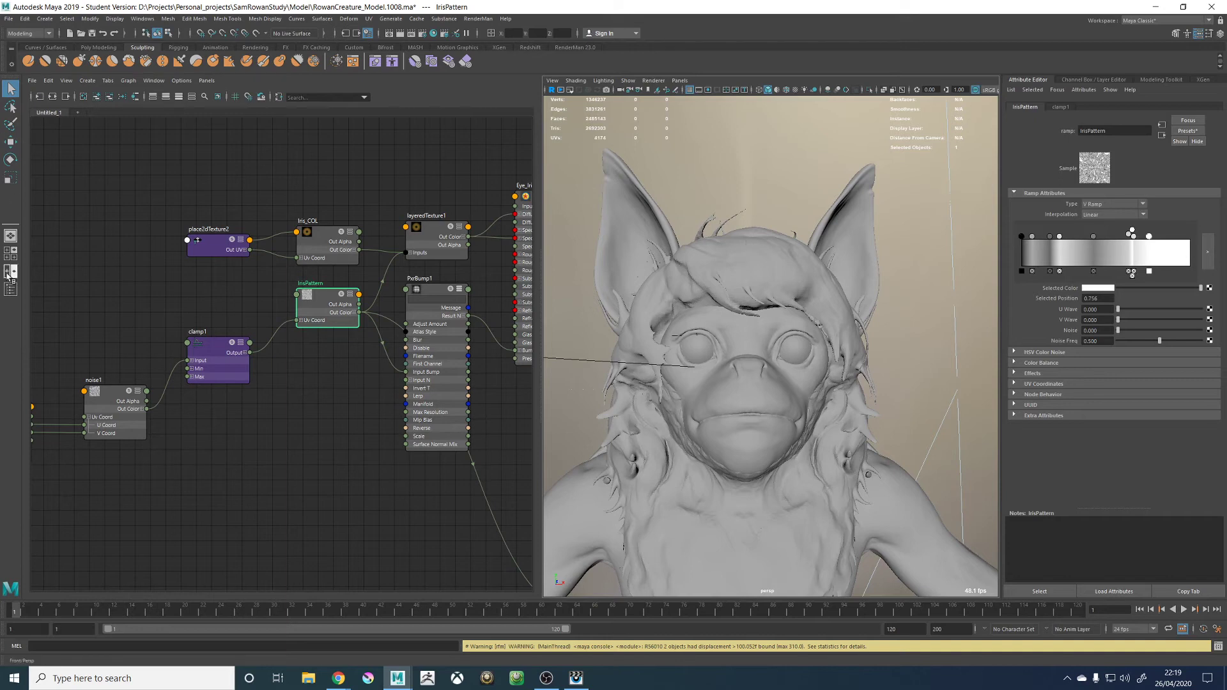
scroll(296, 194, "down", 3)
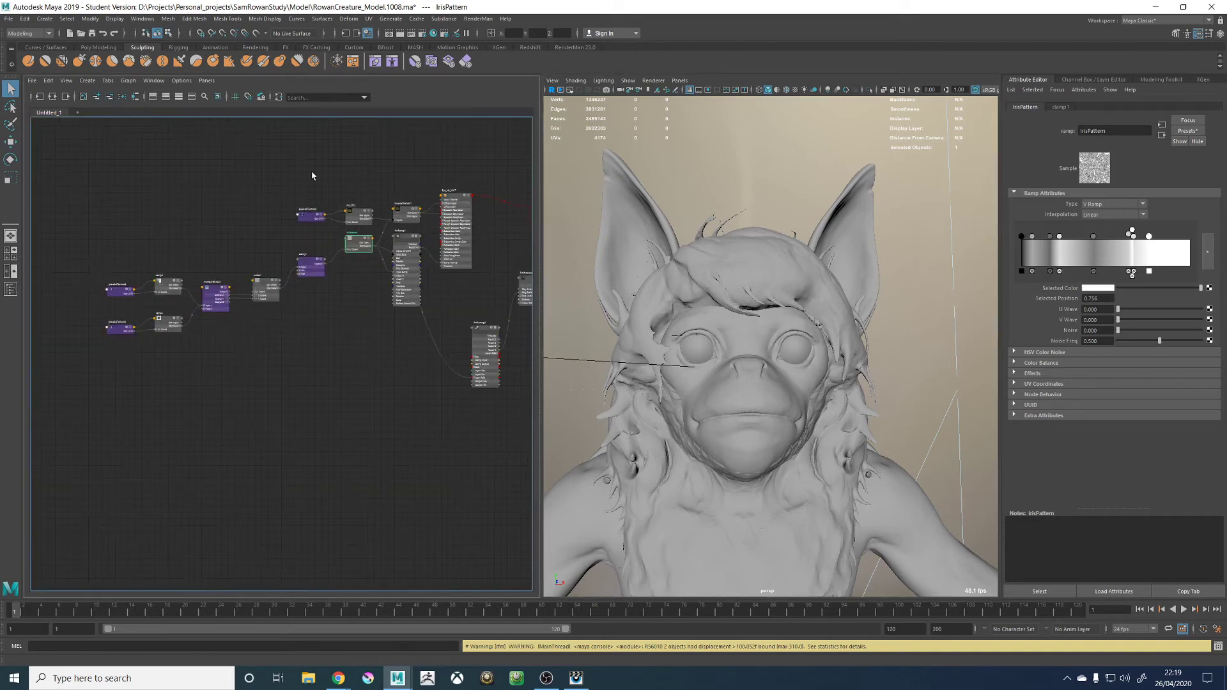
left_click(343, 430)
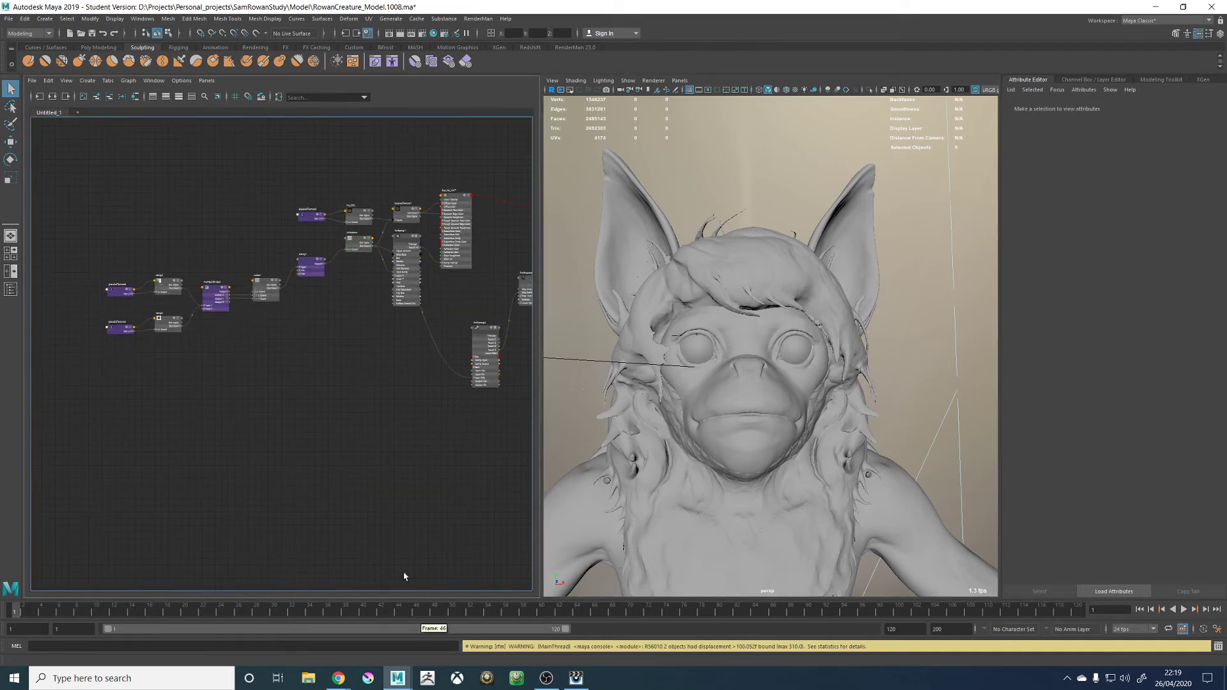
left_click(10, 289)
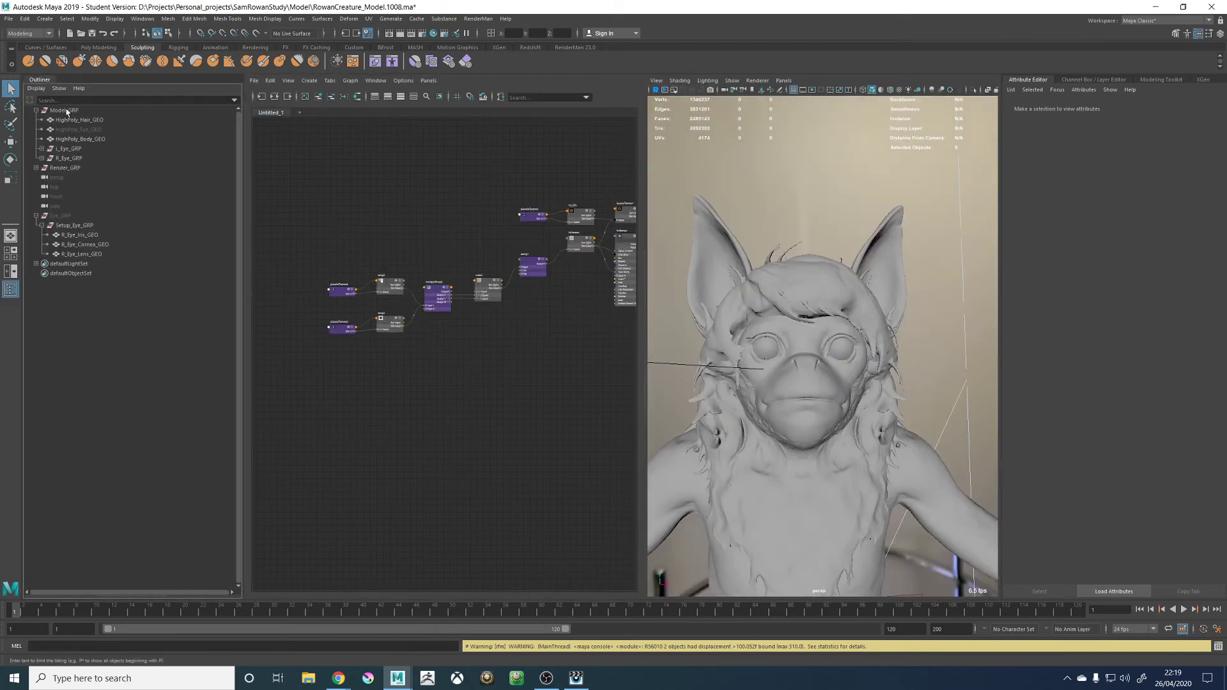
Hide Model_GRP, then unhide Eye_GRP and frame it in the perspective view
left_click_drag(744, 248, 734, 250, "alt")
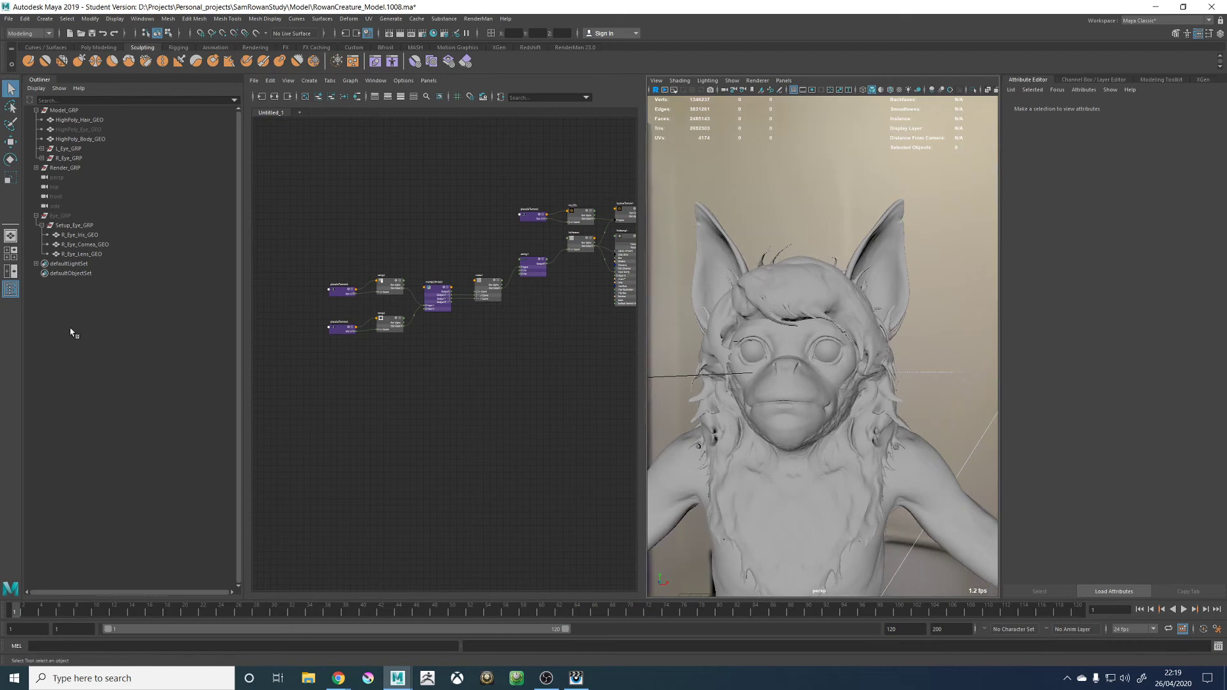
left_click(58, 110)
key("ctrl+h")
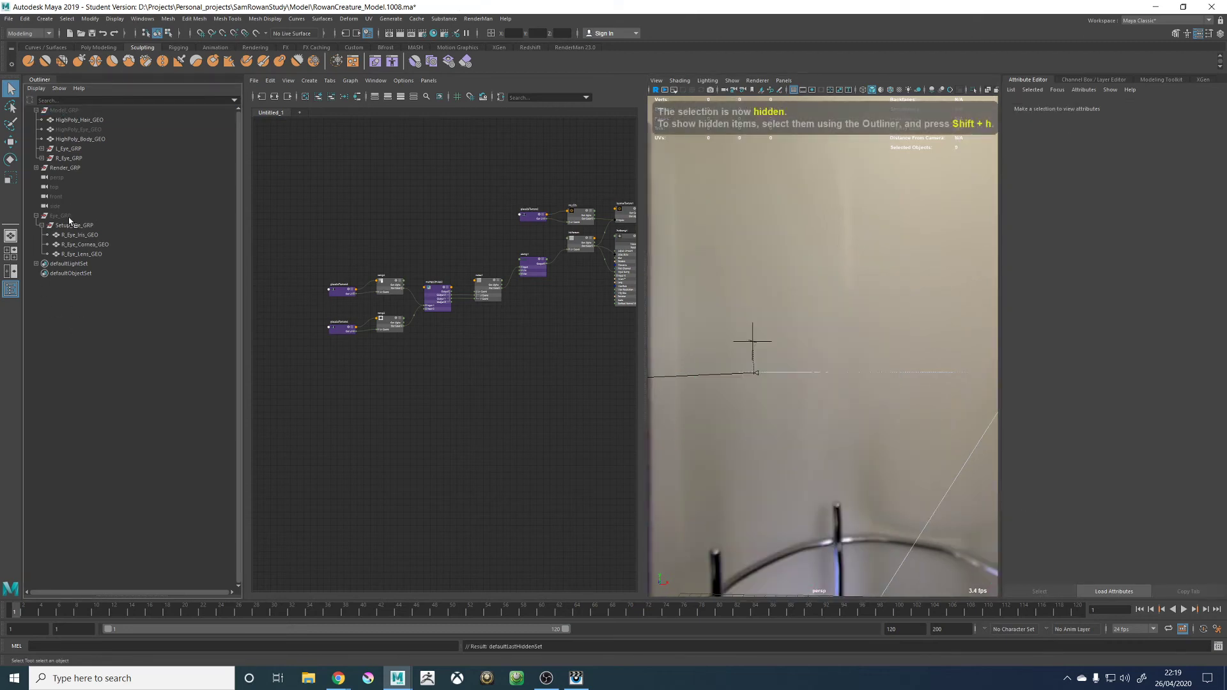
left_click(69, 217)
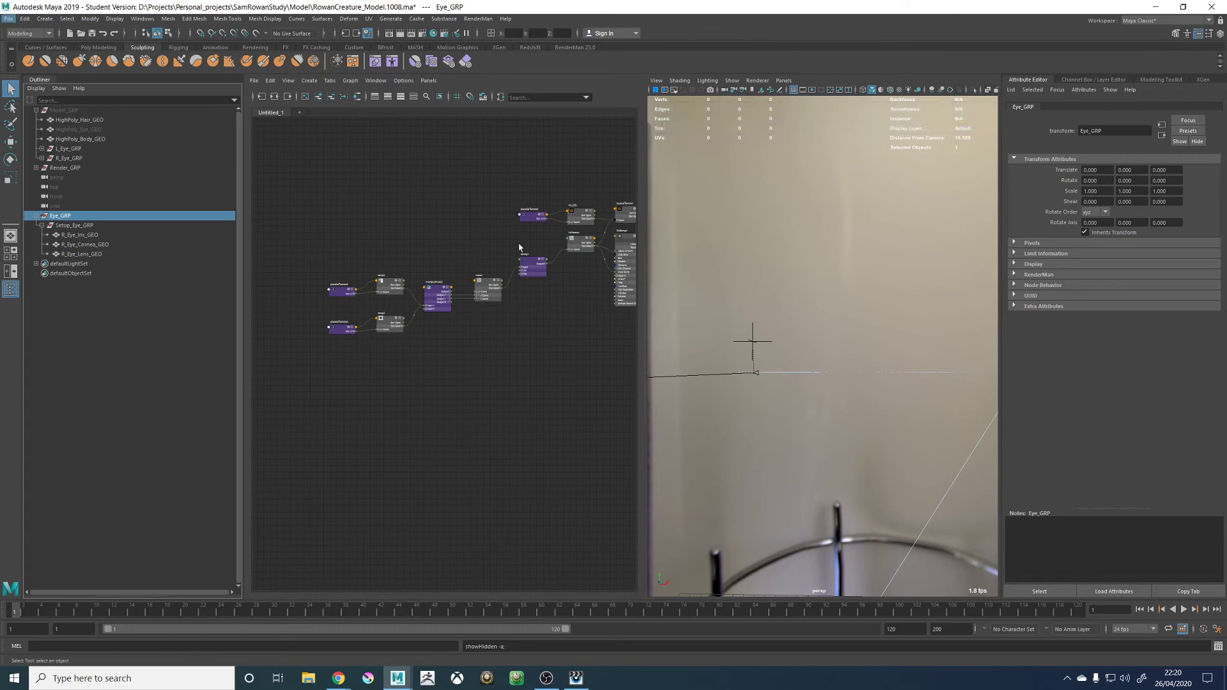
key("f")
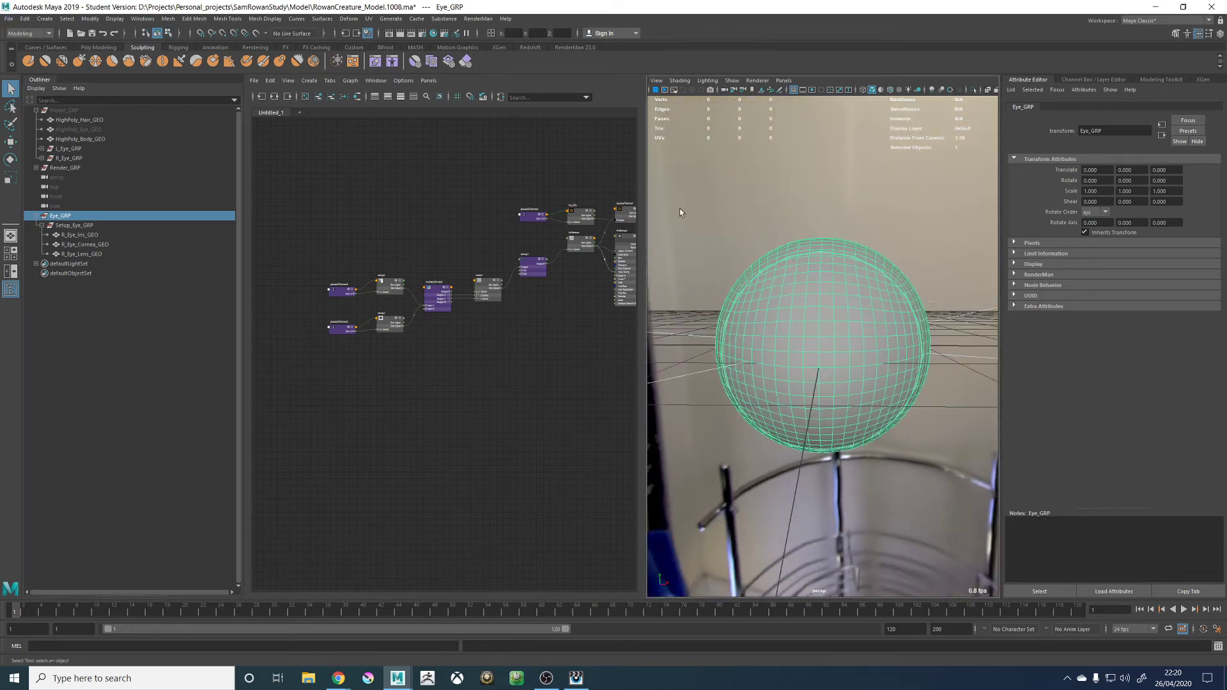
Render the isolated eye live with RenderMan in the enlarged perspective view to inspect the iris, and bring back the node graph
left_click(868, 204)
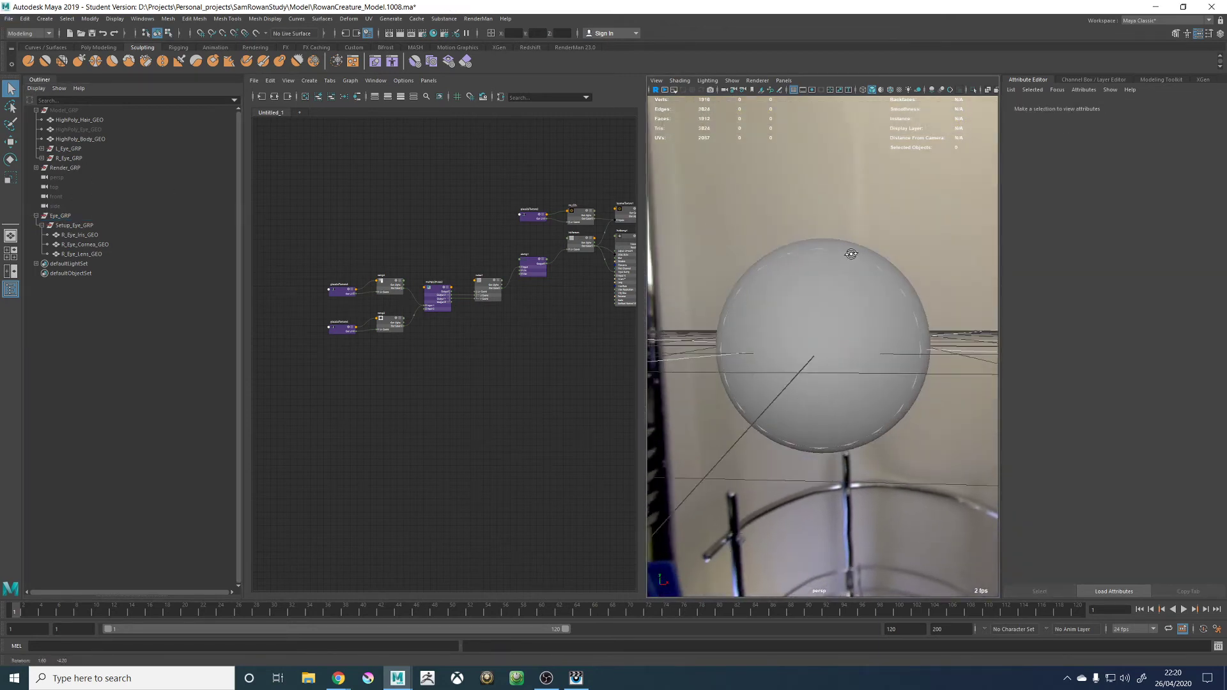
key("space")
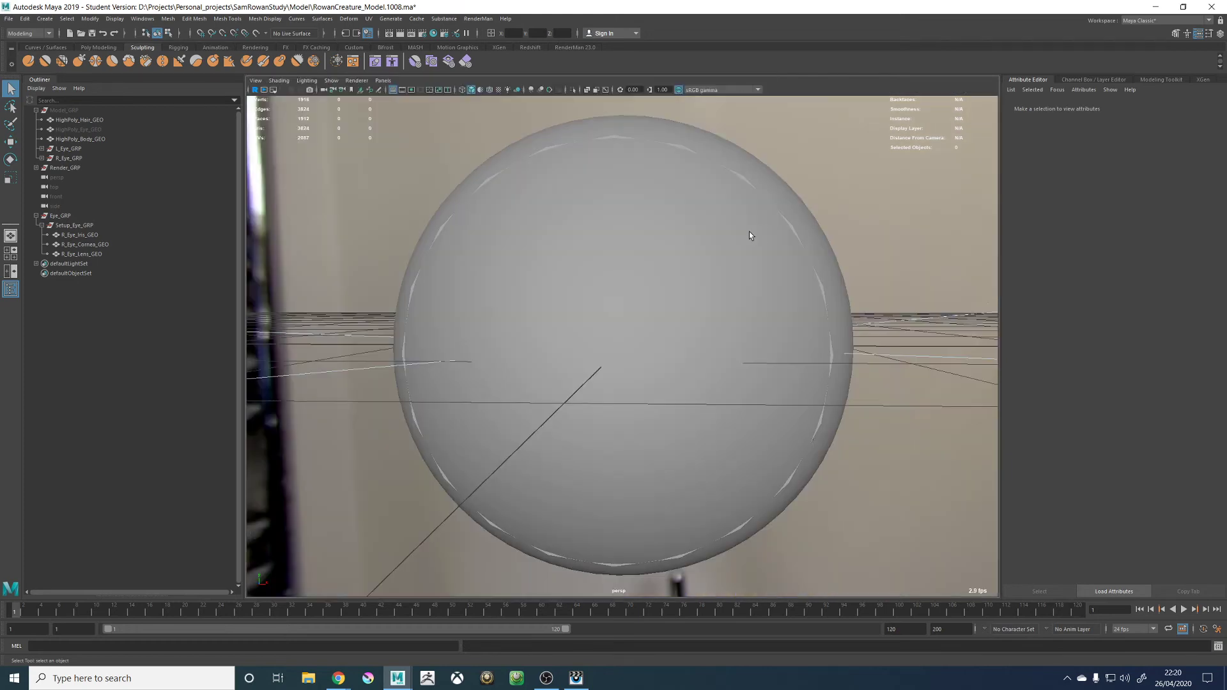
left_click(362, 83)
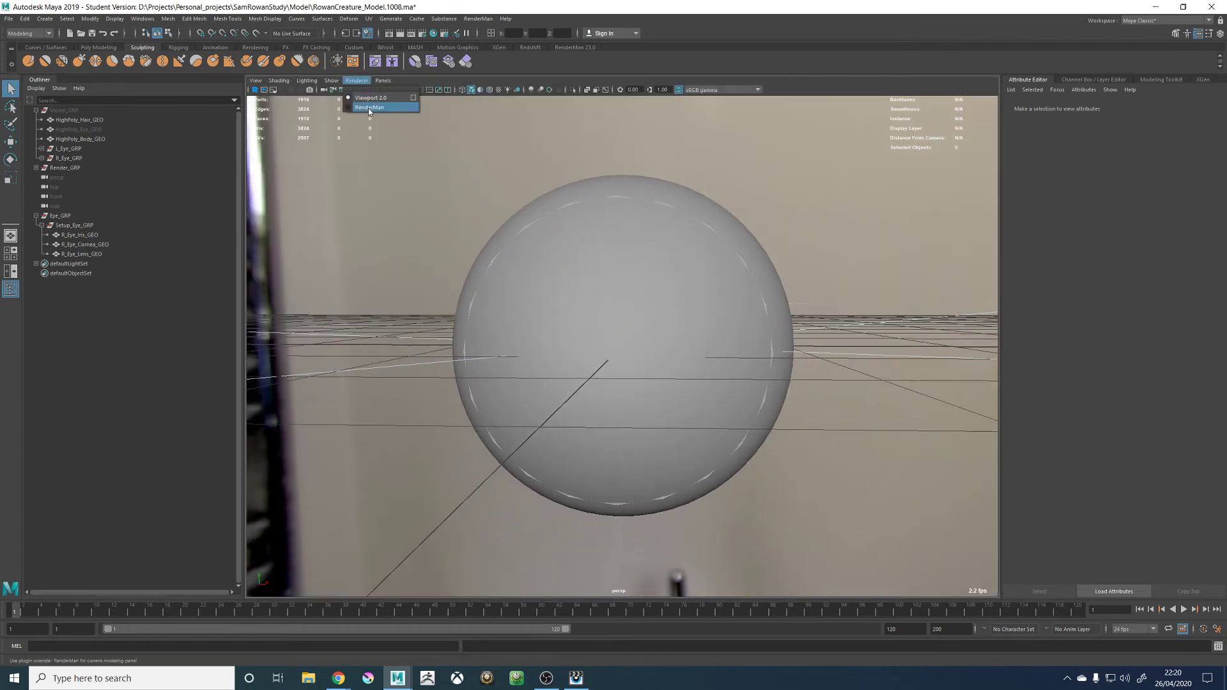
left_click(368, 108)
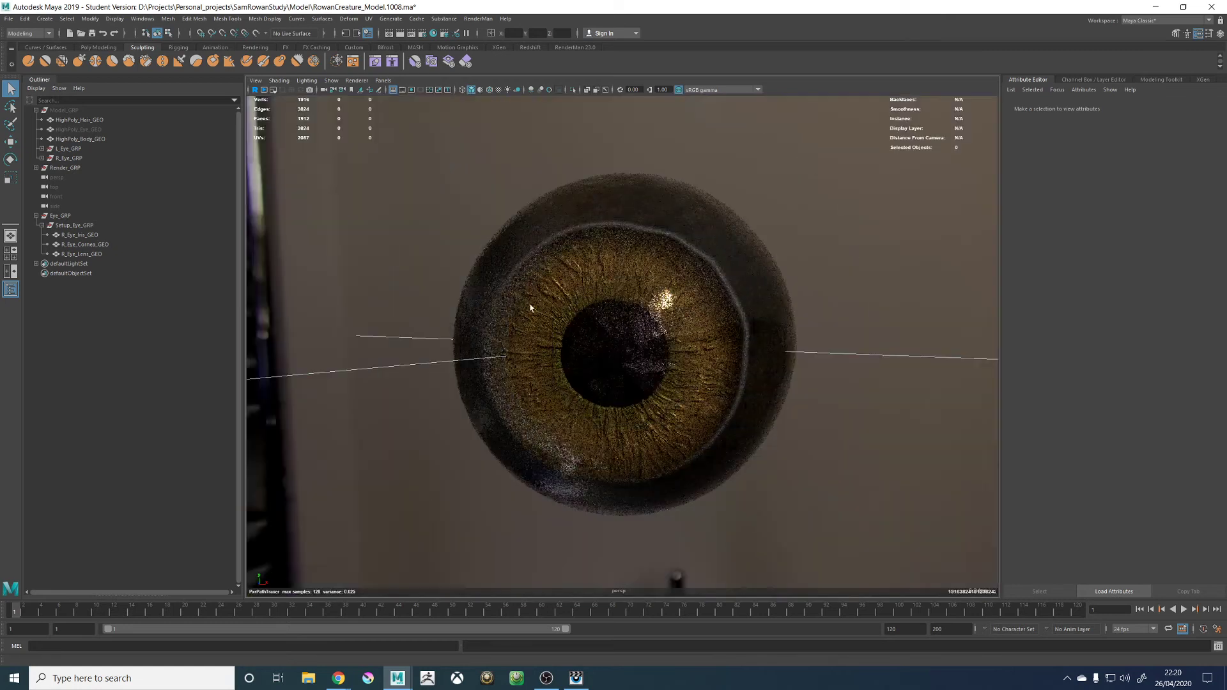
left_click_drag(830, 413, 837, 410, "alt")
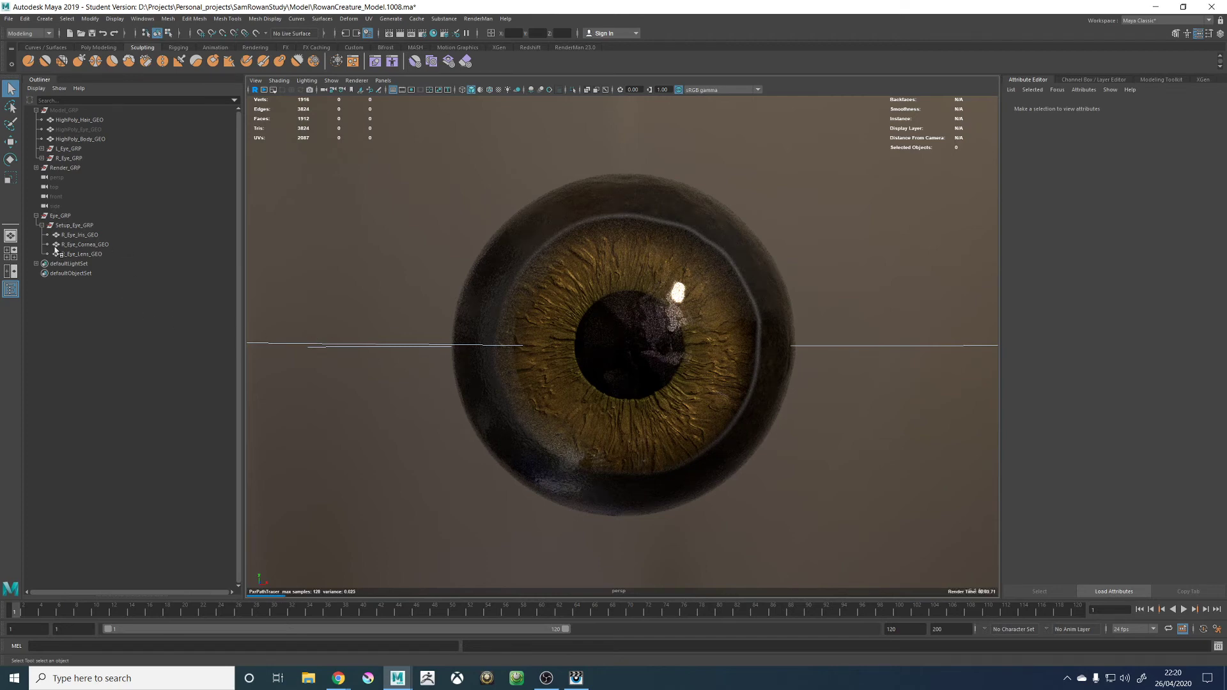
key("space")
scroll(448, 304, "up", 4)
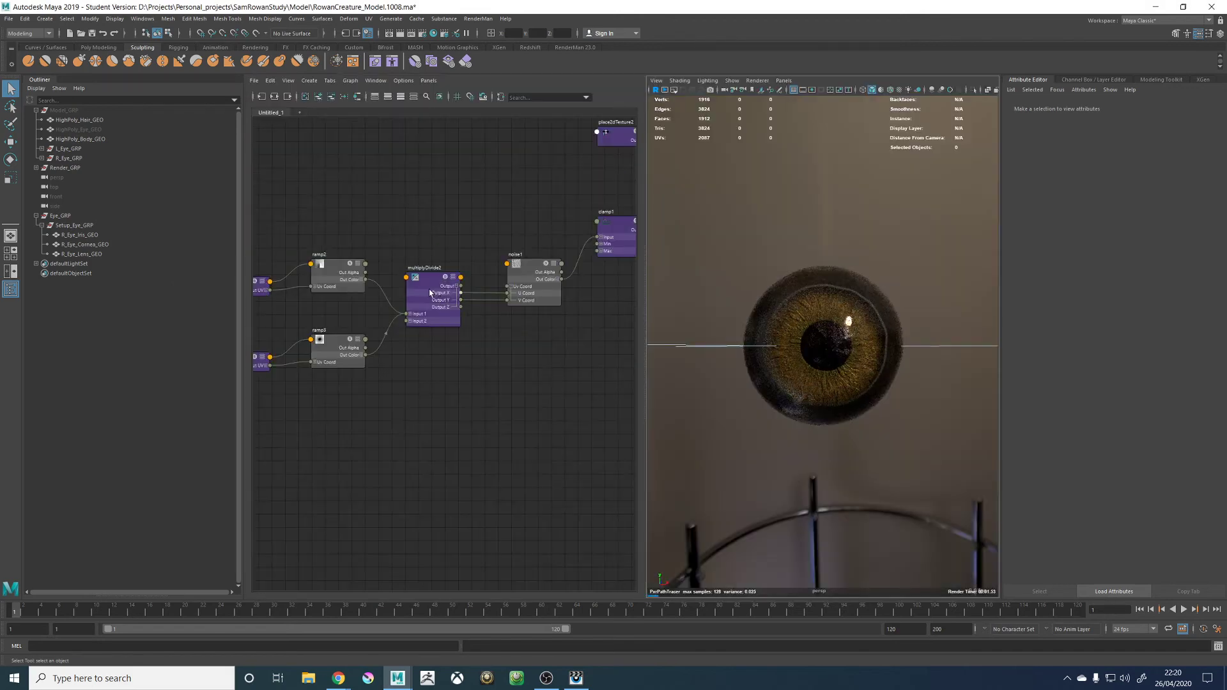
Set the Amplitude of the noise1 texture to 0.8
left_click(540, 272)
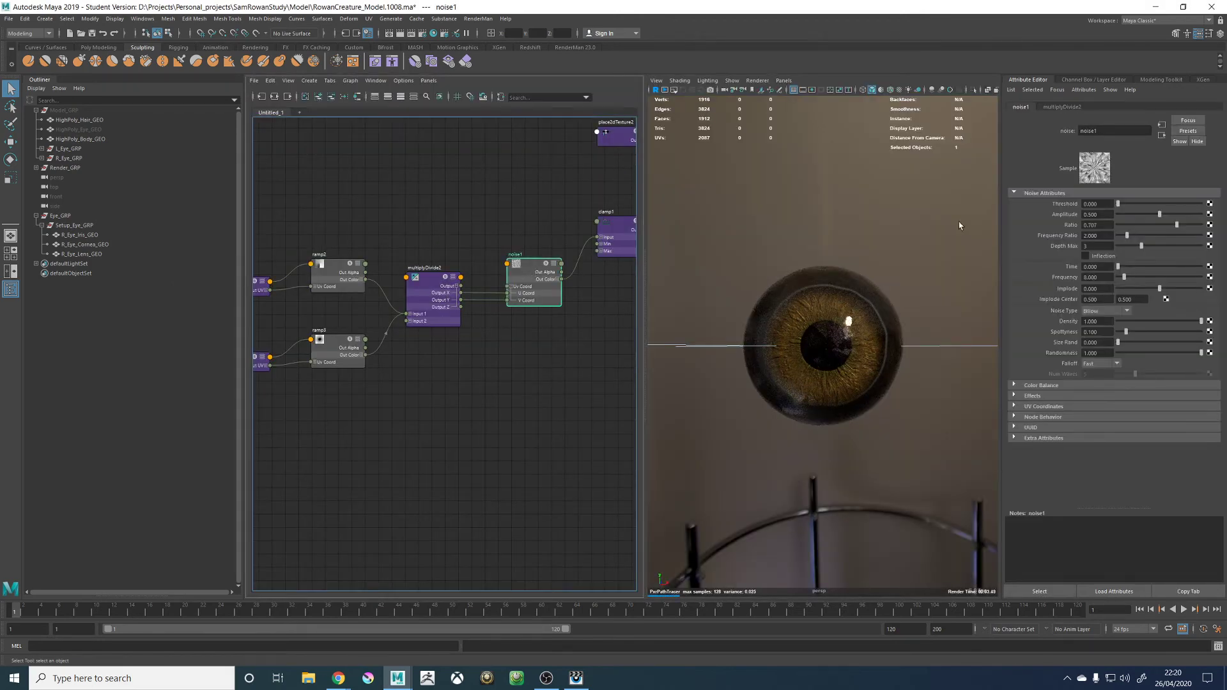
left_click_drag(1101, 214, 1059, 216)
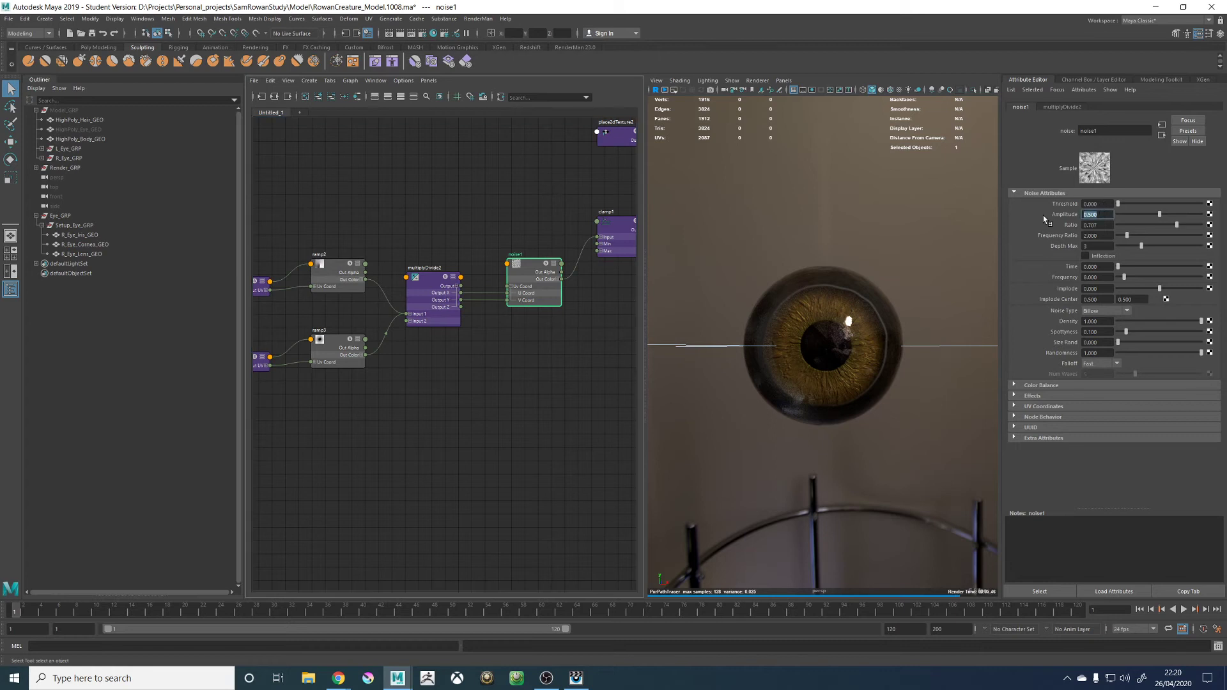
key("Return")
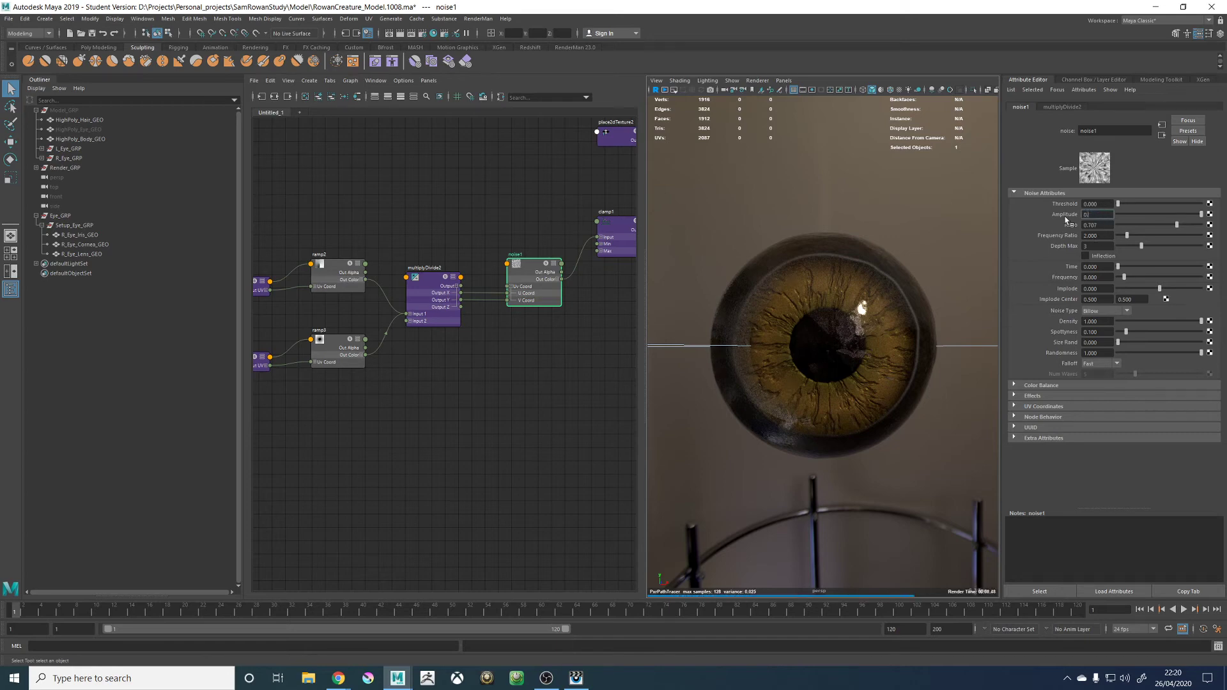
key("Return")
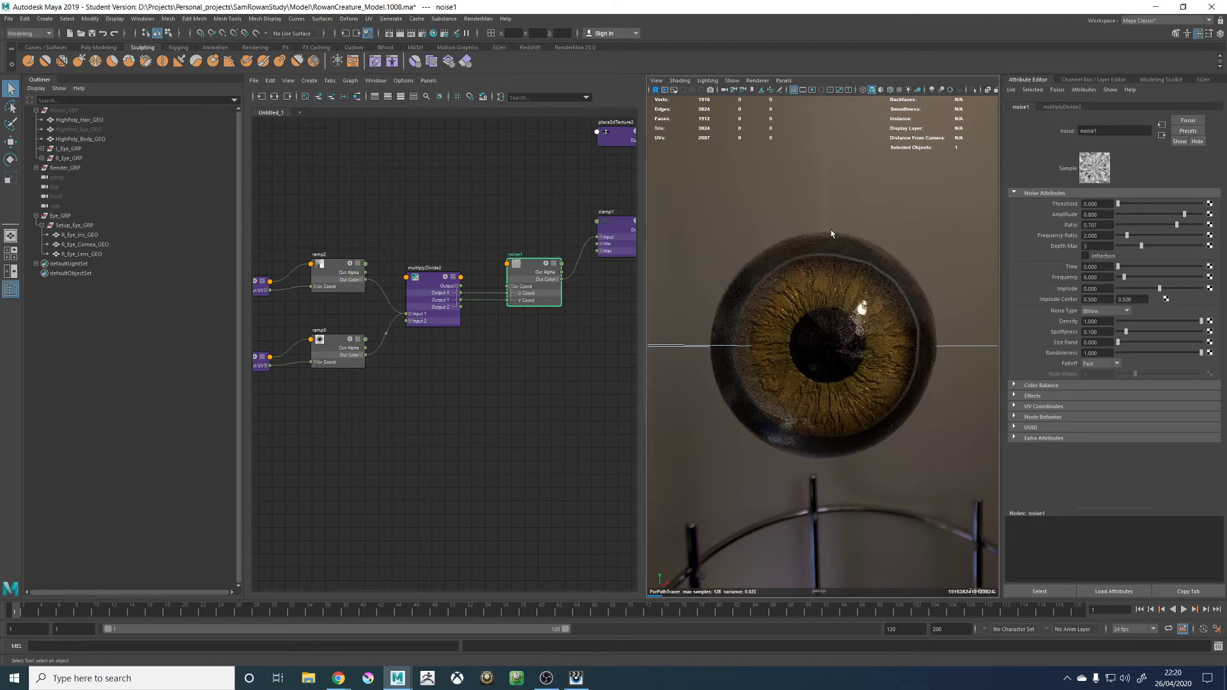
Set the Scale of the PxrBump1 node to 0.025
middle_click_drag(542, 205, 289, 257, "alt")
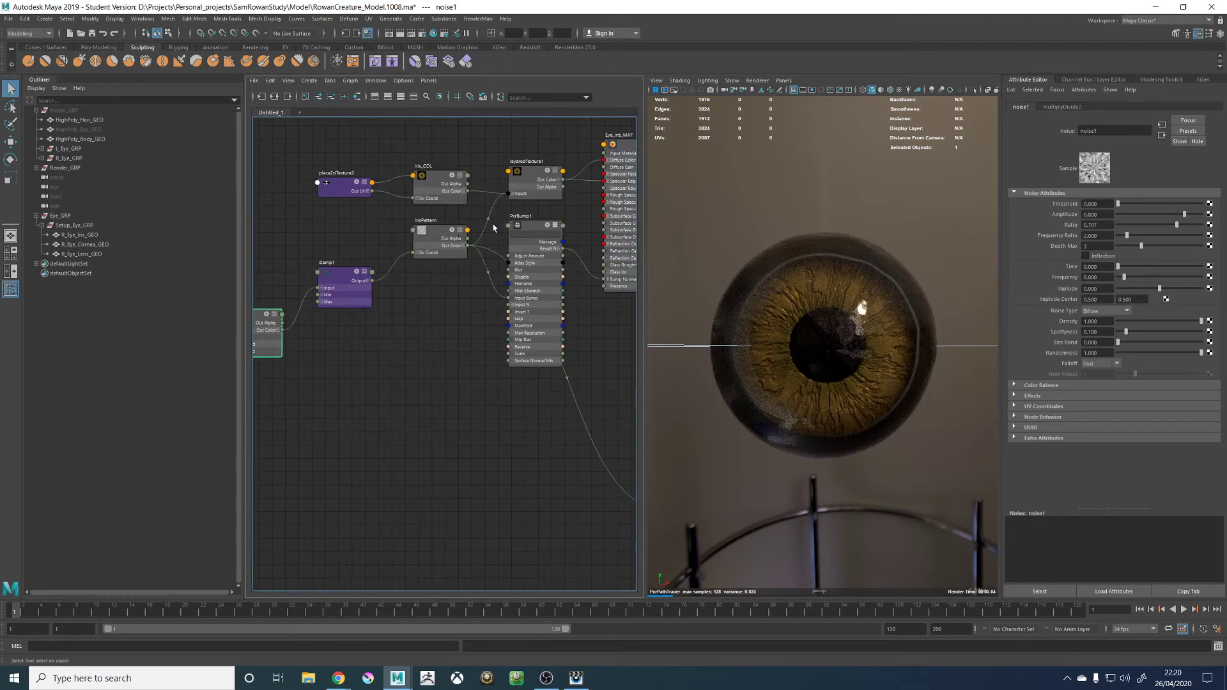
left_click(527, 225)
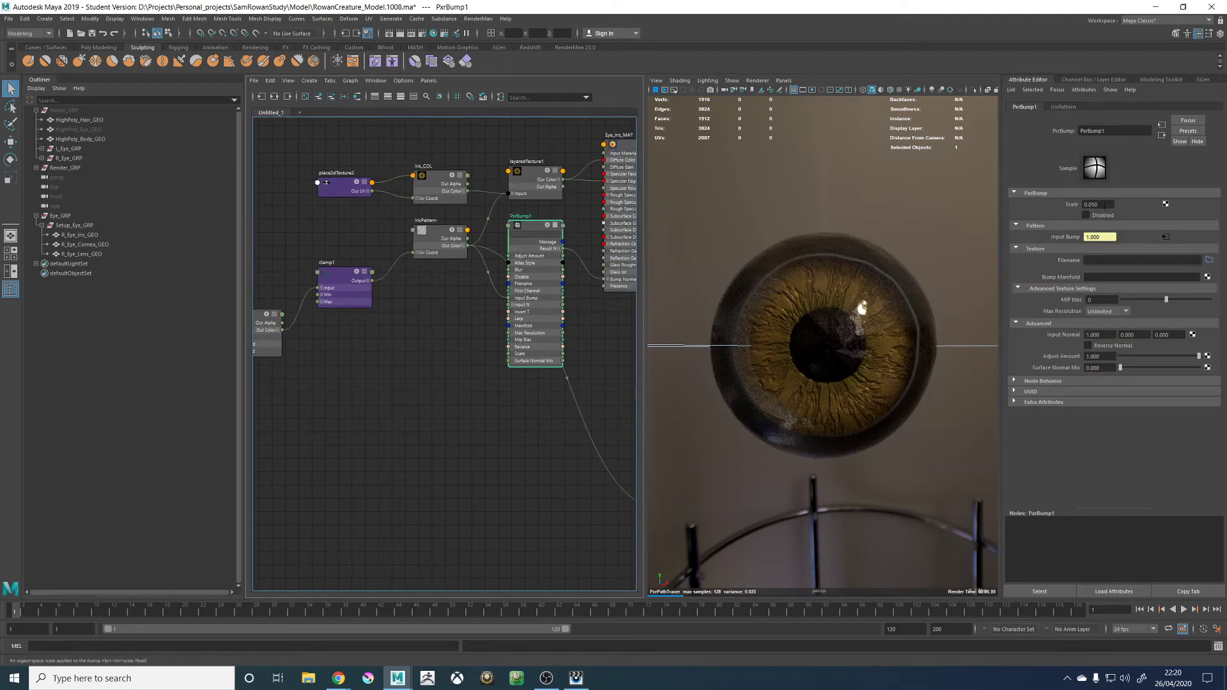
left_click(1095, 204)
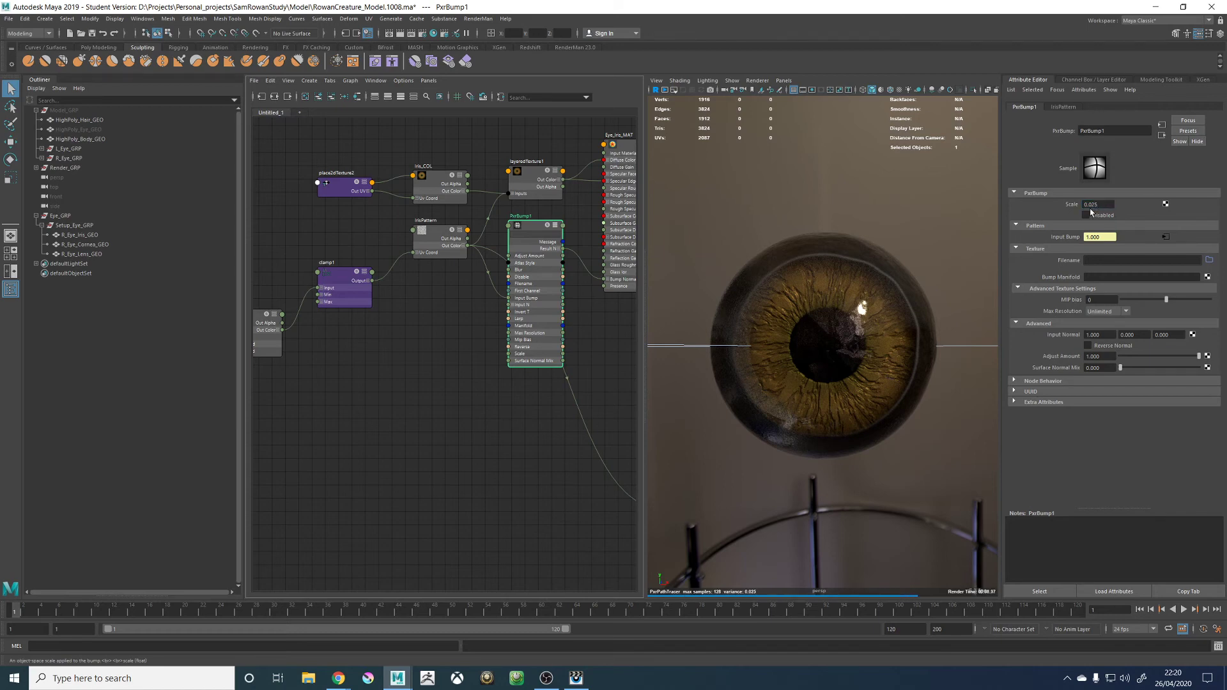
key("Return")
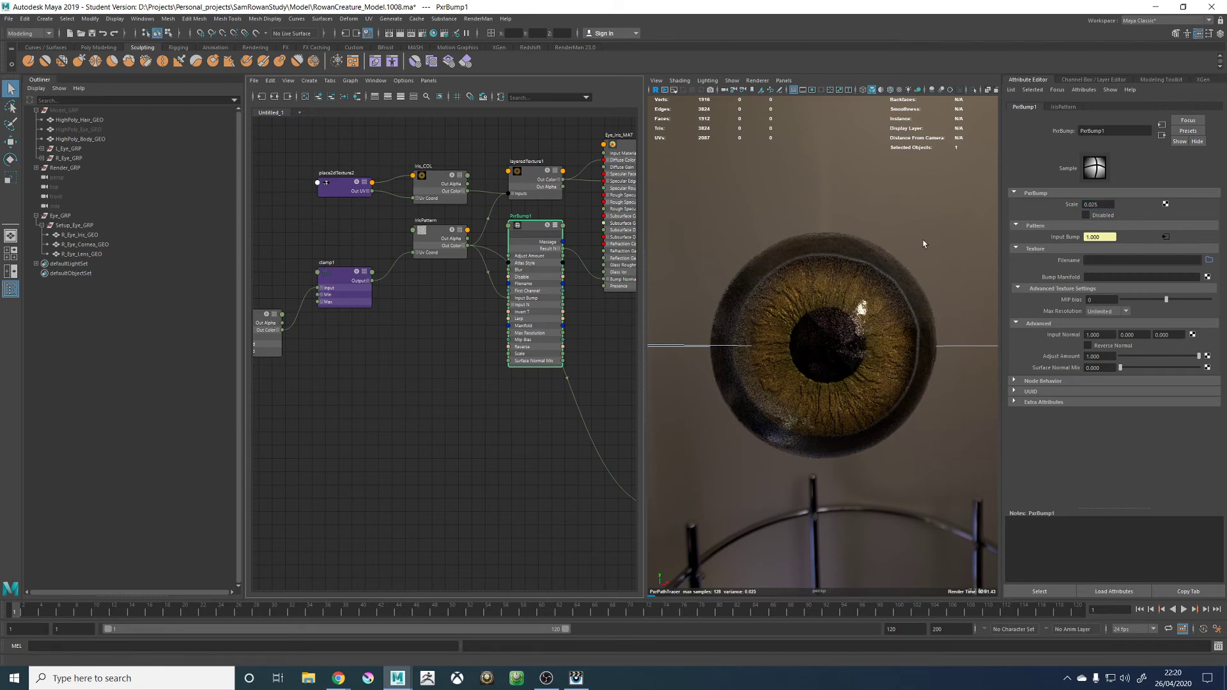
Set the Gain of the PxrDisplace2 node to 0.015
middle_click_drag(577, 430, 296, 398, "alt")
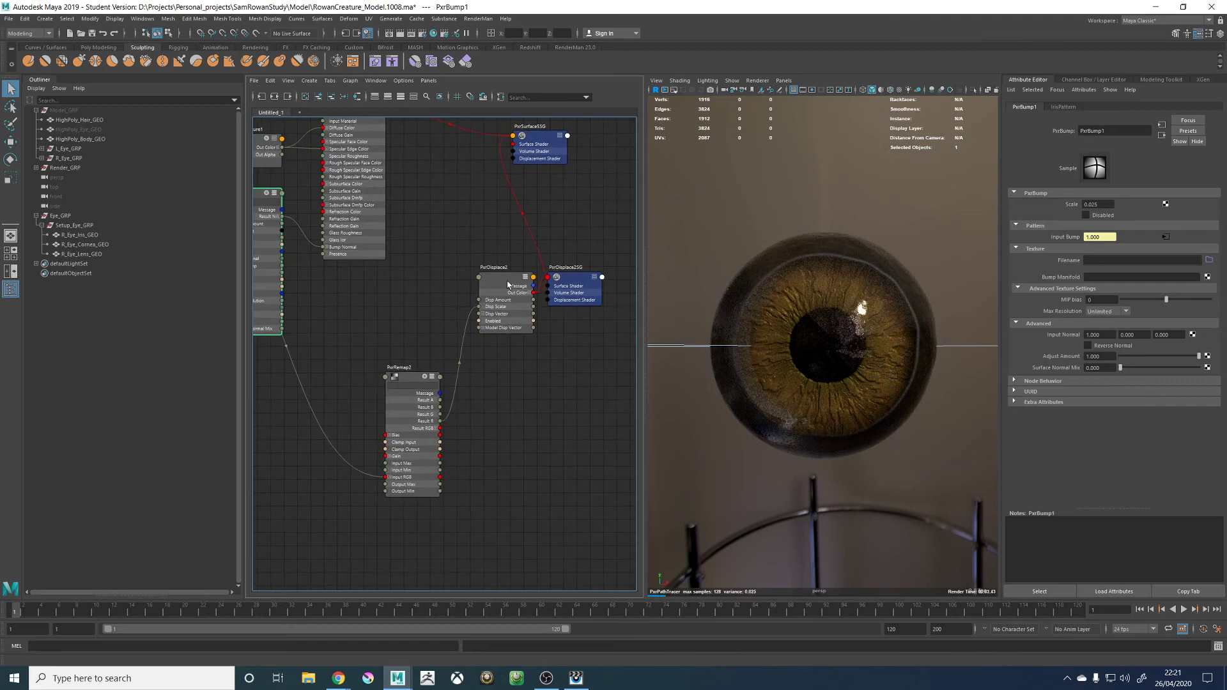
left_click(506, 284)
left_click(1093, 215)
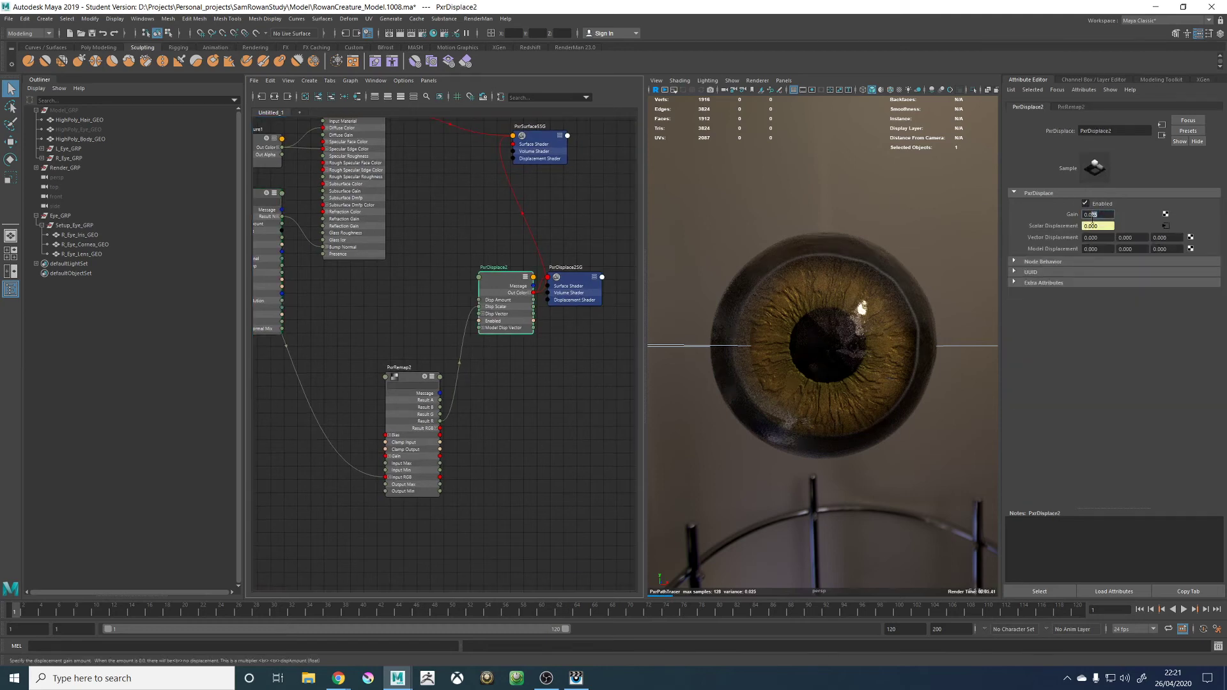
type("1")
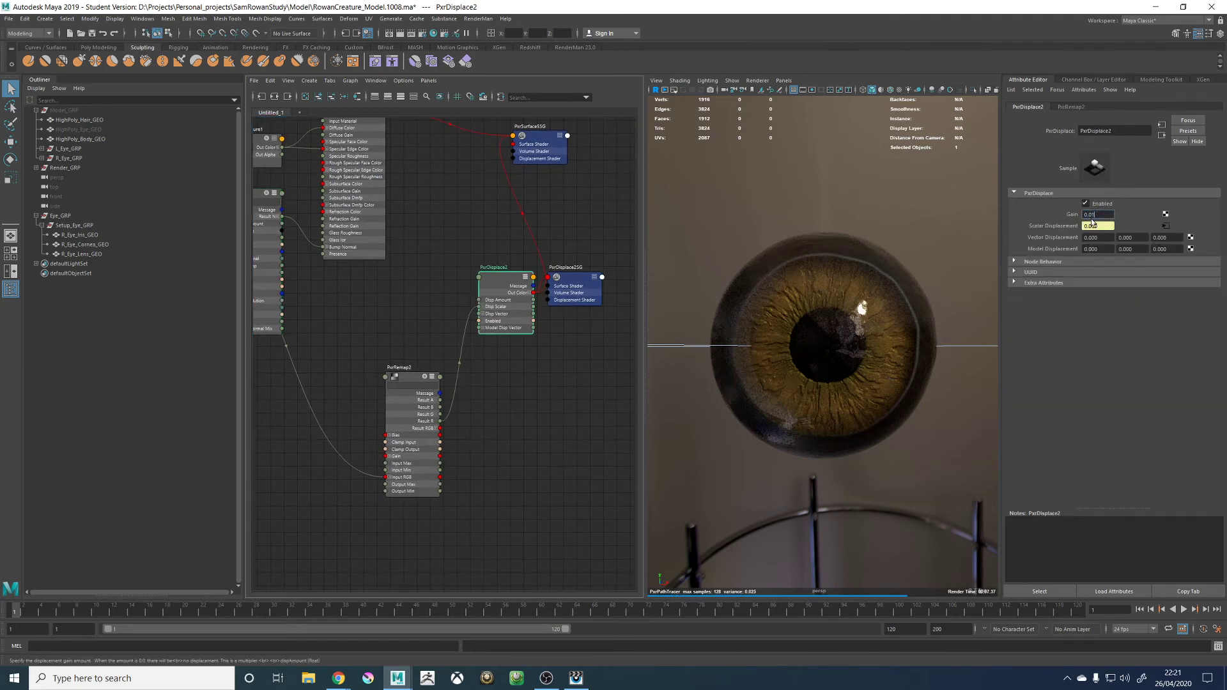
type("5")
key("Return")
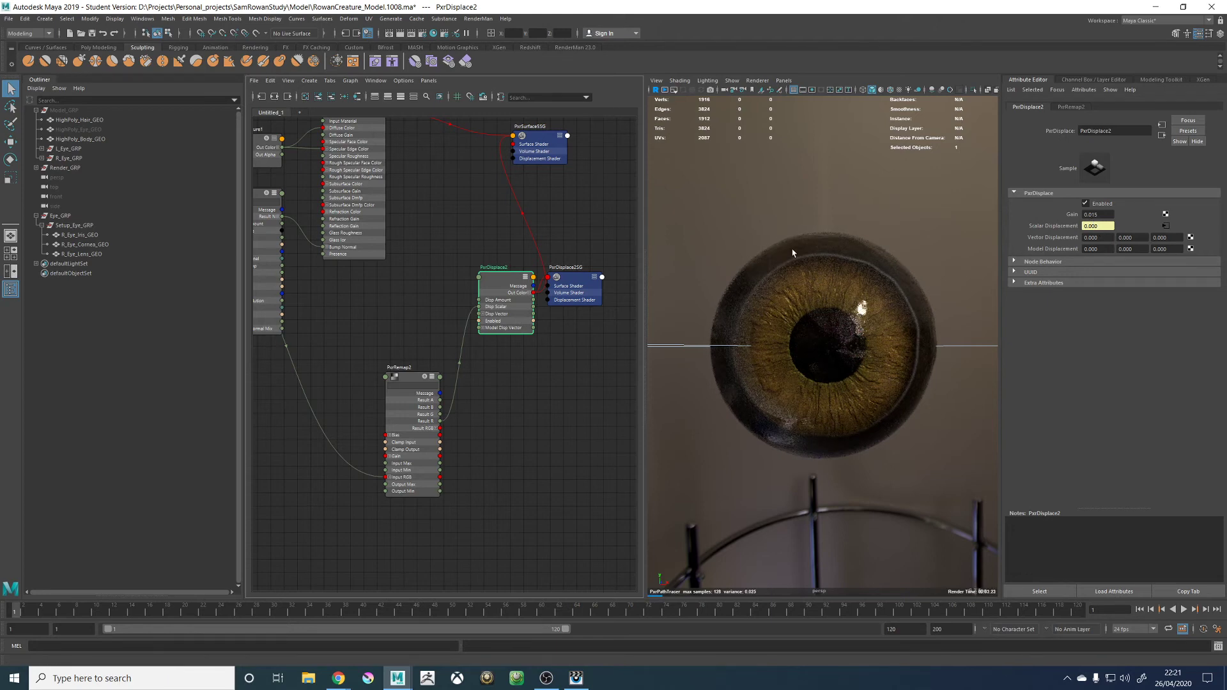
Switch to Viewport 2.0 to view the eye from farther back and slightly above, and render it live with RenderMan again
left_click(761, 81)
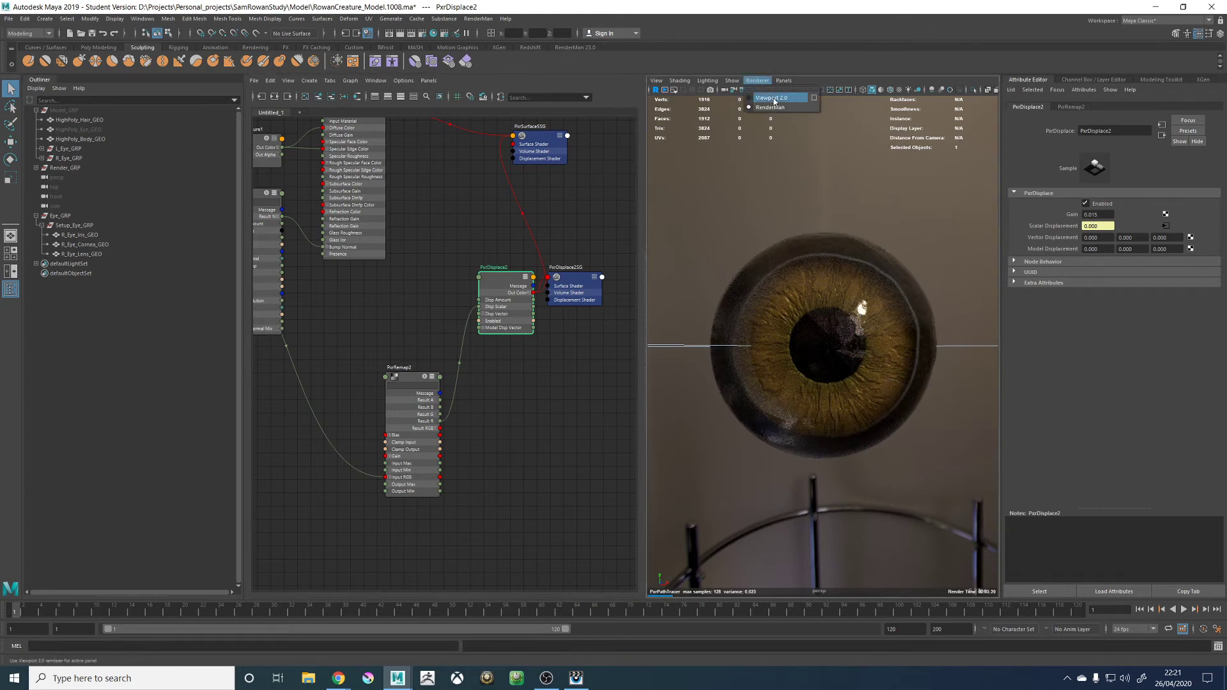
left_click(774, 99)
right_click_drag(836, 179, 734, 182, "alt")
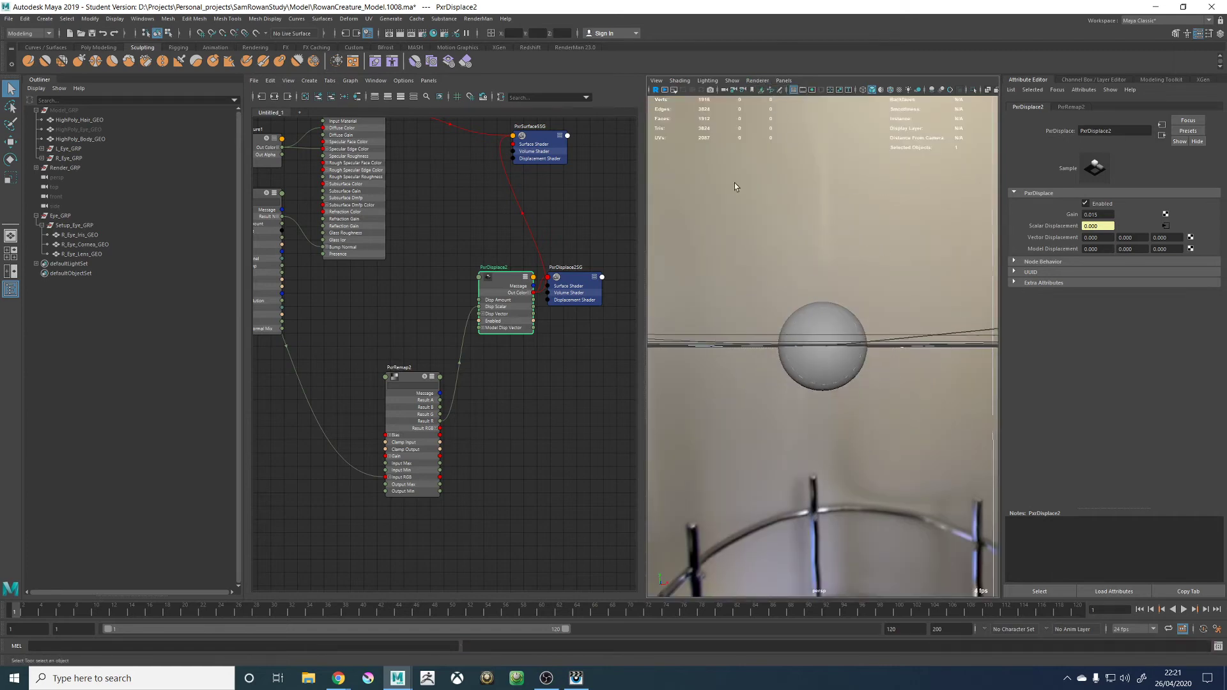
left_click_drag(734, 182, 811, 221, "alt")
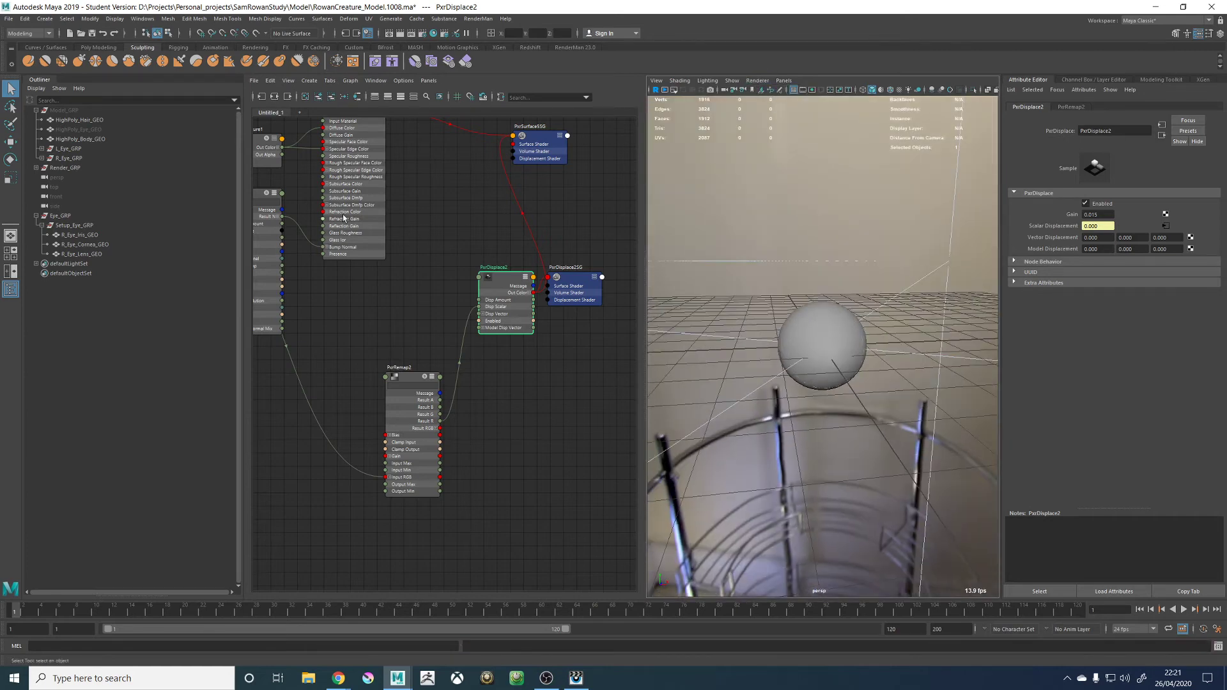
left_click(758, 82)
left_click(771, 108)
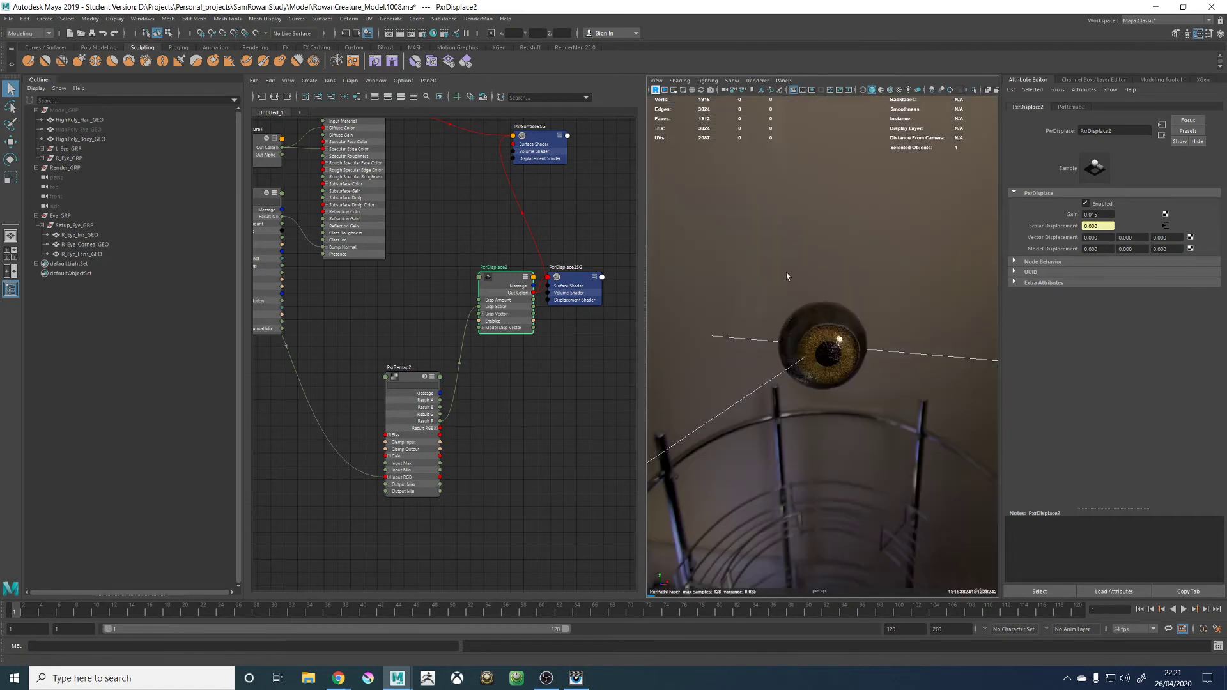
Return the viewport to Viewport 2.0 with the persp camera and pull back from the eye at a lower angle
left_click(755, 81)
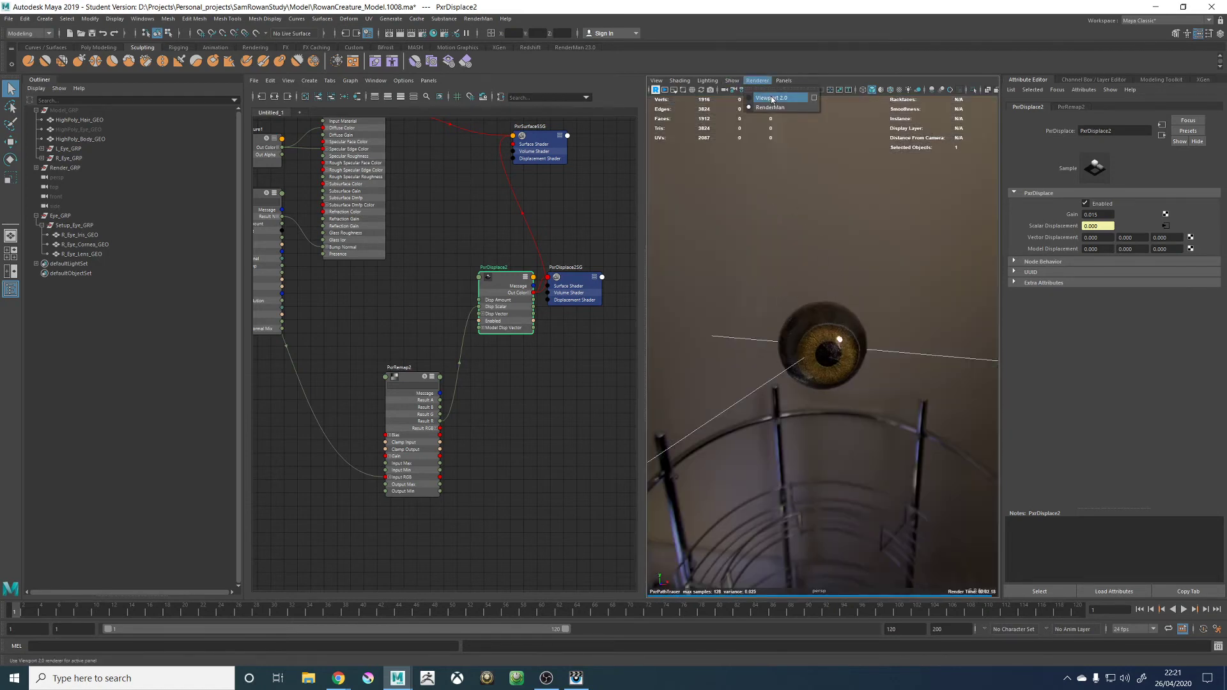
left_click(774, 98)
left_click(784, 80)
mouse_move(844, 90)
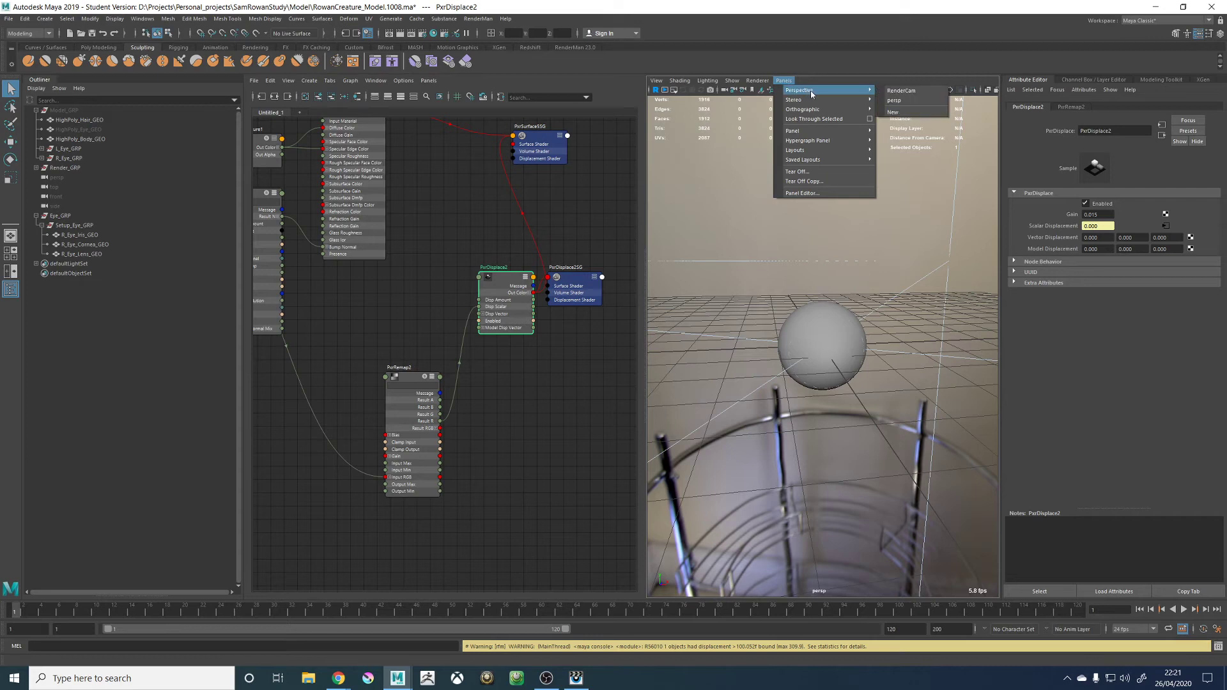
left_click(895, 100)
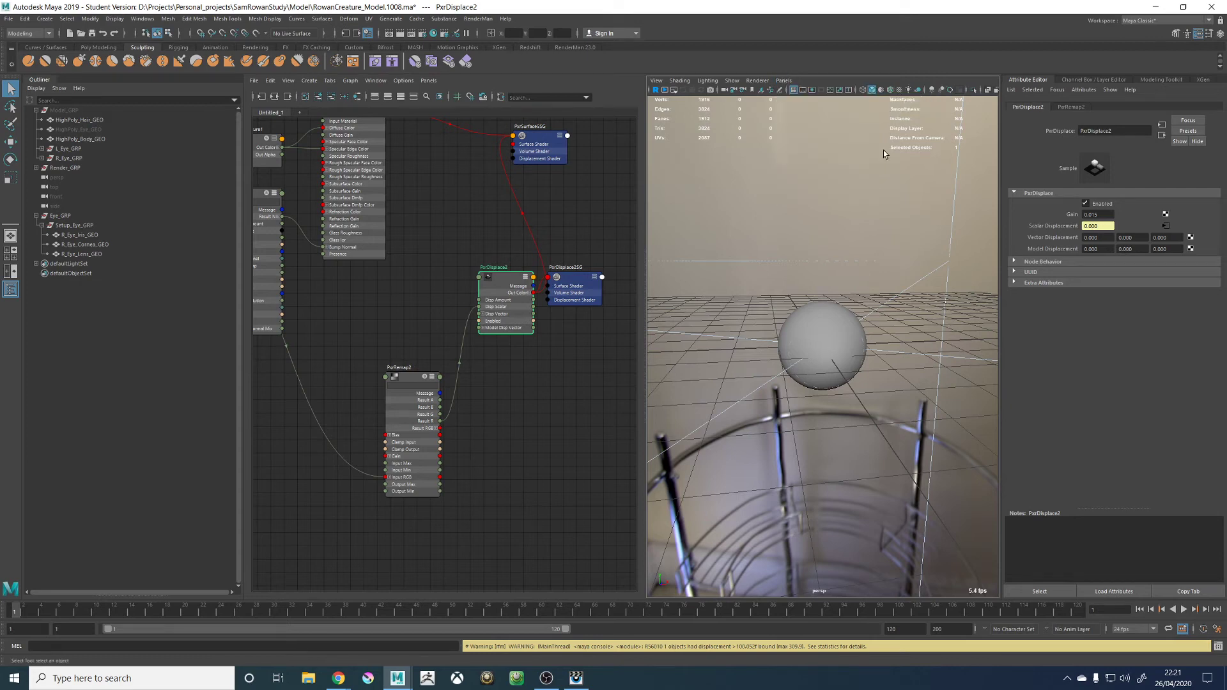
left_click(784, 80)
mouse_move(843, 91)
left_click(894, 101)
left_click_drag(803, 263, 814, 244, "alt")
right_click_drag(814, 248, 772, 237, "alt")
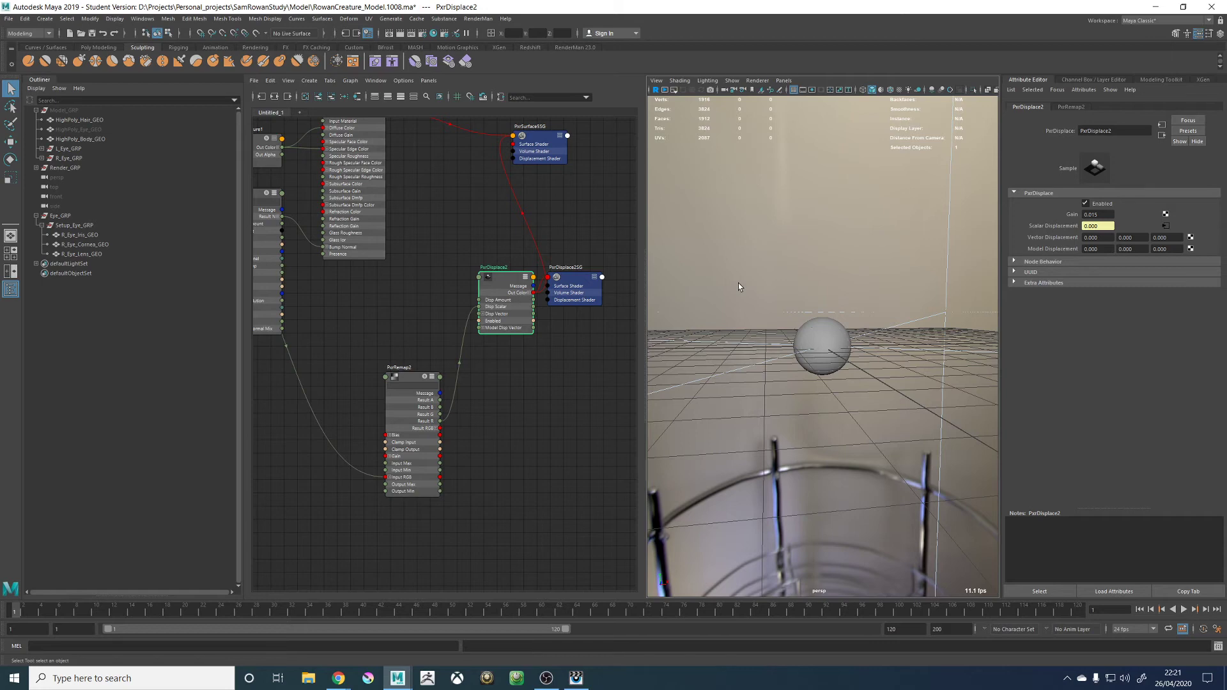
Hide R_Eye_Cornea_GEO and frame R_Eye_Iris_GEO in the perspective view
scroll(517, 320, "down", 3)
middle_click_drag(466, 326, 639, 309, "alt")
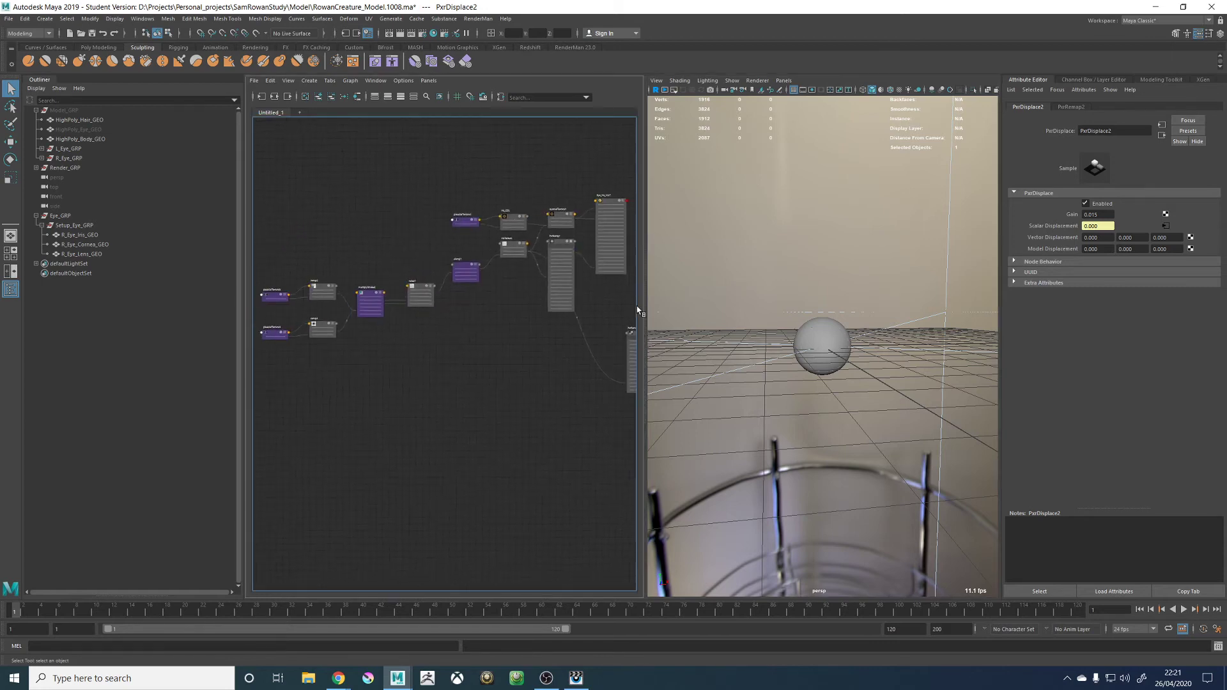
middle_click_drag(352, 332, 397, 342, "alt")
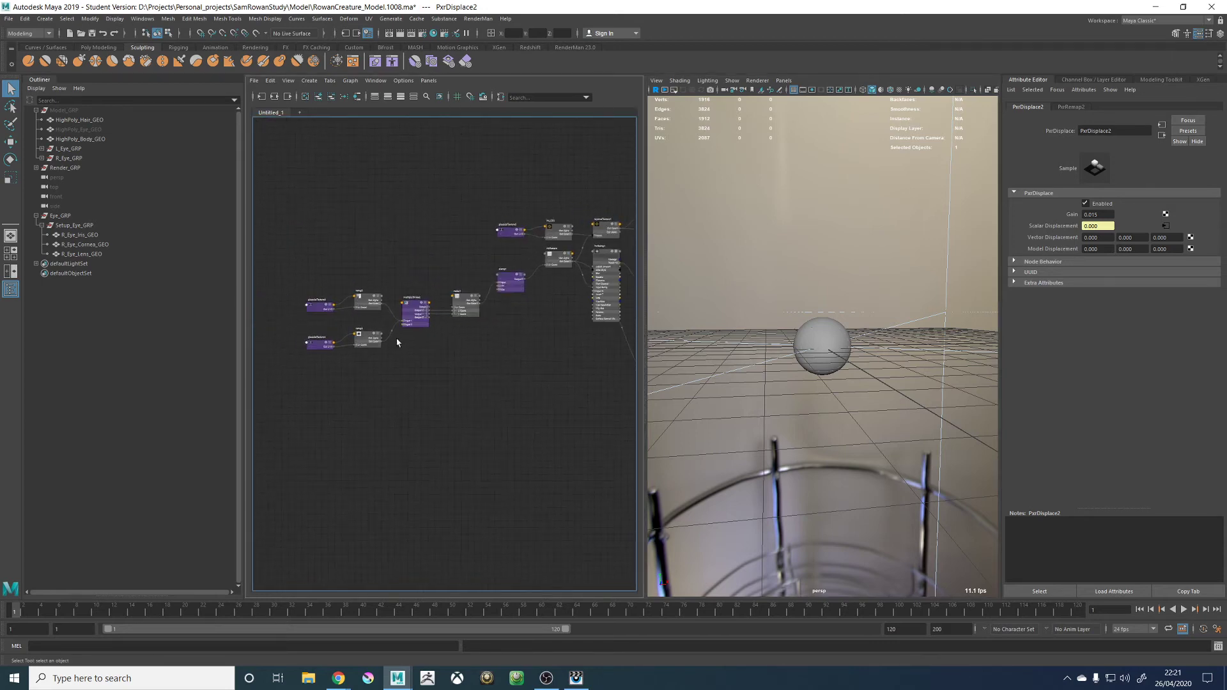
left_click(86, 247)
key("ctrl+h")
left_click(837, 336)
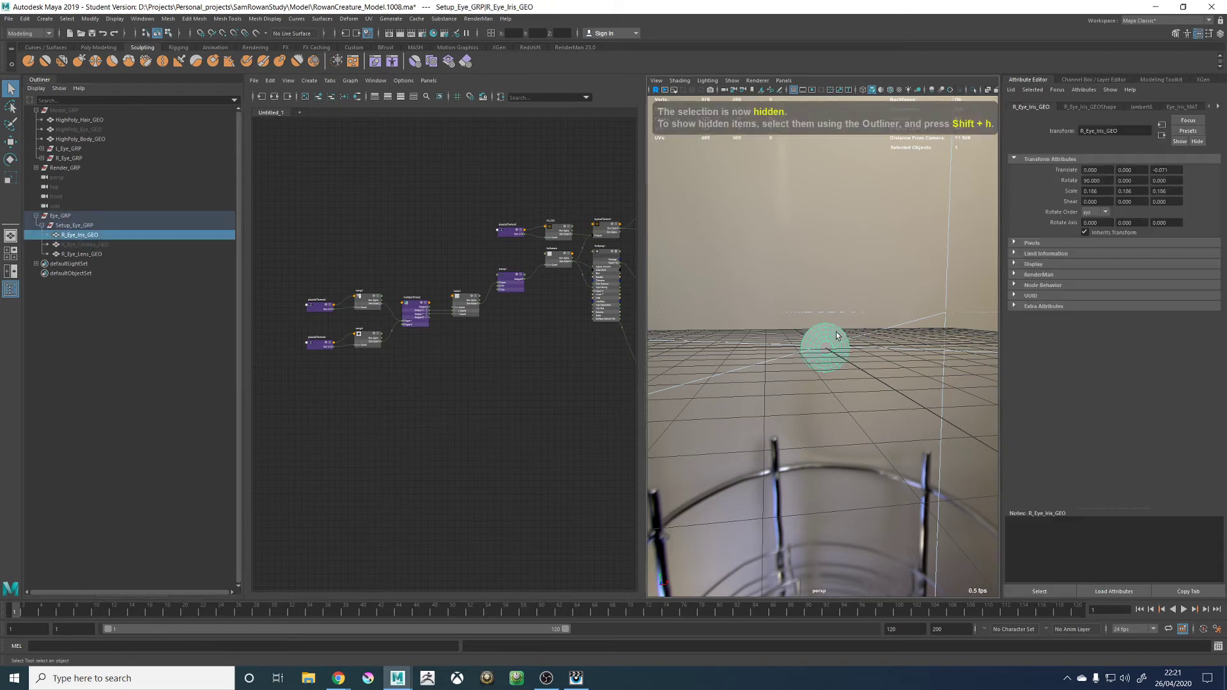
key("f")
left_click(911, 212)
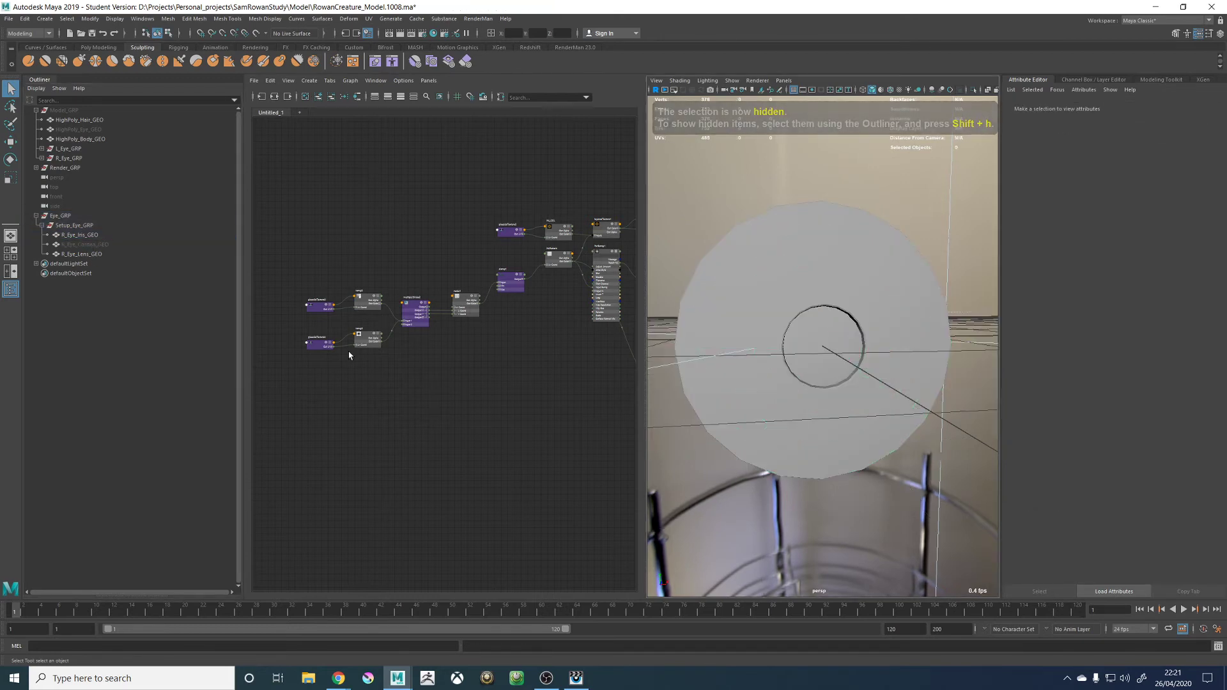
Render the iris live with RenderMan and solo ramp2, ramp3, multiplyDivide2 and noise1 in turn to inspect each node's output
scroll(396, 380, "up", 4)
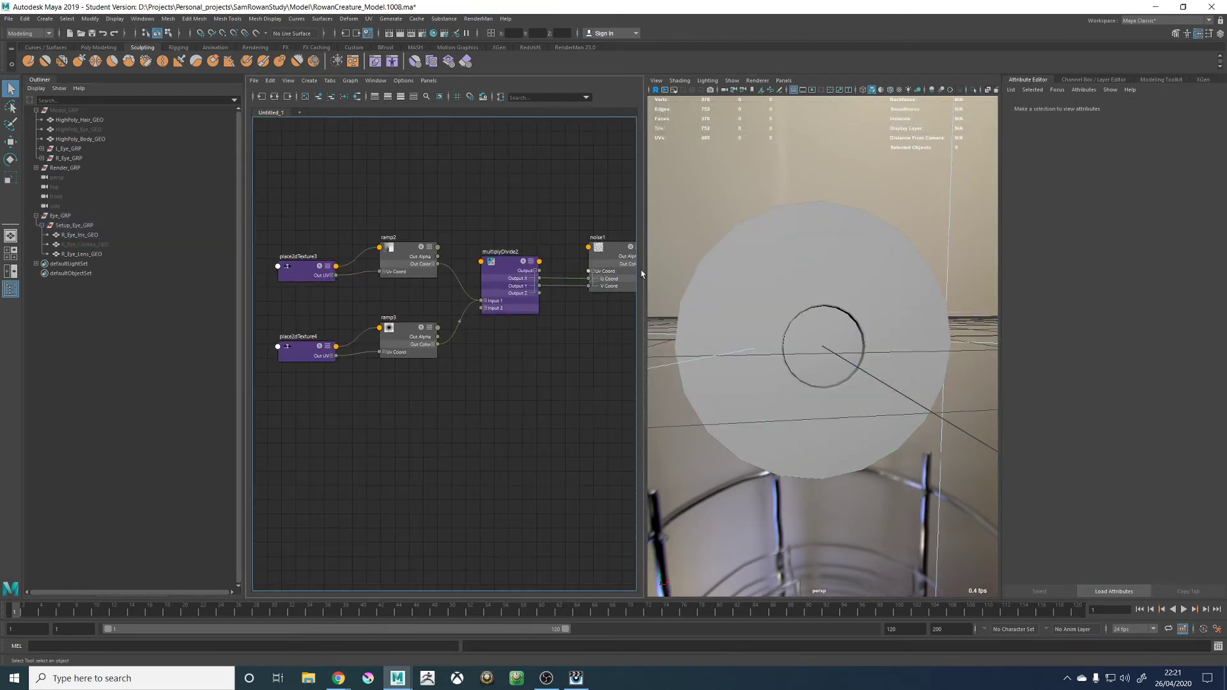
left_click(804, 239)
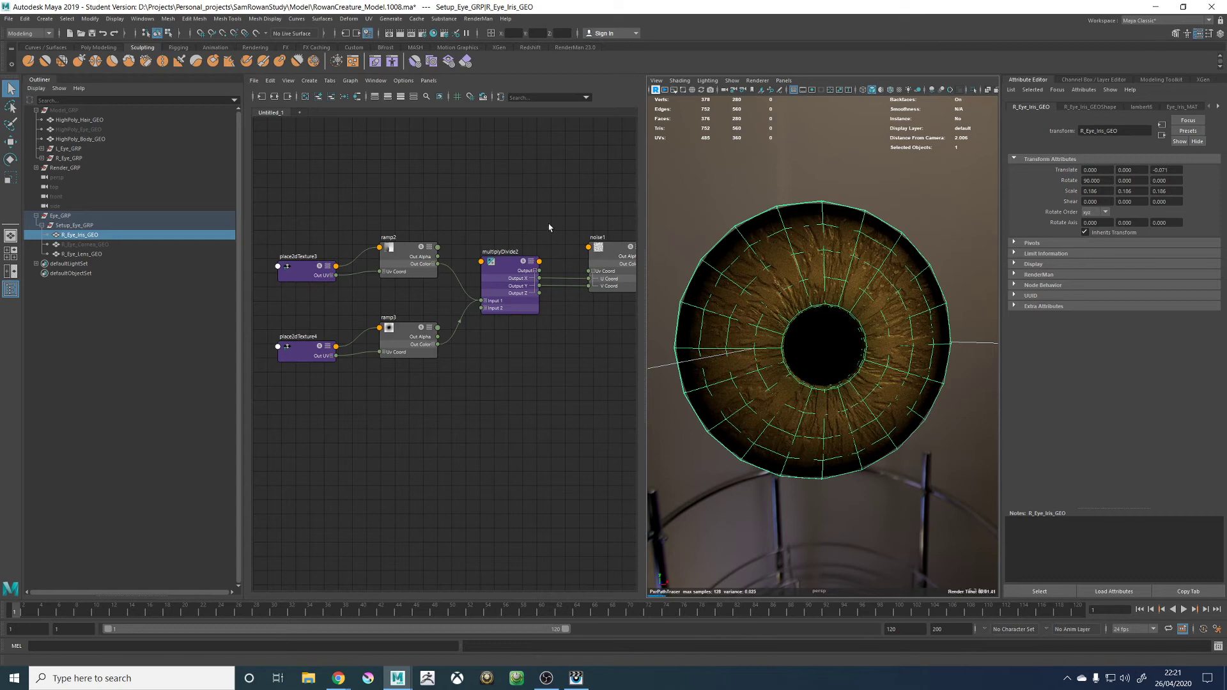
middle_click_drag(526, 225, 519, 225, "alt")
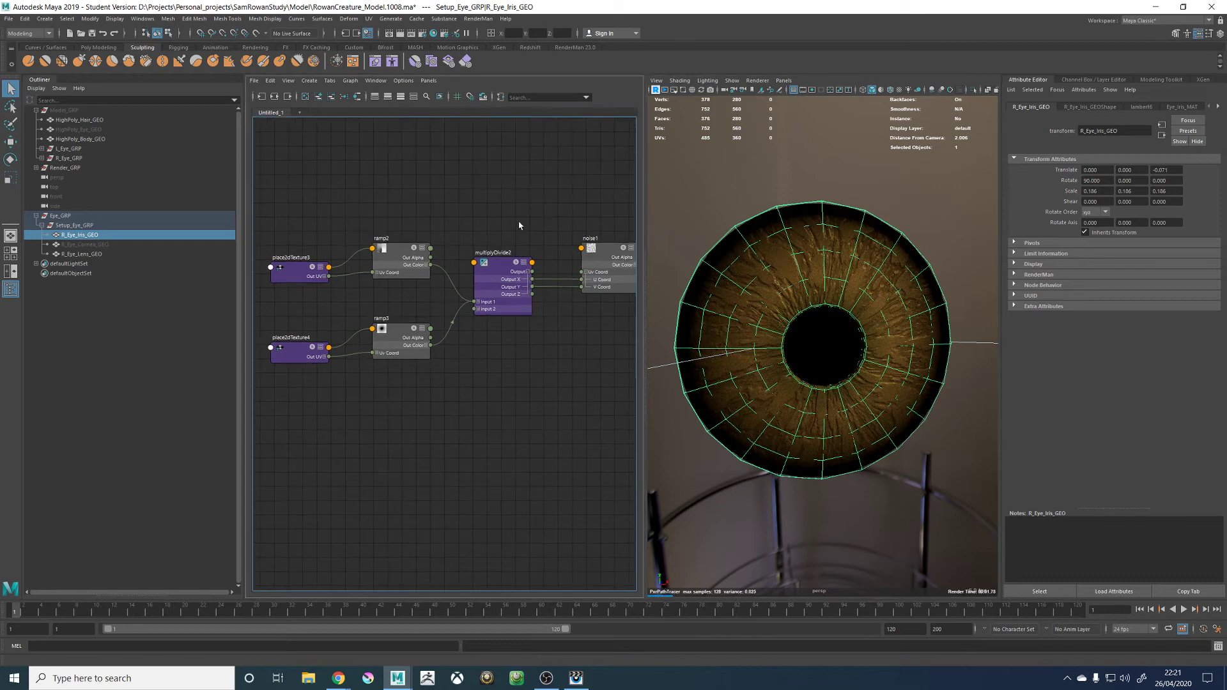
left_click(415, 251)
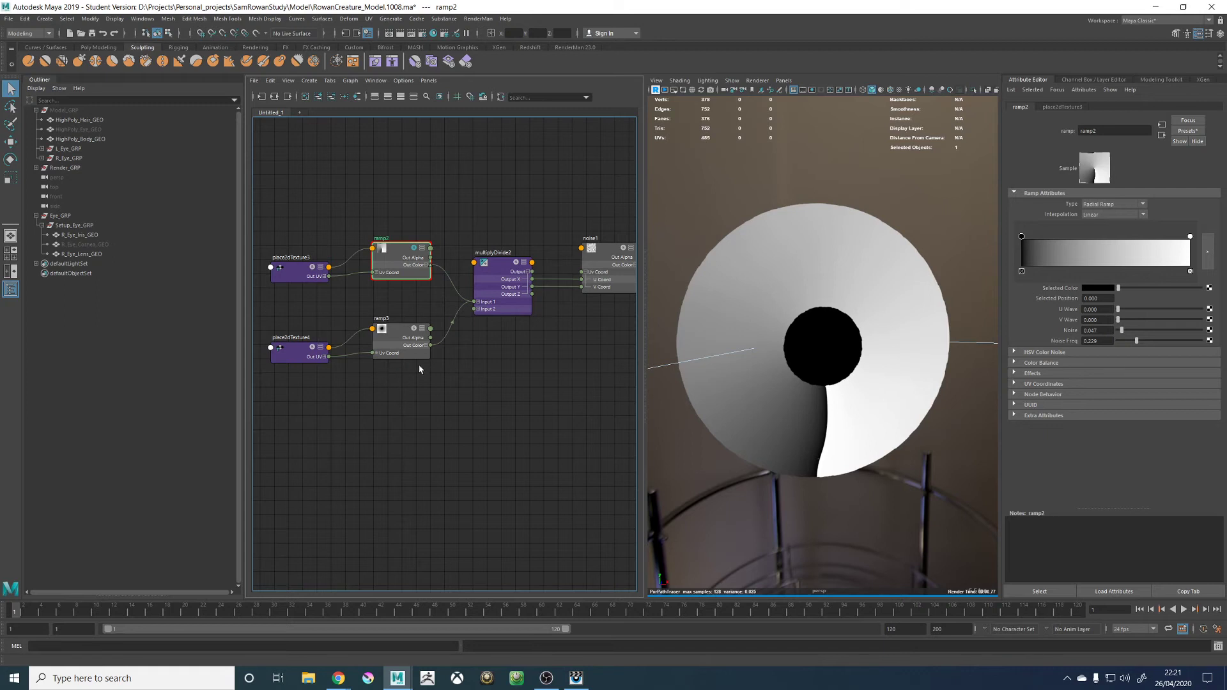
left_click(415, 333)
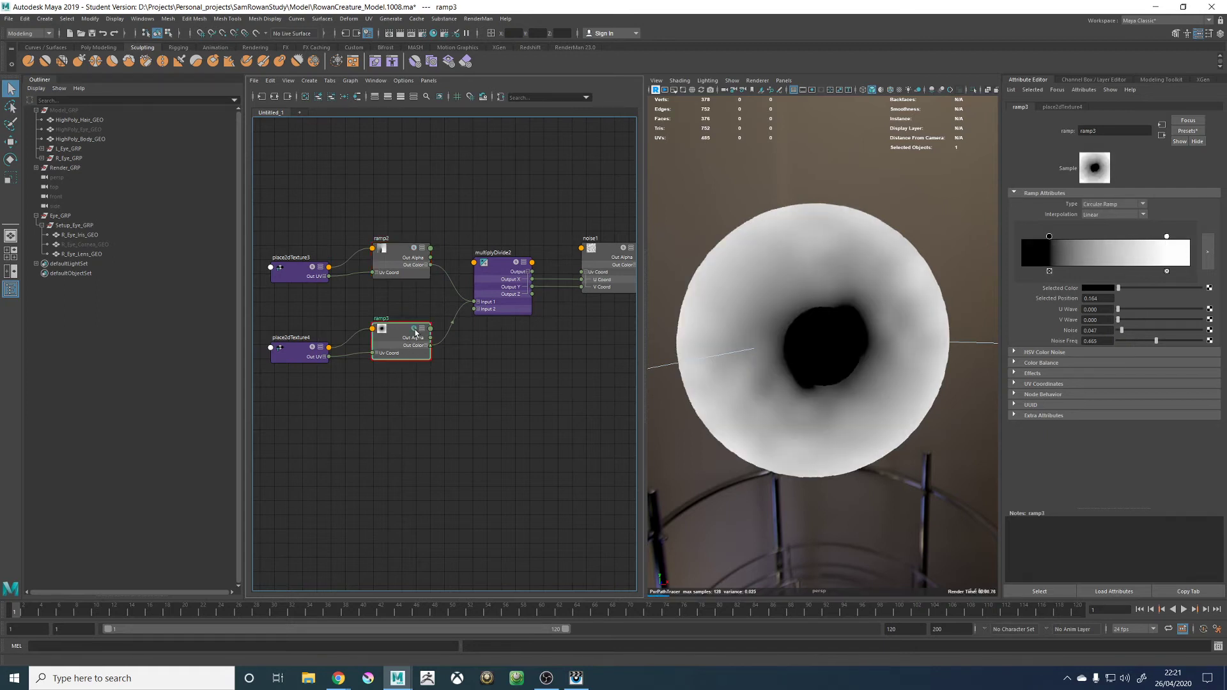
left_click(416, 330)
left_click(515, 269)
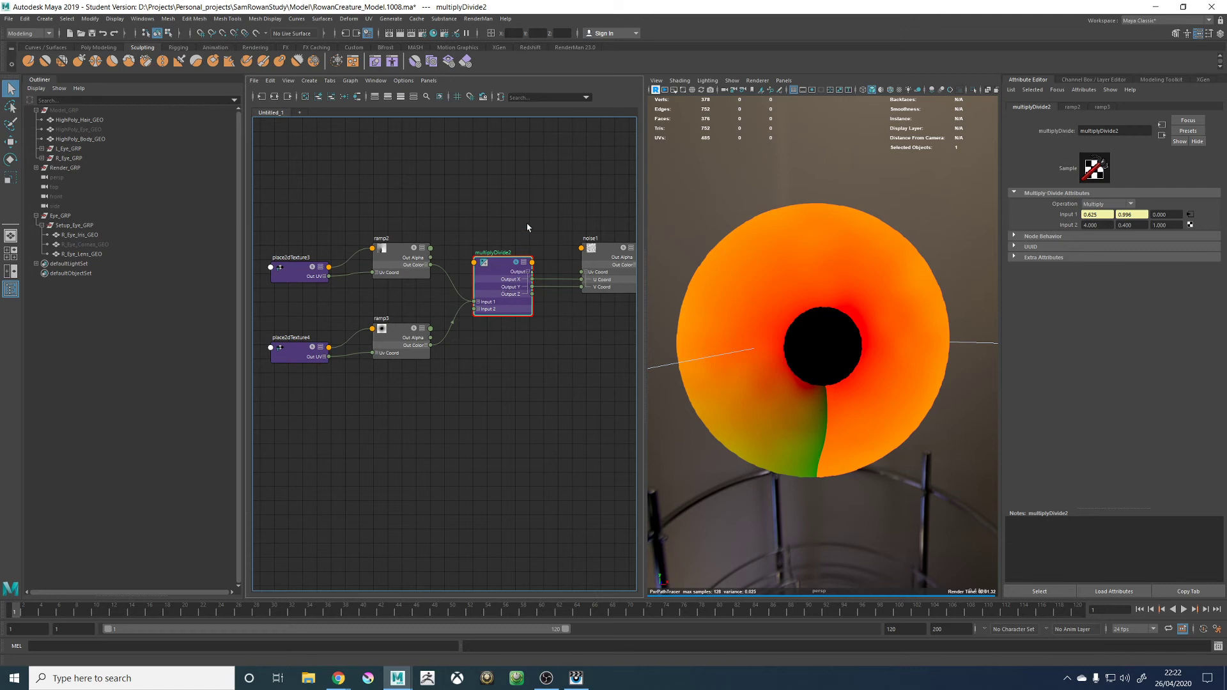
middle_click_drag(570, 203, 514, 203, "alt")
left_click(565, 253)
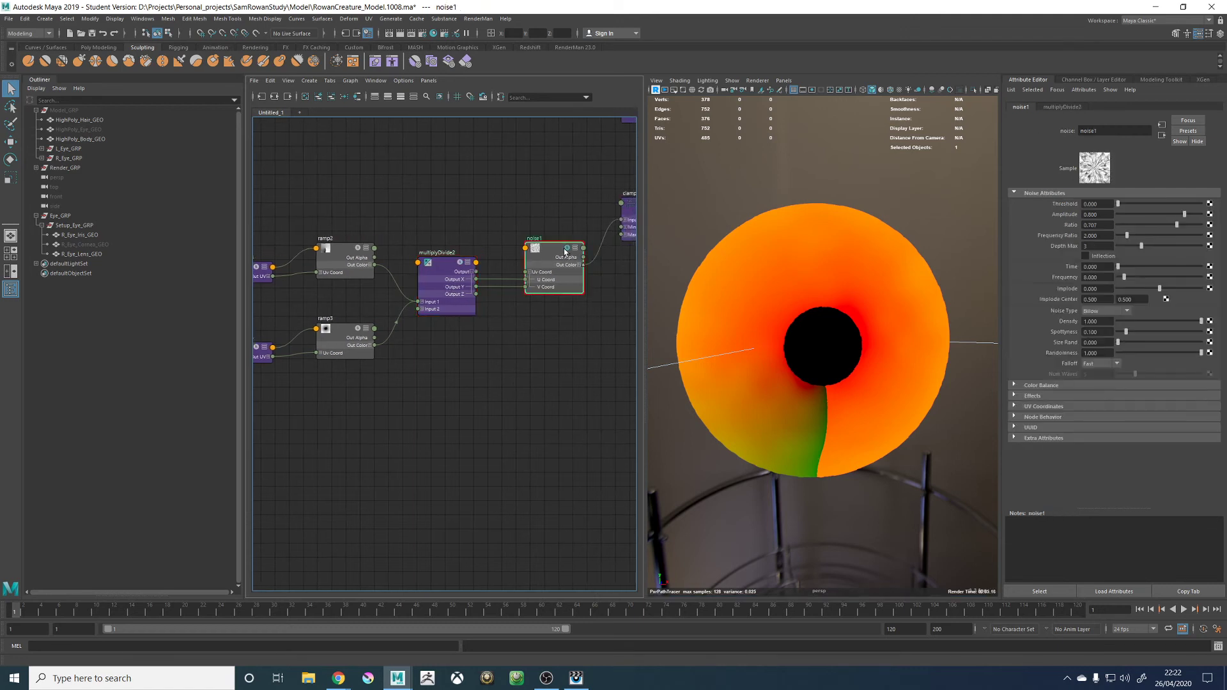
scroll(525, 287, "up", 2)
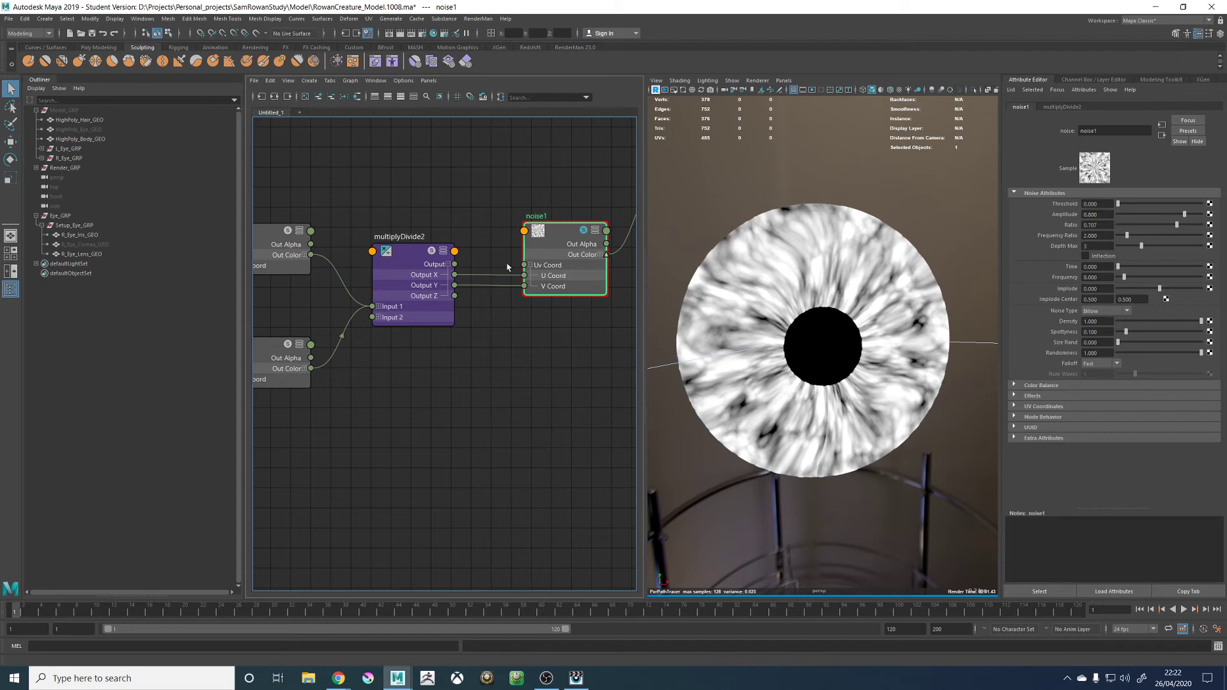
Try 2 as the first Input 2 value of multiplyDivide2, and settle on 5
left_click(413, 260)
left_click_drag(1108, 225, 1048, 227)
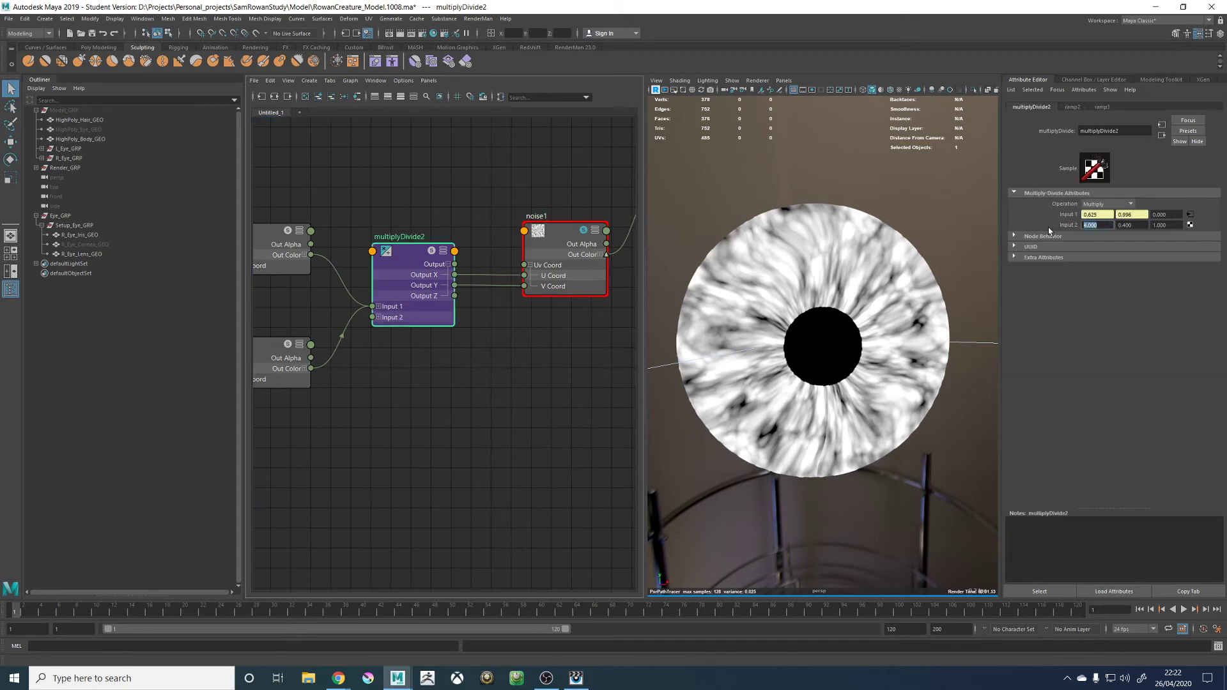
type("2")
key("Return")
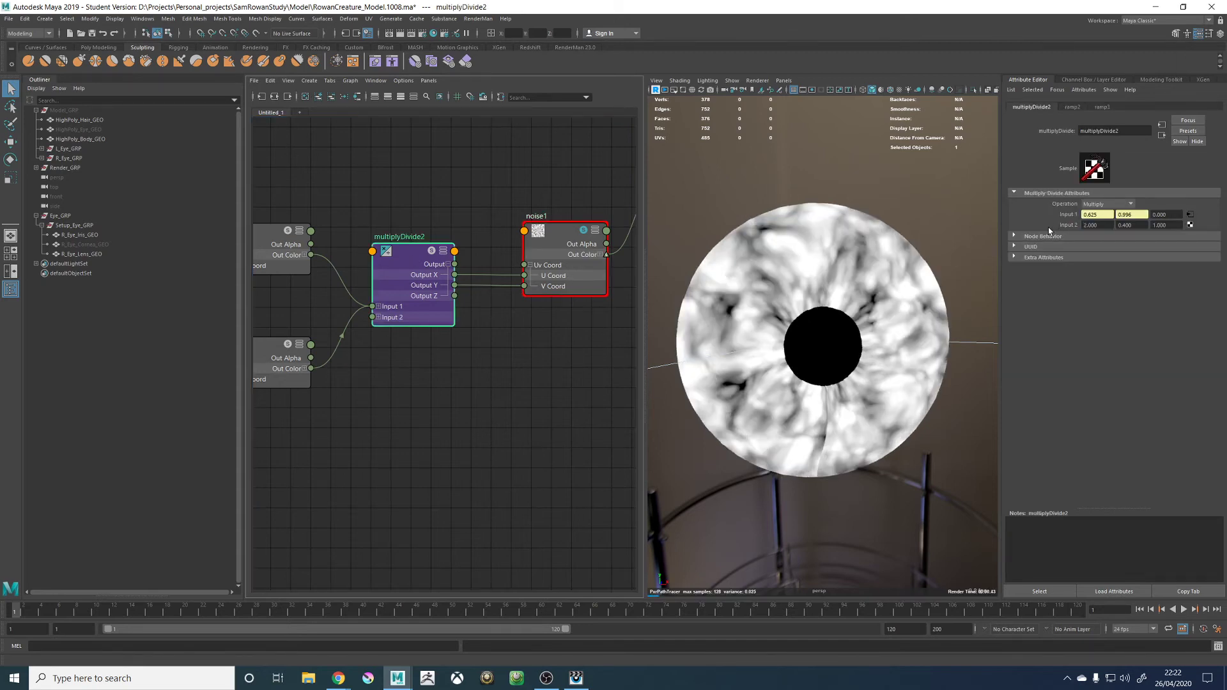
left_click_drag(1110, 225, 1050, 224)
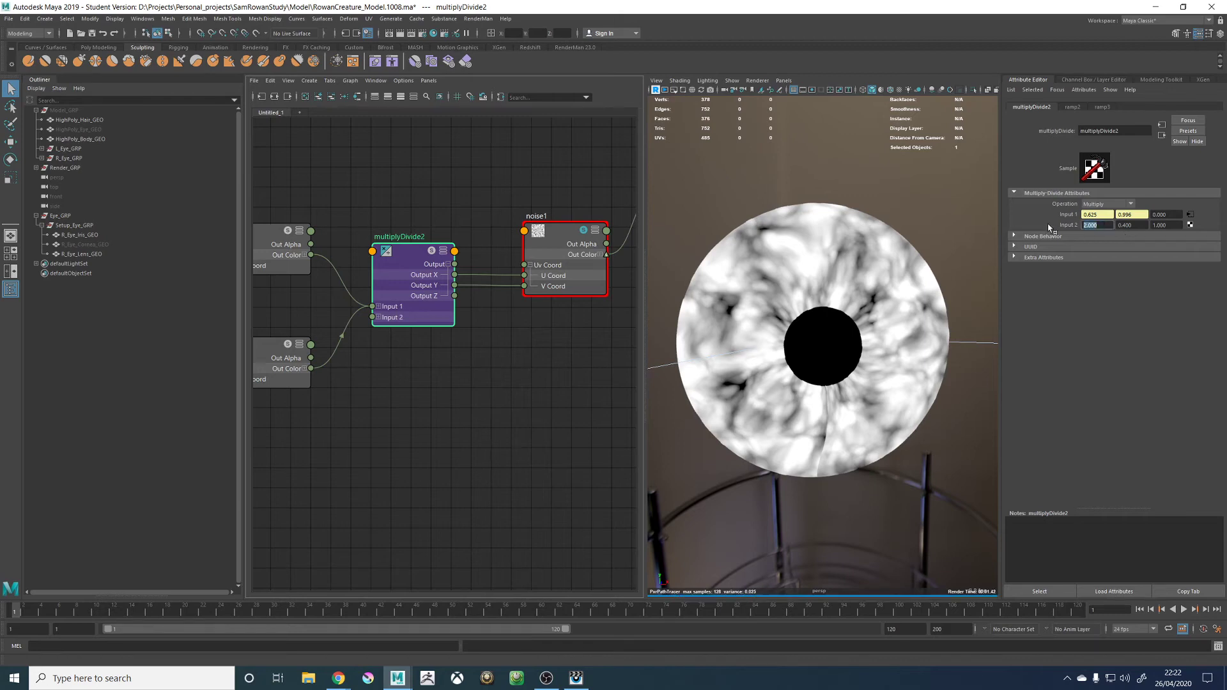
type("5")
key("Return")
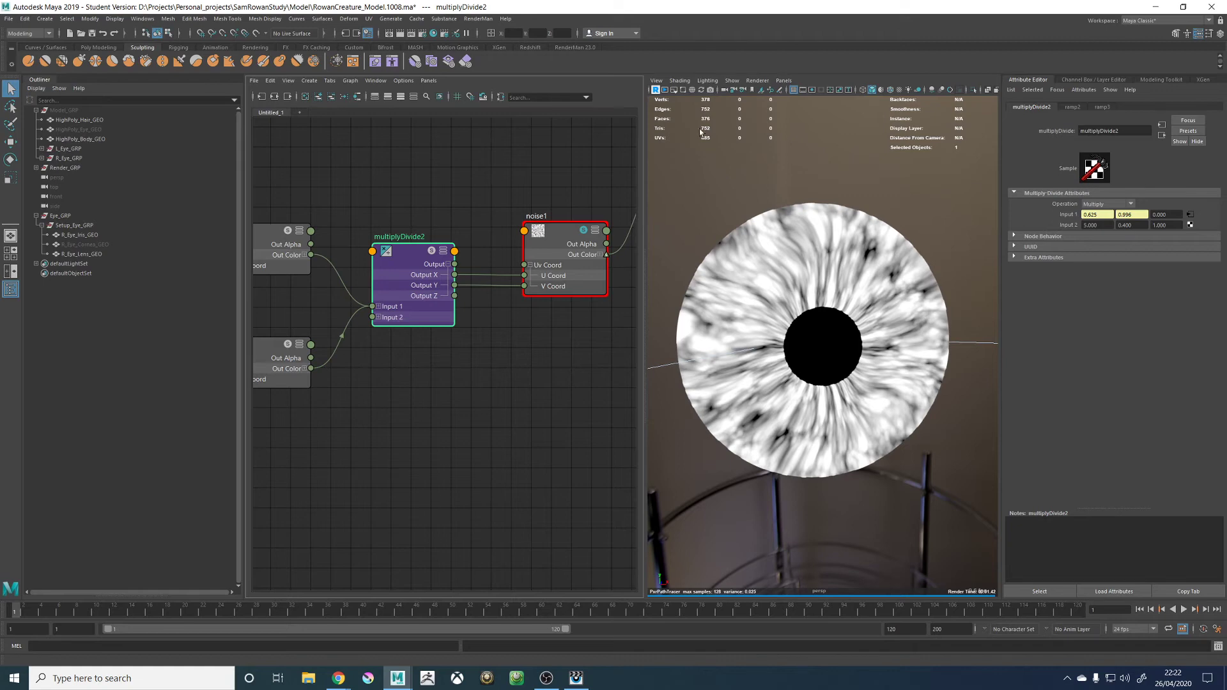
Reduce the Noise of ramp2 to 0
middle_click_drag(385, 216, 523, 218, "alt")
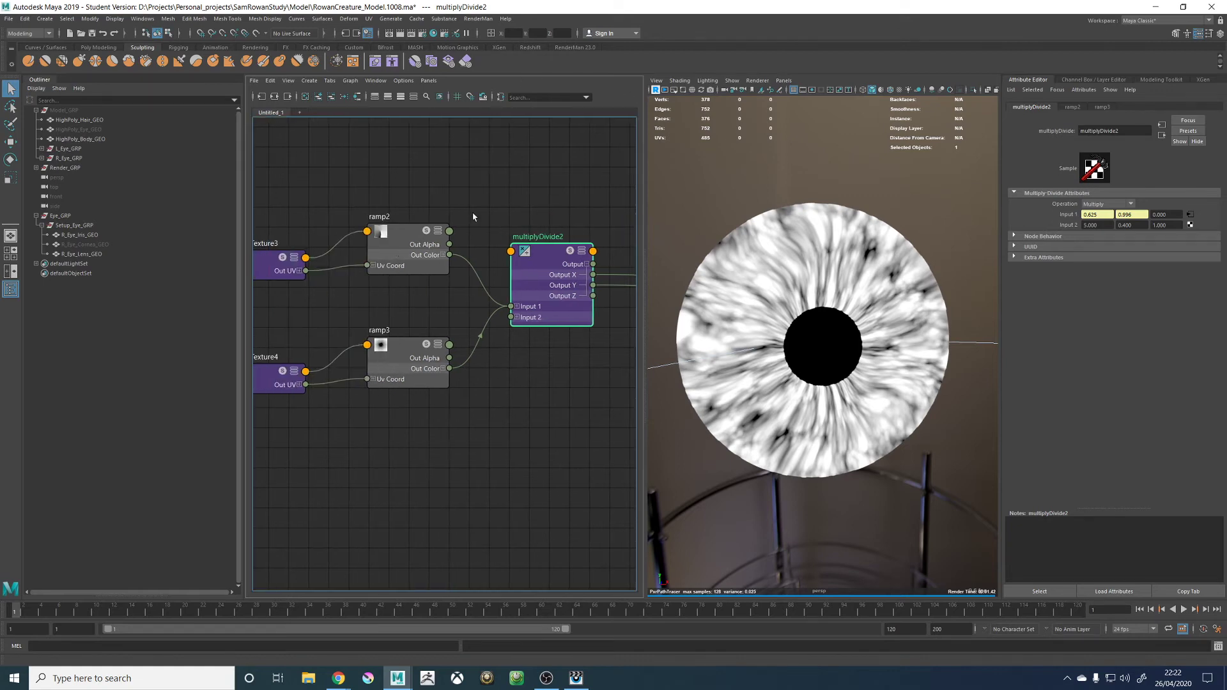
left_click(409, 244)
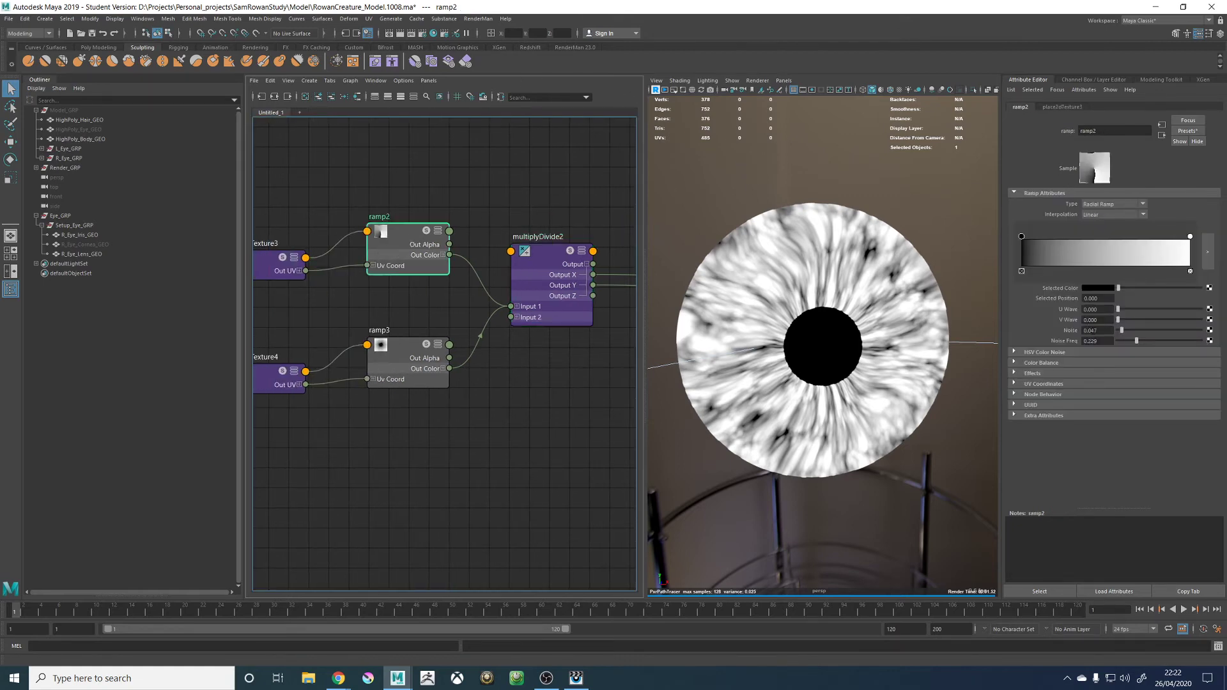
left_click_drag(1122, 330, 1076, 336)
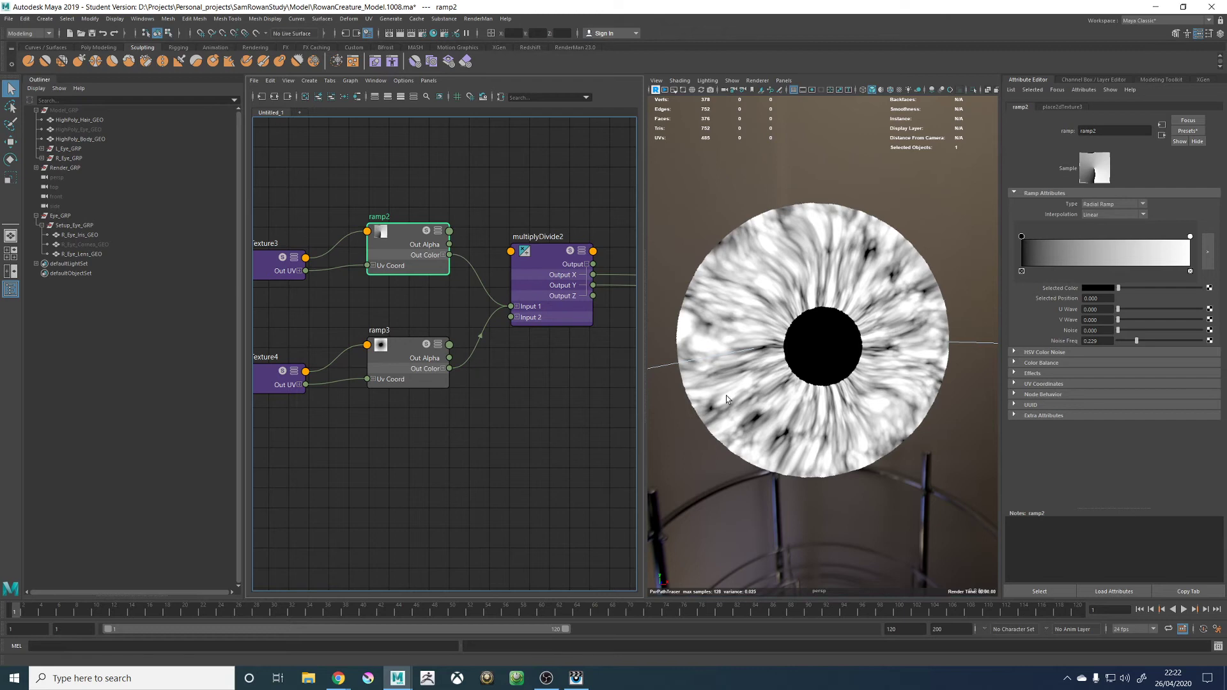
Give ramp3 a Noise of about 0.064 and a Noise Freq of about 0.28
left_click(409, 347)
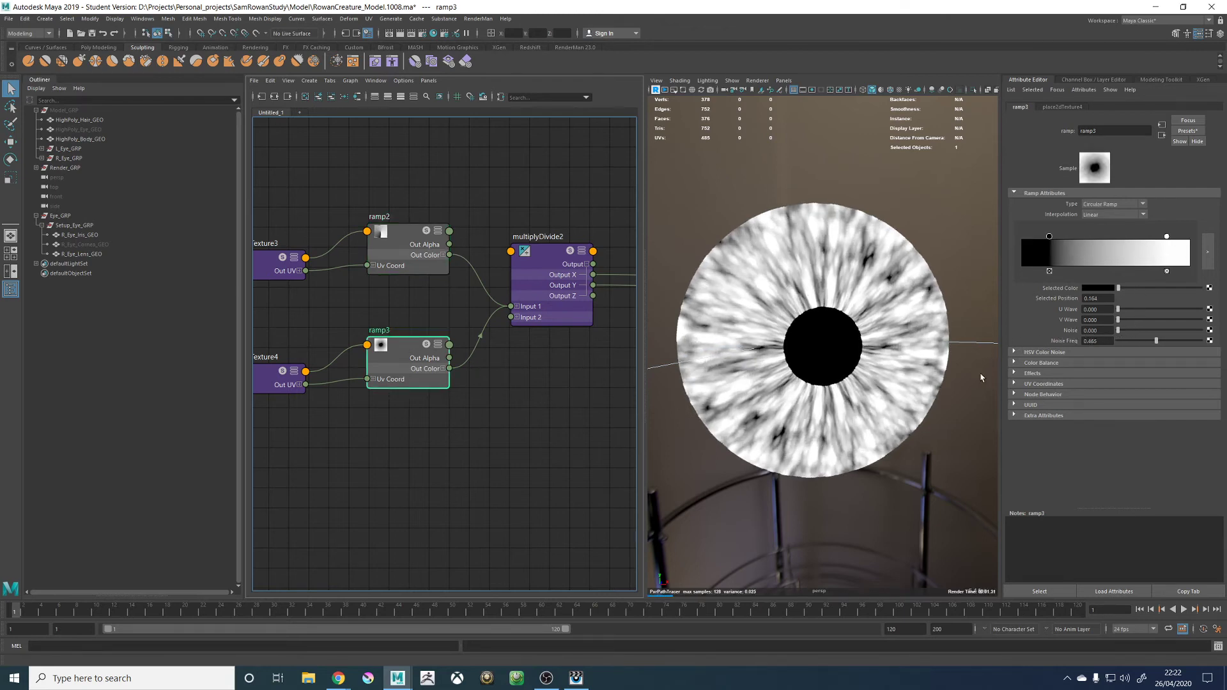
left_click_drag(913, 234, 950, 234, "alt")
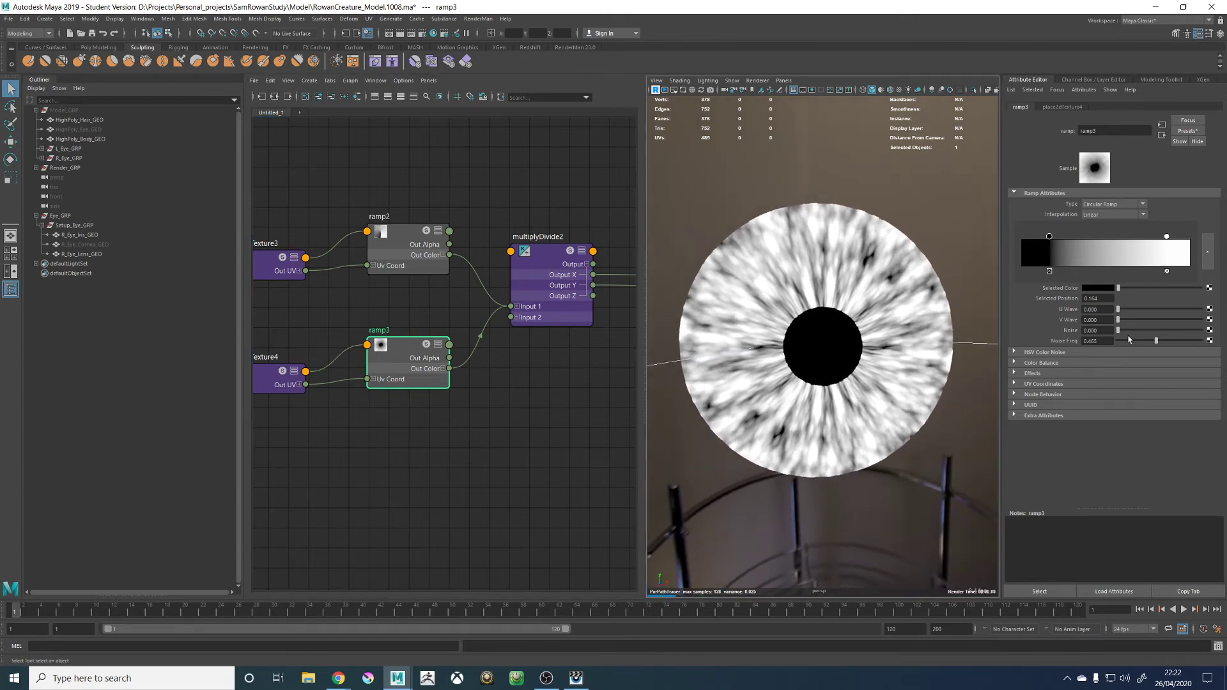
left_click(1130, 331)
left_click_drag(1129, 331, 1142, 345)
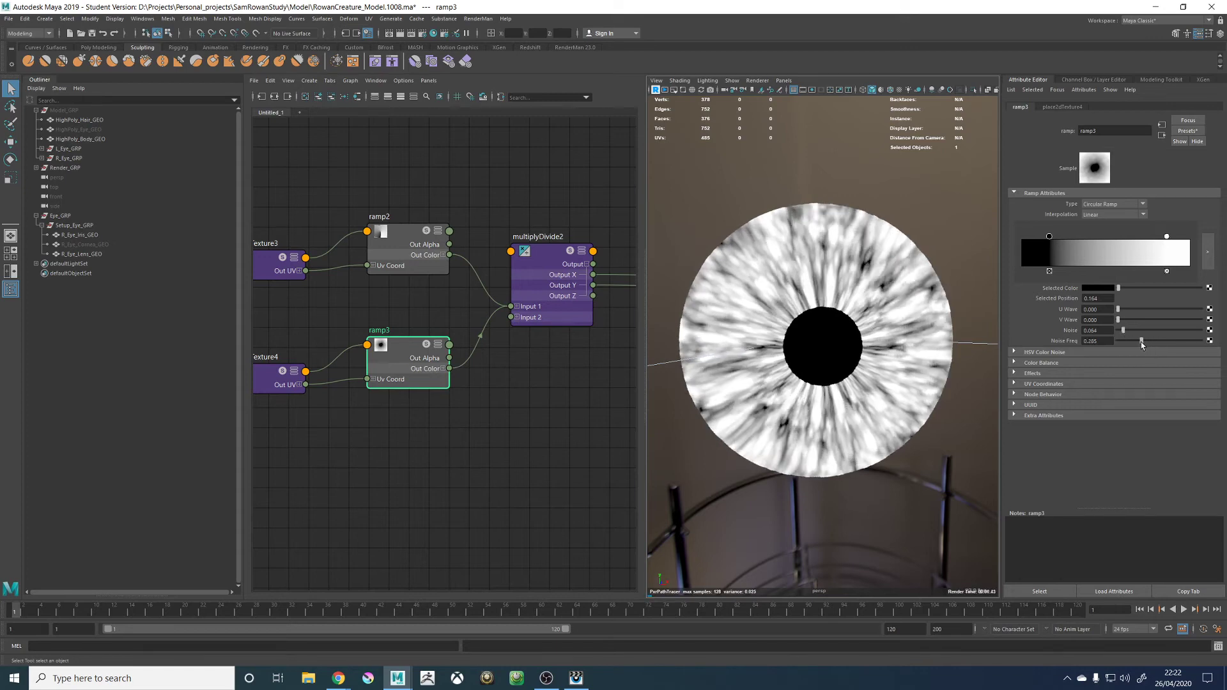
Raise ramp2's Noise to about 0.035 and lower its Noise Freq to about 0.17
left_click(396, 234)
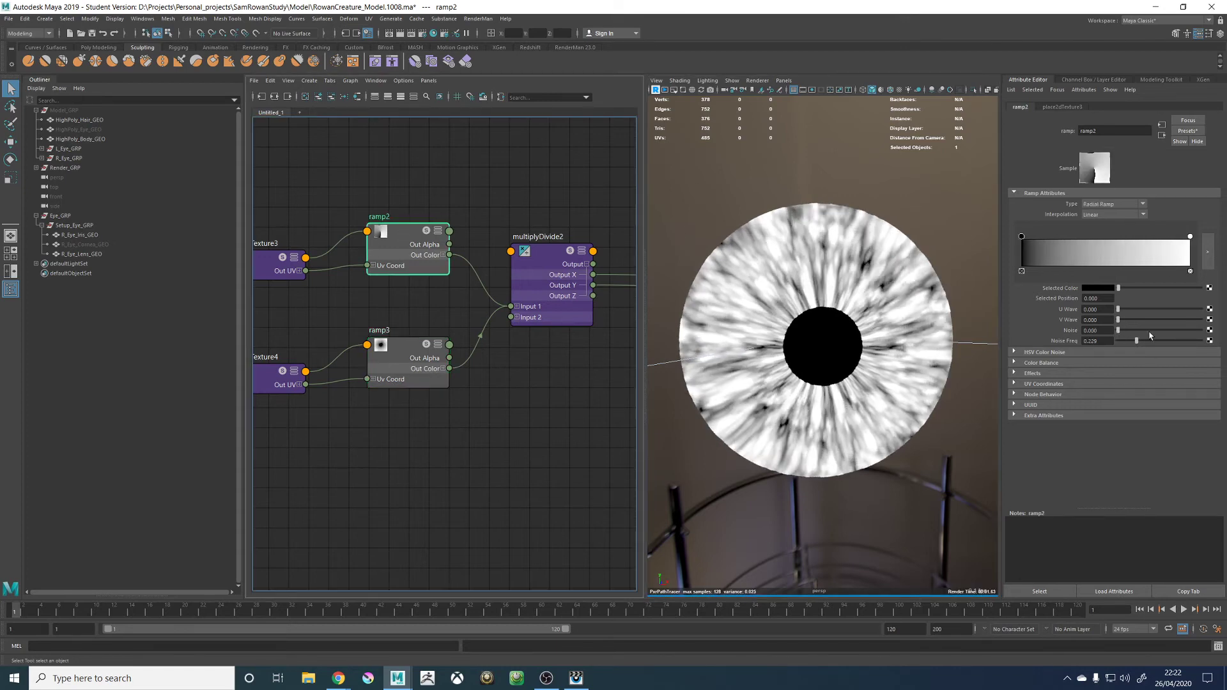
left_click(1126, 330)
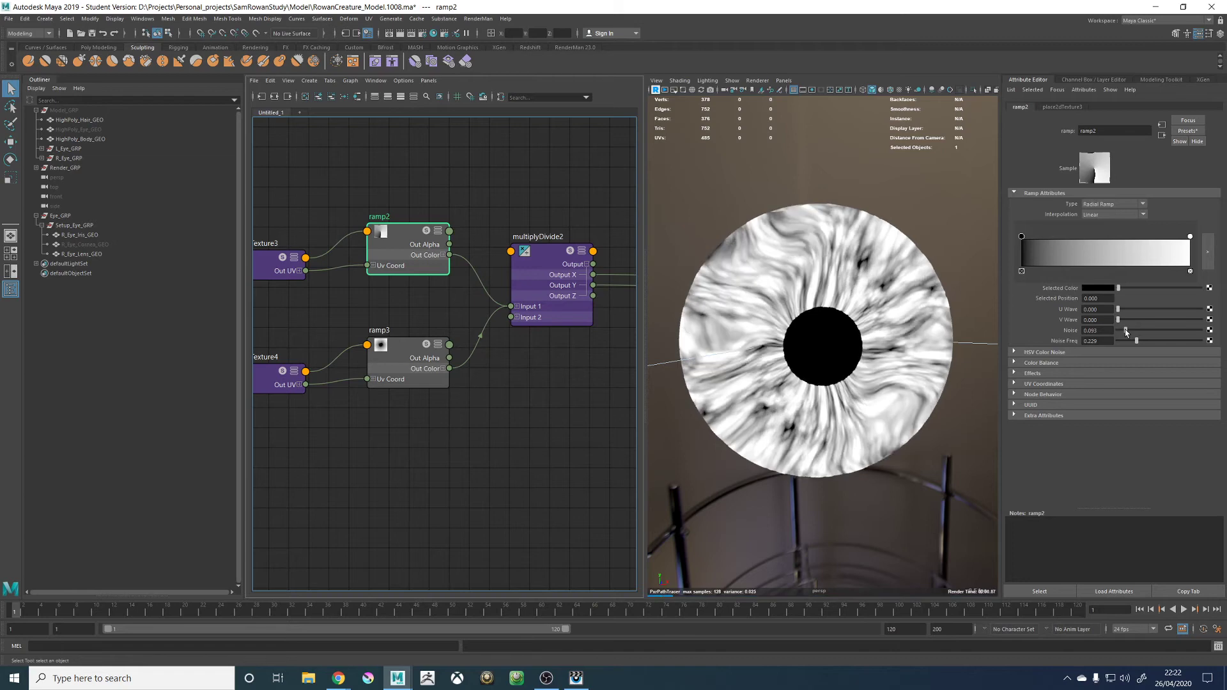
left_click_drag(1133, 341, 1130, 341)
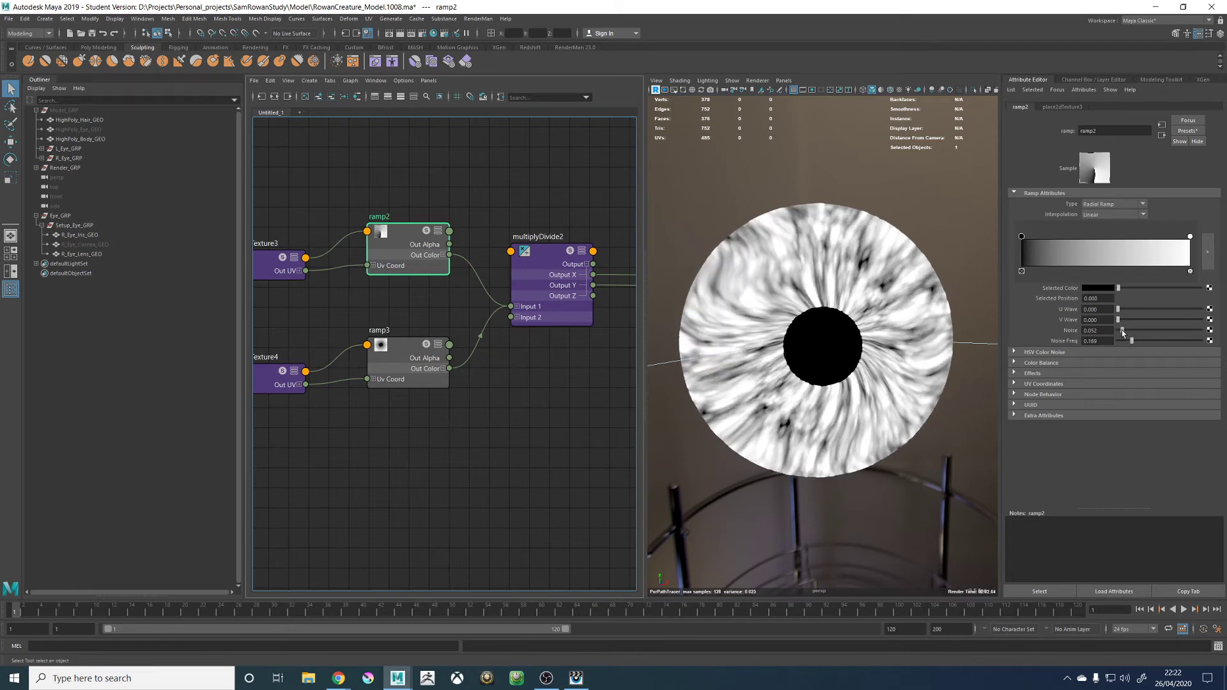
left_click_drag(1122, 331, 1120, 333)
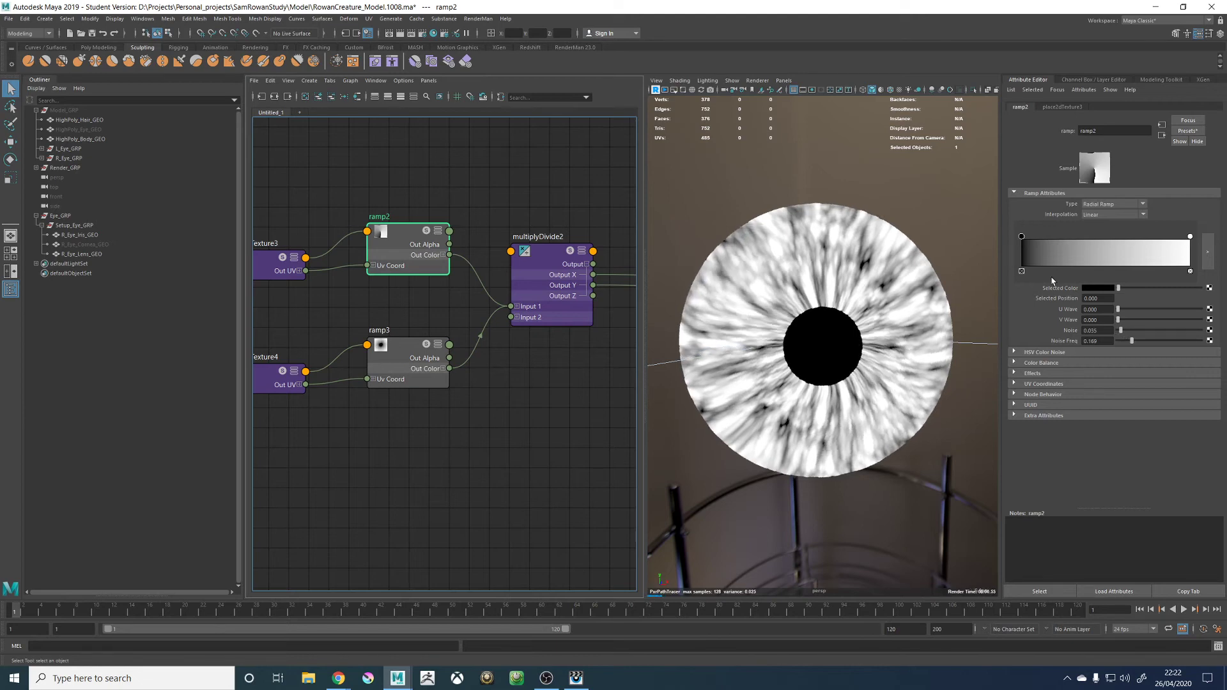
Solo multiplyDivide2, noise1, IrisPattern and PxrBump1 in turn to inspect their rendered outputs, and clear the solo on PxrBump1
left_click(575, 253)
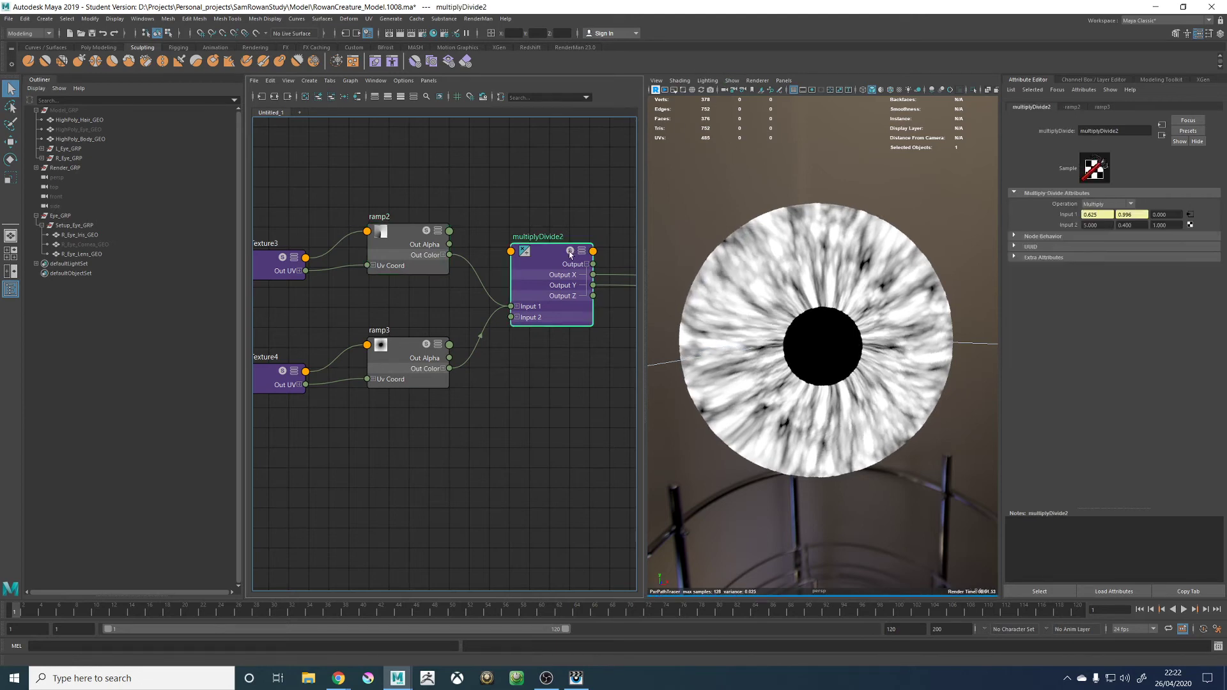
middle_click_drag(557, 201, 404, 204, "alt")
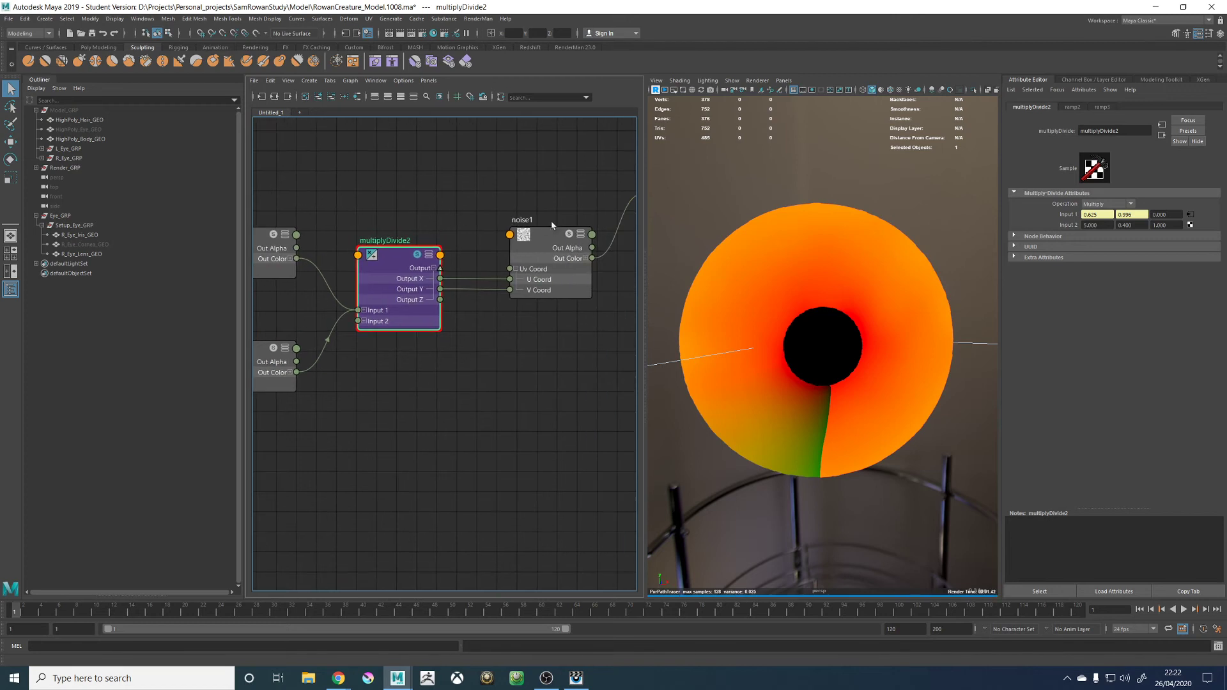
left_click(571, 239)
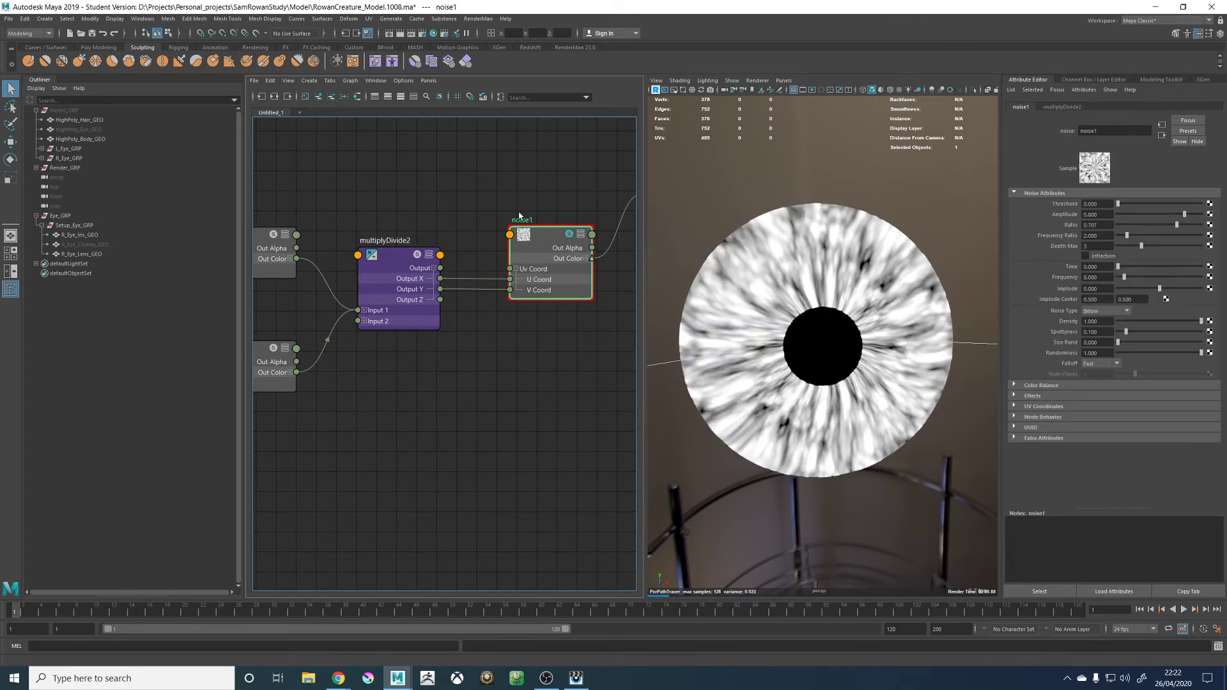
middle_click_drag(519, 216, 334, 237, "alt")
middle_click_drag(513, 214, 452, 299, "alt")
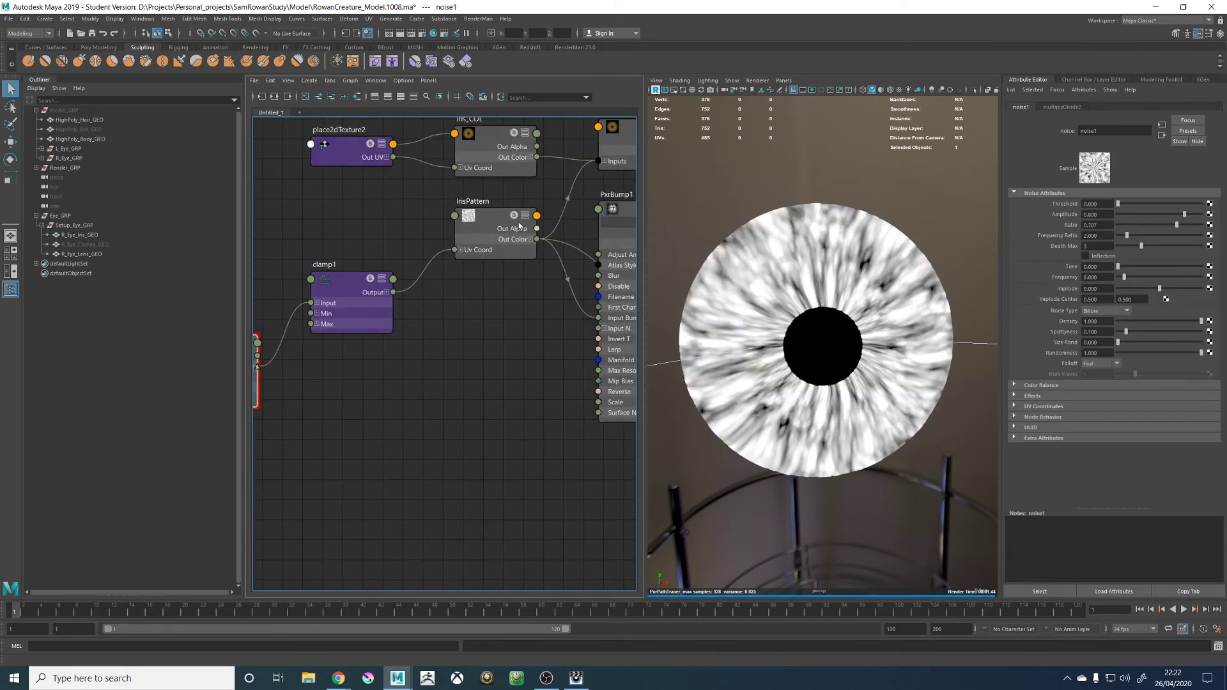
left_click(515, 219)
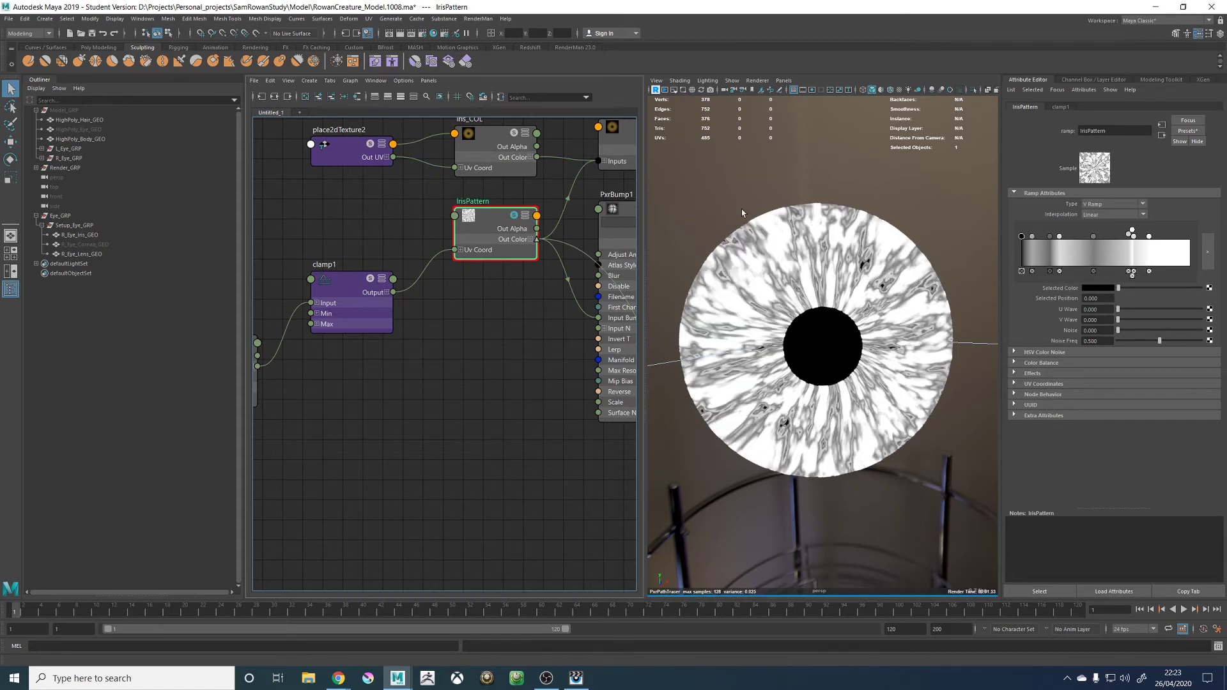
middle_click_drag(473, 308, 422, 329, "alt")
left_click(542, 239)
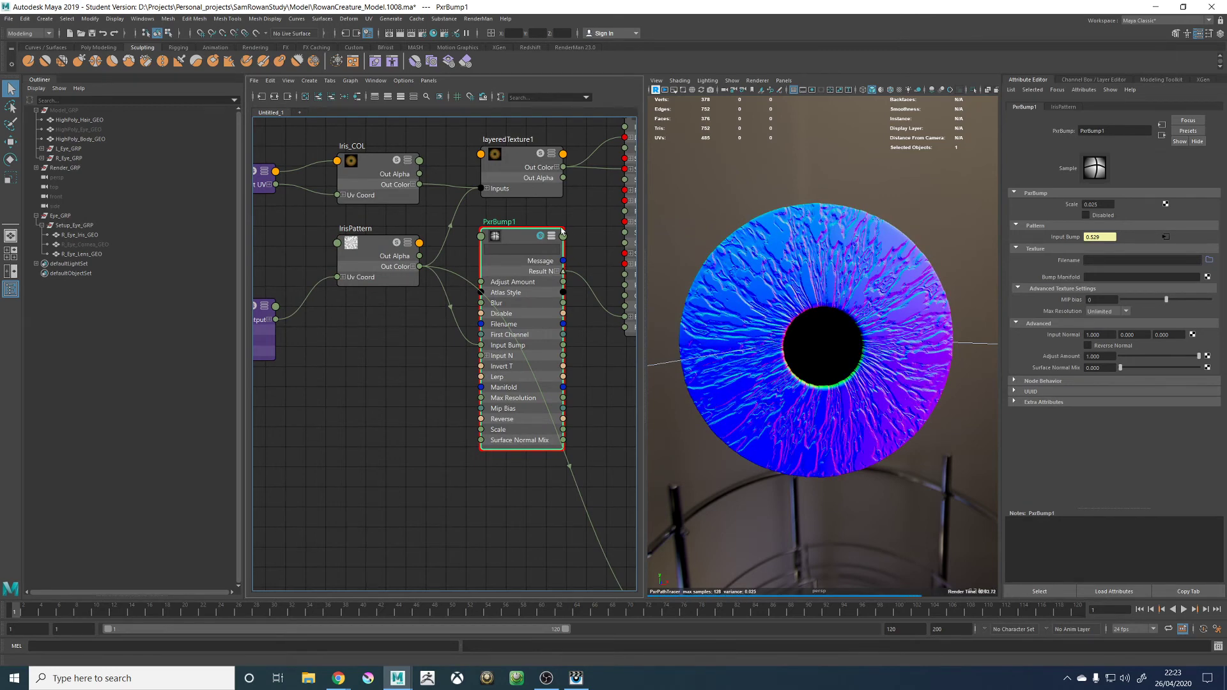
left_click(543, 239)
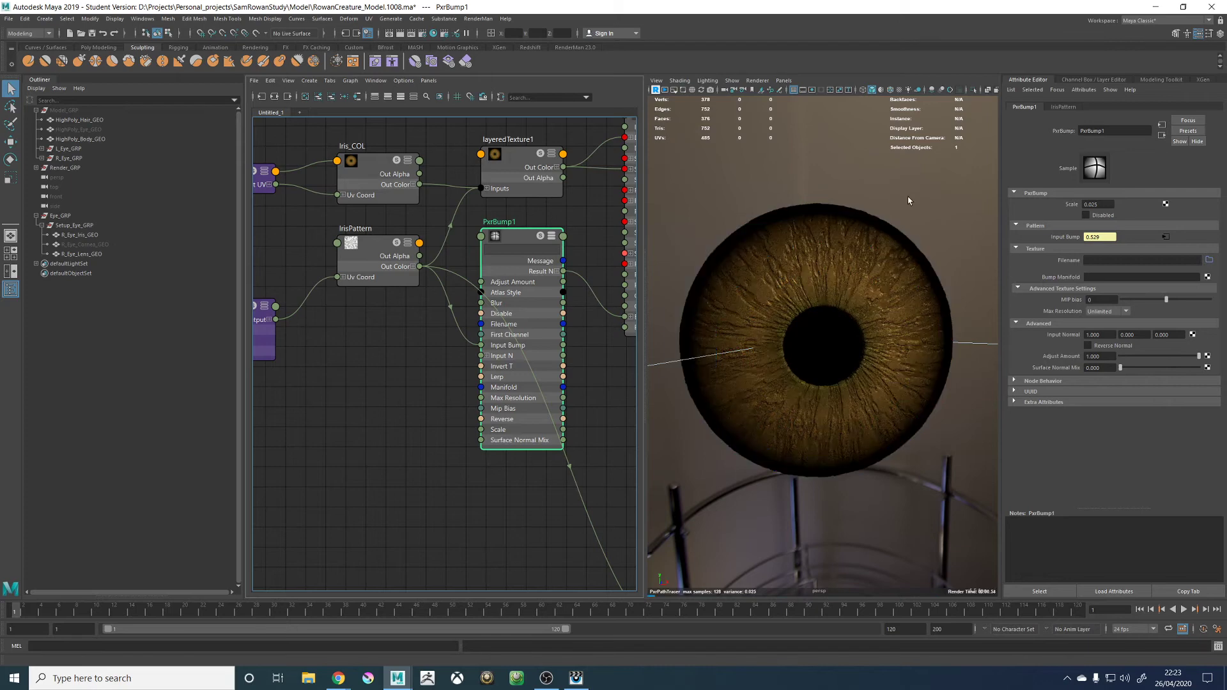
Unhide R_Eye_Cornea_GEO and view the complete eye in the live render with nothing selected
left_click(72, 245)
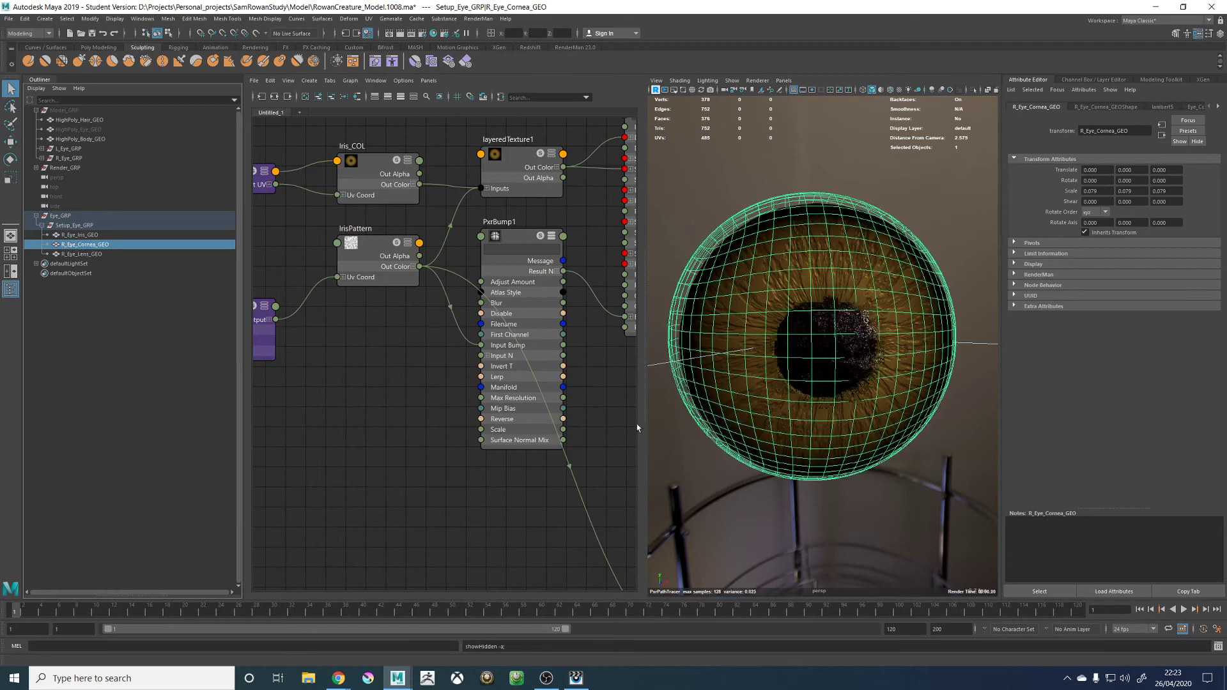
left_click(789, 509)
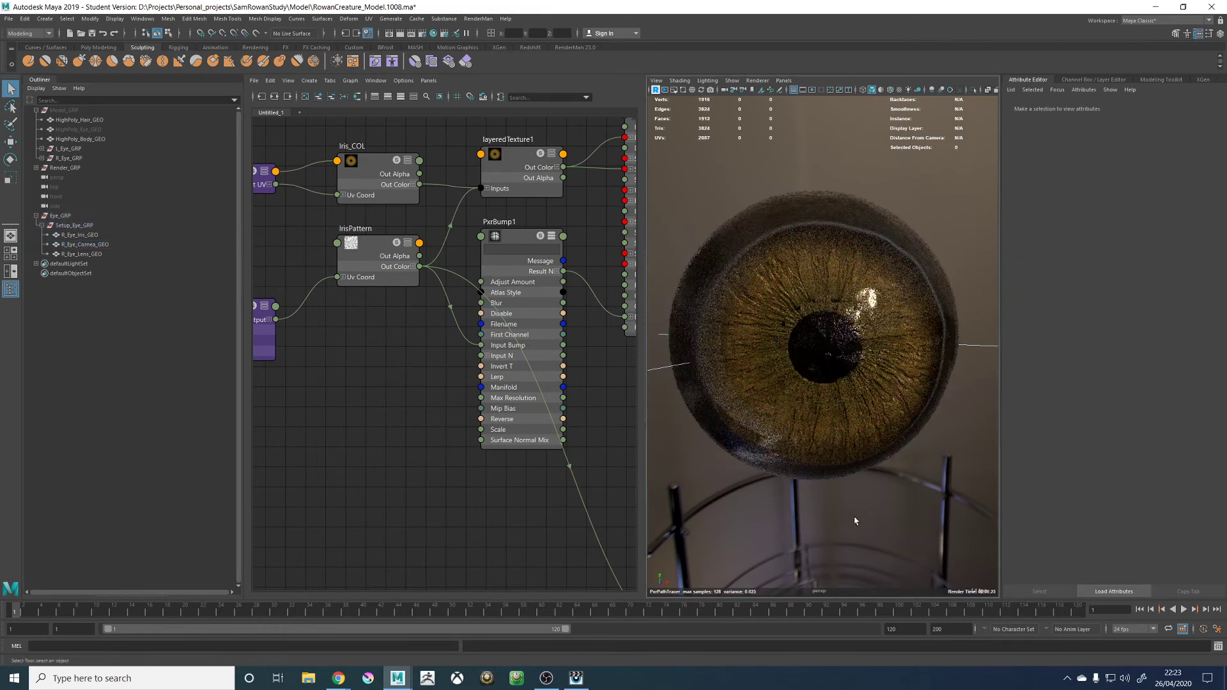
scroll(835, 515, "down", 3)
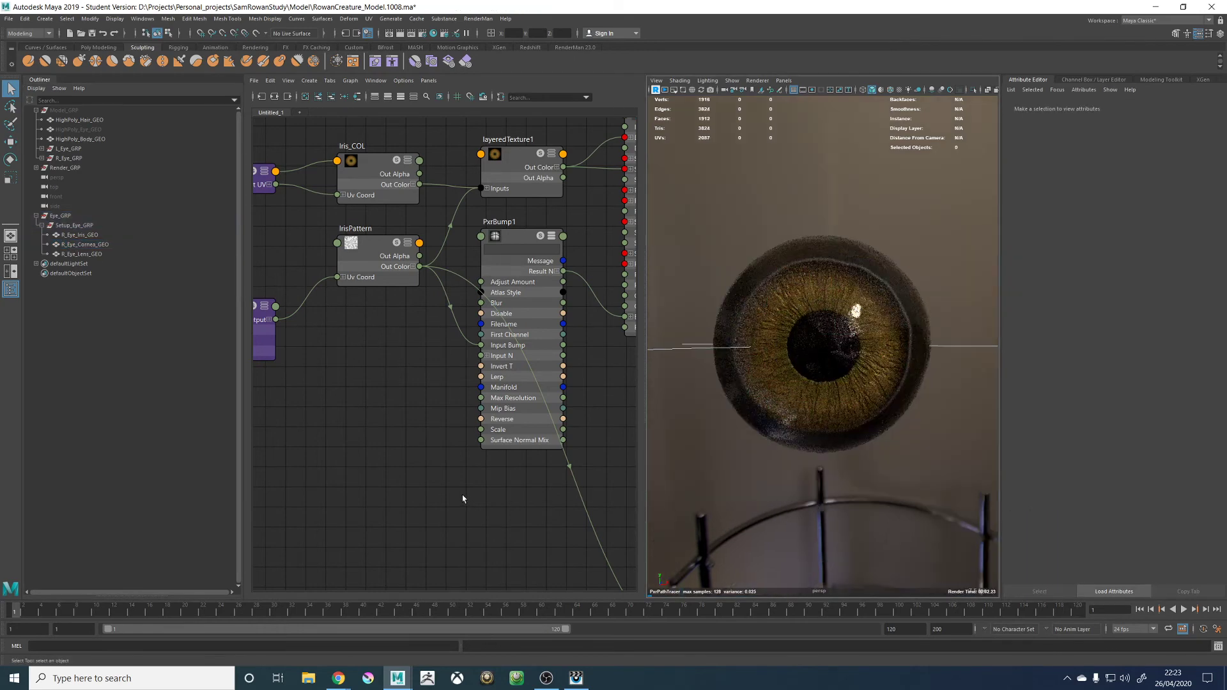
Set the Scale of PxrBump1 to 0.015
middle_click_drag(456, 500, 439, 513, "alt")
left_click(496, 248)
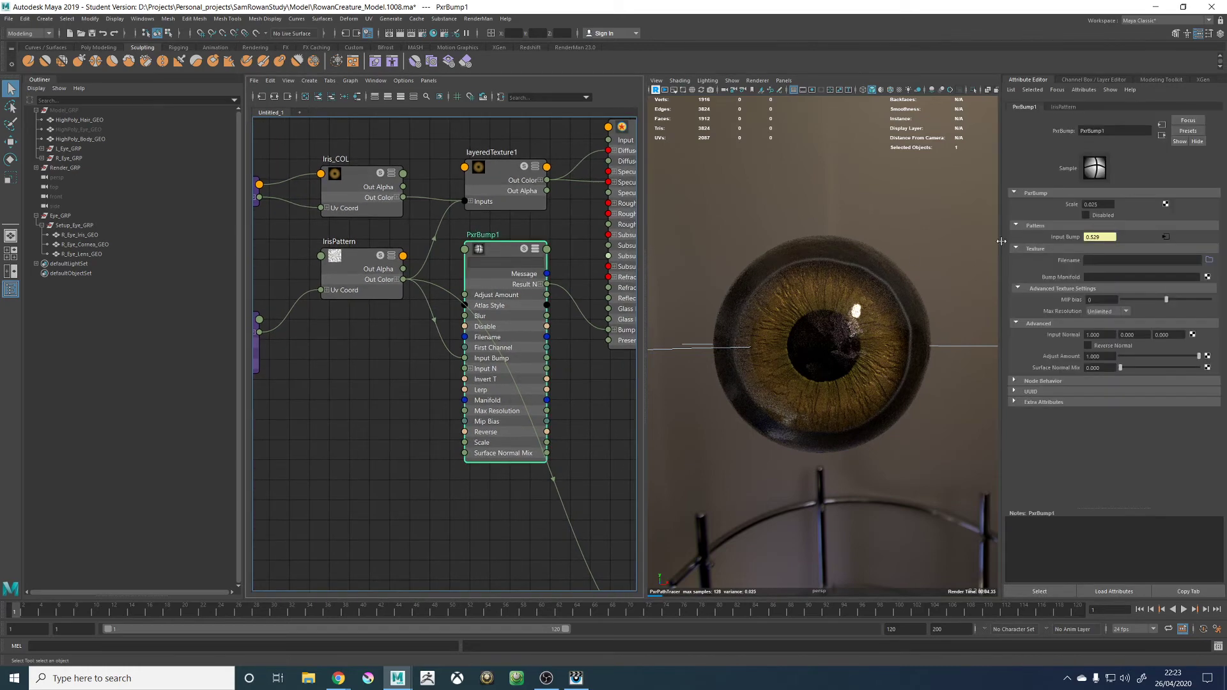
double_click(1093, 205)
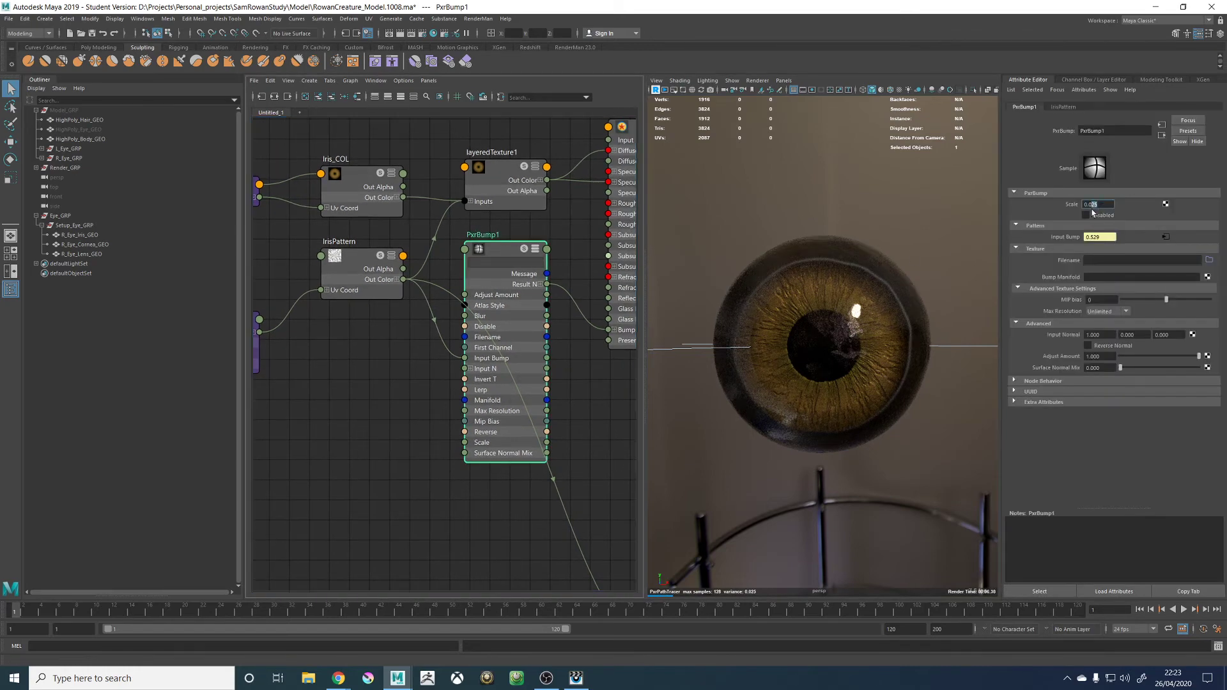
type("15")
key("Return")
Set the Gain of PxrDisplace2 to 0 to judge the iris without displacement
scroll(570, 415, "down", 4)
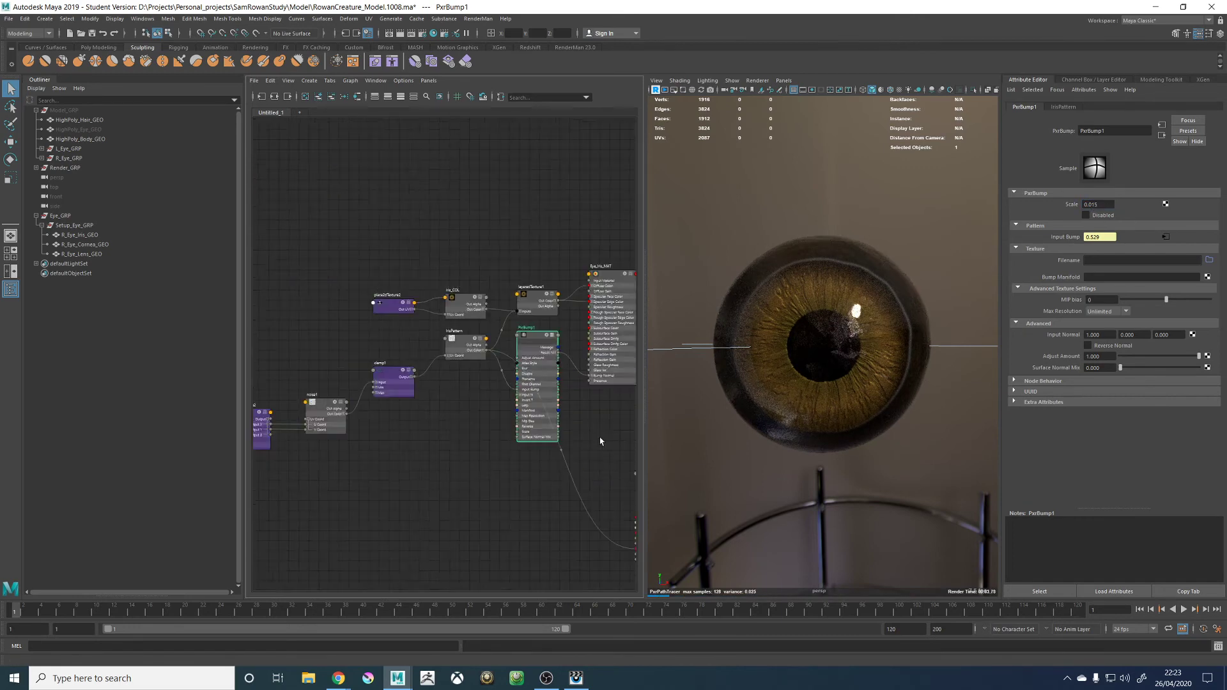
middle_click_drag(607, 439, 441, 419, "alt")
scroll(527, 384, "up", 6)
left_click(526, 383)
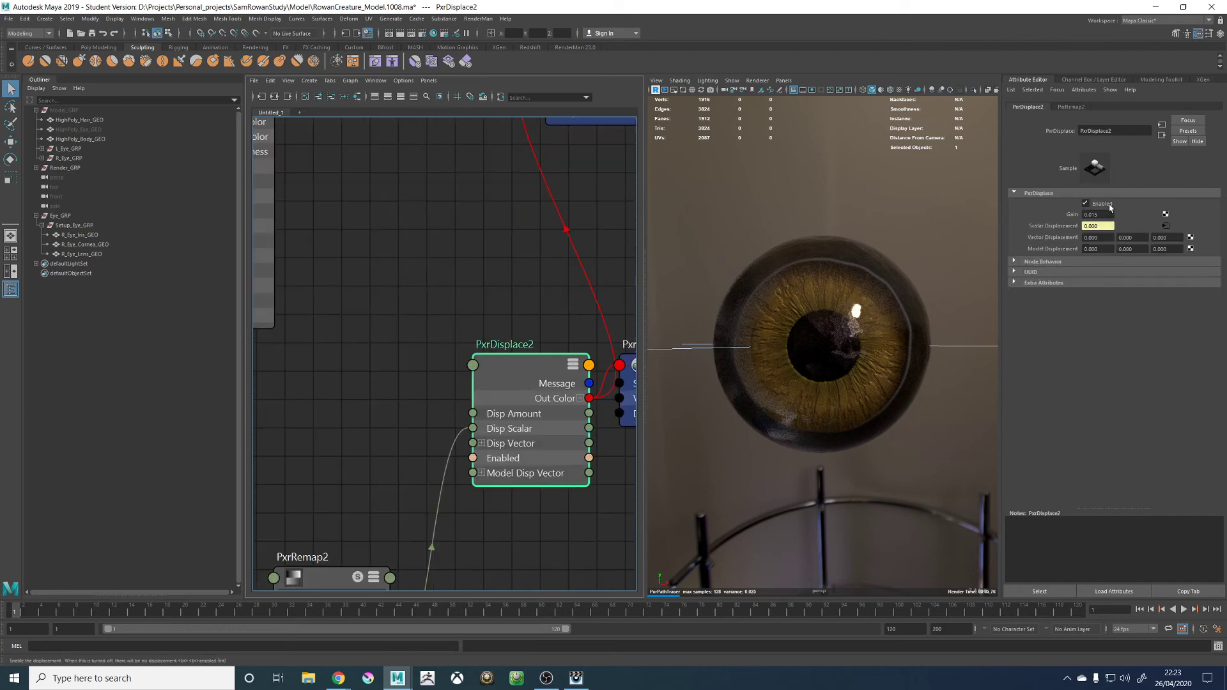
left_click_drag(1107, 215, 1058, 220)
type("0")
key("Return")
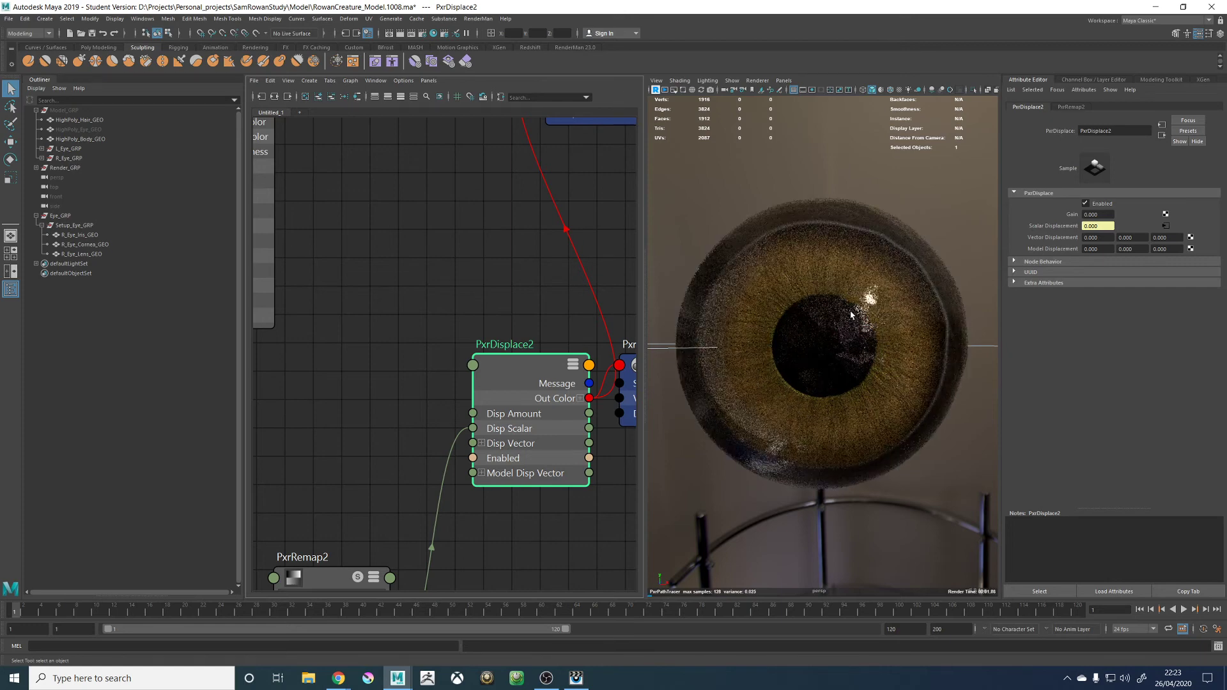
Set the Scale of PxrBump1 to 0.025
scroll(489, 328, "down", 5)
middle_click_drag(518, 327, 691, 333, "alt")
scroll(430, 283, "up", 4)
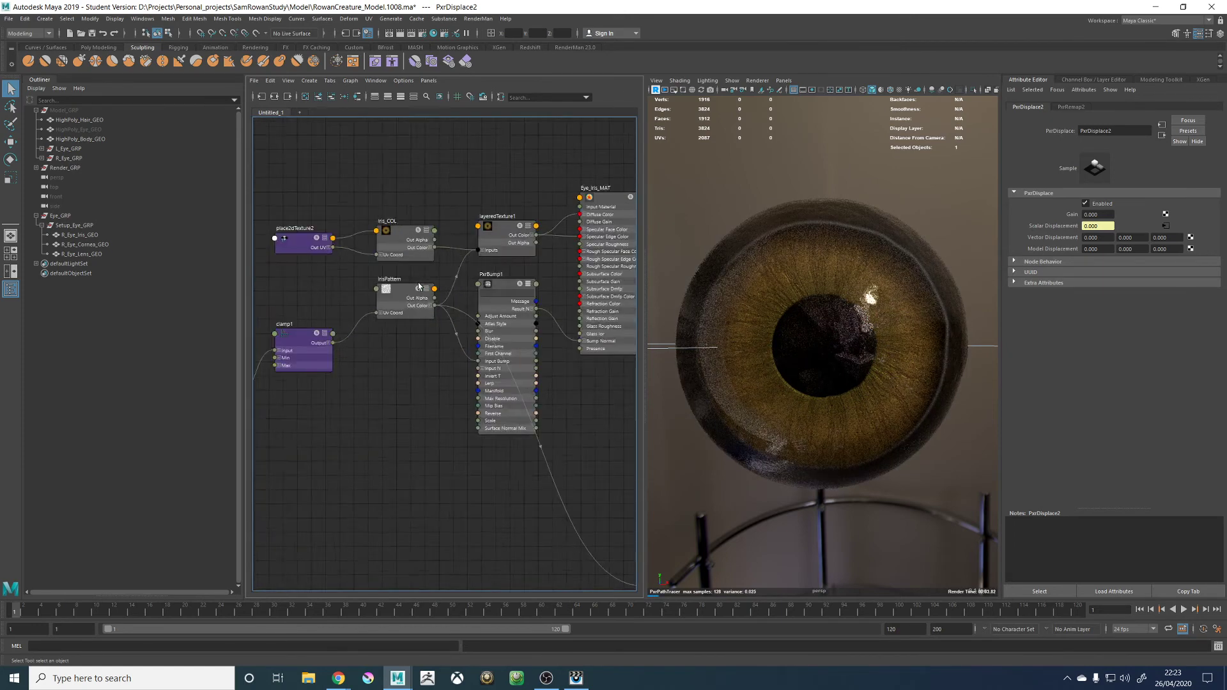
left_click(542, 276)
left_click_drag(1100, 205, 1091, 208)
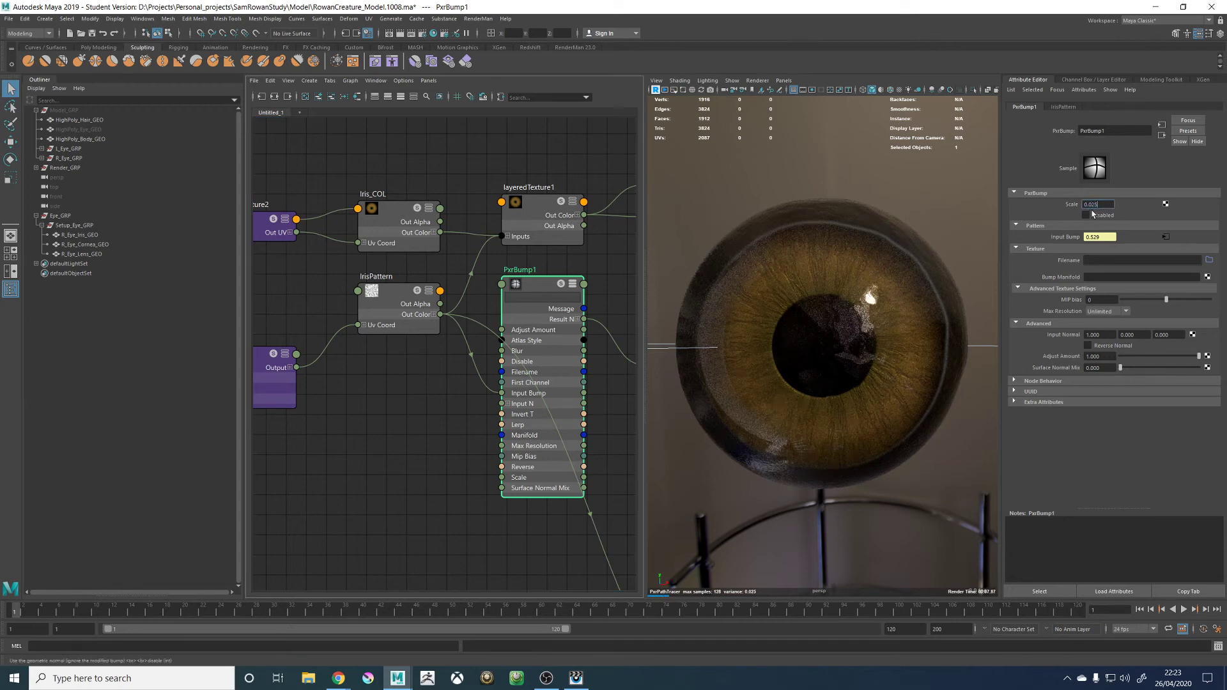
type("25")
key("Return")
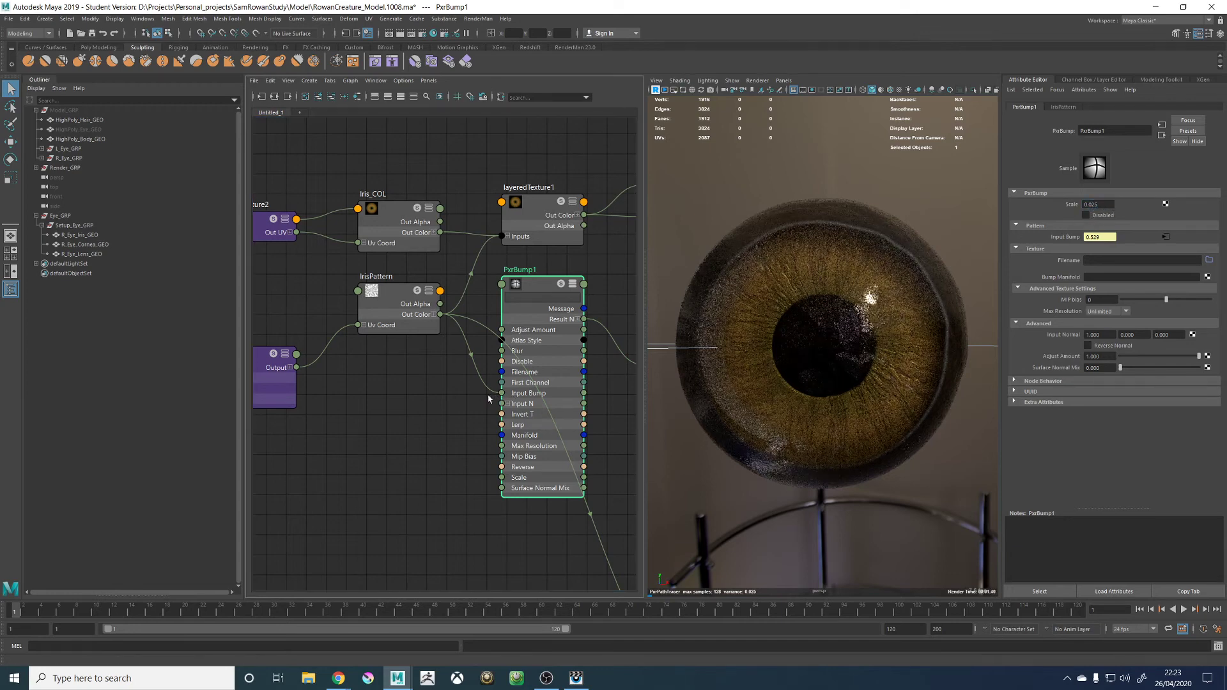
Set the Gain of PxrDisplace2 to 0.008 to bring back a subtle iris displacement
scroll(416, 400, "down", 7)
scroll(562, 407, "up", 7)
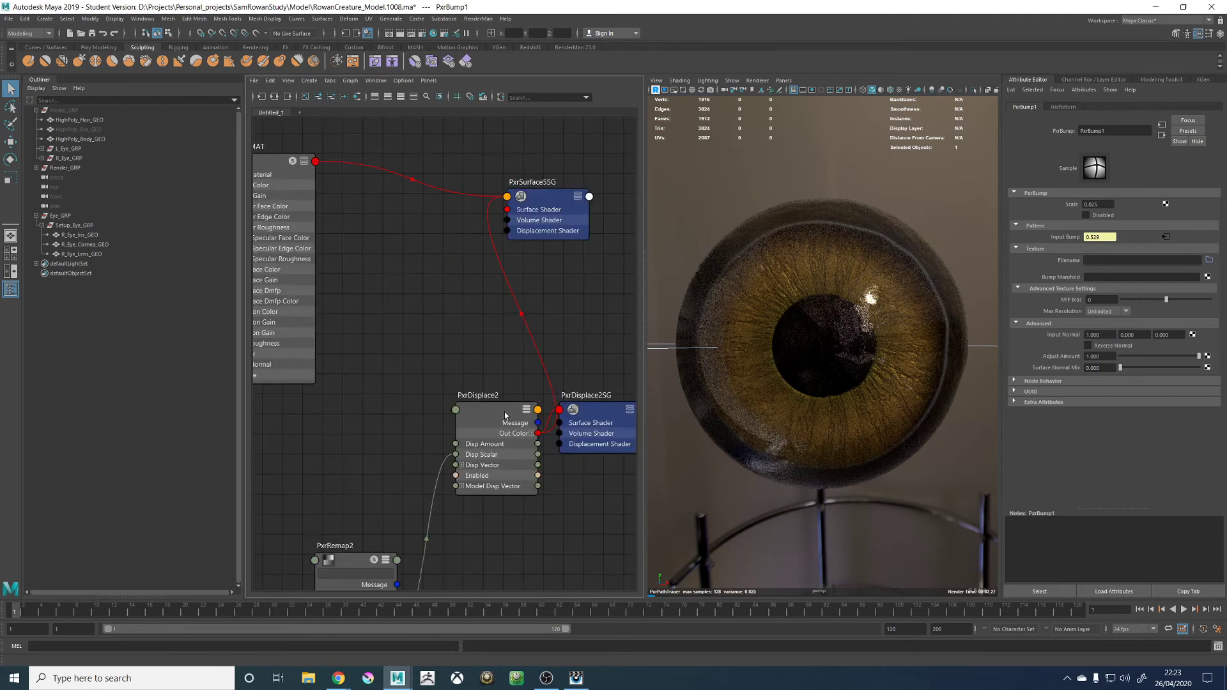
scroll(504, 412, "up", 3)
left_click(503, 413)
left_click(1095, 214)
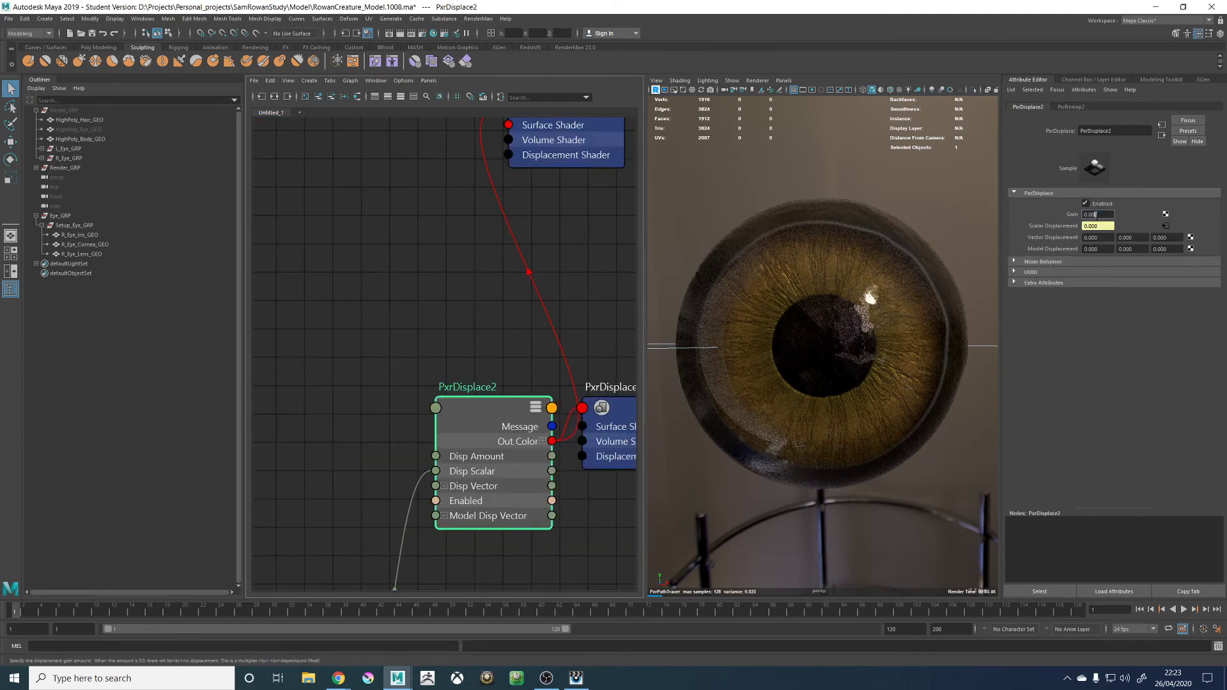
type("0.01")
key("Return")
key("Return")
Stop the live RenderMan view by switching the perspective viewport to Viewport 2.0
left_click(757, 80)
left_click(765, 100)
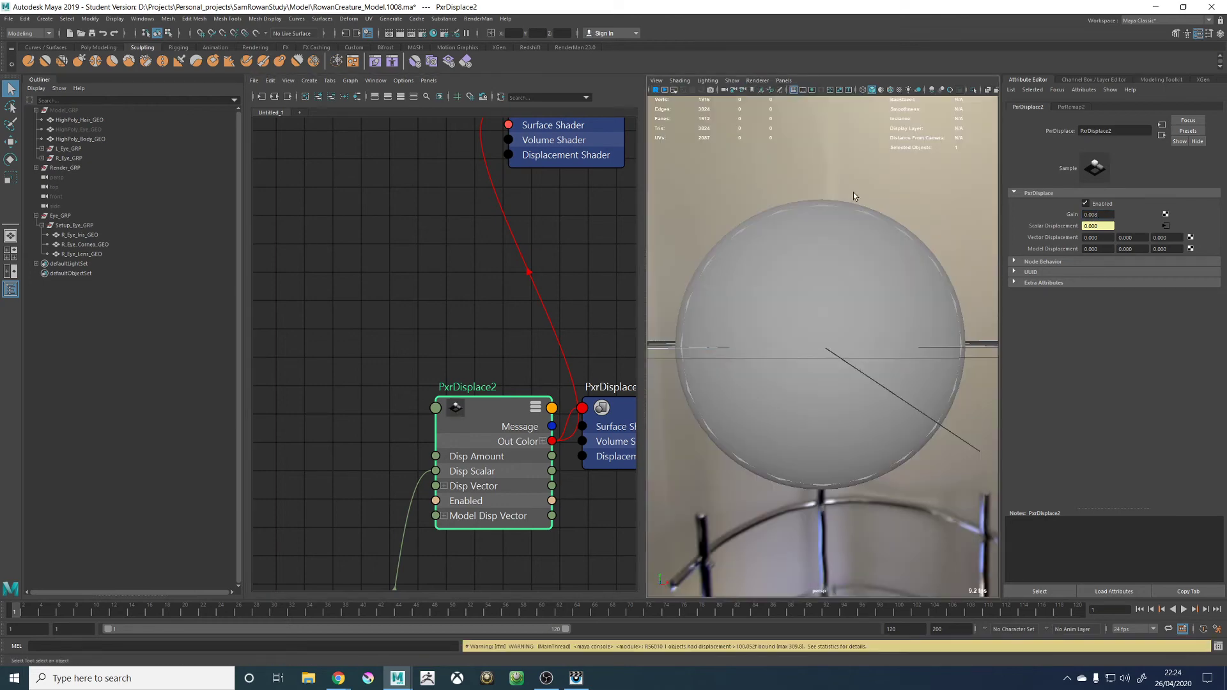
Hide Eye_GRP, unhide Model_GRP and frame the full creature in the perspective view
left_click(64, 216)
key("ctrl+h")
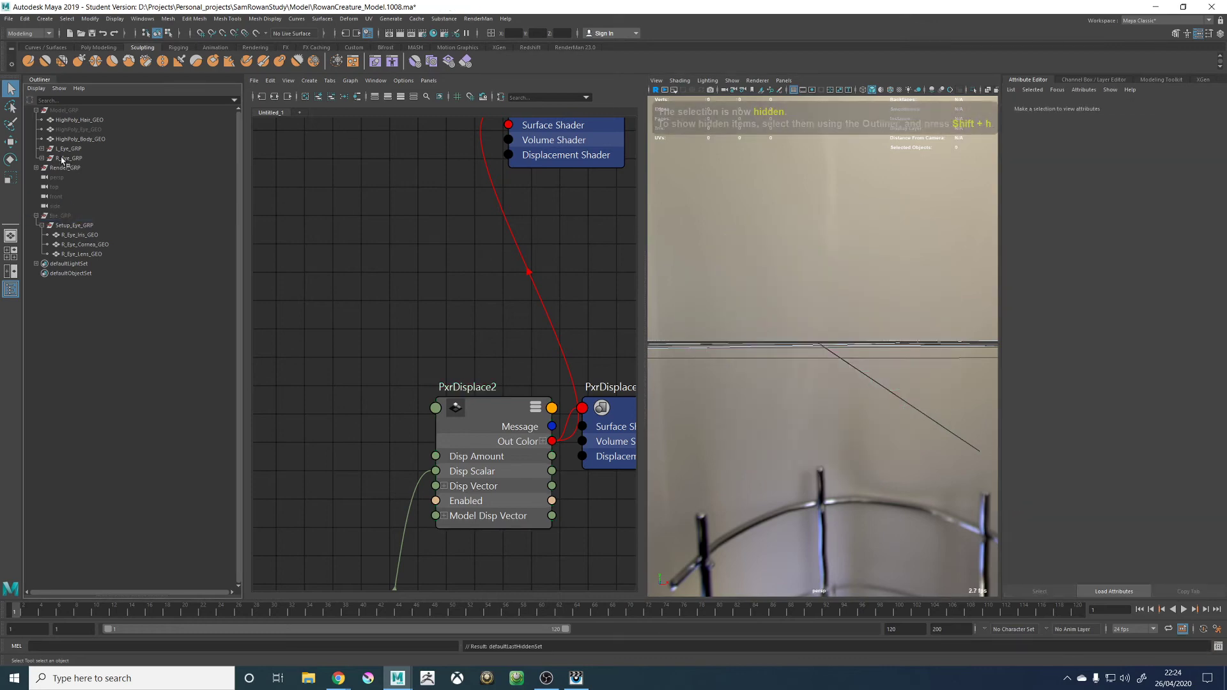
left_click(63, 111)
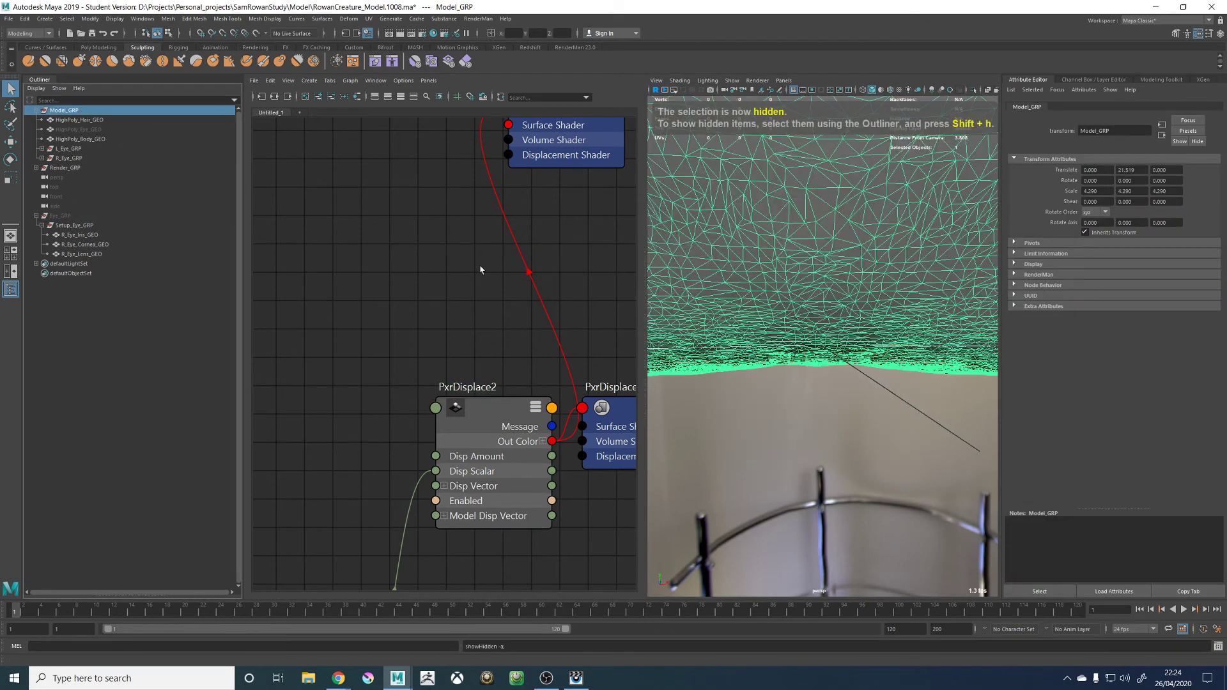
key("f")
left_click_drag(885, 344, 810, 362, "alt")
right_click_drag(810, 361, 961, 331, "alt")
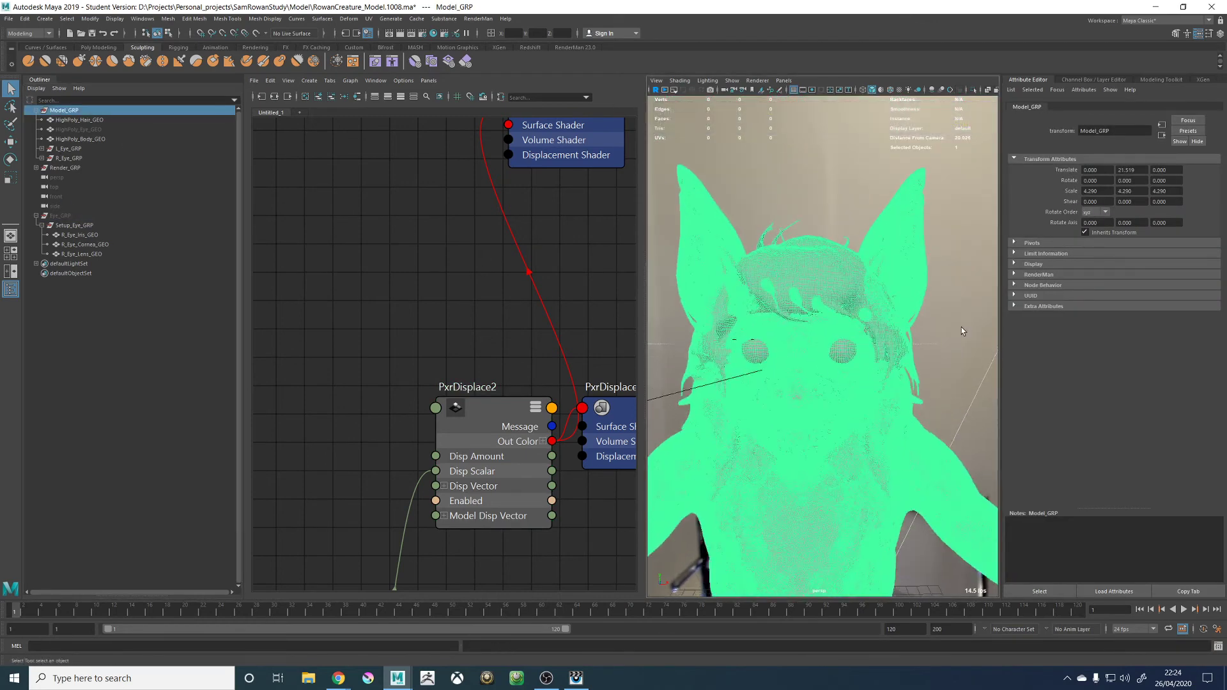
left_click(961, 332)
Maximize the perspective viewport and look through the RenderCam camera
left_click_drag(920, 361, 859, 389, "alt")
key("space")
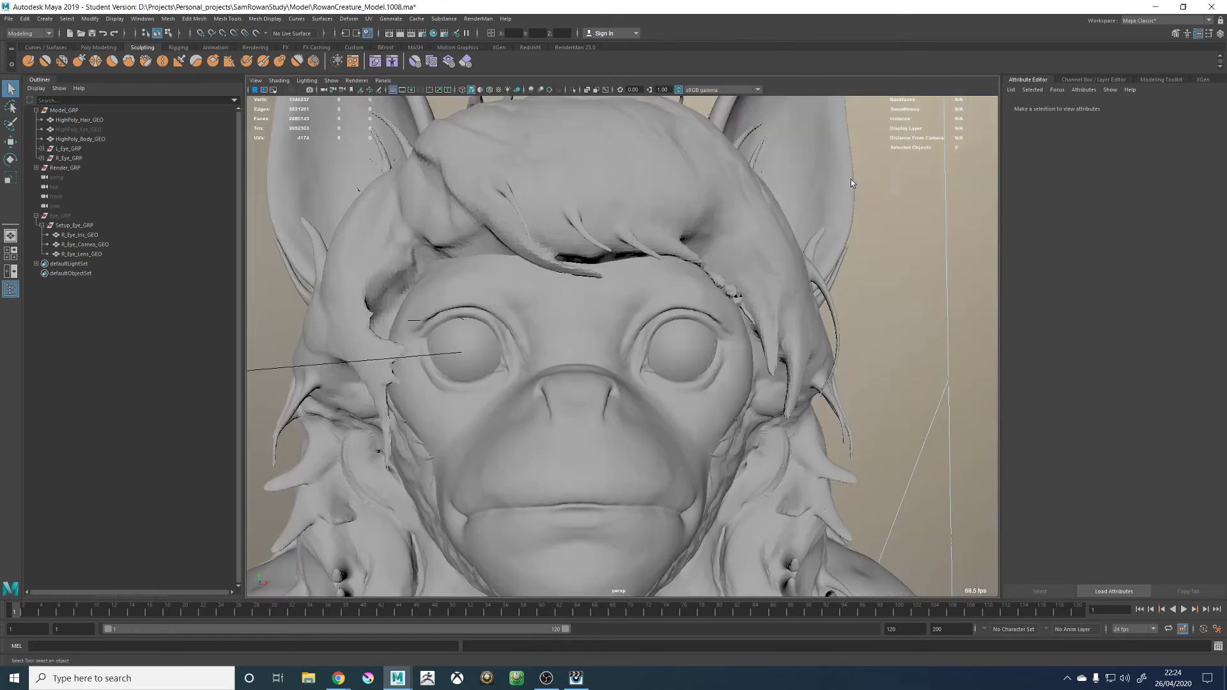
right_click_drag(799, 211, 545, 186, "alt")
middle_click_drag(545, 185, 582, 196, "alt")
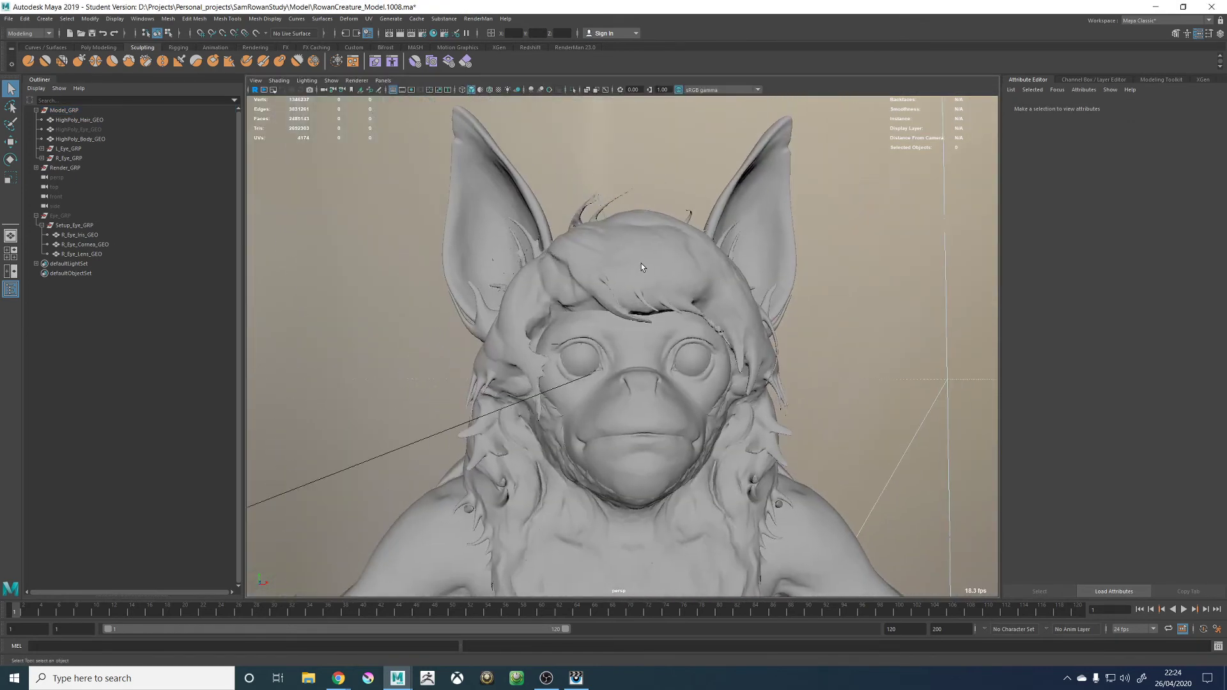
left_click(383, 81)
left_click(488, 90)
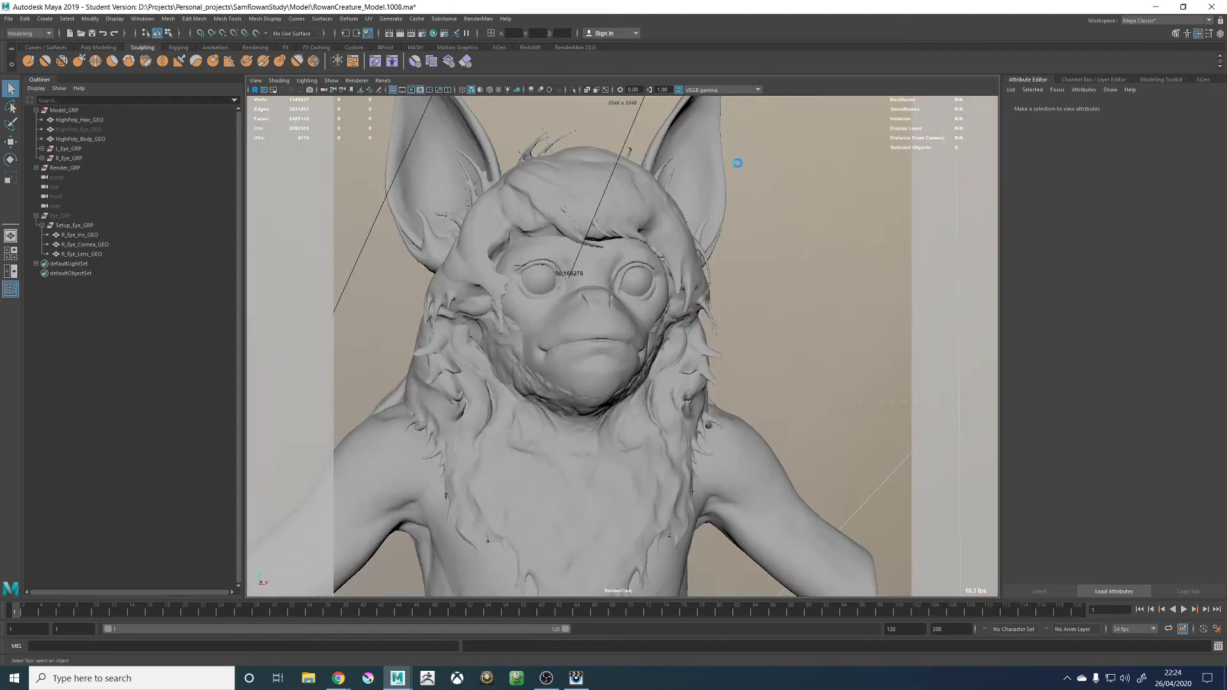
Save the scene, start a RenderMan render from RenderCam and fit the whole image in the "it" render viewer
key("ctrl+s")
left_click(591, 350)
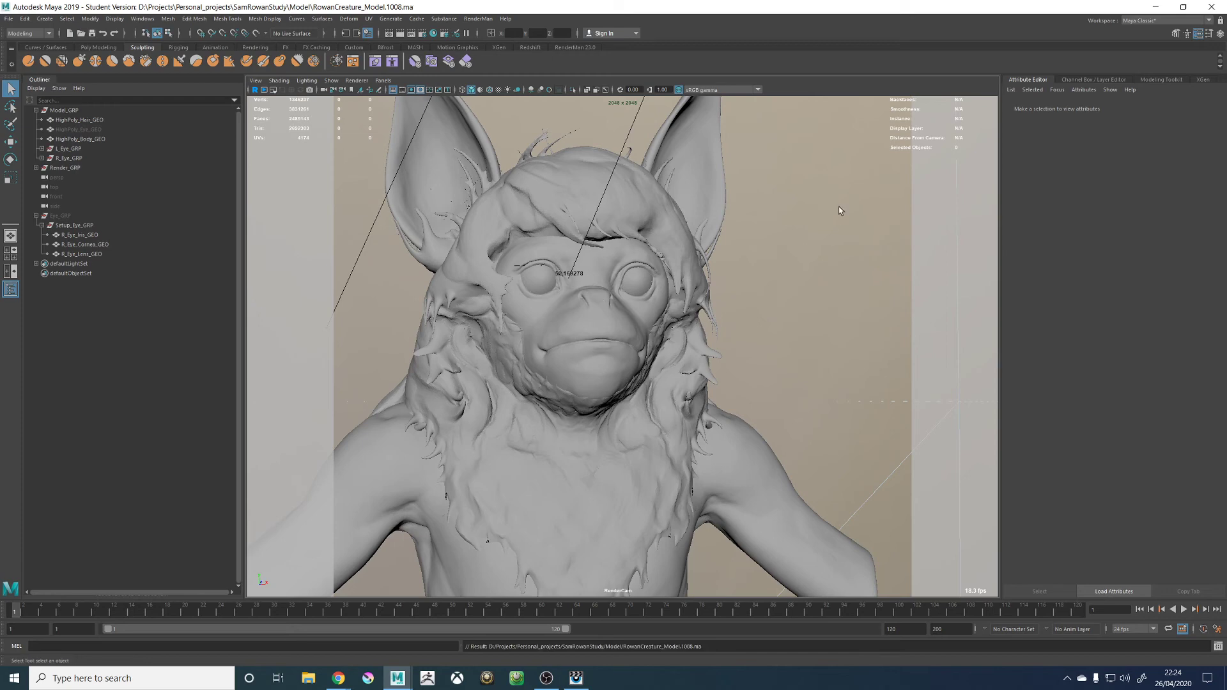
left_click(478, 19)
left_click(494, 48)
left_click(576, 679)
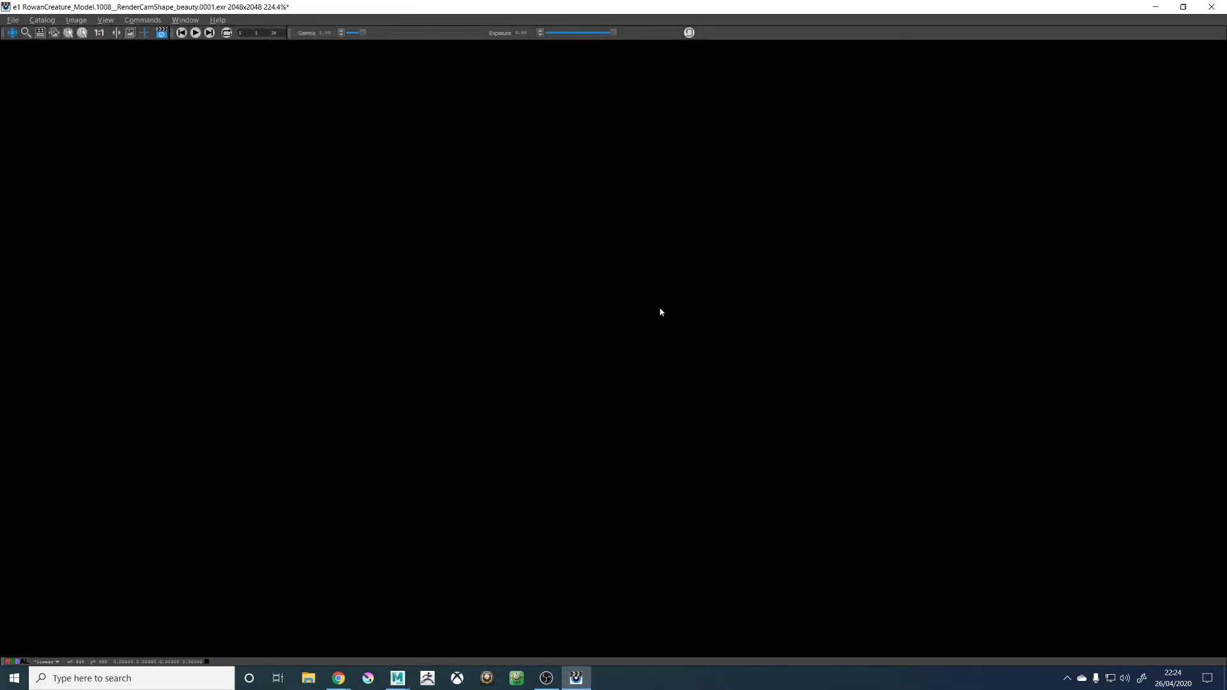
scroll(644, 371, "down", 2)
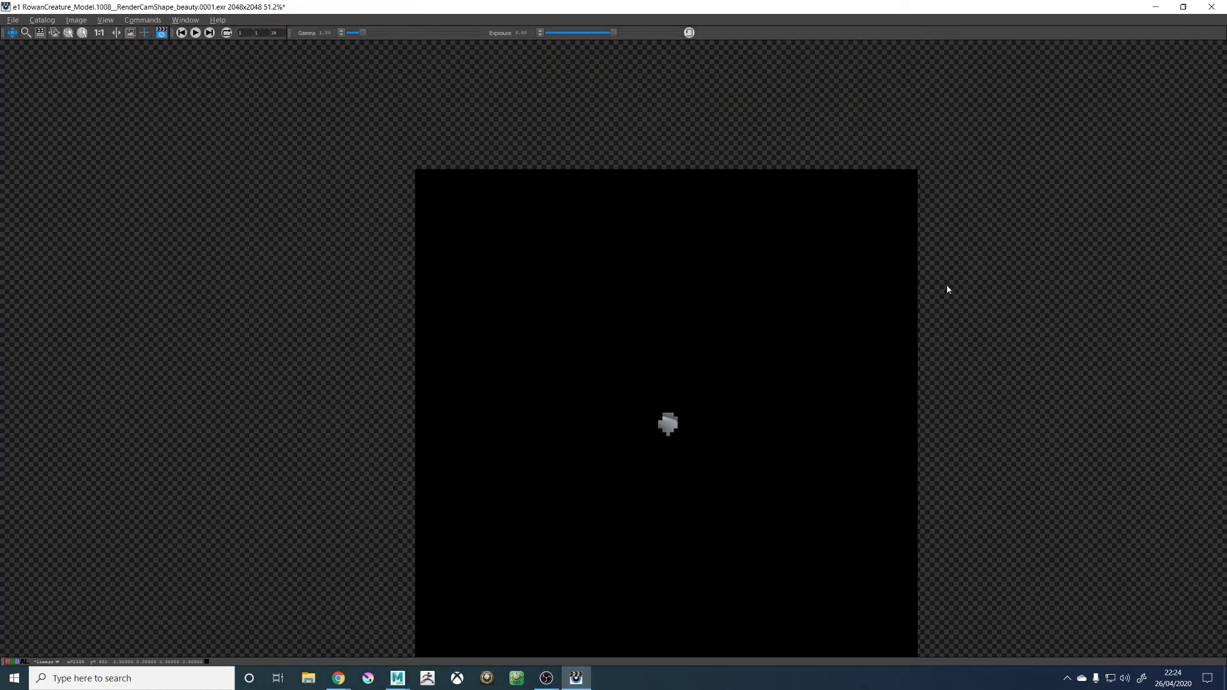
key("f")
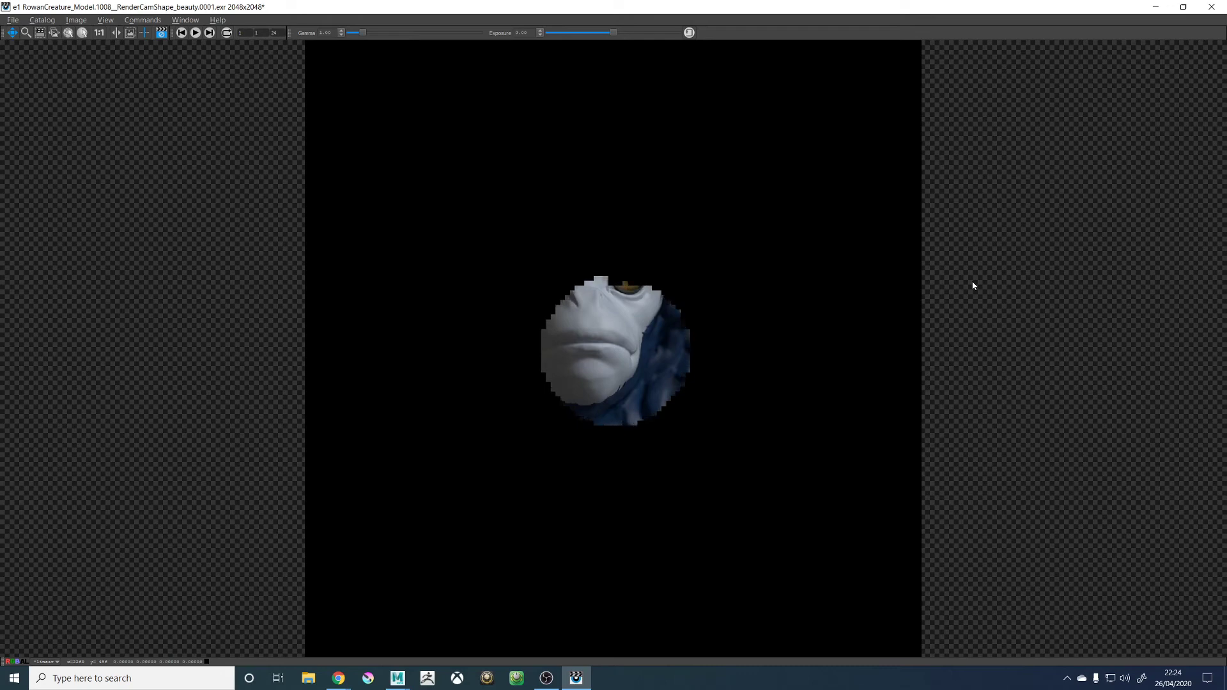
Examine the iris, pupil and eyelid area of the first rendered eye up close as the render progresses
scroll(668, 238, "up", 2)
scroll(776, 520, "up", 2)
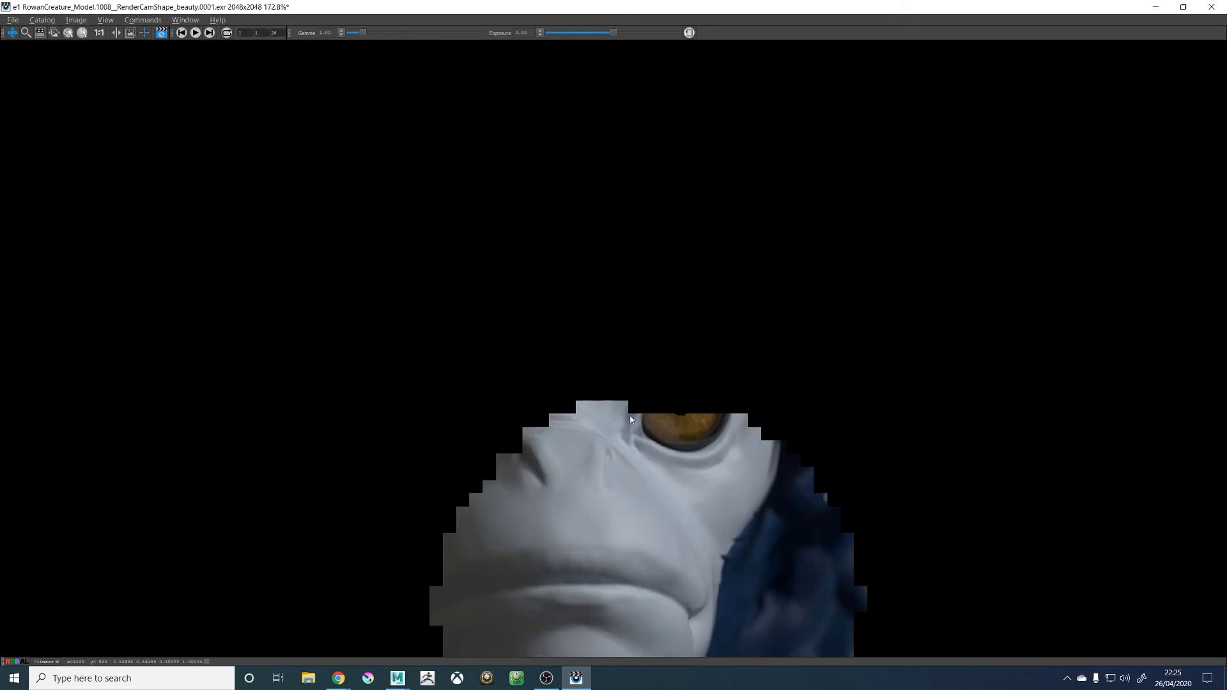
scroll(630, 412, "down", 3)
scroll(668, 407, "up", 3)
scroll(669, 418, "up", 3)
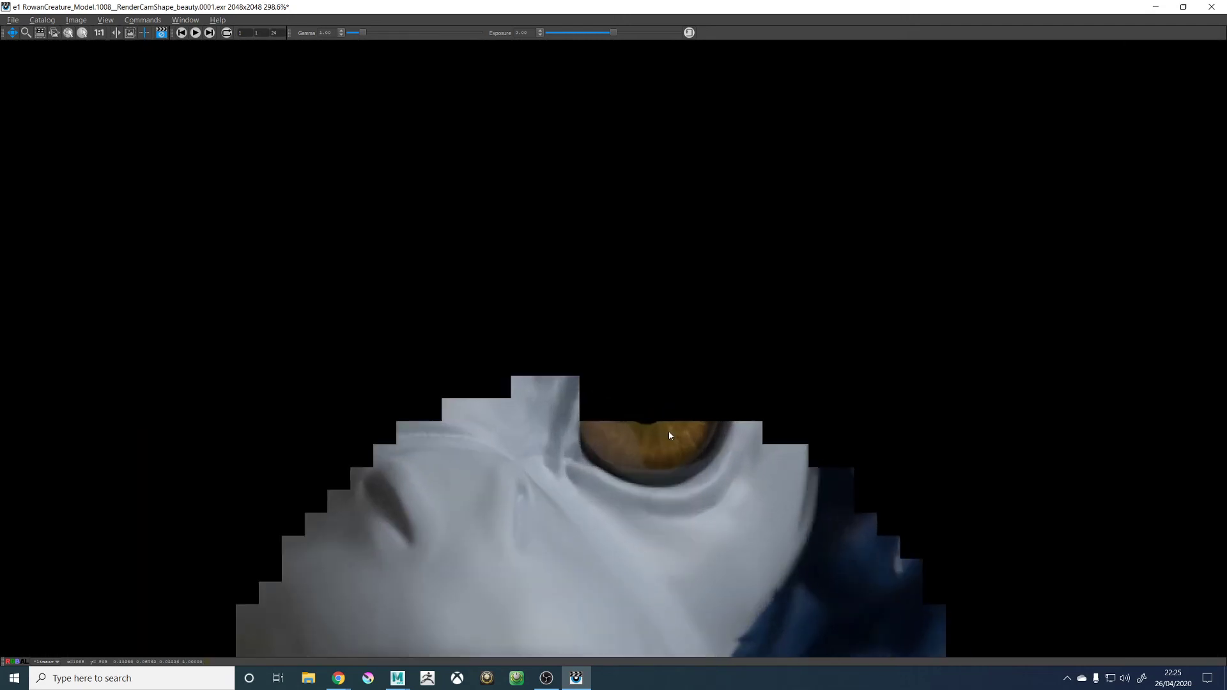
scroll(670, 432, "down", 4)
scroll(670, 435, "up", 3)
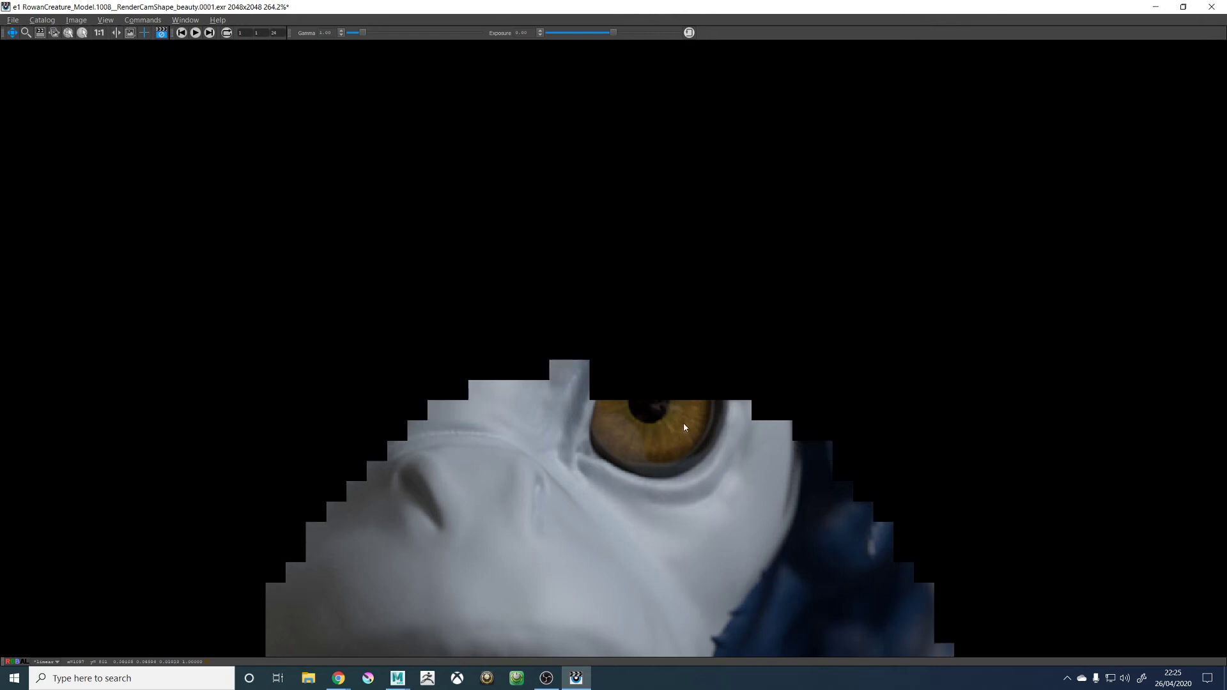
scroll(682, 428, "down", 4)
scroll(673, 433, "up", 5)
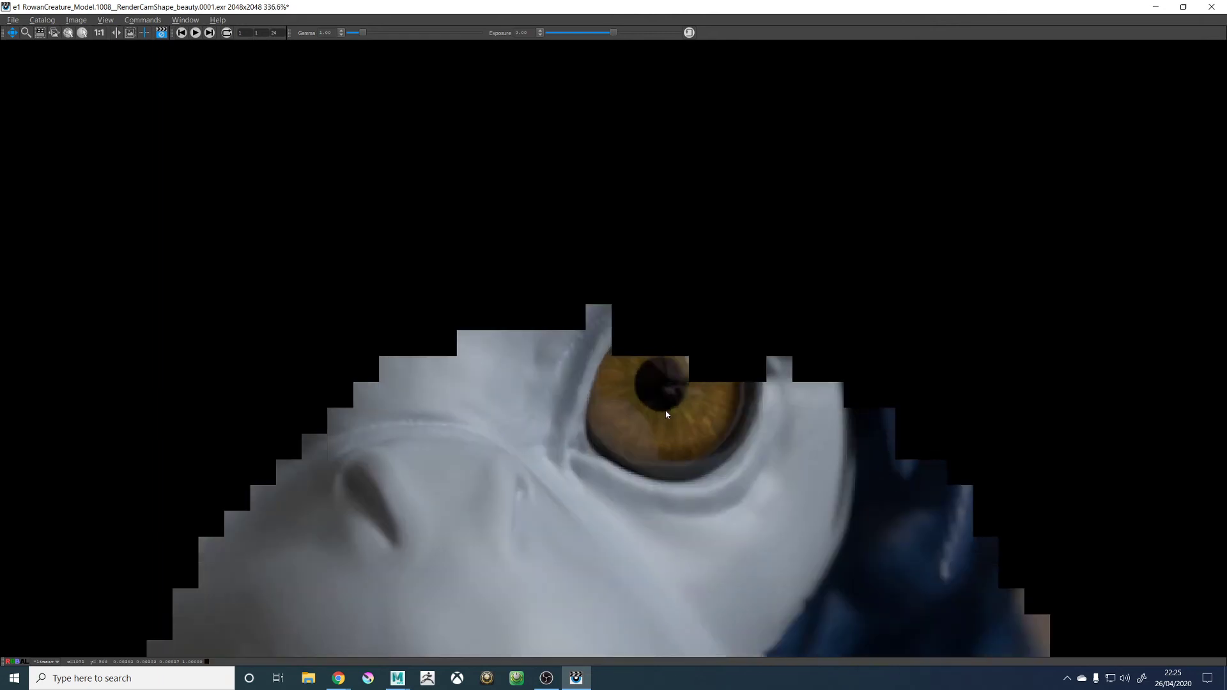
scroll(671, 406, "down", 2)
scroll(674, 396, "up", 1)
scroll(676, 397, "up", 1)
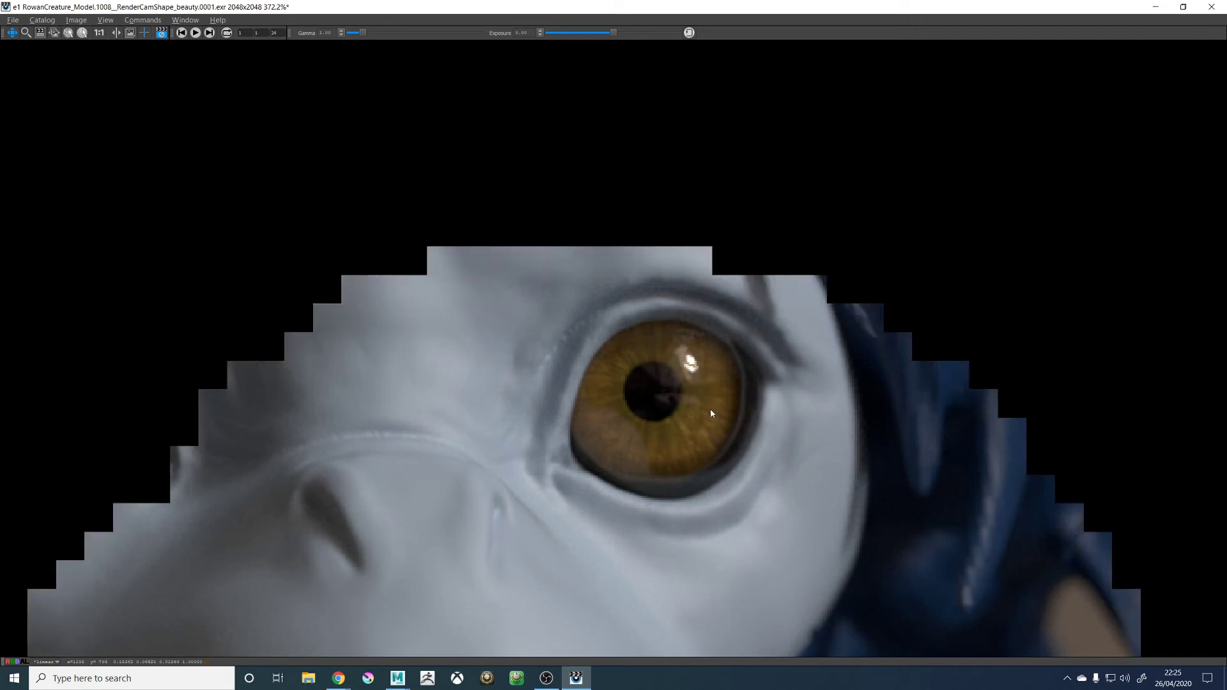
Compare both rendered eyes up close and check how they read on the creature's face from a distance
scroll(703, 409, "down", 4)
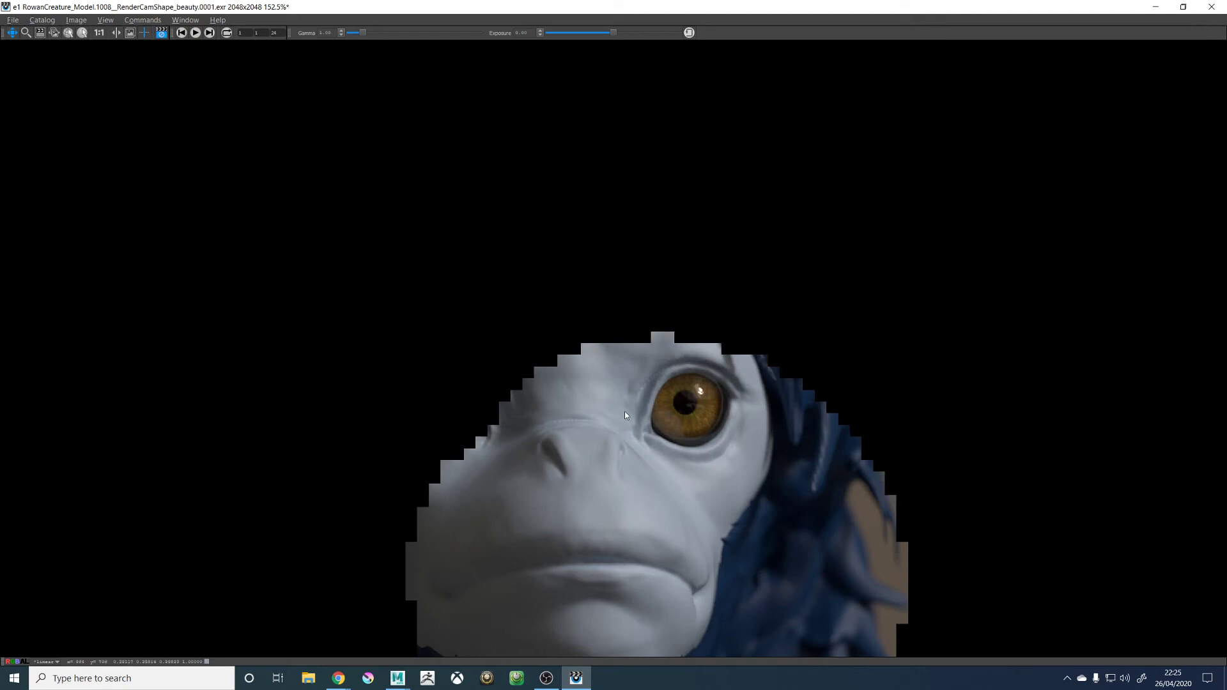
scroll(665, 388, "up", 2)
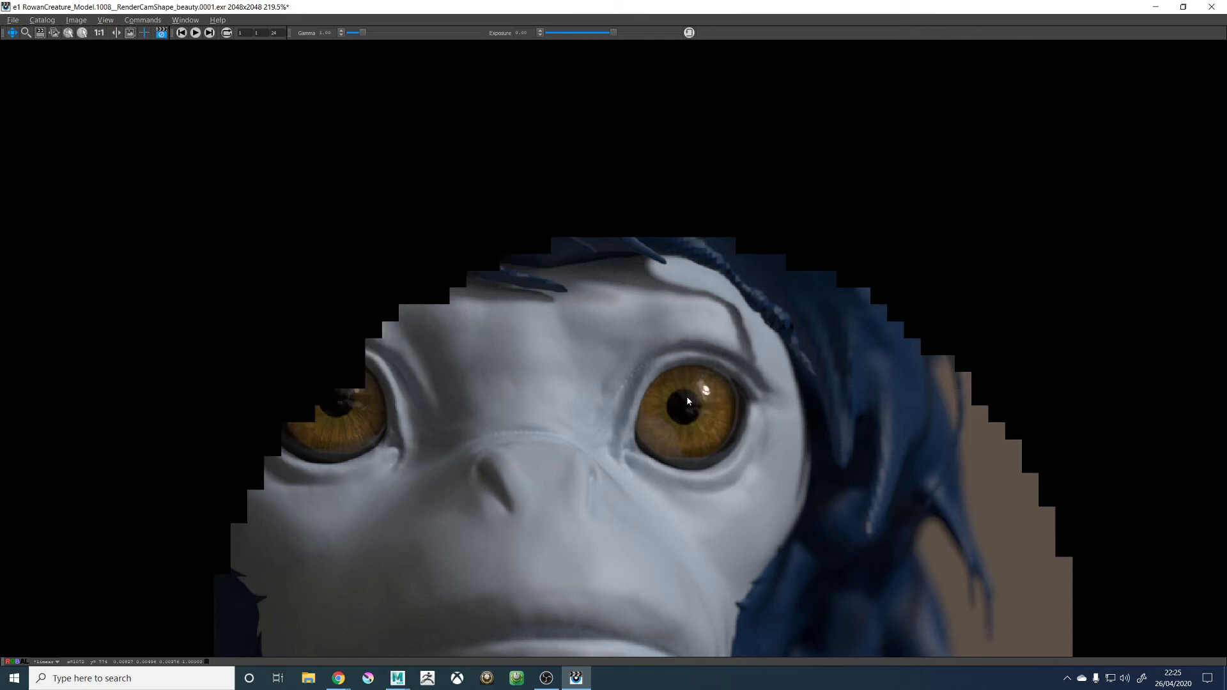
scroll(355, 400, "down", 3)
scroll(322, 409, "up", 7)
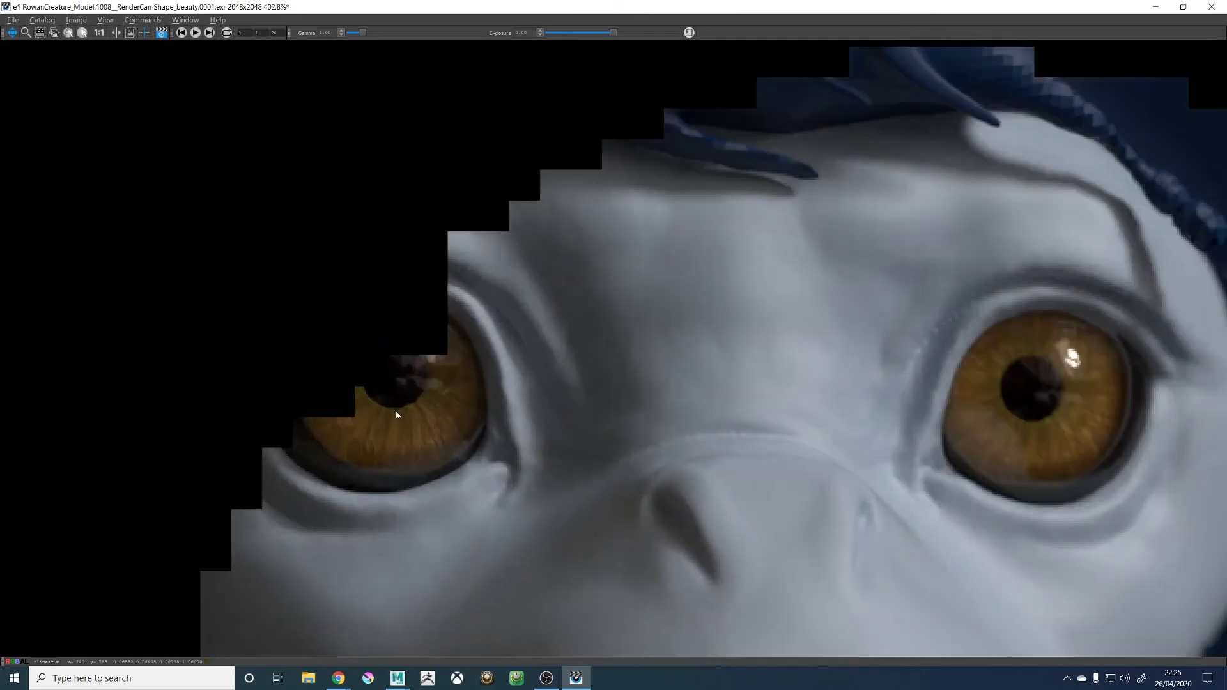
scroll(396, 414, "down", 5)
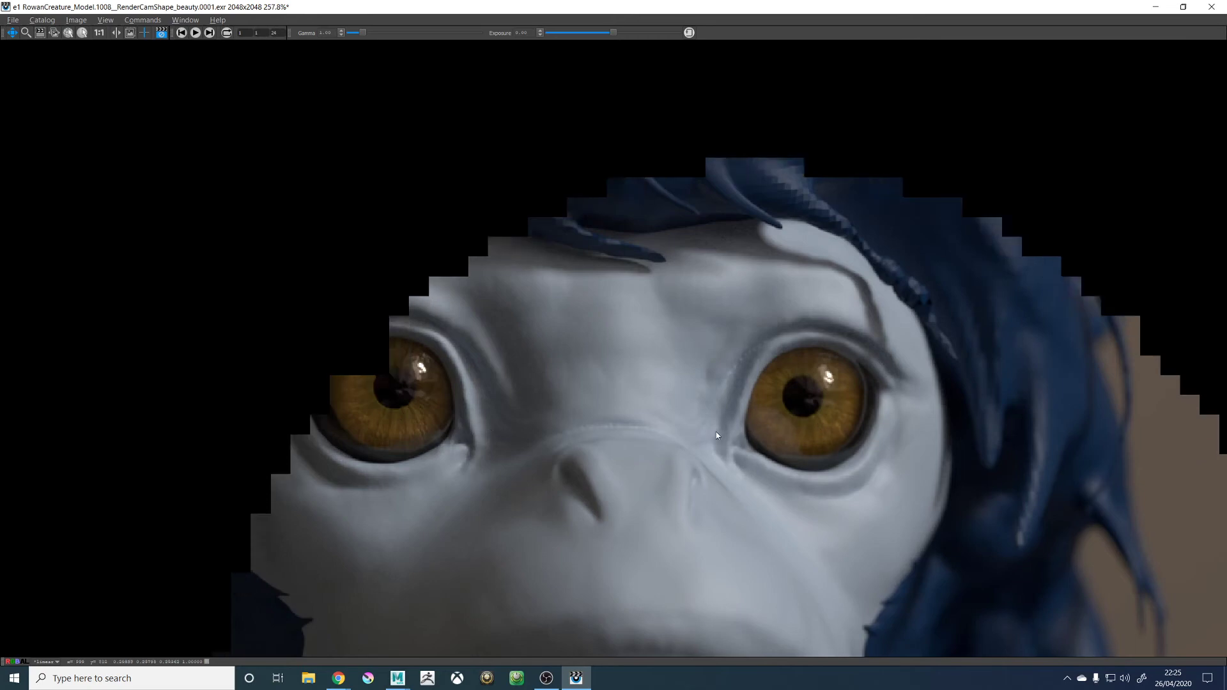
scroll(607, 425, "up", 6)
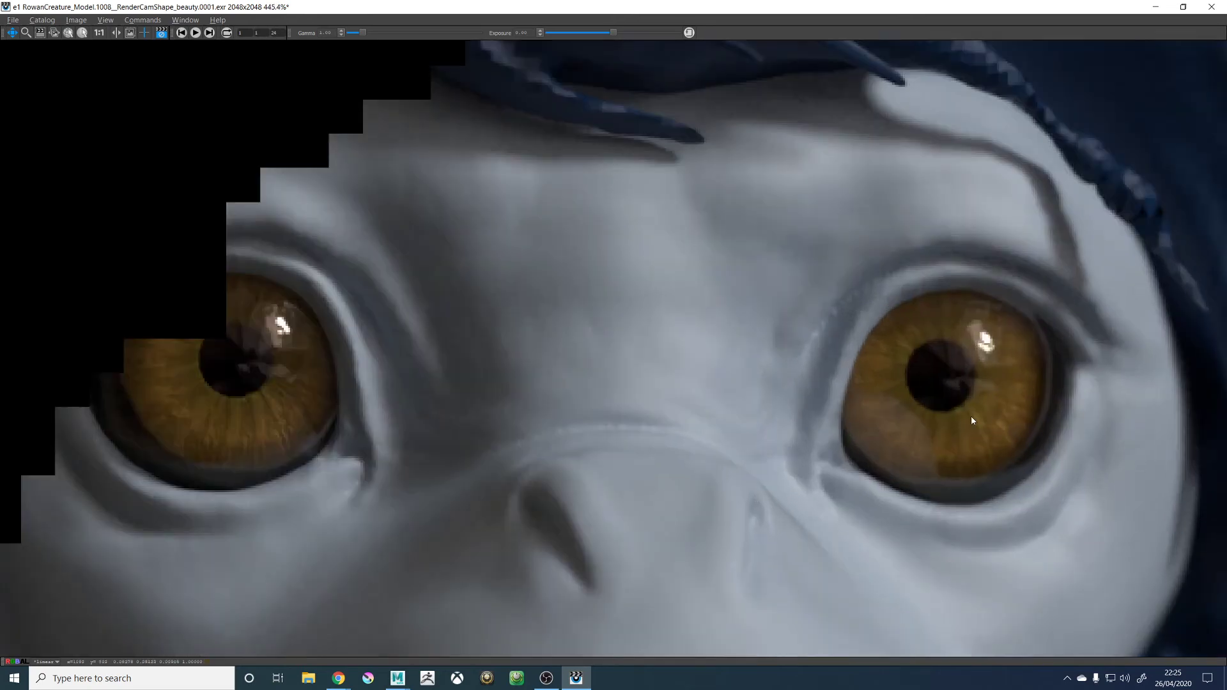
scroll(972, 416, "down", 2)
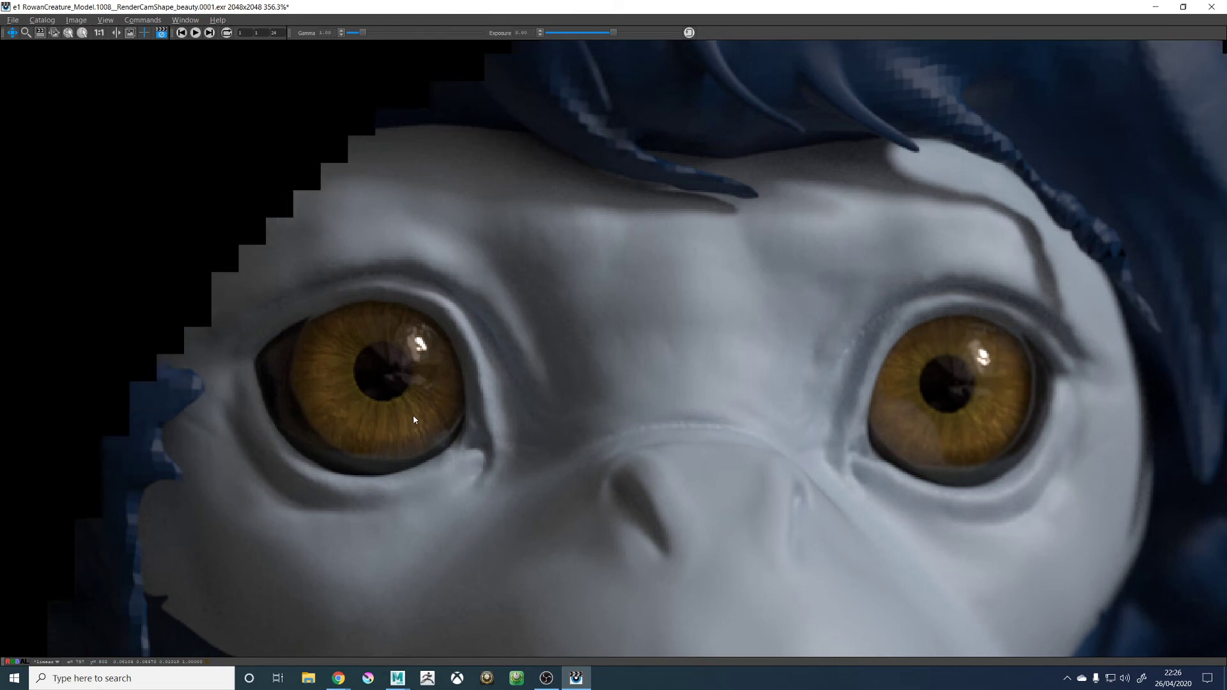
scroll(415, 414, "down", 2)
scroll(474, 419, "down", 2)
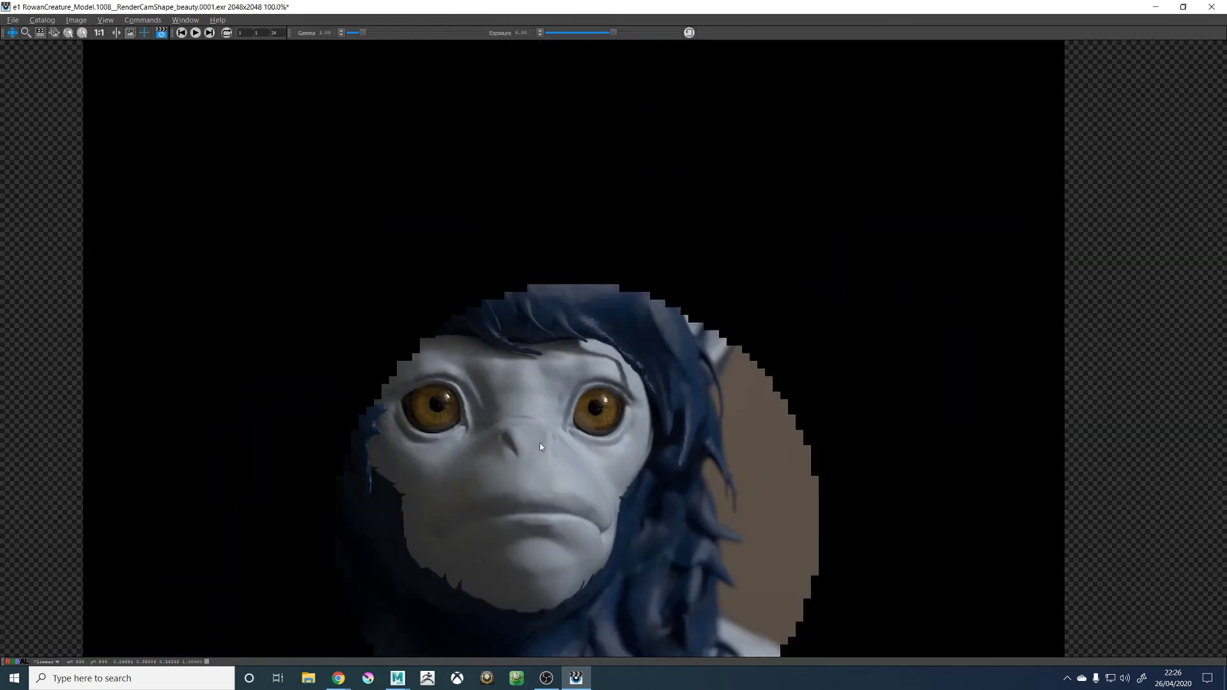
scroll(565, 440, "up", 1)
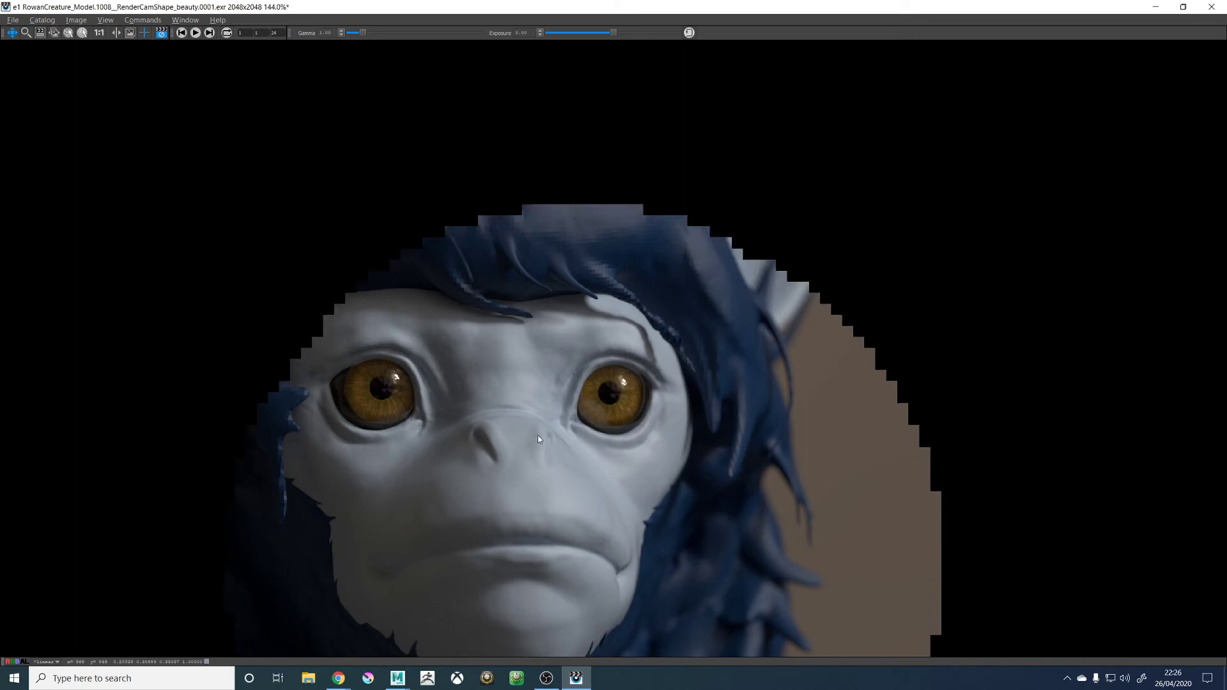
scroll(539, 439, "down", 5)
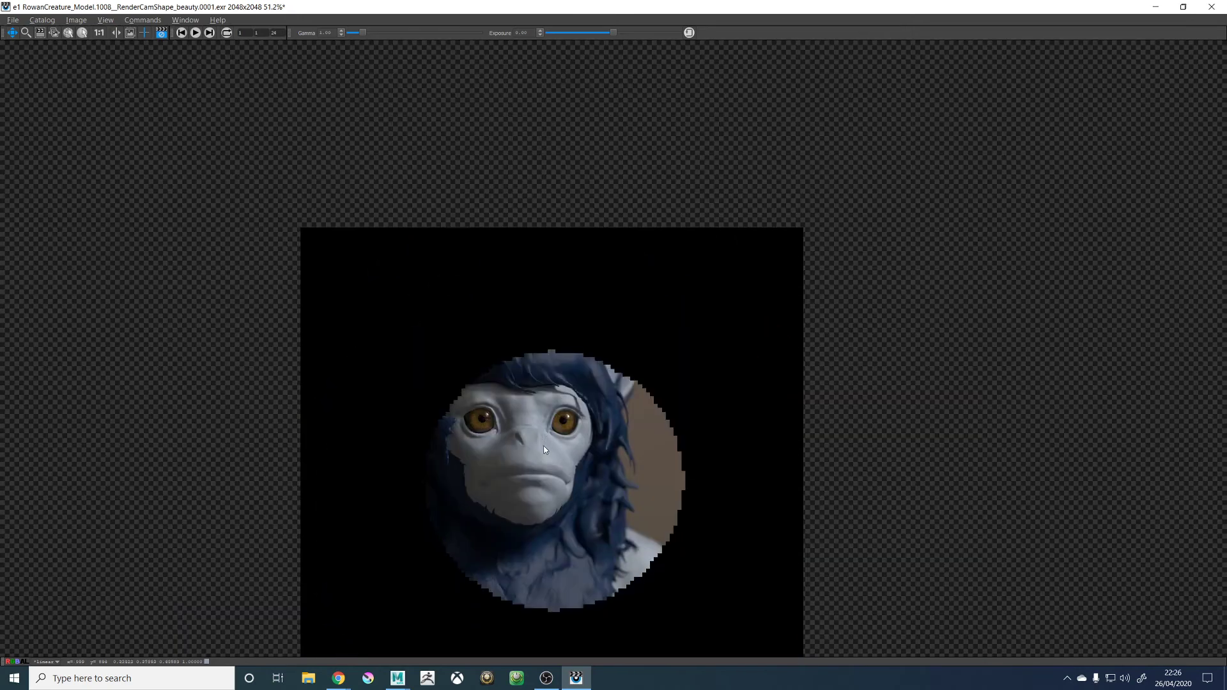
Review the eyes against the hair, ears and background in the fuller render, and close the render viewer, discarding the session
scroll(544, 450, "up", 2)
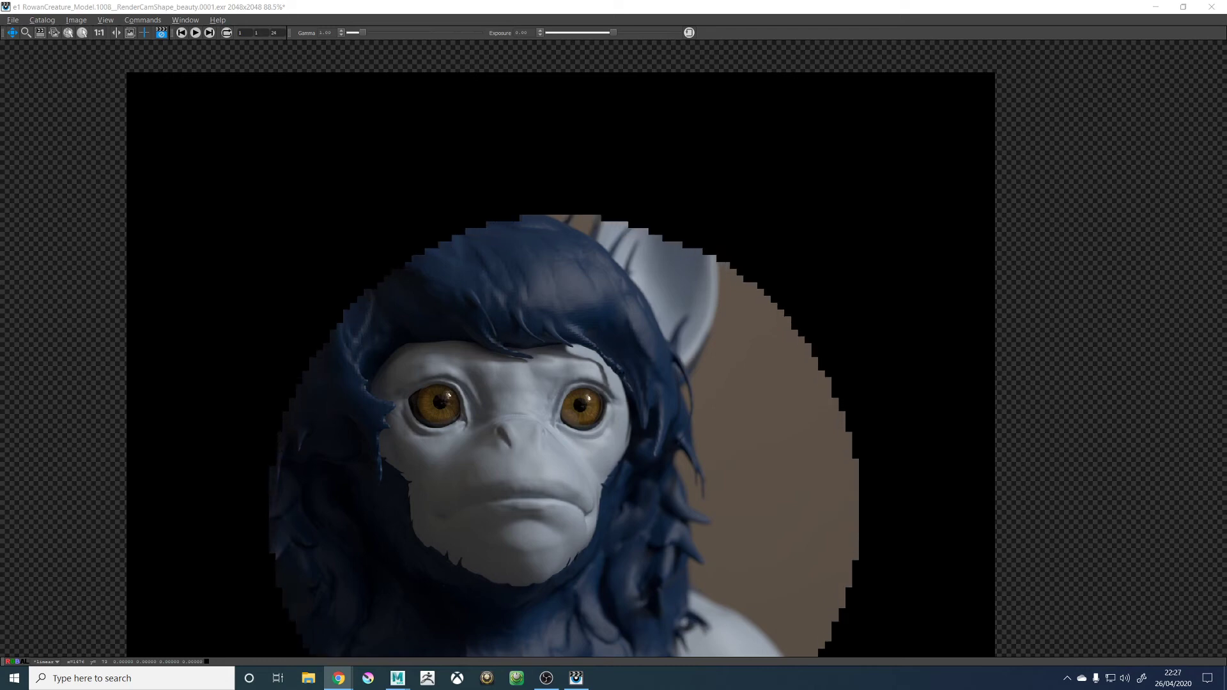
scroll(489, 409, "up", 4)
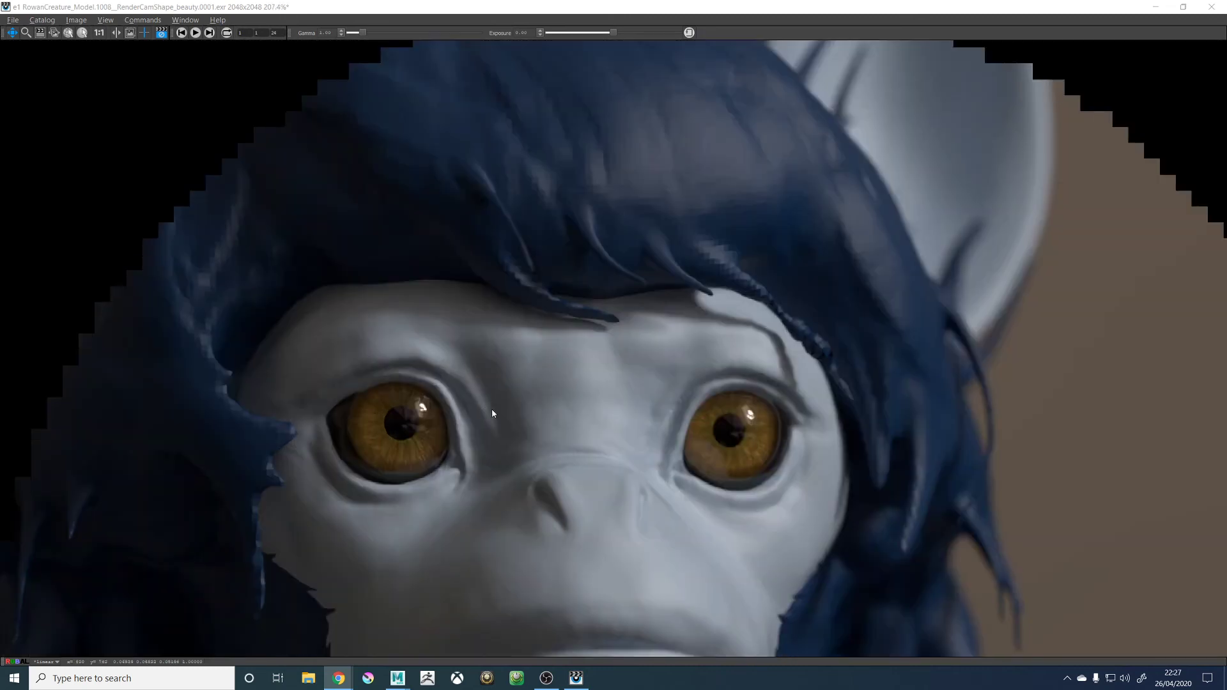
scroll(504, 420, "down", 1)
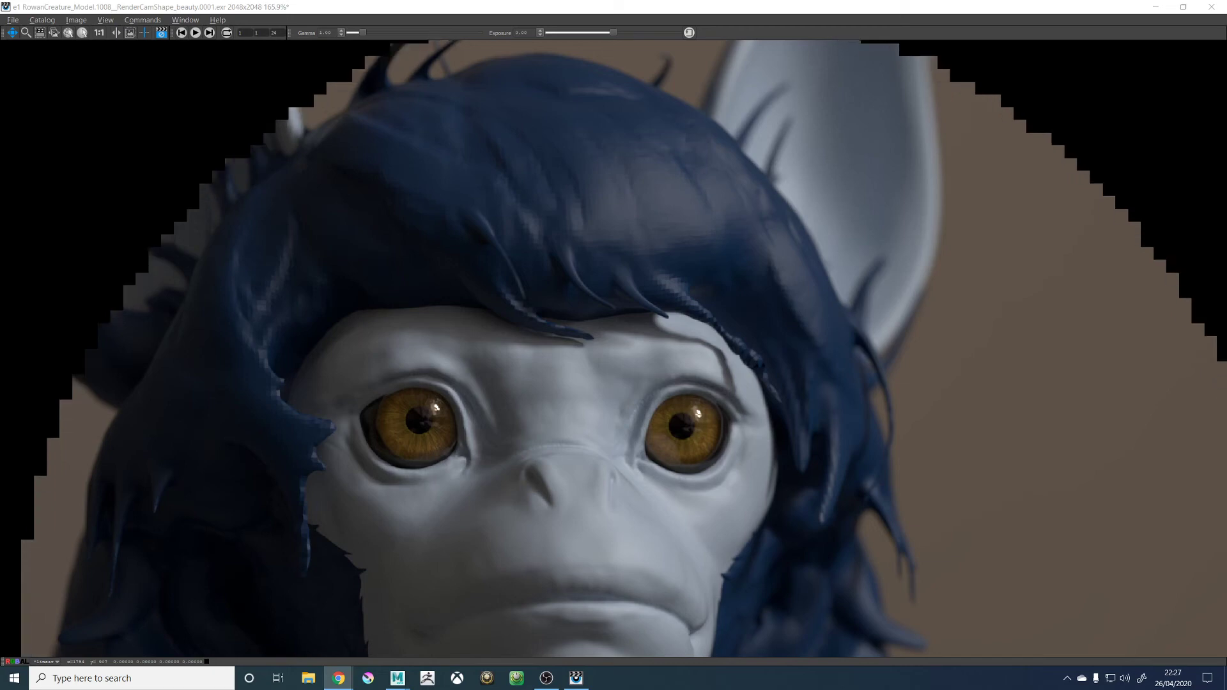
scroll(538, 451, "up", 1)
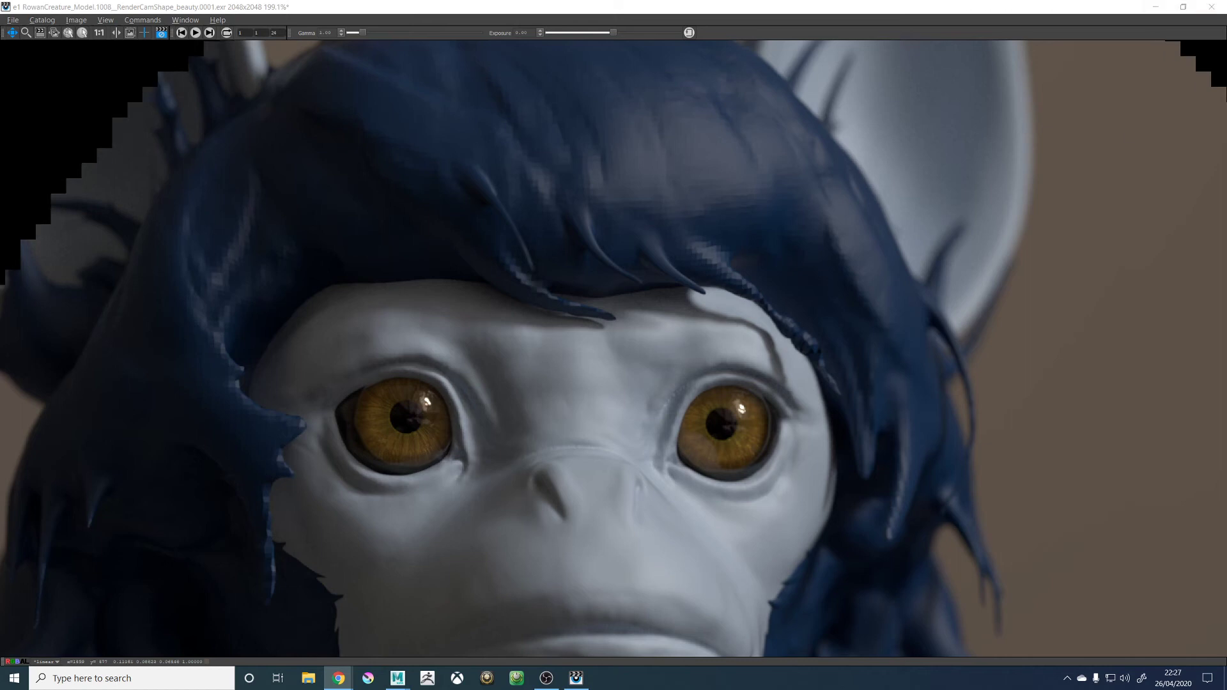
scroll(495, 441, "up", 1)
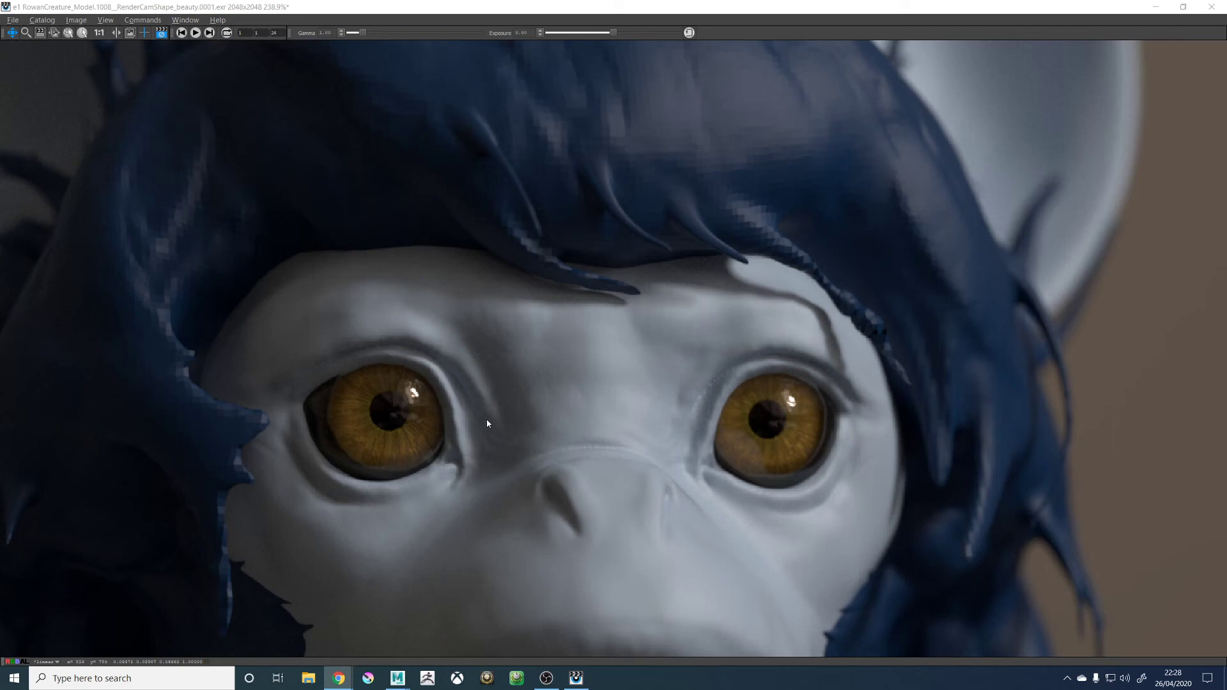
scroll(487, 423, "down", 1)
left_click(550, 419)
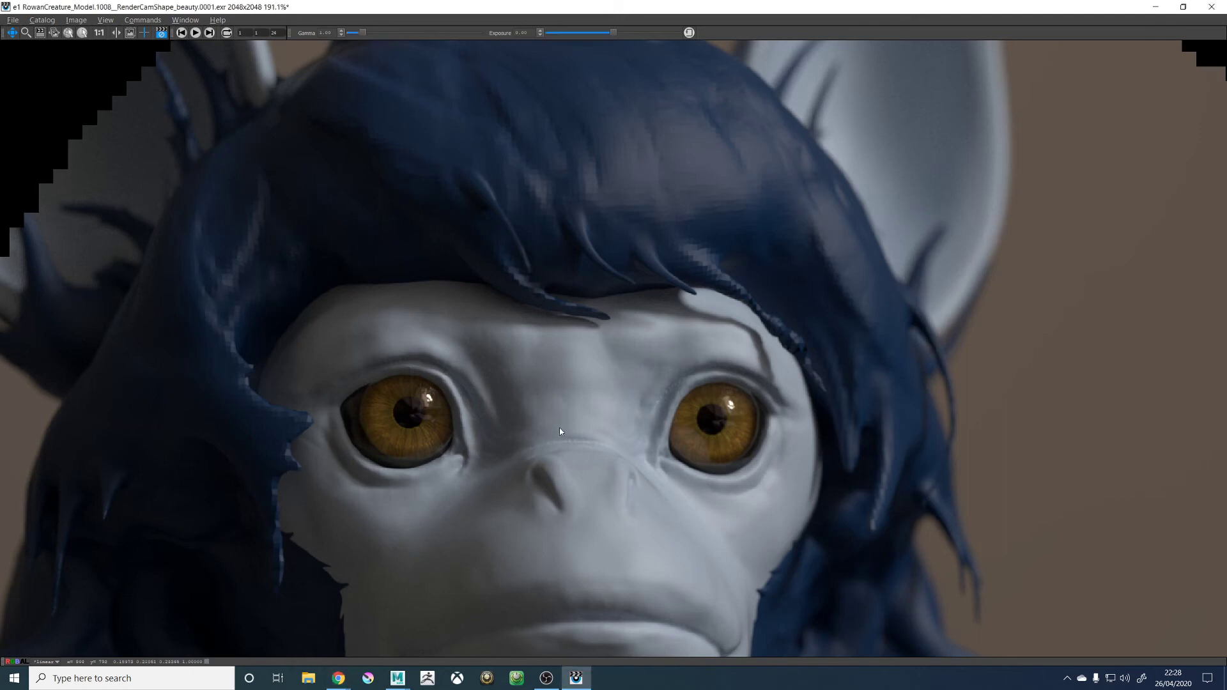
scroll(560, 432, "down", 2)
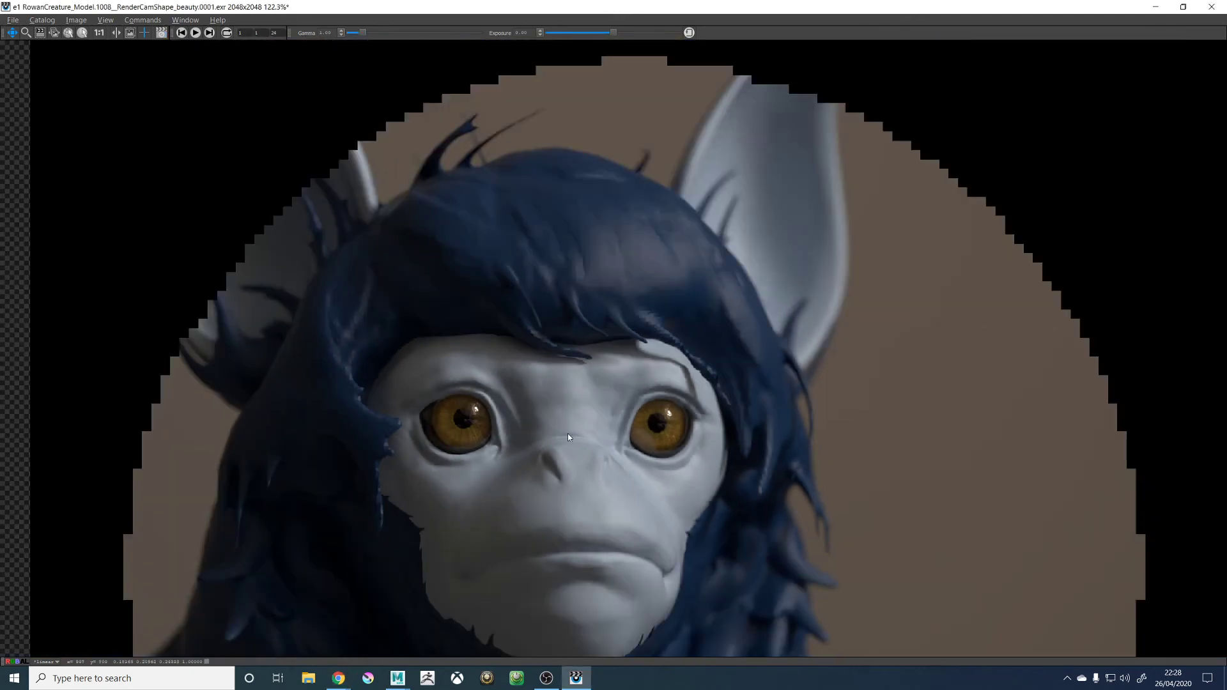
left_click(1211, 9)
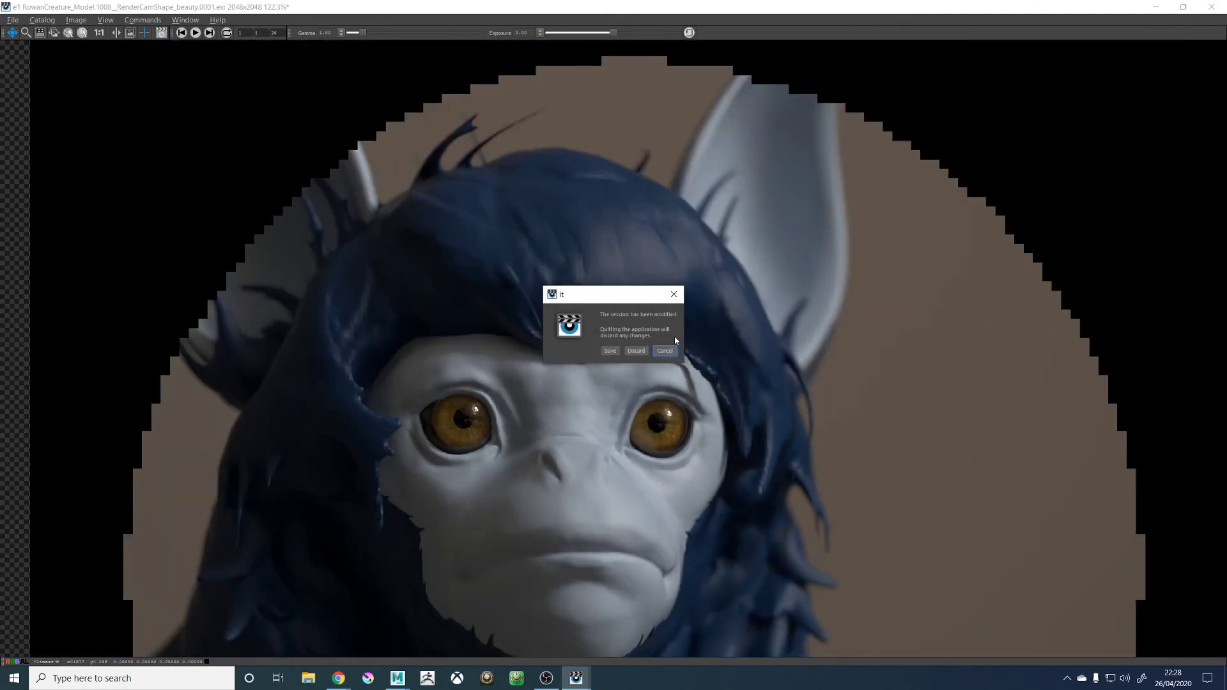
left_click(636, 350)
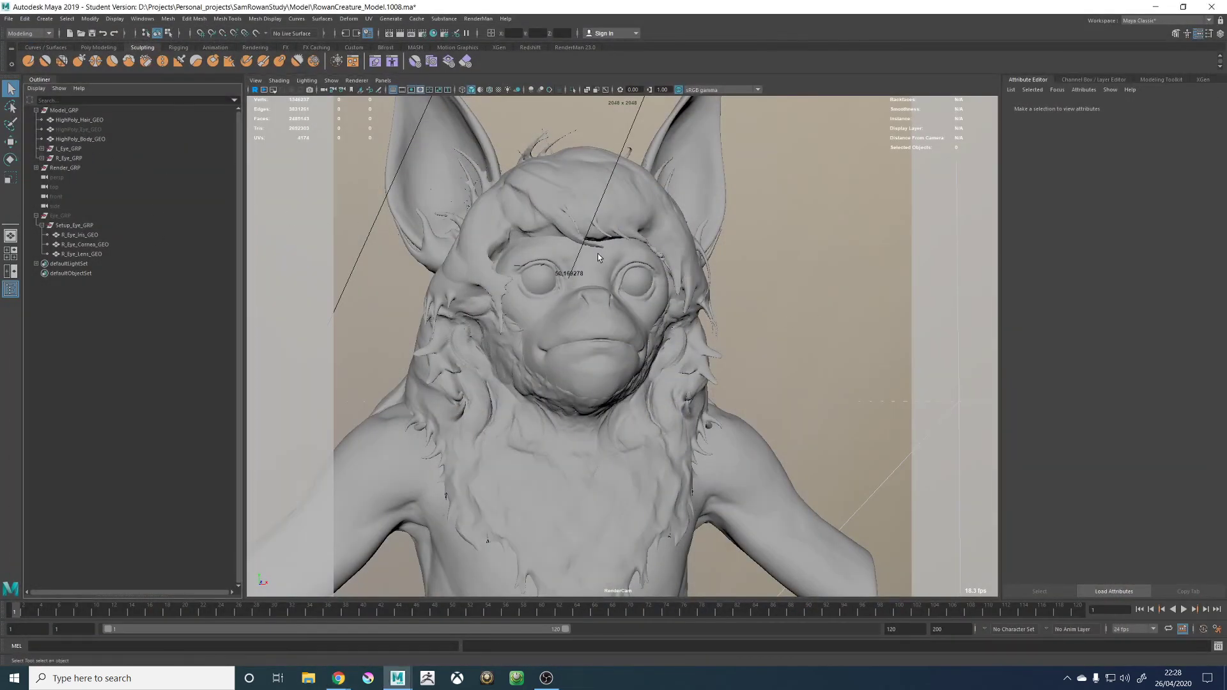
Hide Model_GRP and unhide Eye_GRP to return to the isolated eye setup
left_click(64, 111)
key("ctrl+h")
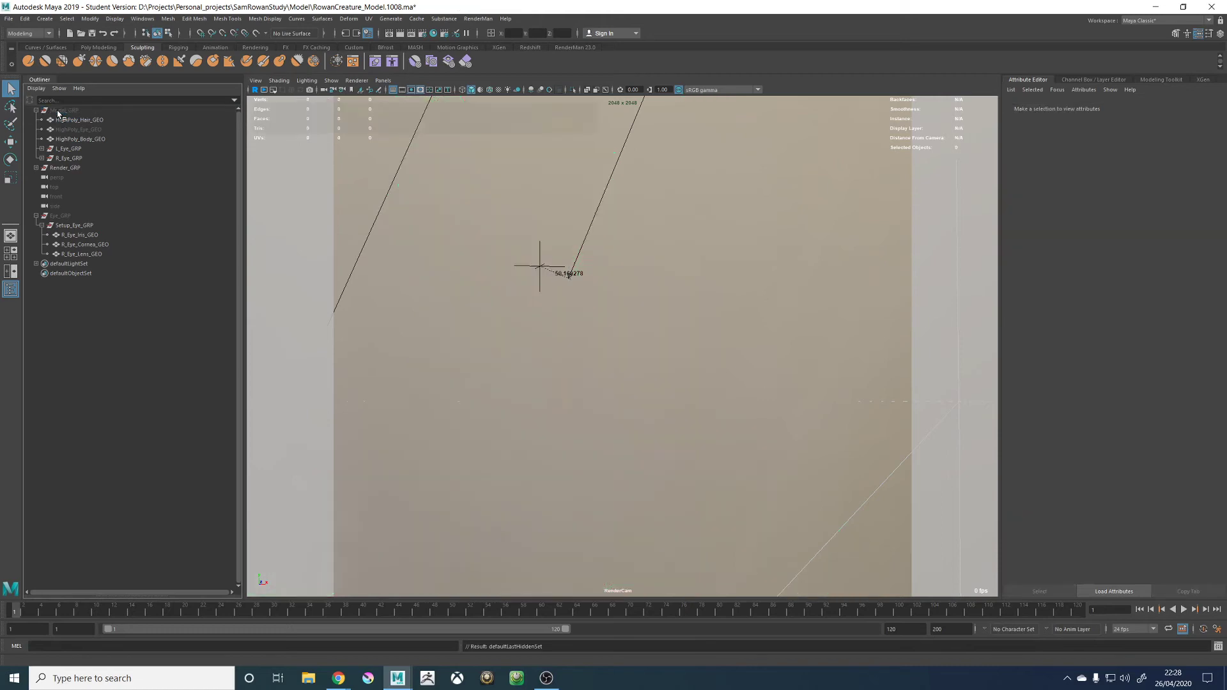
left_click(64, 216)
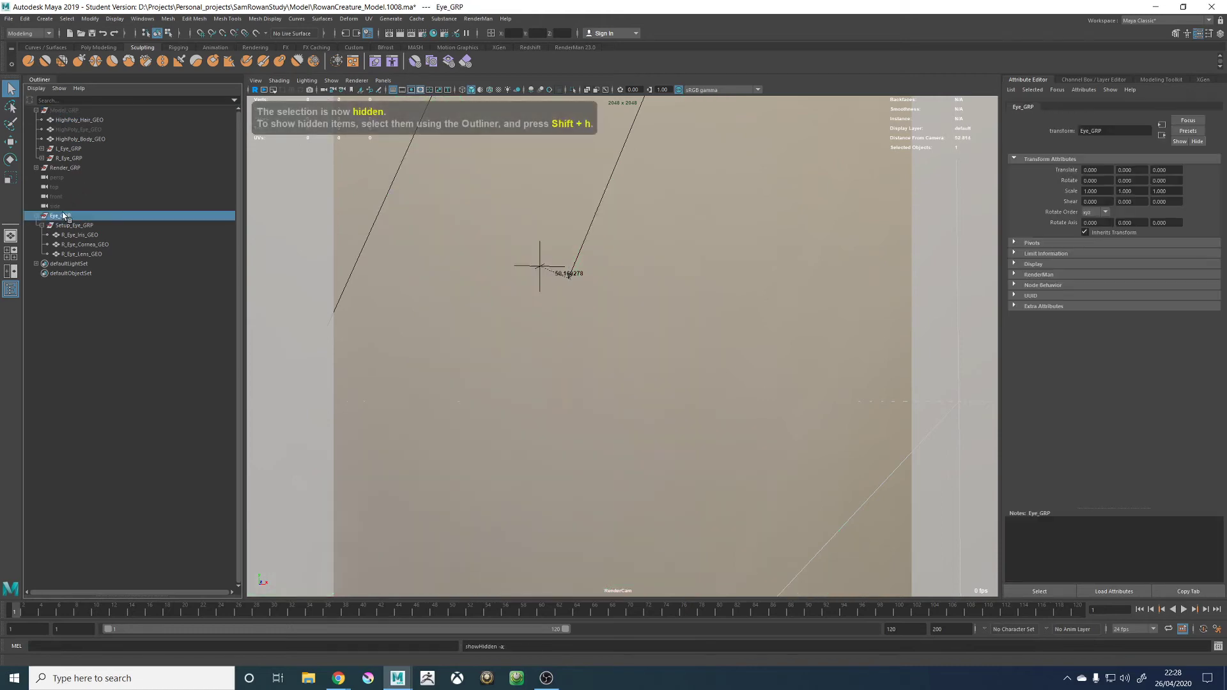
Switch the viewport to the perspective camera, frame the eye and hide R_Eye_Cornea_GEO so the iris faces the view
left_click(383, 81)
mouse_move(422, 90)
left_click(498, 102)
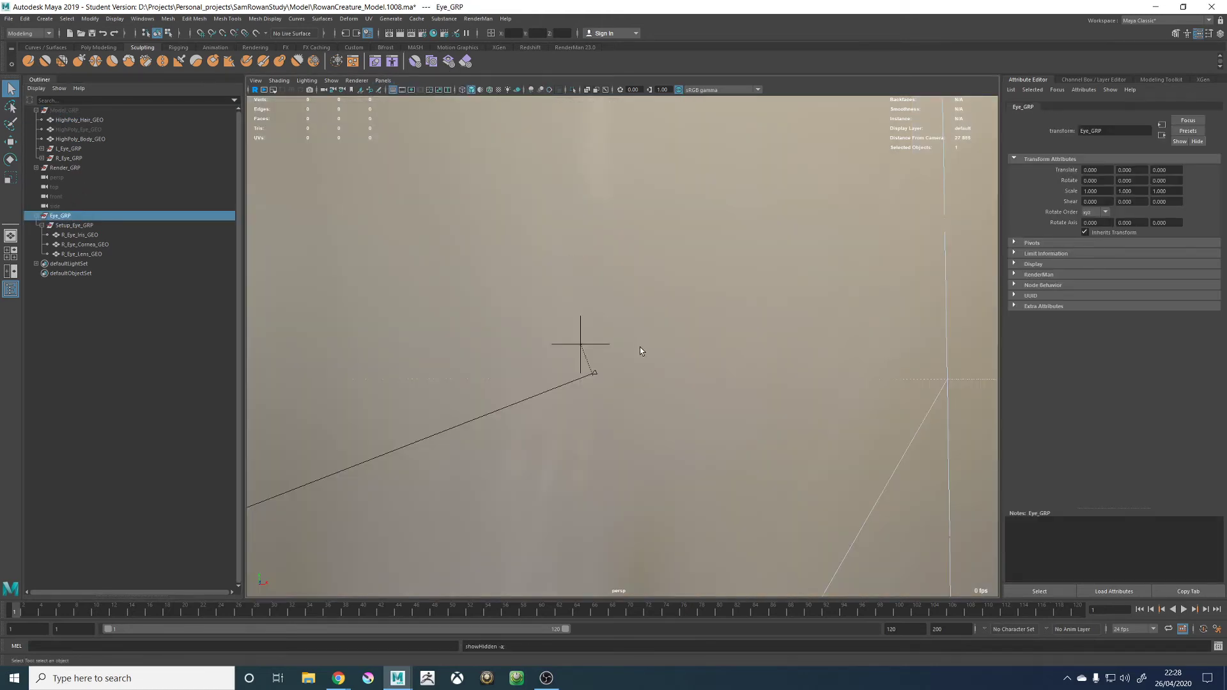
key("f")
left_click(630, 335)
key("ctrl+h")
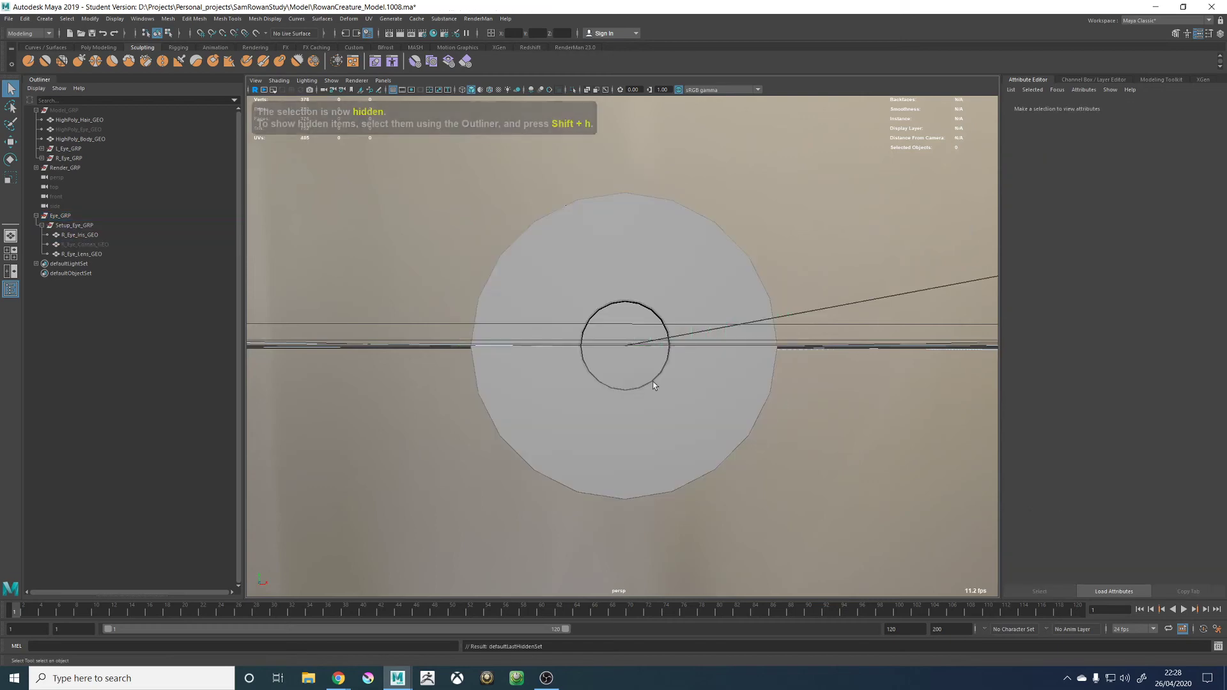
left_click_drag(653, 381, 699, 267, "alt")
left_click_drag(647, 325, 659, 327, "alt")
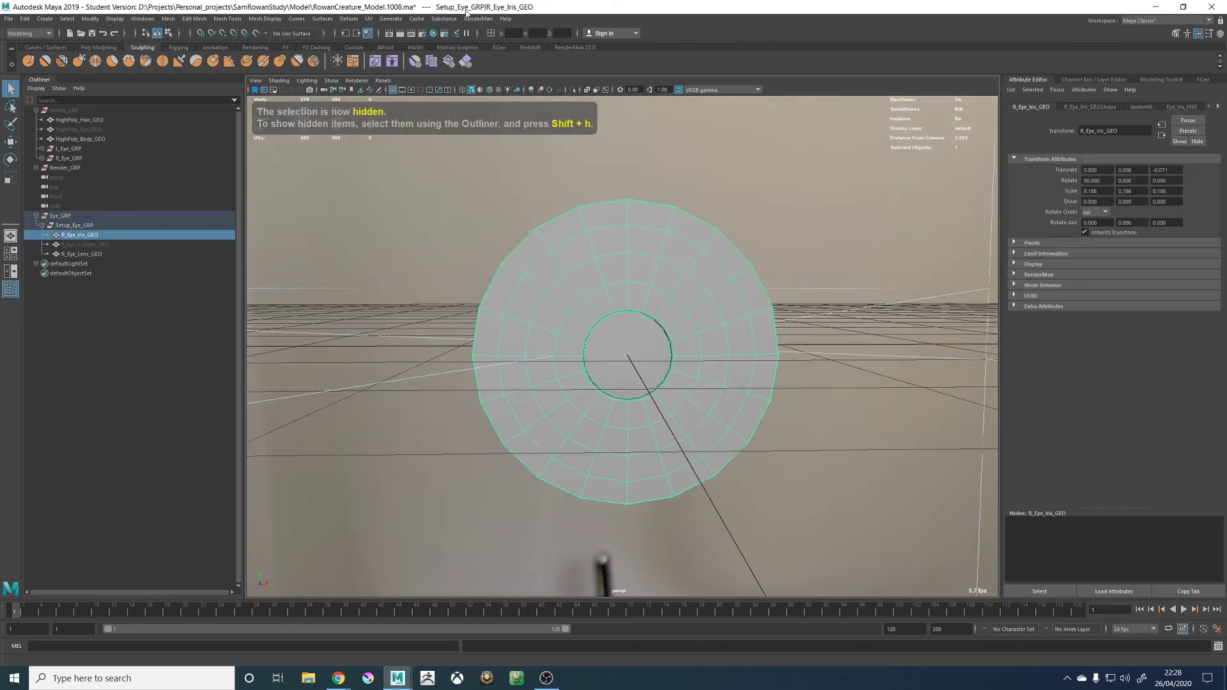
Inspect the UV layout of R_Eye_Iris_GEO in the UV Editor, and close the editor
left_click(369, 18)
left_click(391, 36)
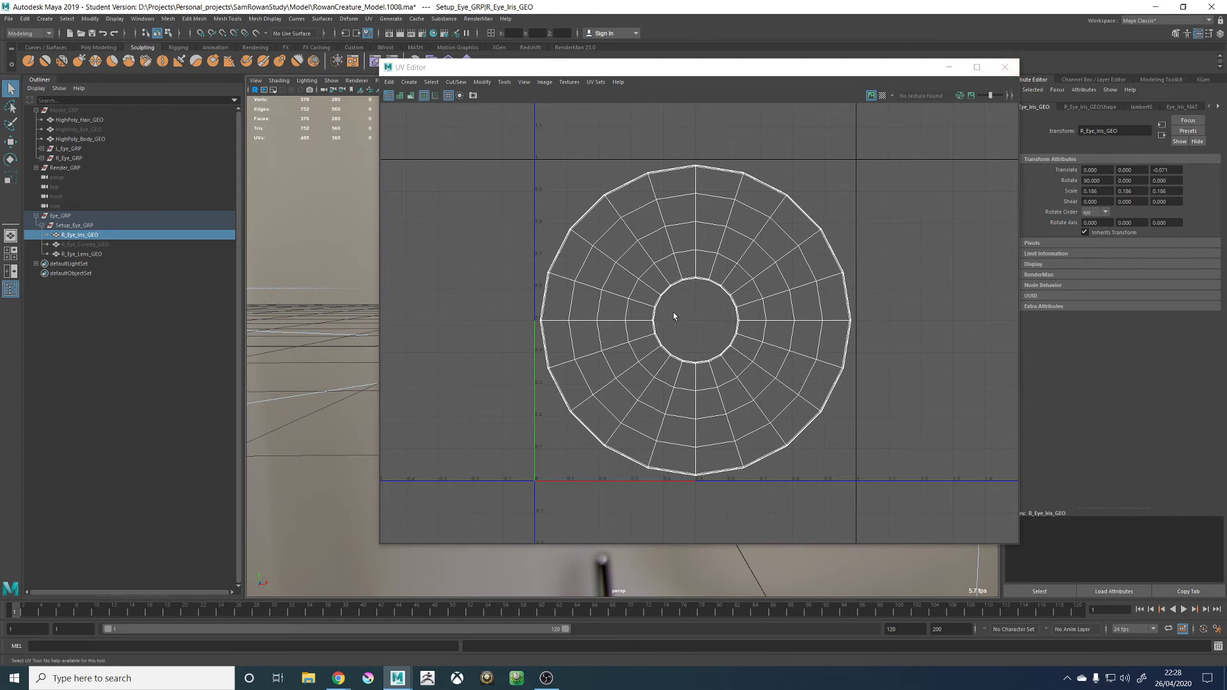
left_click(1005, 68)
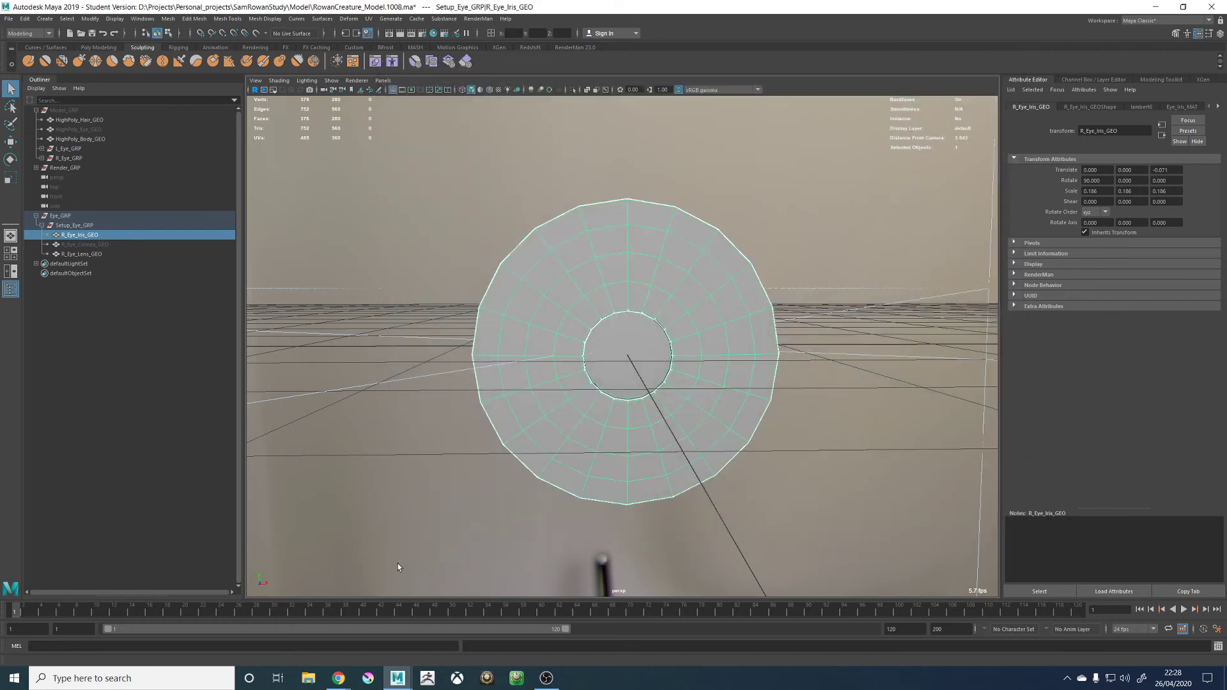
Split the workspace into two panes, with the Node Editor beside the perspective view
left_click(10, 271)
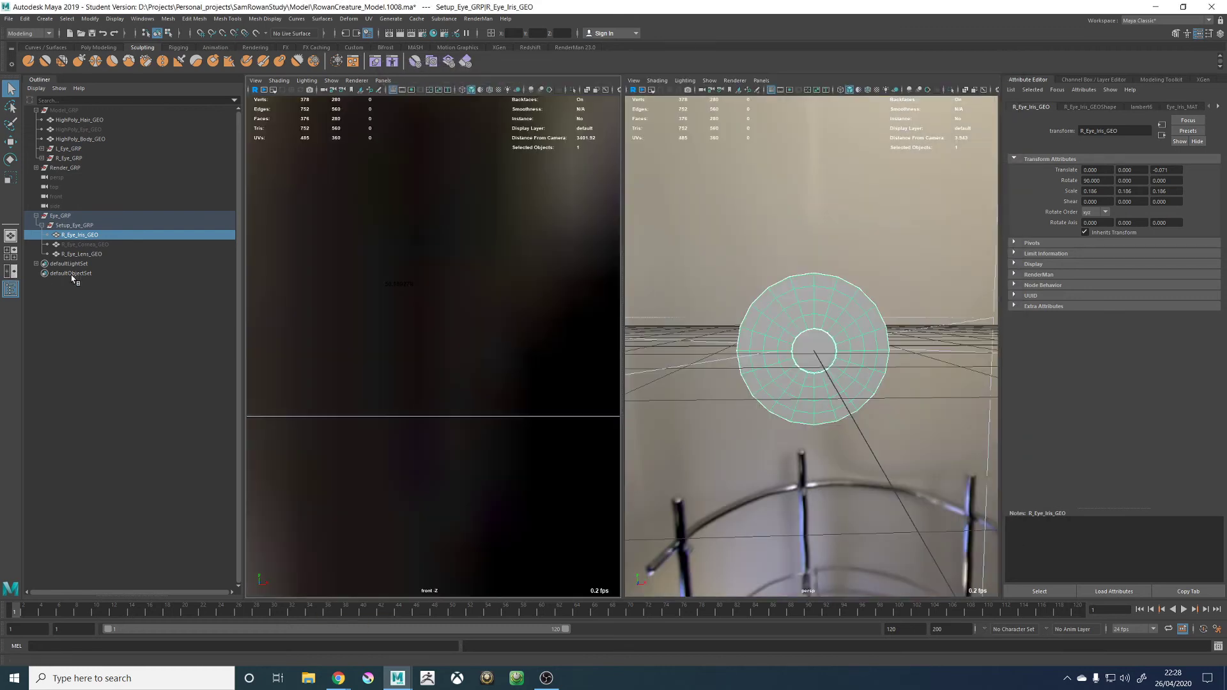
left_click(383, 81)
mouse_move(415, 94)
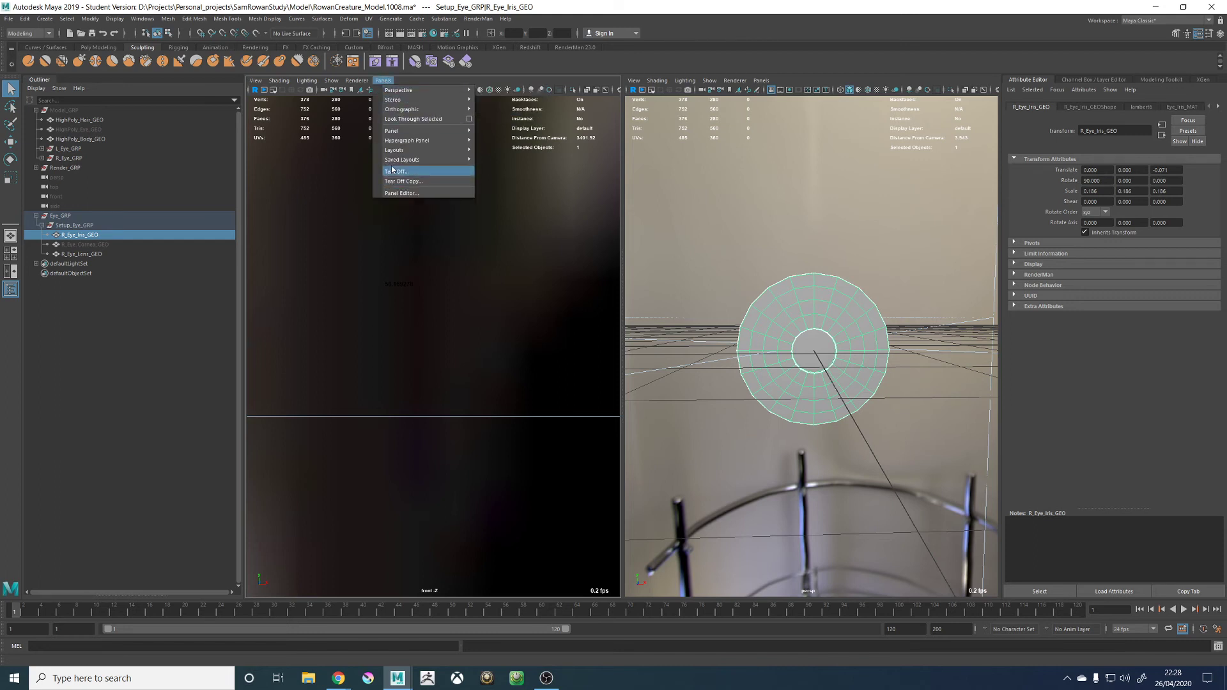
mouse_move(398, 132)
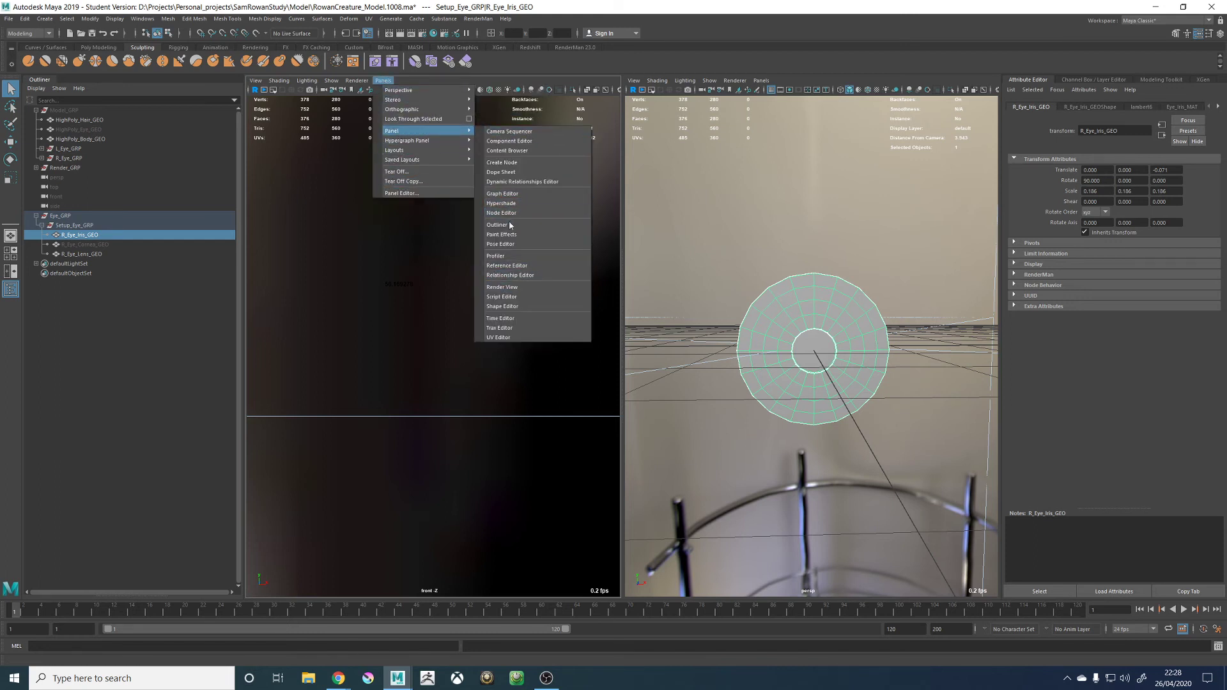
left_click(503, 213)
scroll(419, 350, "down", 5)
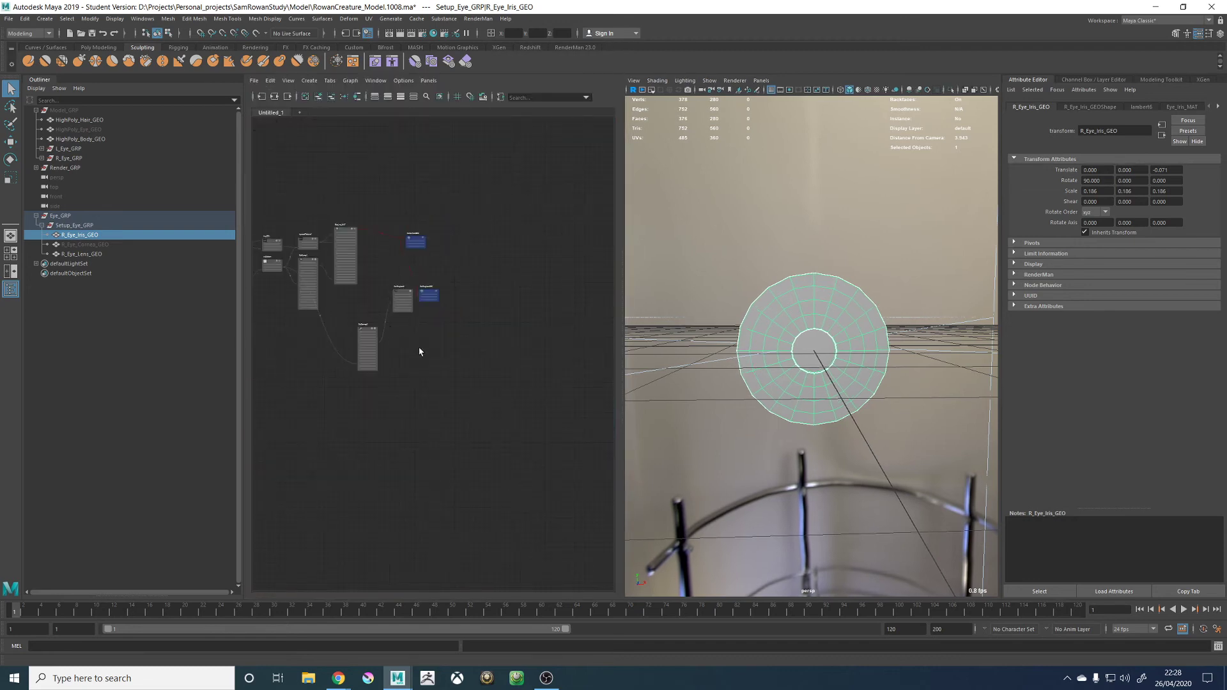
Save the scene, accepting the student version notice
left_click_drag(769, 262, 774, 290, "alt")
key("ctrl+s")
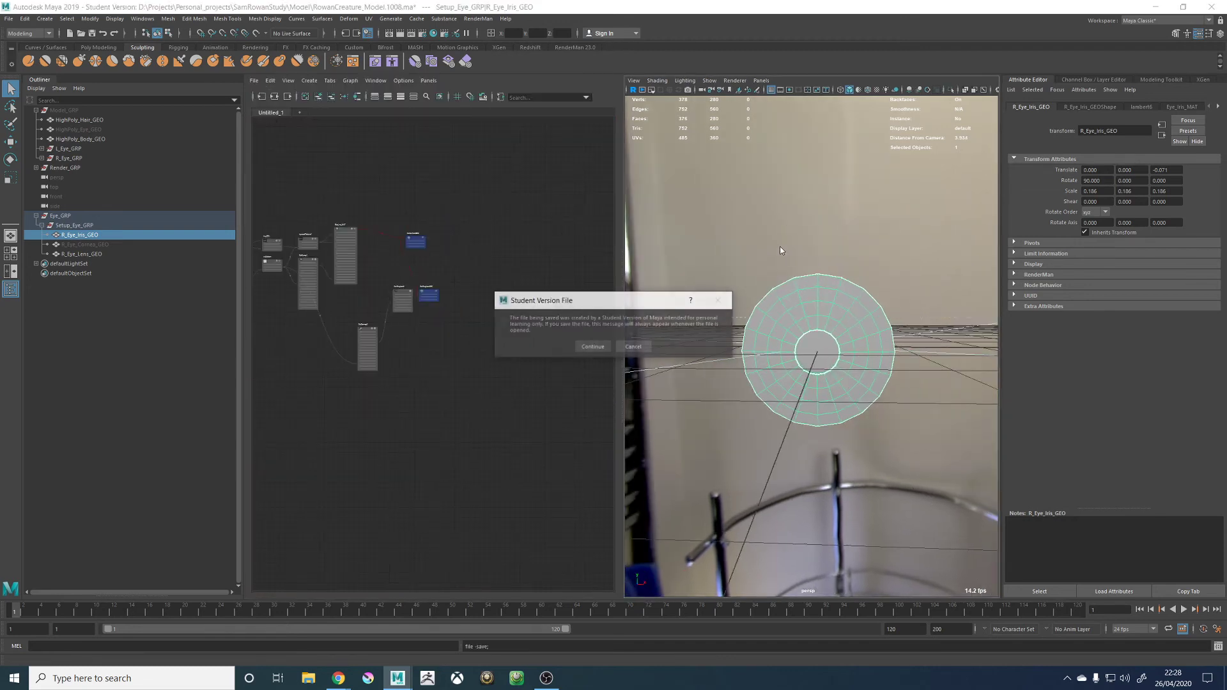
left_click(593, 346)
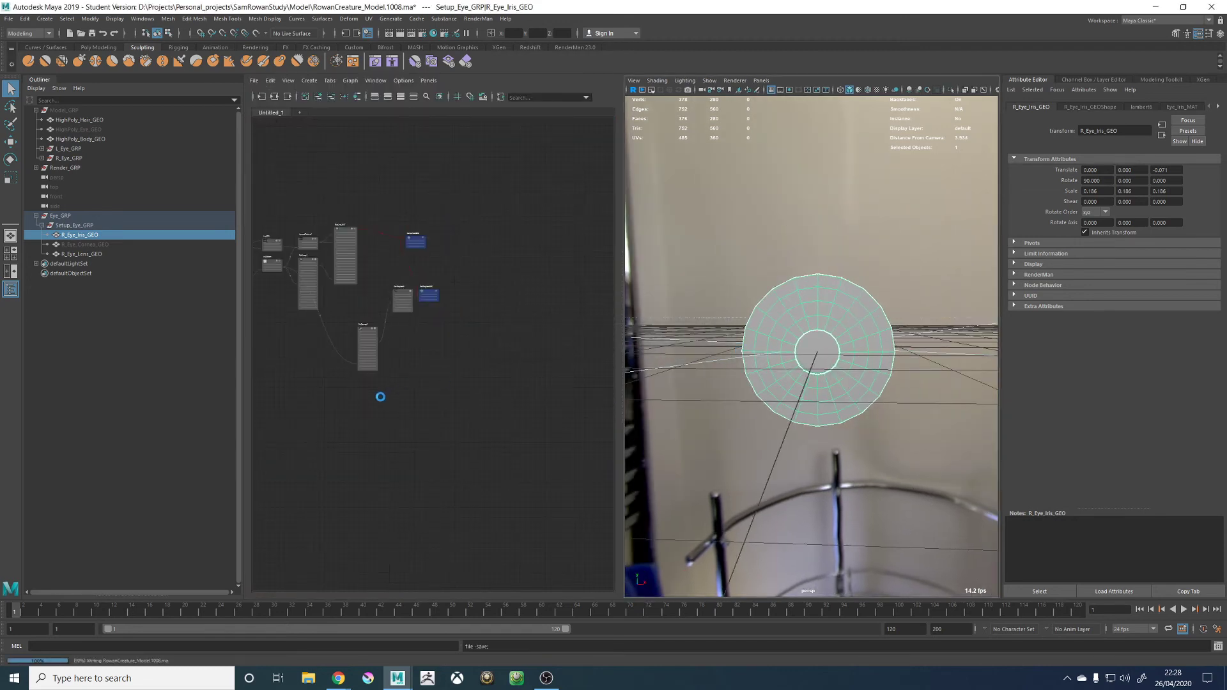
Examine the iris shader network from IrisPattern back through the clamp, noise and multiplyDivide nodes to the source ramps
scroll(382, 397, "down", 5)
middle_click_drag(359, 419, 487, 420, "alt")
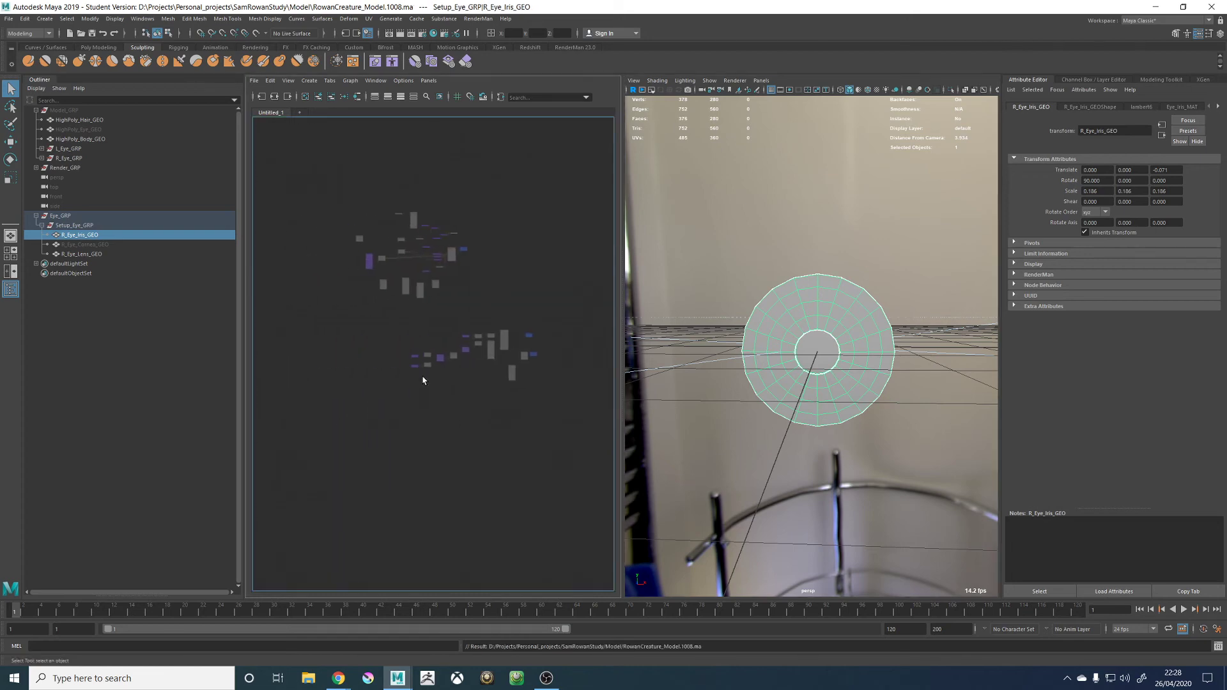
scroll(423, 366, "up", 5)
middle_click_drag(580, 361, 498, 363, "alt")
scroll(496, 377, "up", 5)
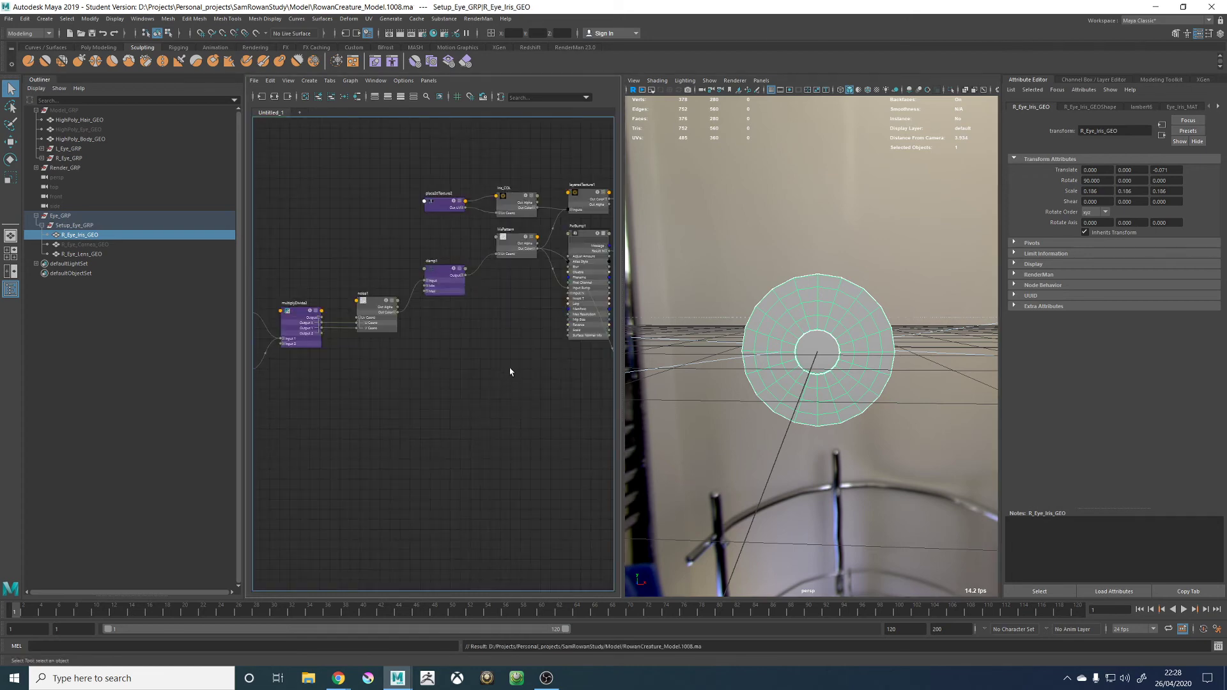
left_click(460, 283)
left_click_drag(461, 284, 458, 291)
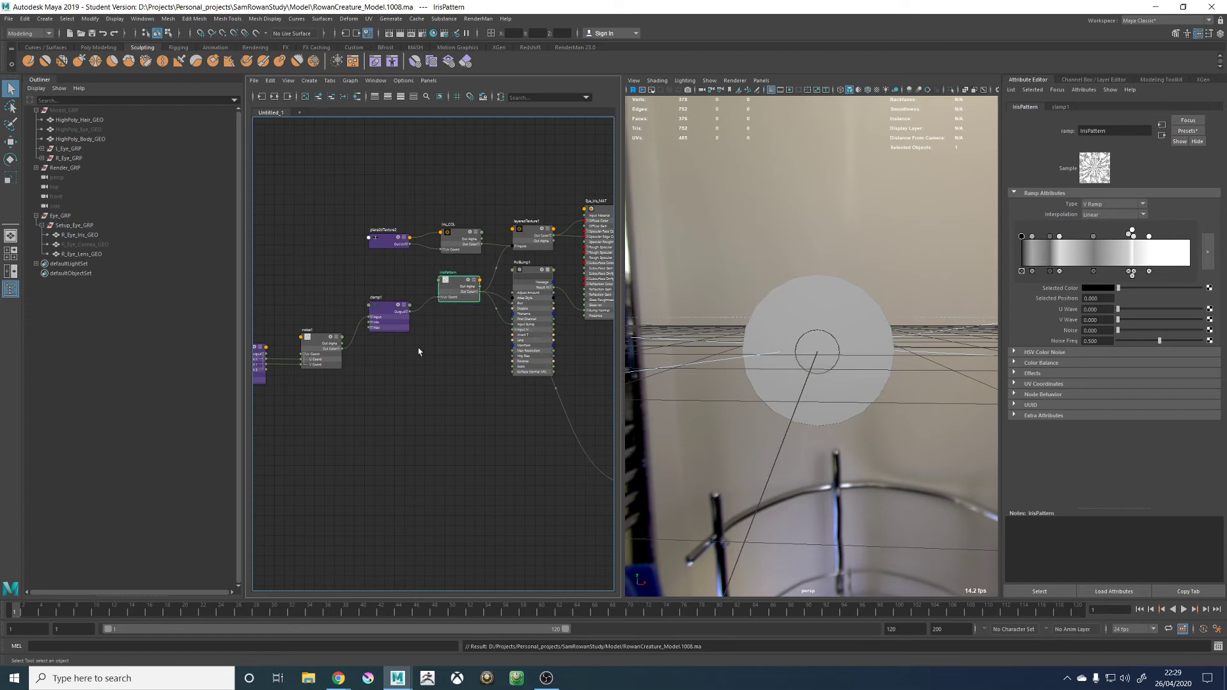
middle_click_drag(389, 349, 493, 326, "alt")
scroll(492, 326, "down", 3)
left_click_drag(464, 383, 329, 309)
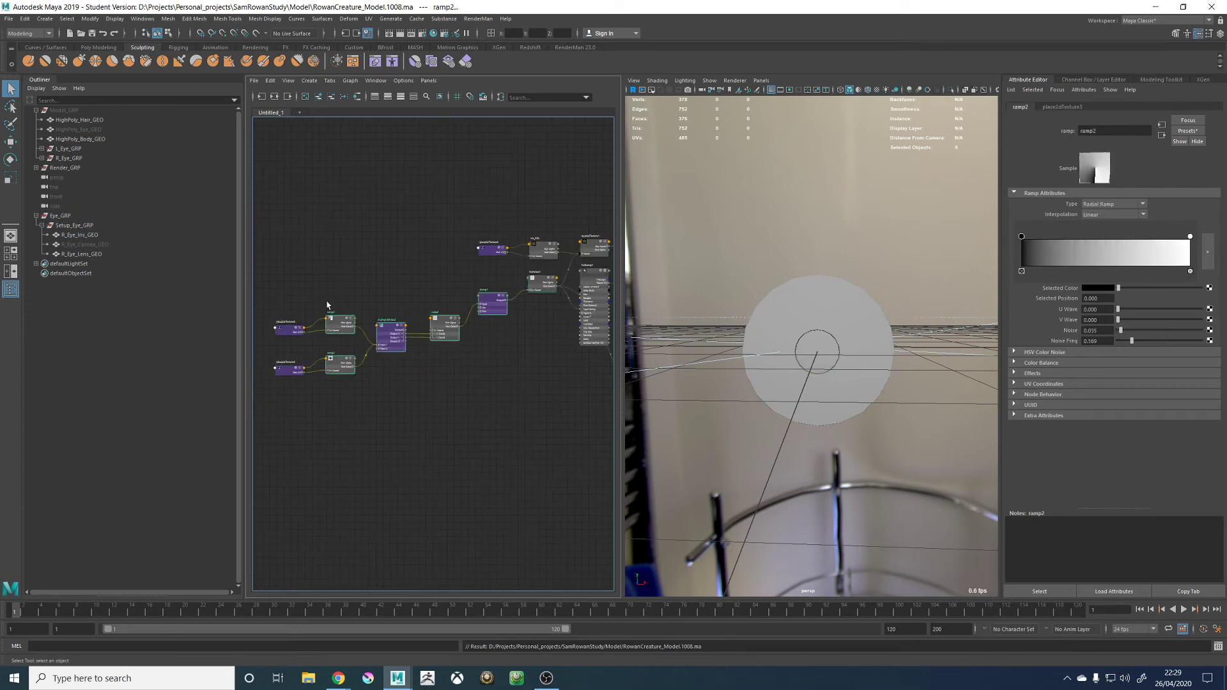
scroll(308, 315, "up", 3)
Set the Noise attribute to 0 on both the radial ramp2 and the circular ramp3
left_click(370, 332)
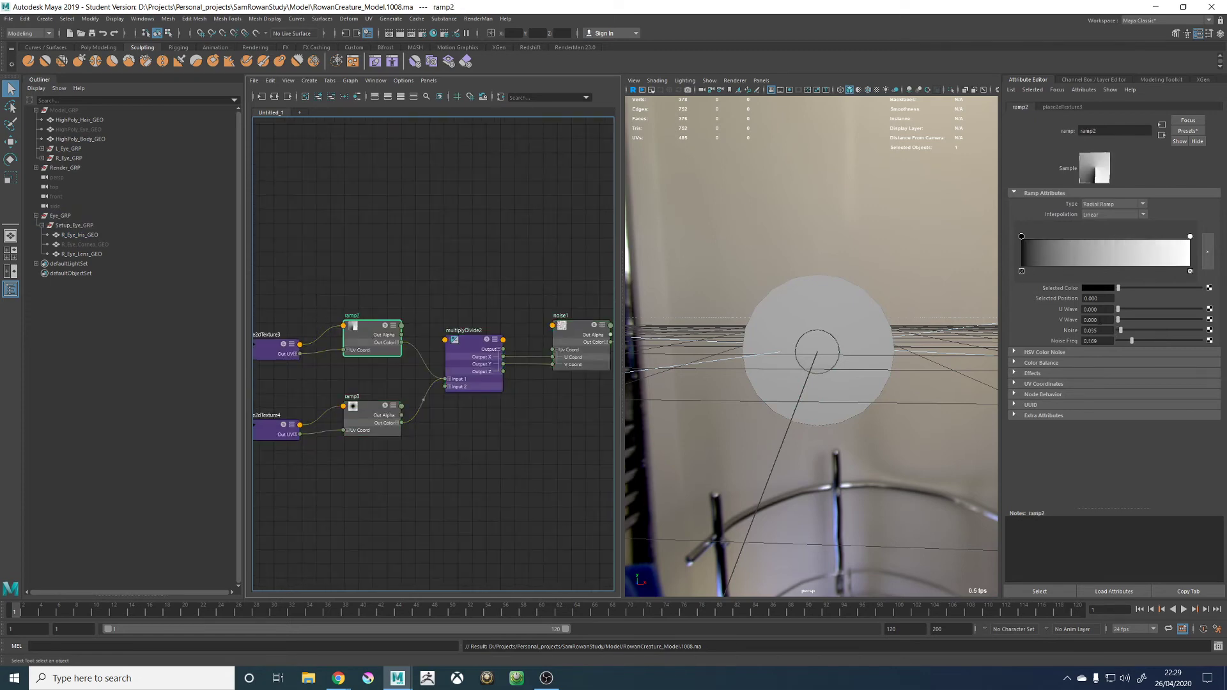
double_click(1098, 331)
type("0")
key("Return")
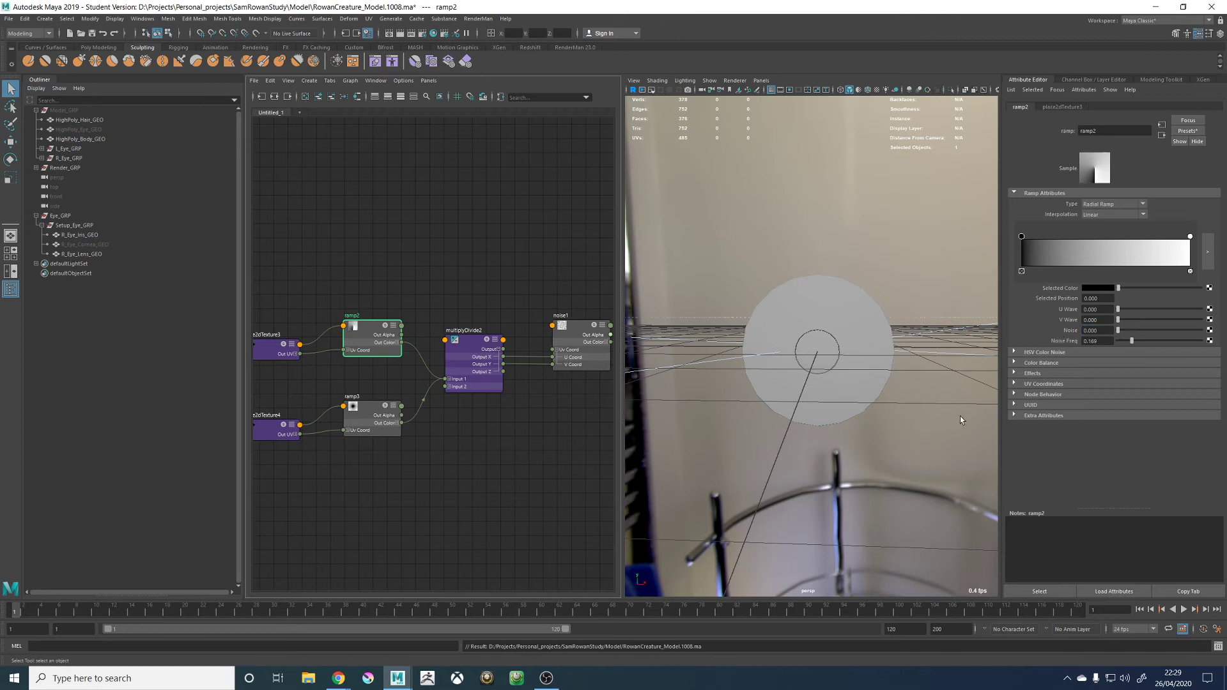
left_click(374, 414)
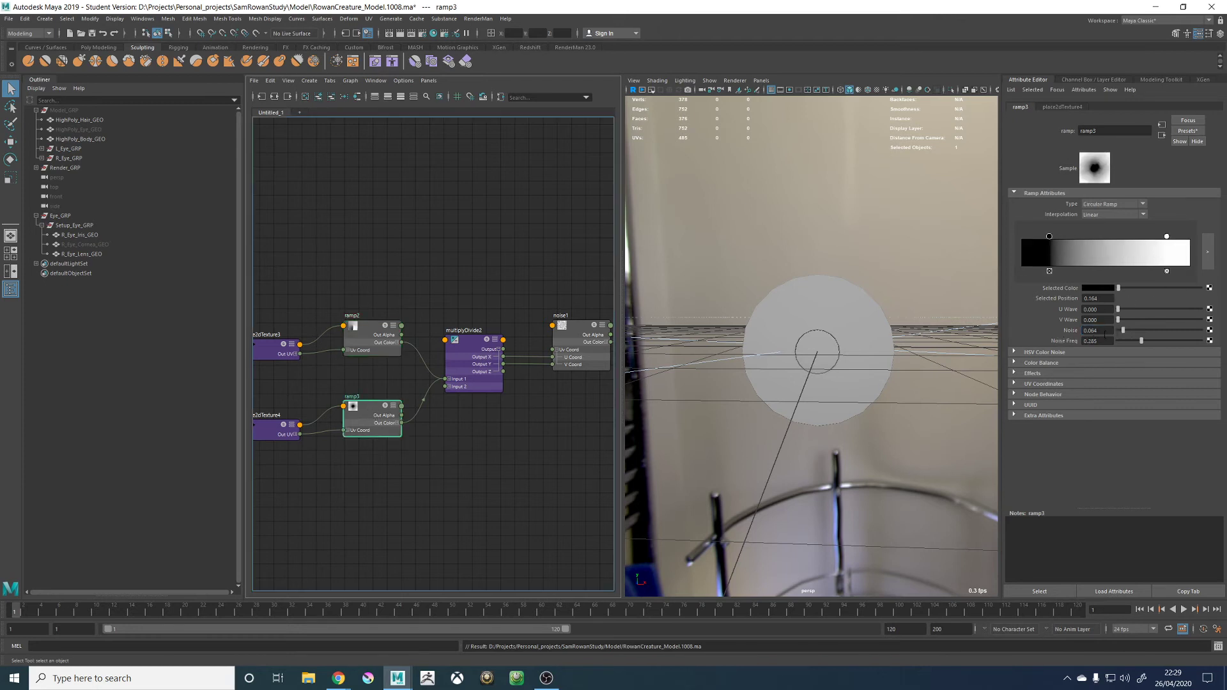
double_click(1099, 330)
type("0")
key("Return")
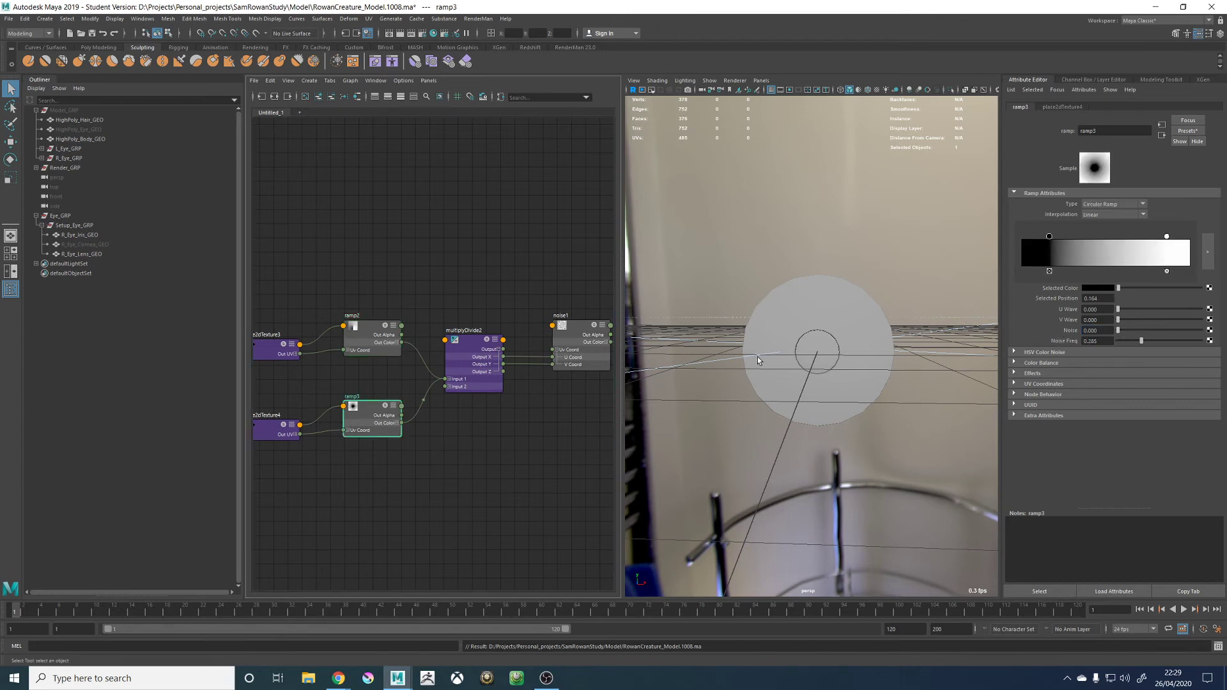
Set the perspective view's renderer to RenderMan and view the rendered iris from the front
middle_click_drag(412, 288, 464, 277, "alt")
left_click(734, 81)
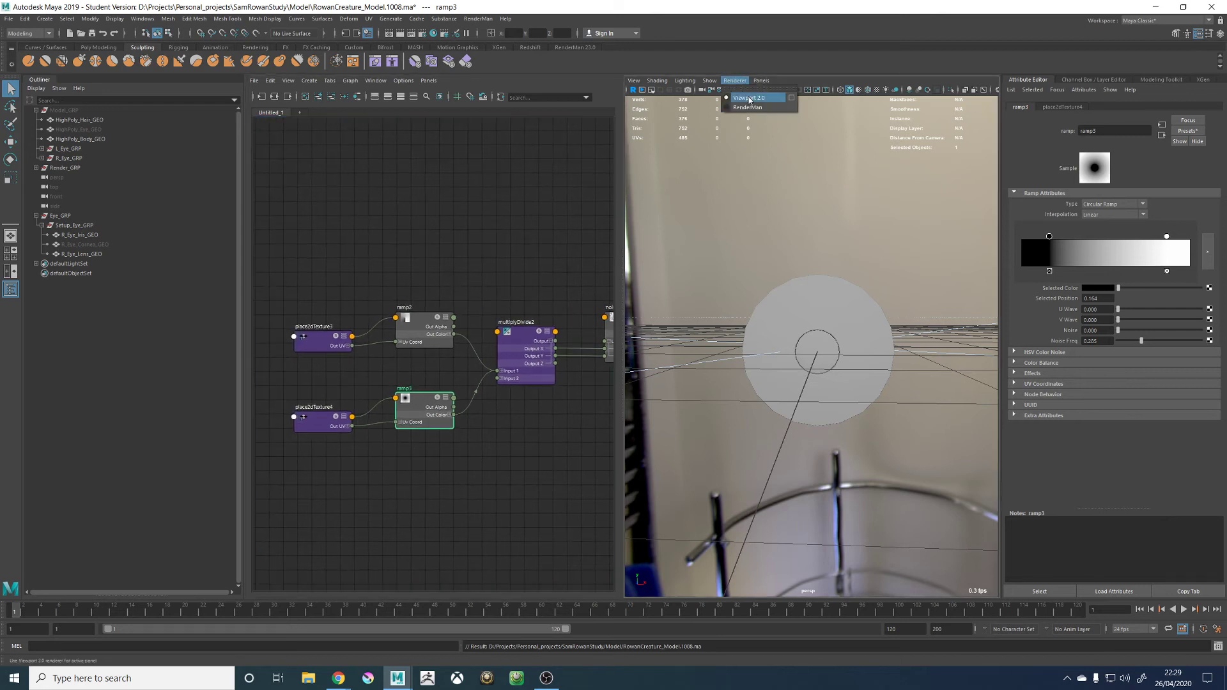
left_click(749, 98)
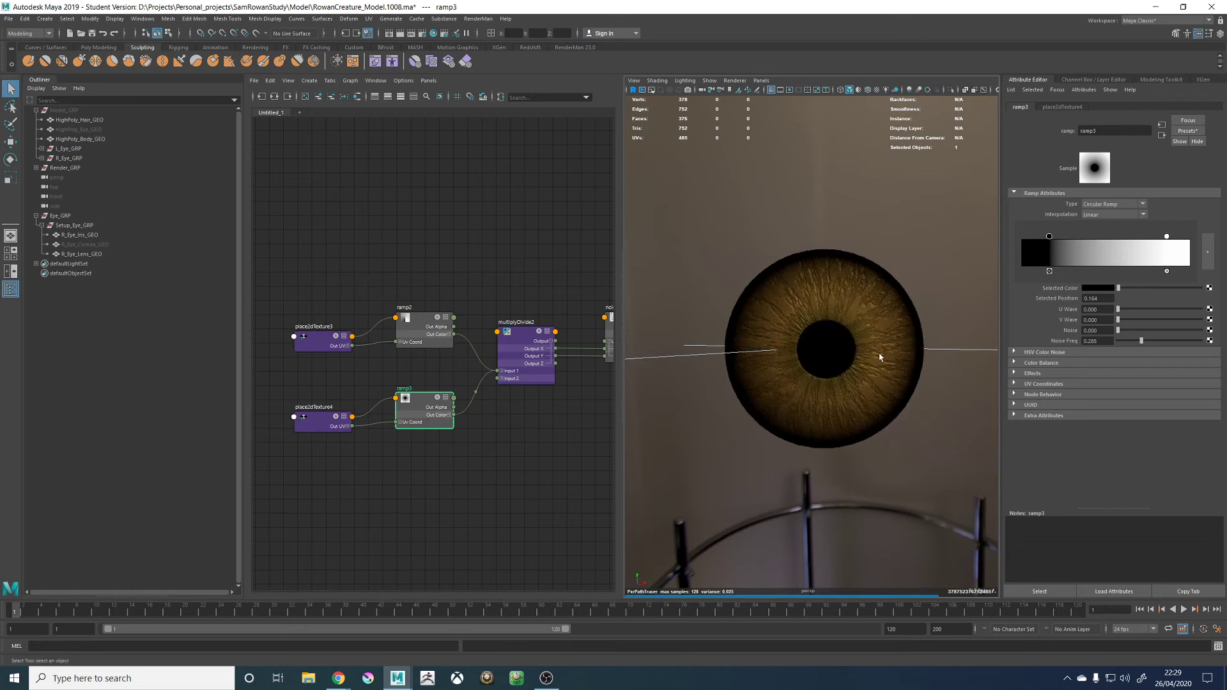
left_click_drag(866, 267, 842, 260, "alt")
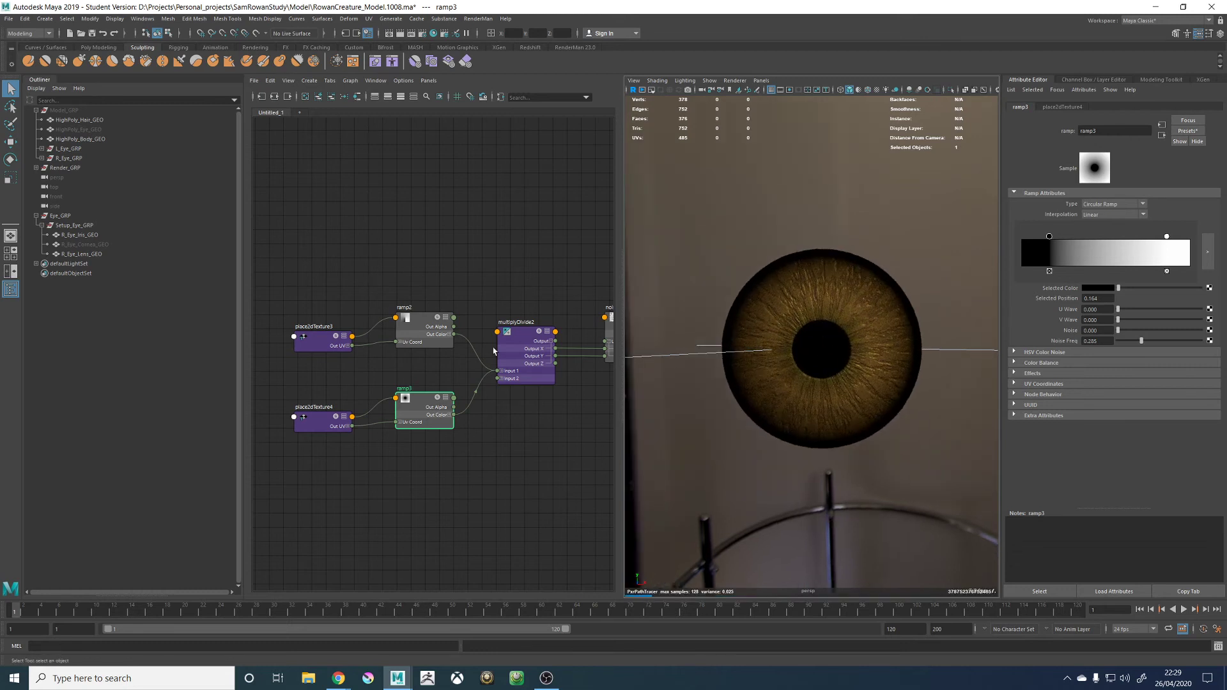
Solo ramp2 and then ramp3 to check each gradient on the iris render
scroll(397, 319, "up", 3)
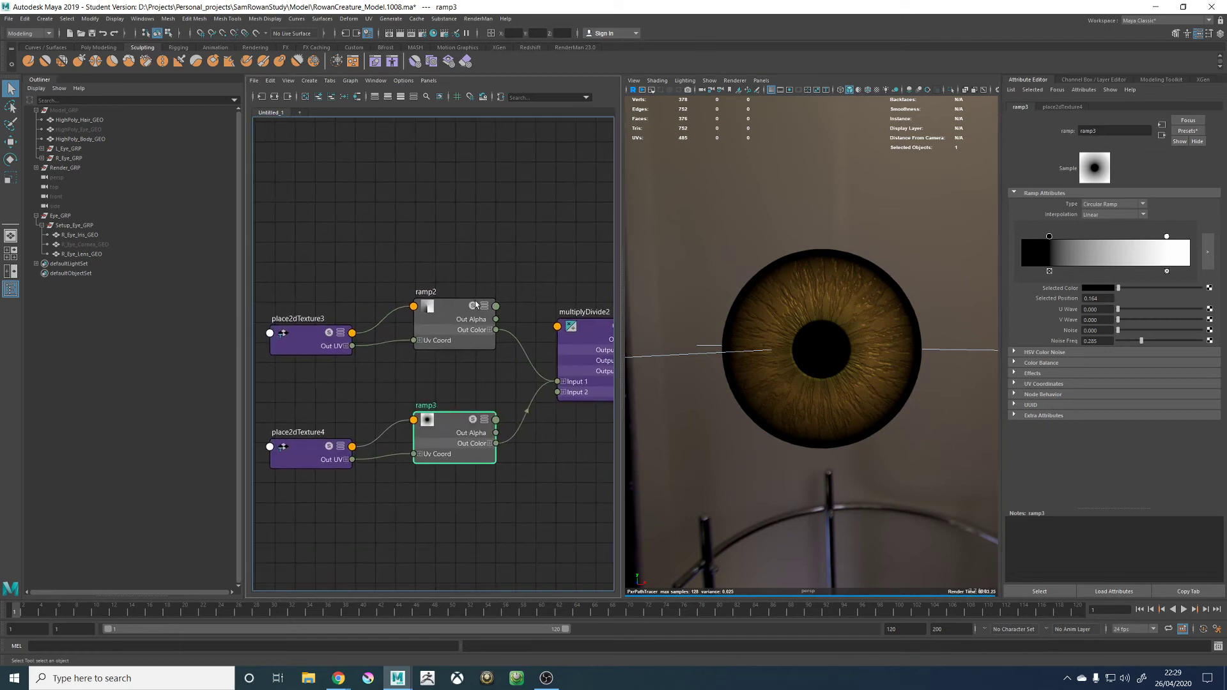
left_click(473, 309)
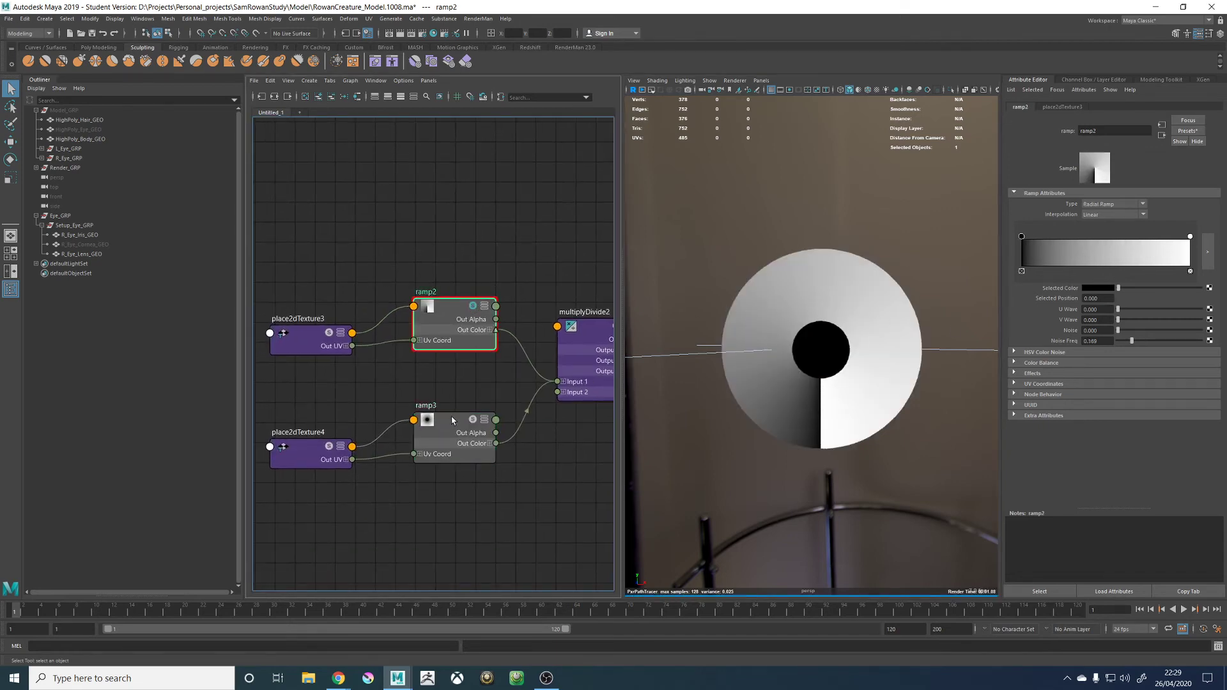
middle_click_drag(455, 379, 457, 368, "alt")
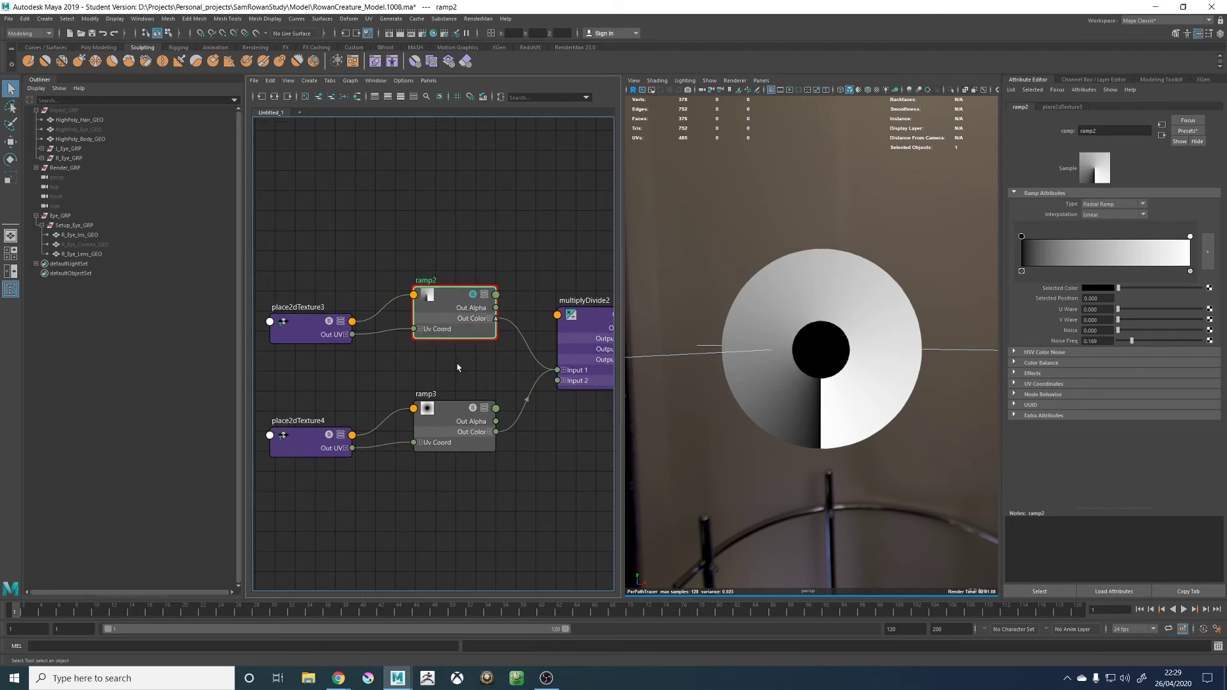
left_click(473, 411)
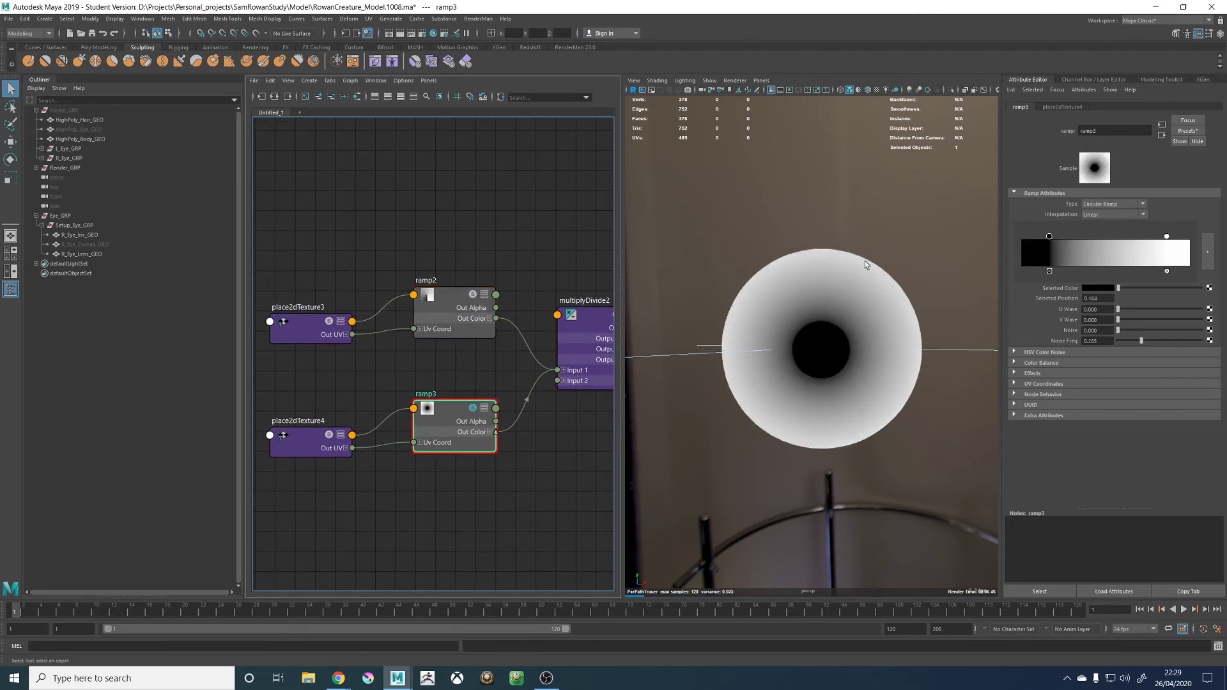
Solo multiplyDivide2 to check the combined ramps on the iris render
middle_click_drag(492, 265, 462, 264, "alt")
middle_click_drag(543, 280, 471, 271, "alt")
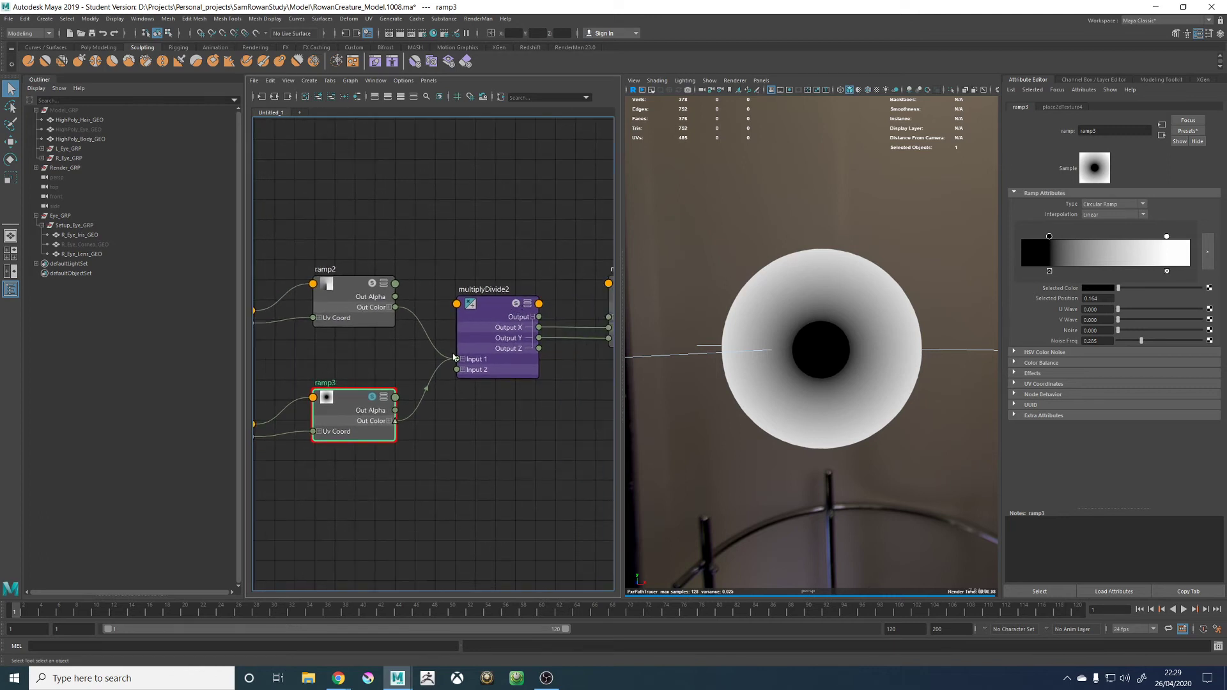
left_click(462, 359)
left_click(463, 359)
left_click(519, 313)
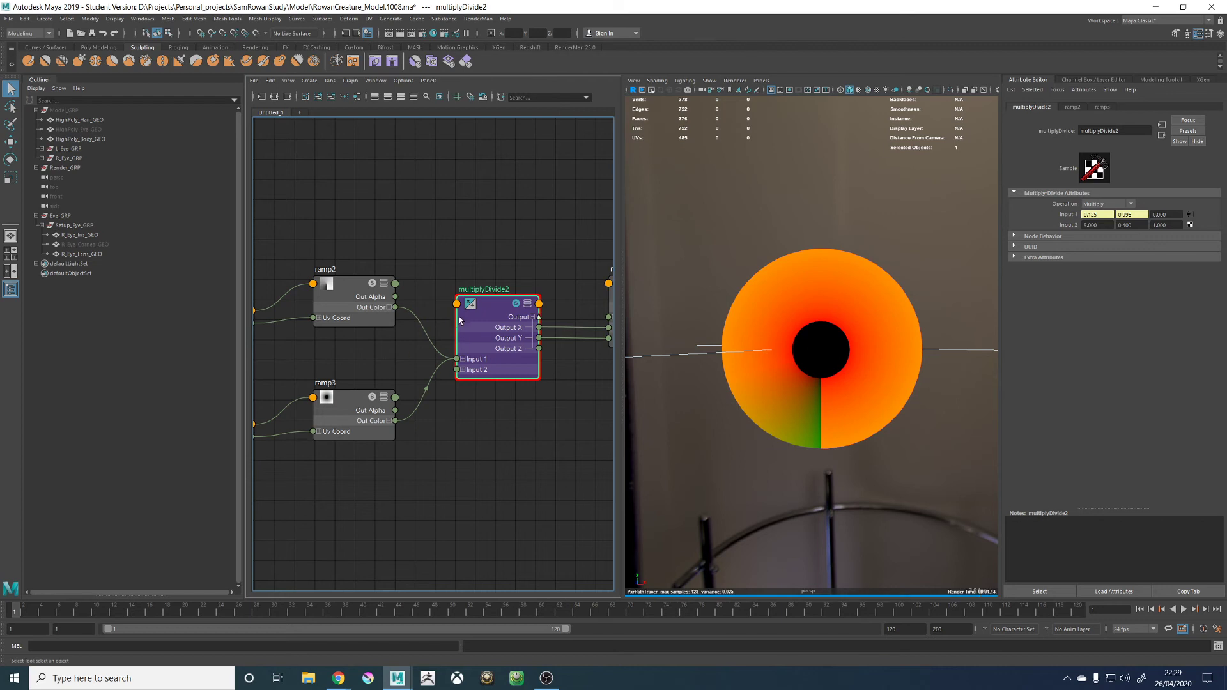
Set the first two Input 2 values of multiplyDivide2 to 1
left_click_drag(1109, 226, 1039, 225)
type("1")
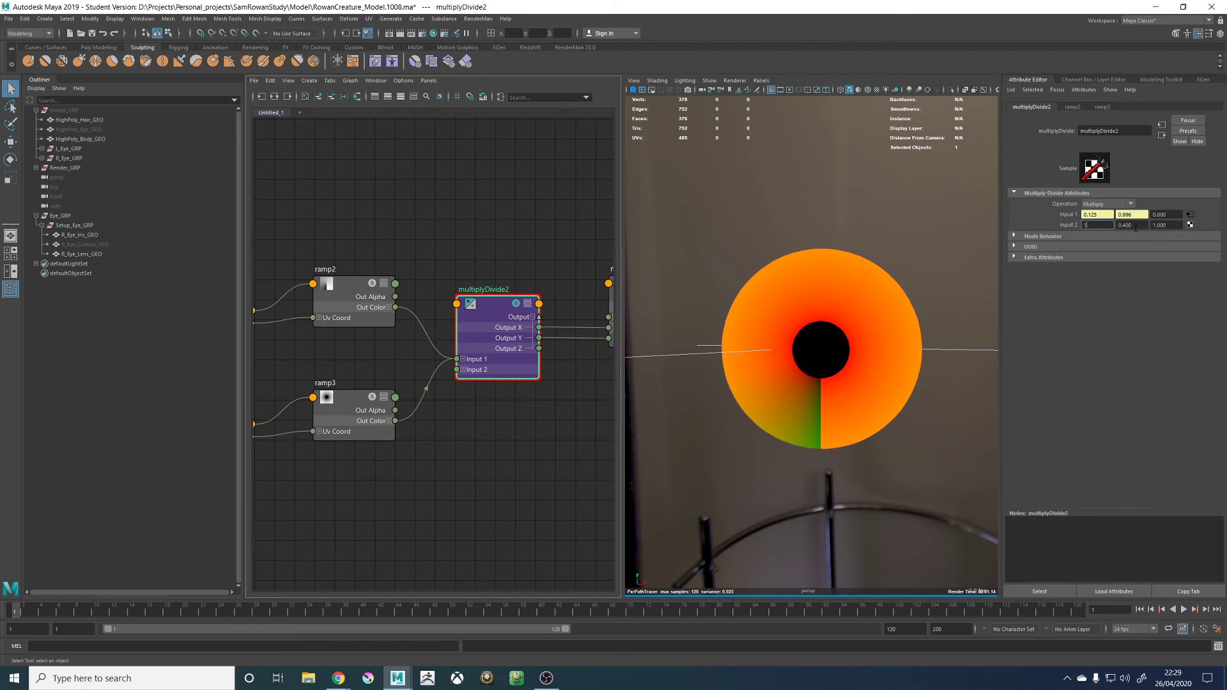
left_click_drag(1140, 226, 1110, 226)
type("1")
left_click(1105, 227)
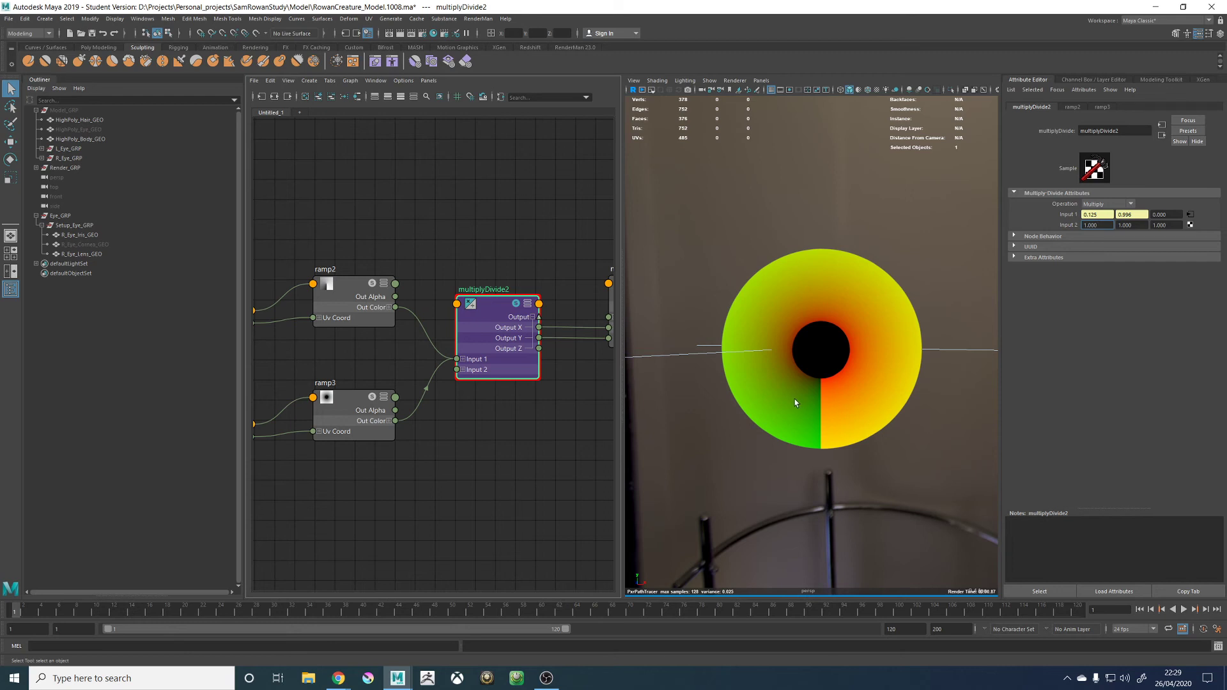
Solo noise1 to check how its pattern wraps around the iris
middle_click_drag(574, 314, 476, 305, "alt")
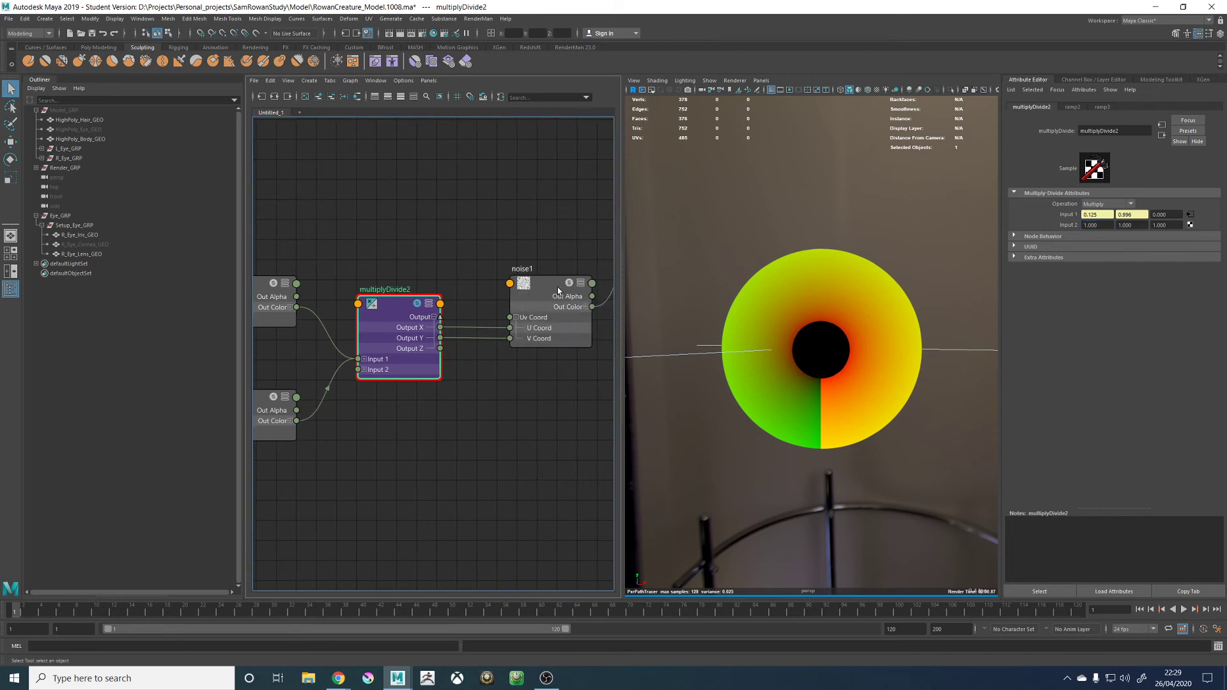
middle_click_drag(550, 281, 422, 305, "alt")
left_click(412, 306)
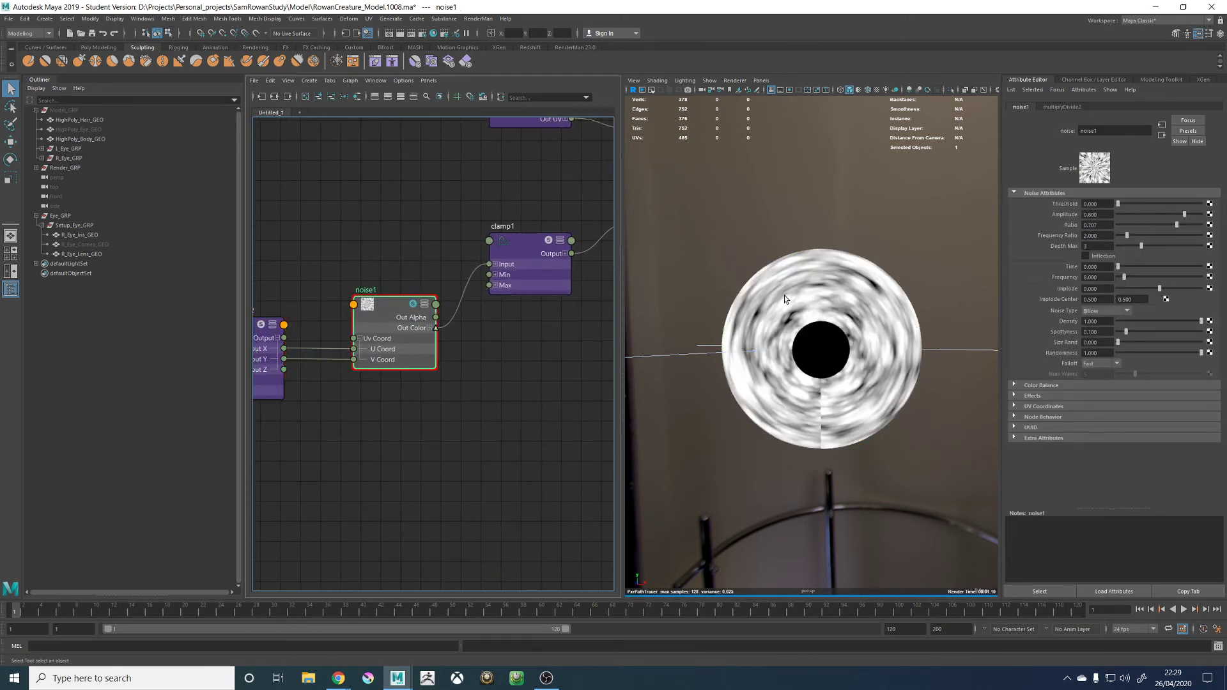
Set the first Input 2 value of multiplyDivide2 to 4 while noise1 stays soloed
middle_click_drag(372, 230, 435, 219, "alt")
middle_click_drag(347, 256, 399, 248, "alt")
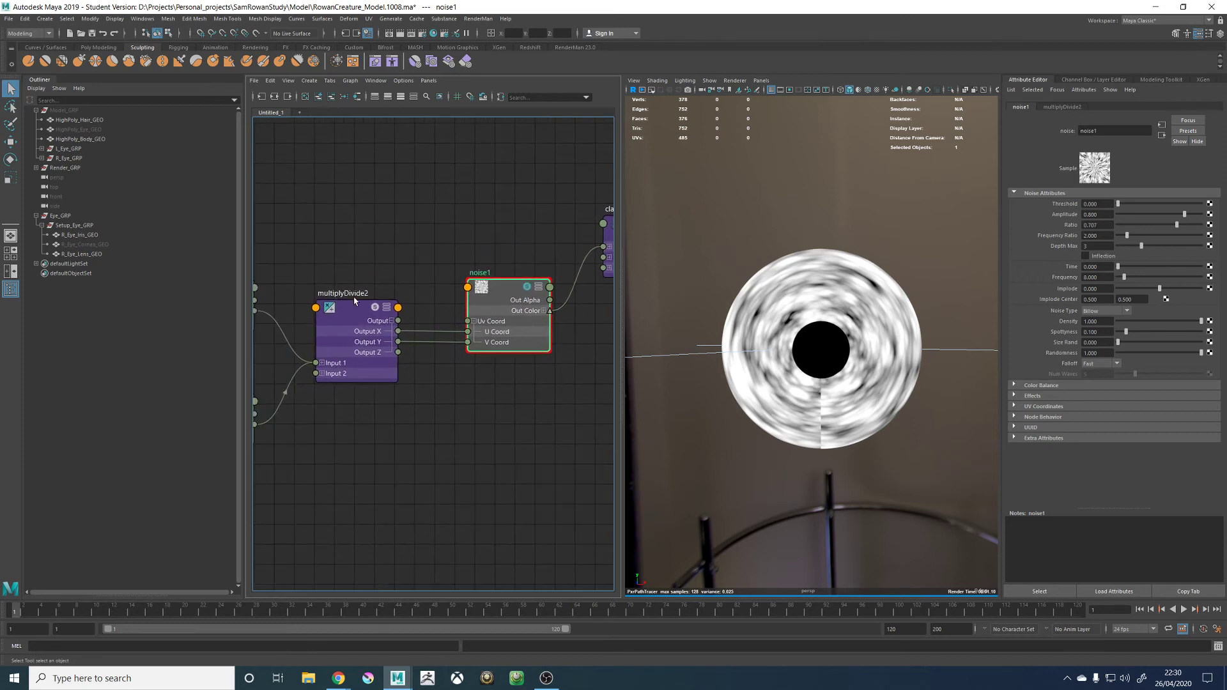
left_click(354, 309)
left_click(1106, 226)
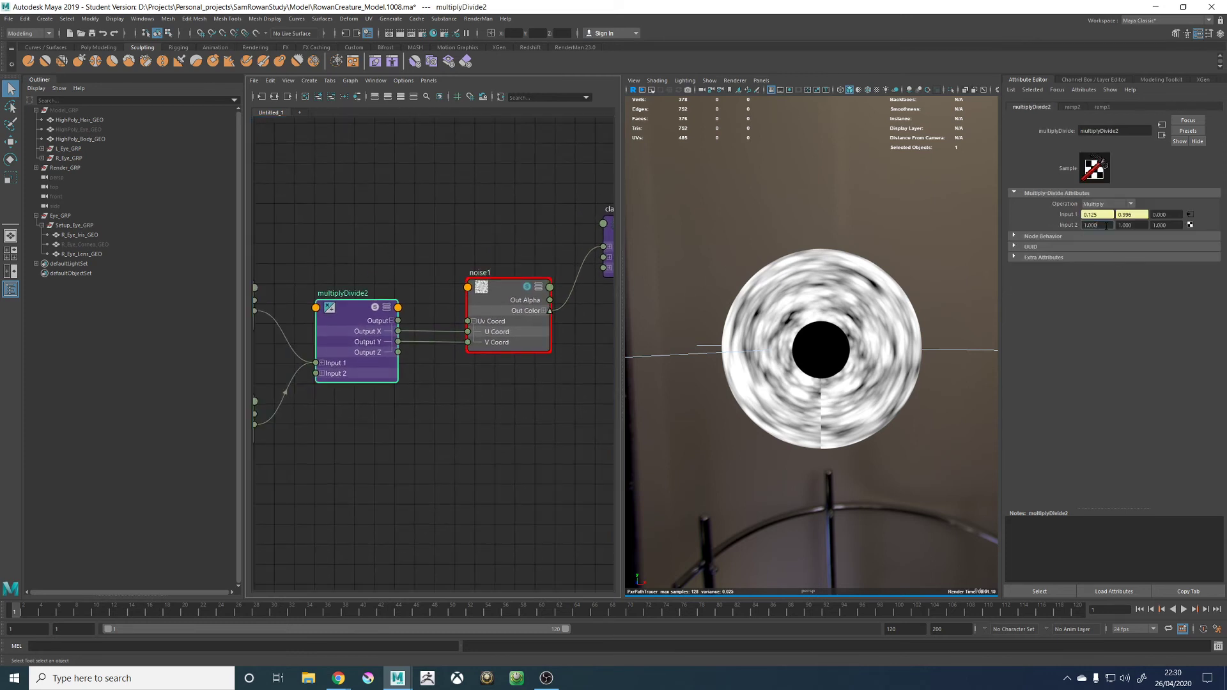
type("4")
key("Return")
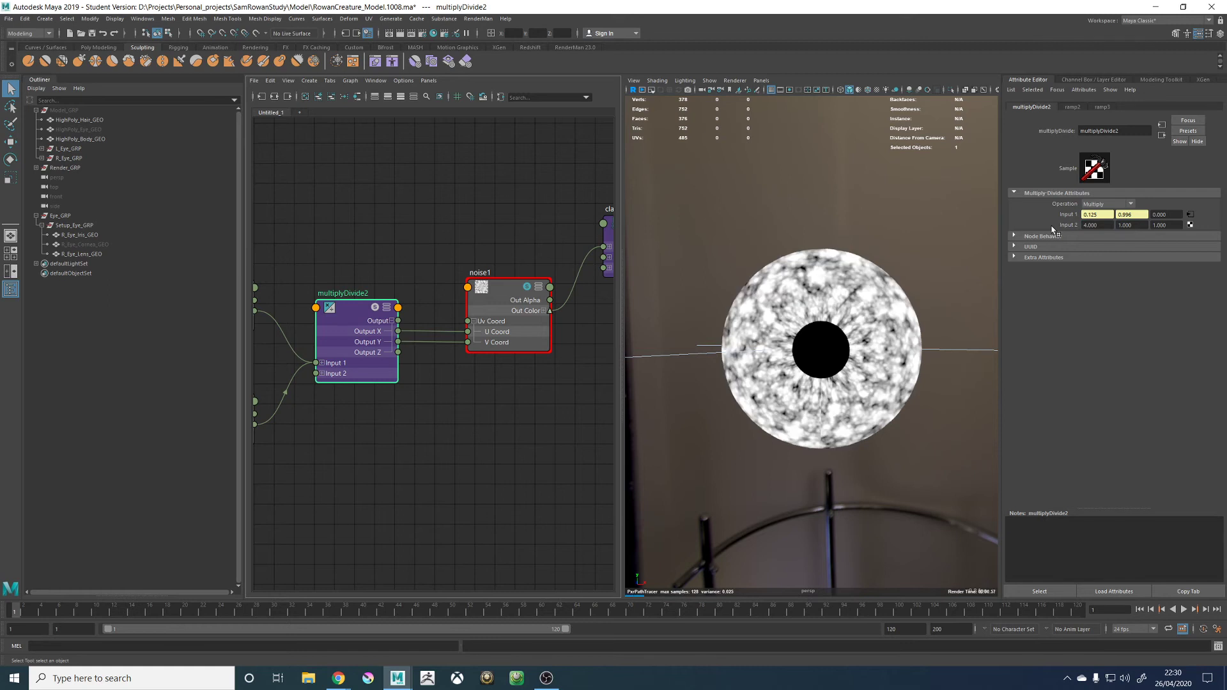
Set the first two Input 2 values of multiplyDivide2 to 5 and 0.2 while noise1 stays soloed
left_click(1126, 225)
type("0")
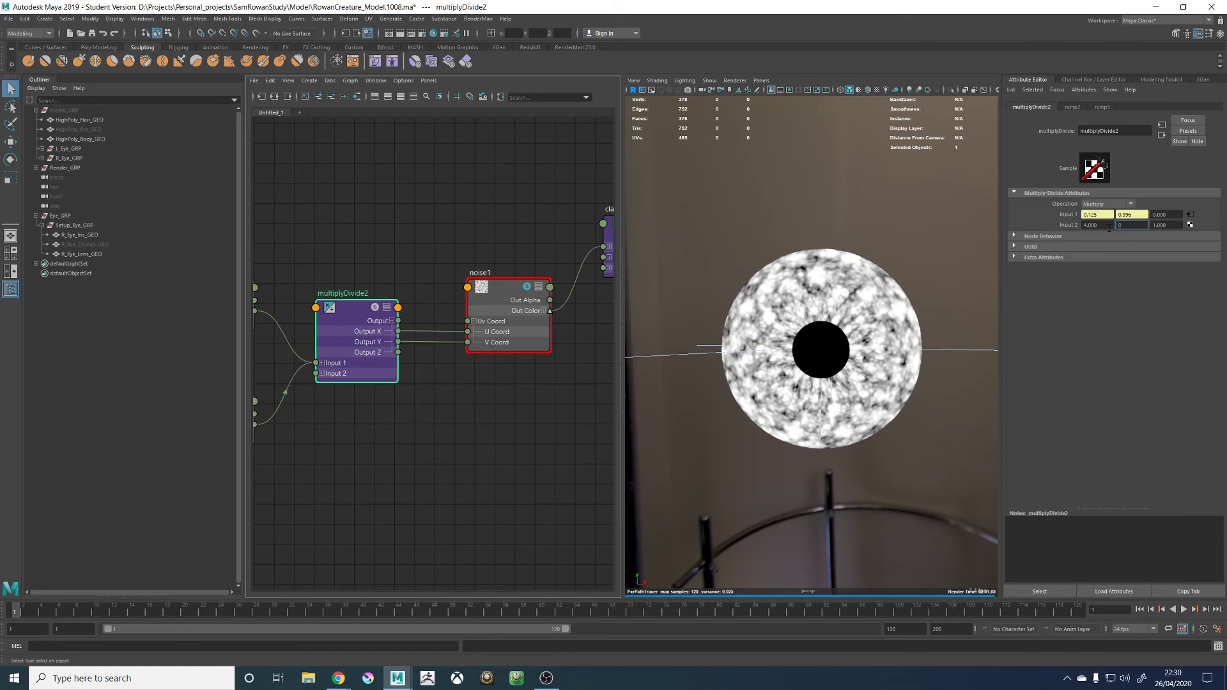
type(".2")
key("Return")
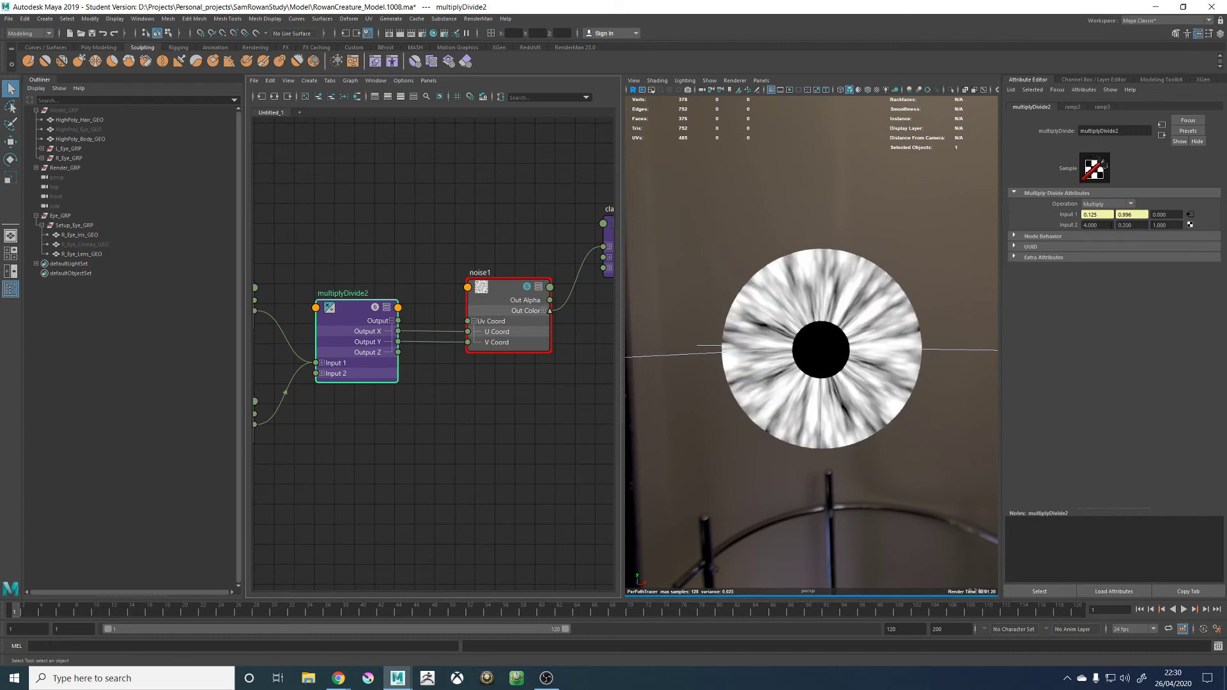
left_click_drag(1112, 225, 1062, 228)
type("5")
key("Return")
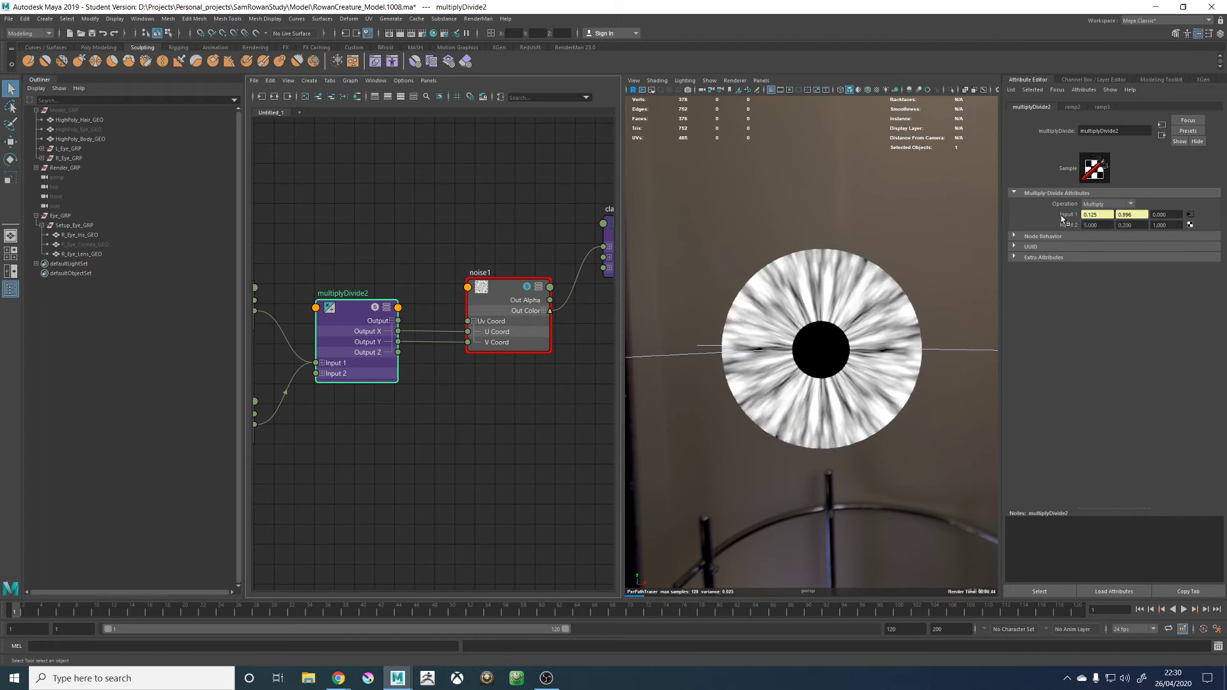
Turn off the solo on noise1 to check the full iris shading, comparing it with the soloed noise
left_click_drag(370, 241, 395, 238, "alt")
middle_click_drag(535, 251, 335, 310, "alt")
left_click(327, 323)
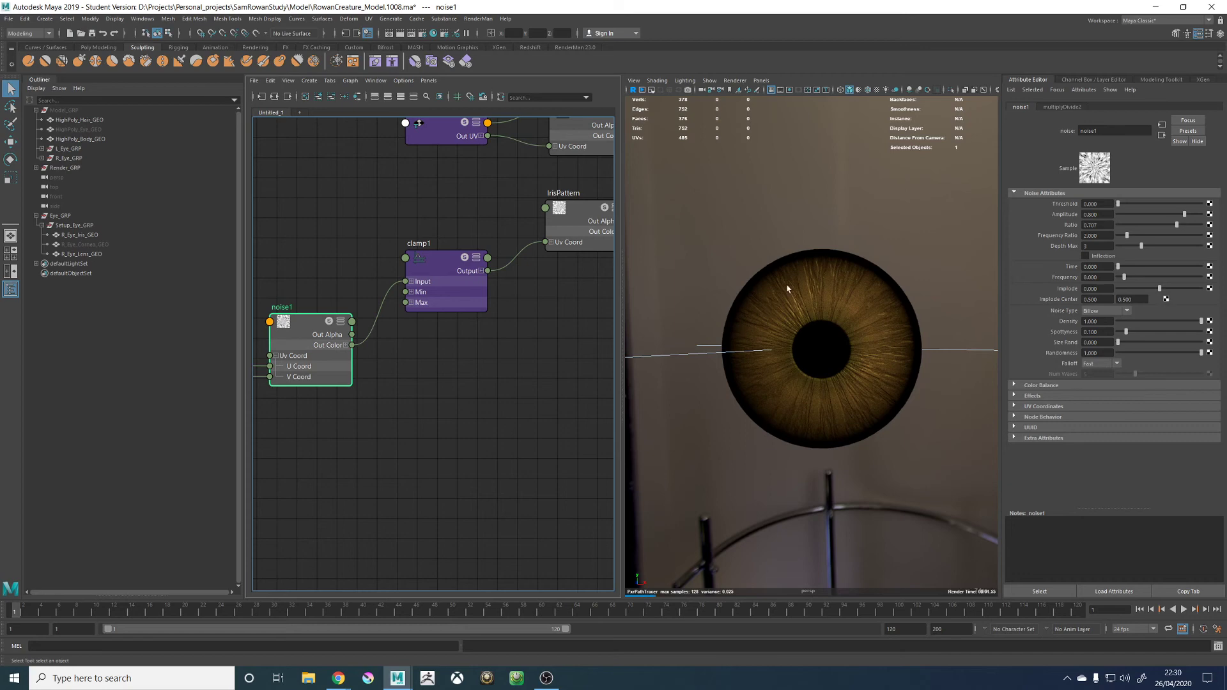
middle_click_drag(338, 326, 392, 323, "alt")
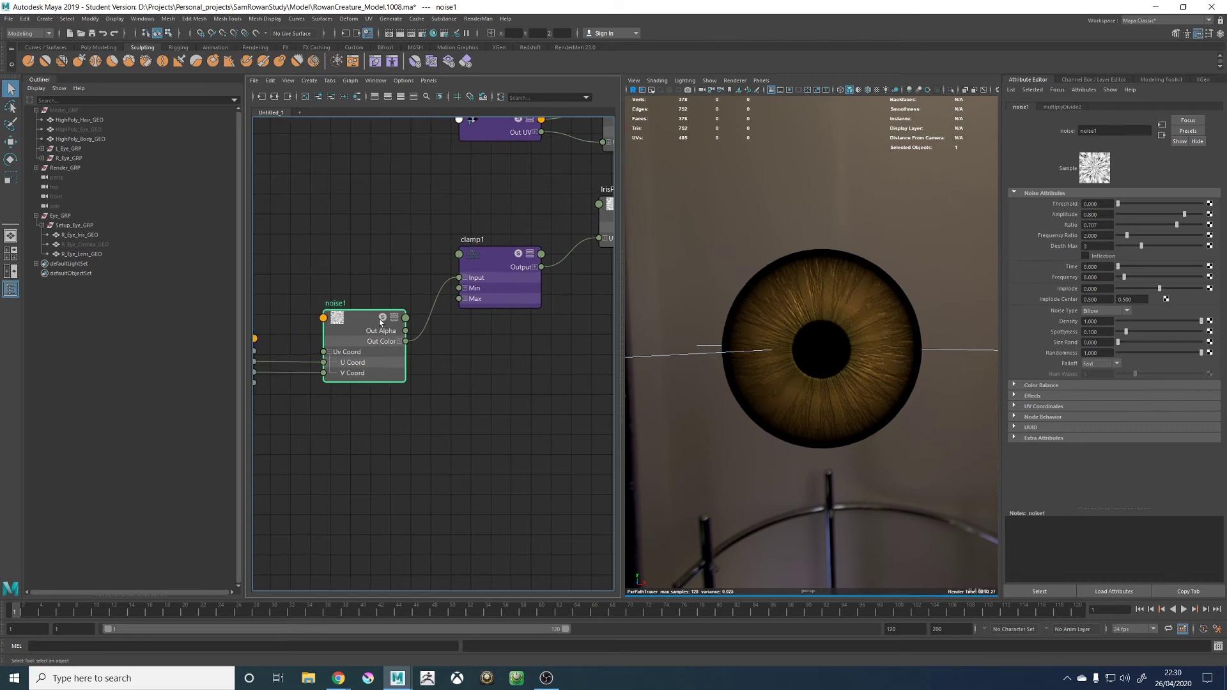
left_click(382, 318)
left_click(382, 319)
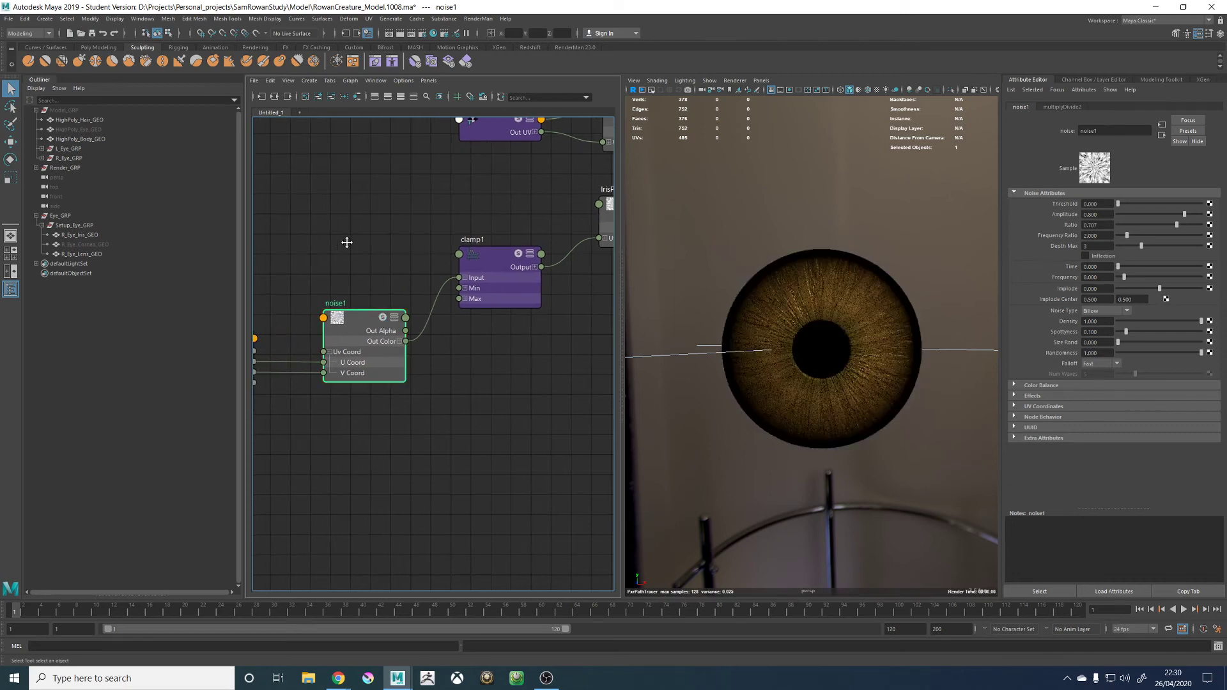
Set the Noise of ramp2 to 0.035
middle_click_drag(346, 243, 567, 241, "alt")
left_click(318, 288)
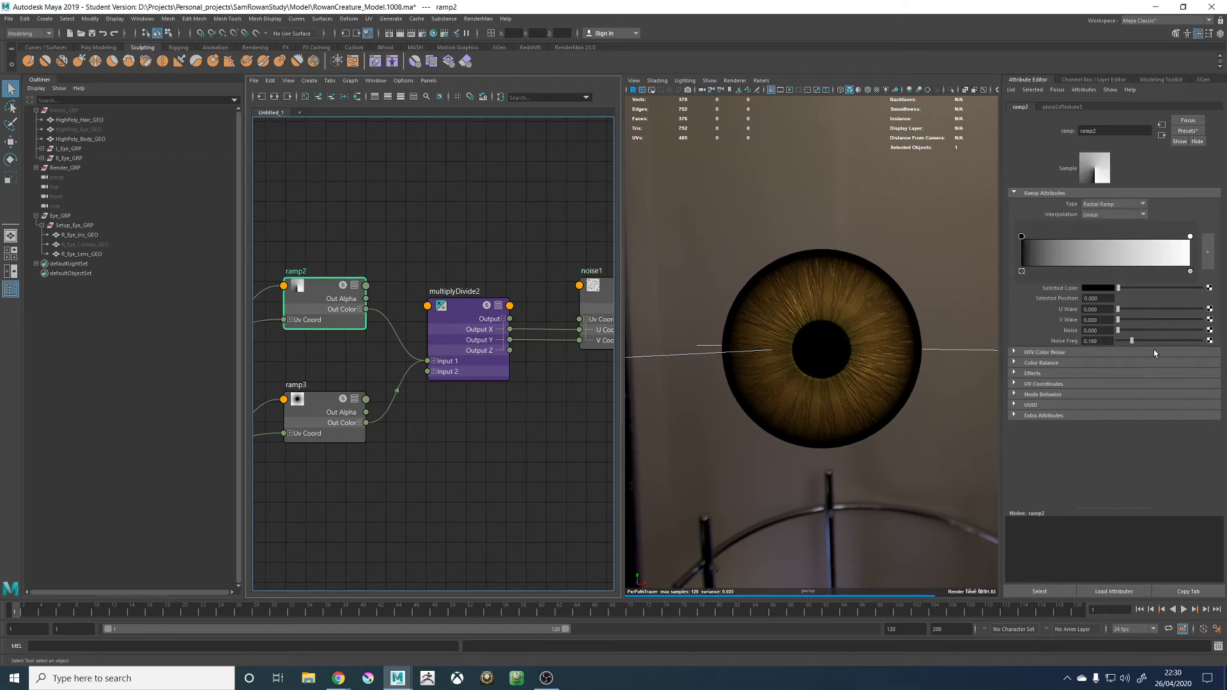
double_click(1093, 331)
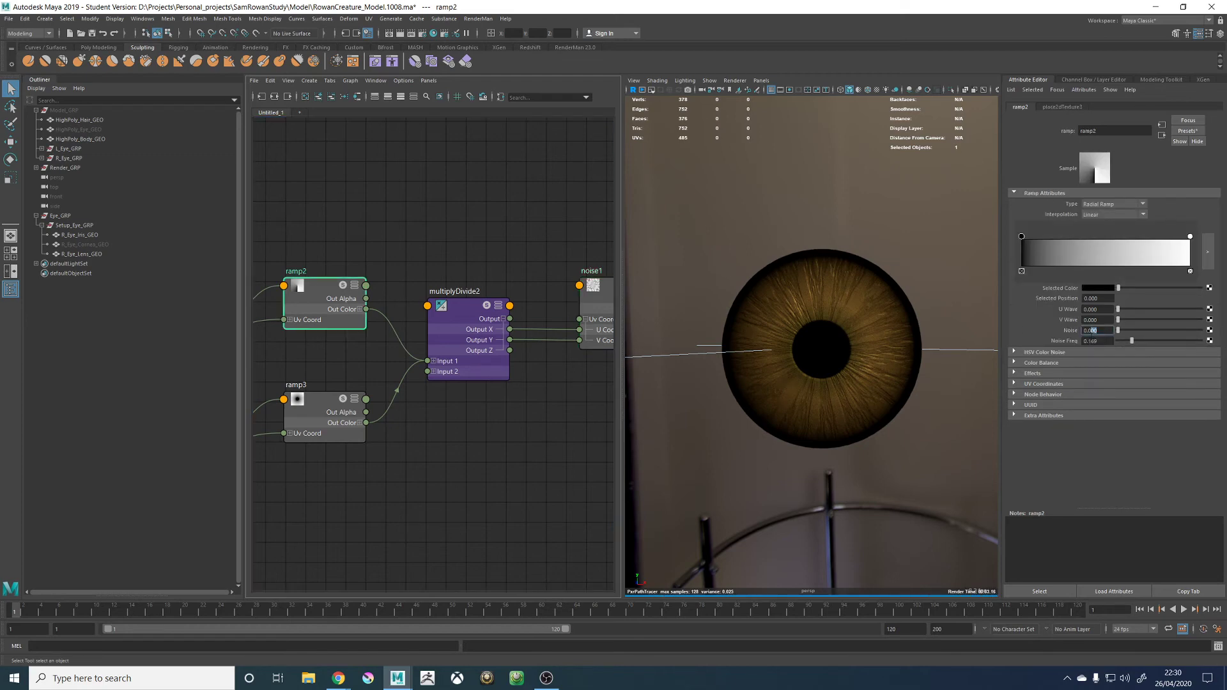
type("0.035")
key("Return")
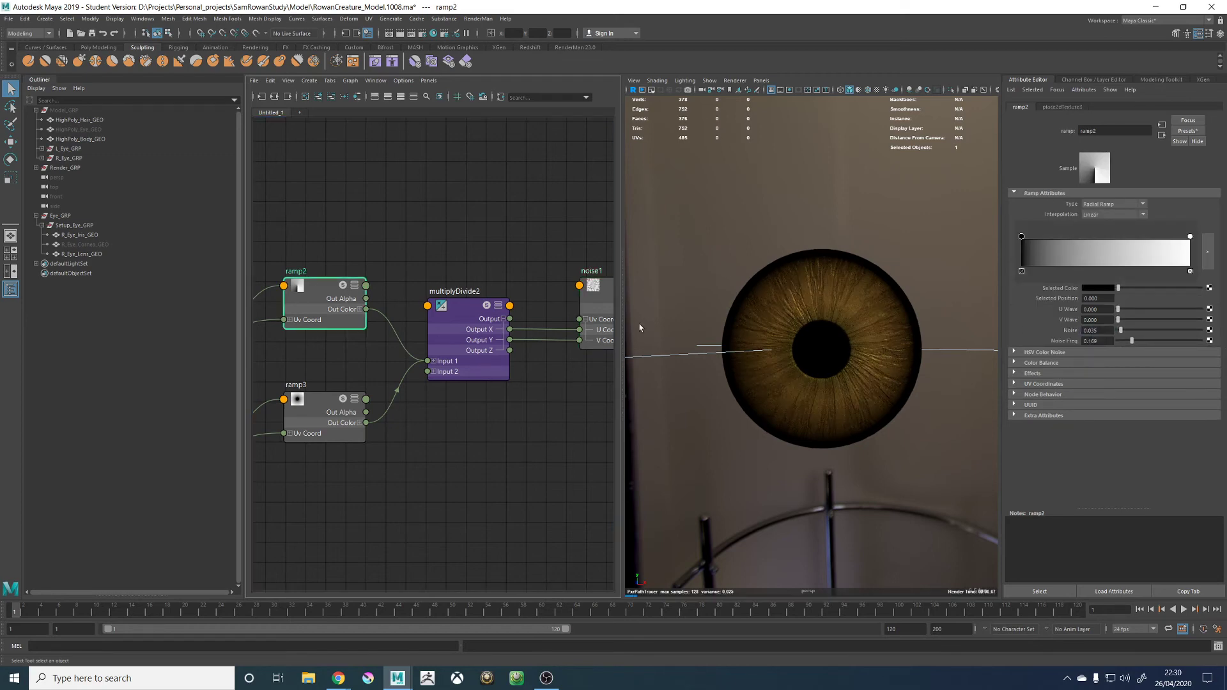
Raise the Noise of ramp3 to about 0.11 and its Noise Freq to about 0.71
left_click(319, 401)
left_click(1093, 330)
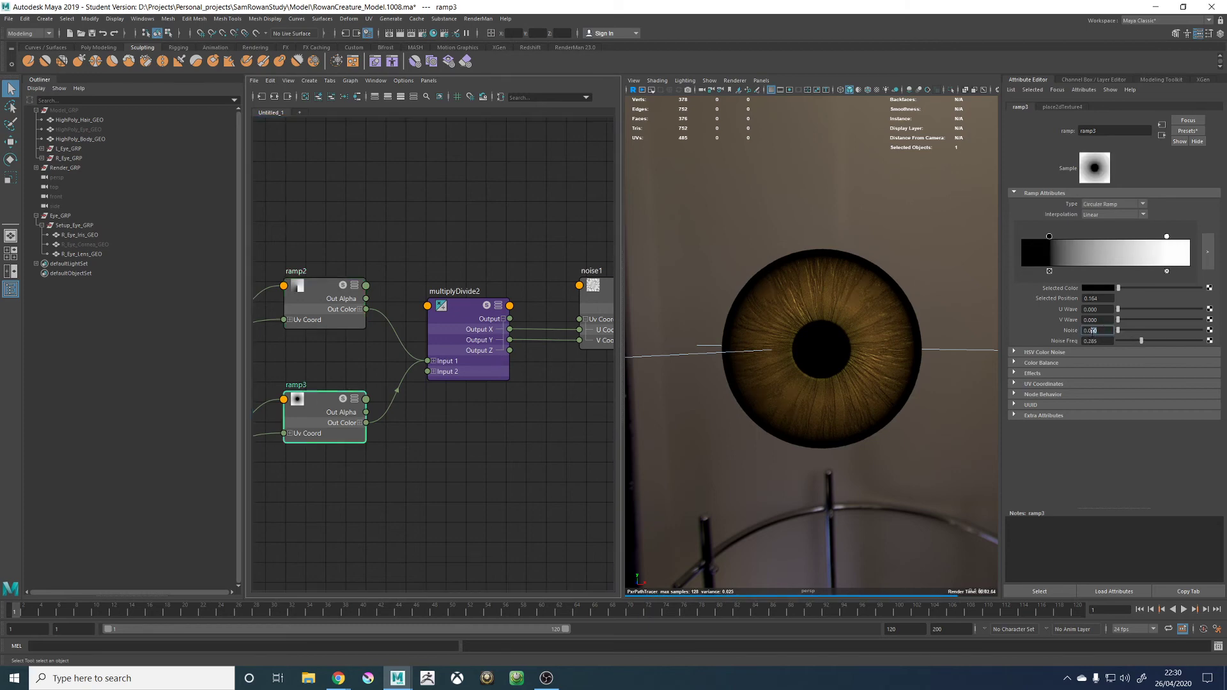
type("0.064")
key("Return")
left_click_drag(1154, 341, 1160, 340)
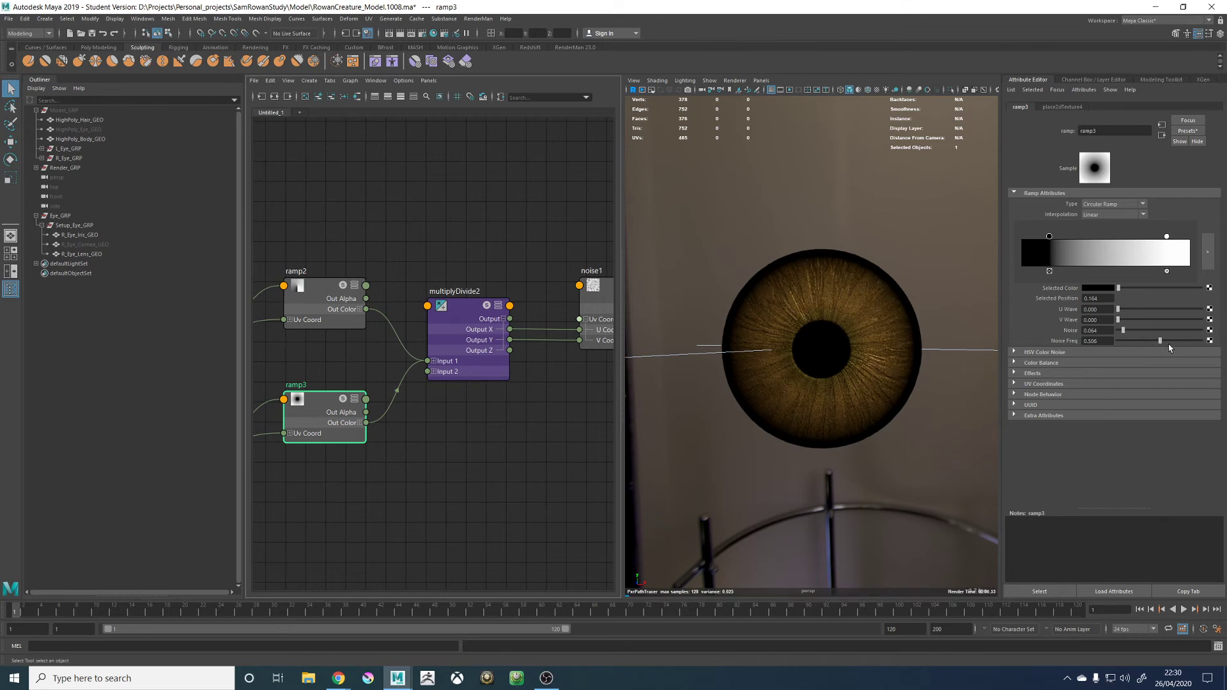
left_click(1140, 330)
mouse_move(1155, 343)
left_mouse_down()
mouse_move(1132, 343)
mouse_move(1176, 341)
left_mouse_up()
left_click(1128, 330)
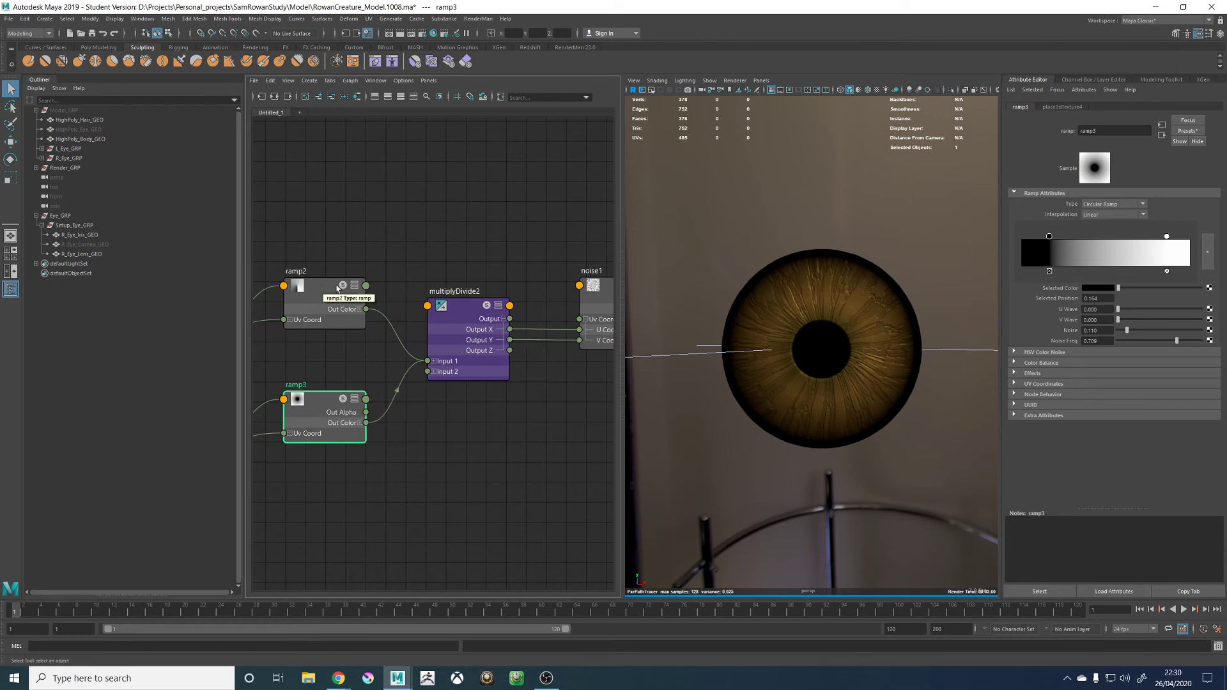
Try stronger noise on ramp2, settling on a Noise of about 0.012 and a Noise Freq of about 0.78
left_click(308, 288)
left_click(1132, 331)
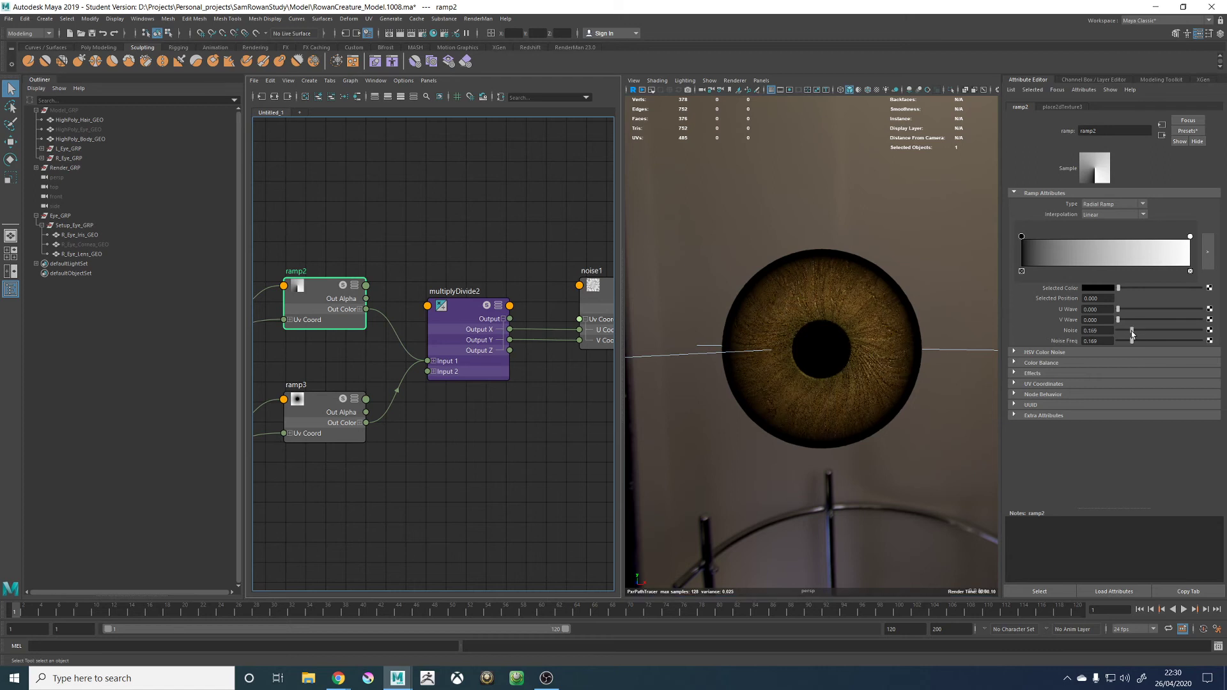
left_click(1149, 341)
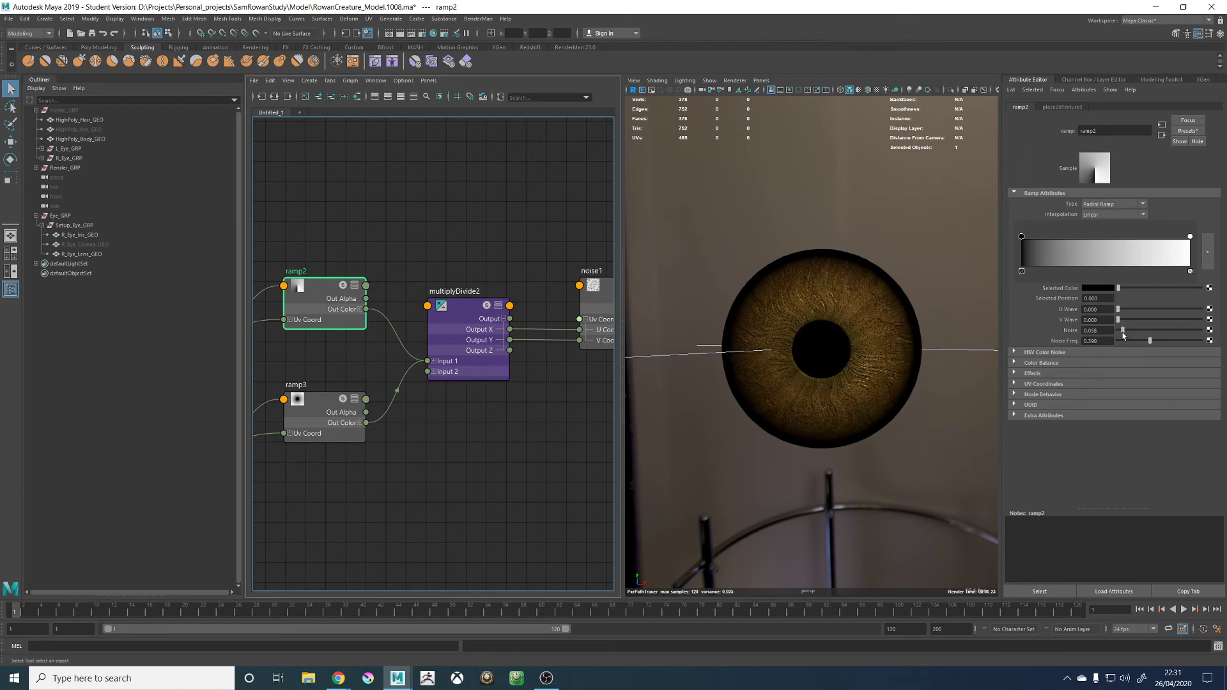
left_click_drag(1123, 332, 1127, 330)
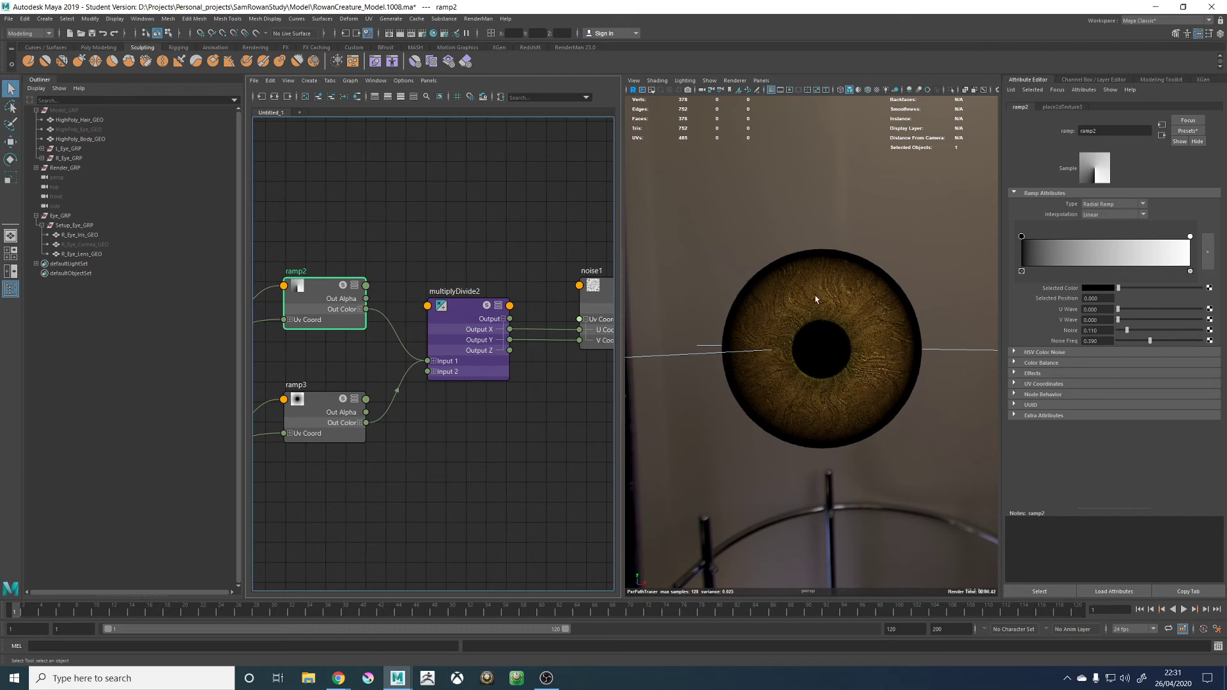
left_click(1169, 341)
left_click(1123, 330)
left_click_drag(1123, 331, 1118, 332)
left_click(1183, 341)
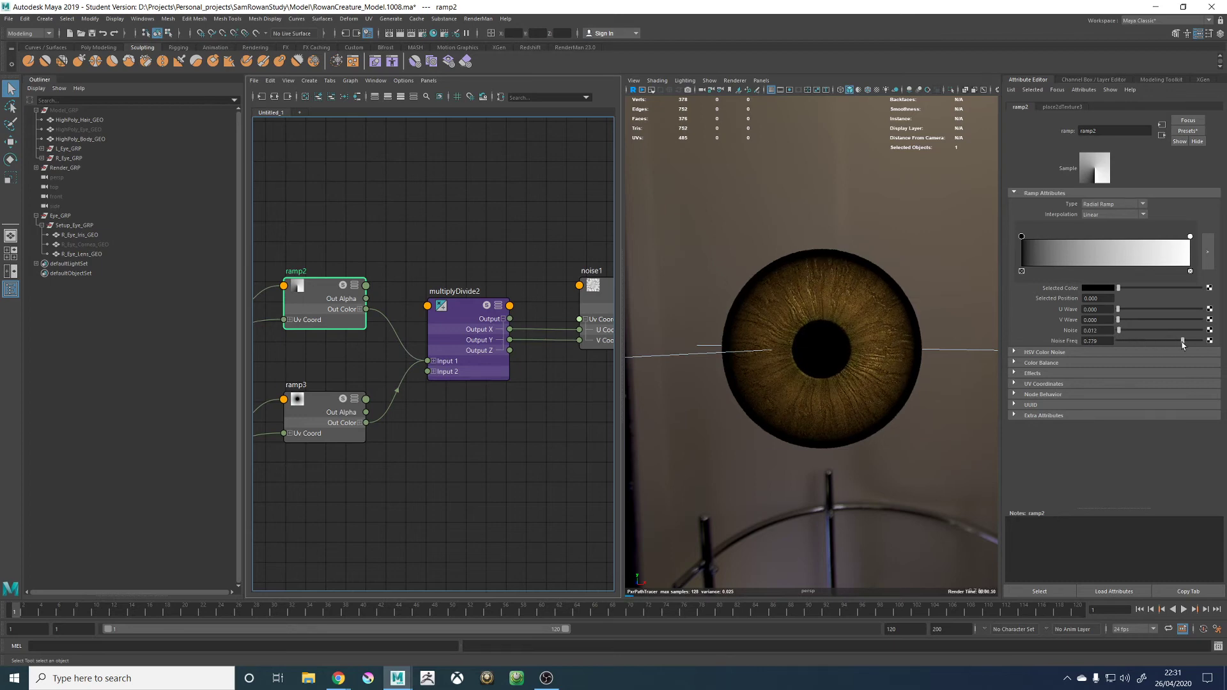
left_click(1127, 330)
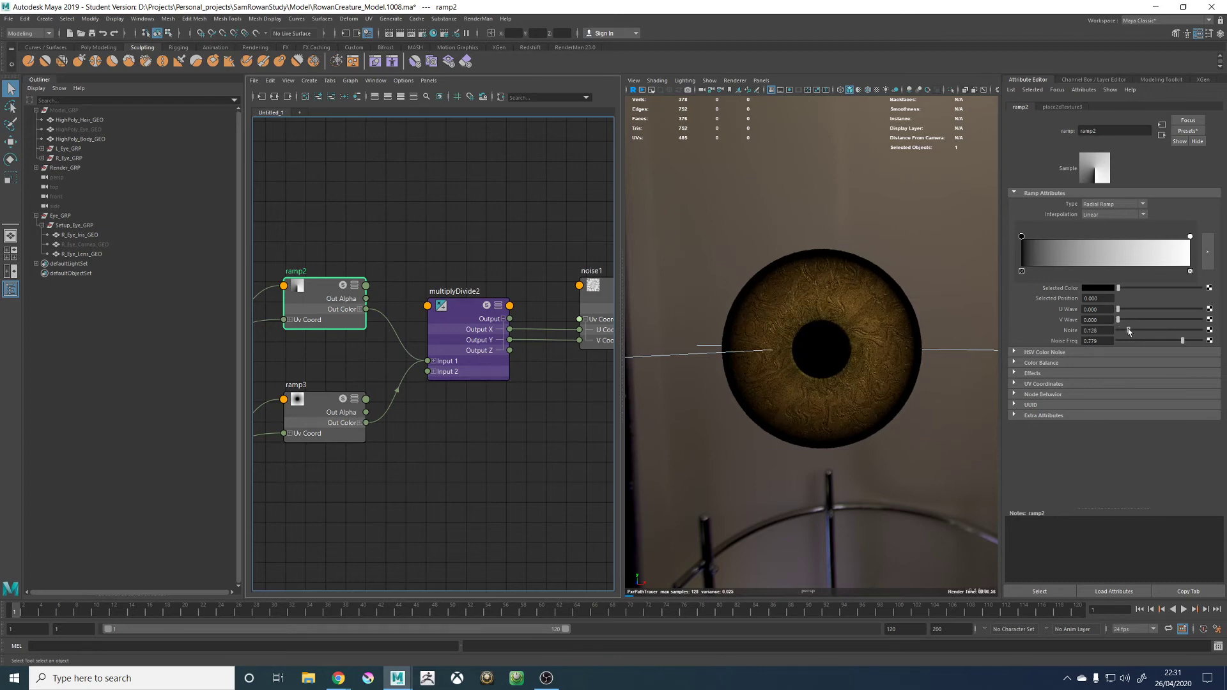
left_click_drag(1127, 330, 1119, 333)
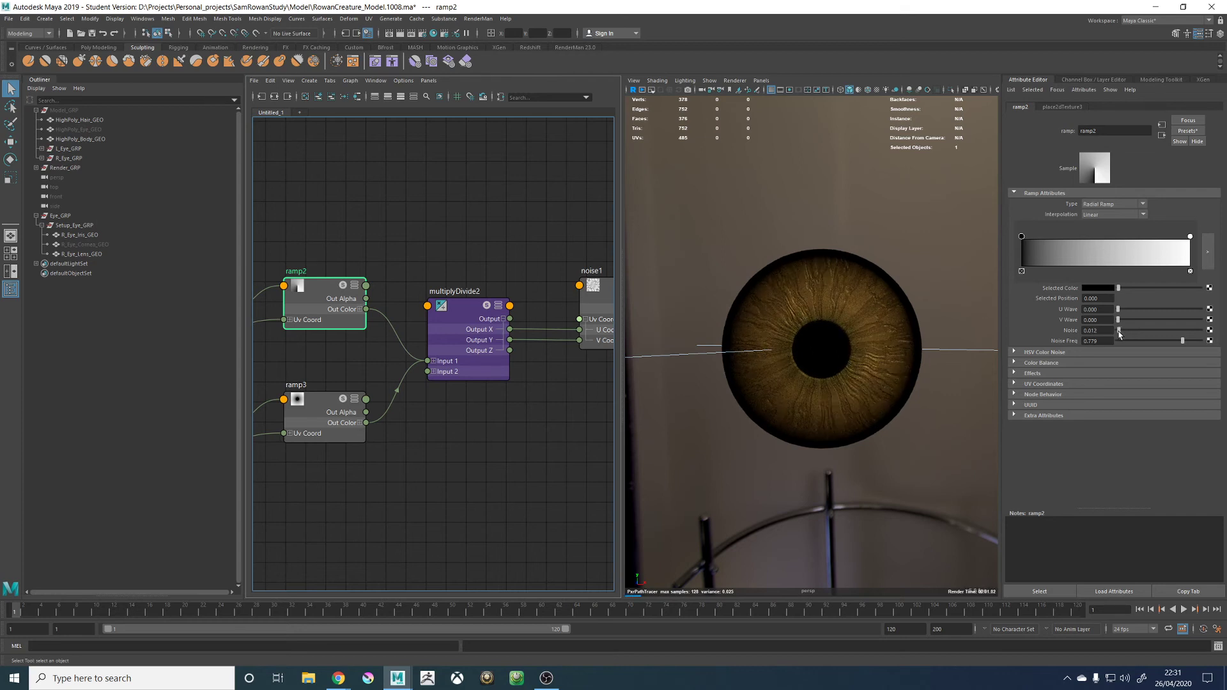
Unhide R_Eye_Cornea_GEO, clear the selection and view the complete eye from a slightly different angle
scroll(441, 281, "down", 2)
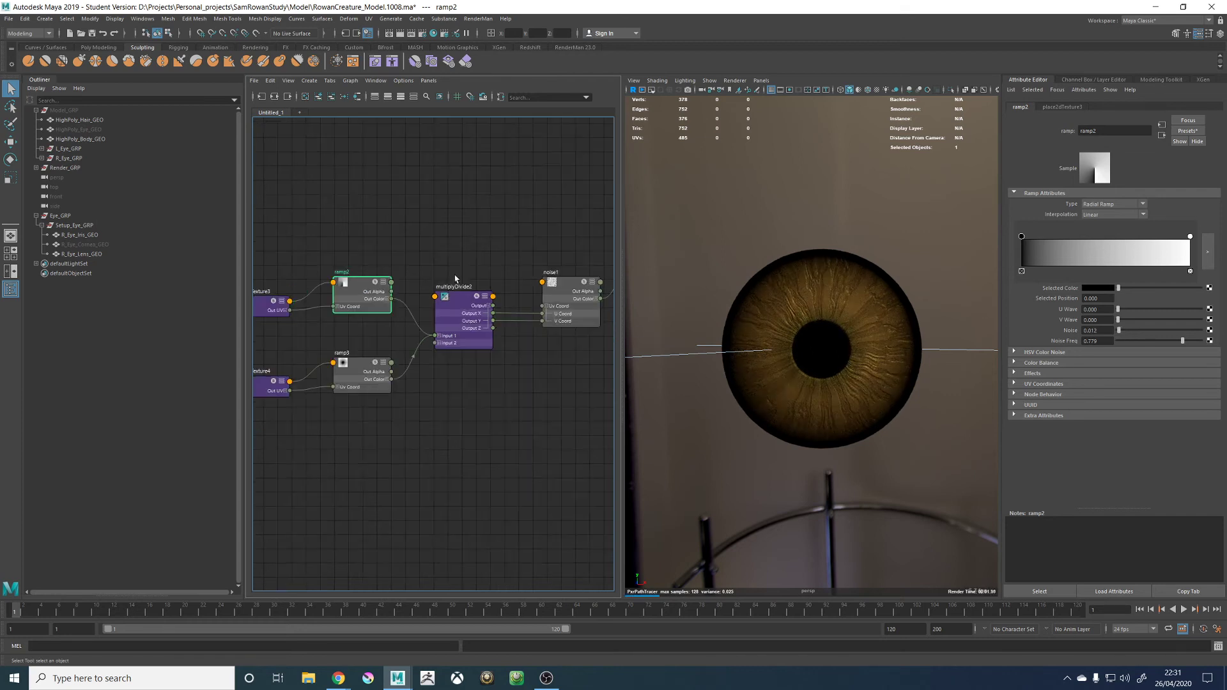
left_click(96, 245)
left_click(774, 468)
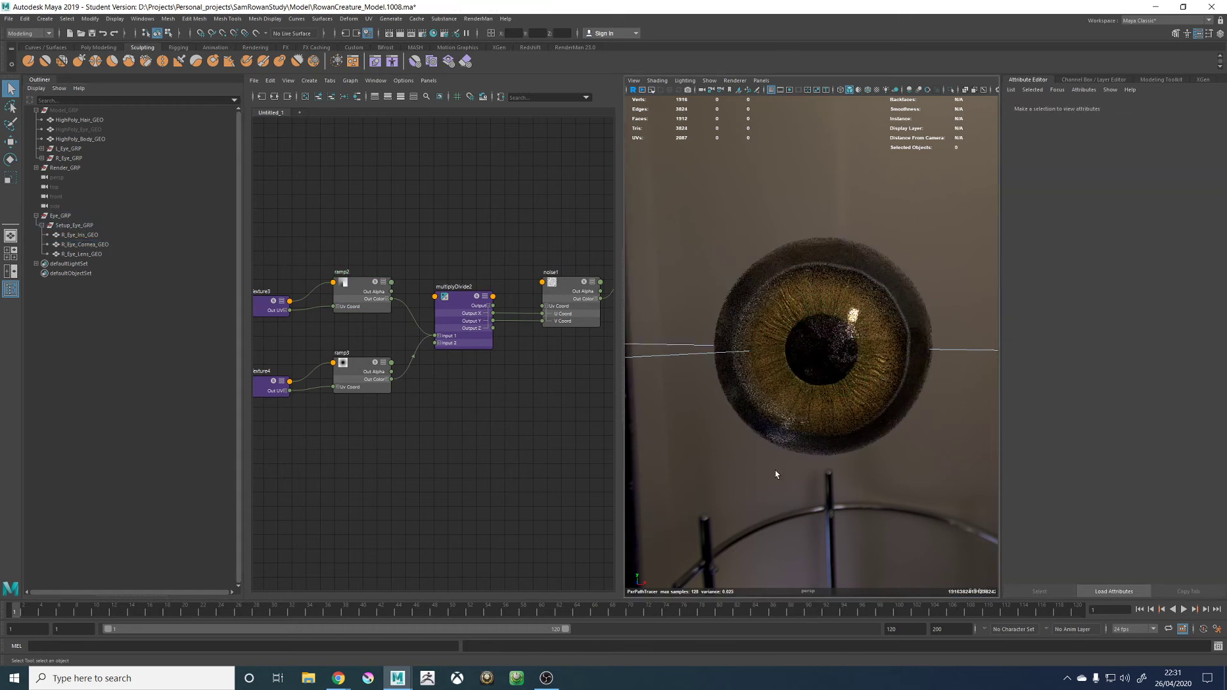
left_click_drag(760, 478, 756, 466, "alt")
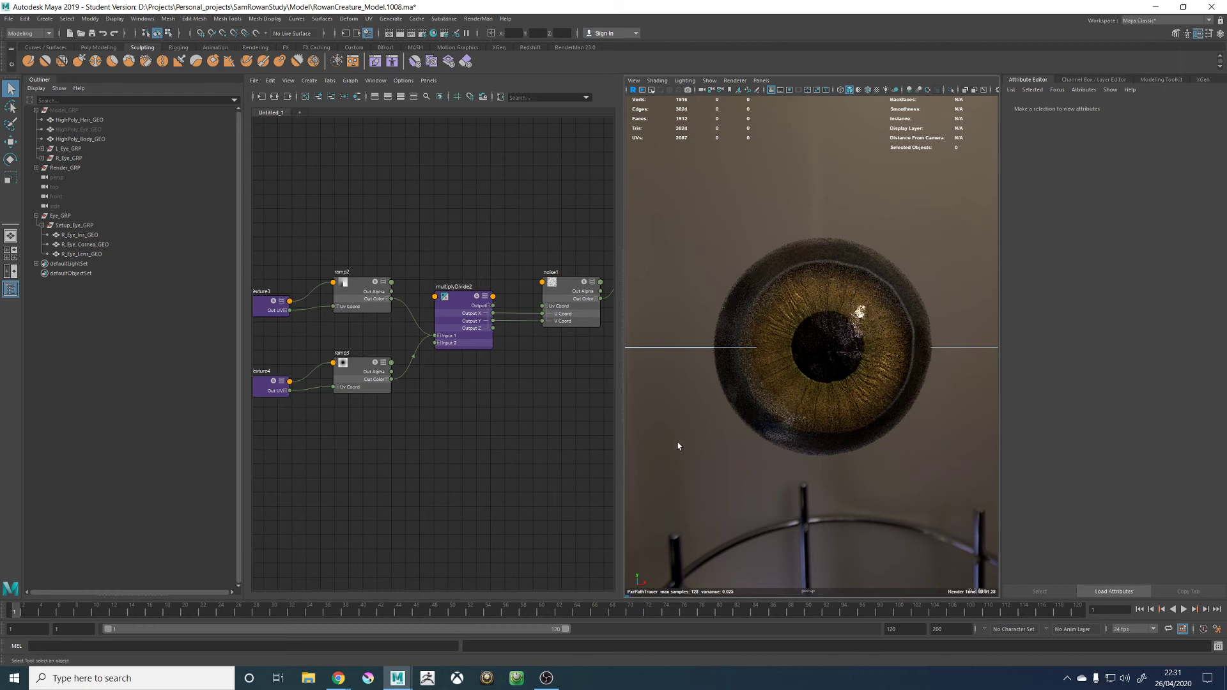
Set the first two Input 2 values of multiplyDivide2 to 8 and 0.4
left_click(454, 309)
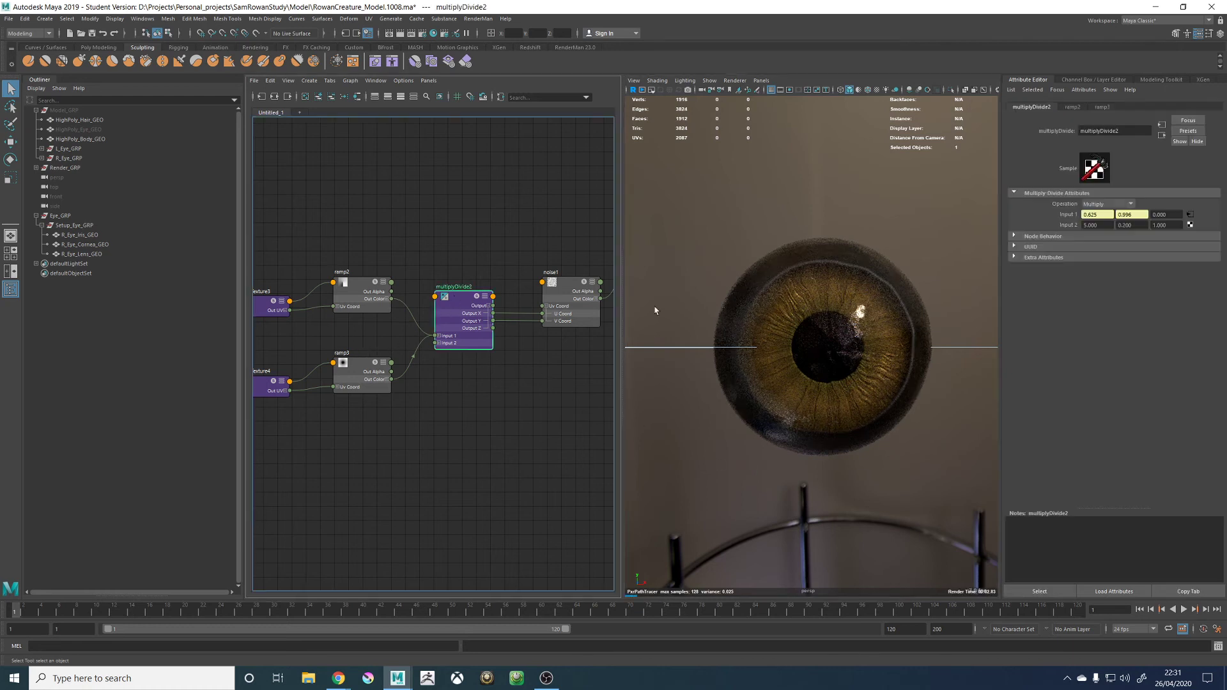
left_click(1097, 225)
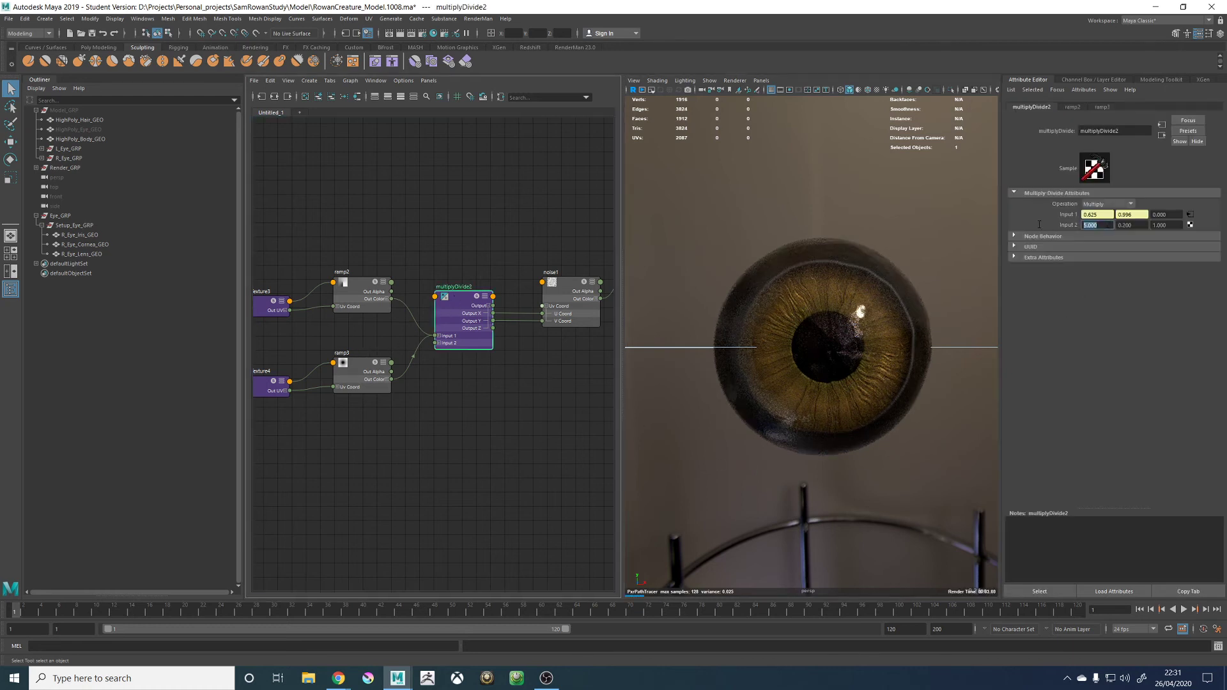
left_click(1134, 226)
type("0.4")
key("Return")
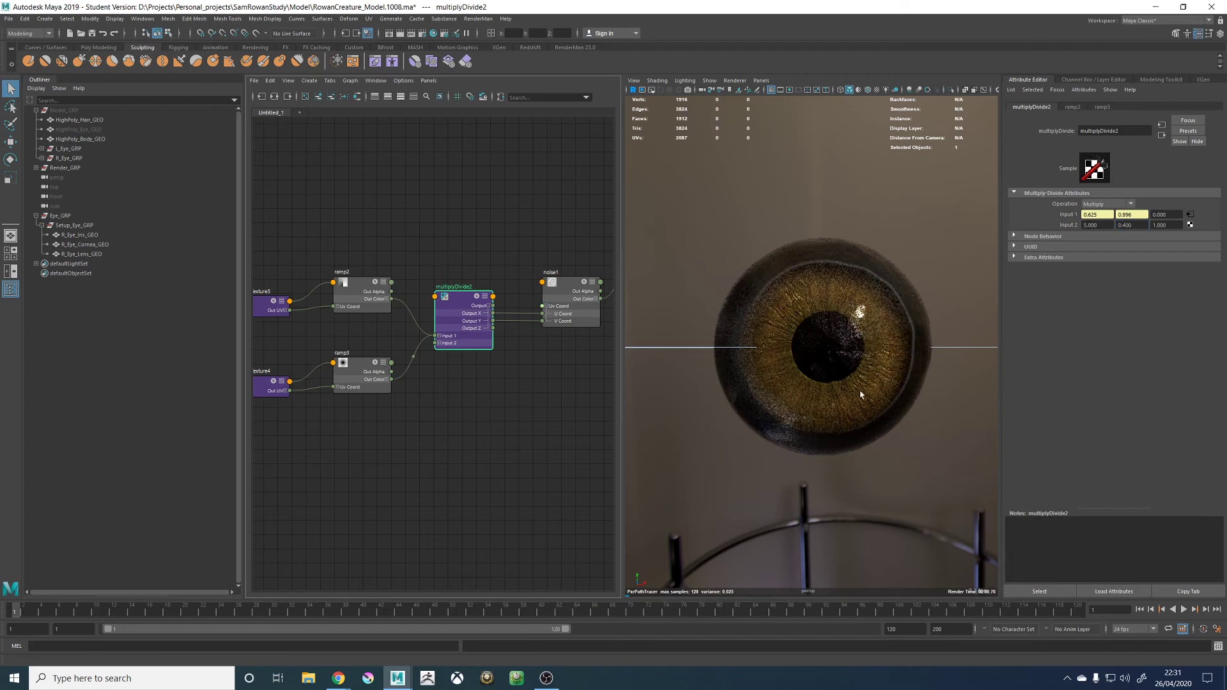
left_click_drag(1108, 225, 1051, 229)
type("8")
key("Return")
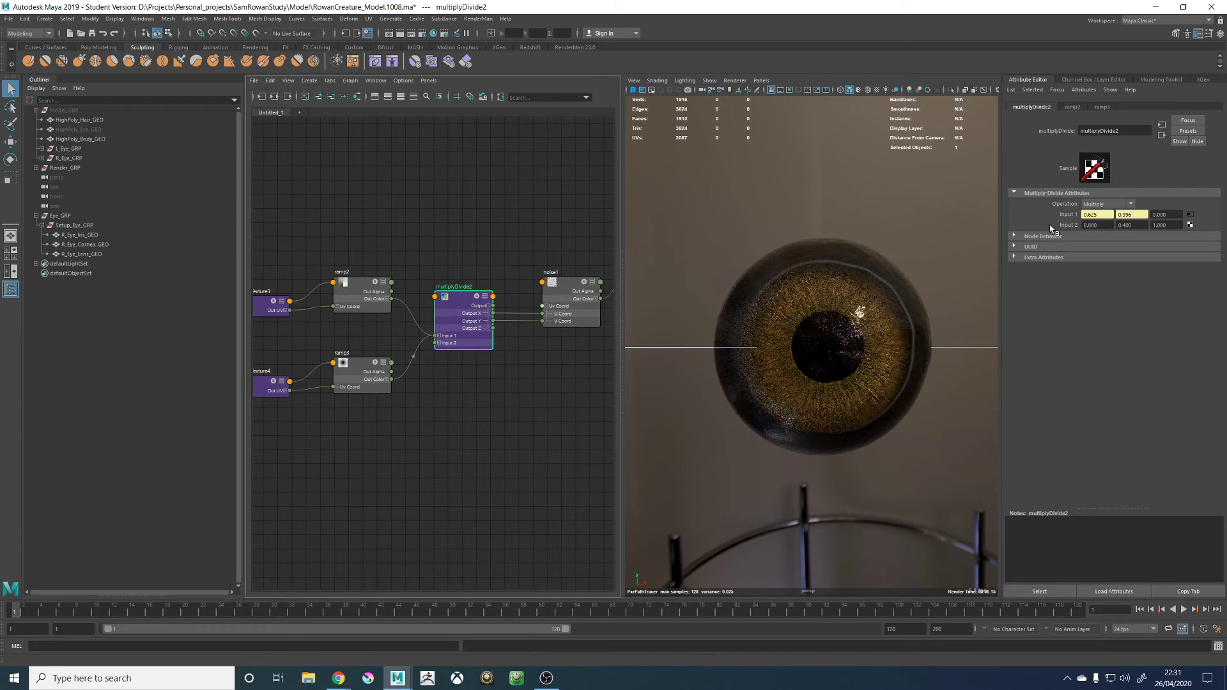
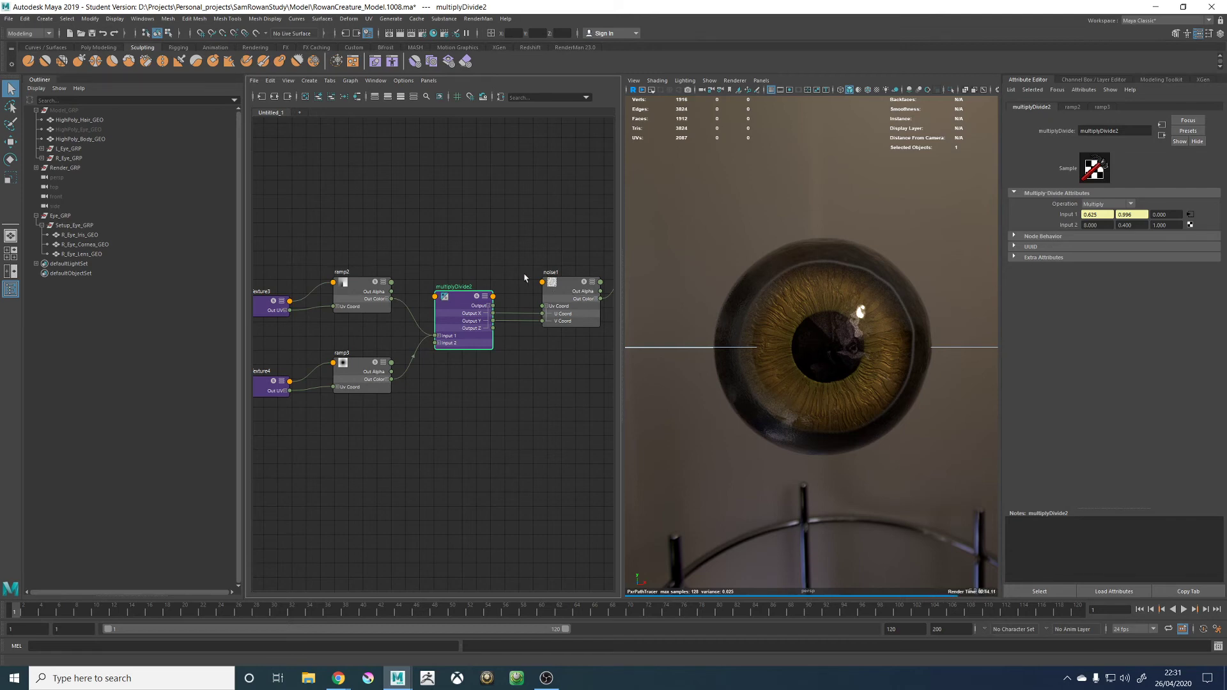
Solo the IrisPattern ramp to check the remapped noise pattern on the iris
scroll(529, 274, "down", 3)
middle_click_drag(607, 245, 406, 274, "alt")
scroll(529, 276, "up", 3)
left_click(457, 240)
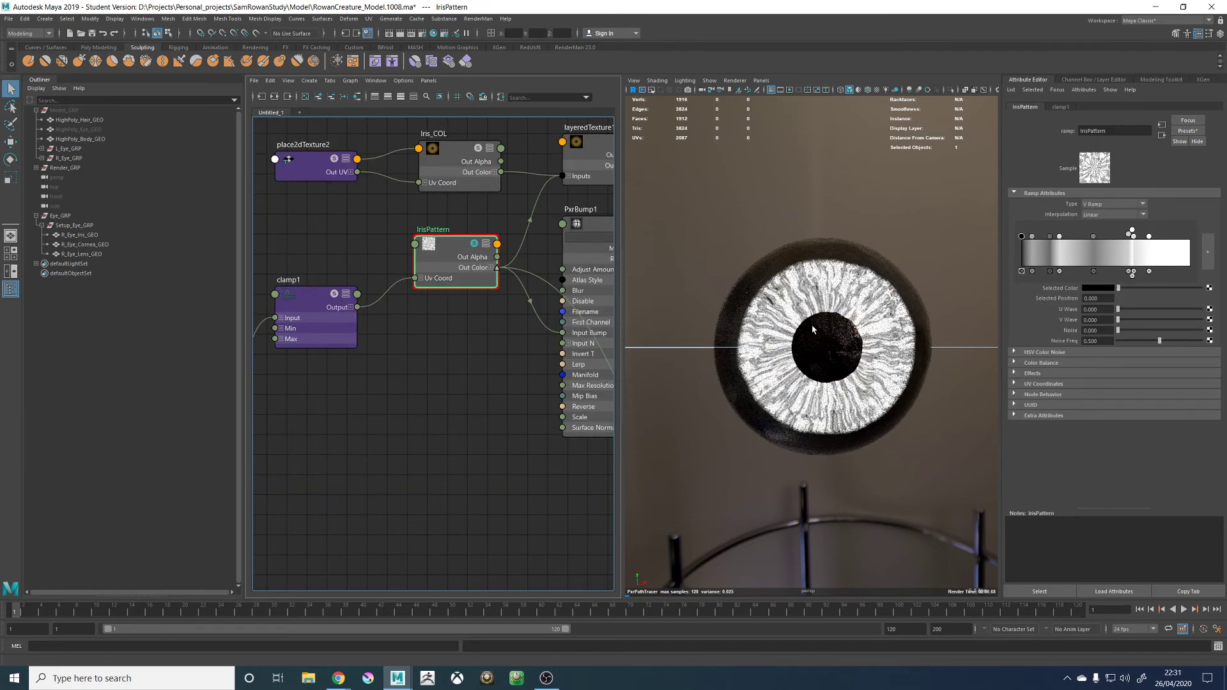
Solo PxrBump1 to check the bump normals that the iris pattern produces
middle_click_drag(459, 347, 402, 365, "alt")
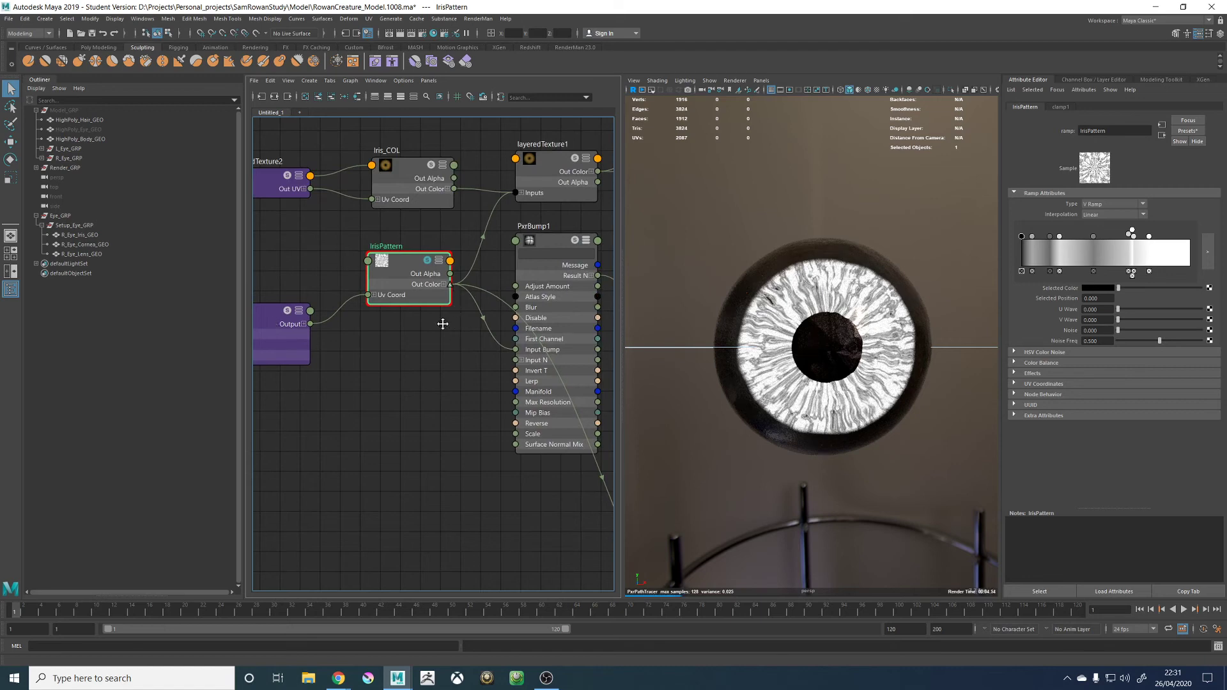
middle_click_drag(441, 320, 400, 336, "alt")
left_click(539, 259)
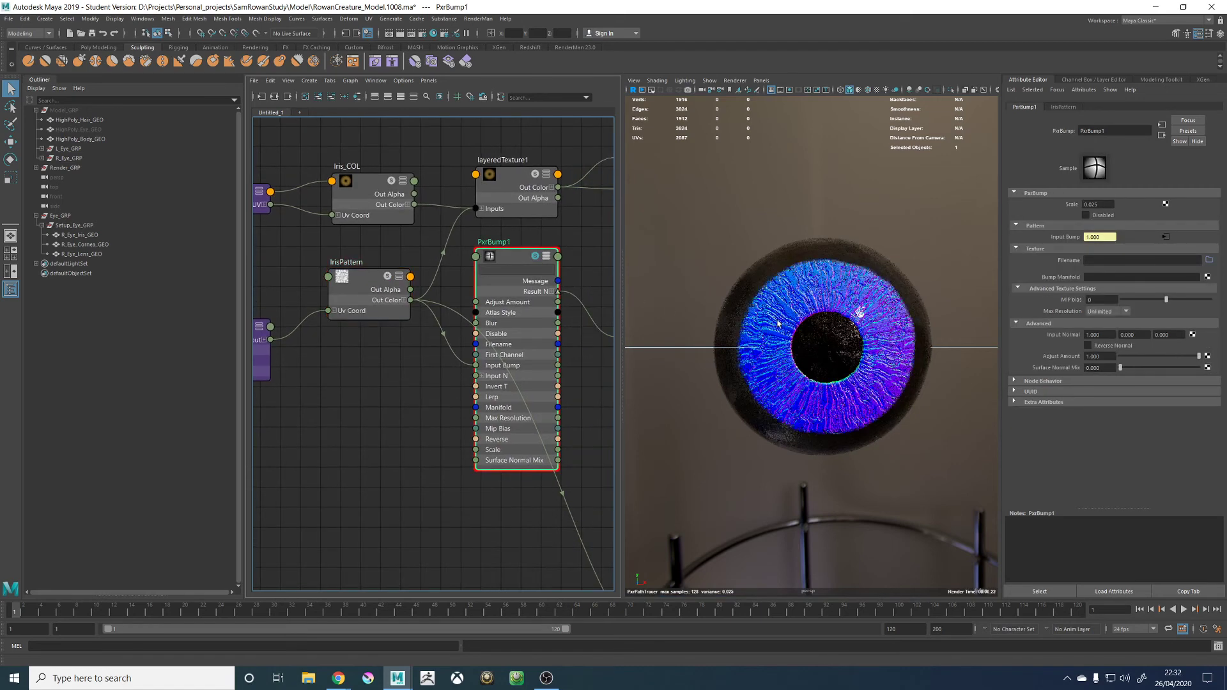
Solo PxrRemap2 to check the displacement input, and turn the solo off to return to the full shading
scroll(587, 473, "down", 5)
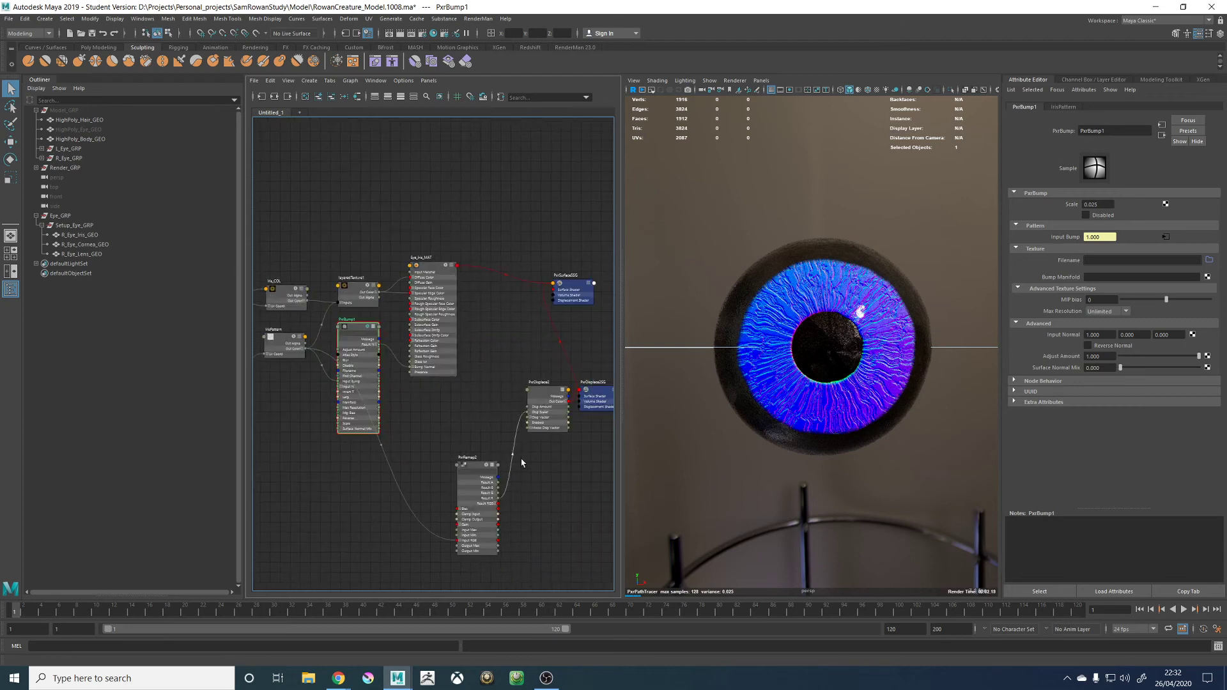
scroll(521, 444, "up", 2)
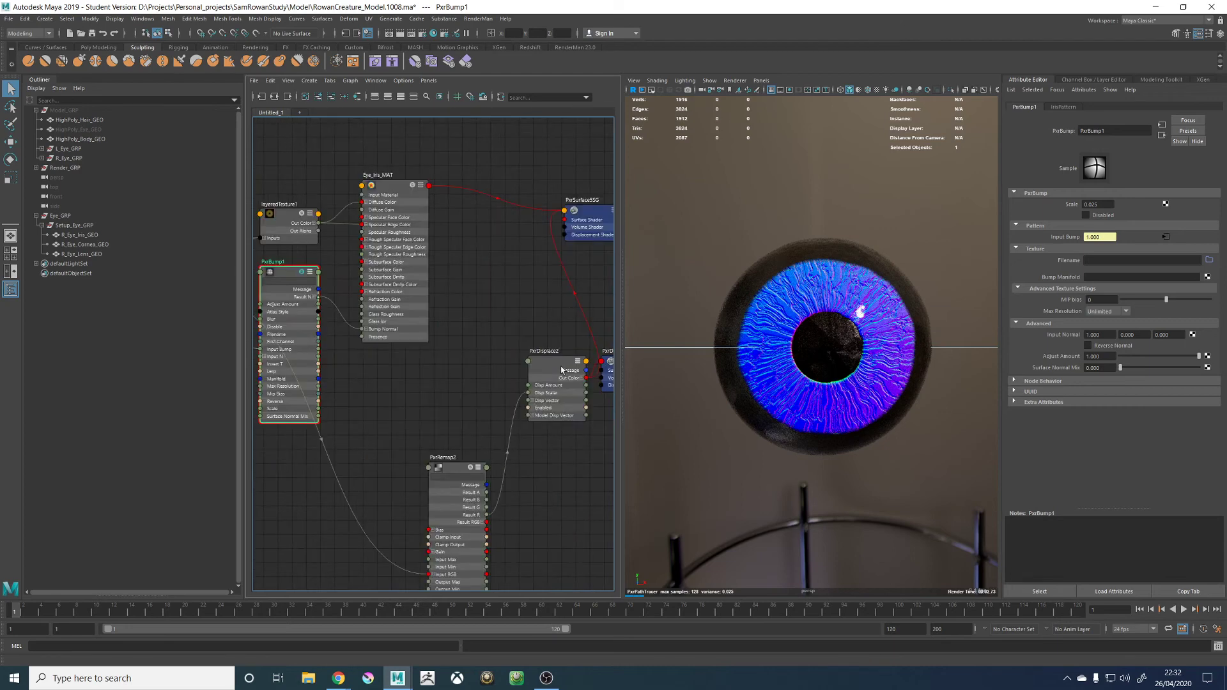
left_click(470, 467)
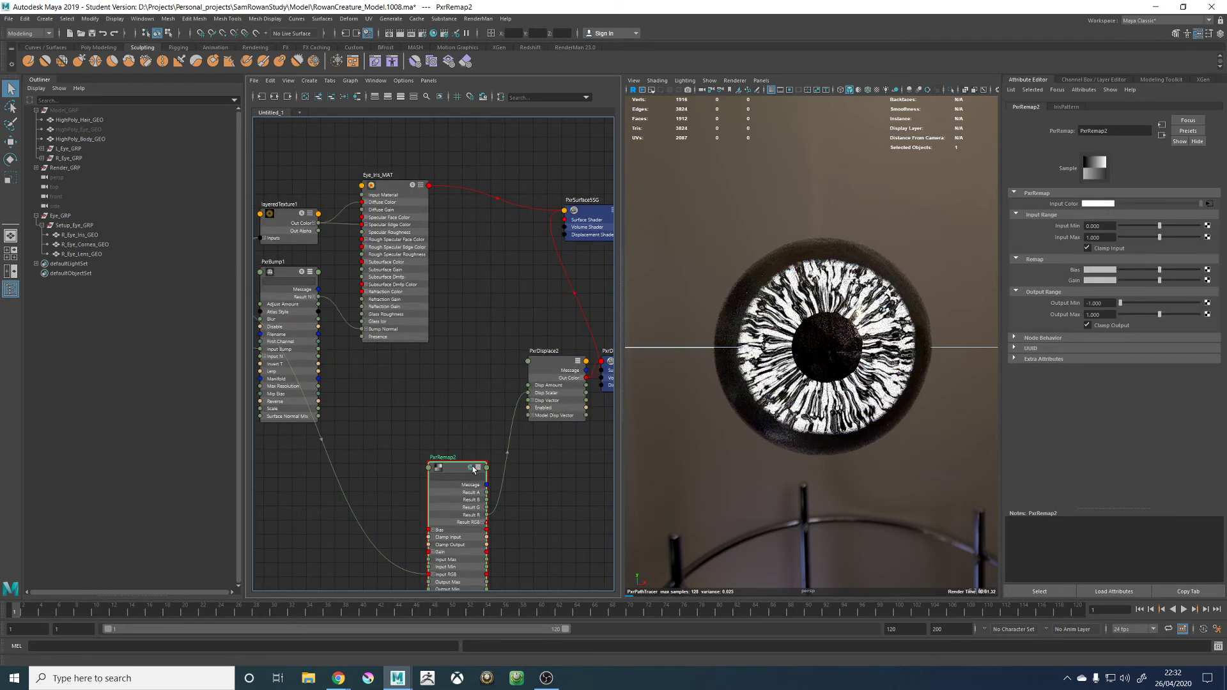
left_click(471, 468)
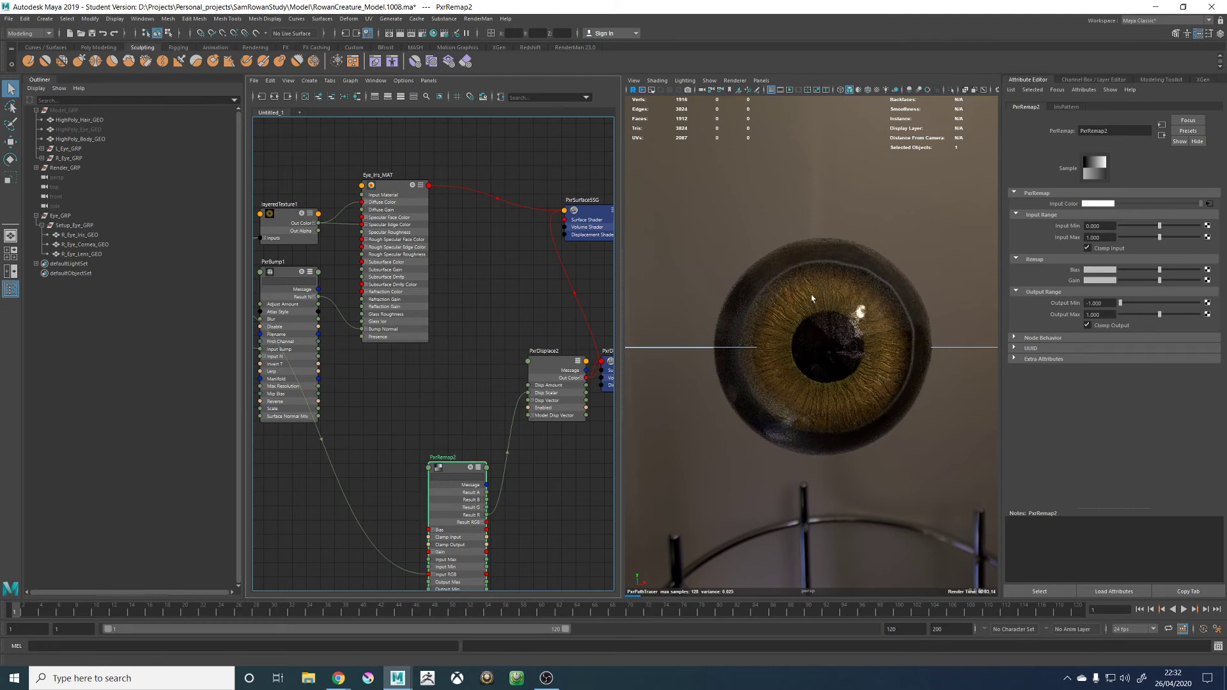
Disable PxrBump1 and examine the iris up close without its bump
left_click(285, 274)
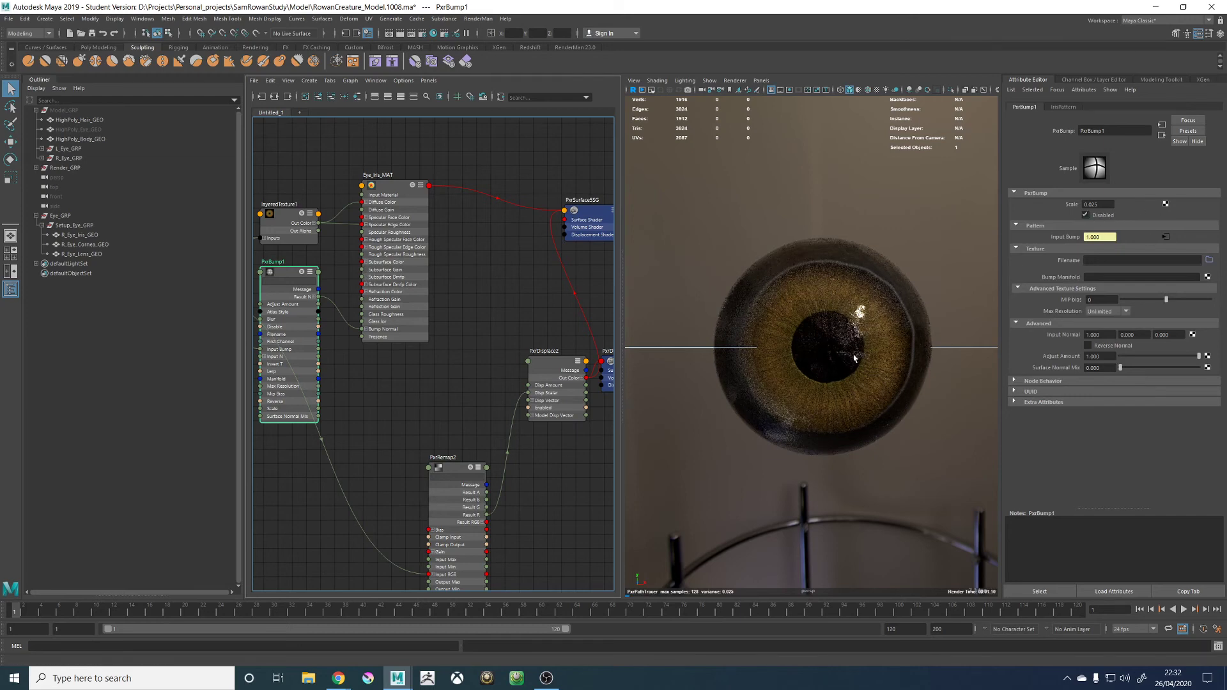
left_click(928, 359)
scroll(928, 358, "up", 5)
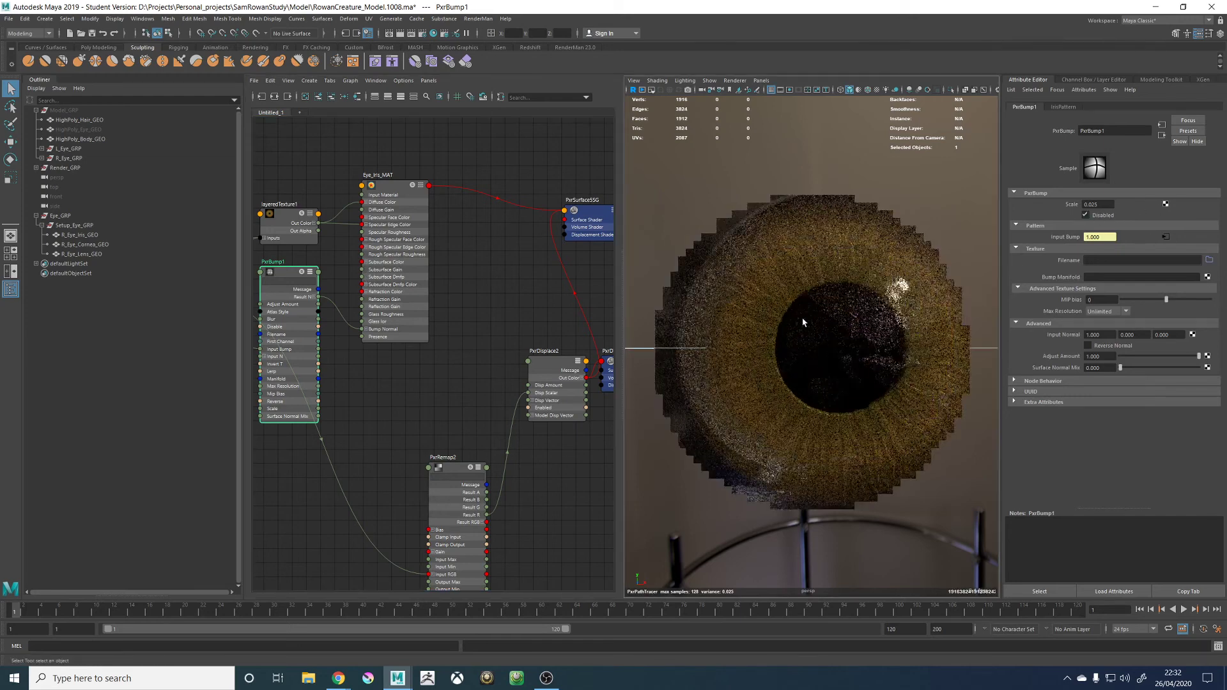
Try a gain of 0.1 on PxrDisplace2 to exaggerate the iris displacement
left_click(542, 367)
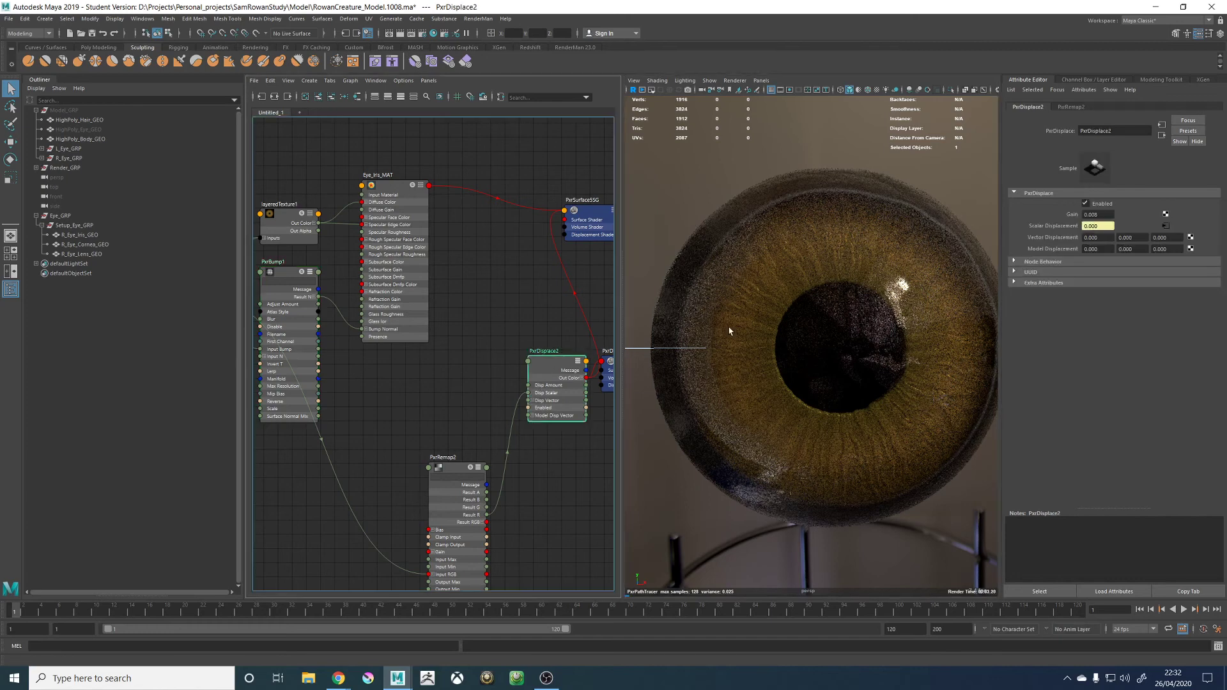
left_click(1092, 214)
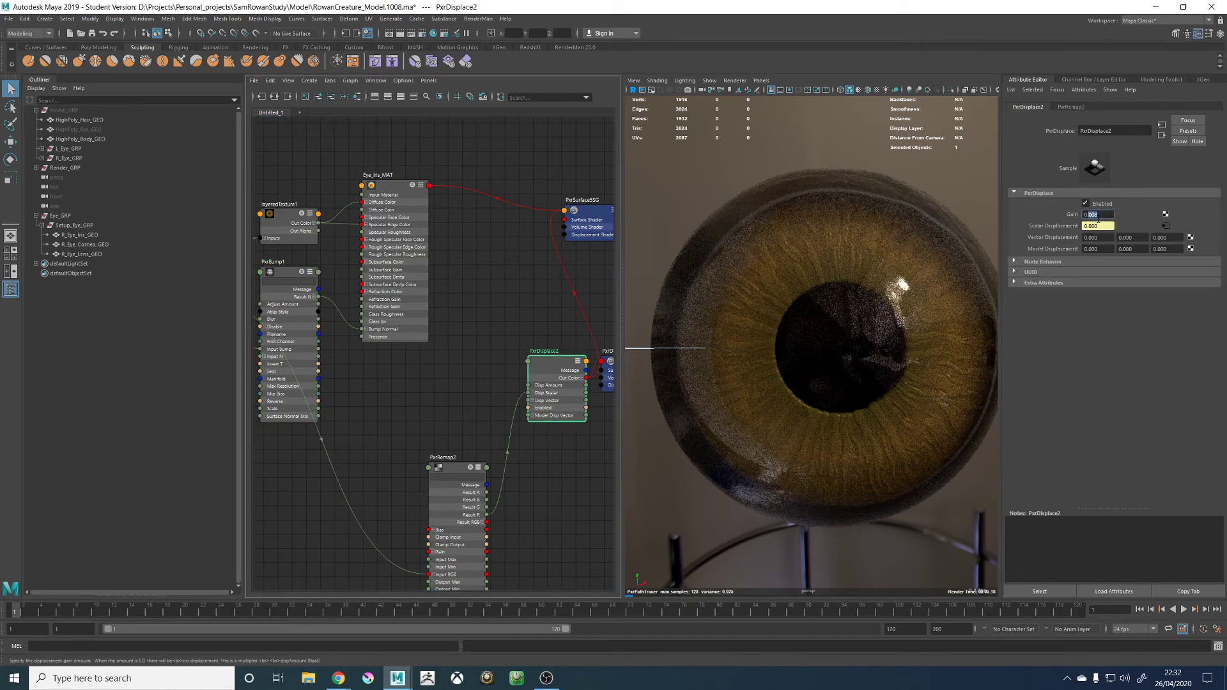
type("0.1")
key("Return")
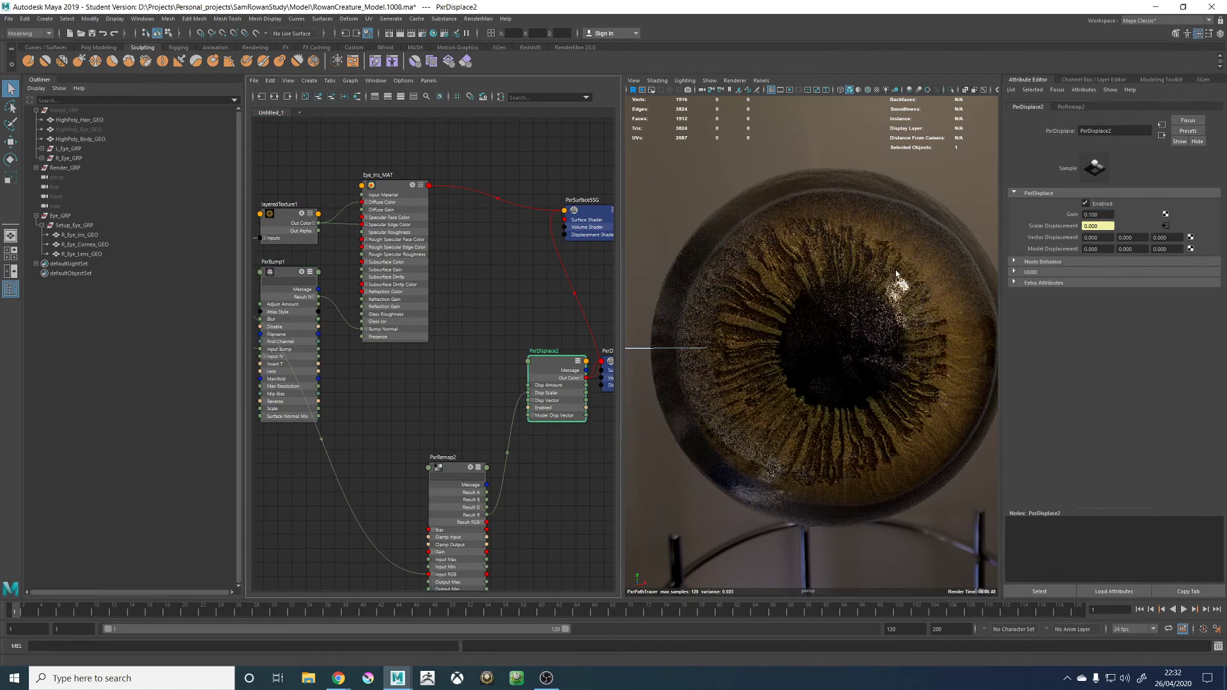
scroll(876, 344, "down", 2)
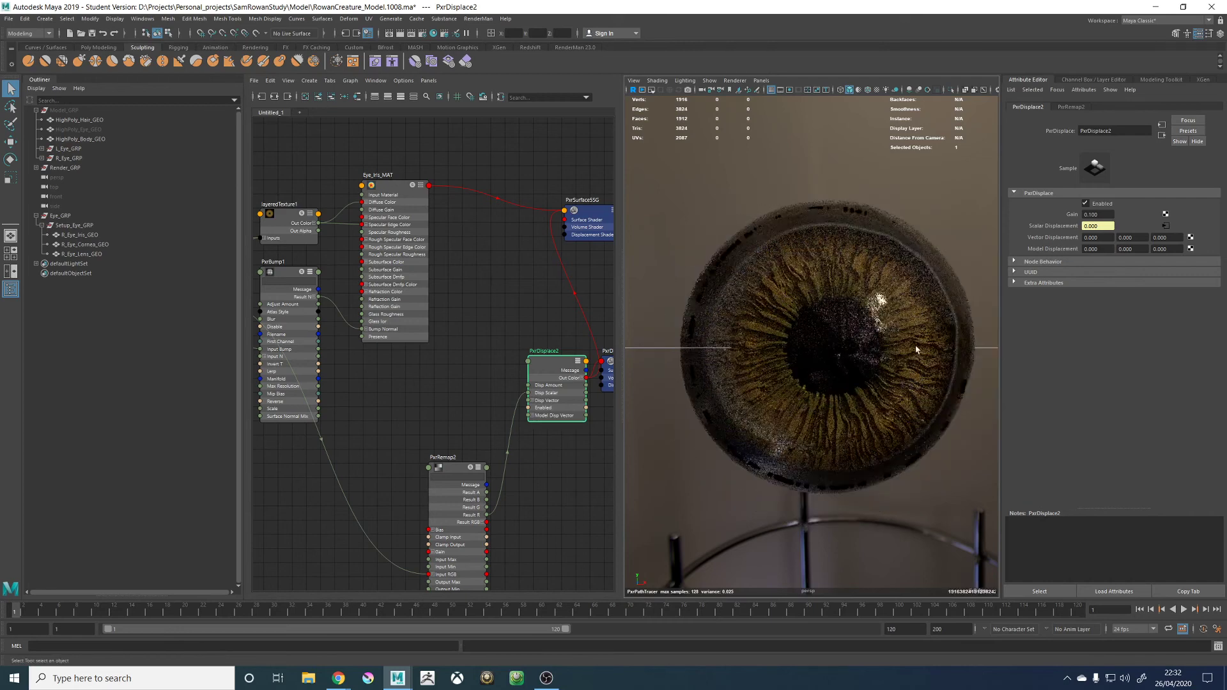
Set the gain of PxrDisplace2 to 0.010
left_click(1094, 215)
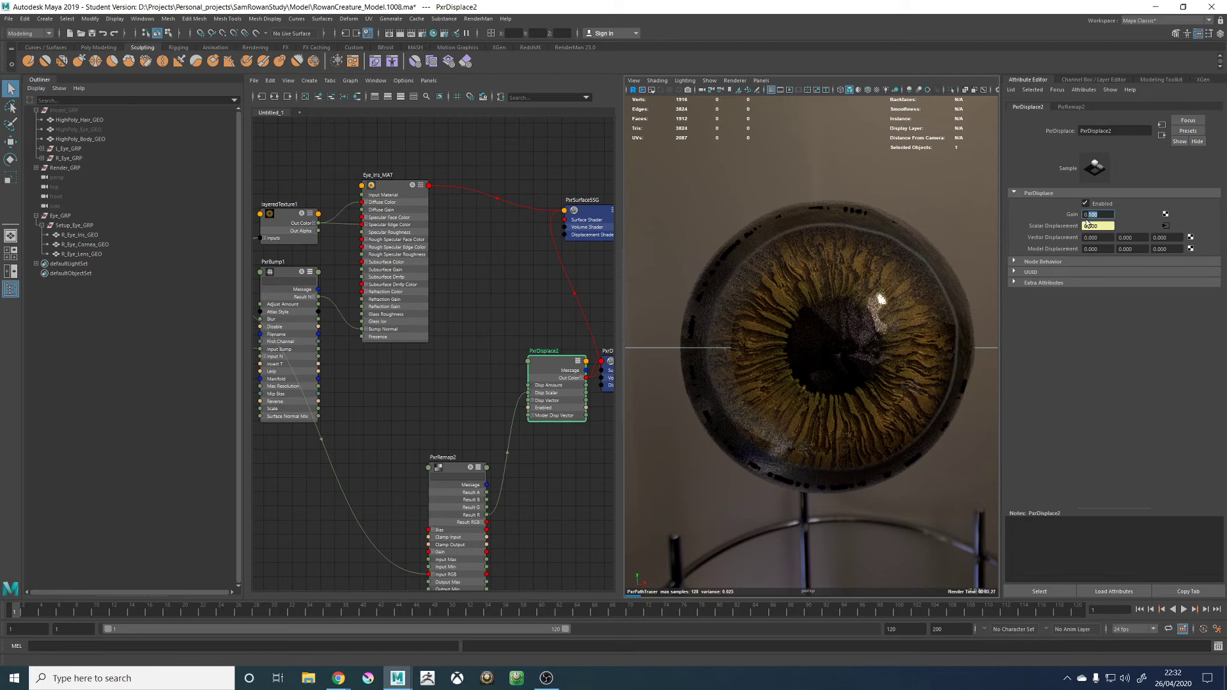
type("010")
key("Return")
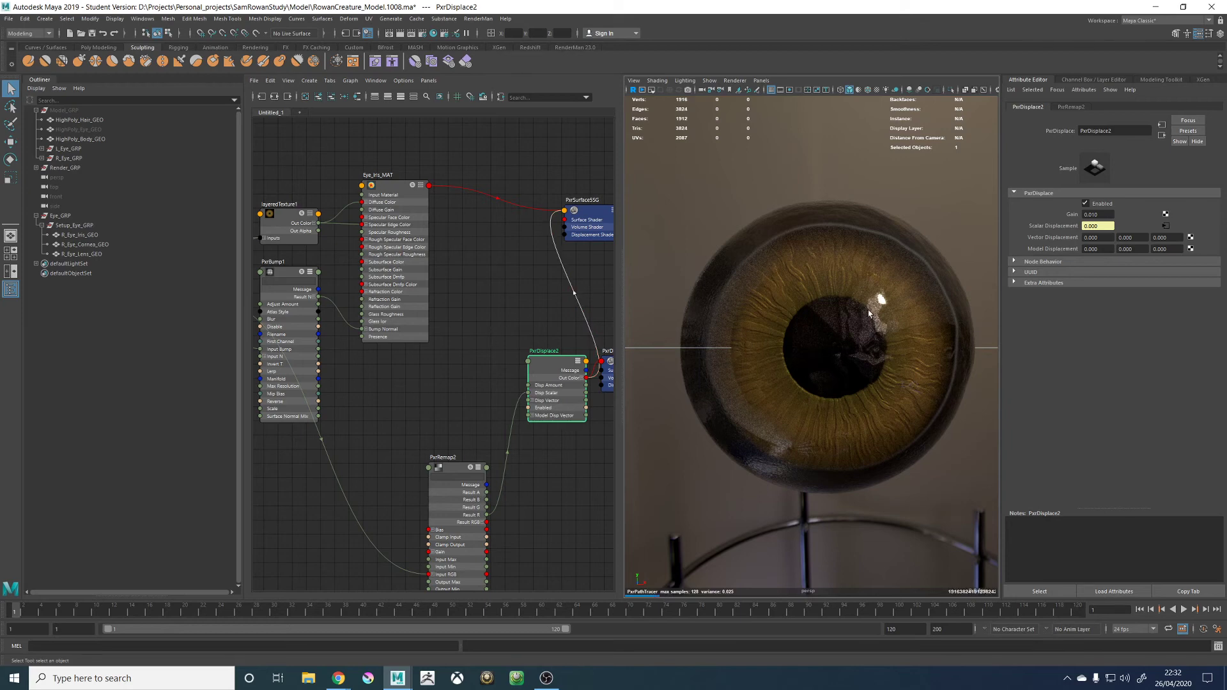
Re-enable PxrBump1 and examine the iris up close and from a slightly different angle with bump and displacement combined
scroll(448, 373, "down", 2)
left_click(338, 304)
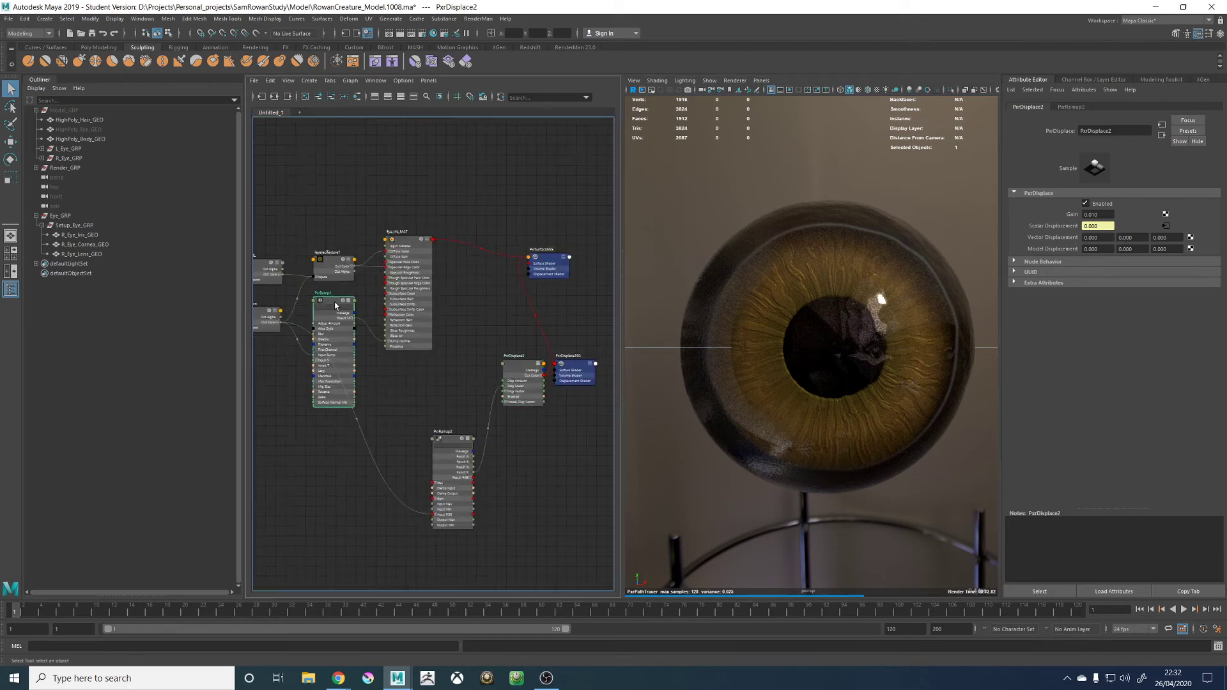
left_click(1015, 249)
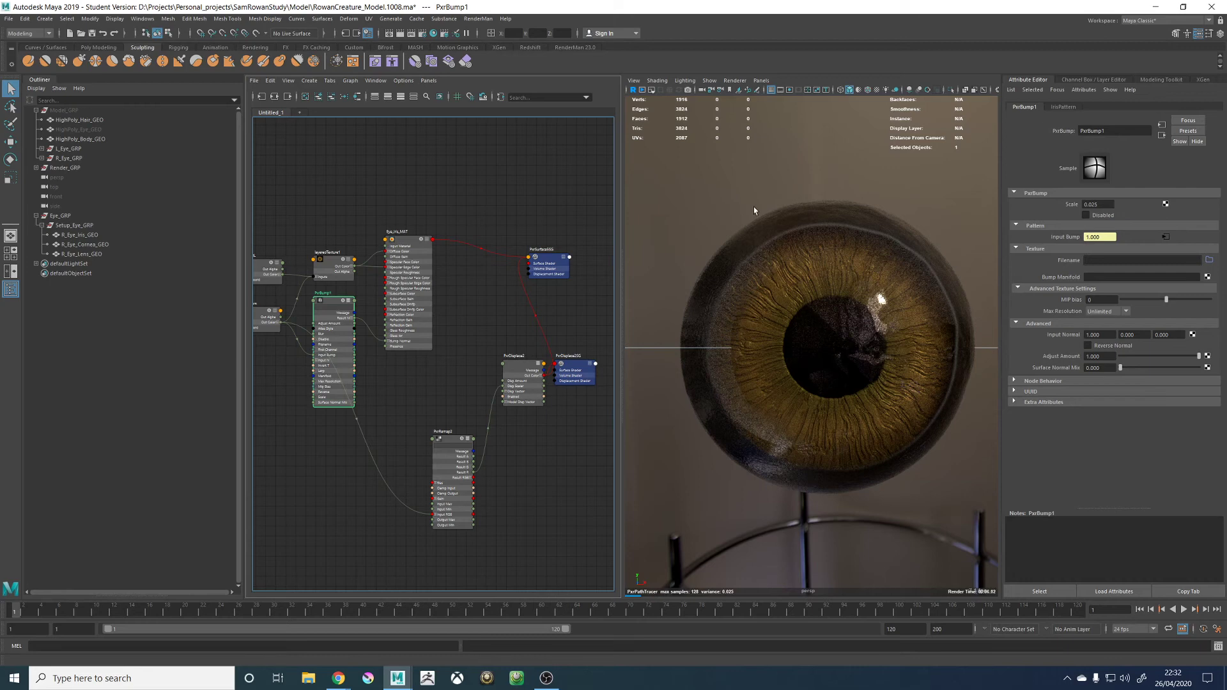
left_click_drag(712, 190, 907, 301, "alt")
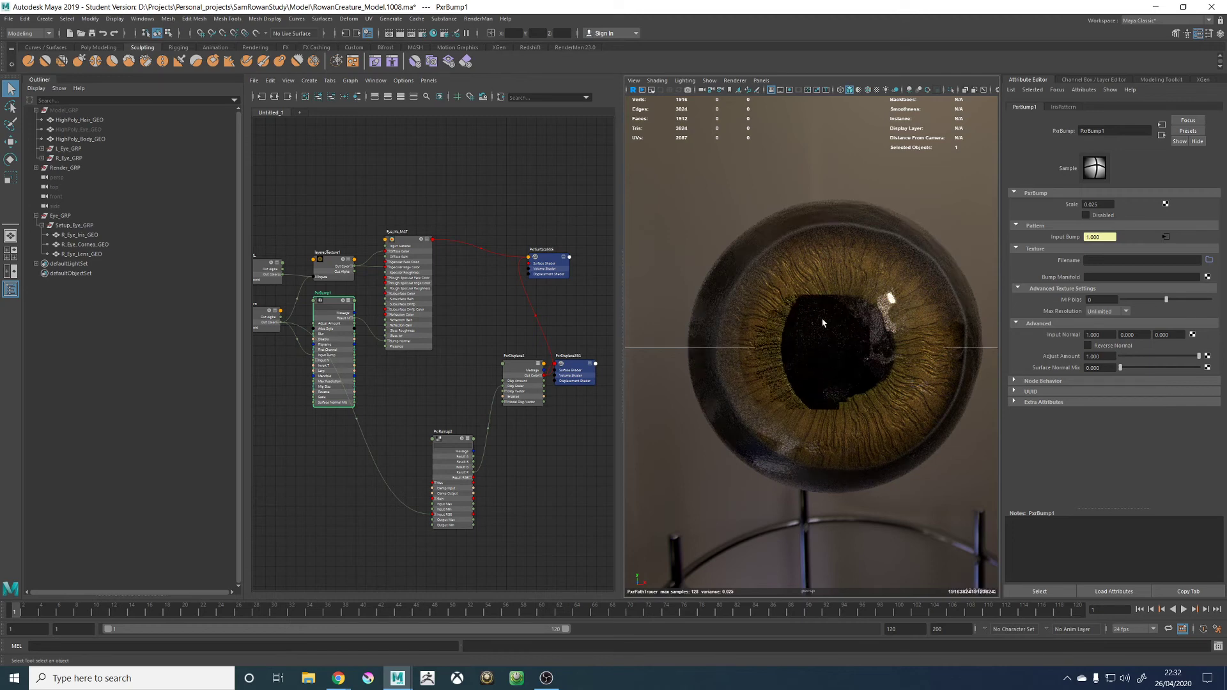
scroll(825, 307, "up", 5)
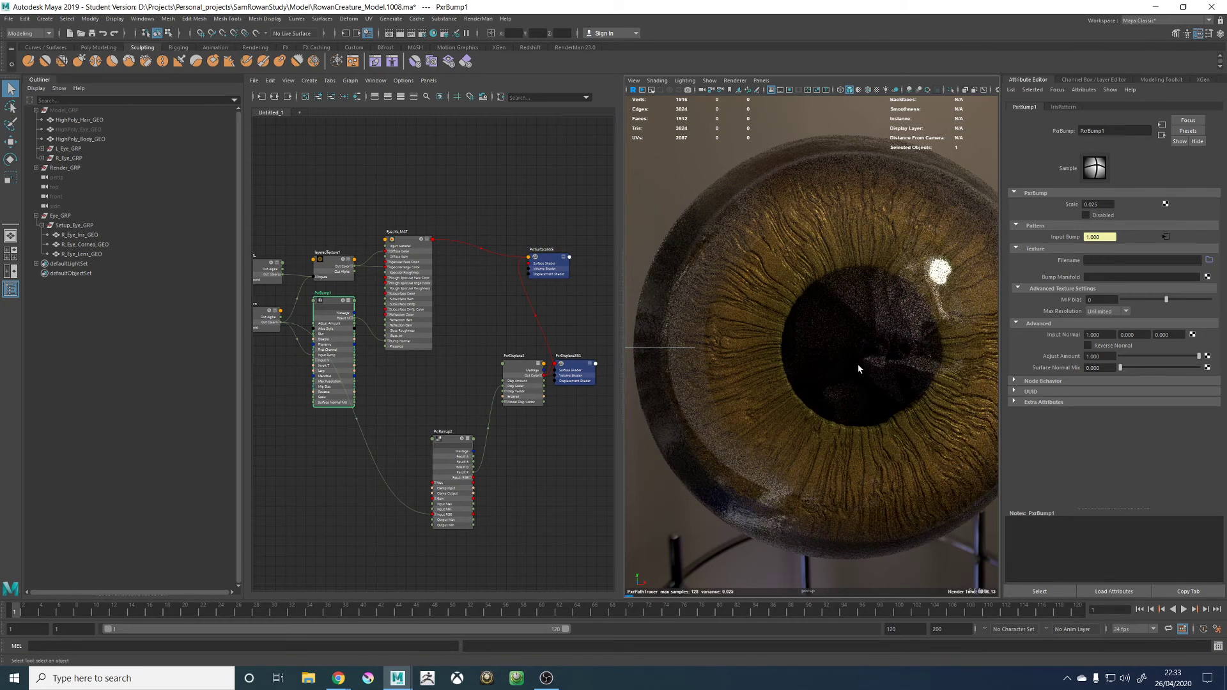
scroll(857, 361, "down", 5)
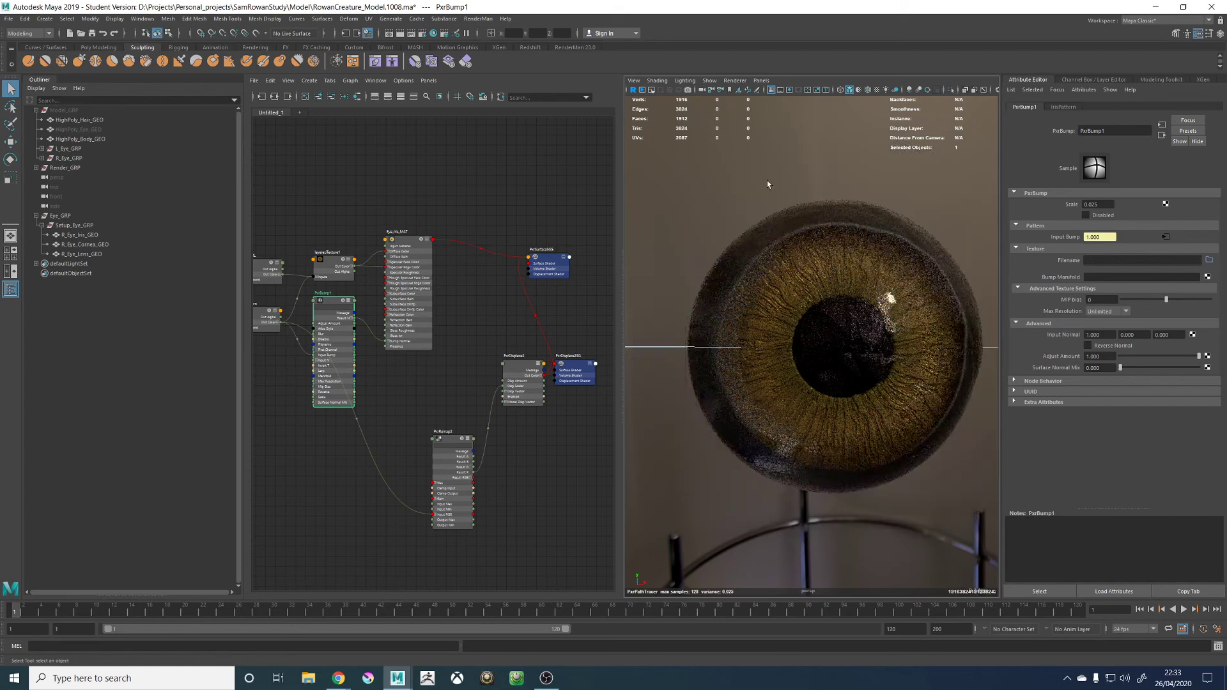
Switch the viewport renderer to Viewport 2.0 and create a new ramp texture in the empty graph area below ramp3
left_click(735, 80)
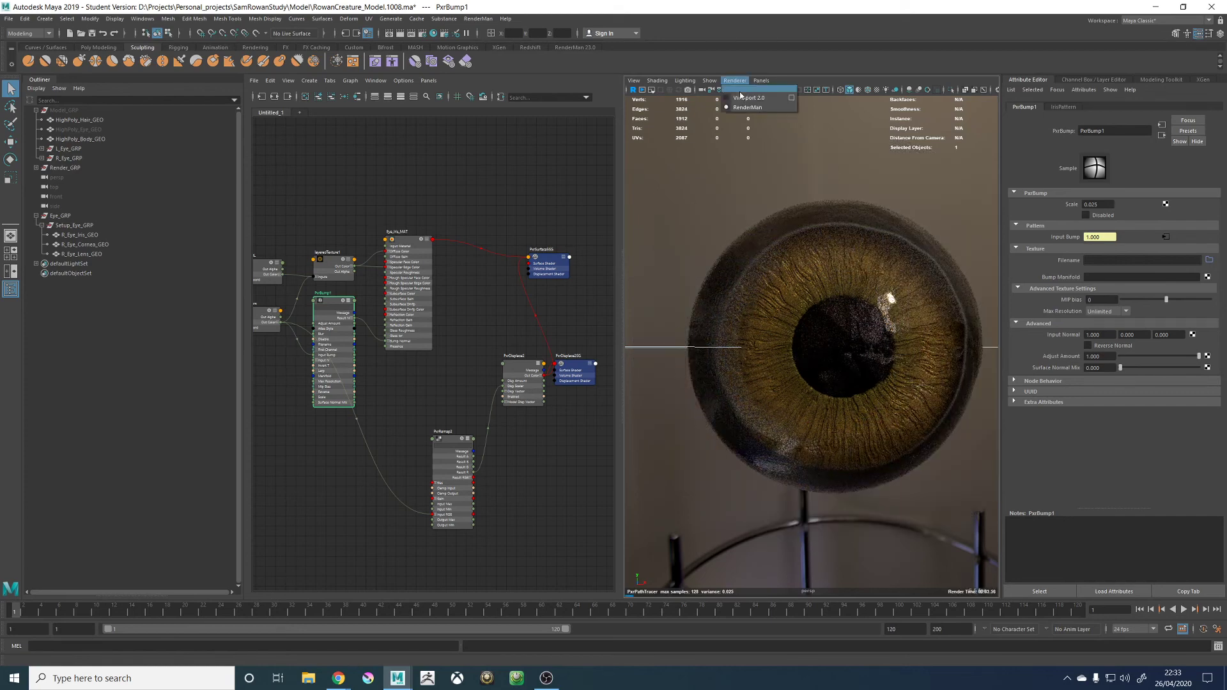
left_click(746, 93)
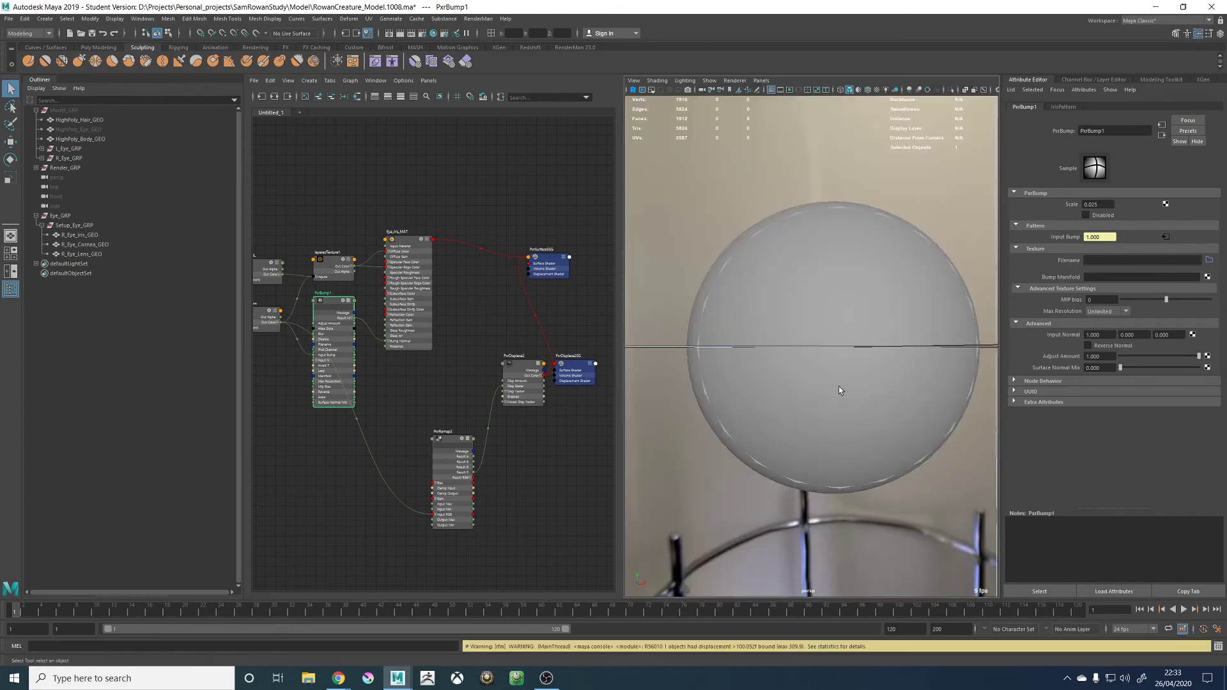
middle_click_drag(334, 472, 516, 410, "alt")
middle_click_drag(433, 422, 542, 414, "alt")
scroll(482, 438, "down", 2)
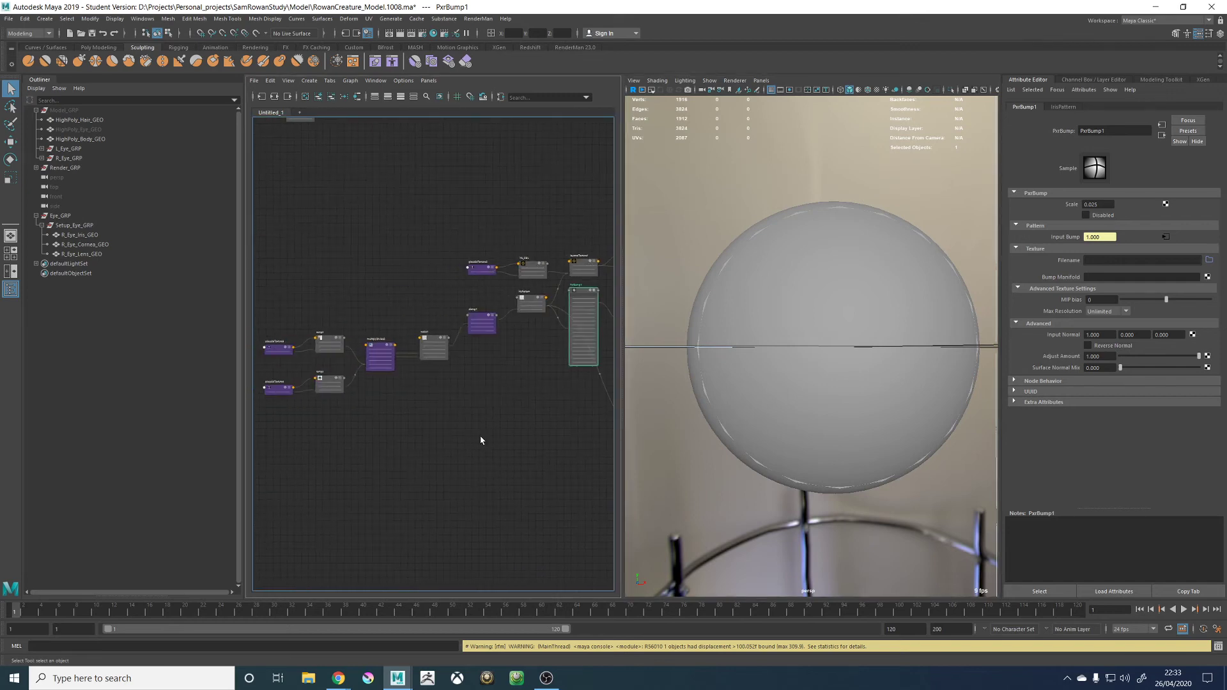
scroll(365, 447, "up", 2)
middle_click_drag(363, 447, 389, 448, "alt")
left_click(331, 339)
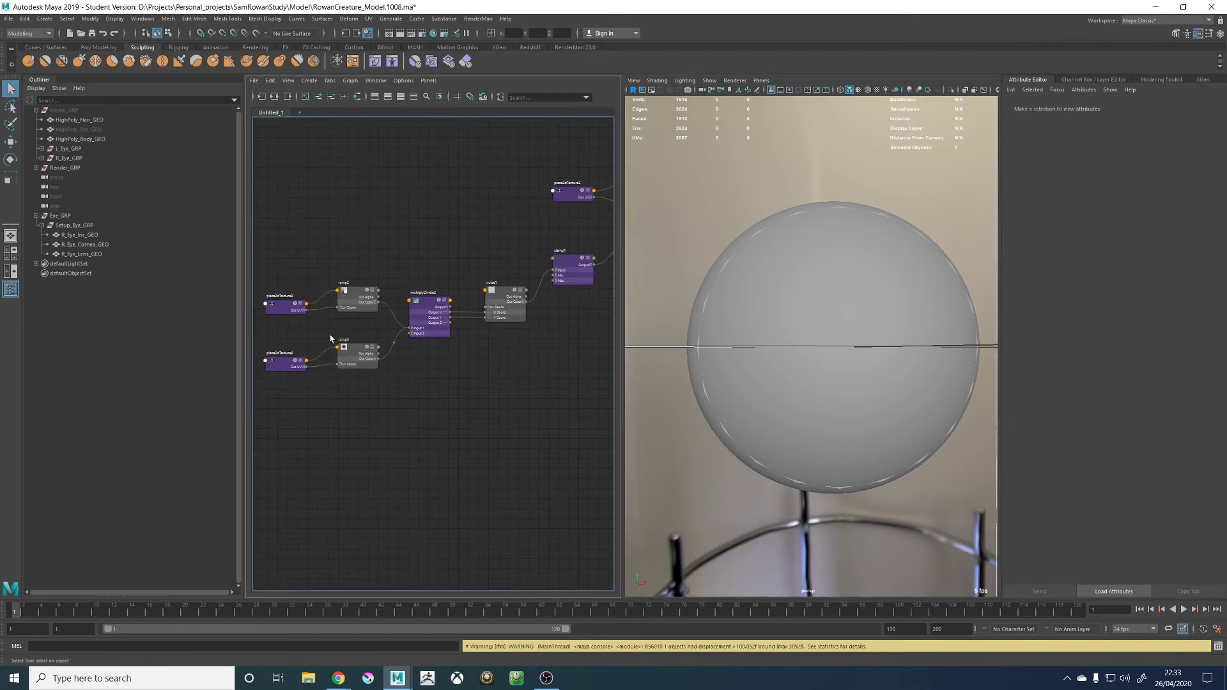
key("Tab")
type("ramp")
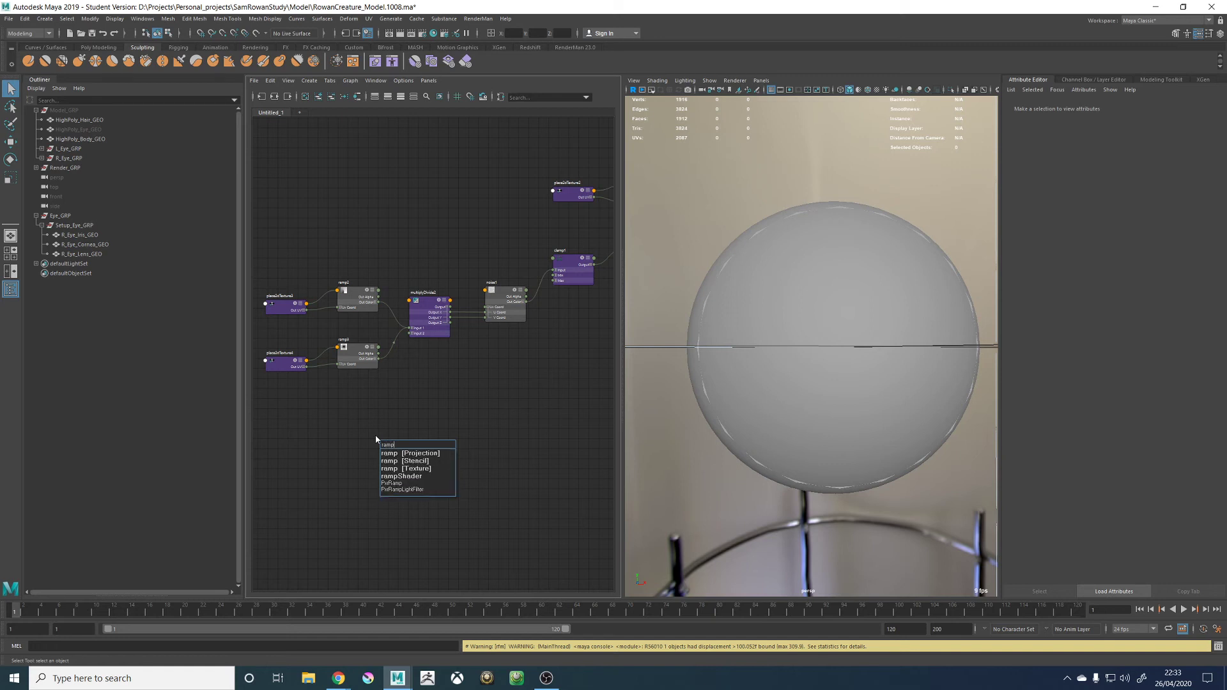
key("Down")
key("Down")
key("Down")
key("Return")
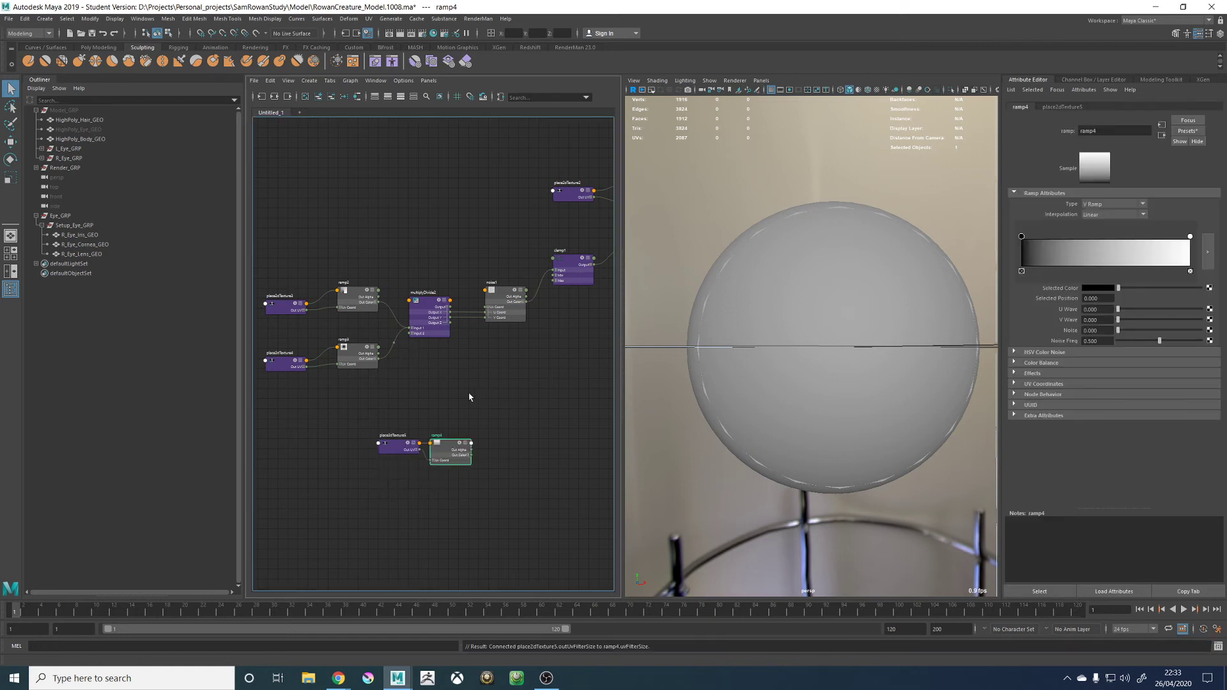
Place ramp4 directly below ramp3 and set its type to Circular Ramp
double_click(453, 454)
left_click_drag(453, 446, 353, 438)
scroll(390, 425, "up", 5)
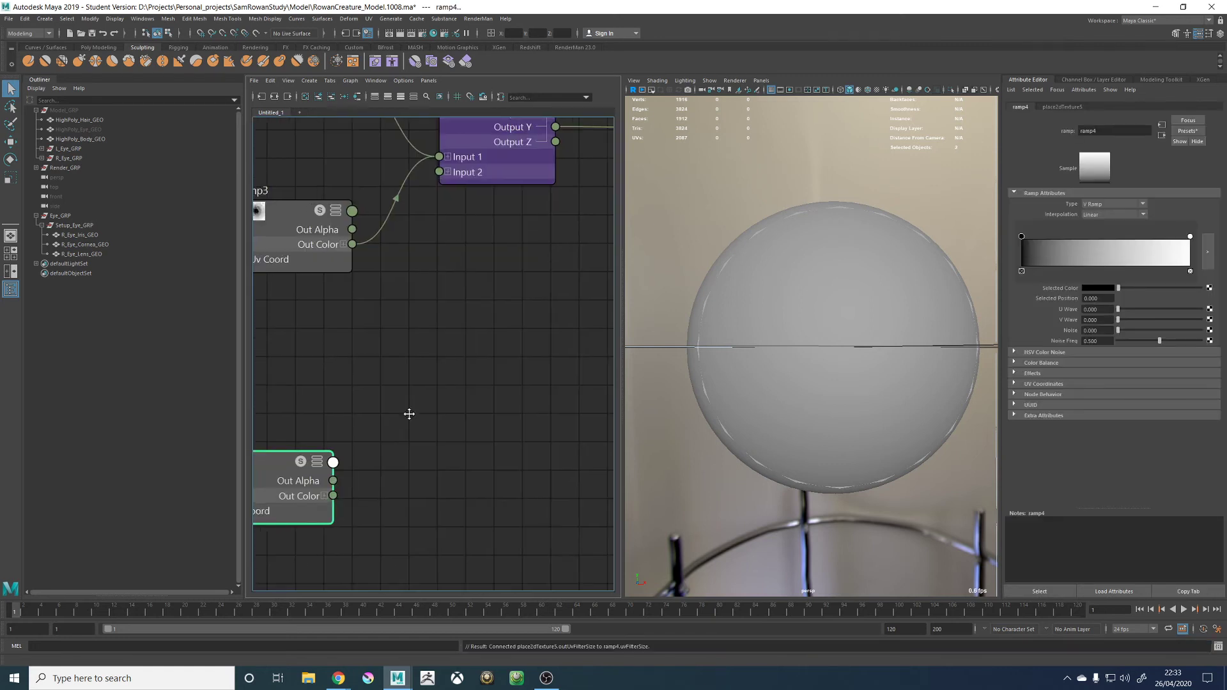
middle_click_drag(270, 457, 413, 427, "alt")
left_click_drag(413, 426, 434, 412)
left_click(433, 412)
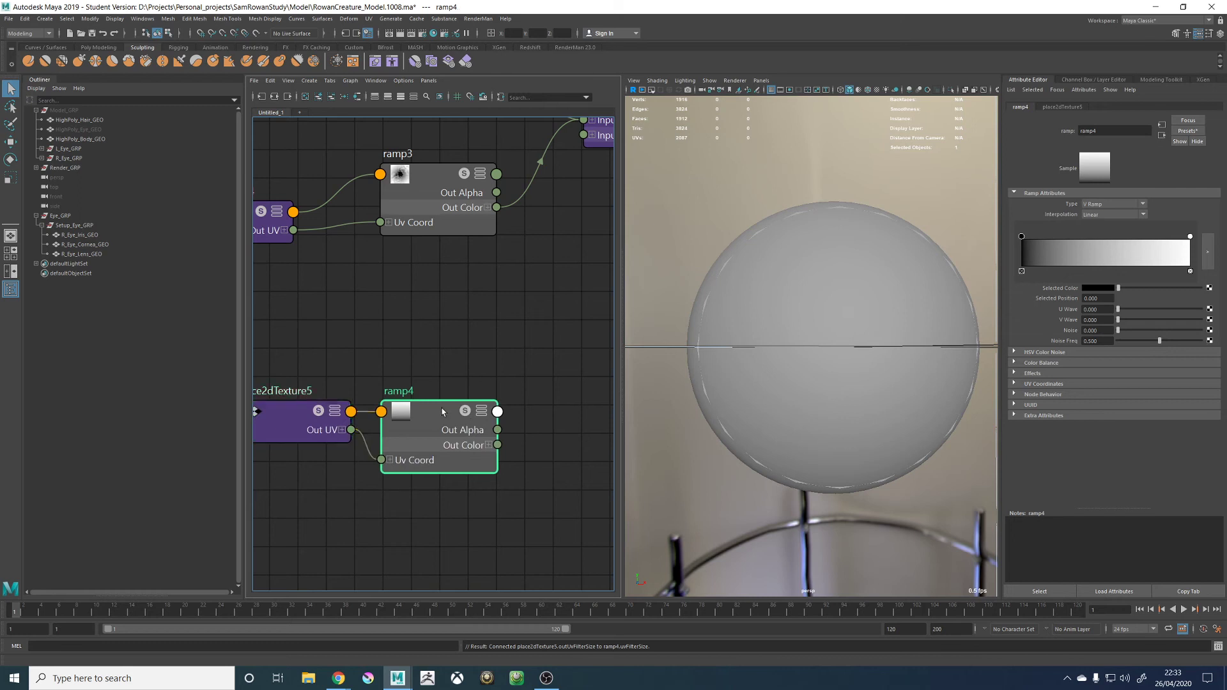
left_click(1094, 204)
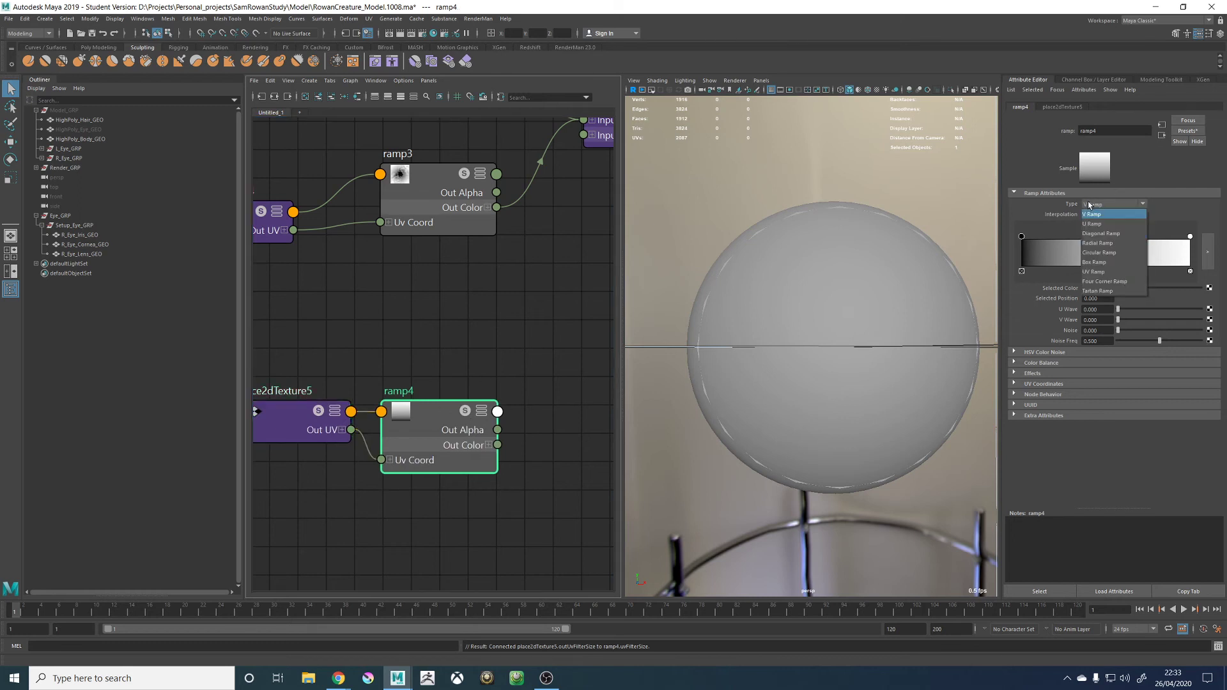
left_click(1106, 253)
Solo noise1 and create a layered texture node that has noise1's colour as its only layer
scroll(428, 345, "down", 5)
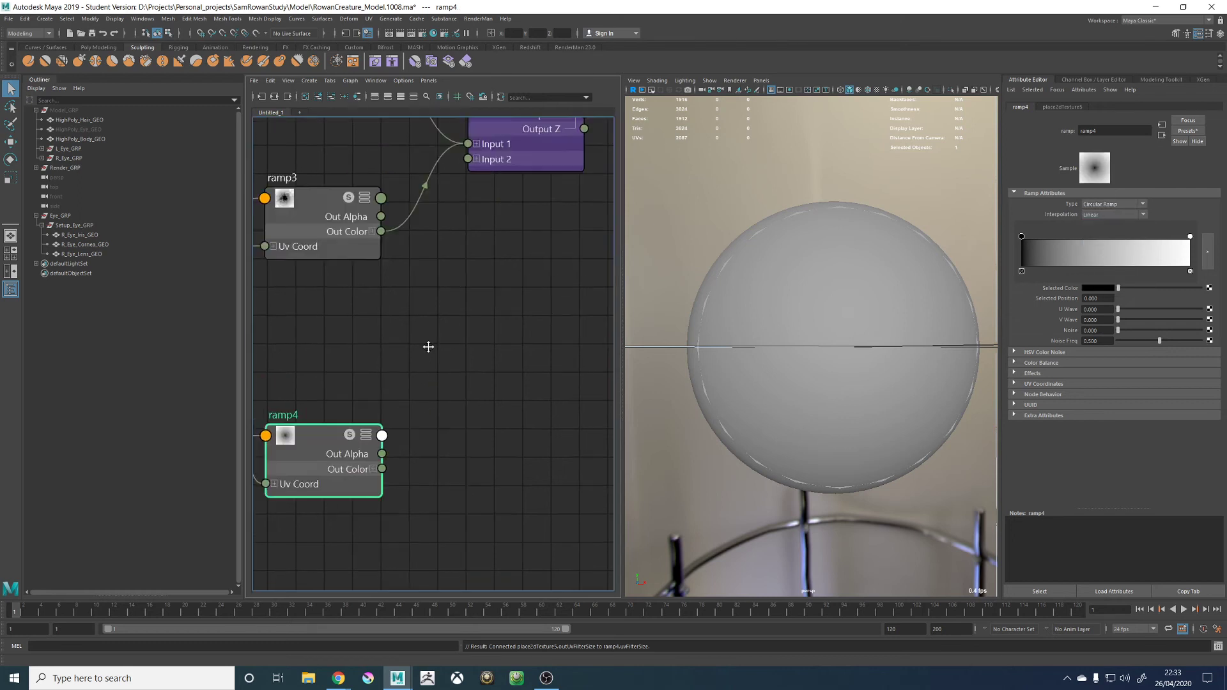
scroll(457, 315, "up", 5)
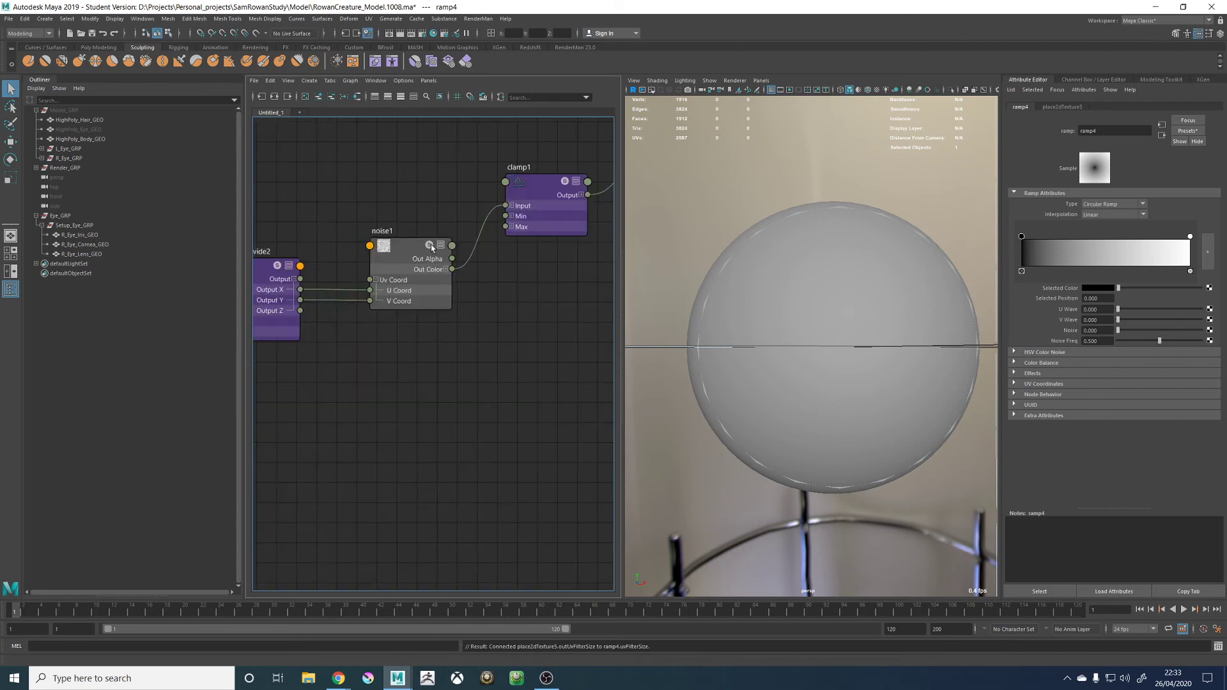
left_click(428, 248)
left_click(487, 384)
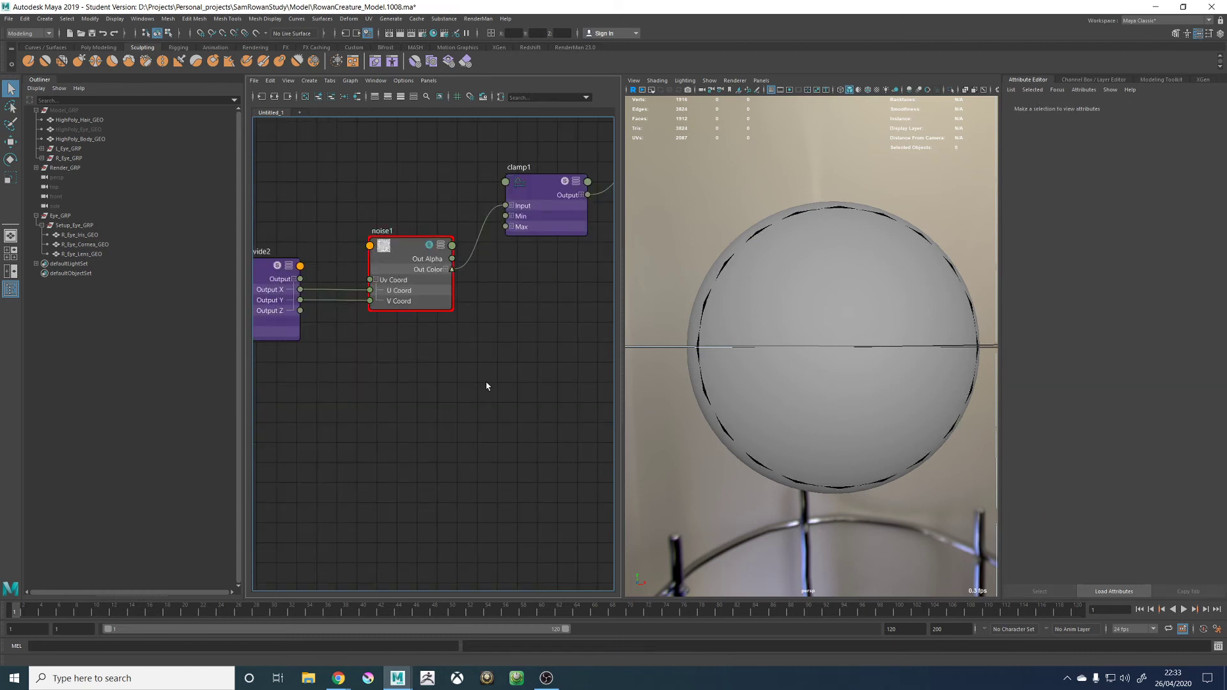
key("Tab")
type("lay")
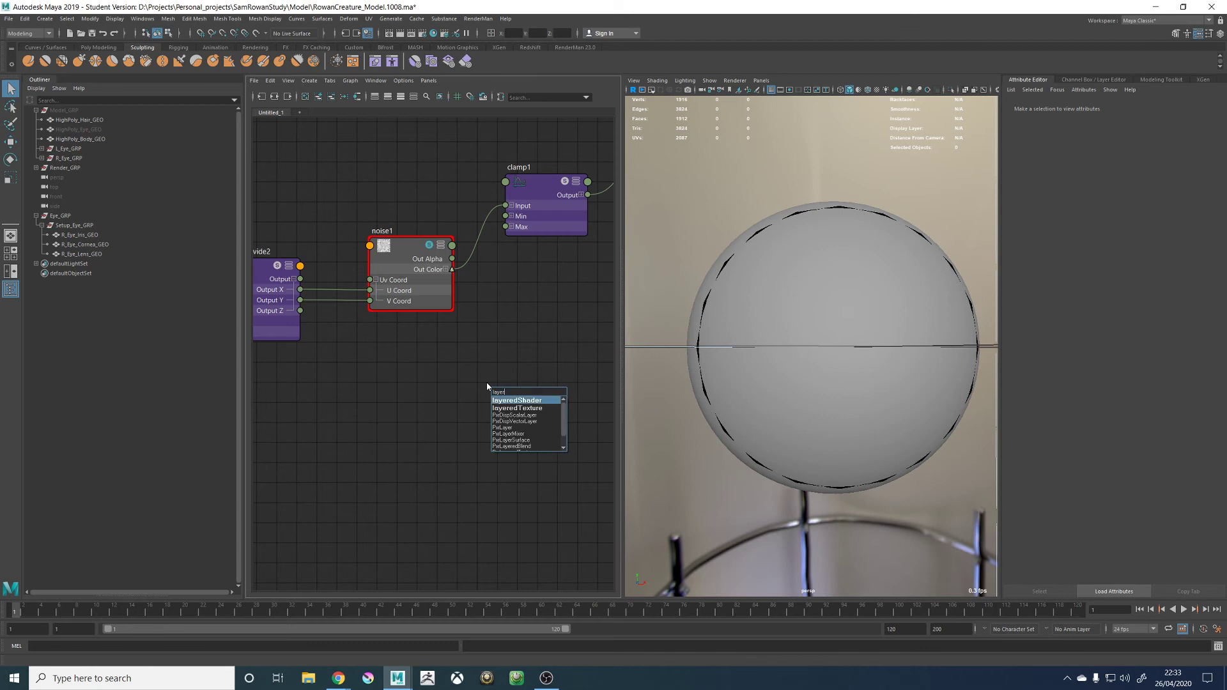
left_click(530, 407)
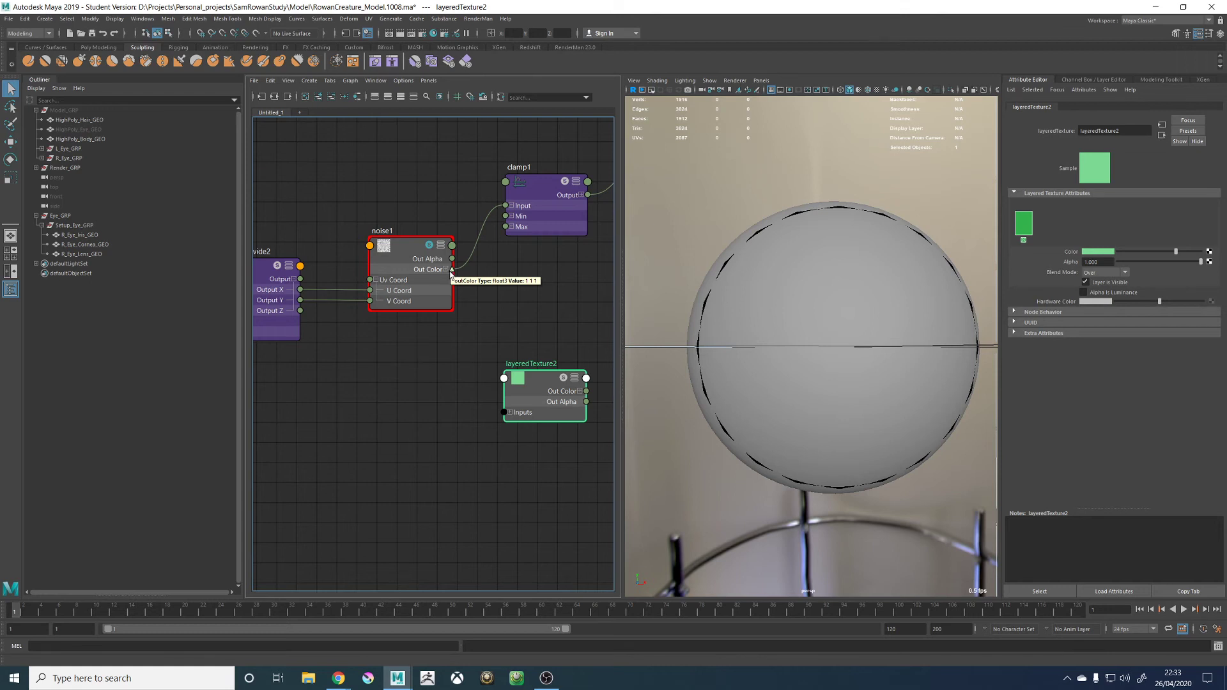
middle_click_drag(407, 256, 1027, 228)
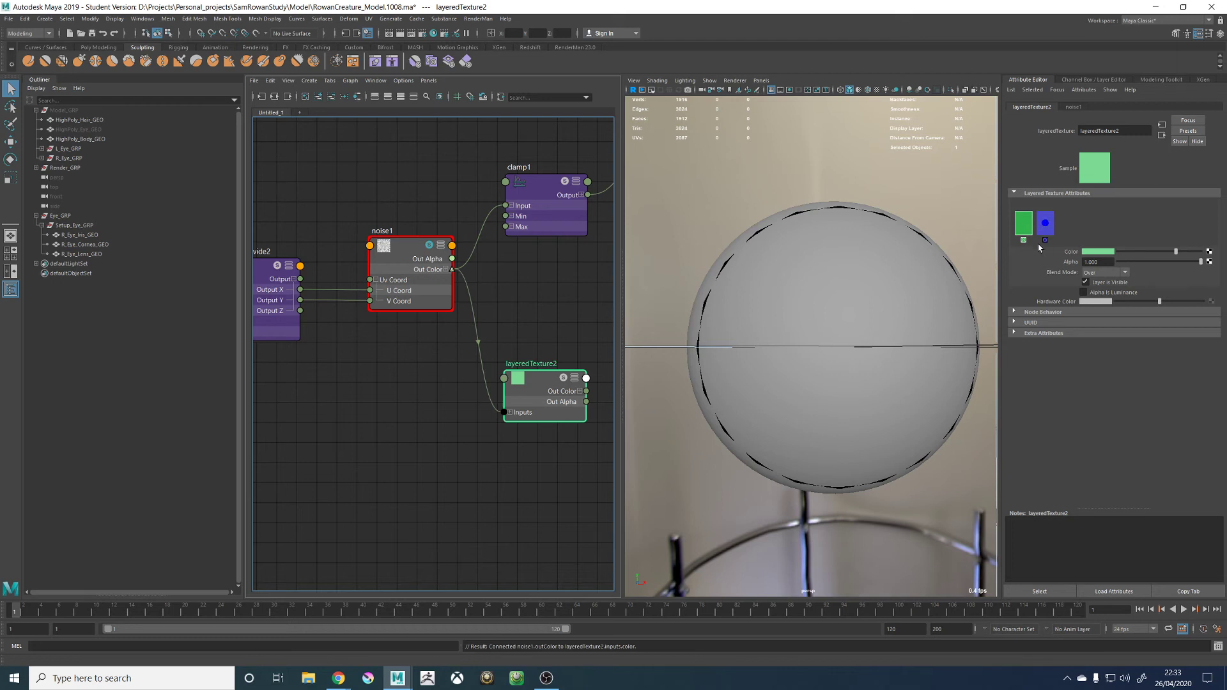
left_click(1023, 240)
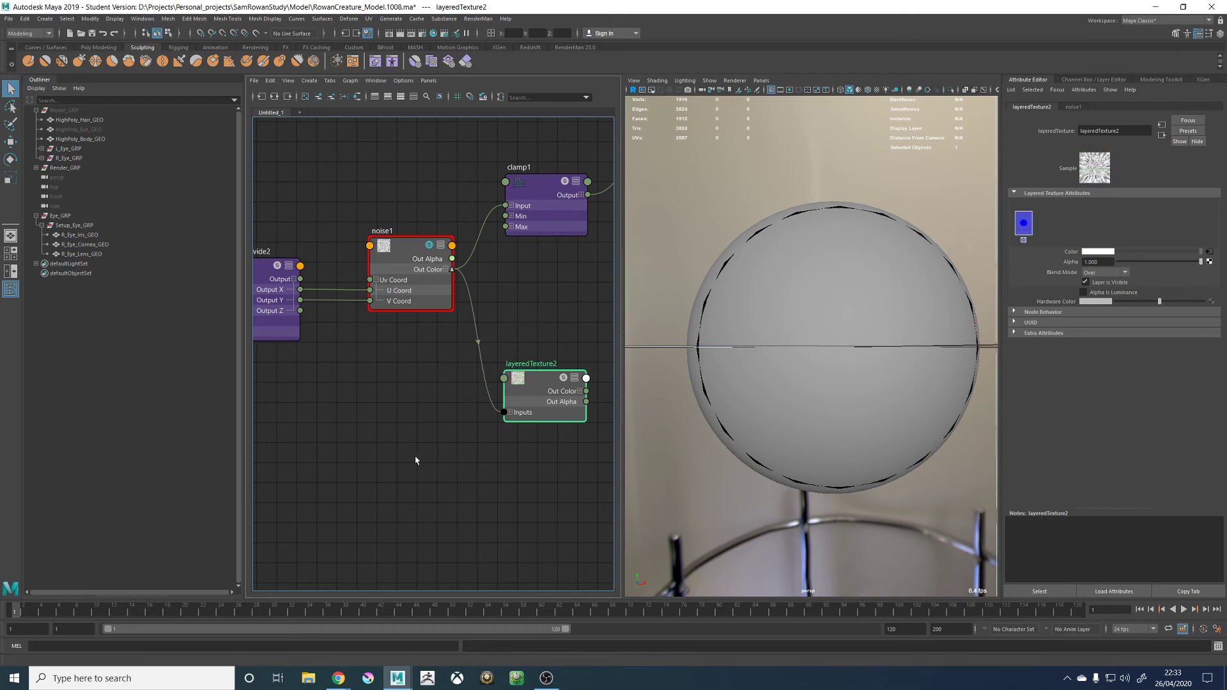
Add ramp4 as a second layer of layeredTexture2 and move it ahead of the noise1 layer
scroll(415, 460, "down", 2)
middle_click_drag(379, 475, 479, 434, "alt")
left_click_drag(356, 469, 429, 455)
scroll(499, 421, "up", 1)
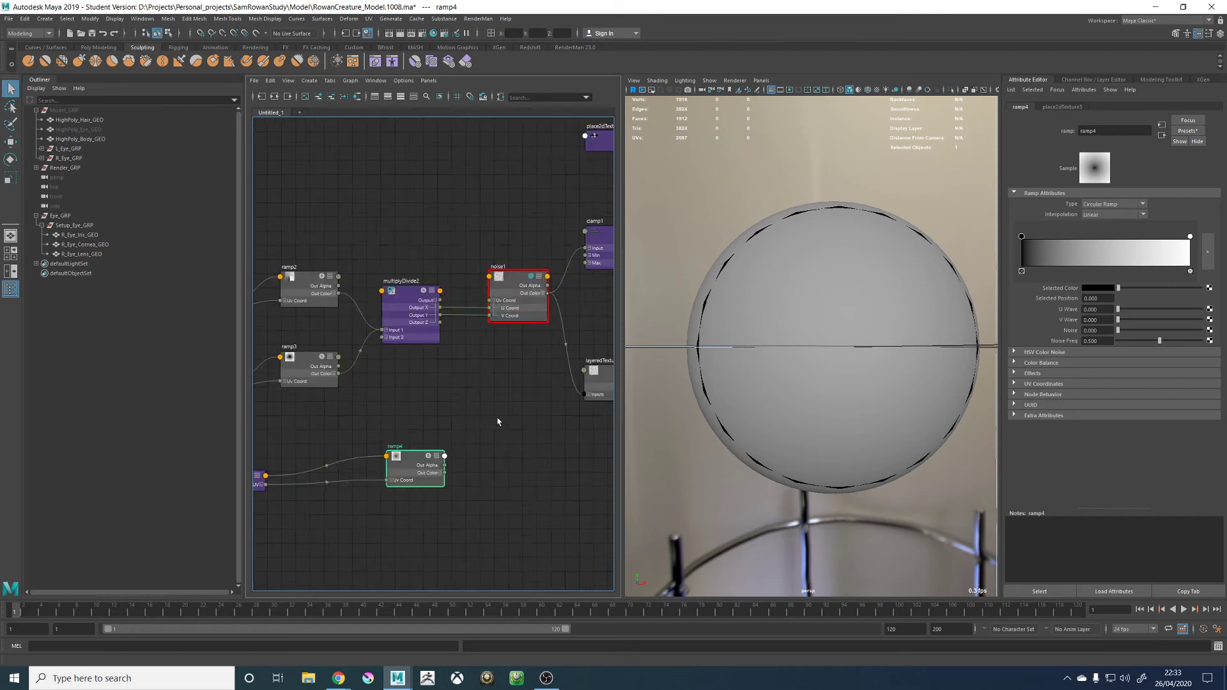
scroll(501, 421, "up", 2)
middle_click_drag(511, 418, 422, 405, "alt")
left_click(557, 338)
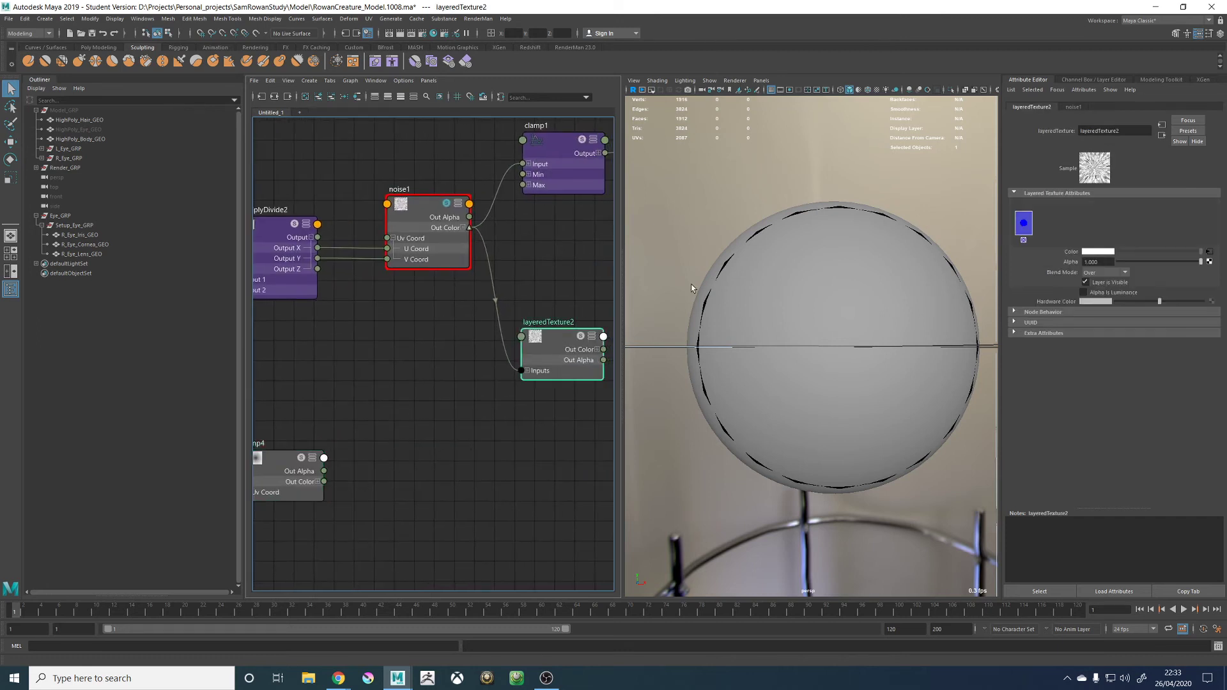
left_click(1046, 225)
middle_click_drag(286, 463, 393, 449)
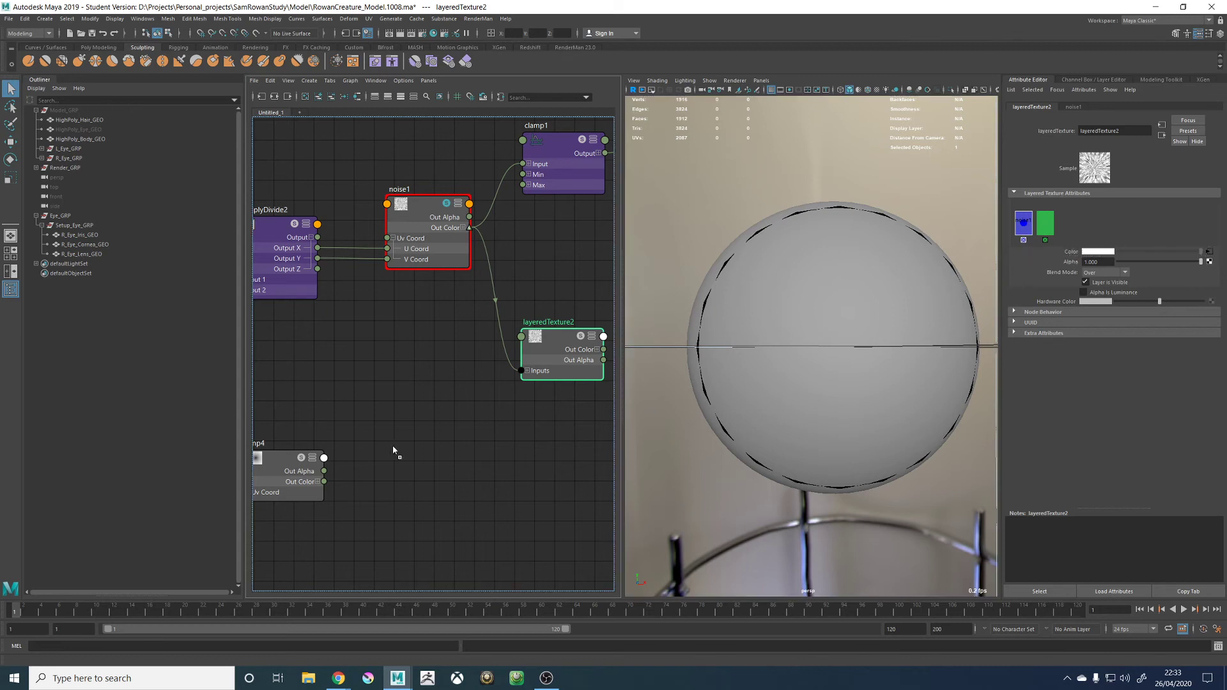
left_click(1051, 223)
middle_click_drag(282, 462, 1064, 255)
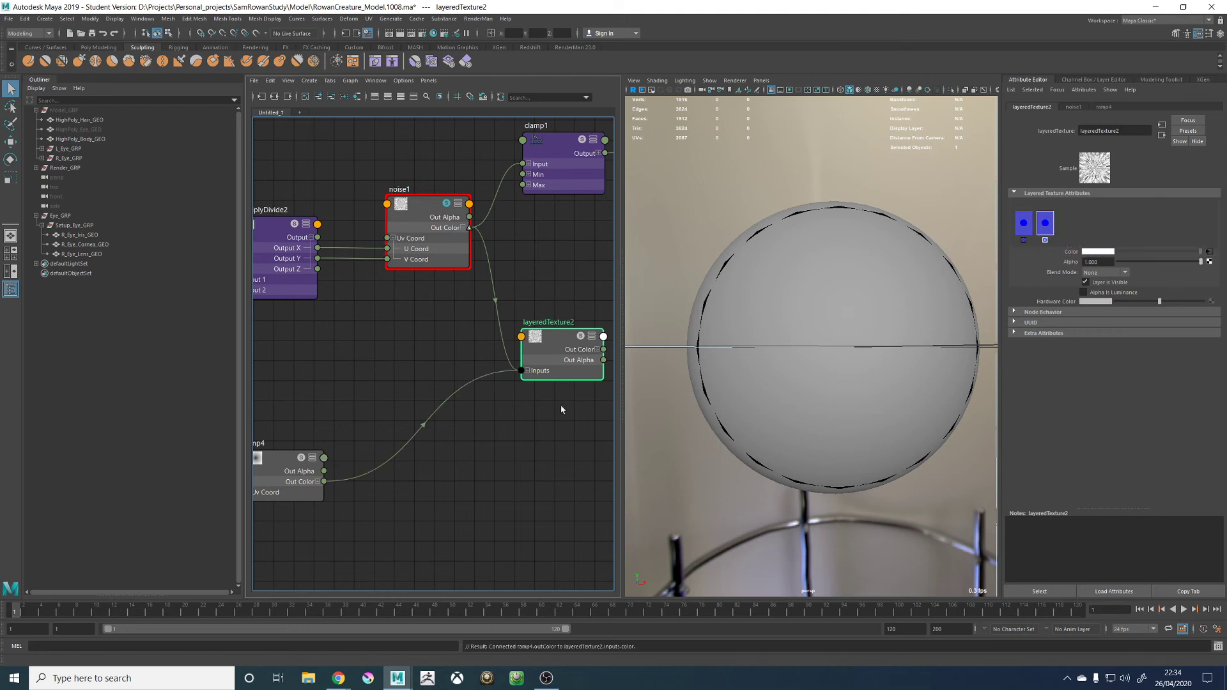
middle_click_drag(1052, 226, 1011, 221)
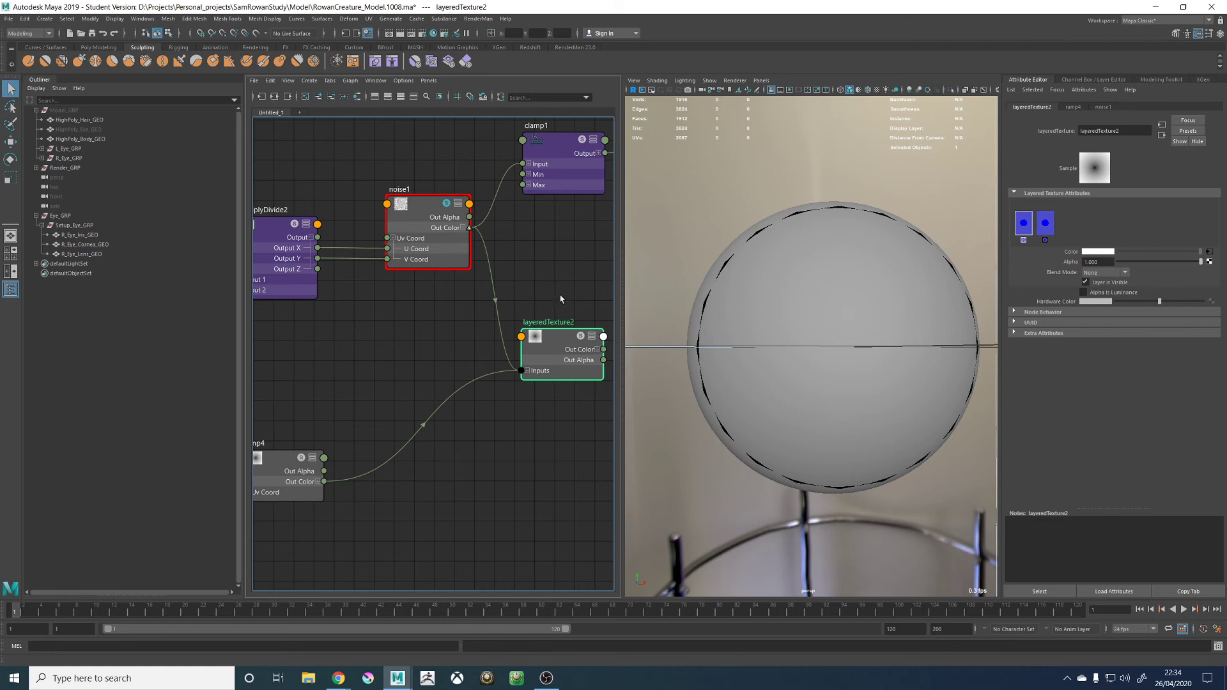
Connect layeredTexture2's Out Color to clamp1's Input and set the noise1 layer's alpha to 0.418
middle_click_drag(564, 286, 524, 313, "alt")
left_click_drag(562, 376, 483, 190)
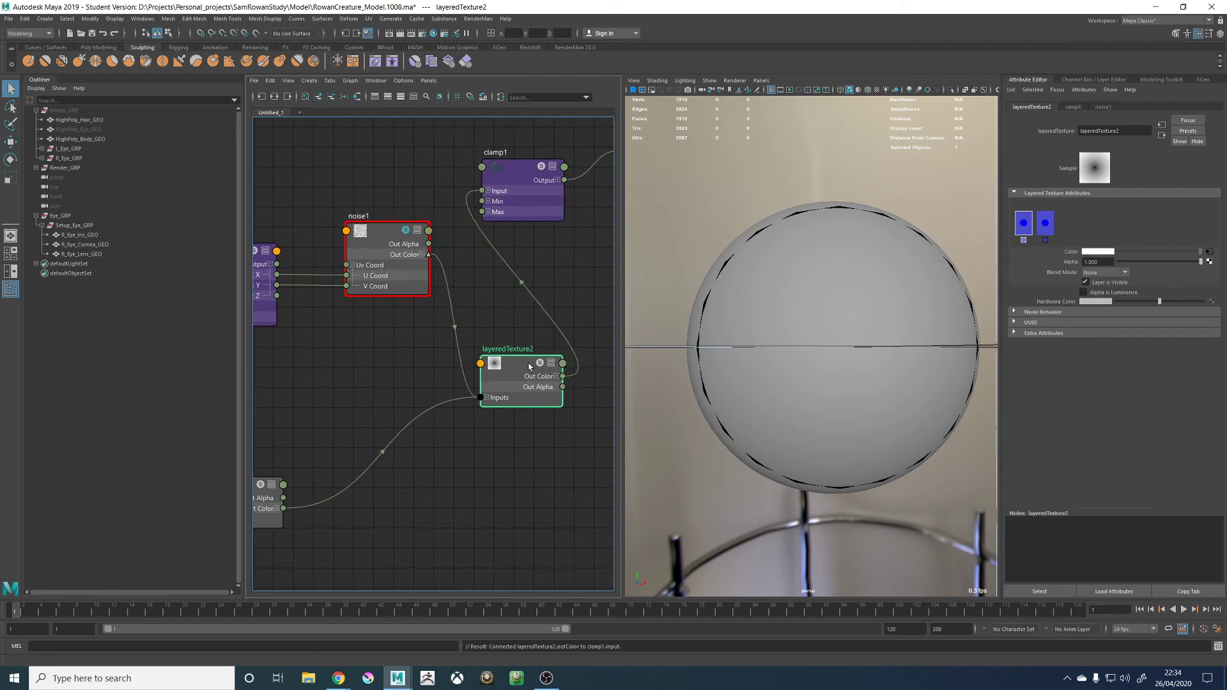
left_click(1044, 223)
left_click(1152, 262)
Solo layeredTexture2 and hide R_Eye_Cornea_GEO to expose the iris
left_click(544, 366)
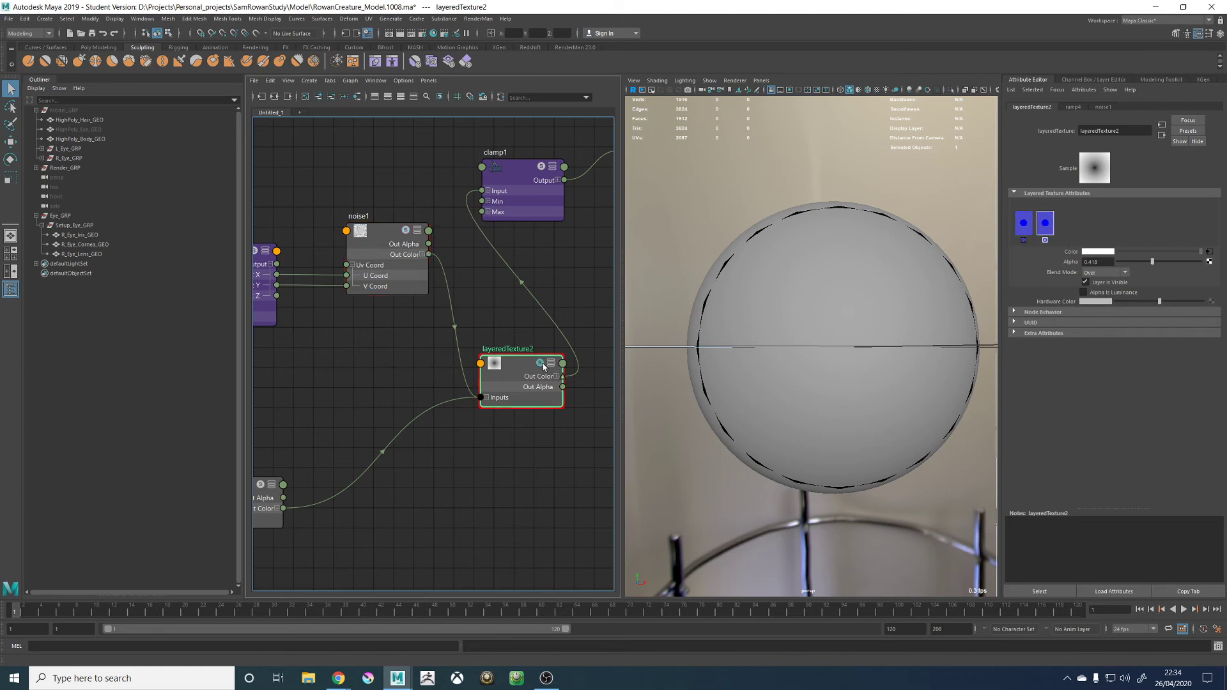
left_click(76, 244)
key("ctrl+h")
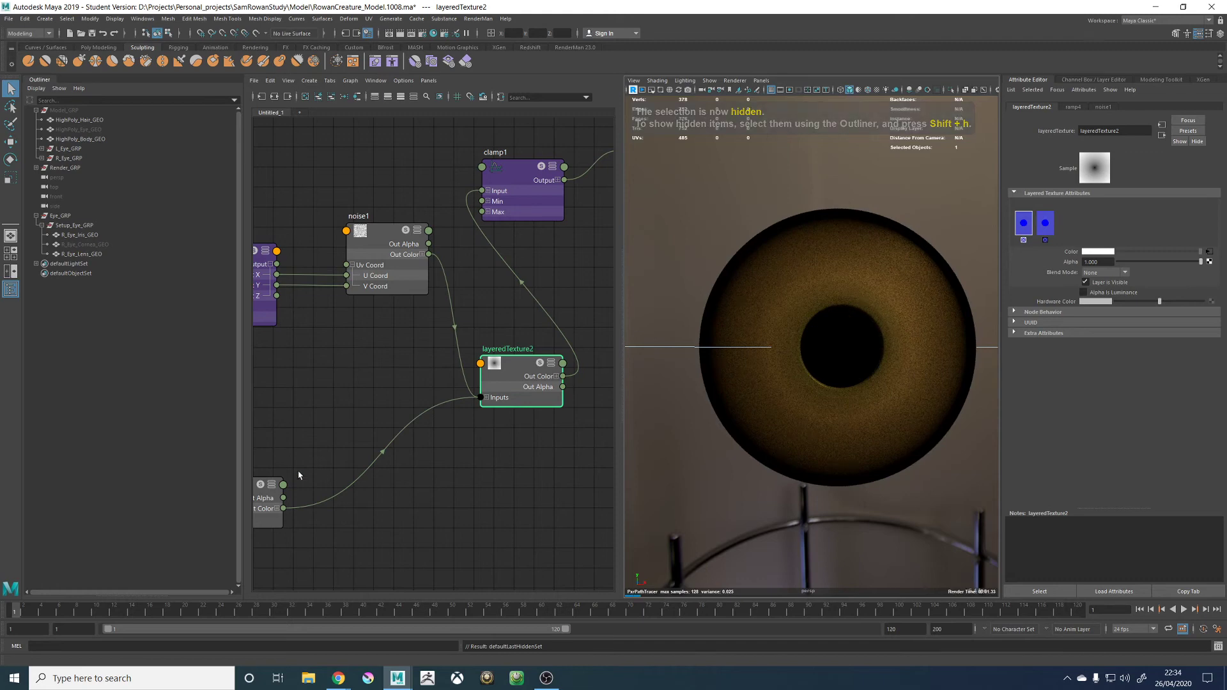
Expand the output channels of ramp4 and the inputs of layeredTexture2, and set the ramp4 layer's blend mode to Over
middle_click_drag(282, 409, 329, 402, "alt")
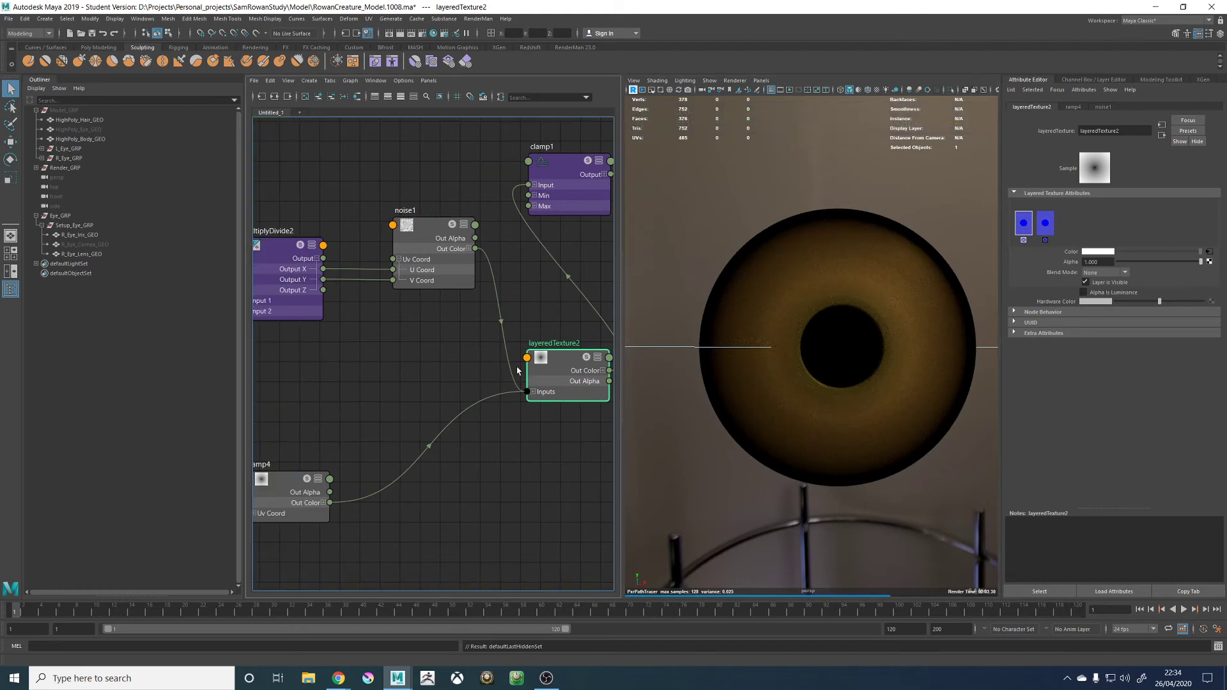
left_click(323, 503)
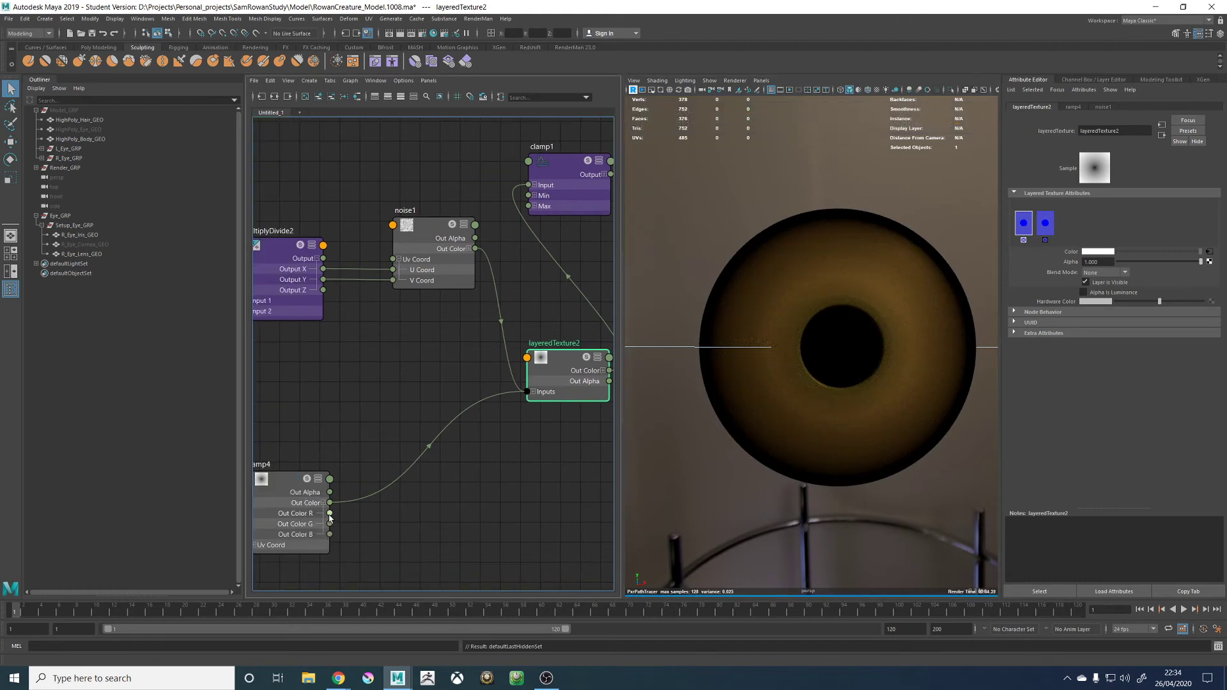
left_click(533, 392)
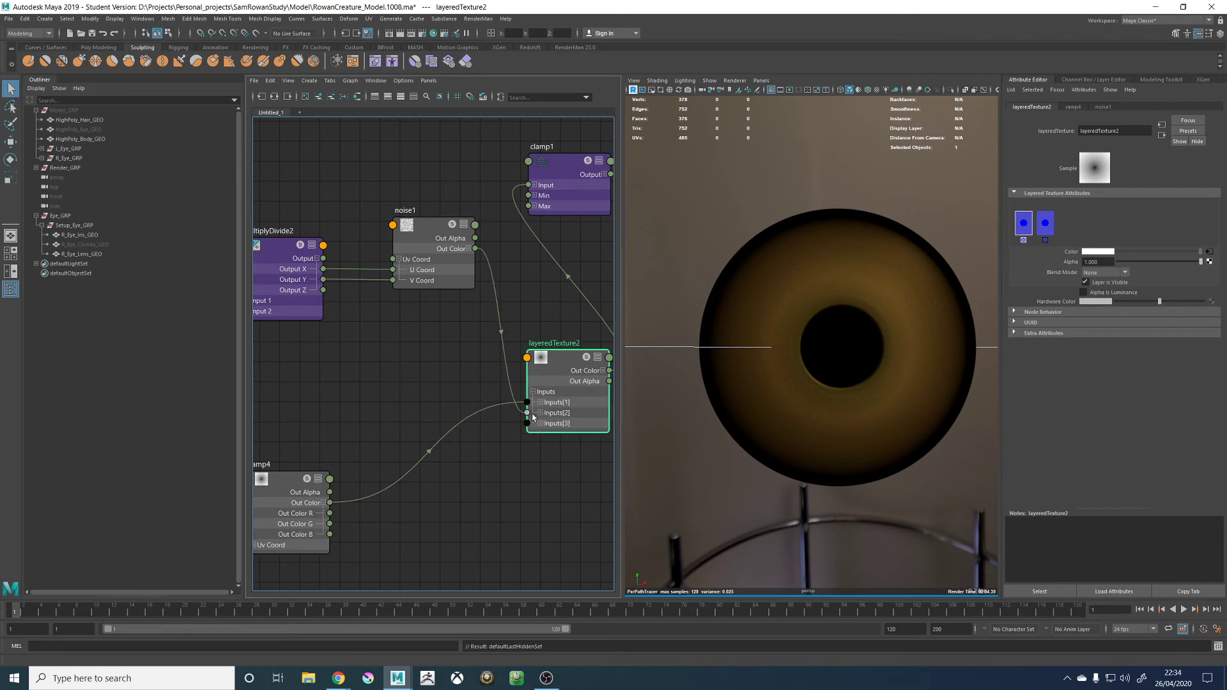
left_click(540, 402)
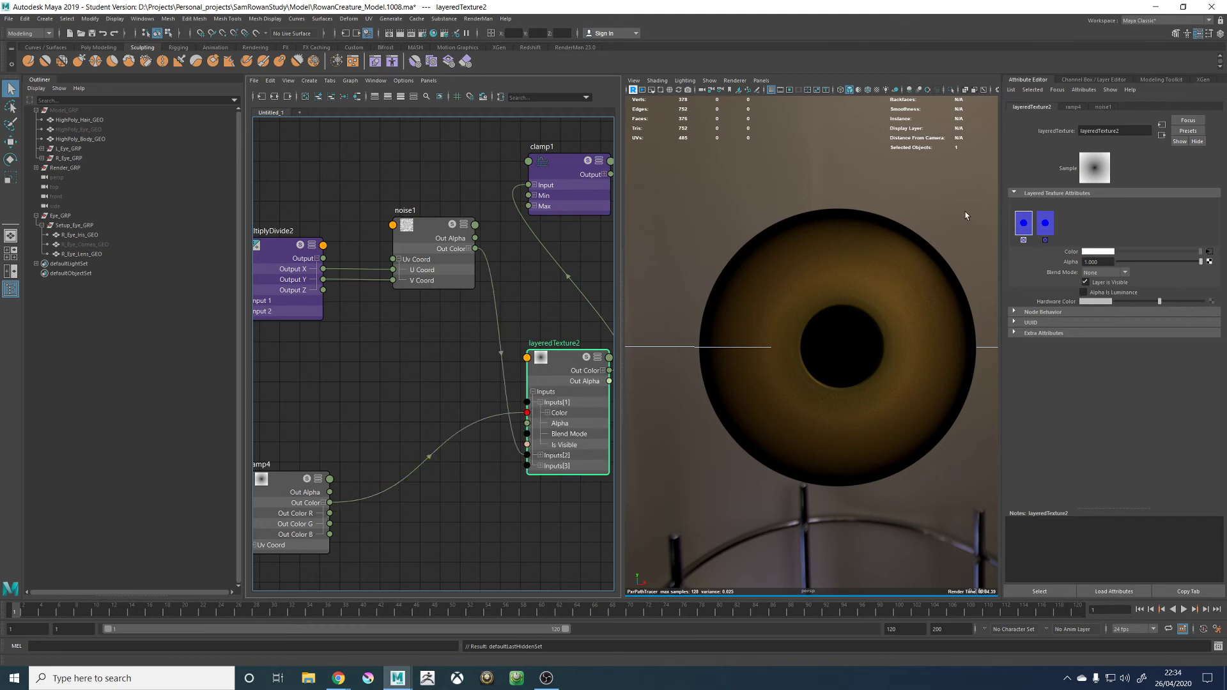
left_click(1091, 274)
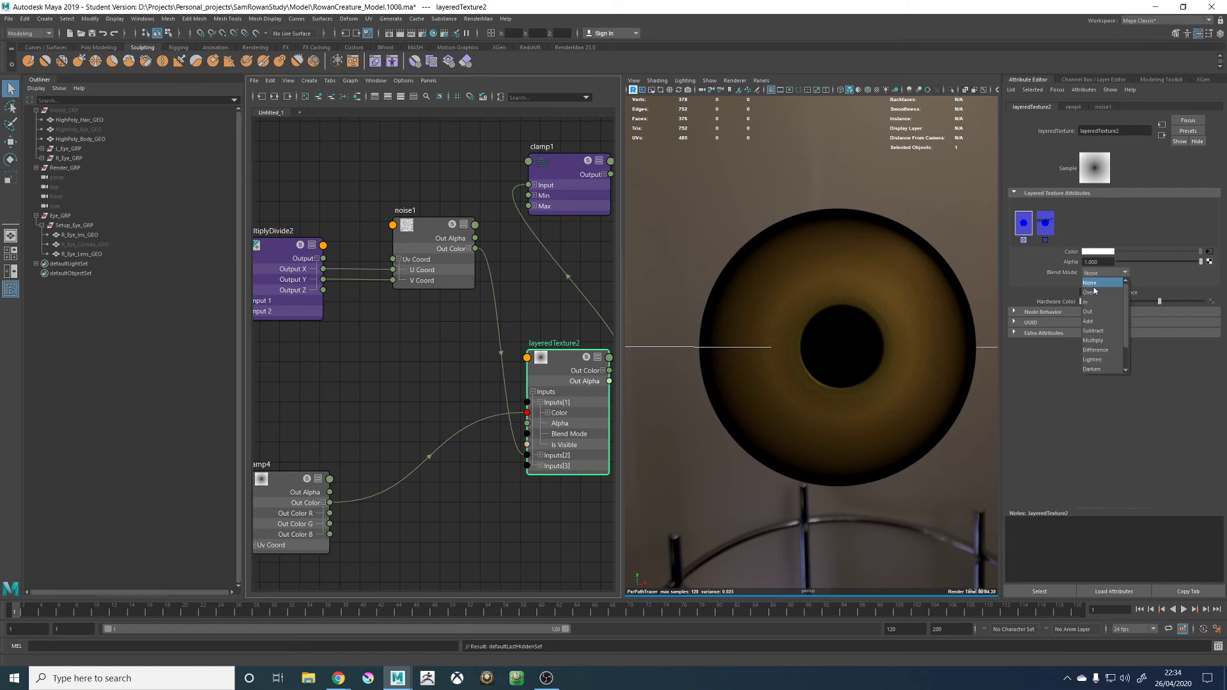
left_click(1093, 292)
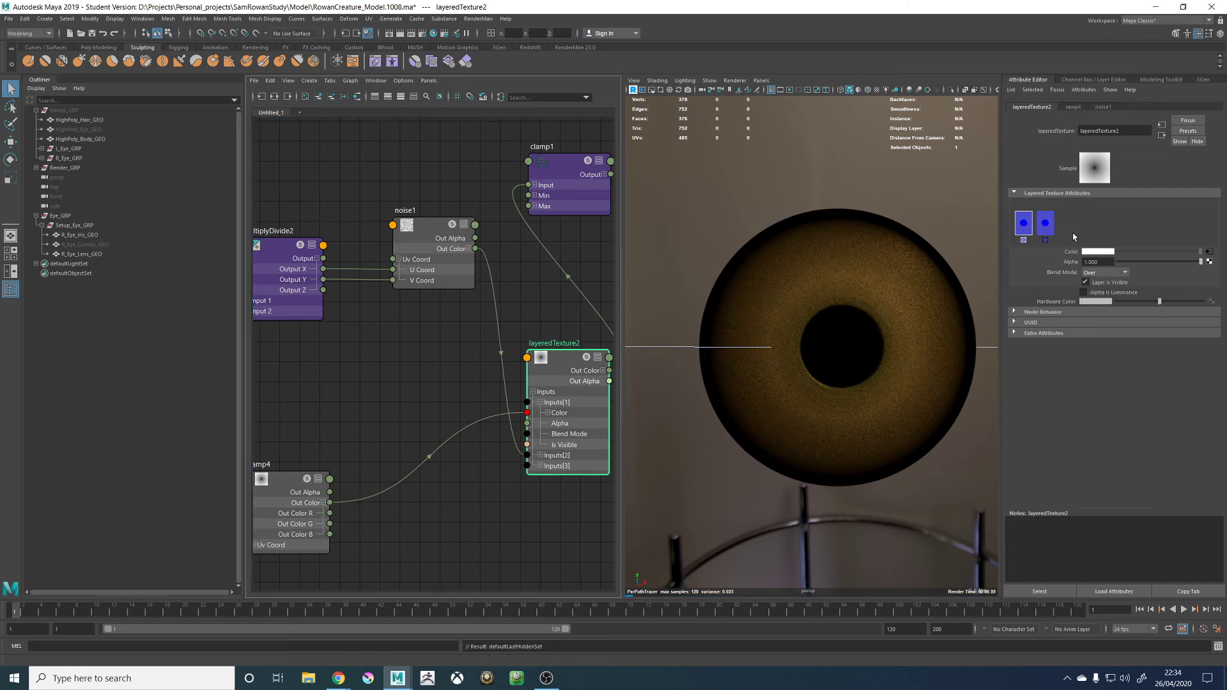
Raise the noise1 layer's alpha in layeredTexture2 to 1.000 and set its blend mode to Add
left_click(1045, 223)
left_click_drag(1152, 262, 1201, 262)
left_click(1021, 222)
left_click(1045, 222)
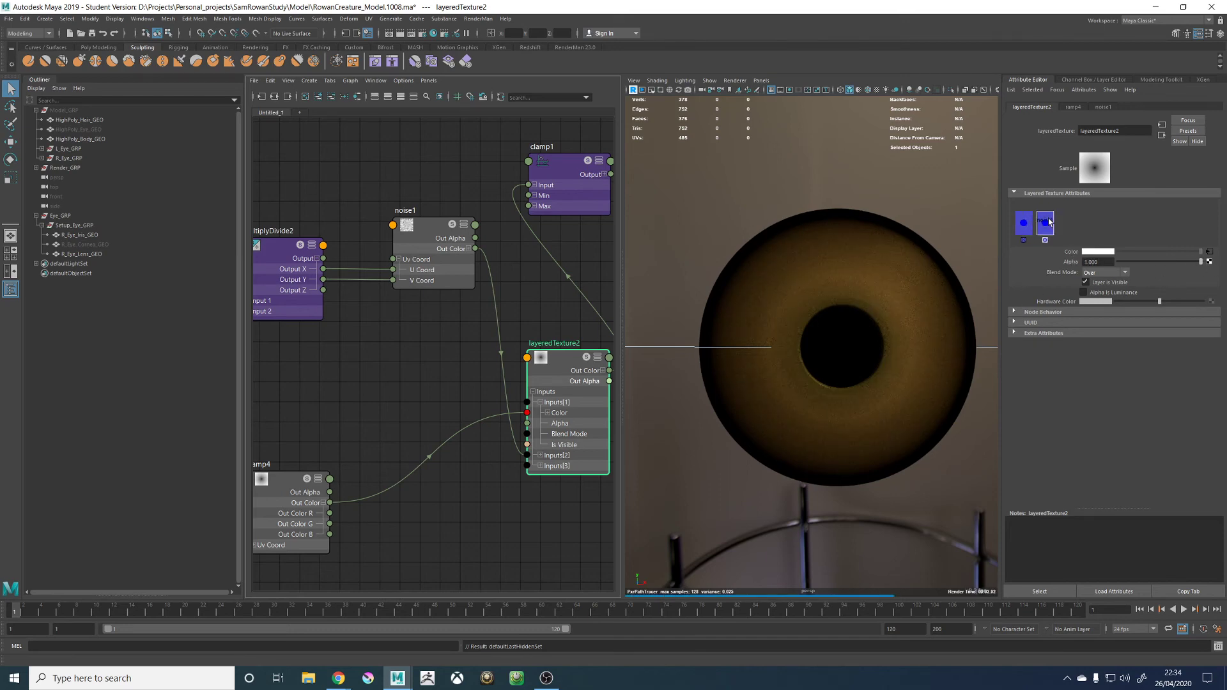
left_click(1102, 273)
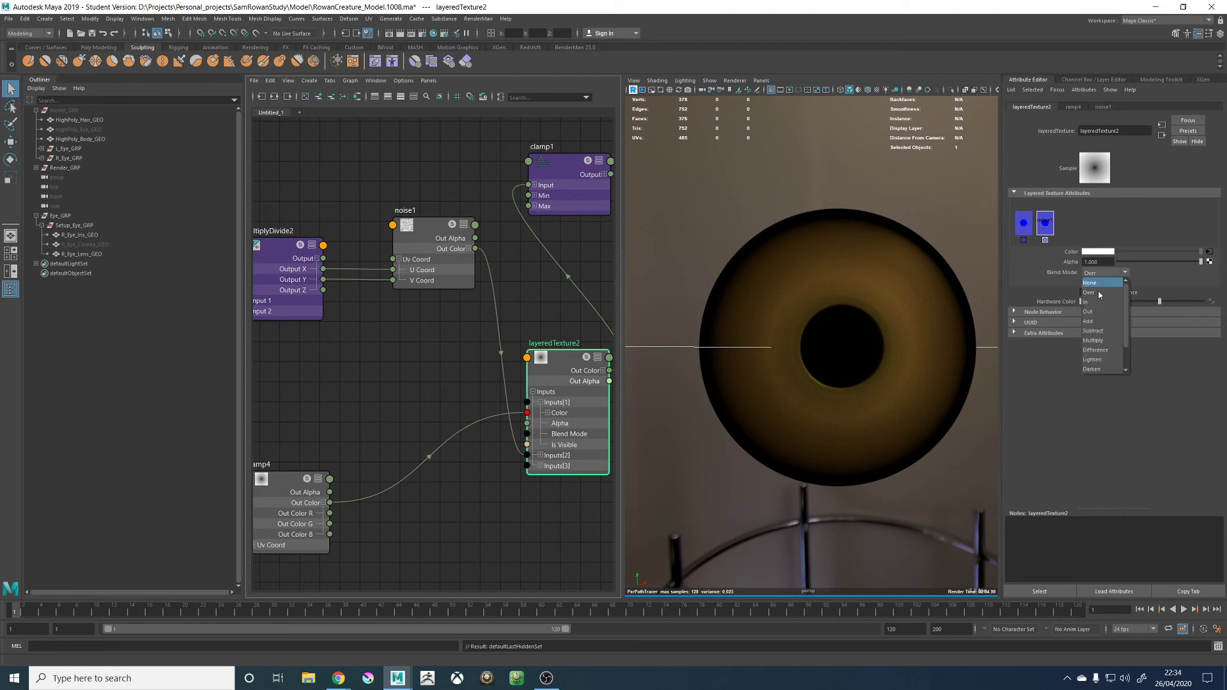
left_click(1088, 322)
Set the ramp4 layer's blend mode to Add and move the noise1 layer ahead of it in layeredTexture2
left_click(1025, 225)
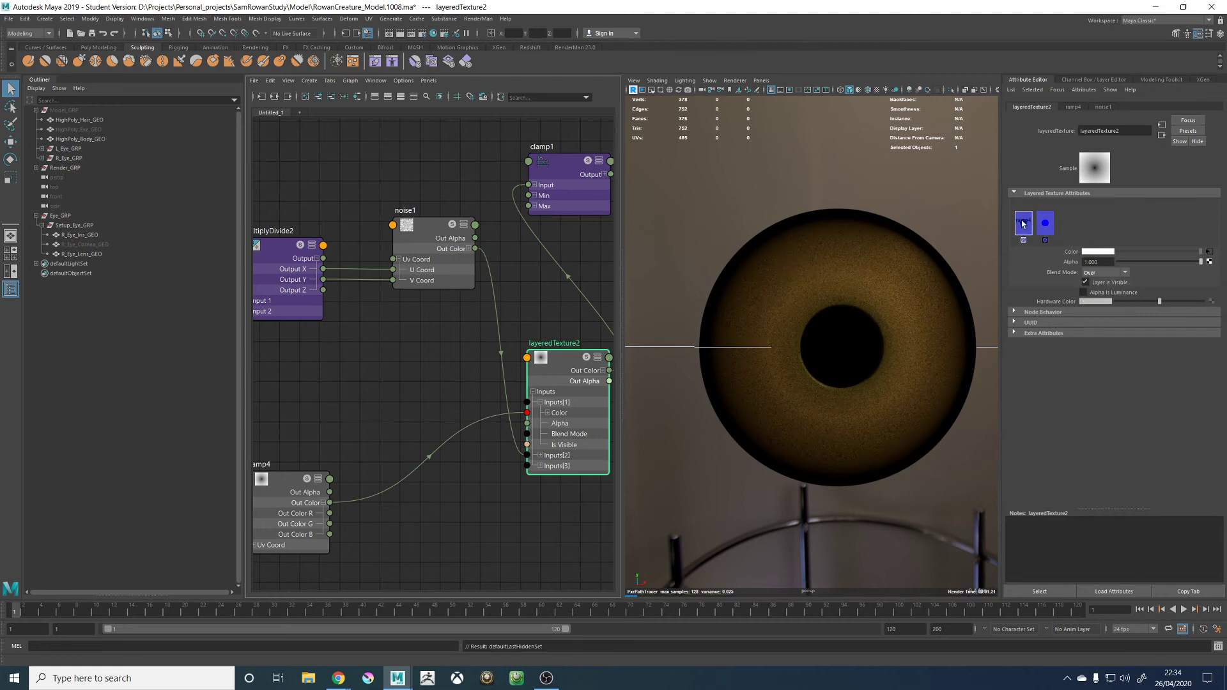
left_click(1104, 272)
left_click(1092, 320)
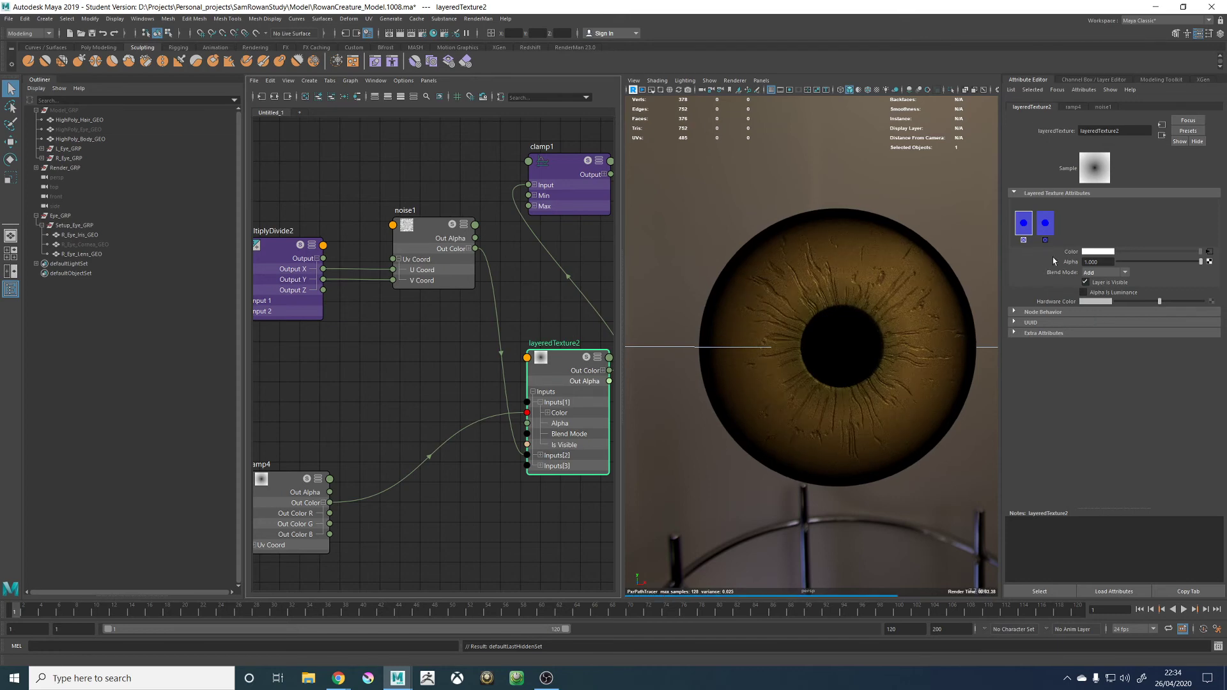
middle_click_drag(1042, 227, 1015, 231)
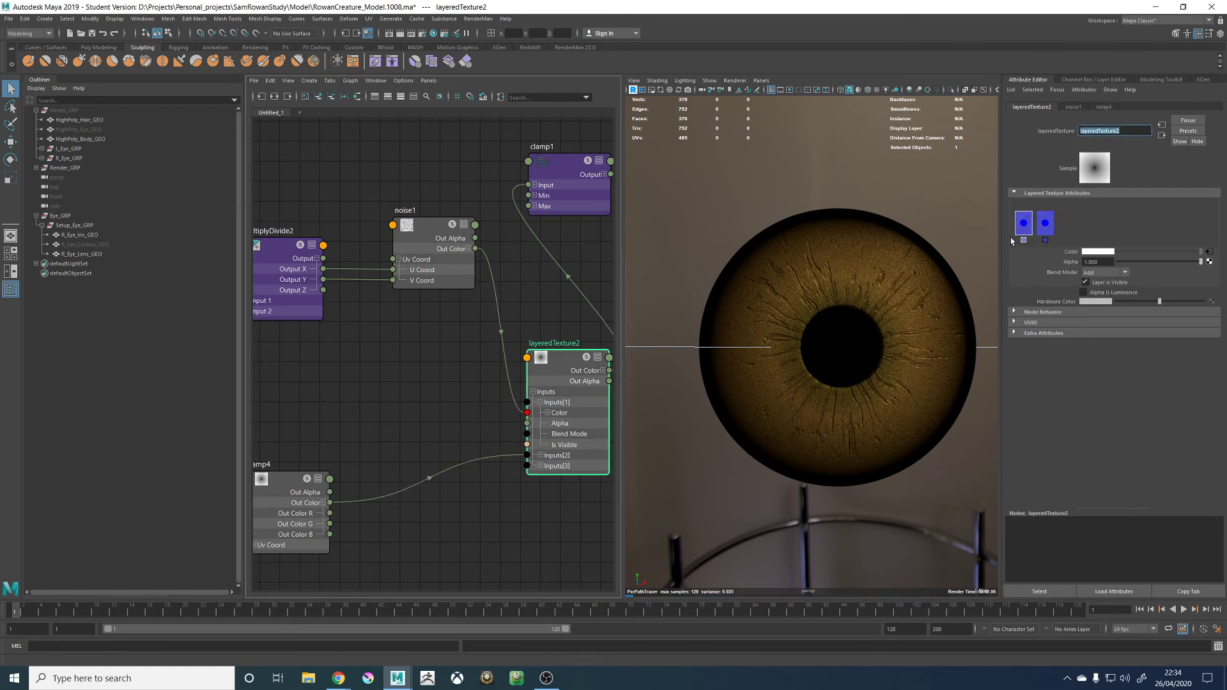
middle_click_drag(539, 281, 440, 436, "alt")
left_click_drag(440, 438, 503, 214)
left_click(434, 438)
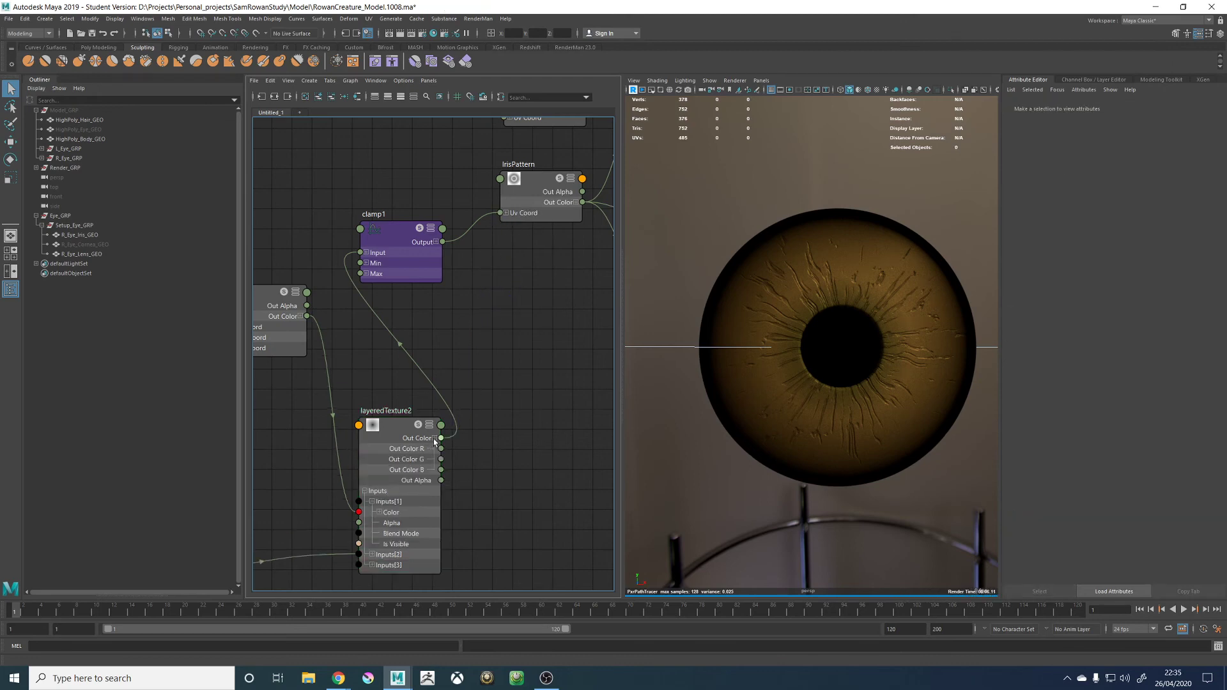
left_click_drag(441, 449, 494, 346)
Select layeredTexture2 and set the alpha of its ramp4 layer to 0.5
left_click(380, 423)
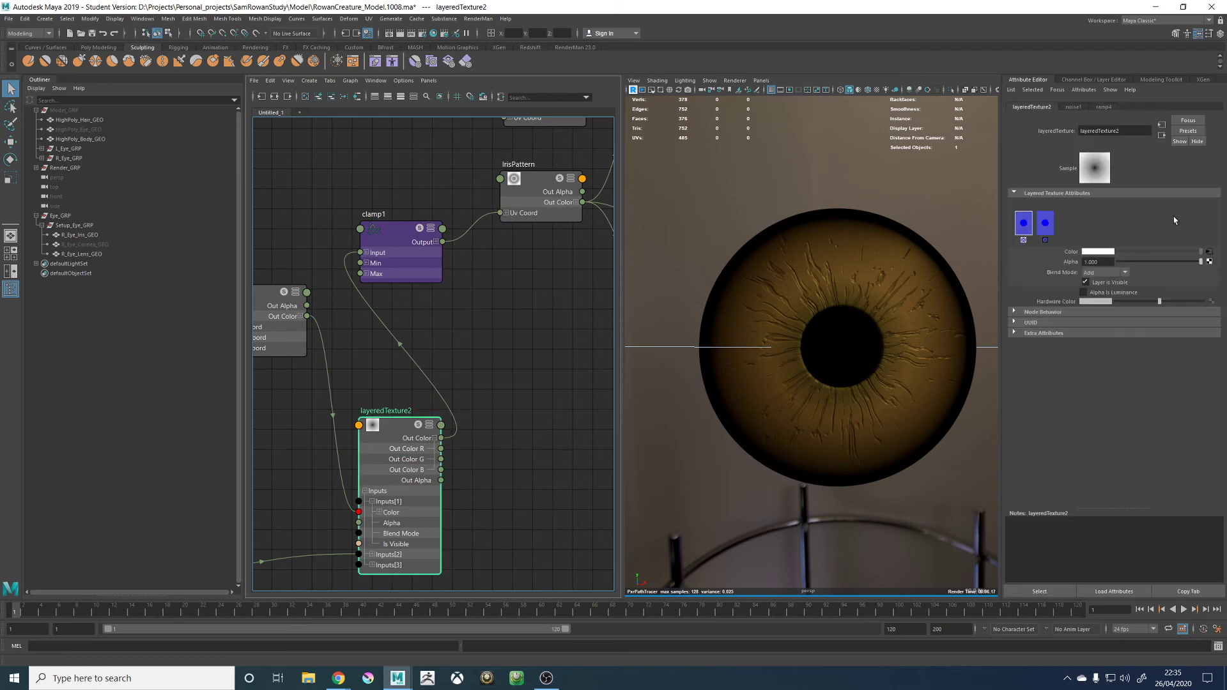
left_click(1044, 223)
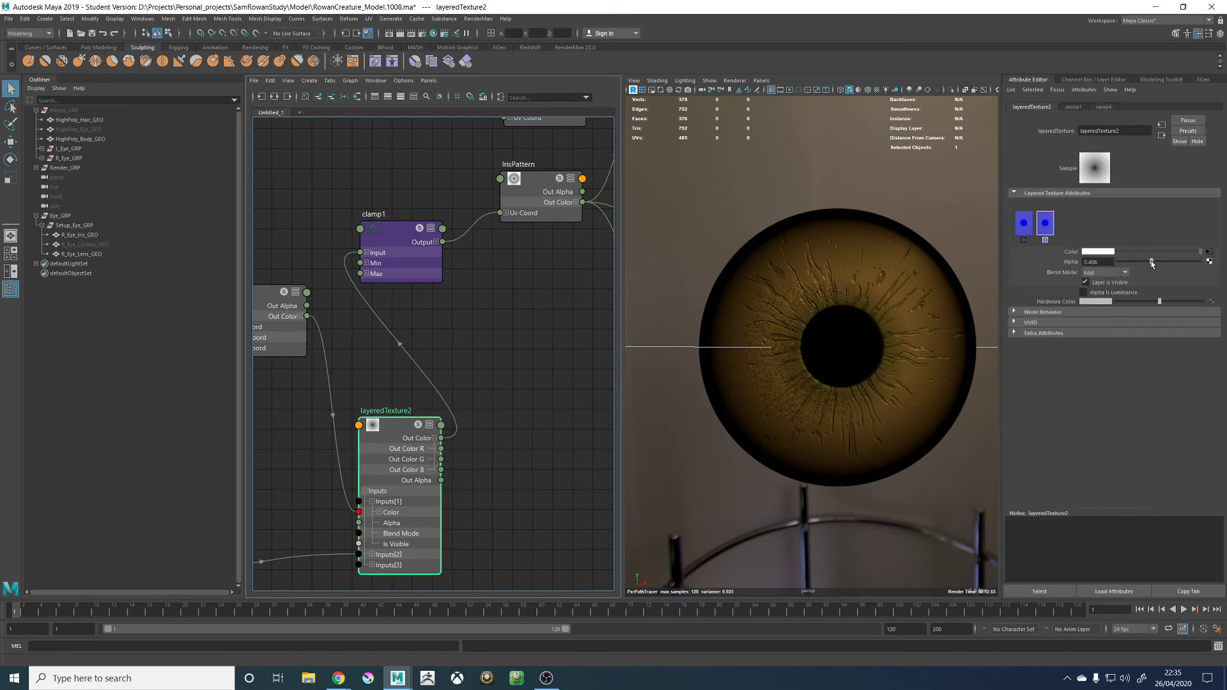
double_click(1090, 262)
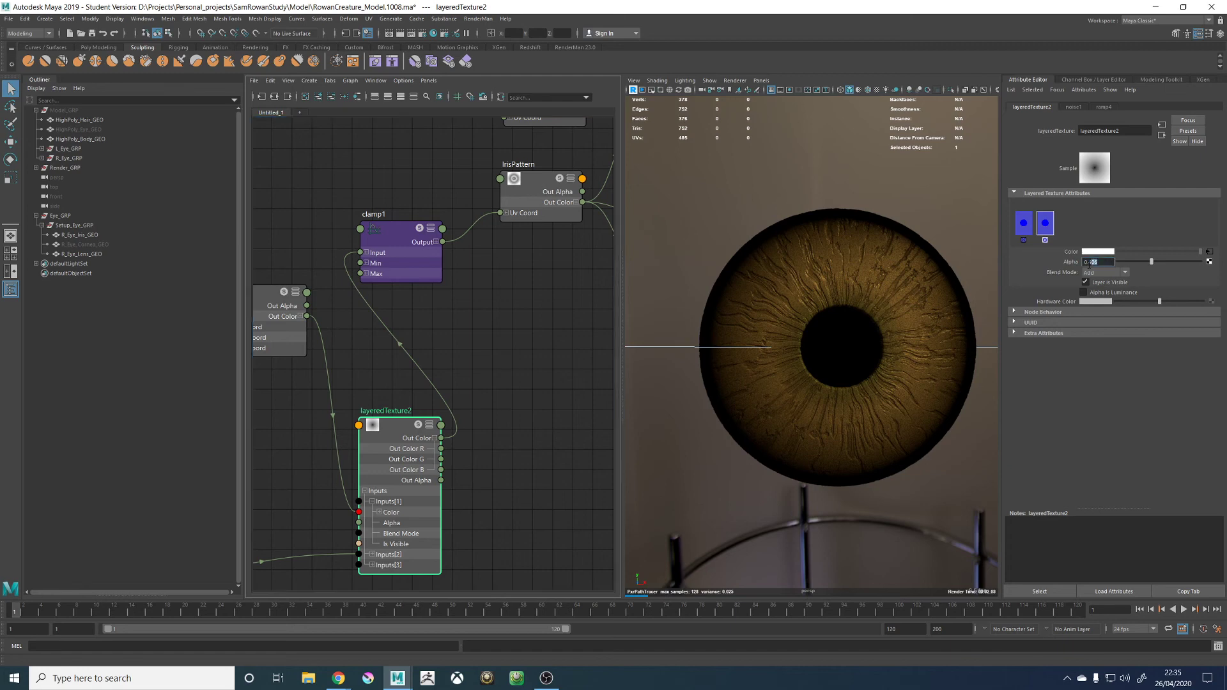
type("5")
key("Return")
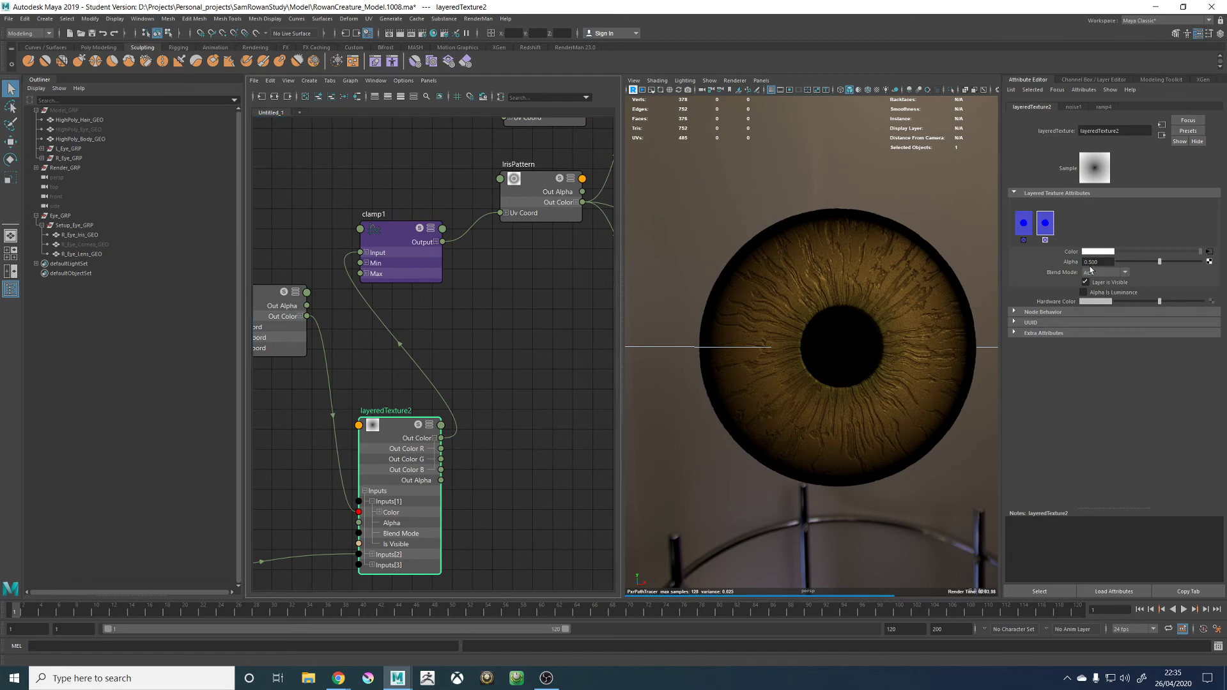
Solo ramp4 to inspect its circular gradient on the iris
middle_click_drag(518, 375, 578, 342, "alt")
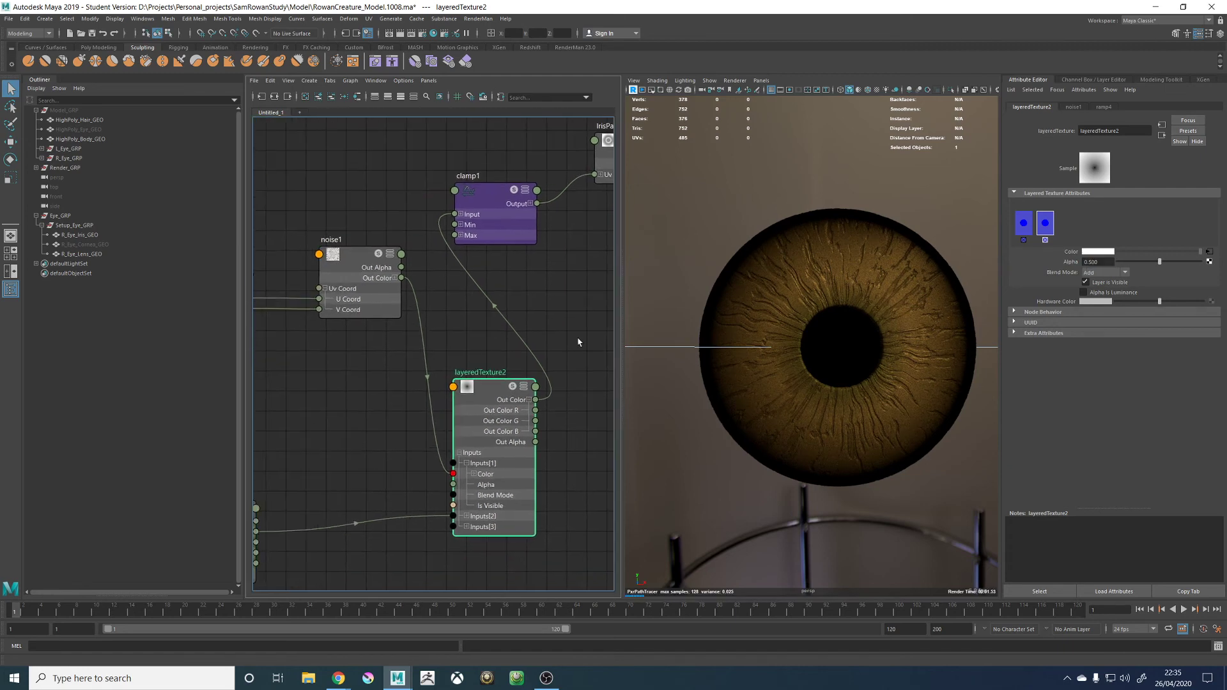
middle_click_drag(430, 434, 575, 392, "alt")
left_click(377, 469)
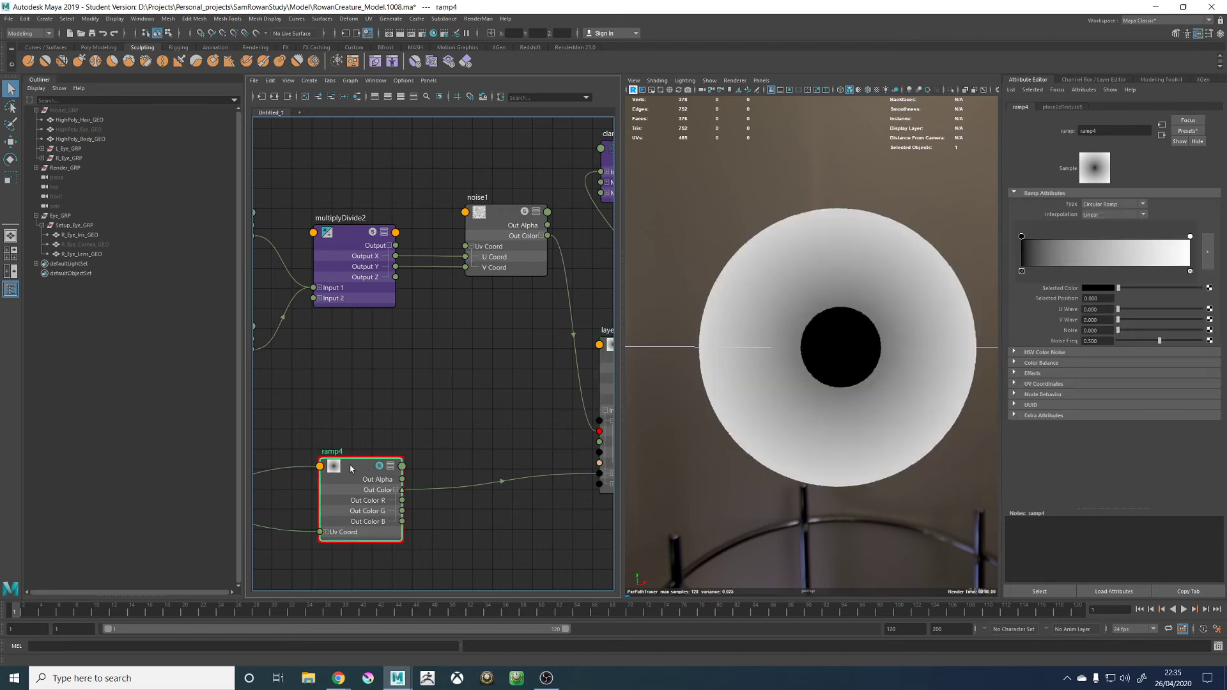
Set ramp4's black stop to position 0.457, pull the white stop inward, and set Noise to 0.157 and Noise Freq to about 0.78
left_click_drag(1022, 236, 1087, 241)
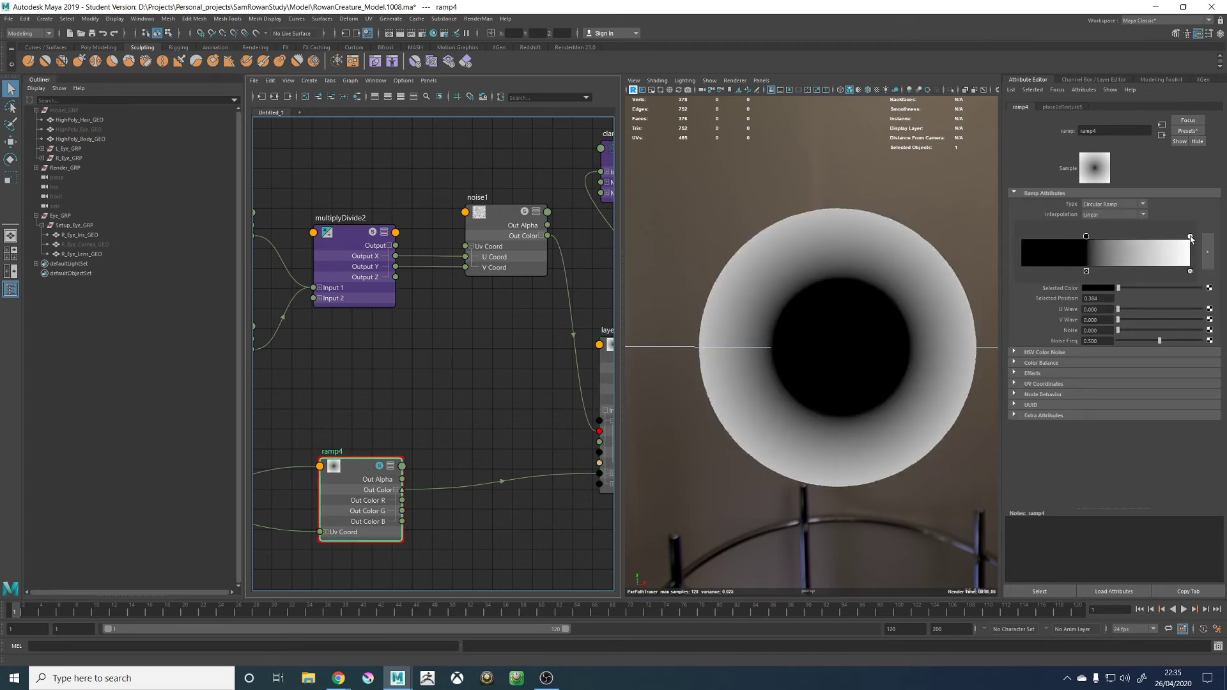
left_click_drag(1190, 237, 1099, 239)
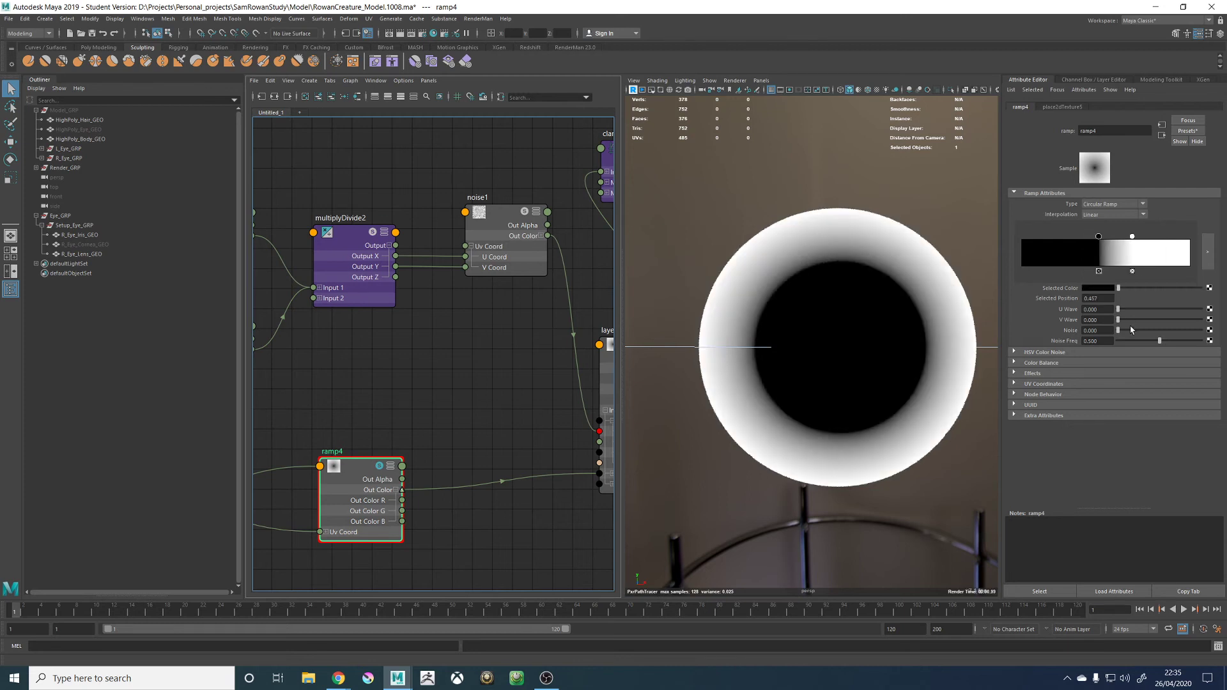
left_click(1151, 330)
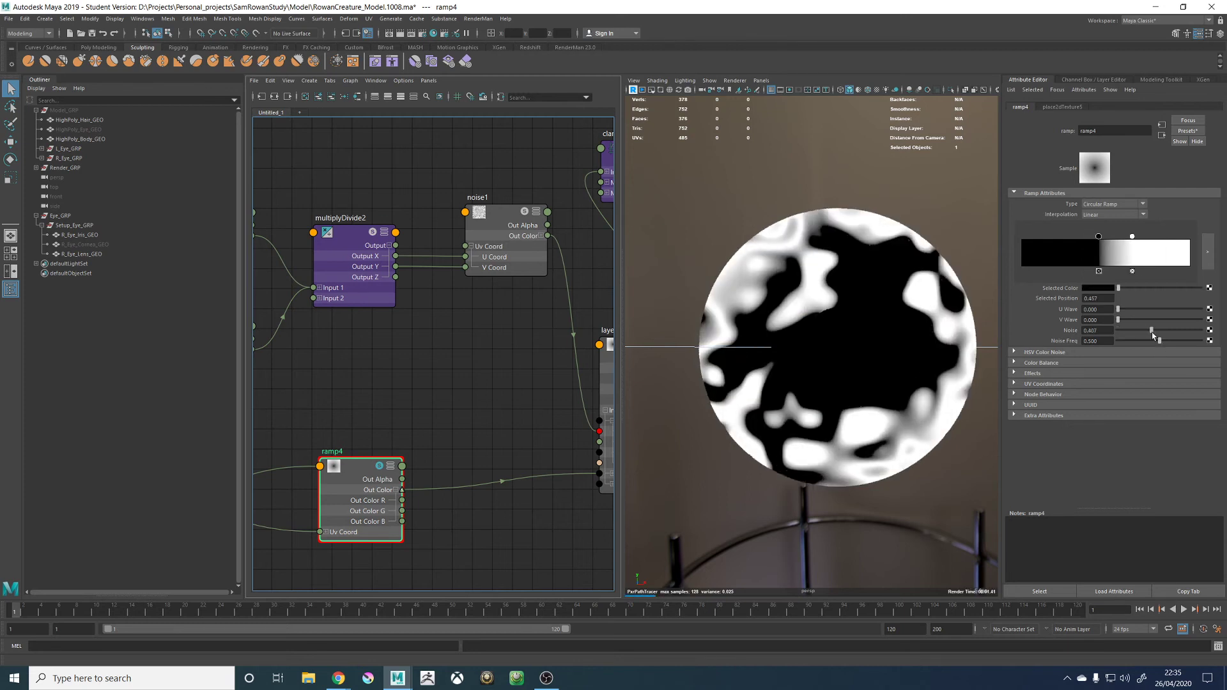
mouse_move(1151, 330)
left_mouse_down()
mouse_move(1135, 341)
mouse_move(1165, 341)
left_mouse_up()
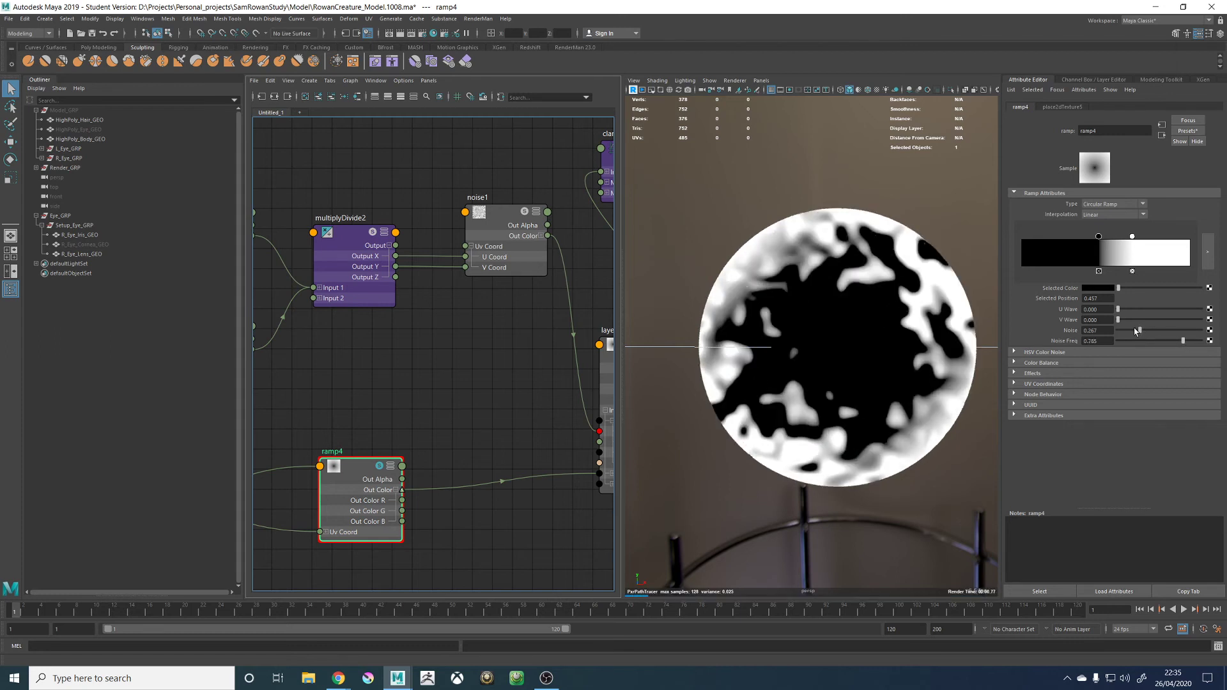
left_click_drag(1140, 331, 1131, 331)
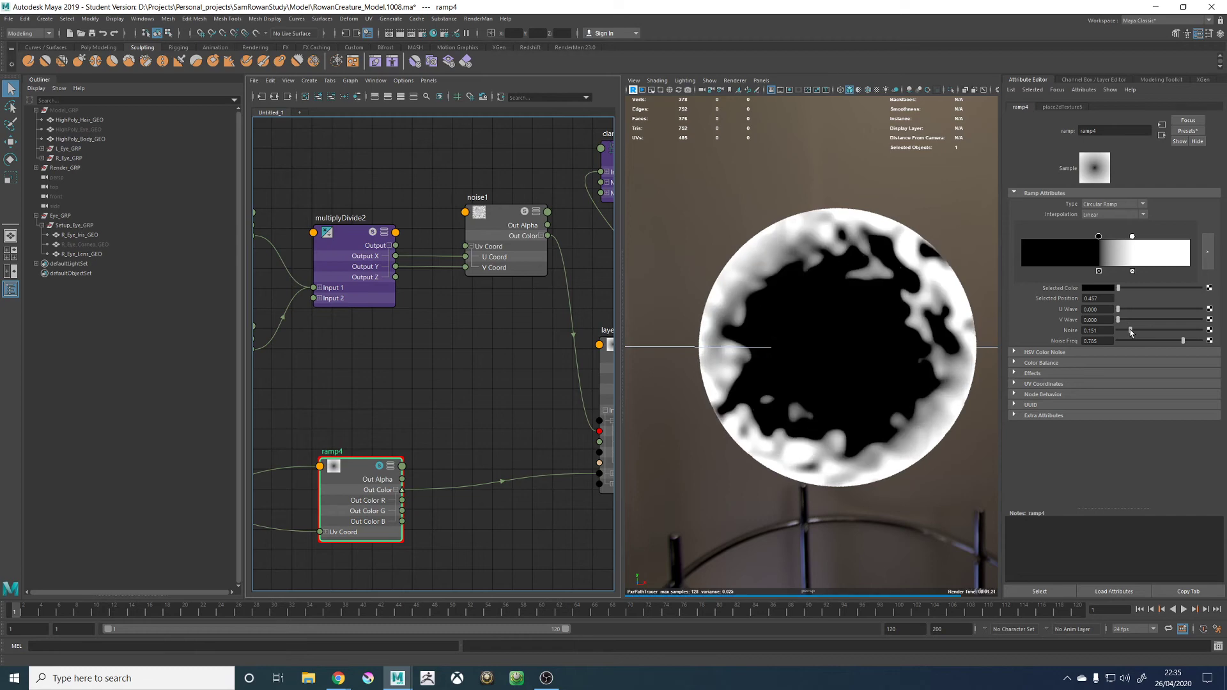
Solo the layeredTexture2 node and set the blend mode of its first layer to Over
middle_click_drag(362, 443, 156, 471, "alt")
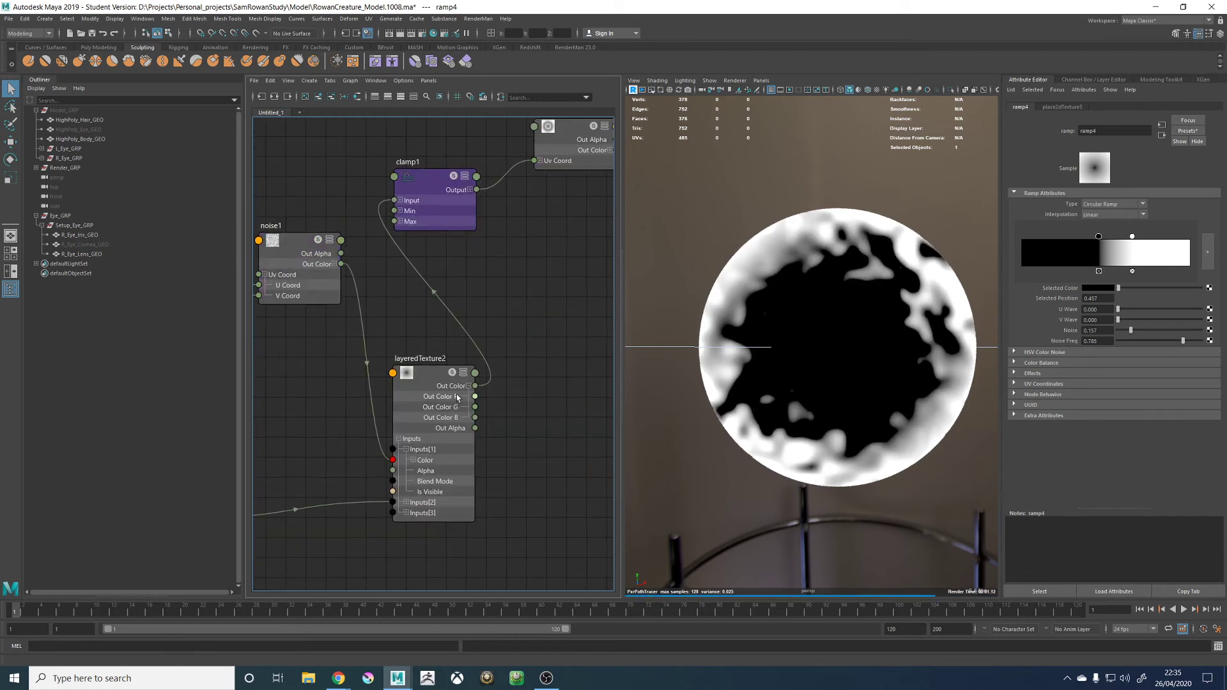
left_click(452, 373)
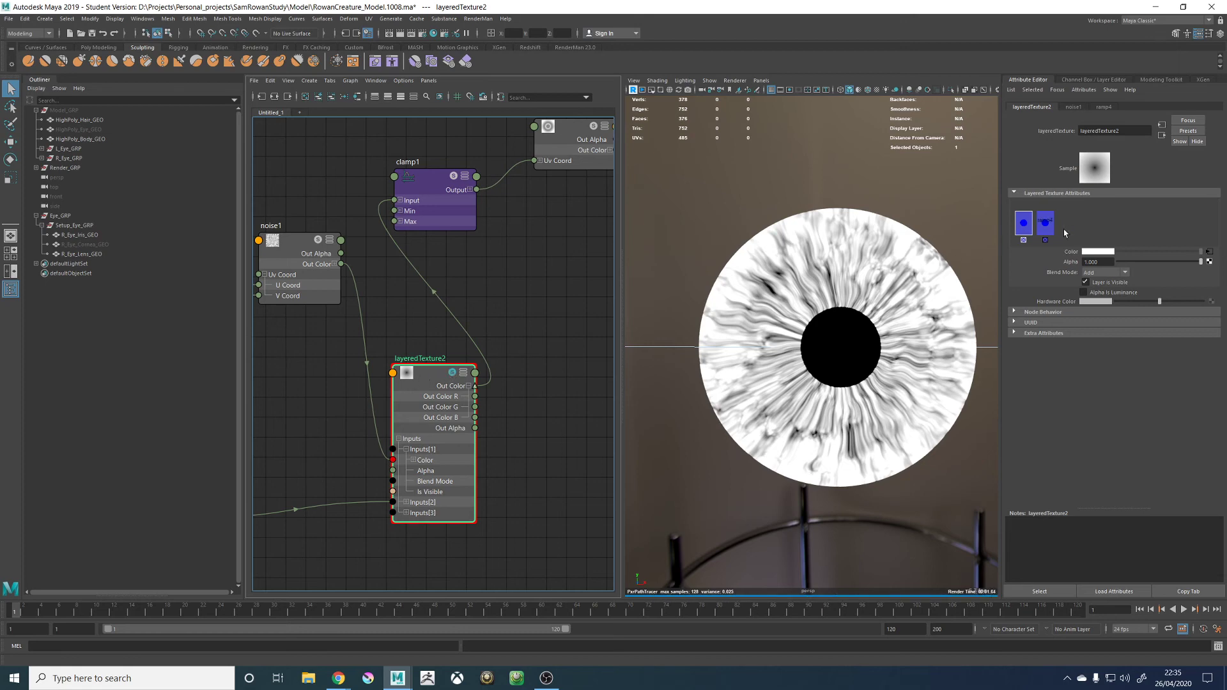
left_click(1100, 273)
left_click(1094, 293)
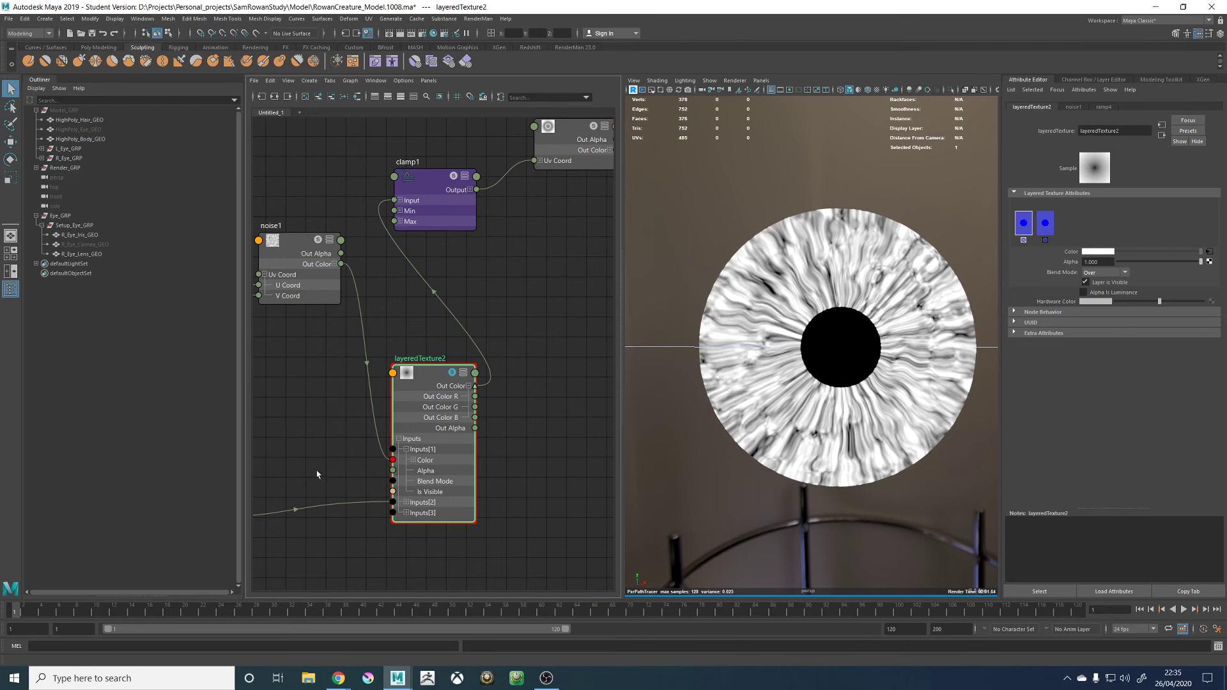
Expand Inputs[2] of layeredTexture2 and set the first layer's blend mode to None
middle_click_drag(327, 466, 431, 421, "alt")
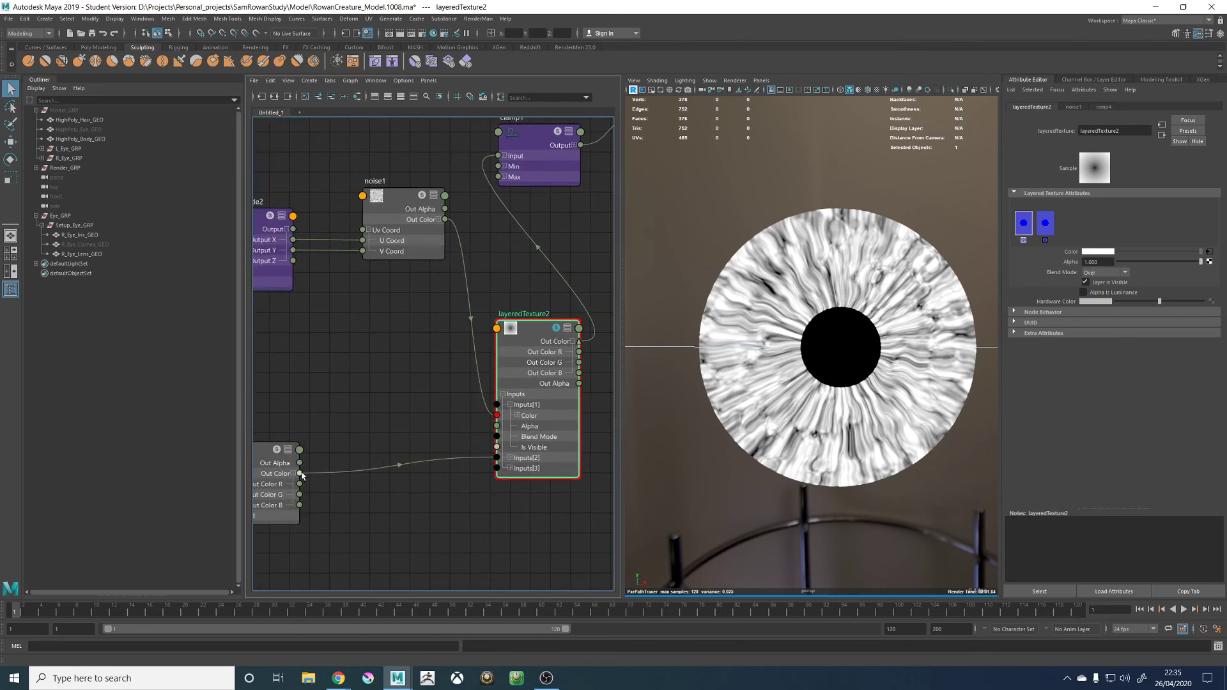
left_click(510, 457)
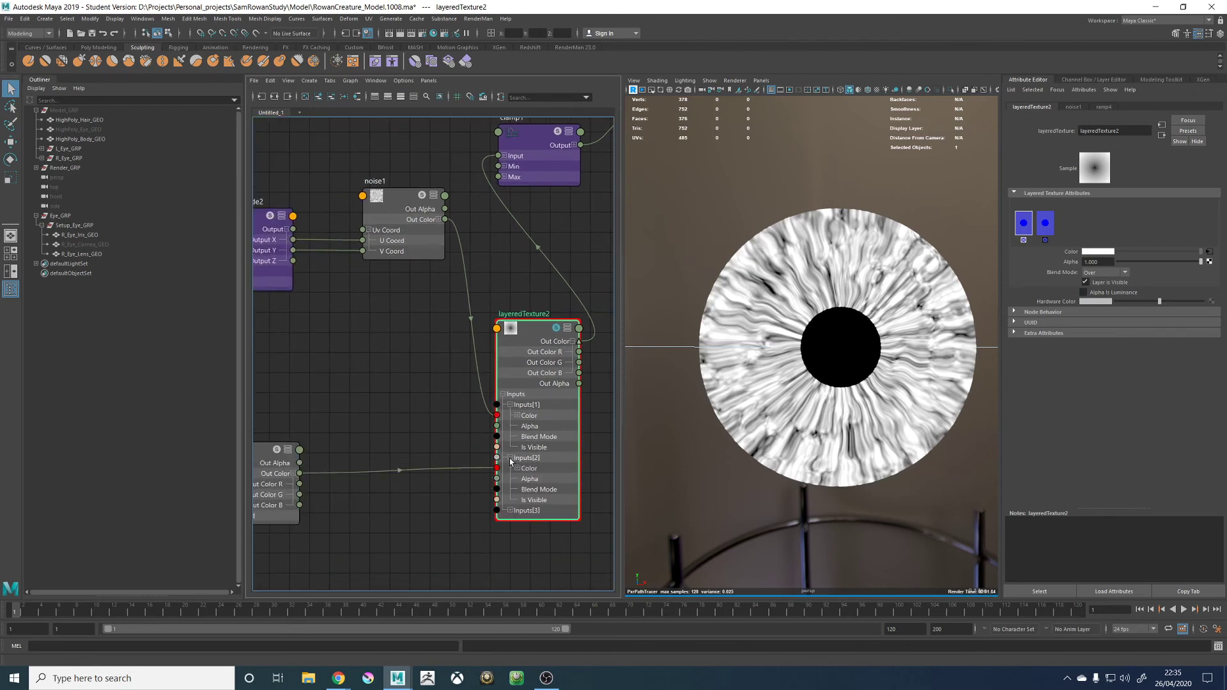
left_click(1103, 275)
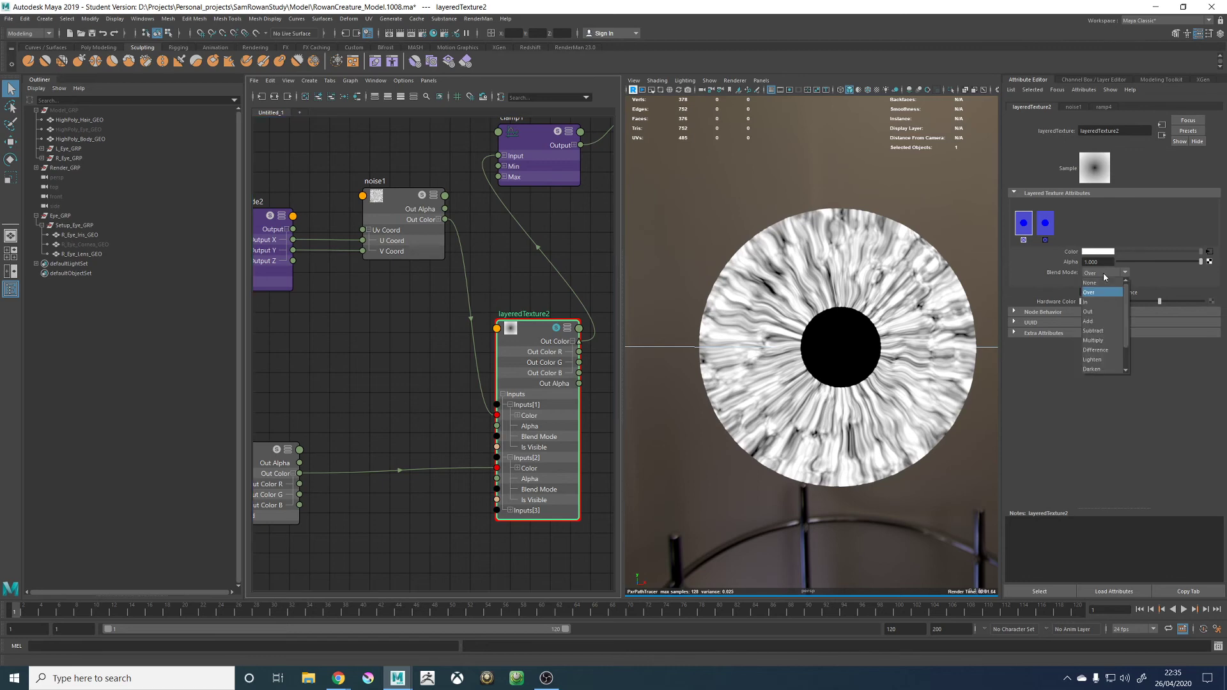
left_click(1097, 283)
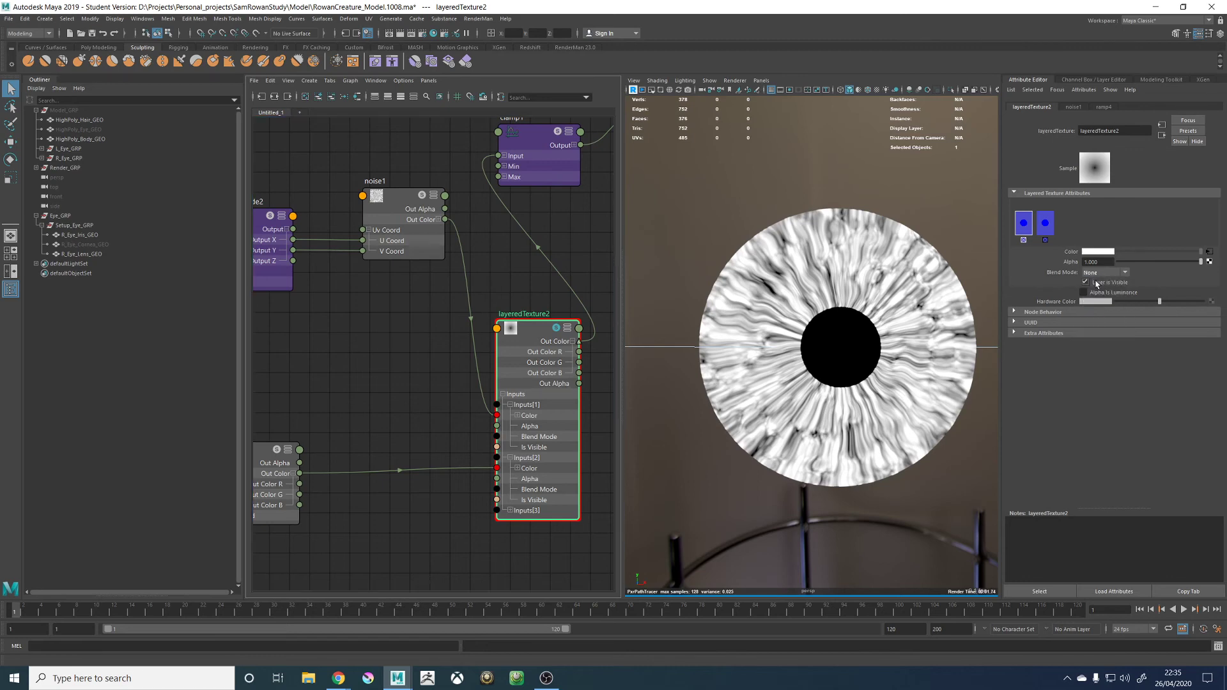
Restart the viewport render to refresh the soloed layeredTexture2, then turn its solo preview off
left_click(556, 328)
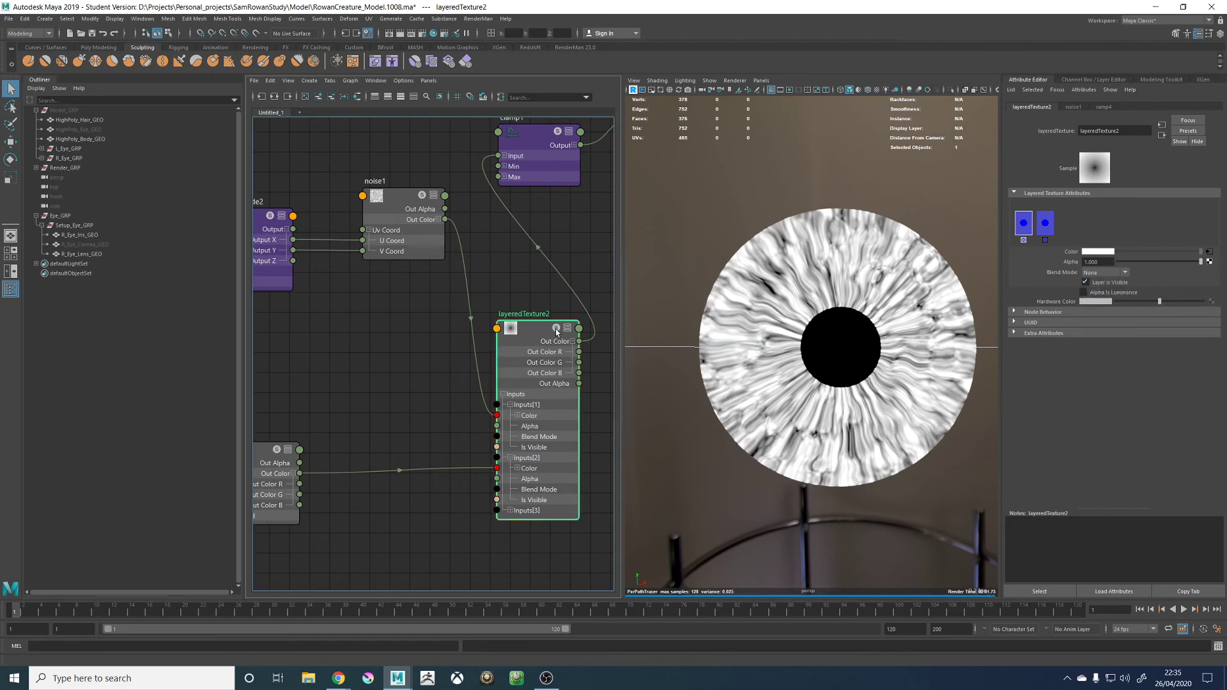
left_click(556, 328)
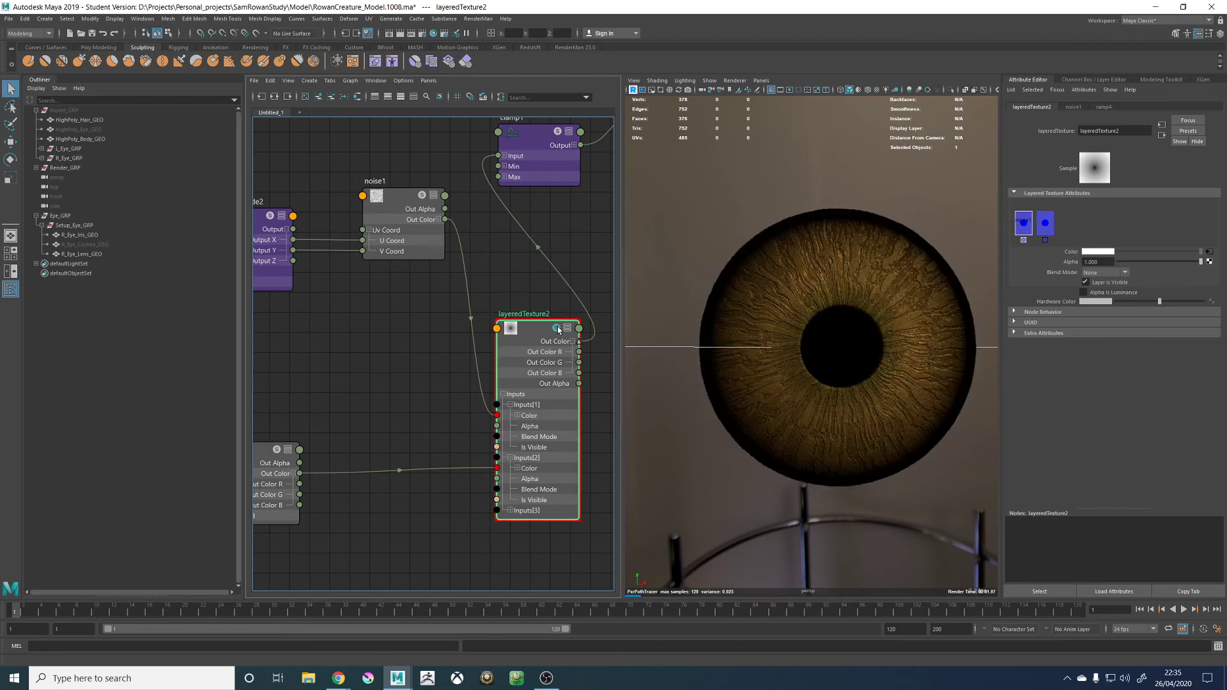
left_click(735, 81)
left_click(746, 98)
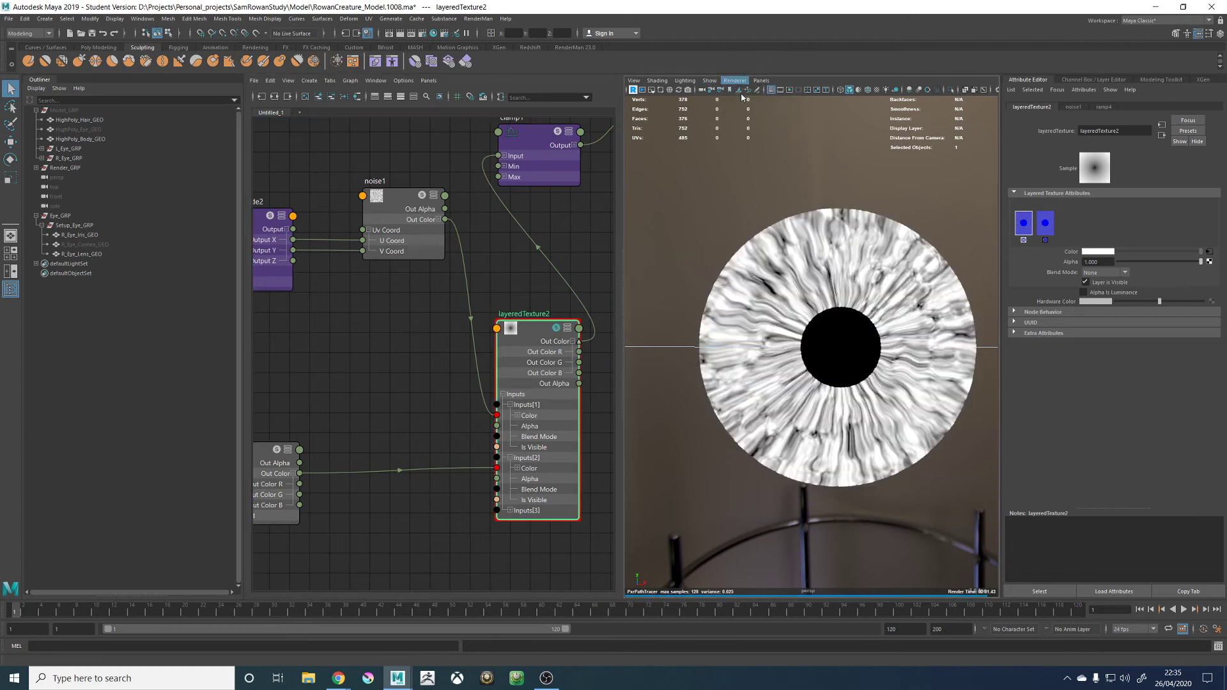
scroll(826, 197, "down", 3)
scroll(826, 195, "up", 2)
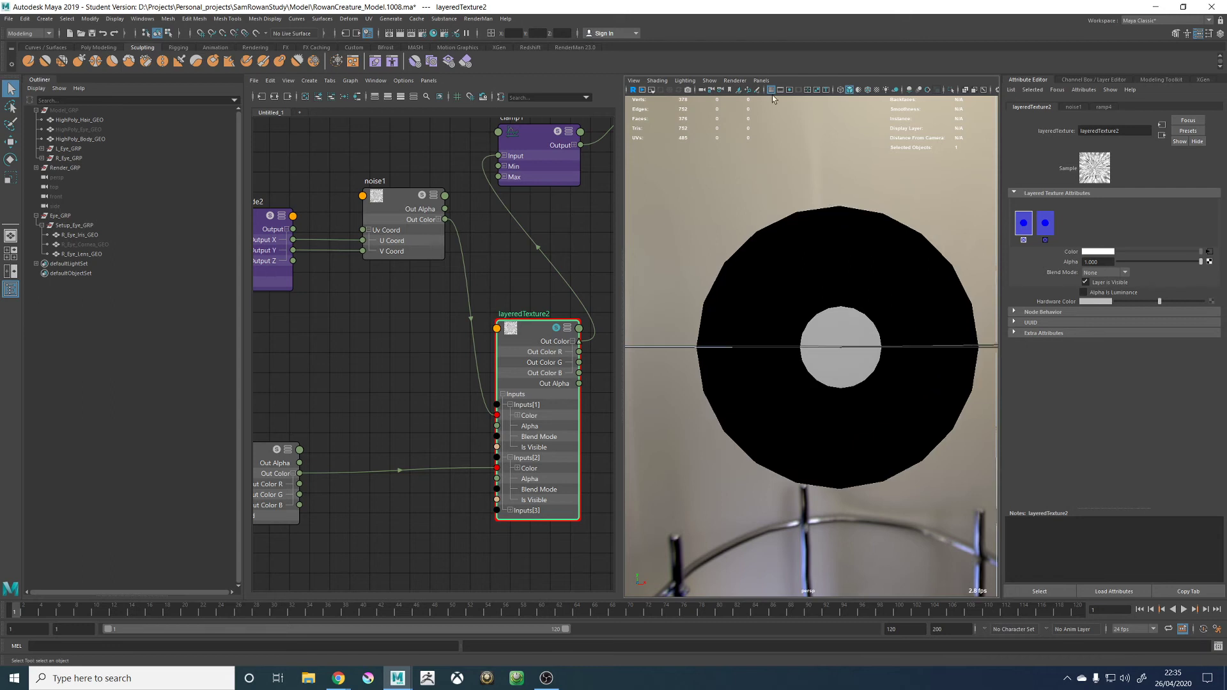
left_click(735, 81)
left_click(743, 99)
left_click(556, 328)
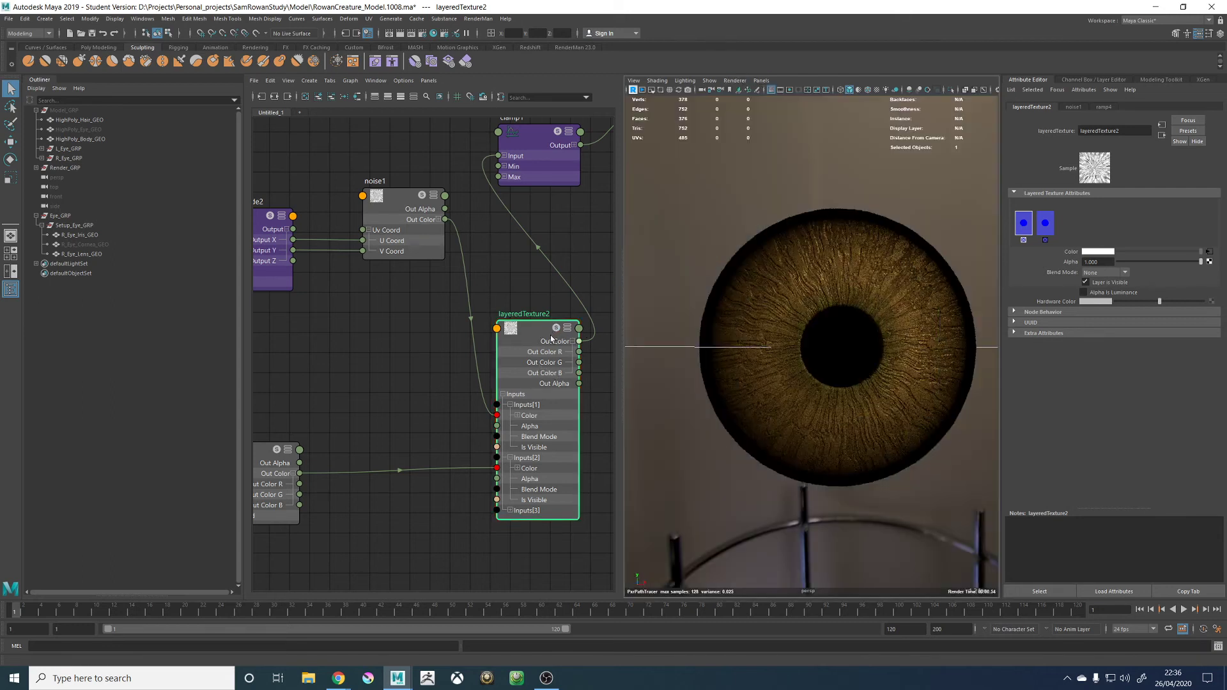
Connect ramp4's Out Color to clamp1's Input and review the ramp4 and layeredTexture2 settings
left_click_drag(299, 473, 501, 196)
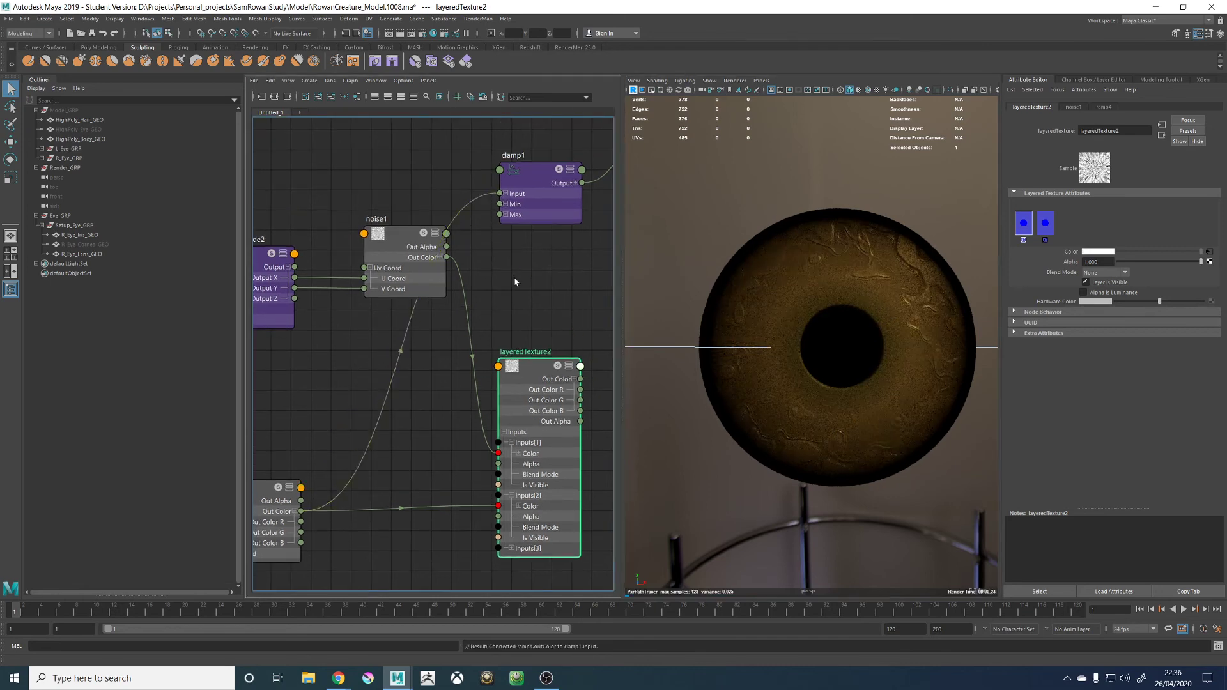
left_click(260, 489)
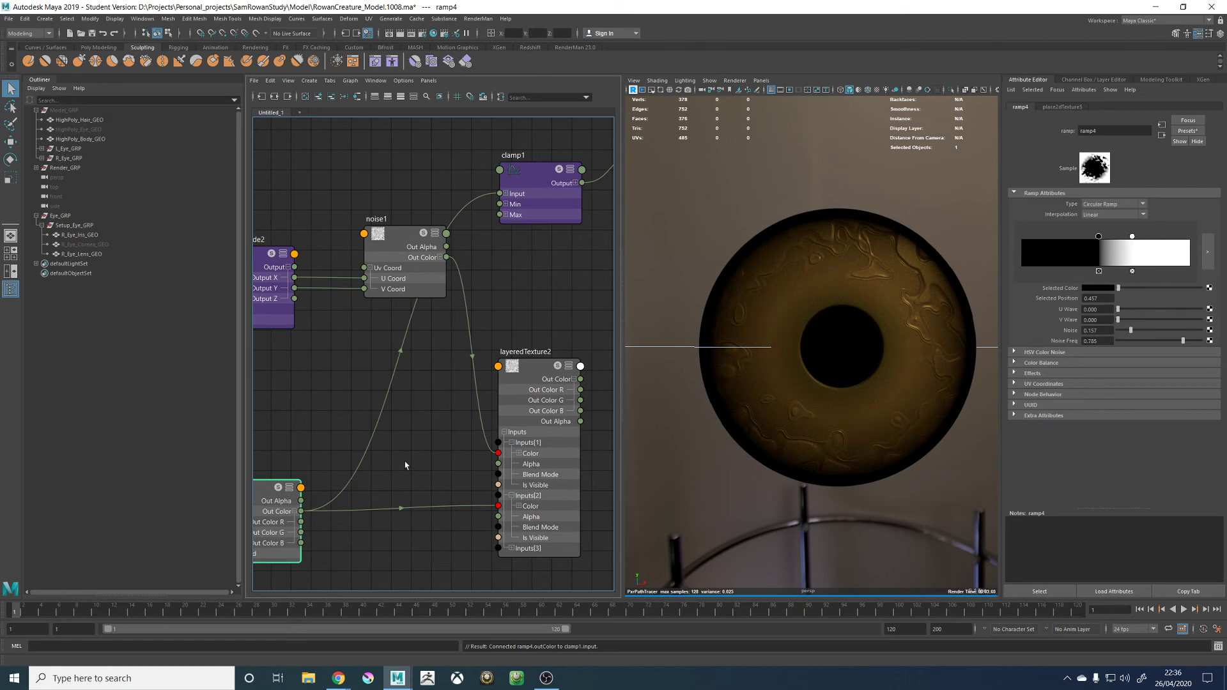
left_click(524, 369)
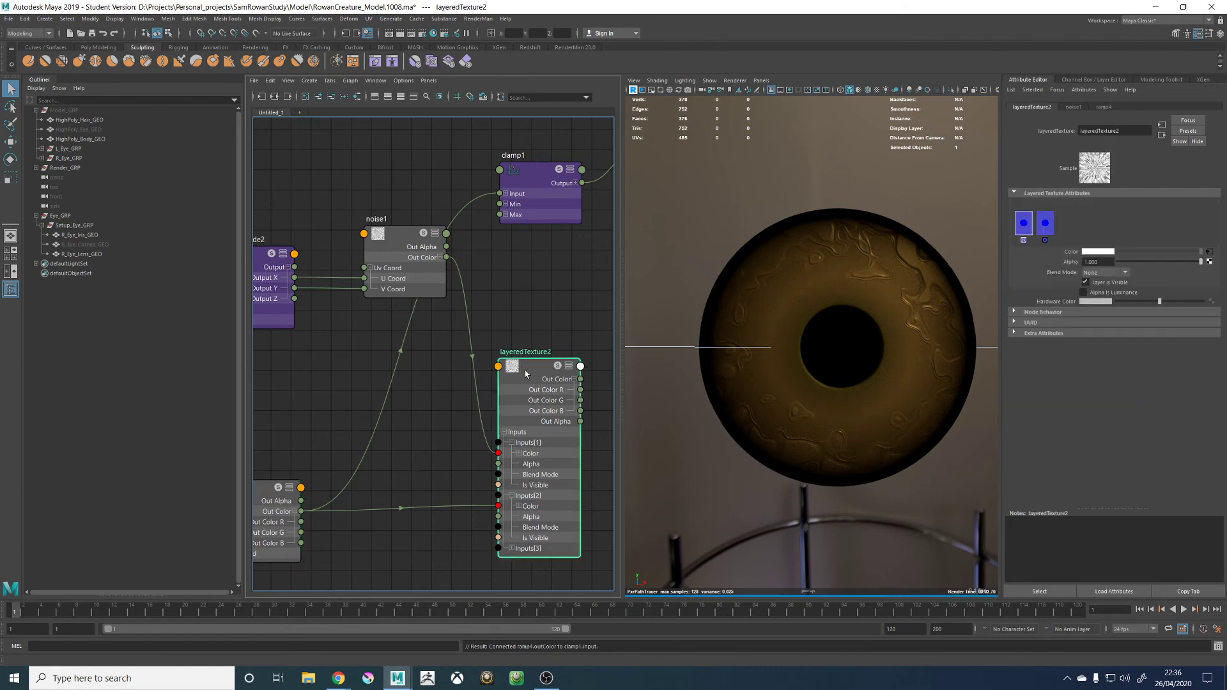
Connect IrisPattern's Out Color to the Color of Inputs[1] on layeredTexture2
middle_click_drag(573, 271, 374, 356, "alt")
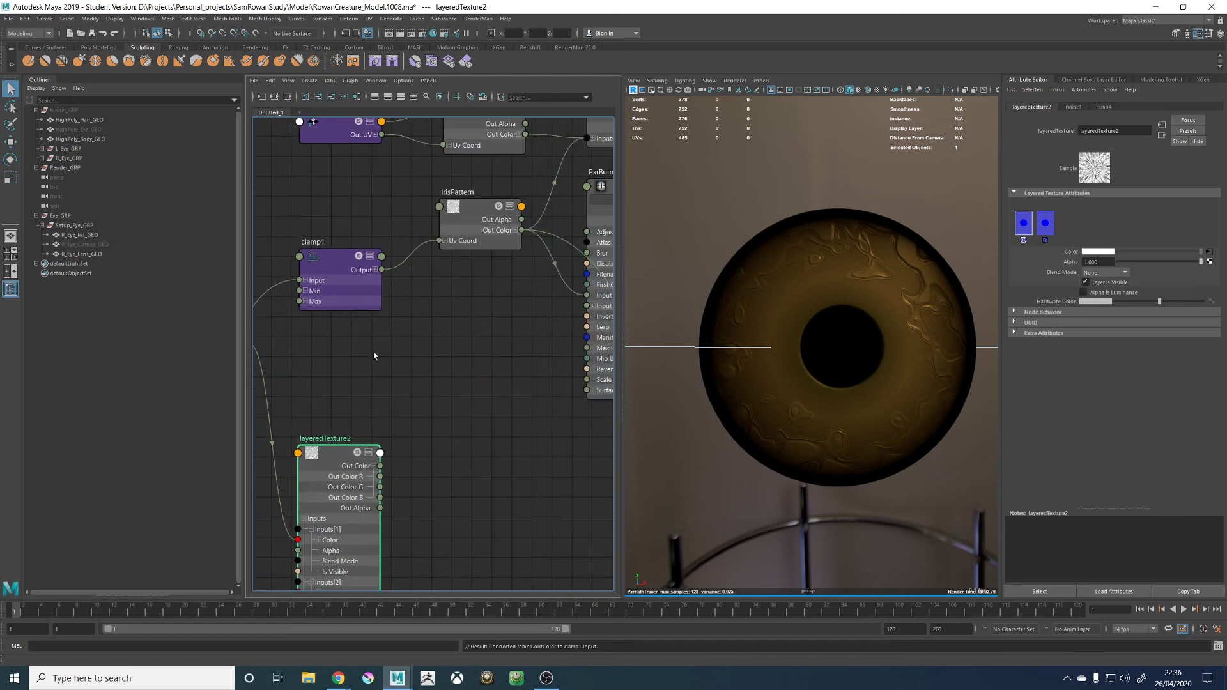
middle_click_drag(445, 316, 536, 286, "alt")
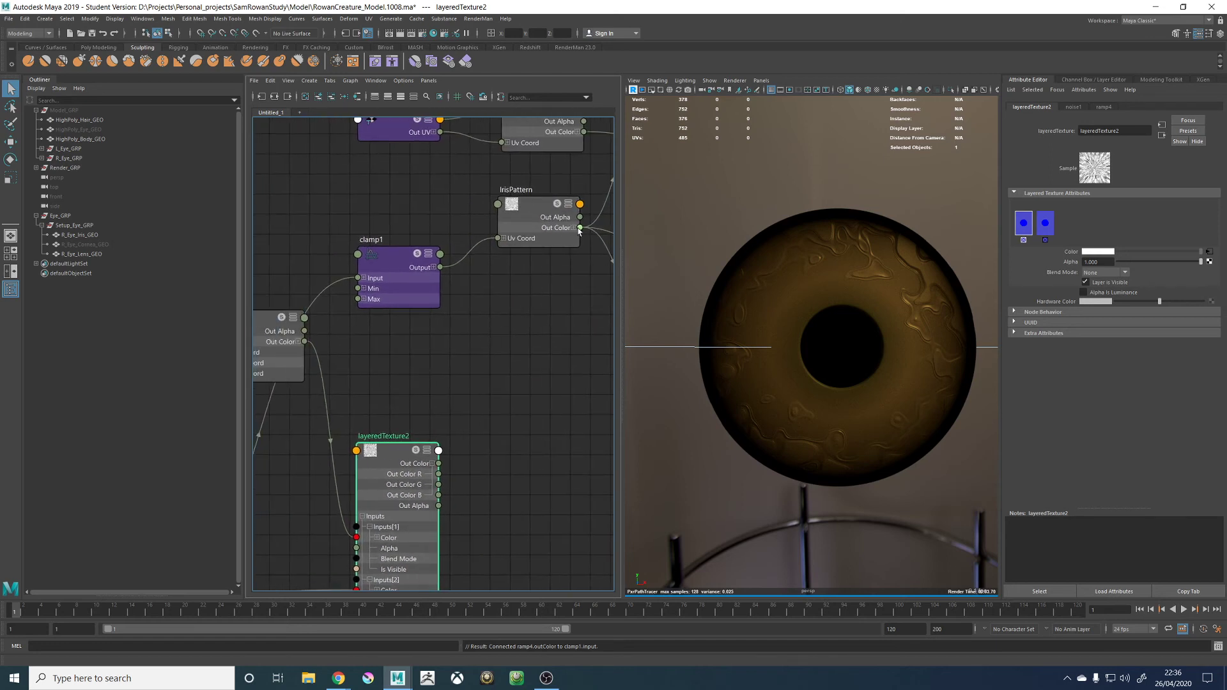
left_click_drag(578, 229, 357, 538)
middle_click_drag(499, 473, 524, 453, "alt")
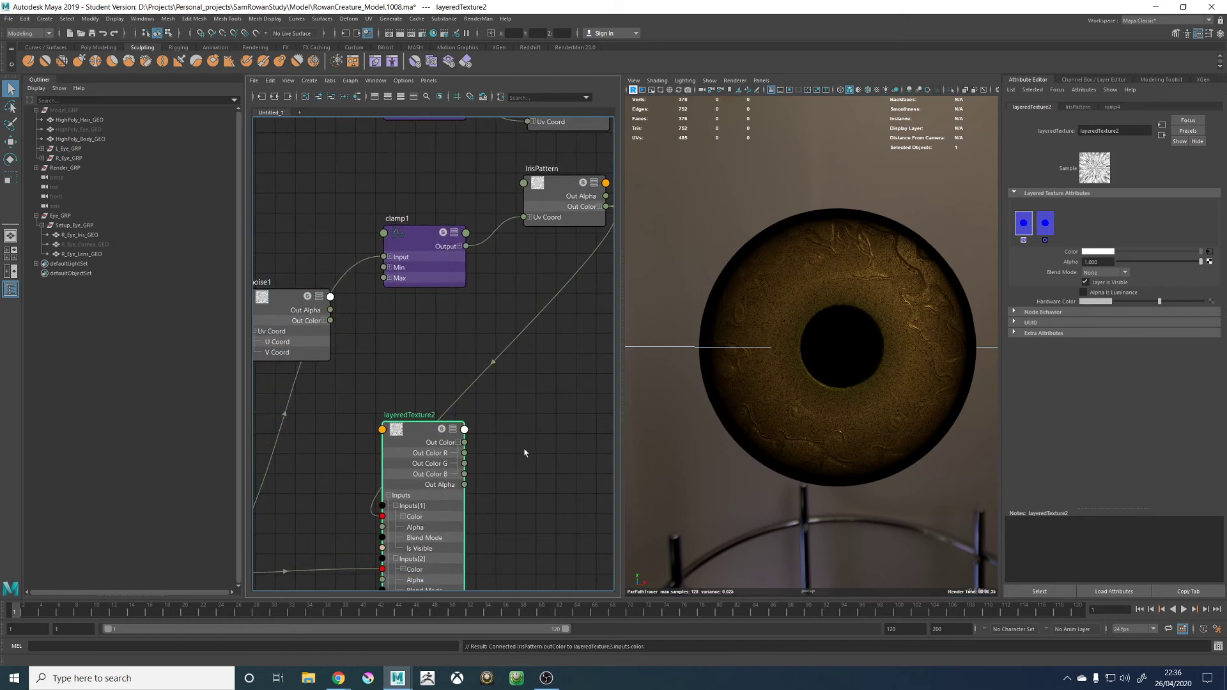
Rearrange the clamp1, IrisPattern and layeredTexture2 nodes so layeredTexture2 sits between IrisPattern and PxrBump1
middle_click_drag(533, 388, 386, 420, "alt")
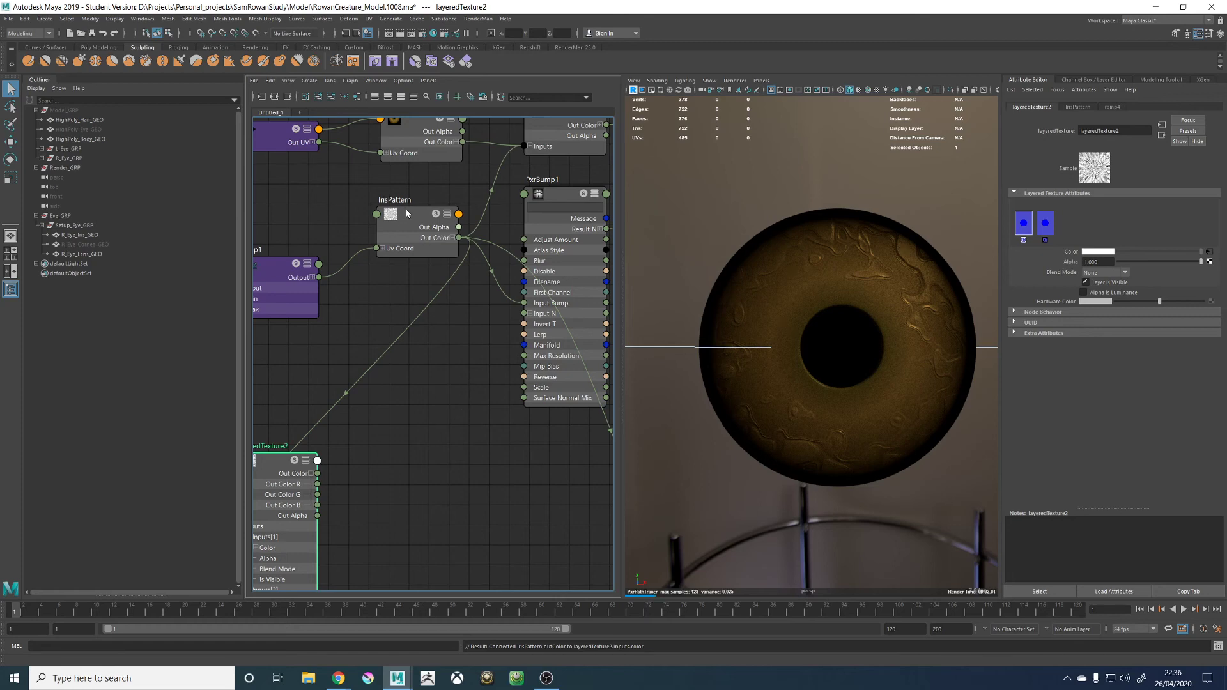
left_click_drag(407, 211, 373, 216)
middle_click_drag(377, 295, 463, 279, "alt")
left_click_drag(358, 251, 320, 266)
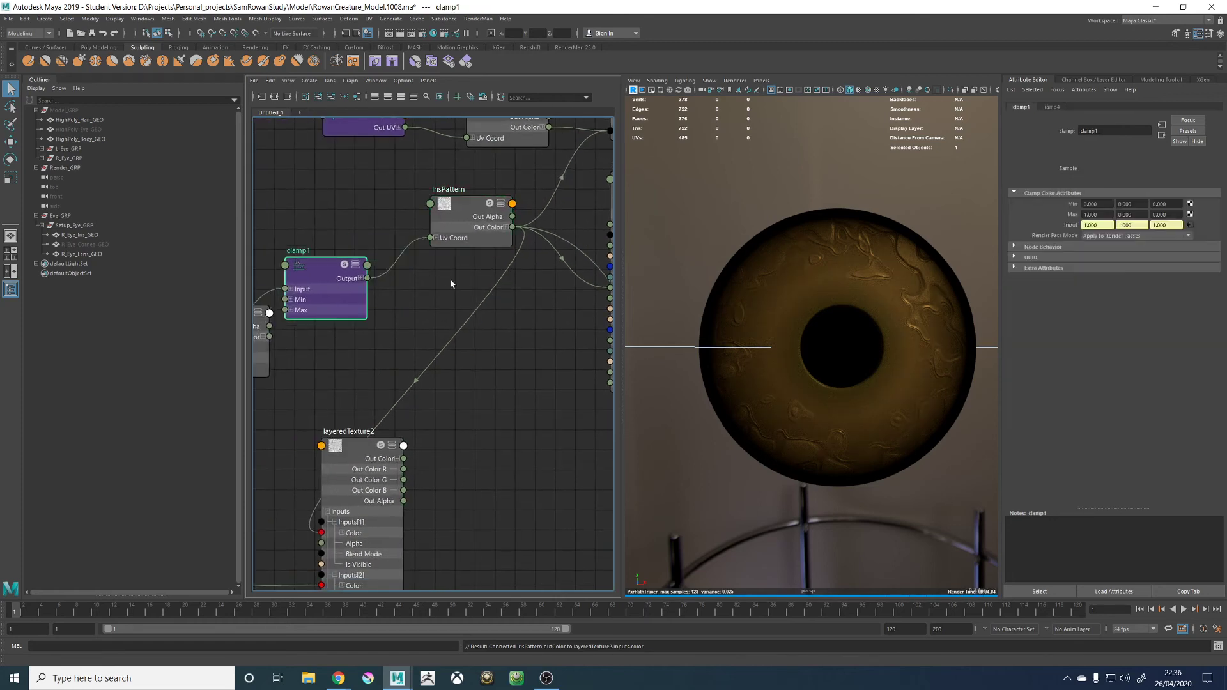
left_click_drag(469, 193, 406, 196)
left_click_drag(388, 431, 534, 356)
middle_click_drag(533, 356, 448, 378, "alt")
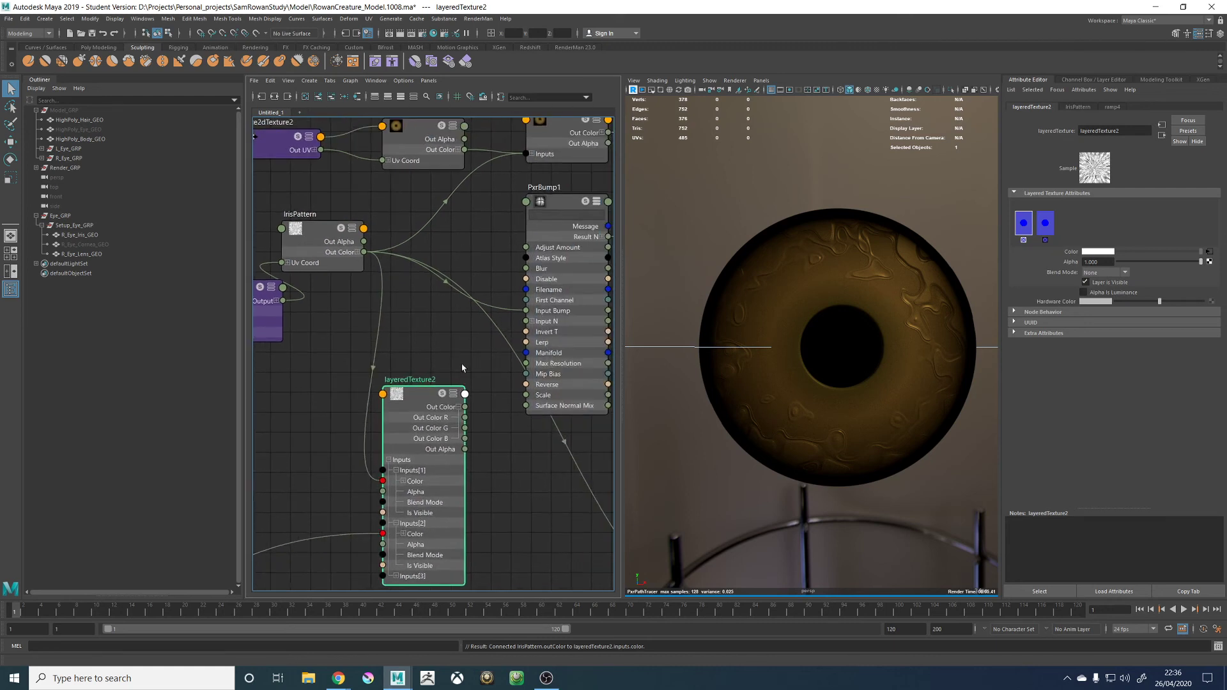
Connect layeredTexture2's Out Color R to PxrBump1's Input Bump and its Out Color to the Color of Inputs[0] on layeredTexture1
left_click_drag(465, 417, 526, 310)
middle_click_drag(392, 270, 388, 281, "alt")
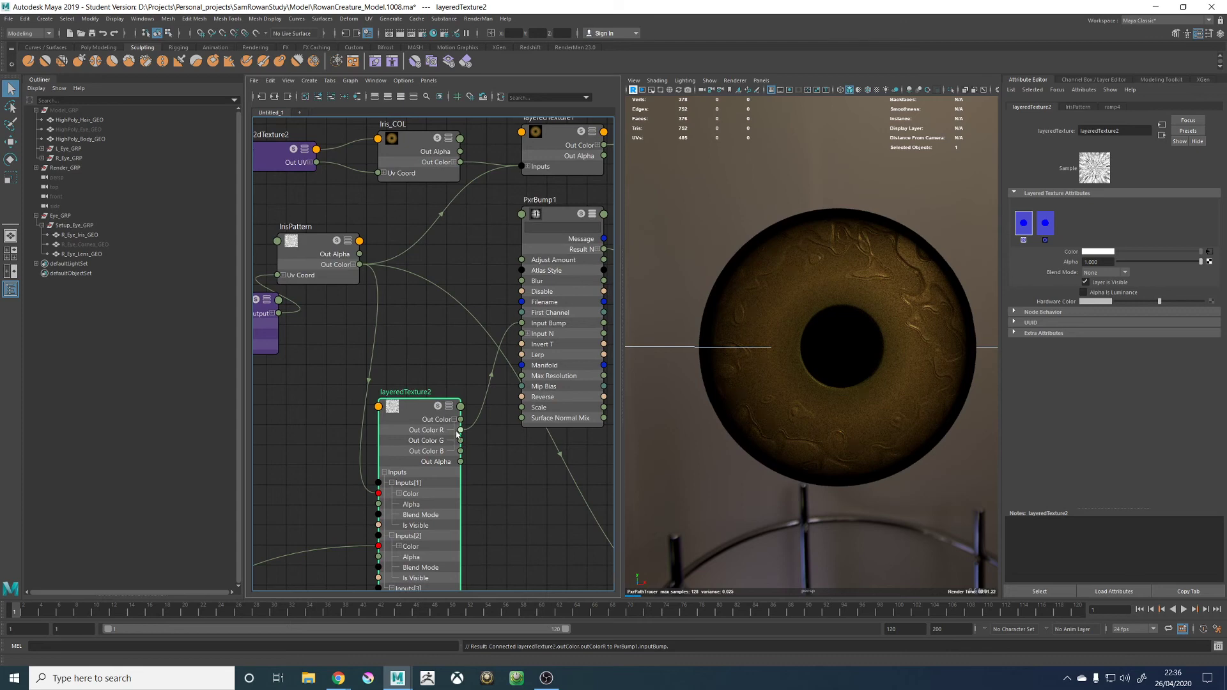
left_click_drag(460, 419, 526, 167)
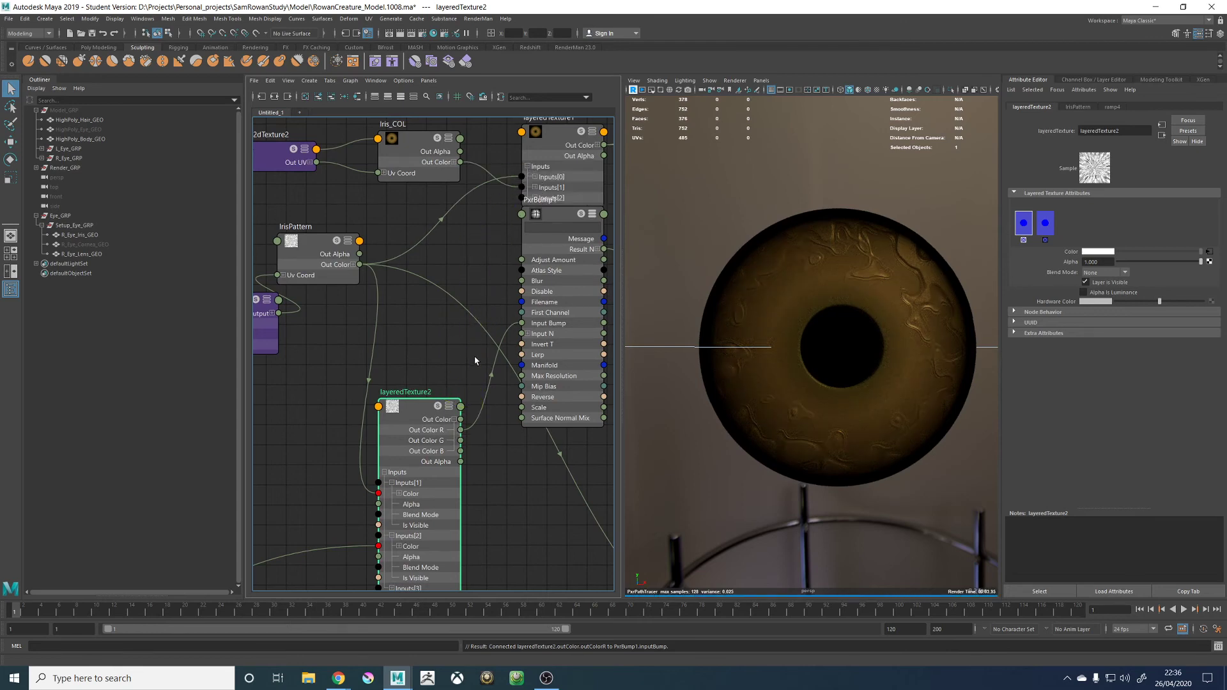
left_click_drag(460, 419, 522, 177)
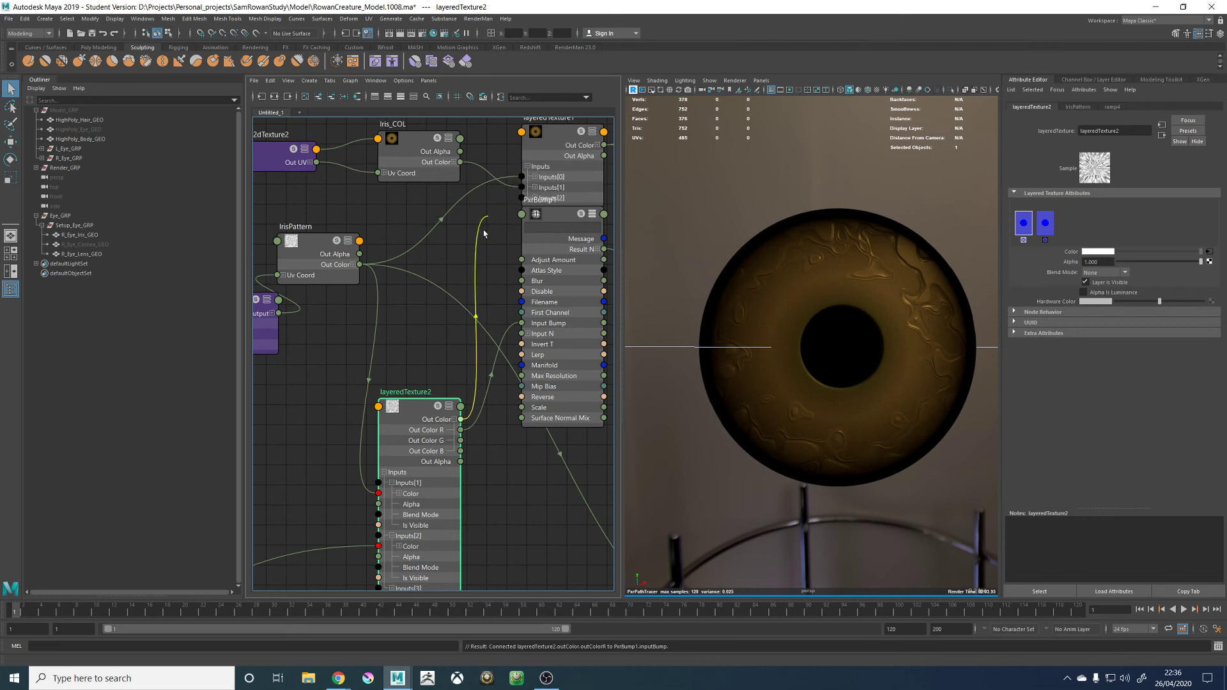
left_click(534, 178)
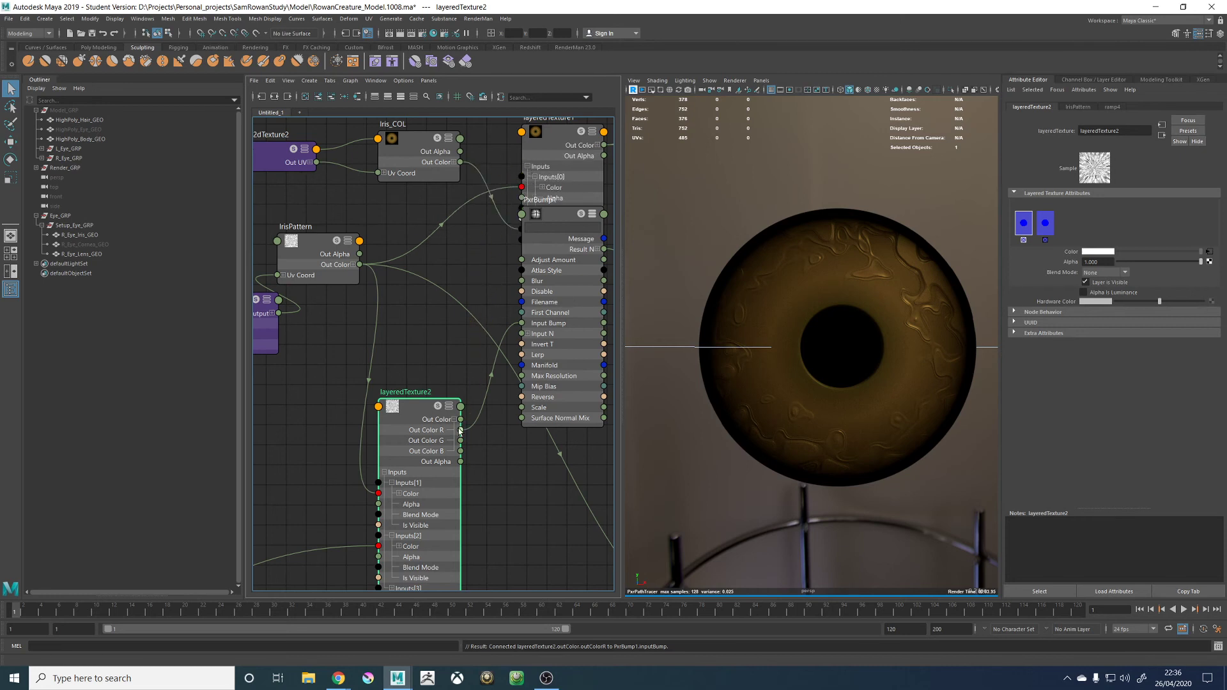
left_click_drag(461, 419, 522, 187)
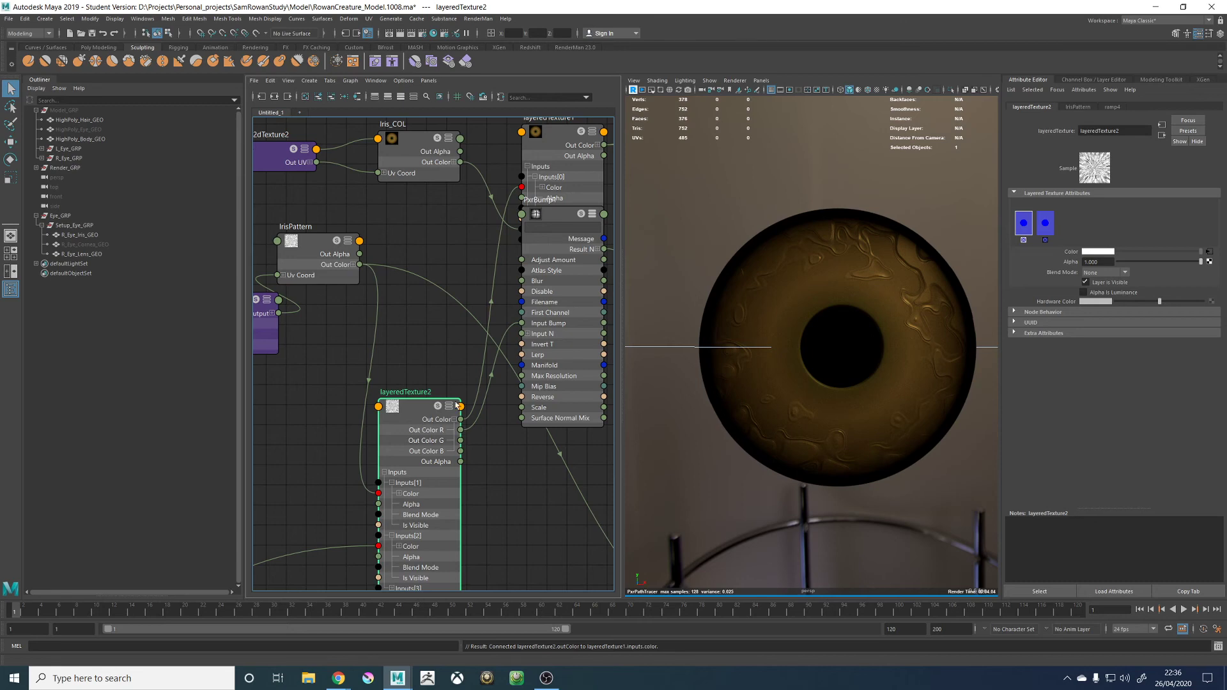
Connect layeredTexture2's Out Color to PxrRemap2's inputRGB in place of the IrisPattern connection
left_click_drag(460, 420, 427, 481)
middle_click_drag(328, 492, 528, 417)
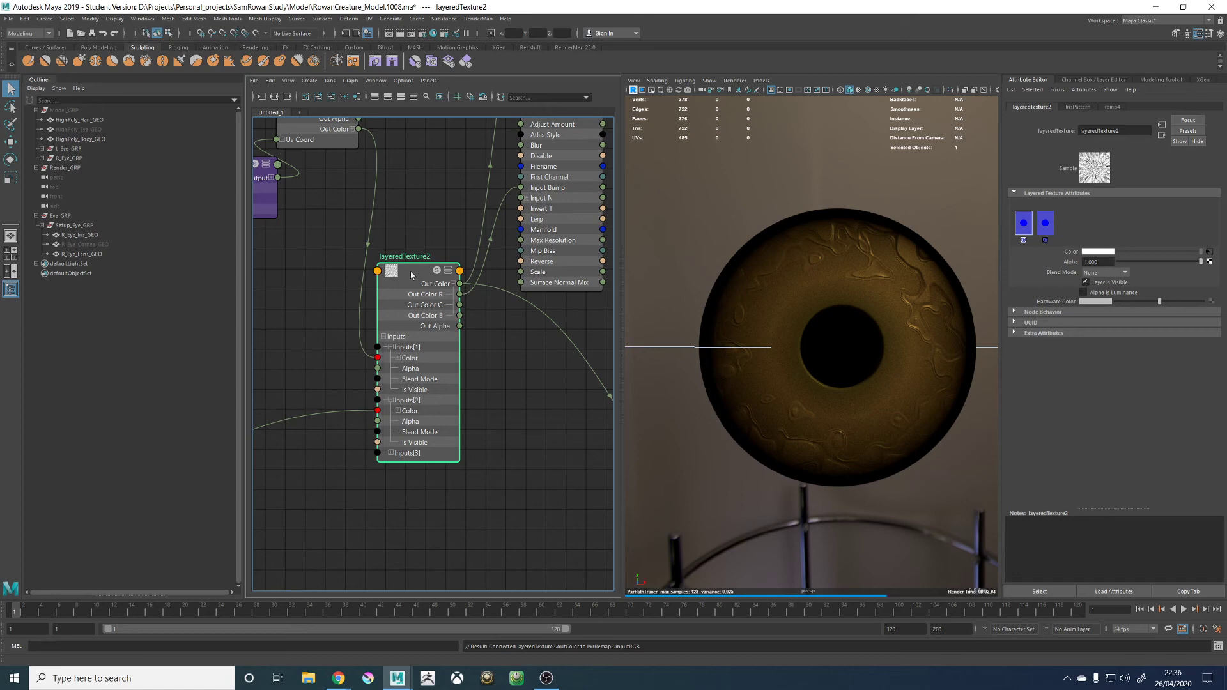
Connect noise1's Out Color to clamp1's Input, replacing the ramp4 connection
middle_click_drag(424, 210, 495, 269, "alt")
middle_click_drag(343, 331, 530, 292, "alt")
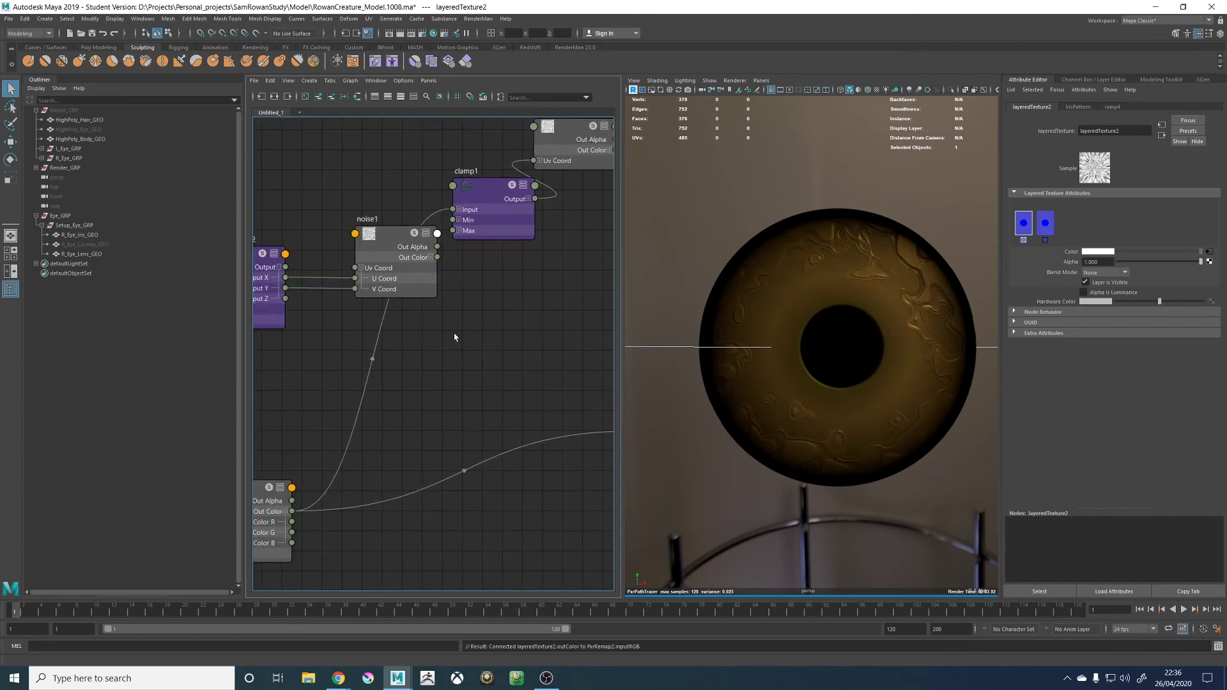
mouse_move(313, 409)
middle_mouse_down("alt")
mouse_move(454, 326)
mouse_move(331, 394)
middle_mouse_up("alt")
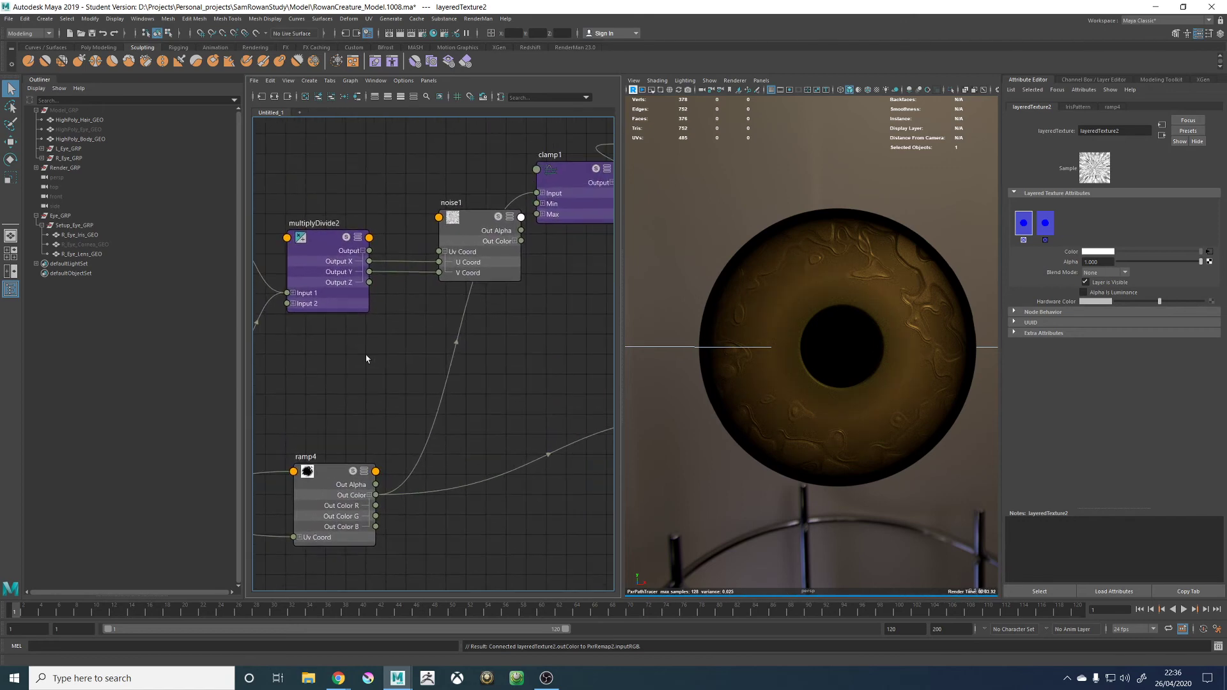
left_click_drag(521, 245, 537, 196)
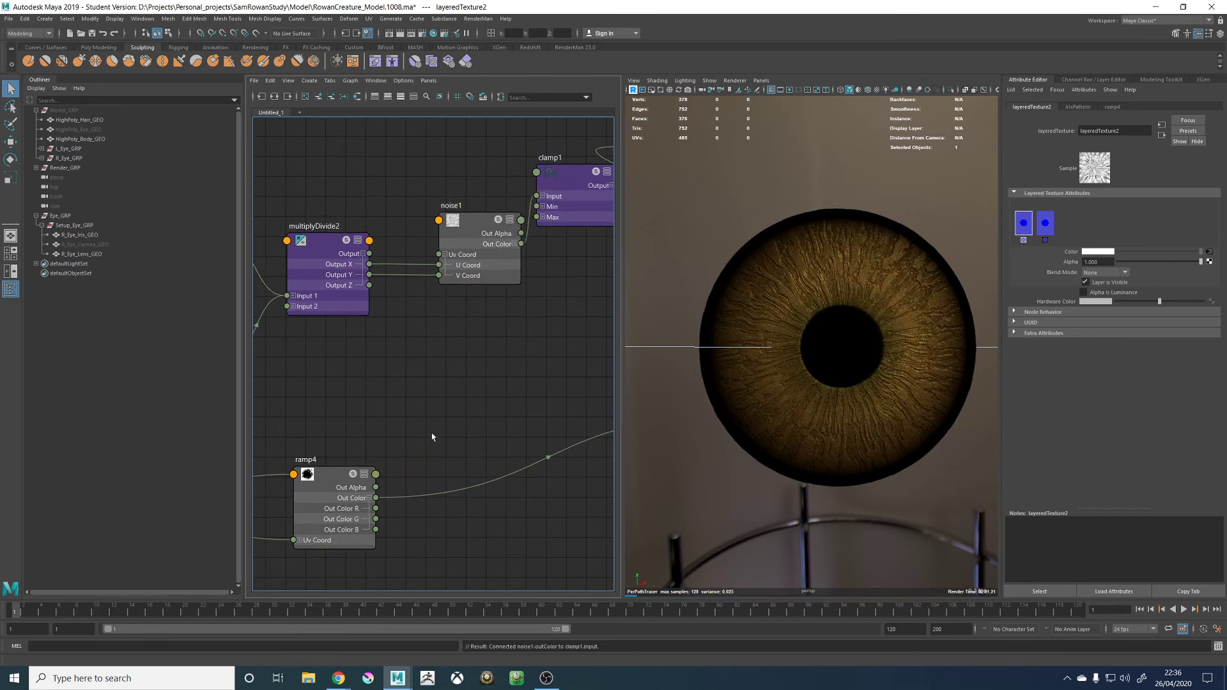
Isolate layeredTexture2's output in the render and move its ramp4 layer in front of the IrisPattern layer
middle_click_drag(410, 396, 215, 399, "alt")
middle_click_drag(466, 358, 397, 368, "alt")
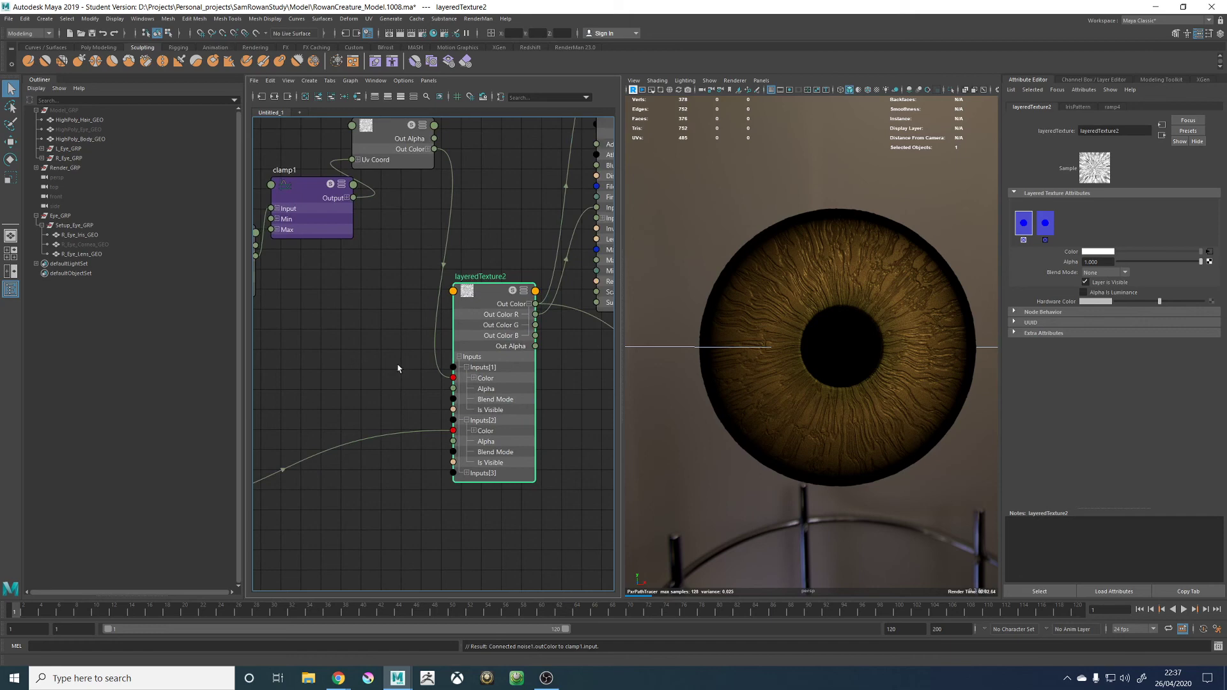
left_click(513, 291)
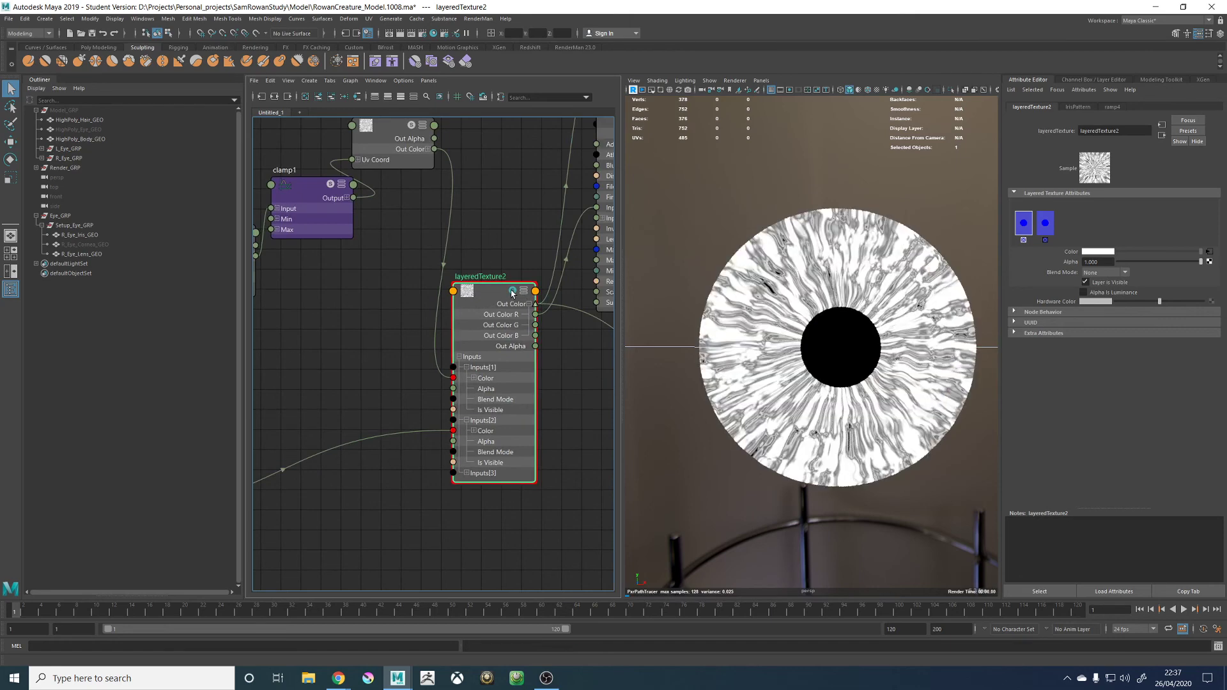
left_click(1045, 223)
left_click_drag(1036, 225, 1011, 226)
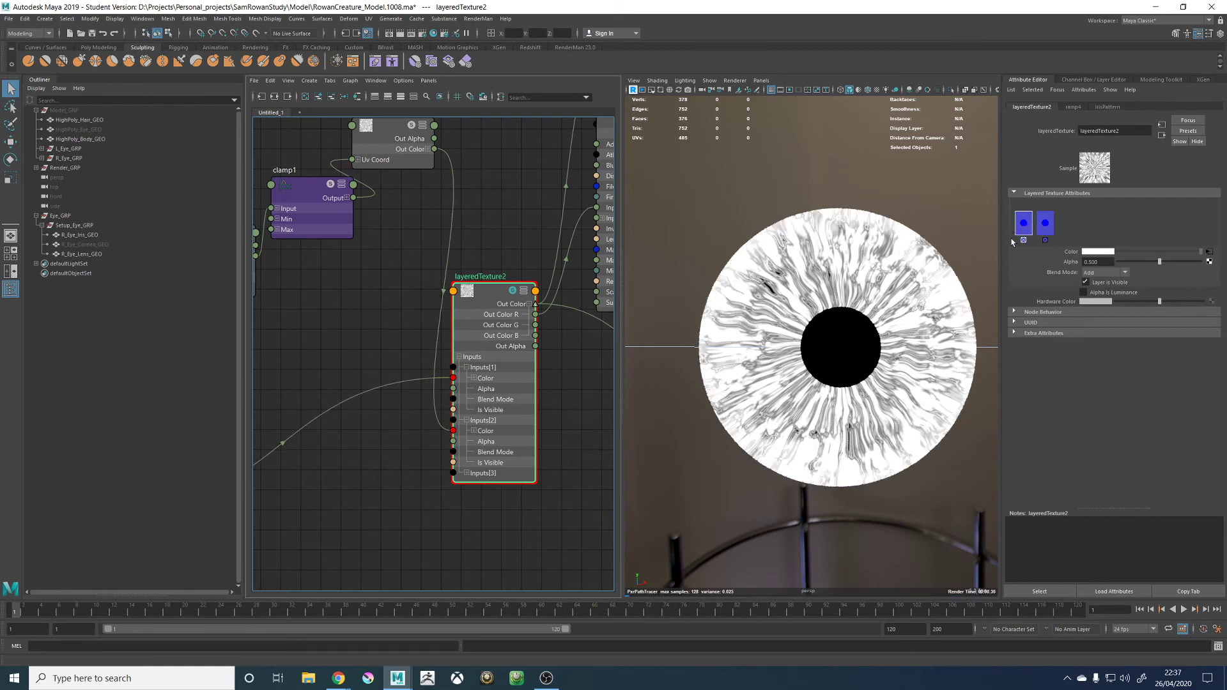
Raise the alpha of layeredTexture2's ramp4 layer to 1.000 and return the render to the full eye shading
left_click(1048, 225)
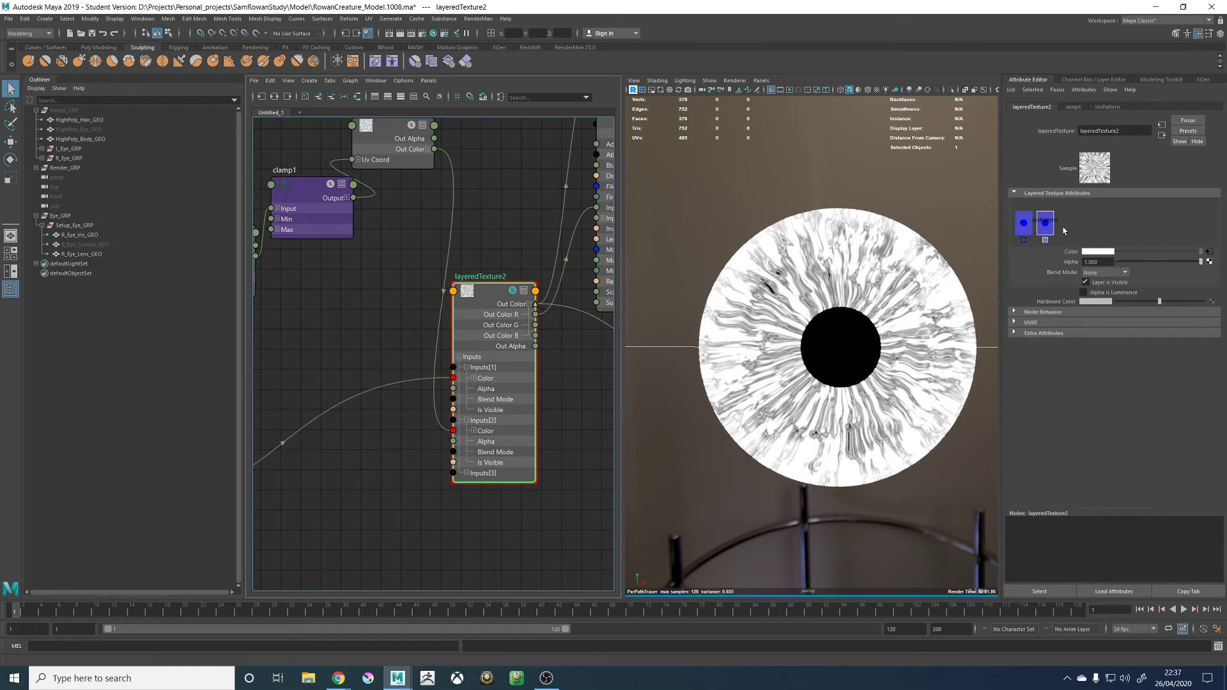
left_click(1026, 223)
left_click_drag(1197, 266, 1201, 262)
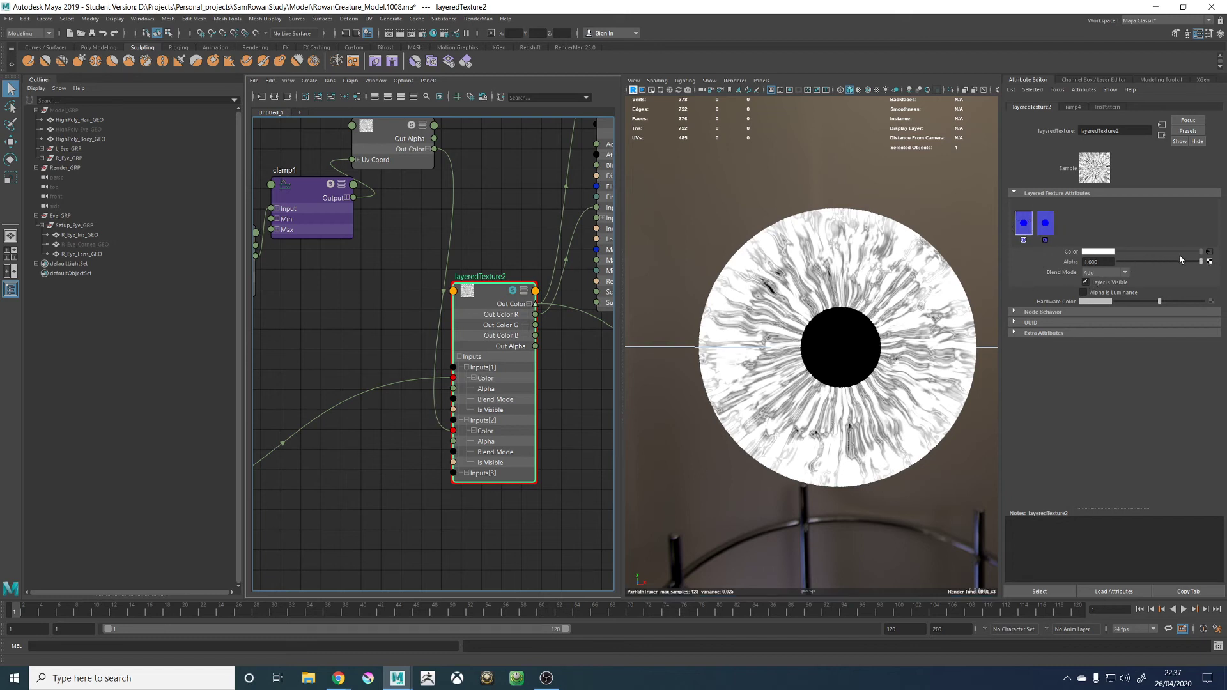
left_click(514, 292)
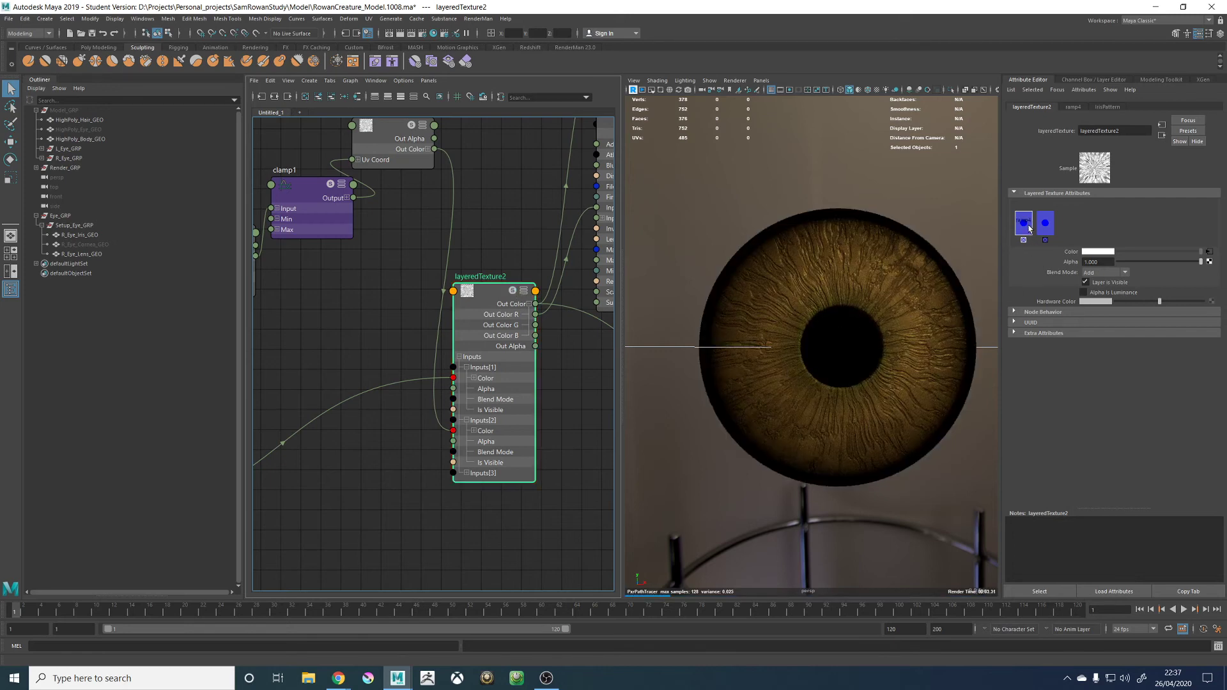
Try the None blend mode on layeredTexture2's ramp4 layer, and set it to Over
left_click(1102, 272)
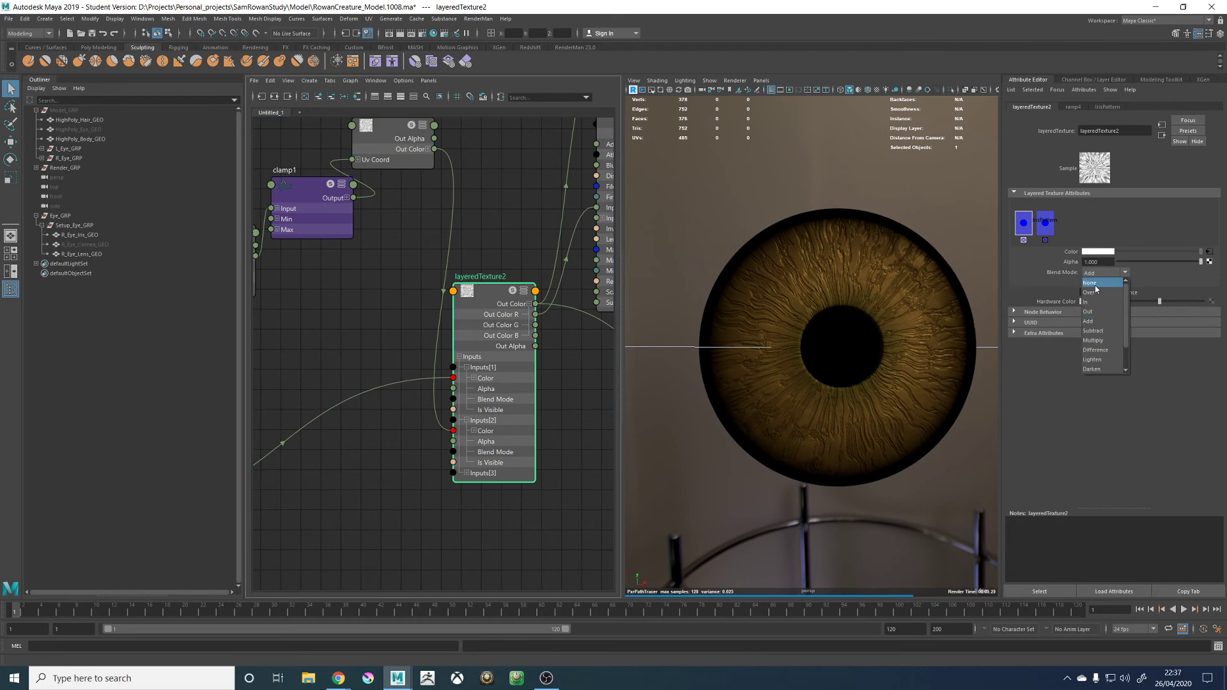
left_click(1095, 285)
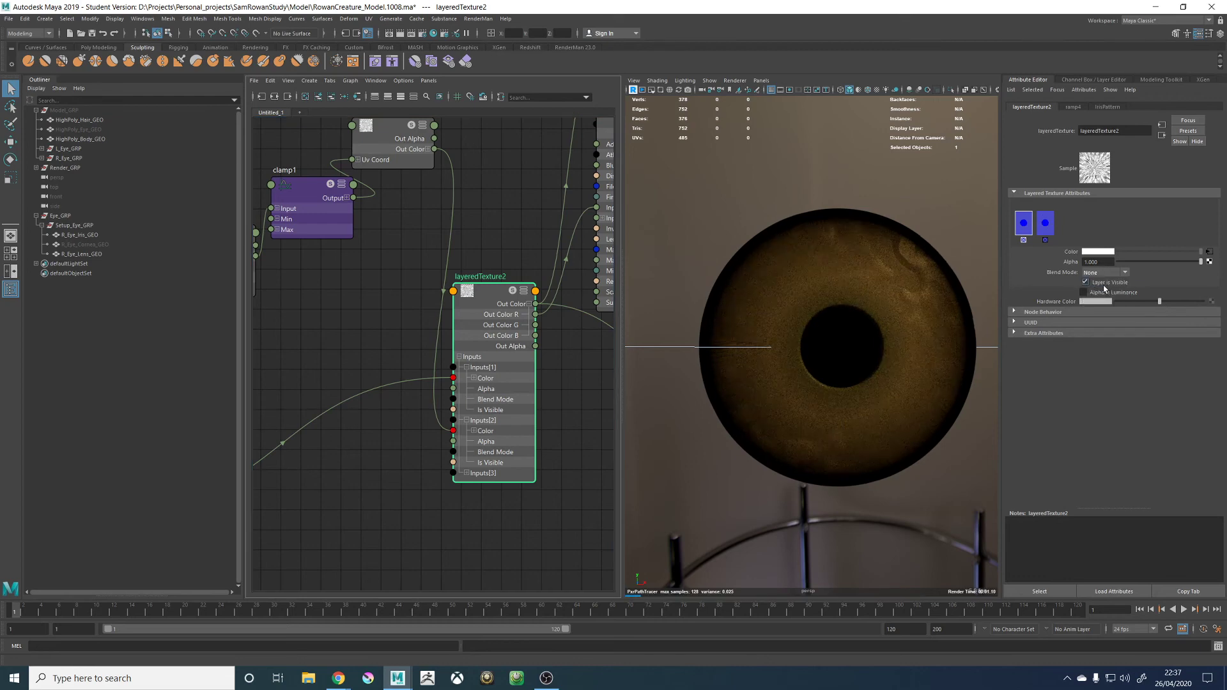
left_click(1102, 273)
left_click(1096, 283)
left_click(1104, 273)
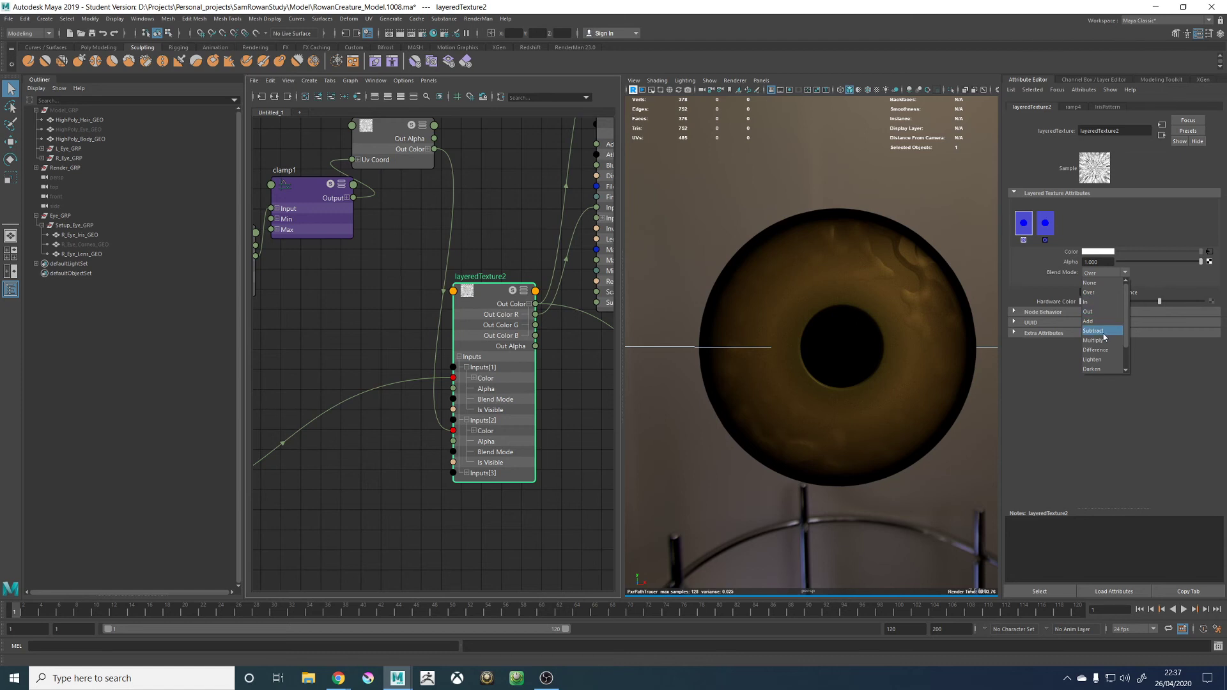
left_click(412, 464)
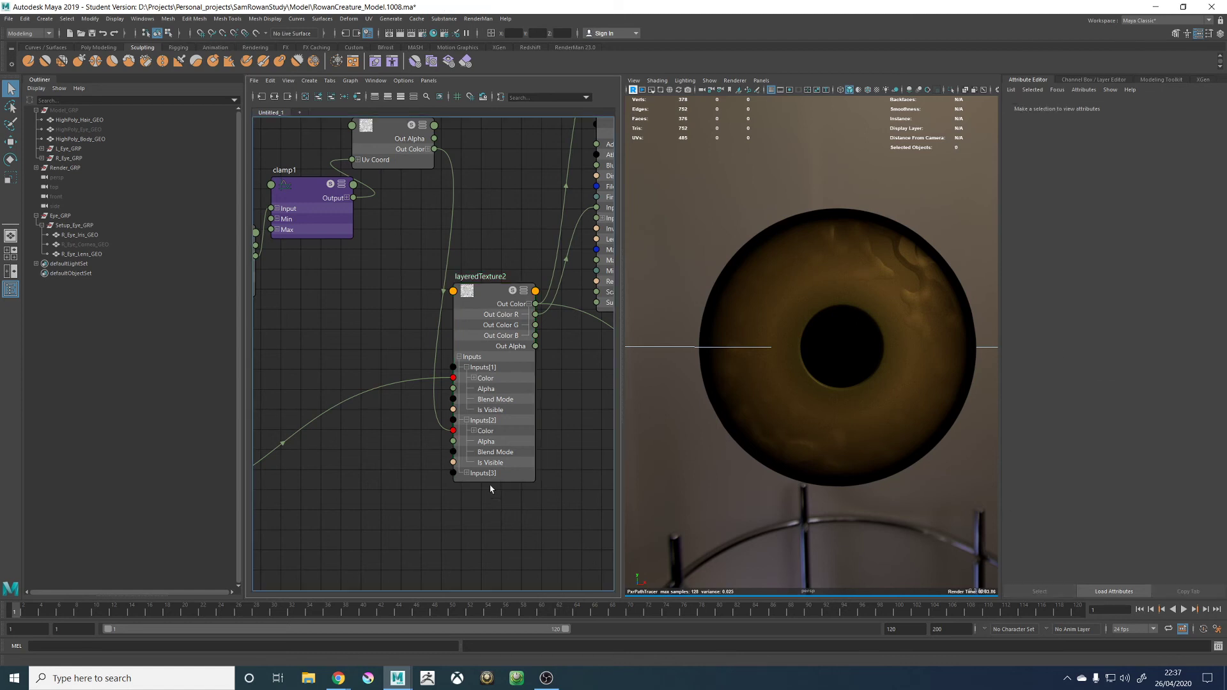
Connect ramp4's Out Color R to the Alpha of Inputs[1] on layeredTexture2
middle_click_drag(412, 465, 620, 366, "alt")
left_click(321, 420)
middle_click_drag(534, 417, 253, 484, "alt")
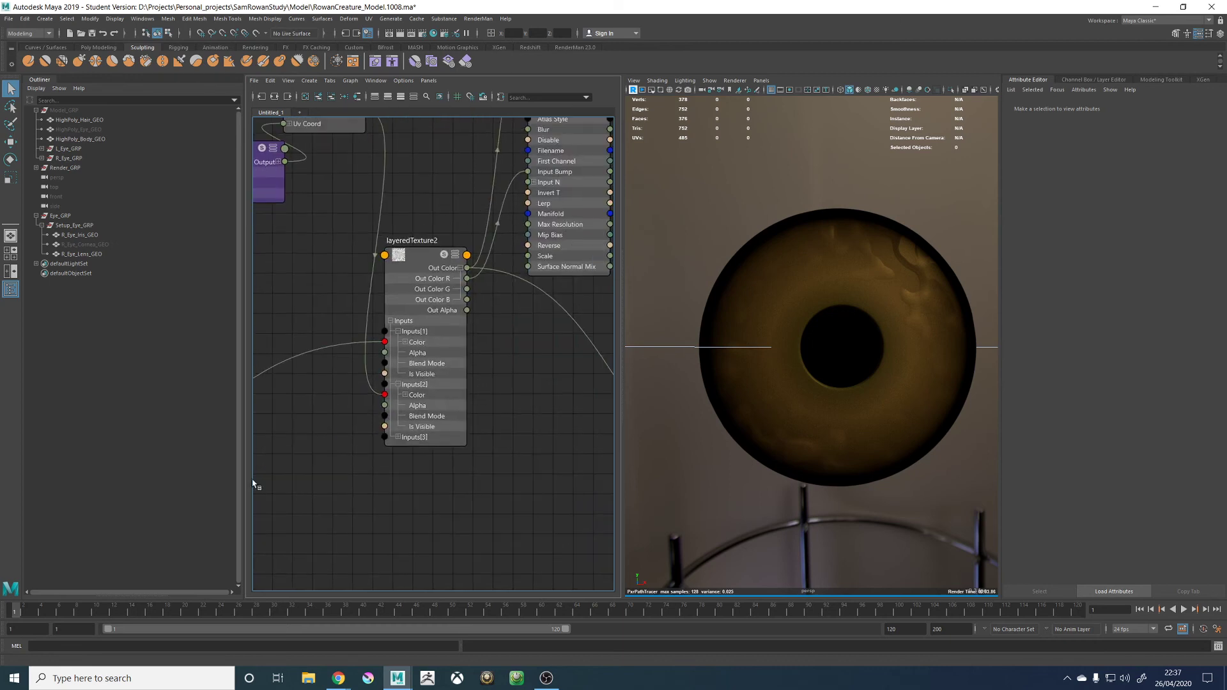
left_click(387, 353)
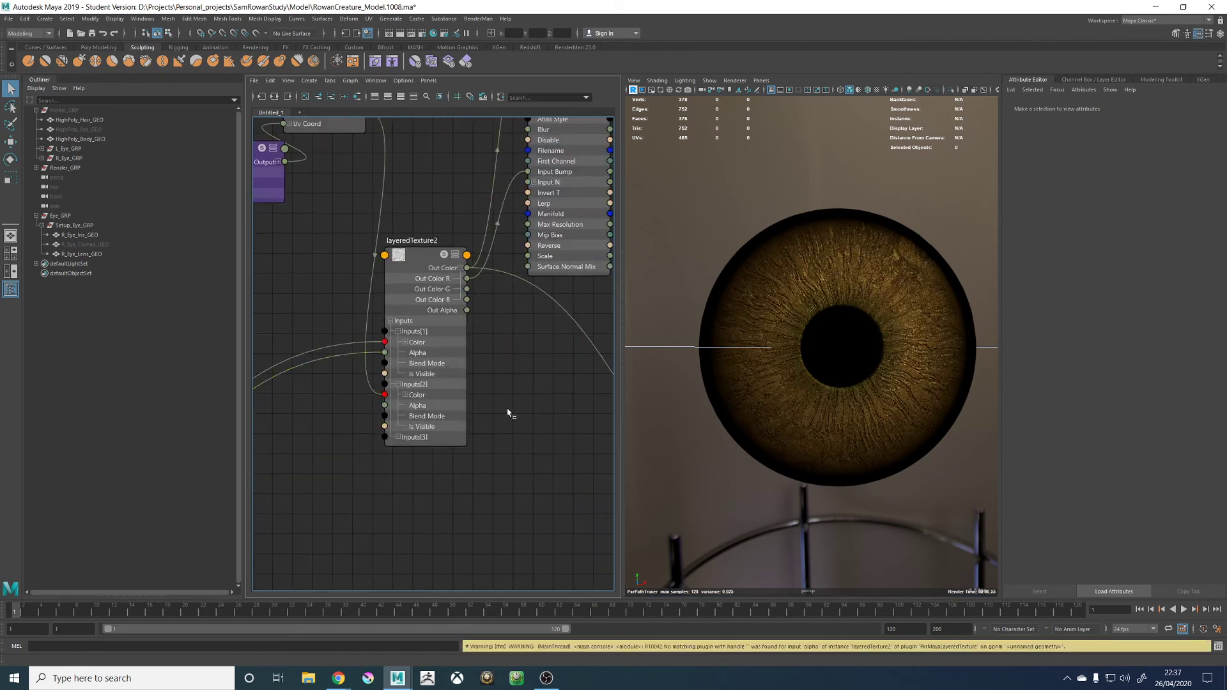
Isolate ramp4's output in the render and move its white colour stop to about 0.563
middle_click_drag(422, 504, 540, 457, "alt")
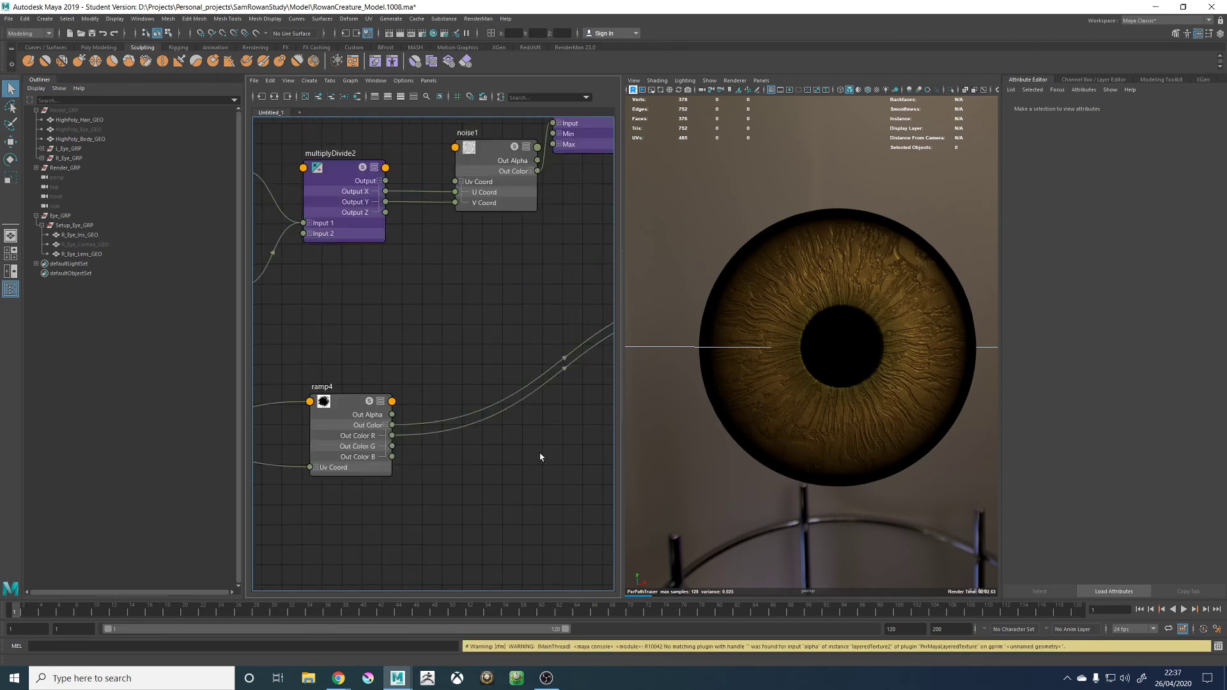
left_click(370, 402)
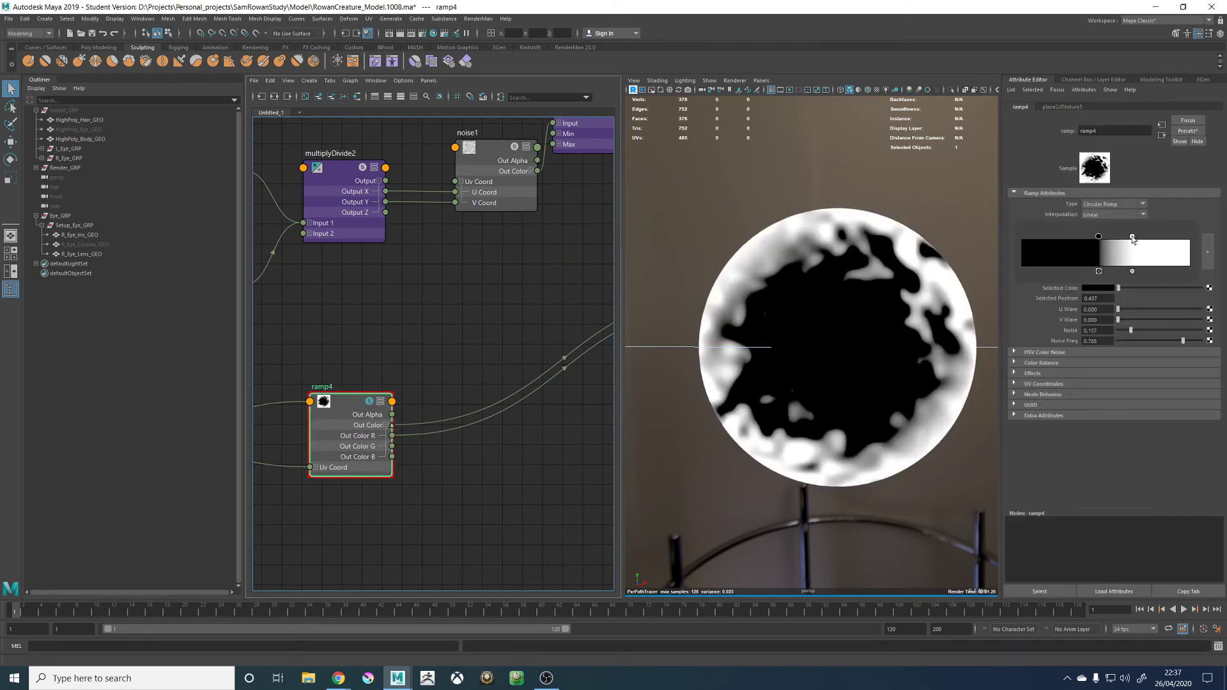
left_click_drag(1132, 237, 1117, 241)
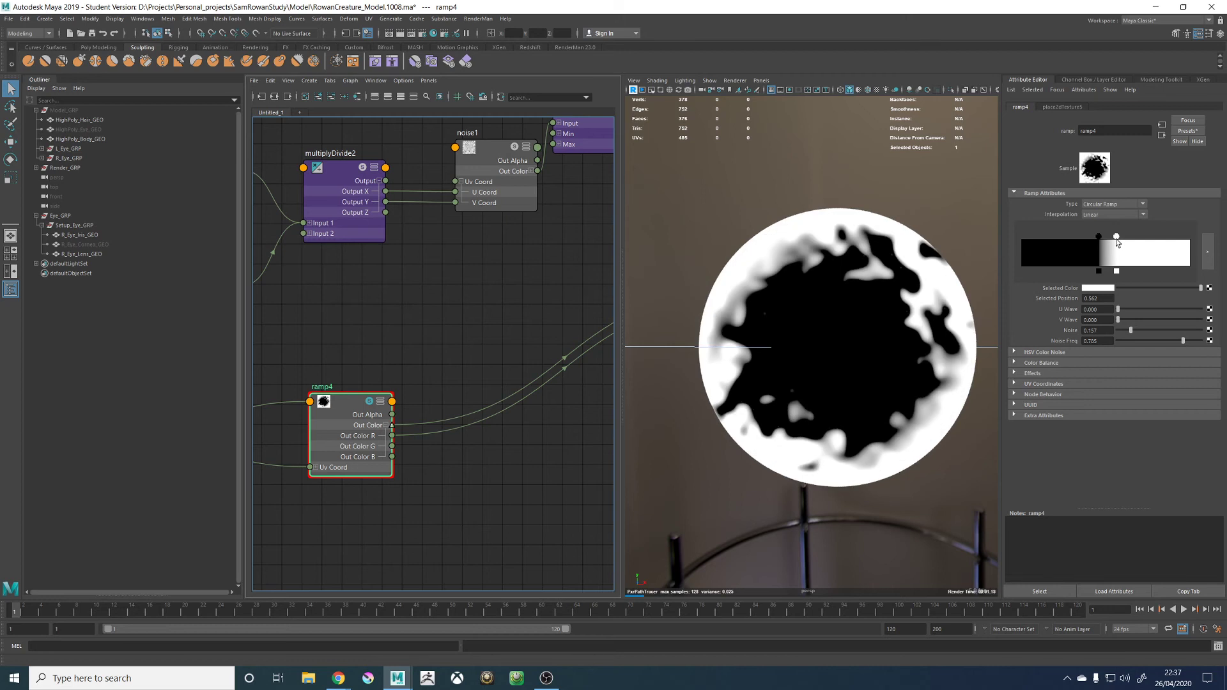
Preview layeredTexture2's isolated output on the iris and return to the full eye shading
middle_click_drag(553, 418, 321, 461, "alt")
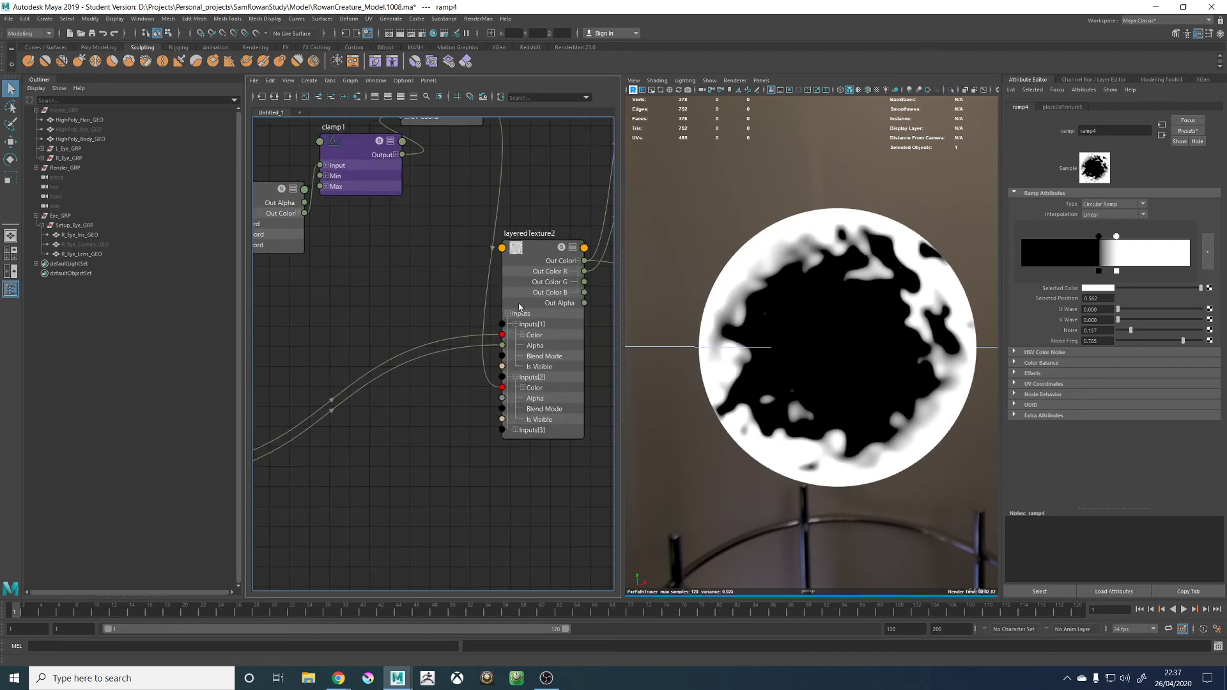
left_click(573, 249)
left_click(572, 248)
left_click(561, 247)
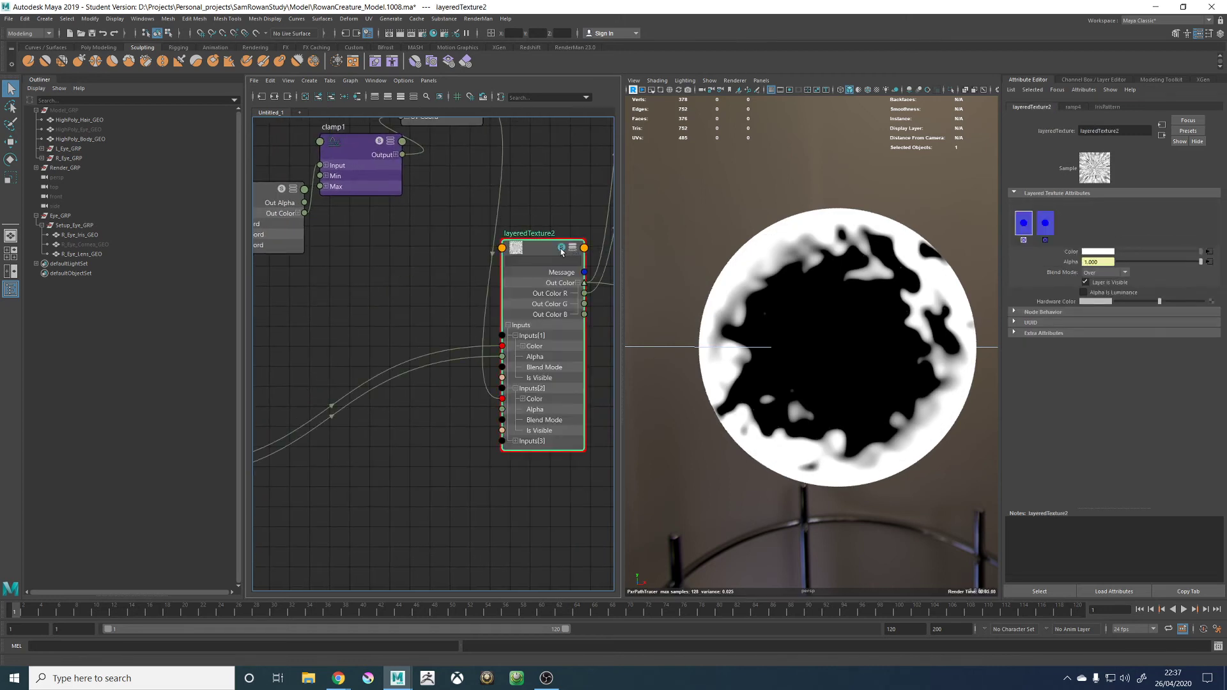
left_click(562, 249)
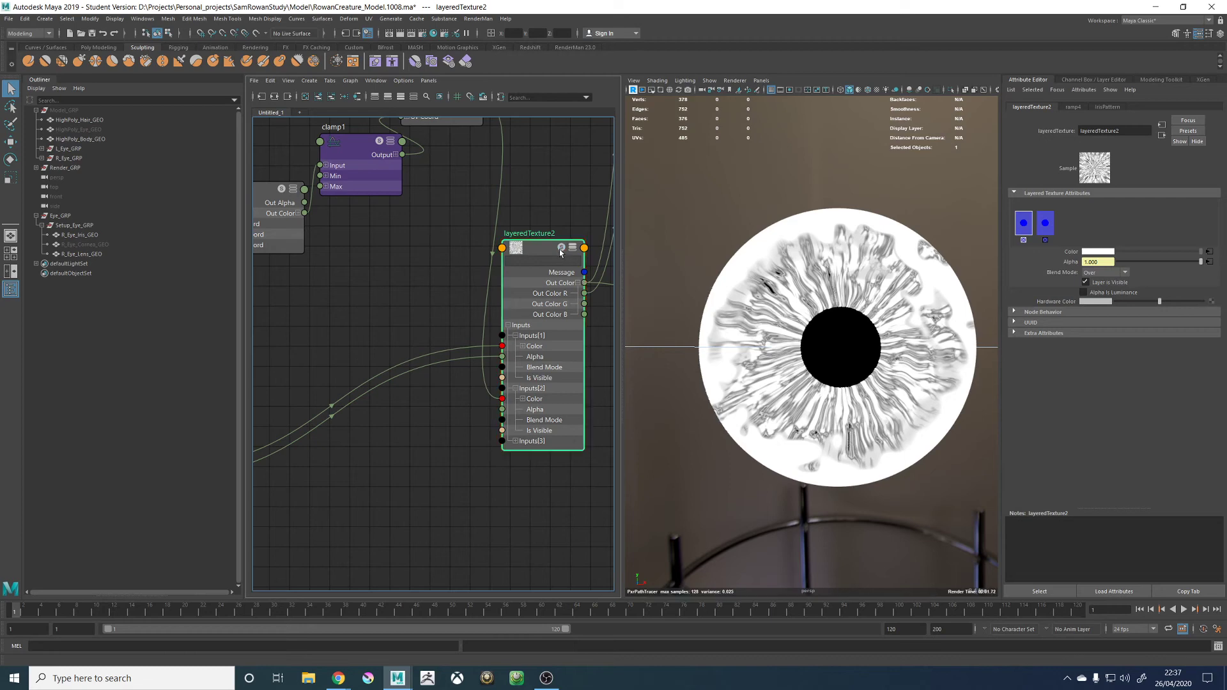
Set ramp4's interpolation to None, with the black stop at 0.000 and the white stop at about 0.412
middle_click_drag(397, 509, 538, 470, "alt")
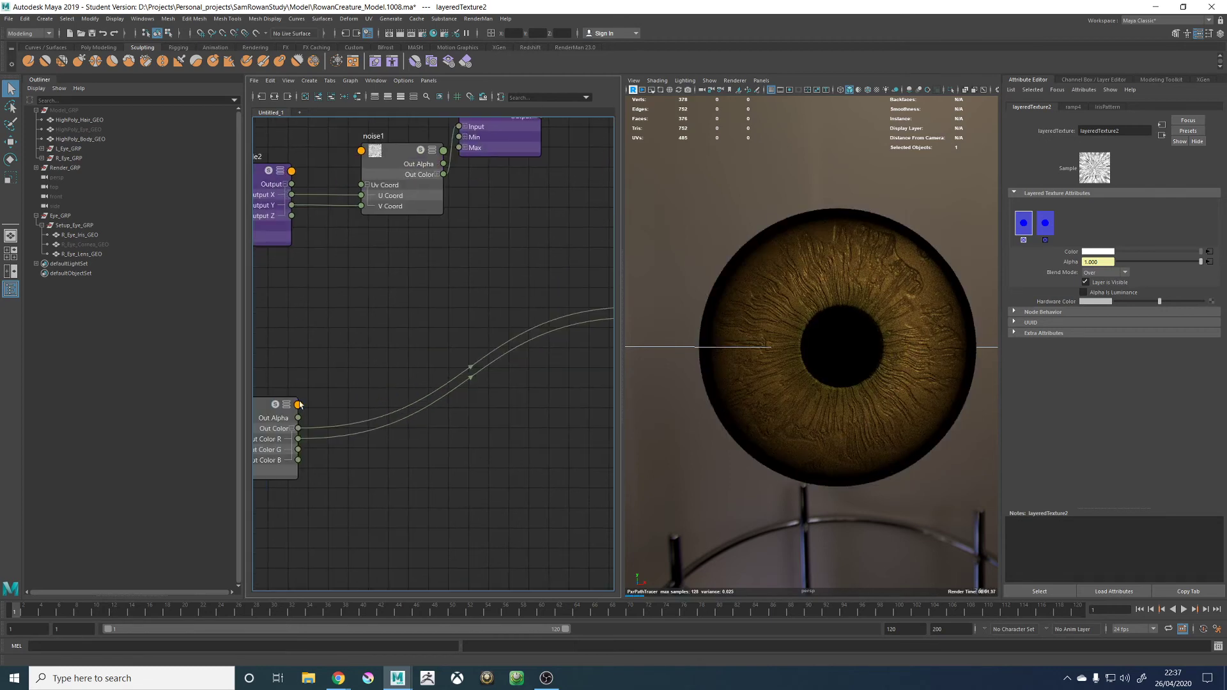
left_click(258, 406)
mouse_move(1099, 237)
left_mouse_down()
mouse_move(1085, 236)
mouse_move(1108, 237)
left_mouse_up()
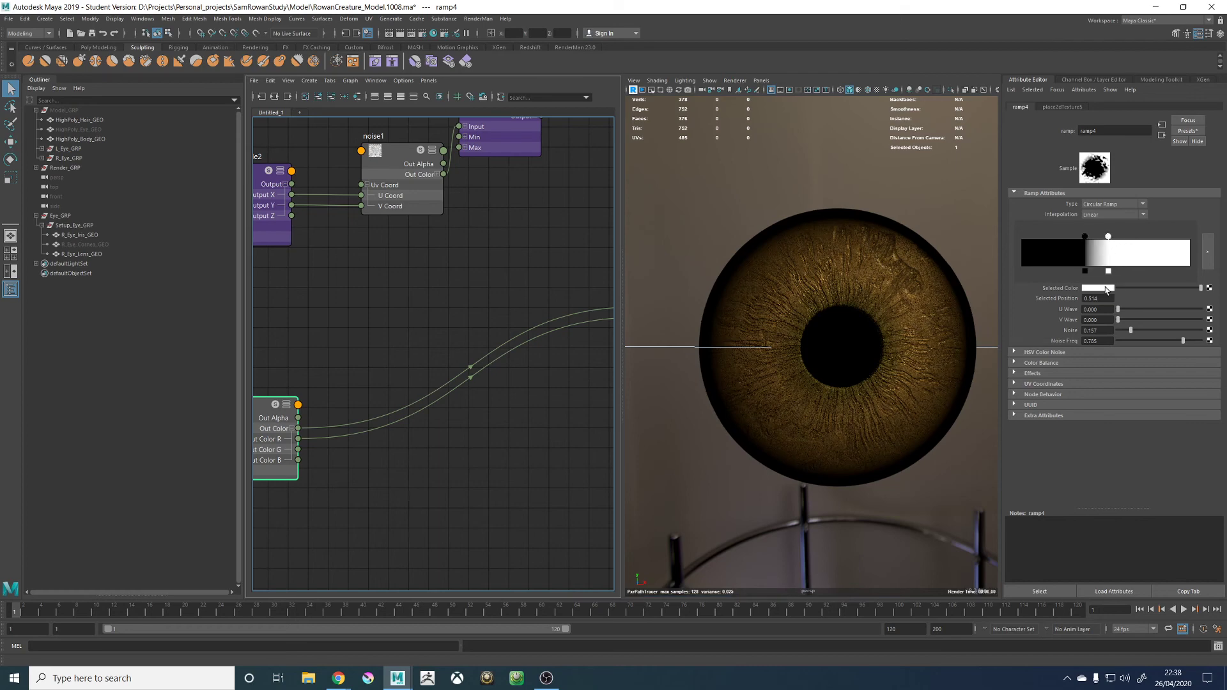
left_click(1085, 237)
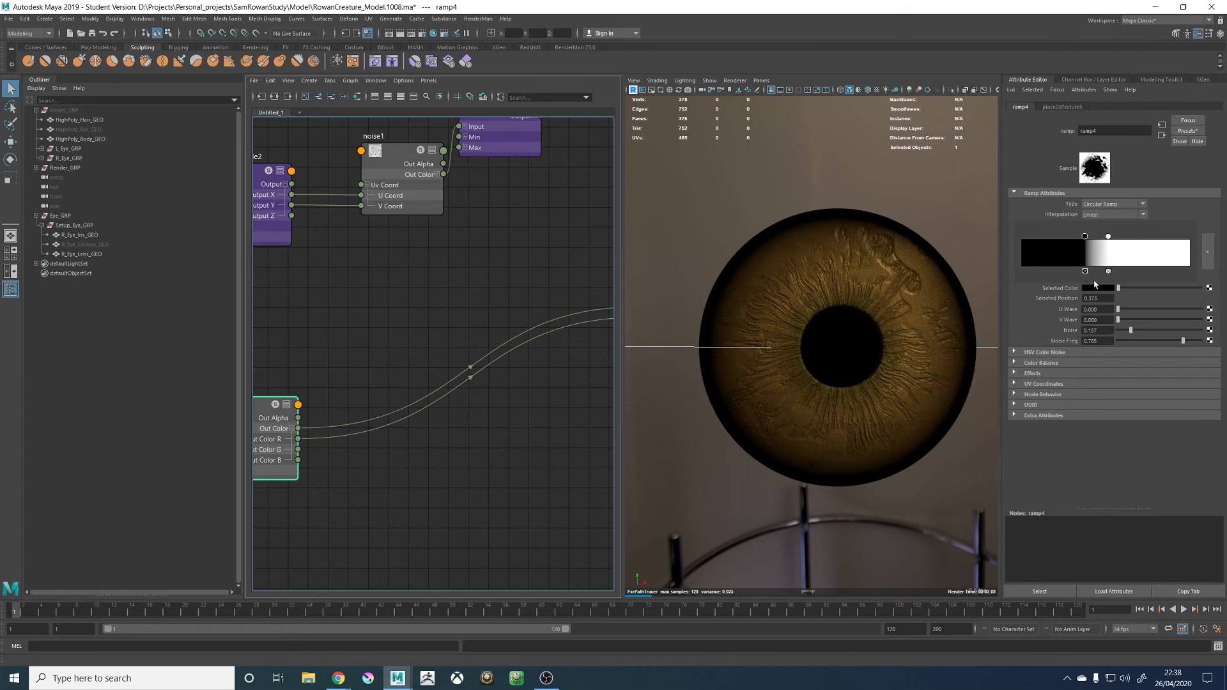
left_click(1112, 214)
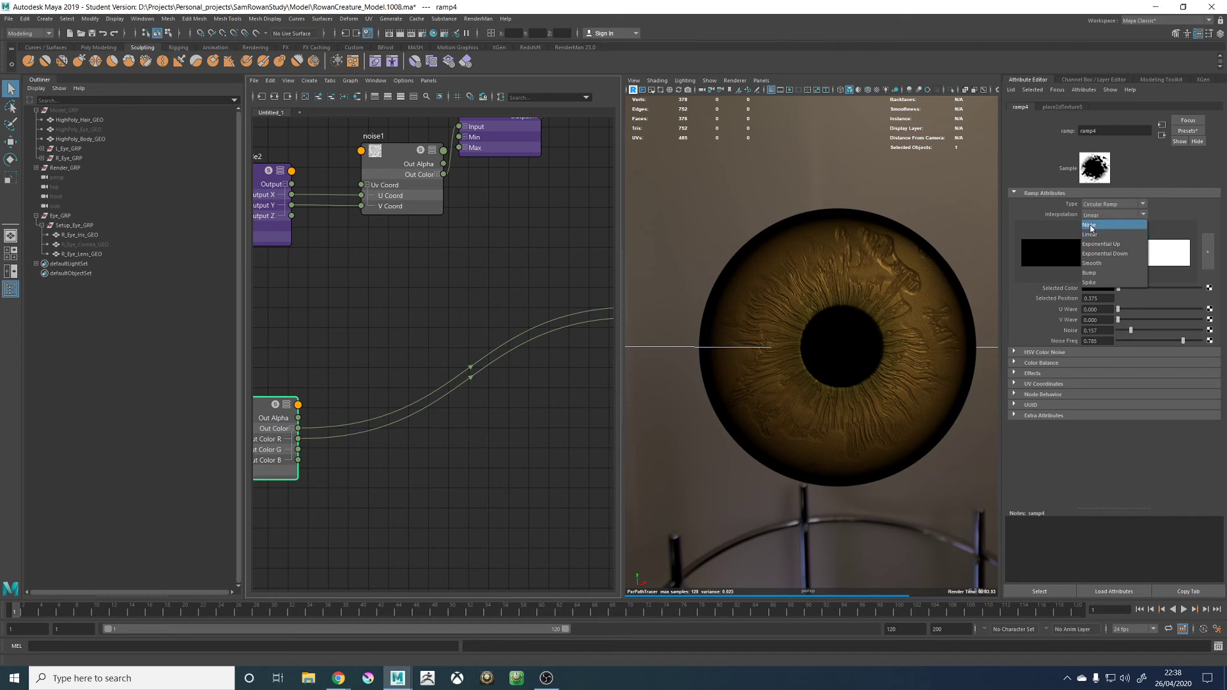
left_click(1094, 219)
left_click_drag(1091, 237, 1021, 236)
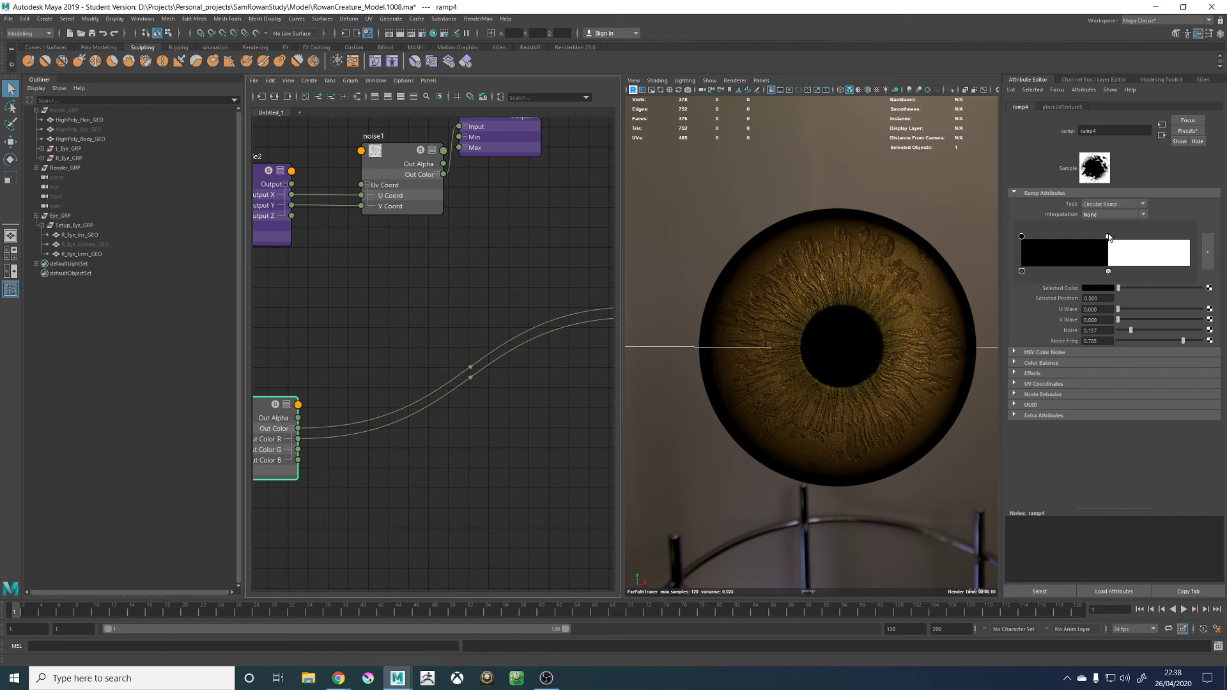
left_click_drag(1109, 236, 1092, 238)
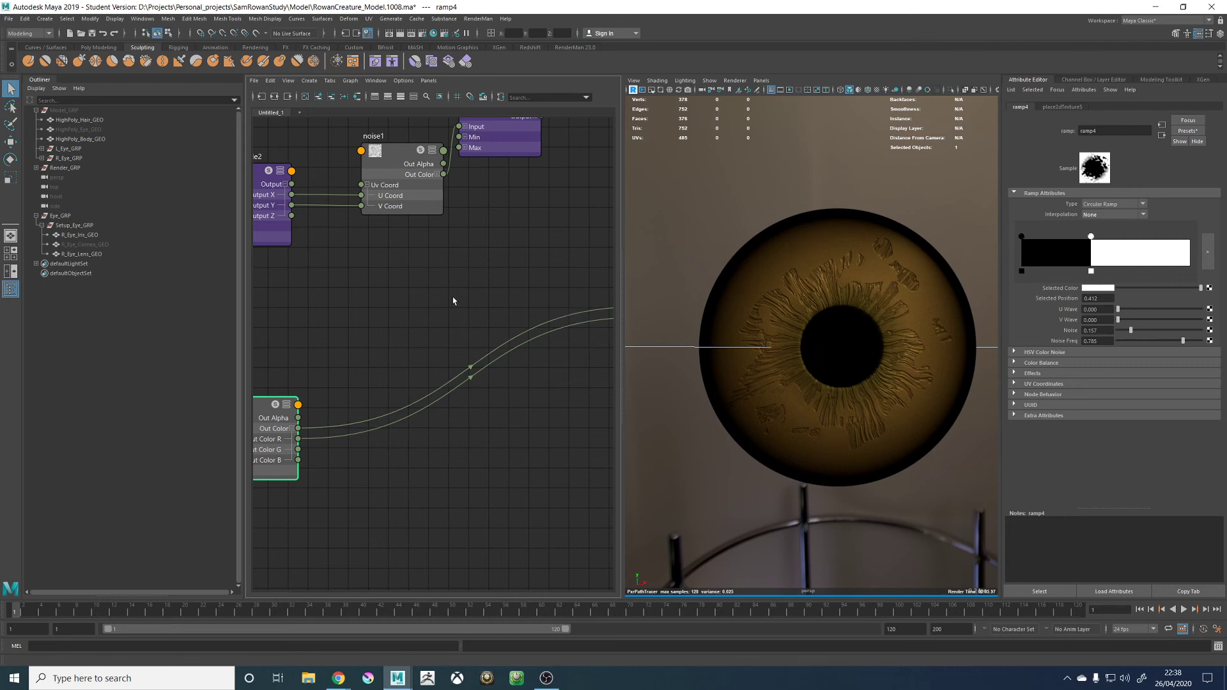
Set the blend mode of layeredTexture2's IrisPattern layer to Over
middle_click_drag(382, 335, 421, 329, "alt")
middle_click_drag(559, 302, 172, 385, "alt")
left_click(329, 285)
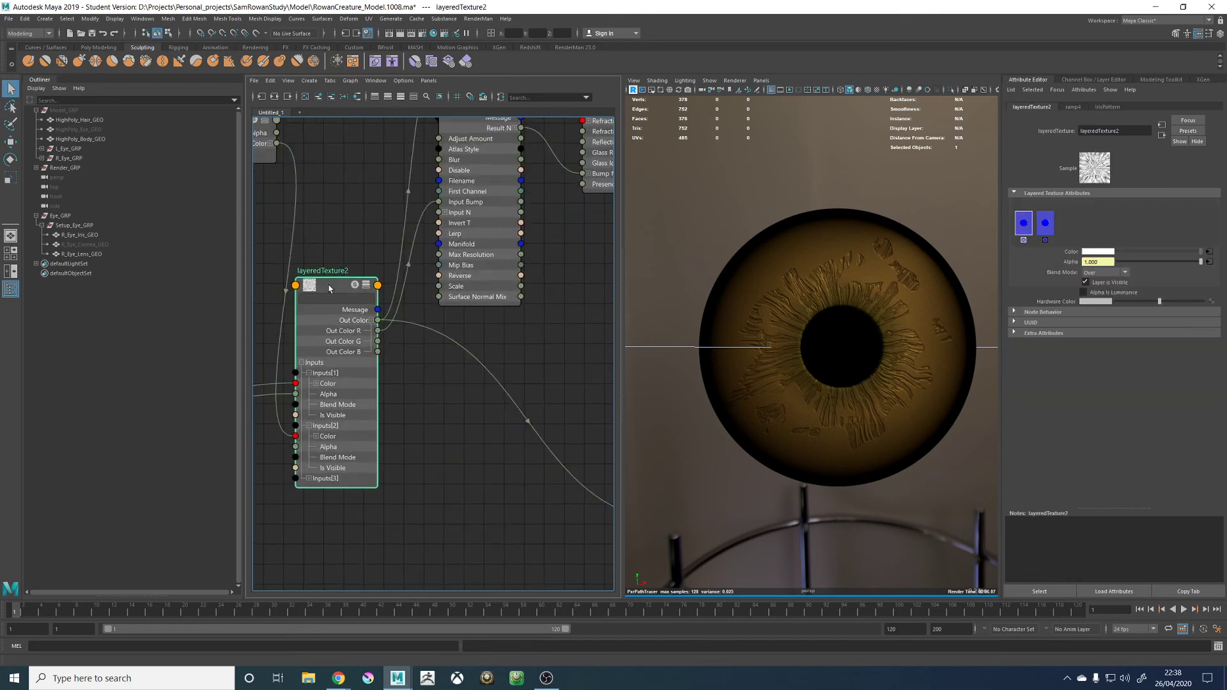
left_click(1048, 222)
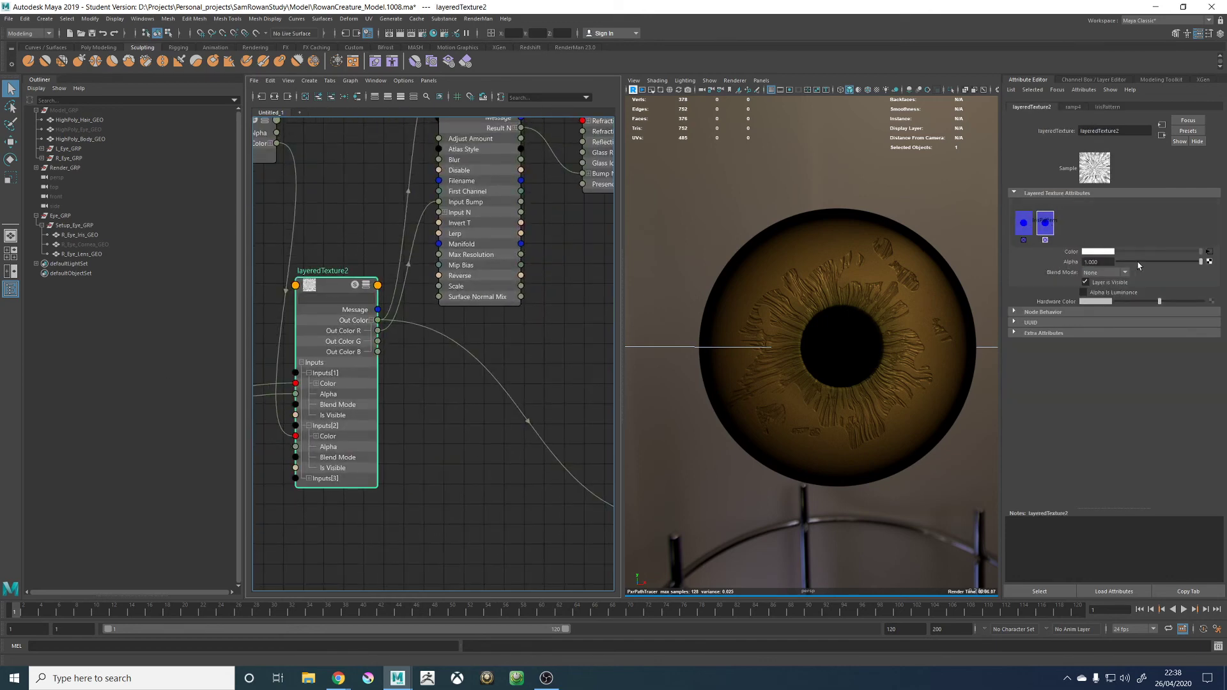
left_click(1105, 273)
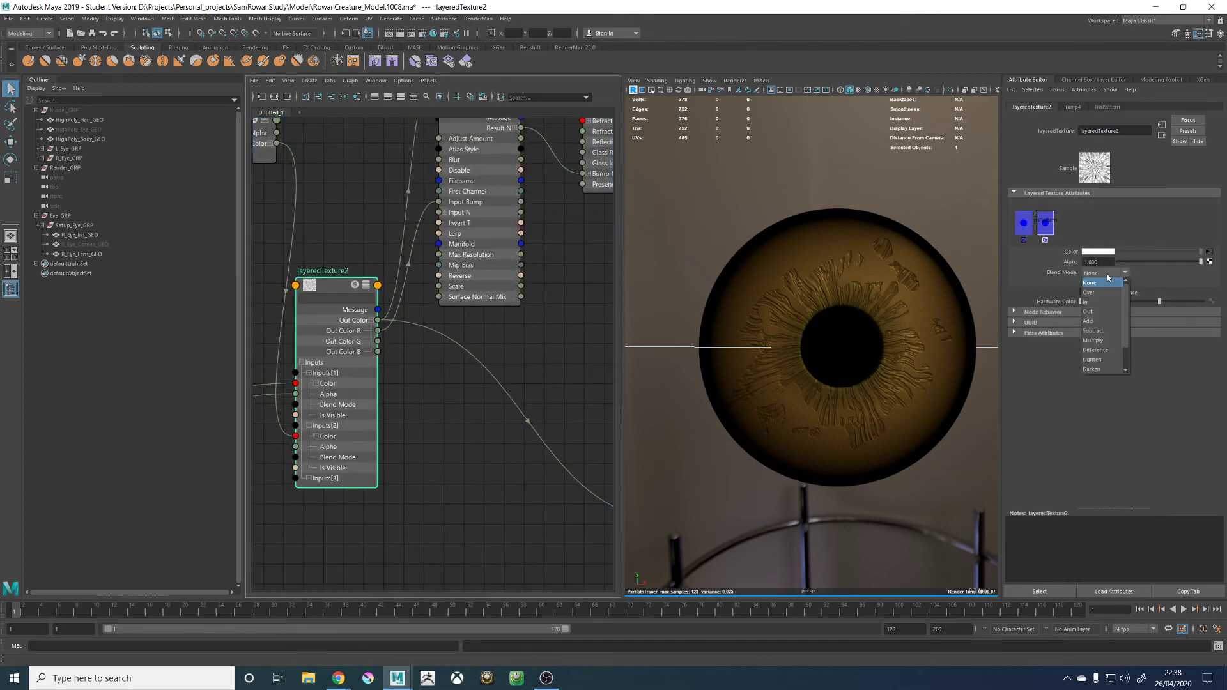
left_click(1093, 285)
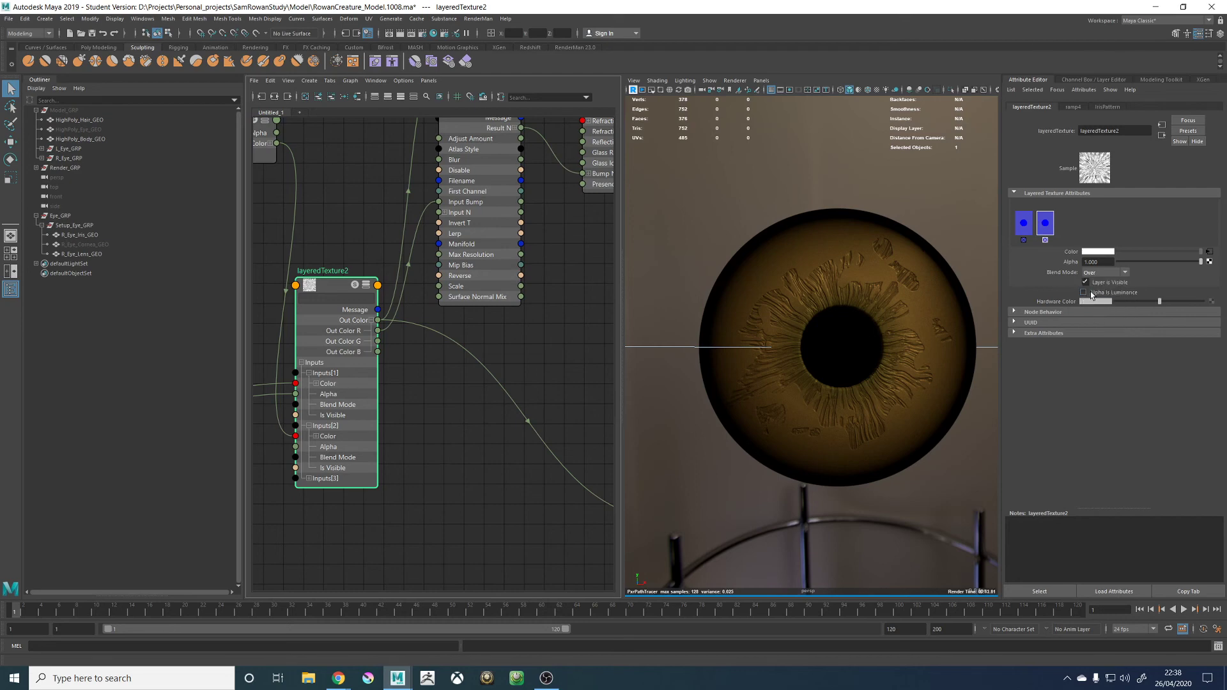
Set the blend mode of layeredTexture2's ramp4 layer to None
left_click(1025, 223)
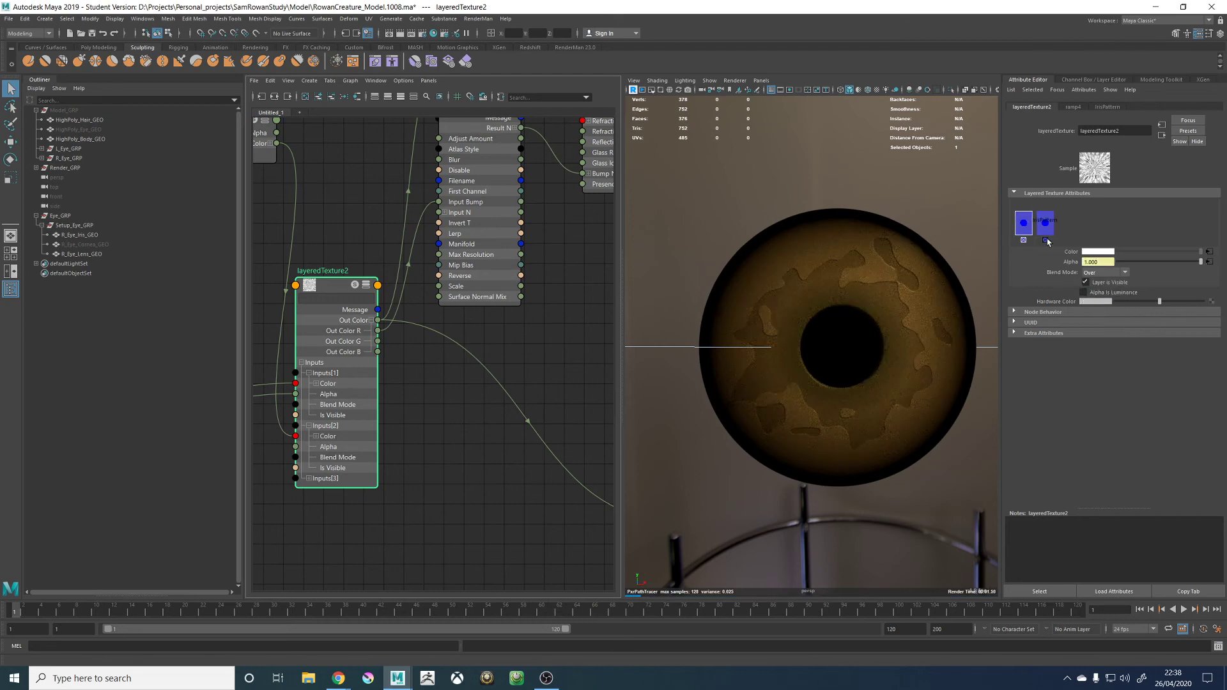
left_click(1092, 273)
left_click(1094, 285)
Try the Add blend mode on layeredTexture2's IrisPattern layer
left_click(1045, 223)
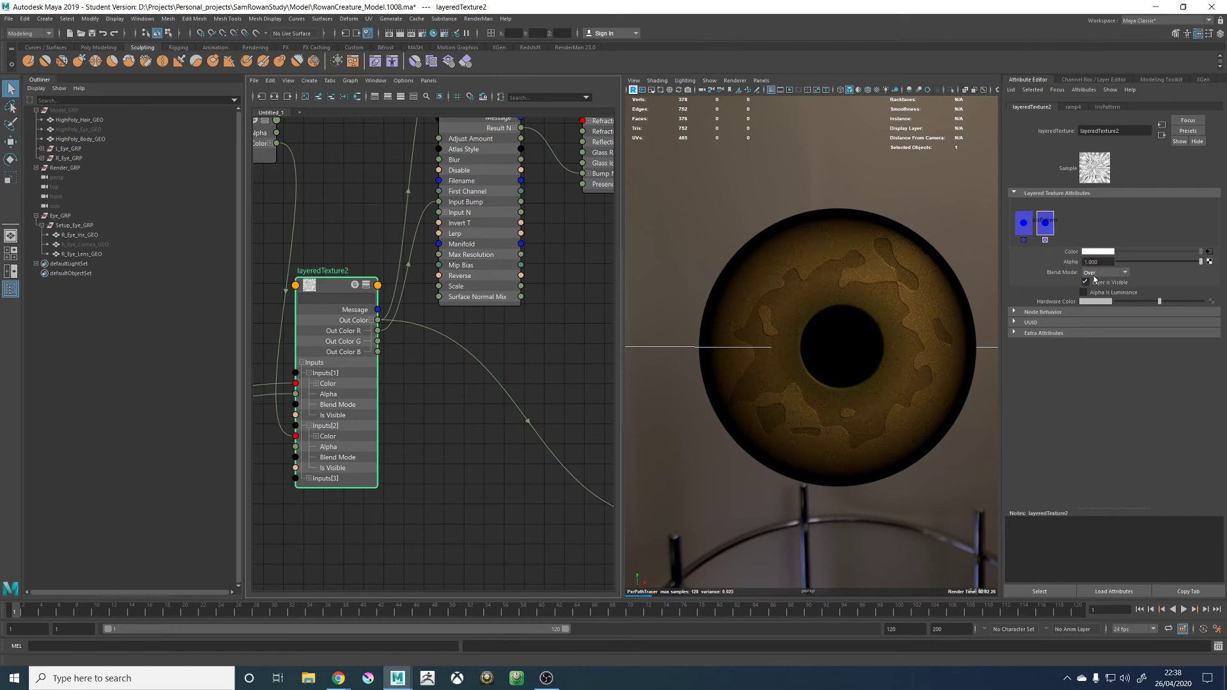
left_click(1098, 273)
left_click(1093, 321)
left_click(1108, 273)
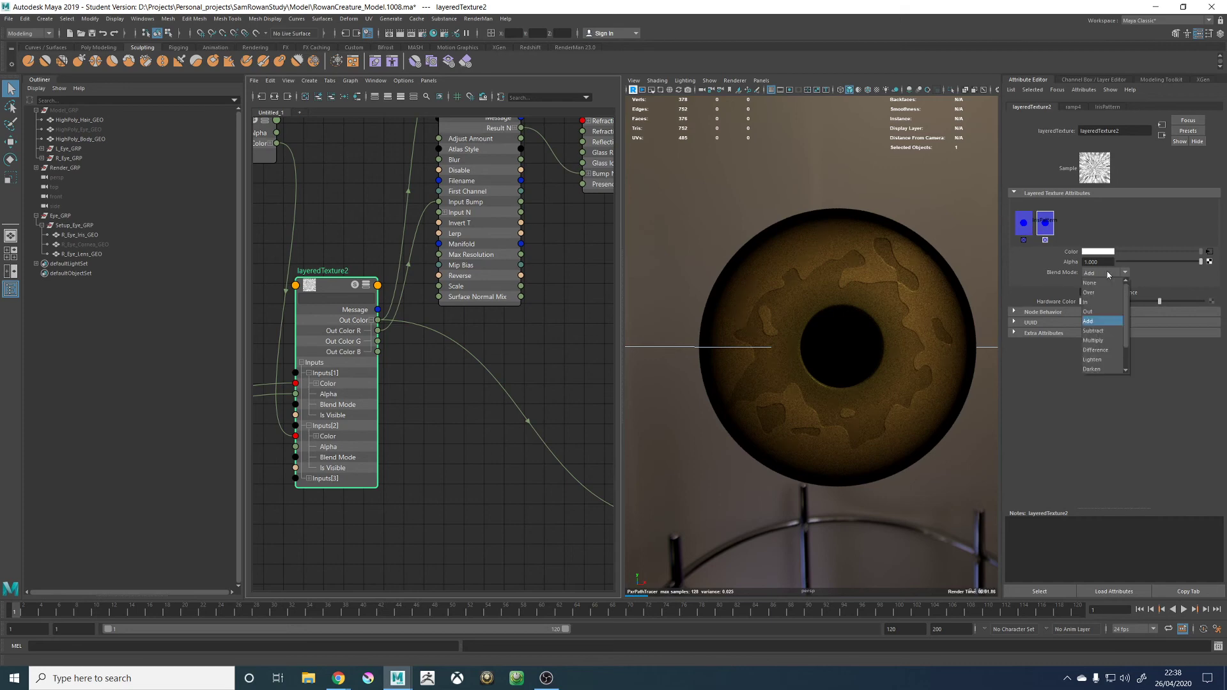
left_click(1095, 219)
left_click(1066, 240)
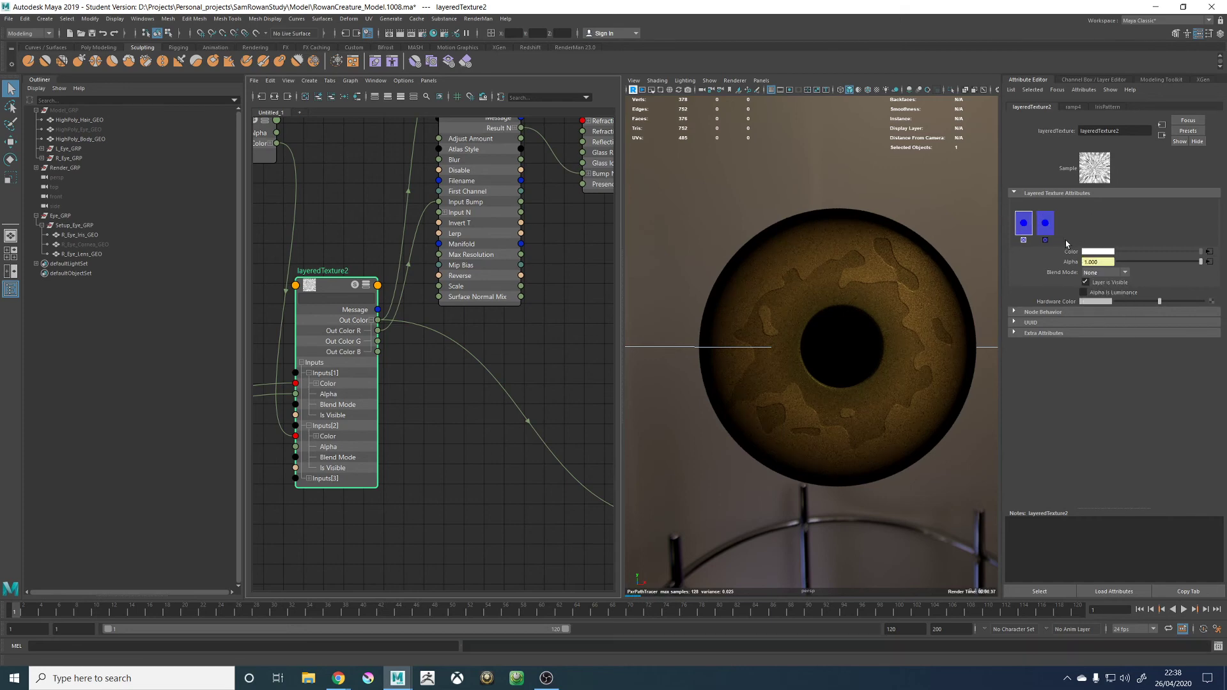
Try placing the IrisPattern layer in front of the ramp4 layer in layeredTexture2
middle_click_drag(1048, 224, 1025, 226)
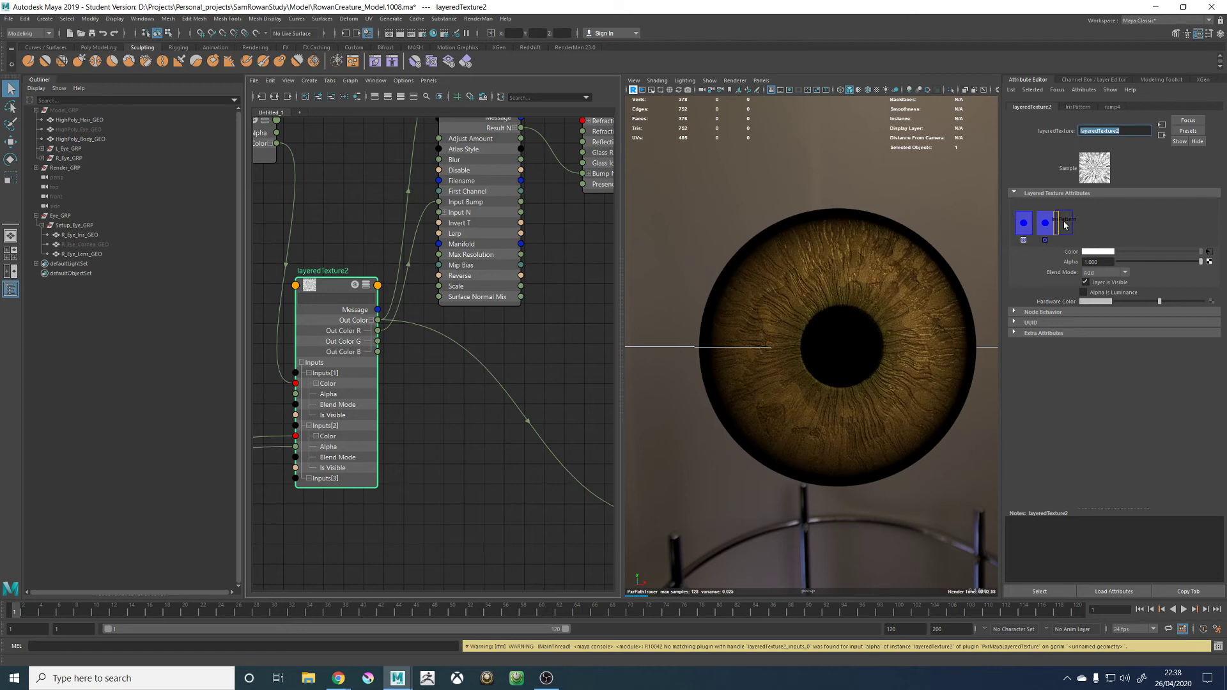
left_click(1104, 273)
left_click(1088, 320)
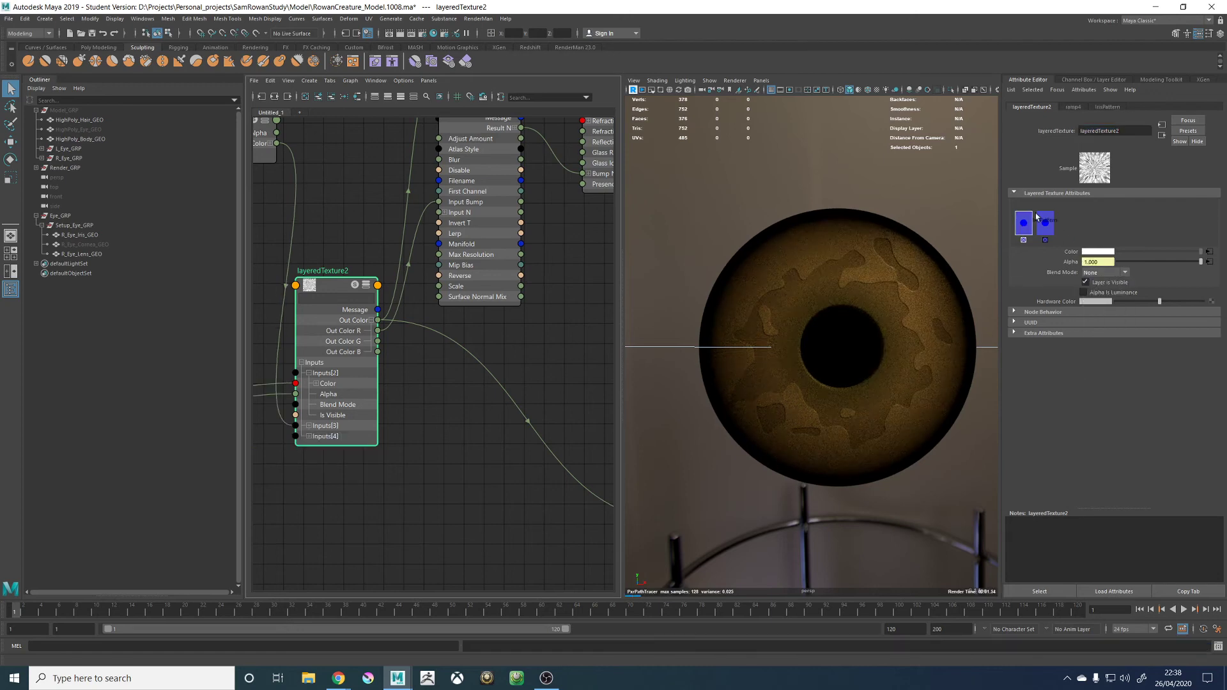
Set the blend mode of layeredTexture2's IrisPattern layer to None
left_click(1044, 222)
left_click(1099, 274)
left_click(1093, 282)
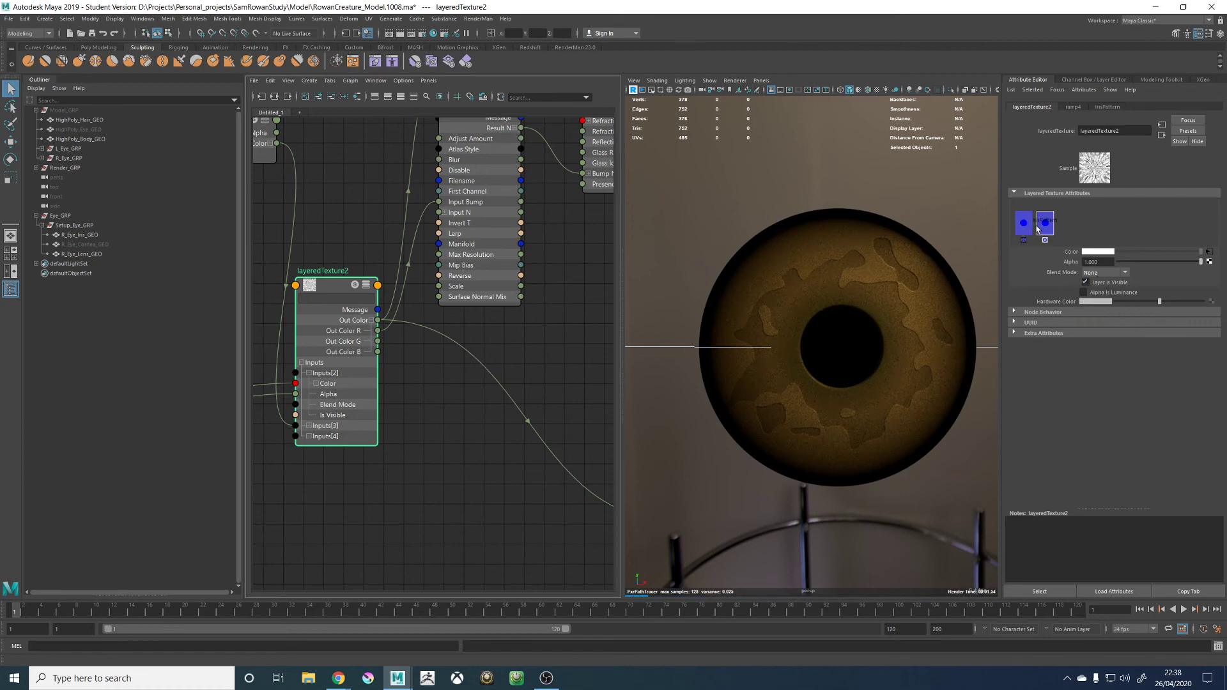
Set the blend mode of layeredTexture2's ramp4 layer to Over
left_click(1023, 222)
left_click(1100, 273)
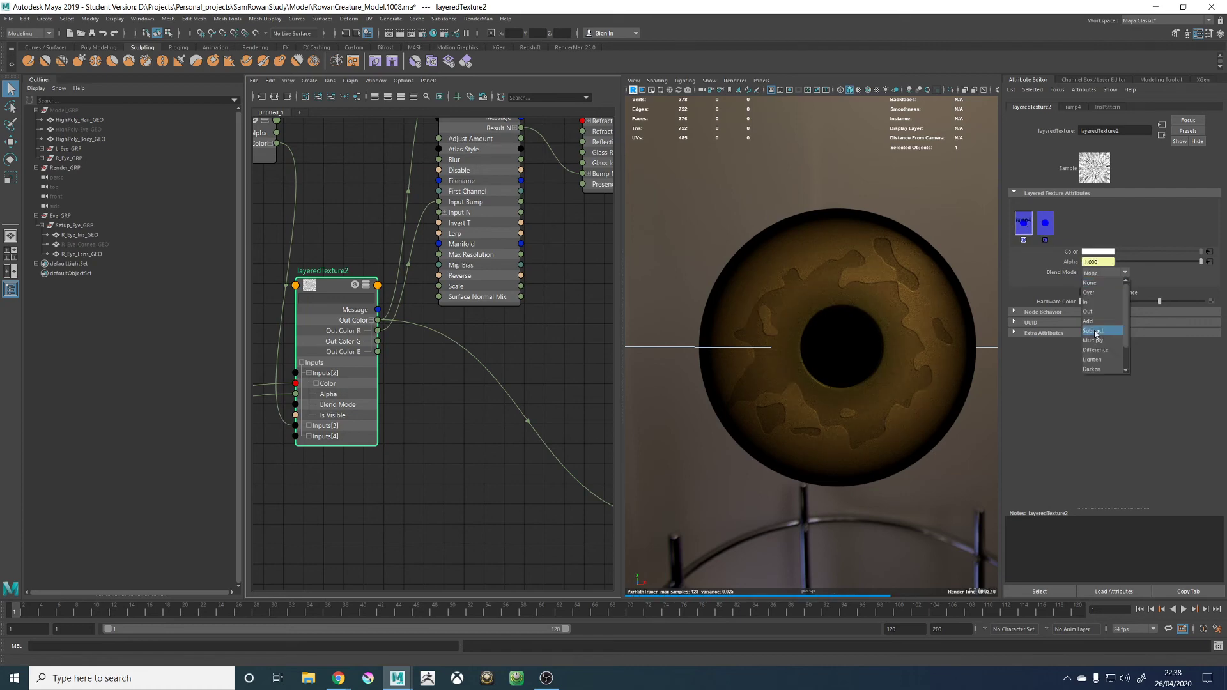
left_click(1090, 292)
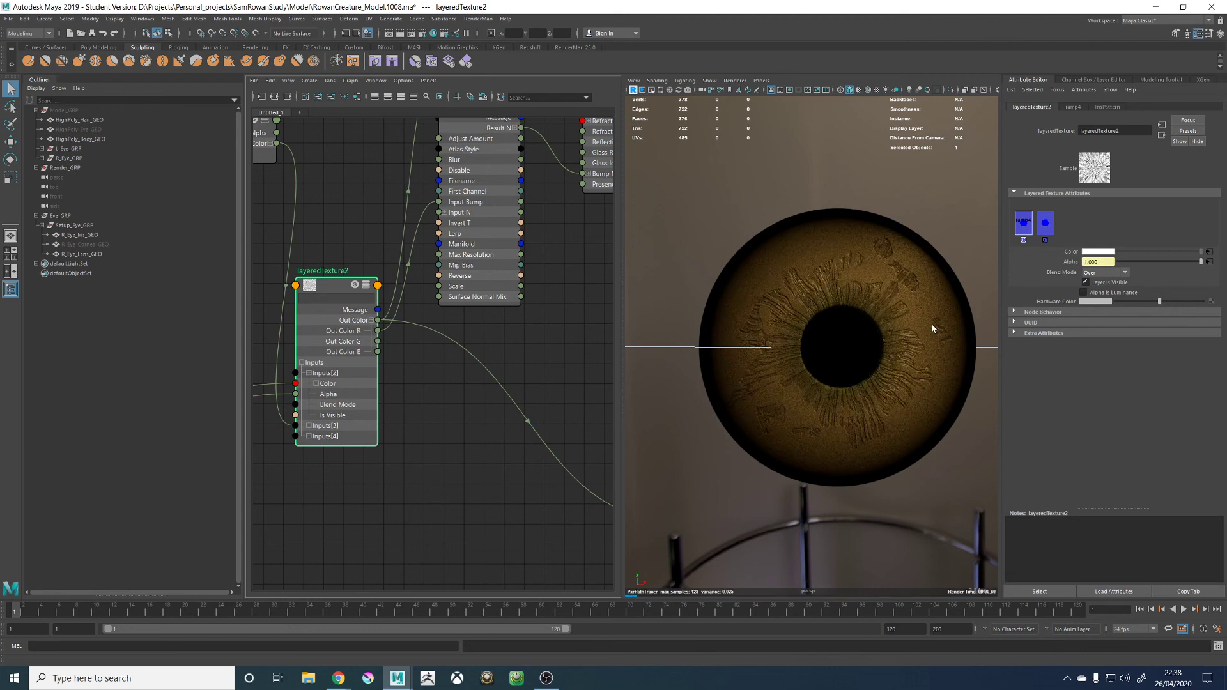
Try lowering the alpha of layeredTexture2's IrisPattern layer to about 0.035
left_click(1044, 223)
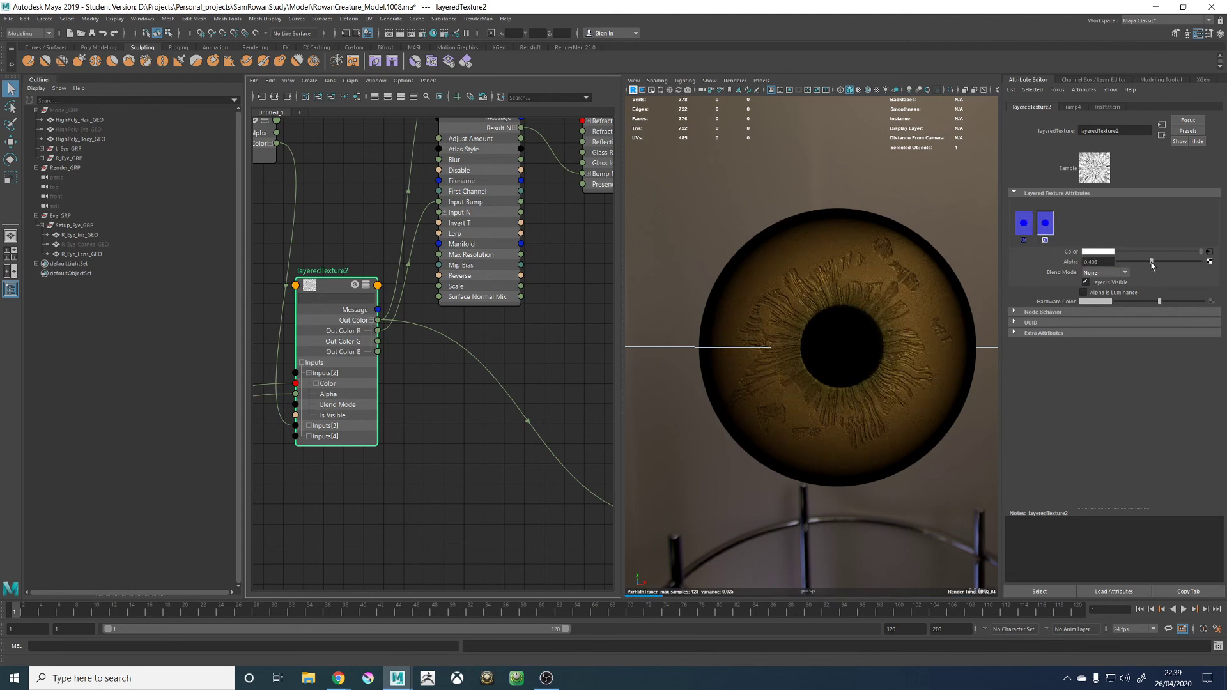
left_click_drag(1150, 262, 1136, 263)
middle_click_drag(526, 320, 536, 335, "alt")
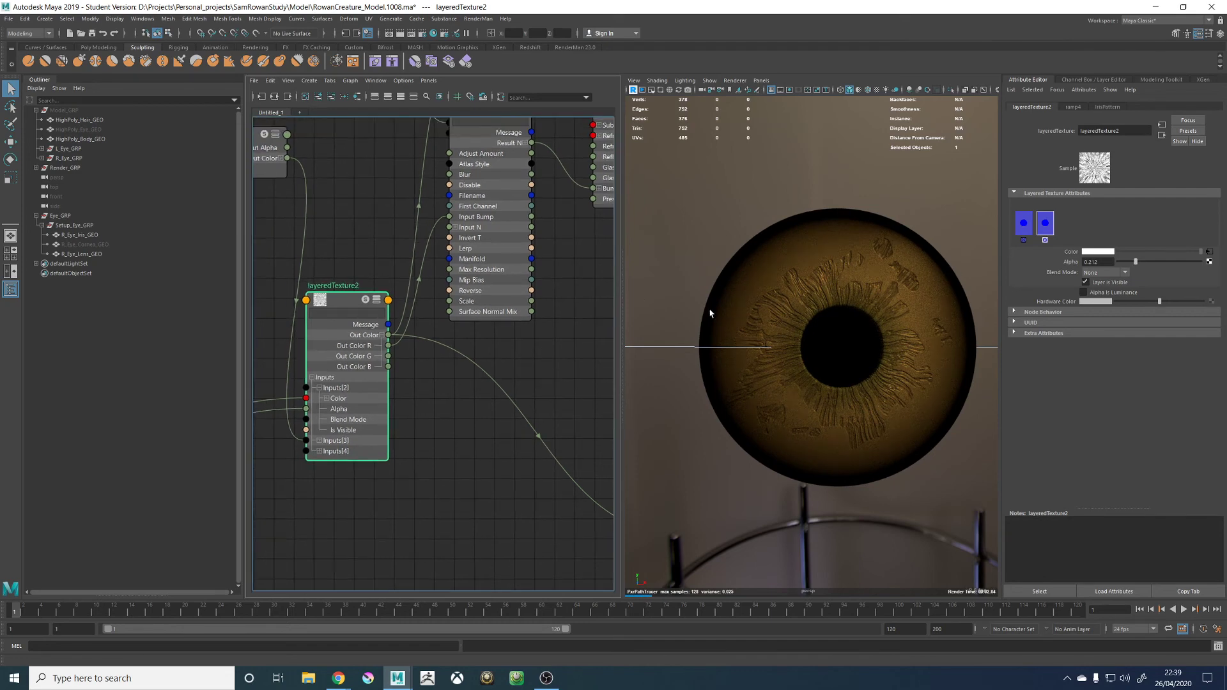
left_click(1122, 262)
left_click(1023, 225)
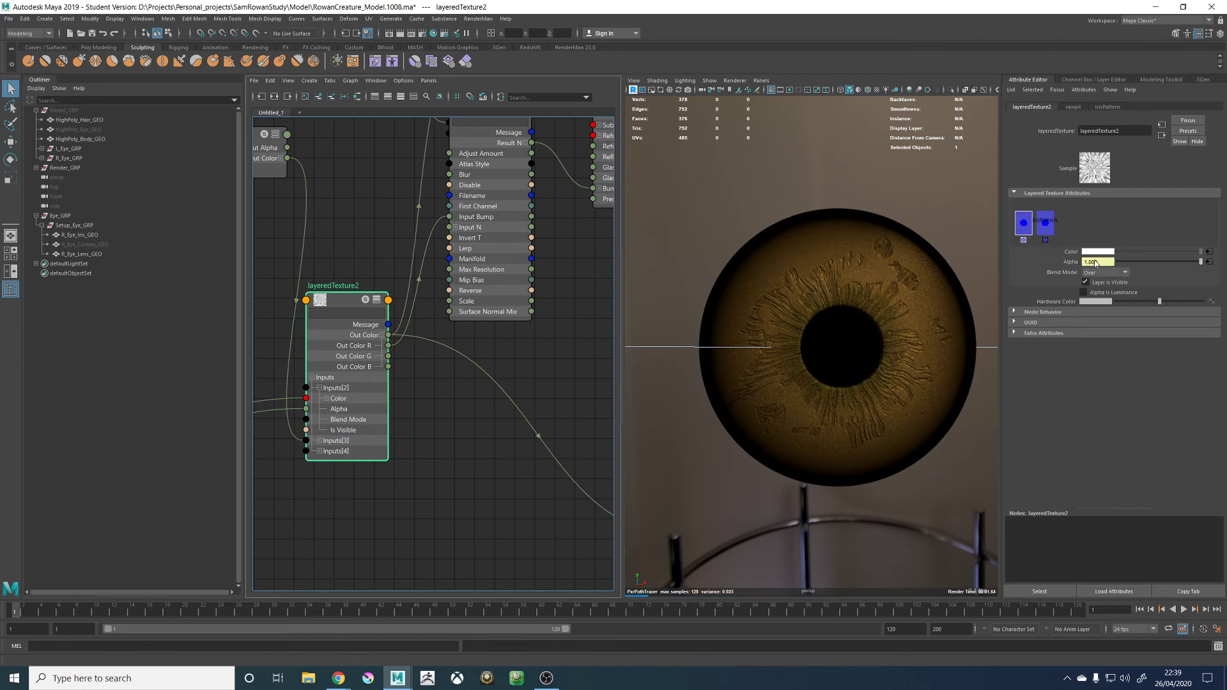
left_click(1044, 240)
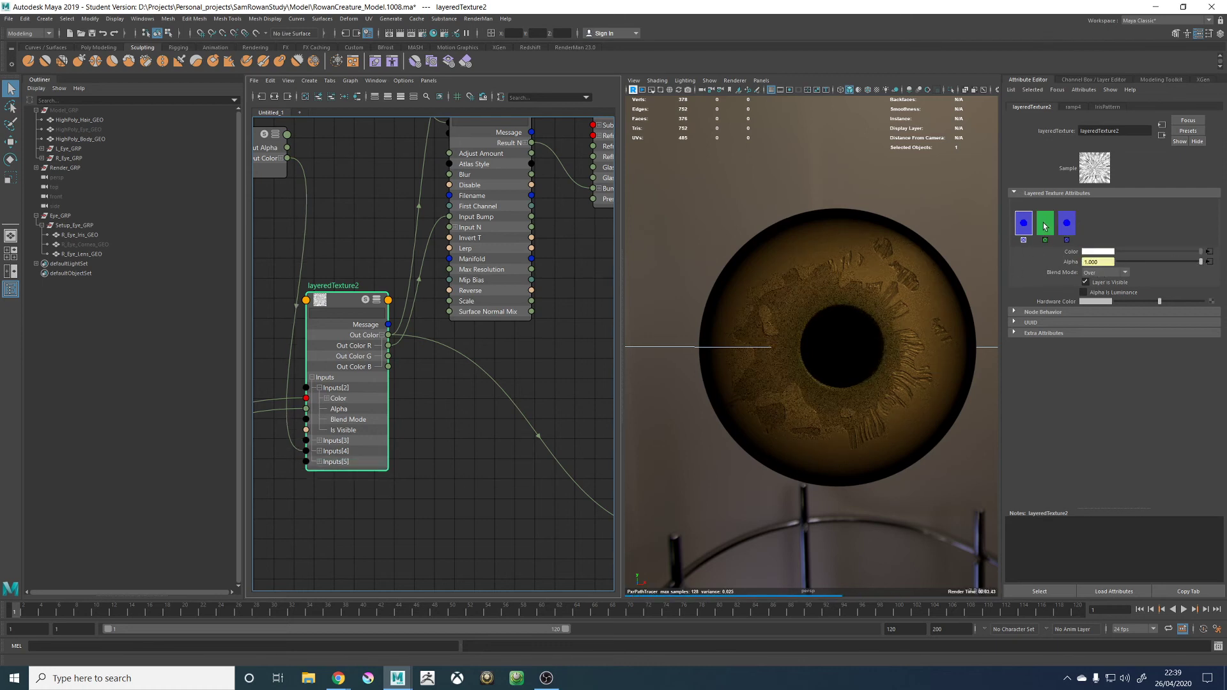
left_click(1045, 223)
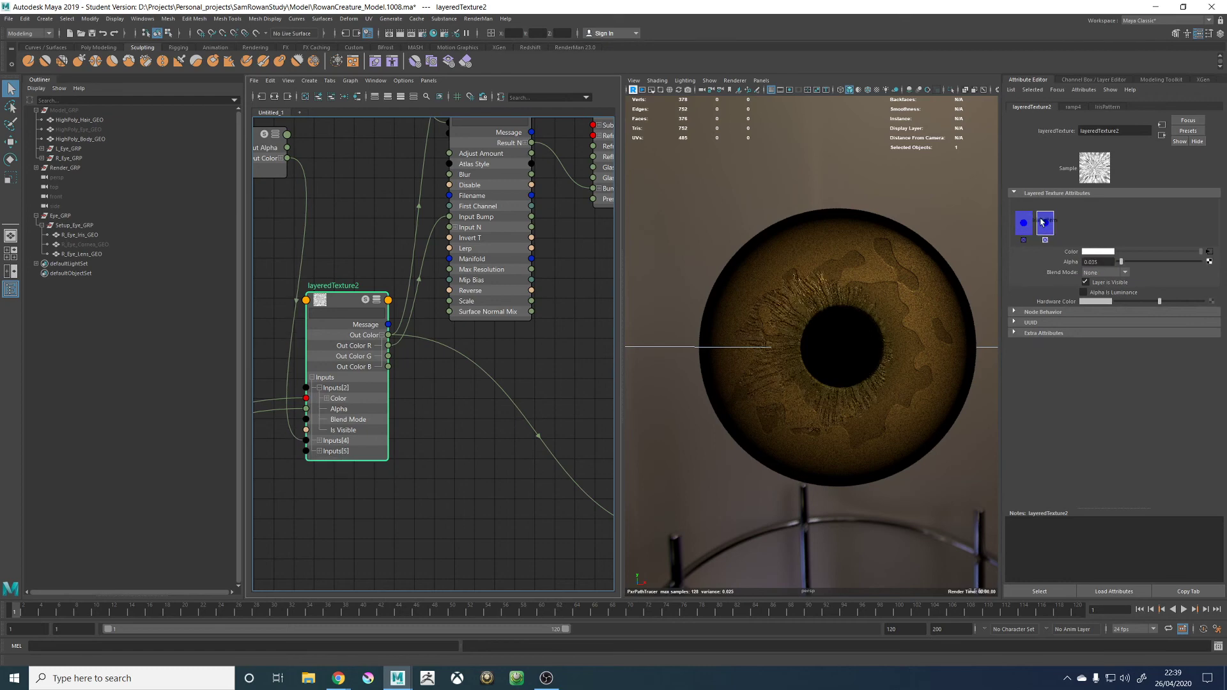
Try the Over blend mode on layeredTexture2's IrisPattern layer with its alpha raised to 1.000
left_click(1104, 273)
left_click(1091, 293)
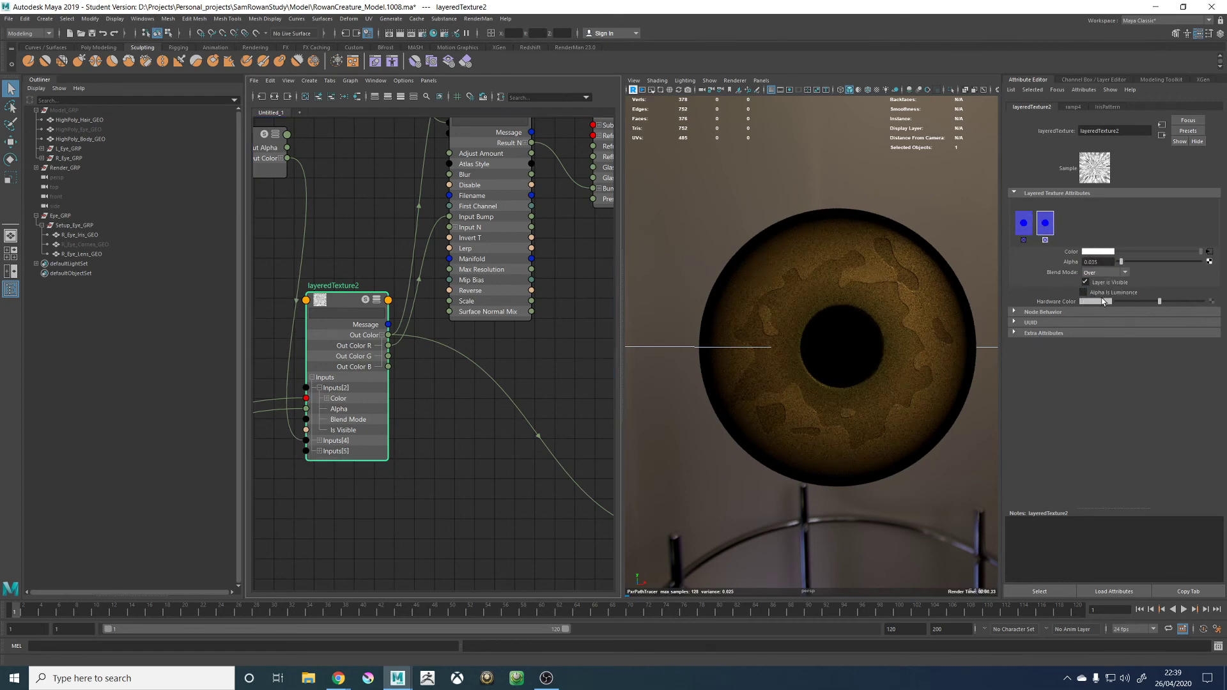
left_click_drag(1201, 265, 1221, 265)
Hide layeredTexture2's ramp4 layer and try the Add blend mode on the IrisPattern layer
left_click(1024, 224)
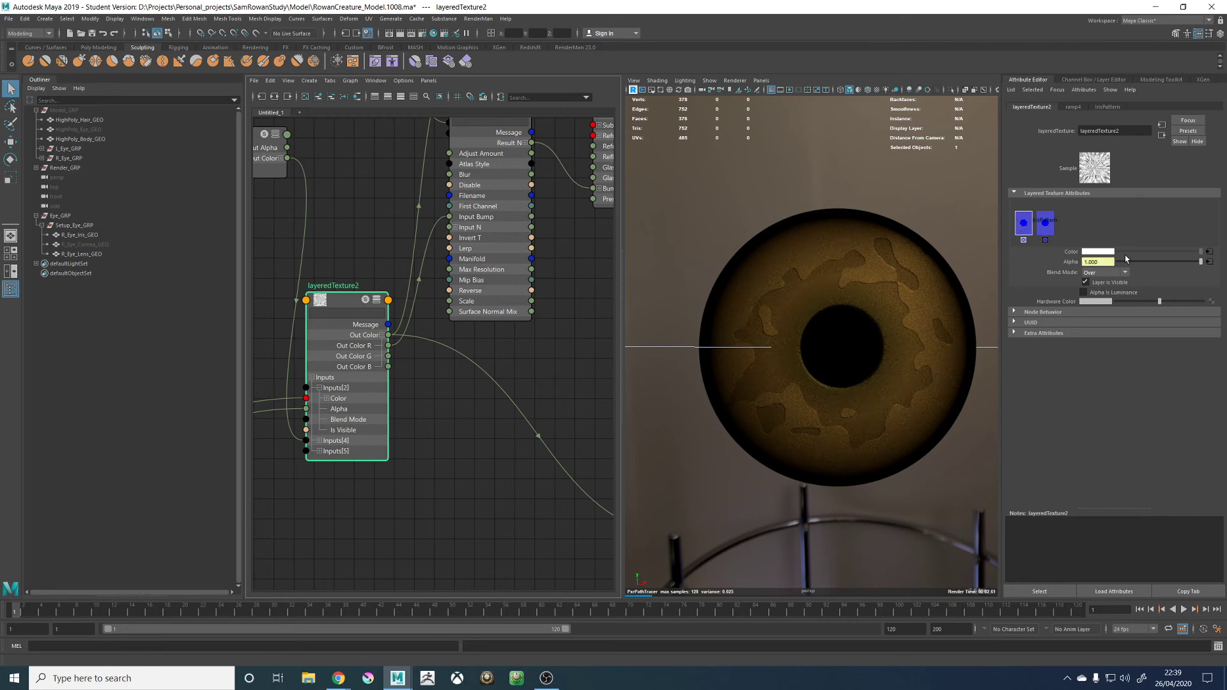
left_click(1085, 282)
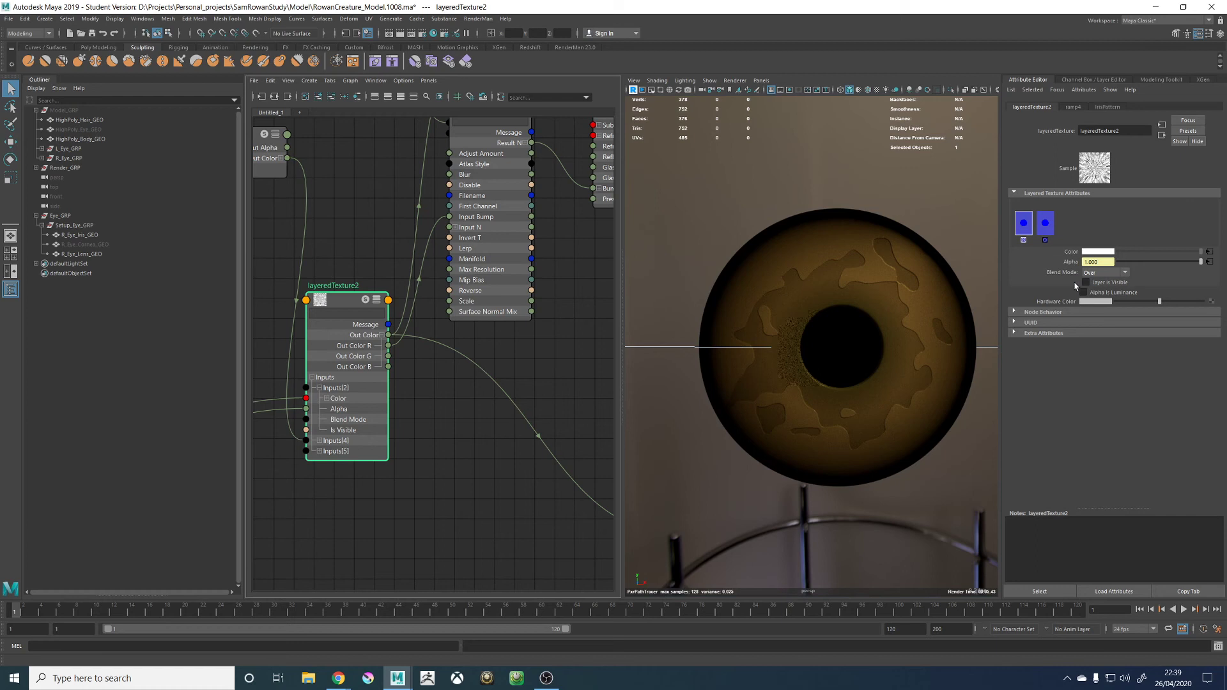
left_click(1045, 224)
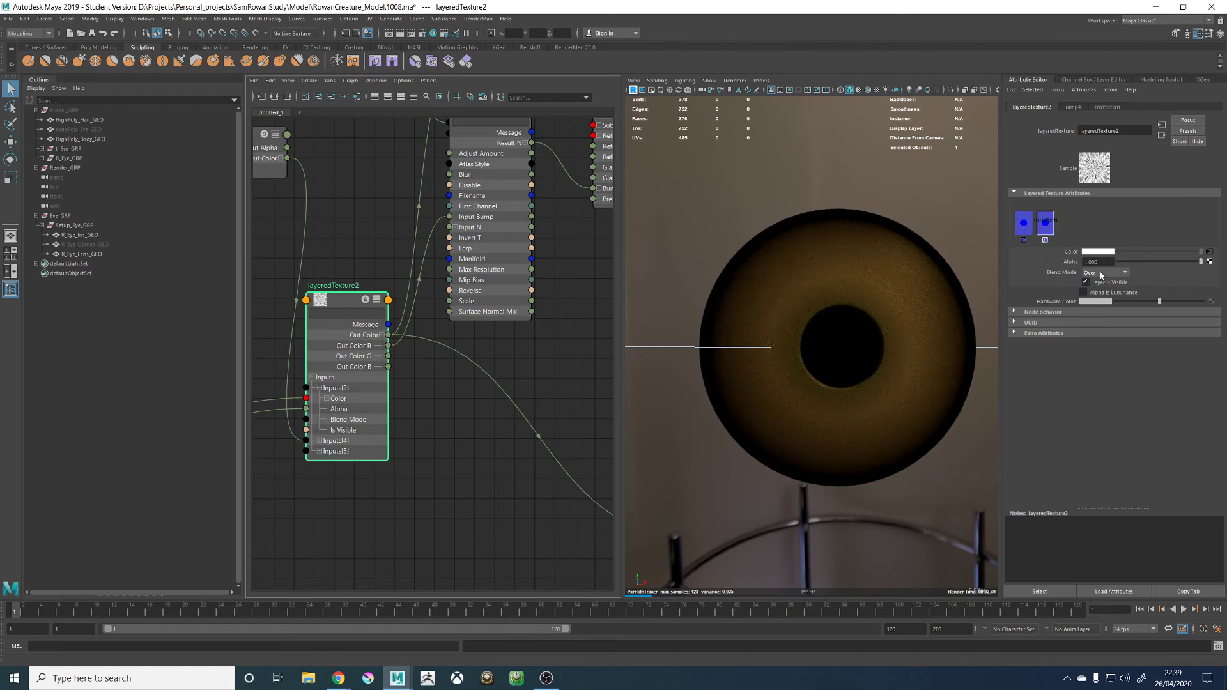
middle_click_drag(313, 443, 377, 435, "alt")
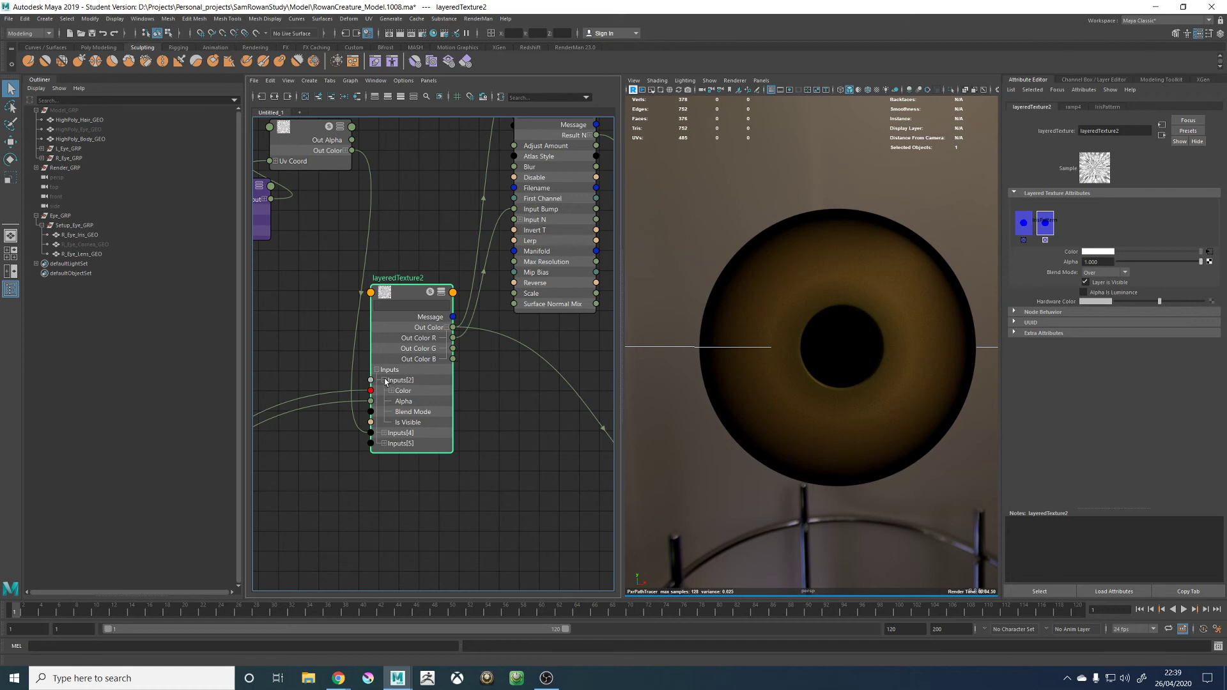
left_click(384, 380)
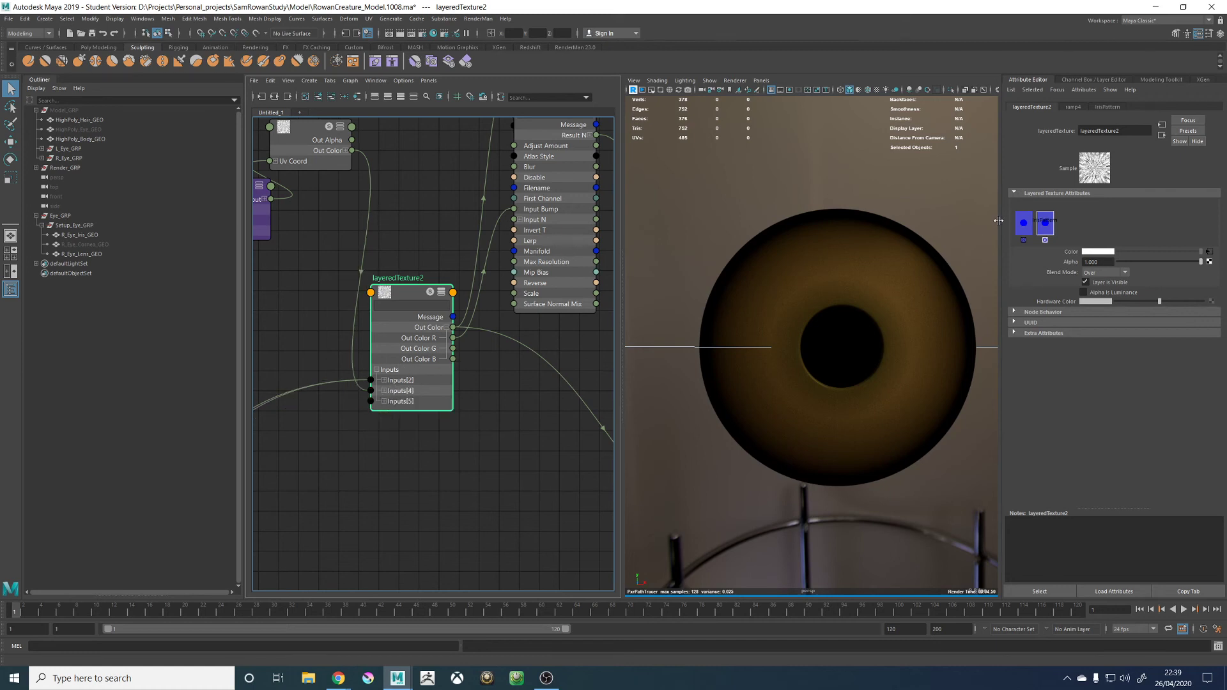
left_click(1120, 271)
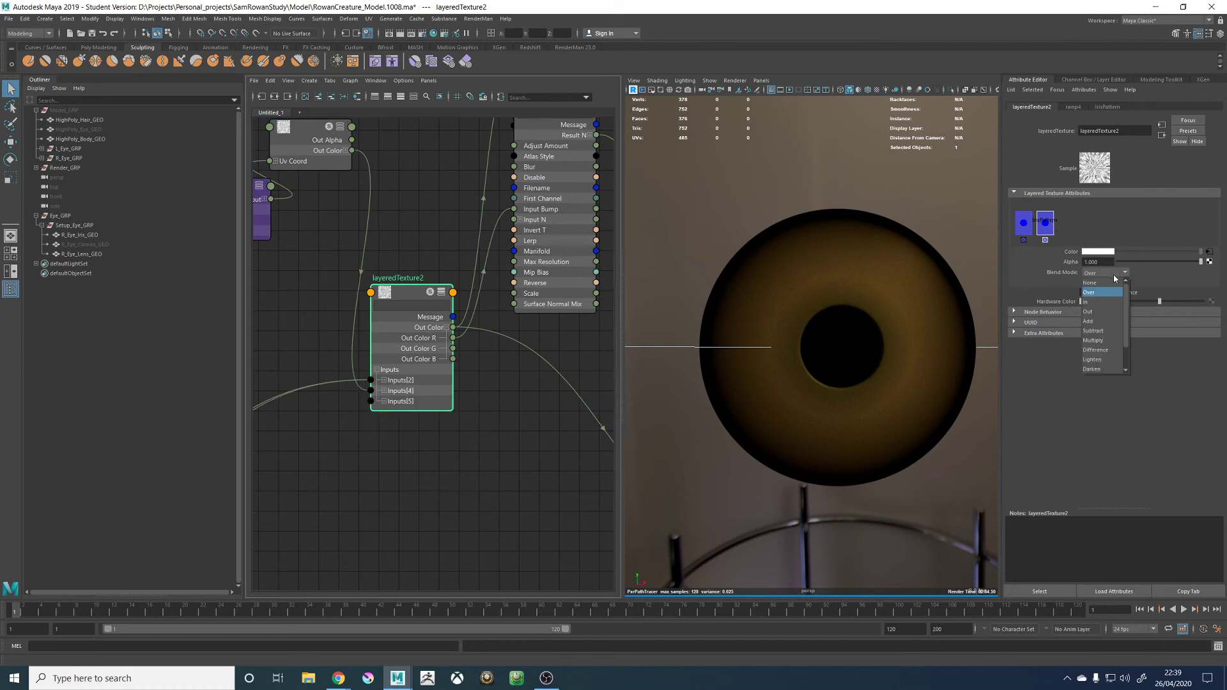
left_click(1084, 323)
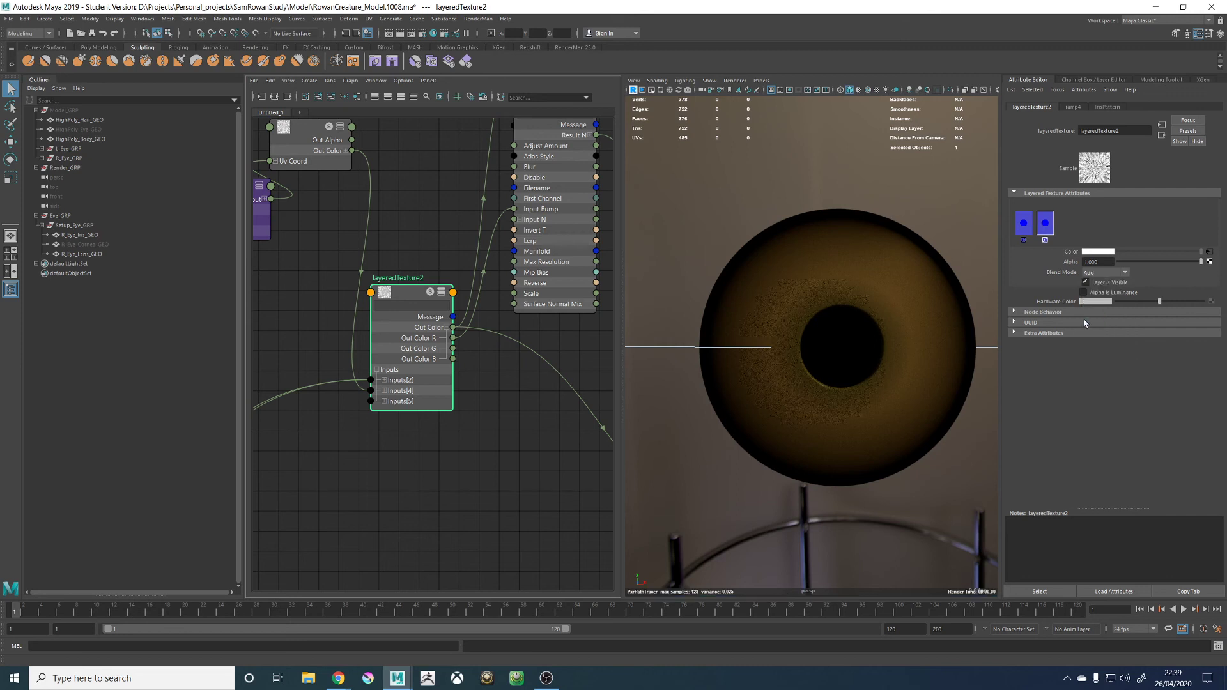
Try adding a third layer behind the IrisPattern layer in layeredTexture2, with its colour set to black
left_click(1068, 224)
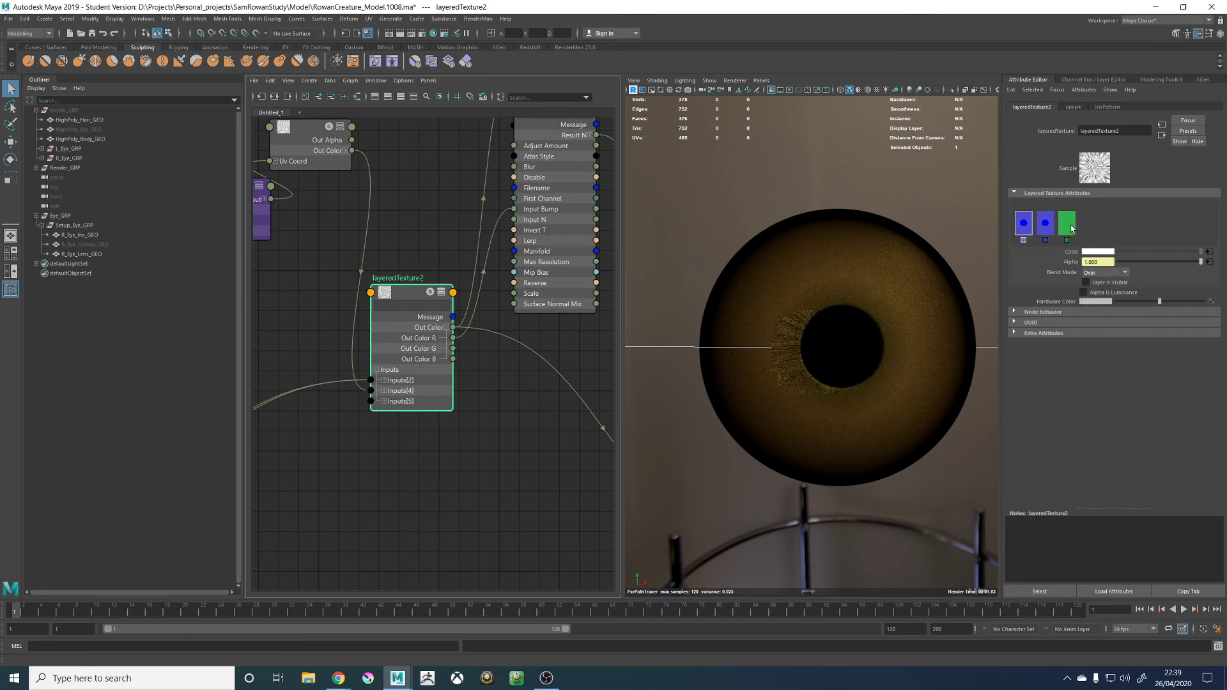
left_click(1070, 225)
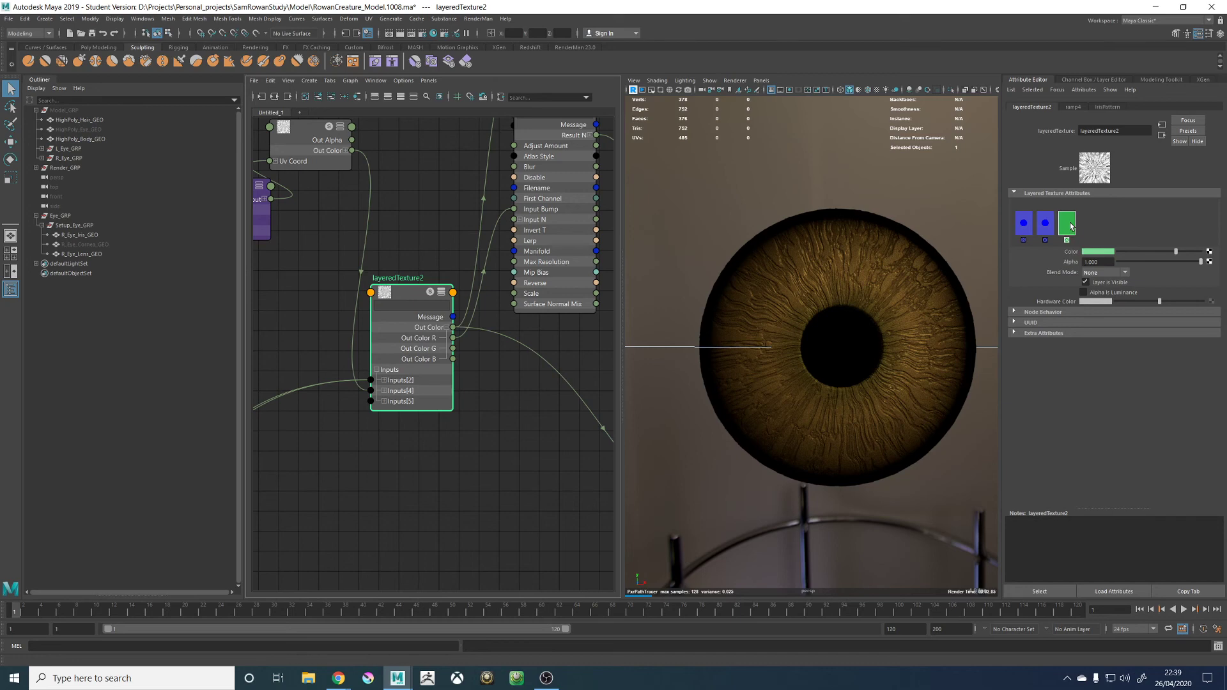
left_click_drag(1144, 251, 1072, 258)
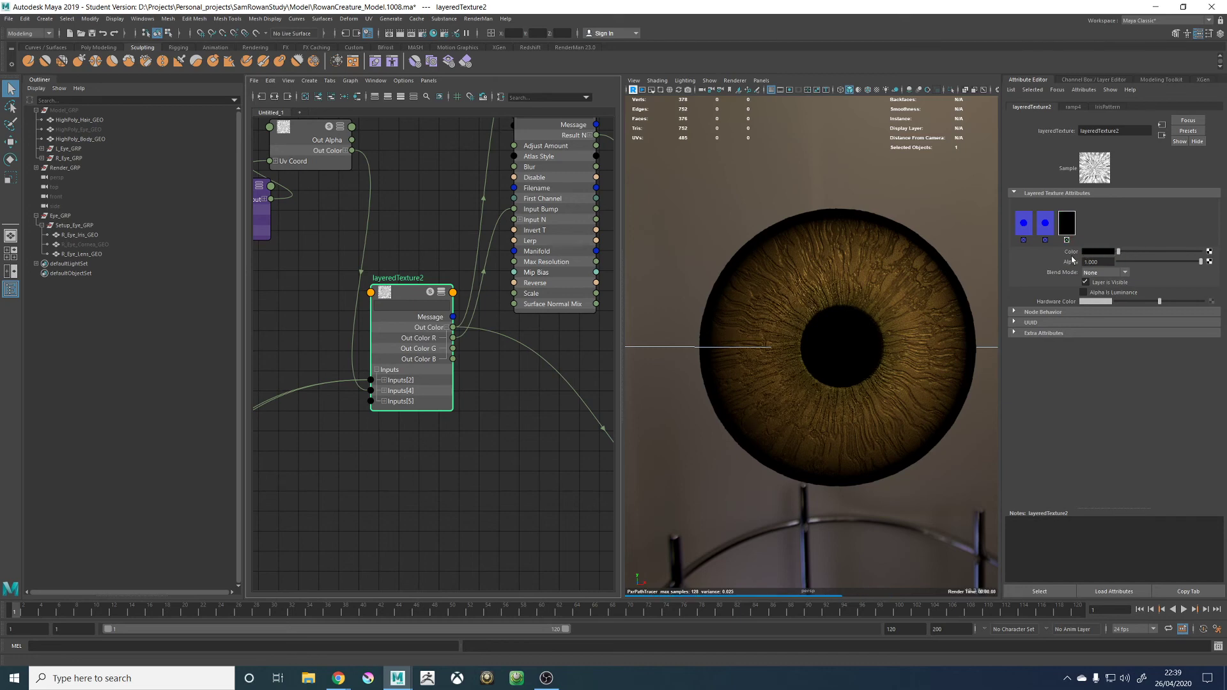
Lower the IrisPattern layer's alpha to 0.000 in layeredTexture2 and restart the viewport render
left_click(1045, 223)
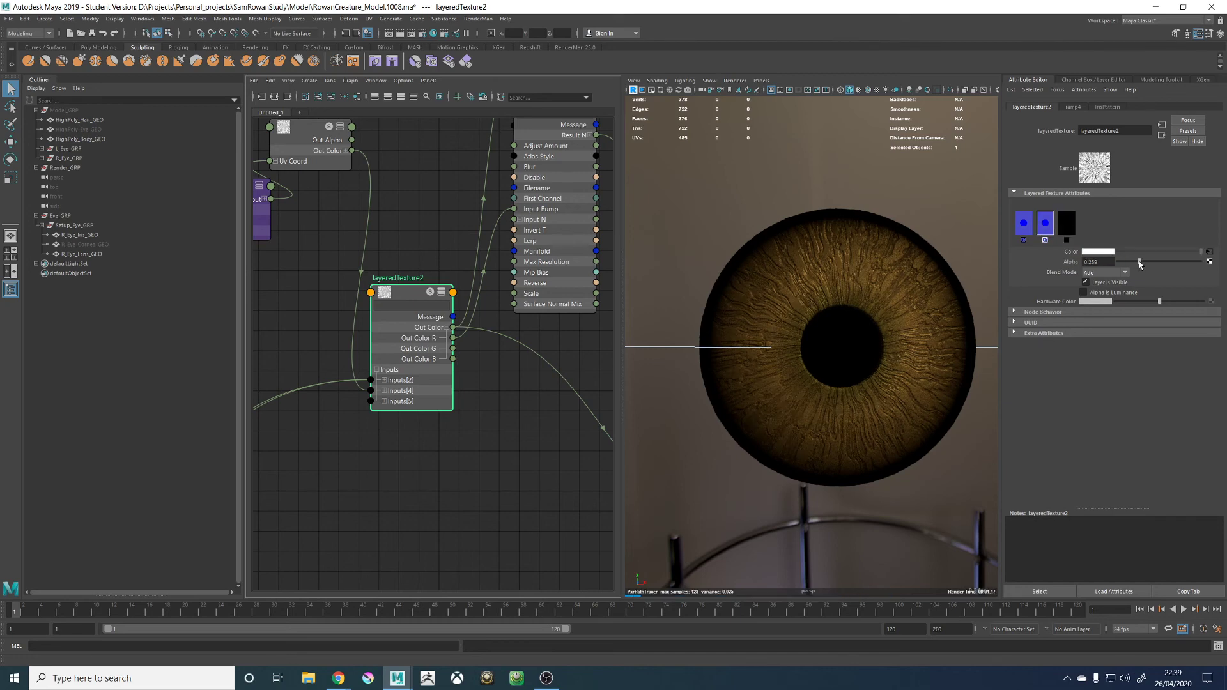
left_click_drag(1140, 264, 1110, 264)
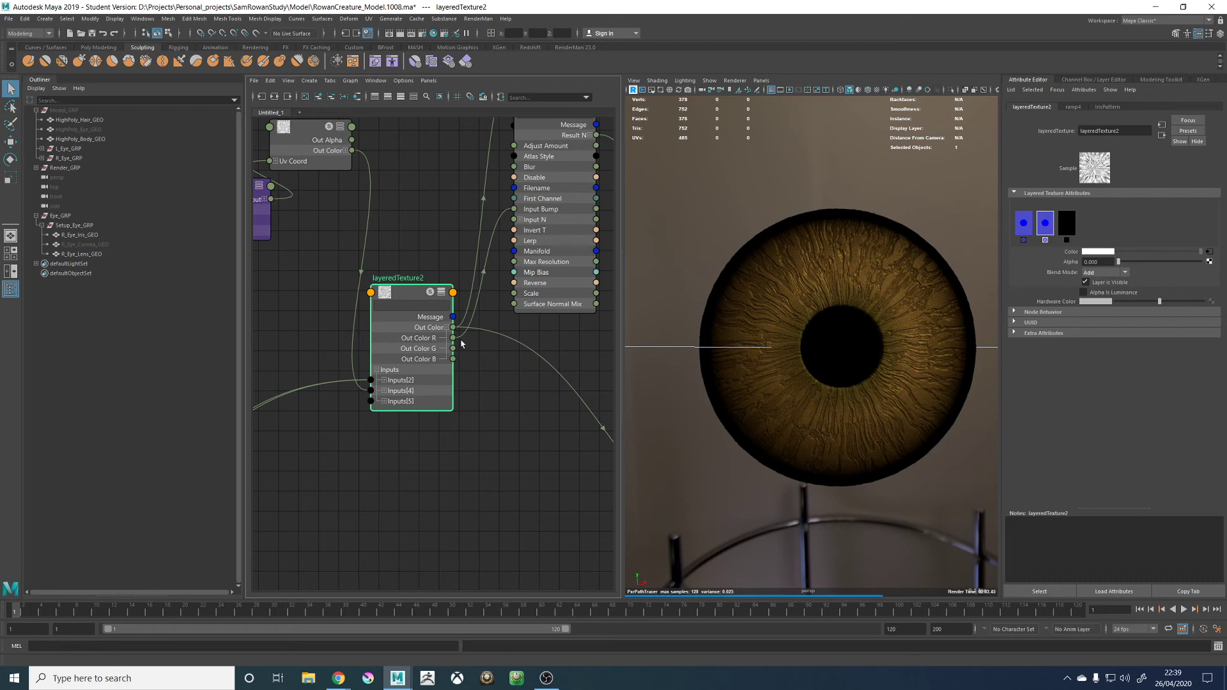
left_click(735, 81)
left_click(748, 97)
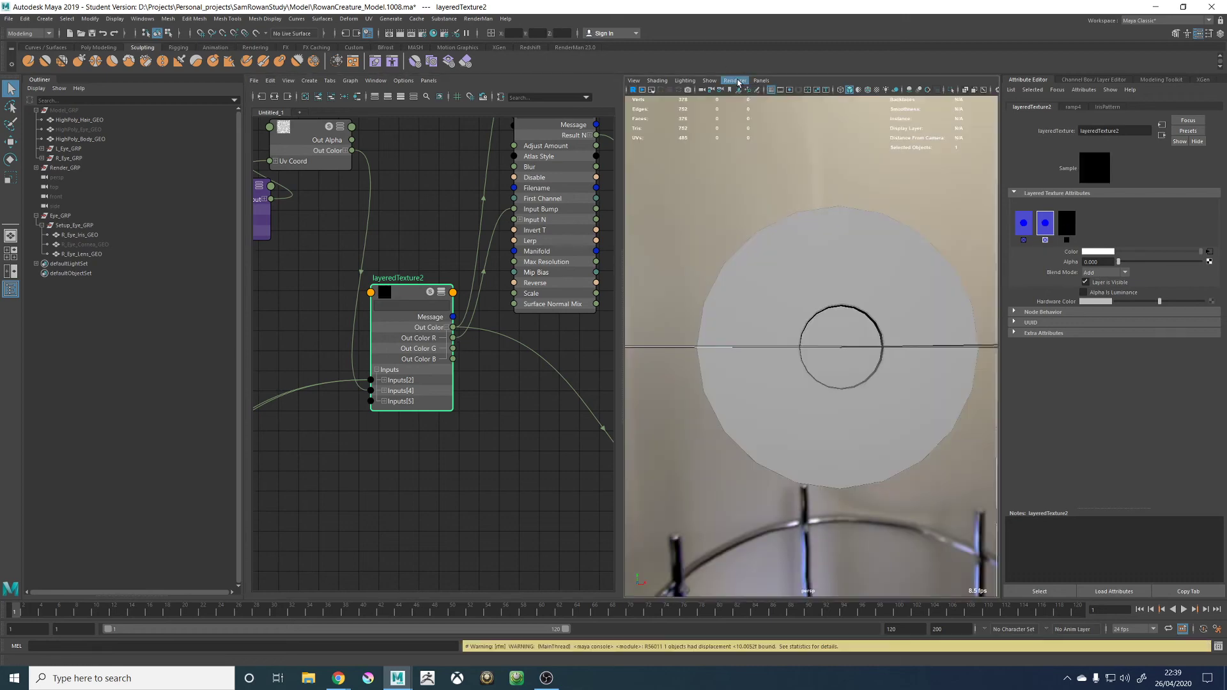
left_click(736, 80)
left_click(742, 107)
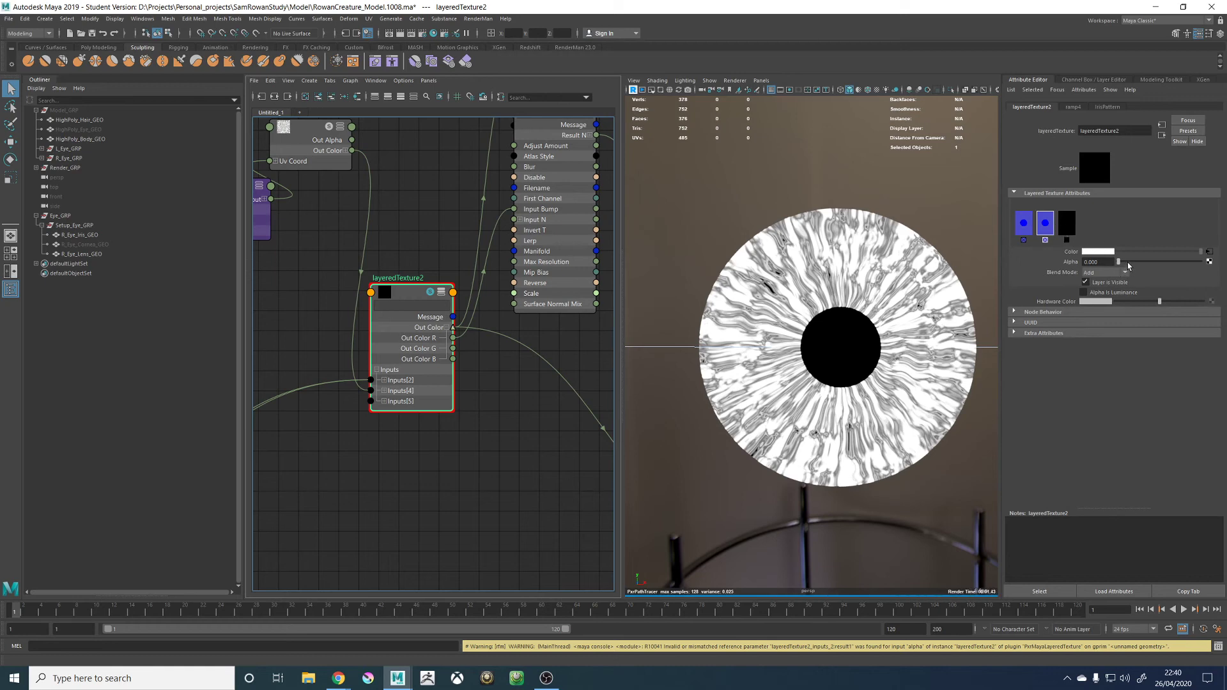
Set the IrisPattern layer's alpha to about 0.276 and its blend mode to None in layeredTexture2
left_click(1095, 284)
left_click_drag(1136, 262, 1202, 262)
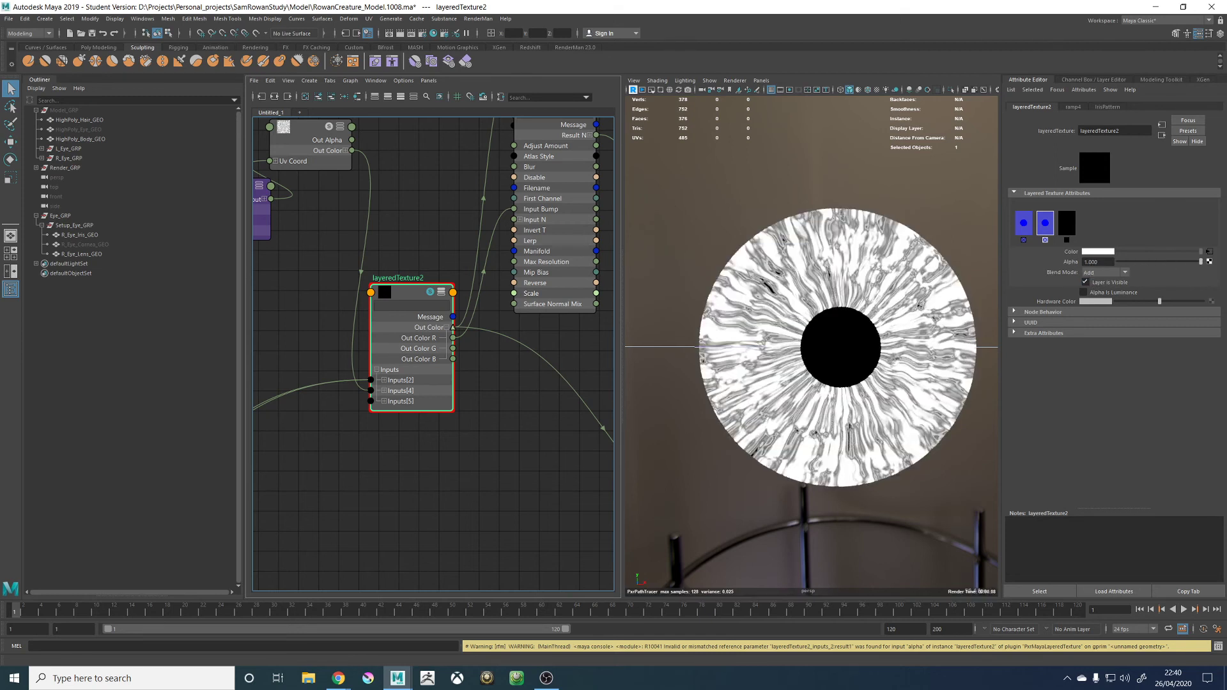
left_click(1103, 273)
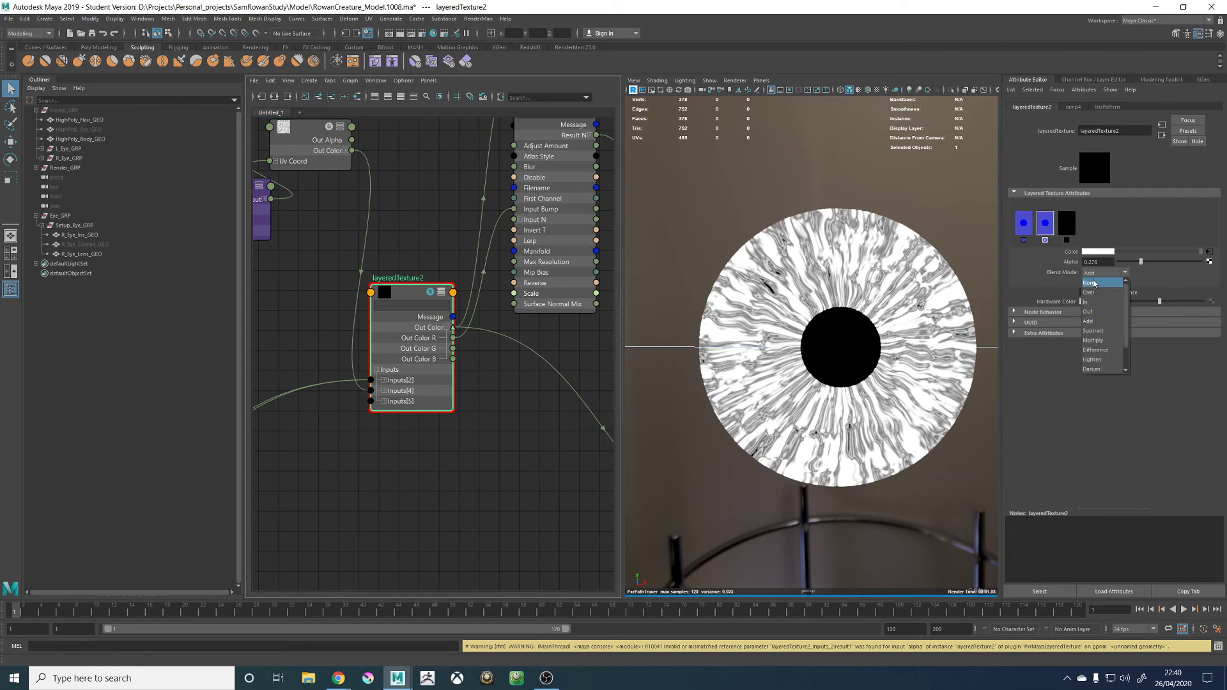
left_click(1094, 281)
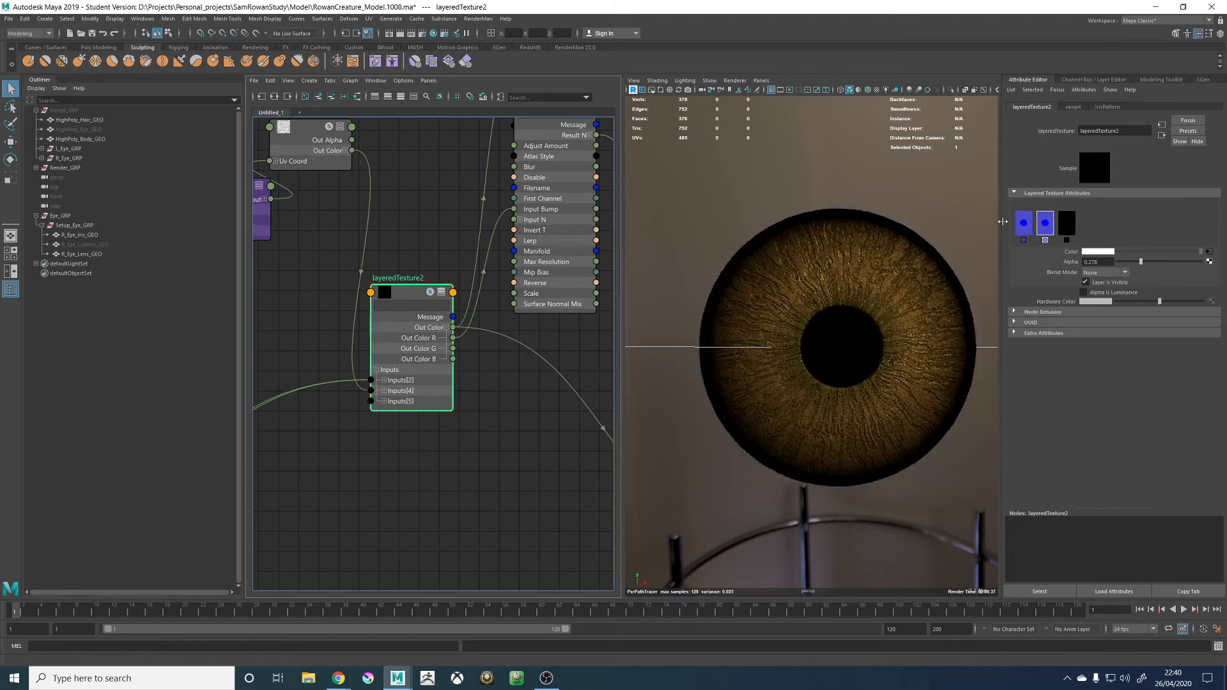
Remove the black layer from layeredTexture2 and stop the viewport render
left_click(1024, 222)
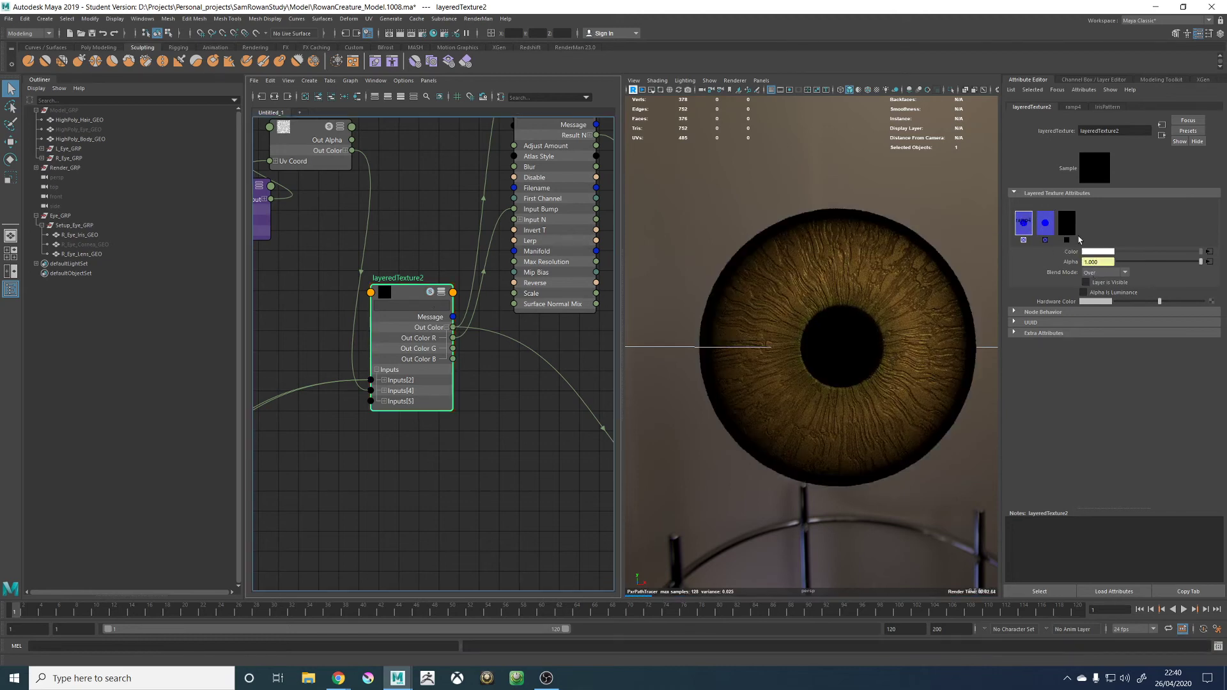
left_click(1066, 240)
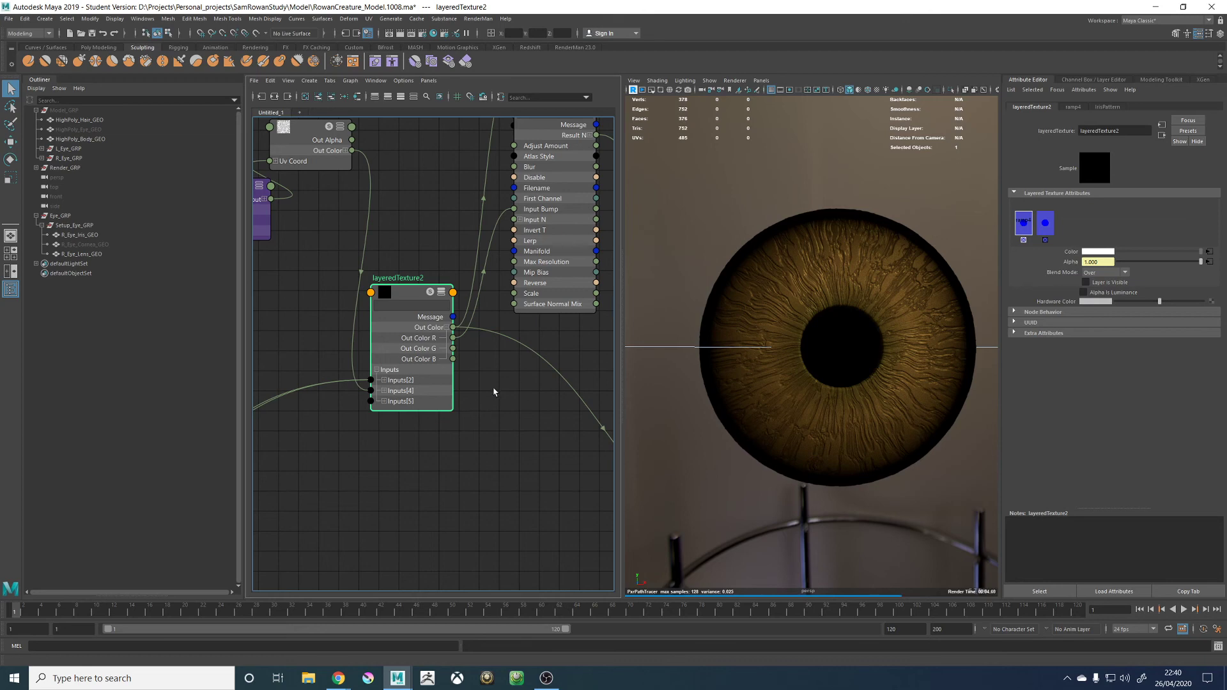
left_click(744, 81)
left_click(745, 91)
Create a PxrBlend node and place it just below layeredTexture2 in the shader graph
middle_click_drag(494, 409, 521, 406, "alt")
left_click(502, 400)
key("Tab")
type("pxrbl")
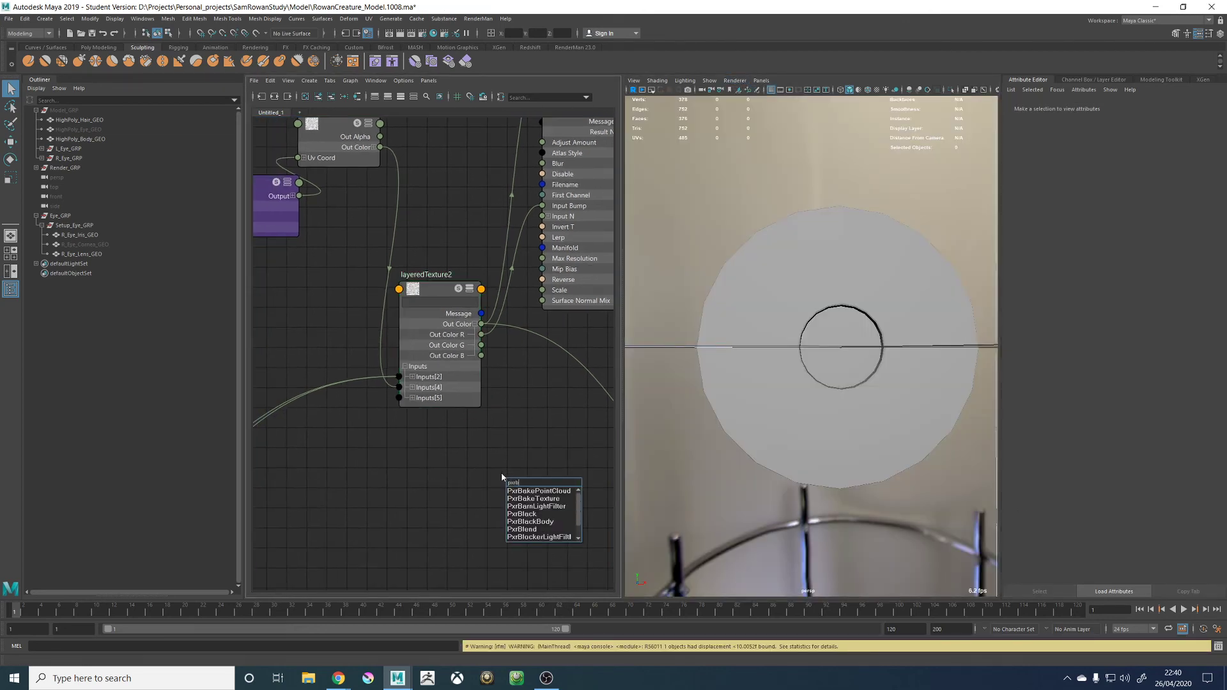
type("end")
key("Return")
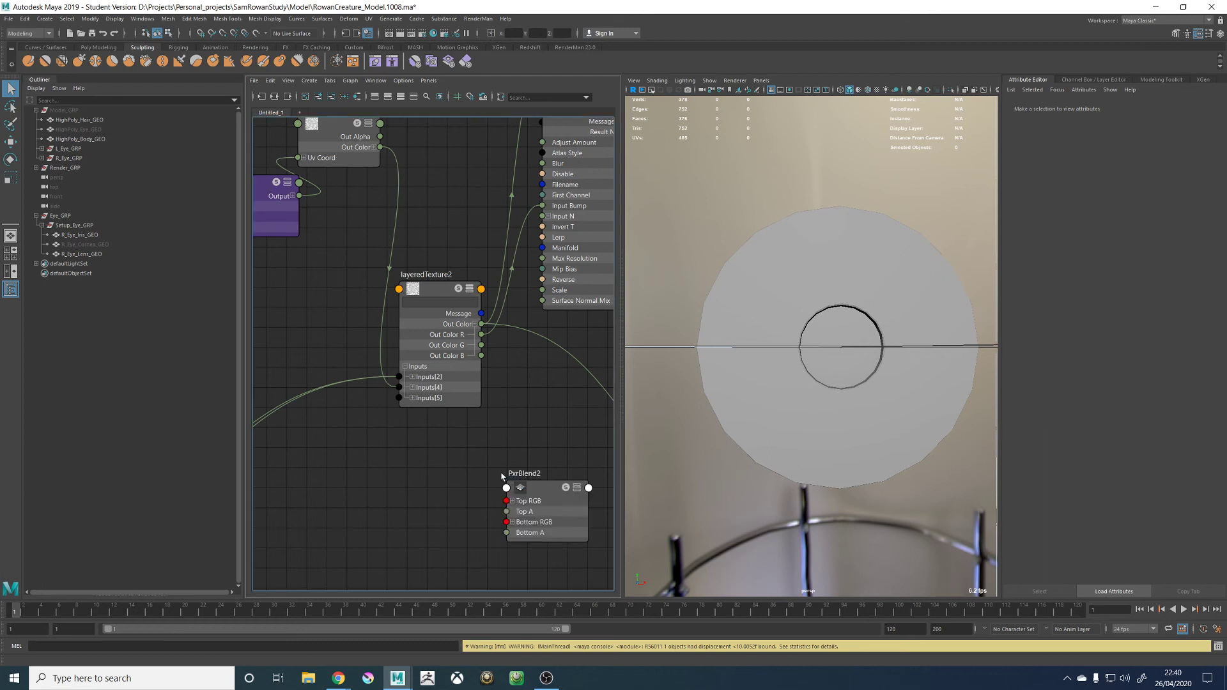
left_click_drag(548, 493, 472, 461)
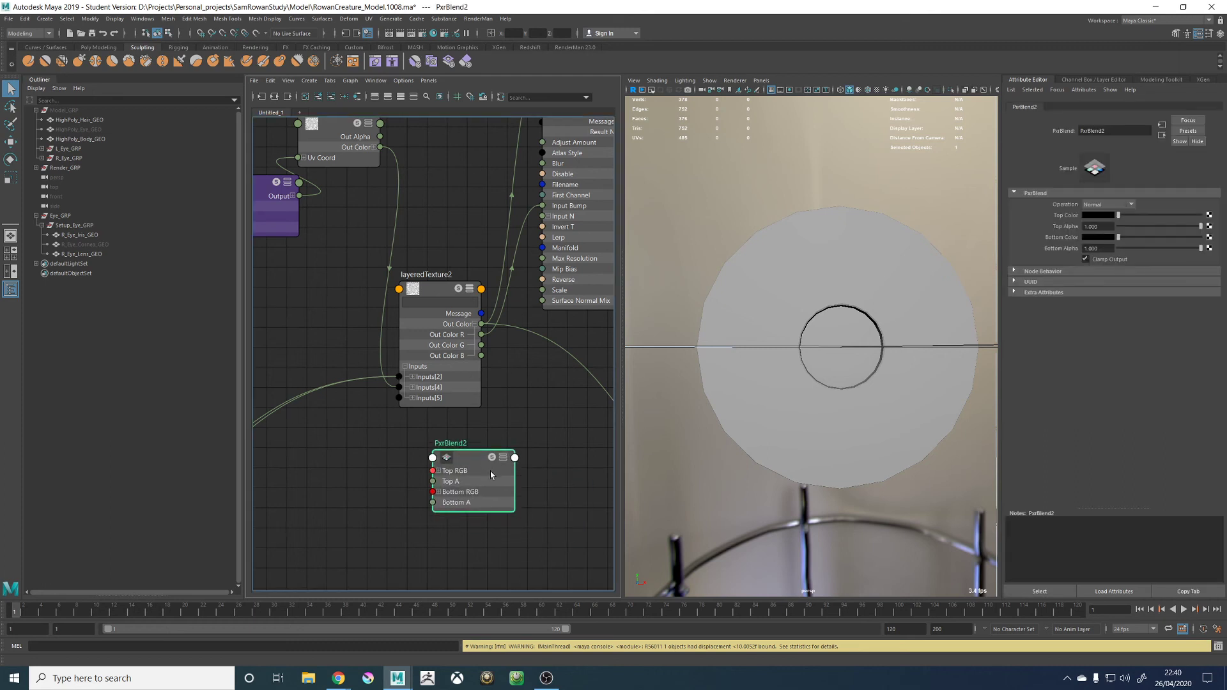
Connect ramp4's Out Color to the Top RGB input of the PxrBlend2 node
left_click(433, 471)
middle_click_drag(360, 489, 628, 376, "alt")
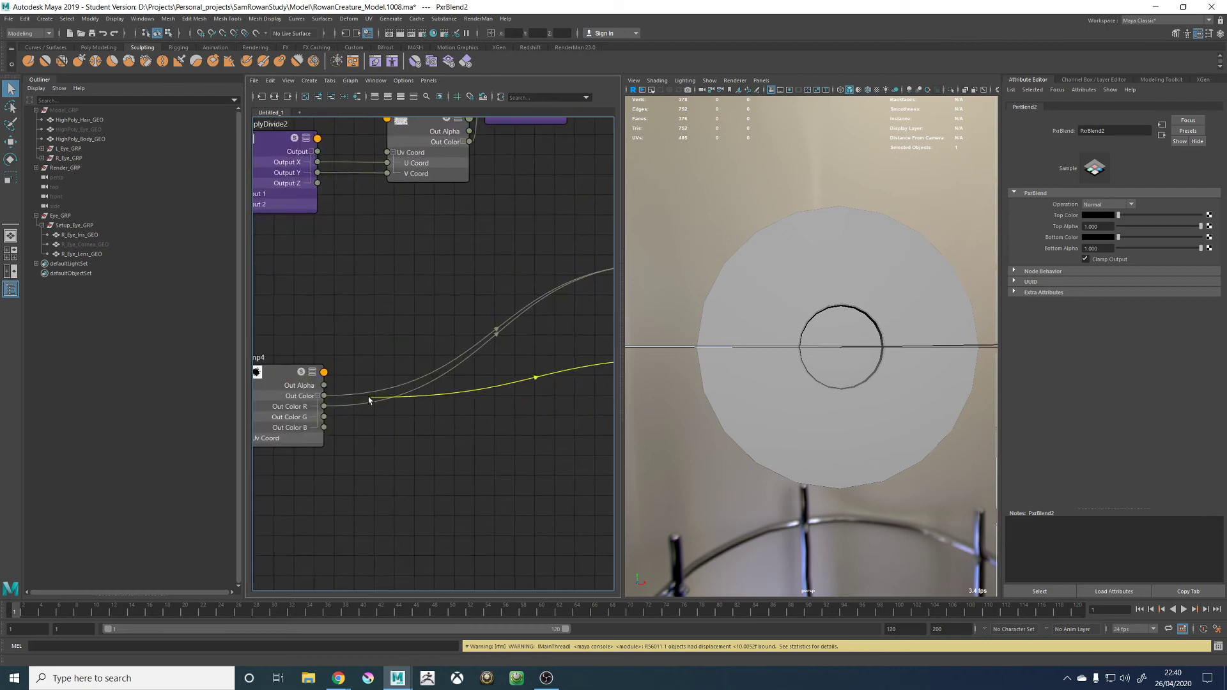
left_click(324, 395)
Connect IrisPattern's Out Color to the Bottom RGB input of the PxrBlend2 node
middle_click_drag(581, 471, 341, 516, "alt")
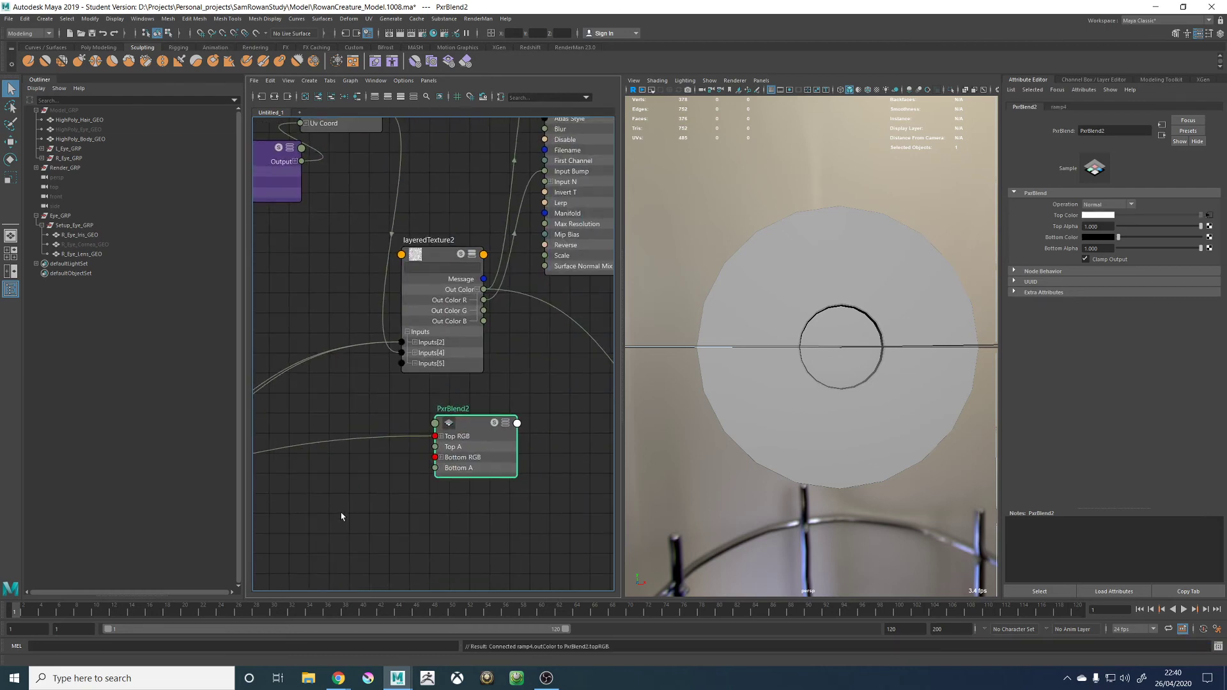
left_click(433, 458)
middle_click_drag(346, 201, 397, 287, "alt")
left_click(435, 199)
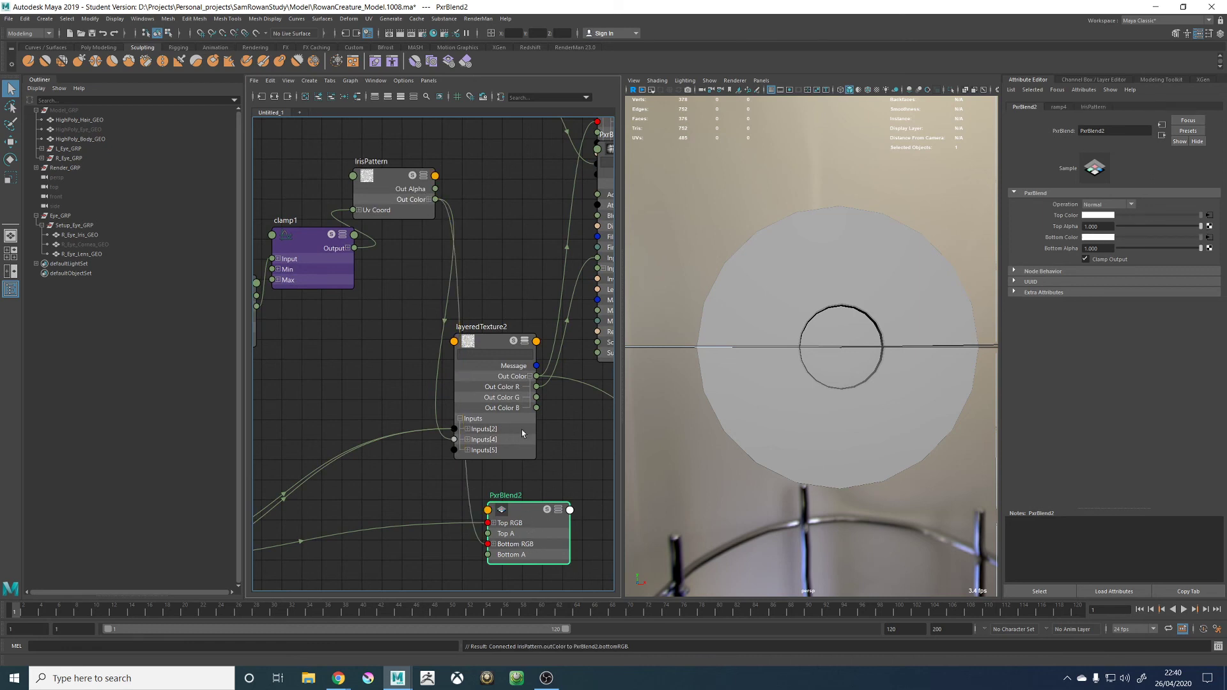
Check layeredTexture2's layer settings and collapse the attribute display of the PxrBlend2 node in the graph
left_click(498, 346)
middle_click_drag(554, 471, 504, 473, "alt")
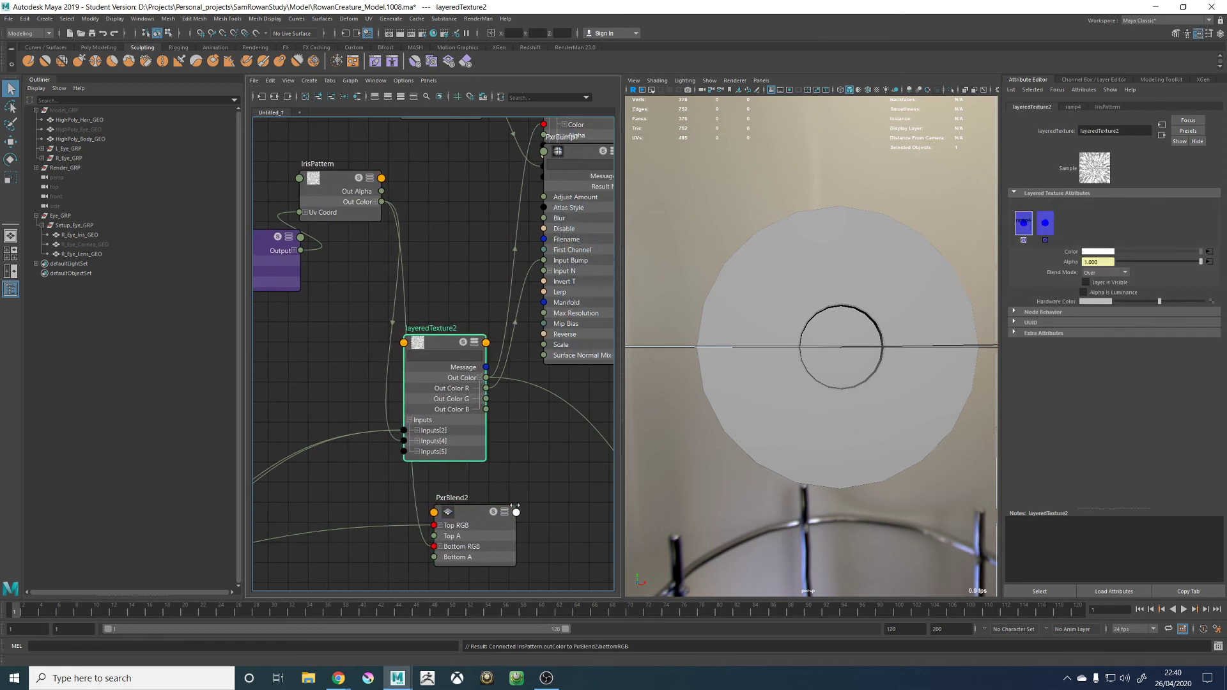
left_click(503, 514)
left_click(505, 512)
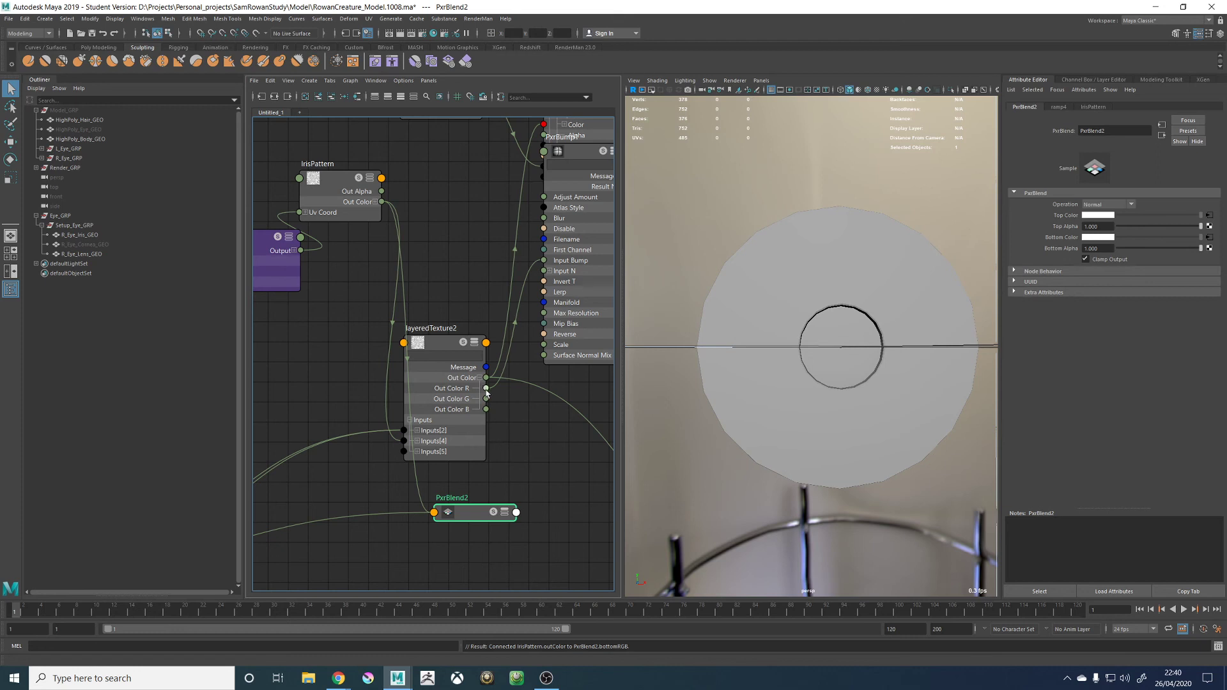
Expand the PxrBlend2 node fully and connect its Result R to PxrBump's Input Bump
left_click(507, 512)
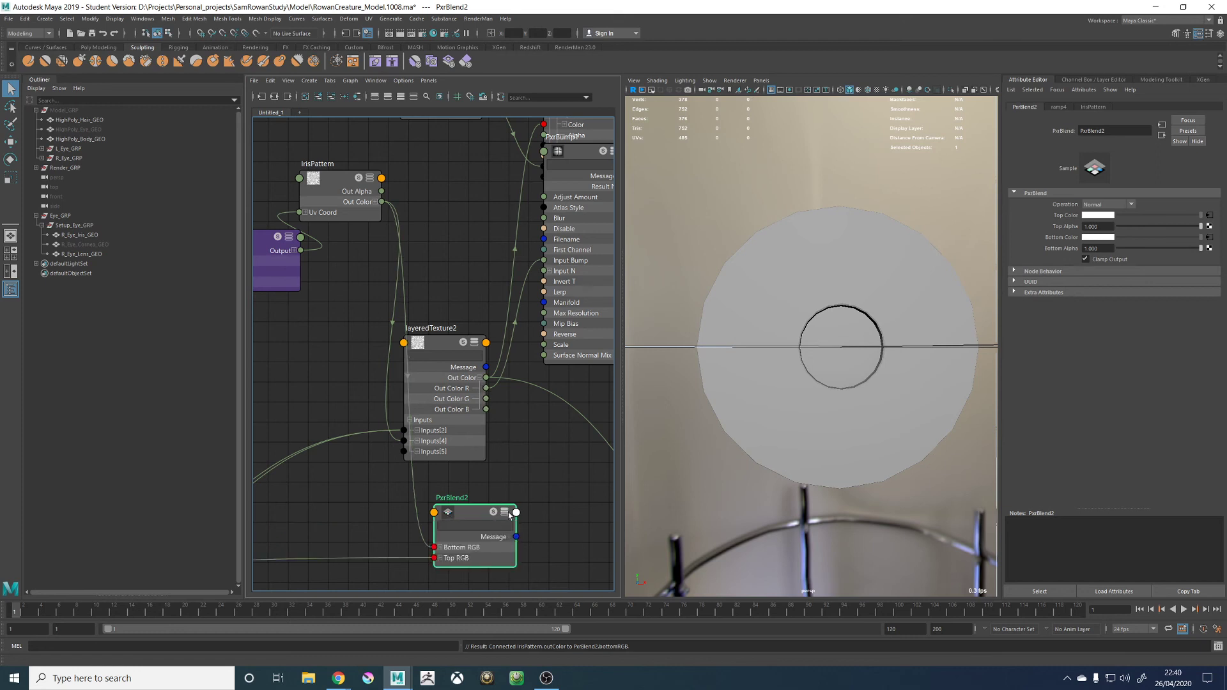
left_click(510, 515)
left_click_drag(516, 579, 544, 261)
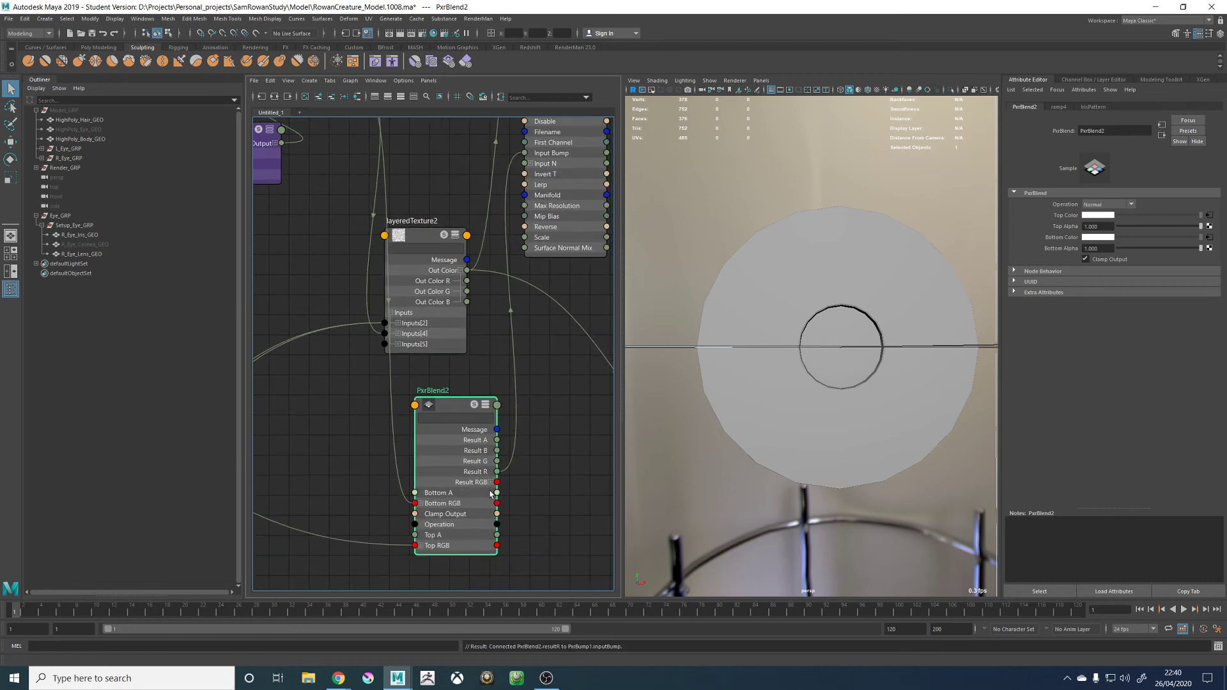
Connect PxrBlend2's Result RGB to a layeredTexture1 color input and to the Input RGB of PxrRemap2
left_click_drag(491, 493, 505, 196)
middle_click_drag(534, 548, 477, 292, "alt")
left_click_drag(419, 404, 496, 422)
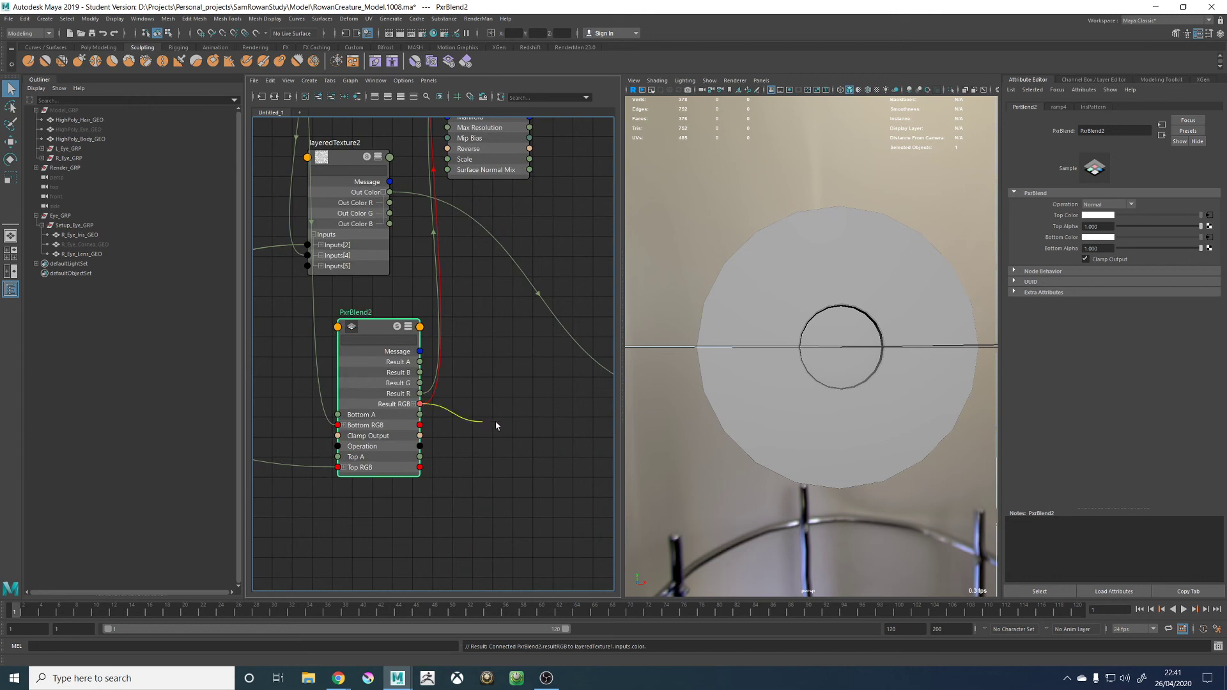
middle_click_drag(592, 409, 430, 375, "alt")
left_click(526, 363)
middle_click_drag(383, 412, 678, 435, "alt")
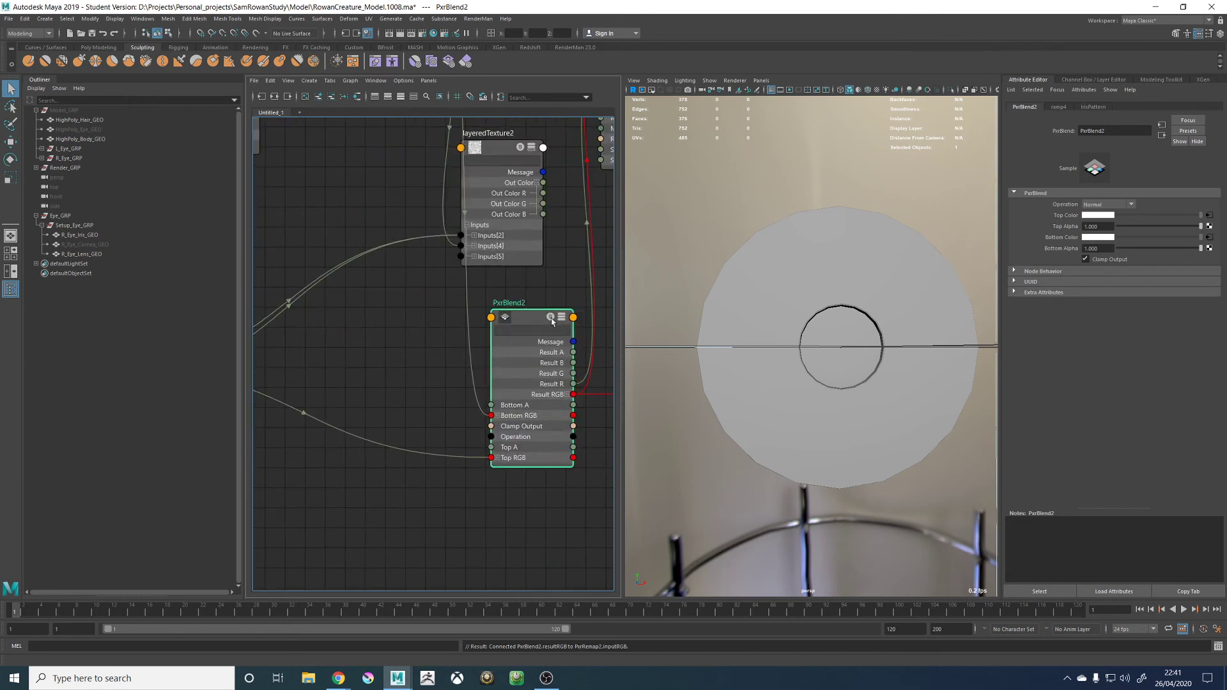
Delete the layeredTexture2 node from the shader graph and select PxrBlend2
left_click(498, 149)
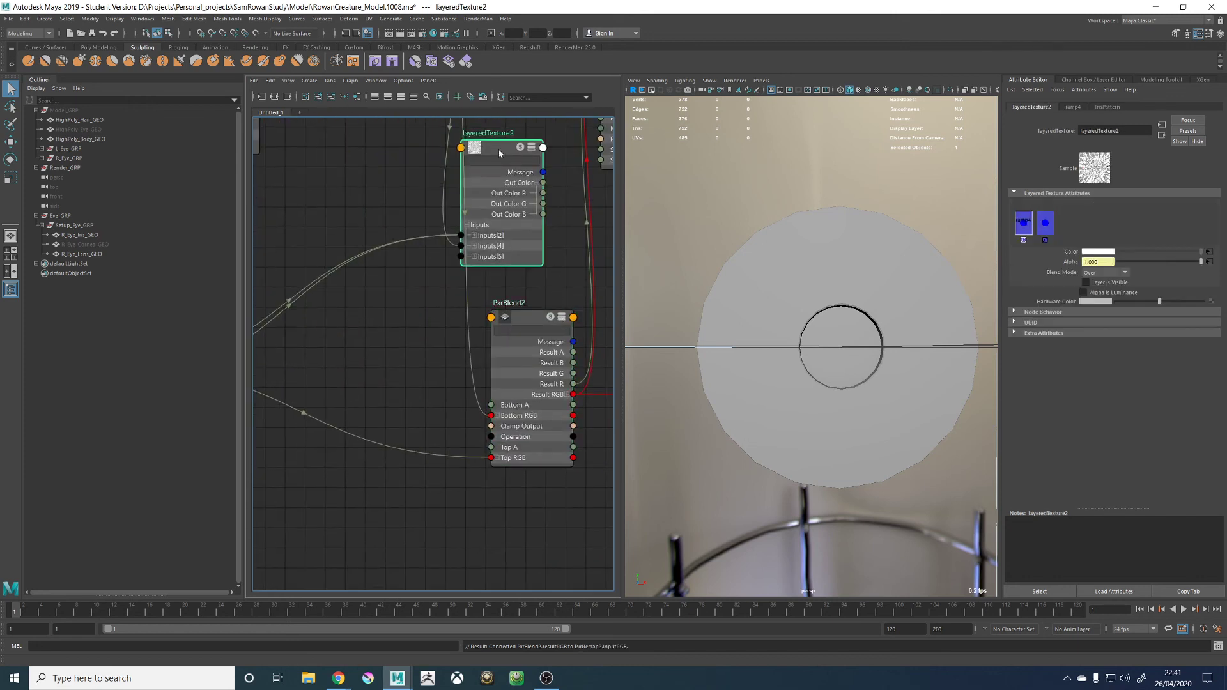
key("Delete")
left_click(530, 324)
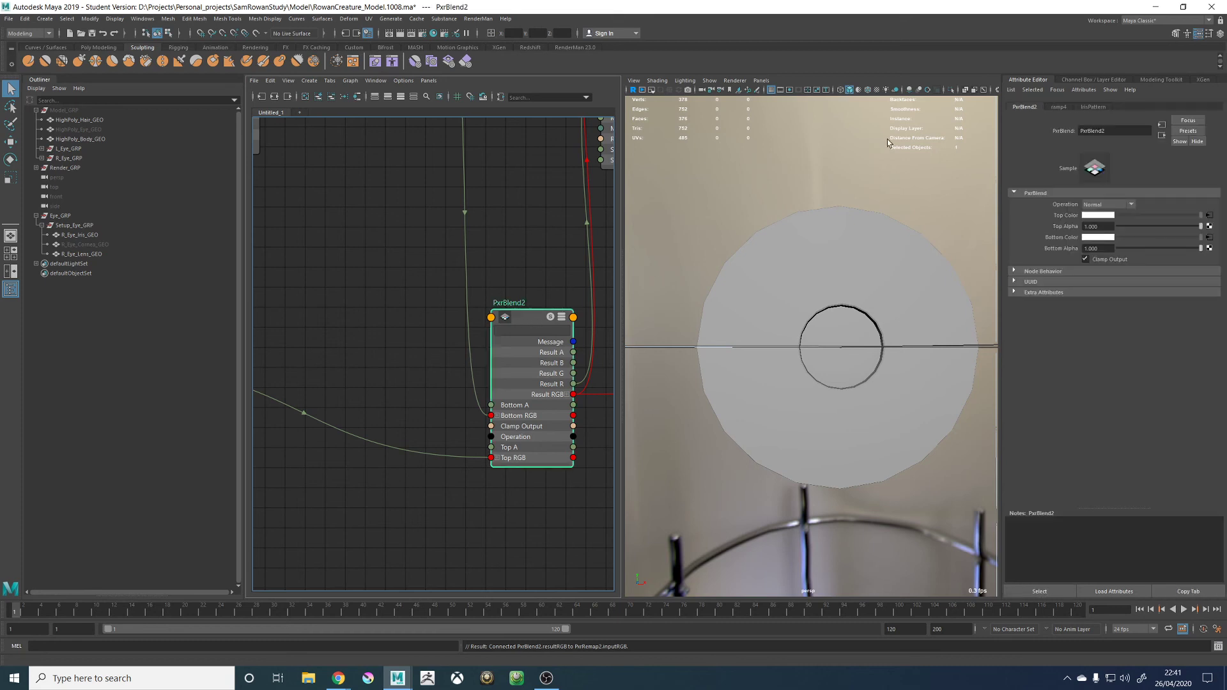
Start a live RenderMan render in the viewport to preview the iris with the PxrBlend2 result
left_click(554, 319)
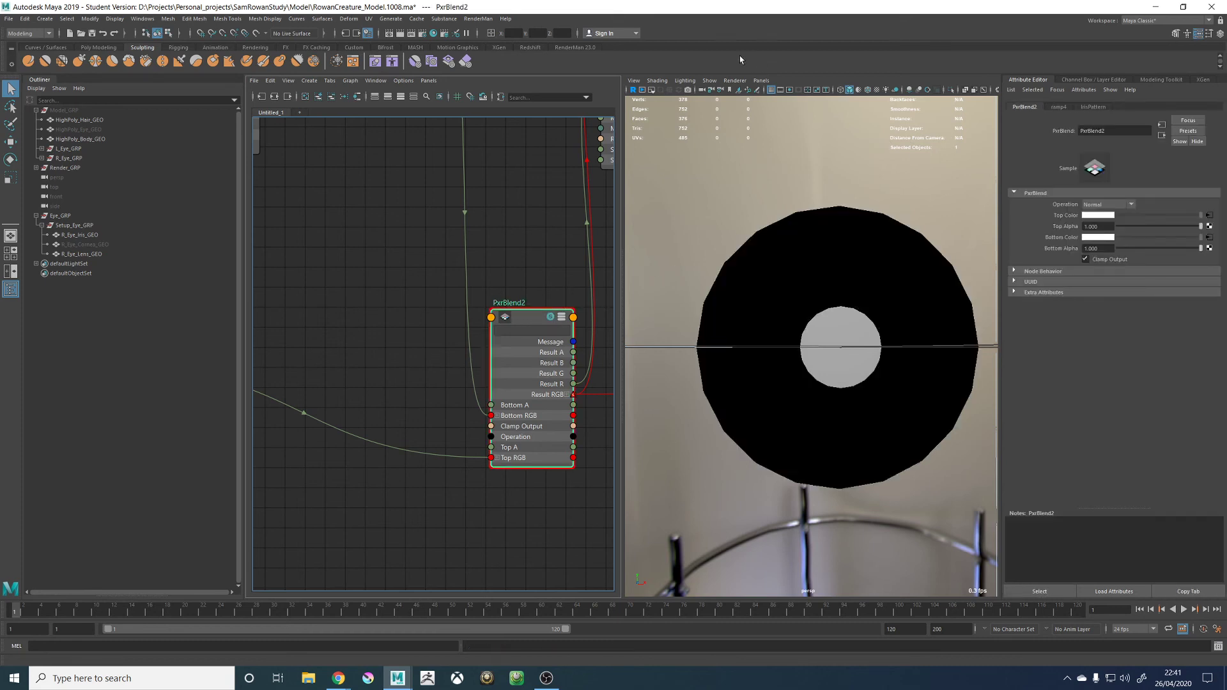
left_click(734, 81)
left_click(745, 107)
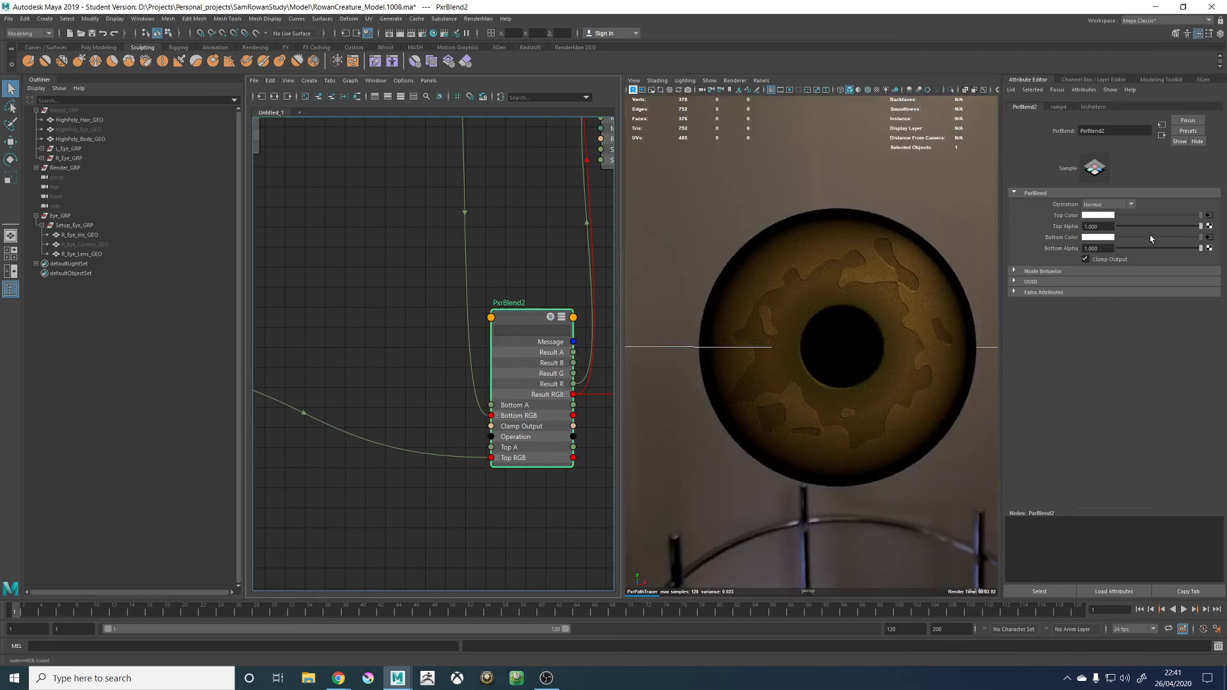
Set PxrBlend2's operation to Overlay and solo the node's output in the render
left_click(1107, 206)
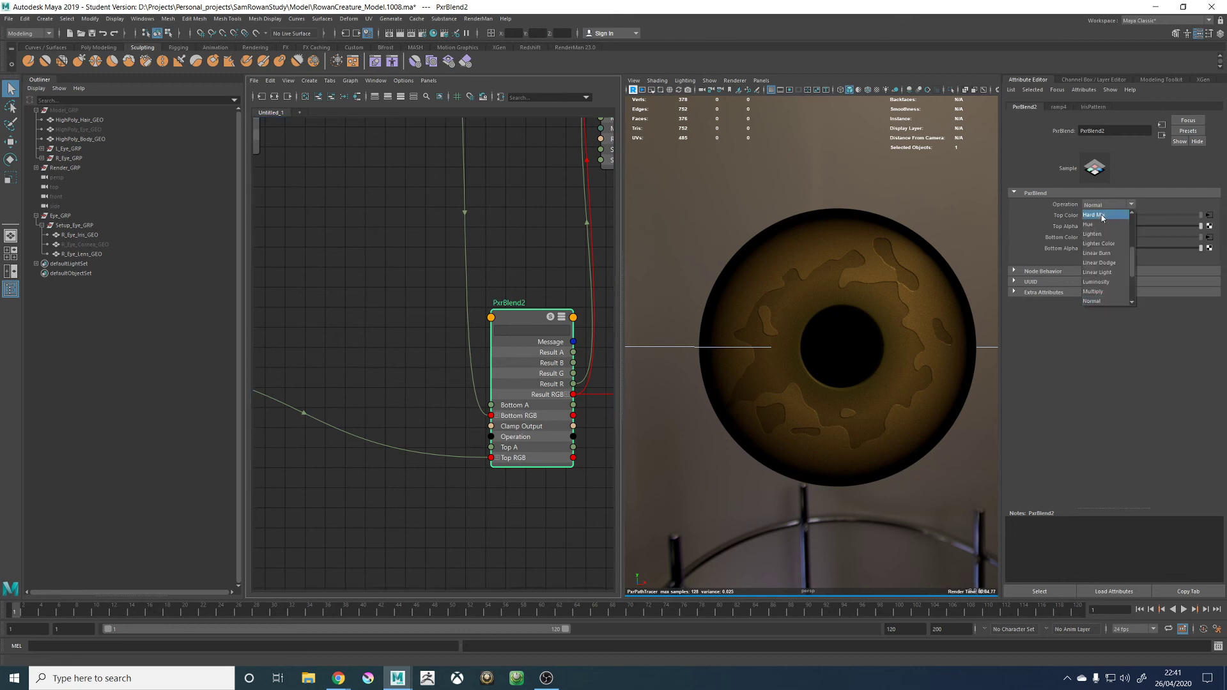
left_click(1093, 279)
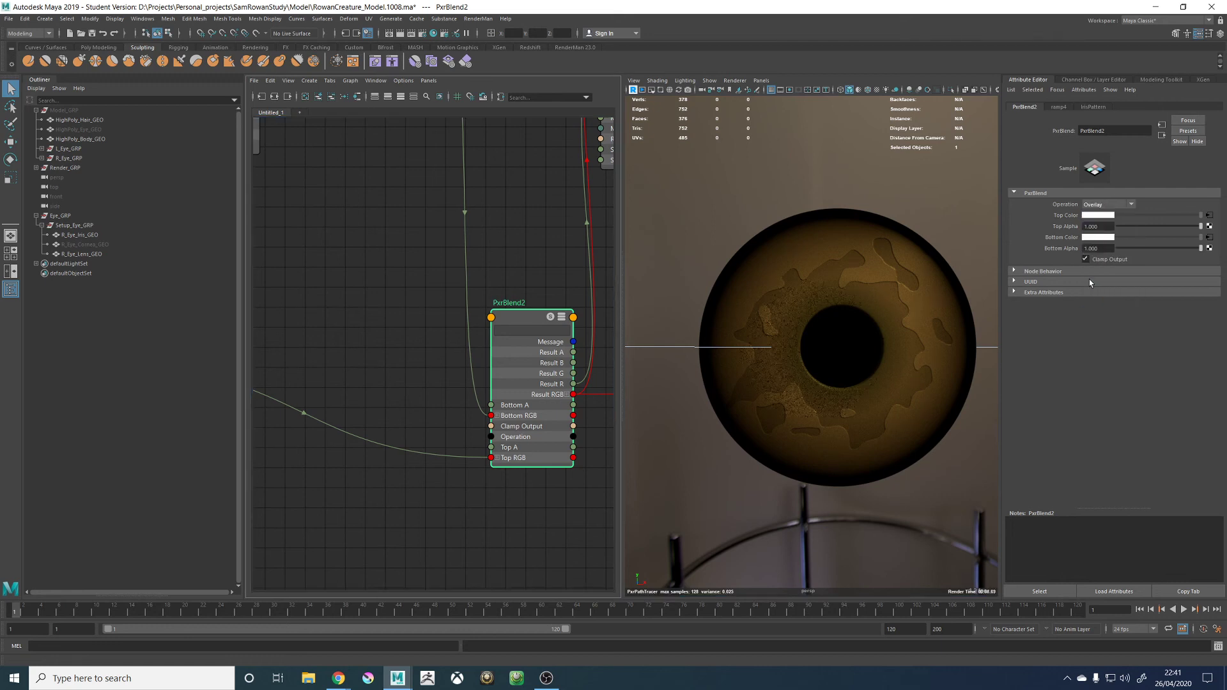
left_click_drag(559, 324, 557, 324)
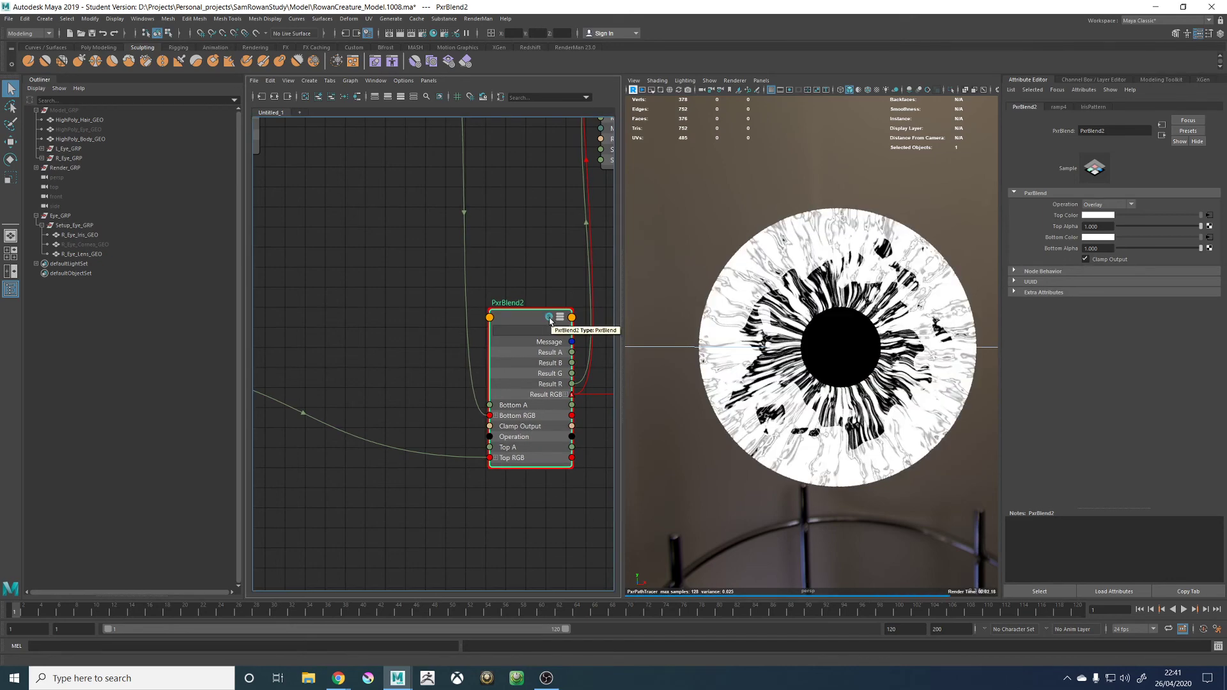
Turn off Clamp Output on the PxrBlend2 node
left_click(1098, 259)
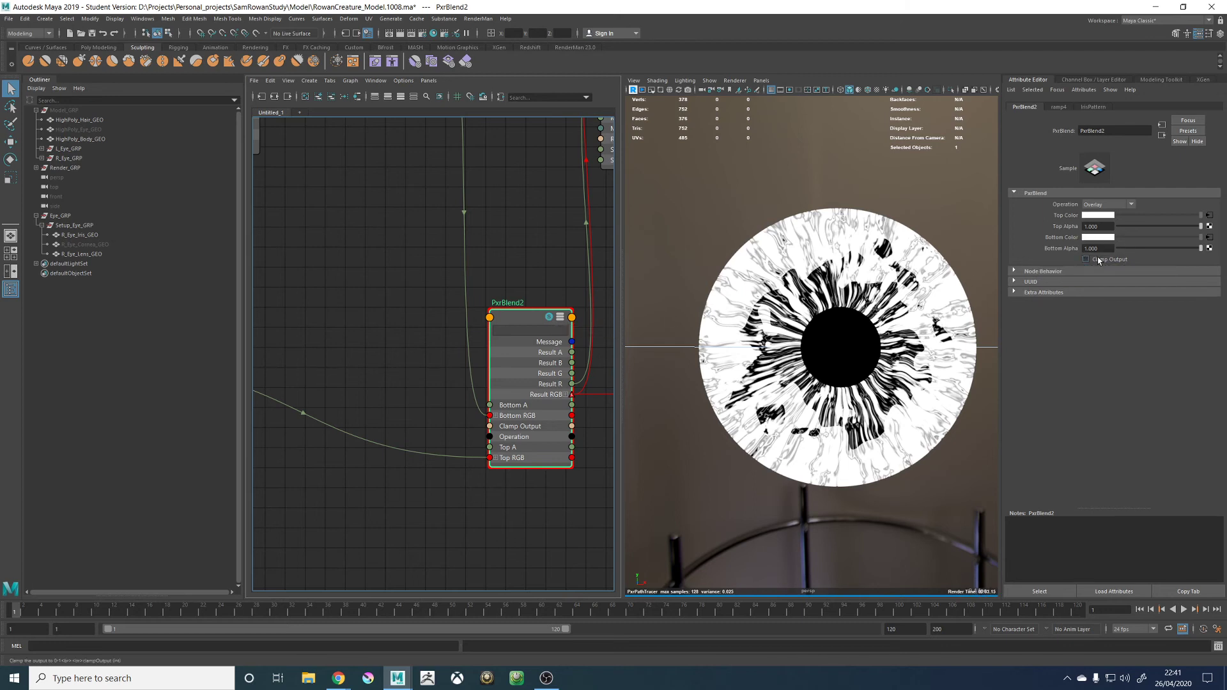
left_click(548, 318)
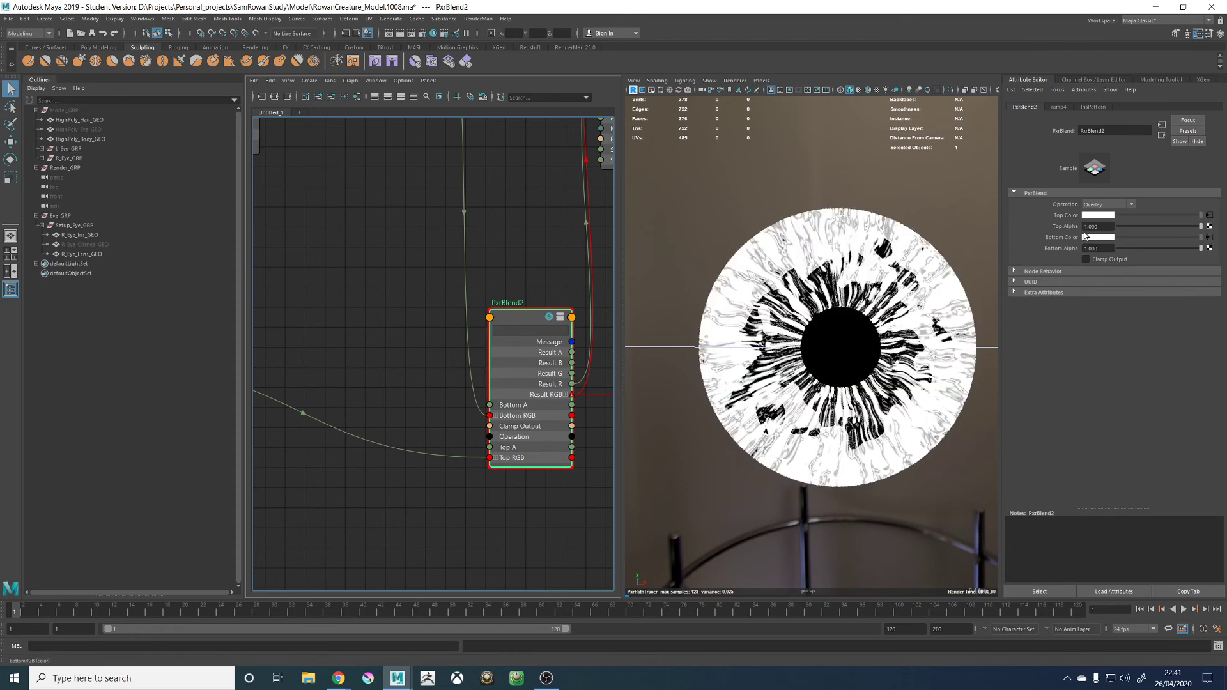
left_click(1110, 208)
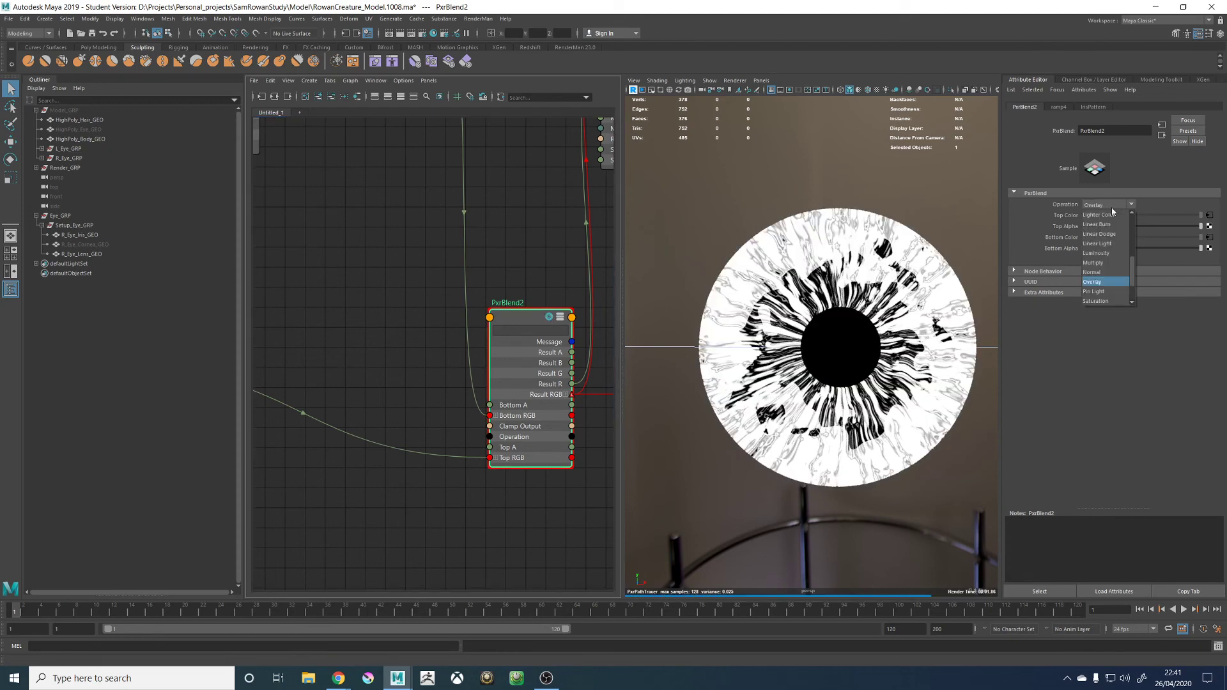
left_click(1130, 328)
scroll(521, 266, "down", 3)
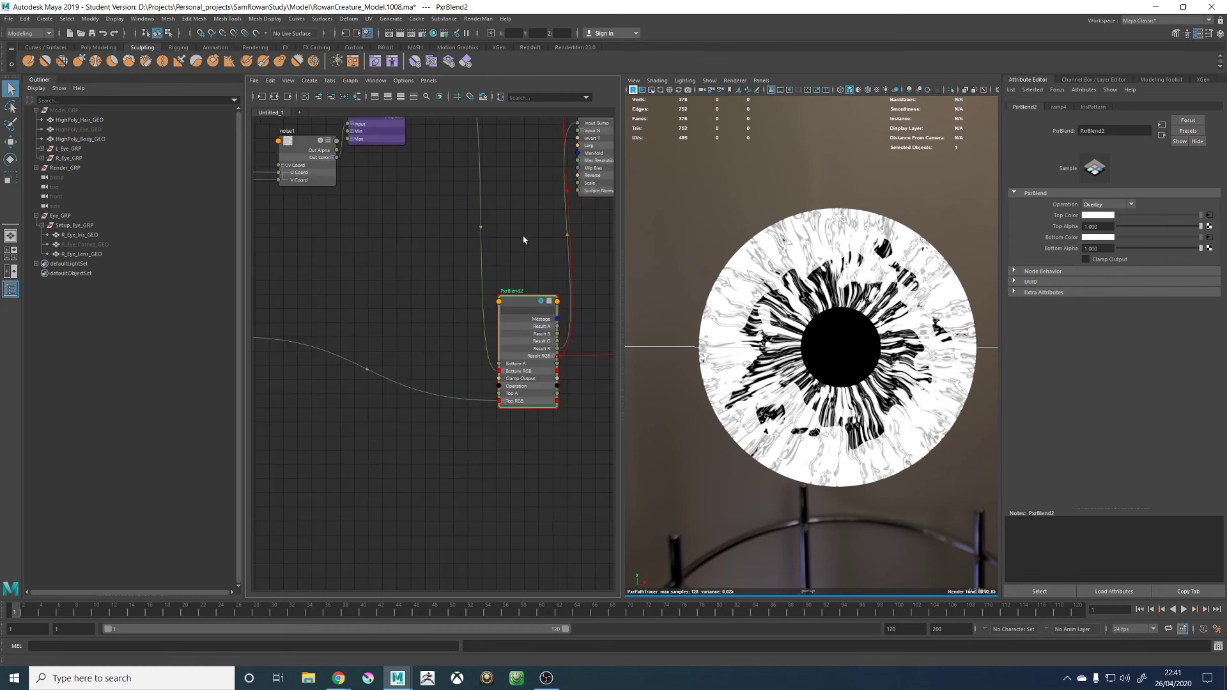
Set PxrBlend2's operation to Screen and stop soloing the node to render the full iris shader
left_click(1103, 207)
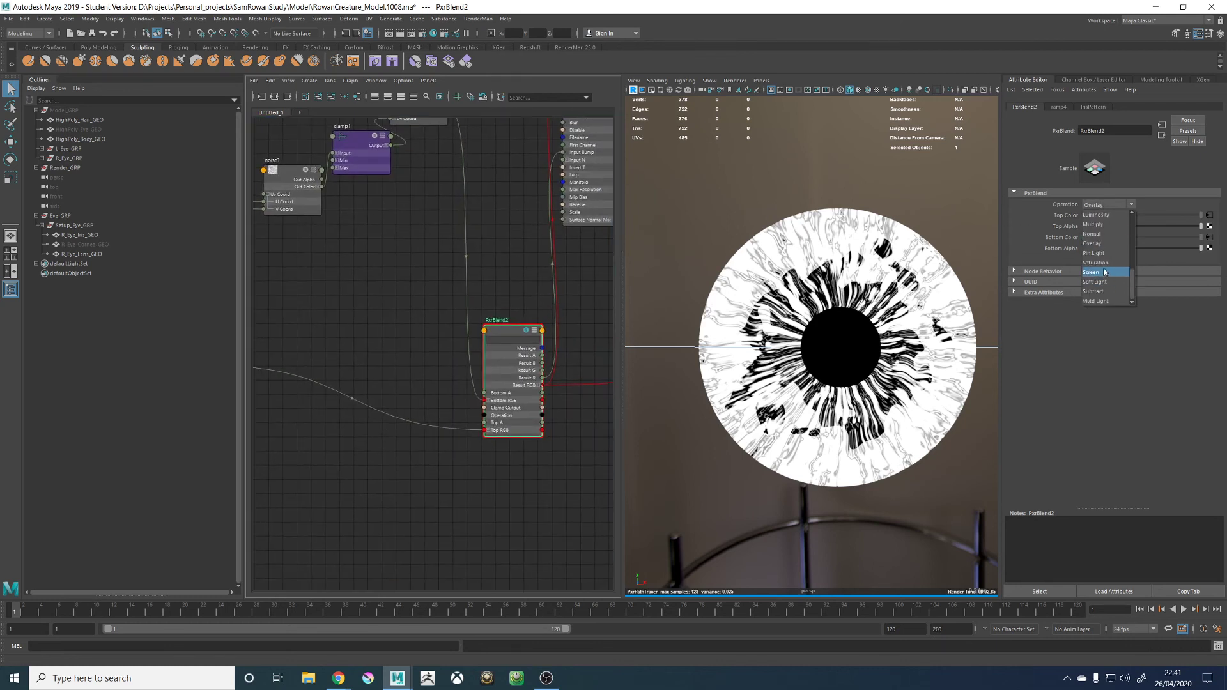
left_click(1096, 273)
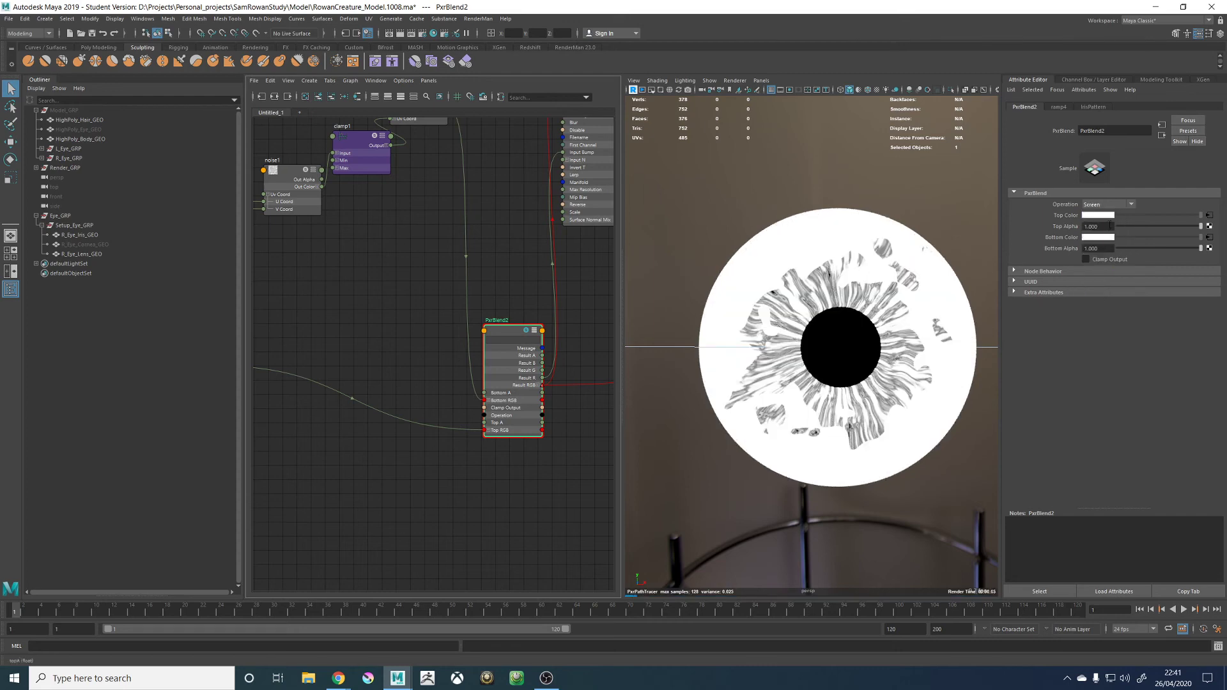
left_click(525, 331)
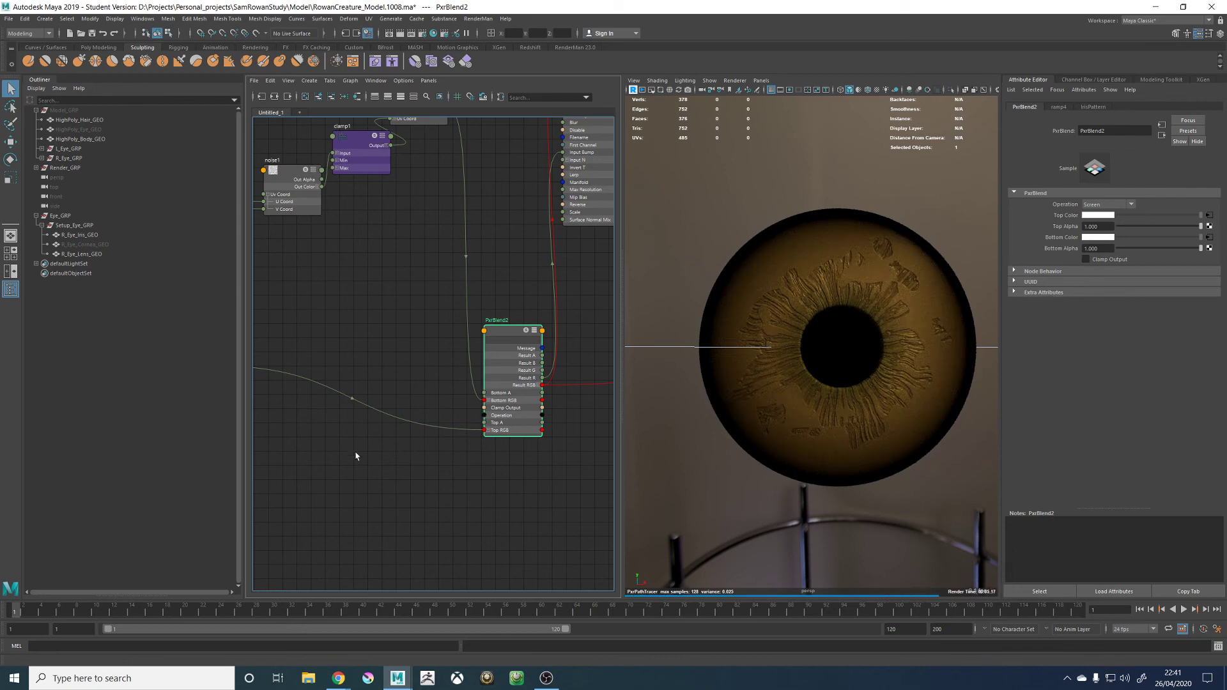
Try PxrBlend2's Bottom Alpha at about 0.165 and return it to 1
middle_click_drag(348, 462, 374, 450, "alt")
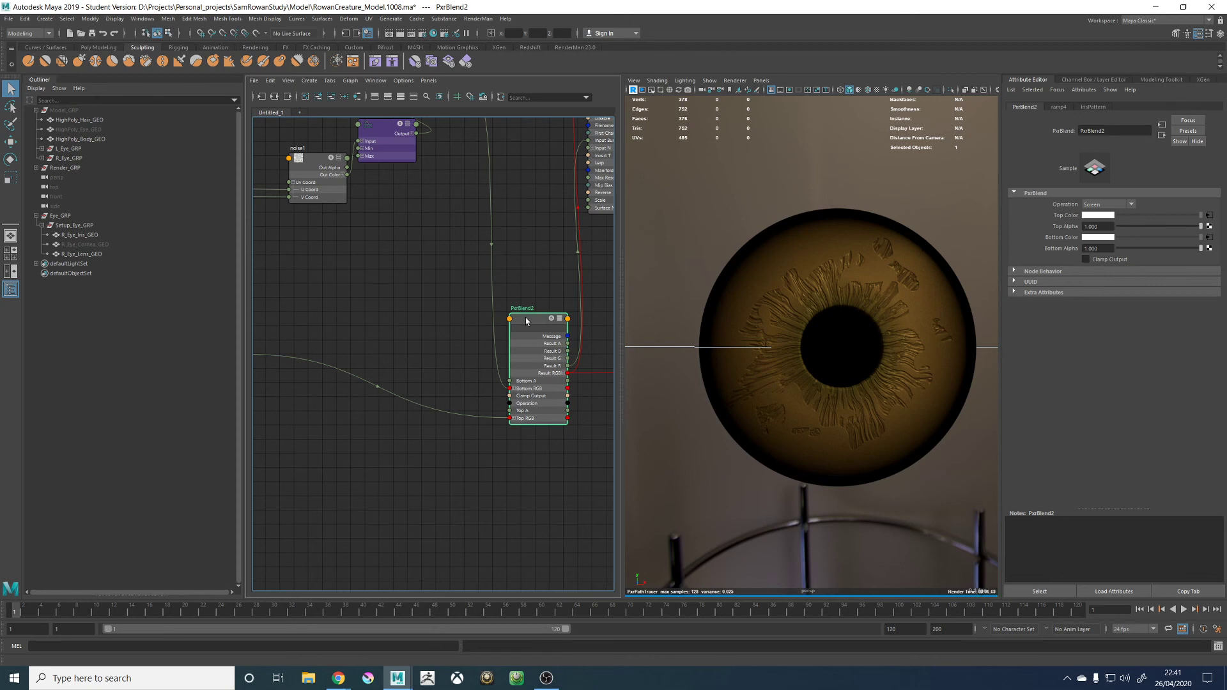
left_click(1157, 248)
left_click_drag(1157, 248, 1136, 250)
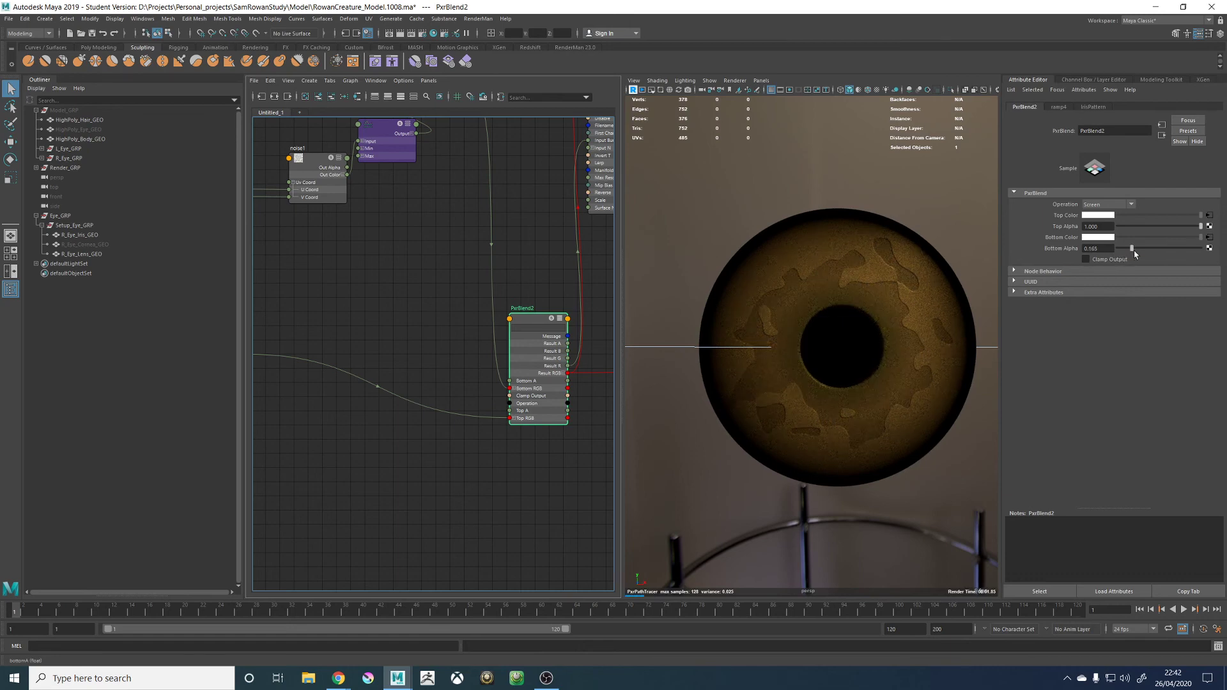
left_click_drag(1133, 250, 1207, 251)
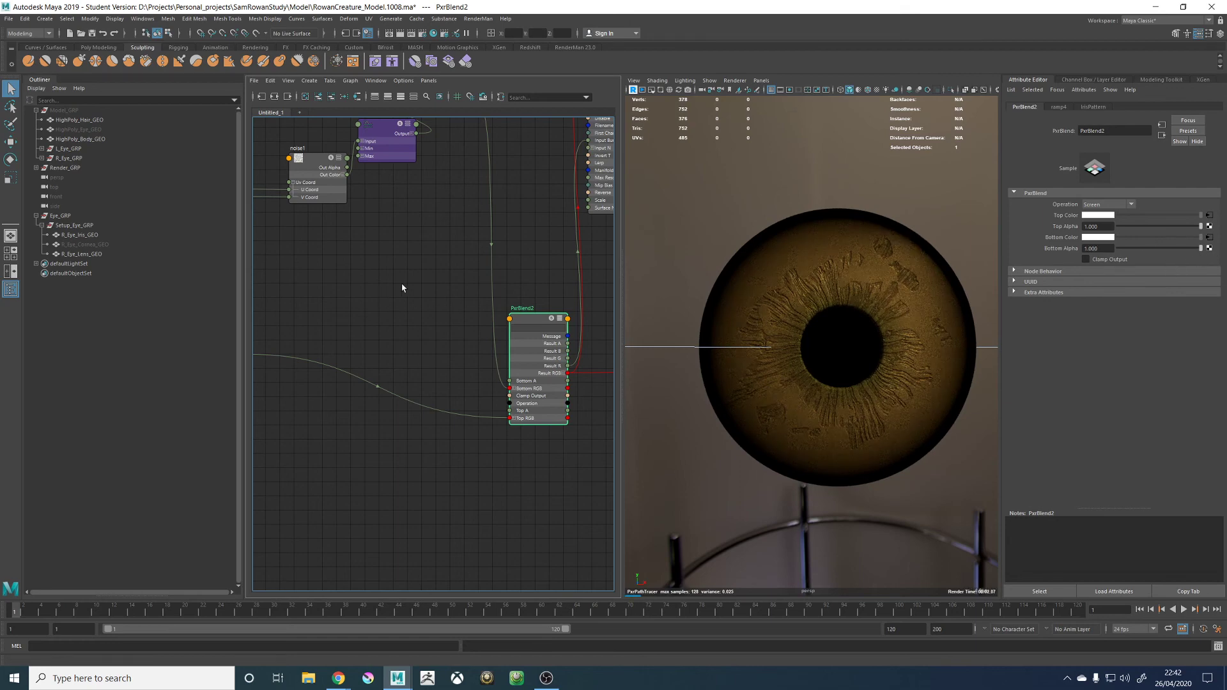
Create a multiplyDivide node above PxrBlend2 and connect IrisPattern's Out Color to its Input 1
middle_click_drag(409, 283, 454, 345, "alt")
middle_click_drag(450, 296, 450, 342, "alt")
left_click(450, 342)
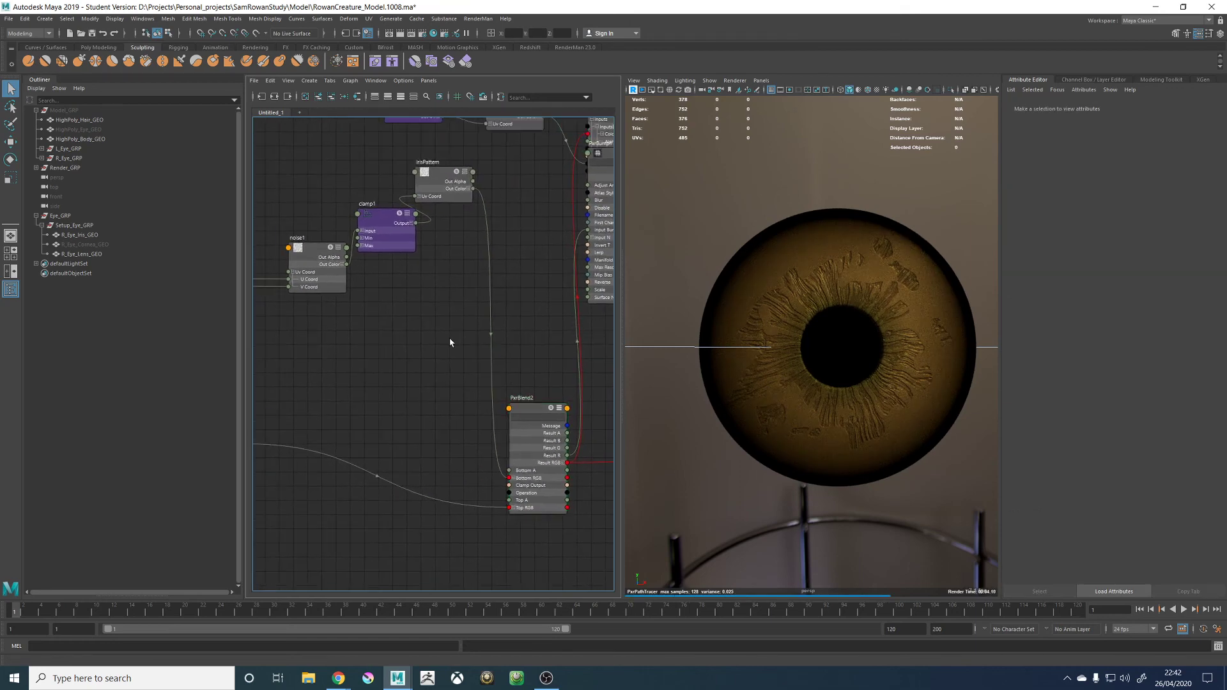
key("Tab")
type("multi")
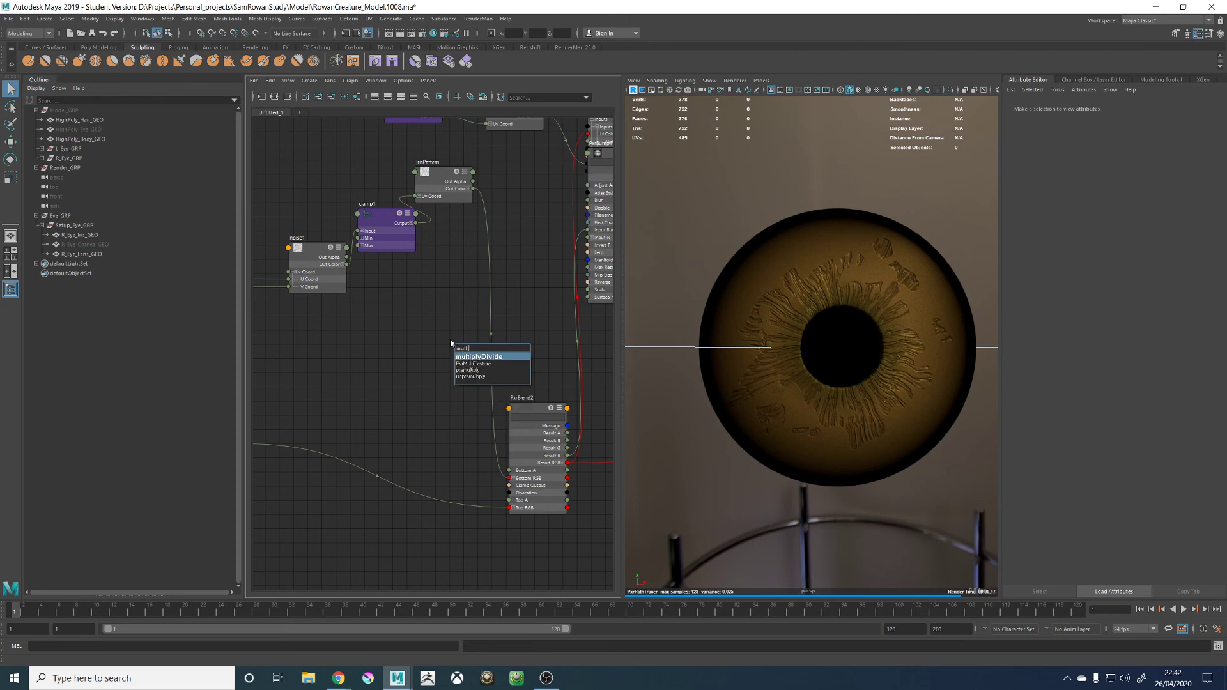
key("Return")
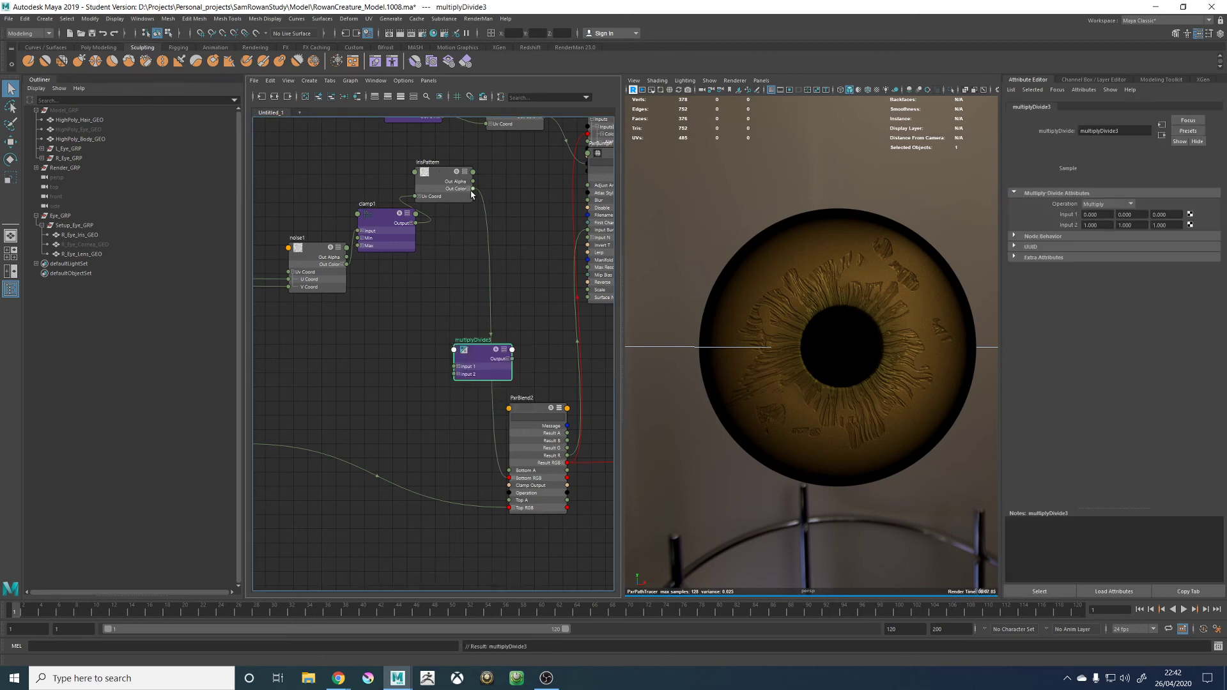
left_click_drag(472, 191, 451, 469)
left_click(458, 354)
Connect multiplyDivide3's Output X to the red, green and blue channels of PxrBlend2's Bottom RGB
scroll(469, 443, "up", 5)
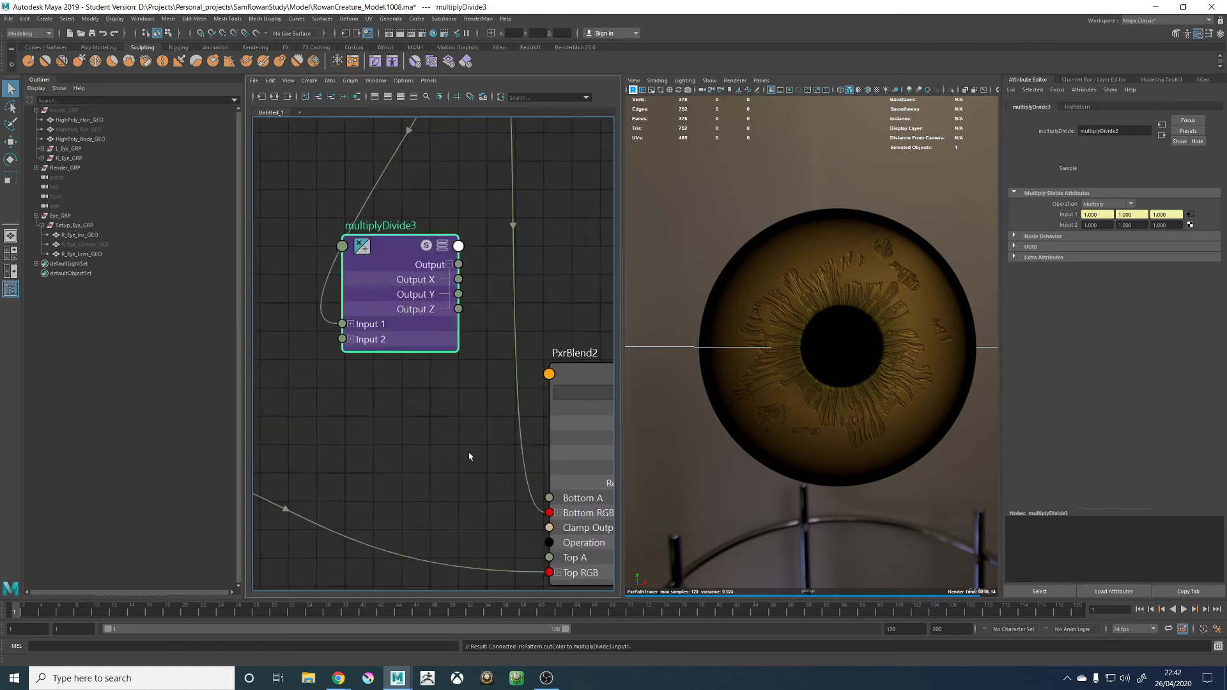
scroll(584, 540, "down", 3)
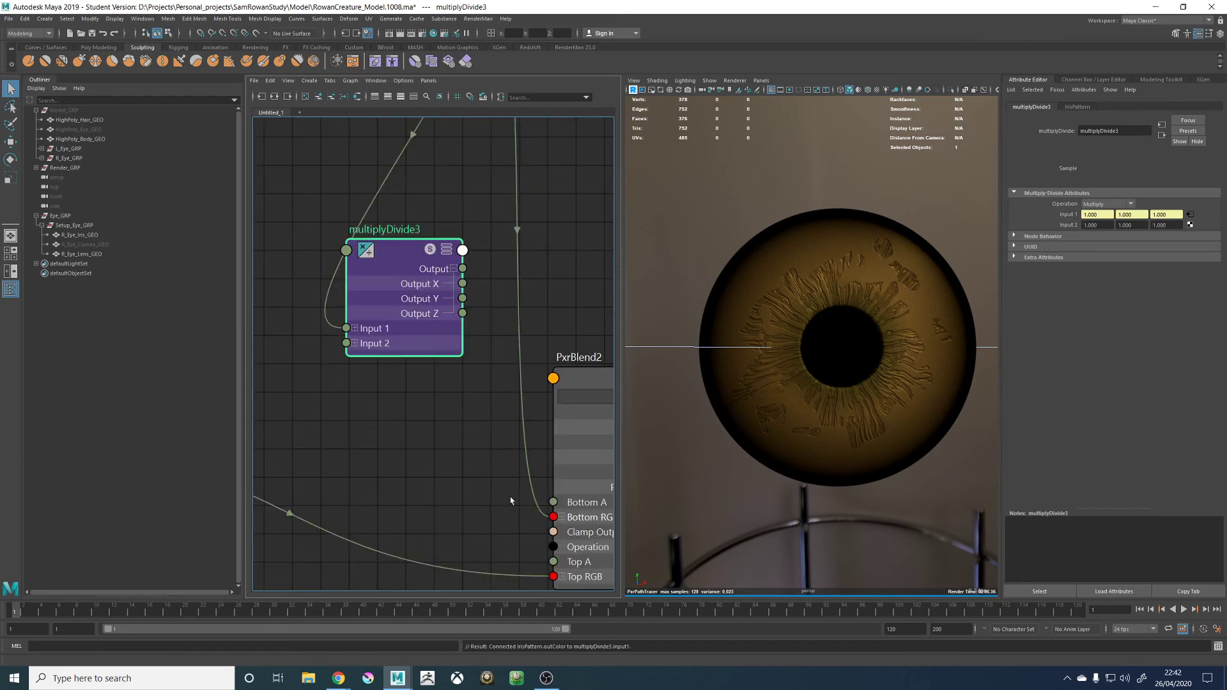
left_click(563, 518)
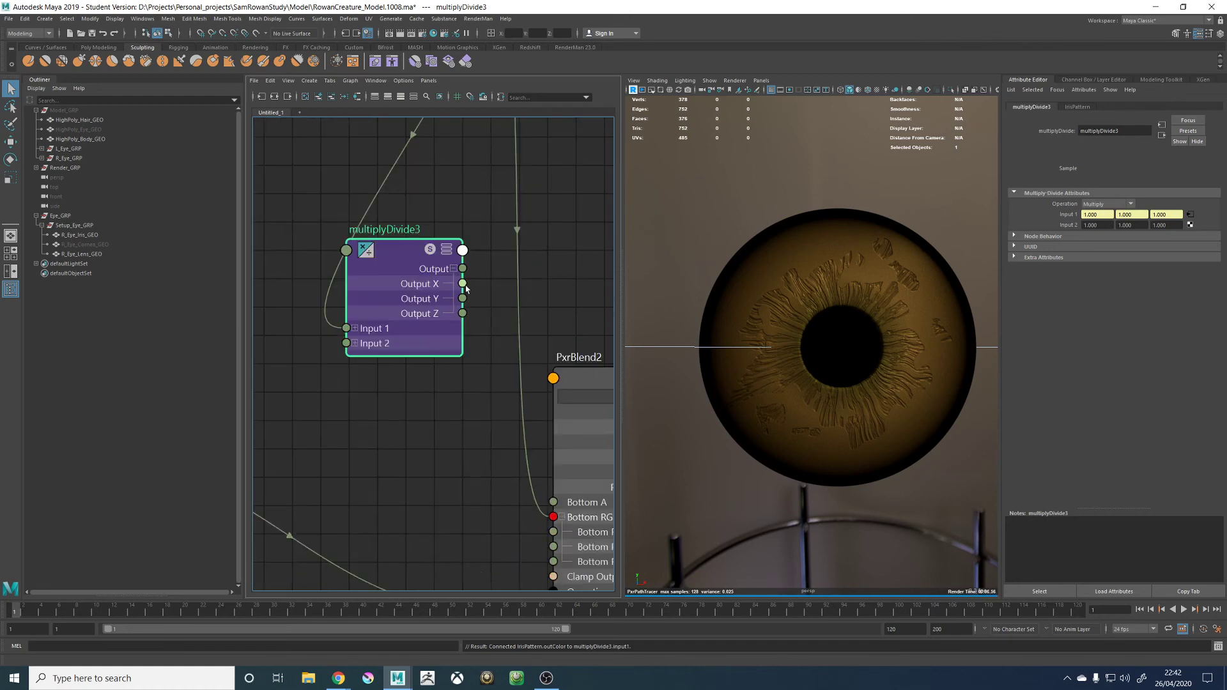
left_click_drag(463, 284, 508, 490)
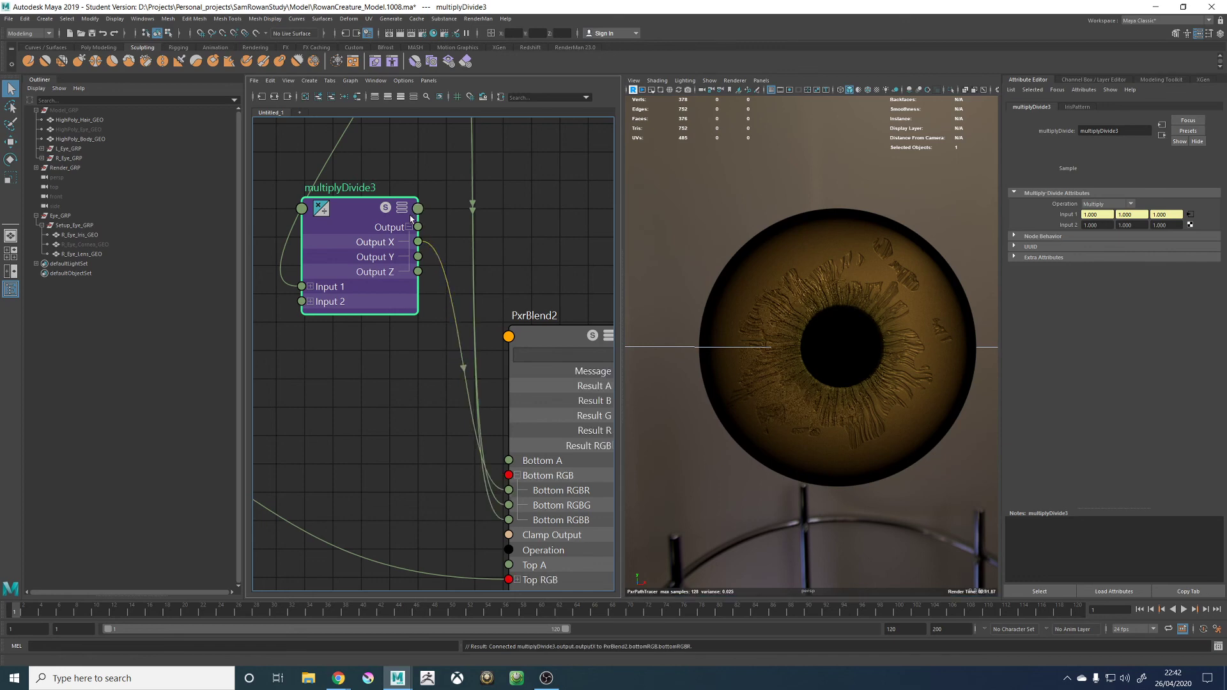
left_click_drag(417, 242, 509, 505)
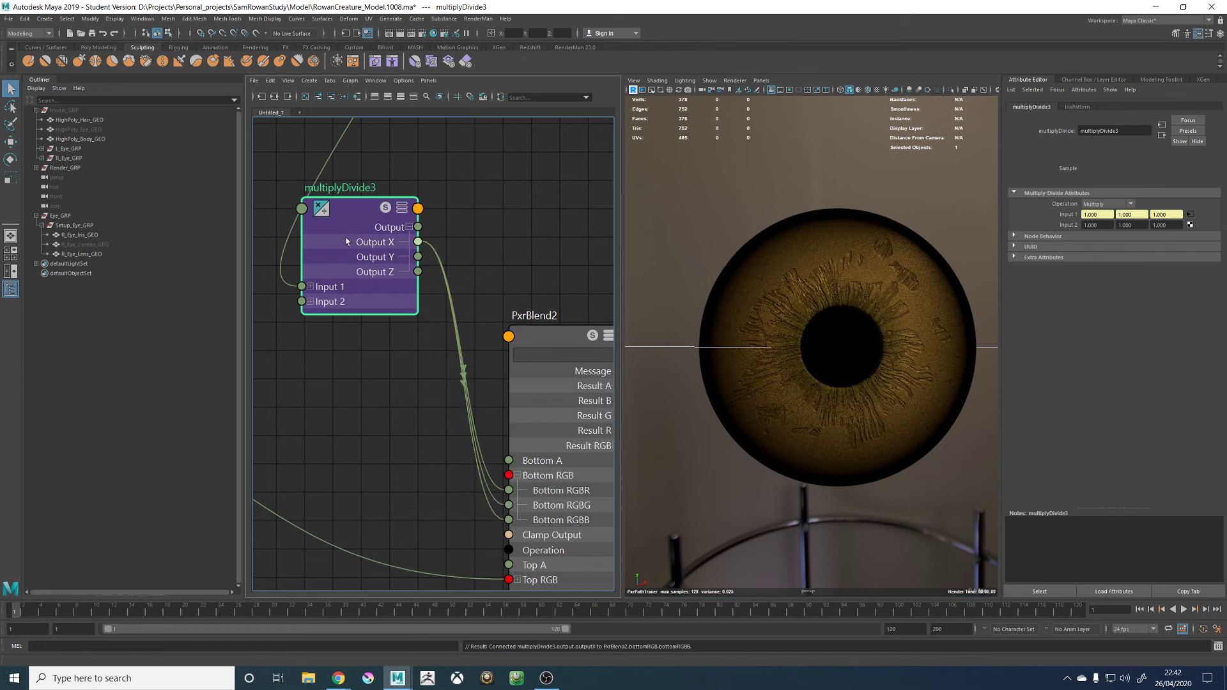
Try weaker multiplication of the iris pattern, starting with 0.7 for the first Input 2 value of multiplyDivide3
left_click(1097, 225)
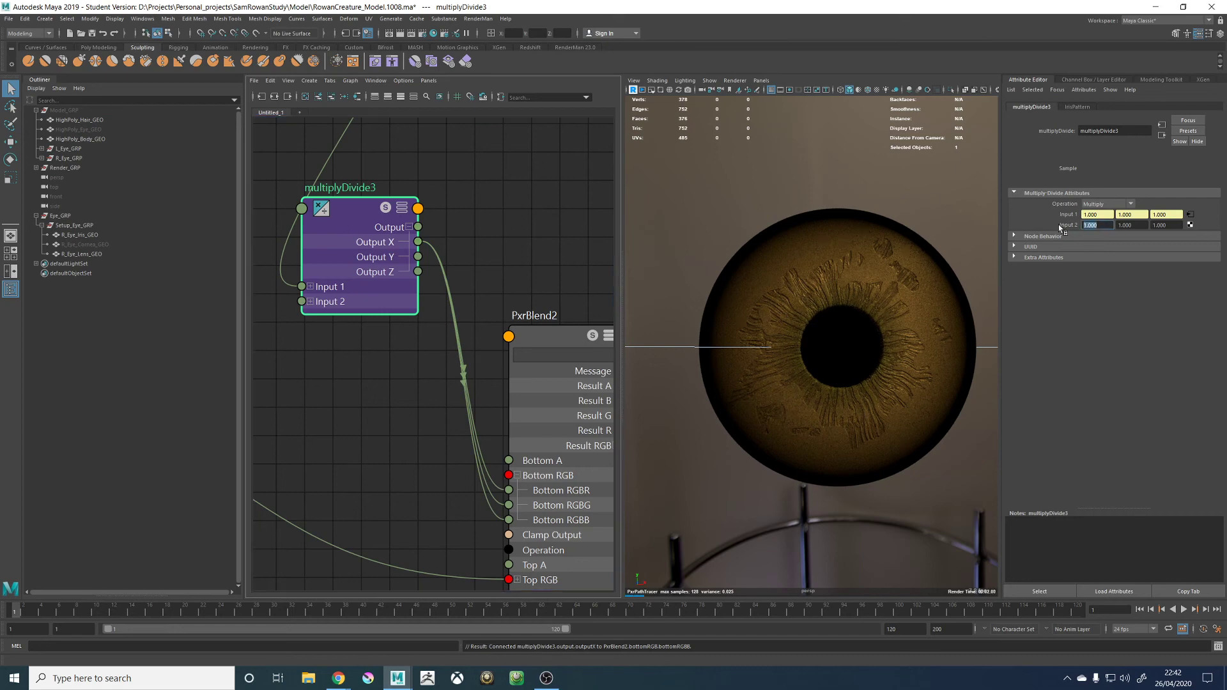
type("0.3")
key("Return")
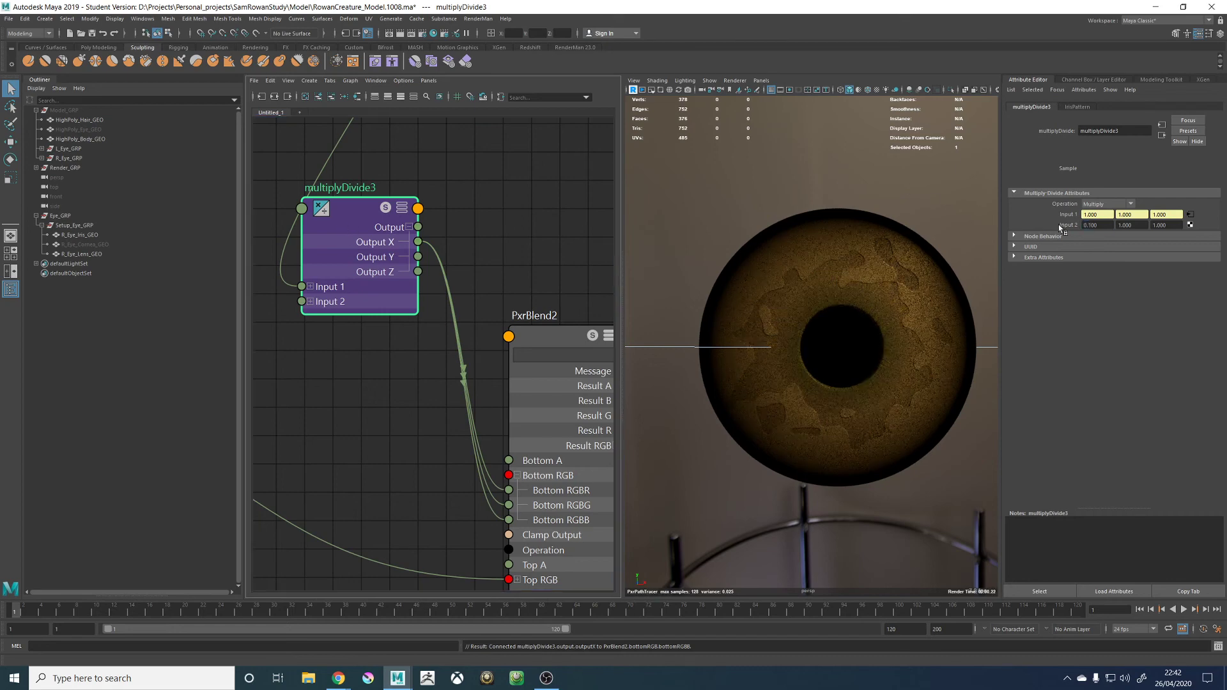
left_click_drag(1098, 226, 1087, 228)
type("250")
key("Return")
Set the first Input 2 value of multiplyDivide3 to 0.5
left_click_drag(1100, 226, 1088, 227)
type("500")
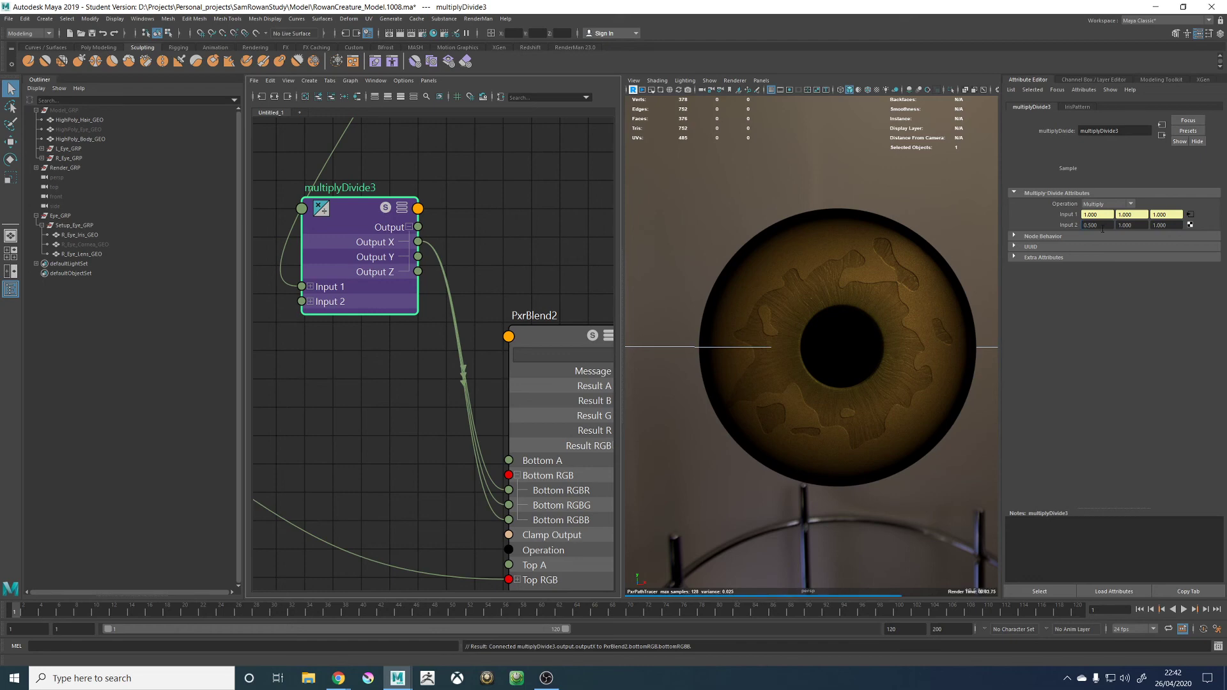
key("Return")
Connect ramp4's Out Color R to the Top A input of PxrBlend2
scroll(356, 444, "down", 5)
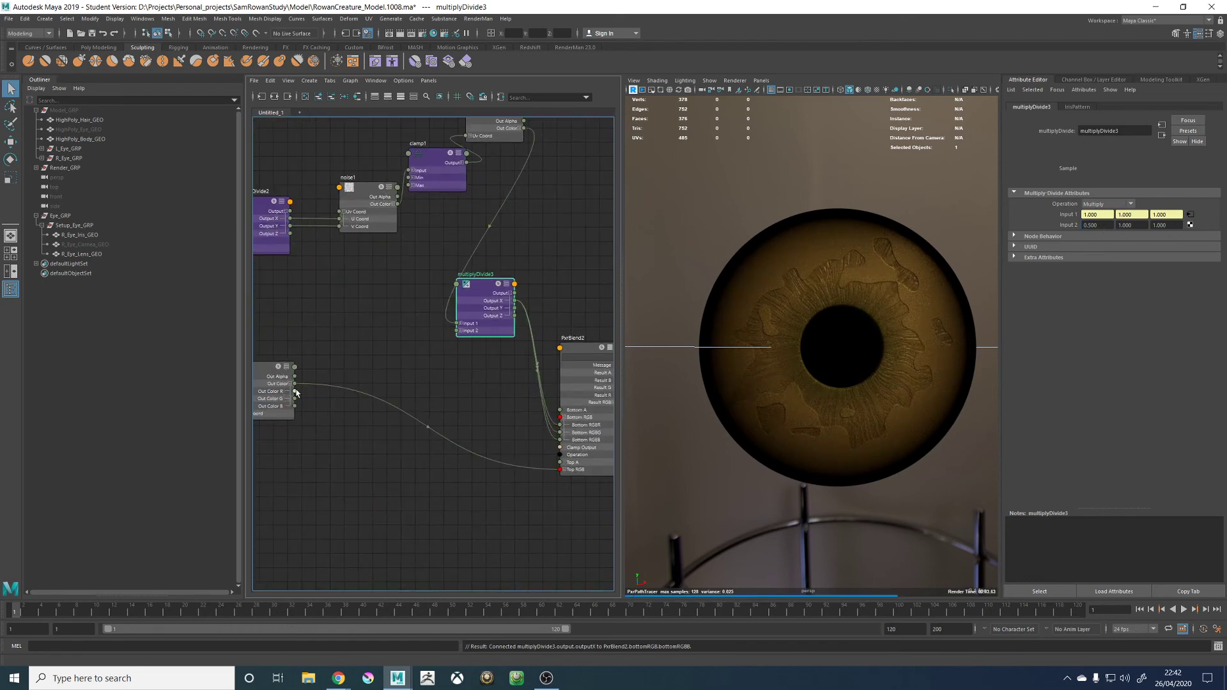
left_click_drag(294, 391, 560, 463)
Create a fractal texture node, connect its Out Color to PxrBlend2's Top RGB, and space out its placement node
left_click(405, 489)
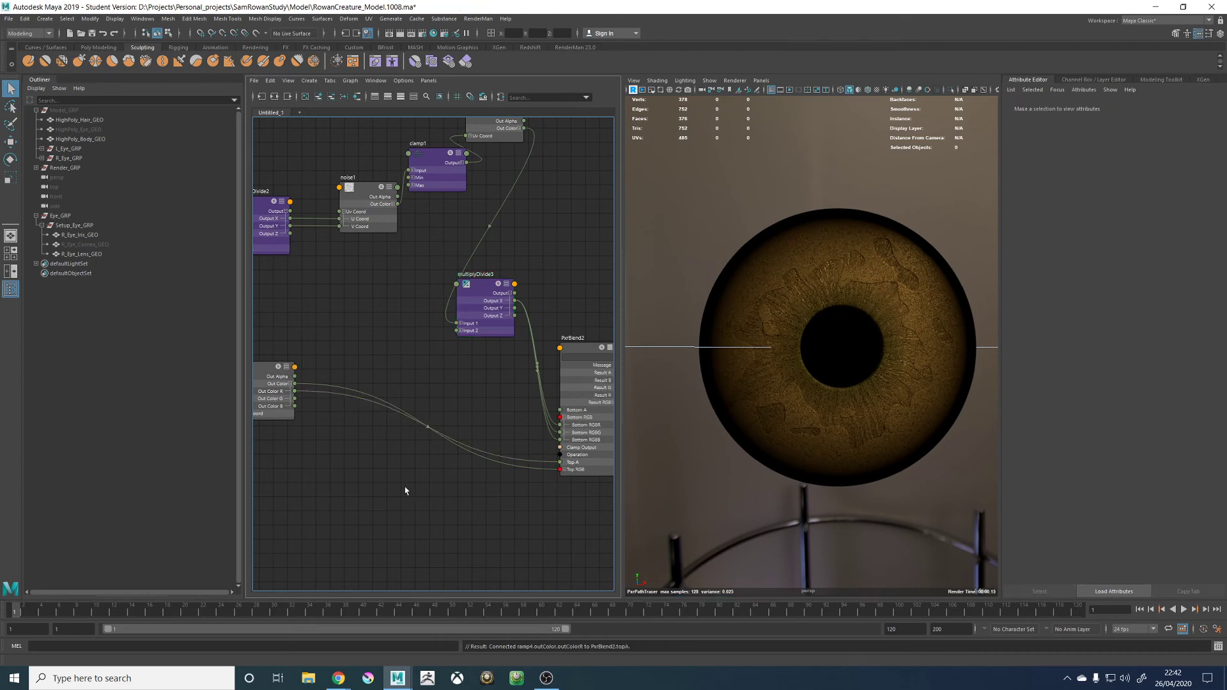
key("Tab")
type("fract")
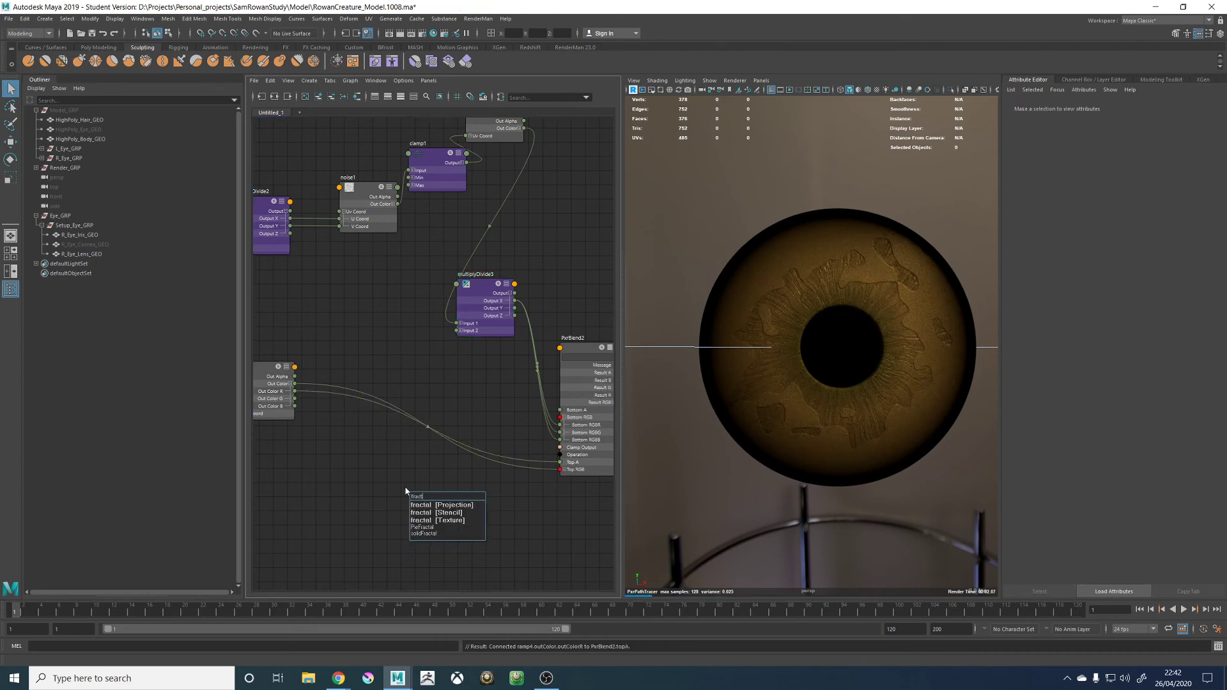
key("Return")
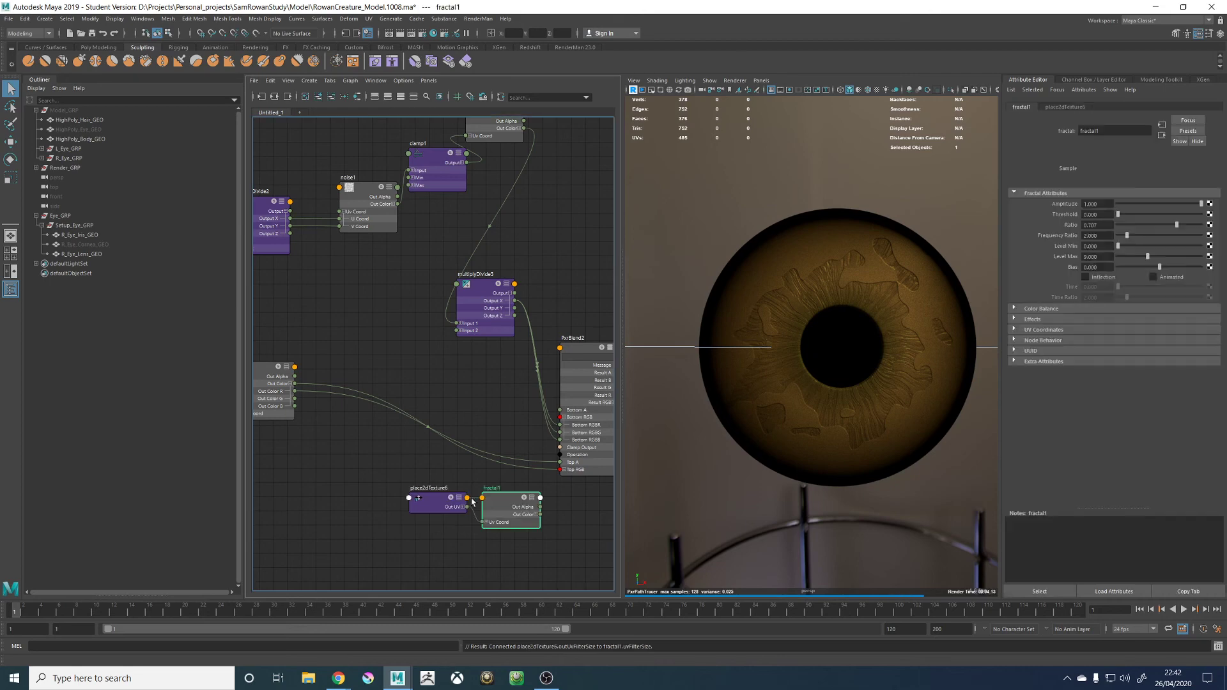
left_click_drag(540, 514, 561, 470)
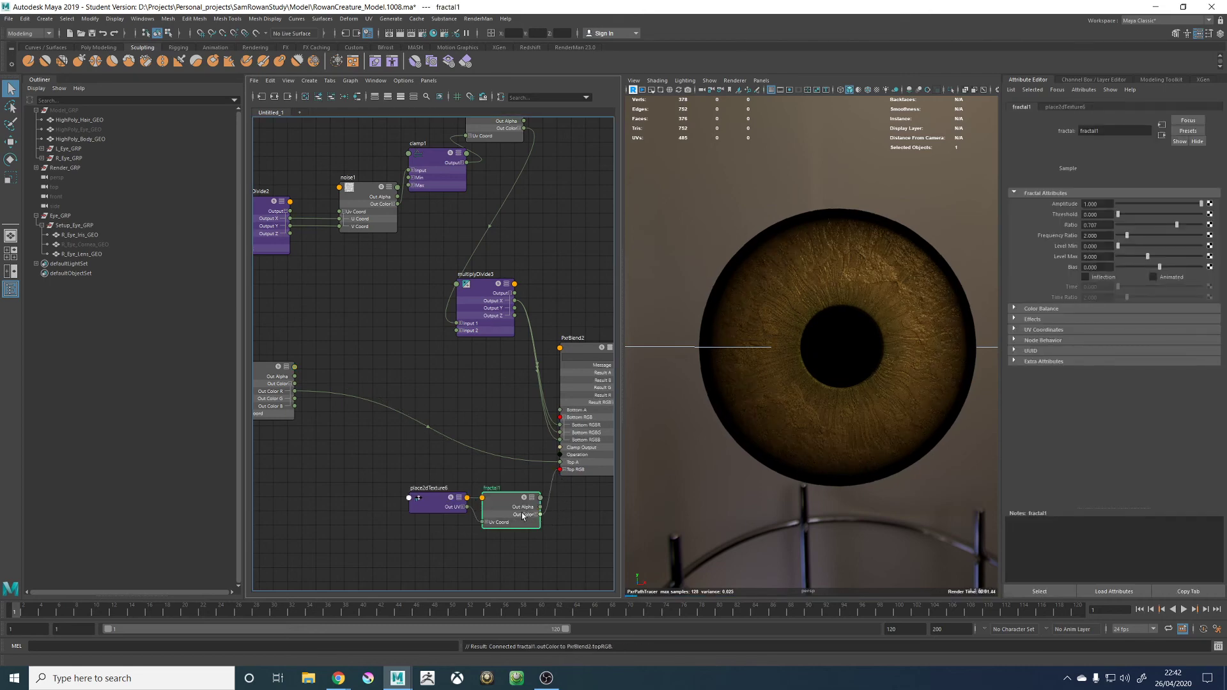
left_click_drag(418, 507, 365, 517)
left_click(504, 503)
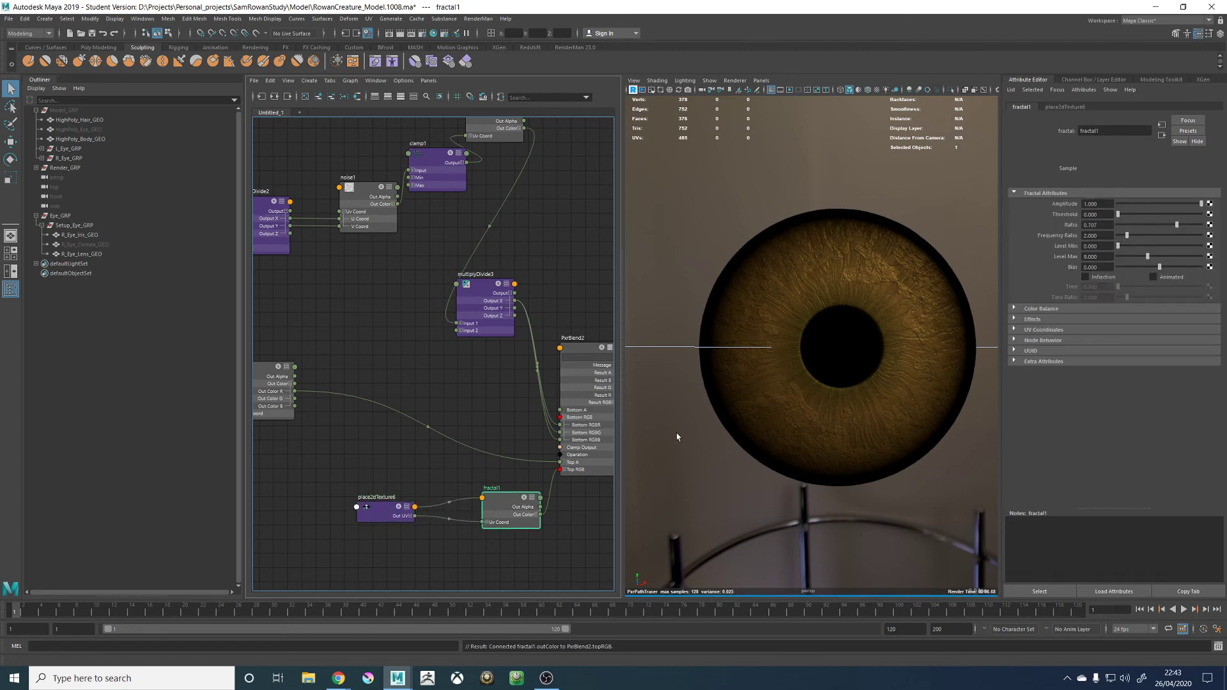
Set both Repeat UV values of the fractal's place2dTexture6 node to 0.1
left_click(381, 514)
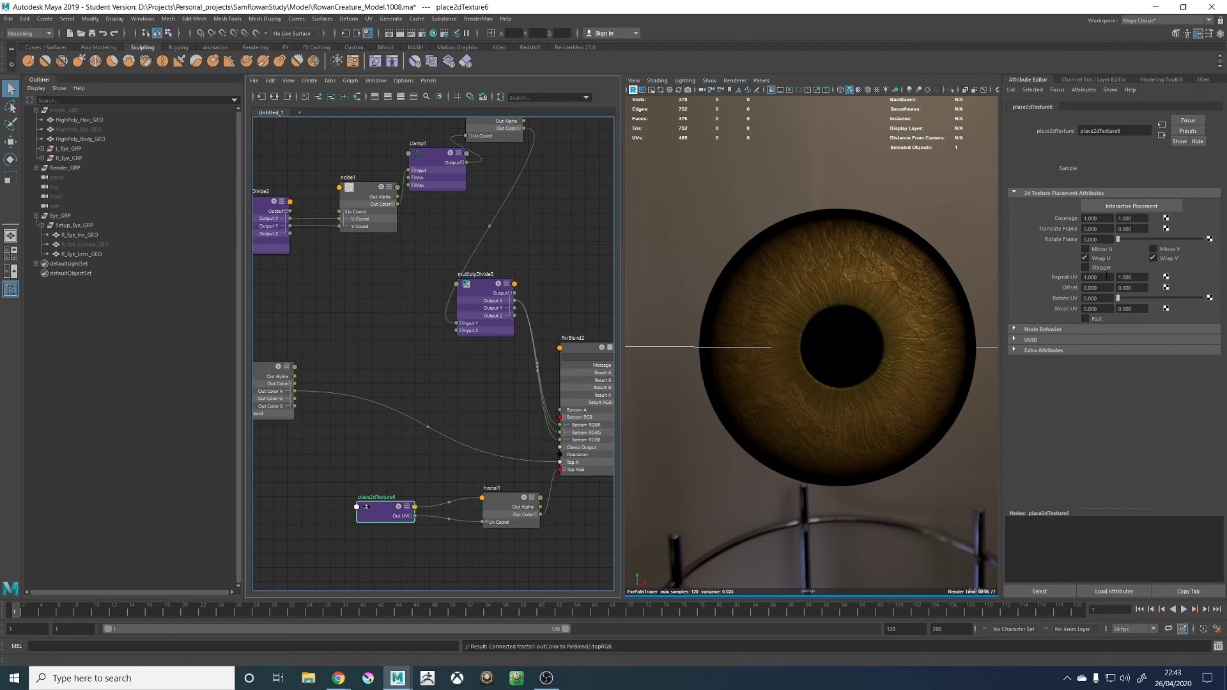
left_click(1109, 279)
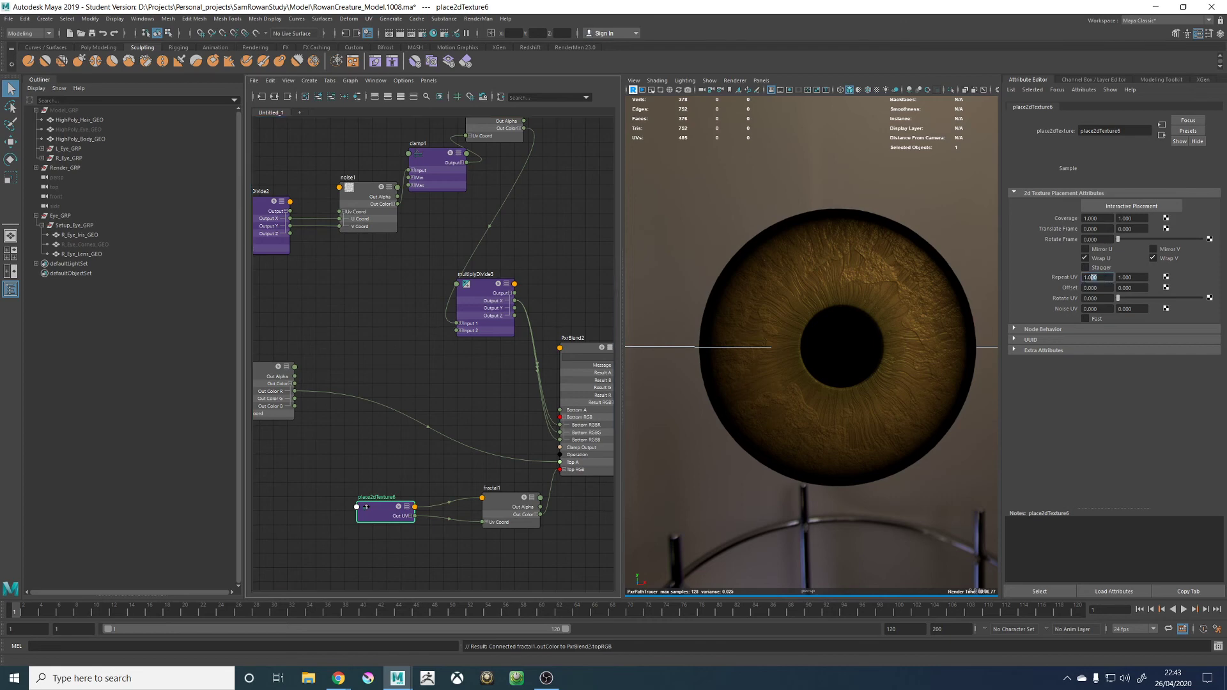
type("0.1")
key("Tab")
type("0.1")
key("Return")
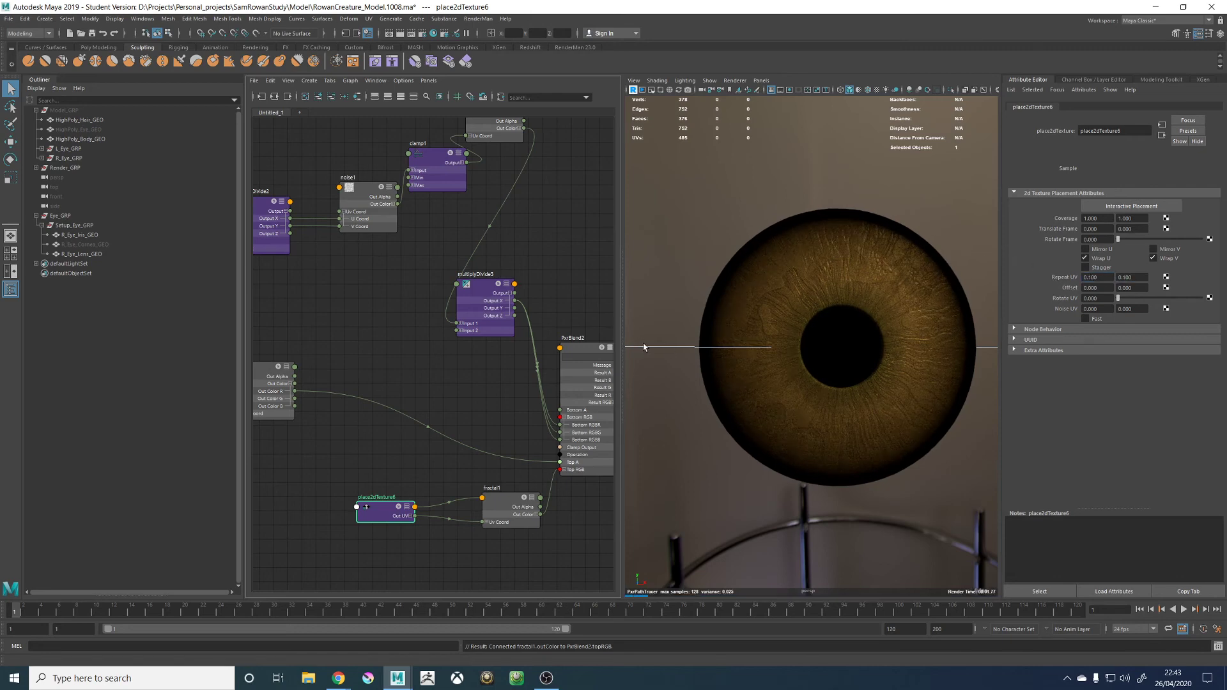
Reconnect ramp4's Out Color to PxrBlend2's Top RGB in place of the fractal texture
left_click(575, 347)
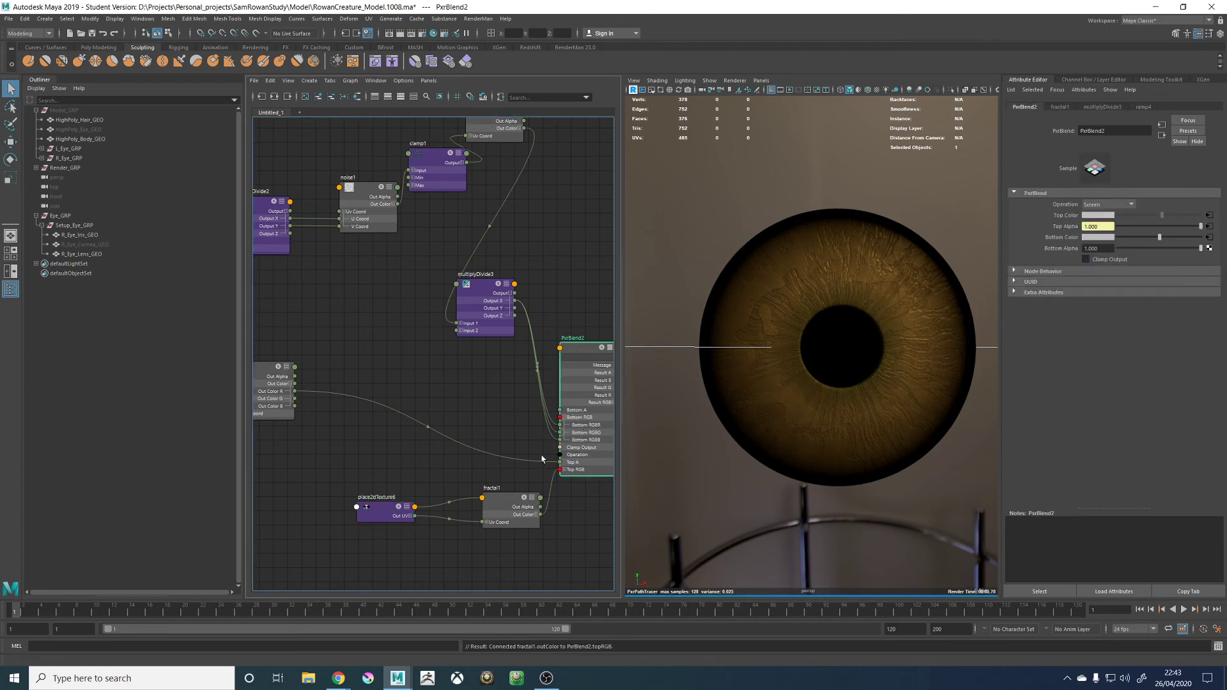
left_click_drag(507, 503, 479, 509)
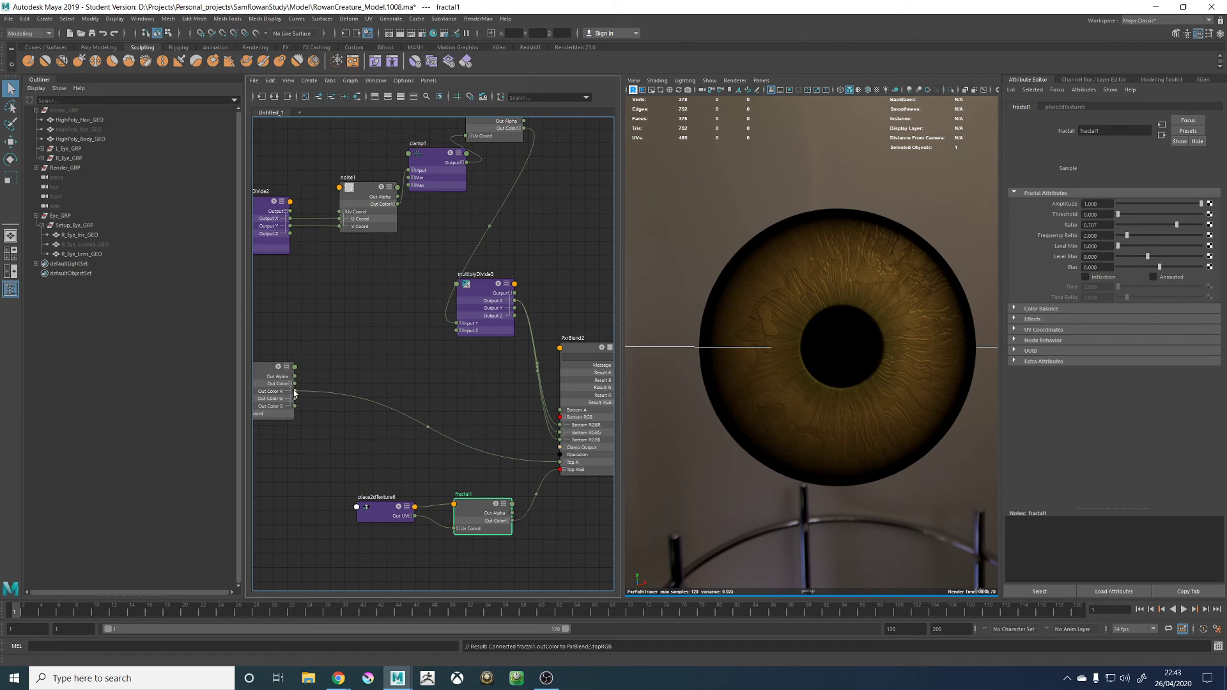
left_click_drag(295, 386, 559, 462)
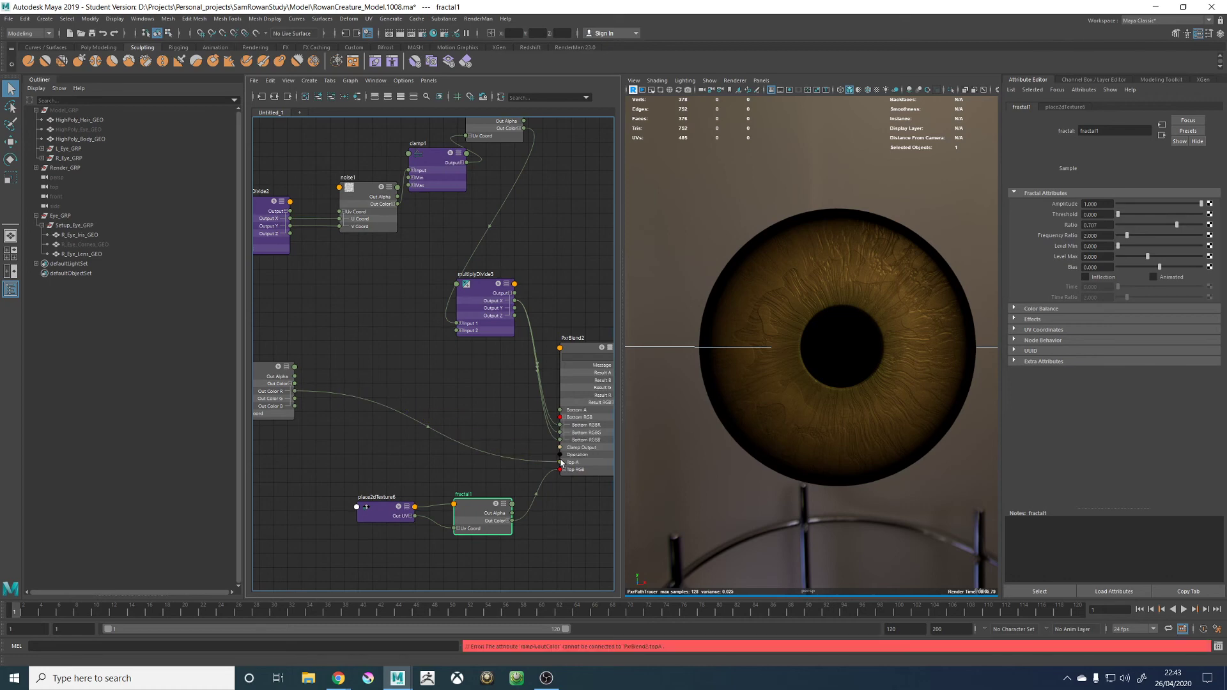
left_click_drag(294, 383, 568, 473)
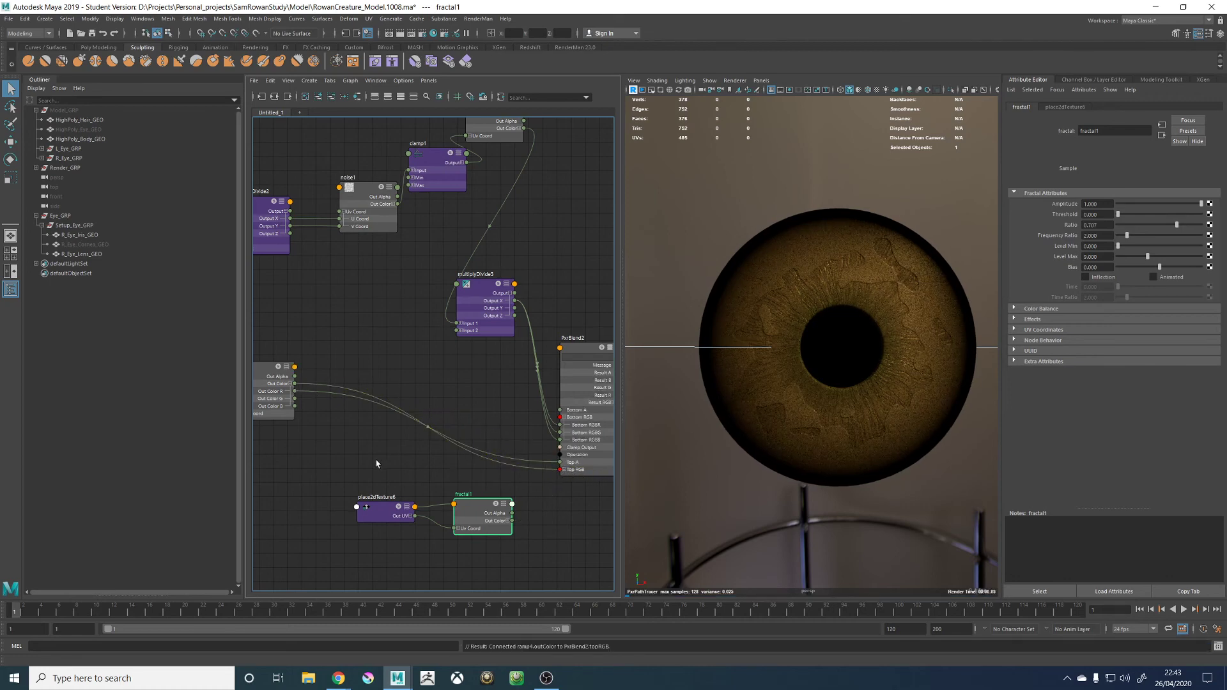
Set ramp4's interpolation to Linear, shift the black stop towards the middle, and move the white stop to position 1.000
middle_click_drag(348, 443, 421, 434, "alt")
left_click(335, 364)
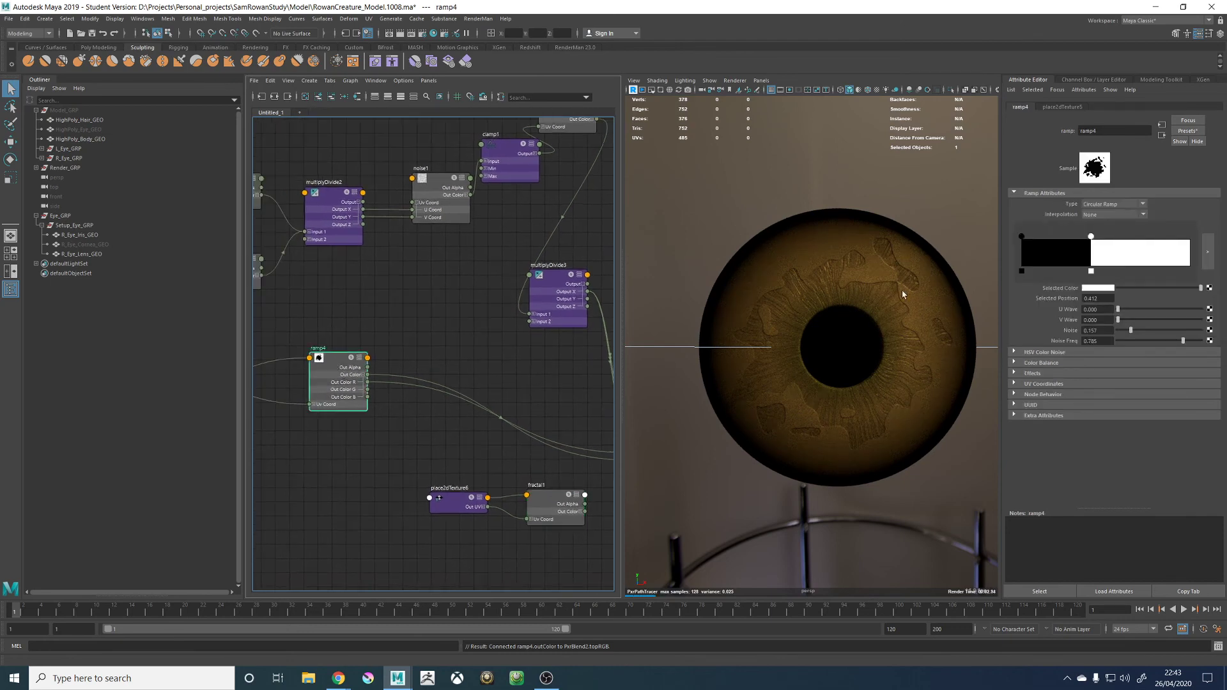
left_click(1090, 216)
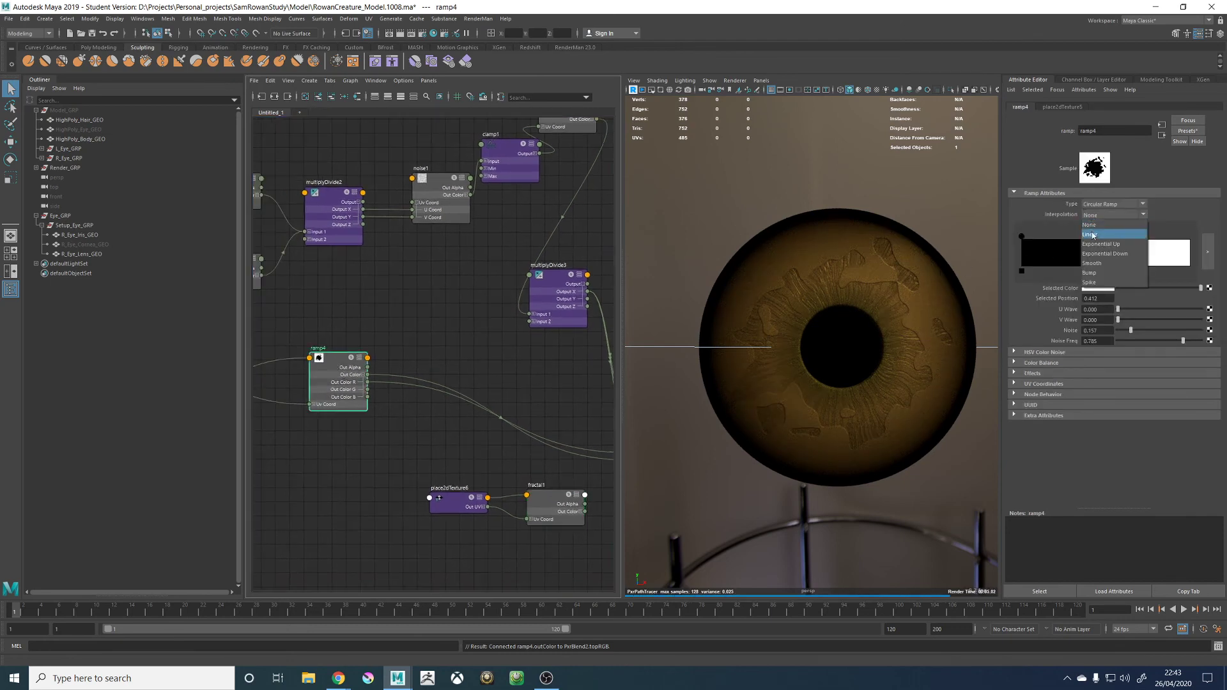
left_click(1093, 235)
left_click_drag(1022, 237, 1207, 241)
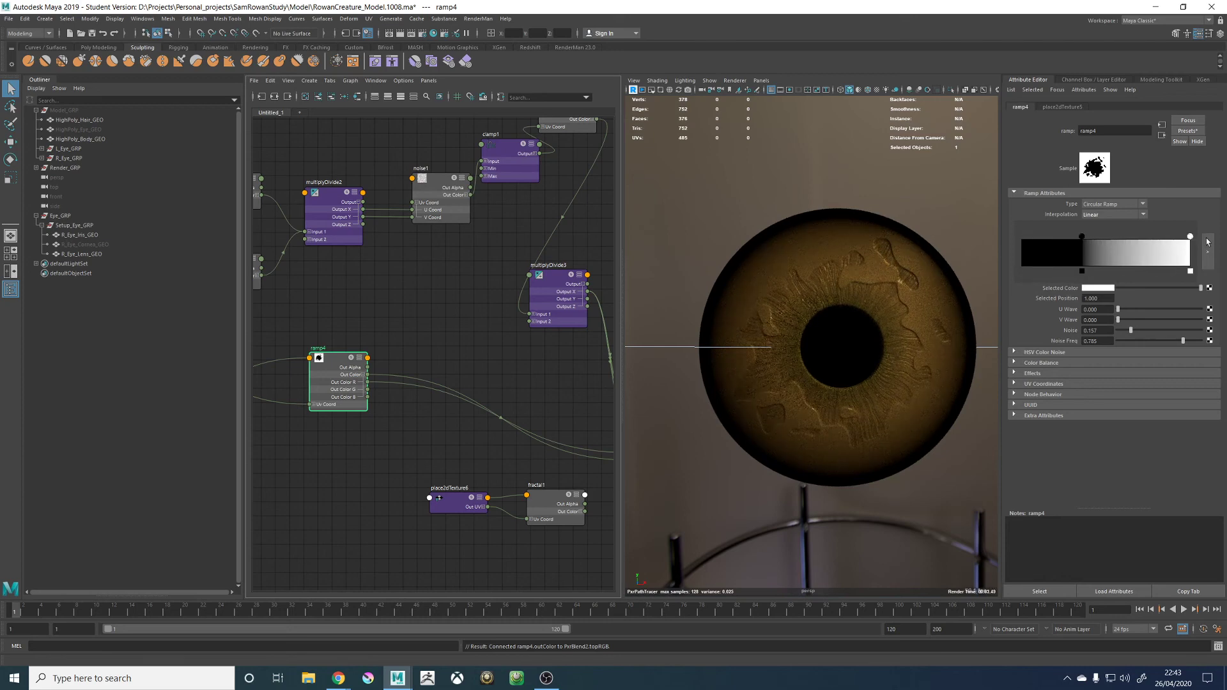
Sharpen ramp4's transition with a white stop at position 0.452, just beyond the black stop
left_click(1110, 249)
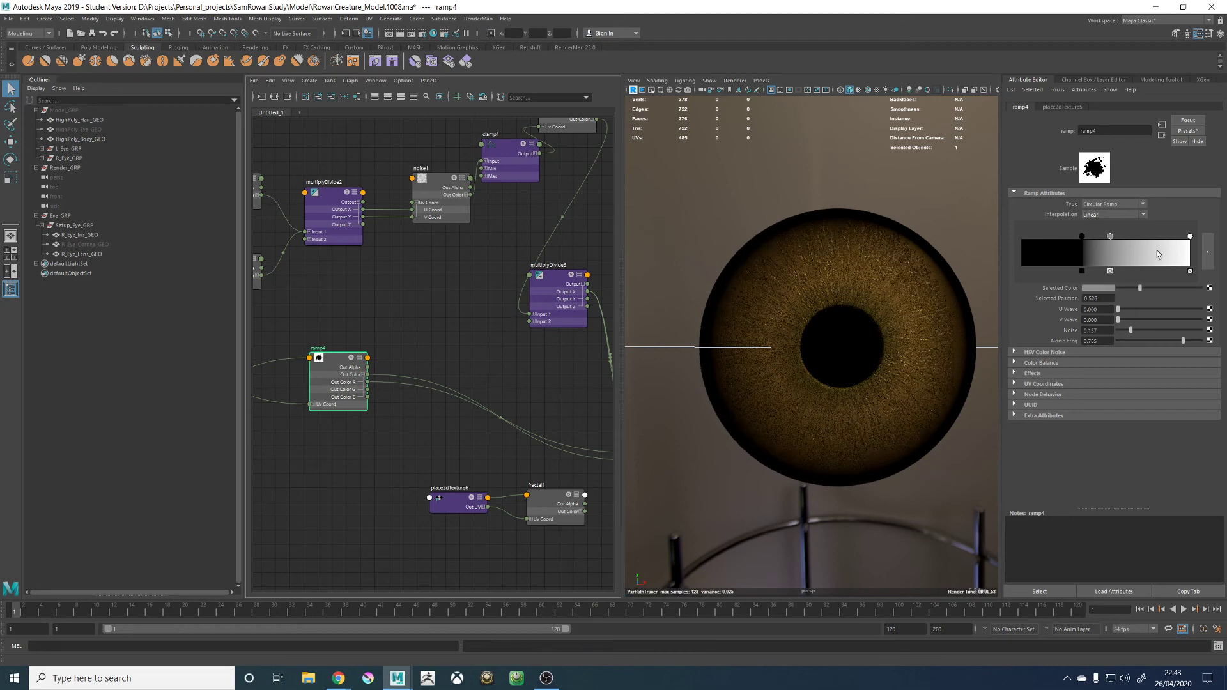
left_click(1110, 272)
left_click_drag(1189, 252, 1112, 252)
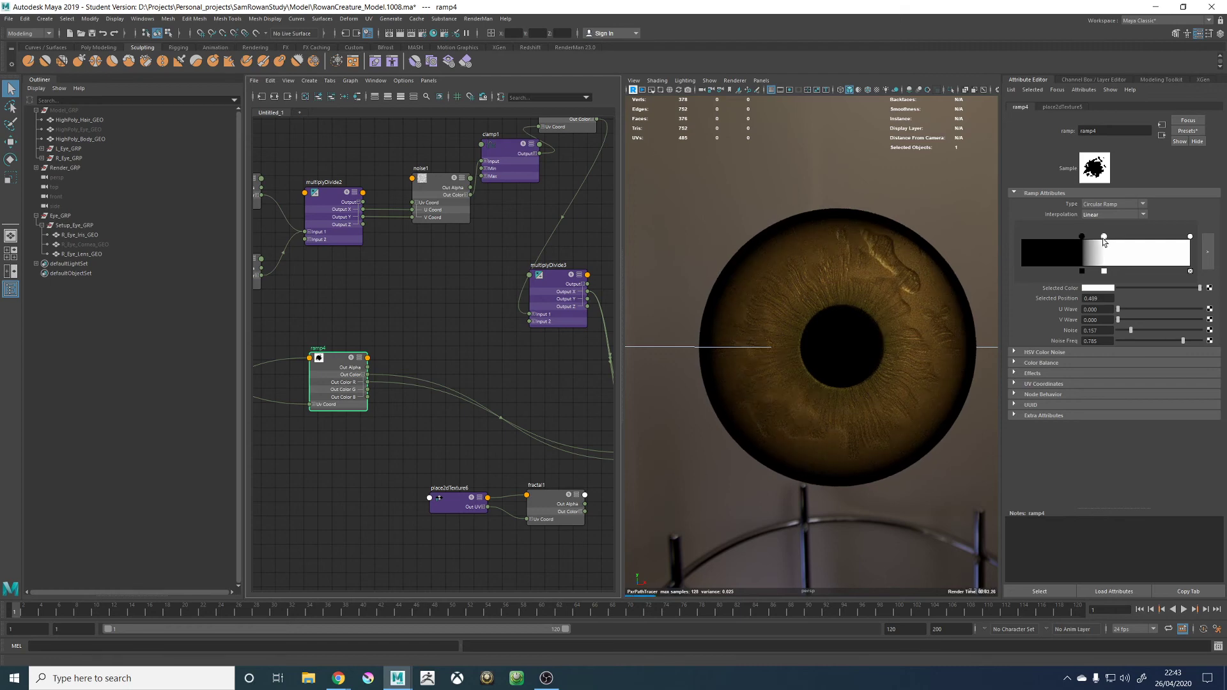
left_click_drag(1104, 237, 1098, 242)
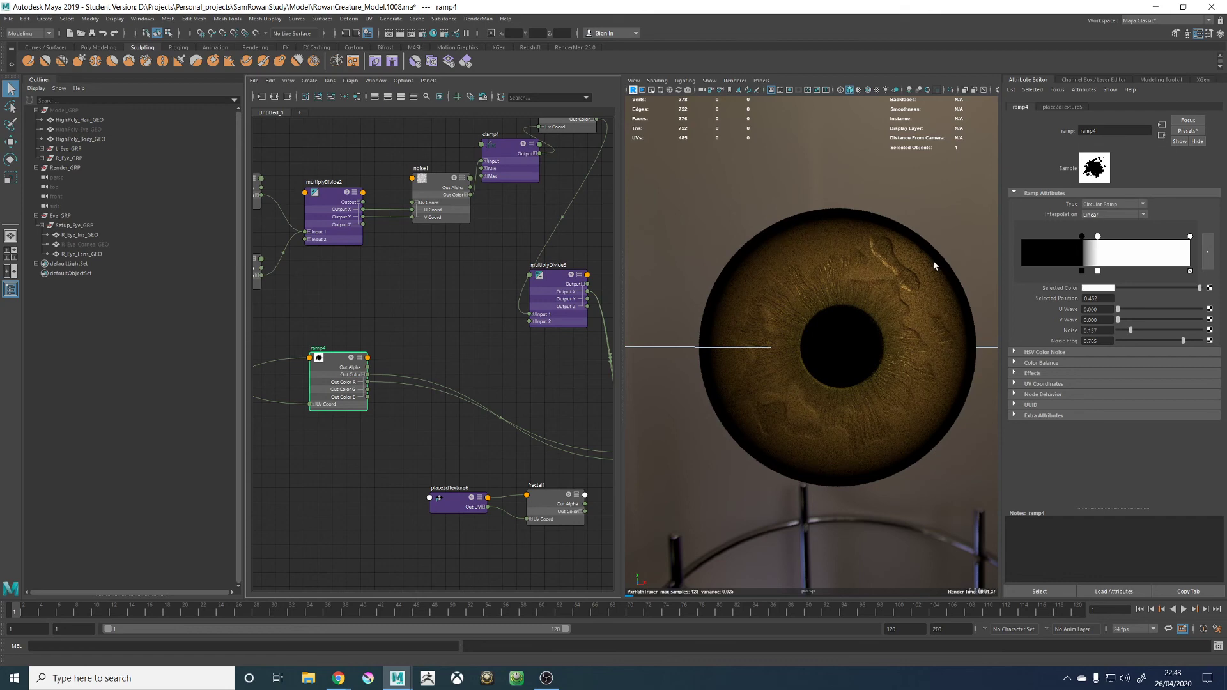
Lower ramp4's Noise to about 0.07 and its Noise Freq to about 0.424
scroll(895, 285, "down", 5)
scroll(843, 319, "up", 4)
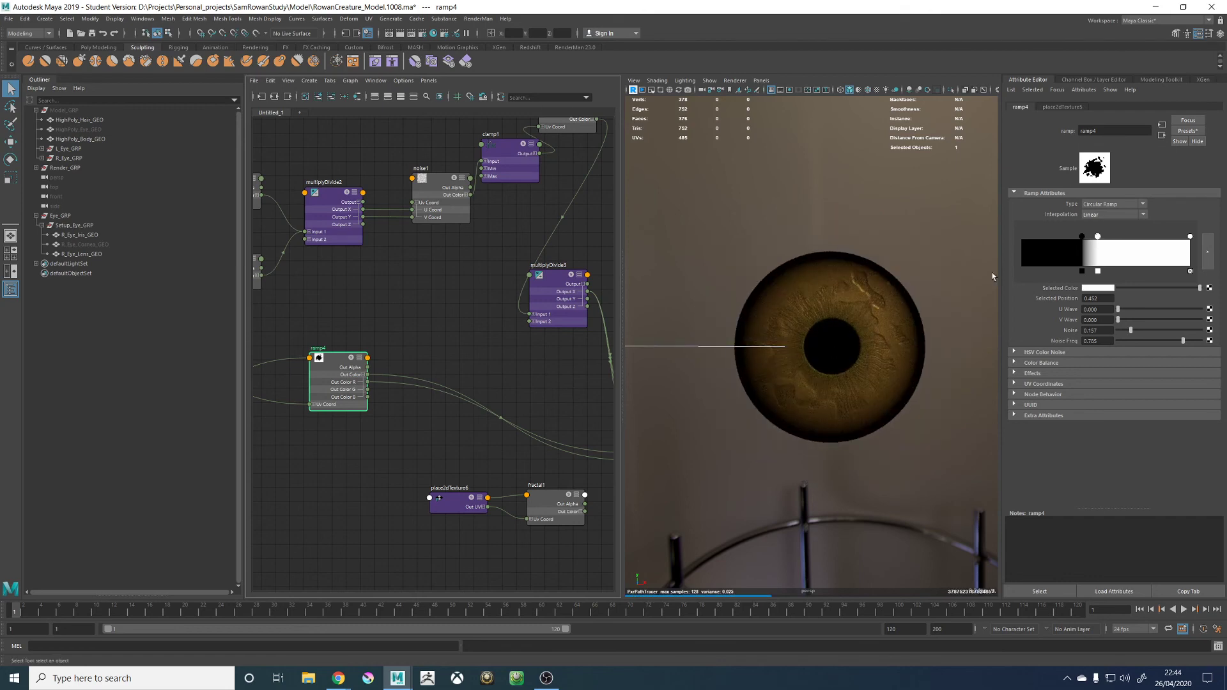
middle_click_drag(407, 348, 556, 324, "alt")
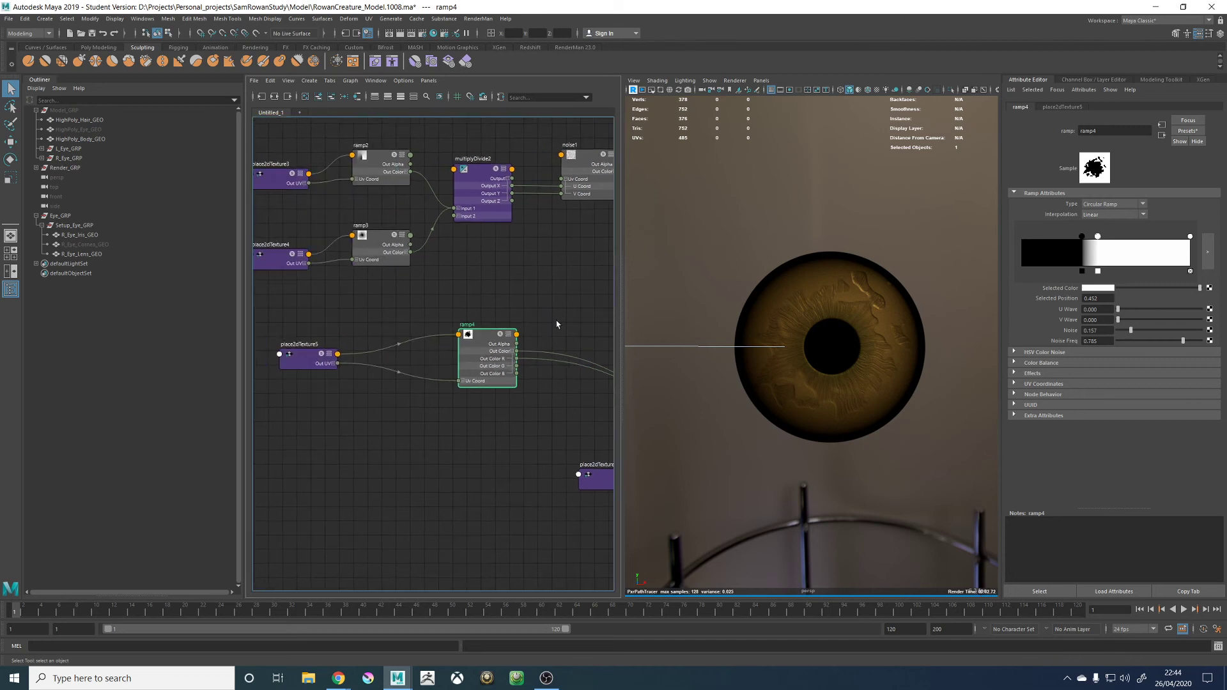
left_click(1125, 331)
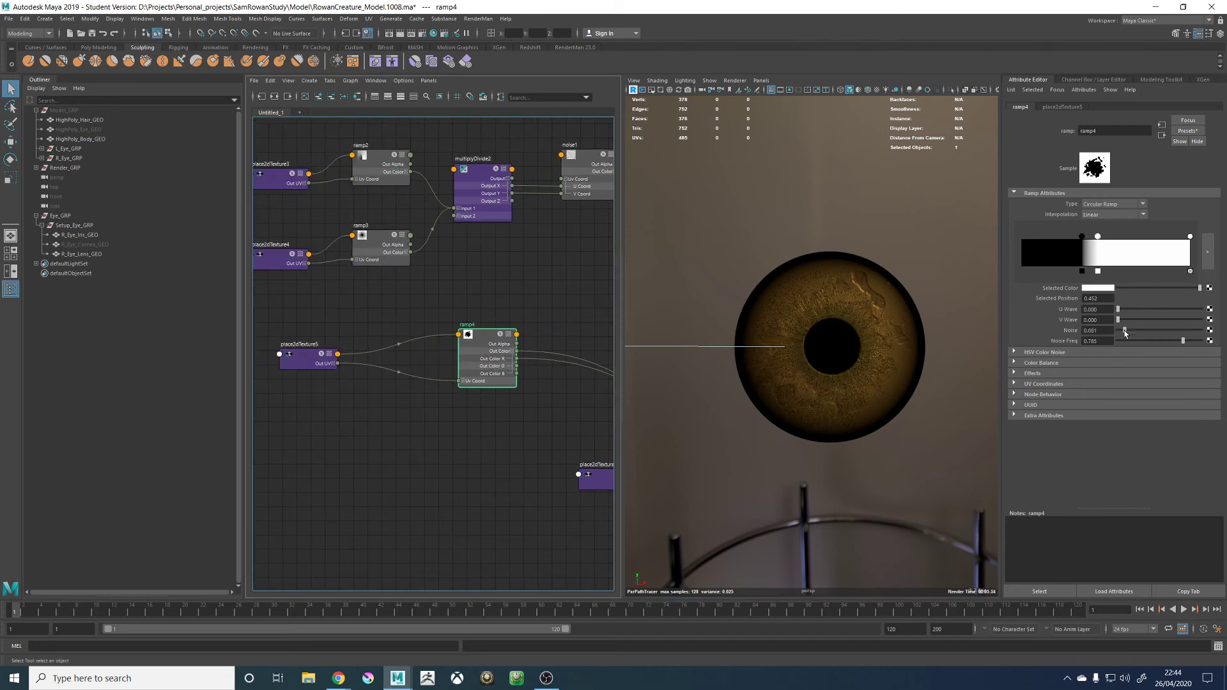
left_click_drag(1125, 332, 1123, 332)
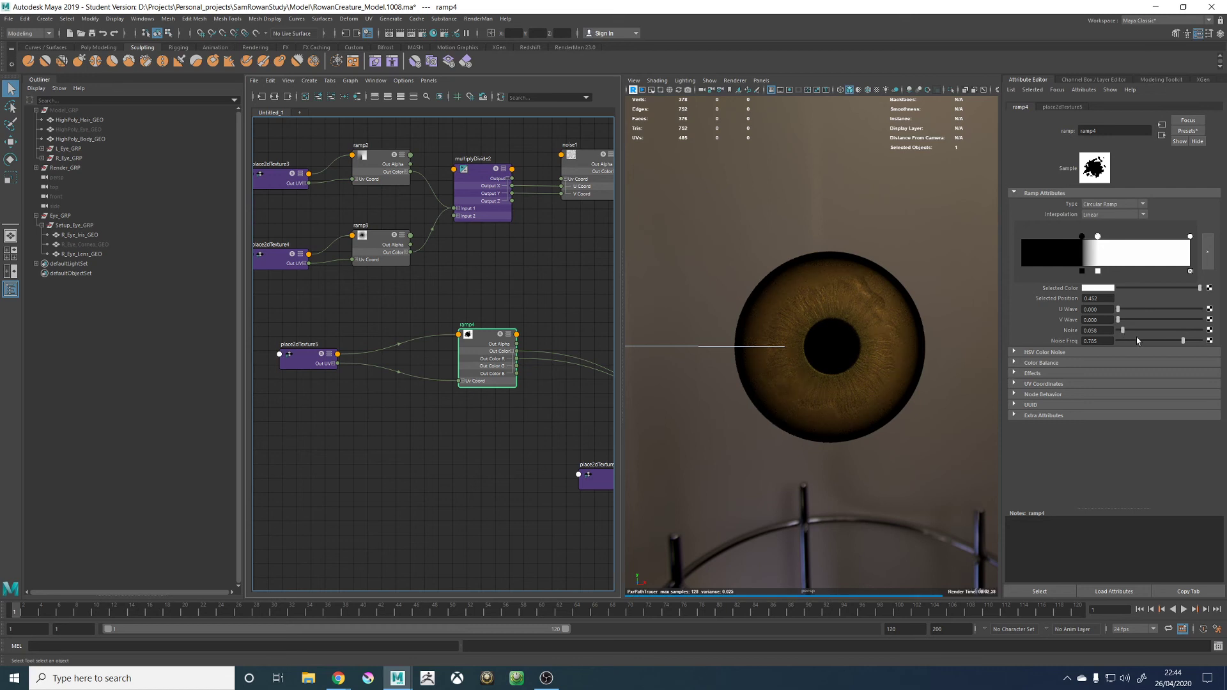
left_click(1174, 341)
left_click_drag(1174, 340, 1124, 331)
Solo PxrBlend2's output in the render and look through its available blend operations
middle_click_drag(439, 304, 291, 309, "alt")
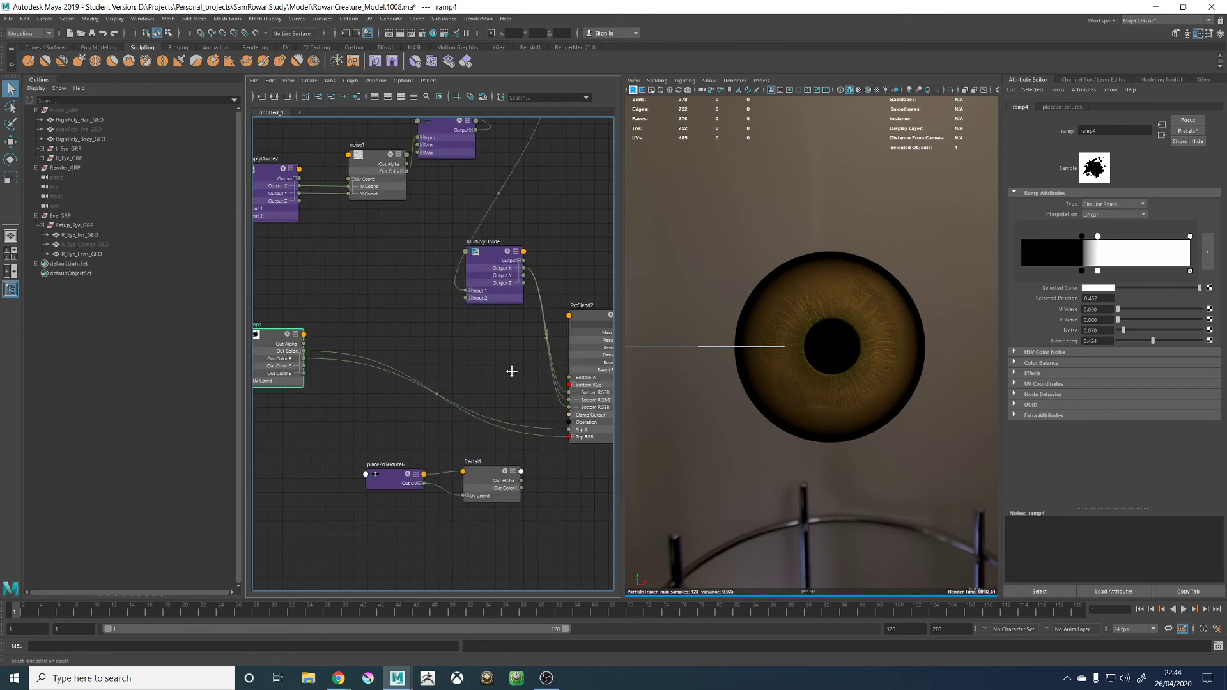
middle_click_drag(512, 369, 377, 351, "alt")
left_click(462, 292)
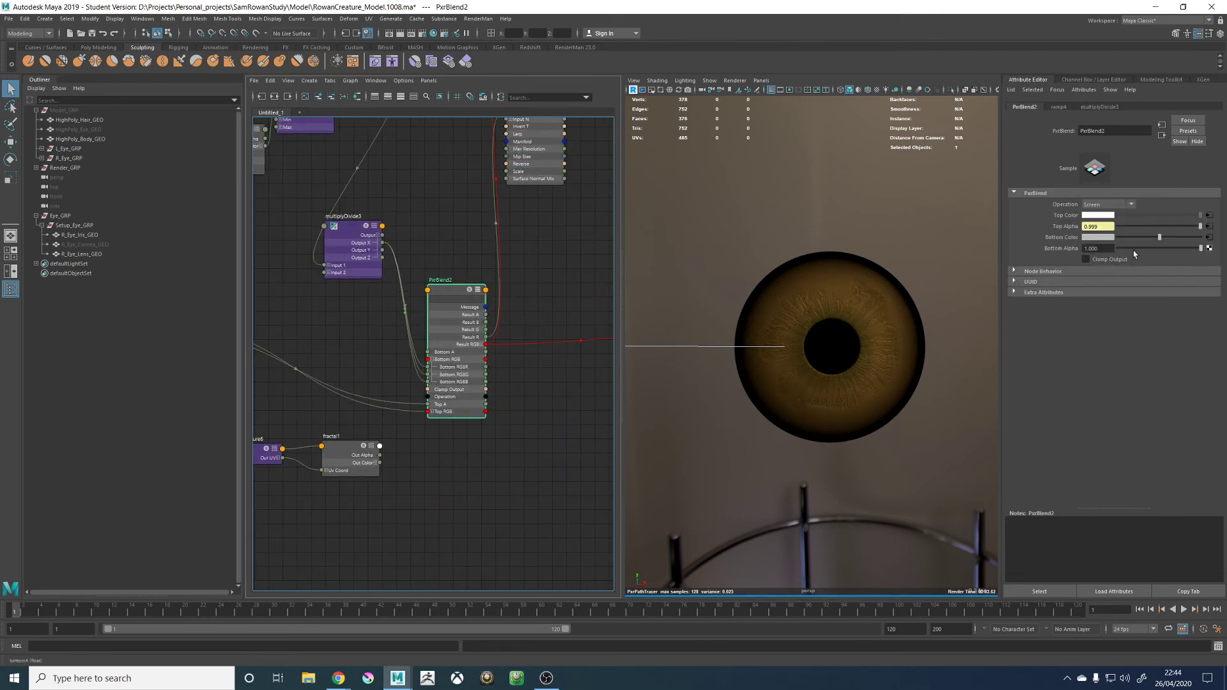
left_click(1103, 205)
scroll(1095, 258, "up", 6)
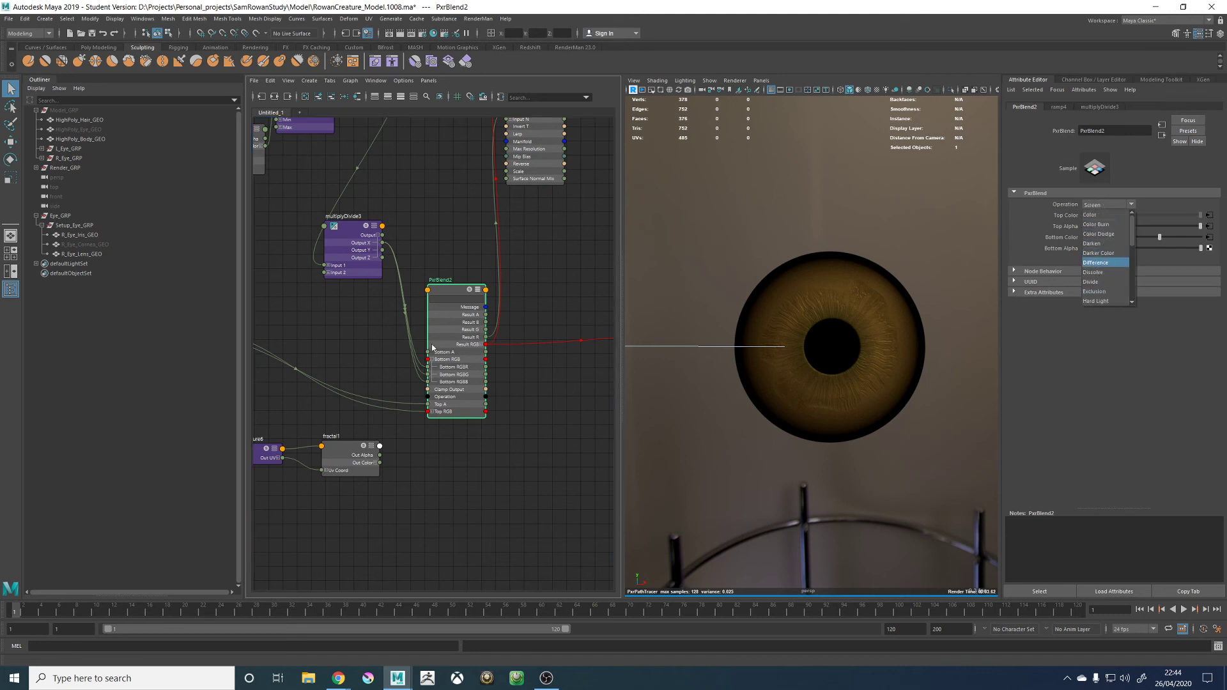
left_click(469, 290)
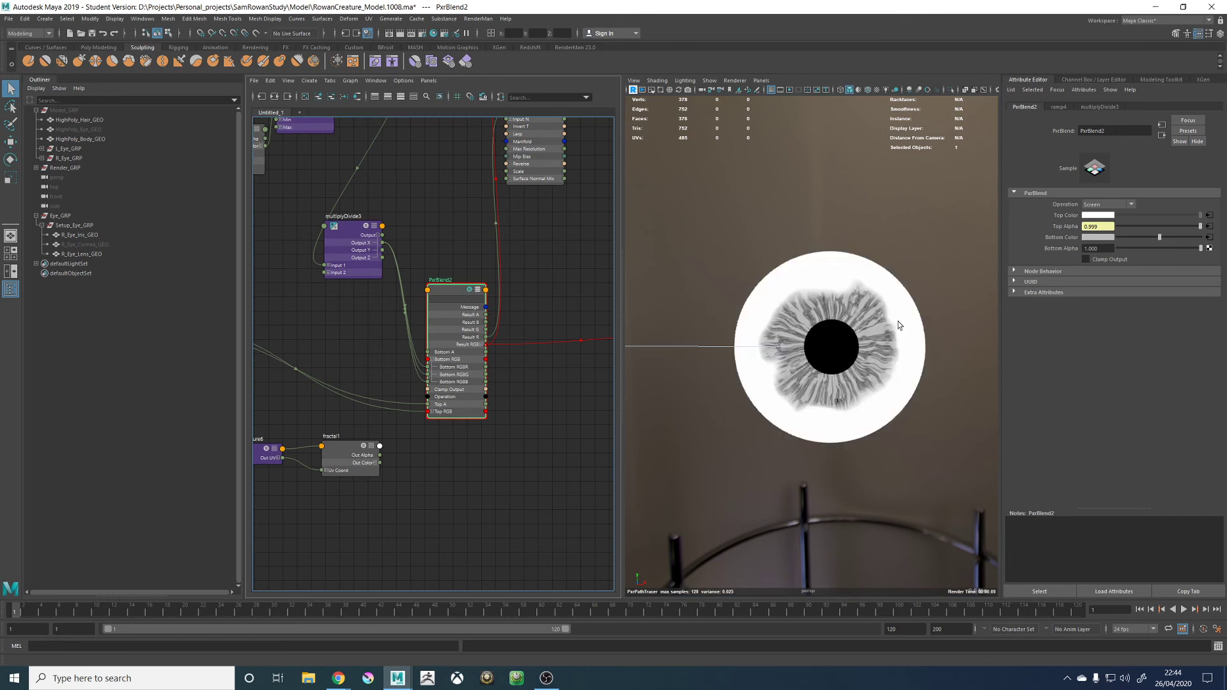
left_click(1129, 206)
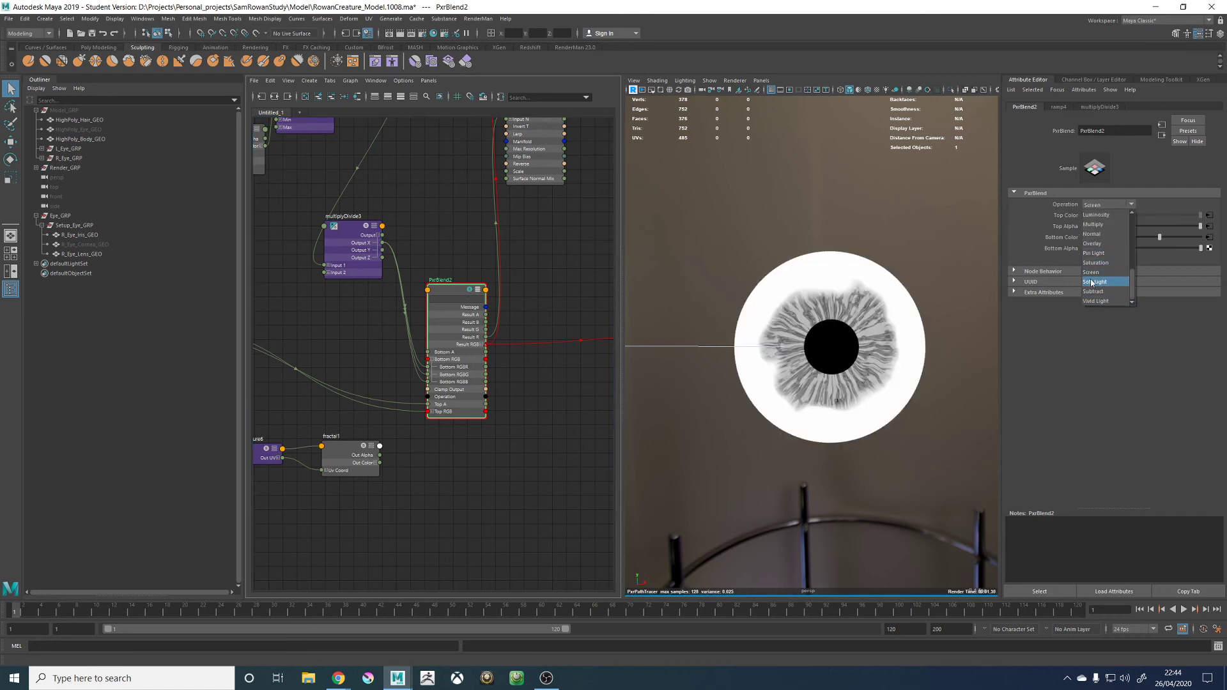
left_click(1108, 316)
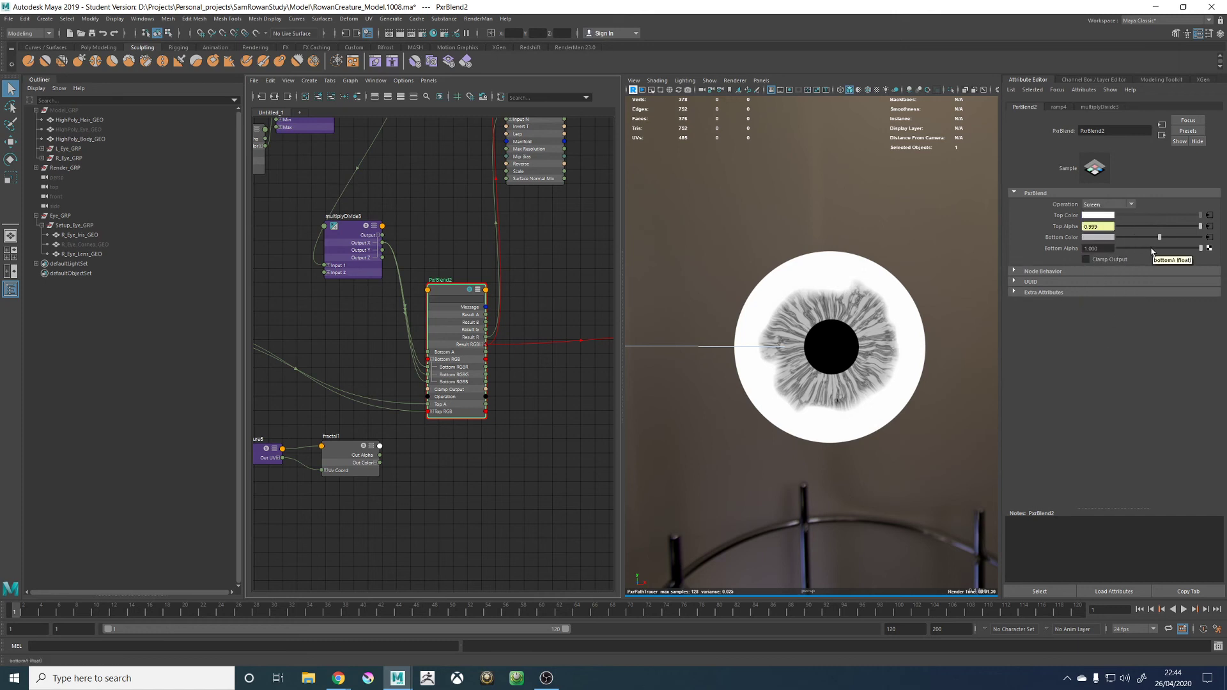
Disconnect ramp4 from PxrBlend2's Top RGB and Top A inputs, and reconnect only its Out Color to Top RGB
left_click(408, 423)
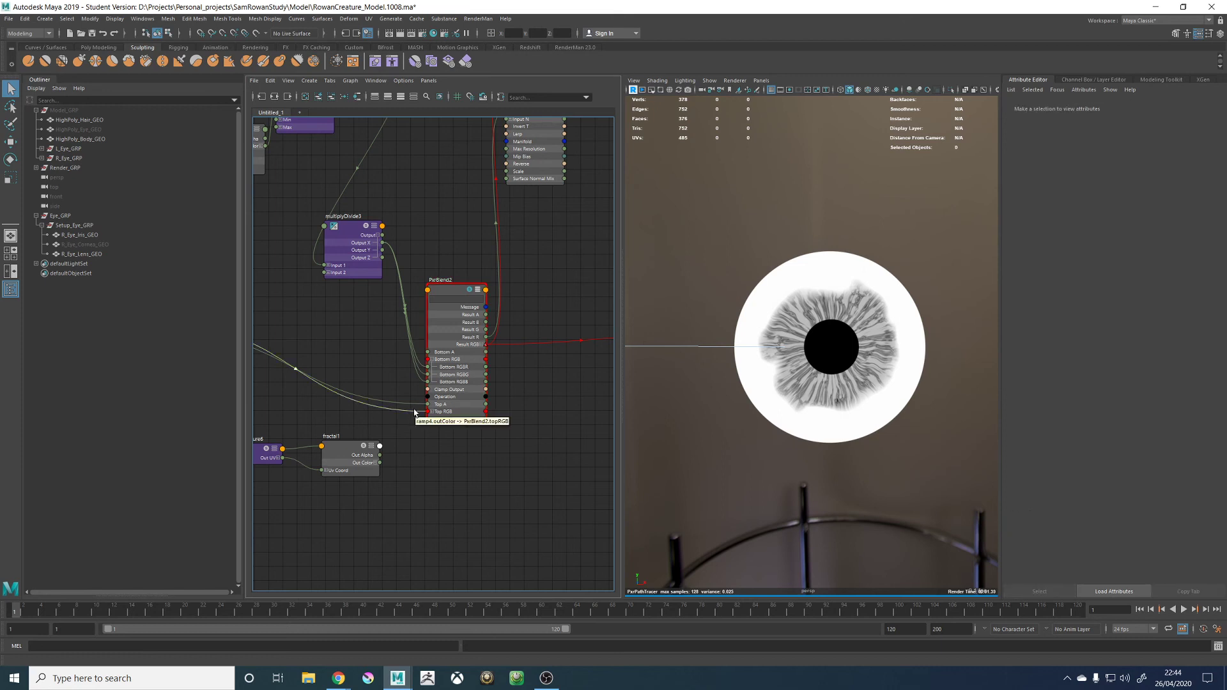
key("Delete")
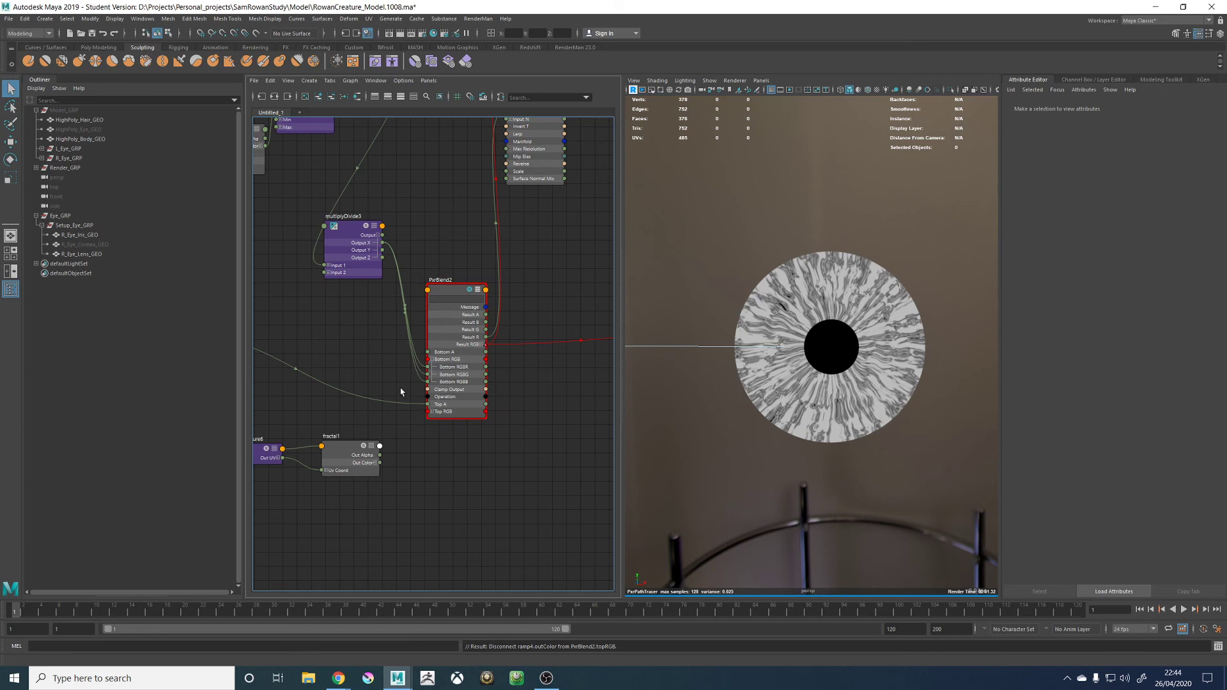
key("Delete")
middle_click_drag(396, 409, 518, 417, "alt")
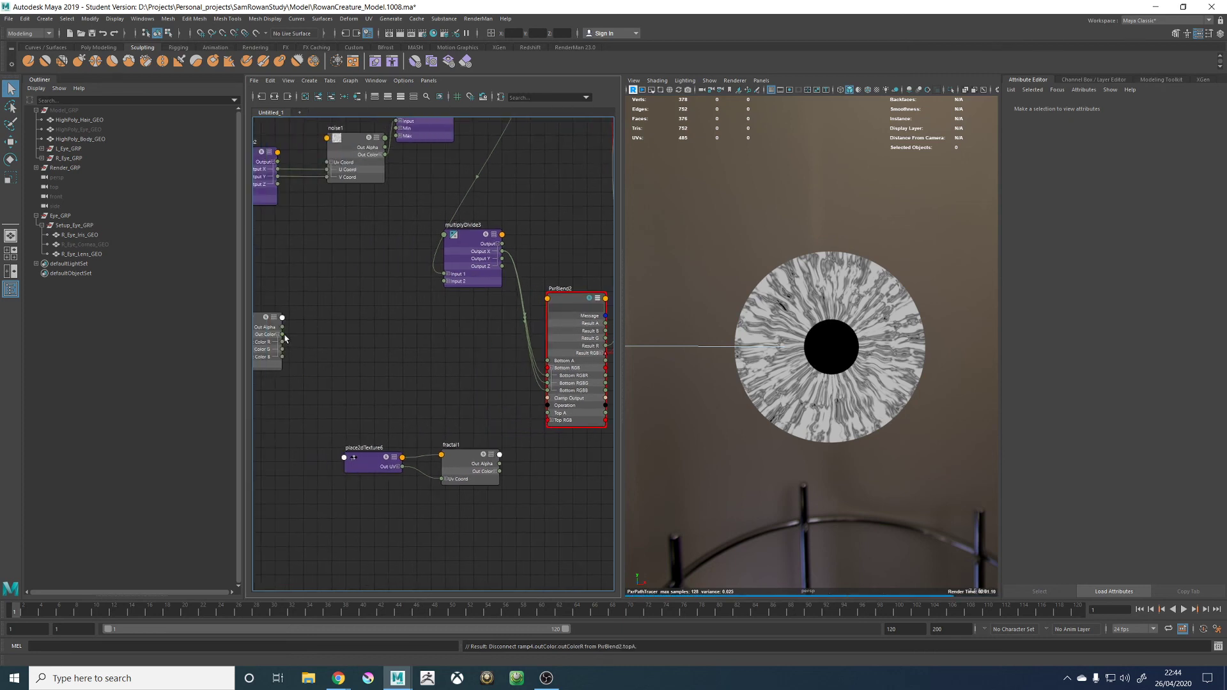
left_click_drag(283, 334, 549, 420)
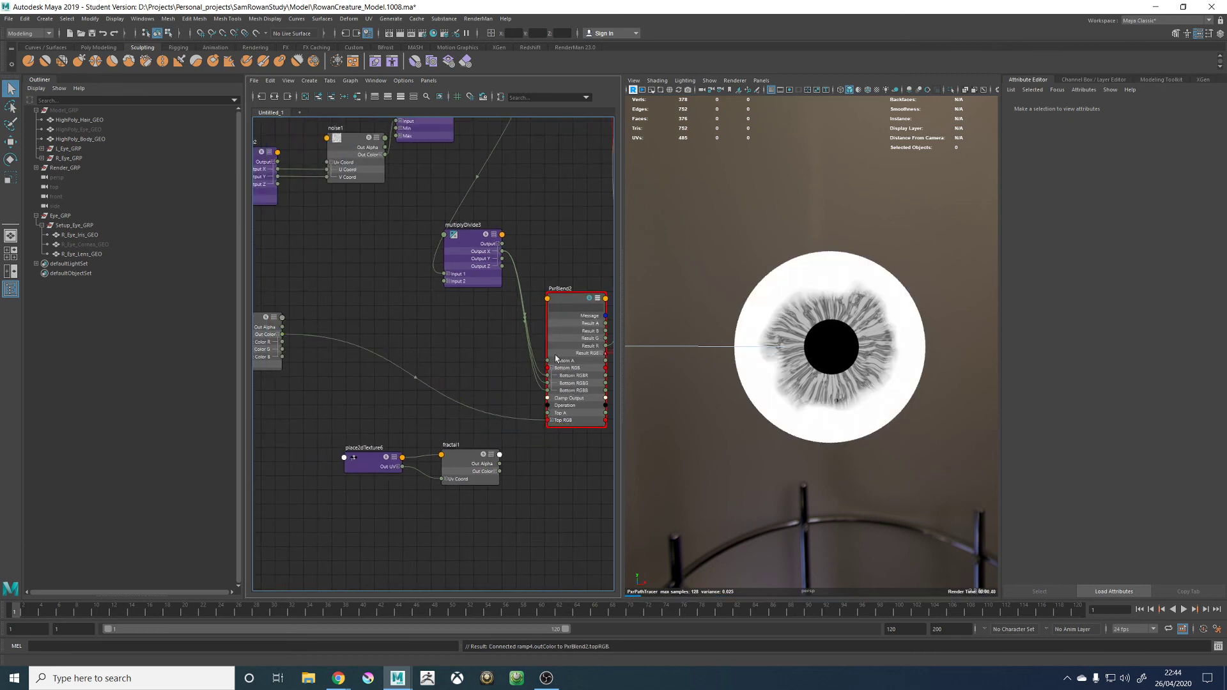
Lower PxrBlend2's Top Alpha to about 0.59 and turn off its solo preview
left_click(572, 301)
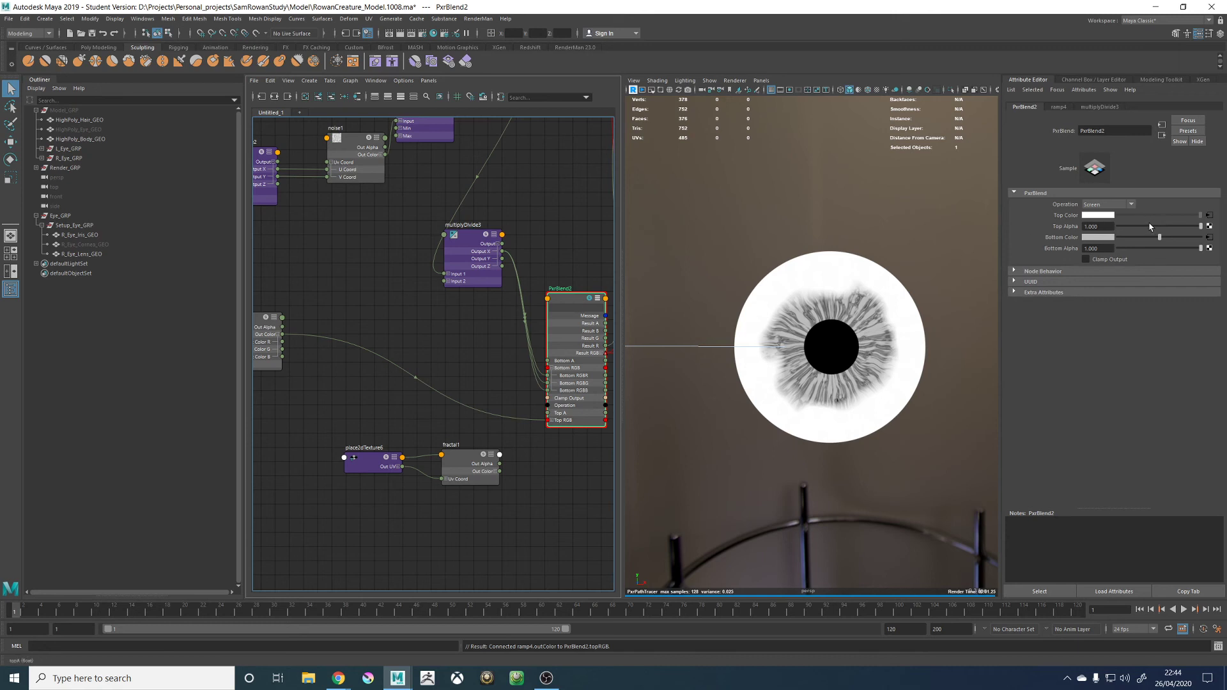
left_click_drag(1157, 225, 1166, 225)
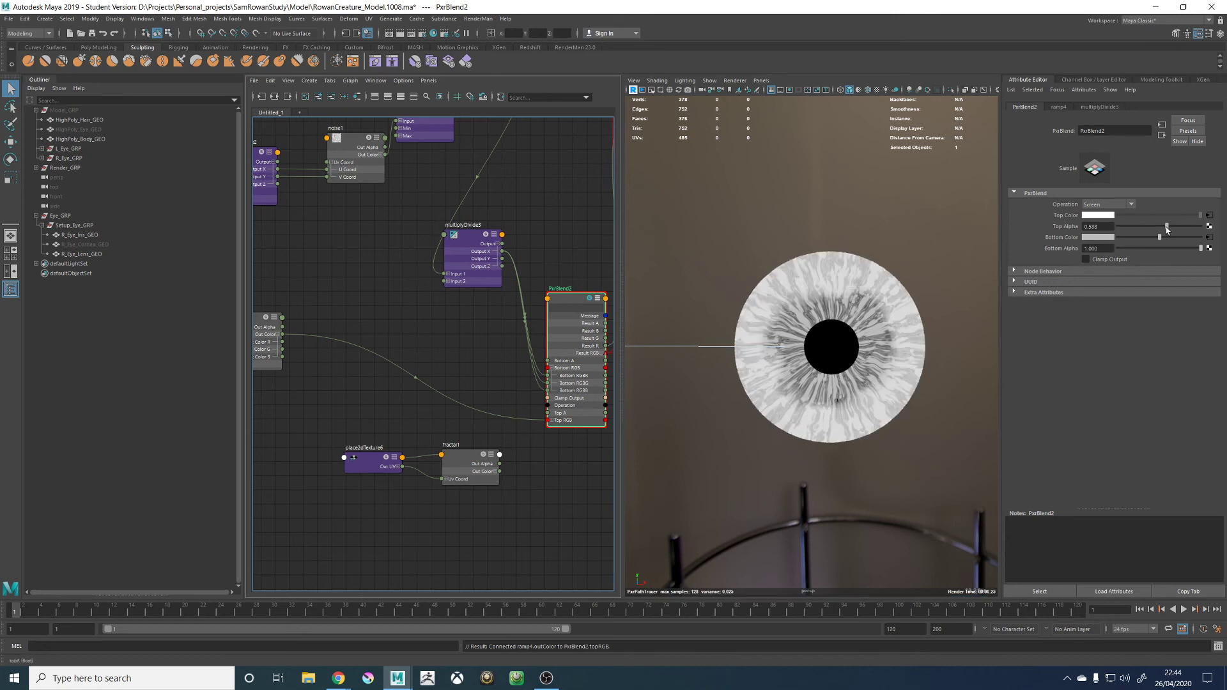
left_click(589, 299)
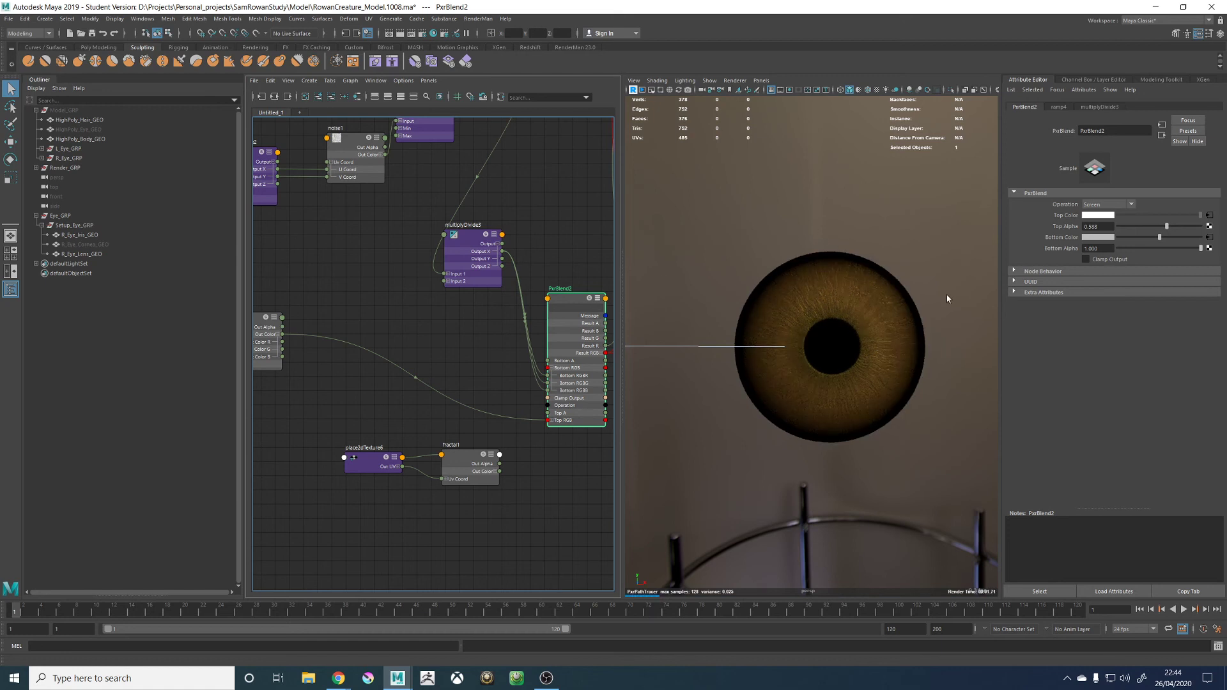
Raise PxrBlend2's Top Alpha to about 0.85 and move ramp4's black colour marker to position 0.423
left_click_drag(1167, 226, 1187, 228)
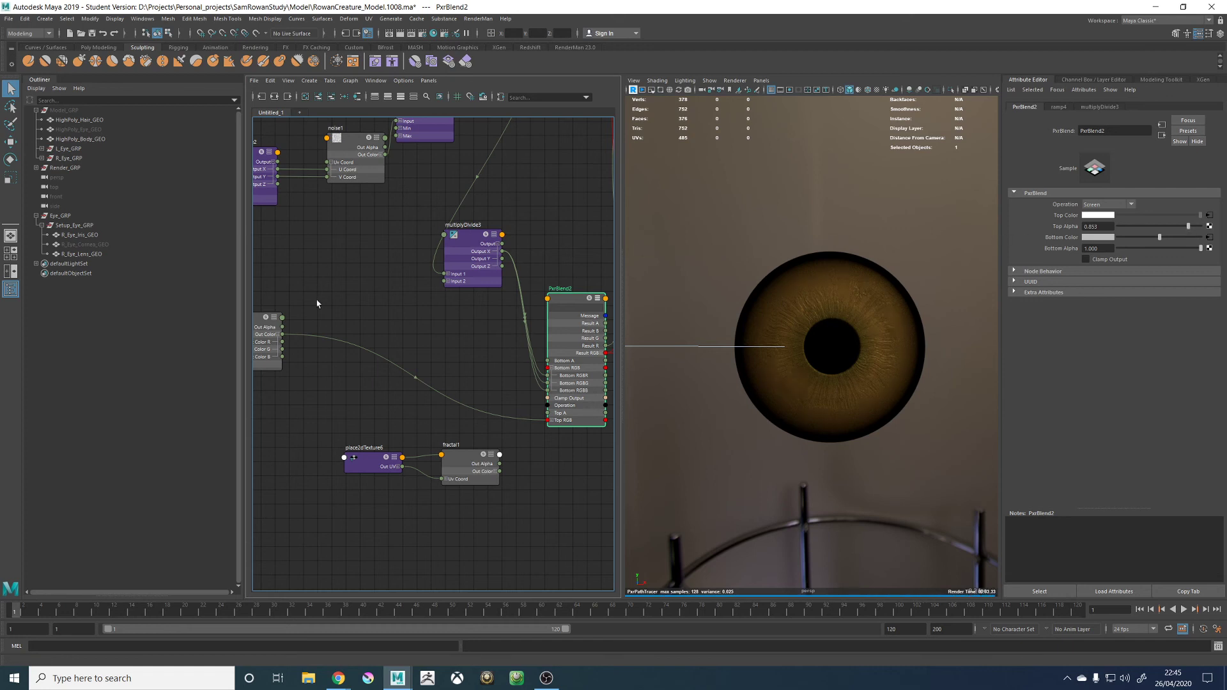
left_click(259, 323)
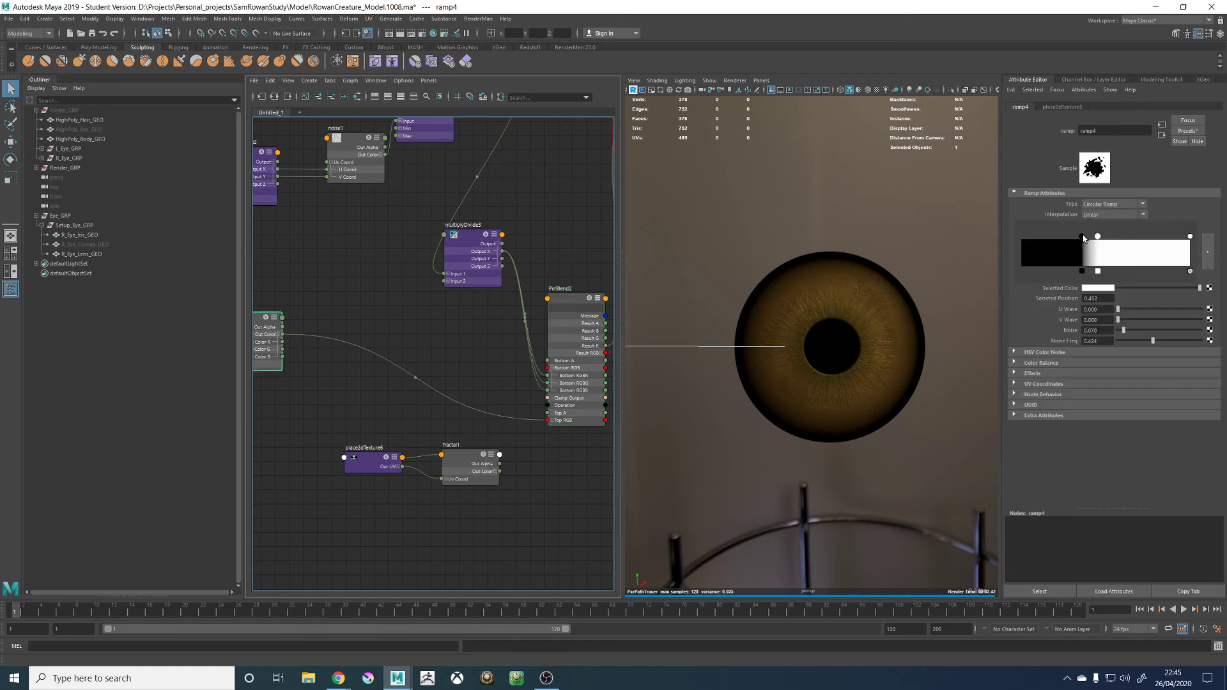
left_click_drag(1082, 236, 1093, 237)
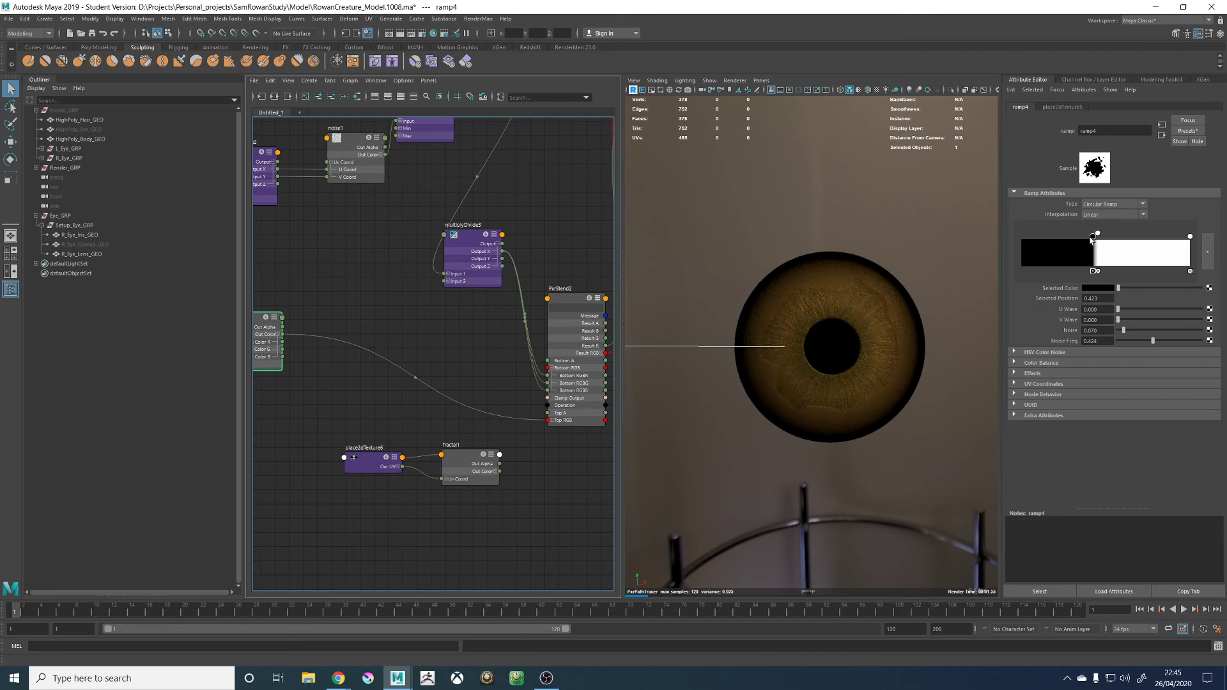
left_click_drag(1092, 238, 1093, 237)
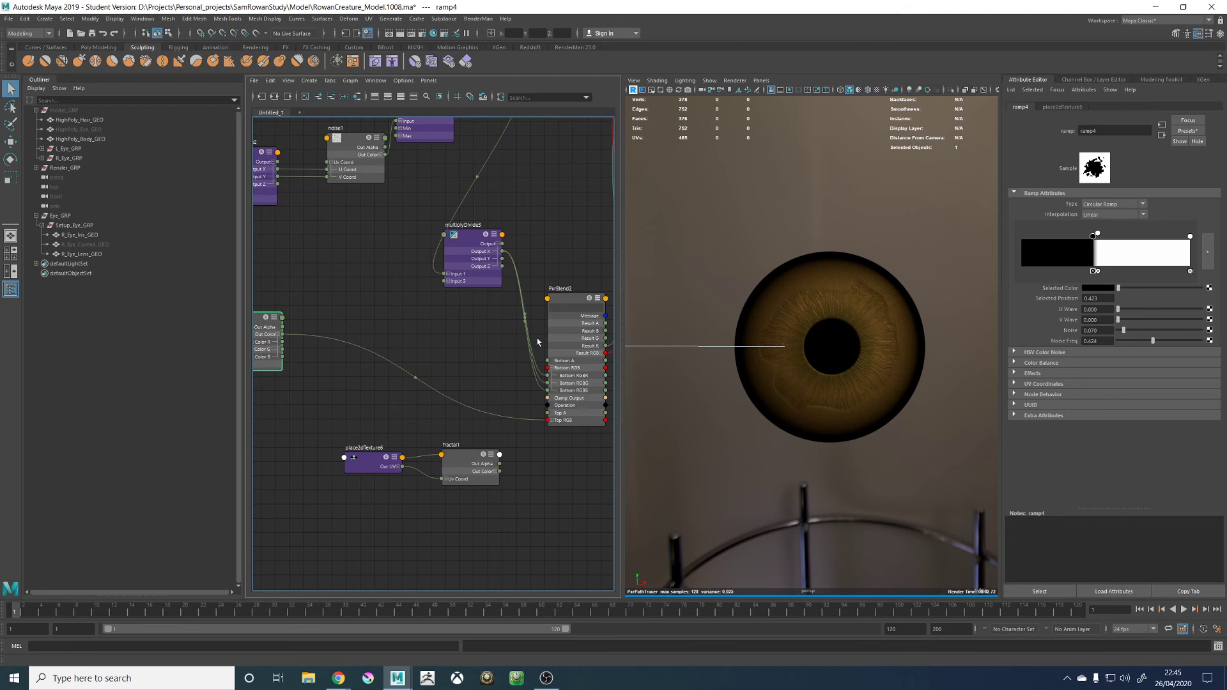
Set PxrBlend2's Top Alpha to 1.000, comparing the iris with a lower alpha on the way
left_click(568, 301)
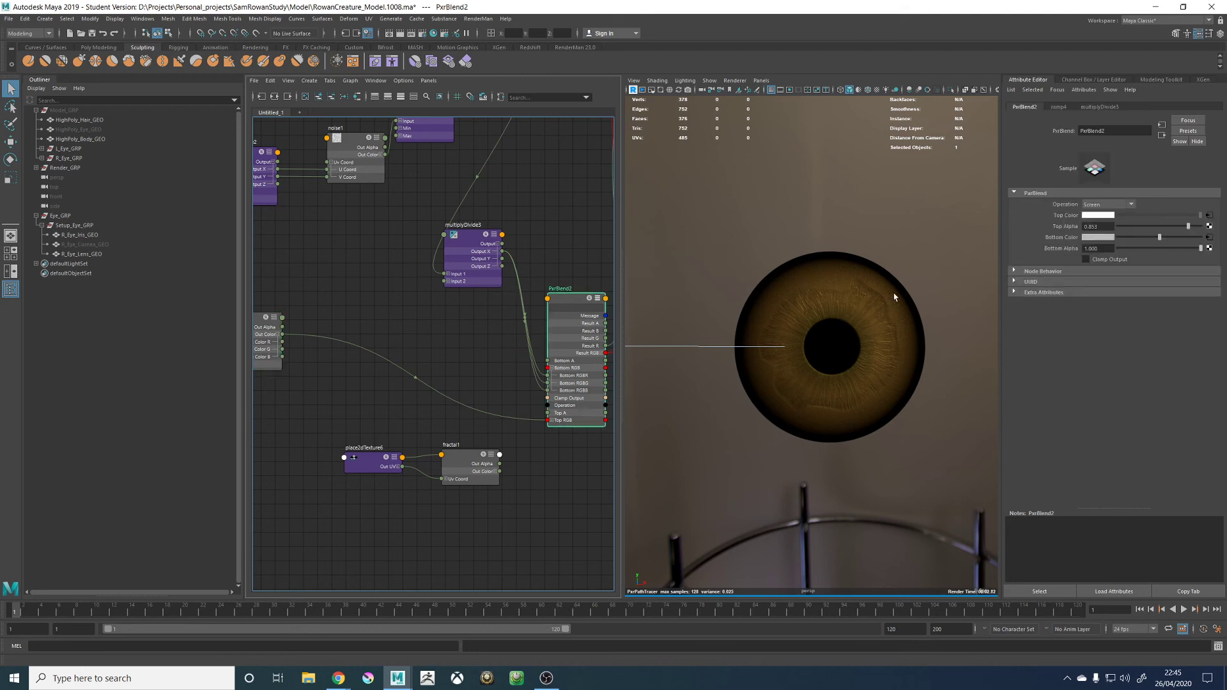
left_click(1173, 226)
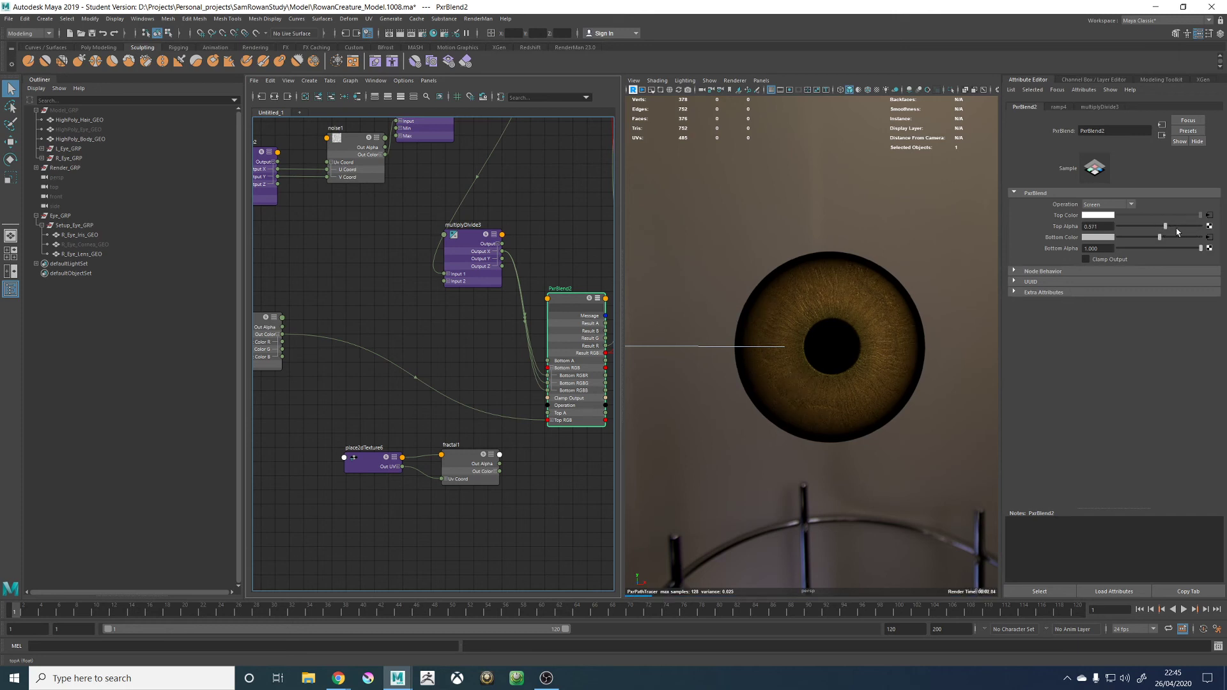
left_click(1201, 226)
Move PxrBump1 clear of the layeredTexture1 node and set its bump Scale to 0.050
middle_click_drag(488, 241, 463, 273, "alt")
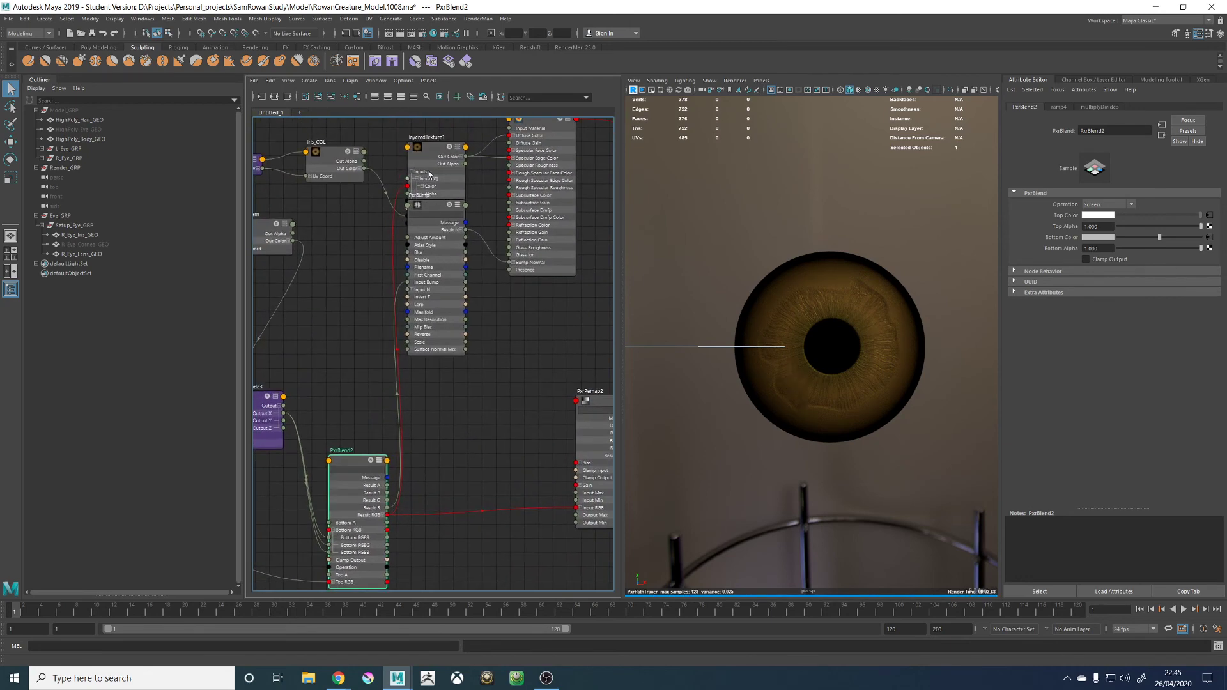
left_click_drag(437, 200, 452, 287)
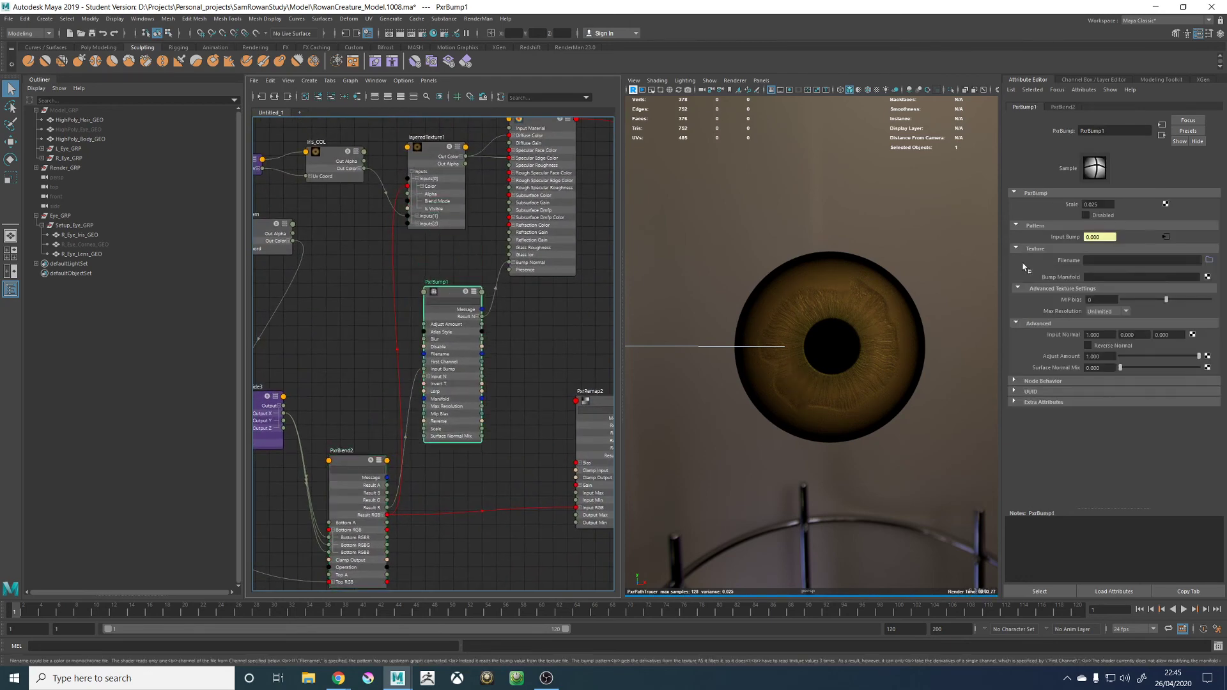
double_click(1093, 205)
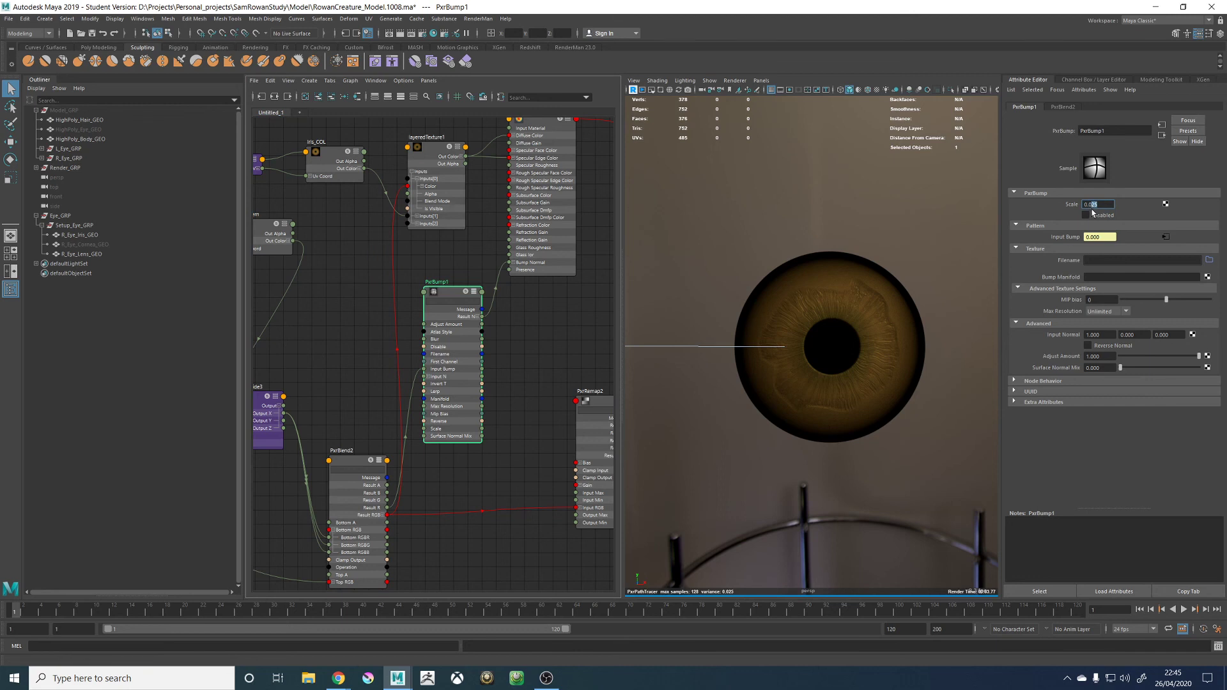
type("50")
key("Return")
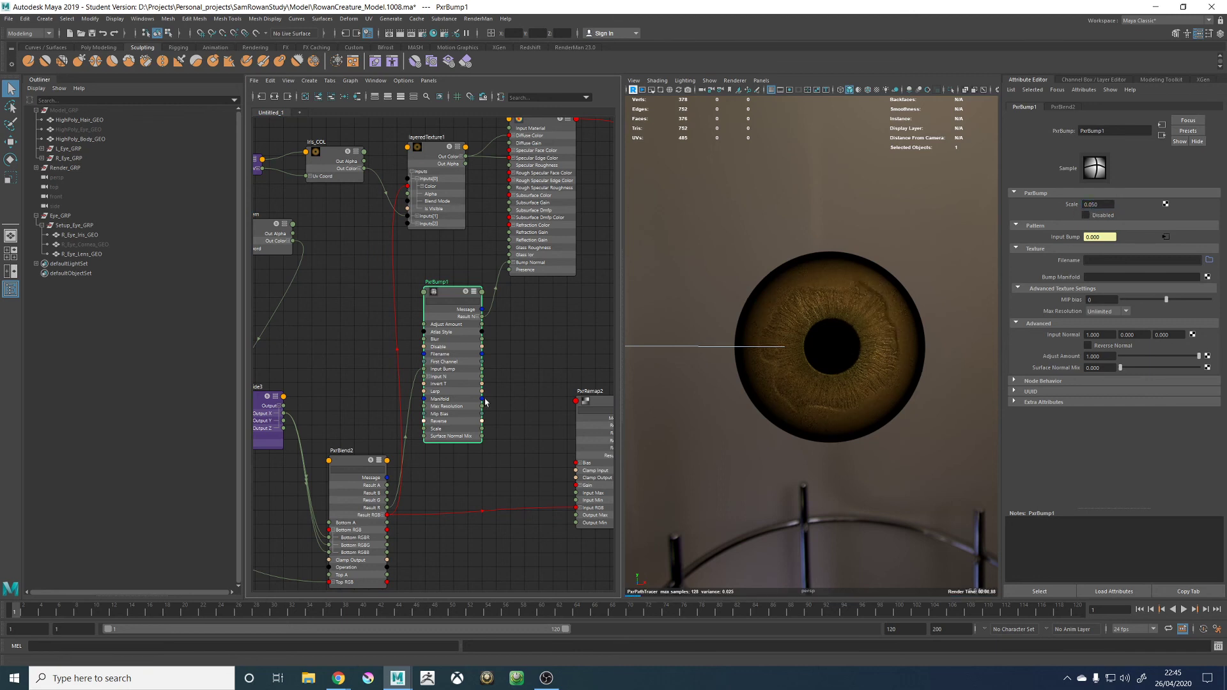
Set the displacement Gain of PxrDisplace2 to 0.020
middle_click_drag(531, 381, 369, 356, "alt")
left_click(540, 271)
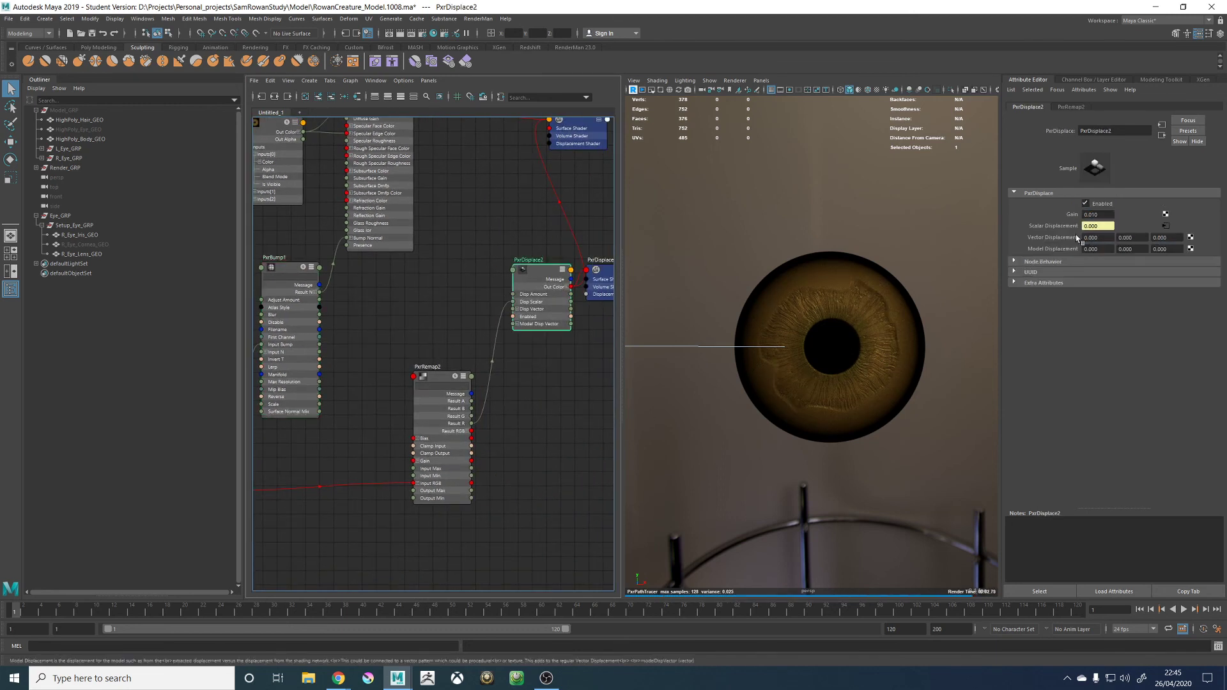
left_click(1094, 215)
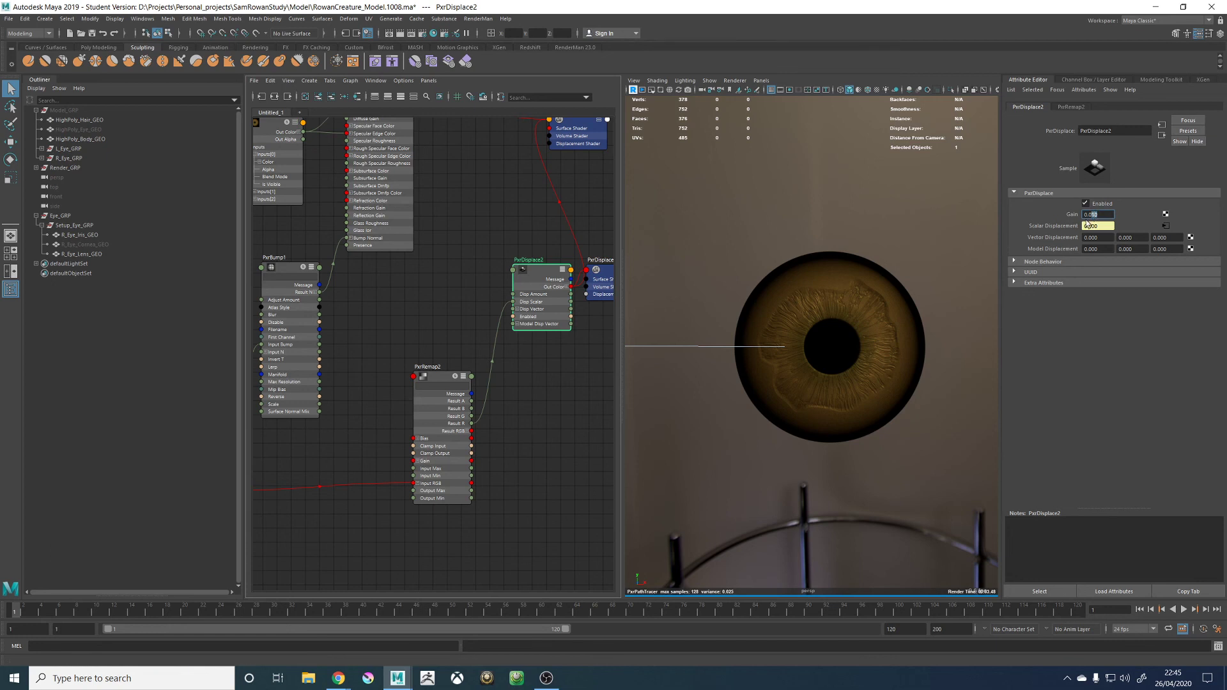
type("2")
key("Return")
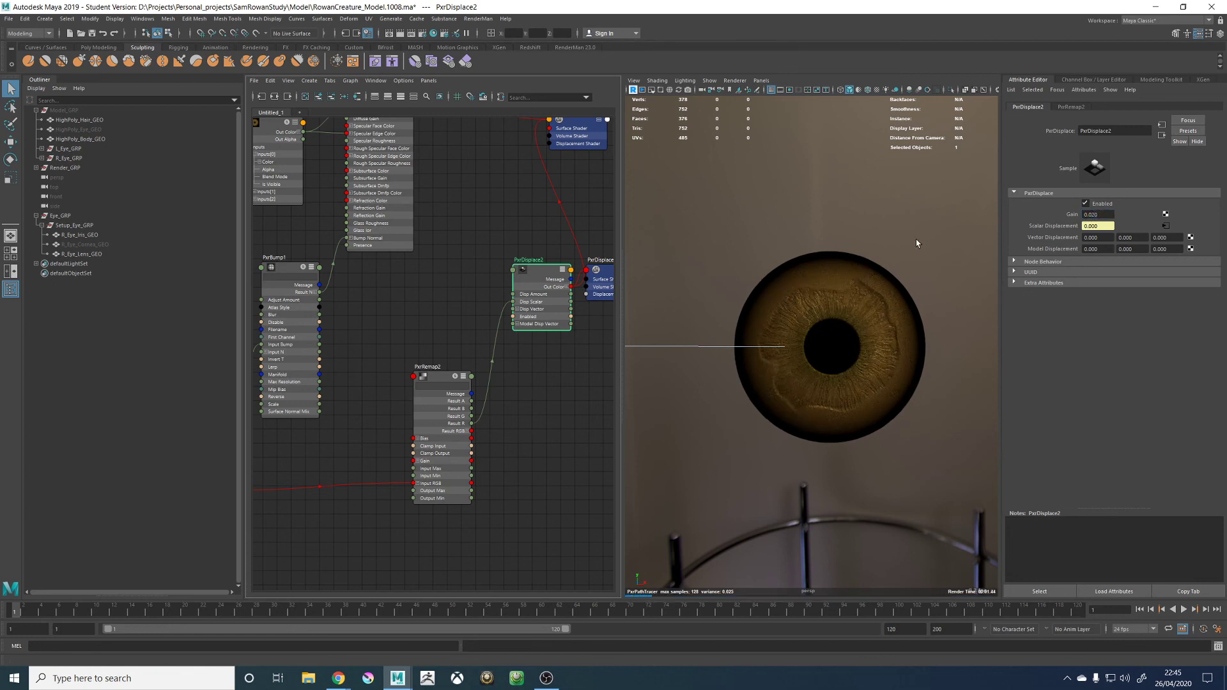
Unhide R_Eye_Cornea_GEO in Viewport 2.0, restart the RenderMan viewport render and view the deselected eye from a slightly different angle
left_click(734, 80)
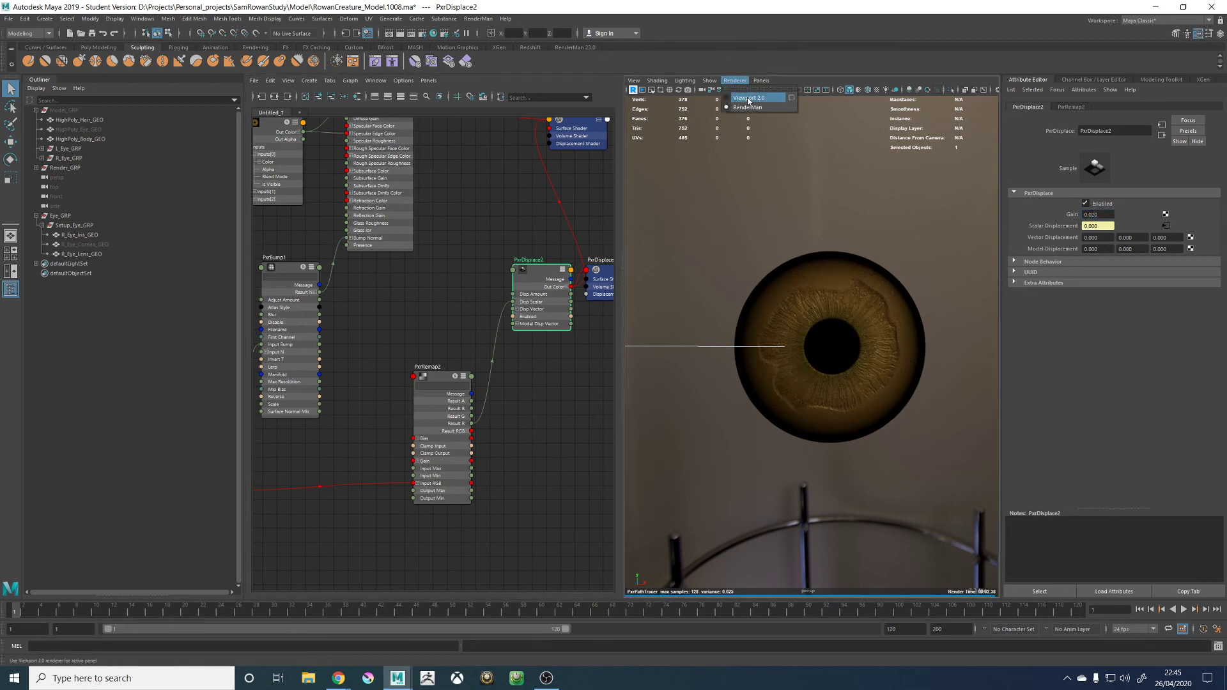
left_click(749, 99)
left_click(734, 81)
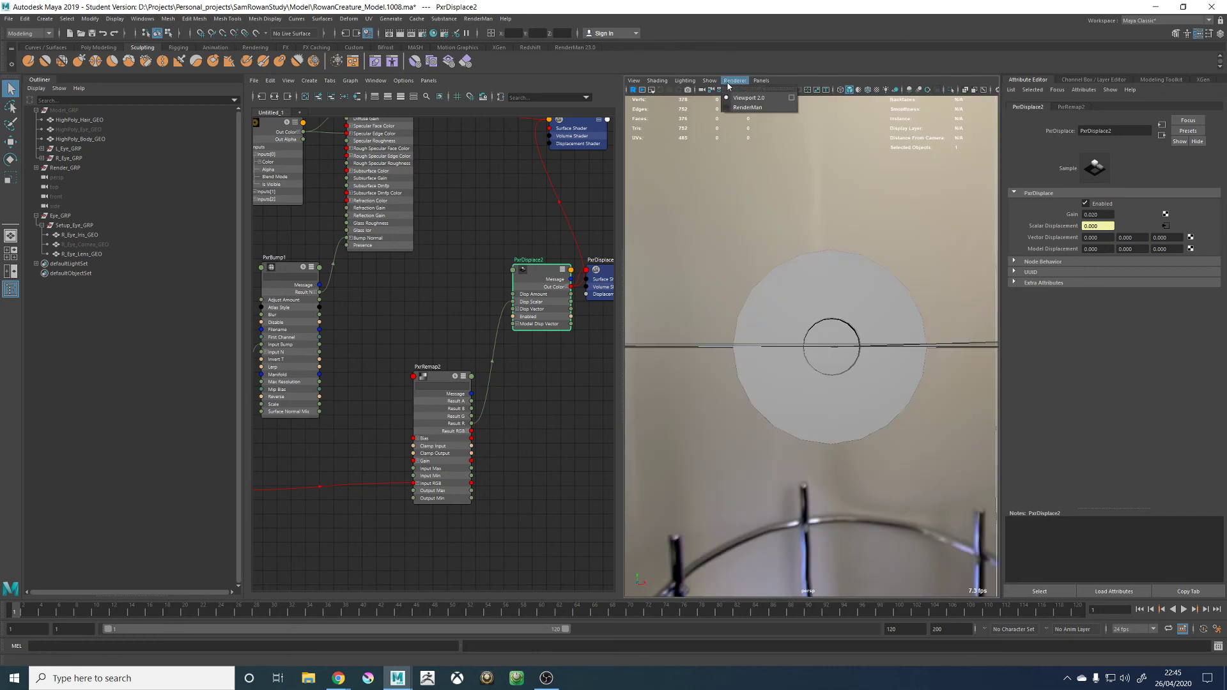
left_click(749, 108)
left_click(96, 244)
key("shift+h")
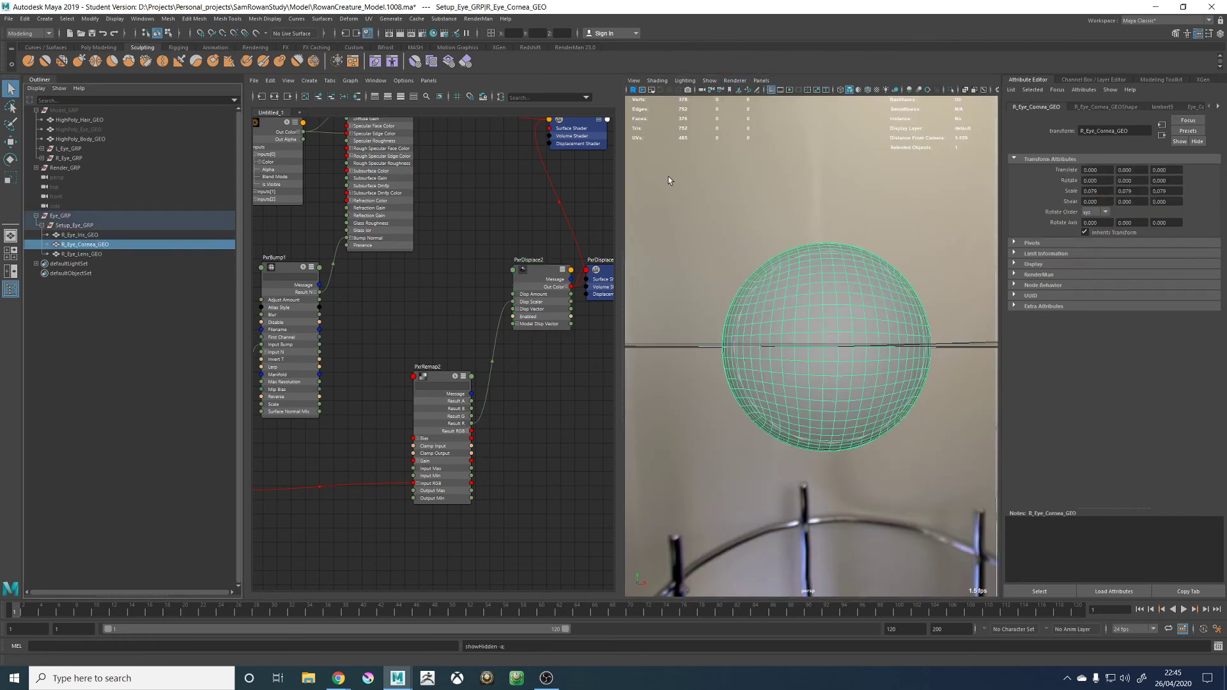
left_click(734, 81)
left_click(750, 108)
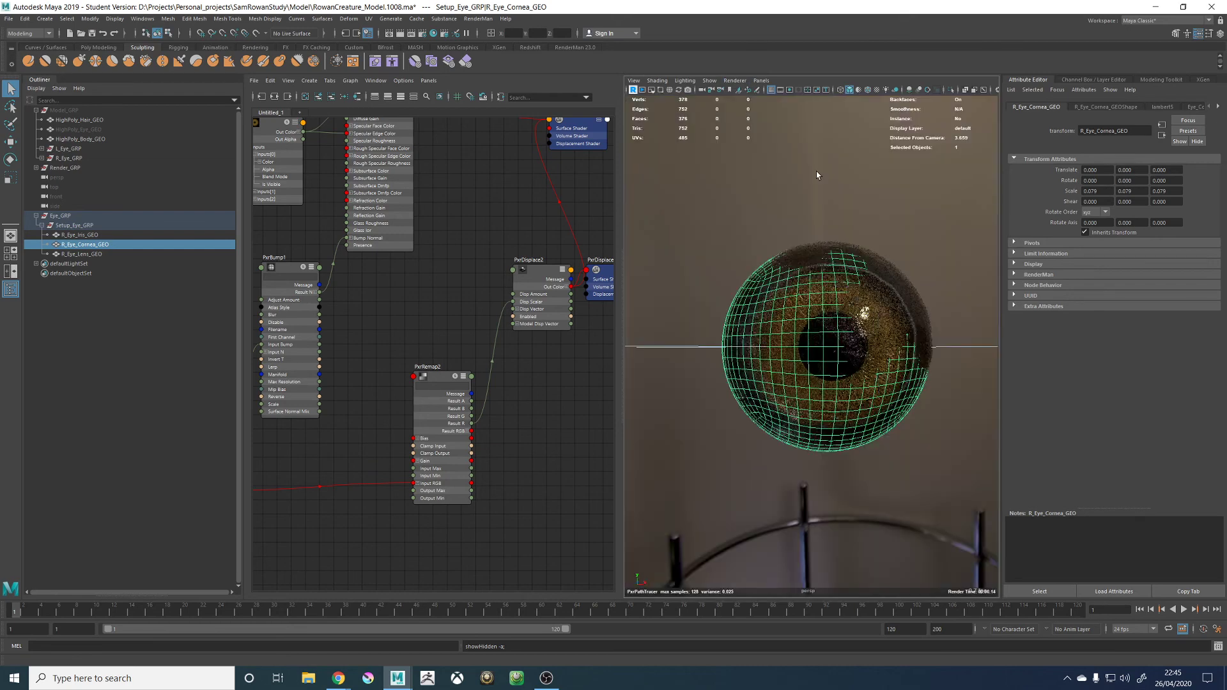
left_click(848, 185)
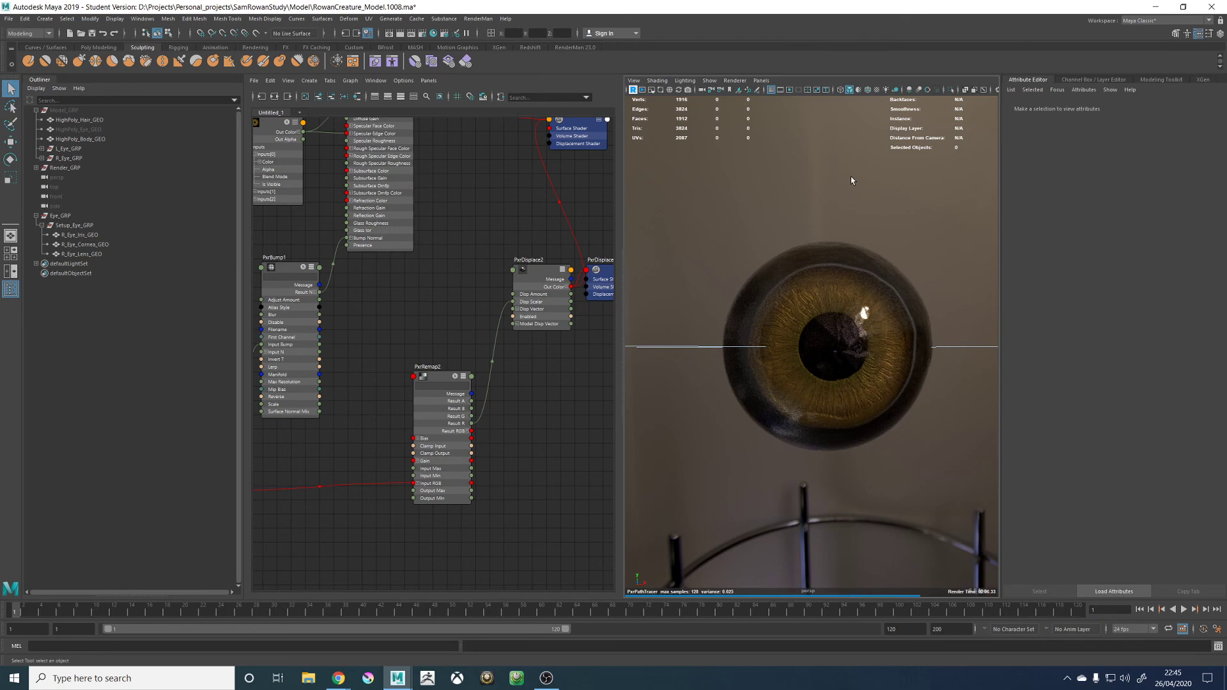
scroll(852, 181, "down", 2)
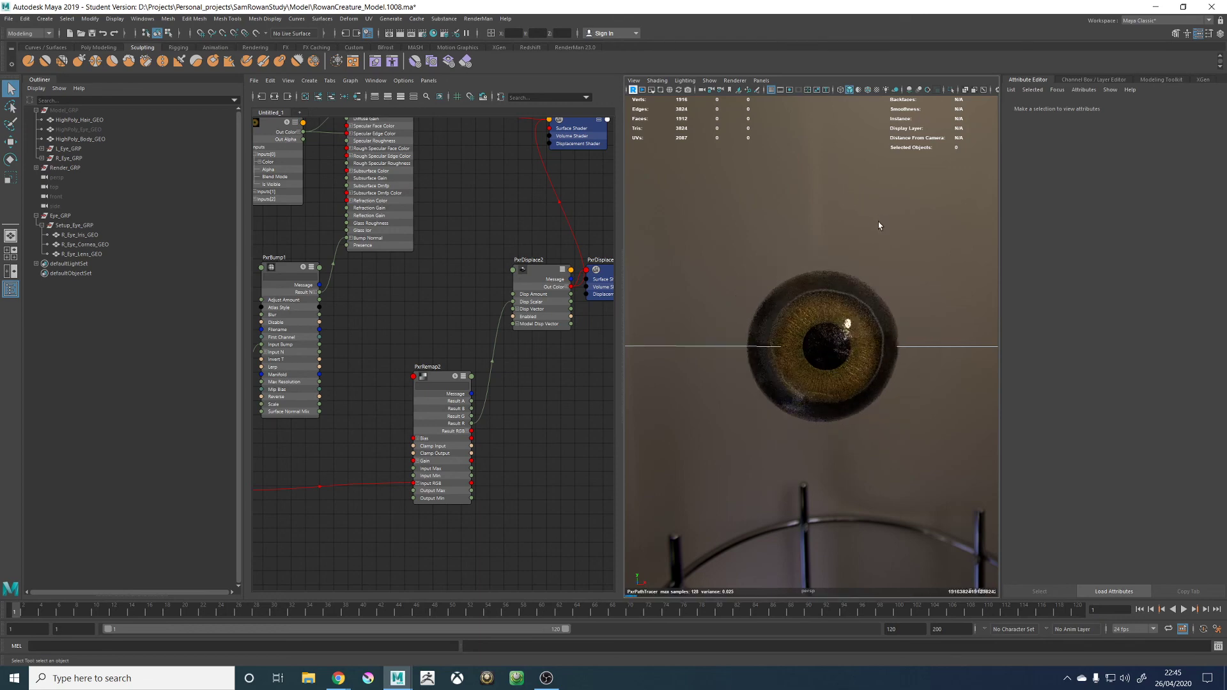
mouse_move(878, 221)
left_mouse_down("alt")
mouse_move(825, 232)
mouse_move(880, 224)
left_mouse_up("alt")
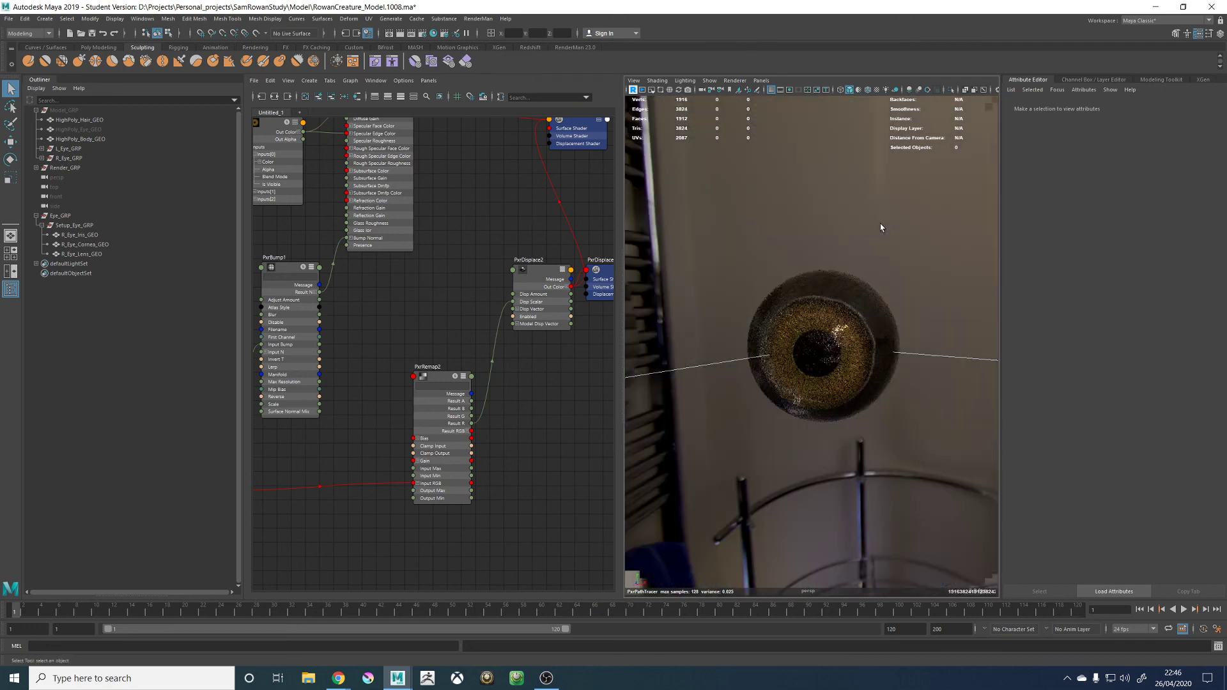
Set ramp4's Interpolation to None, with the black marker at position 0 and the white marker at about 0.332
middle_click_drag(340, 422, 654, 359, "alt")
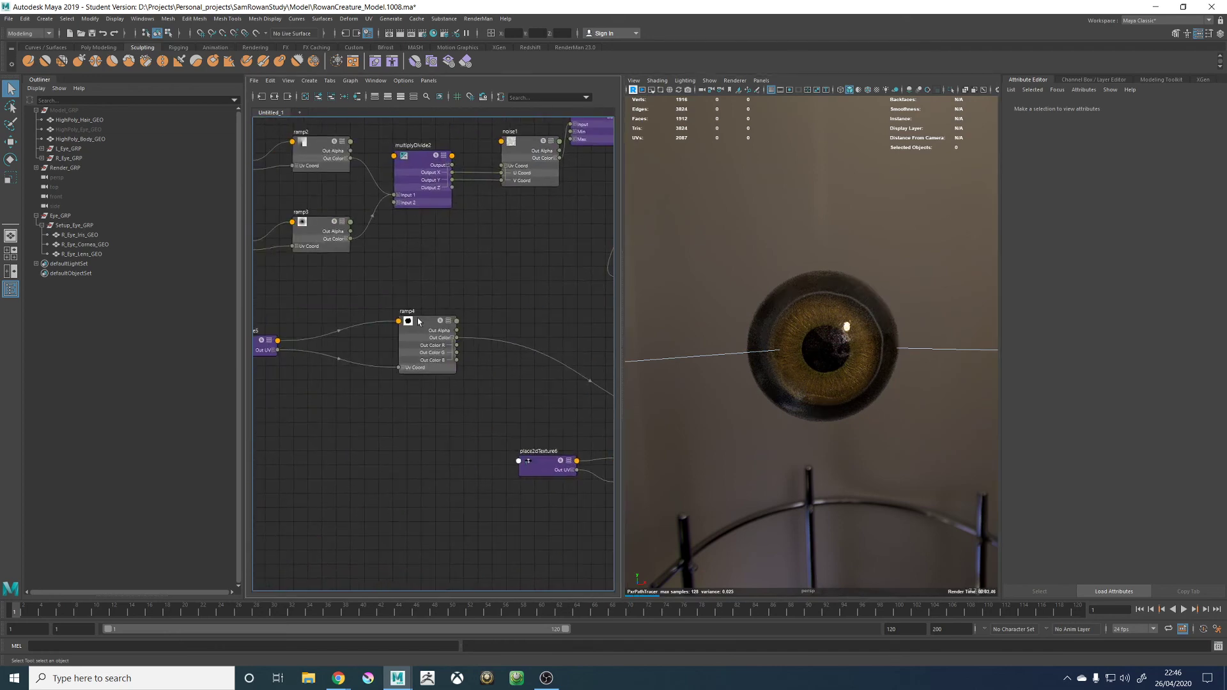
left_click(419, 323)
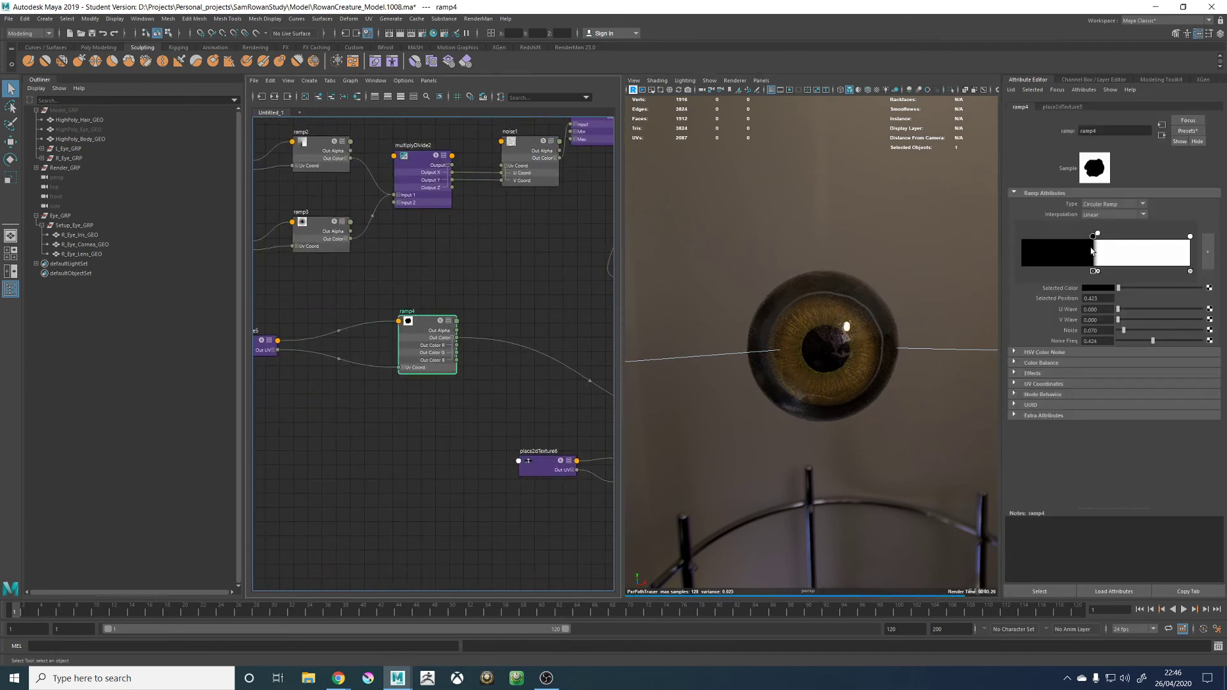
left_click_drag(1094, 240, 1021, 237)
left_click(1096, 215)
left_click(1088, 225)
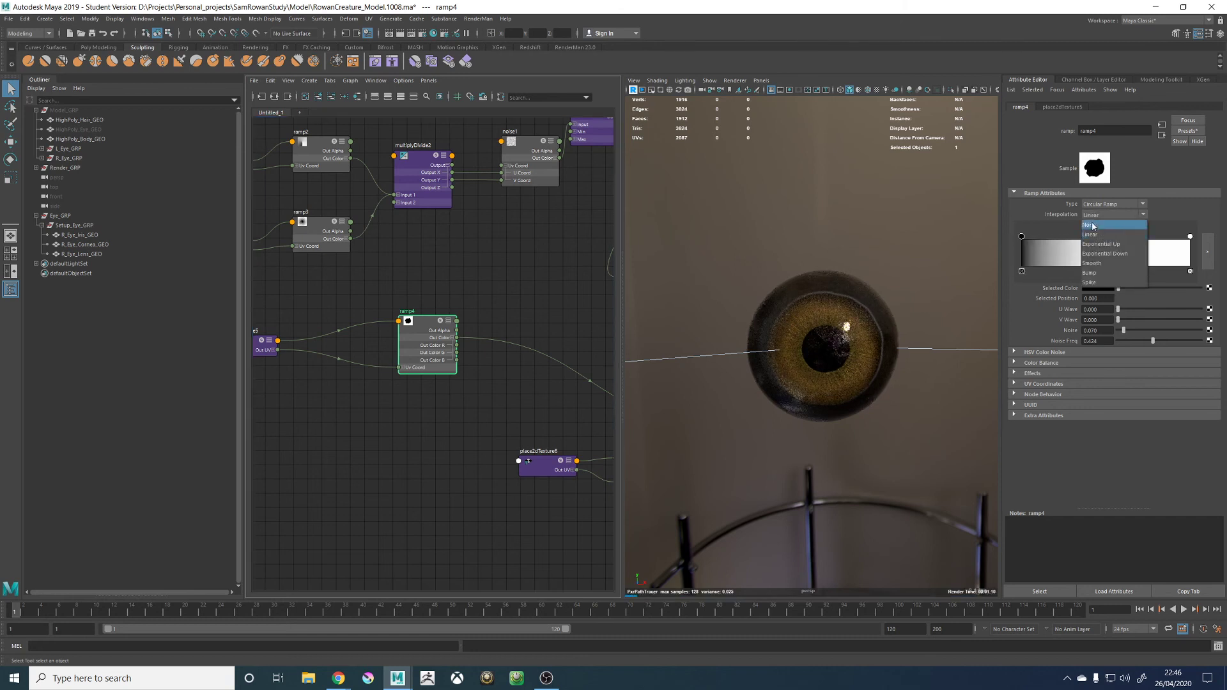
left_click_drag(1099, 236, 1077, 237)
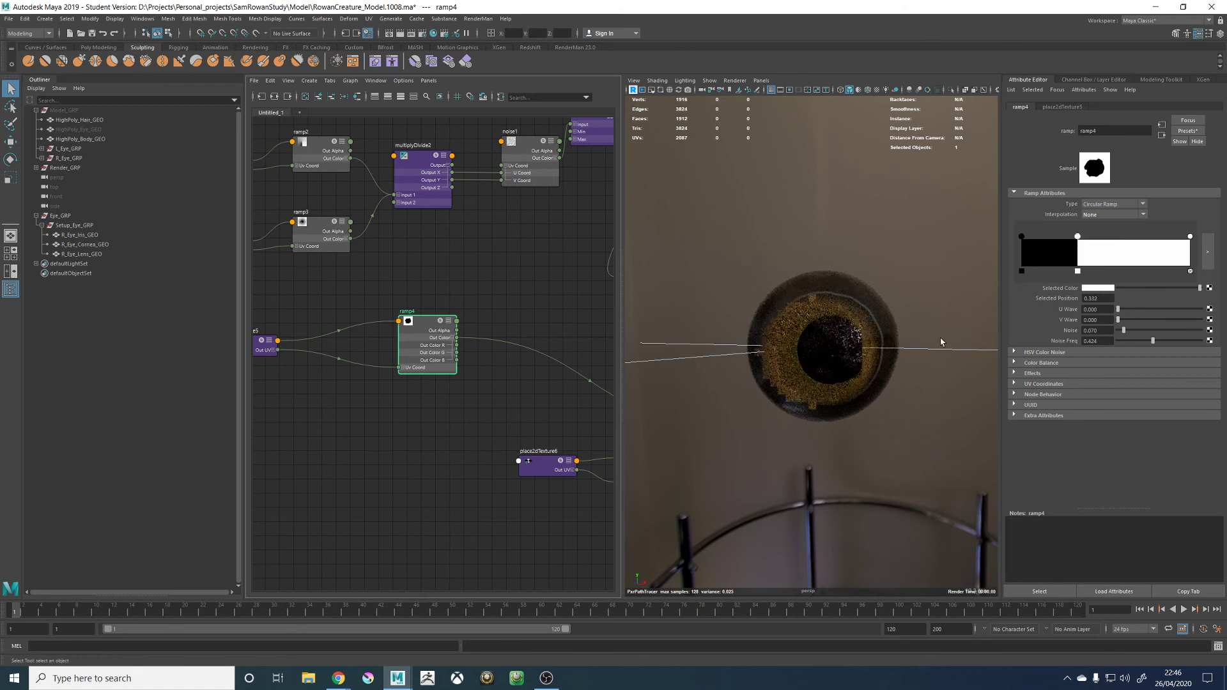
Raise ramp4's Noise Freq to about 0.802 and its Noise to about 0.099
scroll(959, 337, "up", 2)
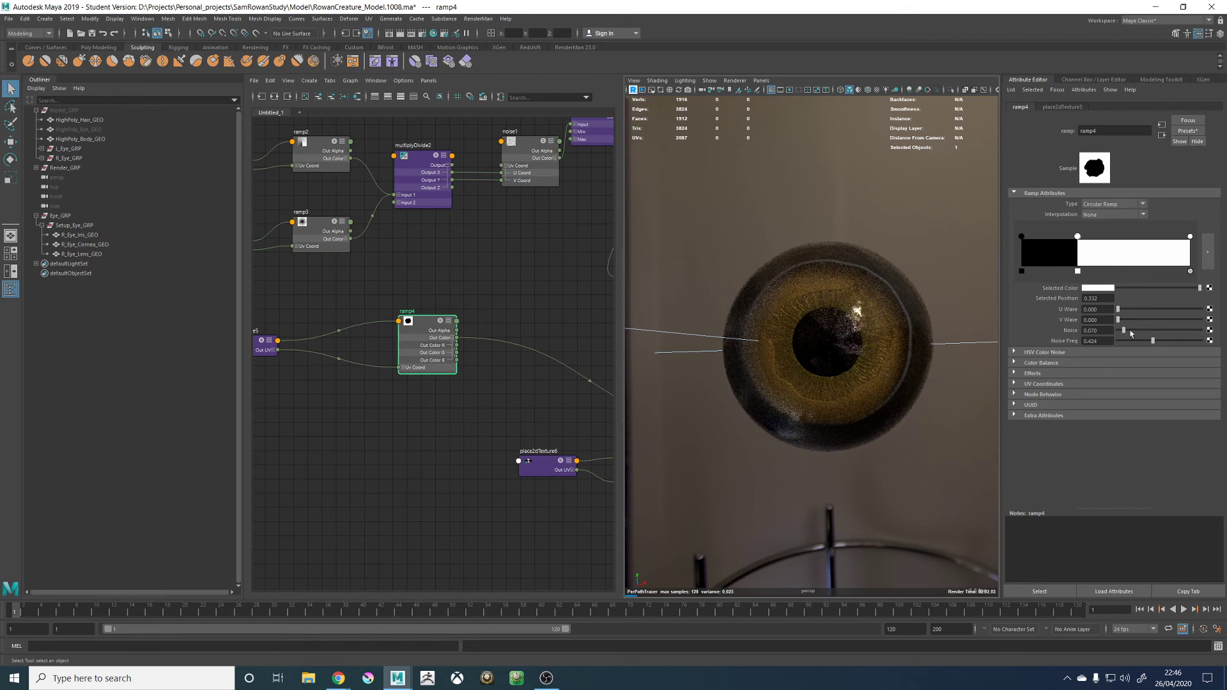
left_click(1170, 342)
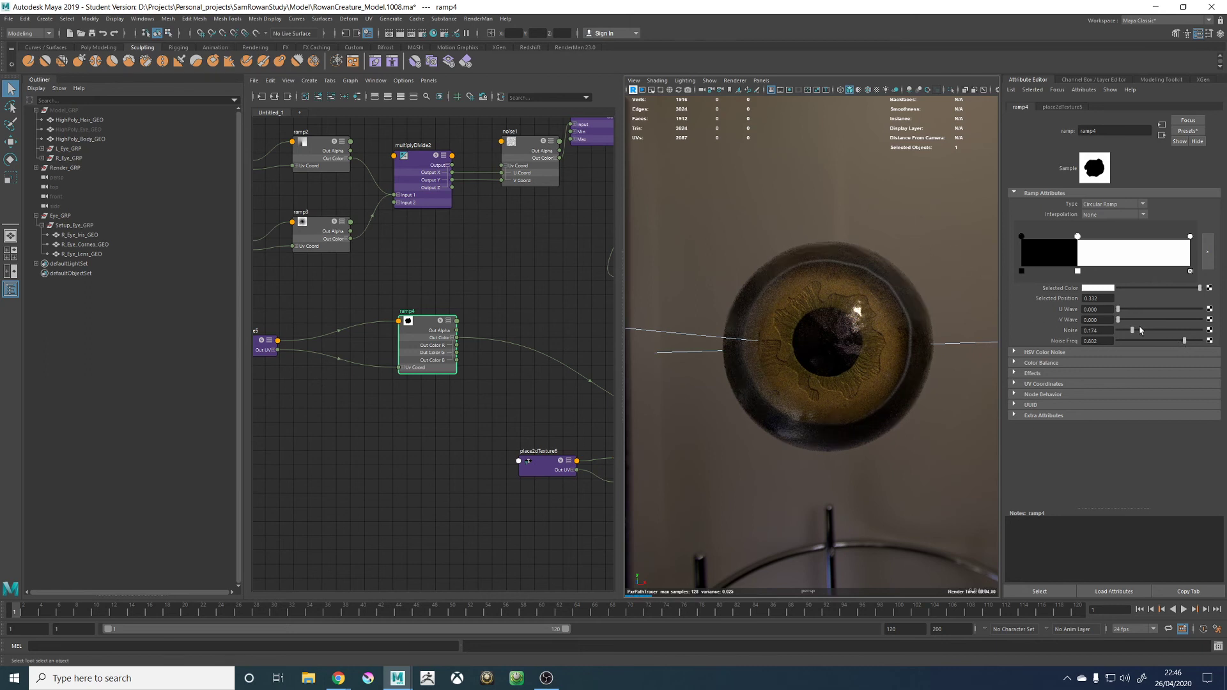
left_click_drag(1079, 239, 1087, 240)
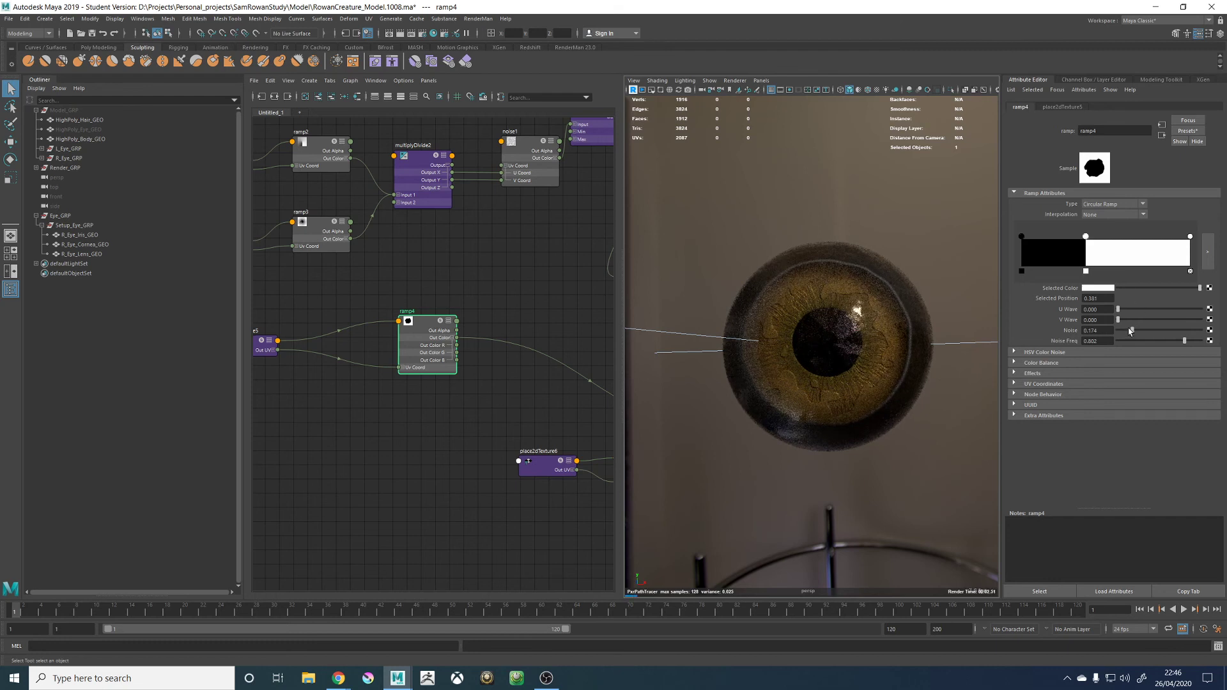
left_click_drag(1131, 332, 1129, 332)
Fine-tune ramp4's white colour marker to position 0.327
left_click_drag(1086, 239, 1074, 241)
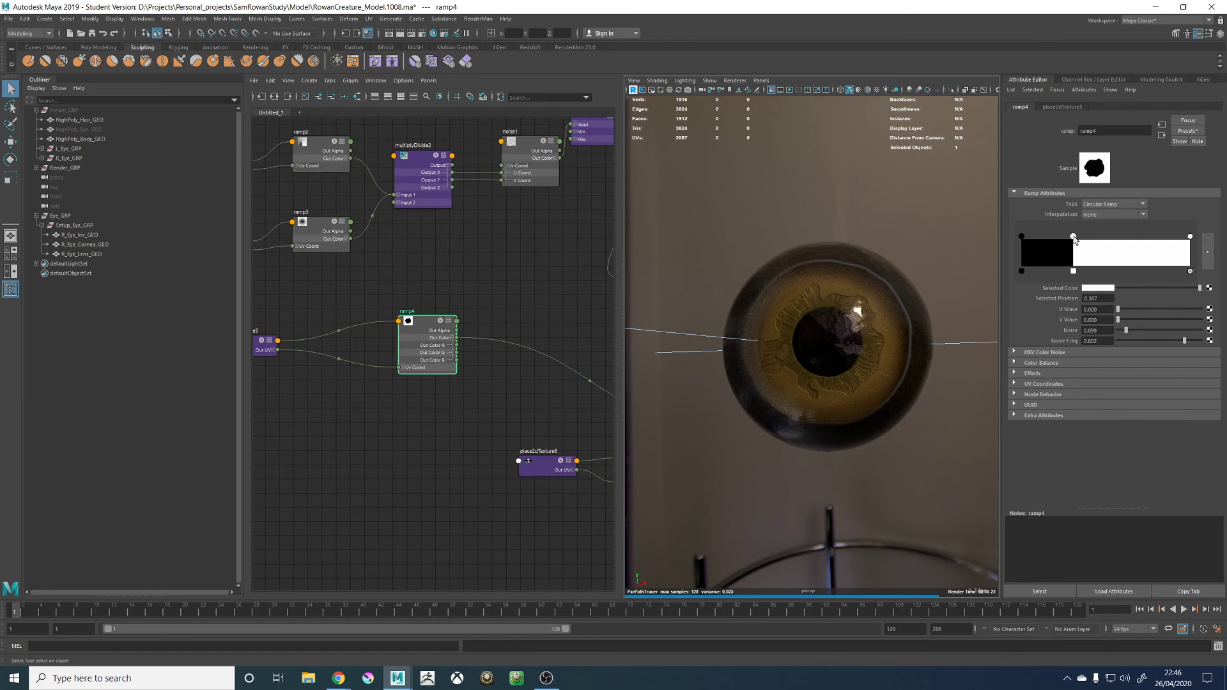
left_click_drag(1074, 238, 1071, 241)
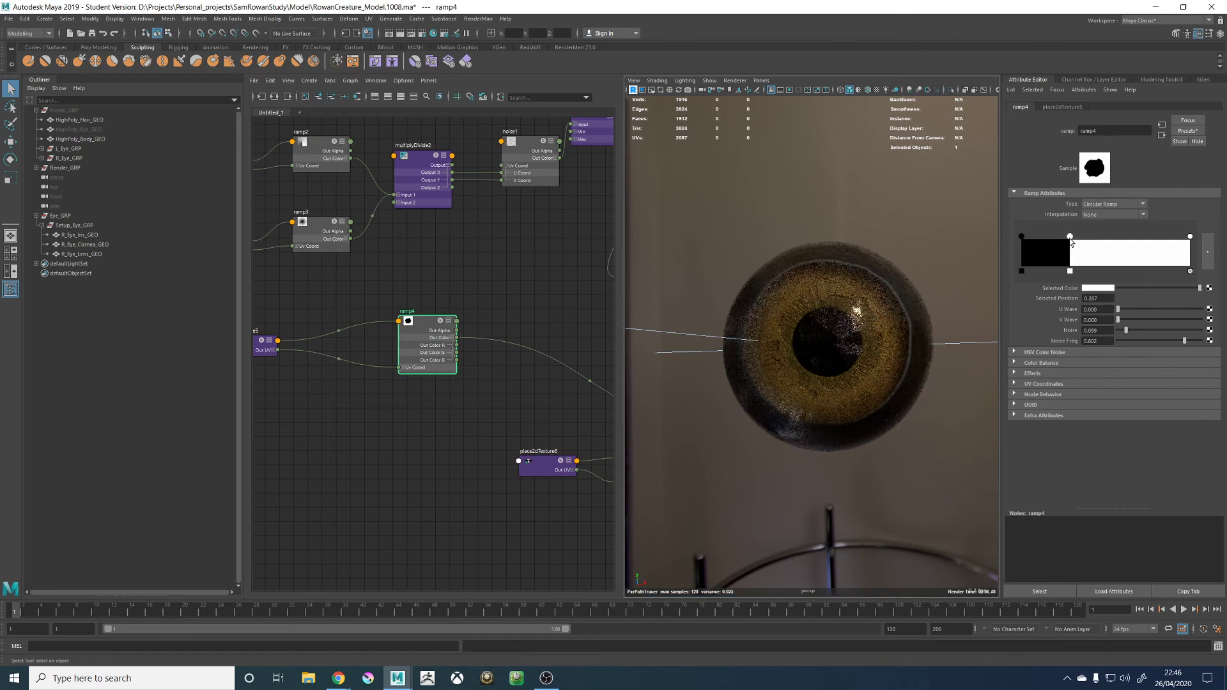
left_click_drag(1071, 242, 1078, 242)
Switch the viewport to Viewport 2.0, unhide Model_GRP, and frame the deselected creature's face
left_click(735, 80)
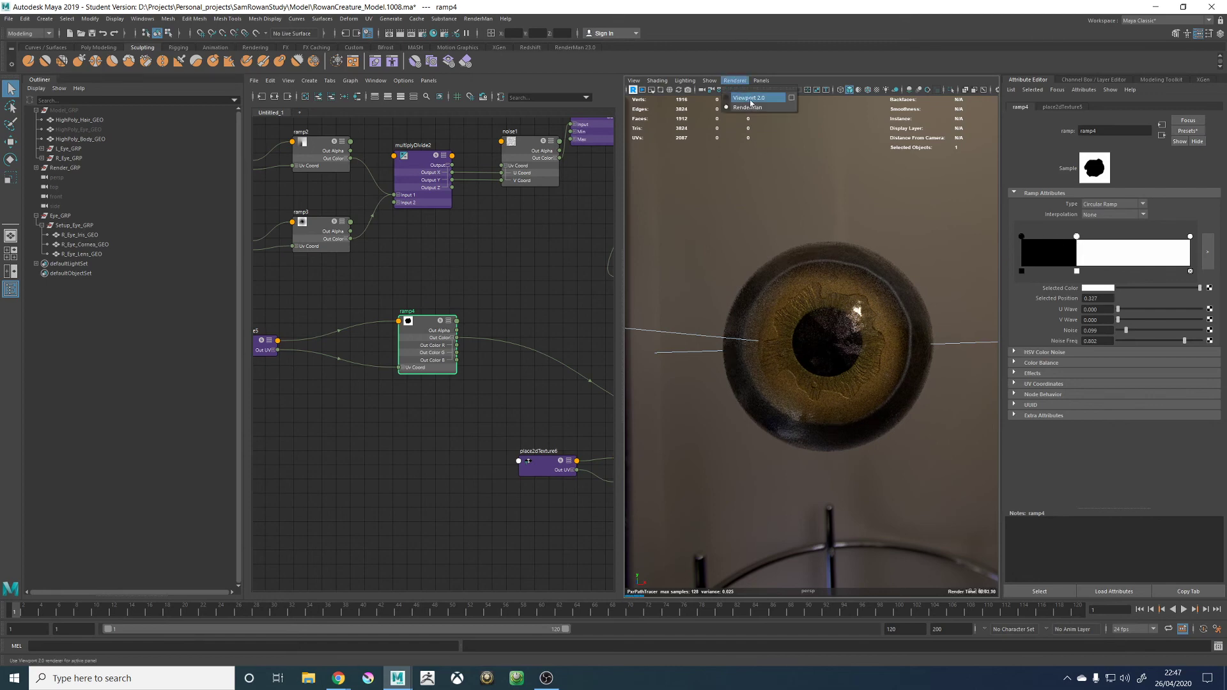
left_click(751, 99)
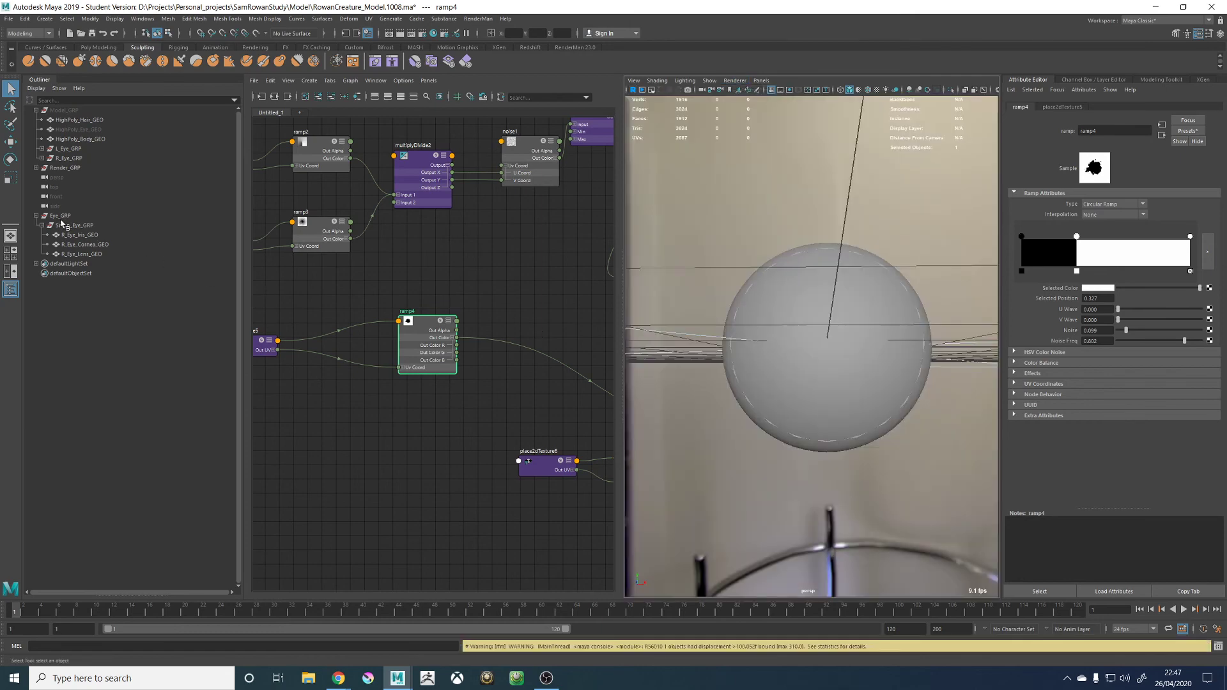
left_click(67, 110)
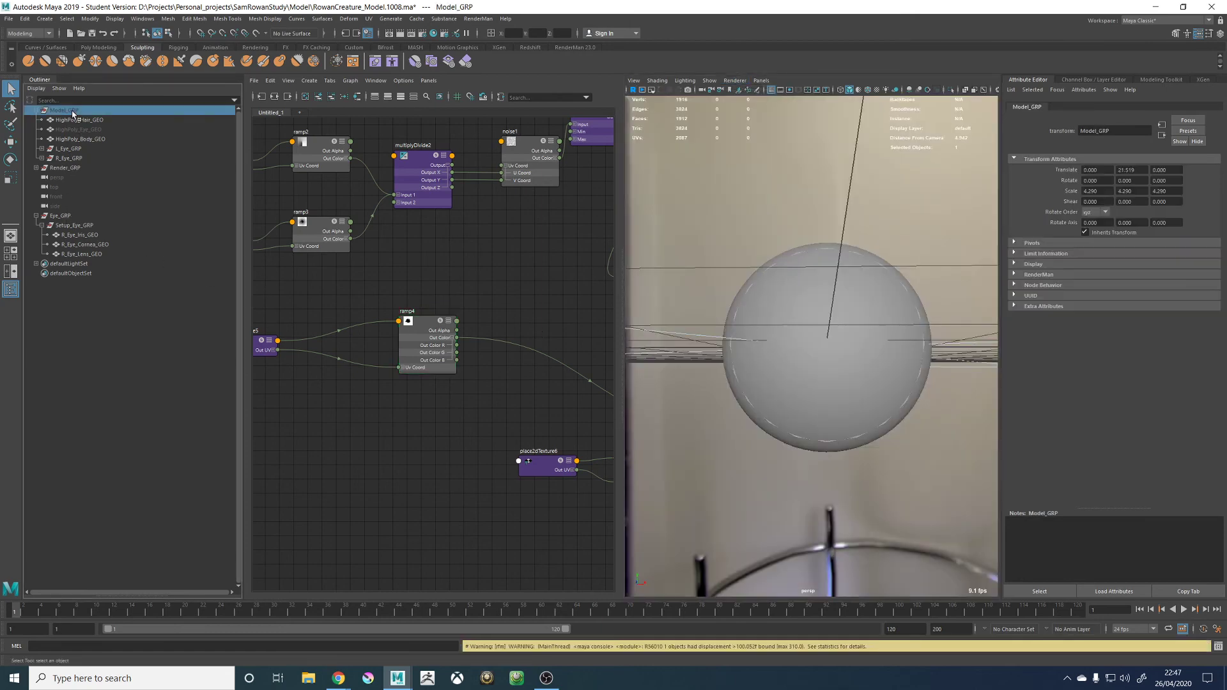
key("shift+h")
key("f")
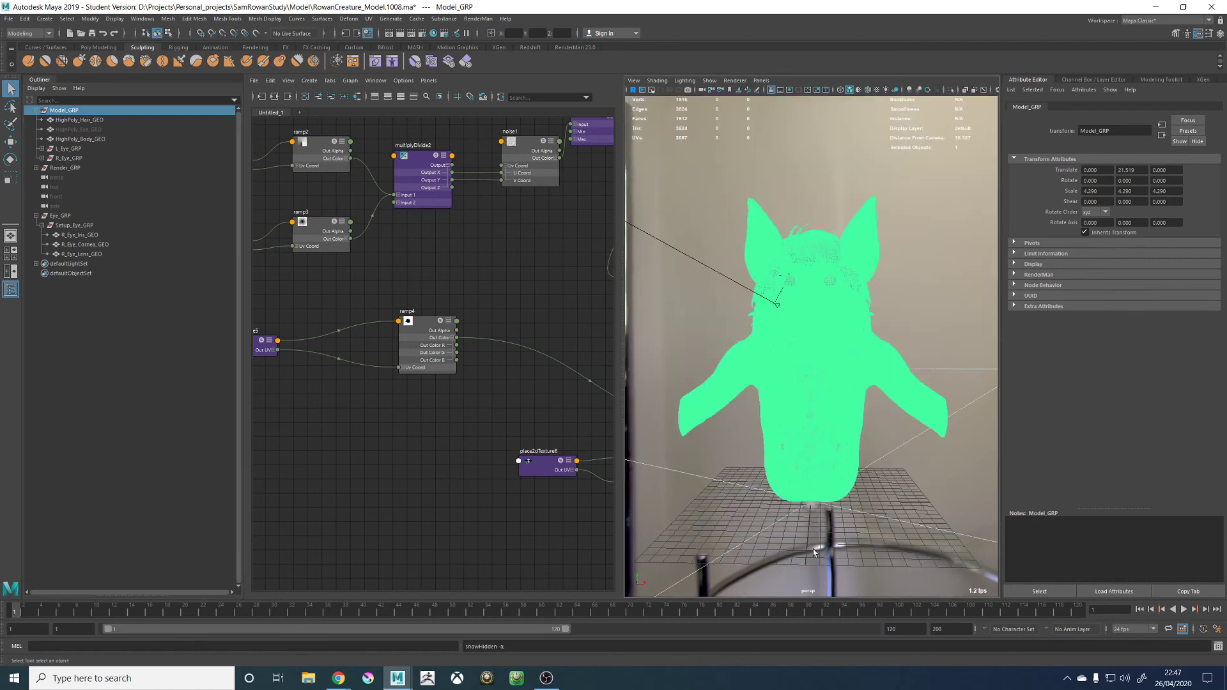
left_click(910, 281)
scroll(892, 344, "up", 5)
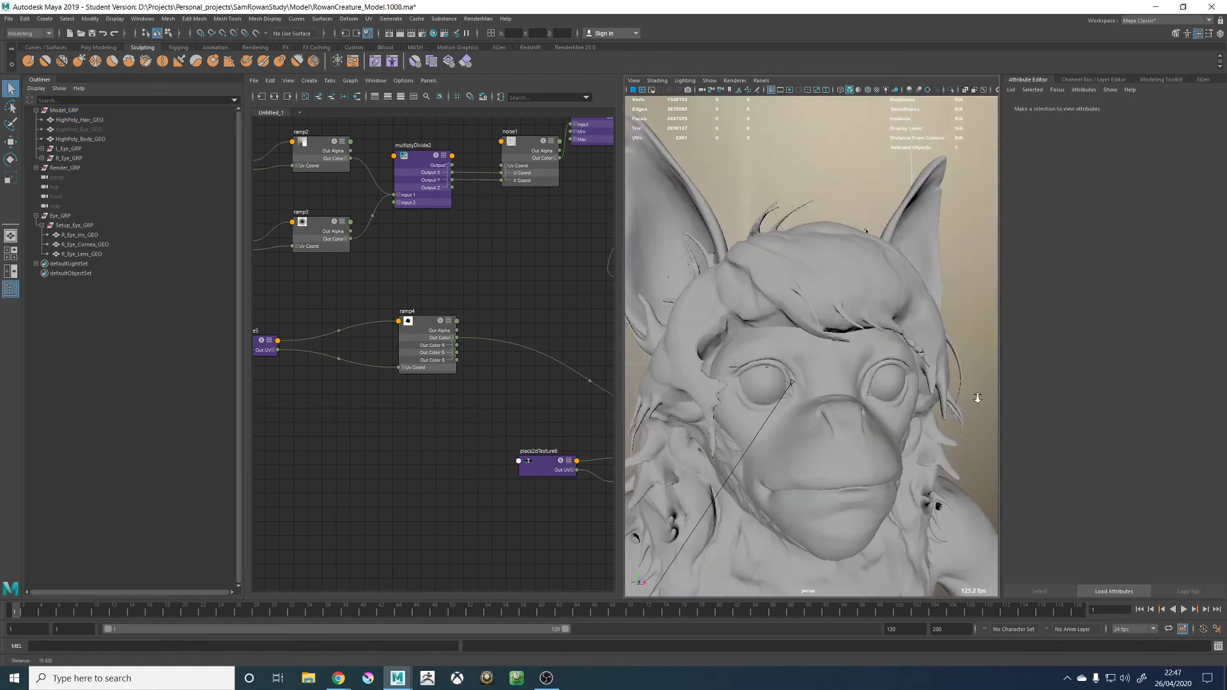
Look through RenderCam and start a RenderMan render of the full creature
left_click(760, 80)
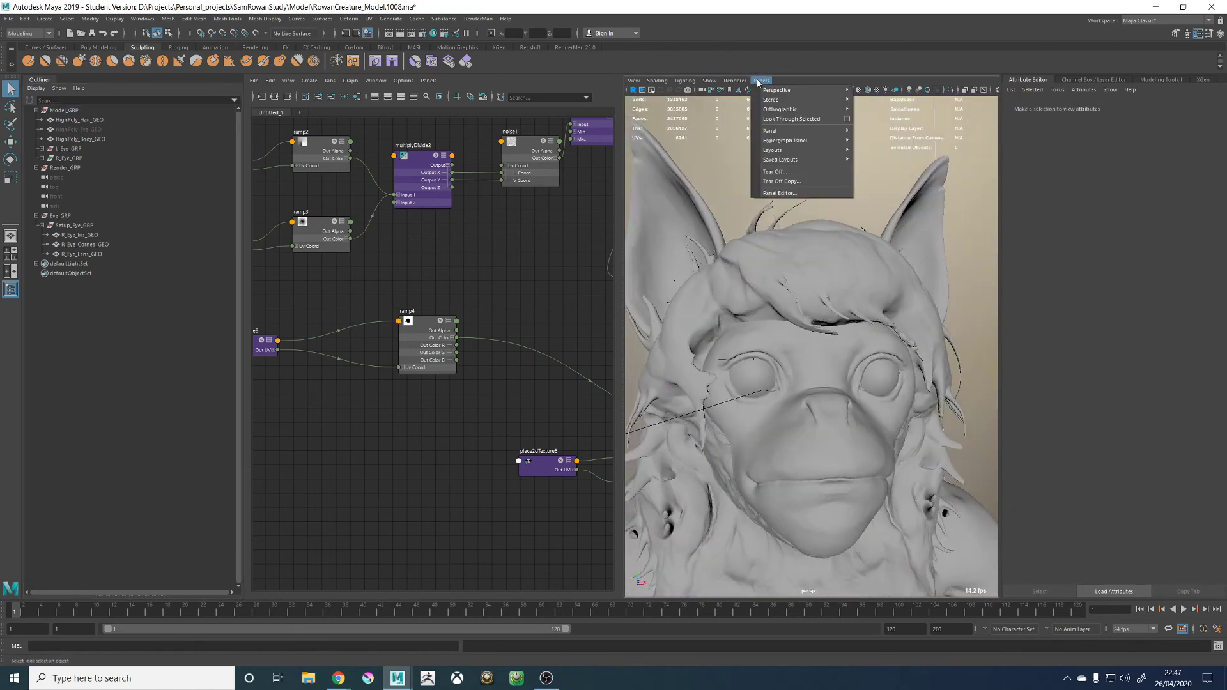
mouse_move(837, 90)
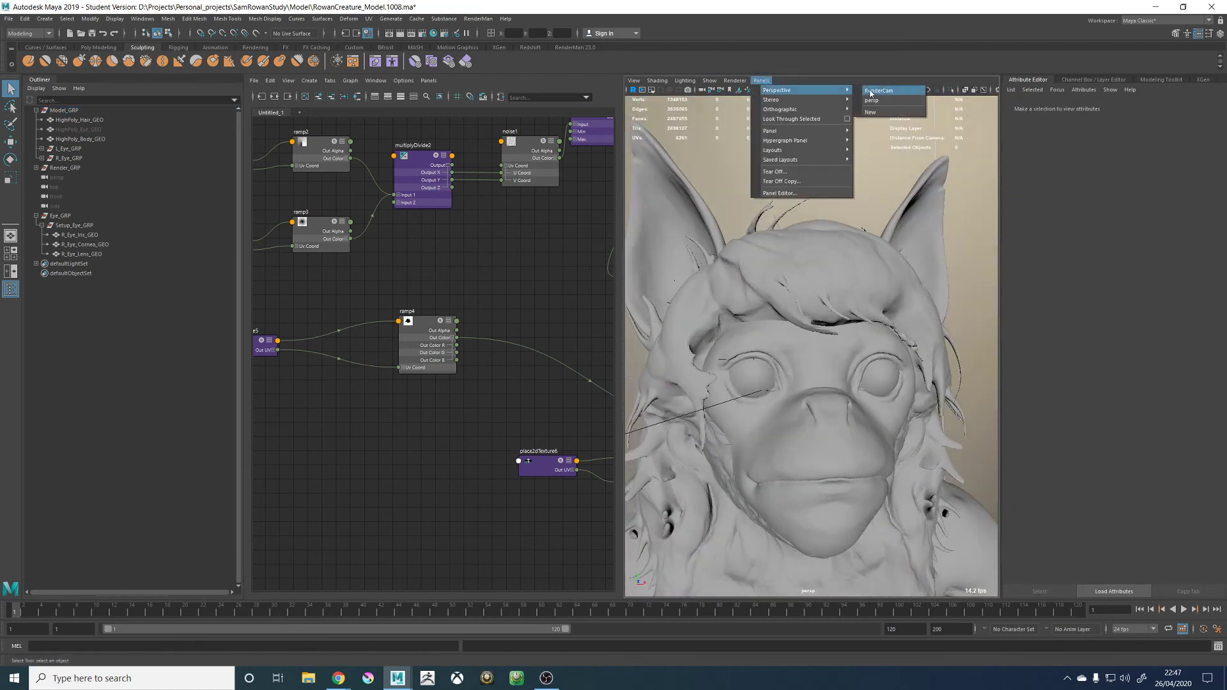
left_click(877, 91)
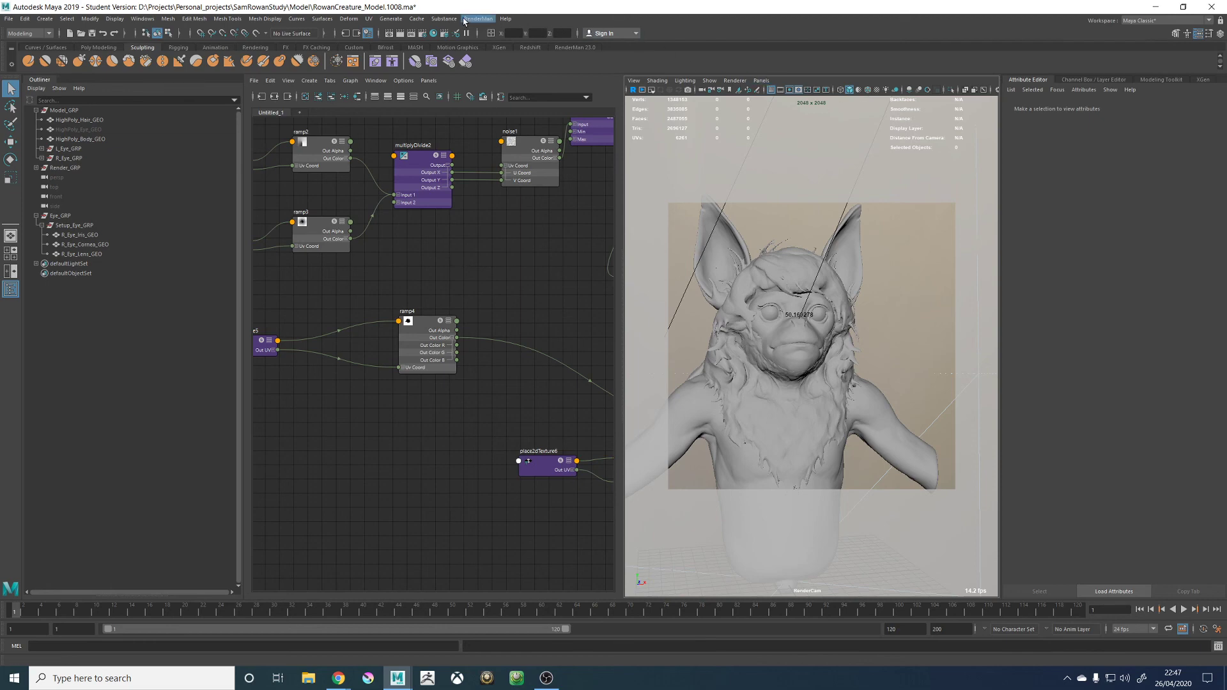
left_click(478, 18)
left_click(492, 39)
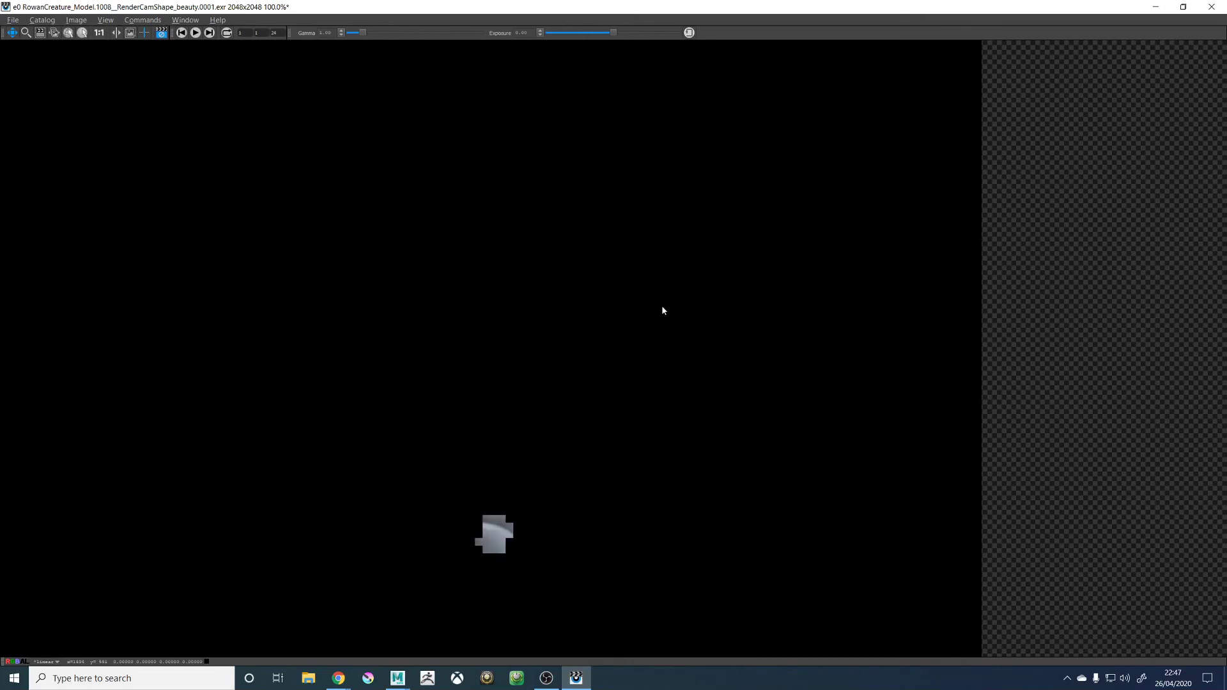
scroll(648, 313, "down", 2)
scroll(511, 476, "up", 2)
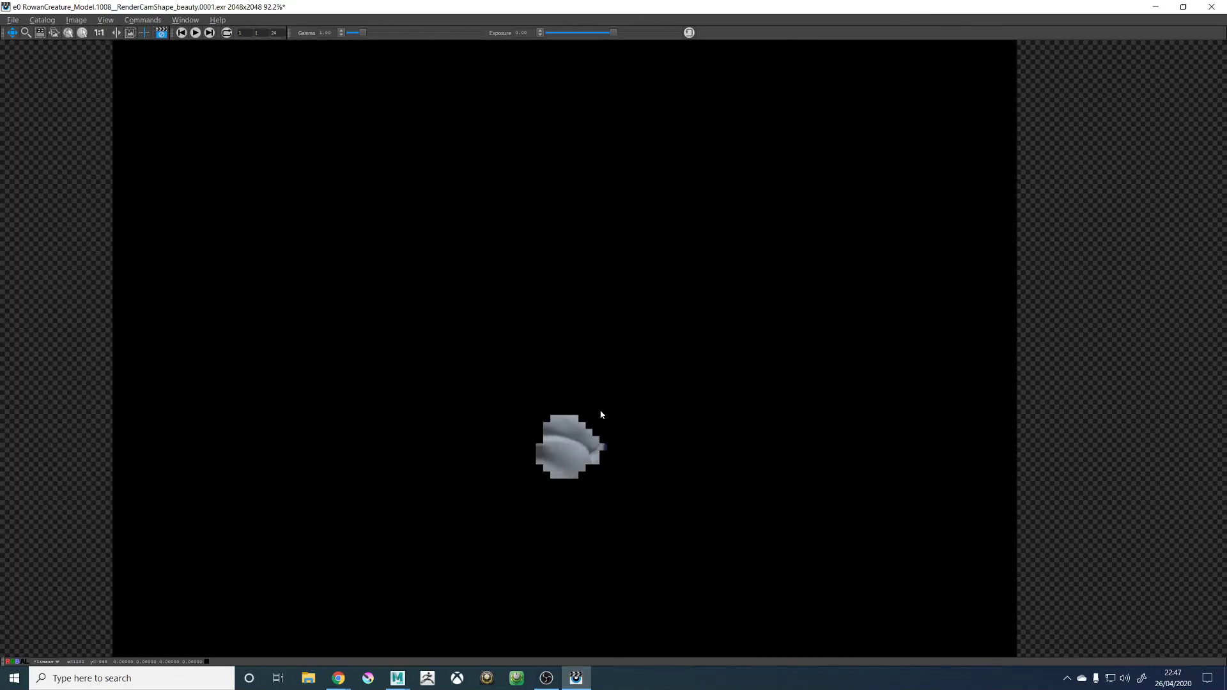
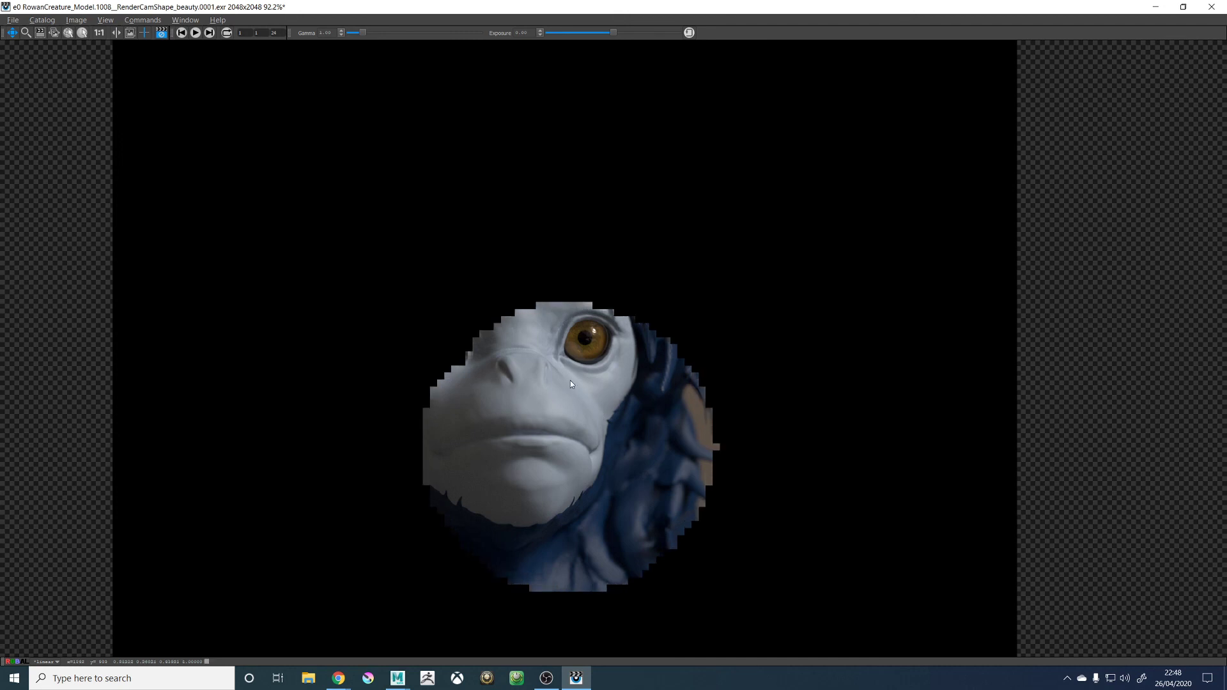
Examine the iris detail of both eyes up close in the progressing render and return to Maya
scroll(585, 342, "up", 3)
scroll(588, 344, "up", 1)
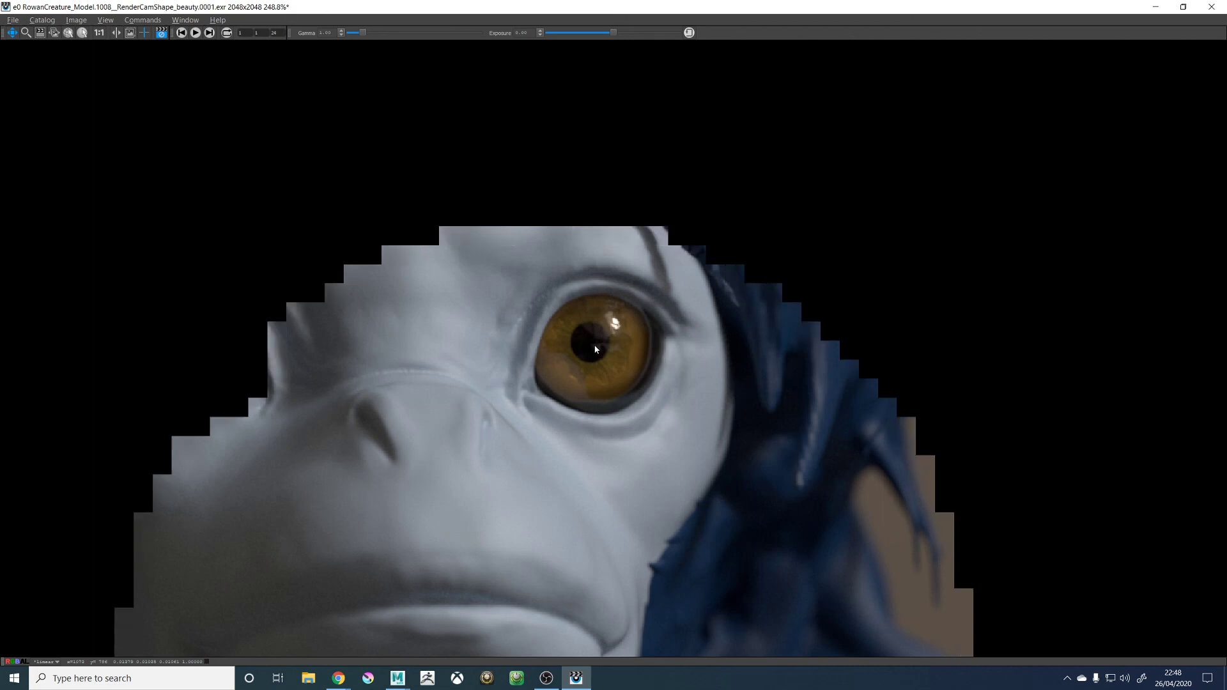
scroll(595, 349, "up", 2)
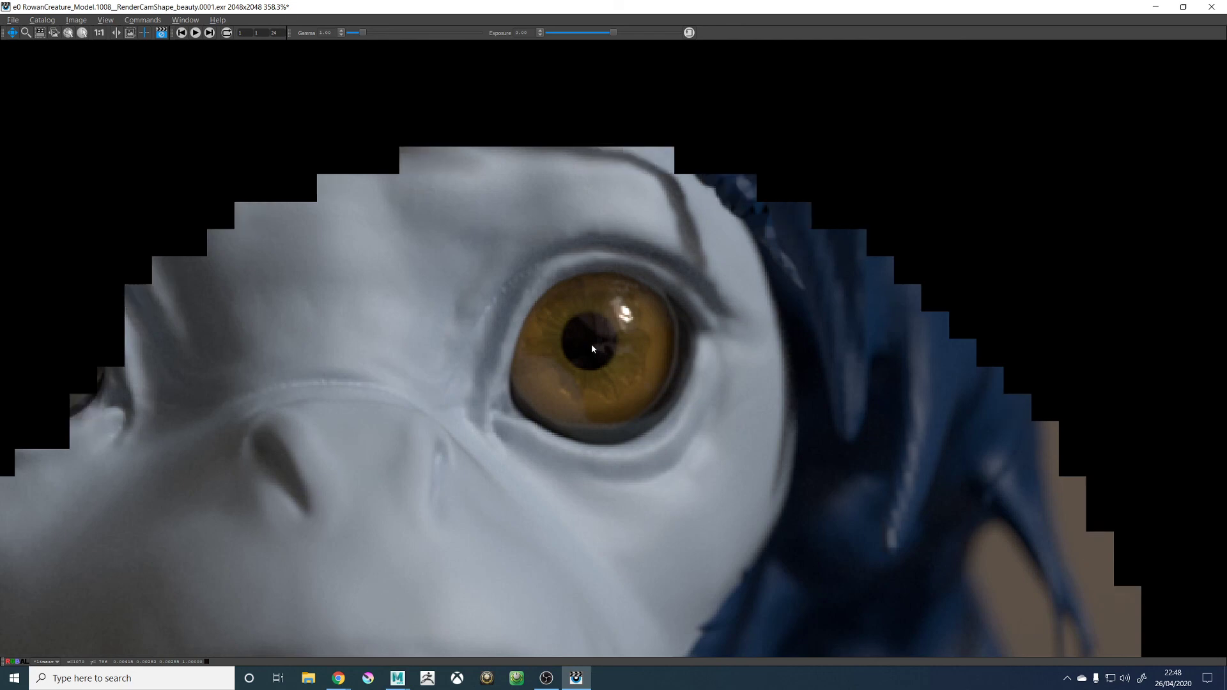
scroll(592, 348, "down", 3)
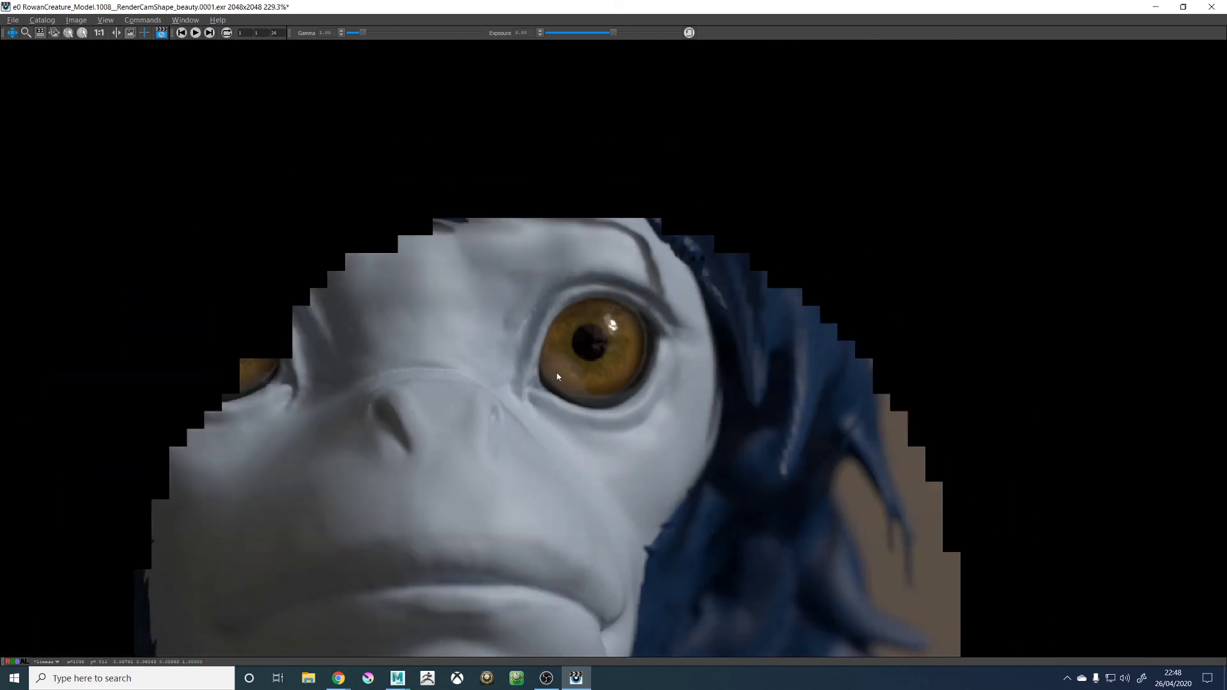
scroll(576, 355, "down", 1)
scroll(564, 362, "up", 4)
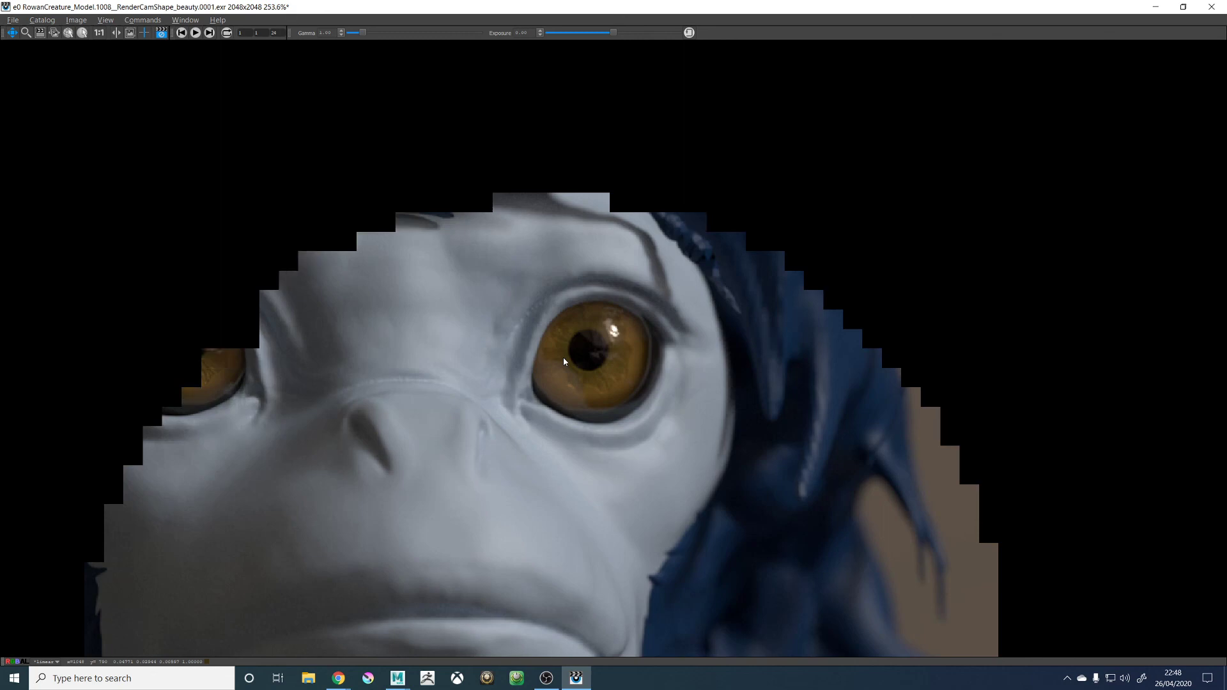
scroll(201, 369, "up", 1)
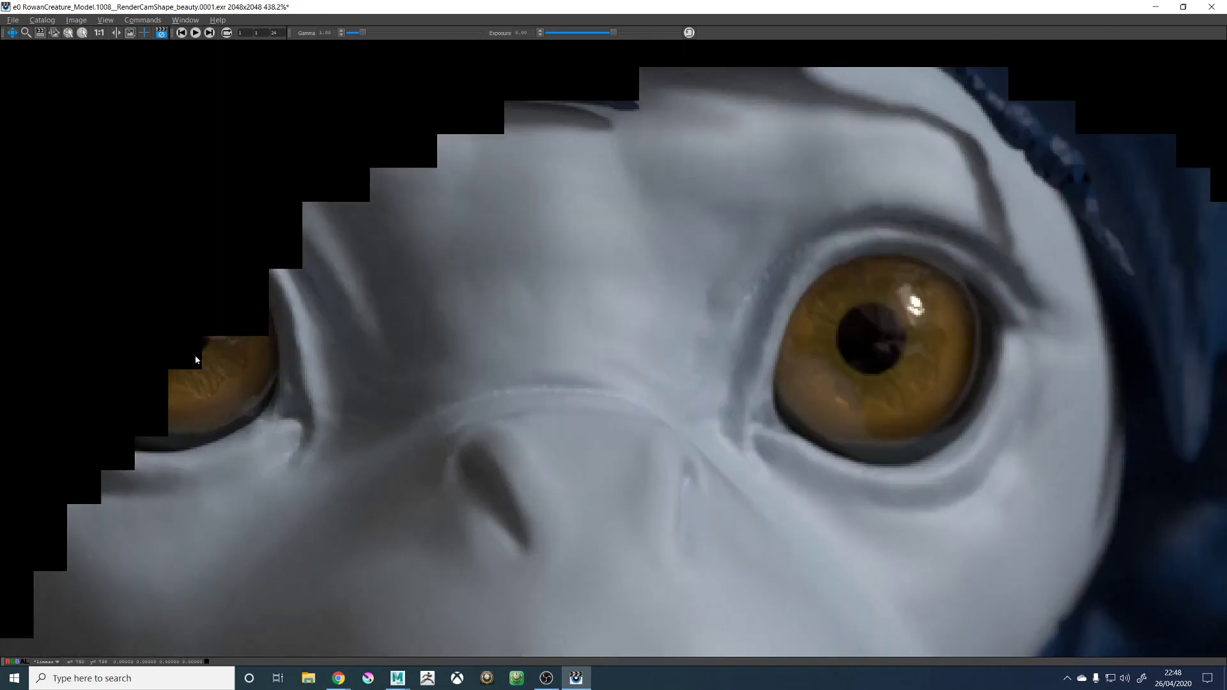
scroll(200, 370, "up", 1)
left_click_drag(200, 369, 375, 343)
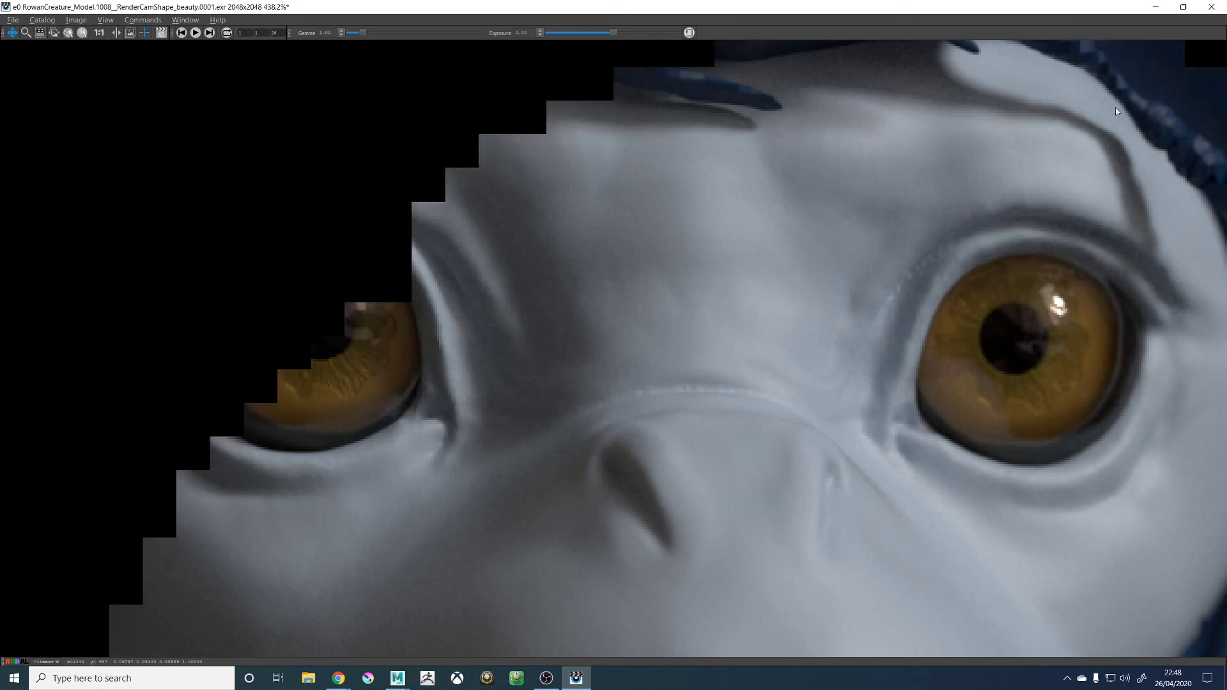
left_click(1155, 7)
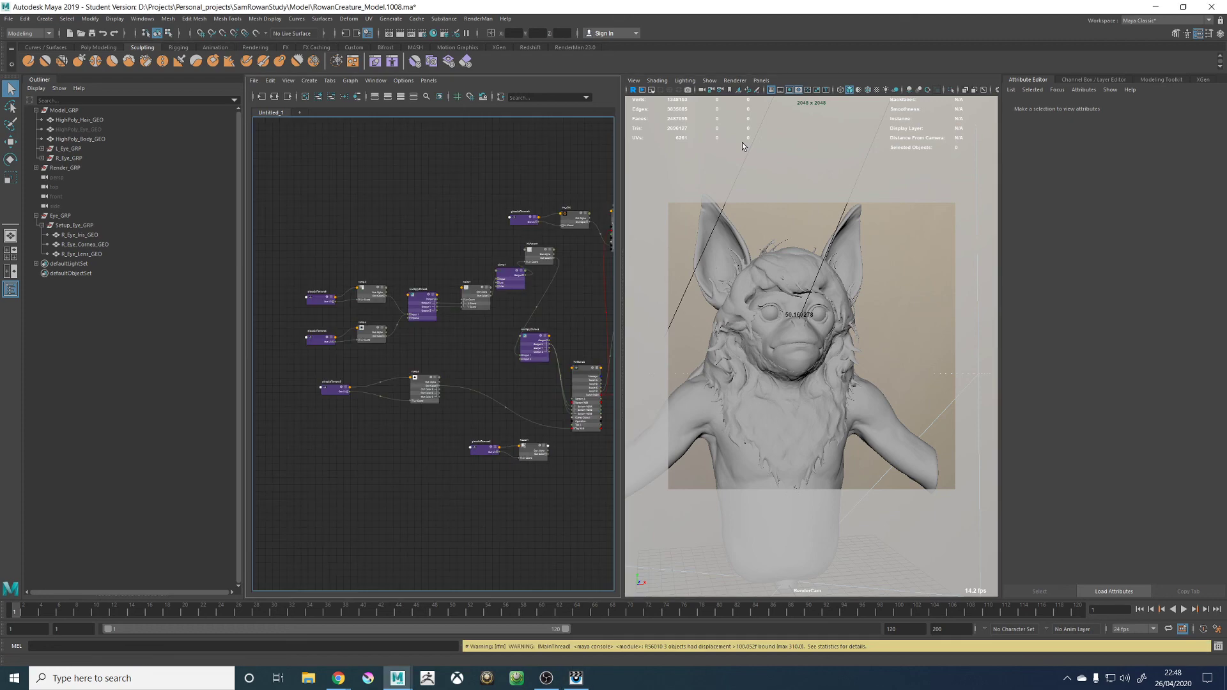
Connect ramp4's Out Color R to PxrBlend2's Top A input in the node graph
scroll(405, 383, "up", 4)
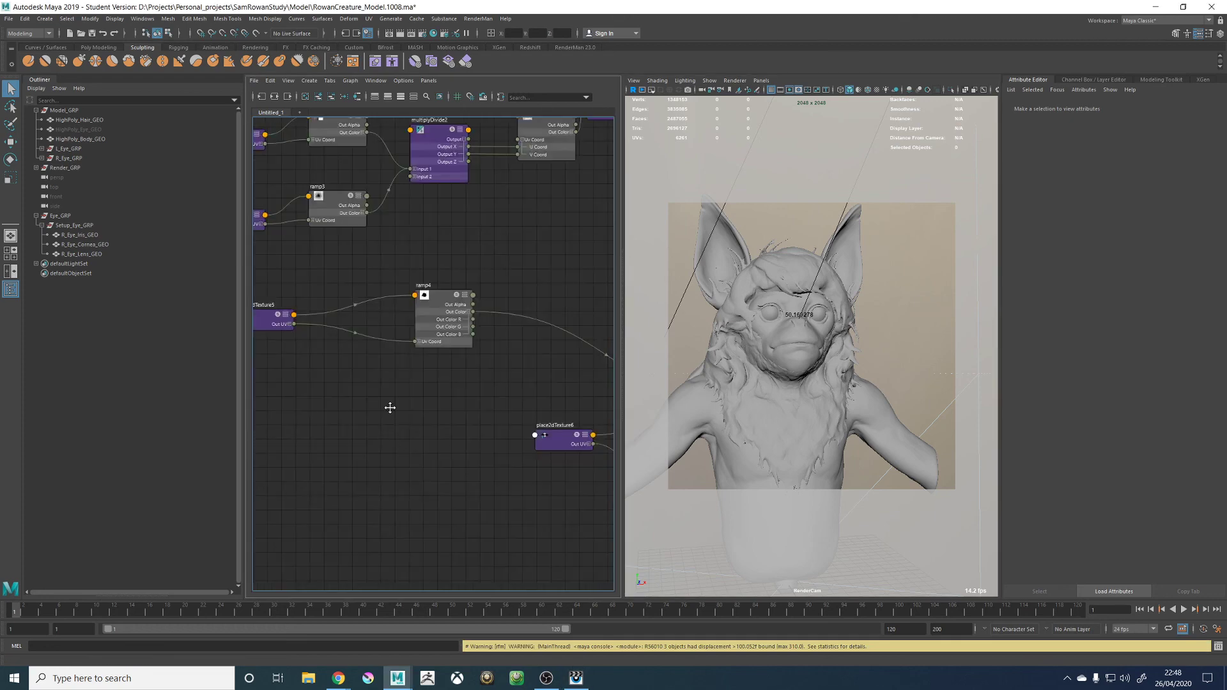
middle_click_drag(392, 405, 275, 466)
middle_click_drag(550, 481, 364, 454)
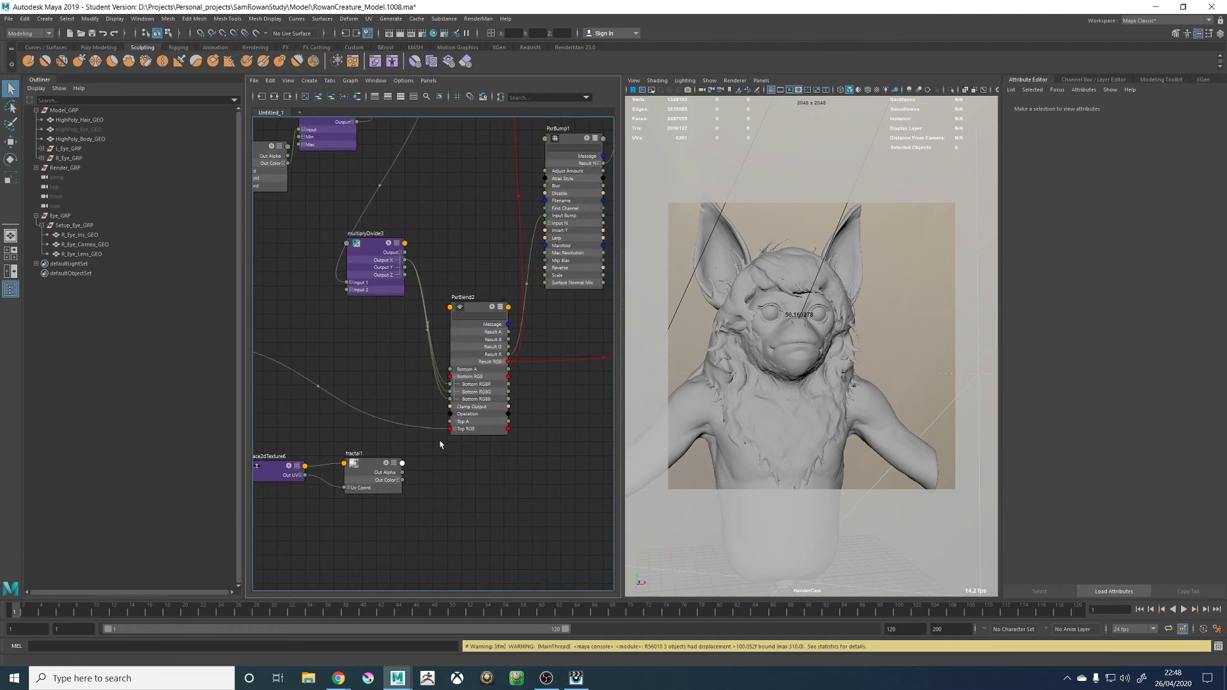
left_click(473, 314)
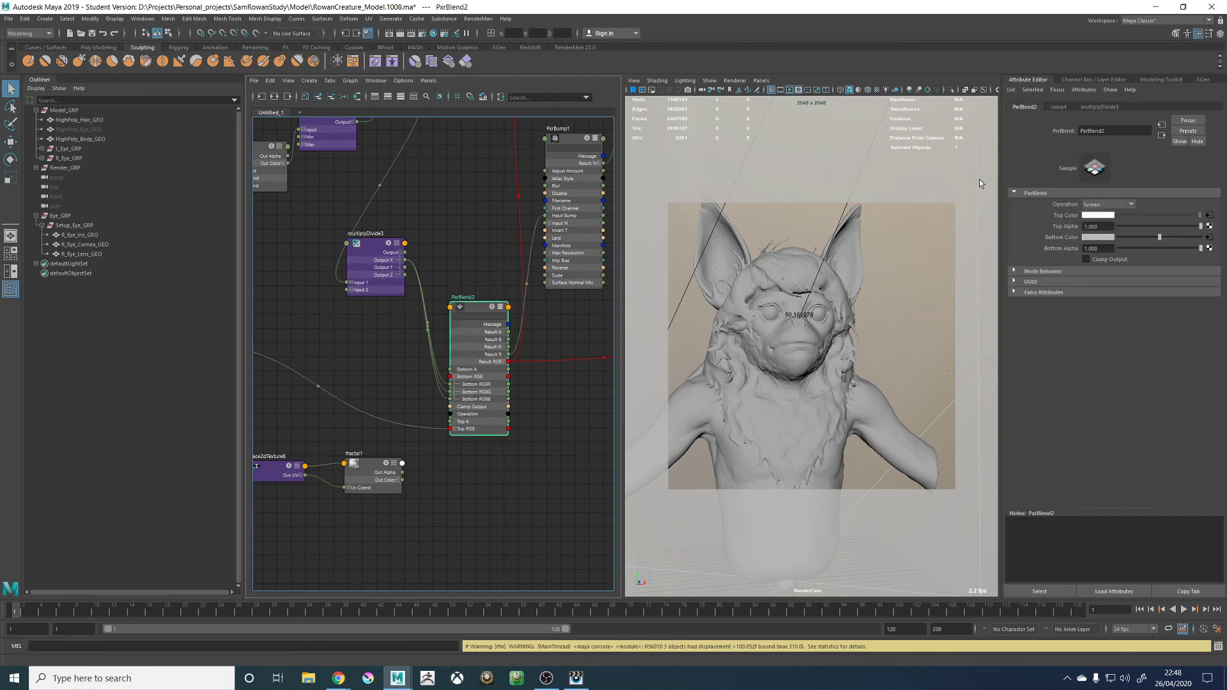
middle_click_drag(419, 472, 579, 482, "alt")
left_click_drag(344, 353, 396, 360)
middle_click_drag(430, 363, 309, 328, "alt")
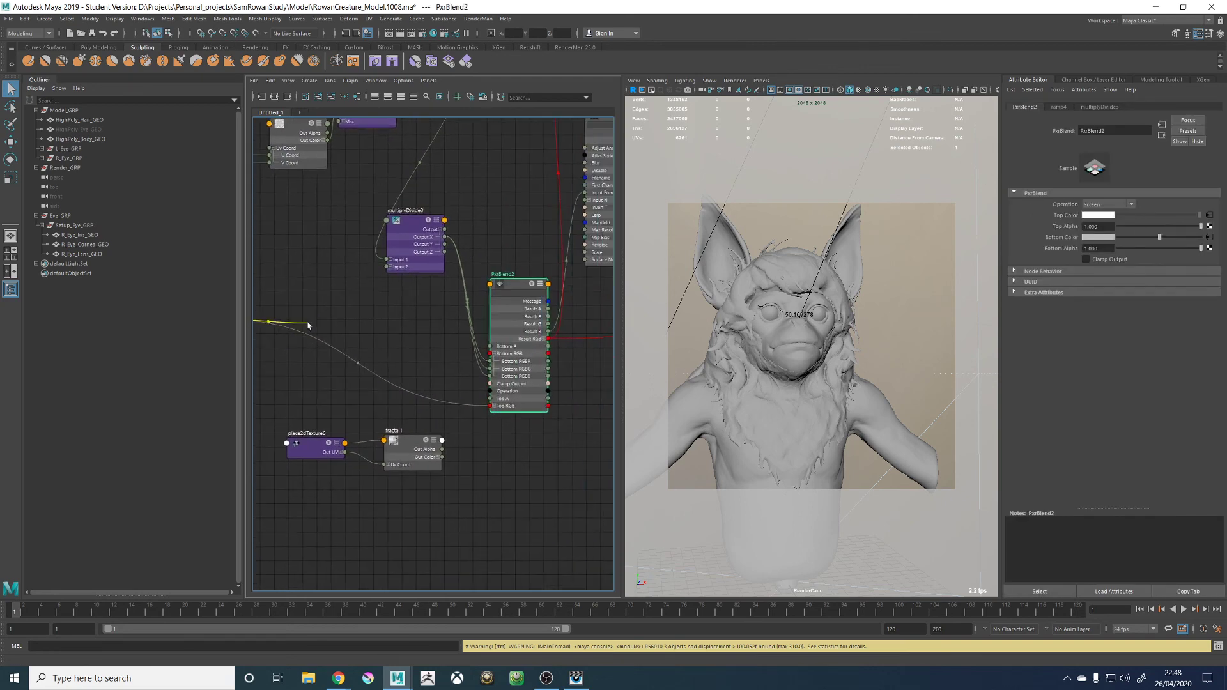
left_click(444, 377)
middle_click_drag(336, 386, 443, 385, "alt")
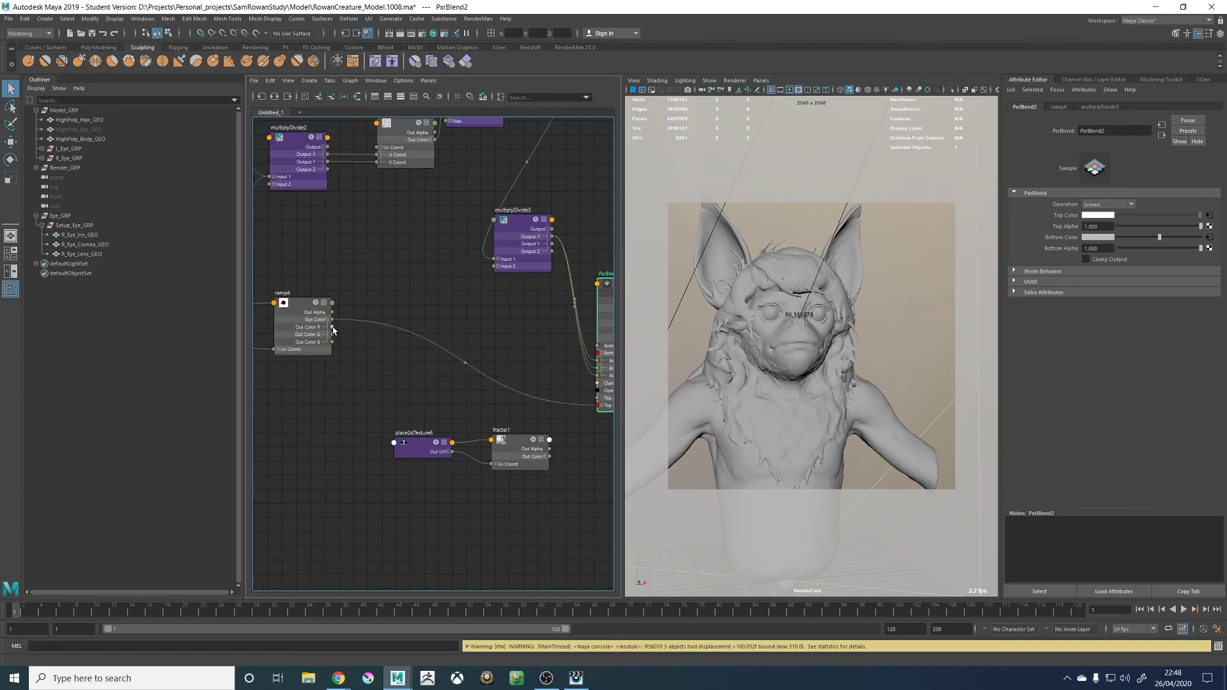
left_click_drag(332, 329, 435, 391)
middle_click_drag(435, 391, 370, 384, "alt")
left_click(530, 392)
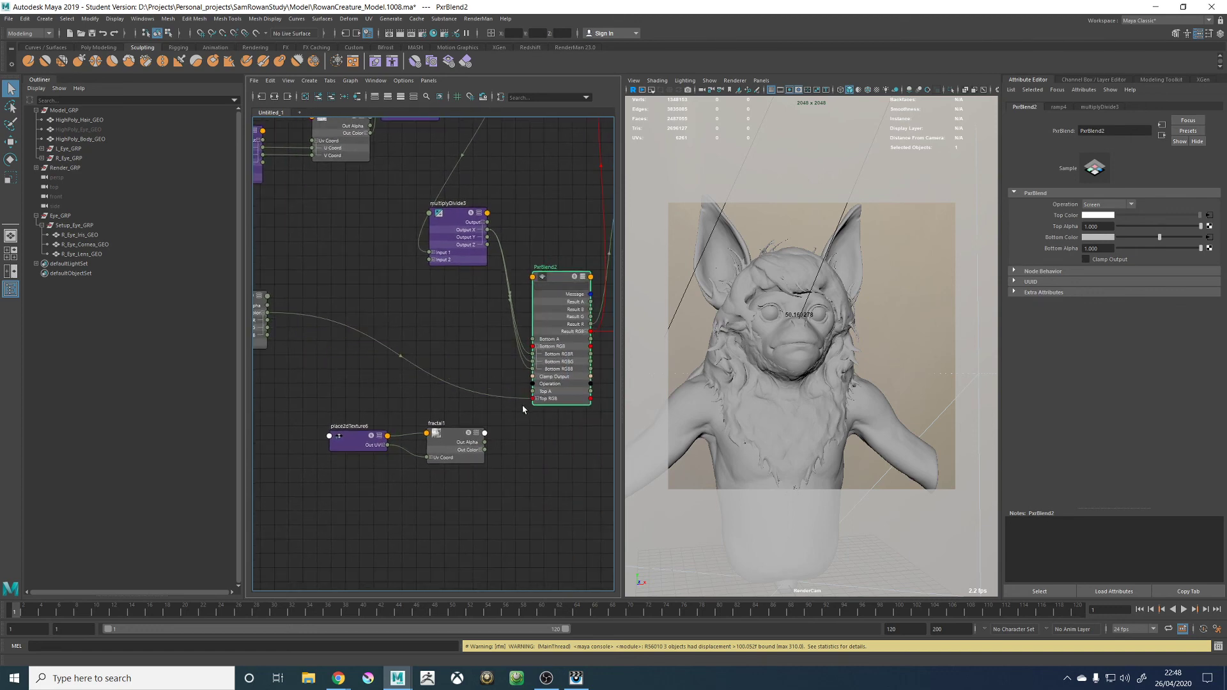
left_click_drag(268, 322, 532, 393)
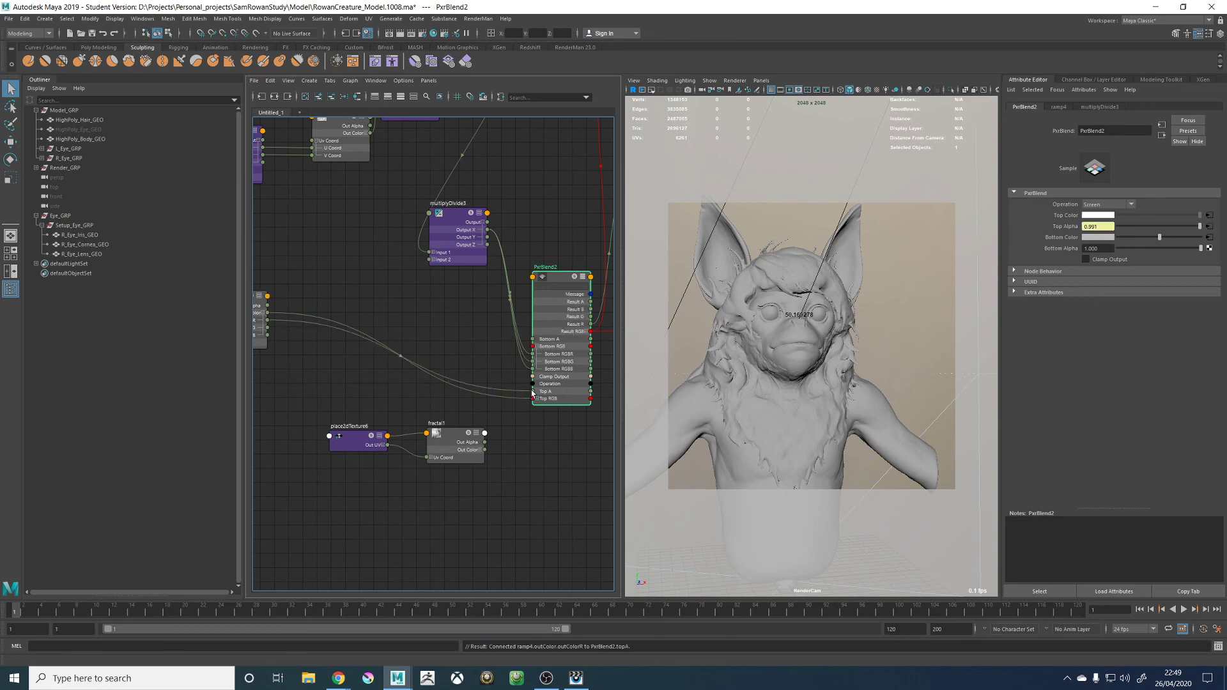
Disconnect ramp4's Out Color from PxrBlend2's Top RGB and move ramp4 down beside place2dTexture6
left_click(519, 400)
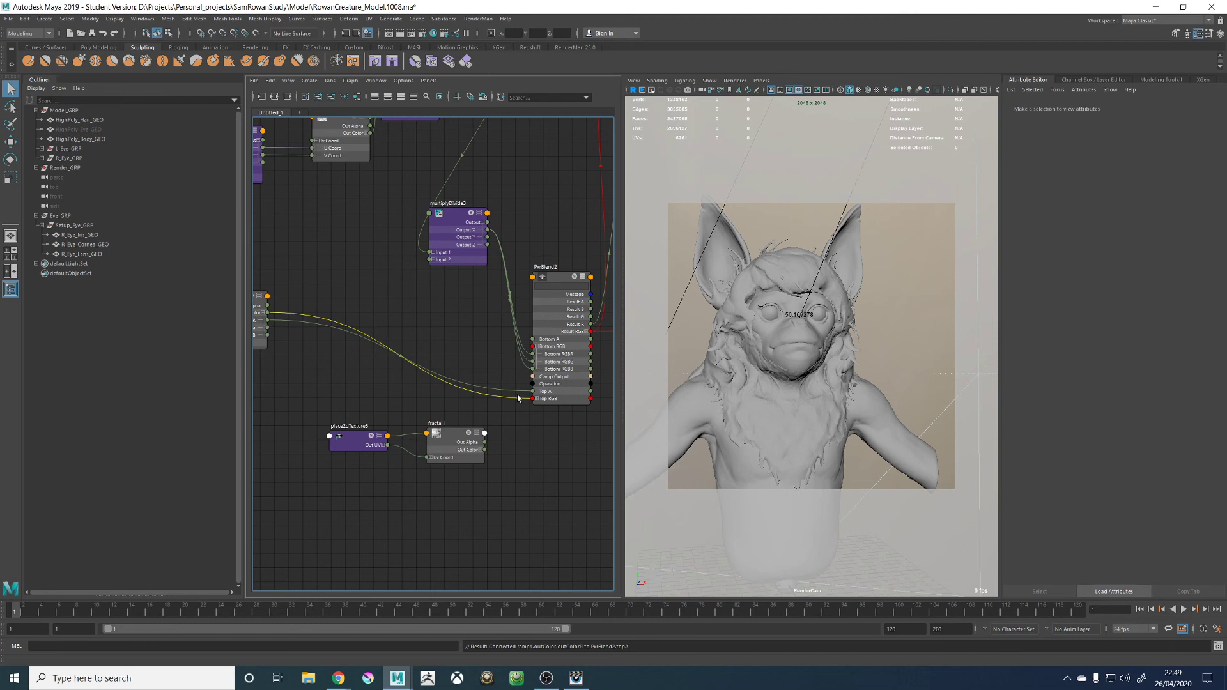
left_click_drag(518, 398, 486, 377)
middle_click_drag(395, 326, 515, 338, "alt")
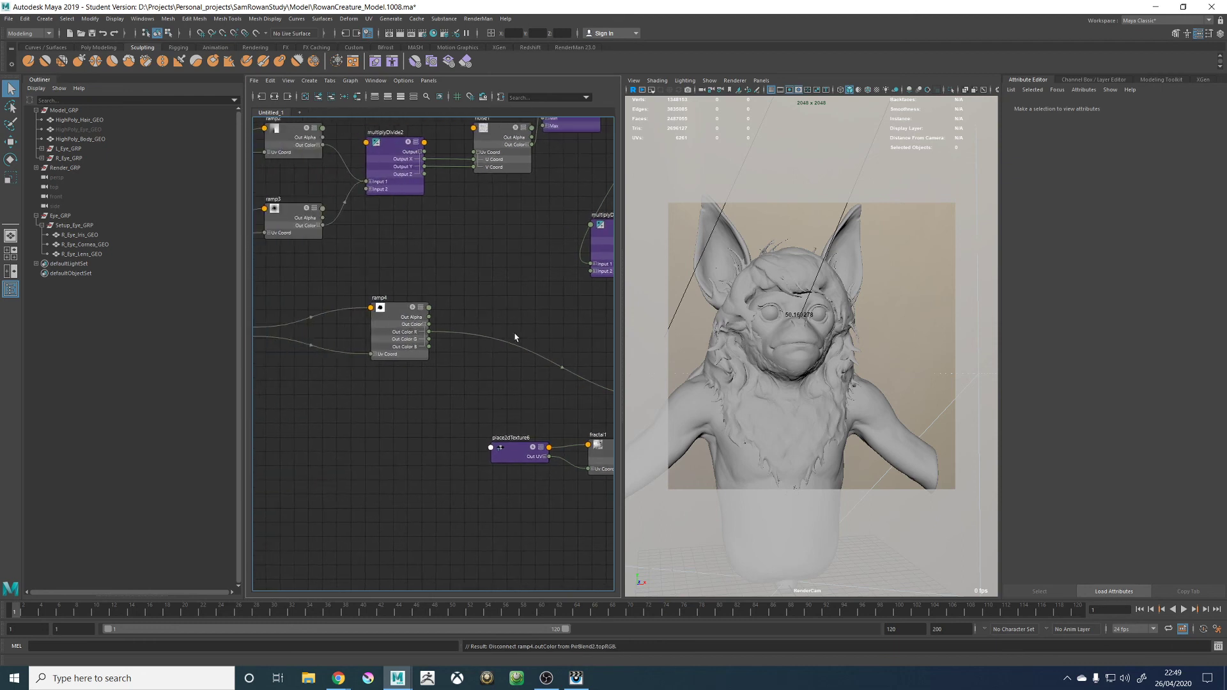
middle_click_drag(379, 287, 389, 292, "alt")
left_click_drag(467, 351, 554, 493)
middle_click_drag(563, 521, 315, 505, "alt")
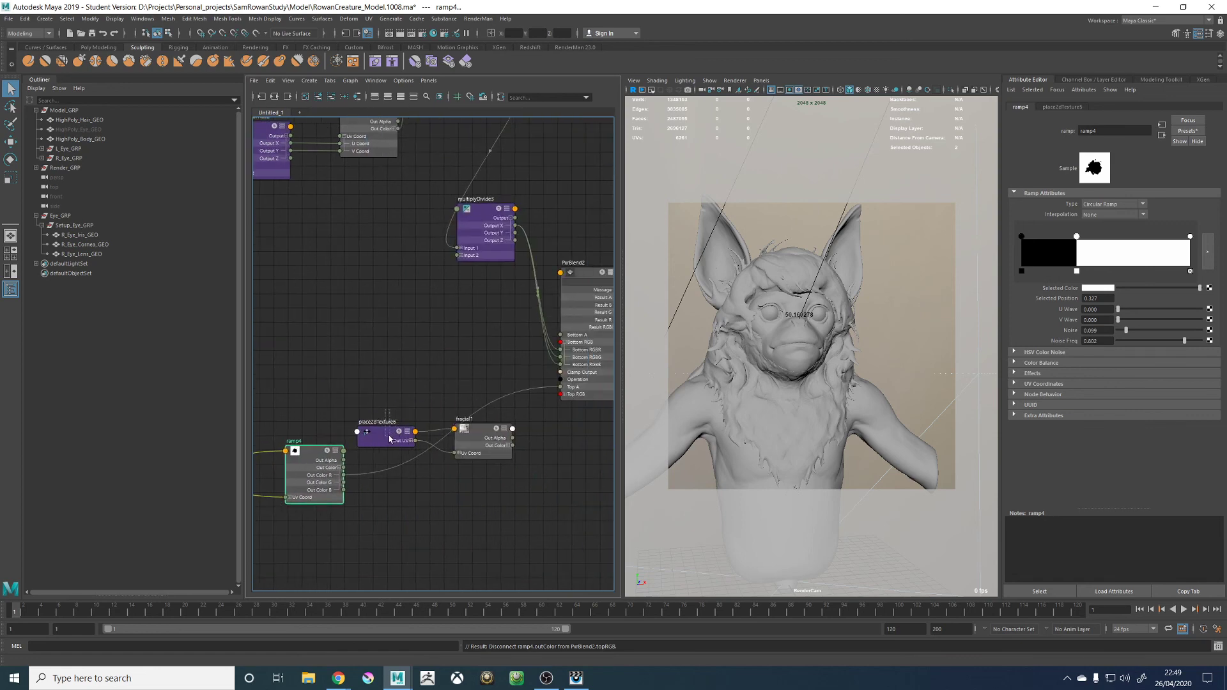
Delete the unused place2dTexture6 and fractal1 nodes
left_click(387, 435)
key("Delete")
left_click(476, 433)
key("Delete")
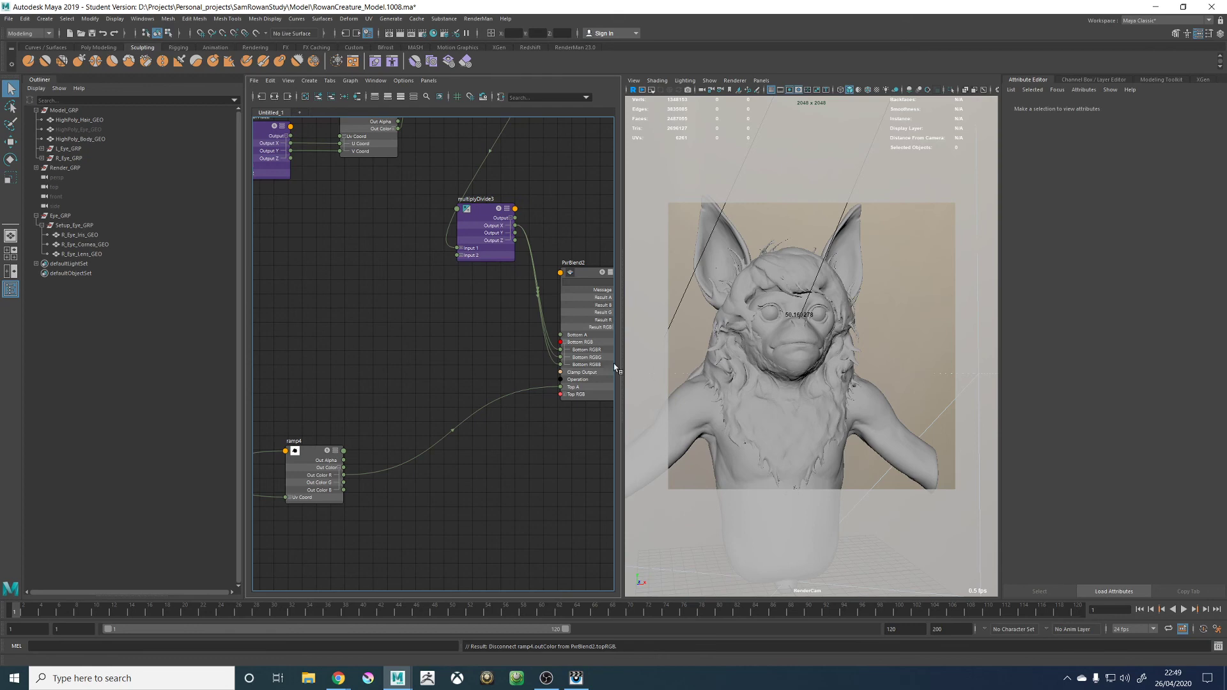
Hide the Outliner and create a multiplyDivide node in the empty graph area between multiplyDivide2 and ramp4
middle_click_drag(372, 350, 632, 350, "alt")
middle_click_drag(326, 255, 336, 286, "alt")
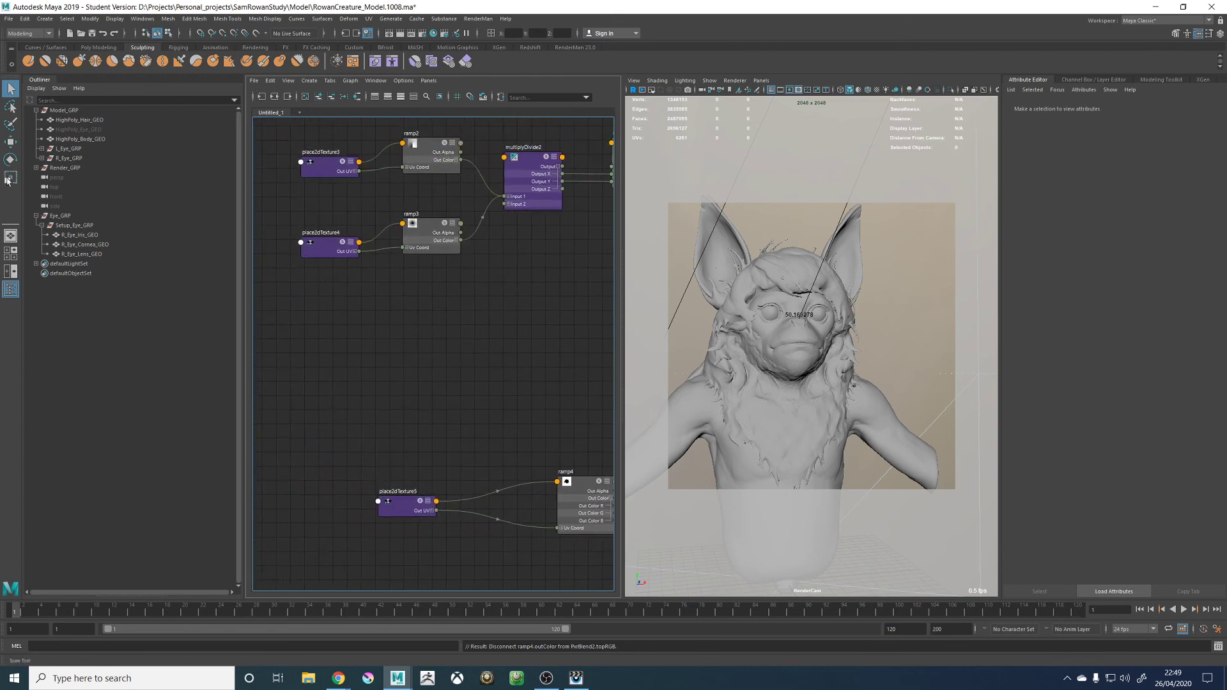
left_click(10, 289)
middle_click_drag(268, 310, 305, 312, "alt")
scroll(293, 263, "up", 2)
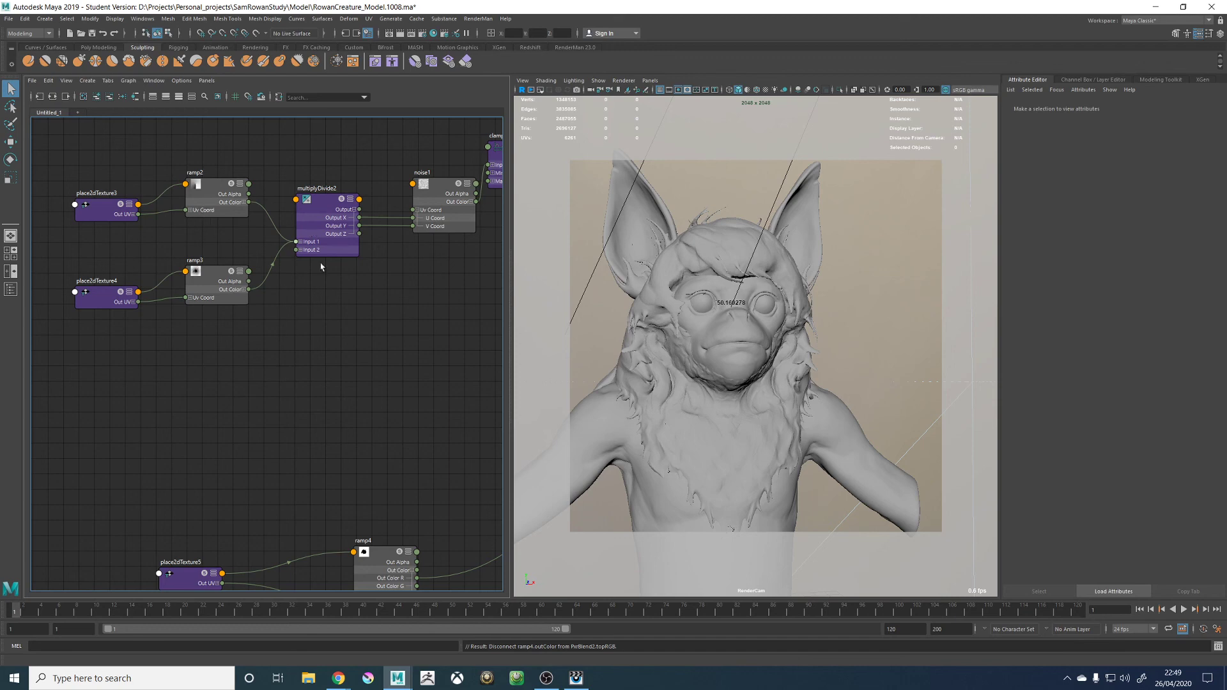
key("Tab")
type("mult")
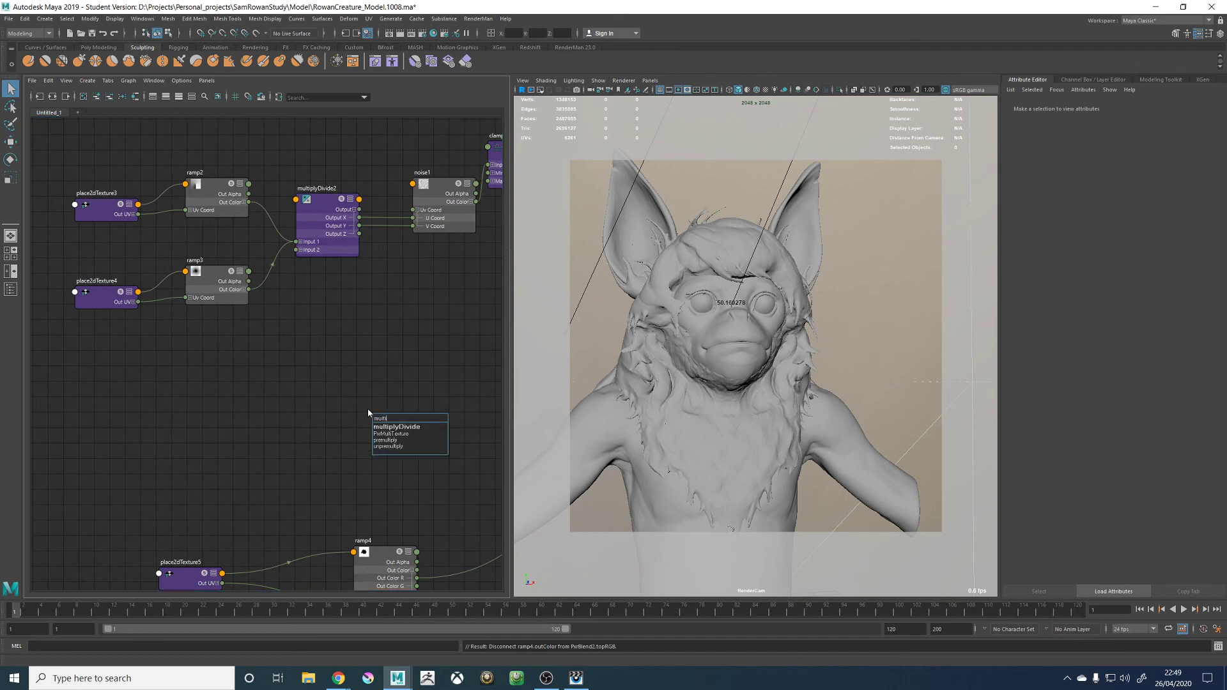
key("Return")
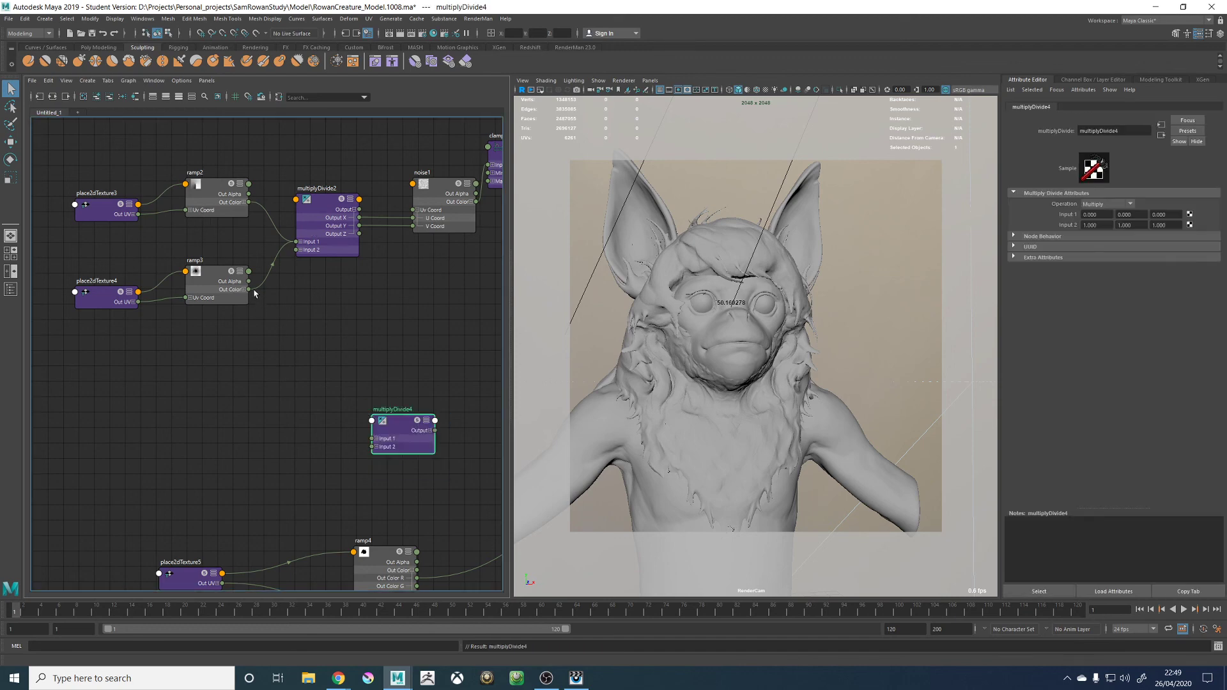
Expand multiplyDivide2's Input 1 and the Out Color of ramp3 and ramp2 into components to inspect their connections
left_click(297, 242)
scroll(306, 319, "up", 5)
left_click(180, 258)
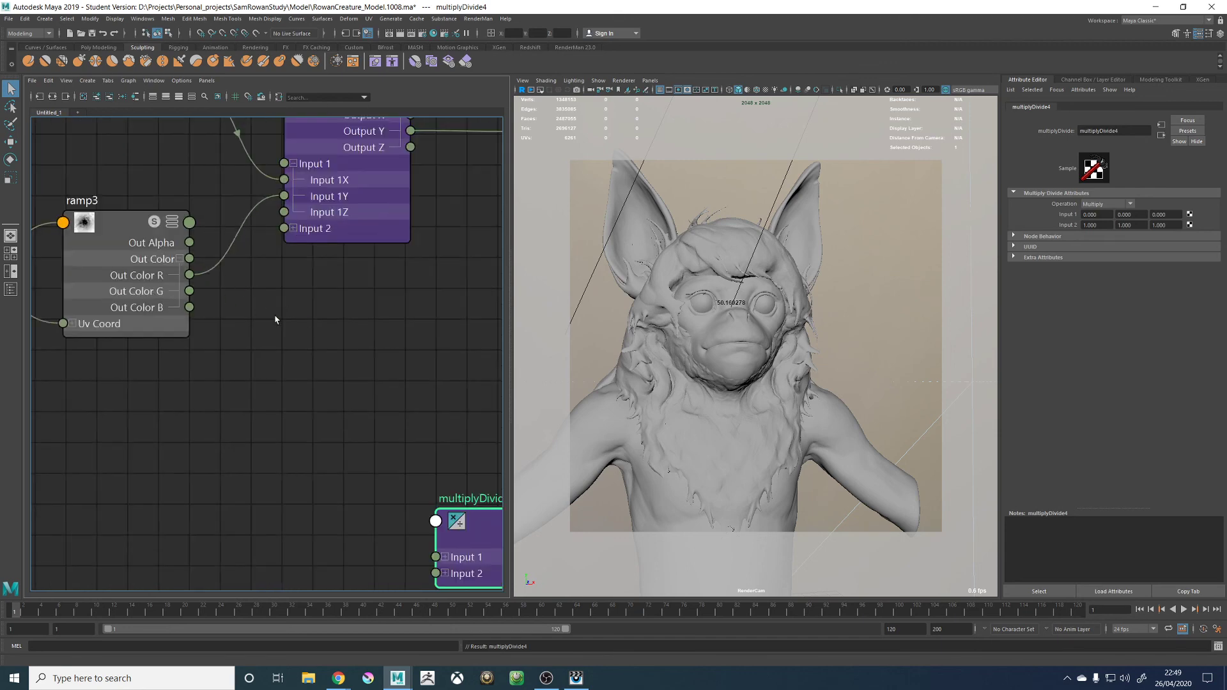
scroll(276, 317, "down", 2)
left_click(208, 154)
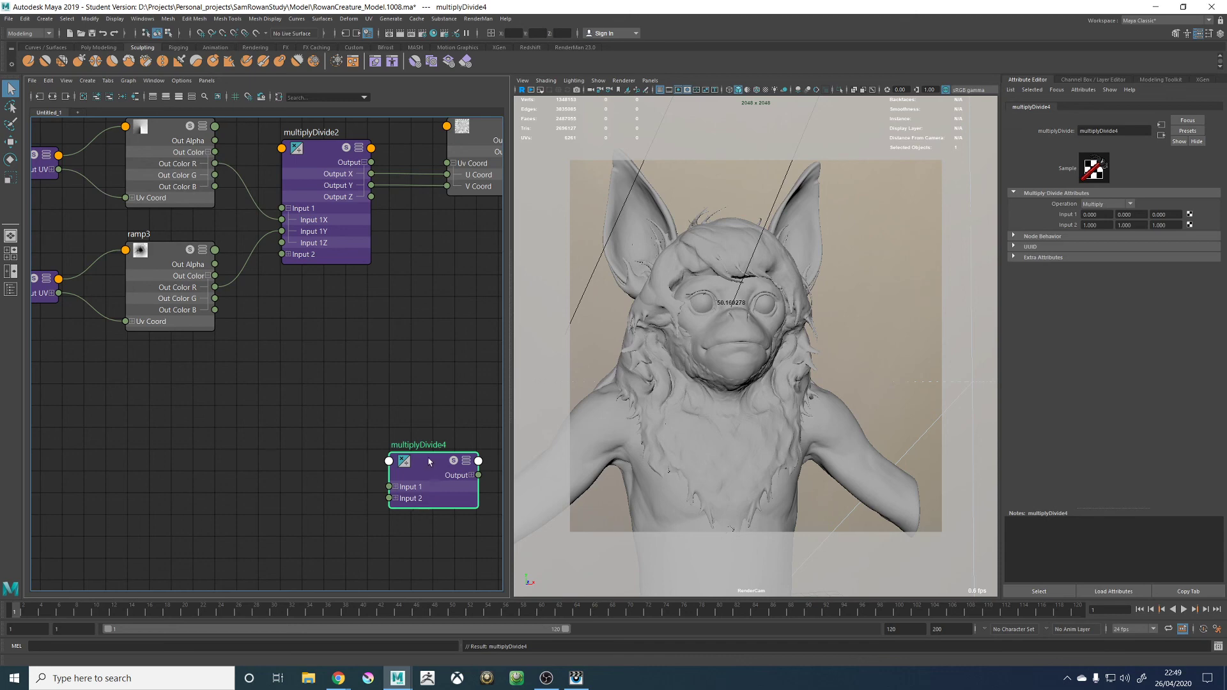
Place multiplyDivide4 below multiplyDivide2 and connect the Out Color R of ramp2 and ramp3 to its Input 1X and 1Y
left_click_drag(430, 462, 366, 343)
left_click(332, 369)
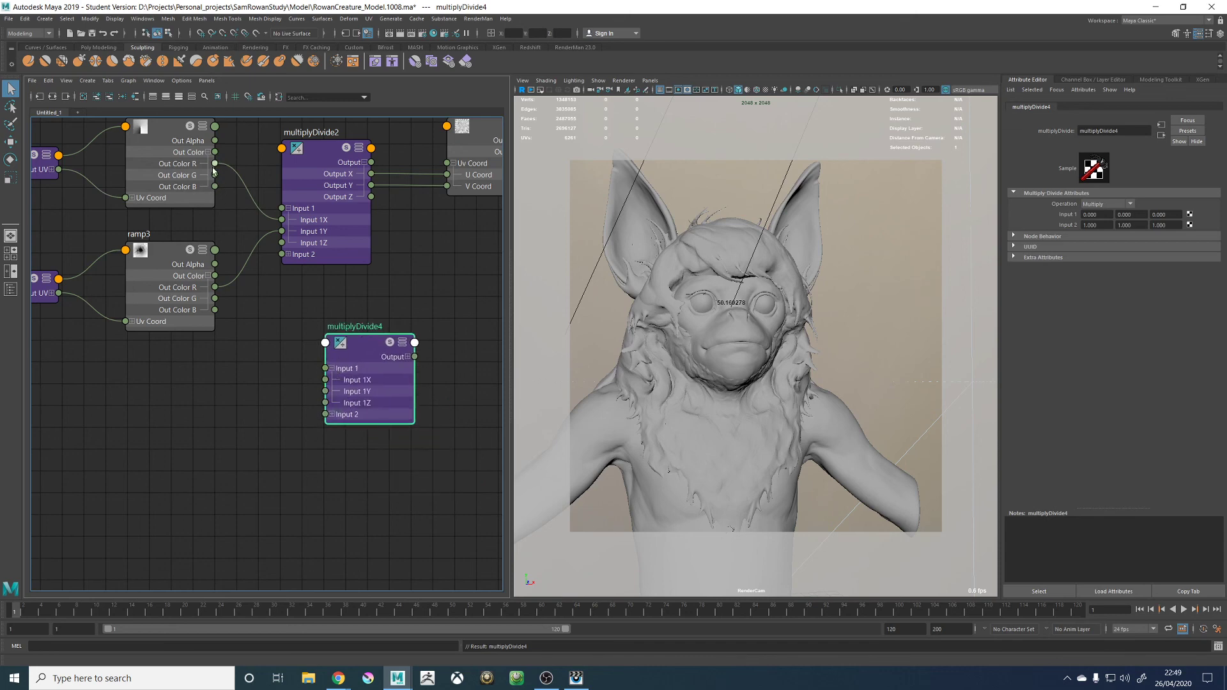
left_click_drag(215, 164, 326, 382)
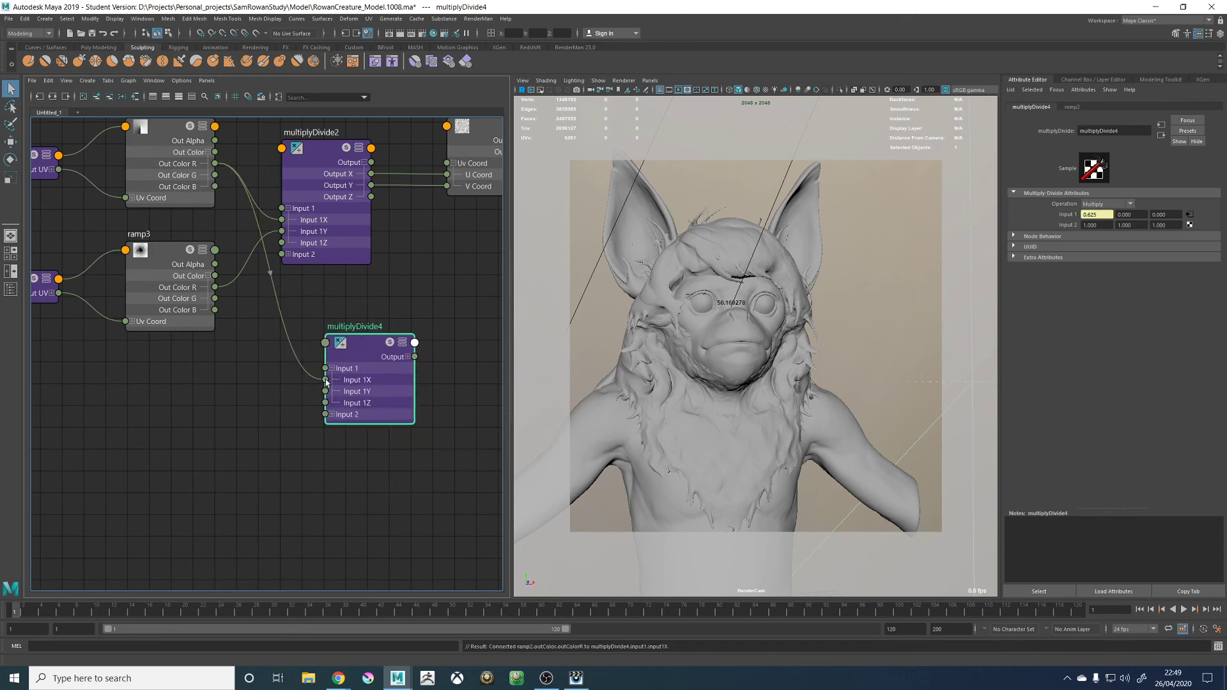
left_click_drag(215, 287, 325, 391)
Create a noise texture beside multiplyDivide4 and delete the place2dTexture6 node that comes with it
middle_click_drag(499, 288, 309, 339, "alt")
left_click(328, 438)
key("Tab")
type("noise")
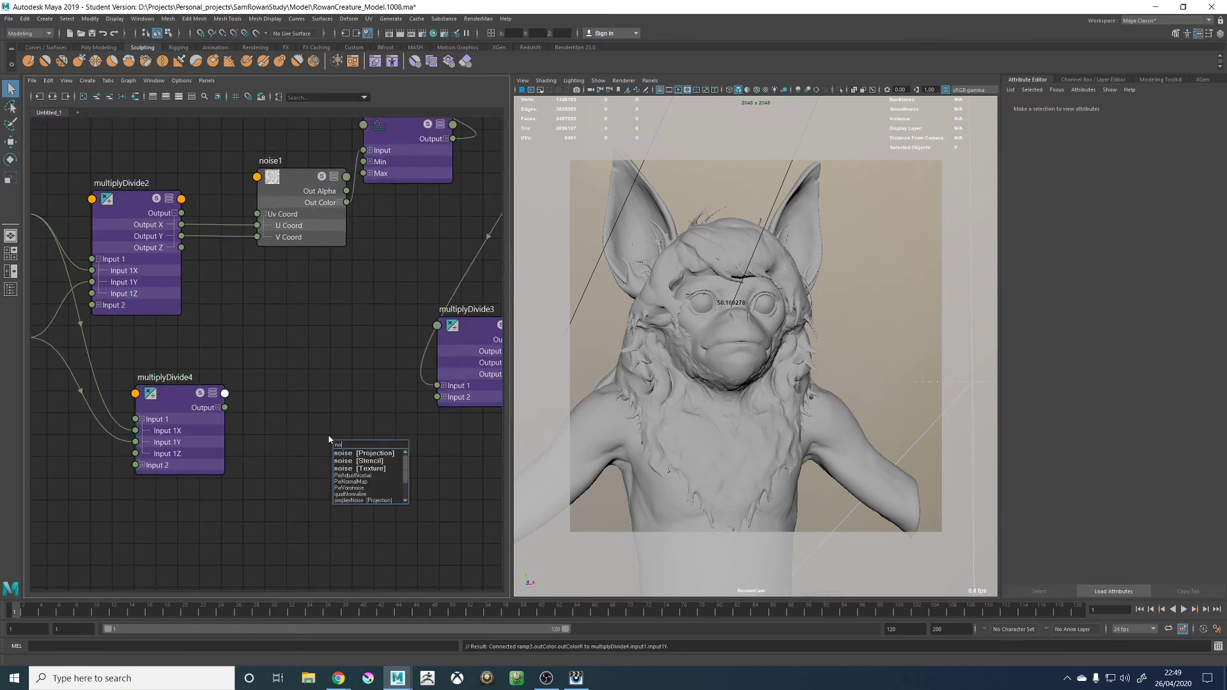
key("Down")
key("Down")
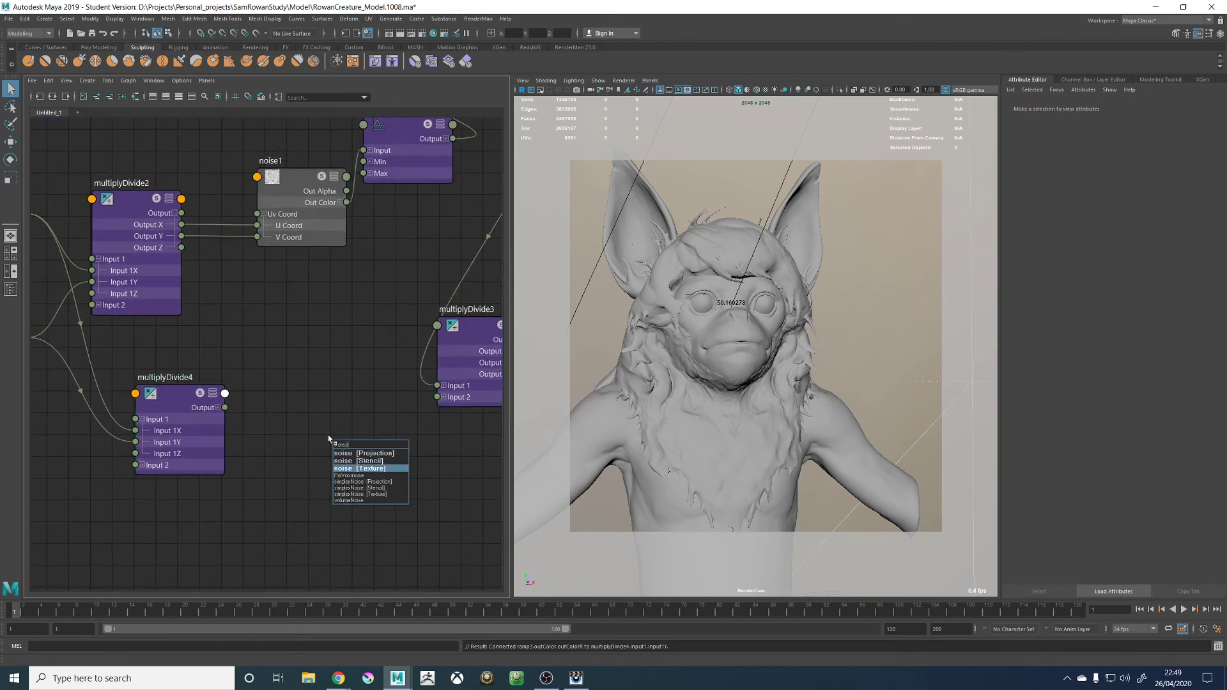
key("Return")
left_click(374, 457)
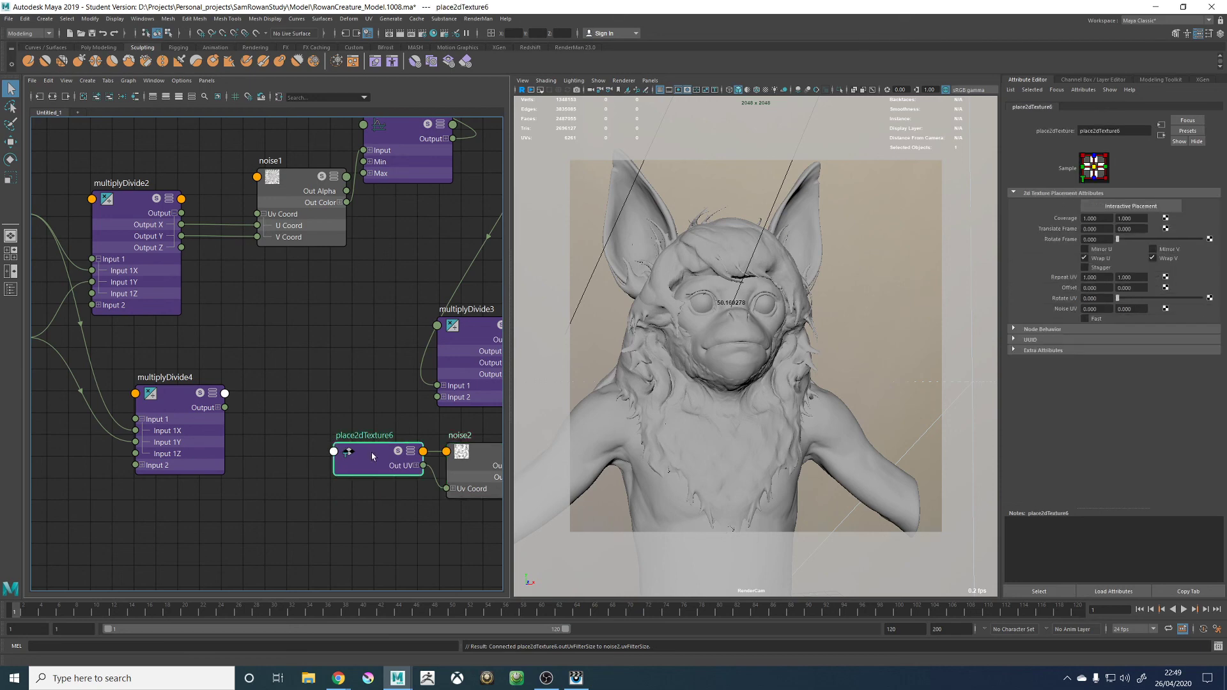
key("Delete")
left_click_drag(486, 462, 340, 470)
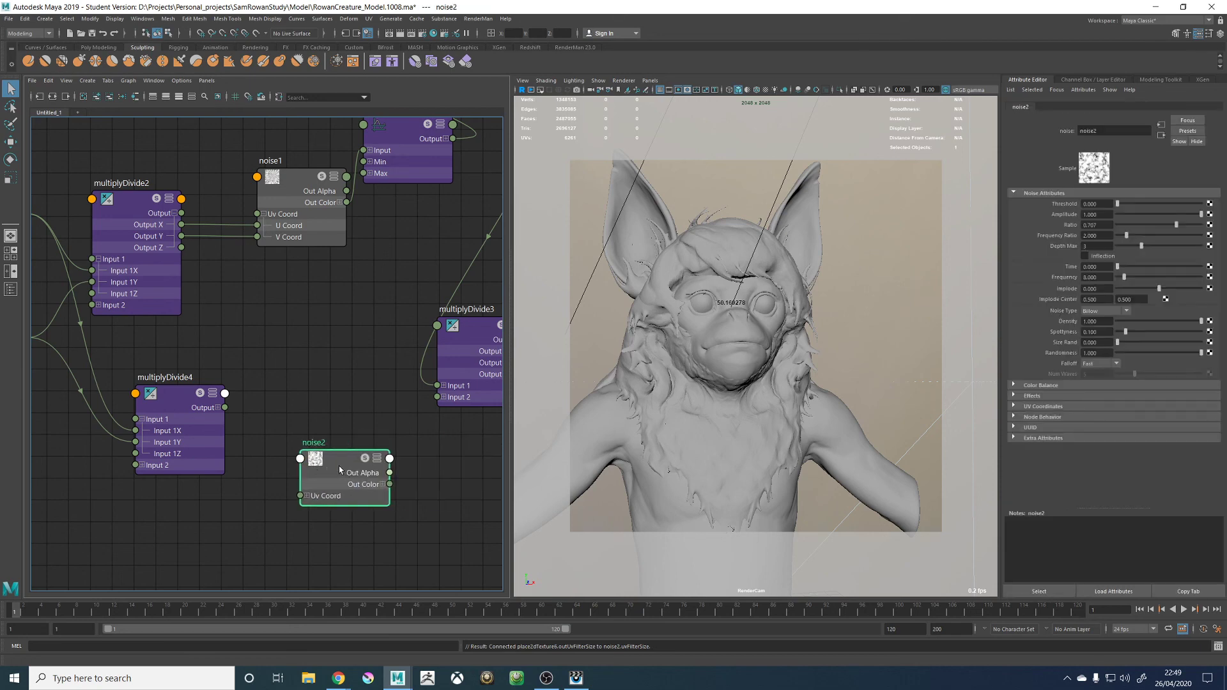
Connect multiplyDivide4's Output X and Y to noise2's U and V Coord, and noise2's Out Color to PxrBlend2's Top RGB
left_click(306, 496)
left_click(218, 408)
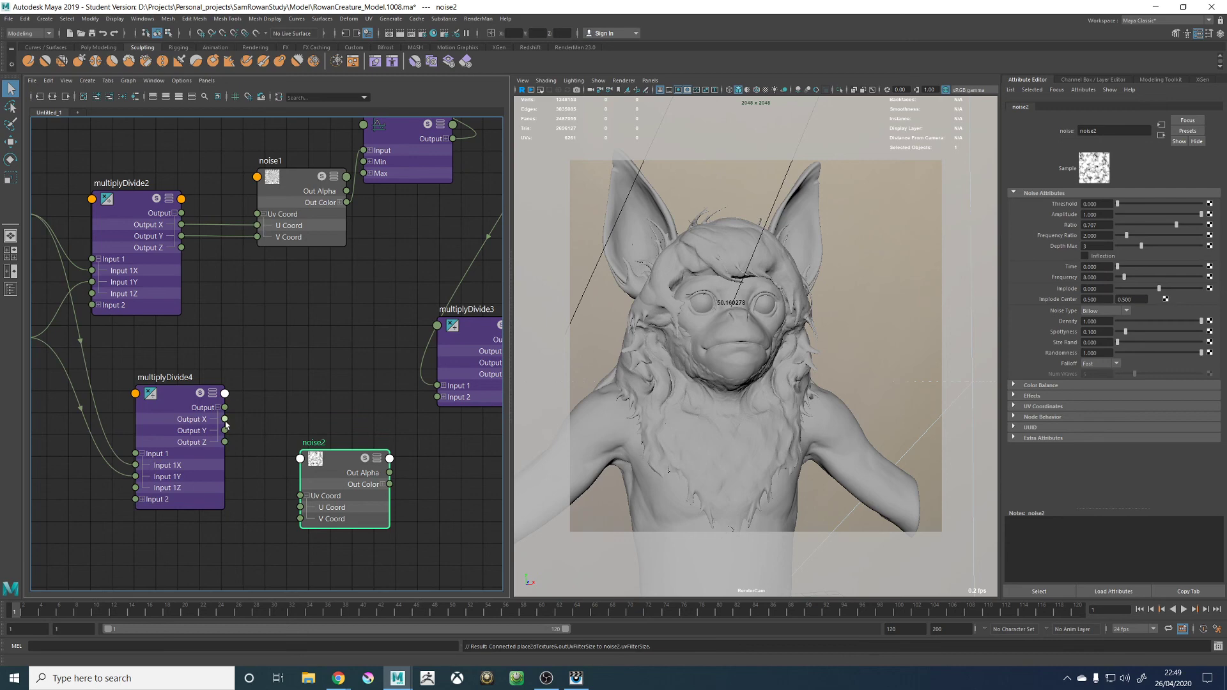
left_click_drag(225, 418, 302, 519)
left_click_drag(389, 483, 355, 424)
scroll(400, 496, "down", 5)
scroll(400, 495, "up", 5)
left_click_drag(251, 362, 396, 451)
Switch the viewport to the perspective camera and render a close-up of the creature's eye with RenderMan
left_click(650, 81)
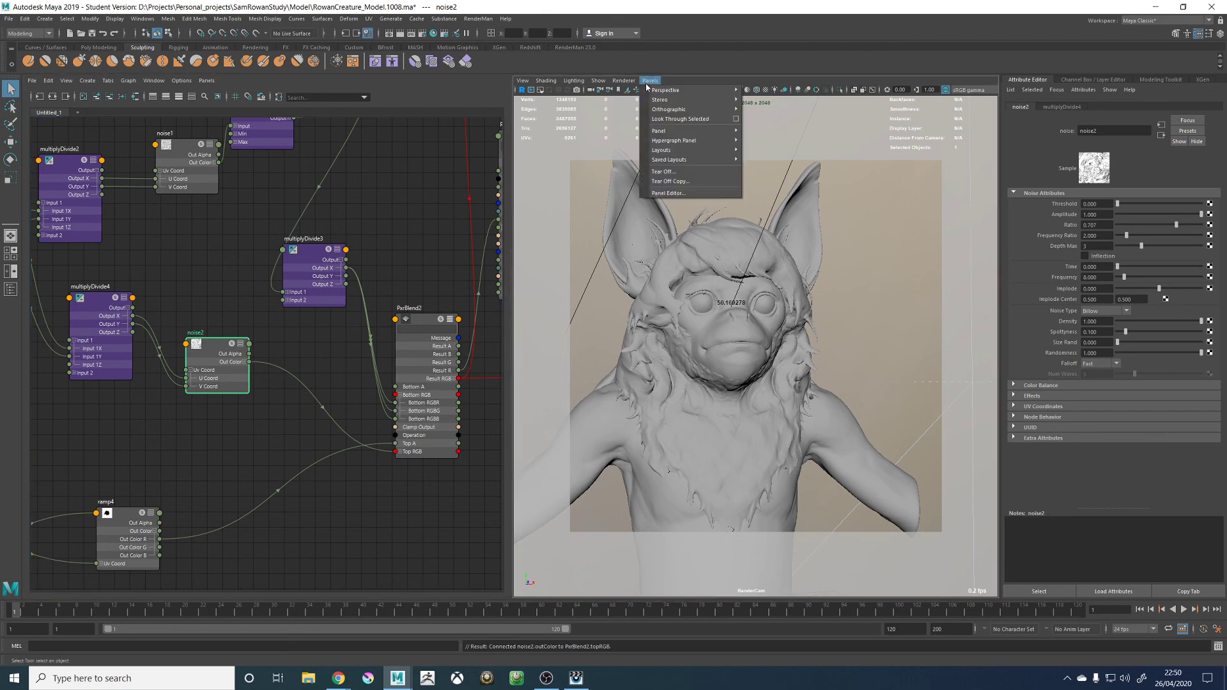
mouse_move(716, 90)
left_click(763, 100)
scroll(762, 320, "up", 10)
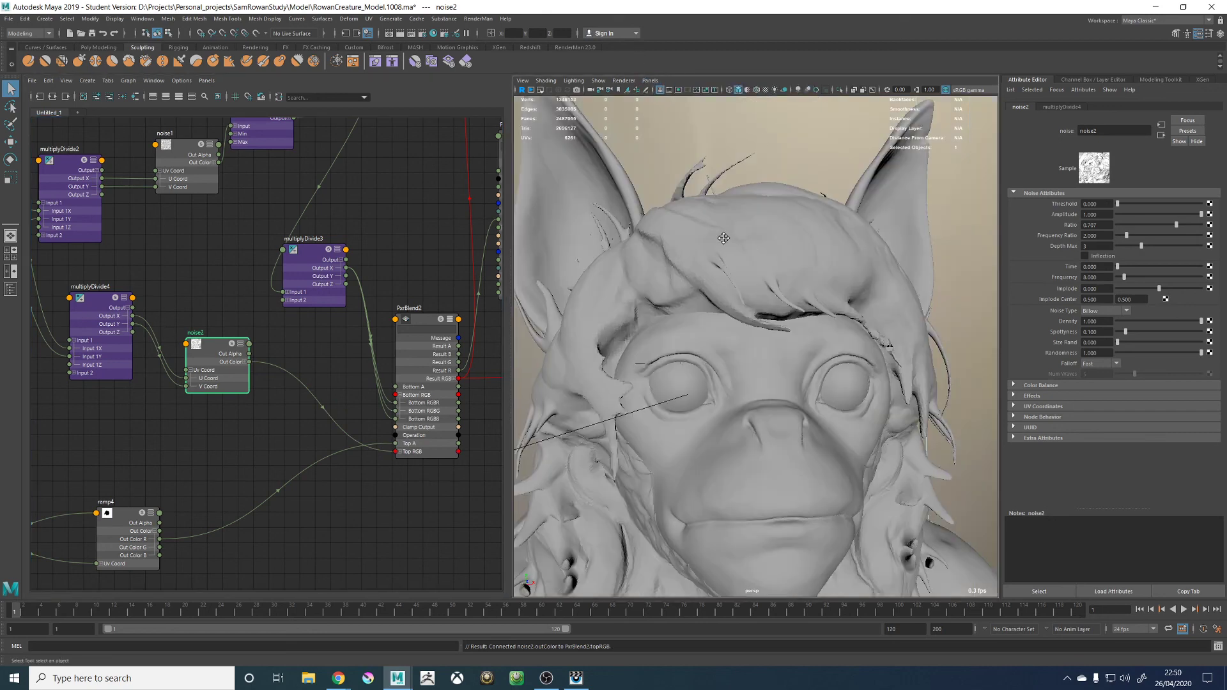
scroll(761, 316, "up", 2)
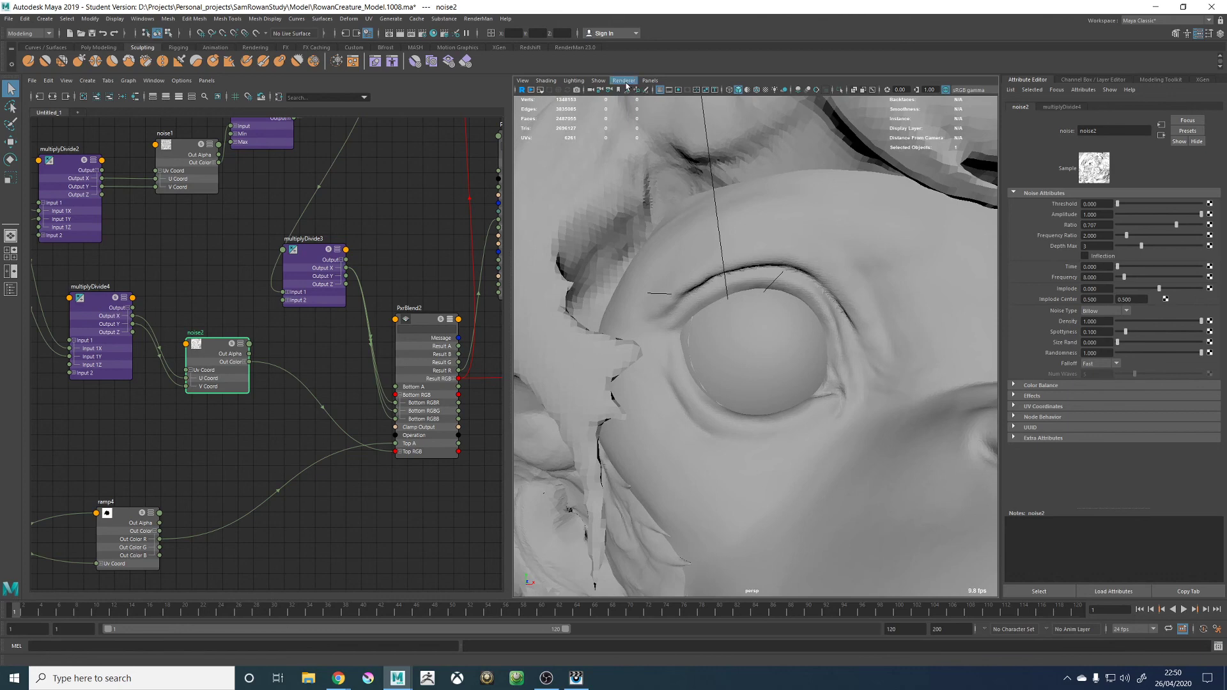
left_click(624, 80)
left_click(638, 108)
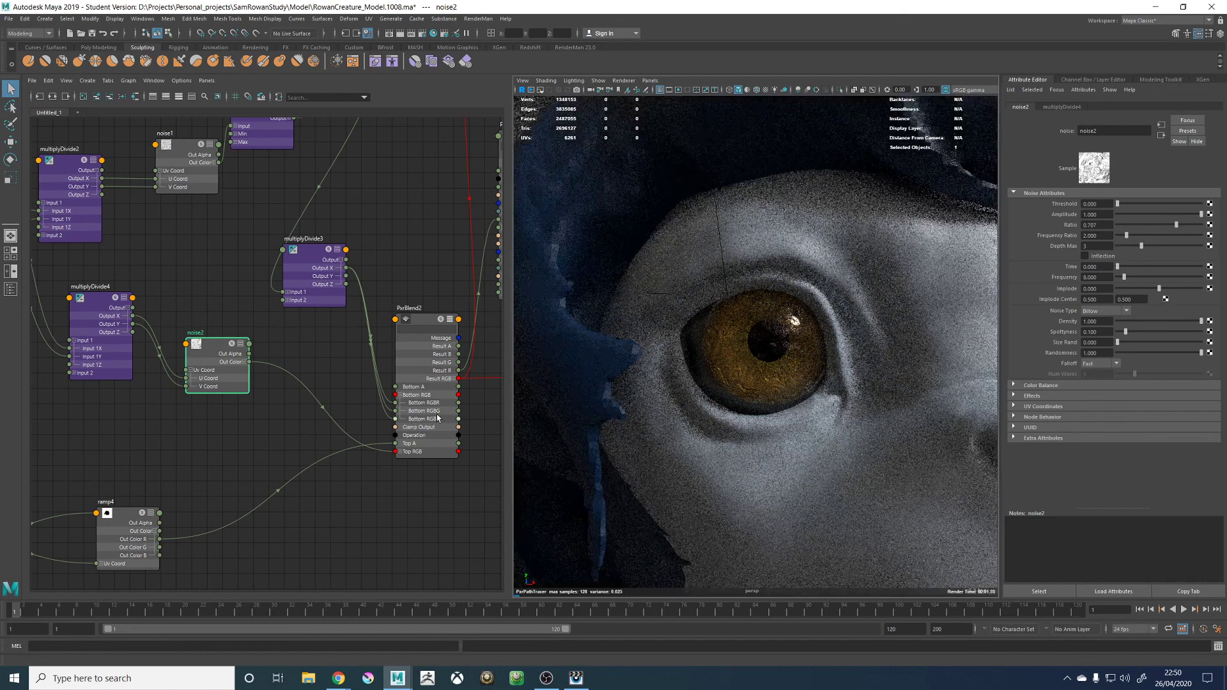
scroll(762, 391, "up", 2)
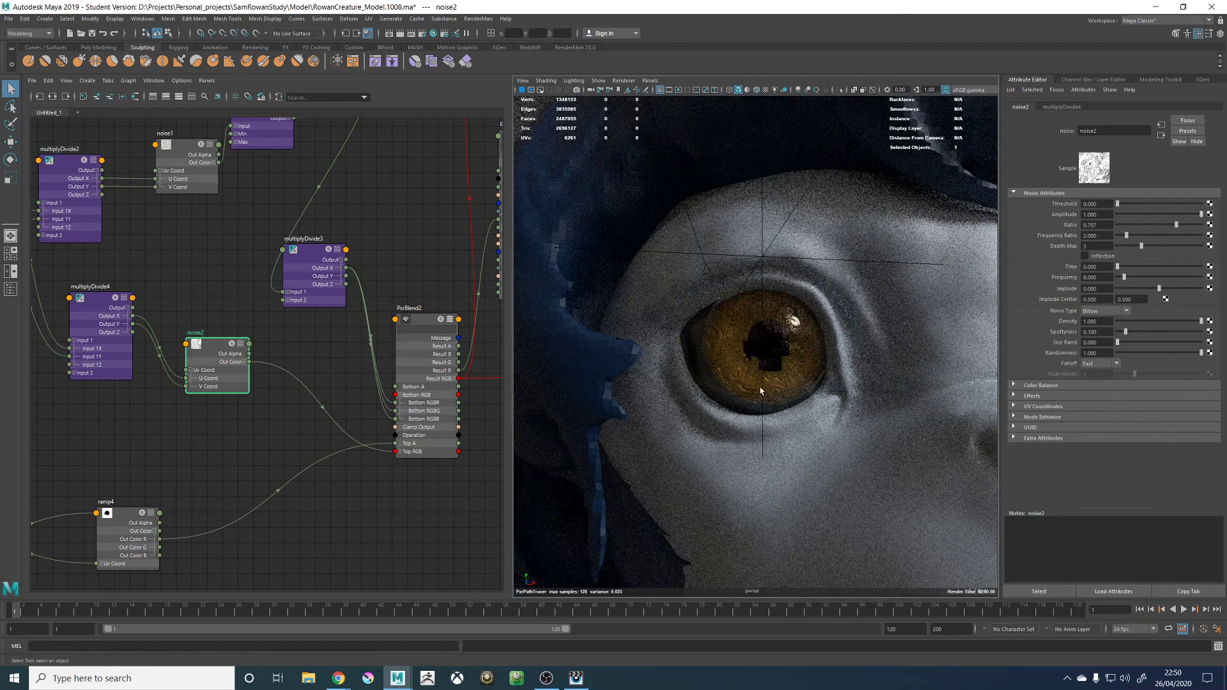
scroll(760, 391, "up", 3)
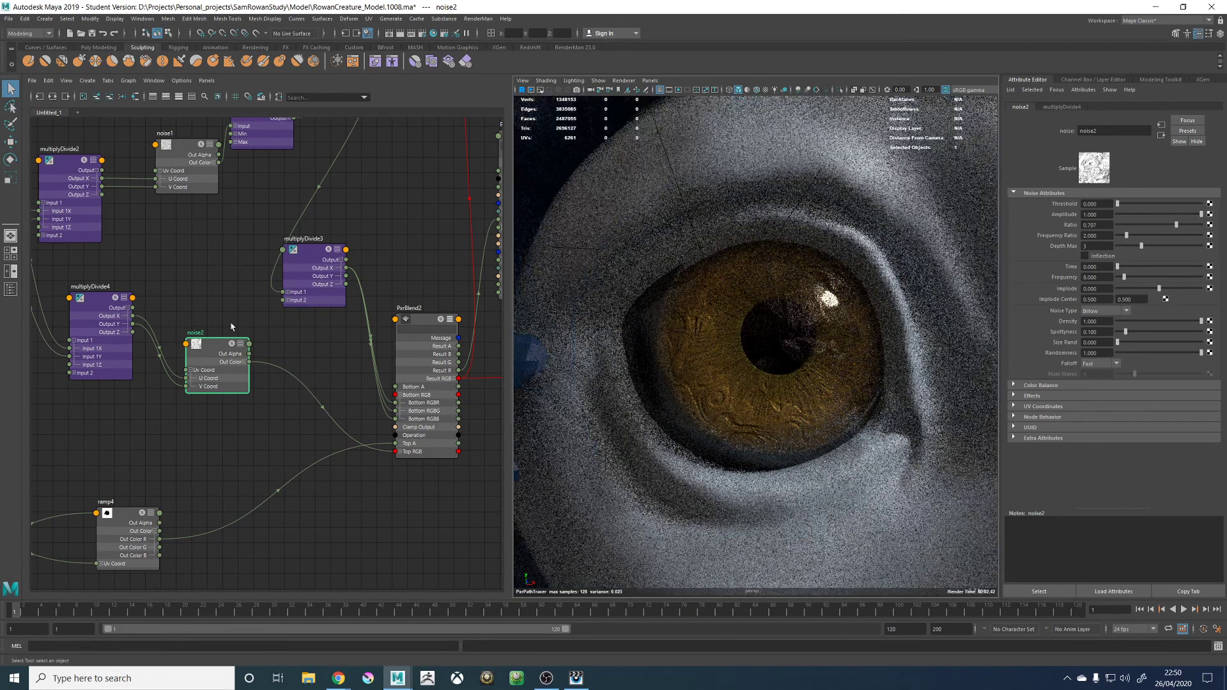
Set multiplyDivide4's Input 2 X to 3 and Y to 0.2
middle_click_drag(238, 438, 340, 477, "alt")
left_click(218, 348)
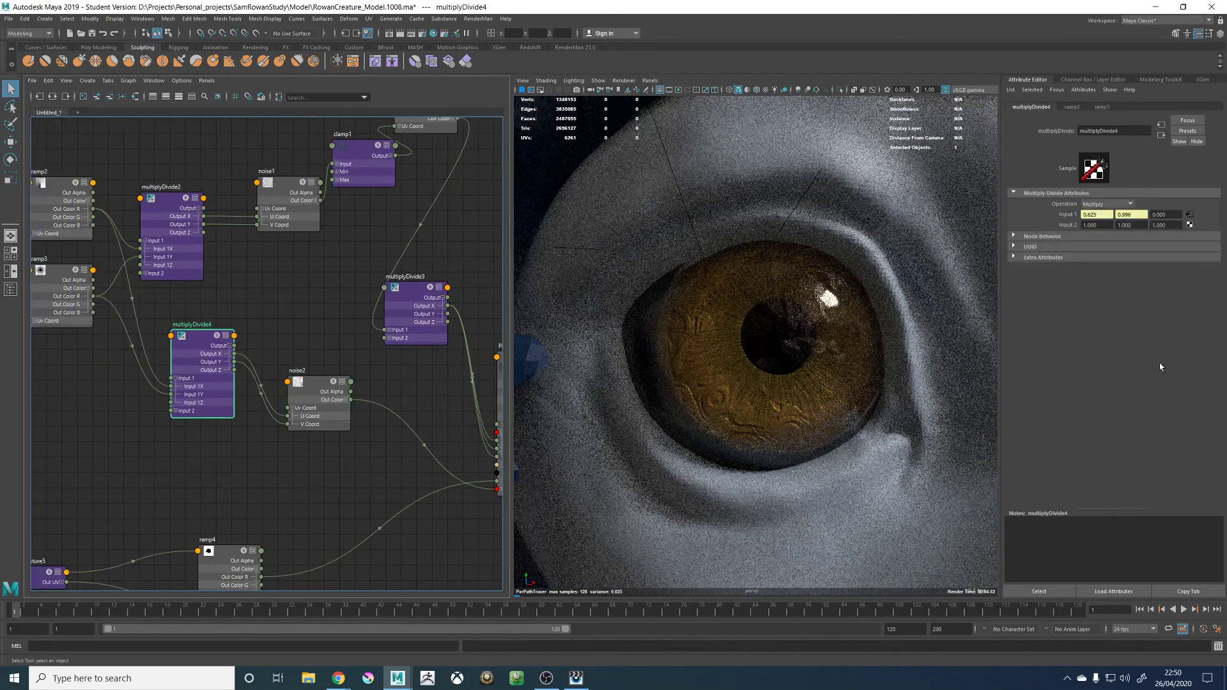
double_click(1094, 225)
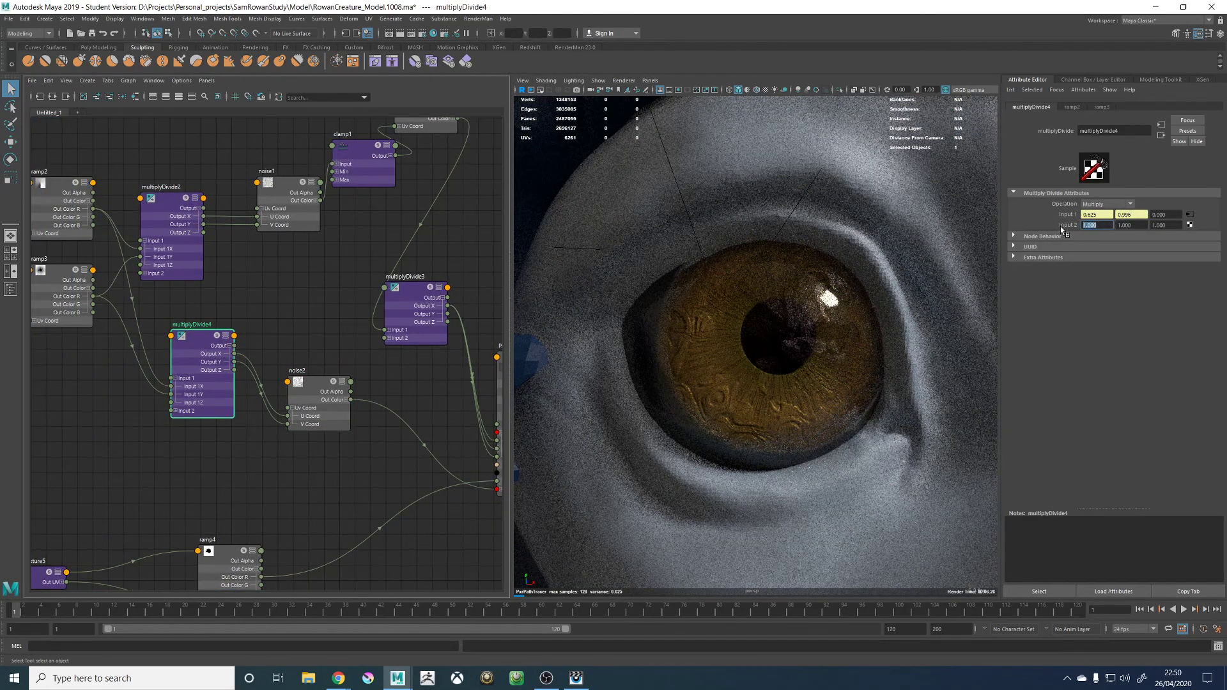
type("3")
key("Return")
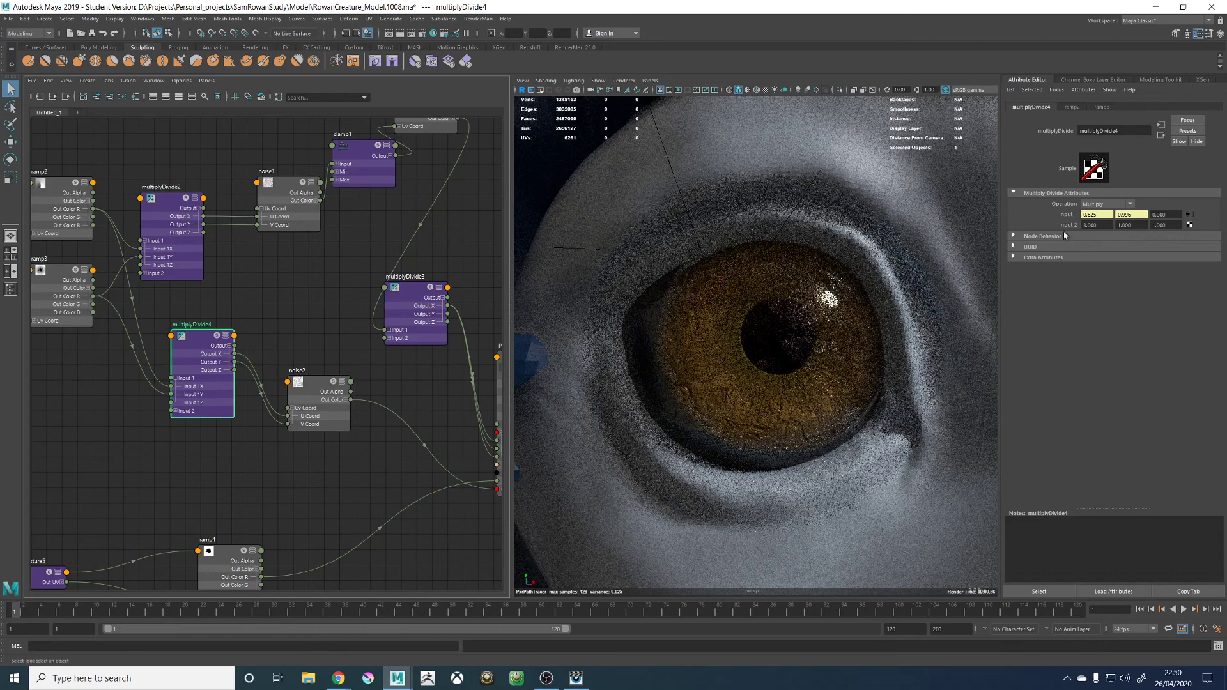
double_click(1130, 225)
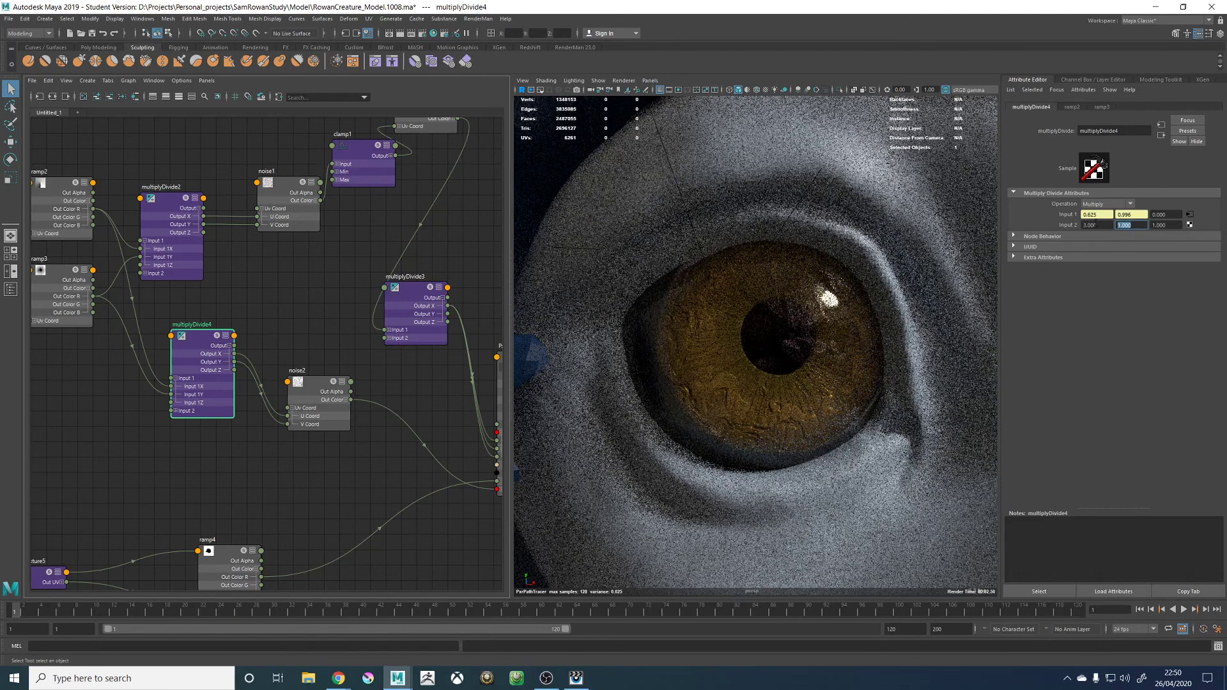
type("0.2")
key("Return")
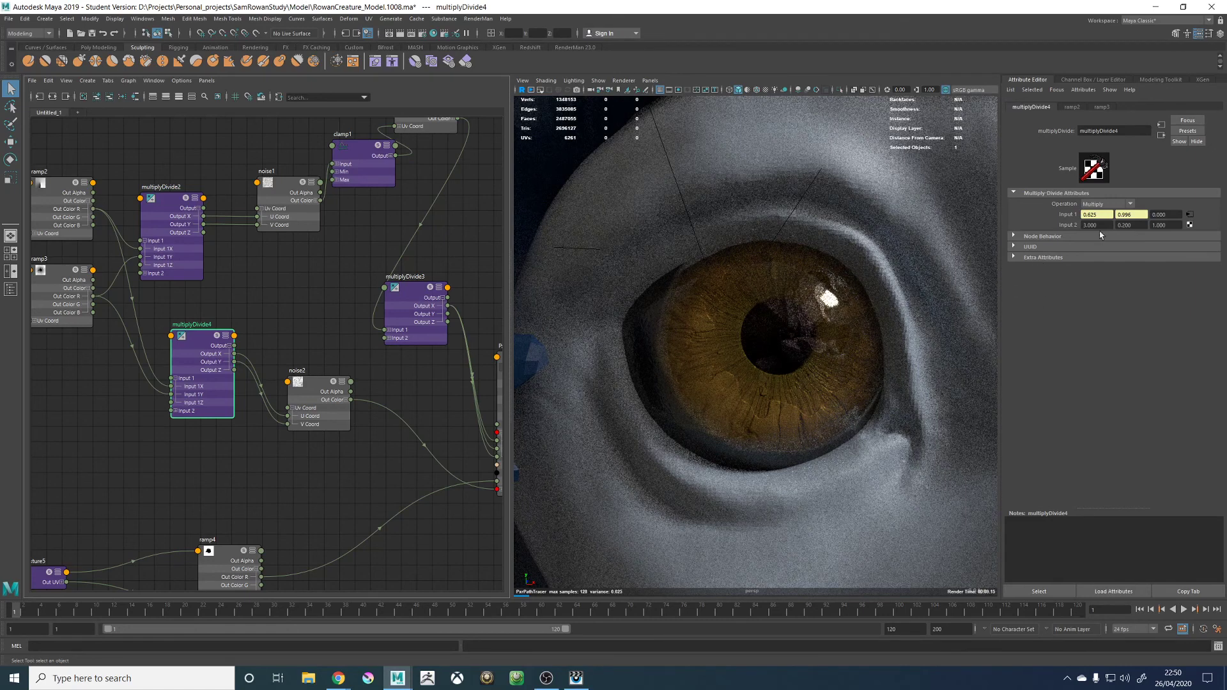
Set multiplyDivide4's Input 2 X to 5 and check the rendered iris from farther away and close up
left_click_drag(1099, 227, 1072, 225)
type("5")
key("Return")
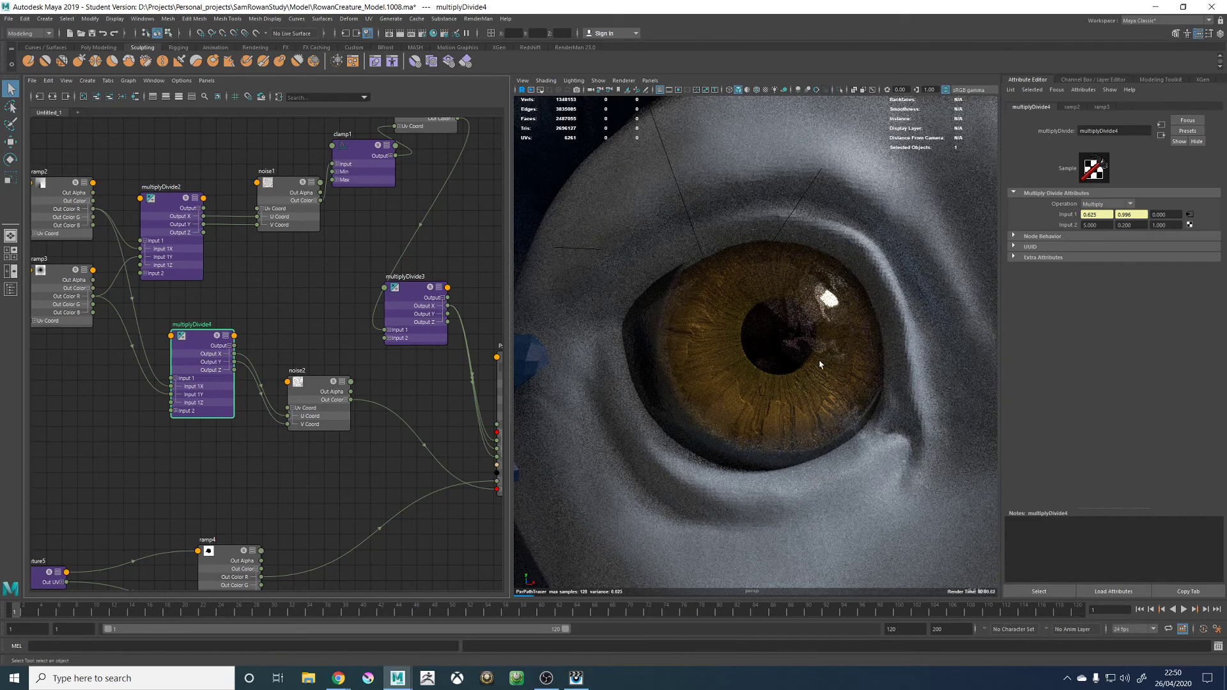
left_click(1129, 226)
type("3")
key("Return")
scroll(836, 384, "down", 5)
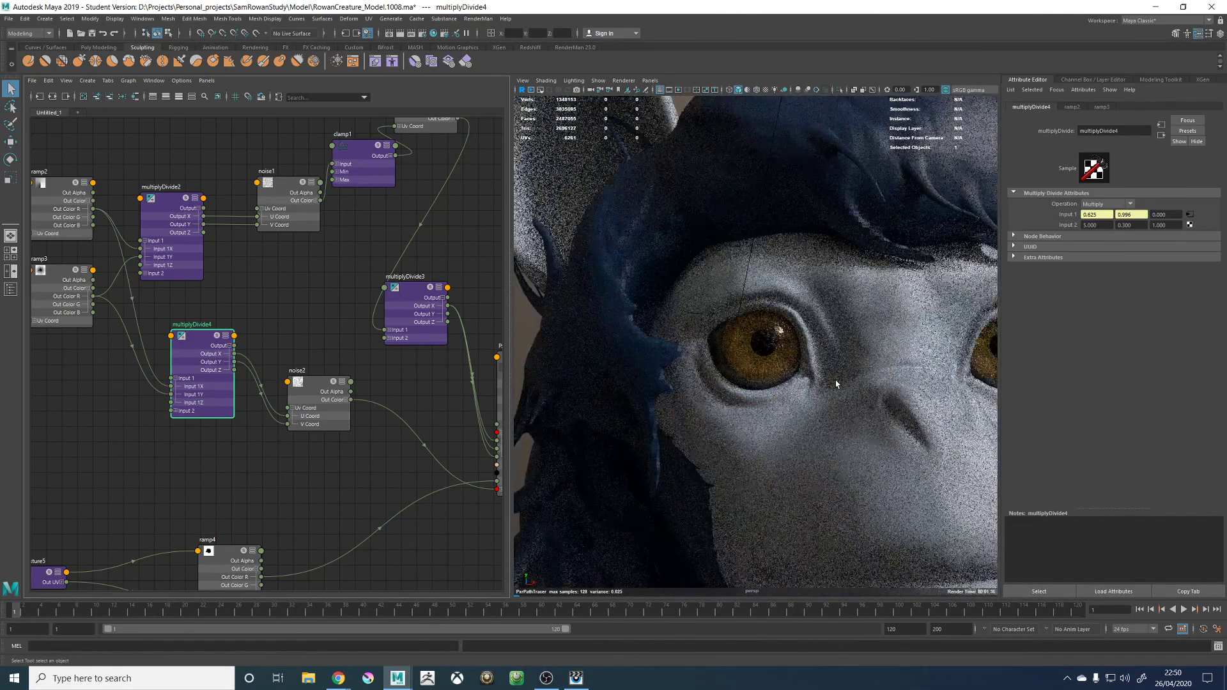
scroll(756, 359, "up", 6)
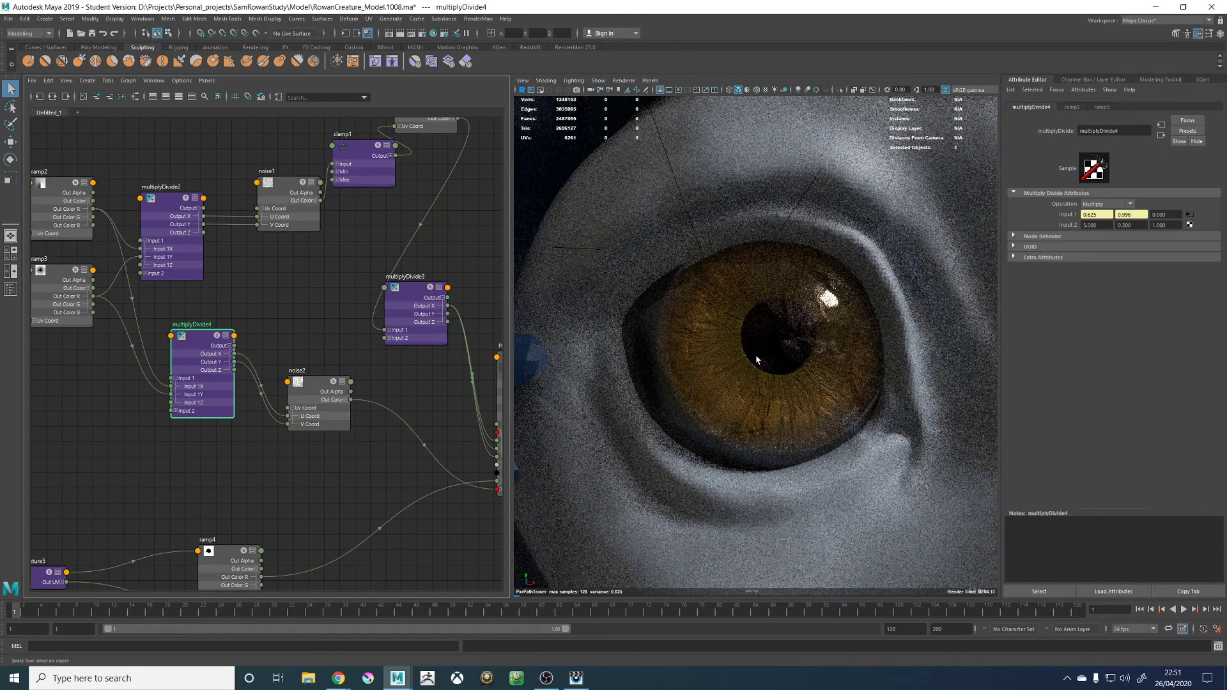
Move ramp4's white colour marker to position 0.218 to shrink the black centre of the mask
scroll(298, 492, "down", 2)
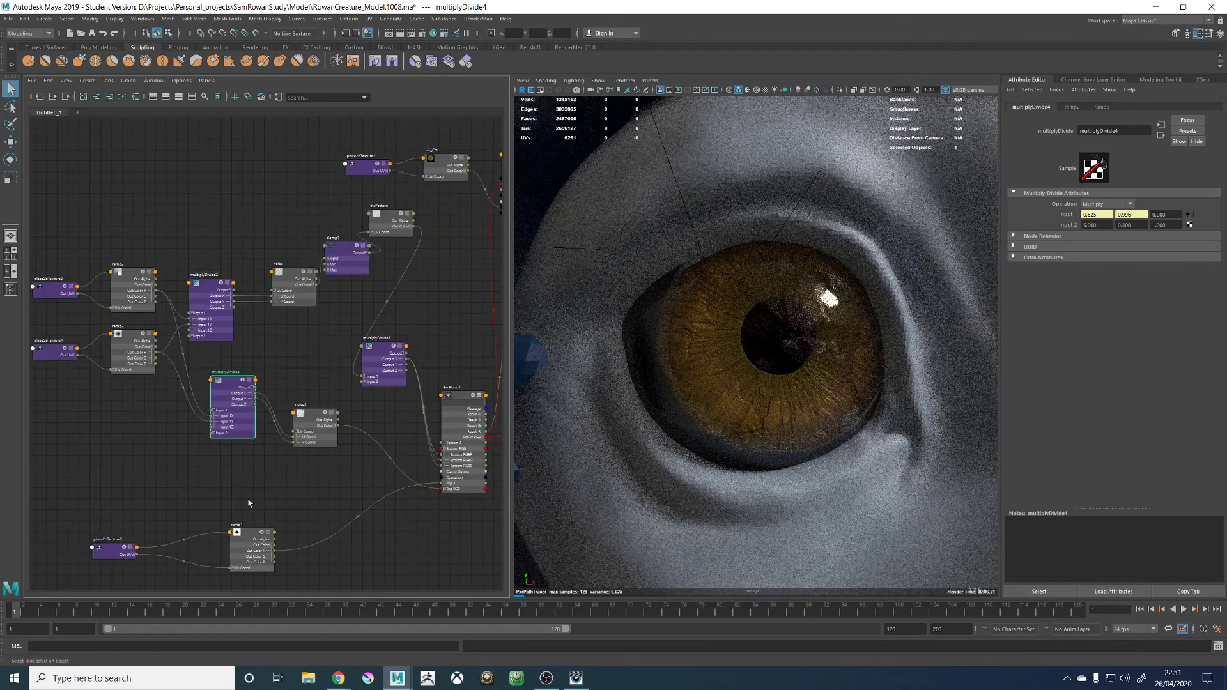
left_click(247, 544)
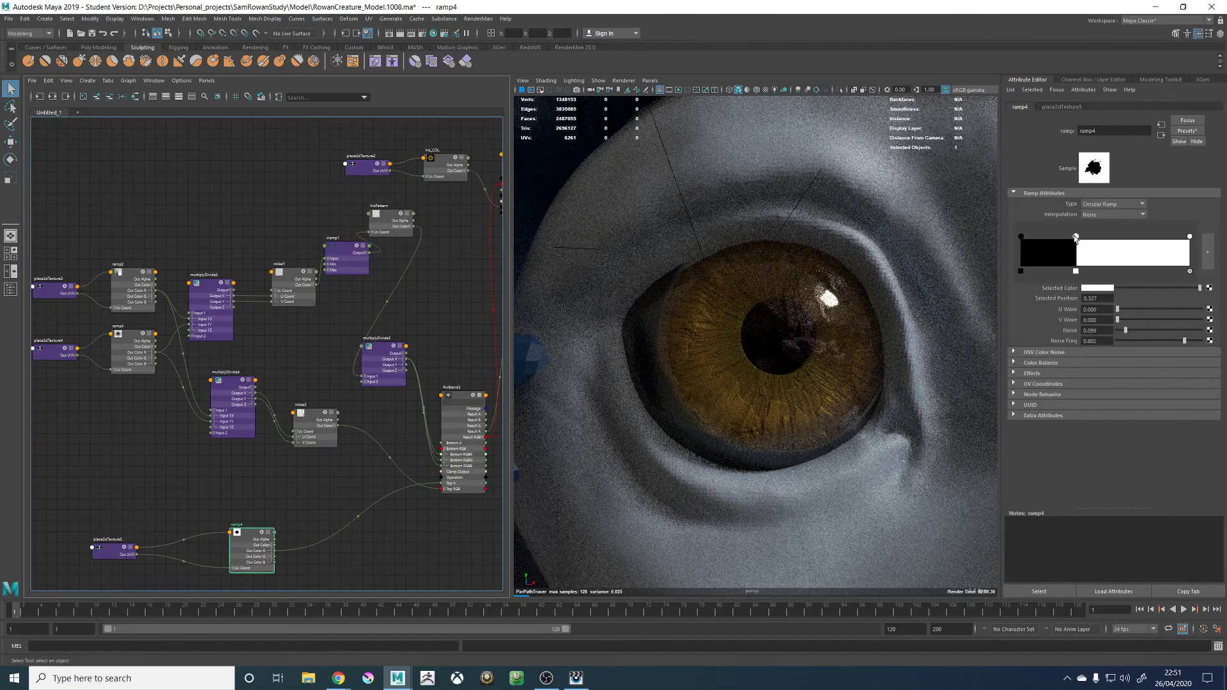
left_click_drag(1075, 238, 1071, 238)
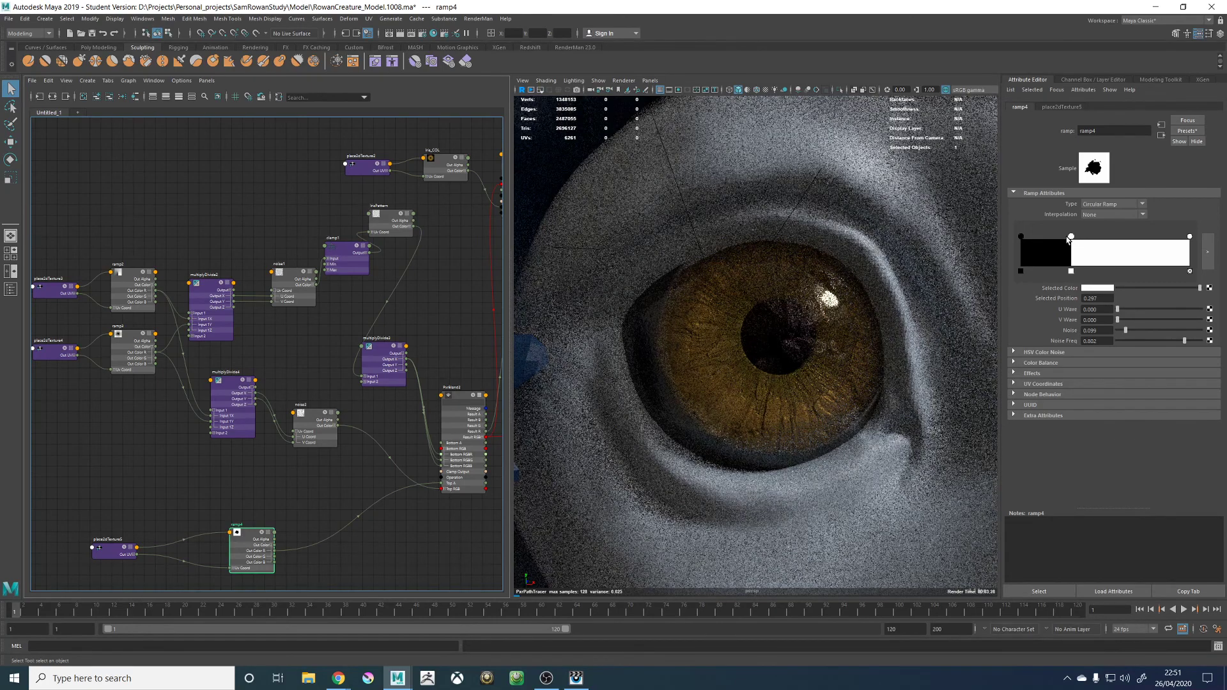
left_click_drag(1067, 238, 1058, 239)
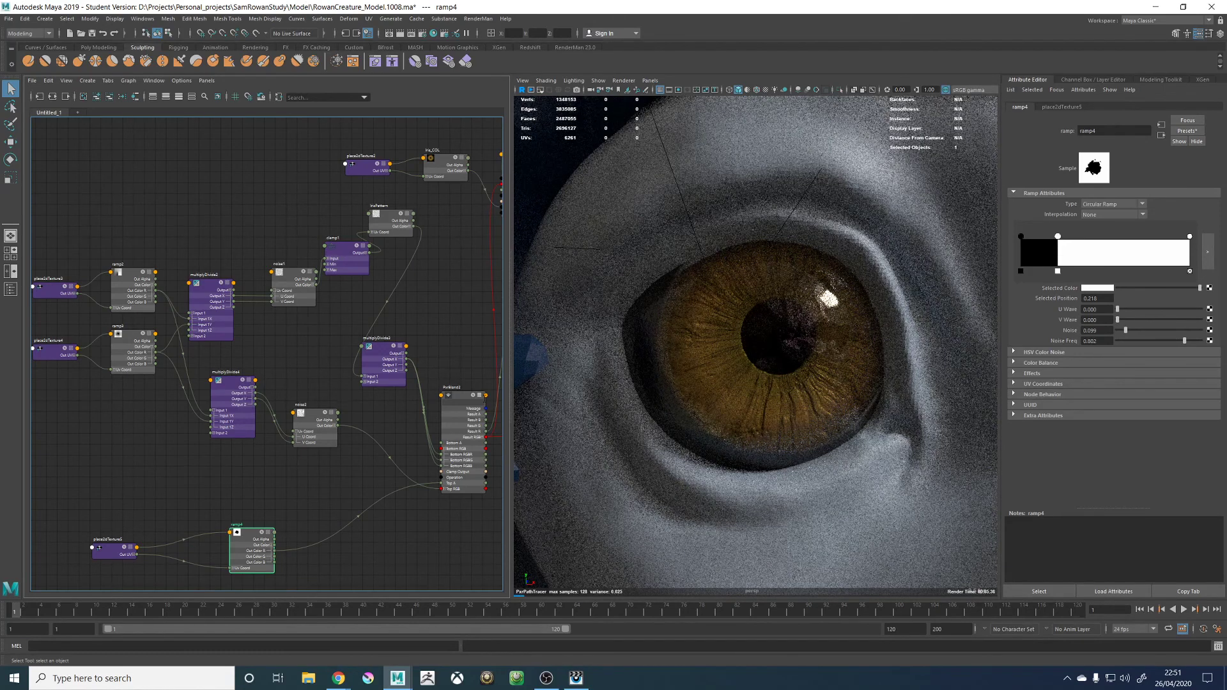
Solo PxrBlend2's output in the eye render and display noise2's attributes
left_click(473, 397)
left_click(473, 396)
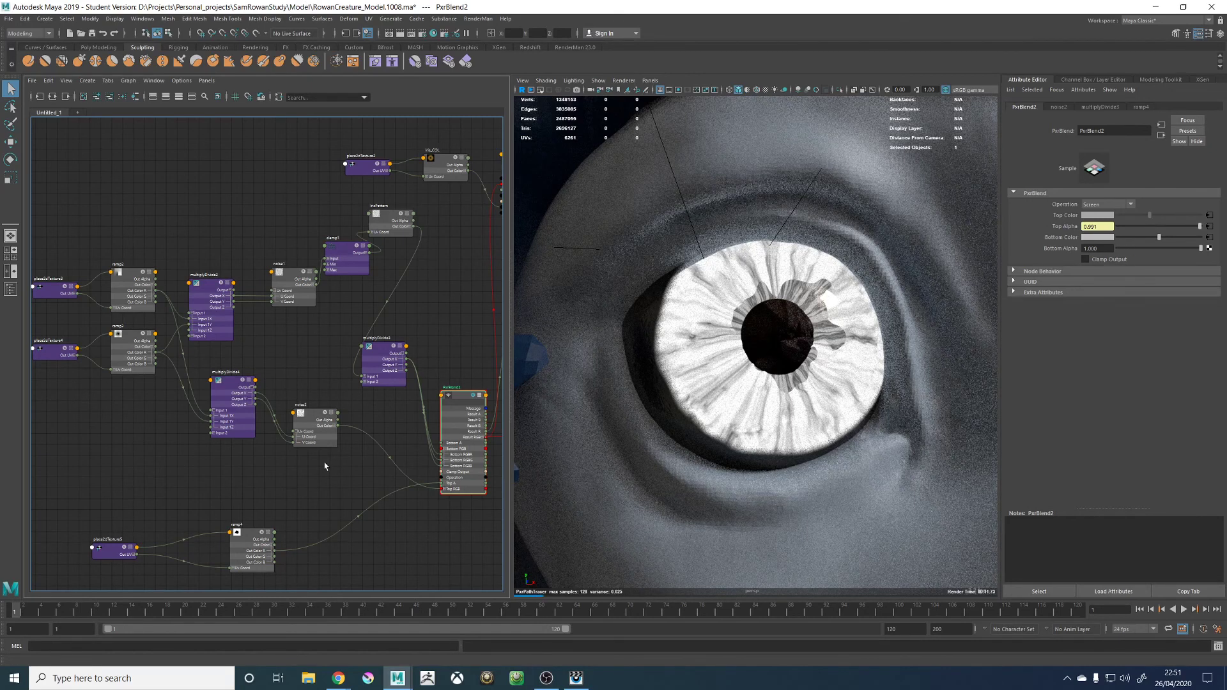
left_click(308, 414)
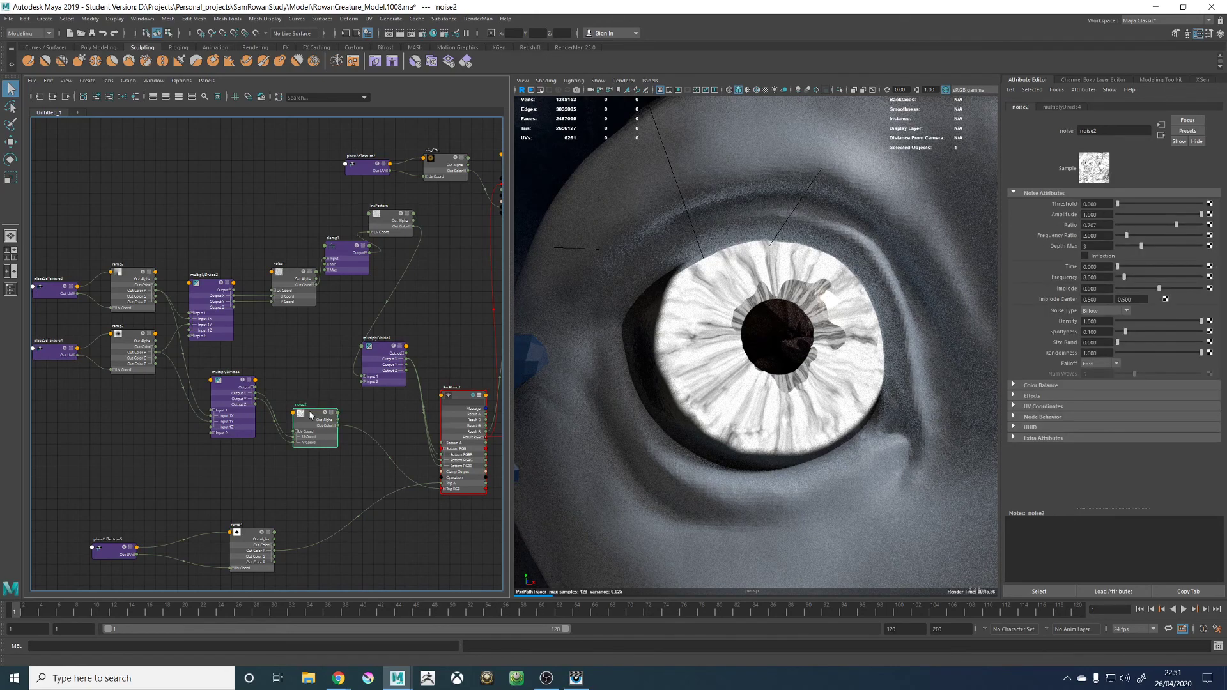
Try 0.25 for multiplyDivide3's Input 2 X and return it to 0.5
left_click(387, 349)
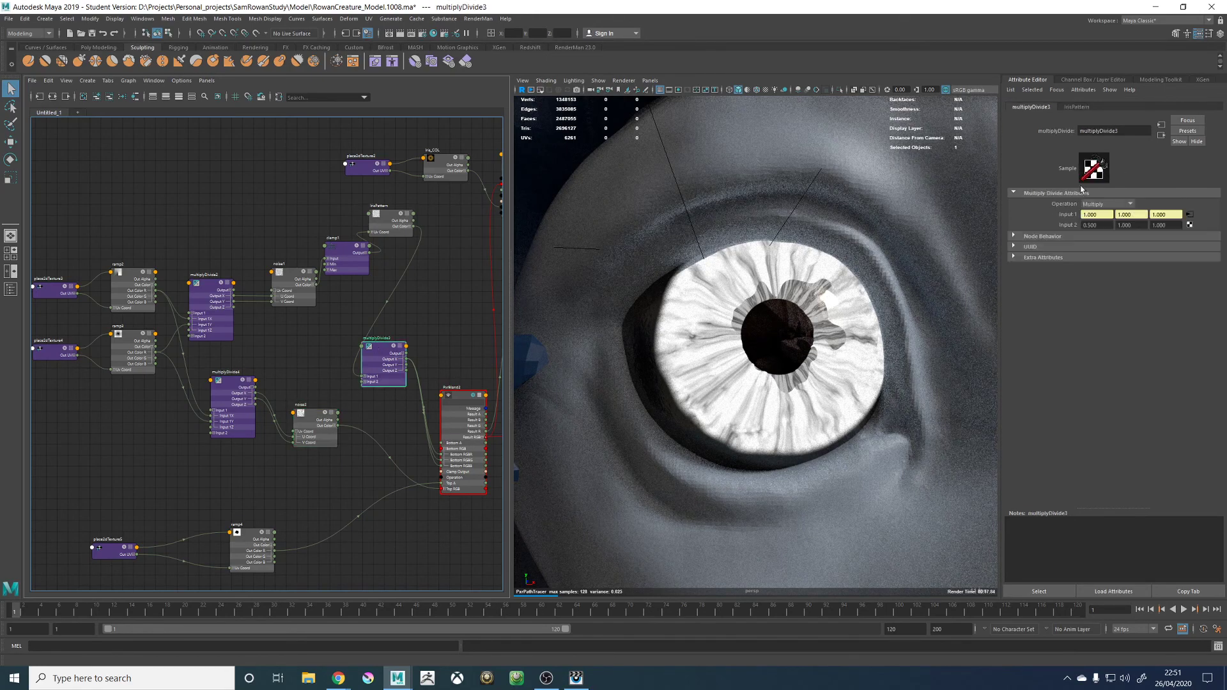
left_click(1092, 225)
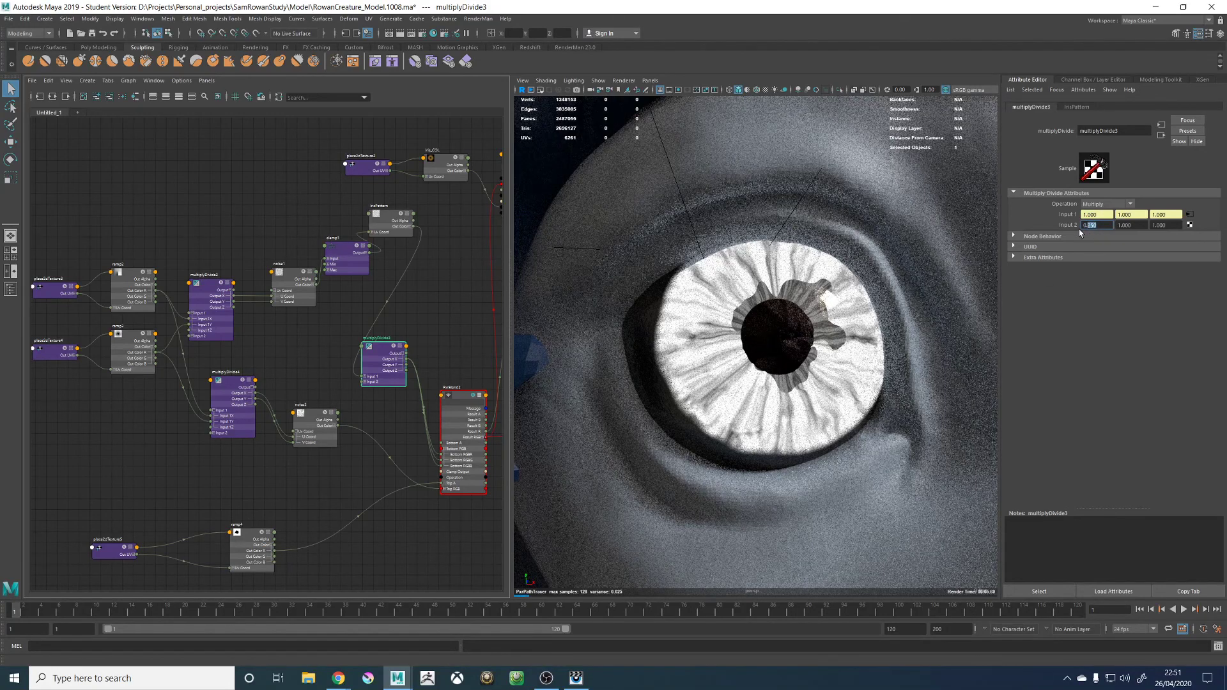
type("0.5")
key("Return")
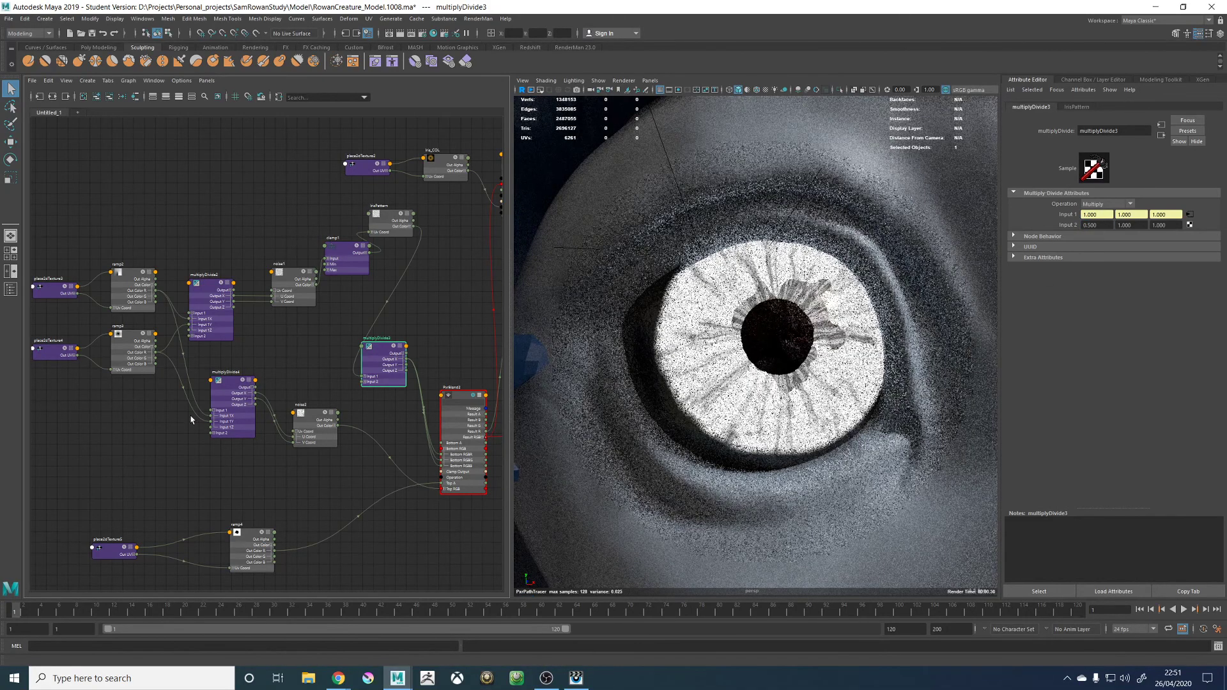
Review the attributes of multiplyDivide2, multiplyDivide4 and noise2, and switch the eye view from the RenderMan render to standard viewport shading
middle_click_drag(180, 434, 213, 445, "alt")
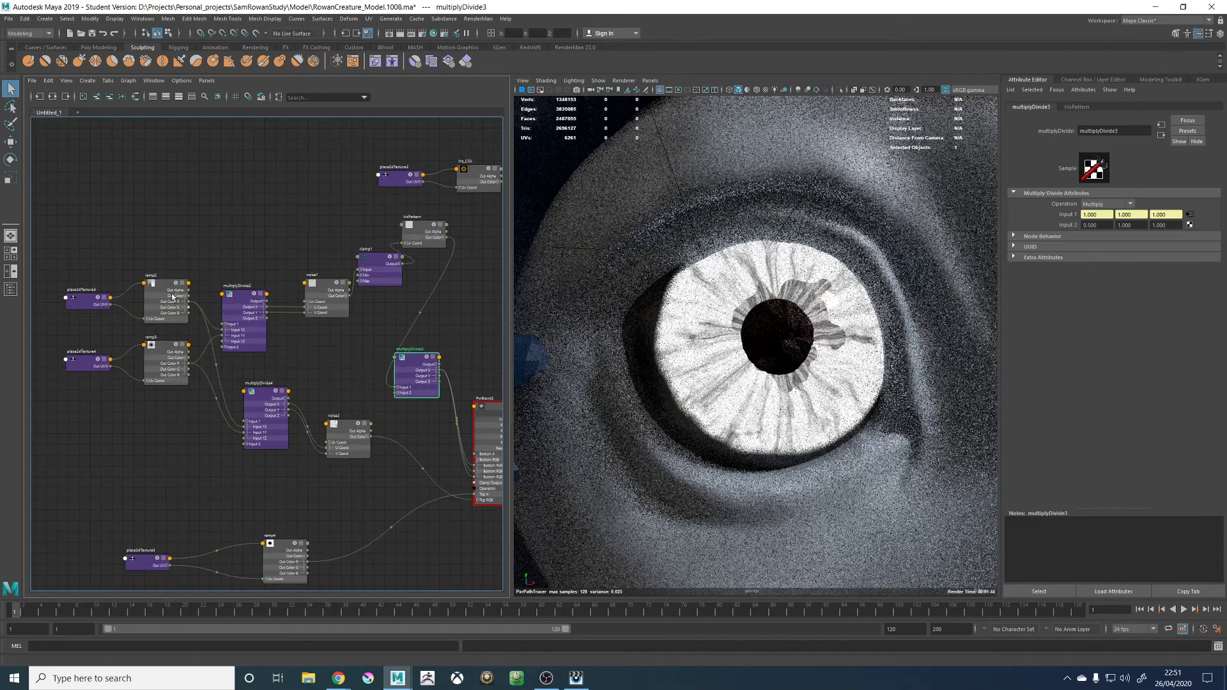
left_click(240, 301)
left_click(268, 394)
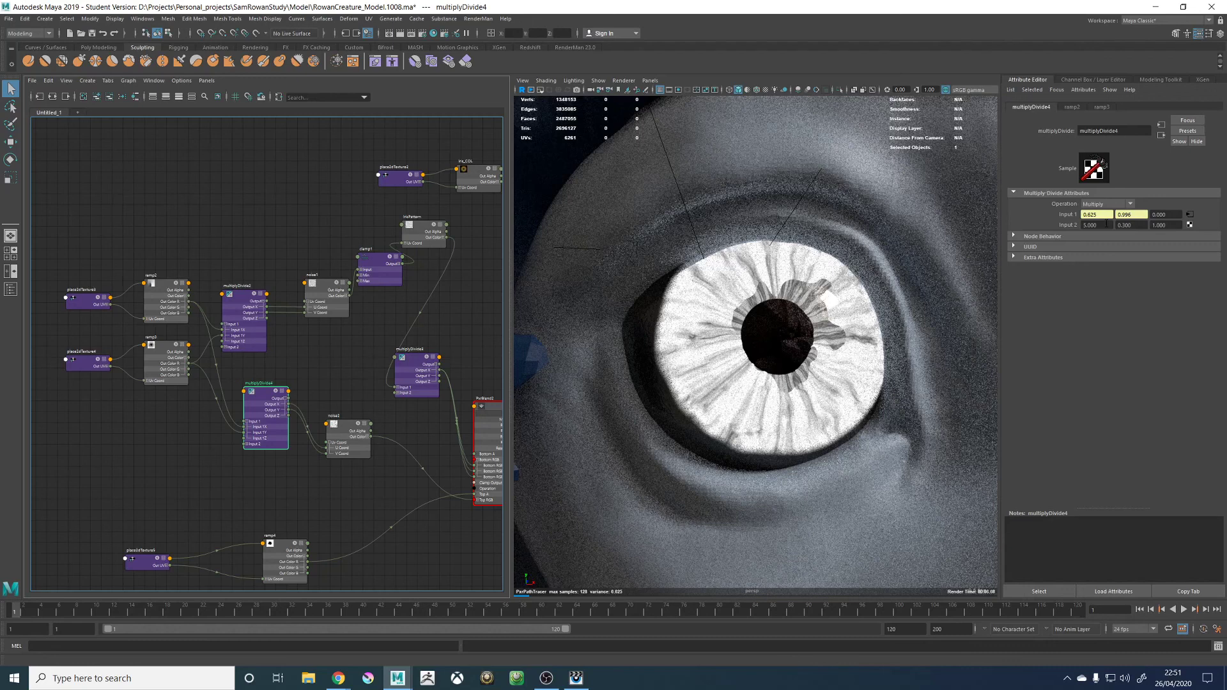
left_click(341, 427)
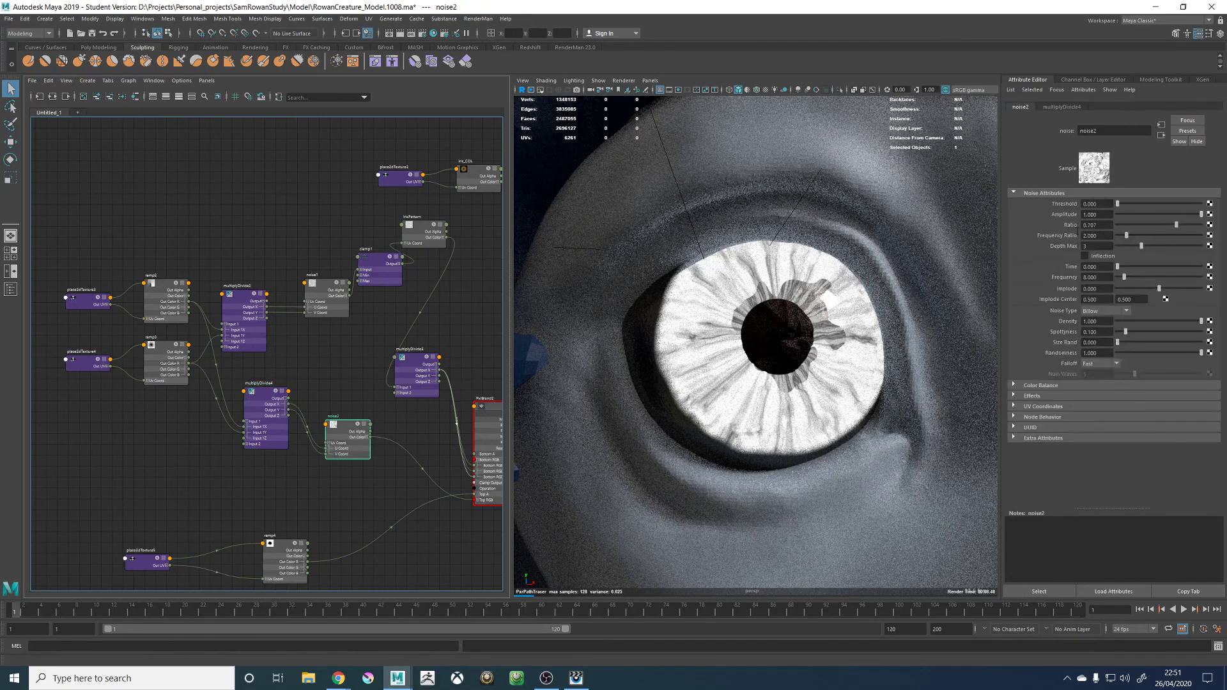
left_click(632, 82)
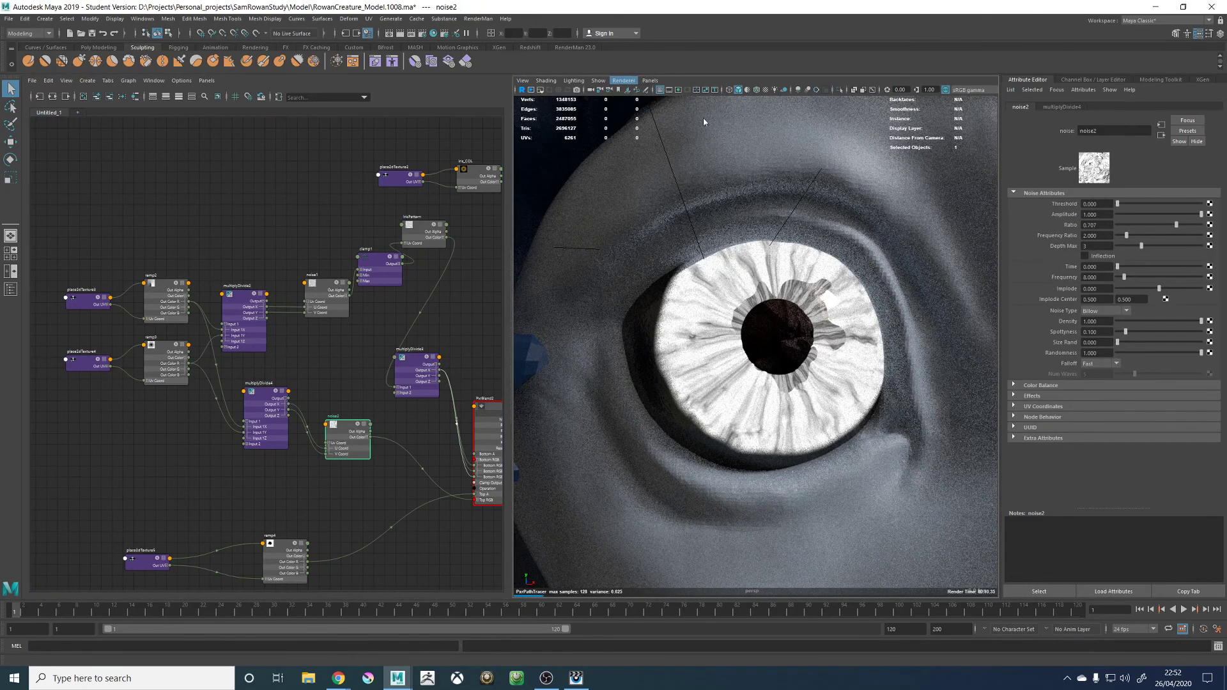
left_click(652, 97)
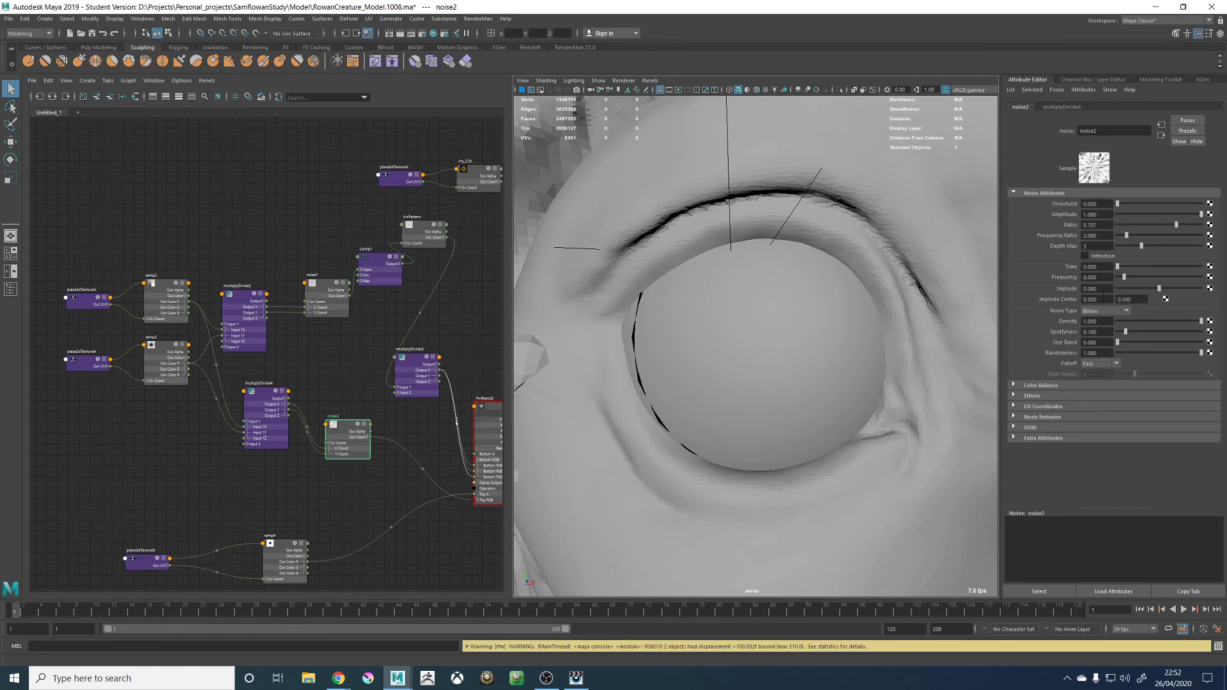
Enter 2 as the new noise2 value and check the eye and face in the RenderMan viewport render
type("2")
key("Return")
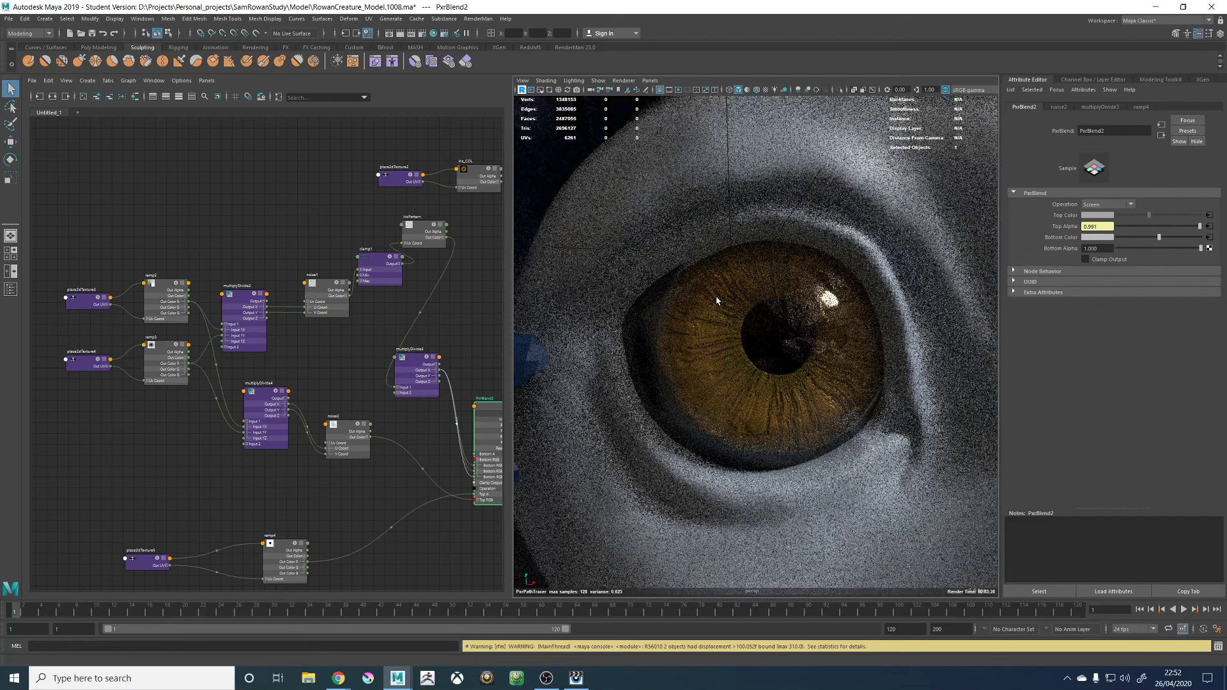
scroll(716, 301, "down", 5)
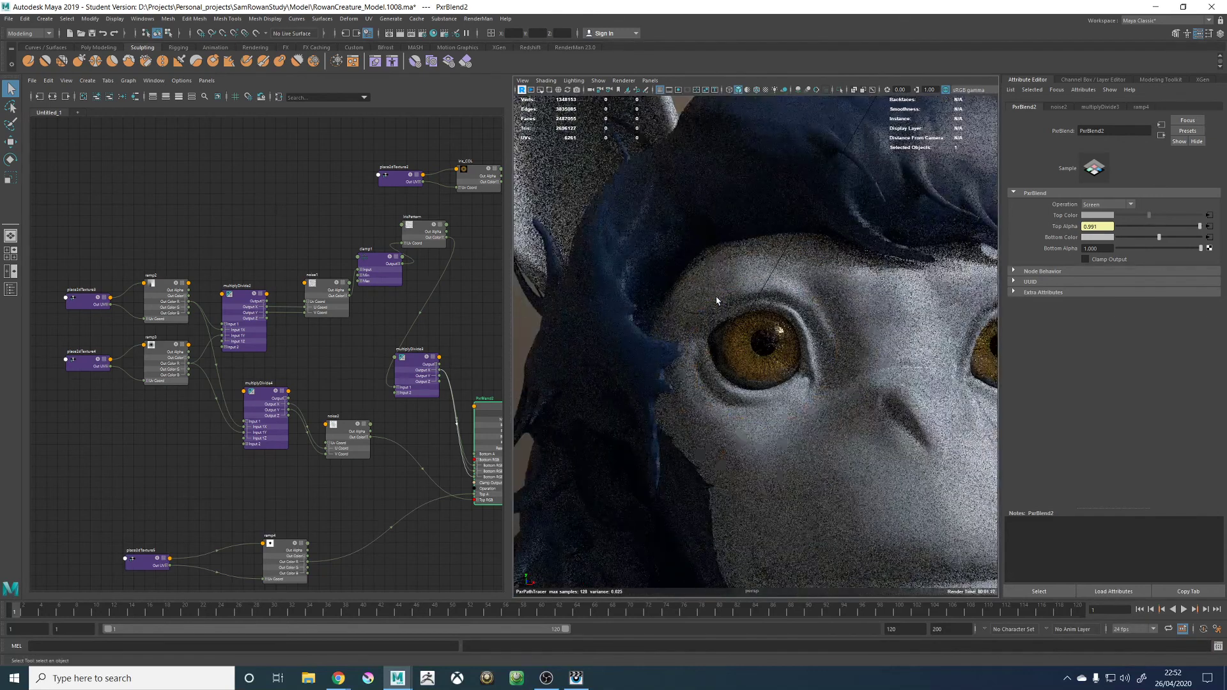
left_click(715, 297)
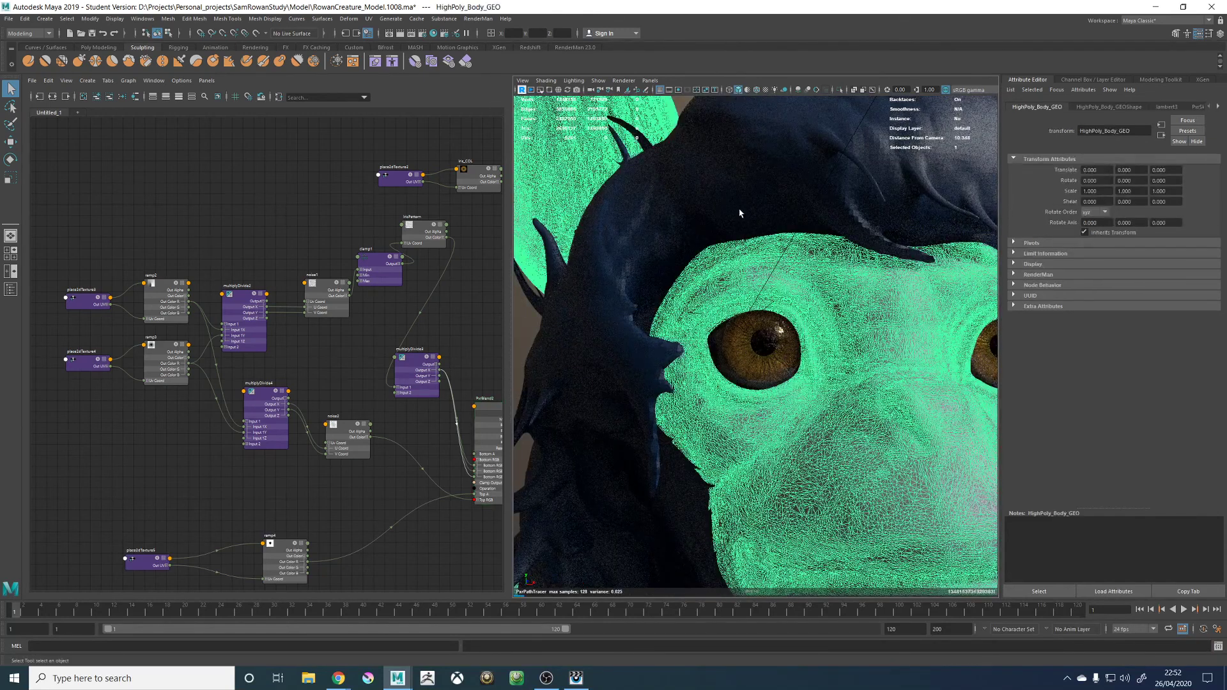
Switch the viewport from RenderMan to Viewport 2.0, look through RenderCam and clear the selection
left_click(624, 81)
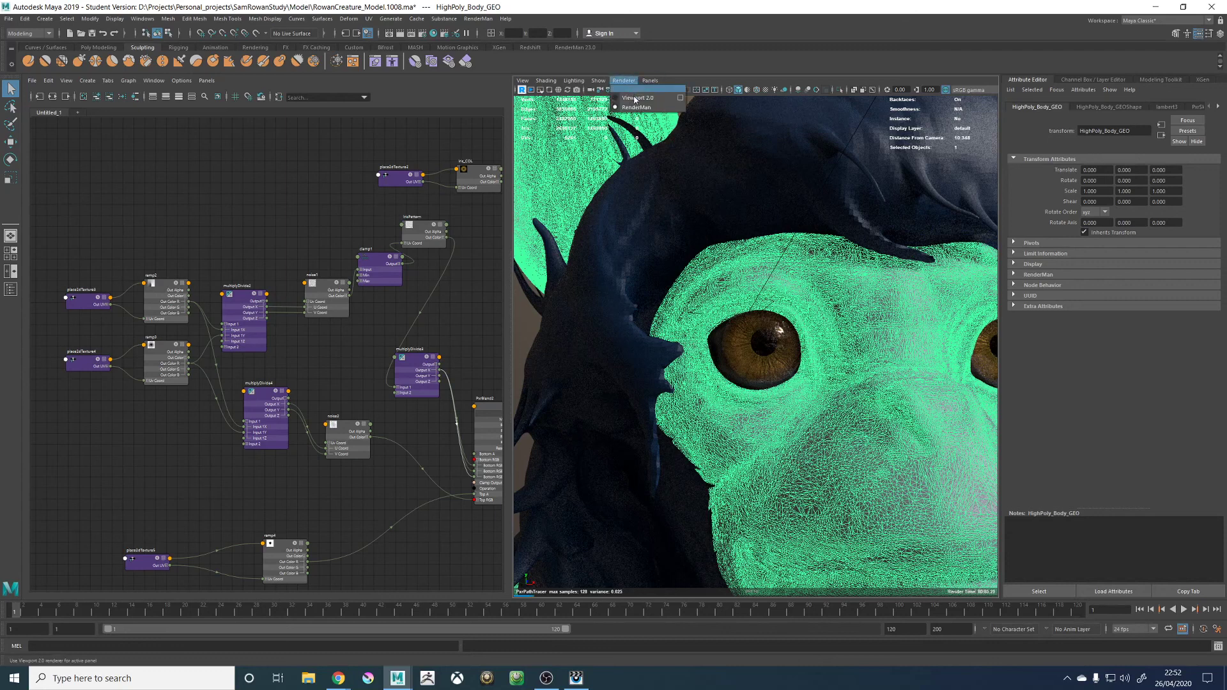
left_click(639, 91)
left_click(650, 81)
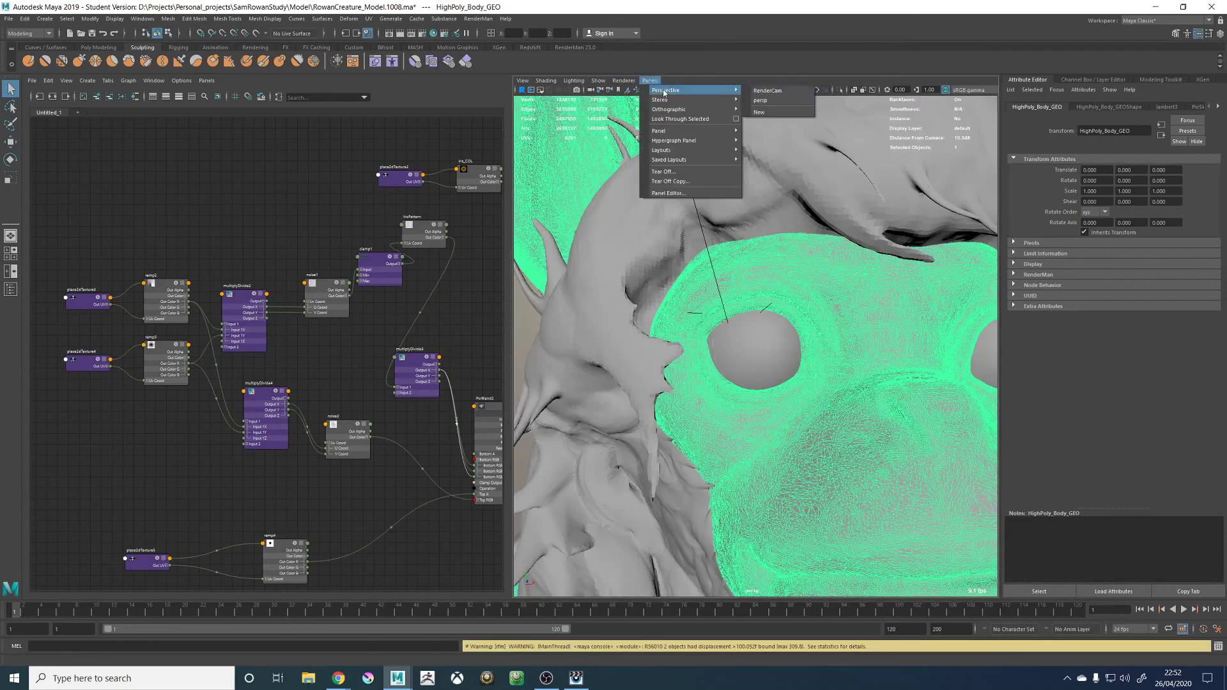
mouse_move(666, 93)
left_click(778, 95)
left_click(745, 143)
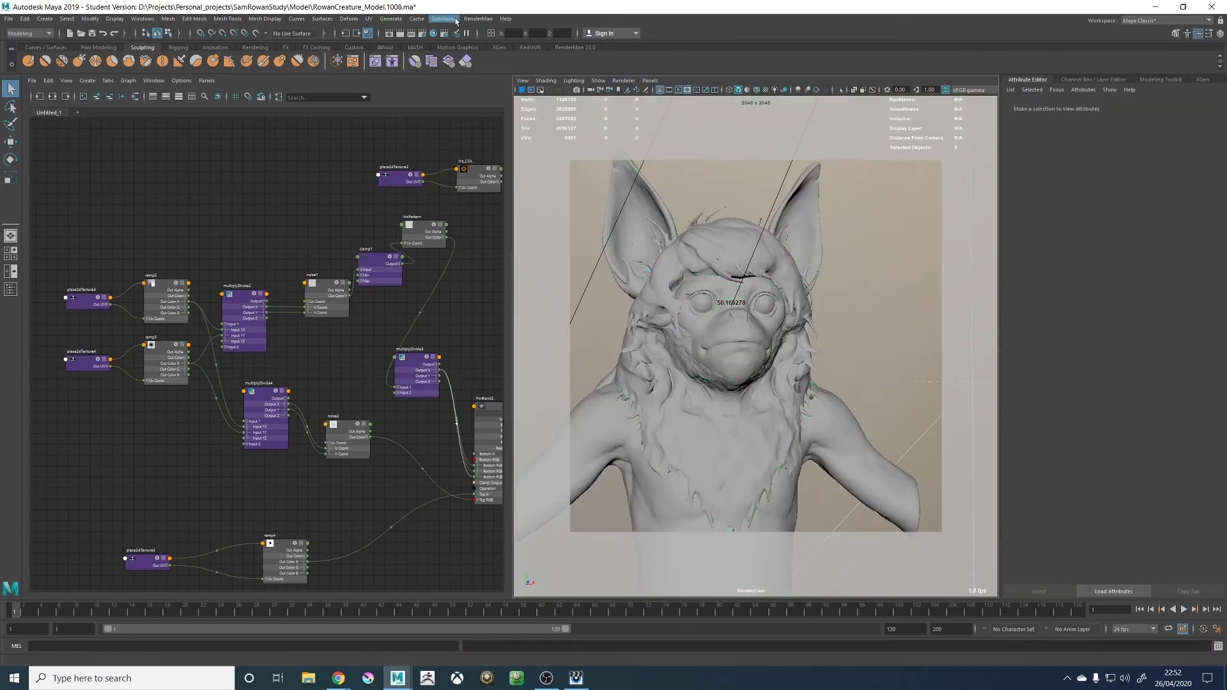
Save the scene as the incremental version RowanCreature_Model.1009.ma, accepting the student version notice
left_click(478, 19)
left_click(492, 49)
key("ctrl+s")
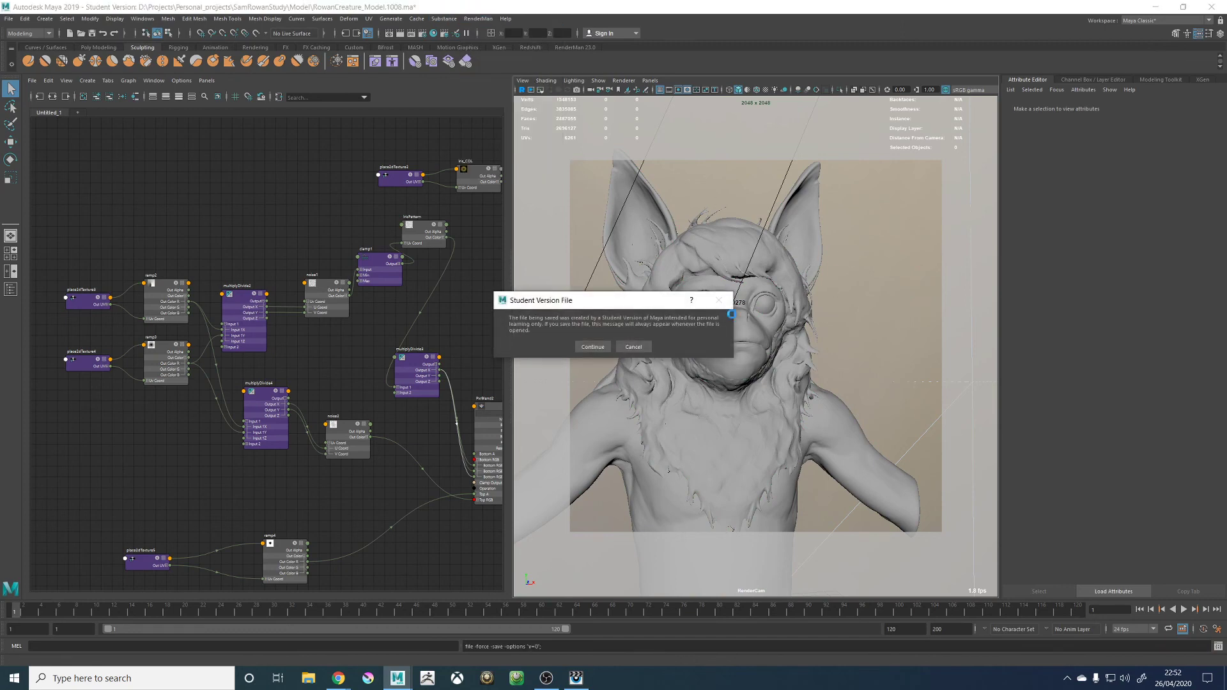
left_click(590, 346)
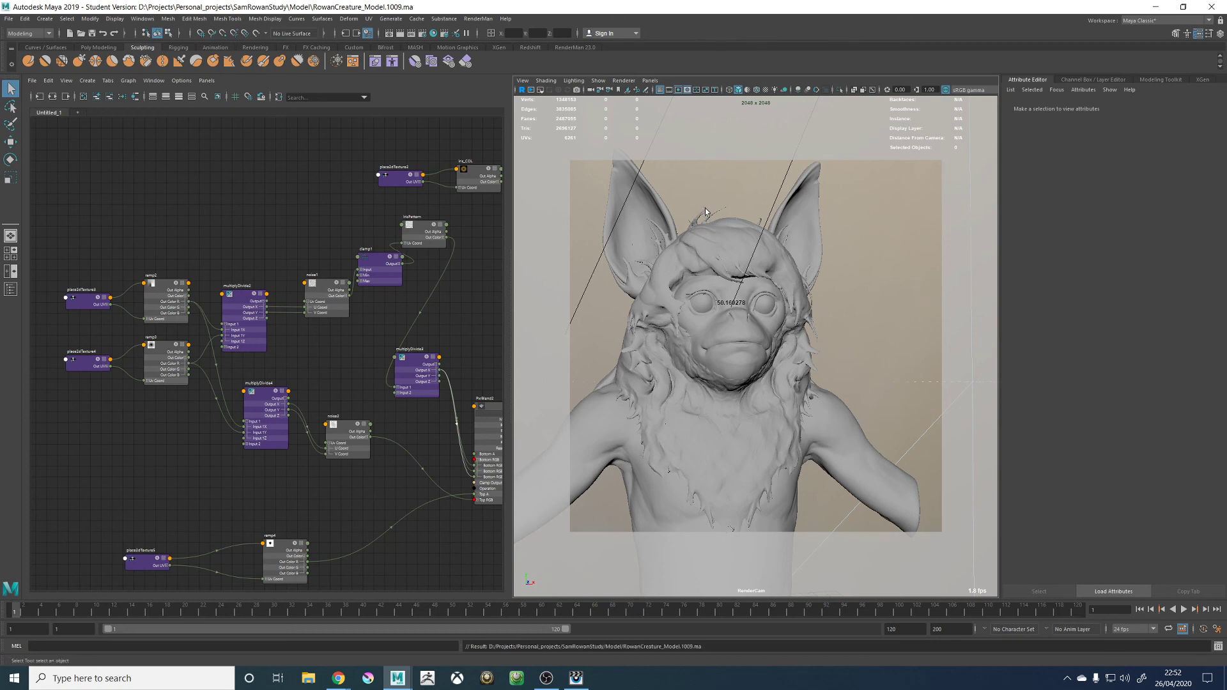
Start a RenderMan preview render of the RenderCam view and switch to the it render window
left_click(477, 19)
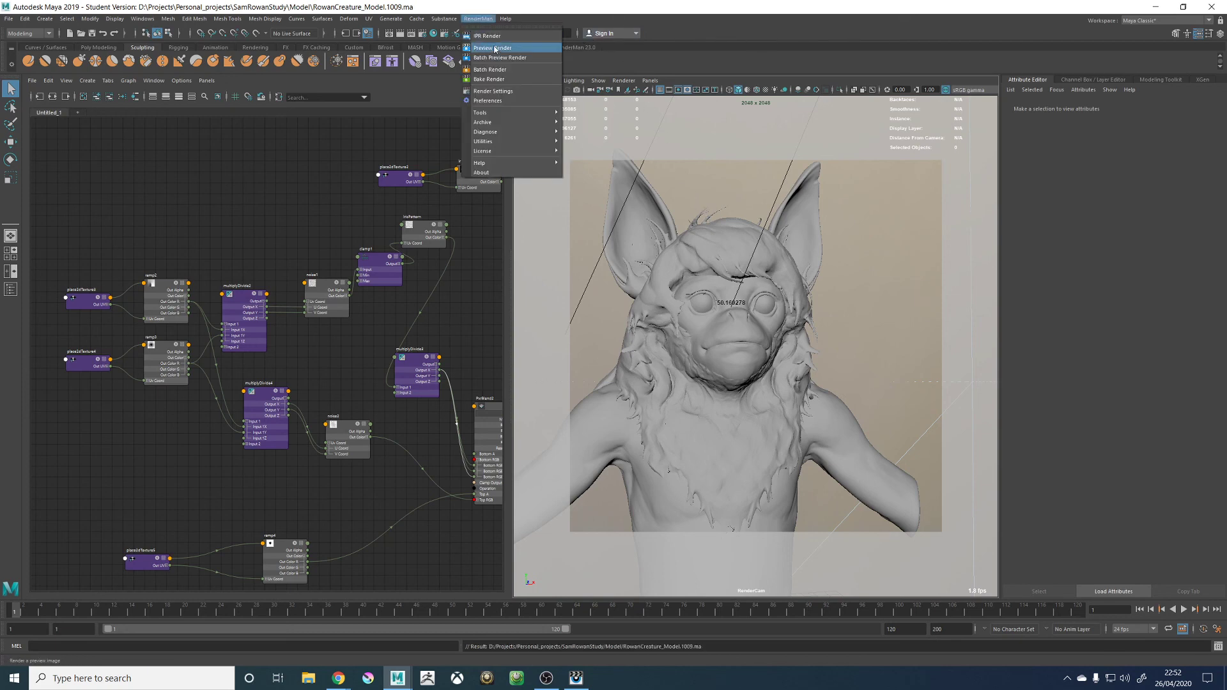
left_click(493, 48)
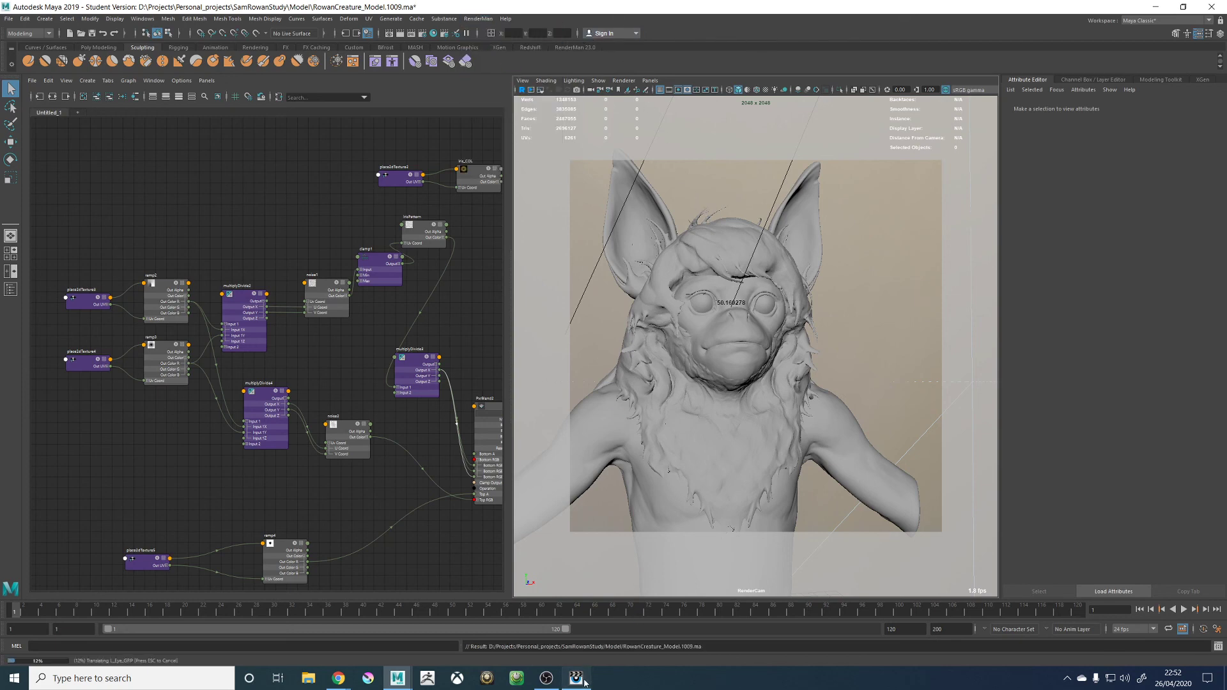
left_click(577, 679)
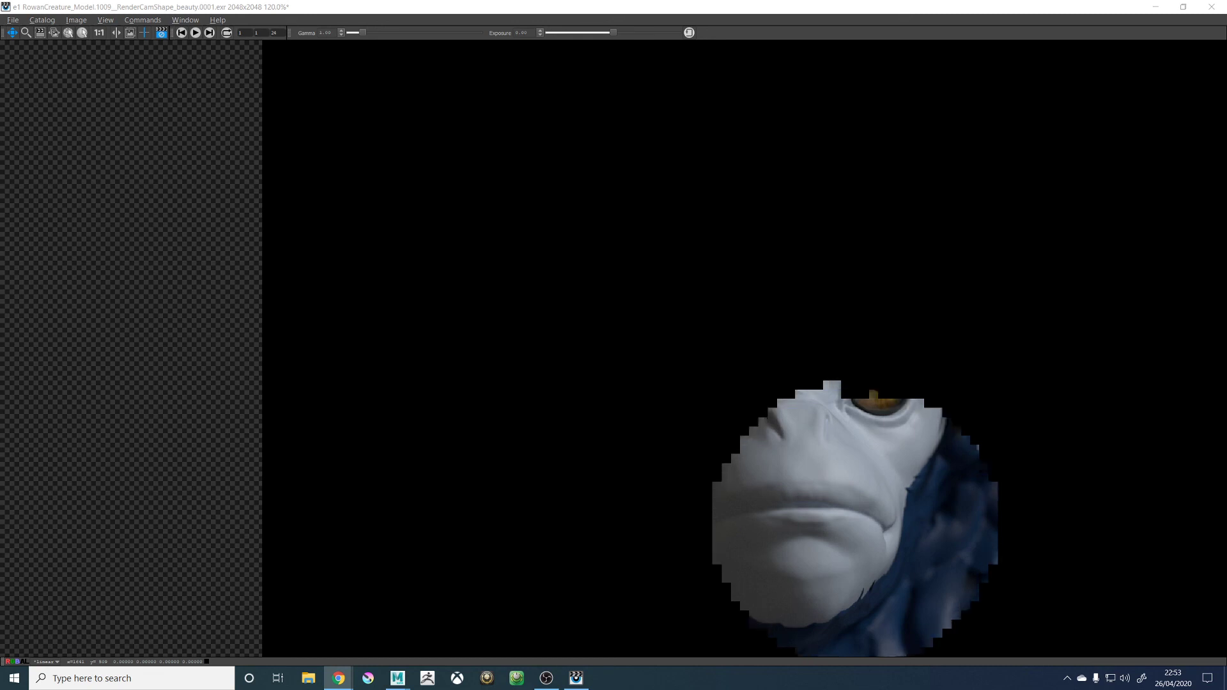
Examine the first eye as it renders, comparing the iris detail up close and at normal size
scroll(885, 391, "up", 5)
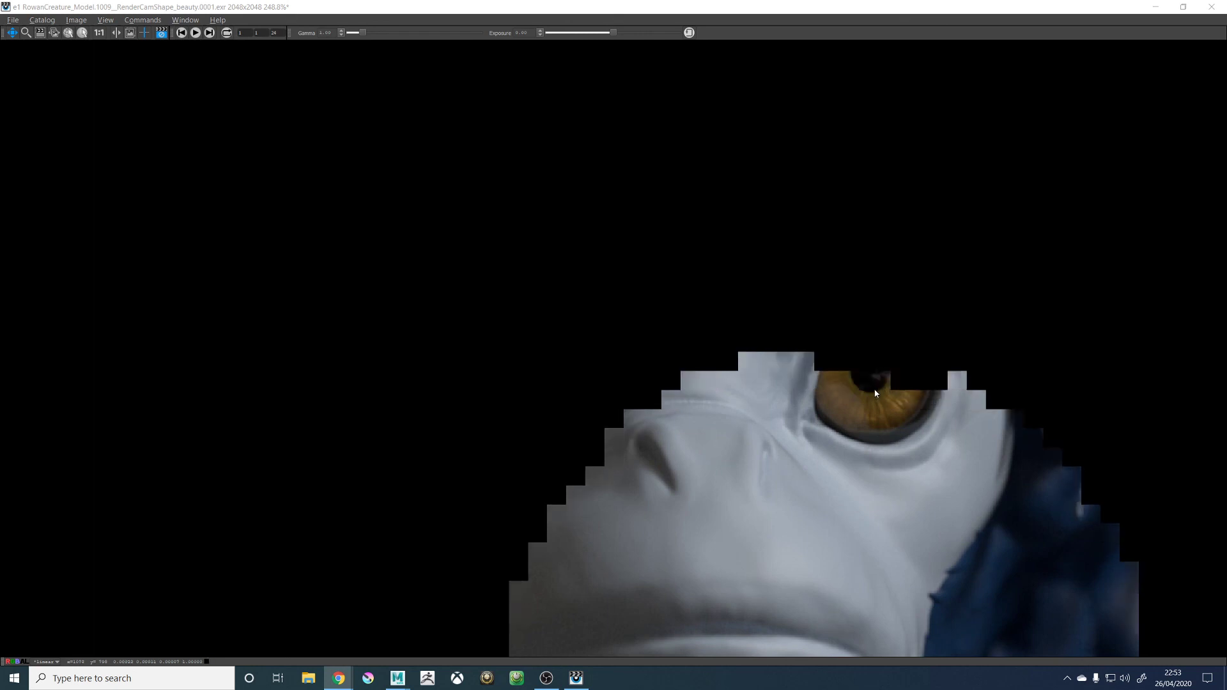
scroll(881, 388, "down", 5)
scroll(868, 383, "up", 5)
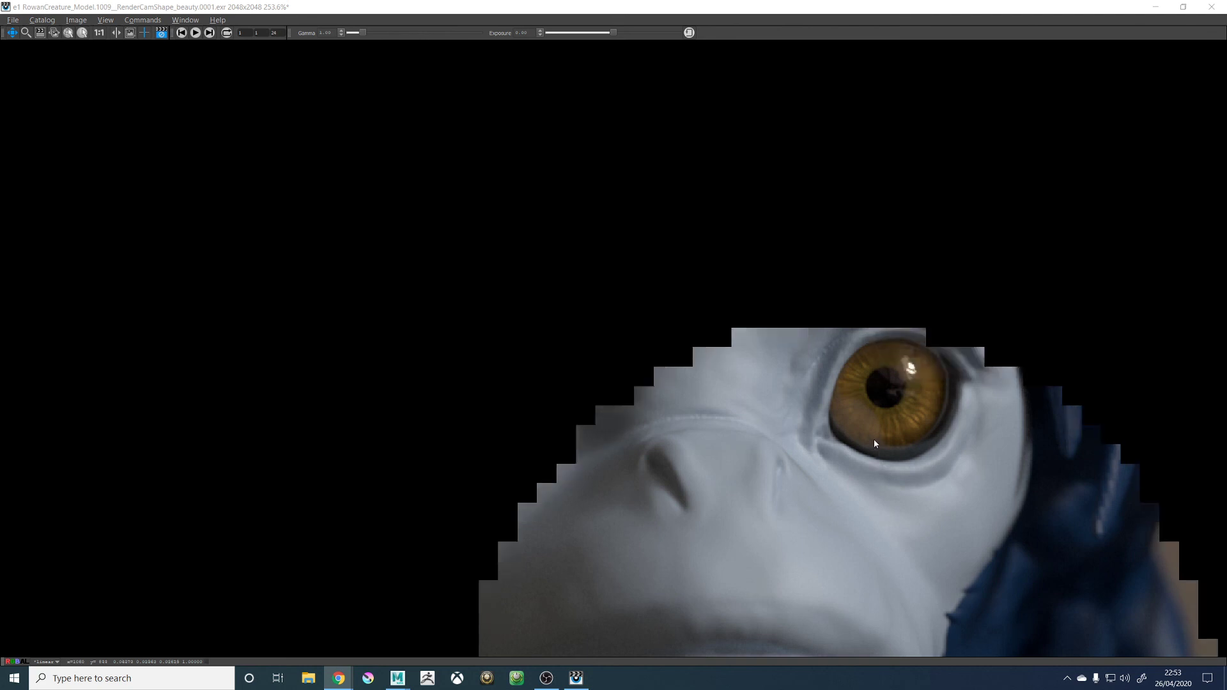
scroll(884, 386, "down", 3)
scroll(884, 386, "up", 2)
scroll(894, 391, "down", 4)
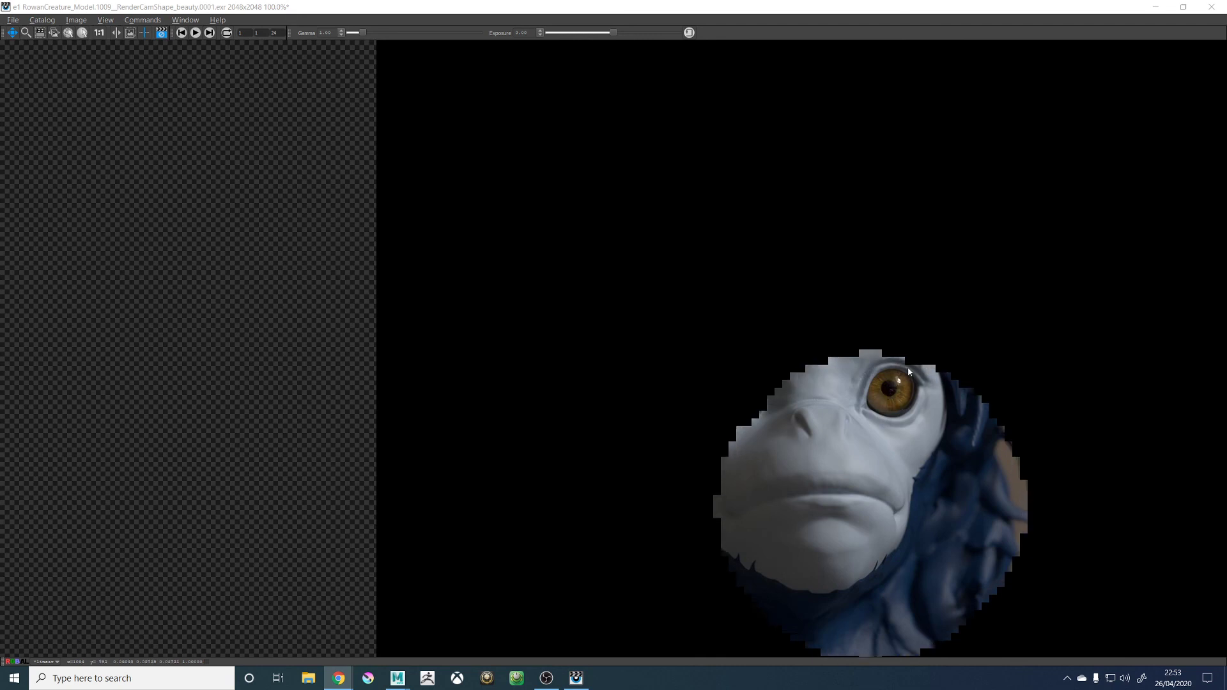
scroll(895, 379, "up", 3)
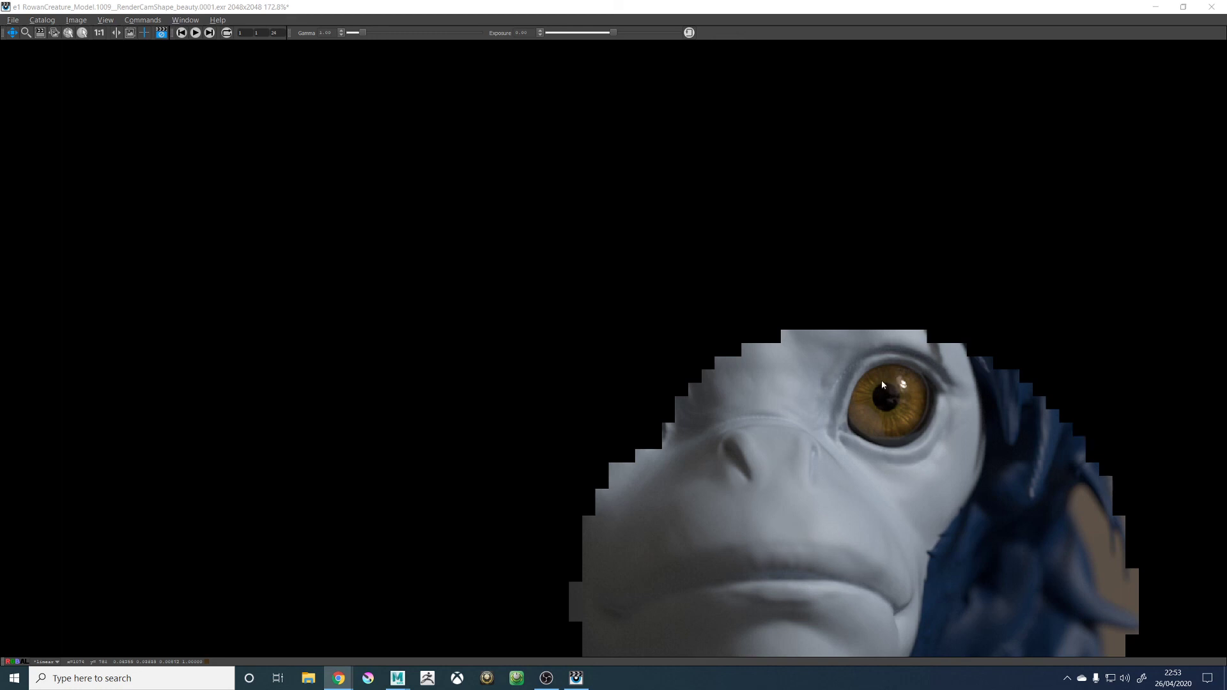
scroll(697, 402, "down", 3)
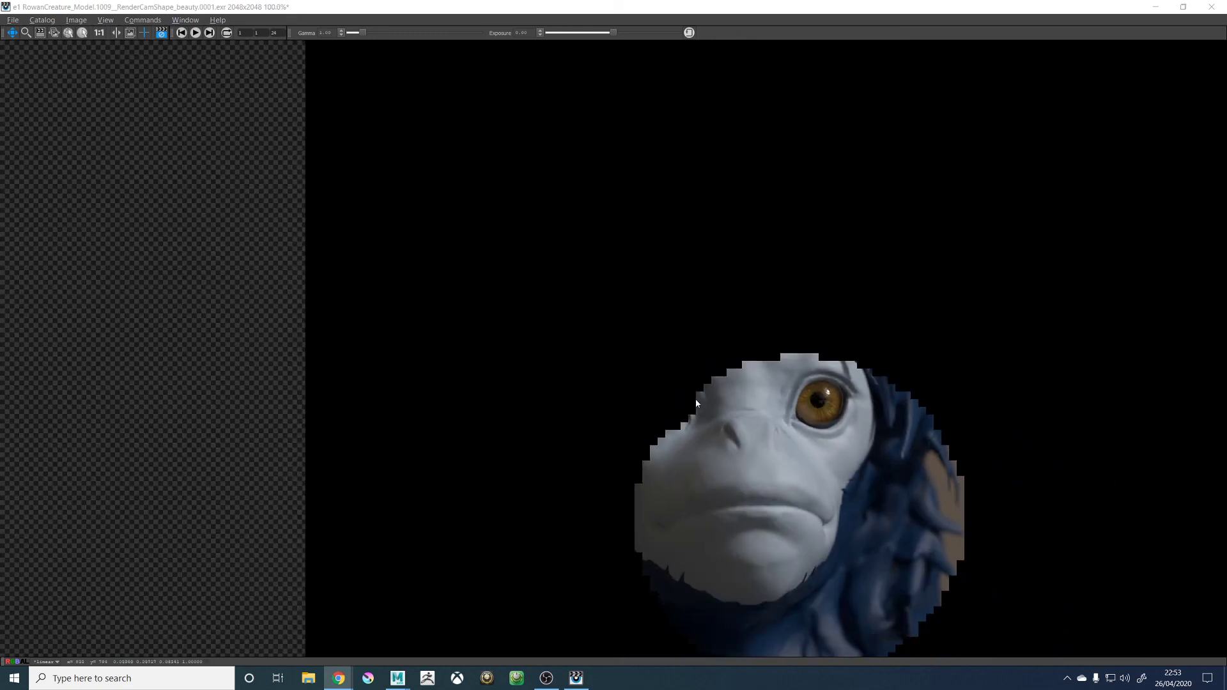
Compare how both irises read against the whole face from near and far in the progressing render
scroll(653, 394, "up", 3)
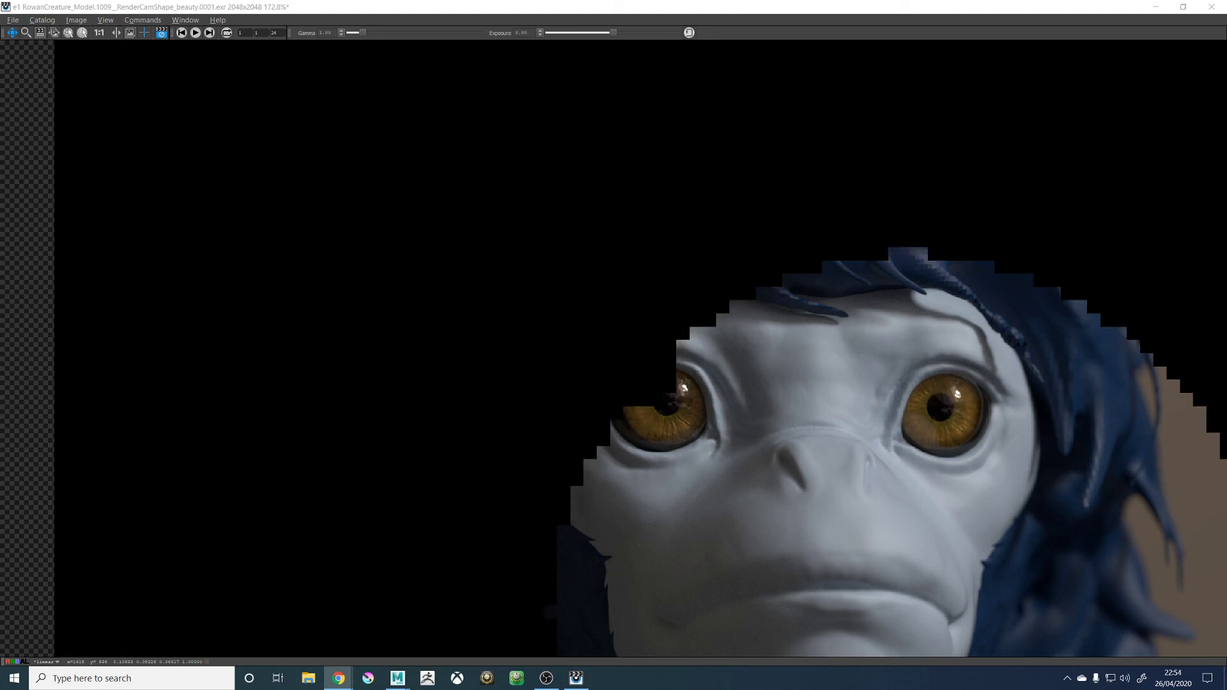
scroll(784, 429, "up", 1)
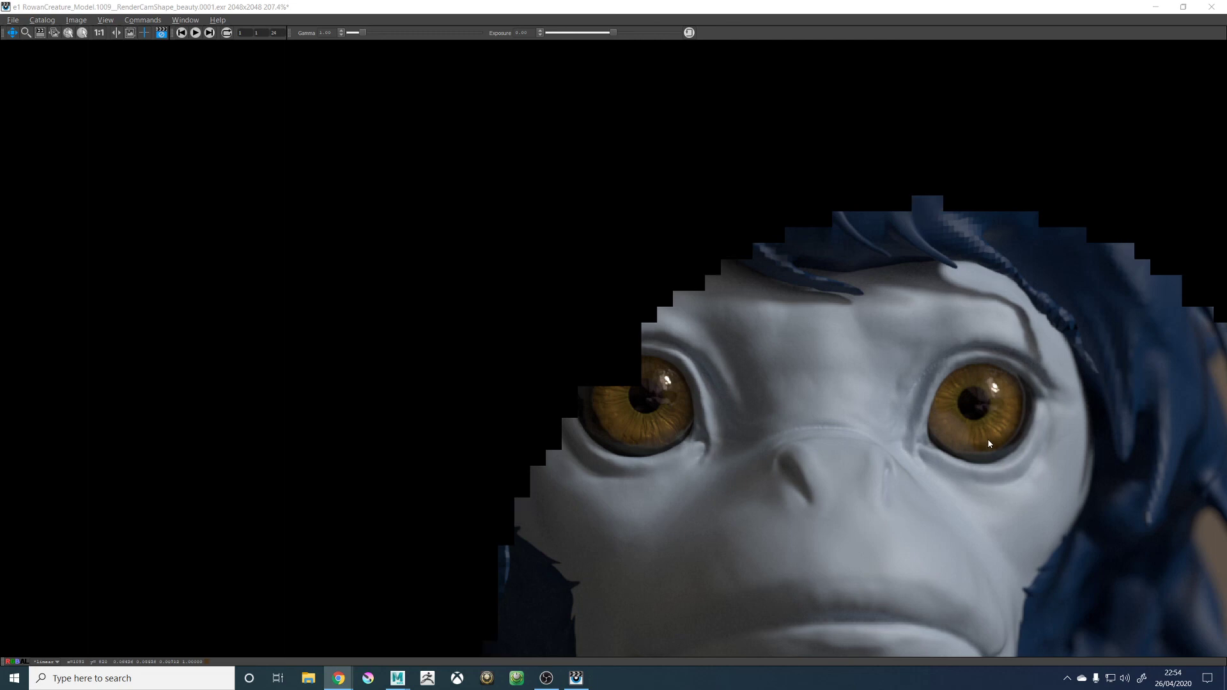
scroll(966, 441, "down", 4)
scroll(985, 454, "down", 6)
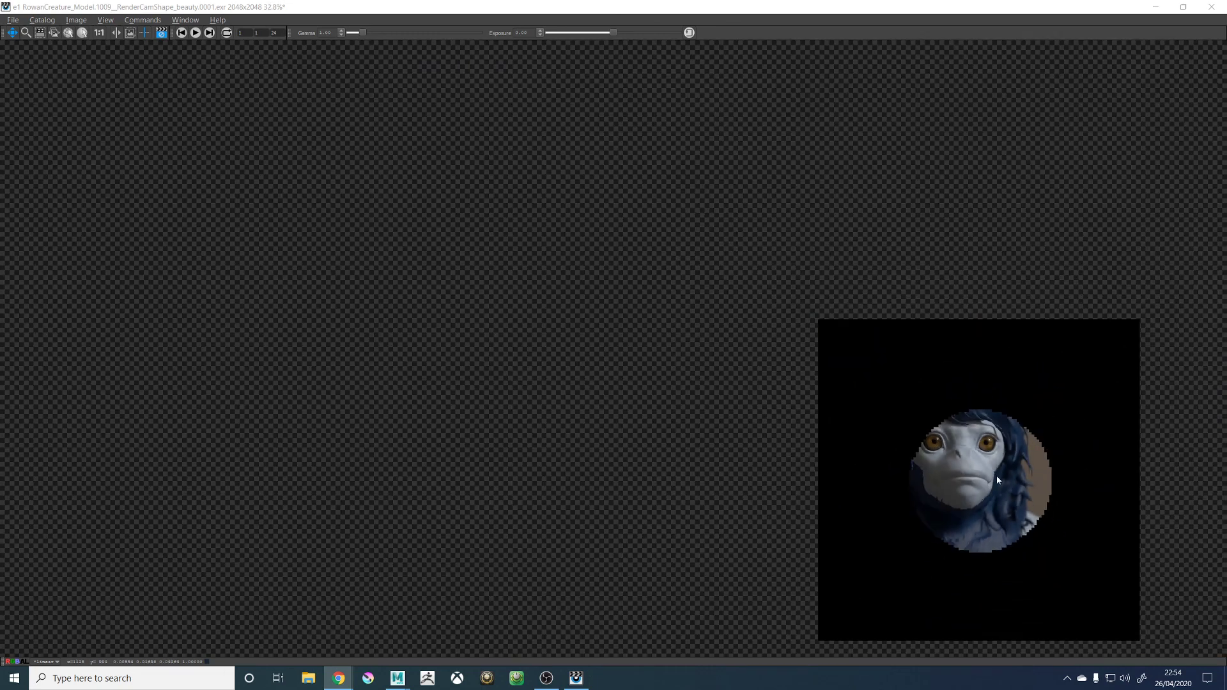
scroll(996, 475, "up", 7)
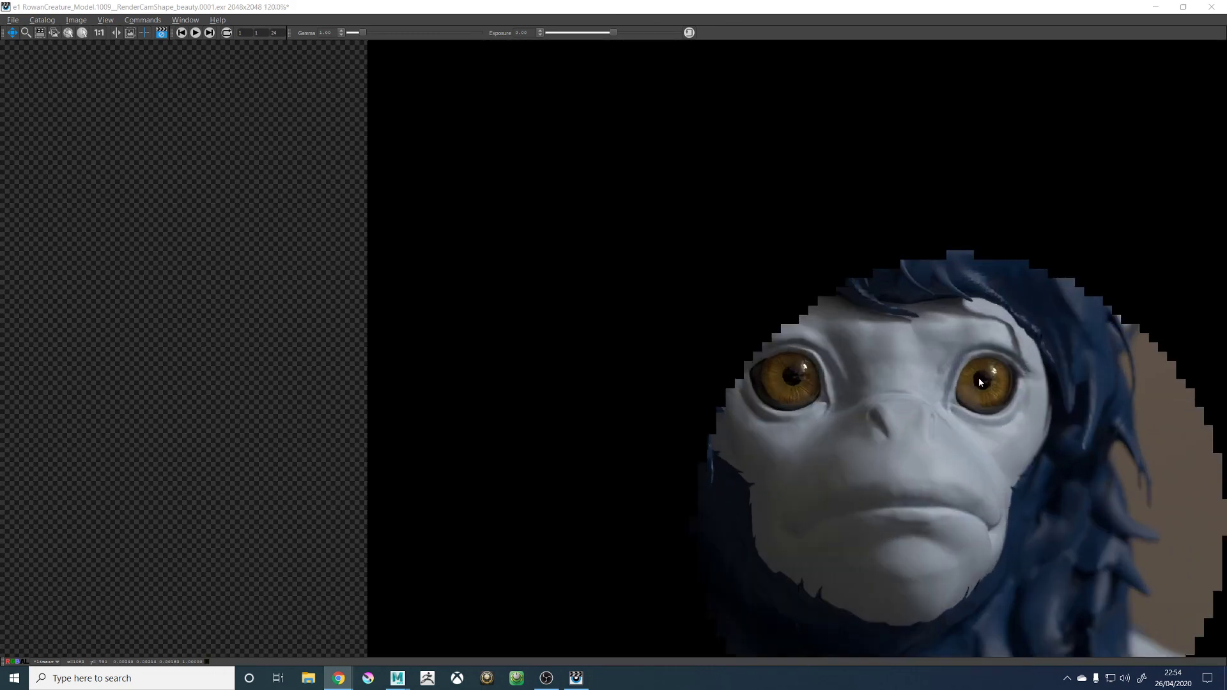
scroll(979, 377, "up", 2)
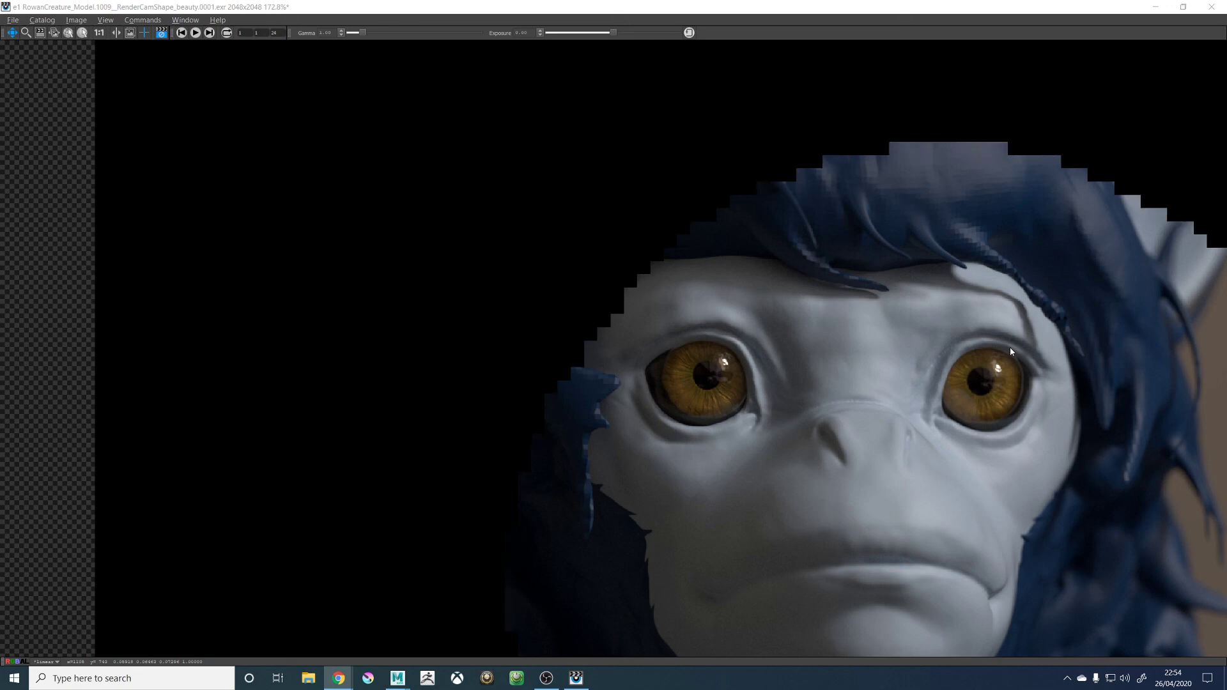
scroll(961, 380, "down", 3)
scroll(998, 419, "down", 1)
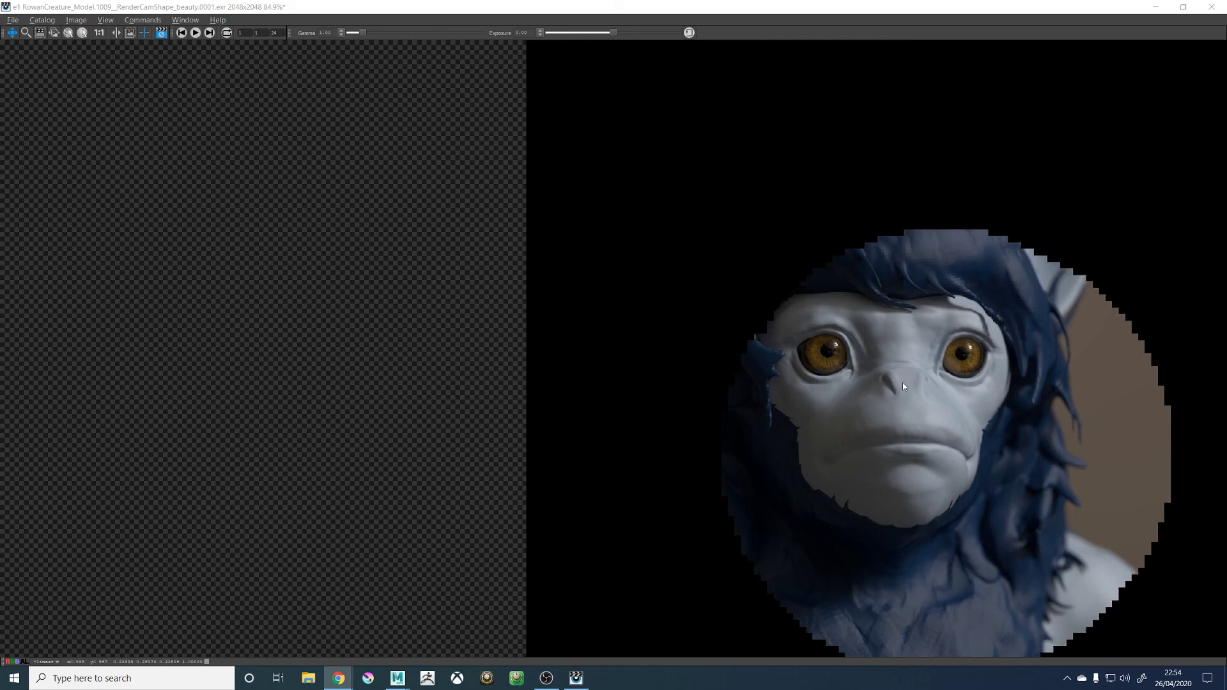
scroll(901, 385, "down", 5)
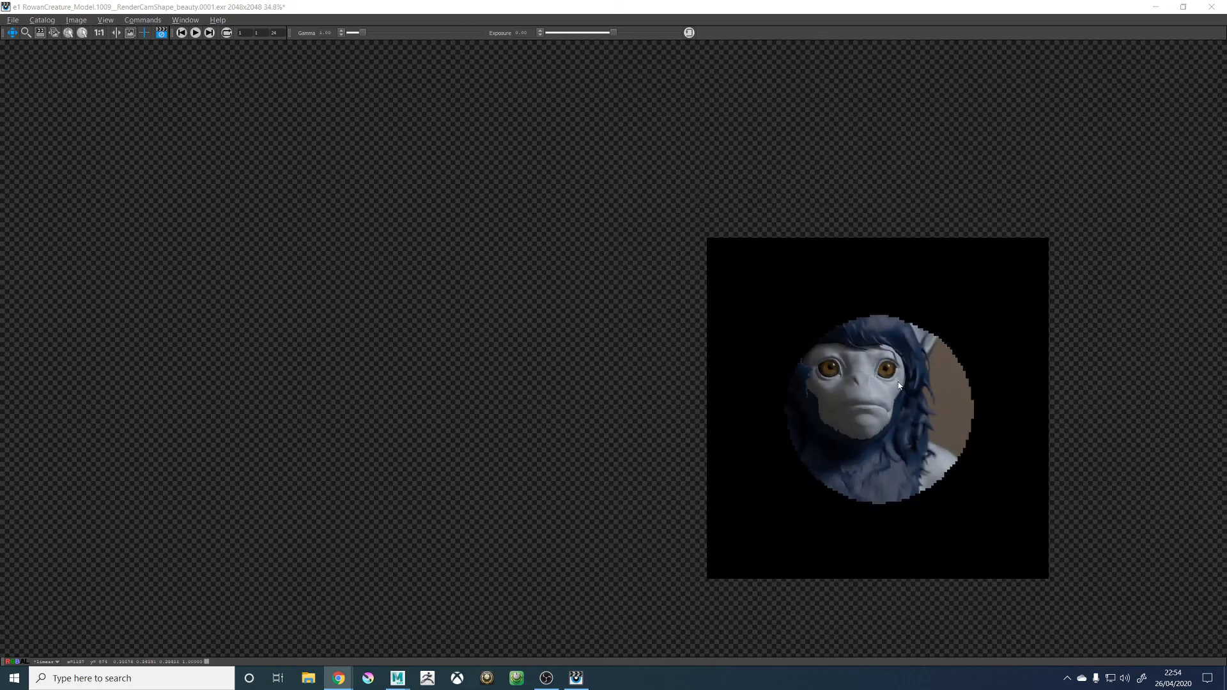
scroll(898, 385, "up", 8)
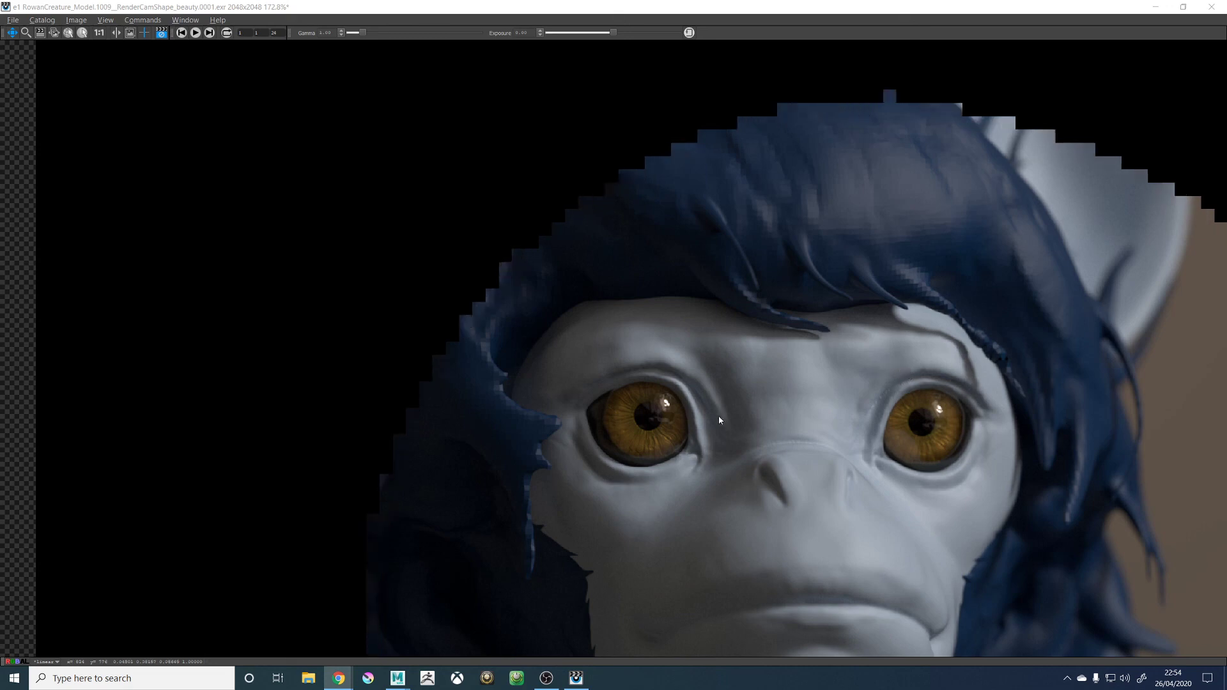
scroll(719, 419, "down", 3)
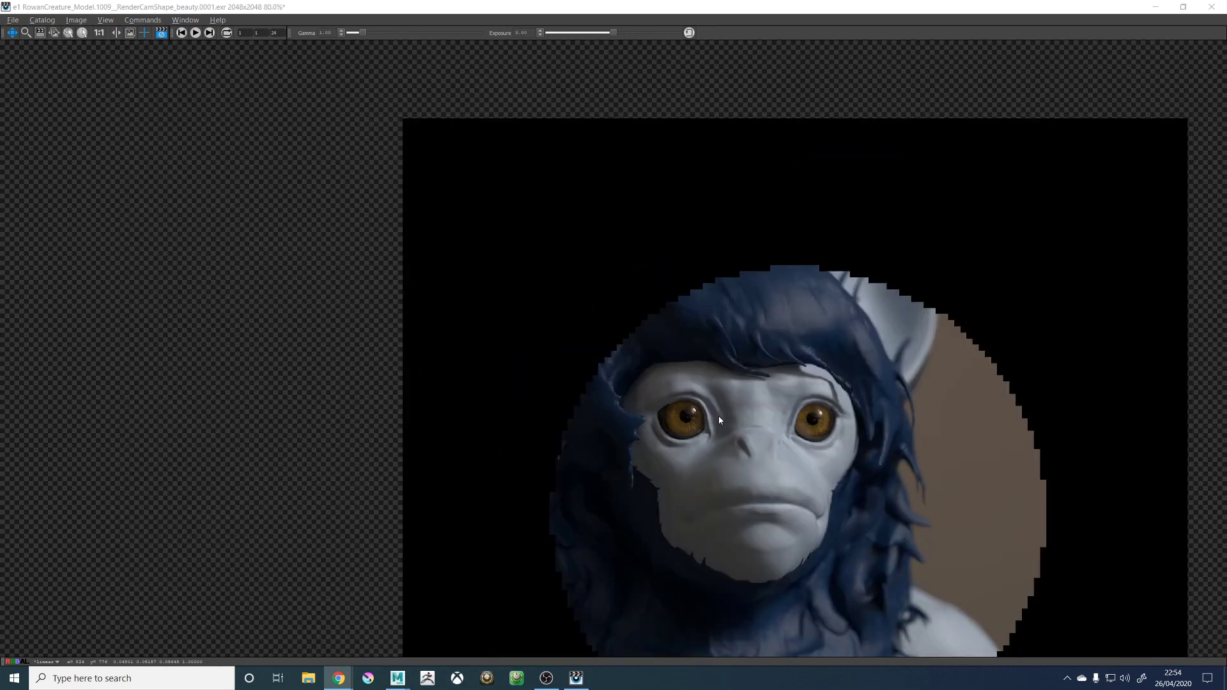
scroll(766, 419, "down", 3)
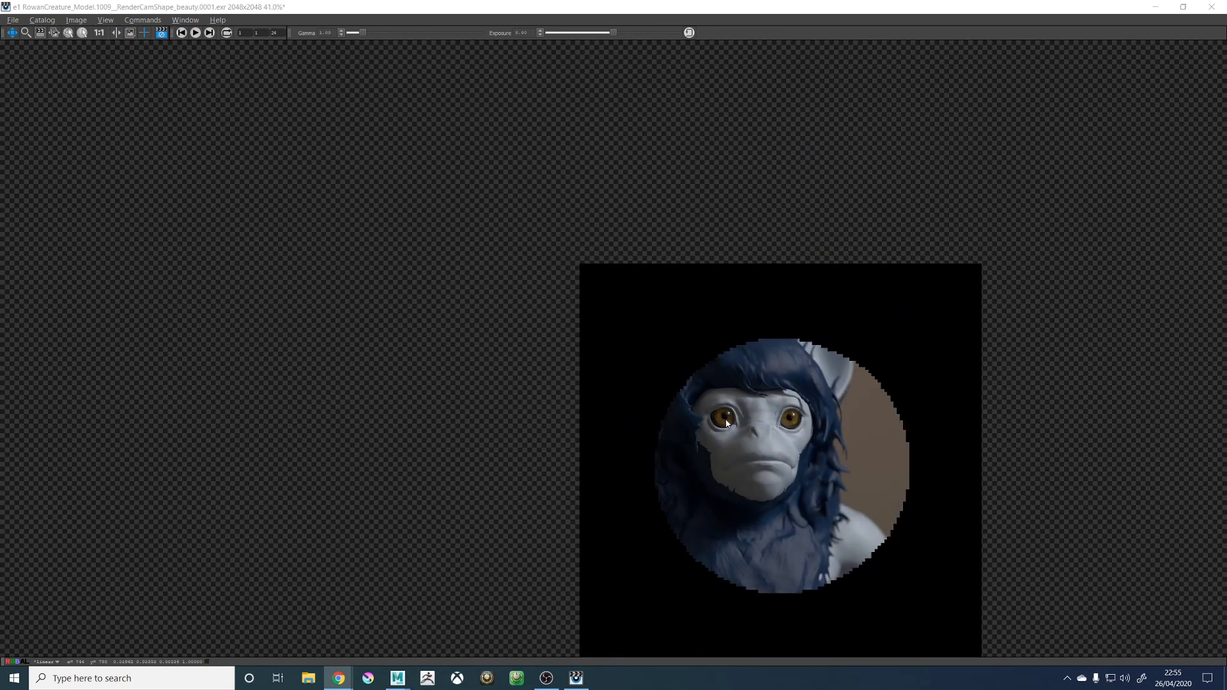
scroll(726, 420, "up", 2)
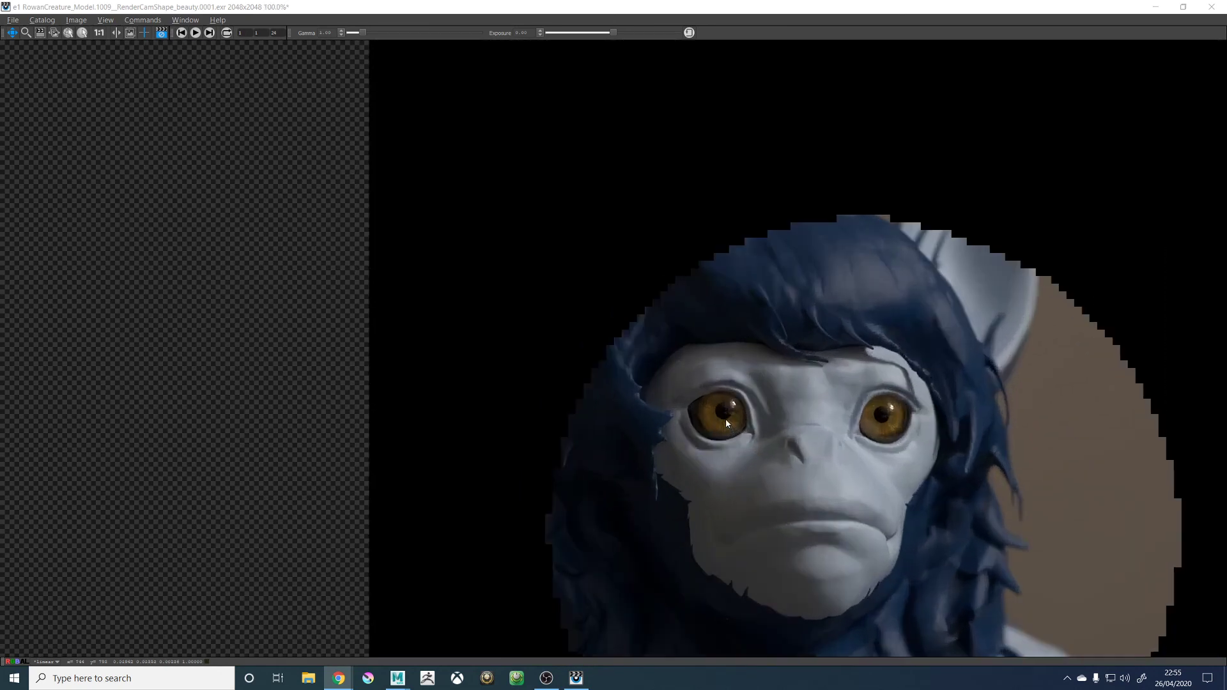
Inspect each iris and its eyelid edges at high magnification, and judge the eyes within the full head
scroll(852, 425, "up", 3)
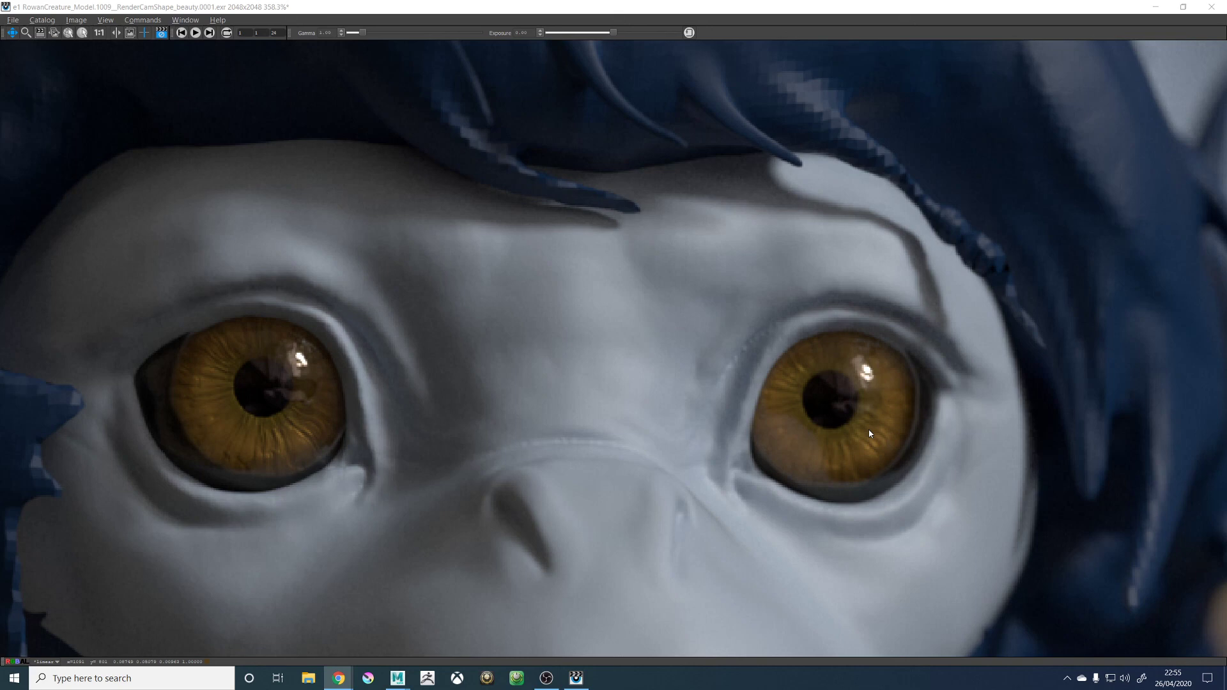
scroll(868, 429, "down", 3)
scroll(871, 430, "up", 2)
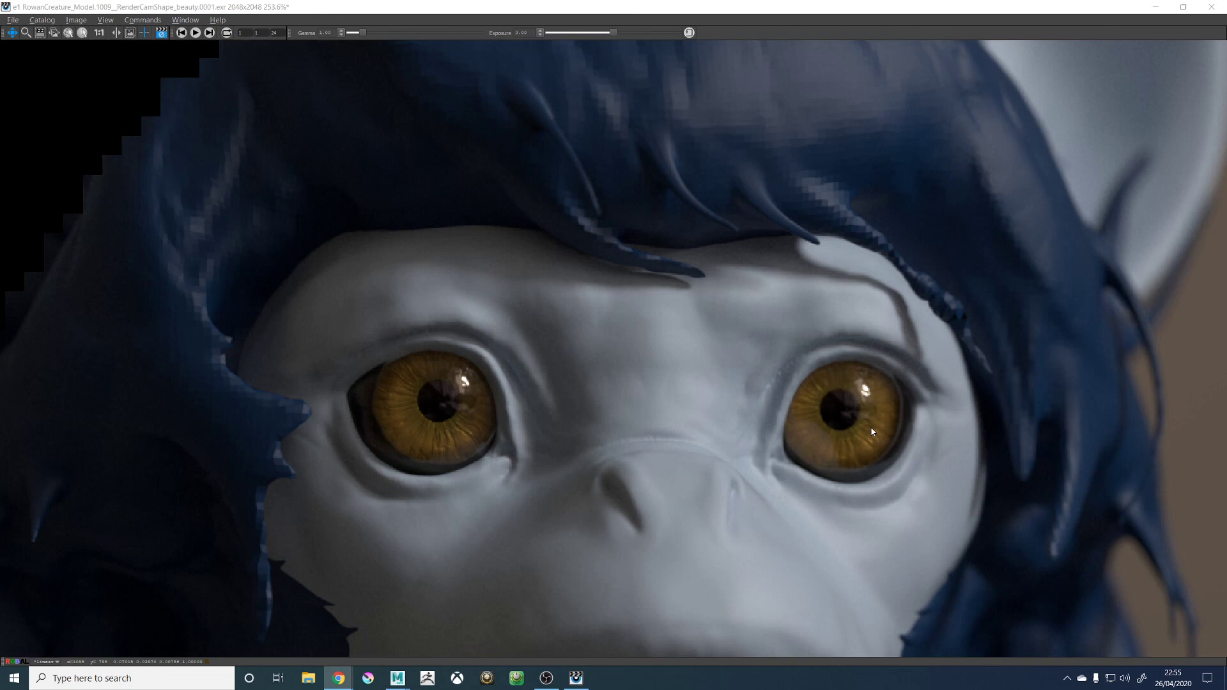
scroll(400, 373, "up", 3)
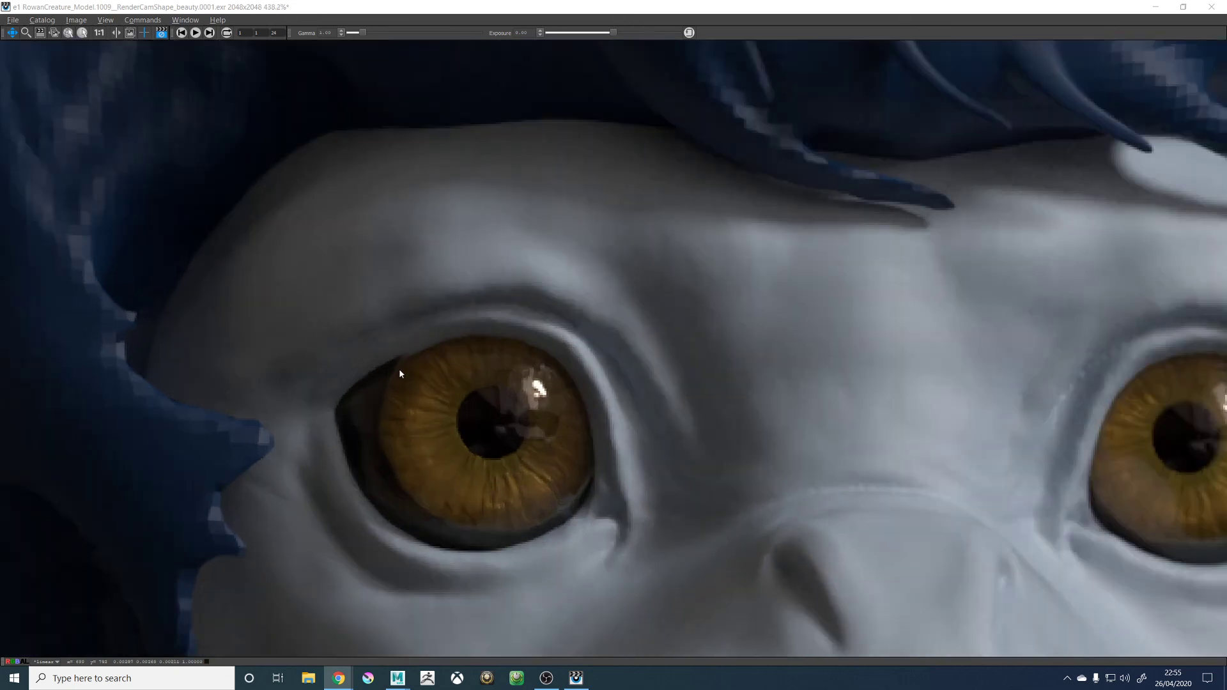
scroll(400, 373, "up", 2)
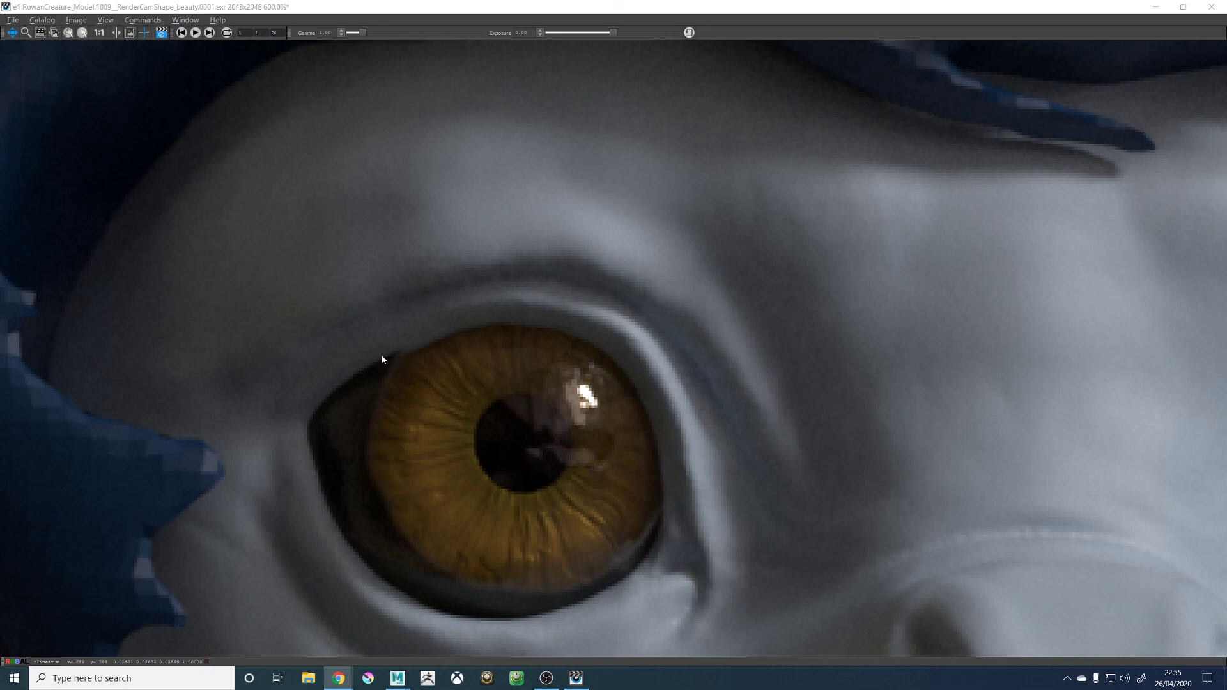
scroll(465, 344, "down", 6)
scroll(983, 493, "up", 4)
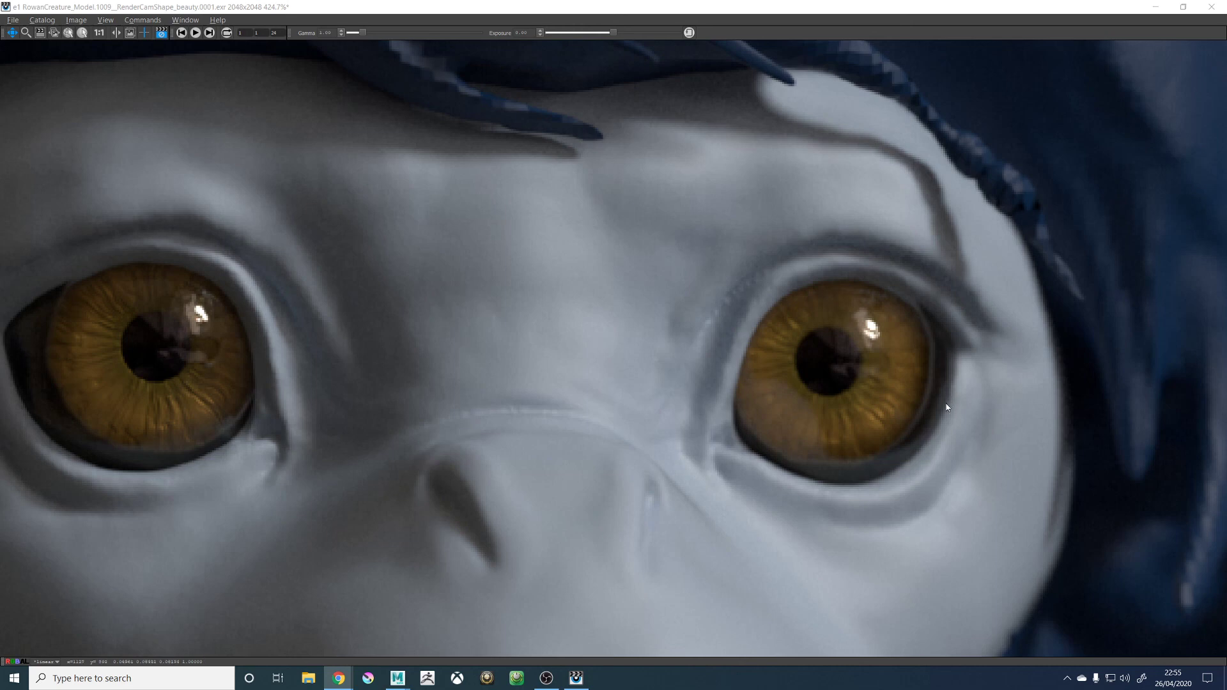
scroll(943, 416, "down", 4)
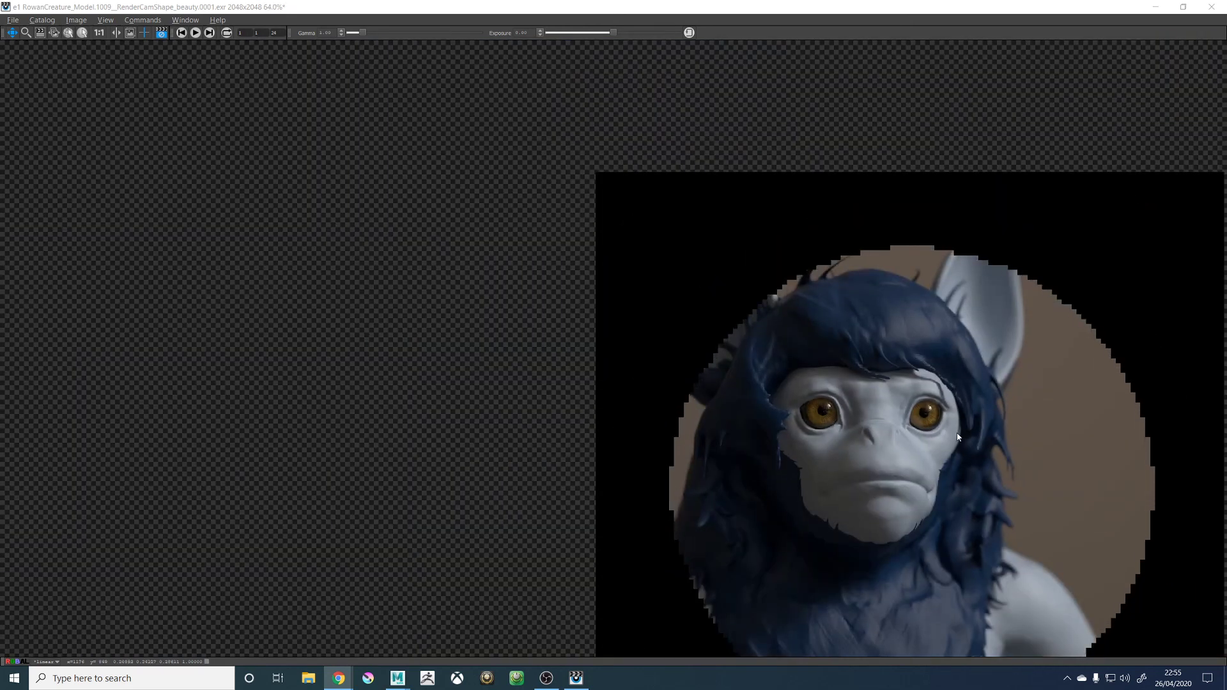
scroll(957, 437, "up", 1)
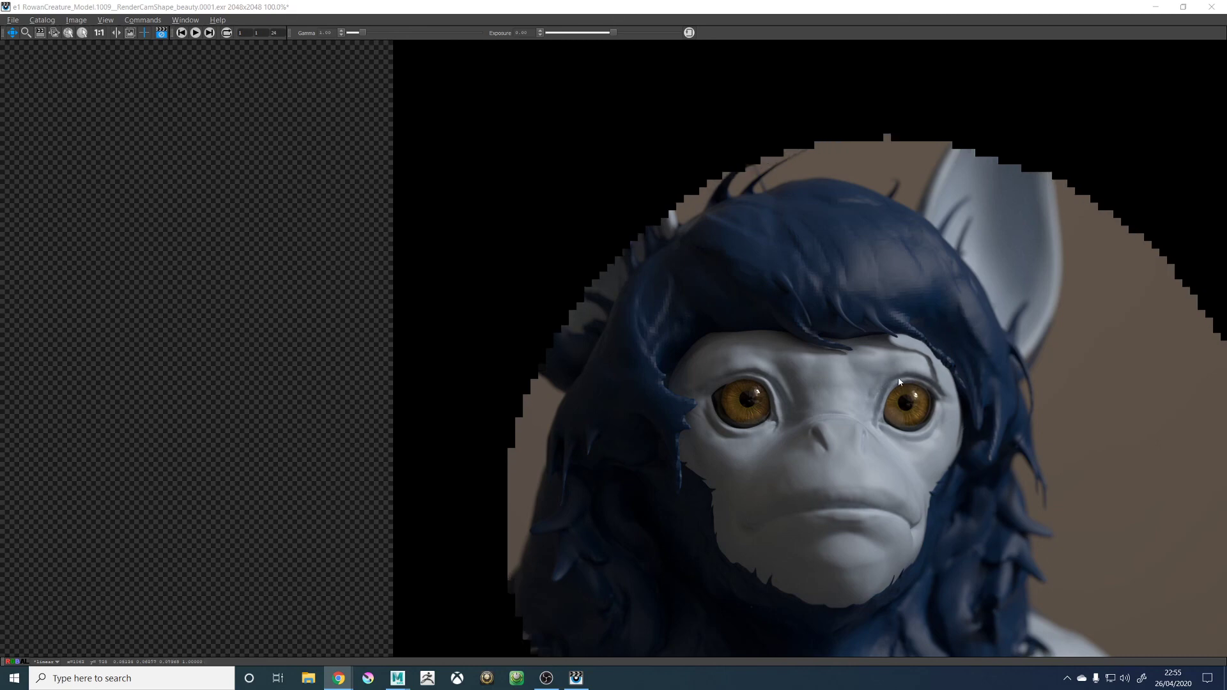
scroll(935, 421, "down", 2)
scroll(935, 422, "up", 4)
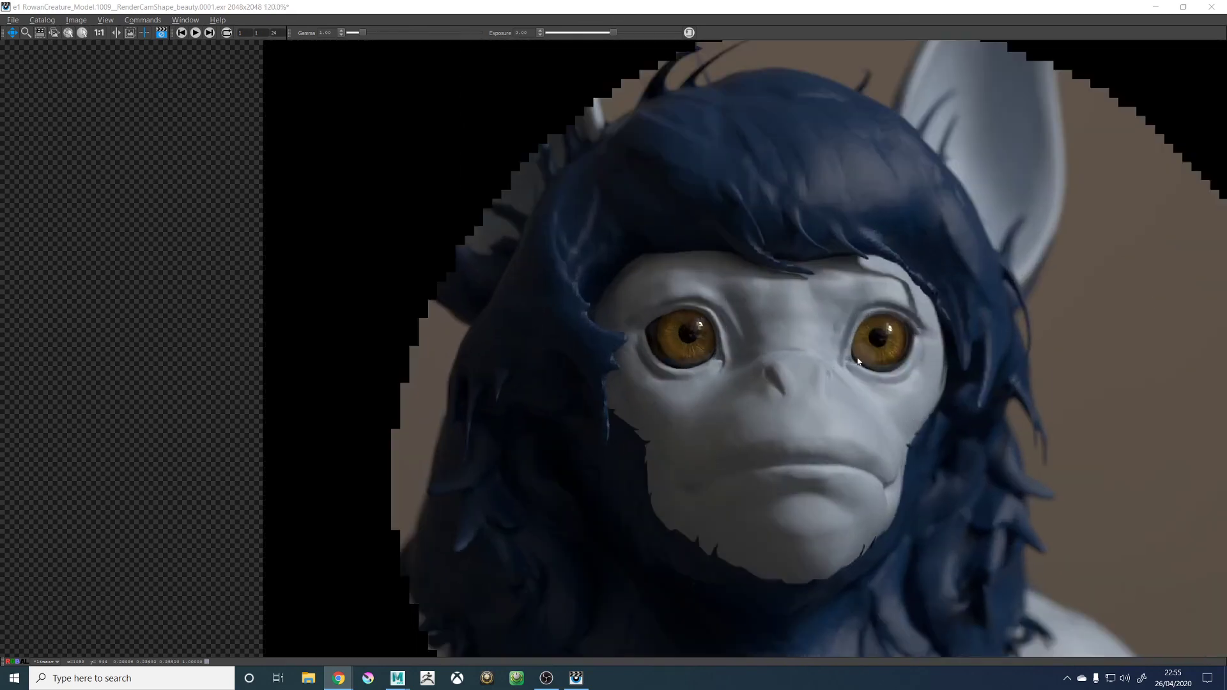
Return to Maya and add a ramp texture node to the shader graph, placing it above Iris_COL
scroll(823, 323, "down", 3)
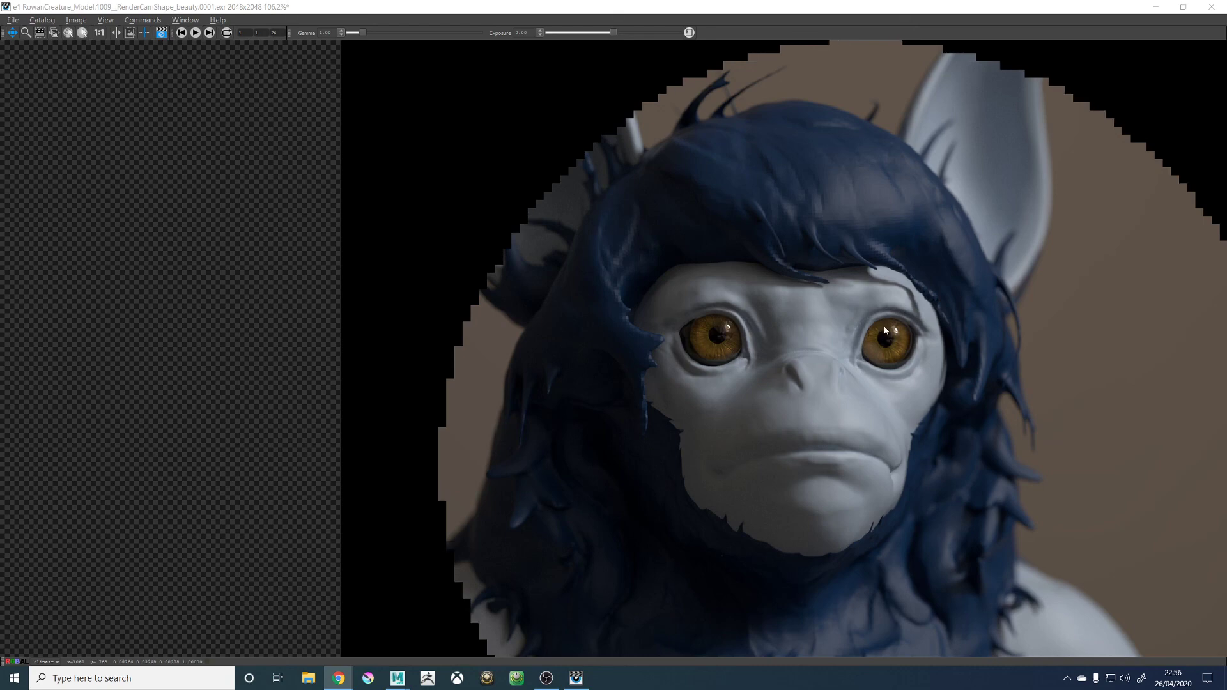
left_click(952, 374)
left_click(1156, 7)
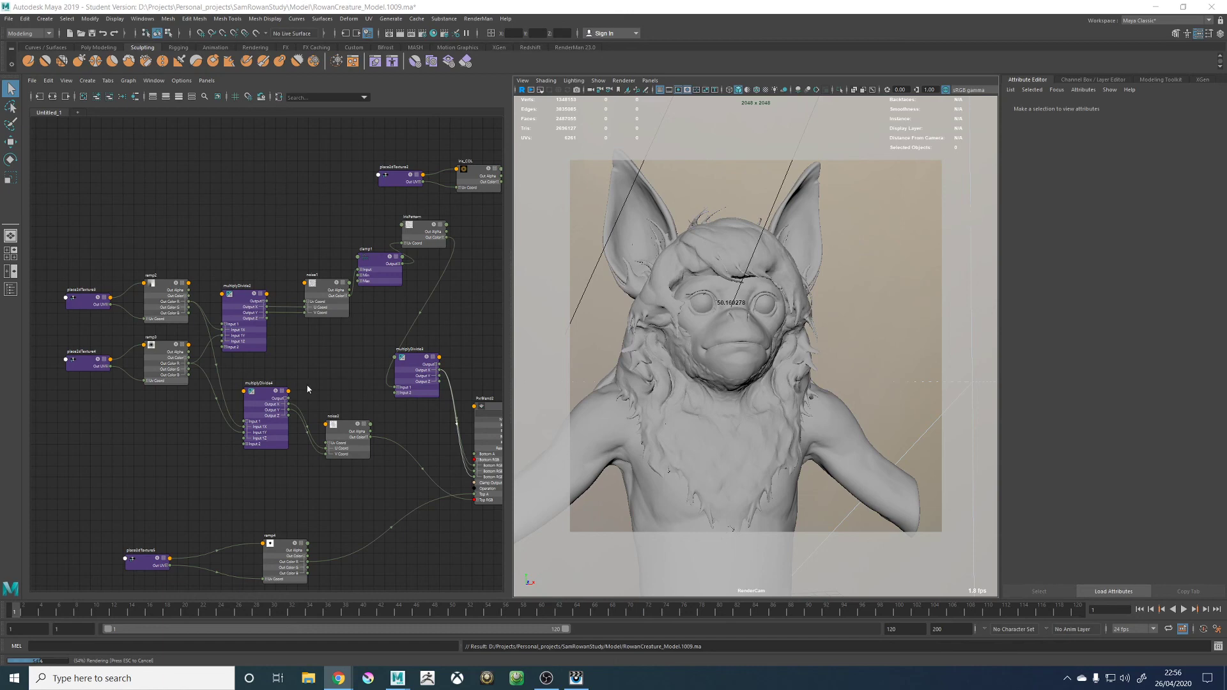
scroll(308, 389, "down", 2)
scroll(387, 334, "up", 5)
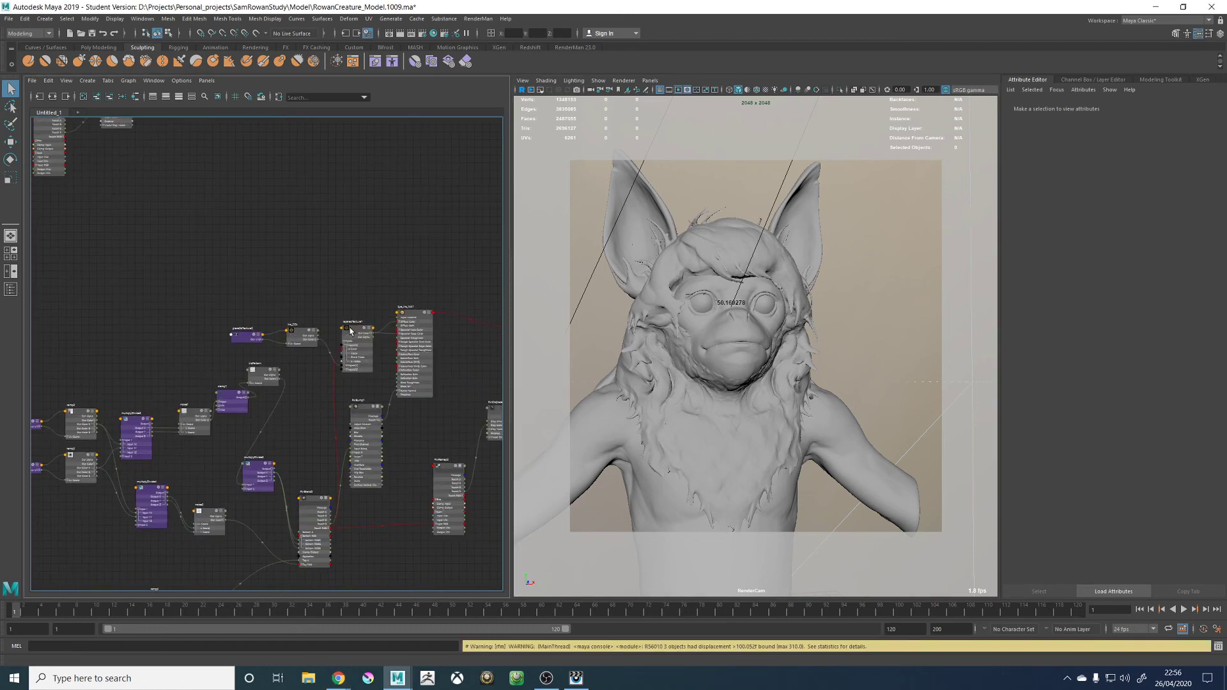
key("Tab")
type("ramp")
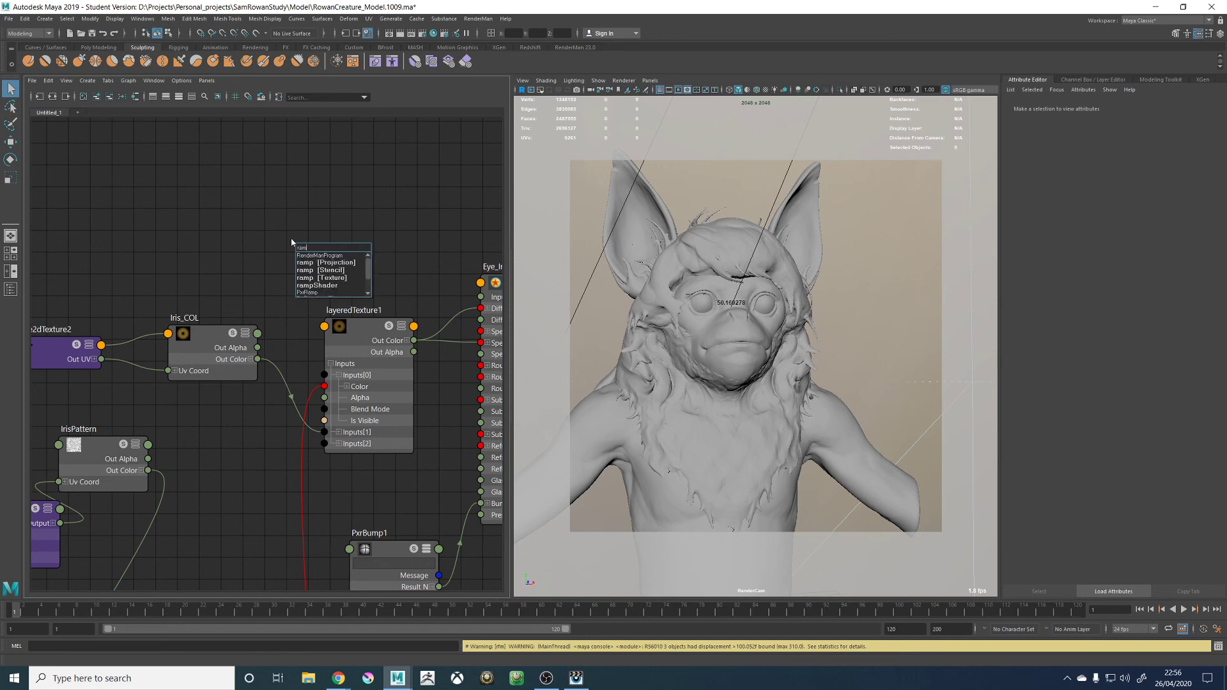
key("Down")
key("Down")
key("Down")
key("Return")
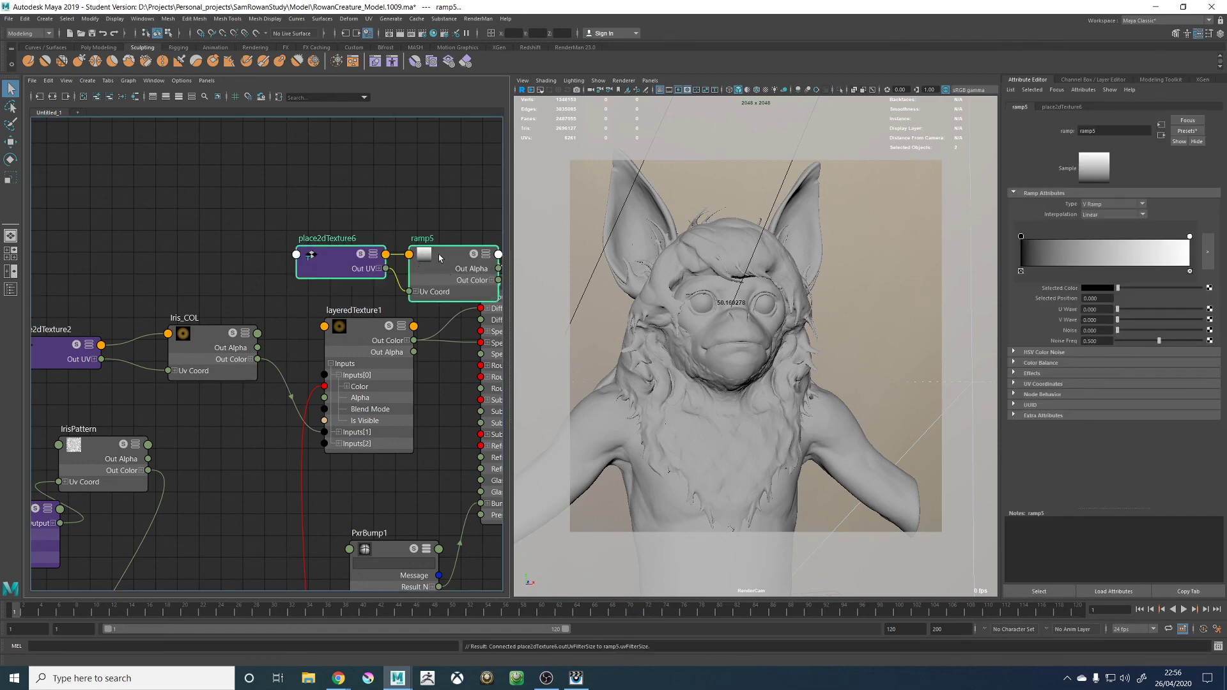
left_click_drag(449, 273, 197, 234)
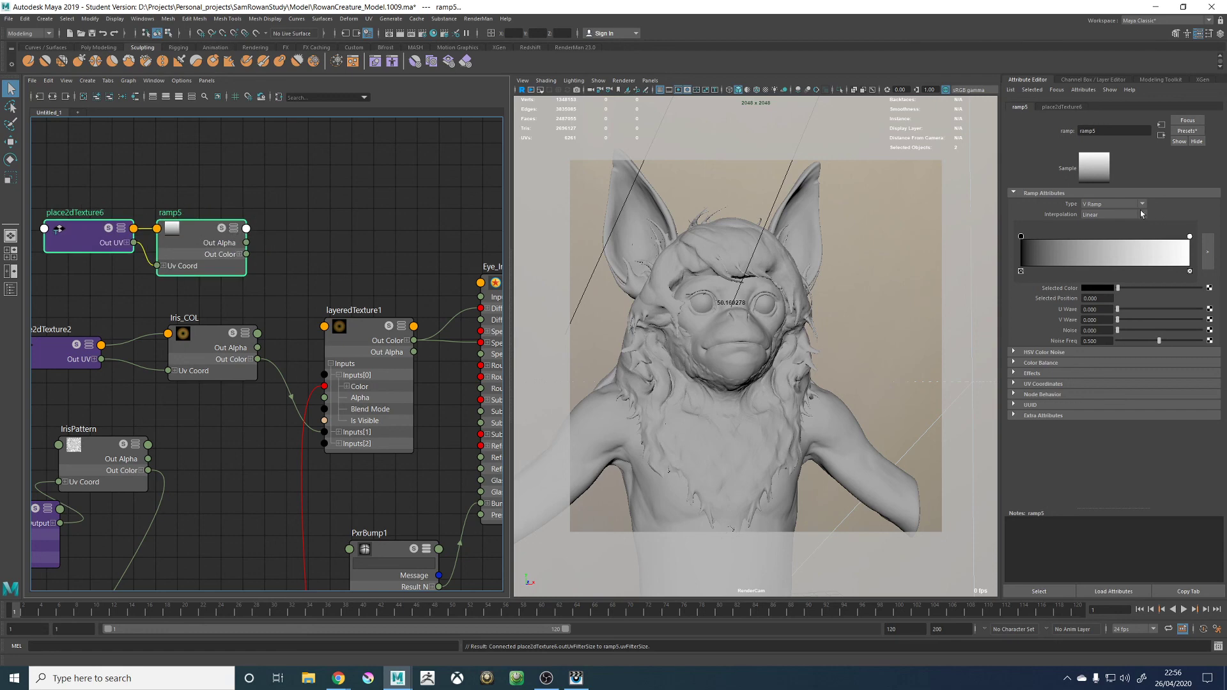
Add a third layer to layeredTexture1 above the others, set its blend mode to Multiply, and feed it the new ramp's colour
left_click(363, 332)
left_click(1072, 228)
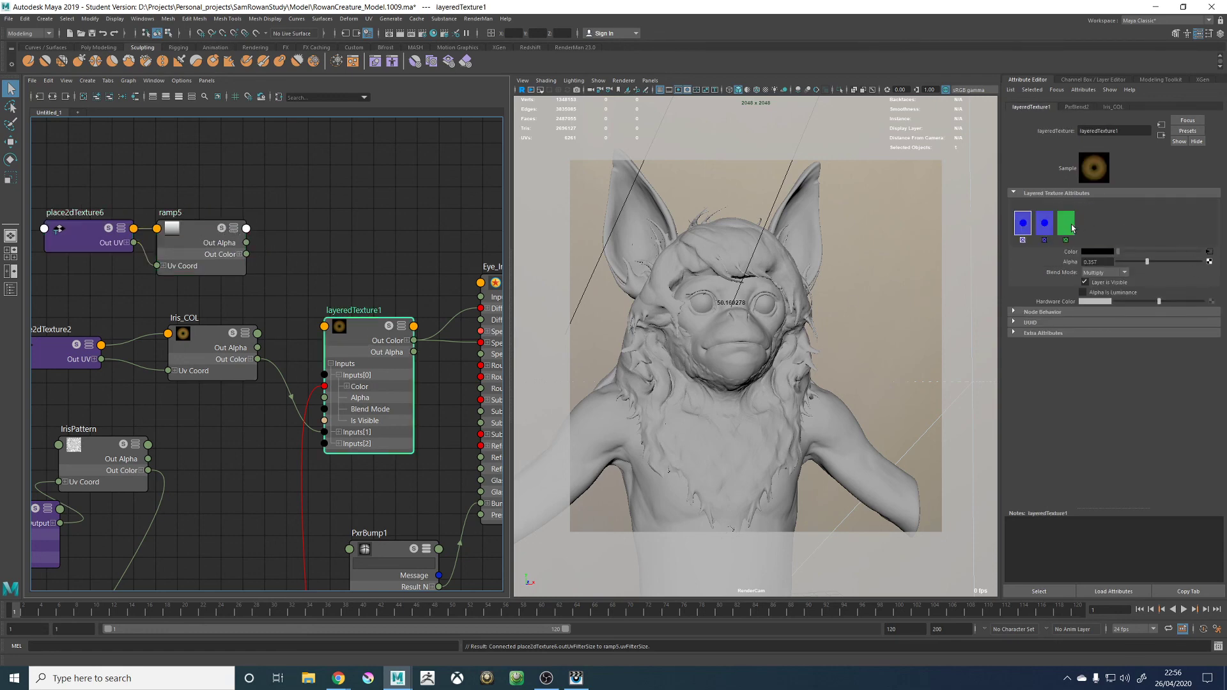
left_click(1105, 273)
left_click(1100, 340)
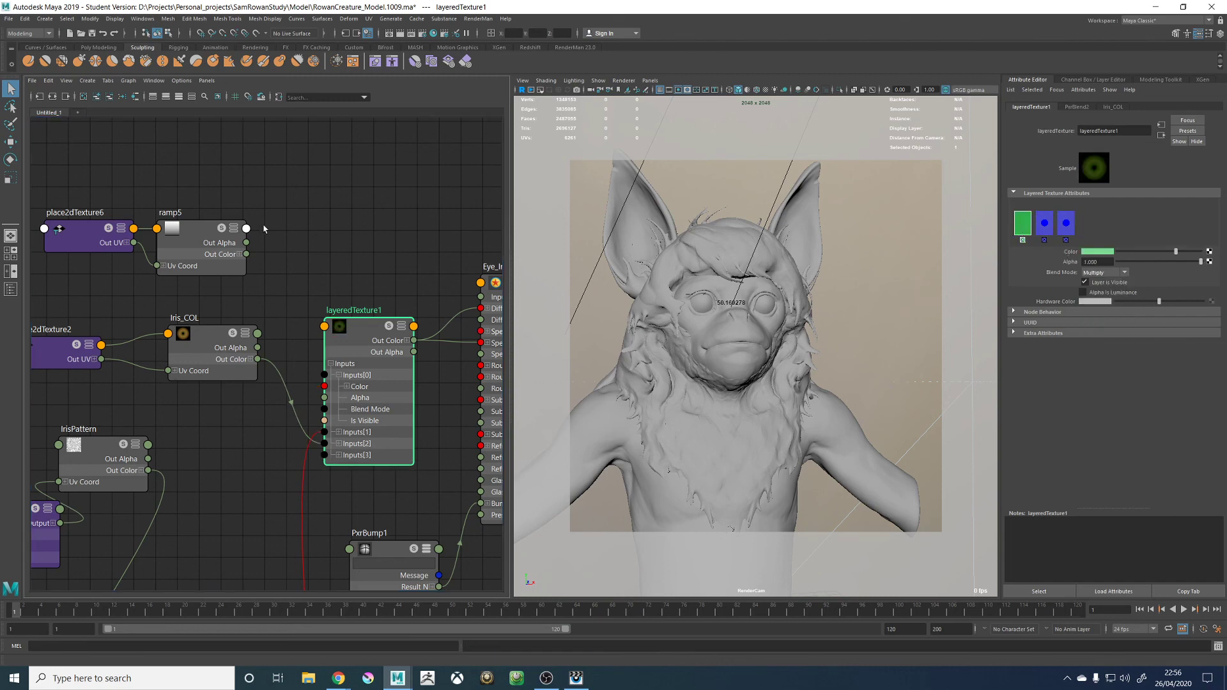
middle_click_drag(202, 231, 1070, 255)
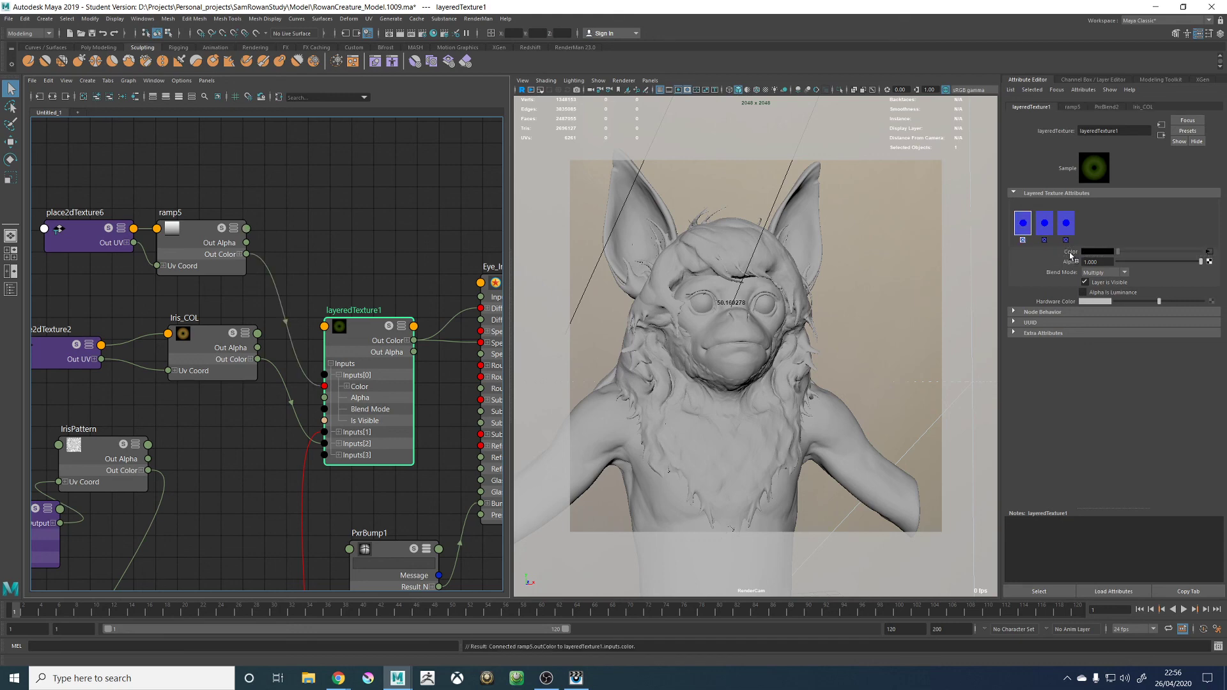
Reverse ramp5 to fade from white near the start to black at position 0.598, and set its interpolation to Smooth
left_click(183, 237)
left_click(346, 316)
left_click(195, 233)
left_click_drag(1021, 237, 1073, 249)
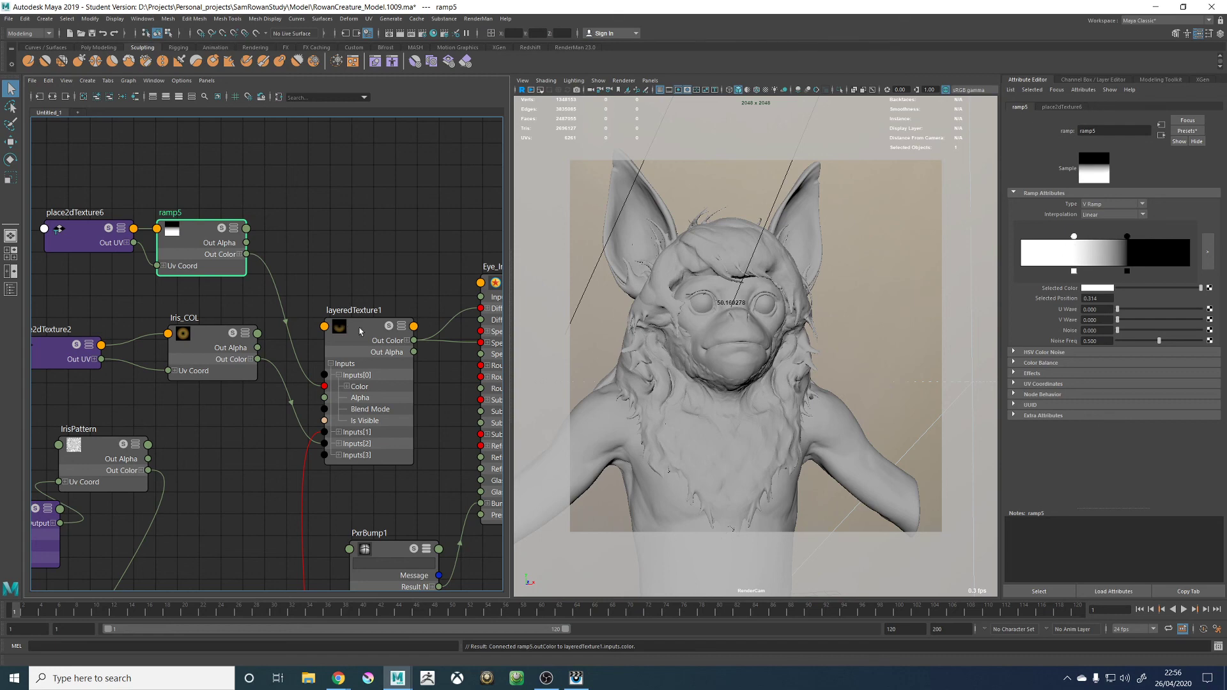
left_click_drag(1127, 237, 1137, 237)
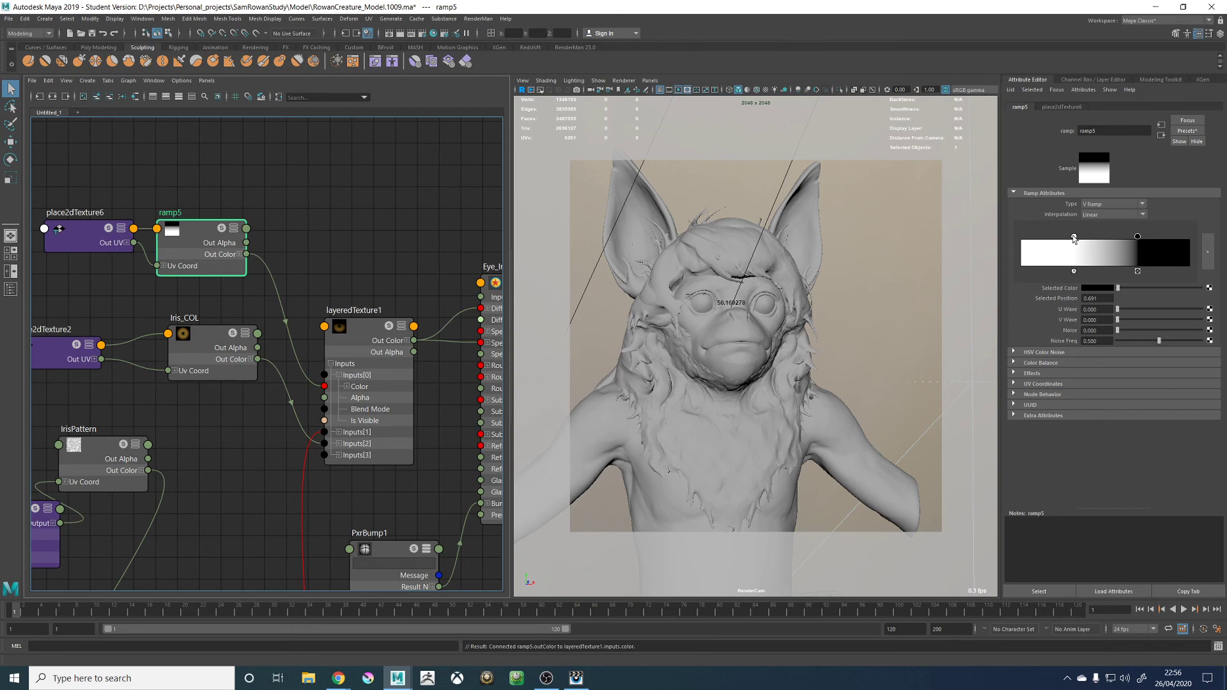
left_click_drag(1073, 237, 1034, 237)
mouse_move(1140, 237)
left_mouse_down()
mouse_move(1158, 237)
mouse_move(1112, 238)
mouse_move(1122, 237)
left_mouse_up()
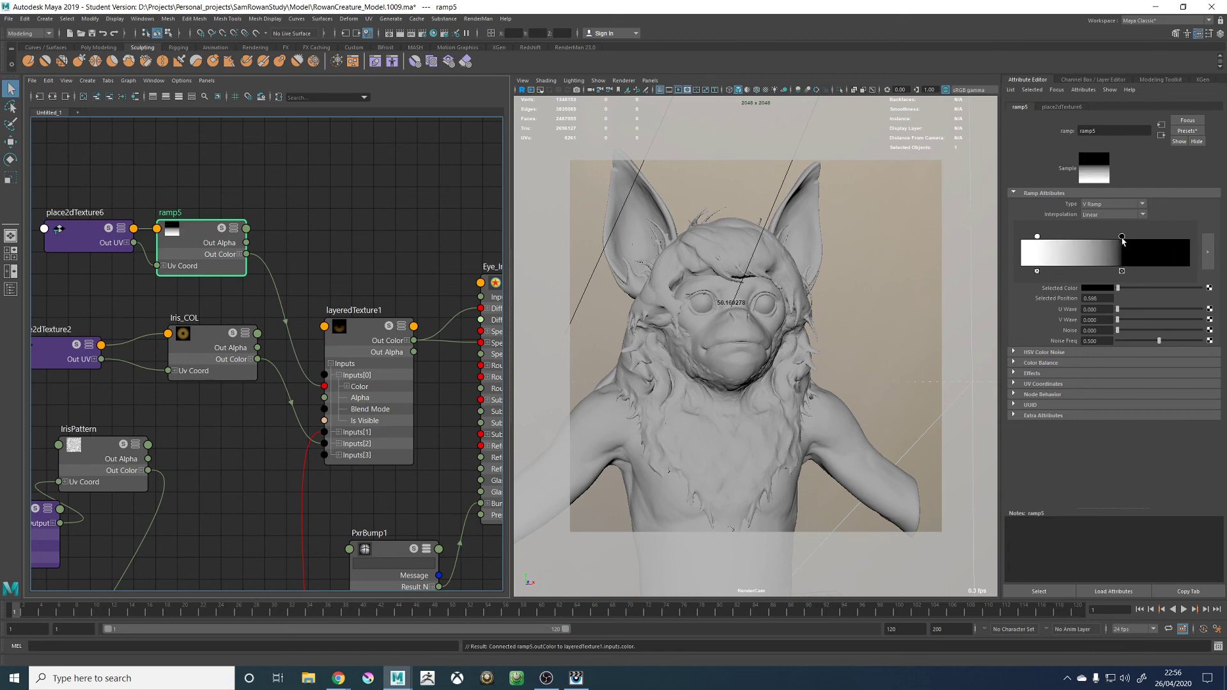
left_click(1111, 214)
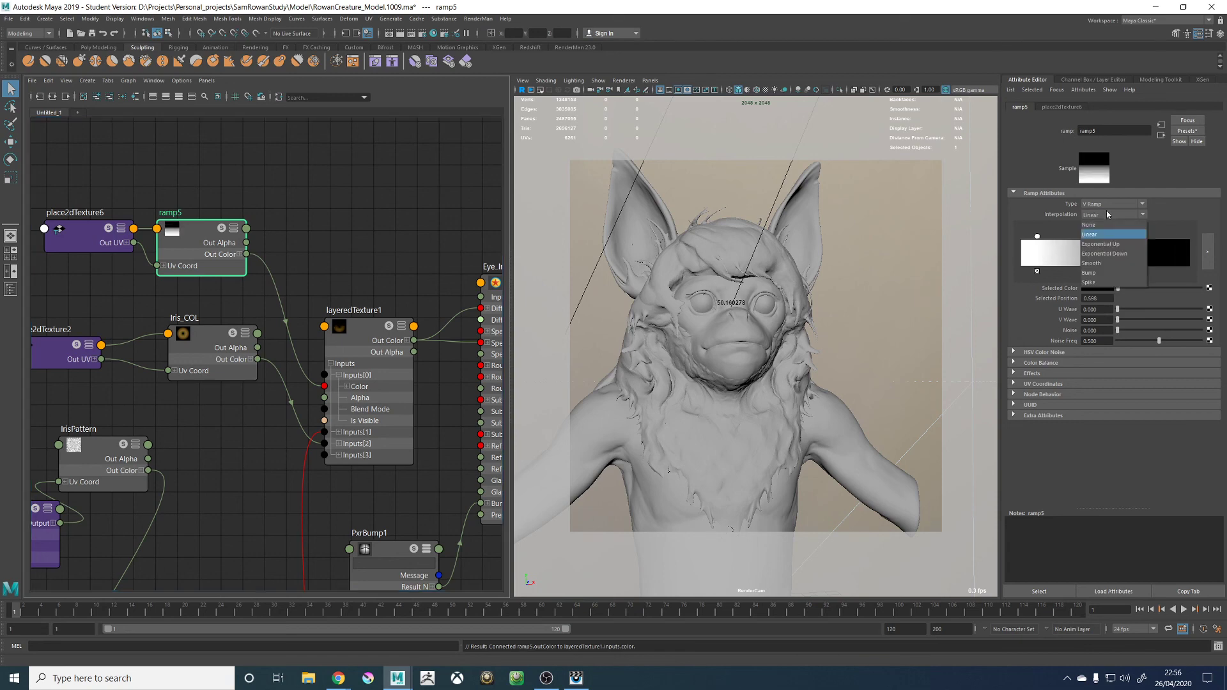
left_click(1094, 268)
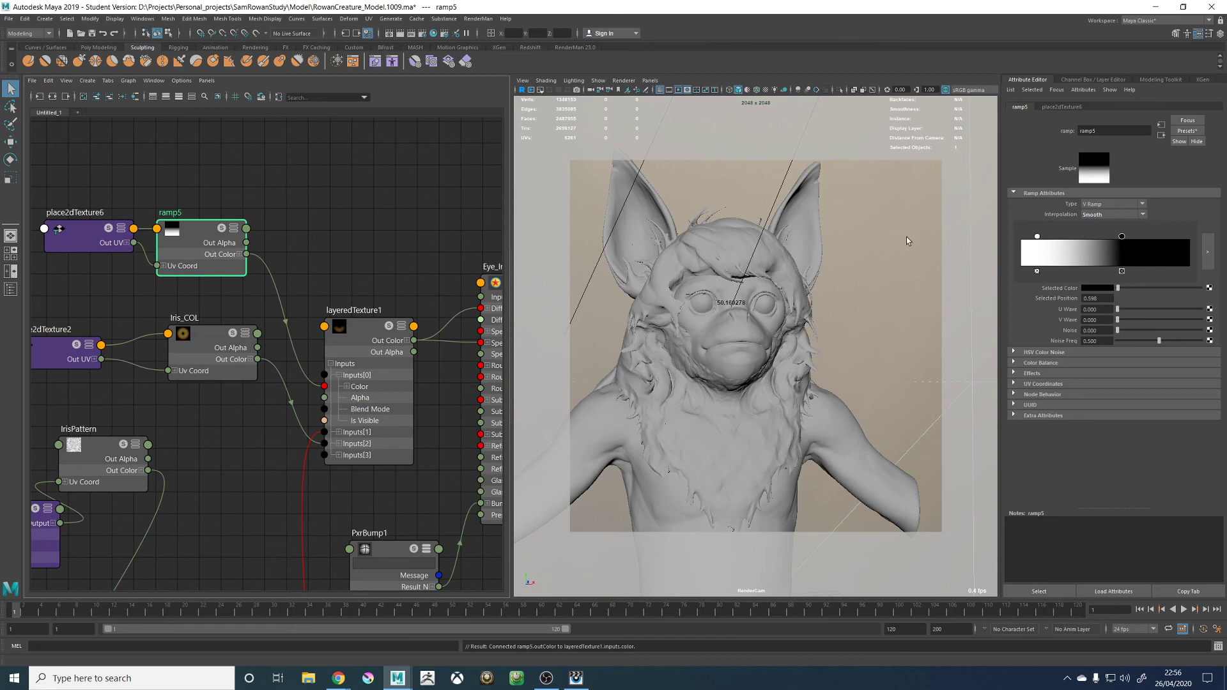
Lower the alpha of the Multiply ramp layer in layeredTexture1 to weaken its darkening, then clear the selection
left_click(402, 322)
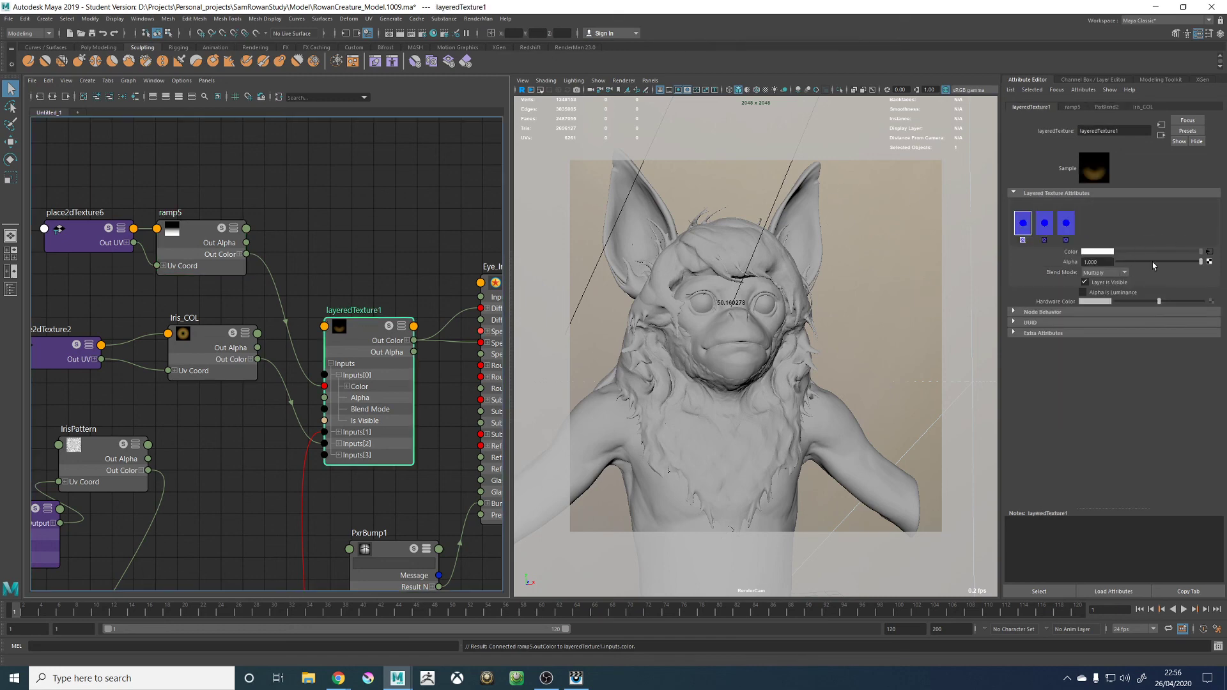
left_click(1173, 262)
left_click(625, 81)
left_click(849, 204)
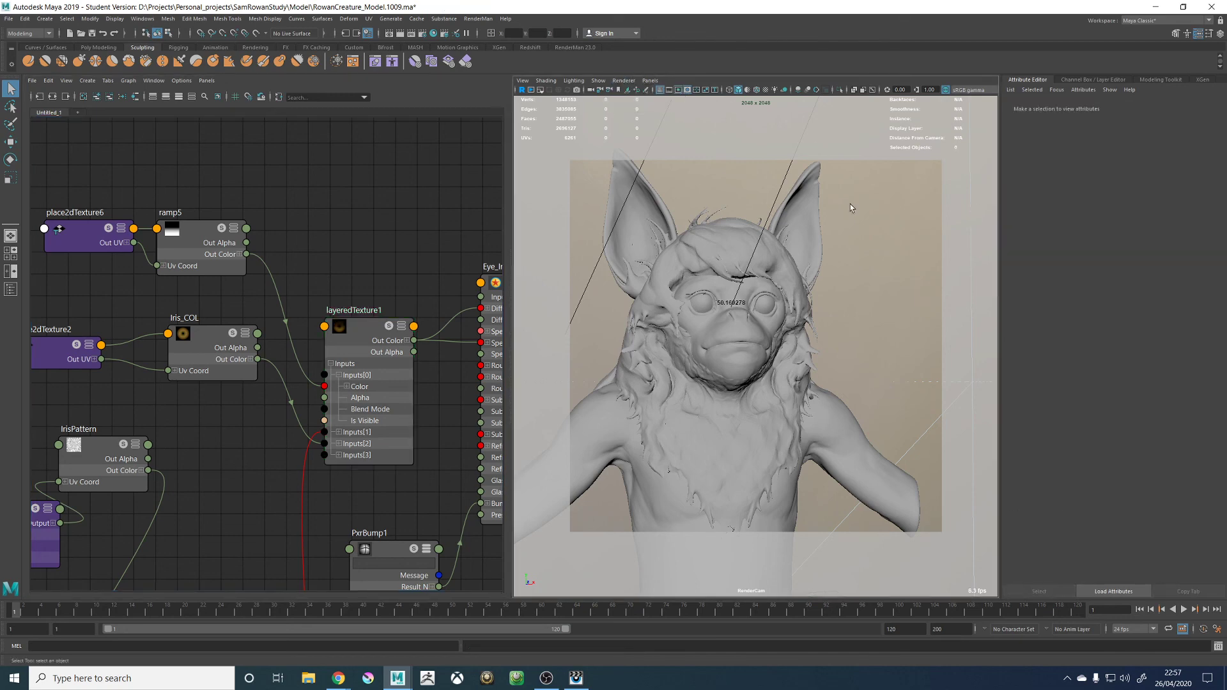
Save the scene, accepting the student version notice, and start a RenderMan render of the RenderCam view
key("ctrl+s")
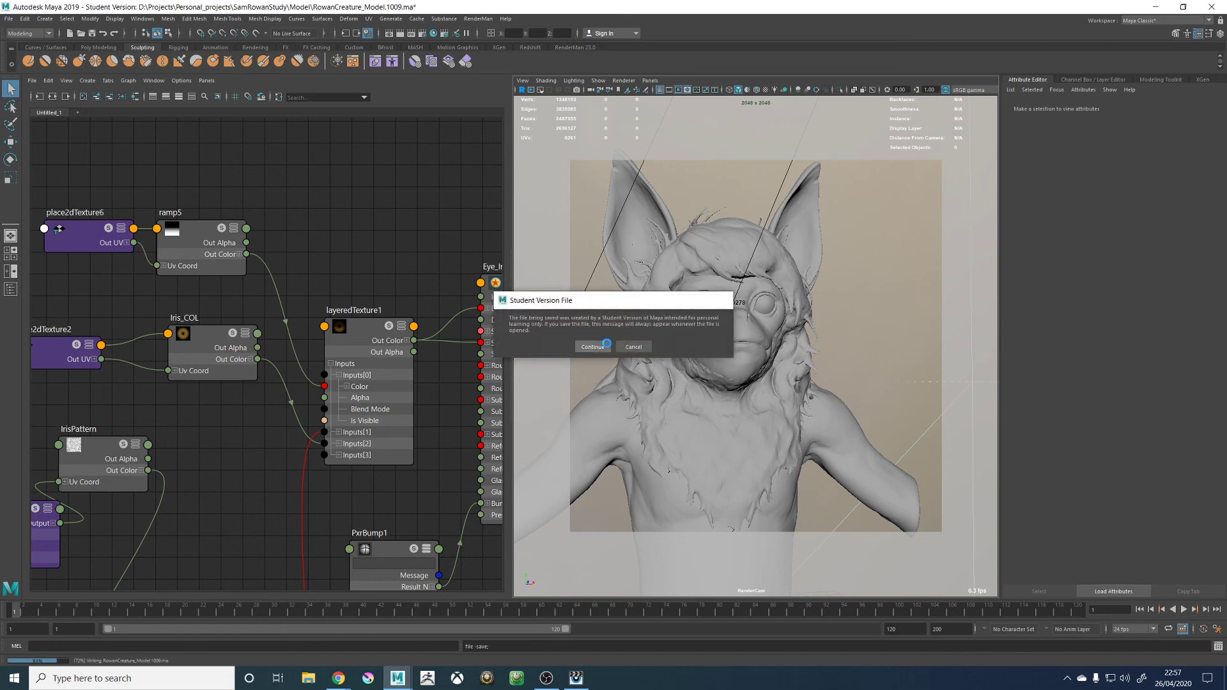
left_click(595, 346)
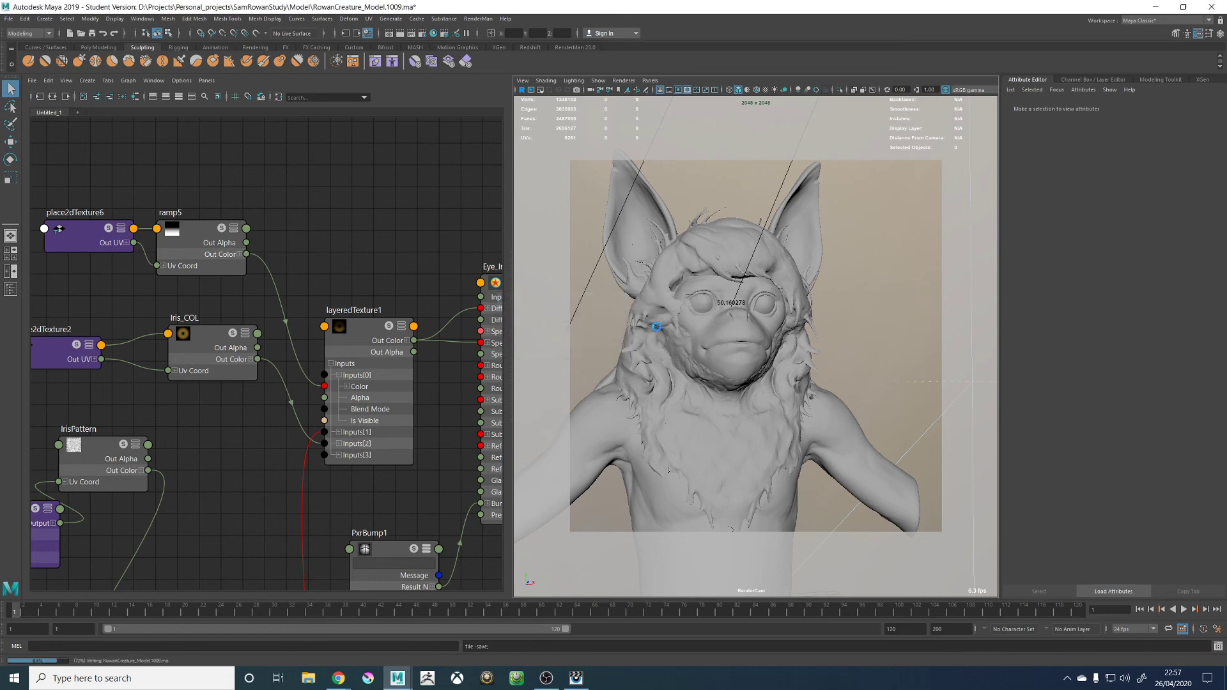
left_click(478, 19)
left_click(484, 46)
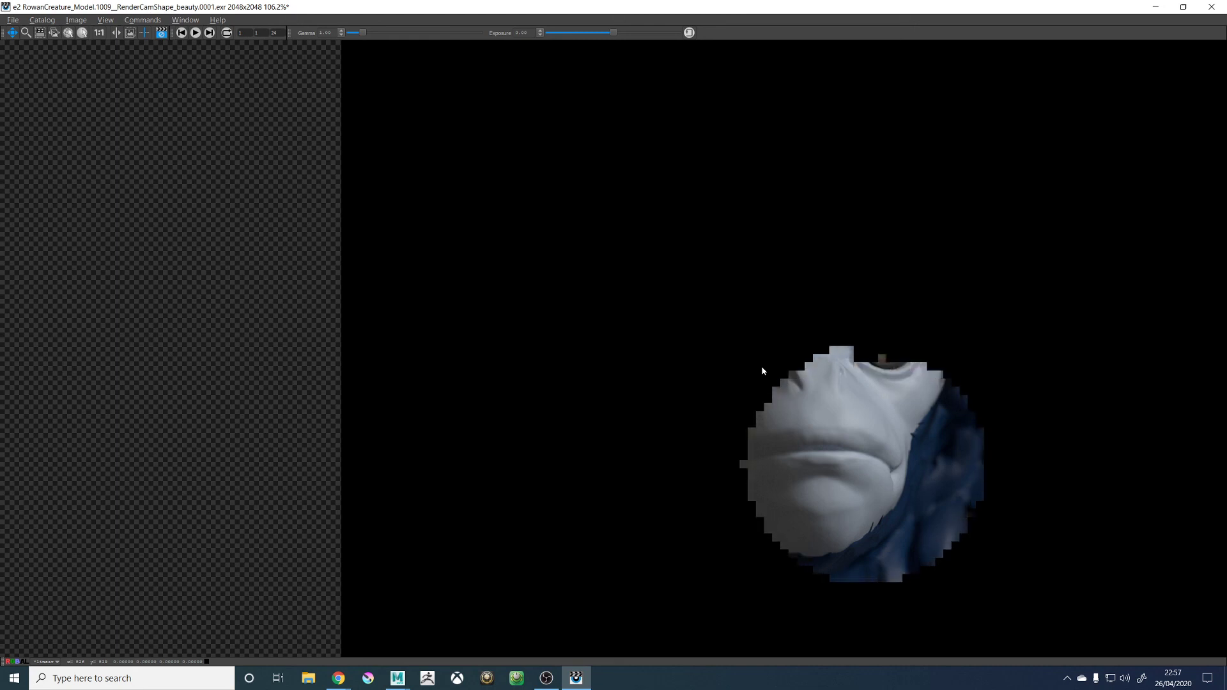
Compare the iris shading in the new render against the previous render, flipping between the two images at high magnification
scroll(906, 328, "up", 3)
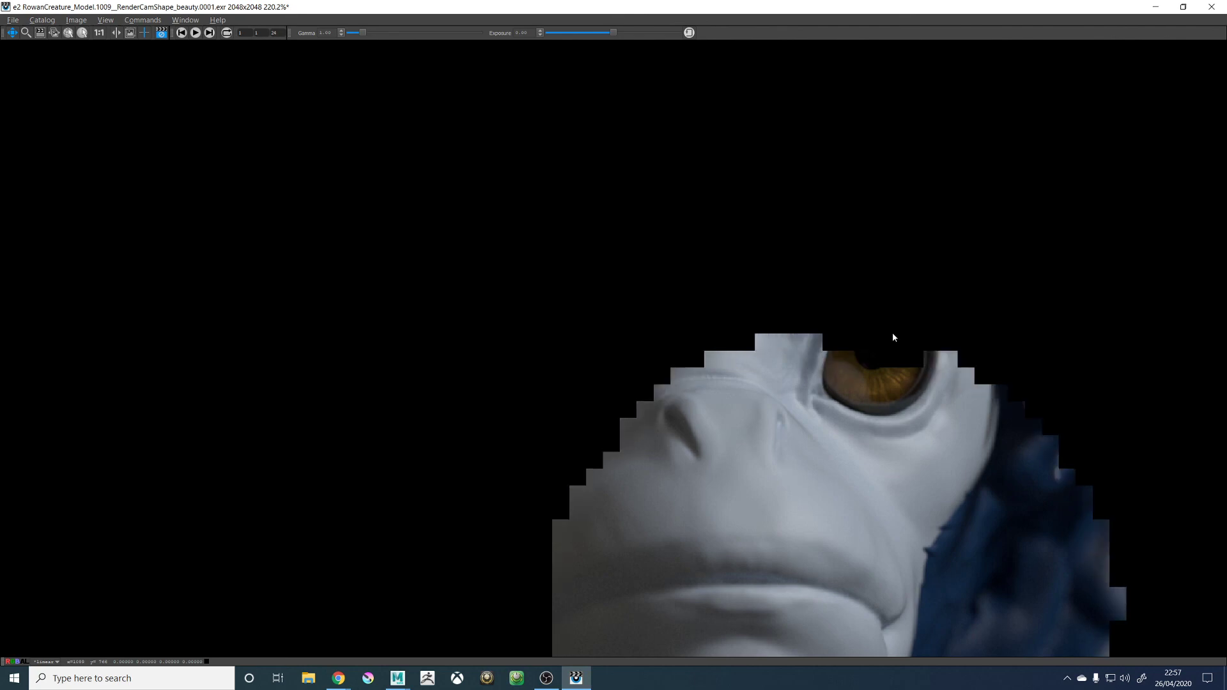
scroll(893, 337, "down", 1)
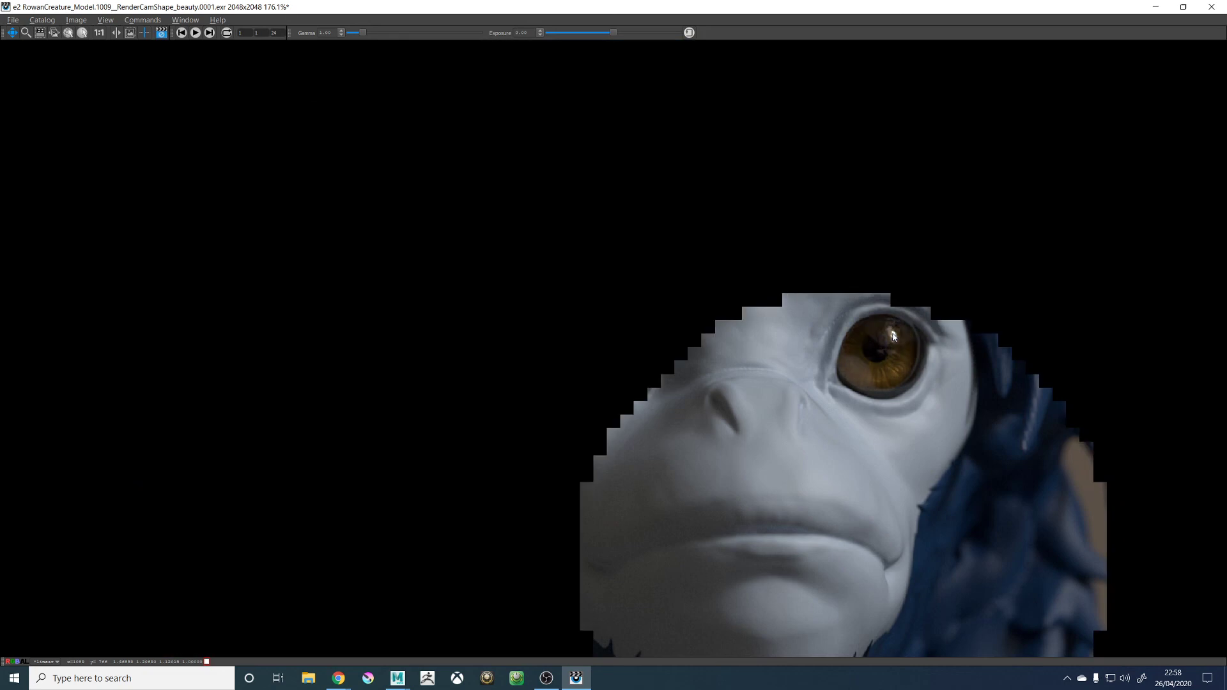
key("Left")
key("Right")
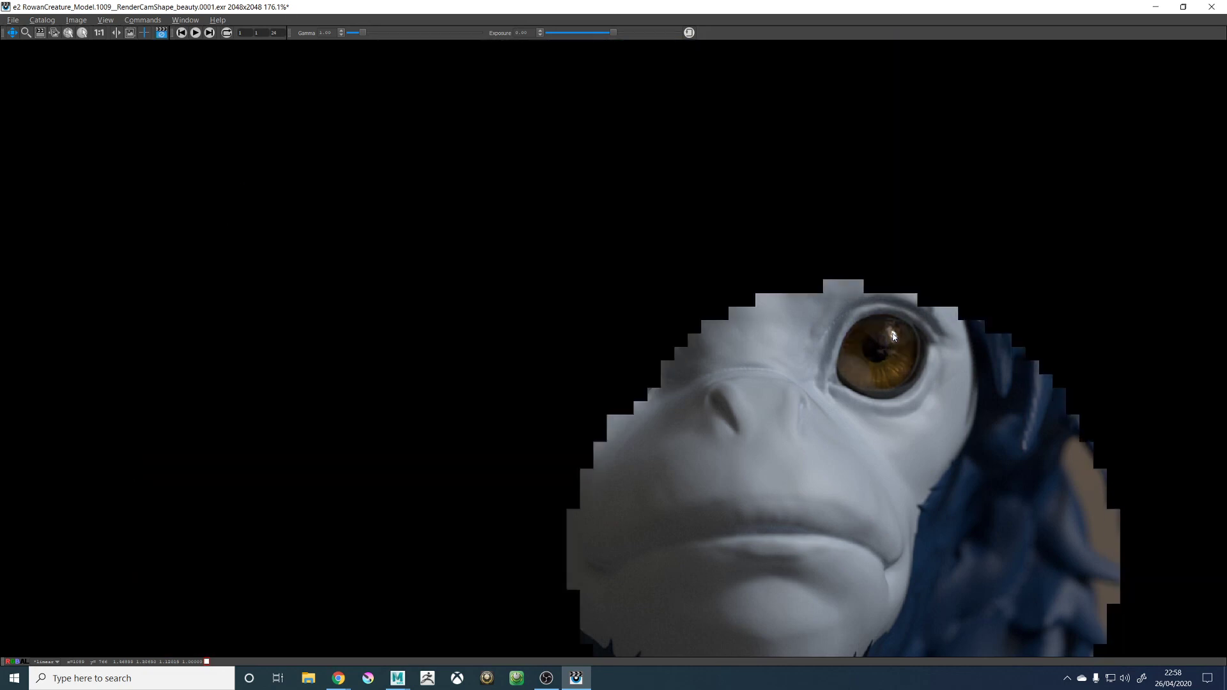
key("Left")
key("Right")
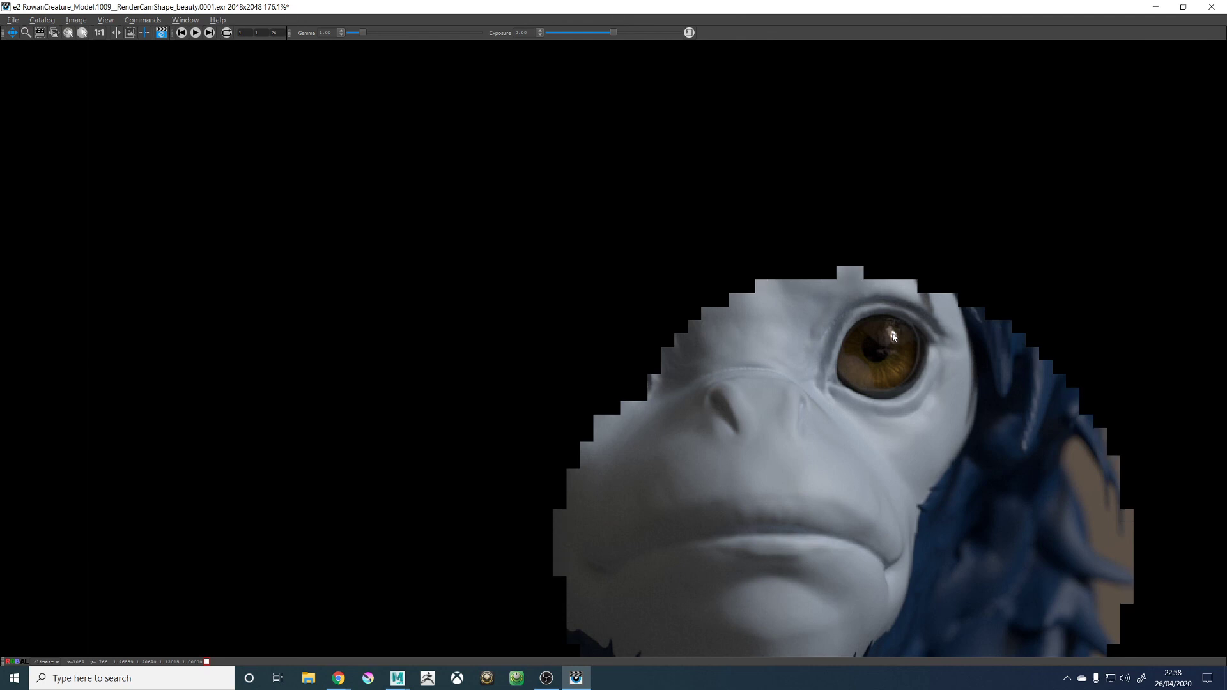
key("Left")
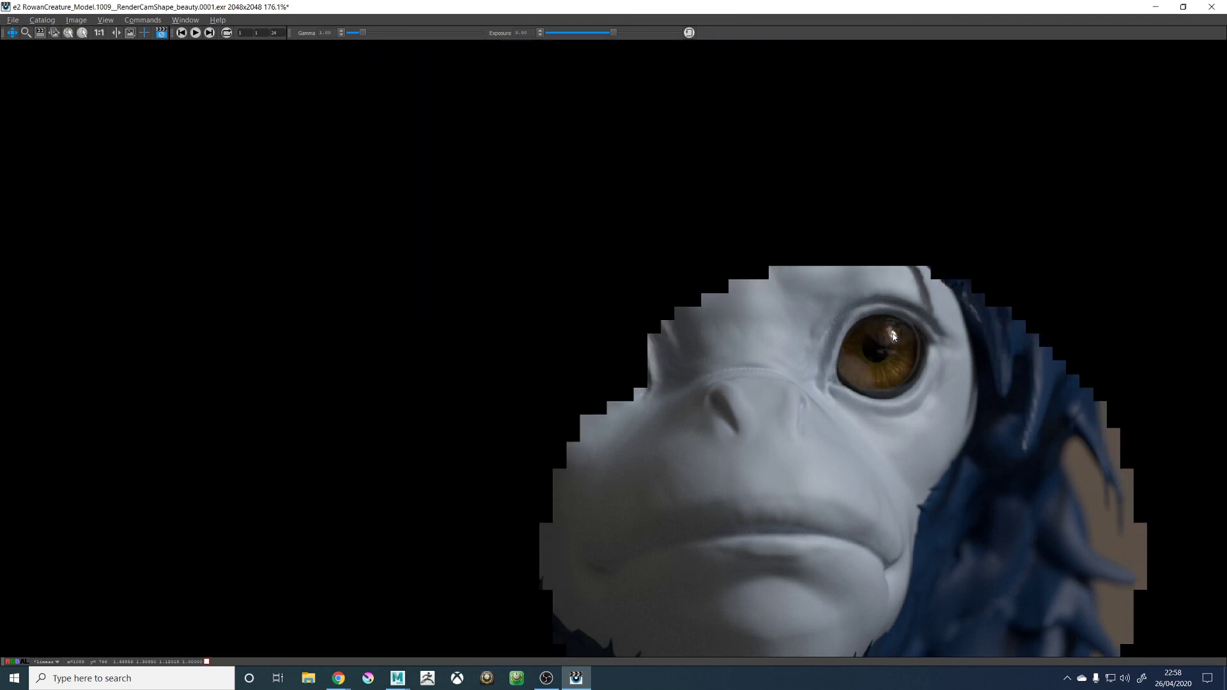
key("Left")
key("Right")
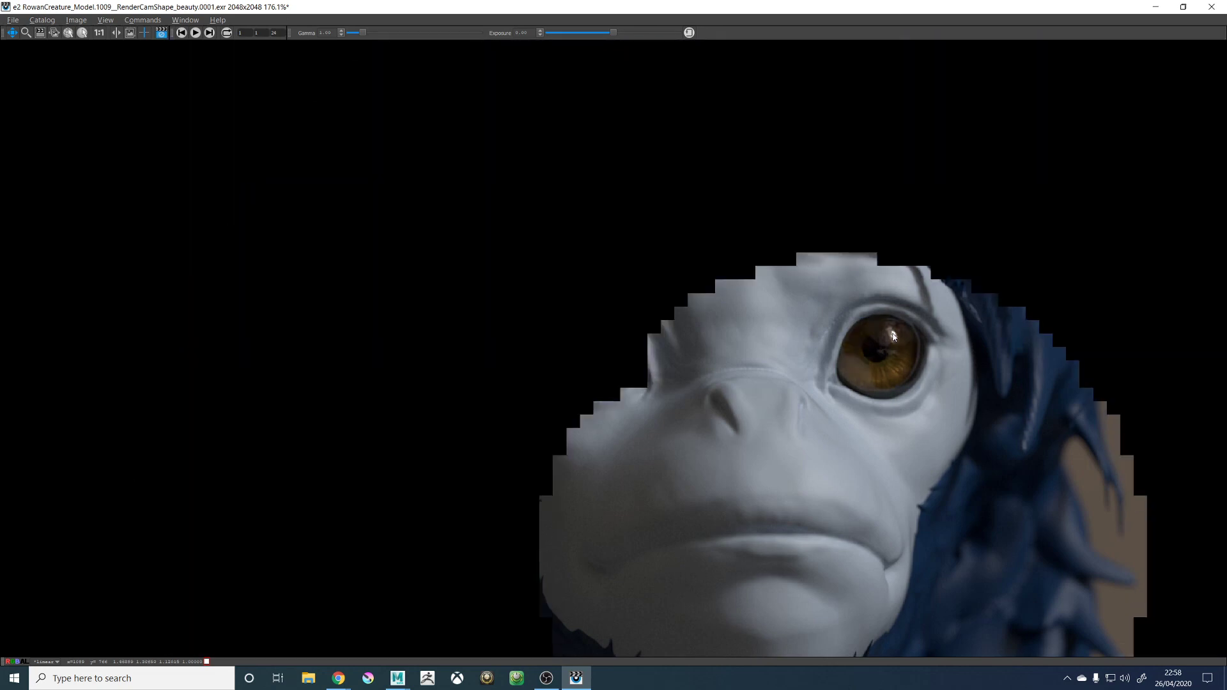
key("Left")
key("Right")
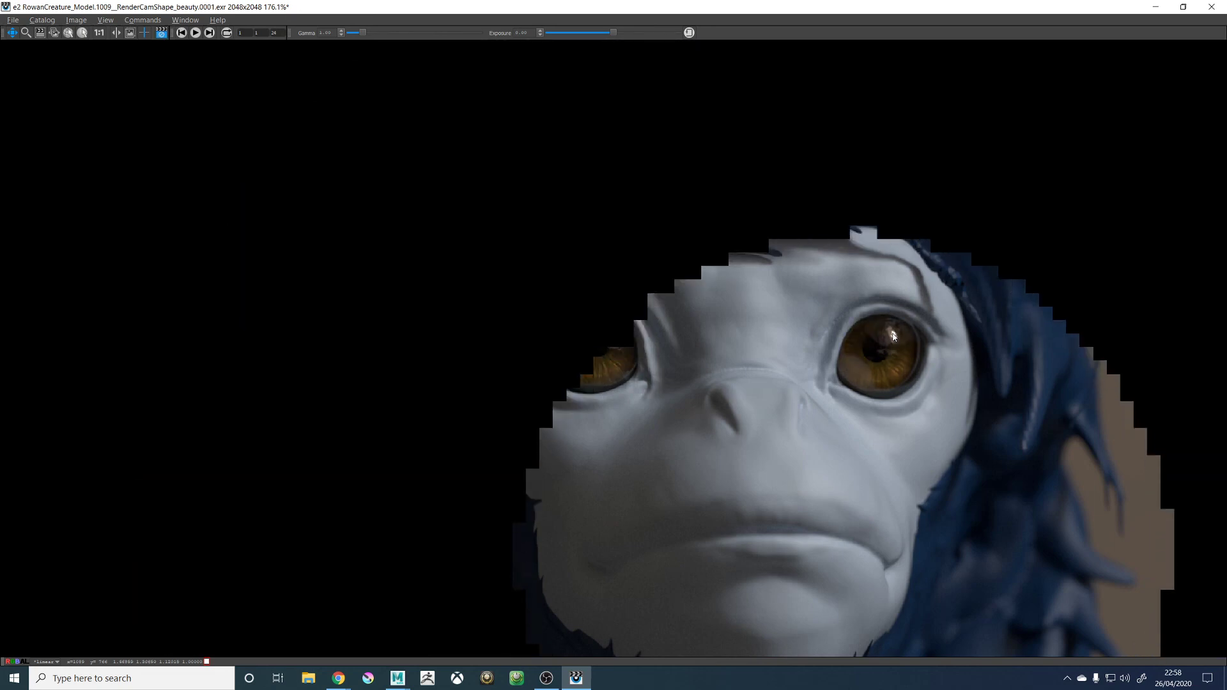
key("Up")
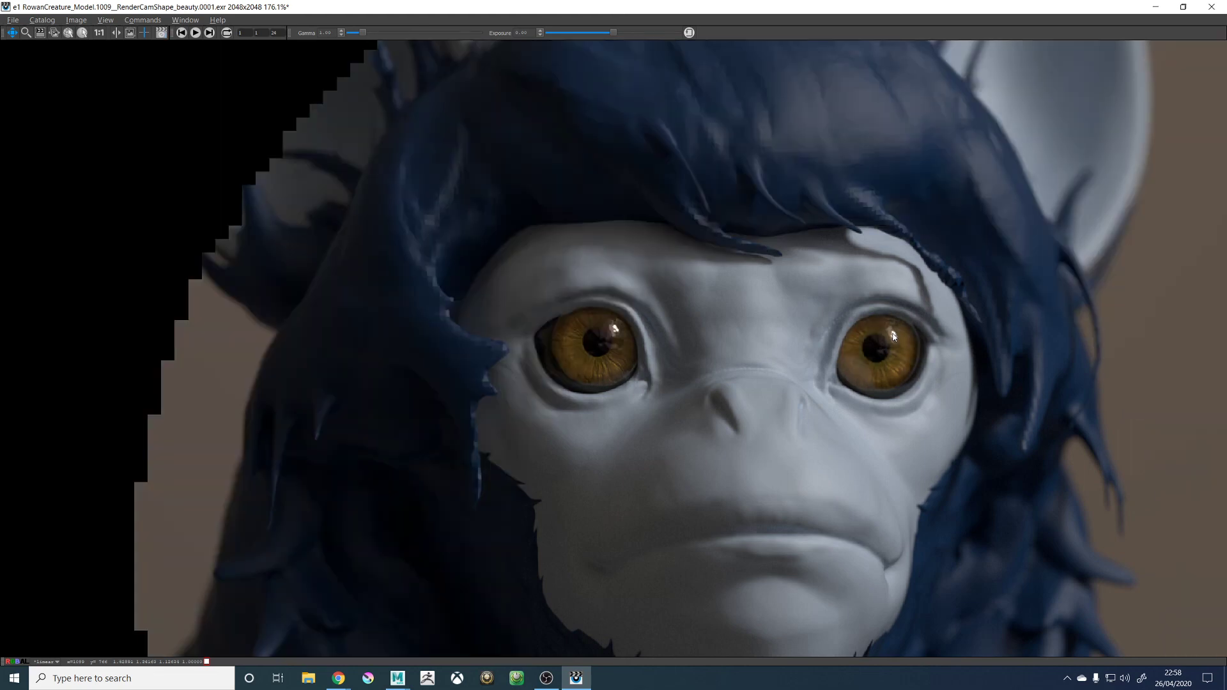
key("Down")
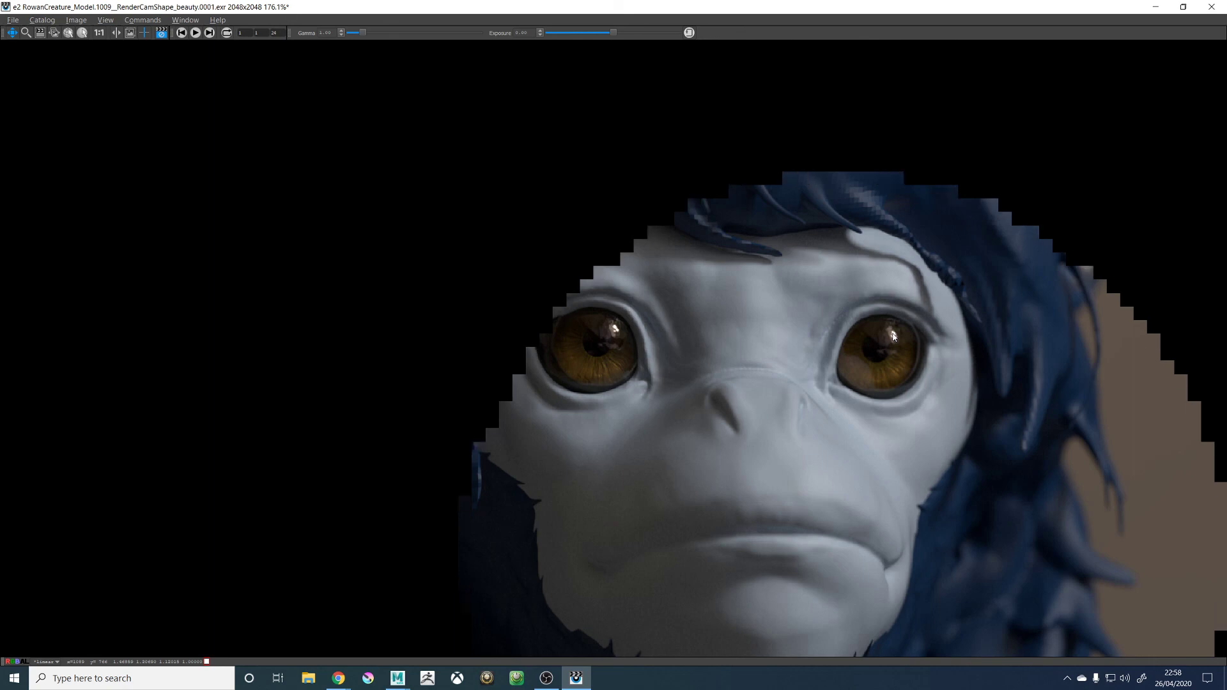
Examine how the shaded eyes read within the whole head and up close as the render progresses
scroll(894, 329, "down", 5)
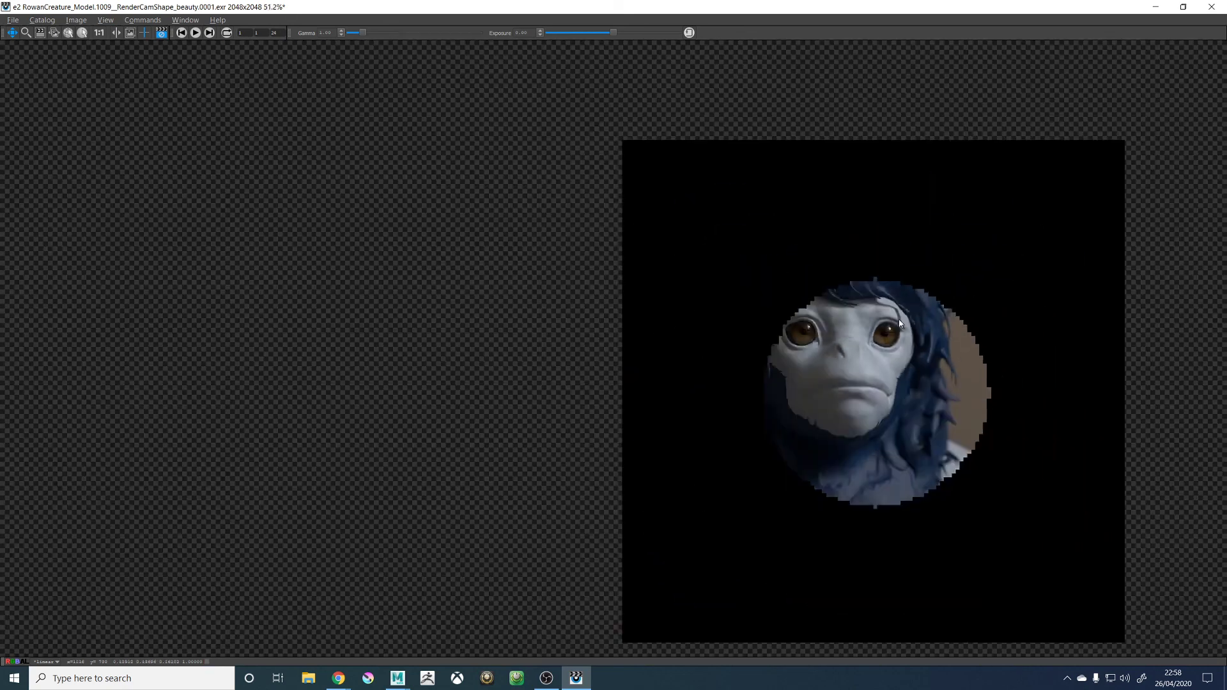
scroll(955, 333, "up", 2)
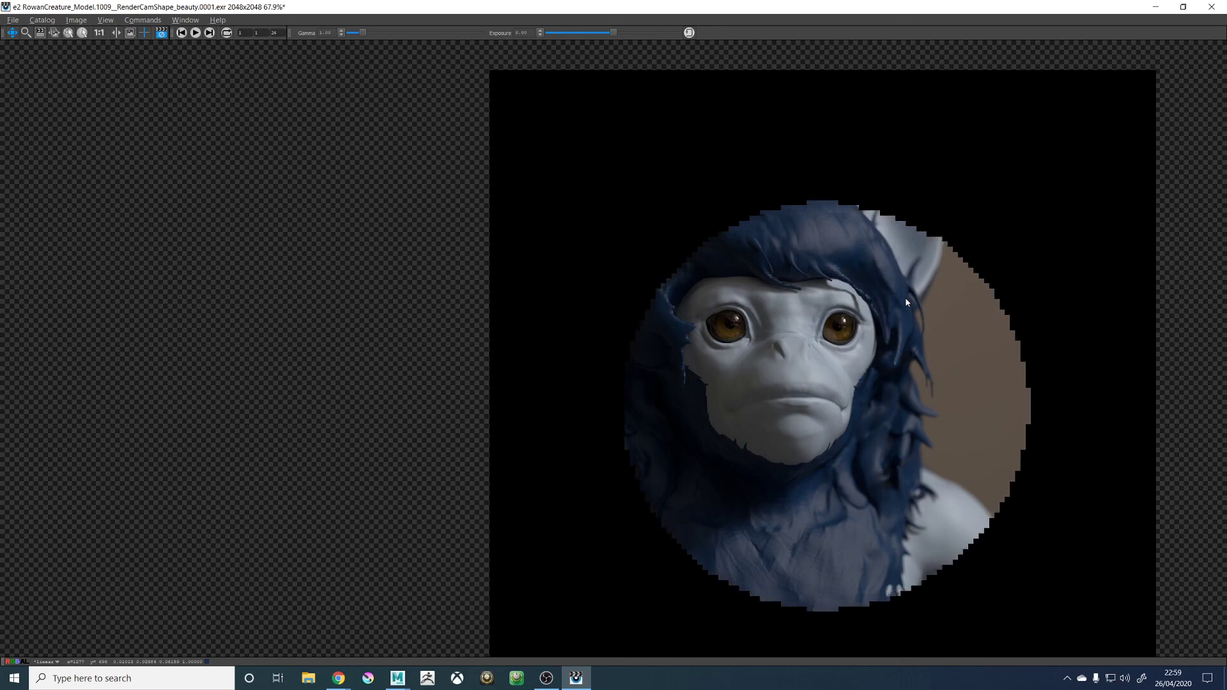
scroll(895, 296, "up", 5)
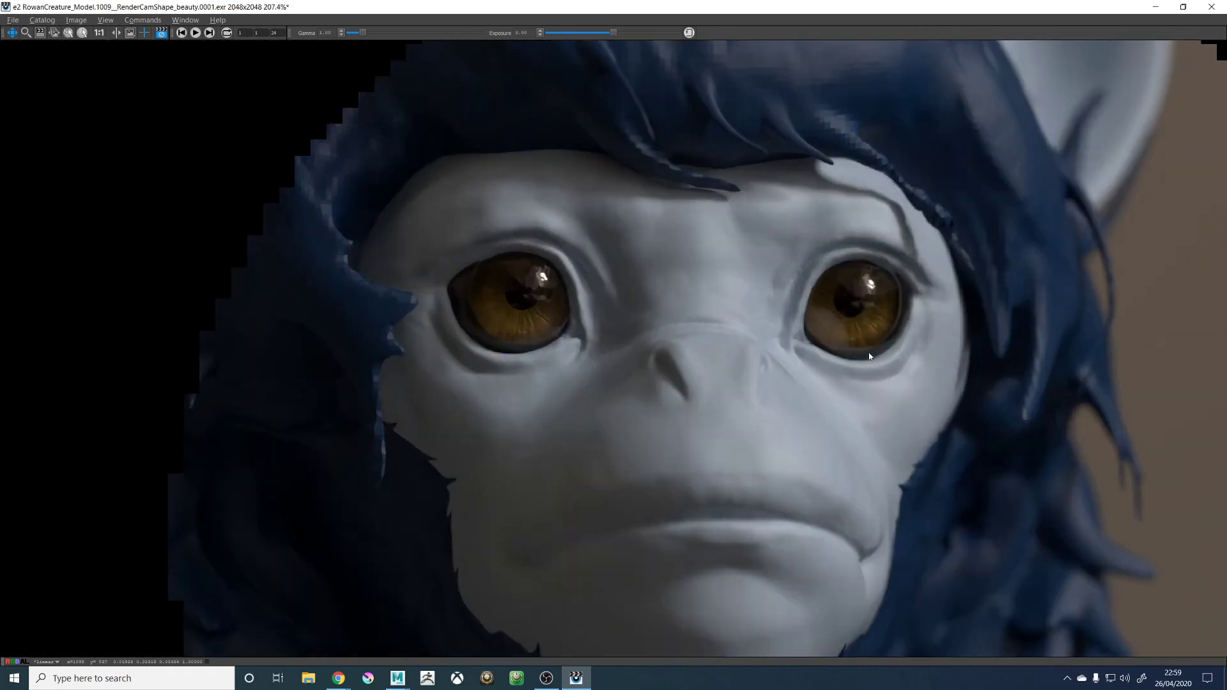
scroll(868, 352, "down", 4)
scroll(869, 351, "down", 6)
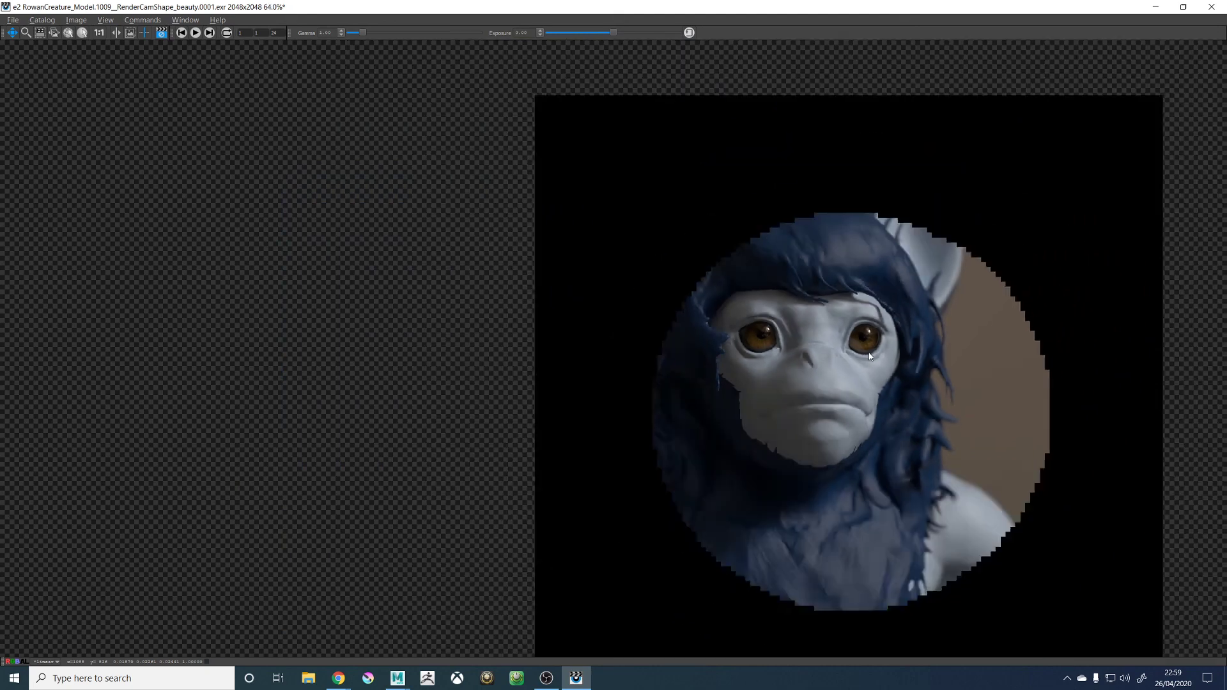
scroll(876, 354, "up", 4)
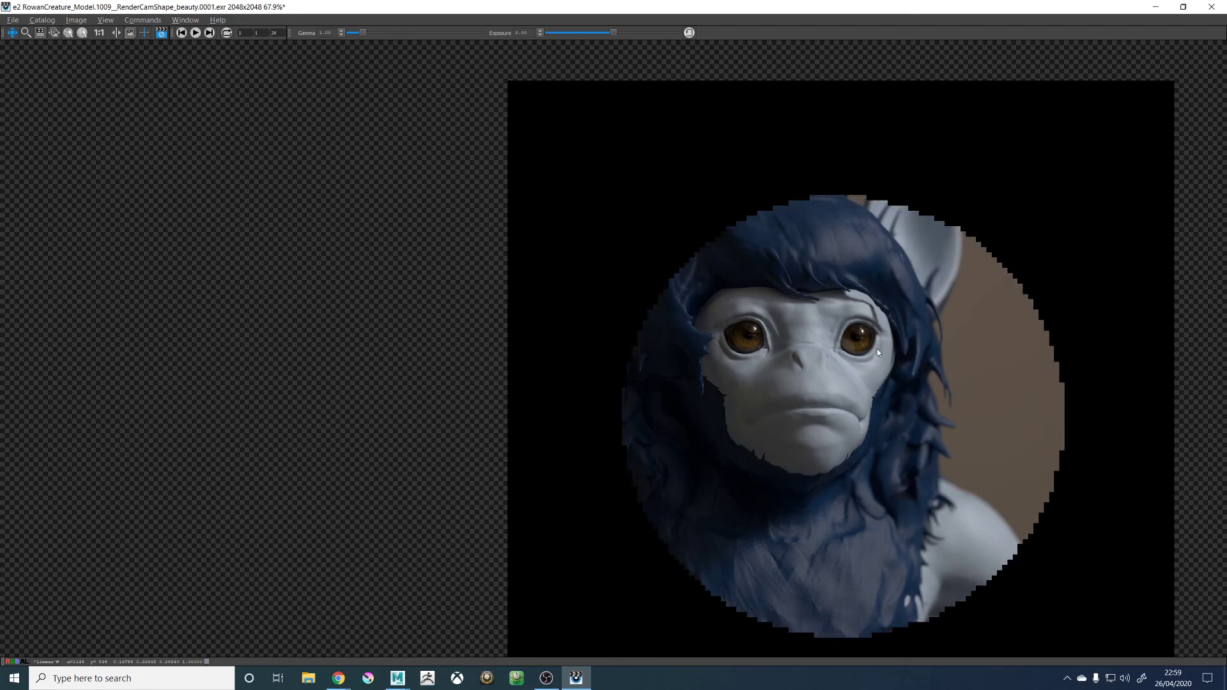
scroll(856, 333, "up", 2)
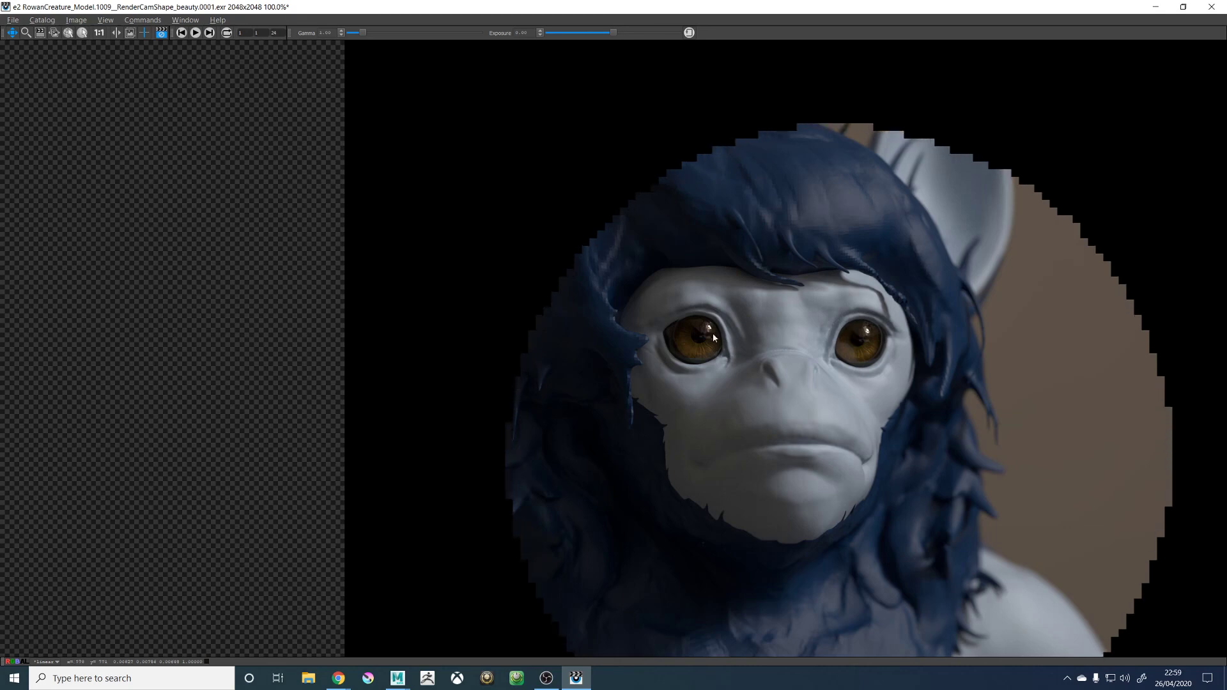
scroll(696, 338, "up", 7)
scroll(689, 347, "down", 4)
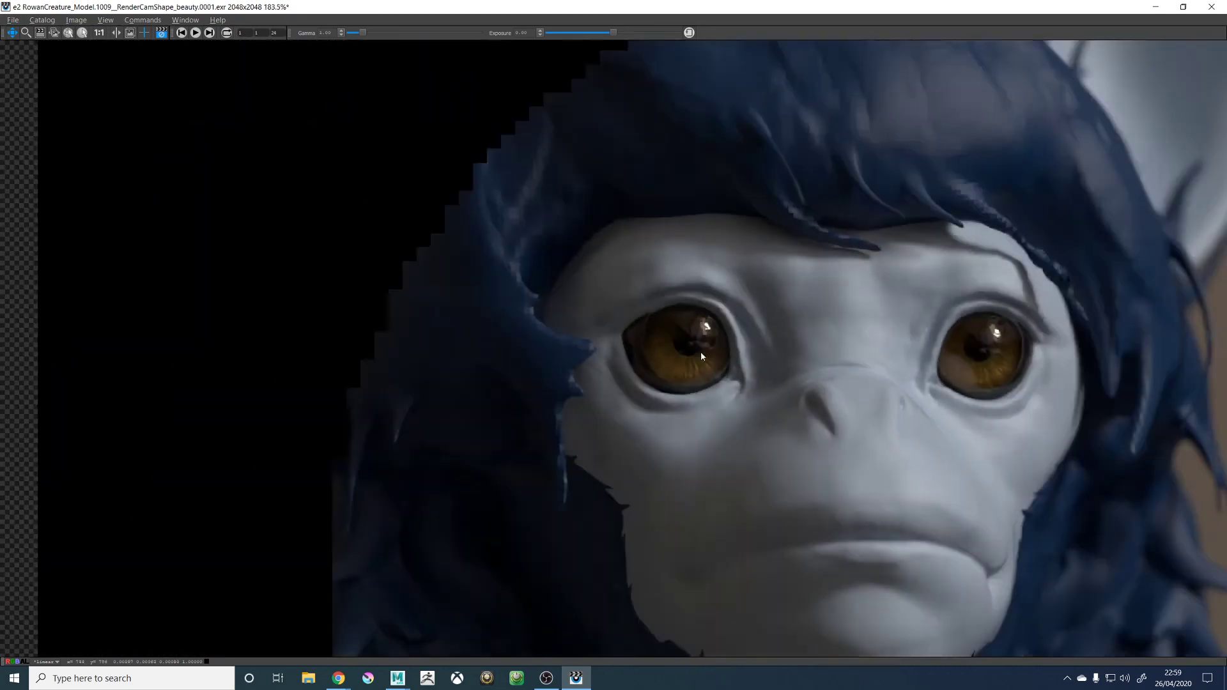
Inspect the amber irises, pupils and corneal highlights of both eyes in the render, alternating between facial close-ups and the full head
scroll(929, 347, "up", 2)
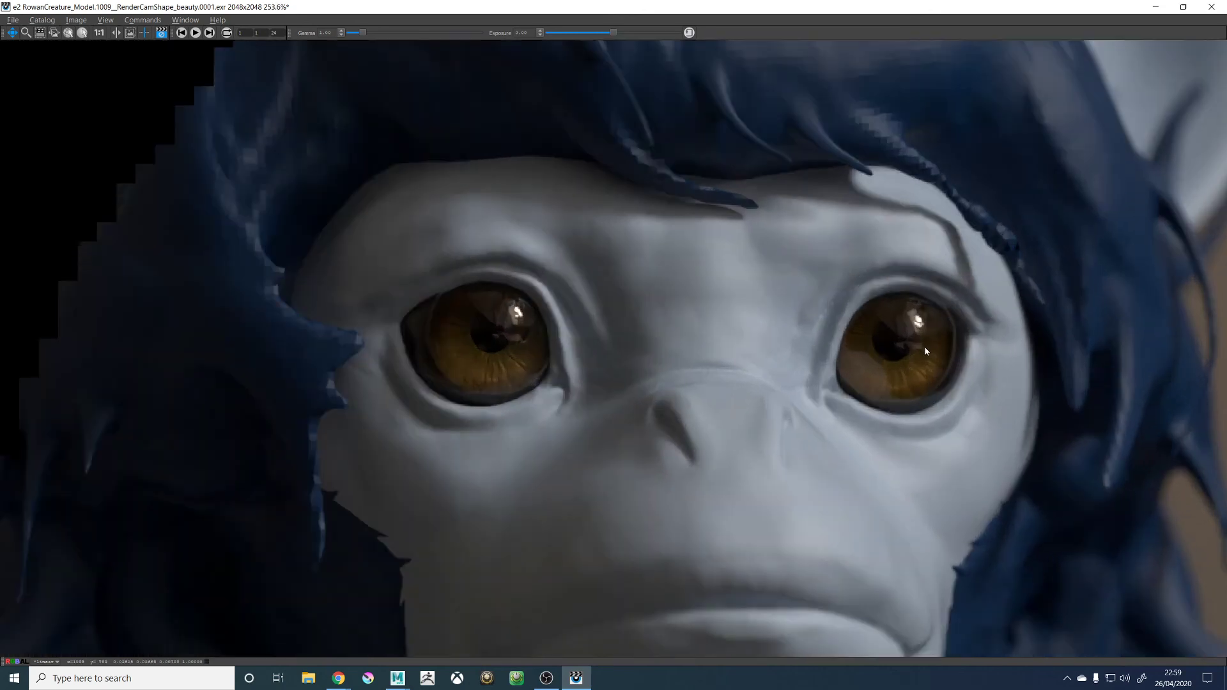
scroll(924, 346, "down", 5)
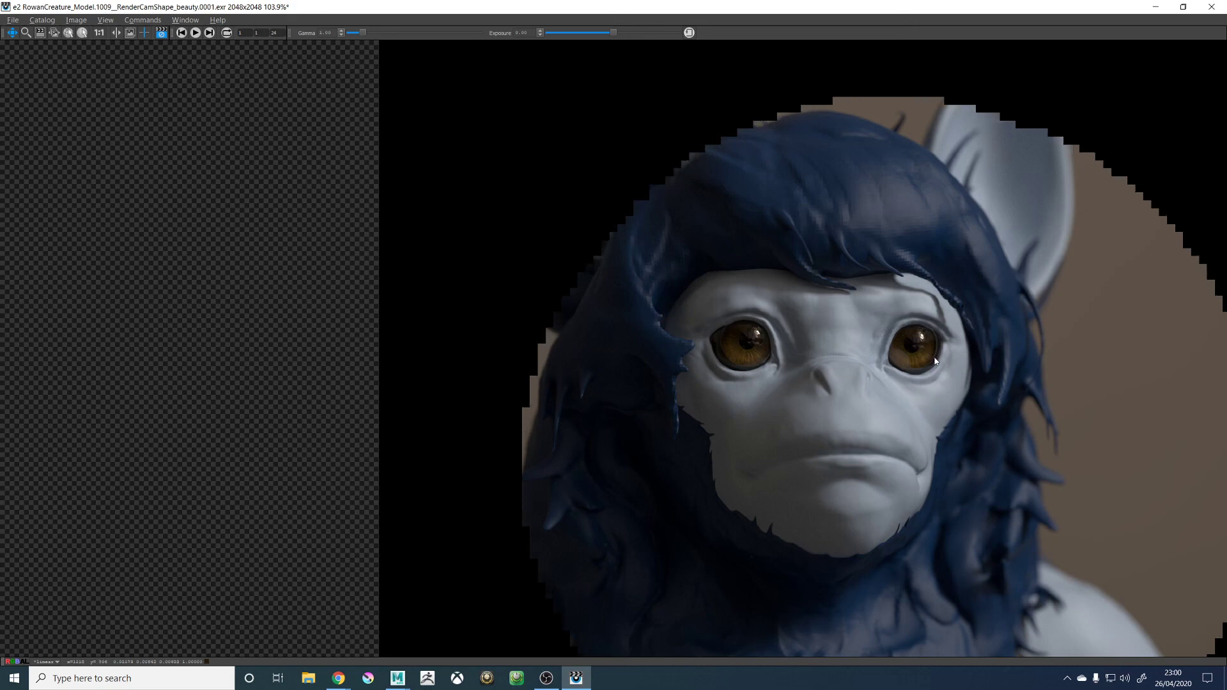
scroll(922, 333, "up", 1)
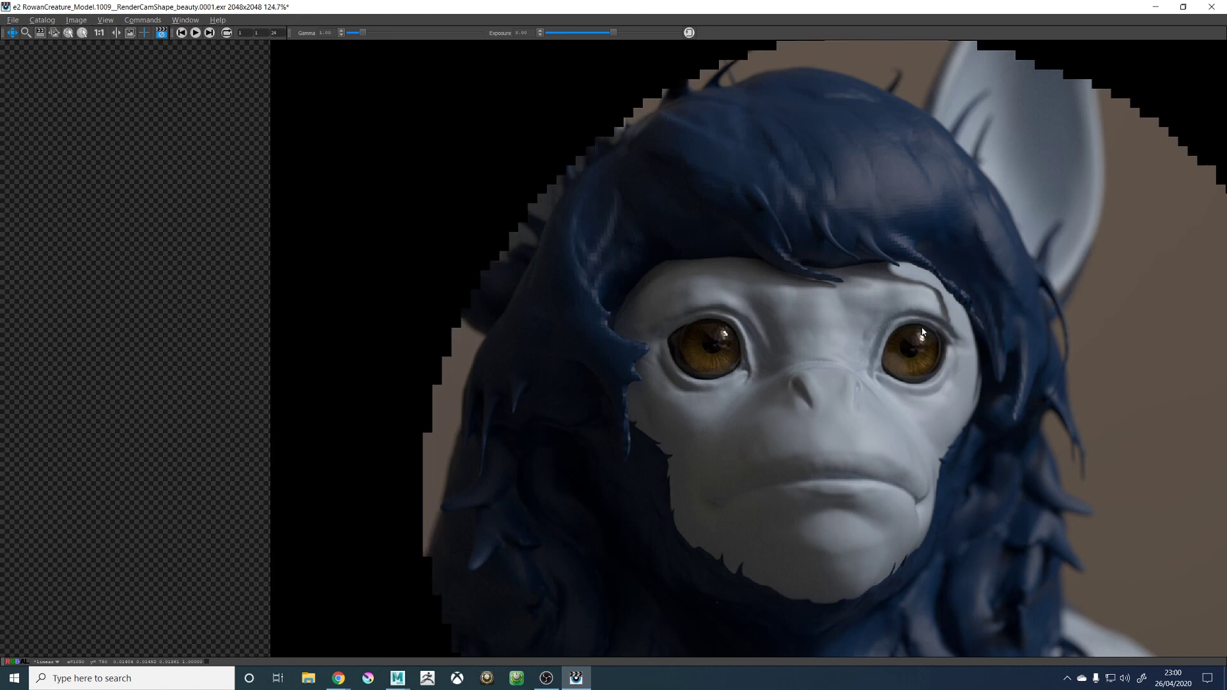
scroll(923, 331, "down", 2)
scroll(922, 332, "up", 1)
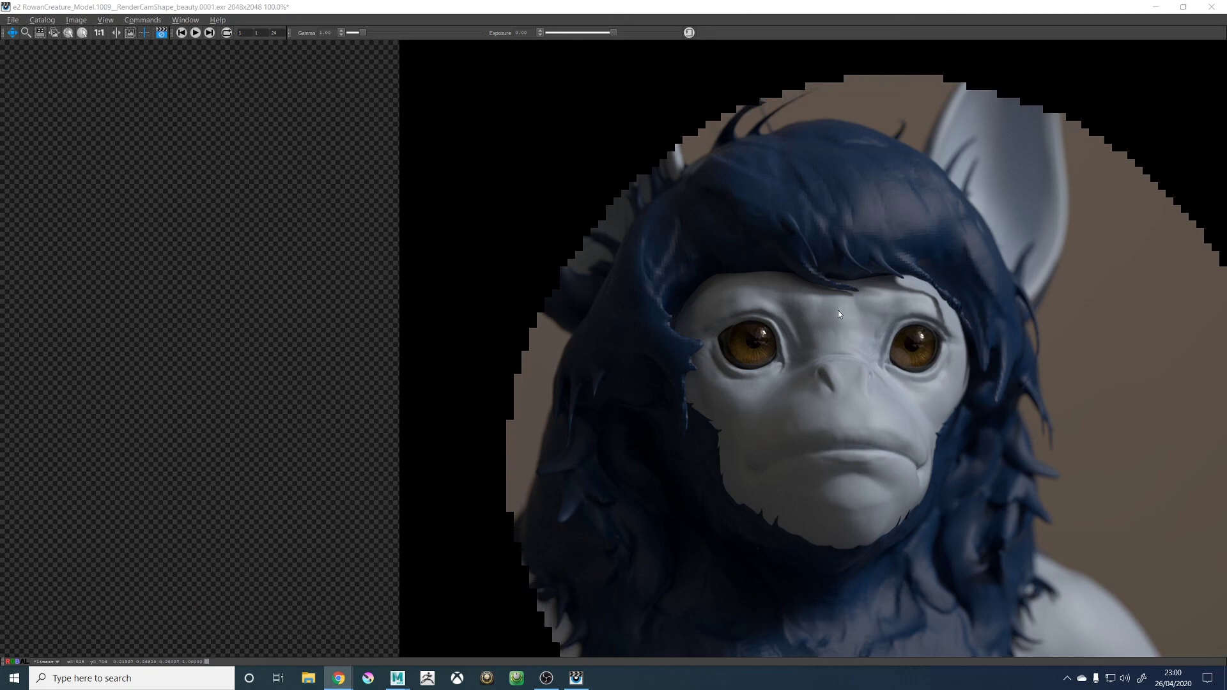
scroll(848, 311, "down", 2)
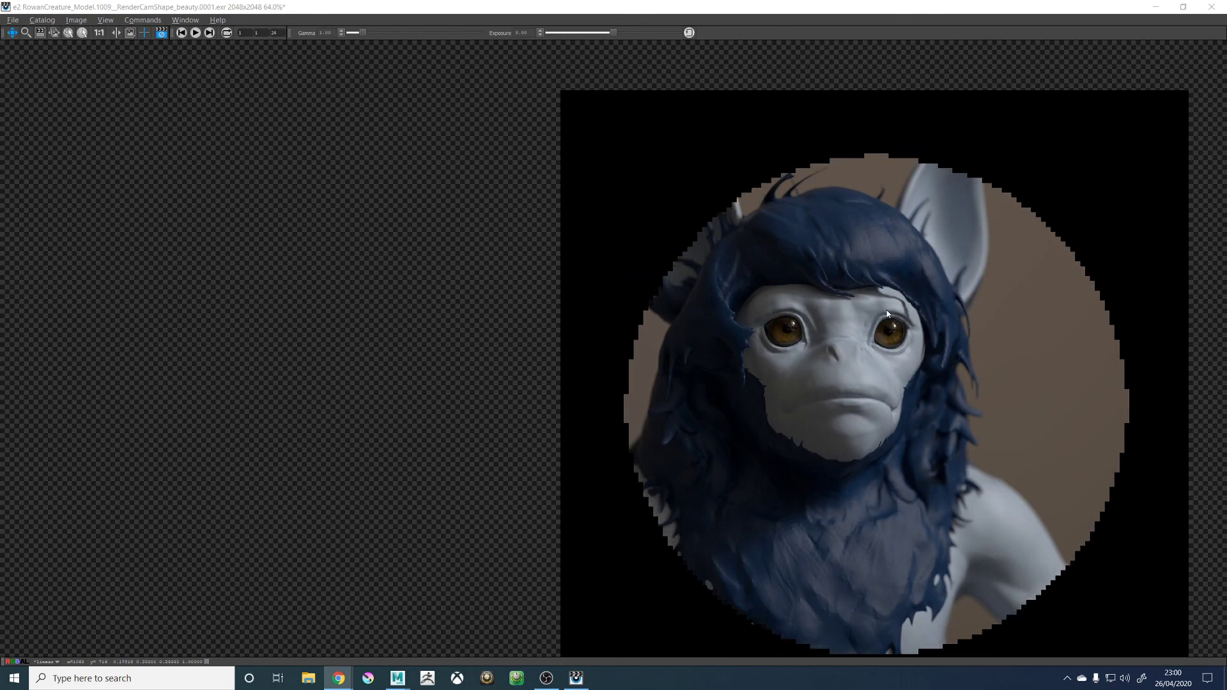
scroll(885, 314, "up", 2)
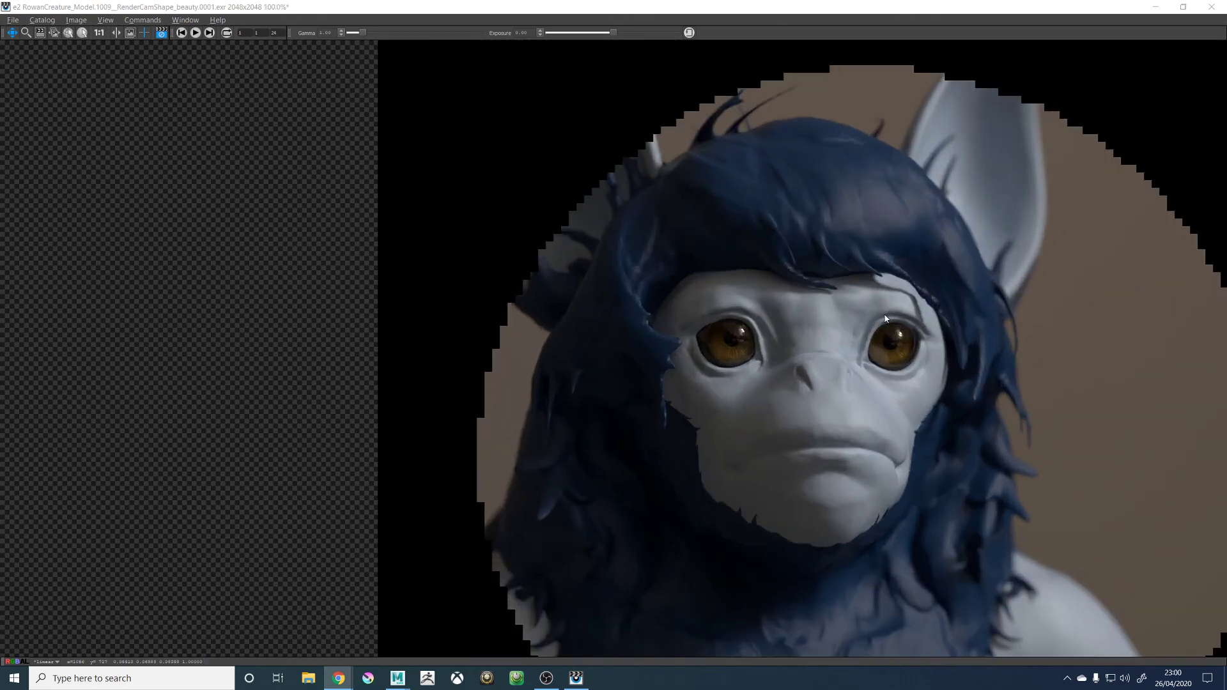
scroll(814, 402, "up", 2)
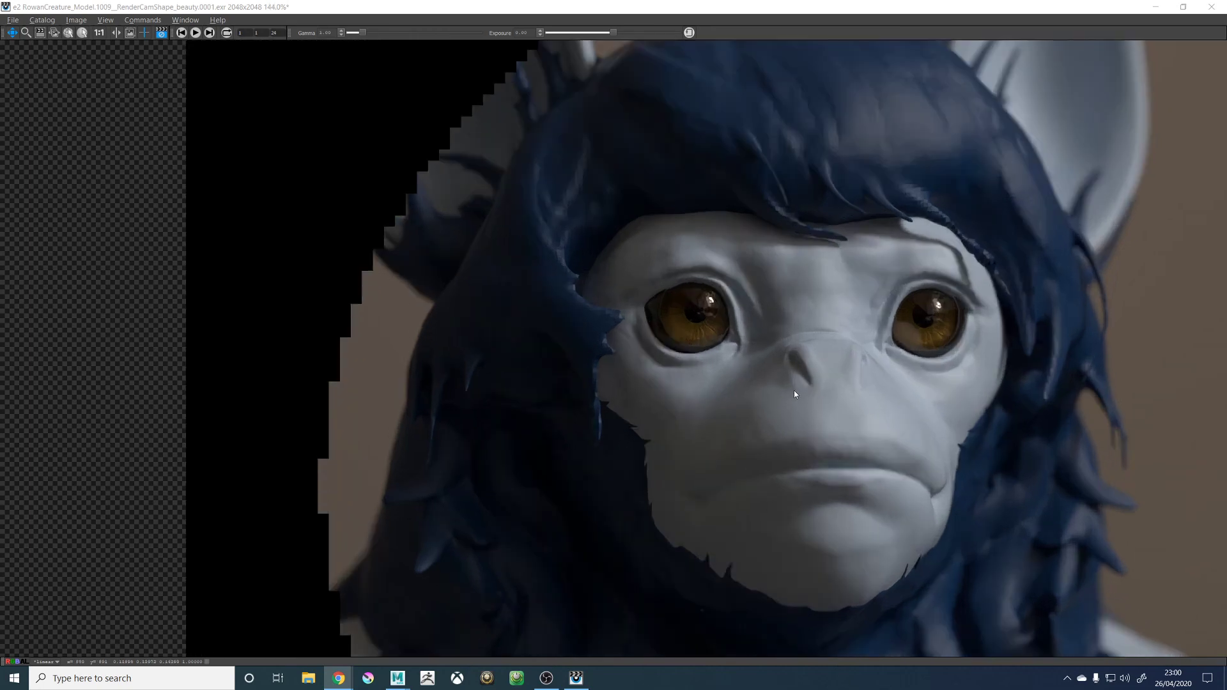
scroll(795, 394, "down", 2)
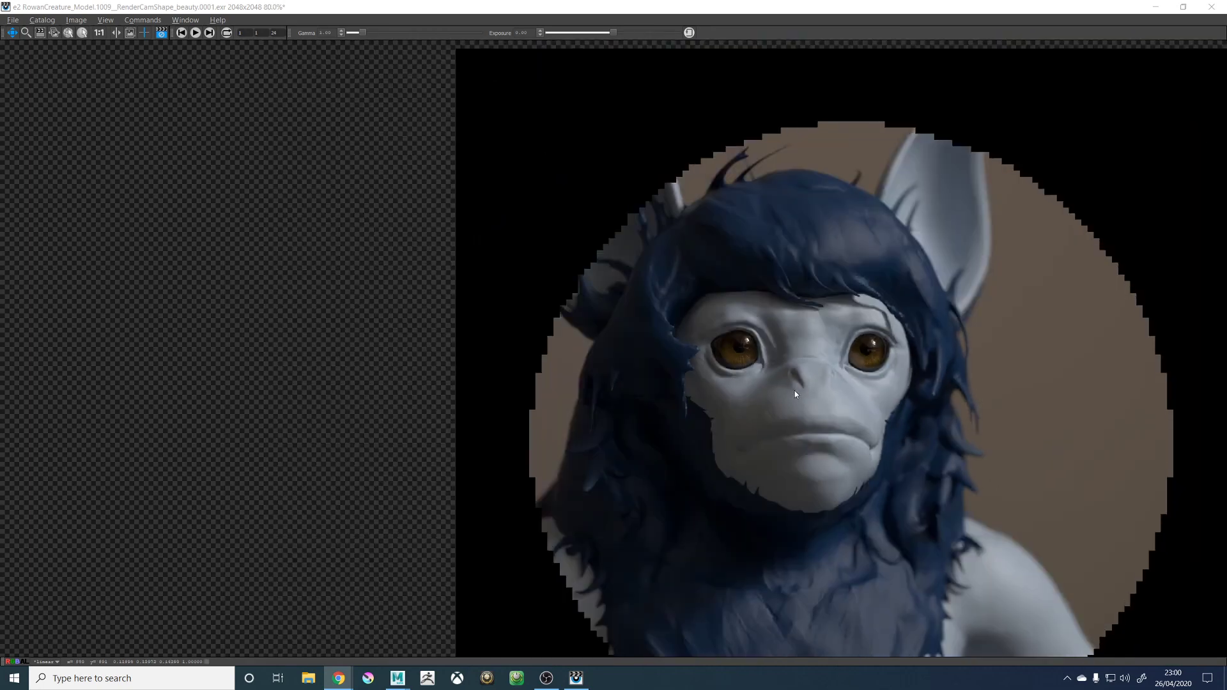
Review the full creature portrait as it renders outward, judging the eyes' brightness against the face, blue hair and backdrop at different magnifications
scroll(854, 469, "down", 4)
scroll(777, 432, "up", 3)
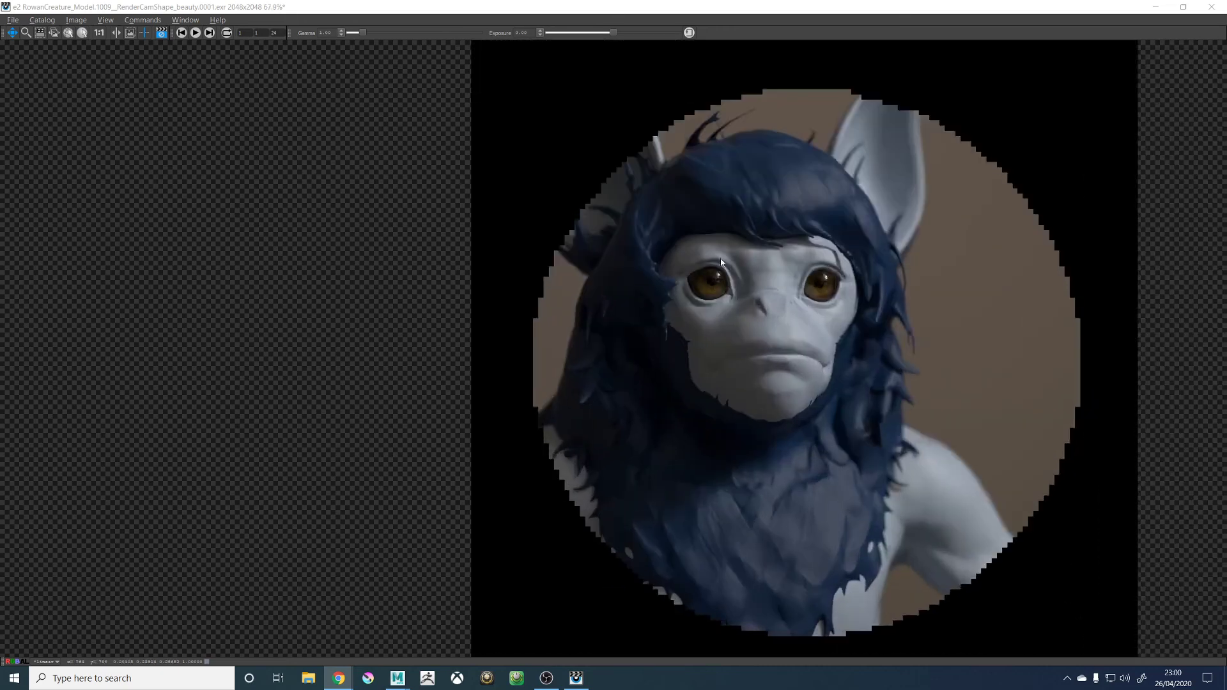
scroll(722, 262, "up", 1)
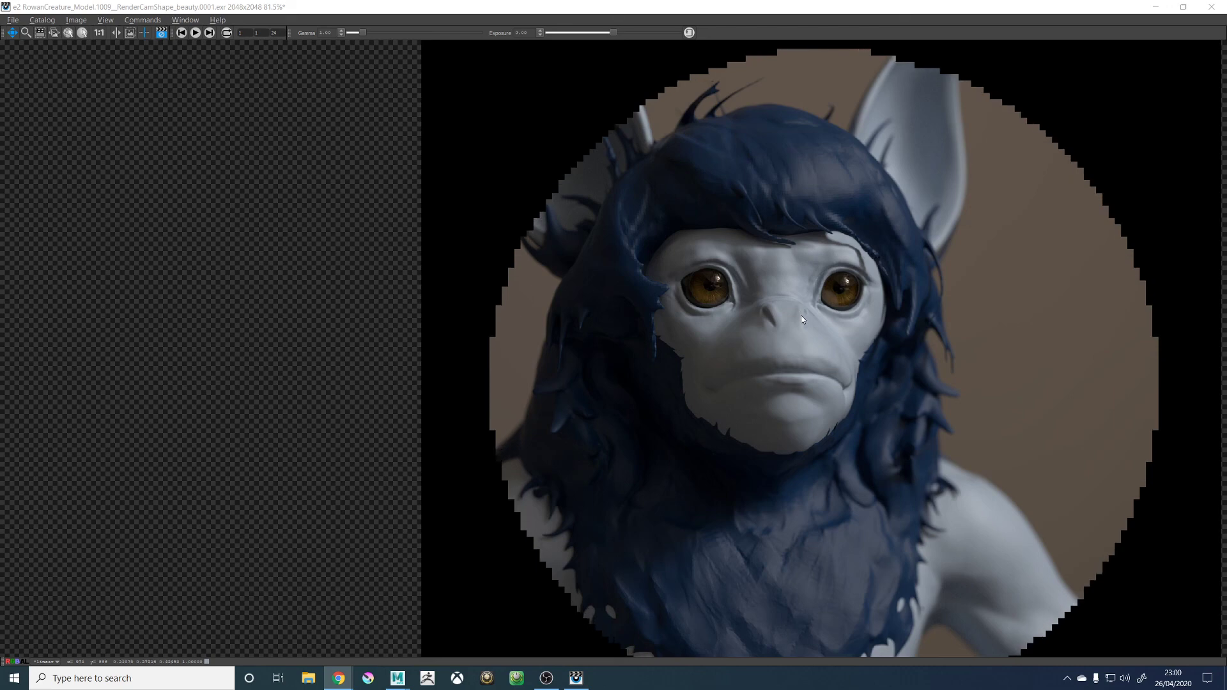
scroll(701, 284, "down", 2)
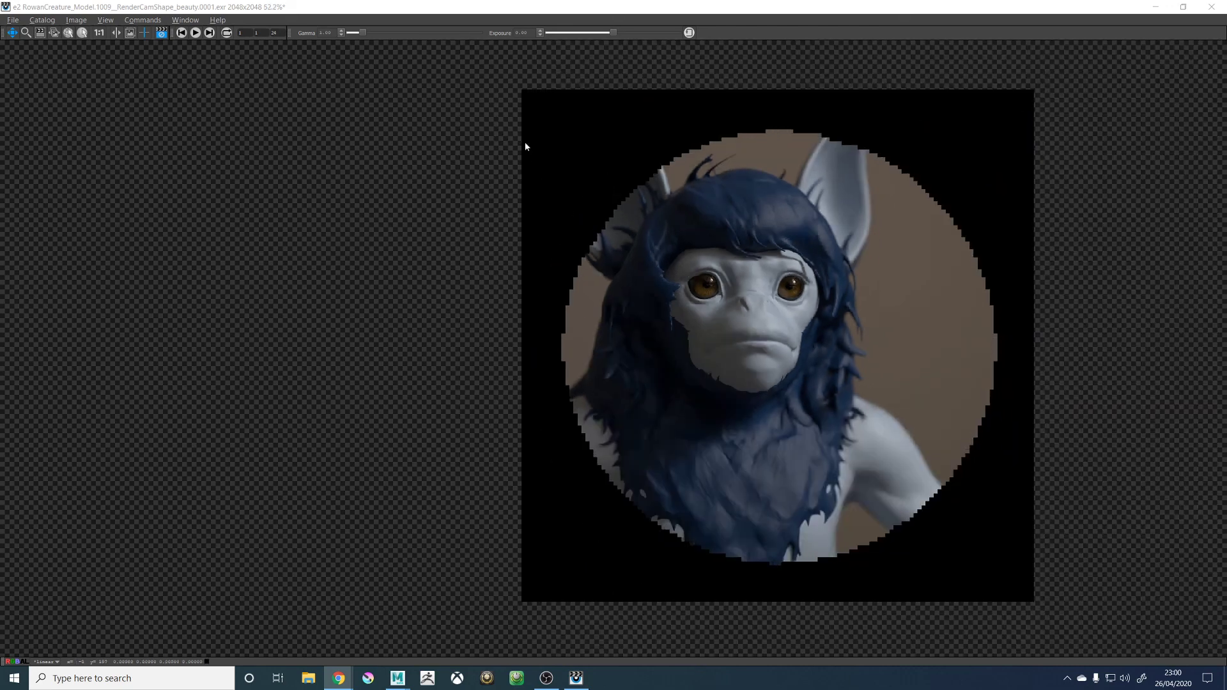
scroll(614, 193, "up", 1)
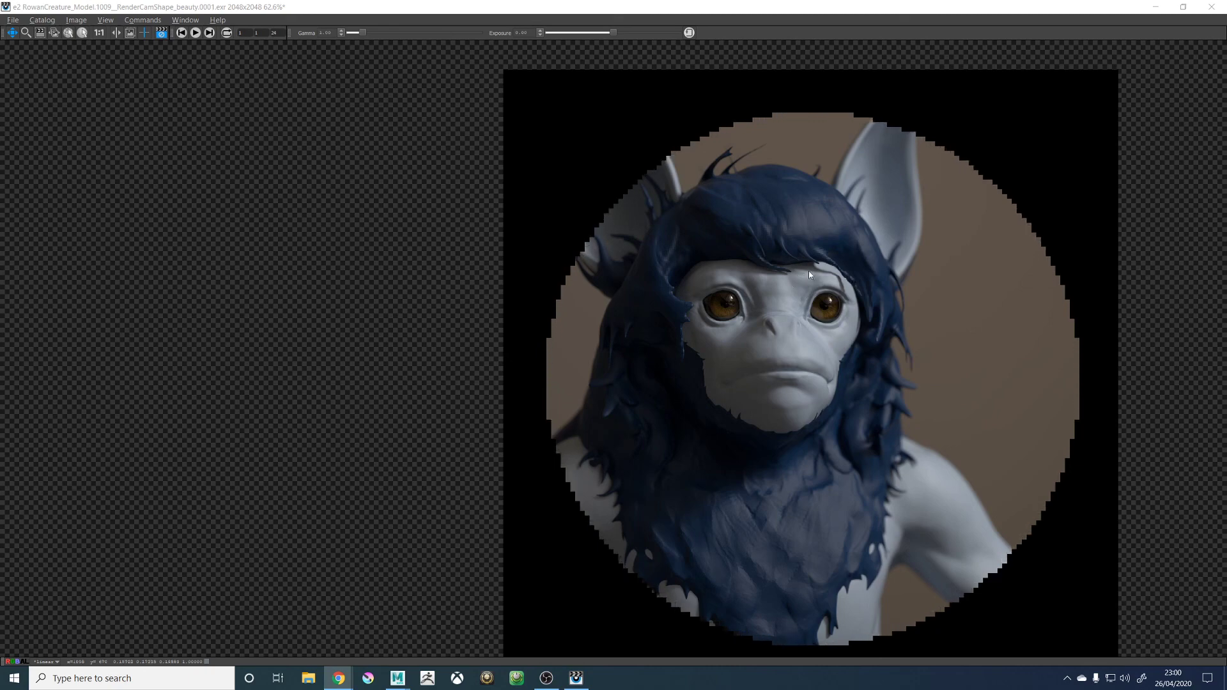
scroll(826, 274, "down", 3)
scroll(825, 276, "up", 2)
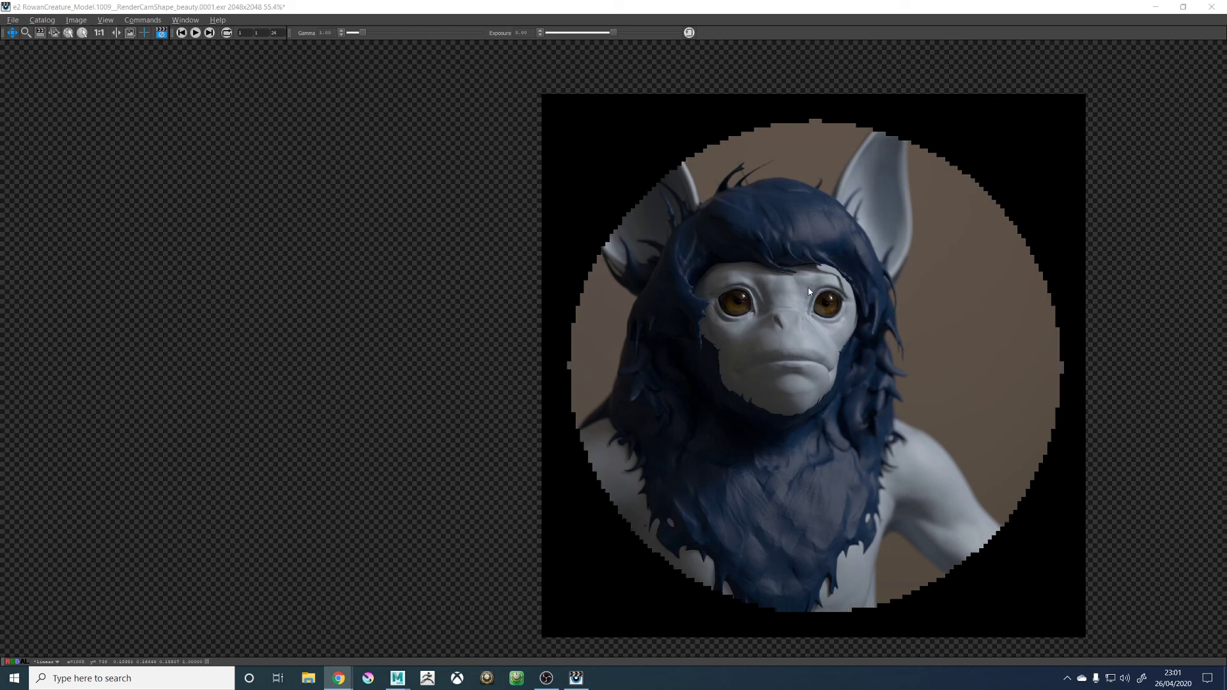
scroll(809, 292, "up", 2)
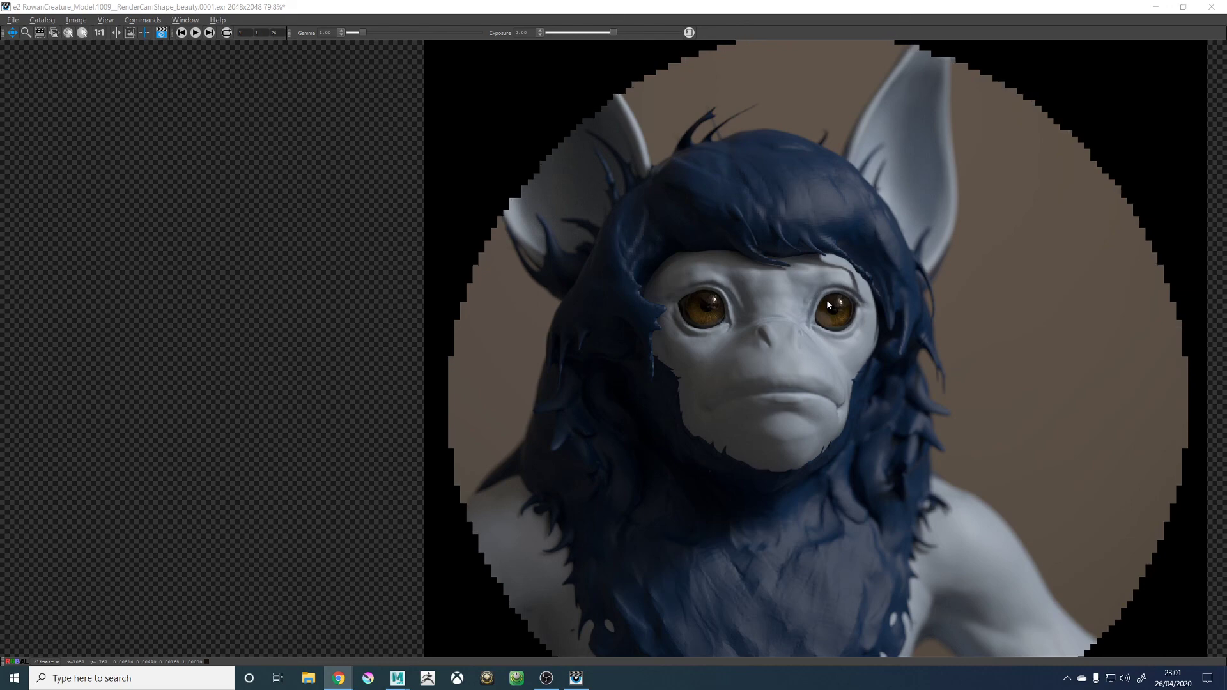
scroll(1031, 184, "down", 3)
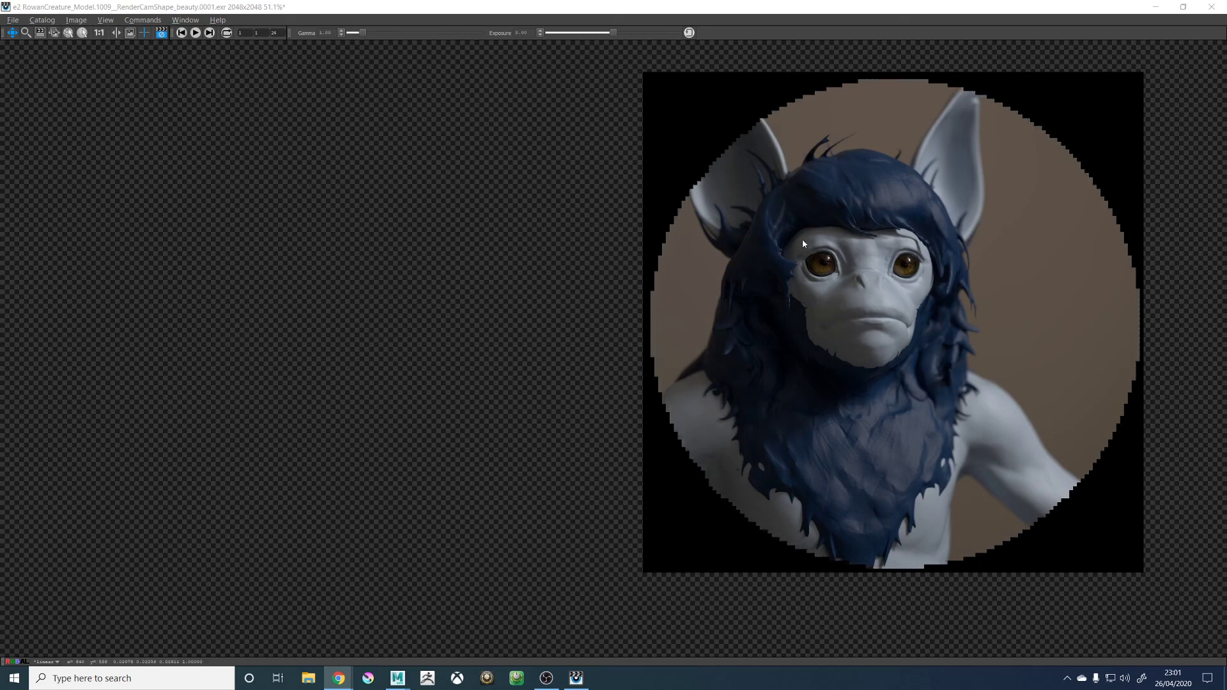
scroll(728, 207, "up", 1)
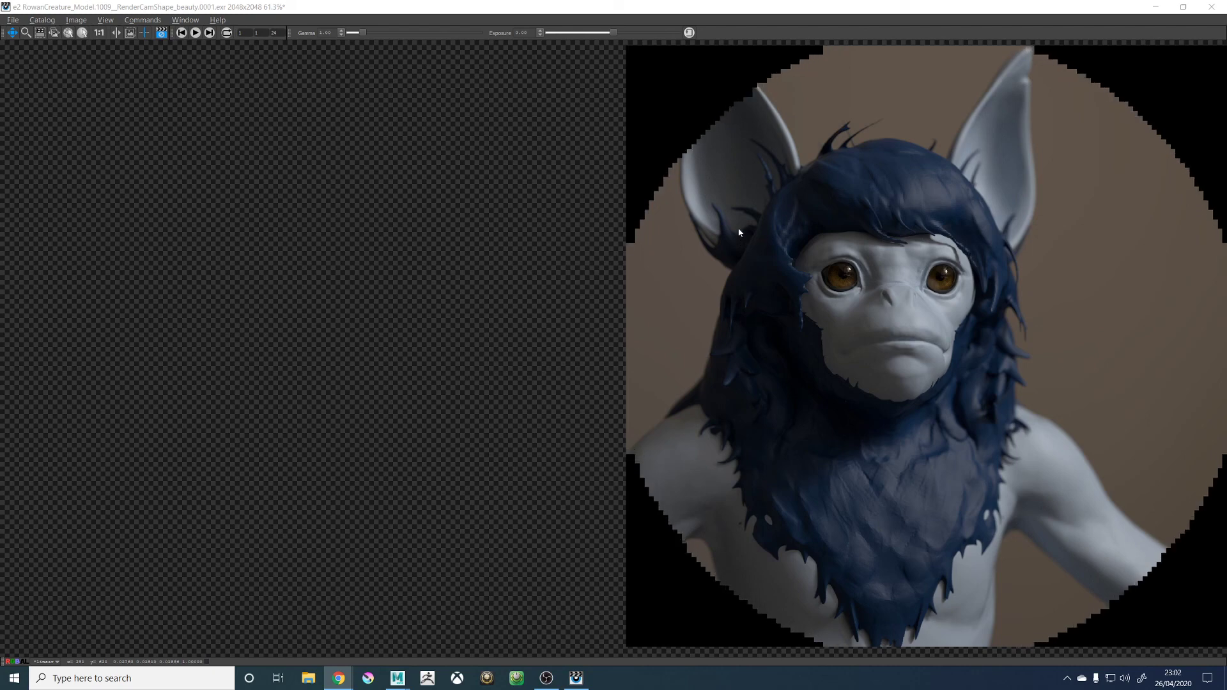
scroll(918, 284, "up", 3)
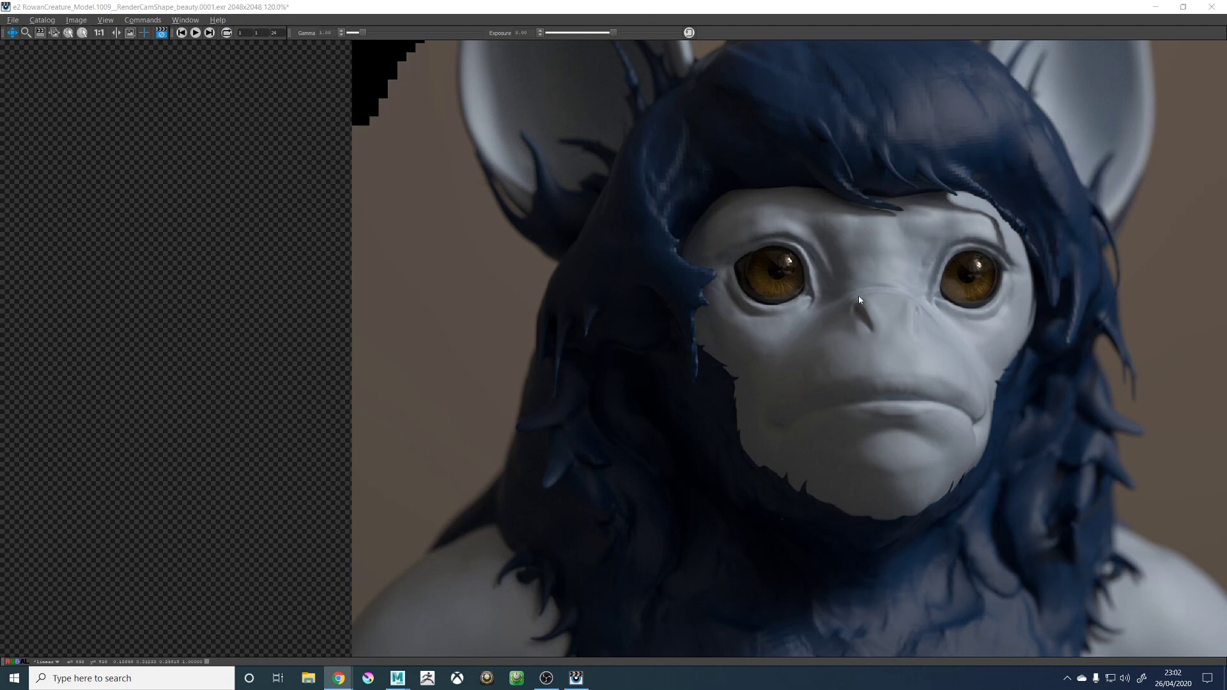
scroll(818, 310, "down", 3)
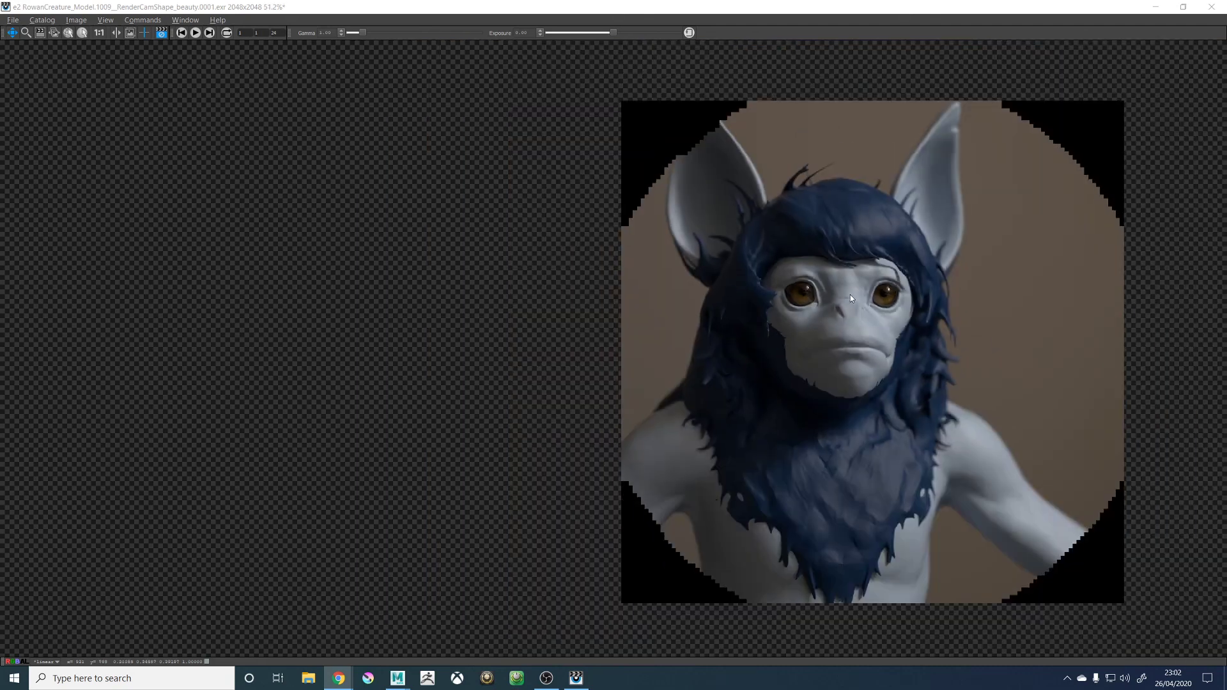
scroll(862, 294, "up", 3)
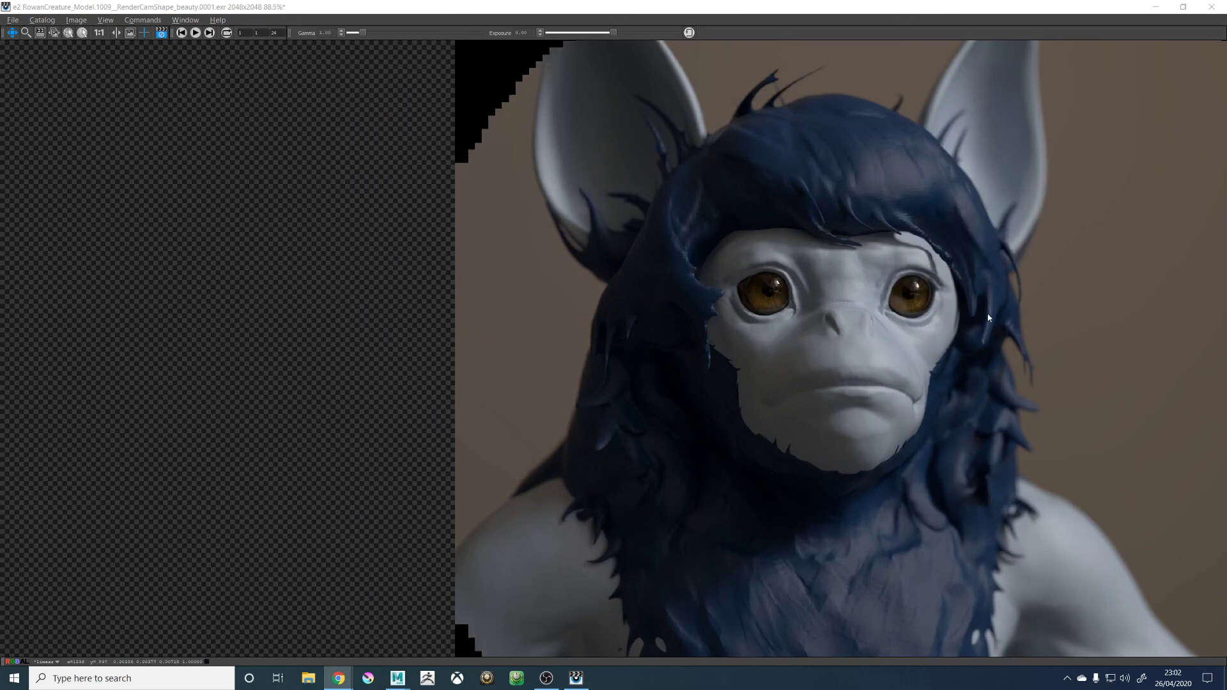